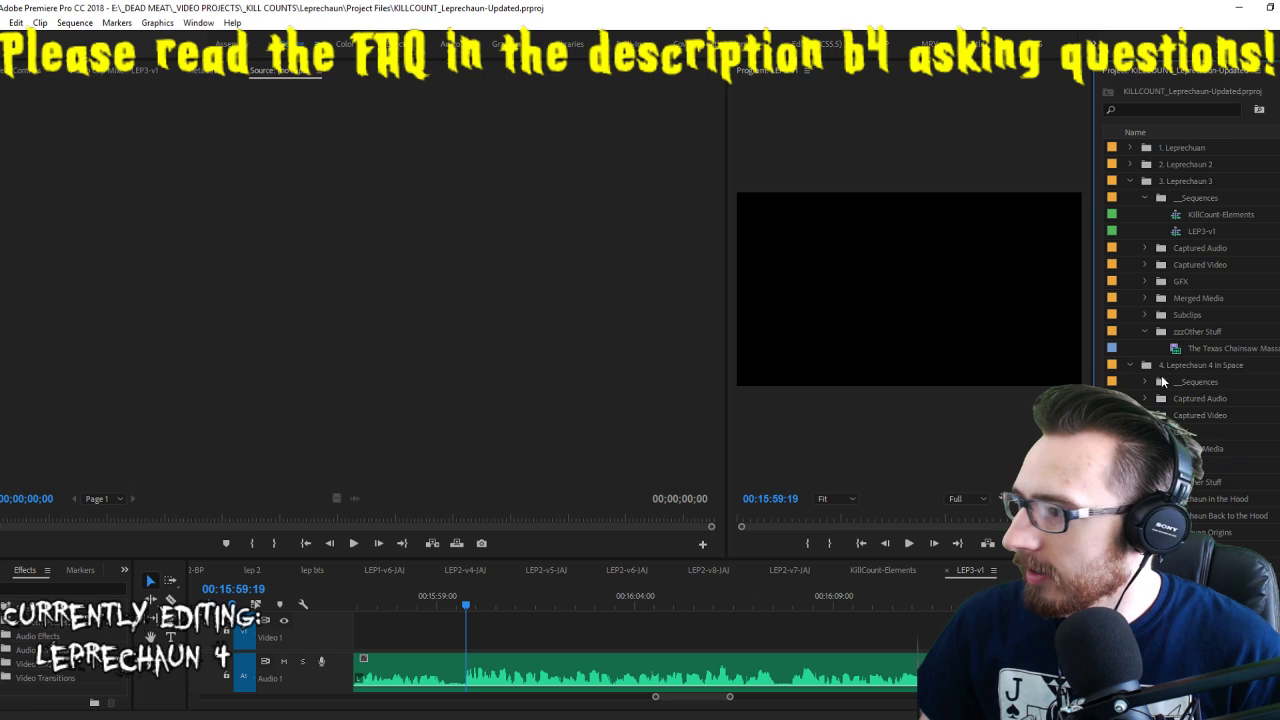
Duplicate the KillCount-Elements sequence in the Leprechaun 4 In Space bin's _Sequences folder and name the copy LEP4-v1
left_click(1145, 381)
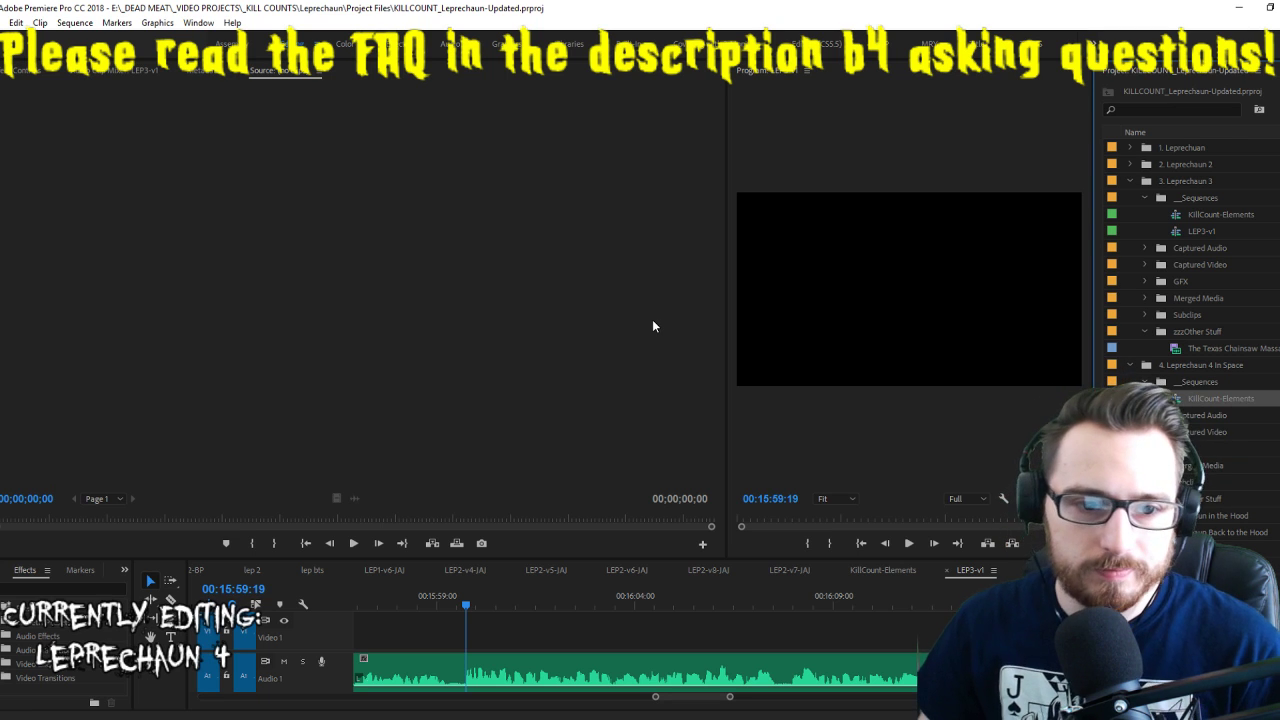
key("ctrl+shift+slash")
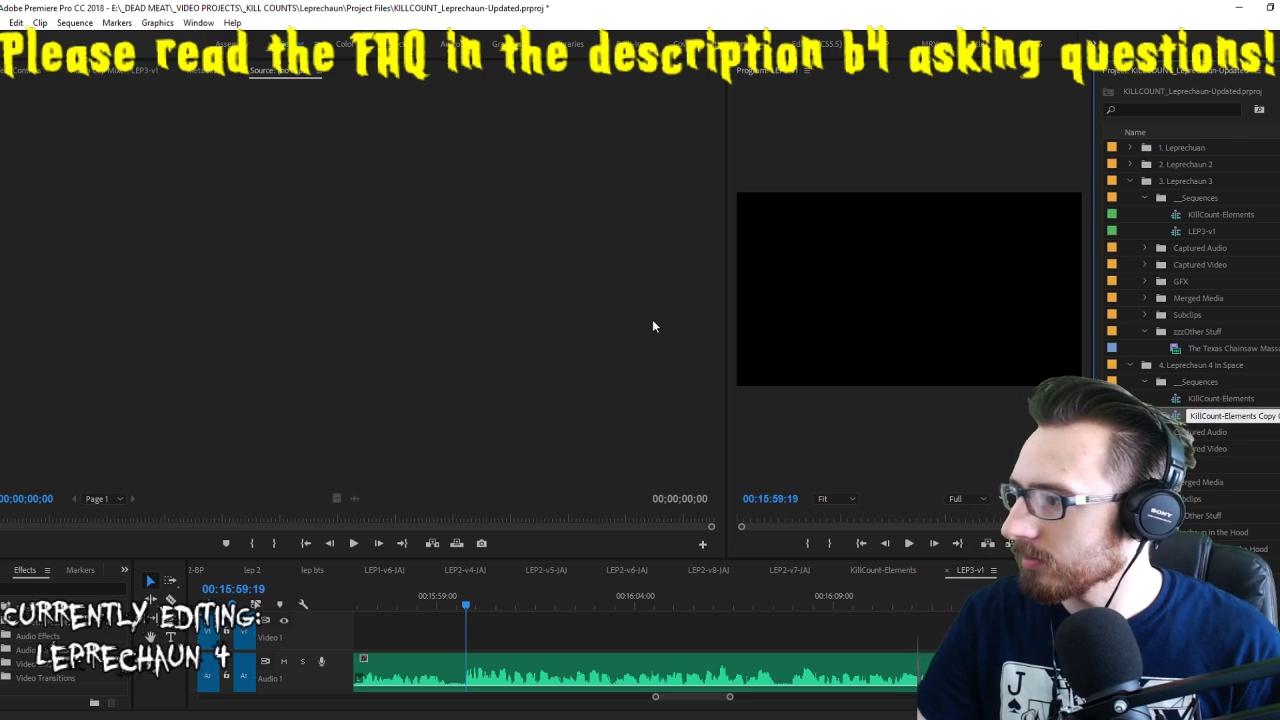
key("Return")
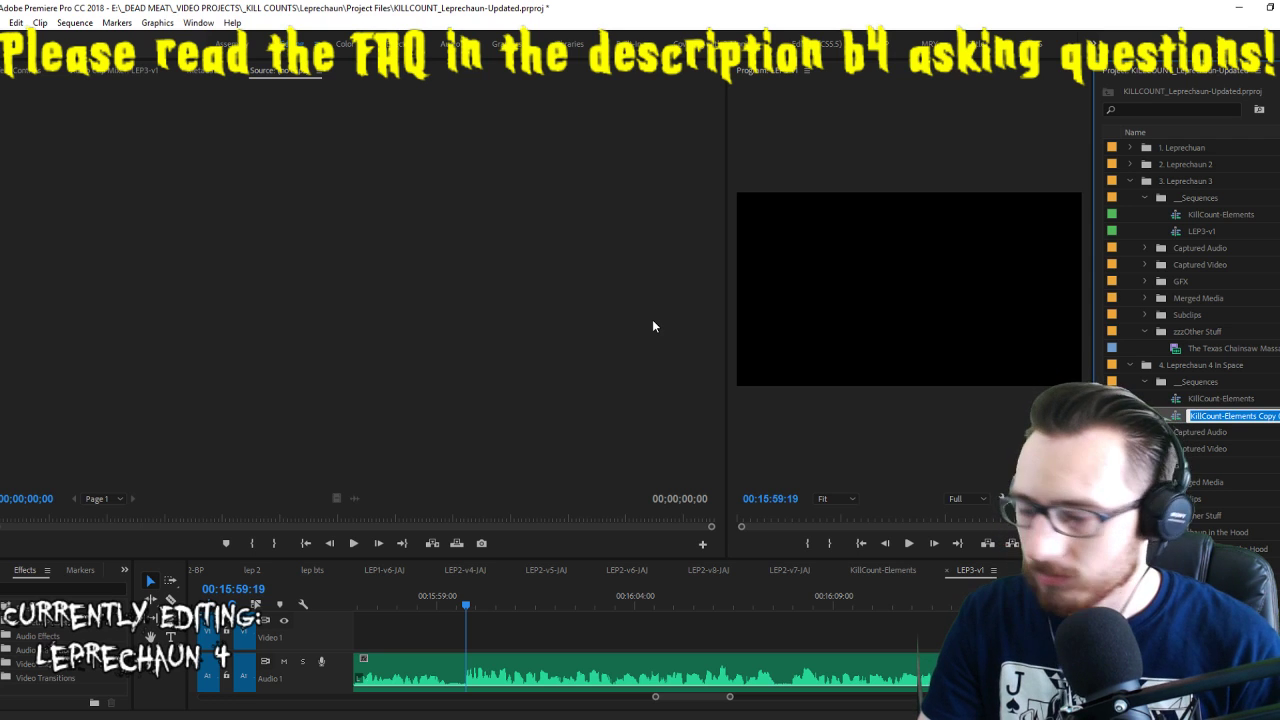
type("LEP4-v")
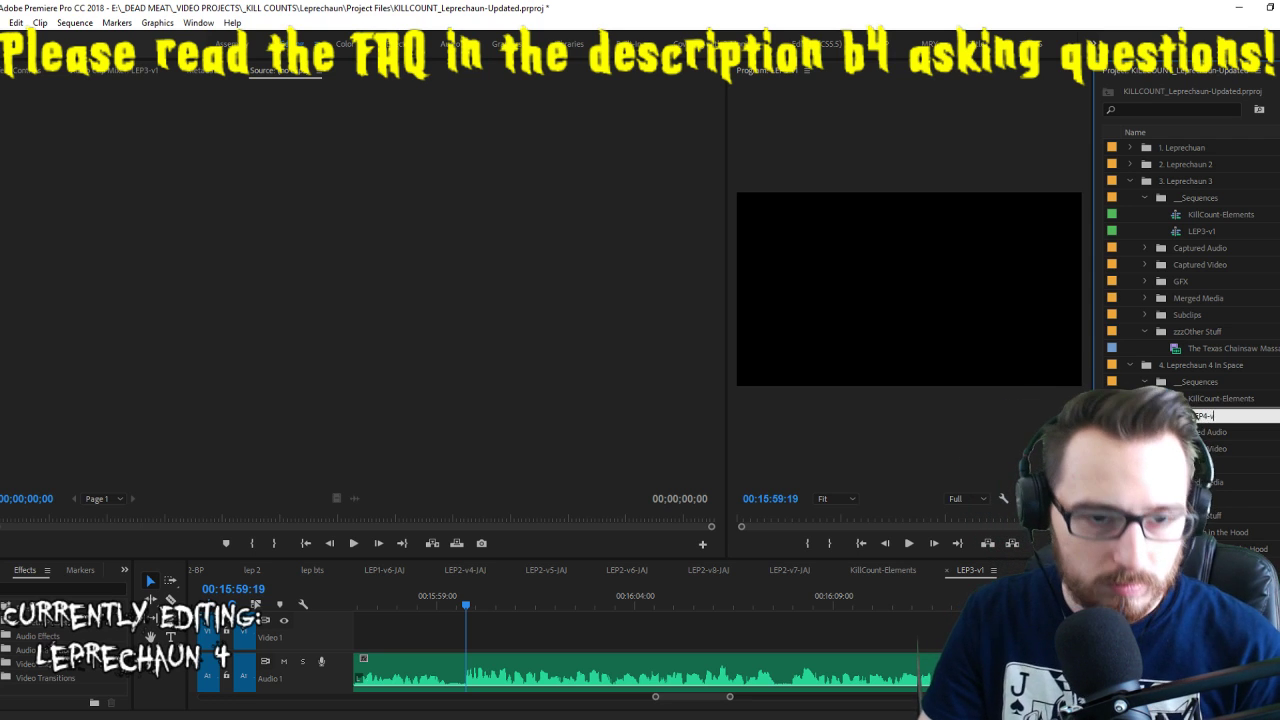
type("1")
key("Tab")
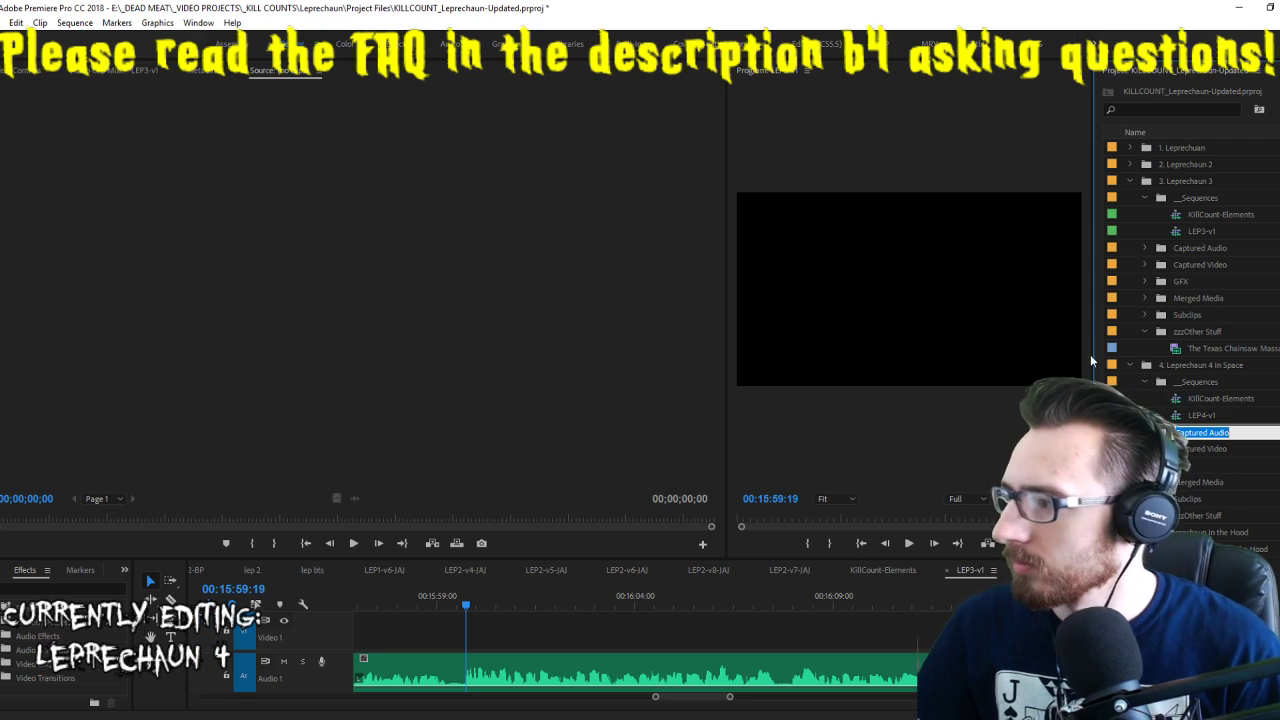
Open the LEP4-v1 sequence and enlarge the timeline and program monitor areas
double_click(1194, 413)
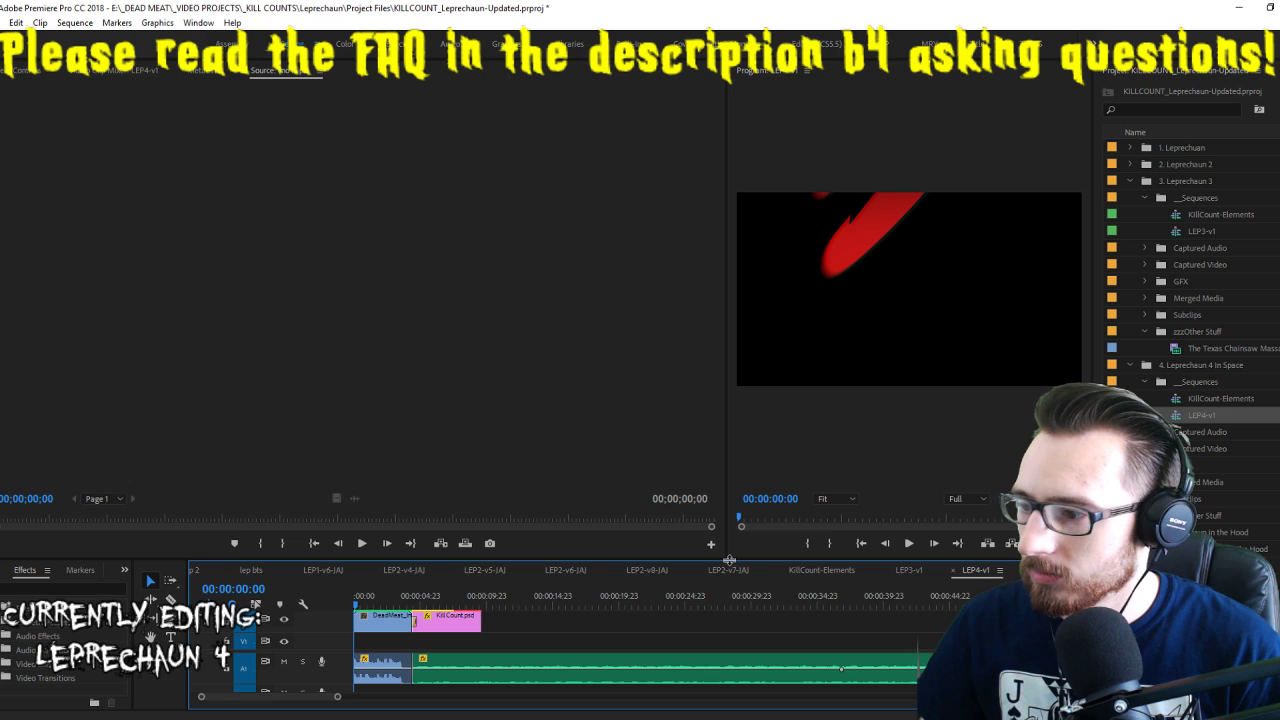
left_click_drag(726, 558, 595, 445)
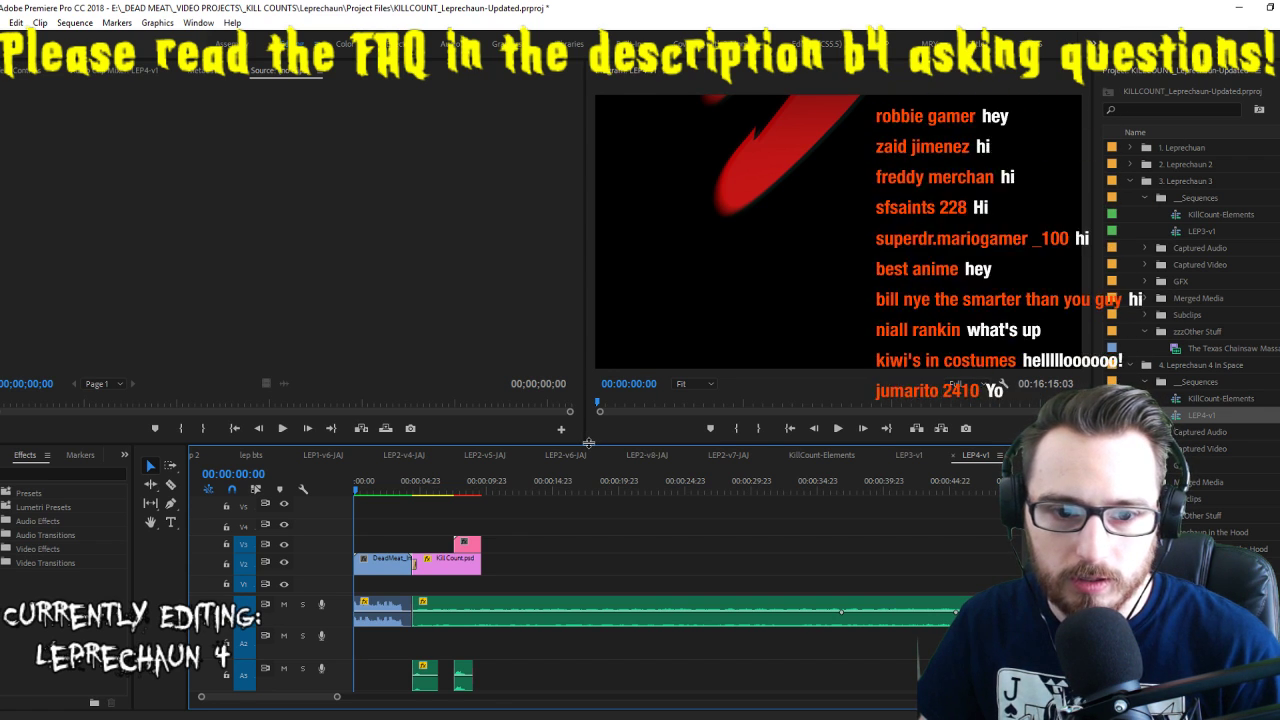
Play the LEP4-v1 sequence from just after the title clips and briefly bring up the LEP4_script-v1.txt script
left_click(558, 483)
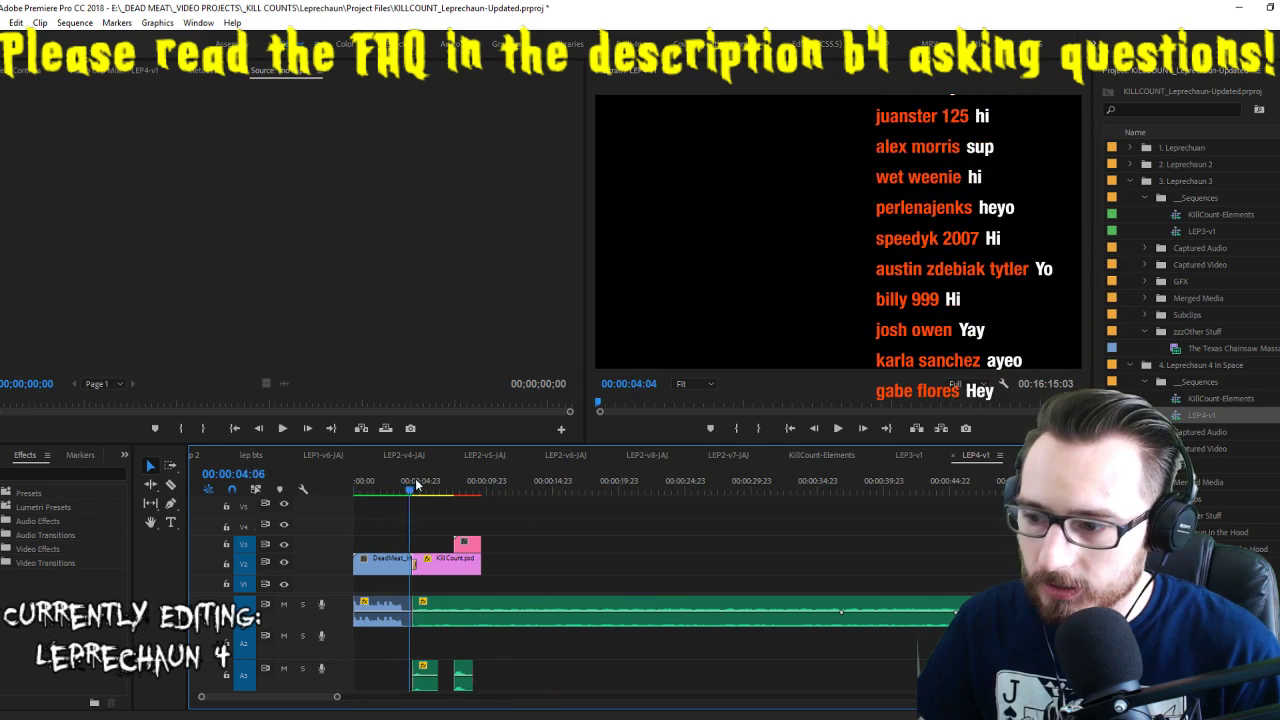
left_click(490, 483)
key("space")
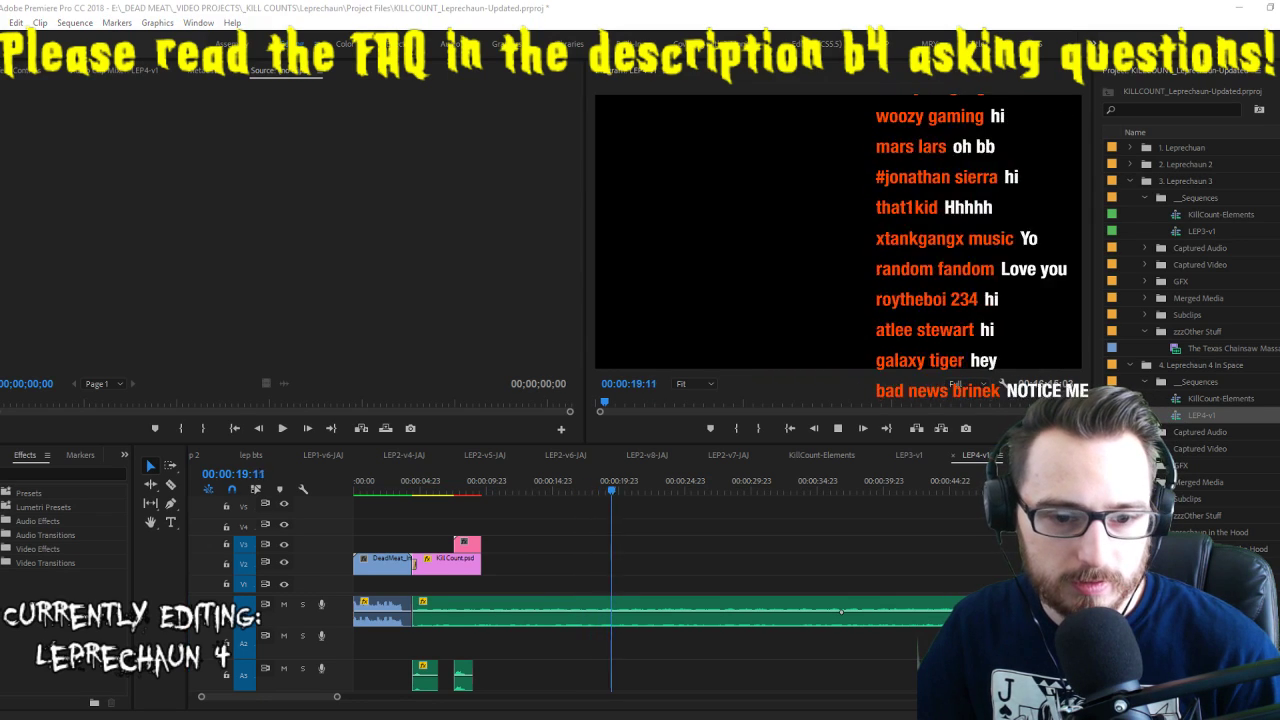
scroll(811, 626, "down", 1)
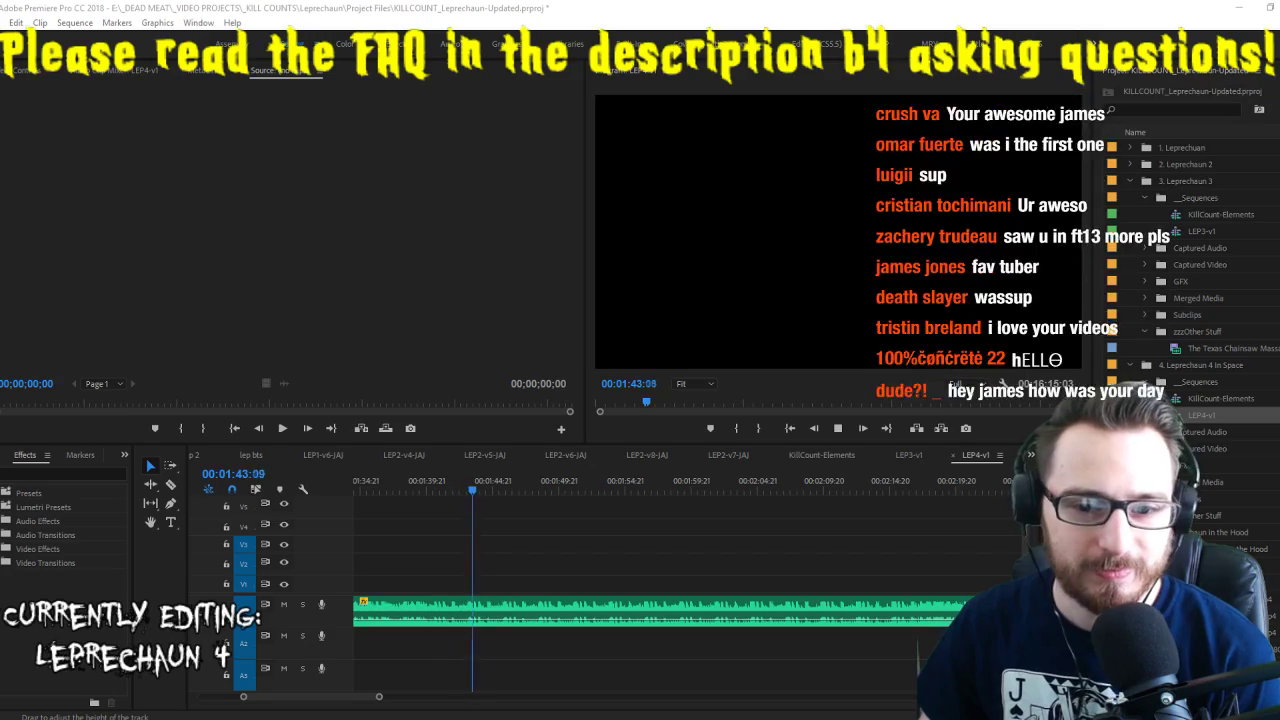
key("alt+Tab")
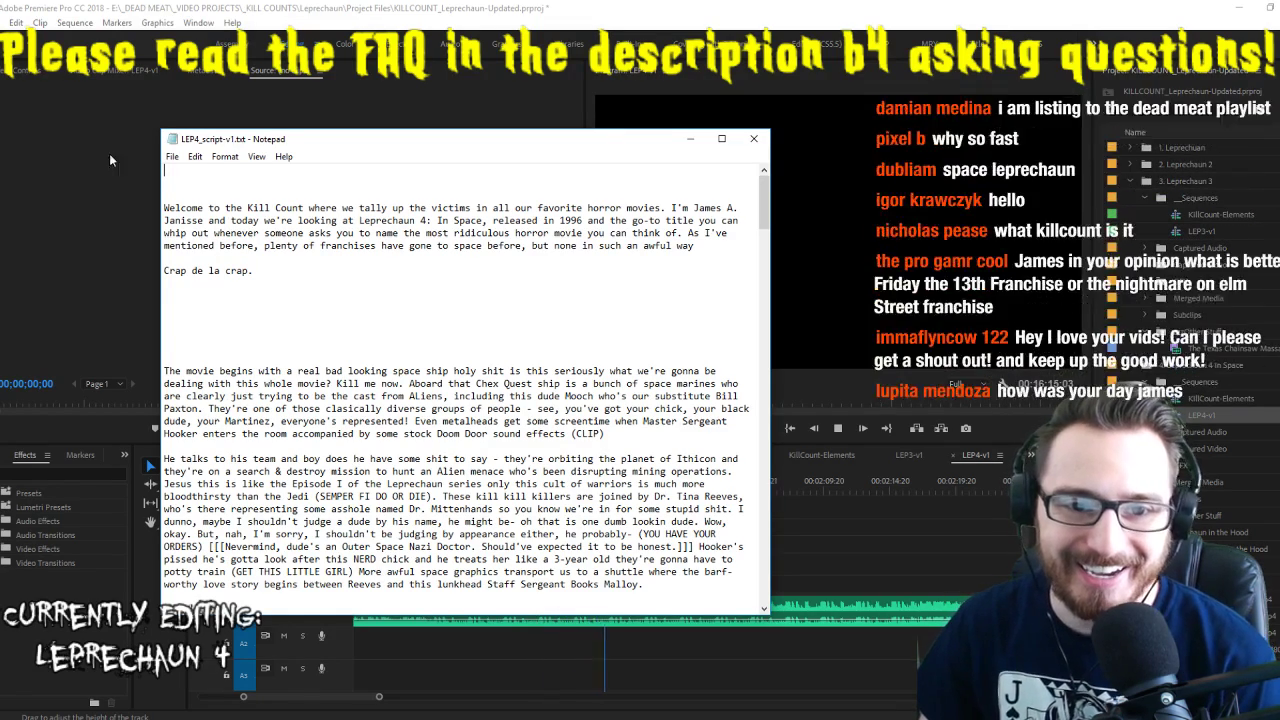
left_click(690, 138)
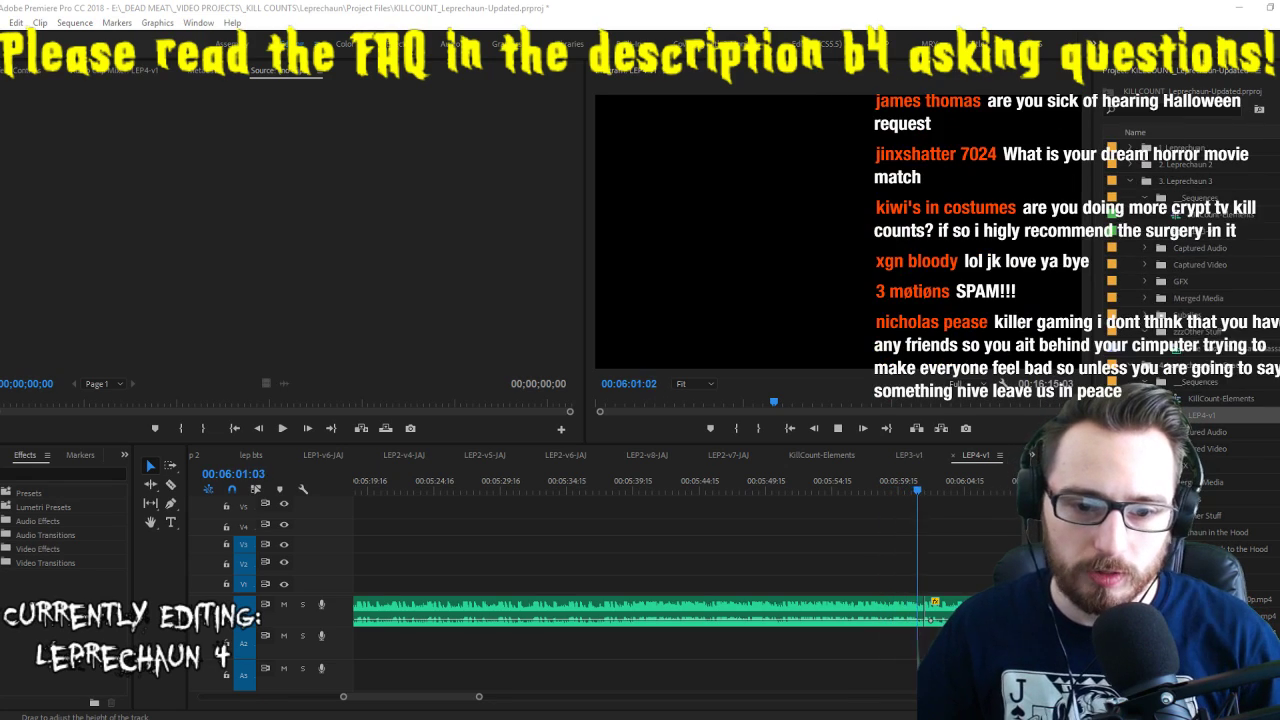
Delete all clips from the LEP4-v1 sequence
left_click(690, 543)
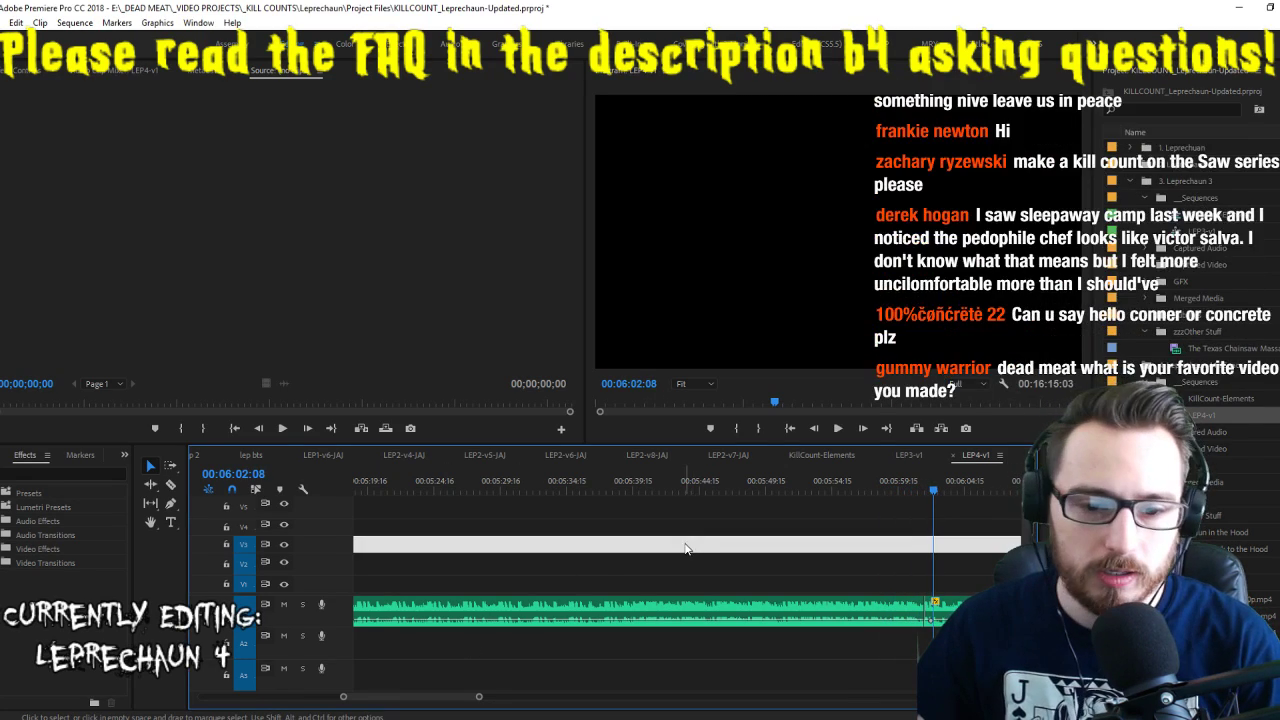
scroll(685, 548, "up", 5)
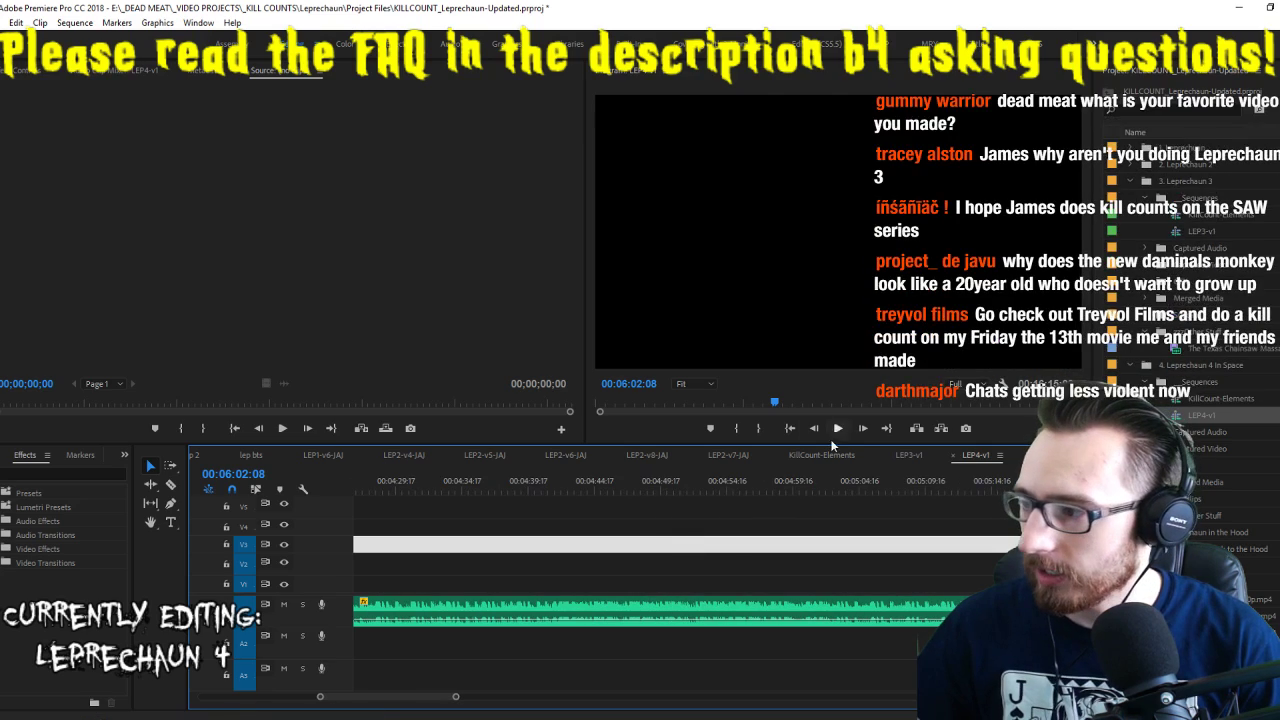
left_click(719, 484)
key("Delete")
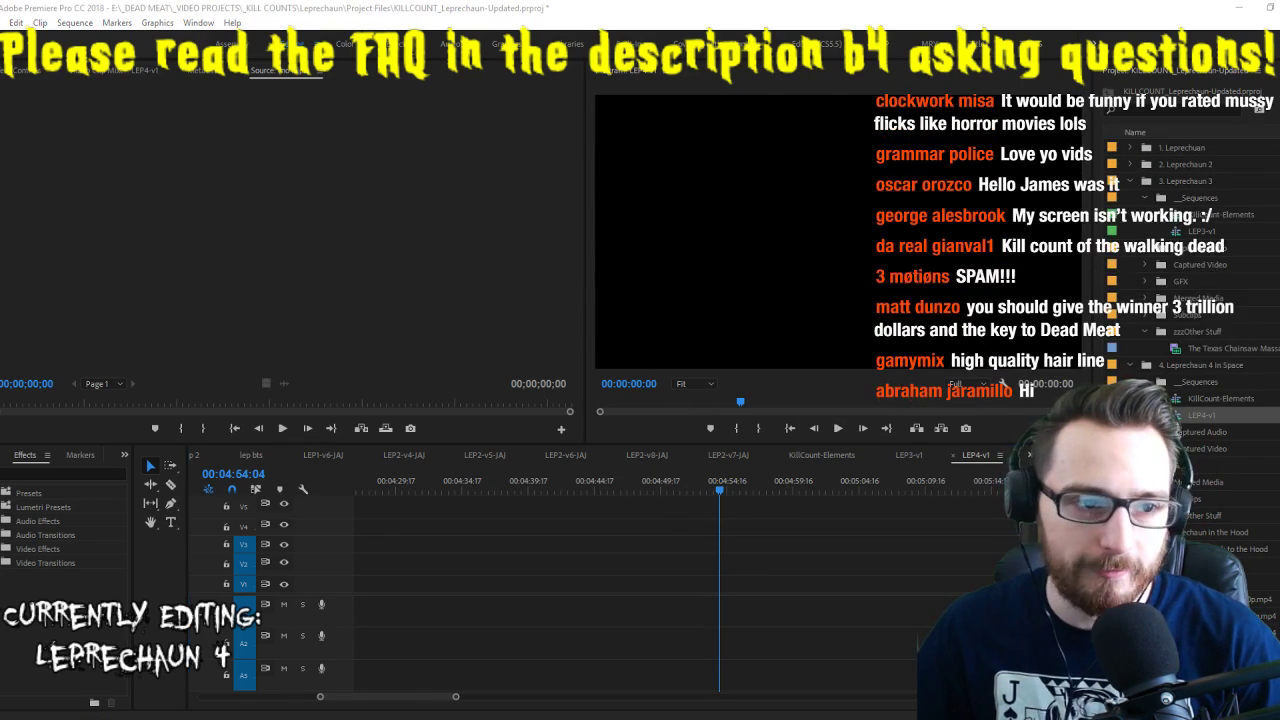
Switch to Notepad and skim LEP4_script-v1.txt from beginning to end, returning to its top
key("alt+Tab")
left_click_drag(40, 106, 640, 185)
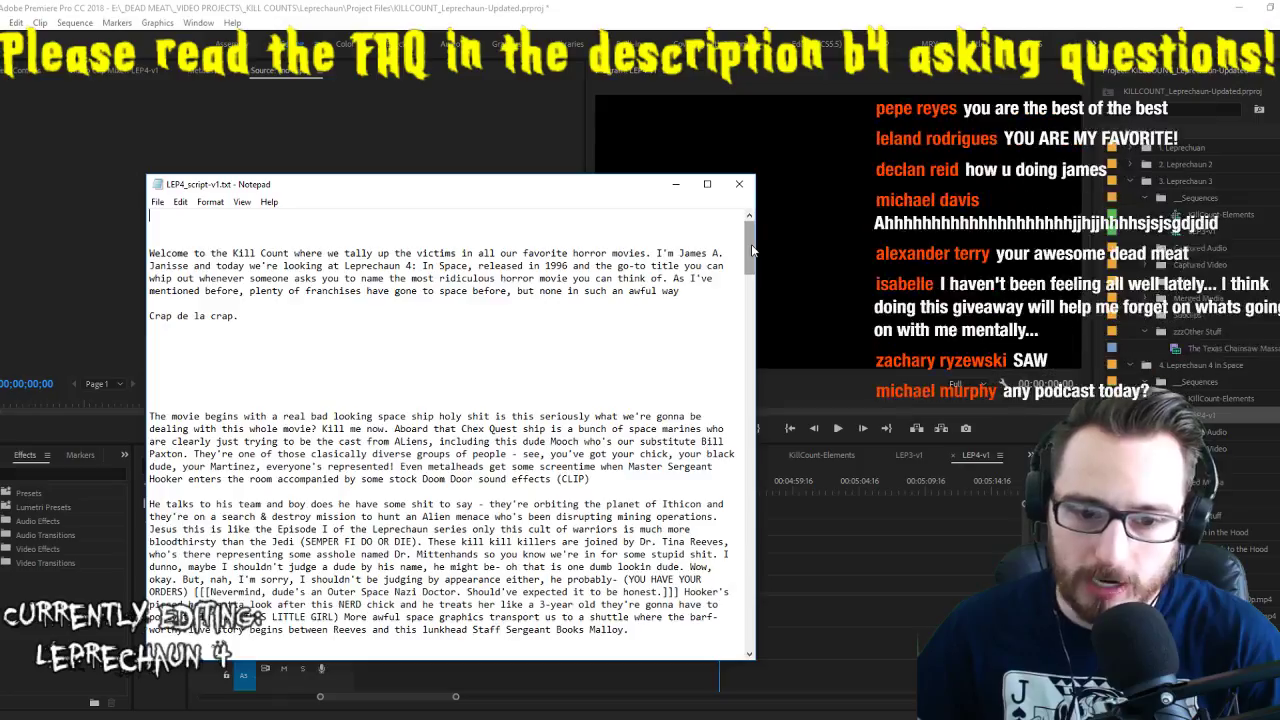
left_click_drag(752, 250, 805, 215)
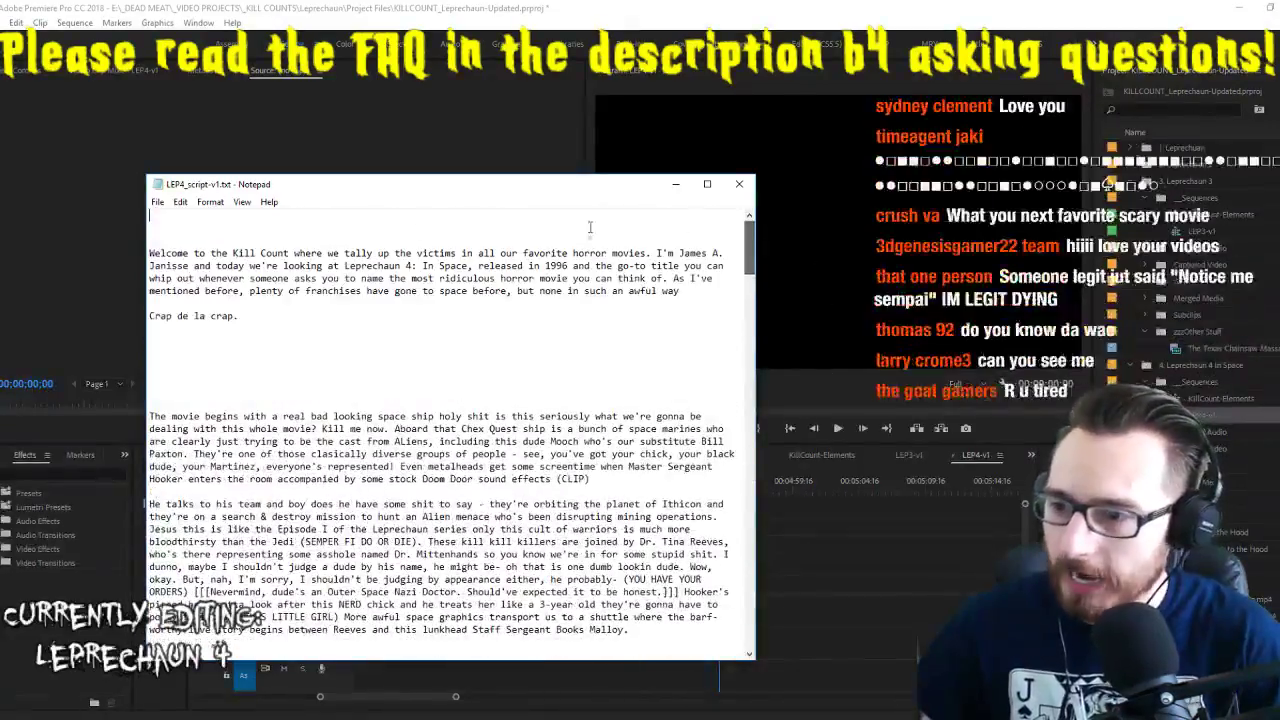
left_click_drag(191, 253, 600, 532)
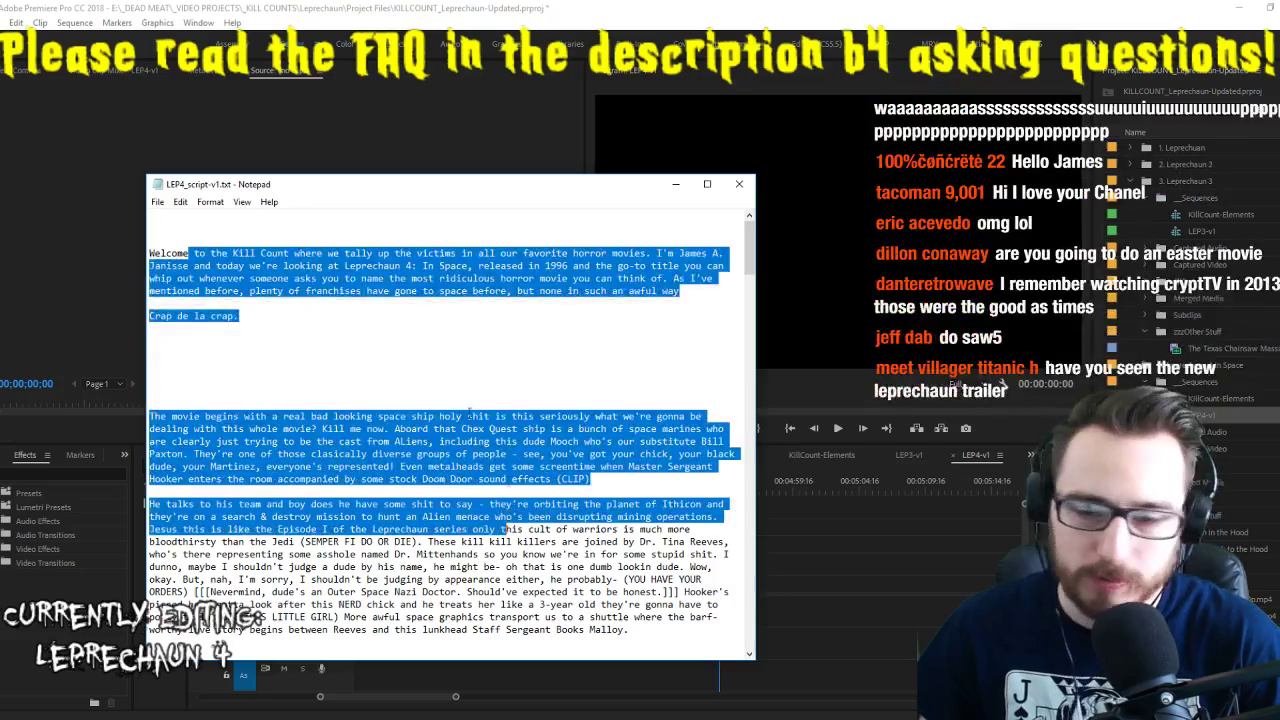
scroll(407, 397, "down", 15)
scroll(407, 397, "down", 15)
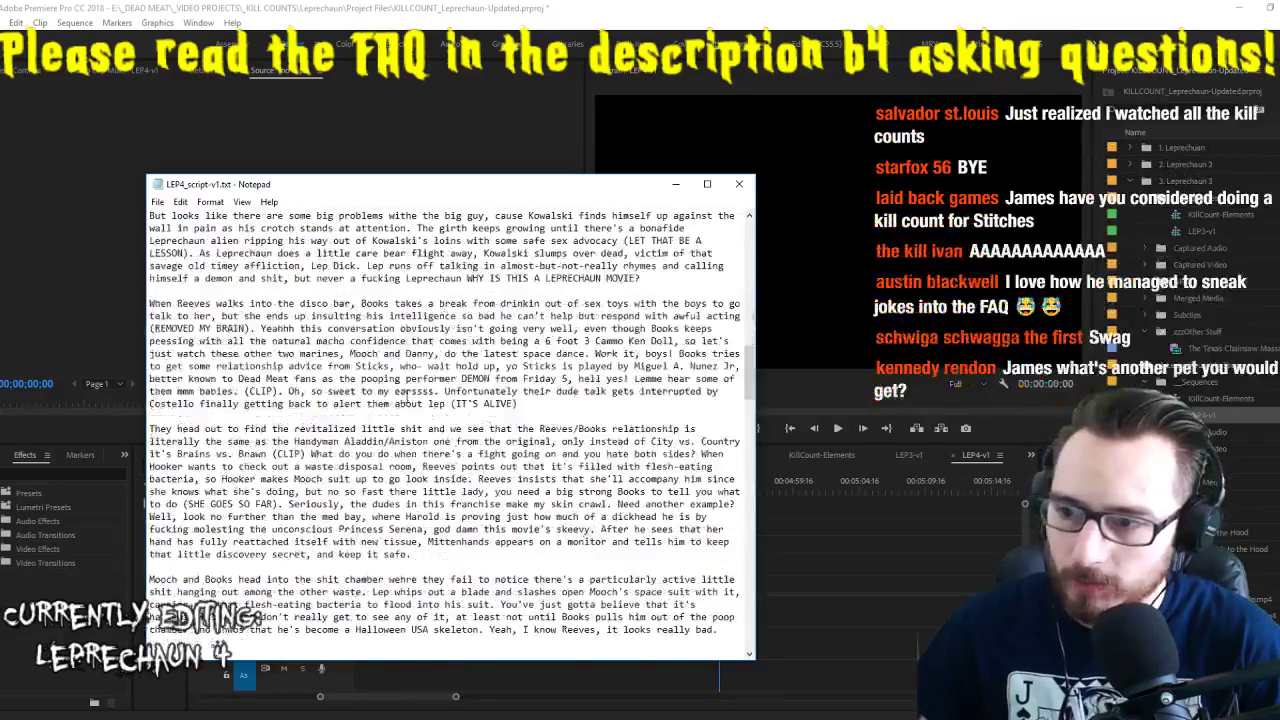
scroll(407, 385, "down", 15)
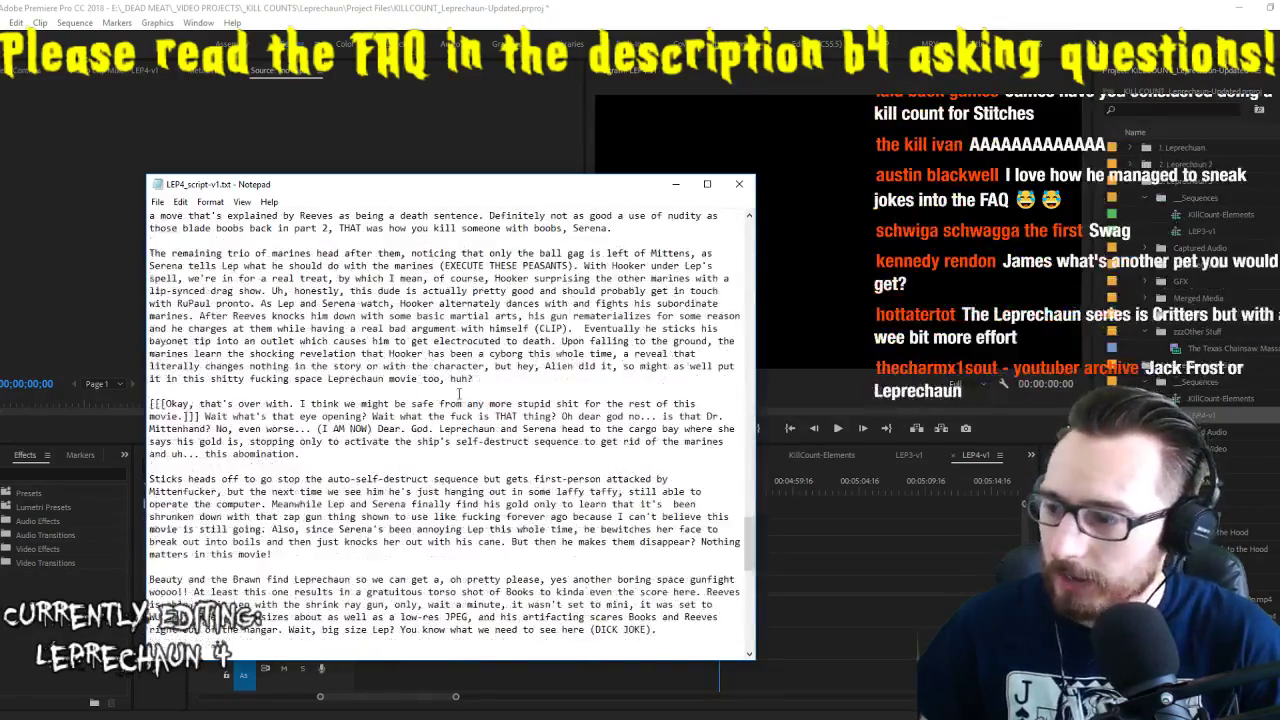
left_click_drag(748, 615, 732, 228)
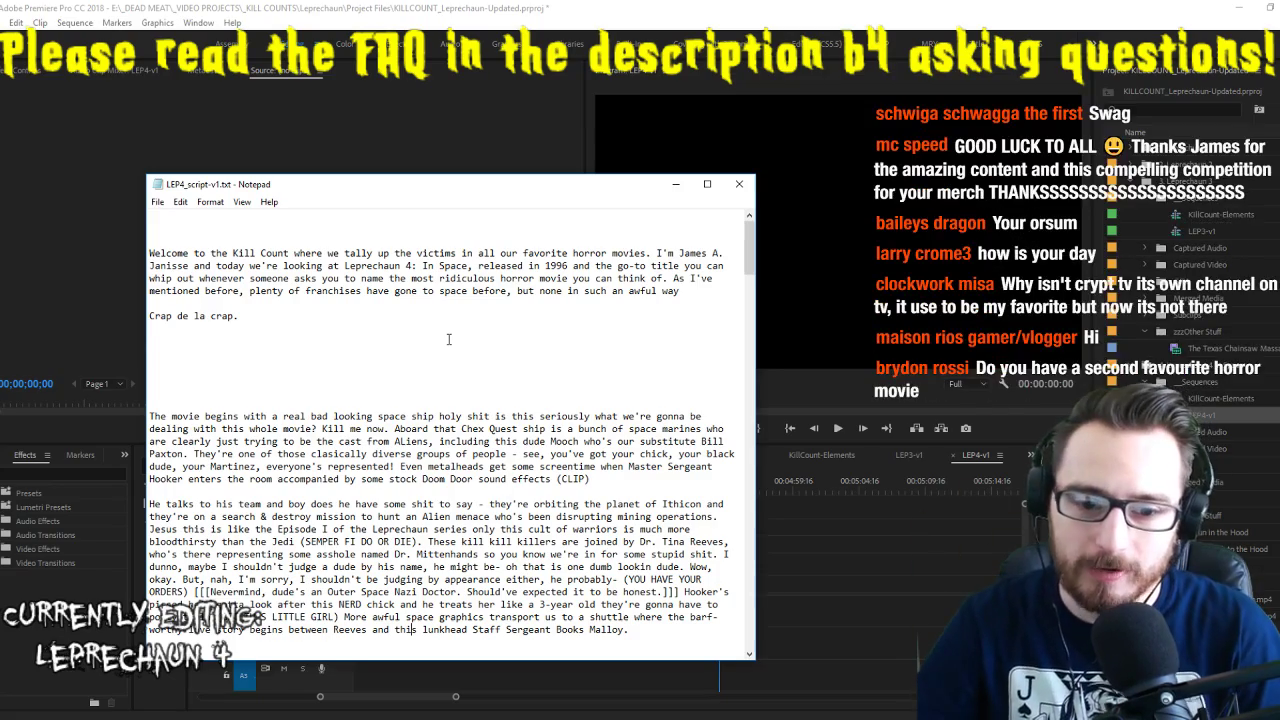
Move the script window clear of the program monitor and examine the introduction and the movie summary's first paragraph
left_click_drag(409, 184, 309, 124)
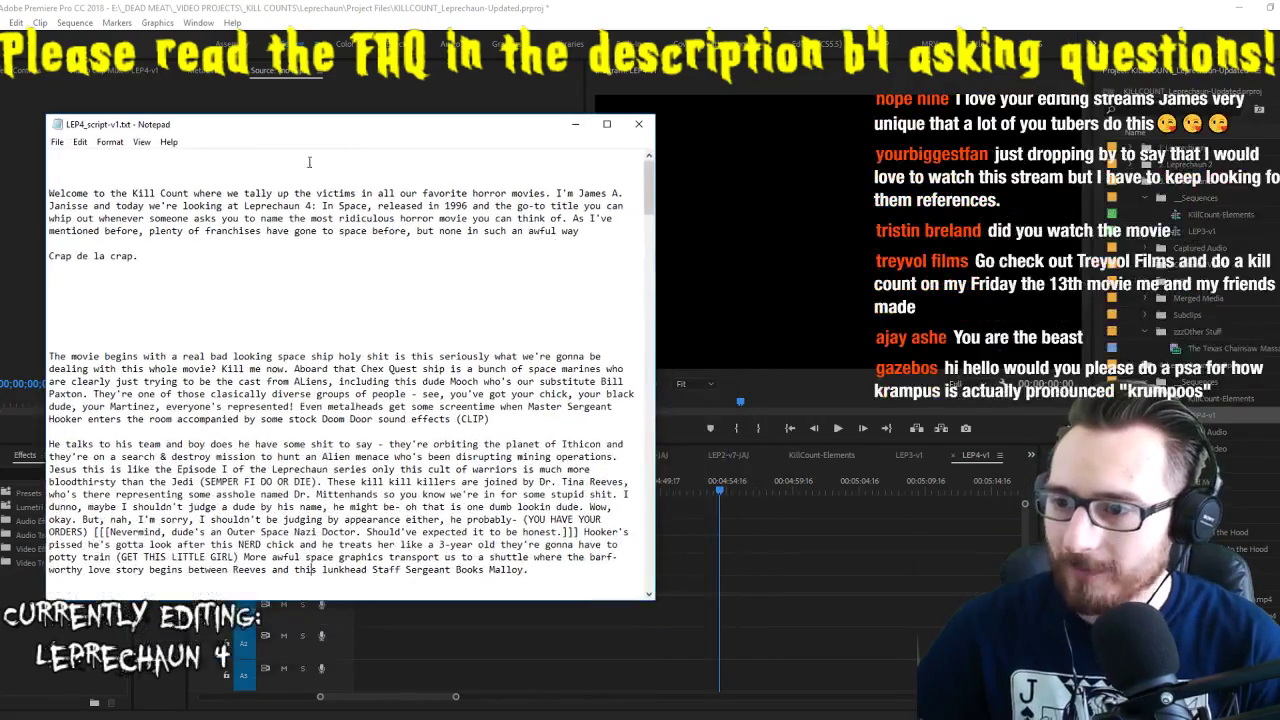
left_click_drag(49, 193, 604, 228)
left_click(251, 241)
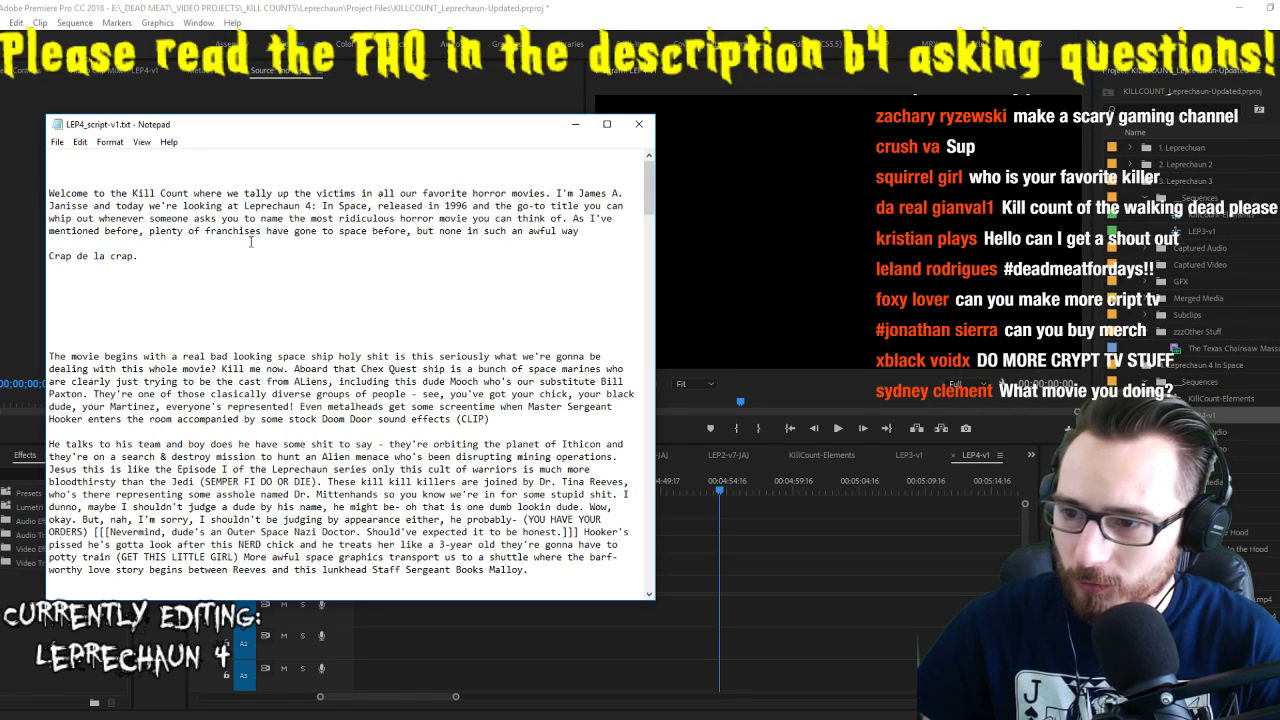
left_click_drag(139, 256, 49, 193)
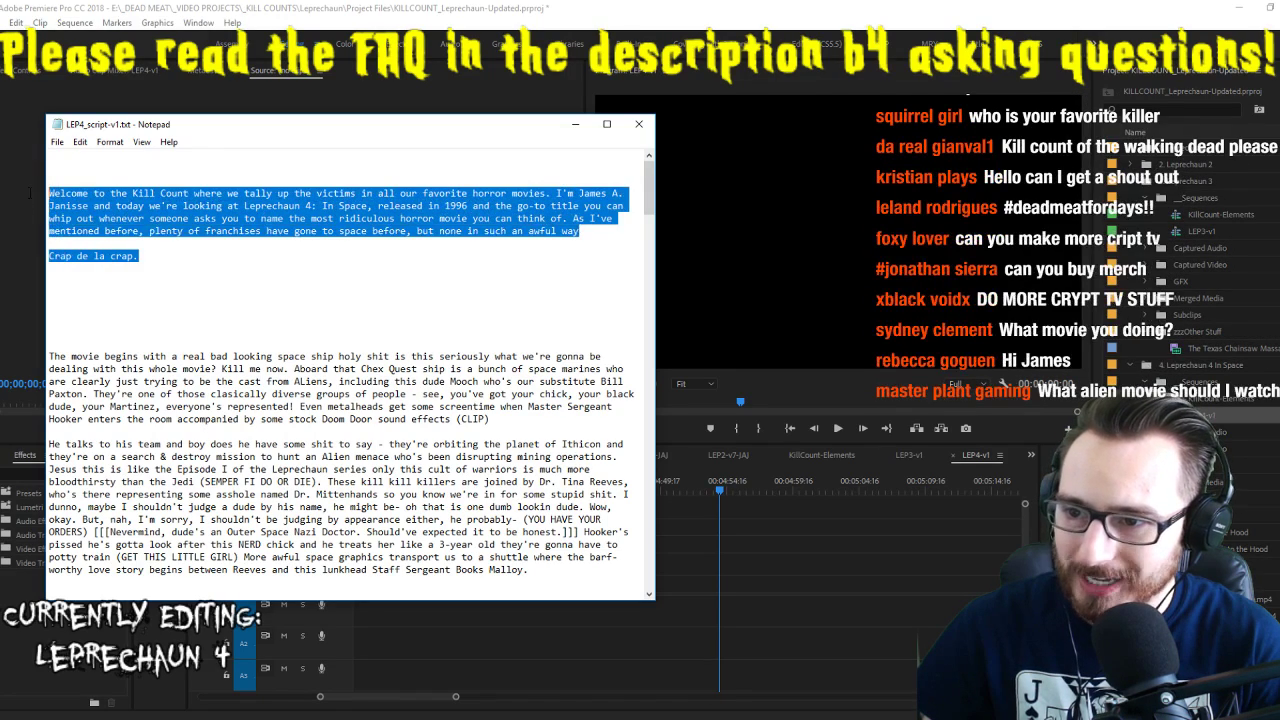
left_click(562, 172)
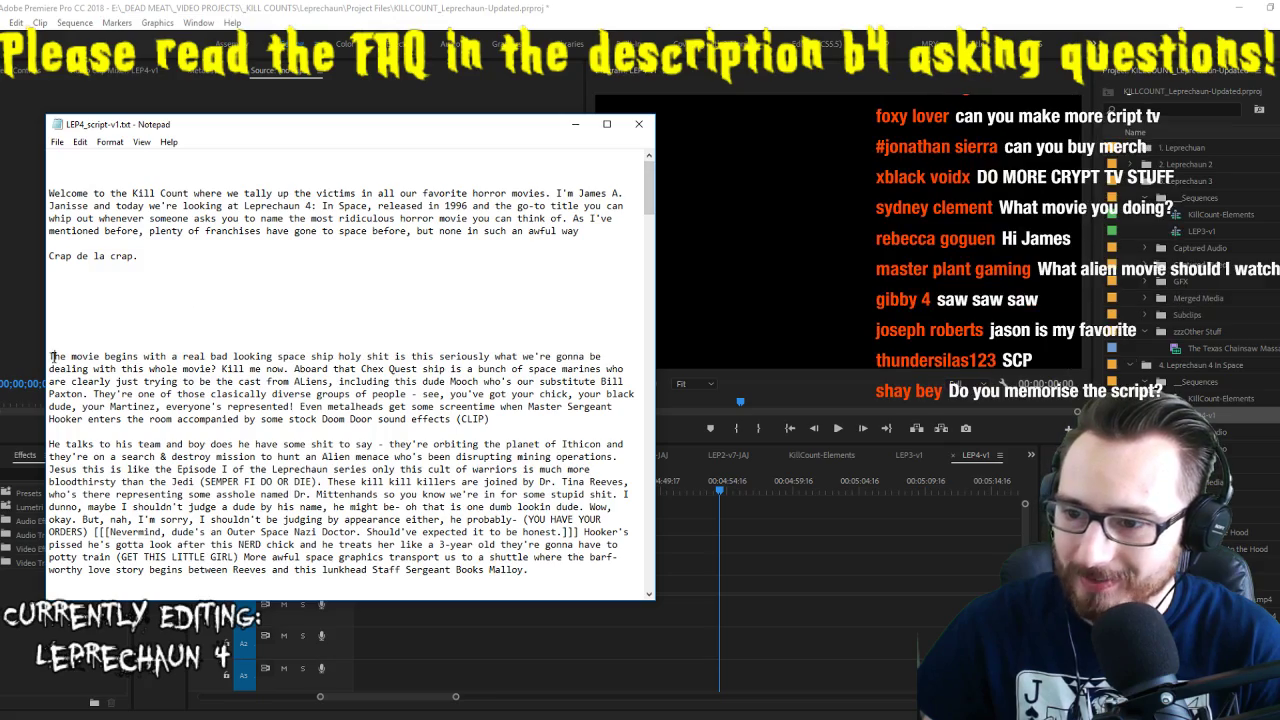
left_click_drag(52, 356, 454, 466)
left_click(454, 466)
Go through the script to its closing section and widen the Notepad window
left_click_drag(651, 201, 631, 313)
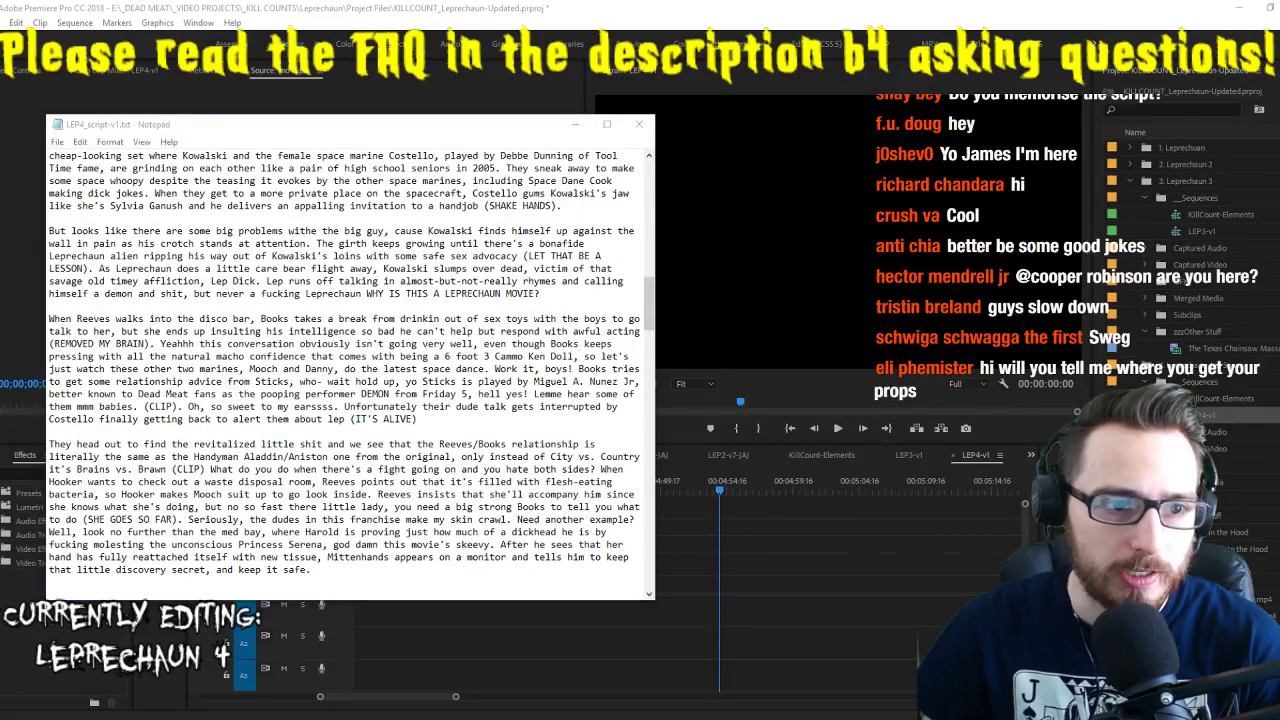
scroll(573, 294, "up", 4)
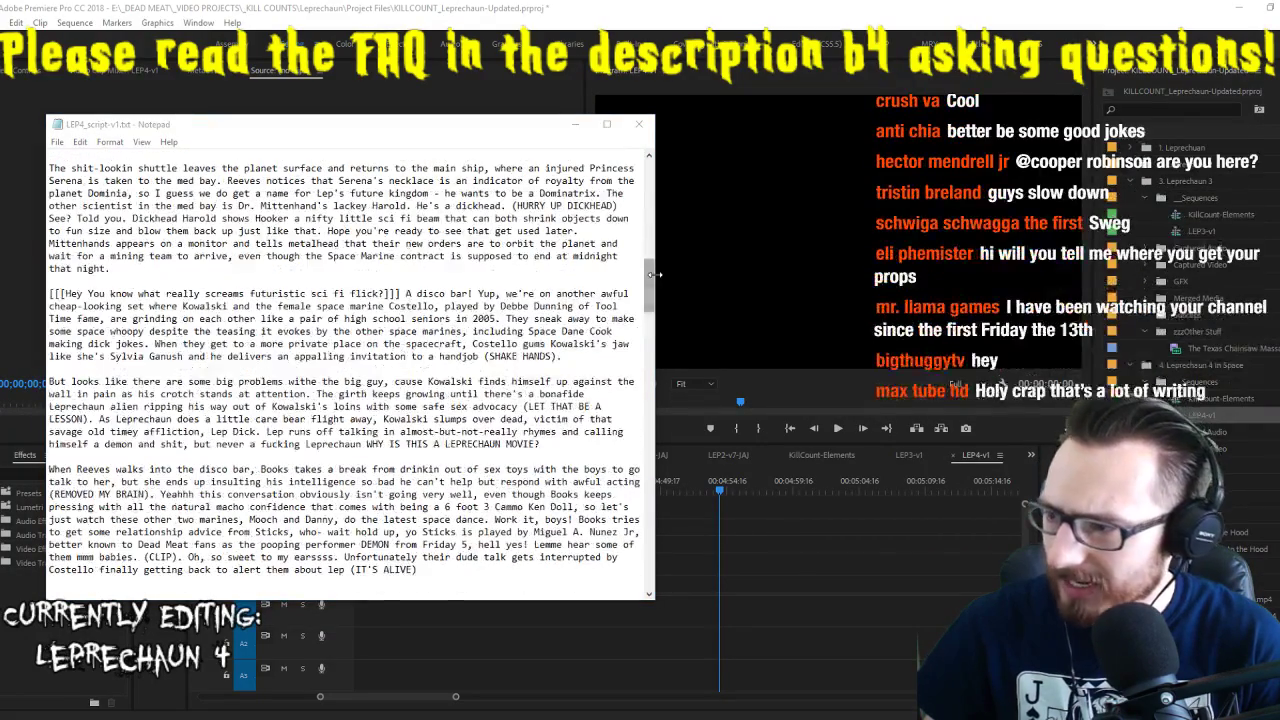
left_click_drag(650, 280, 665, 553)
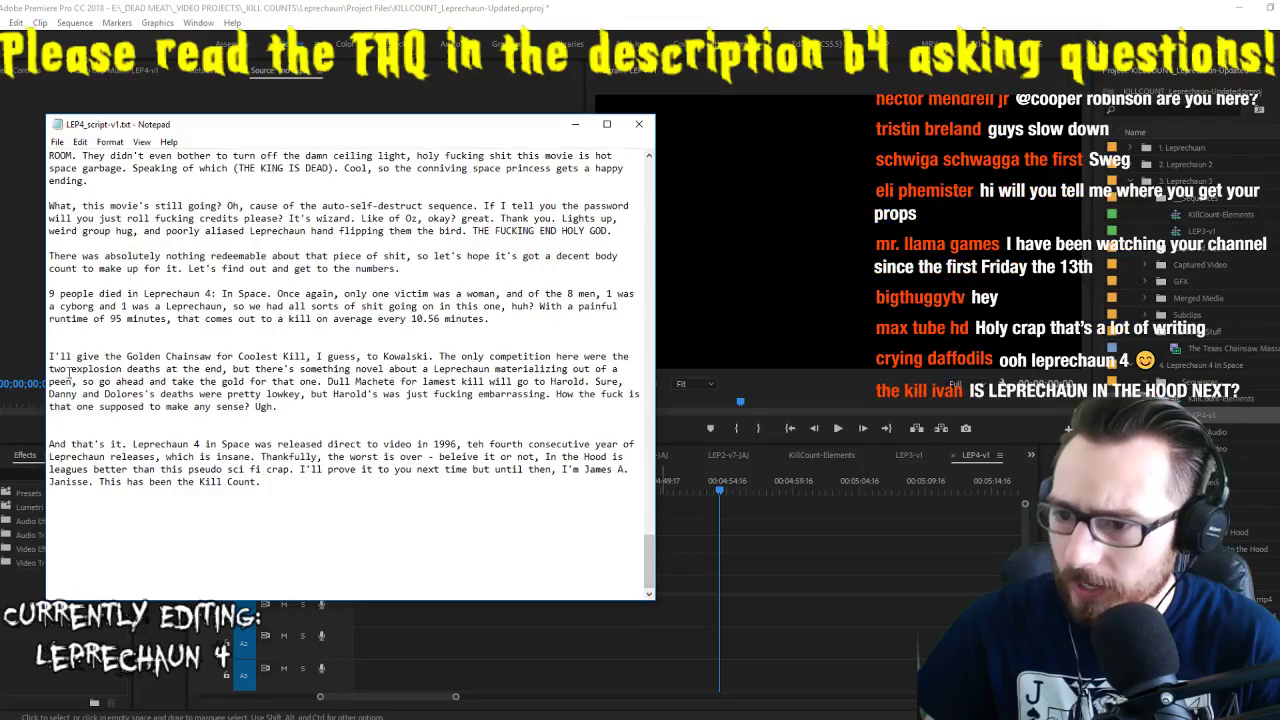
left_click_drag(46, 350, 65, 322)
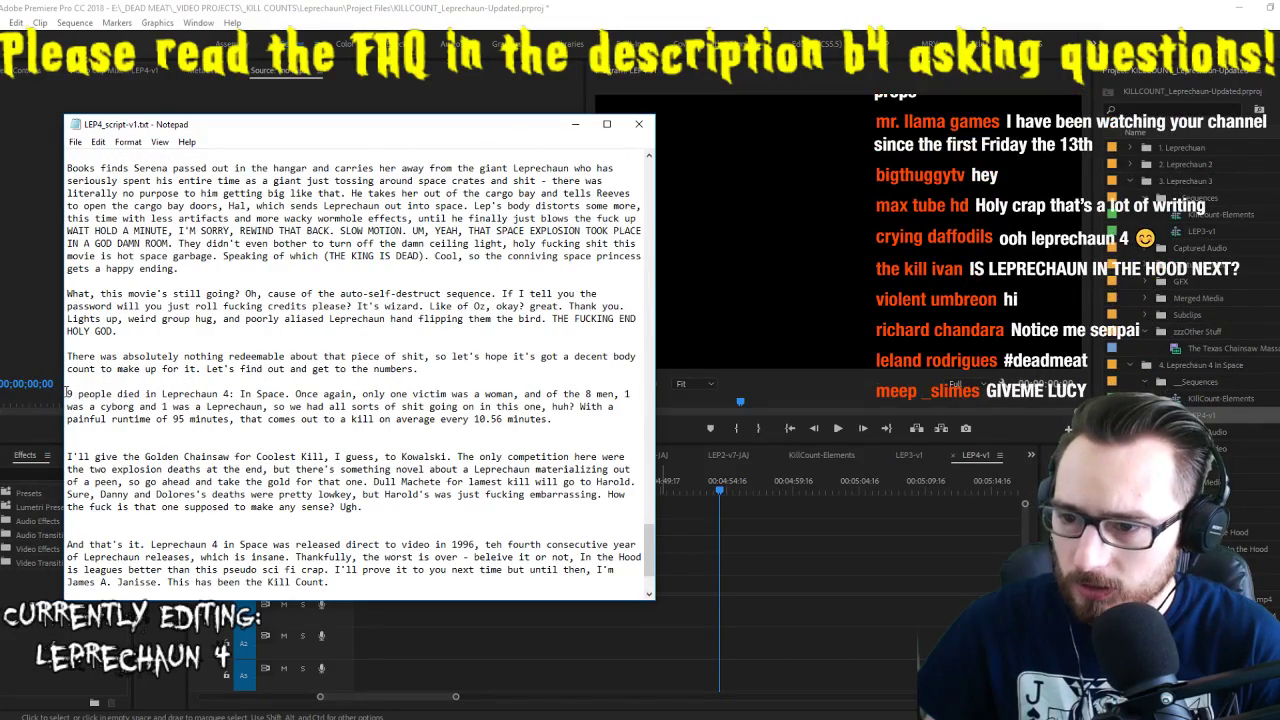
left_click_drag(64, 392, 17, 378)
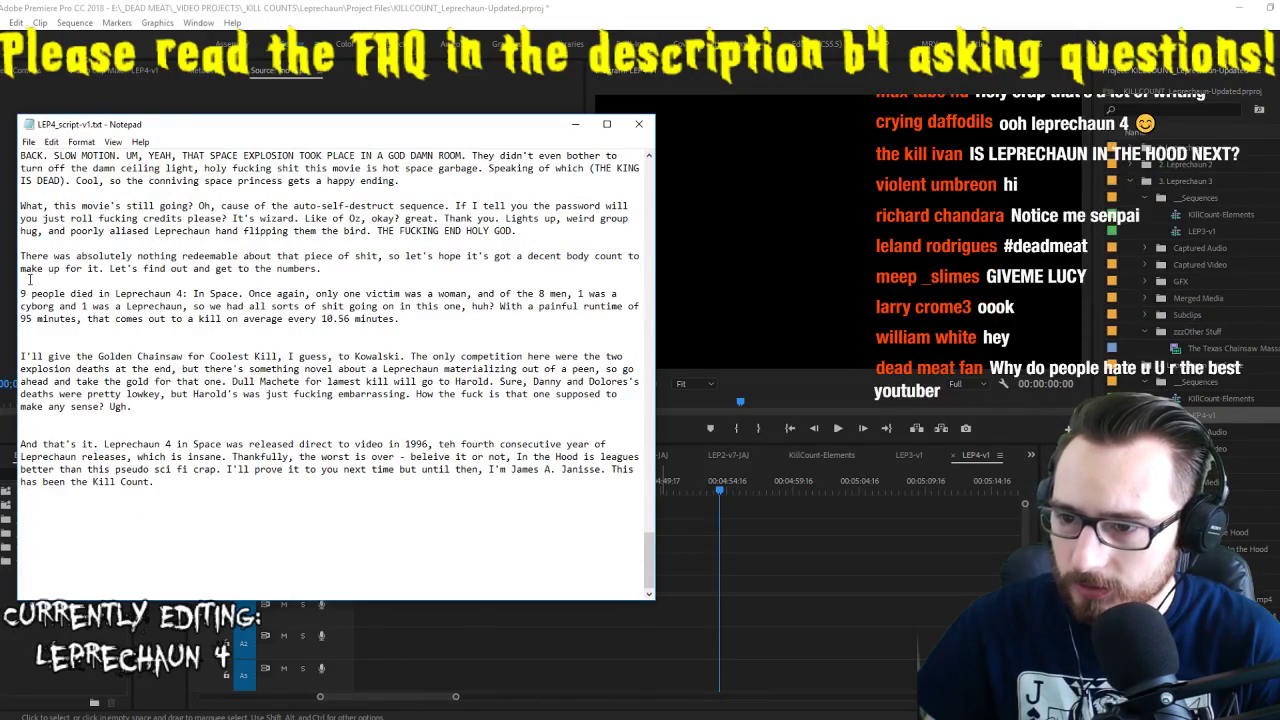
Examine the numbers, Golden Chainsaw and Dull Machete, and sign-off paragraphs, and return to the script's introduction
left_click_drag(30, 285, 400, 320)
left_click_drag(101, 356, 186, 403)
left_click_drag(92, 441, 226, 491)
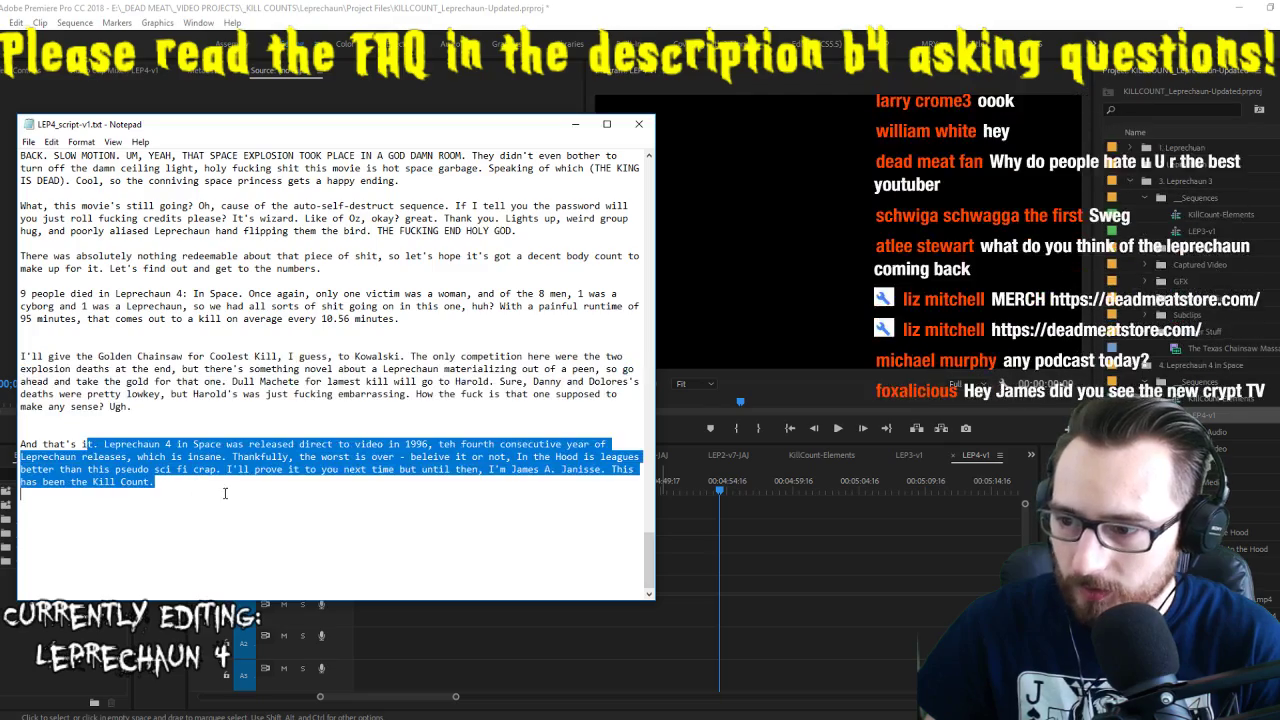
left_click(620, 570)
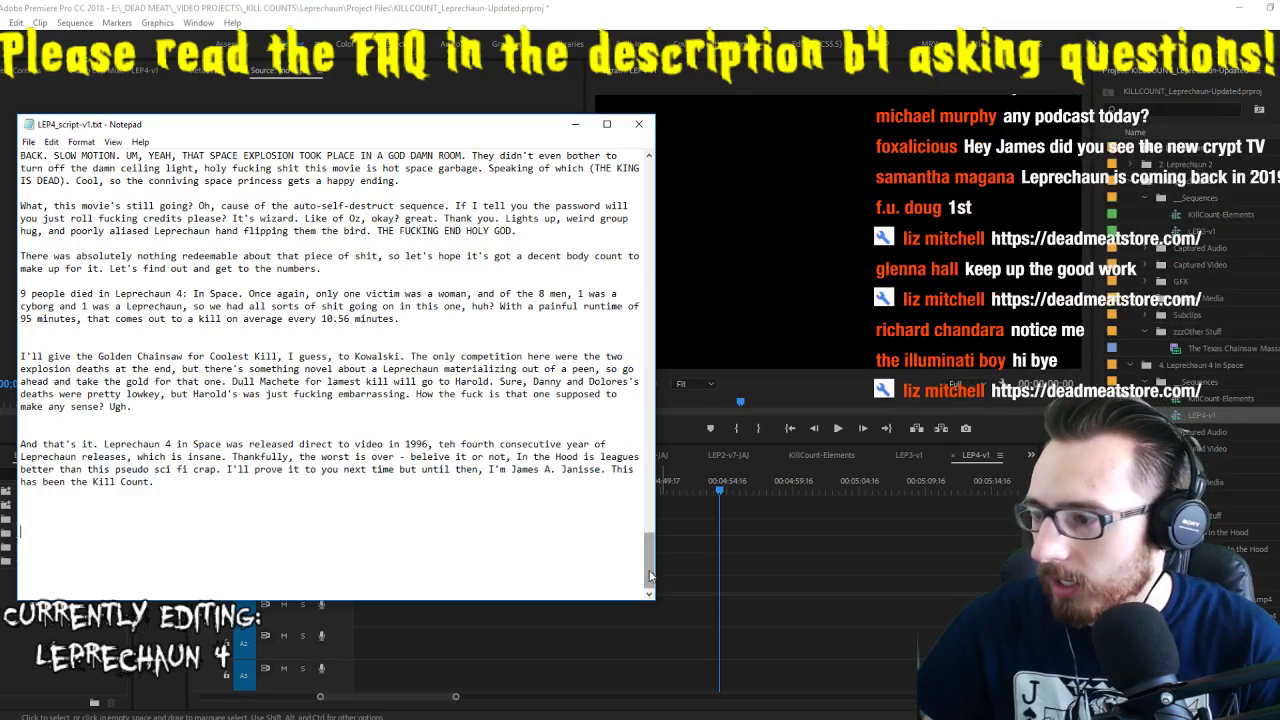
left_click_drag(648, 565, 648, 180)
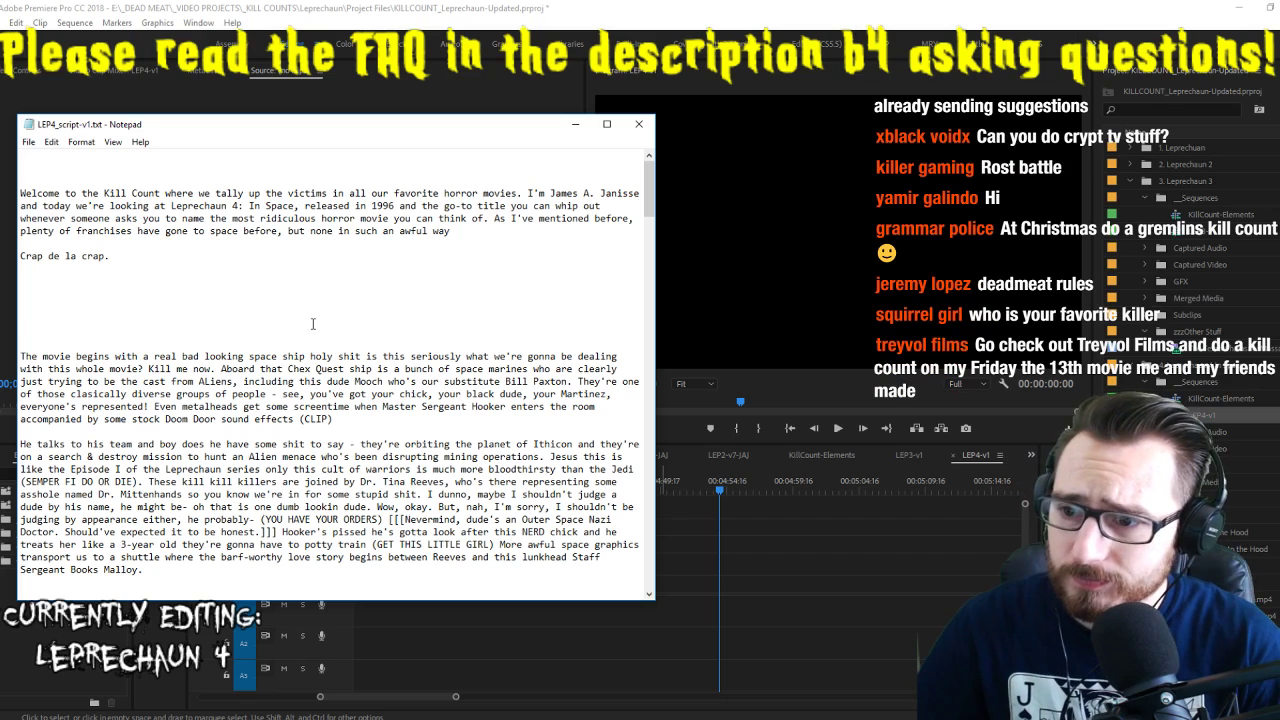
left_click(310, 321)
scroll(308, 307, "down", 1)
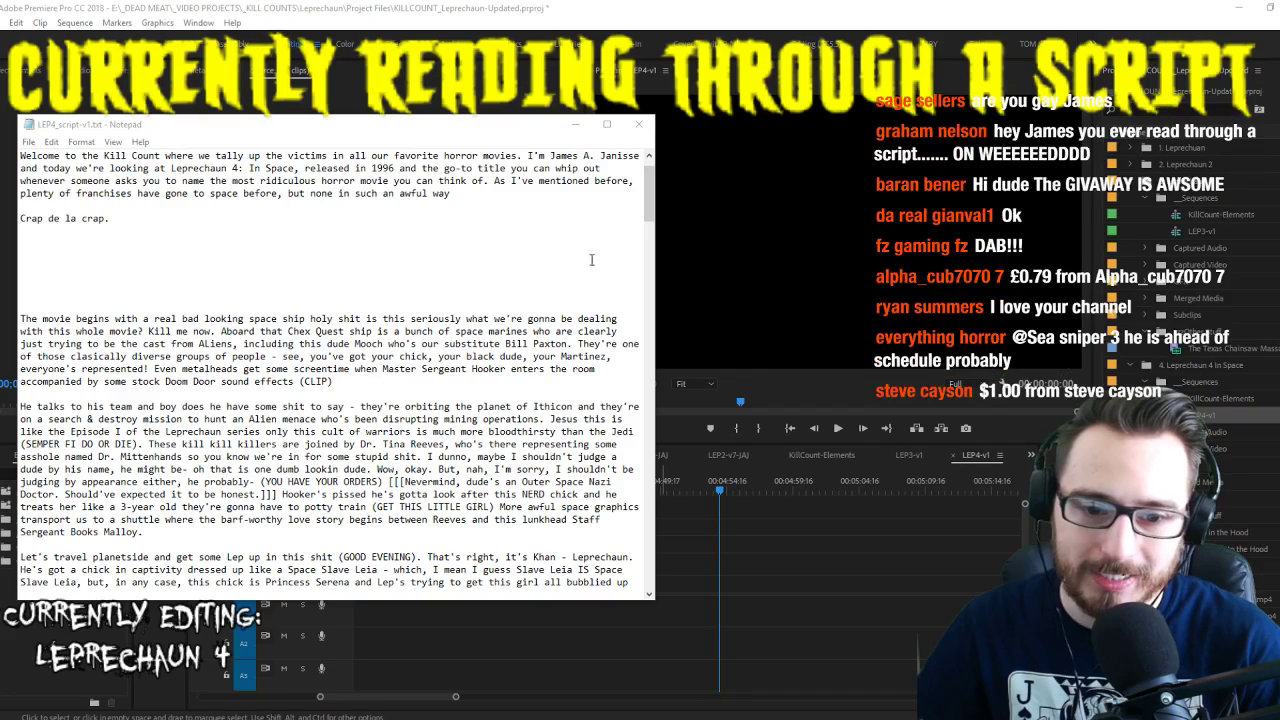
Return to Premiere Pro and start a voice-over recording on the first audio track from the beginning of LEP4-v1
left_click(718, 480)
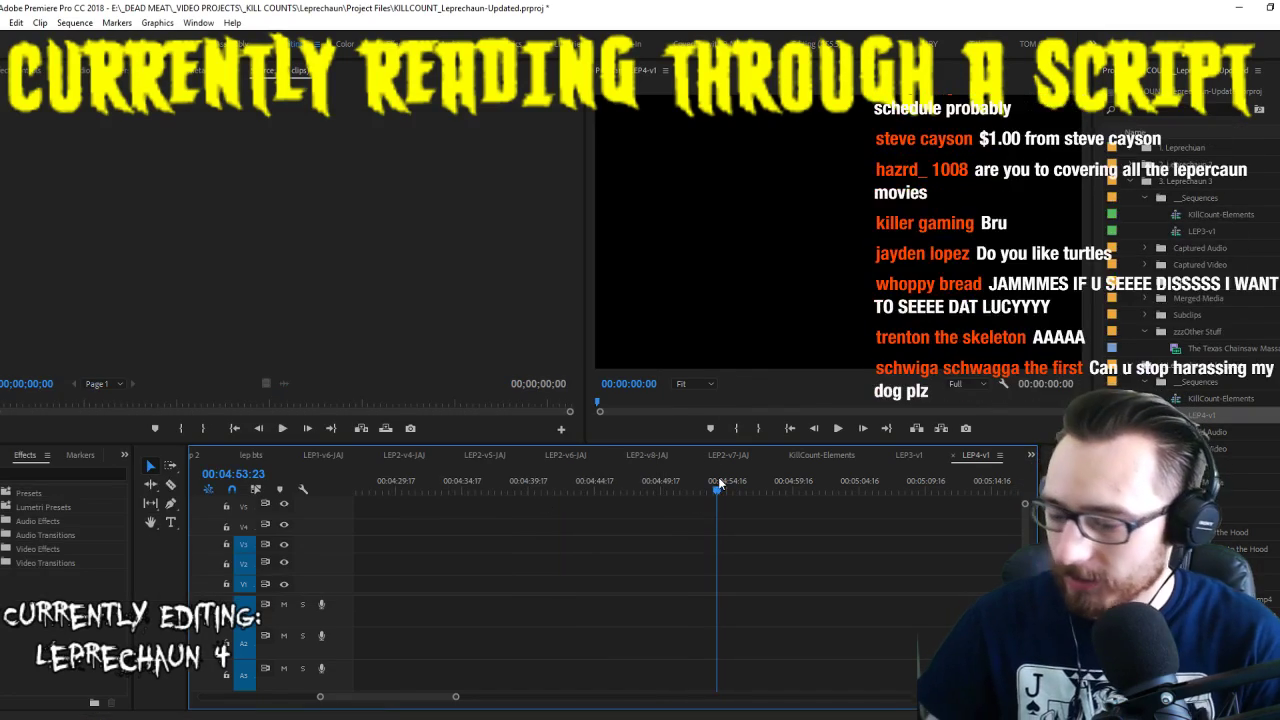
key("Home")
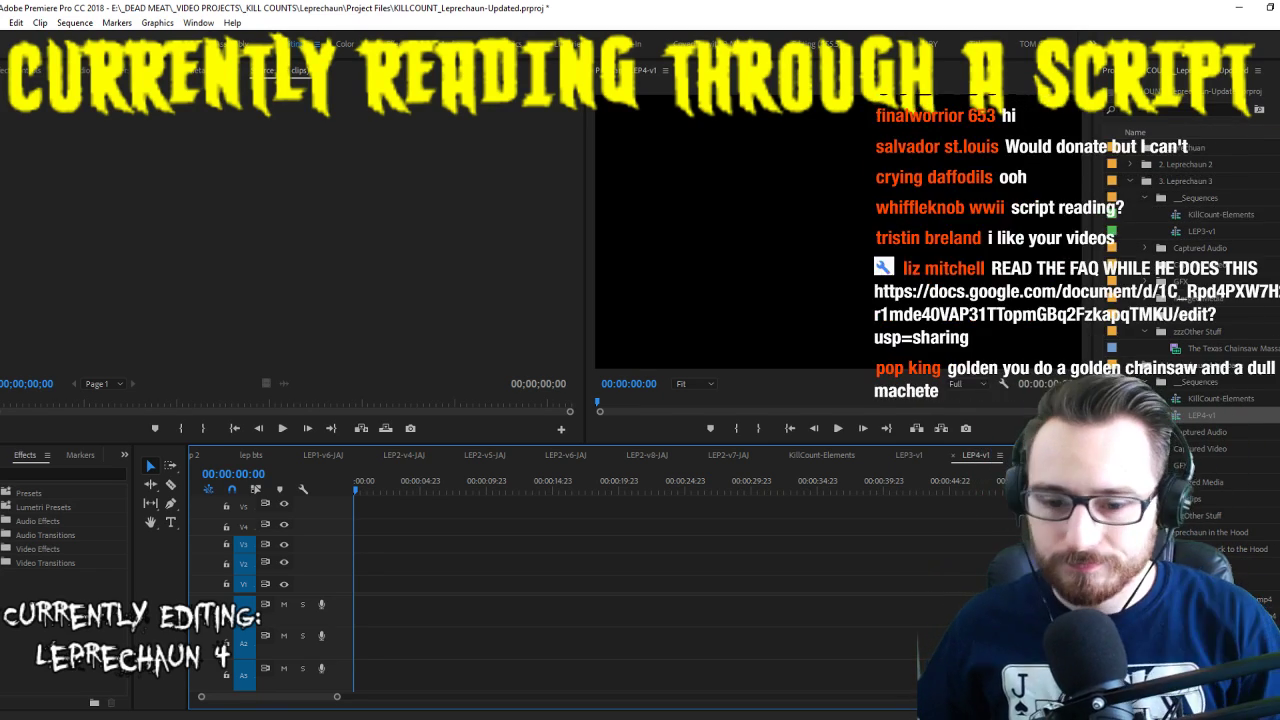
left_click(321, 606)
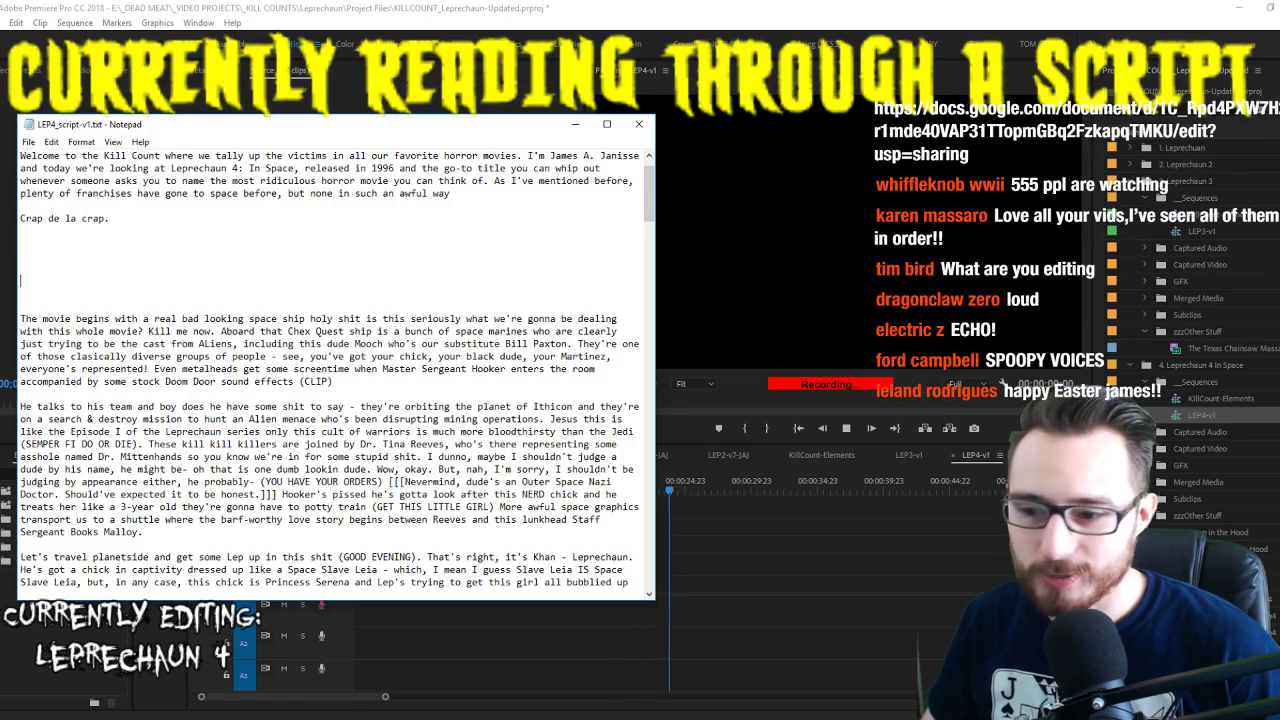
Switch to the Notepad script, reposition its window, and read from the introduction to Kowalski's marking of his kill
key("alt+Tab")
left_click_drag(256, 138, 240, 92)
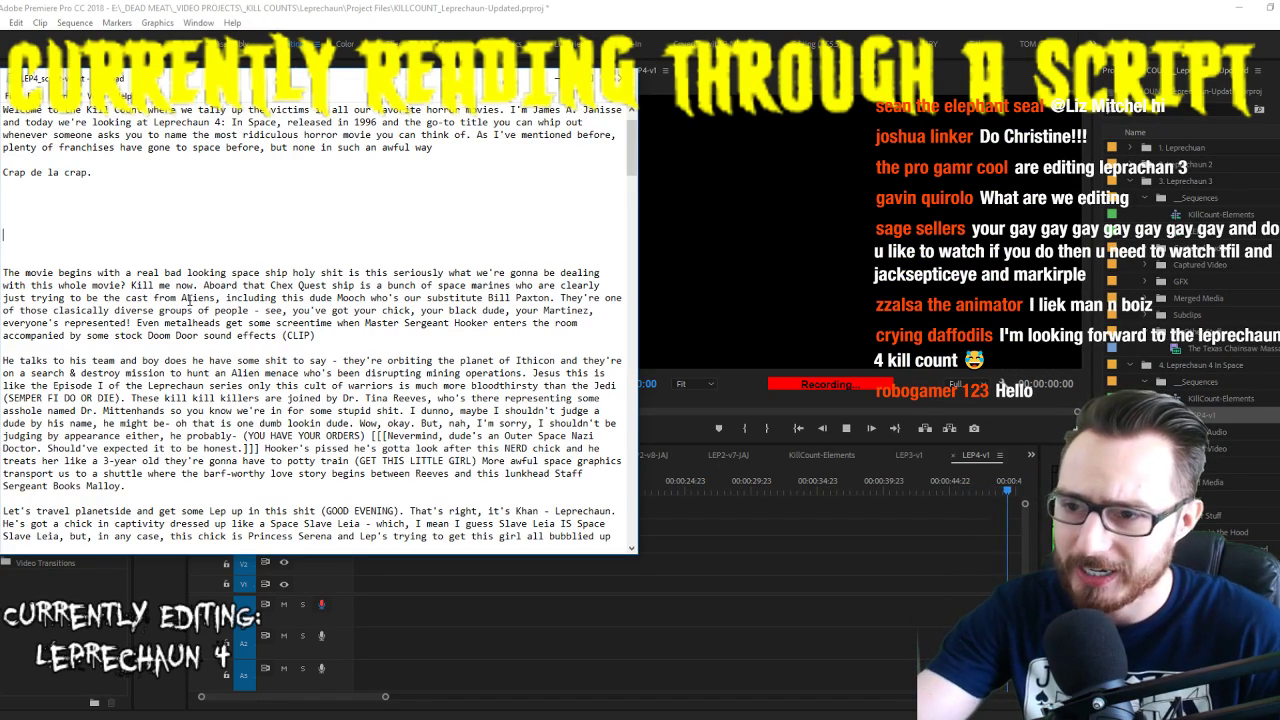
scroll(262, 308, "down", 2)
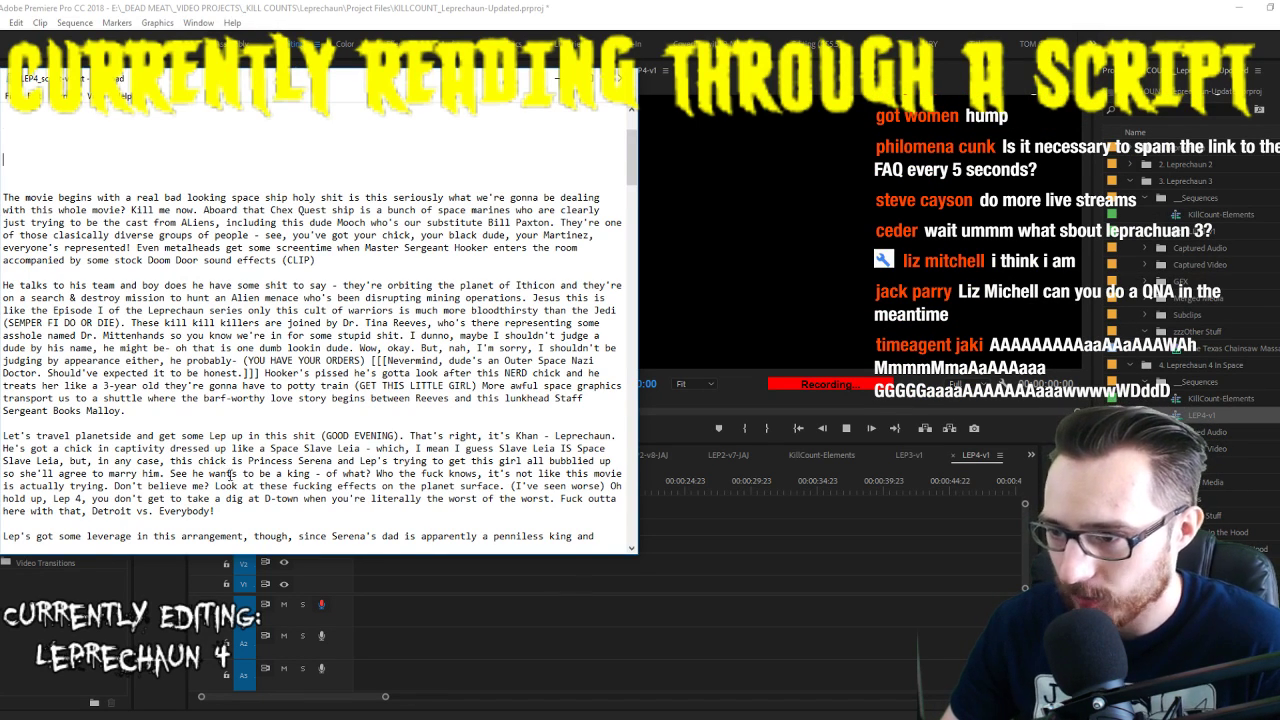
scroll(230, 475, "down", 3)
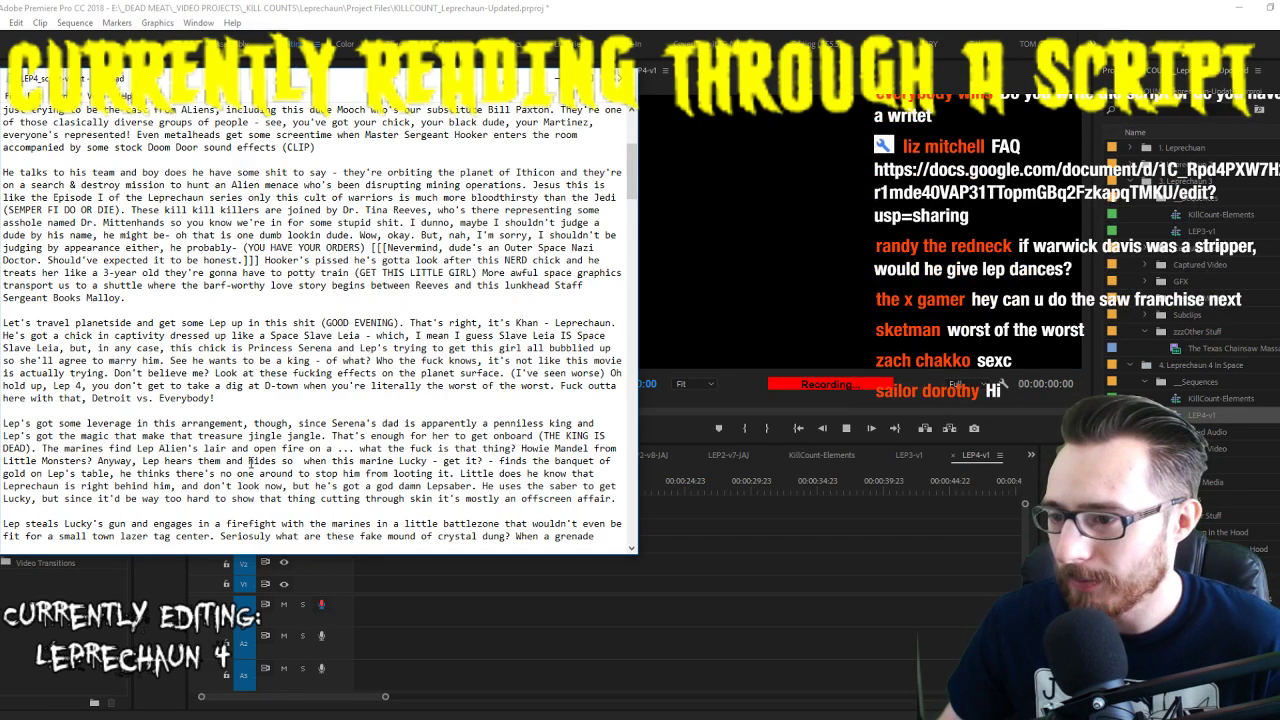
scroll(353, 383, "down", 1)
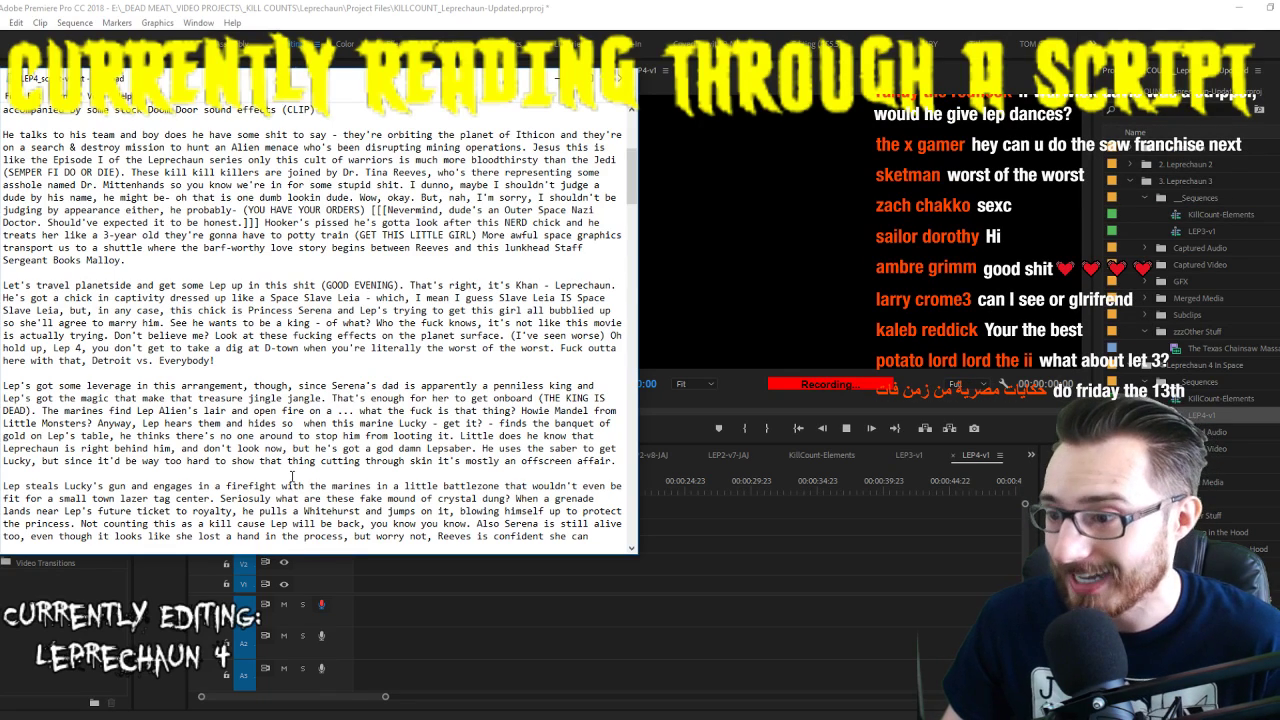
scroll(291, 478, "down", 1)
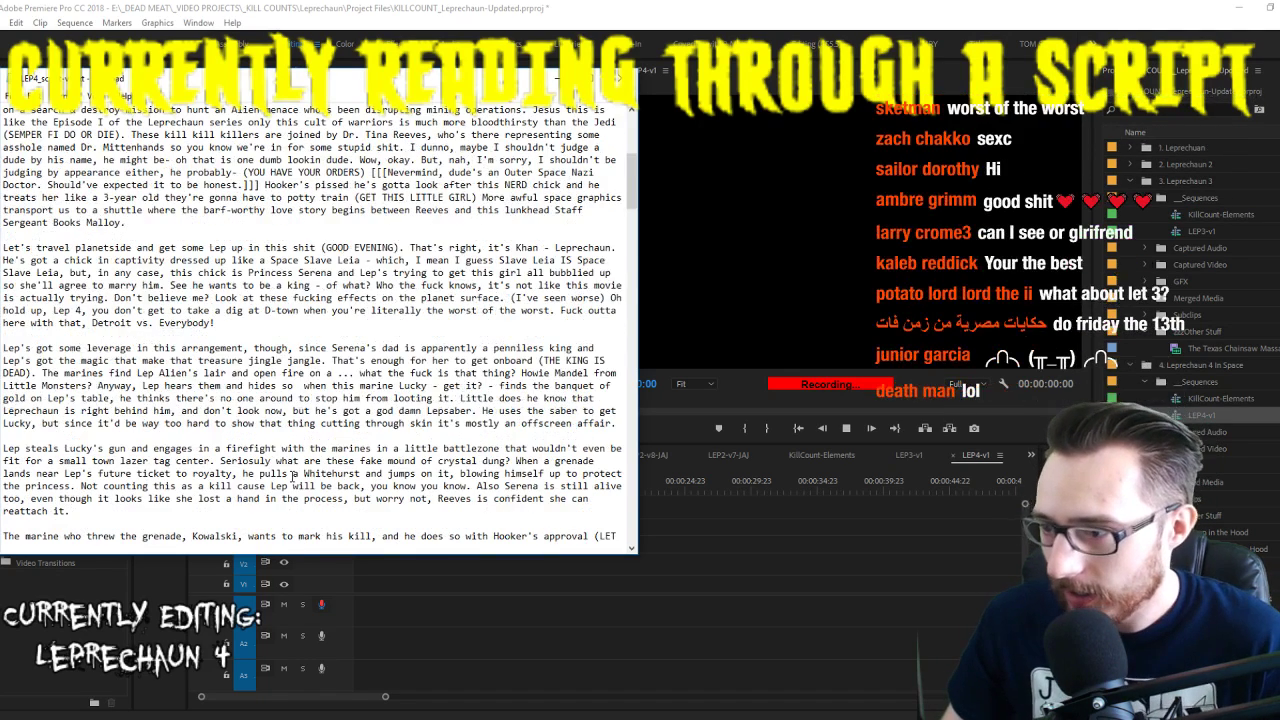
scroll(286, 490, "down", 1)
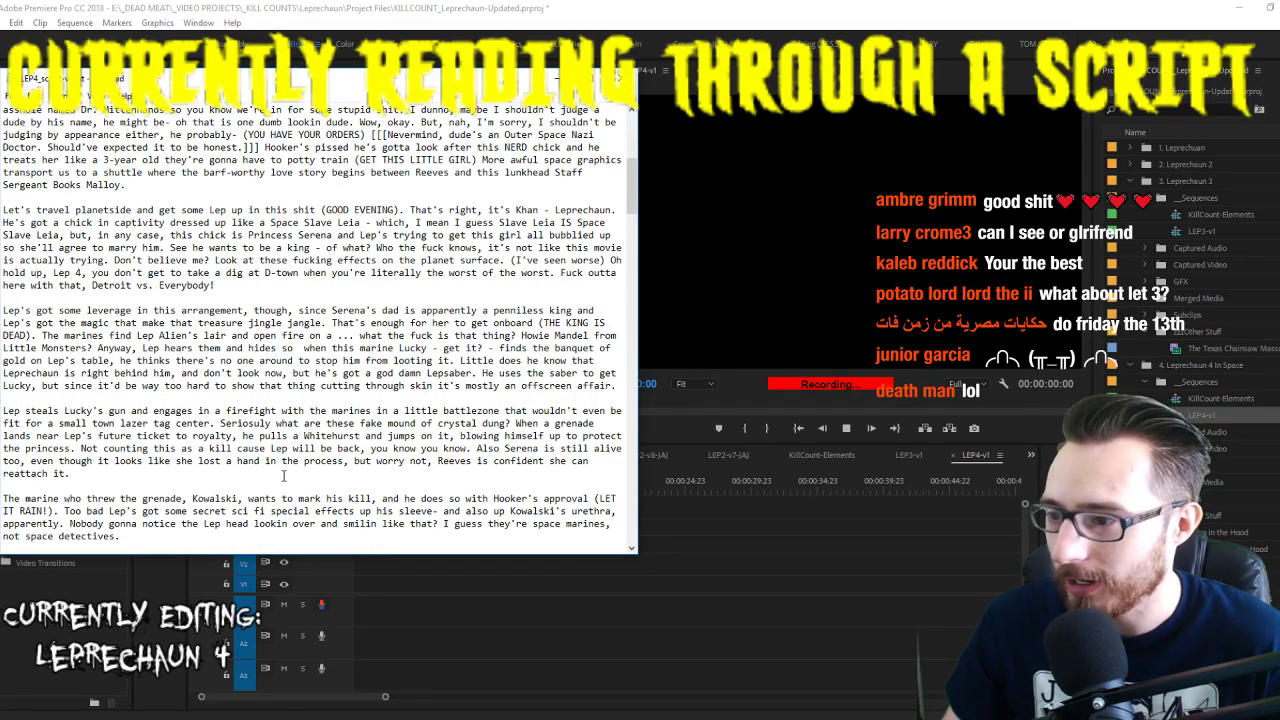
scroll(258, 467, "down", 1)
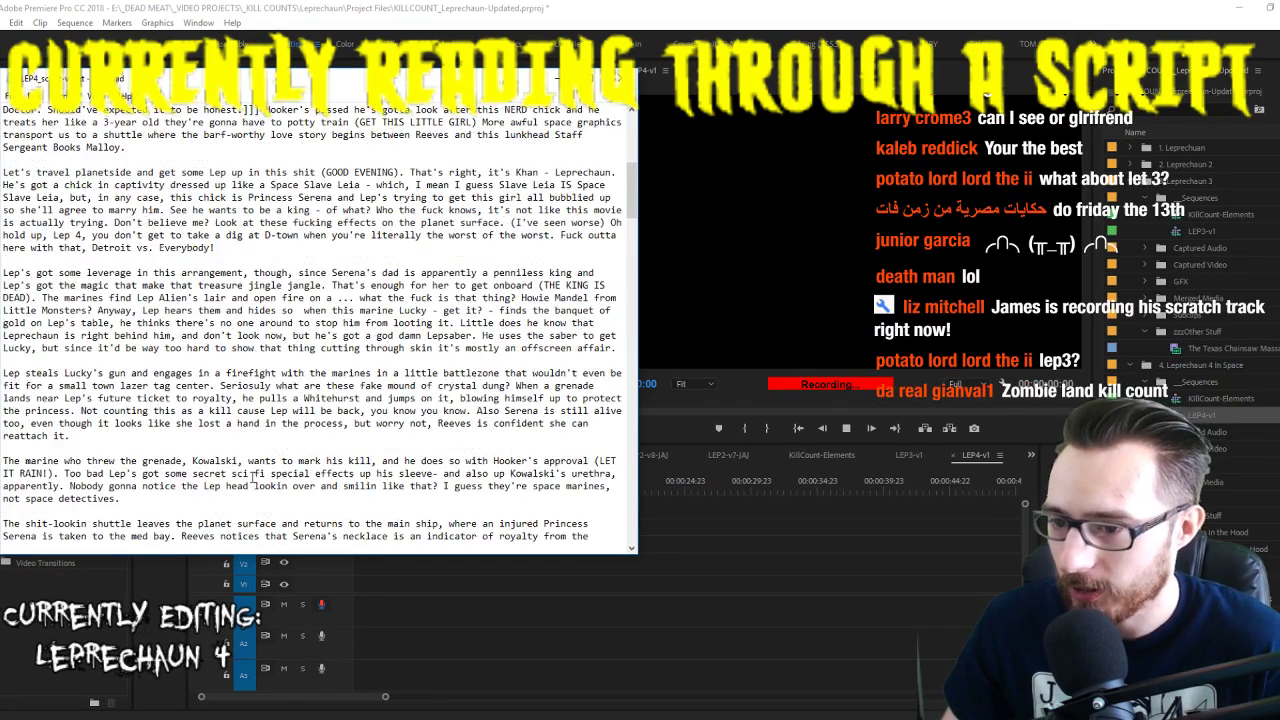
scroll(250, 465, "down", 1)
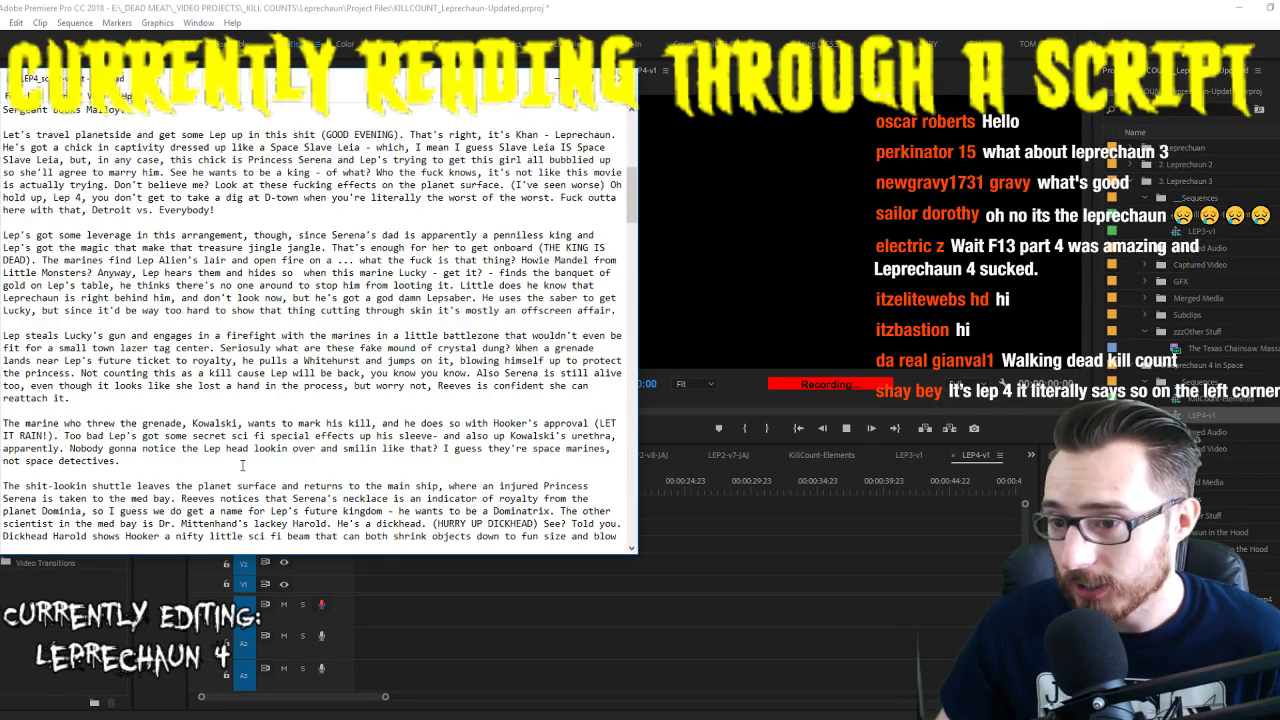
Read the script's med bay, disco bar and Kowalski death paragraphs, continuing to the talk between Reeves, Books and Sticks
scroll(242, 465, "down", 2)
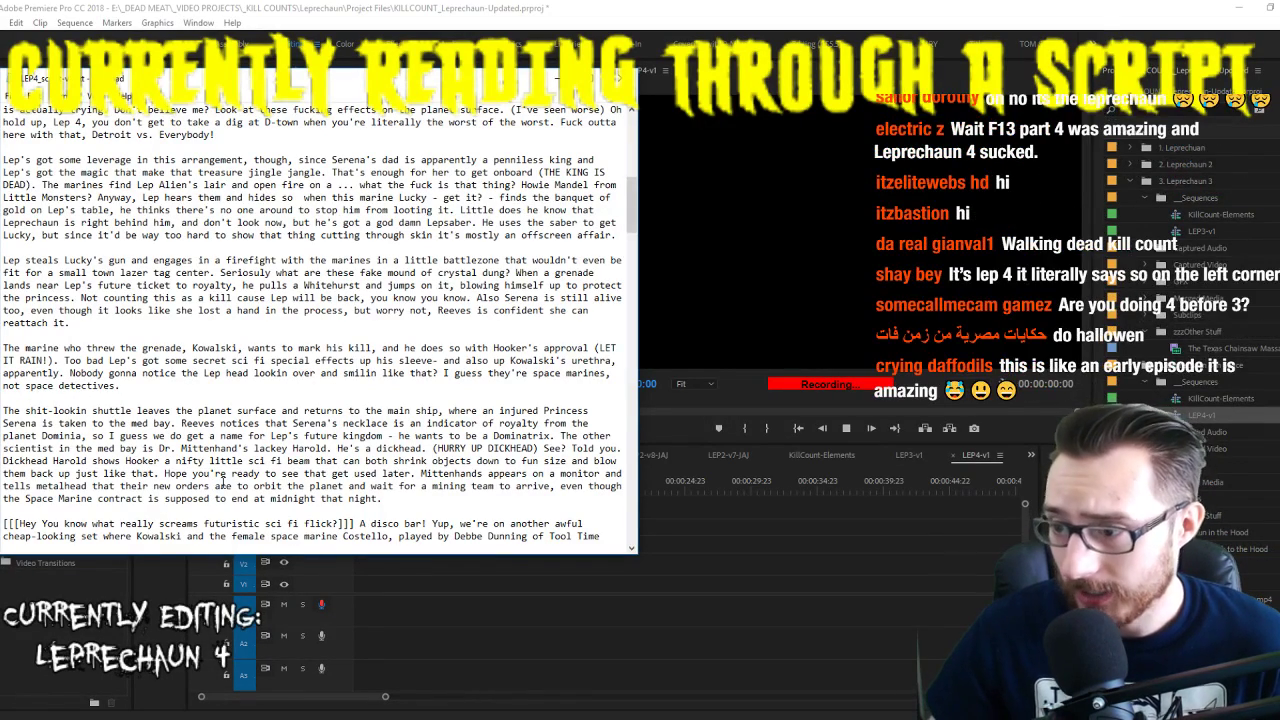
scroll(220, 490, "down", 1)
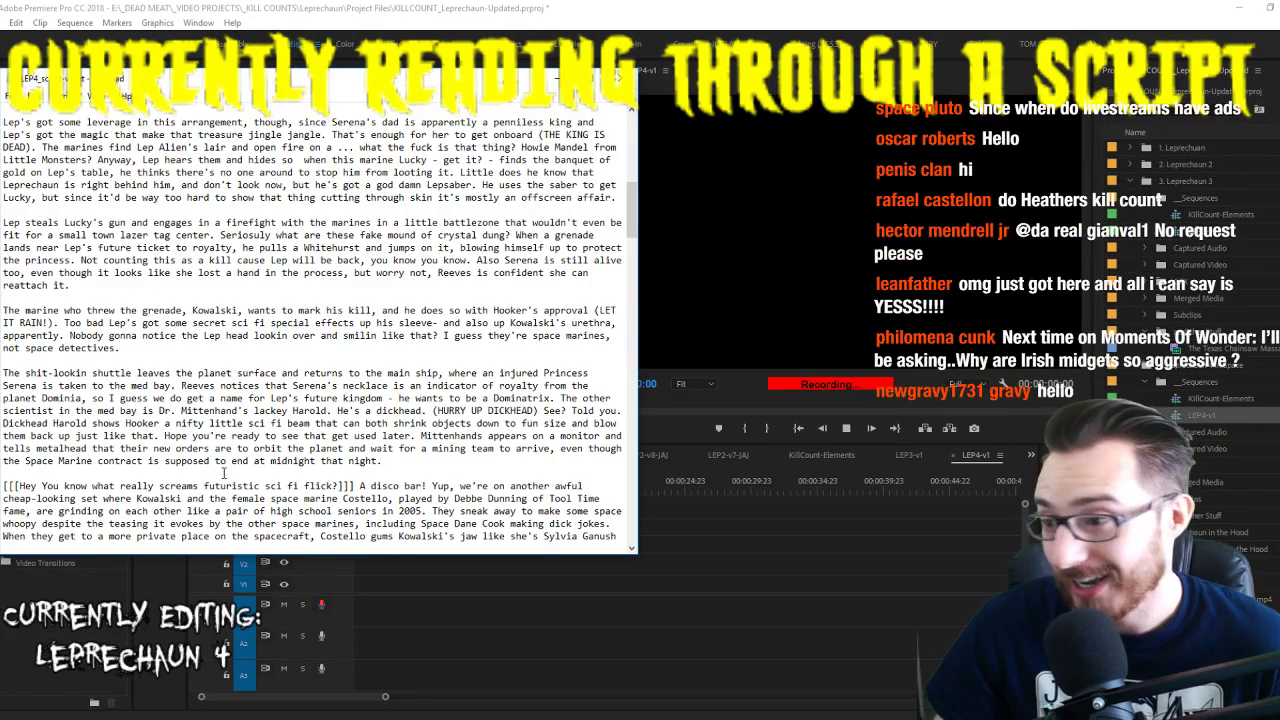
scroll(200, 470, "down", 2)
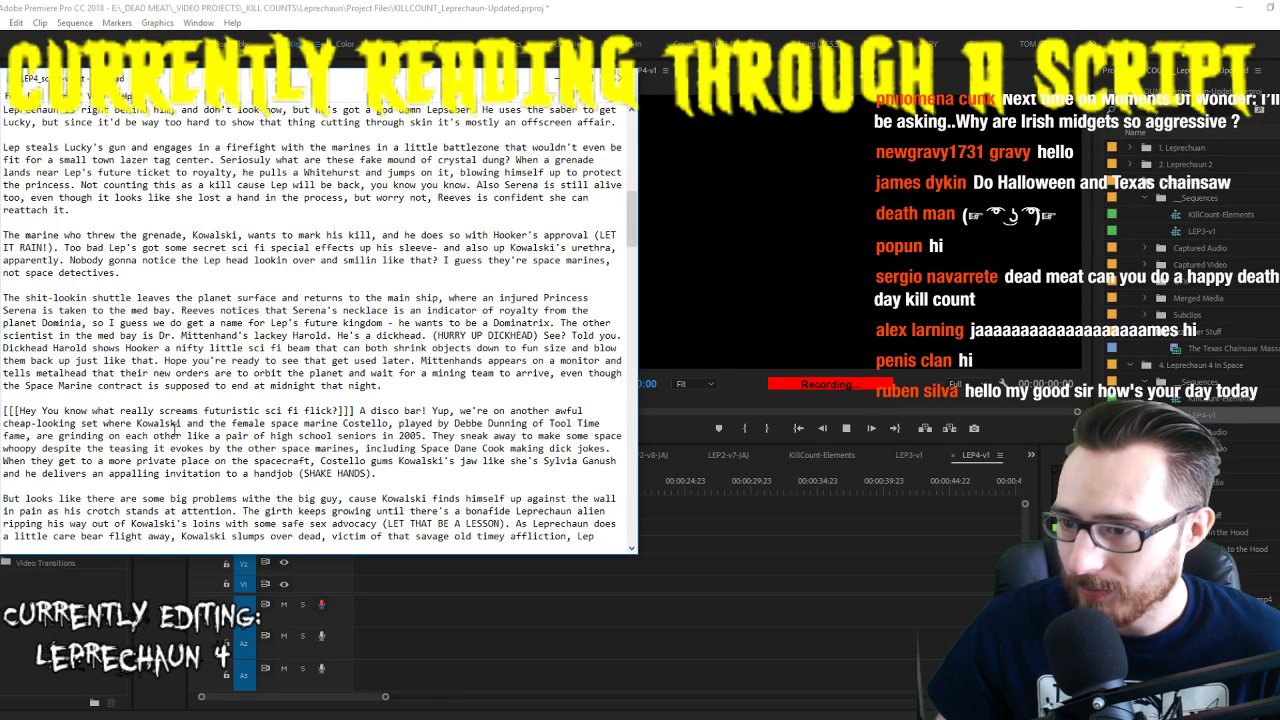
scroll(174, 430, "down", 1)
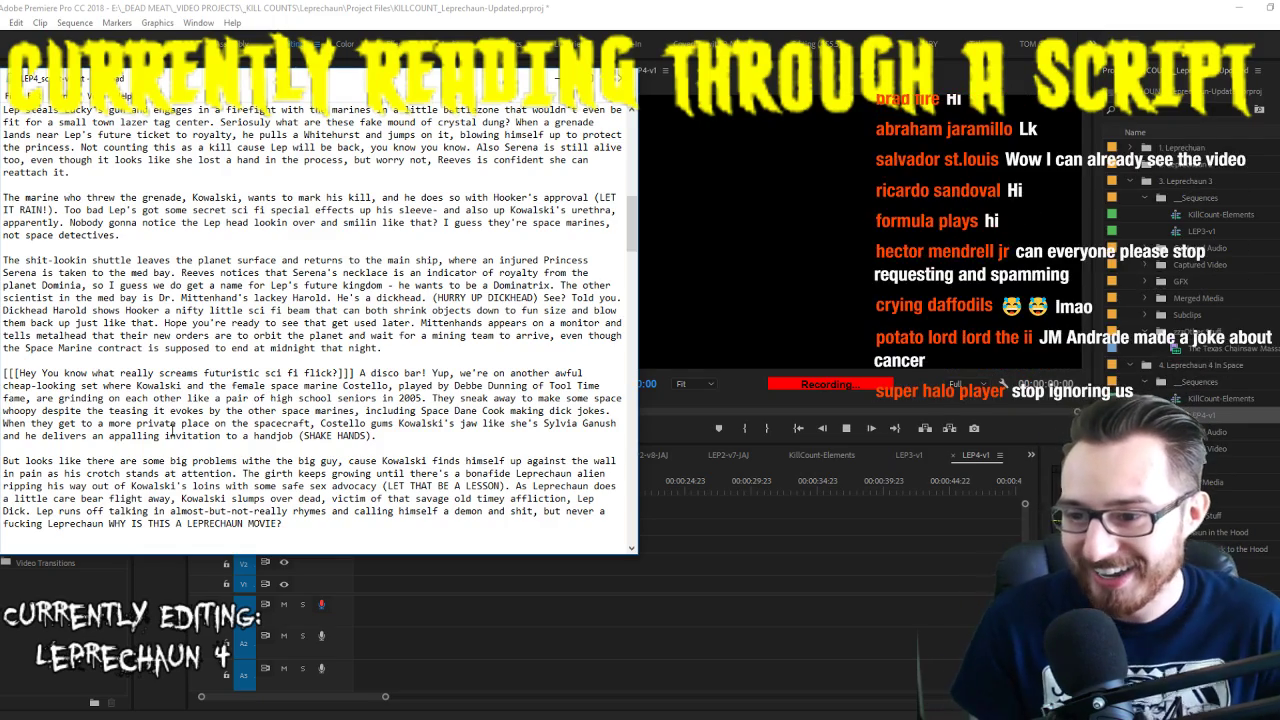
scroll(270, 400, "down", 2)
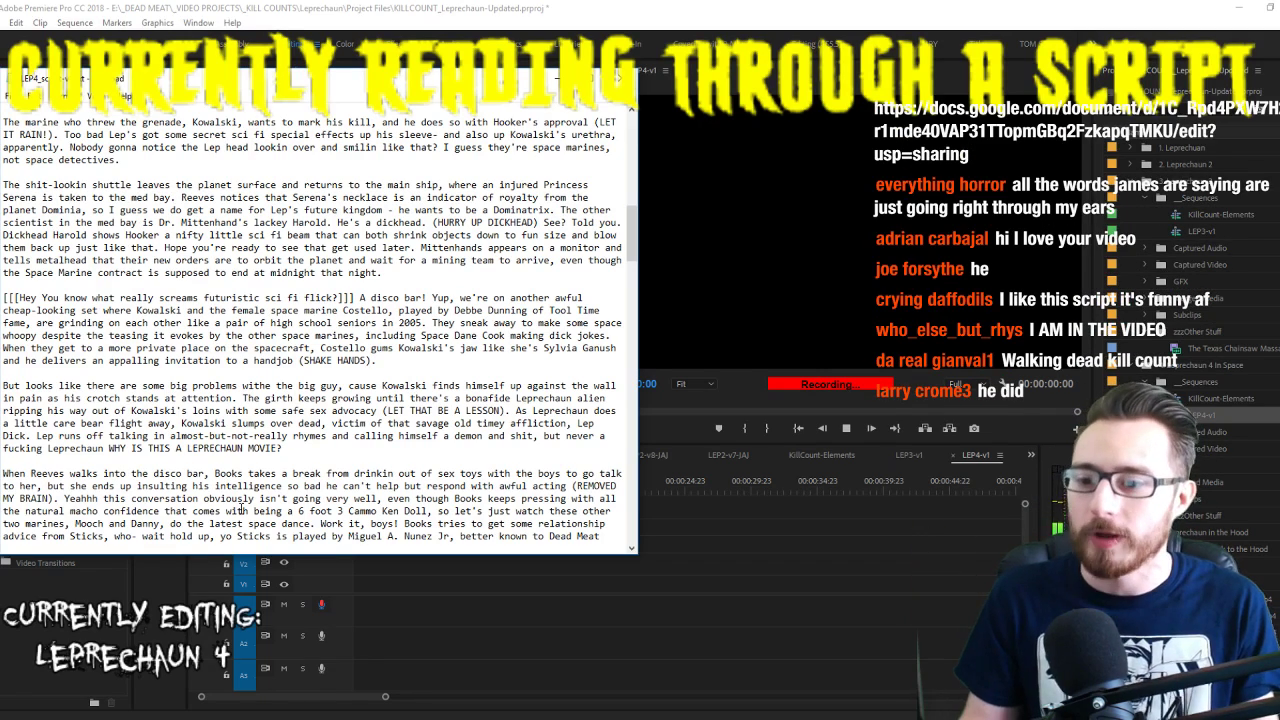
scroll(278, 430, "down", 2)
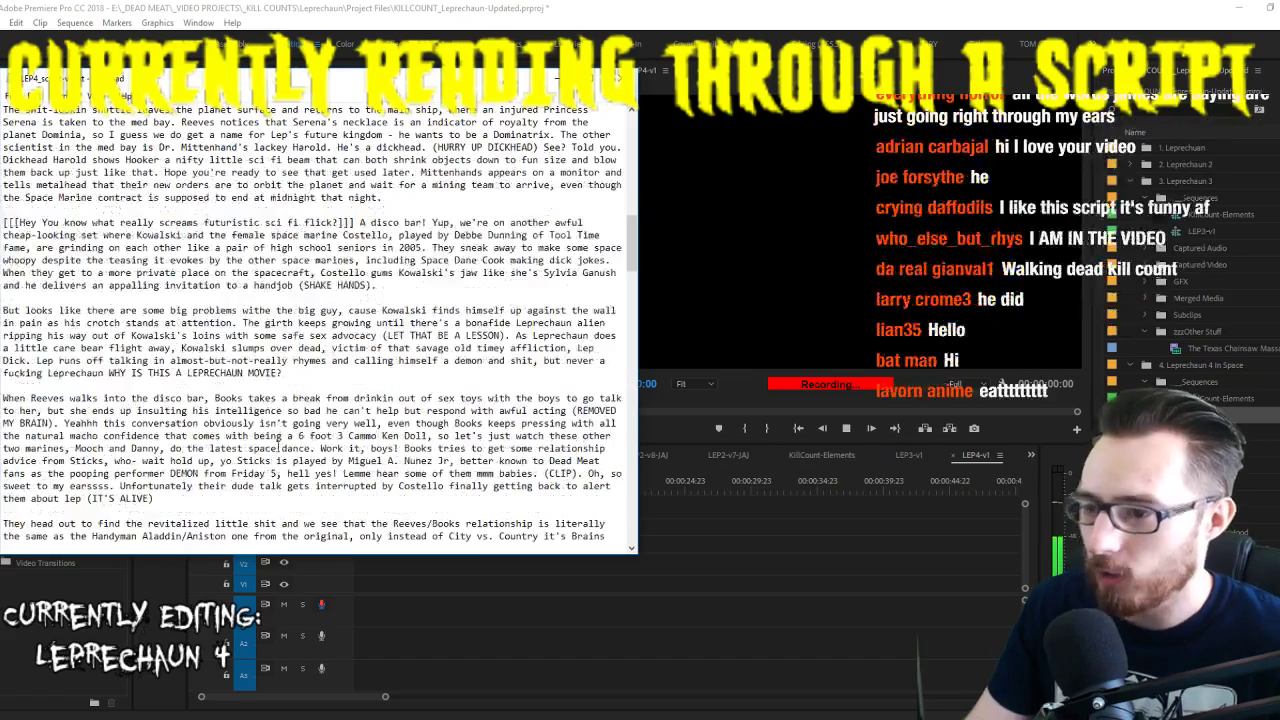
scroll(278, 508, "down", 1)
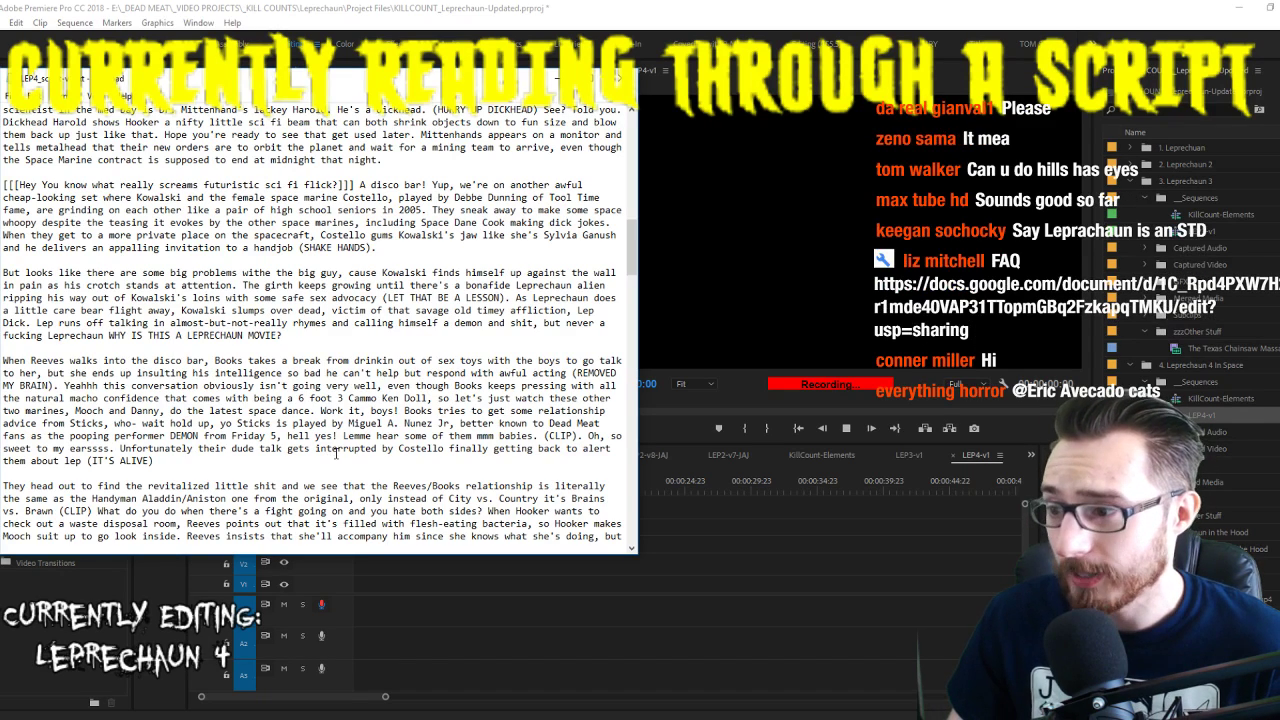
Read the script paragraphs covering the waste disposal room, Mooch's death, Mittenhand's cyborg reveal and the marines' hunt for Lep
scroll(328, 470, "down", 3)
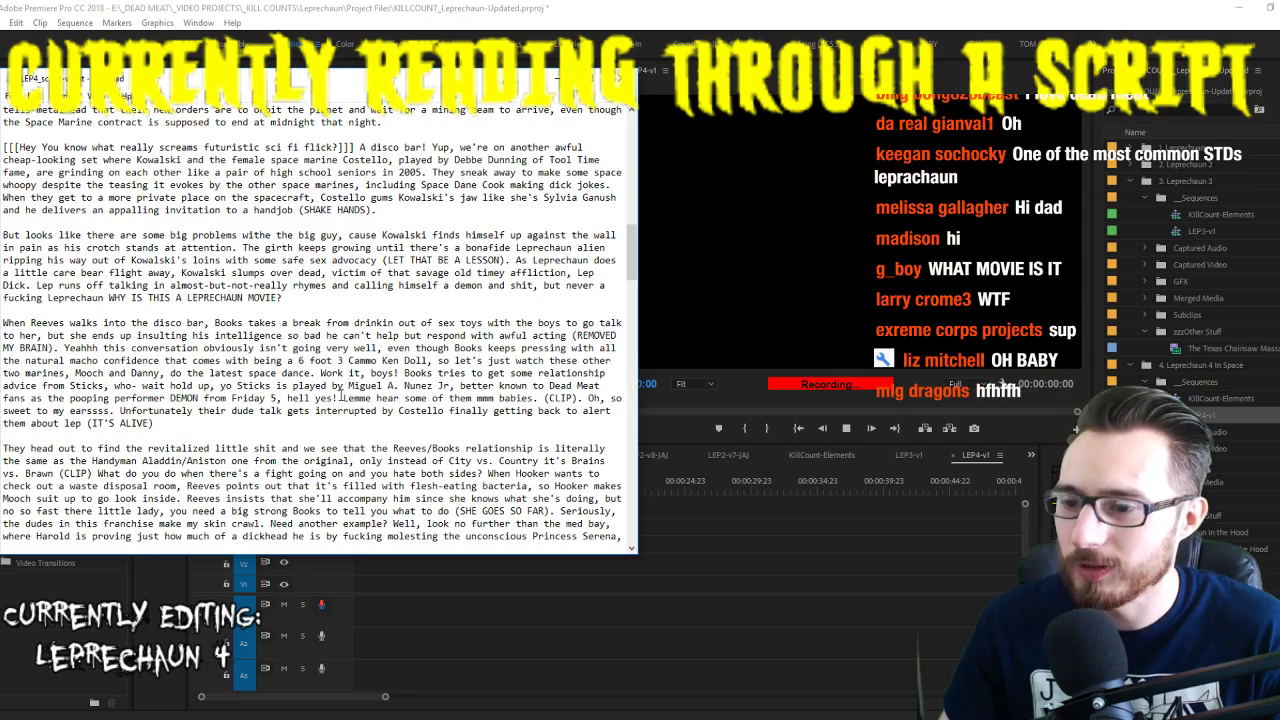
scroll(341, 400, "down", 1)
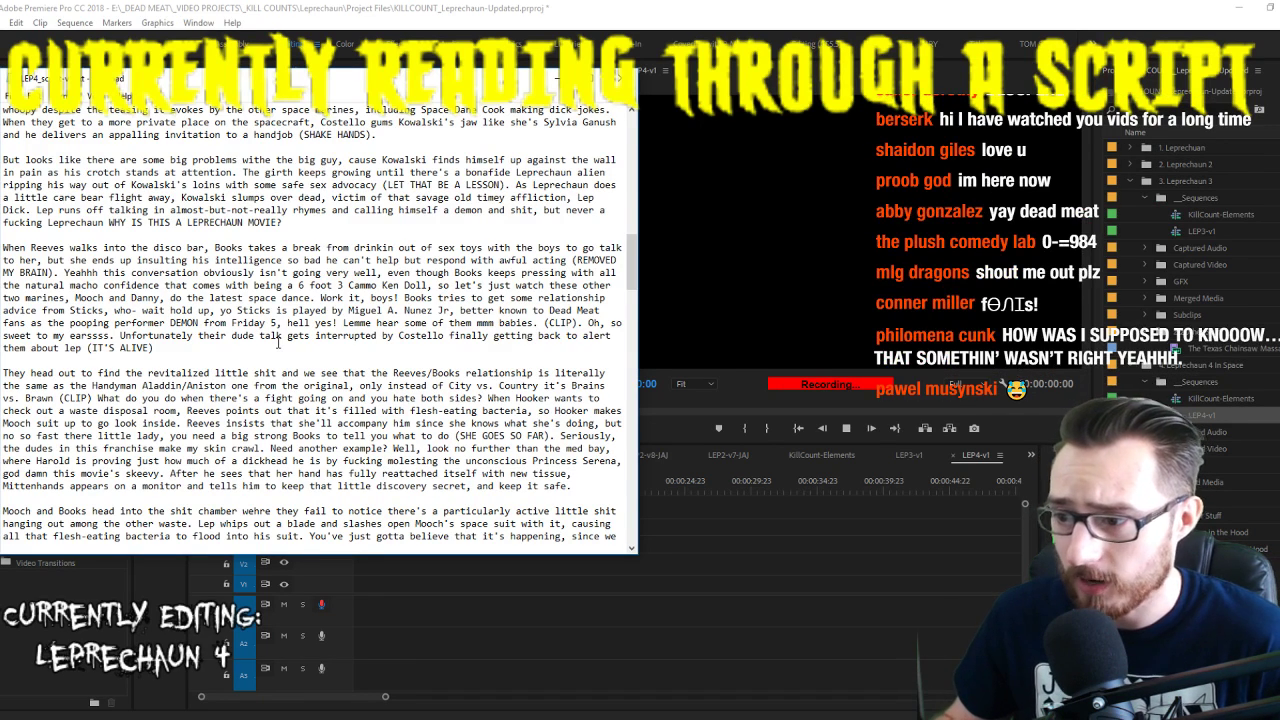
scroll(580, 340, "down", 4)
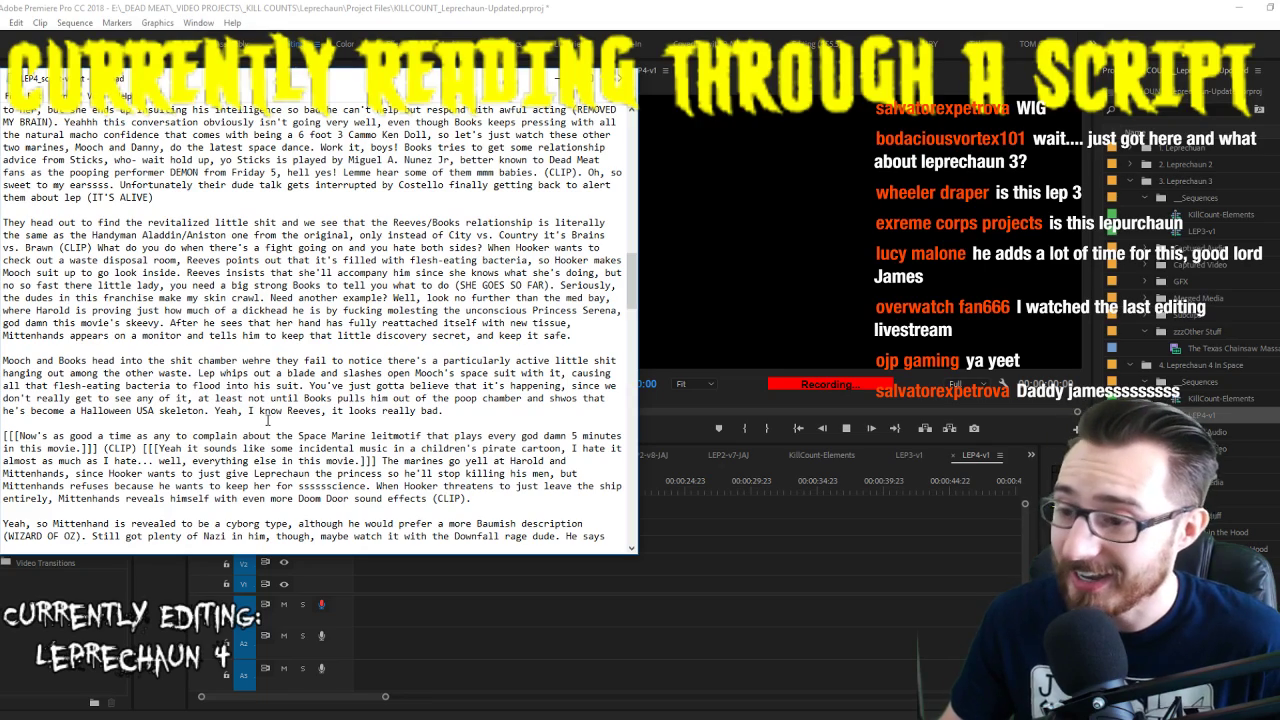
scroll(267, 420, "down", 3)
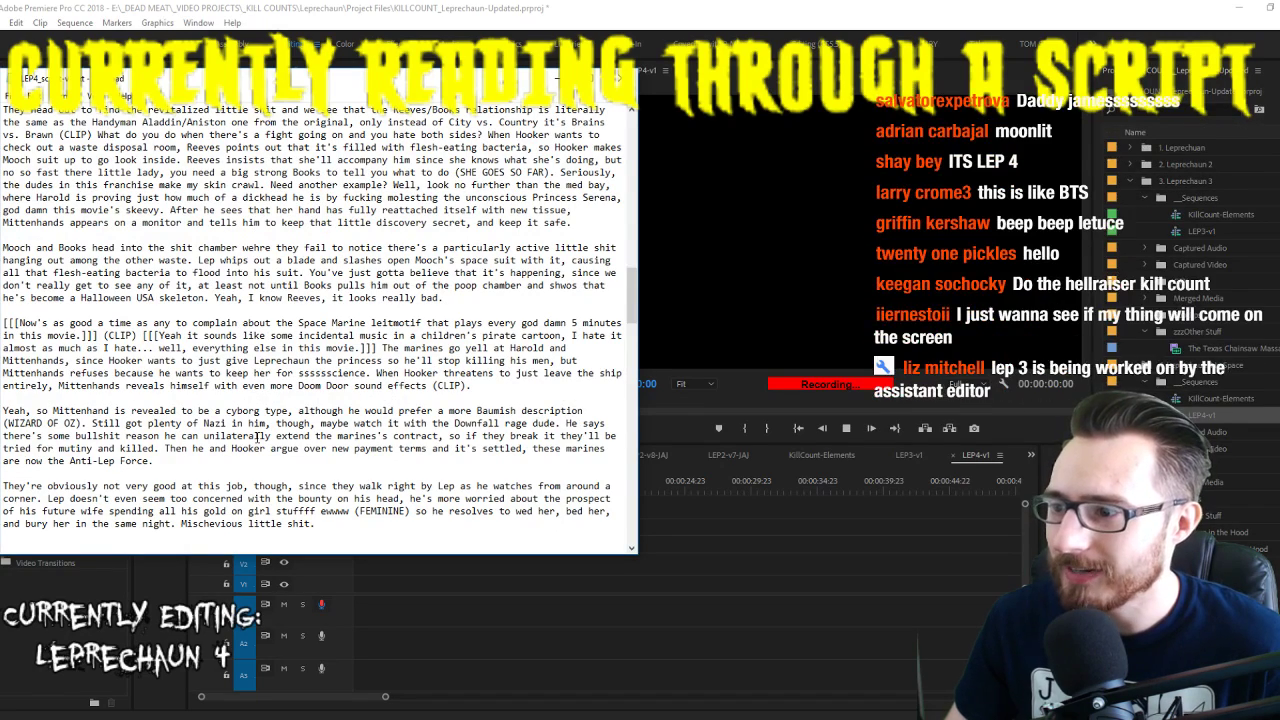
scroll(255, 440, "down", 1)
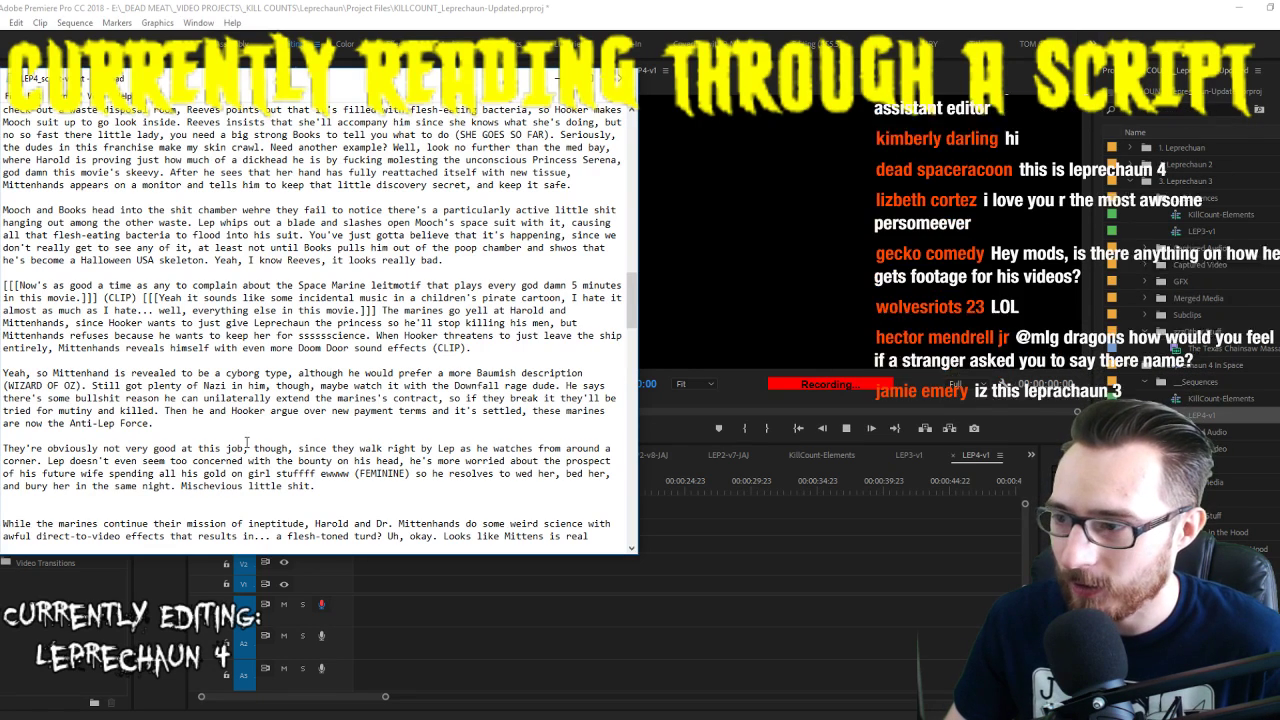
scroll(249, 437, "down", 1)
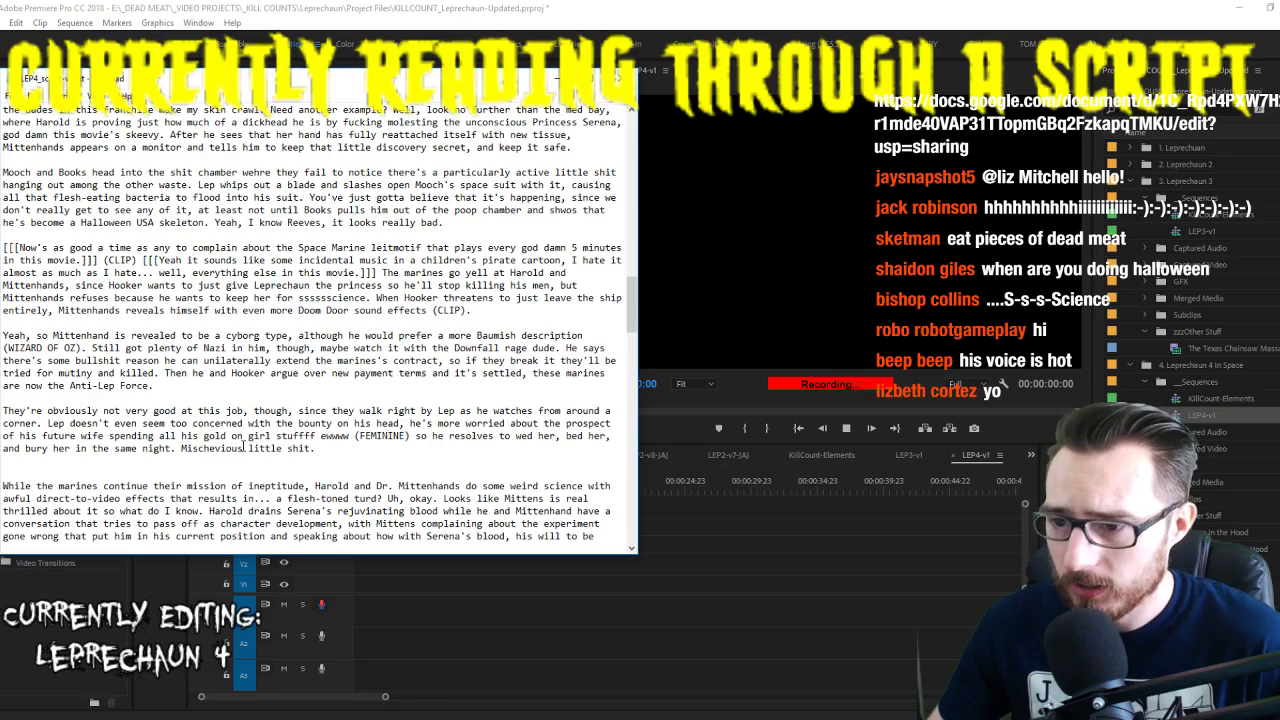
Read the script paragraphs on Mittenhand's blood experiment, Danny's crate death and Dolores's fall from the walkway
scroll(230, 450, "down", 2)
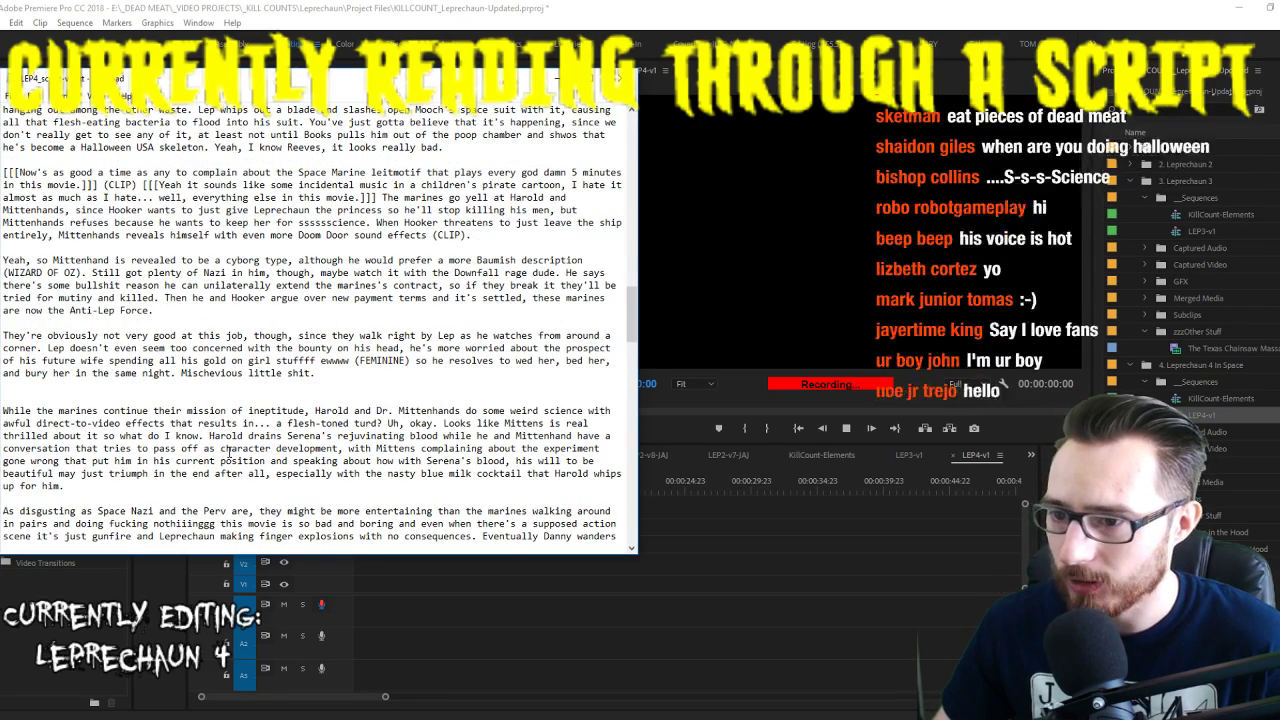
scroll(230, 455, "down", 1)
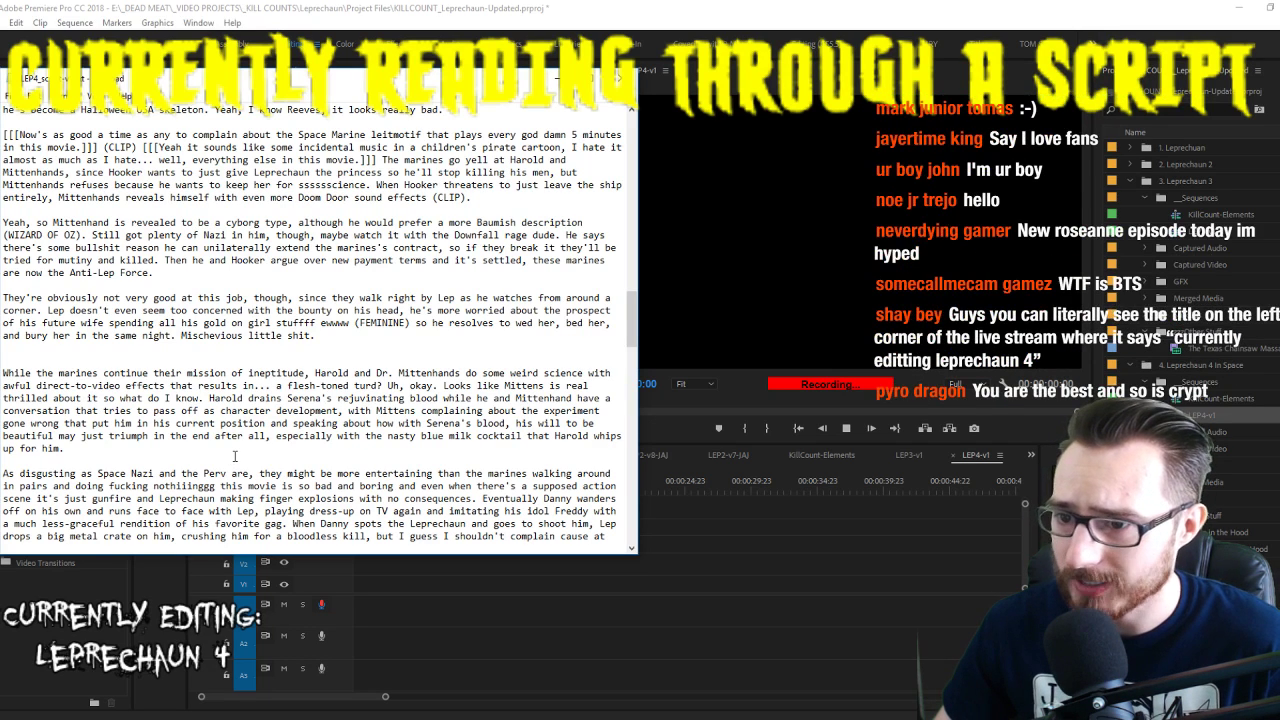
scroll(236, 455, "down", 1)
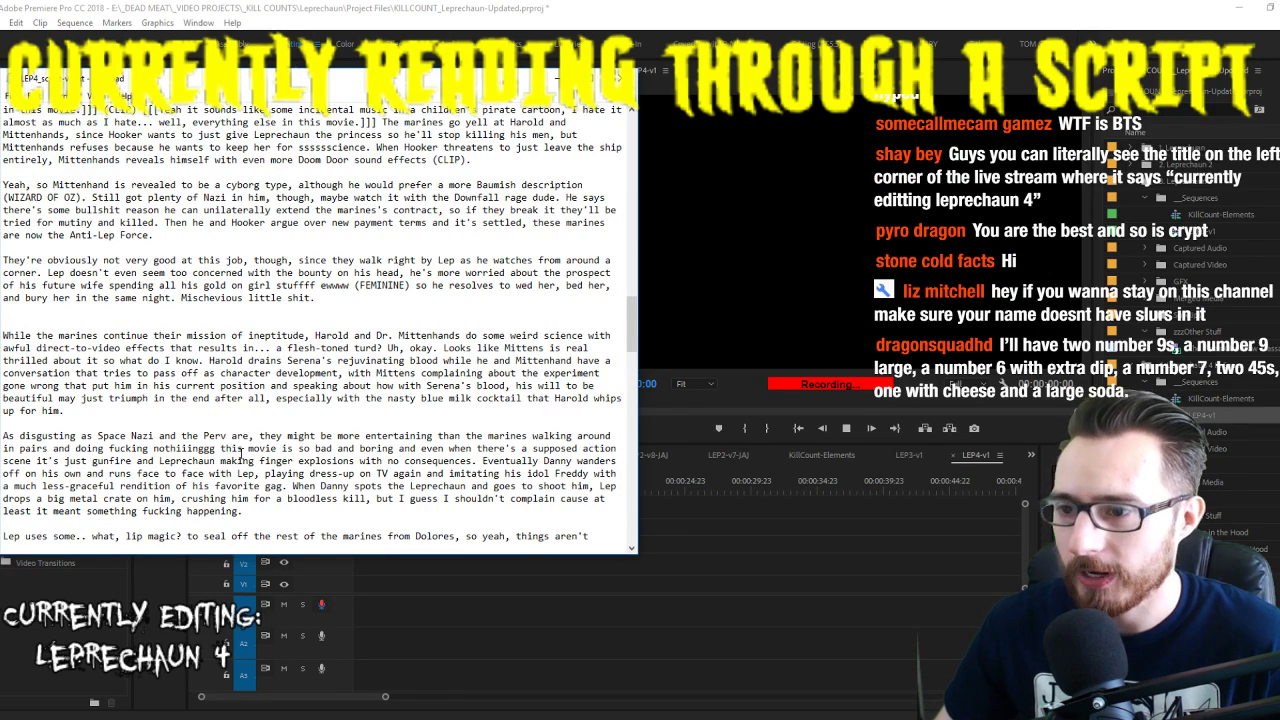
scroll(228, 460, "down", 1)
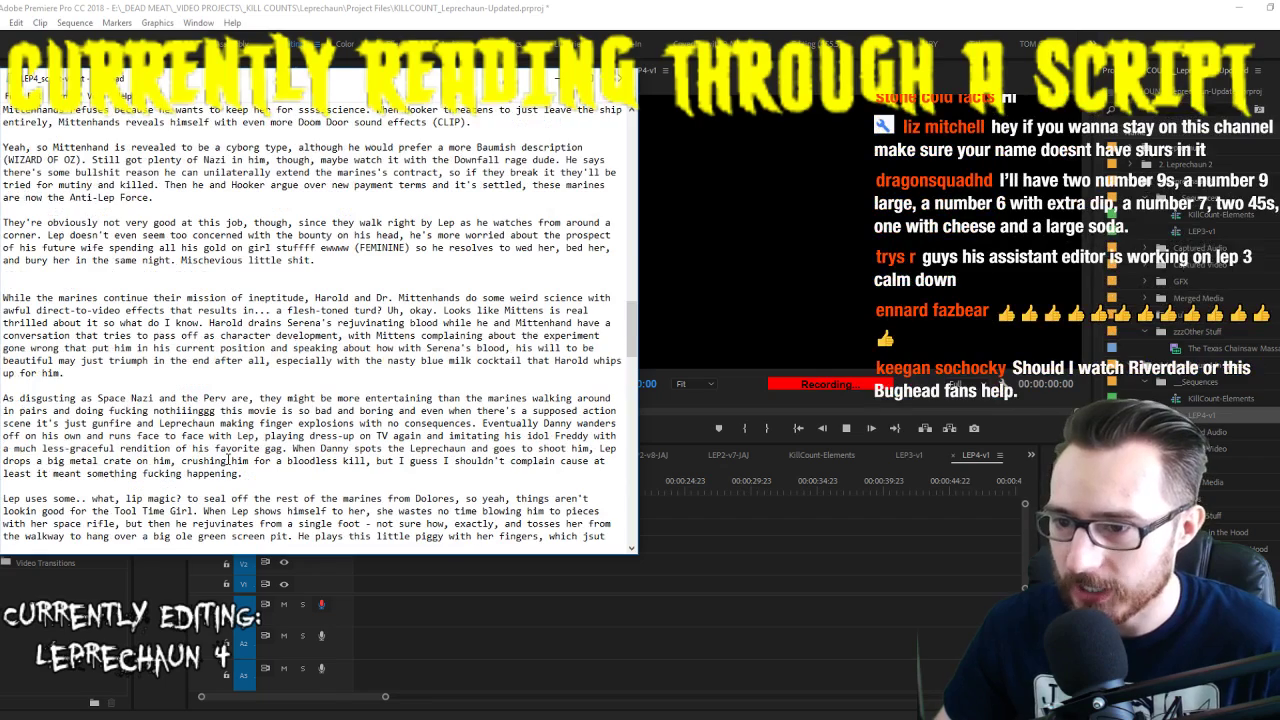
scroll(229, 460, "down", 1)
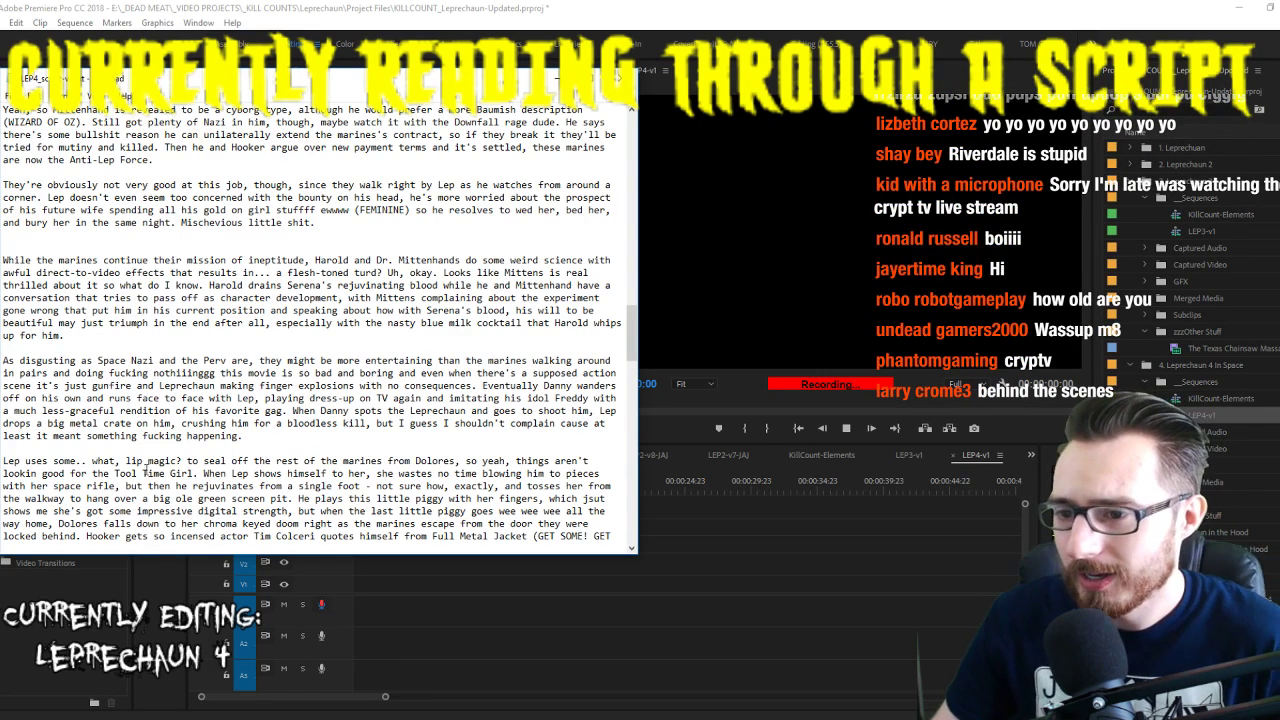
scroll(200, 460, "down", 1)
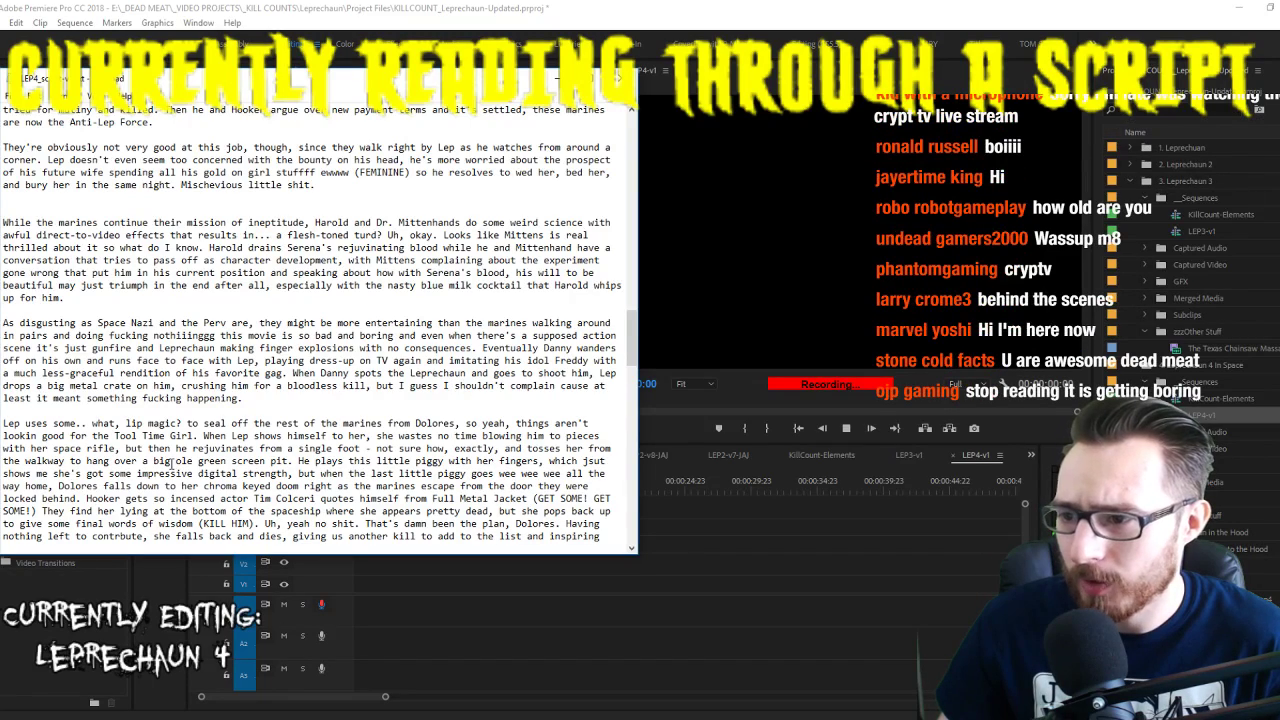
scroll(175, 470, "down", 1)
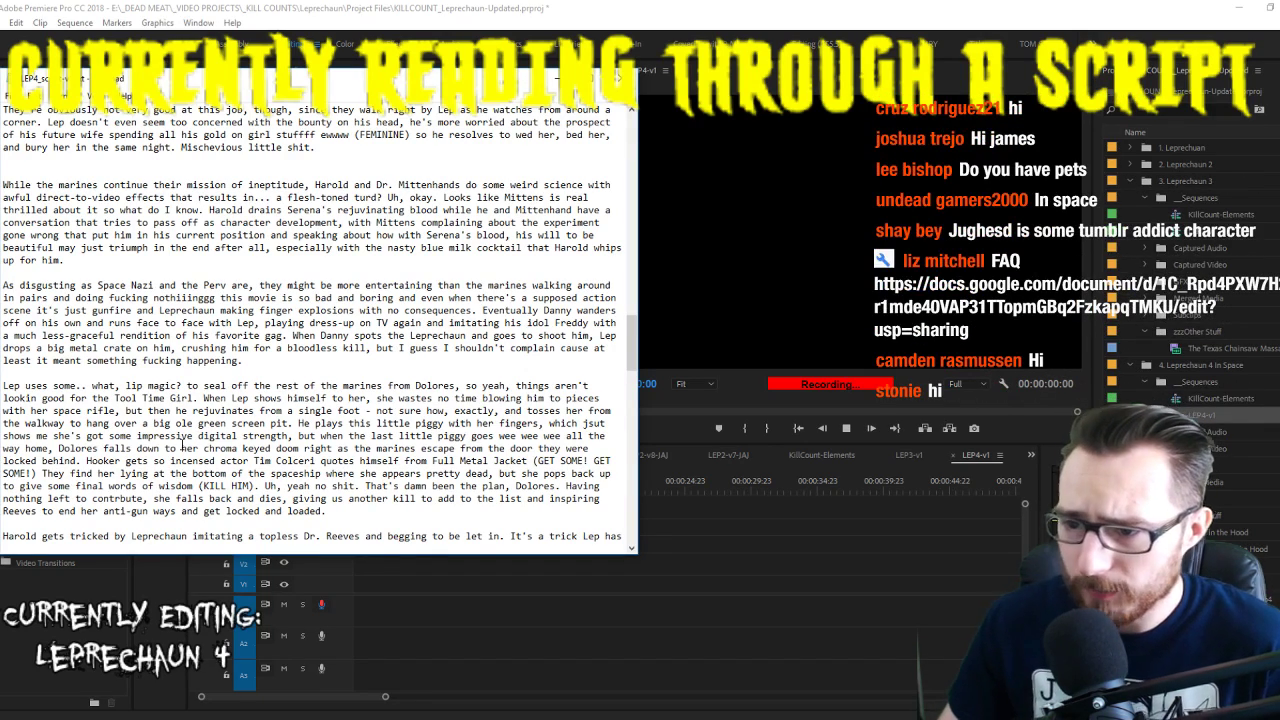
scroll(187, 485, "down", 1)
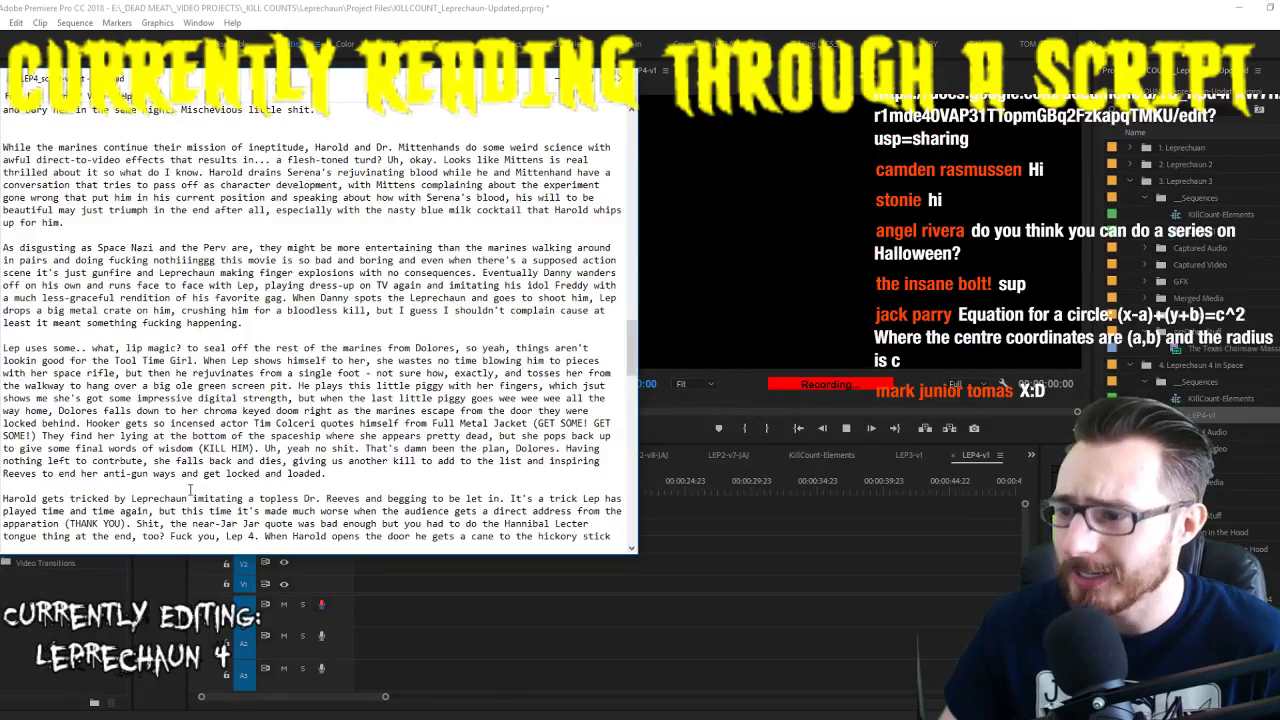
In the paragraph where Harold gets tricked, change the word after "holding the cane against your own" to "junk?"
scroll(189, 488, "down", 1)
scroll(189, 490, "down", 1)
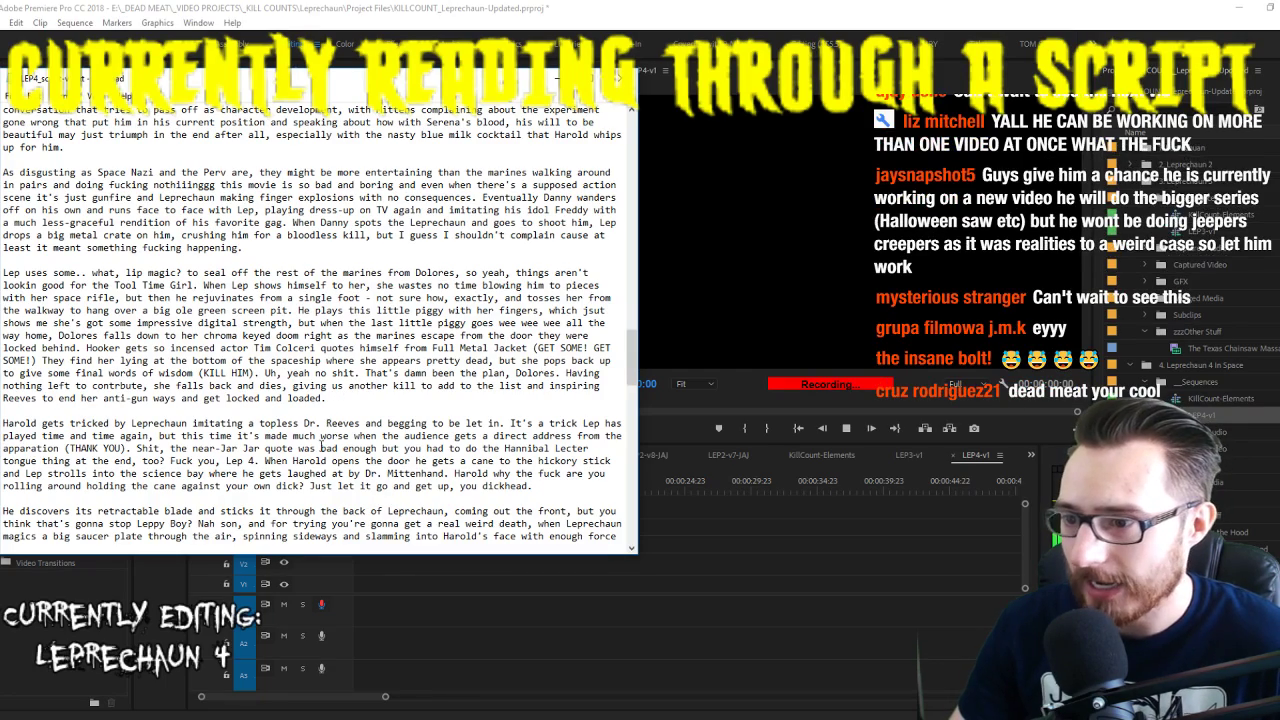
scroll(322, 447, "down", 3)
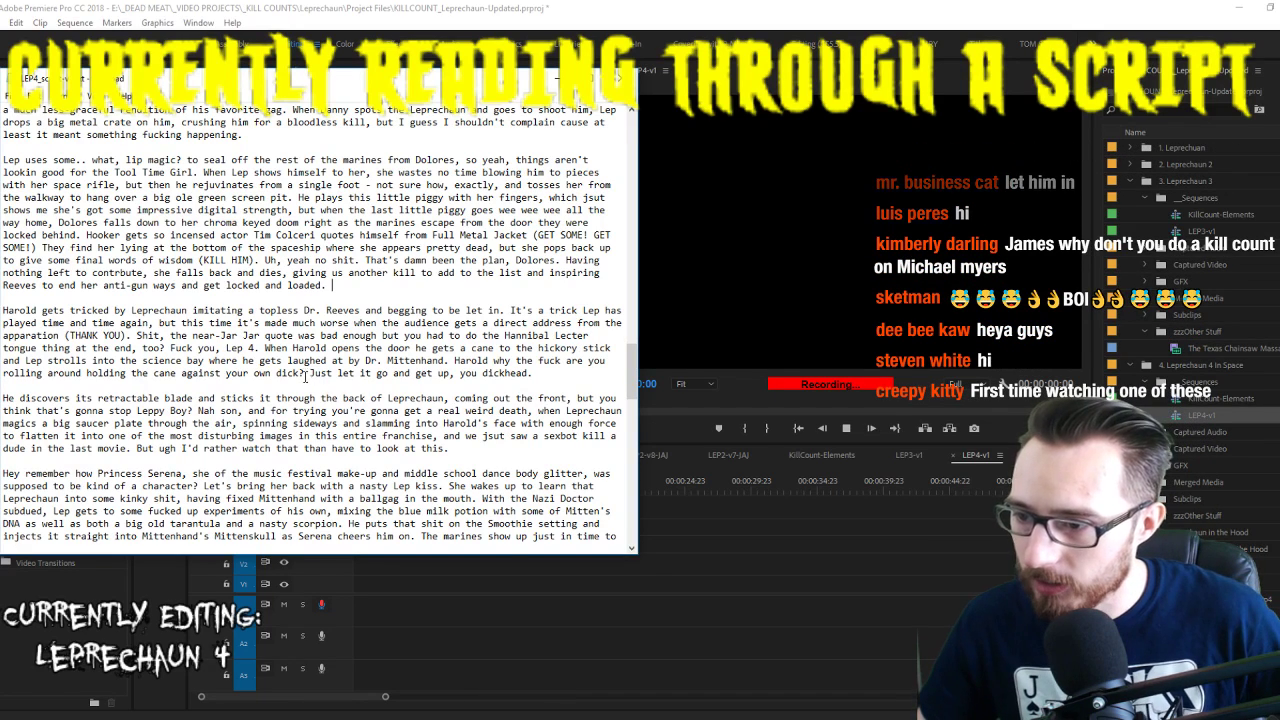
double_click(290, 373)
type("junk?")
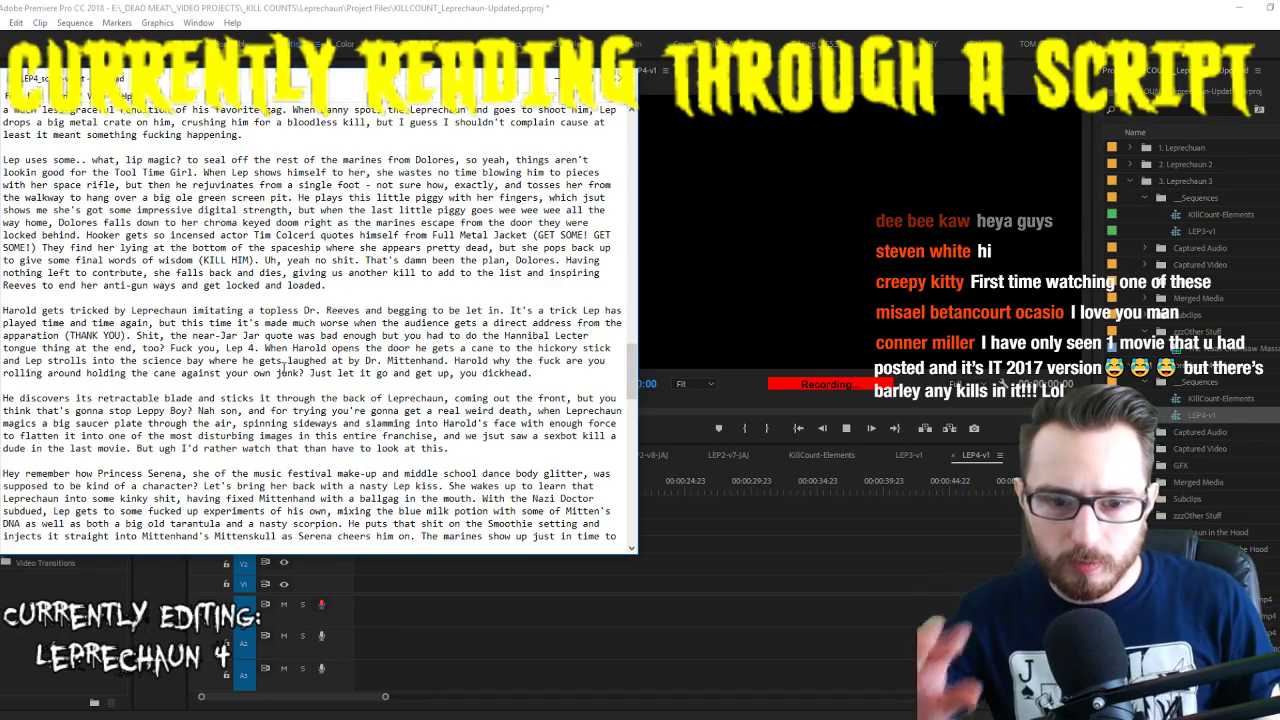
Read the script paragraphs on Harold's saucer death, Serena's revival, Mittenhand's injection, the marines' gunfight and Hooker's drag show
scroll(433, 450, "down", 3)
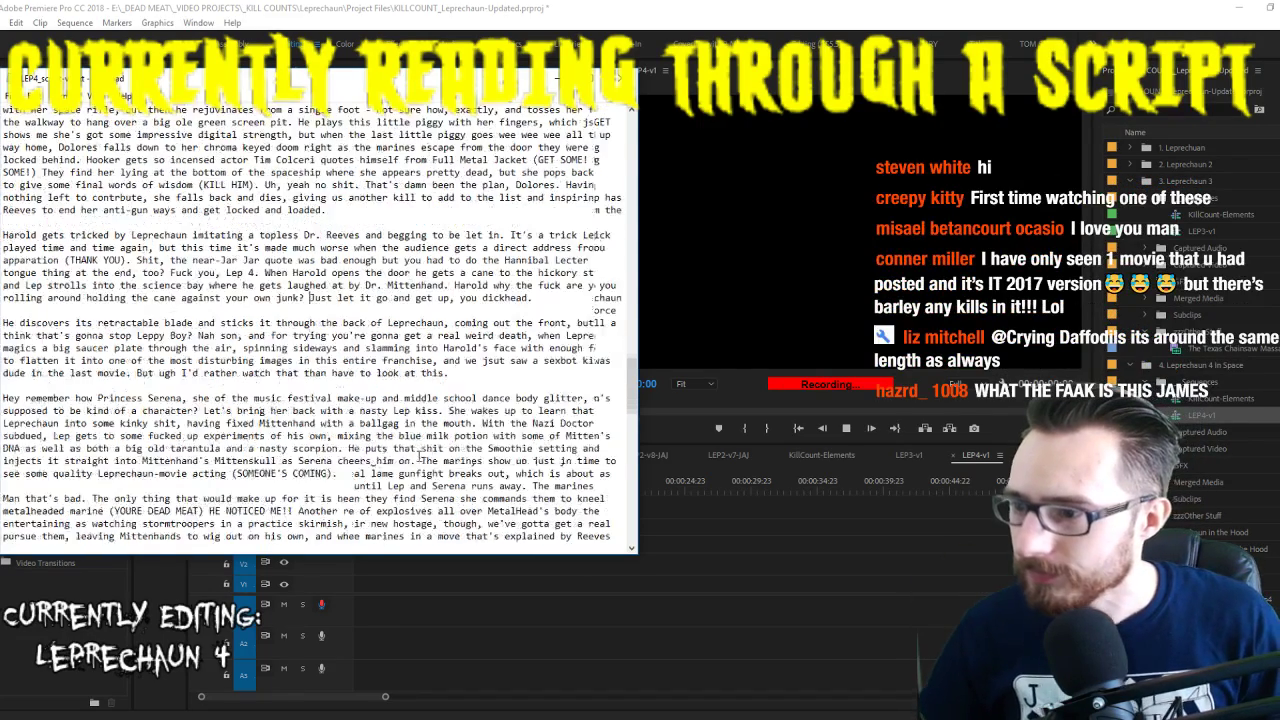
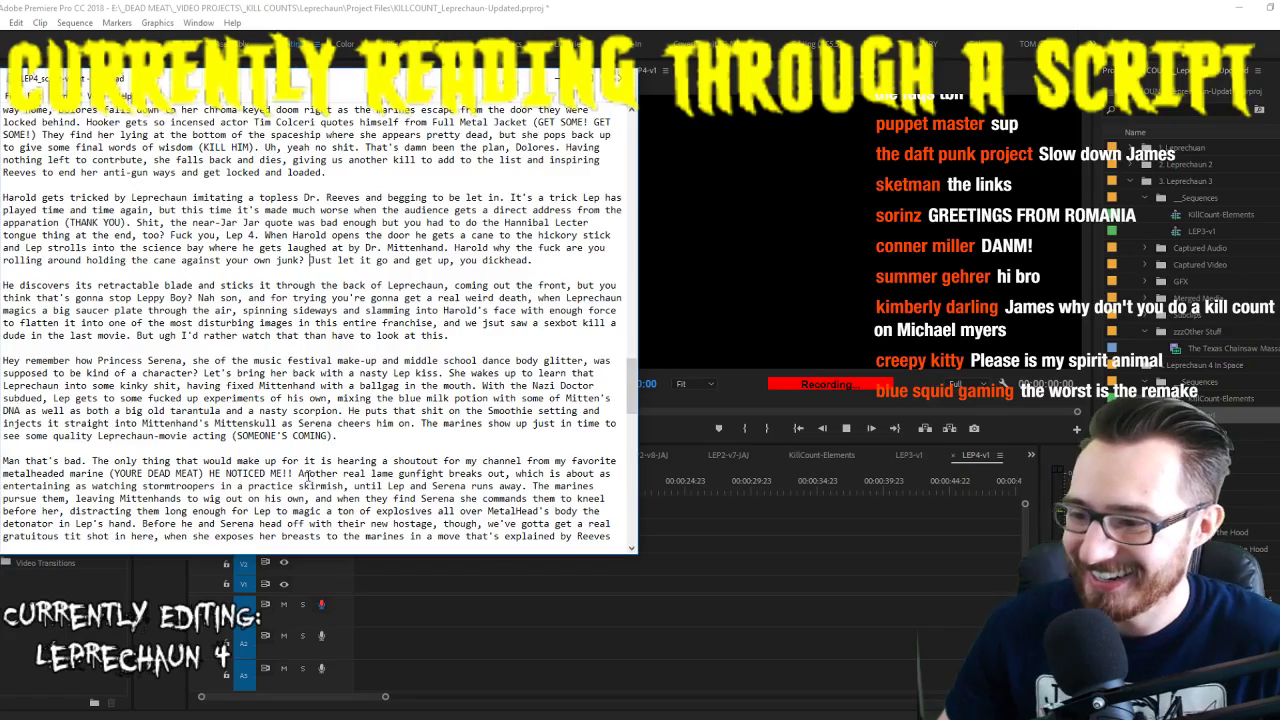
scroll(313, 476, "down", 2)
scroll(303, 484, "down", 1)
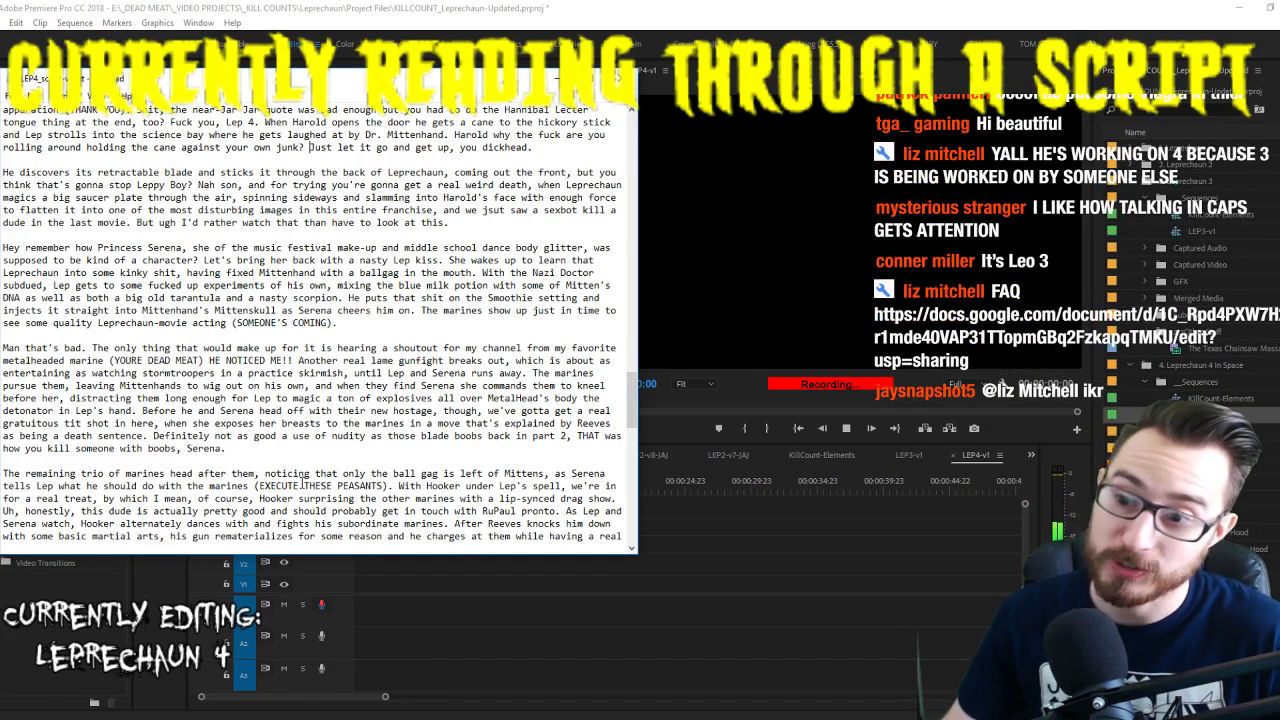
scroll(303, 484, "down", 2)
scroll(348, 436, "down", 1)
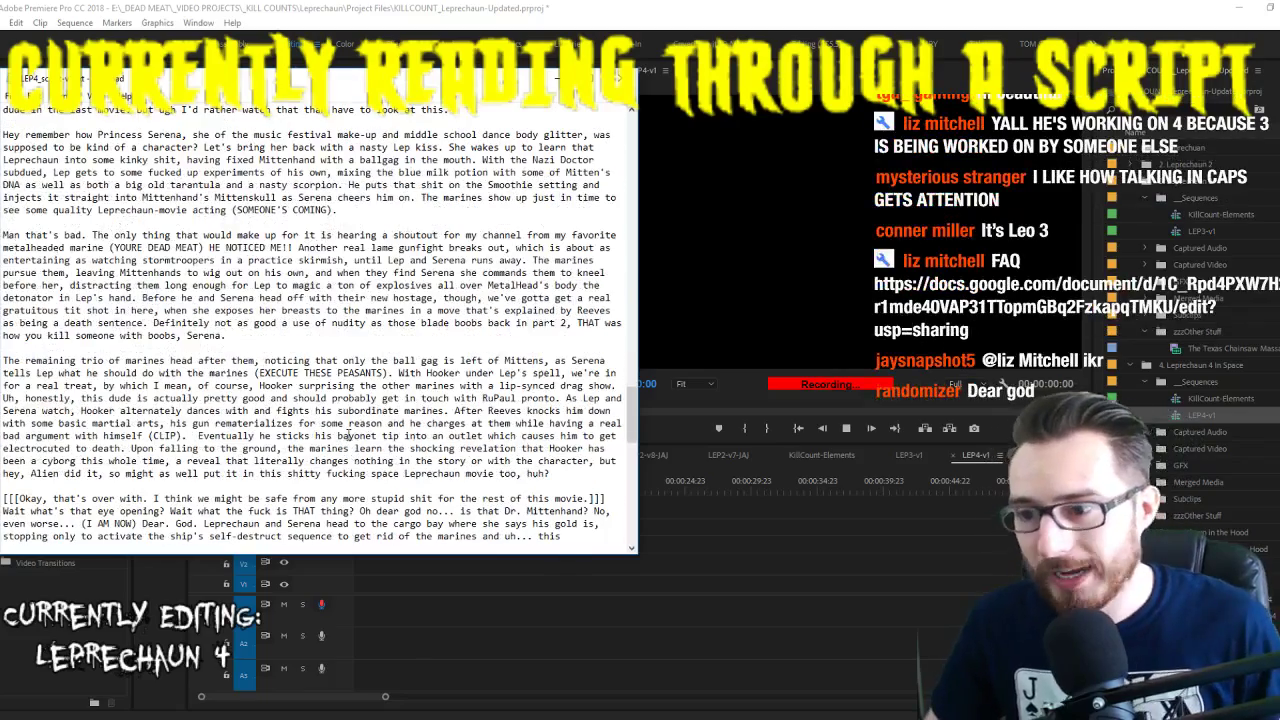
scroll(352, 438, "down", 1)
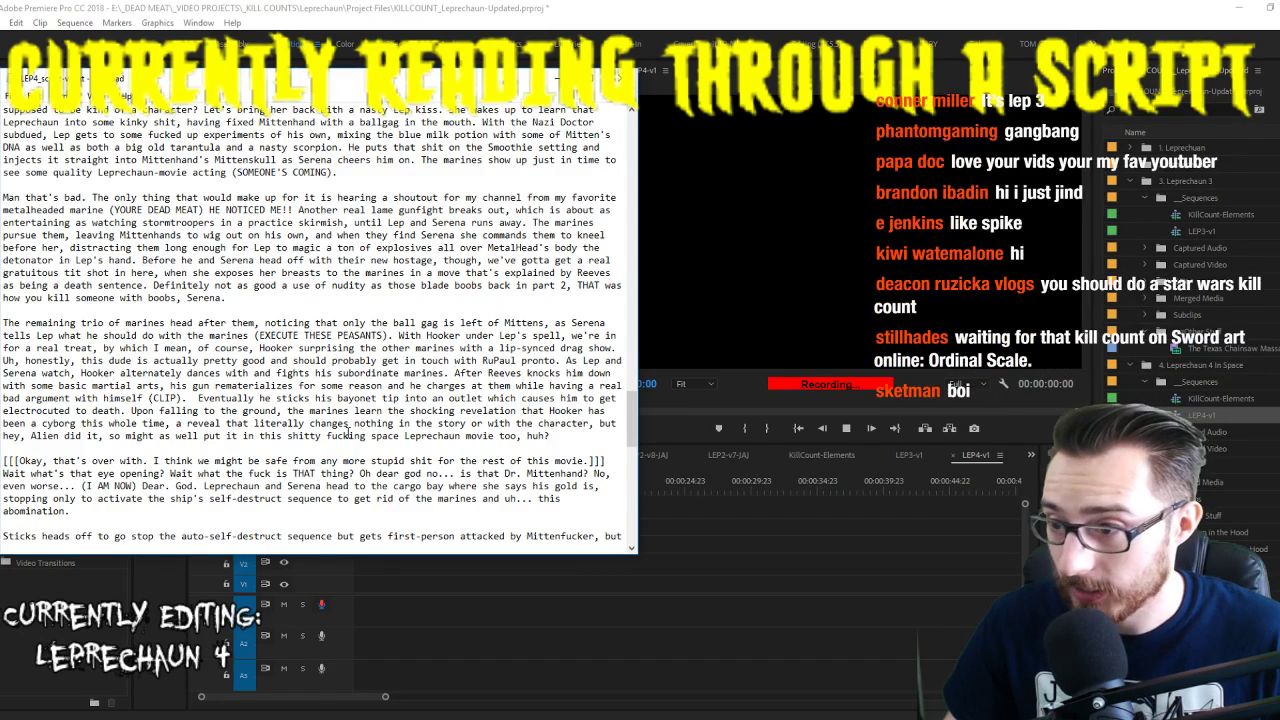
scroll(349, 433, "down", 1)
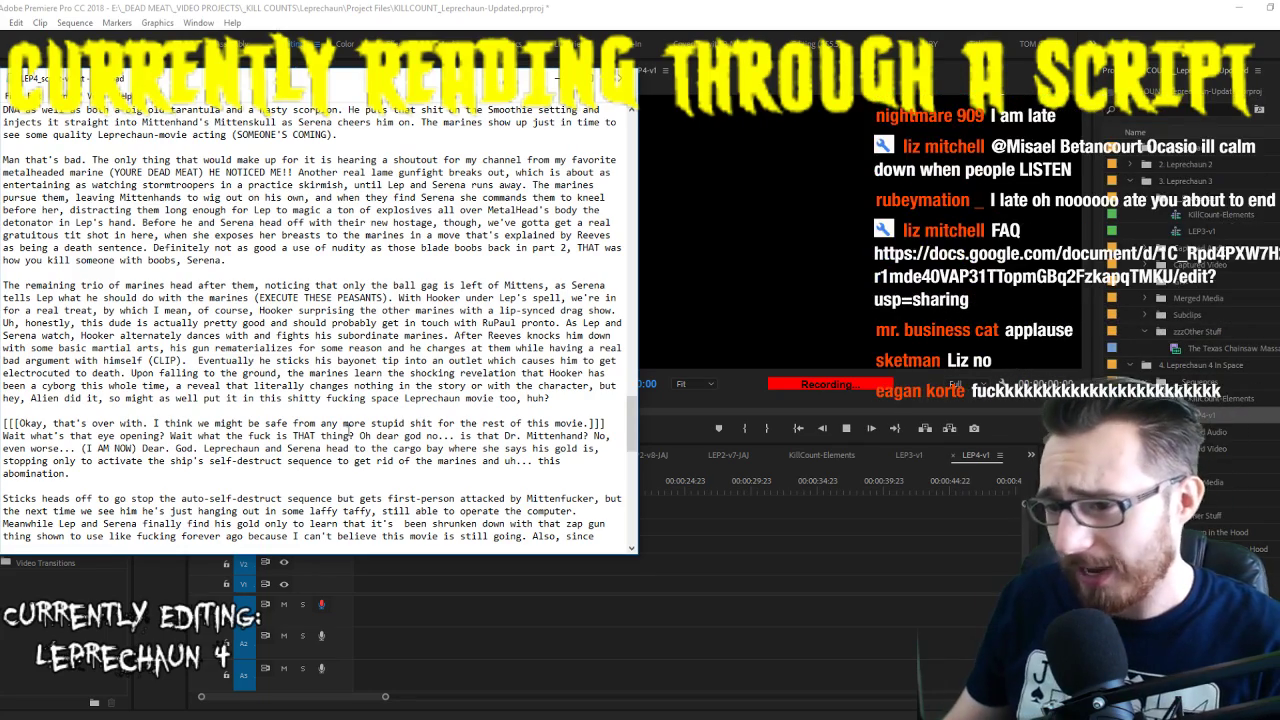
In the Sticks self-destruct paragraph, correct "shown to use" to "shown to us"
scroll(350, 430, "down", 2)
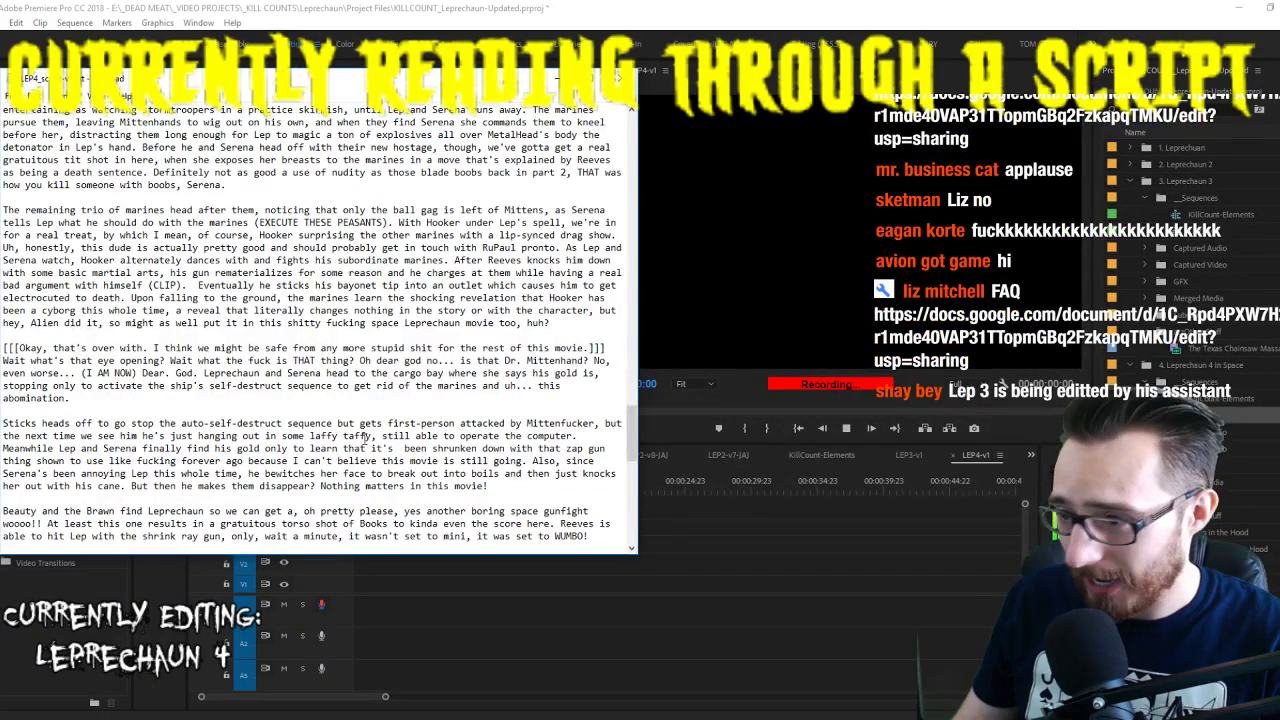
scroll(365, 445, "down", 1)
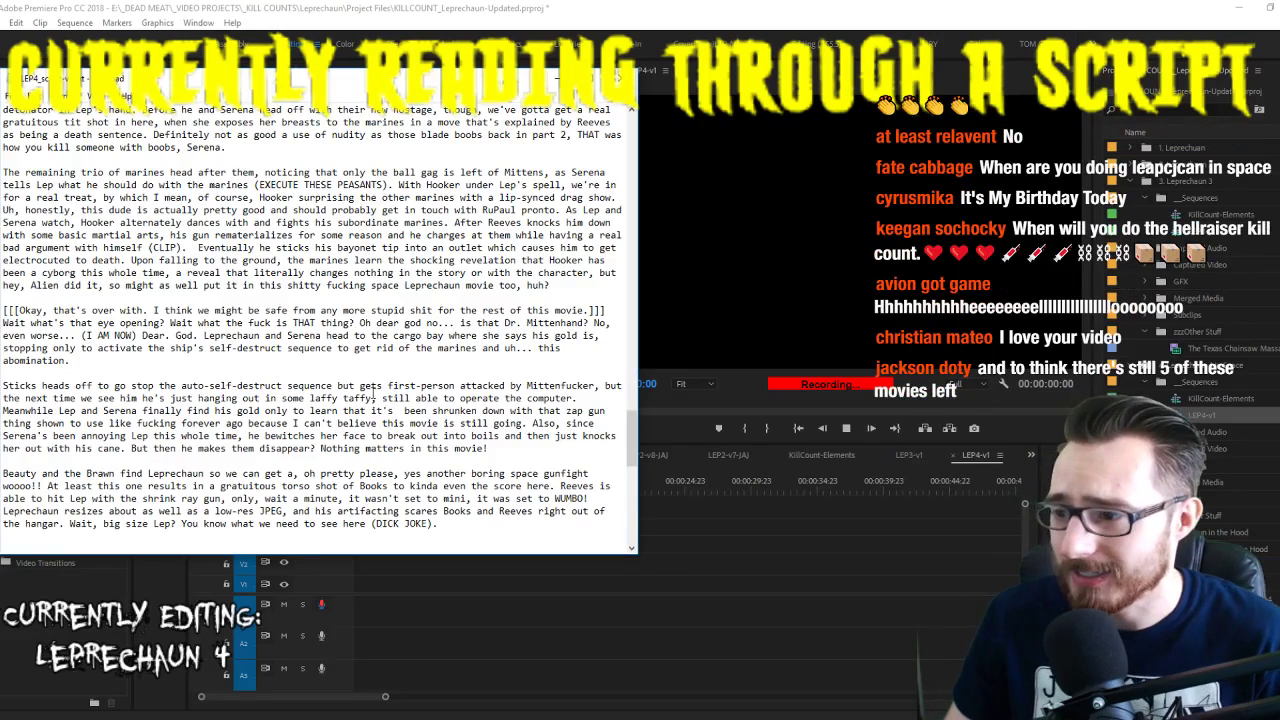
scroll(380, 372, "down", 1)
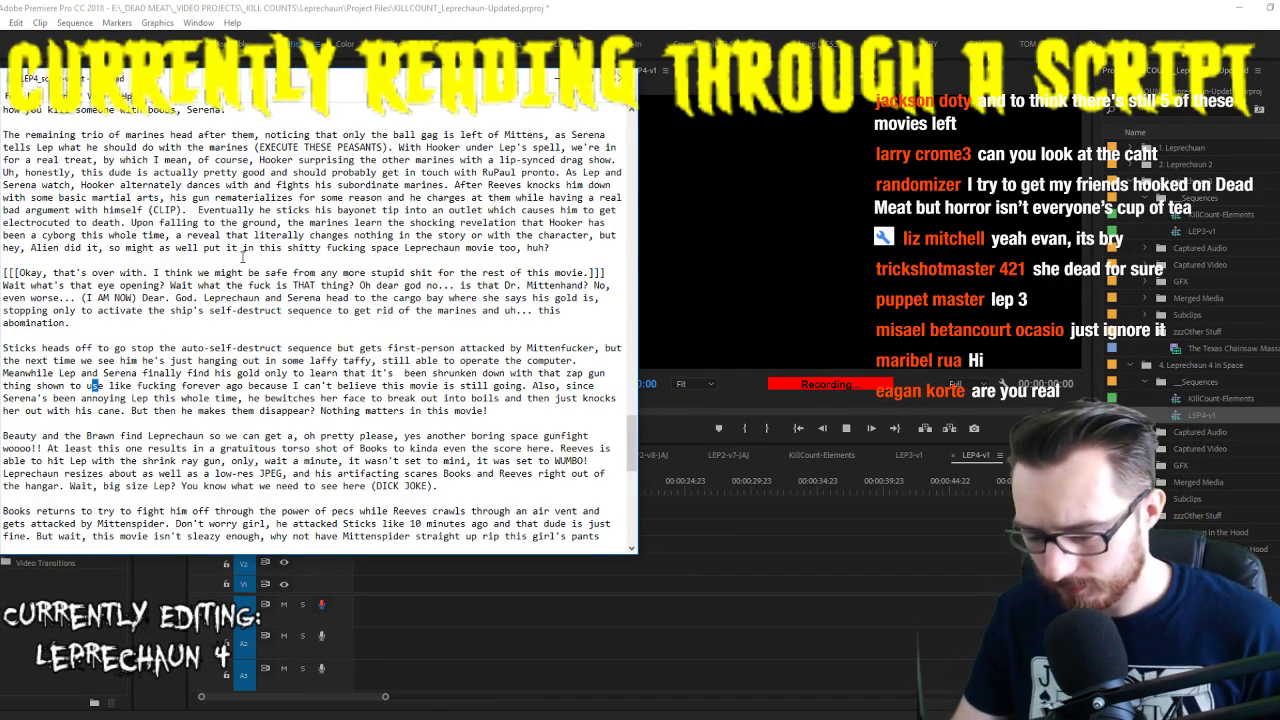
key("BackSpace")
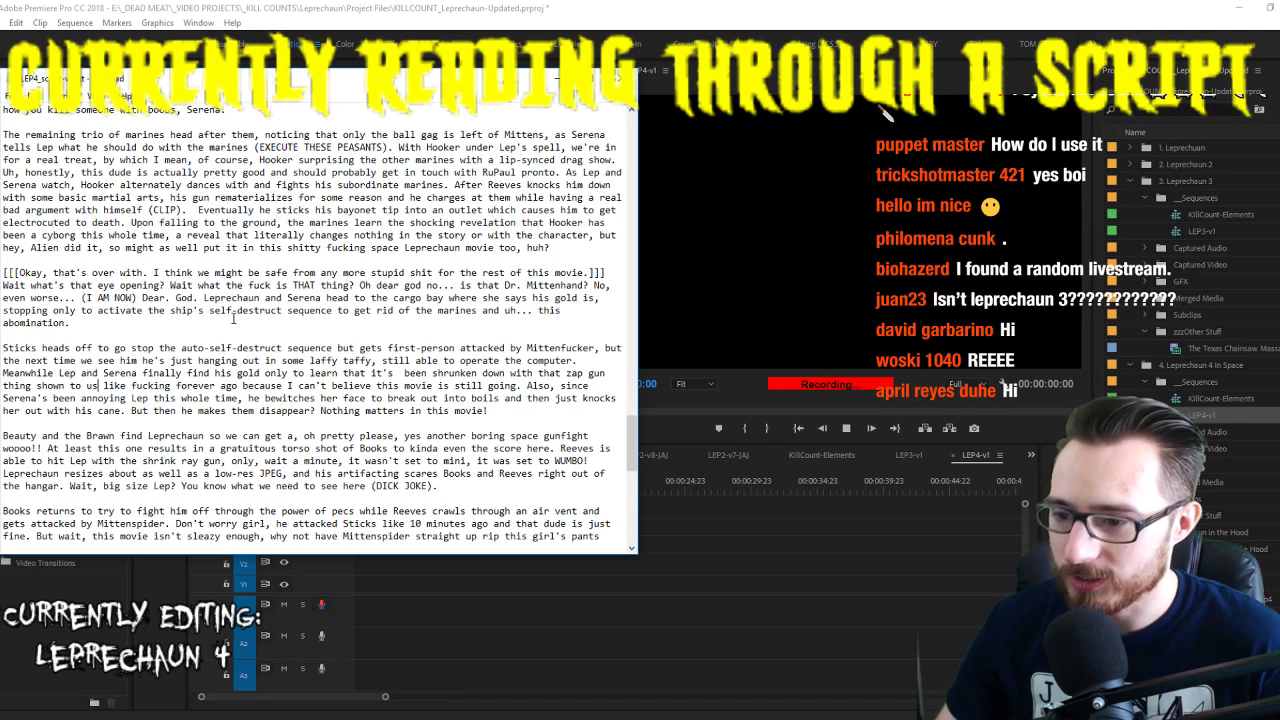
Read the remaining script from the space gunfight through the ending and the numbers, and stop the voice-over recording
scroll(236, 320, "down", 2)
scroll(236, 320, "down", 1)
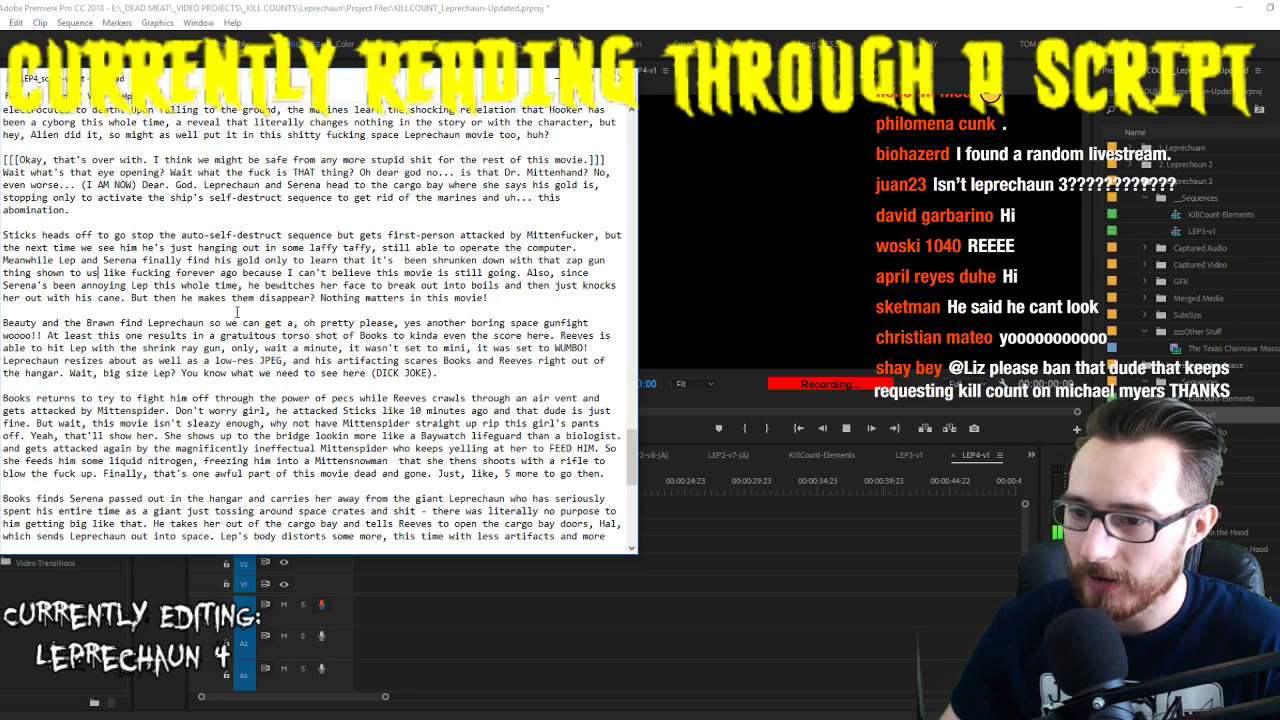
scroll(237, 313, "down", 2)
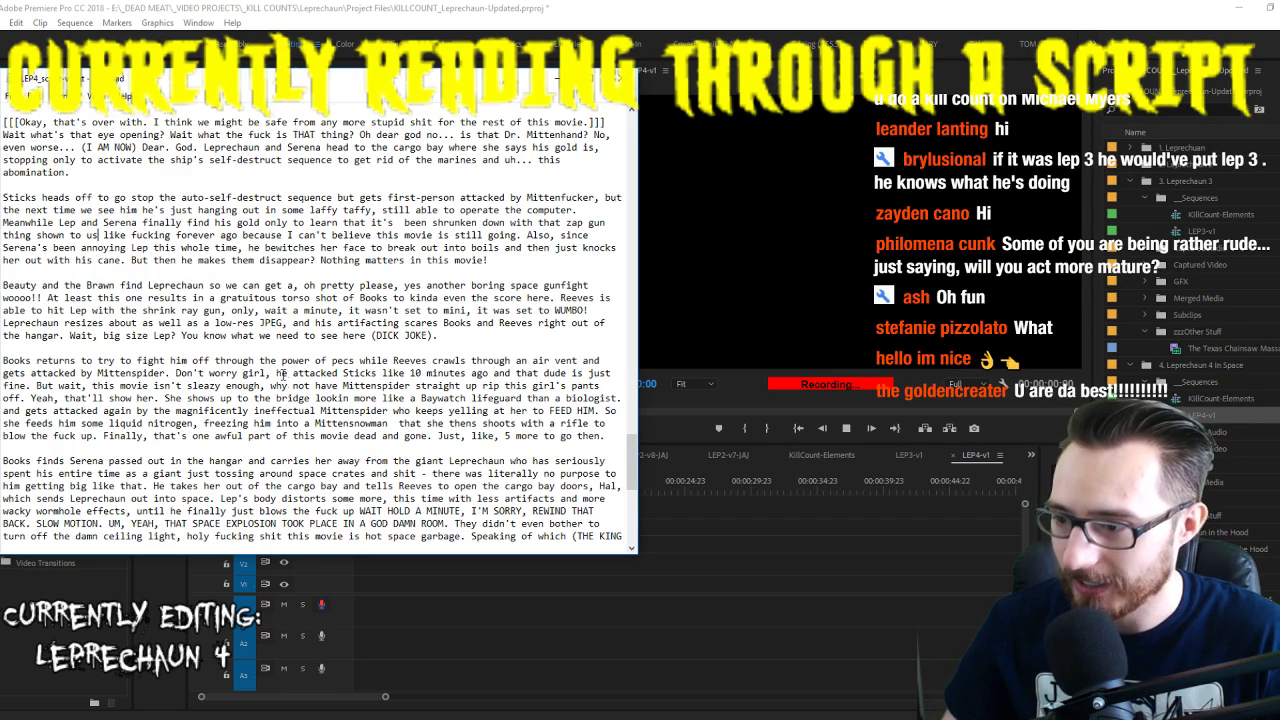
scroll(187, 422, "down", 6)
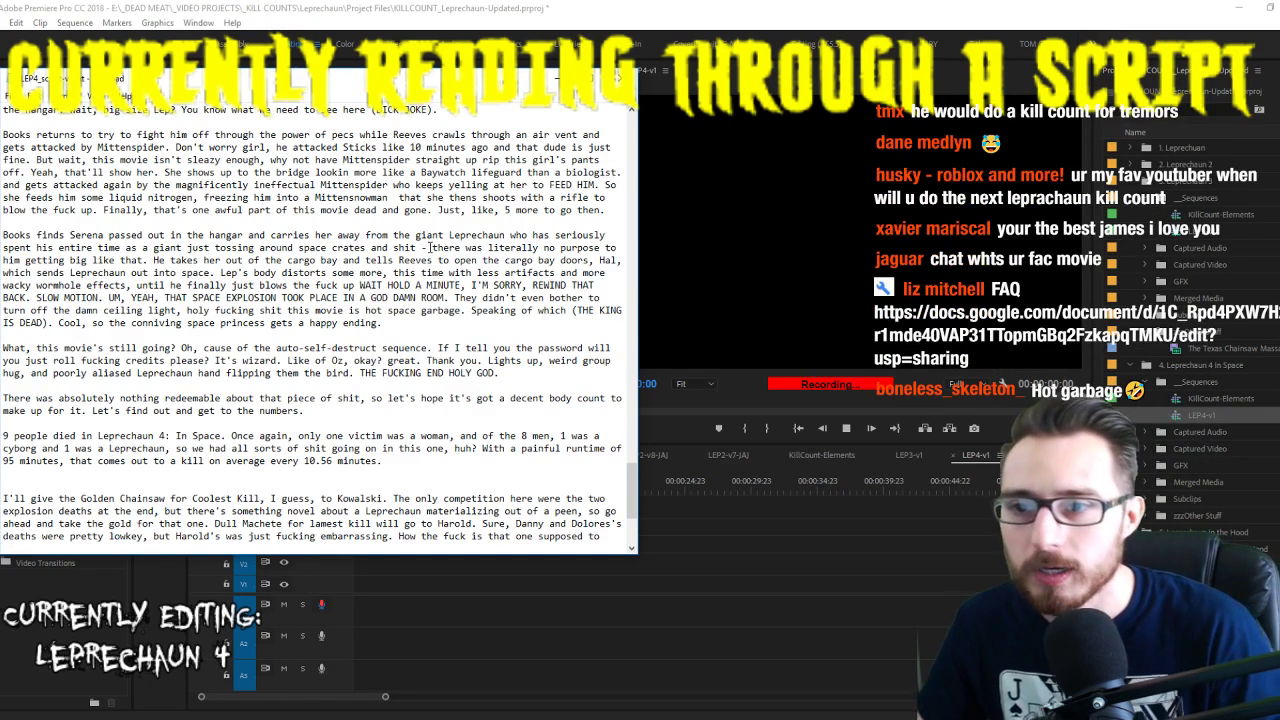
left_click(740, 562)
key("space")
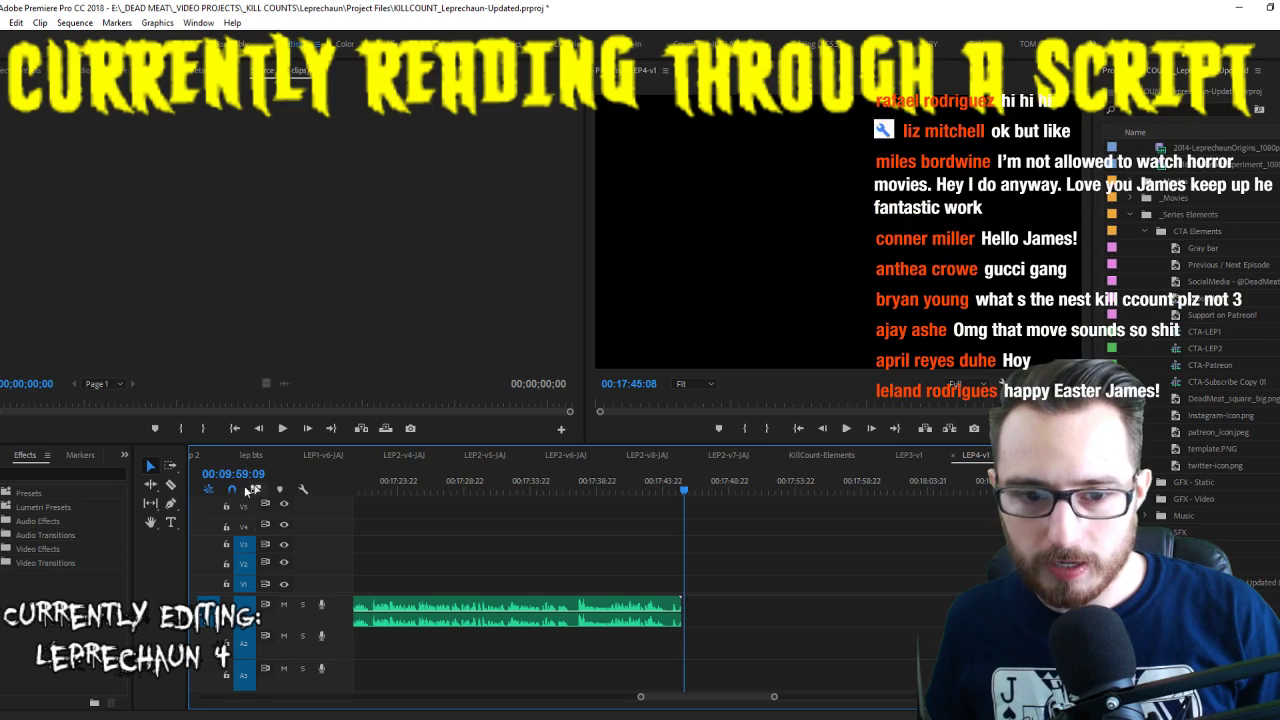
Return the playhead to the start of the LEP4-v1 sequence and briefly play the recorded voice-over
left_click(420, 476)
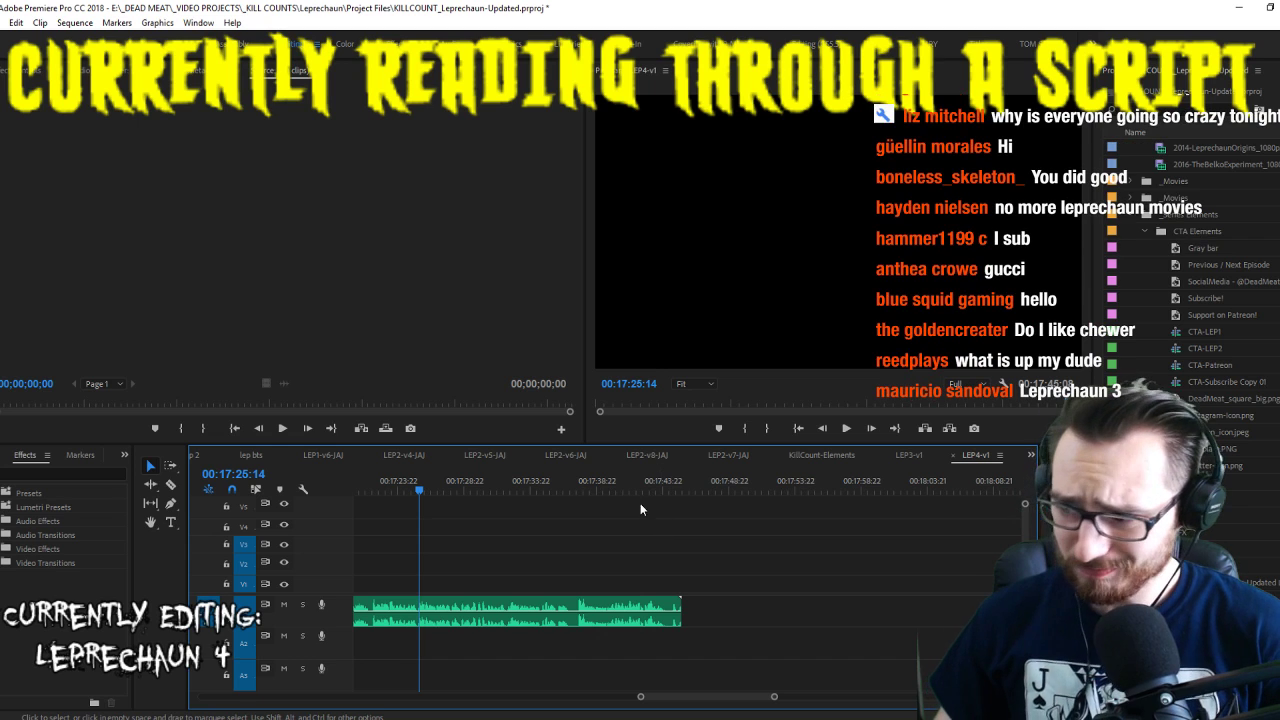
left_click(477, 491)
key("Home")
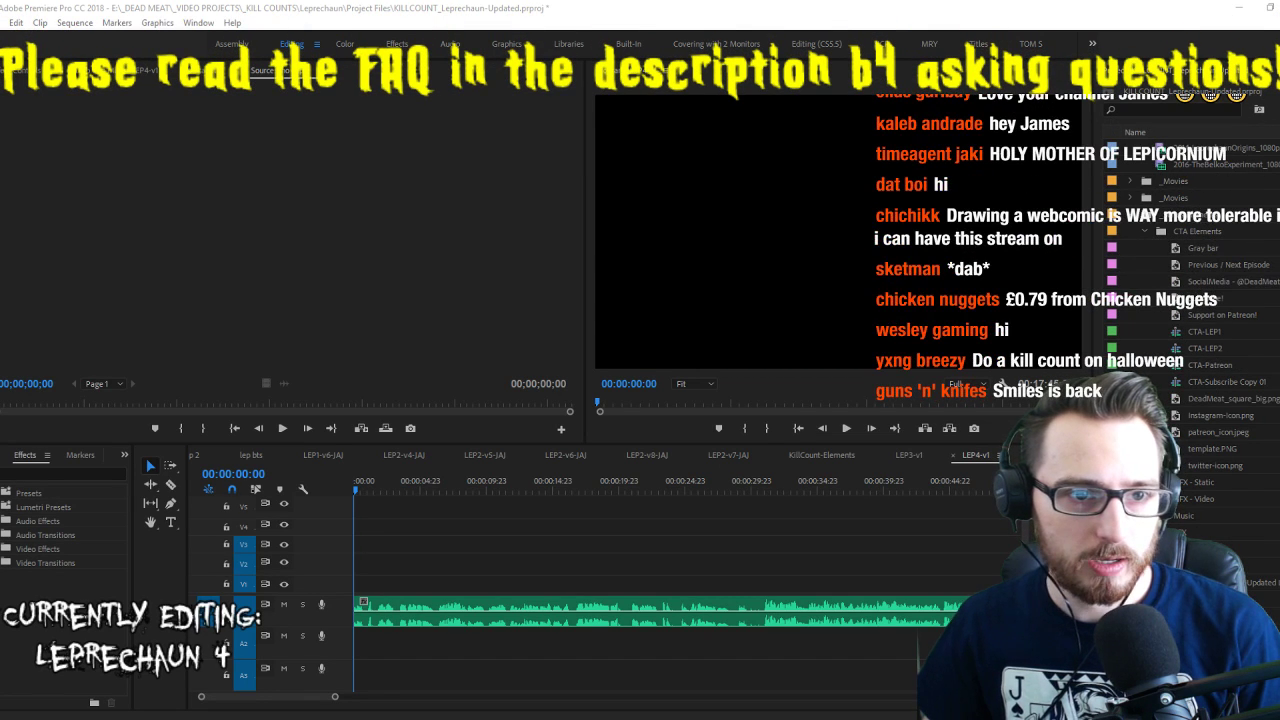
left_click(426, 516)
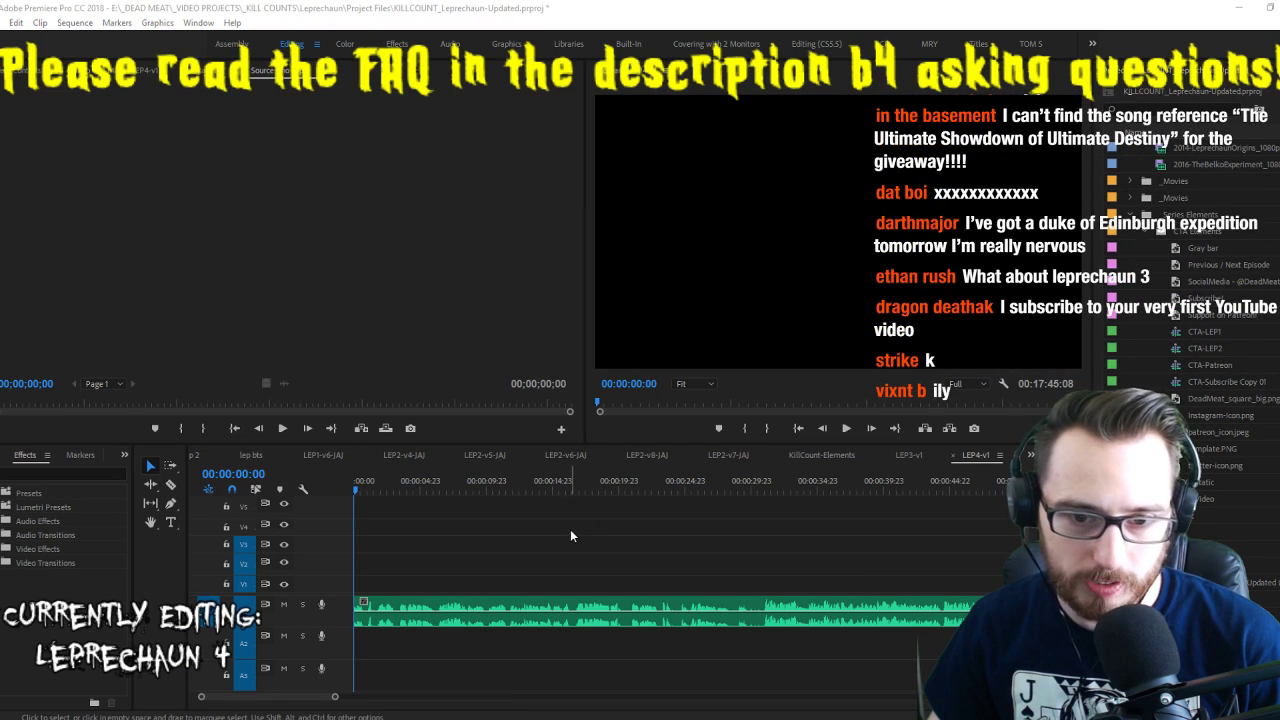
key("space")
key("space")
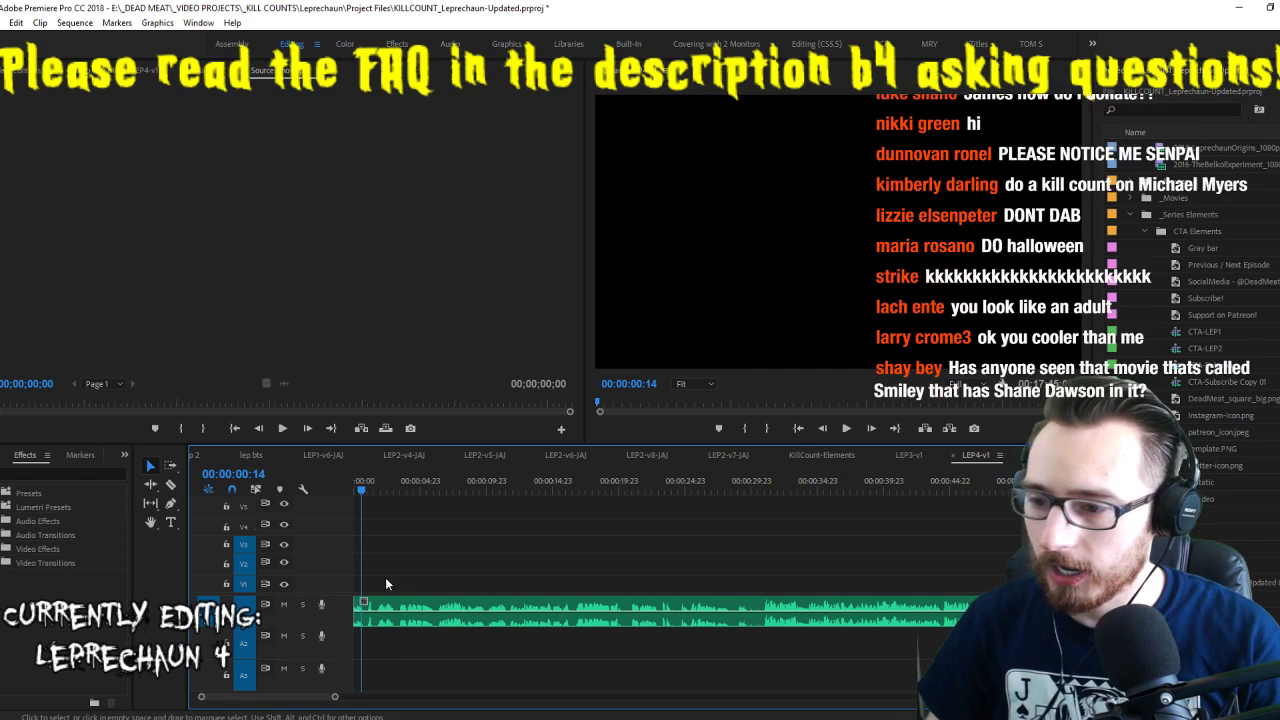
Enlarge the Audio 1 track and, after listening to the lead-in, trim about 31 seconds off the start of the voice-over
scroll(394, 585, "up", 3)
double_click(332, 607)
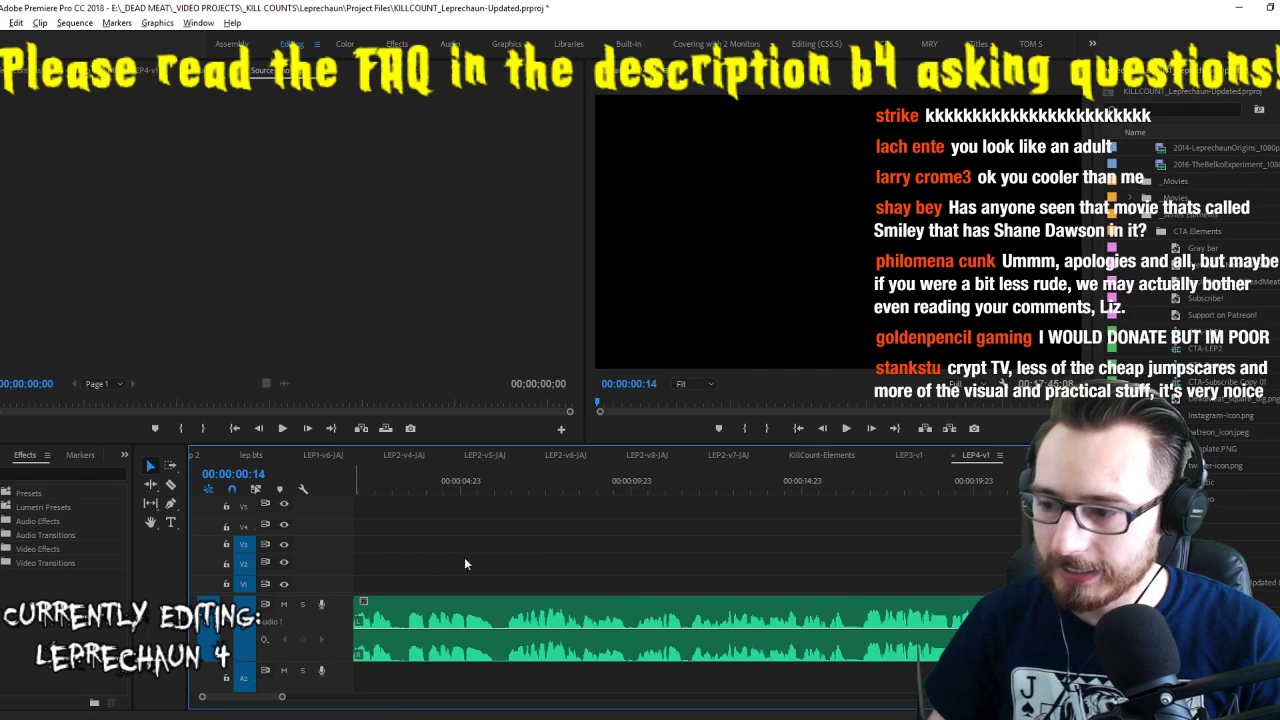
scroll(465, 550, "up", 2)
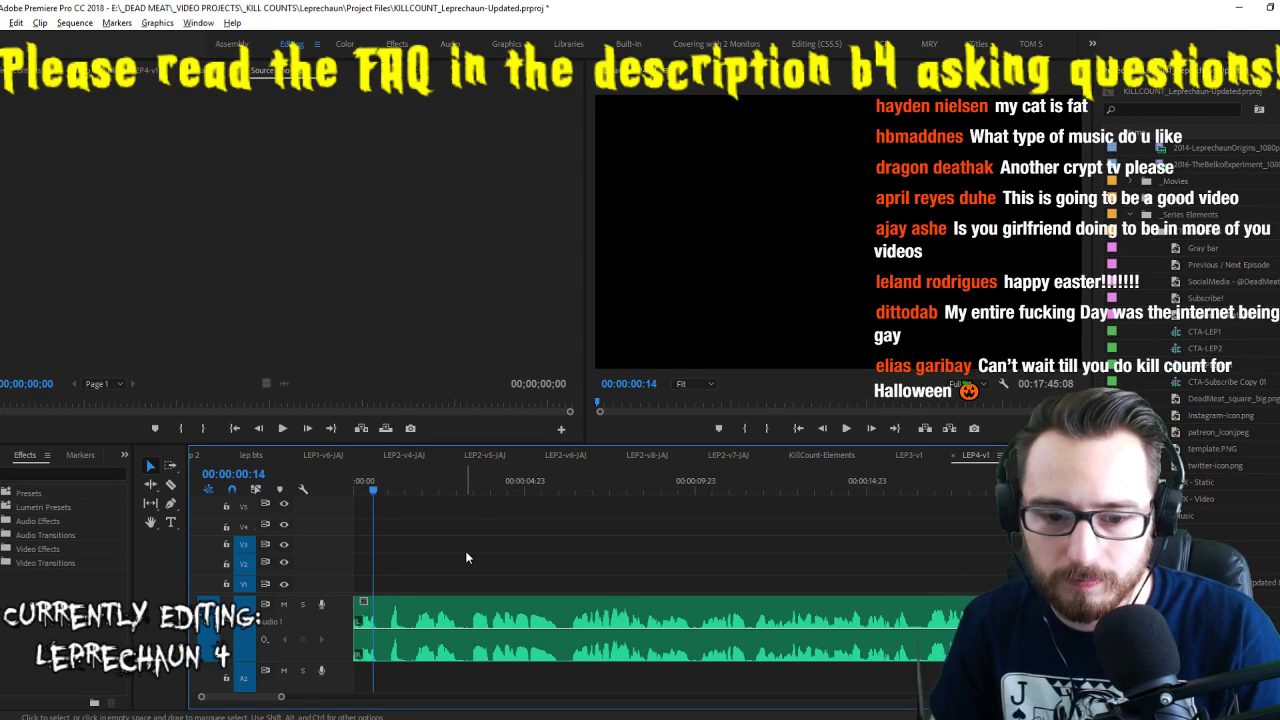
key("space")
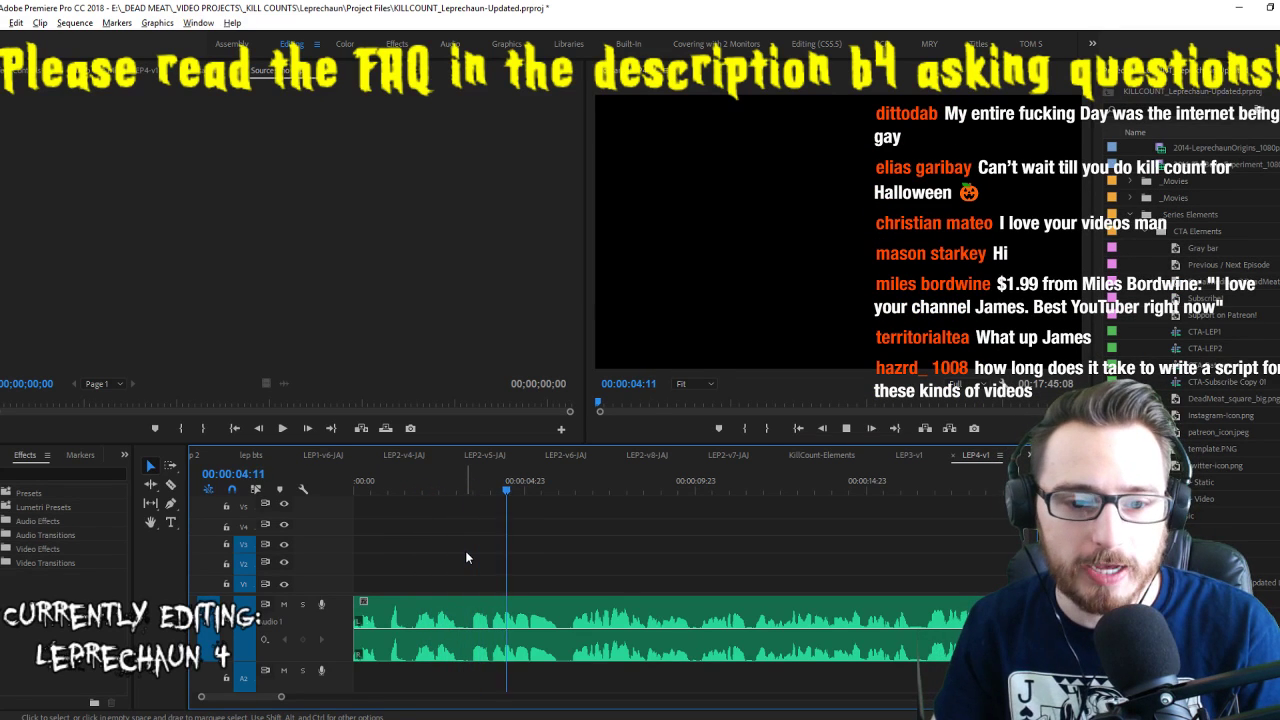
key("space")
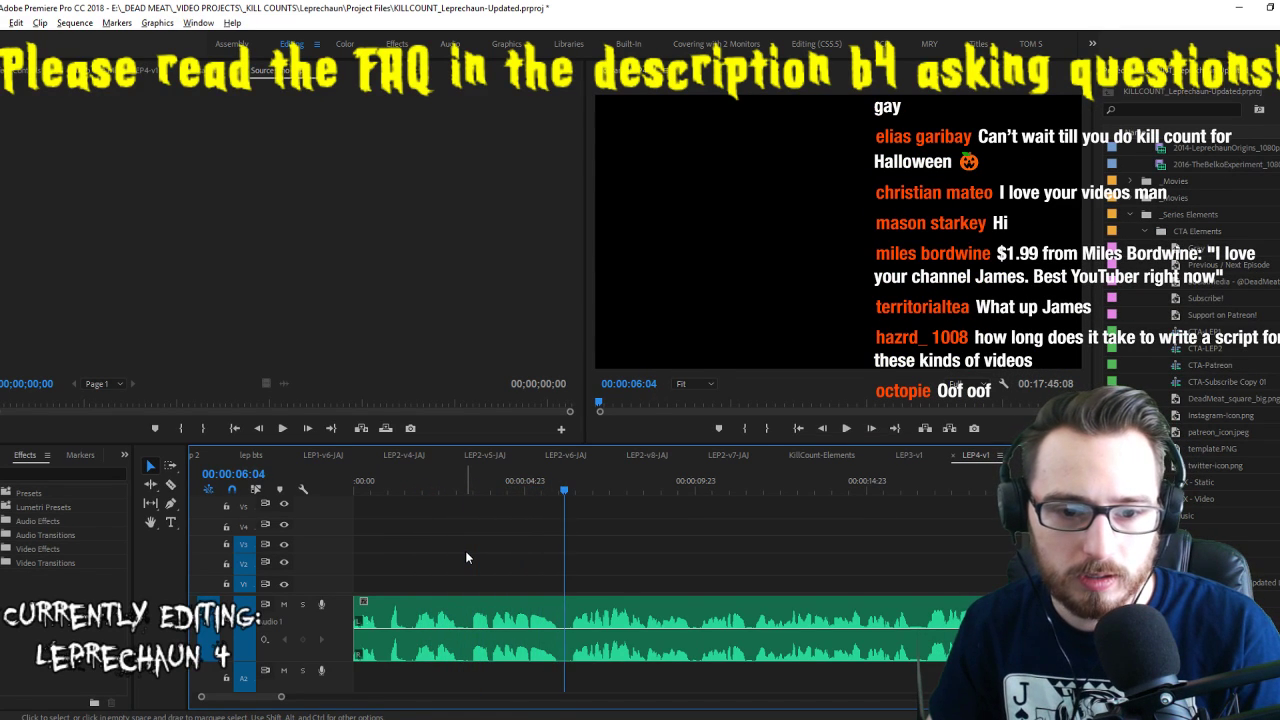
key("space")
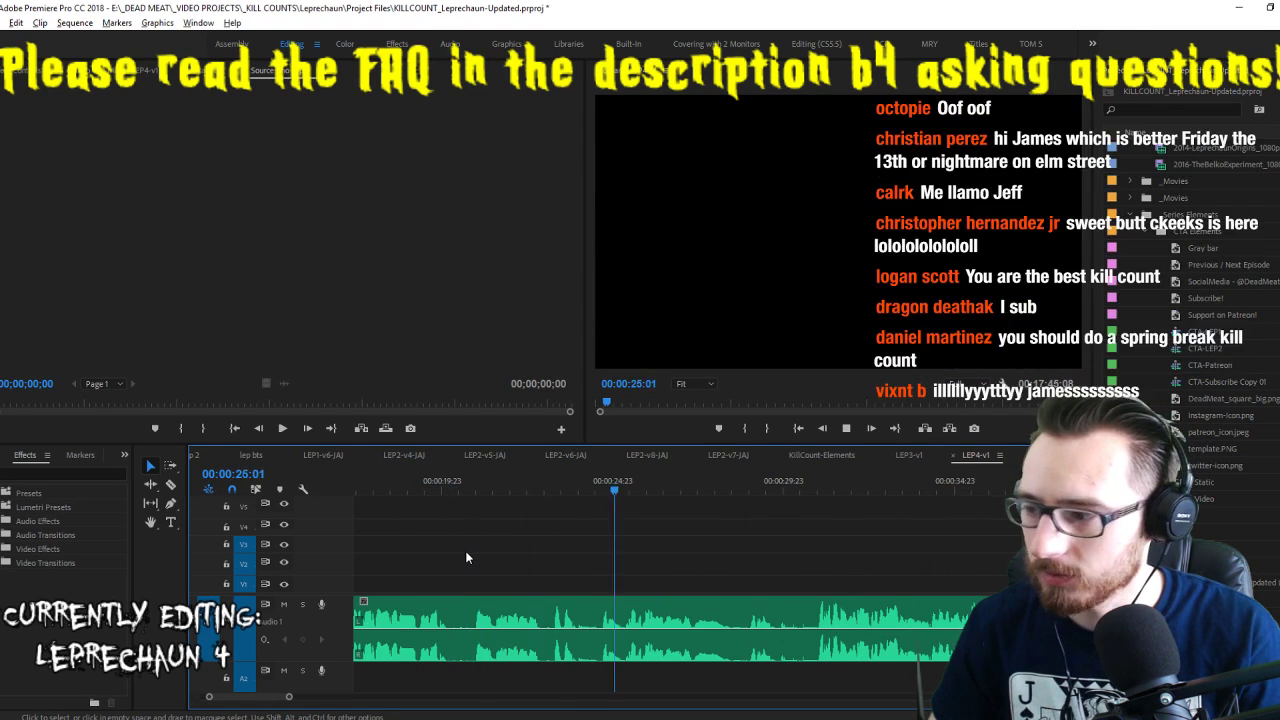
key("space")
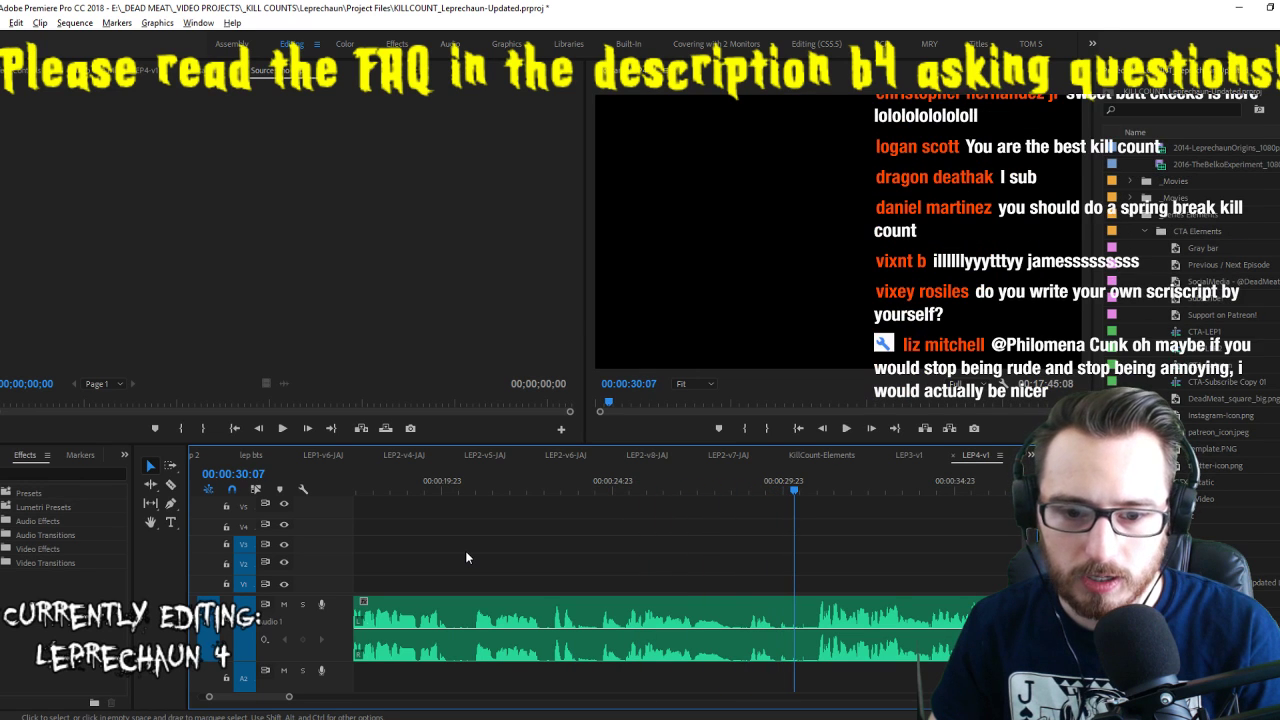
key("space")
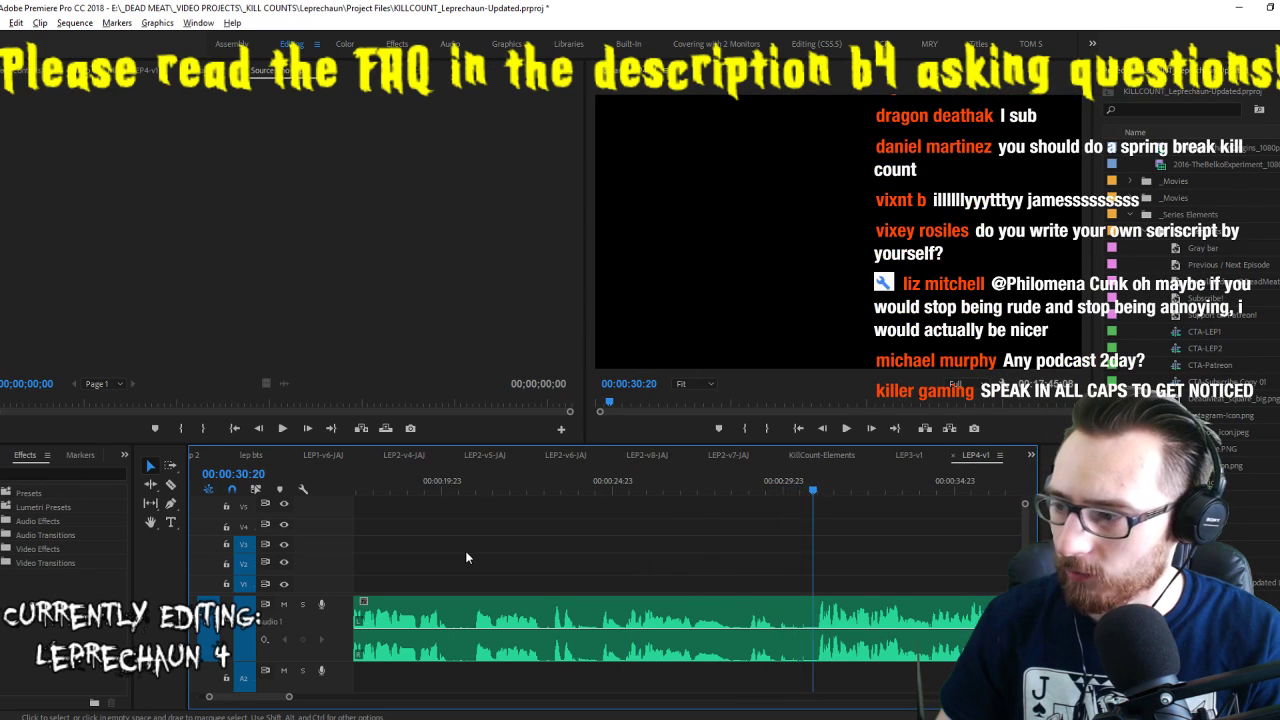
key("Home")
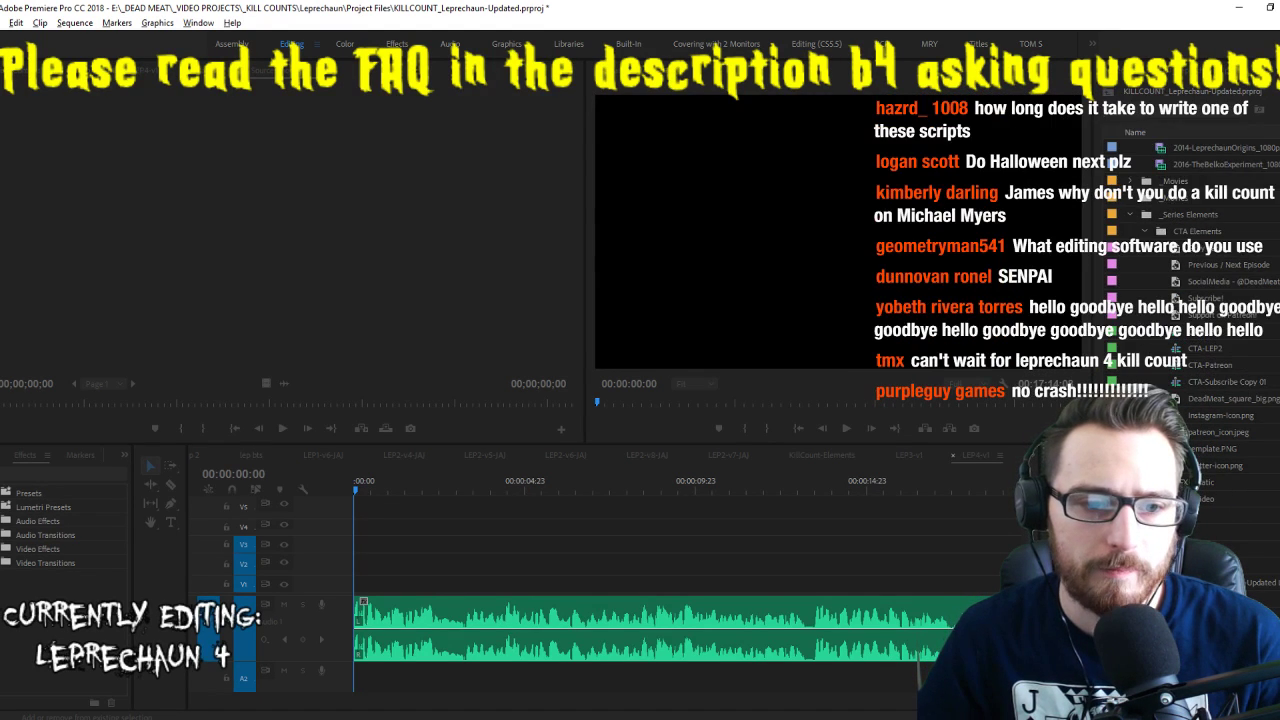
Check the My Book Duo (E:) drive in File Explorer and close Premiere Pro
key("alt+Tab")
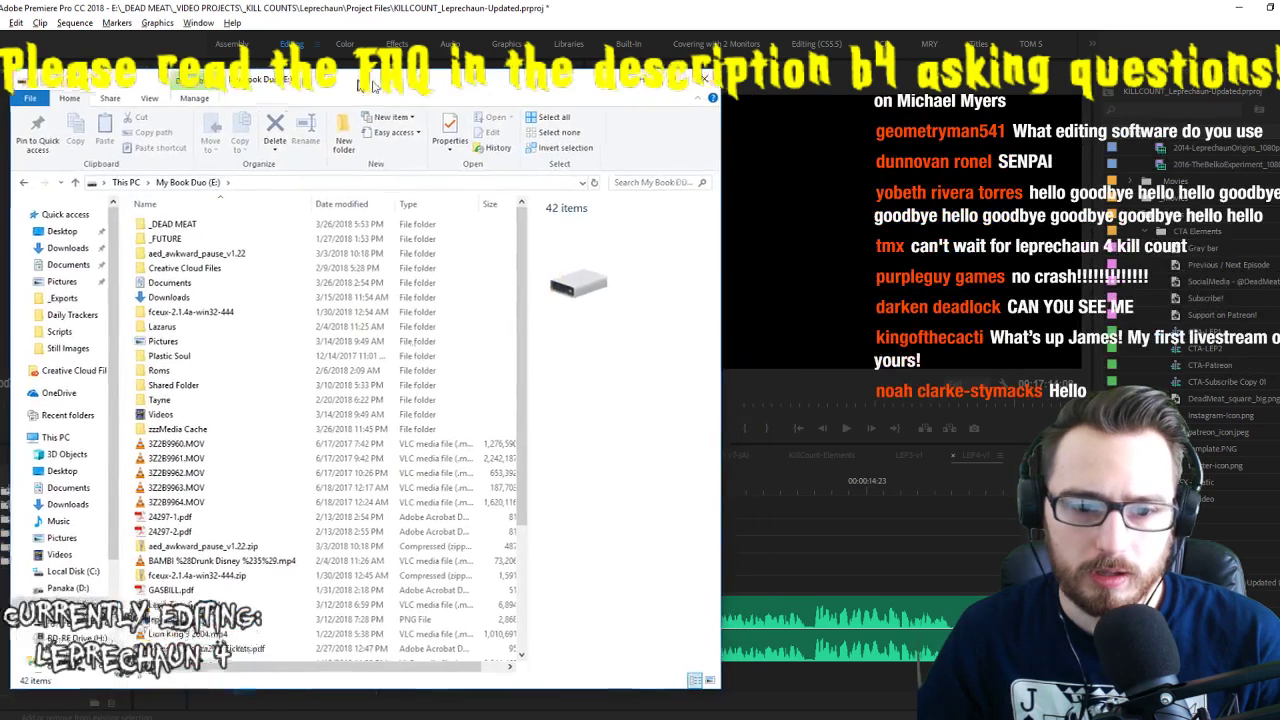
key("alt+Tab")
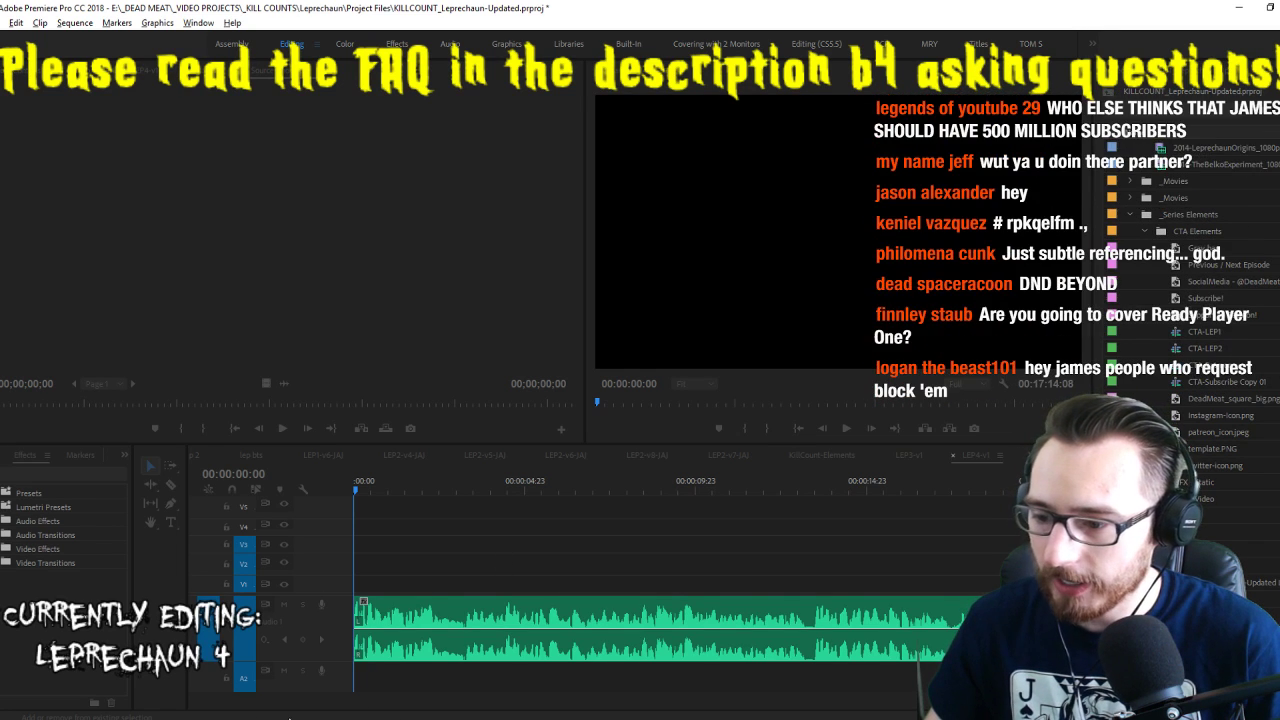
right_click(206, 719)
left_click(208, 711)
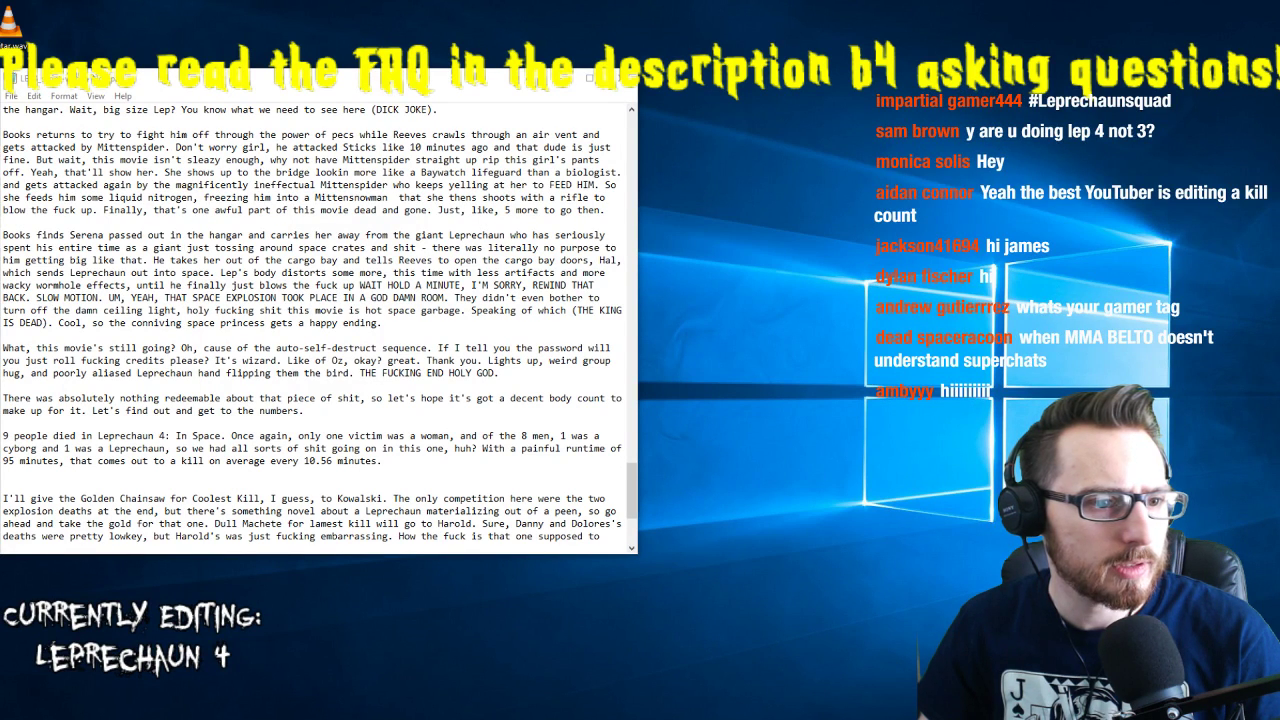
Minimize the VLC window showing the Dead Meat intro and switch to the KILLCOUNT_Leprechaun-Updated project in Premiere Pro
key("alt+Tab")
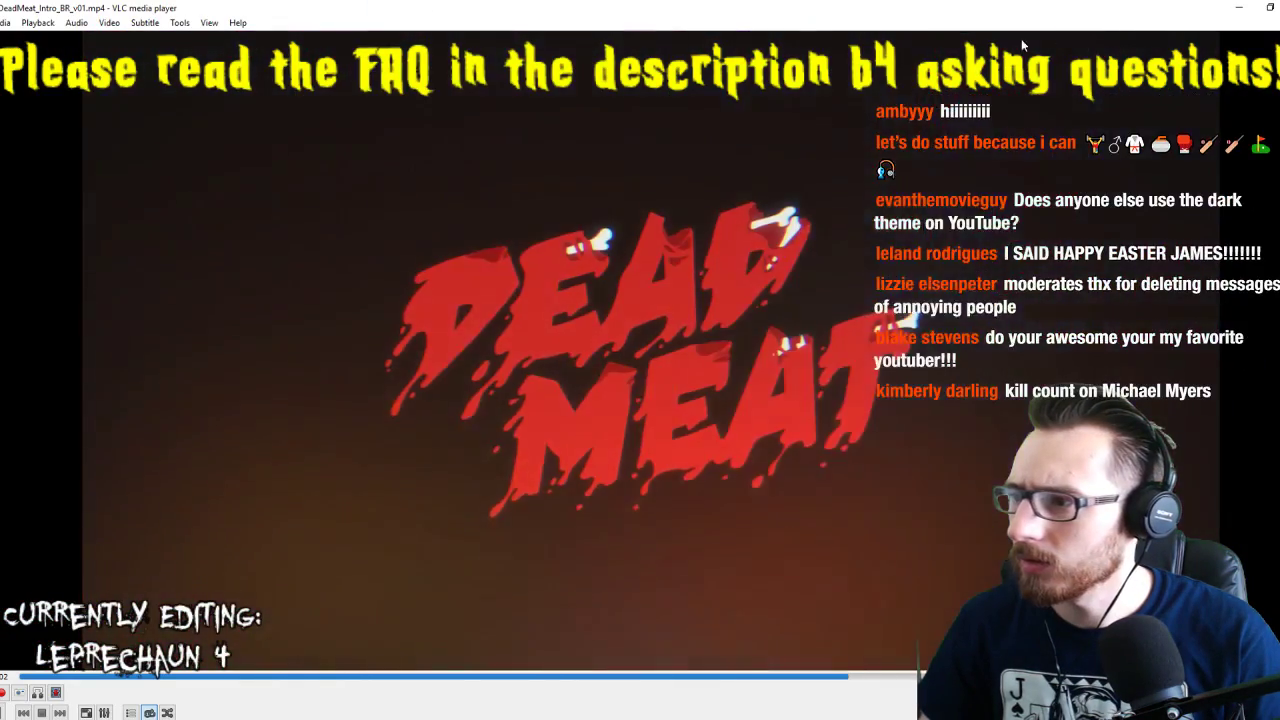
left_click(1238, 7)
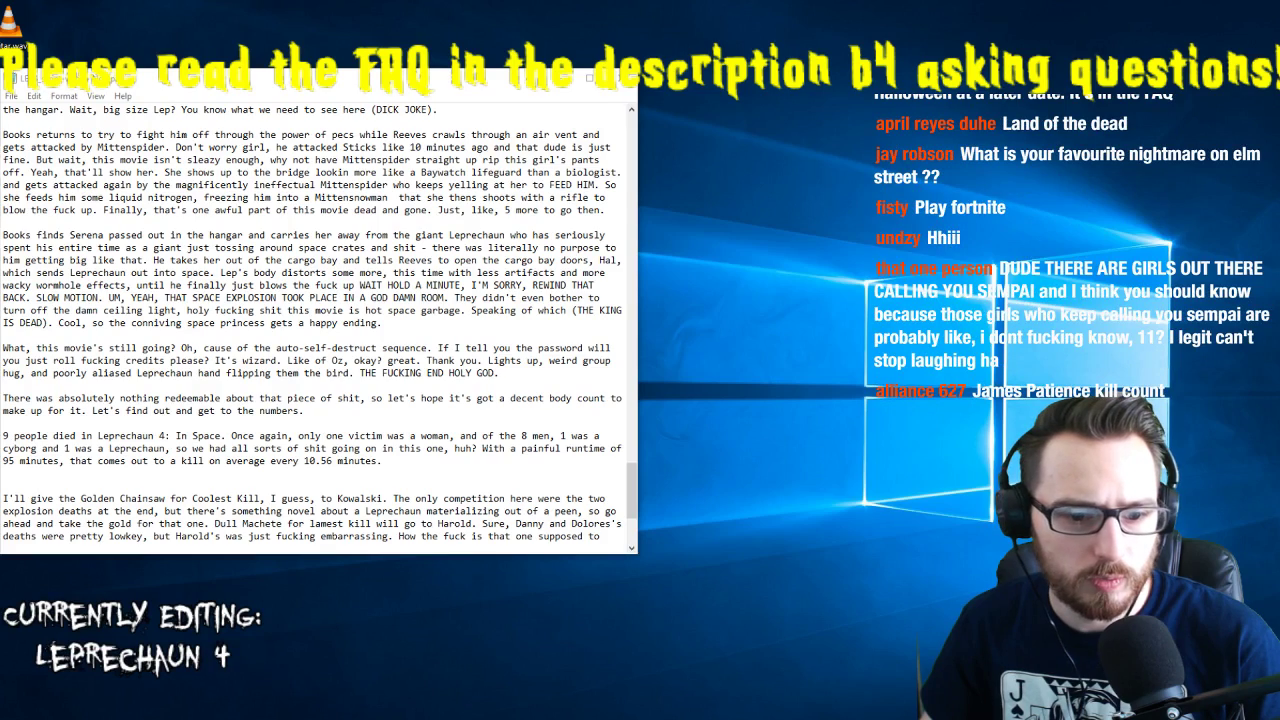
key("alt+Tab")
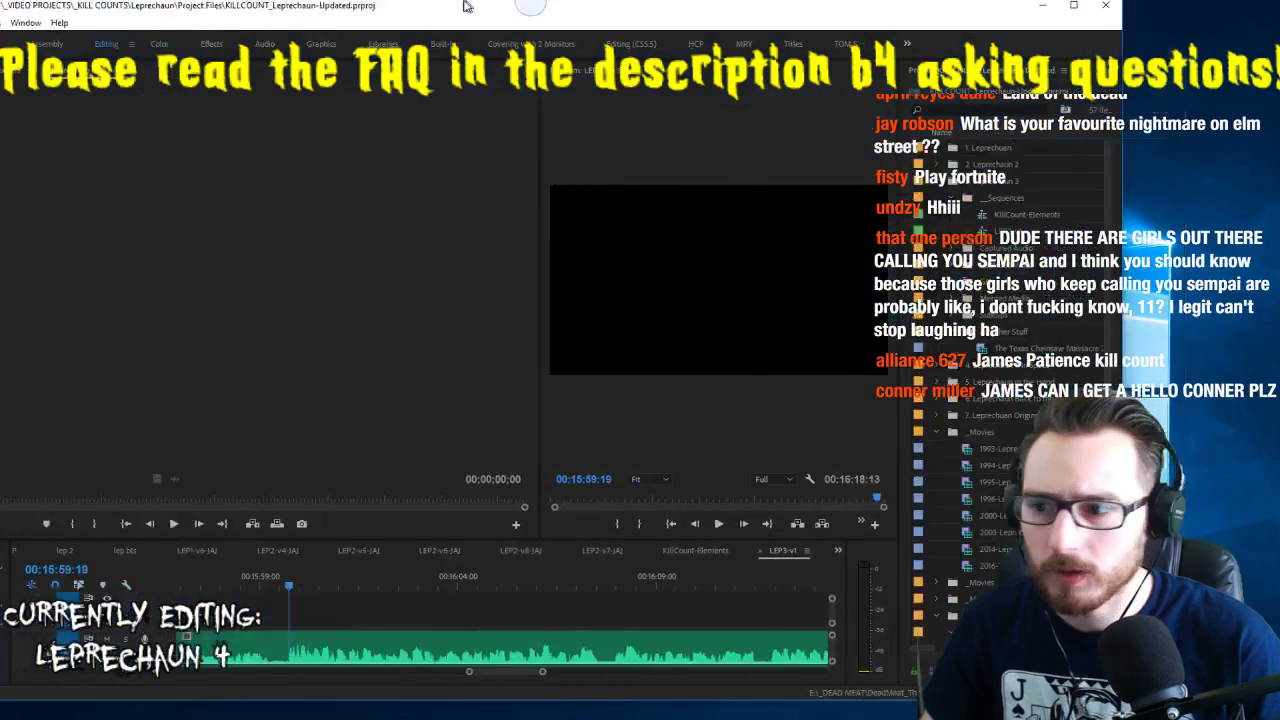
Reveal the voice-over clip's source file in File Explorer and compare the captured recordings' details to find Audio 1_1.wav
left_click(510, 668)
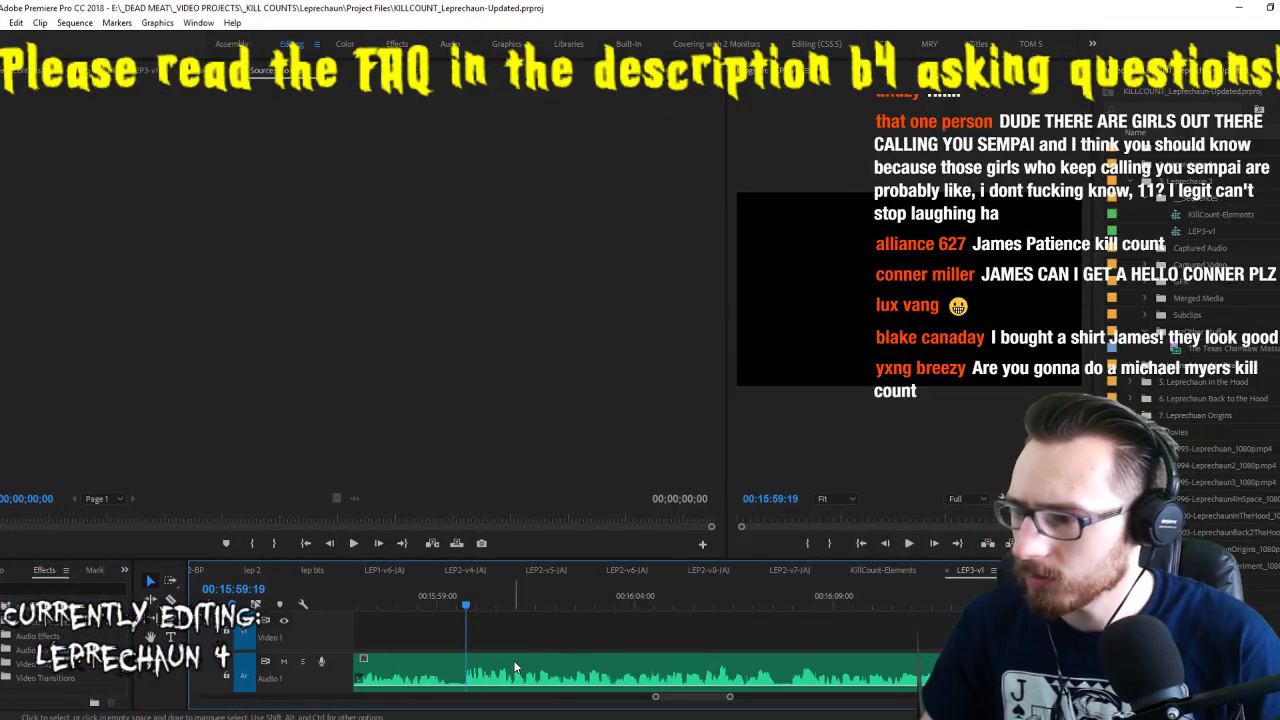
right_click(512, 668)
left_click(601, 601)
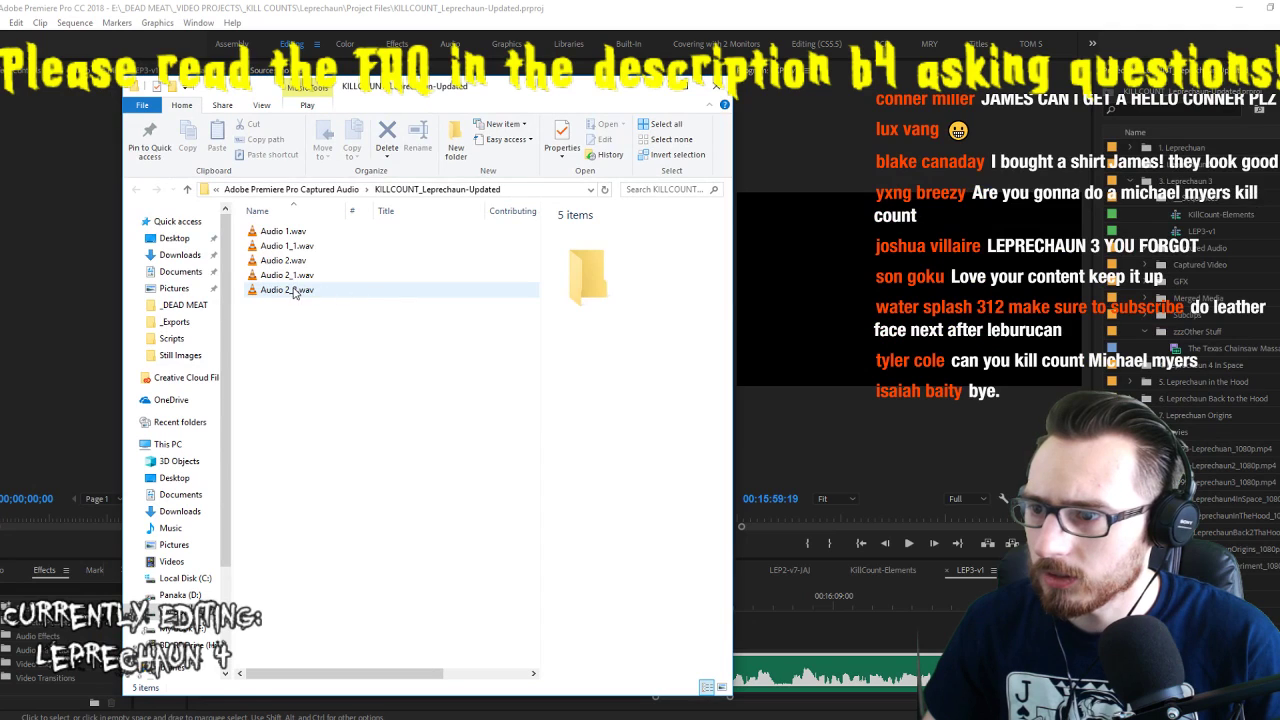
left_click(293, 291)
left_click(289, 275)
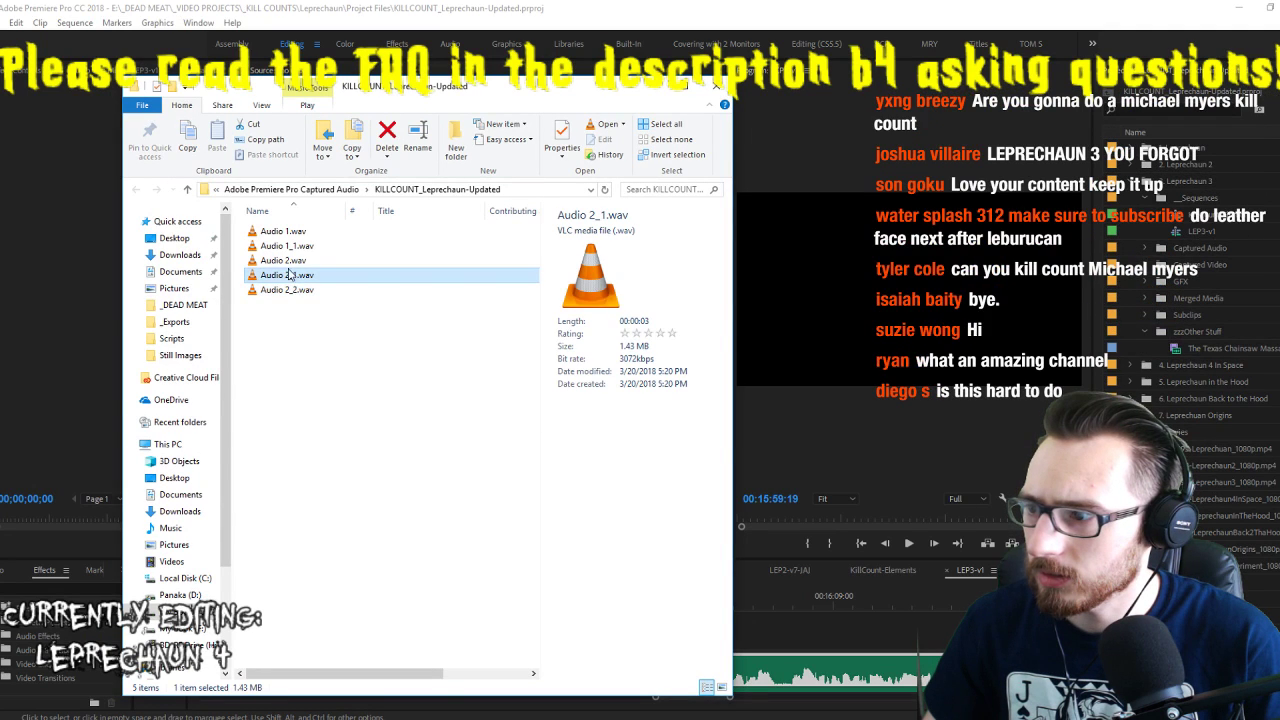
key("Up")
key("Up")
key("Up")
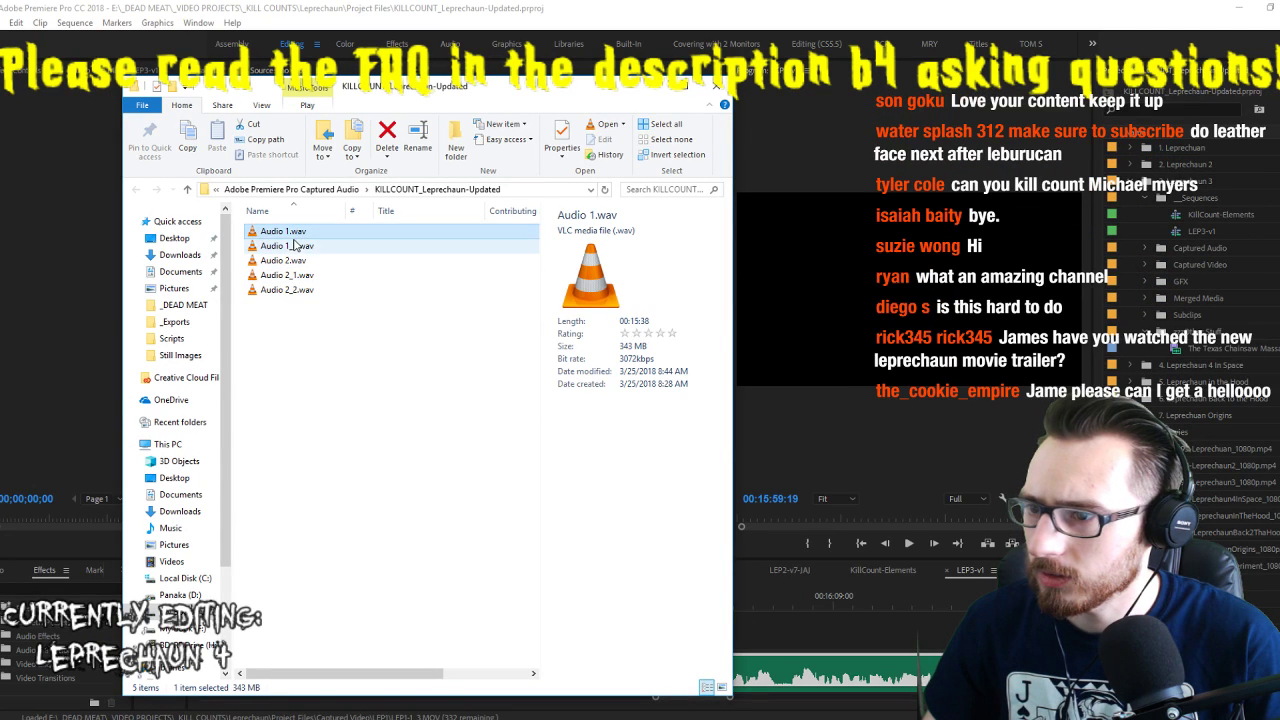
left_click(293, 245)
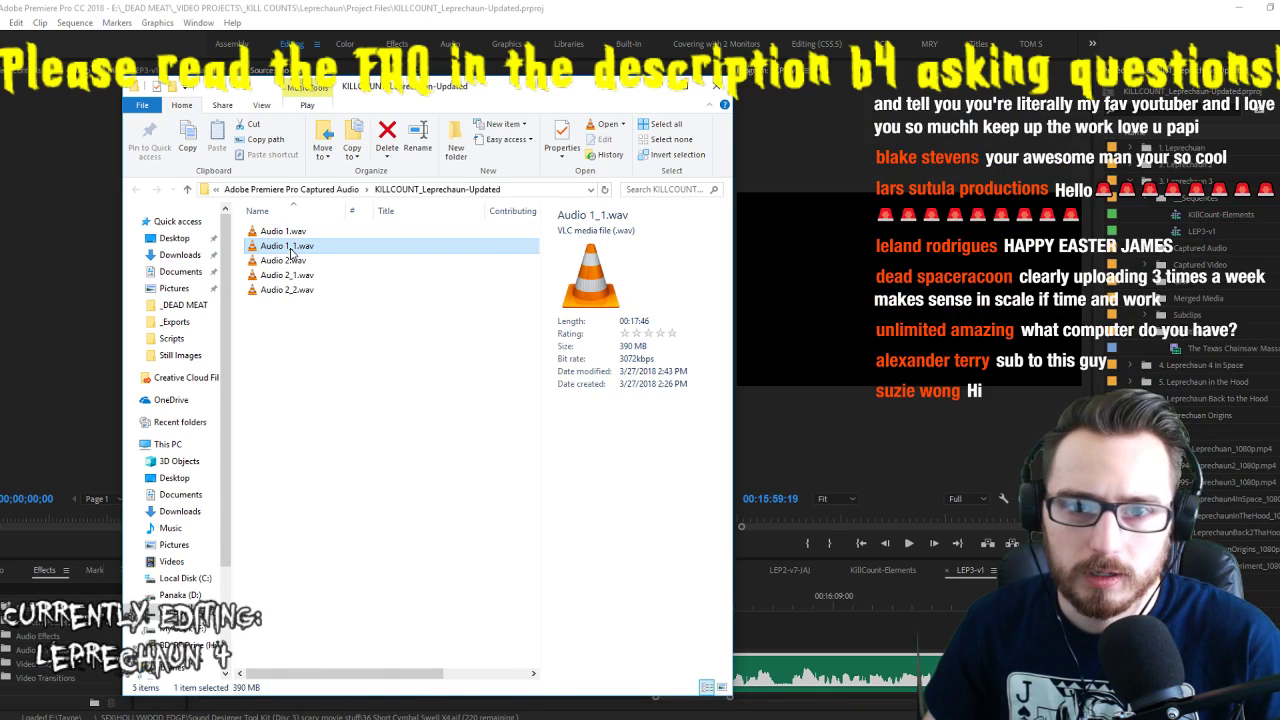
Back in Premiere Pro, expand the 4. Leprechaun 4 In Space bin and create a sequence named LEP4-v1 in its __Sequences folder
left_click(1210, 272)
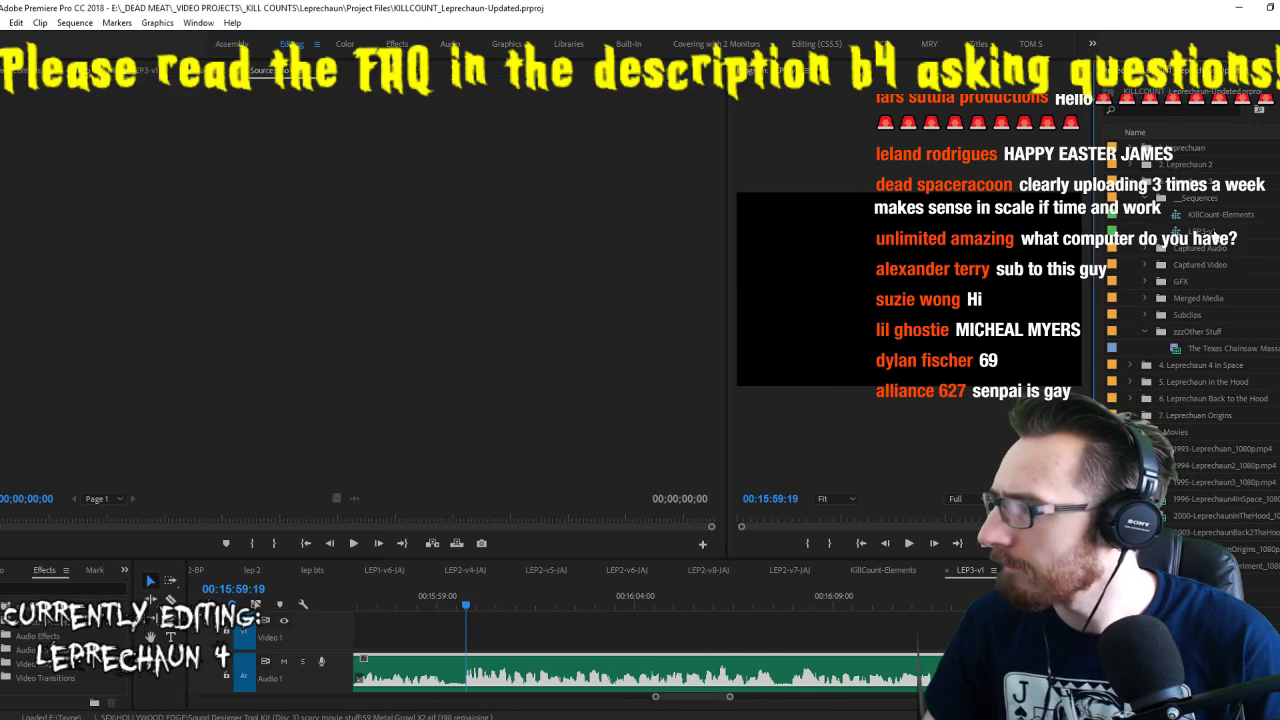
left_click(1130, 365)
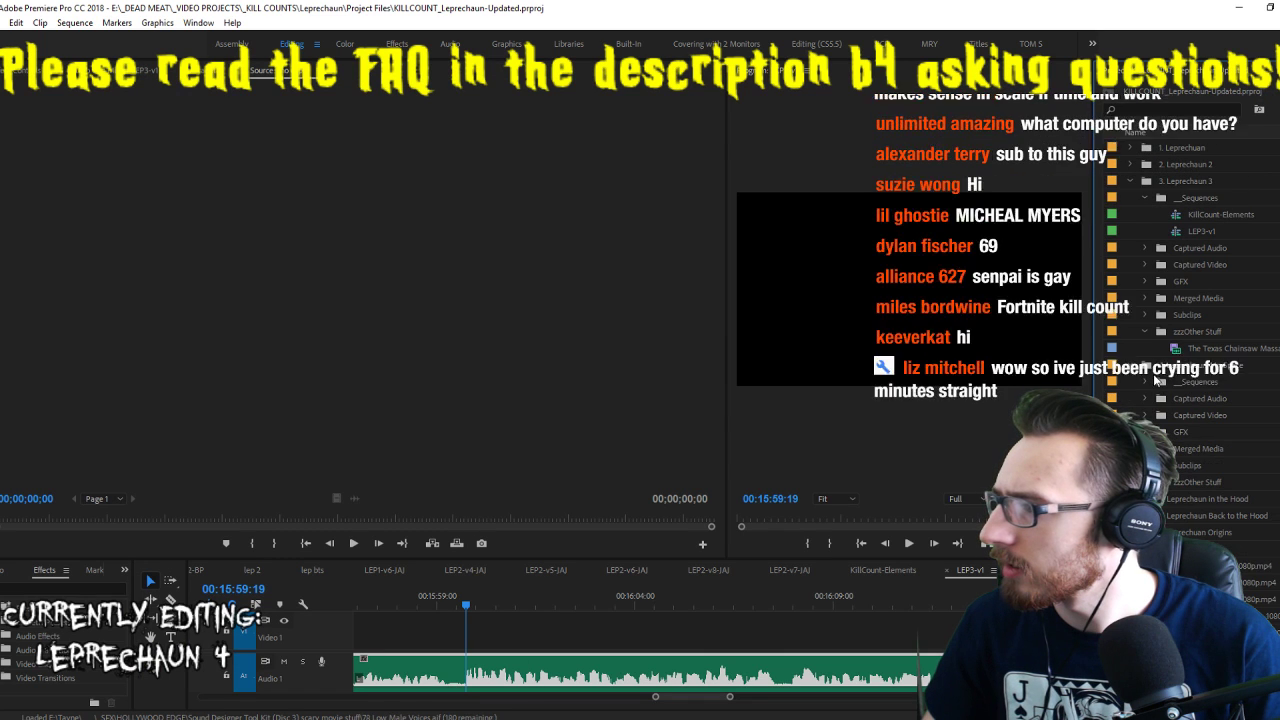
left_click(1145, 382)
left_click(1180, 399)
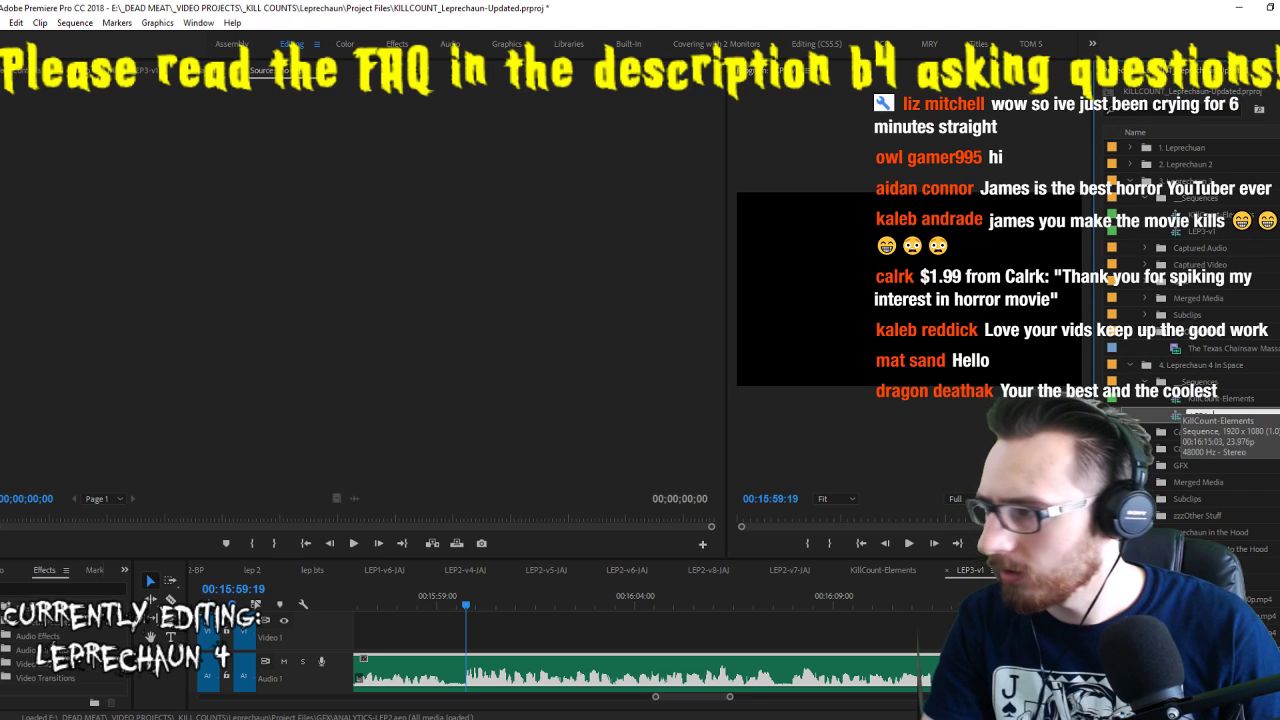
left_click(1205, 431)
left_click(1186, 412)
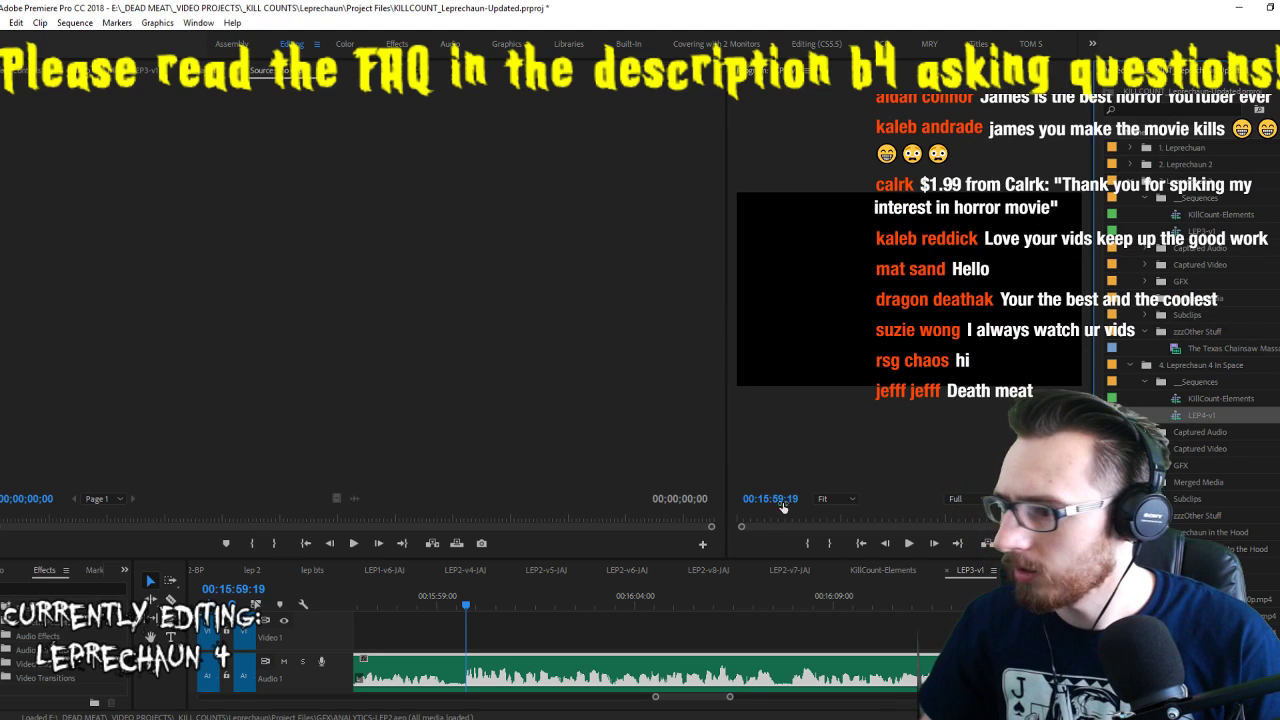
Enlarge the timeline area upward at the expense of the Source and Program monitors, giving the tracks more room
left_click(615, 619)
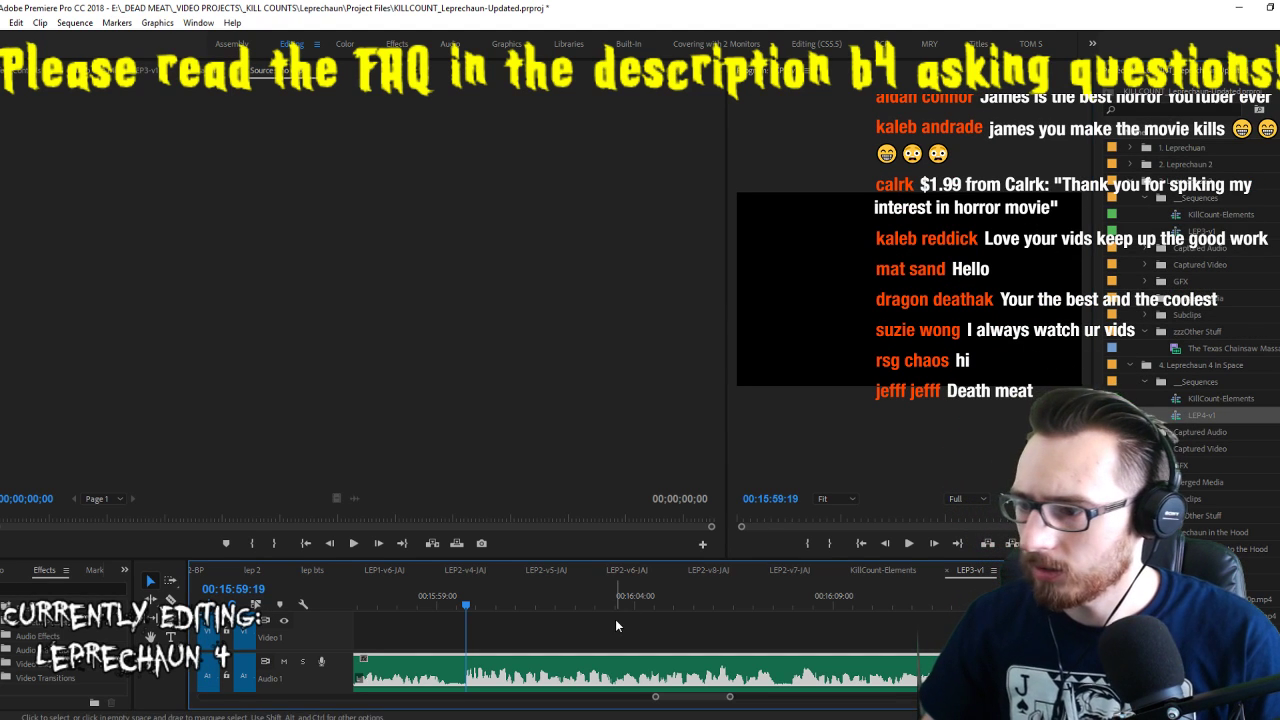
left_click(730, 553)
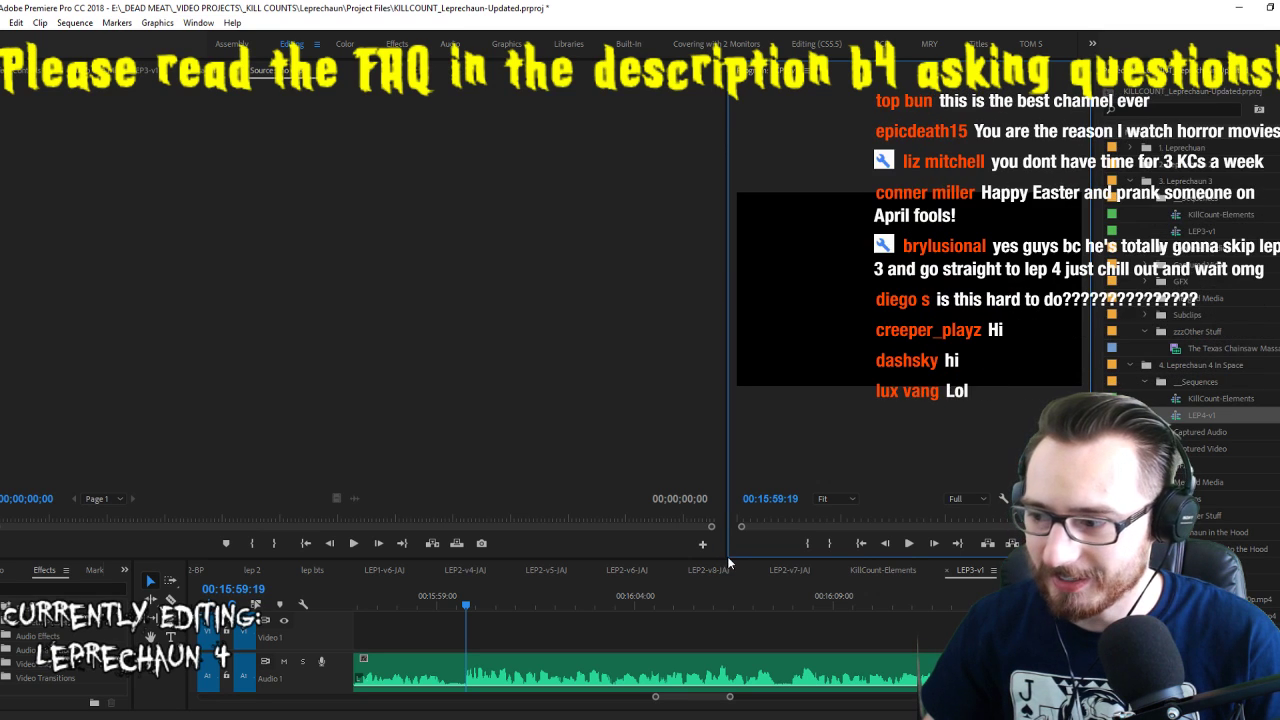
left_click_drag(725, 558, 620, 455)
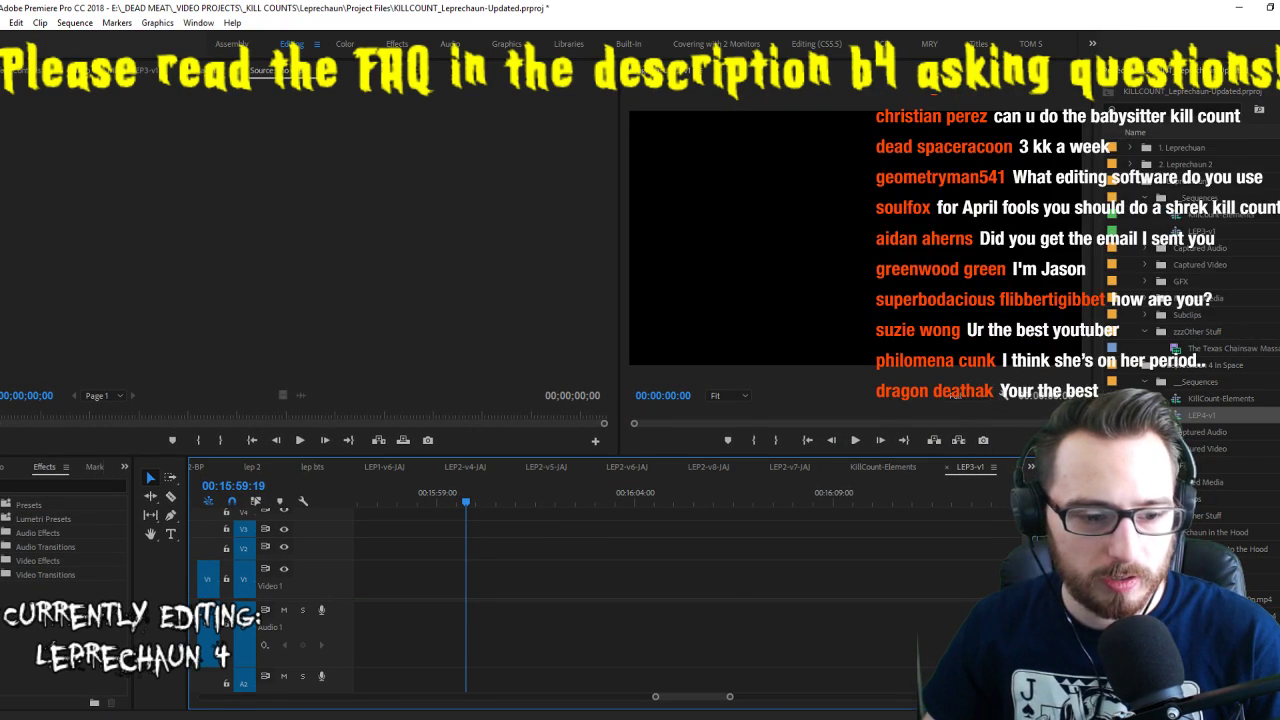
Import Audio 1_1.wav from the File Explorer folder into the Captured Audio bin of 4. Leprechaun 4 In Space
key("alt+Tab")
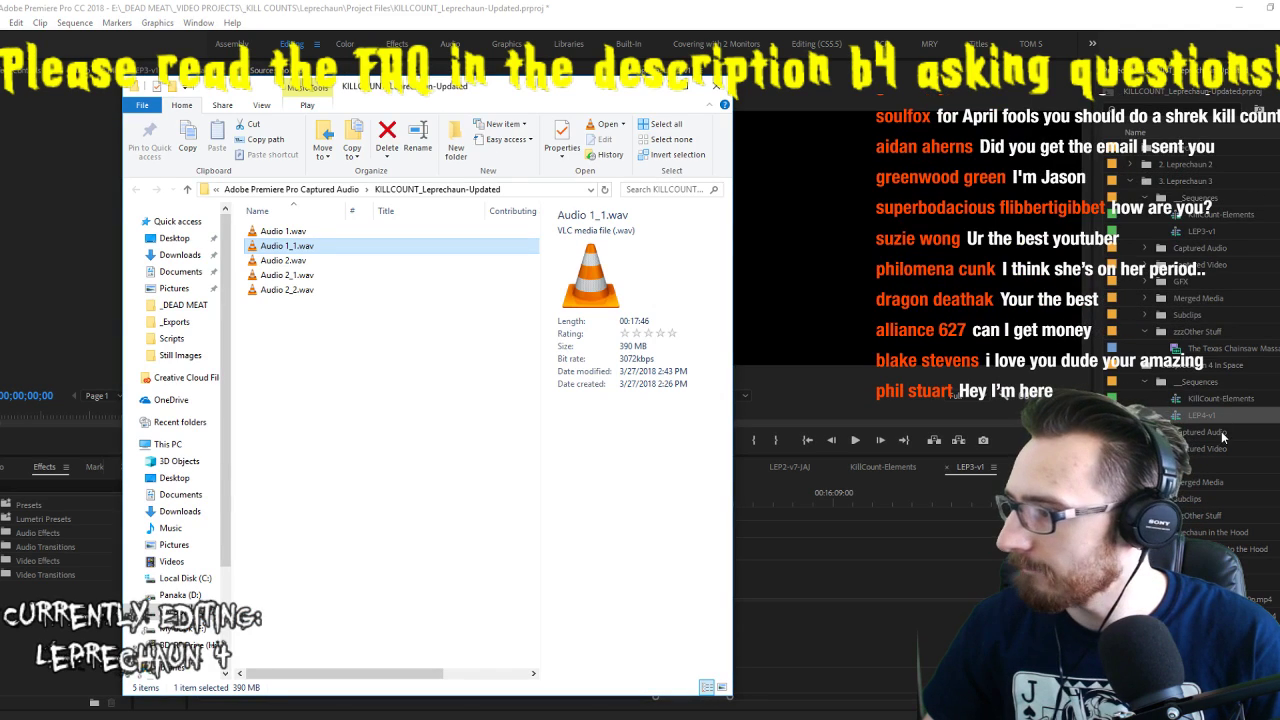
key("alt+Tab")
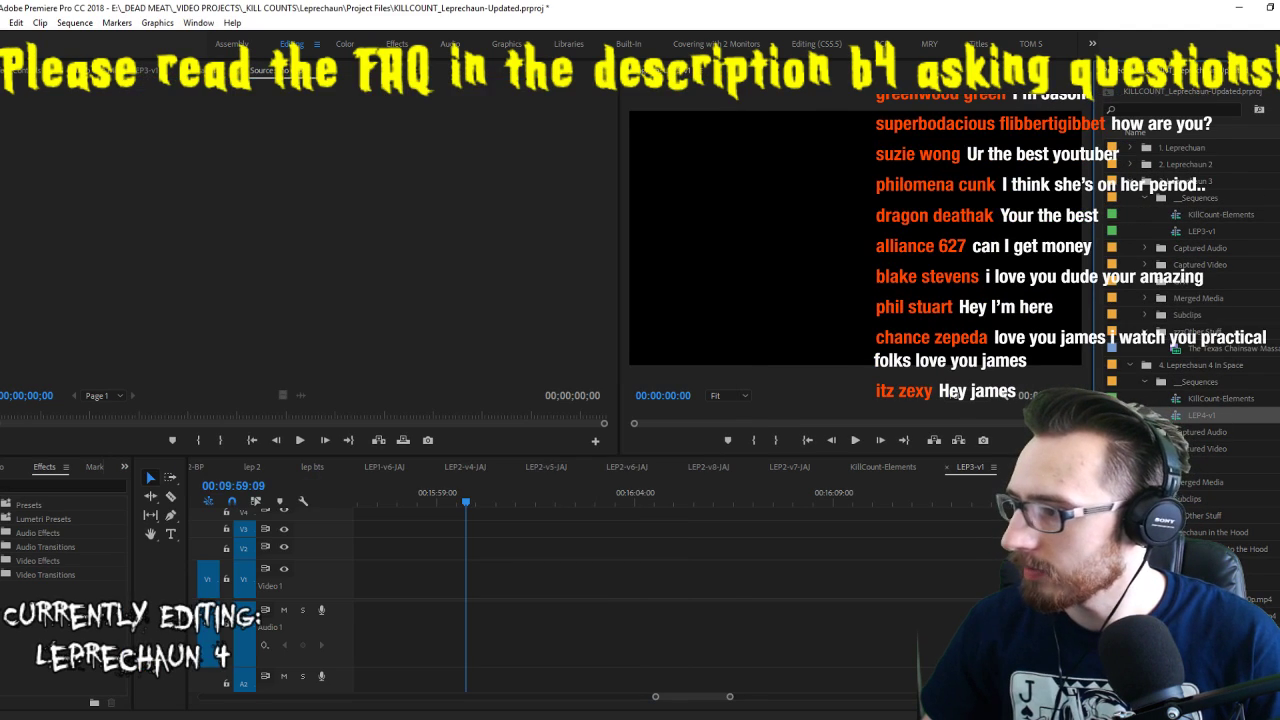
key("alt+Tab")
left_click_drag(273, 256, 1192, 440)
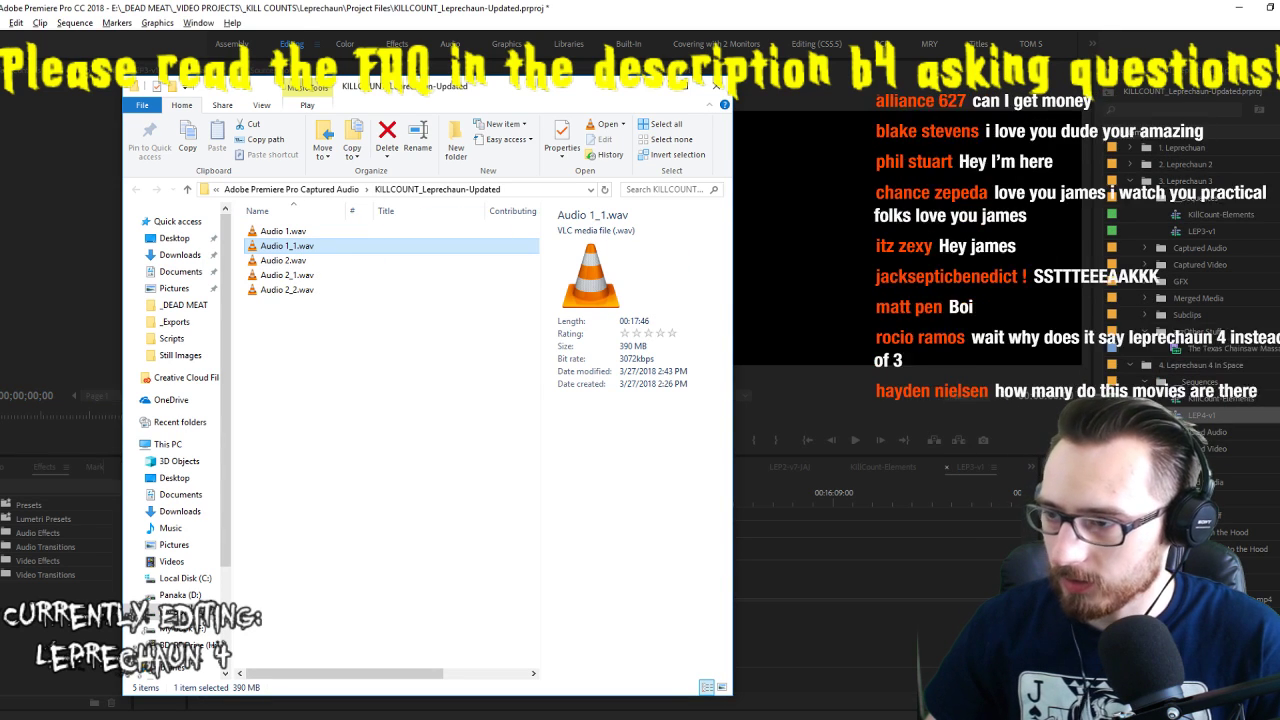
left_click(657, 93)
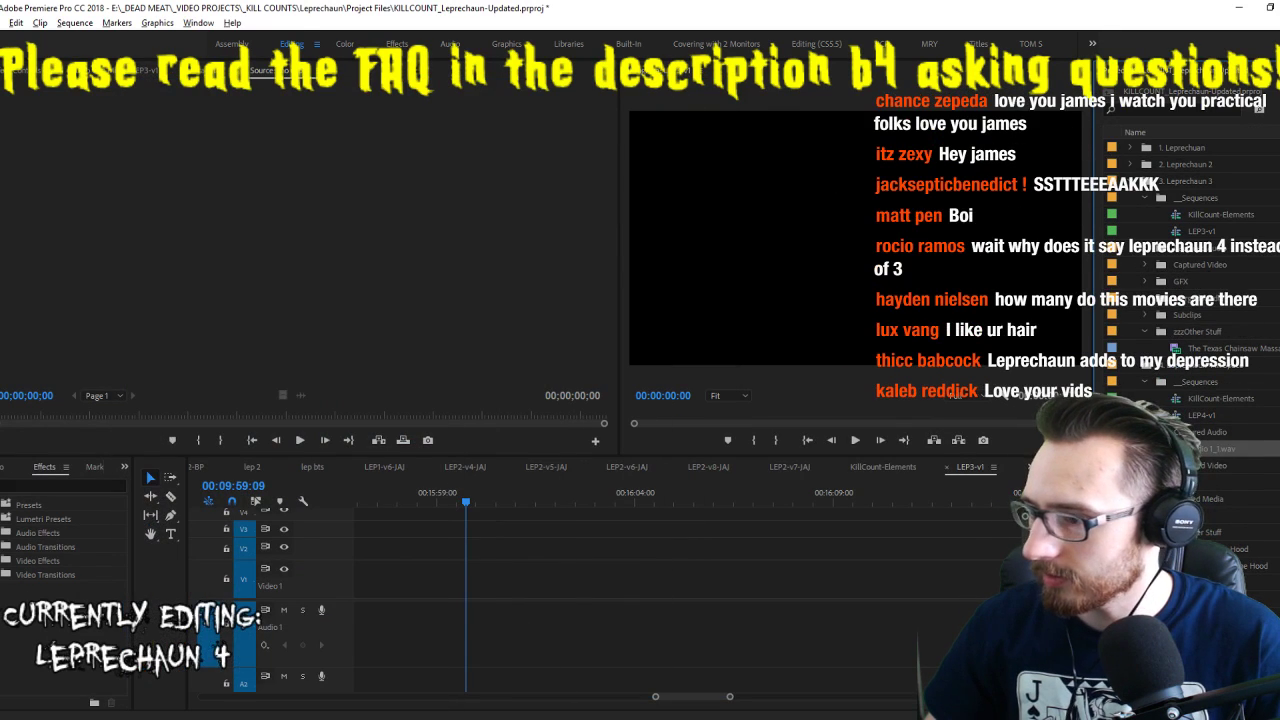
Place Audio 1_1.wav on the Audio 1 track at the start of the sequence and briefly play it from the beginning
left_click_drag(1215, 448, 485, 578)
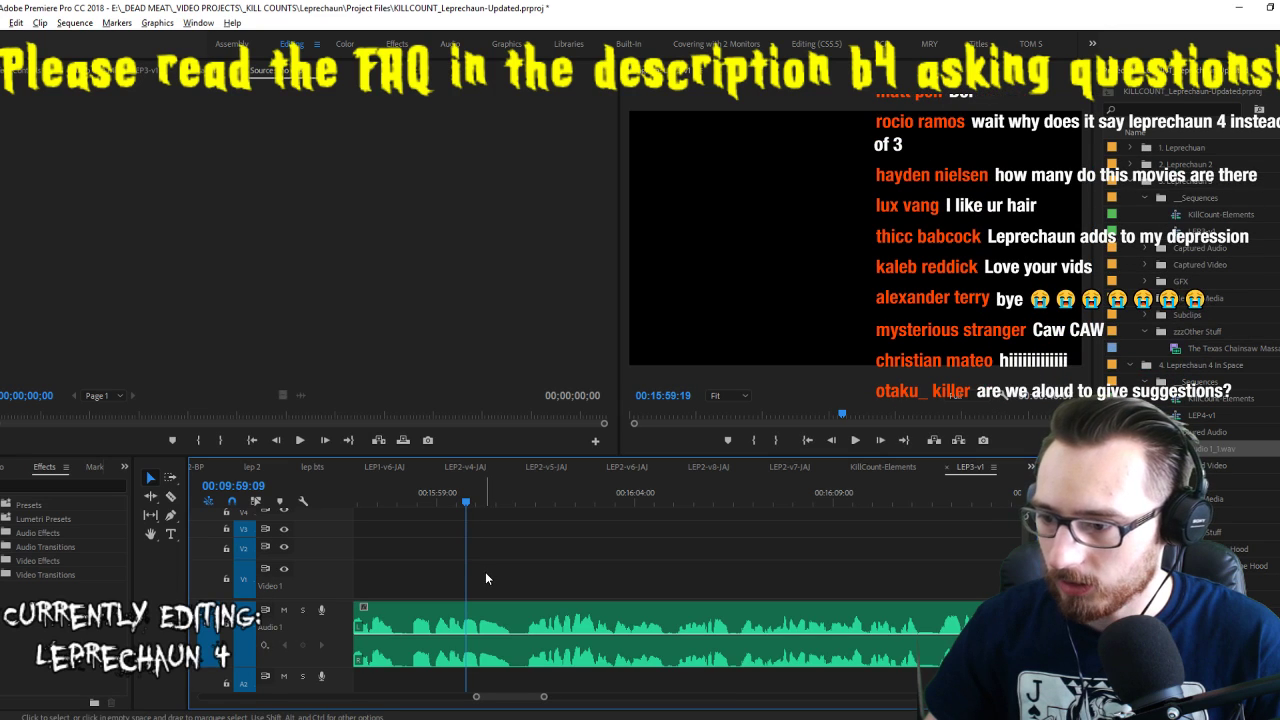
key("ctrl+z")
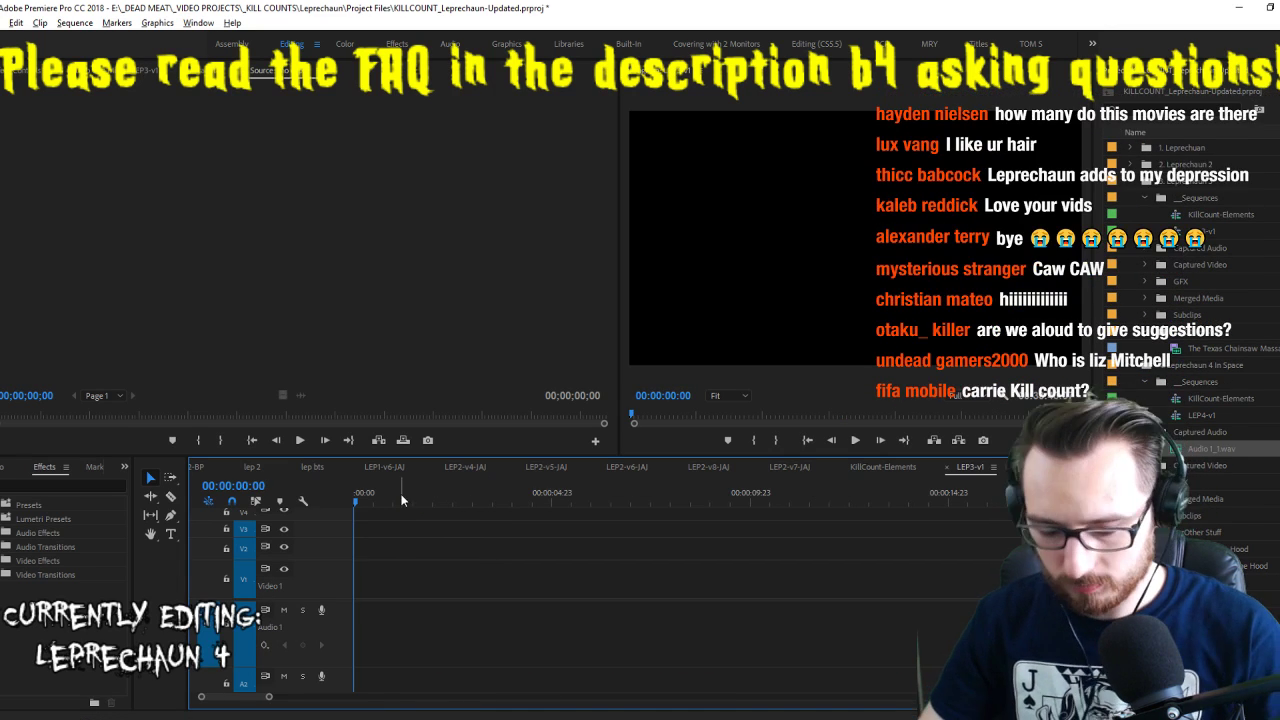
key("ctrl+shift+z")
key("space")
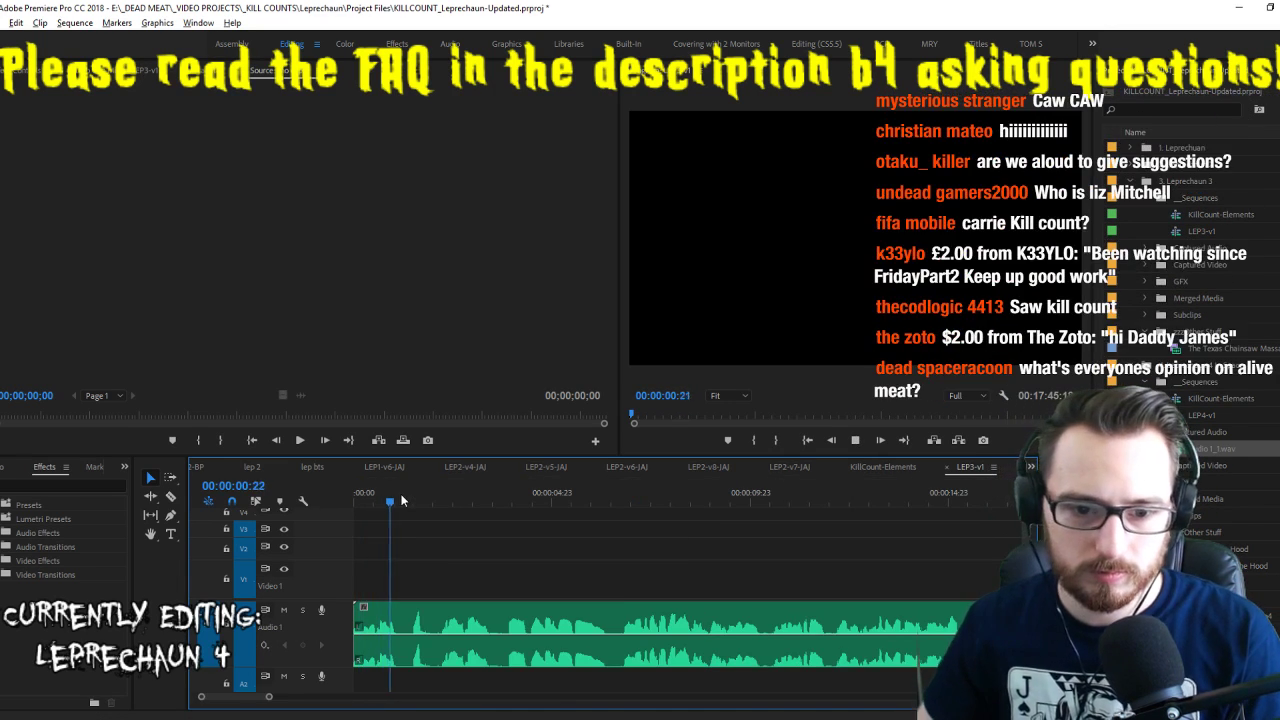
key("space")
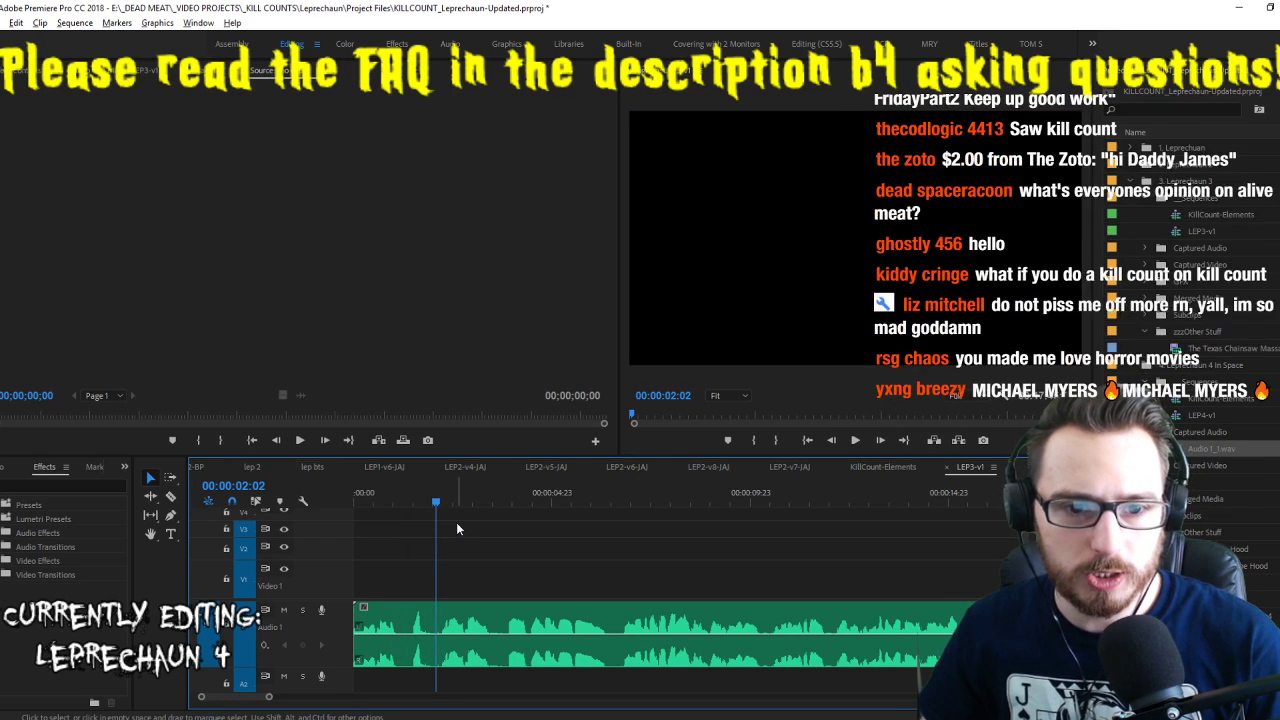
Listen through the voice-over's lead-in, trim everything before 00:00:31:09 so the clip starts at the sequence start, and save the project
scroll(545, 534, "down", 6)
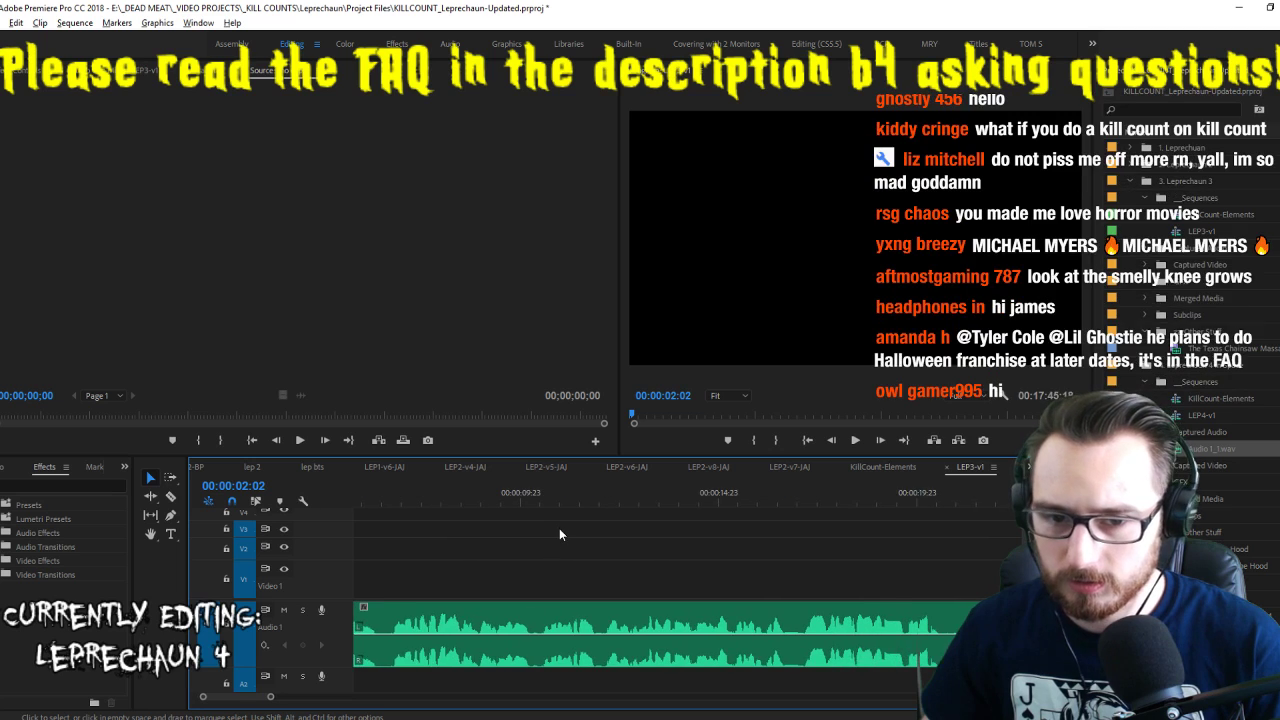
left_click_drag(443, 490, 471, 509)
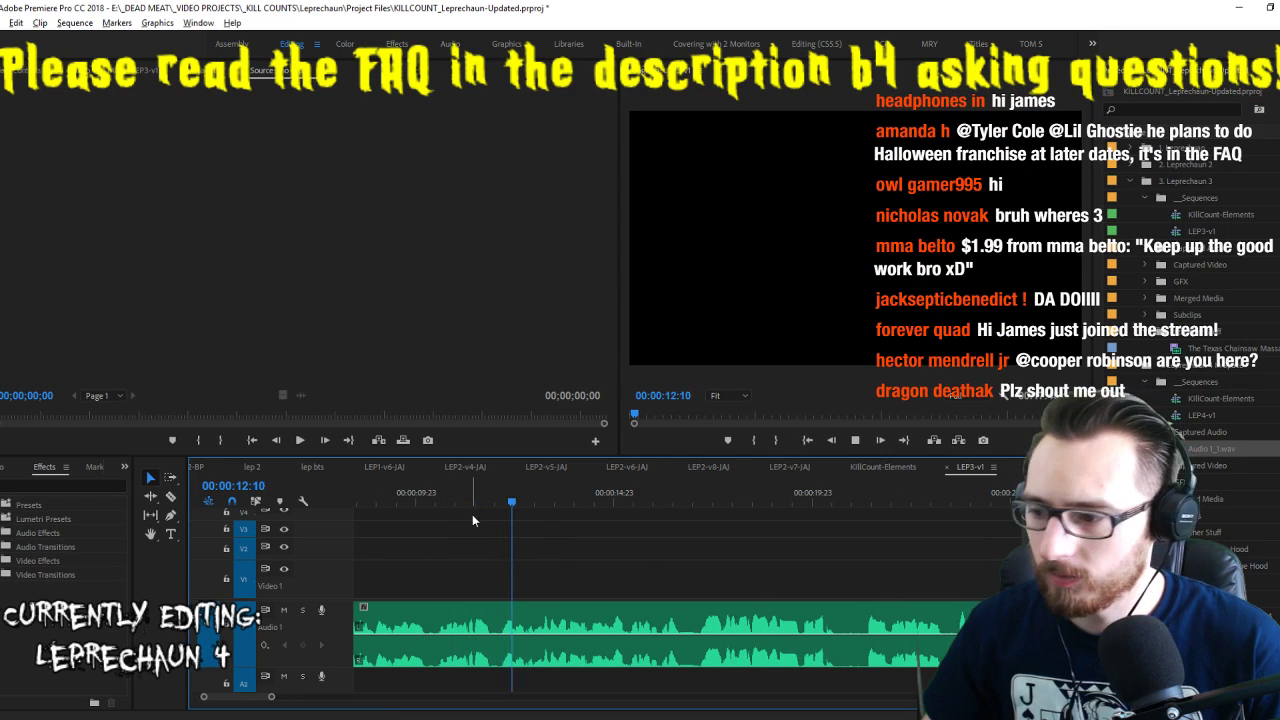
left_click(682, 501)
scroll(640, 560, "down", 2)
scroll(627, 566, "up", 4)
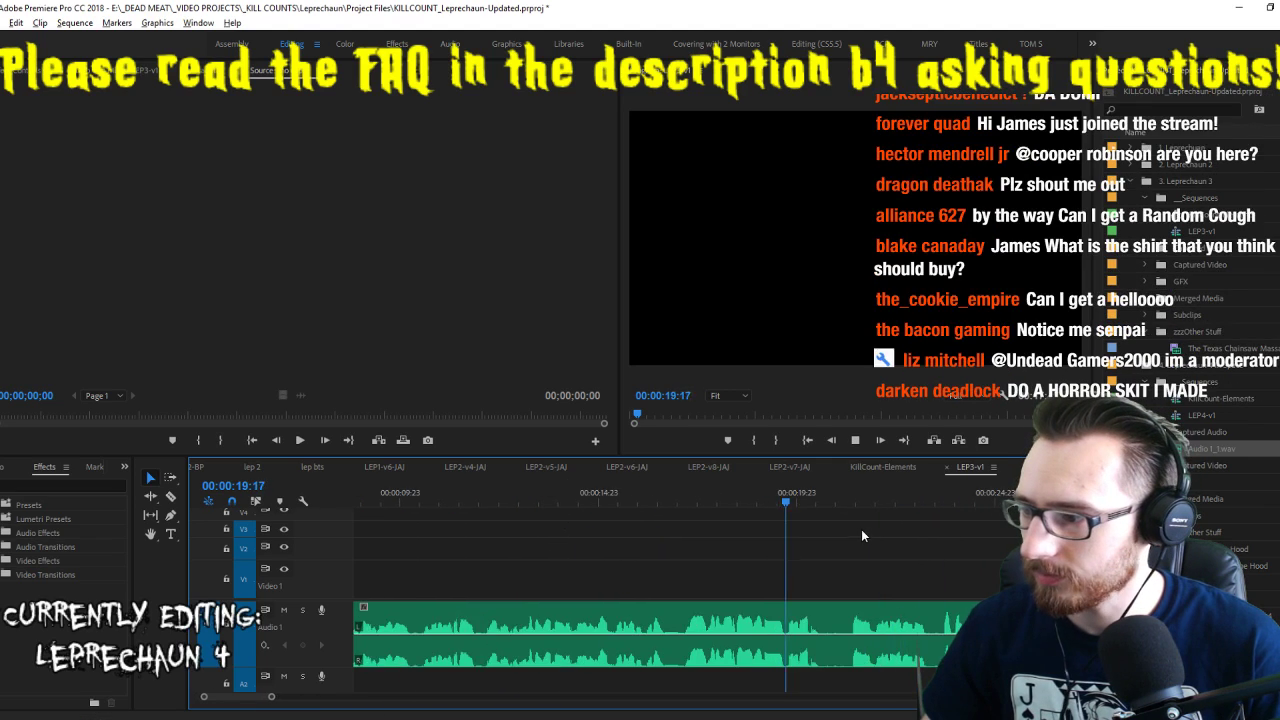
left_click(810, 500)
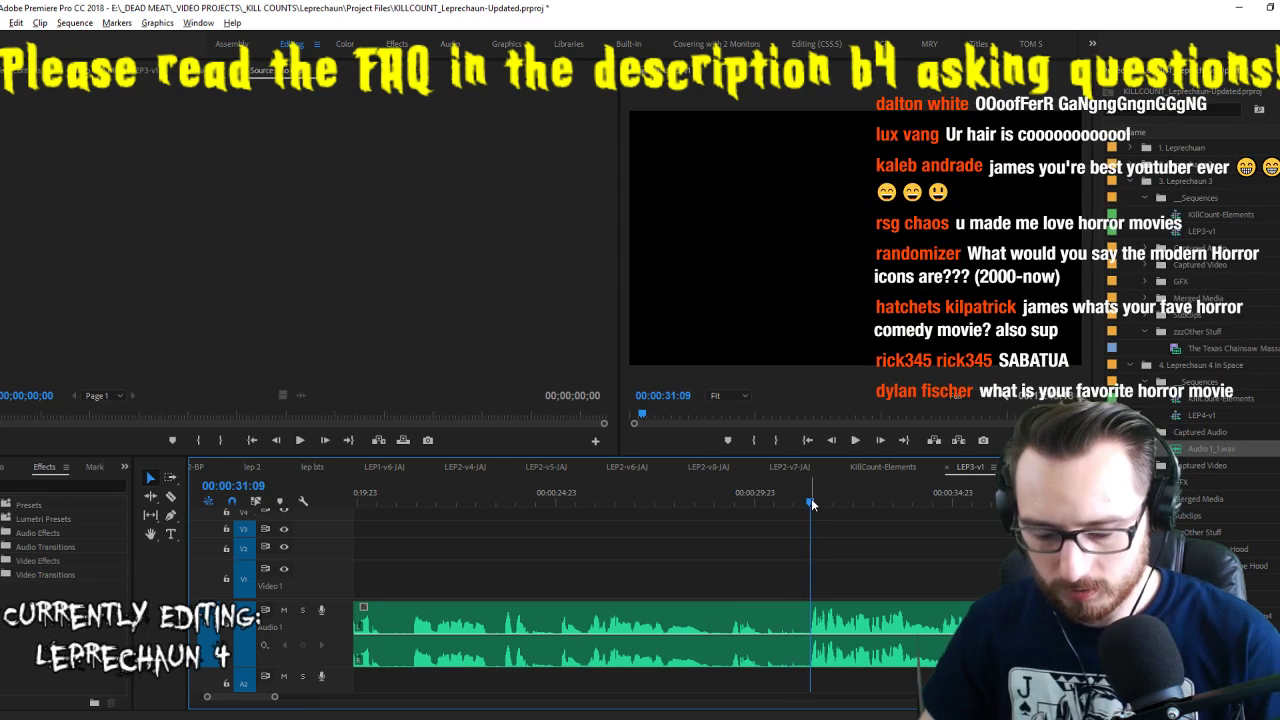
key("Home")
key("ctrl+m")
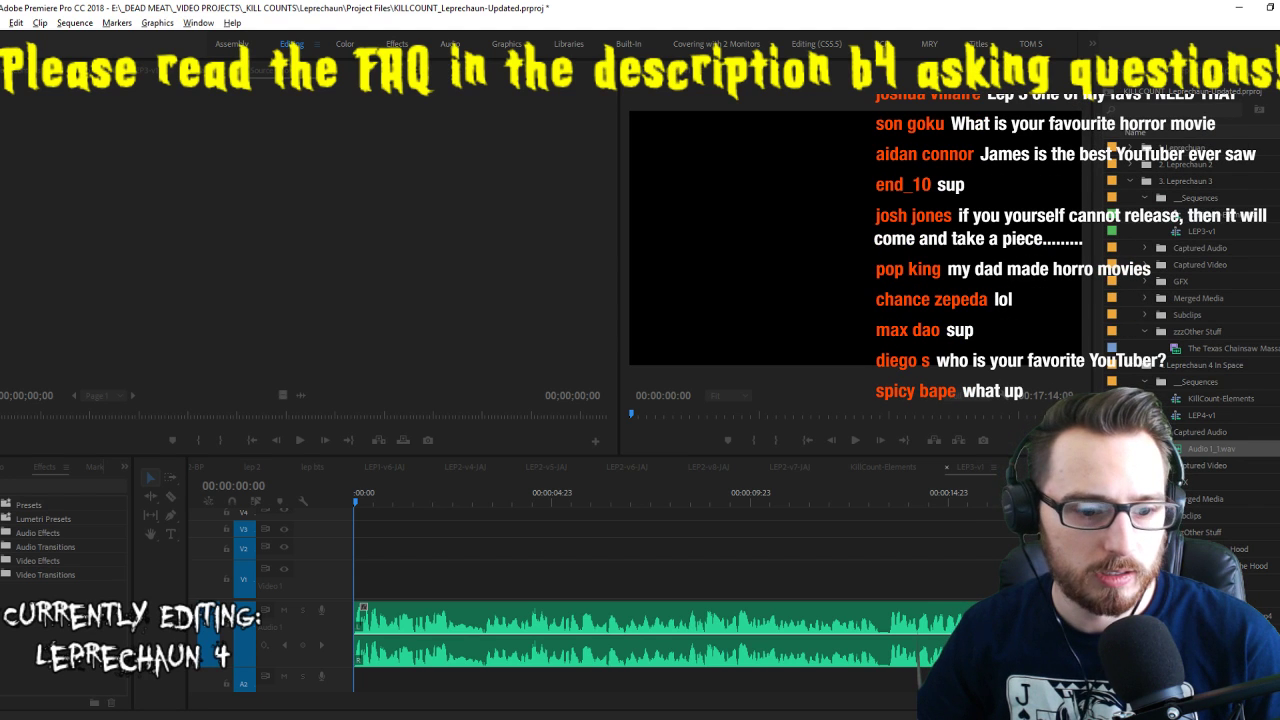
key("Return")
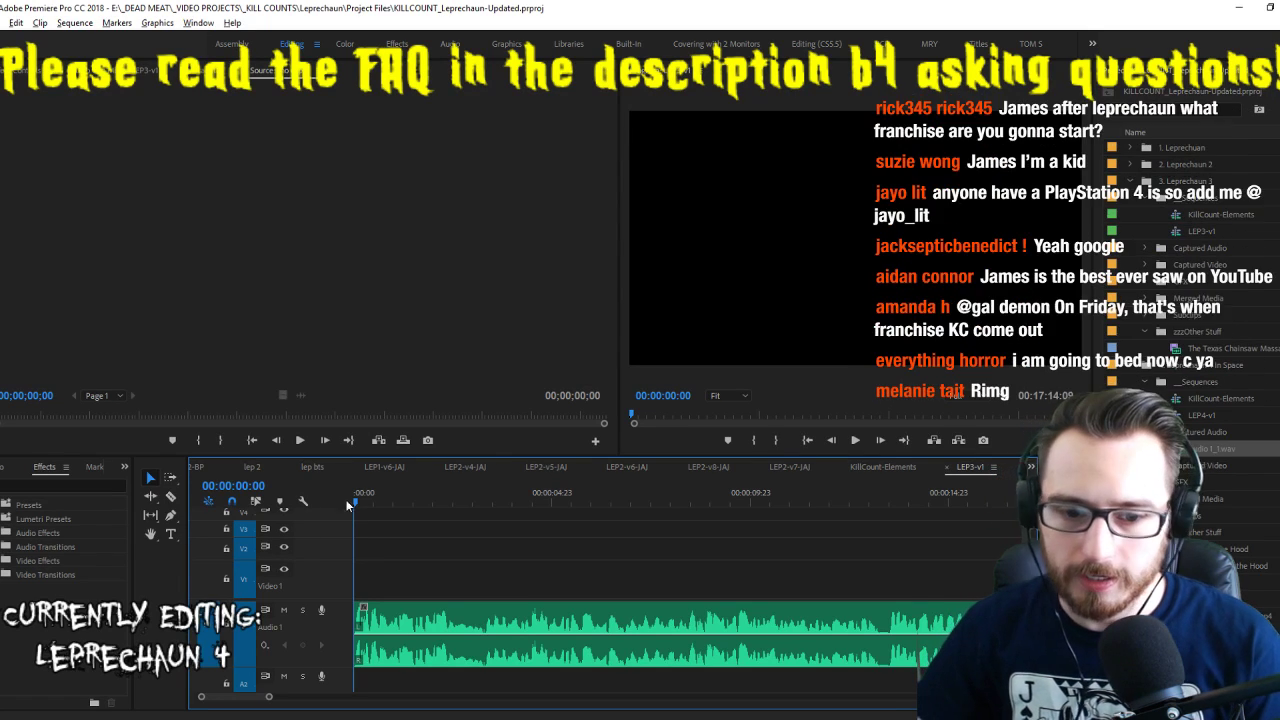
Play the trimmed voice-over from the start and add a cut to the clip at 00:00:05:04
key("space")
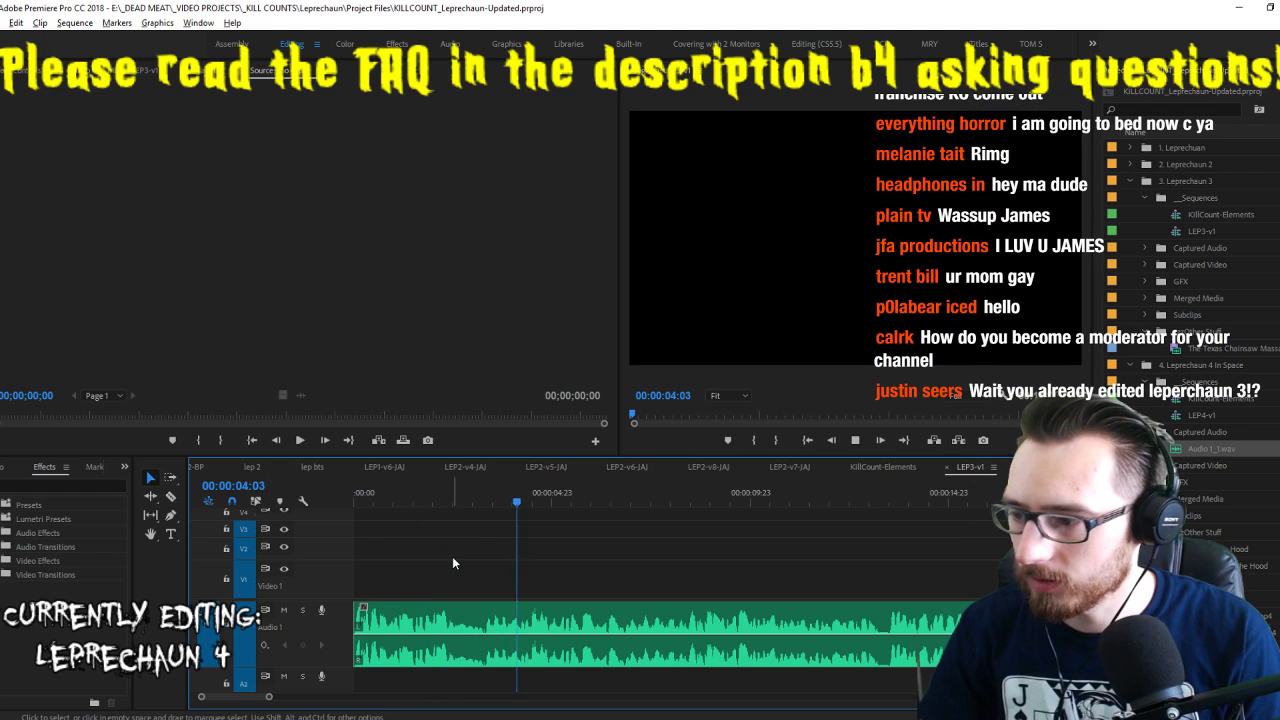
key("space")
key("ctrl+k")
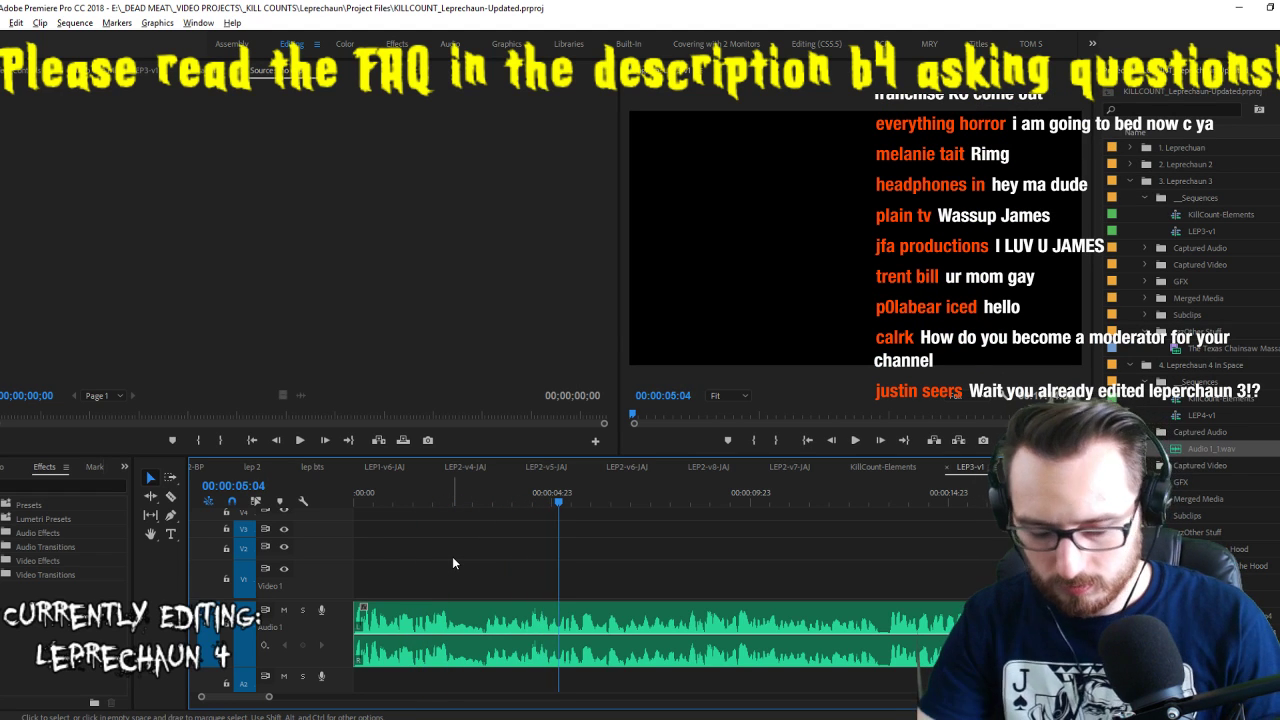
Play on and lift the unwanted voice-over passage from about 00:00:17 to 00:00:21:15, leaving a gap on Audio 1
key("space")
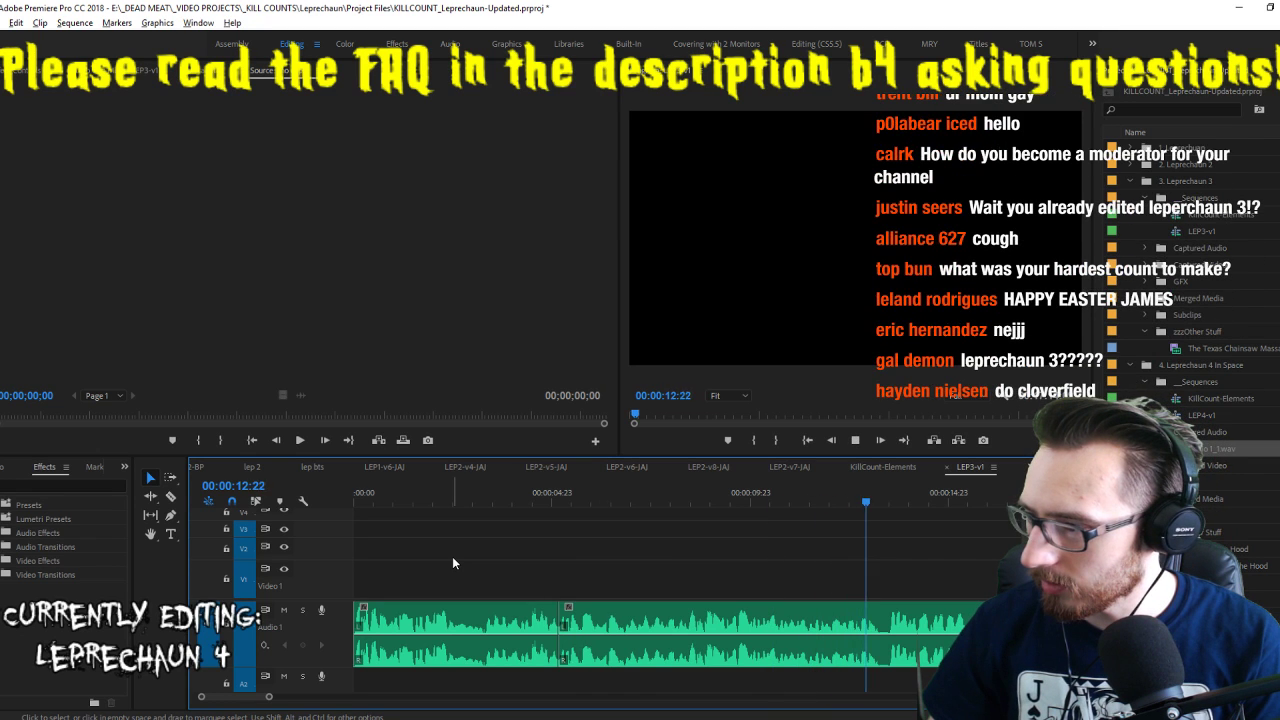
key("space")
key("l")
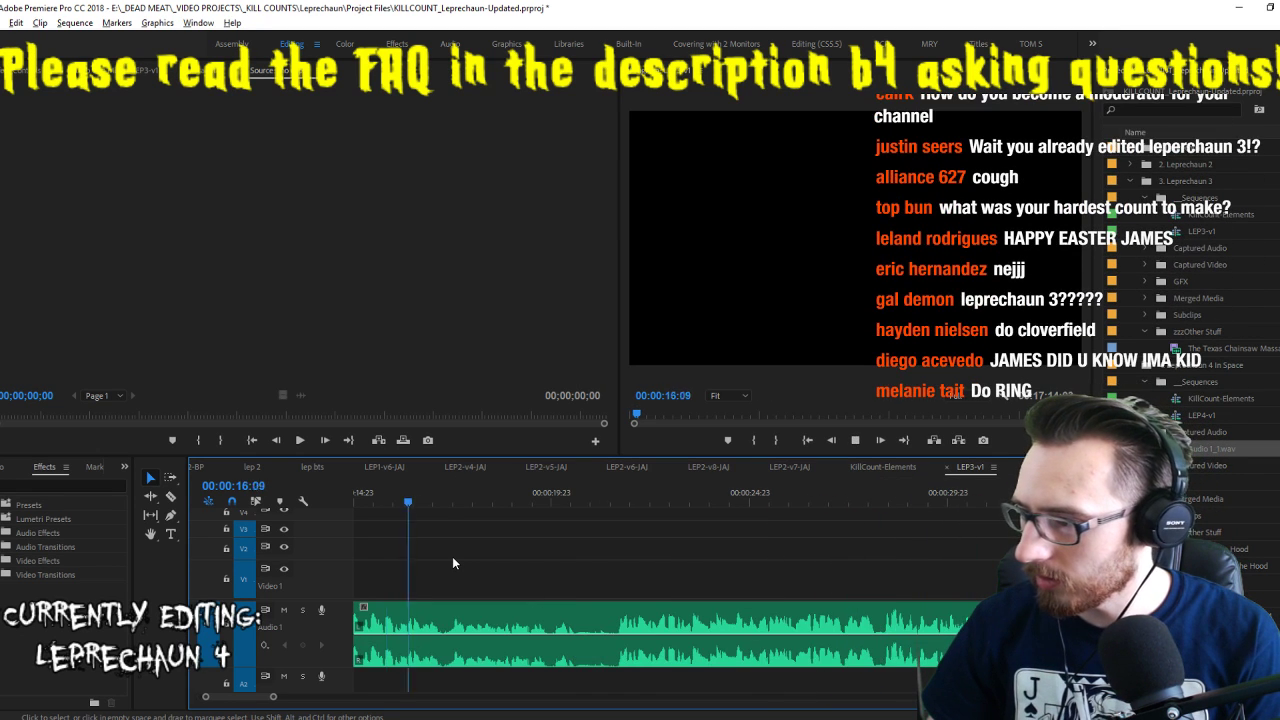
key("i")
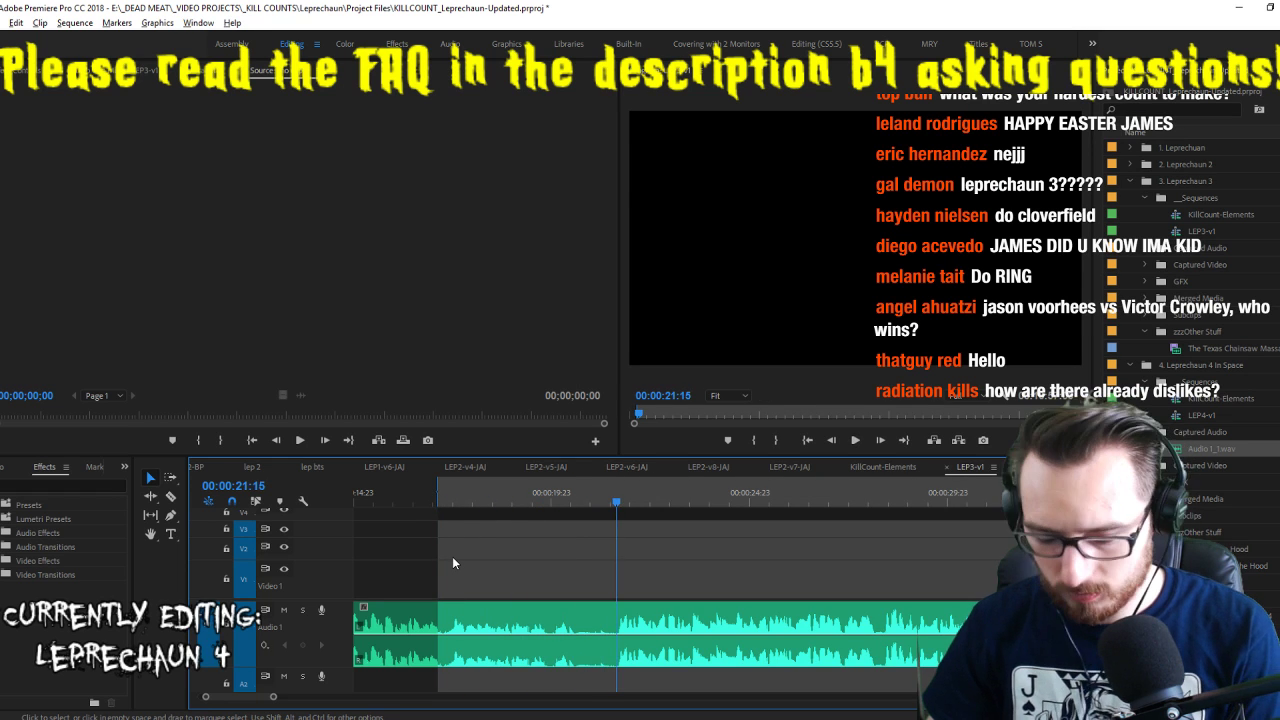
key("o")
key("semicolon")
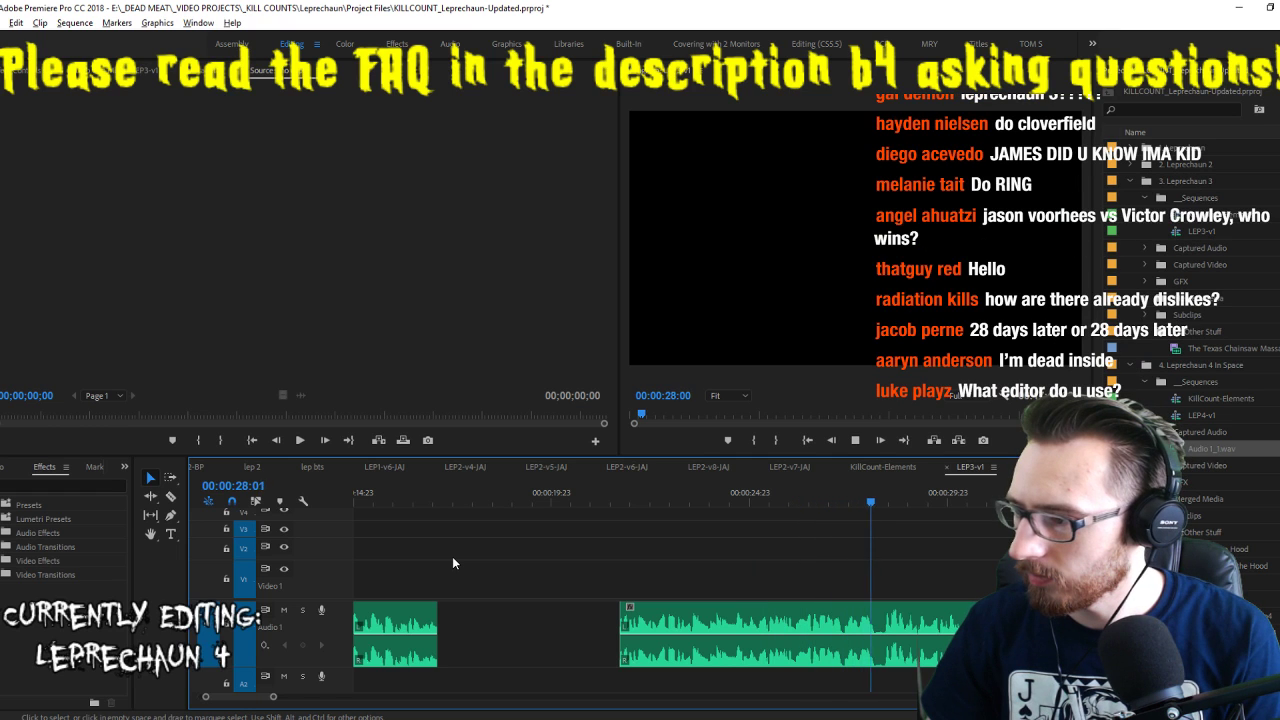
Mark and cut out further short unwanted voice-over passages after 28 seconds, including the one ending at 00:00:36:06, closing its gap
key("i")
key("o")
key("semicolon")
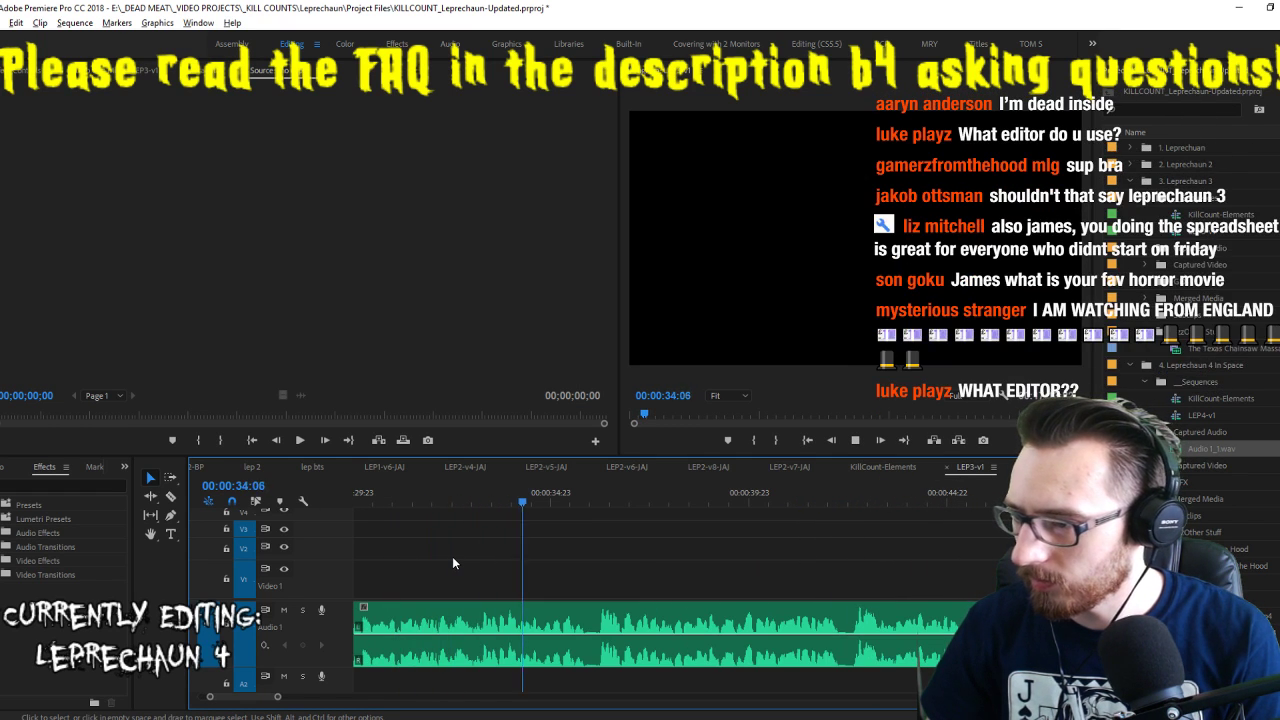
key("i")
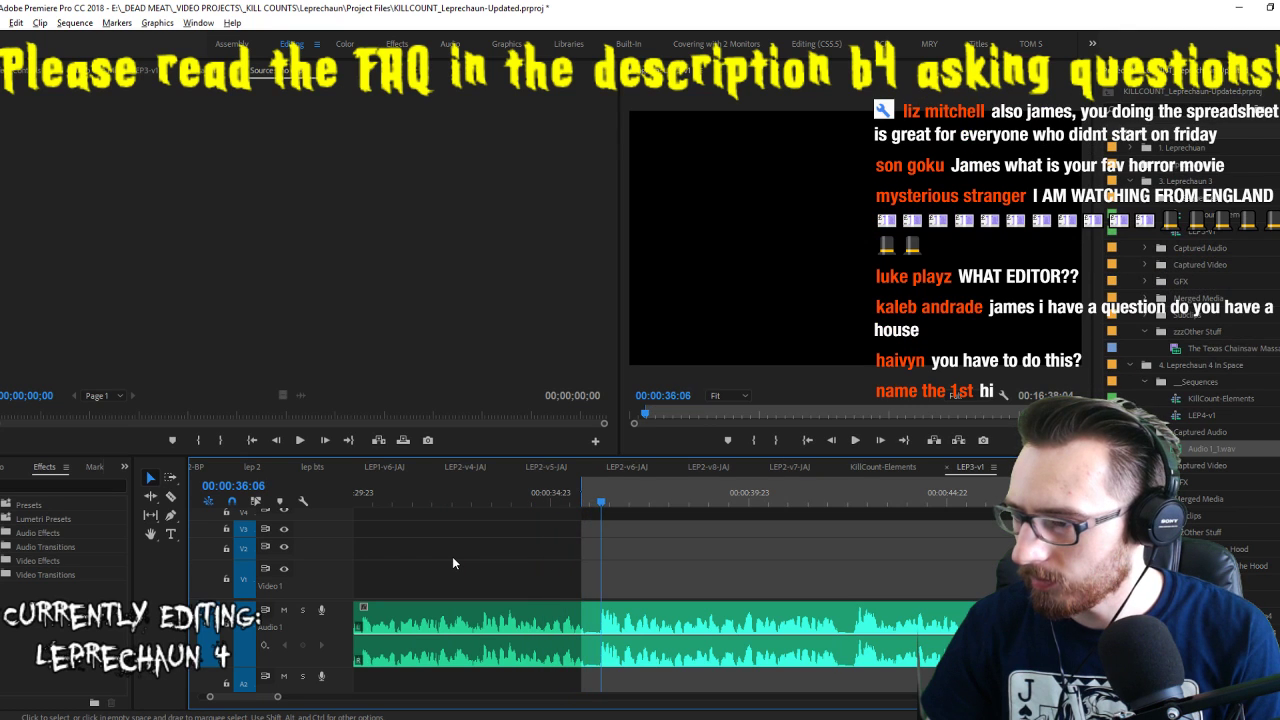
key("o")
key("semicolon")
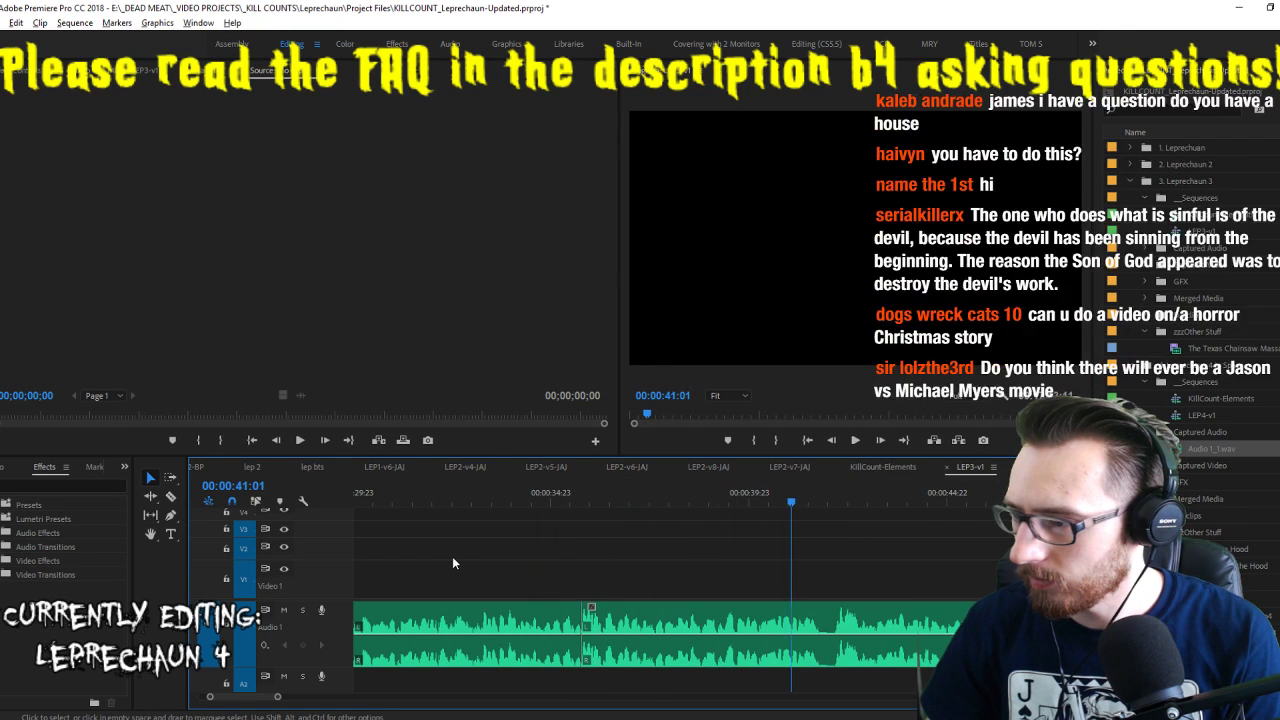
Play on from 00:00:41:01 and cut out unwanted short voice-over passages at about 00:00:47:08 and 00:00:50:00, closing the gaps
key("i")
key("space")
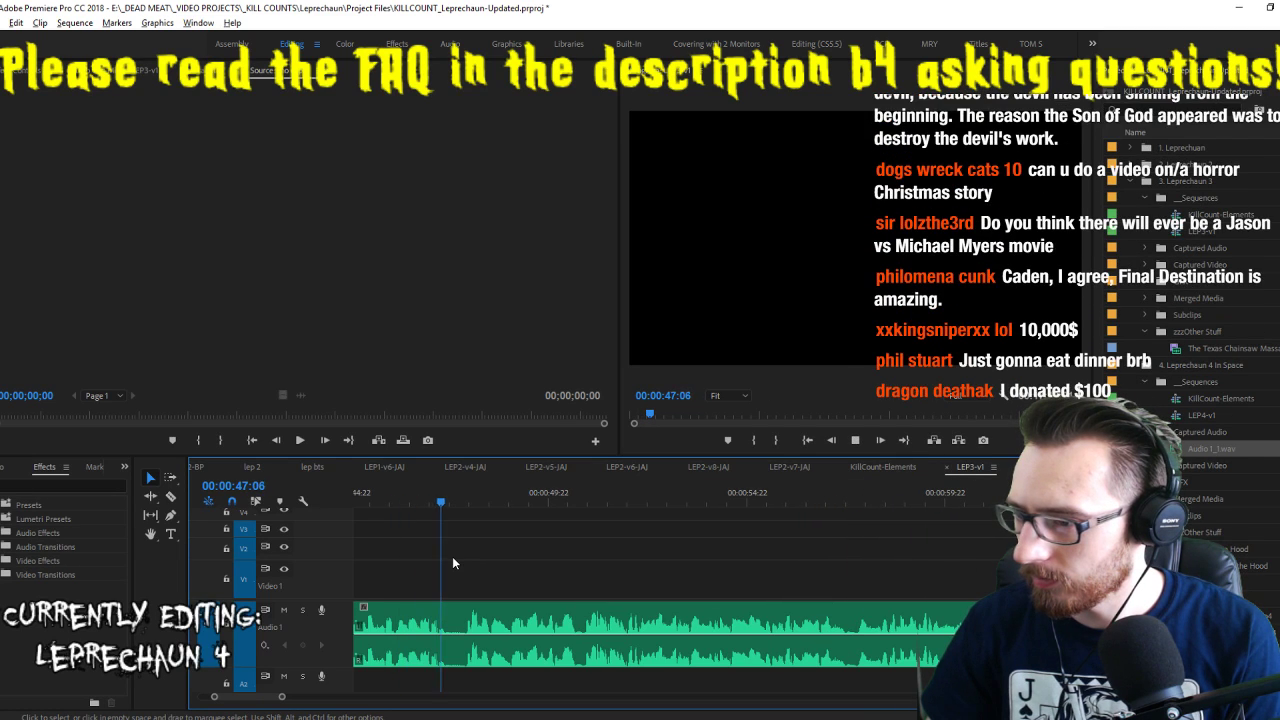
key("i")
key("o")
key("apostrophe")
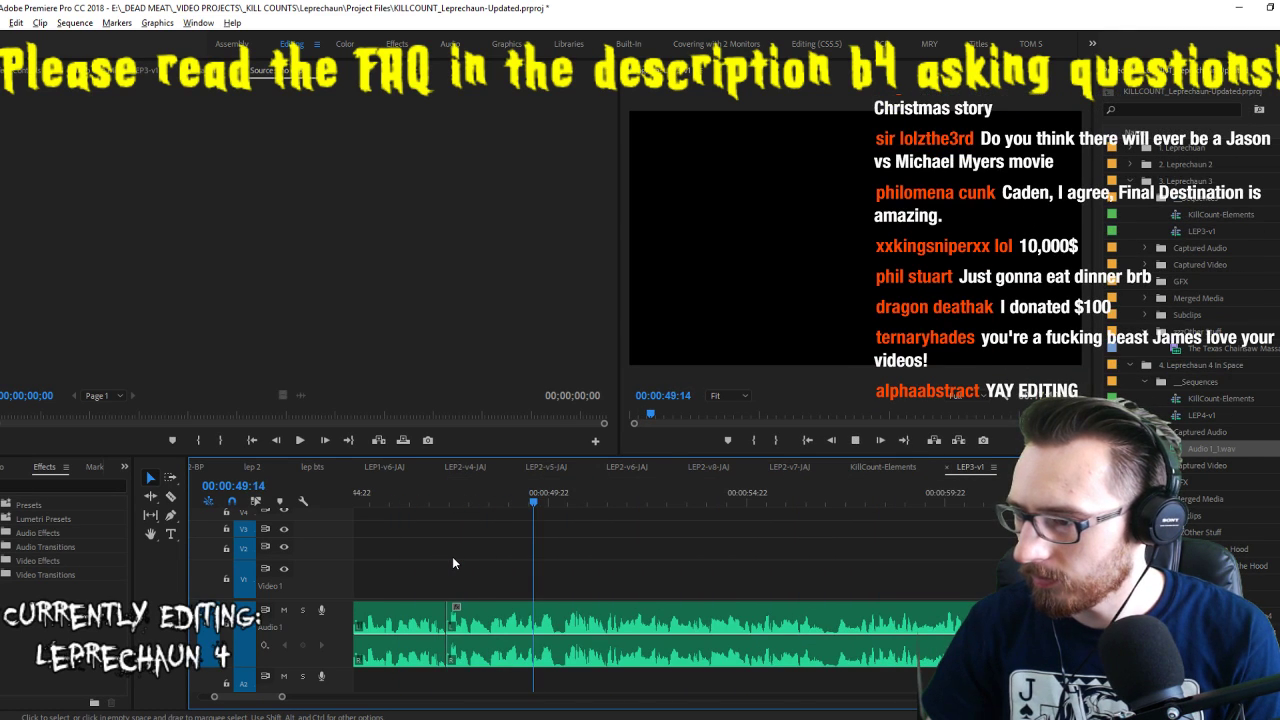
key("i")
key("o")
key("apostrophe")
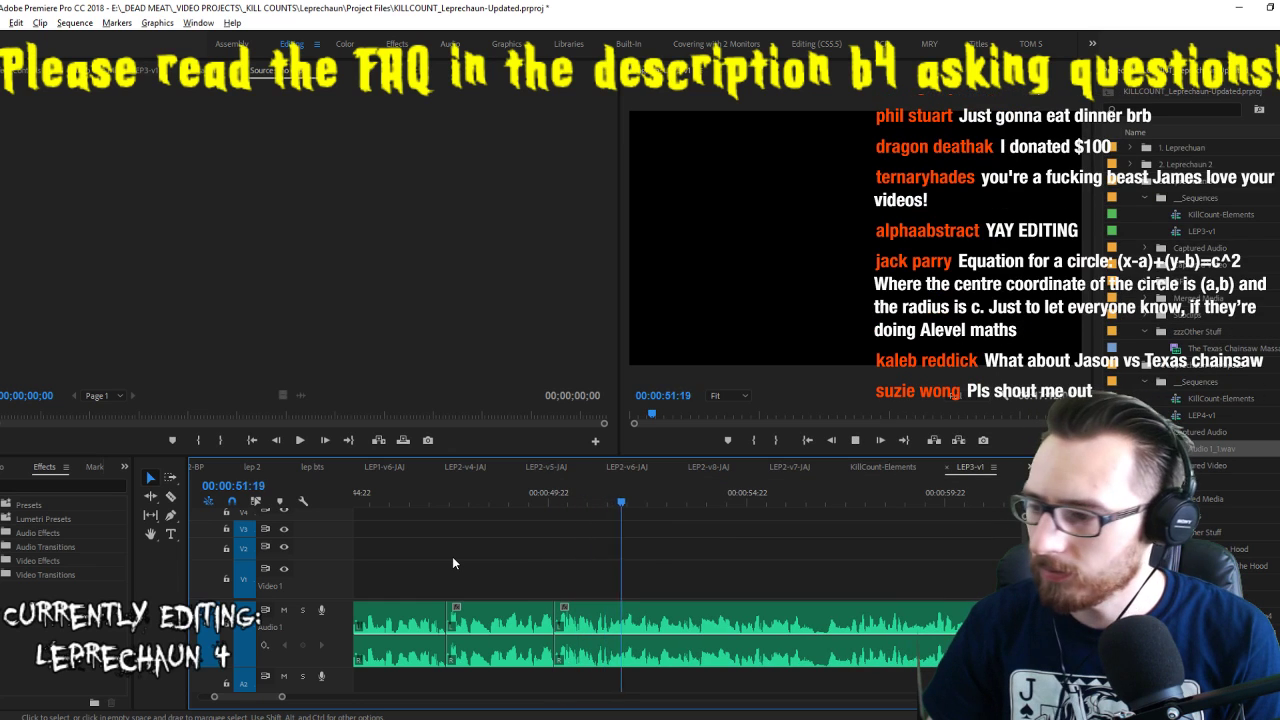
Cut out short unwanted voice-over passages starting at about 00:00:56:16 and 00:01:02:04, closing the gaps
key("i")
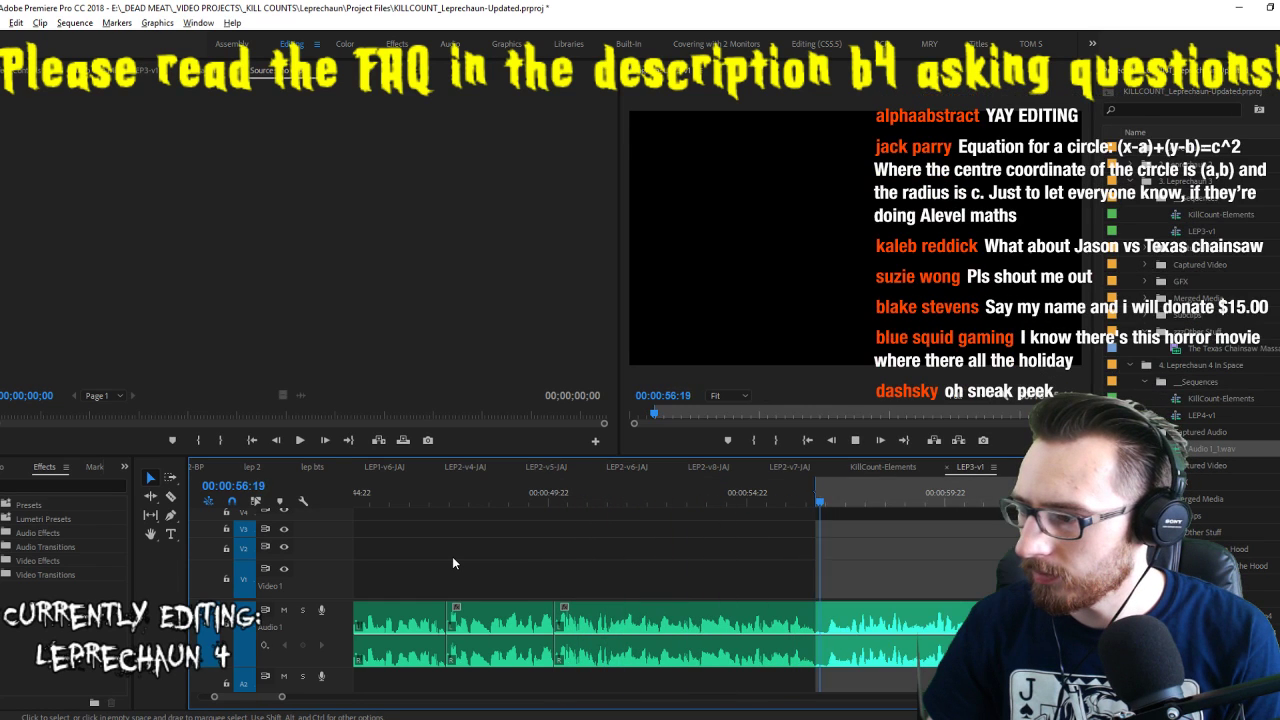
key("o")
key("apostrophe")
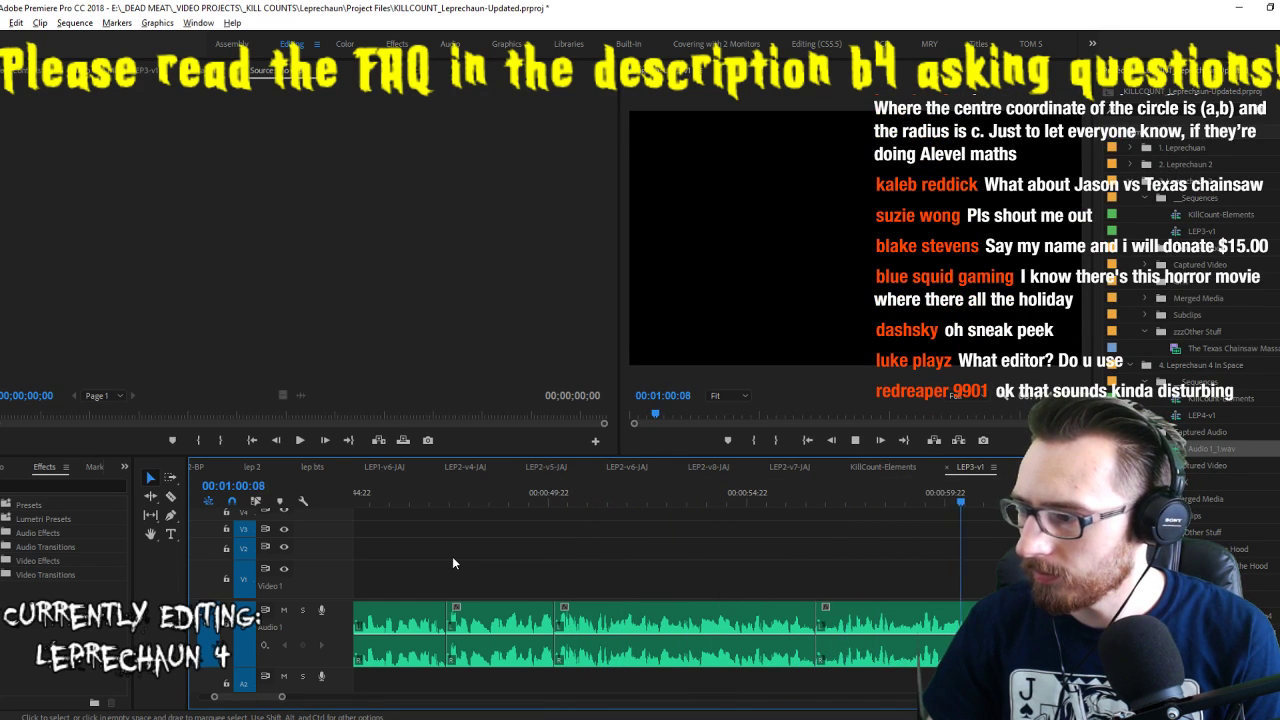
key("i")
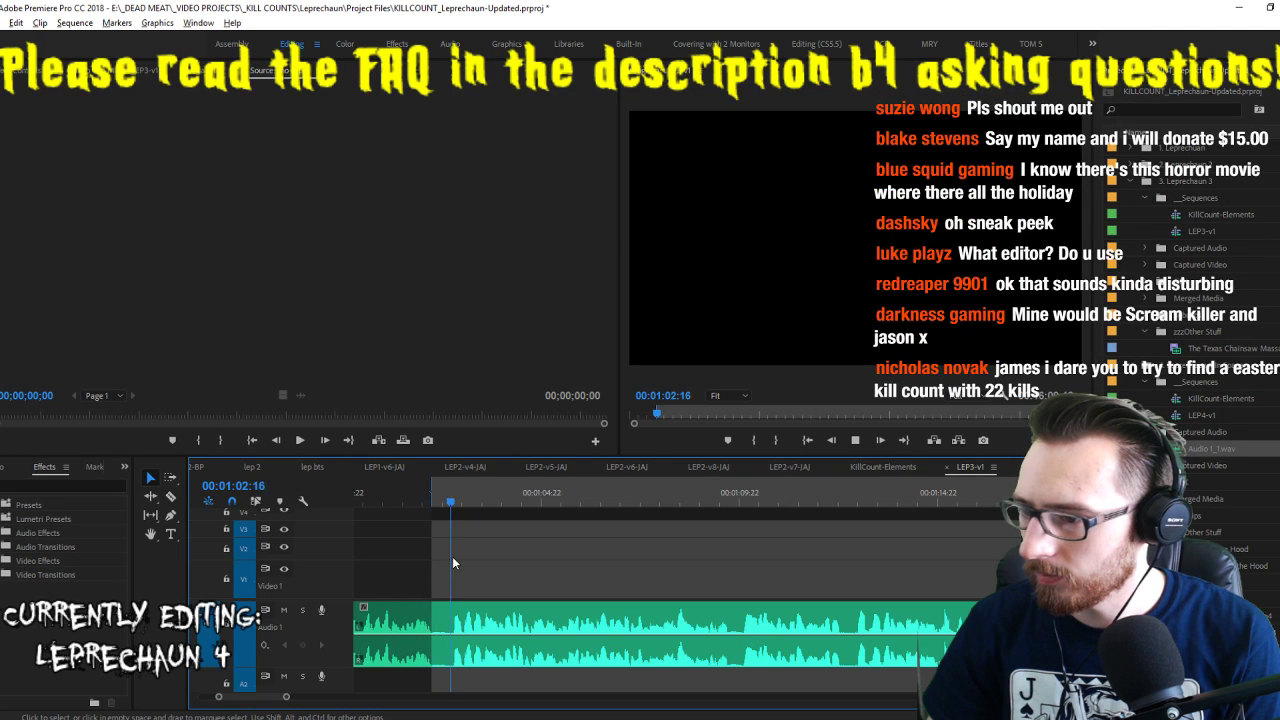
key("o")
key("apostrophe")
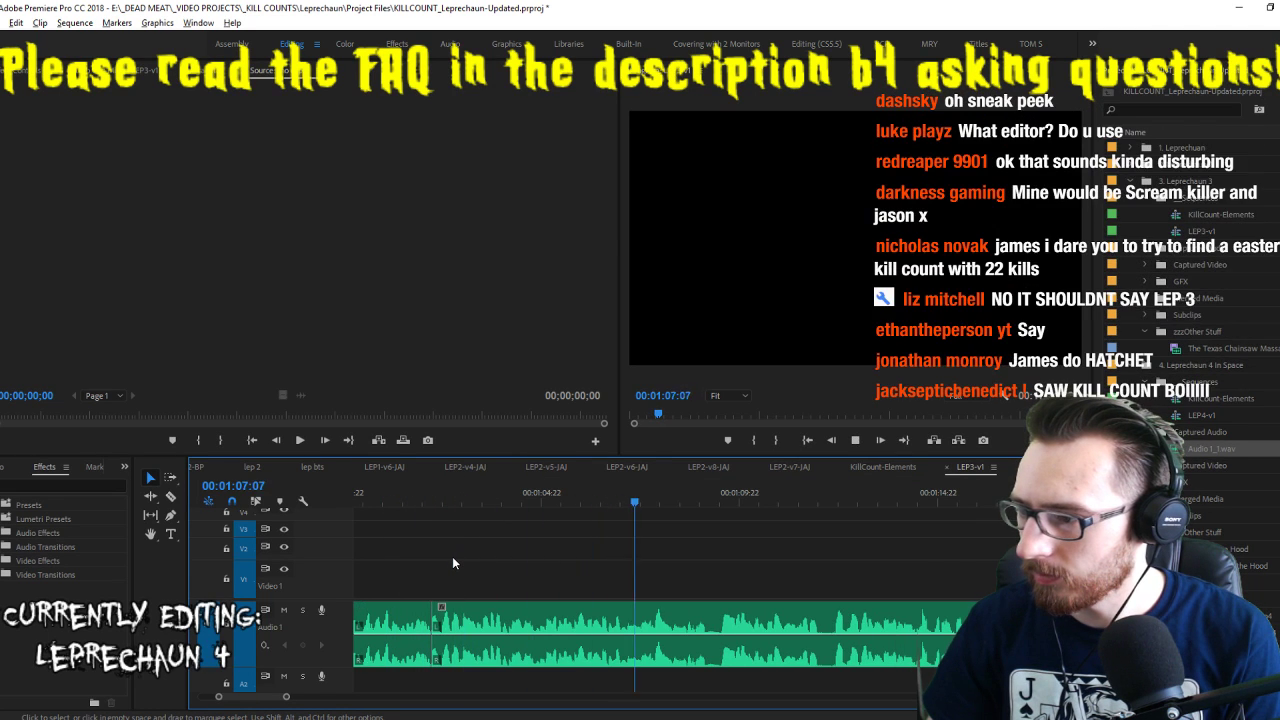
Cut out short unwanted voice-over passages starting at about 00:01:09:00 and 00:01:11:13, closing the gaps
key("i")
key("o")
key("apostrophe")
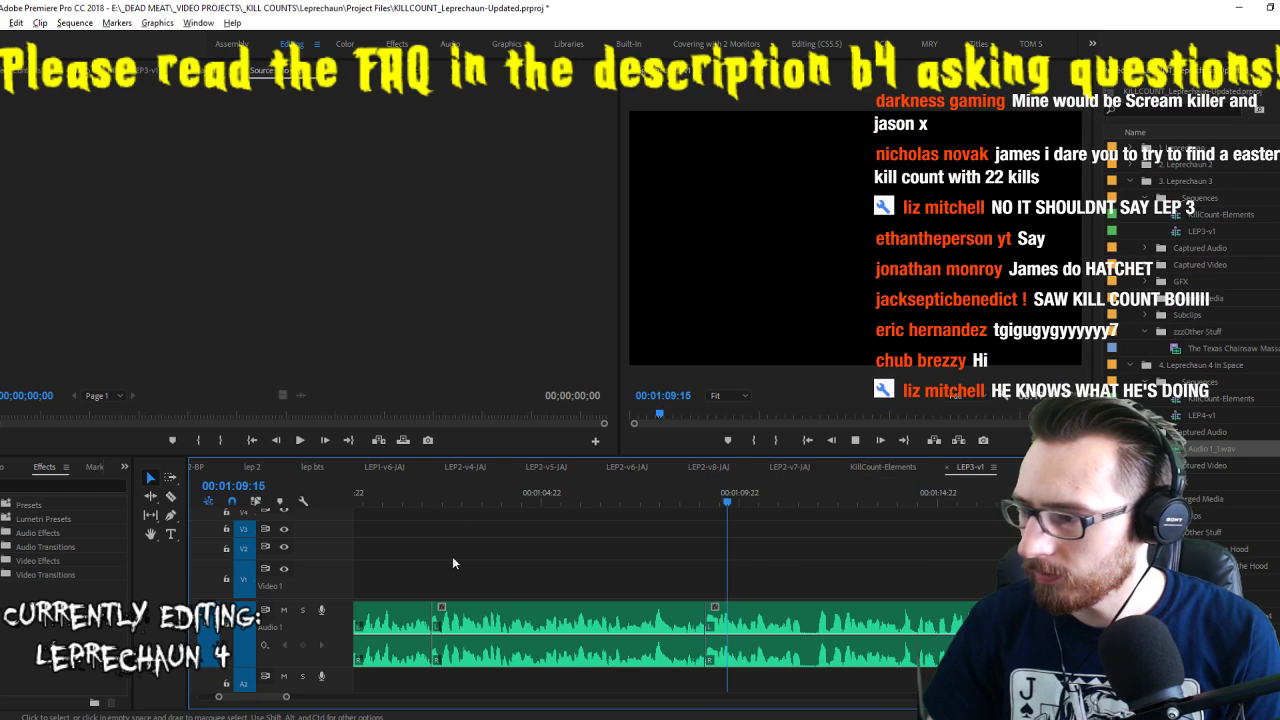
key("i")
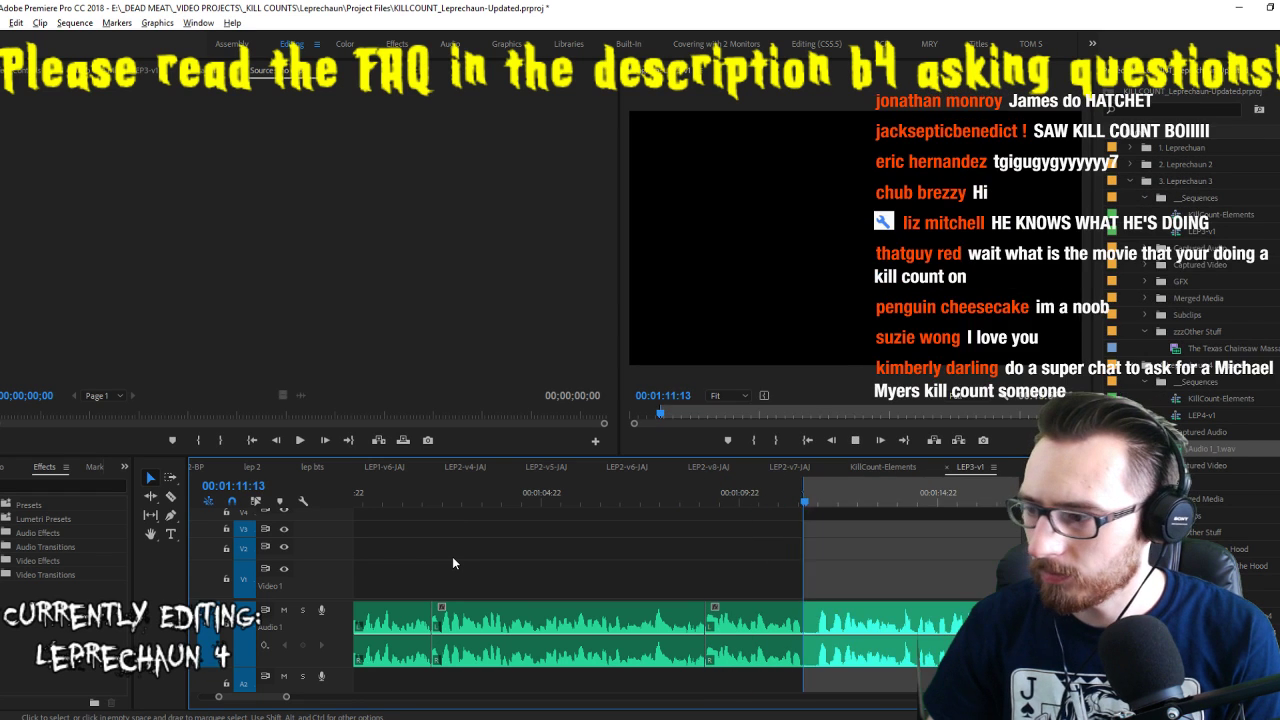
key("o")
key("apostrophe")
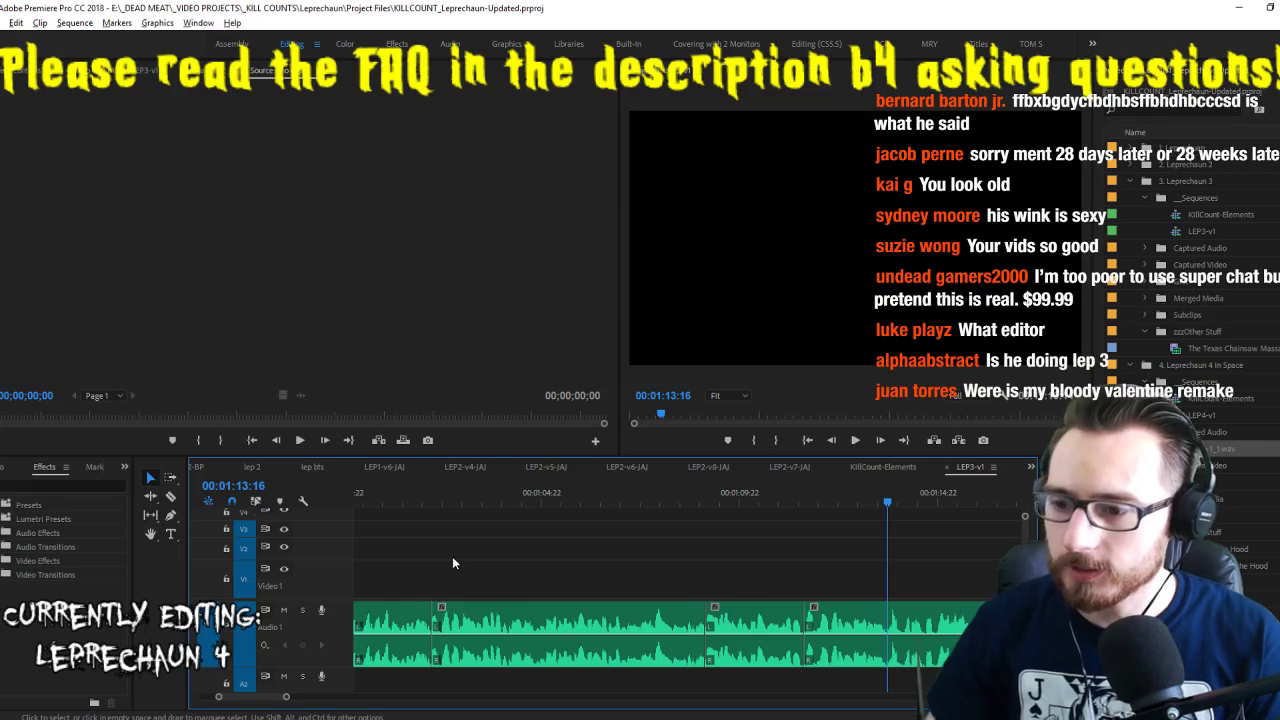
Switch to OBS and change the display captured by the Left Monitor source in the Editing scene
key("alt+Tab")
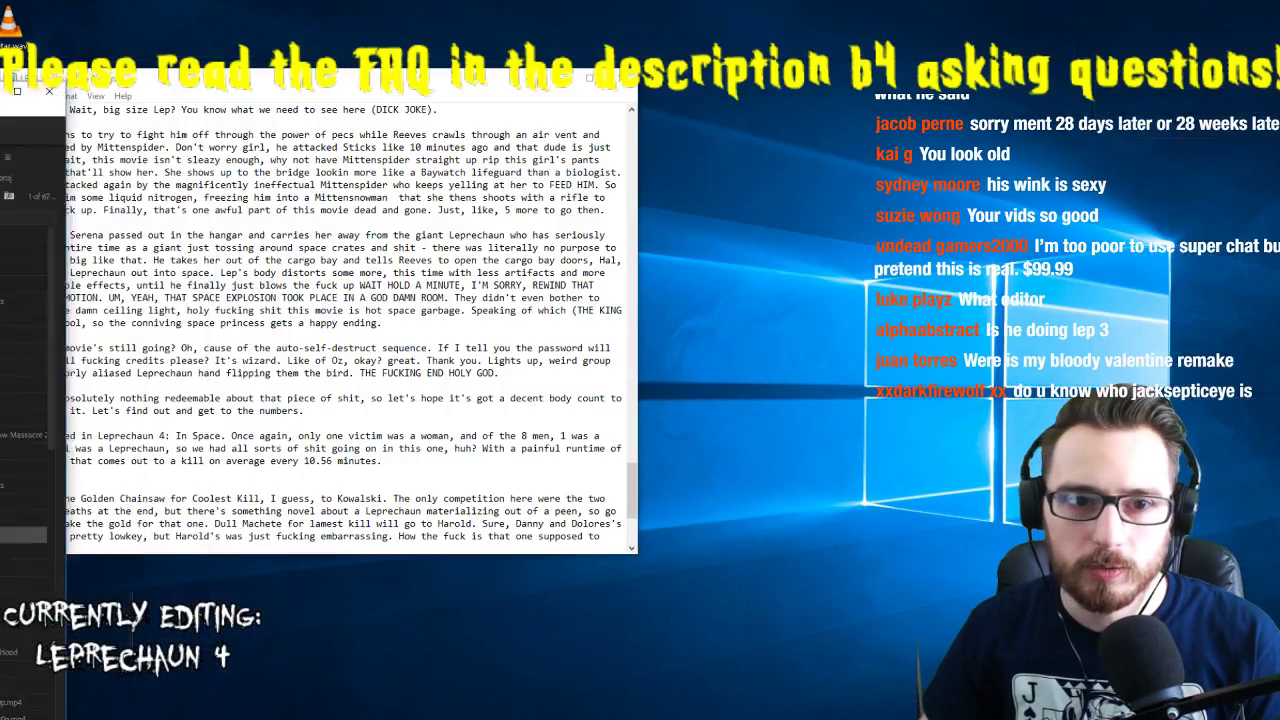
key("alt+Tab")
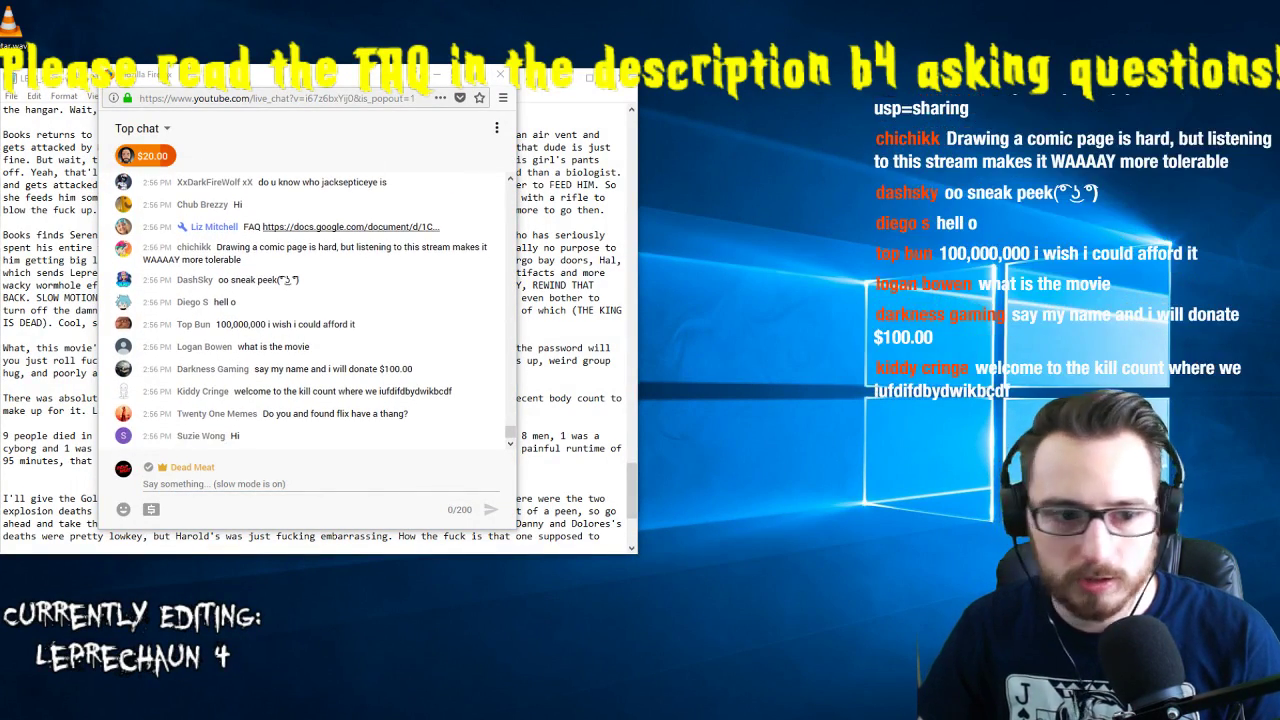
key("alt+Tab")
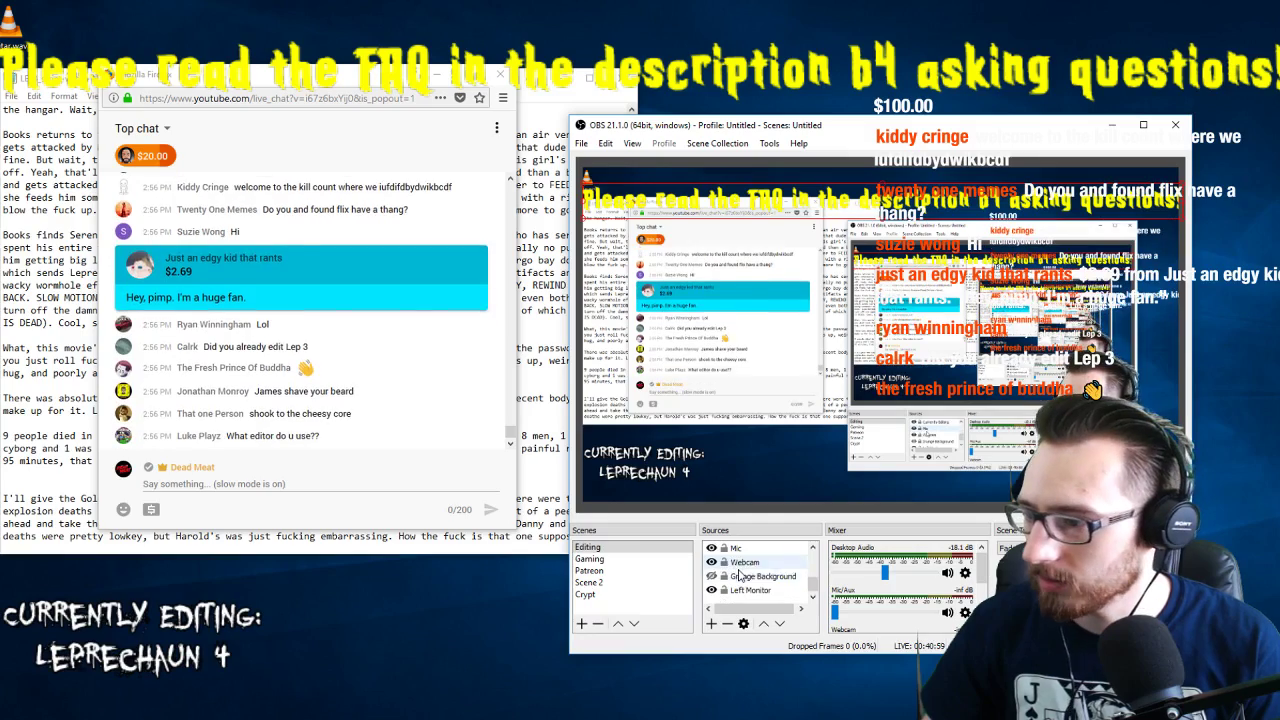
scroll(745, 578, "down", 3)
double_click(750, 590)
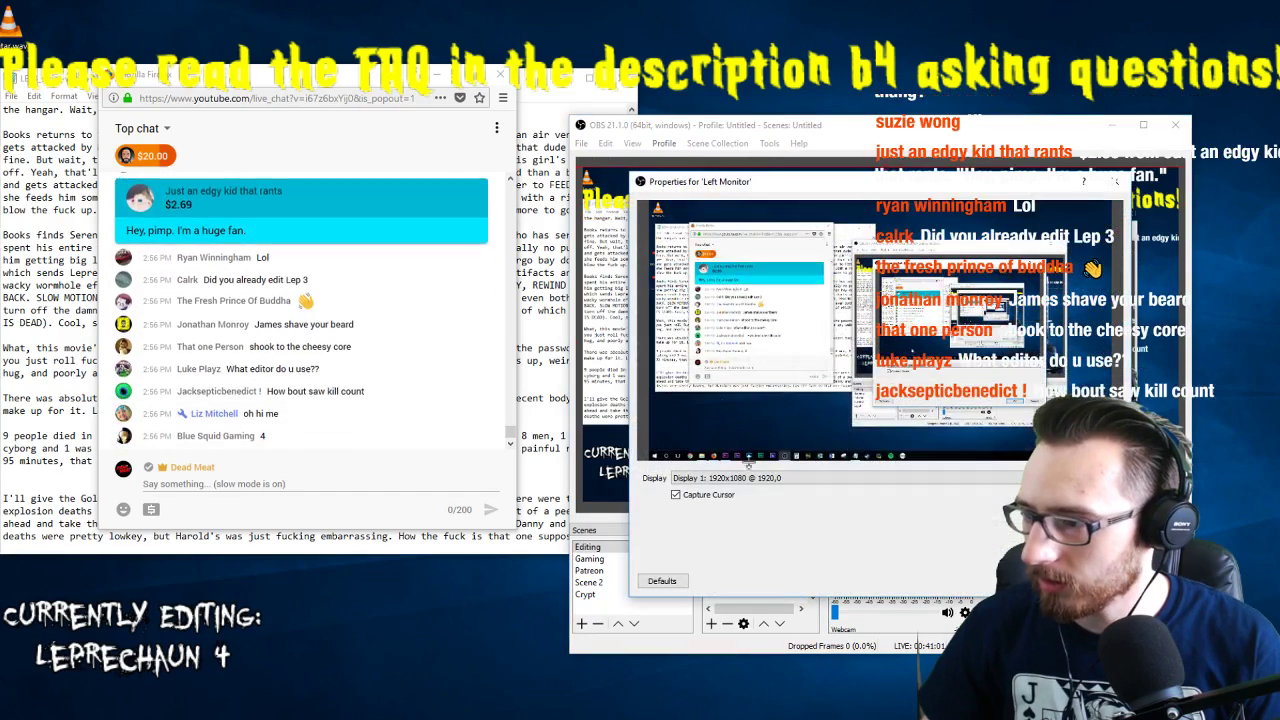
left_click(738, 478)
left_click(720, 488)
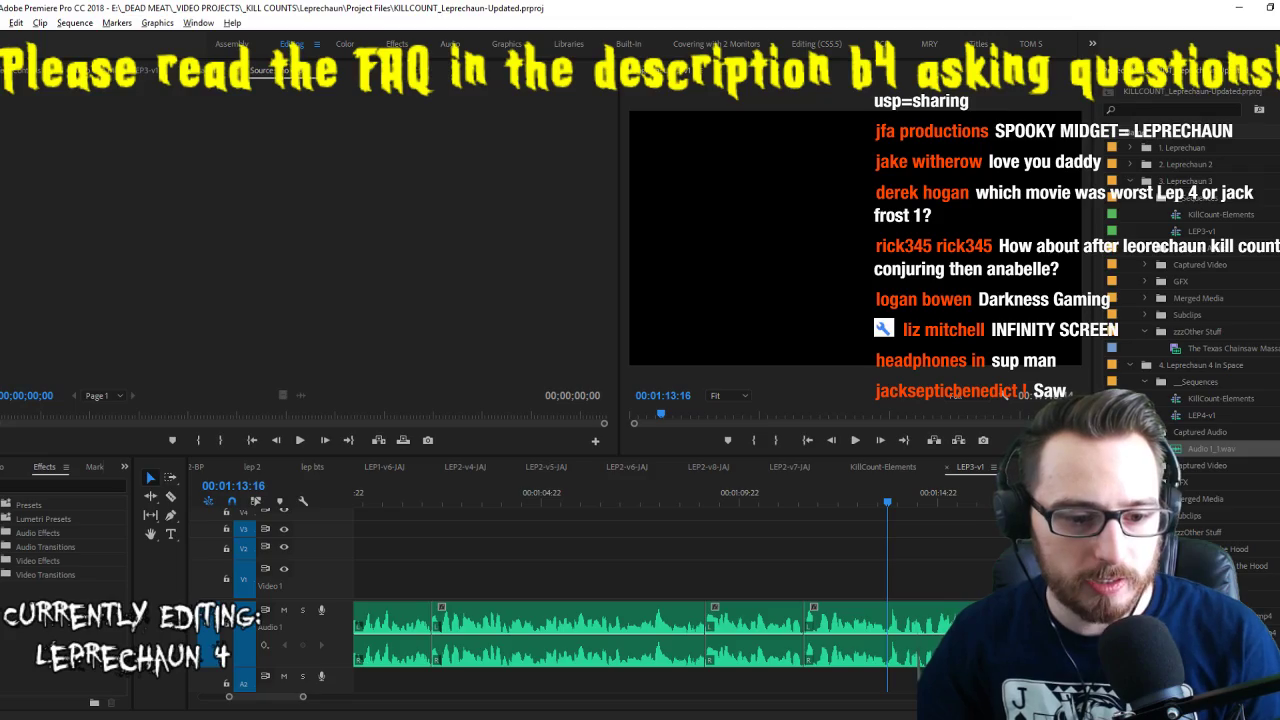
key("alt+Tab")
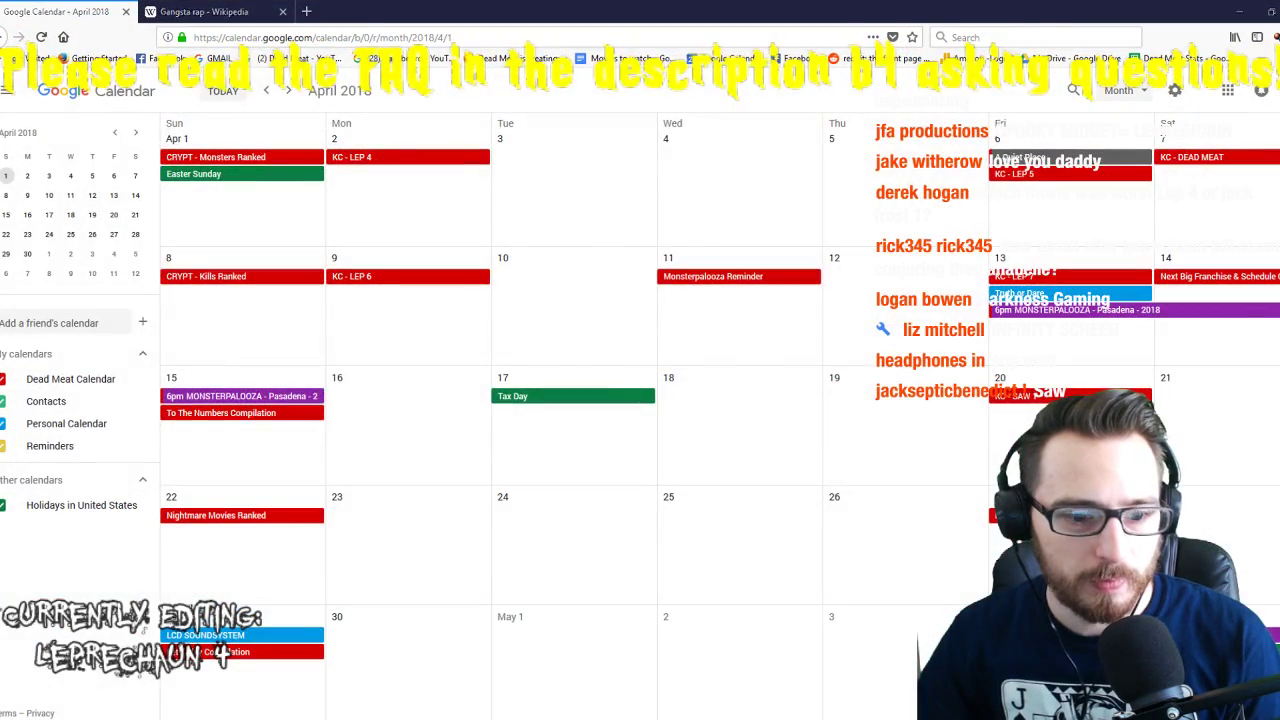
key("alt+Tab")
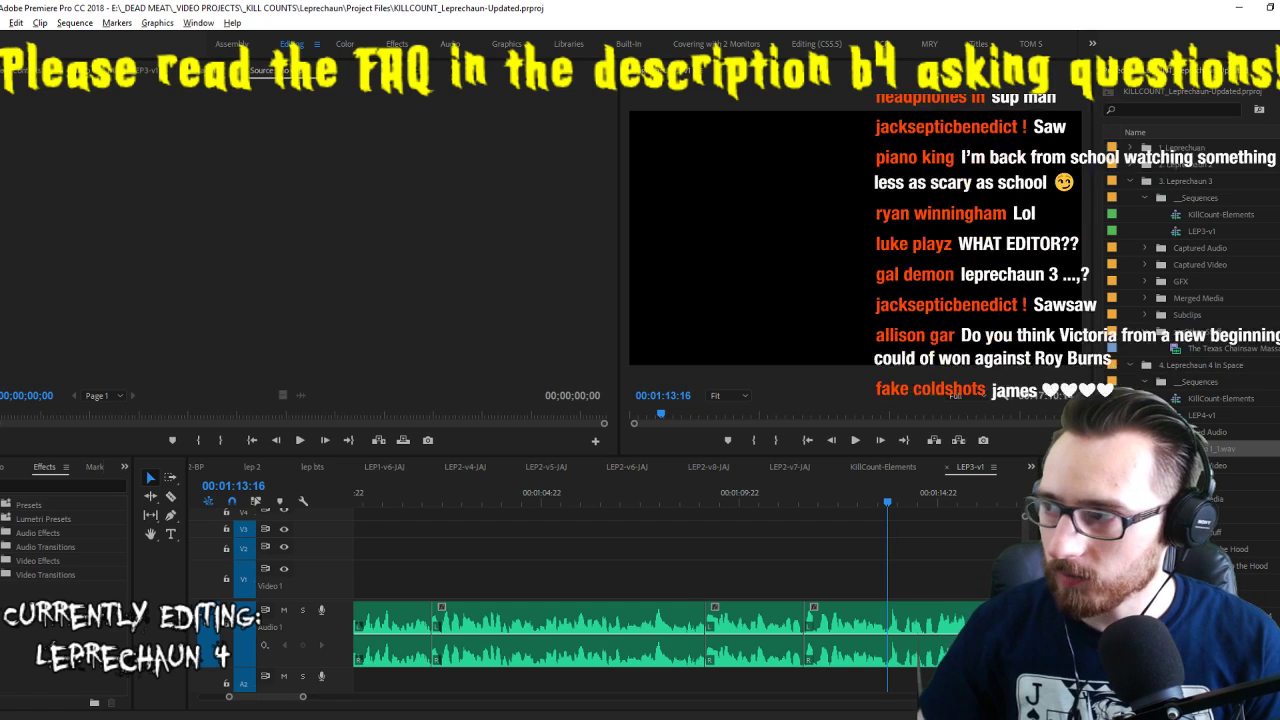
key("super")
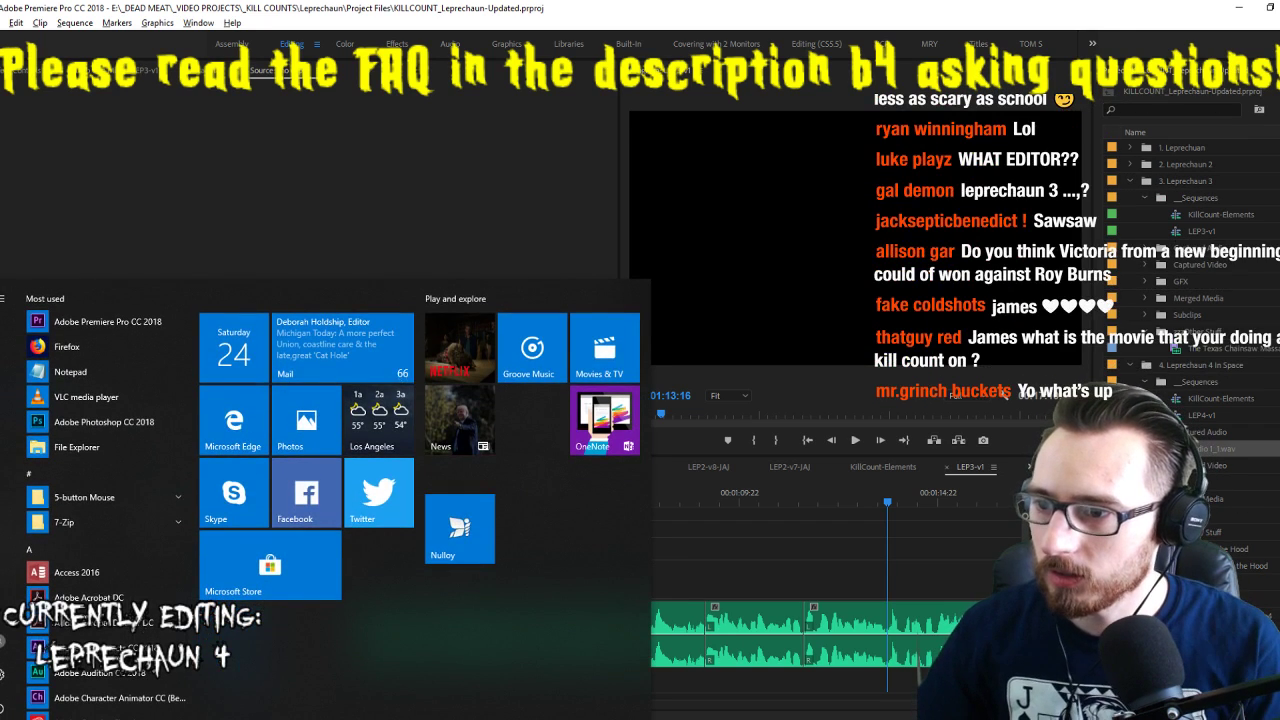
key("Escape")
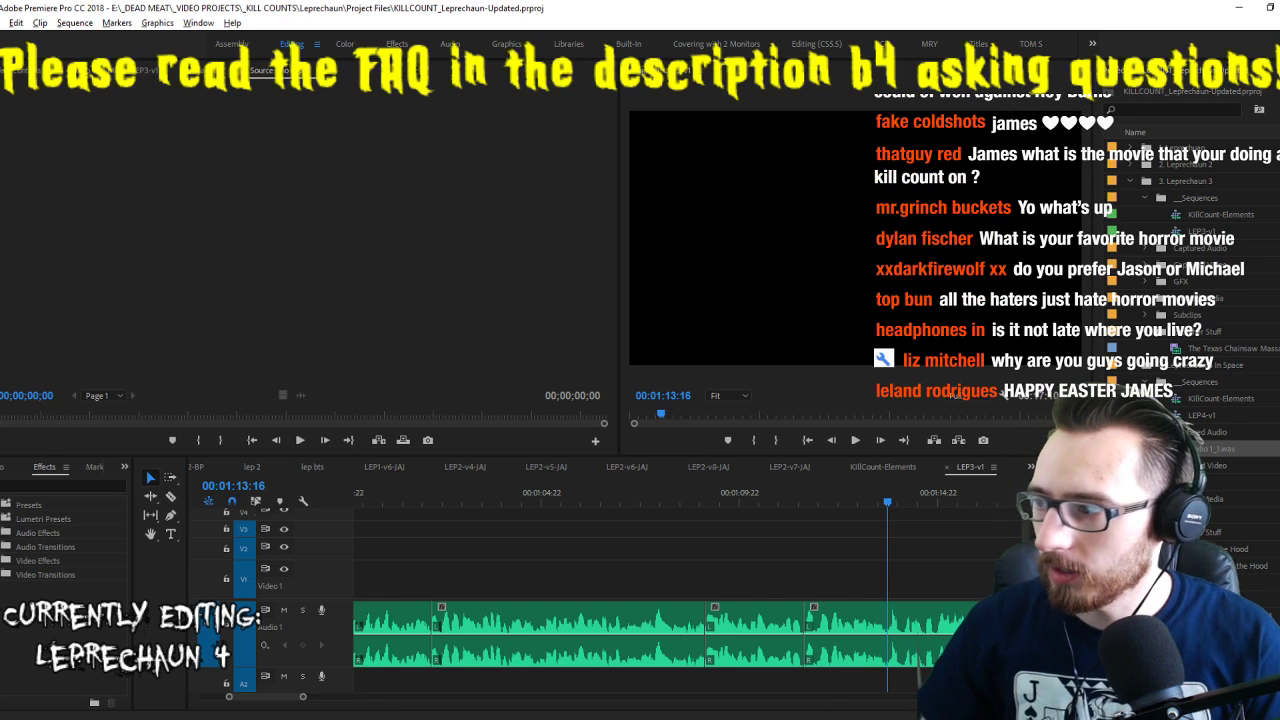
Resume the voice-over in the Premiere Pro timeline from 00:01:13:16 and cut out the short unwanted passage at about 00:01:18:02
left_click(834, 553)
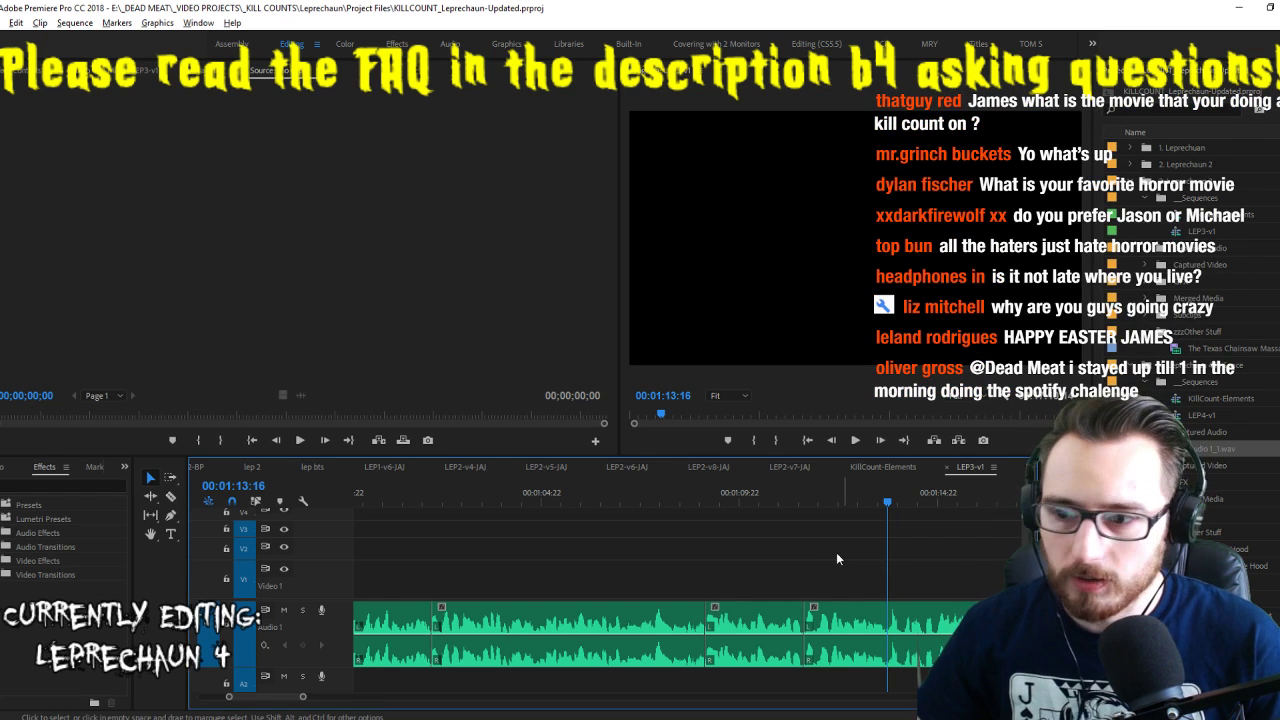
key("space")
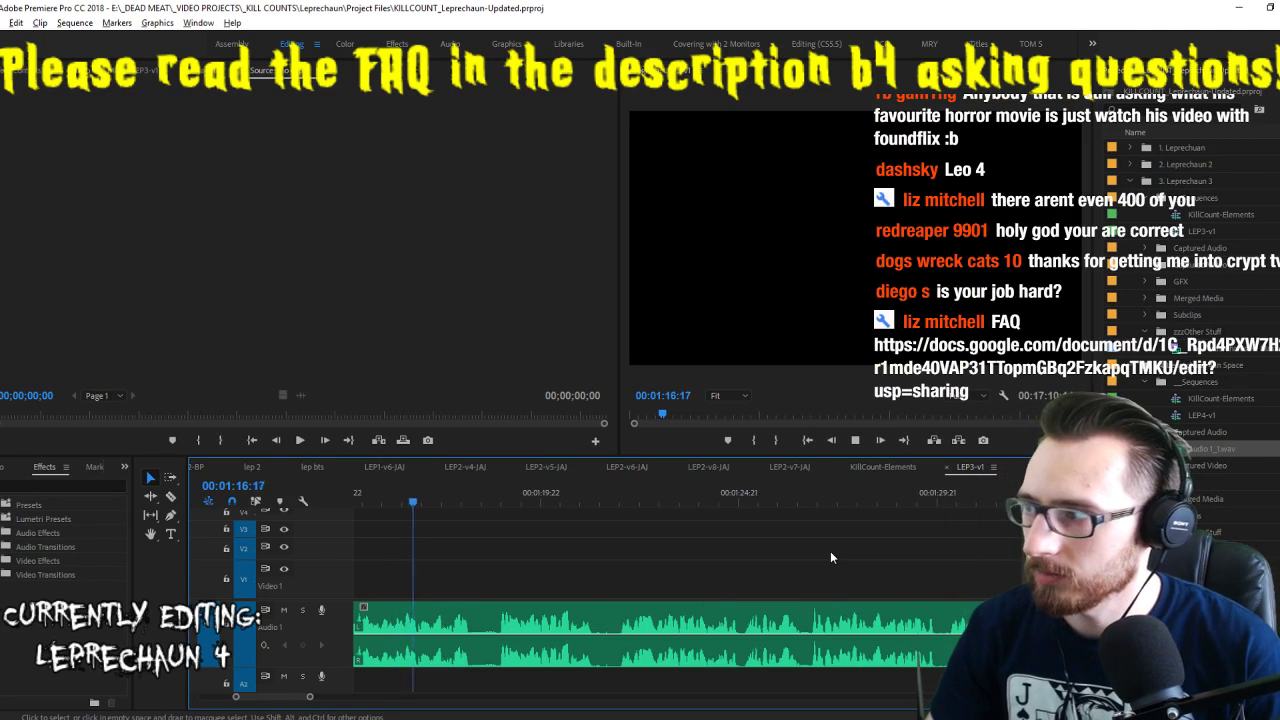
key("i")
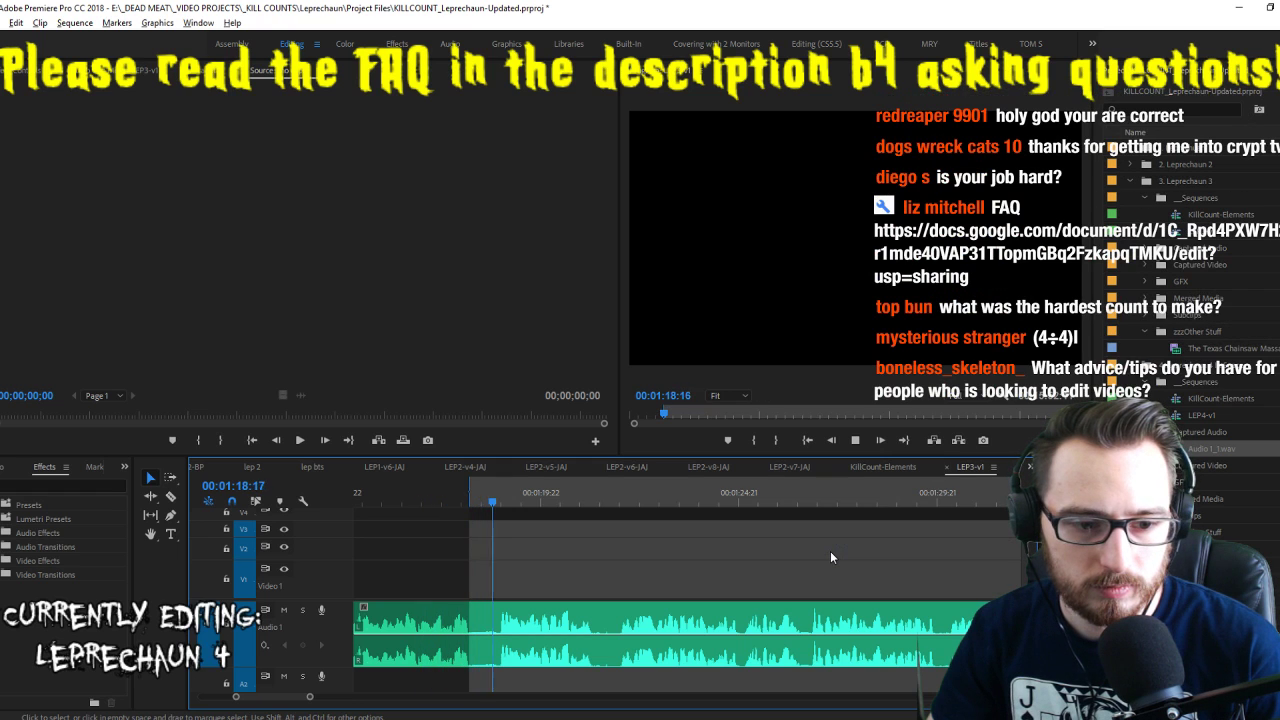
key("o")
key("apostrophe")
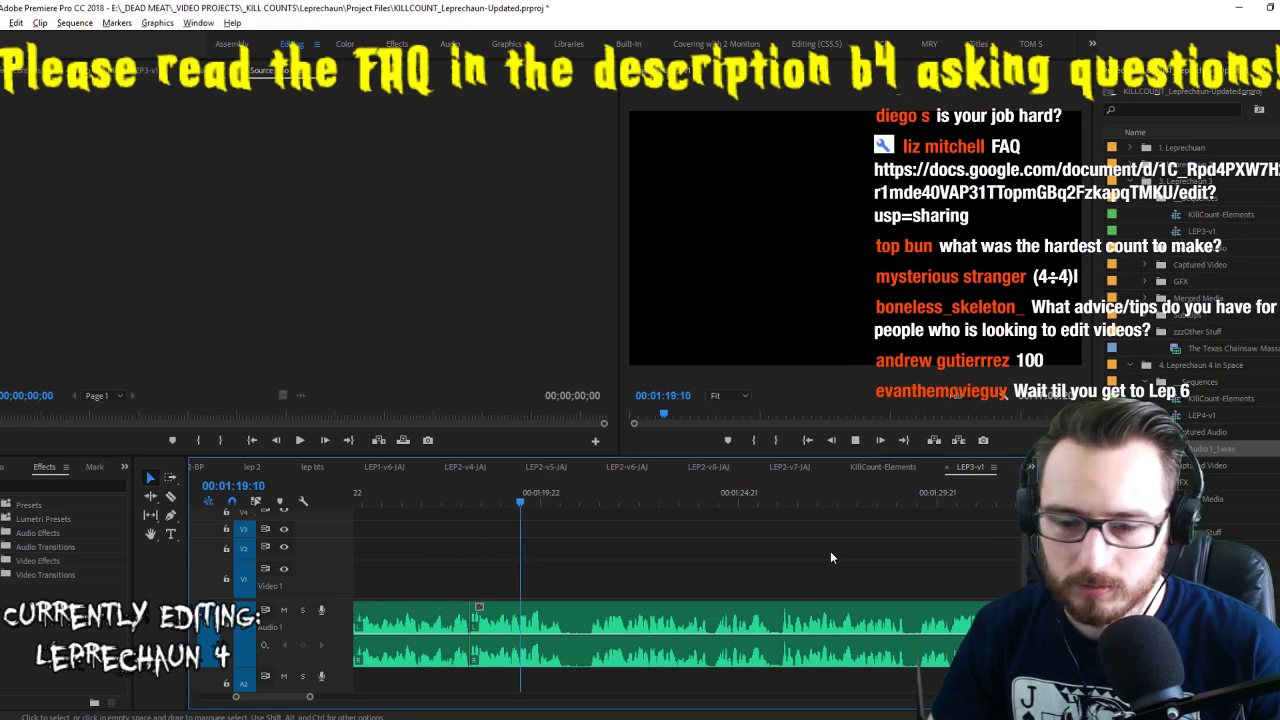
Extract the voice-over from the edit at about 00:01:18:02 up to 00:01:21:03, and trim a further sliver after that same edit
key("space")
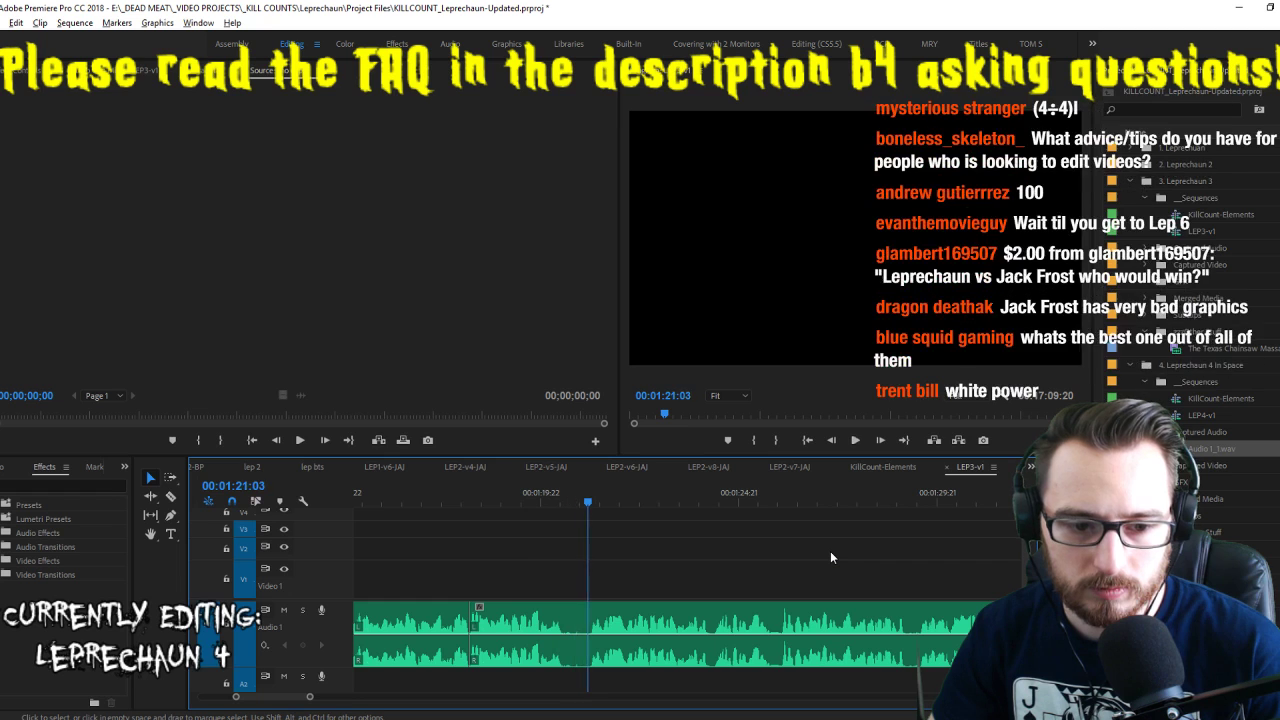
key("o")
key("Up")
key("i")
key("apostrophe")
key("space")
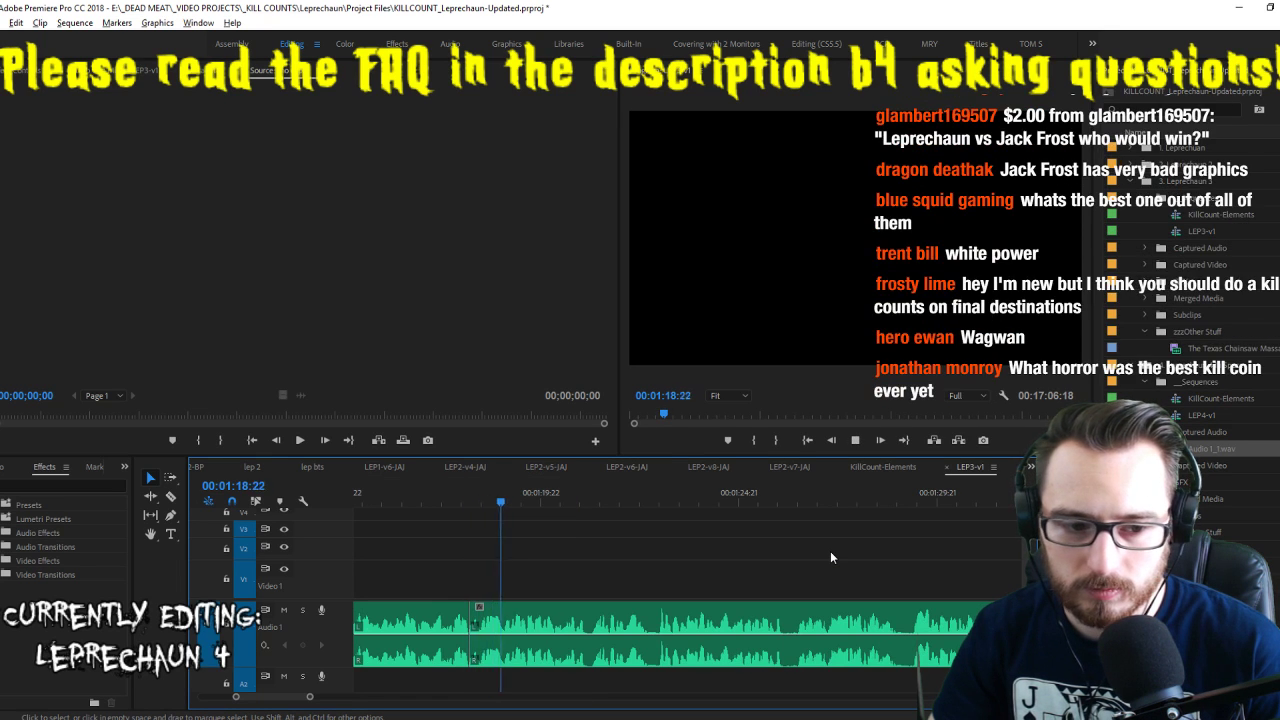
key("o")
key("Up")
key("i")
key("apostrophe")
key("space")
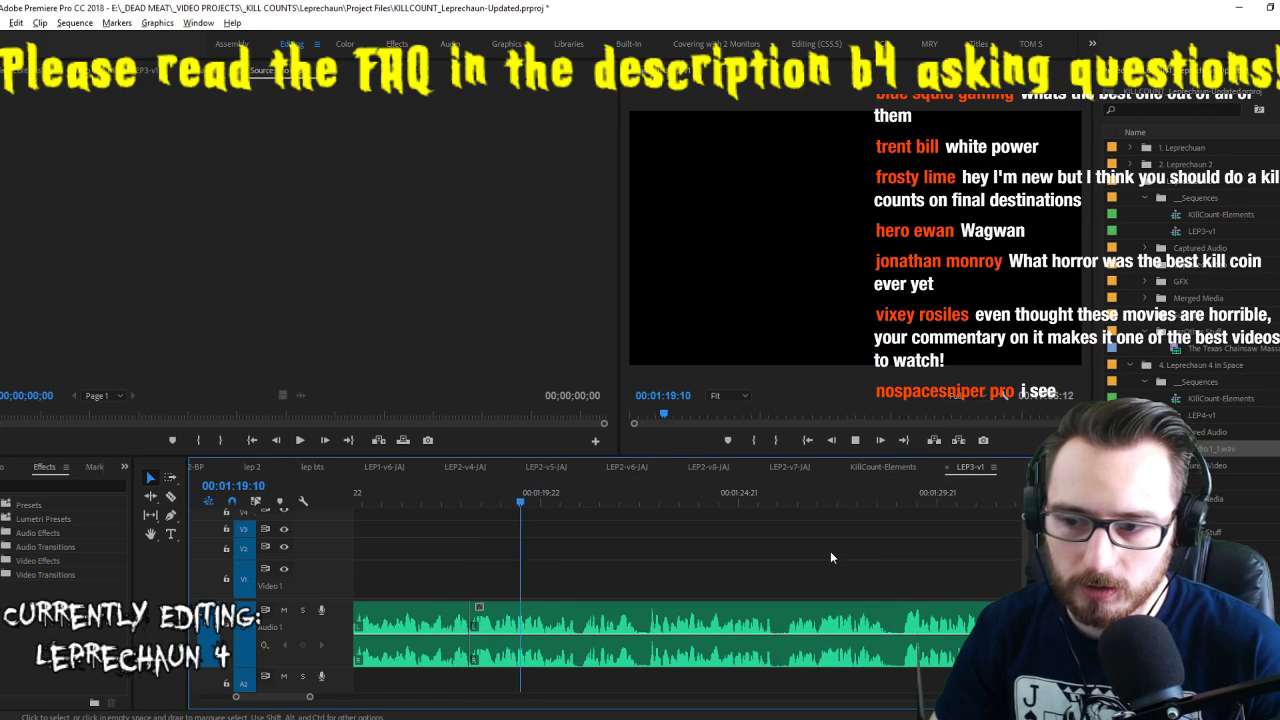
Pause at 00:01:20:19 and extract a very short unwanted piece of voice-over from that point
key("space")
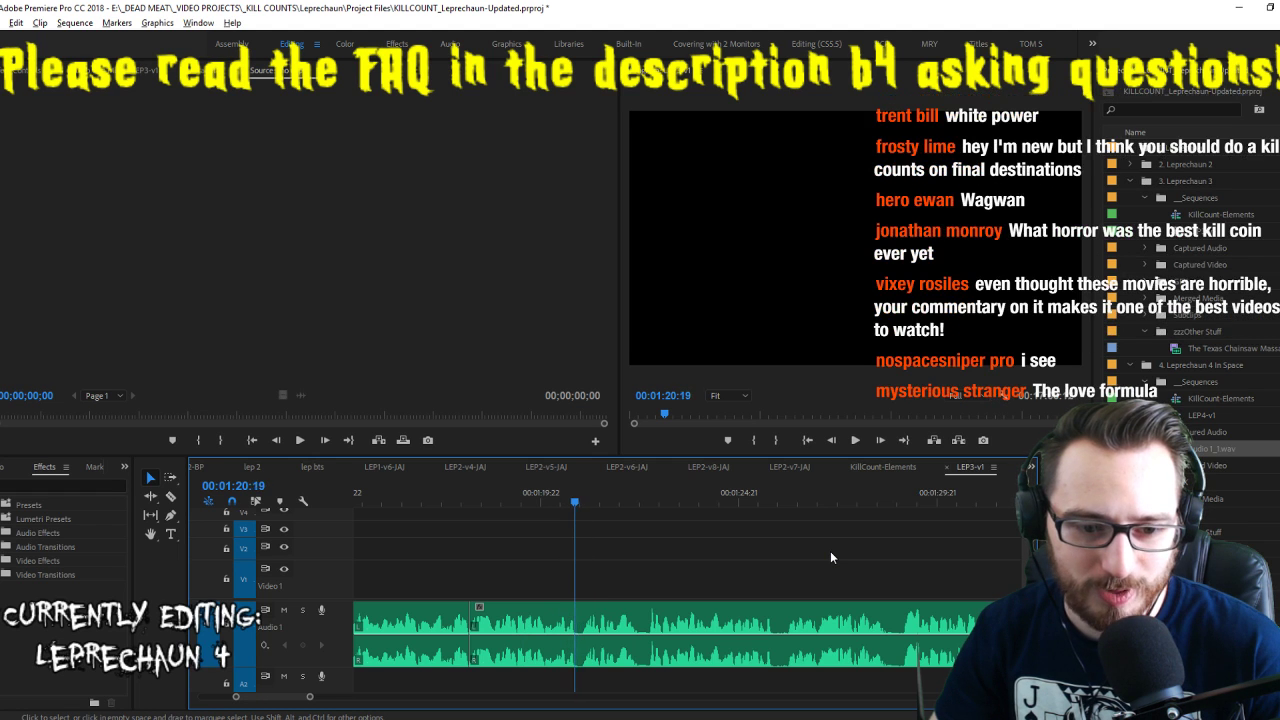
key("i")
key("space")
key("o")
key("apostrophe")
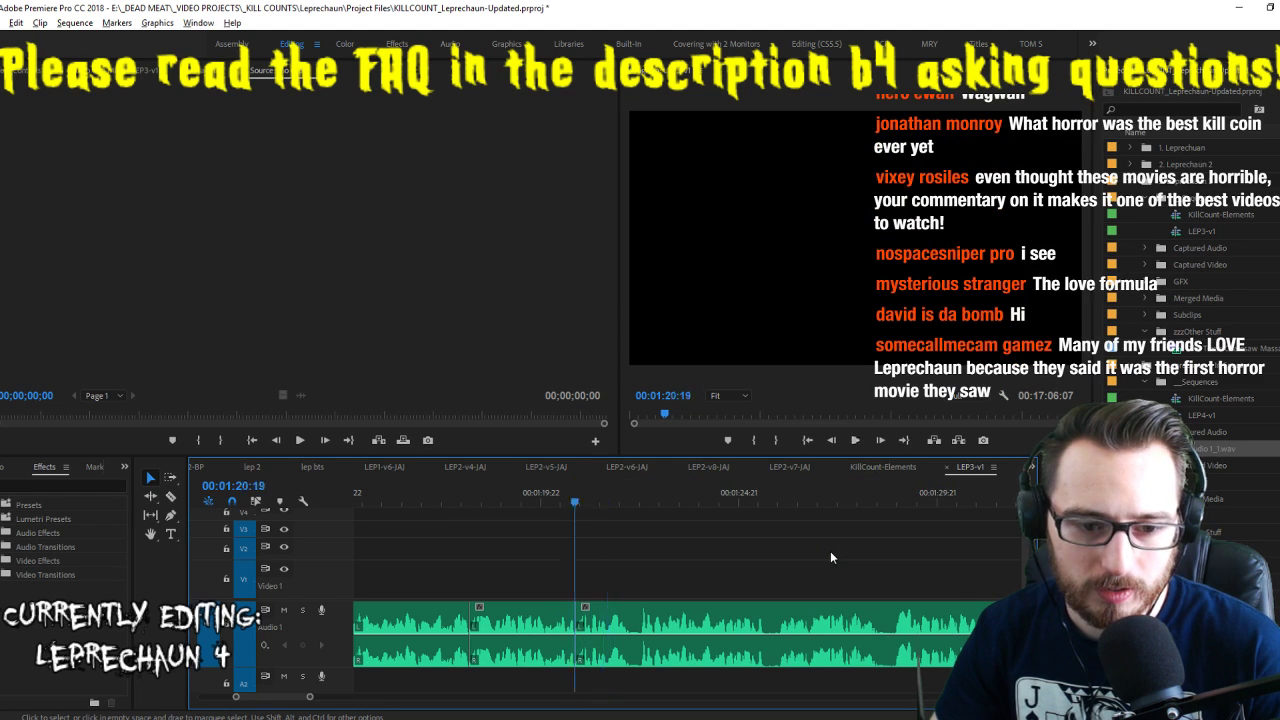
Step back before the edit at 00:01:20:19, replay it, and extract a wider passage across it starting at about 00:01:20:03
key("Left")
key("Left")
key("Left")
key("Left")
key("Left")
key("Left")
key("Left")
key("Left")
key("Left")
key("Left")
key("Left")
key("Left")
key("Left")
key("Left")
key("Left")
key("Left")
key("Left")
key("Left")
key("Left")
key("Left")
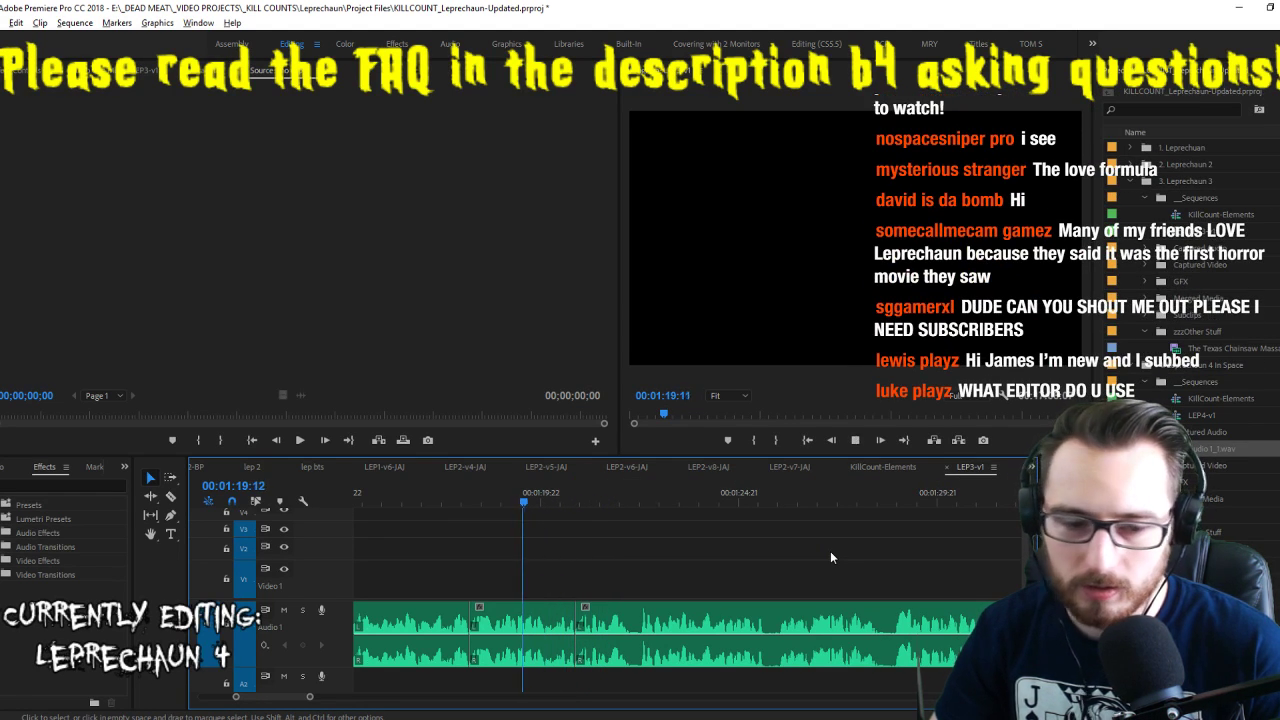
key("i")
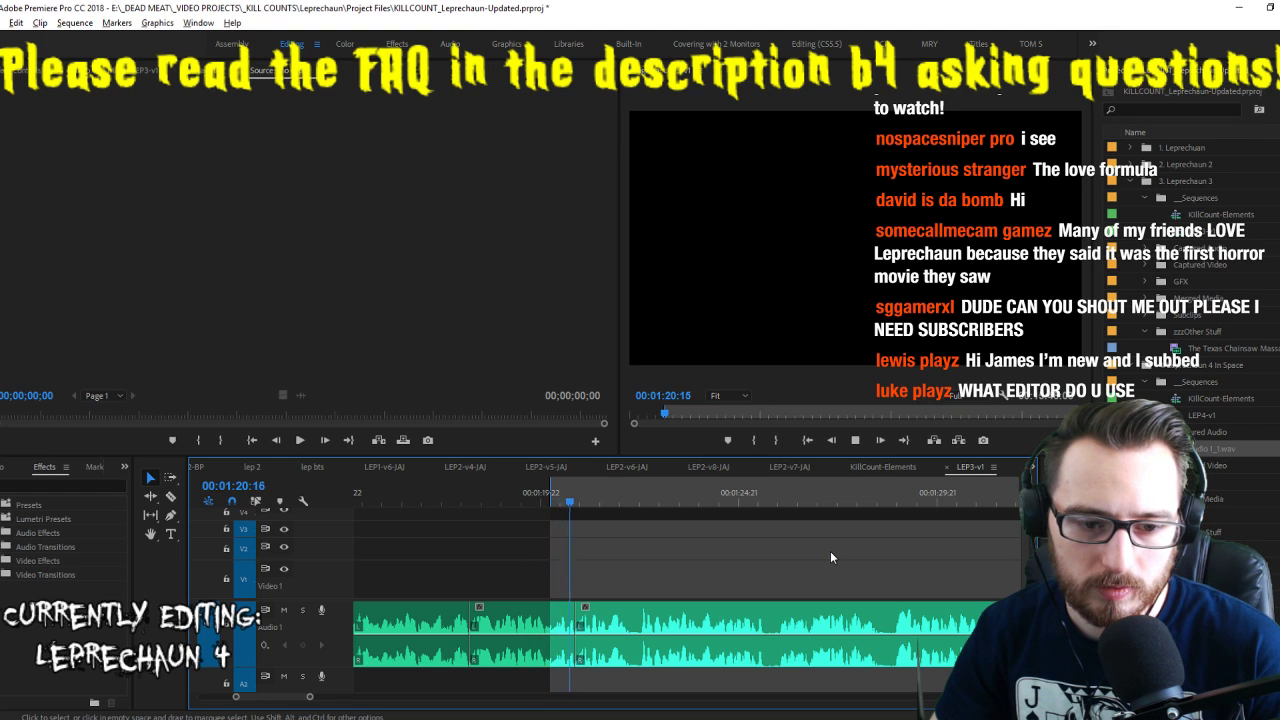
key("o")
key("apostrophe")
Cut out the voice-over passages at about 00:01:21:12 and from about 00:01:24:15 to 00:01:25:00, and replay from shortly before the last cut
key("i")
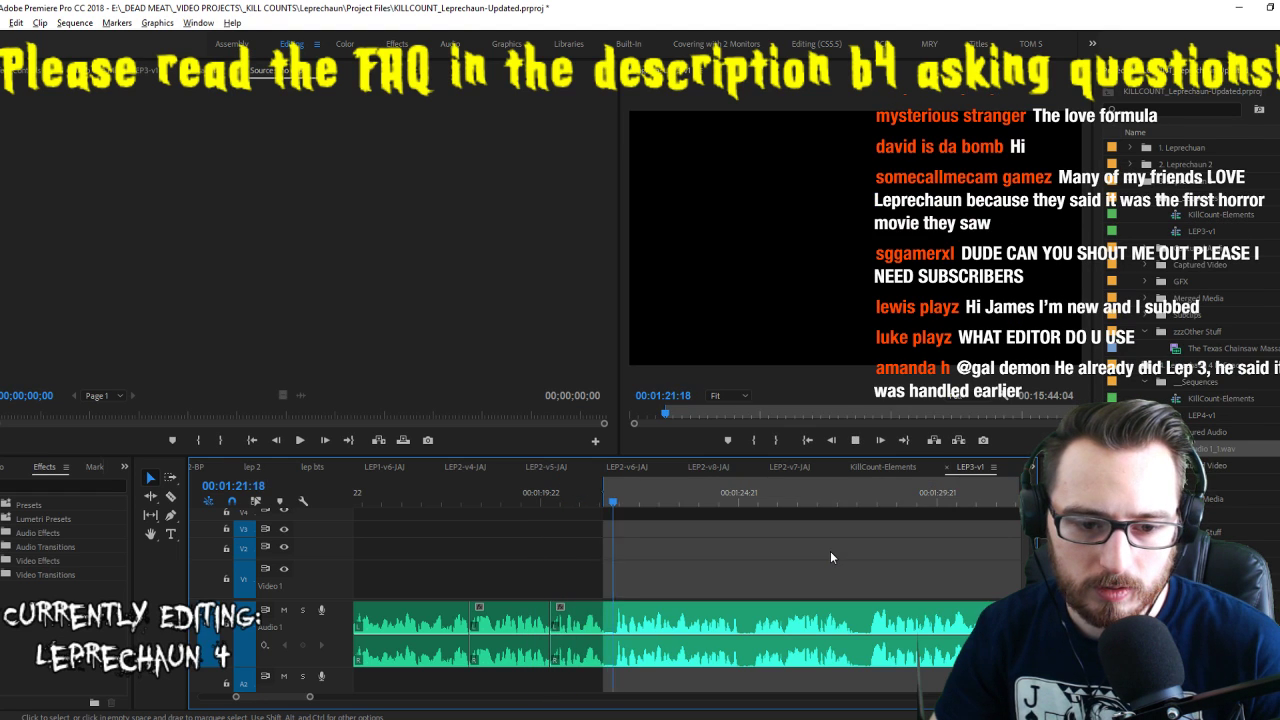
key("o")
key("apostrophe")
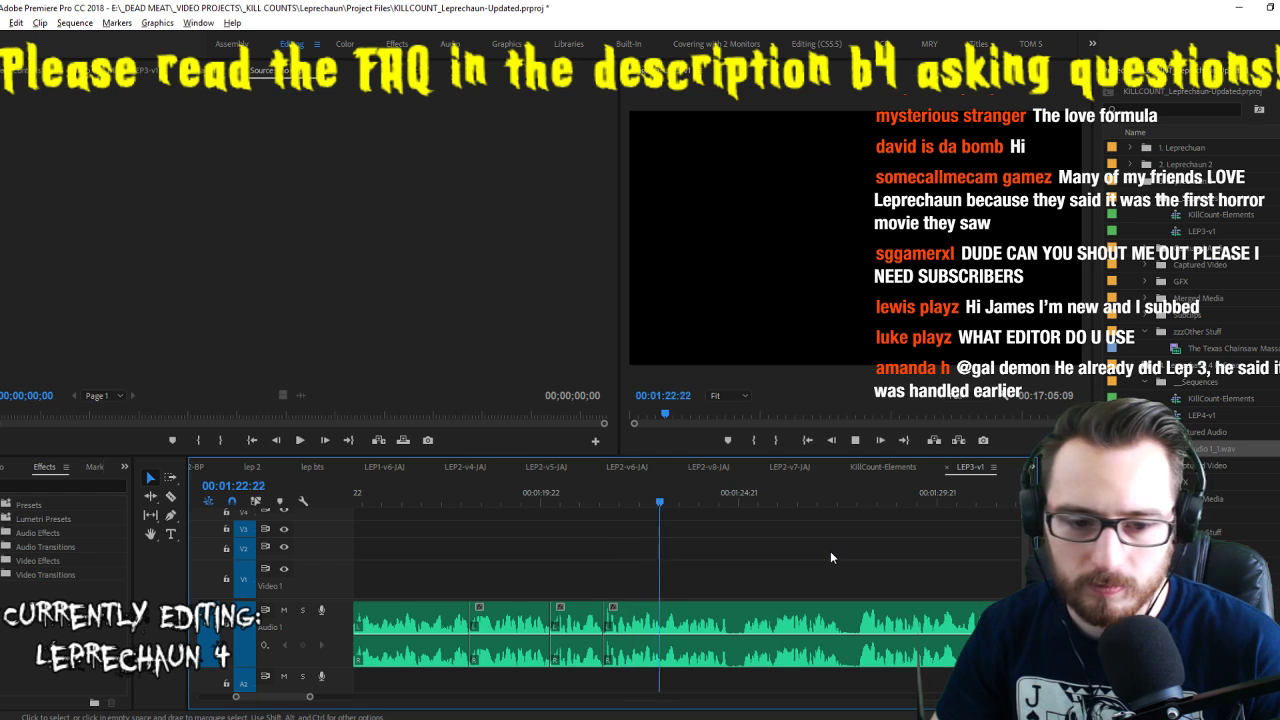
key("i")
key("o")
key("apostrophe")
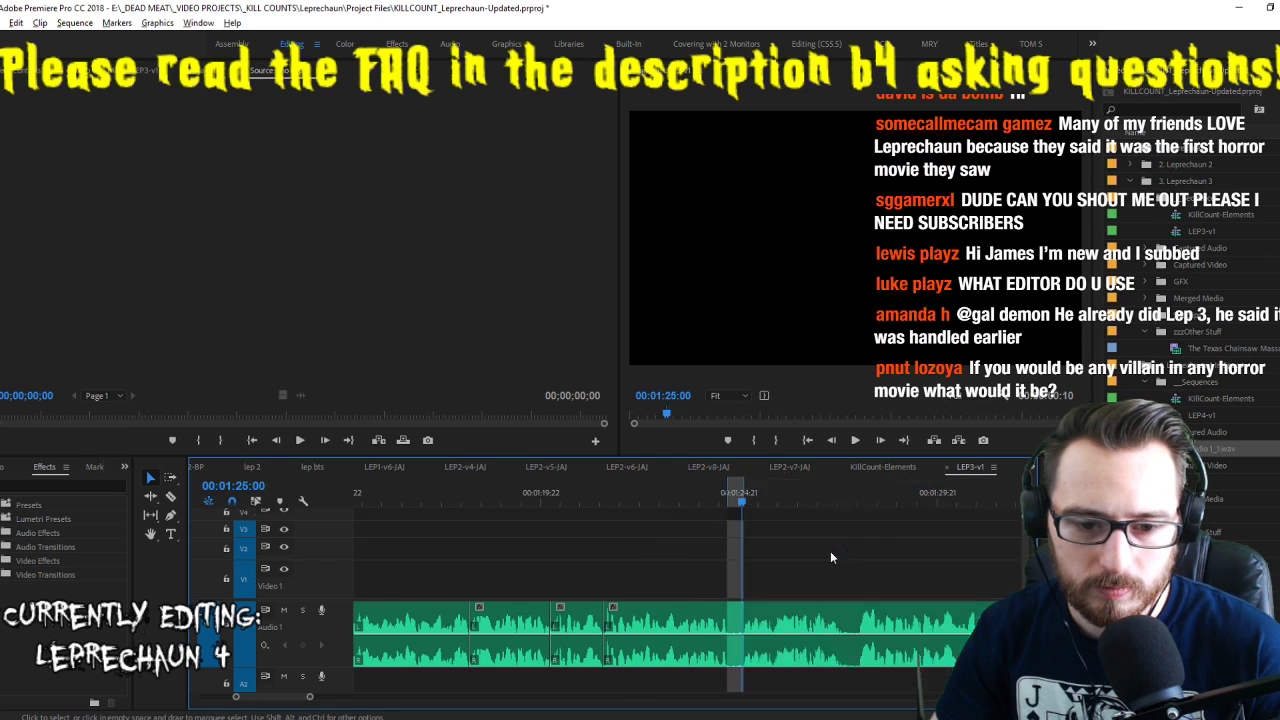
left_click(684, 494)
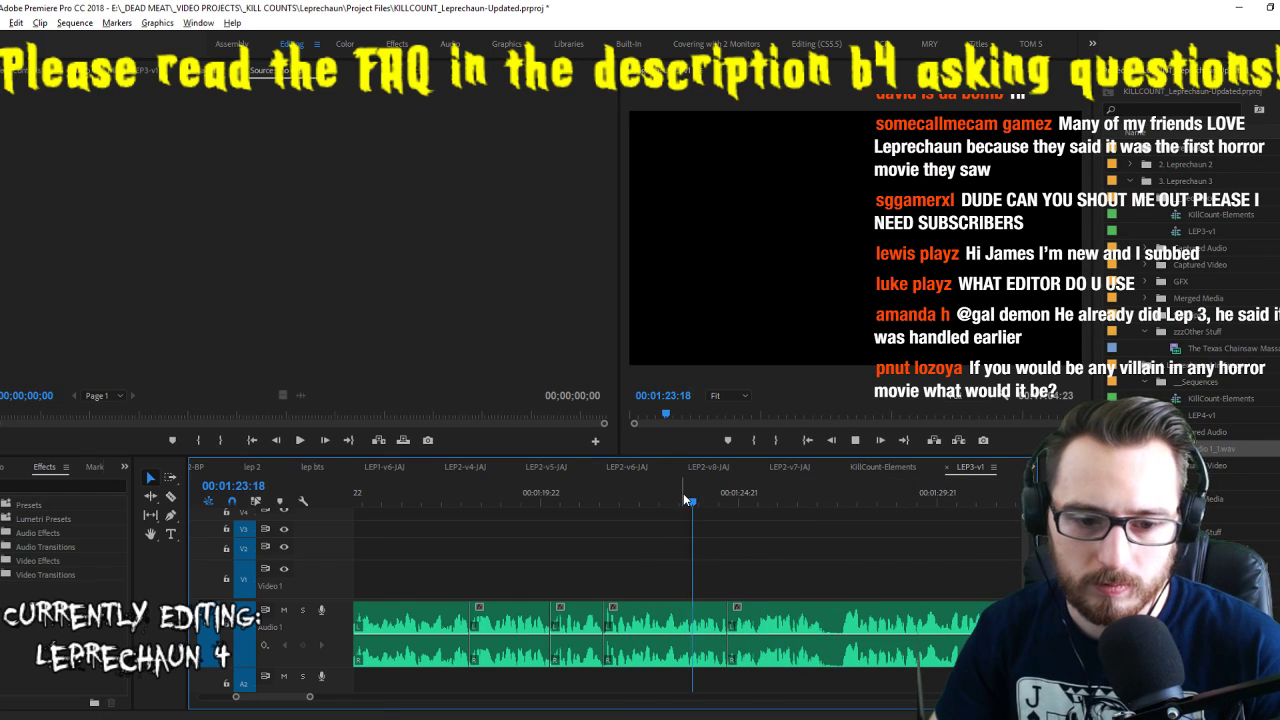
key("i")
key("space")
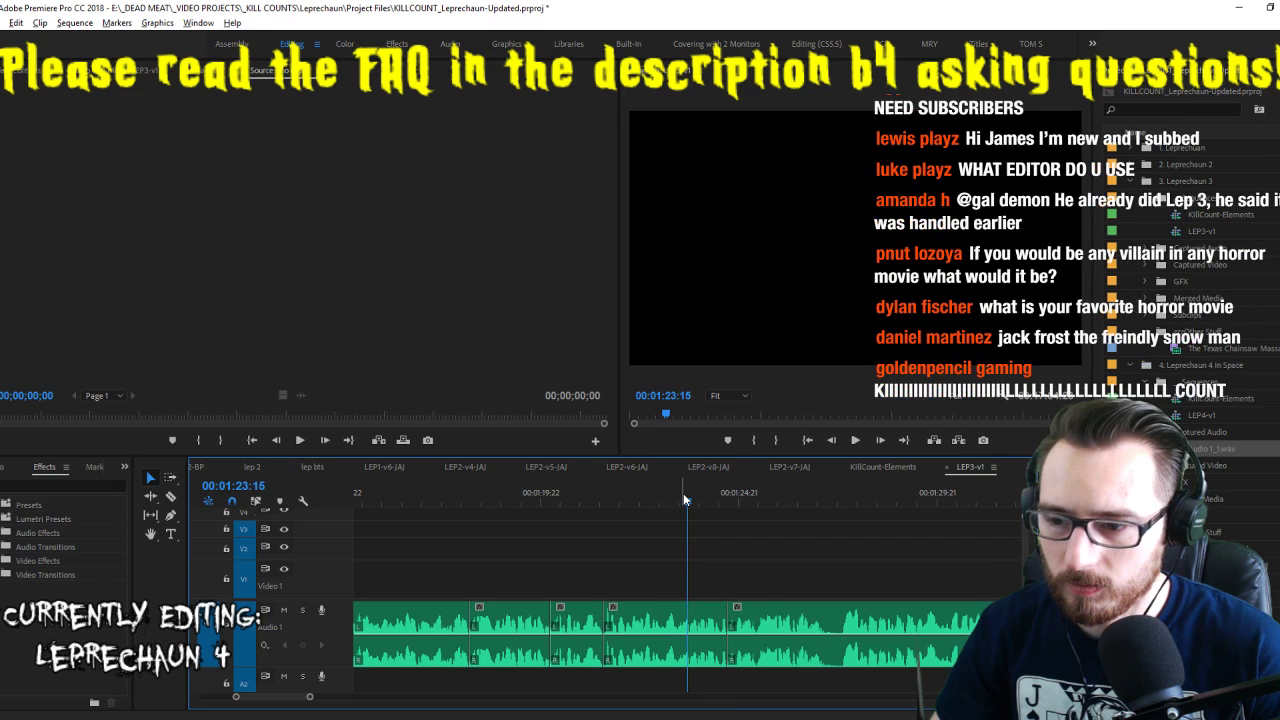
Extract the voice-over from about 00:01:23:15 to 00:01:24:15, keep playing, and cut out another short passage at about 00:01:26:01
key("o")
key("apostrophe")
key("space")
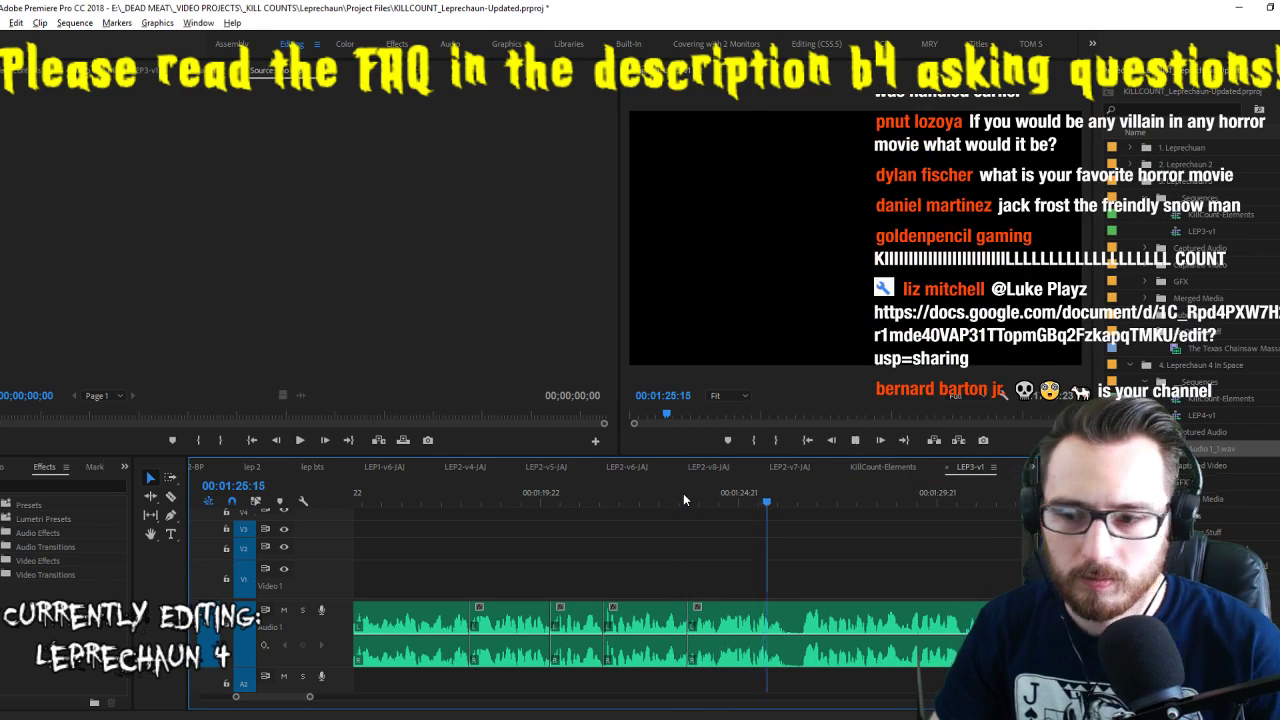
key("ctrl+shift+x")
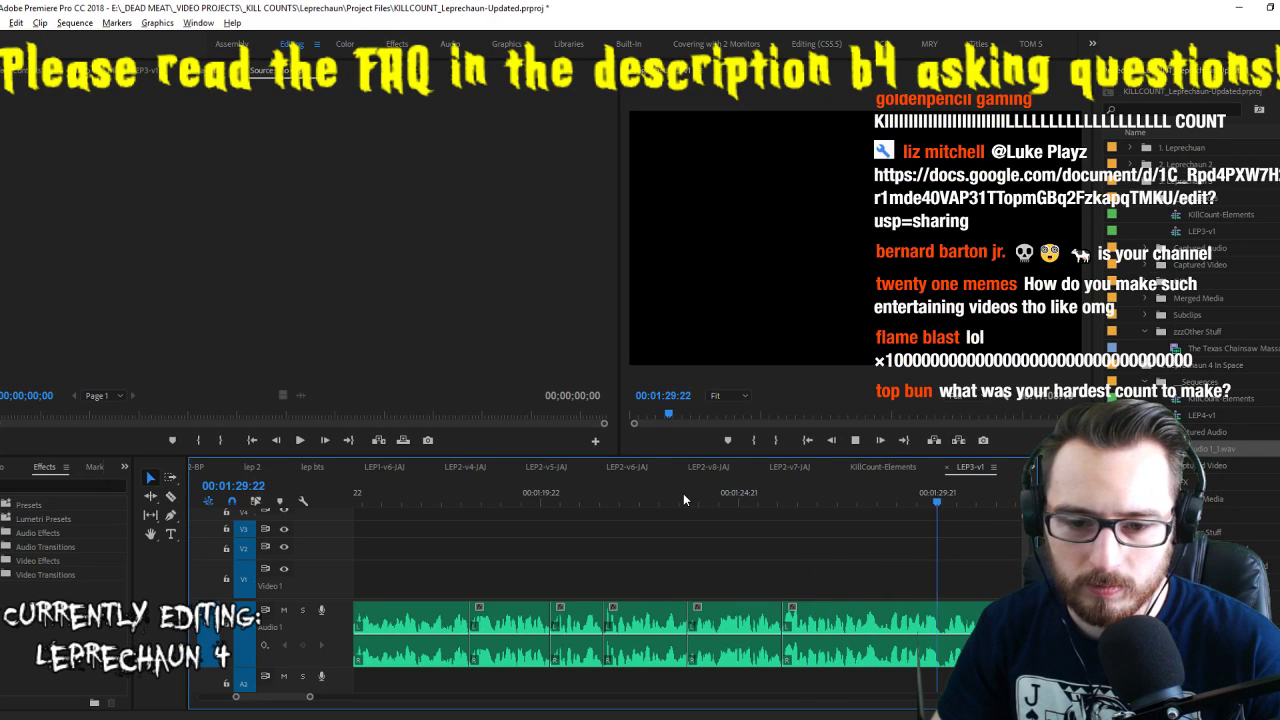
Play on and extract the pause from about 00:01:33:08 to 00:01:33:17, and resume playback across the new edit
key("space")
key("space")
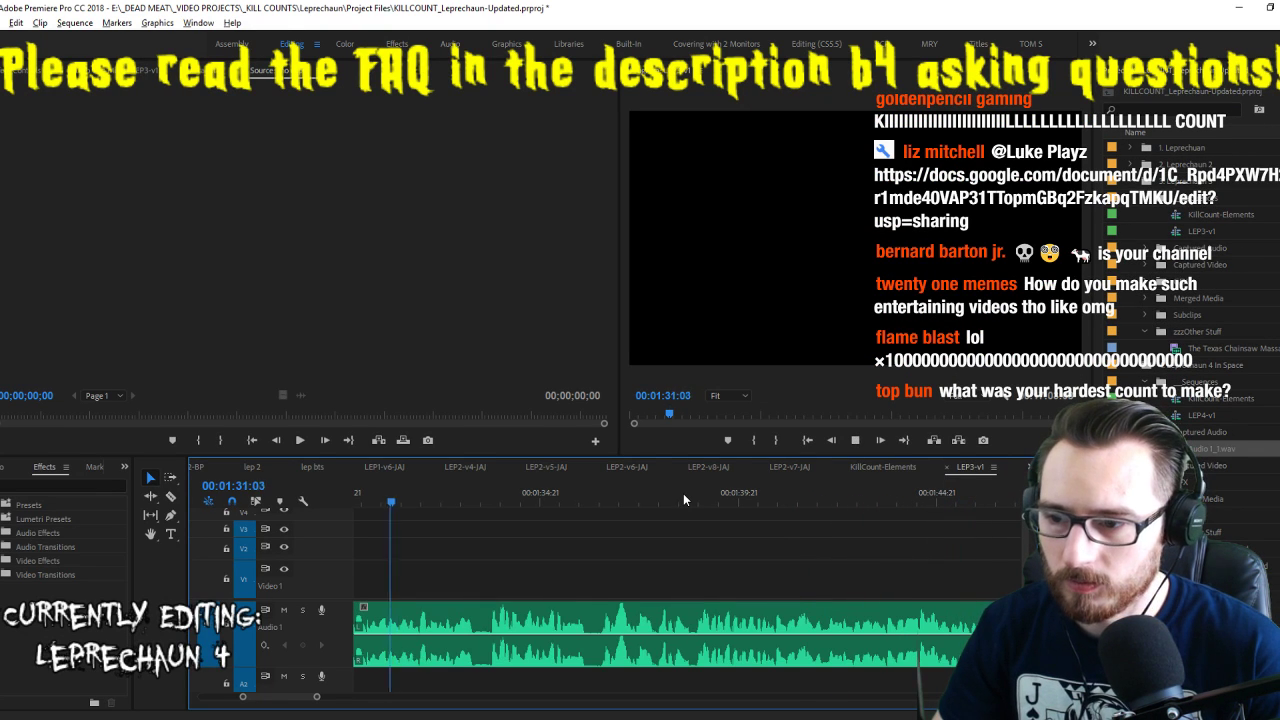
key("ctrl+k")
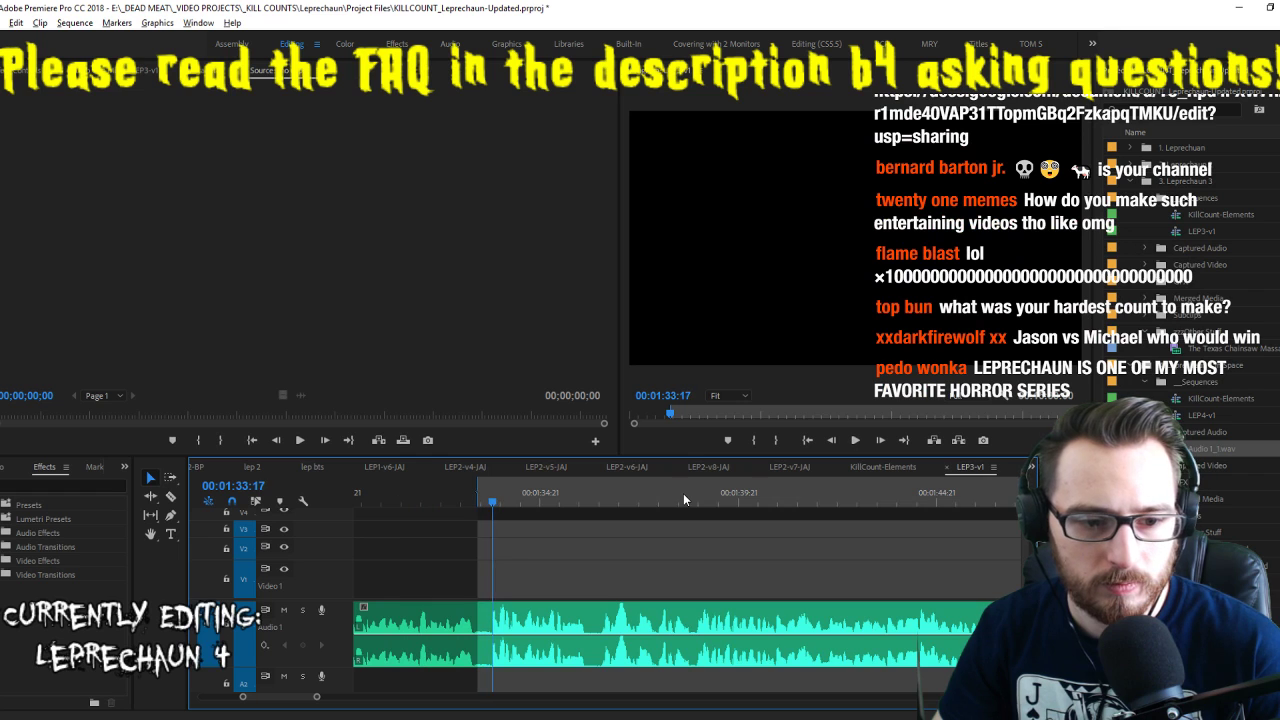
key("space")
key("space")
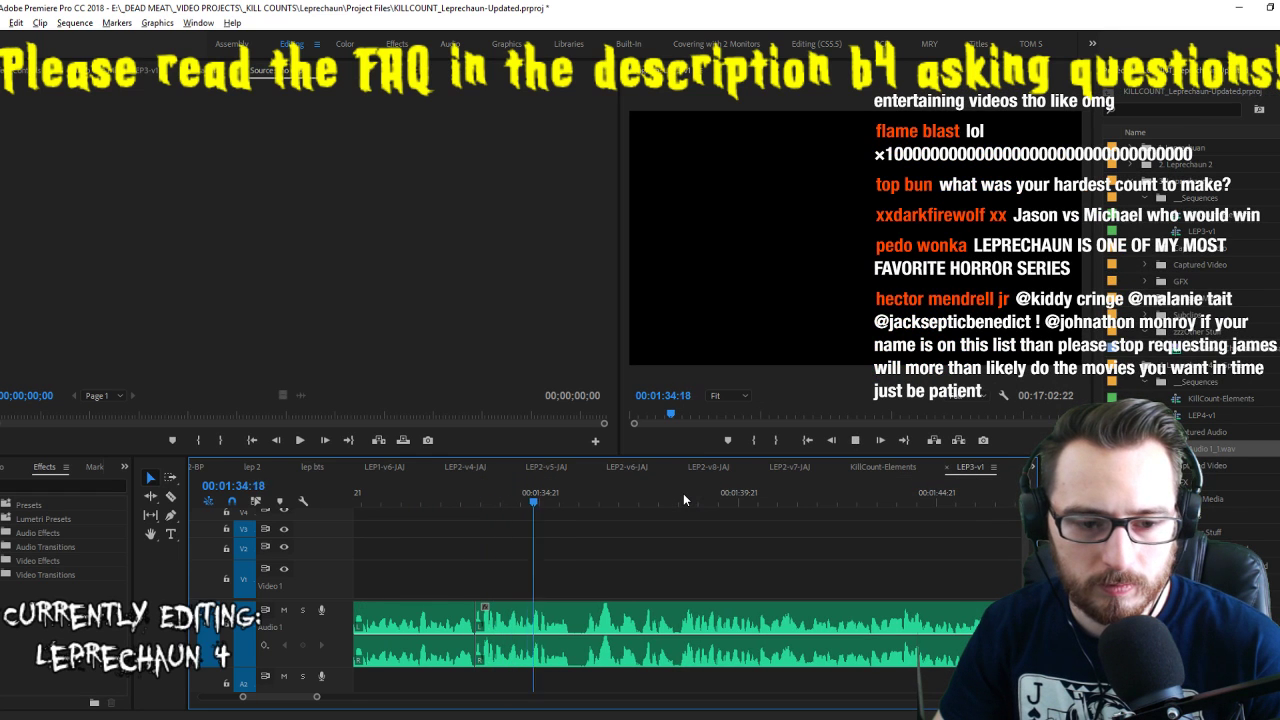
Cut out the voice-over passages at about 00:01:35:16, from 00:01:37:16 to 00:01:38:00, and at about 00:01:45:13 while playing on
key("ctrl+k")
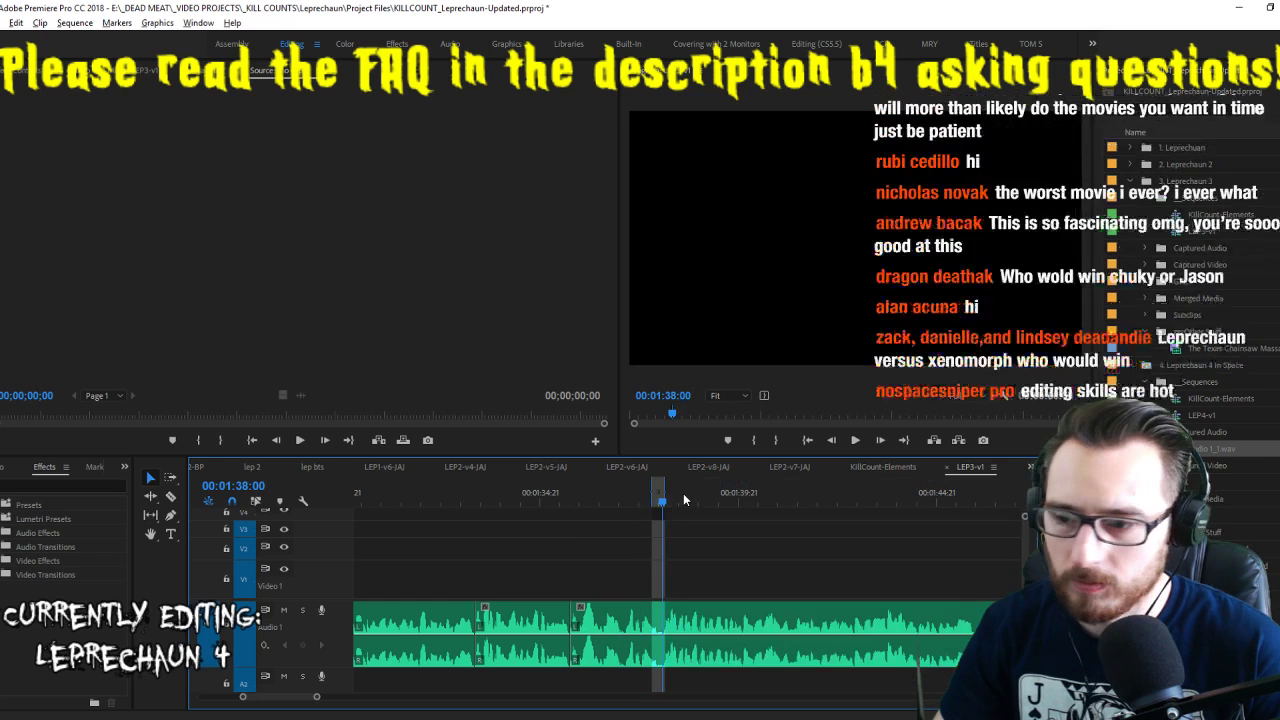
key("ctrl+k")
key("l")
key("l")
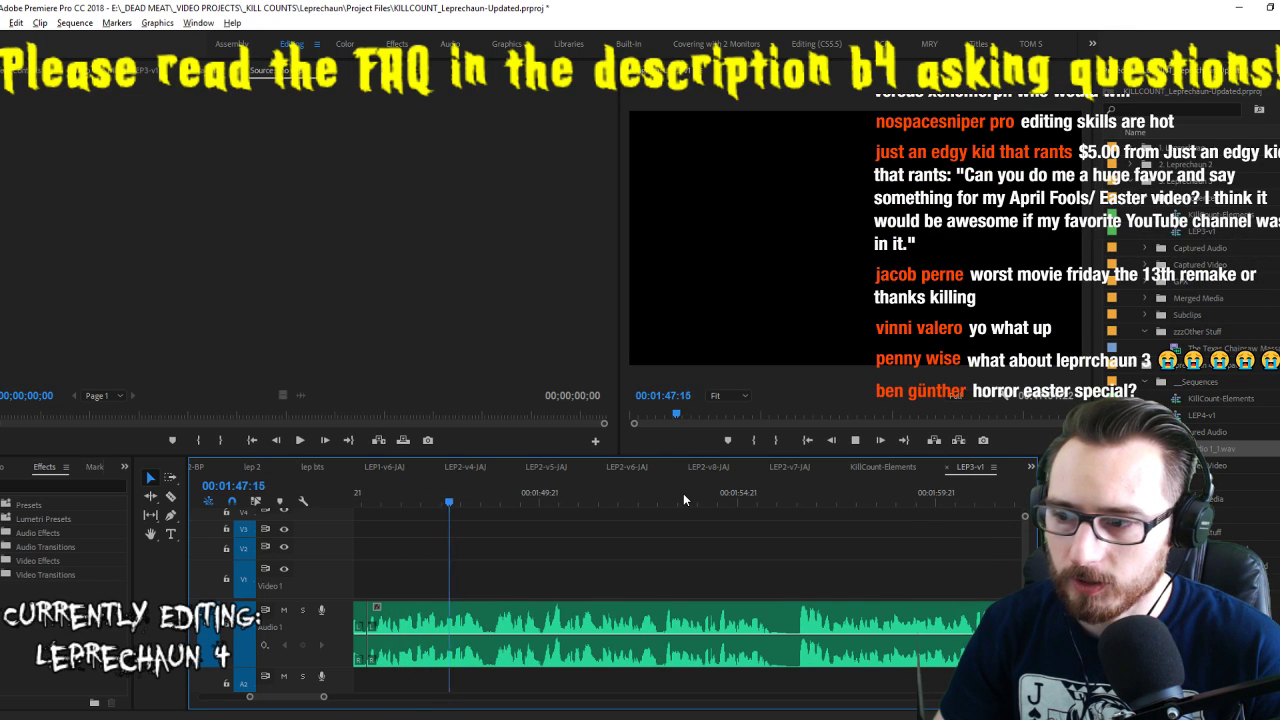
Pause at 00:01:49:00, step back, extract a short piece of voice-over starting at about 00:01:48:12, and resume playback
key("space")
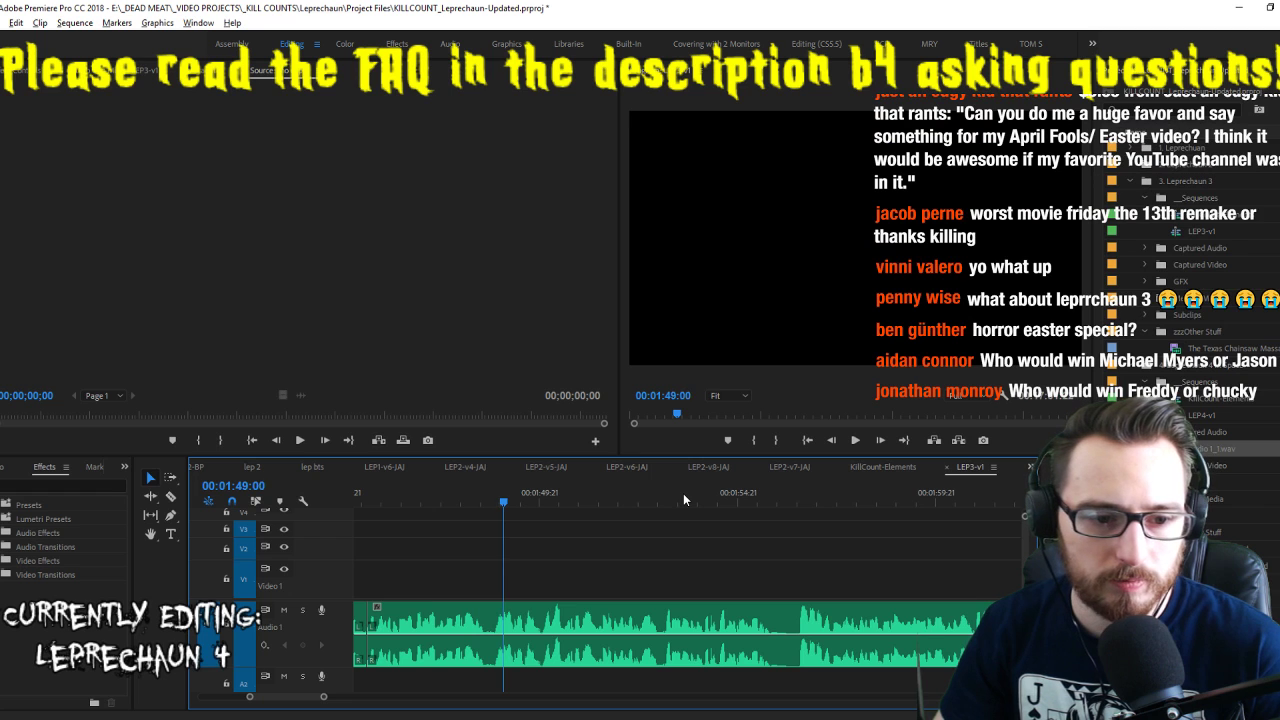
key("Left")
key("Left")
key("Left")
key("ctrl+k")
key("space")
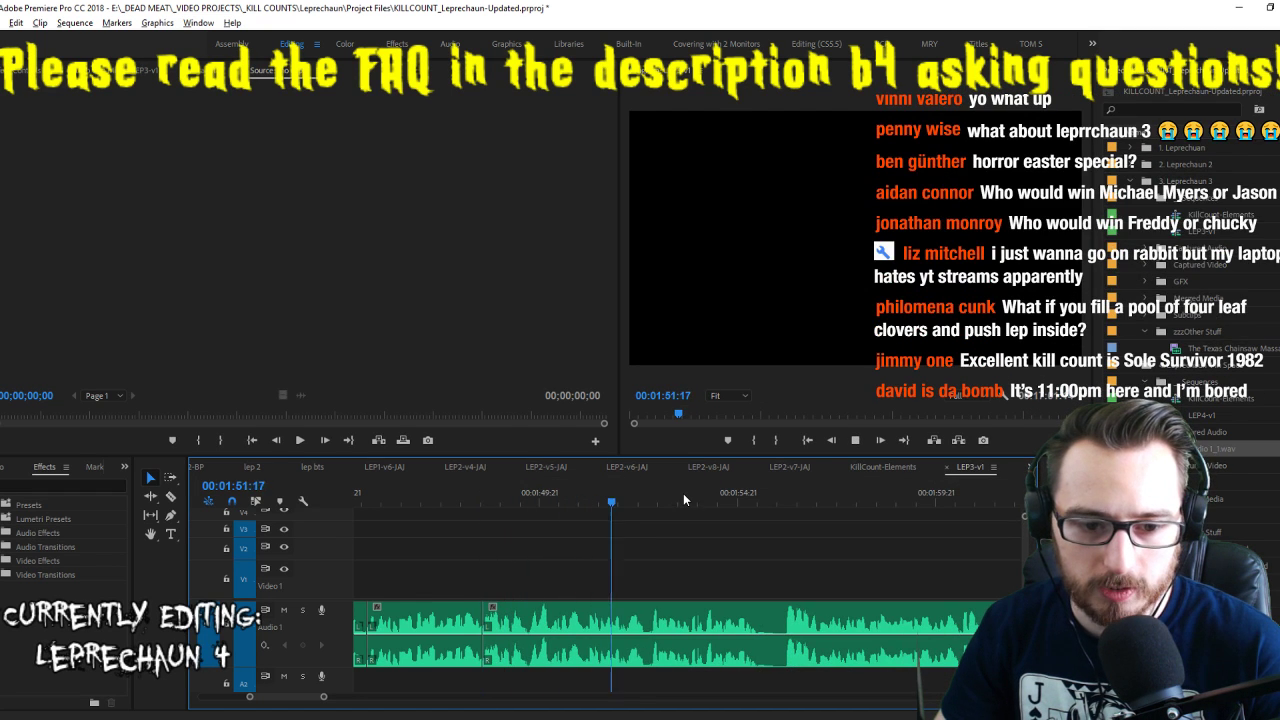
Extract the unwanted voice-over at about 00:01:52:13 and the pause starting at about 00:01:55:02, and continue playback
key("ctrl+k")
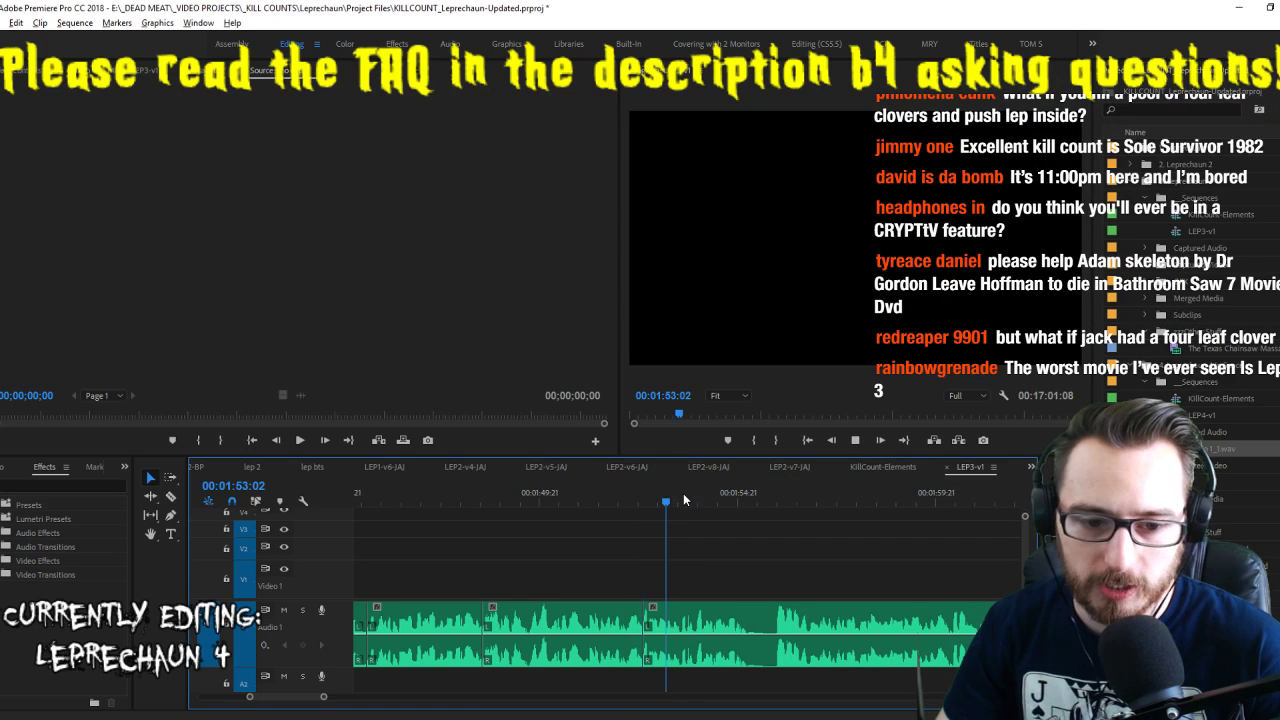
key("i")
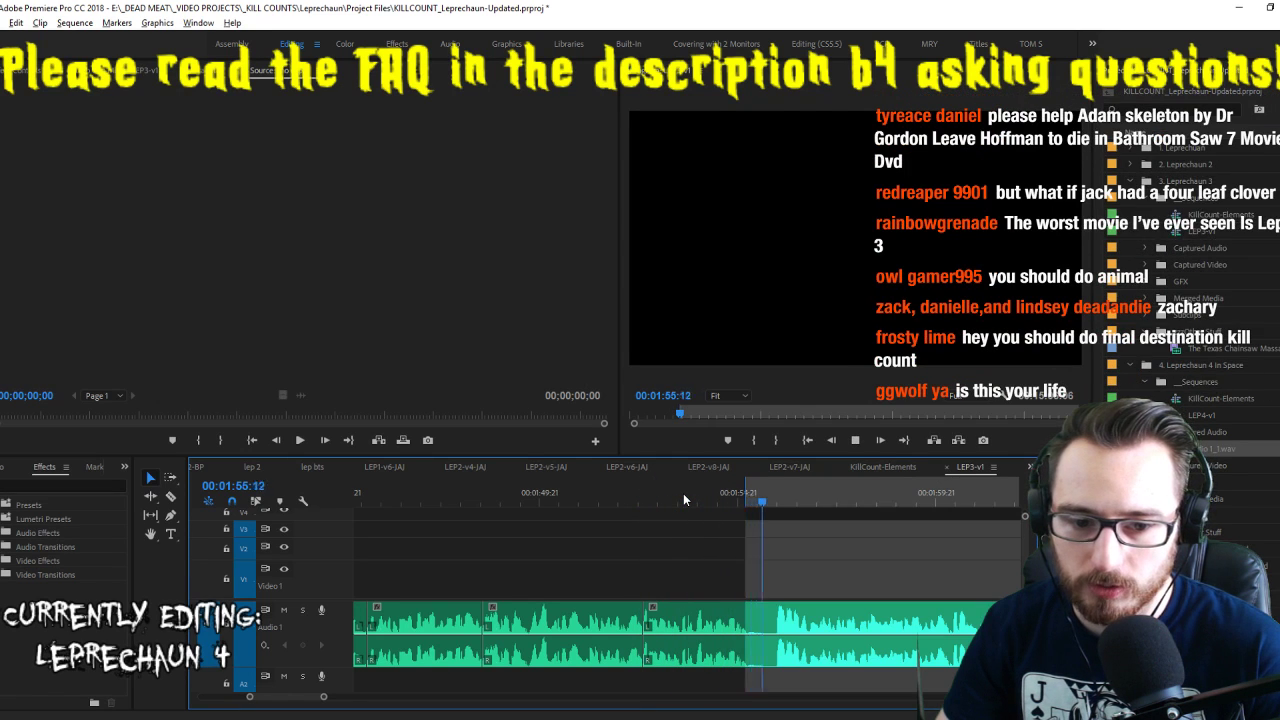
key("space")
key("o")
key("apostrophe")
key("space")
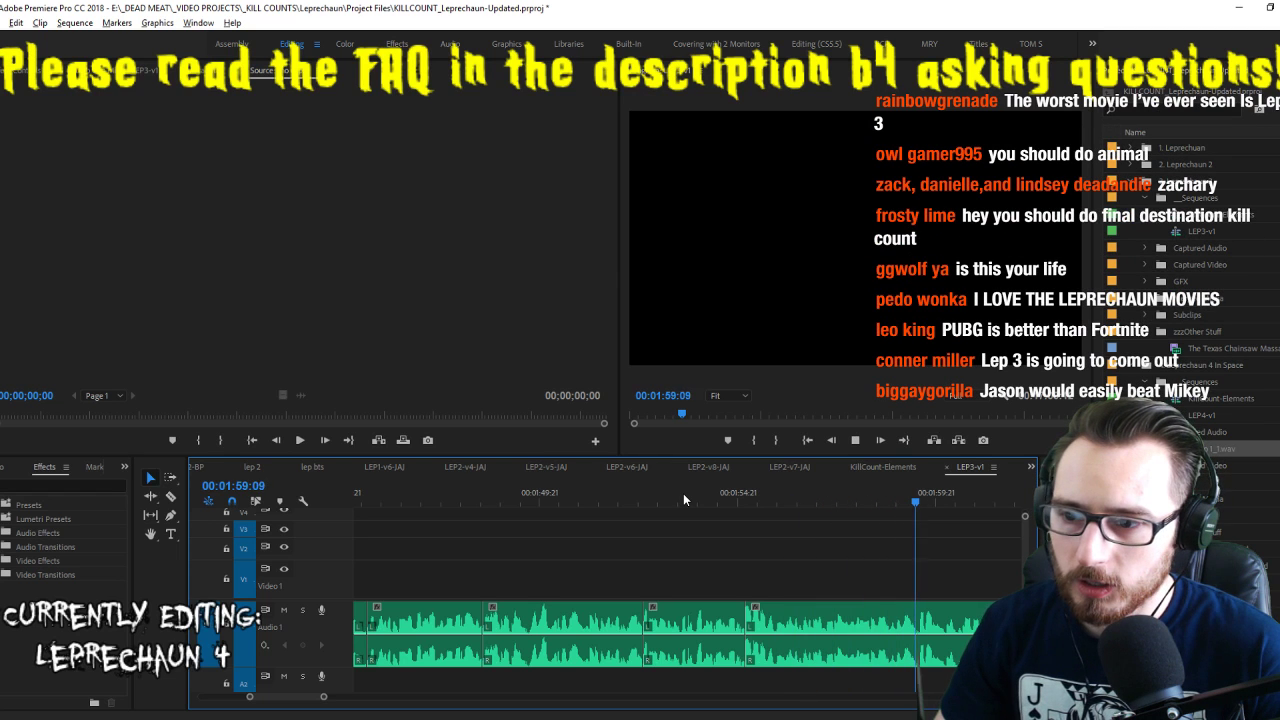
Pause and extract the voice-over passage starting at 00:02:00:09, and step back to 00:02:00:02 before the new edit
key("space")
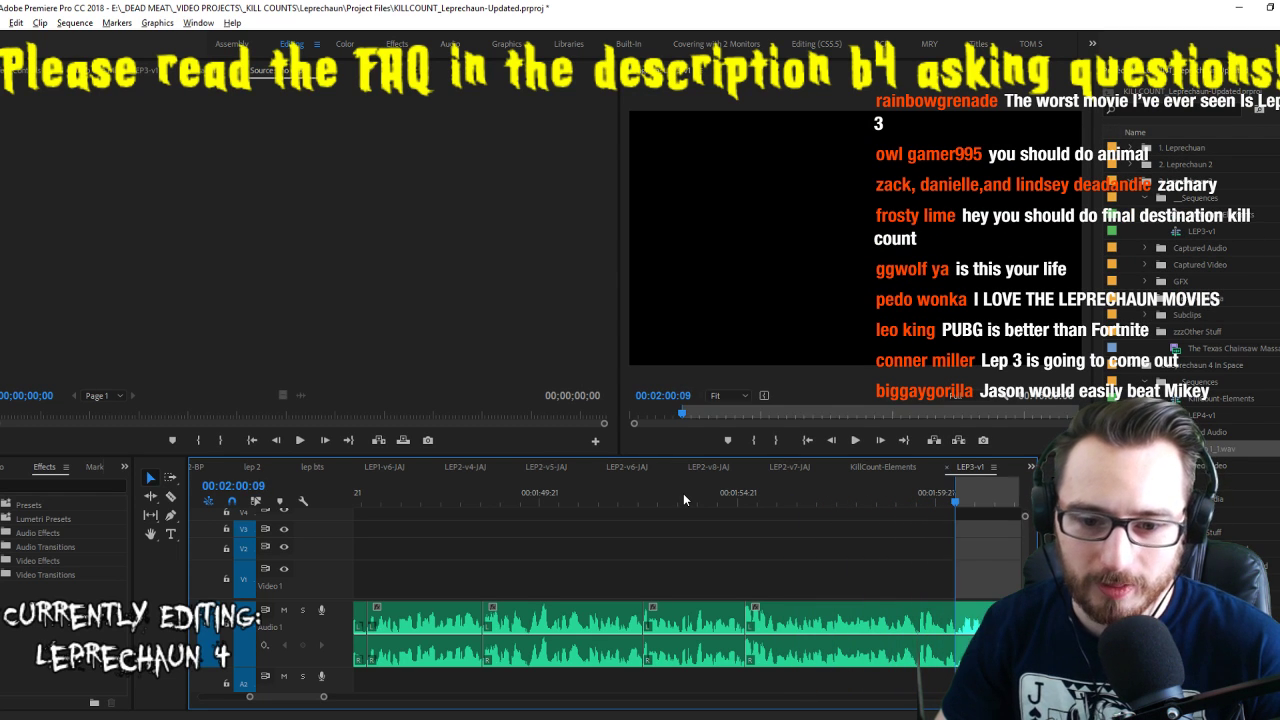
key("Left")
key("Left")
key("Left")
key("Left")
key("Left")
key("Left")
key("Left")
key("Left")
key("Left")
key("Left")
key("Left")
key("Left")
key("Left")
key("Left")
key("Left")
key("Left")
key("Left")
key("Left")
key("Left")
key("Left")
key("Left")
key("Left")
key("Left")
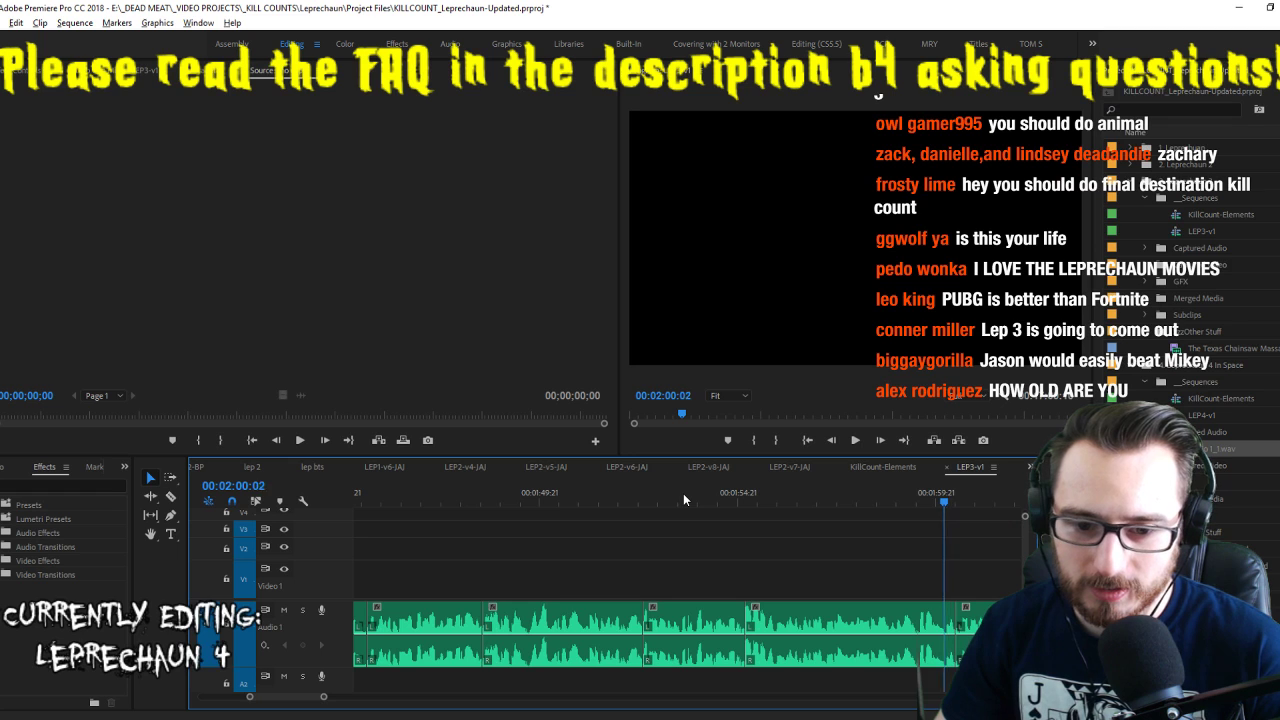
Play on and extract the pause starting at about 00:02:01:10 and the voice-over passage at about 00:02:08:01
key("space")
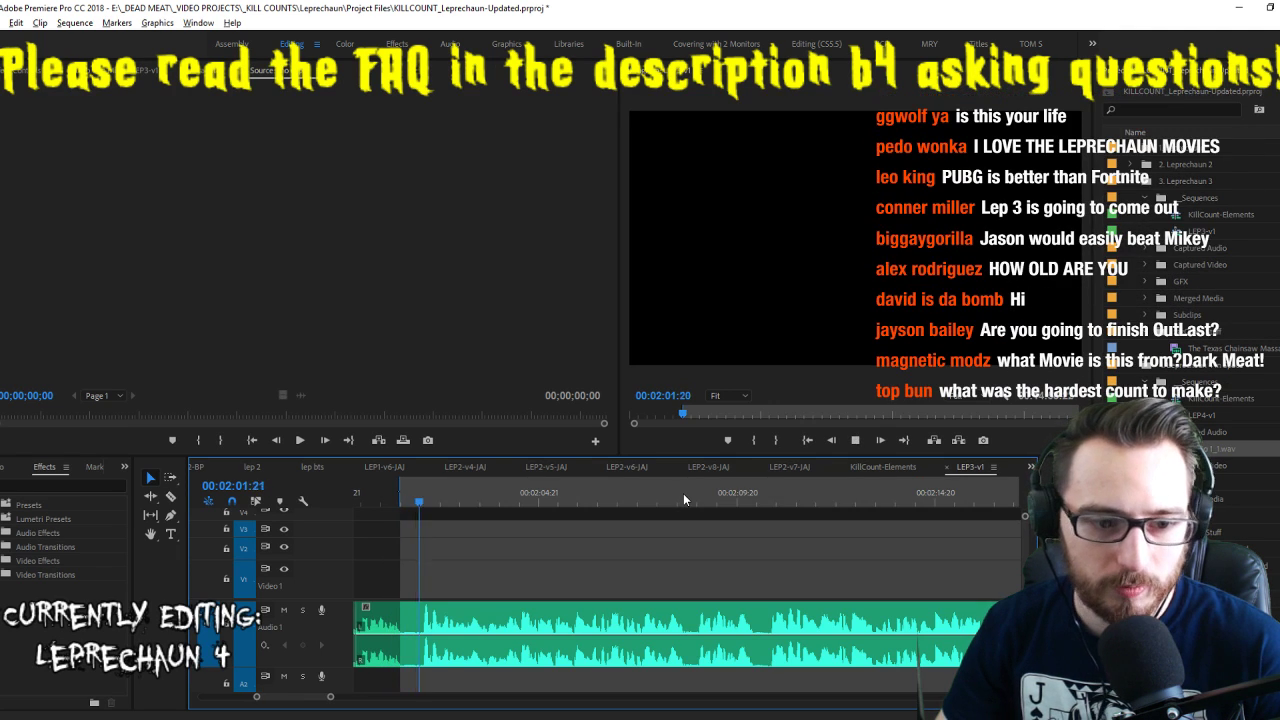
key("ctrl+k")
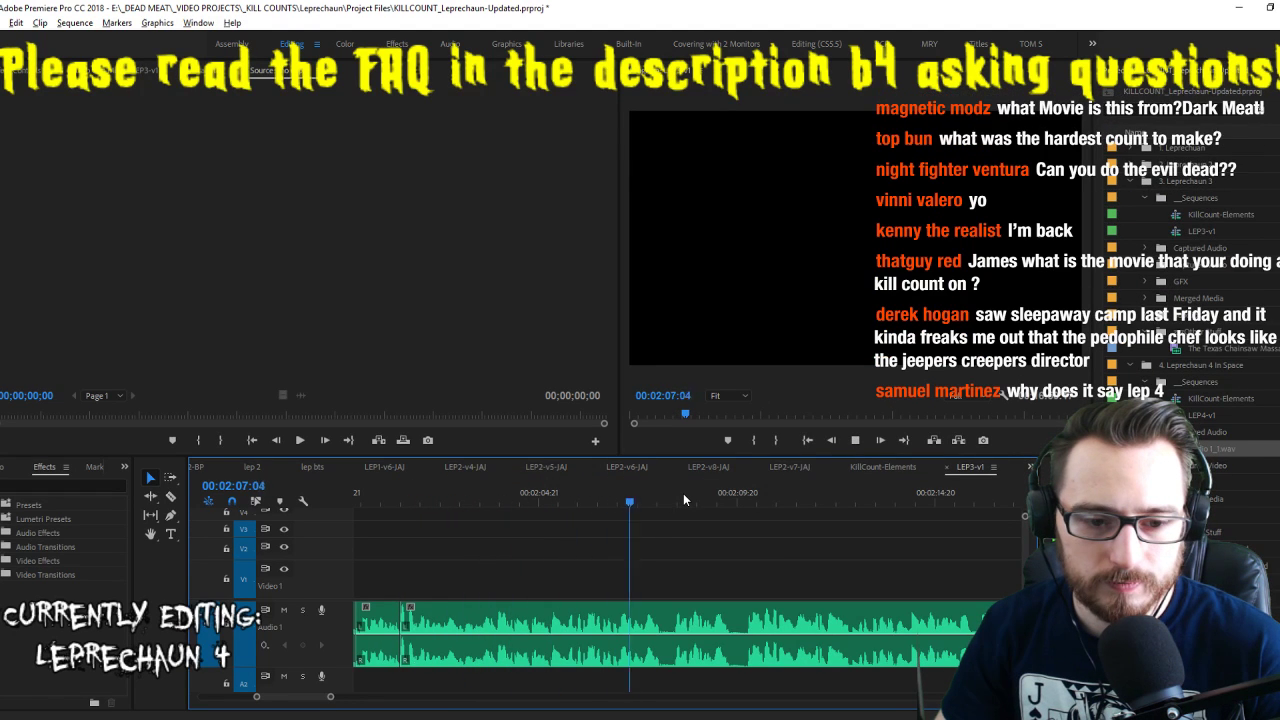
key("i")
key("space")
key("o")
key("apostrophe")
Step back to 00:02:07:22 and trim the remaining sliver of voice-over before the last edit
key("Left")
key("Left")
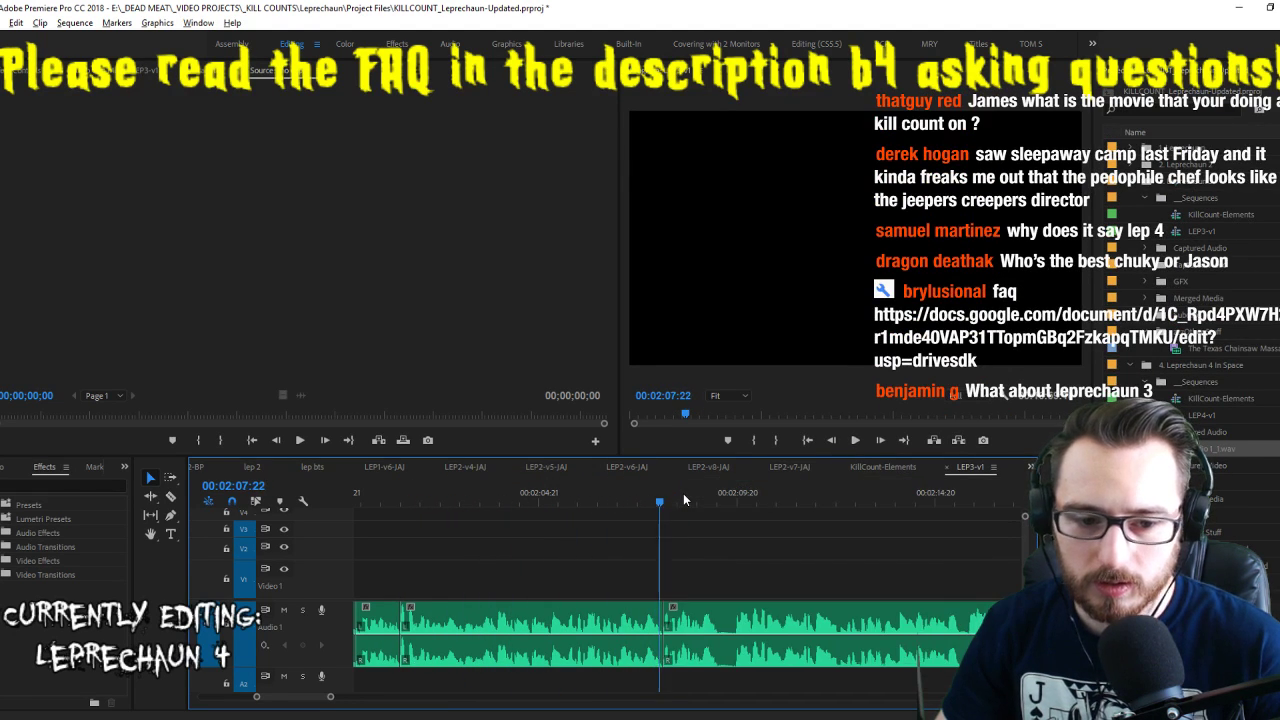
key("i")
key("o")
key("apostrophe")
Play on and cut out the voice-over pauses starting at about 00:02:09:07 and 00:02:14:22, and continue playback
key("space")
key("i")
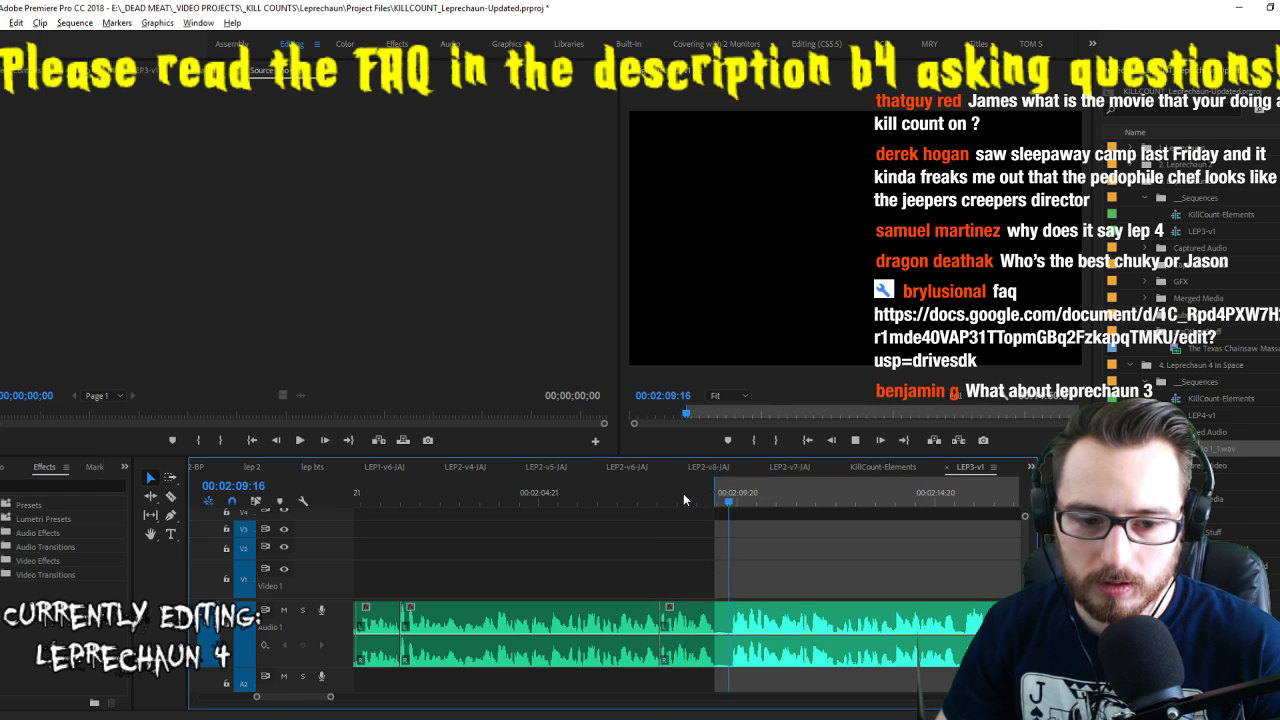
key("o")
key("apostrophe")
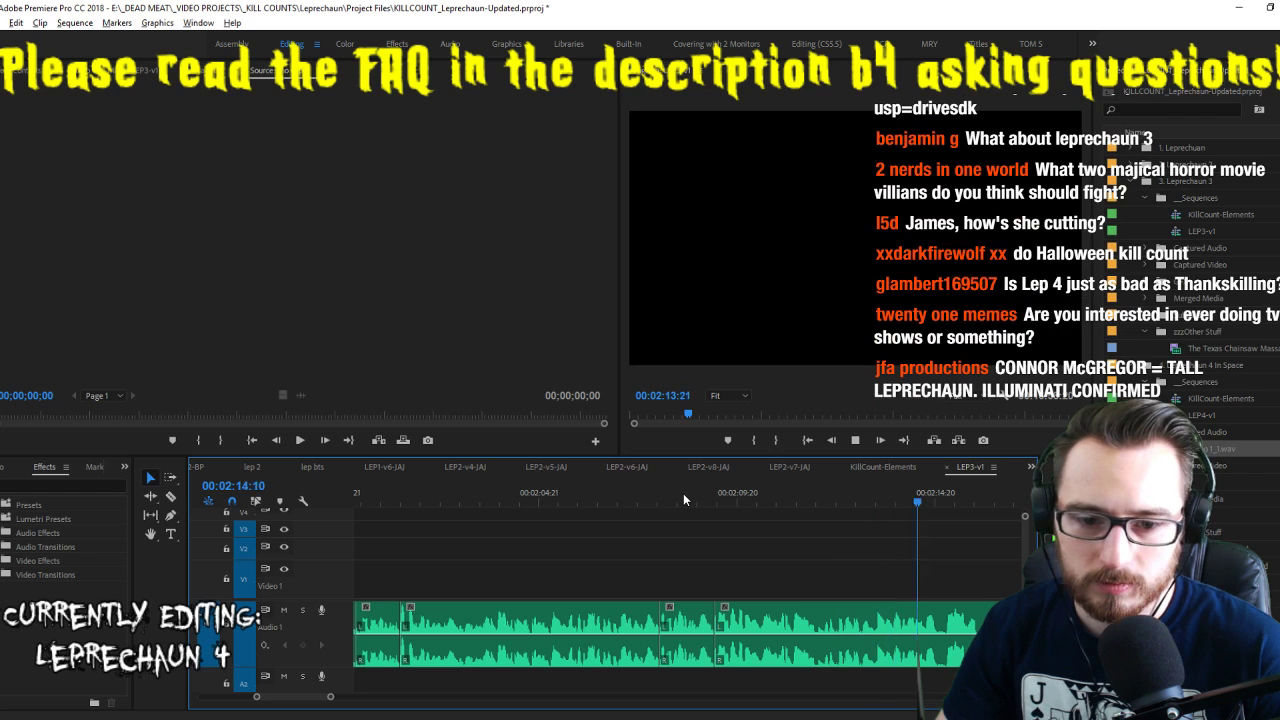
key("i")
key("space")
key("space")
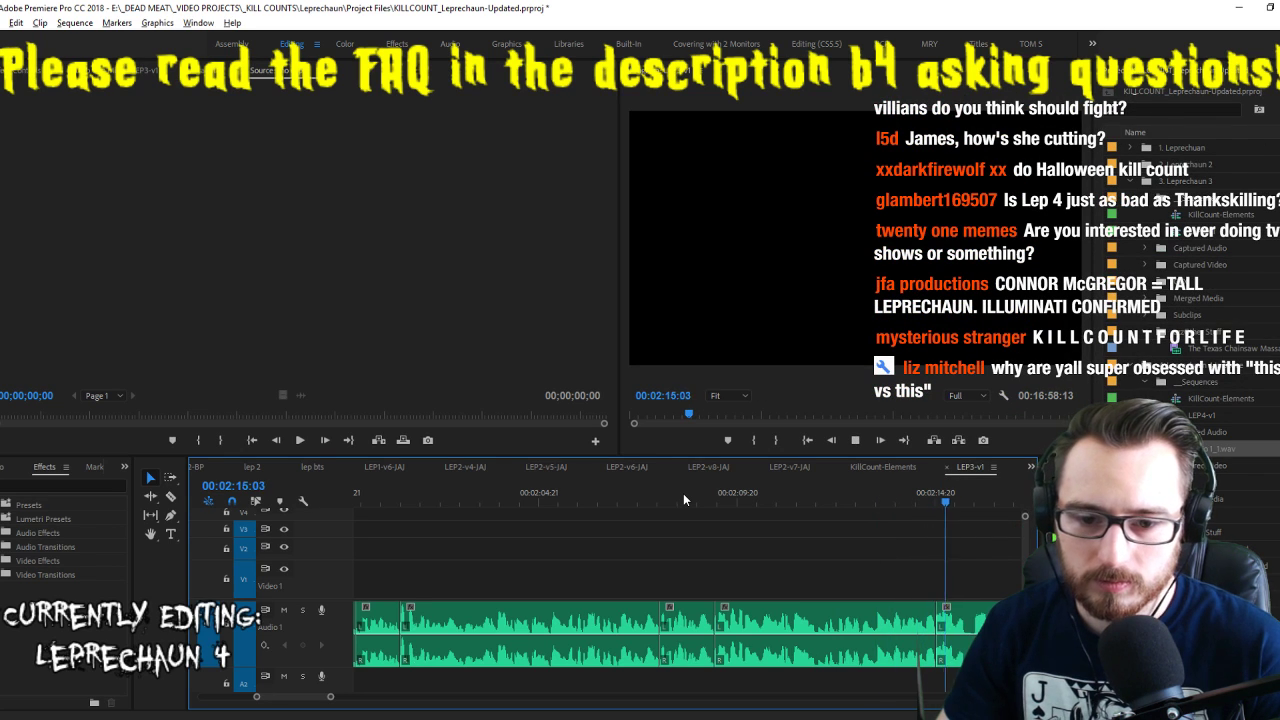
key("o")
key("apostrophe")
key("space")
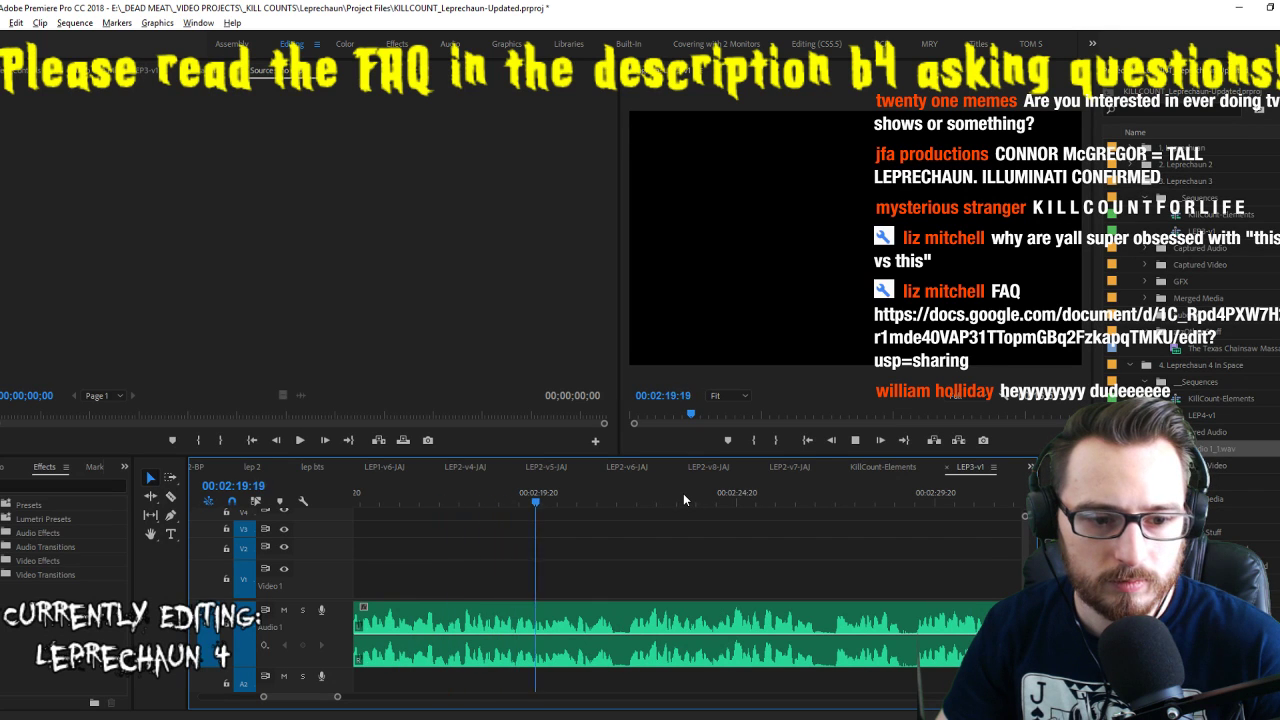
Extract the pauses in the voice-over starting at about 00:02:21:18 and 00:02:26:11
key("i")
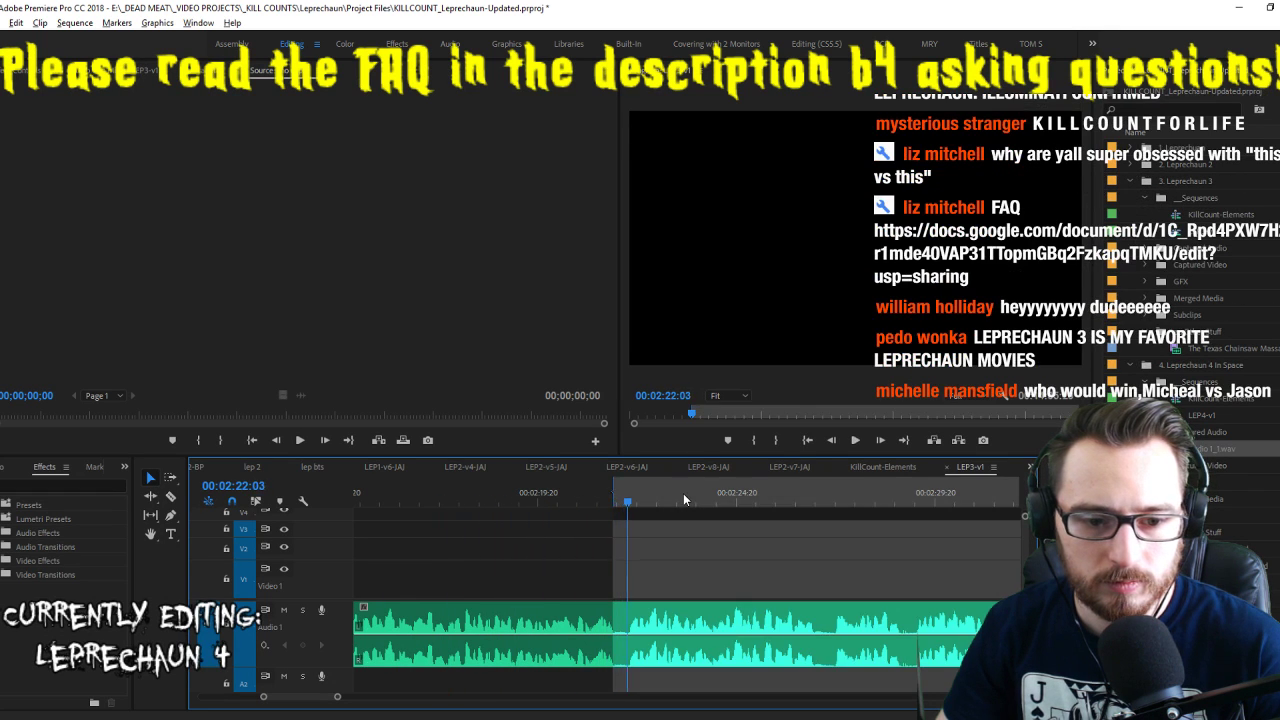
key("o")
key("apostrophe")
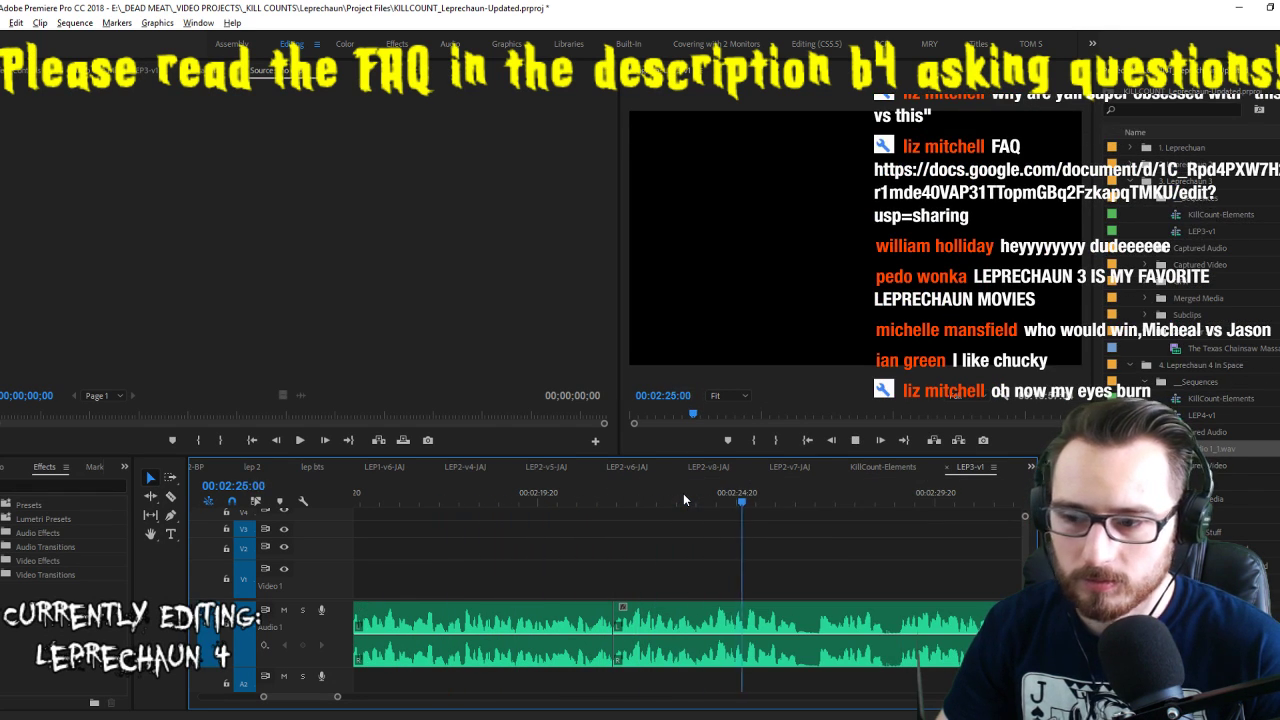
key("i")
key("o")
key("apostrophe")
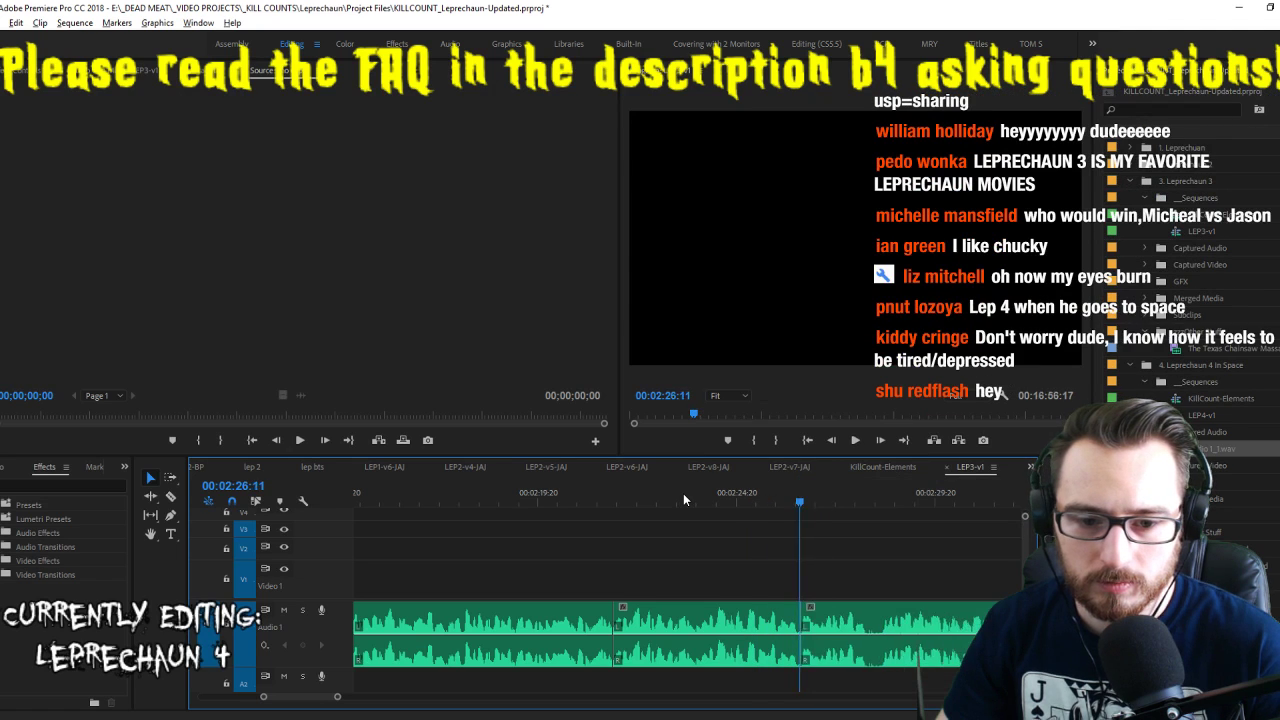
Extract the pause starting at about 00:02:28:02, play on, and cut out the passage starting at 00:02:31:22
key("i")
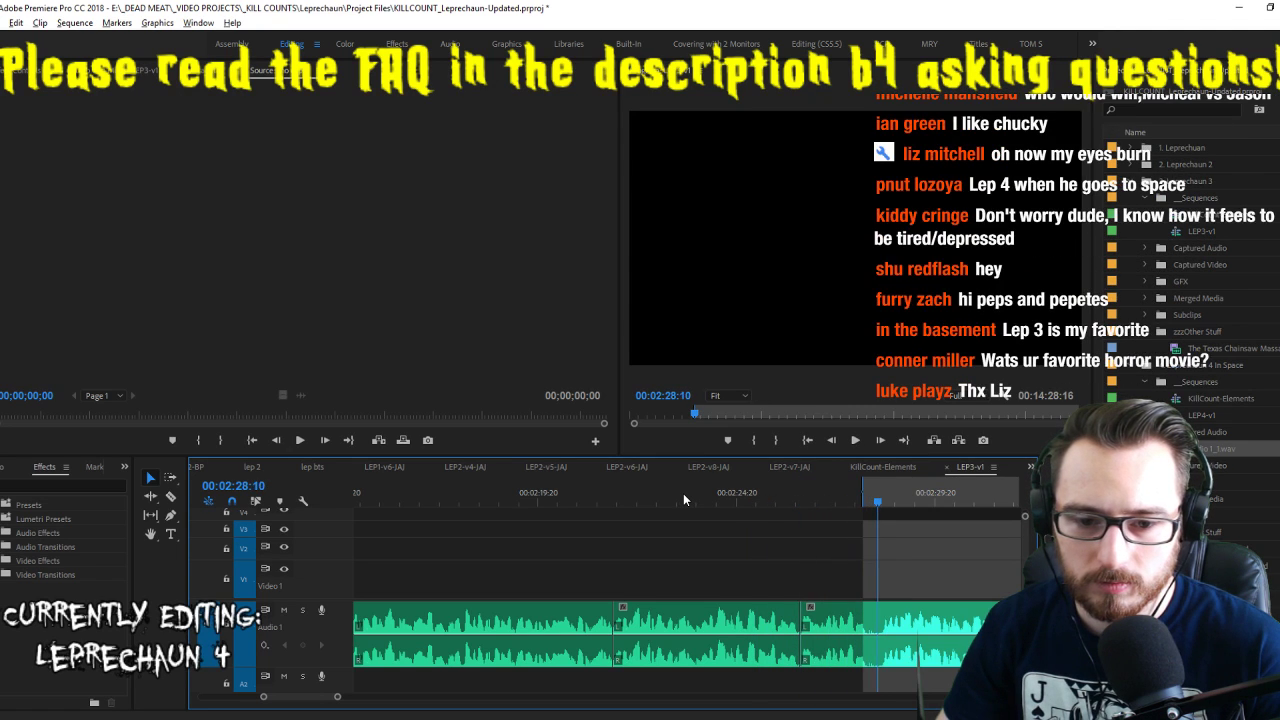
key("o")
key("apostrophe")
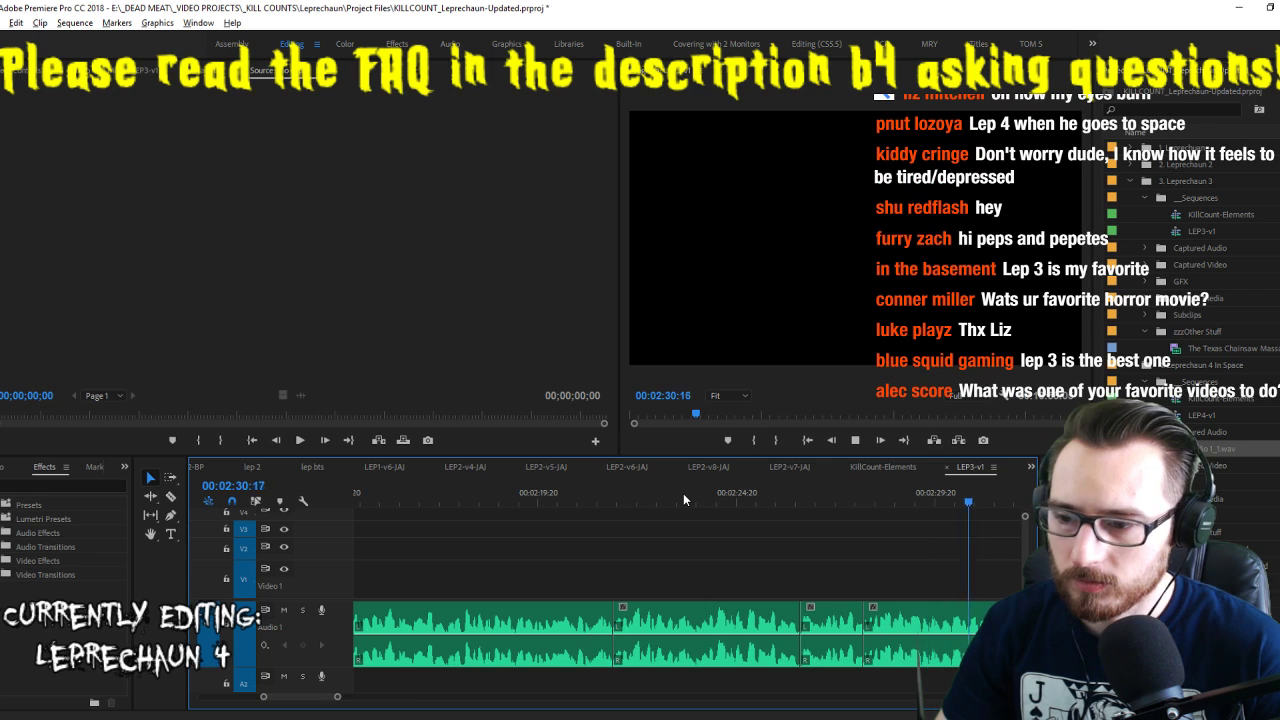
key("space")
key("space")
key("i")
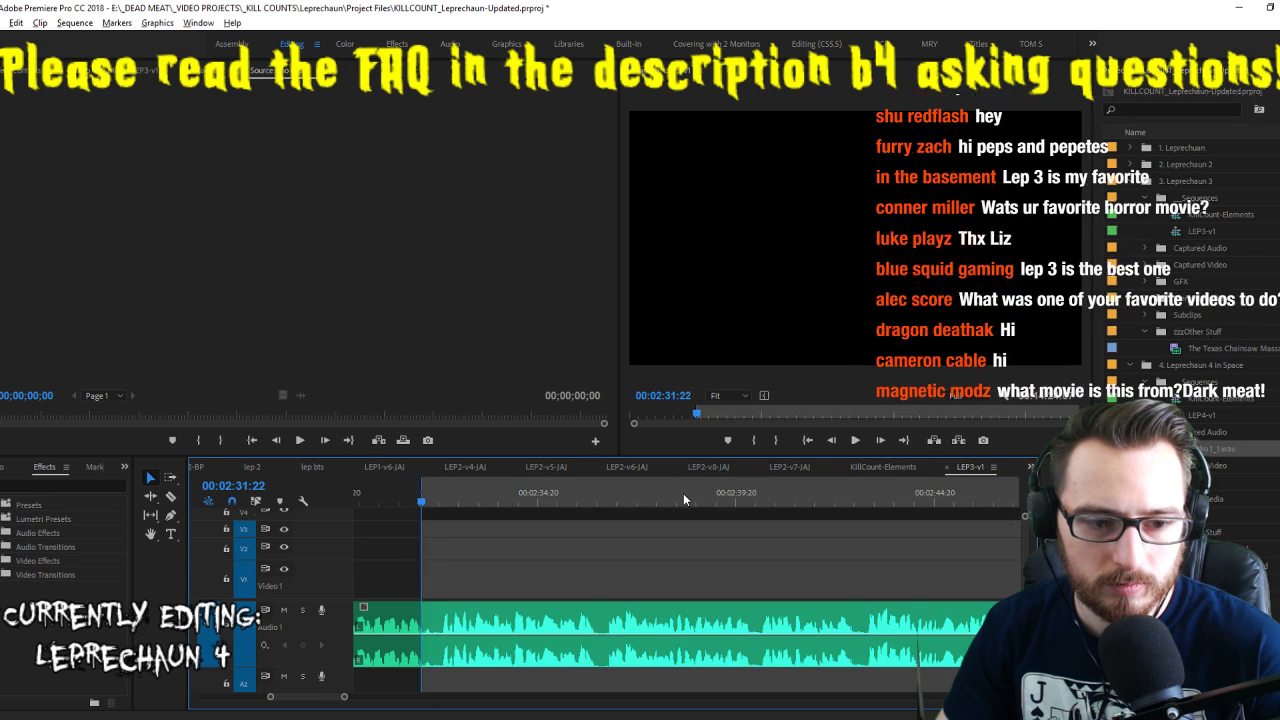
key("o")
key("apostrophe")
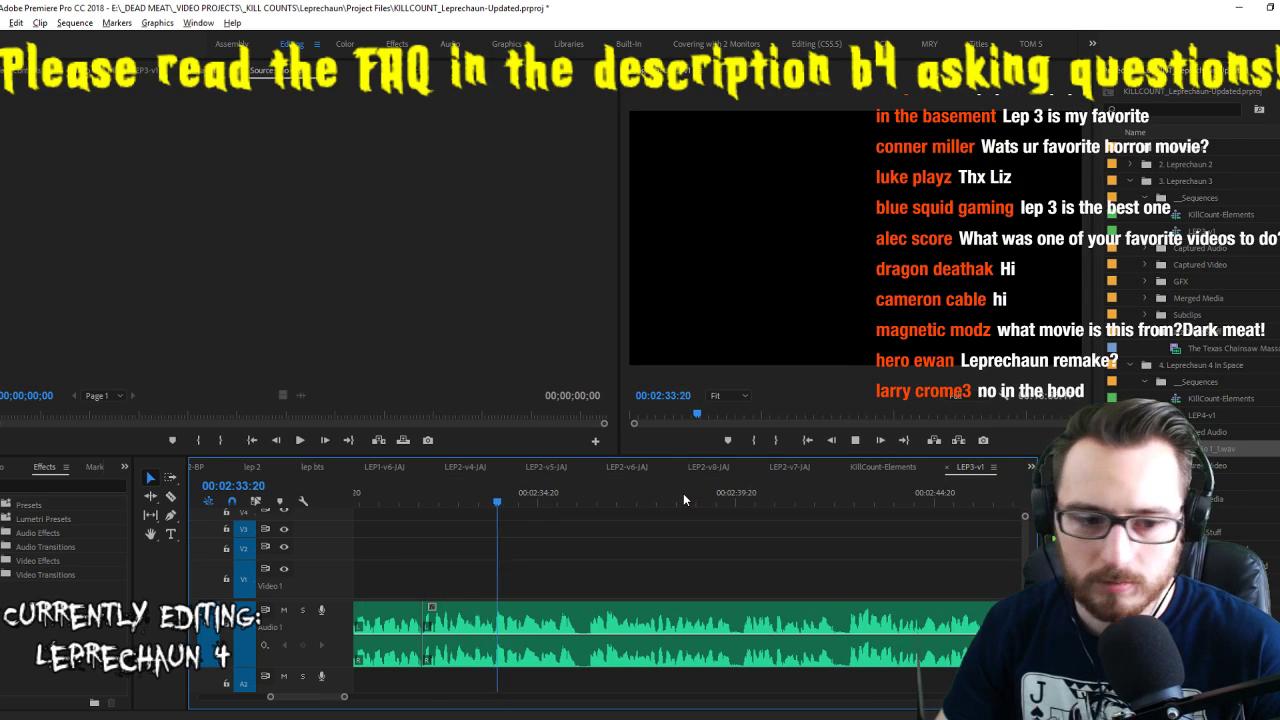
Extract the pause in the voice-over from about 00:02:35:18 to 00:02:36:03
key("i")
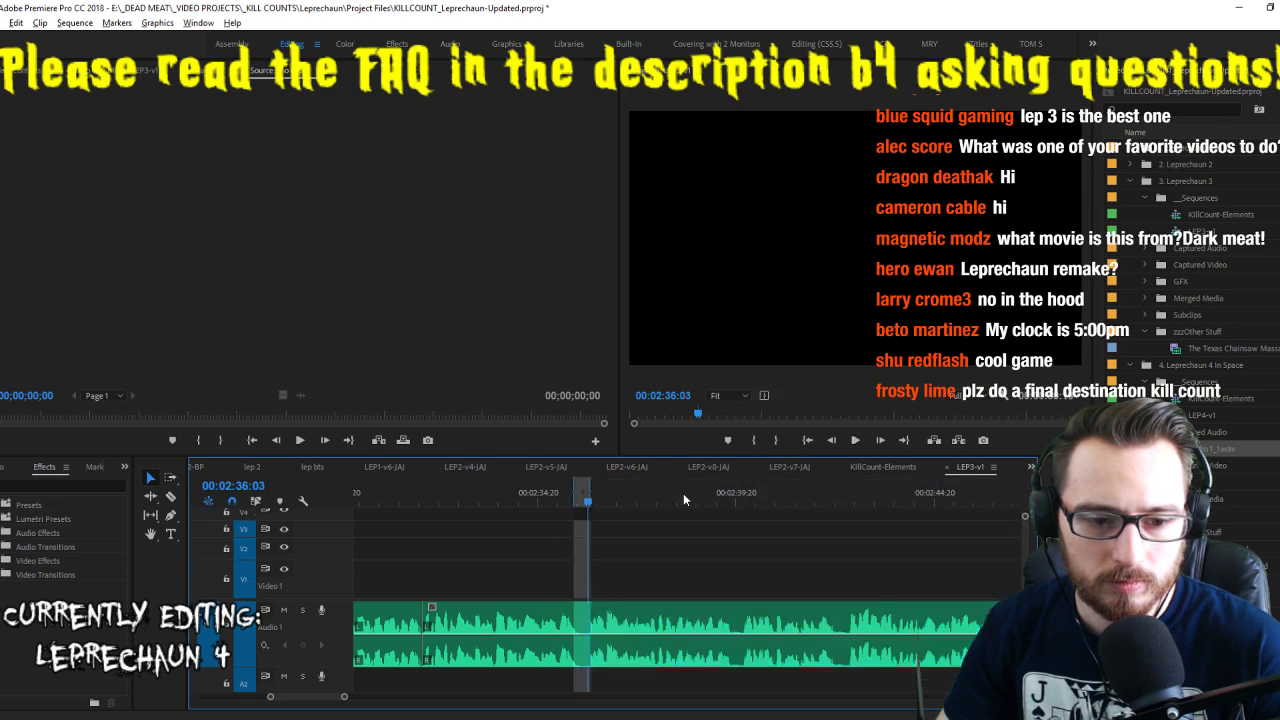
key("o")
key("apostrophe")
Replay from shortly before the edit at about 00:02:35:18 and extract a further passage across it starting at about 00:02:35:09
left_click(556, 496)
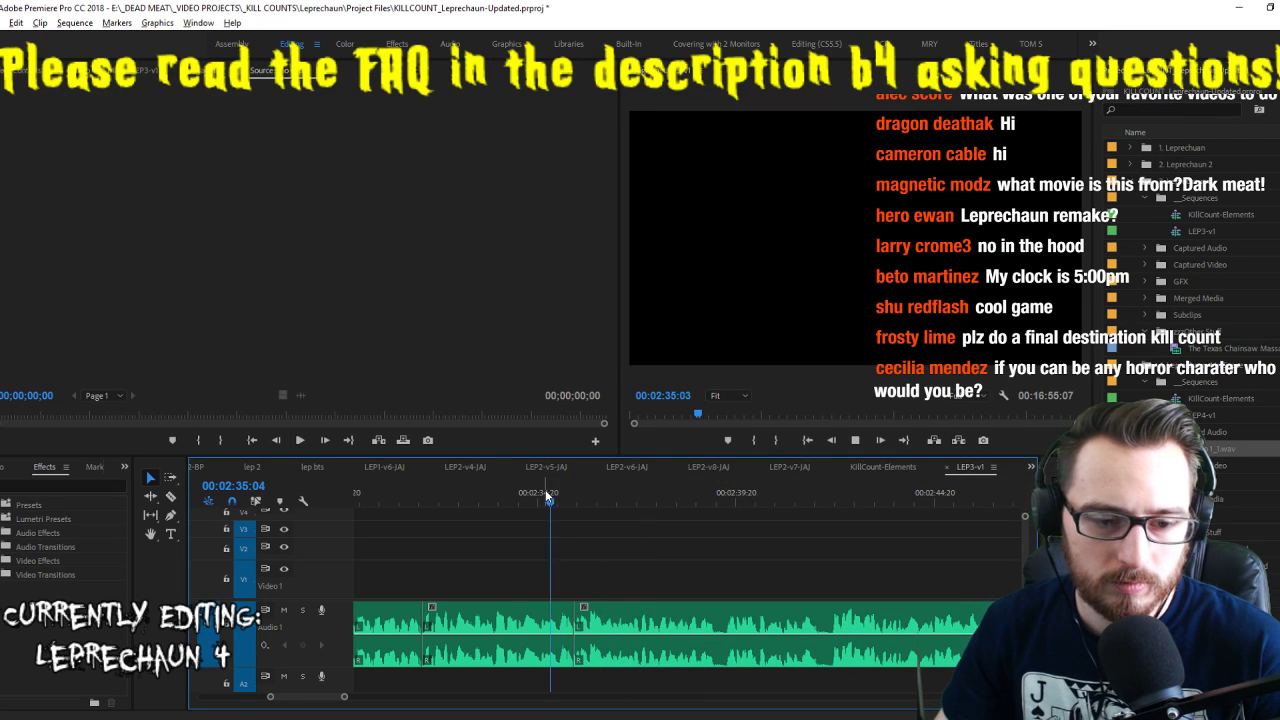
key("i")
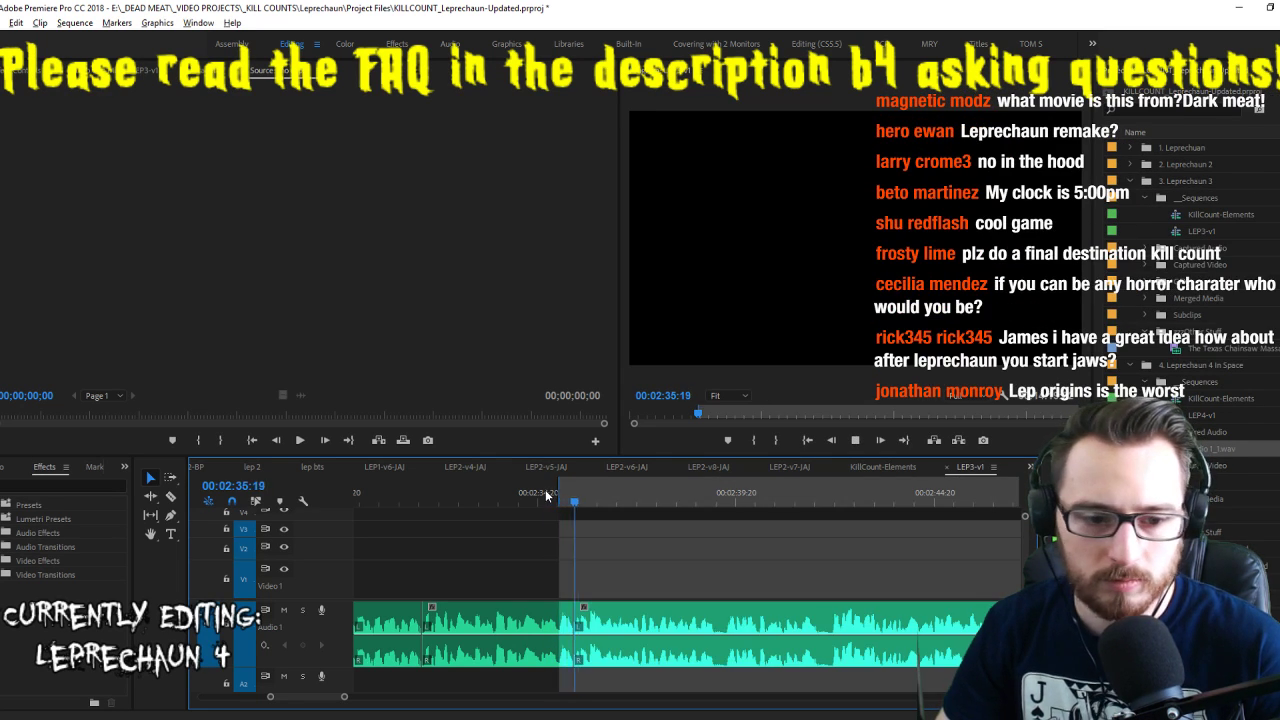
key("o")
key("apostrophe")
Play on at higher speed and cut out the voice-over passages starting at about 00:02:38:13 and 00:02:40:18, and continue to 00:02:46:10
key("l")
key("l")
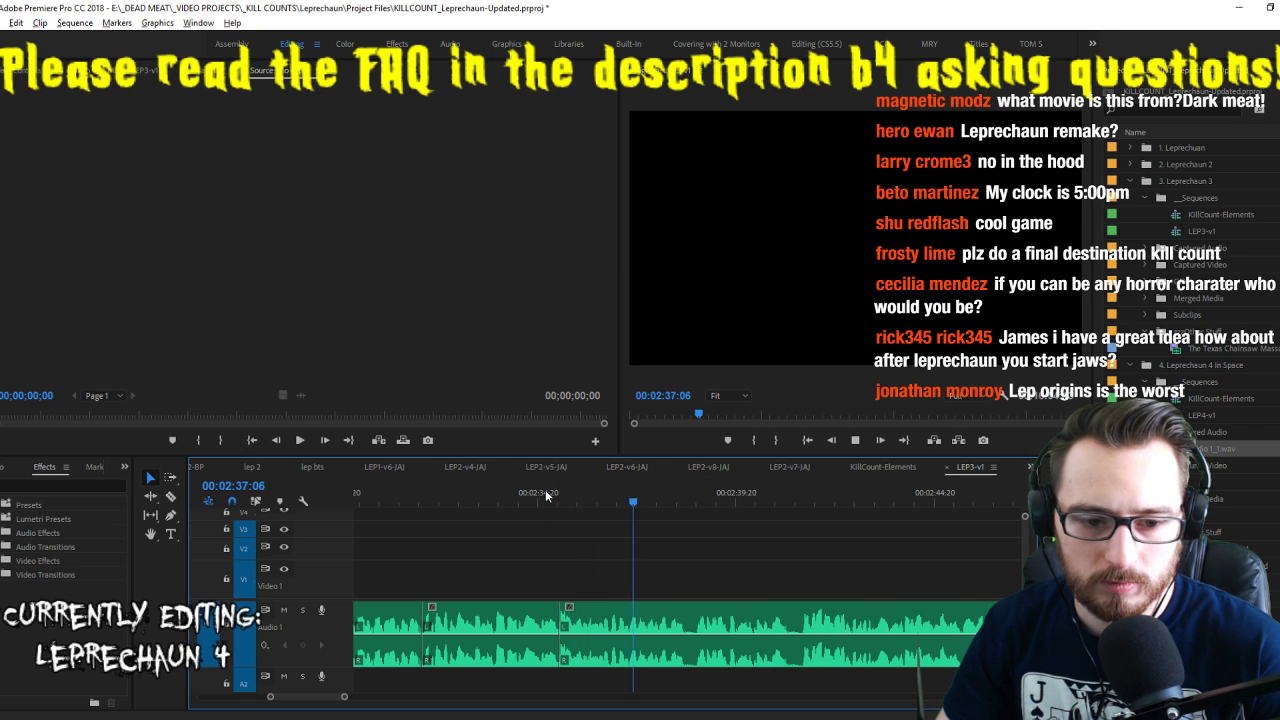
key("i")
key("o")
key("apostrophe")
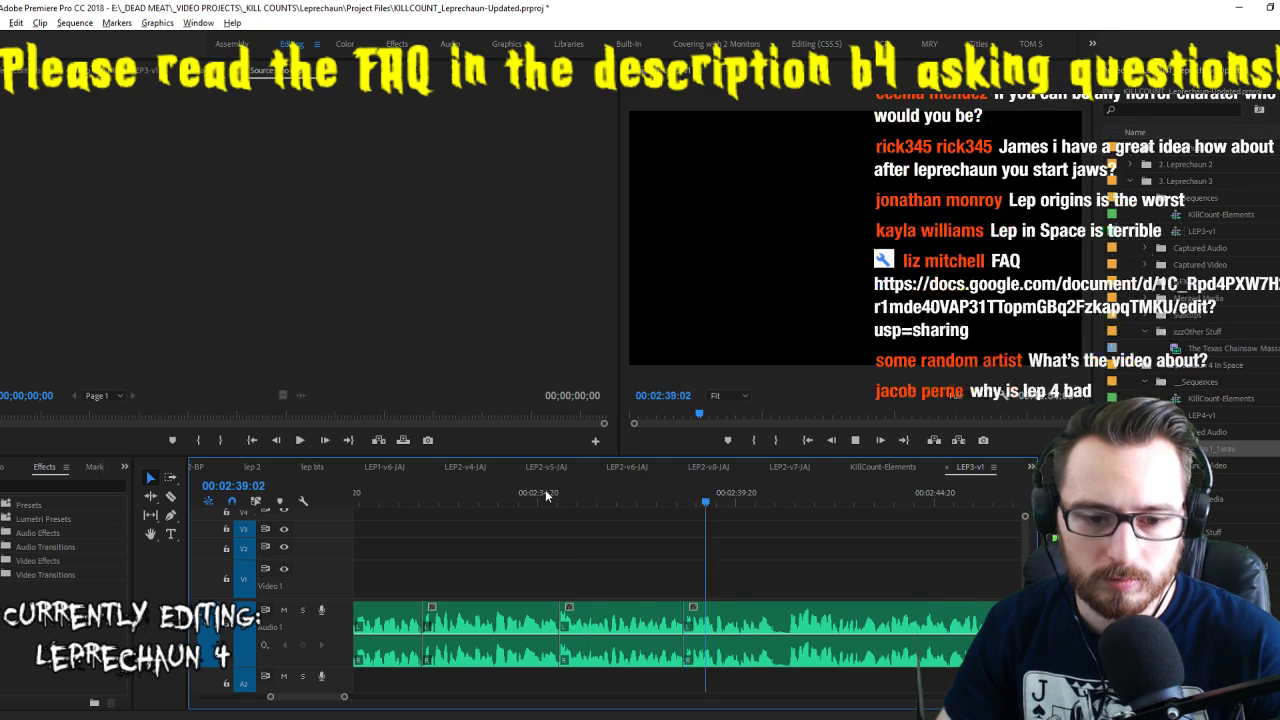
key("i")
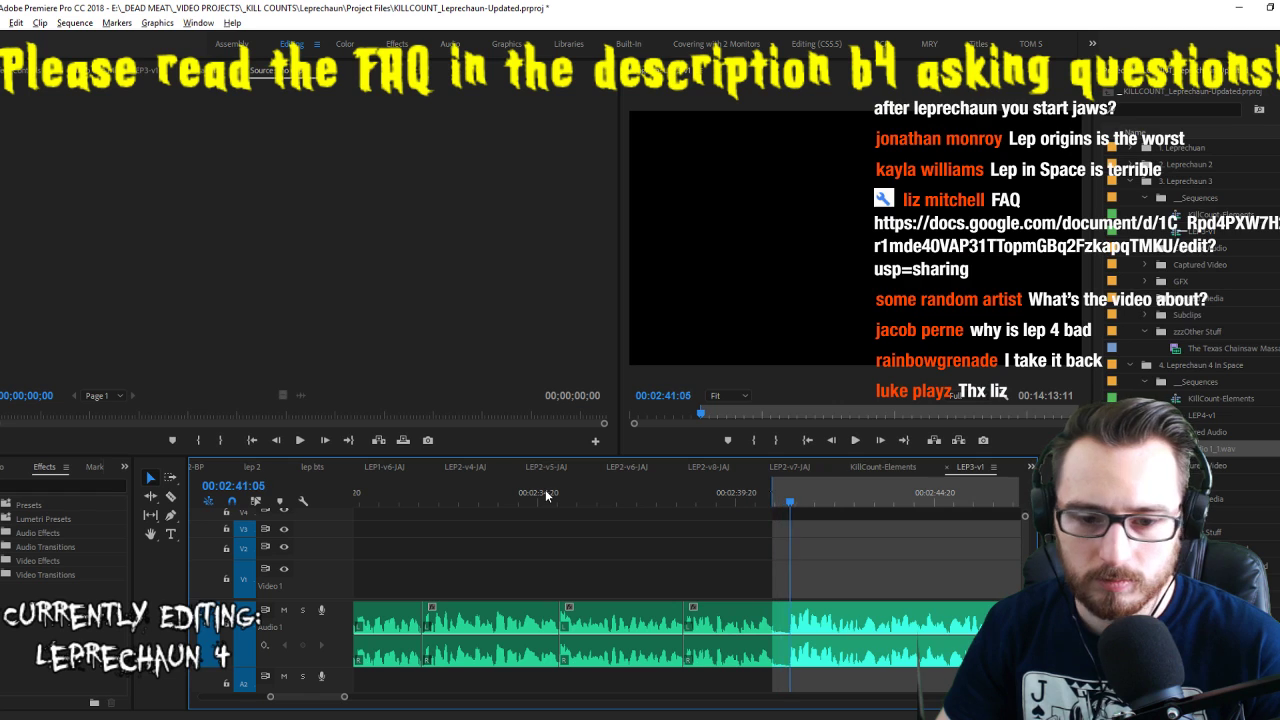
key("o")
key("apostrophe")
key("l")
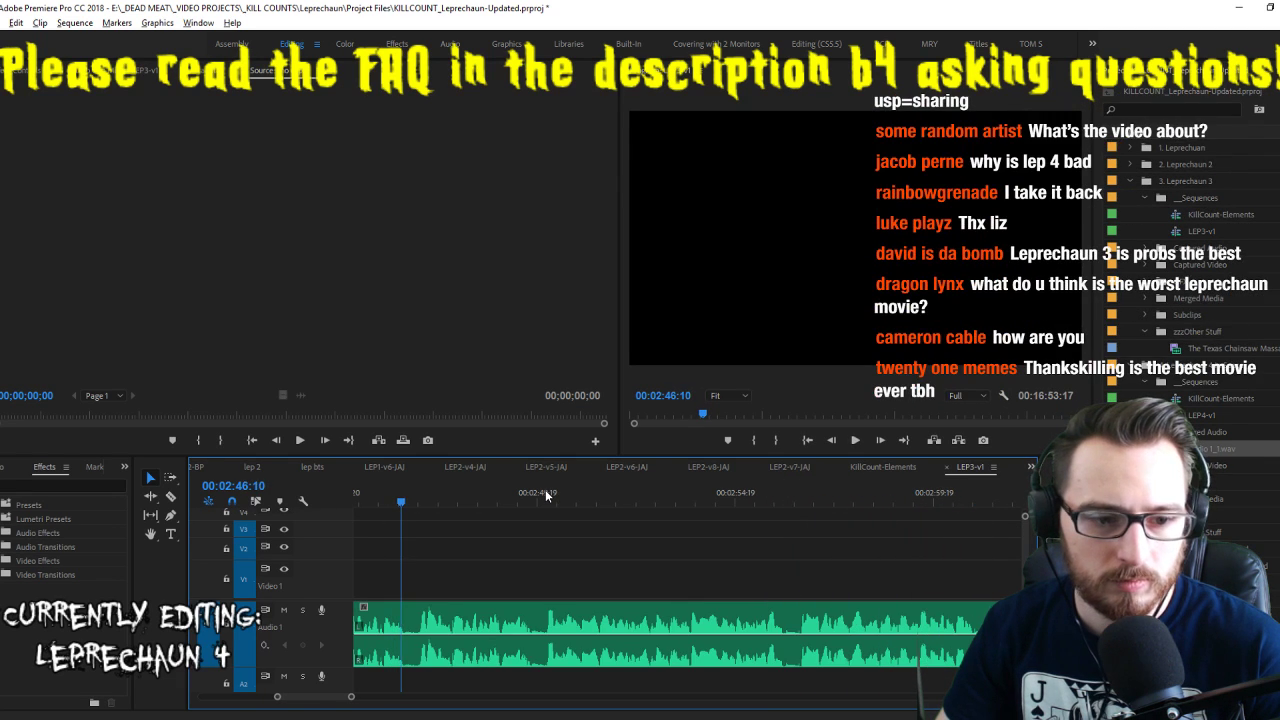
Extract the voice-over pauses starting at about 00:02:46:12 and 00:02:49:04, playing on between the two cuts
key("i")
key("o")
key("apostrophe")
key("l")
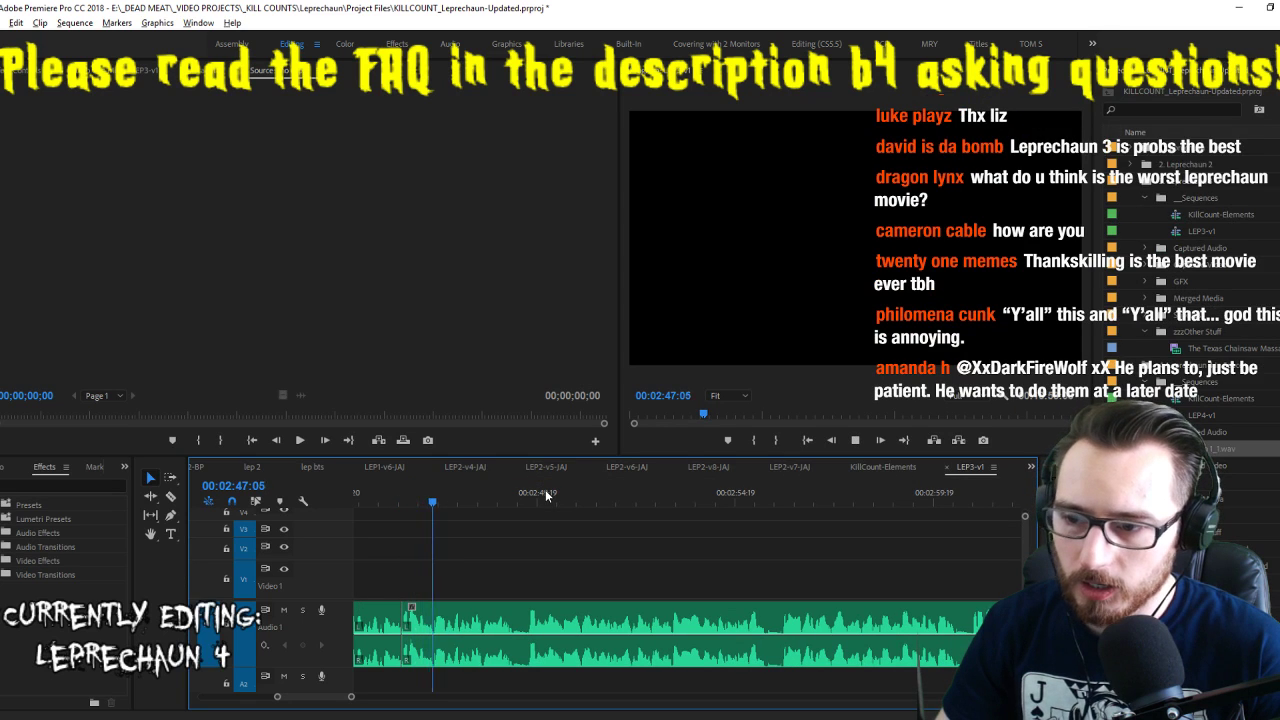
key("i")
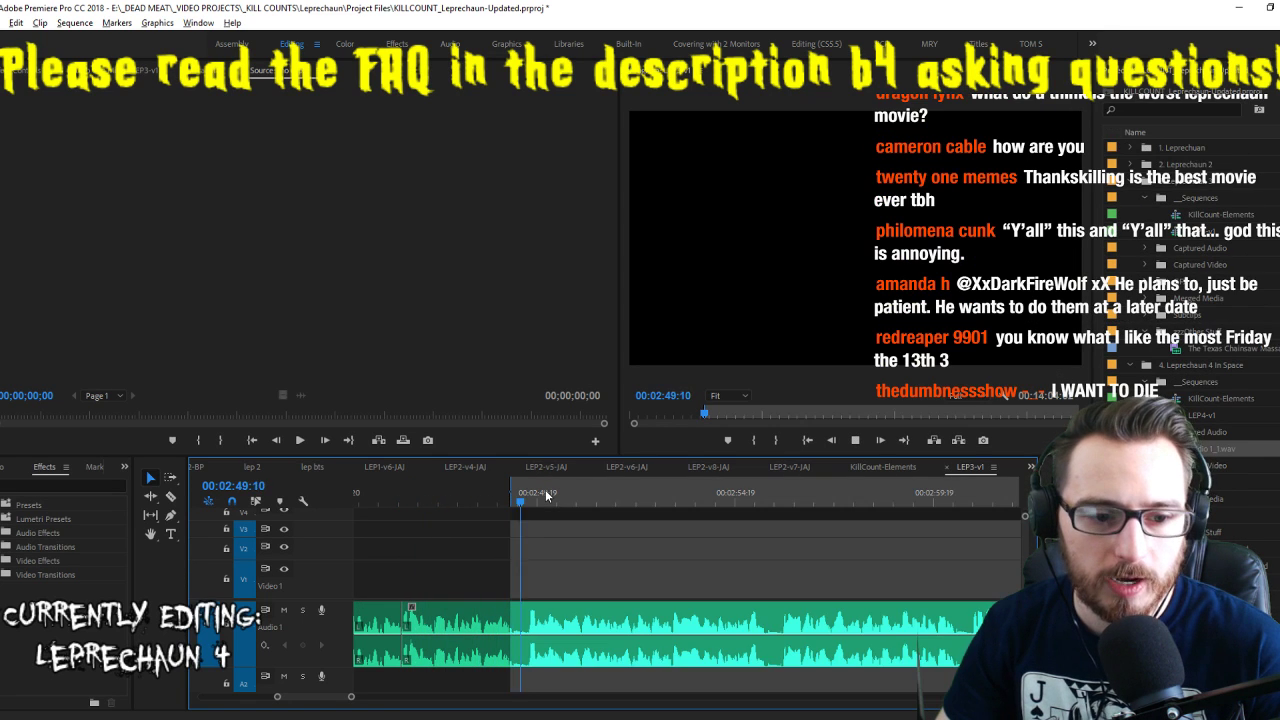
key("o")
key("apostrophe")
key("l")
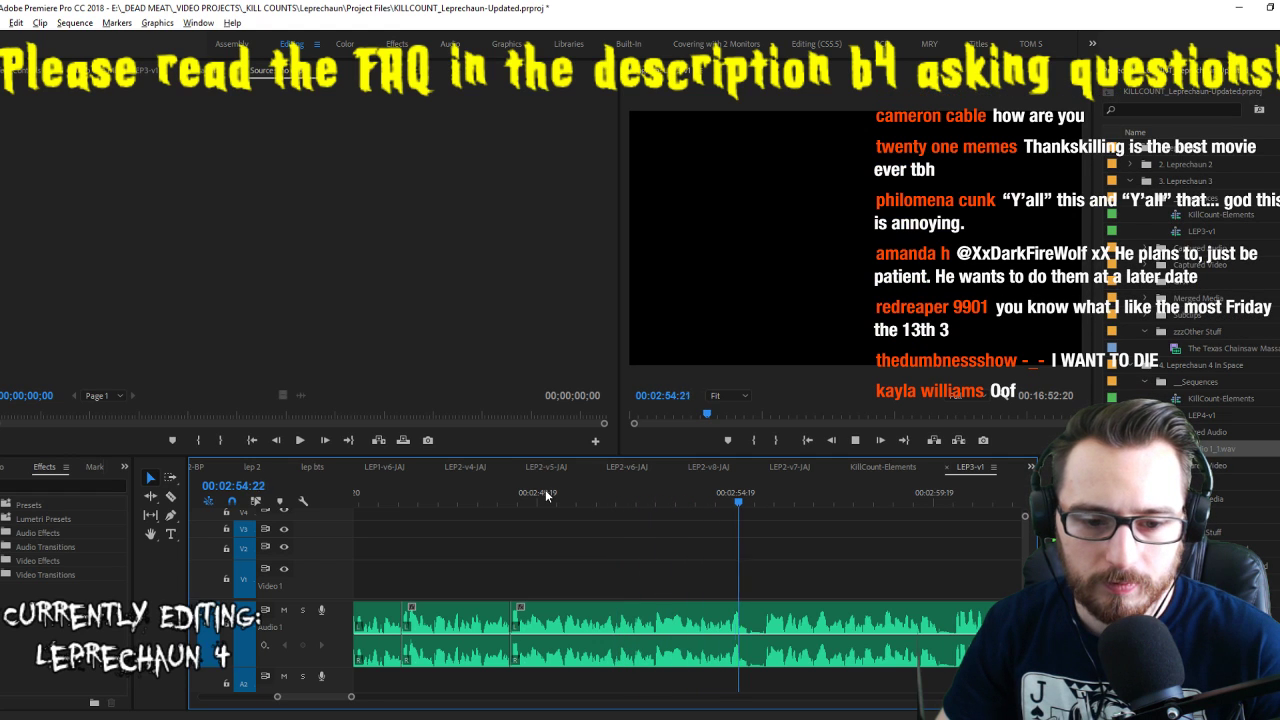
Play on and extract the voice-over passages starting at about 00:02:55:06 and 00:02:59:13
key("i")
key("o")
key("apostrophe")
key("l")
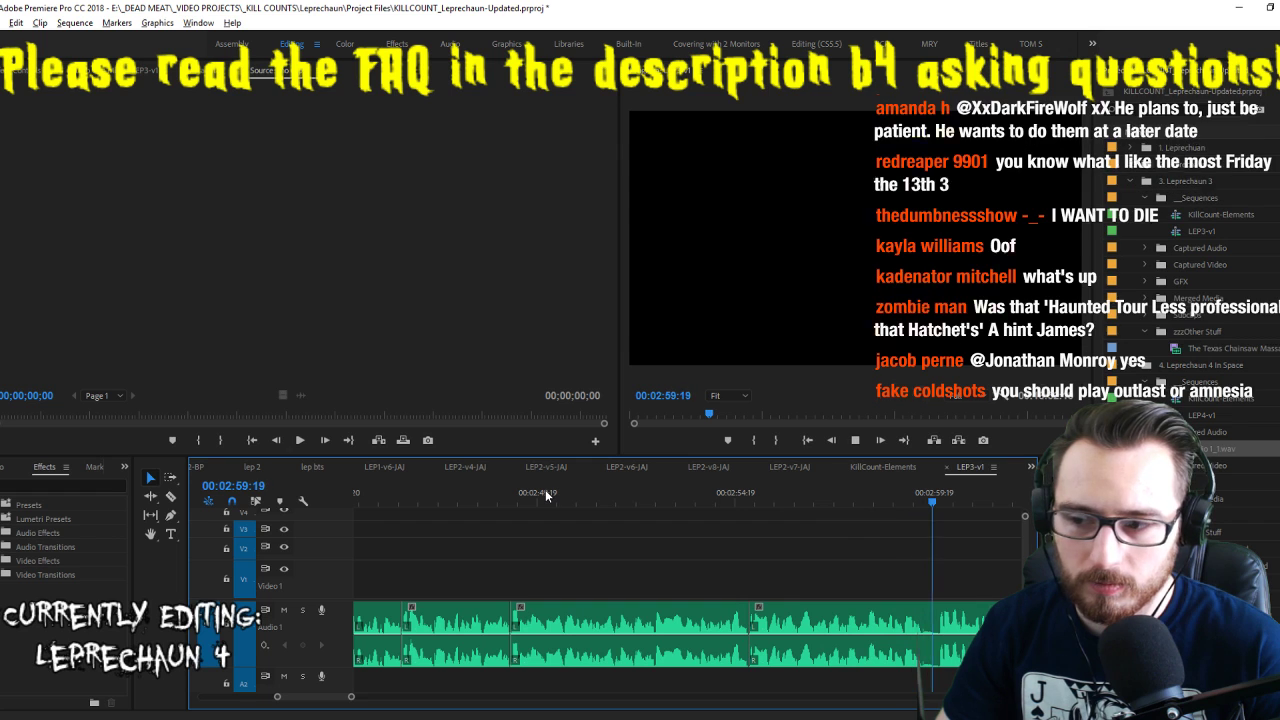
key("i")
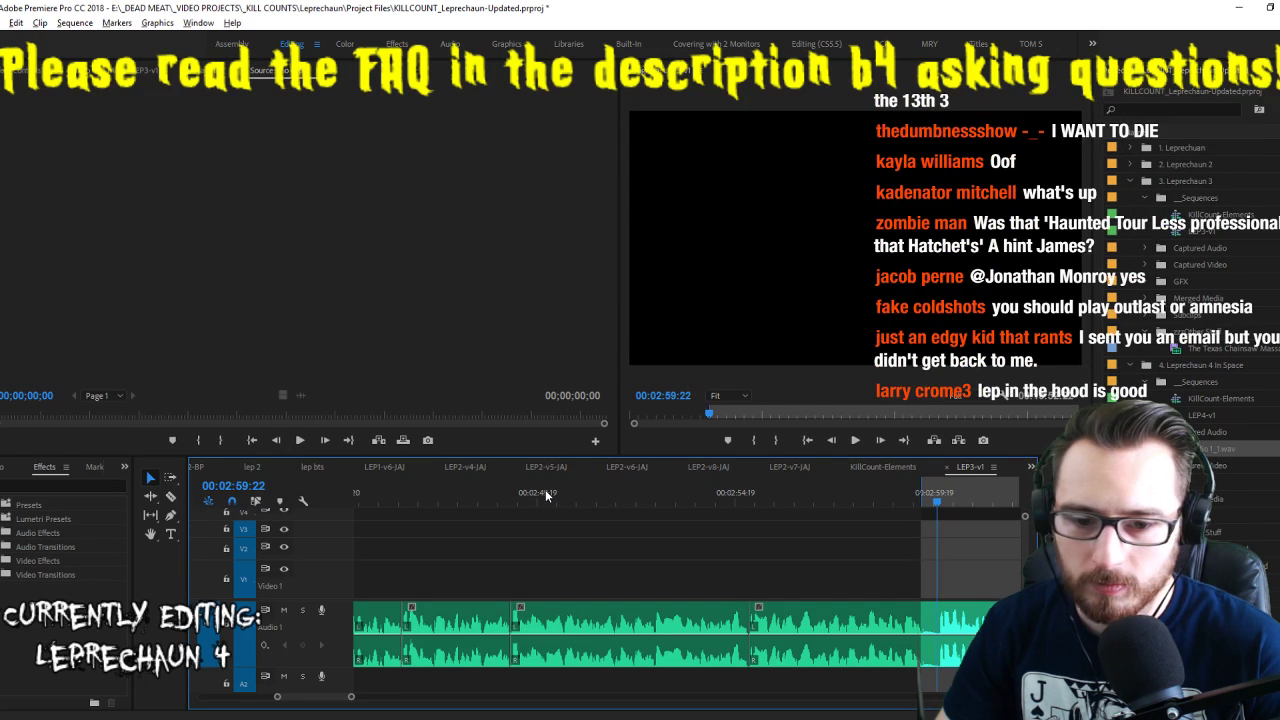
key("space")
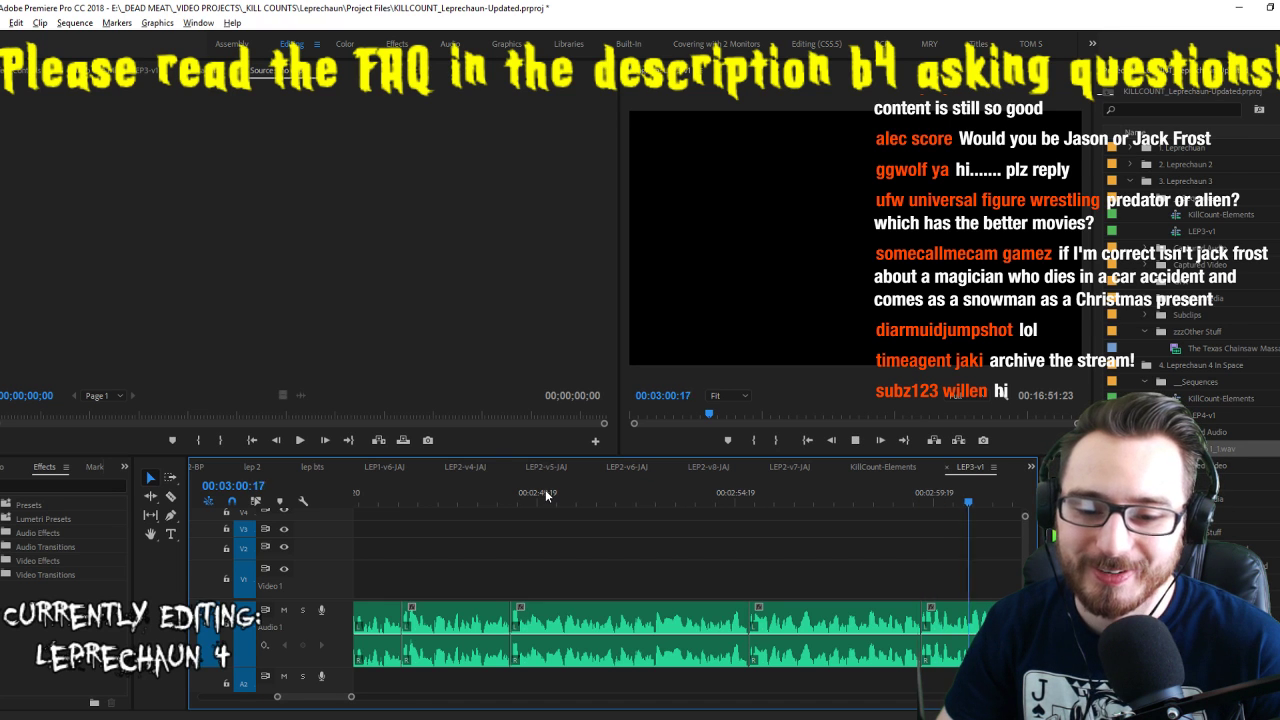
Cut the short pauses out of the voice-over at about 00:03:02:13 and 00:03:03:19
key("space")
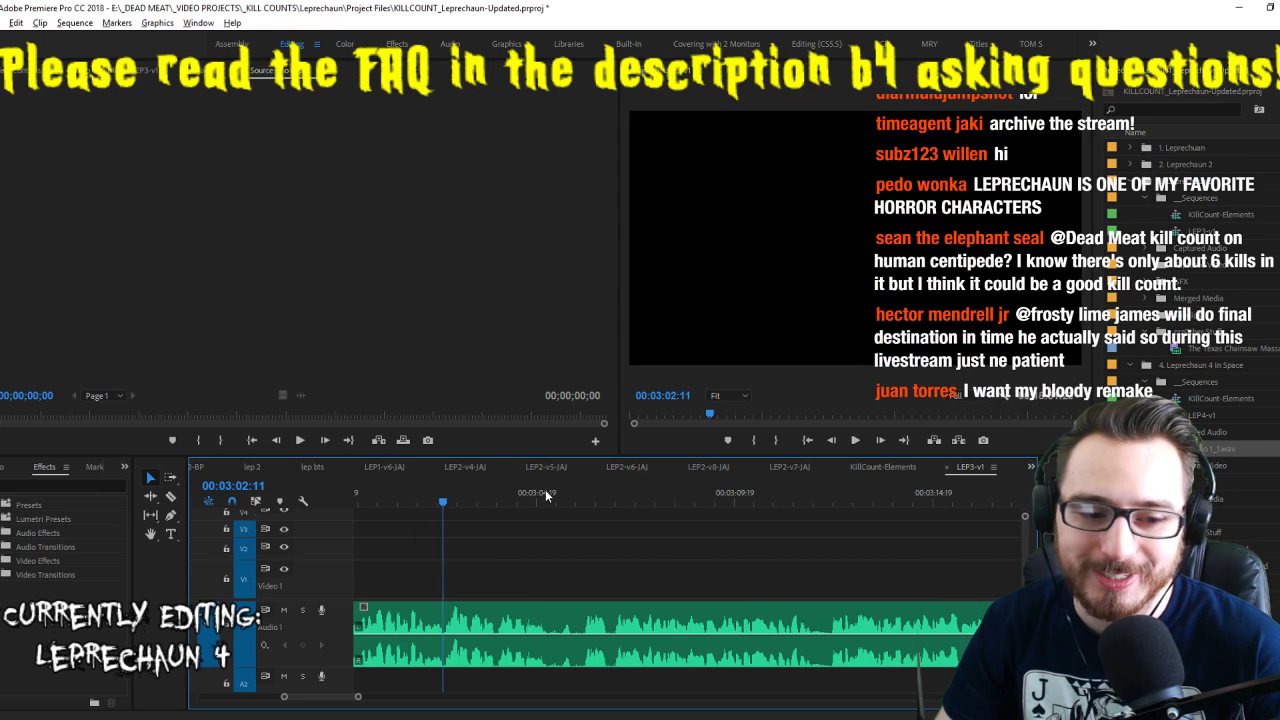
key("space")
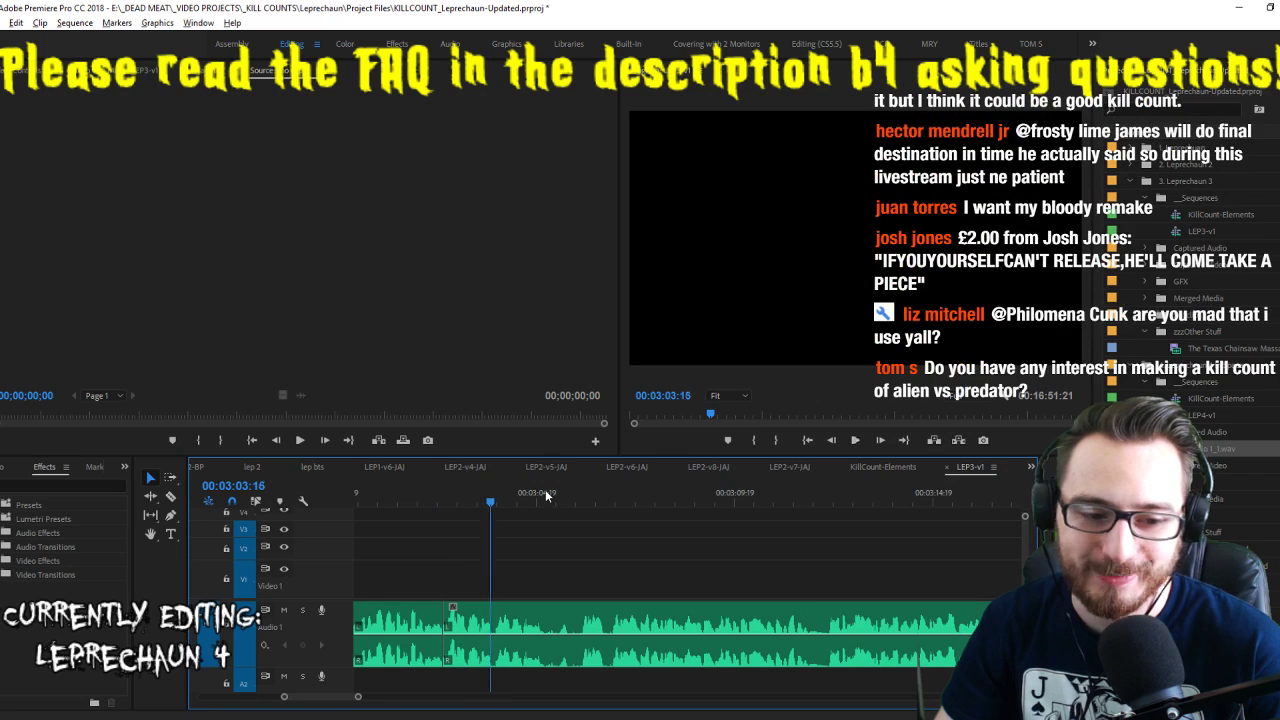
key("ctrl+k")
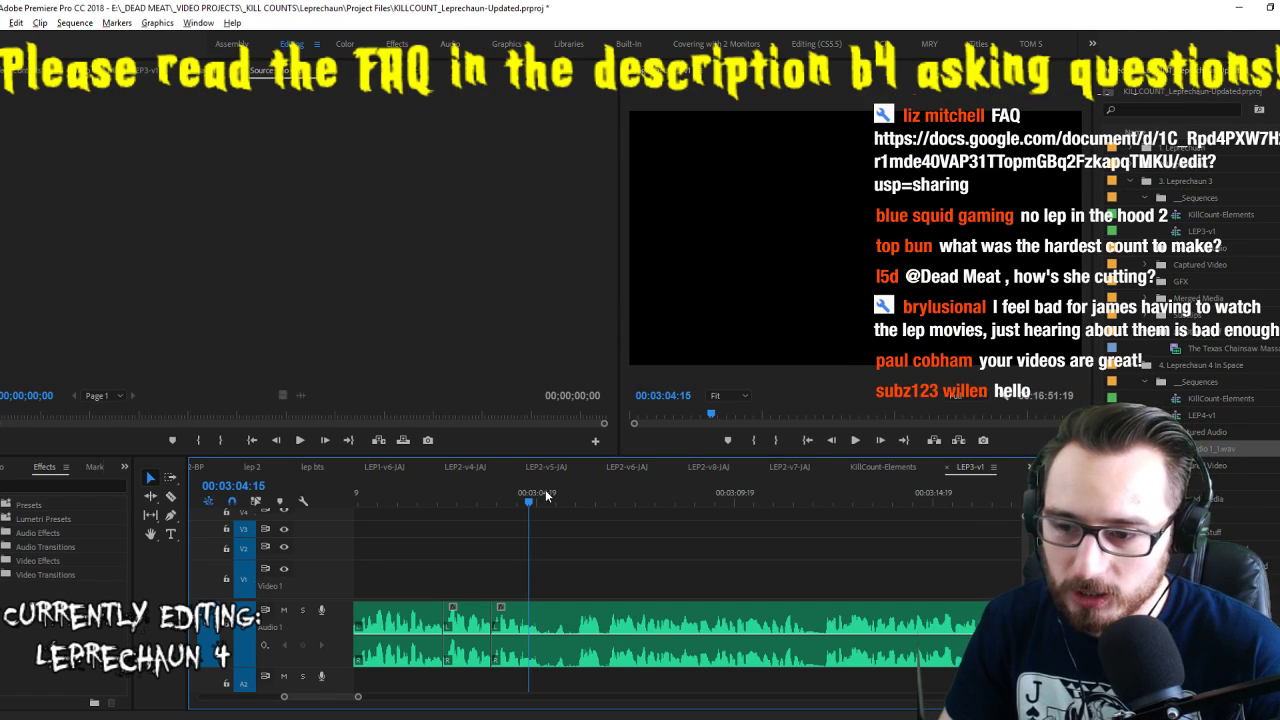
Extract the voice-over passage from 00:03:04:21 to 00:03:05:21 and save the project
key("space")
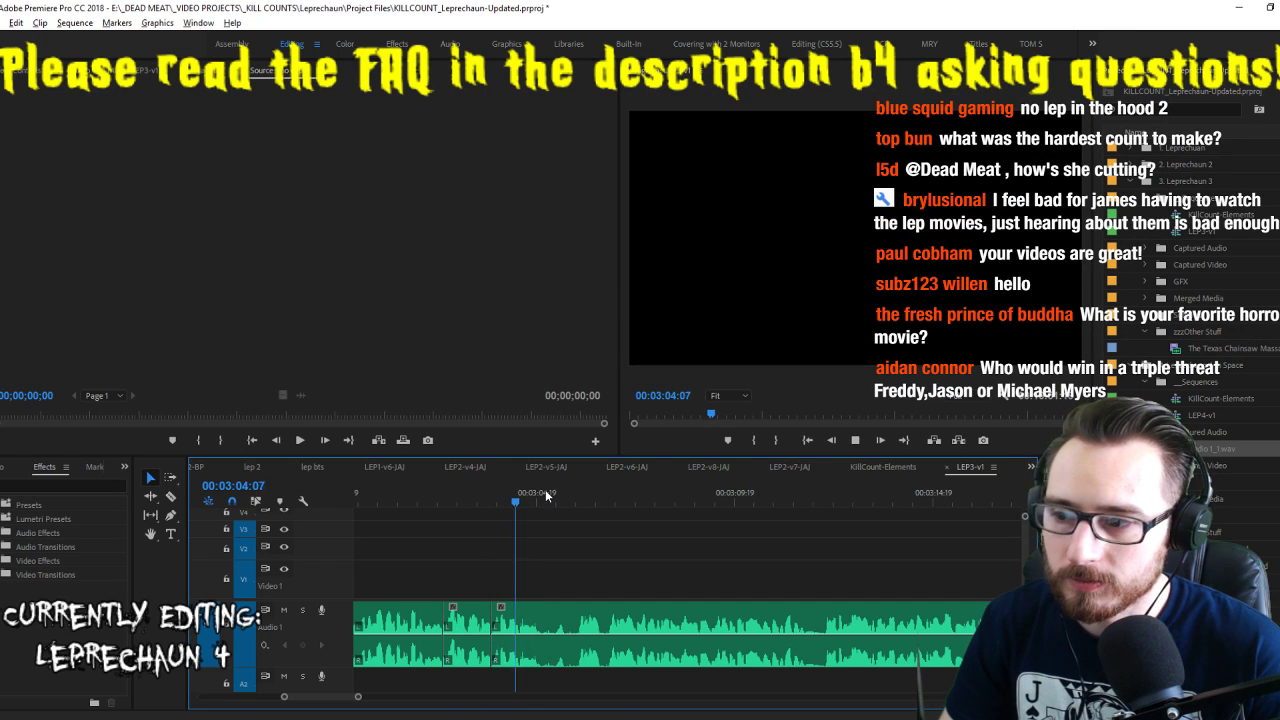
left_click(546, 494)
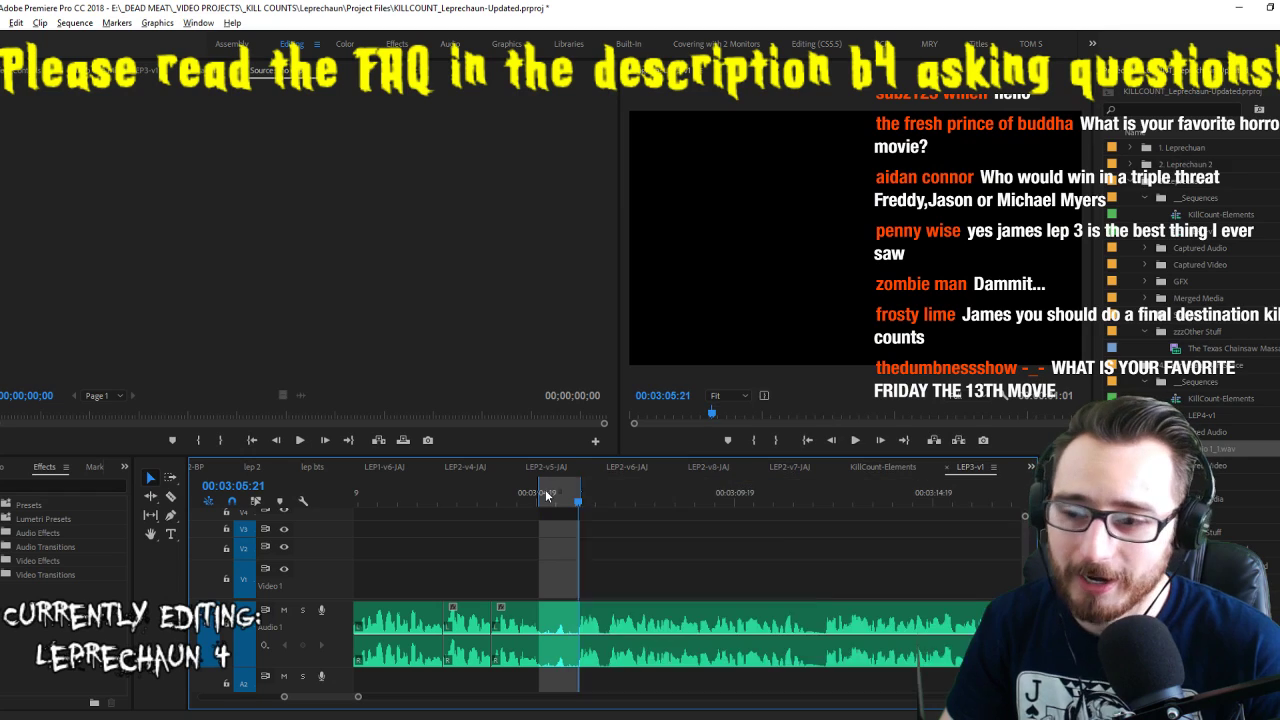
left_click(546, 494)
key("ctrl+s")
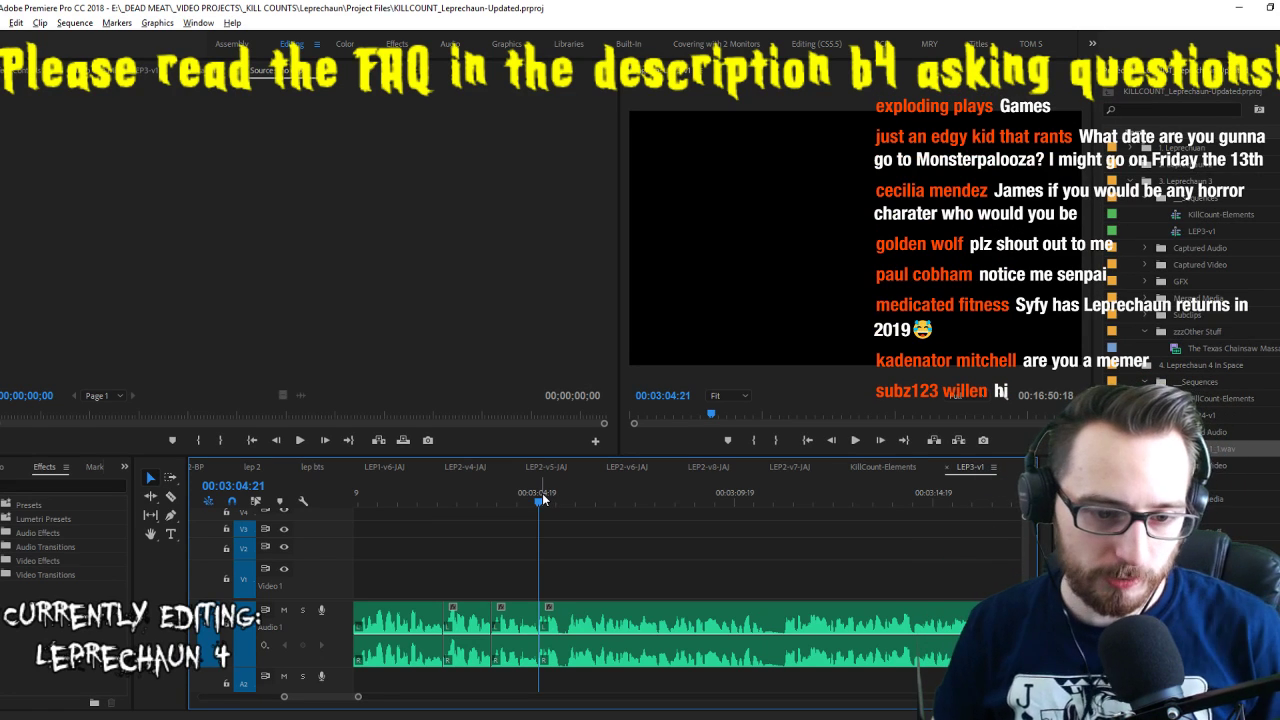
Continue playback from about 00:03:05:14 and cut out the voice-over pauses at about 00:03:21:18 and 00:03:22:22
key("space")
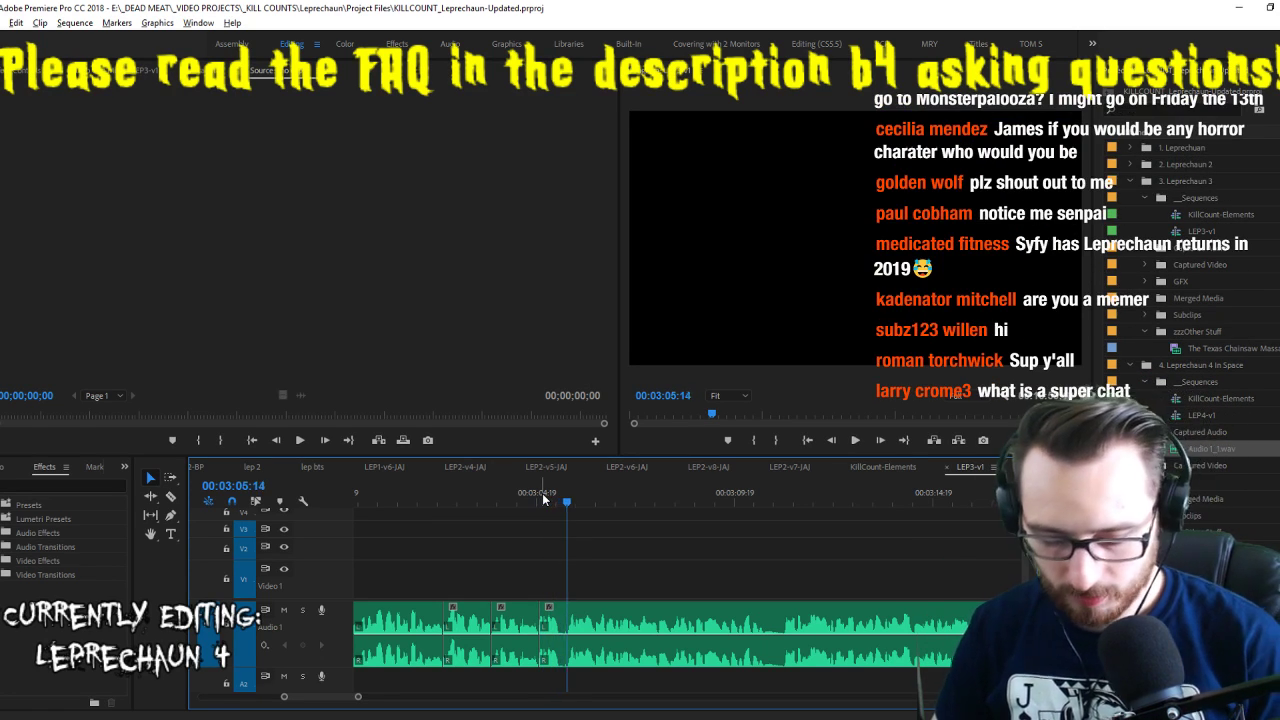
left_click(541, 498)
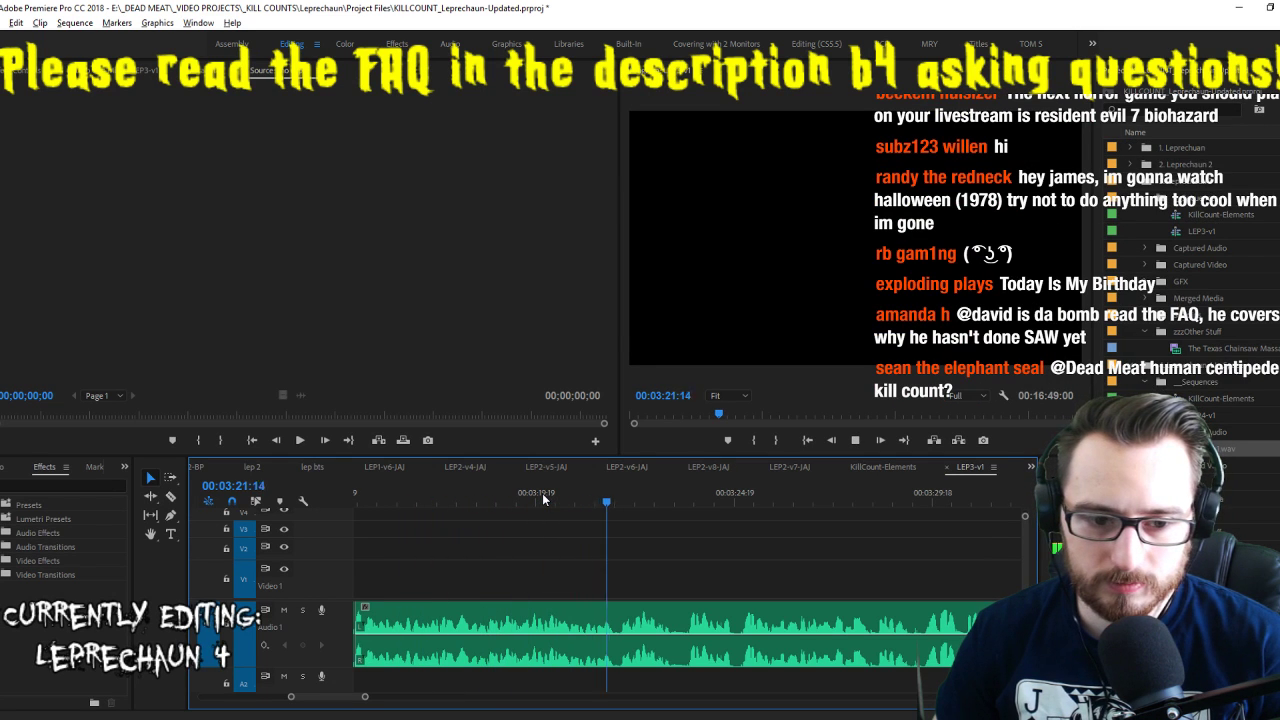
key("ctrl+k")
key("space")
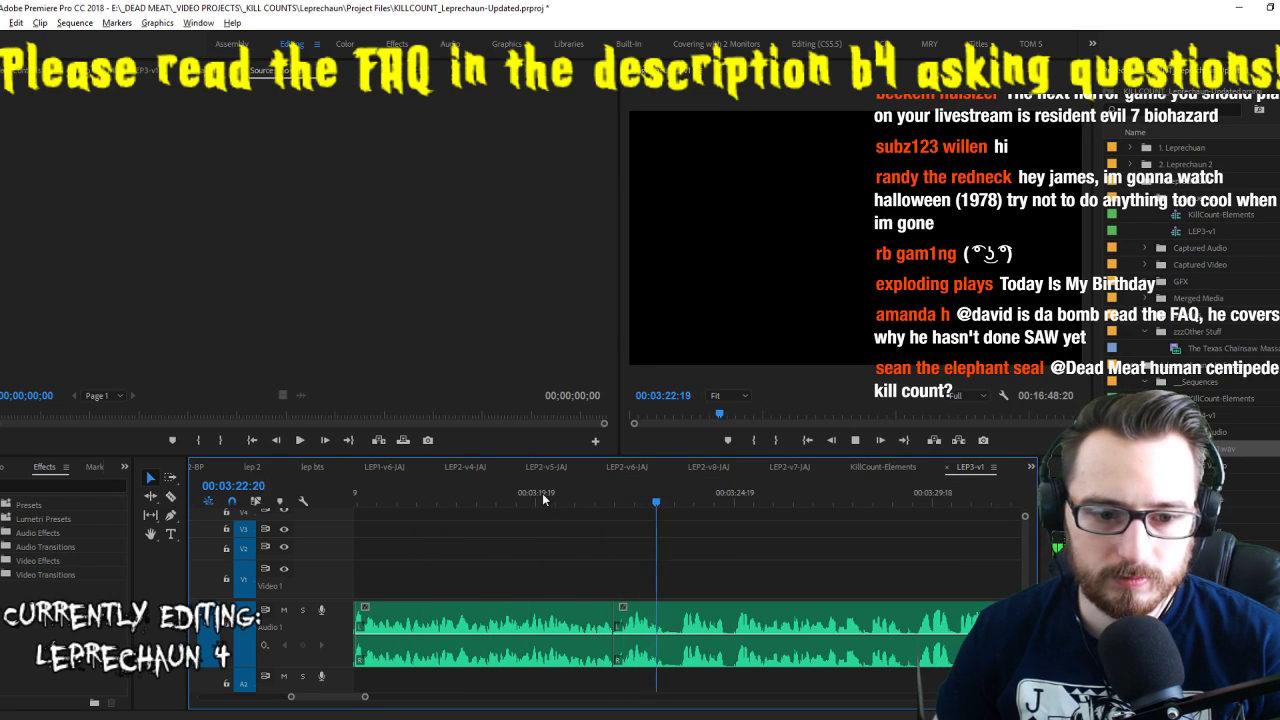
key("ctrl+k")
key("space")
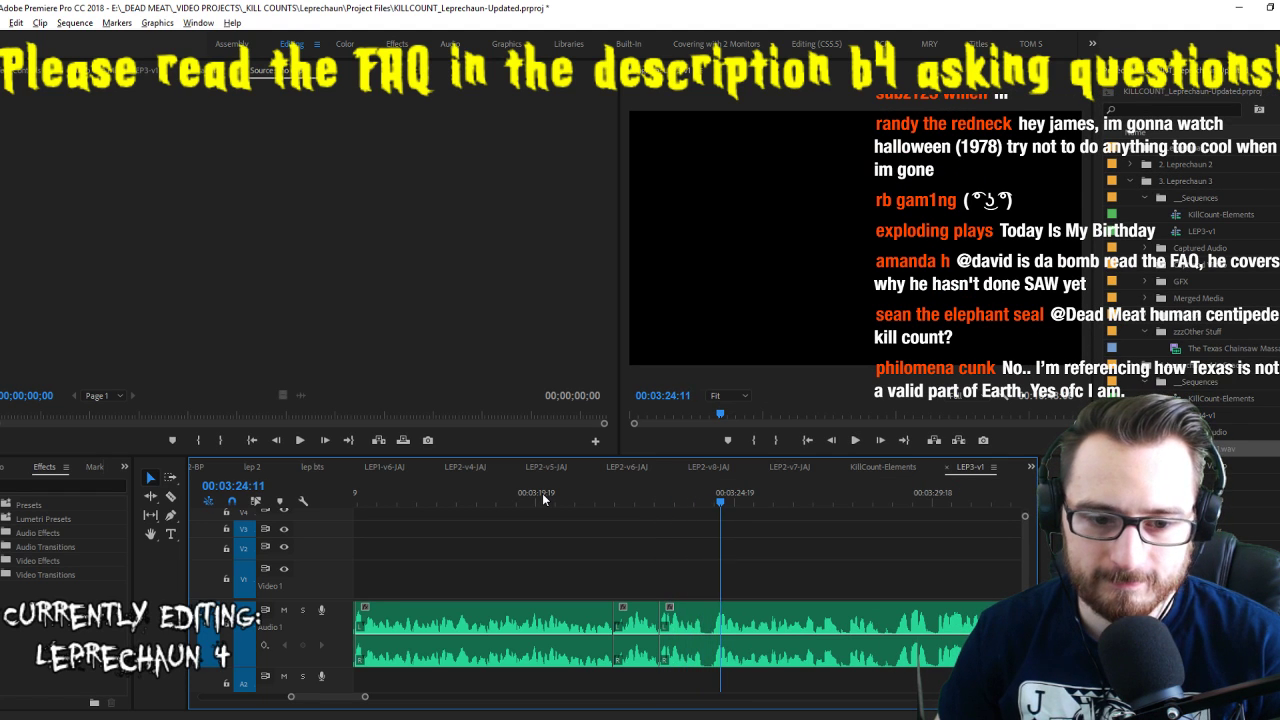
Play on past 00:03:24:11 and cut out the voice-over passages starting at about 00:03:26:02 and 00:03:26:21
key("Up")
key("space")
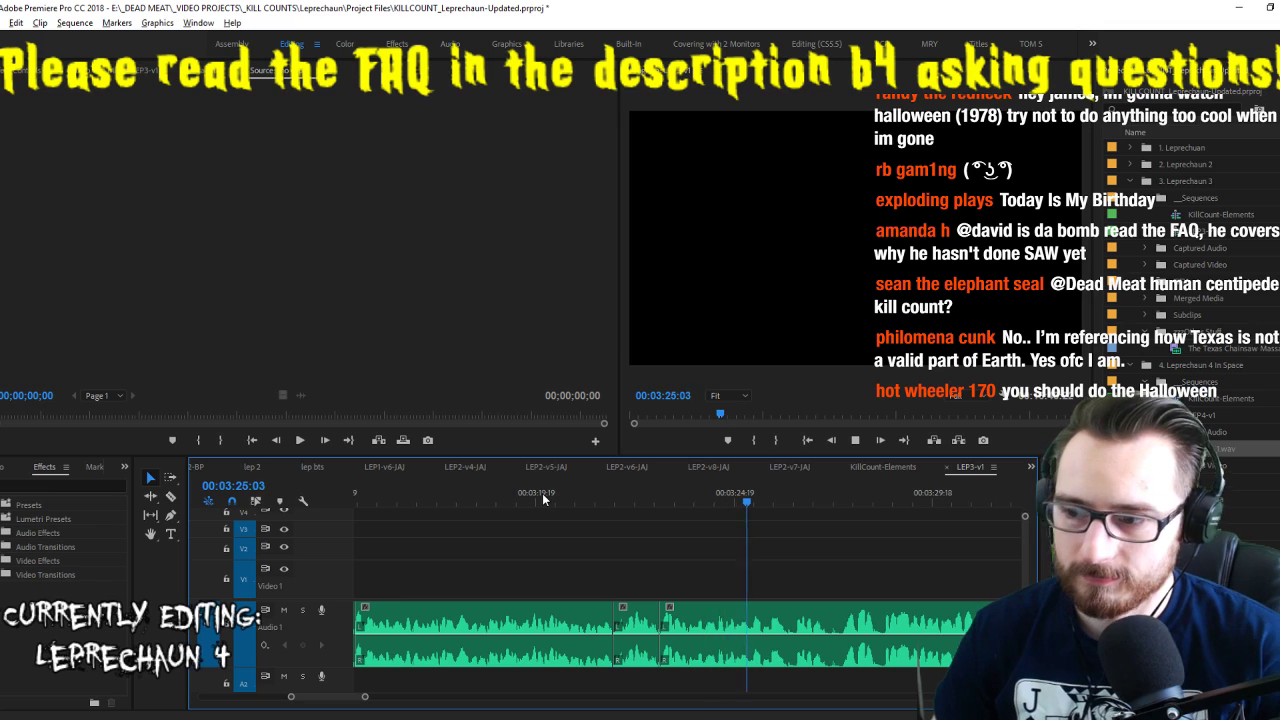
key("space")
key("ctrl+k")
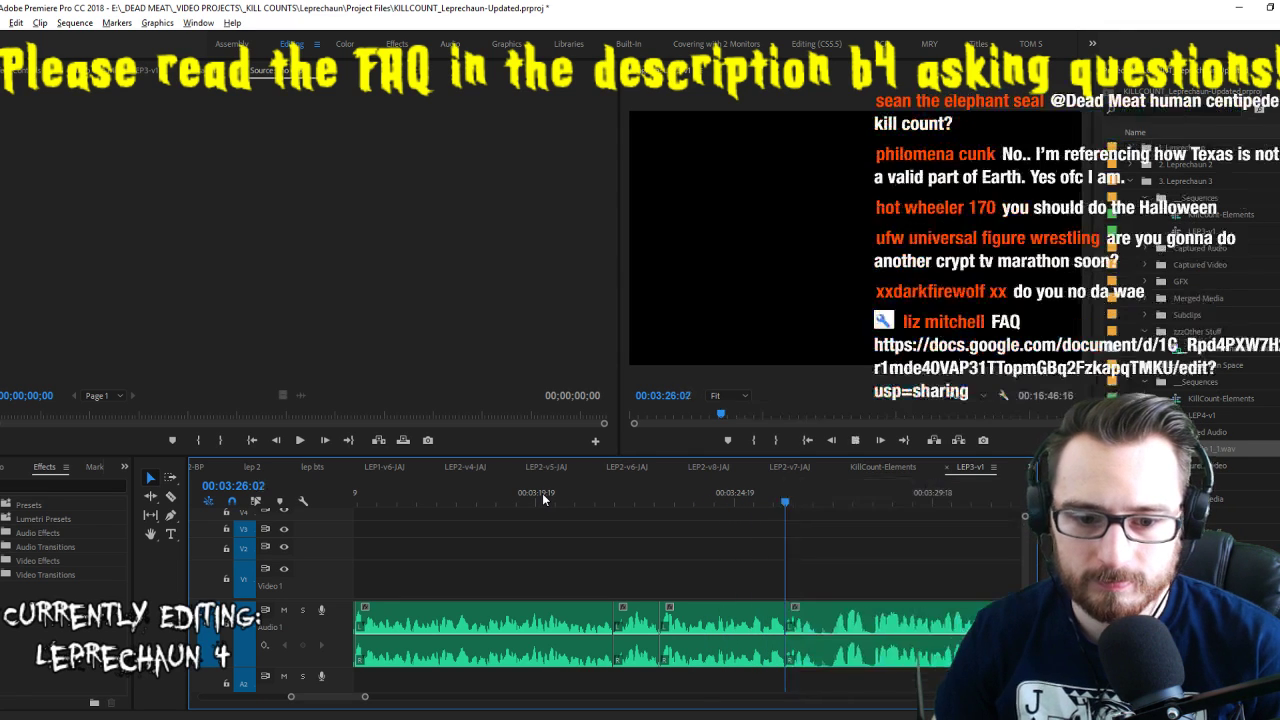
key("space")
key("space")
key("ctrl+k")
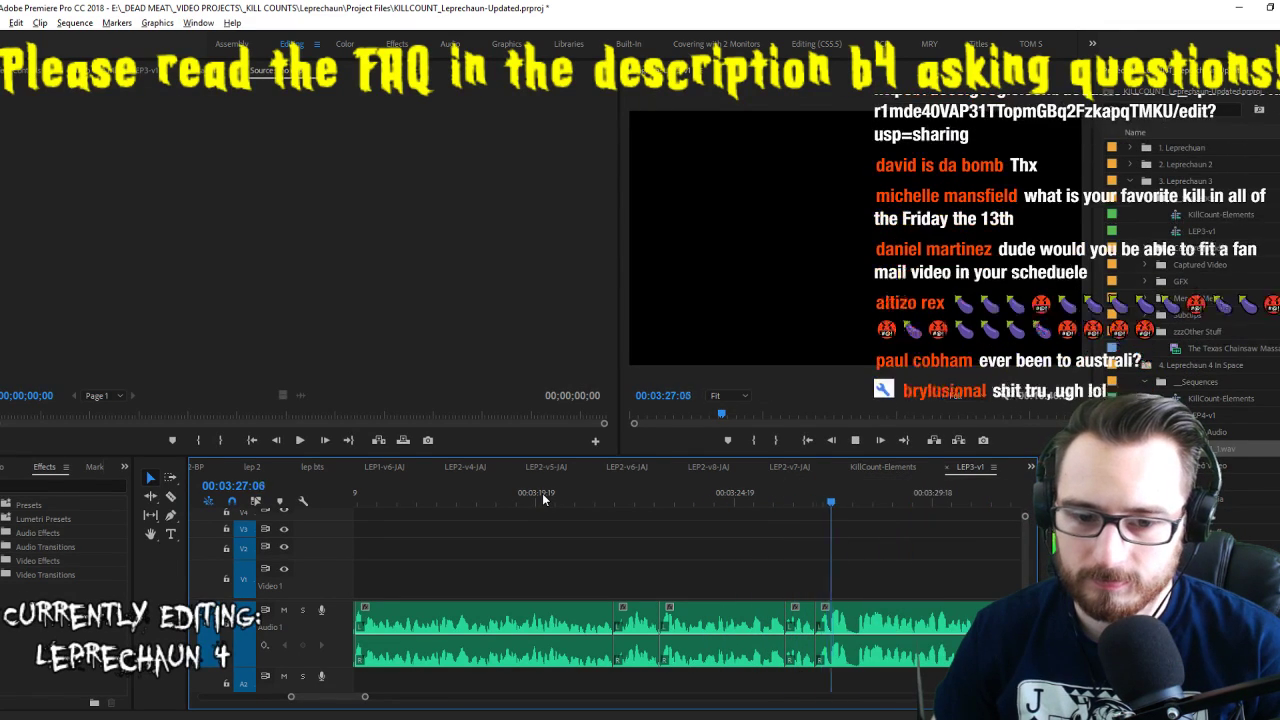
Continue from 00:03:27:06 and cut out the voice-over pauses starting at about 00:03:33:18 and 00:03:35:06
key("ctrl+k")
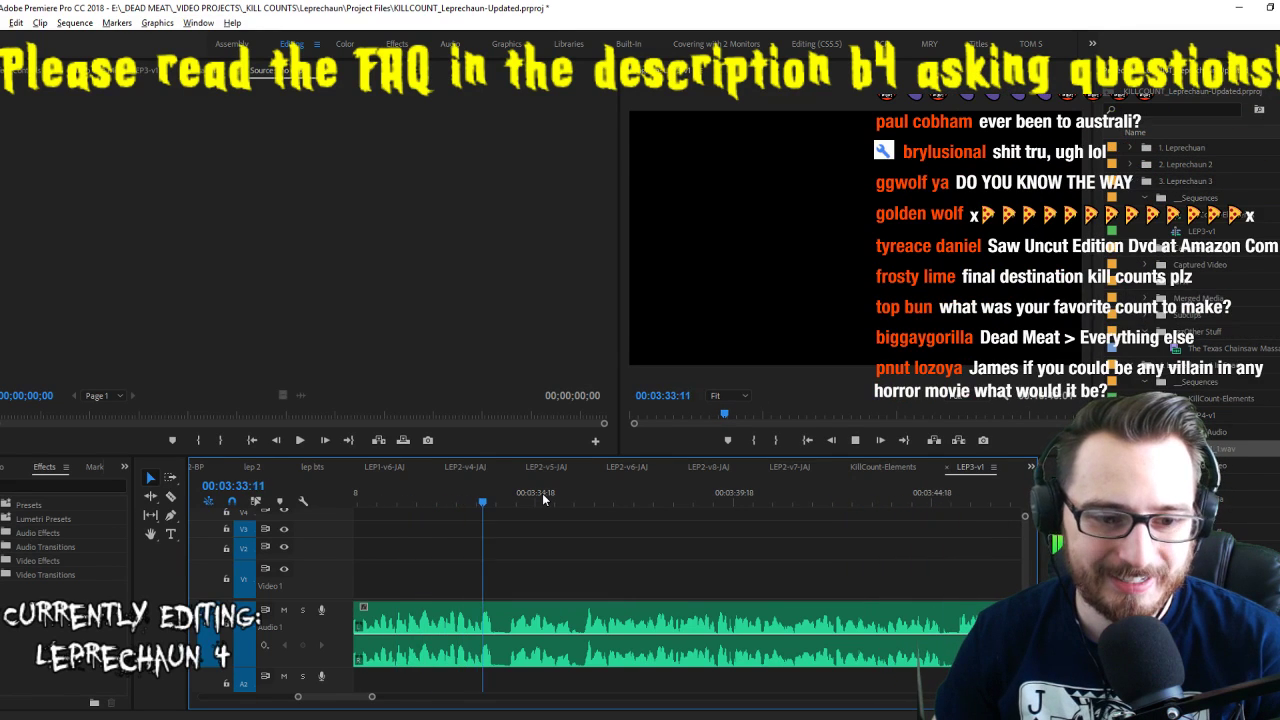
key("ctrl+k")
key("space")
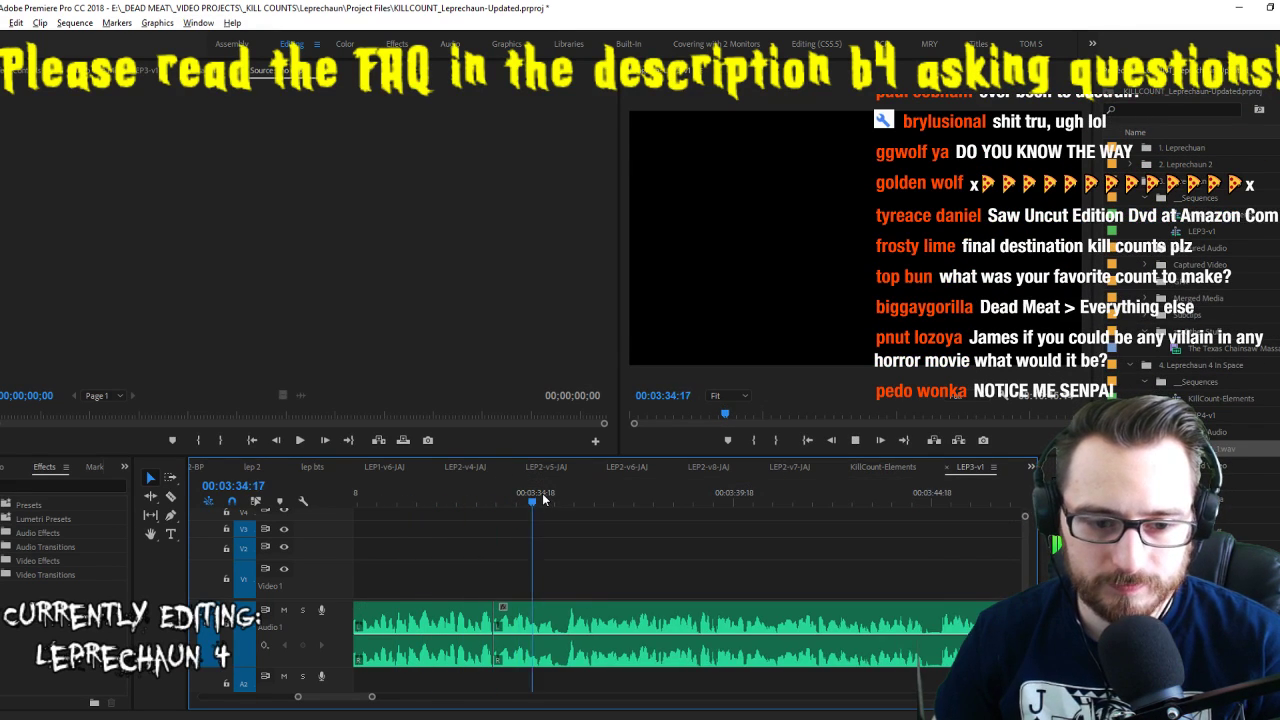
key("ctrl+k")
key("space")
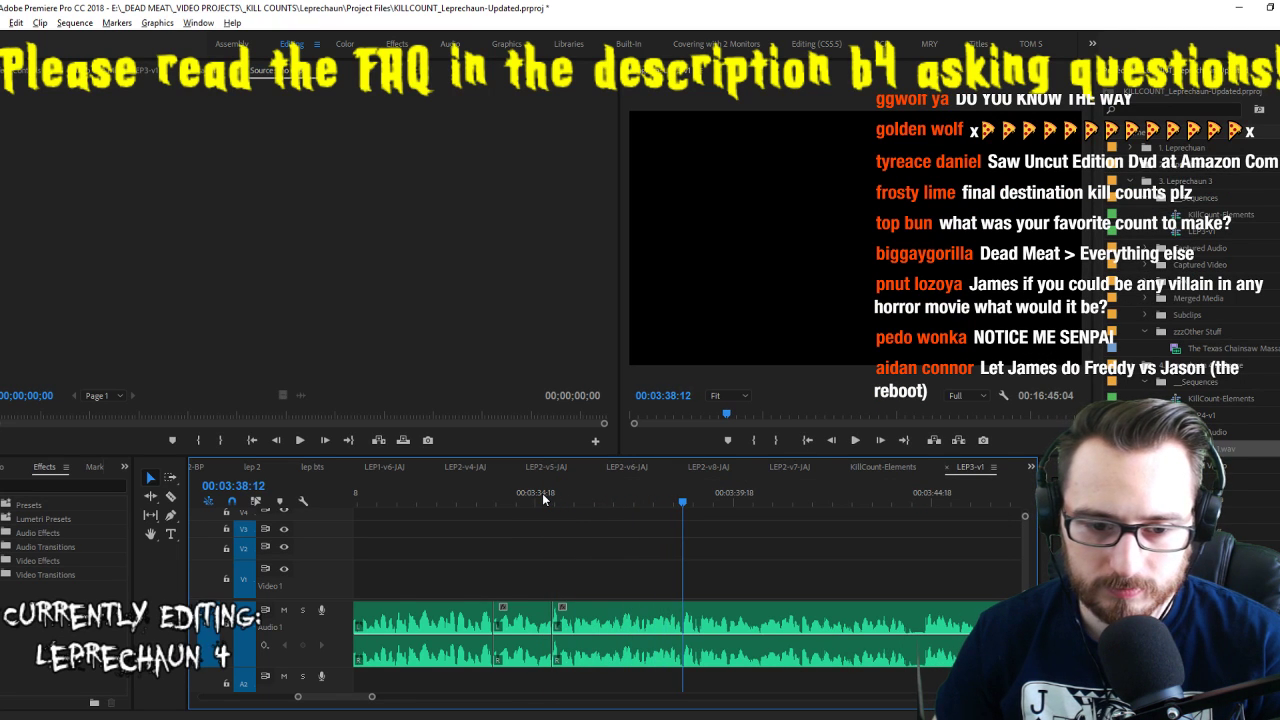
Cut out the voice-over passages starting at about 00:03:38:12 and 00:03:44:01, and play on to 00:03:46:06
key("ctrl+k")
key("space")
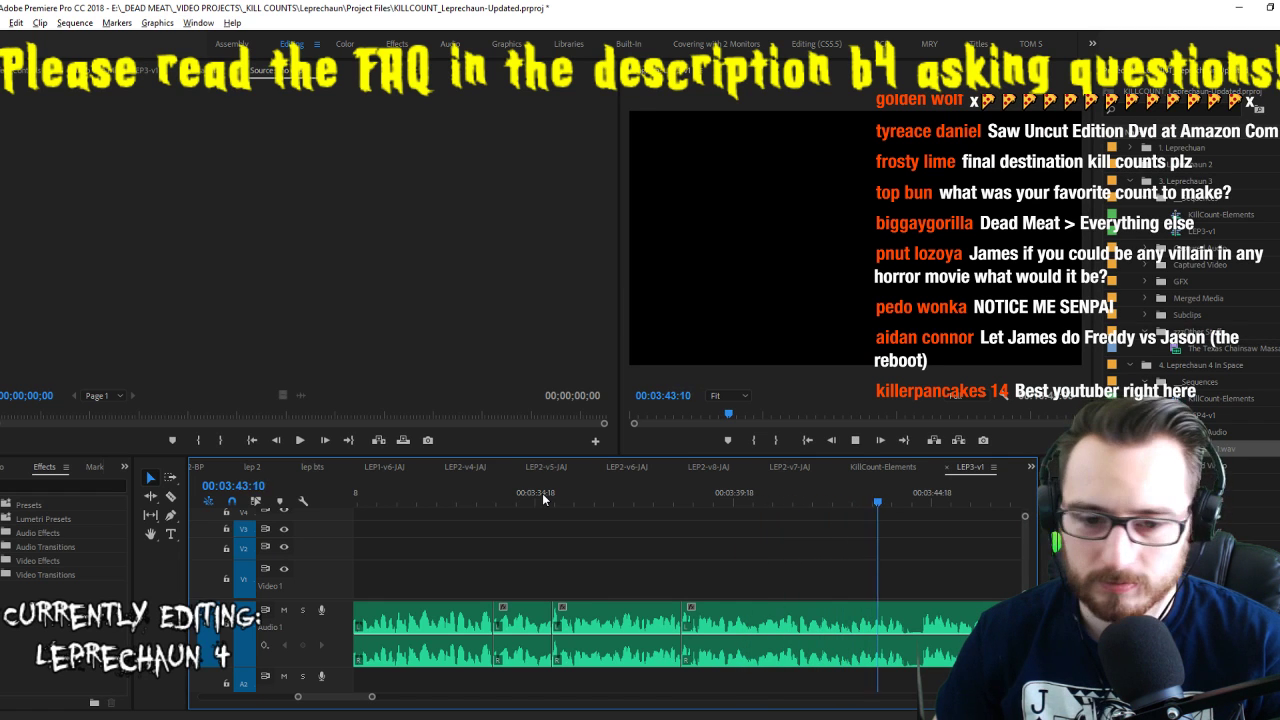
key("i")
key("space")
key("ctrl+k")
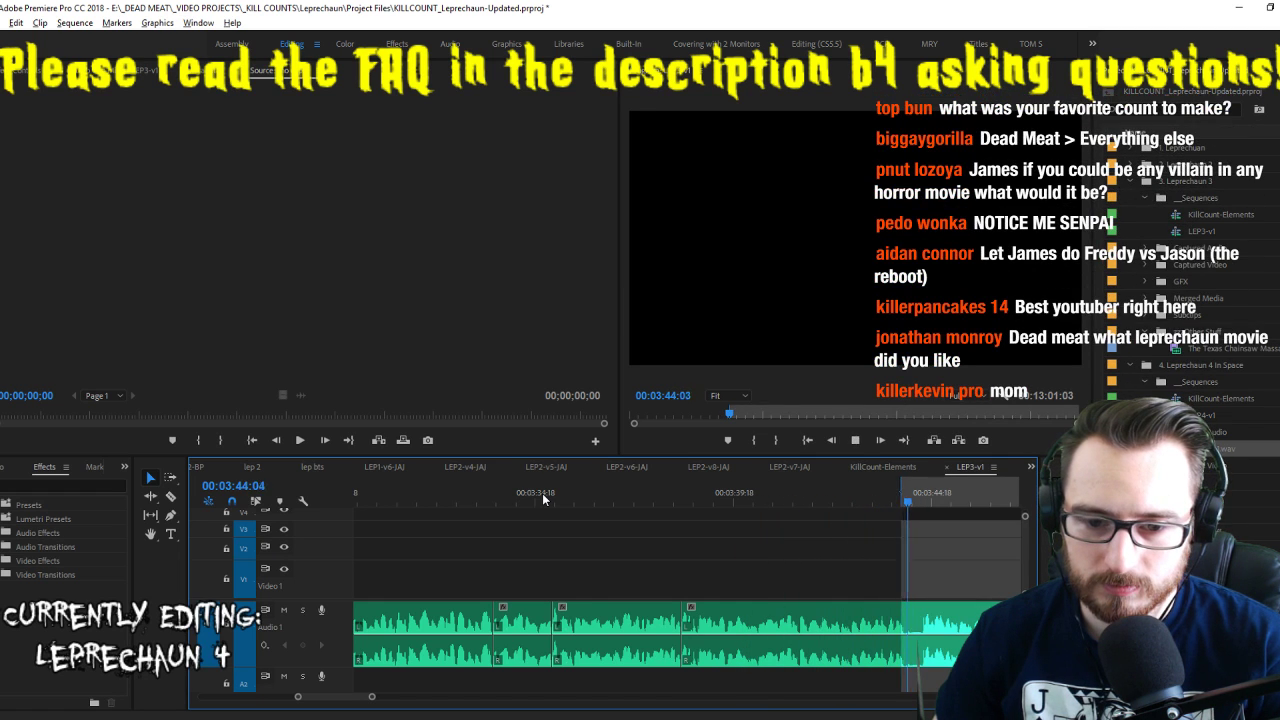
key("space")
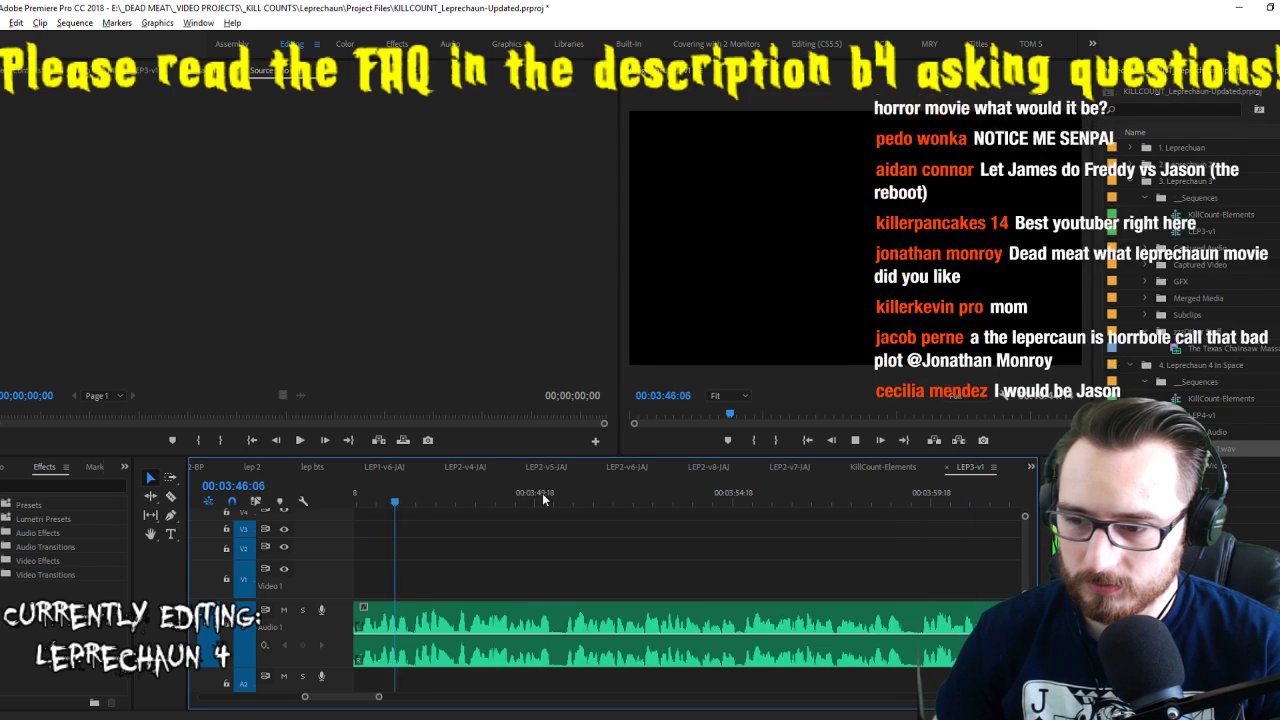
Replay the stretch before 00:03:46:13 and extract the voice-over passages starting at about 00:03:46:15 and 00:03:49:22
key("Up")
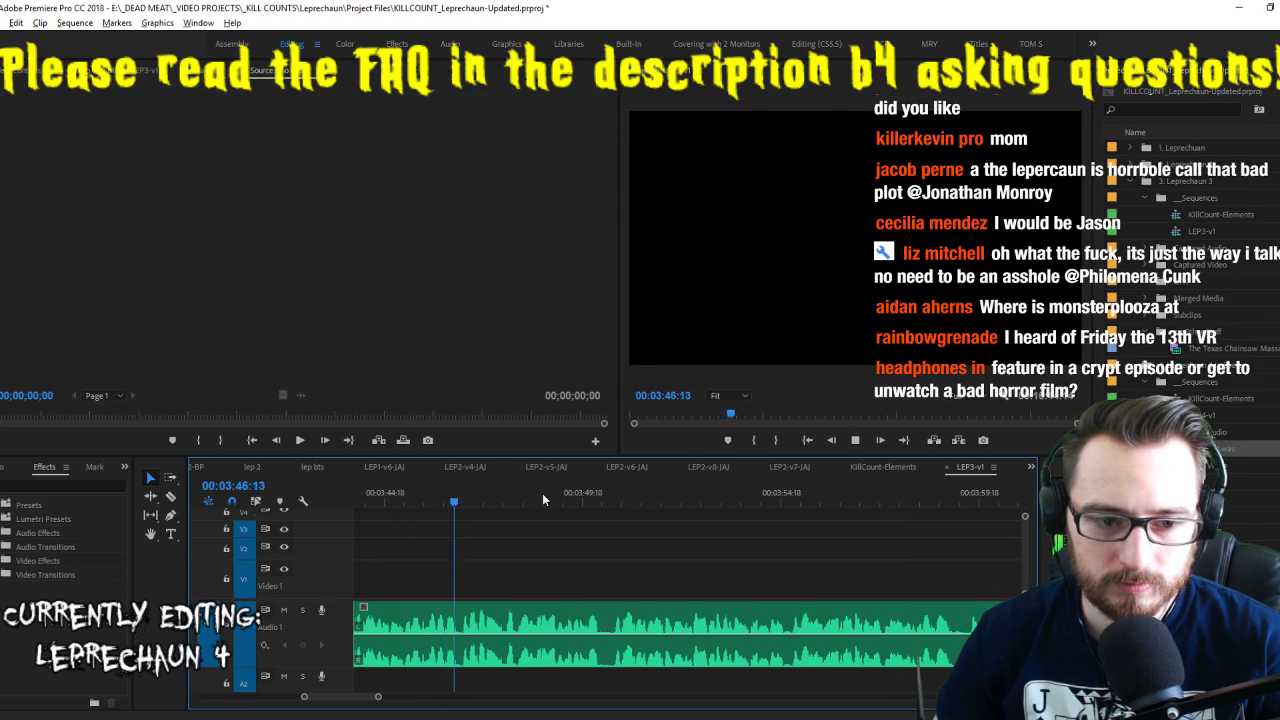
key("ctrl+k")
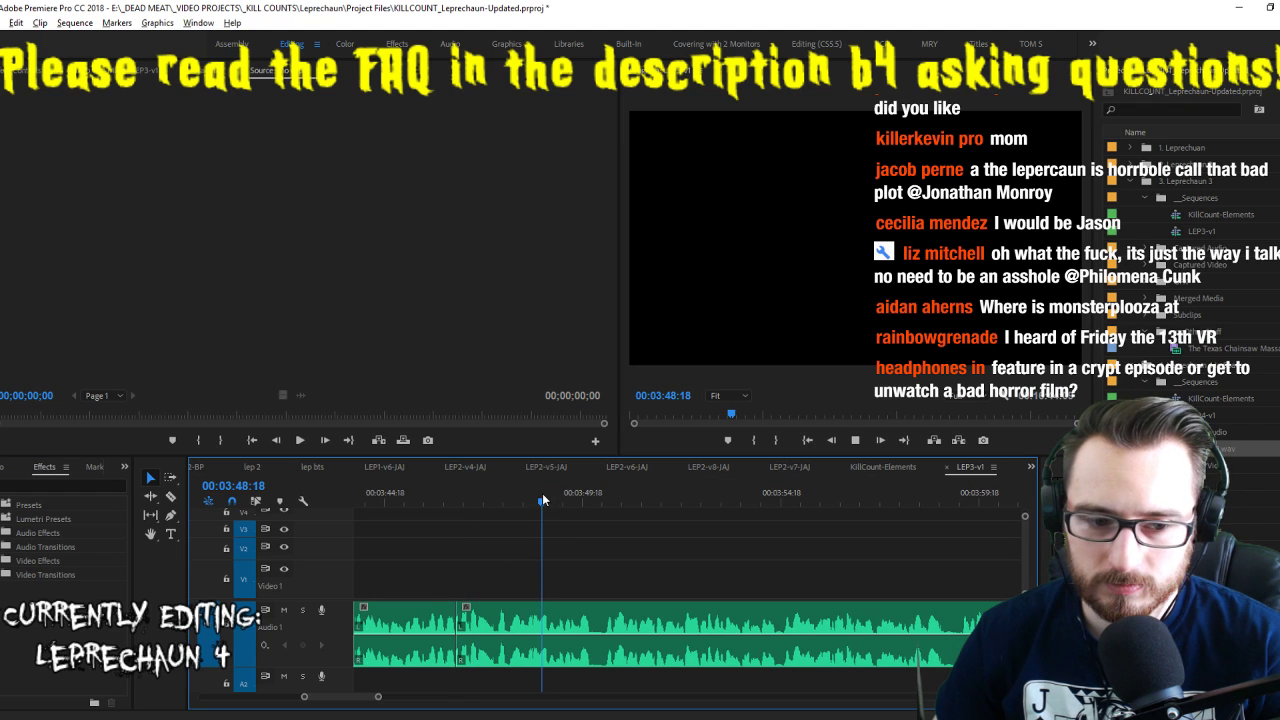
key("i")
key("space")
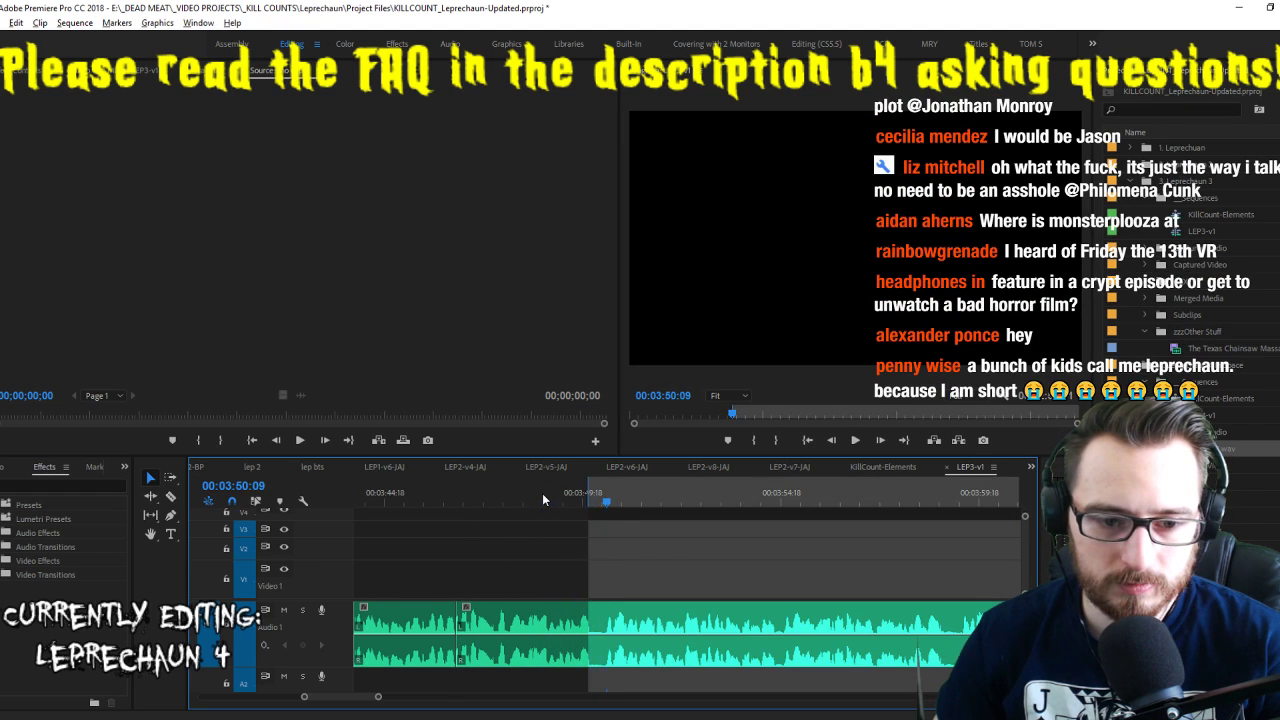
key("ctrl+k")
key("space")
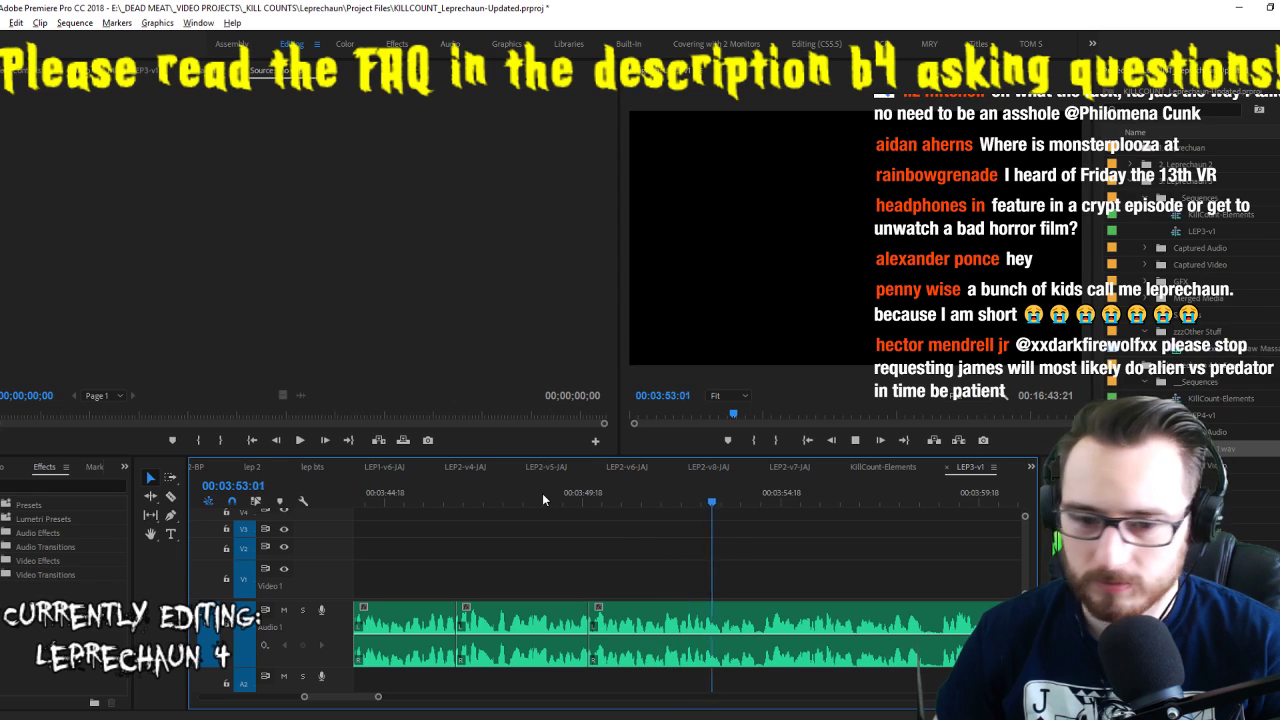
Extract the voice-over passages starting at 00:03:54:03 and about 00:03:56:00, and play on to 00:04:03:09
key("i")
key("space")
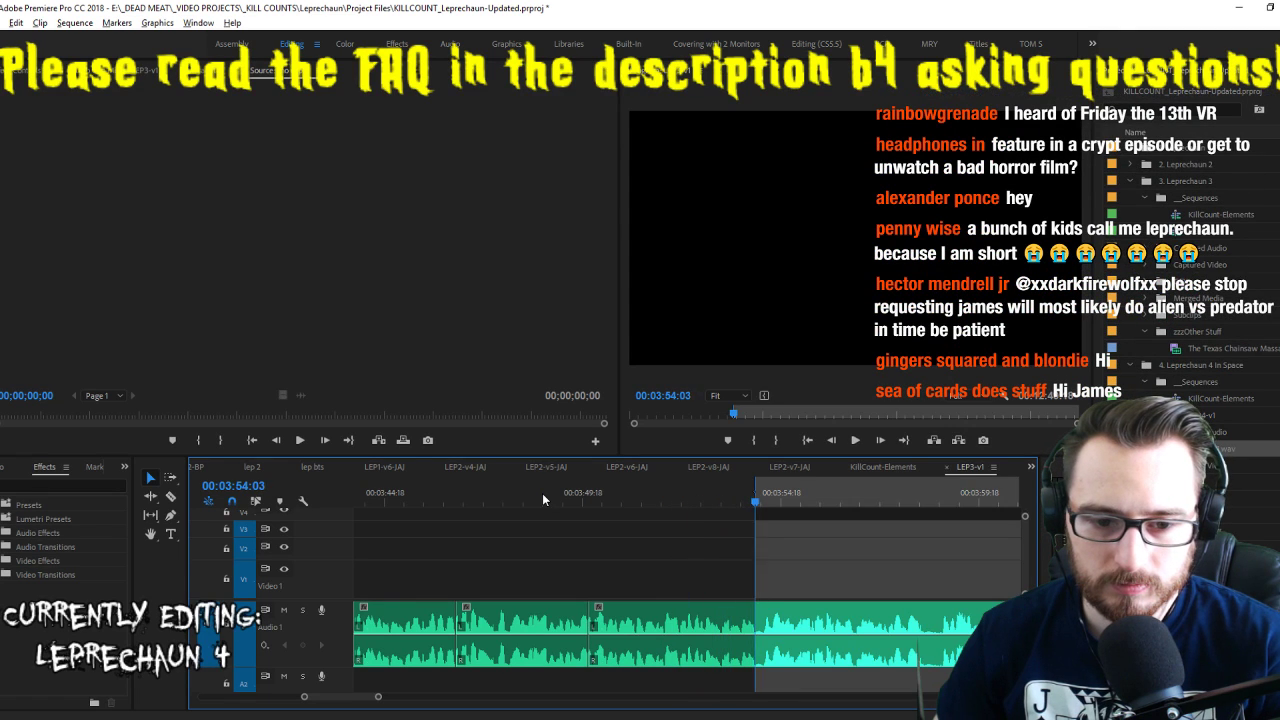
key("ctrl+k")
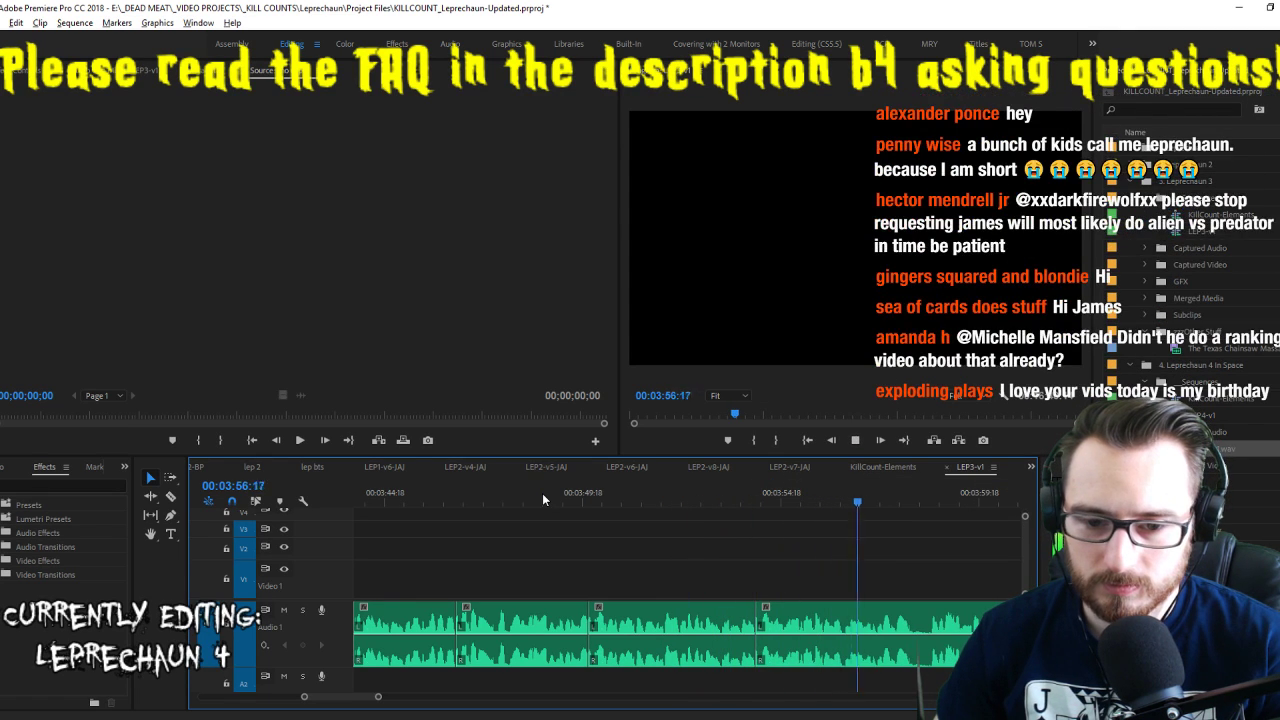
key("space")
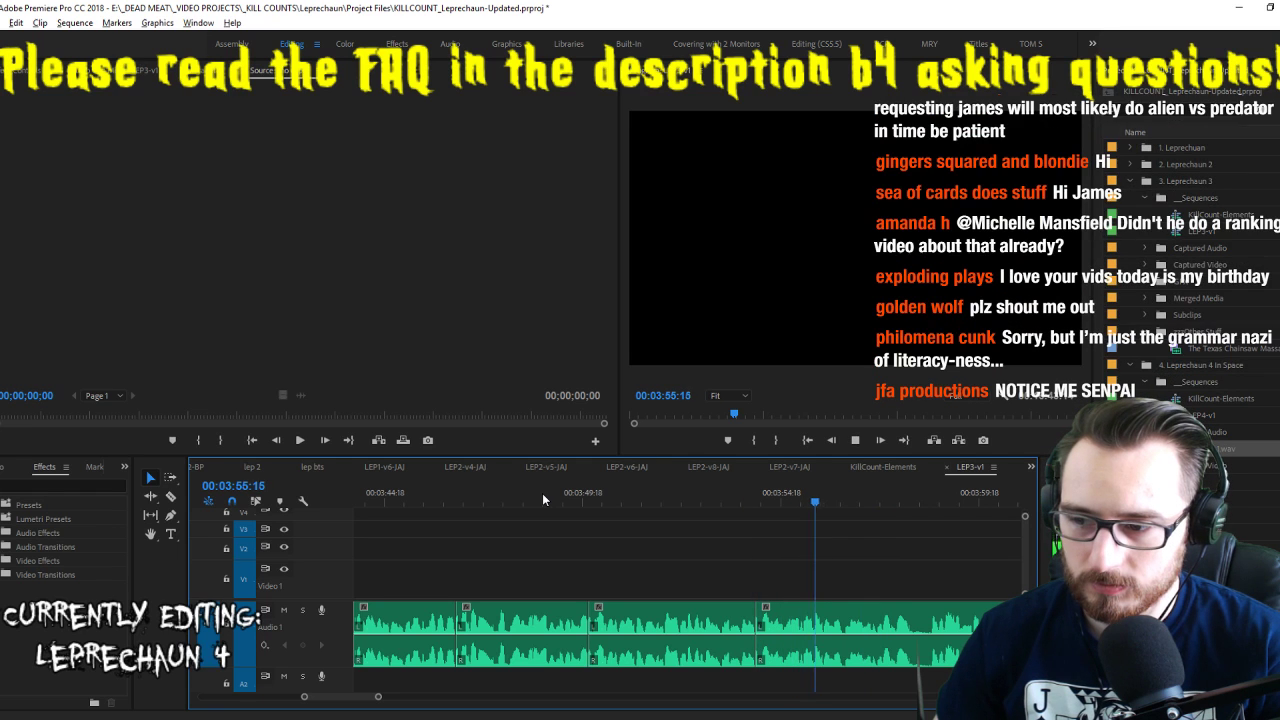
key("space")
key("space")
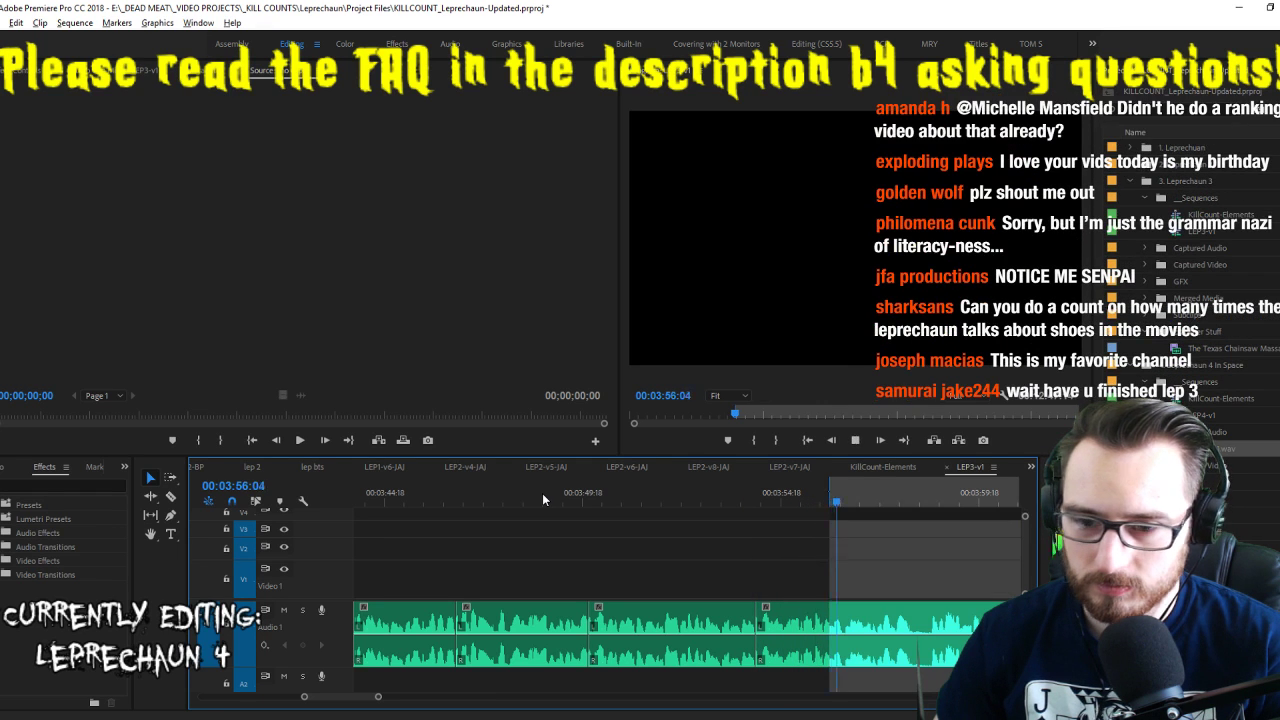
key("space")
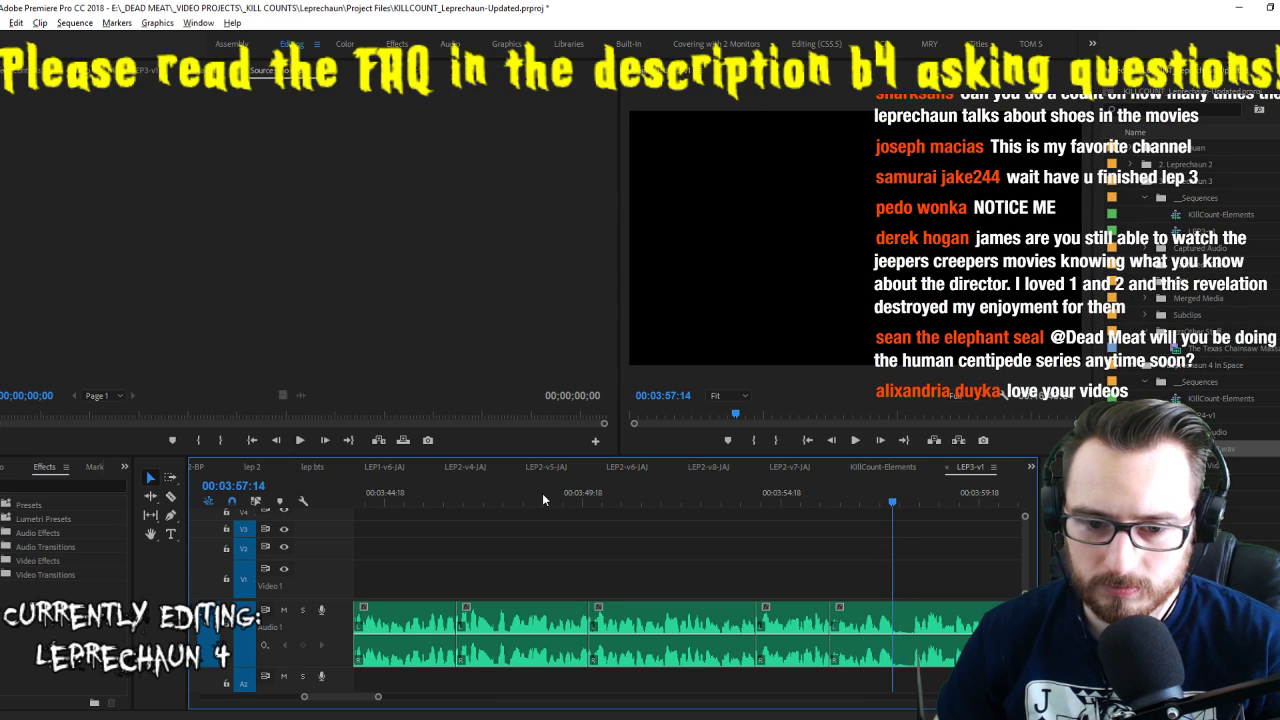
key("space")
key("space")
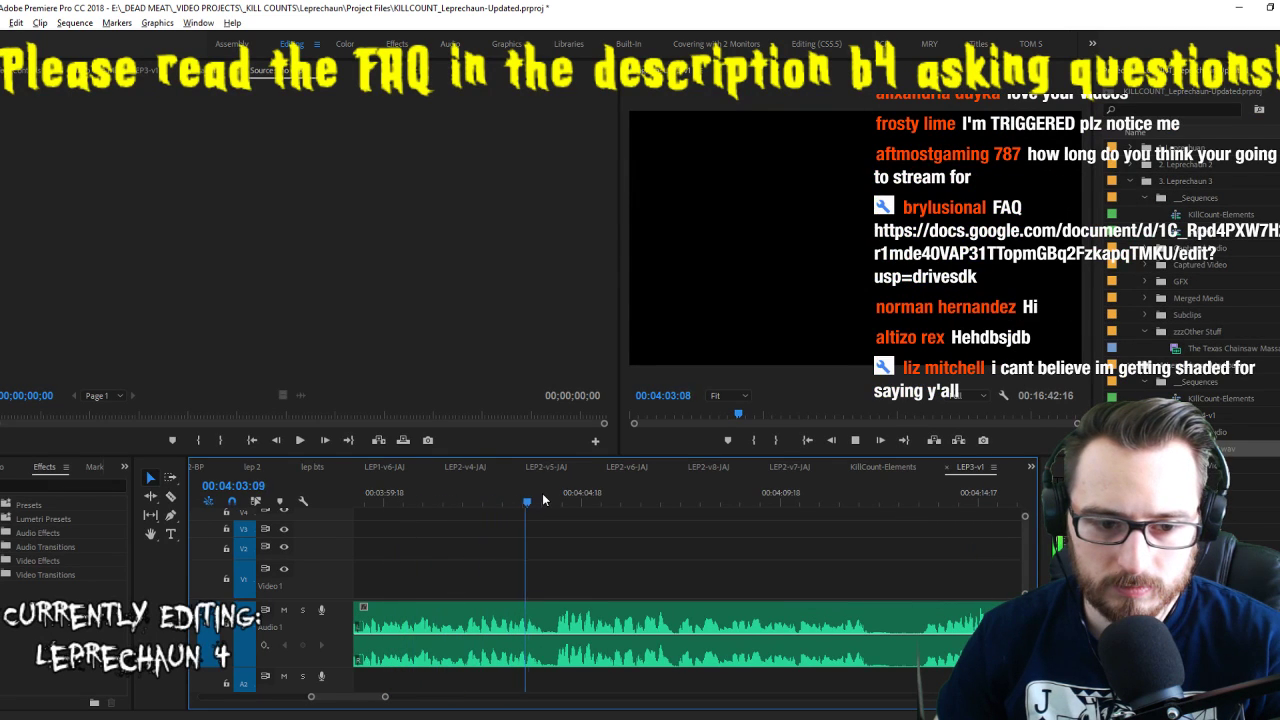
Extract the voice-over passages starting at about 00:04:03:17 and 00:04:06:16, and play on to 00:04:10:21
key("i")
left_click(543, 500)
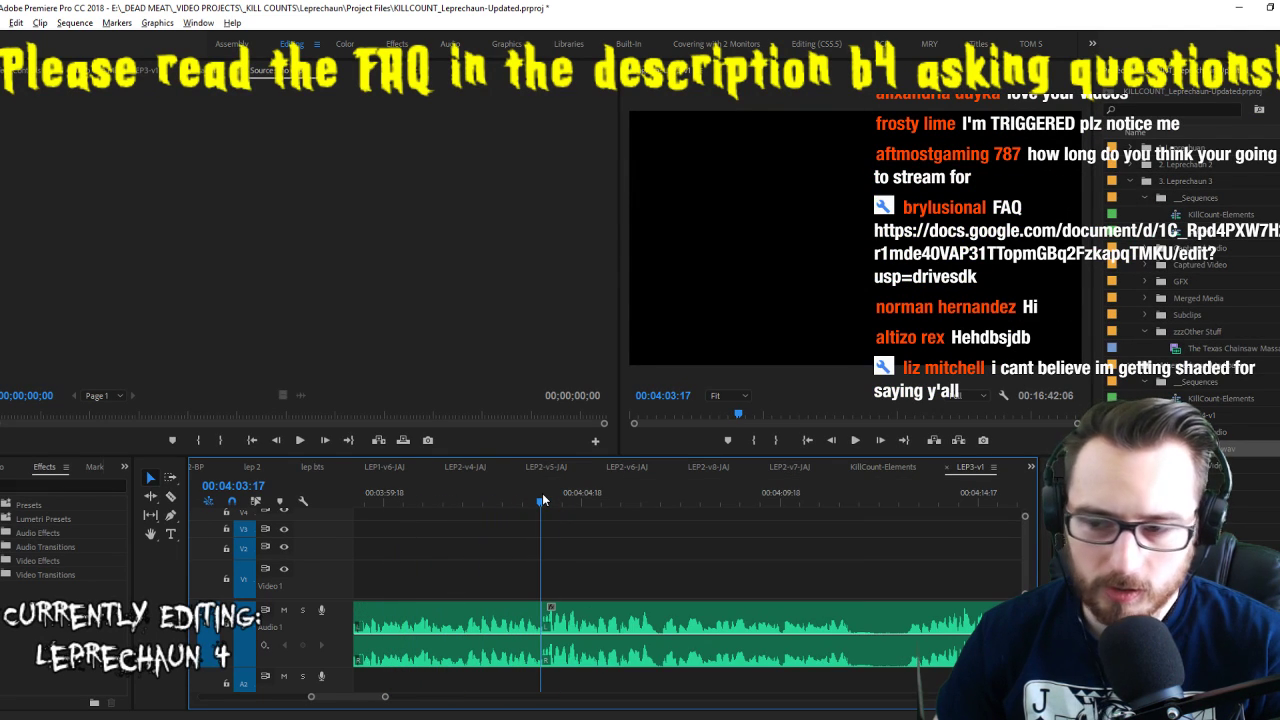
key("space")
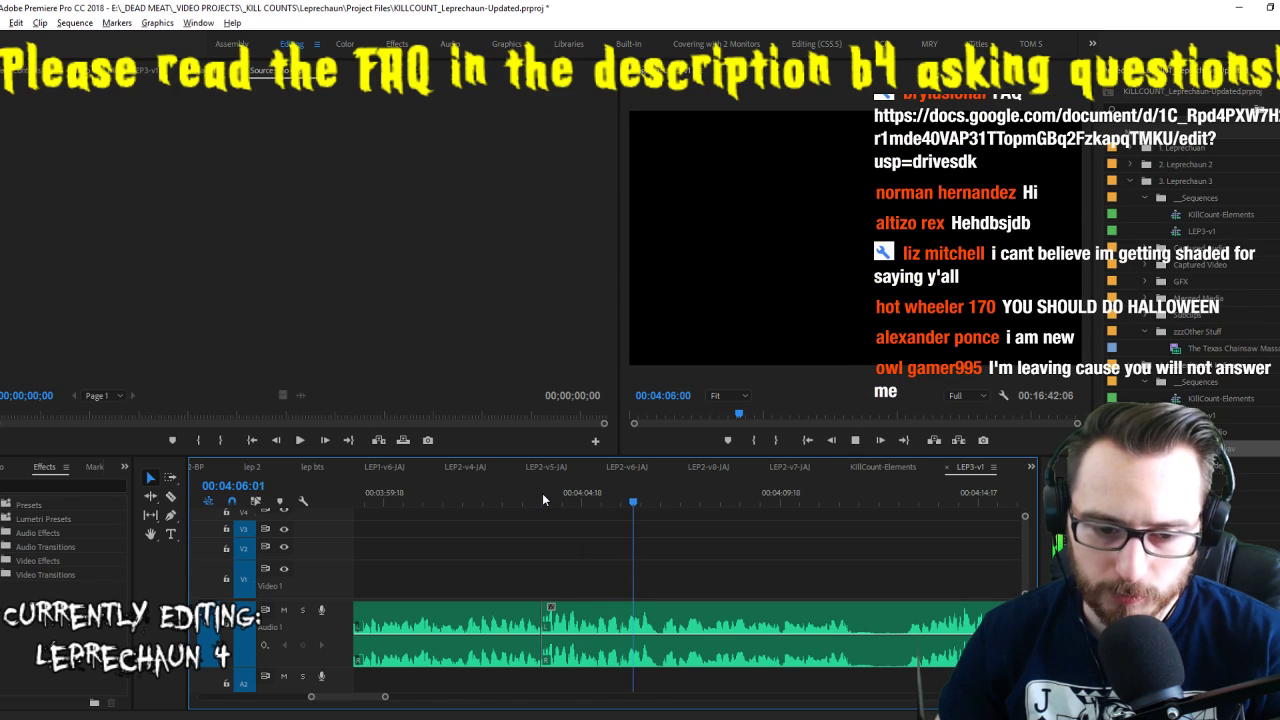
key("i")
key("ctrl+k")
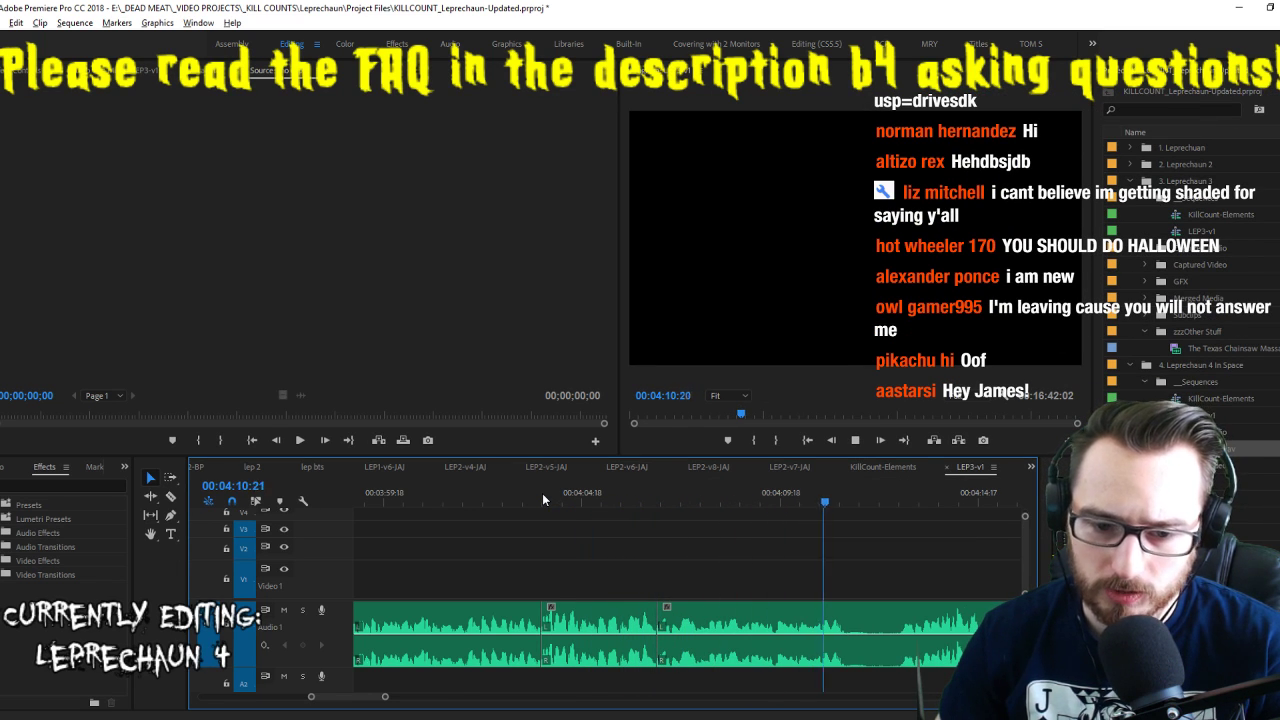
Cut out the voice-over passages starting at about 00:04:11:07, 00:04:14:13 and 00:04:20:12
key("i")
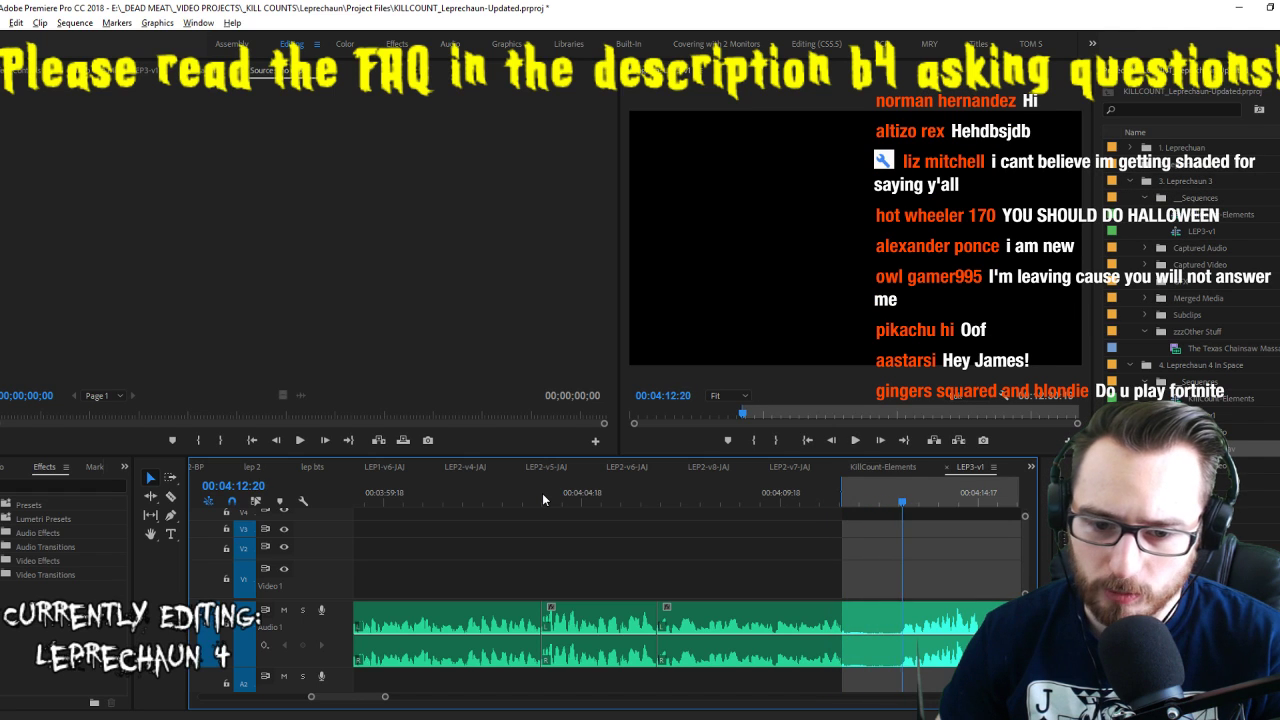
key("ctrl+k")
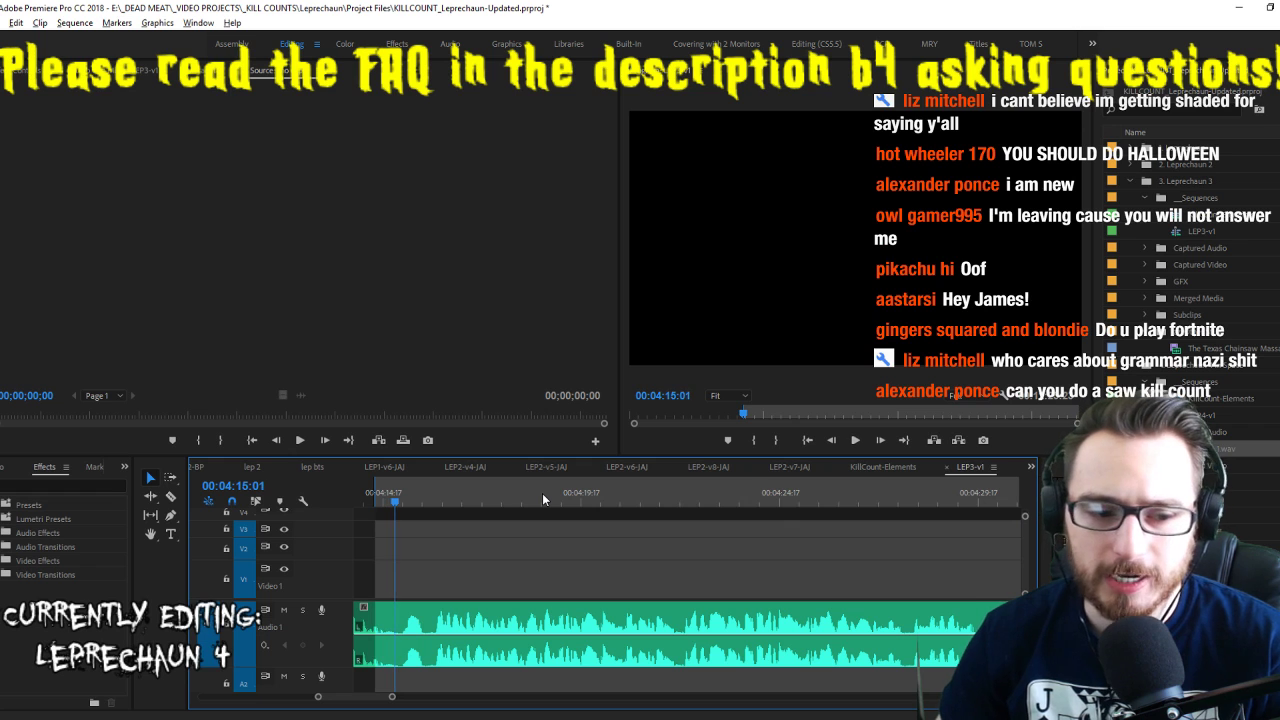
key("space")
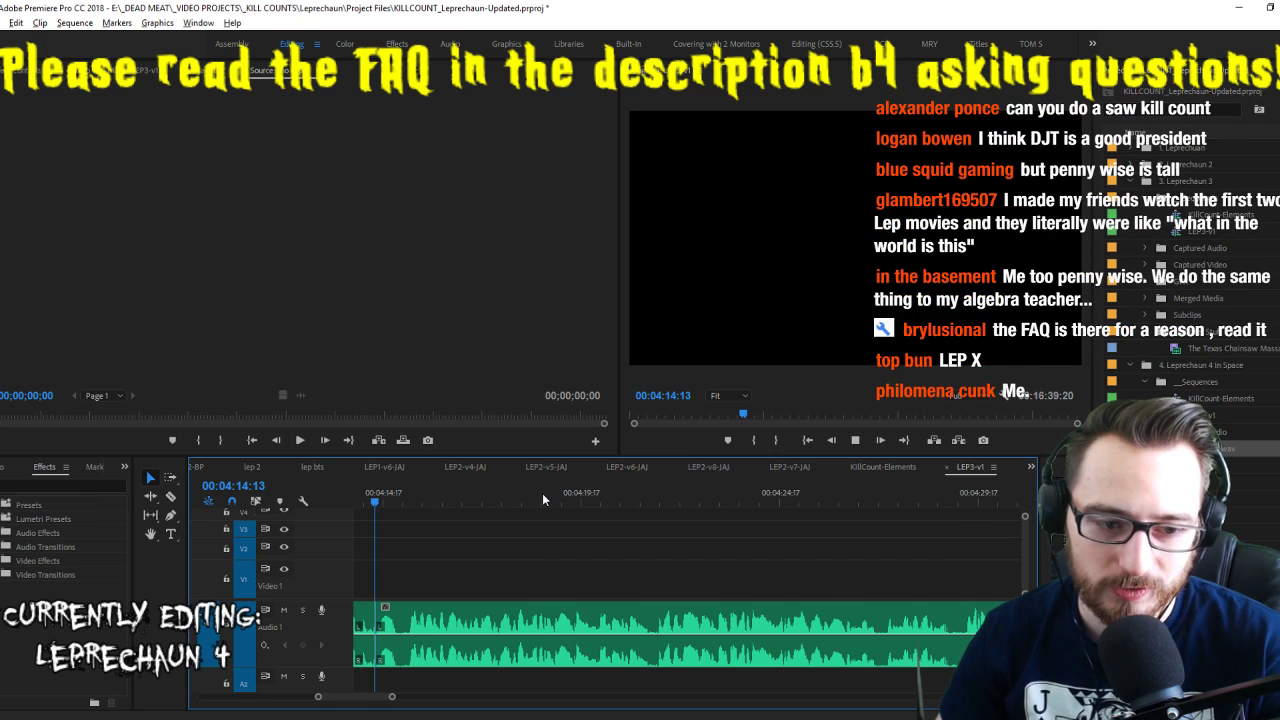
scroll(543, 499, "up", 3)
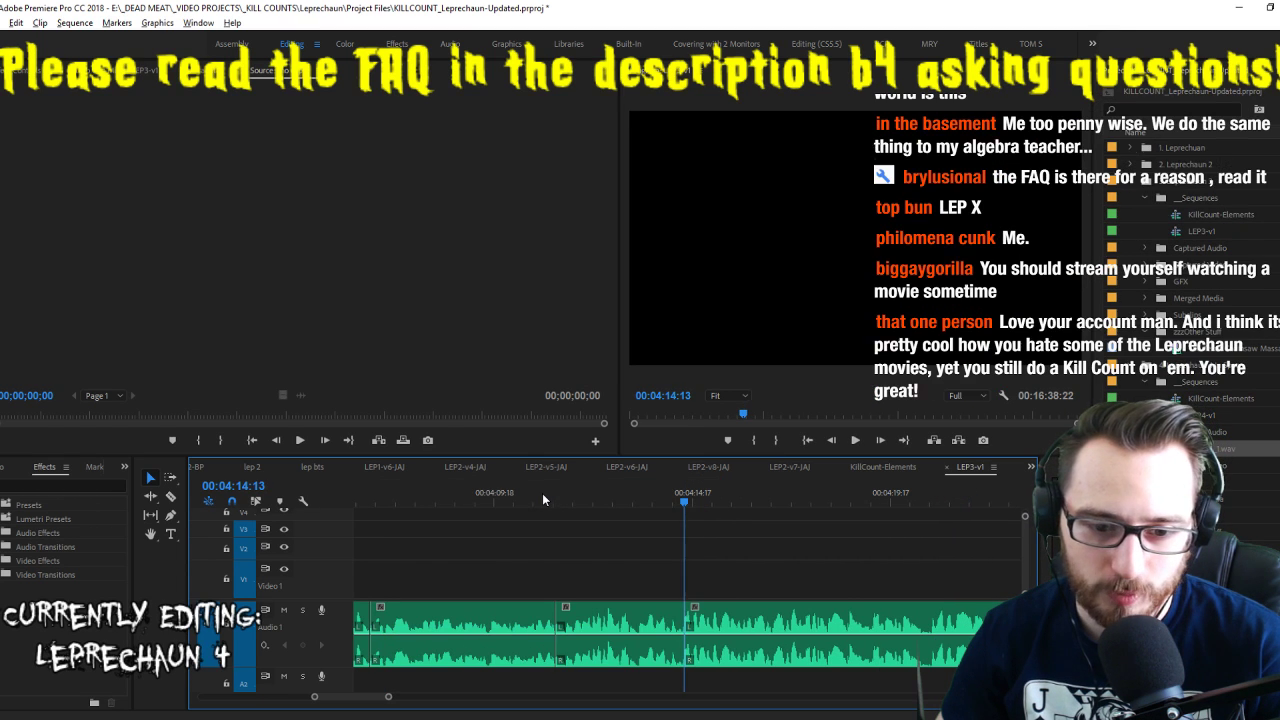
key("space")
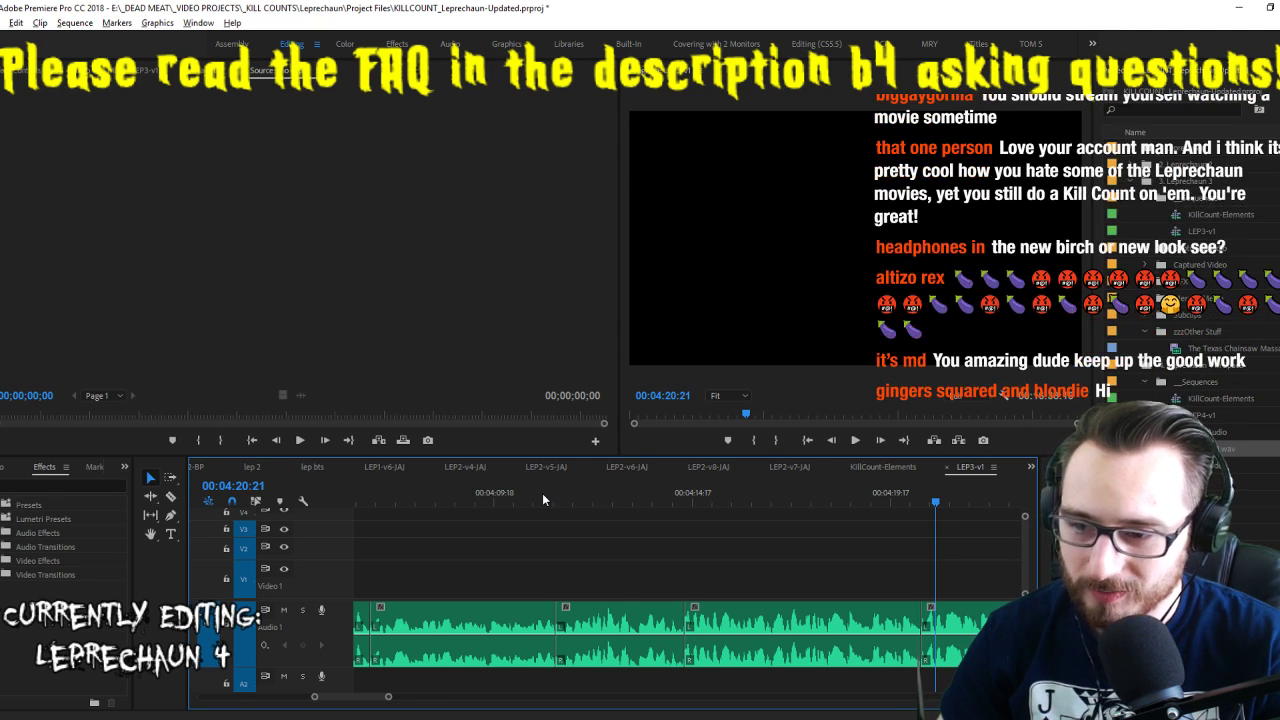
Continue from 00:04:20:21 and extract the voice-over passages starting at 00:04:26:00 and about 00:04:27:11
key("space")
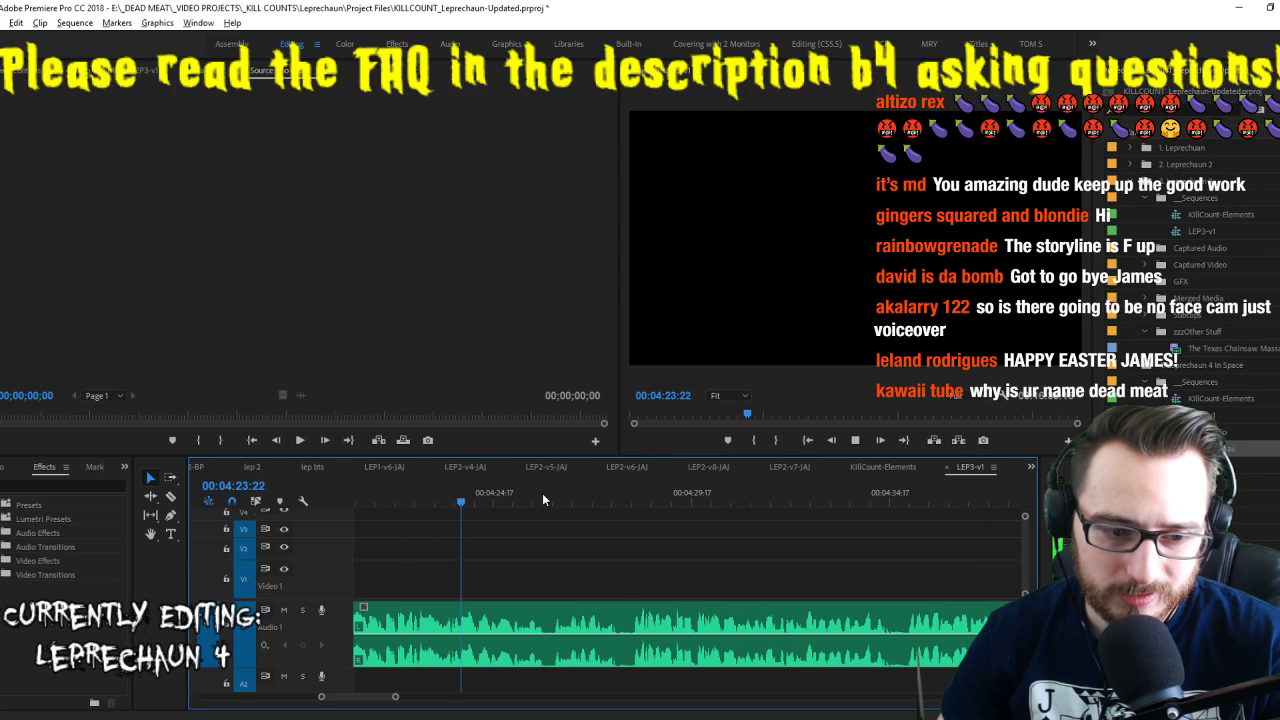
key("i")
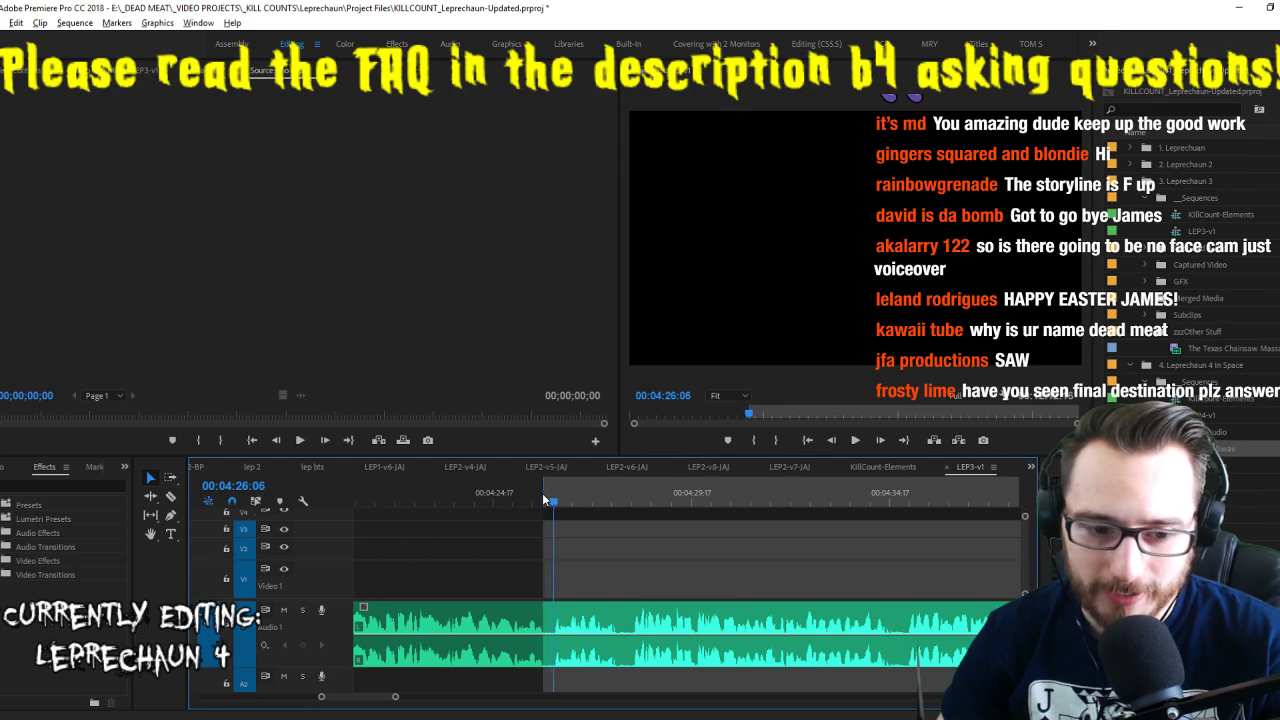
key("o")
key("apostrophe")
key("i")
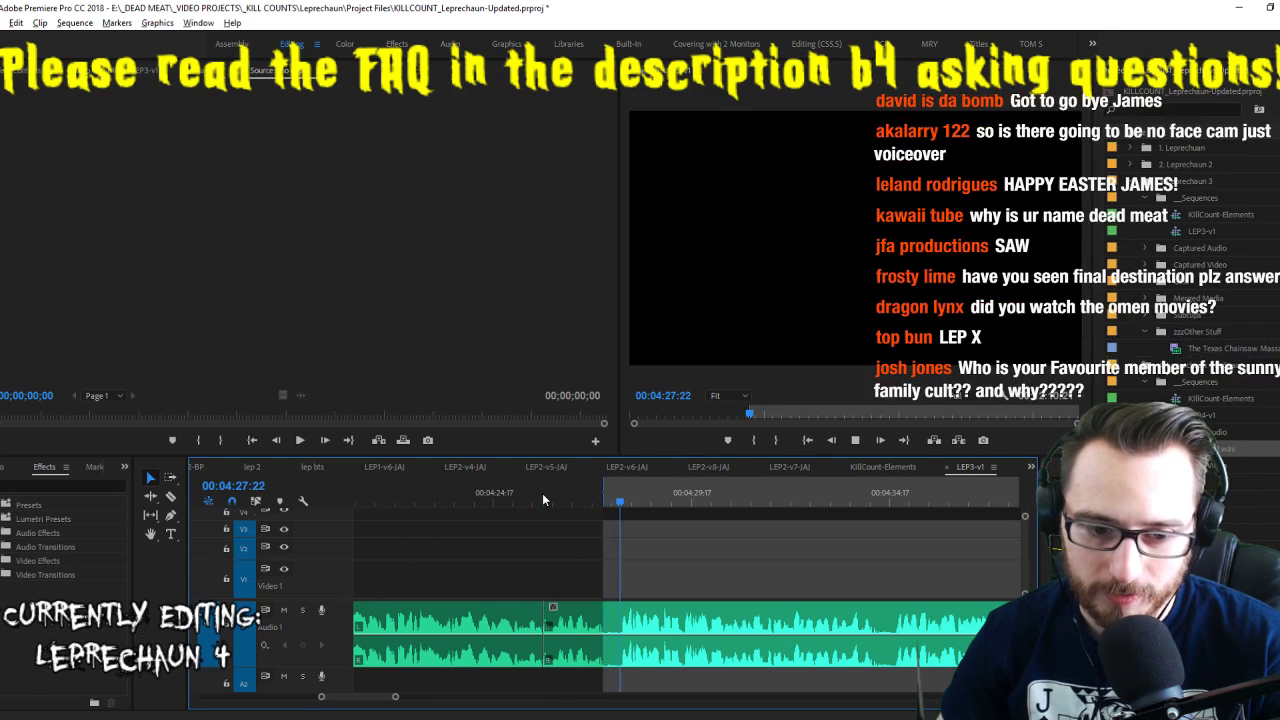
key("o")
key("apostrophe")
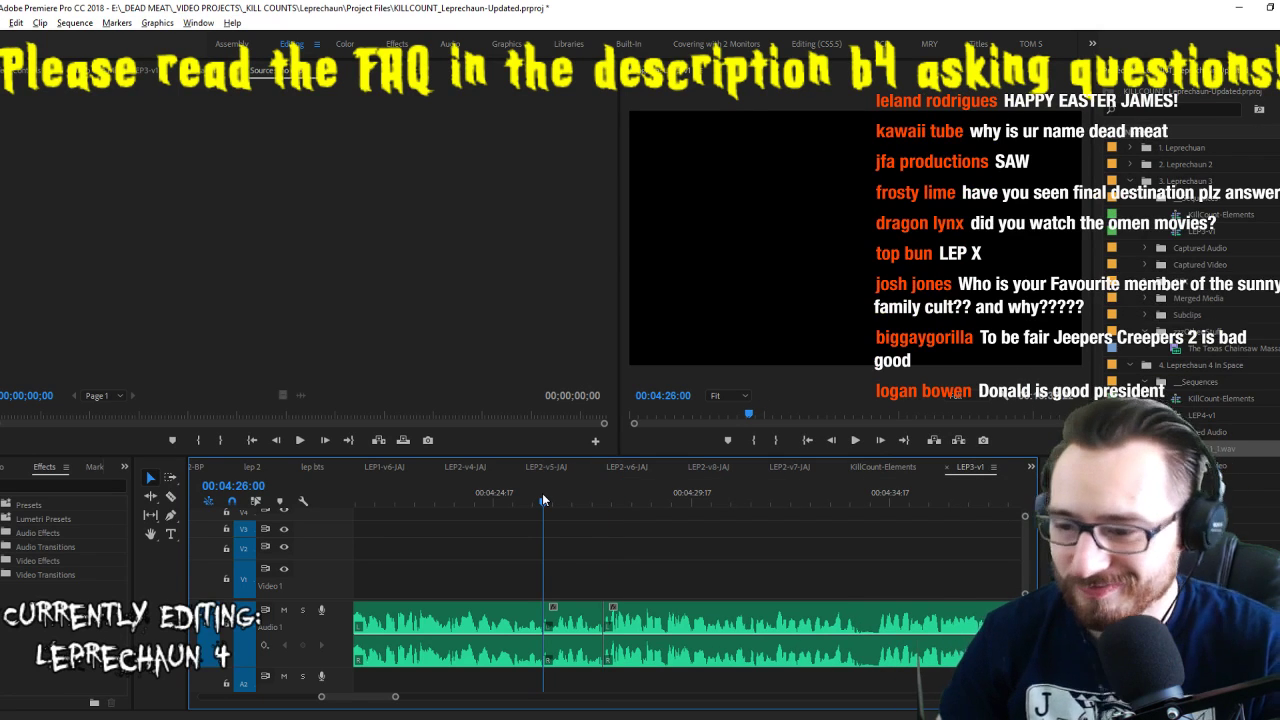
Replay from 00:04:26:00 and cut out the voice-over passages starting at about 00:04:33:21, 00:04:41:04 and 00:04:46:04
key("space")
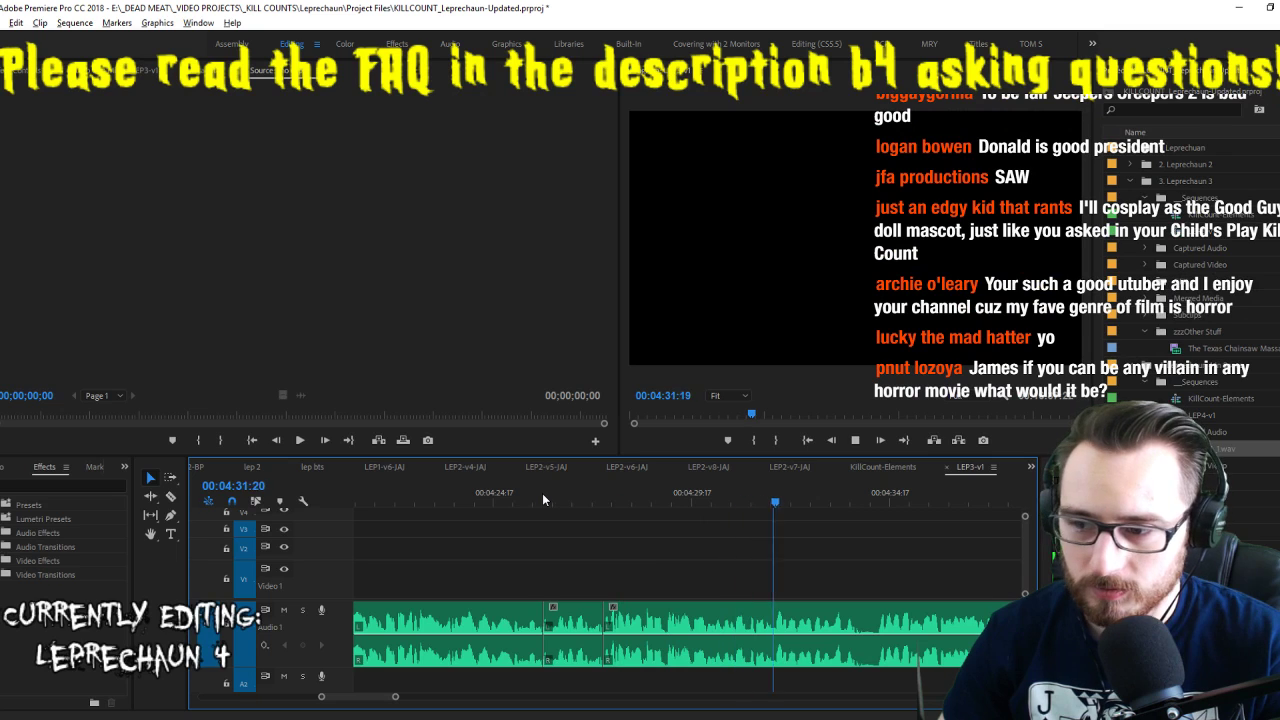
key("Up")
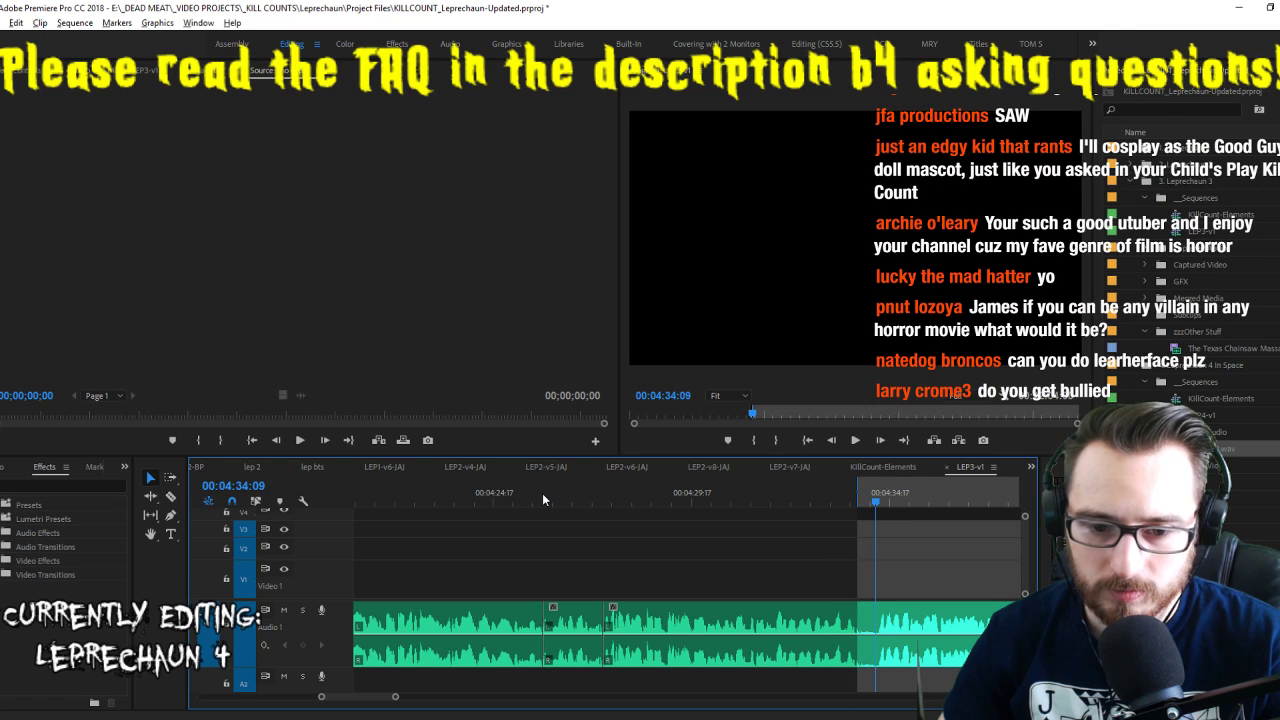
key("space")
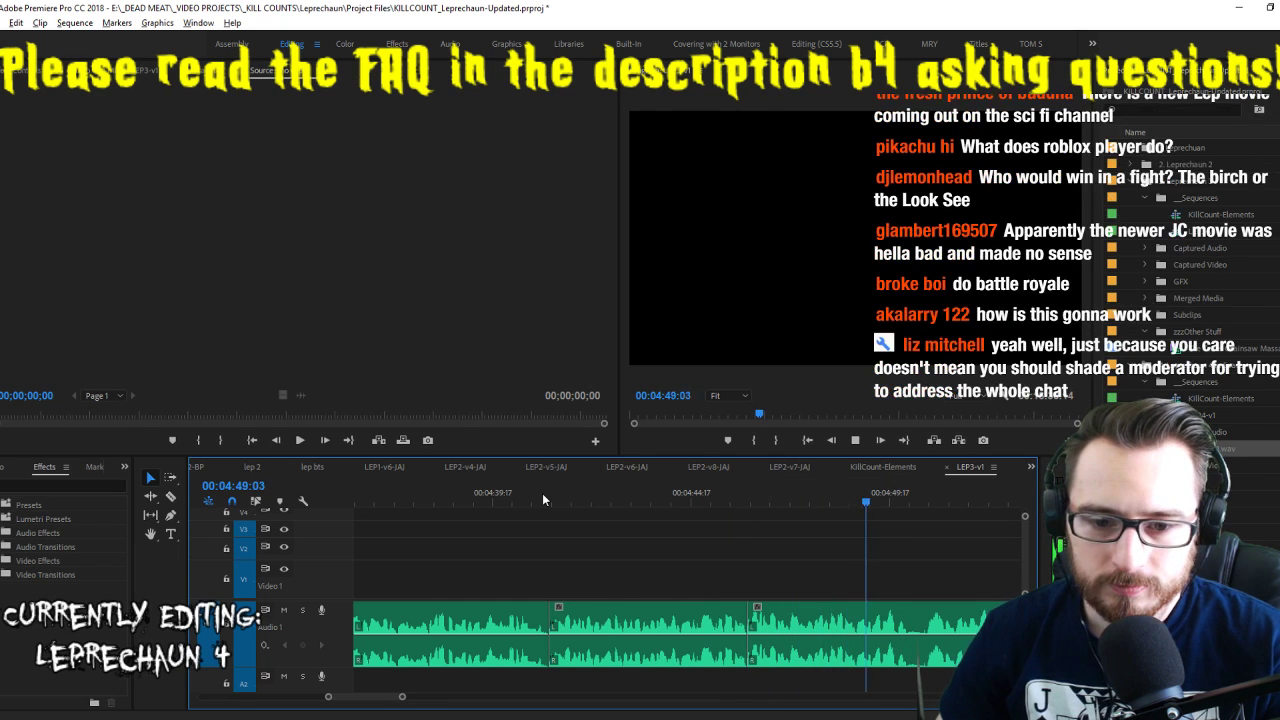
key("ctrl+k")
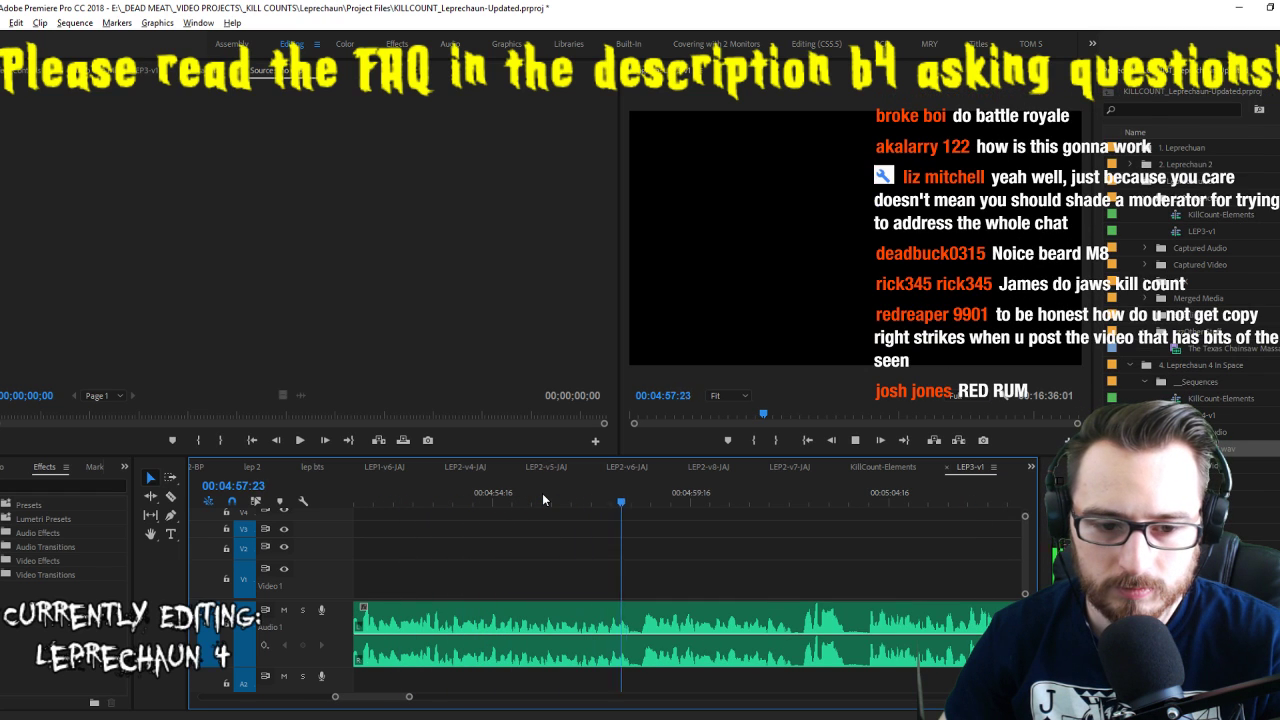
Extract the voice-over passages starting at about 00:04:58:05 and at 00:05:02:01
key("ctrl+k")
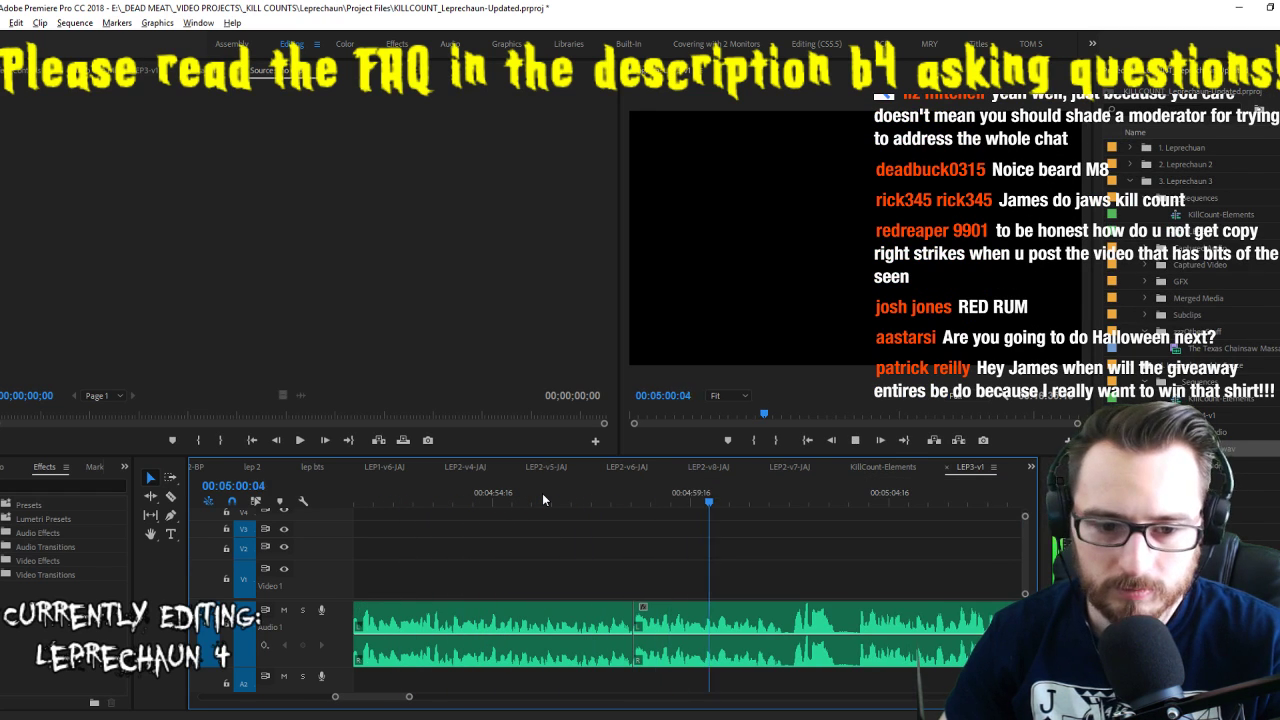
key("space")
key("i")
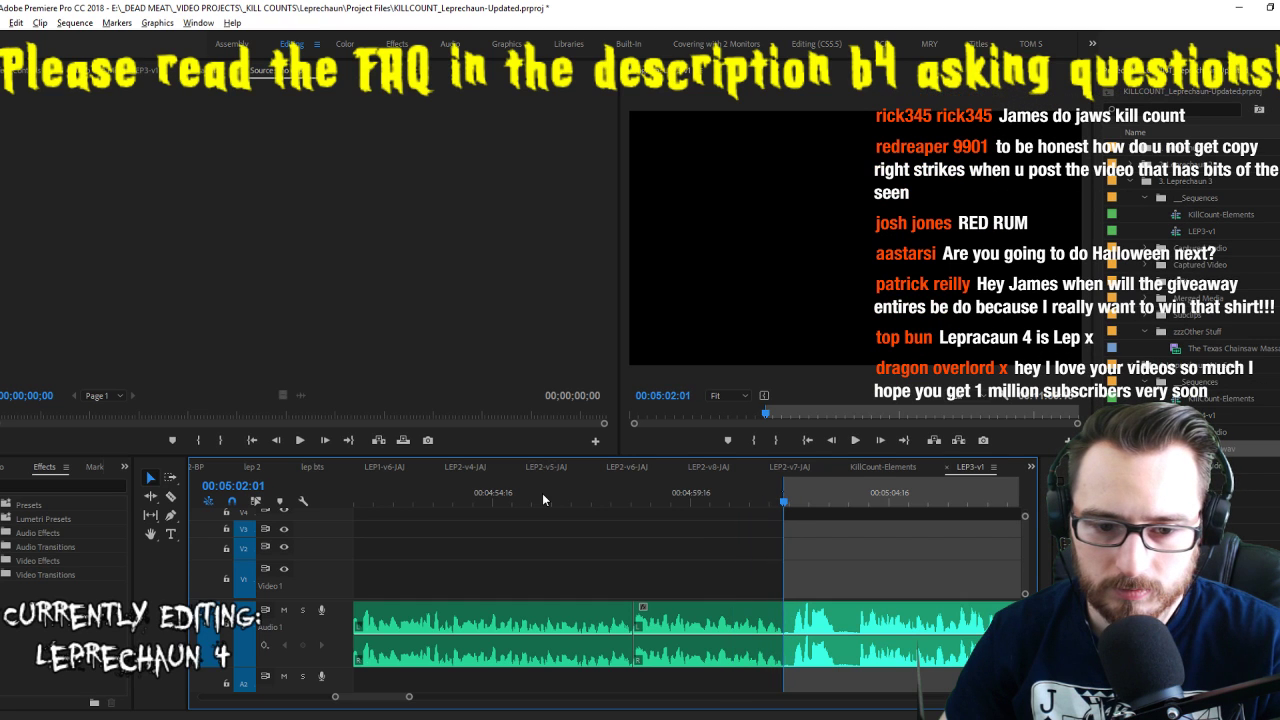
key("space")
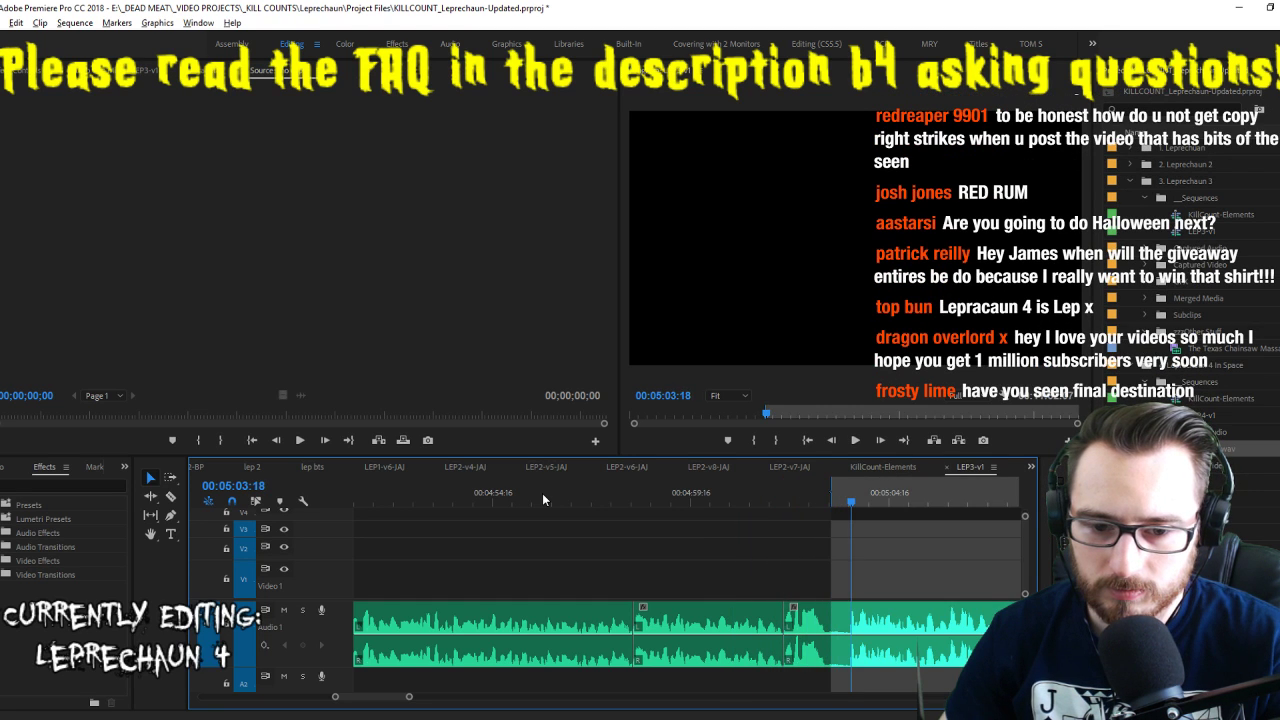
Cut out the voice-over passages starting at about 00:05:03:05 and 00:05:13:03, and play on to 00:05:14:09
key("shift+i")
key("ctrl+k")
key("ctrl+shift+i")
key("space")
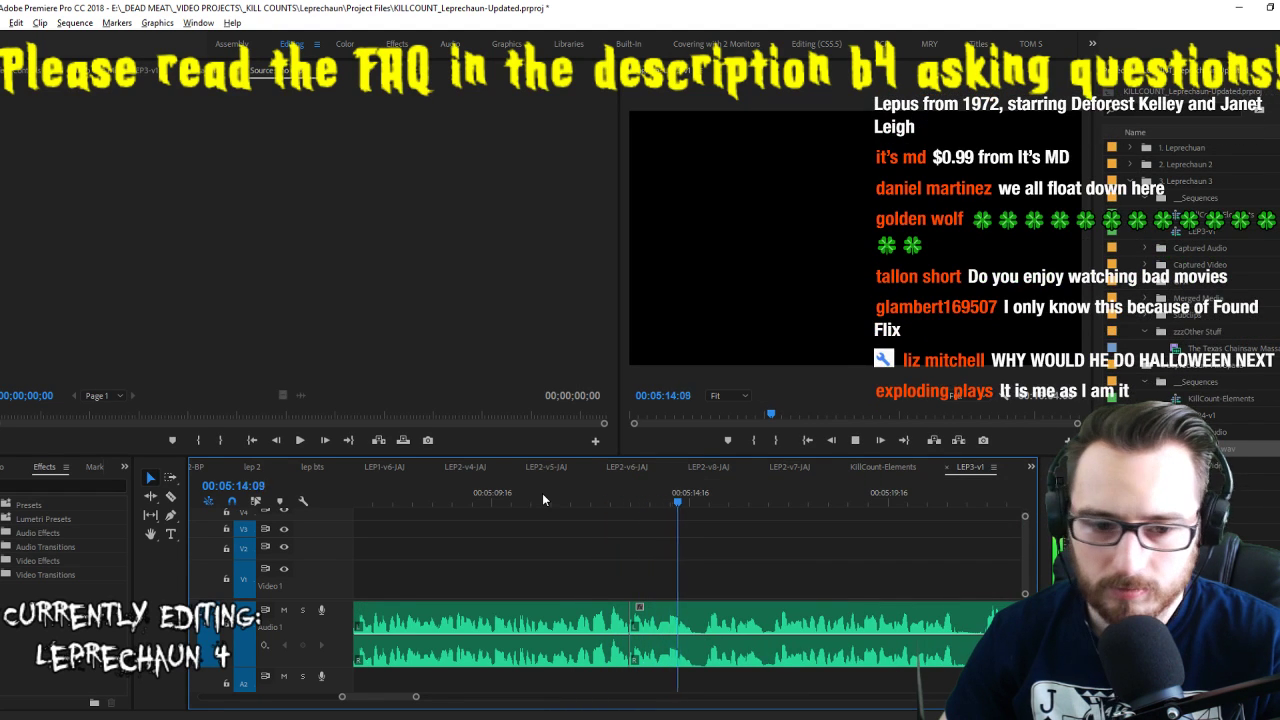
Cut out the voice-over pauses starting at about 00:05:14:16 and 00:05:16:02, and play on to 00:05:19:02
key("ctrl+k")
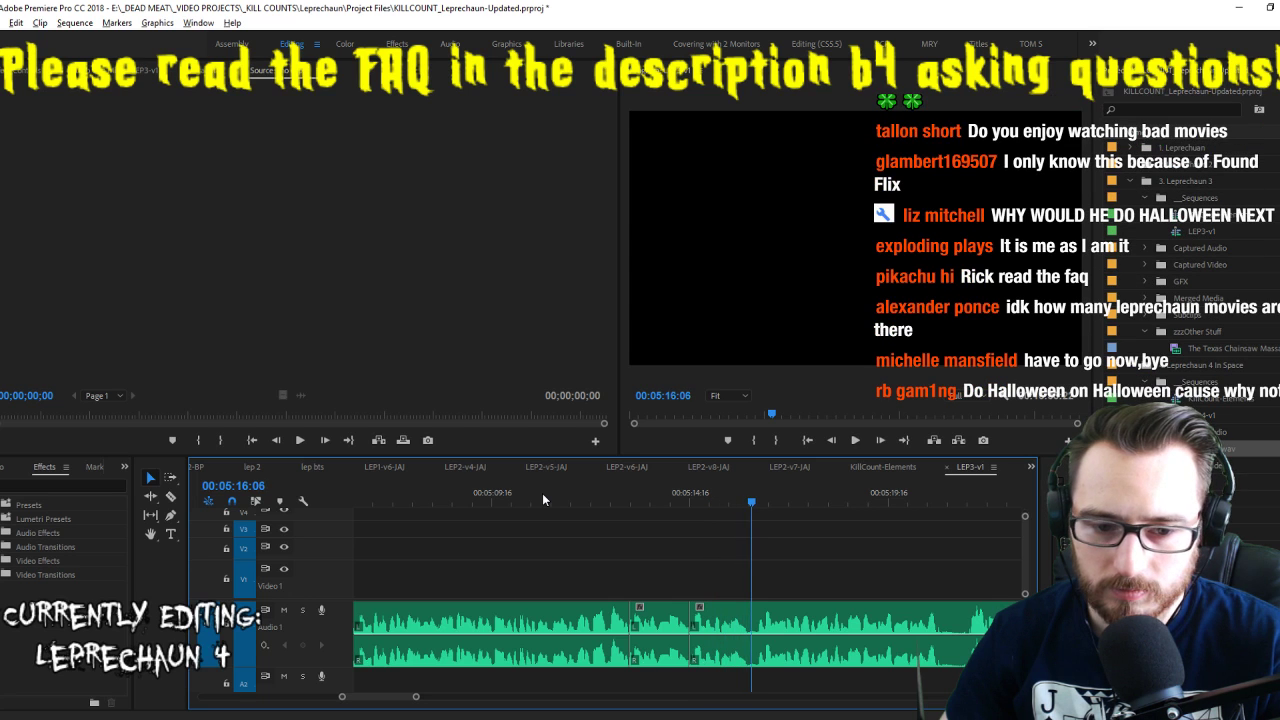
key("i")
key("space")
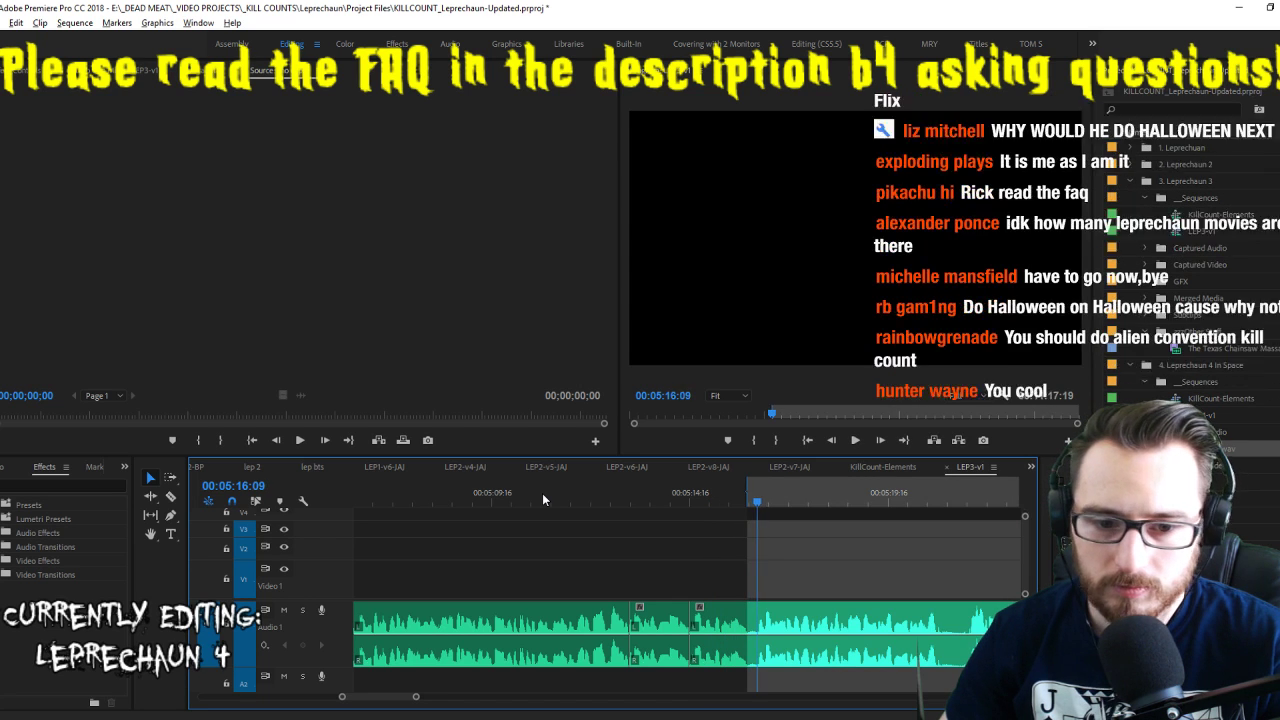
key("ctrl+k")
key("space")
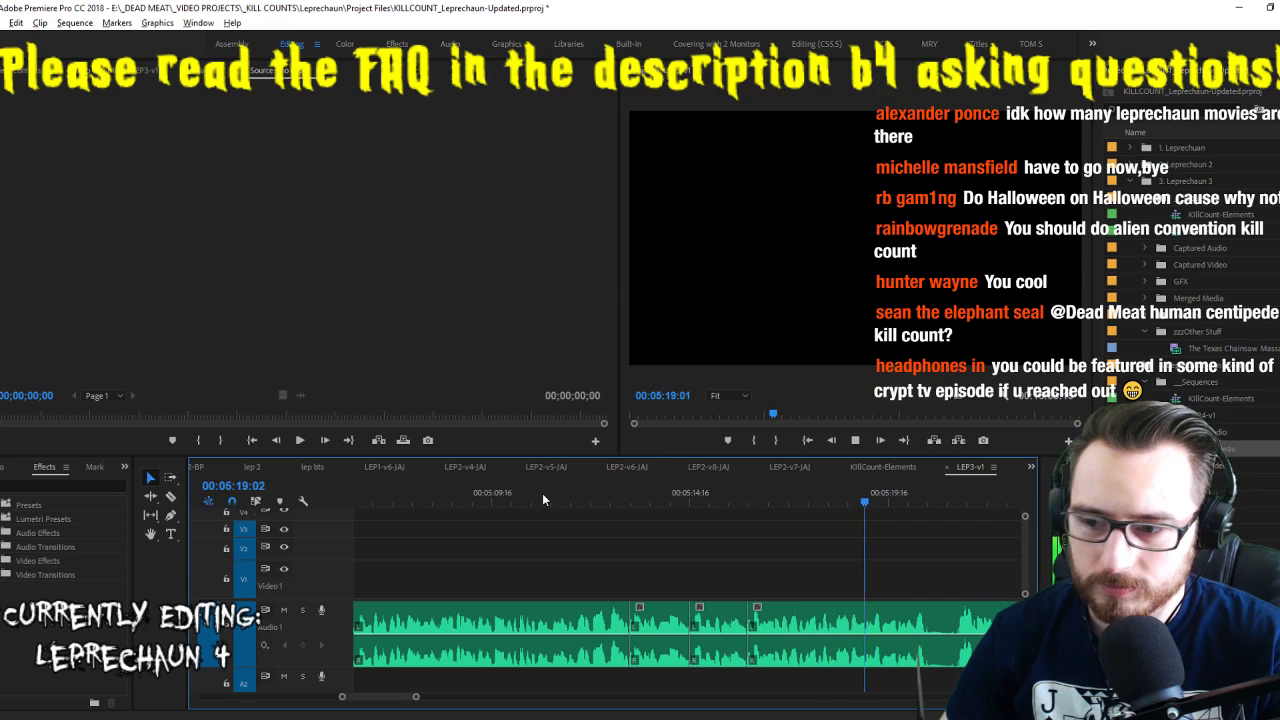
Extract the voice-over passages starting at about 00:05:20:17 and 00:05:21:17, and play on to 00:05:30:03
key("i")
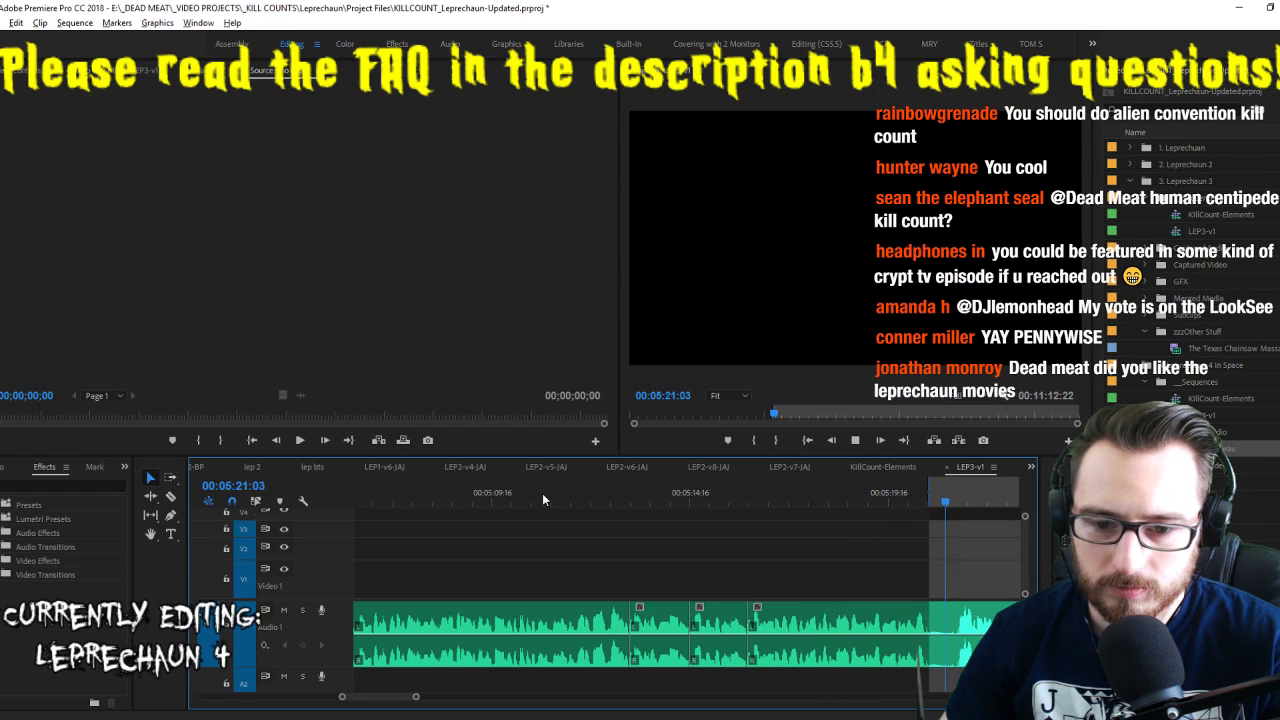
key("shift+i")
key("ctrl+k")
key("space")
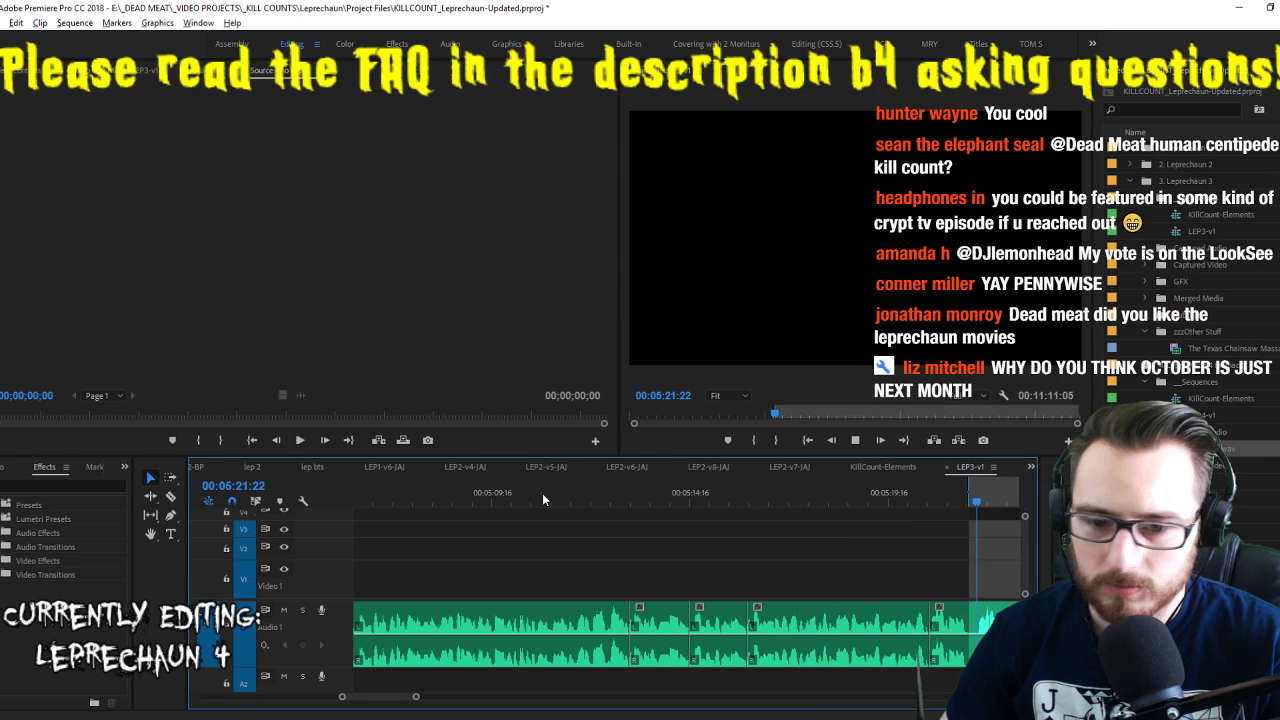
key("space")
key("space")
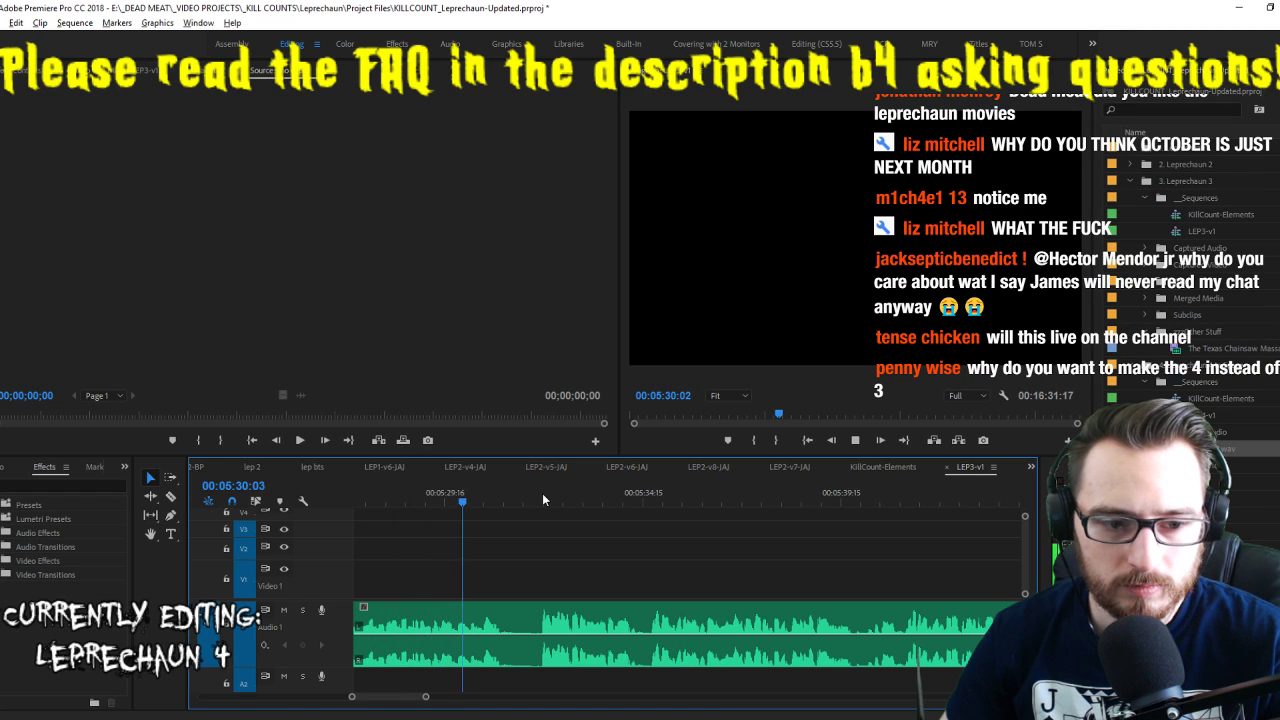
Extract the voice-over pauses starting at about 00:05:31:00, 00:05:33:07 and 00:05:38:07
key("i")
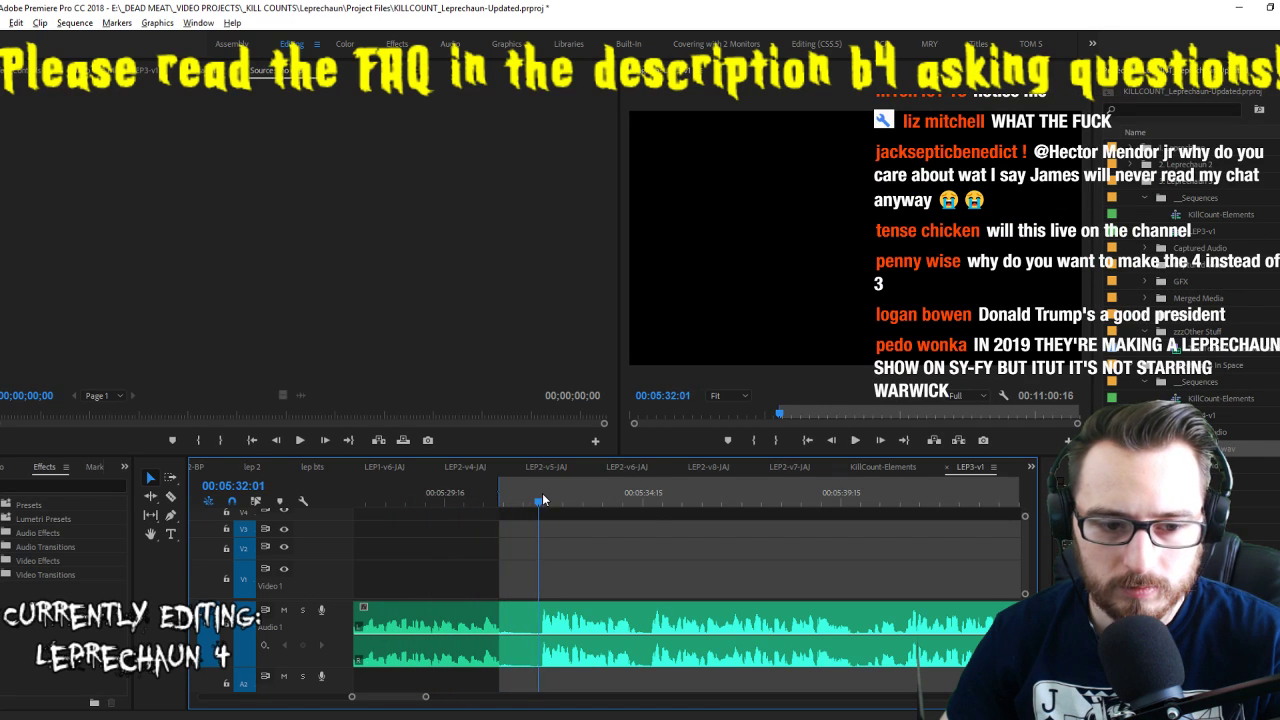
key("ctrl+shift+x")
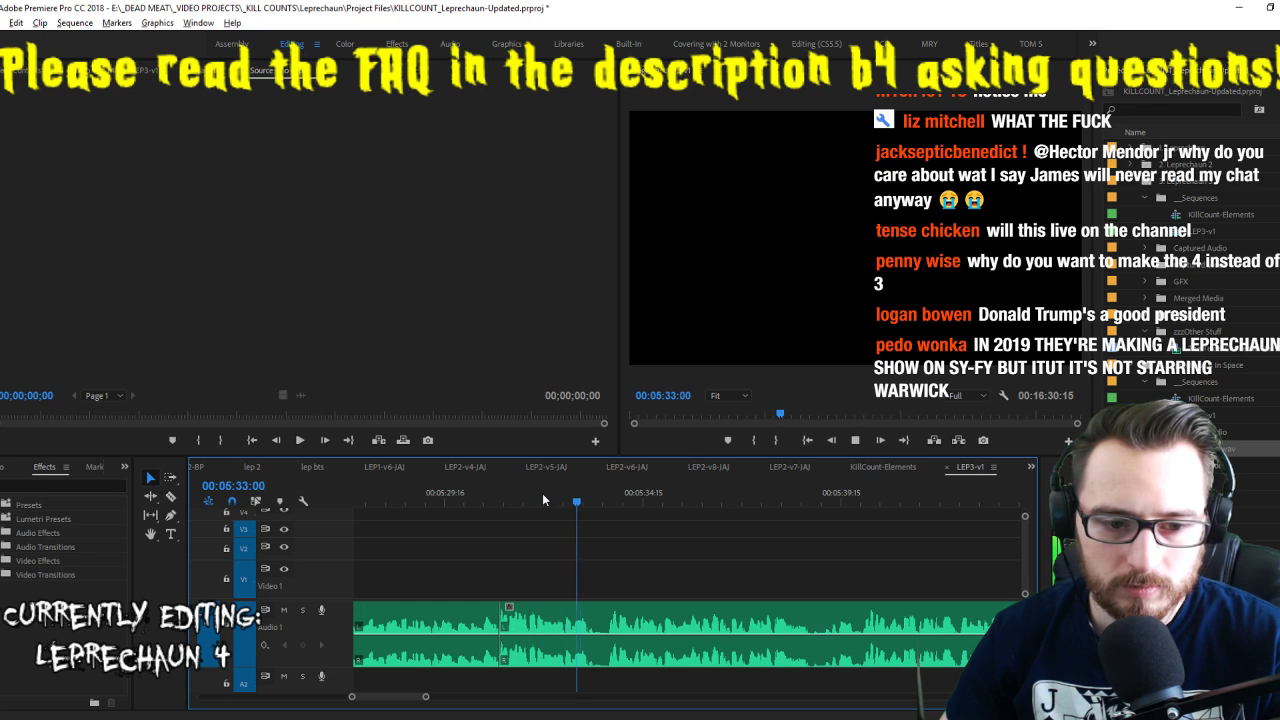
key("i")
key("ctrl+shift+x")
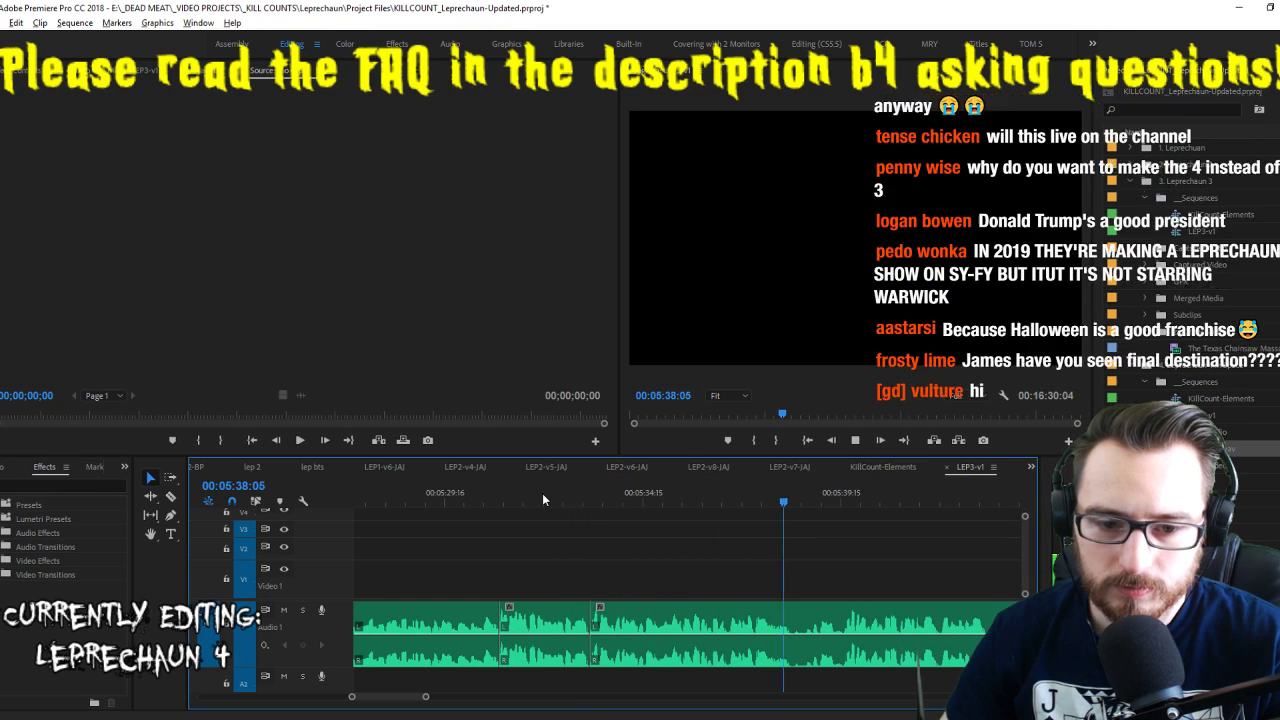
key("i")
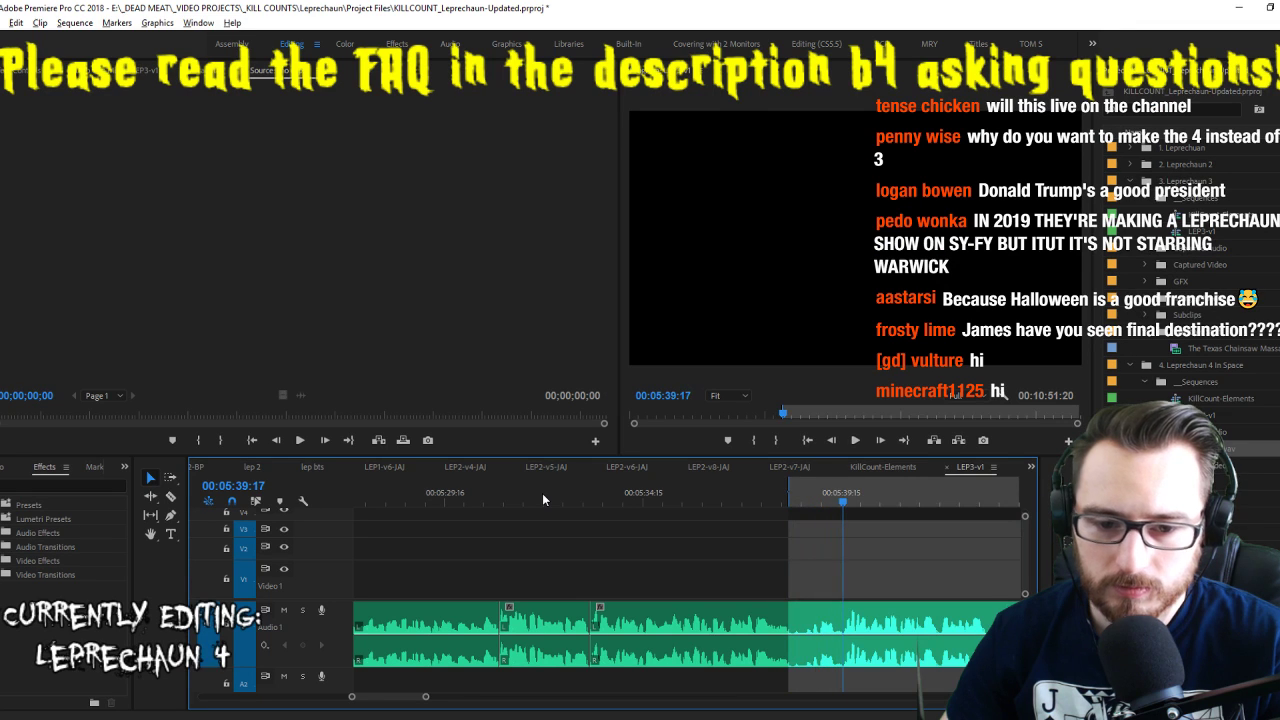
key("ctrl+shift+x")
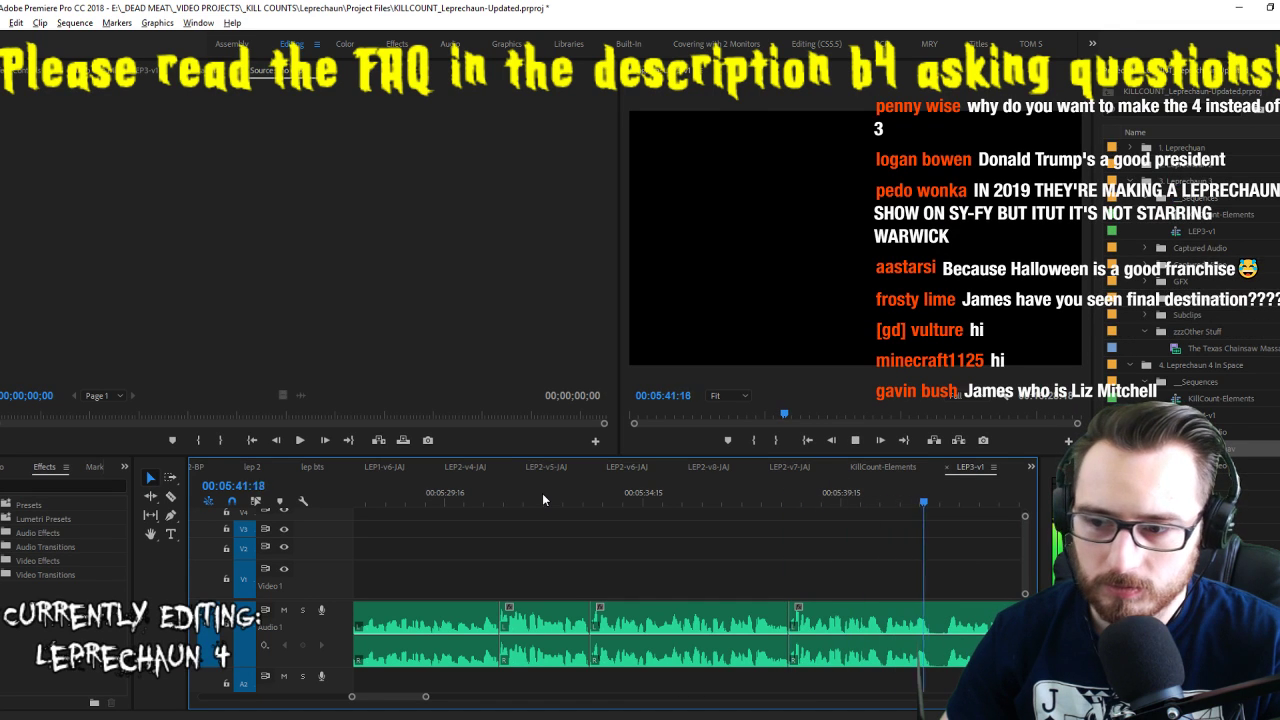
Replay the stretch after about 00:05:38:07 and cut out the voice-over passages starting at about 00:05:40:15 and 00:05:41:16
key("Up")
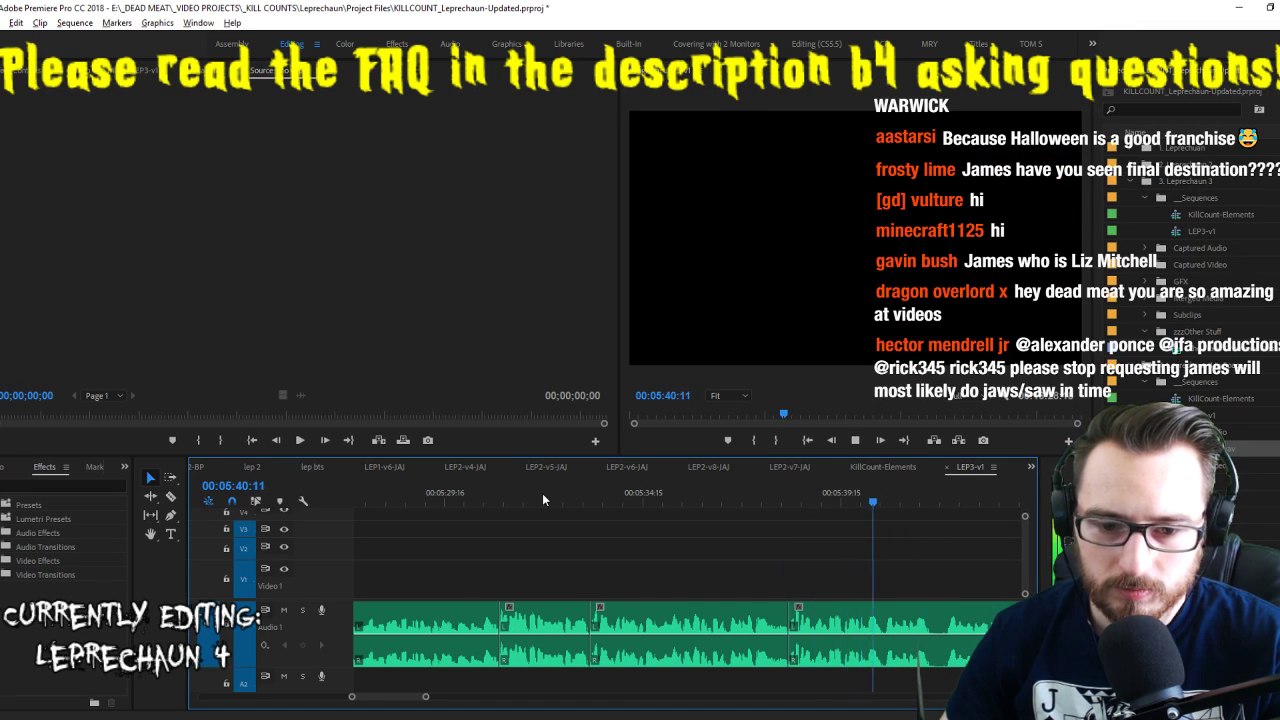
key("i")
key("ctrl+shift+x")
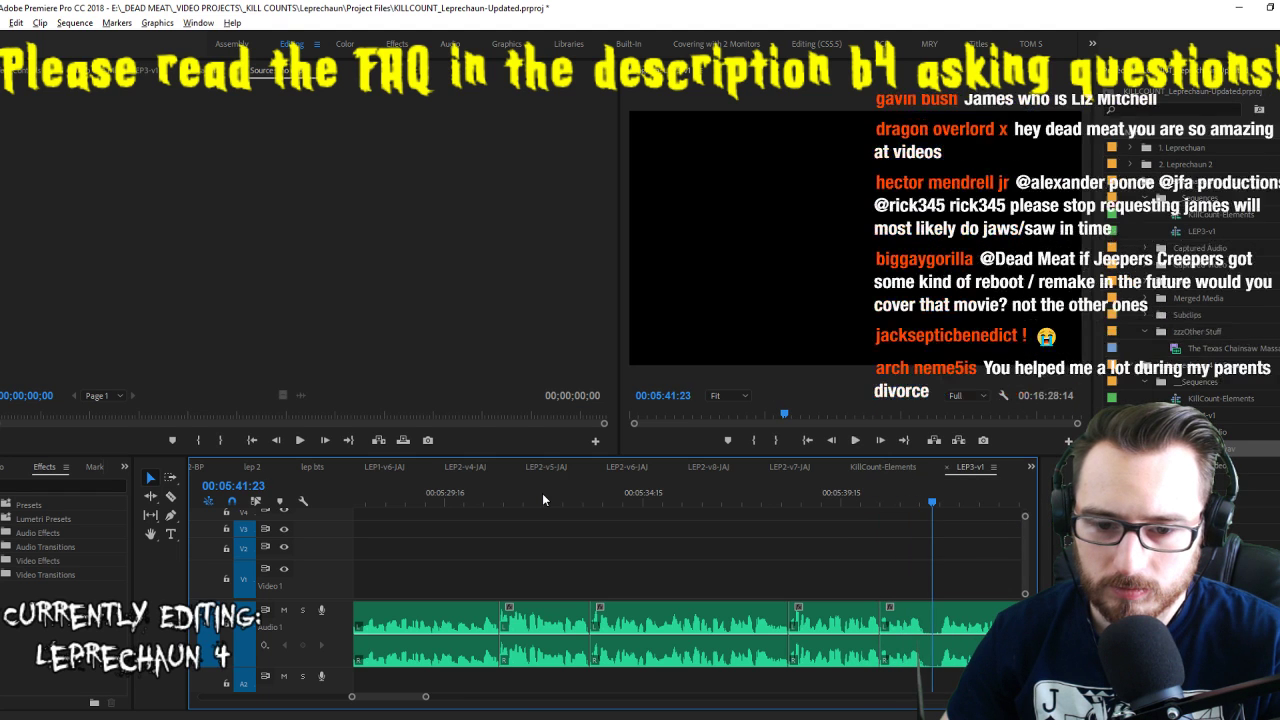
key("o")
key("apostrophe")
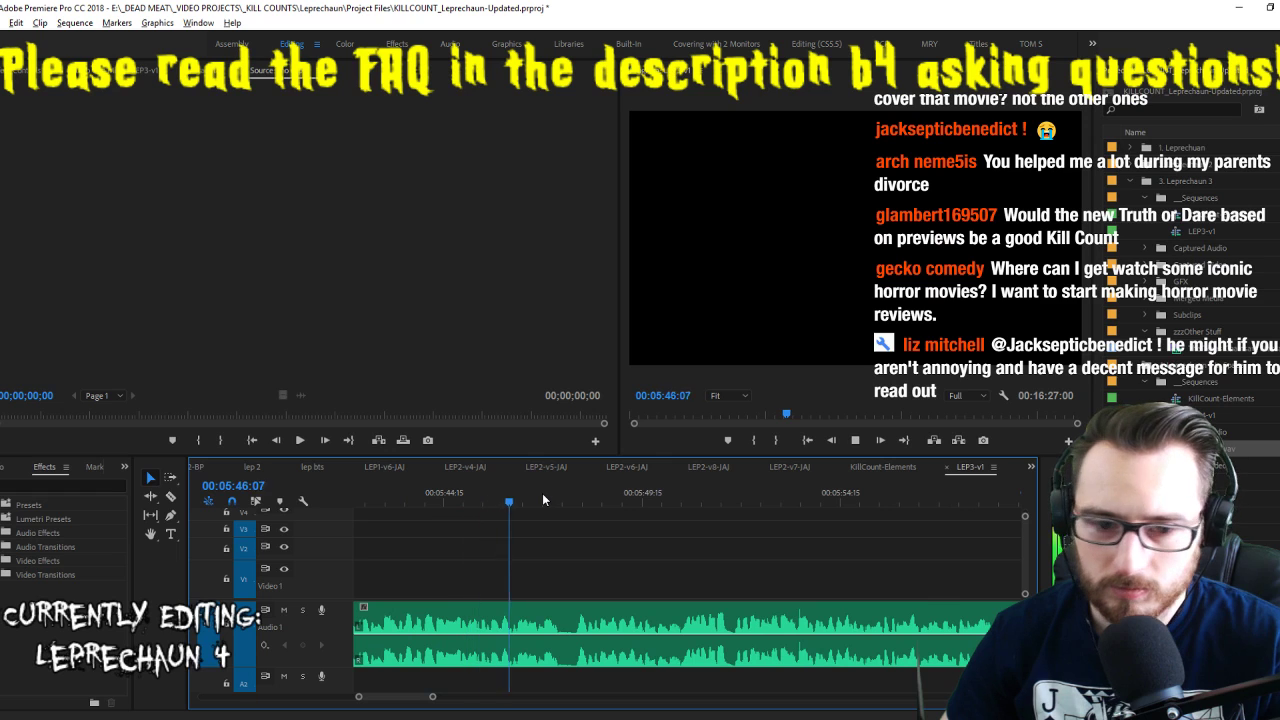
Extract the voice-over pauses starting at about 00:05:47:12 and 00:05:51:04, and play on past 00:05:54:10
key("i")
key("o")
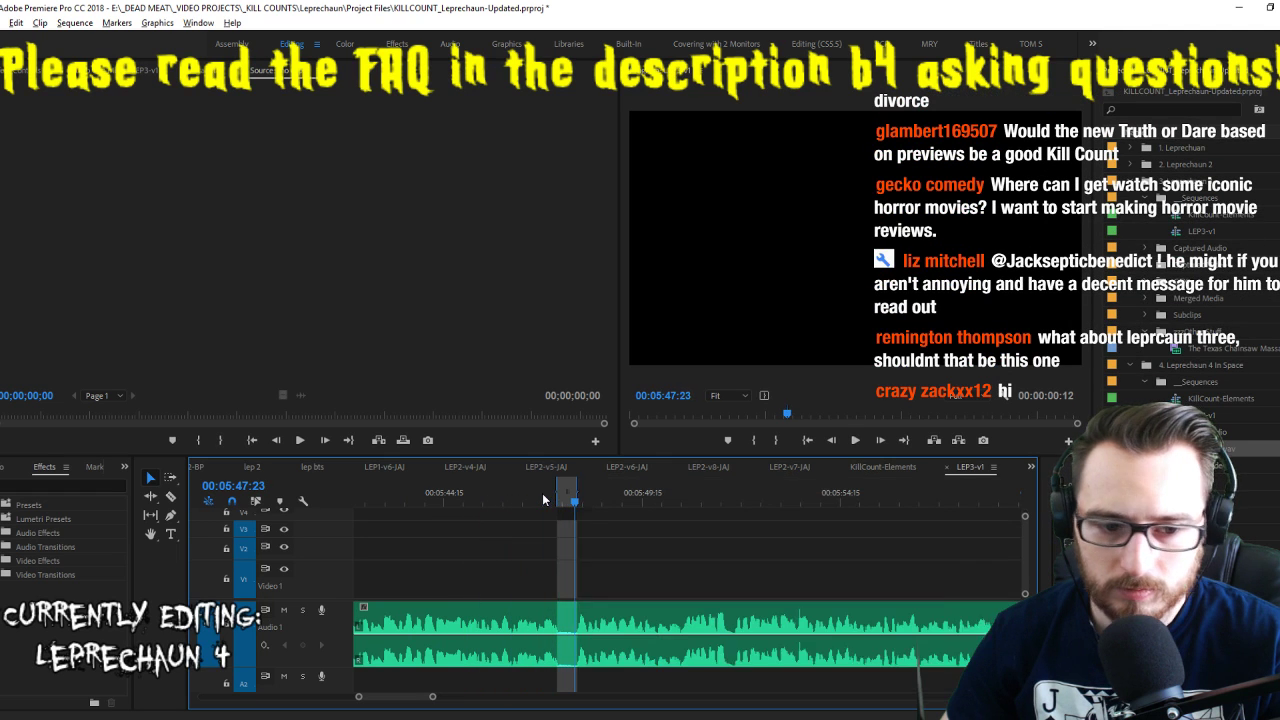
key("apostrophe")
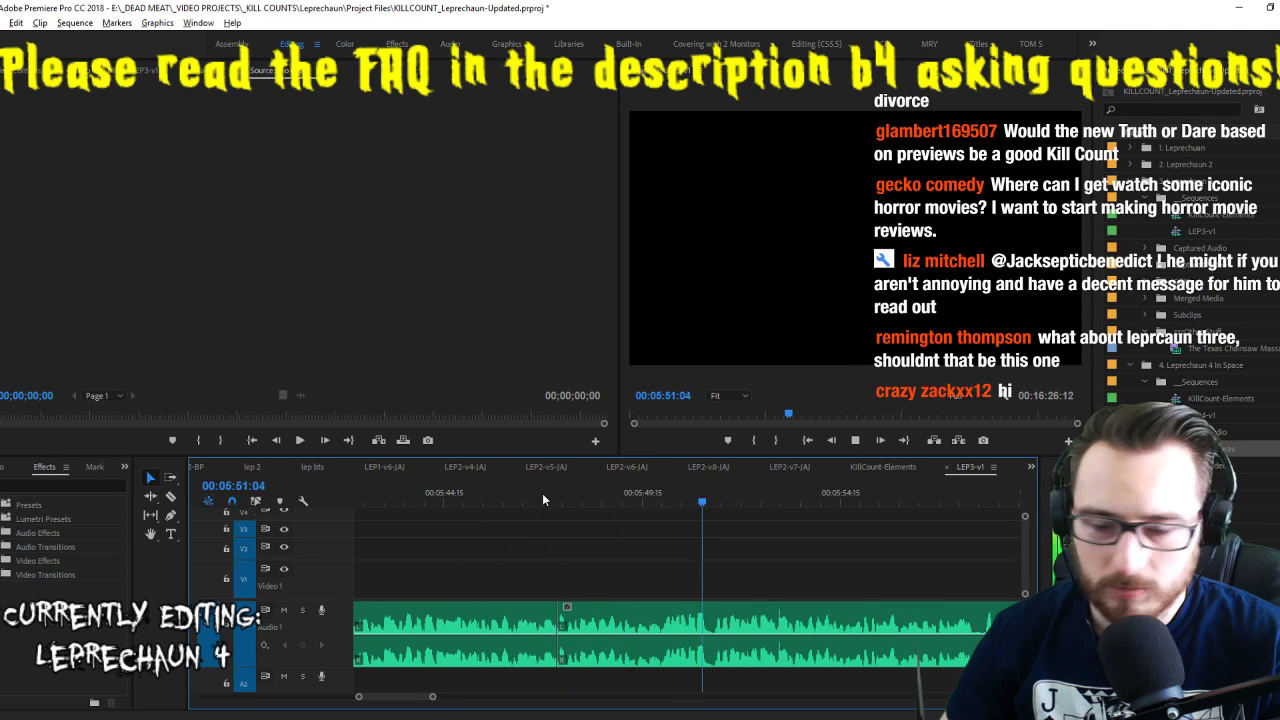
key("space")
key("j")
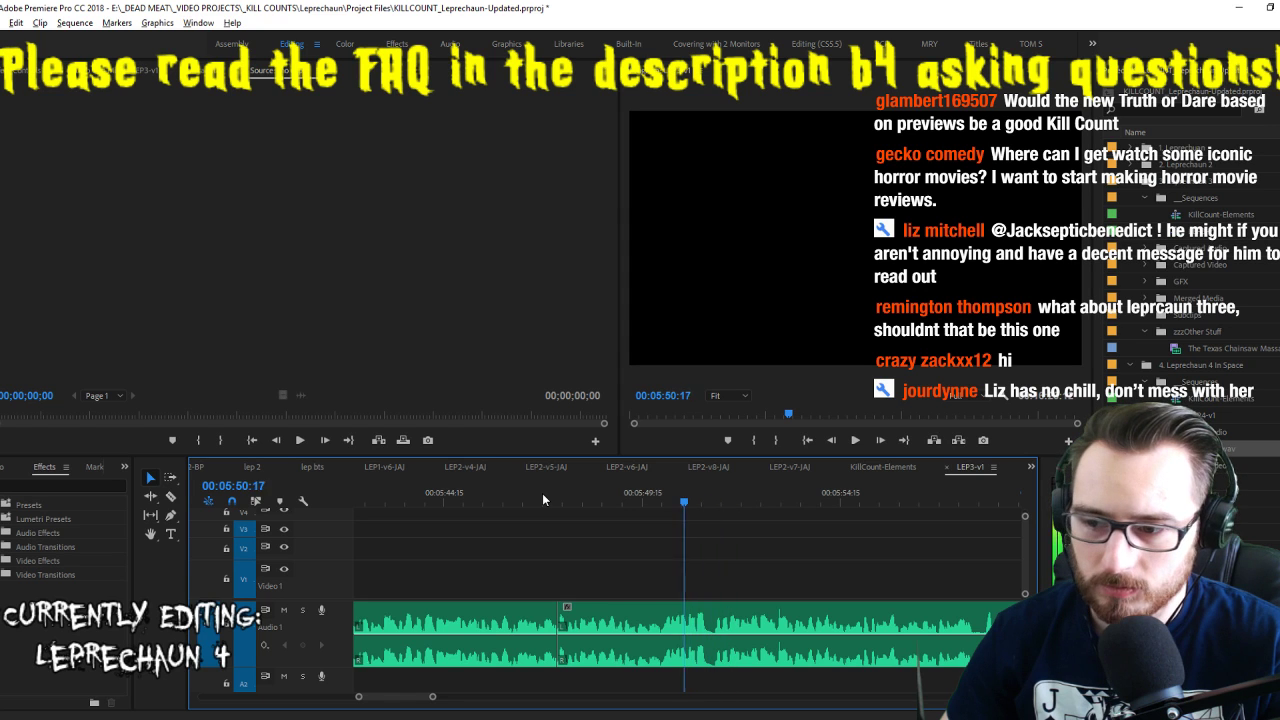
key("i")
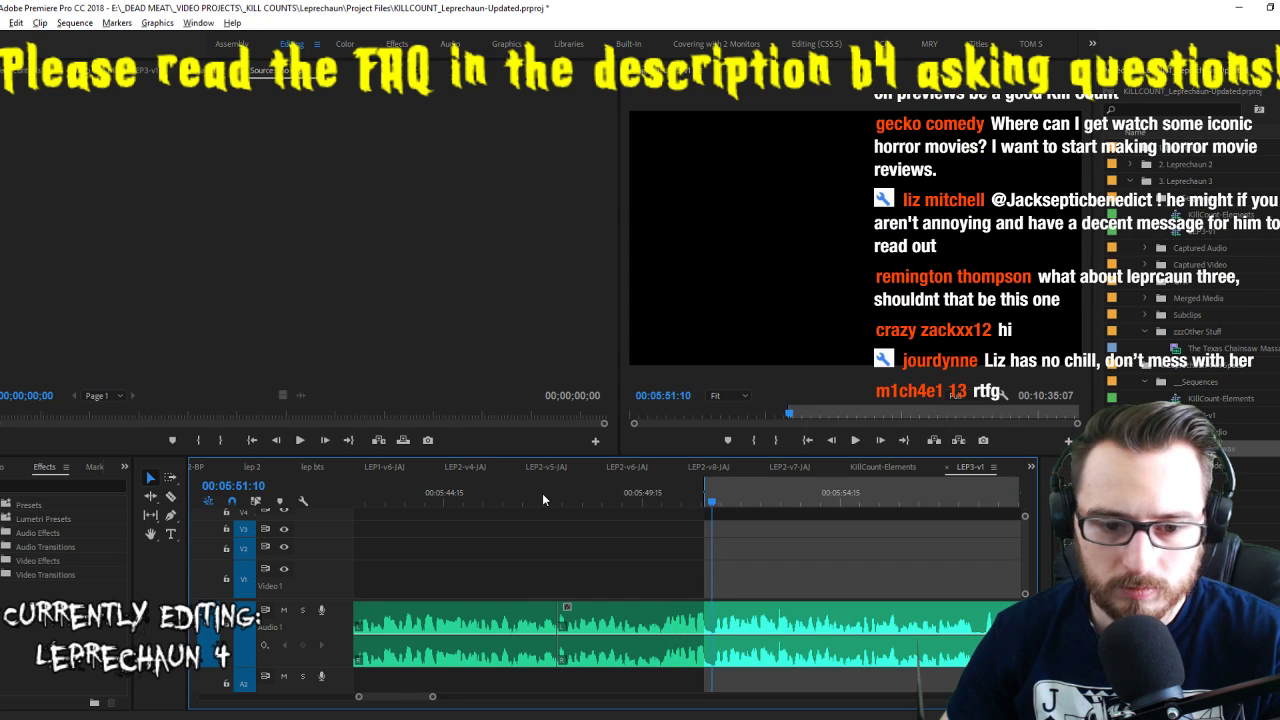
key("ctrl+k")
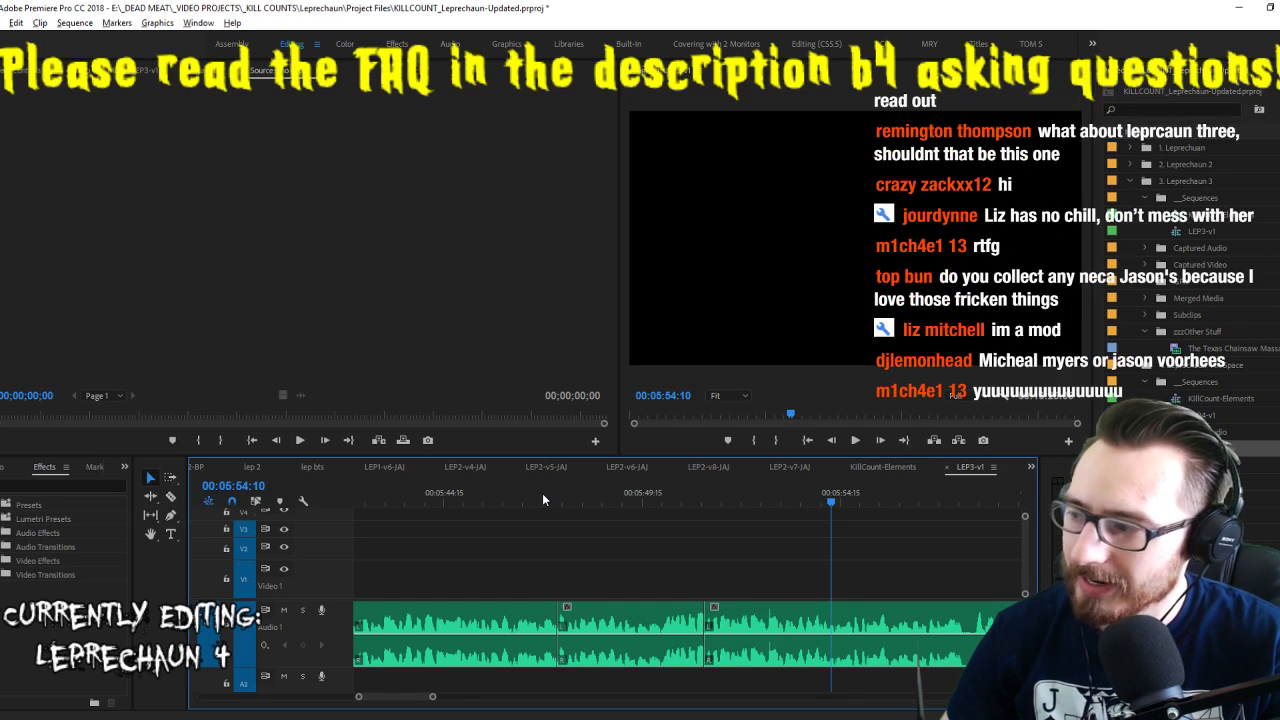
key("space")
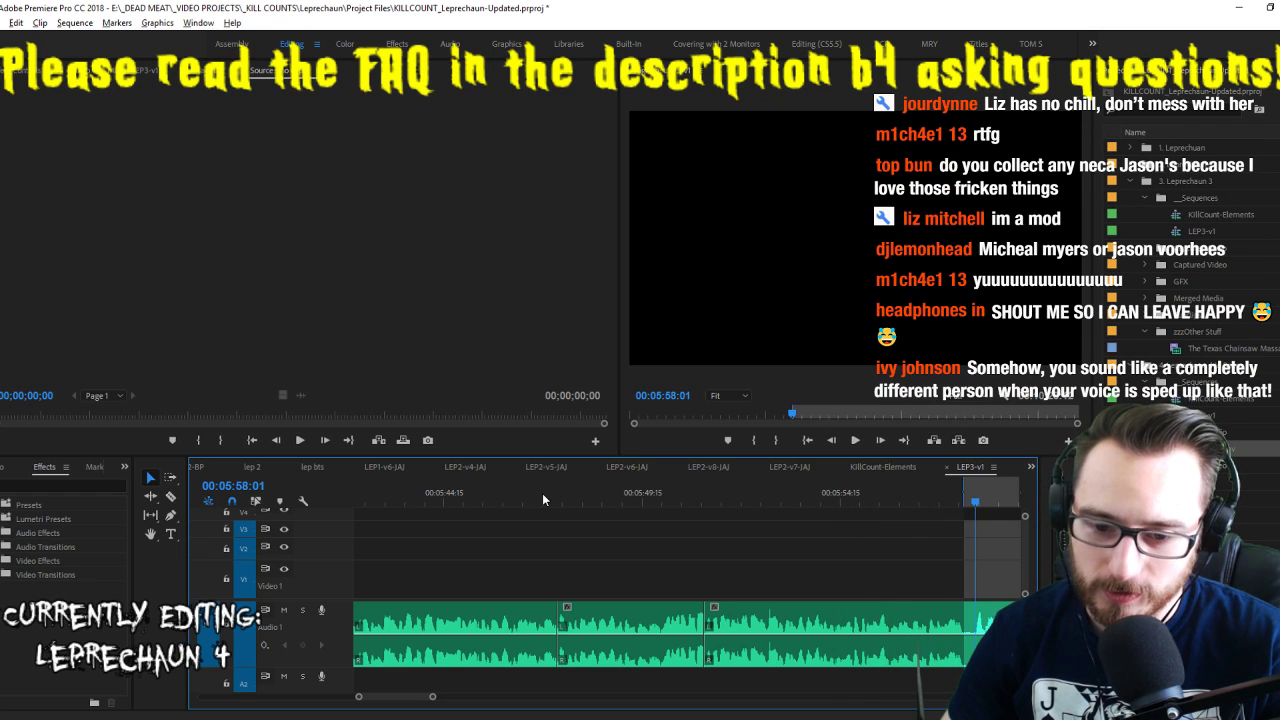
Step back frame by frame to refine the cut and extract the voice-over passage starting at about 00:05:57:18
key("Left")
key("Left")
key("Left")
key("Left")
key("Left")
key("Left")
key("Left")
key("space")
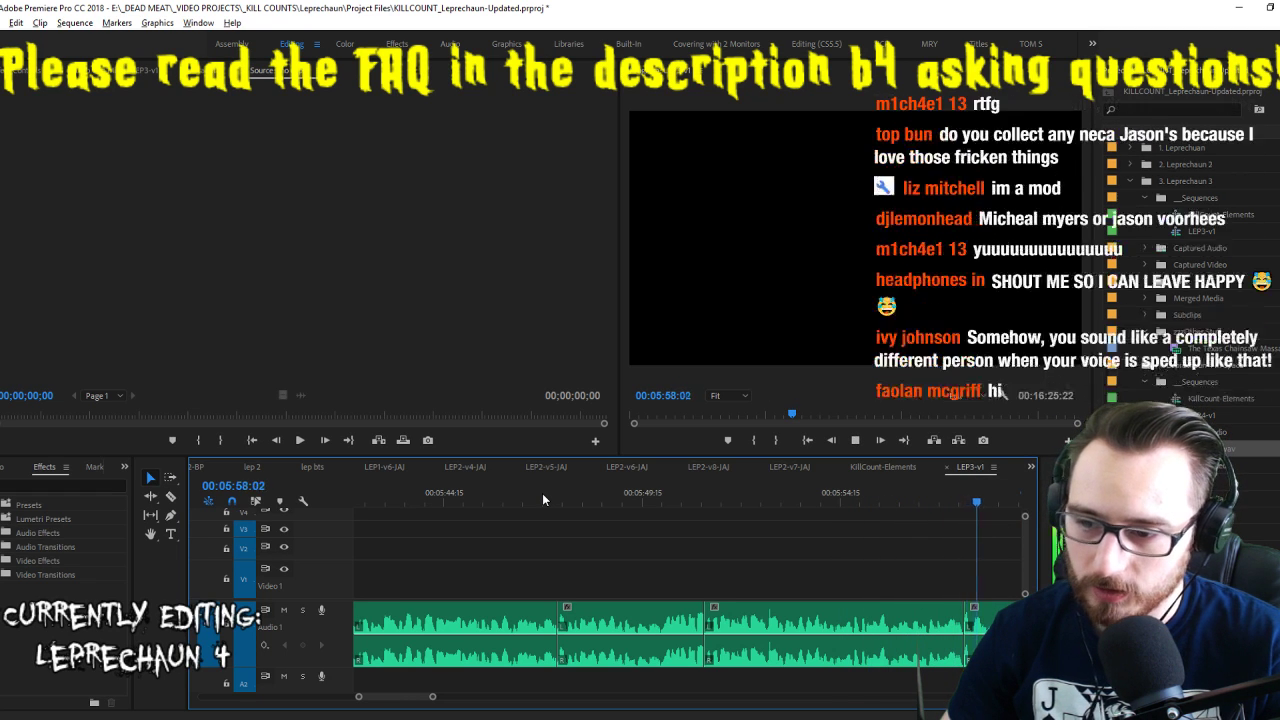
Extract the voice-over stretch from about 00:05:58:23 to 00:05:59:11, and play on to 00:06:05:04
key("Left")
key("Left")
key("Left")
key("Left")
key("Left")
key("Left")
key("Left")
key("Left")
key("Left")
key("Left")
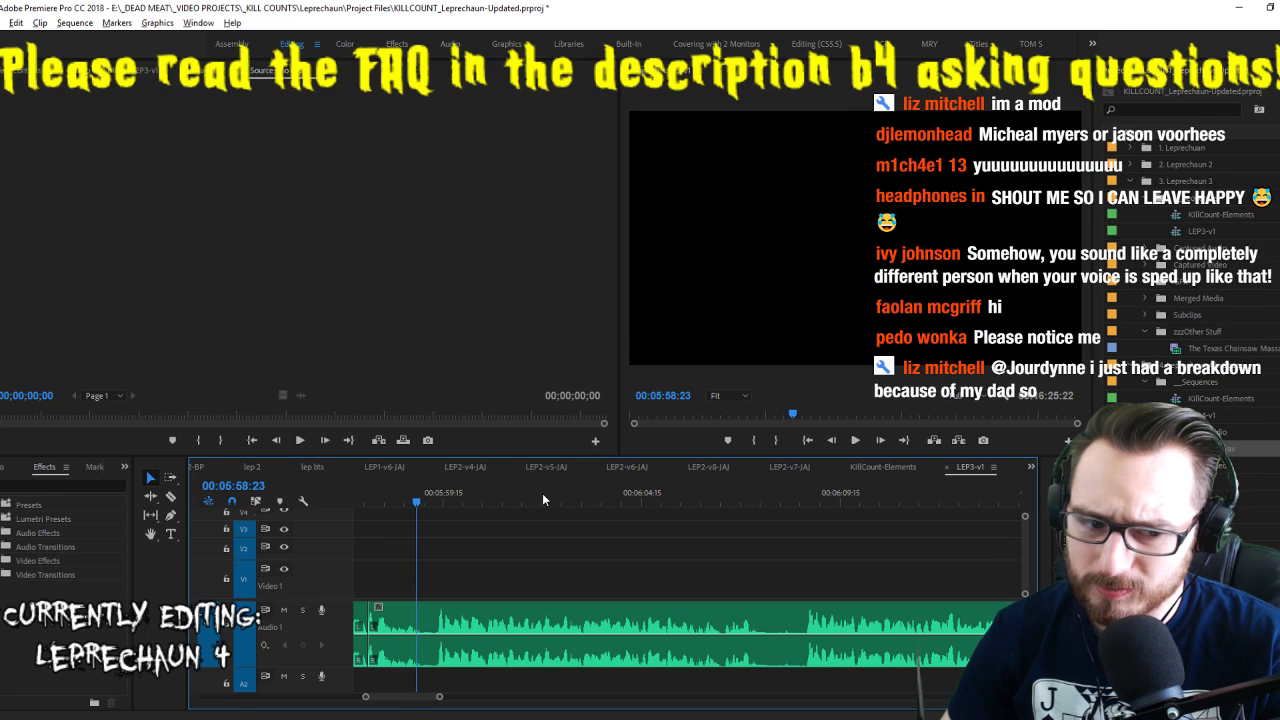
key("space")
key("i")
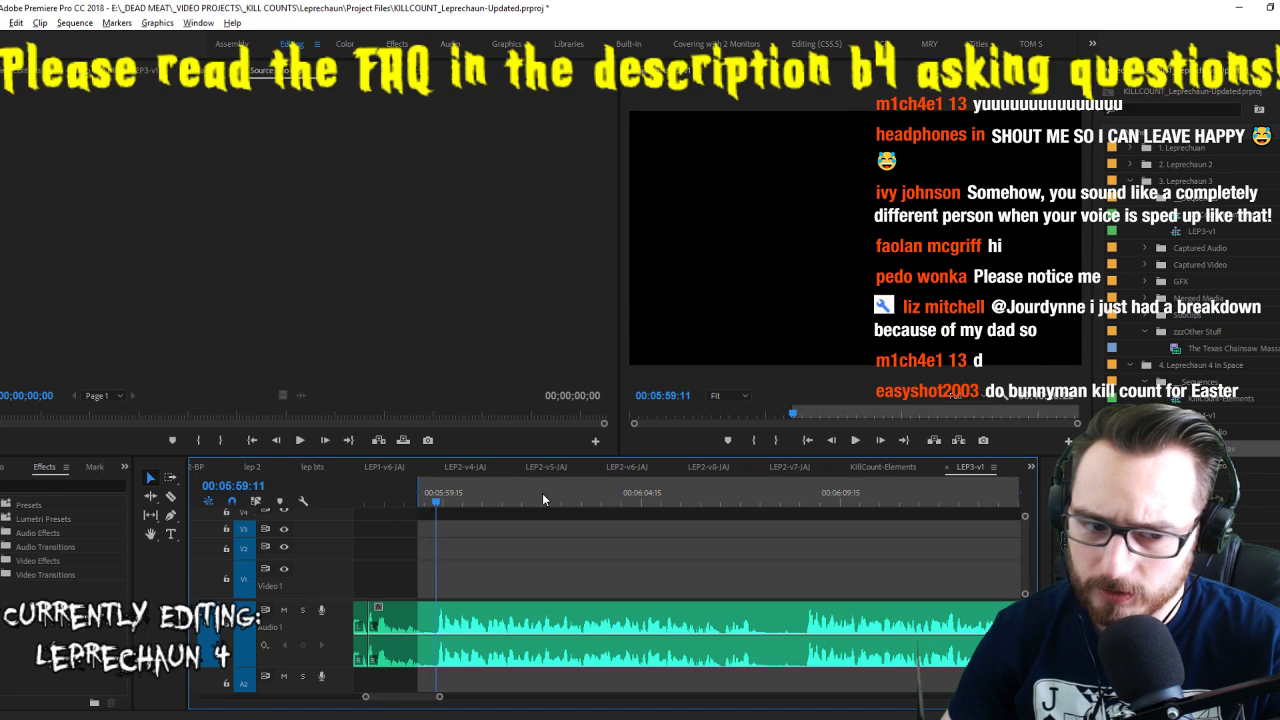
key("o")
key("'")
key("space")
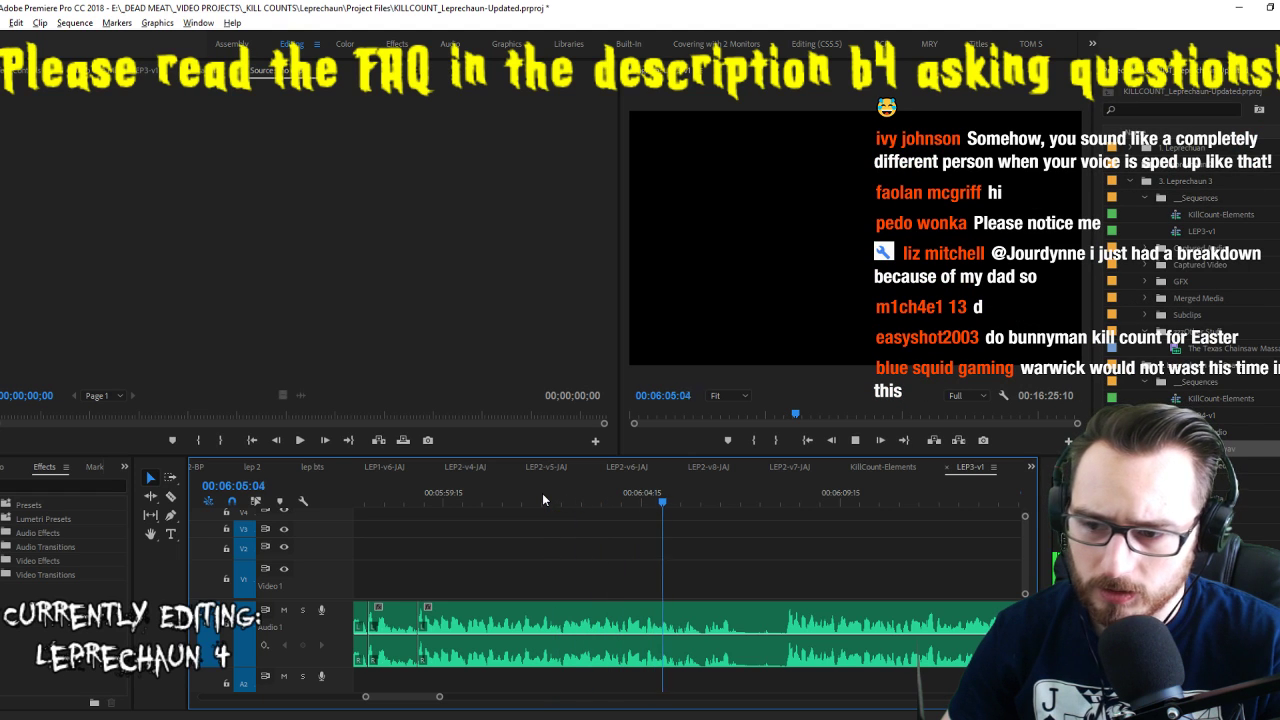
Play to 00:06:07:14, cut out the voice-over passages starting at about 00:06:05:15 and 00:06:06:10, and play on to 00:06:17:05
key("space")
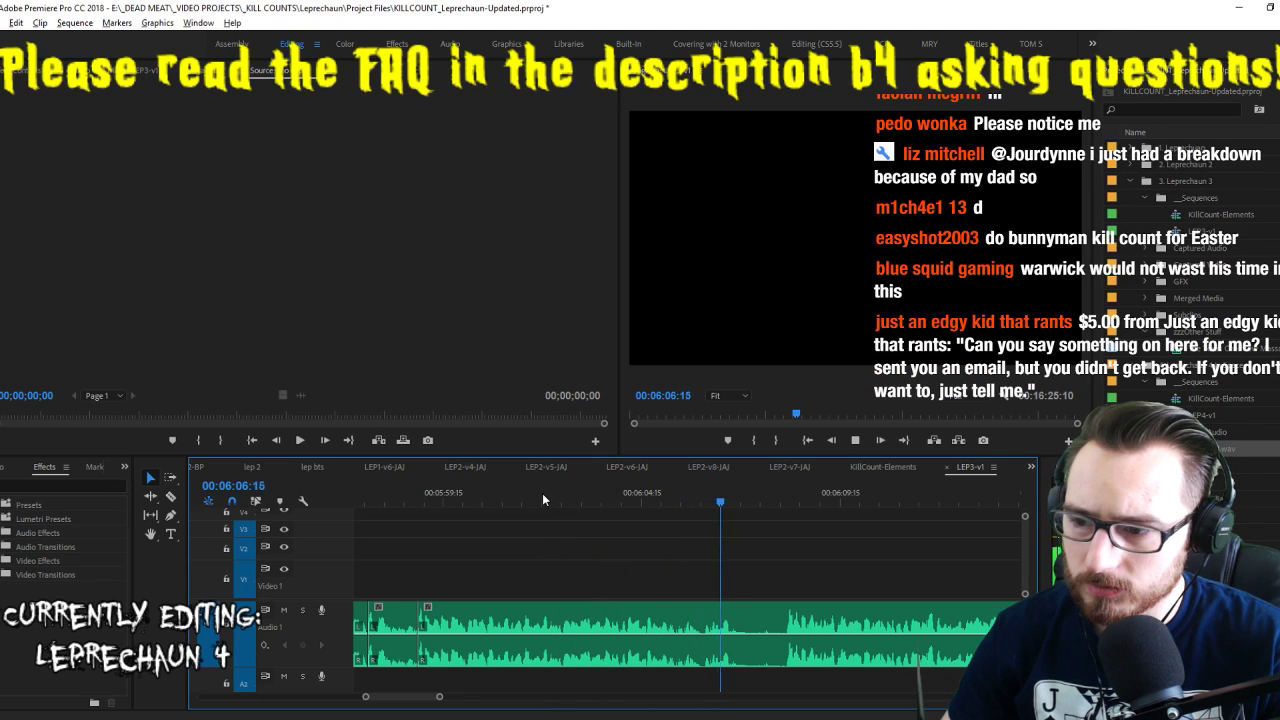
key("space")
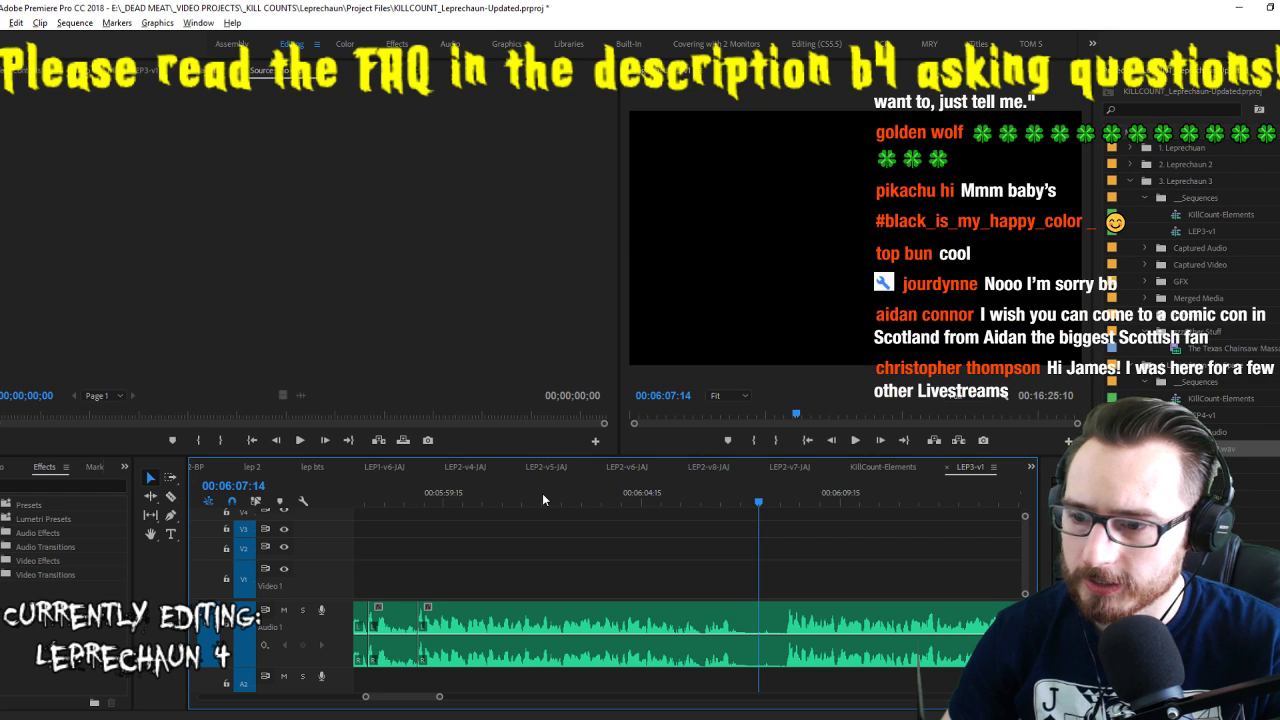
key("space")
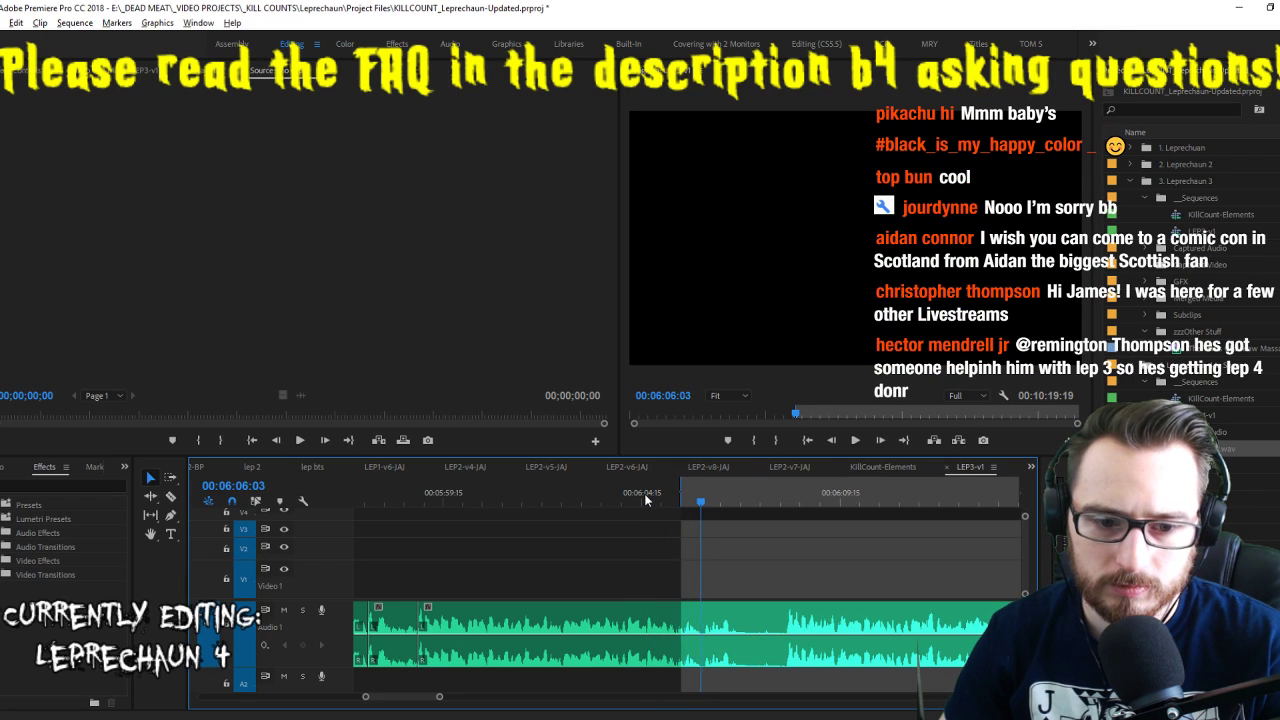
key("space")
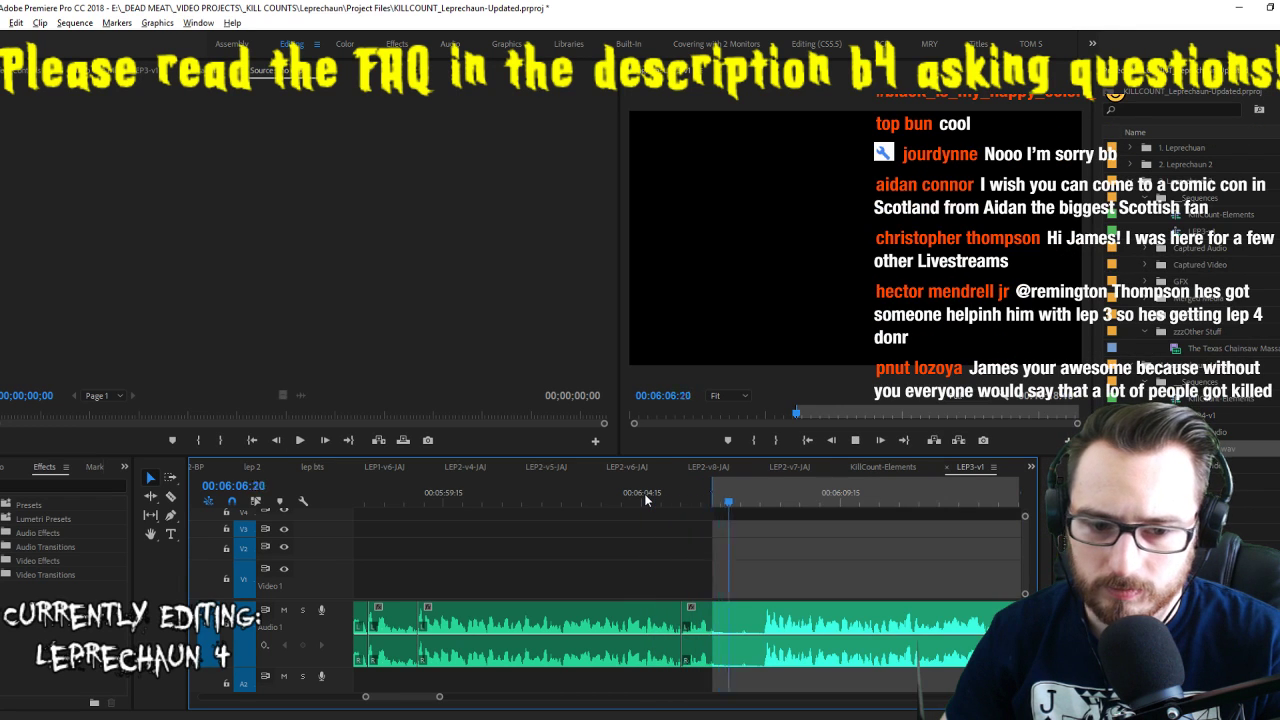
key("space")
key("space")
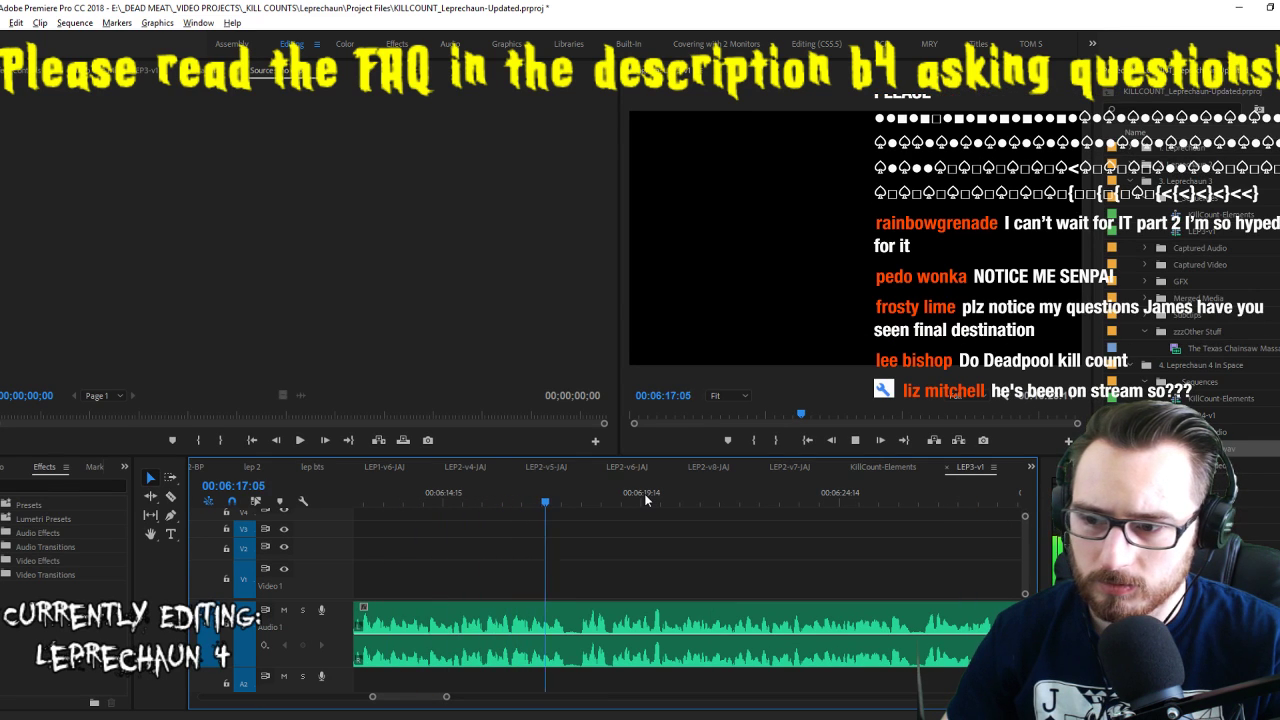
Extract two successive voice-over passages at about 00:06:17:16, and play on to 00:06:22:08
key("i")
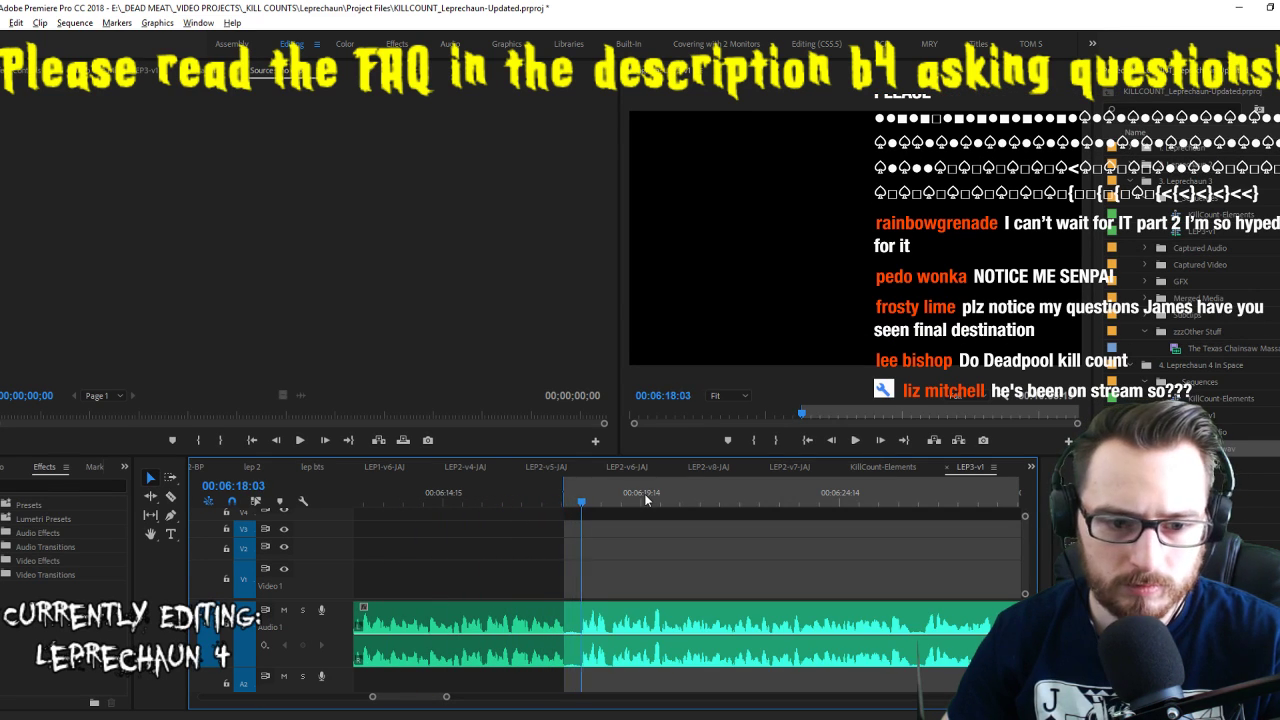
key("o")
key("apostrophe")
key("space")
key("Up")
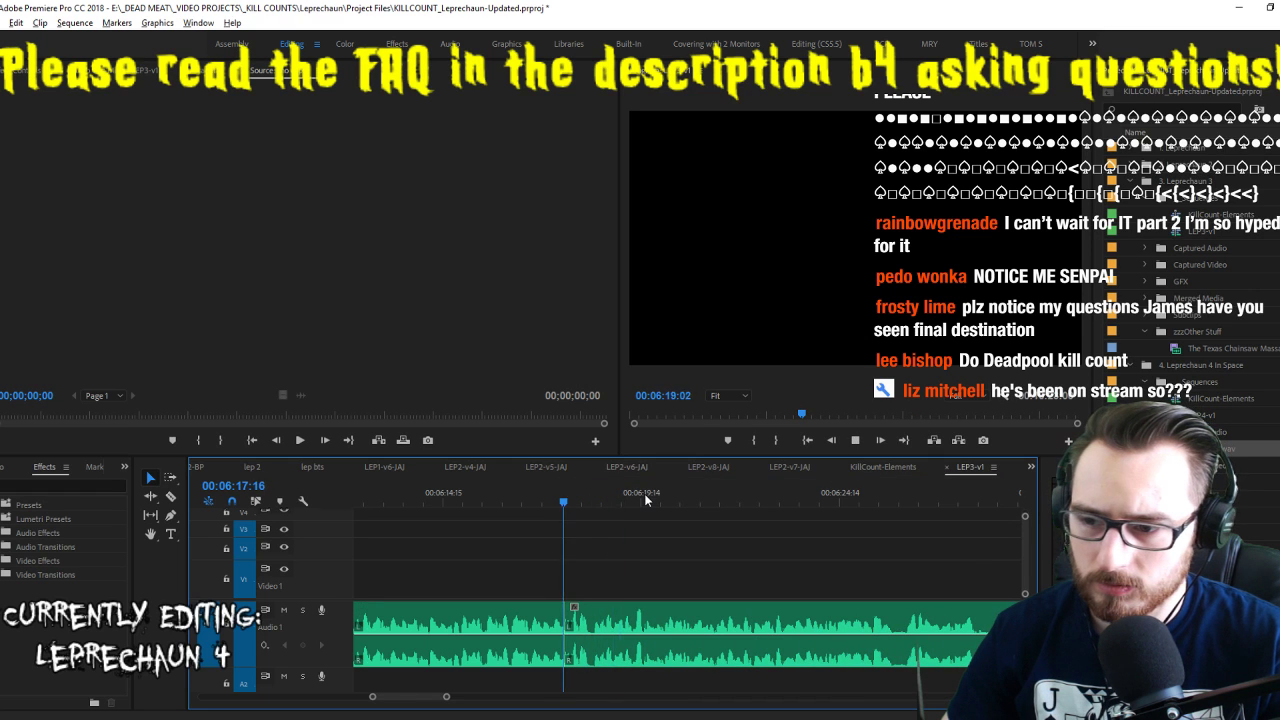
key("i")
key("o")
key("apostrophe")
key("space")
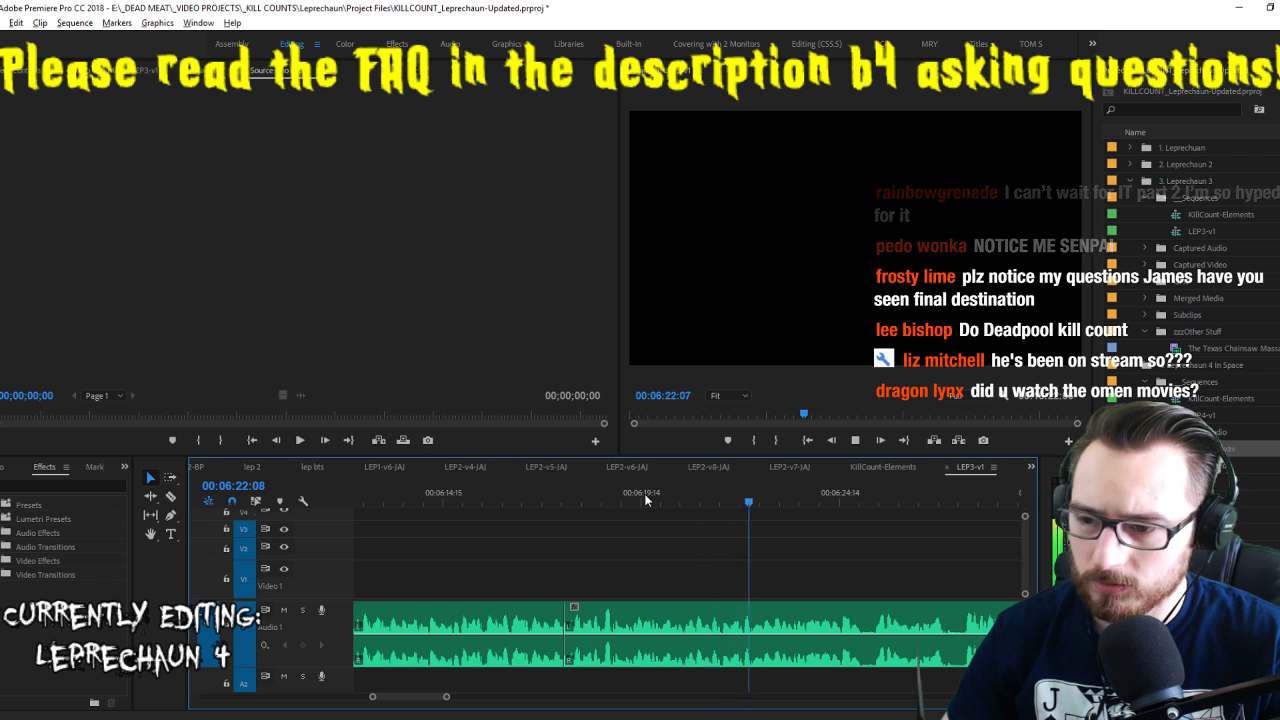
Extract the voice-over pauses starting at about 00:06:25:05 and 00:06:26:21, and play on to 00:06:29:19
key("i")
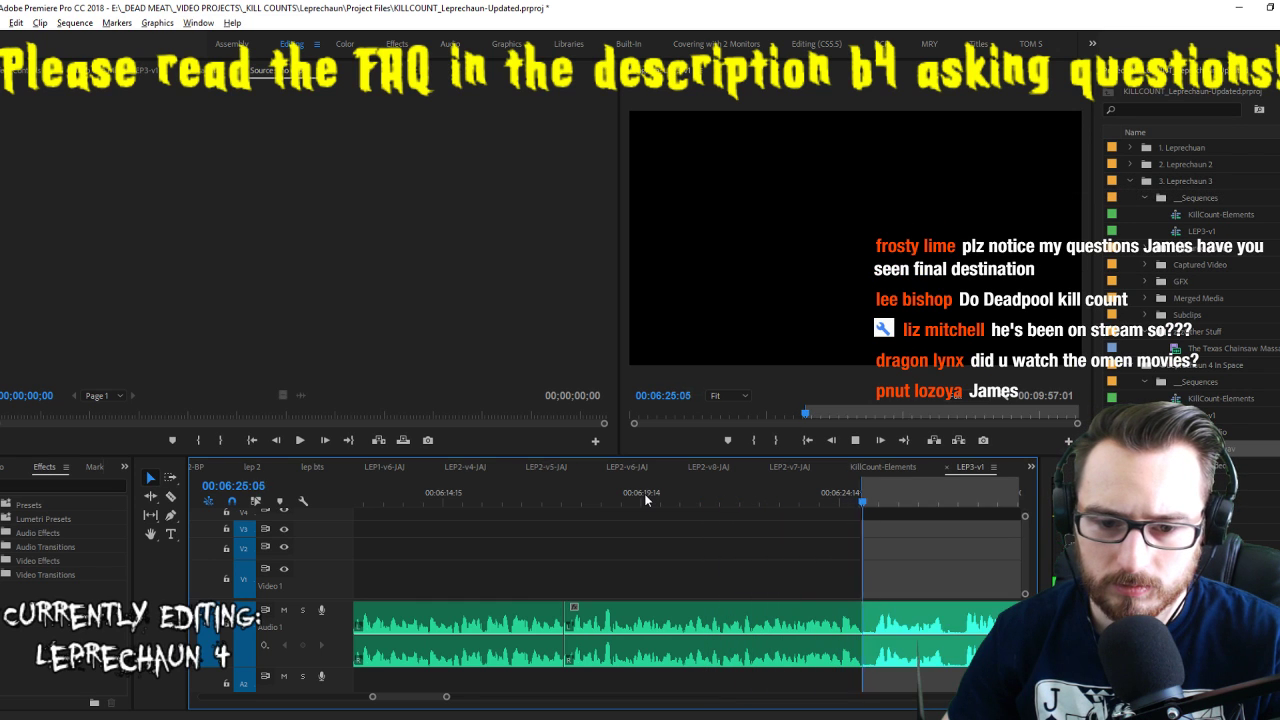
key("apostrophe")
key("space")
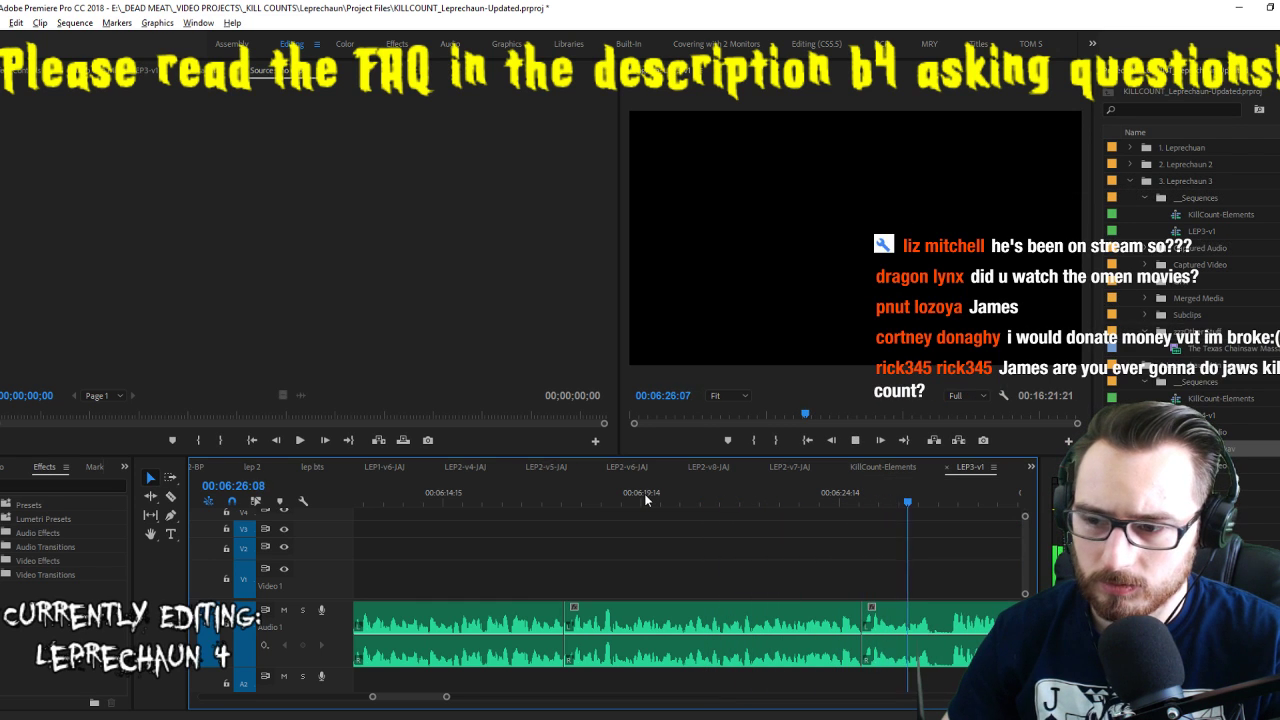
key("i")
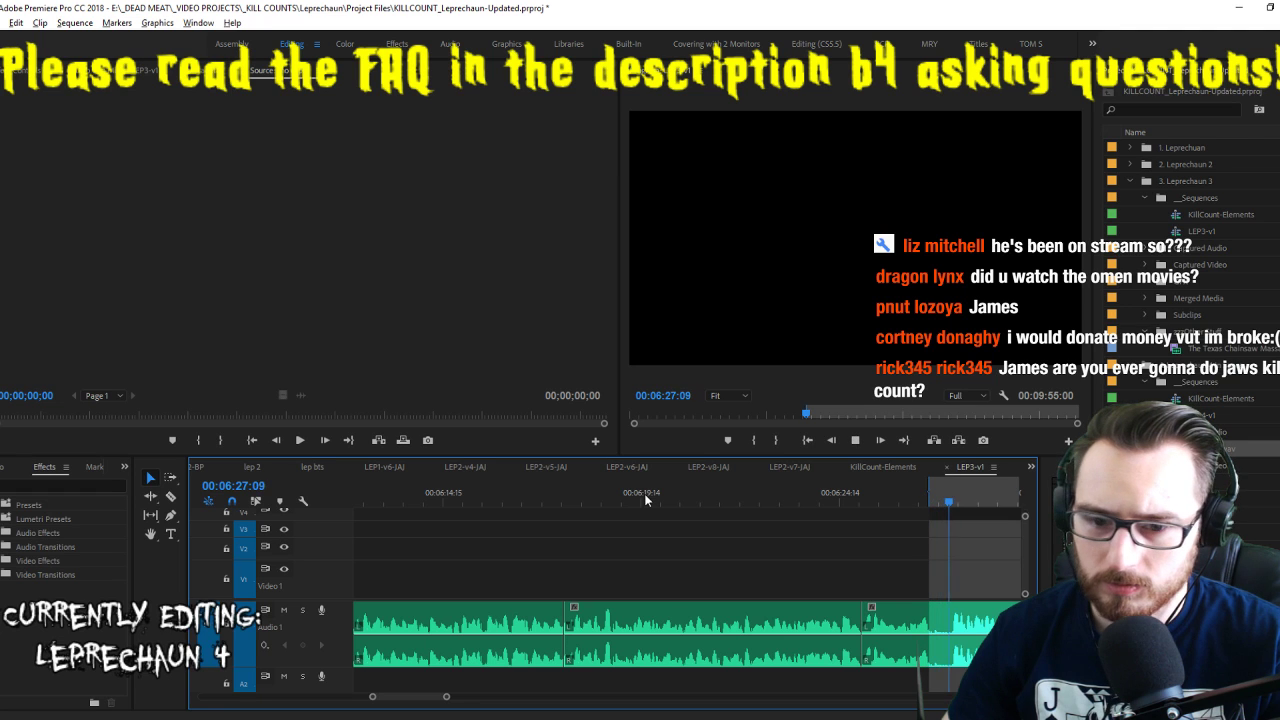
key("apostrophe")
key("space")
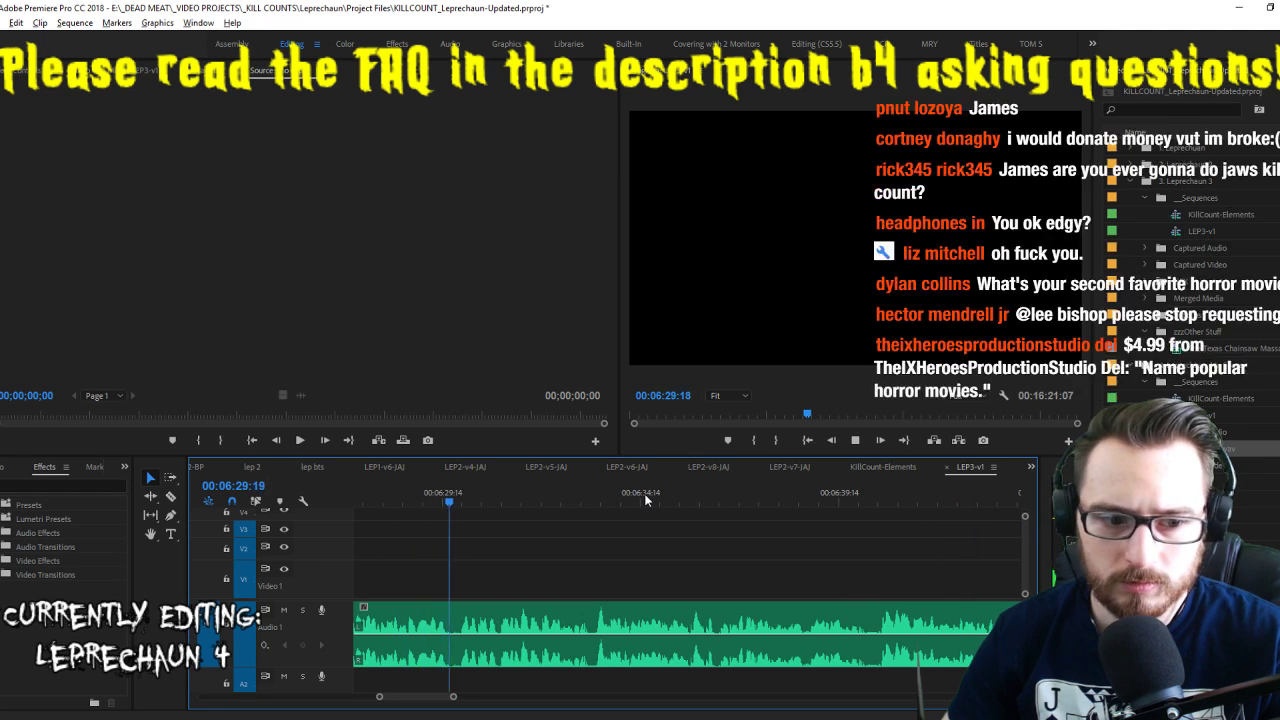
Extract the short voice-over passage starting at about 00:06:29:19 and save the project
key("i")
key("space")
key("apostrophe")
key("ctrl+s")
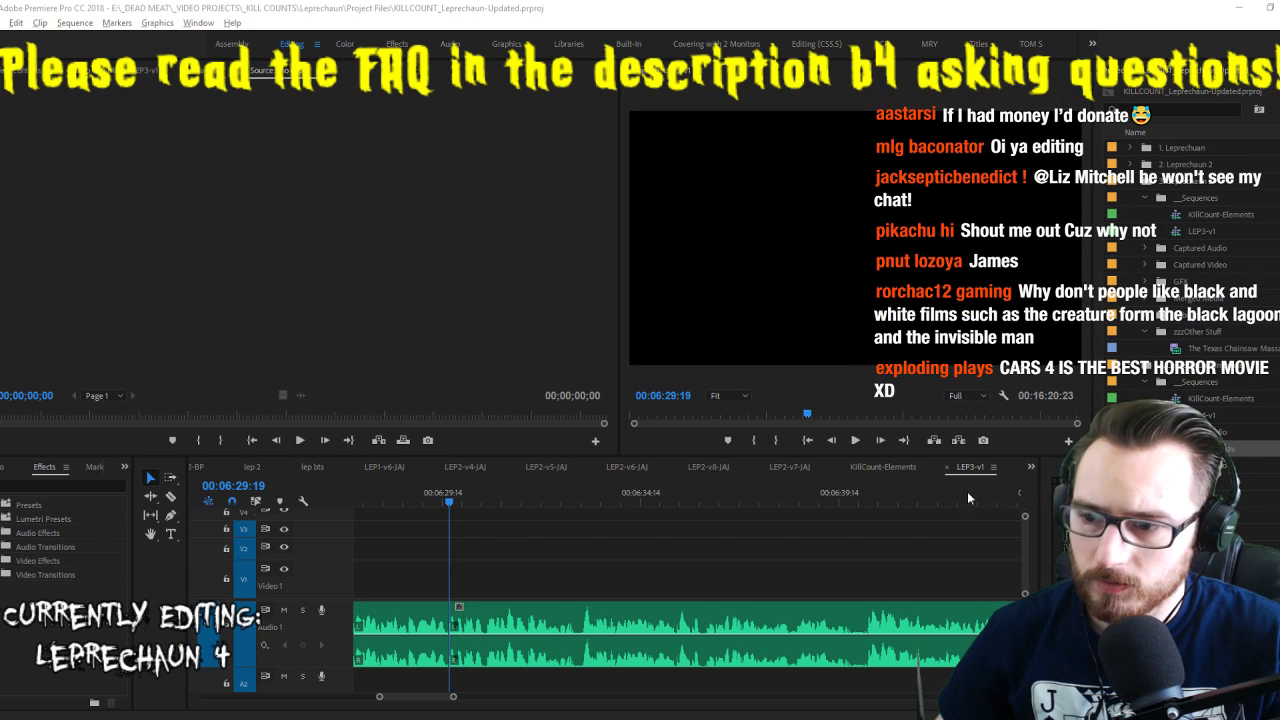
Replay the last cut and extract the voice-over passages starting at about 00:06:29:08, 00:06:30:06 and 00:06:32:11
key("j")
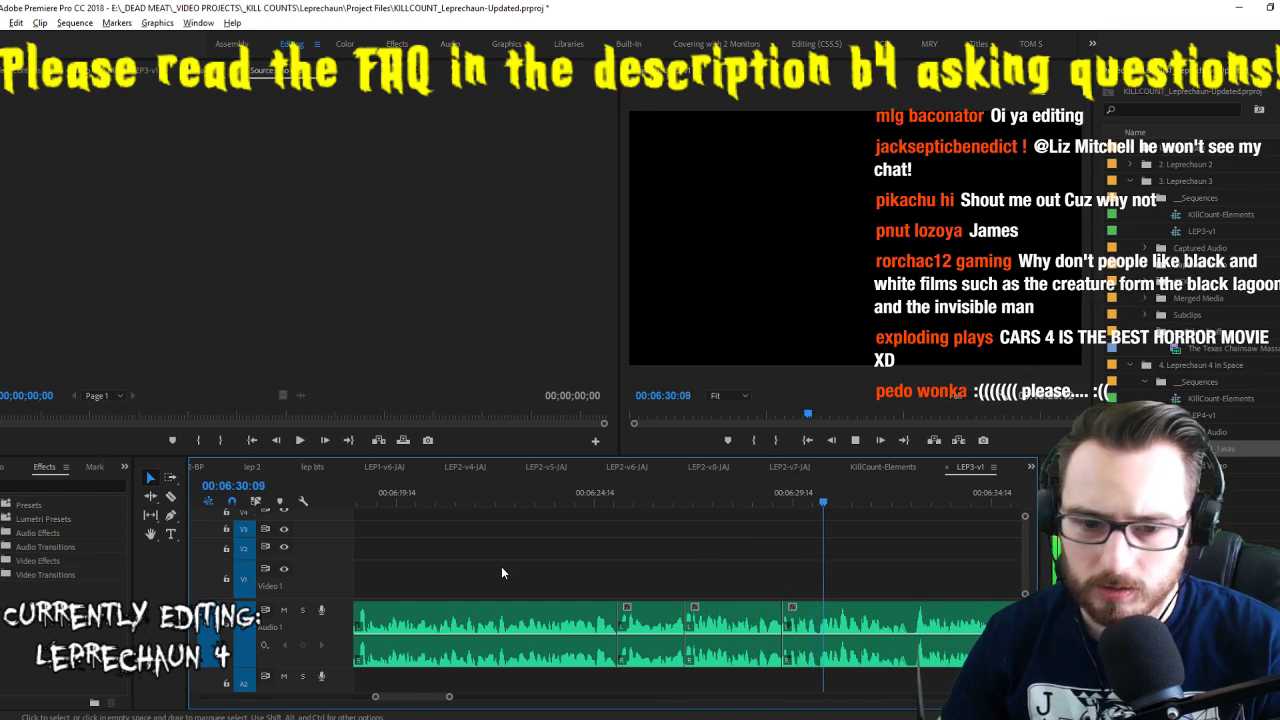
key("space")
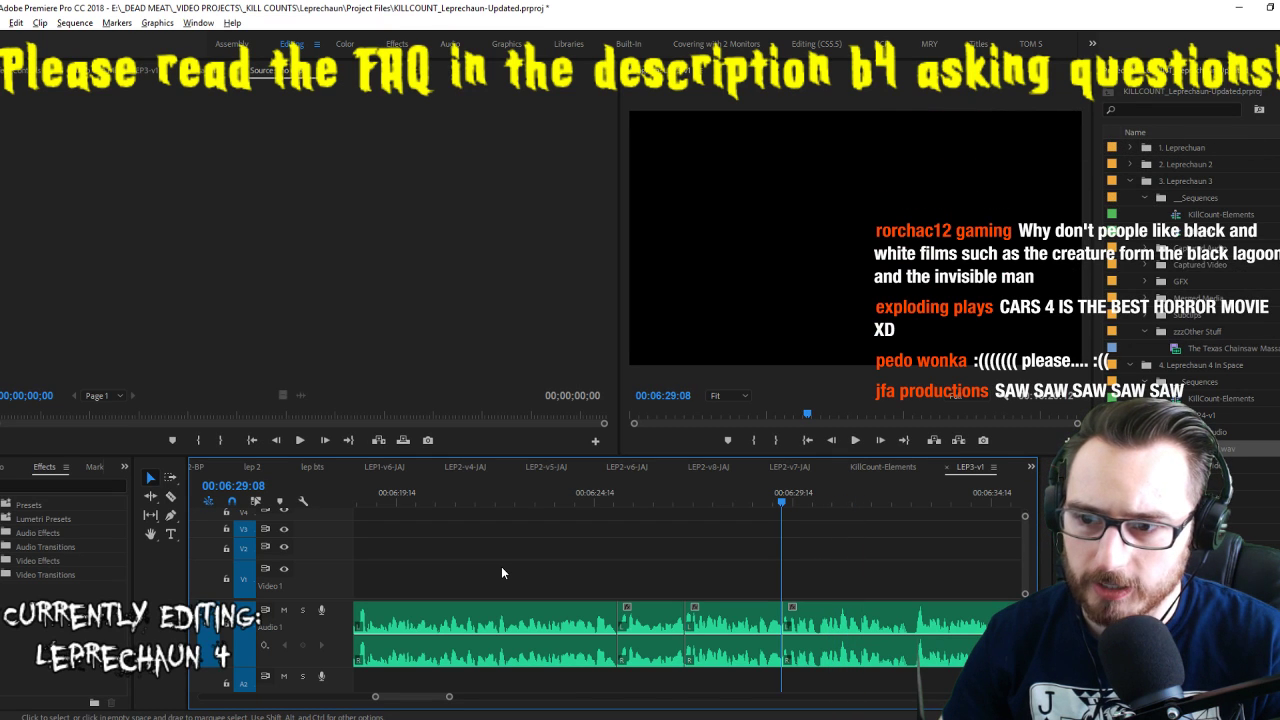
key("ctrl+k")
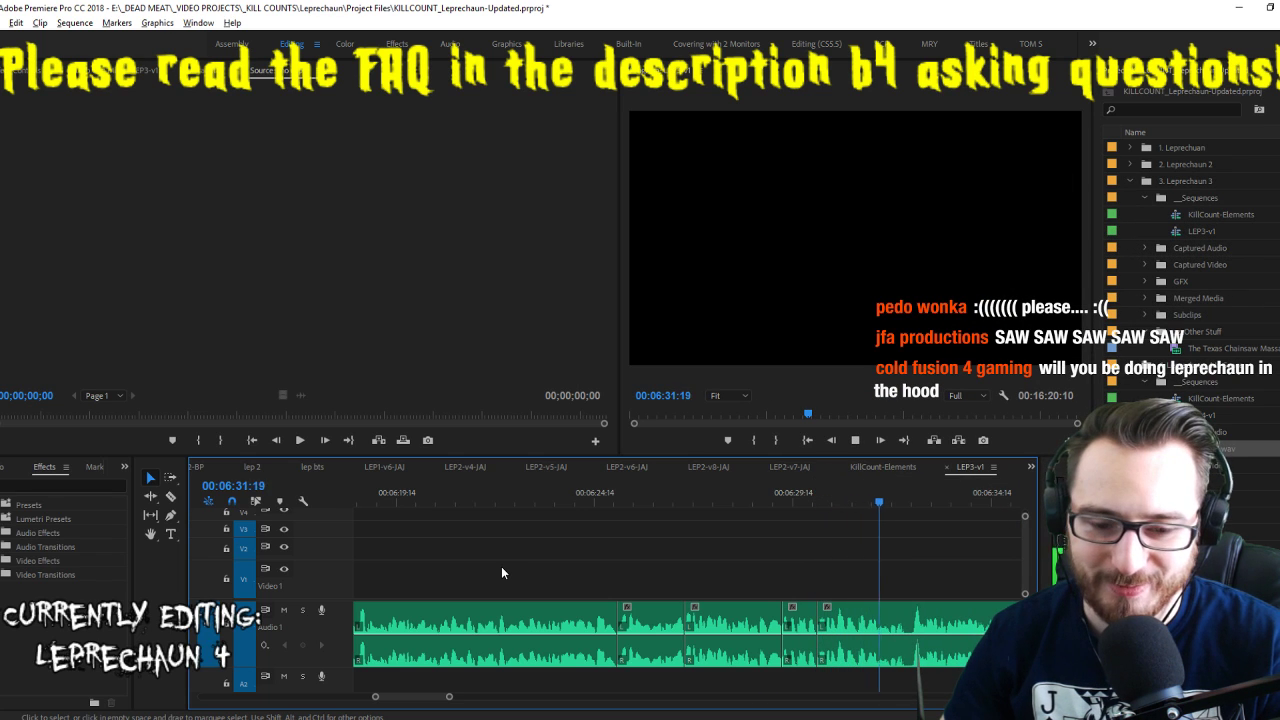
key("i")
key("ctrl+shift+i")
key("space")
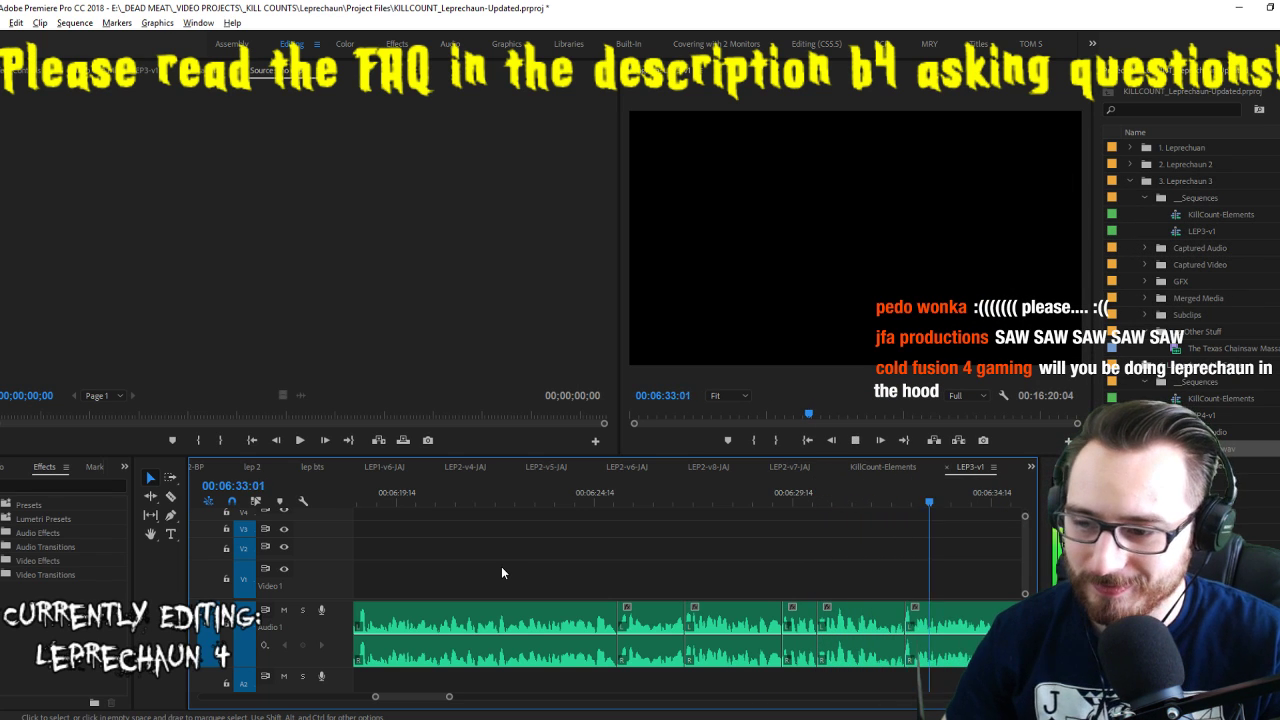
Extract the voice-over passage starting at about 00:06:35:08, and play on to 00:06:36:01
key("space")
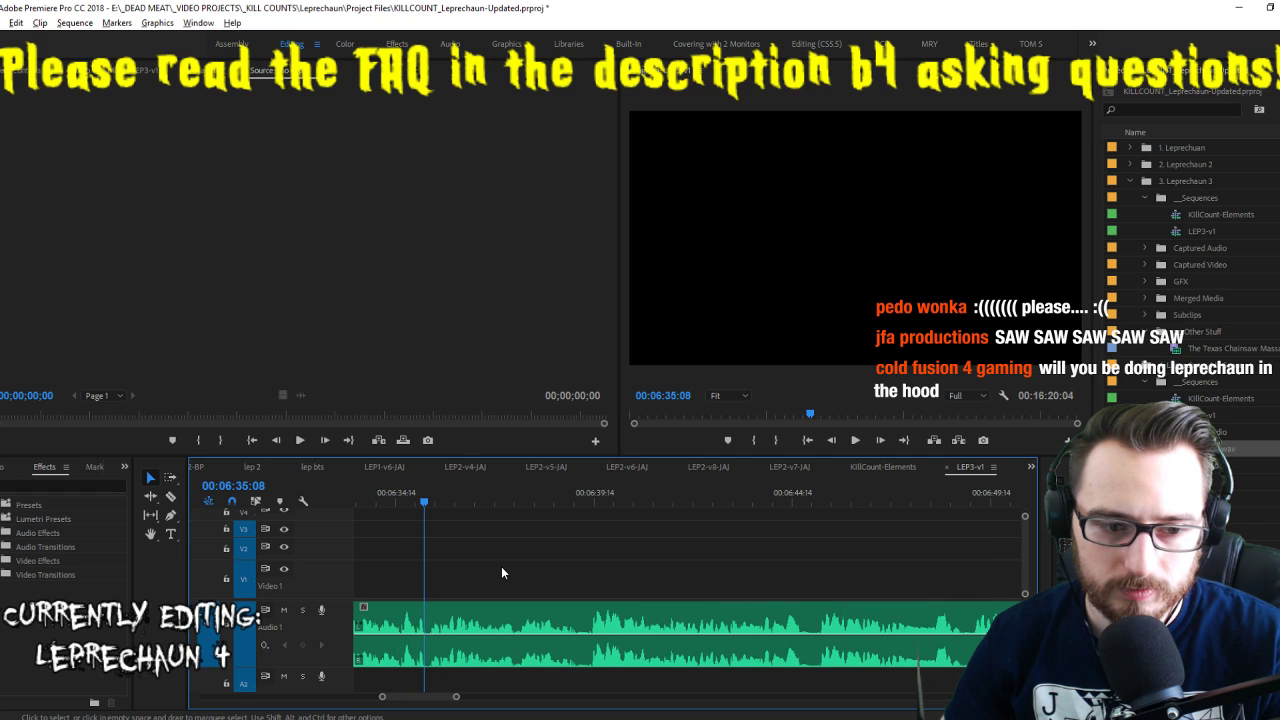
key("i")
key("o")
key("apostrophe")
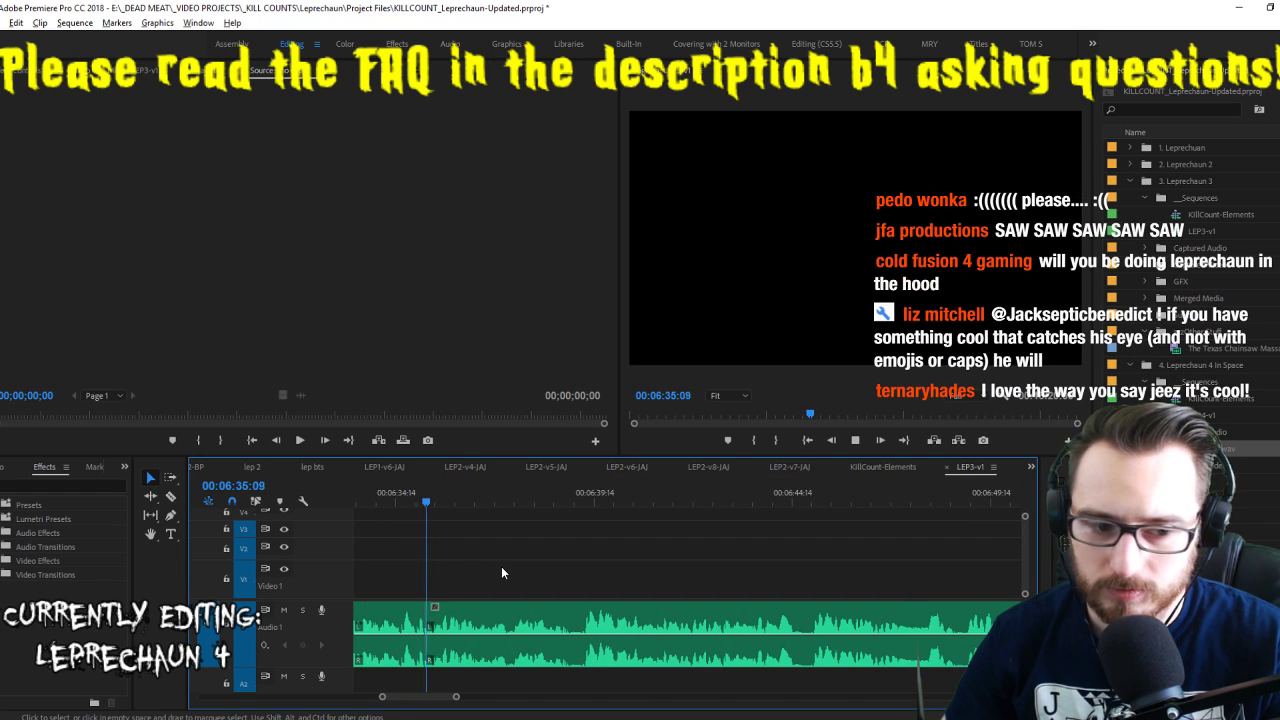
key("space")
key("space")
Replay the voice-over from about 00:06:34:00 and extract the remaining bit from about 00:06:35:02 up to the cut at 00:06:35:08
scroll(610, 577, "up", 3)
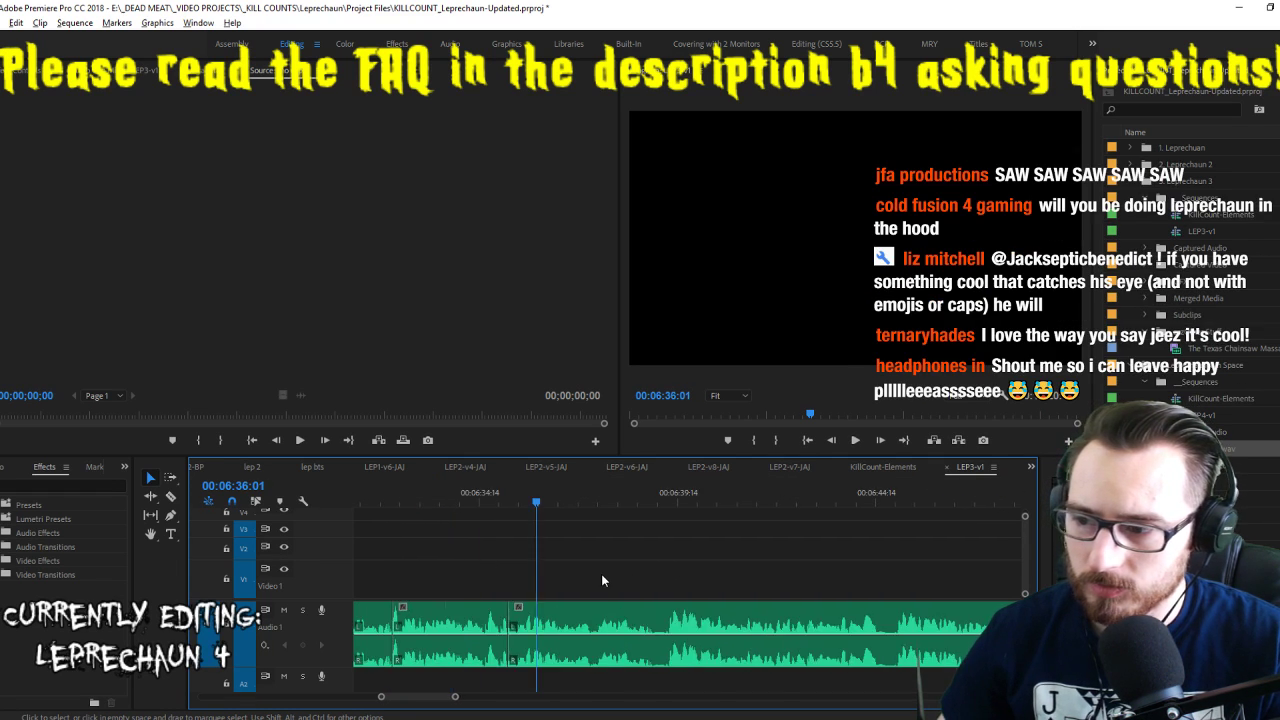
left_click(535, 500)
key("space")
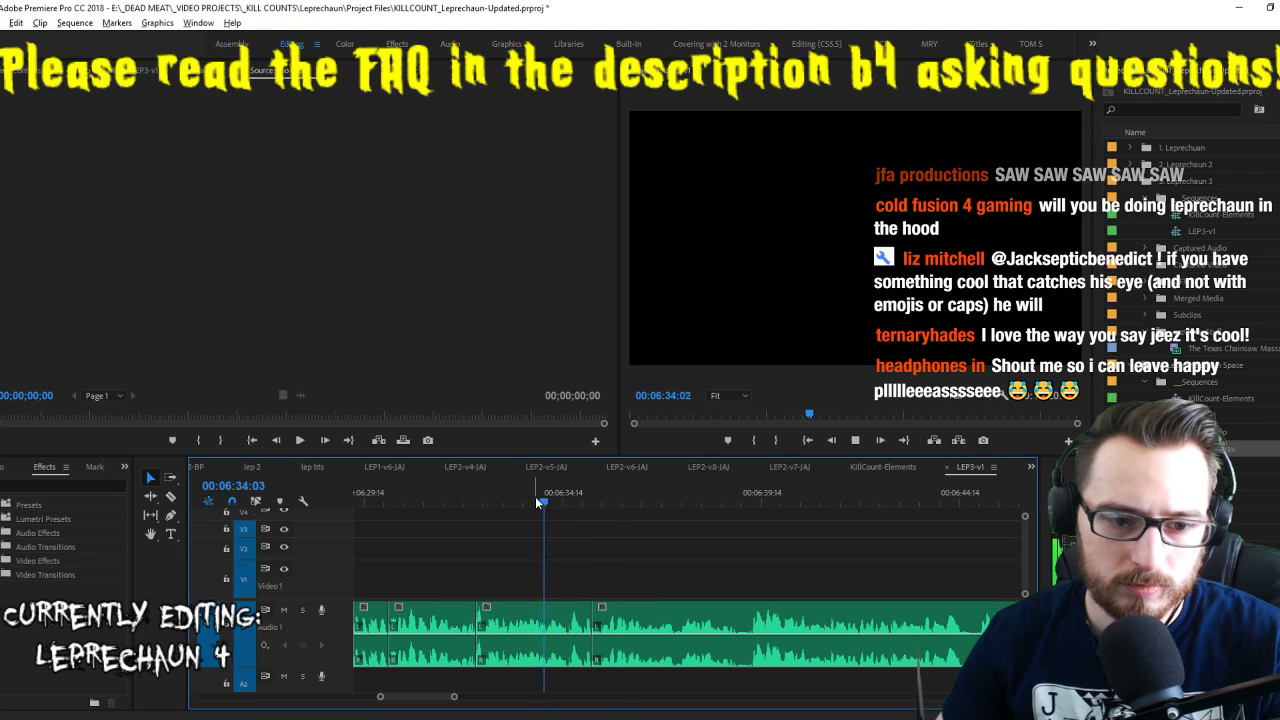
key("space")
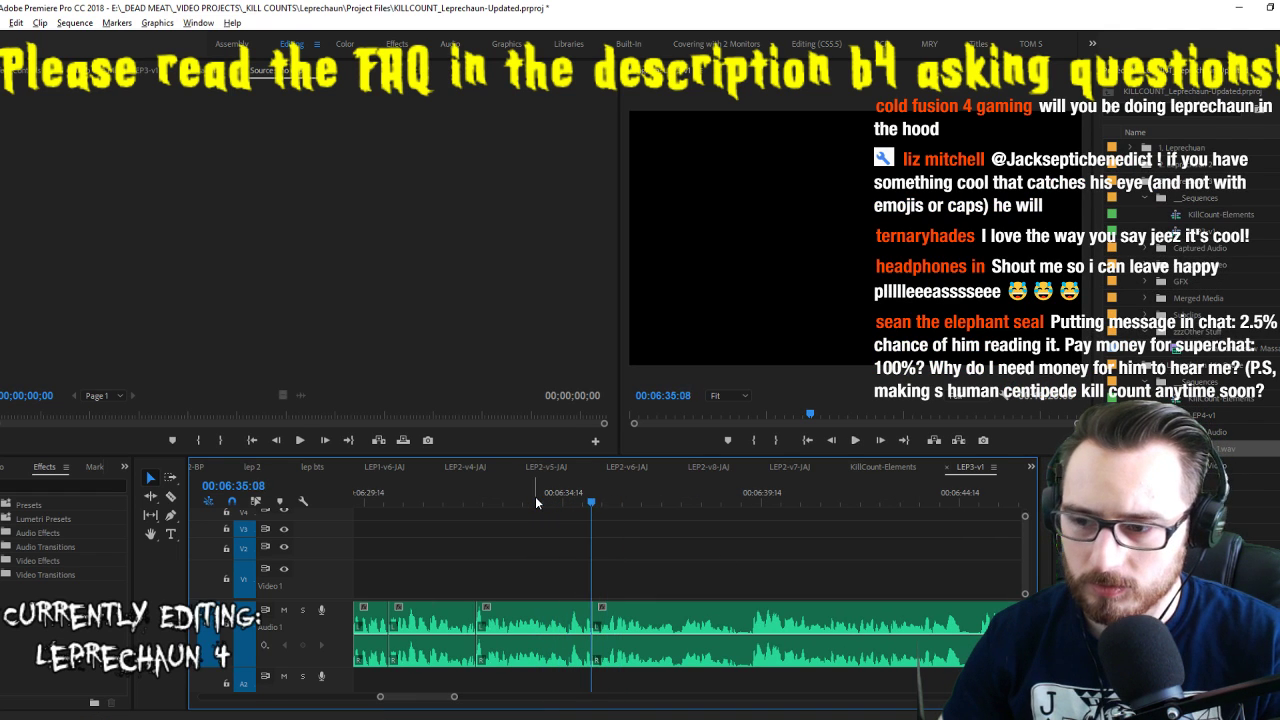
key("j")
key("l")
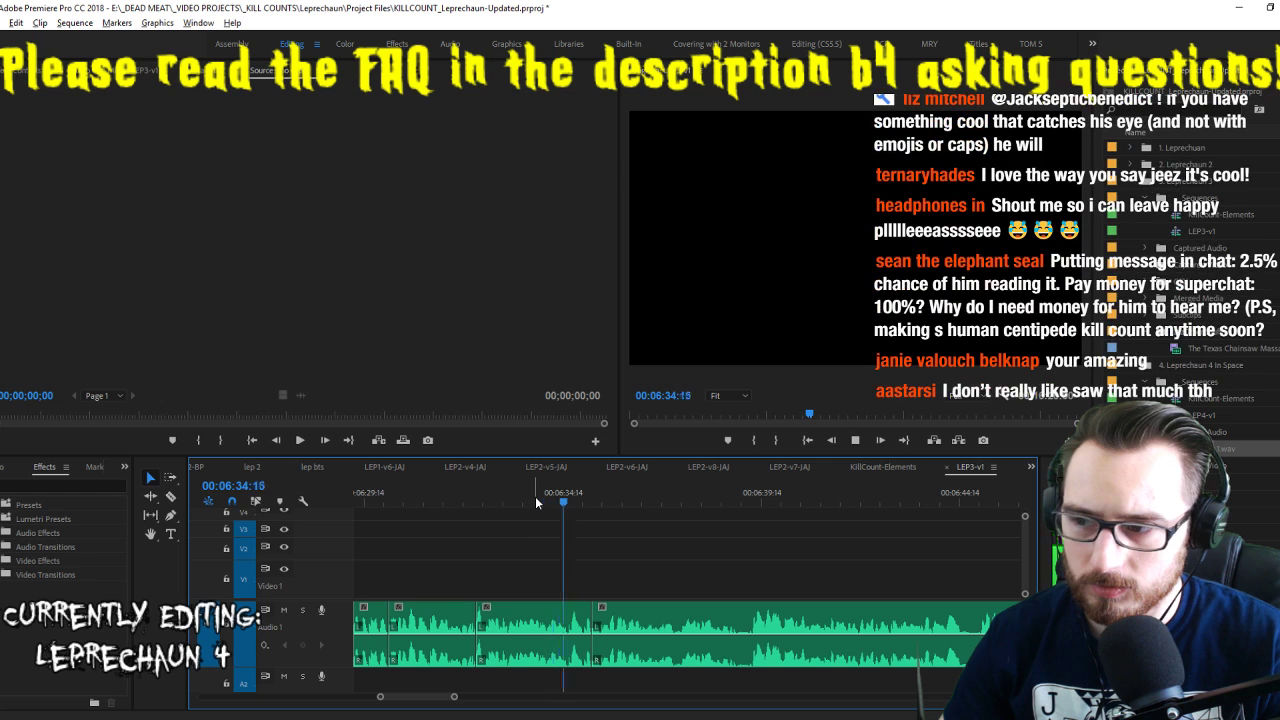
key("Left")
key("Left")
key("Left")
key("Left")
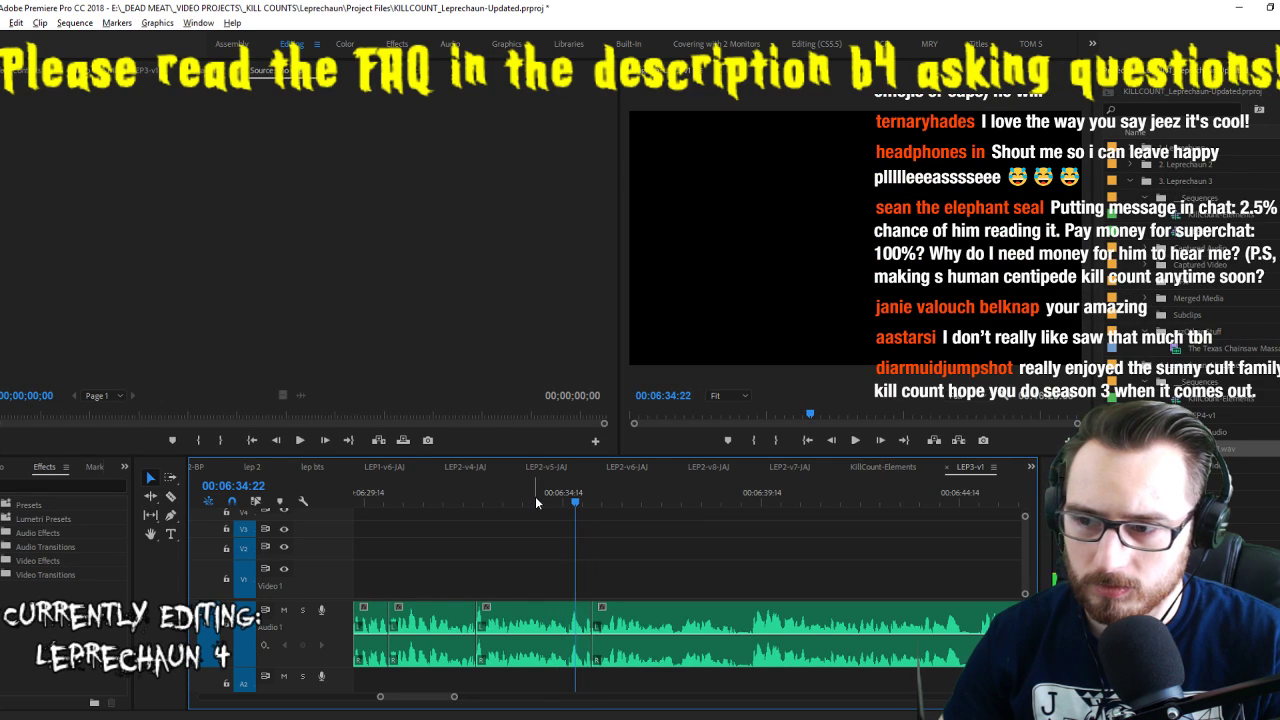
key("Right")
key("space")
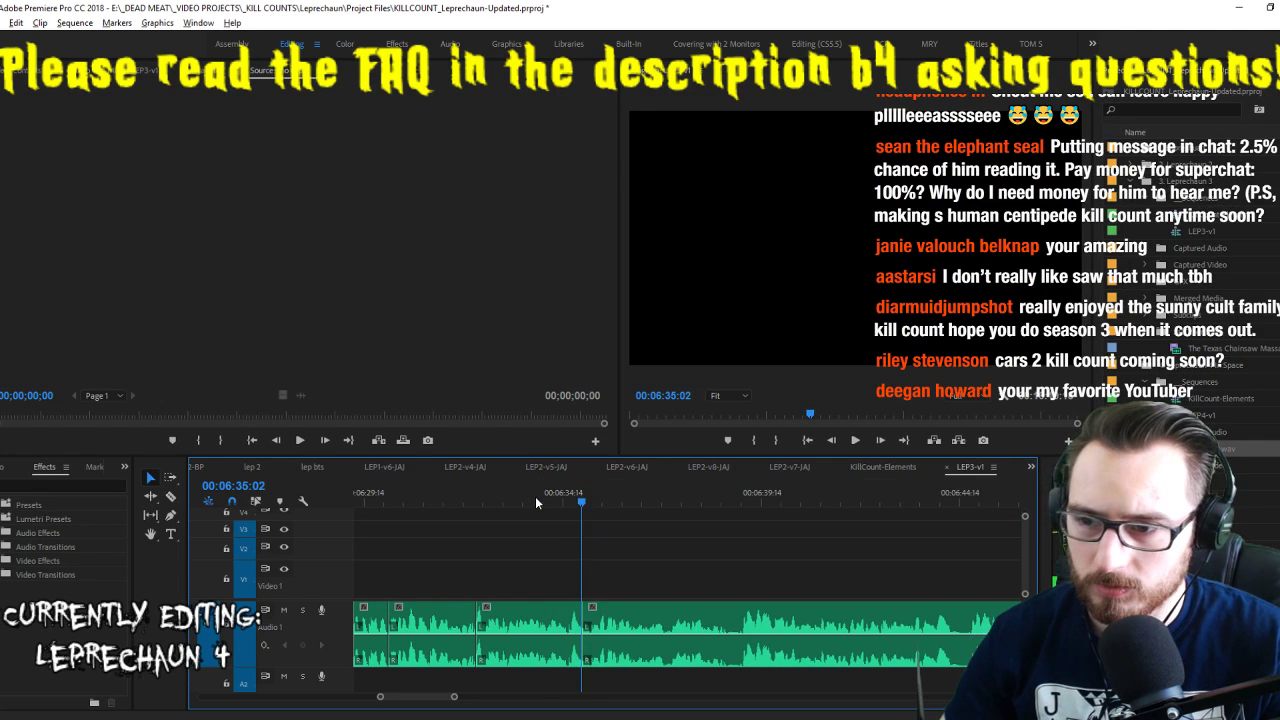
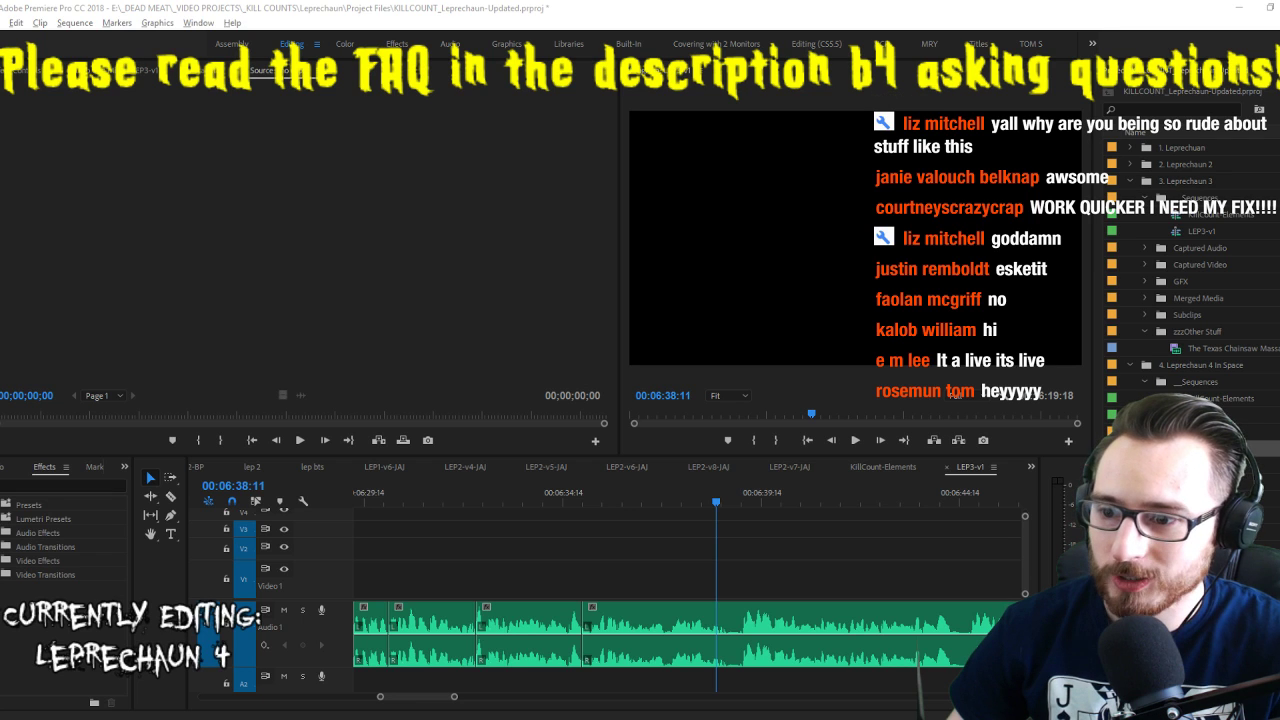
Extract the short voice-over passage starting at about 00:06:38:17
left_click(820, 575)
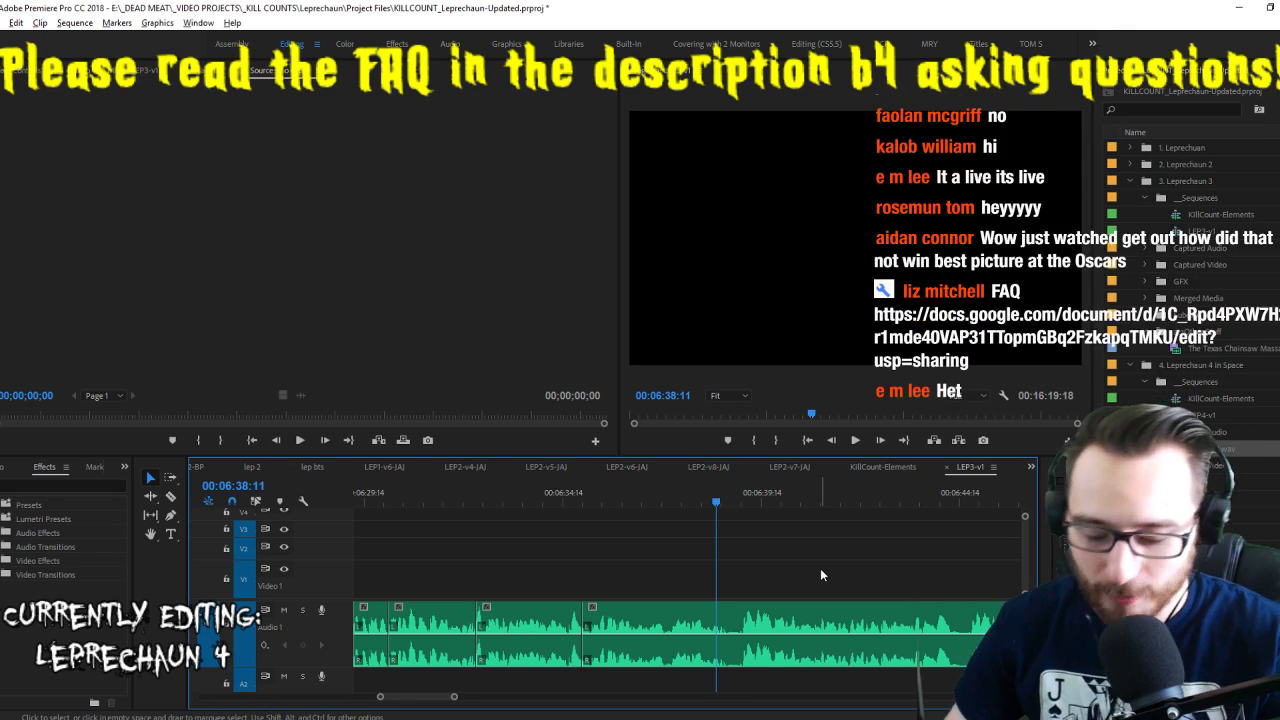
key("Right")
key("Right")
key("Right")
key("Right")
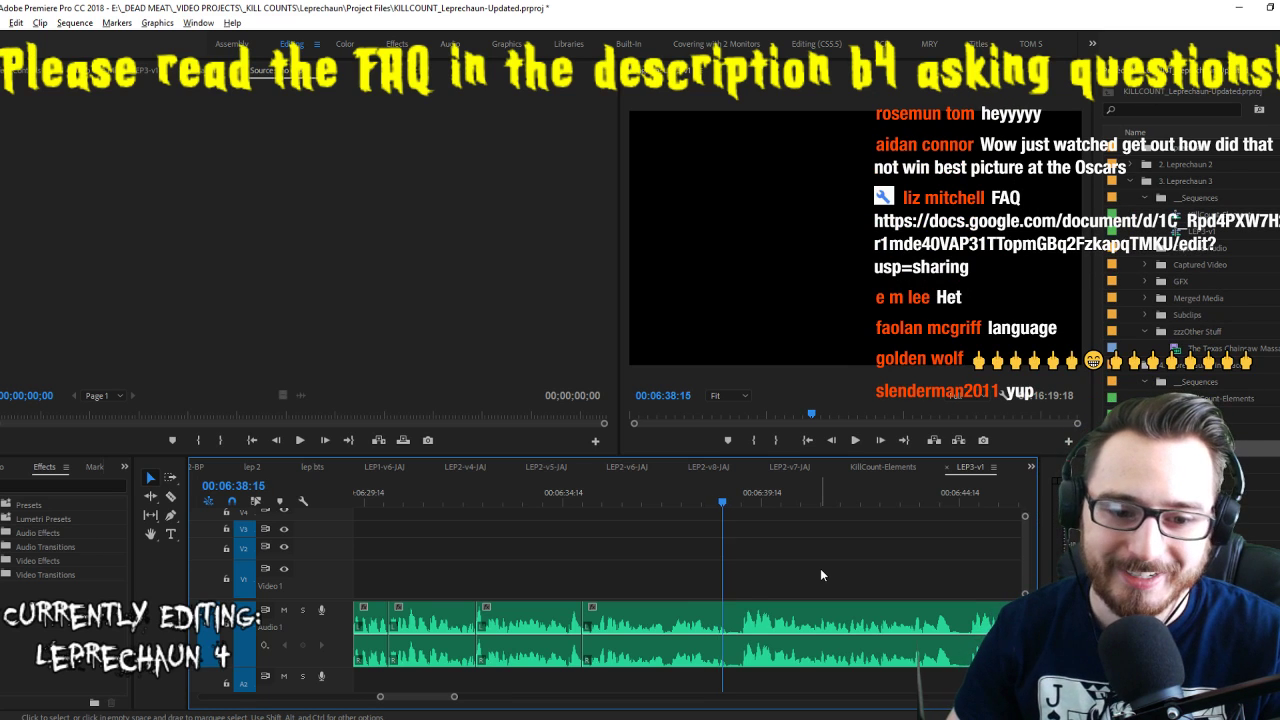
key("Right")
key("Right")
key("ctrl+k")
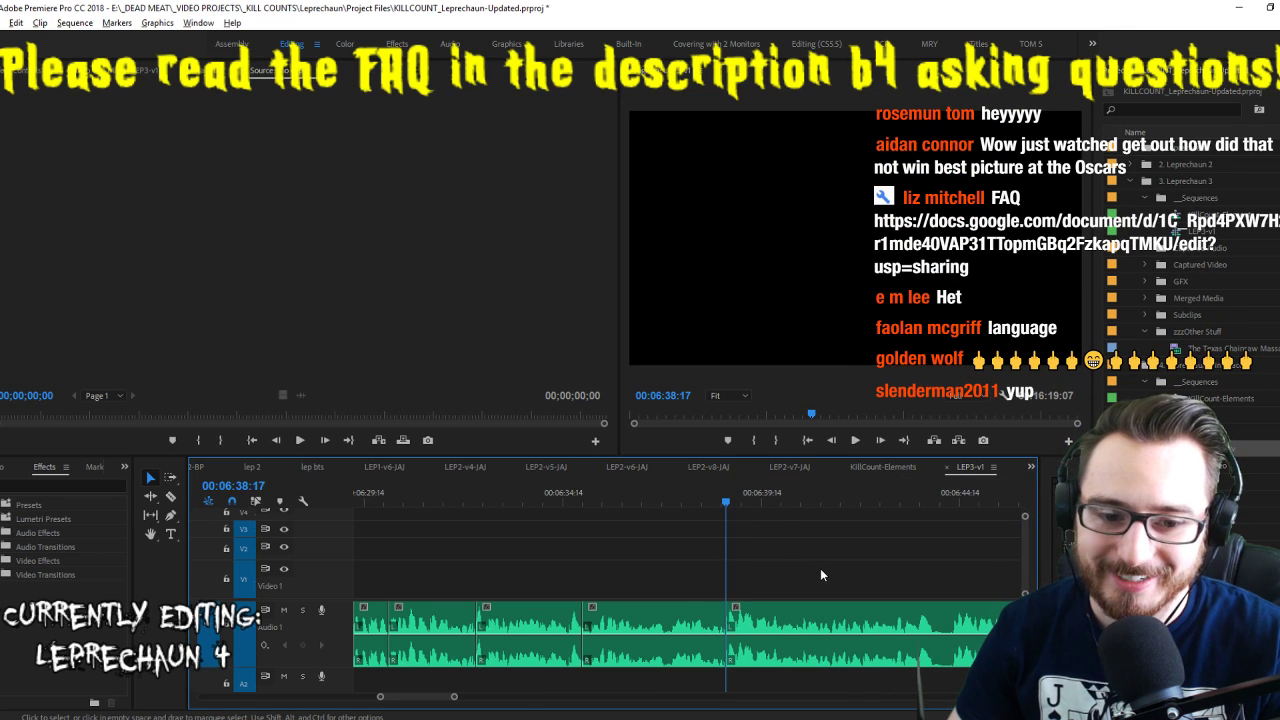
Play the voice-over on past the last cut and extract the short passage starting at about 00:06:43:21
left_click(668, 495)
key("space")
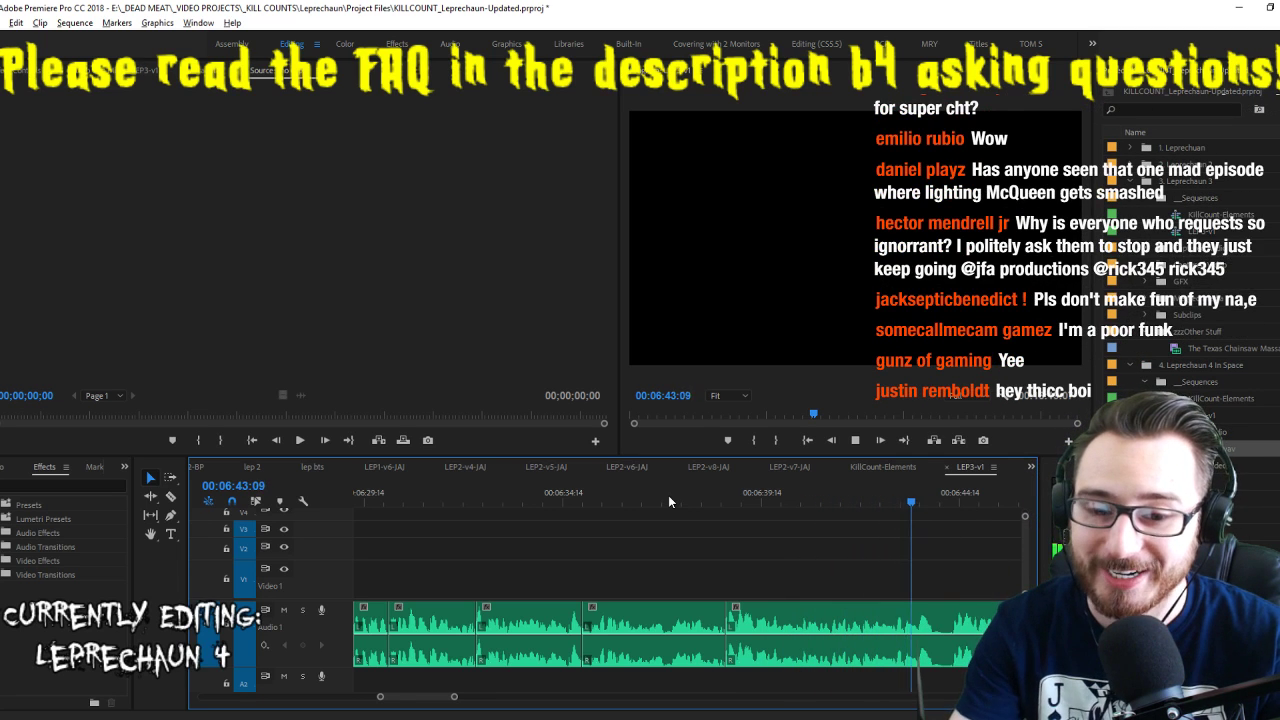
key("space")
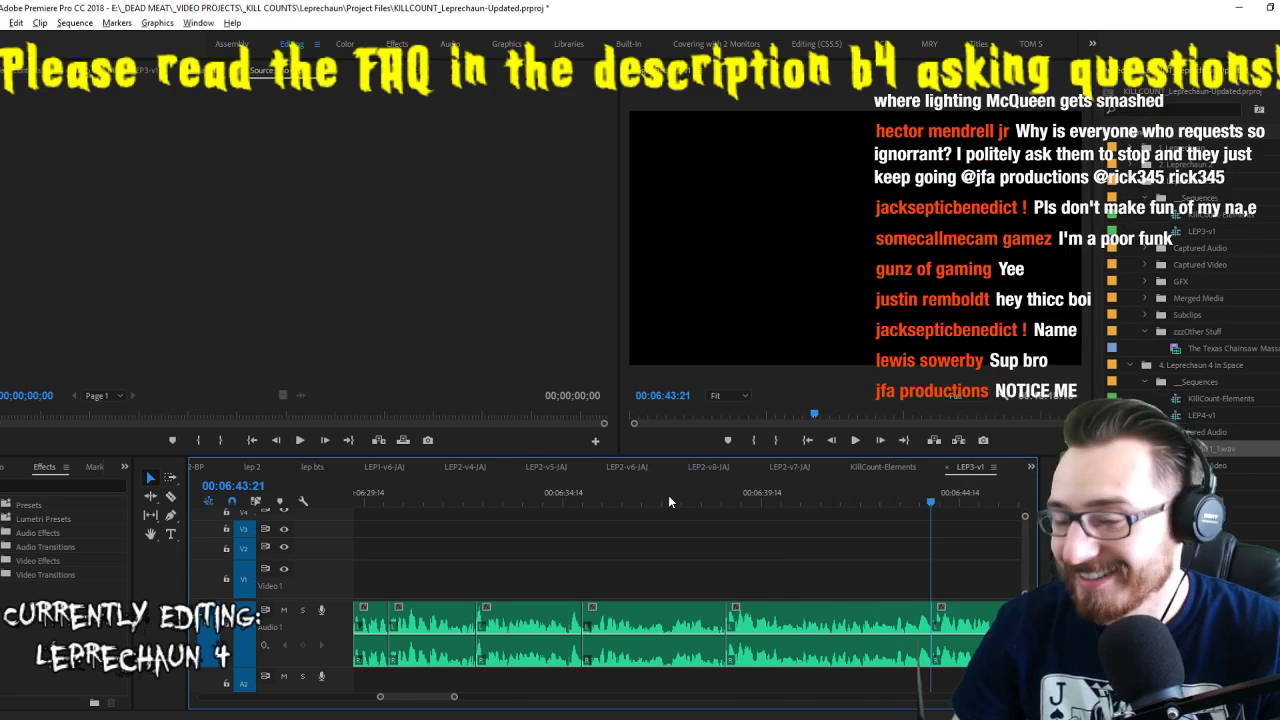
Extract the voice-over pause starting at about 00:06:47:08, and play on to about 00:06:52:02
key("space")
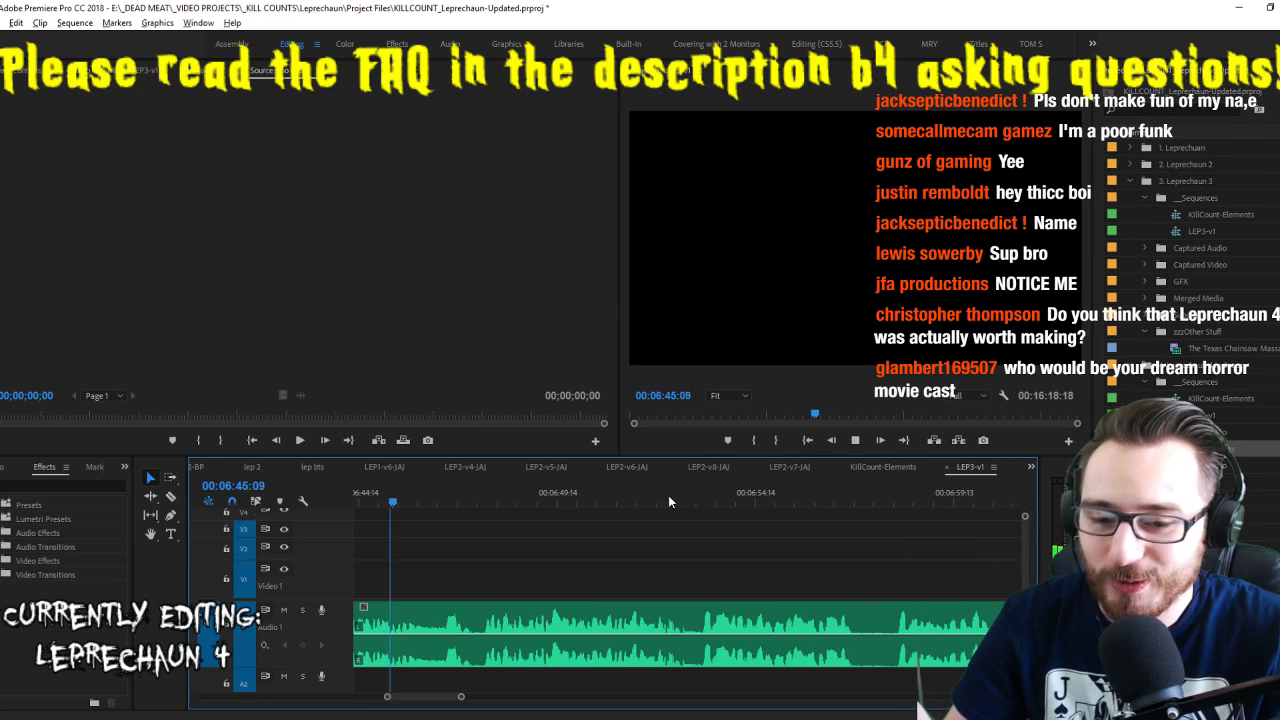
key("i")
key("space")
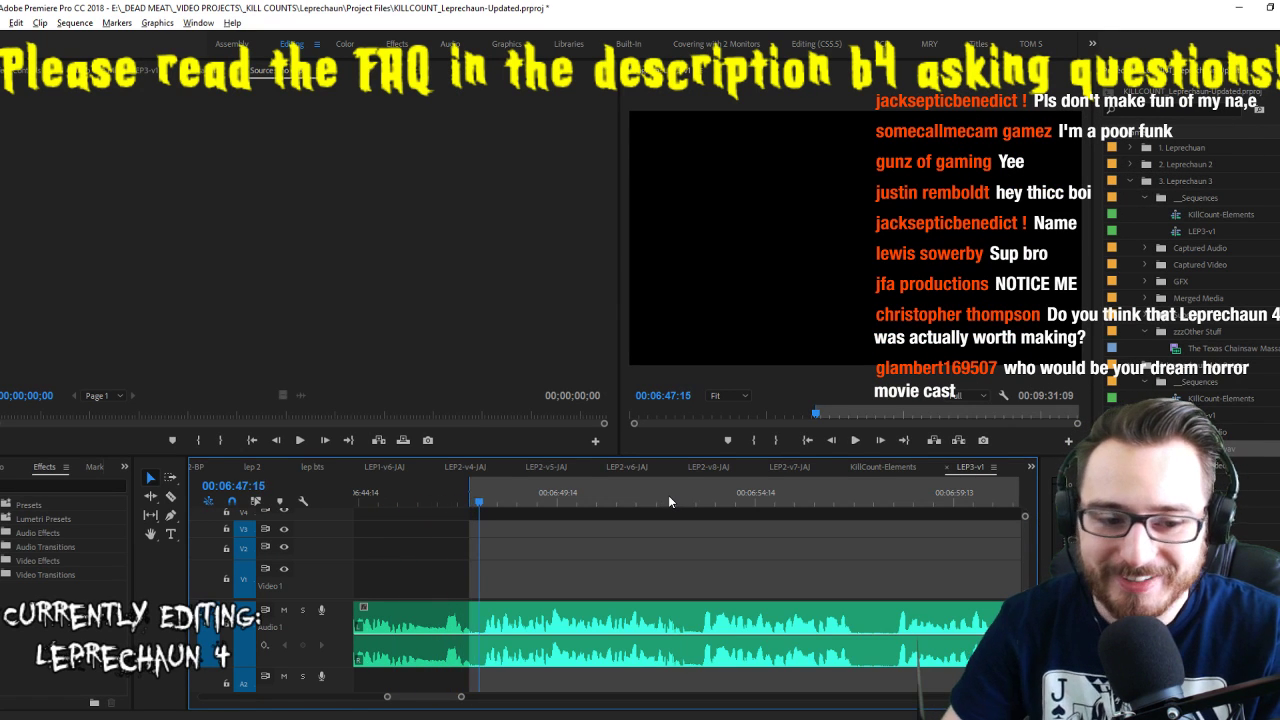
key("ctrl+k")
key("ctrl+shift+i")
key("space")
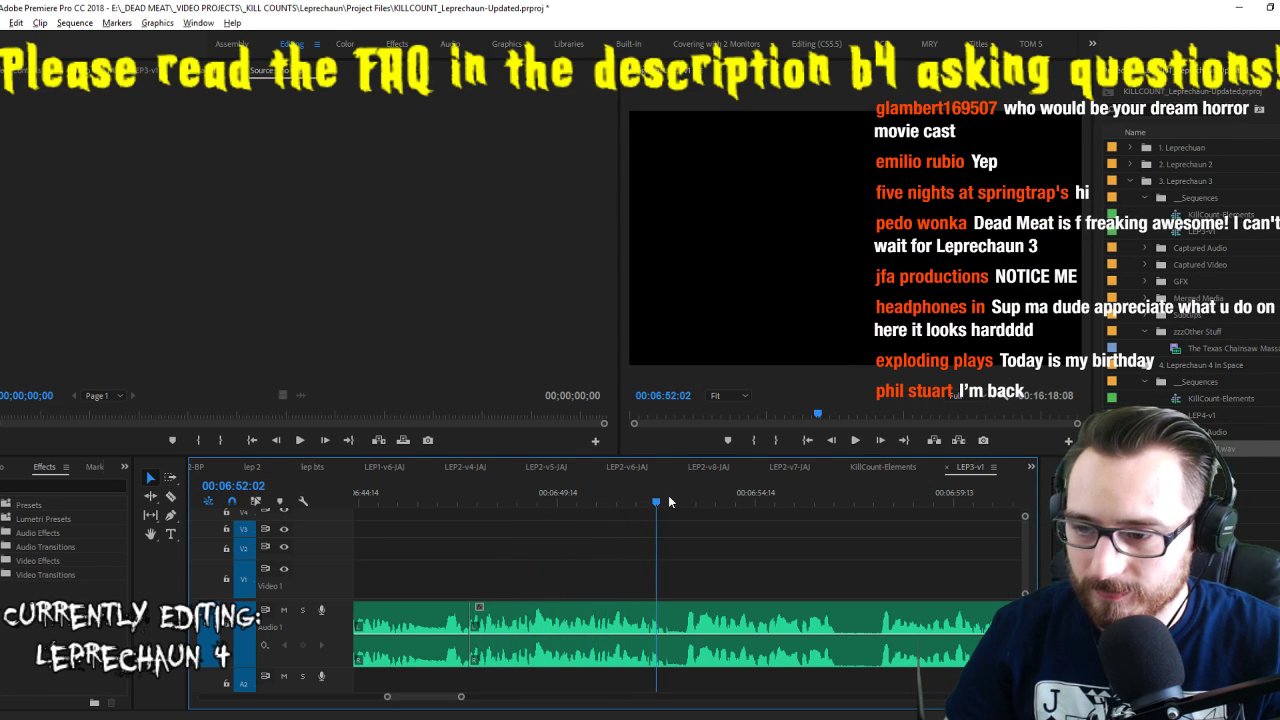
Extract the voice-over passage from about 00:06:52:06 to 00:06:52:18 and continue playback
key("space")
key("i")
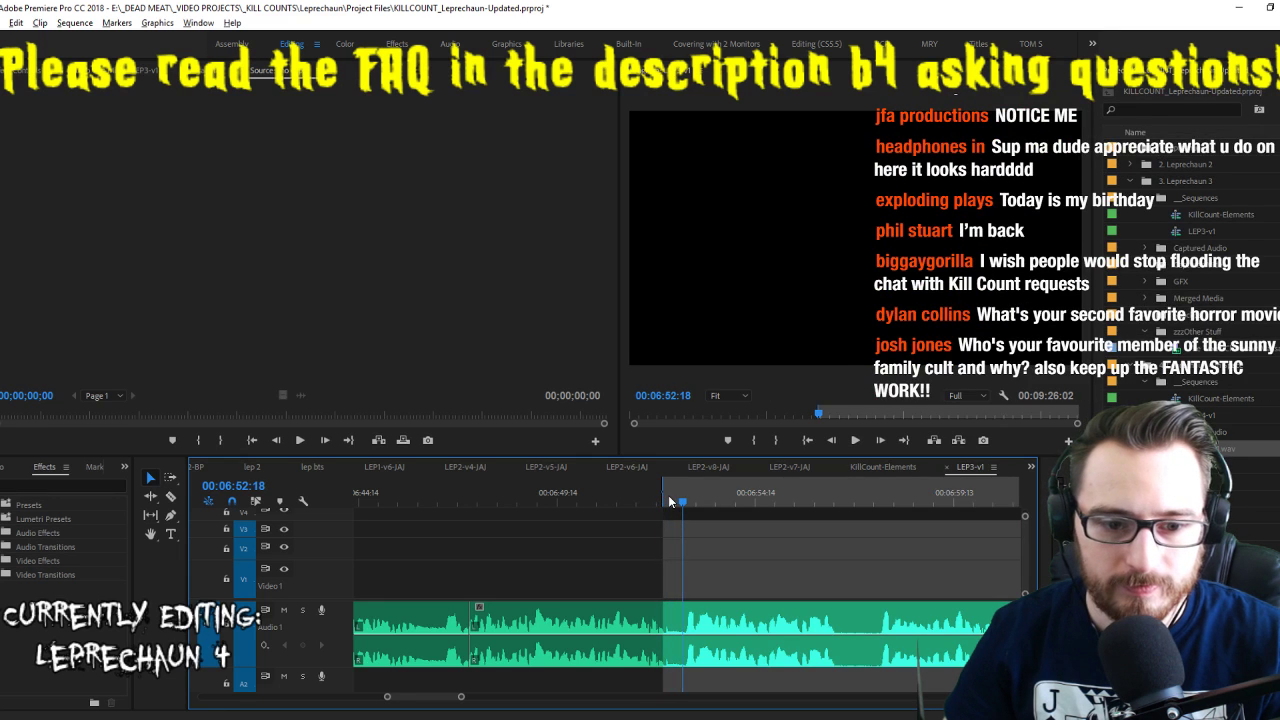
key("o")
key("apostrophe")
key("space")
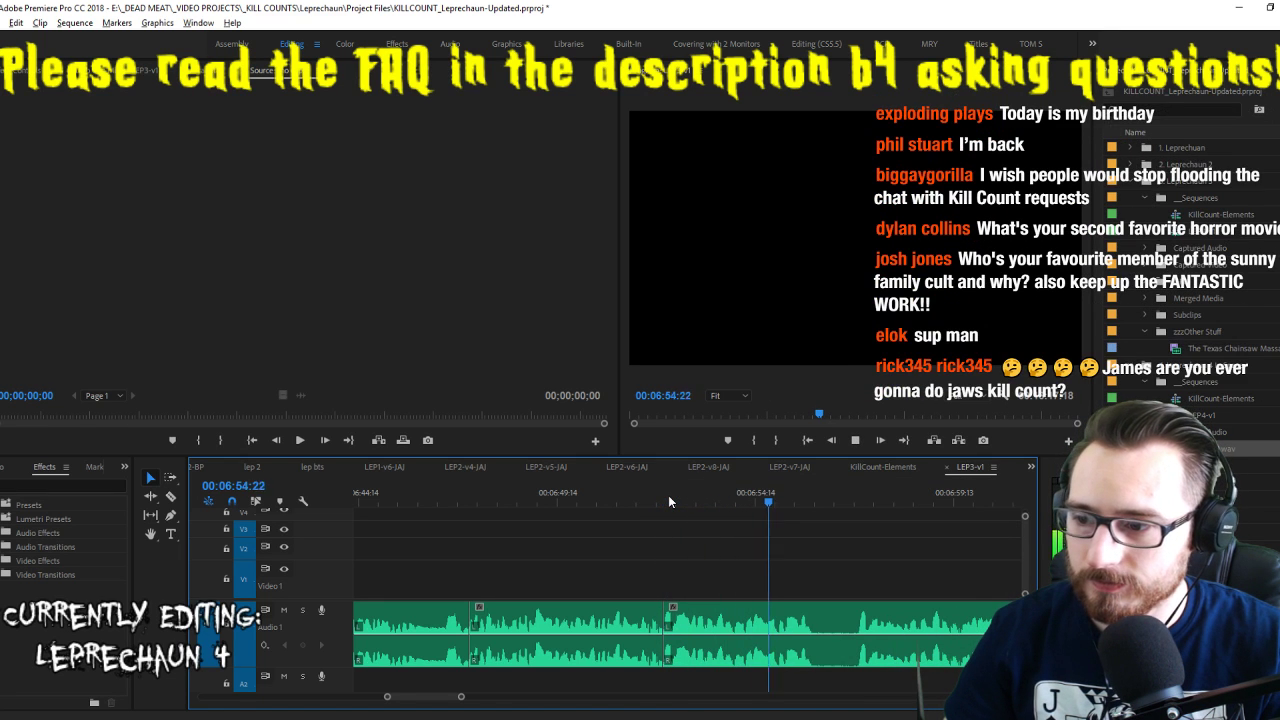
Extract the pause starting at about 00:06:56:03 and the whole take before it, from the cut at 00:06:52:06
key("i")
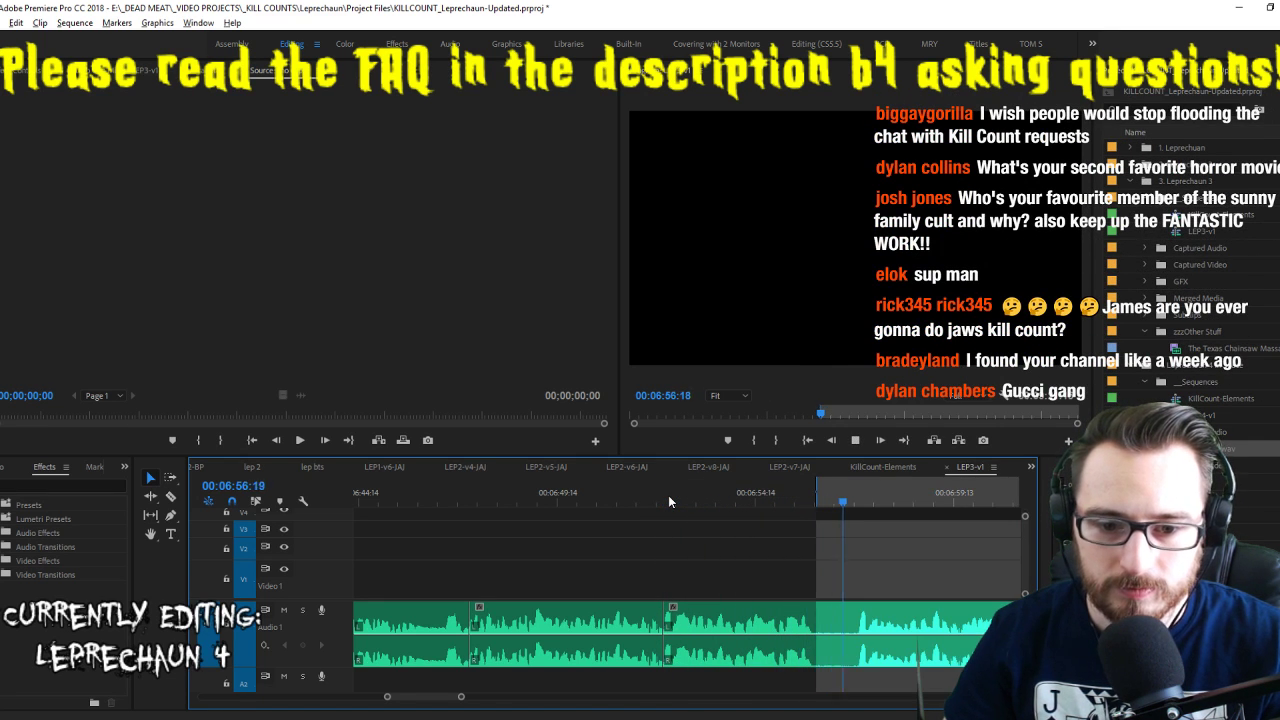
key("o")
key("apostrophe")
left_click(668, 495)
key("i")
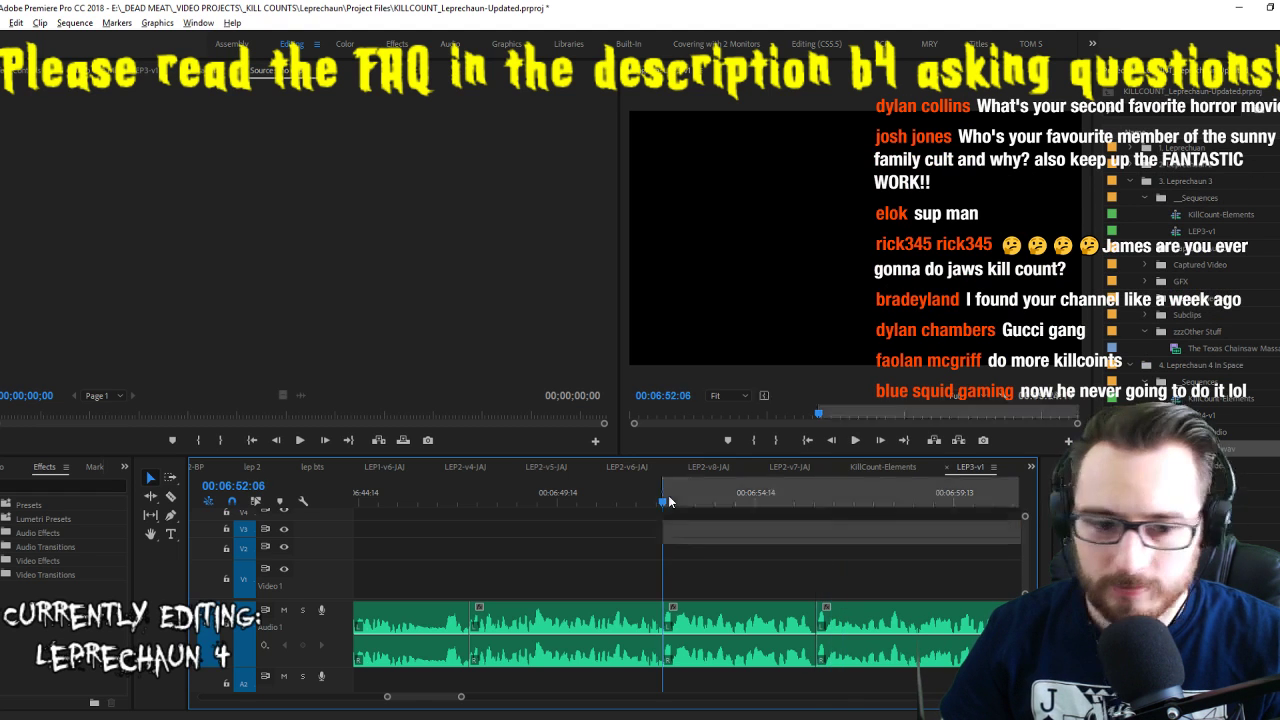
key("space")
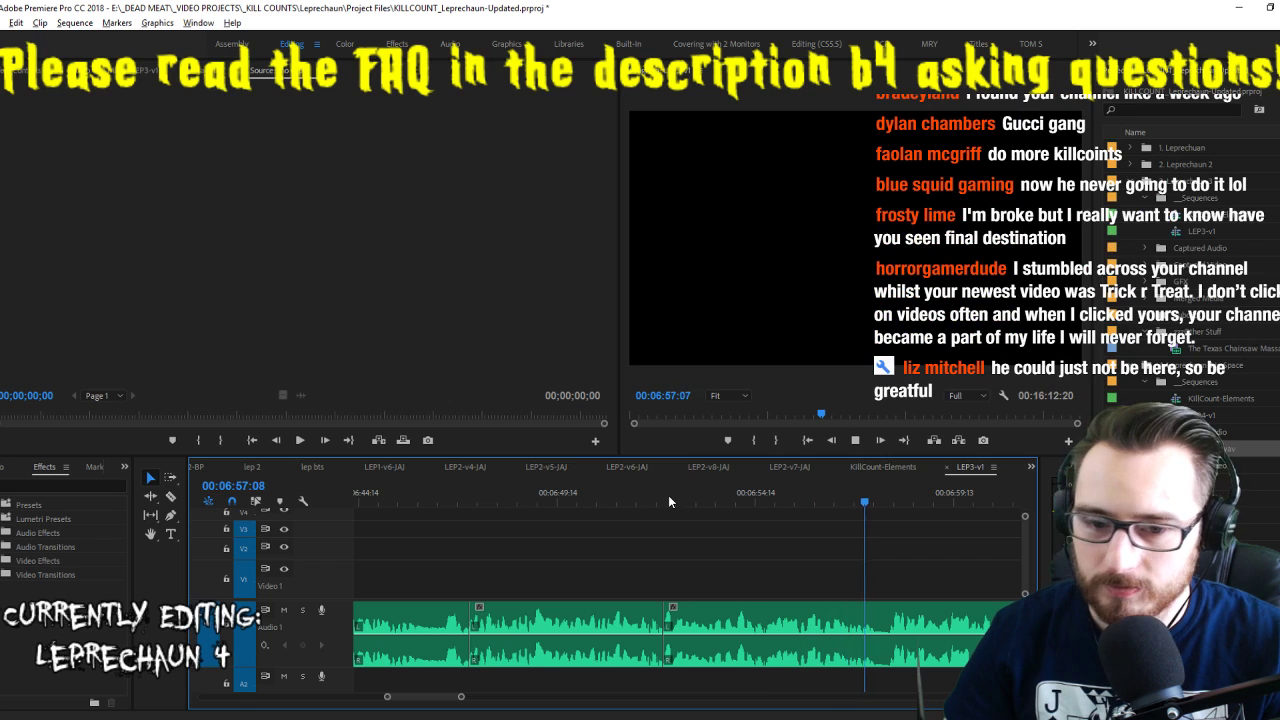
Extract the voice-over passages starting at about 00:06:57:15 and 00:07:01:01, and return to the cut at 00:06:57:15
key("i")
key("o")
key("apostrophe")
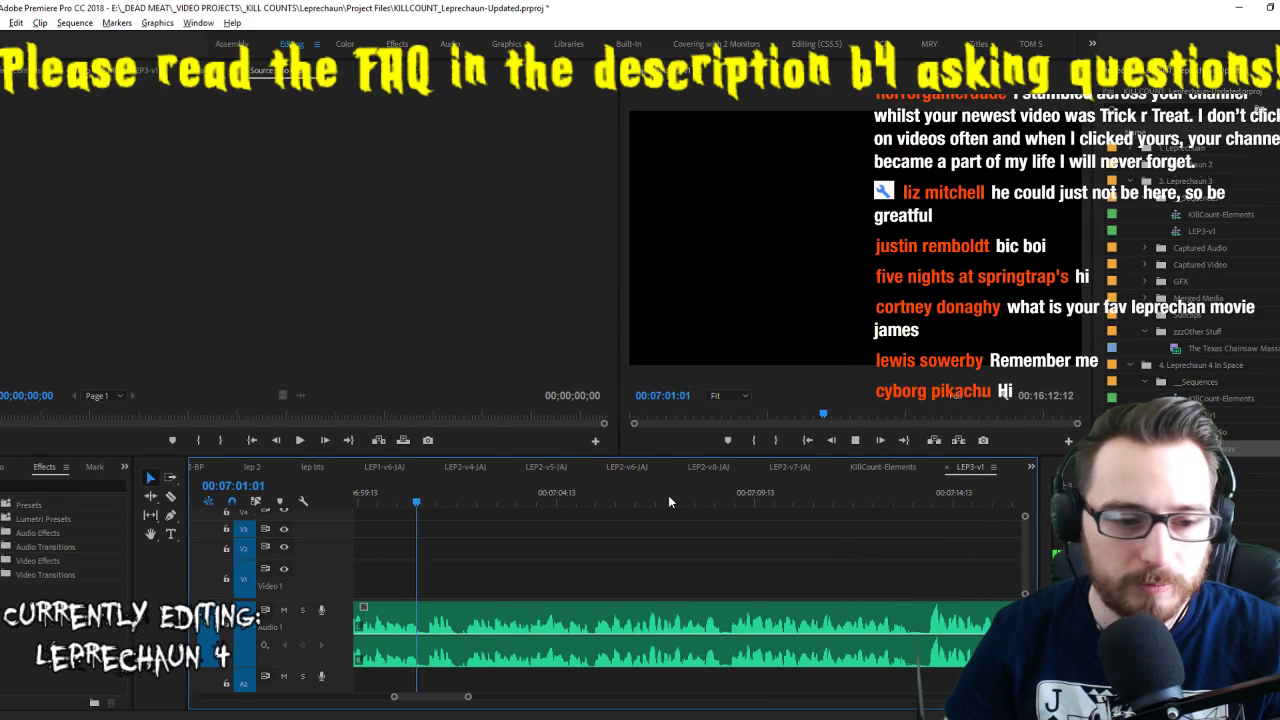
key("i")
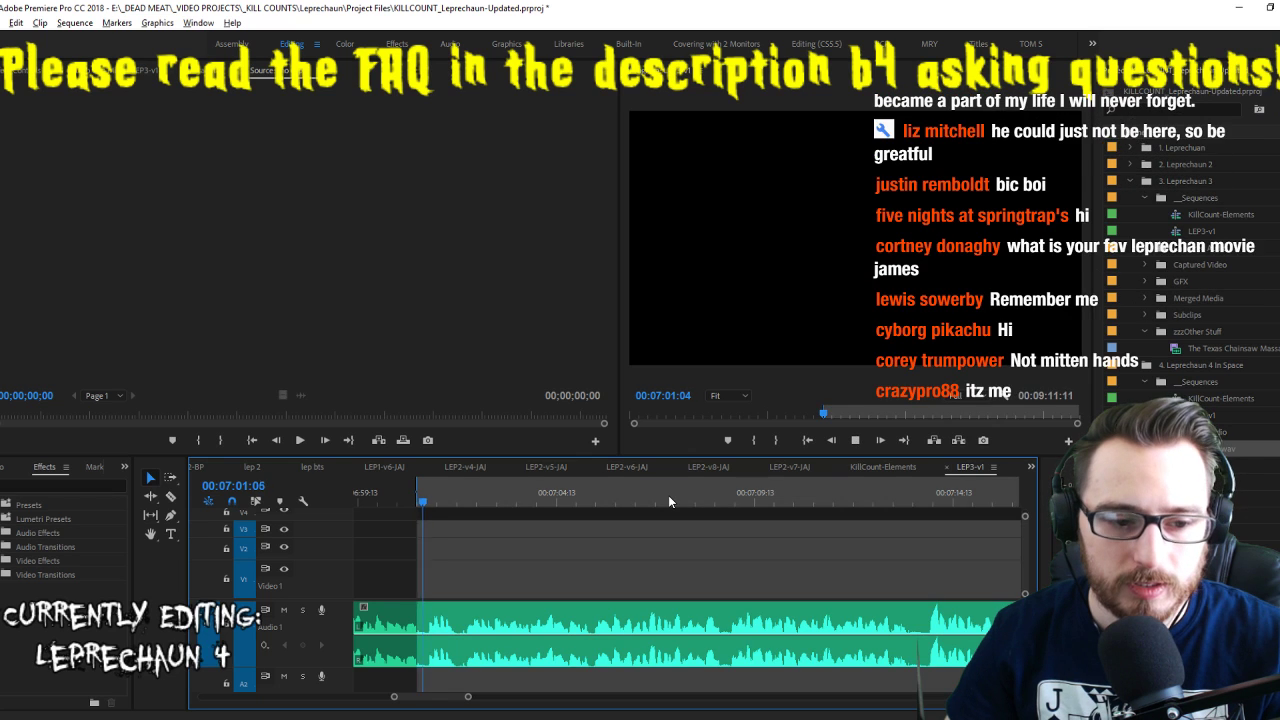
key("ctrl+z")
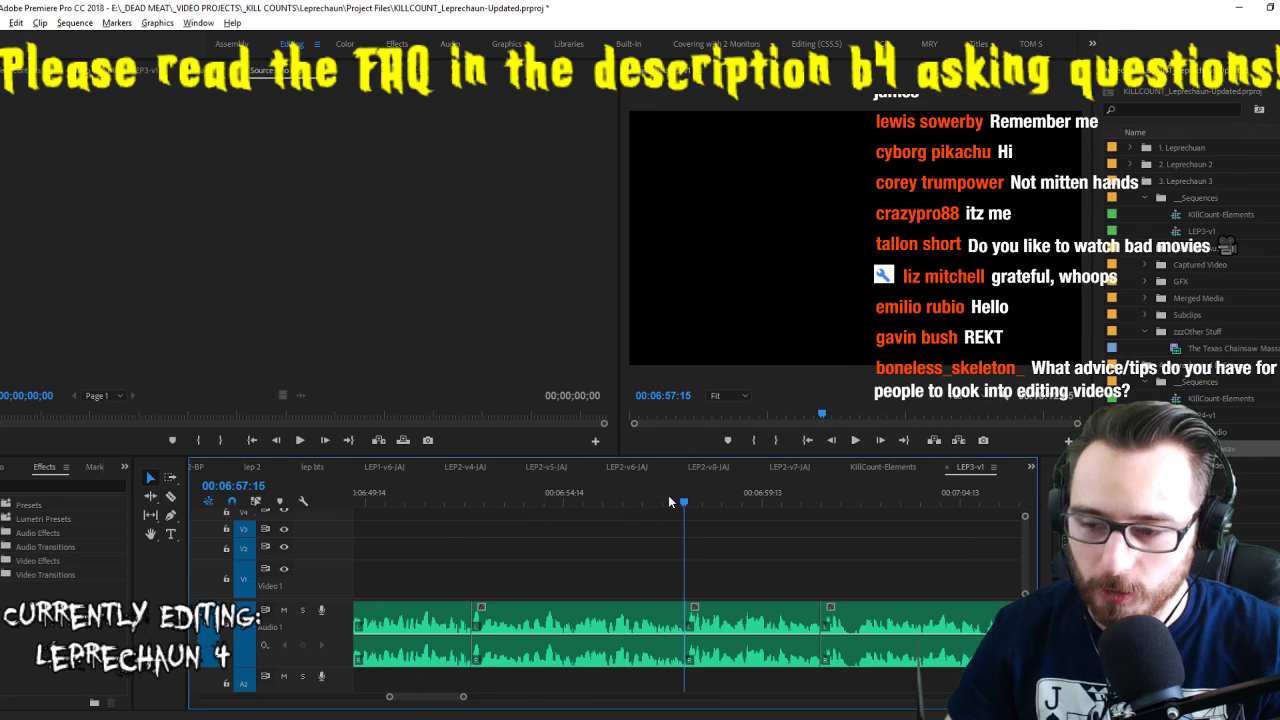
Replay the voice-over from 00:06:57:15 and again from 00:07:01:01, and extract the short passage around 00:07:03:20
key("space")
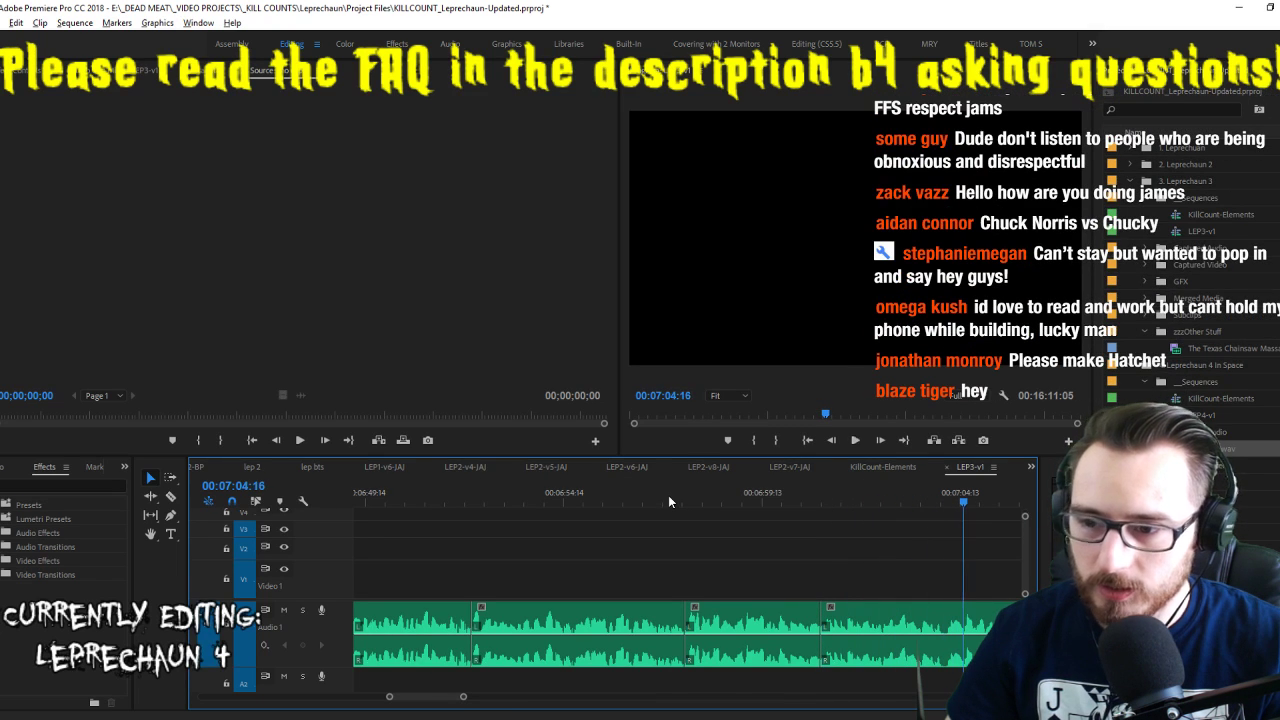
key("Up")
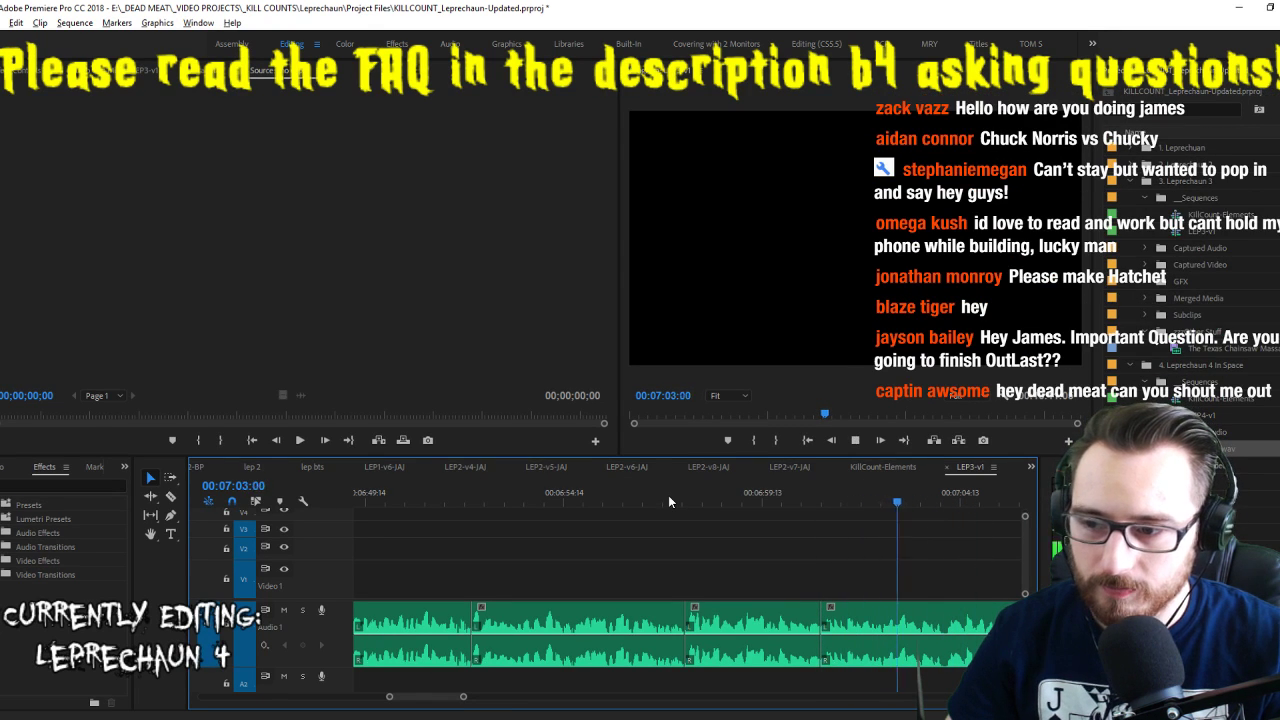
key("space")
key("Right")
key("Right")
key("Right")
key("Right")
key("Right")
key("Right")
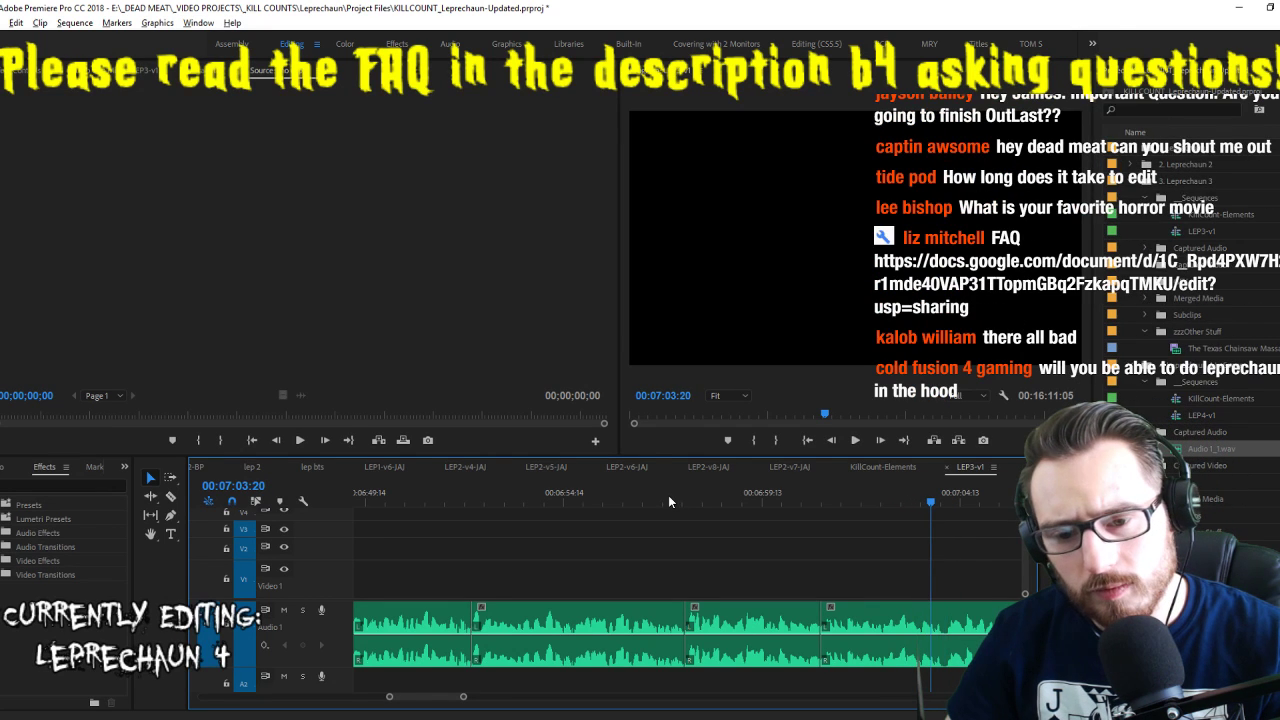
key("space")
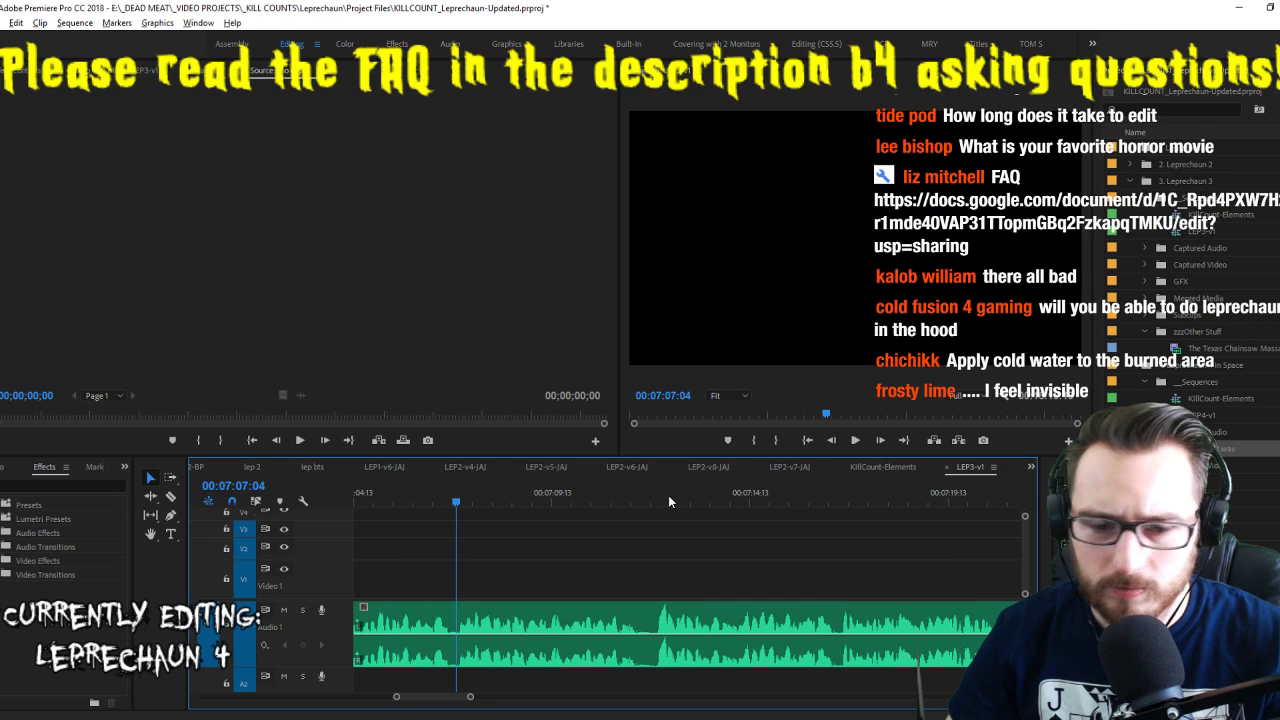
Extract the voice-over pause from about 00:07:06:21 to 00:07:07:05
key("space")
key("i")
key("Right")
key("Right")
key("Right")
key("Right")
key("Right")
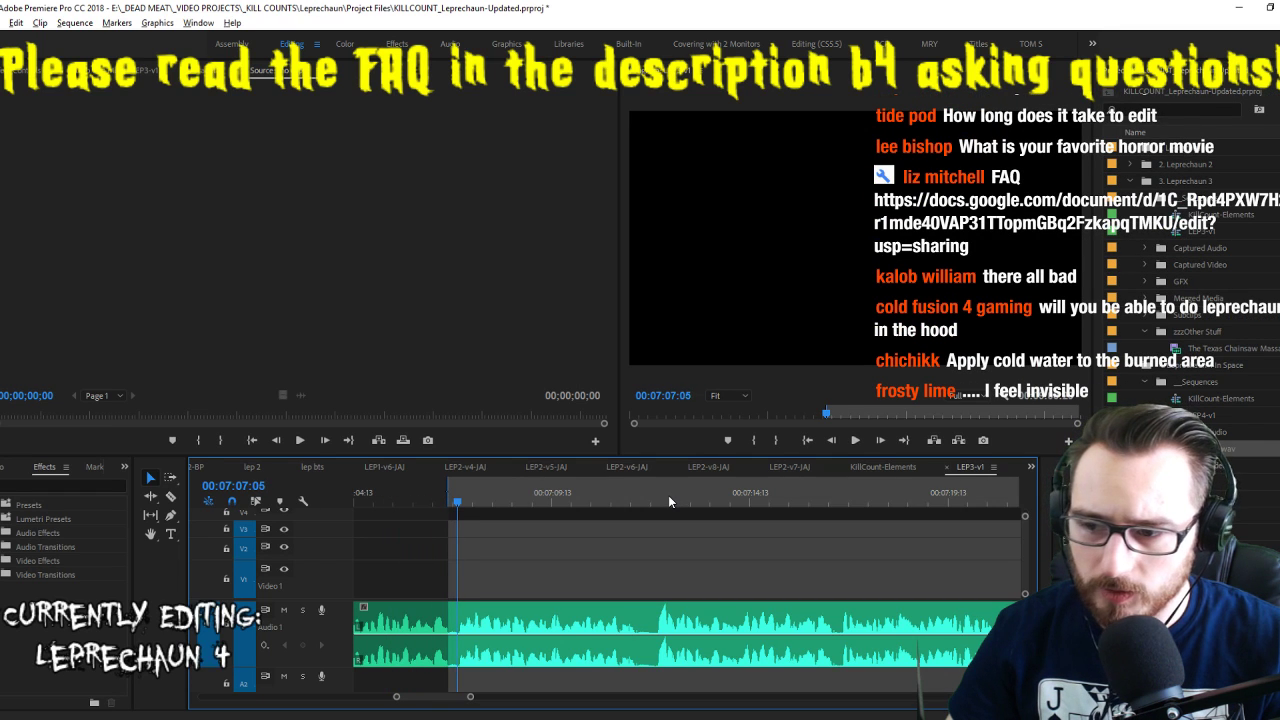
key("o")
key("apostrophe")
Extract the voice-over passage starting at about 00:07:11:08, play on to 00:07:13:11 and save the project
key("space")
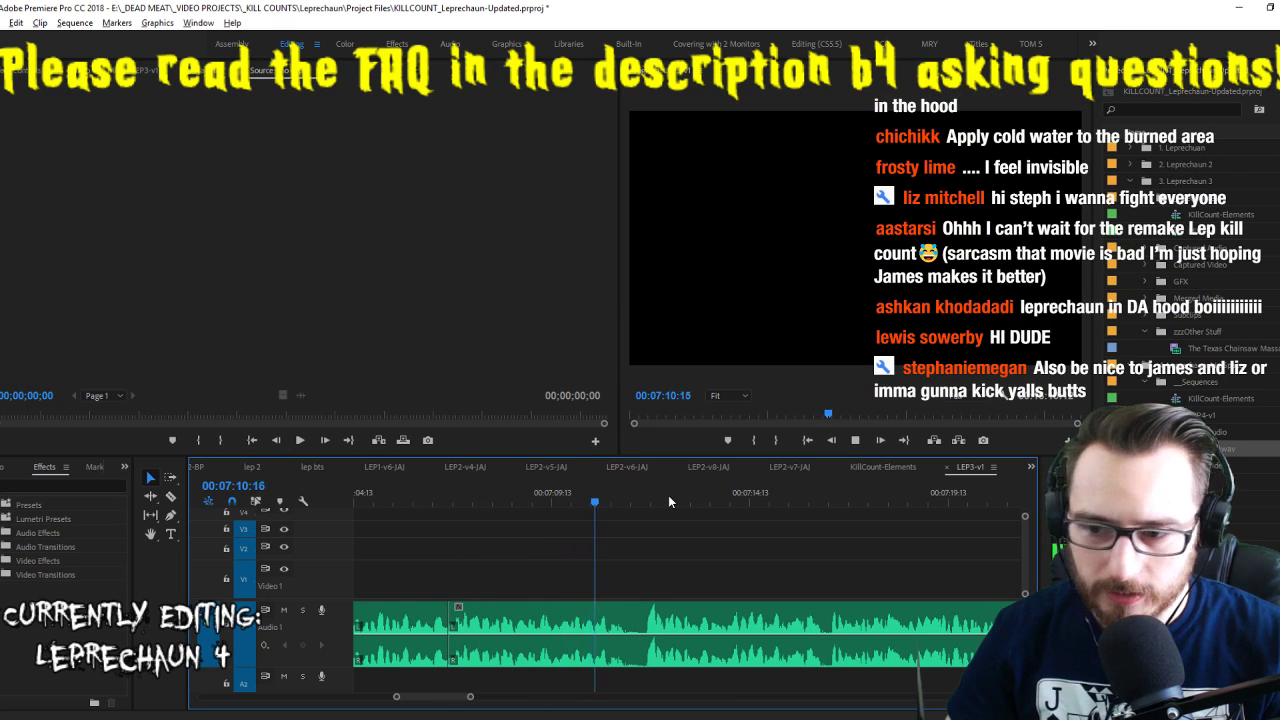
key("i")
key("o")
key("apostrophe")
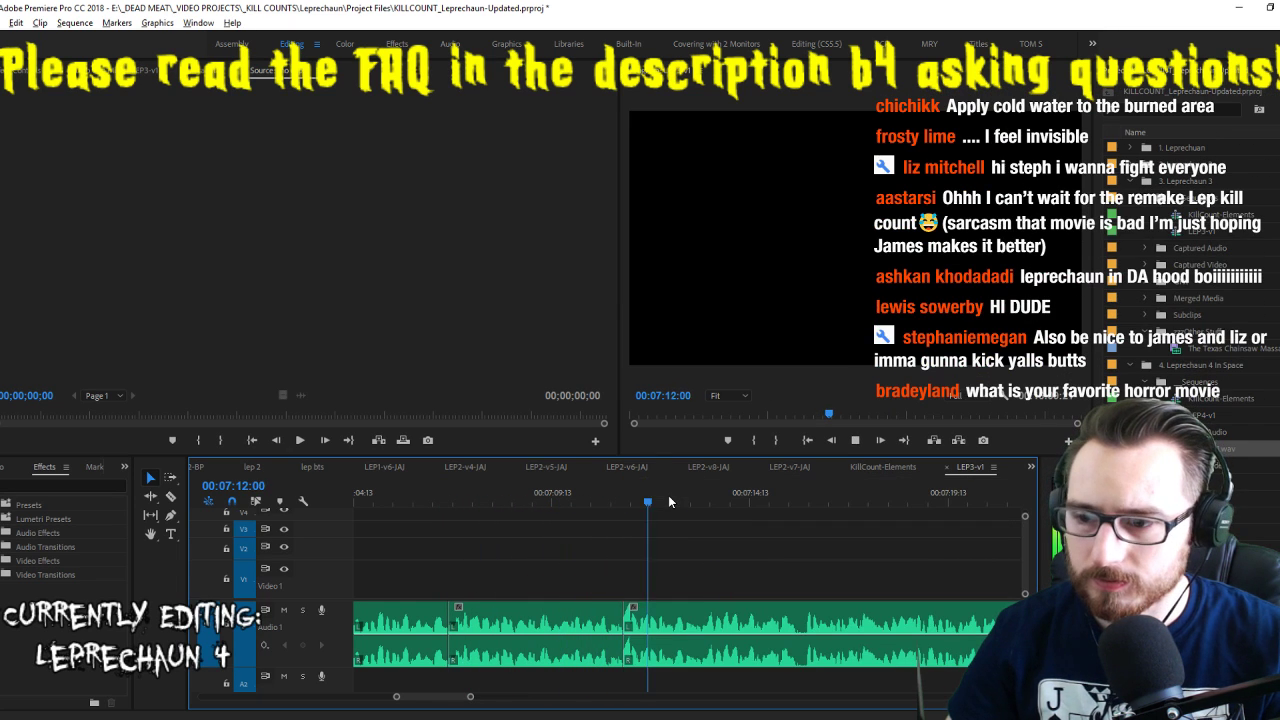
key("space")
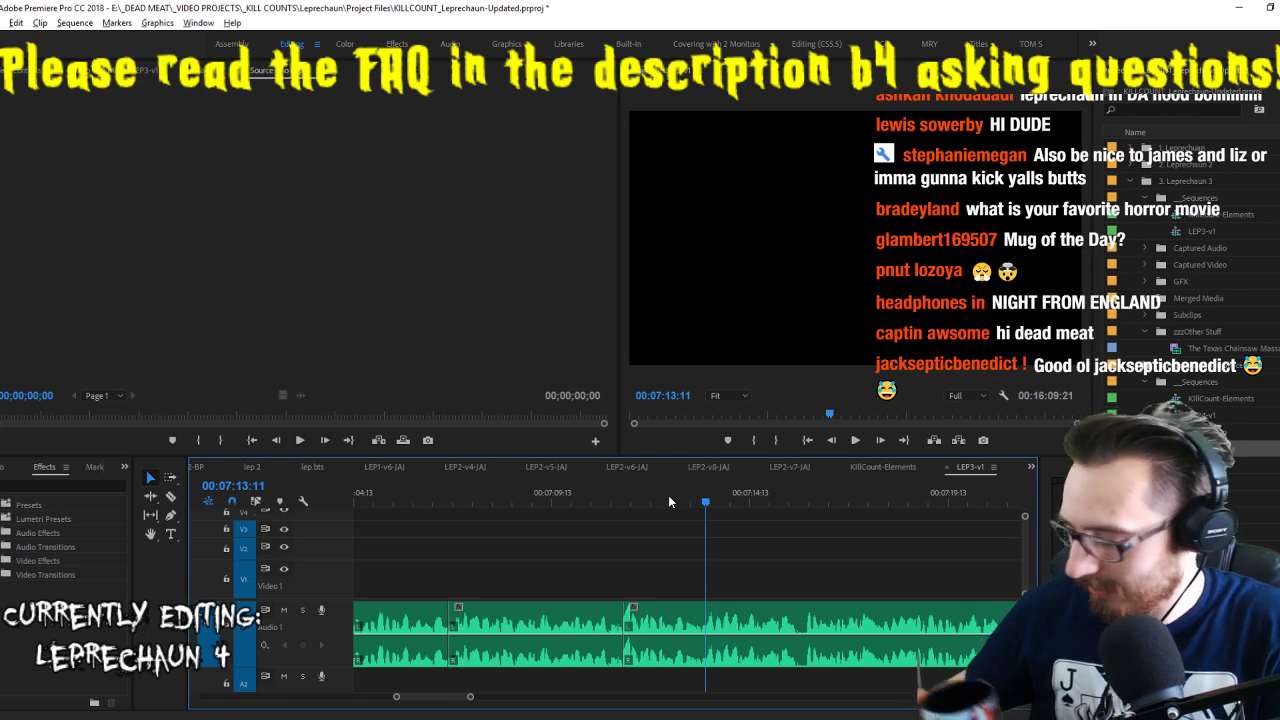
key("ctrl+s")
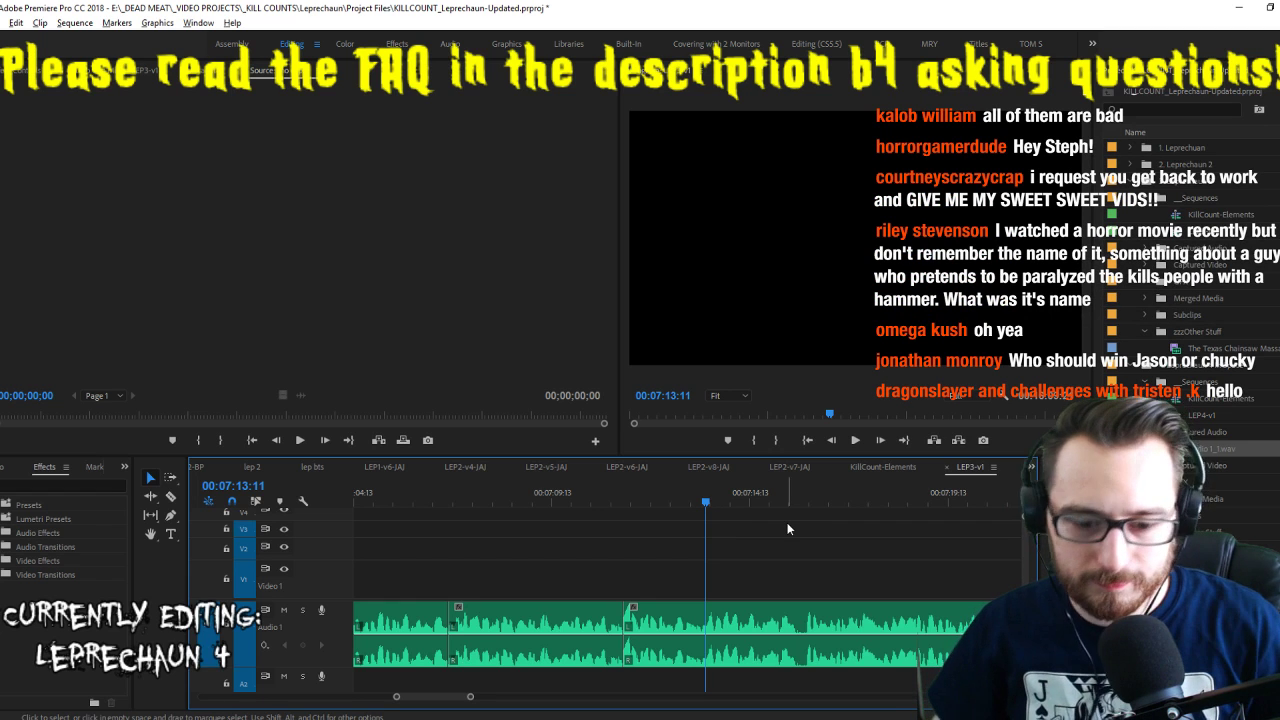
Play on and extract the short voice-over passage starting at about 00:07:15:16
key("space")
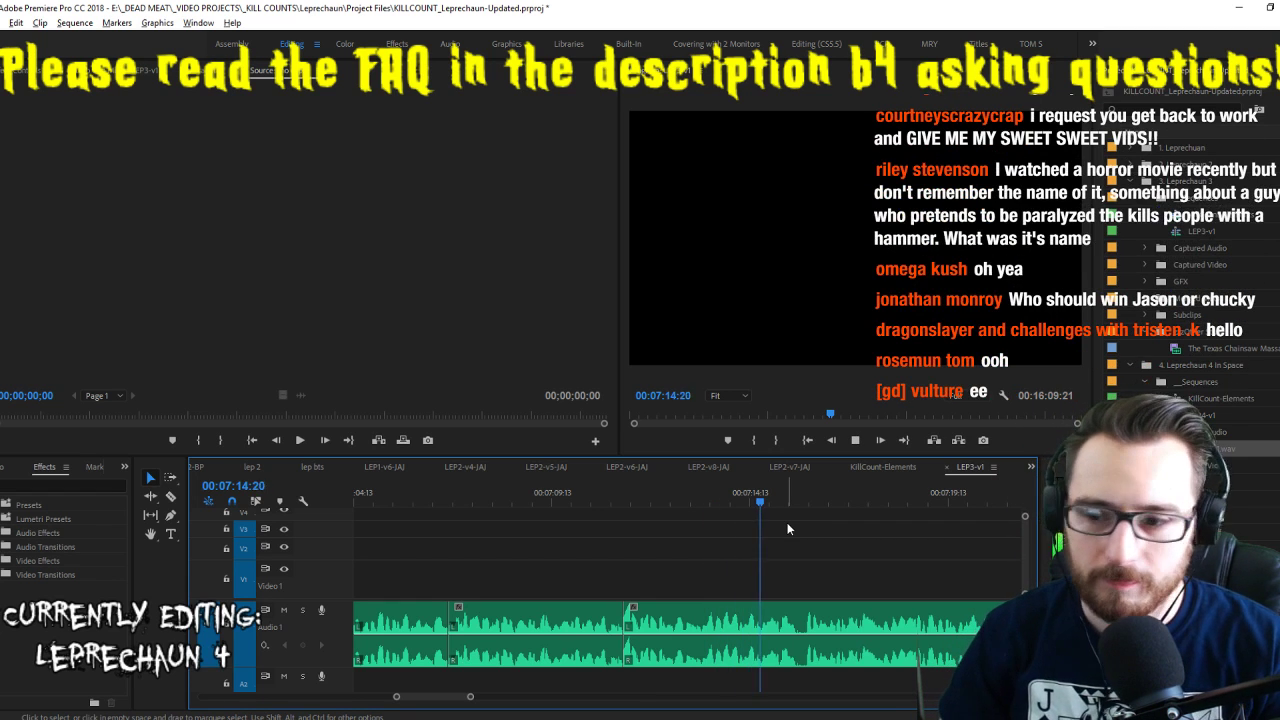
key("i")
key("space")
key("ctrl+shift+x")
Extract the voice-over passage starting at about 00:07:22:14, plus the few frames before that cut from about 00:07:22:09
key("space")
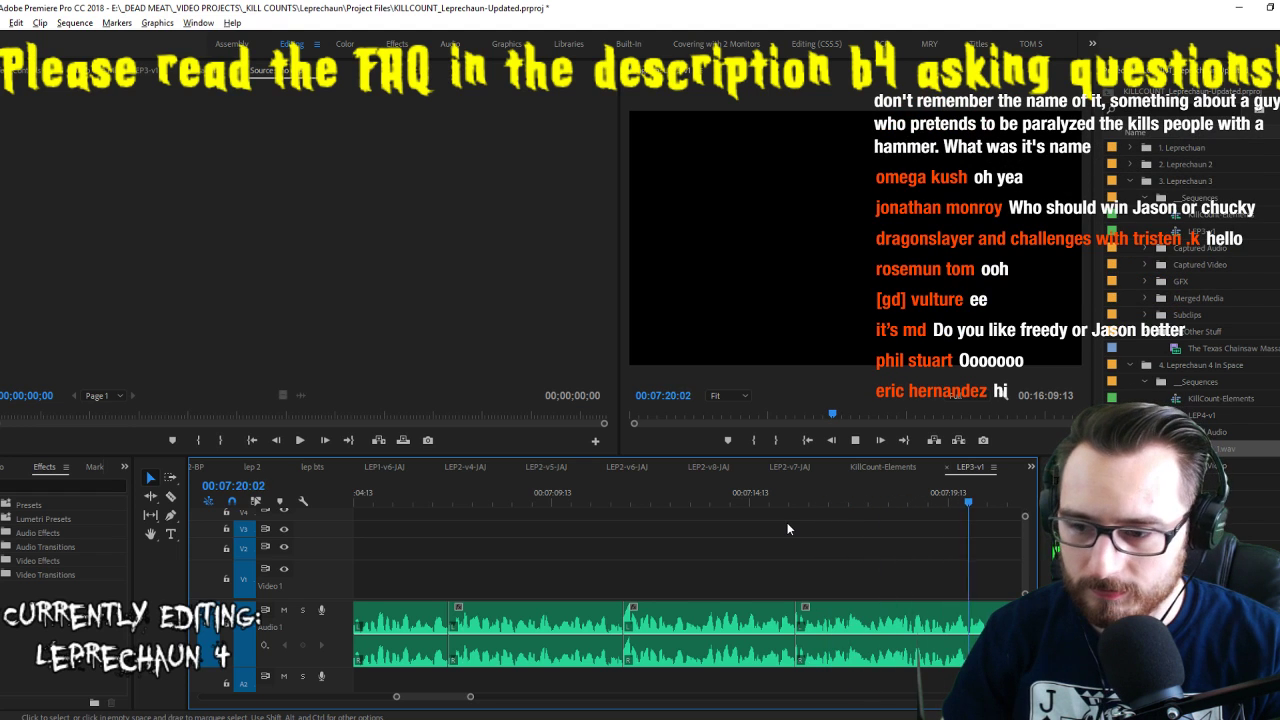
key("space")
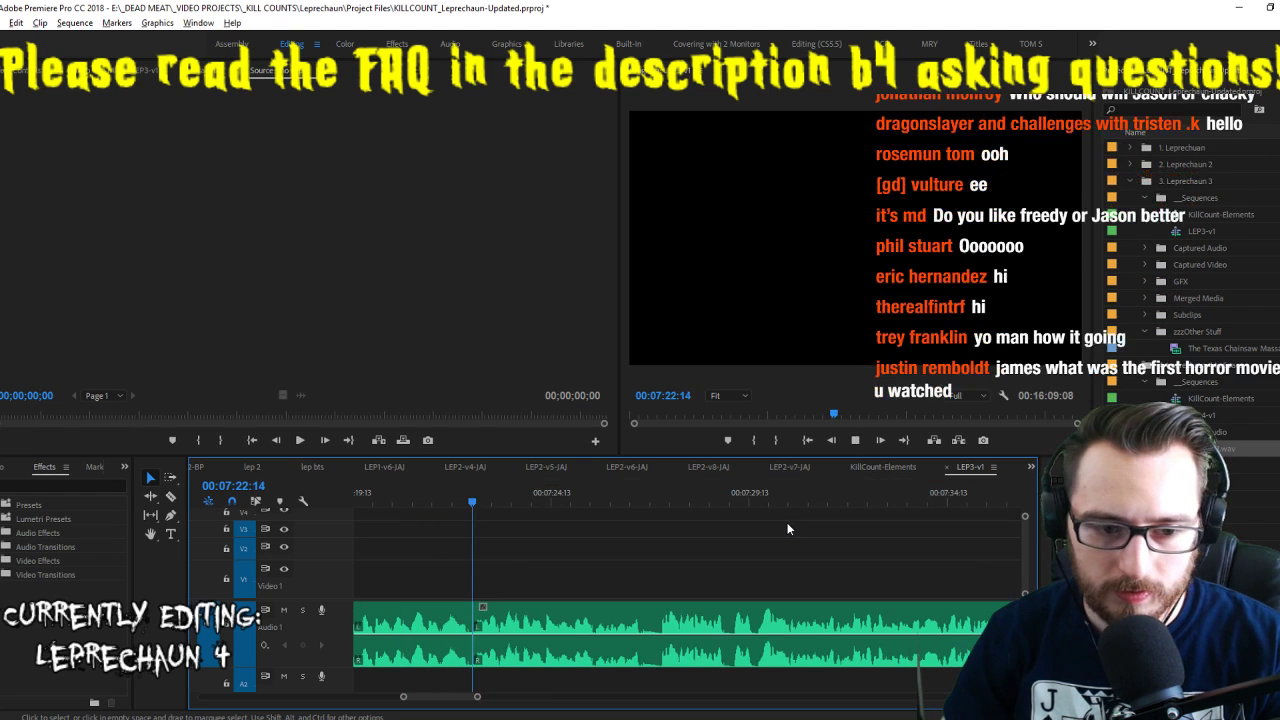
key("space")
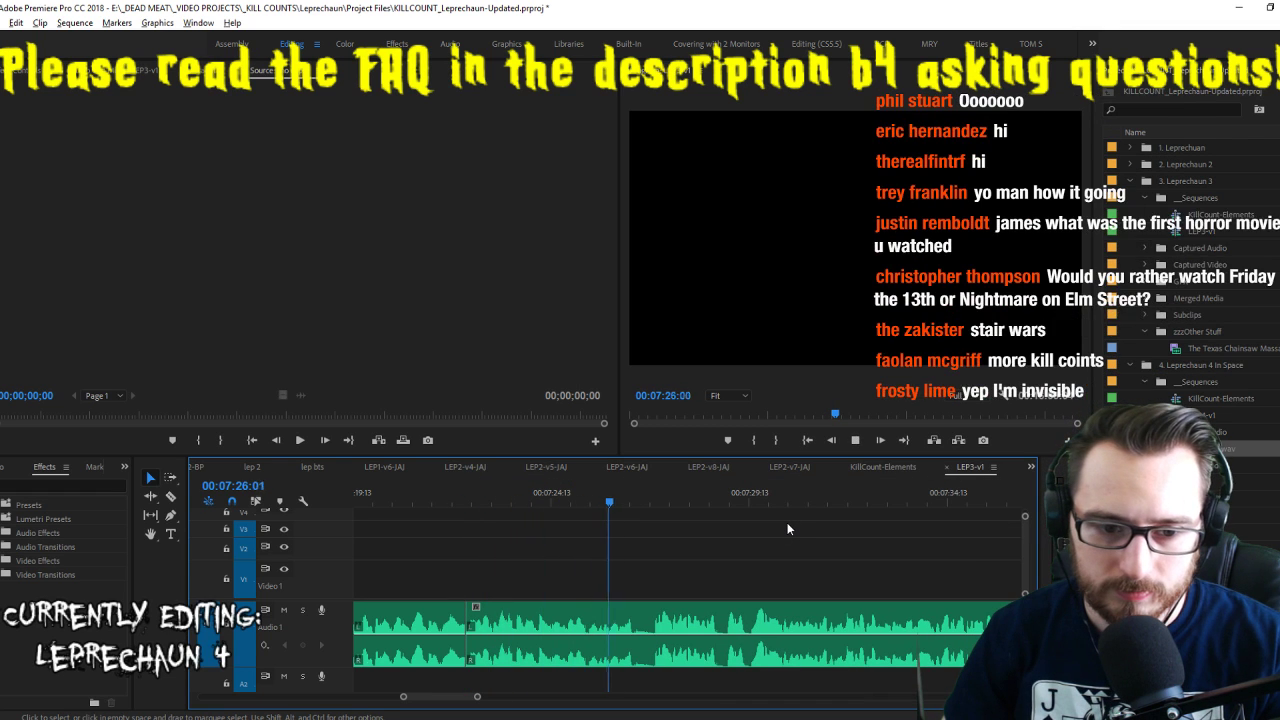
Extract the voice-over pause starting at about 00:07:26:13 and continue playback
key("i")
key("o")
key("apostrophe")
key("space")
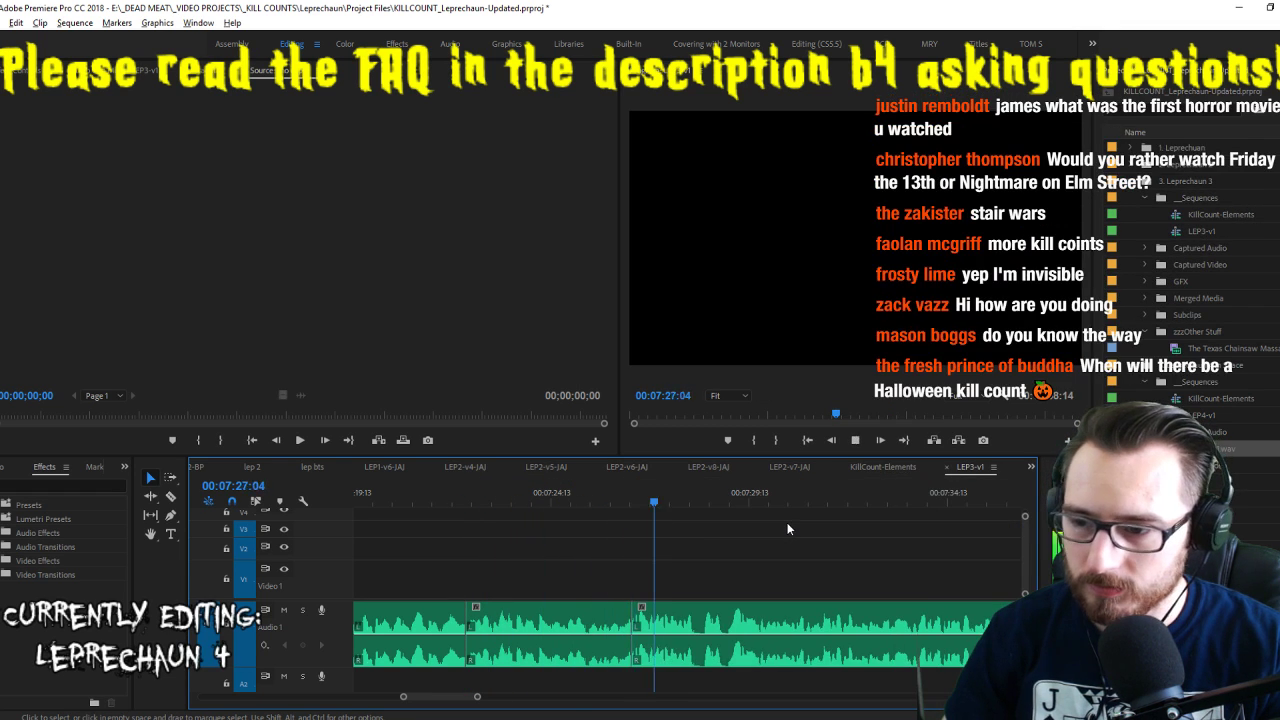
Extract the voice-over take from the cut at about 00:07:26:13 up to 00:07:29:02, and play on from the new join
key("space")
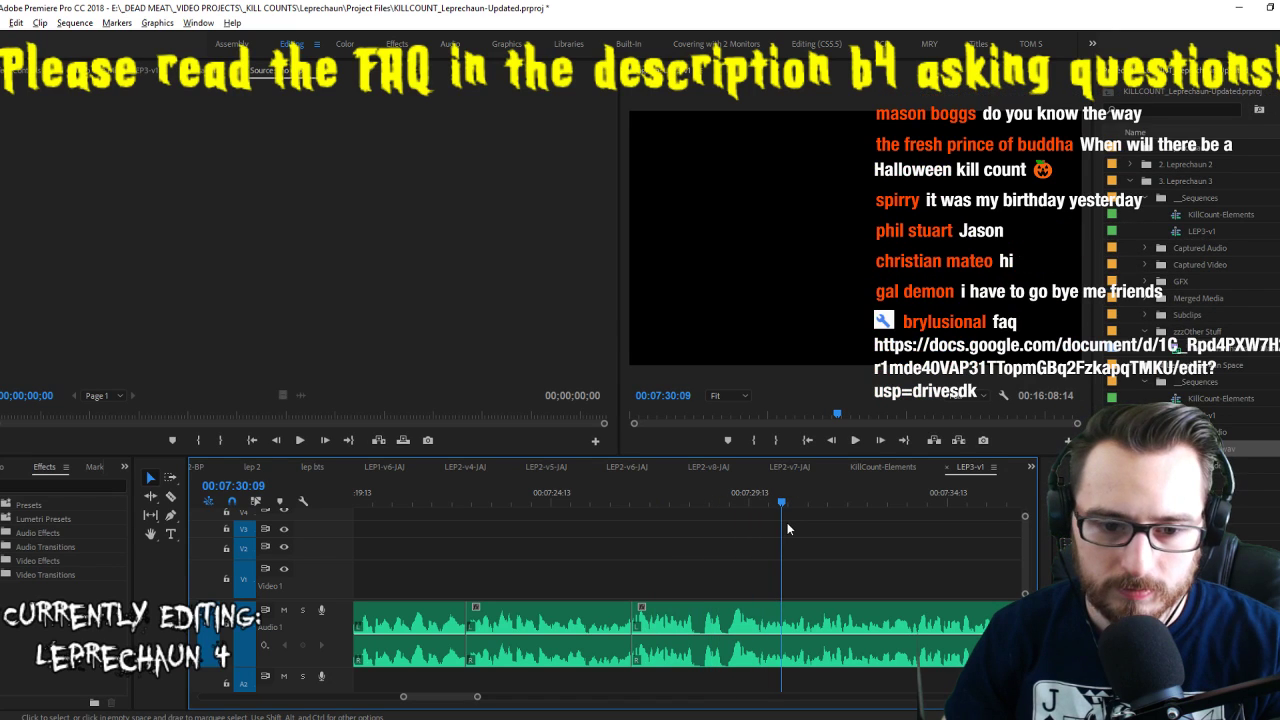
key("Left")
key("Left")
key("Left")
key("Left")
key("Left")
key("Left")
key("Left")
key("Left")
key("Left")
key("Left")
key("Left")
key("Left")
key("Left")
key("Left")
key("Left")
key("Left")
key("Left")
key("Left")
key("Left")
key("Left")
key("Left")
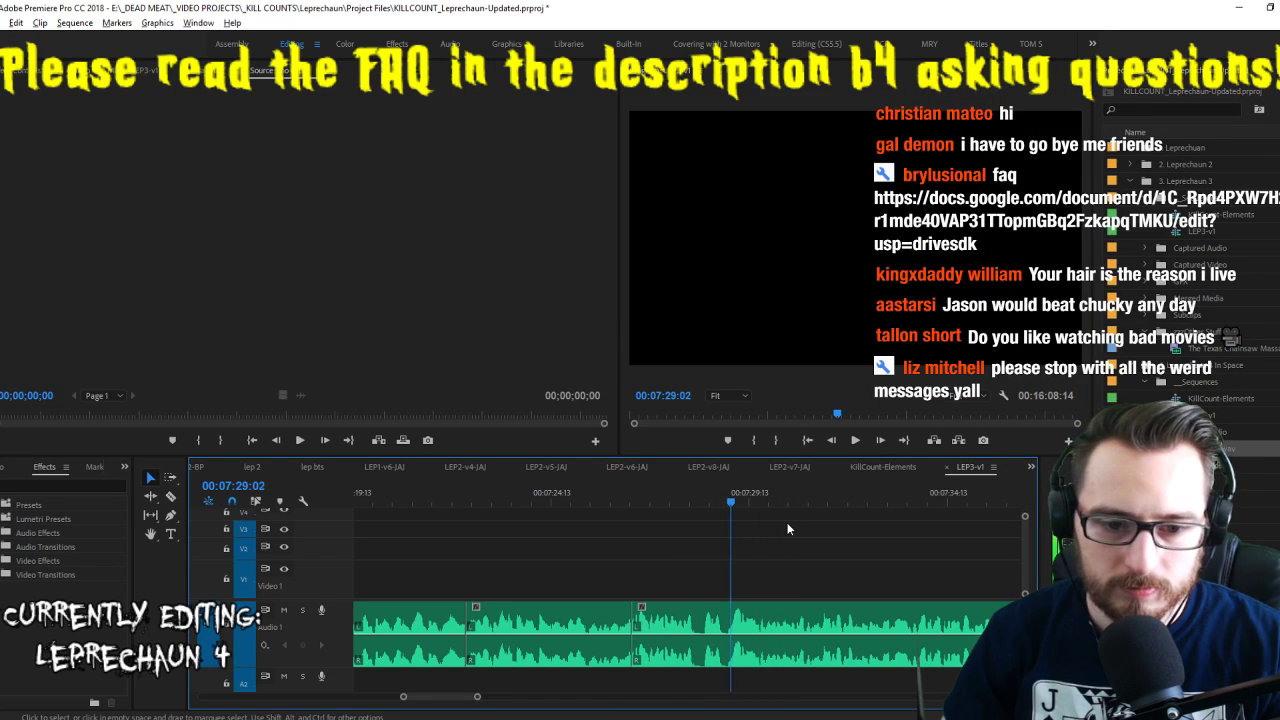
key("Up")
key("space")
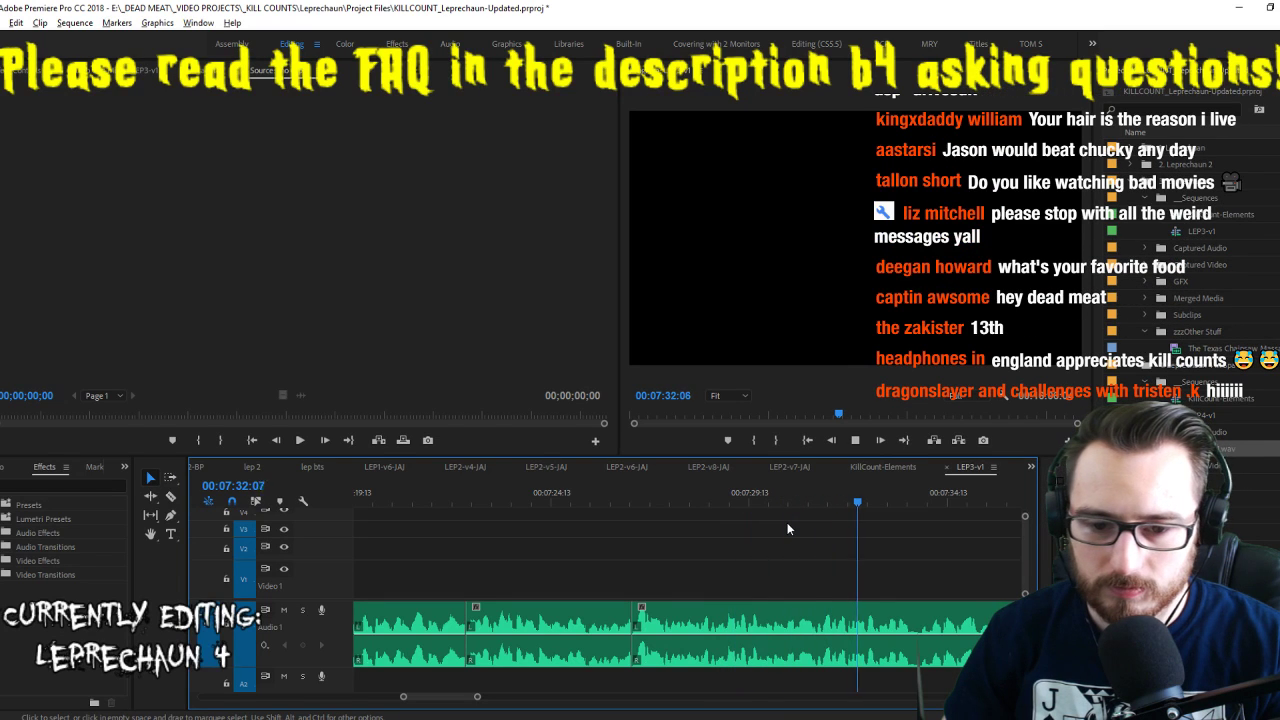
Extract the short voice-over passages starting at about 00:07:33:15, 00:07:34:23 and 00:07:35:21
key("ctrl+k")
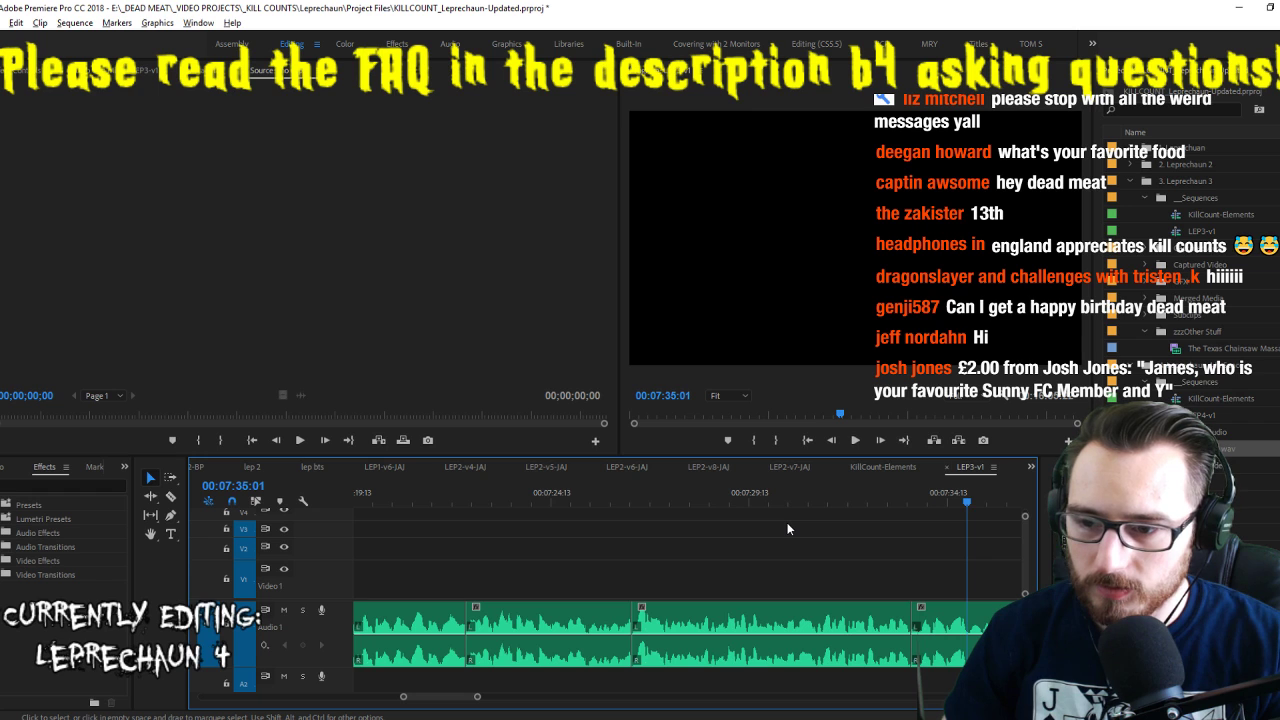
key("Left")
key("Left")
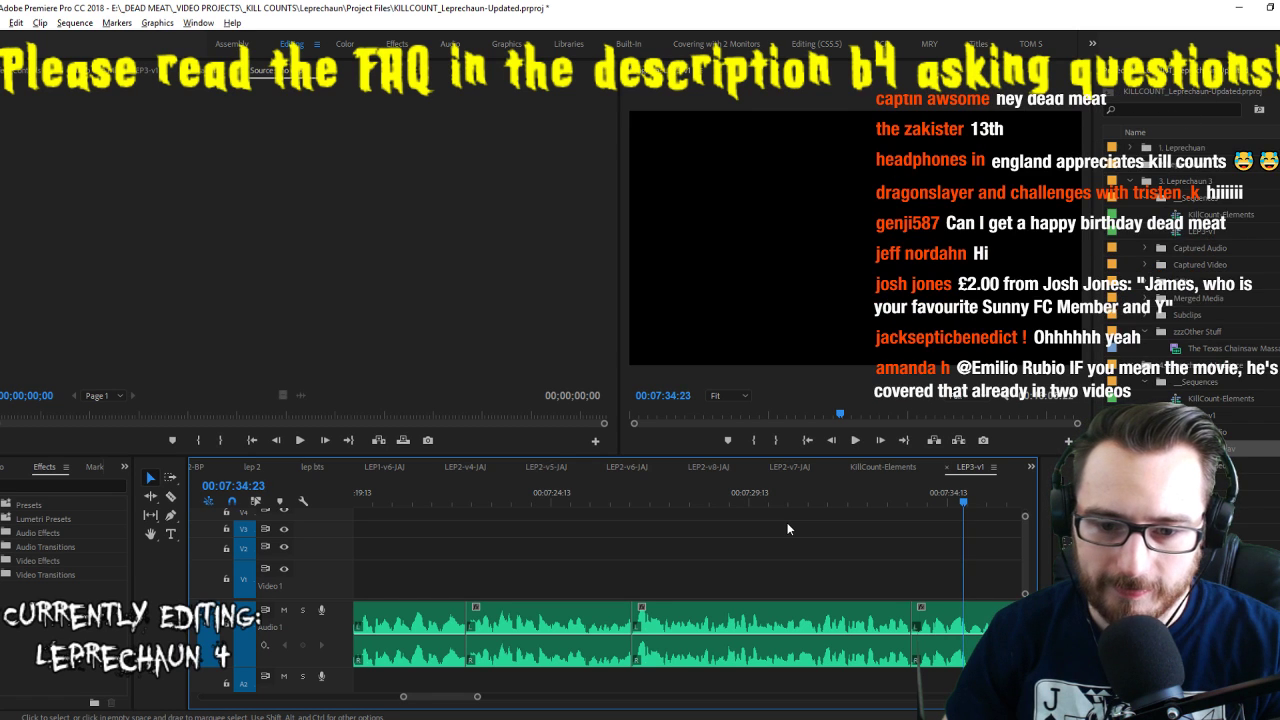
key("space")
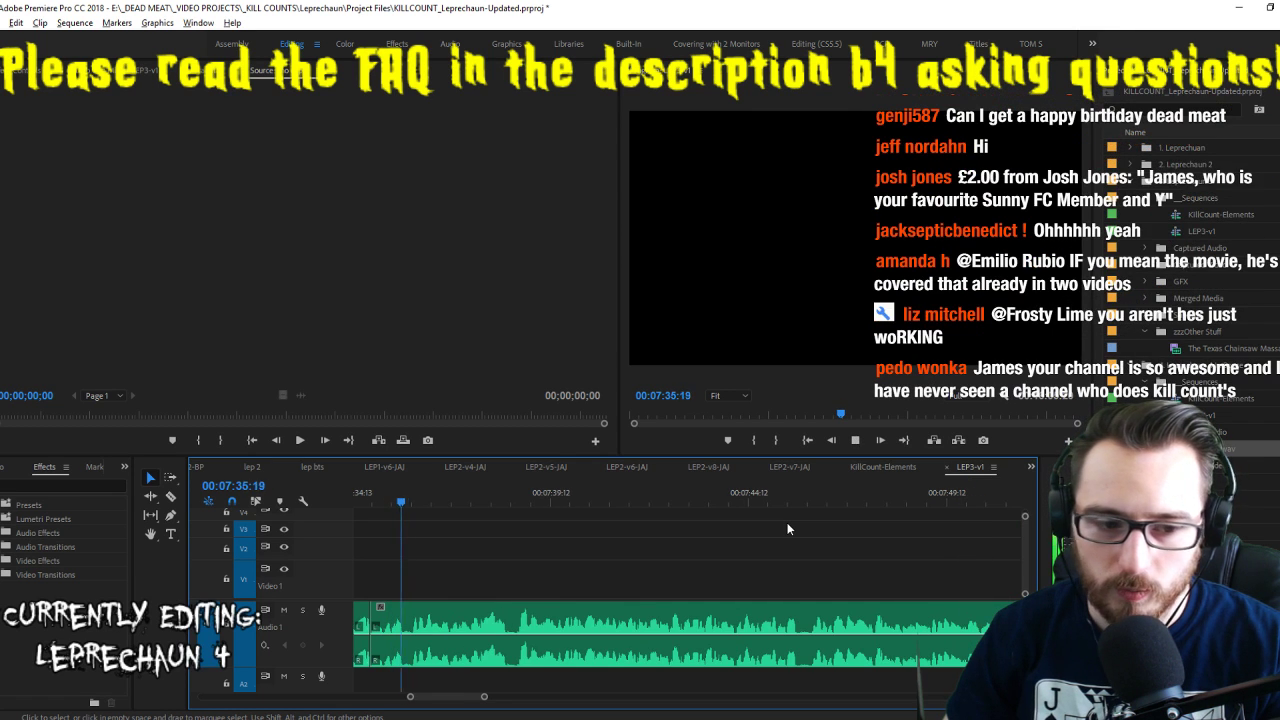
key("space")
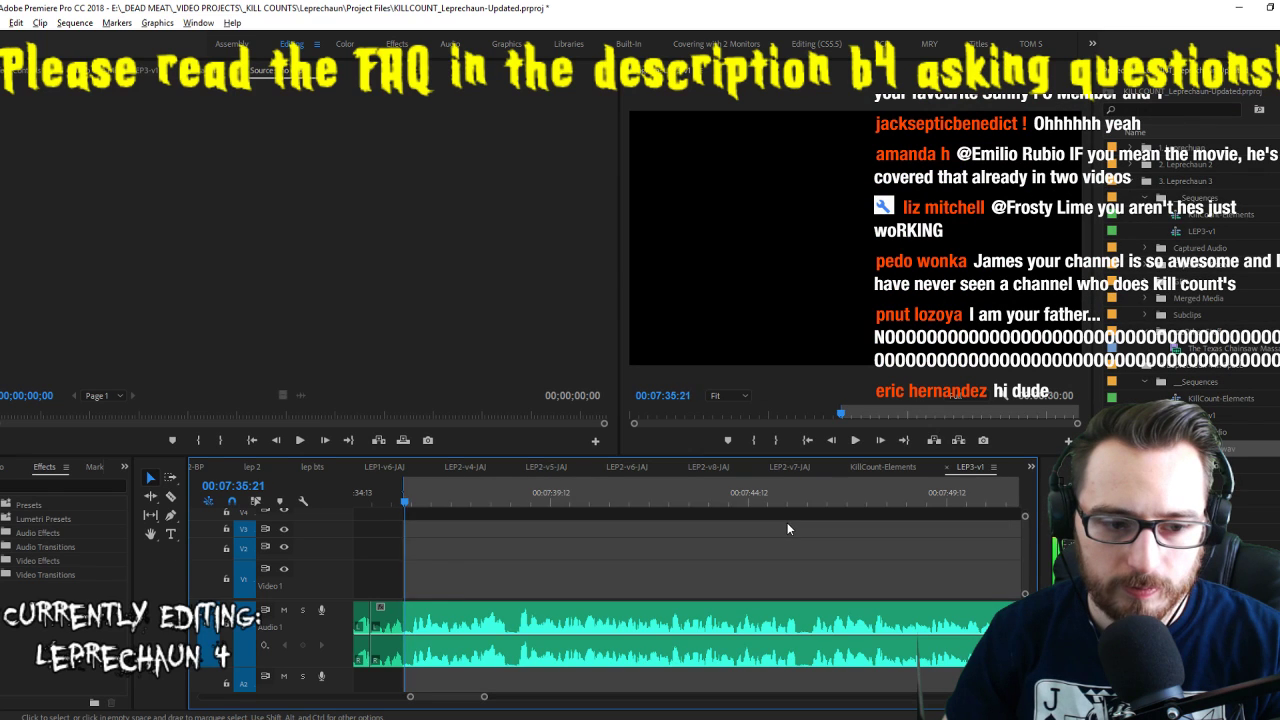
key("space")
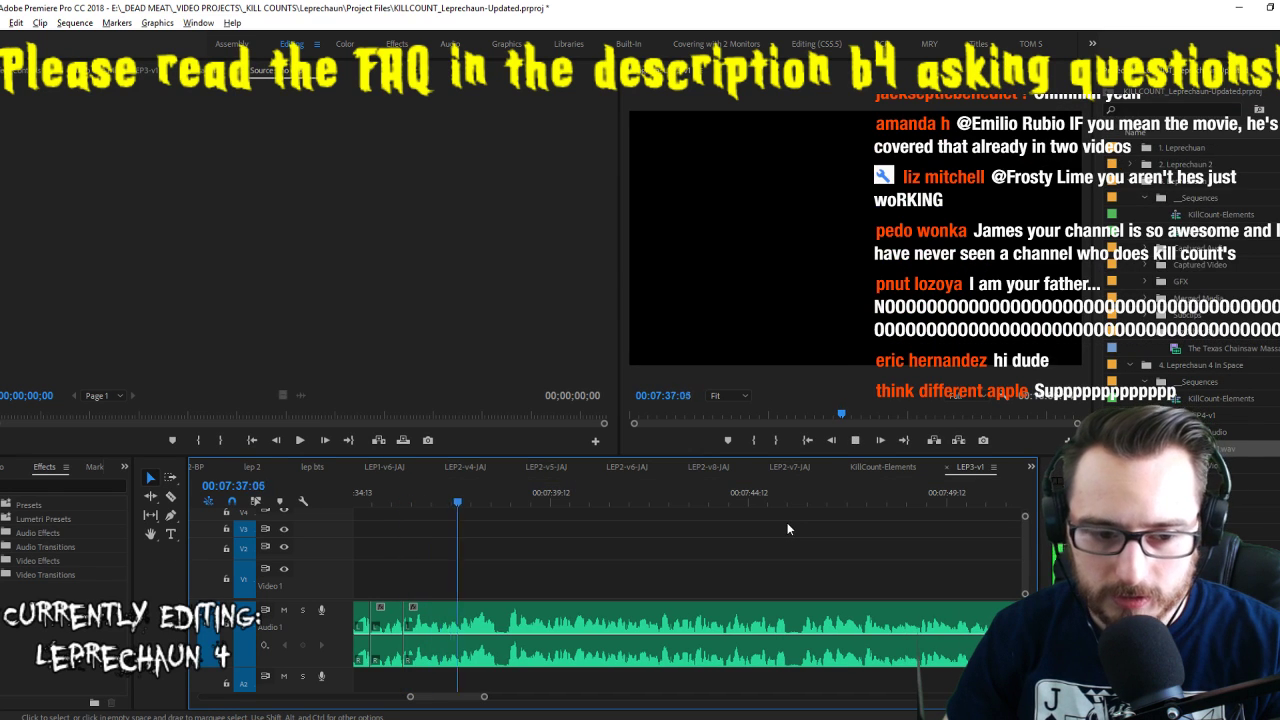
Cut the unwanted bits out of the LEP3-v1 voiceover at about 00:07:38 and 00:07:45:03, closing each gap
key("space")
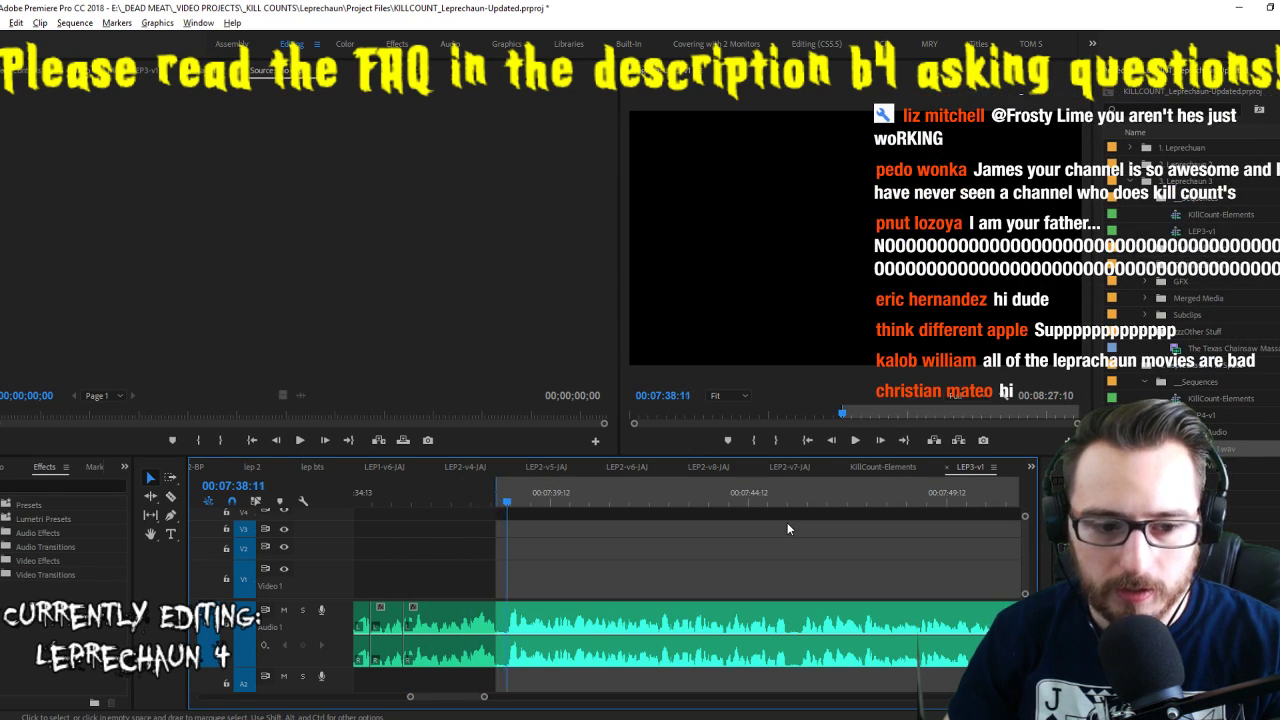
key("space")
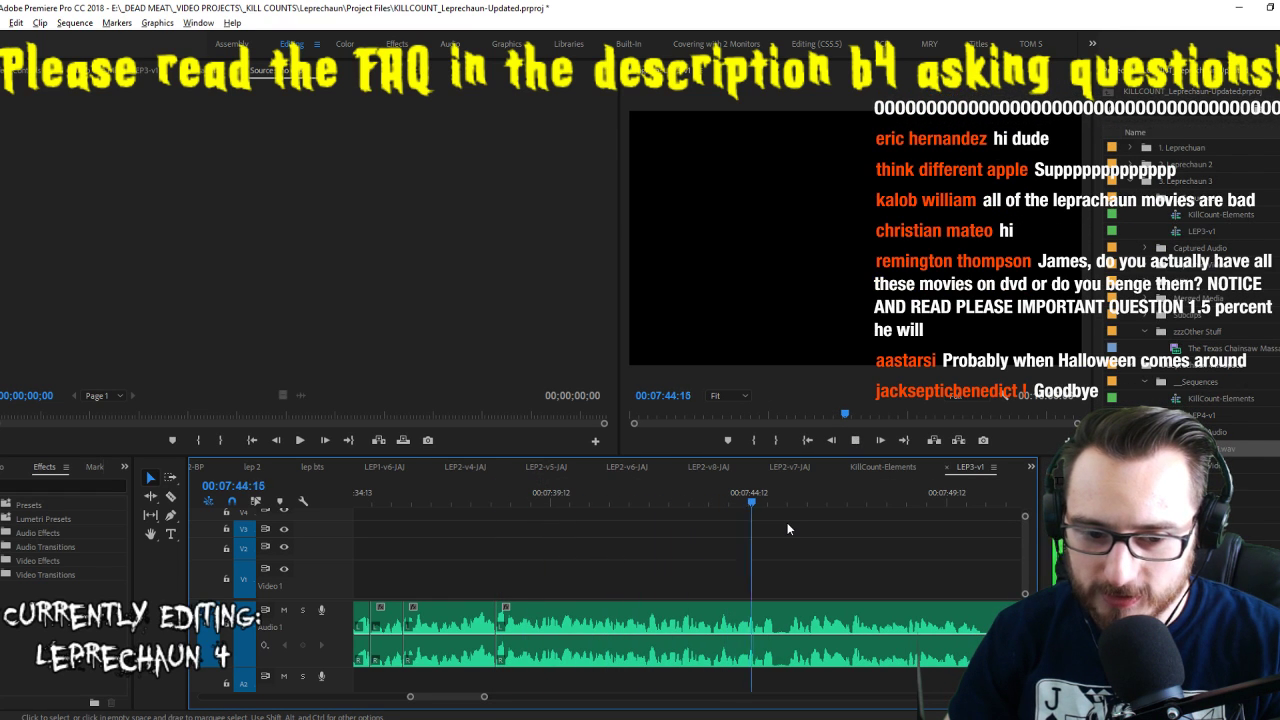
key("space")
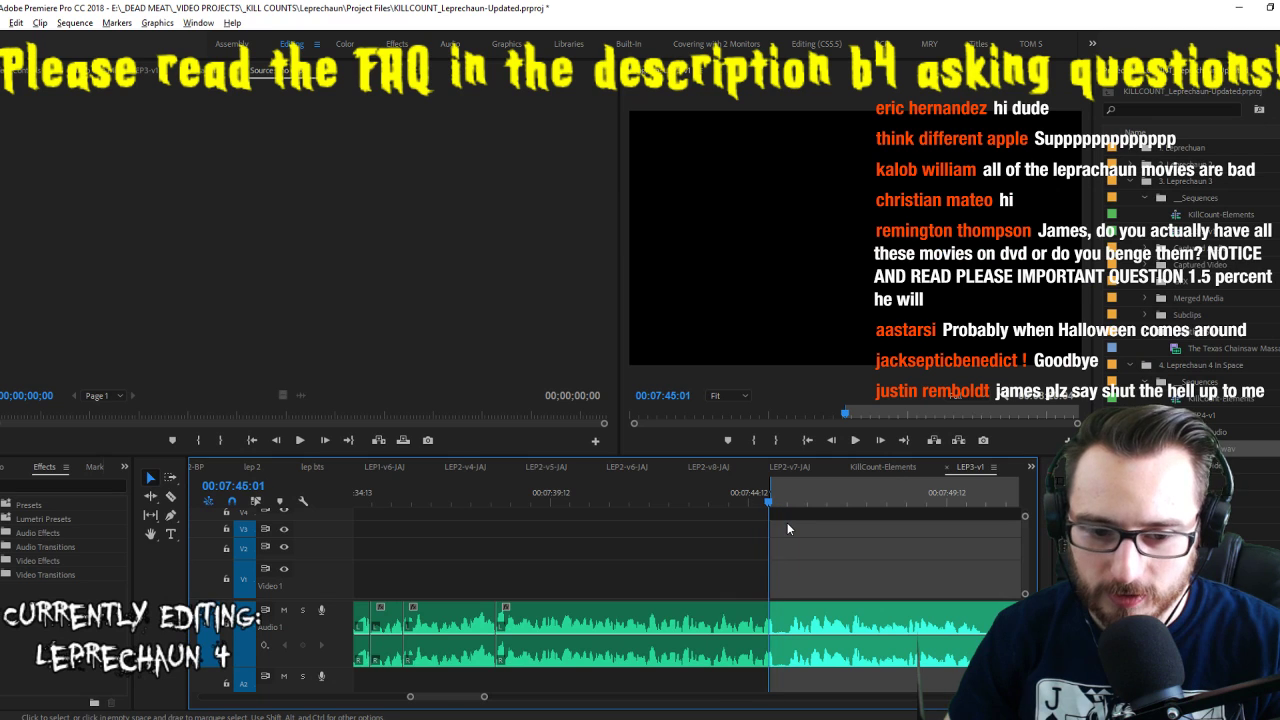
key("space")
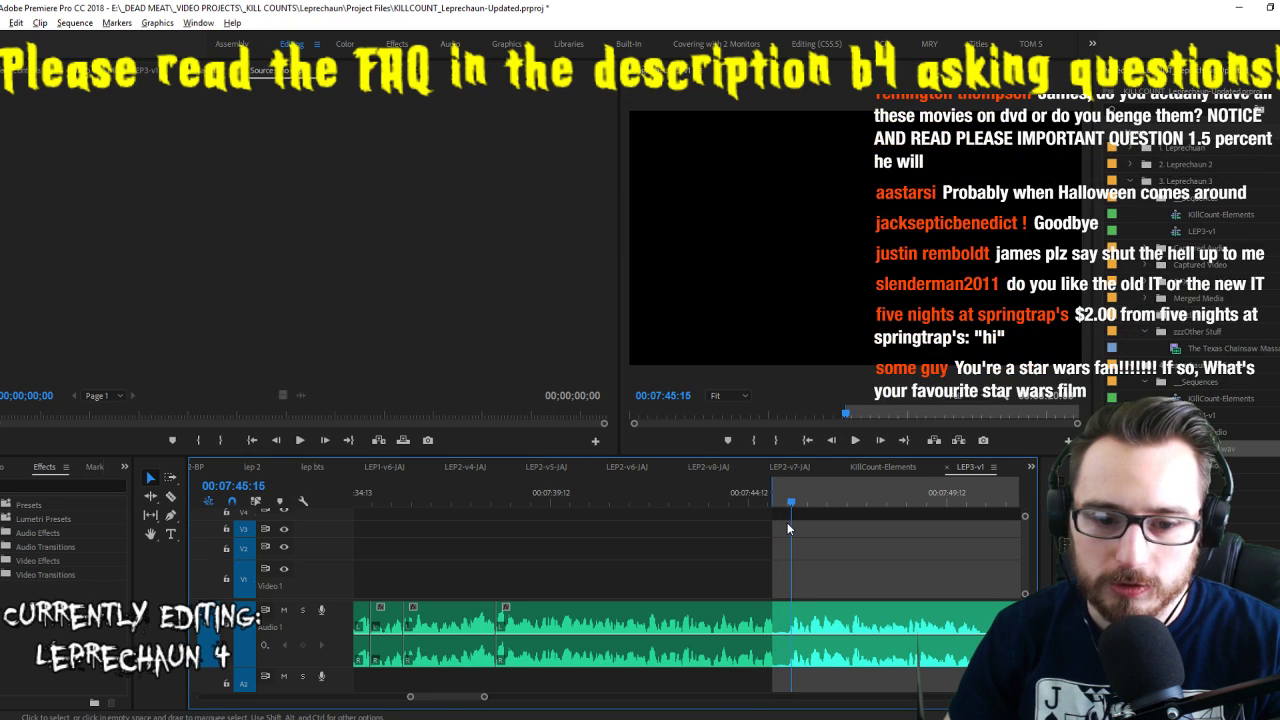
key("space")
key("ctrl+k")
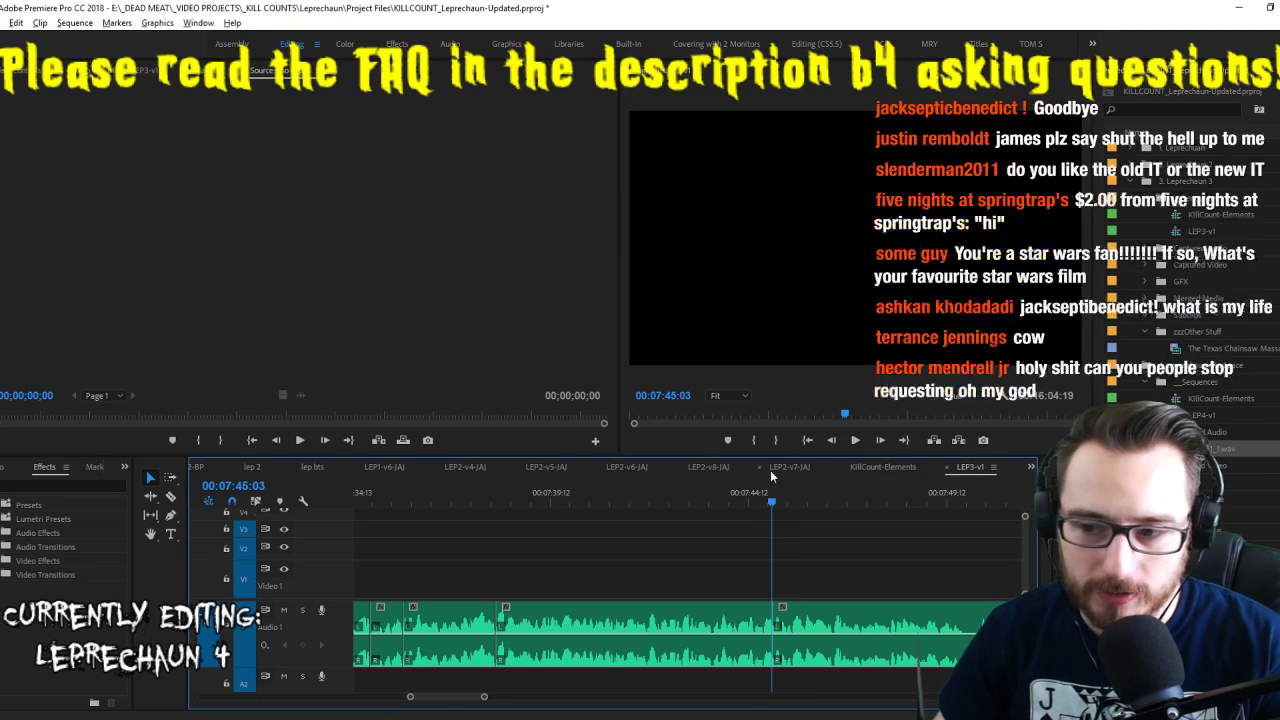
Replay the join near 00:07:45 and cut out the voiceover stretch from about 00:07:44:15 to 00:07:45:06
left_click(738, 492)
key("space")
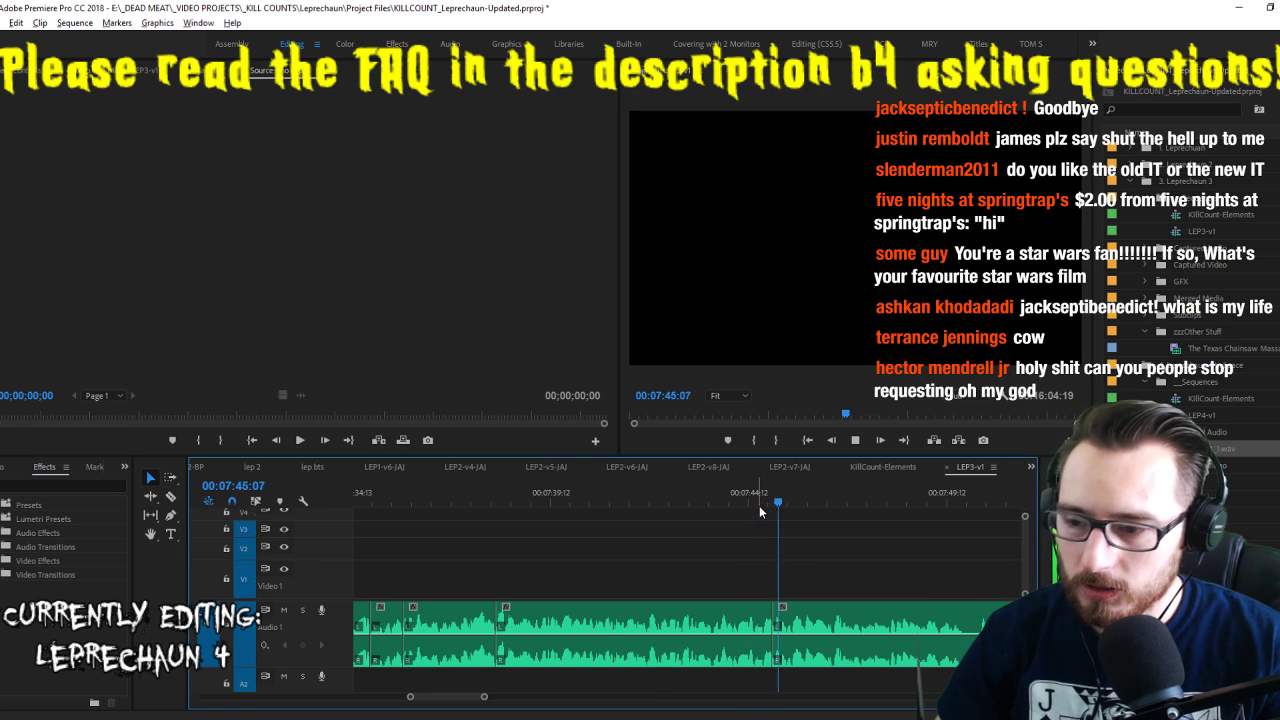
left_click(724, 506)
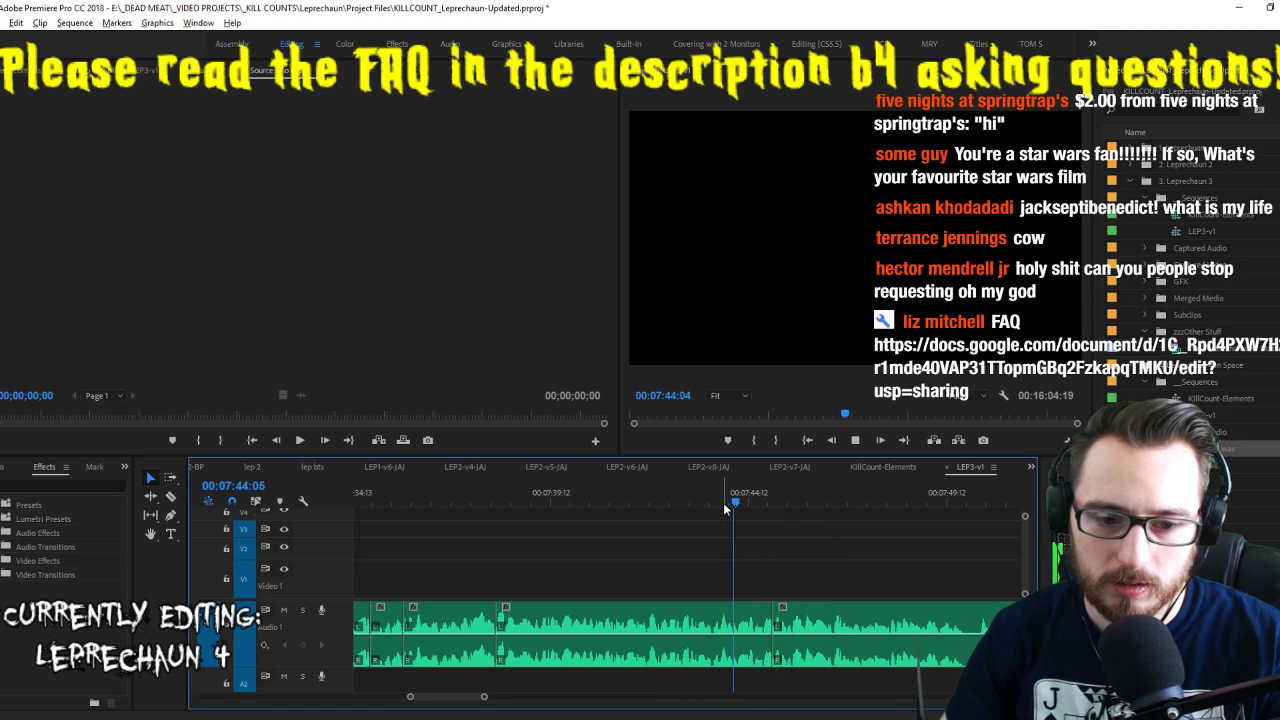
key("space")
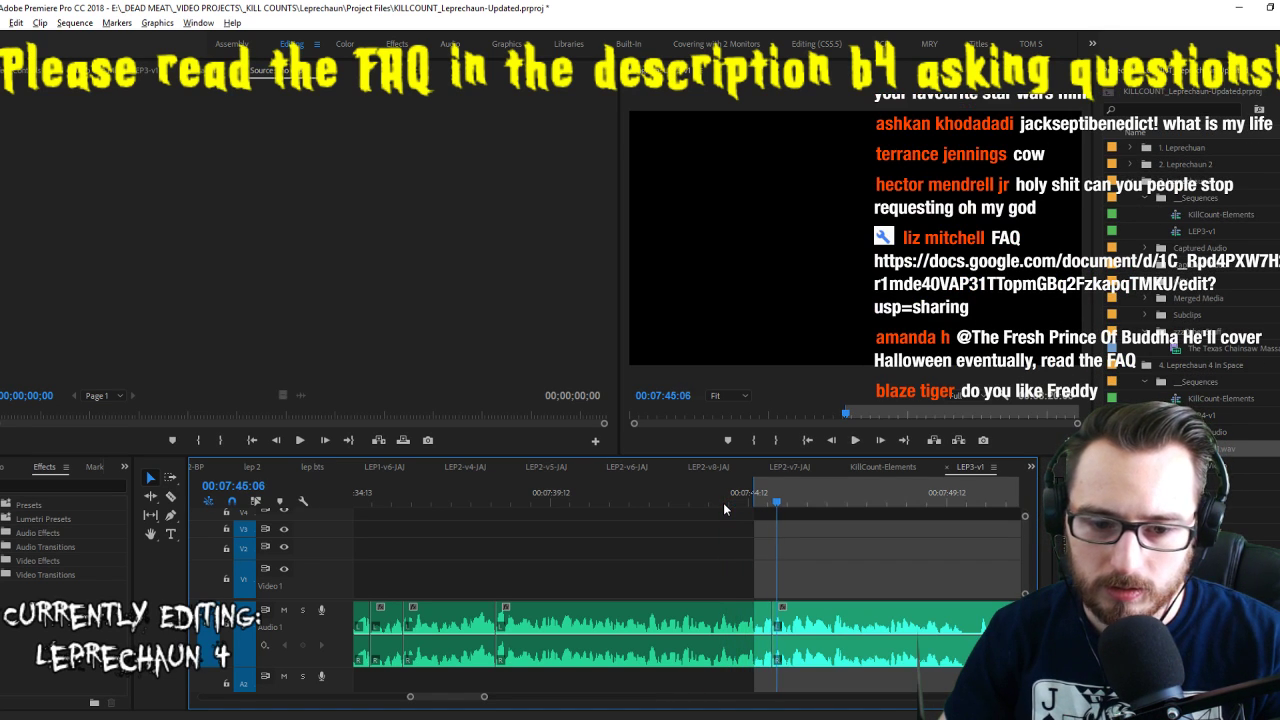
key("space")
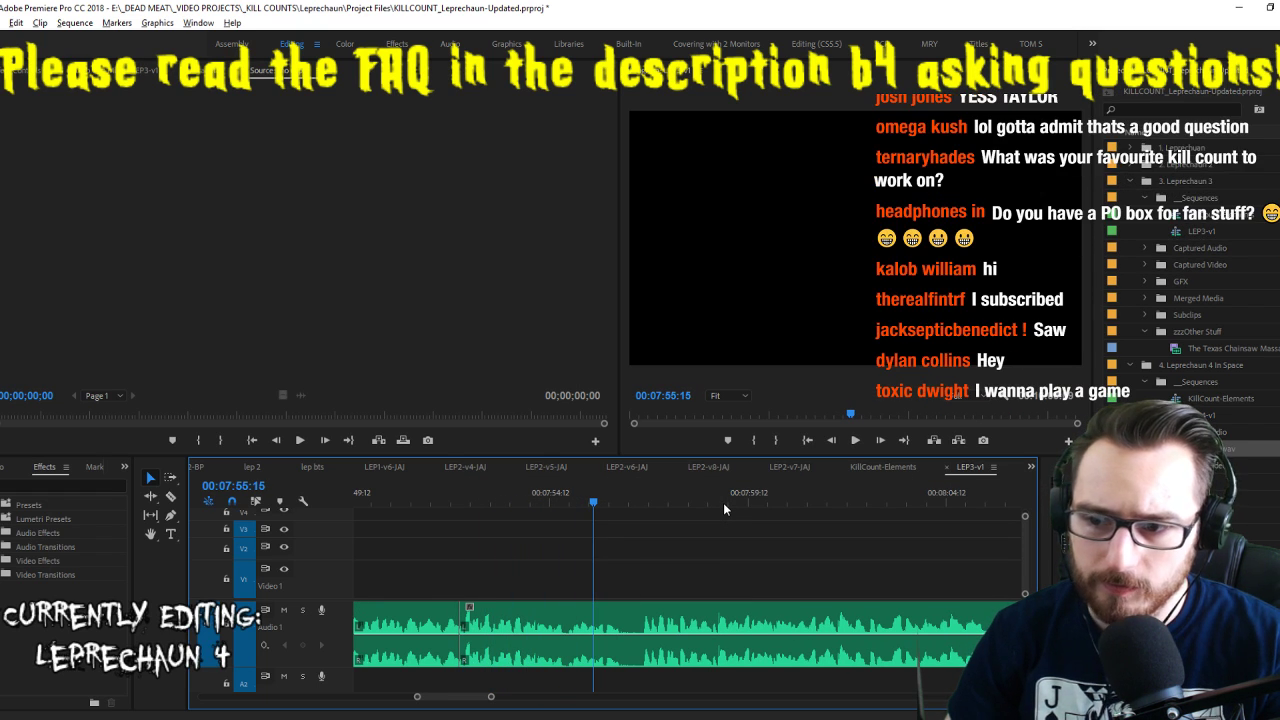
Extract the voiceover pause from about 00:07:56:07 to 00:07:56:21 and play back across the join
key("i")
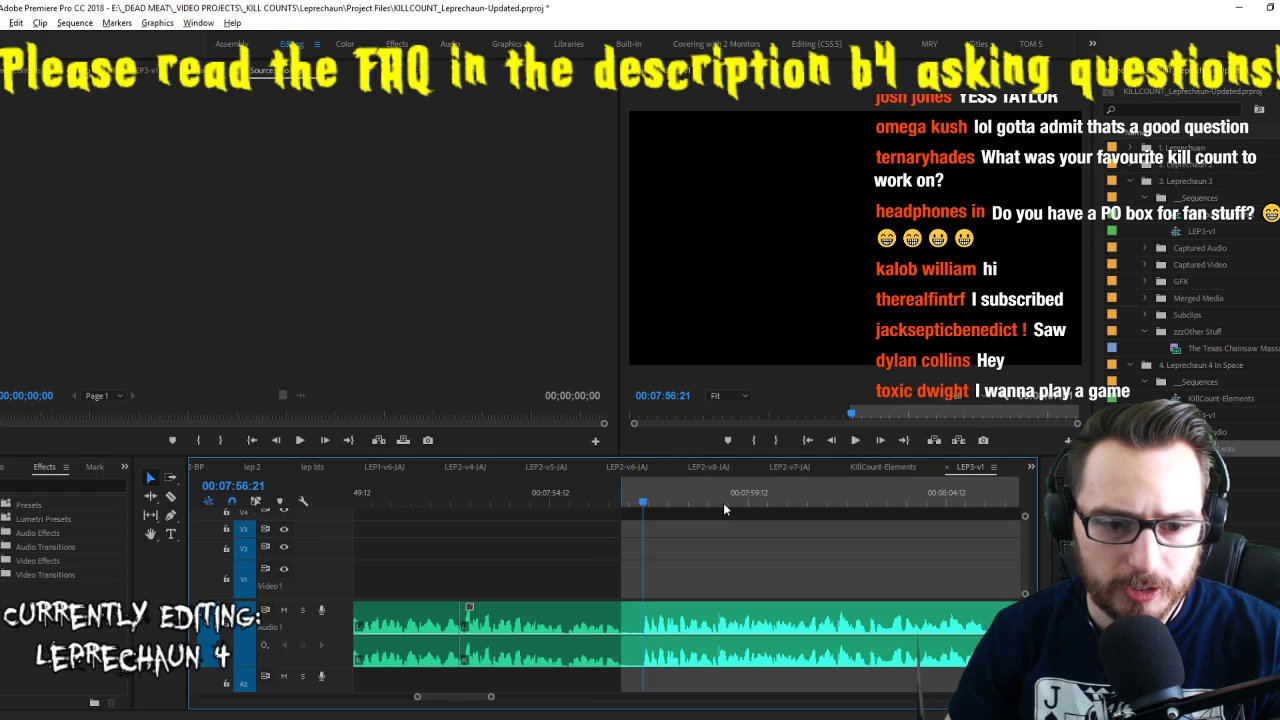
key("o")
key("apostrophe")
key("Up")
key("space")
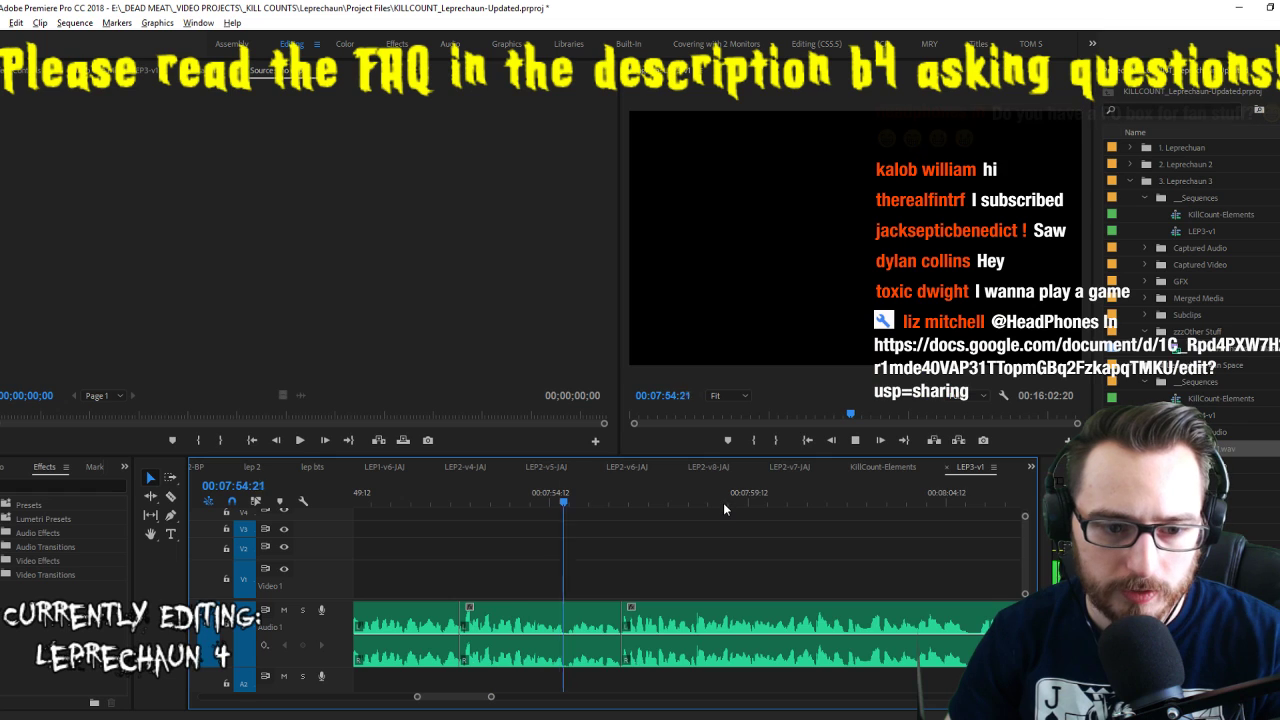
Cut the unwanted bits out of the voiceover near 00:08:05 and 00:08:07, closing each gap
key("ctrl+k")
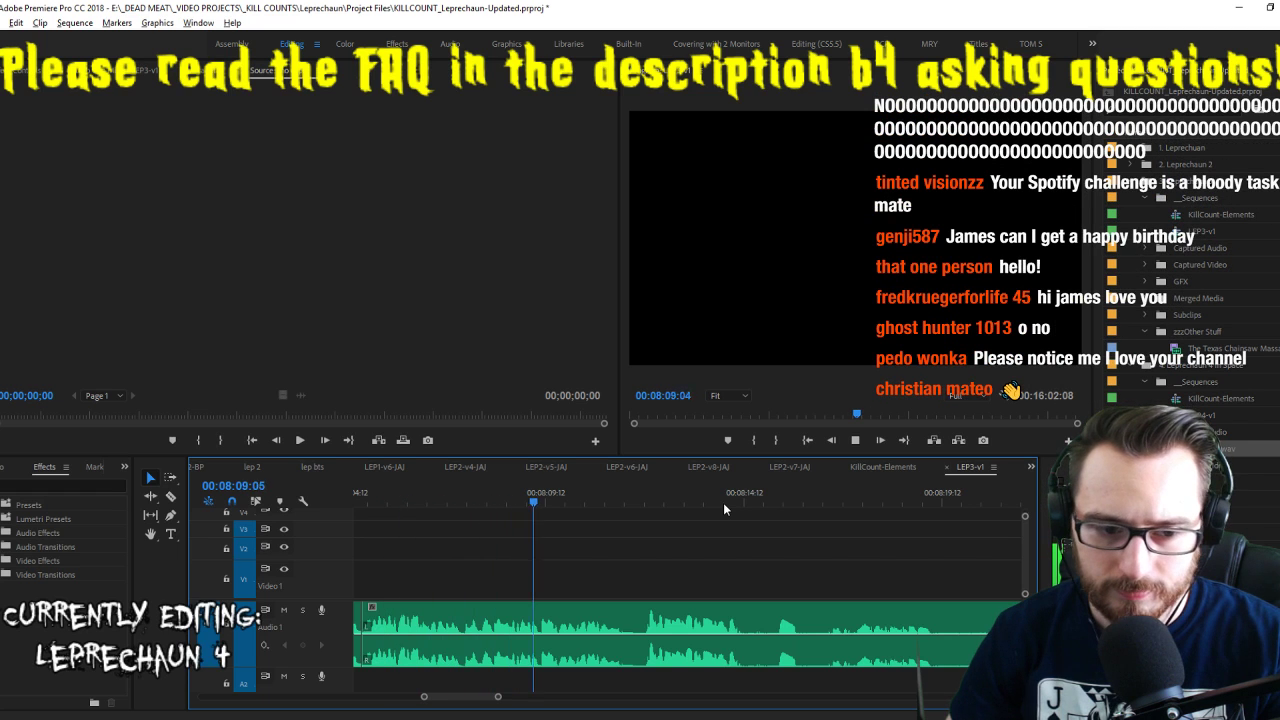
key("Up")
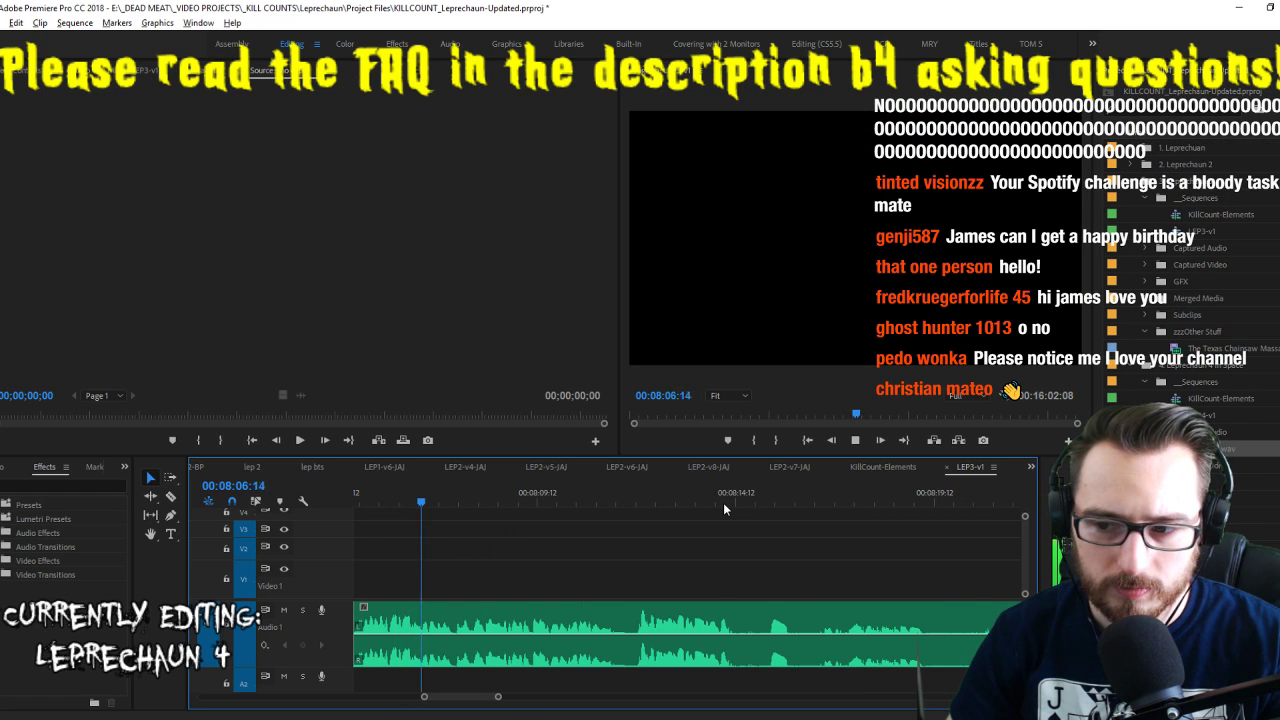
key("space")
key("ctrl+k")
key("space")
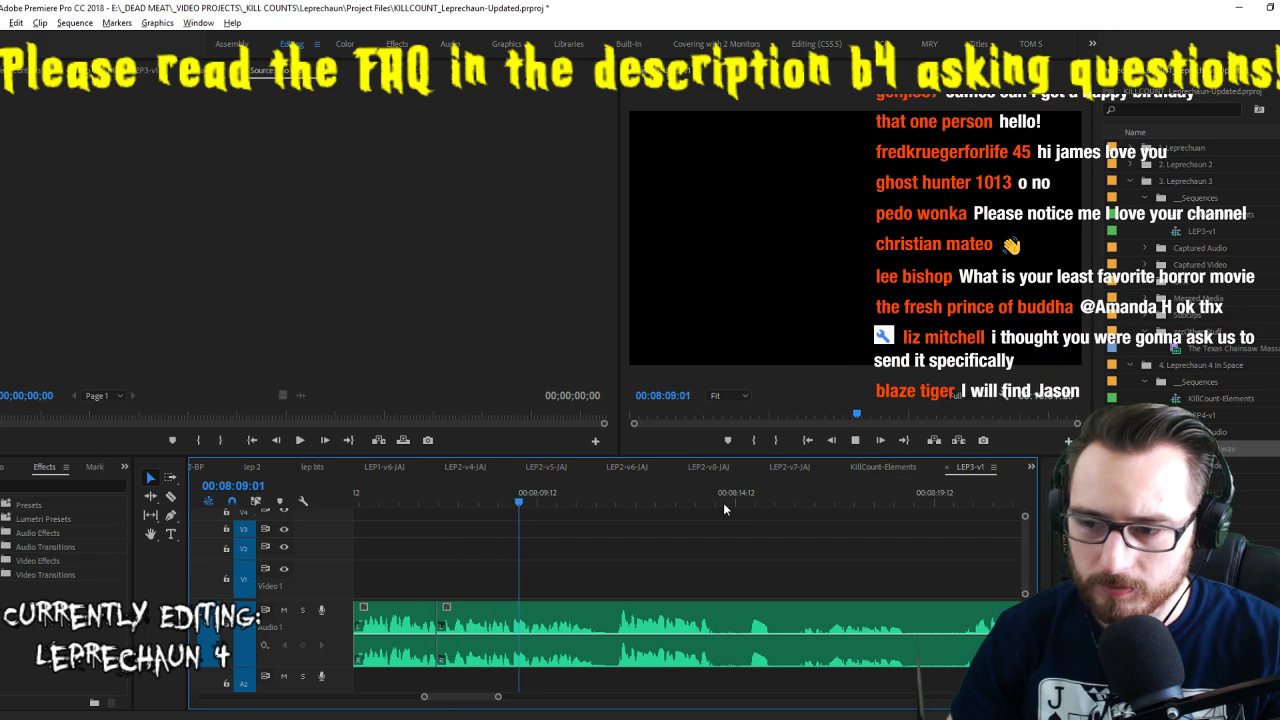
Remove the quiet gap that starts at about 00:08:10:20 in the voiceover and close it up
key("i")
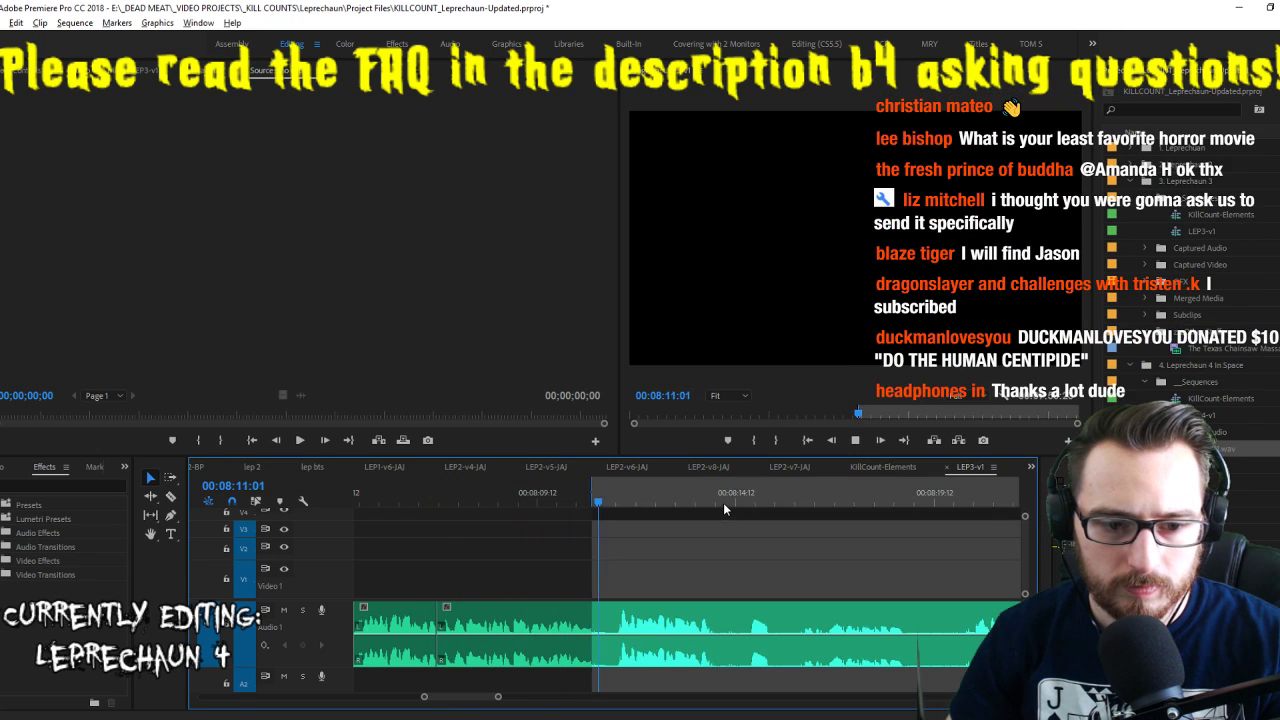
key("ctrl+k")
key("space")
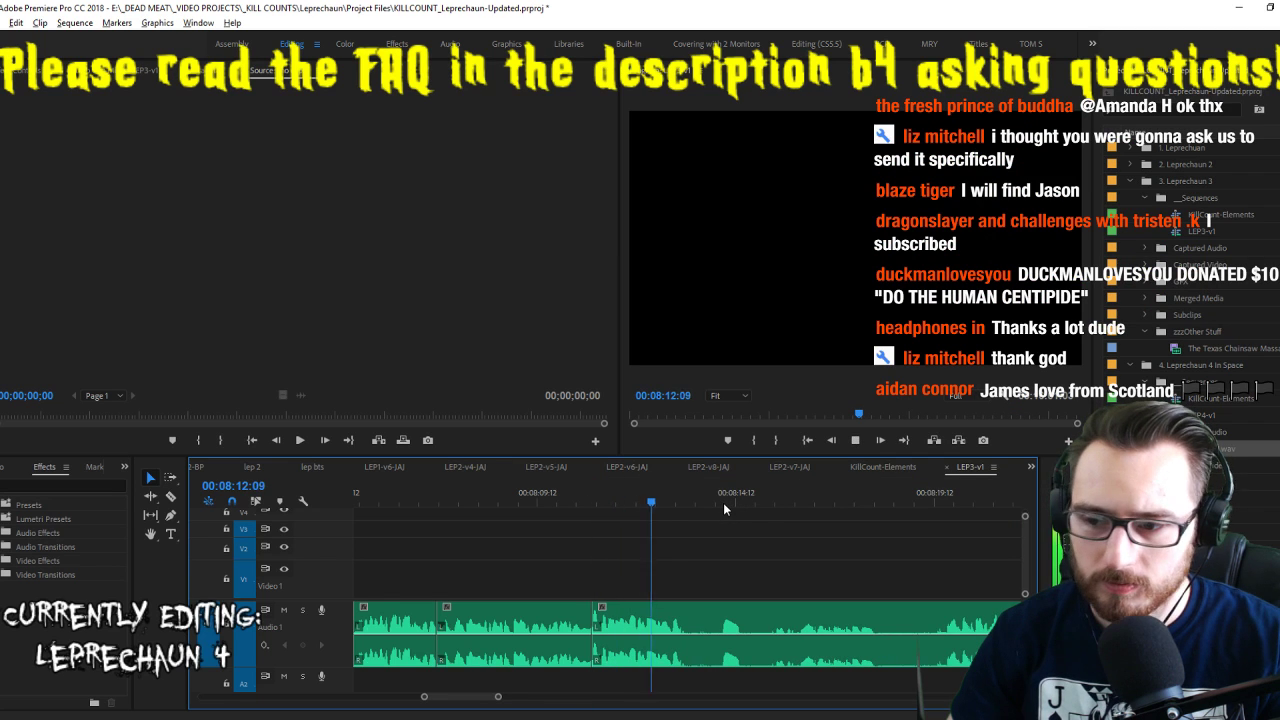
Extract the voiceover stretch from 00:08:13:05 to 00:08:19:18 and play back across the join
key("i")
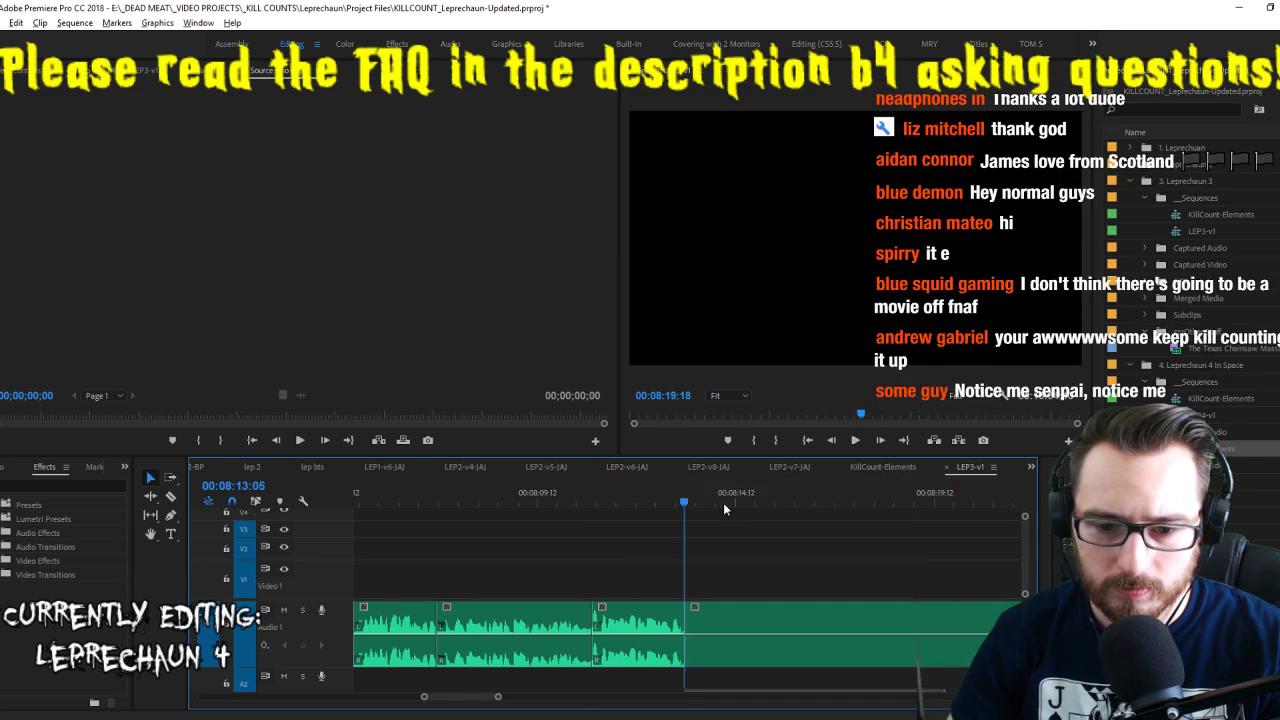
key("shift+i")
key("ctrl+k")
key("space")
key("space")
key("Up")
key("space")
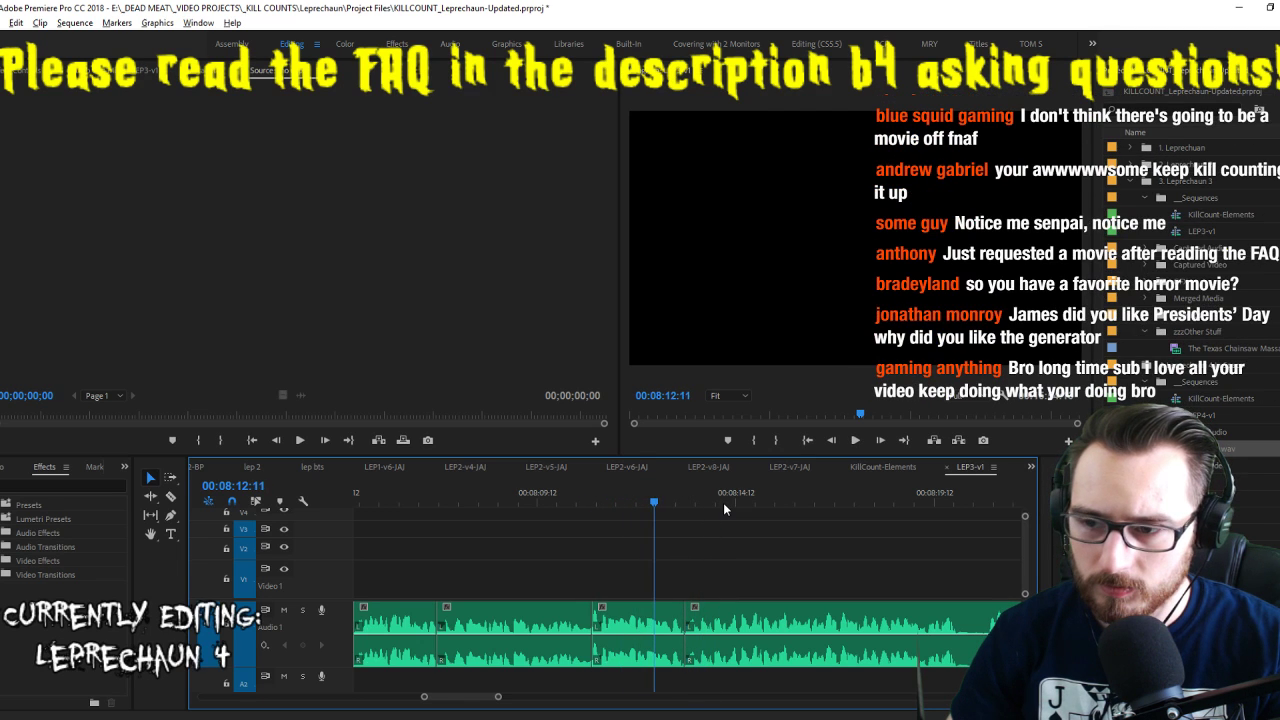
Continue through the voiceover and cut out the unwanted stretch at about 00:08:39:16
key("i")
key("w")
key("space")
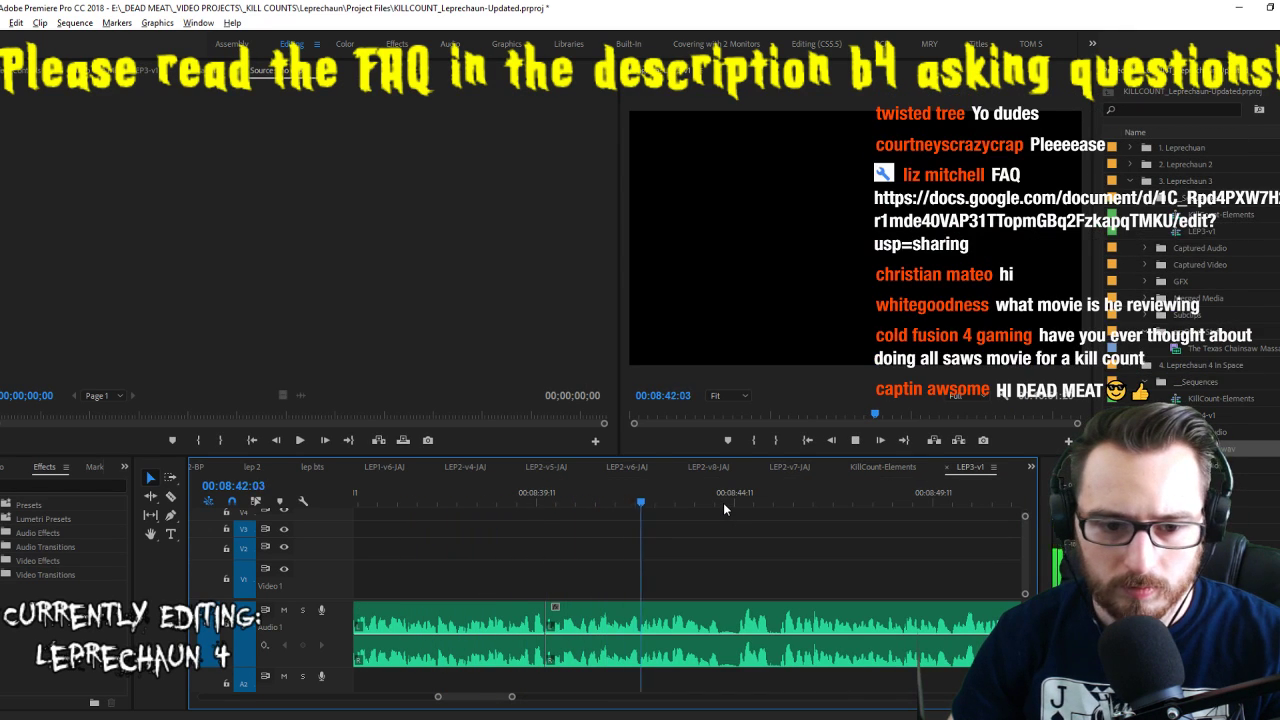
key("space")
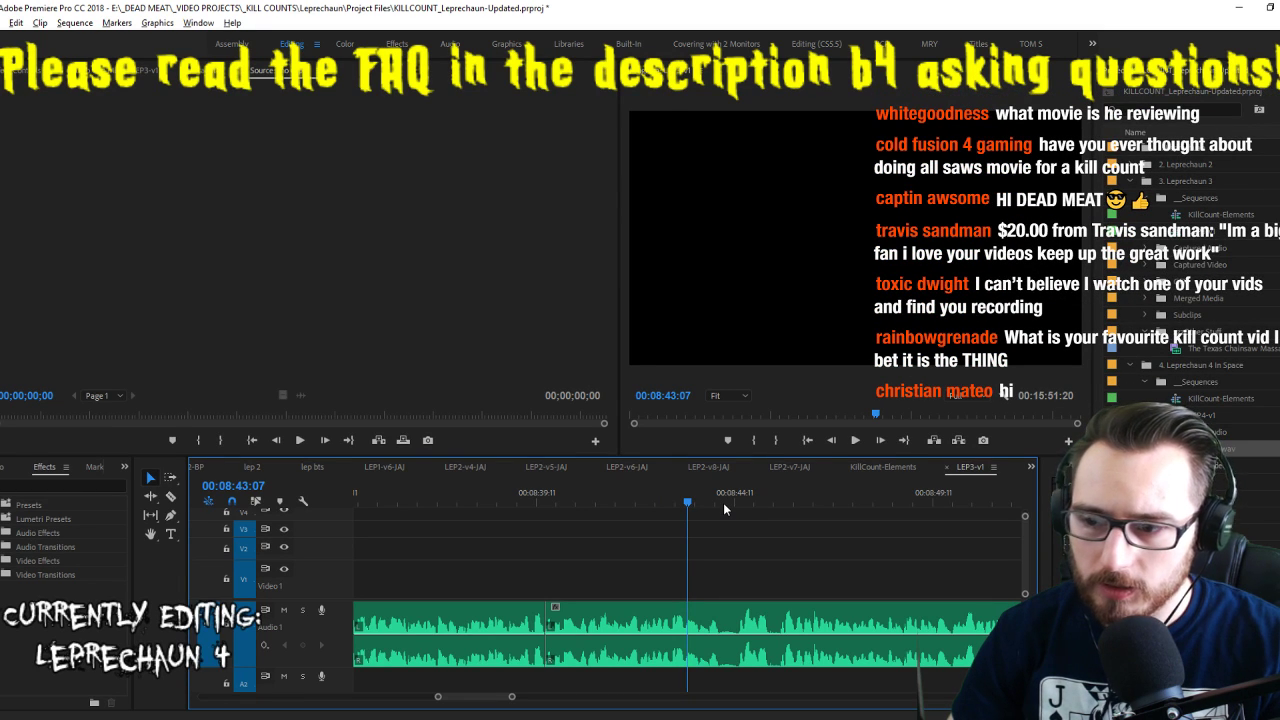
Extract the voiceover bit starting at 00:08:44:03, clear the in and out marks, and resume playback
left_click(725, 509)
key("i")
key("space")
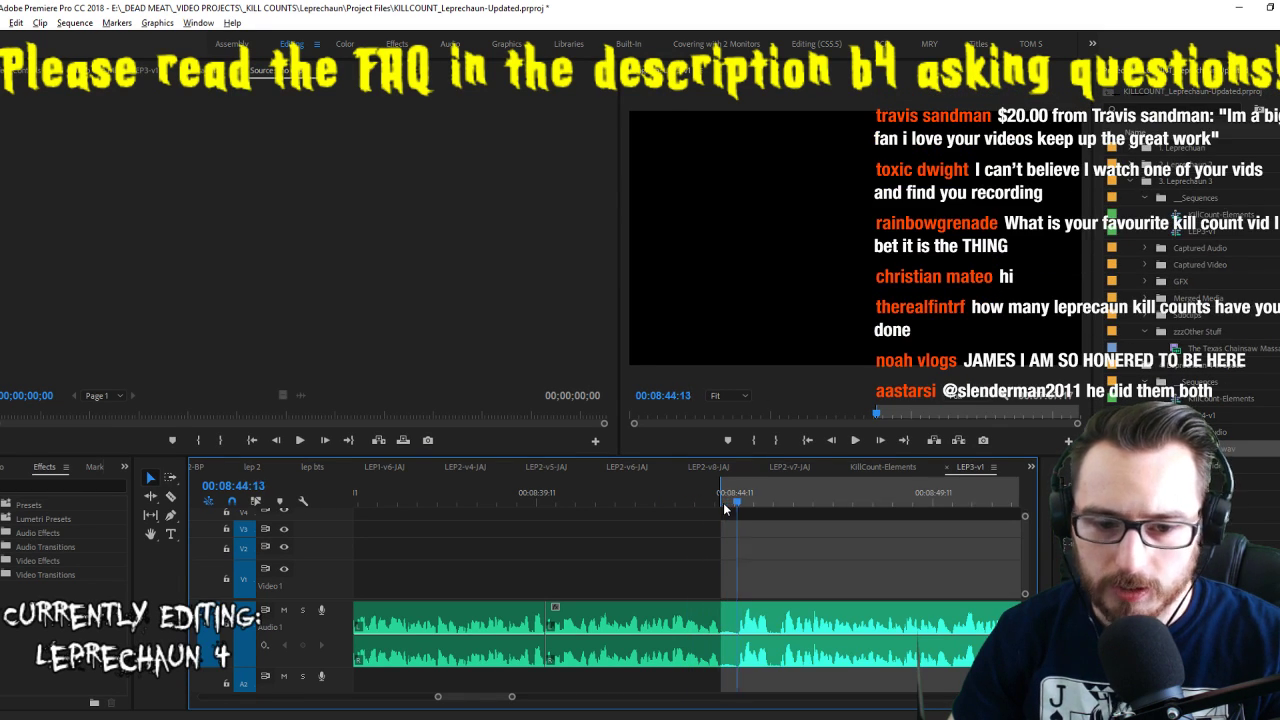
key("o")
key("apostrophe")
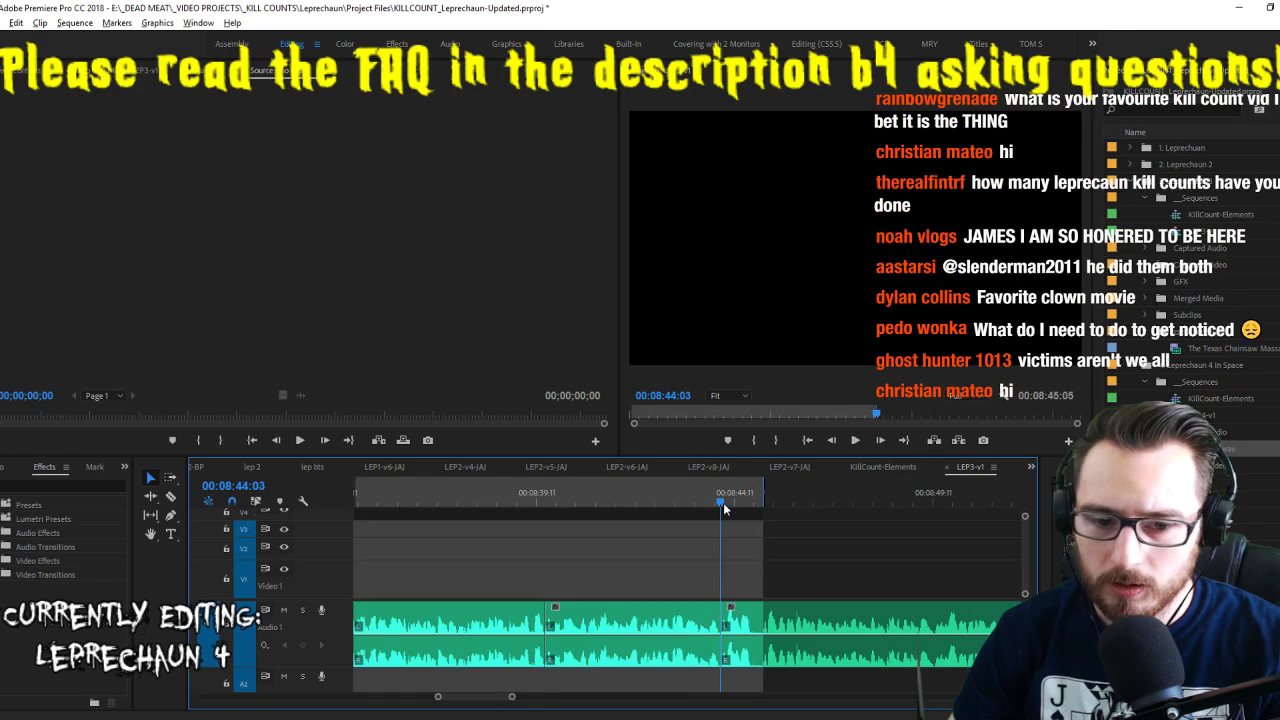
key("ctrl+shift+x")
key("space")
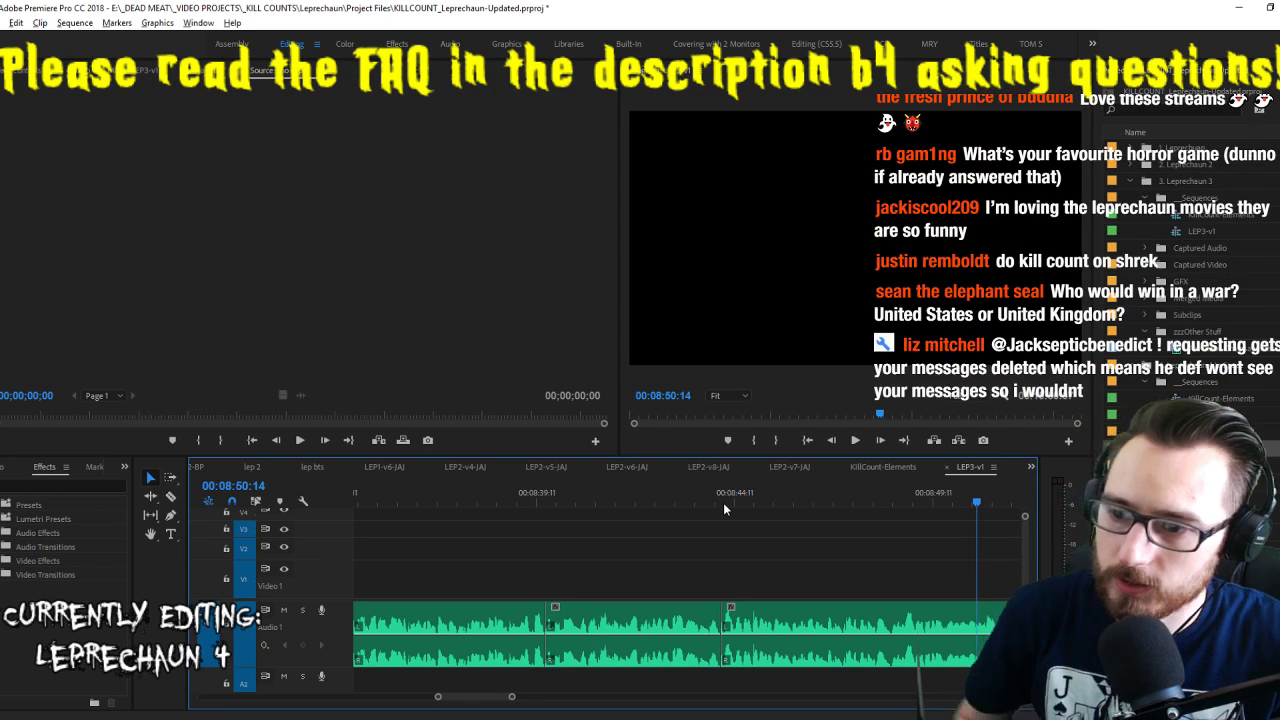
Play on and cut out the unwanted voiceover bit that starts at 00:08:53:05, closing the gap
key("space")
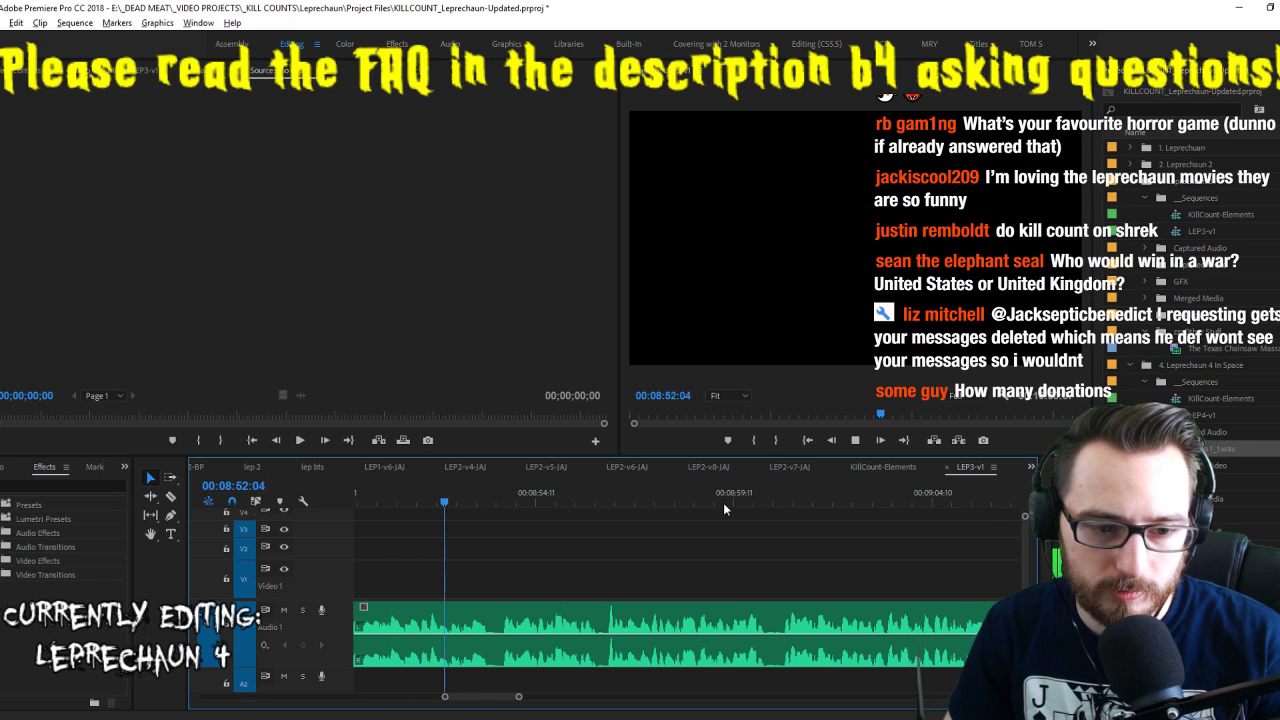
key("space")
key("i")
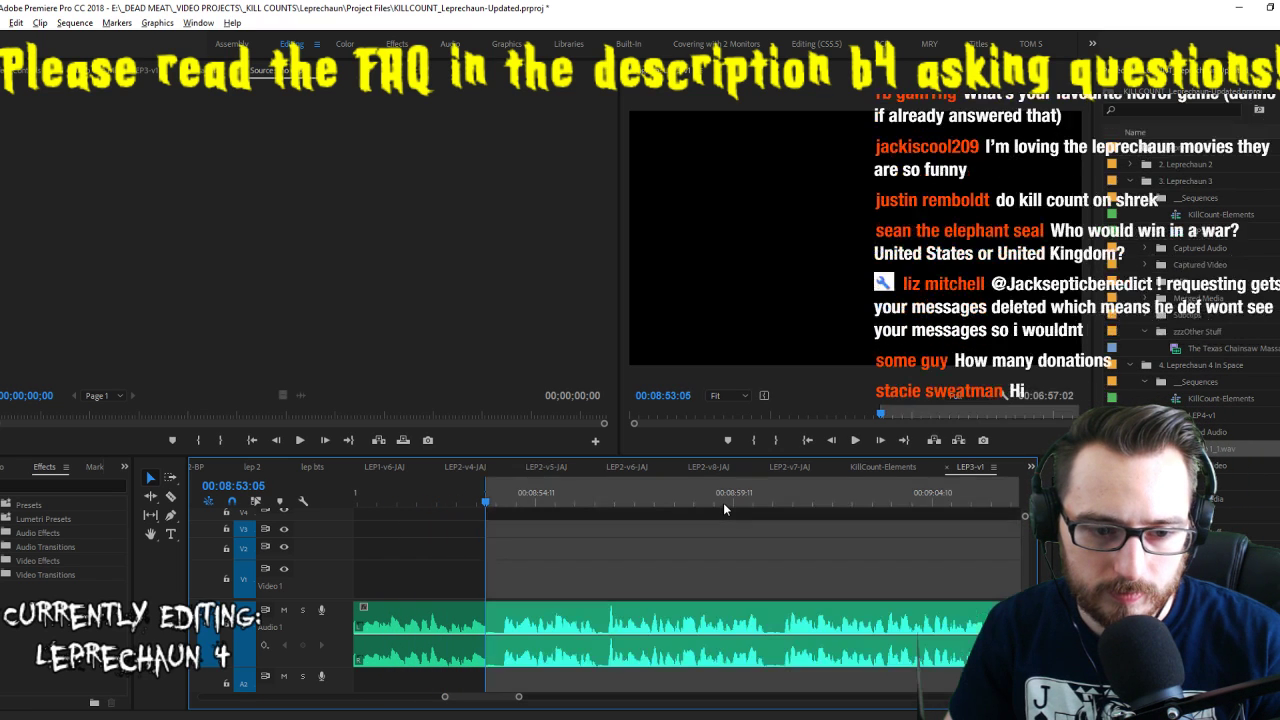
key("space")
key("space")
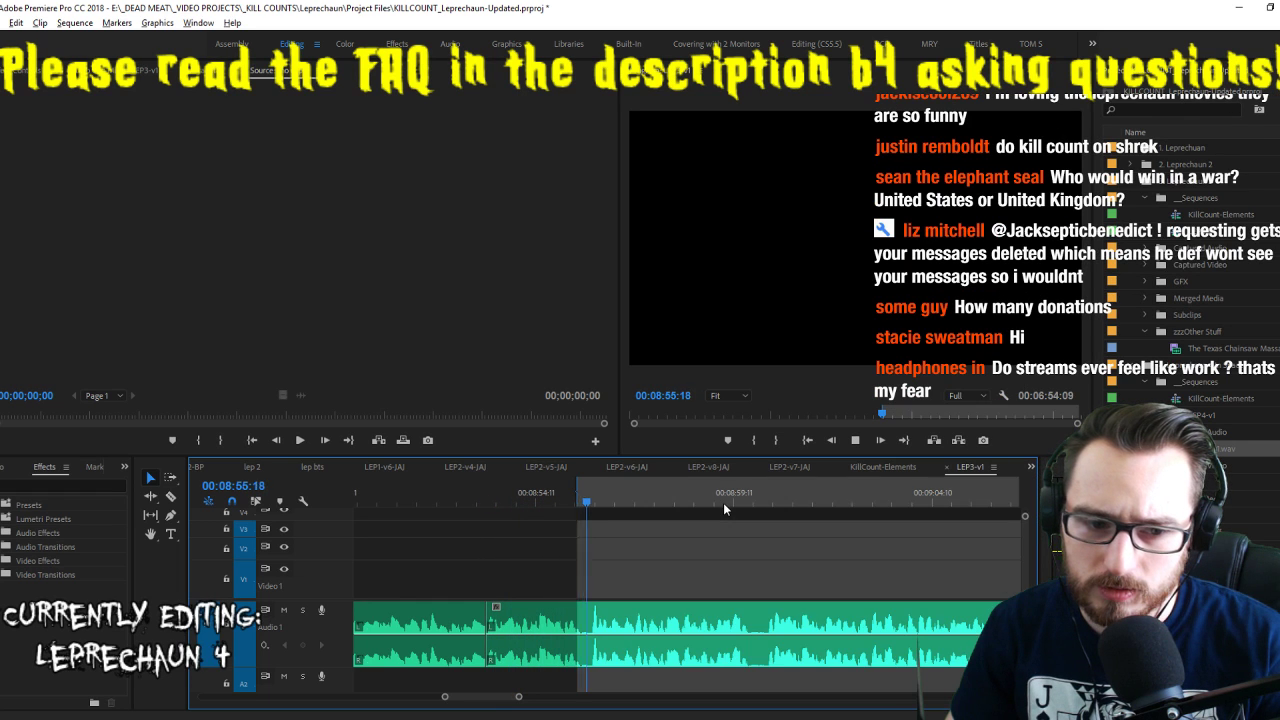
Extract the short voiceover bit starting at 00:08:55:12 and save the project
key("space")
key("ctrl+k")
key("ctrl+s")
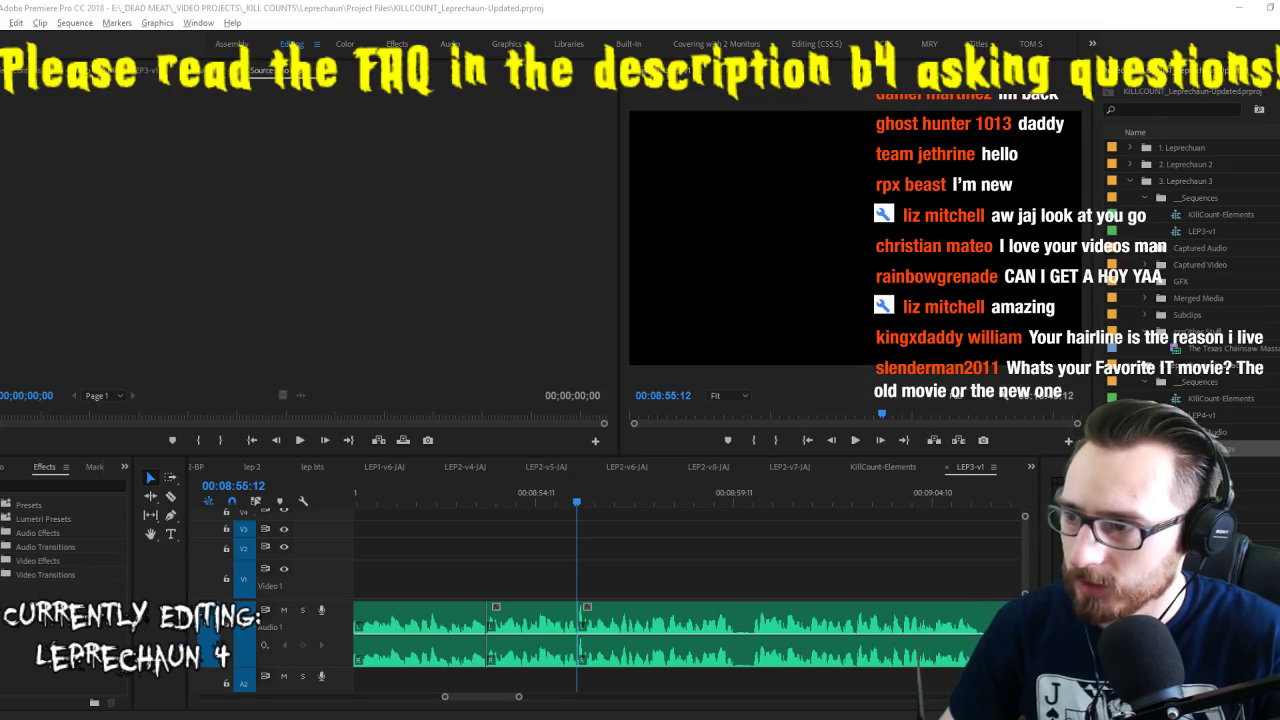
Switch to LEP4_script-v1.txt in Notepad and insert blank lines above the "Welcome to the Kill Count" paragraph
key("alt+Tab")
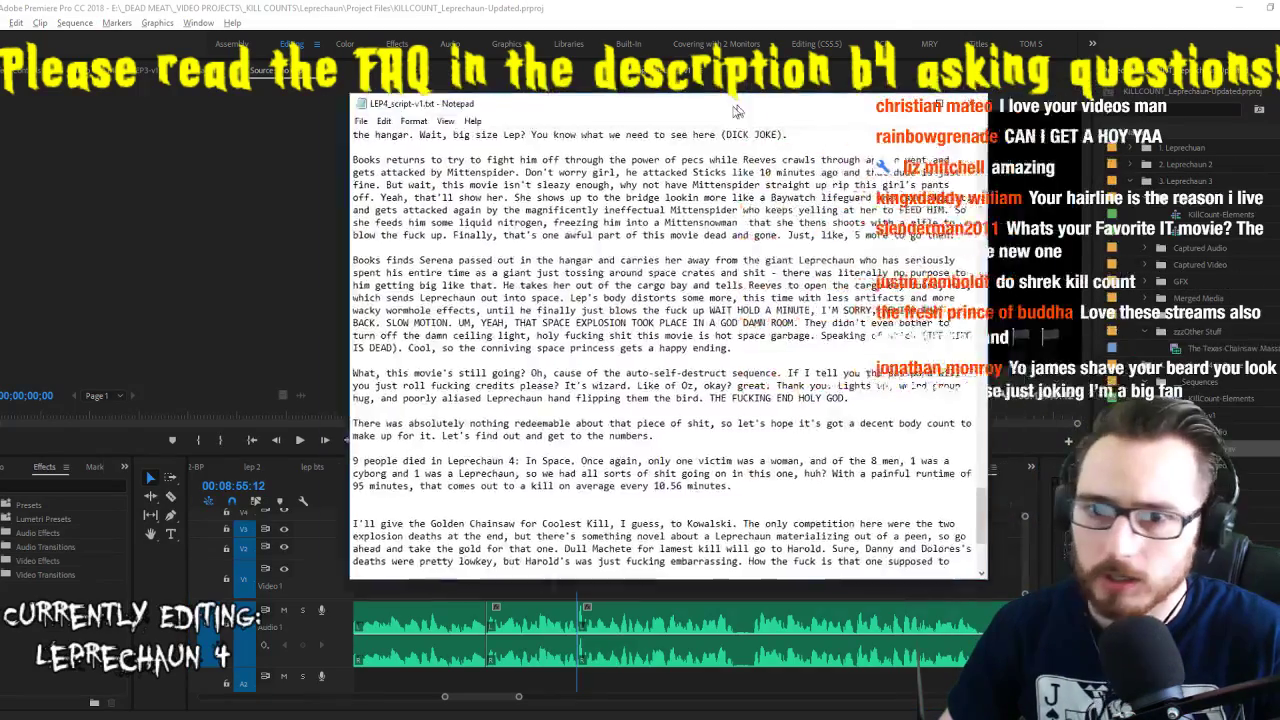
scroll(508, 187, "up", 5)
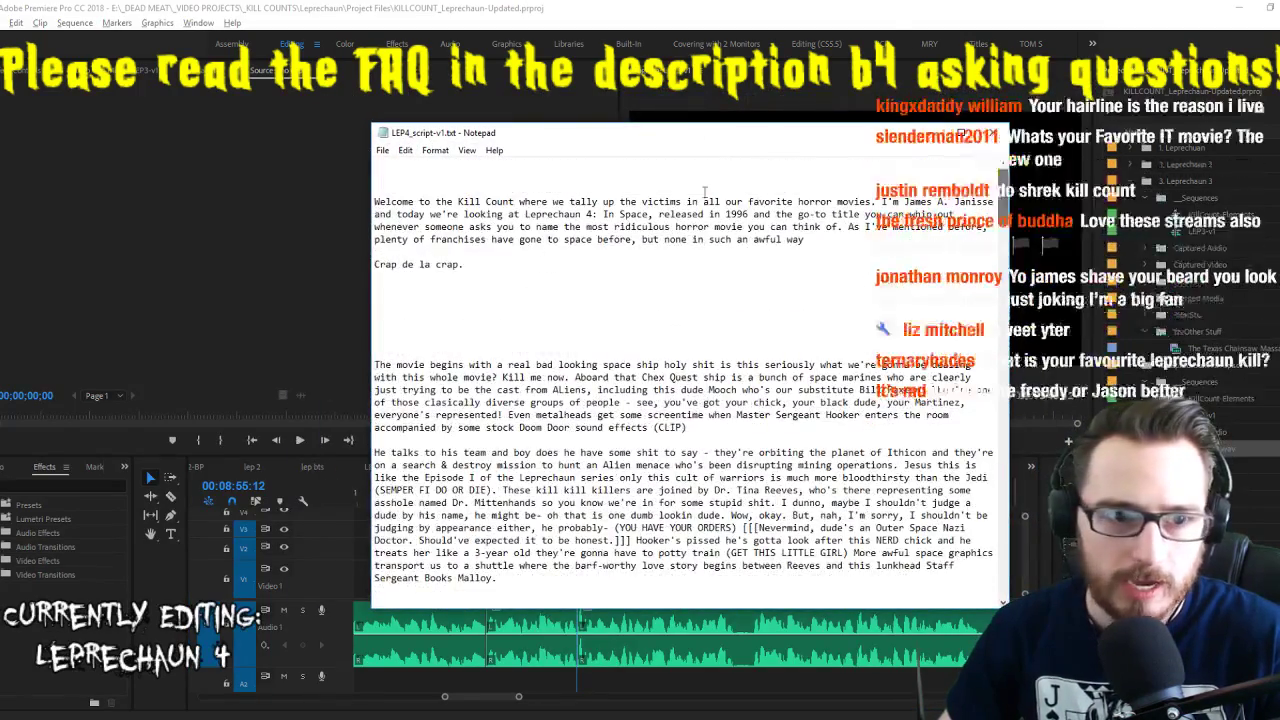
key("Return")
key("Return")
key("Return")
key("Return")
key("Return")
key("Return")
key("Return")
key("Return")
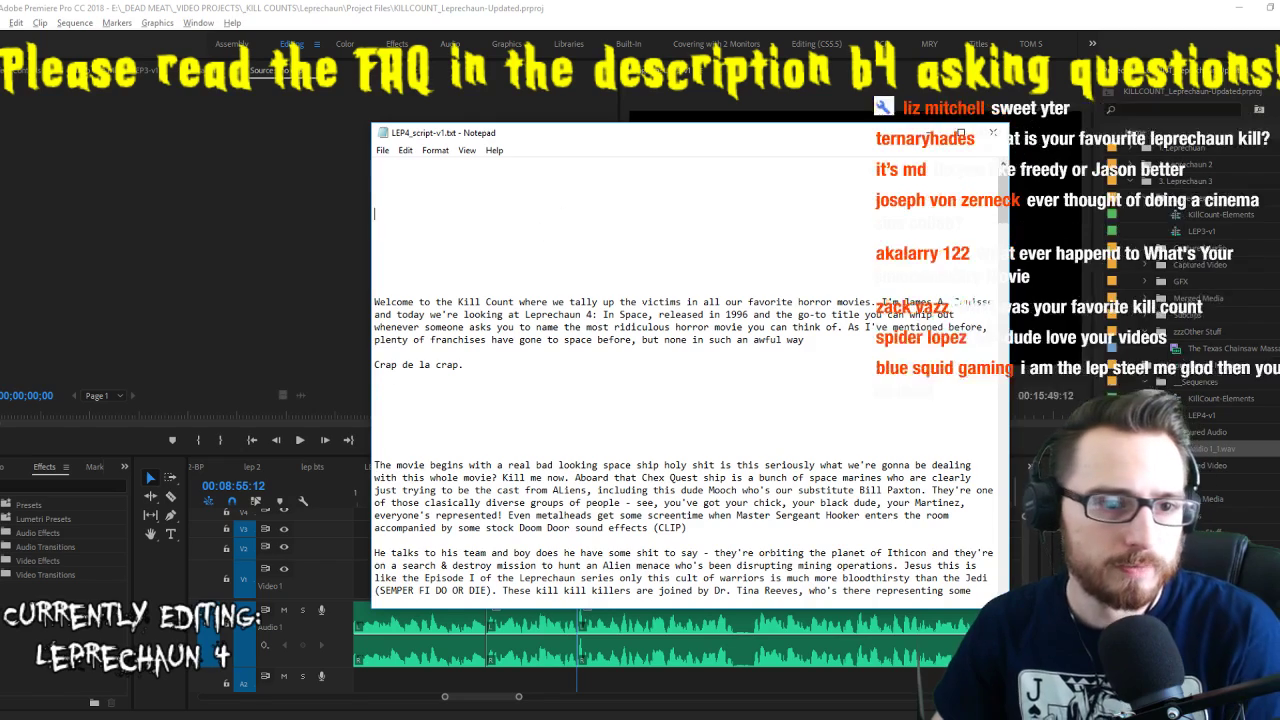
key("Return")
key("Return")
Add the line "It's Easter! Why would anyone rant about Easter?" in the blank space above the script's introduction
left_click(545, 236)
type("It's Ea")
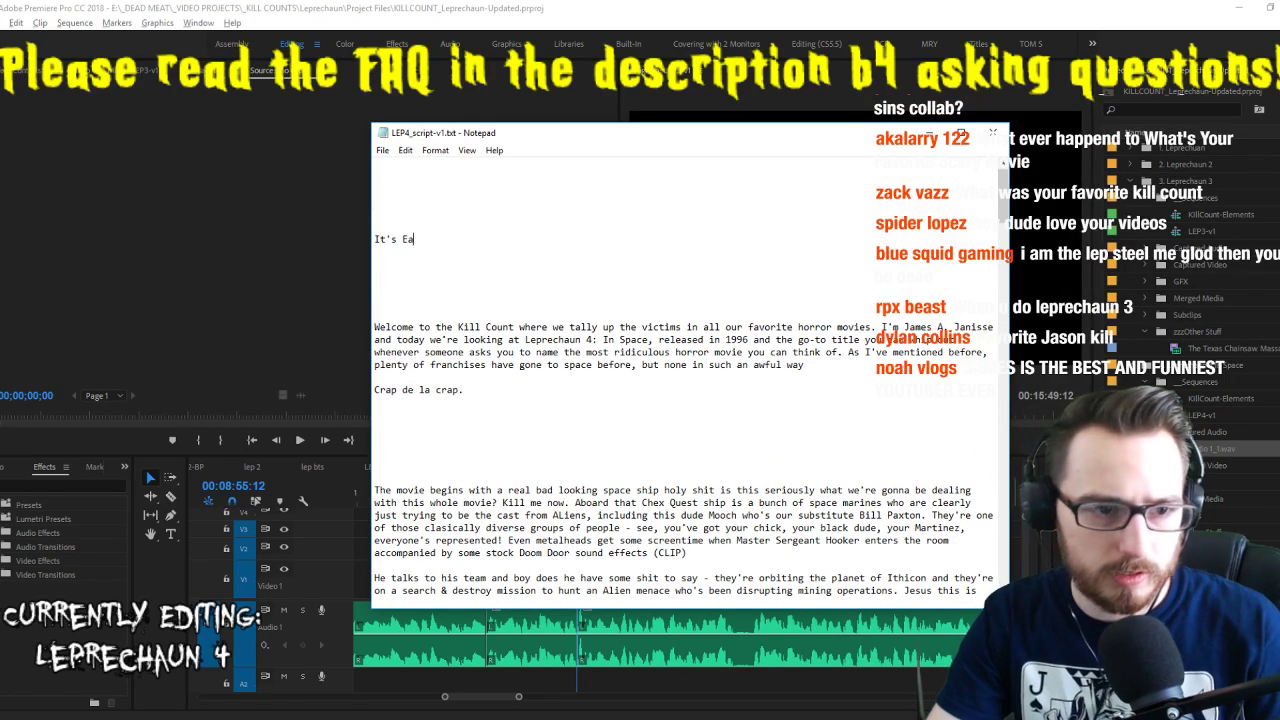
type("ster! Why would")
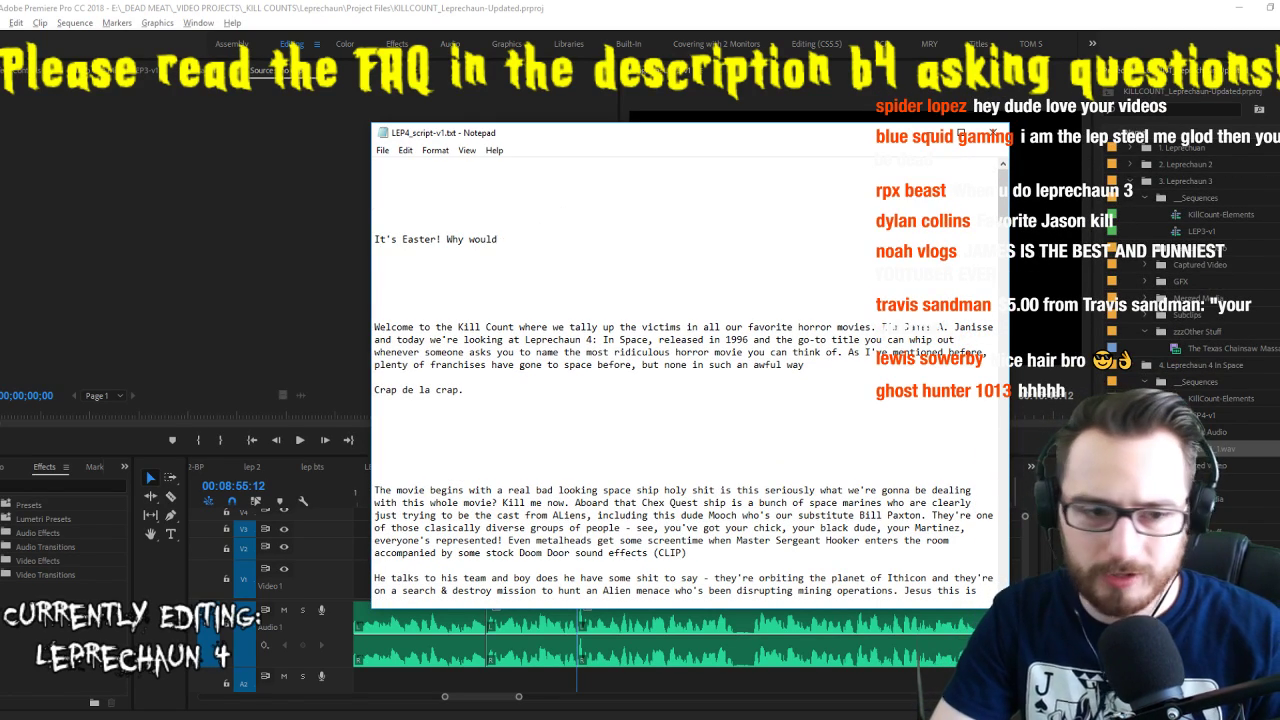
type(" anyone rant about Easter?")
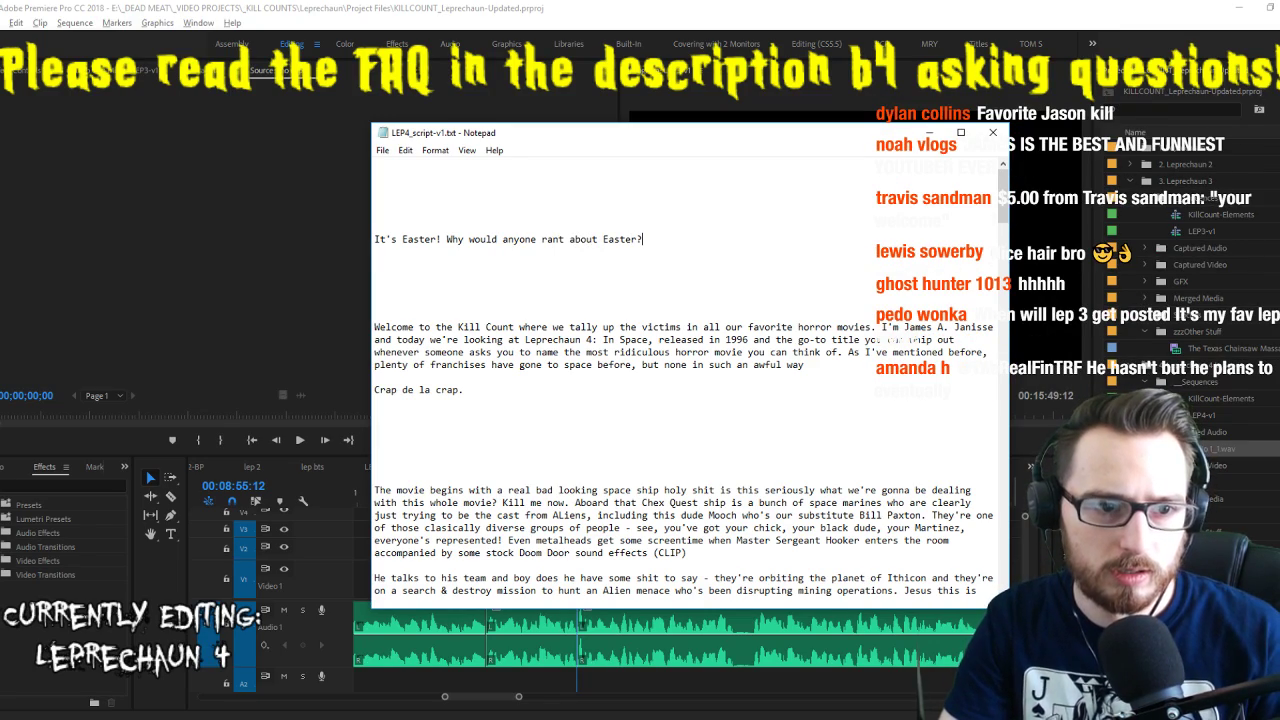
scroll(685, 380, "down", 10)
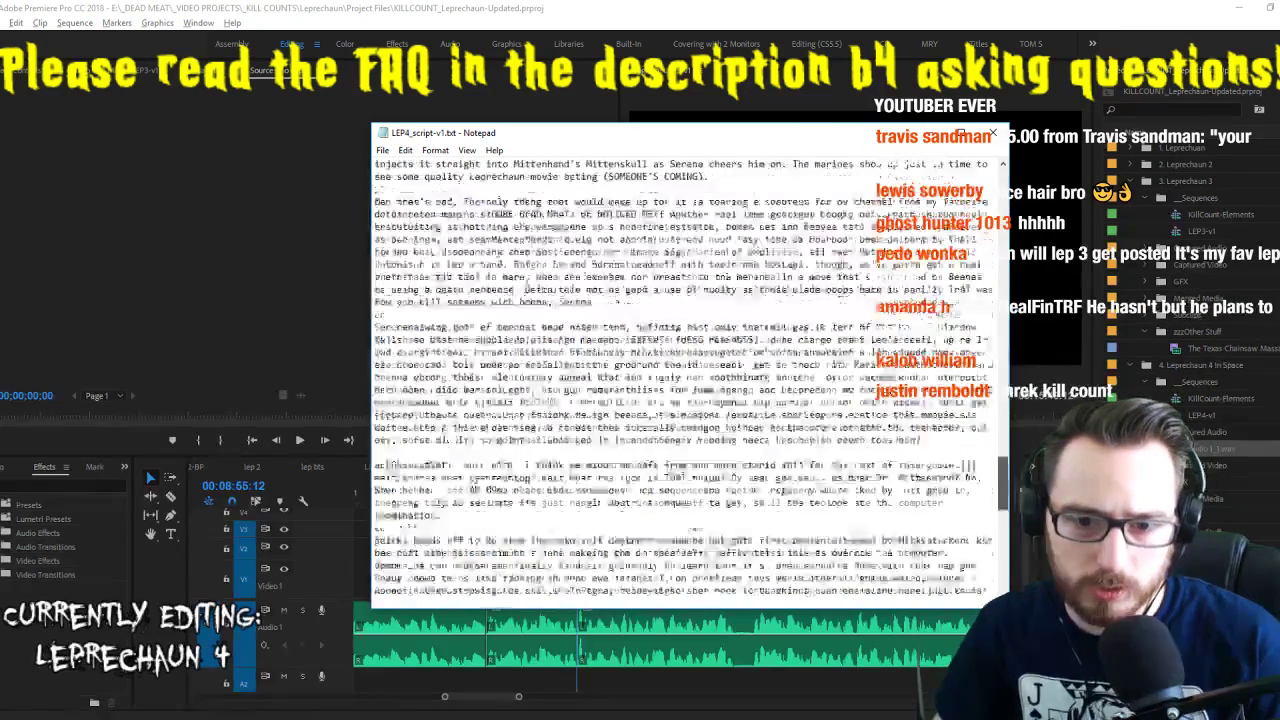
scroll(685, 380, "down", 3)
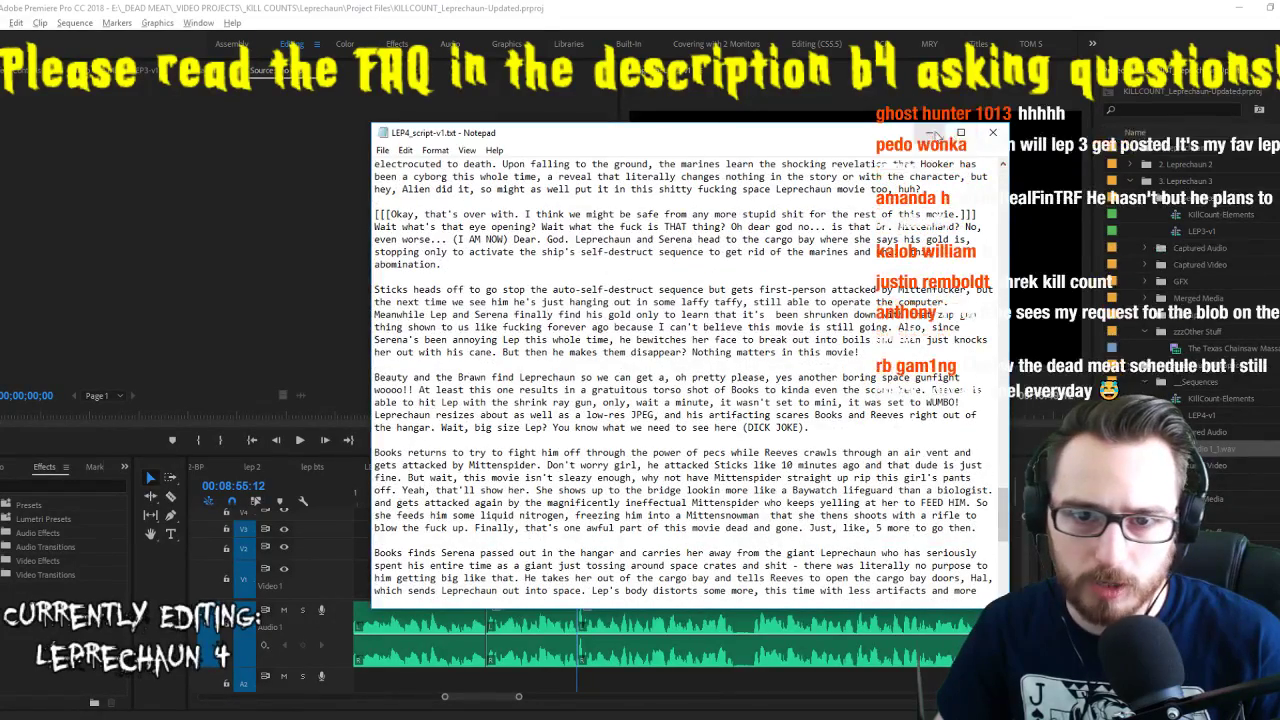
Switch back to Premiere Pro, play on and cut out the voiceover pauses at about 00:08:59:10 and 00:09:05:01, closing the gaps
key("alt+Tab")
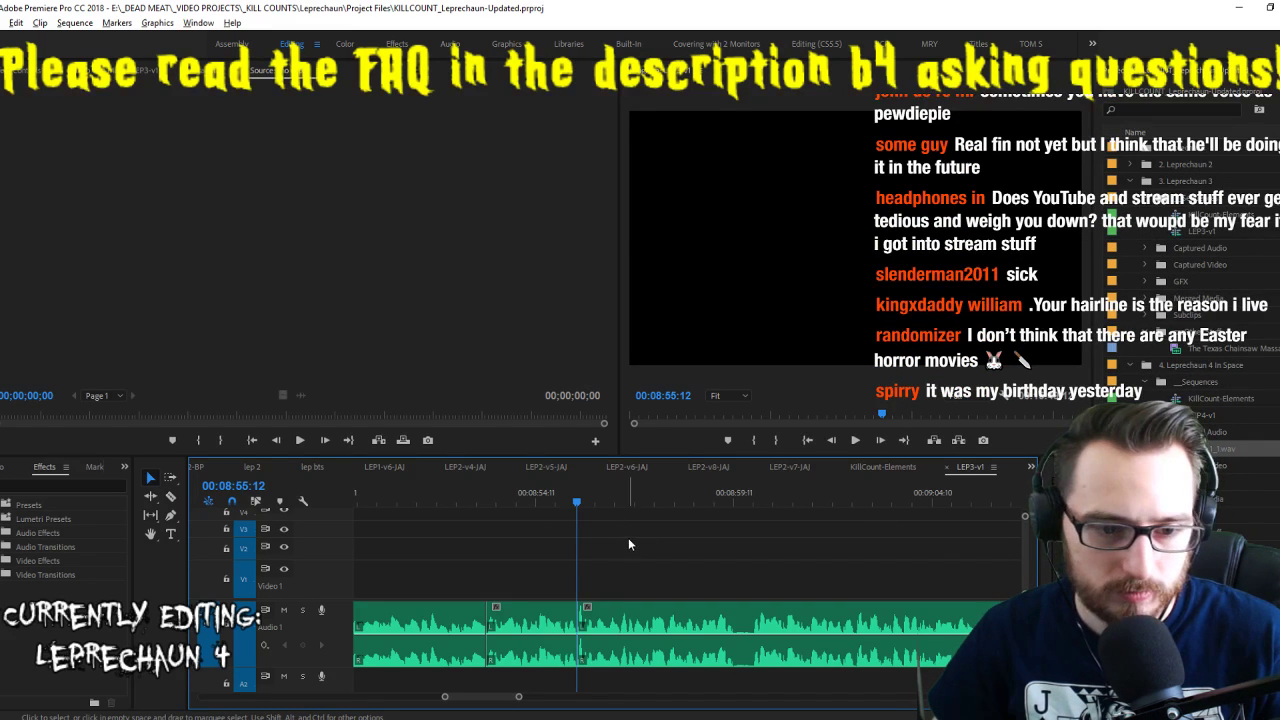
key("space")
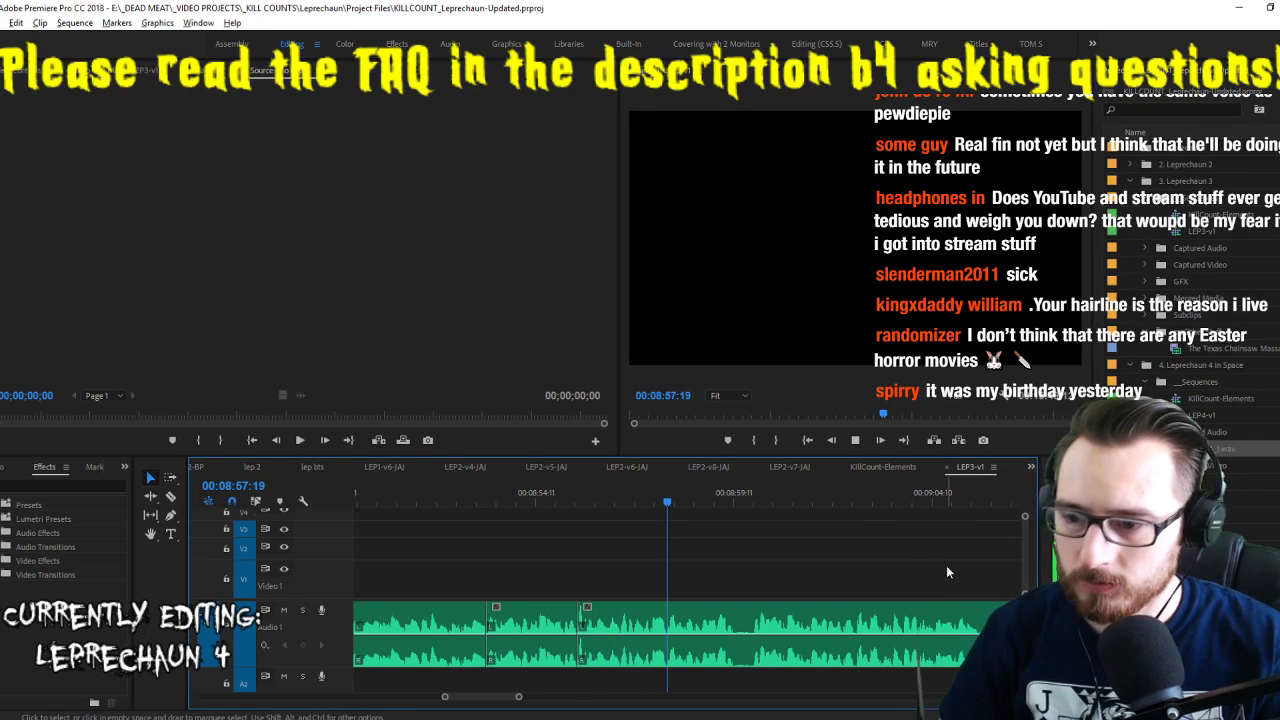
key("ctrl+k")
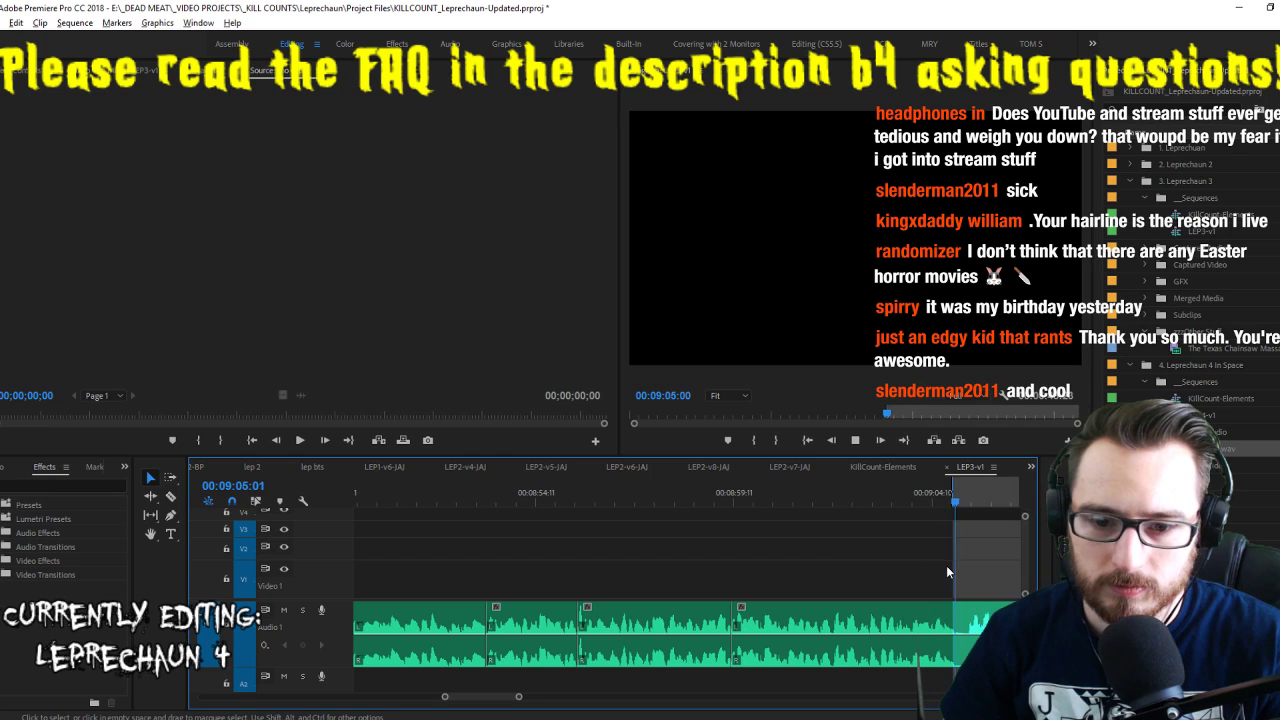
key("ctrl+k")
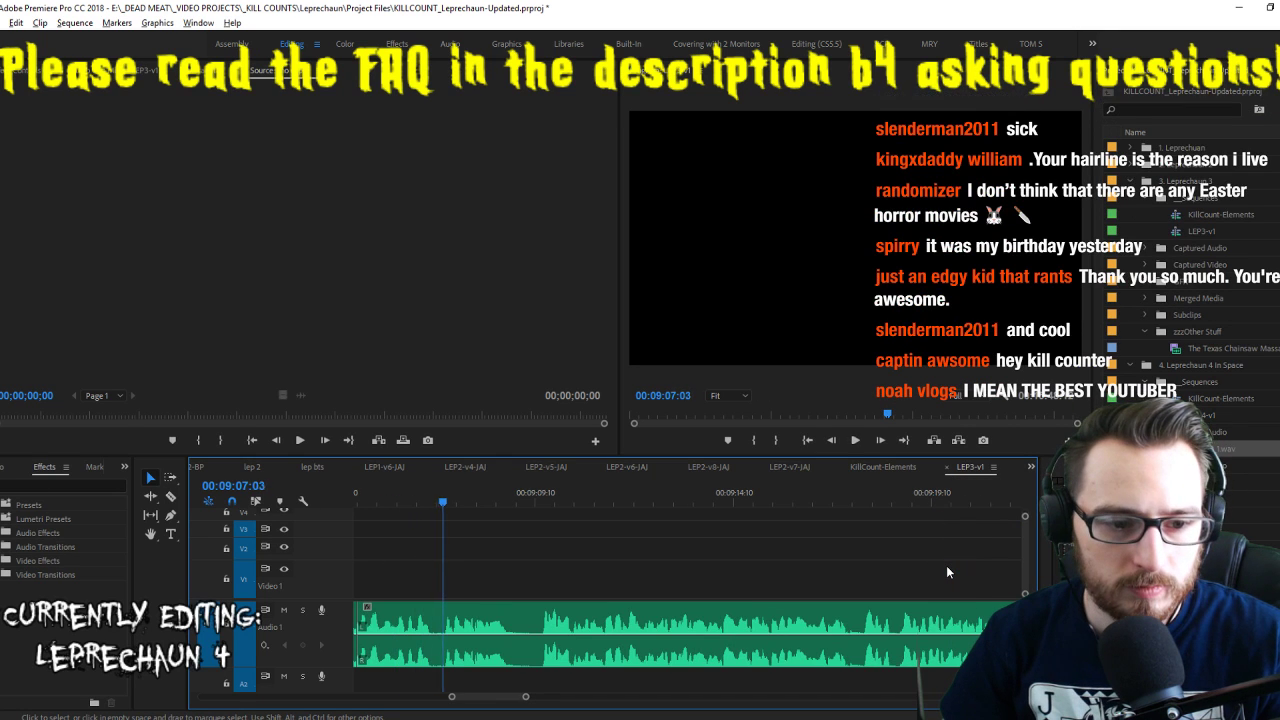
Remove the unwanted voiceover bits starting at about 00:09:06:04 and 00:09:07:15, closing both gaps
key("space")
key("j")
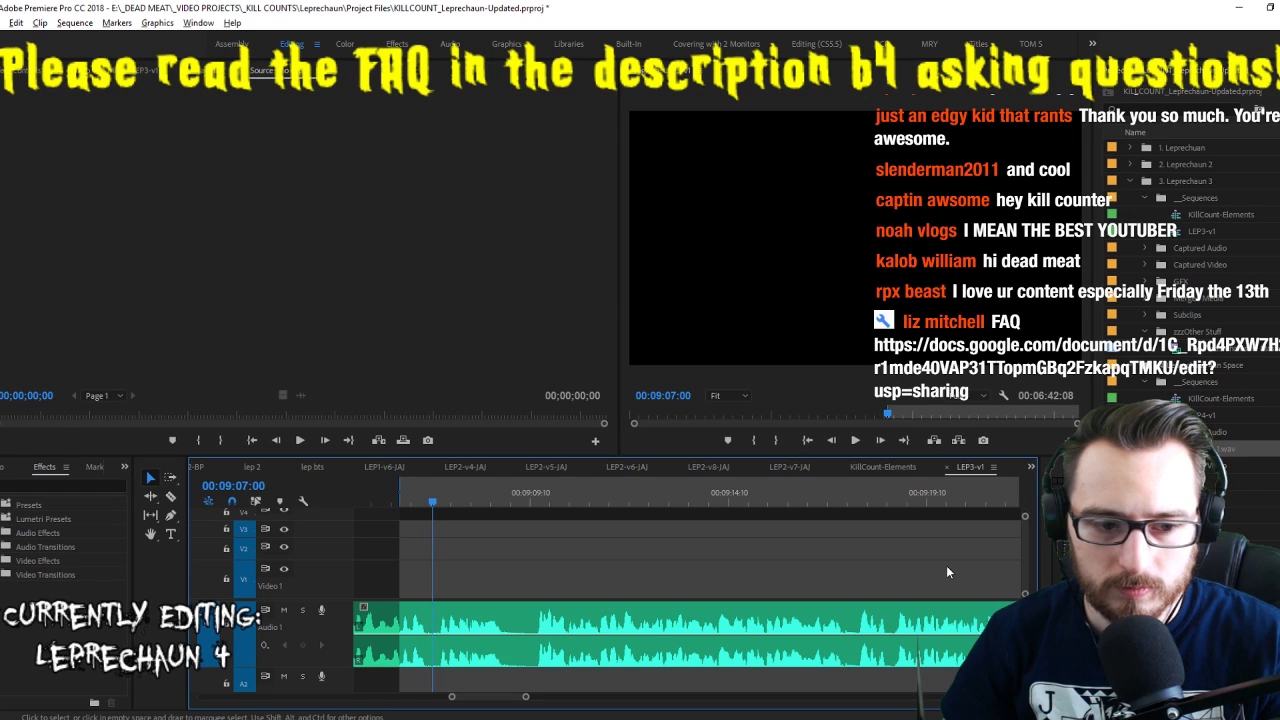
key("q")
key("i")
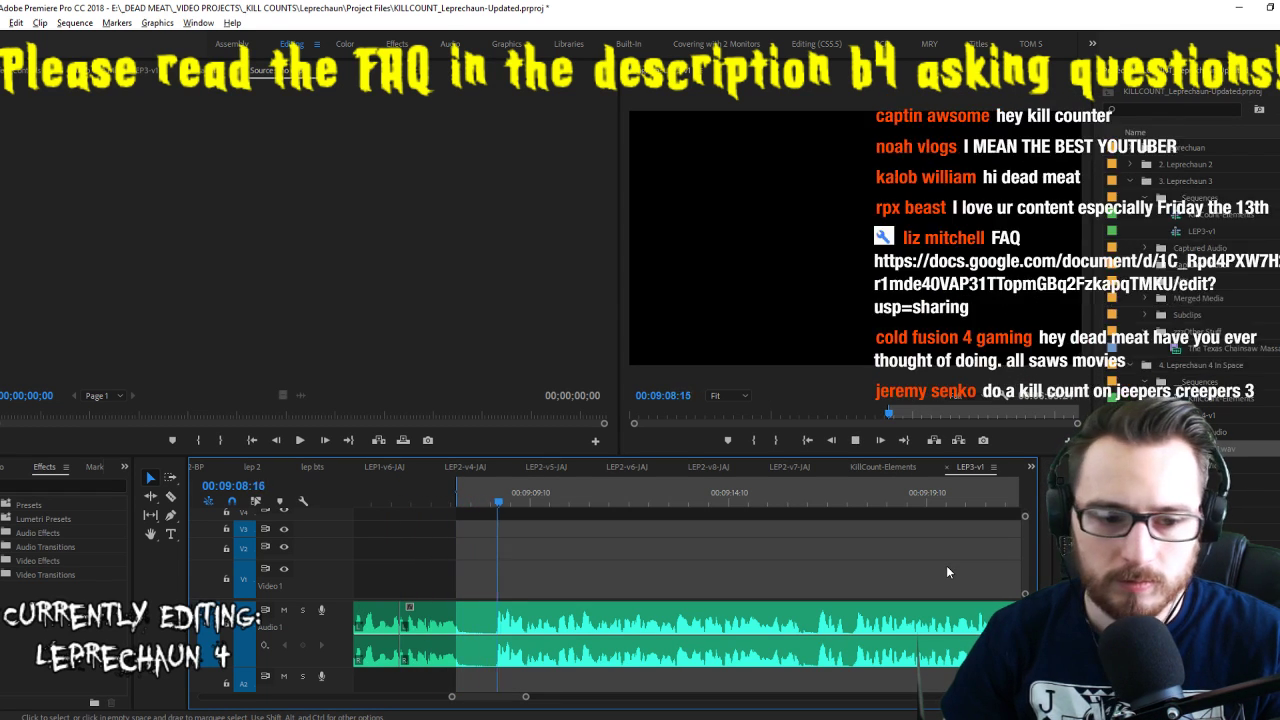
key("k")
key("o")
key("apostrophe")
key("l")
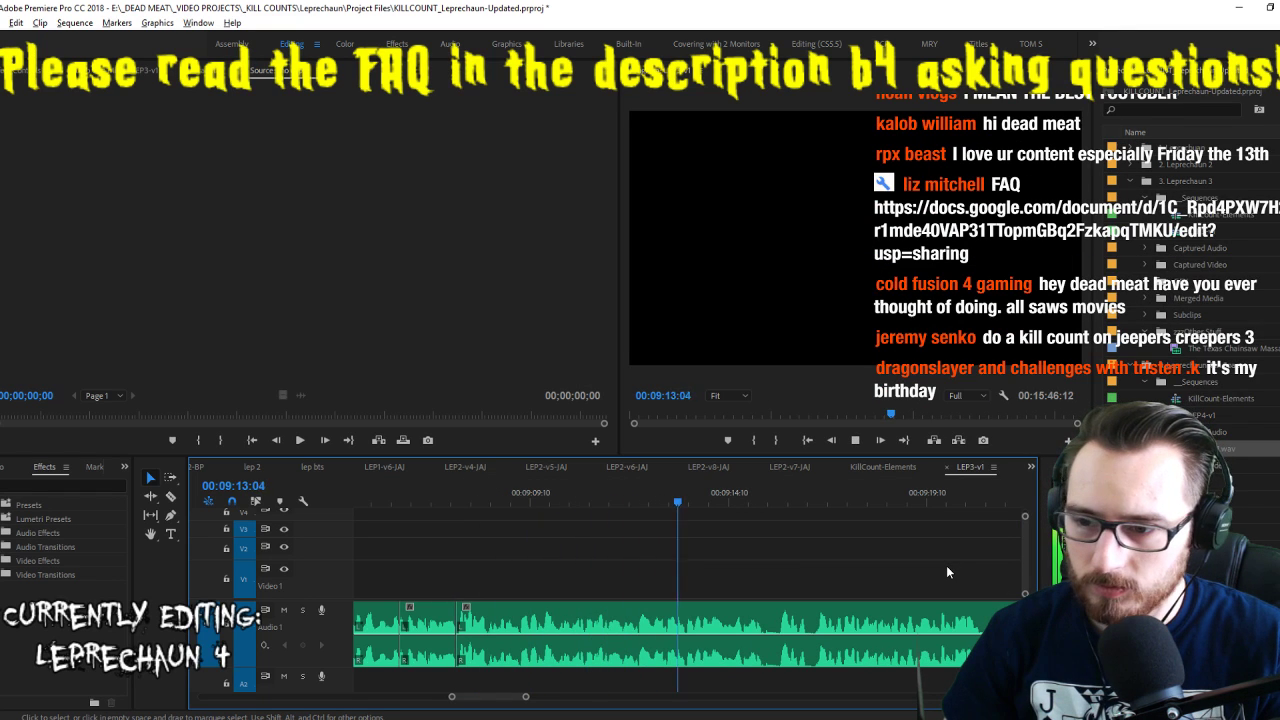
Mark the voiceover pause starting at about 00:09:15:08, extract it and resume playback
key("i")
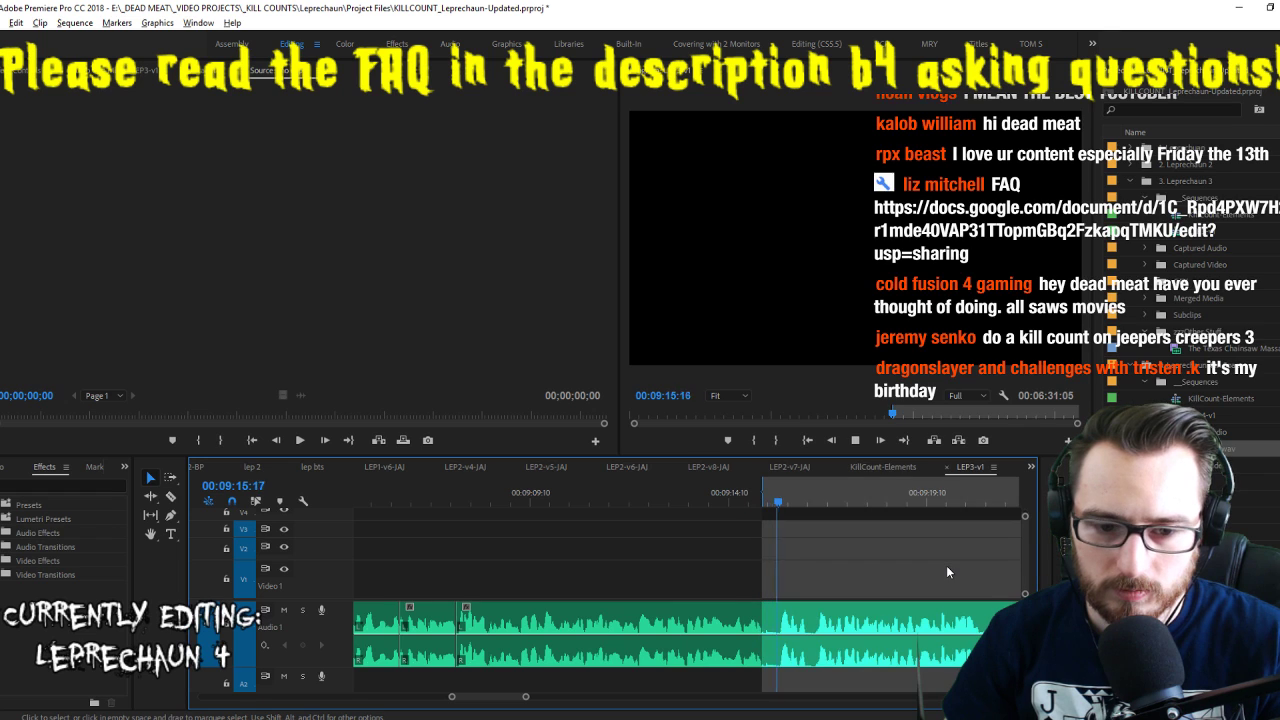
key("o")
key("apostrophe")
key("l")
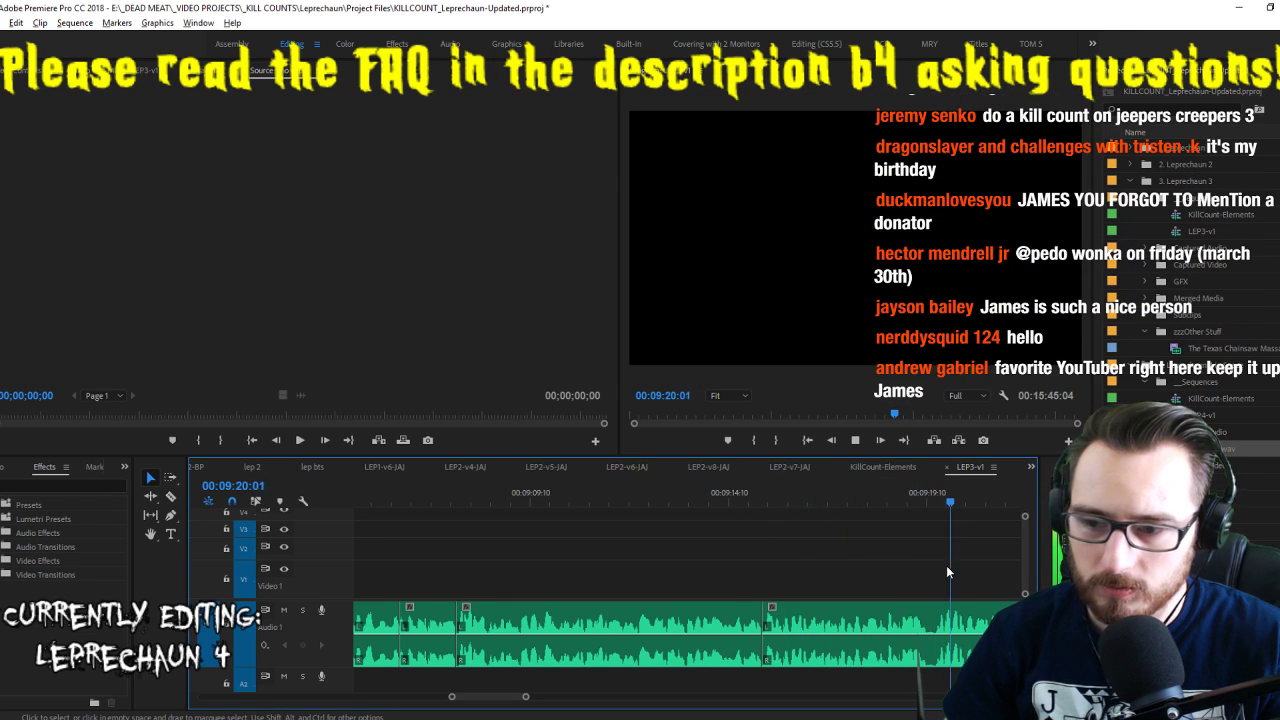
Step back to 00:09:18:16, replay from there and extract the unwanted voiceover bit starting at about 00:09:25:07
key("Left")
key("Left")
key("Left")
key("Left")
key("Left")
key("Left")
key("Left")
key("Left")
key("Left")
key("Left")
key("Left")
key("Left")
key("Left")
key("Left")
key("Left")
key("Left")
key("Left")
key("Left")
key("Left")
key("Left")
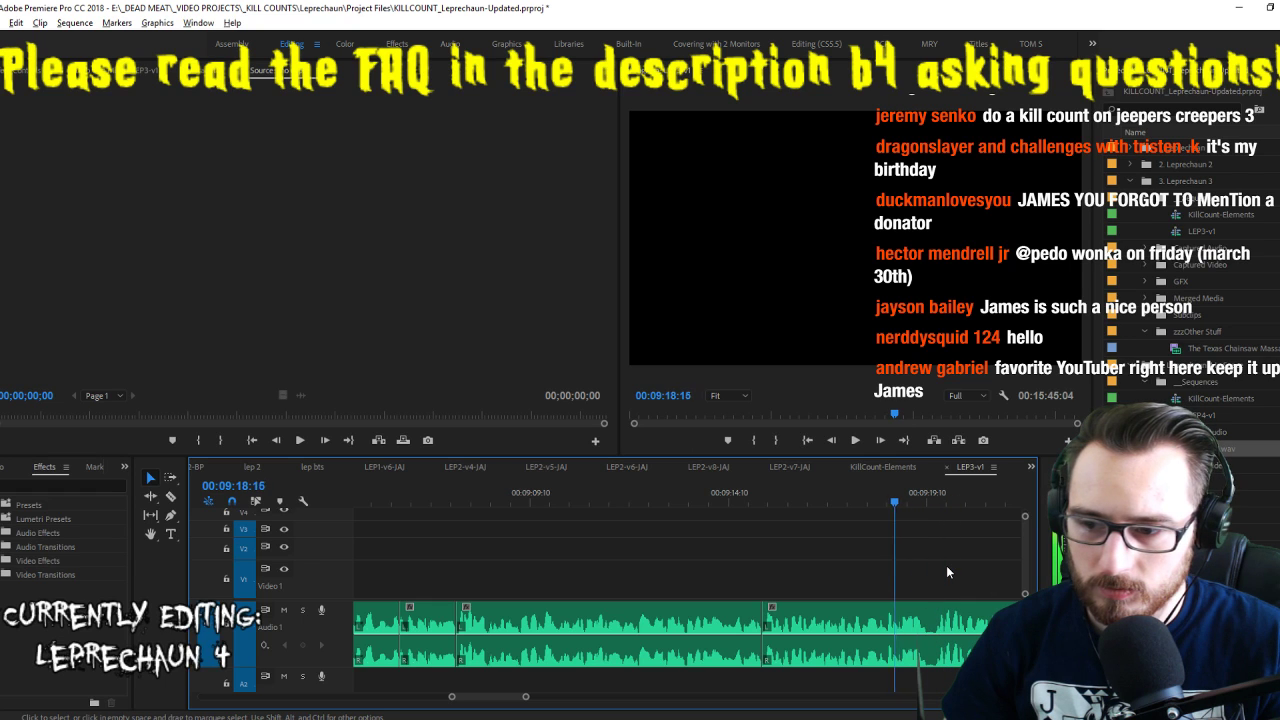
key("space")
key("space")
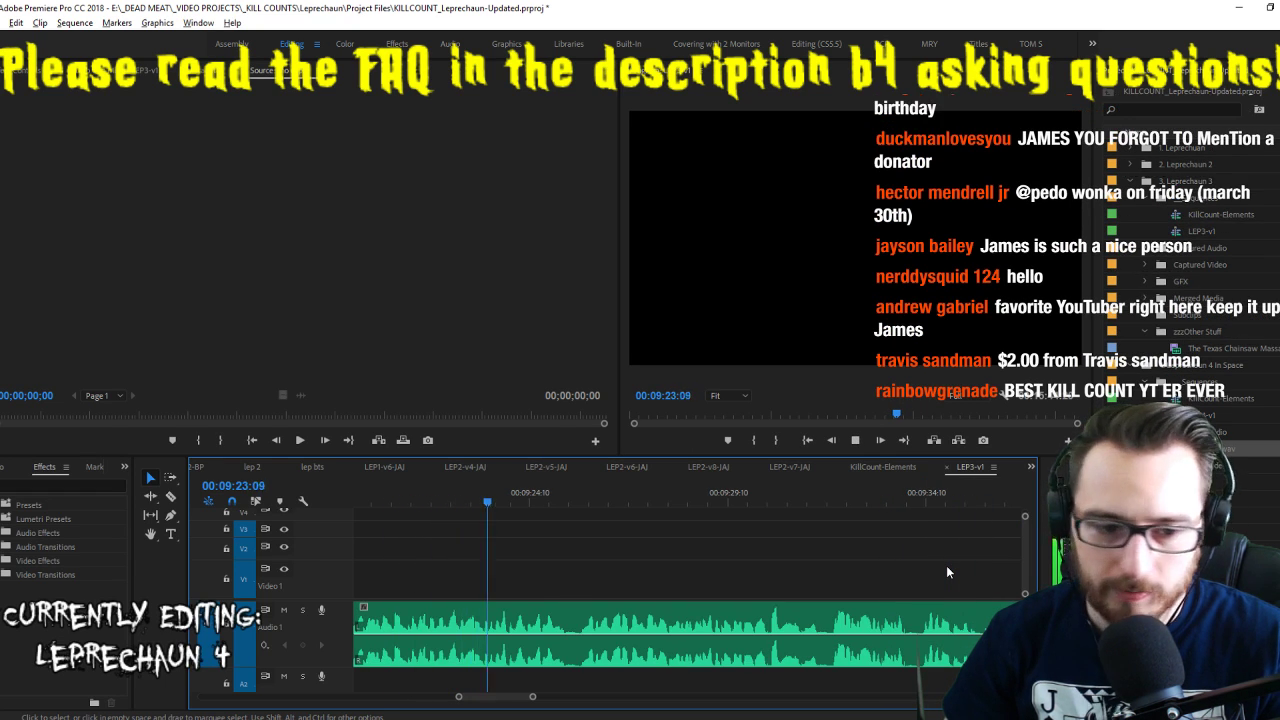
key("i")
key("ctrl+k")
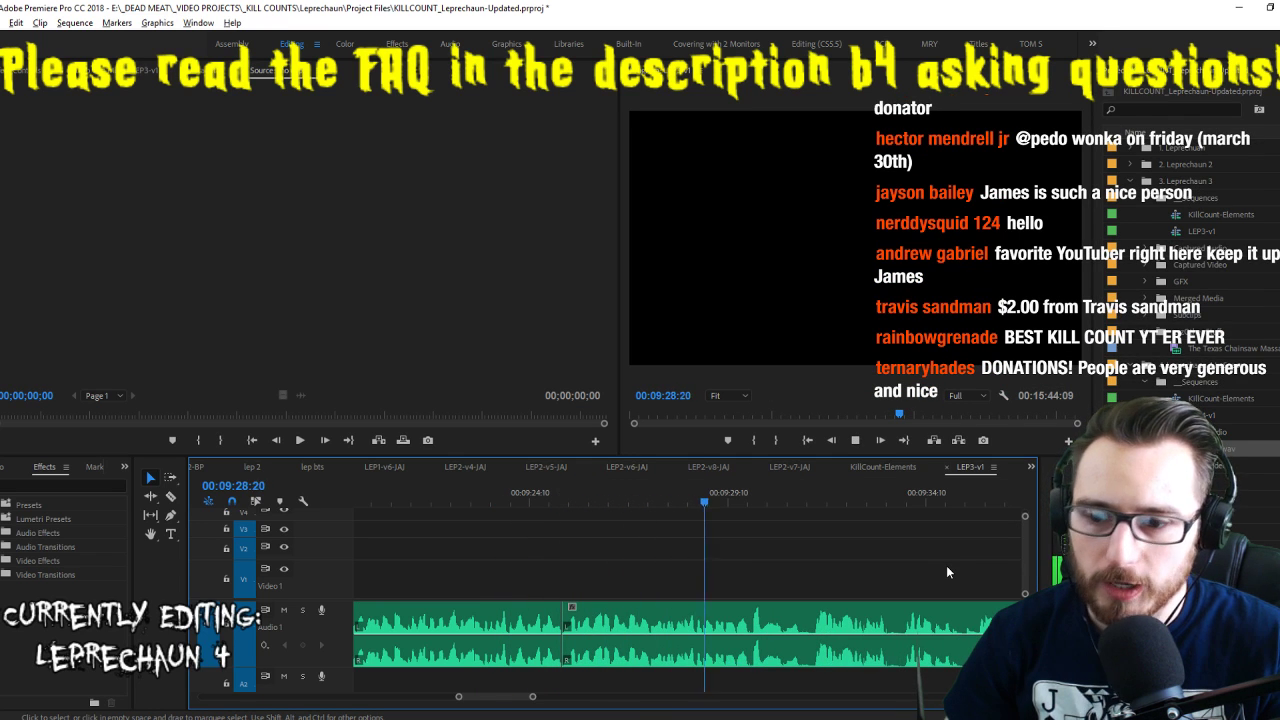
Play on and cut out the voiceover pauses starting at 00:09:31:07 and about 00:09:33:03, closing the gaps
key("space")
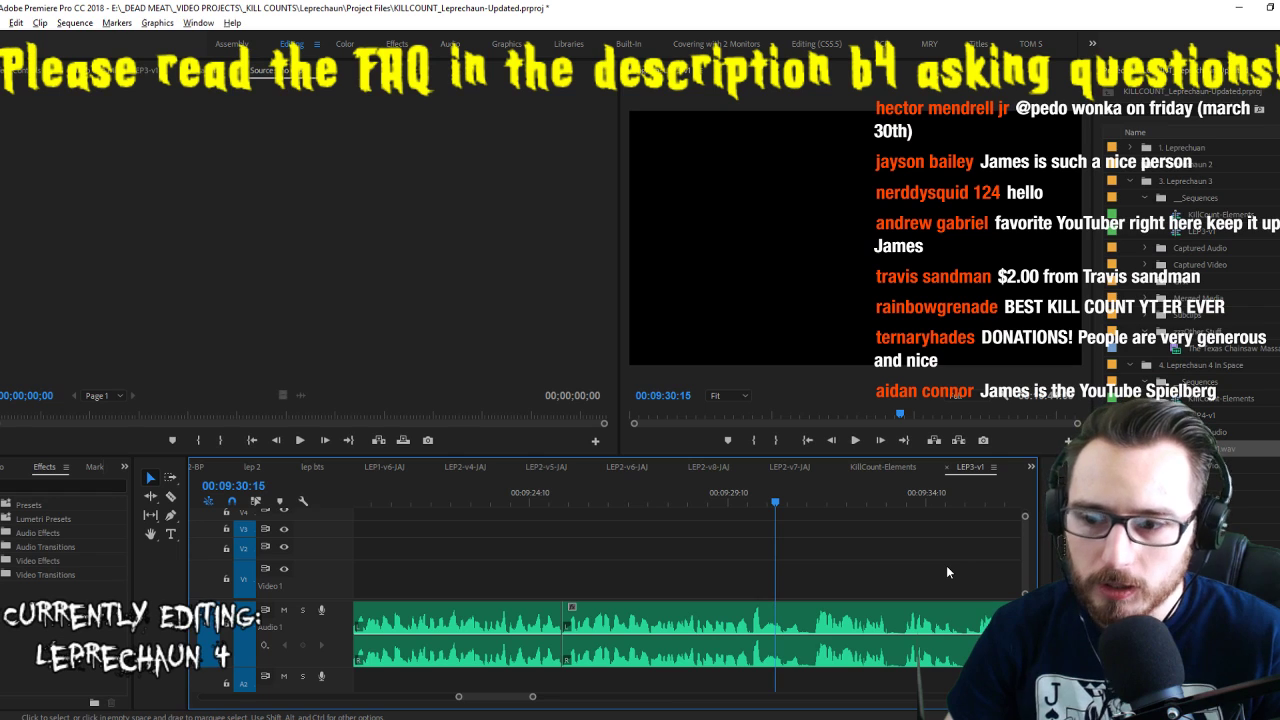
key("space")
key("i")
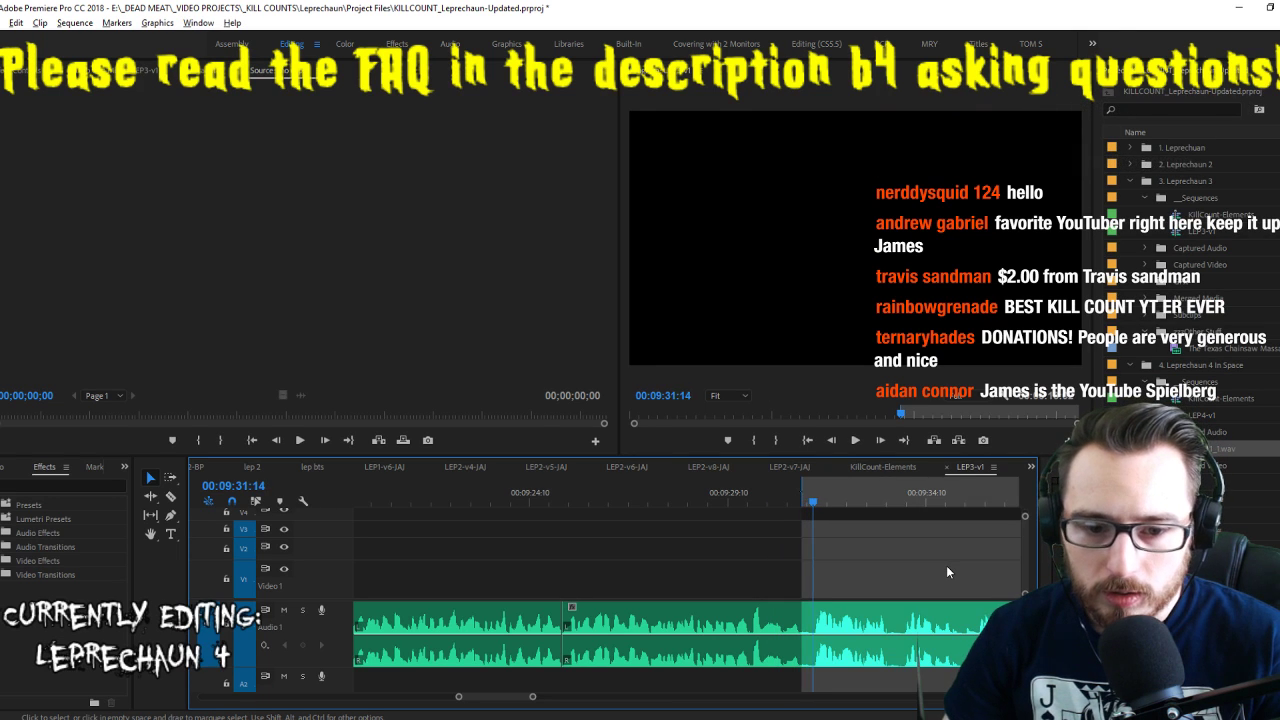
key("ctrl+k")
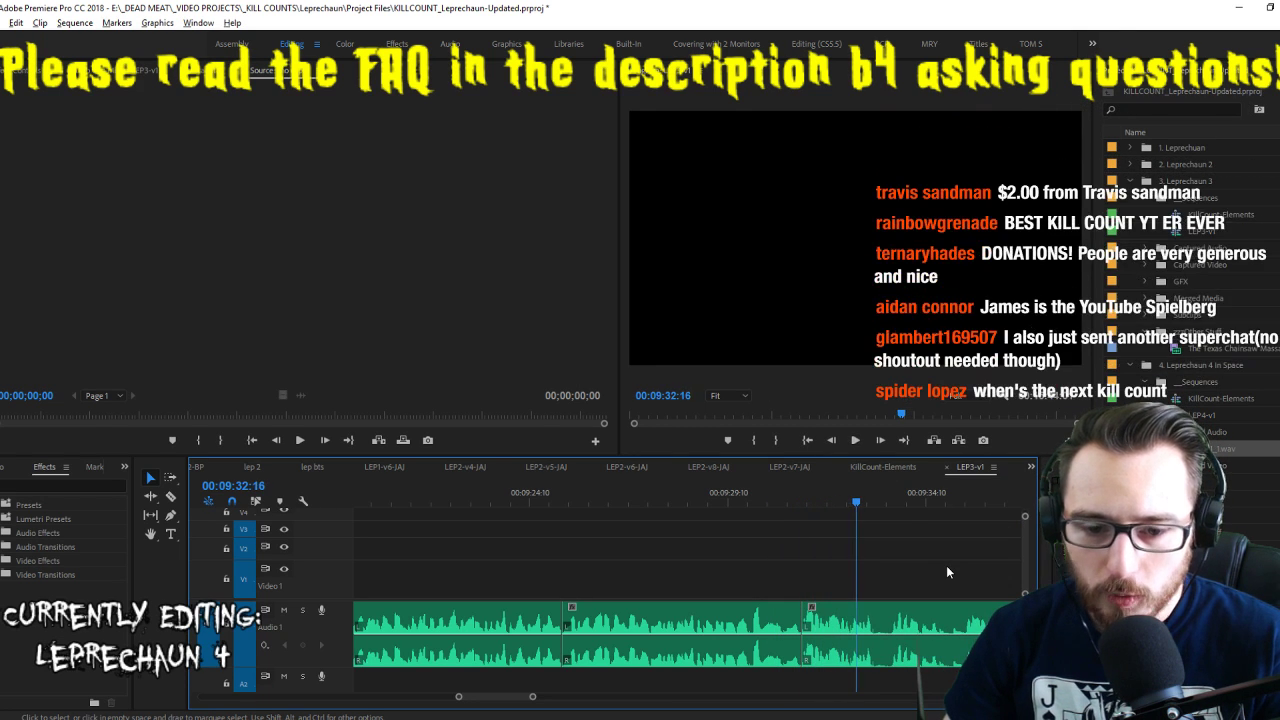
key("space")
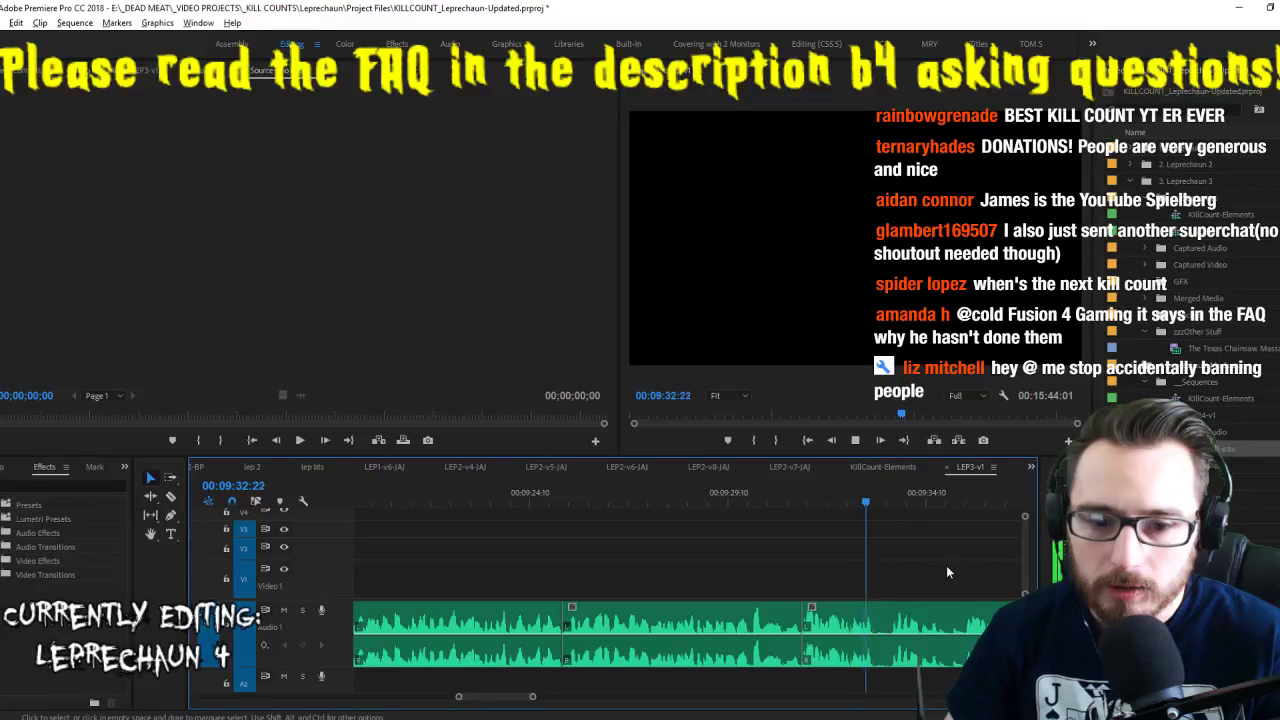
key("i")
key("ctrl+k")
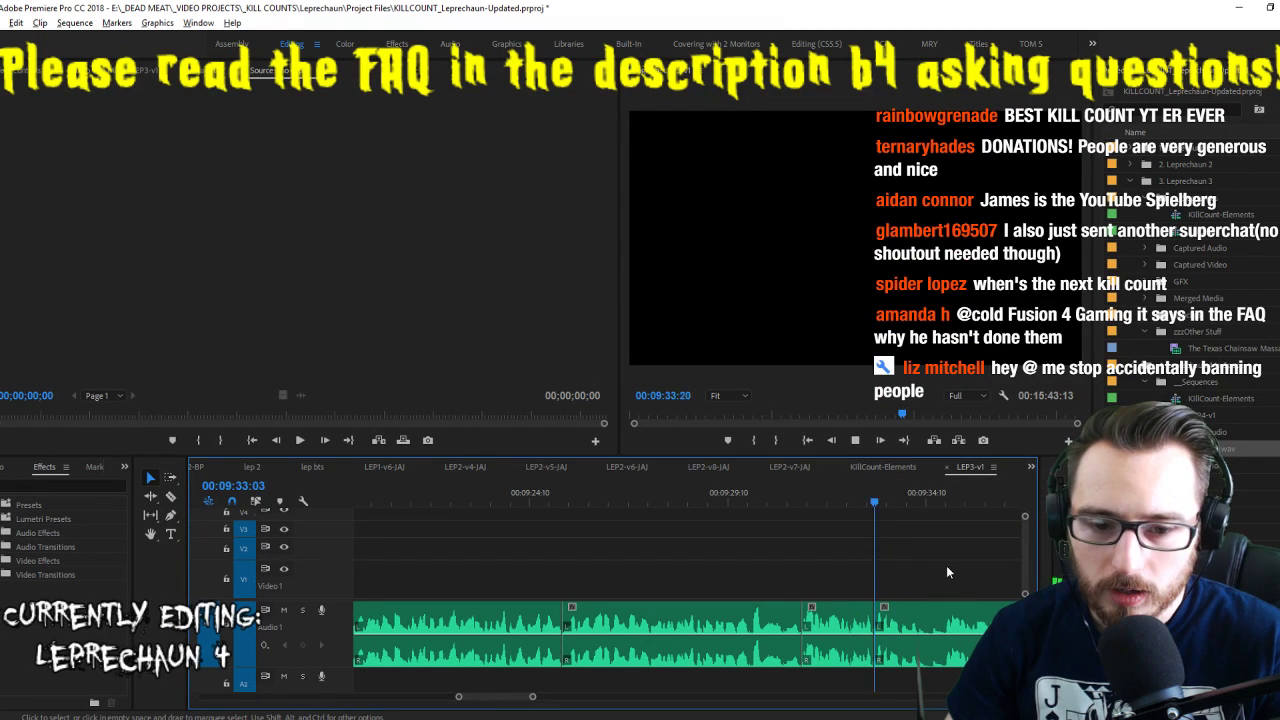
Extract the flubbed voiceover take between the cut at 00:09:31:07 and about 00:09:34:22, then resume playback
key("Up")
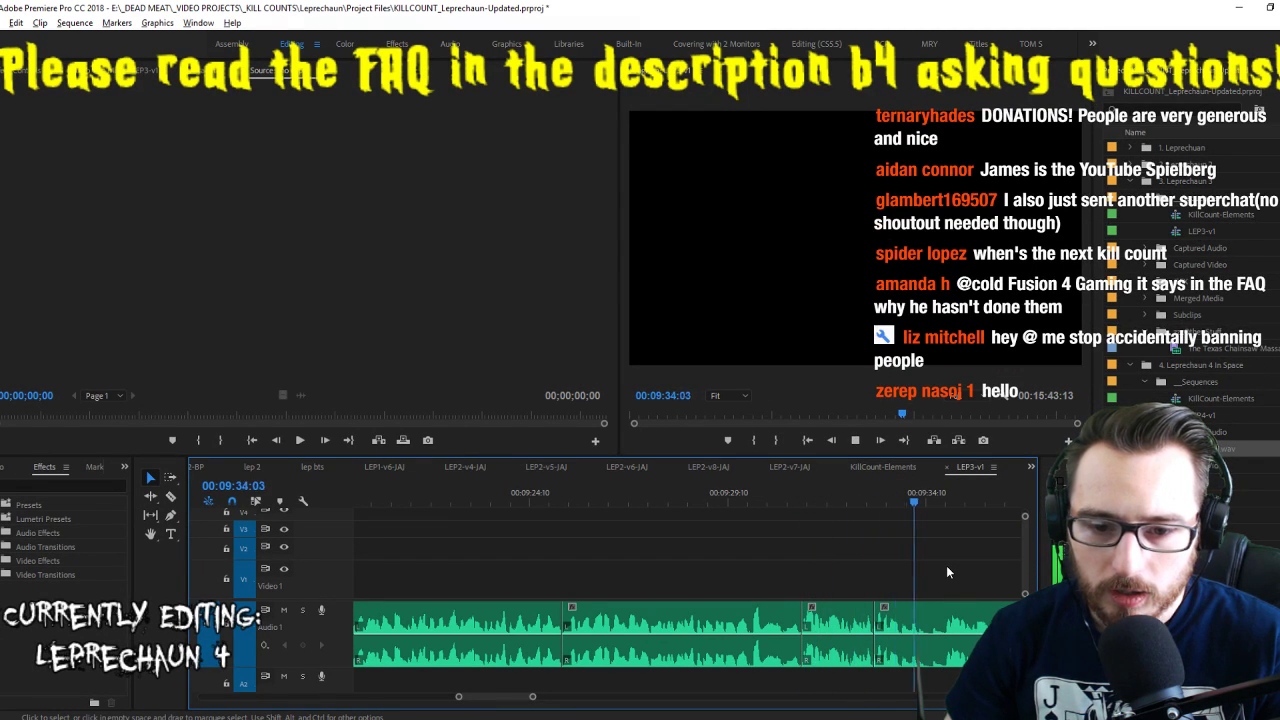
key("o")
key("space")
key("Up")
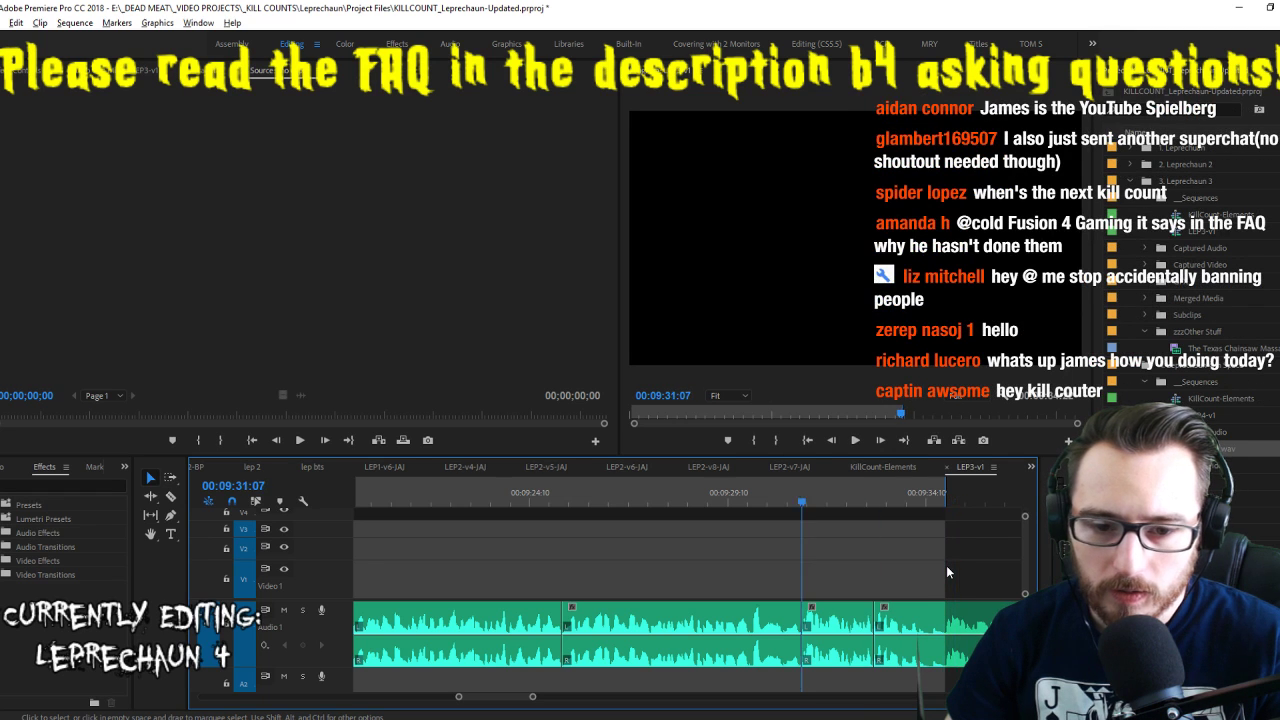
key("apostrophe")
key("space")
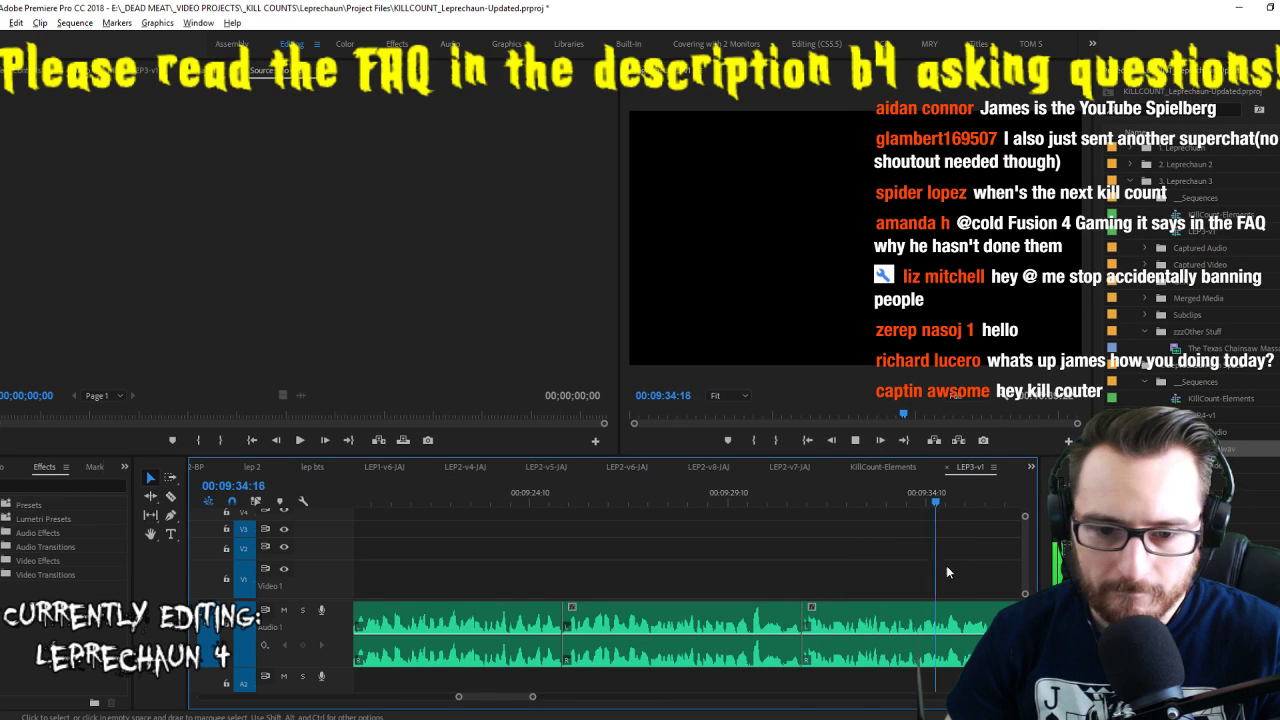
Extract the pause starting at about 00:09:37:08 and the unwanted voiceover stretch starting around 00:09:50
key("i")
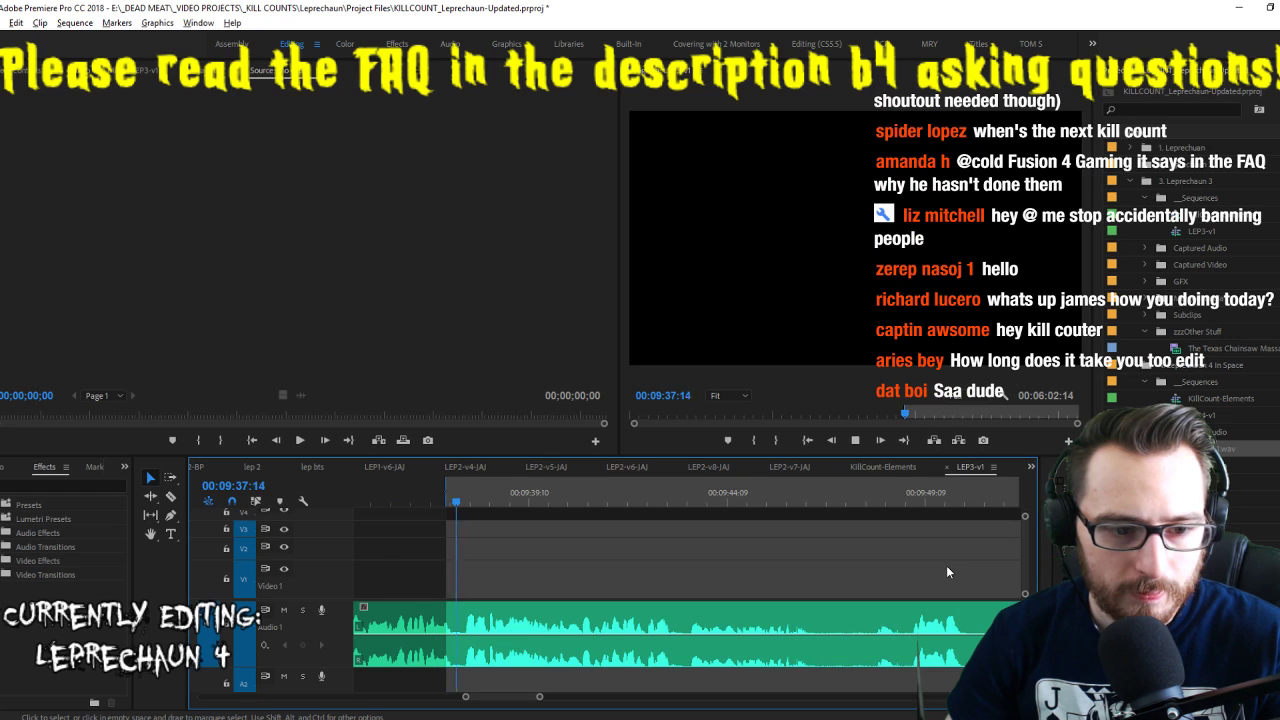
key("o")
key("apostrophe")
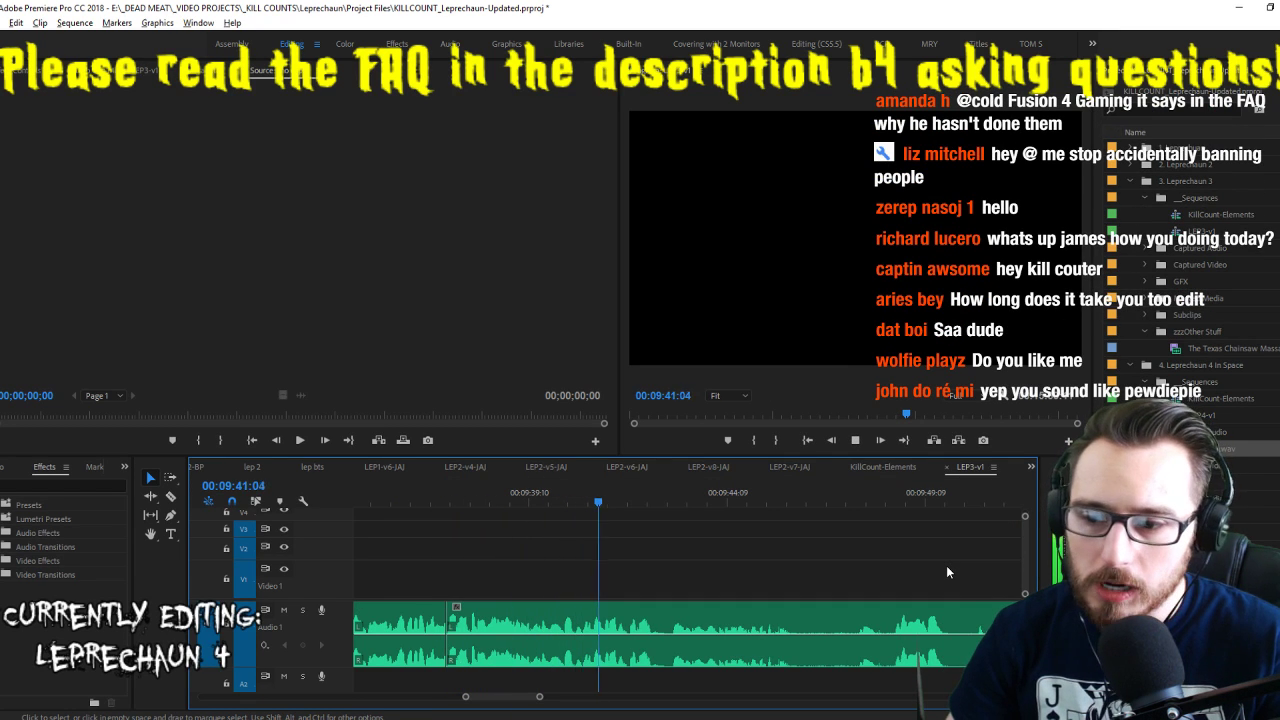
key("i")
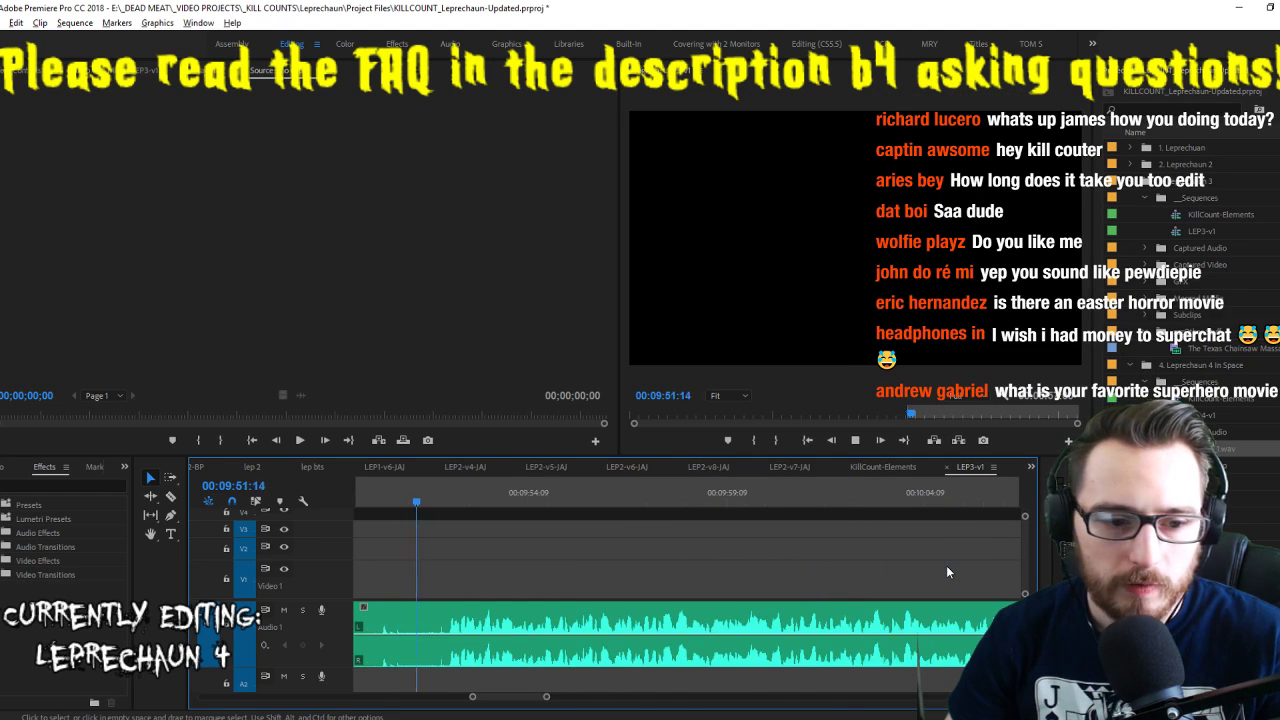
key("shift+i")
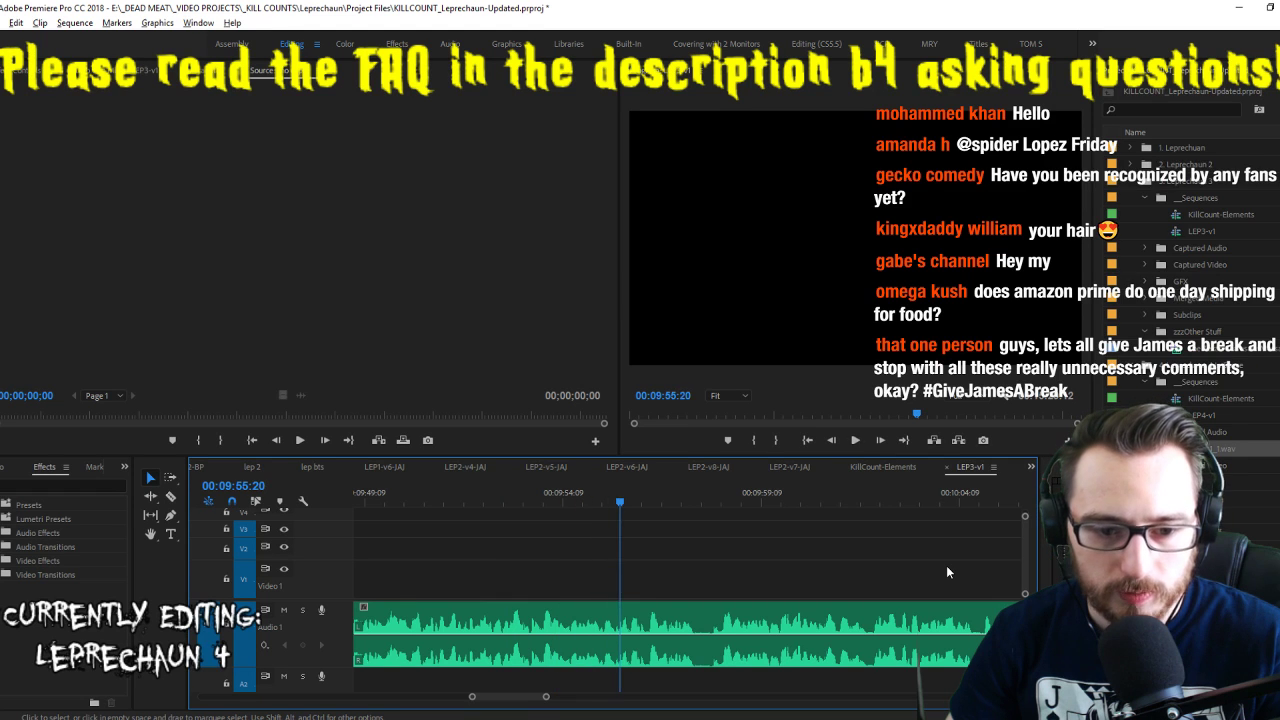
Play on and cut out the unwanted voiceover bits starting at about 00:09:56:11 and 00:09:57:14, closing the gaps
key("space")
key("i")
key("space")
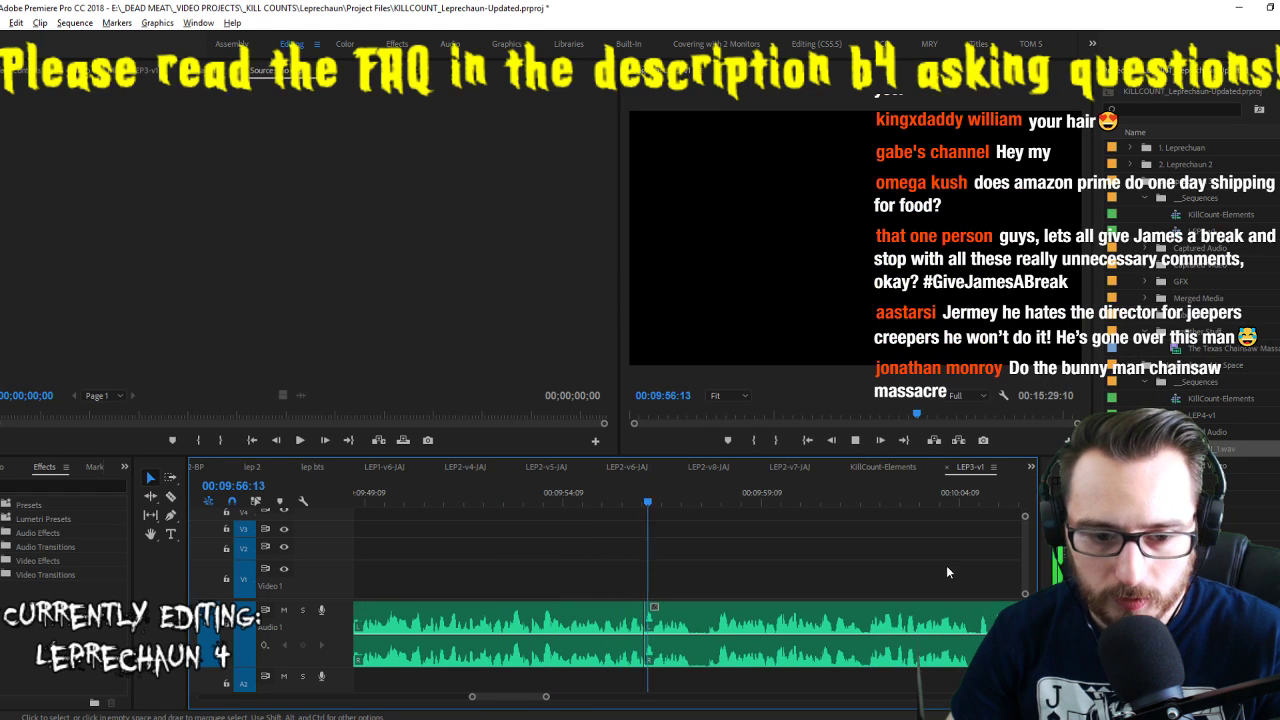
key("i")
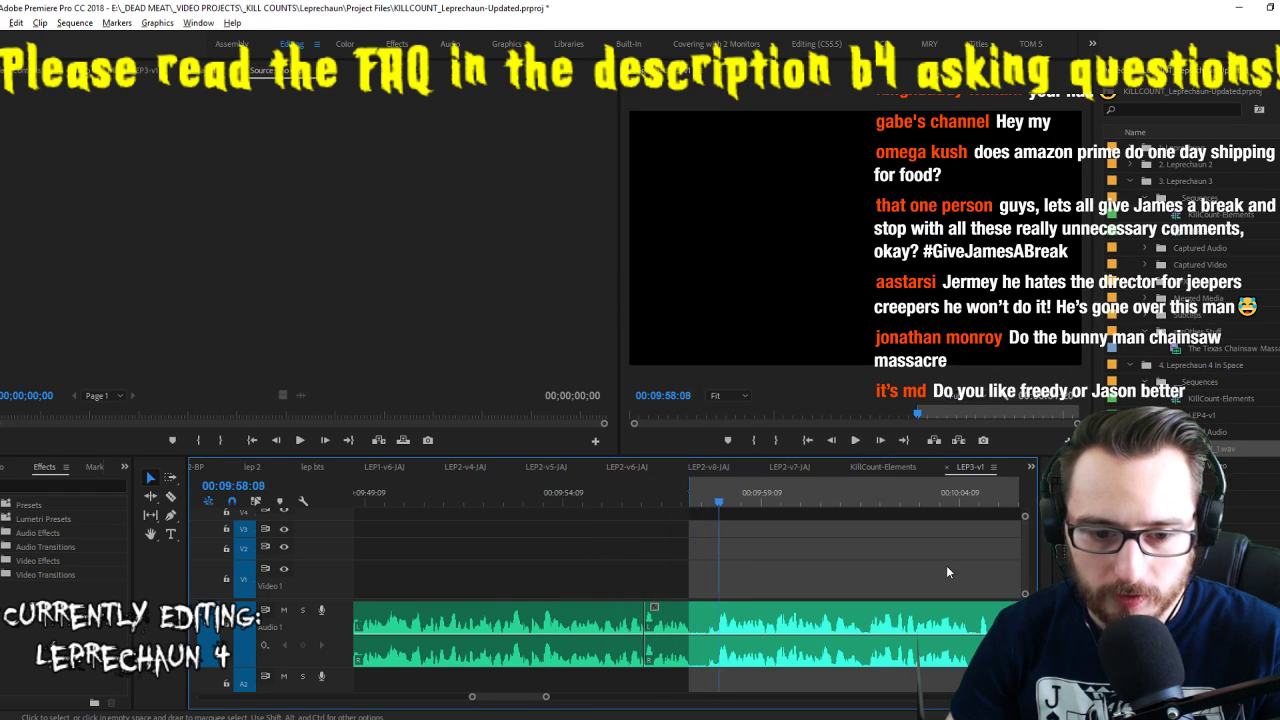
key("ctrl+k")
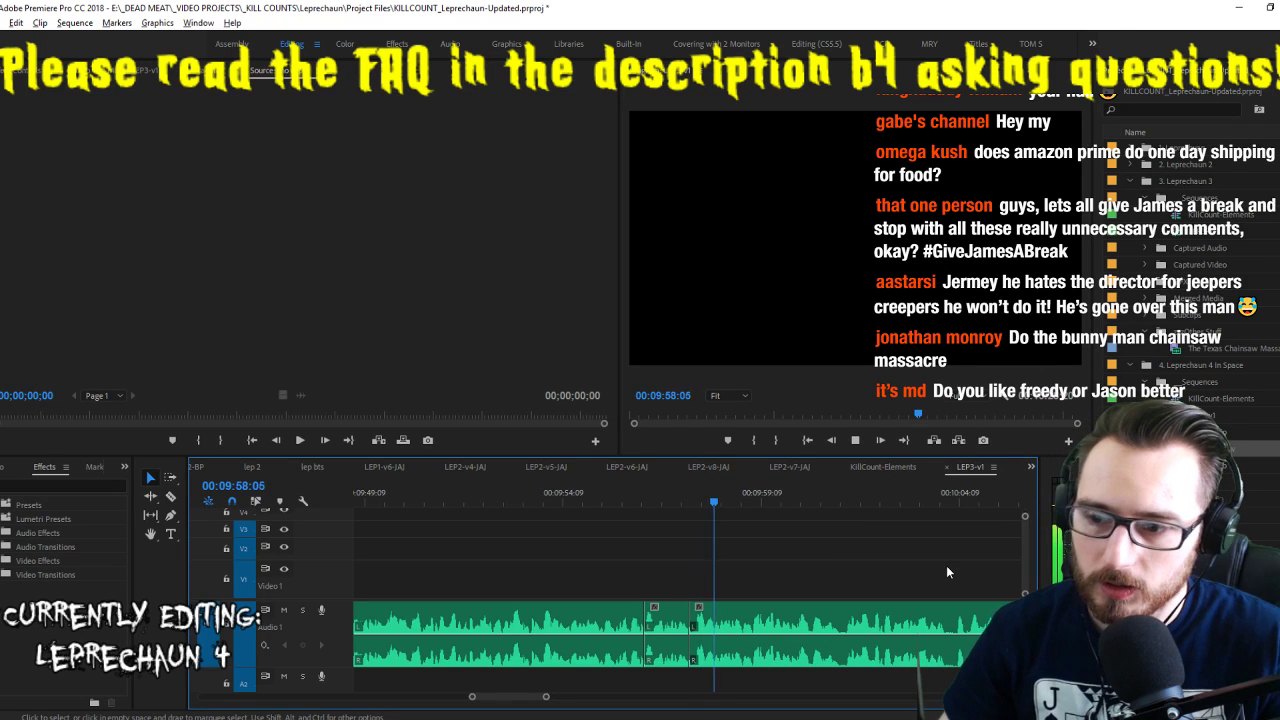
Replay from about 00:09:55 and remove the short leftover clip between 00:09:56:11 and 00:09:57:14, closing the gap
left_click(590, 495)
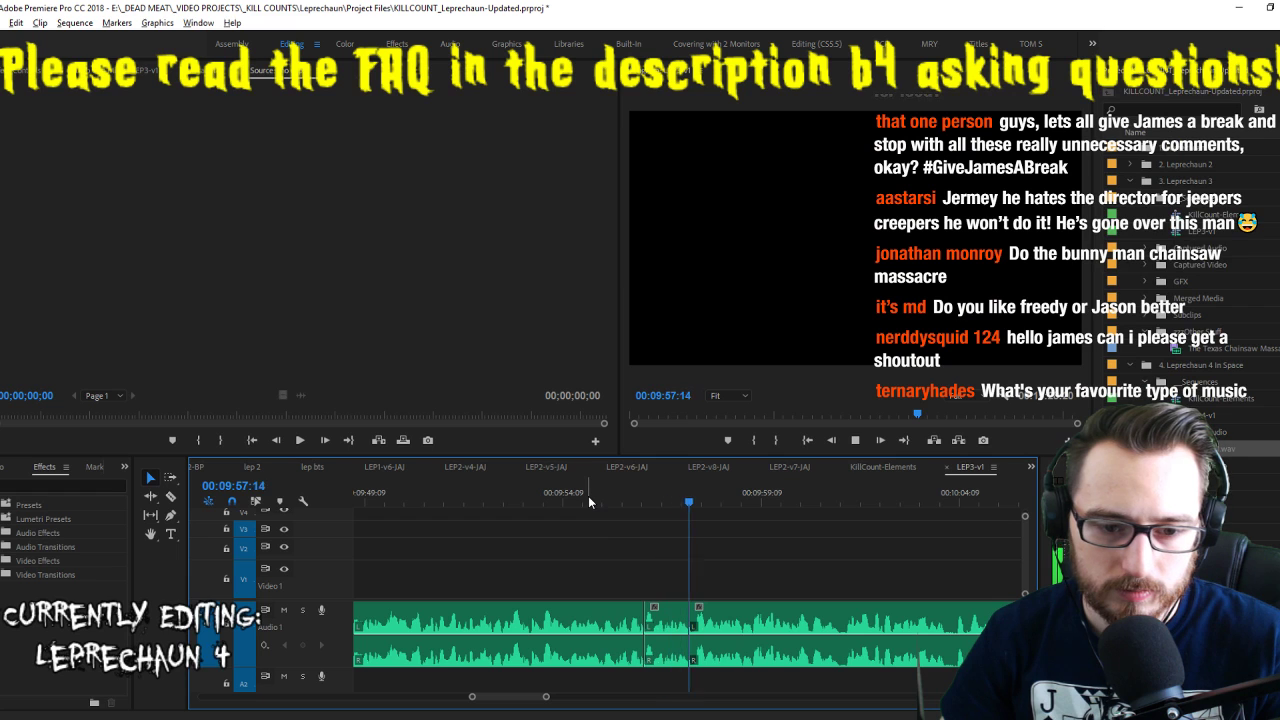
key("space")
key("ctrl+z")
key("space")
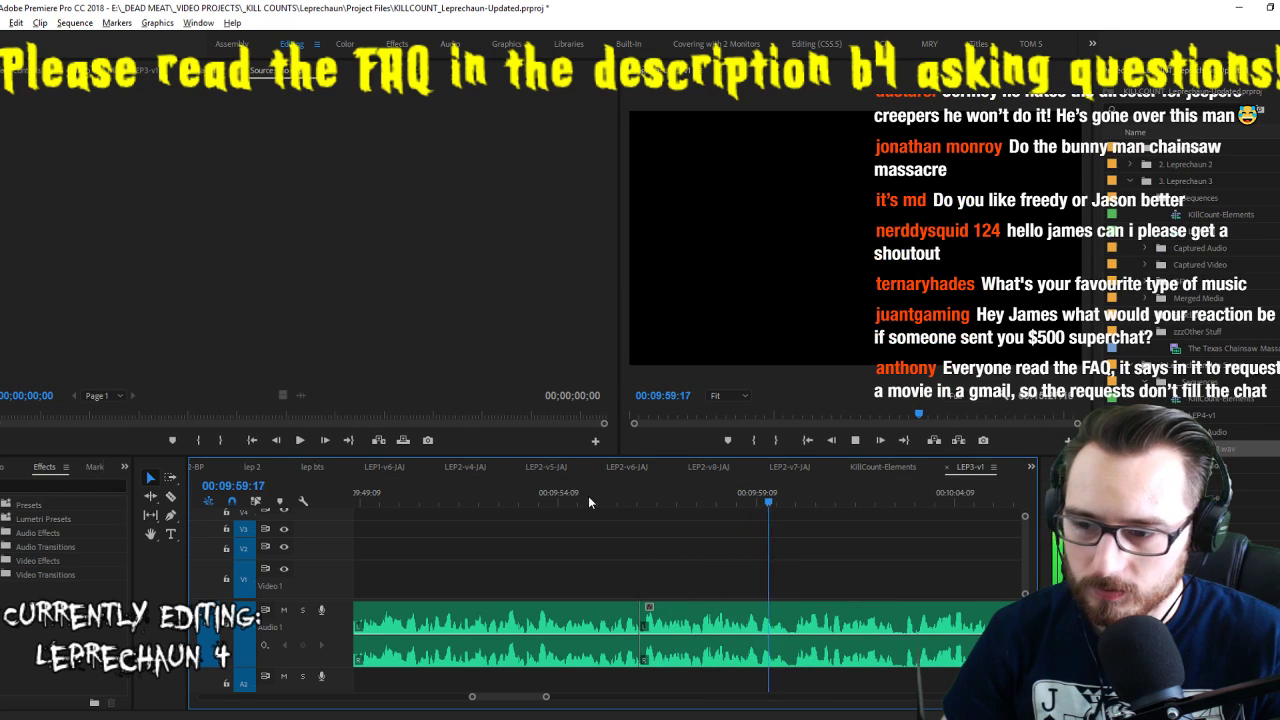
Play on and extract the voiceover pauses starting at 00:10:00:03 and about 00:10:02:16
key("i")
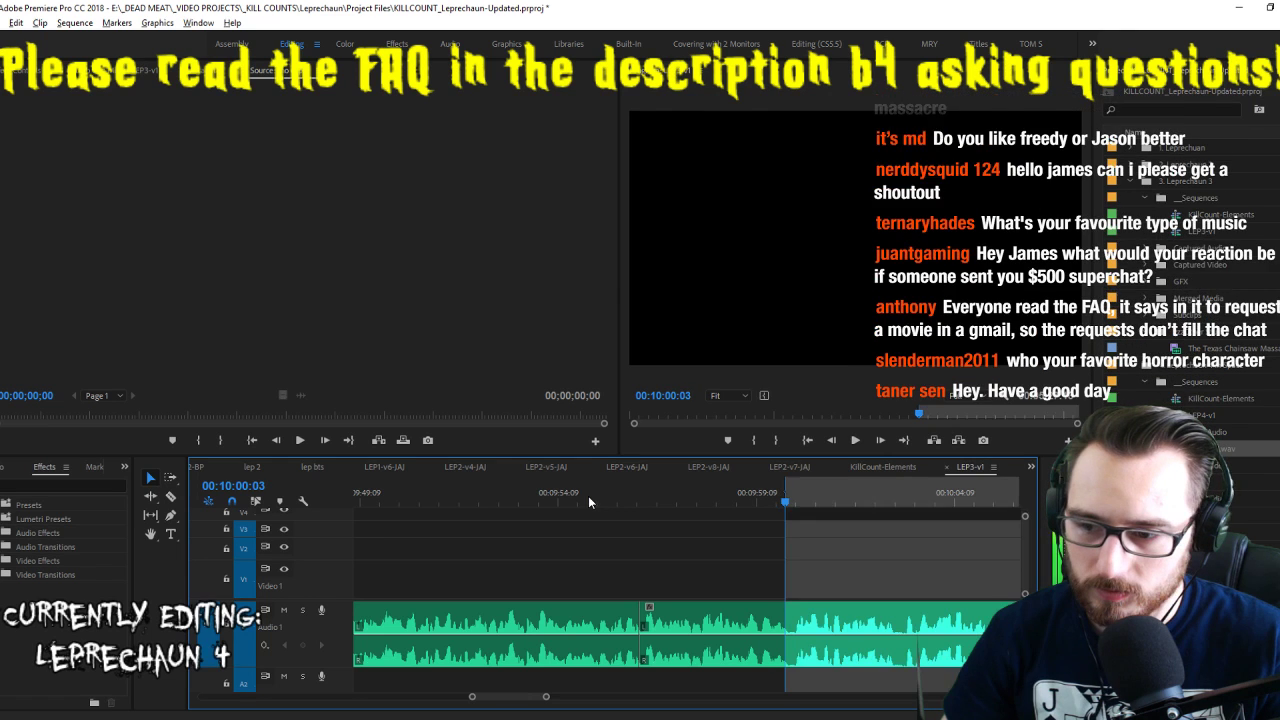
key("space")
key("ctrl+k")
key("ctrl+shift+x")
key("space")
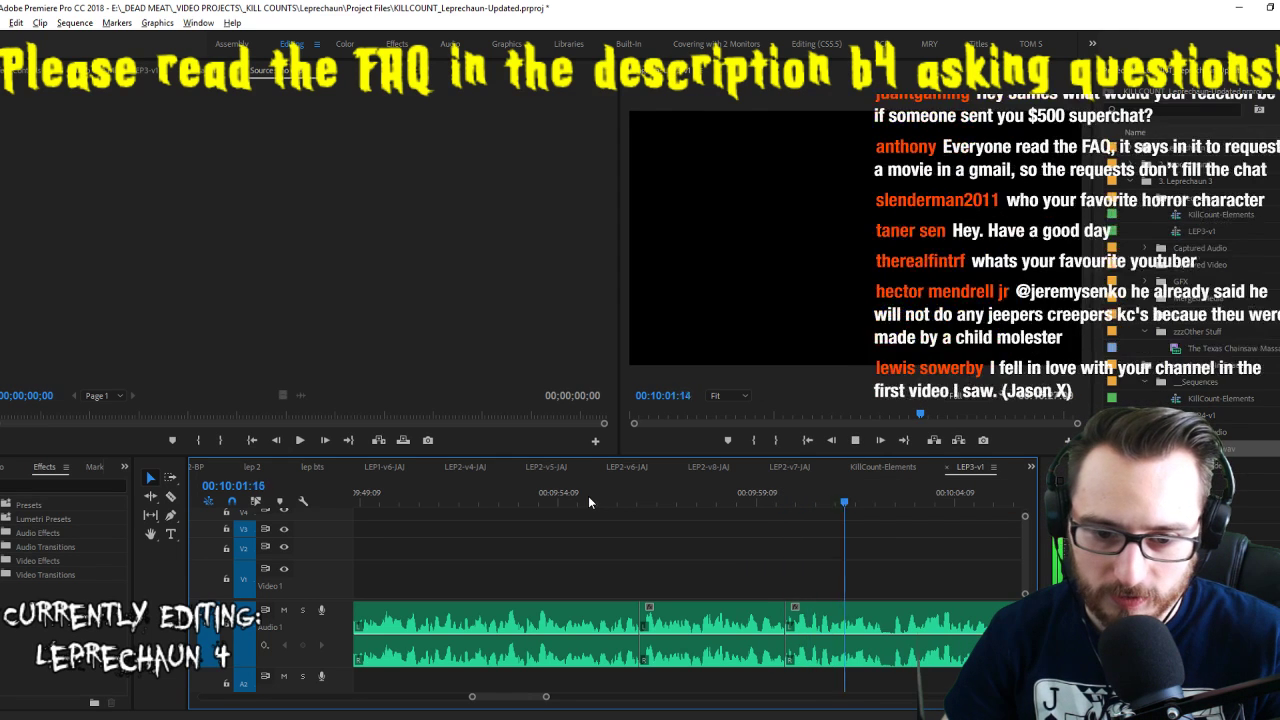
key("i")
key("space")
key("ctrl+k")
key("ctrl+shift+x")
key("space")
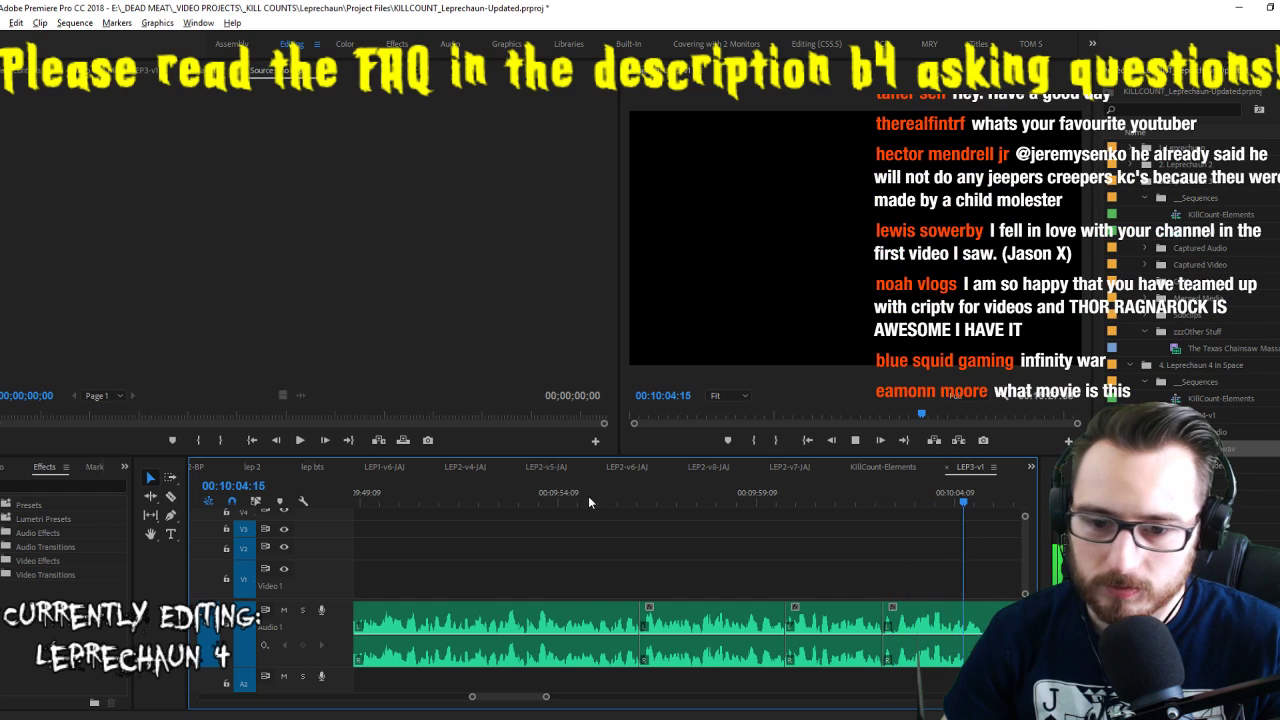
Extract the unwanted voiceover bits starting at 00:10:05:04 and about 00:10:10:21, then resume playback
key("i")
key("space")
key("ctrl+k")
key("ctrl+shift+x")
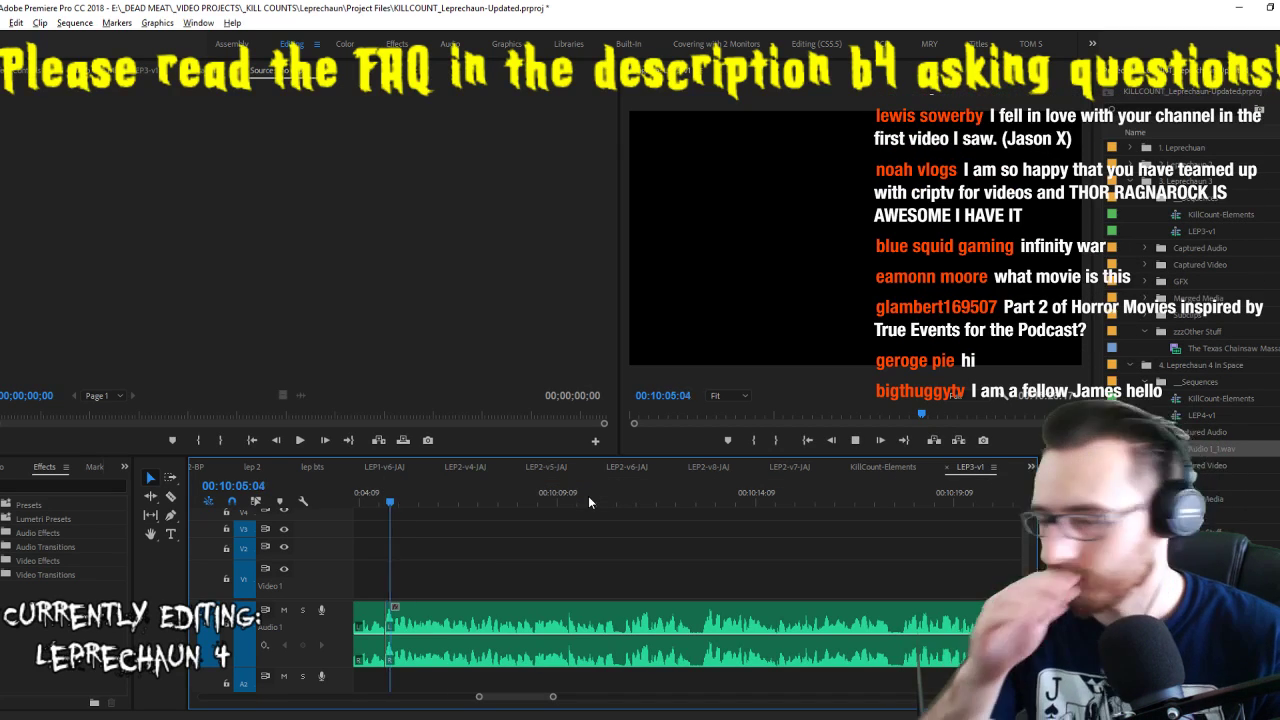
key("space")
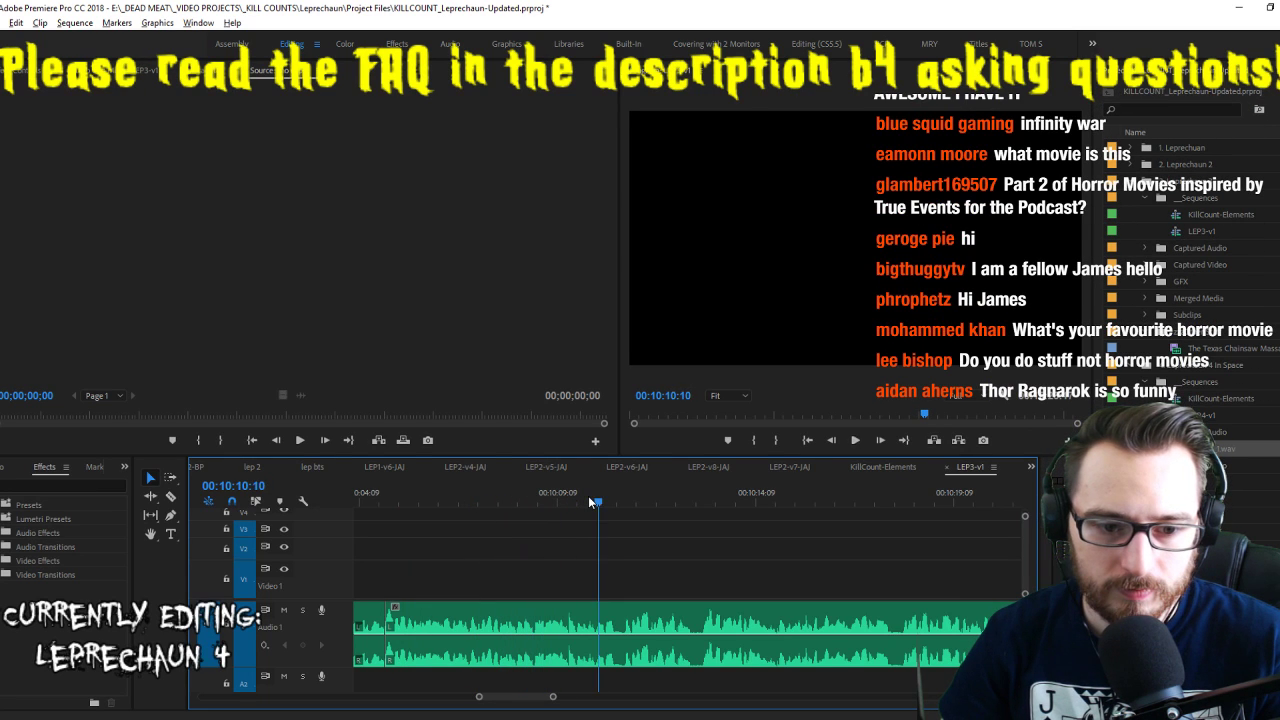
key("i")
key("space")
key("ctrl+k")
key("ctrl+shift+x")
key("space")
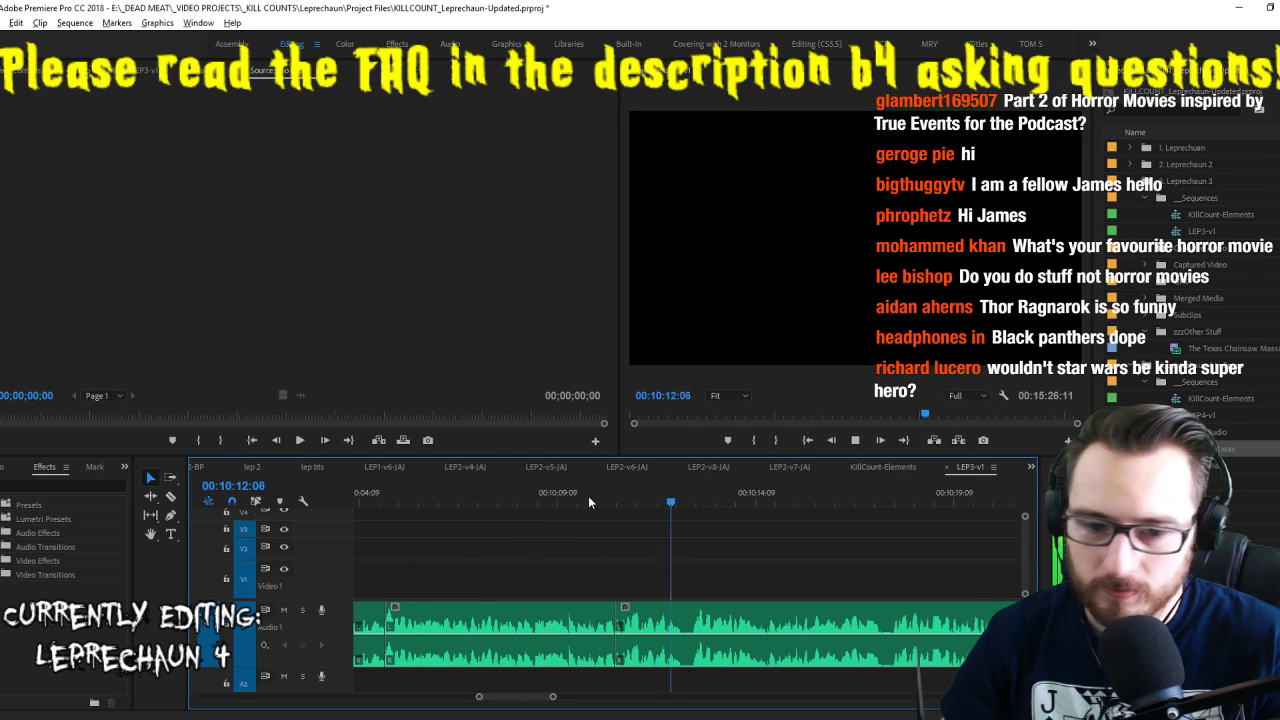
Extract the voiceover pauses starting at about 00:10:12:12 and around 00:10:17, then resume playback
key("i")
key("ctrl+k")
key("ctrl+shift+x")
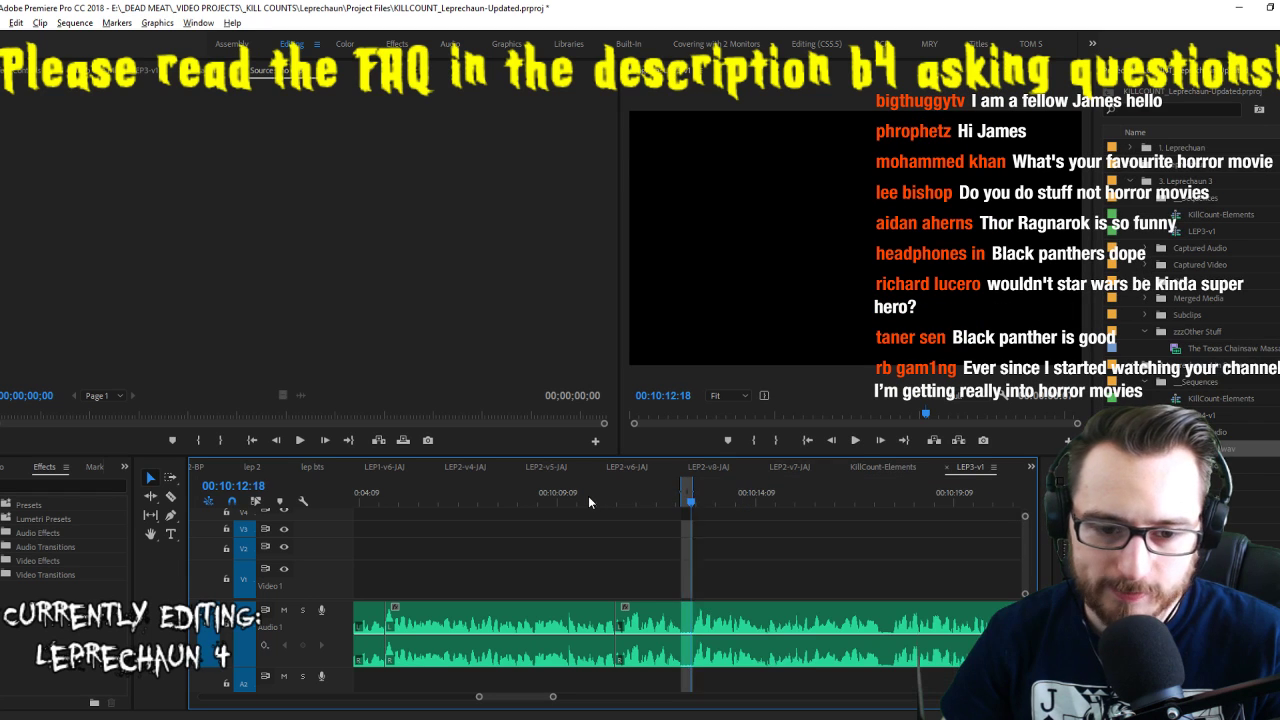
key("space")
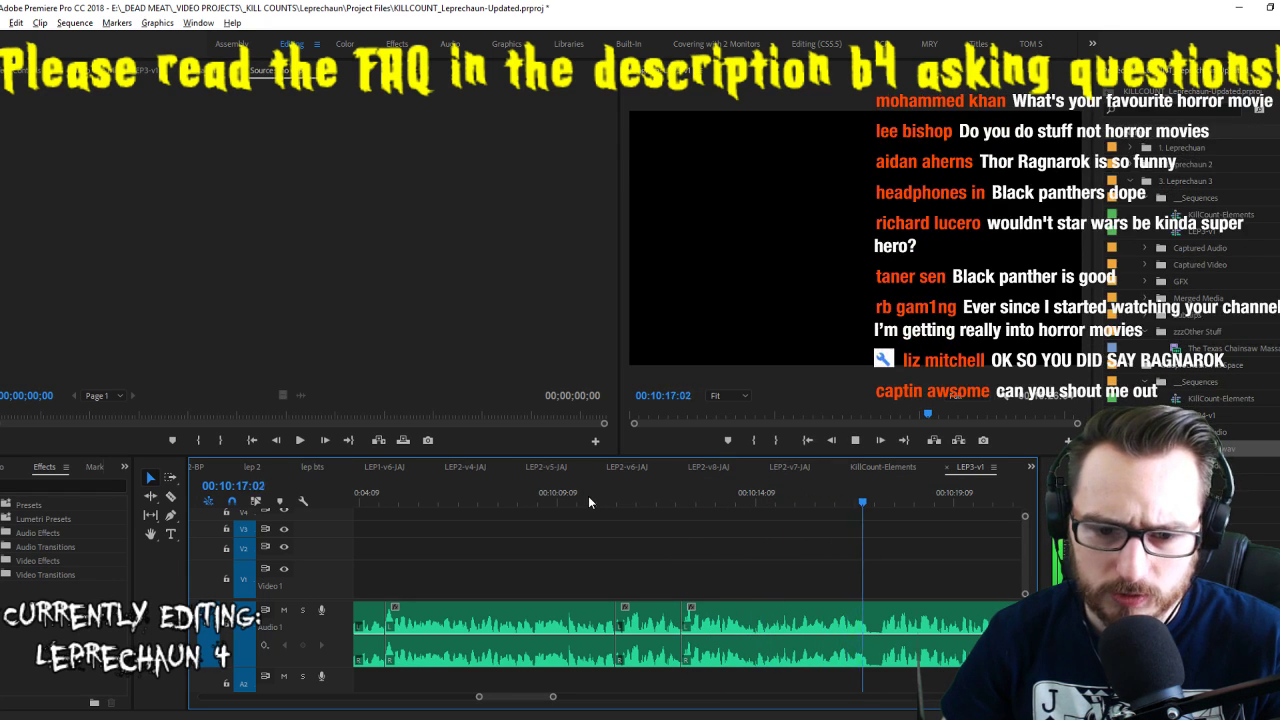
key("i")
key("ctrl+k")
key("ctrl+shift+x")
key("space")
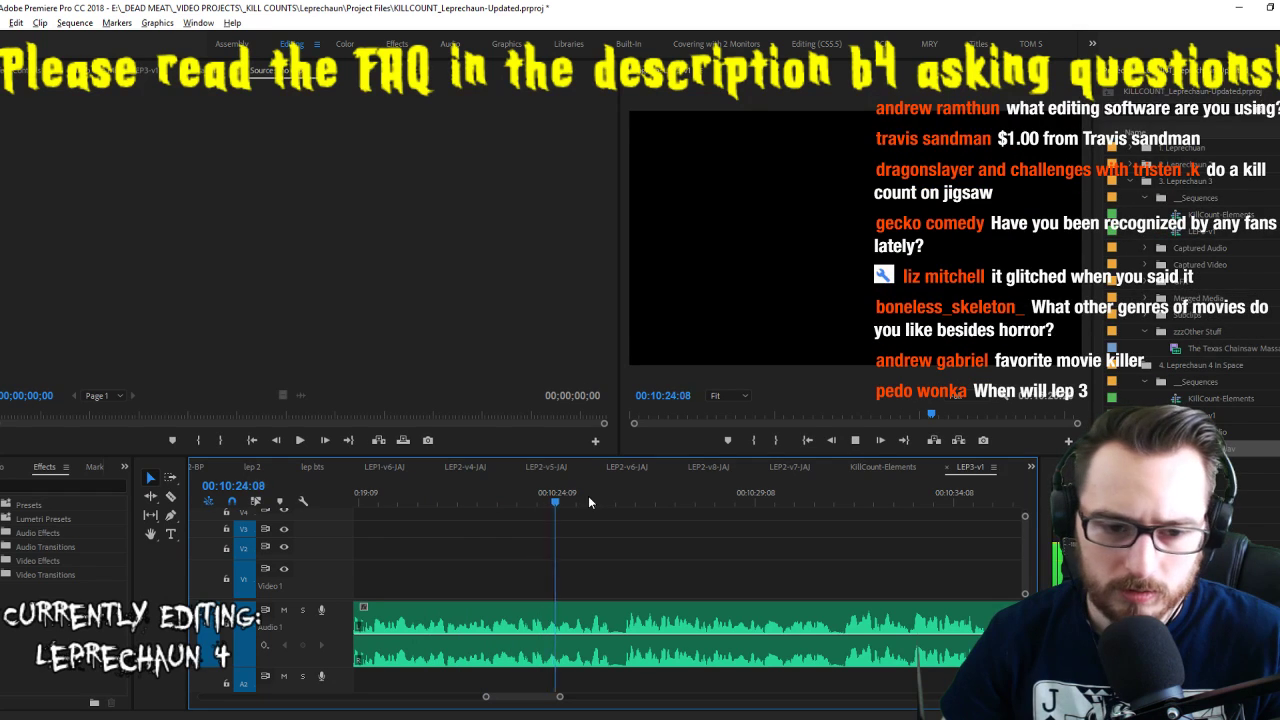
Play on and extract the voiceover pauses starting at about 00:10:25:17 and 00:10:30:21
key("i")
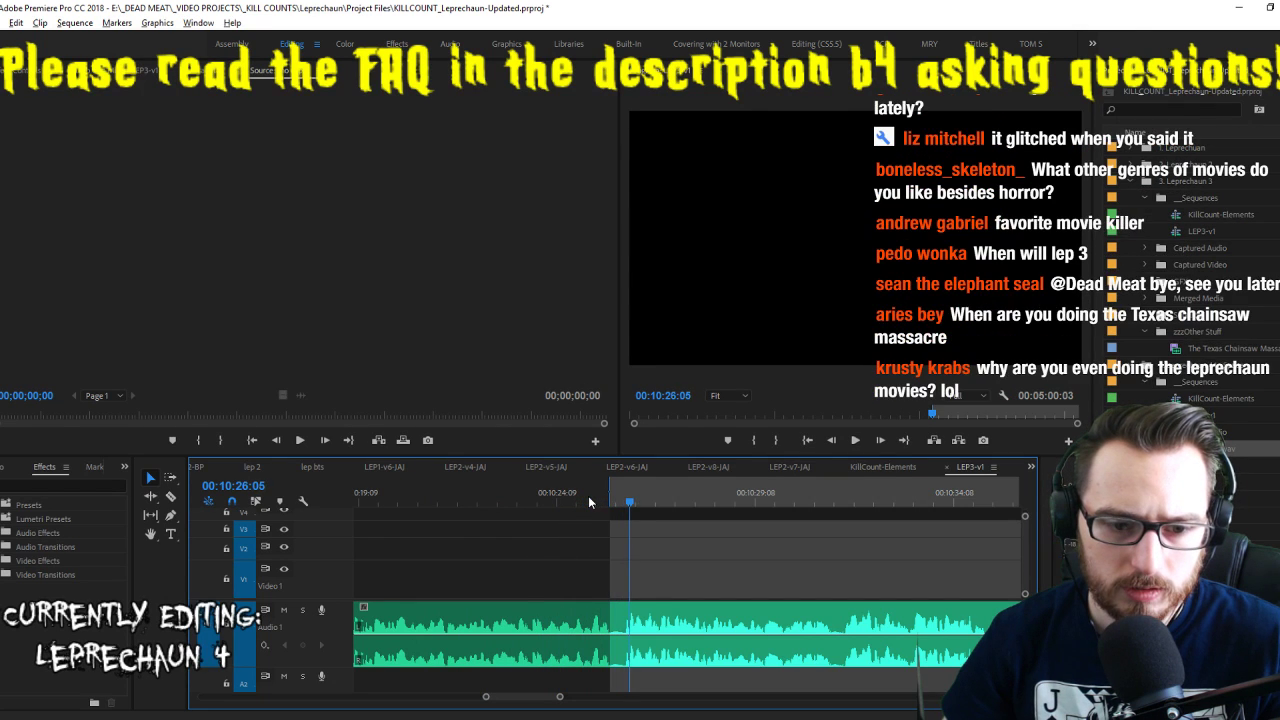
key("space")
key("'")
key("space")
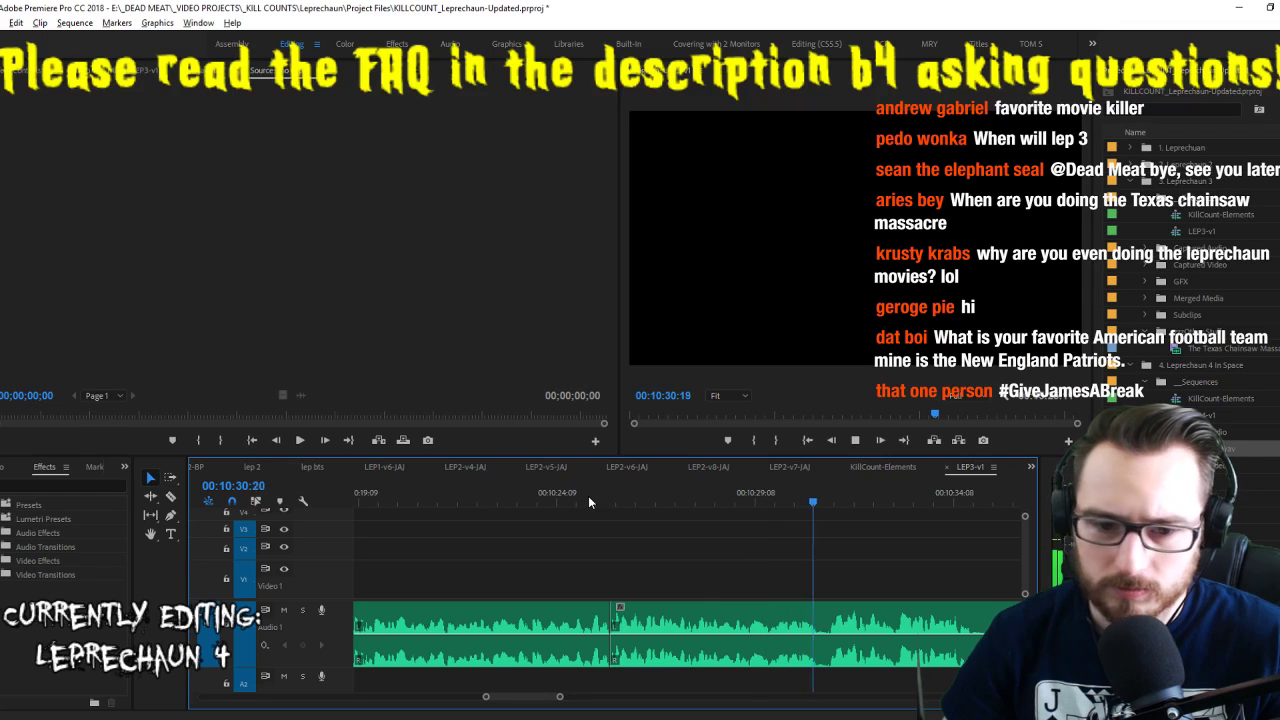
key("i")
key("space")
key("'")
key("space")
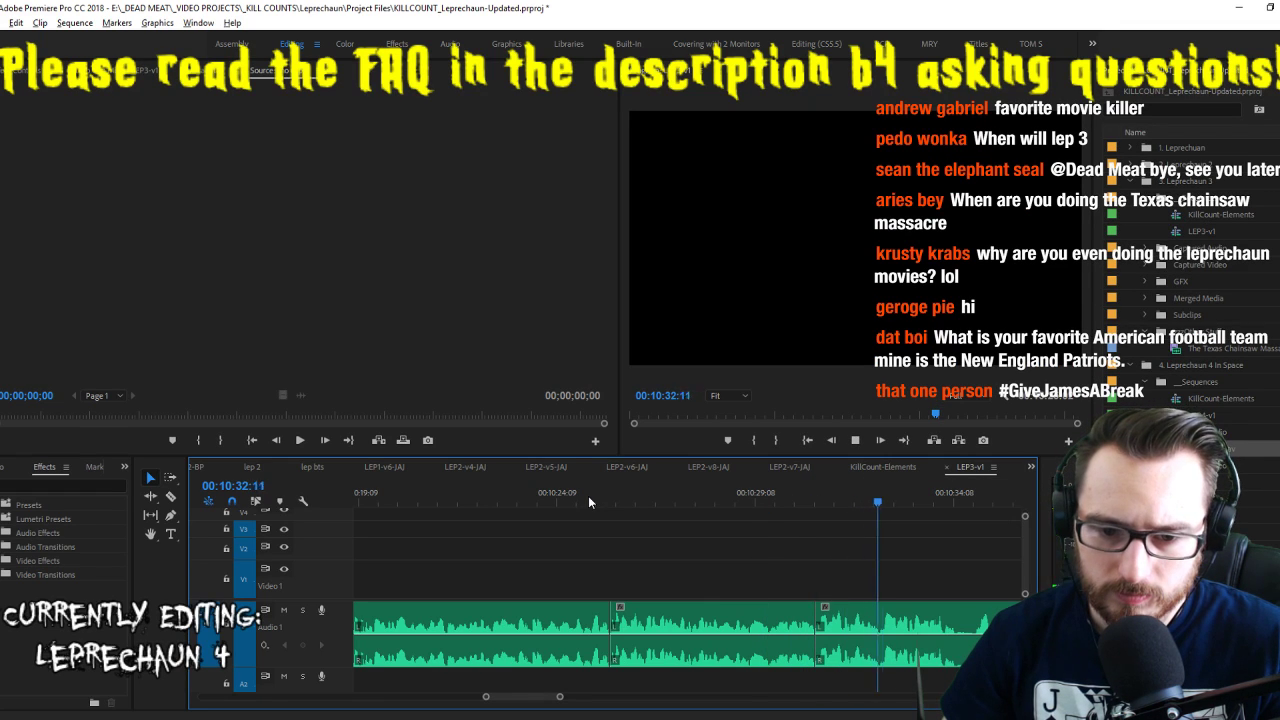
Mark the pause starting at about 00:10:34:08 and extract it, closing the gap
key("i")
key("space")
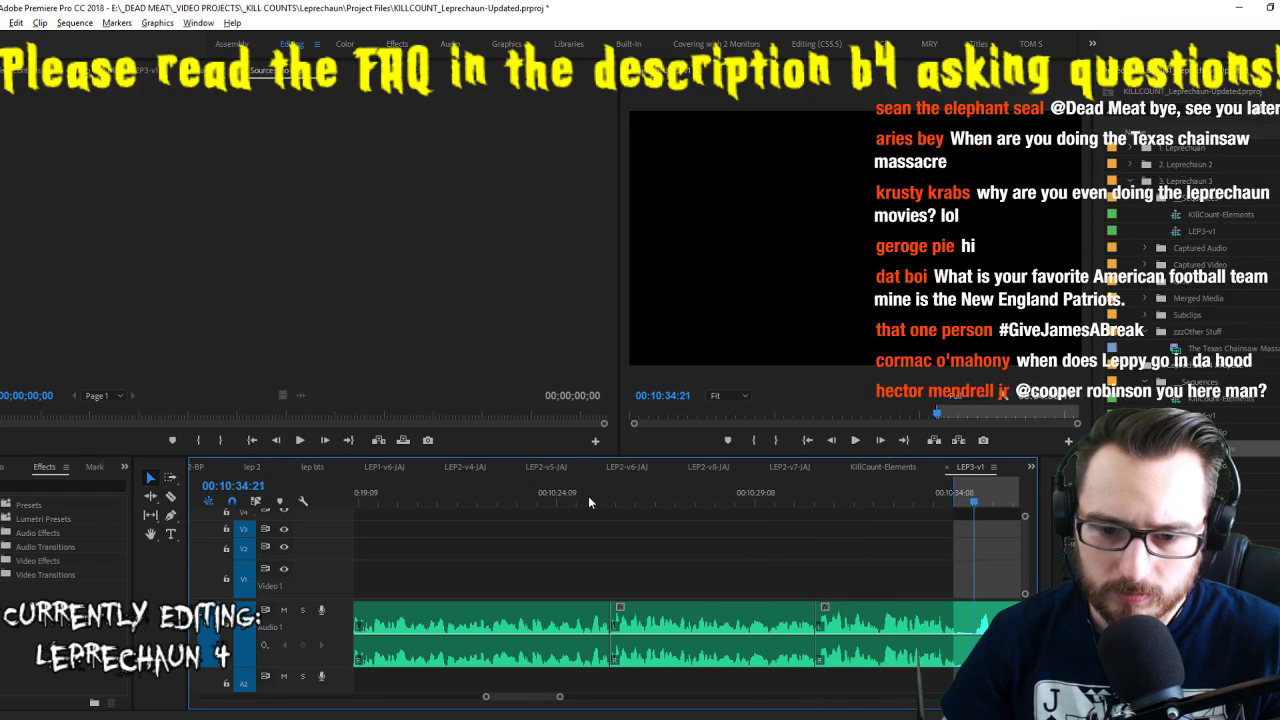
key("'")
key("space")
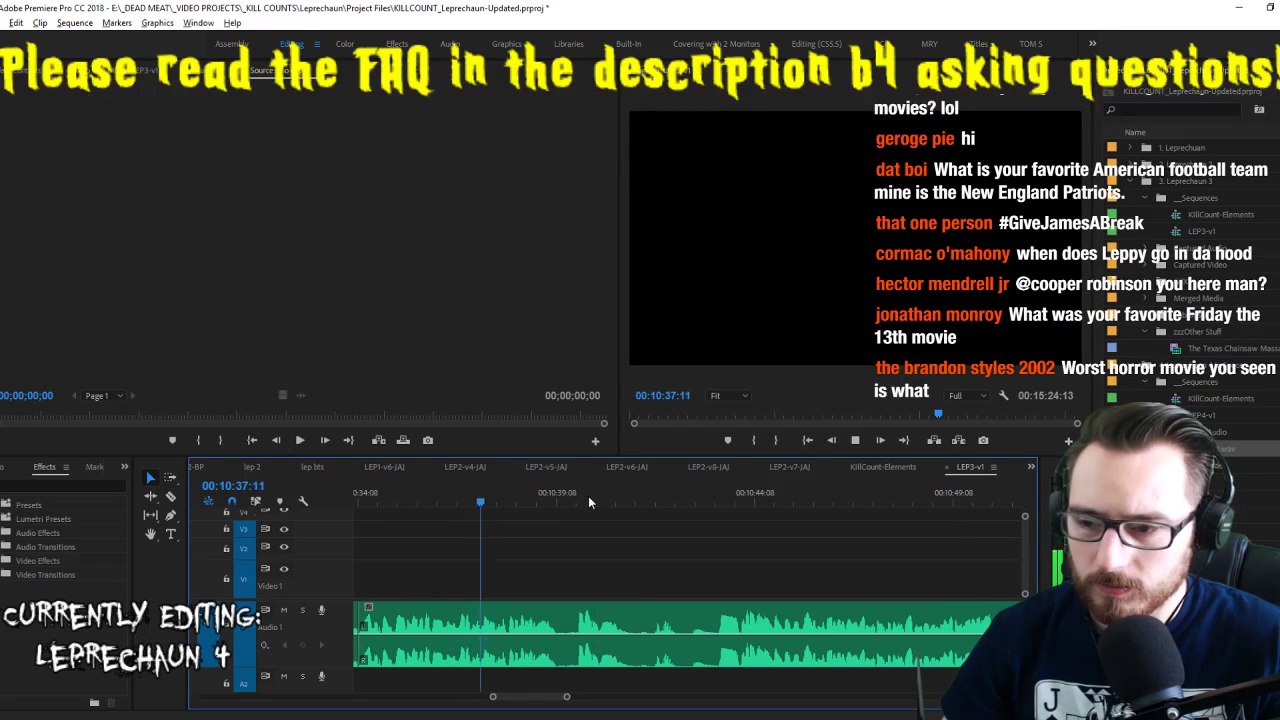
Extract the unwanted voiceover bits starting at about 00:10:39:08 and 00:10:40:12, then resume playback
key("i")
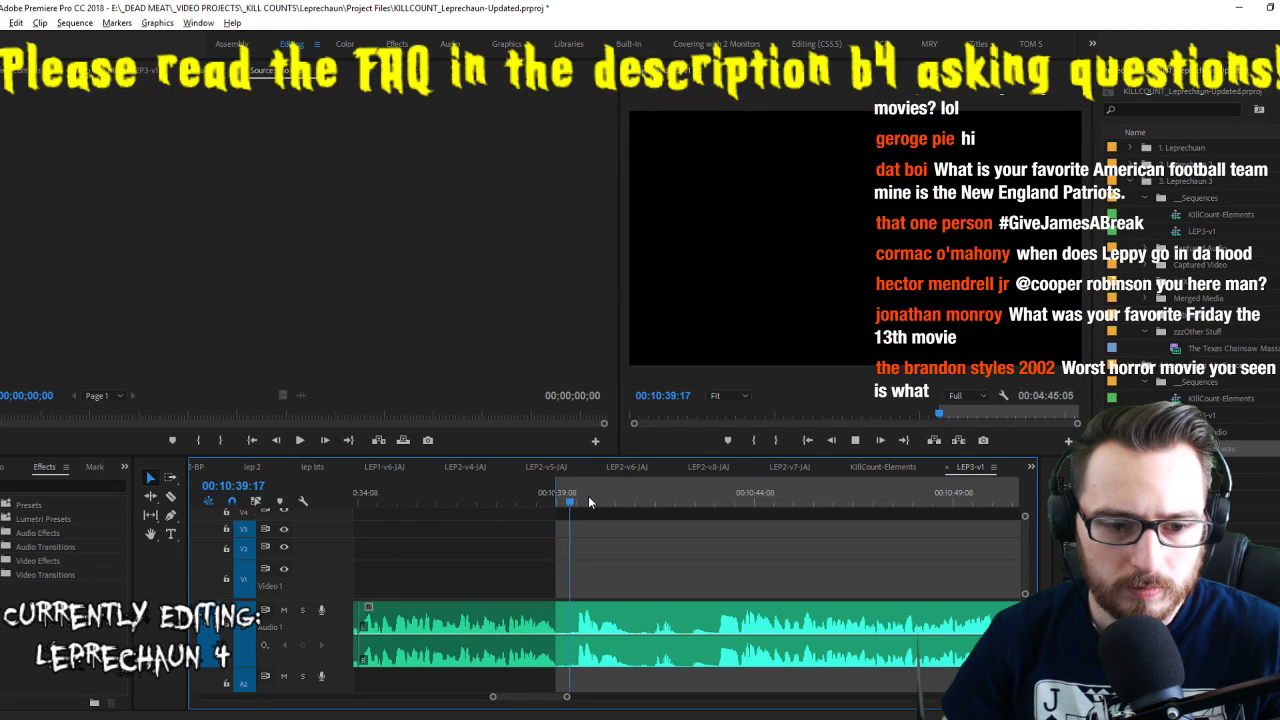
key("'")
key("space")
key("i")
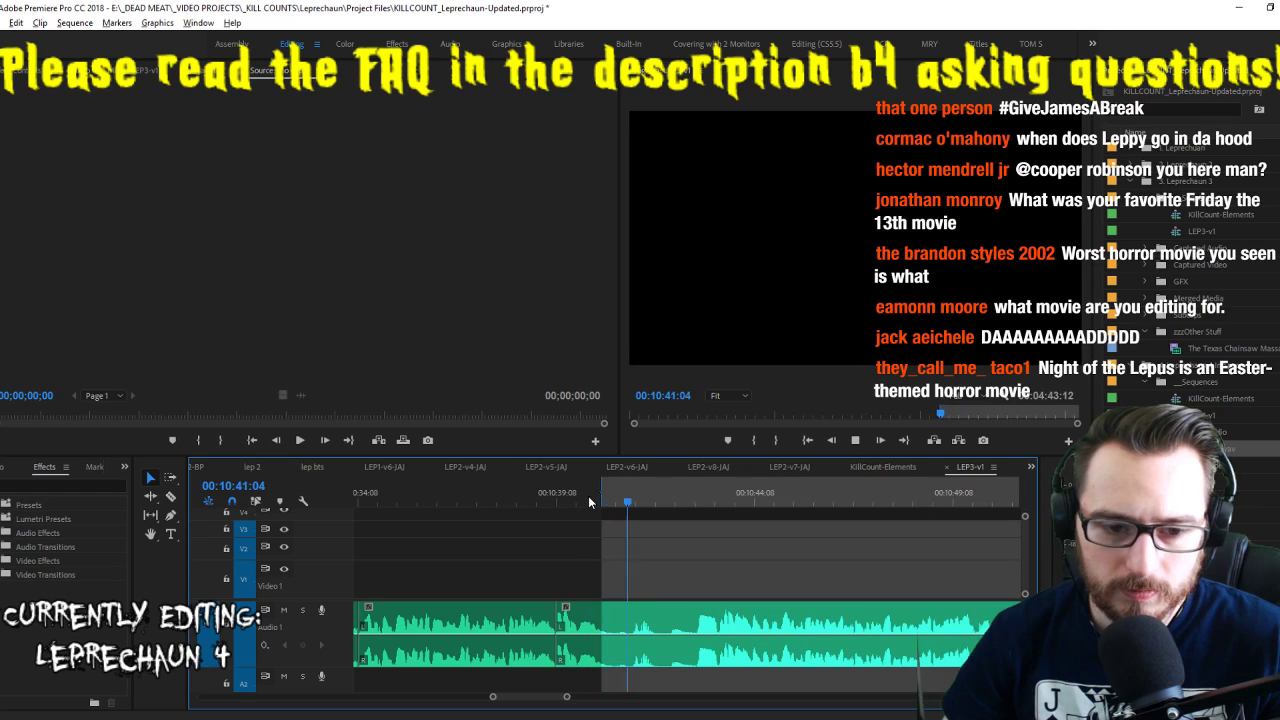
key("'")
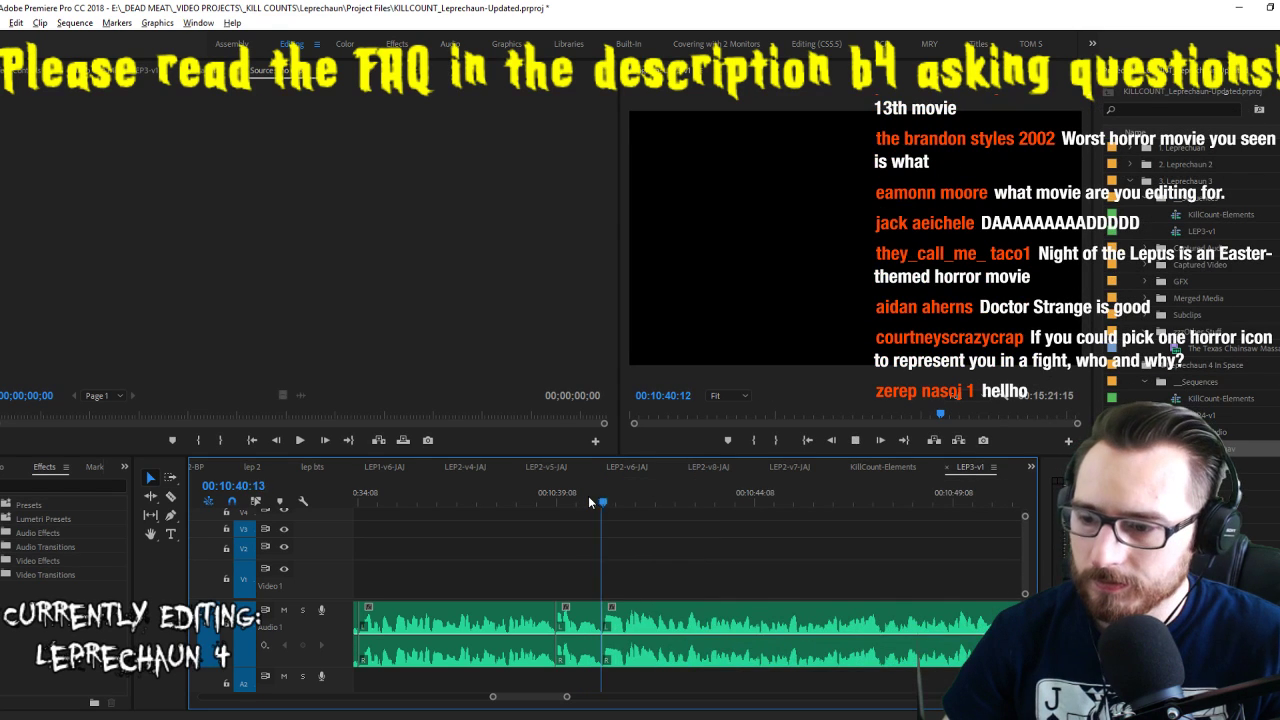
key("space")
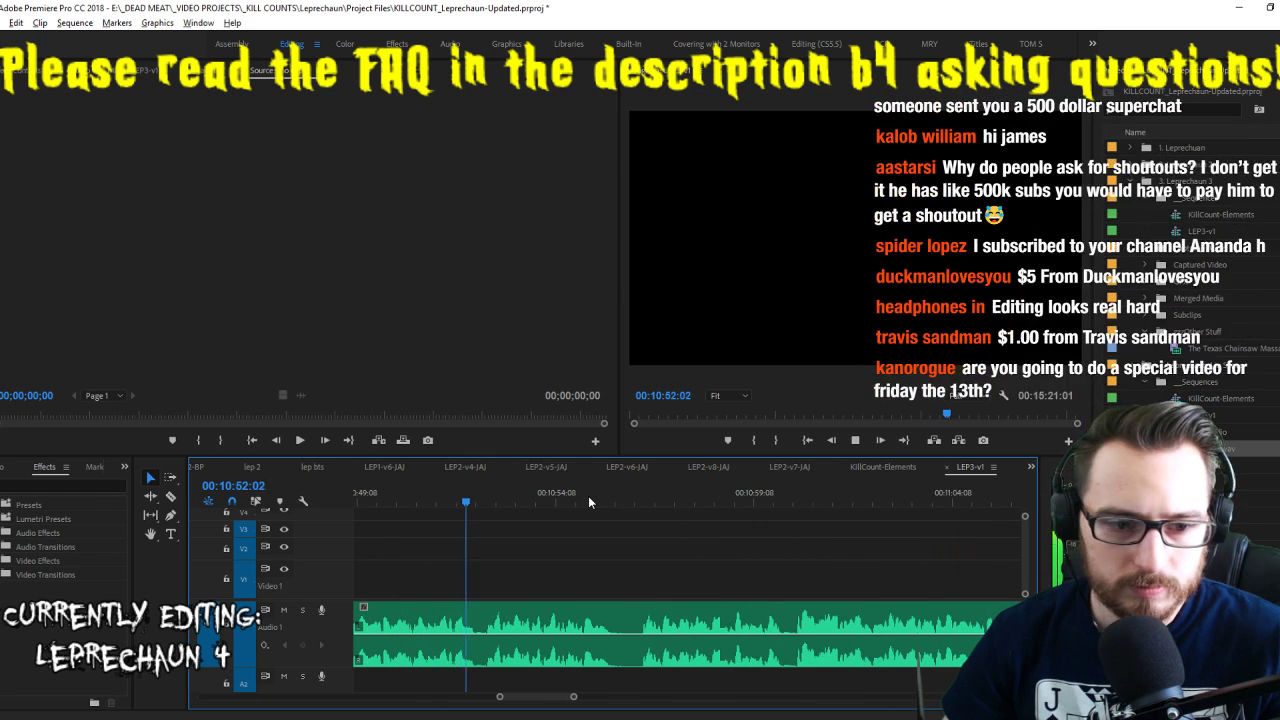
Mark and extract the short voiceover pause starting at about 00:10:52:05, then play on
key("i")
key("space")
key("o")
key("apostrophe")
key("space")
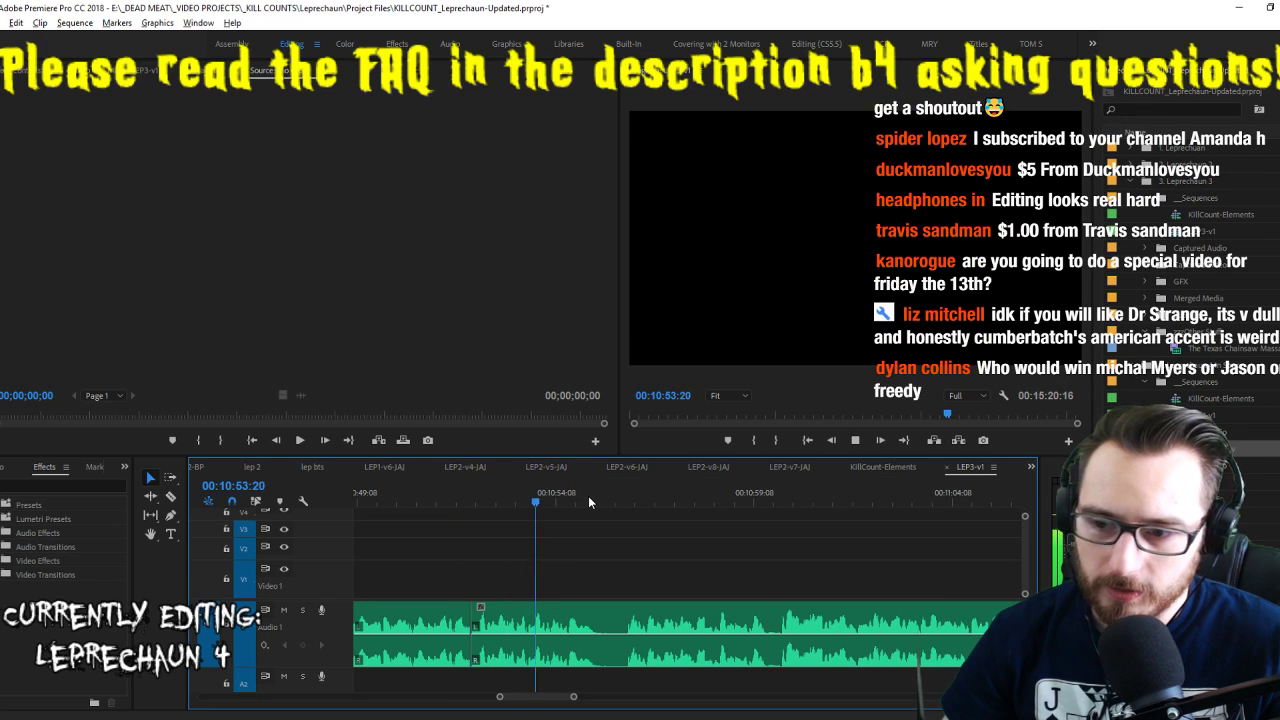
Extract the voiceover from about 00:10:55:06 to 00:10:56:04 and replay across the new edit
key("i")
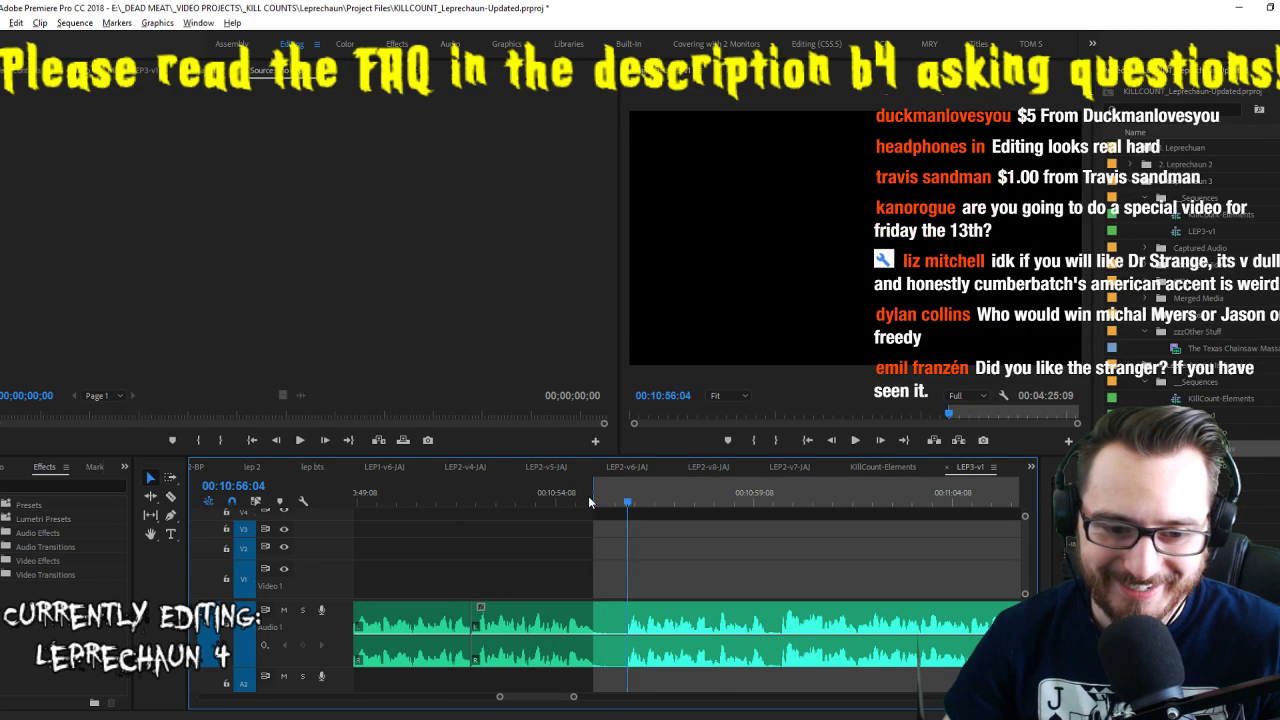
key("o")
key("apostrophe")
key("Up")
key("Up")
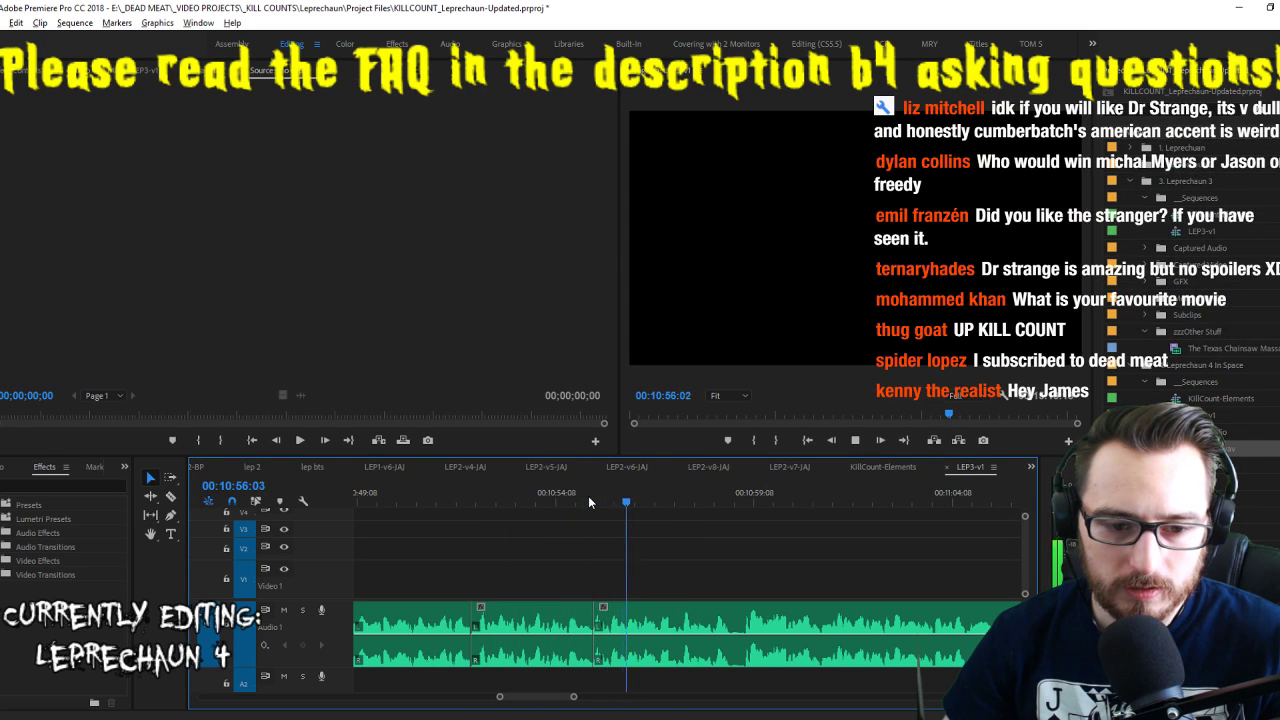
Replay from about 00:10:54 and extract the leftover voiceover across the edit, starting at about 00:10:54:15
left_click(546, 485)
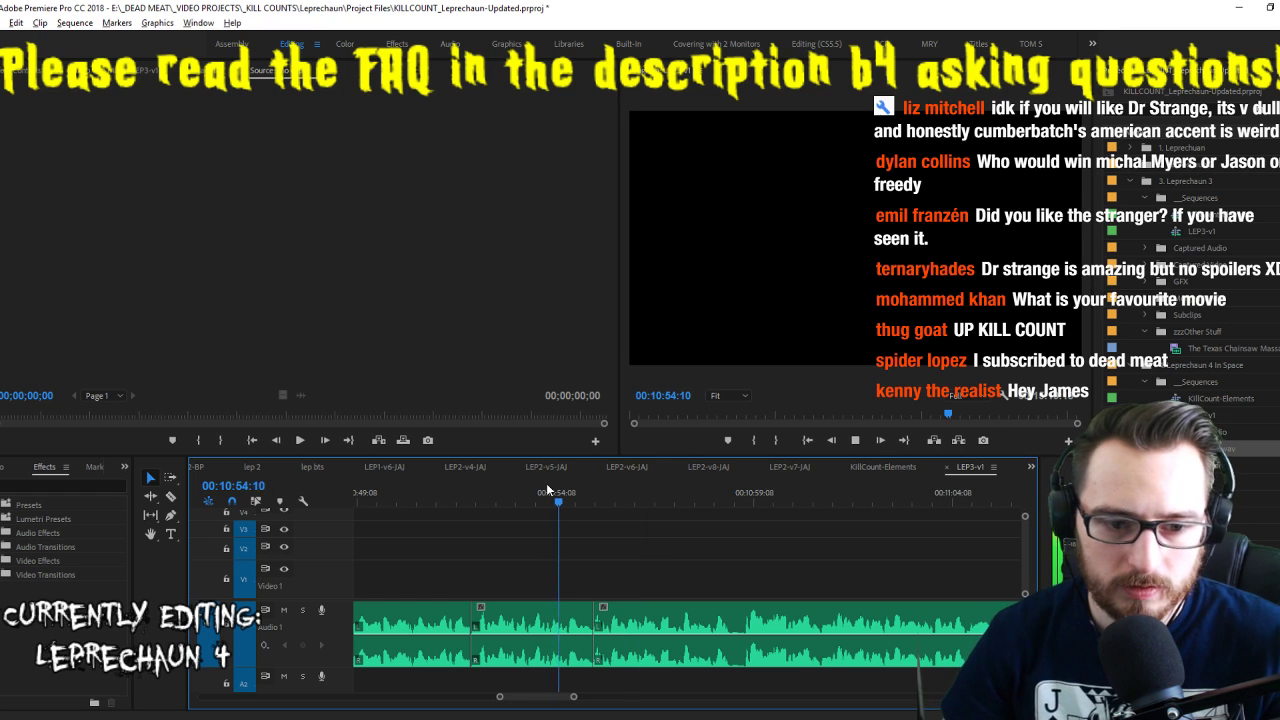
key("i")
key("space")
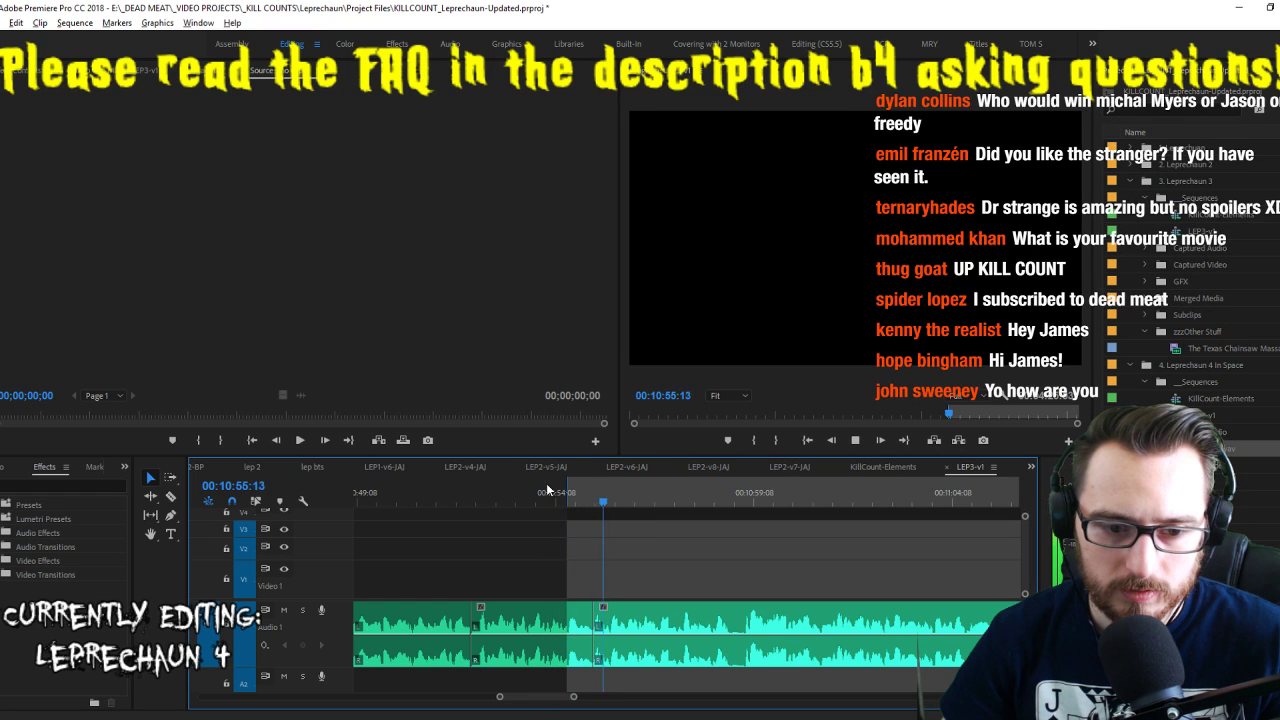
key("o")
key("'")
key("space")
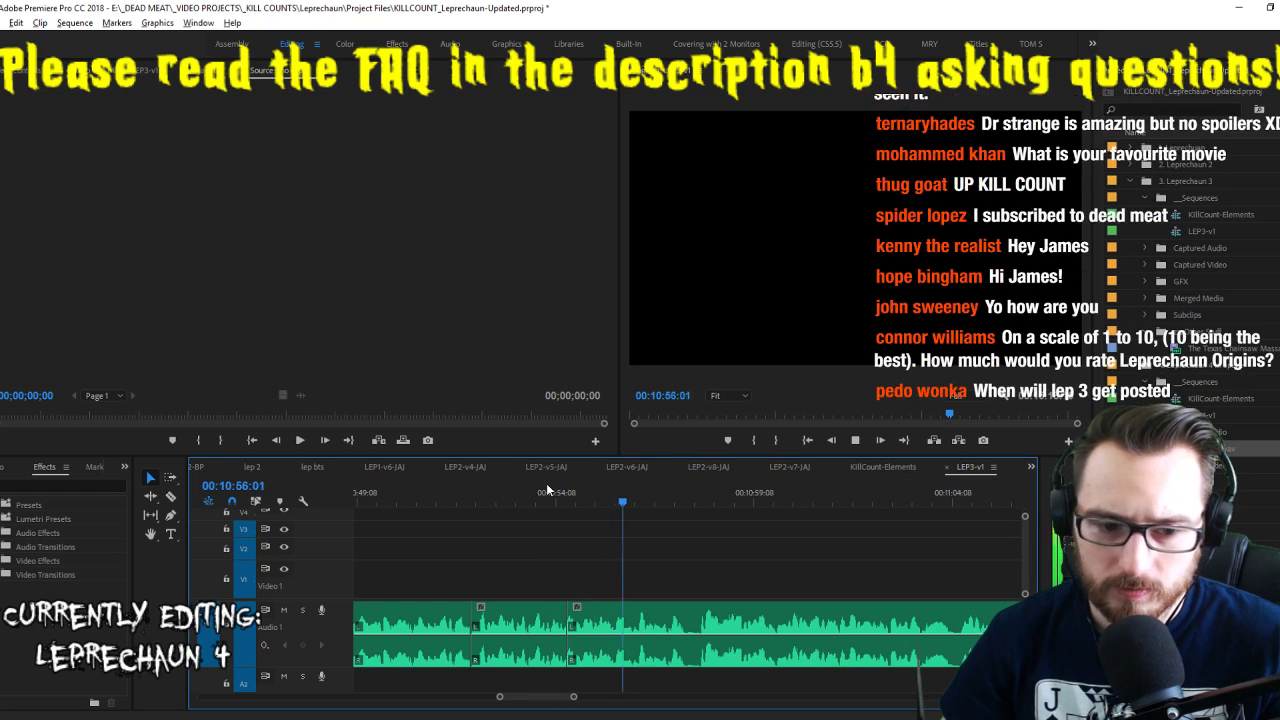
Extract the voiceover pause from about 00:10:57:14 to 00:10:58:00, then resume playback
key("i")
key("space")
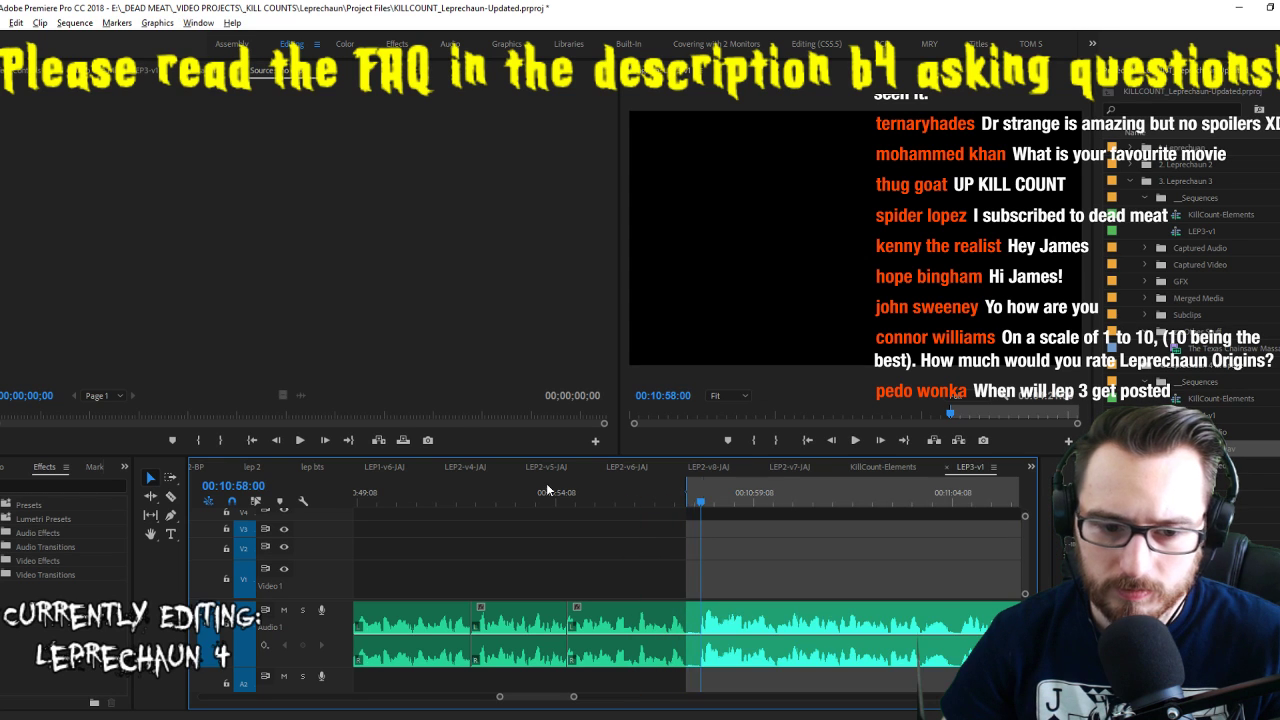
key("o")
key("'")
key("space")
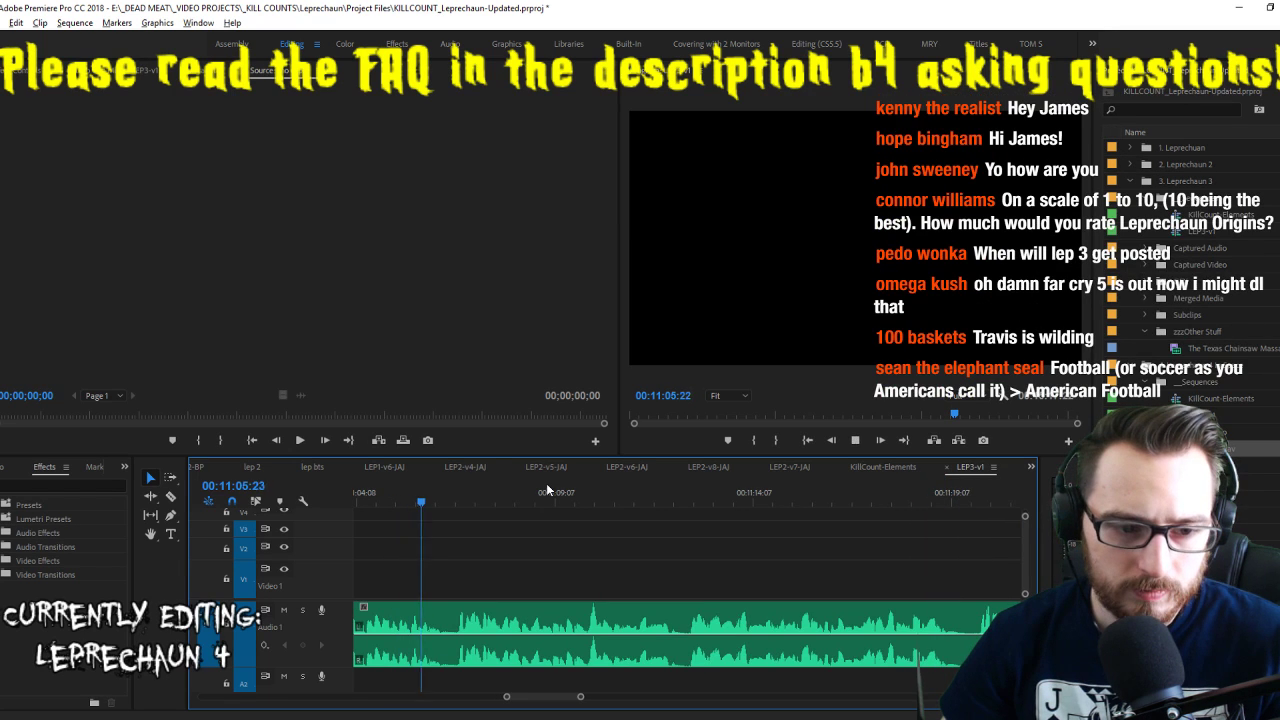
Extract the voiceover pauses starting at about 00:11:06:07 and 00:11:11:15, closing the gaps, and play on
key("i")
key("o")
key("'")
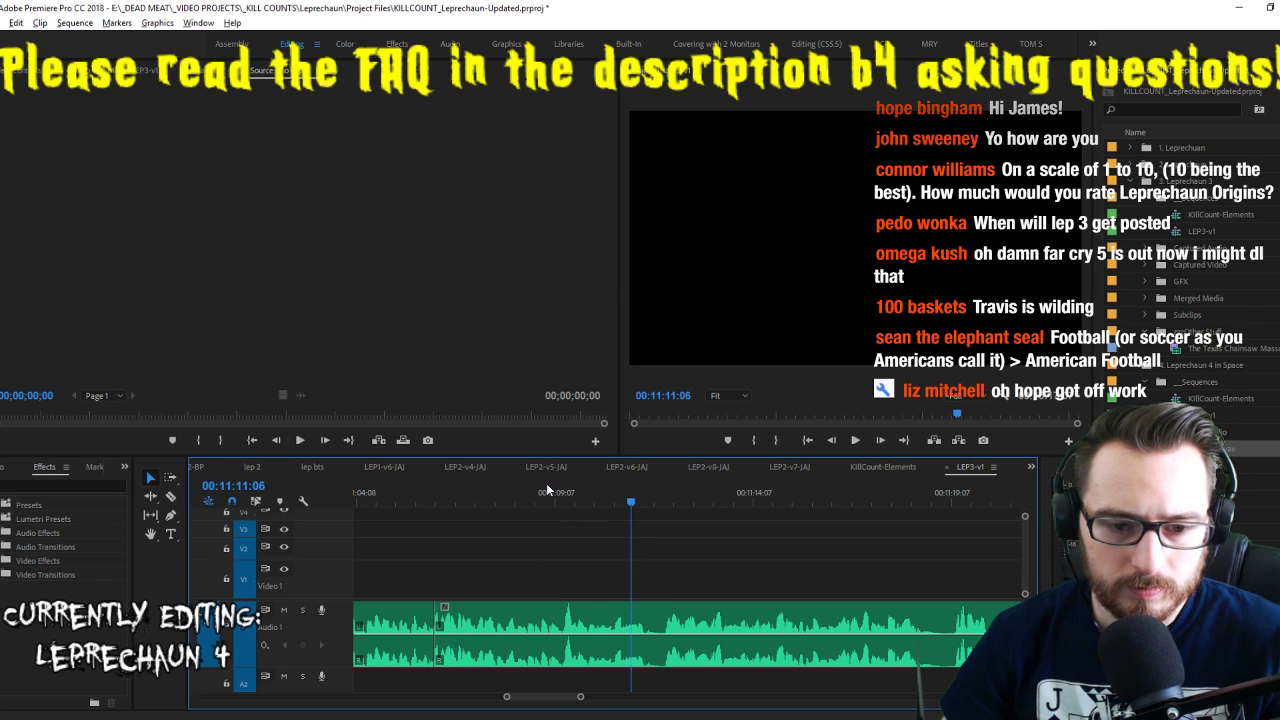
key("i")
key("o")
key("'")
key("l")
key("l")
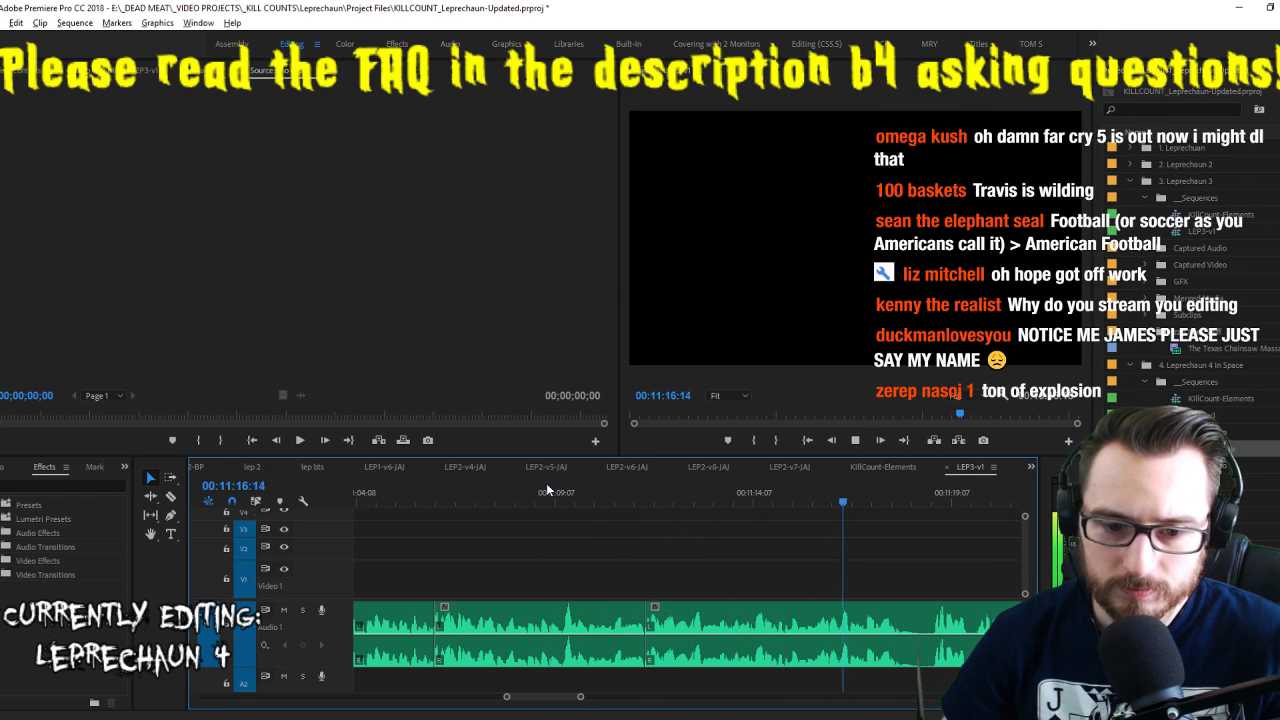
Mark the pause starting at about 00:11:17:23, extract it and resume playback
key("i")
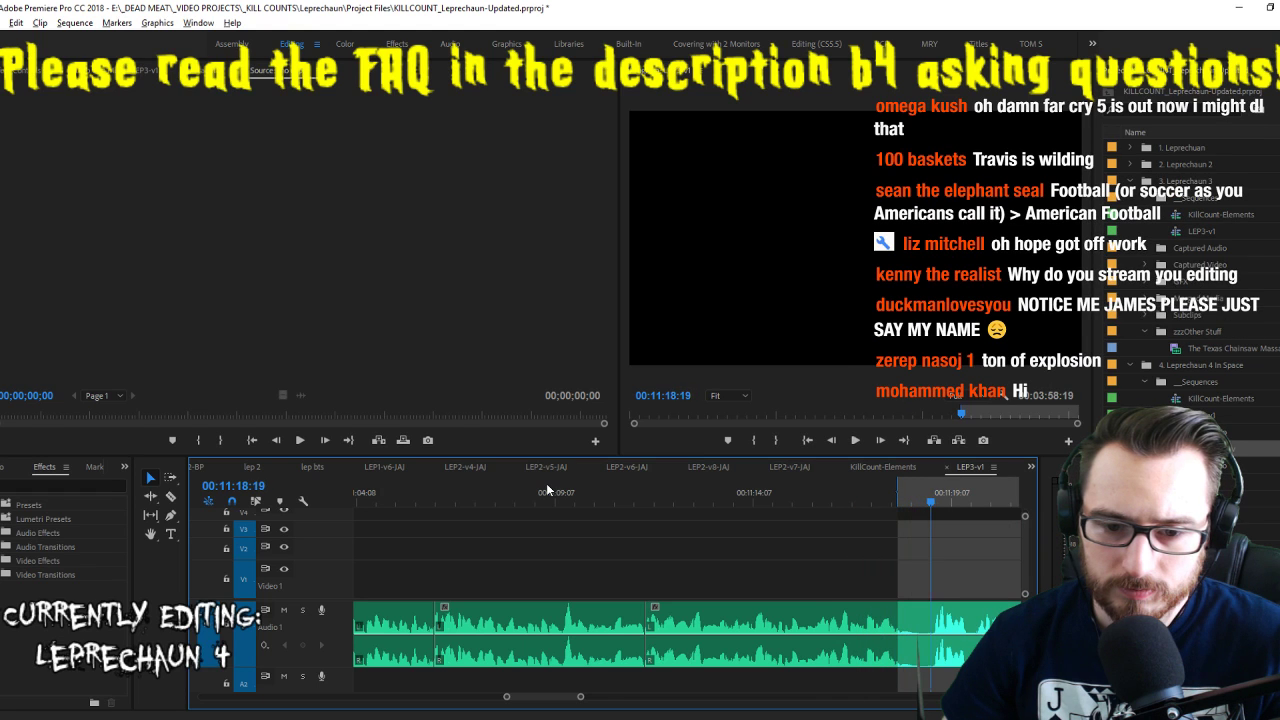
key("o")
key("'")
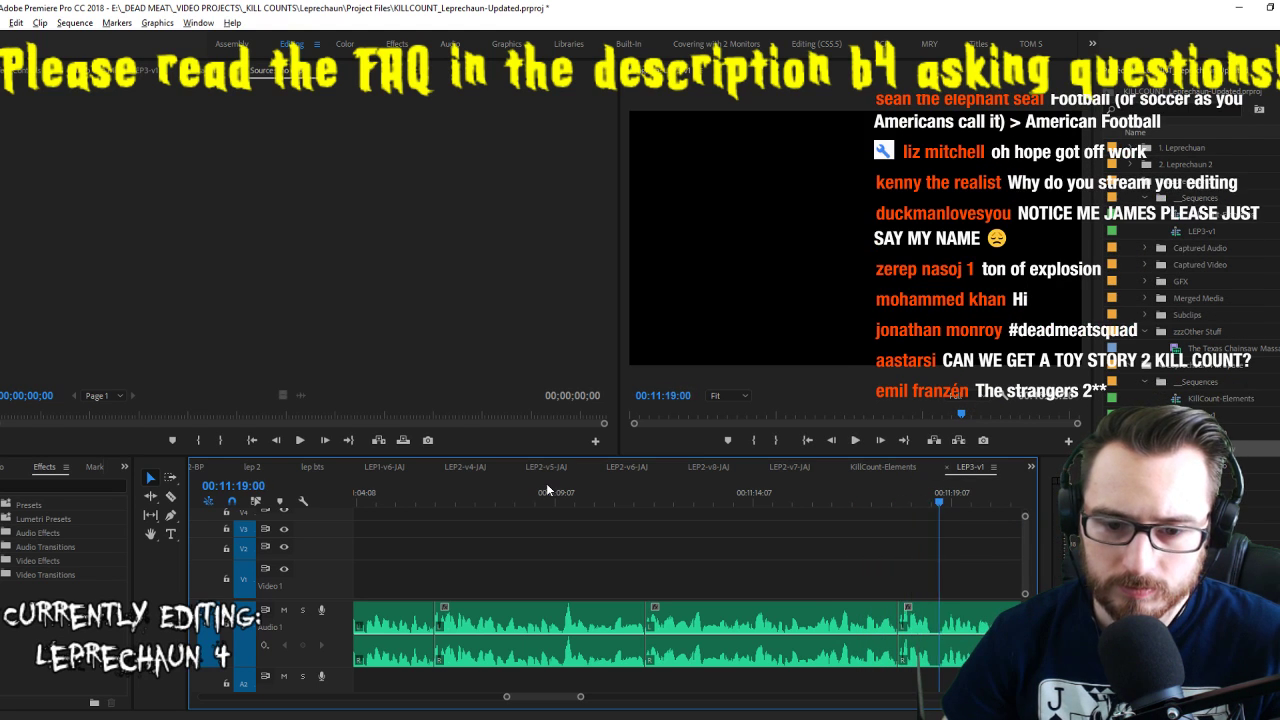
key("space")
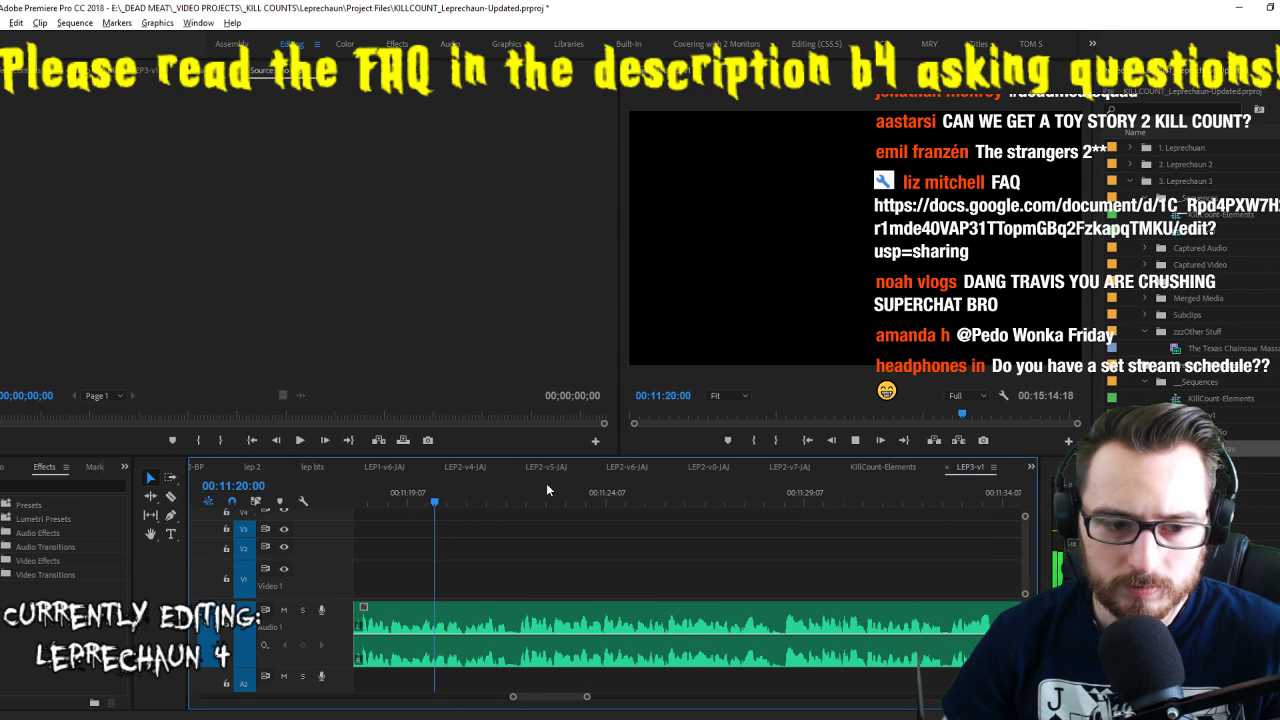
Extract the unwanted take from the edit at about 00:11:17:23 up to 00:11:22:03 and play across the join
key("o")
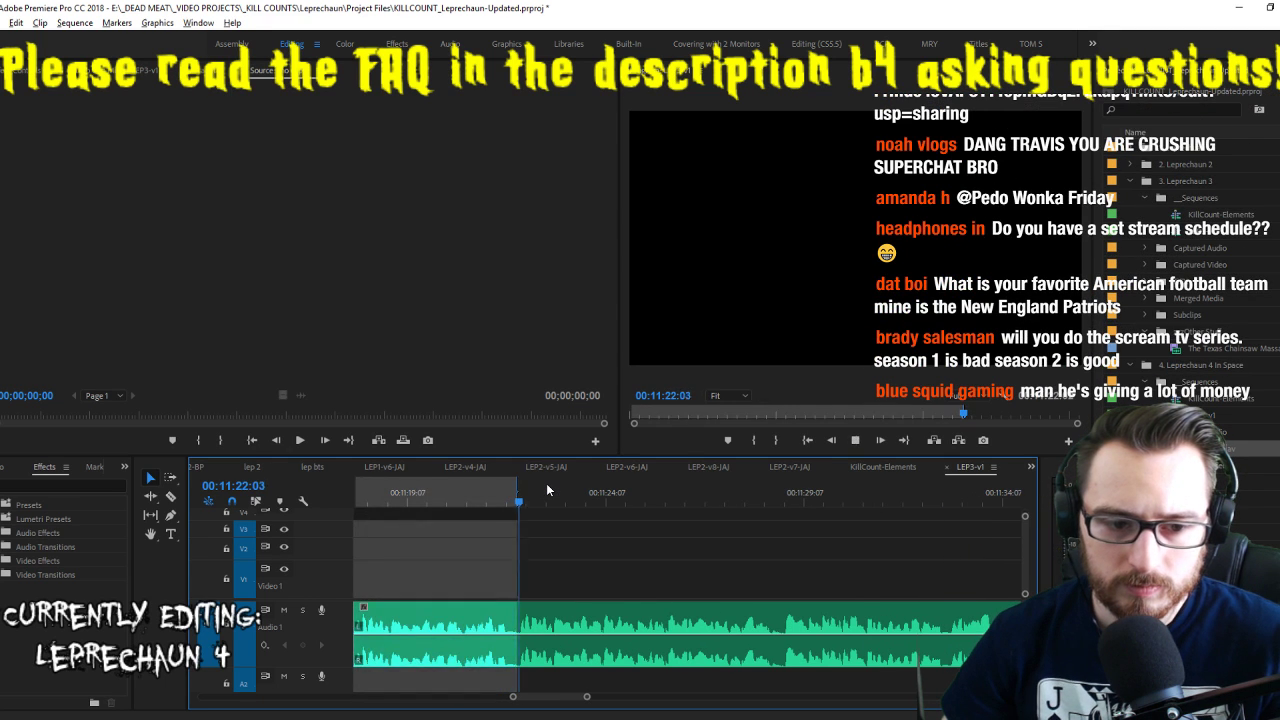
key("apostrophe")
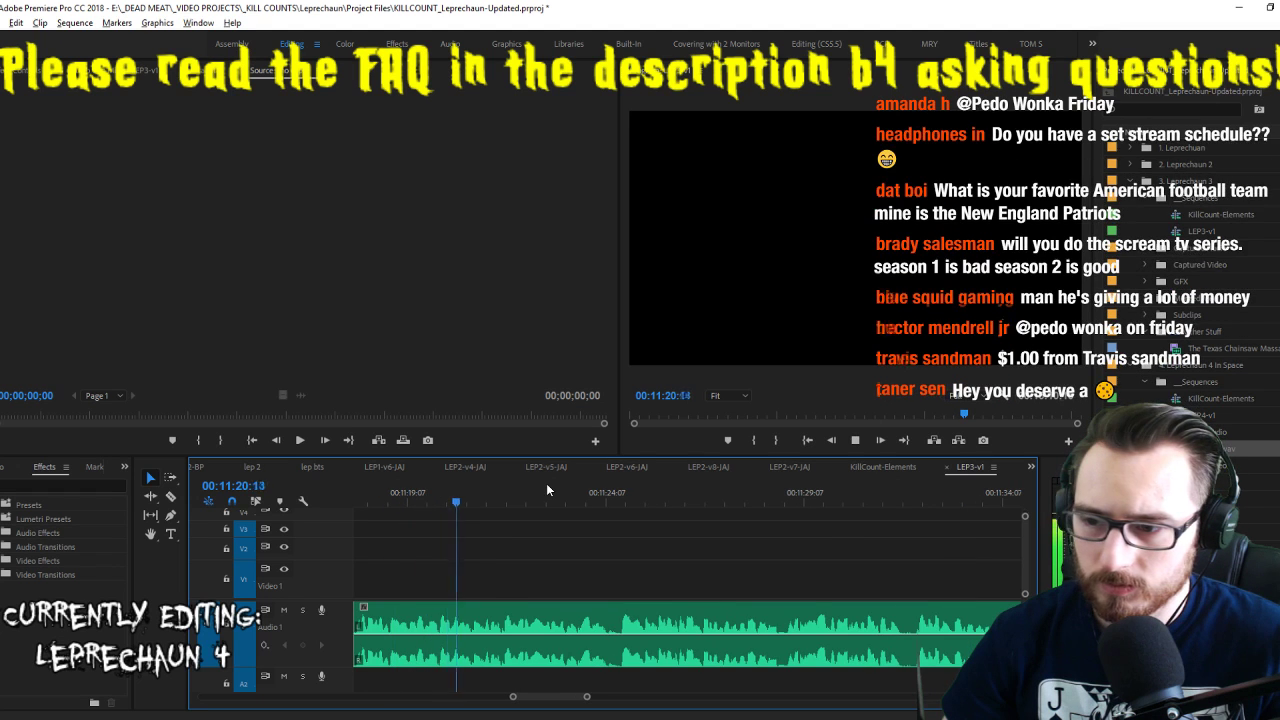
key("Up")
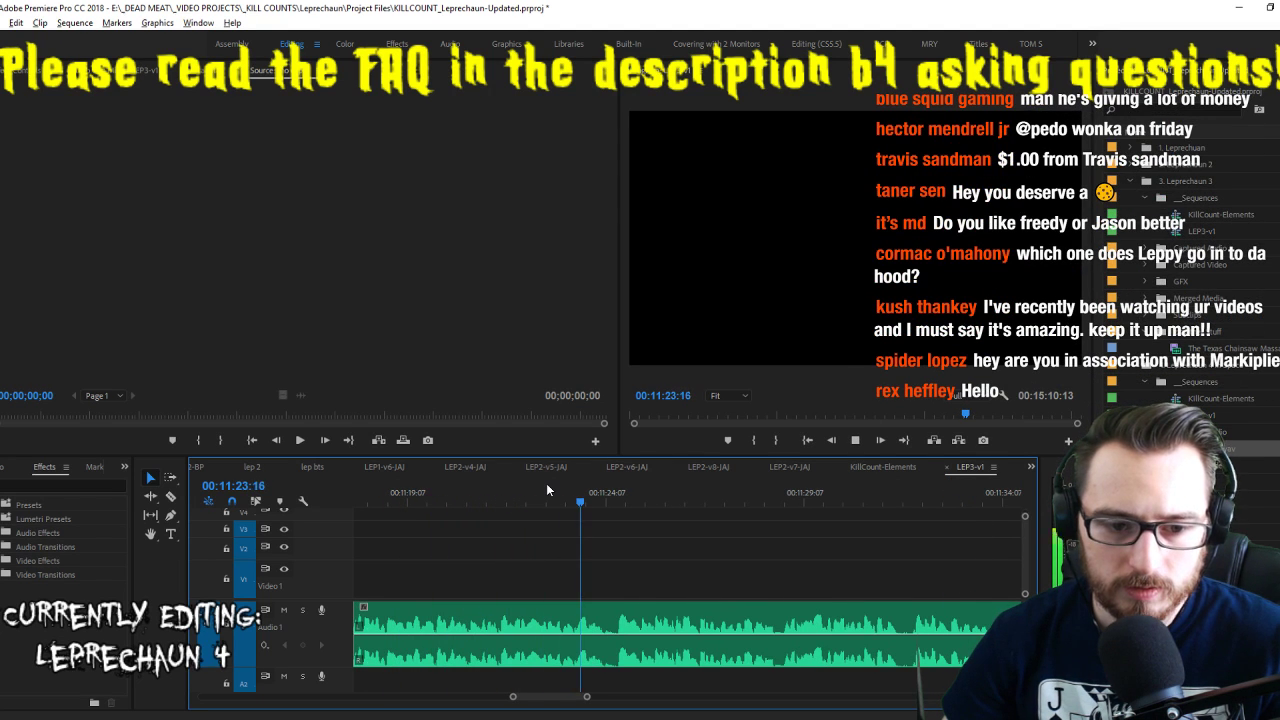
Extract the voiceover pauses starting at about 00:11:24:07 and 00:11:28:04, closing the gaps
key("ctrl+k")
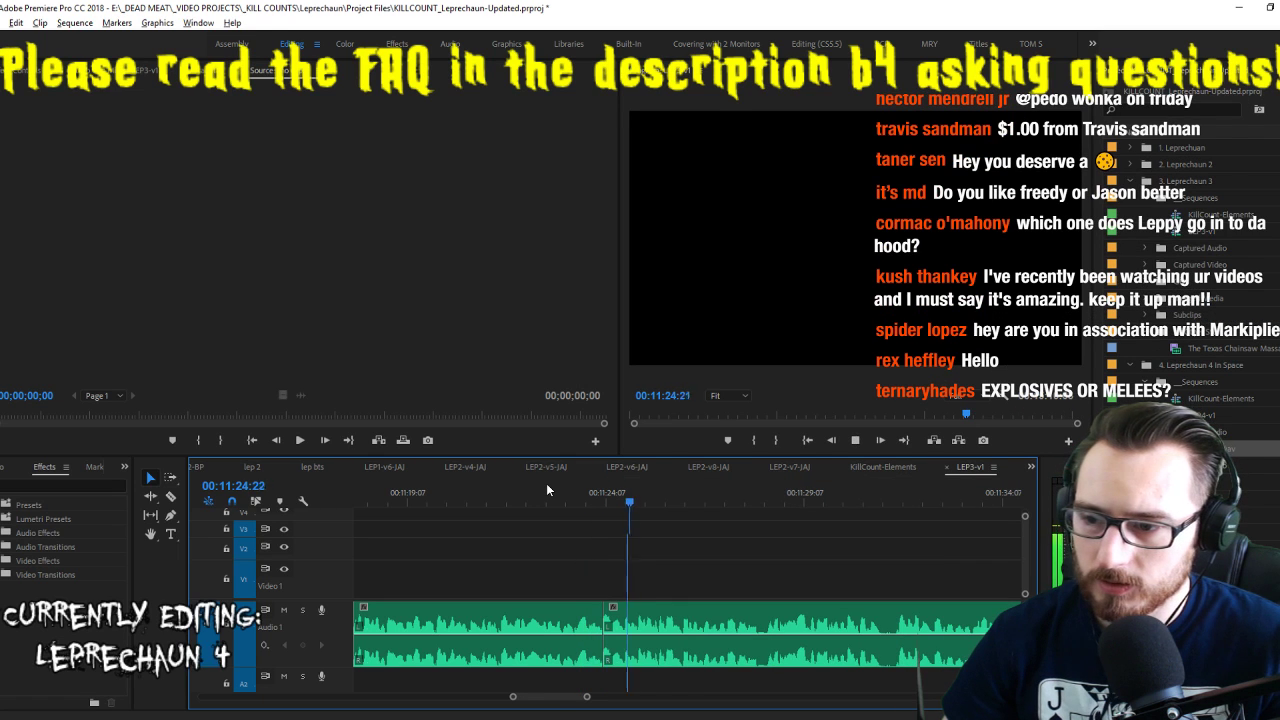
key("Up")
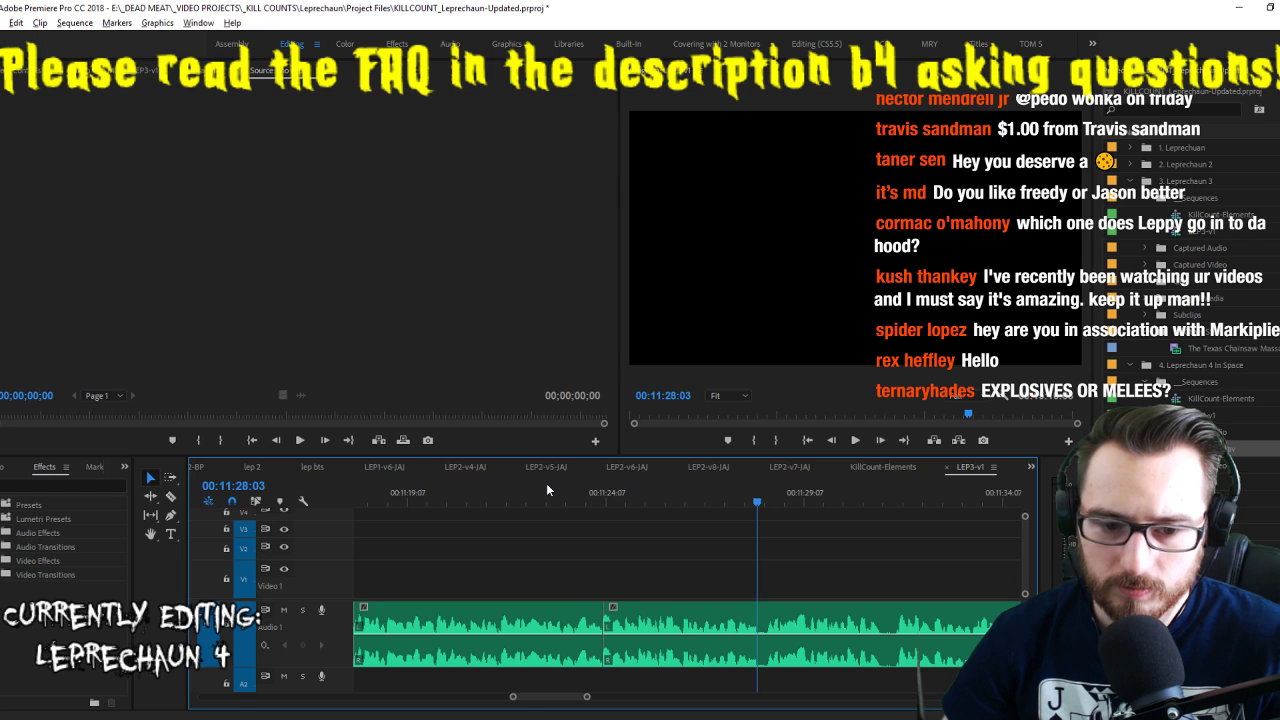
key("ctrl+k")
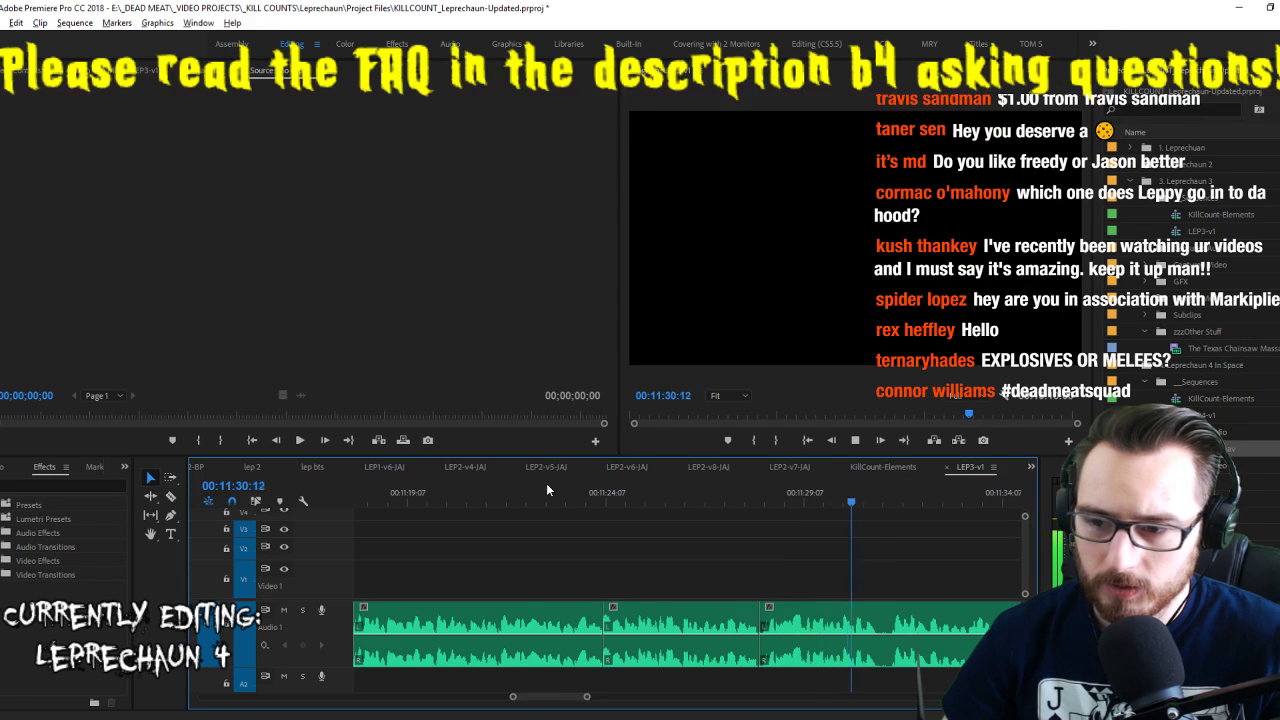
Replay the latest join and extract the unwanted voiceover section from about 00:11:30:06 to 00:11:31:12, closing the gap
key("Up")
key("space")
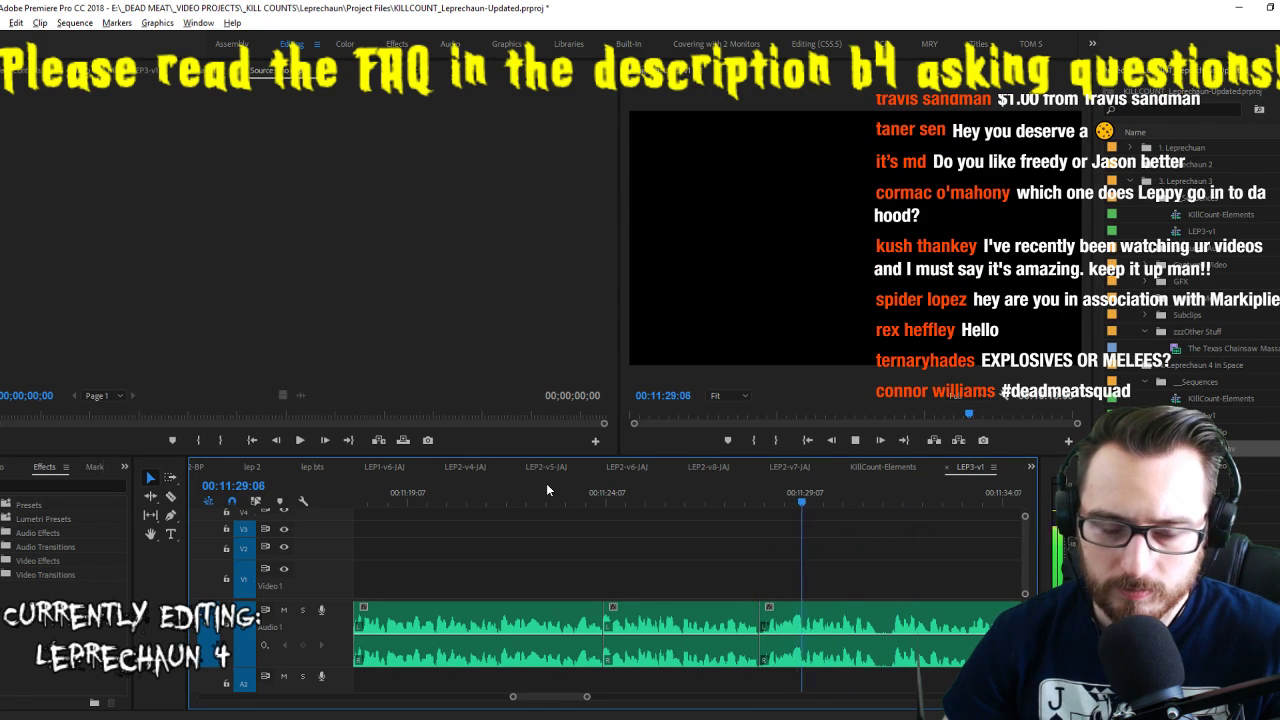
key("space")
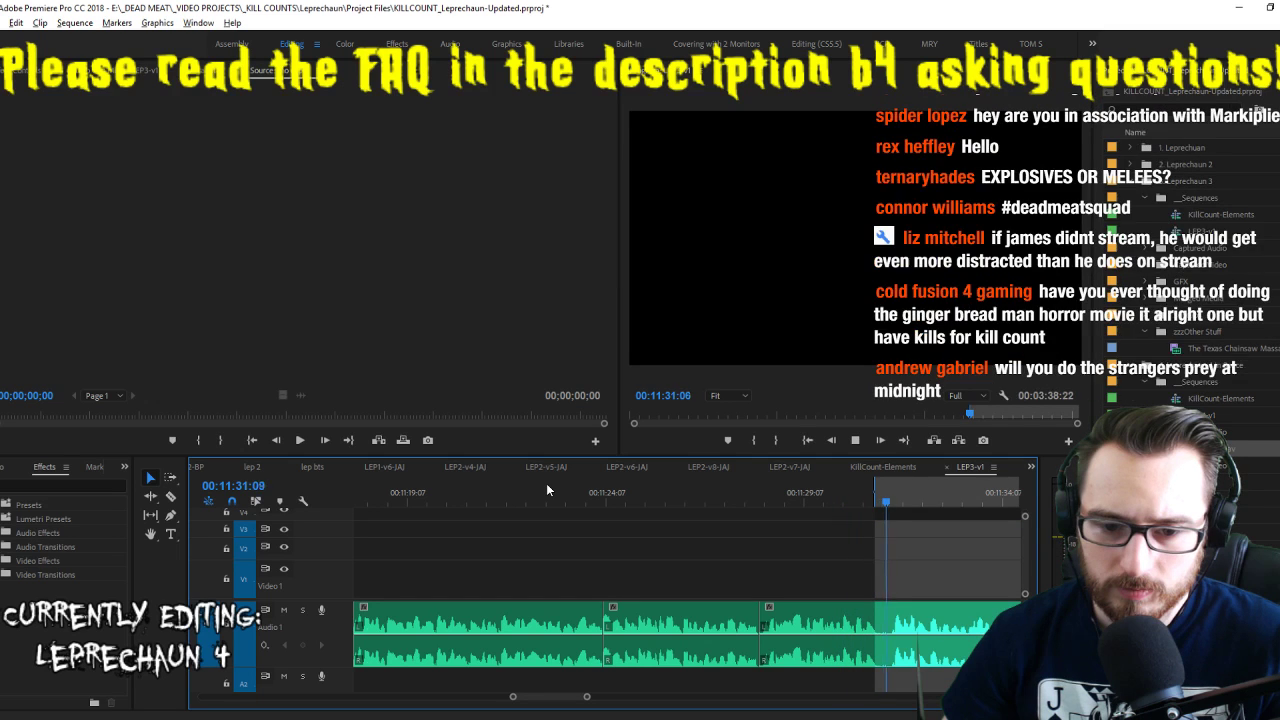
key("Up")
key("space")
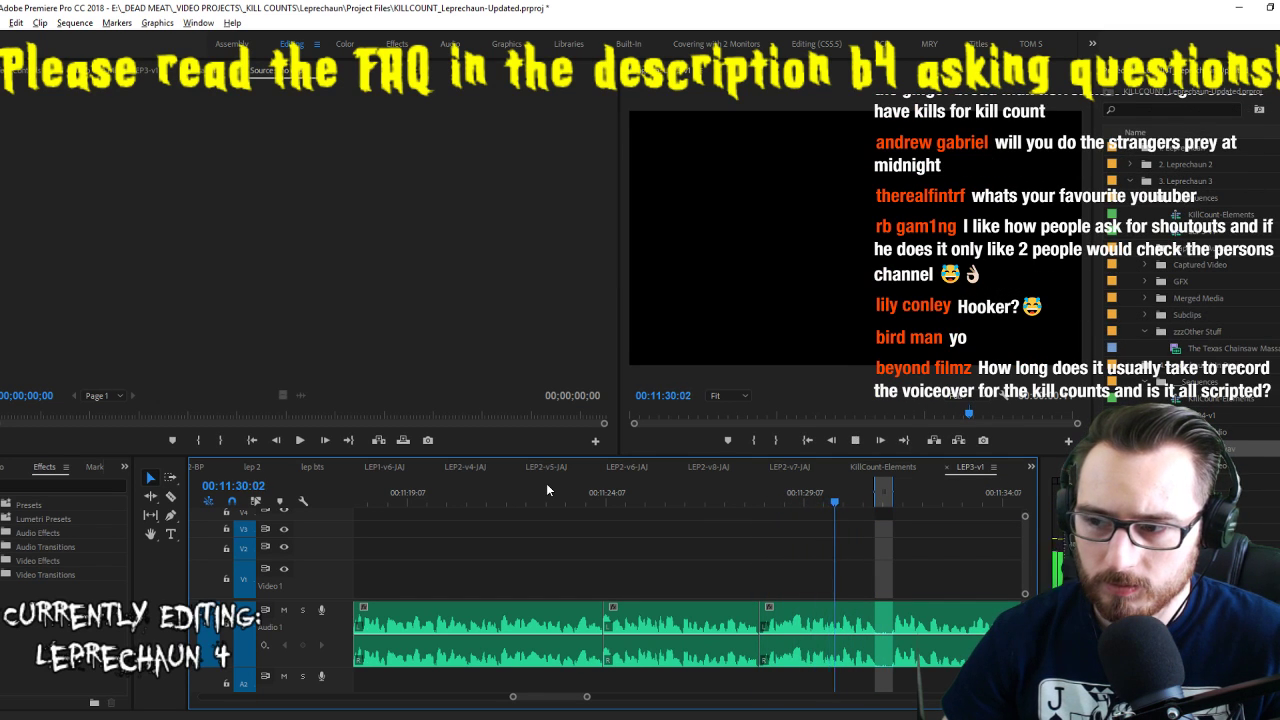
key("space")
key("space")
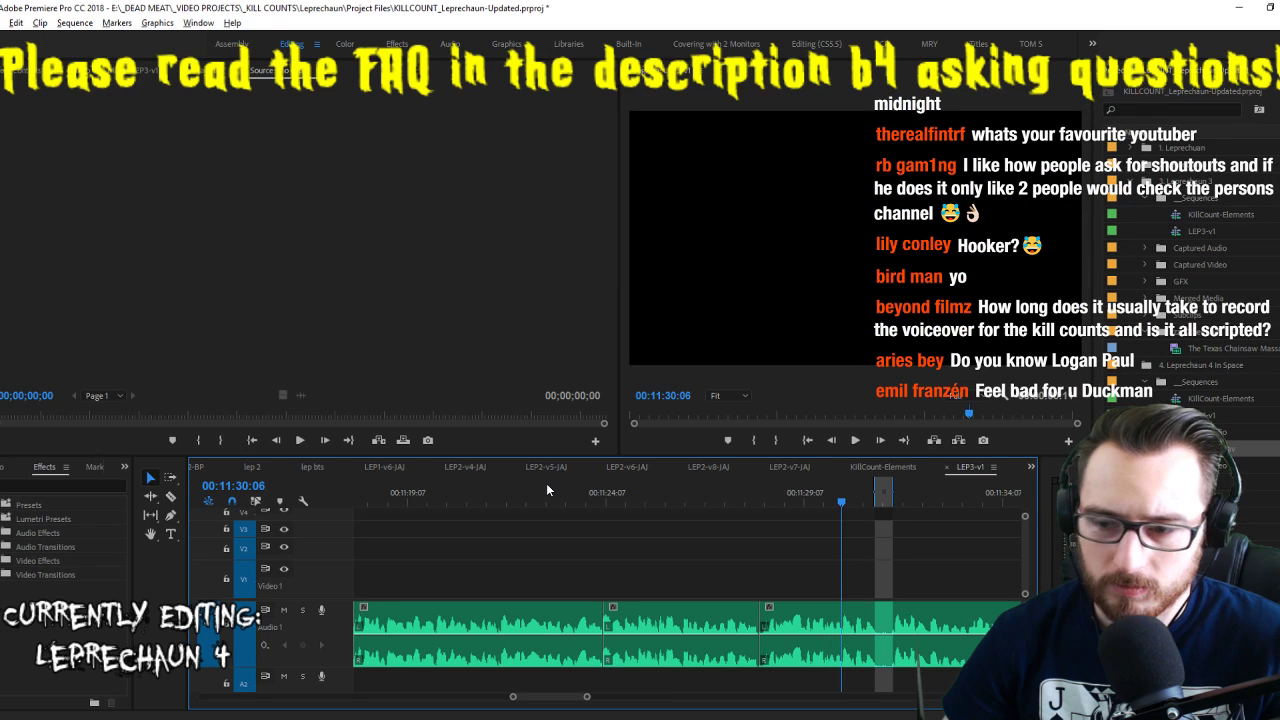
key("space")
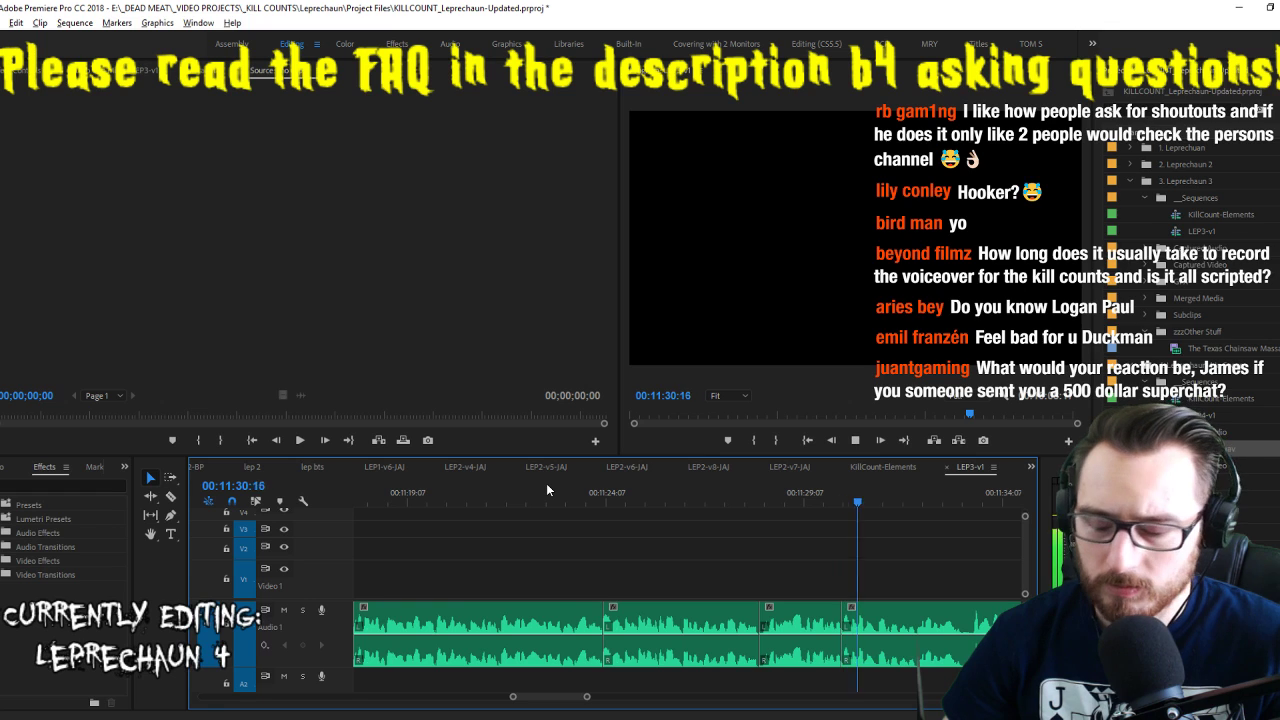
Extract the voiceover pauses starting at about 00:11:31:22 and 00:11:33:02, closing the gaps
key("space")
key("i")
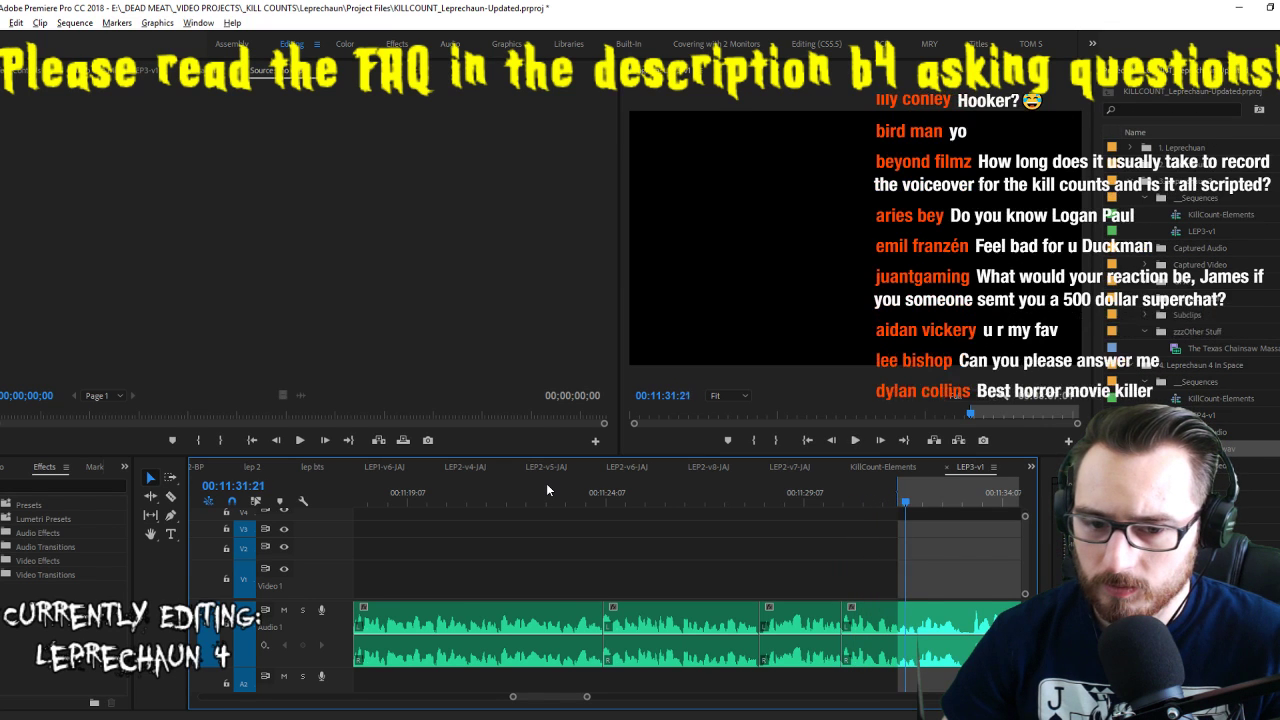
key("Right")
key("space")
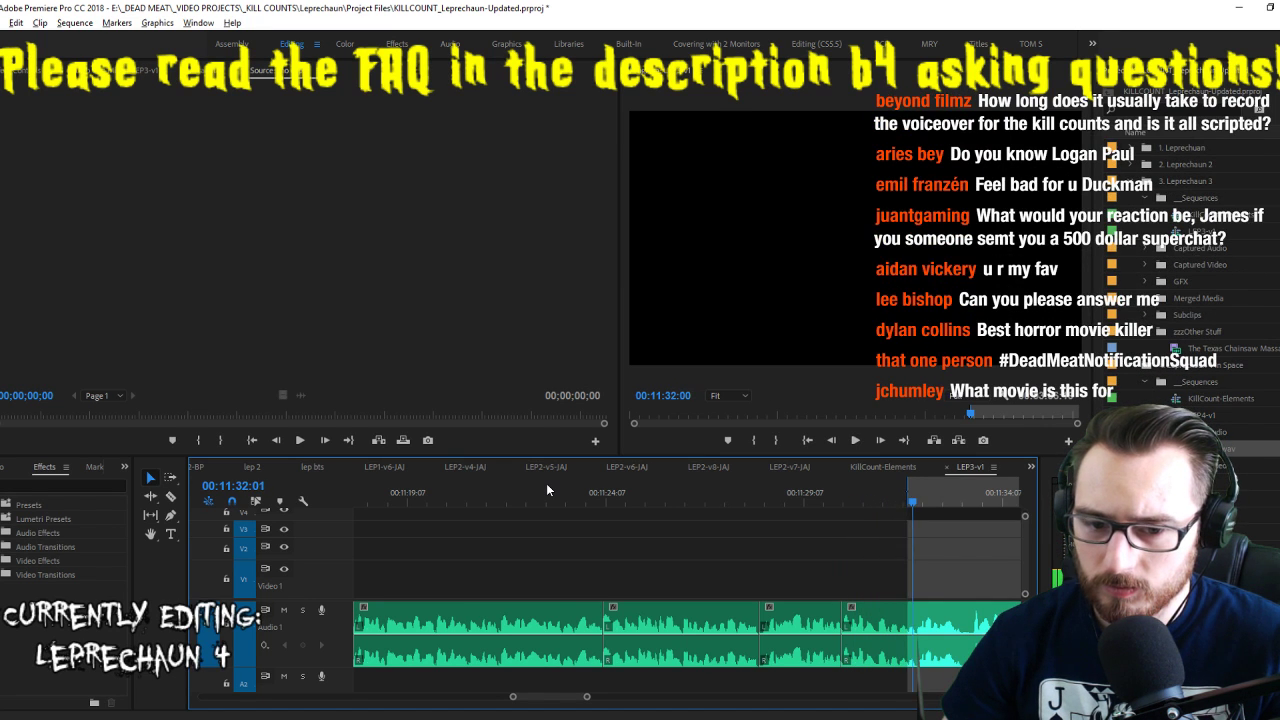
key("ctrl+k")
key("i")
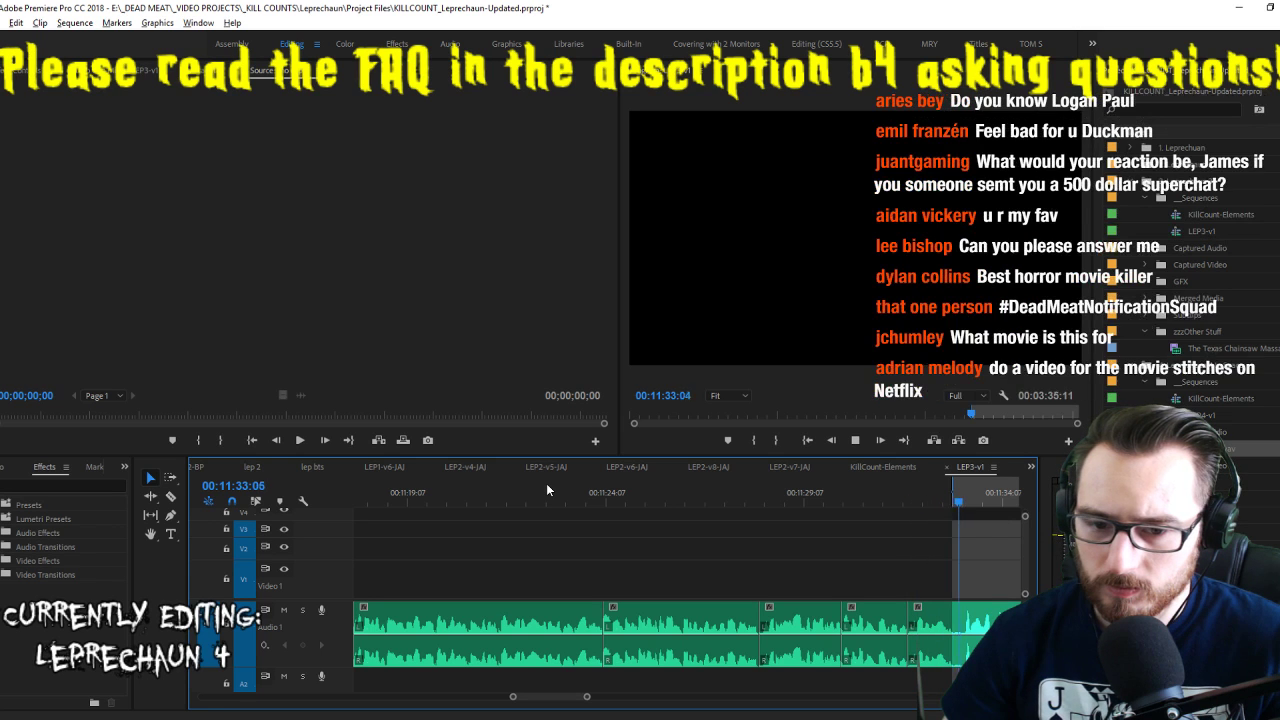
key("ctrl+shift+i")
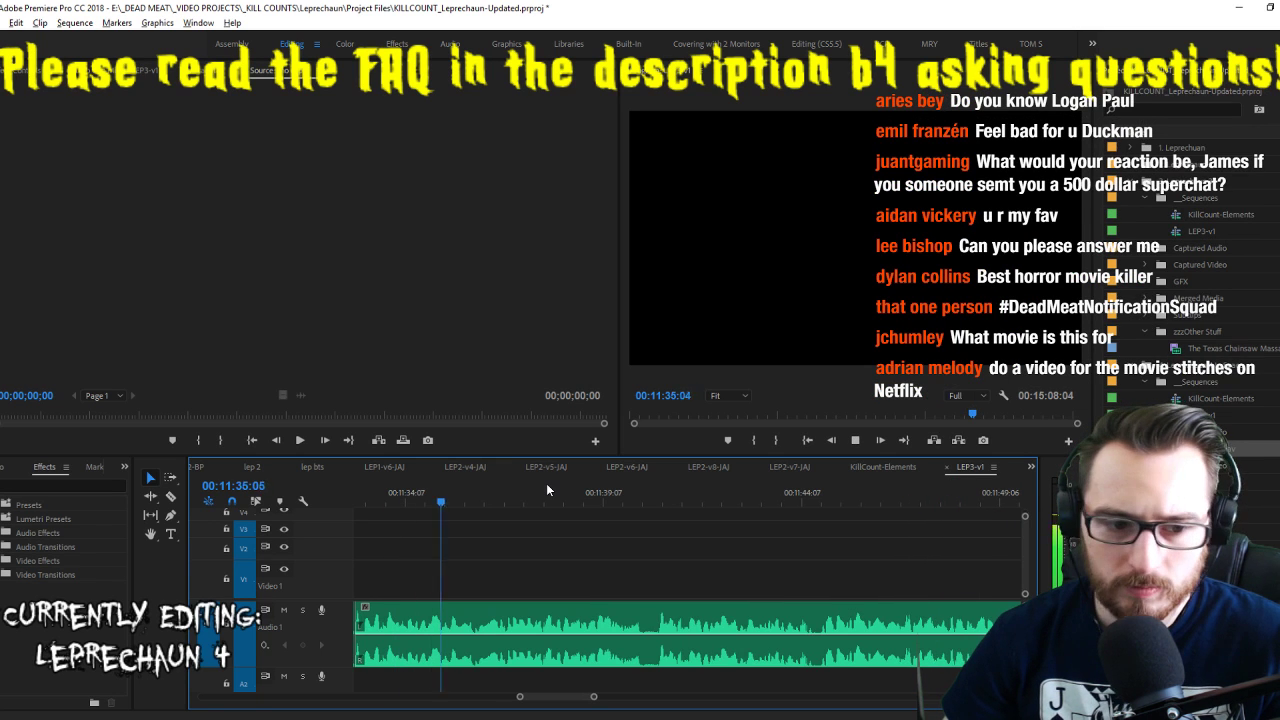
Mark the voiceover pause starting at about 00:11:40:07, extract it and resume playback
key("space")
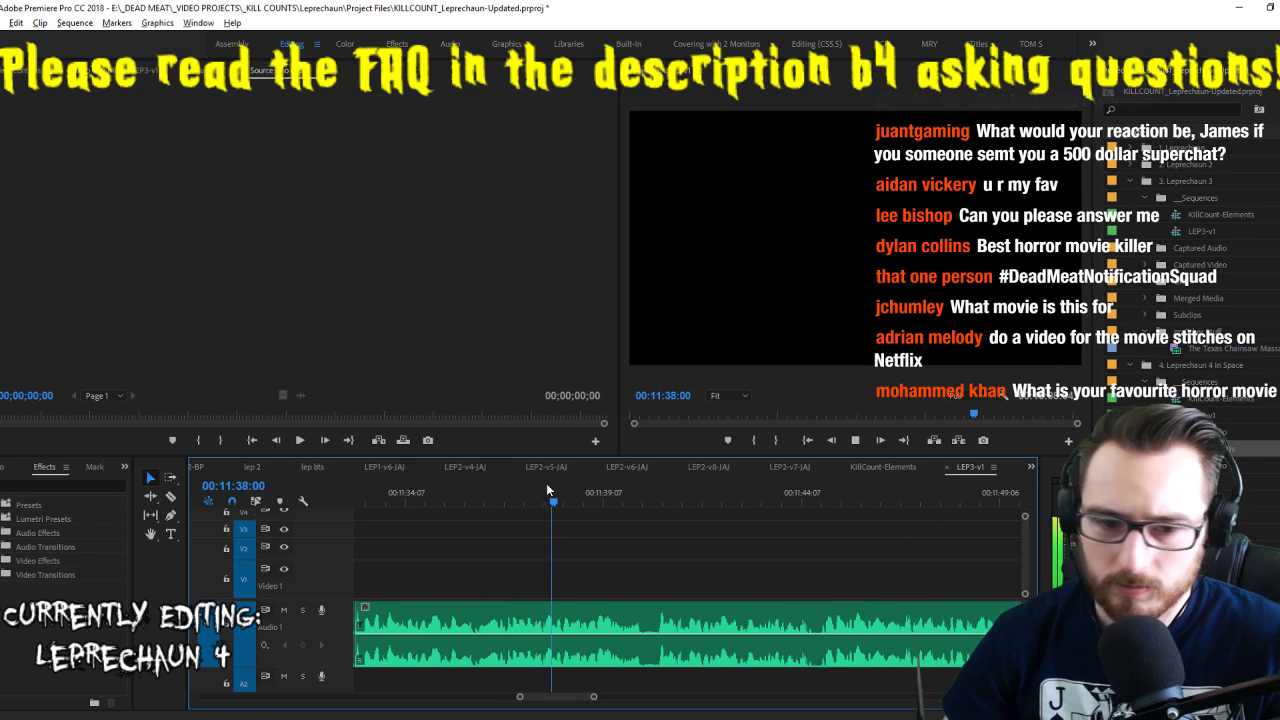
key("i")
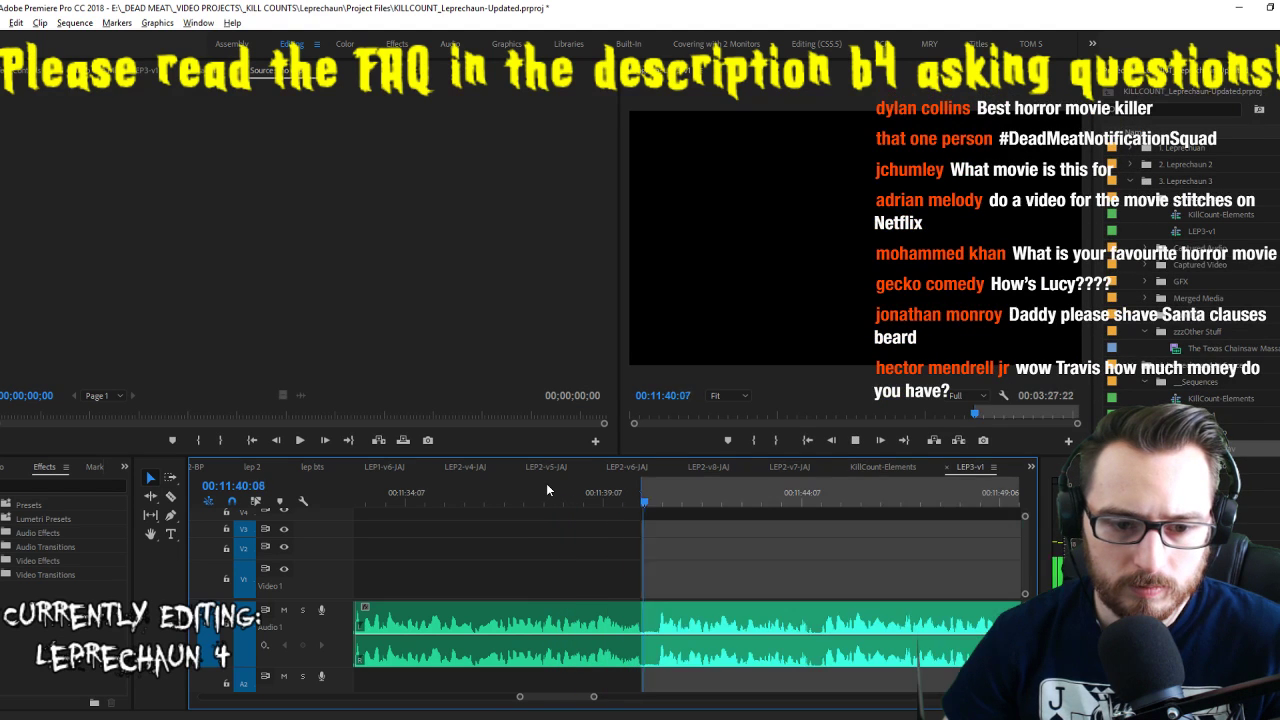
key("space")
key("o")
key("'")
key("space")
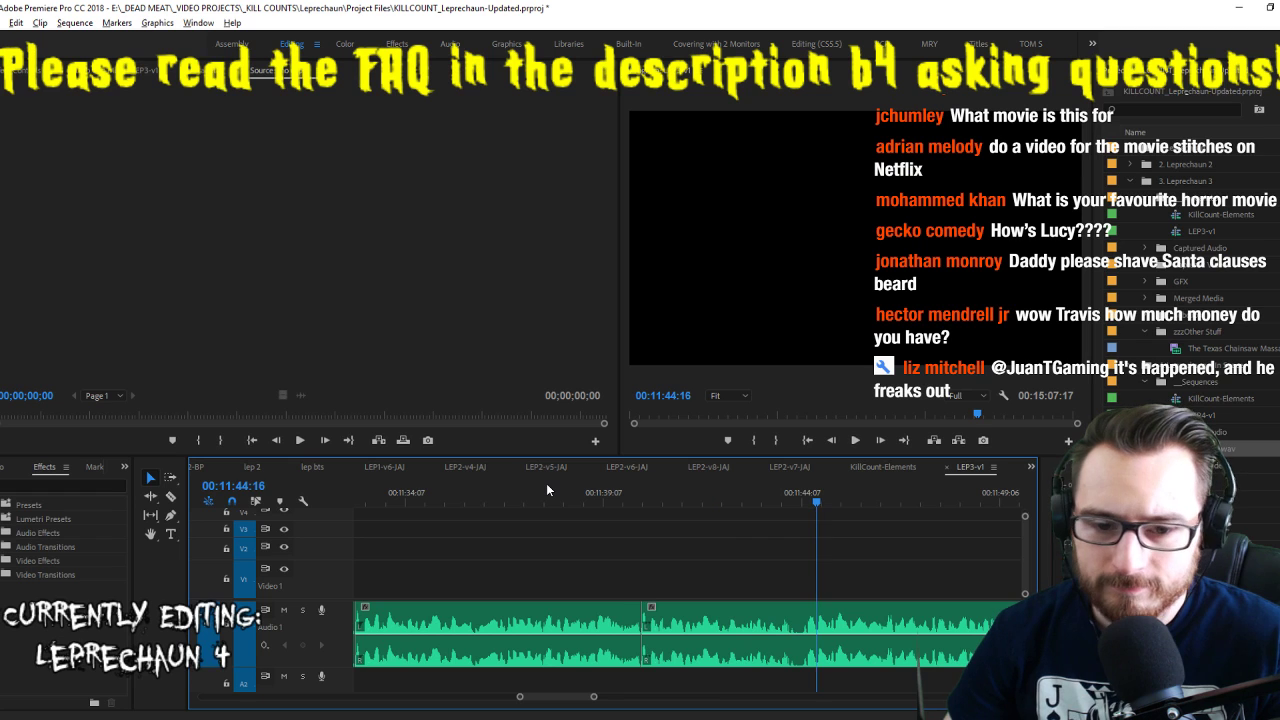
Extract the voiceover pauses starting at about 00:11:44:02 and 00:11:49:04, closing the gaps, and play on
key("j")
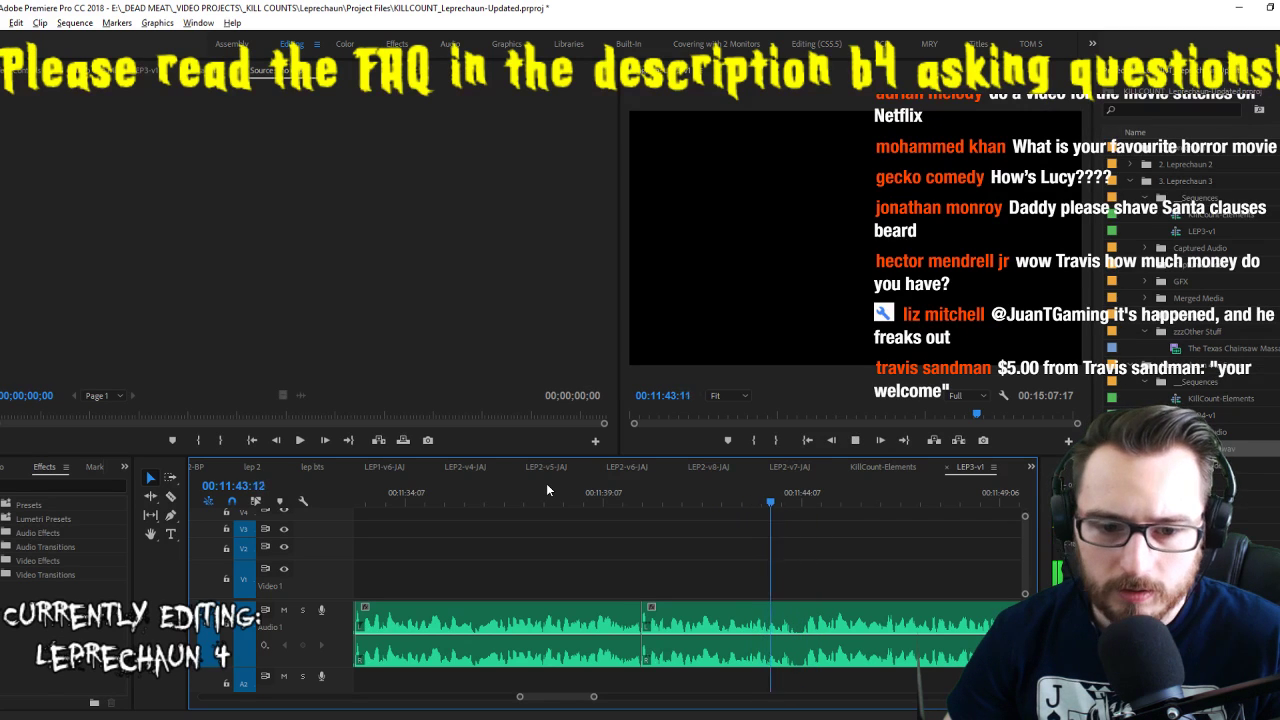
key("ctrl+k")
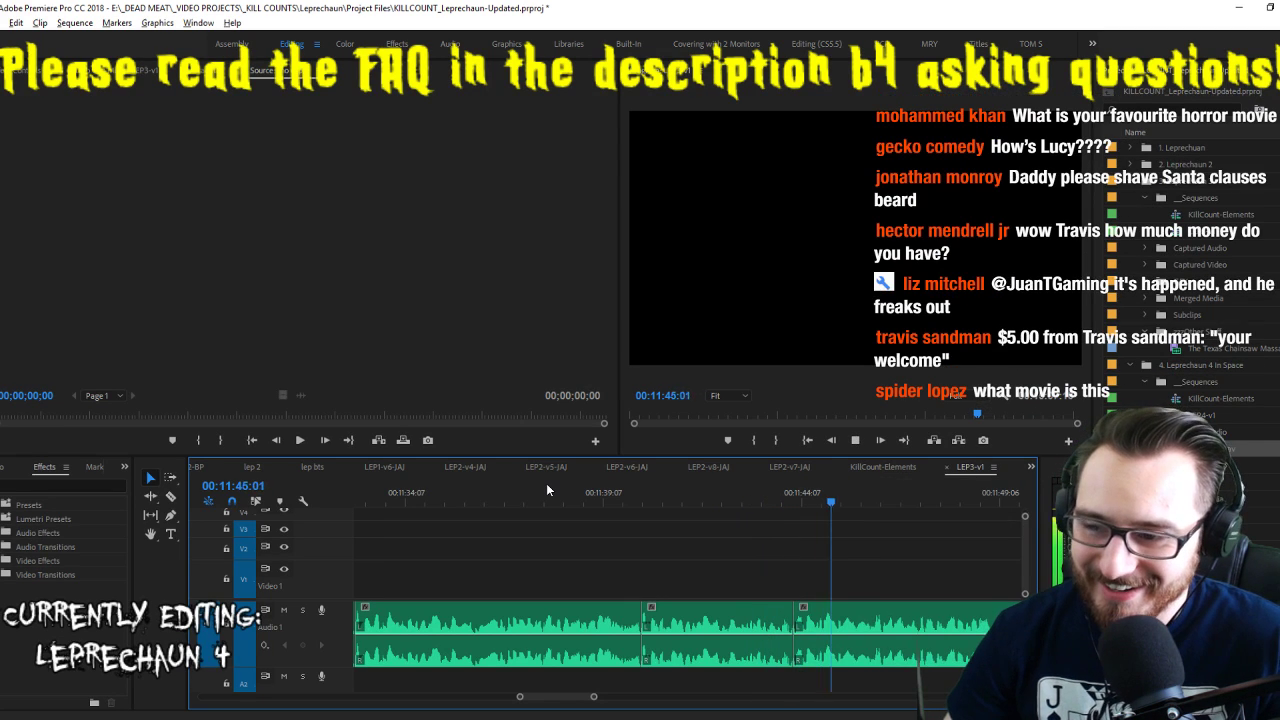
key("k")
key("l")
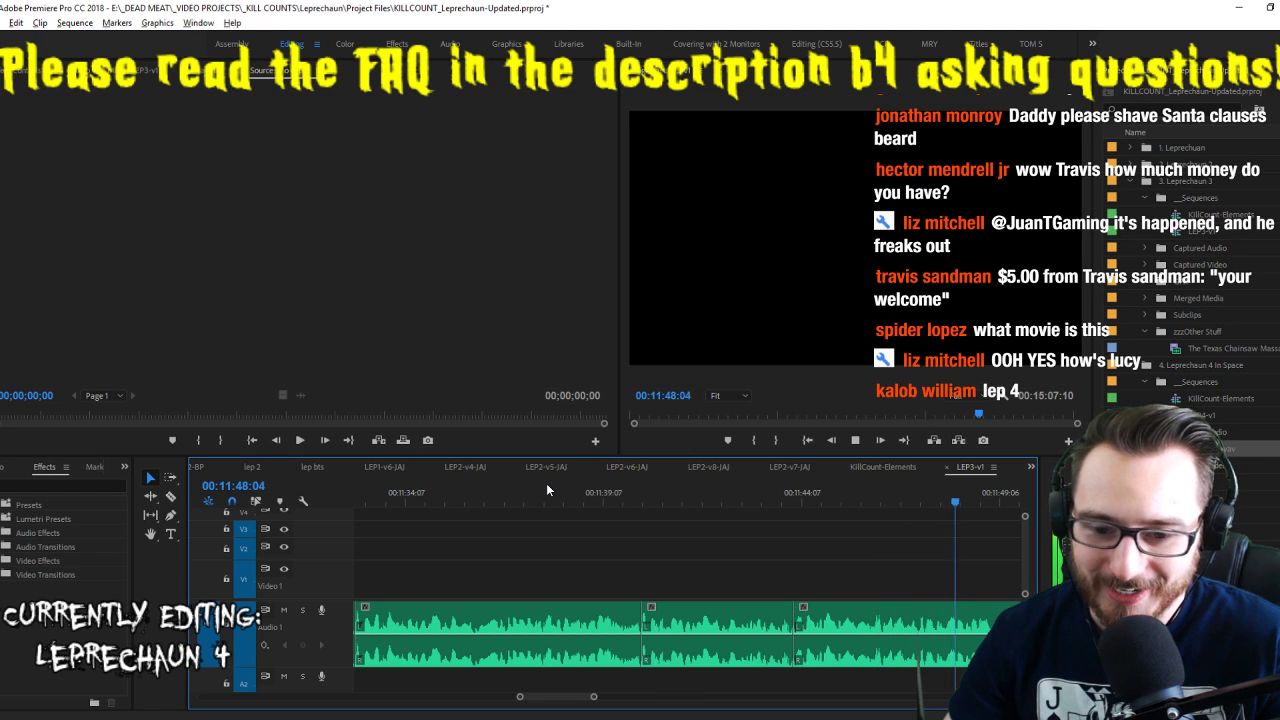
key("ctrl+k")
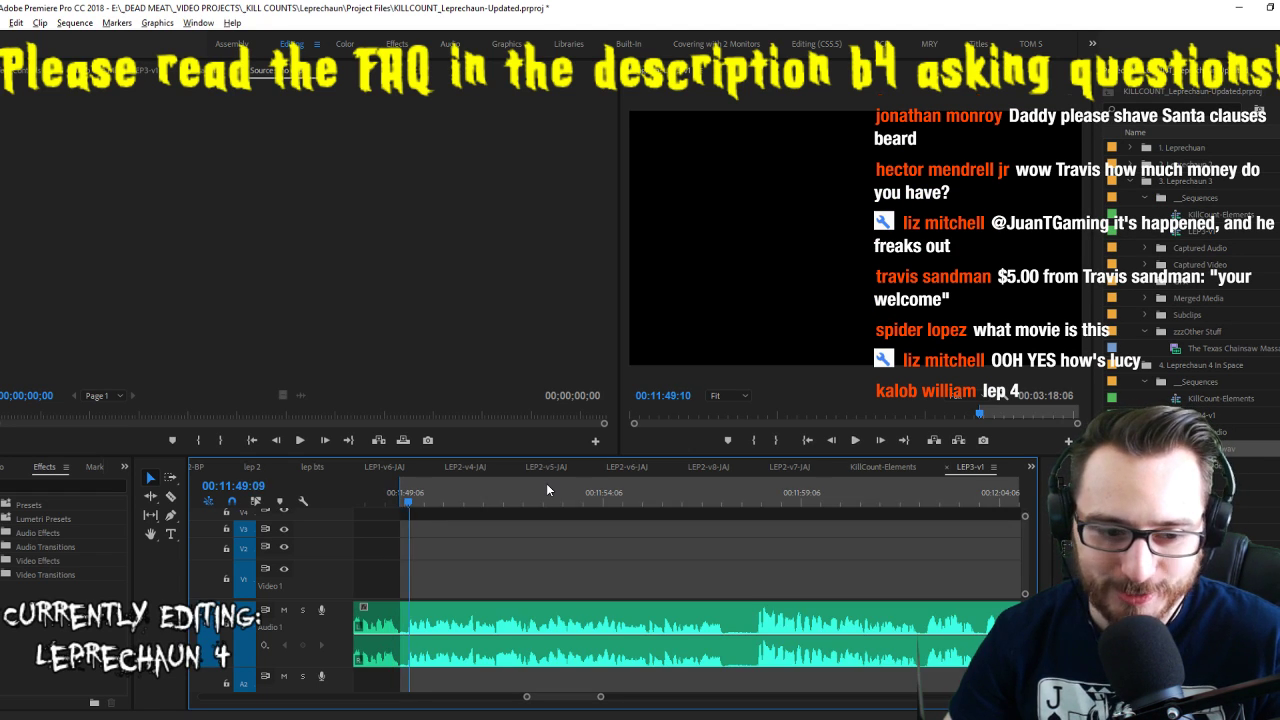
key("k")
key("l")
key("l")
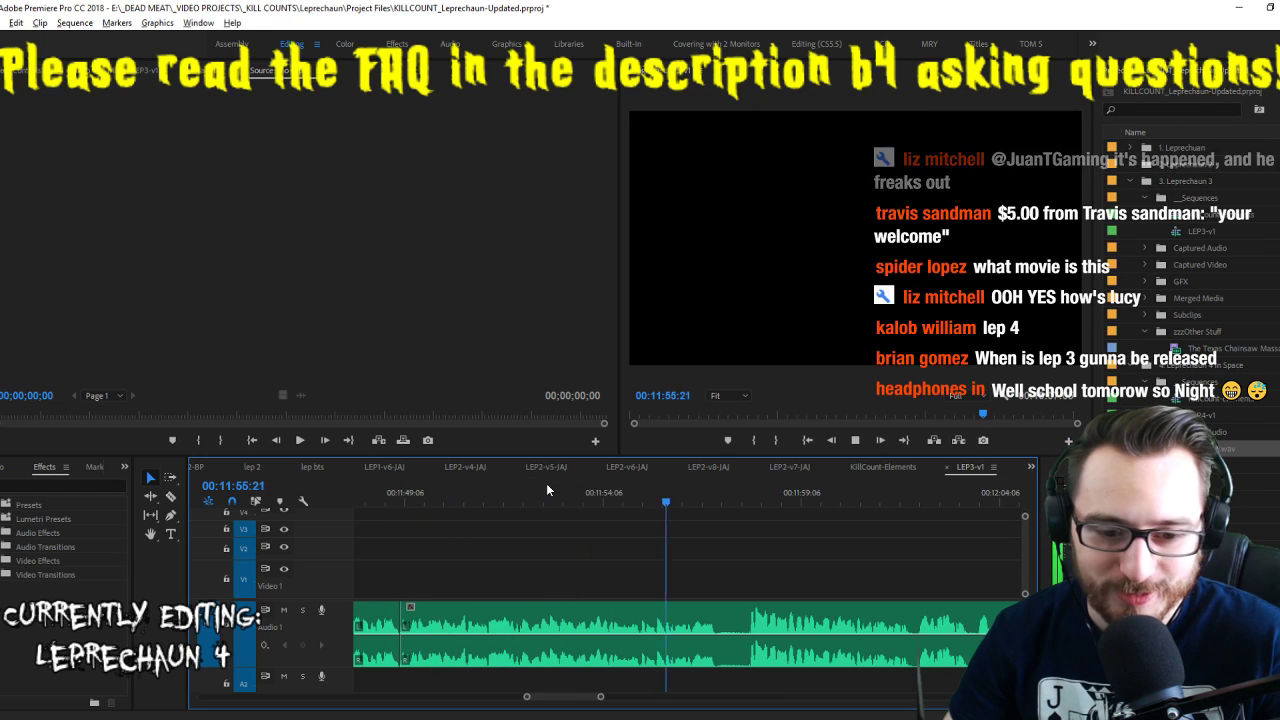
Extract the voiceover pauses starting at about 00:11:57:03, 00:12:01:02 and 00:12:06:20, closing each gap
key("ctrl+k")
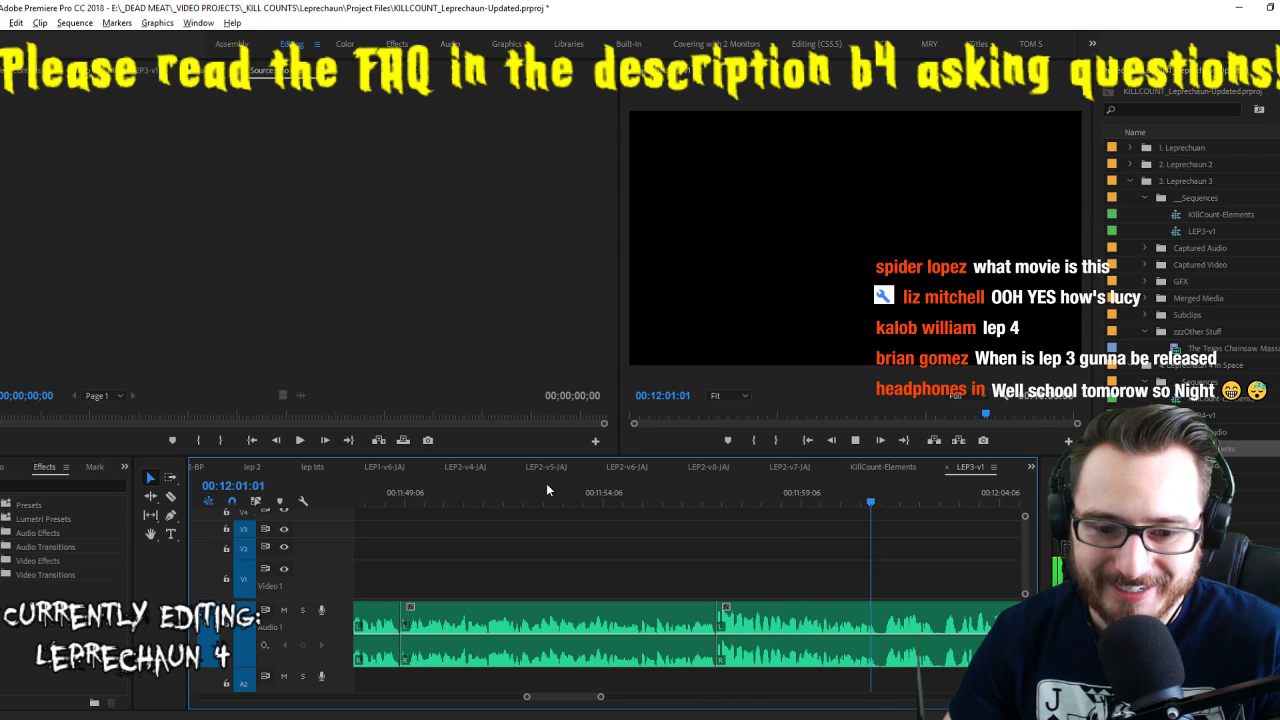
key("ctrl+k")
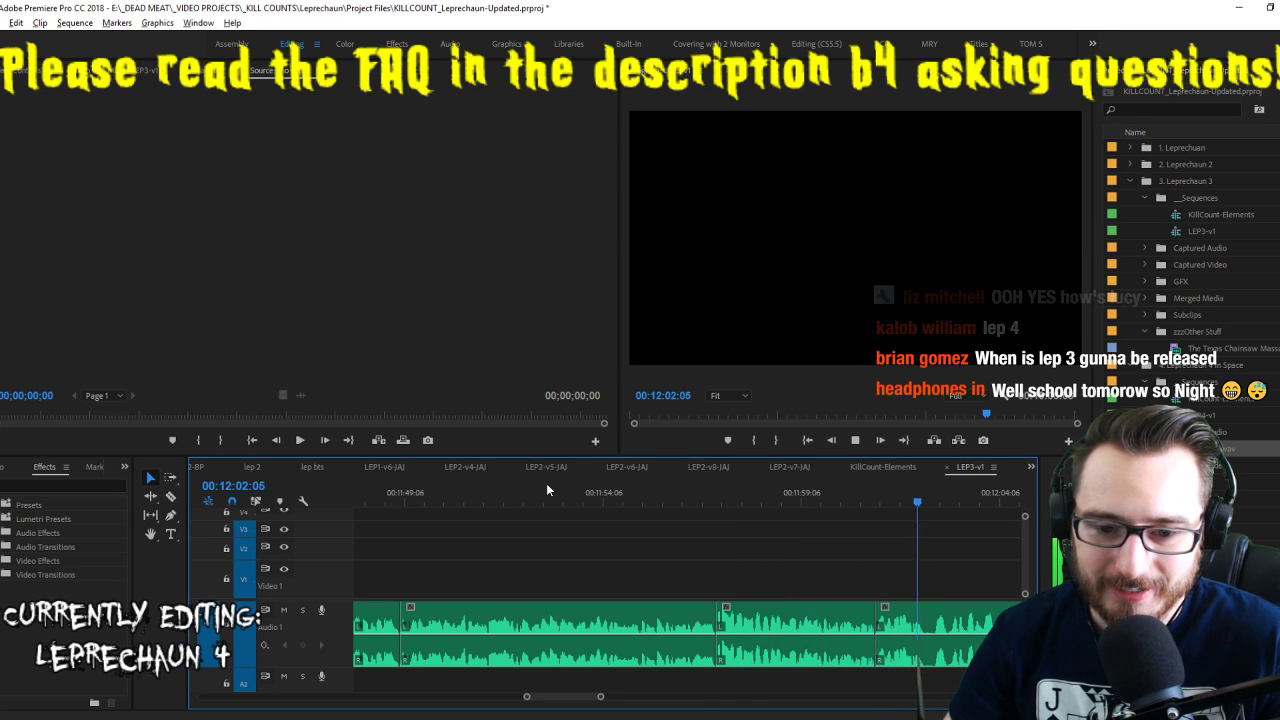
key("ctrl+k")
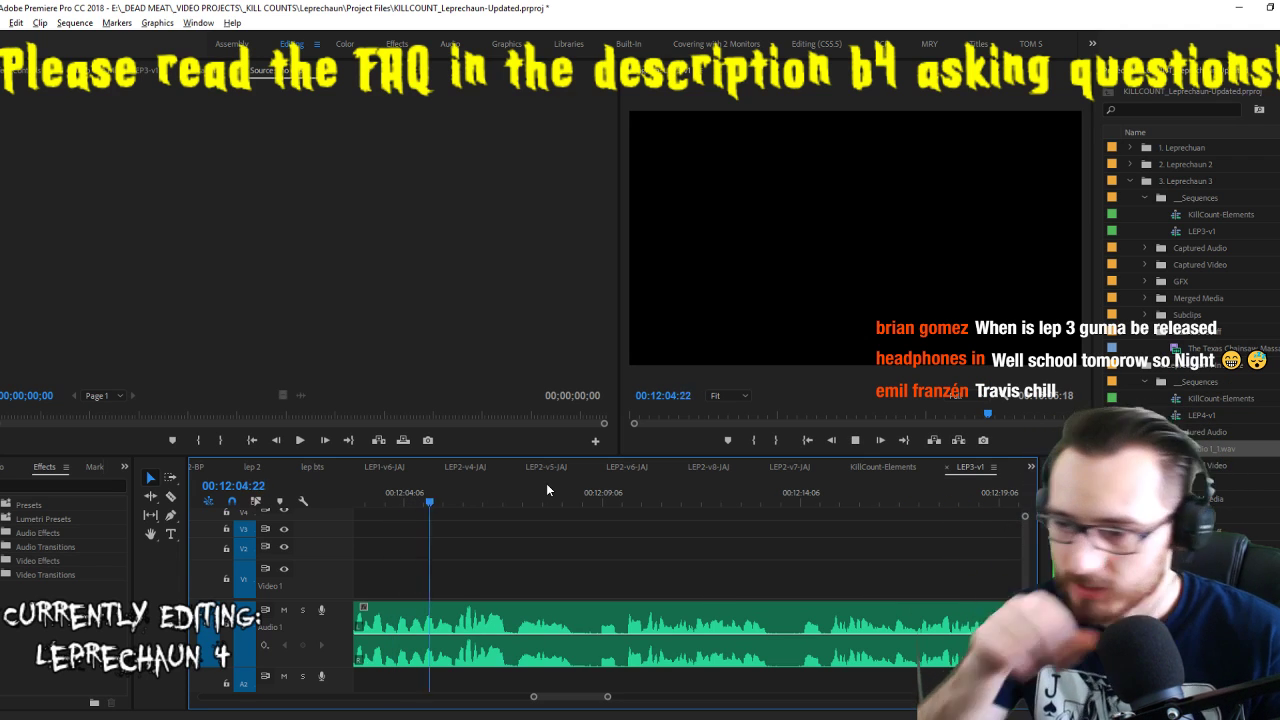
key("space")
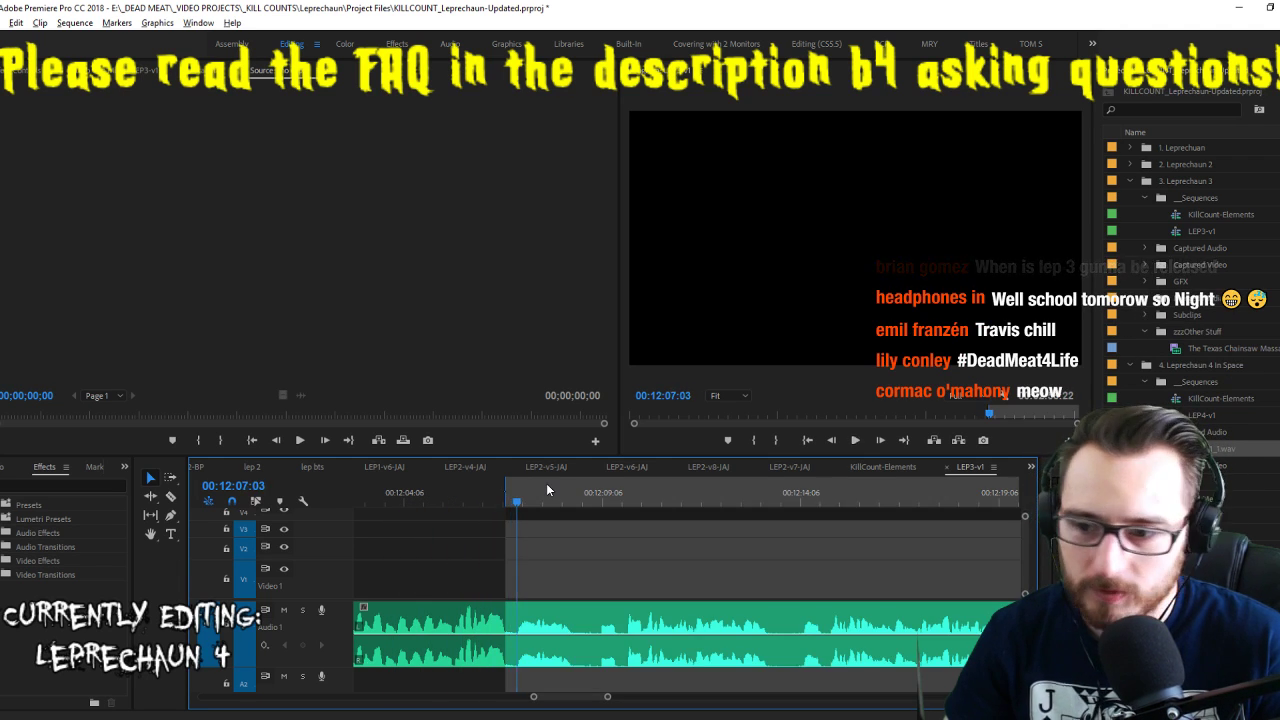
key("ctrl+k")
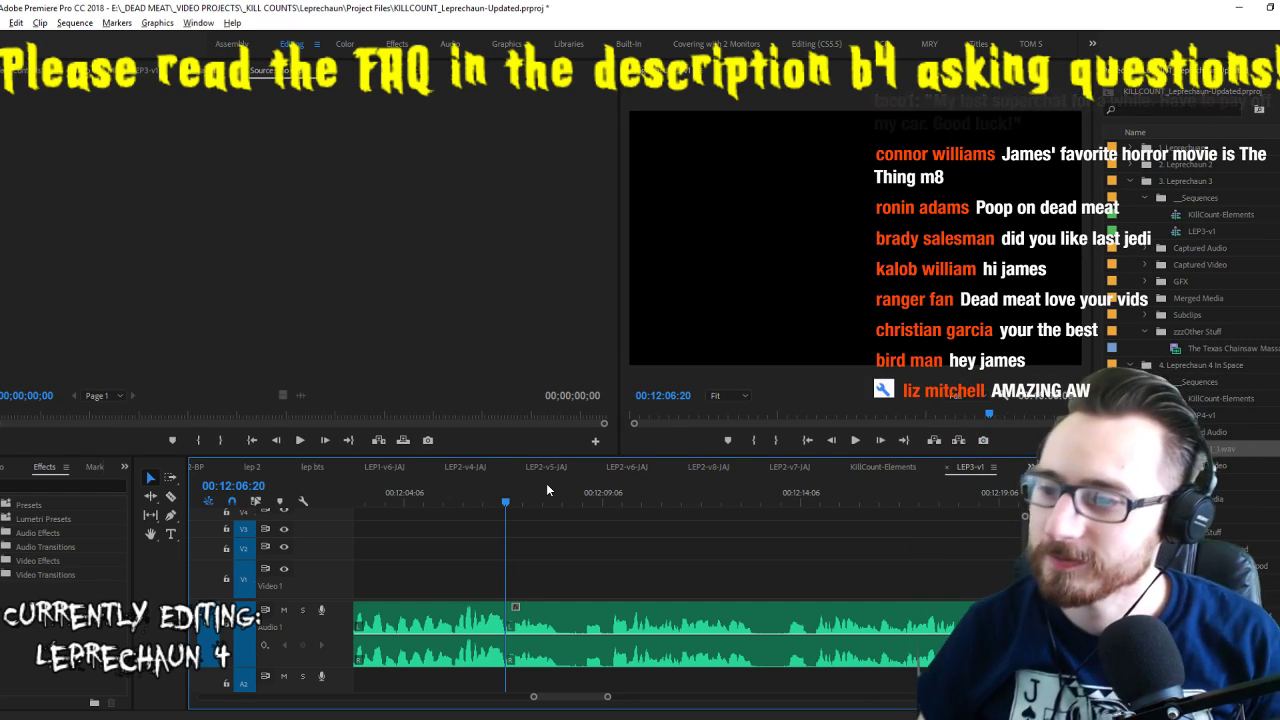
Mark the voiceover stretch from about 00:12:08:02 to 00:12:08:20 and extract it, closing the gap
key("space")
key("i")
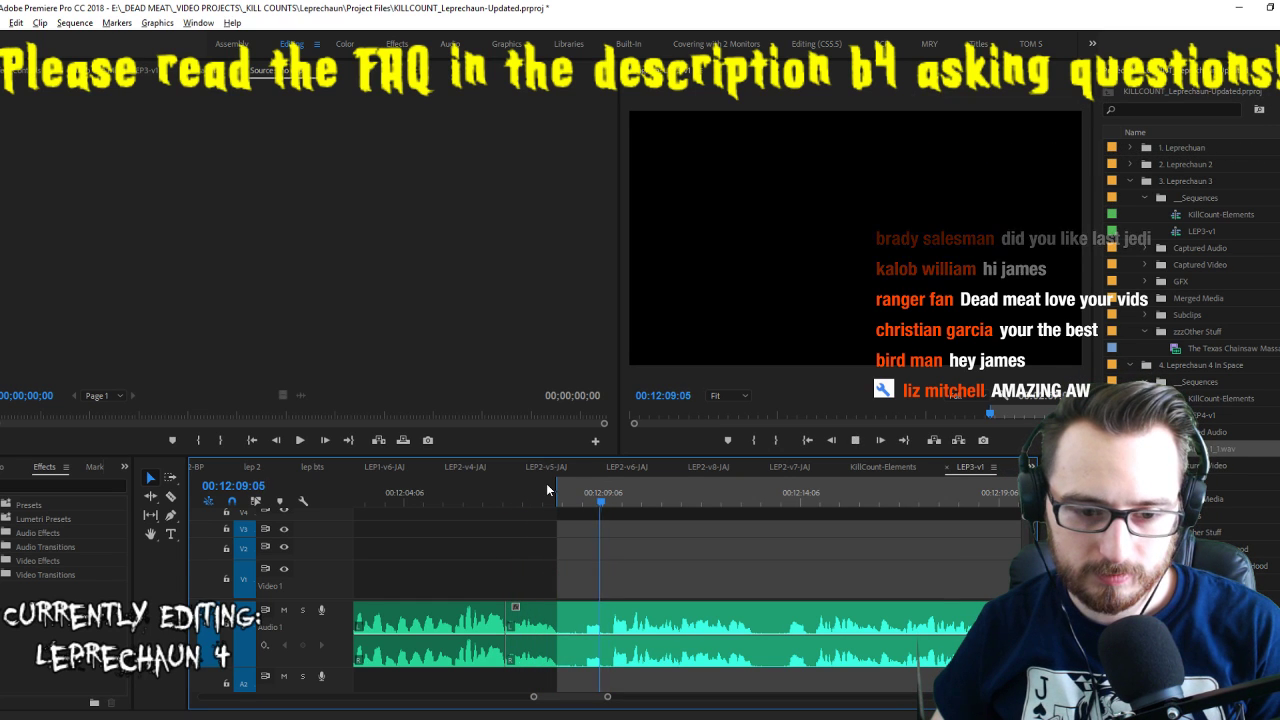
key("j")
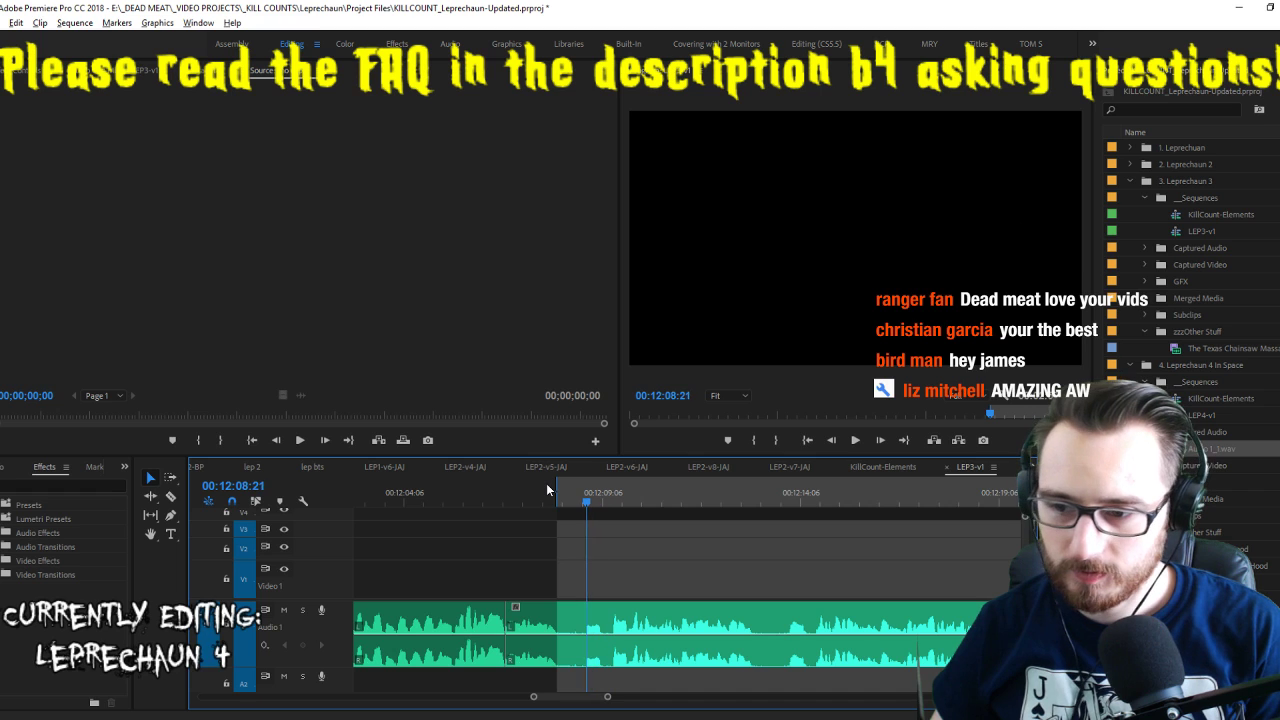
key("Left")
key("Right")
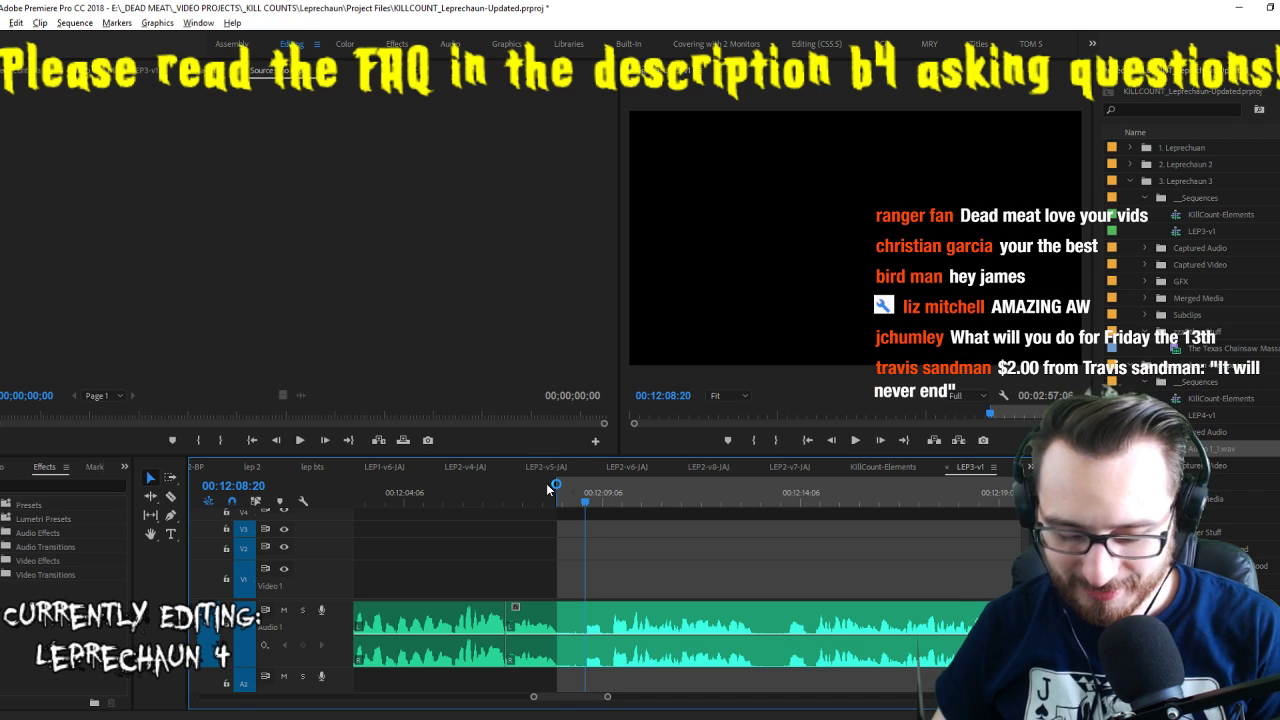
key("q")
Extract the short leftover piece from about 00:12:08:12 to 00:12:08:17 and play across the join
key("Right")
key("Right")
key("Right")
key("Right")
key("Right")
key("Right")
key("Right")
key("Right")
key("Right")
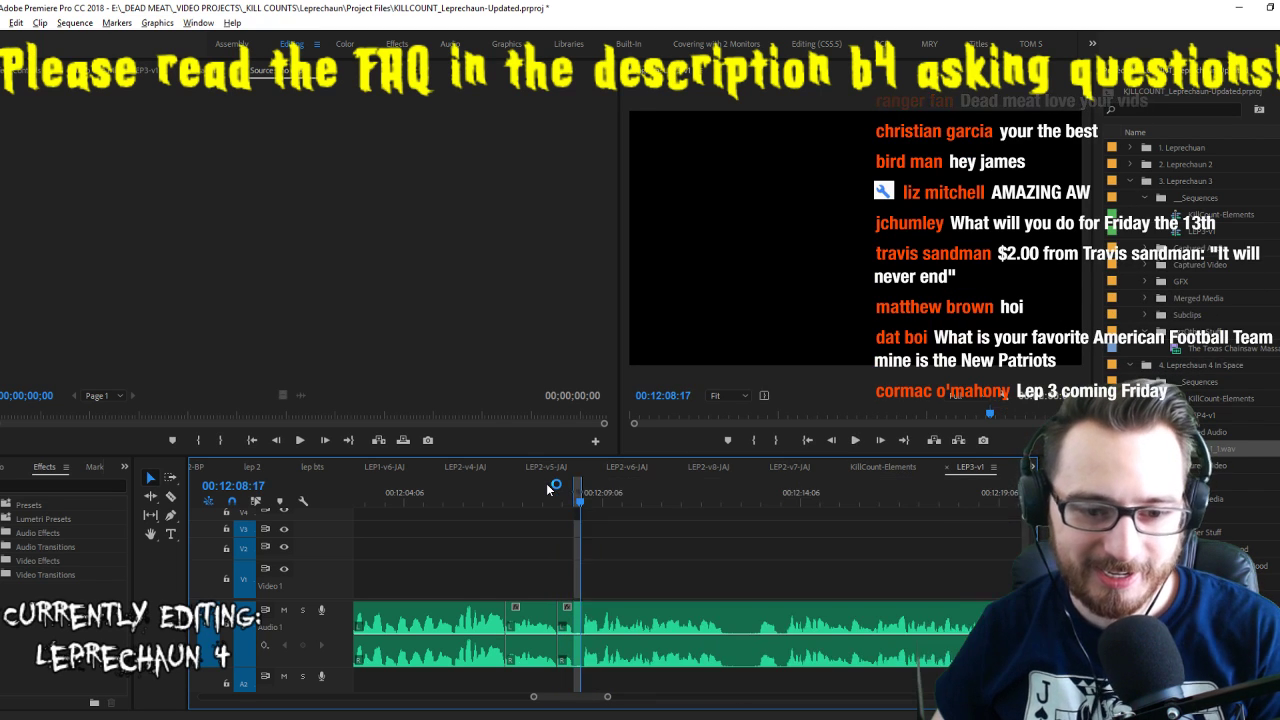
key("space")
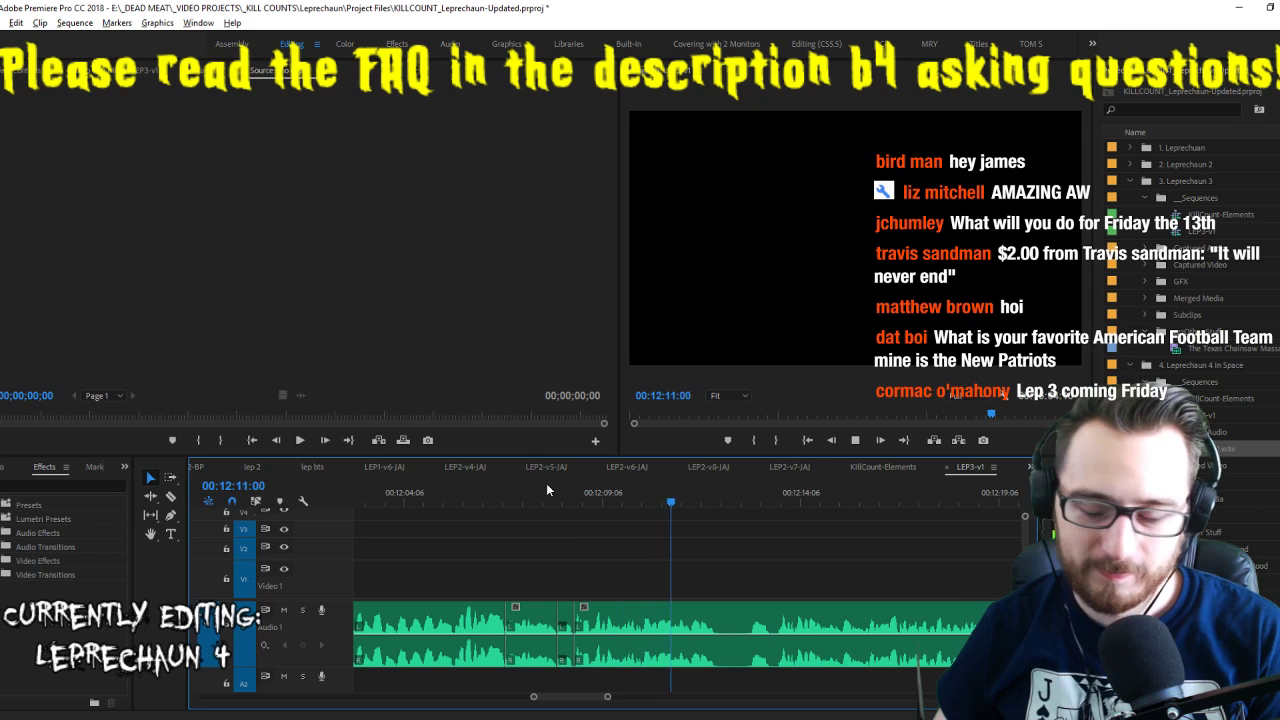
Extract the voiceover gap from about 00:12:12:01 to 00:12:13:10 and resume playback
key("i")
key("space")
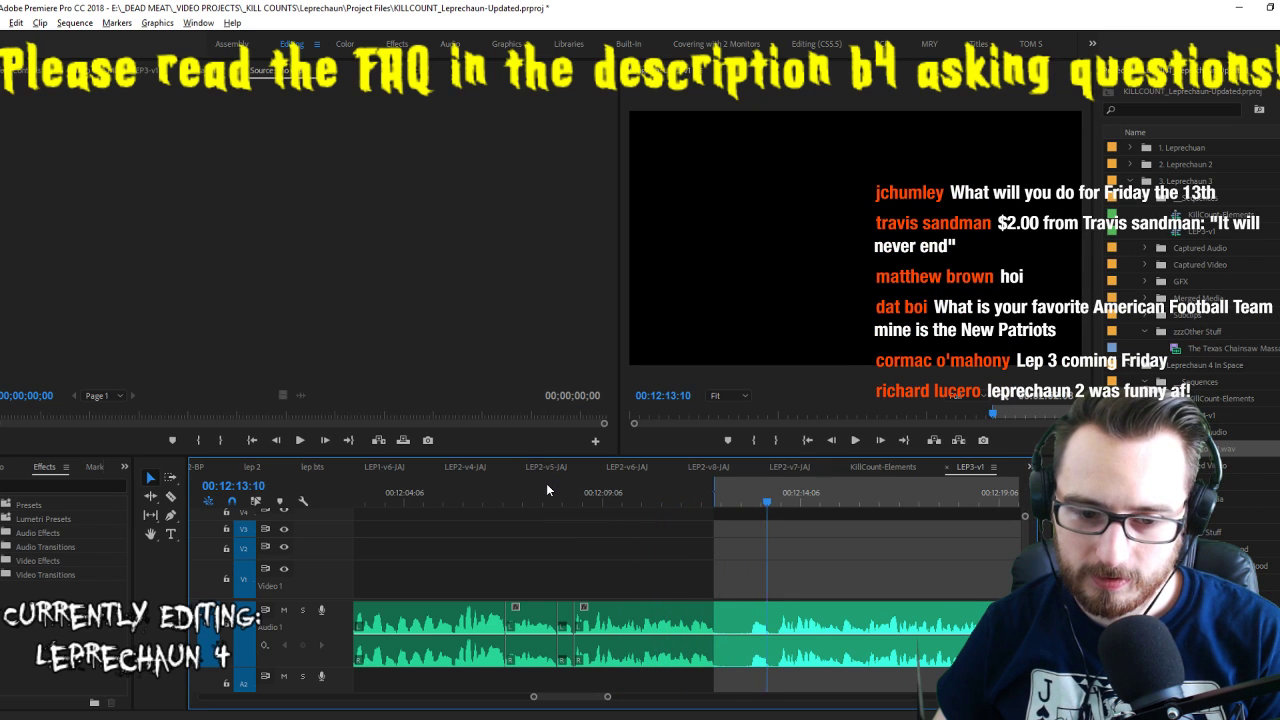
key("o")
key("apostrophe")
key("space")
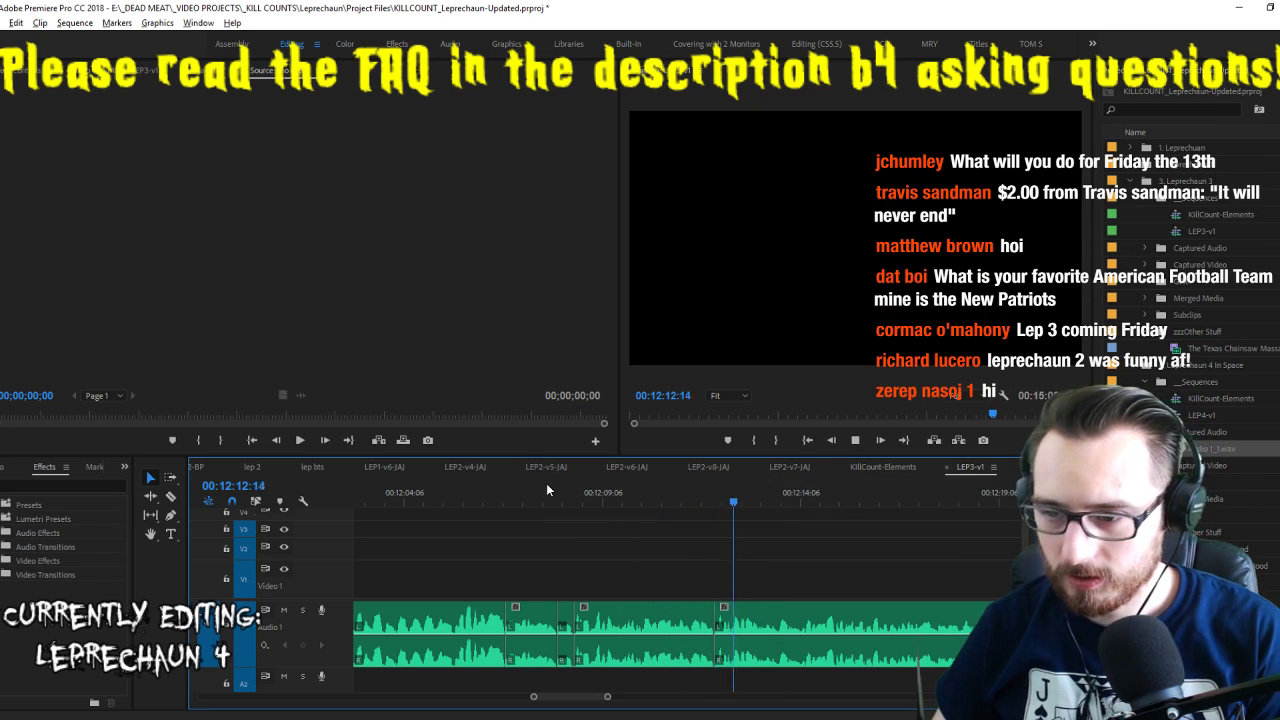
Extract the flubbed take from about 00:12:09:23 up to the edit at 00:12:12:01 and play across the join
key("Up")
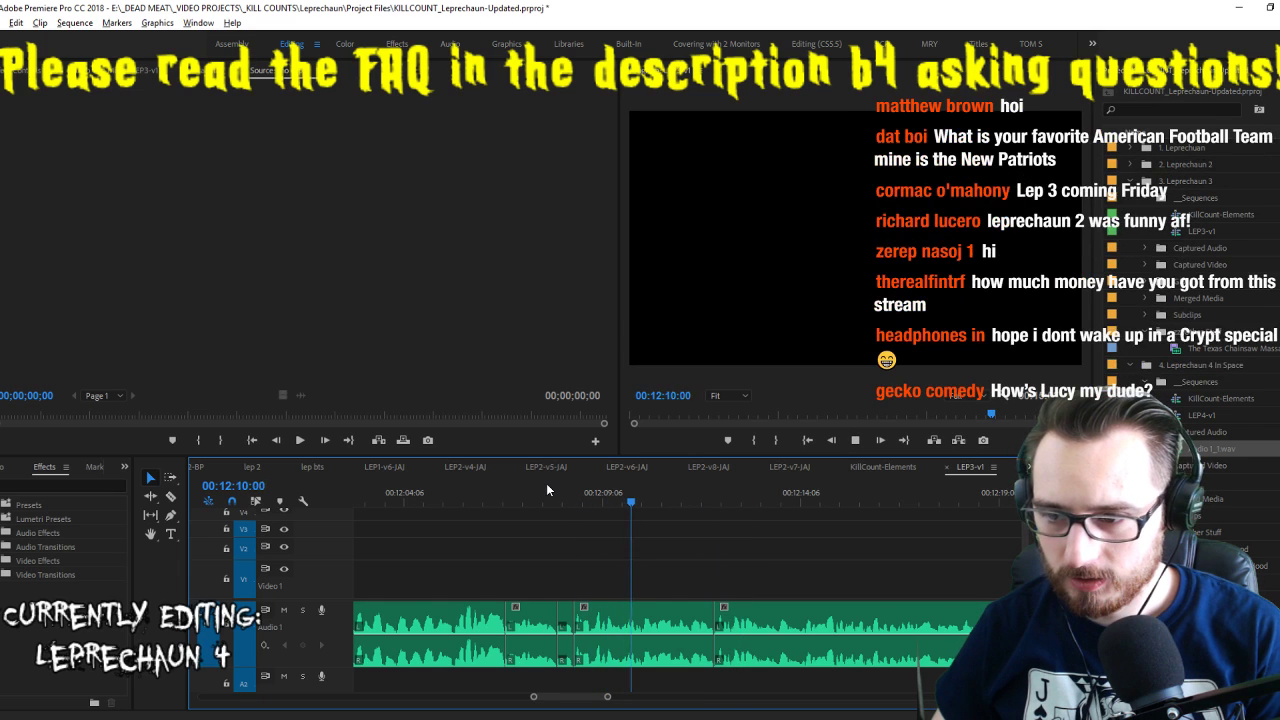
key("space")
key("Left")
key("Left")
key("Left")
key("Left")
key("Left")
key("Left")
key("Left")
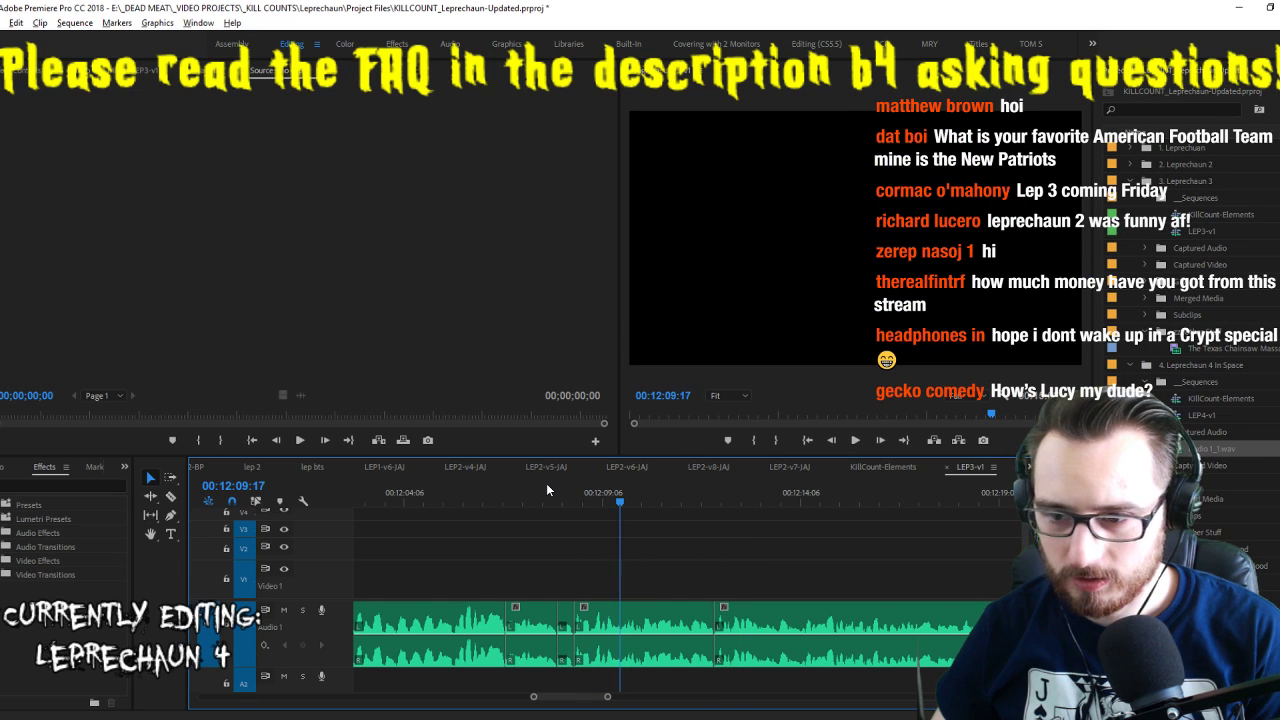
key("Right")
key("Right")
key("Right")
key("Right")
key("Right")
key("Right")
key("i")
key("Down")
key("o")
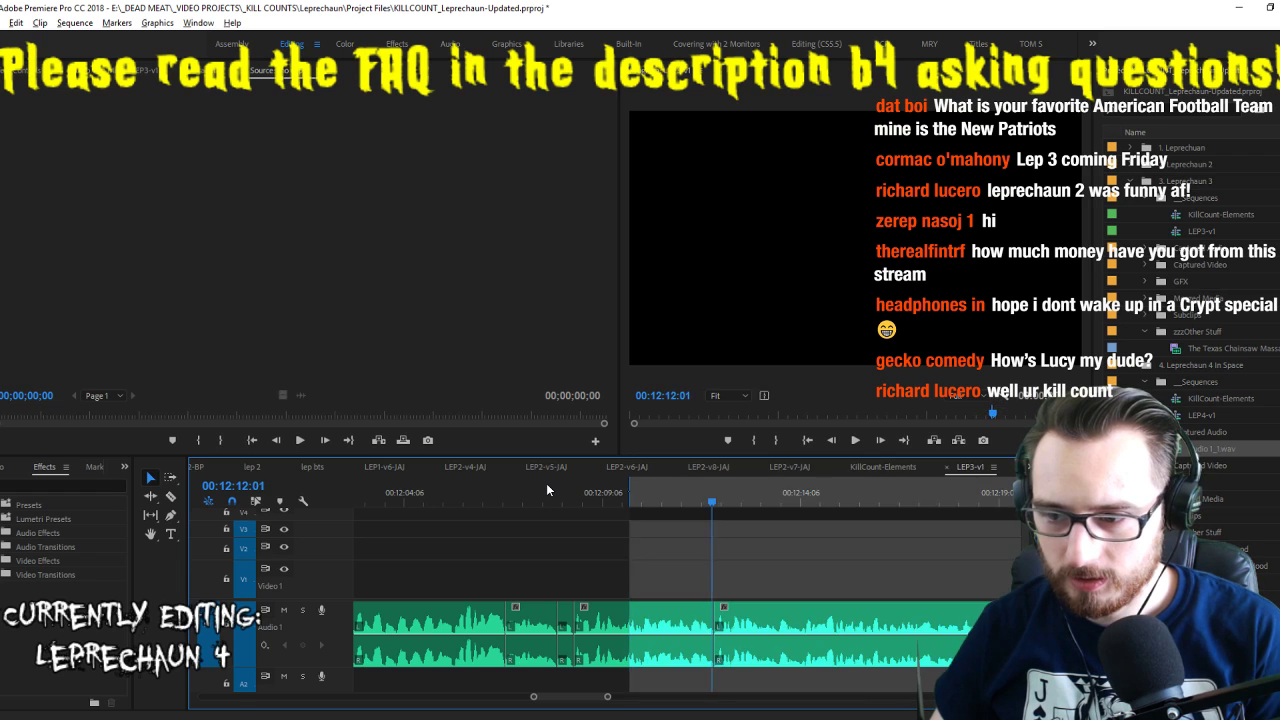
key("apostrophe")
key("space")
key("Up")
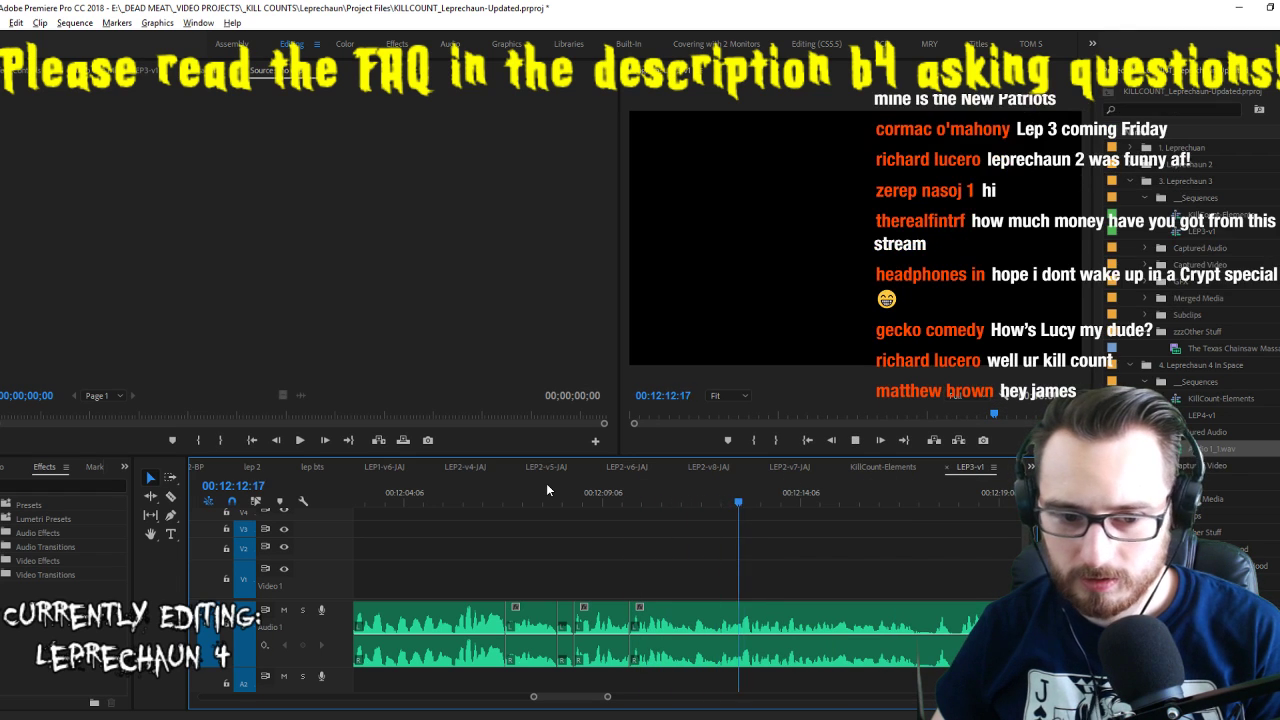
Play on through the voiceover and extract the pause starting at about 00:12:21:19, closing the gap
key("space")
key("space")
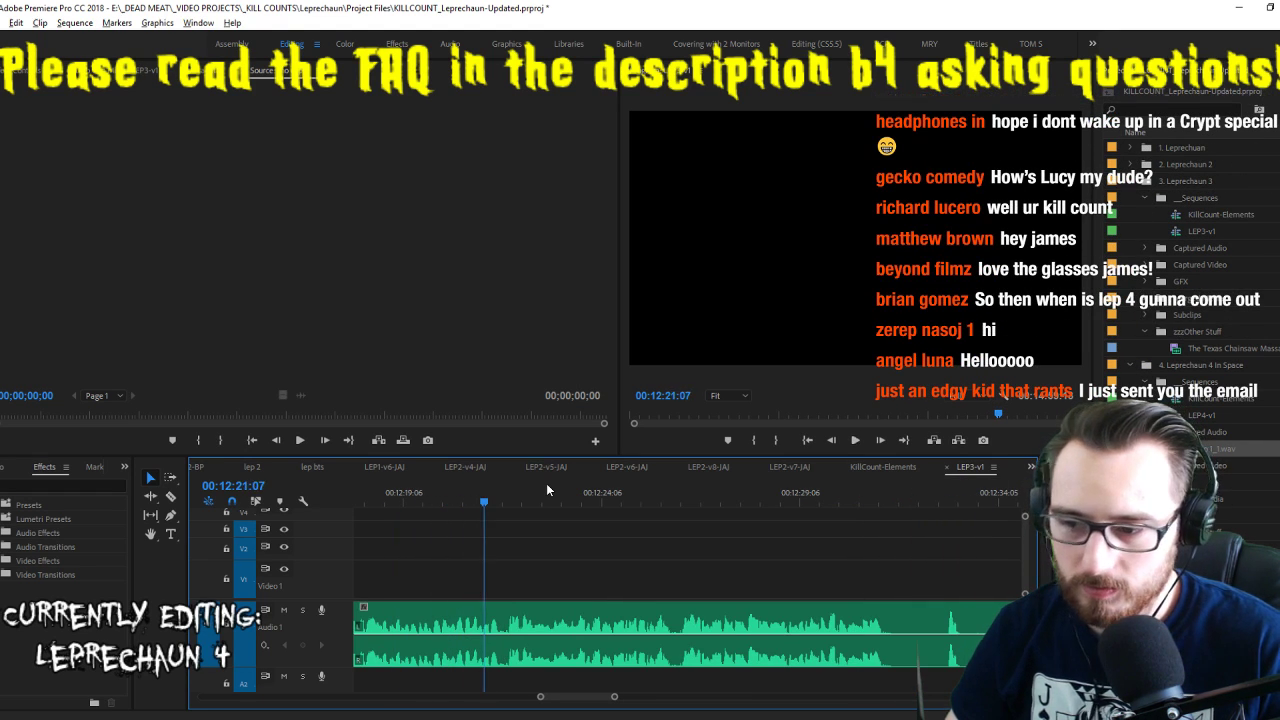
key("ctrl+k")
key("space")
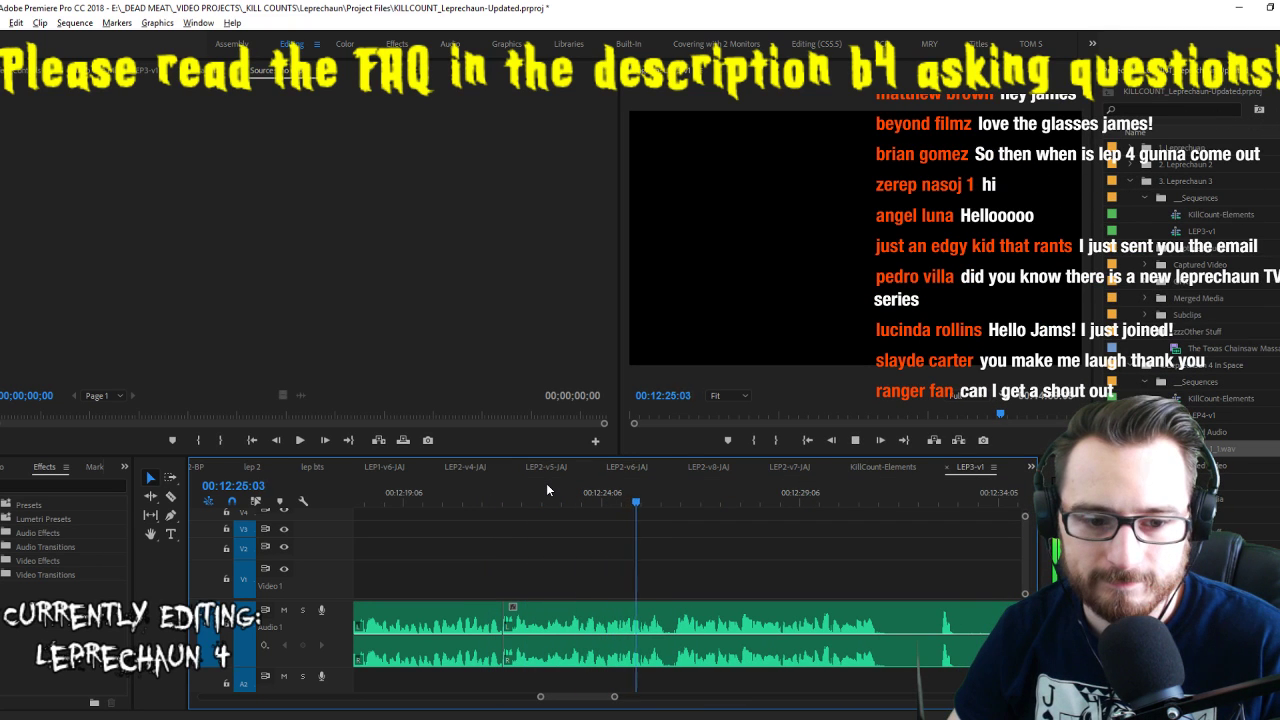
Extract the voiceover pause at about 00:12:25:21, closing the gap, and play on to the next pause
key("space")
key("ctrl+k")
key("space")
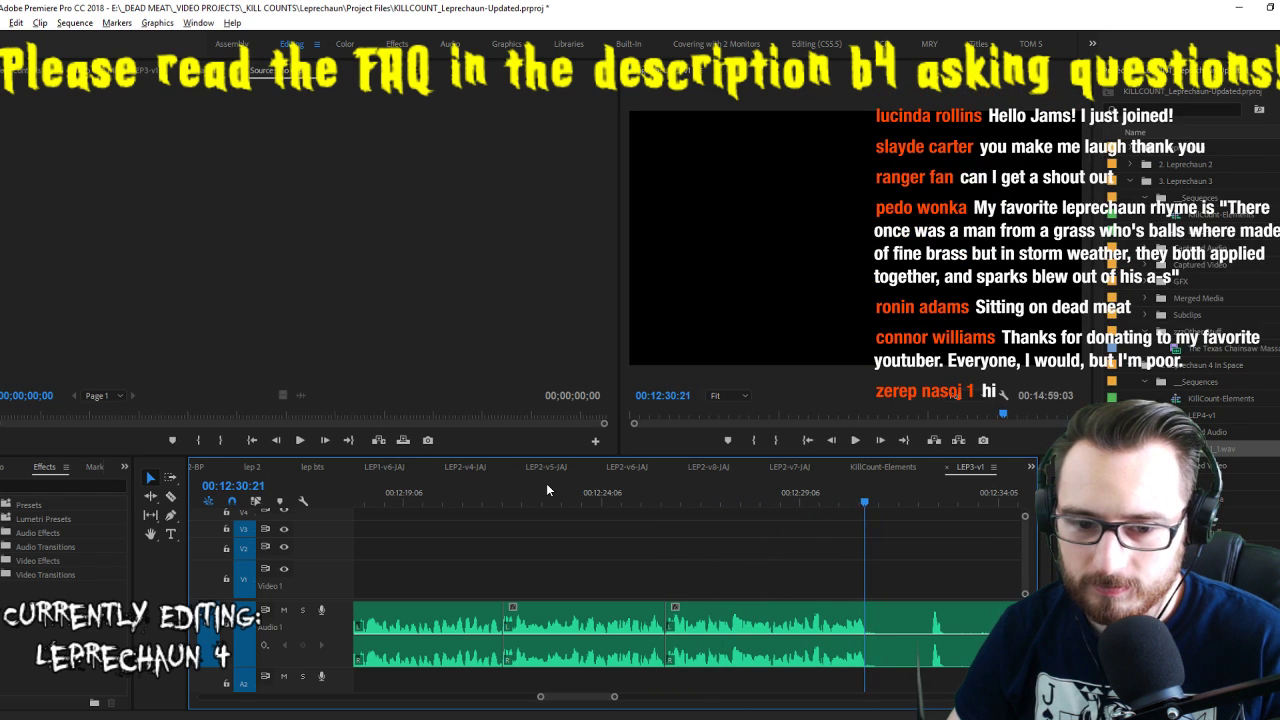
Extract the long gap from about 00:12:30:21 to 00:12:36:01 and play across the join
key("space")
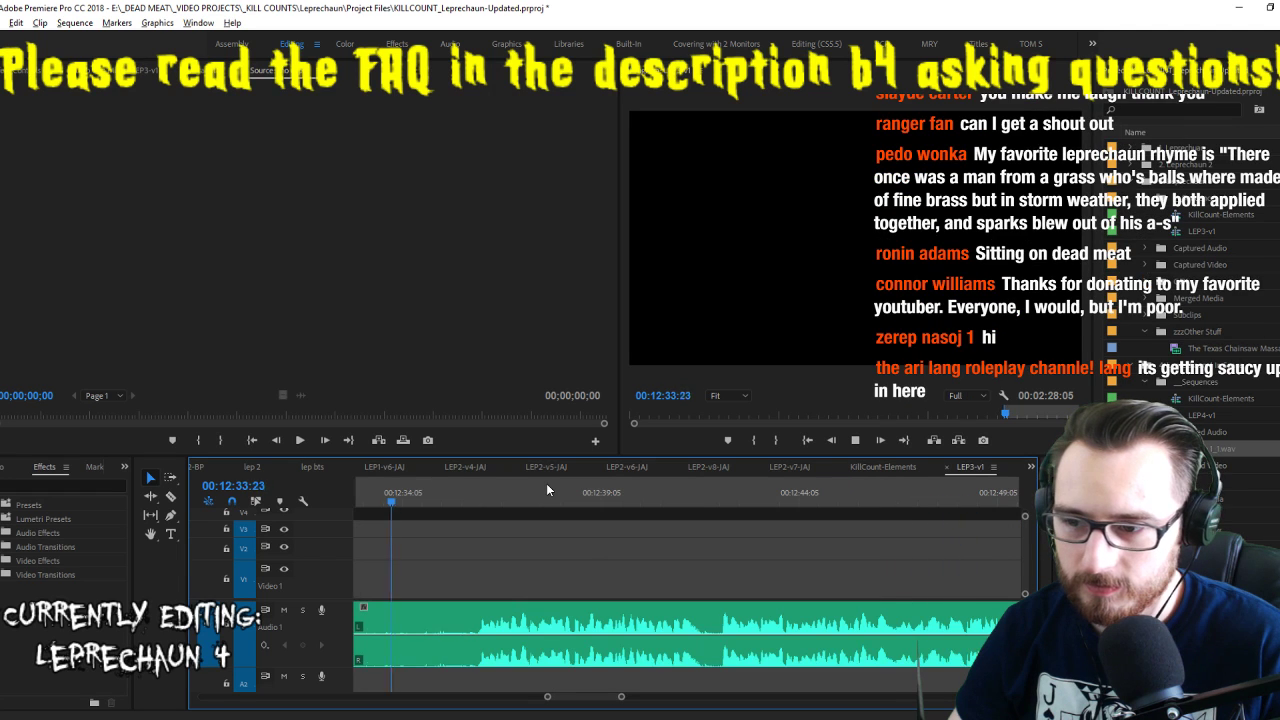
key("space")
key("space")
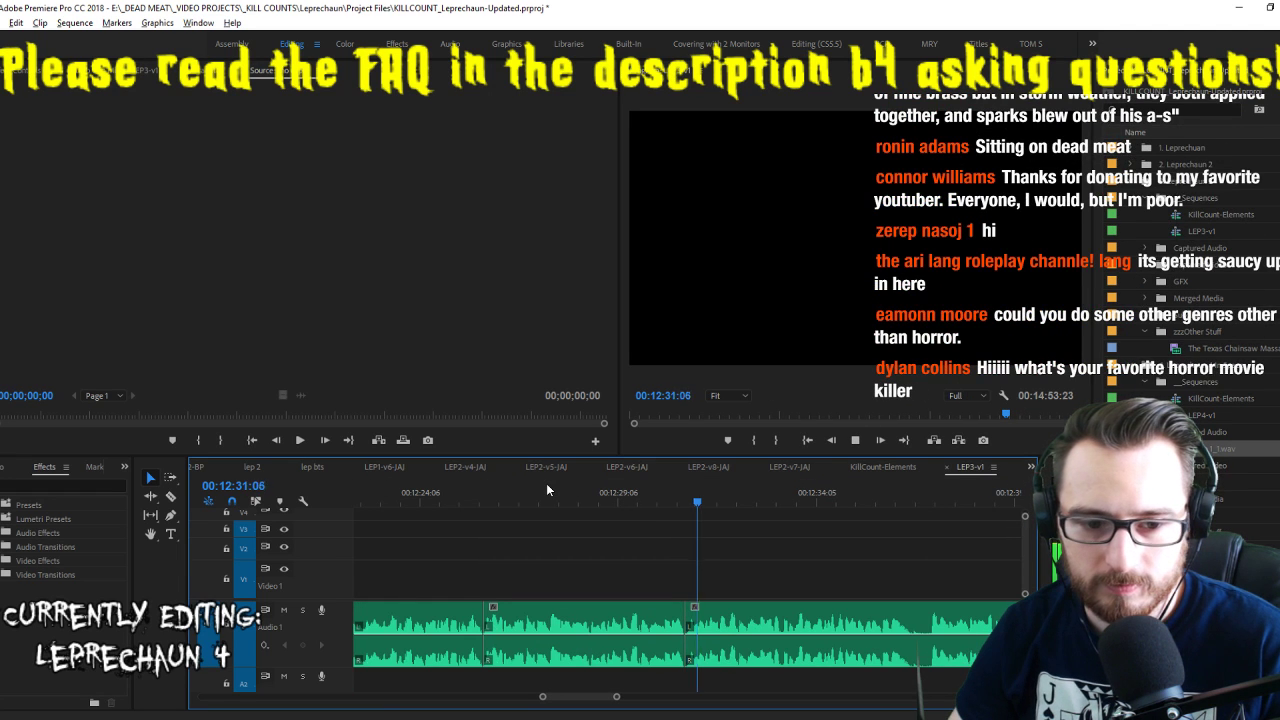
Extract the flubbed take from about 00:12:28:12 up to the edit near 00:12:30:22 and play across the join
key("Up")
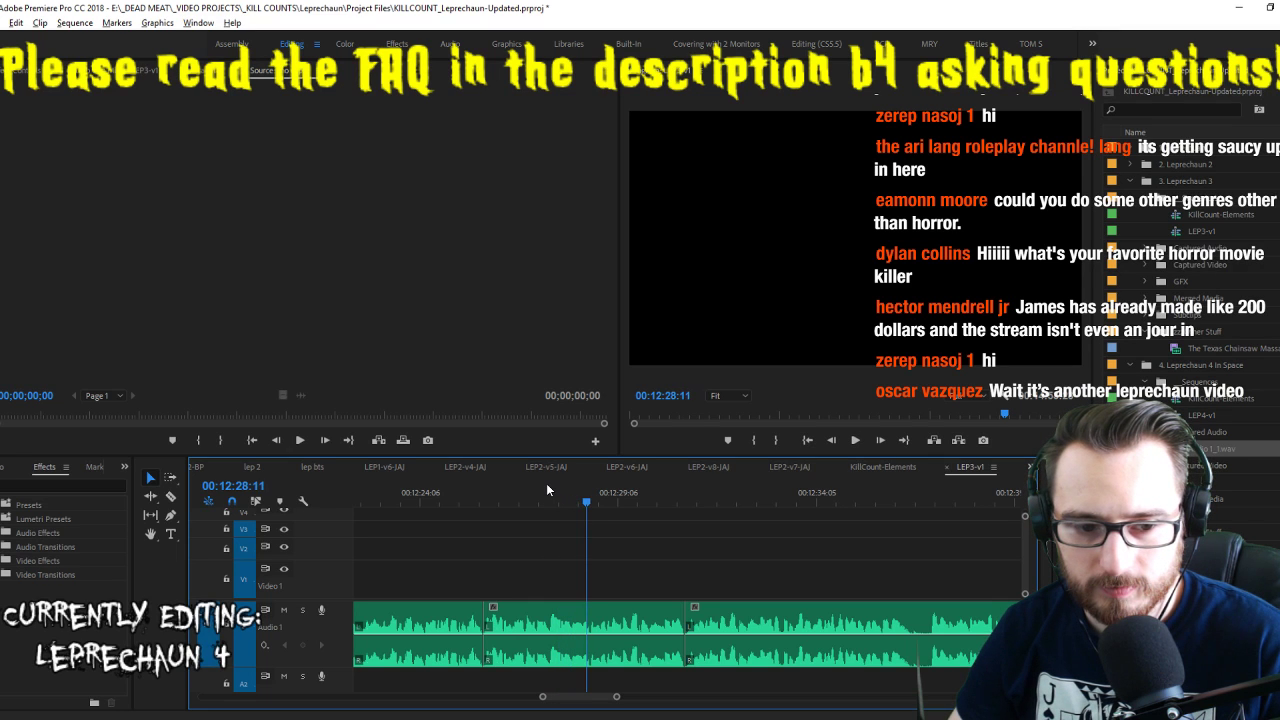
key("space")
key("i")
key("Down")
key("o")
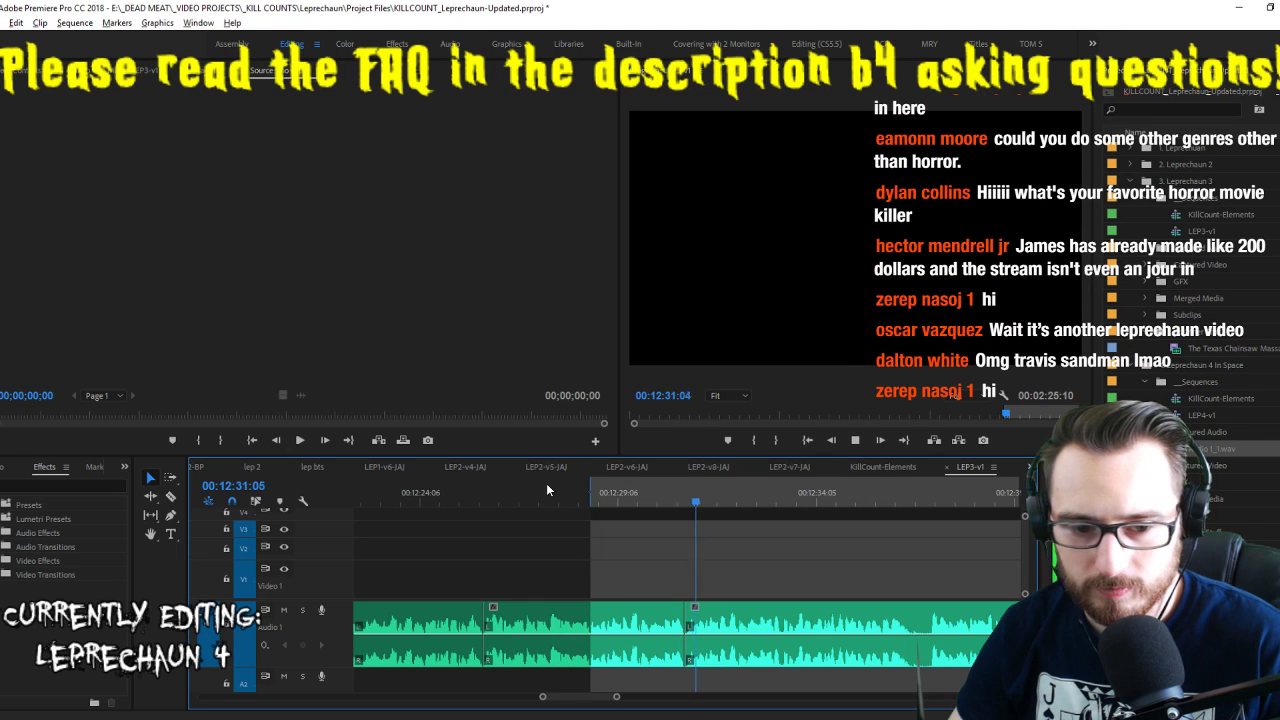
key("apostrophe")
key("space")
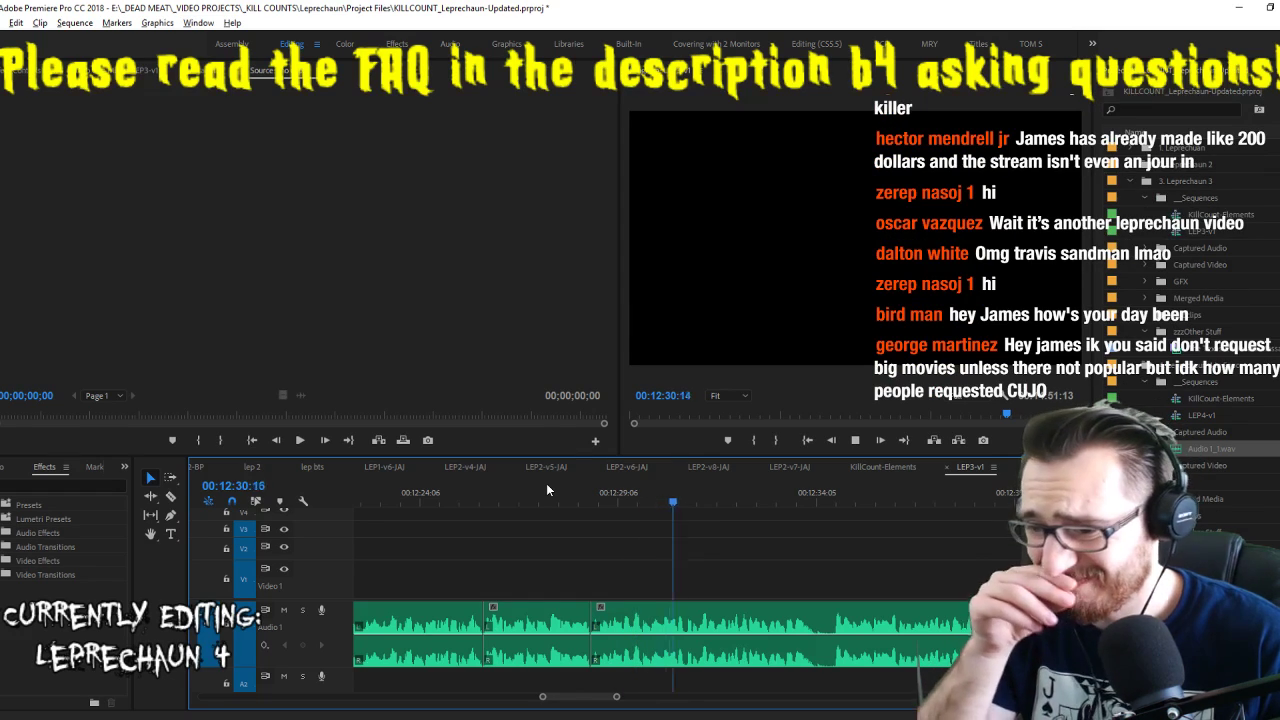
Play on and extract the voiceover pause just before 00:12:34:12, then resume playback
key("space")
key("space")
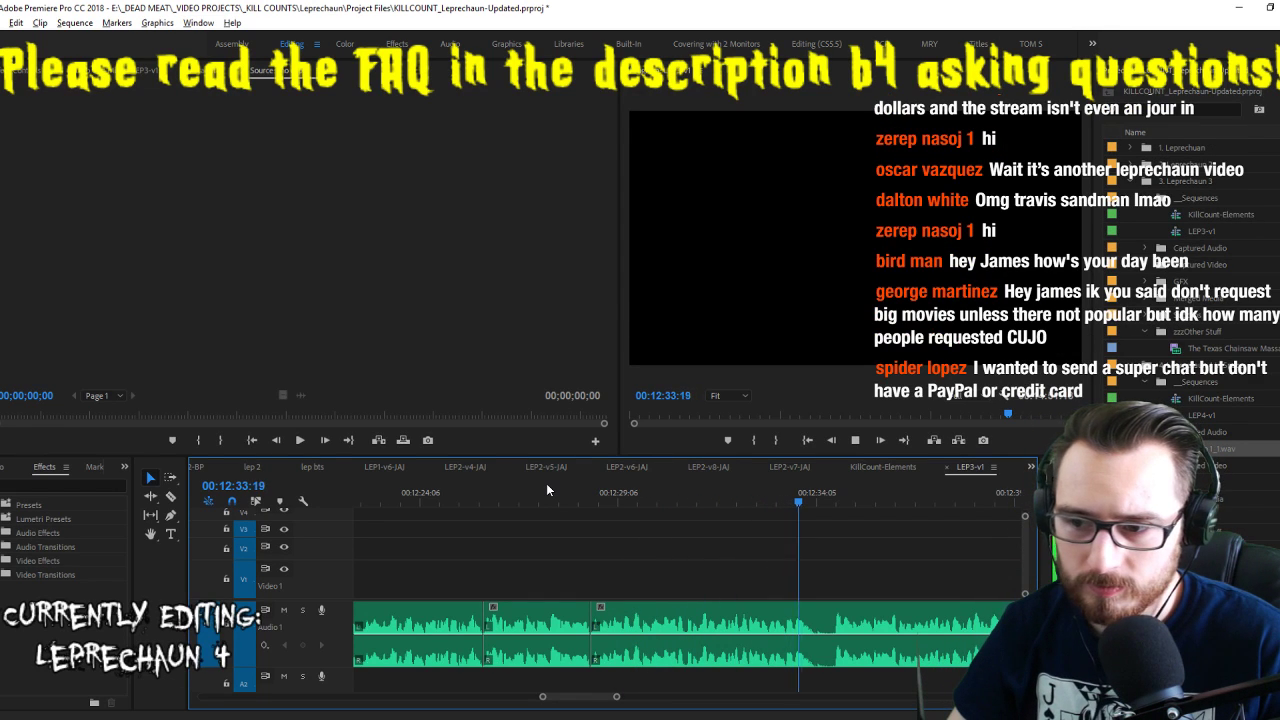
key("i")
key("o")
key("apostrophe")
key("space")
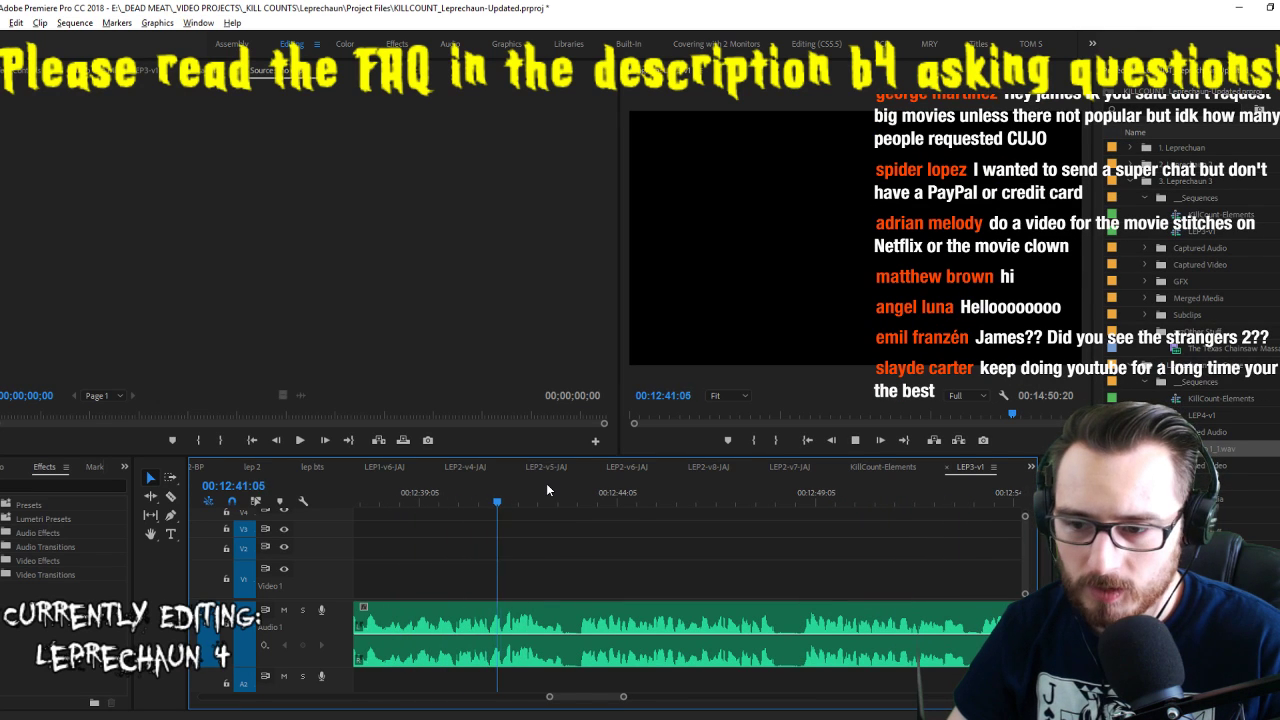
Extract the short pause from about 00:12:42:20 to 00:12:43:07 and resume playback
key("i")
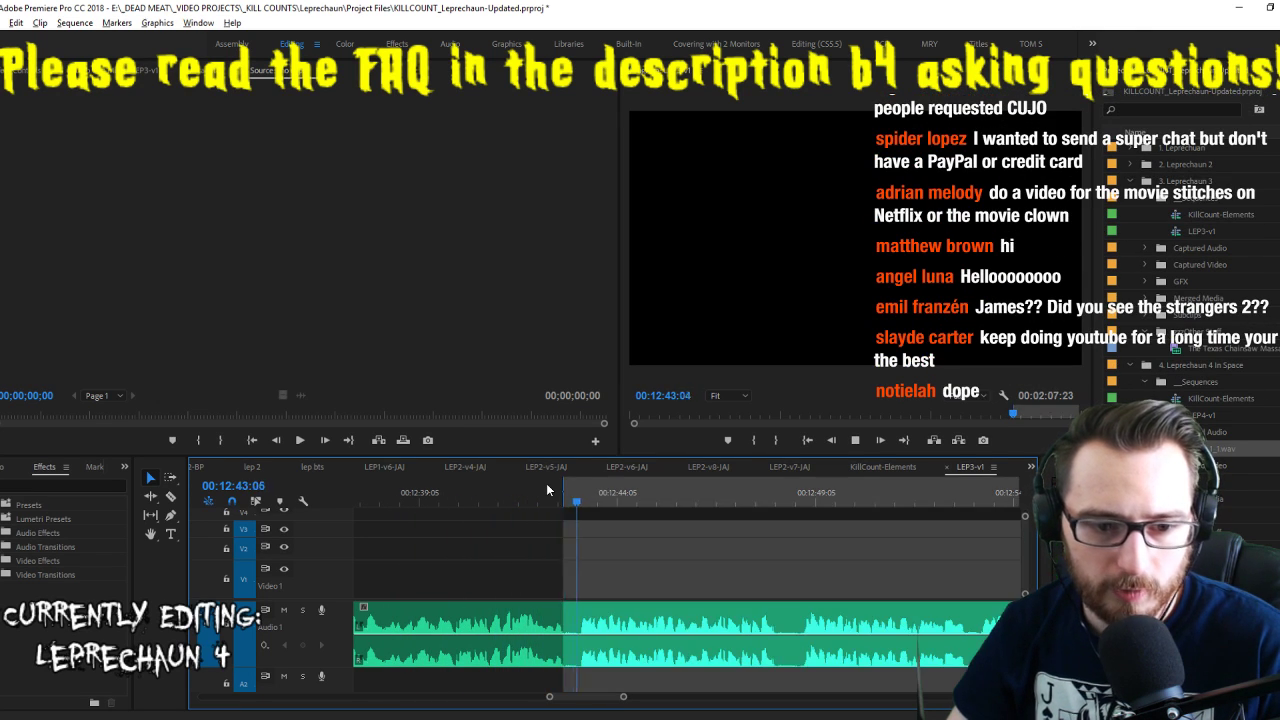
key("o")
key("apostrophe")
key("space")
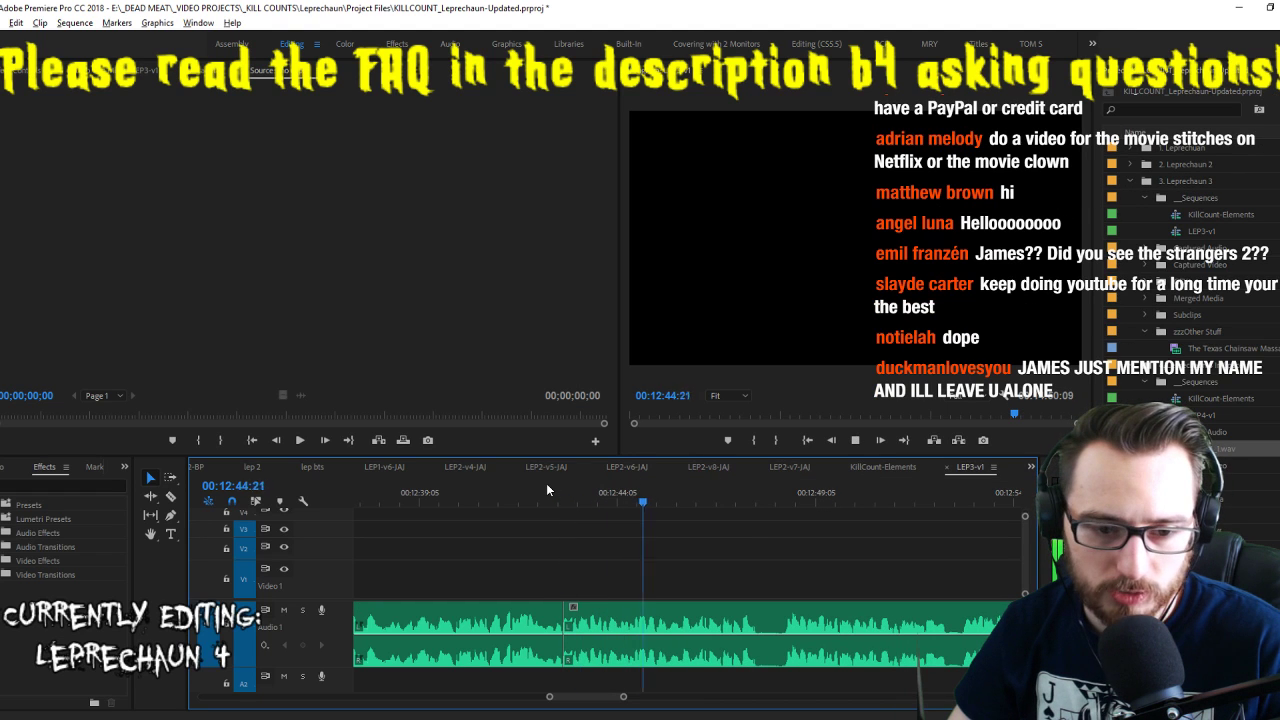
Extract the voiceover pause from about 00:12:47:17 to 00:12:48:11 and play on past the join
key("space")
key("space")
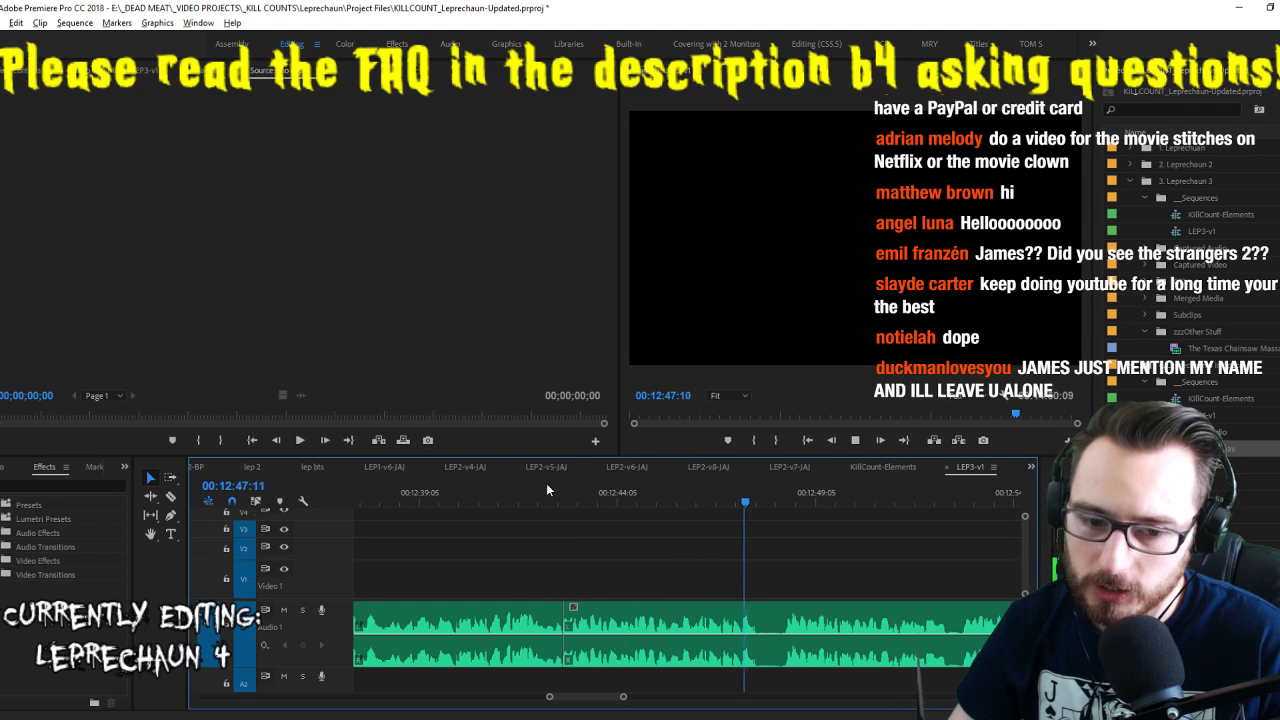
key("i")
key("o")
key("apostrophe")
key("space")
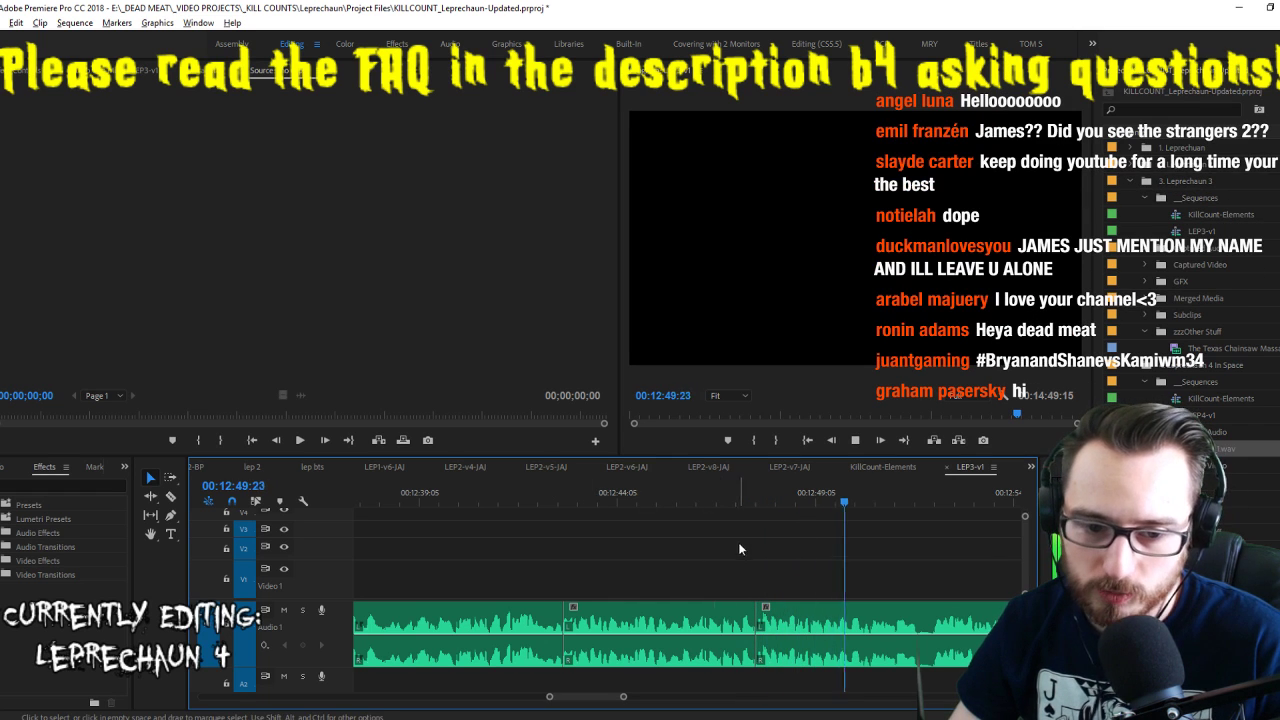
Extract the pause starting at about 00:12:51:18, closing the gap, and resume playback
scroll(740, 560, "down", 2)
key("i")
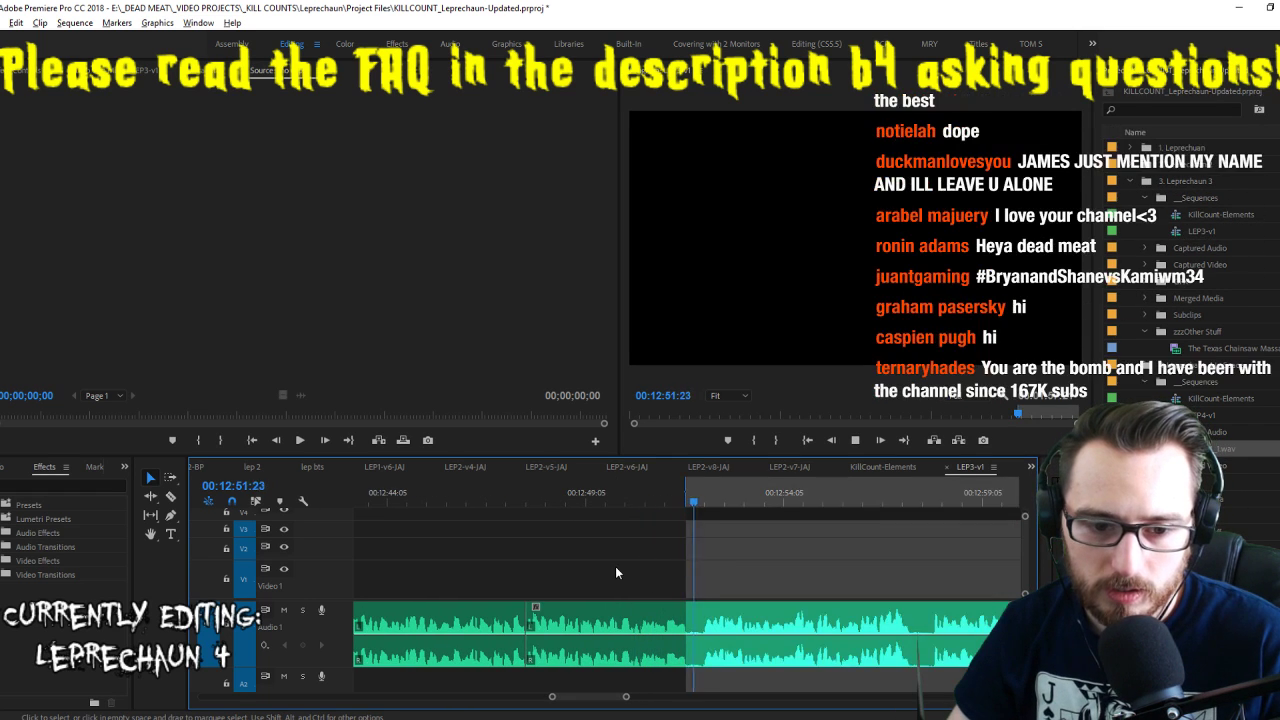
key("space")
key("o")
key("apostrophe")
key("space")
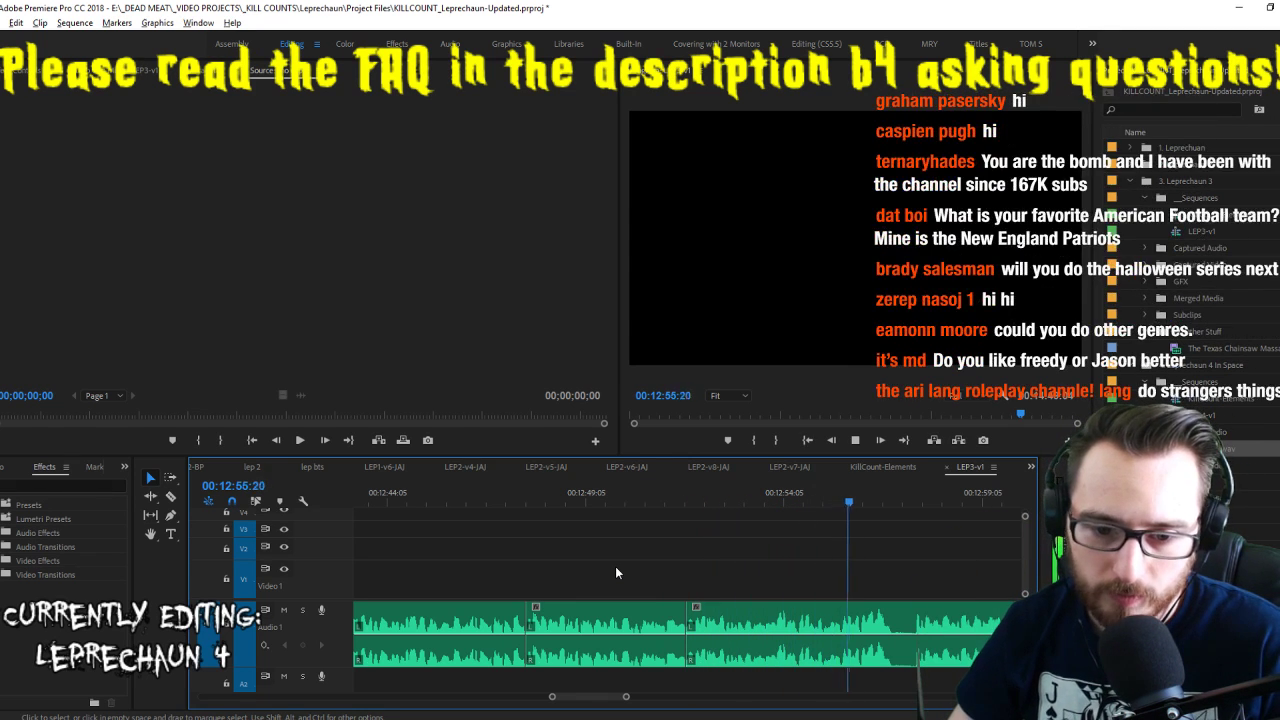
Extract the pauses at about 00:12:56:20 and 00:13:02:16 while playing through the voiceover
key("i")
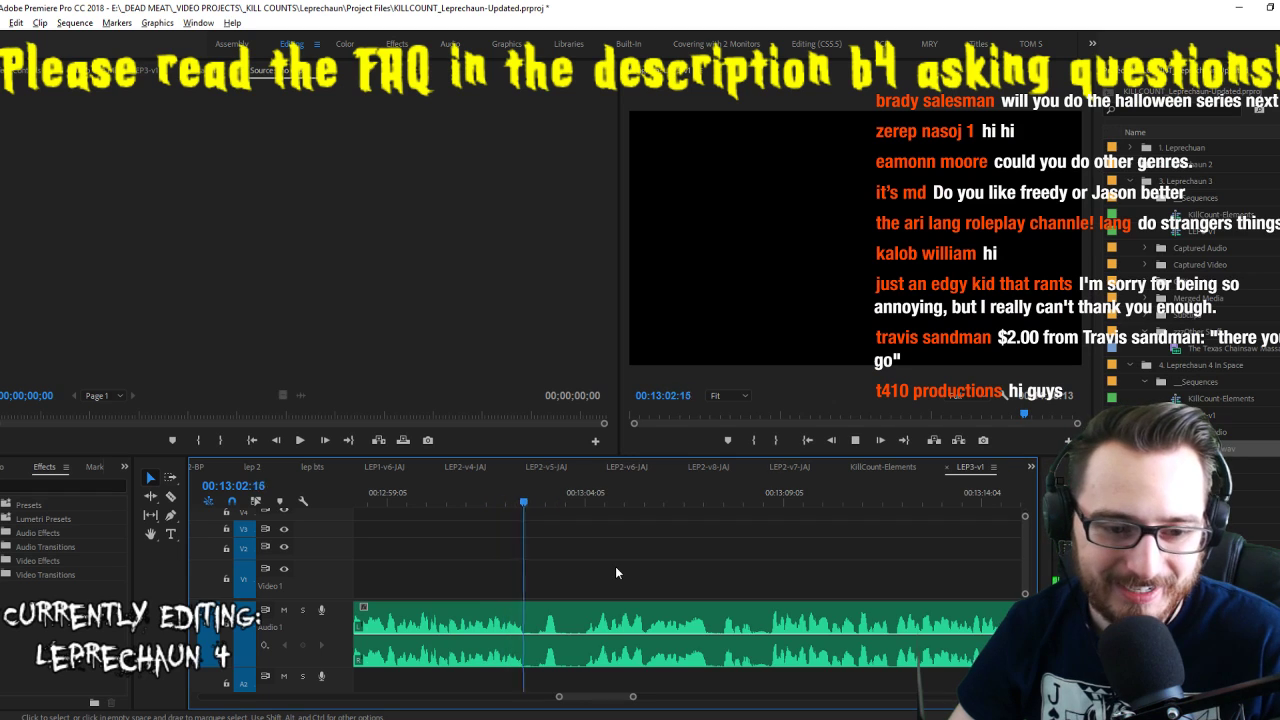
key("i")
key("ctrl+k")
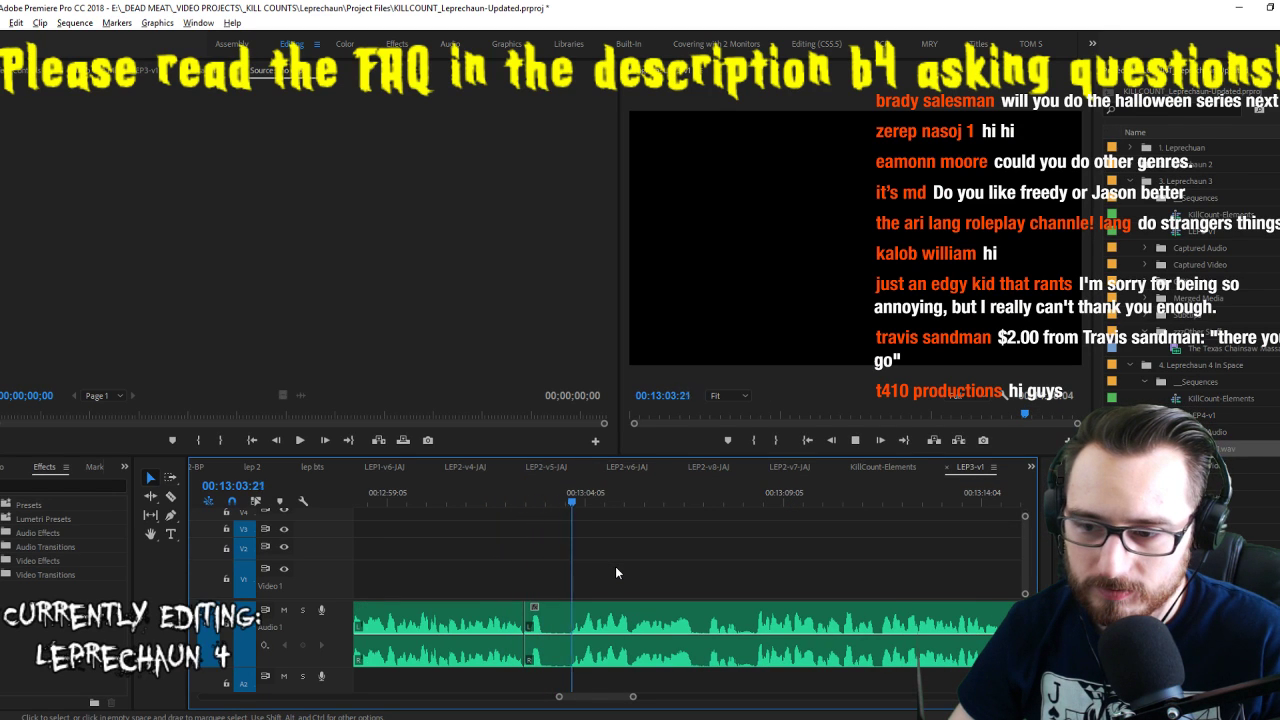
Extract the flubbed fragment from the edit at about 00:13:02:16 to 00:13:04:02 and play across the join
key("Up")
key("i")
key("space")
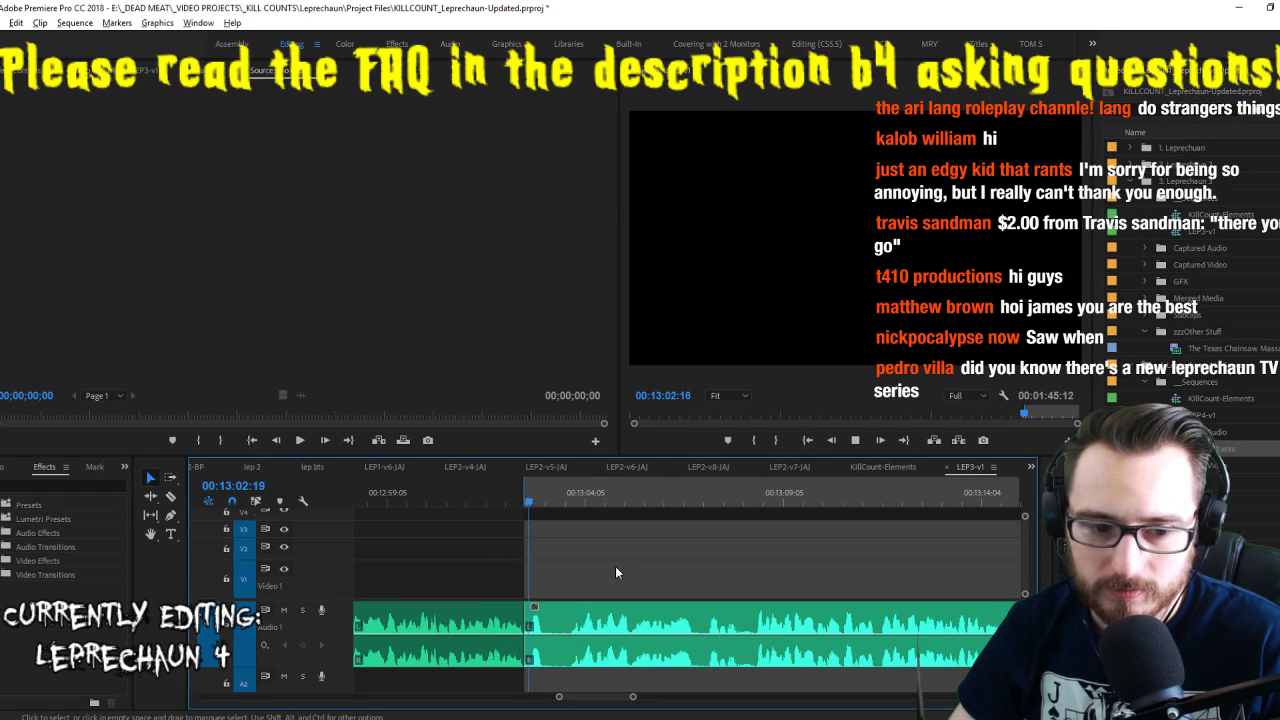
key("o")
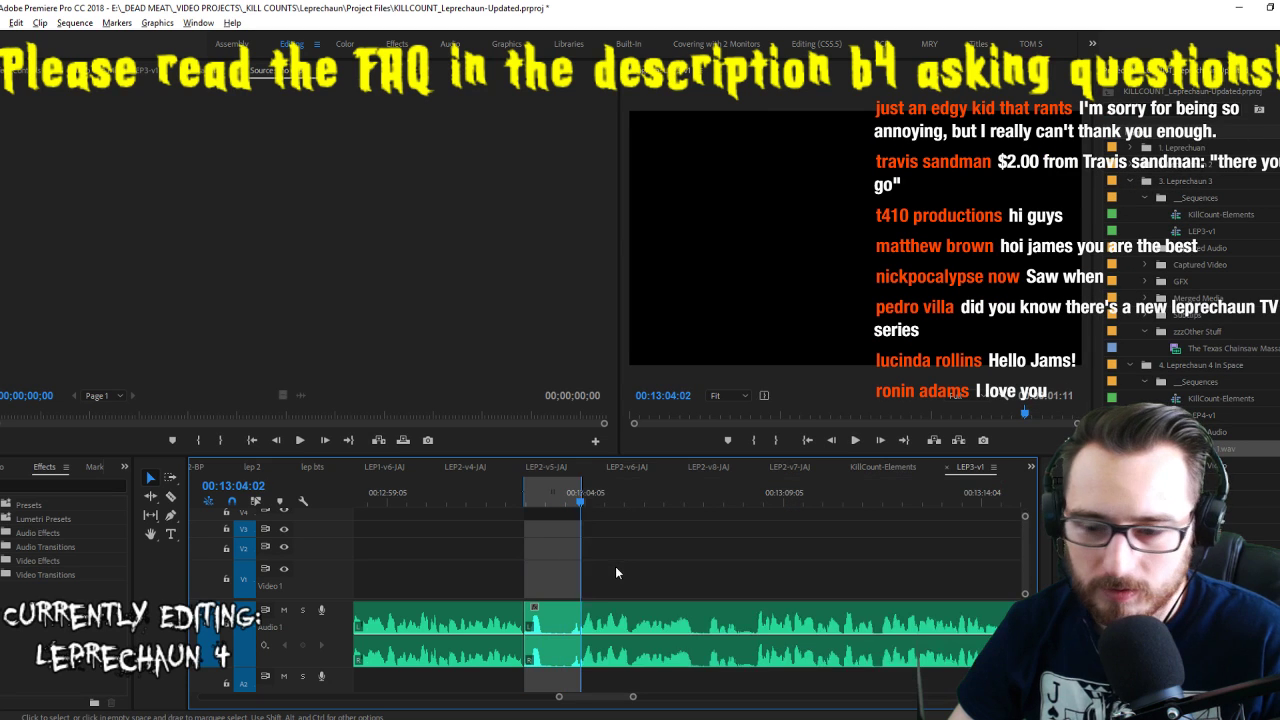
key("semicolon")
key("space")
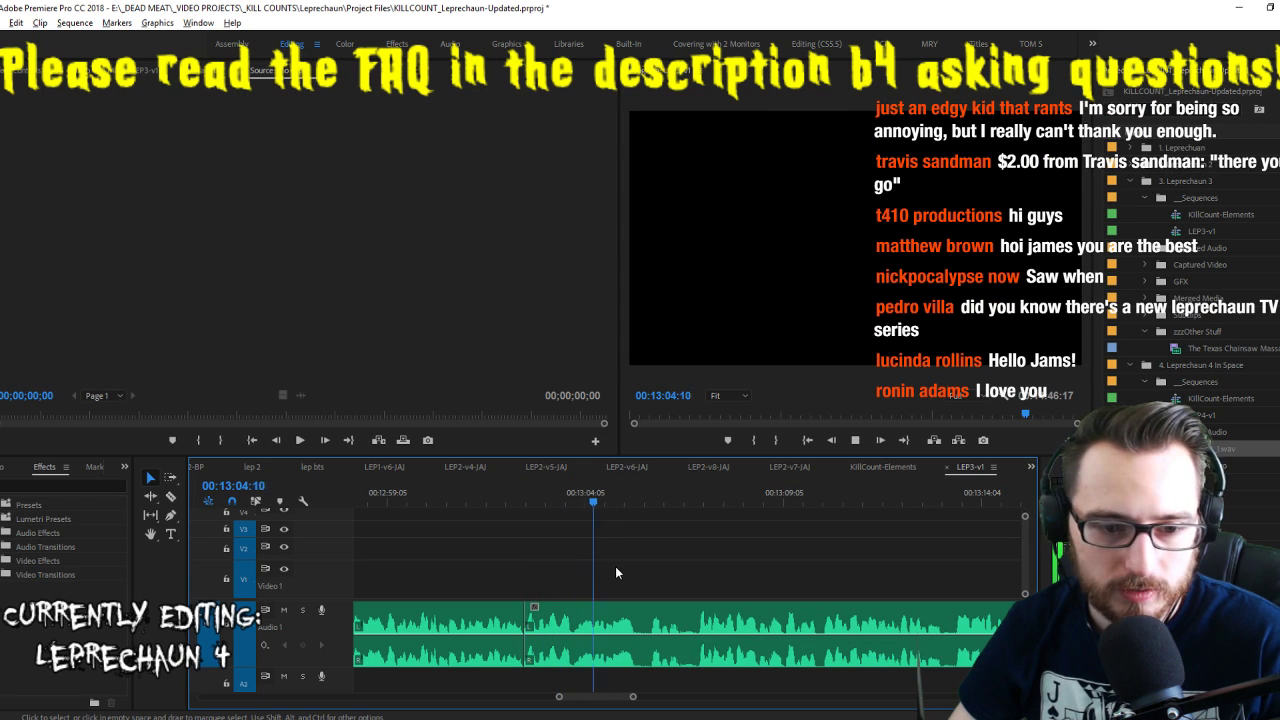
Extract the short pauses at about 00:13:05:11 and 00:13:06:02, closing both gaps, and play on
key("i")
key("space")
key("o")
key("semicolon")
key("space")
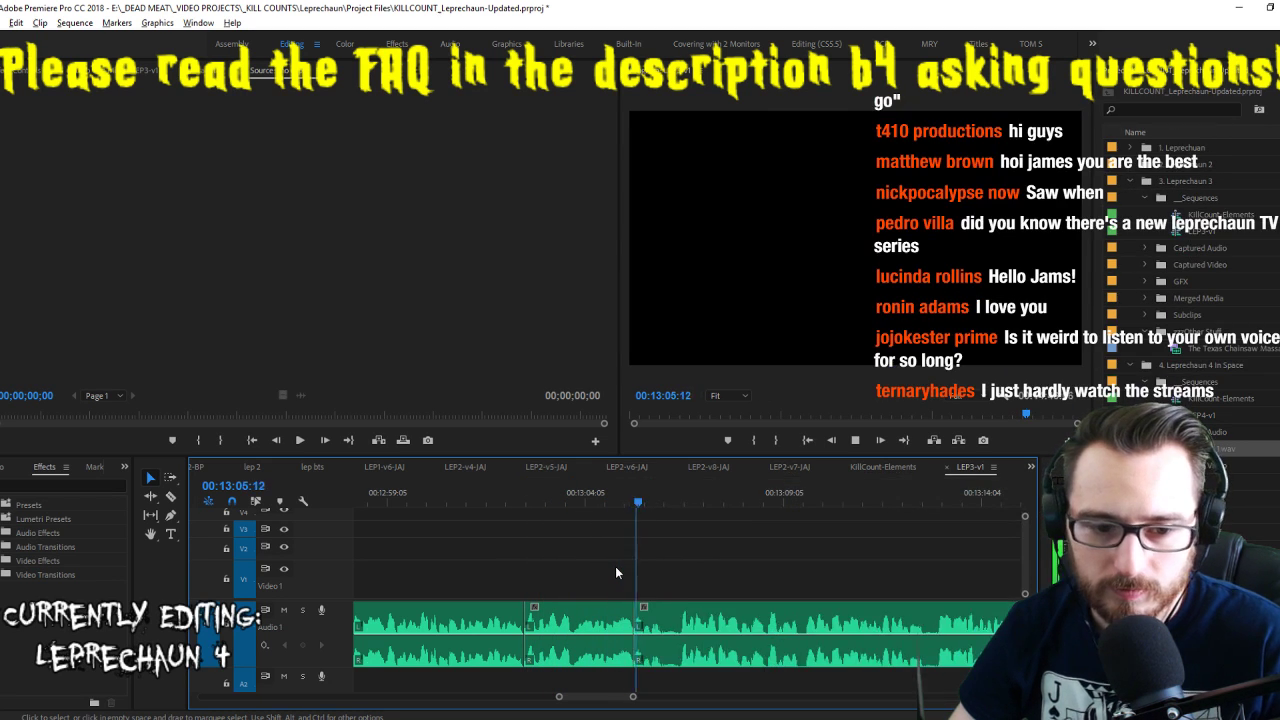
key("i")
key("o")
key("semicolon")
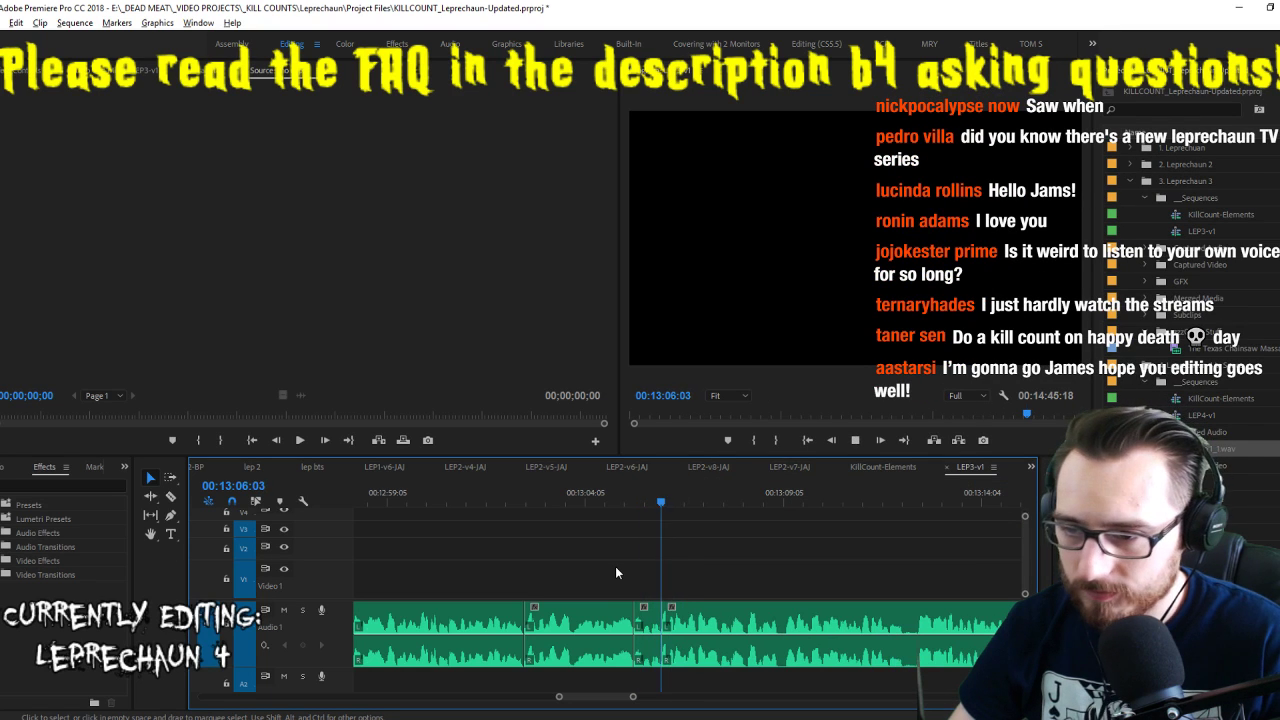
key("space")
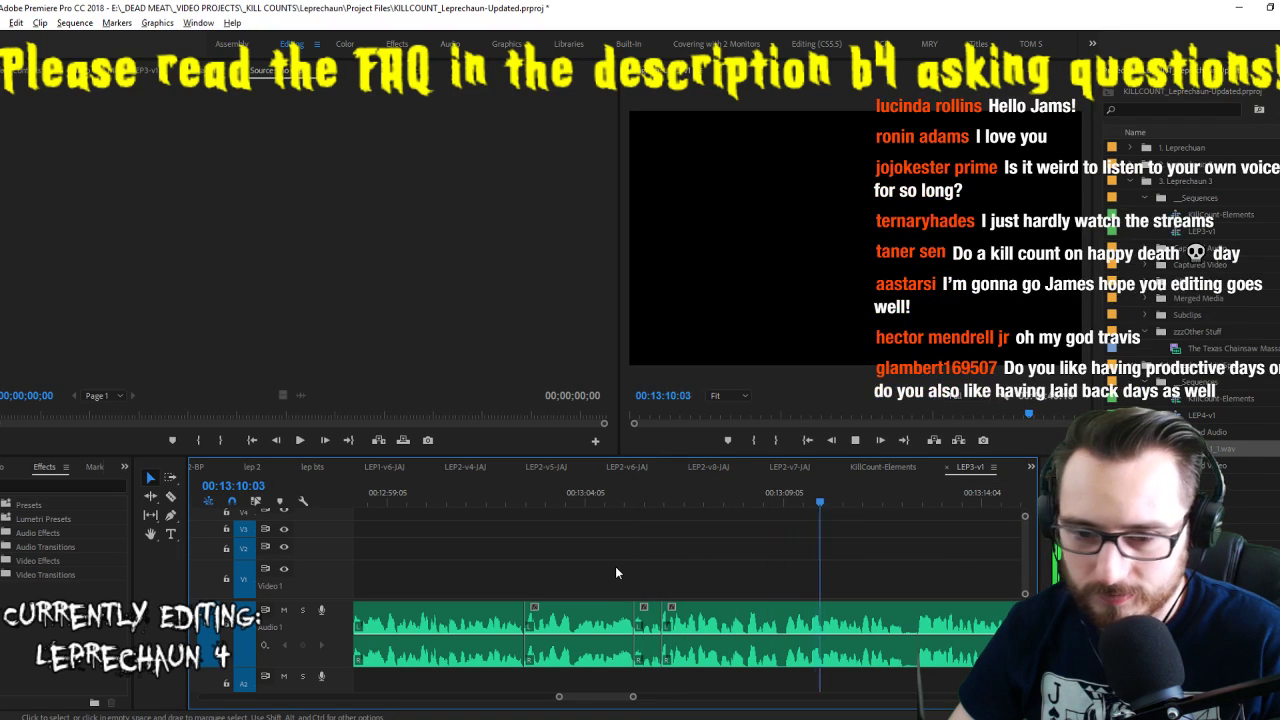
Go back and extract the pause at about 00:13:08:14, then play across the join
key("Up")
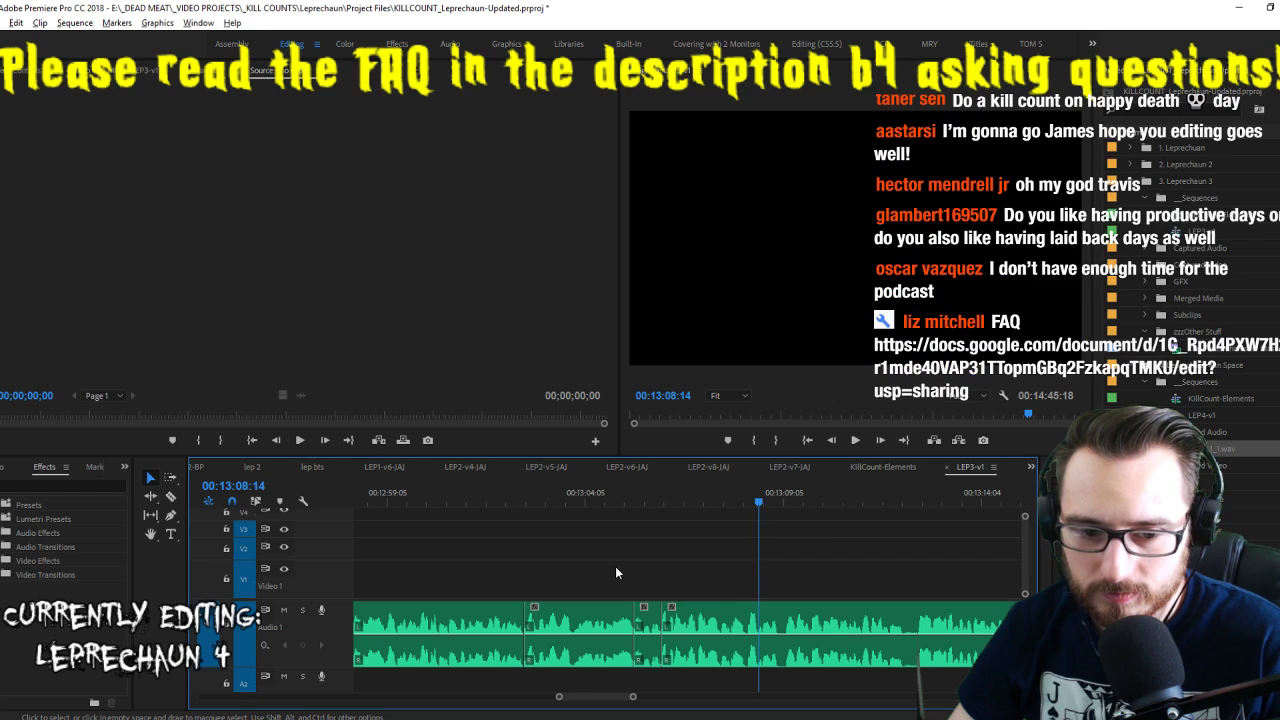
key("i")
key("o")
key("semicolon")
key("space")
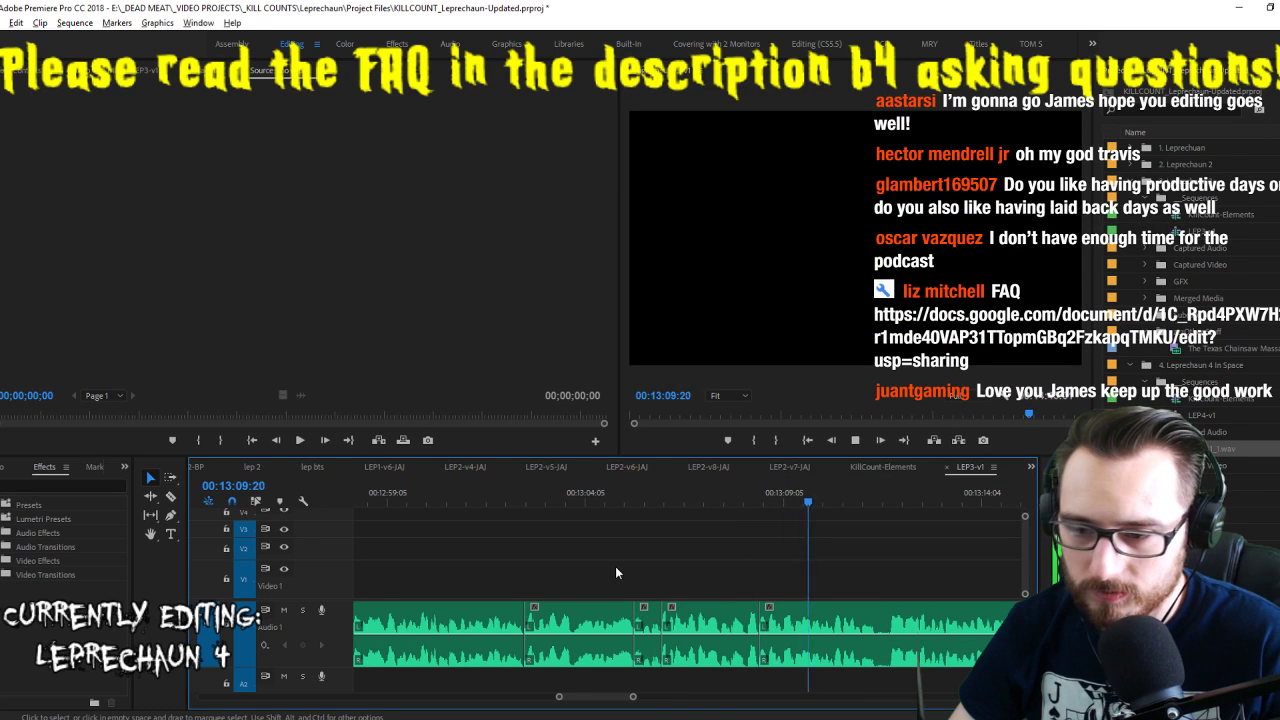
Extract the short pause from about 00:13:11:12 to 00:13:11:20 and continue playback
key("i")
key("space")
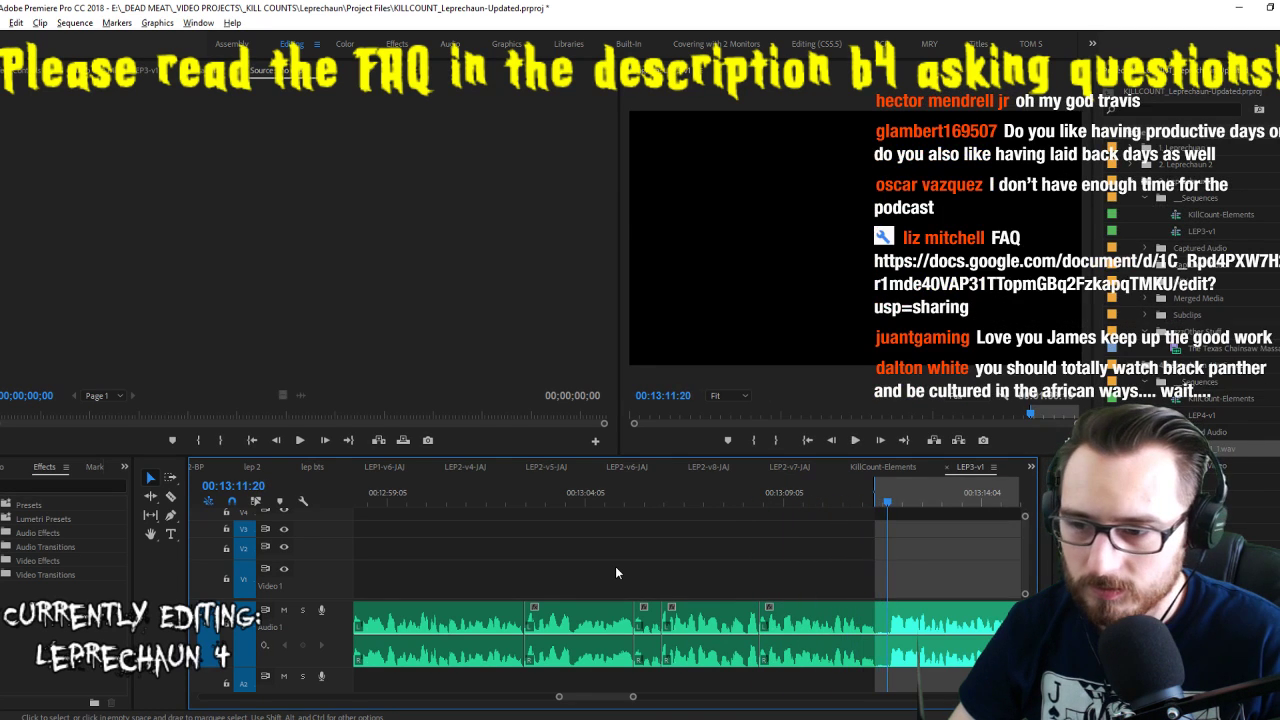
key("o")
key("semicolon")
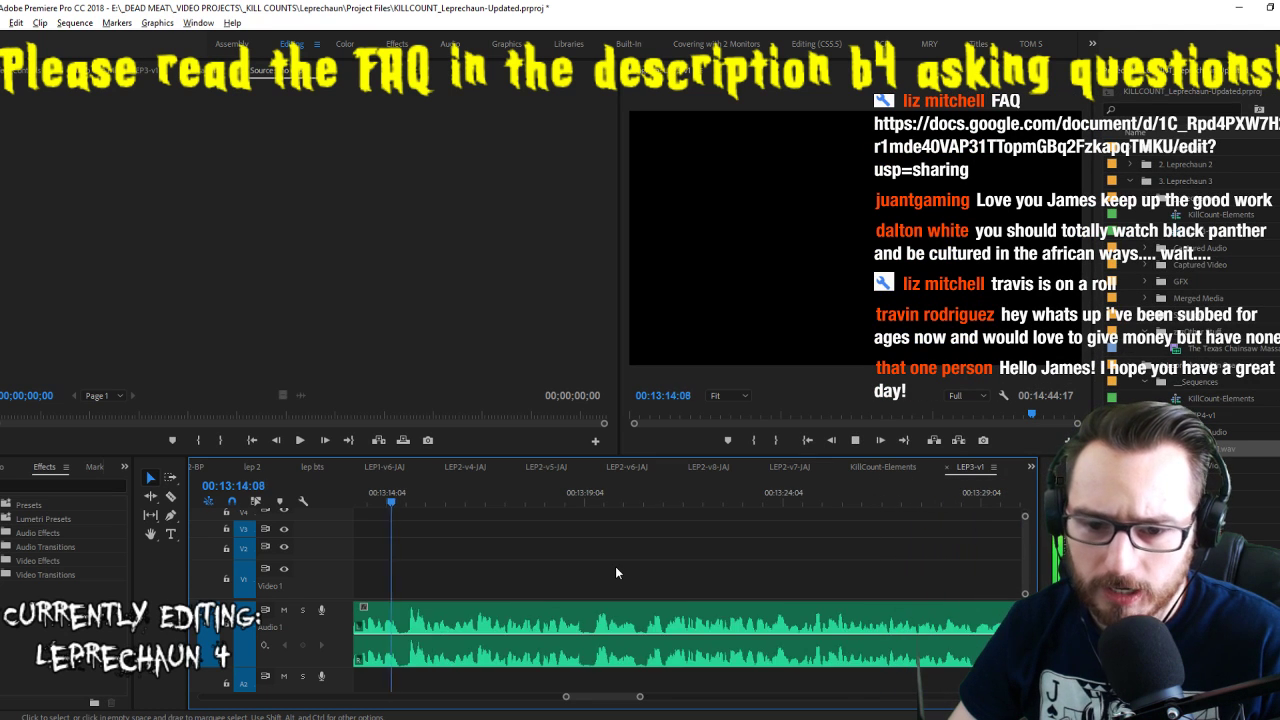
Extract the brief pause at about 00:13:14:12 and play on through the voiceover
key("i")
key("space")
key("l")
key("l")
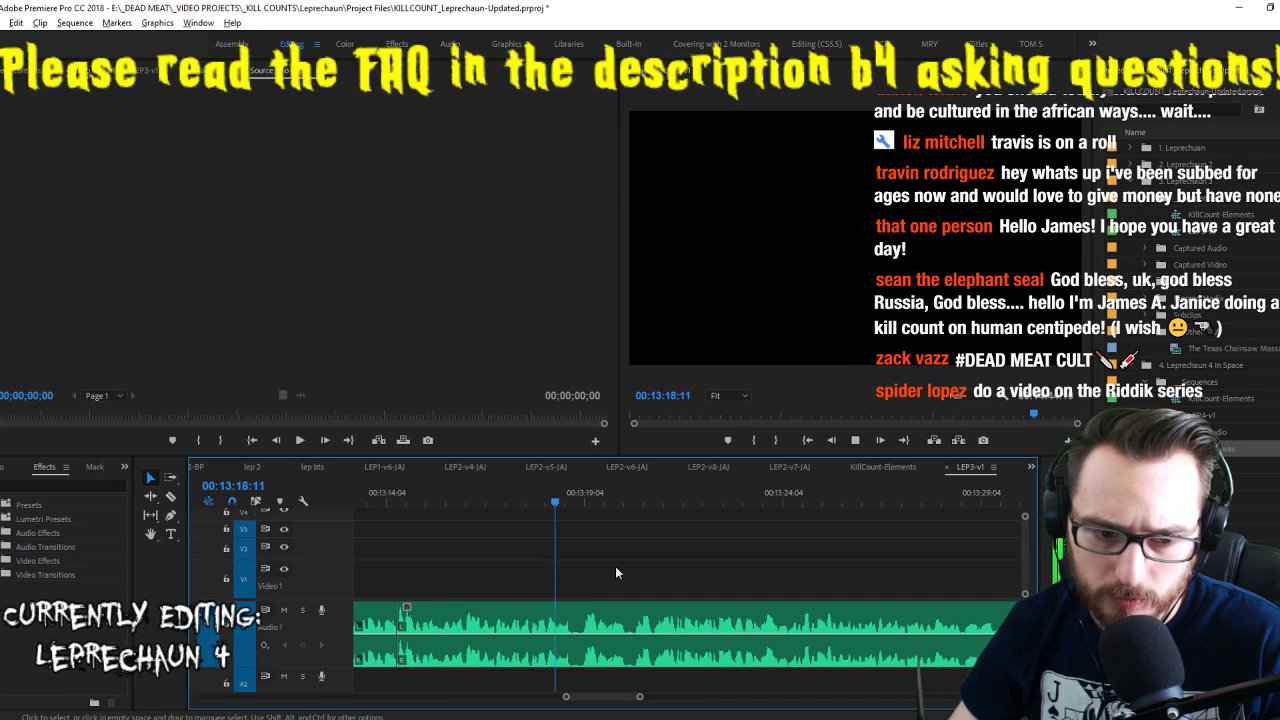
Extract the voiceover pause at about 00:13:18:18 and replay across the join from 00:13:16:21
key("i")
key("space")
key("apostrophe")
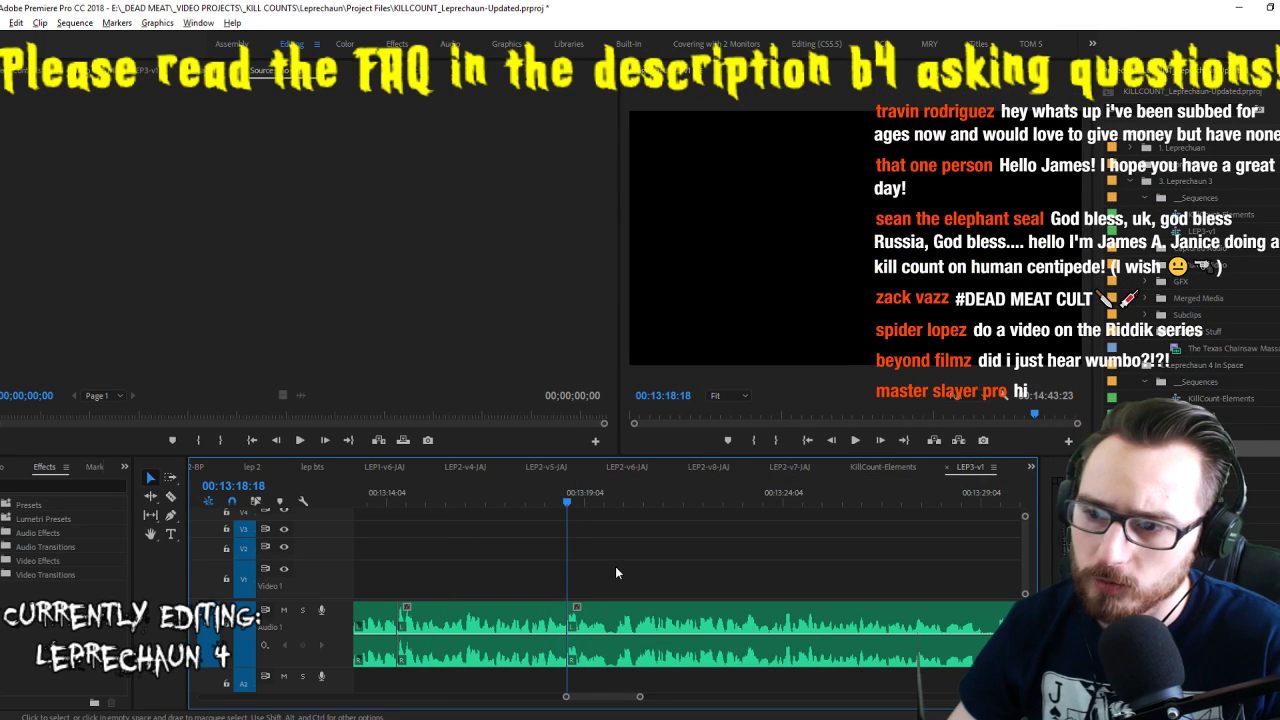
scroll(764, 610, "down", 1)
left_click(412, 496)
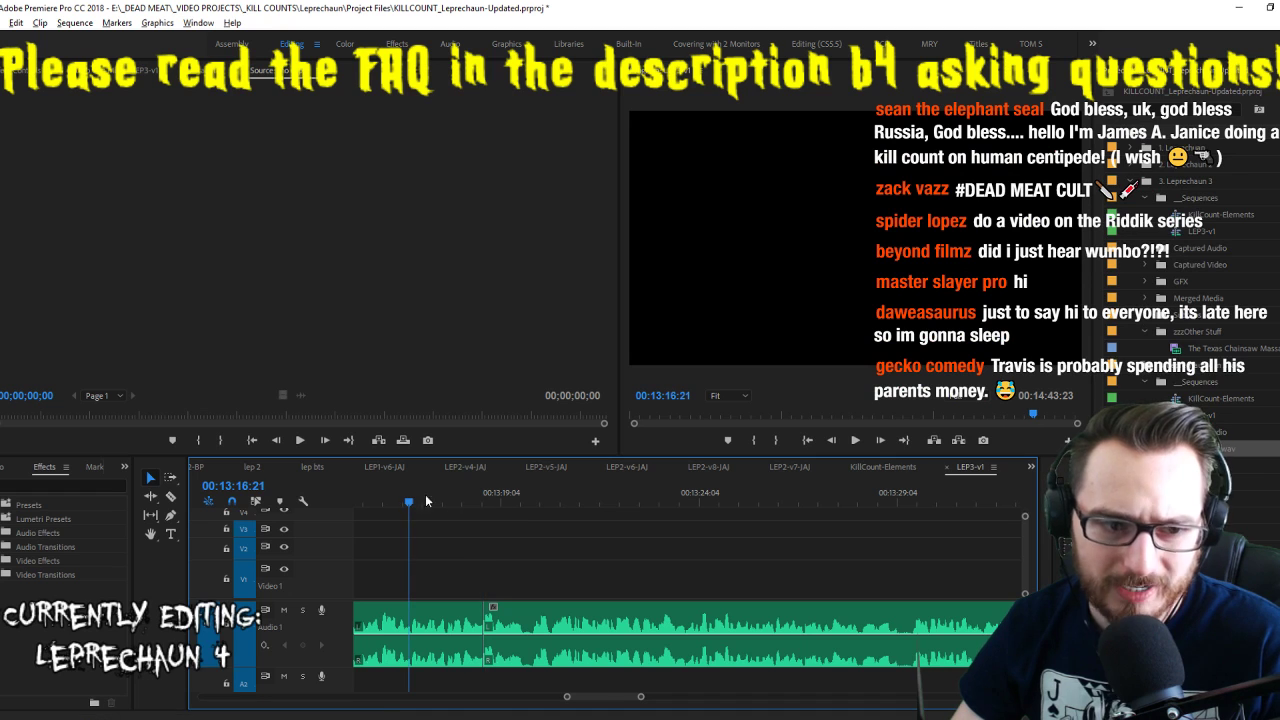
key("ctrl+s")
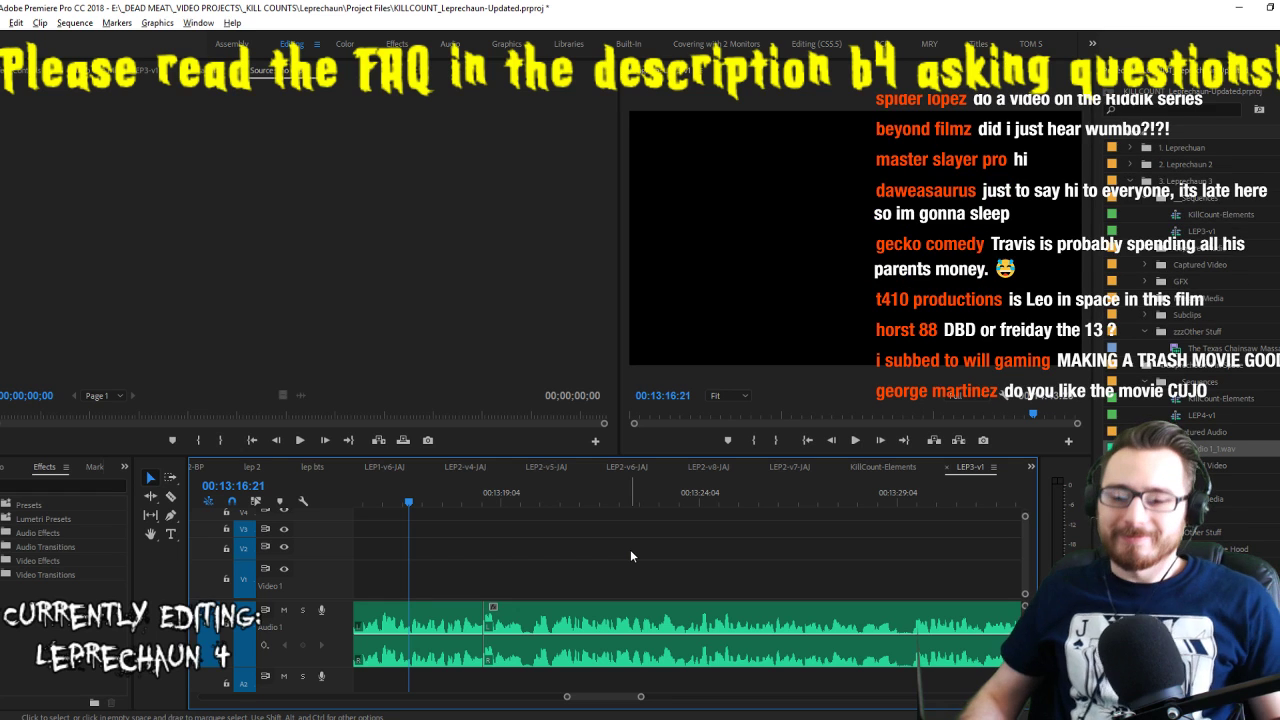
key("space")
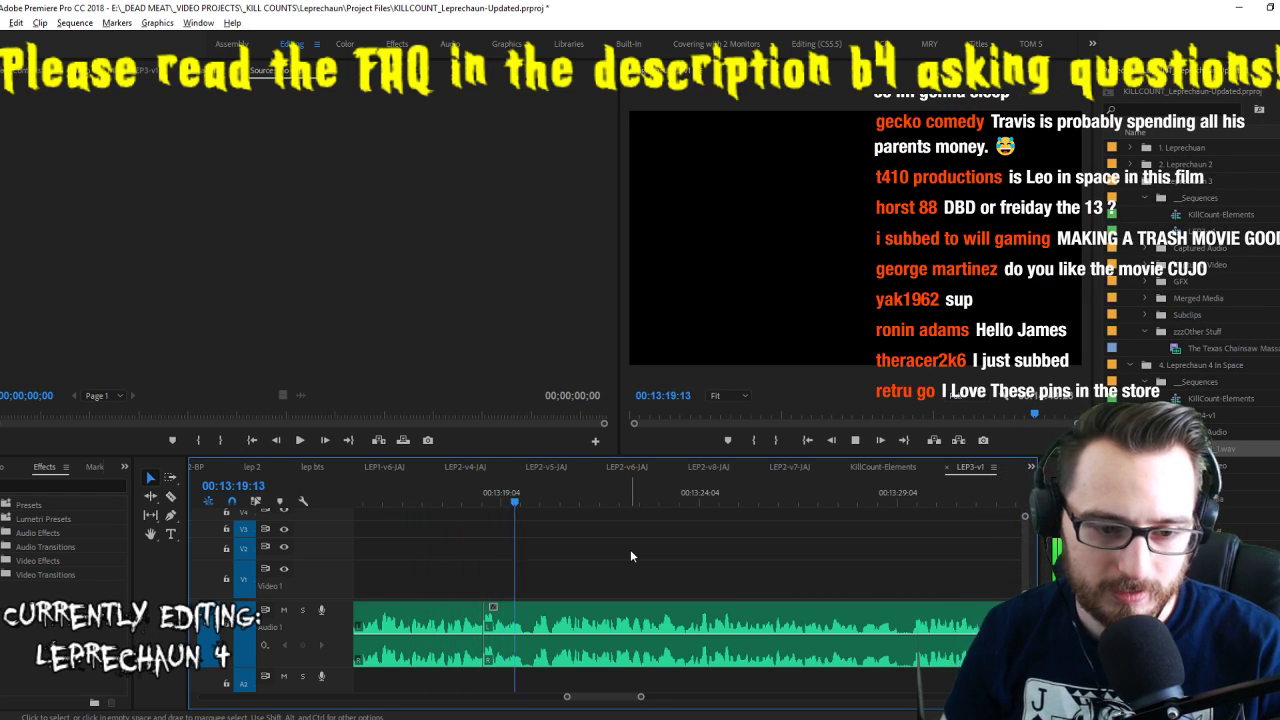
Extract the section from about 00:13:19:18 to 00:13:20:12, closing the gap, and resume playback
key("i")
key("space")
key("o")
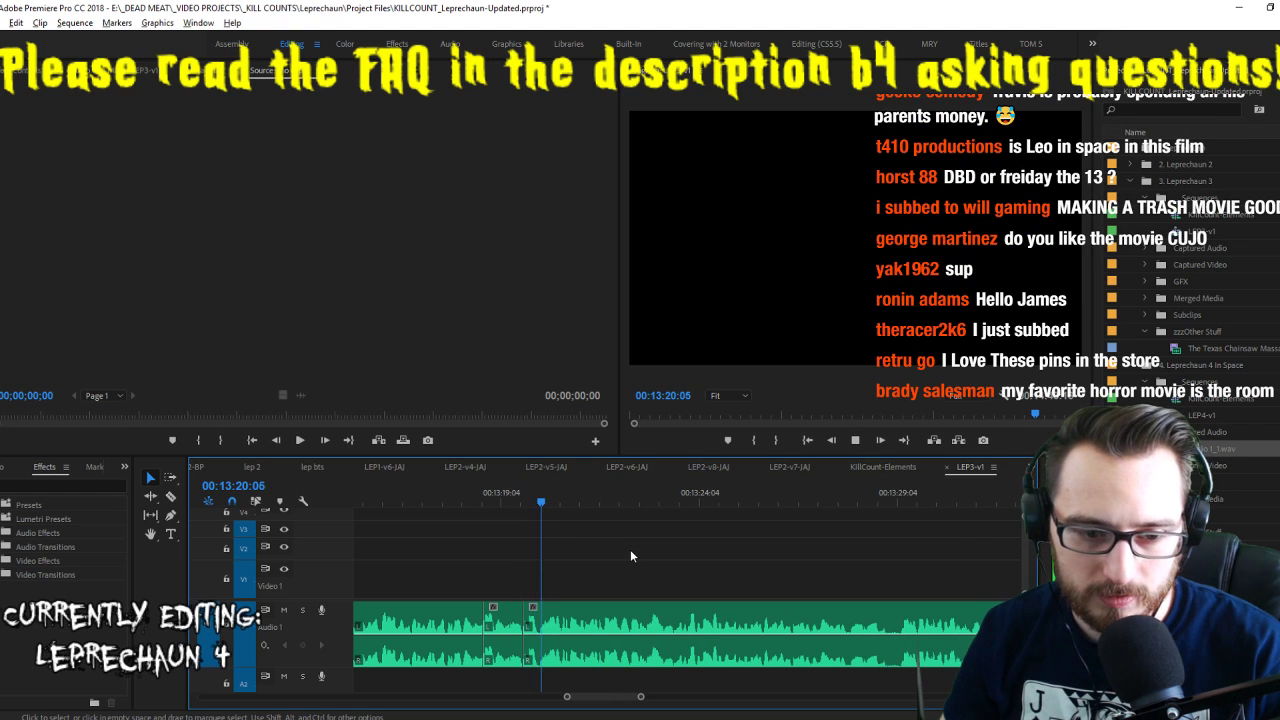
key("apostrophe")
key("space")
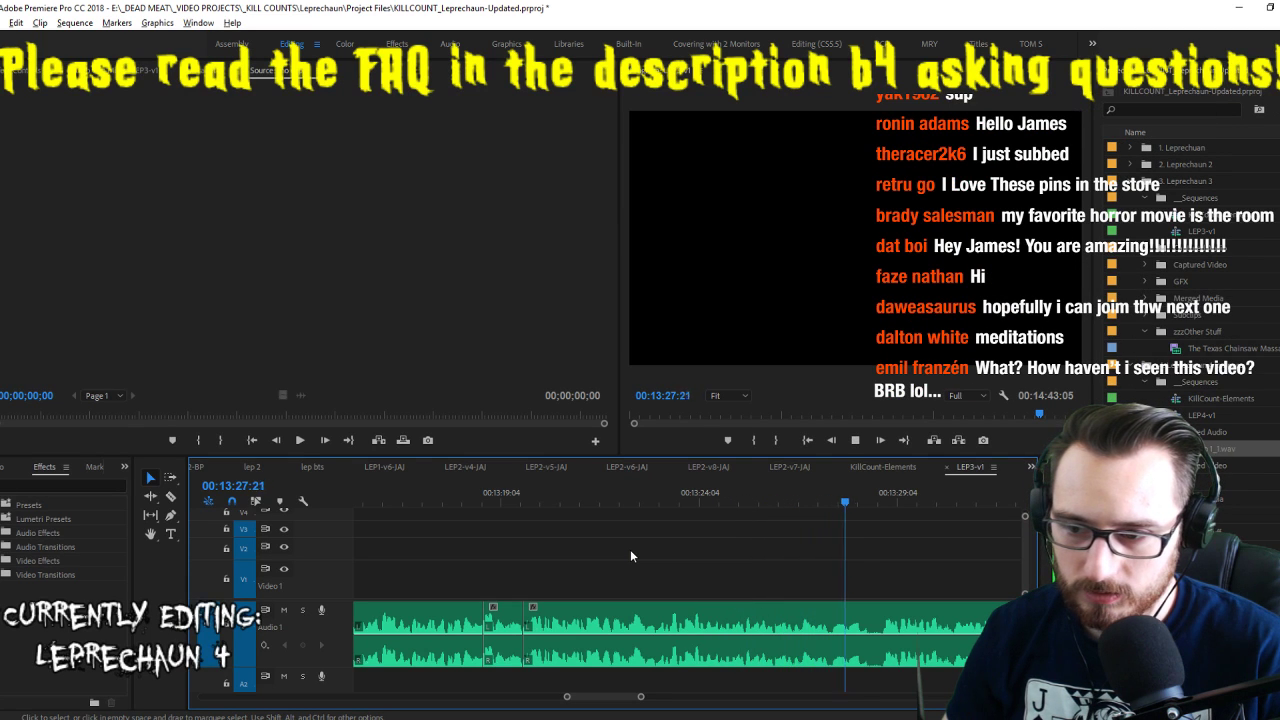
Play on from about 00:13:28:08, extract the voiceover pause at about 00:13:31:16, and resume playback
key("space")
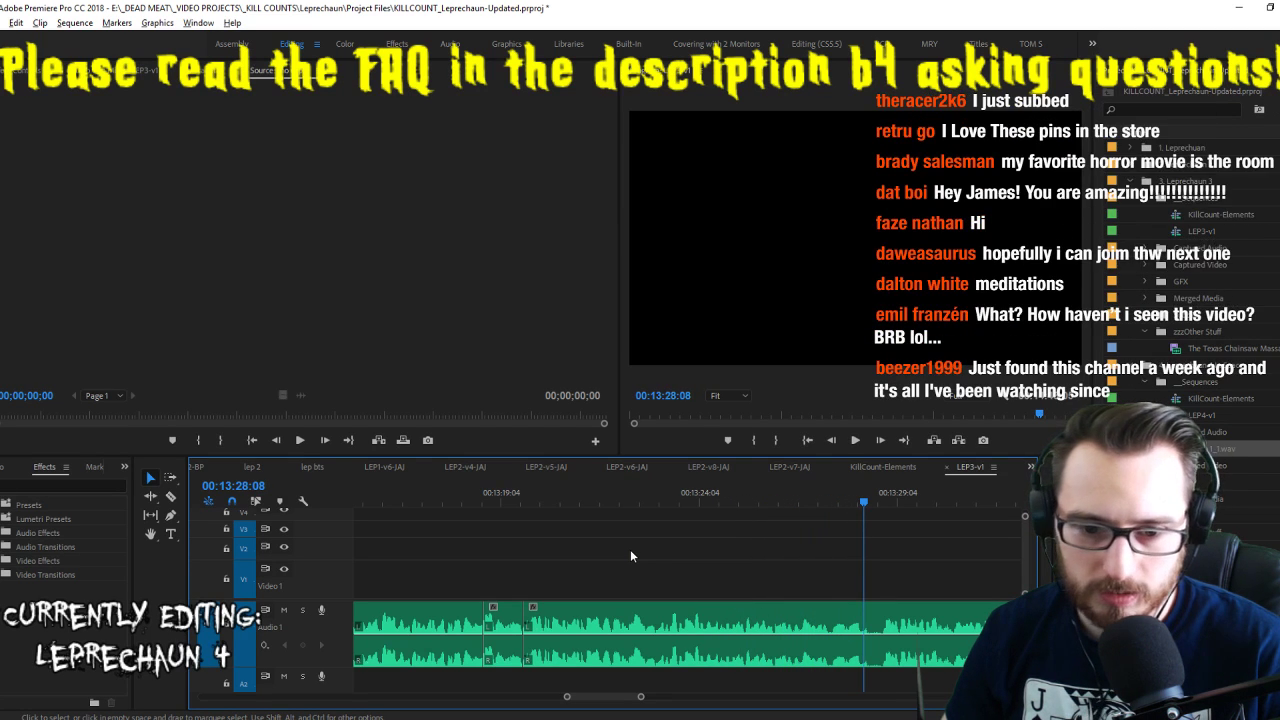
key("i")
key("space")
key("space")
key("o")
key("apostrophe")
key("space")
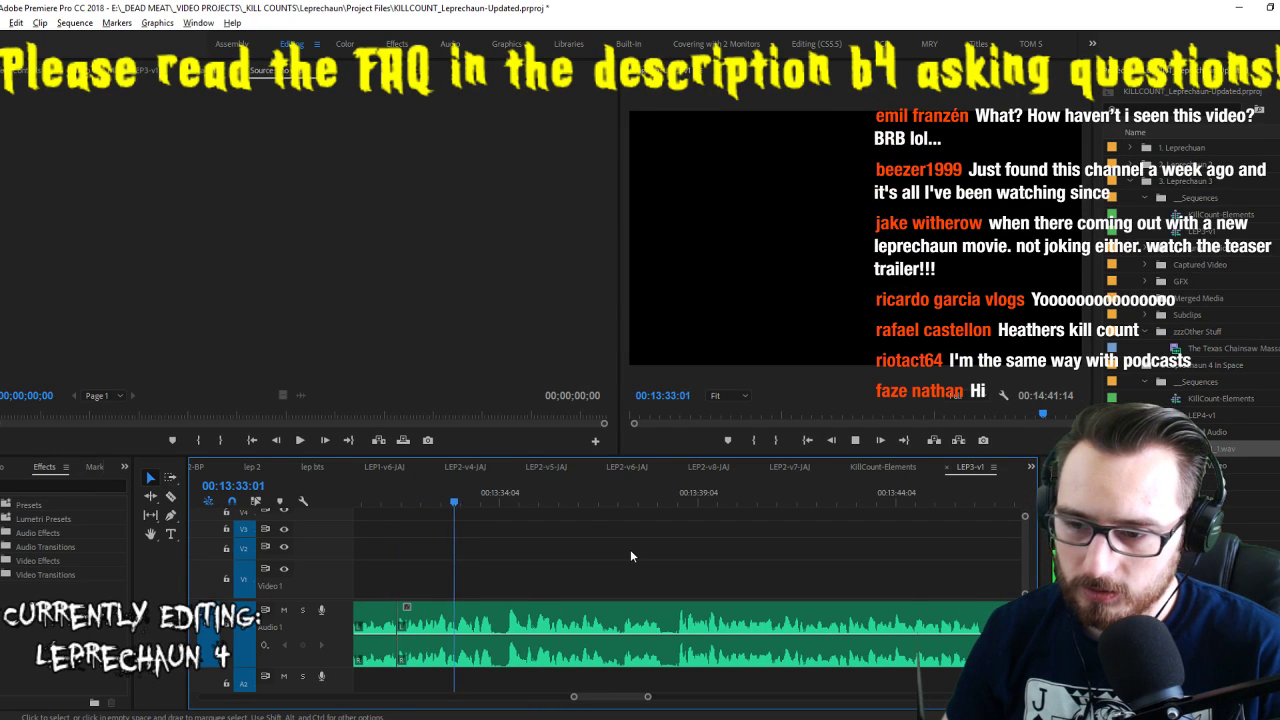
Replay the previous join from 00:13:31:14 and extract the voiceover pause at about 00:13:34:00
key("Up")
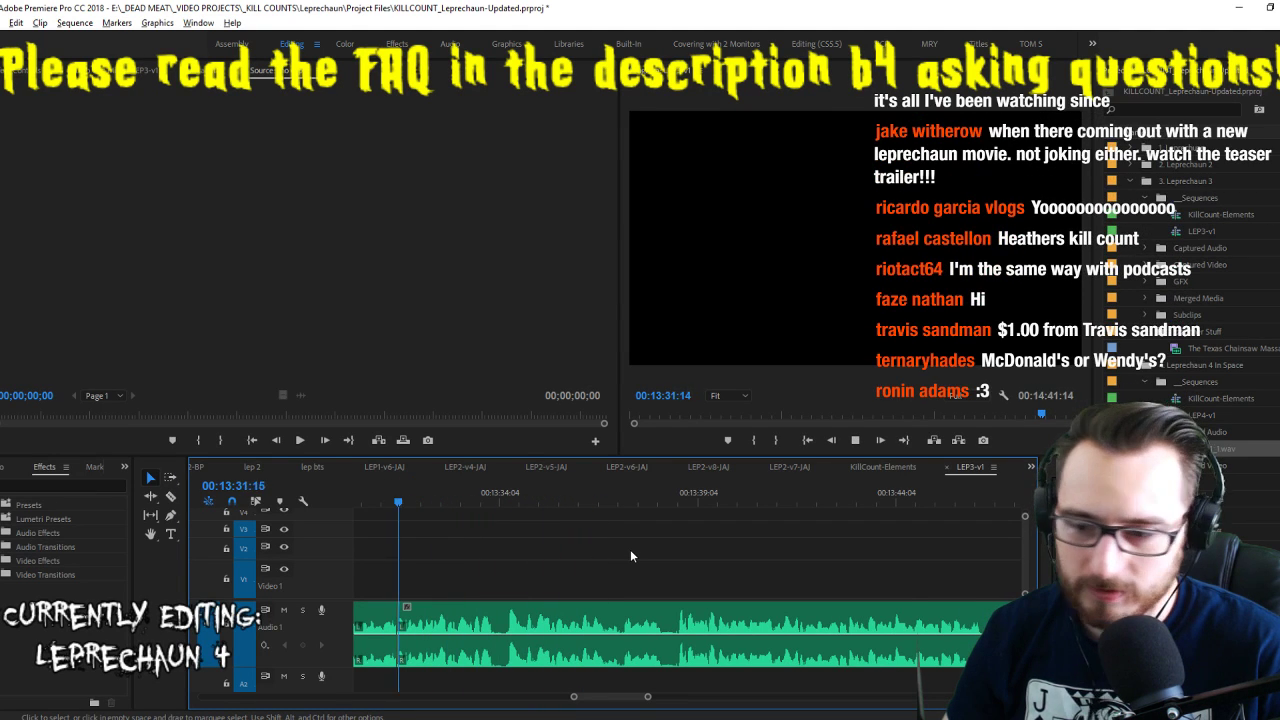
key("i")
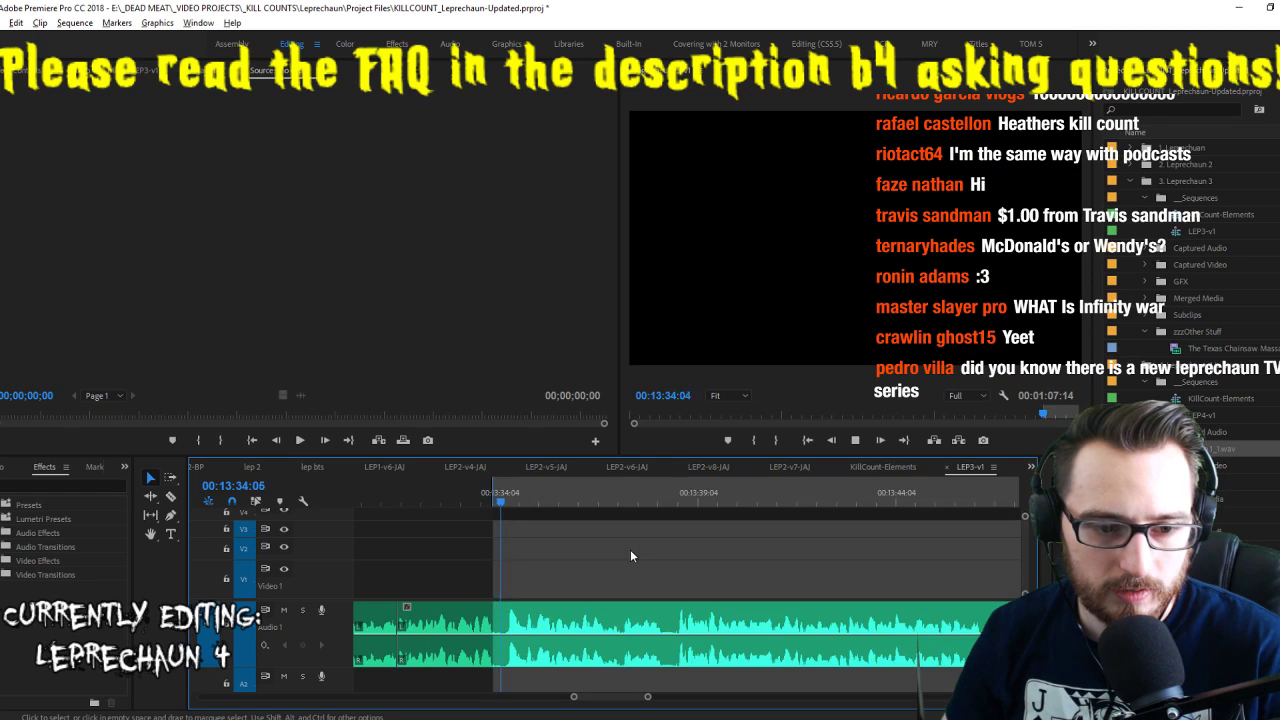
key("o")
key("apostrophe")
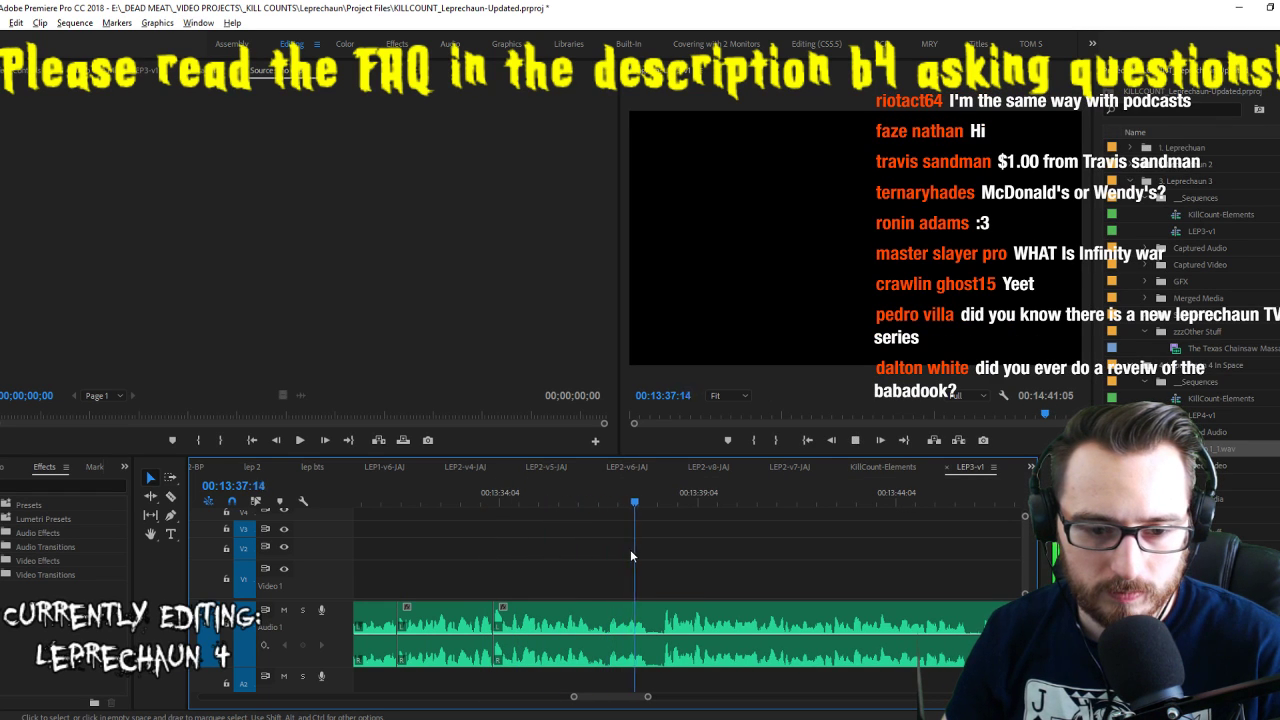
Play on past 00:13:37:14 and extract the next voiceover pause, closing the gap
key("i")
key("o")
key("apostrophe")
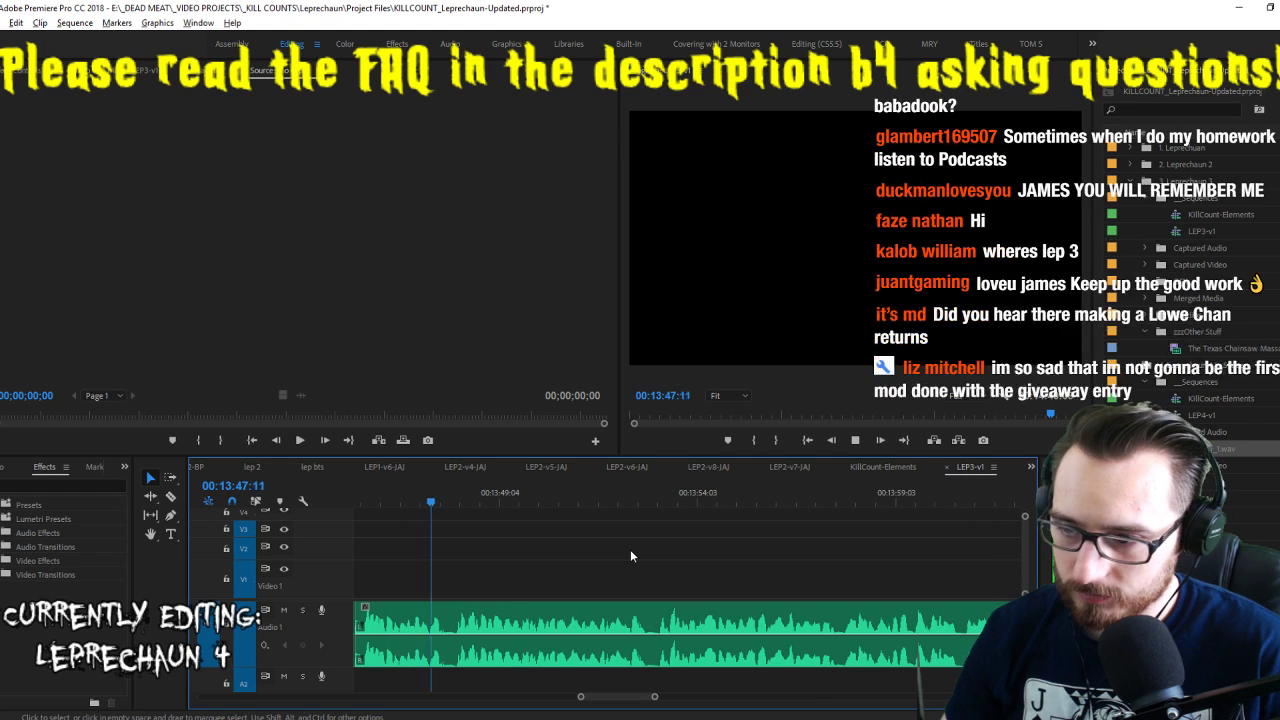
Step back frame by frame to the end of the phrase, extract the pause at about 00:13:47:16, and resume playback
key("space")
key("Left")
key("Left")
key("Left")
key("Left")
key("Left")
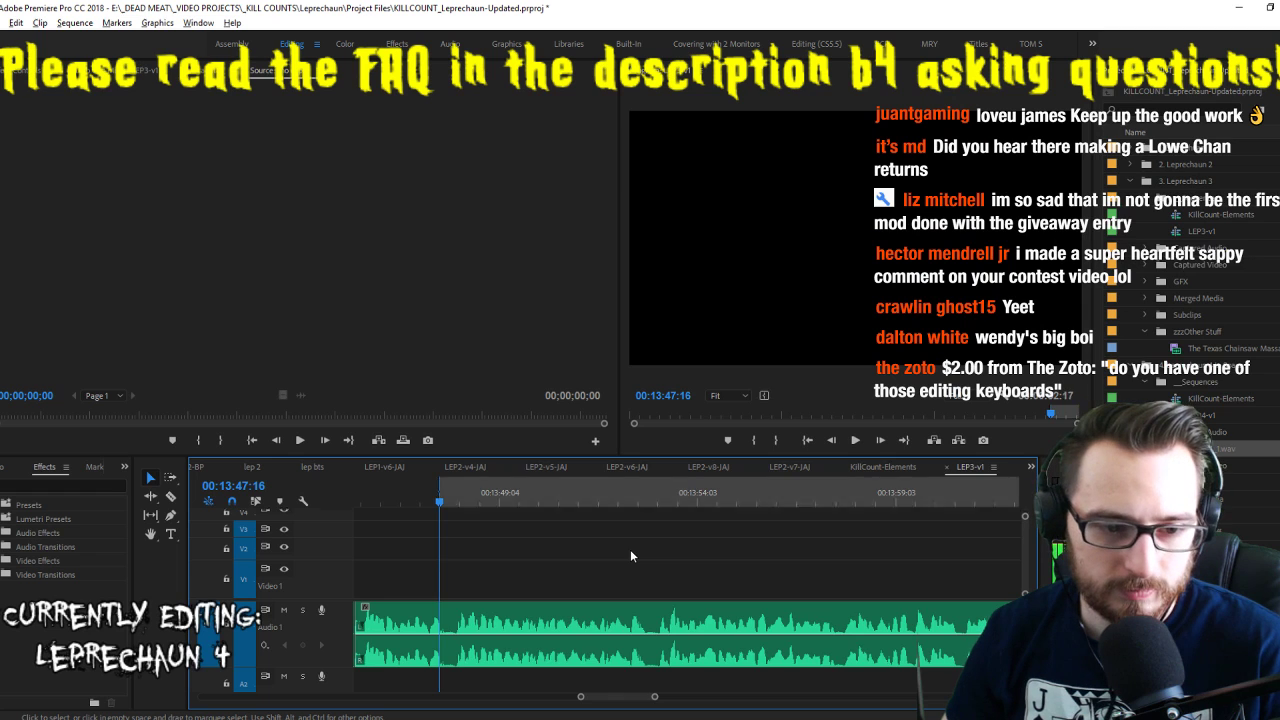
key("ctrl+k")
key("space")
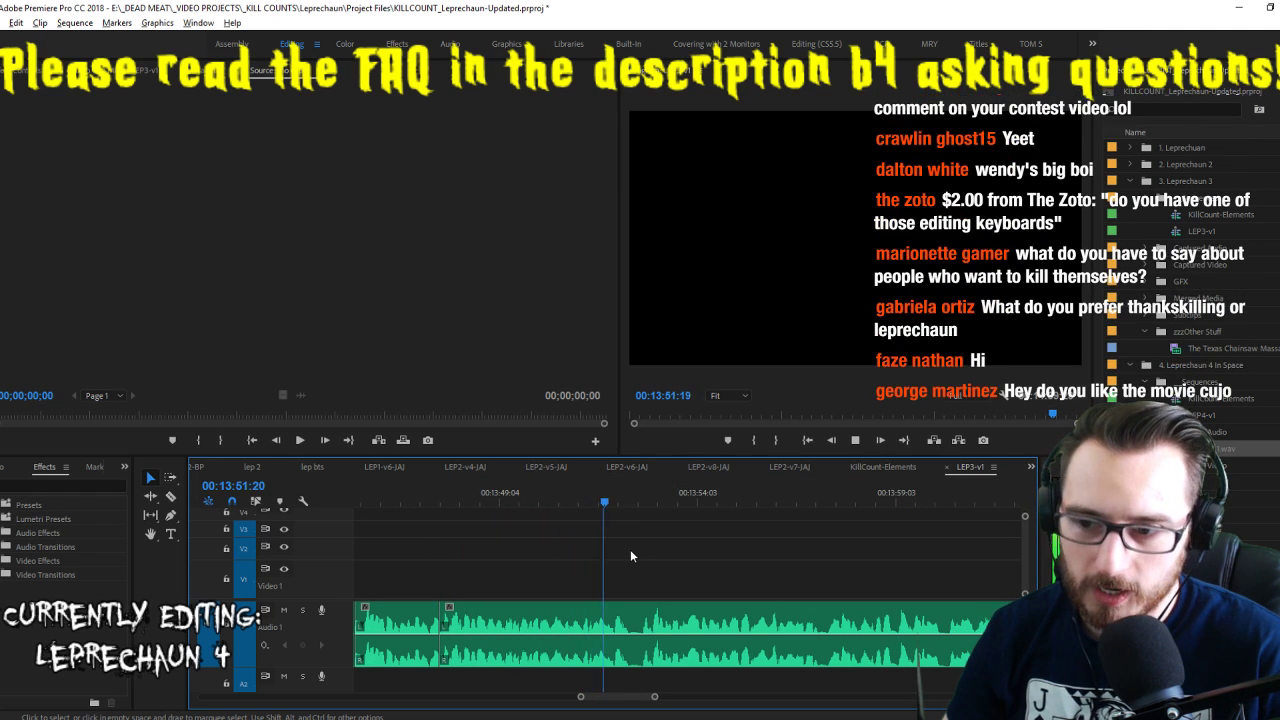
Step back to the voiceover pause at about 00:13:52:10, extract it, and play on
key("space")
key("Left")
key("Left")
key("Left")
key("Left")
key("Left")
key("Left")
key("Left")
key("Left")
key("Left")
key("Left")
key("Left")
key("Left")
key("Left")
key("Left")
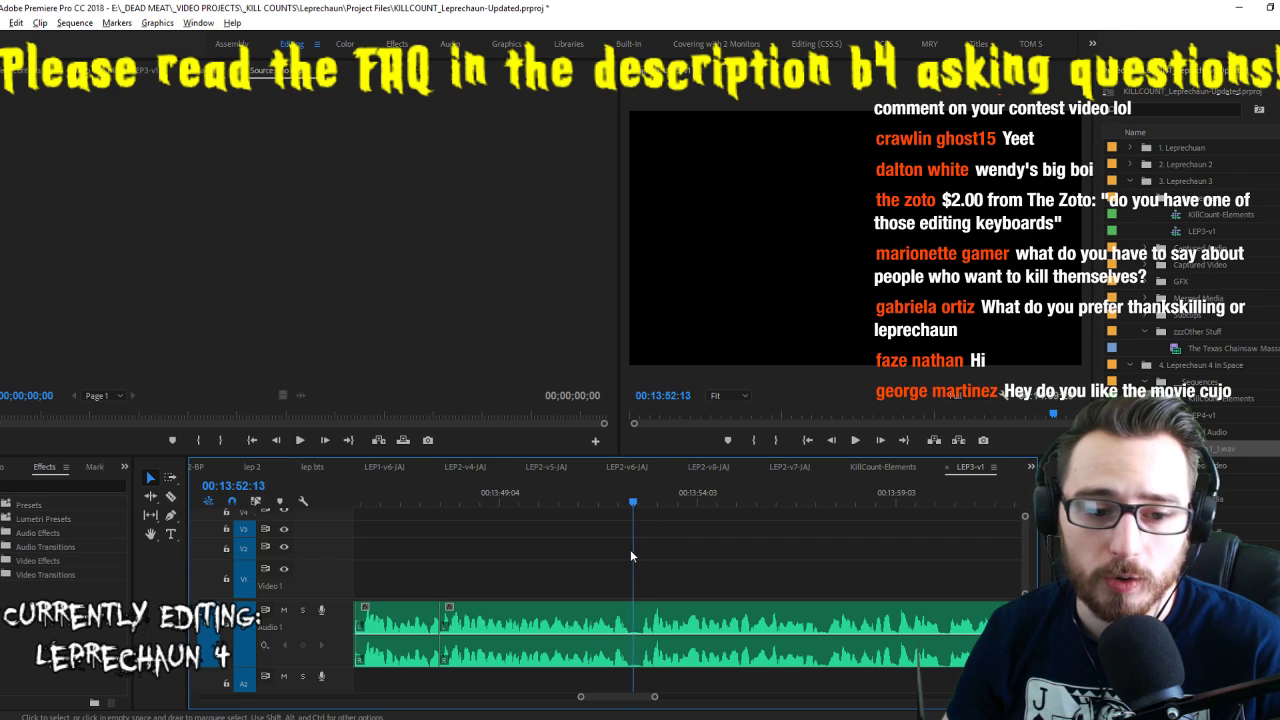
key("ctrl+k")
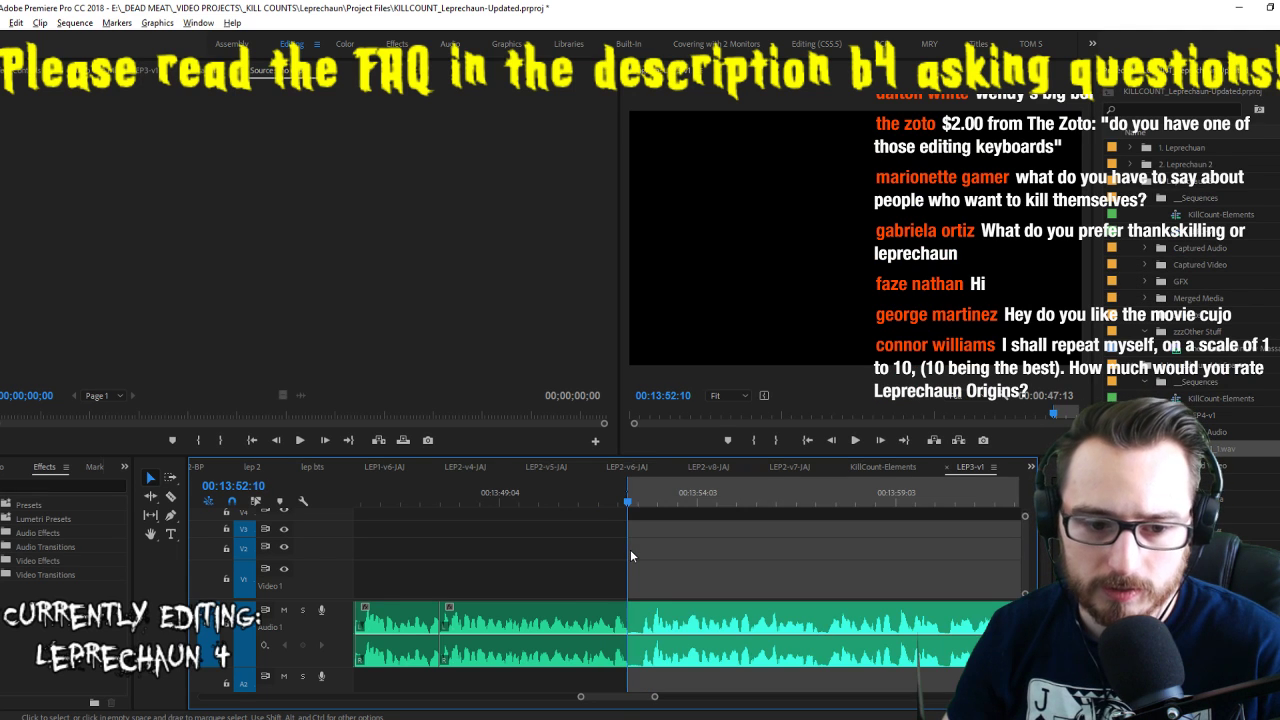
key("space")
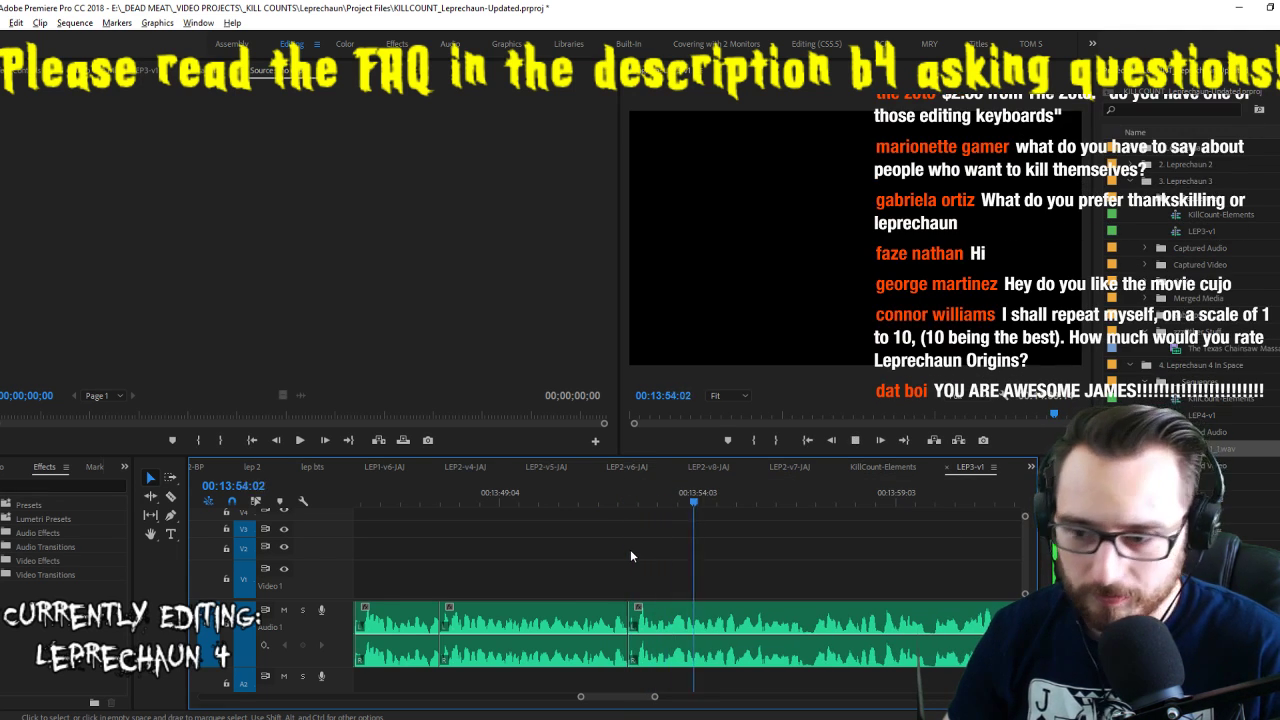
Extract the voiceover pause at about 00:13:56:21, adjusting its limits frame by frame, and resume playback
key("space")
key("Right")
key("Right")
key("Right")
key("Right")
key("Right")
key("Right")
key("Right")
key("Right")
key("i")
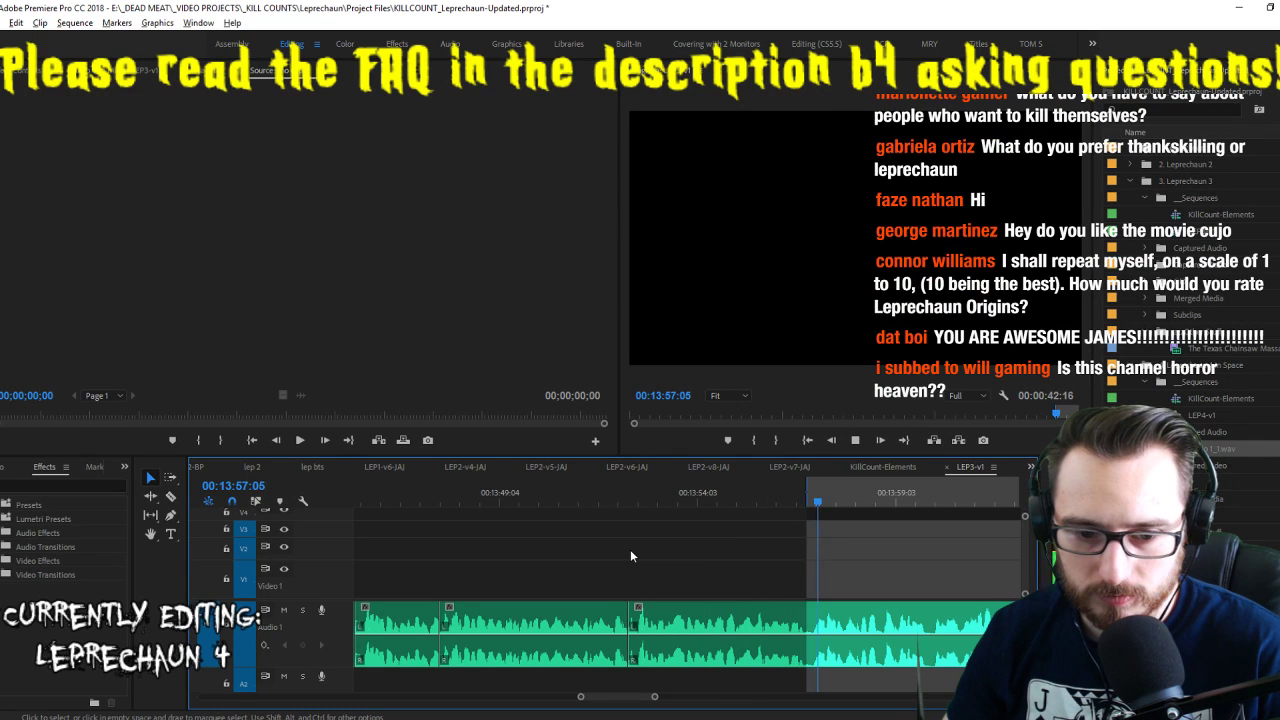
key("Right")
key("Right")
key("Right")
key("Right")
key("Right")
key("ctrl+k")
key("space")
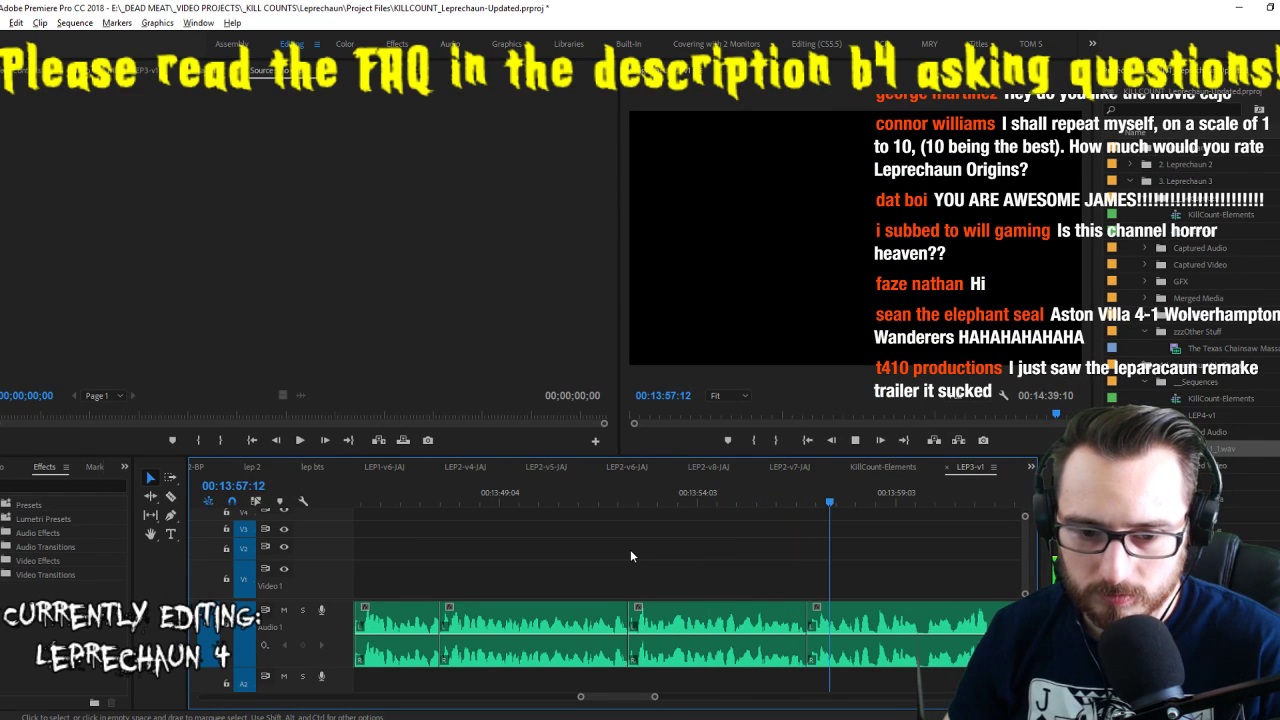
Extract the voiceover pauses at about 00:14:01:06 and 00:14:02:02 and play on
key("ctrl+k")
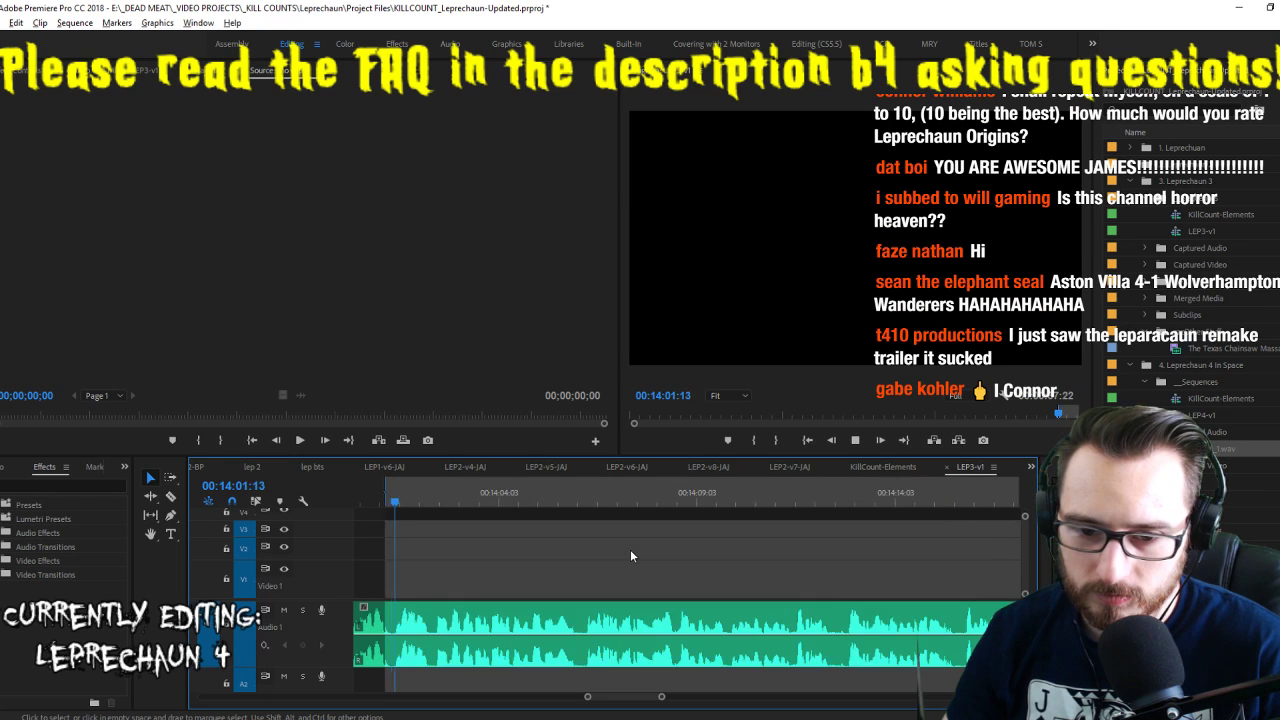
key("space")
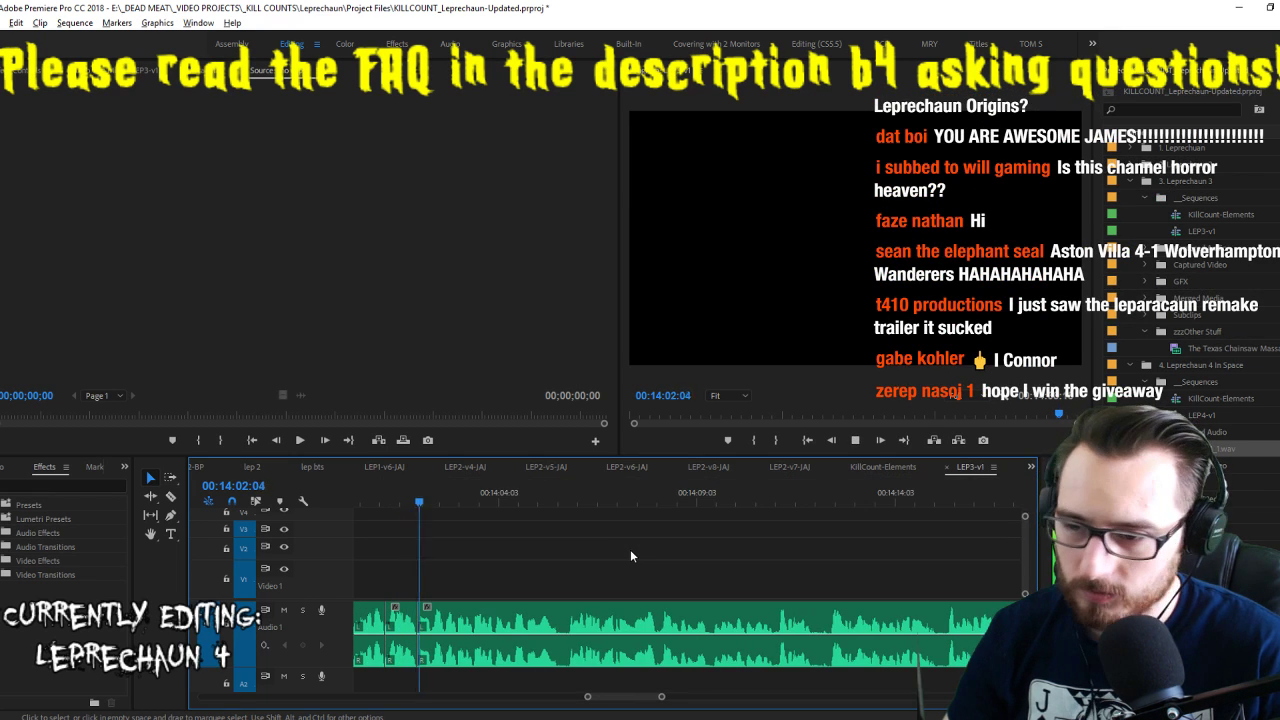
key("space")
key("ctrl+k")
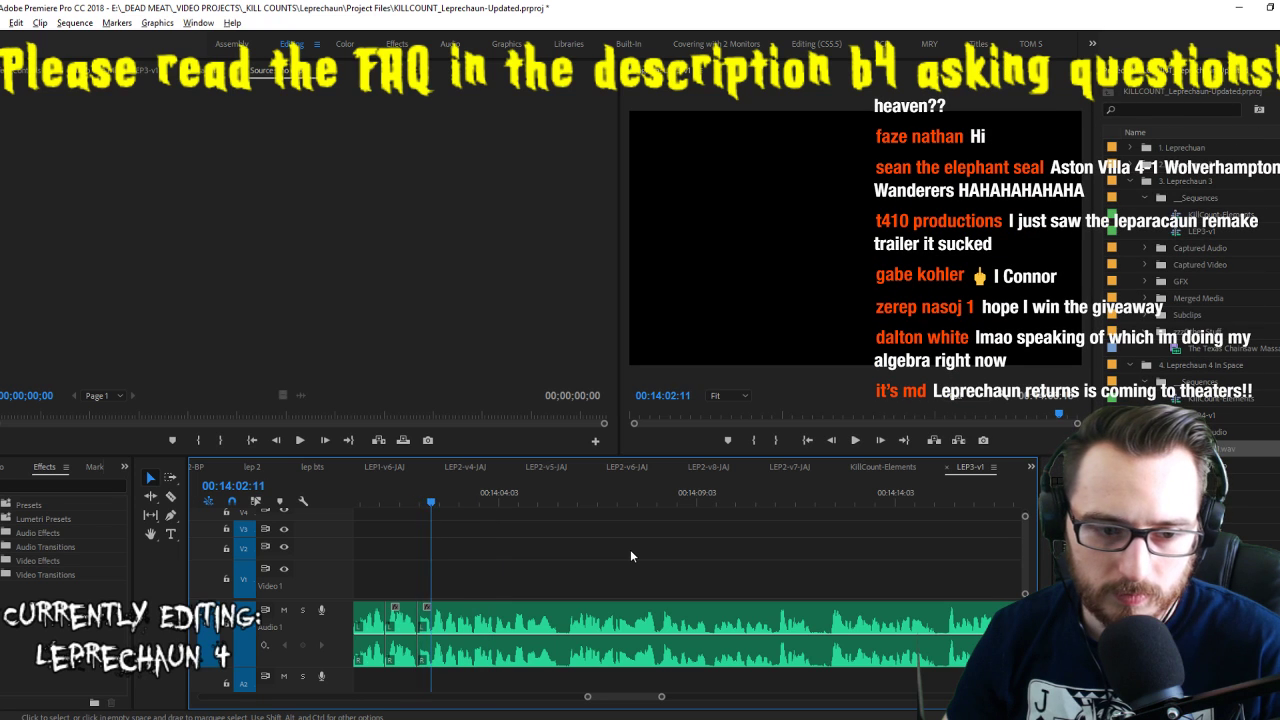
key("space")
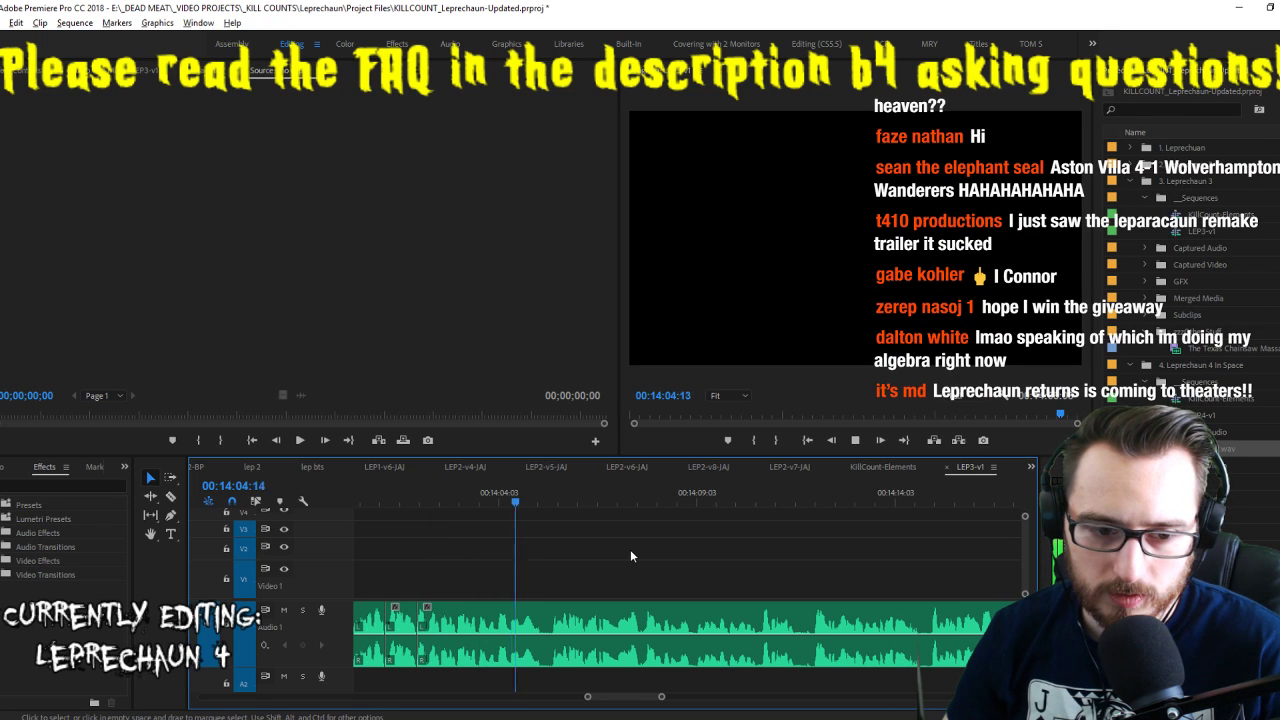
Extract the voiceover pauses at about 00:14:05:04 and 00:14:07:08 and resume playback
key("ctrl+k")
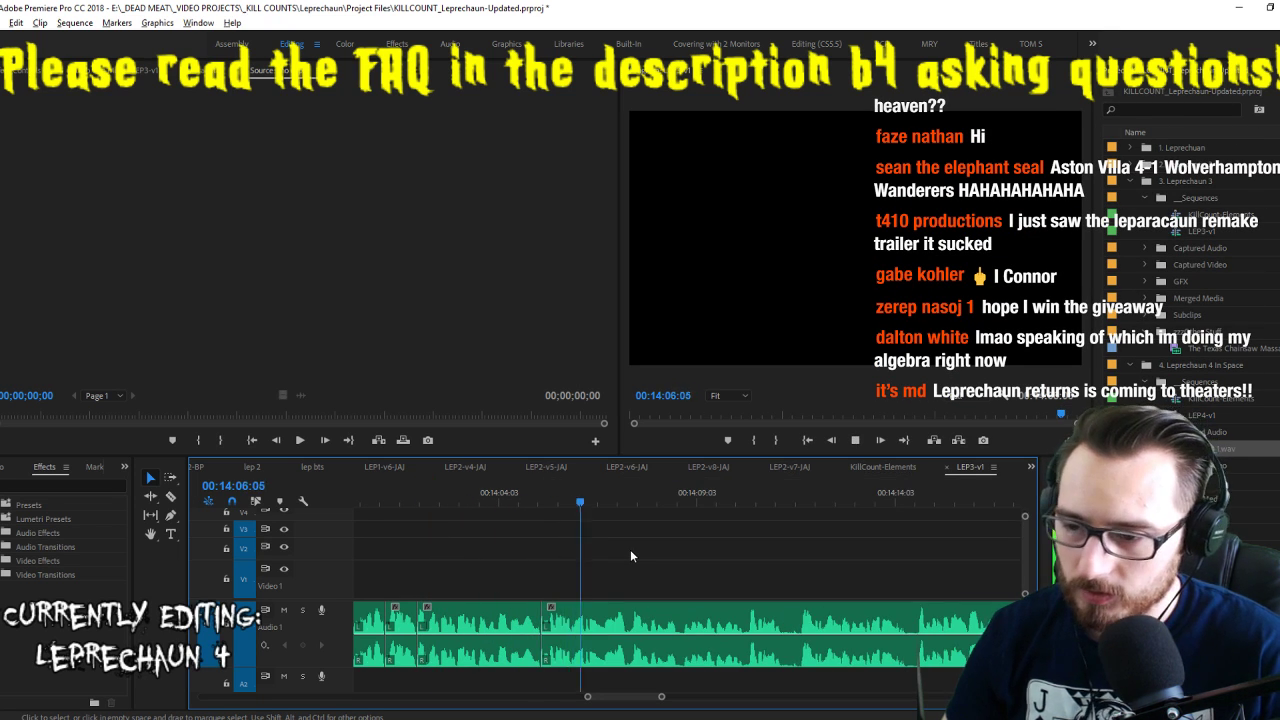
key("space")
key("ctrl+k")
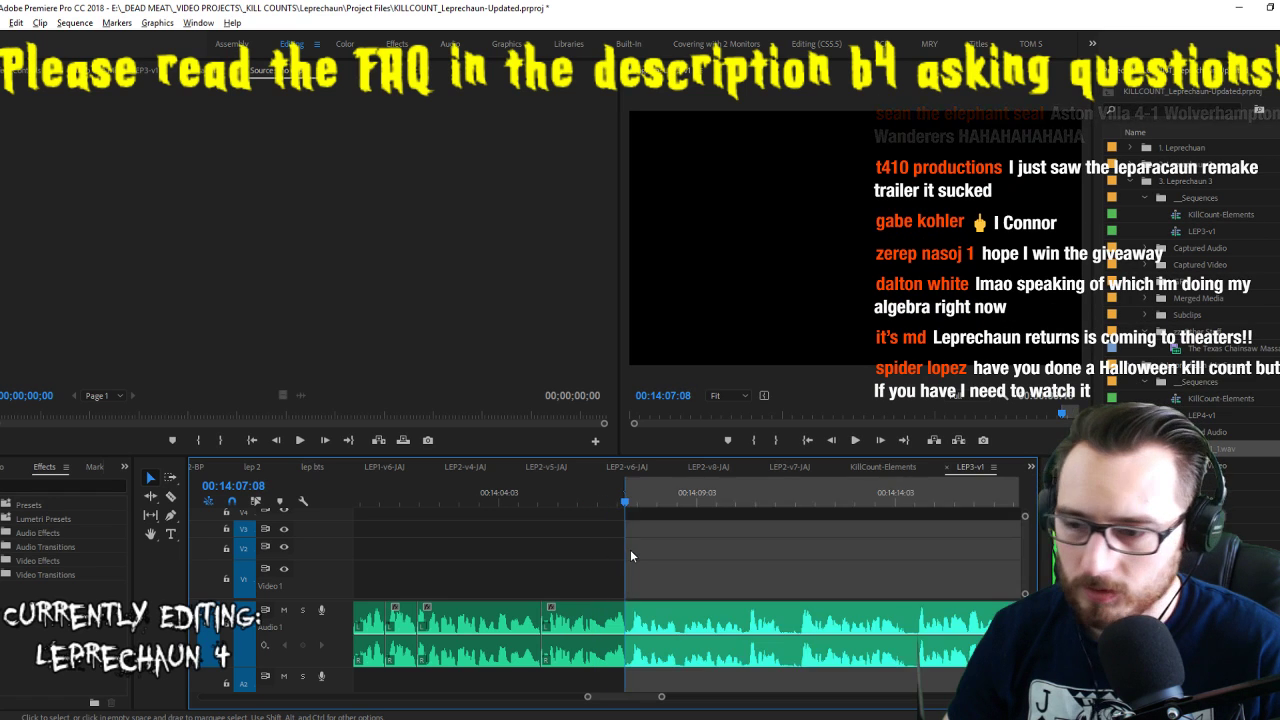
key("space")
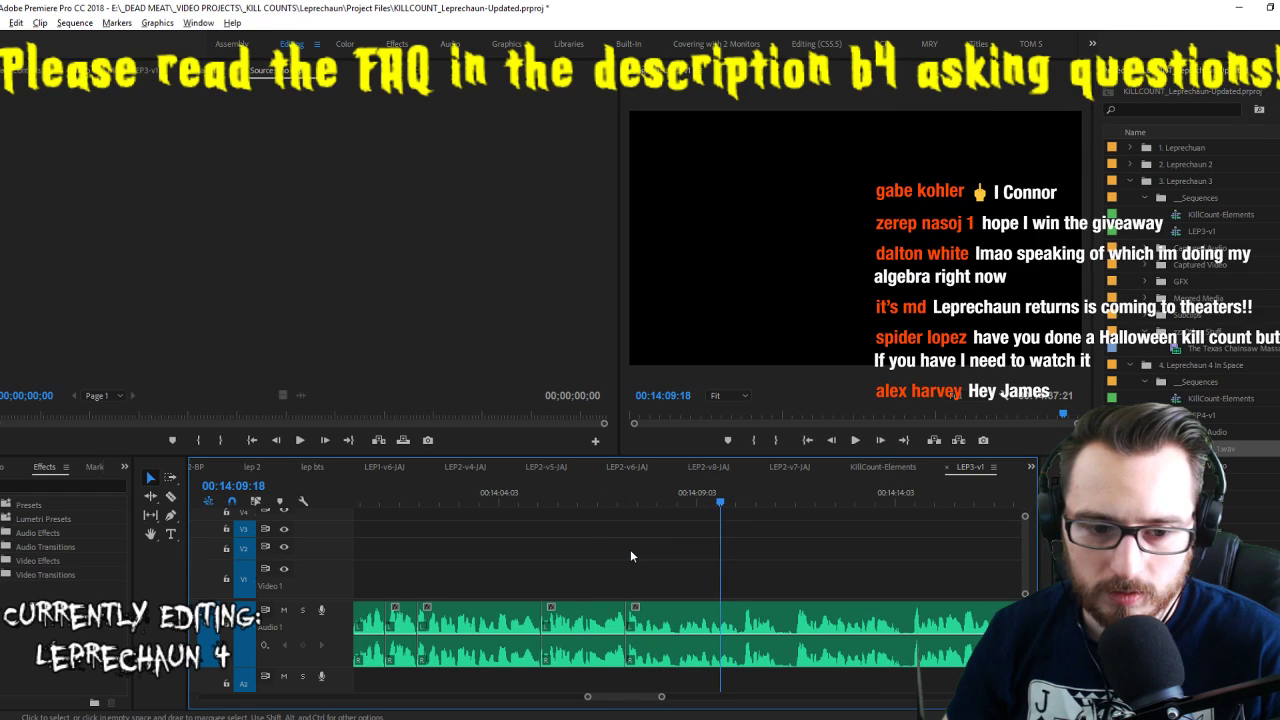
Extract the voiceover pause at about 00:14:08:10, closing the gap, and resume playback
key("space")
key("i")
key("ctrl+k")
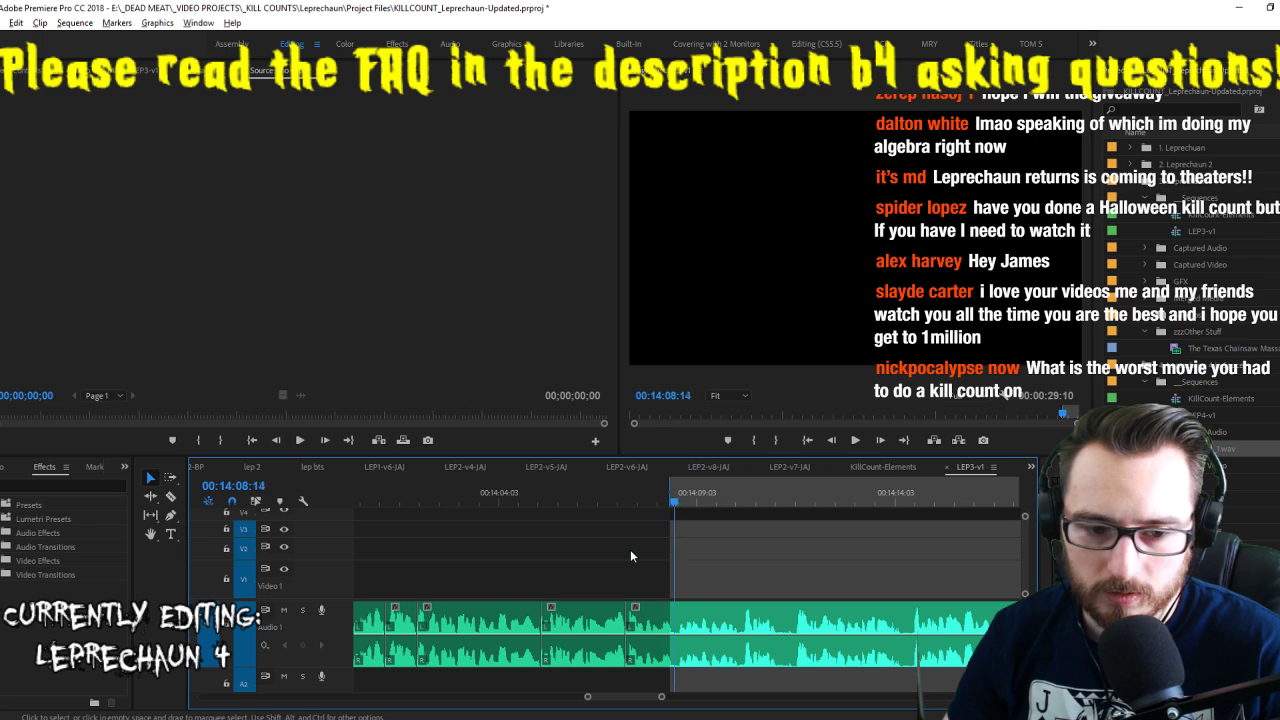
key("space")
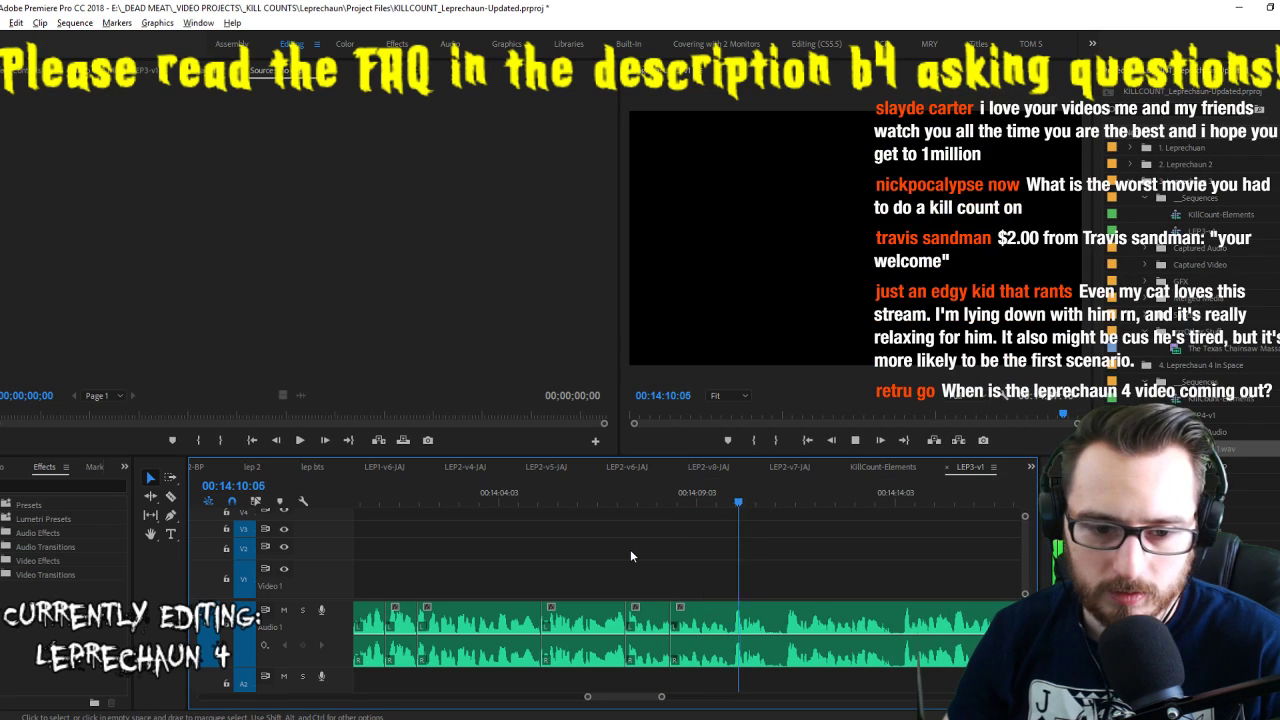
Extract the voiceover pauses at about 00:14:09:22 and 00:14:10:17, closing each gap, and play on
key("space")
key("i")
key("ctrl+k")
key("space")
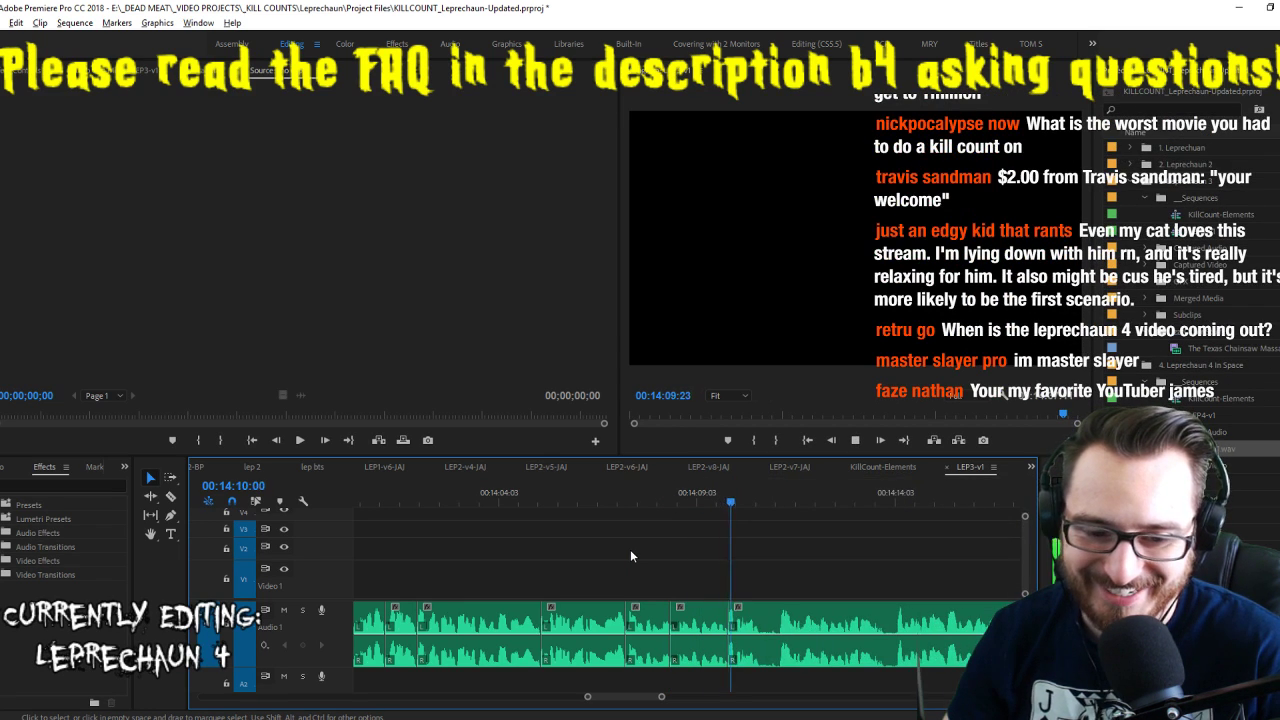
key("i")
key("o")
key("space")
key("apostrophe")
key("space")
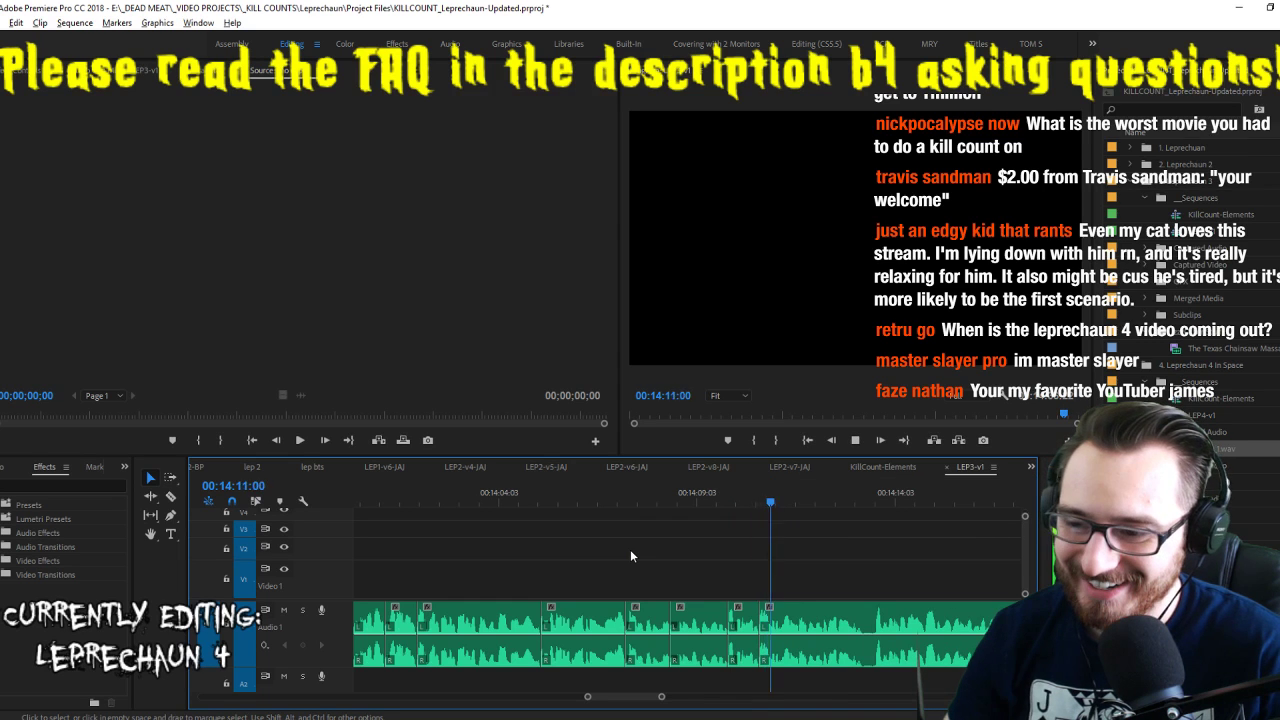
Extract the voiceover pause starting at about 00:14:13:05 and play on
key("space")
key("i")
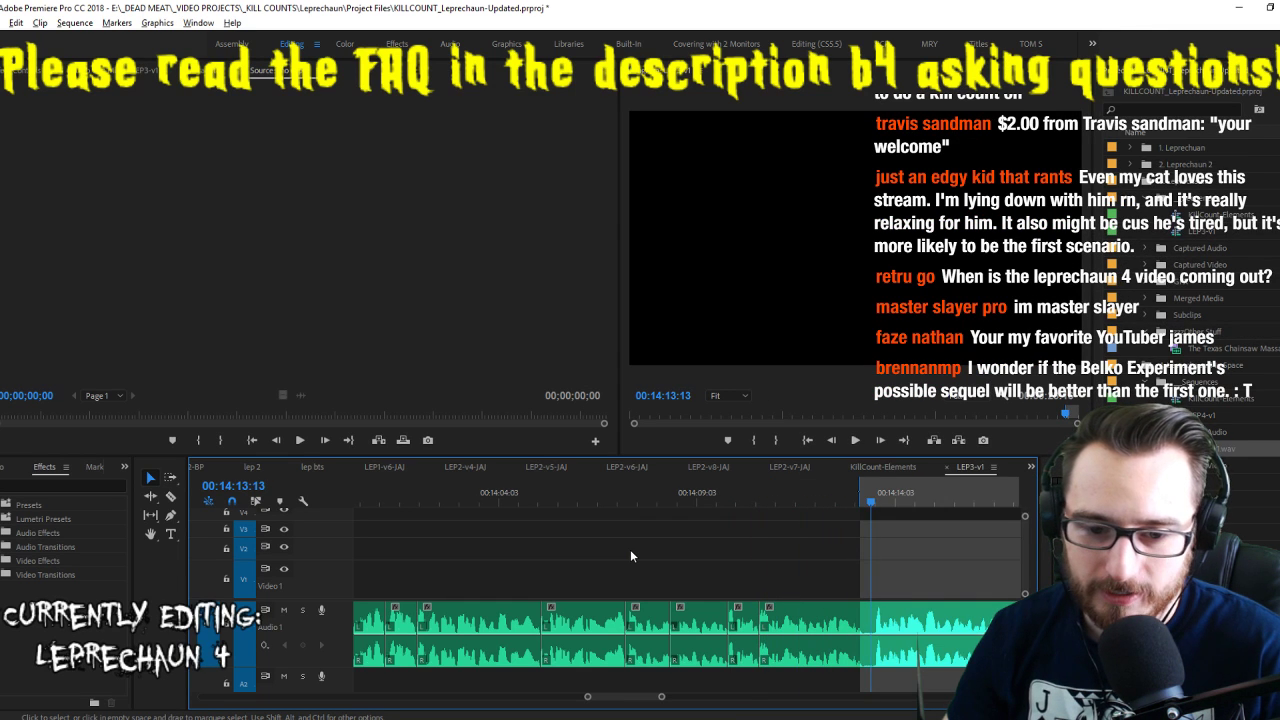
key("ctrl+k")
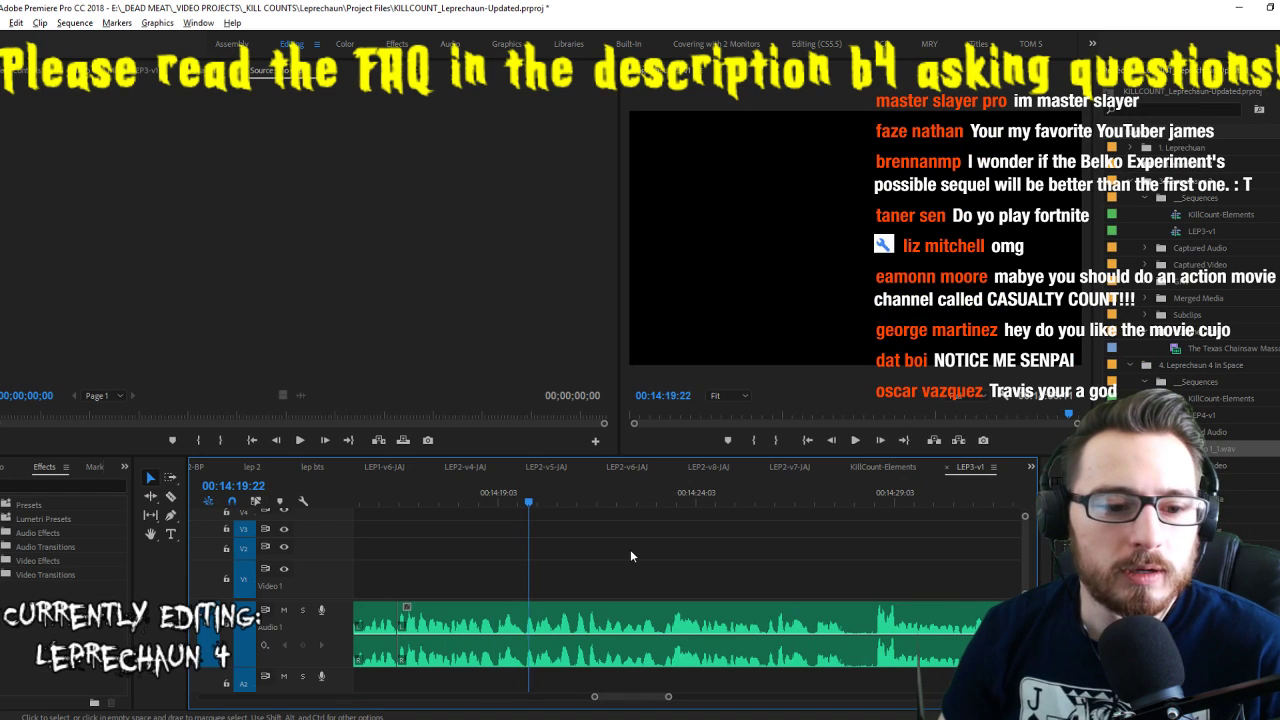
Extract the voiceover pauses at about 00:14:19:18, 00:14:23:03 and 00:14:25:12 while playing on
key("ctrl+k")
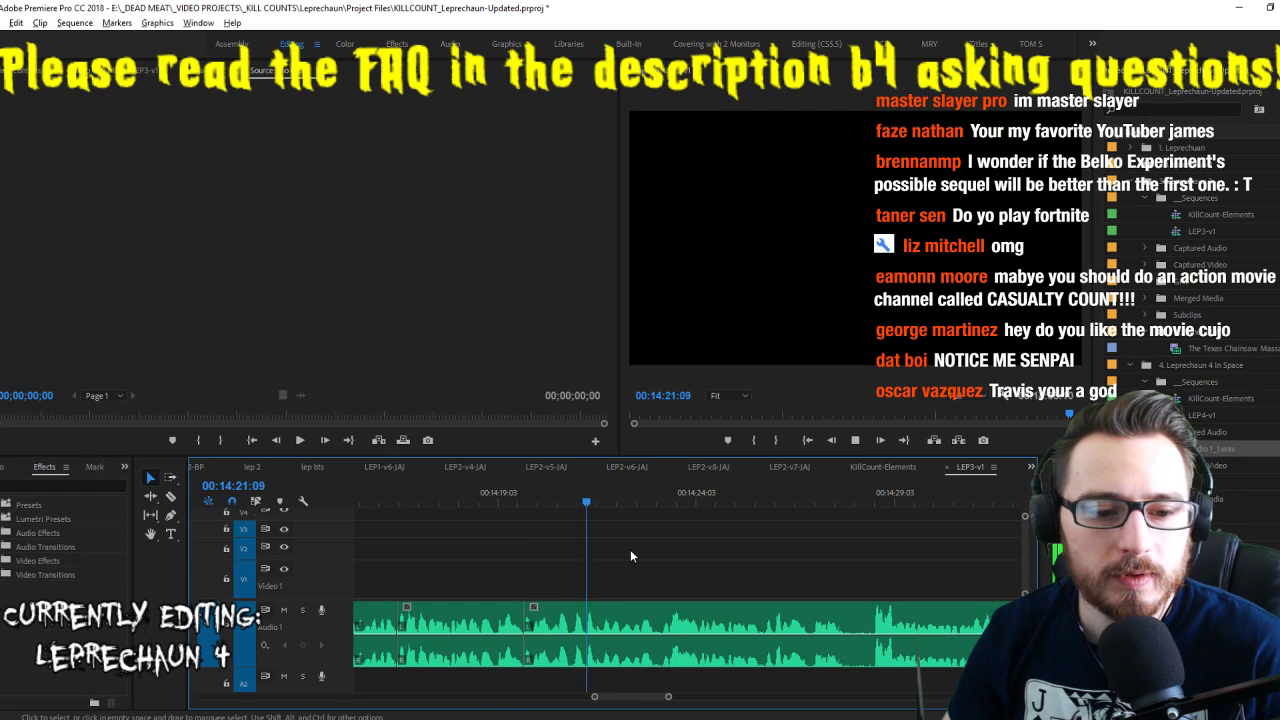
key("ctrl+k")
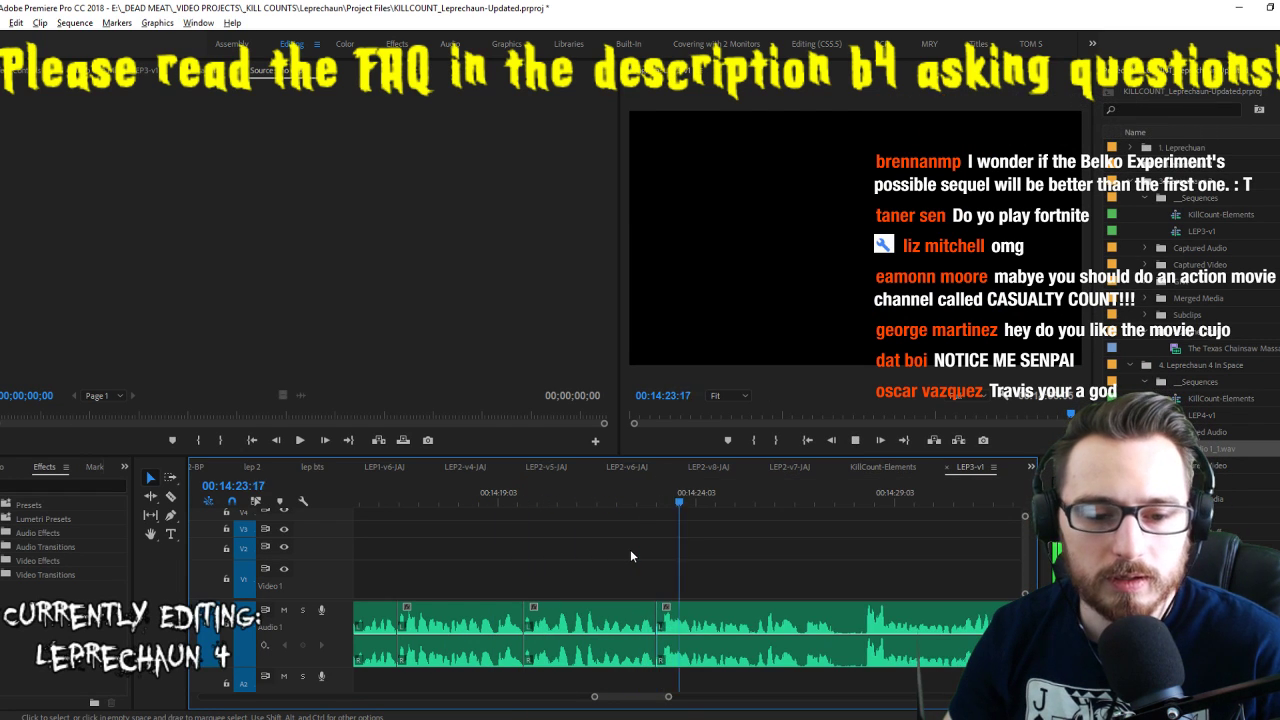
key("ctrl+k")
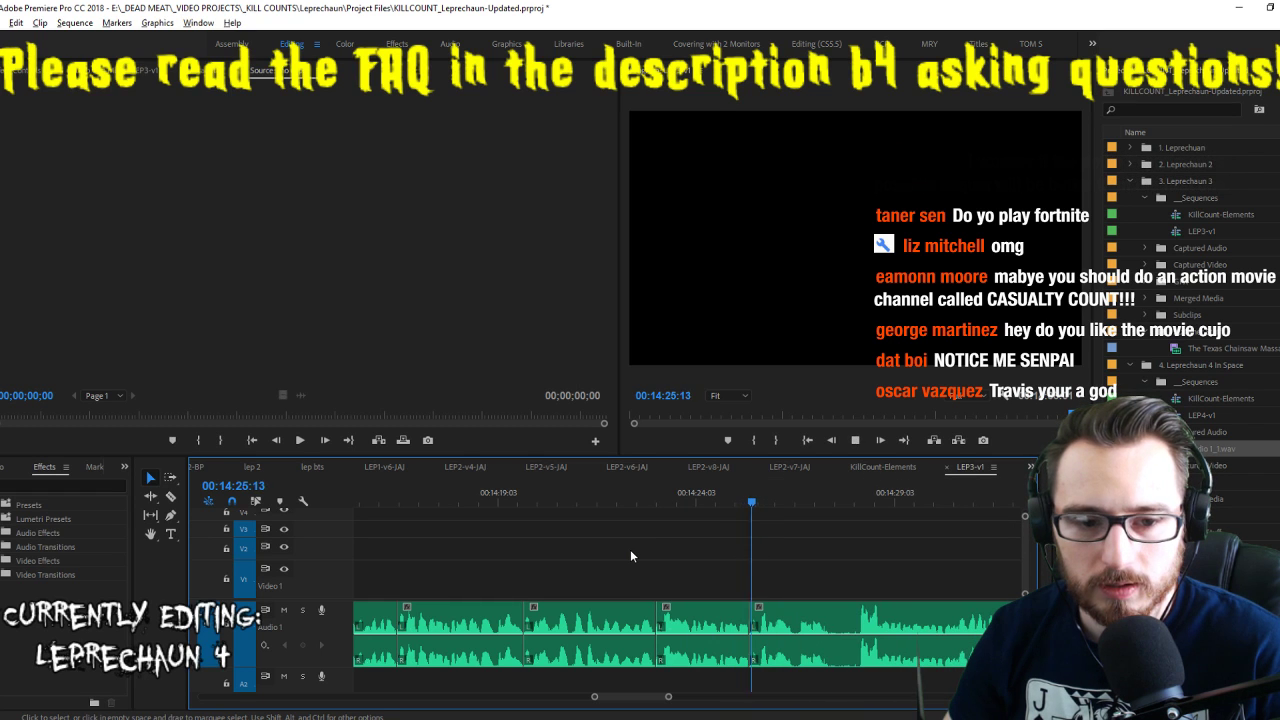
Extract the voiceover pause at about 00:14:26:18, stepping back to set its limits, and resume playback
key("ctrl+k")
key("Left")
key("Left")
key("Left")
key("Left")
key("Left")
key("Left")
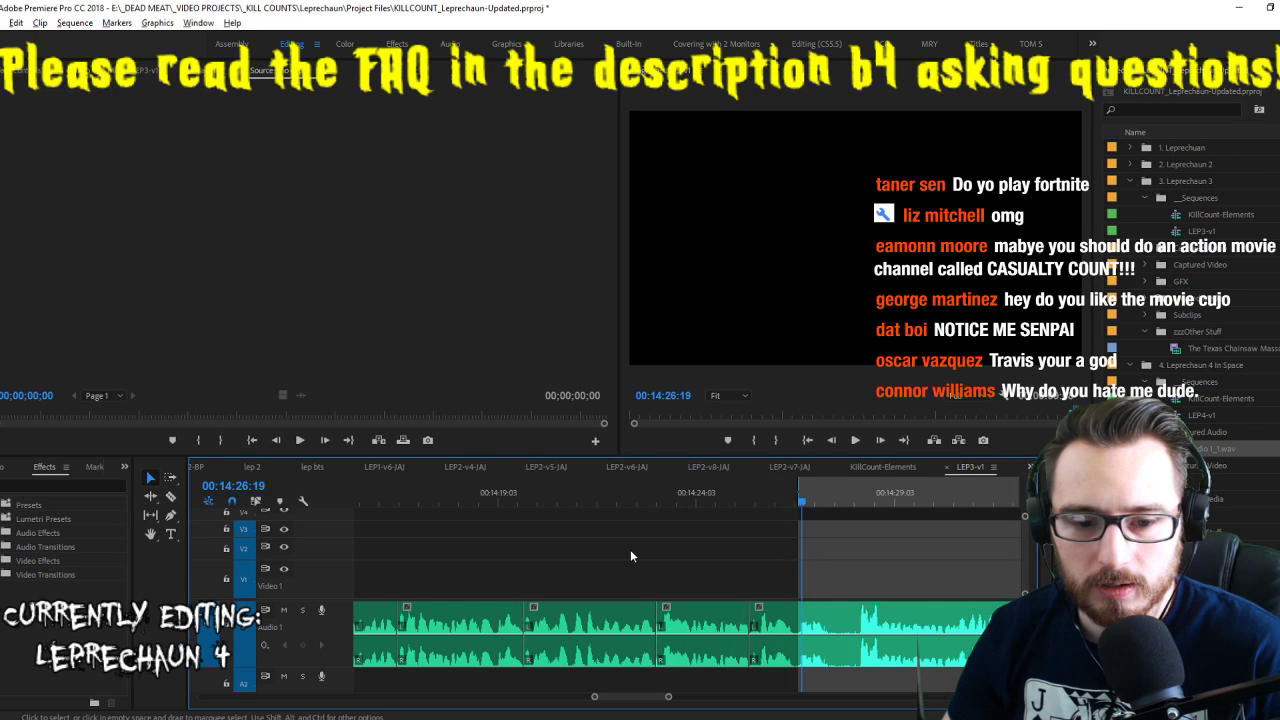
key("space")
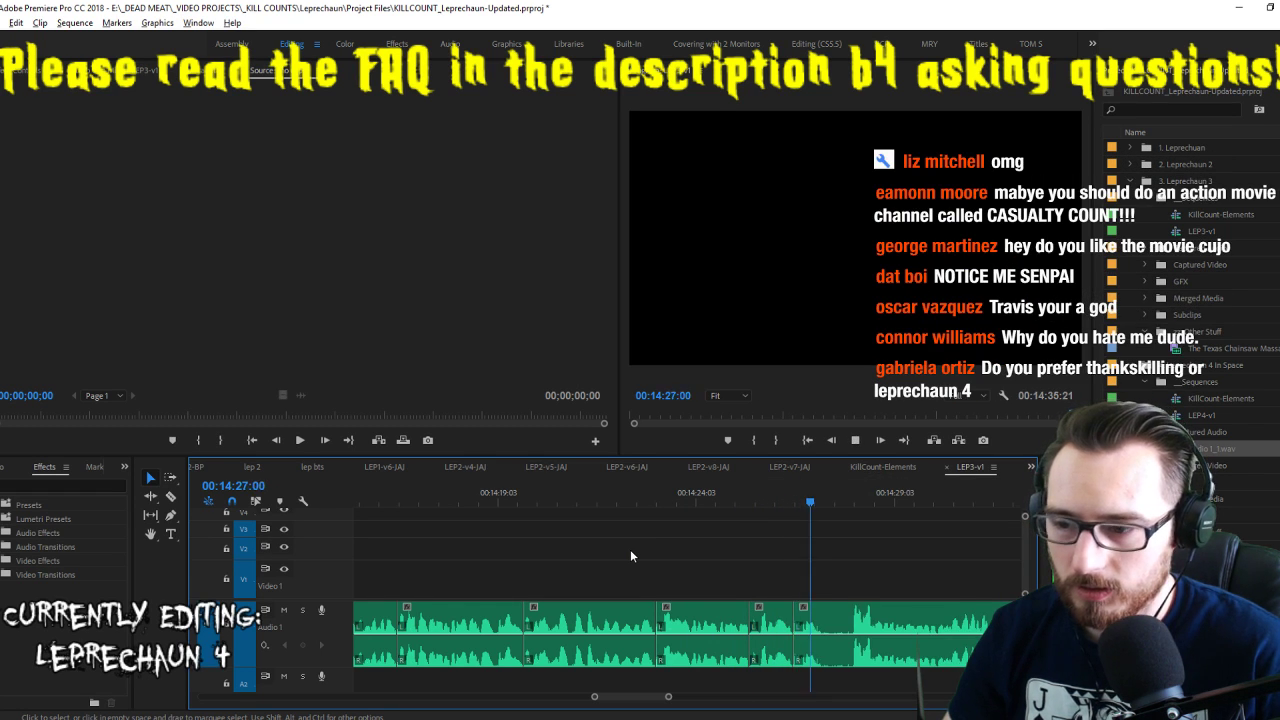
Remove the leftover voiceover from 00:14:27:06 to the end of the recording and save the project
key("ctrl+k")
key("Delete")
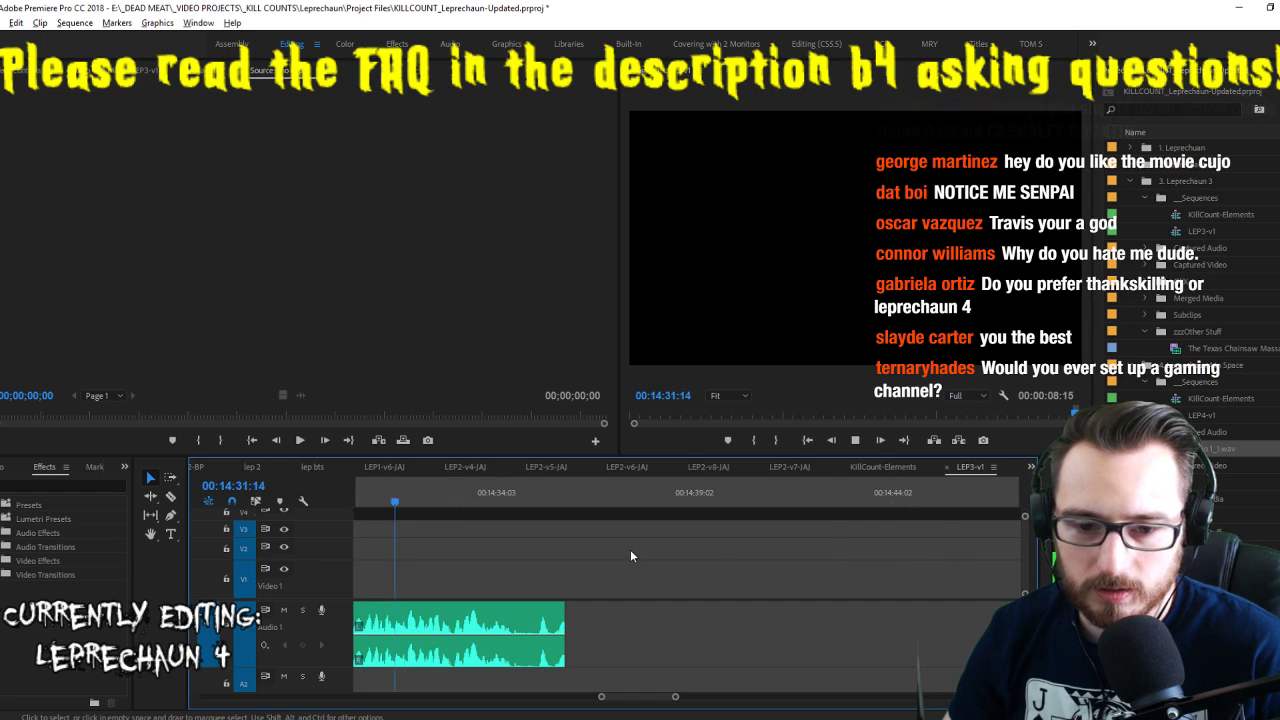
key("ctrl+s")
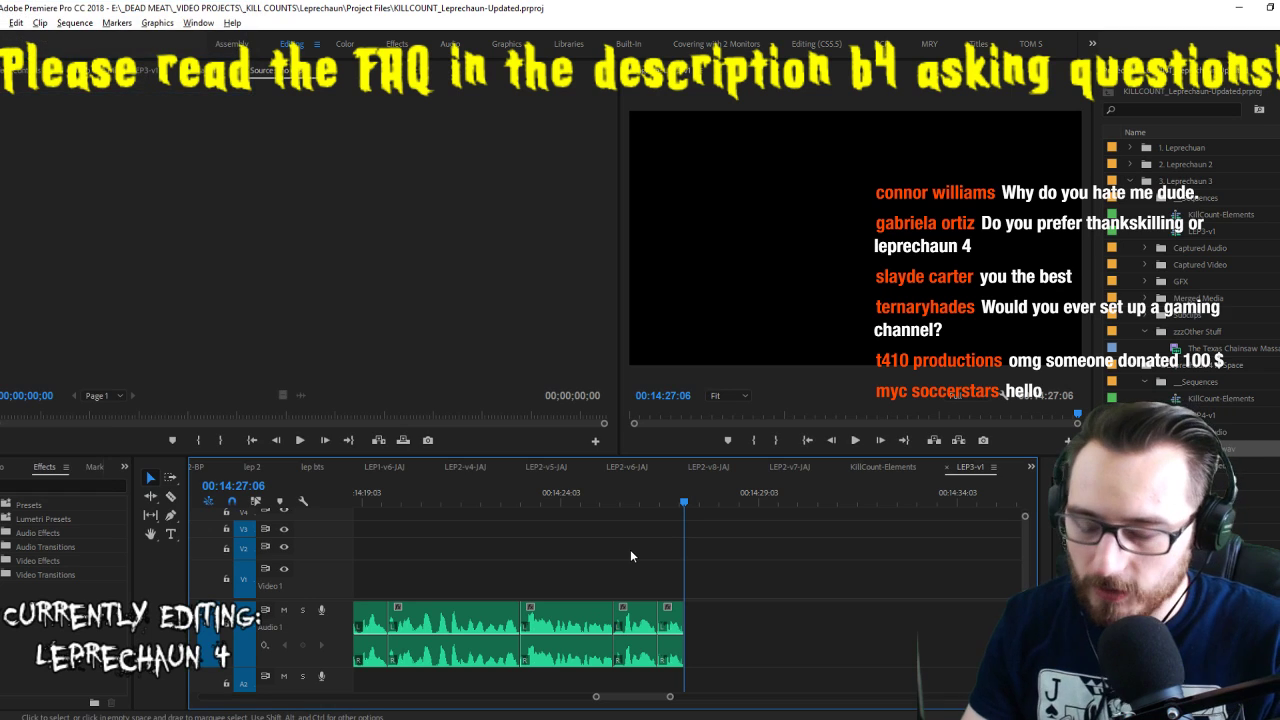
Return the playhead to the start of the LEP3-v1 sequence and save the project again
key("Home")
key("ctrl+s")
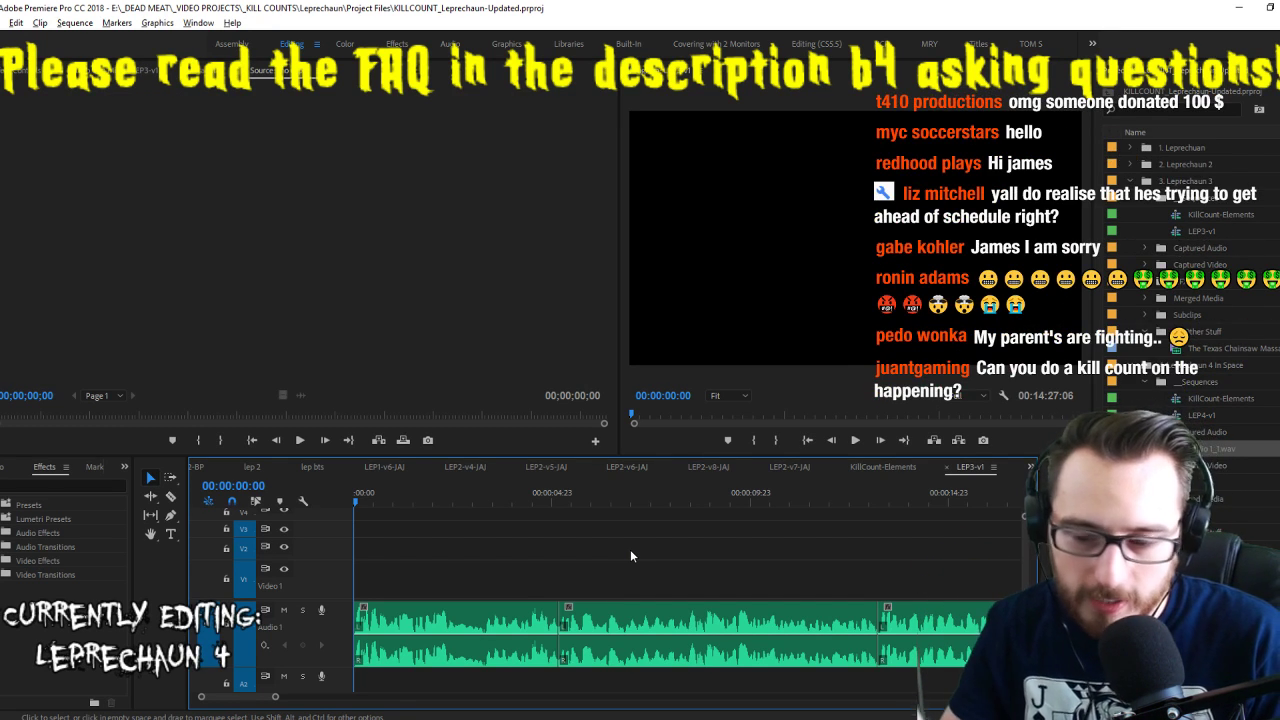
key("ctrl+s")
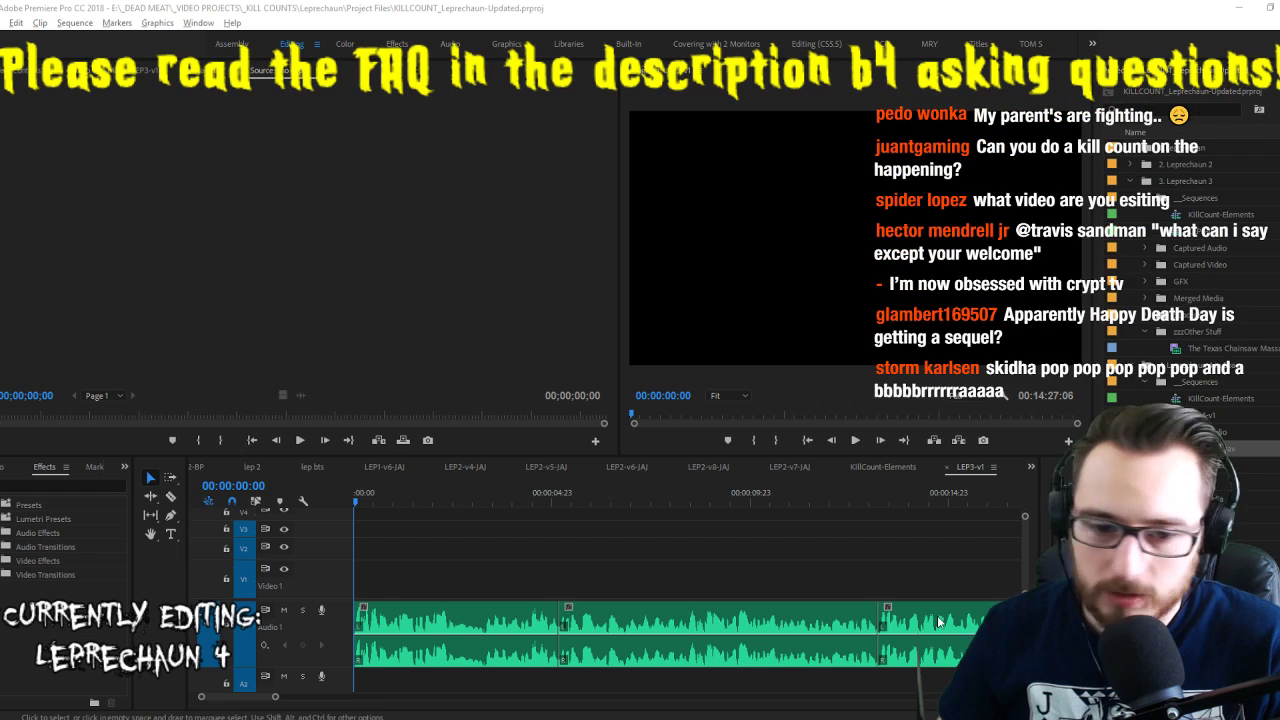
left_click(655, 567)
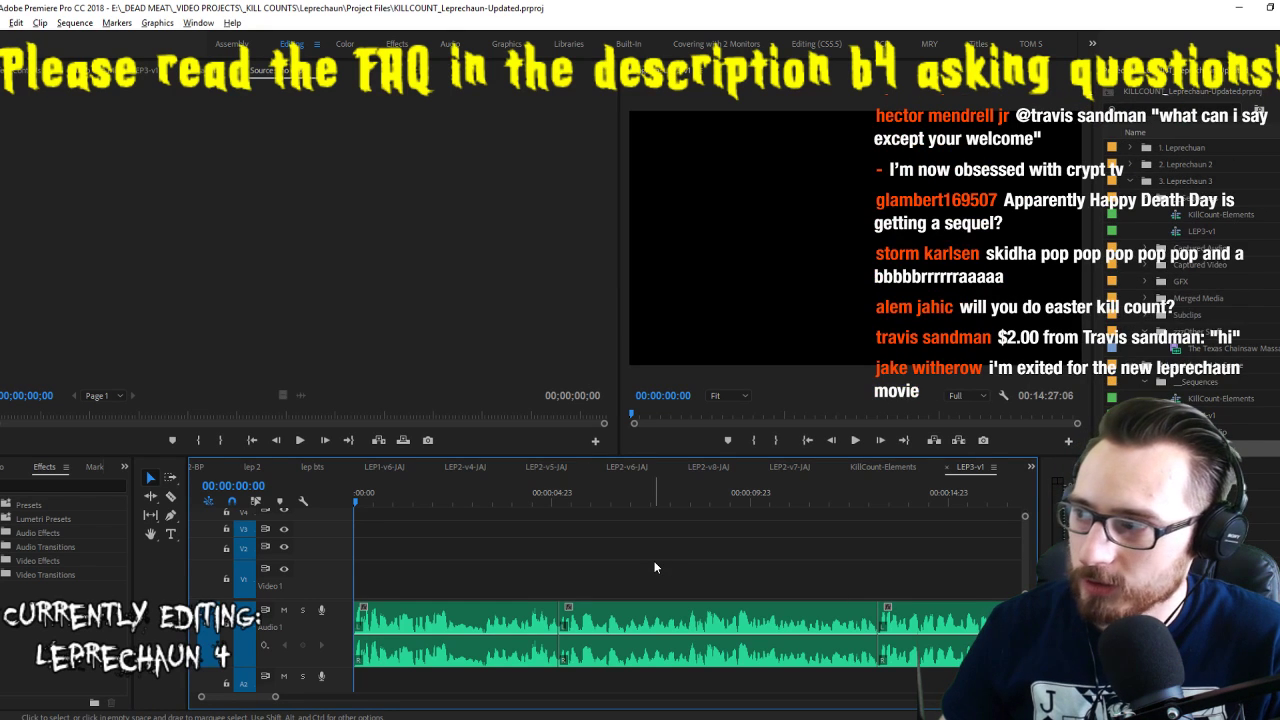
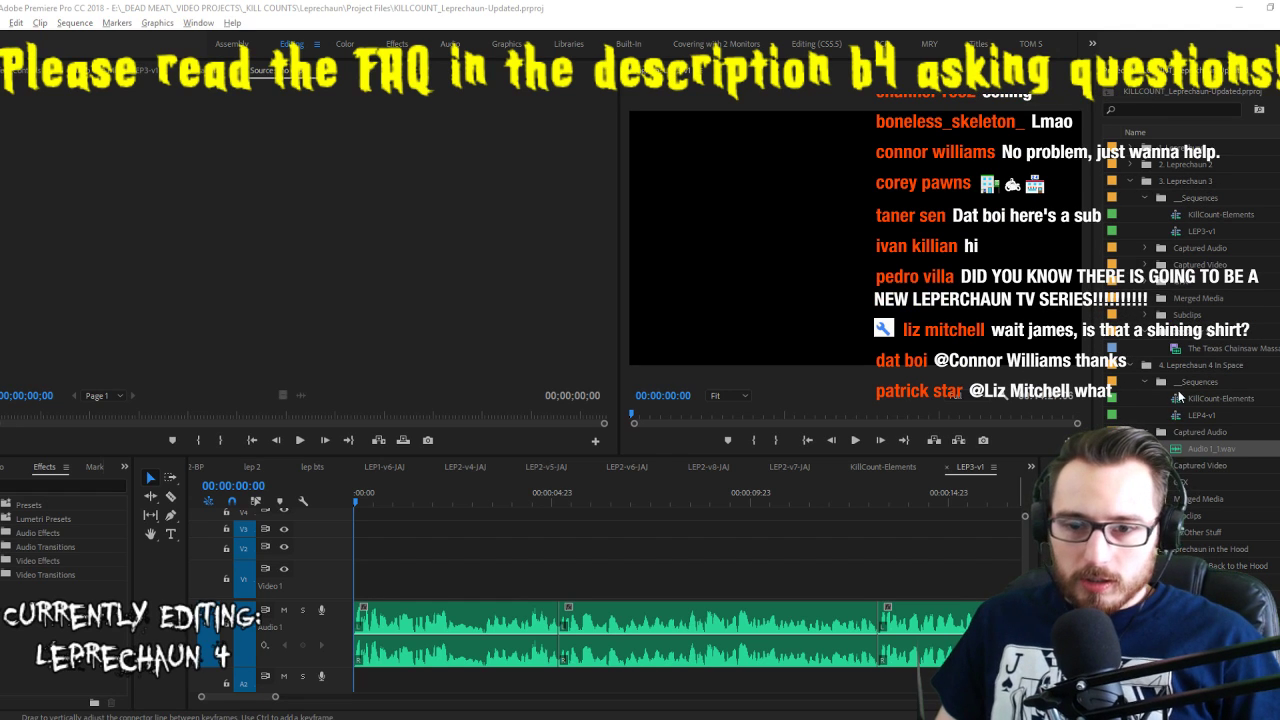
Open the movie file 1996-Leprechaun4InSpace_1080p.mp4 from the project in the source viewer and play it from its start
scroll(1205, 358, "down", 3)
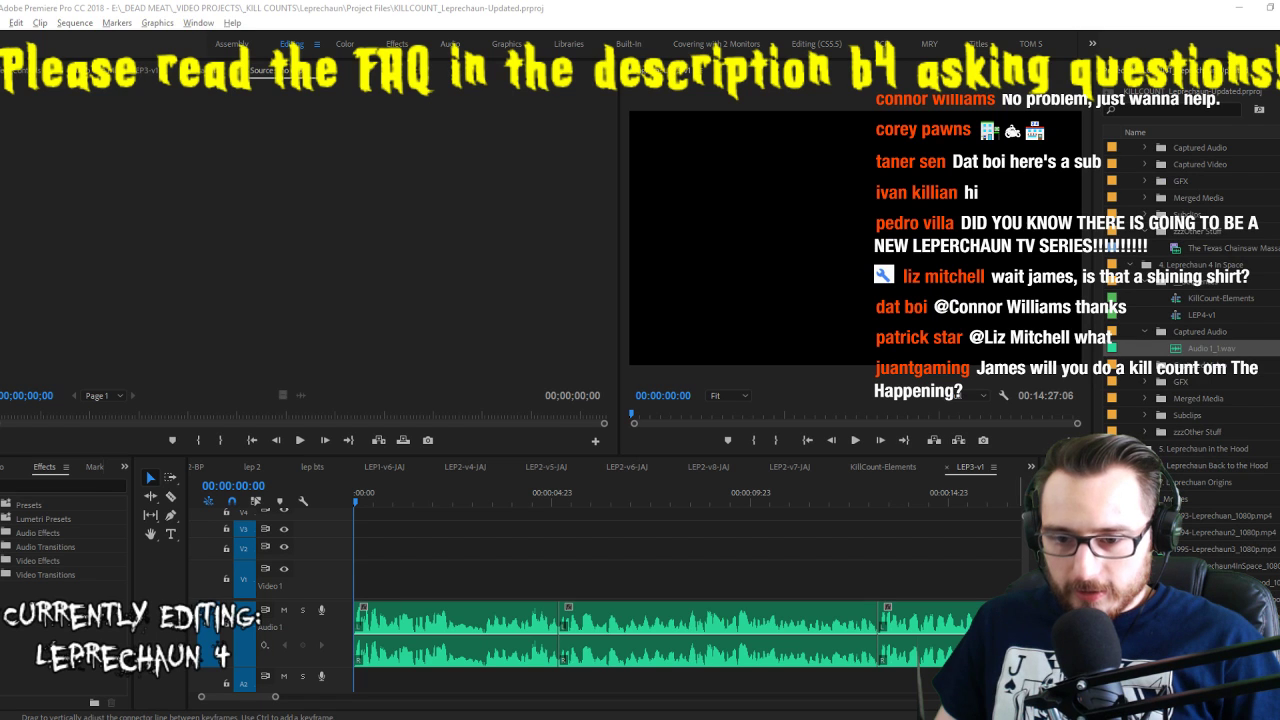
double_click(1235, 565)
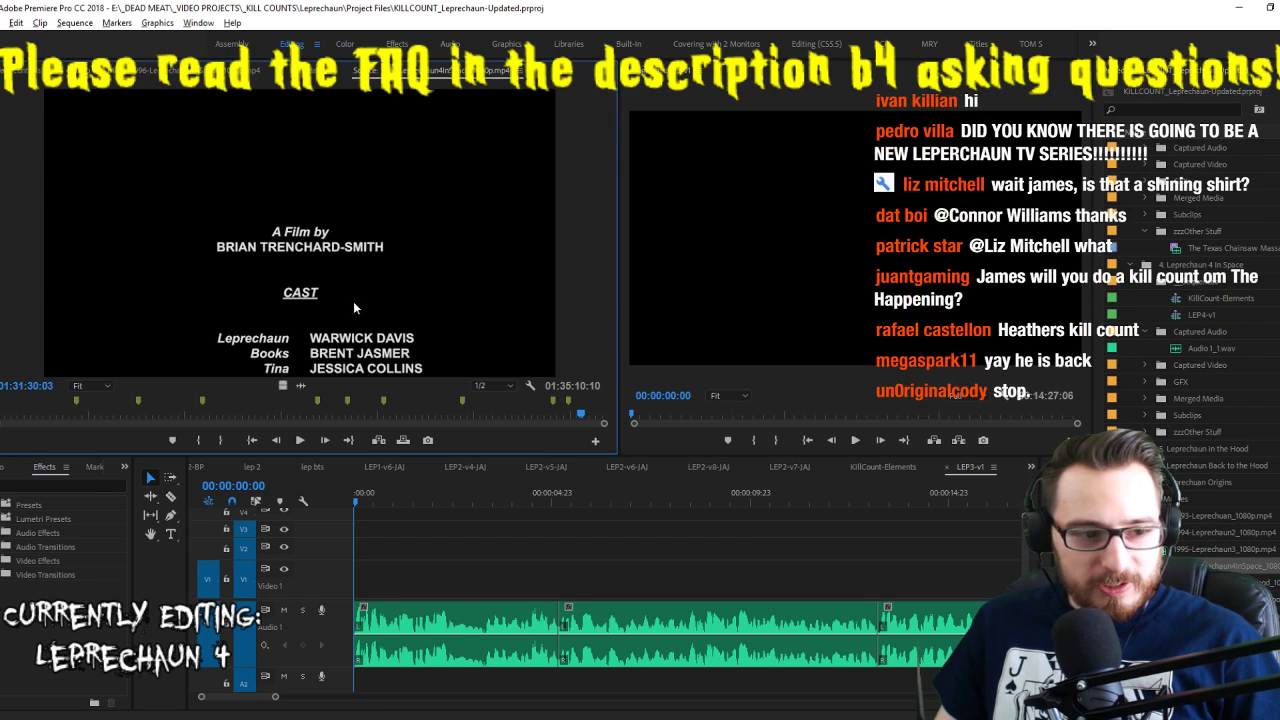
key("Home")
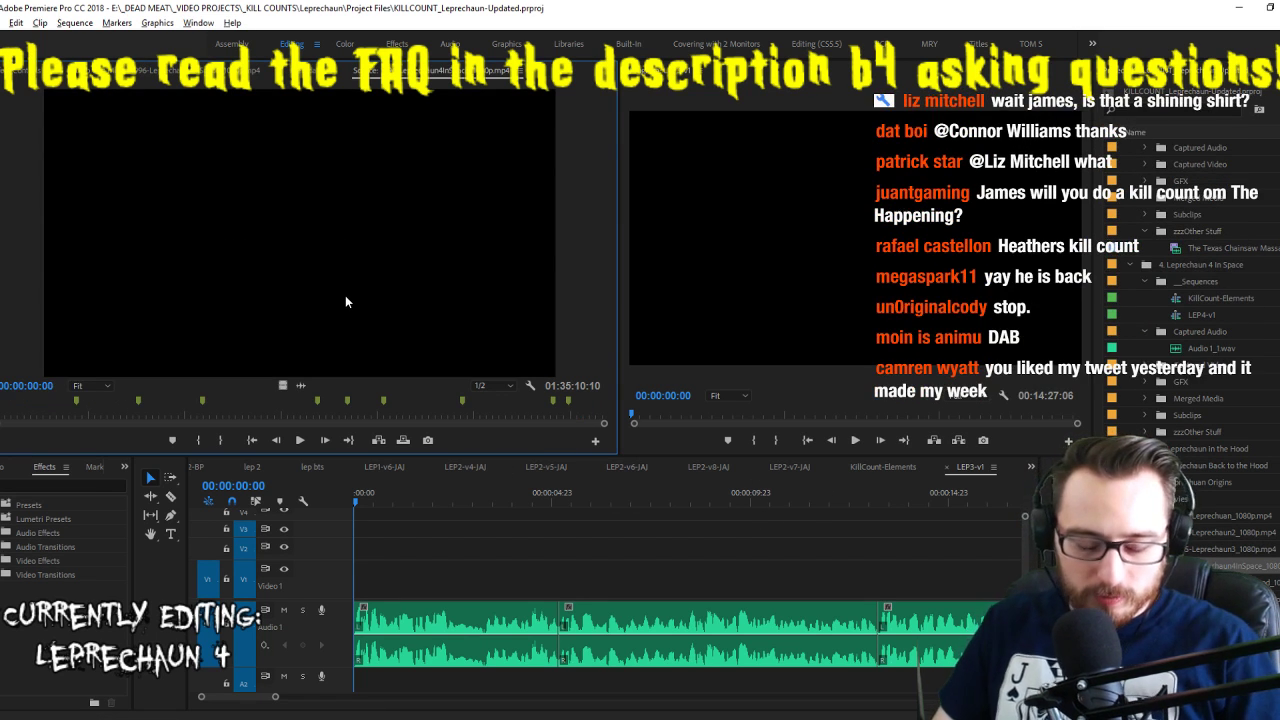
key("space")
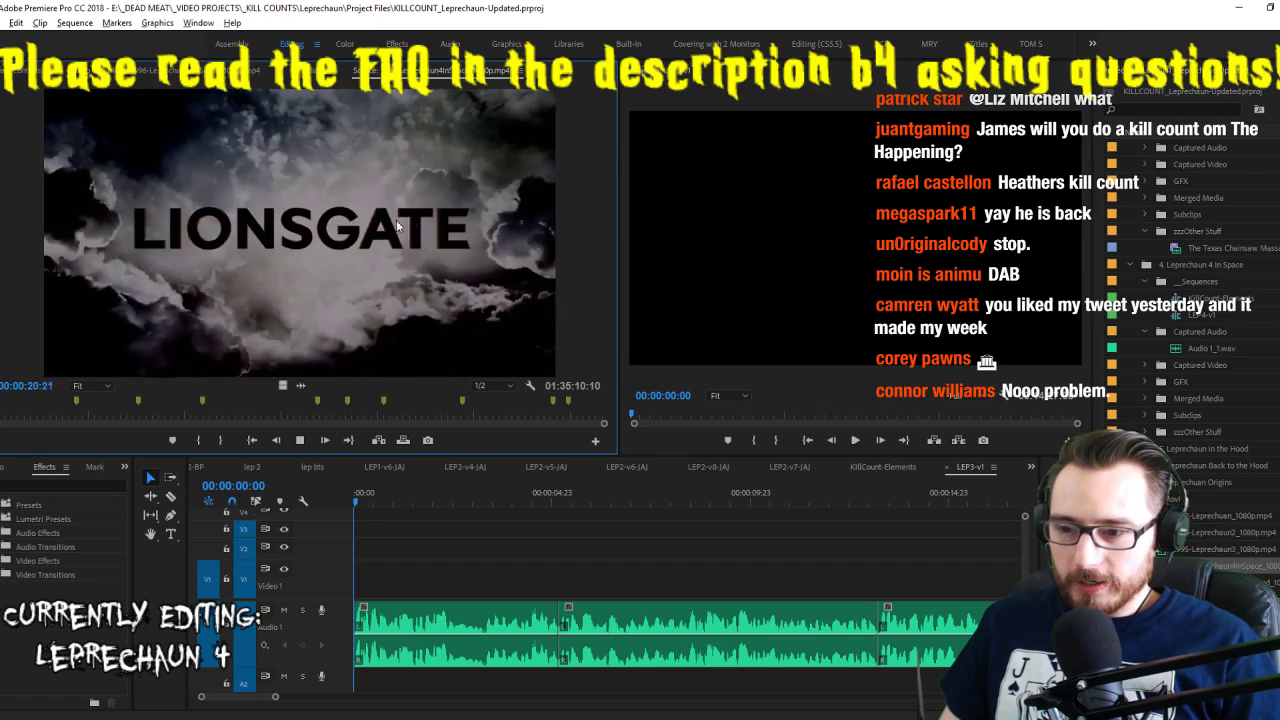
Play the LEP3-v1 voiceover from its beginning and skip past the gap to the narration starting at about 00:00:21:17
left_click(493, 546)
key("space")
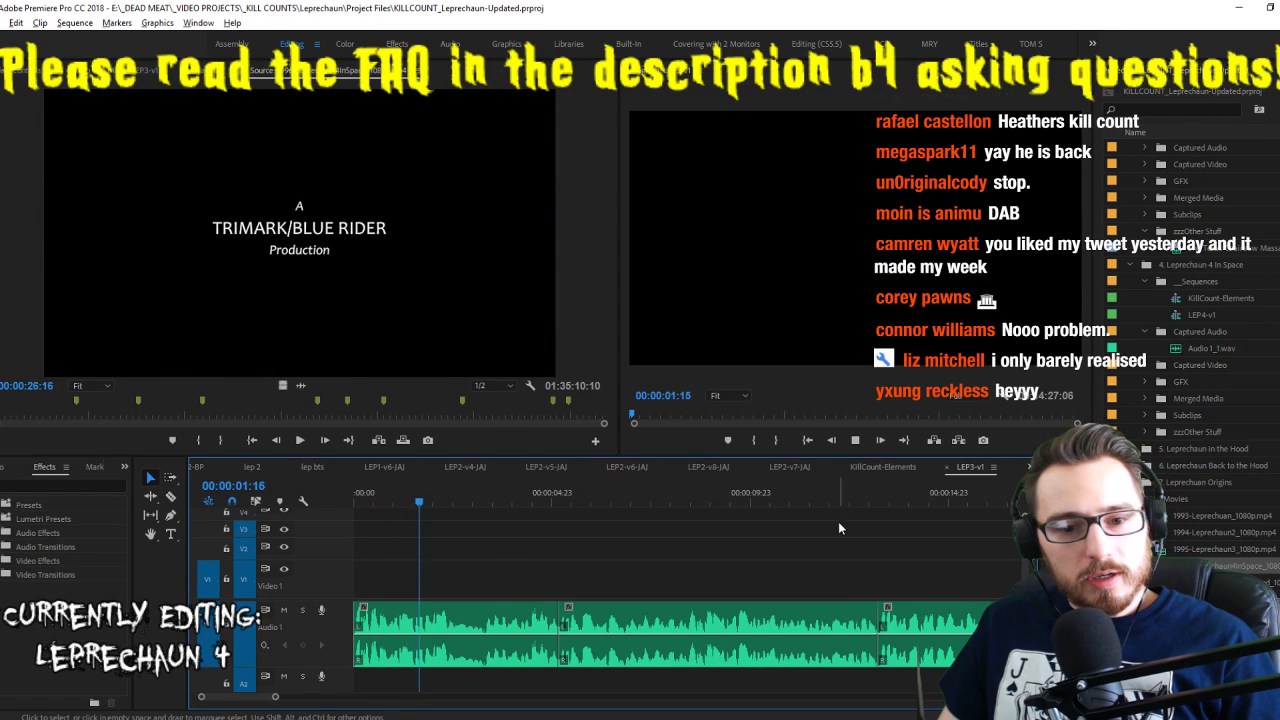
scroll(925, 548, "down", 3)
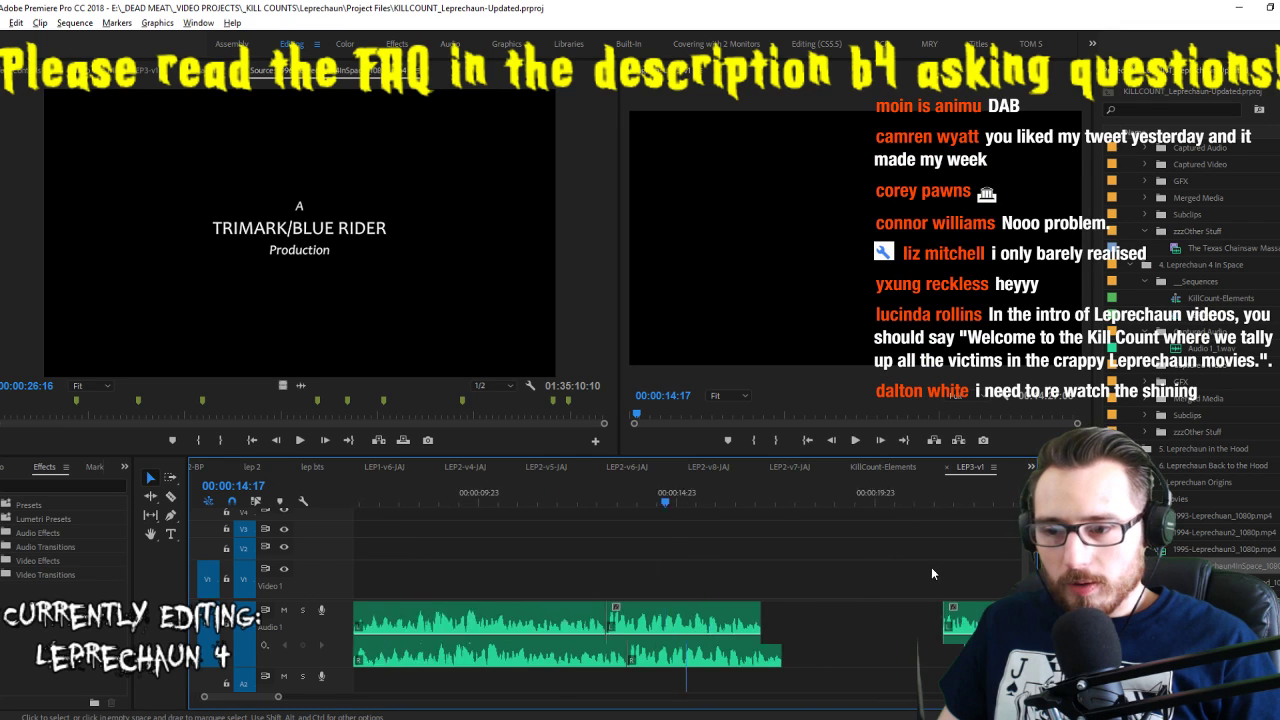
left_click(841, 501)
key("space")
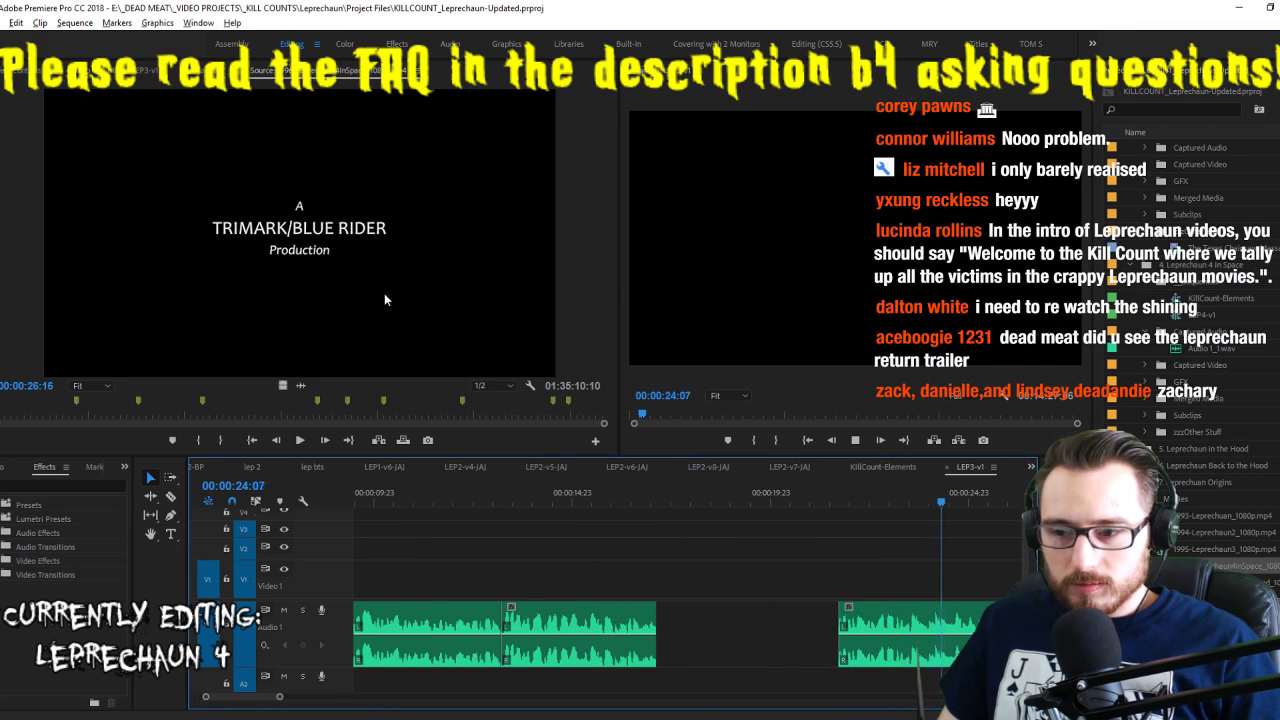
Mark a 00:00:06:20 shot of the opening-credits spaceship and place only its video on V1 at 00:00:21:17
left_click(364, 231)
key("space")
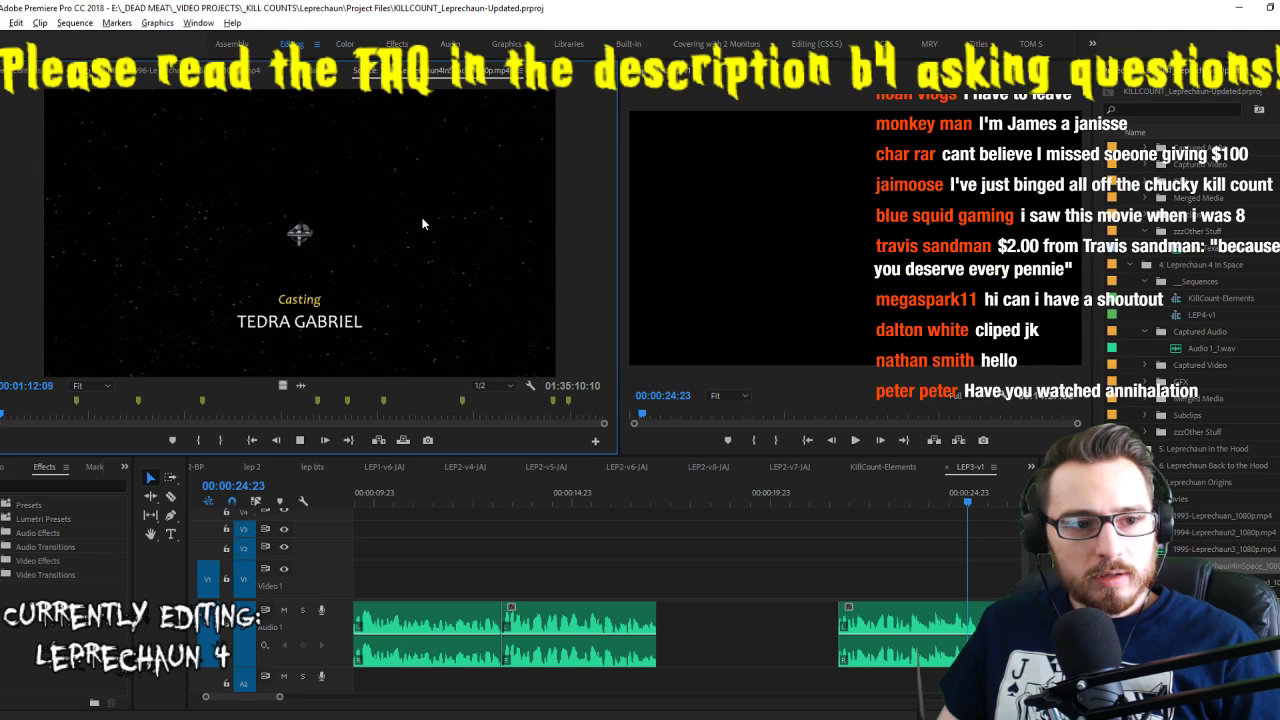
key("i")
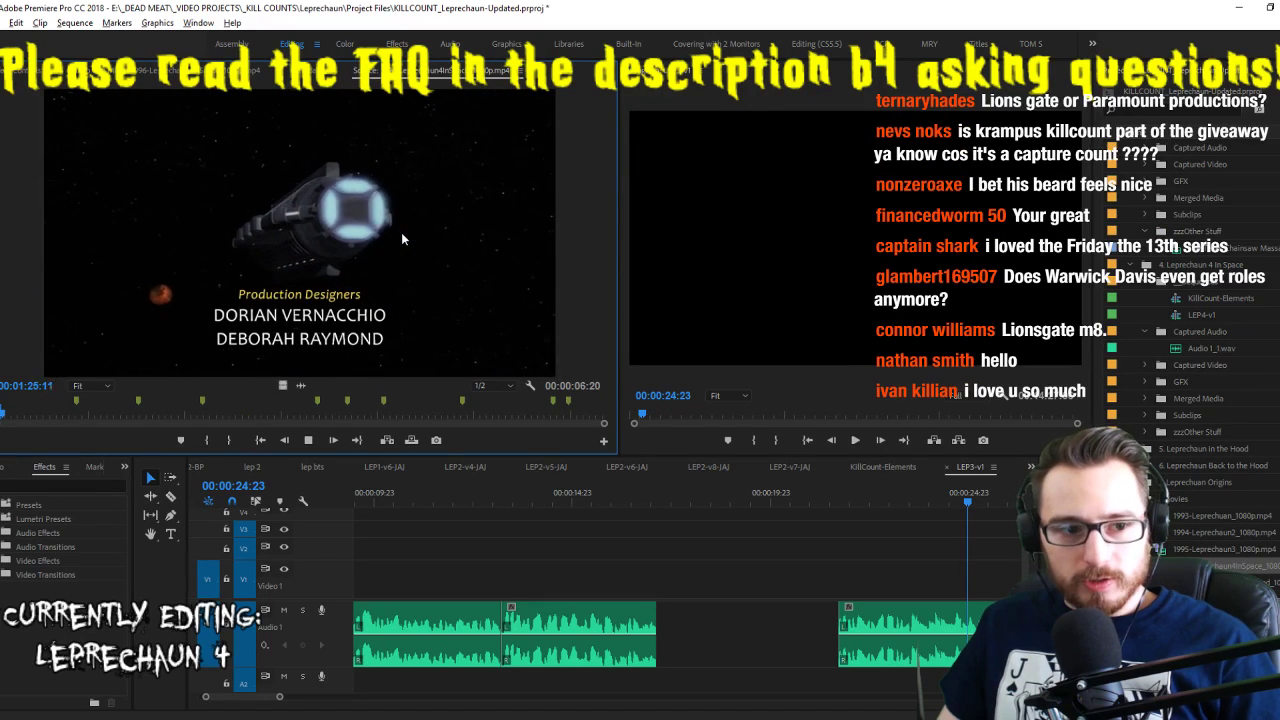
left_click_drag(283, 385, 846, 597)
scroll(899, 595, "down", 5)
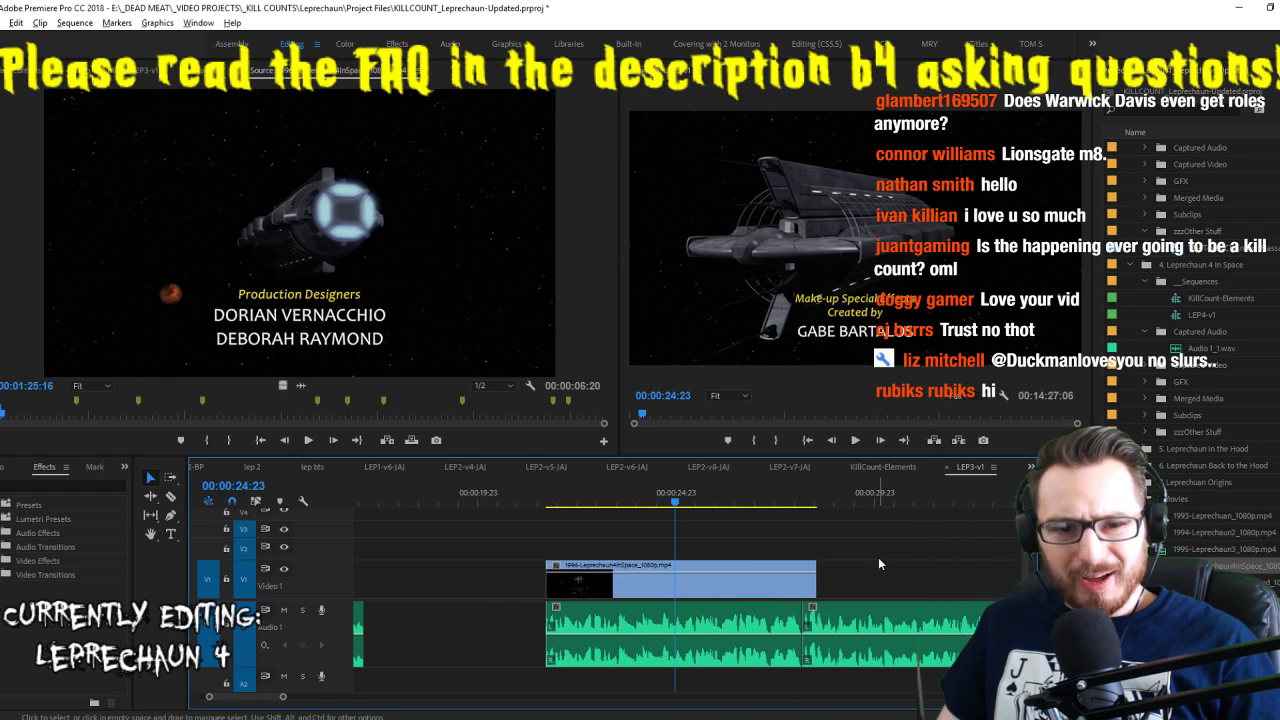
Play back the spaceship shot and trim its end to the voiceover cut at about 00:00:28:04
key("space")
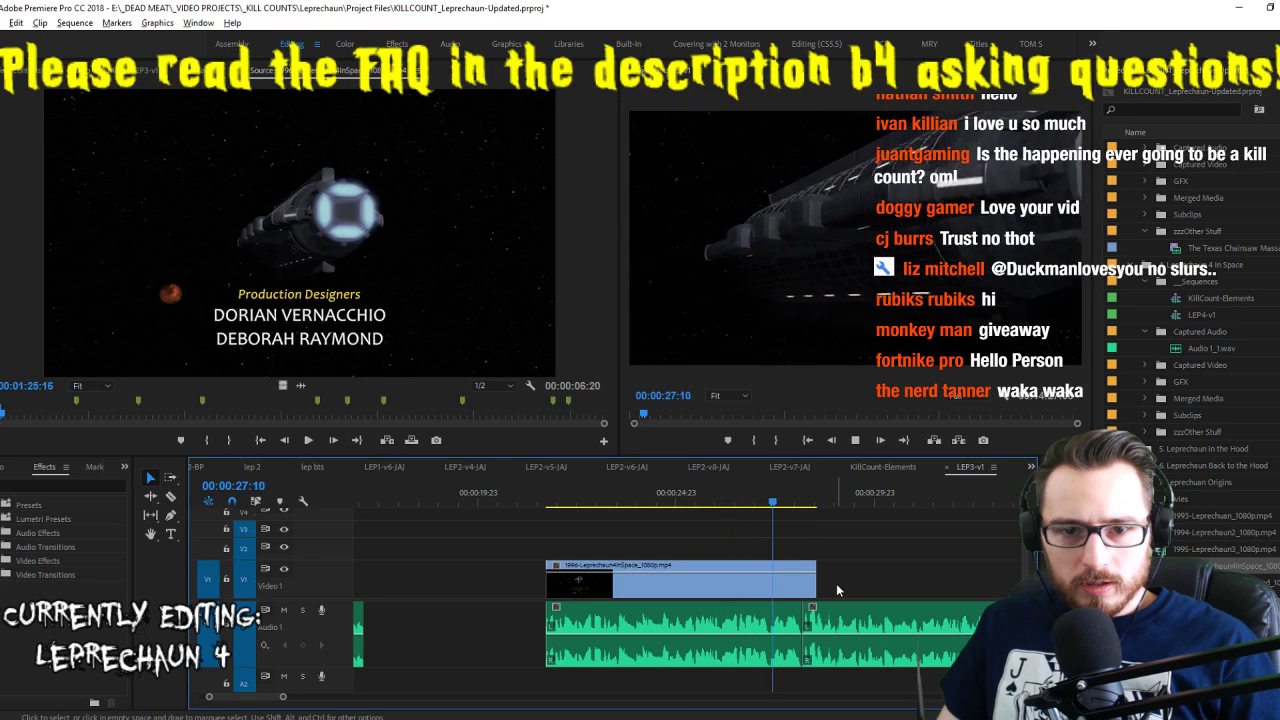
key("space")
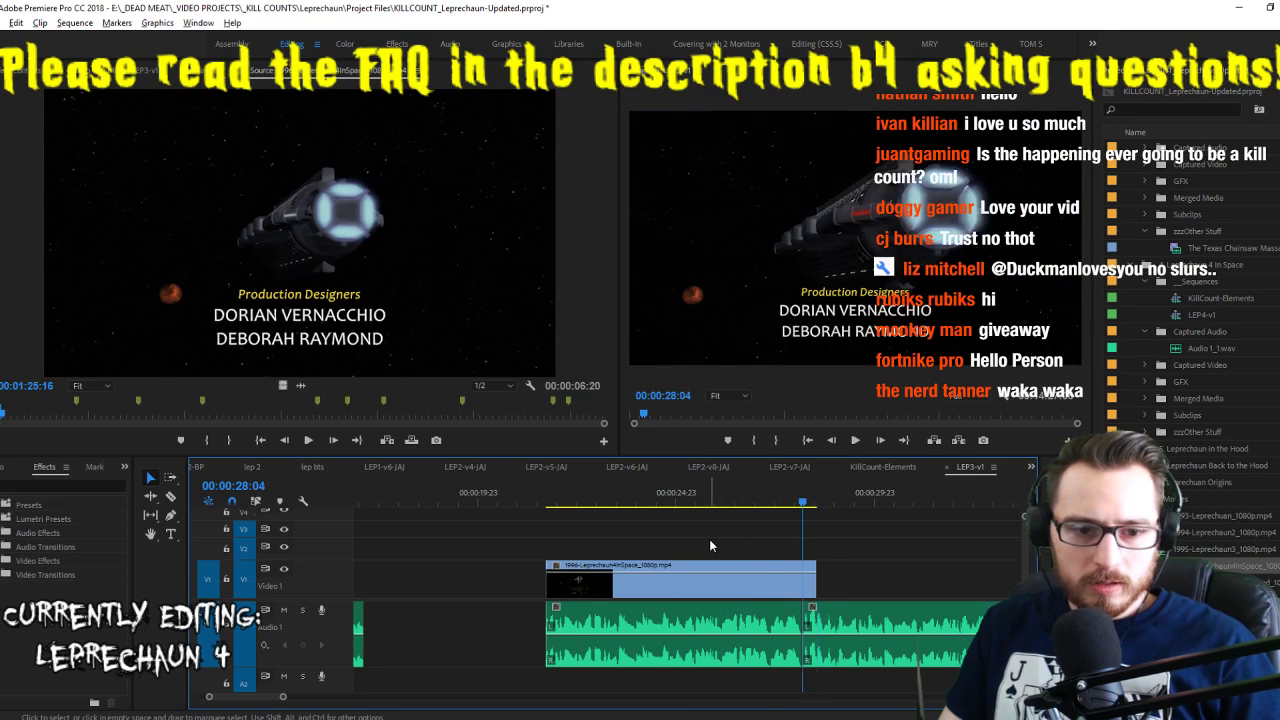
key("ctrl+shift+space")
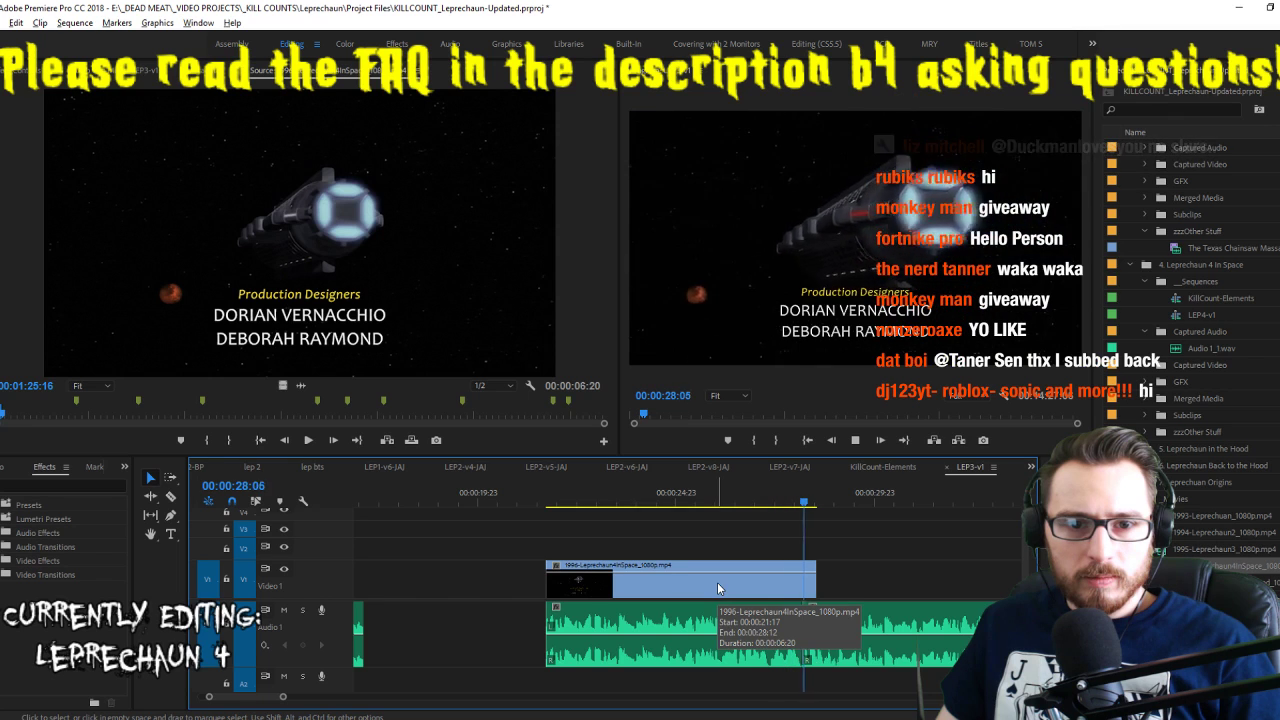
key("space")
left_click_drag(818, 585, 801, 585)
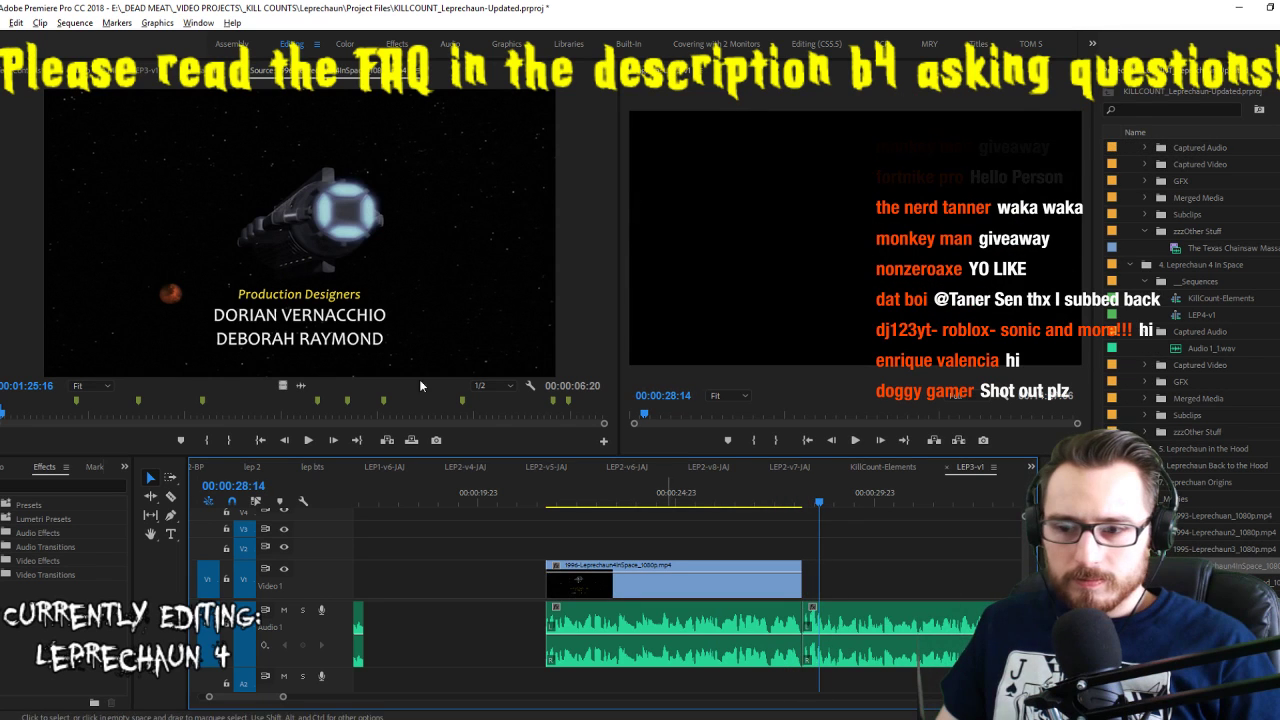
Play the movie on to the soldiers' scene, mark a 00:00:04:17 excerpt and place its video on V1 directly after the spaceship shot
left_click(352, 294)
key("space")
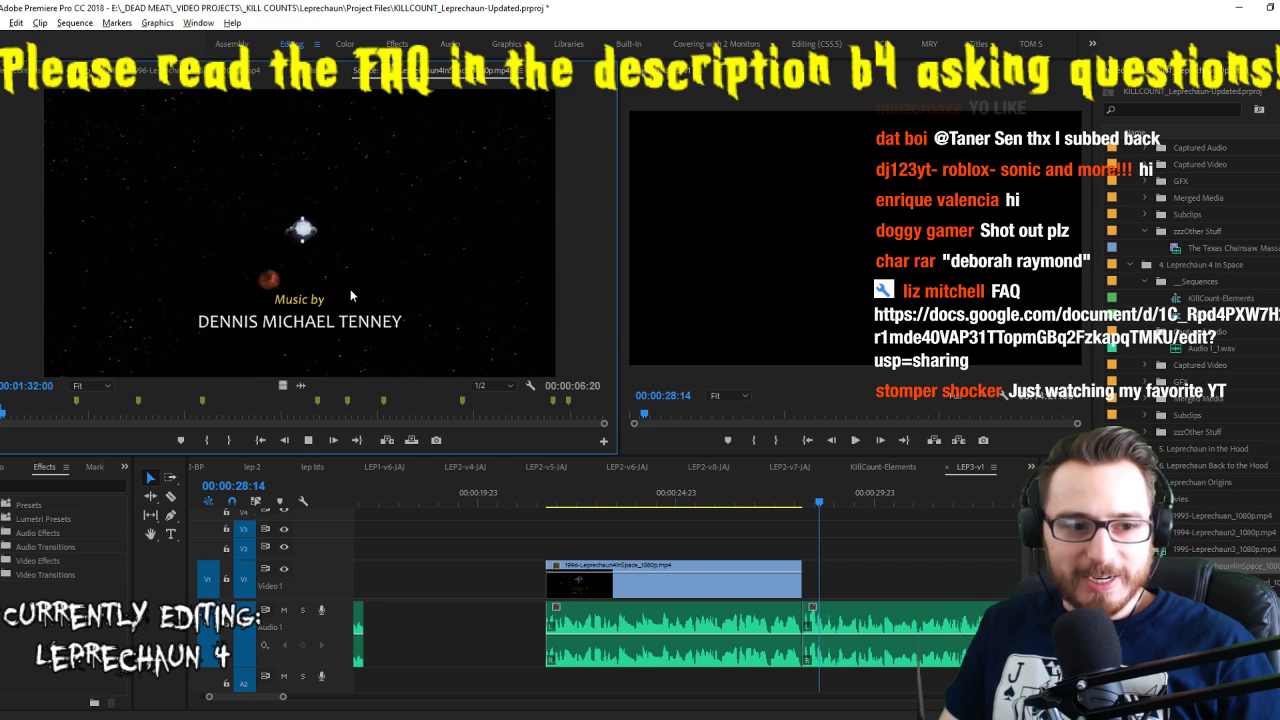
key("space")
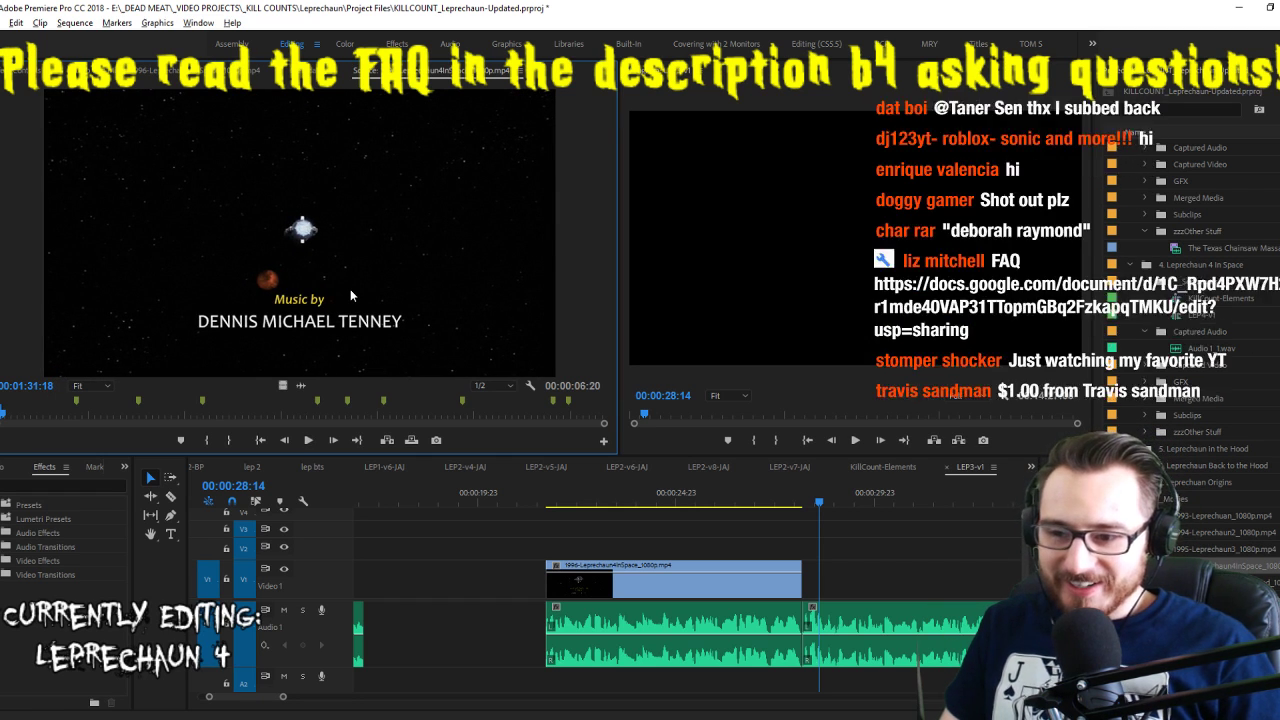
key("space")
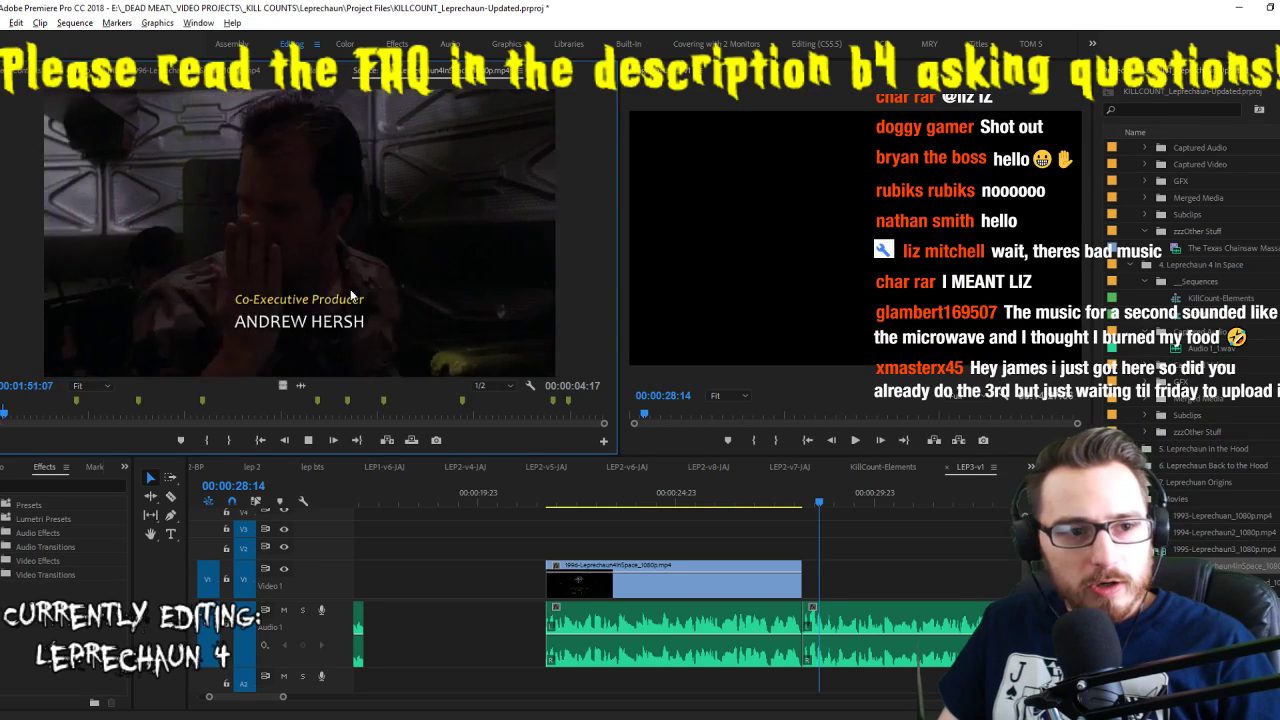
key("space")
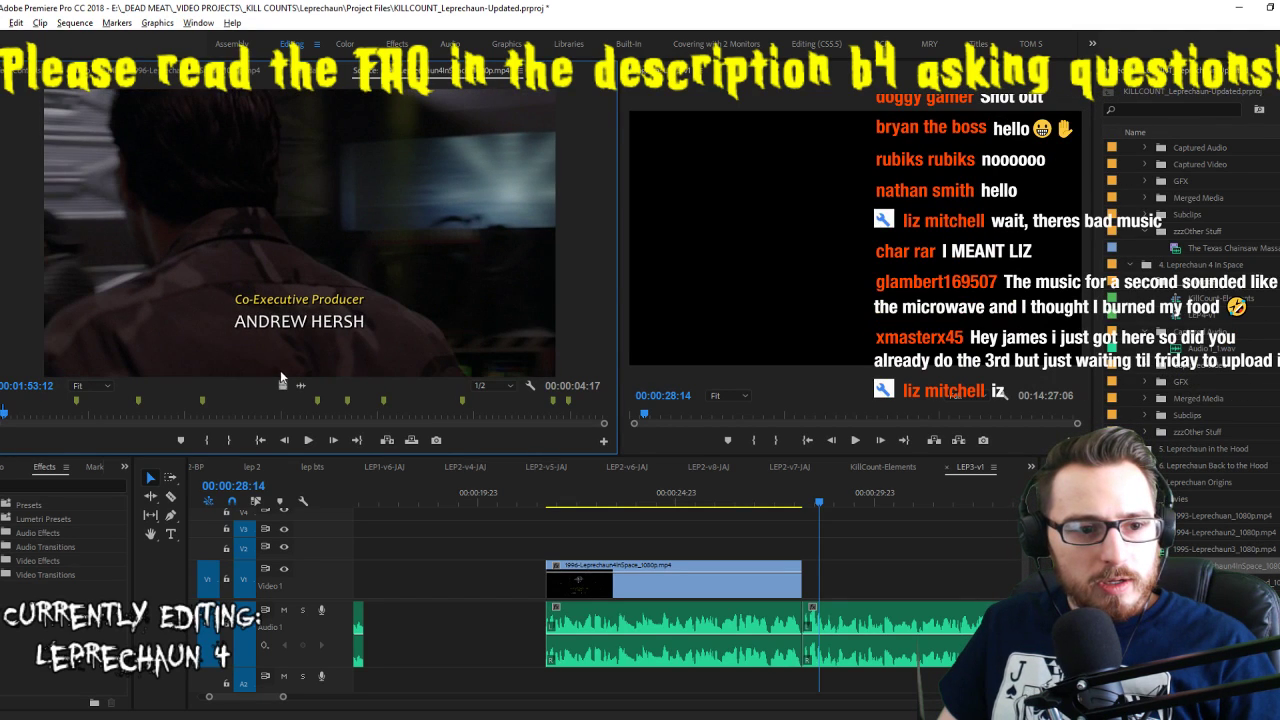
left_click_drag(807, 538, 858, 580)
Move the soldiers clip to start at 00:00:29:12, extend the spaceship shot up to it, and lengthen the soldiers clip to near the next voiceover cut
key("space")
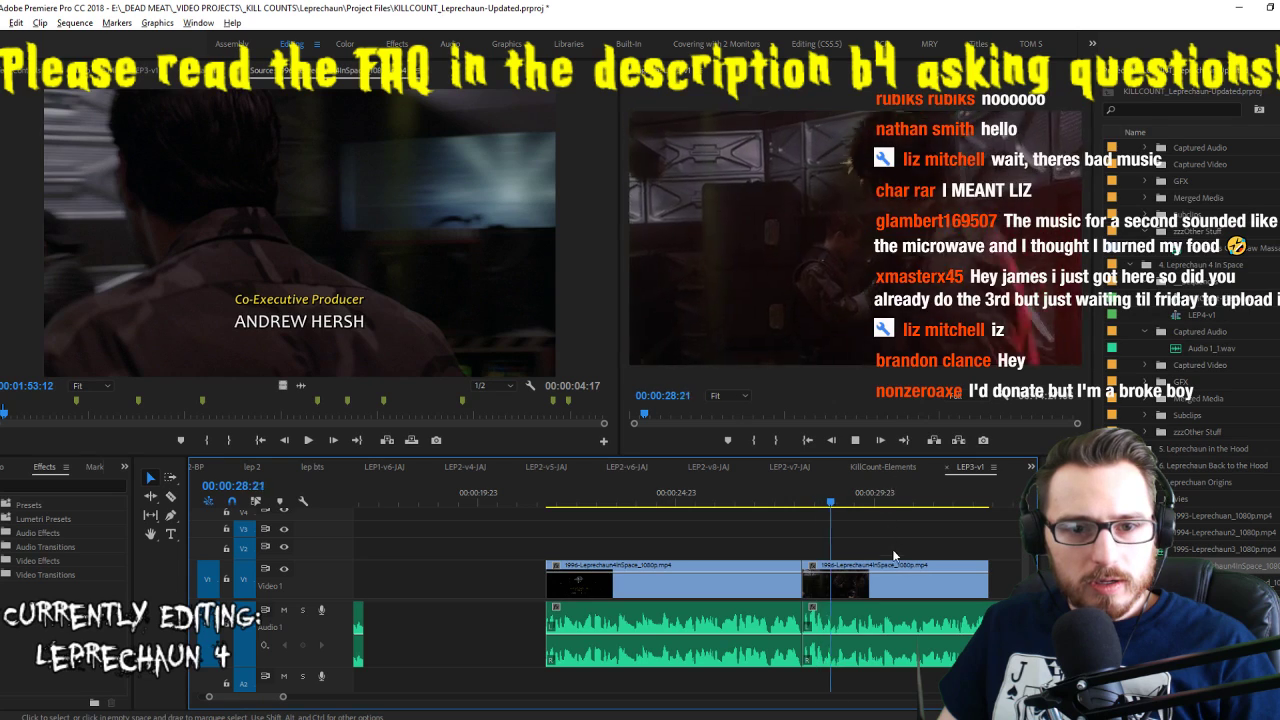
left_click(759, 493)
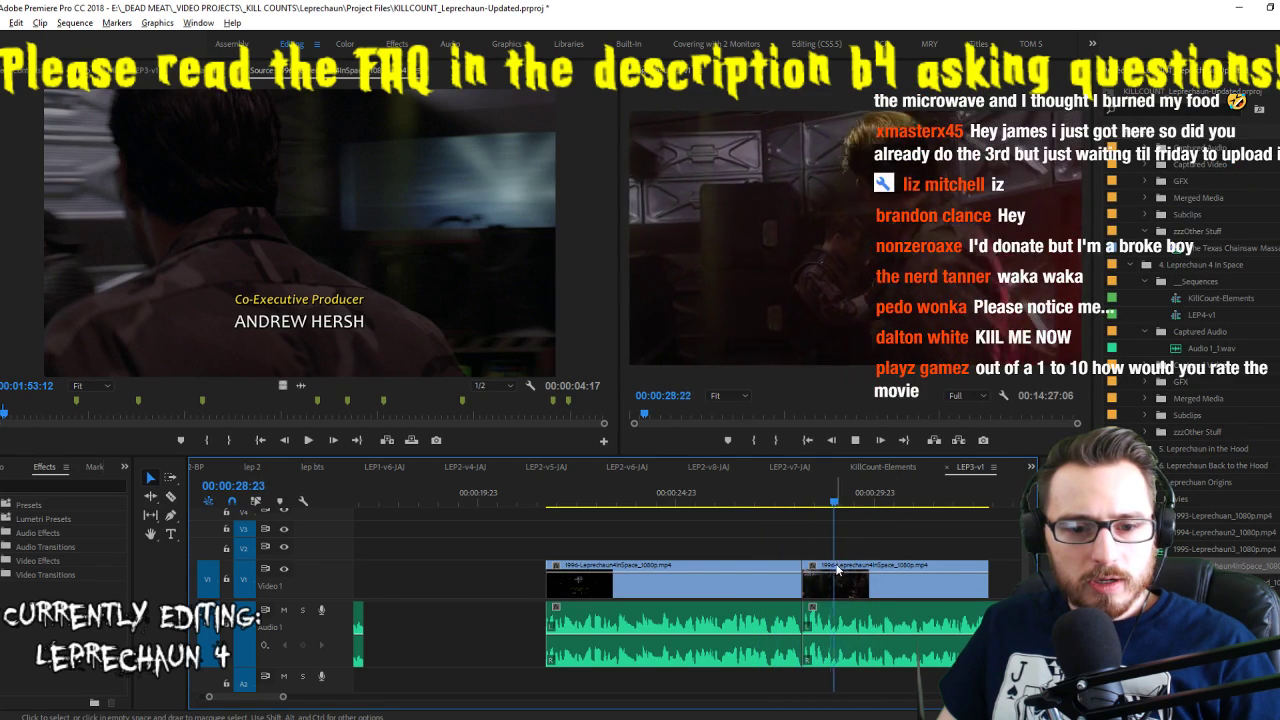
left_click_drag(840, 591, 893, 585)
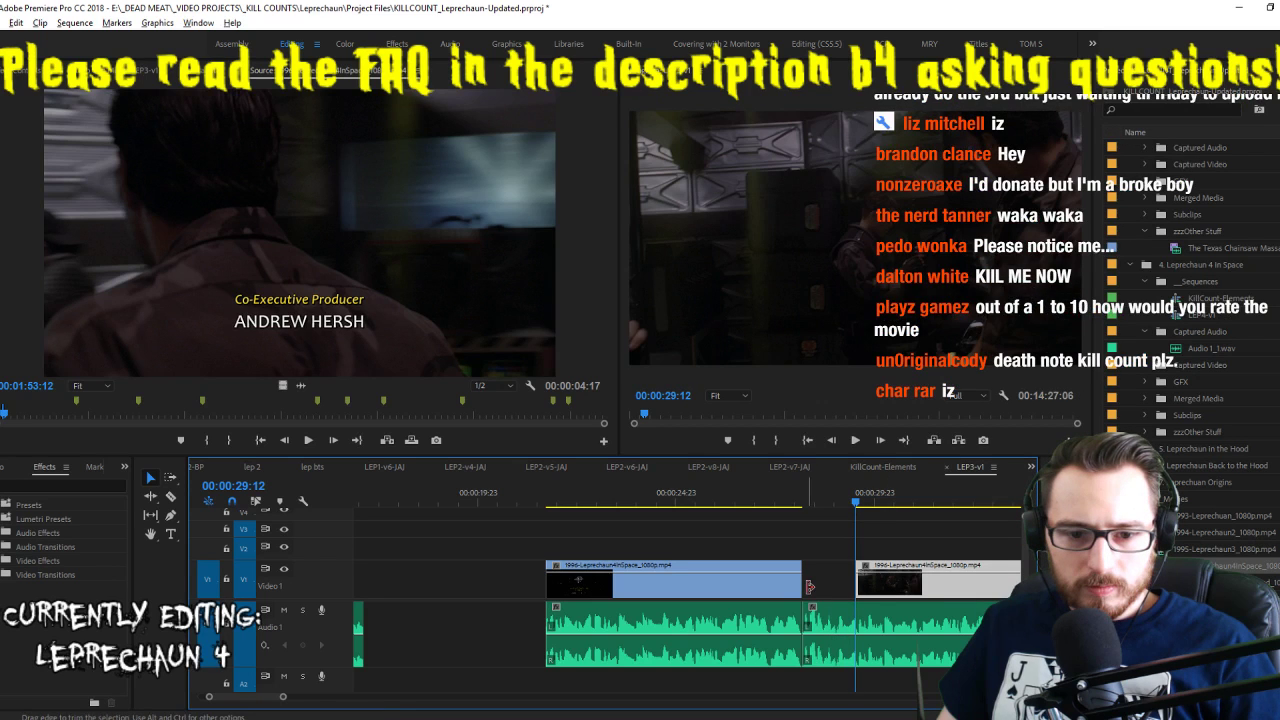
left_click(808, 496)
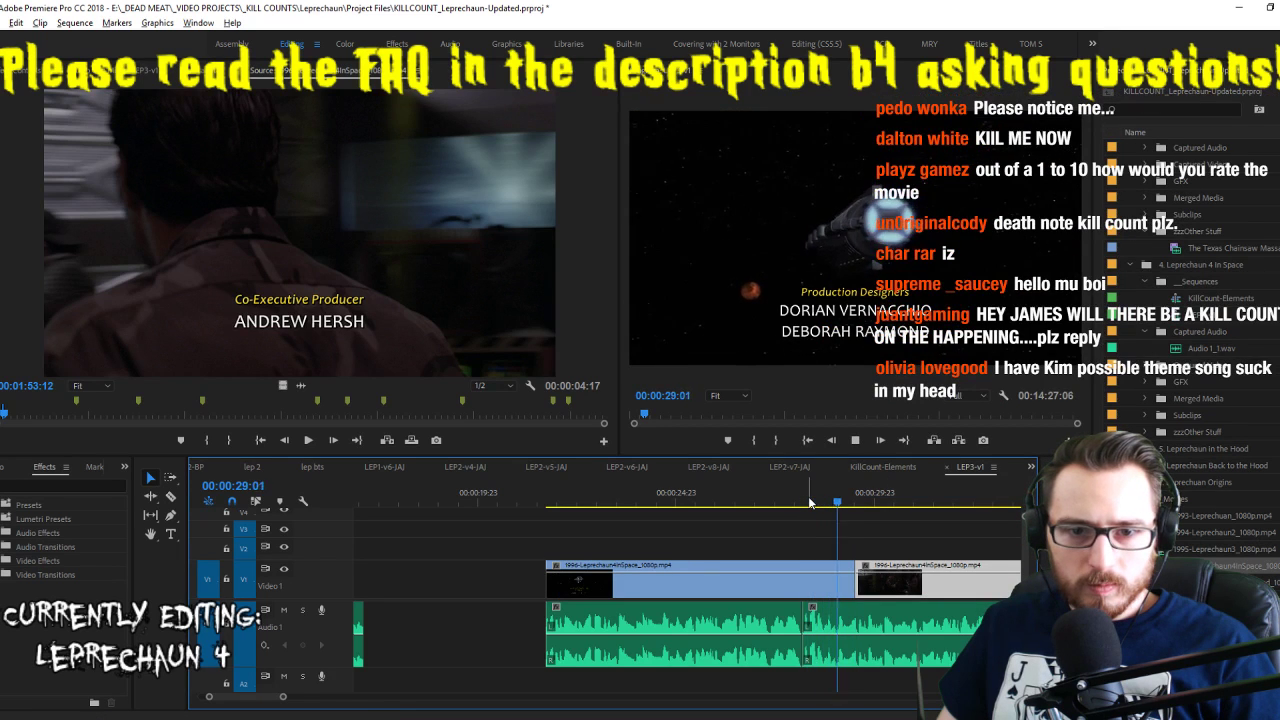
scroll(957, 536, "down", 3)
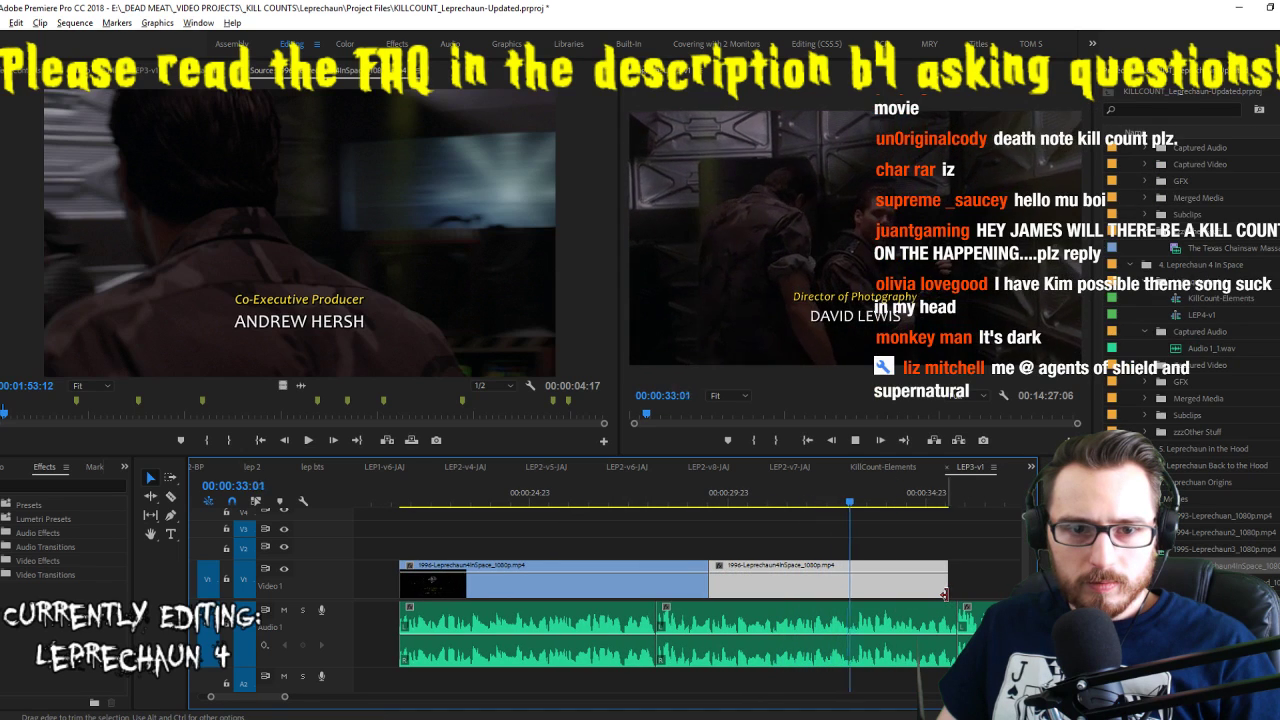
left_click_drag(899, 594, 947, 594)
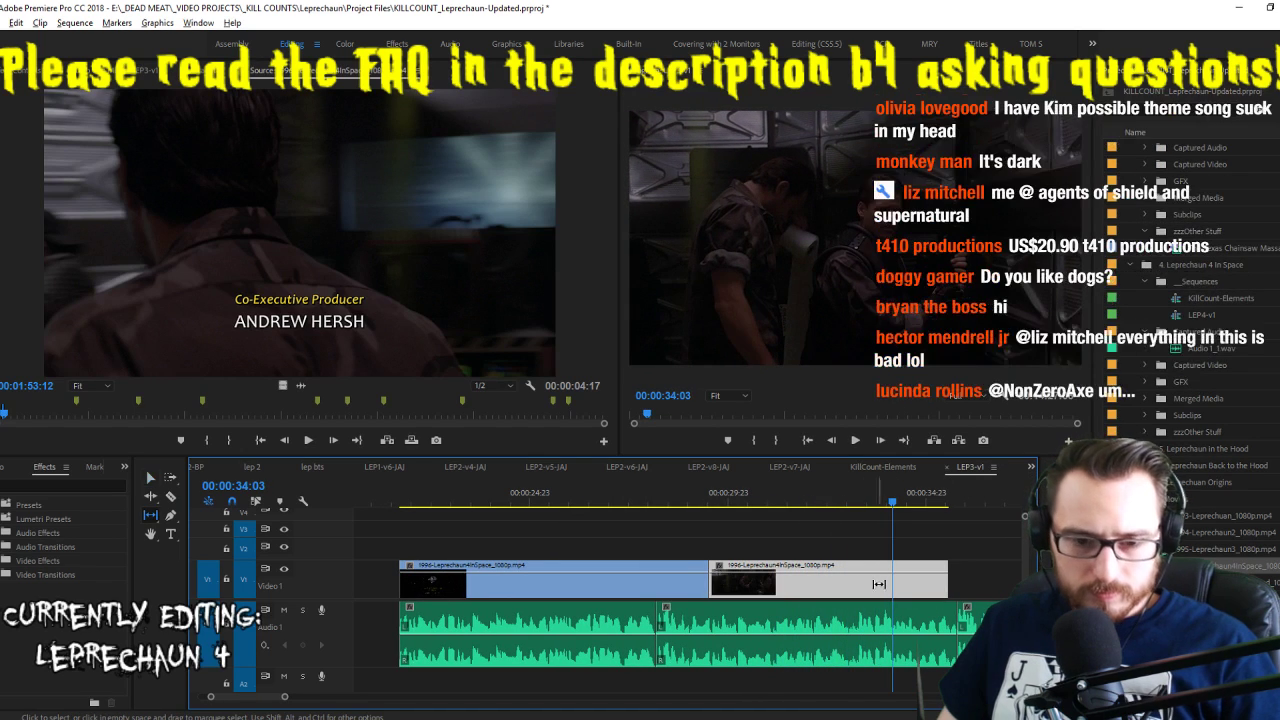
Slip the footage inside the soldiers clip without moving it and play it back from its start
key("y")
left_click_drag(848, 567, 838, 565)
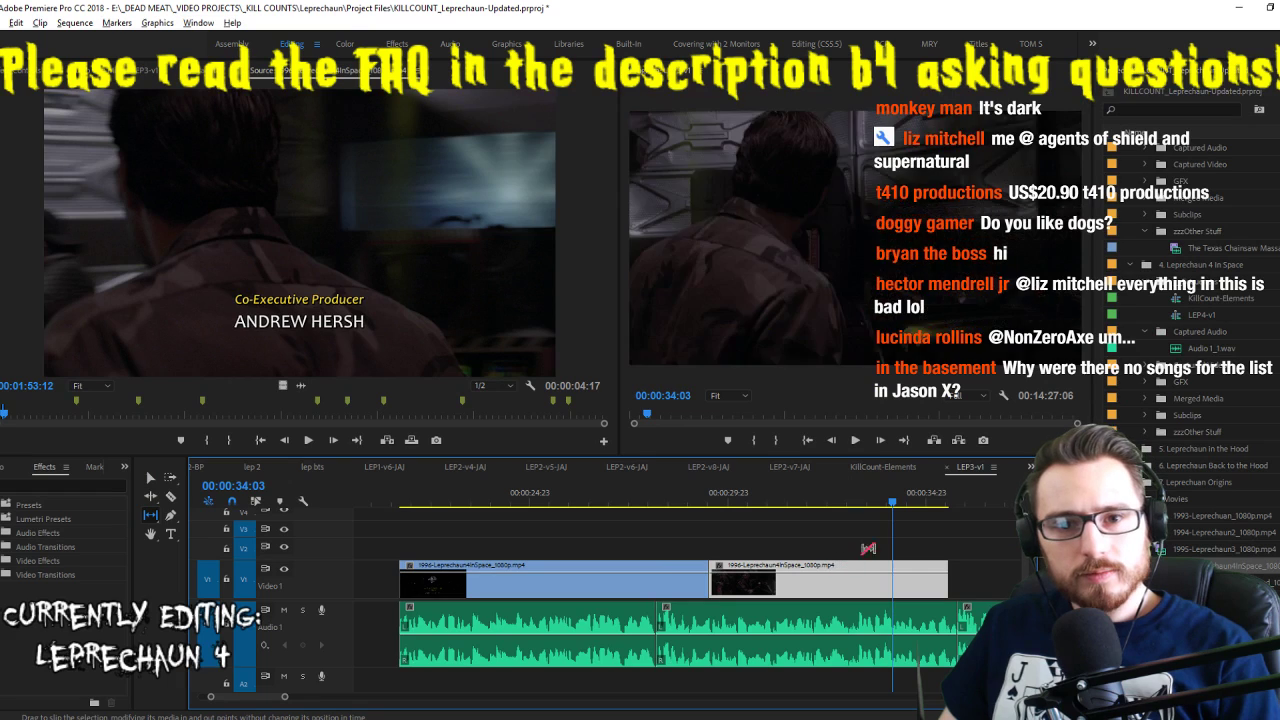
key("Up")
key("v")
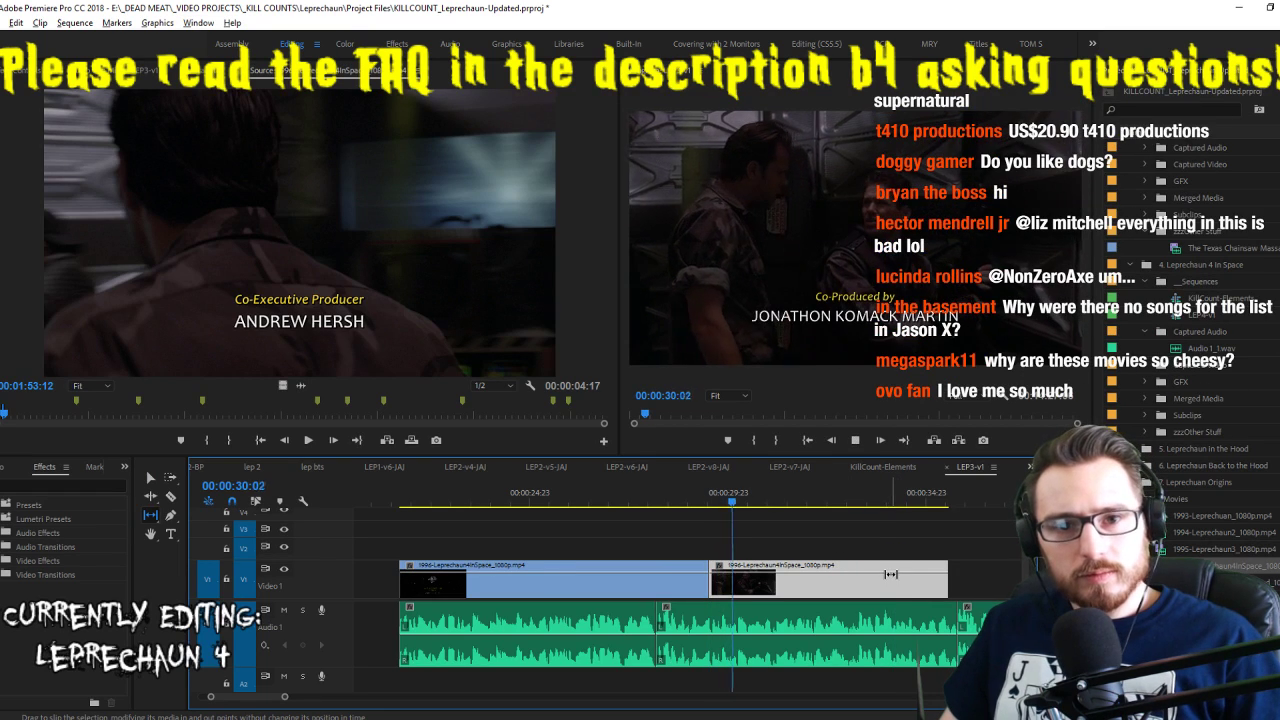
Review the soldiers' scene in the source movie up to 00:02:11:12 and mark a new in point shortly before 00:02:06:06
left_click(367, 302)
key("space")
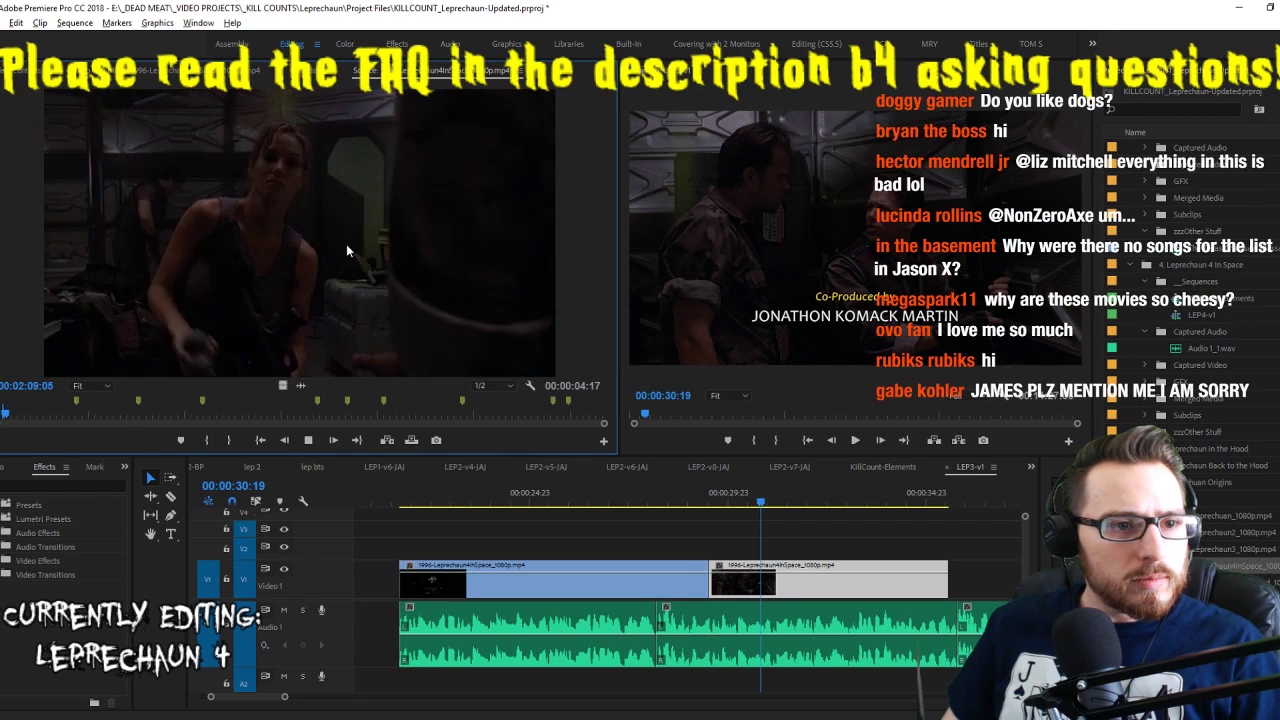
key("space")
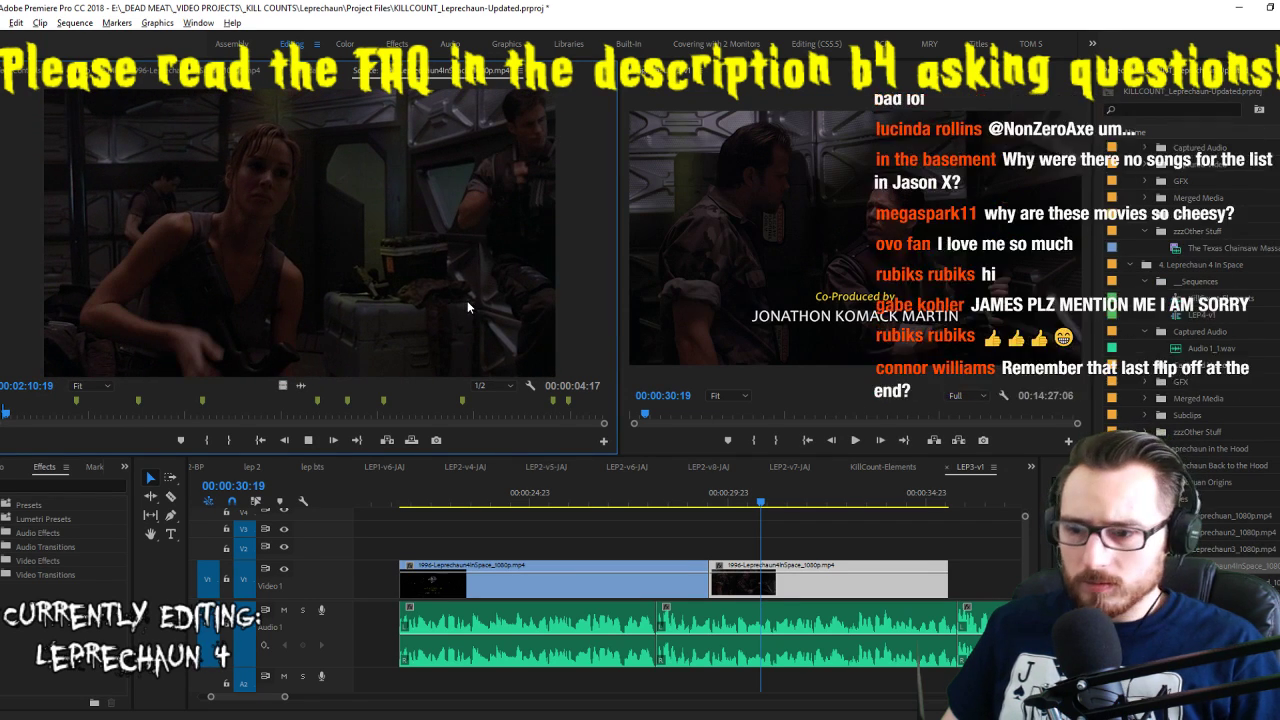
key("space")
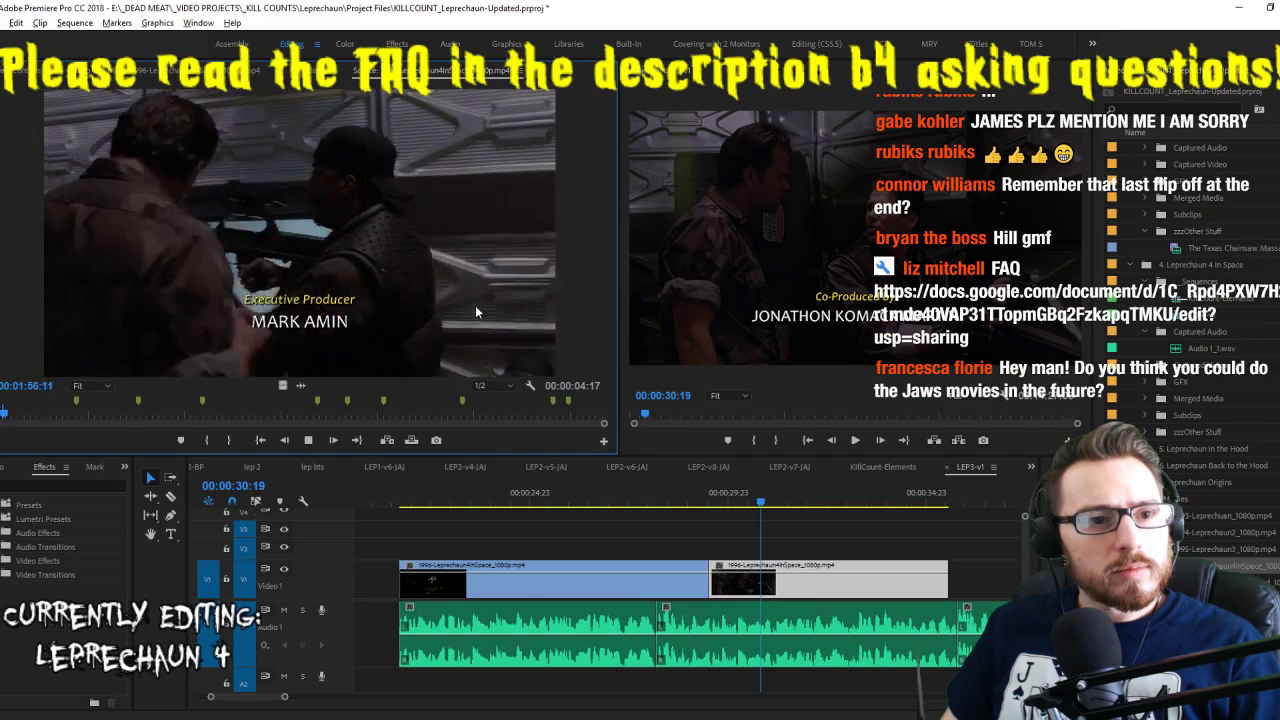
key("l")
key("i")
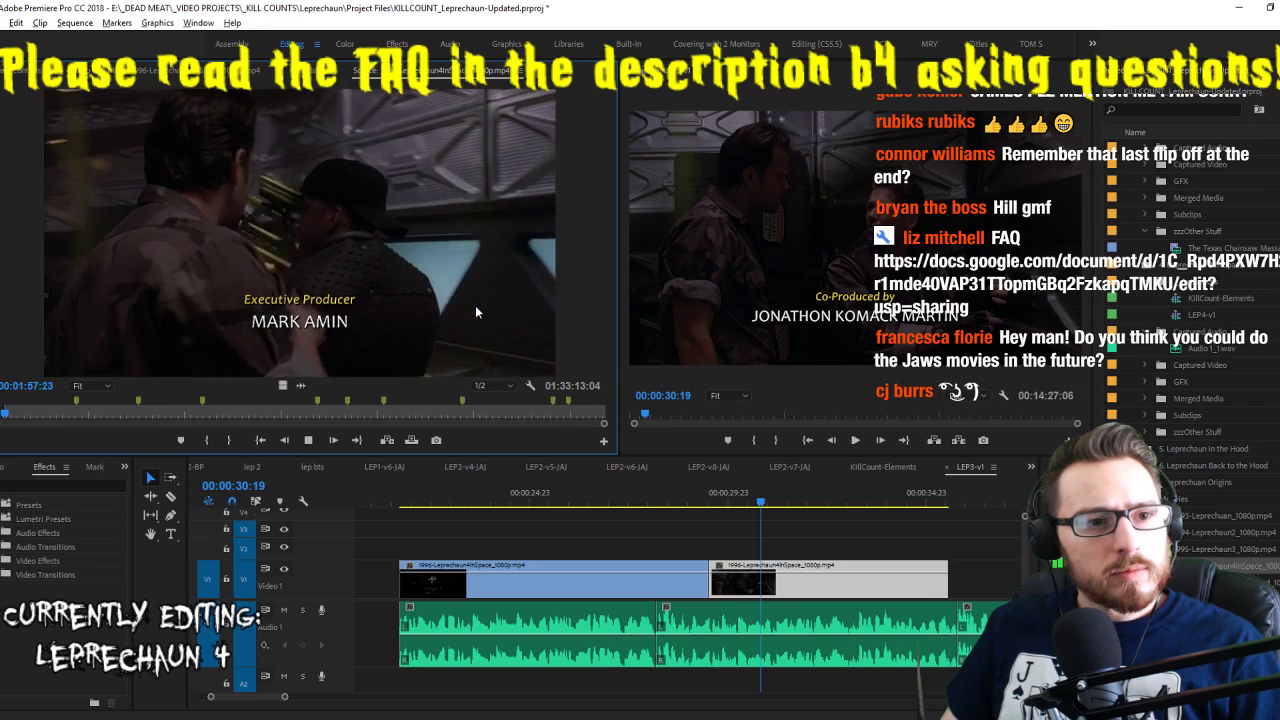
key("i")
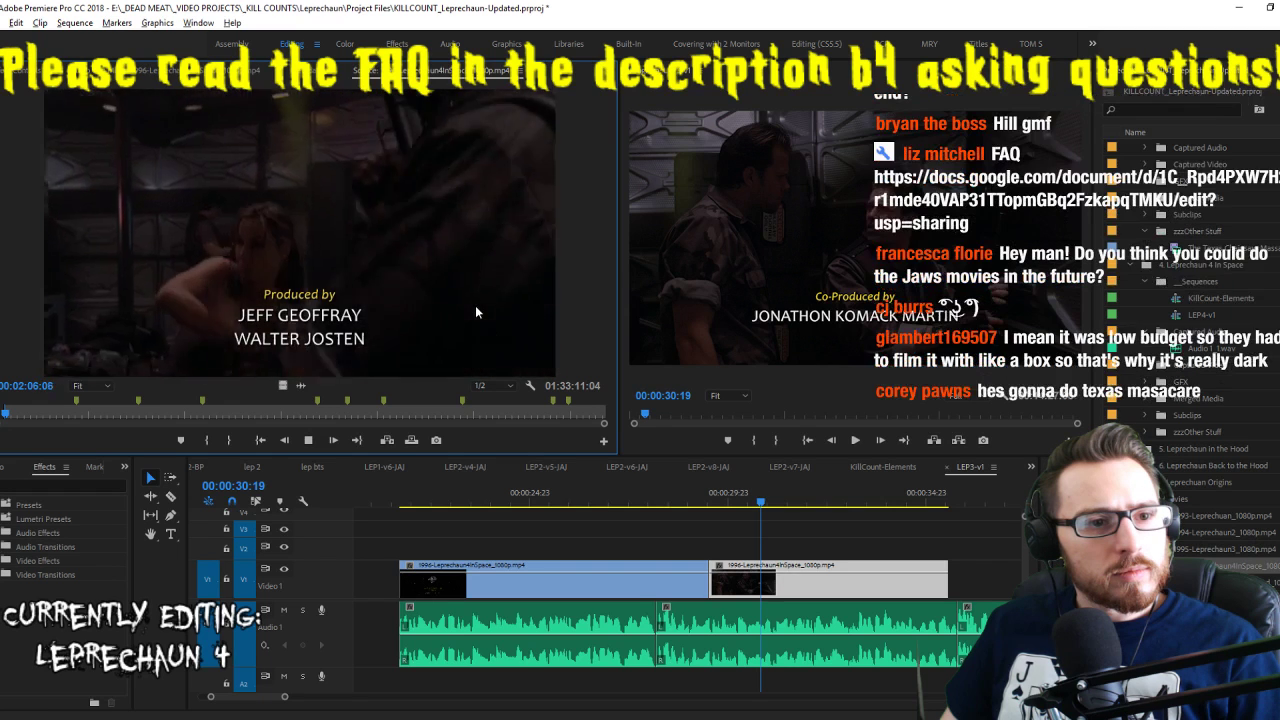
key("k")
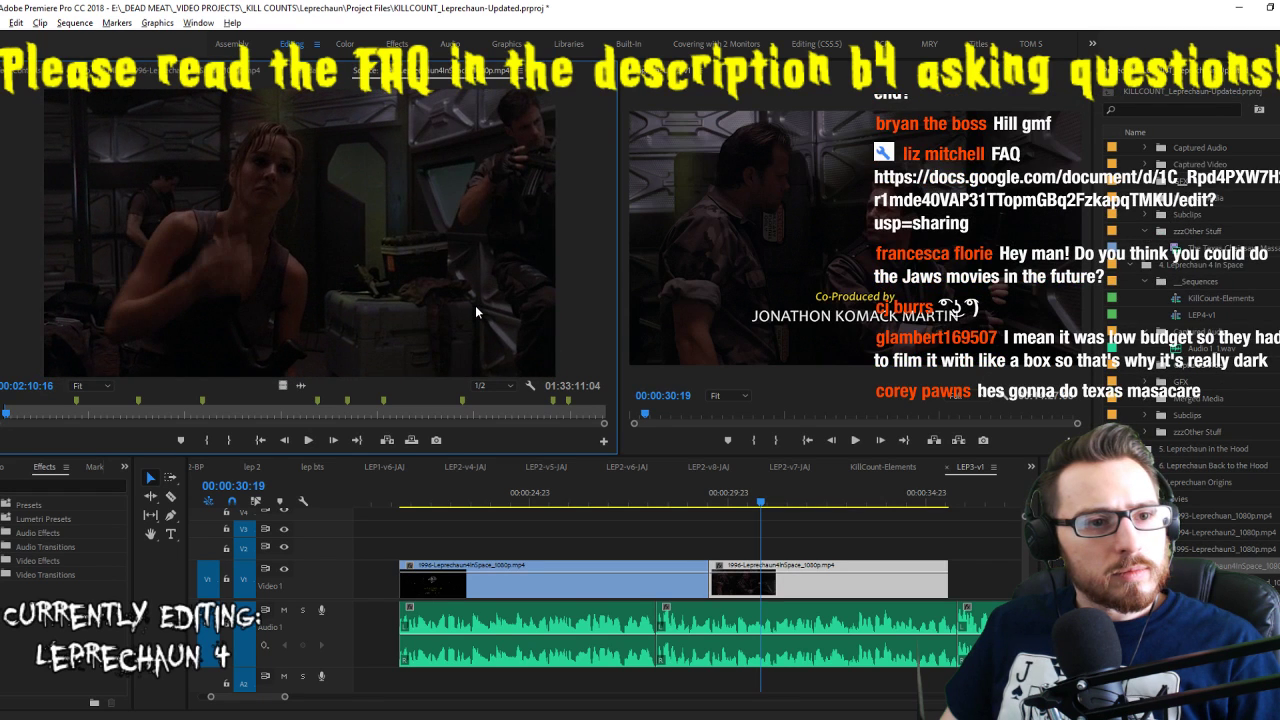
key("space")
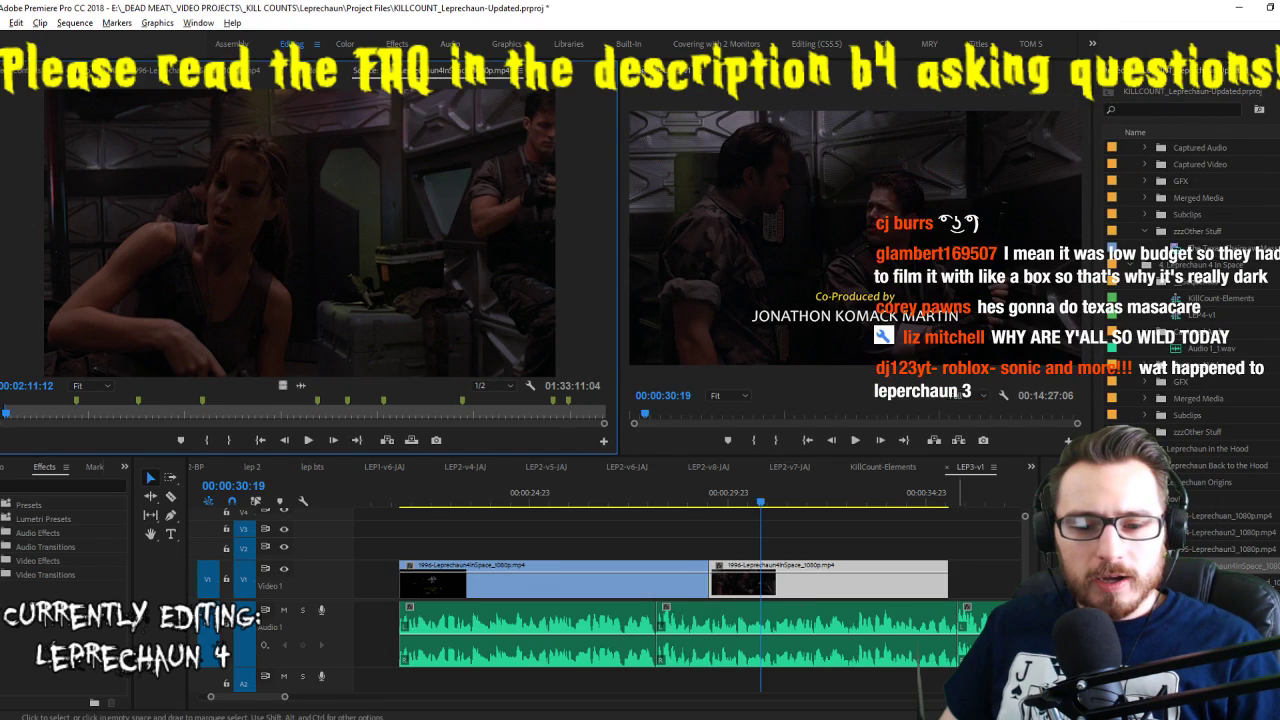
Switch to the LEP4_script-v1.txt script in Notepad, search it for "mooch" through its second mention, and return to Premiere Pro
key("alt+Tab")
scroll(815, 458, "down", 15)
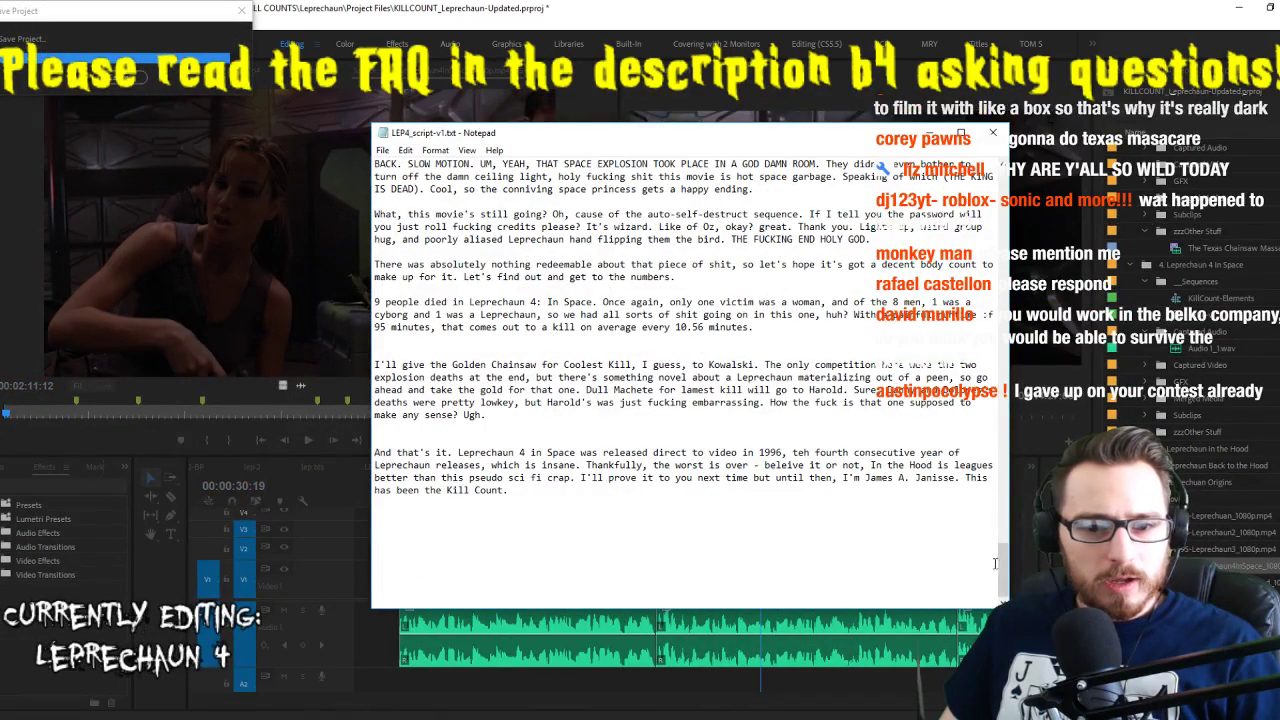
left_click_drag(1003, 565, 1003, 268)
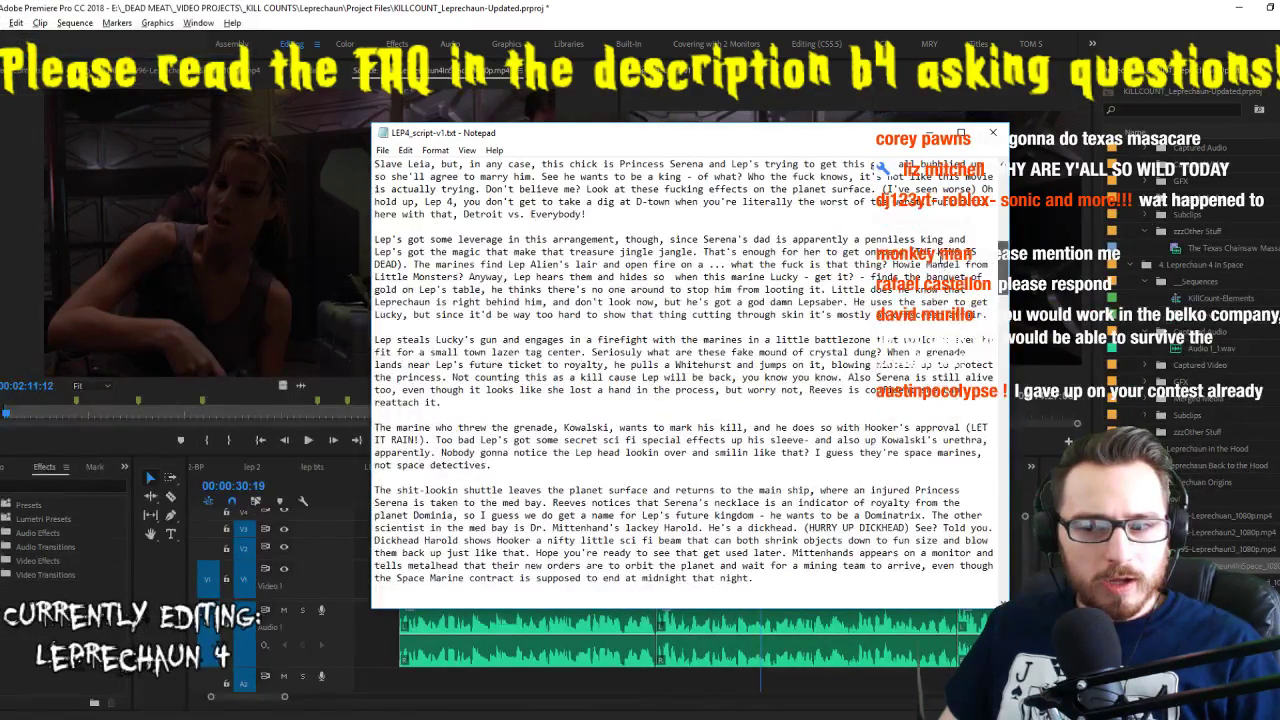
key("ctrl+f")
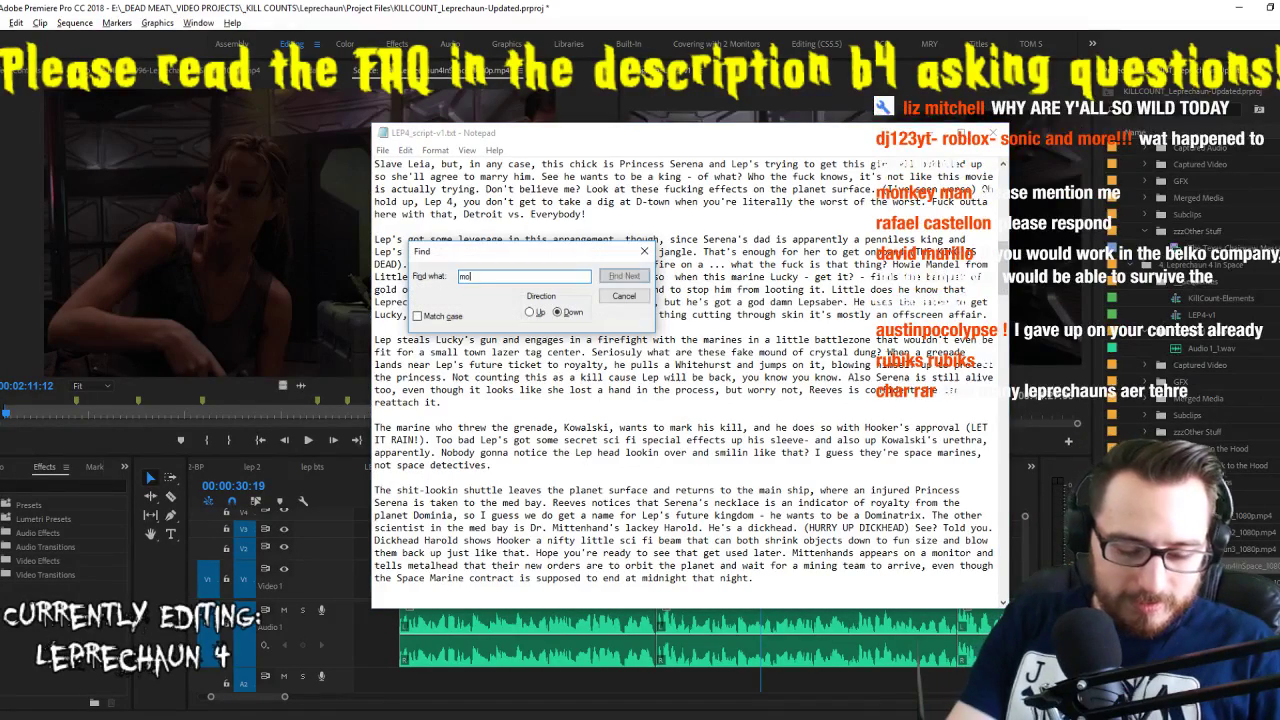
key("Return")
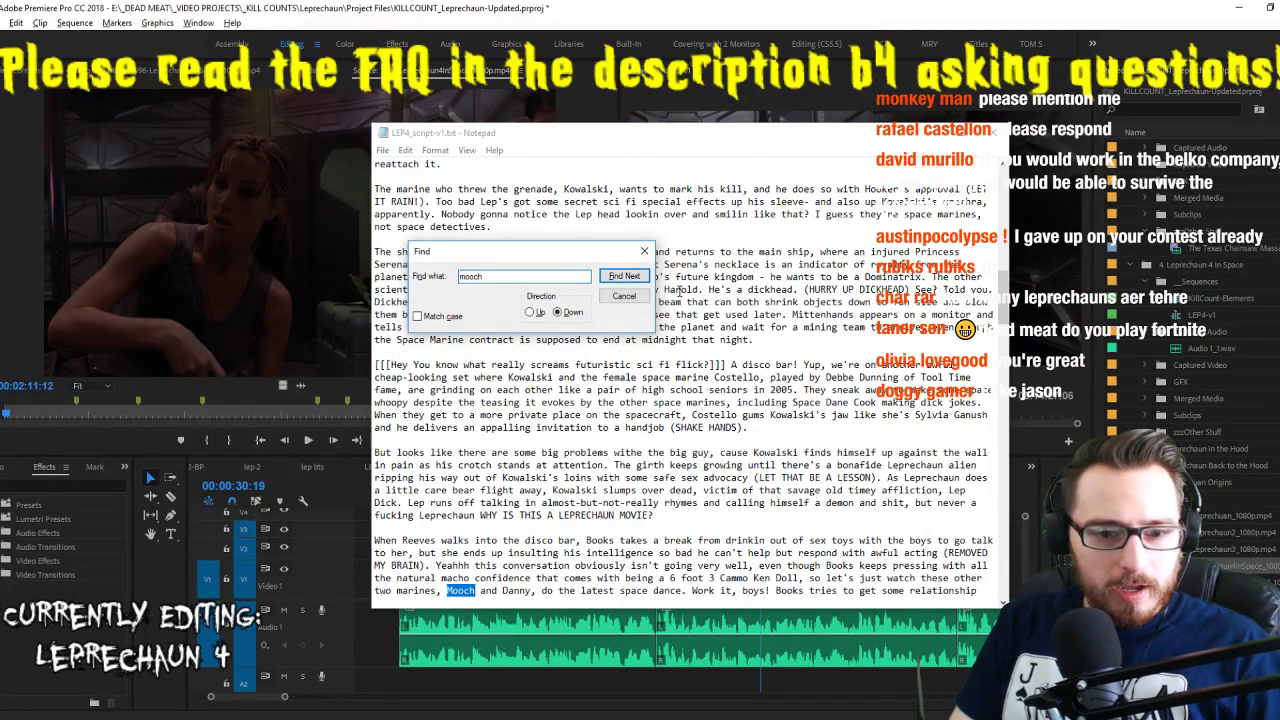
key("Return")
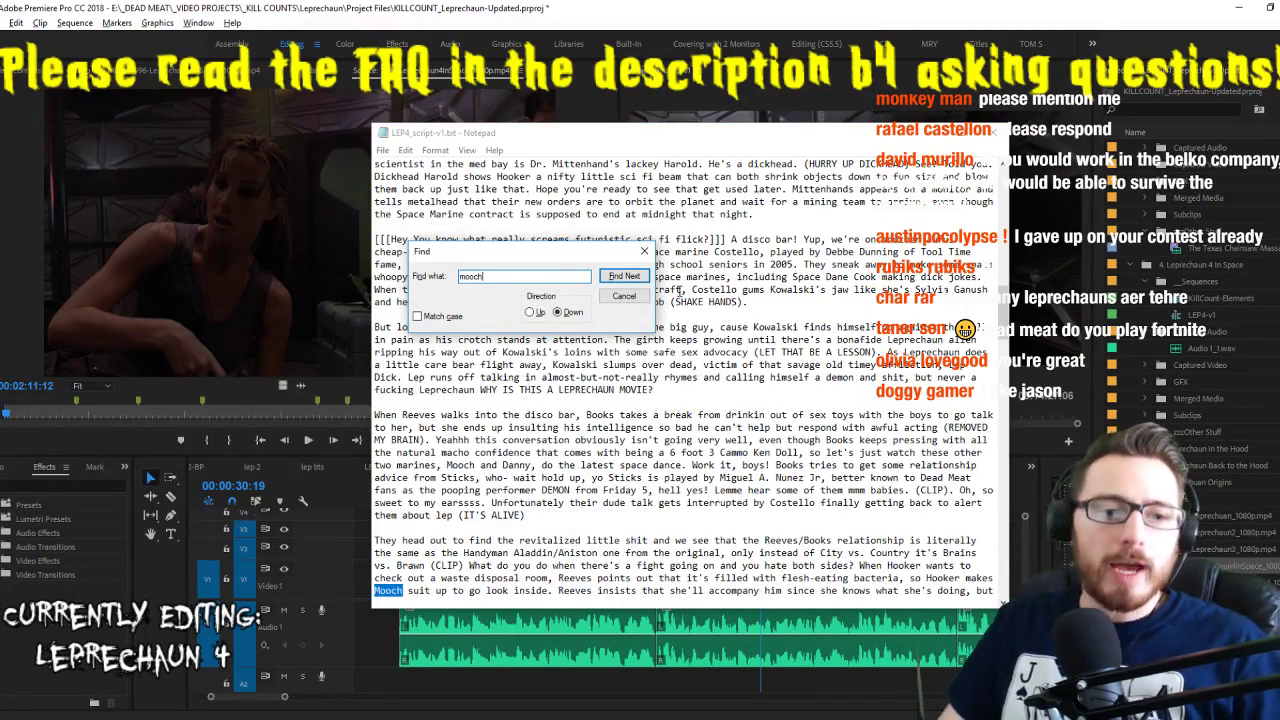
left_click(624, 296)
left_click(614, 6)
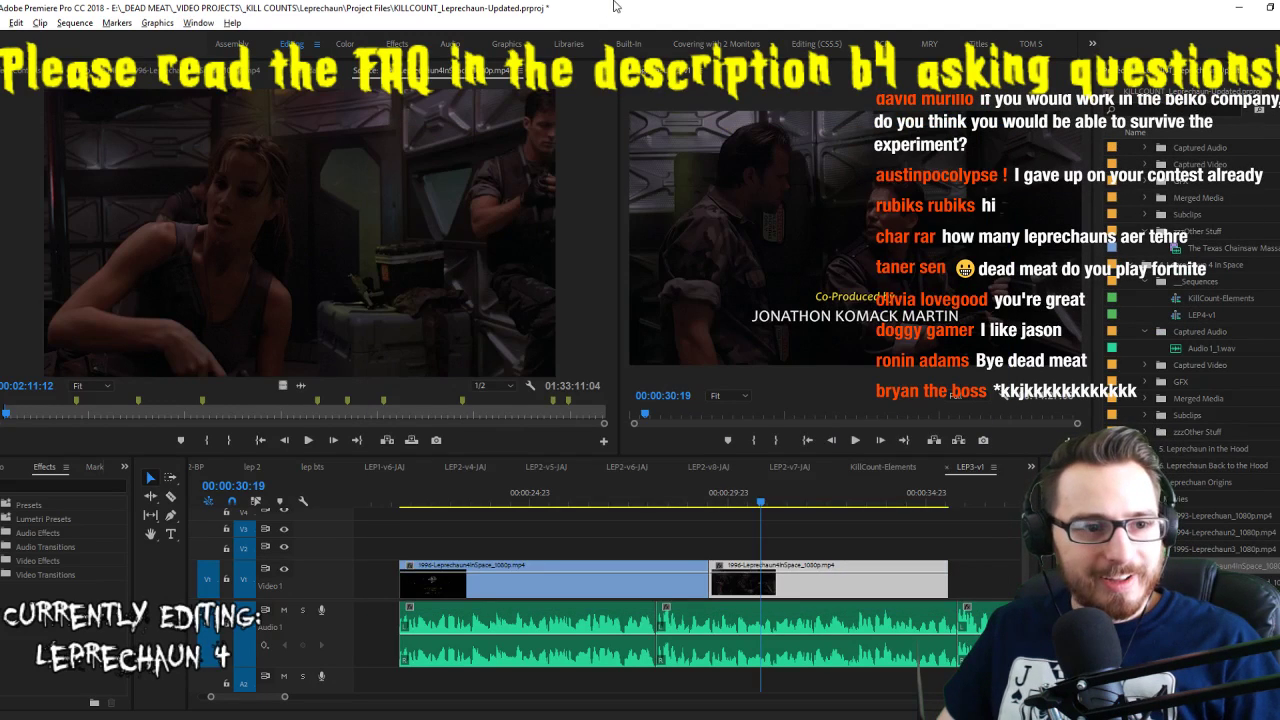
Go back in the source movie to the Co-Executive Producer credit around 00:01:52:20 and mark a 00:00:01:20 excerpt
key("space")
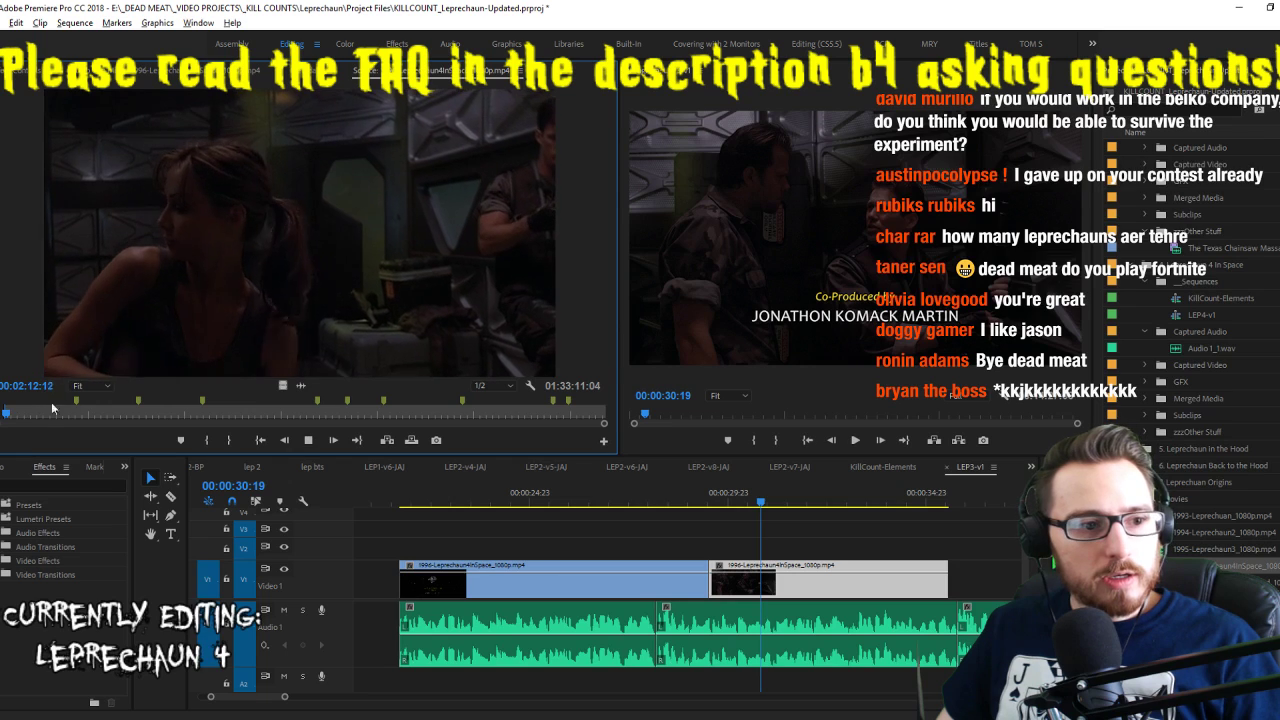
left_click(4, 418)
left_click_drag(4, 418, 6, 408)
key("space")
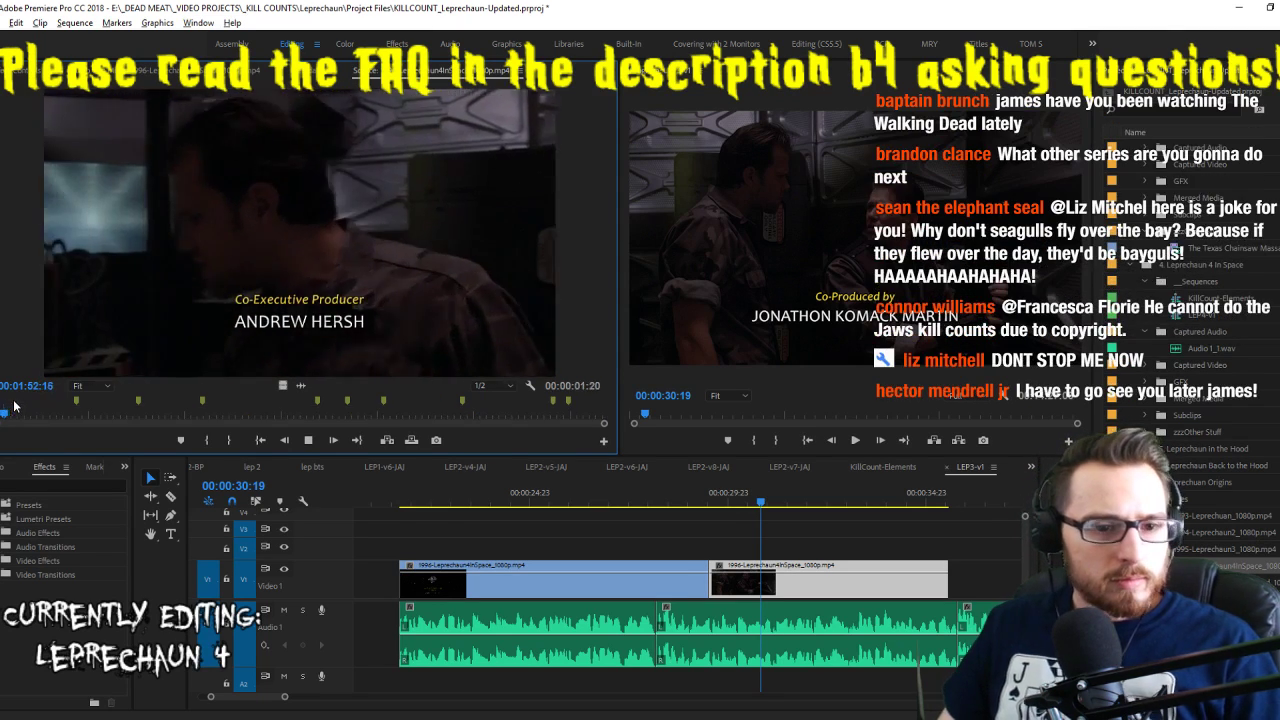
key("space")
Review the spaceship and soldiers shots, slip the soldiers clip's footage to the "Edited by" credit shot, and play it from its start
left_click(470, 495)
key("space")
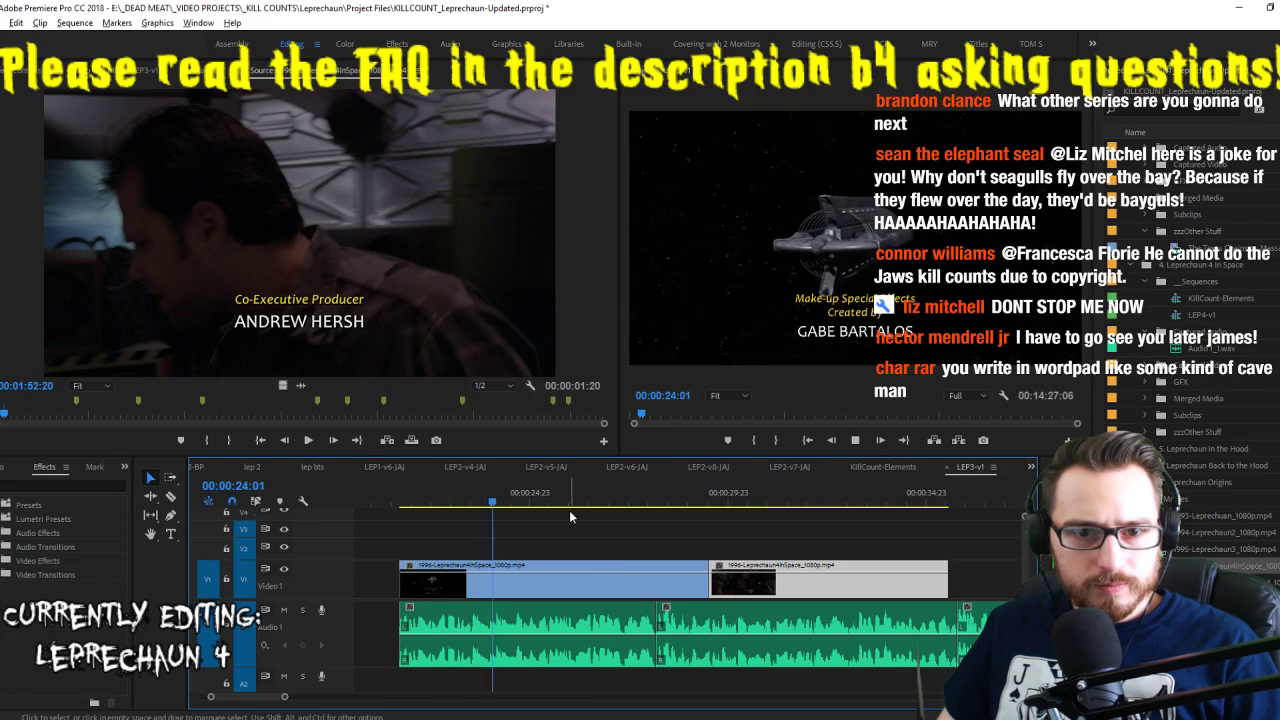
left_click(748, 510)
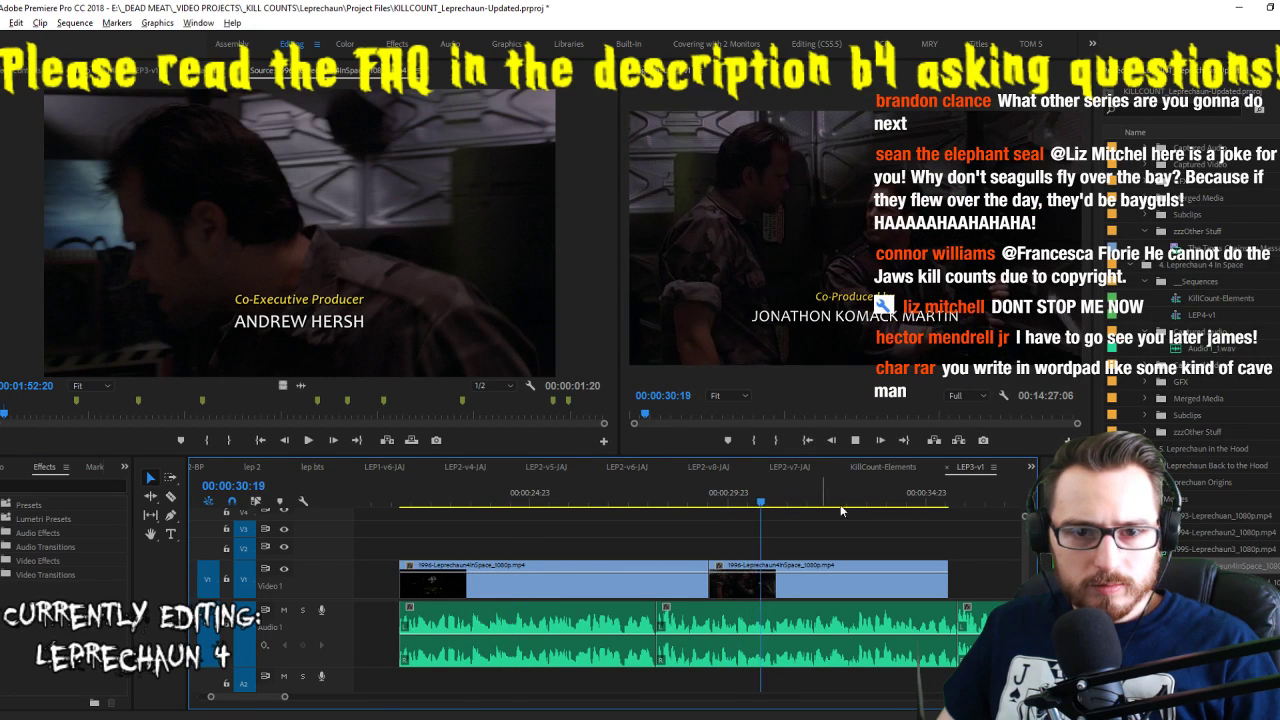
key("space")
left_click_drag(758, 589, 770, 600)
key("Up")
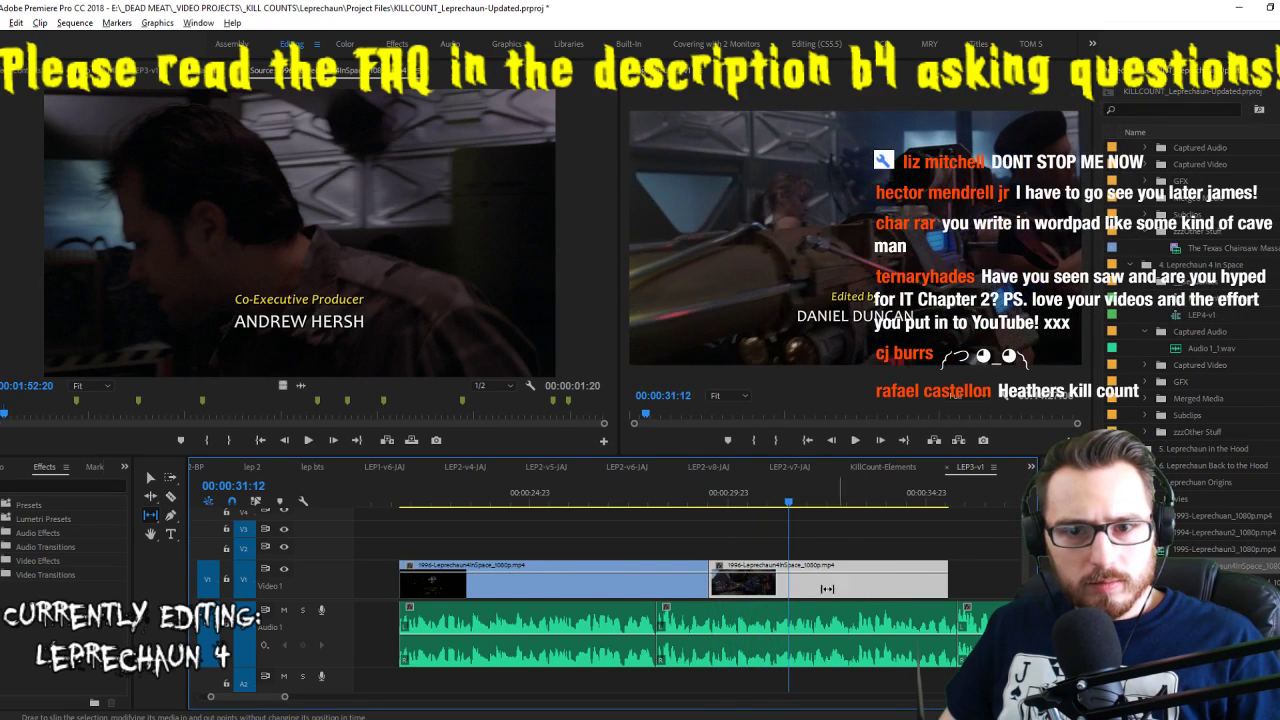
key("Up")
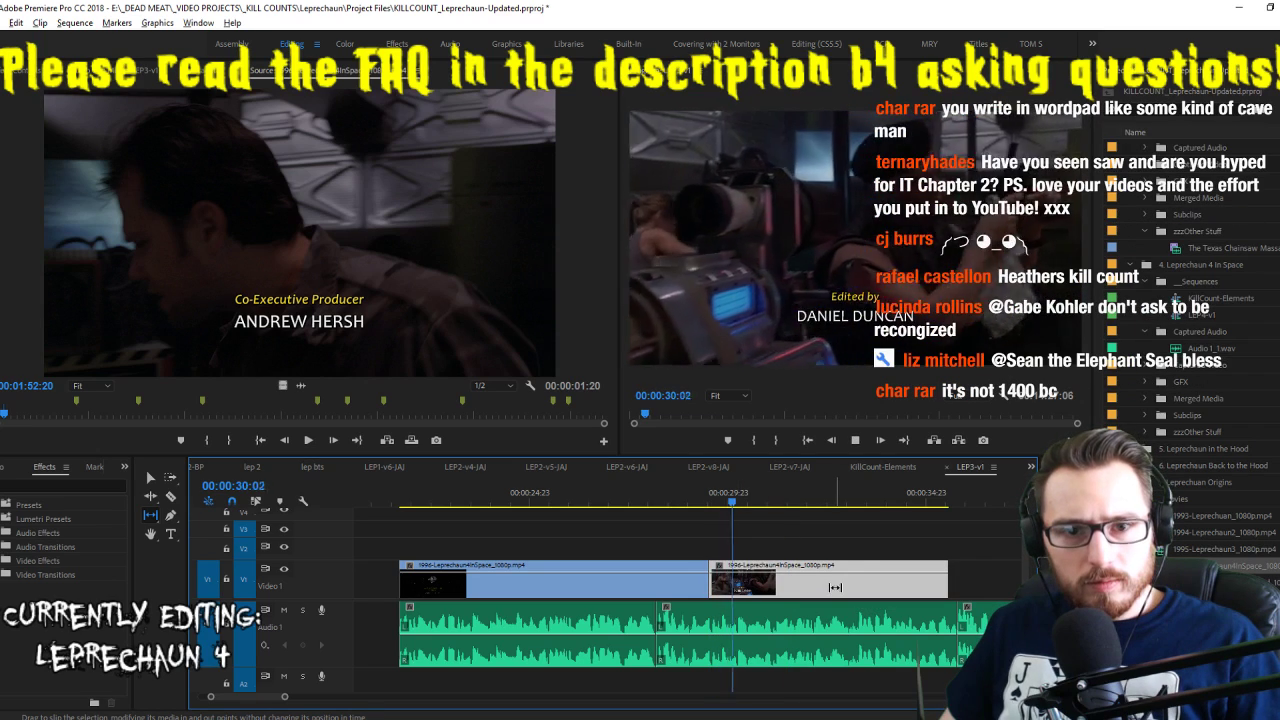
key("v")
scroll(865, 566, "down", 2)
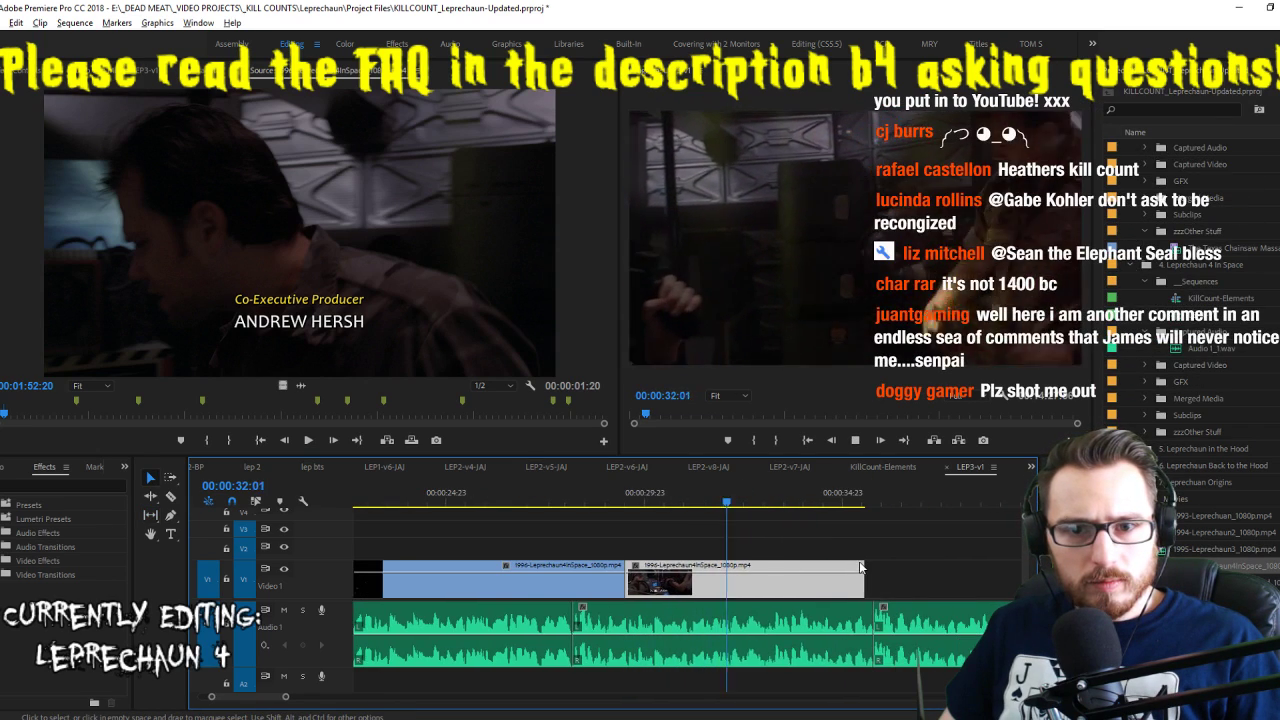
Overlay the marked Co-Executive Producer excerpt's video on V1 at 00:00:33:02, over the end of the soldiers clip
left_click_drag(282, 385, 778, 585)
left_click(716, 466)
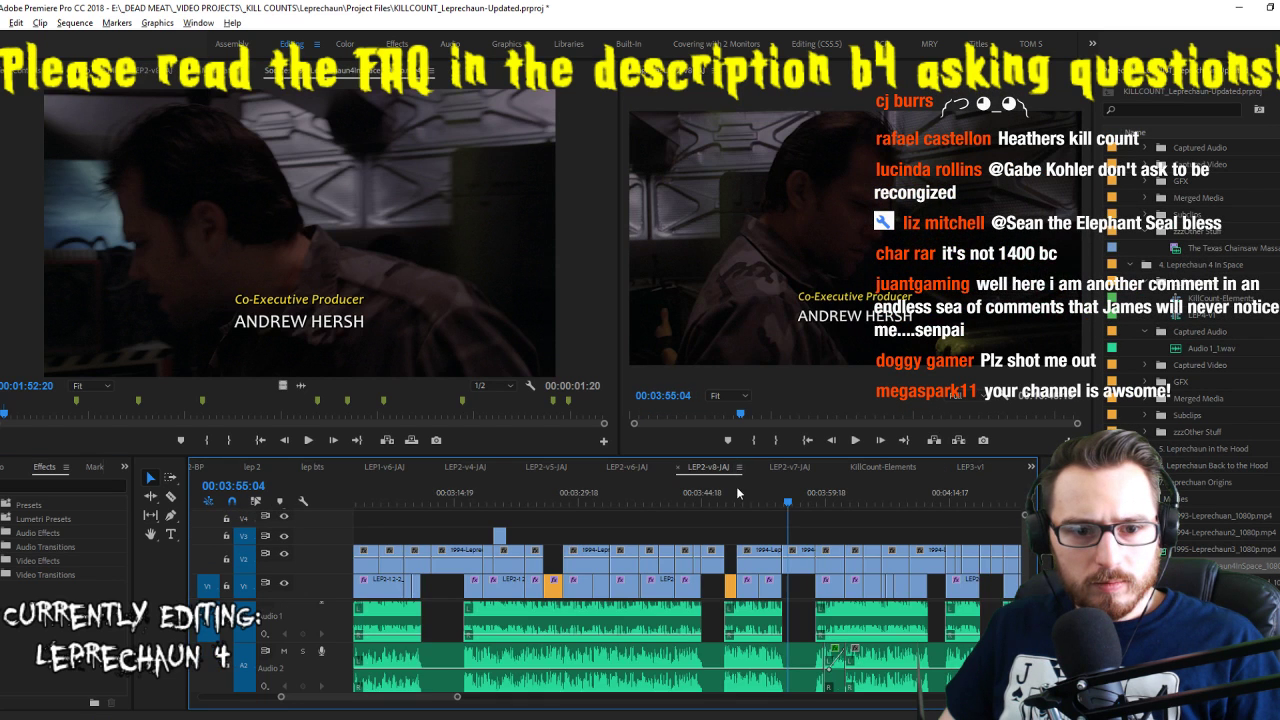
left_click(970, 466)
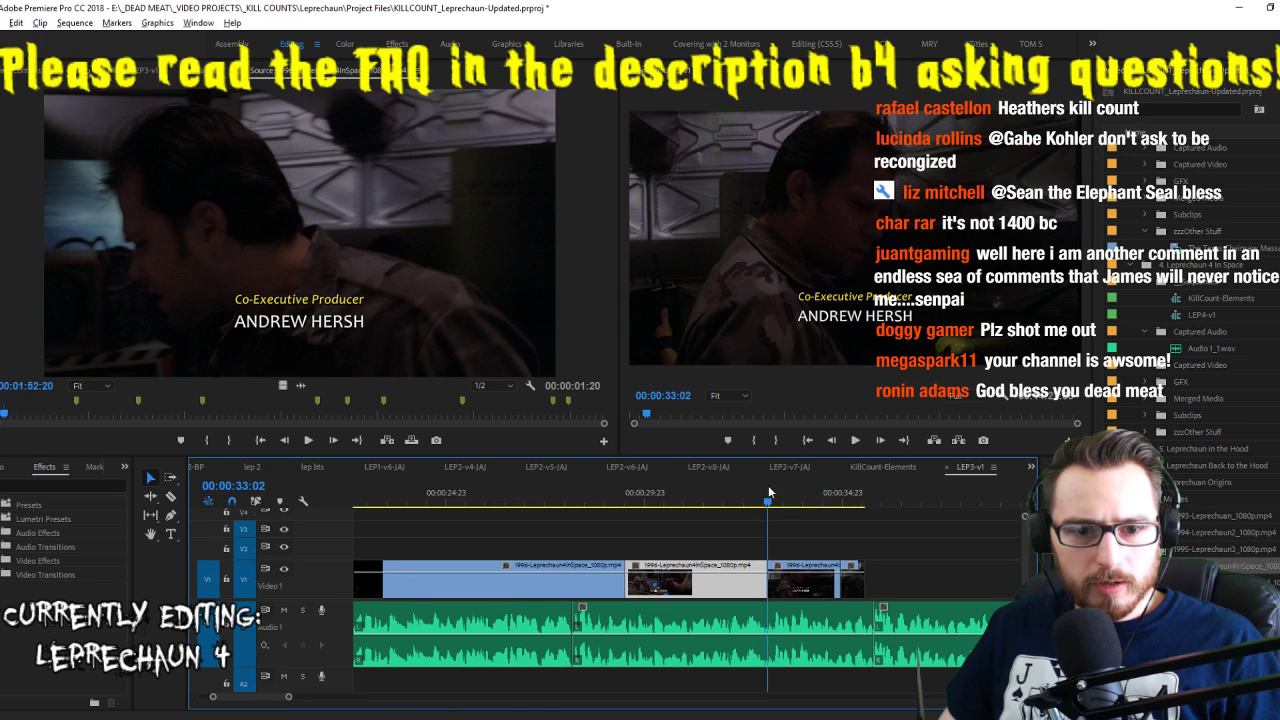
Delete the leftover soldiers piece behind the Co-Executive Producer shot and extend that shot to the next voiceover cut
key("space")
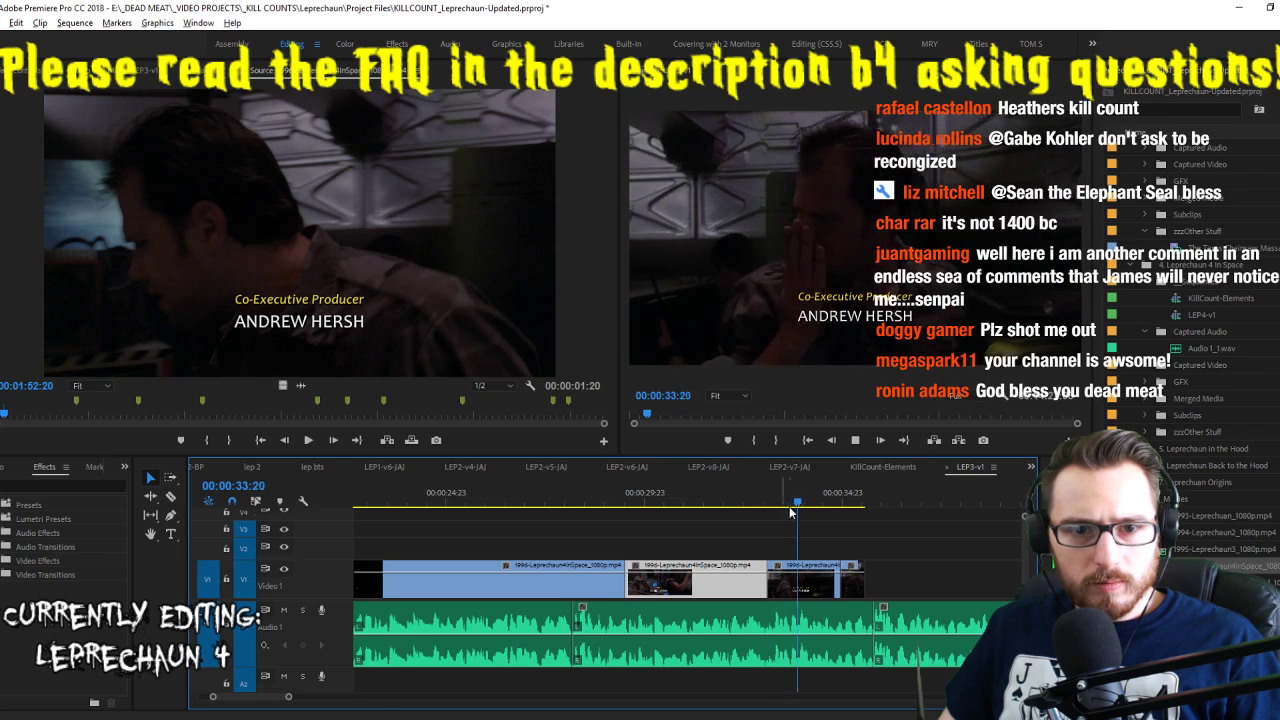
key("space")
left_click(848, 580)
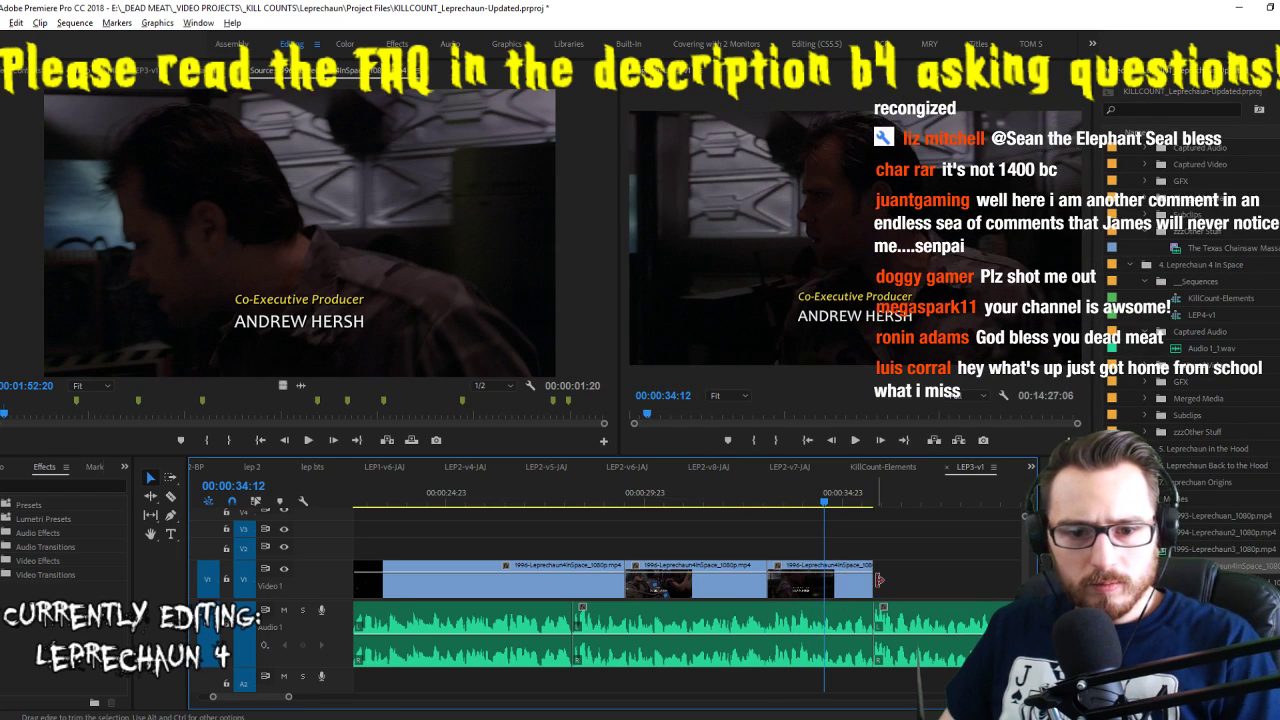
key("space")
Slip the footage inside the Co-Executive Producer clip and play it back from its start
left_click(832, 590)
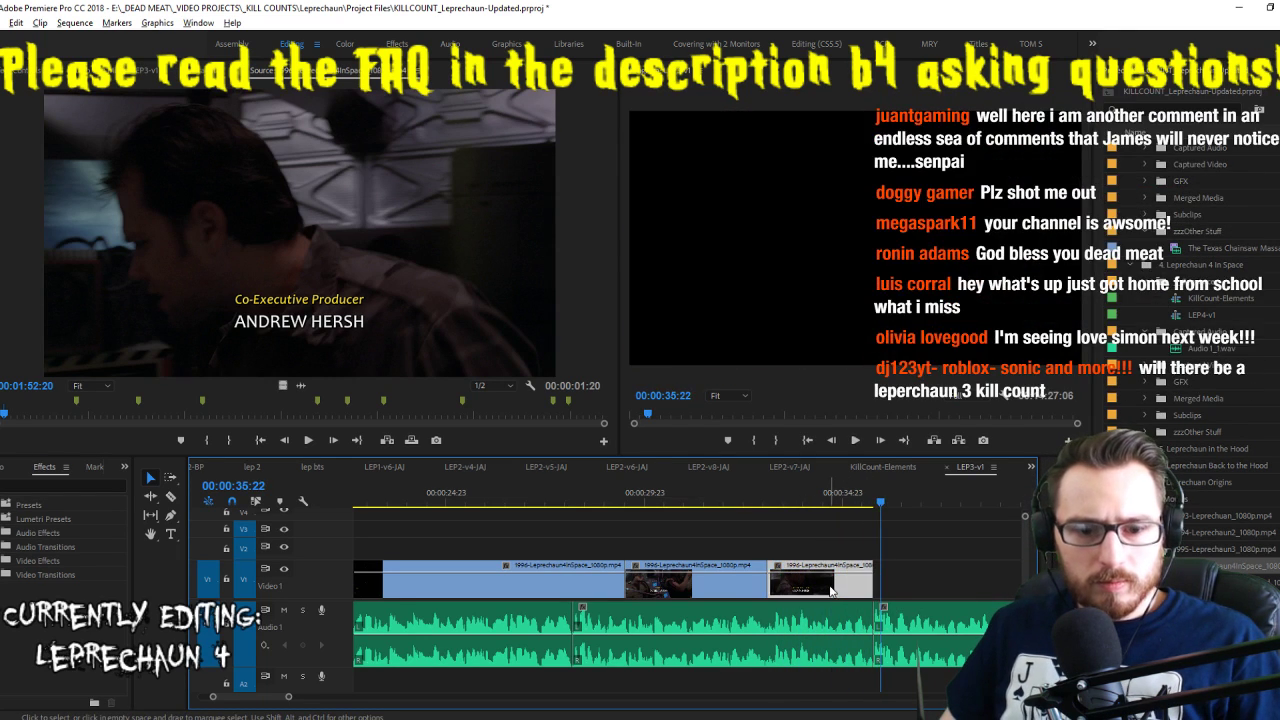
key("y")
key("Up")
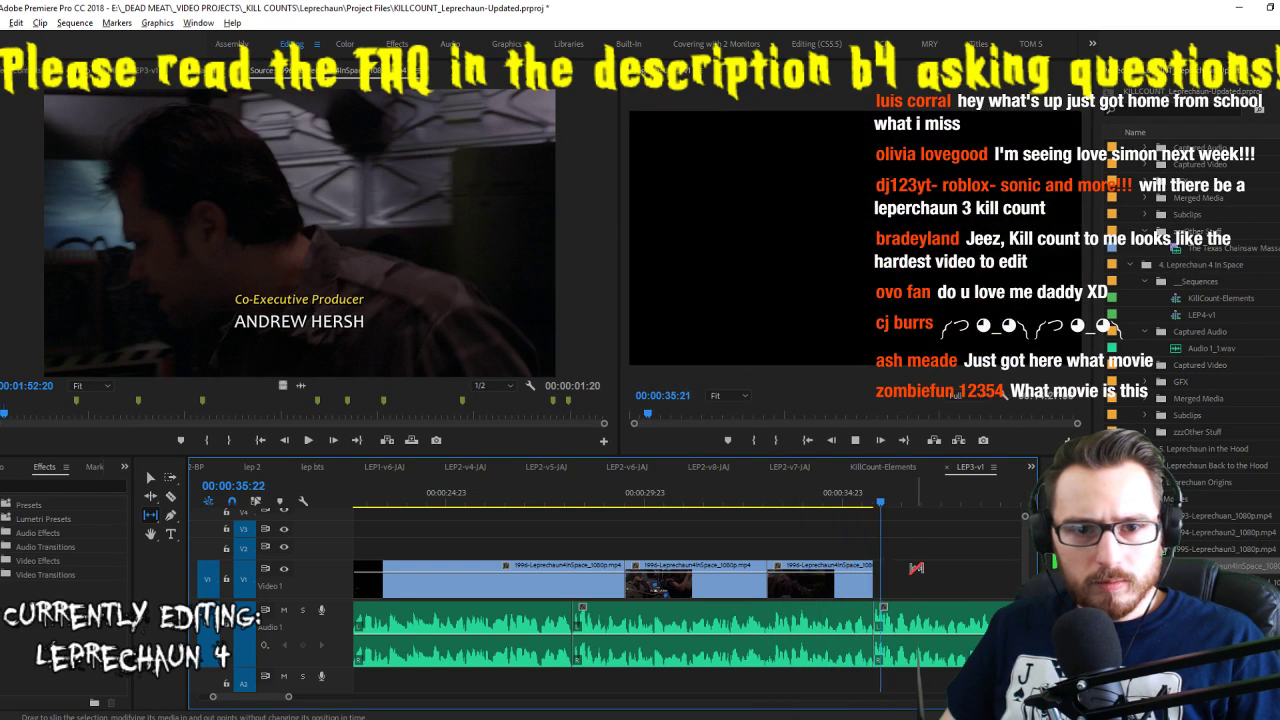
Place a 00:00:01:20 video excerpt of the two soldiers face to face after the last V1 clip and lengthen it
left_click(389, 291)
key("space")
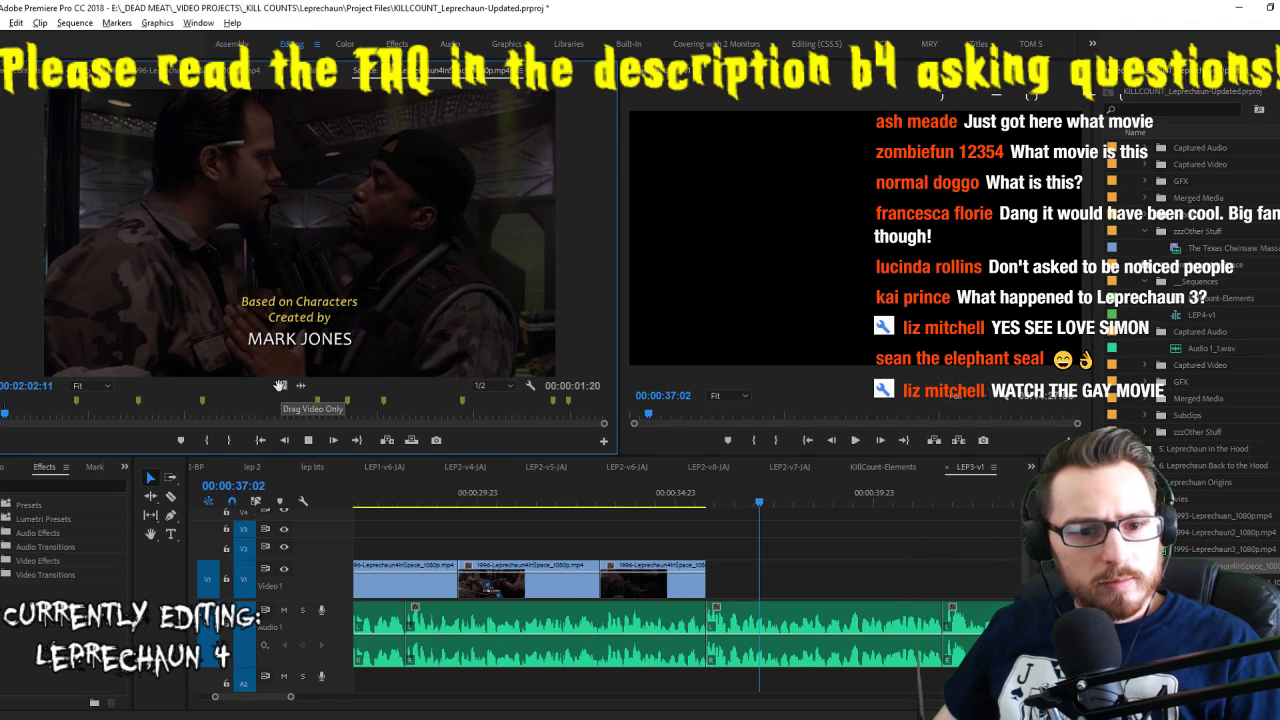
left_click_drag(664, 540, 715, 580)
key("space")
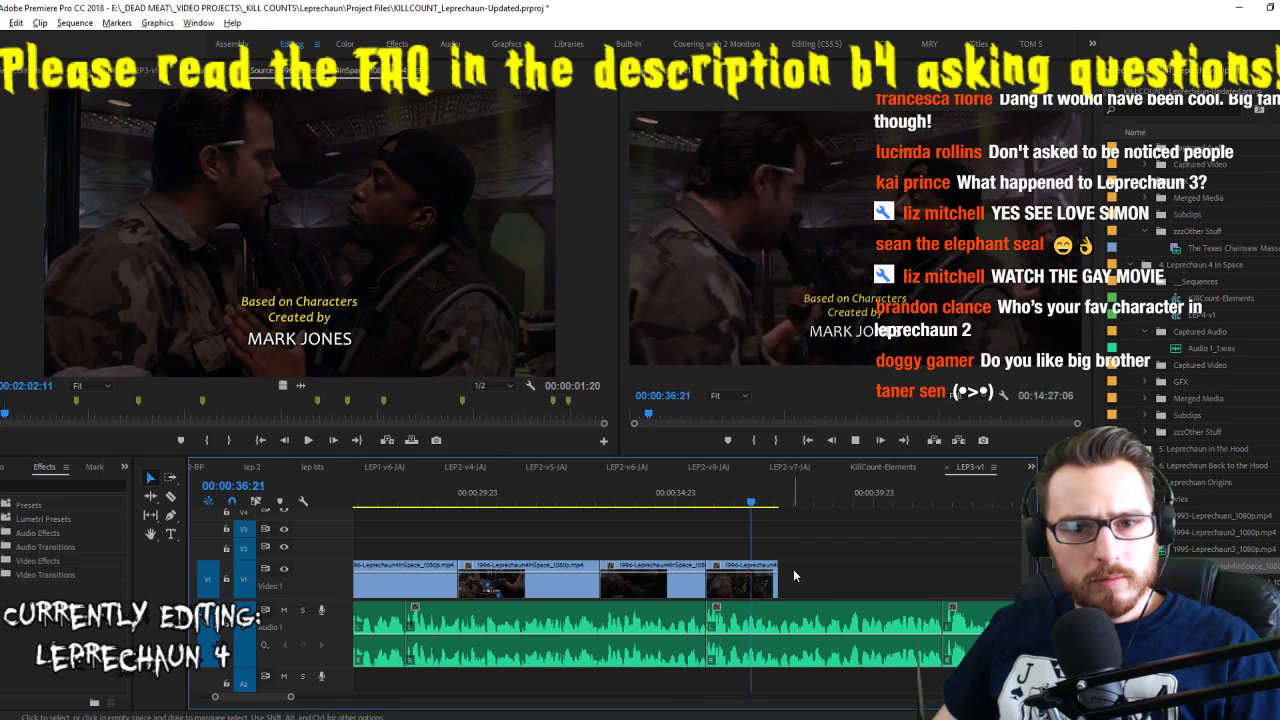
left_click_drag(788, 568, 851, 568)
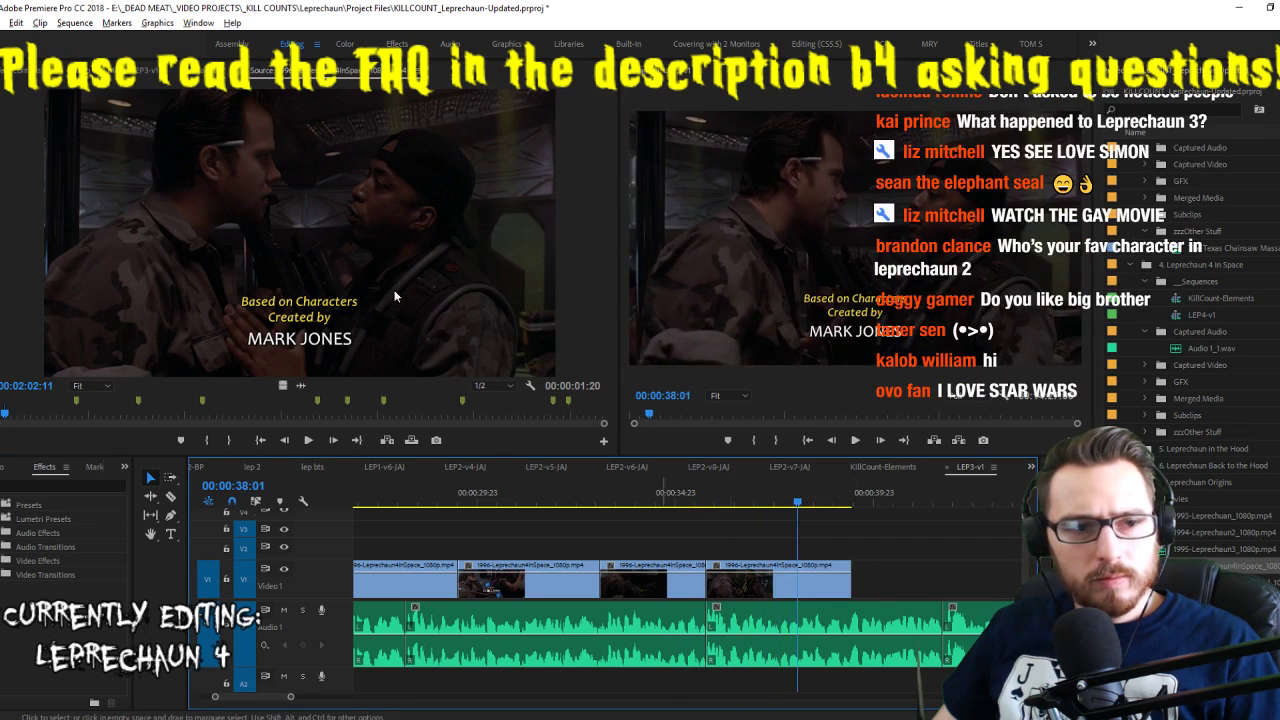
Play the source movie on to the woman soldier's shot around 00:02:12:13 and mark a 00:00:01:12 excerpt of it
left_click(364, 264)
key("space")
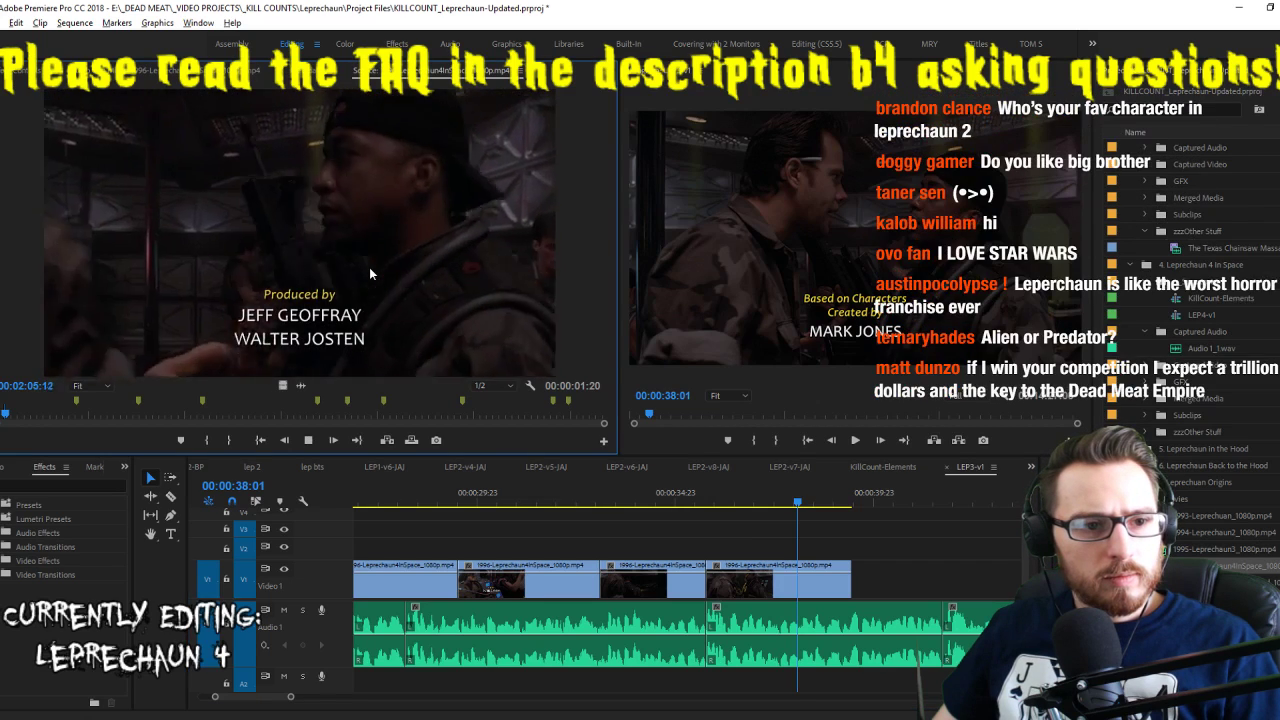
key("i")
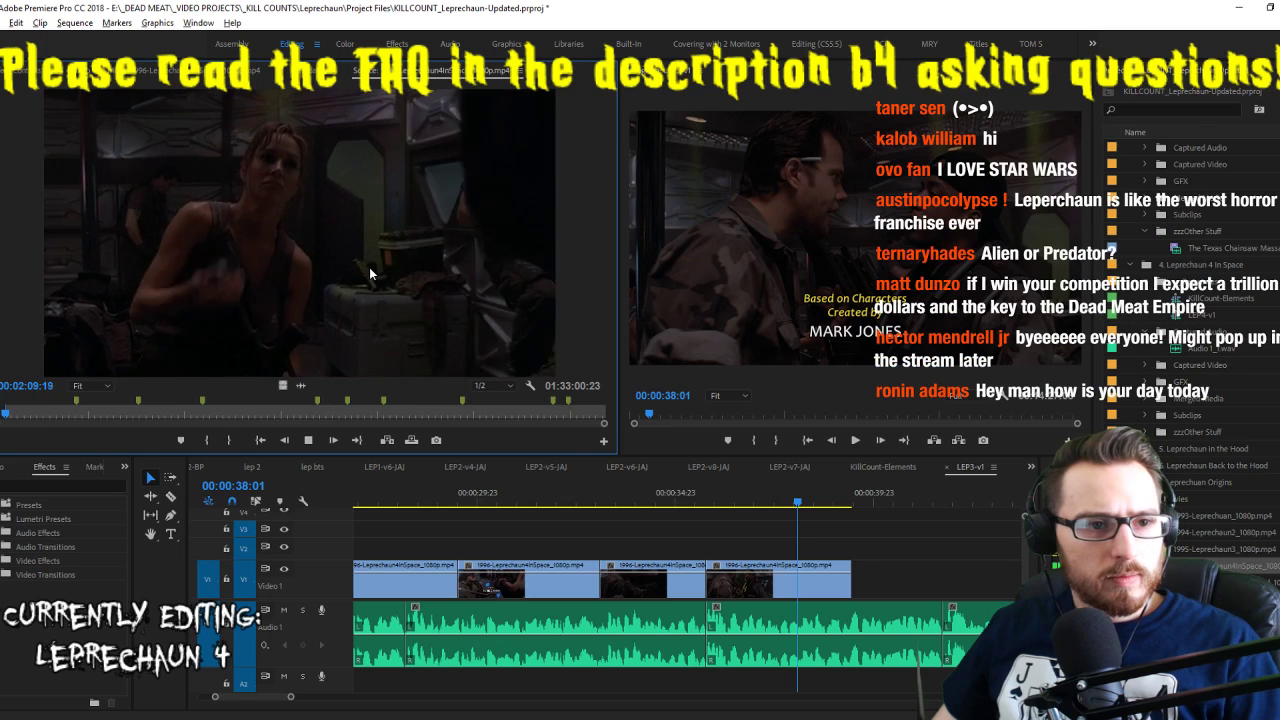
key("o")
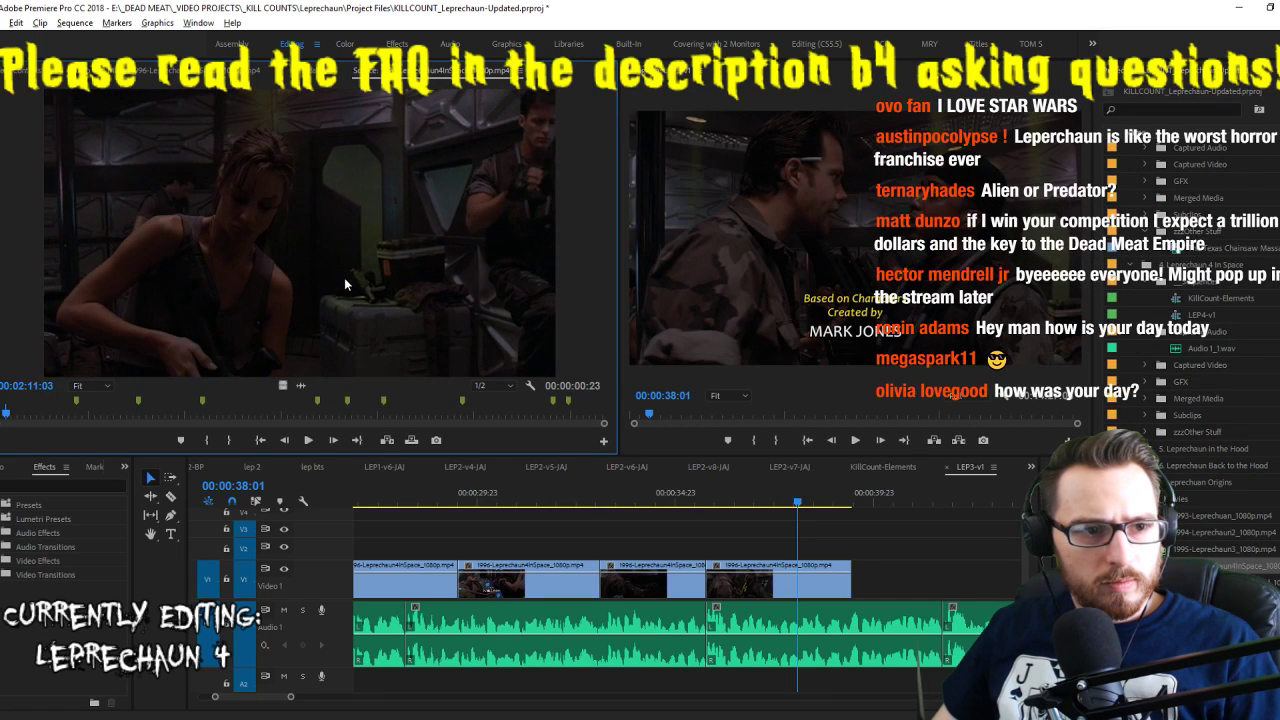
key("i")
key("space")
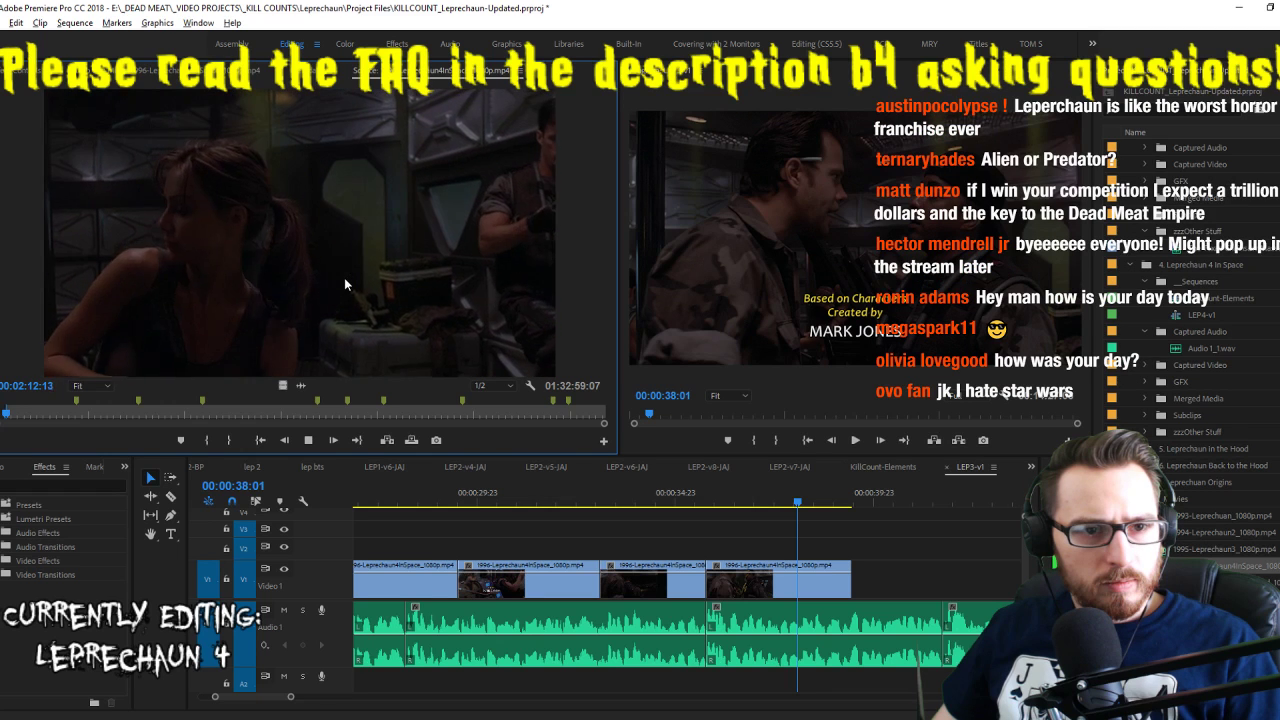
key("o")
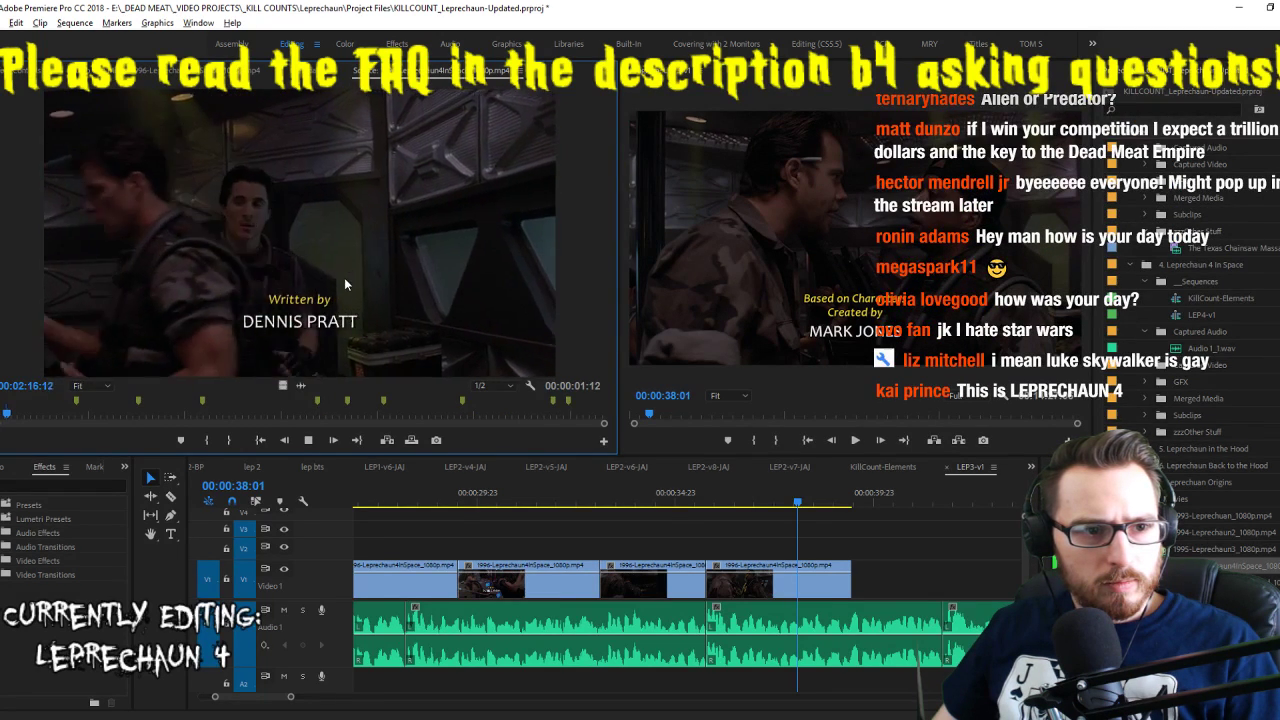
Place the woman soldier excerpt's video on V1 at 00:00:38:01, extend it to near the next voiceover cut, and play it back
key("space")
left_click_drag(282, 385, 941, 582)
key("space")
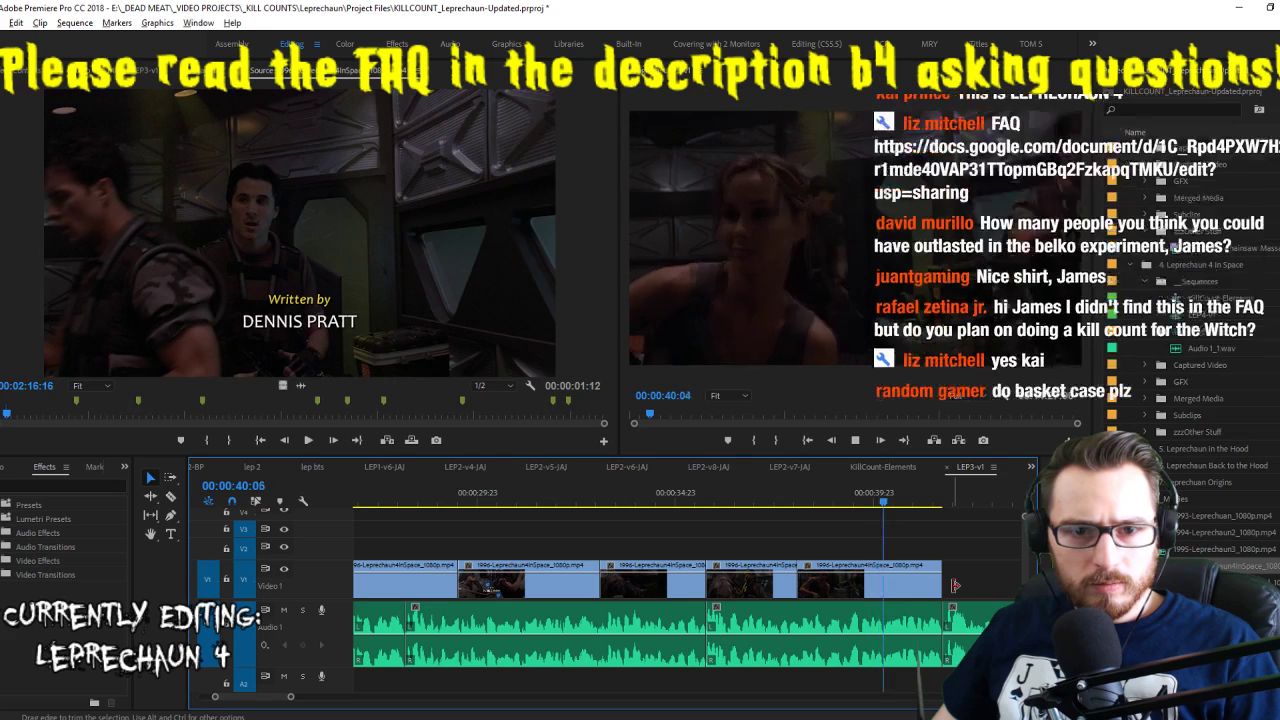
key("space")
Save the project and play back the cut leading into the face-to-face shot around 00:00:36:22
left_click_drag(735, 511, 754, 514)
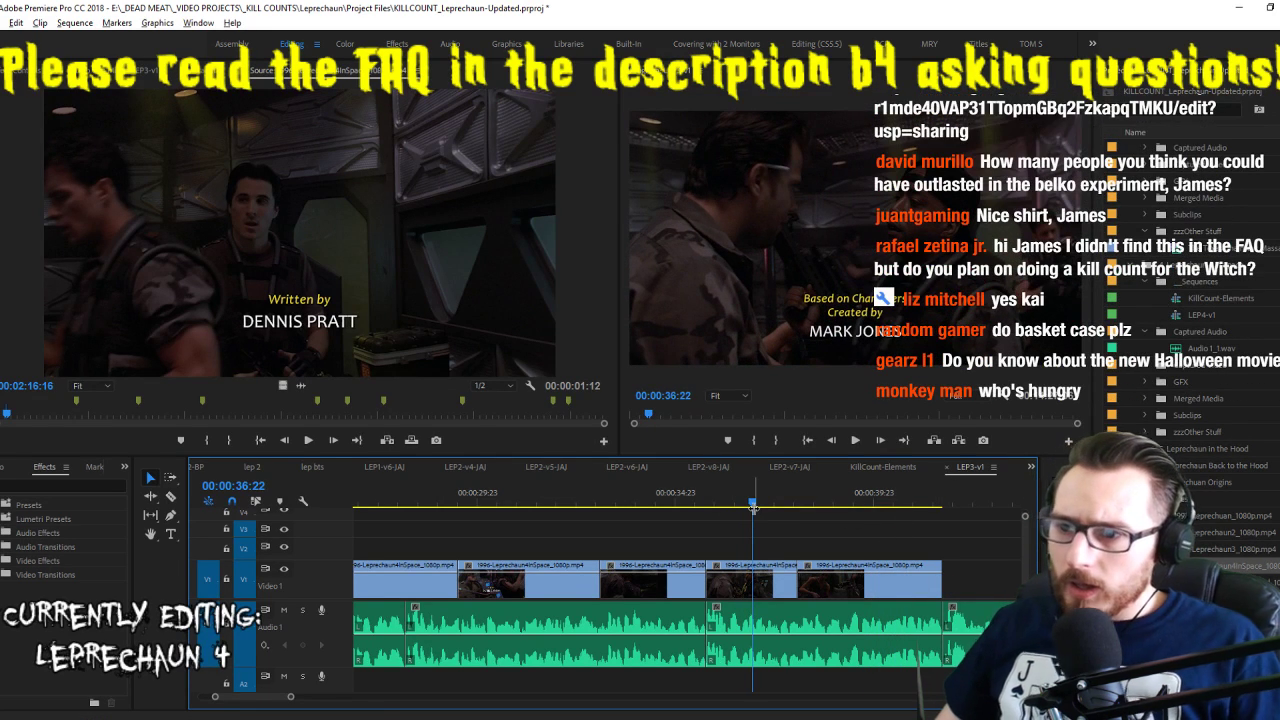
key("ctrl+s")
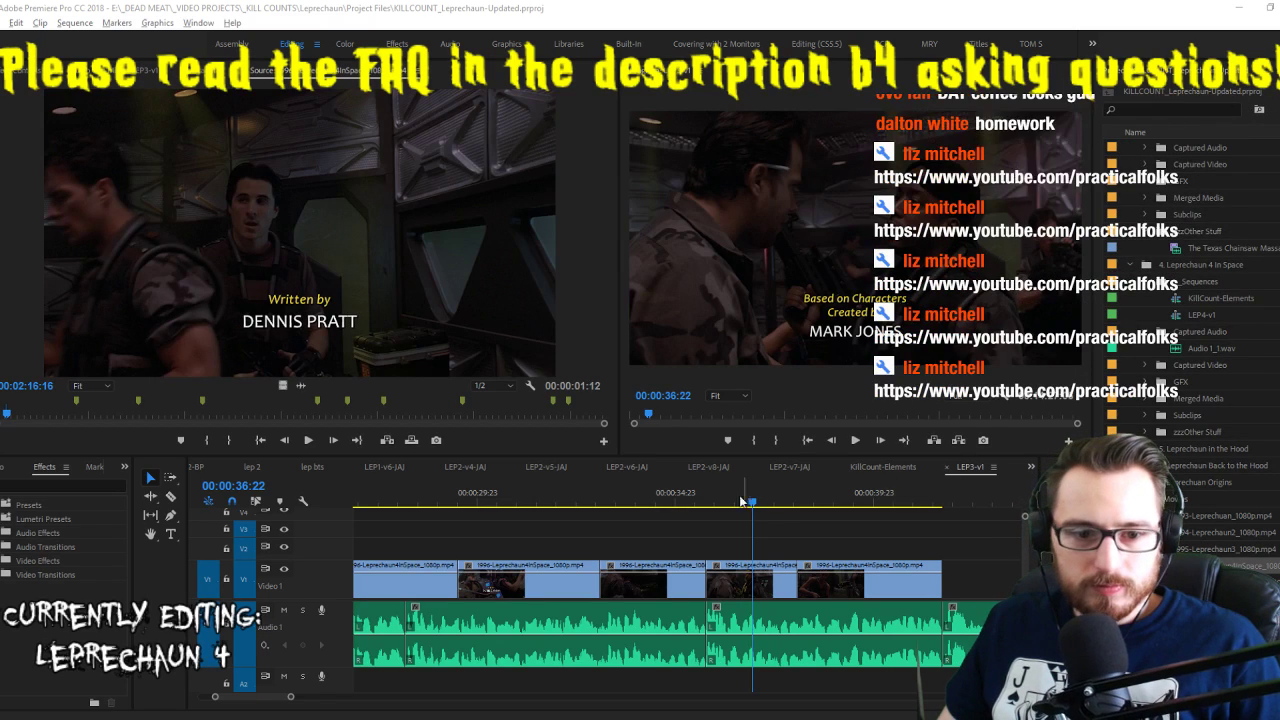
key("shift+space")
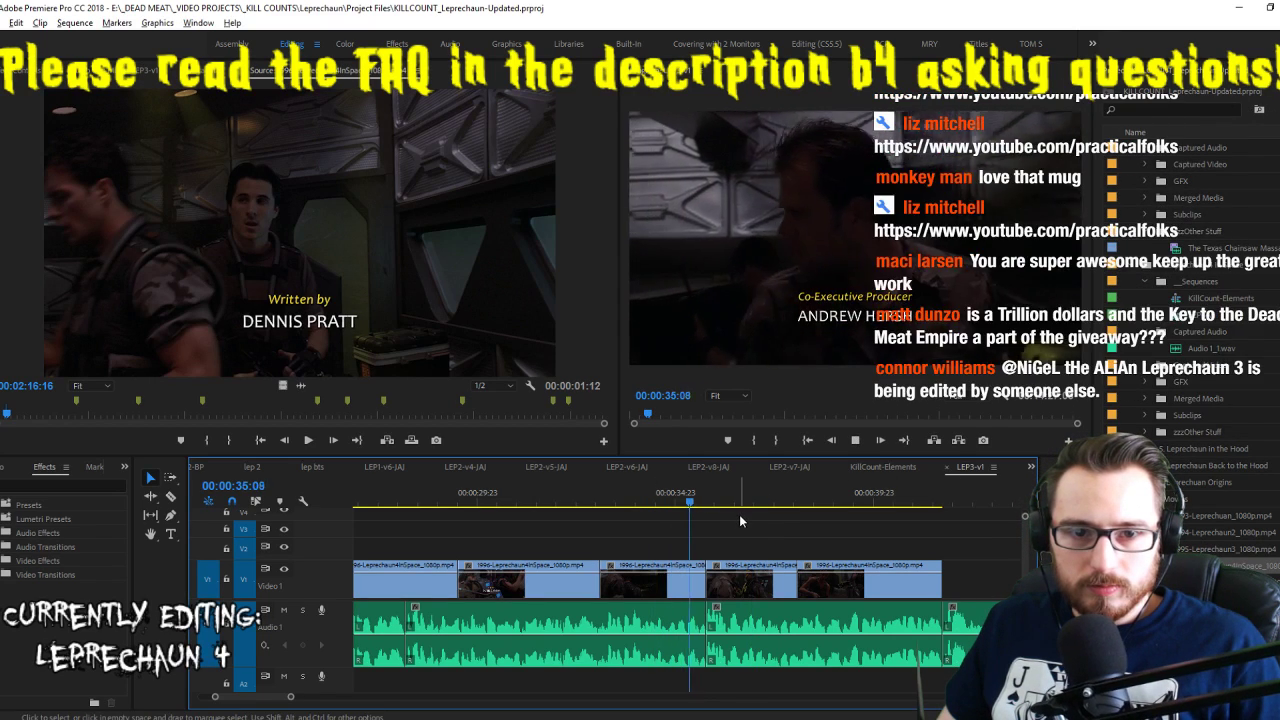
key("space")
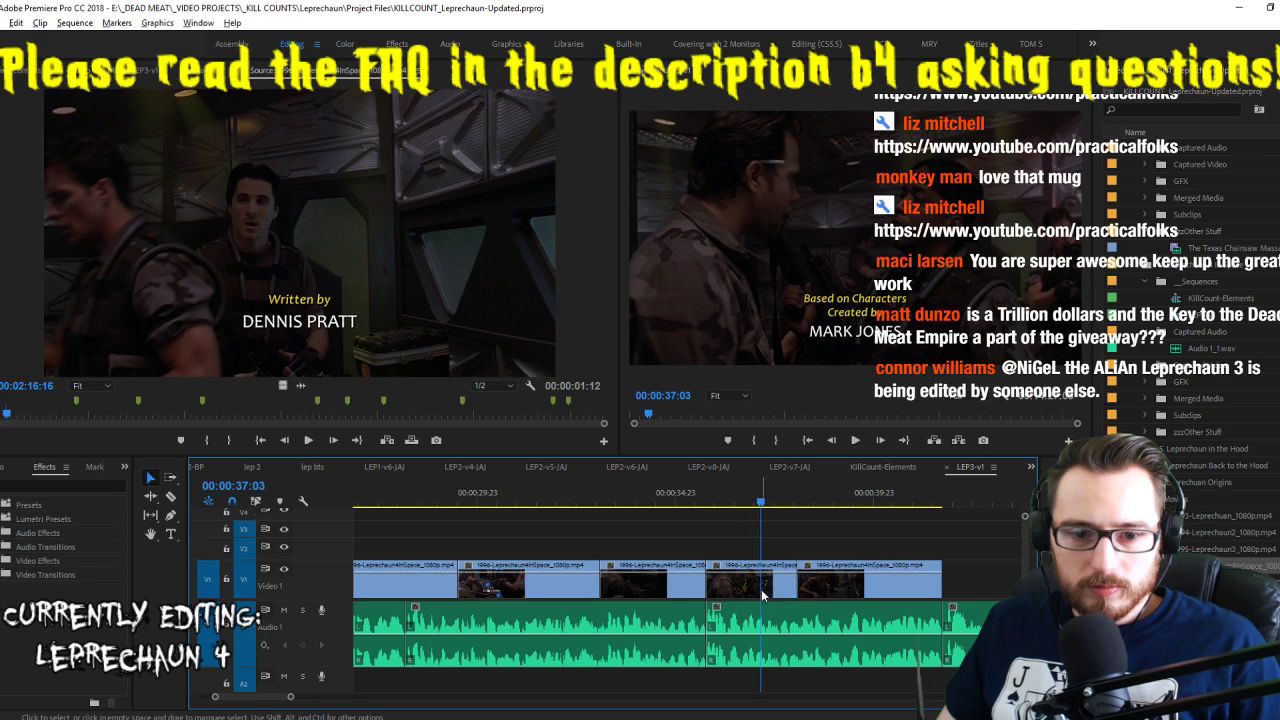
Shift the face-to-face clip to V2, move the woman soldier clip into its earlier place on V1, and play the new order
mouse_move(762, 594)
left_mouse_down()
mouse_move(829, 589)
mouse_move(746, 583)
left_mouse_up()
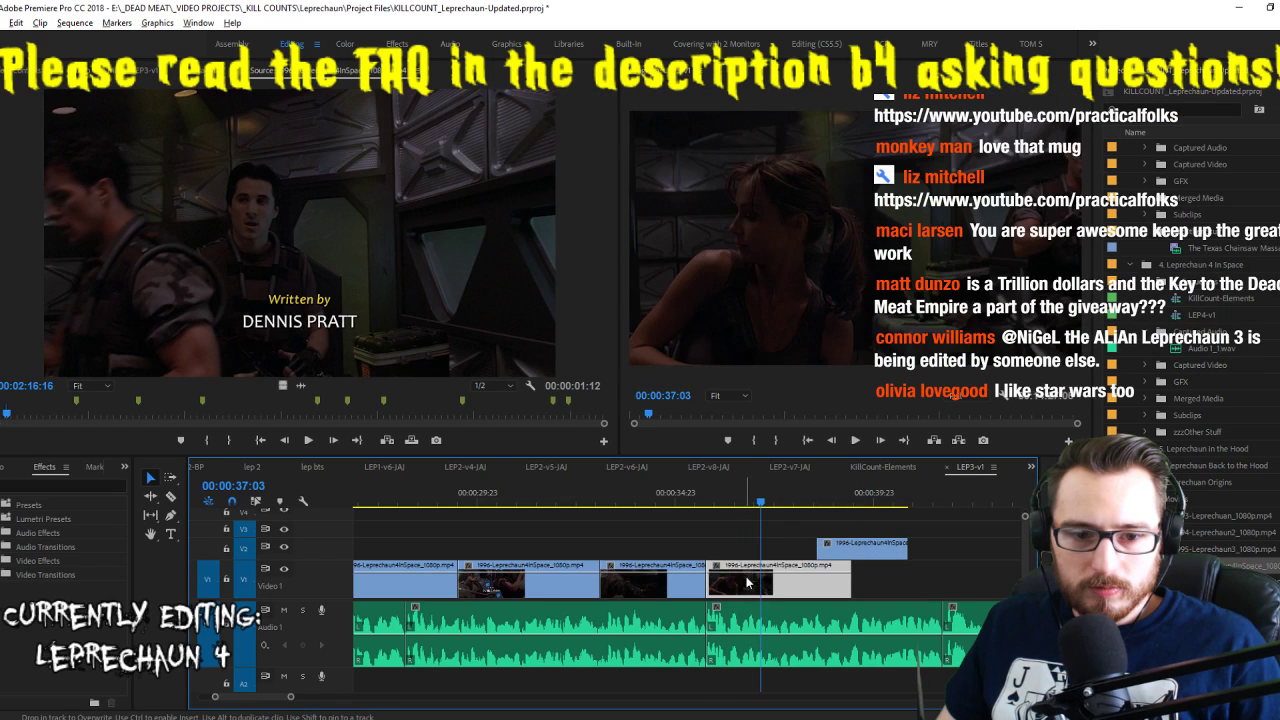
key("space")
key("space")
Move the face-to-face clip on V2 clear of the woman soldier clip and slip the footage inside the woman's clip
left_click(870, 549)
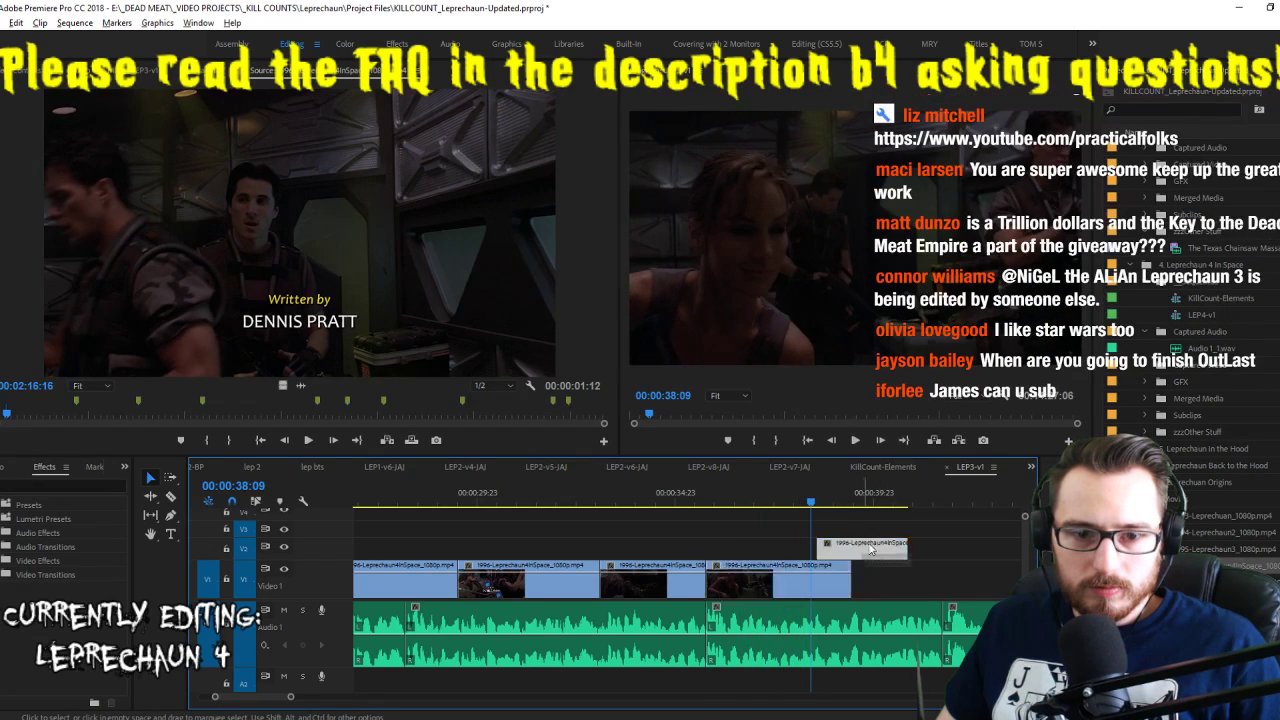
left_click_drag(870, 549, 888, 566)
key("y")
left_click_drag(740, 585, 831, 586)
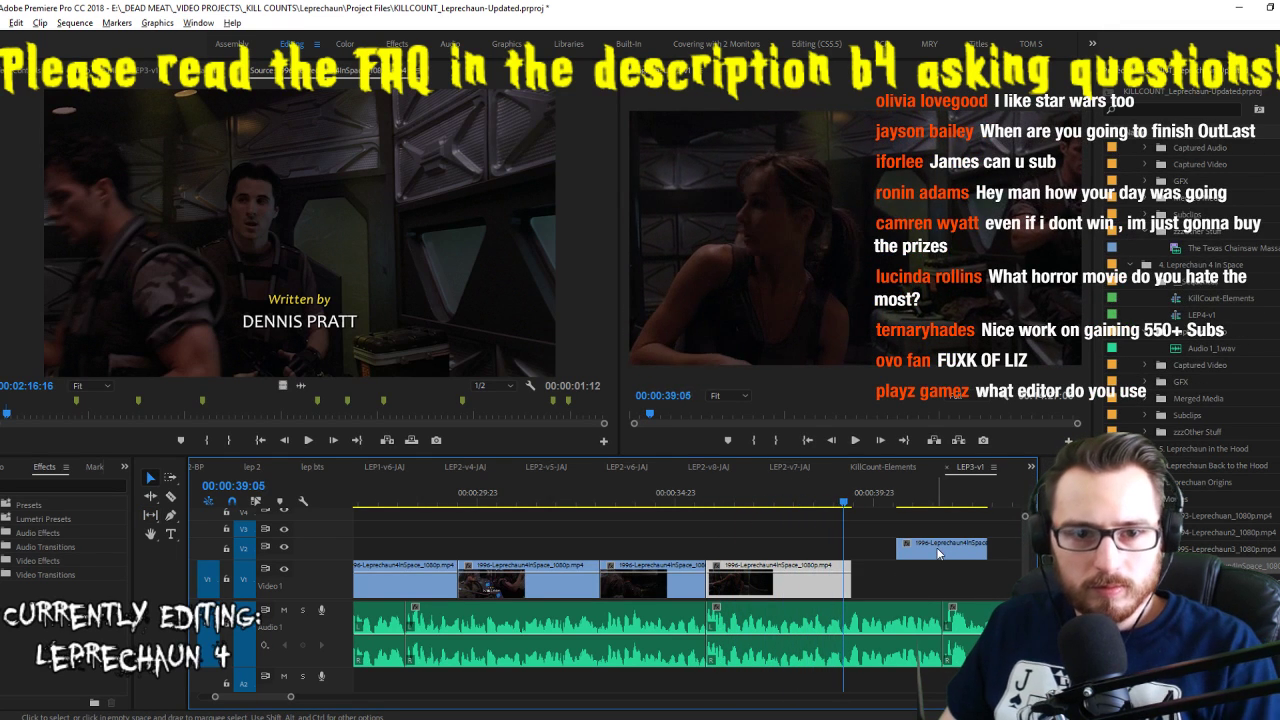
Move the face-to-face clip on V2 back to about 00:00:39:04, adjust its start trim, and cue the playhead there
key("space")
left_click_drag(938, 553, 882, 557)
key("space")
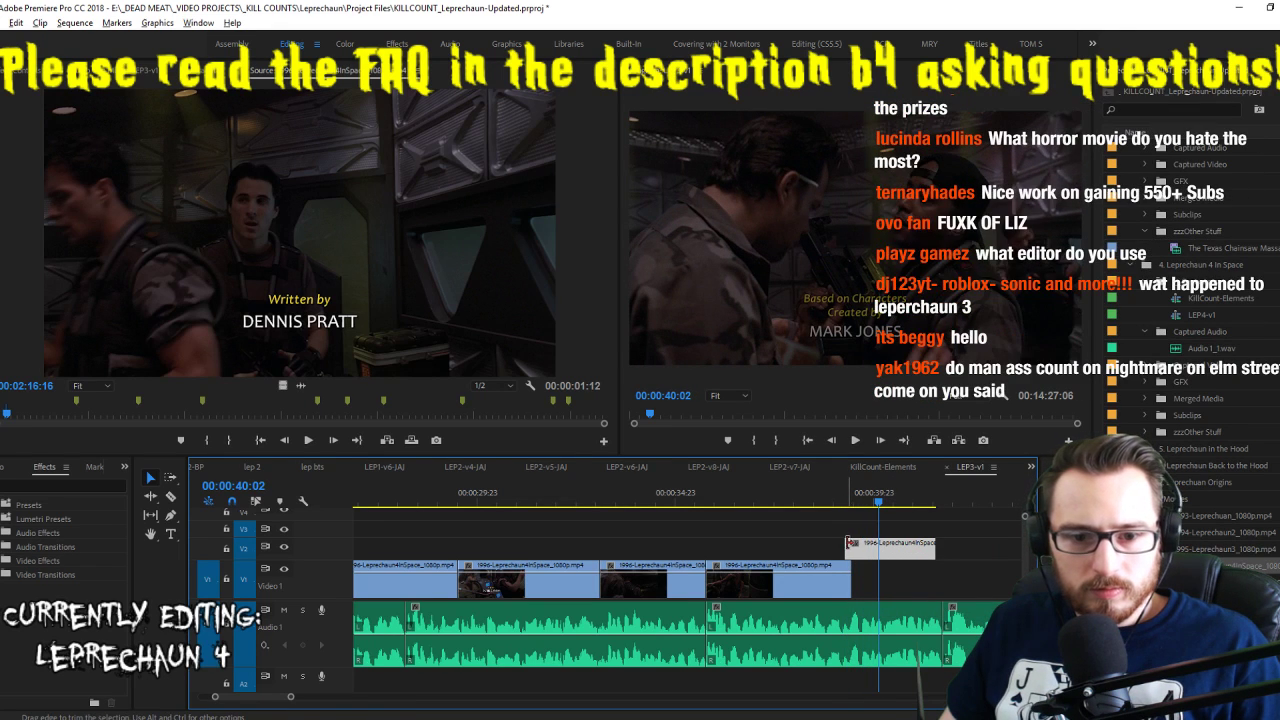
left_click_drag(847, 546, 873, 551)
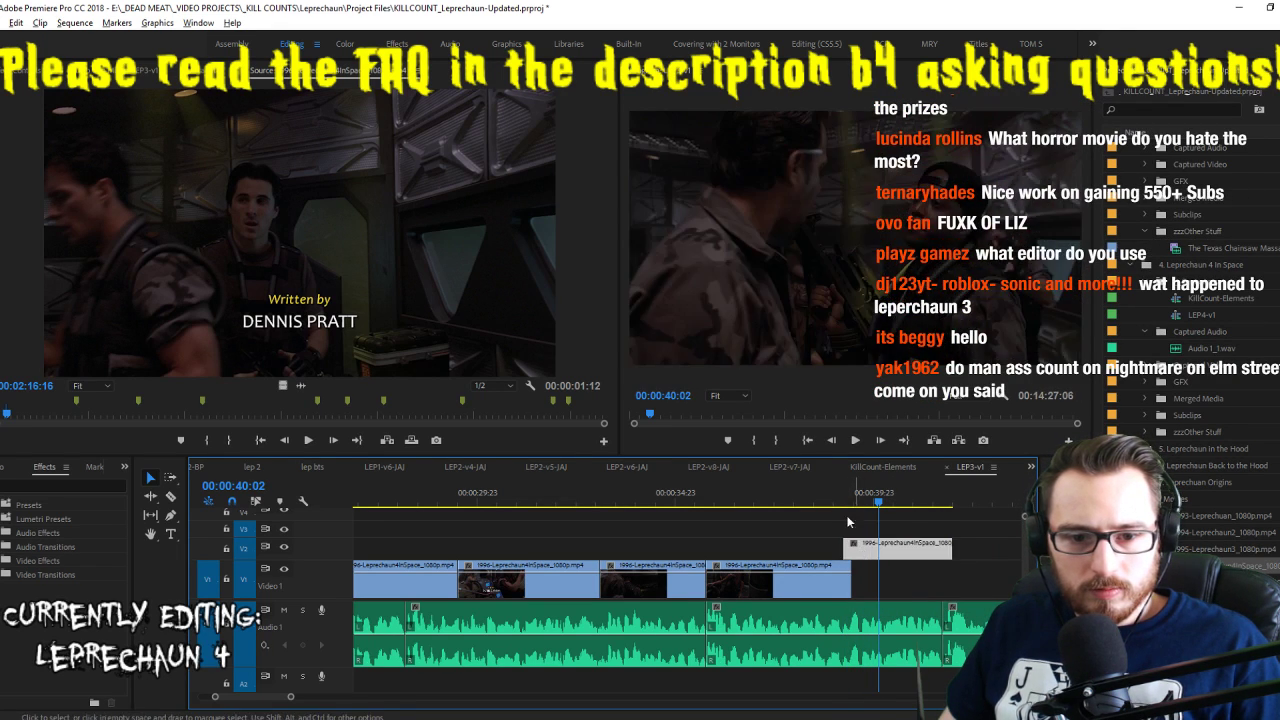
left_click(855, 494)
mouse_move(858, 502)
left_mouse_down()
mouse_move(832, 508)
mouse_move(843, 515)
left_mouse_up()
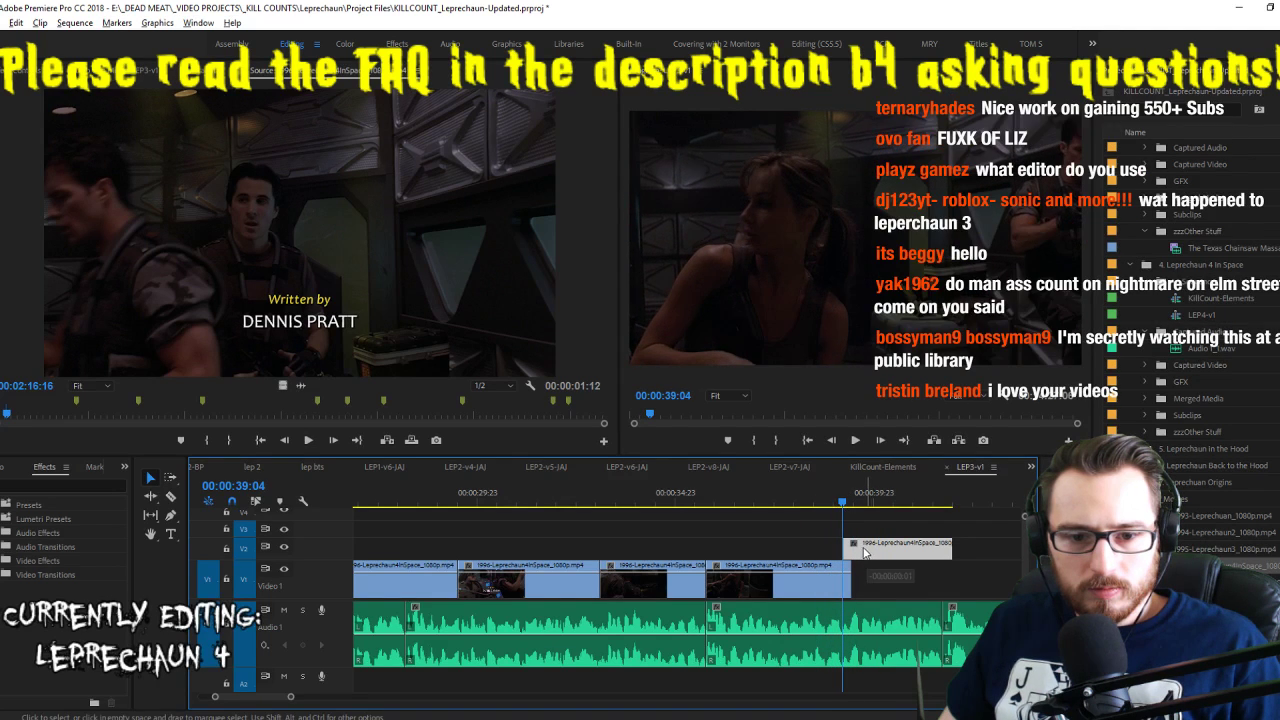
Nudge the face-to-face clip to start at 00:00:39:03, play the cut into it, and drop it onto V1
left_click(861, 552)
key("space")
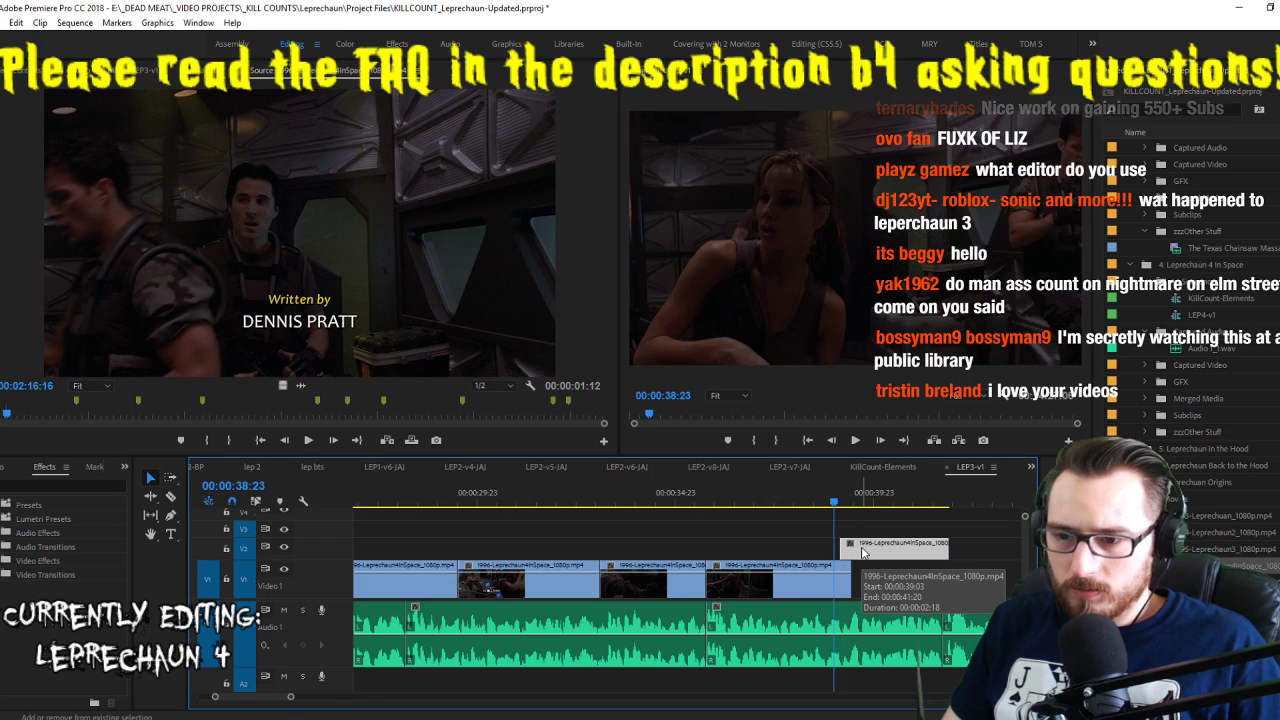
key("space")
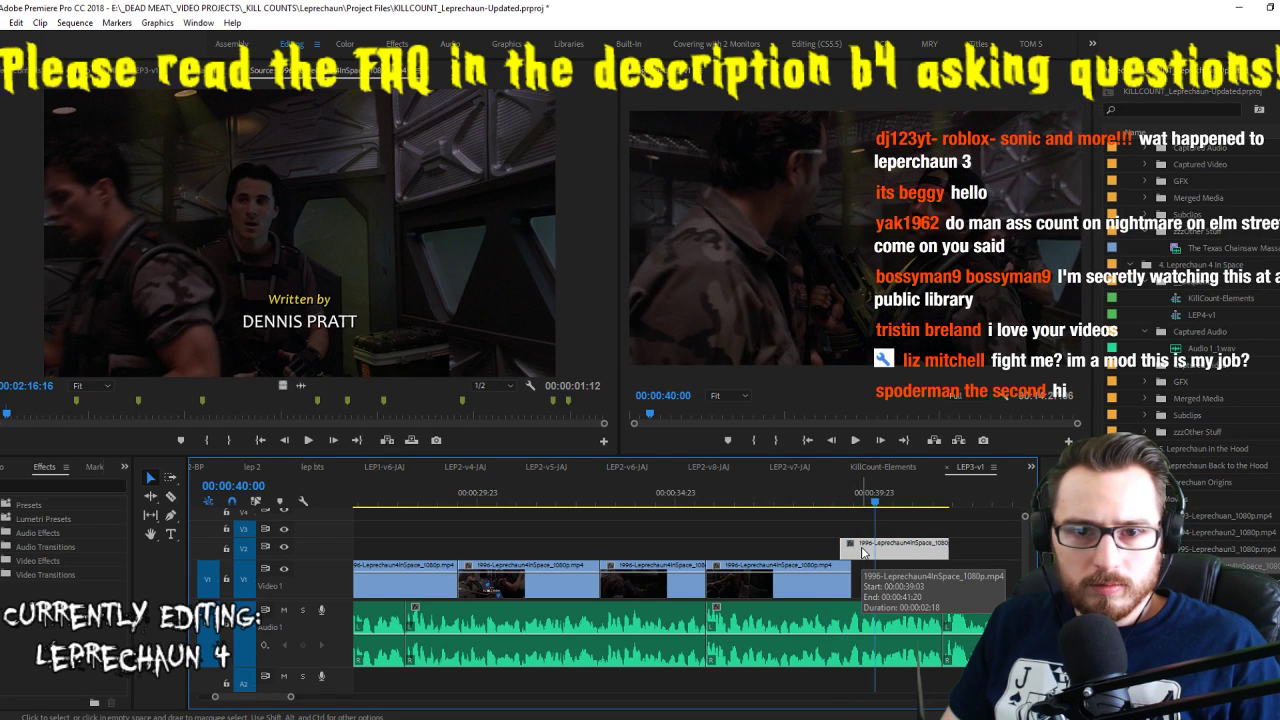
left_click_drag(862, 552, 862, 582)
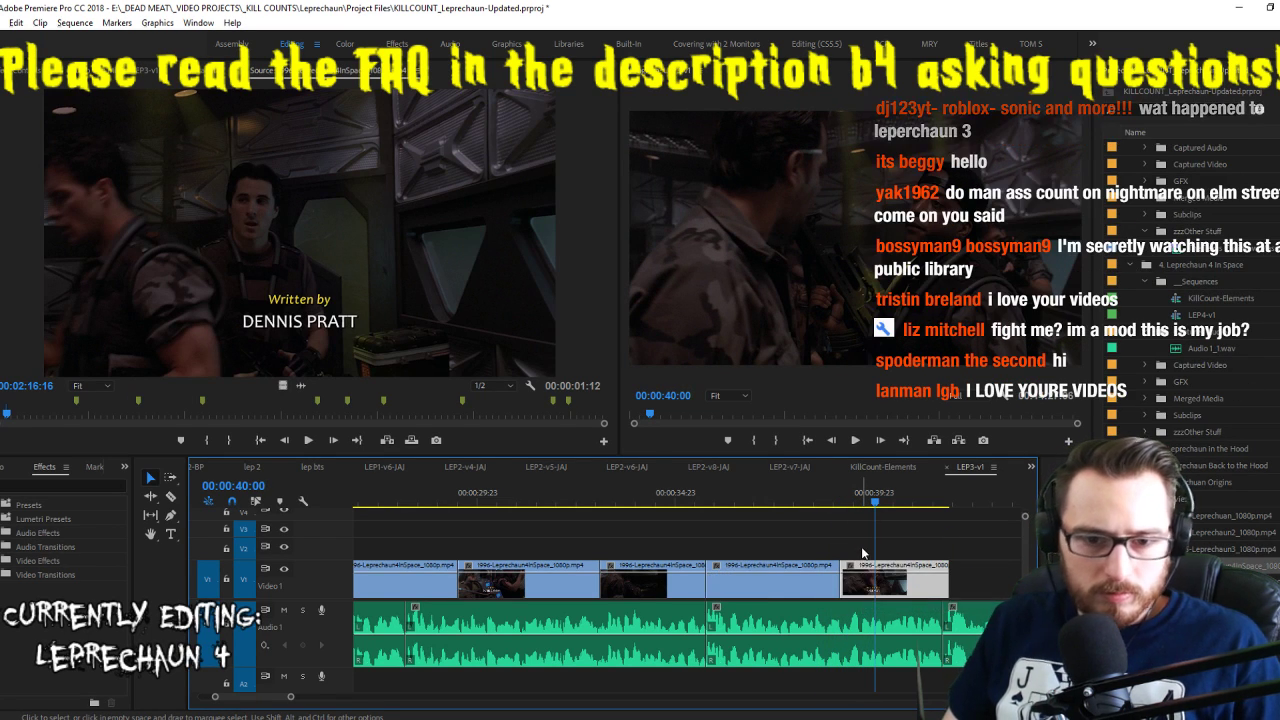
Play the source movie on from 00:02:16:16 and mark an excerpt of the two soldiers' shot around 00:02:21
left_click(314, 286)
key("space")
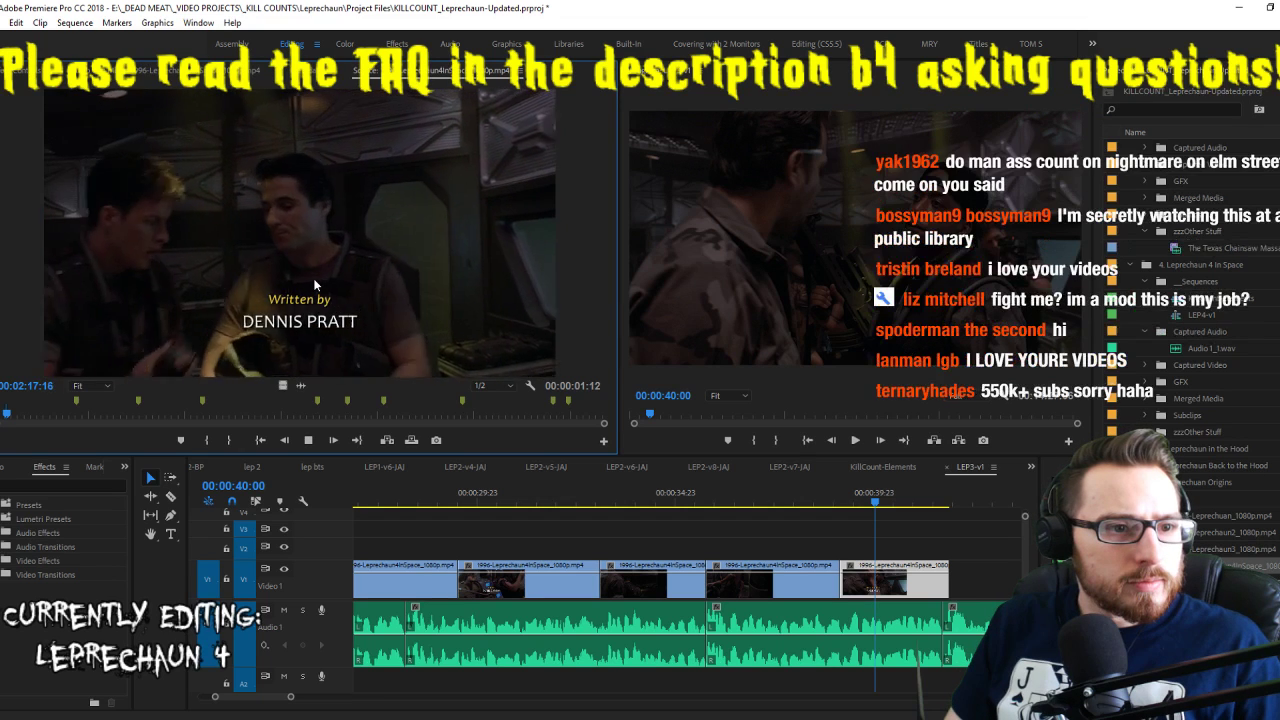
key("space")
key("shift+Left")
key("shift+Left")
key("shift+Left")
key("shift+Left")
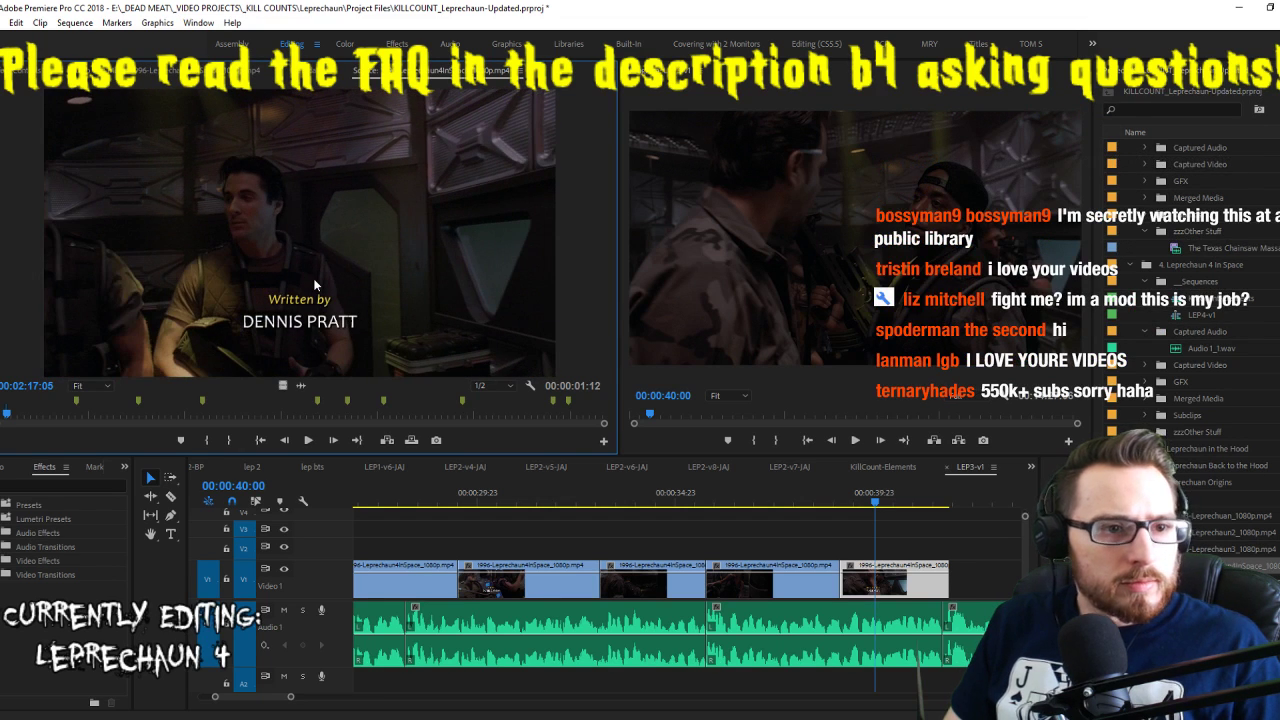
key("space")
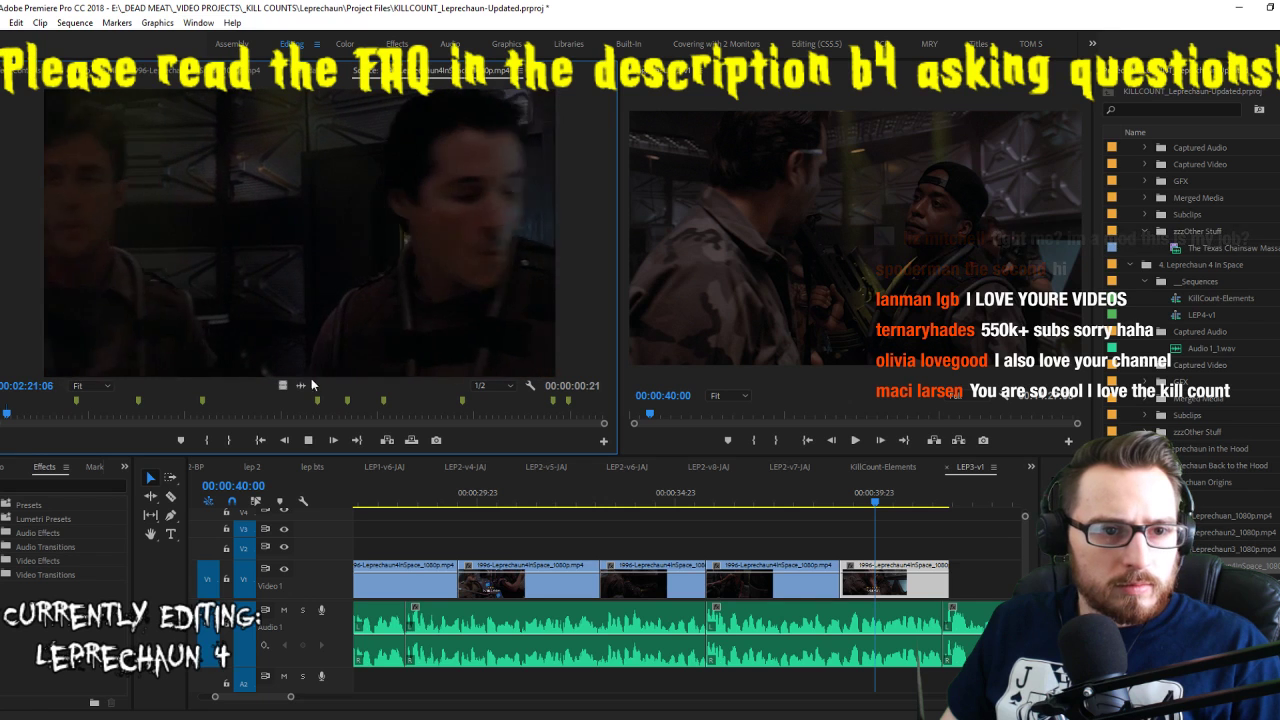
key("space")
Place the two soldiers excerpt on V1 after the shortened face-to-face clip and extend it to the voiceover cut near 00:00:47:07
left_click_drag(875, 580, 938, 567)
key("space")
key("space")
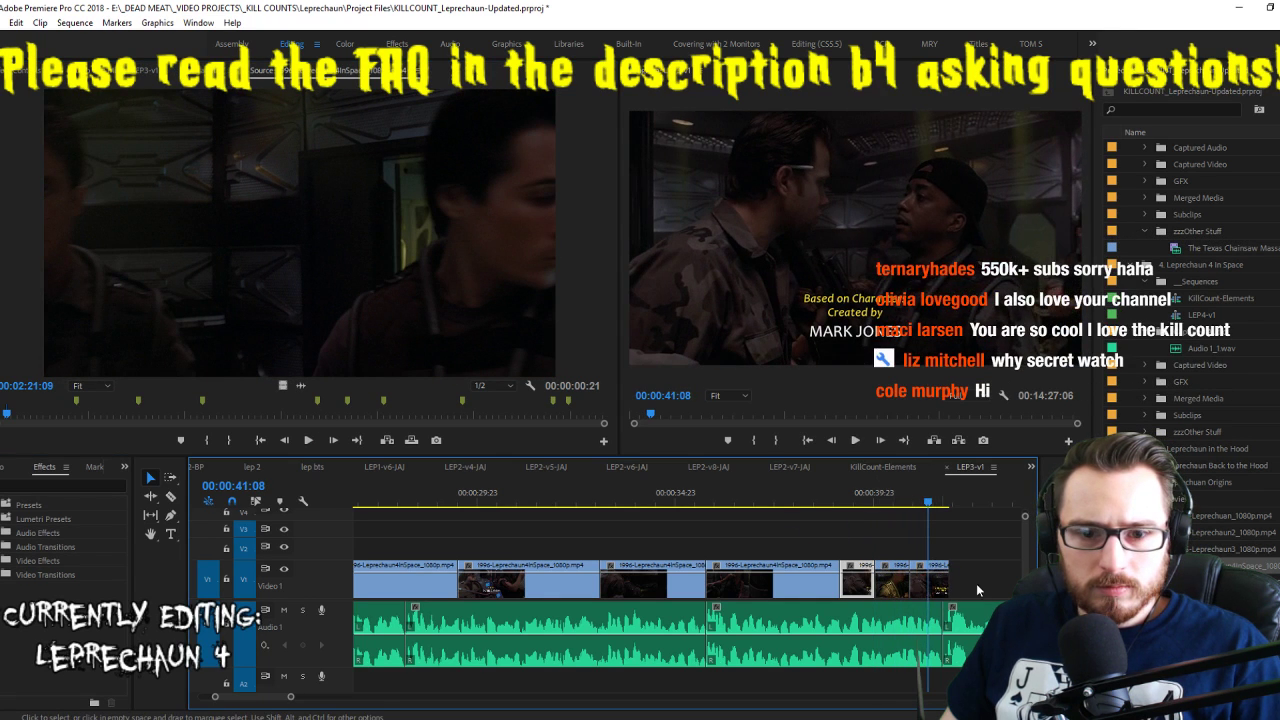
left_click(905, 578)
key("space")
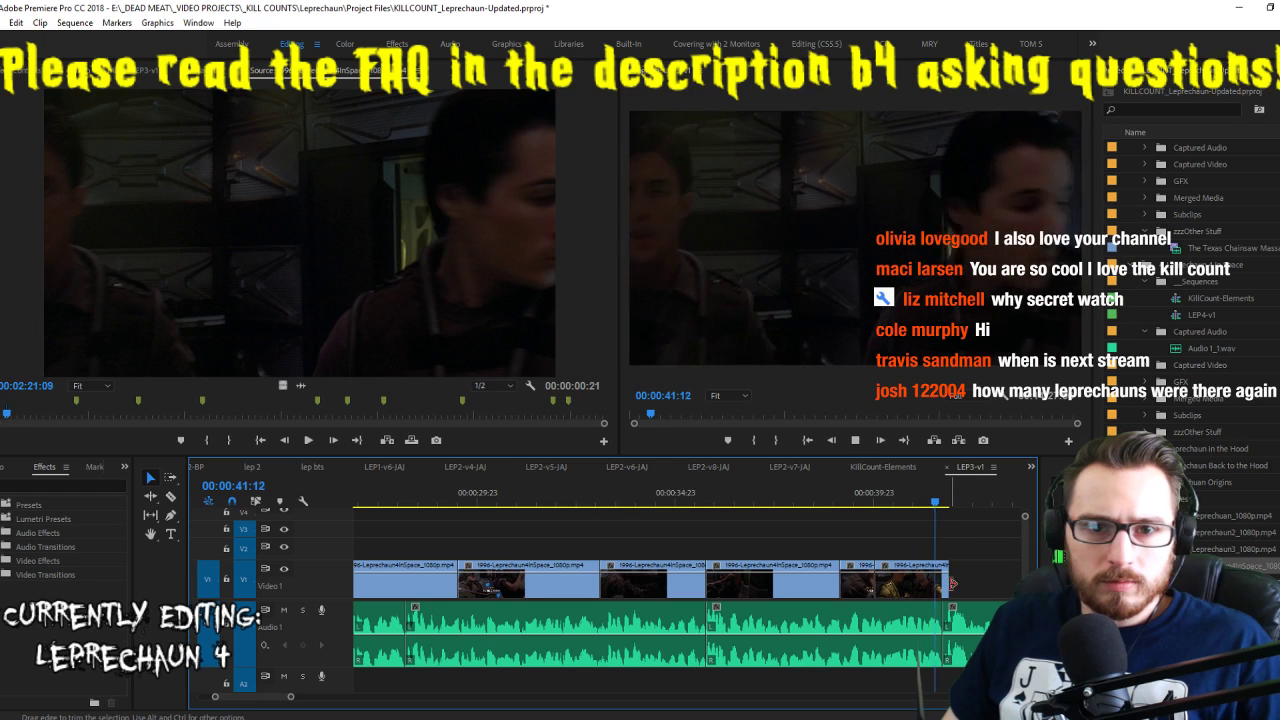
left_click_drag(944, 590, 985, 578)
key("space")
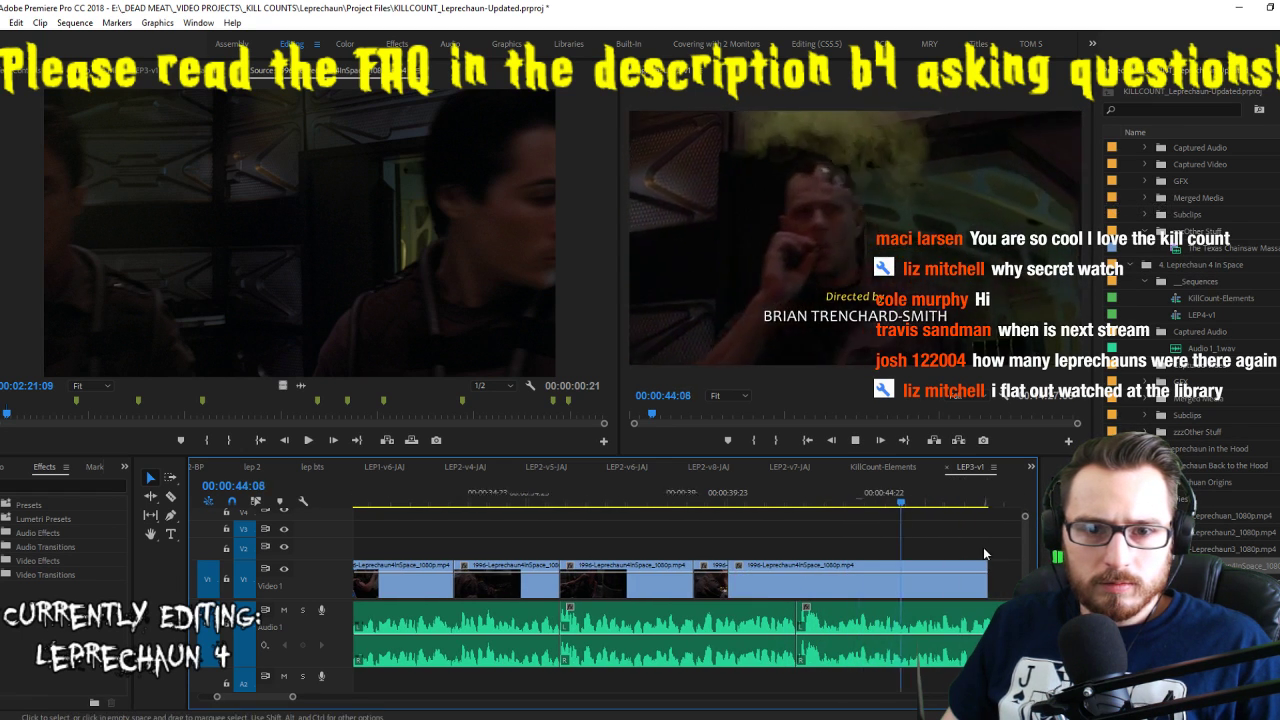
left_click_drag(819, 582, 852, 580)
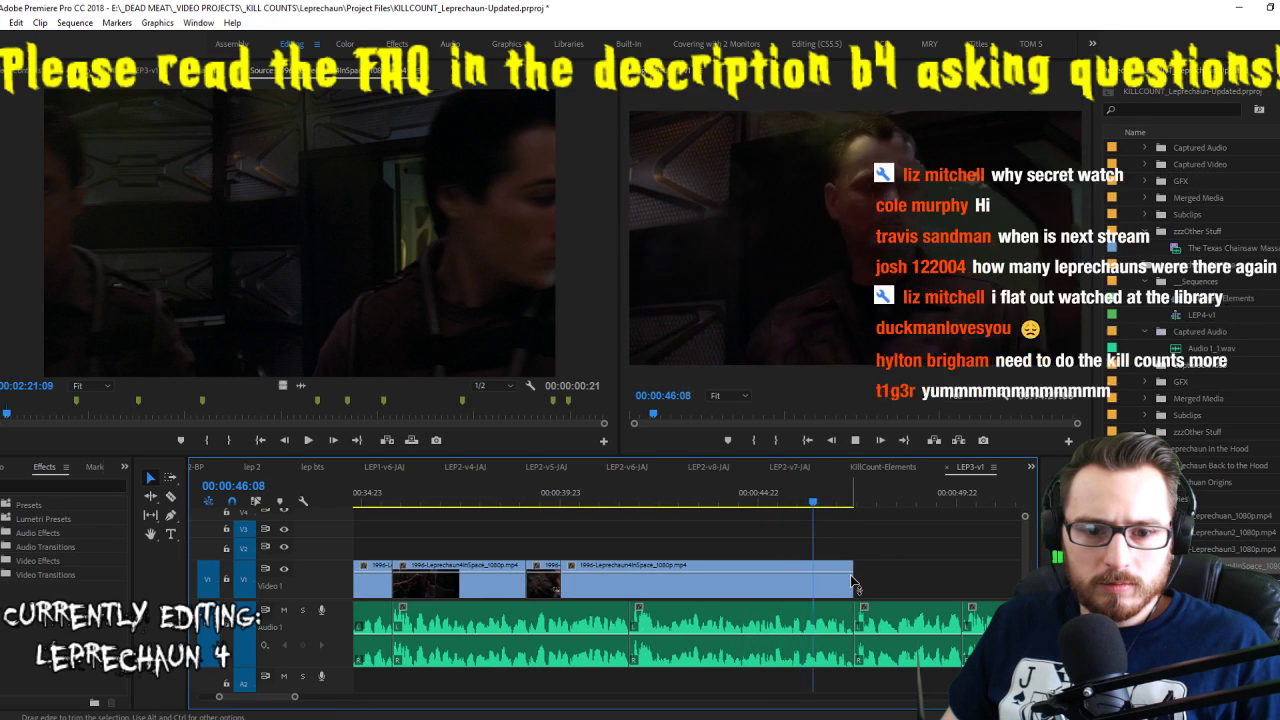
Clear the source marks and mark a new excerpt from the sergeant's shot near 00:02:25:20 to the boot shot near 00:02:27:14
left_click(356, 291)
key("space")
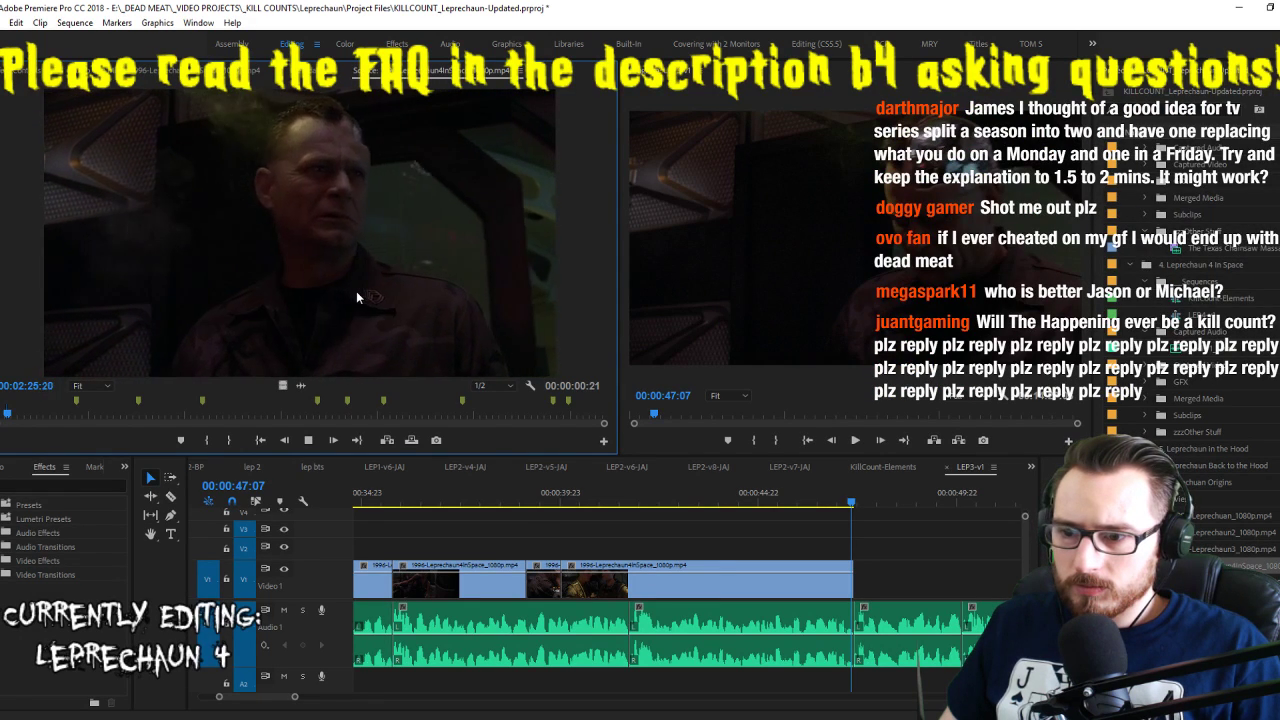
key("ctrl+shift+x")
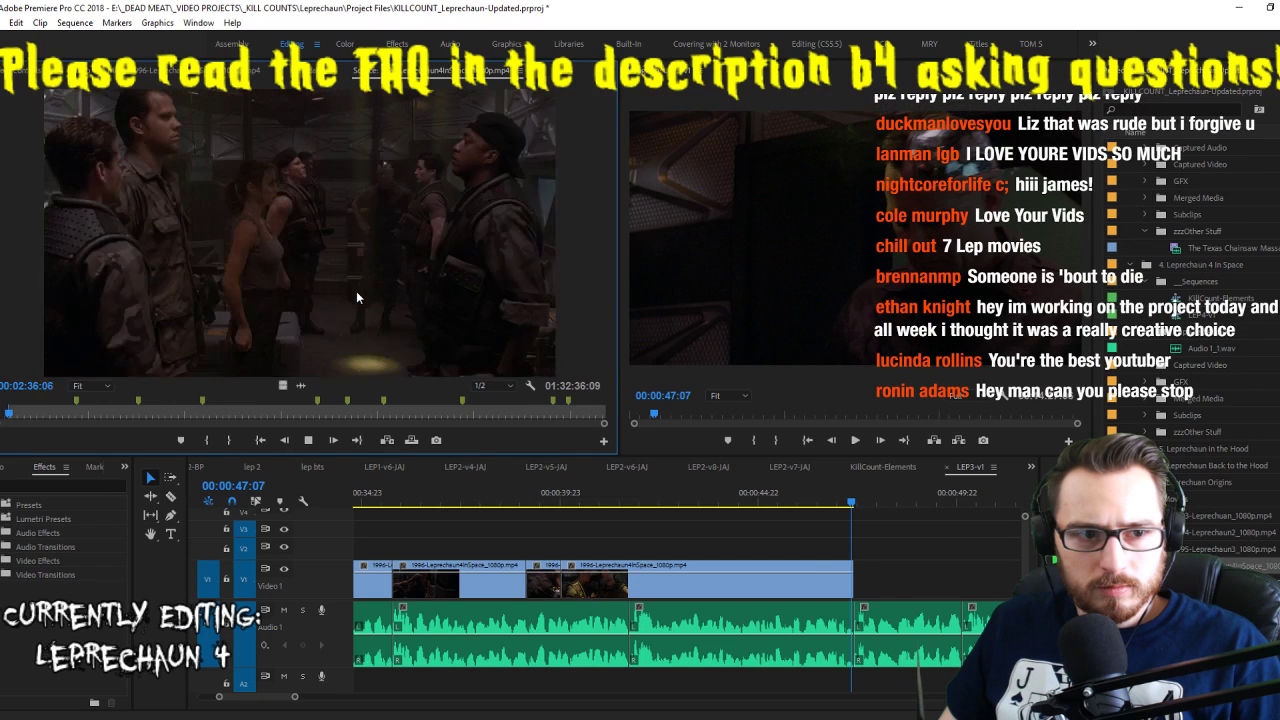
key("j")
key("j")
key("j")
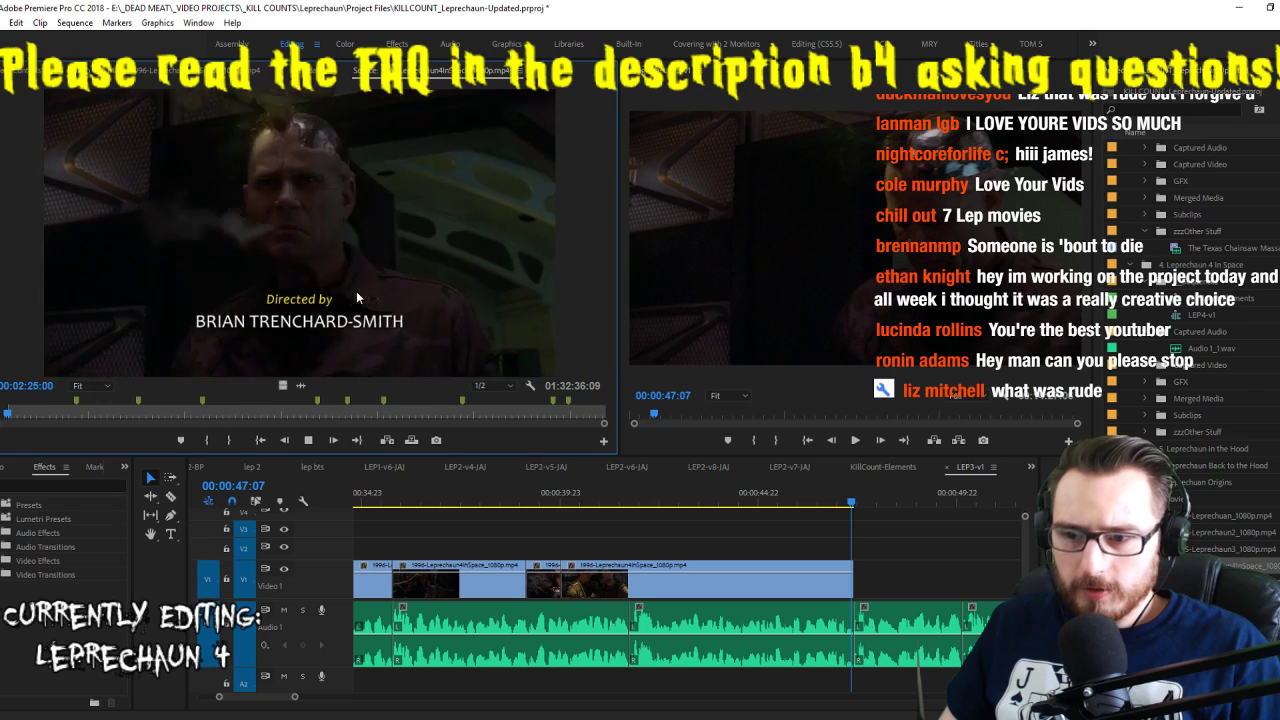
key("l")
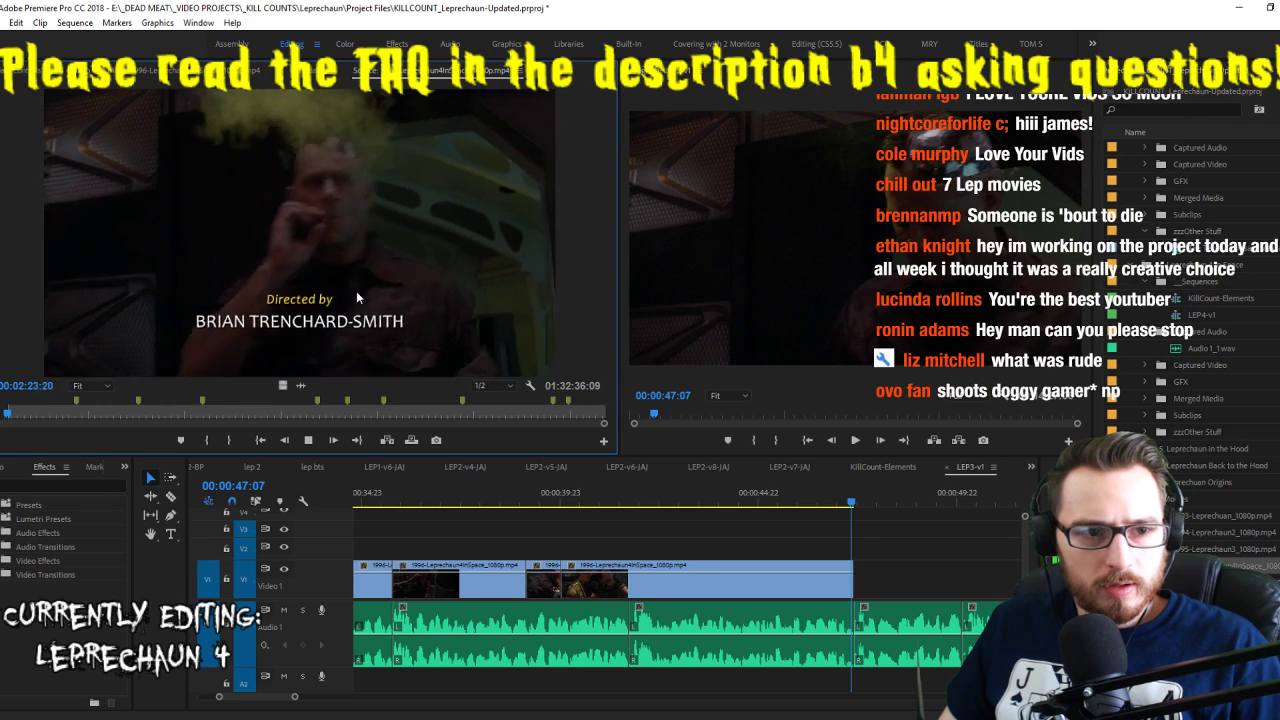
key("i")
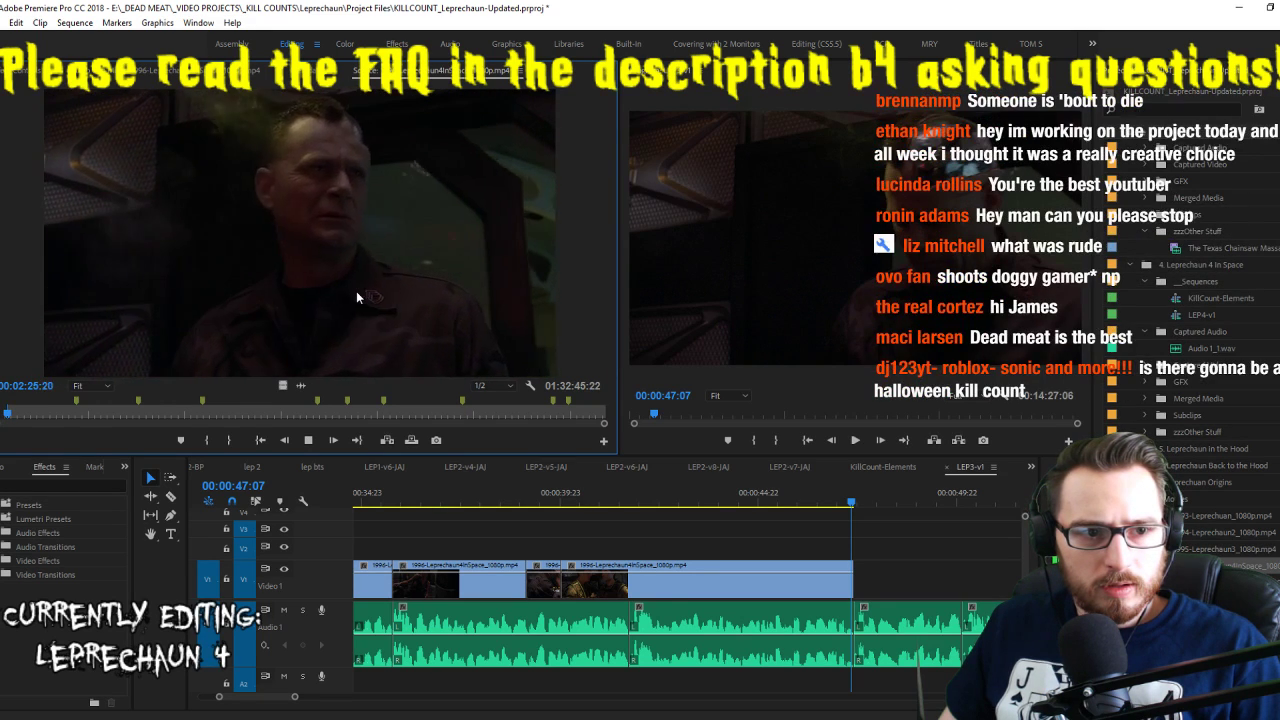
key("o")
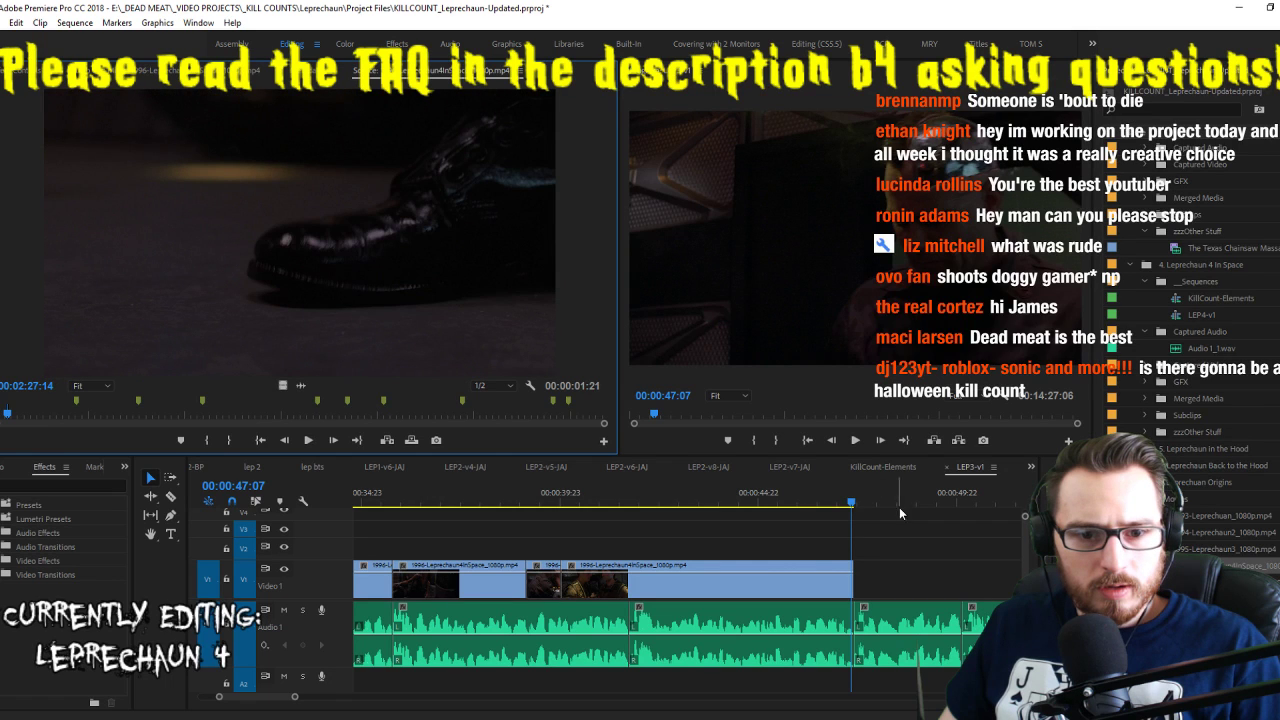
Replay the narration from 00:00:45:08 and replace "accompanied by some stock Doom Door sound effects" with "and puts his men at attention" in LEP4_script-v1.txt
left_click(775, 490)
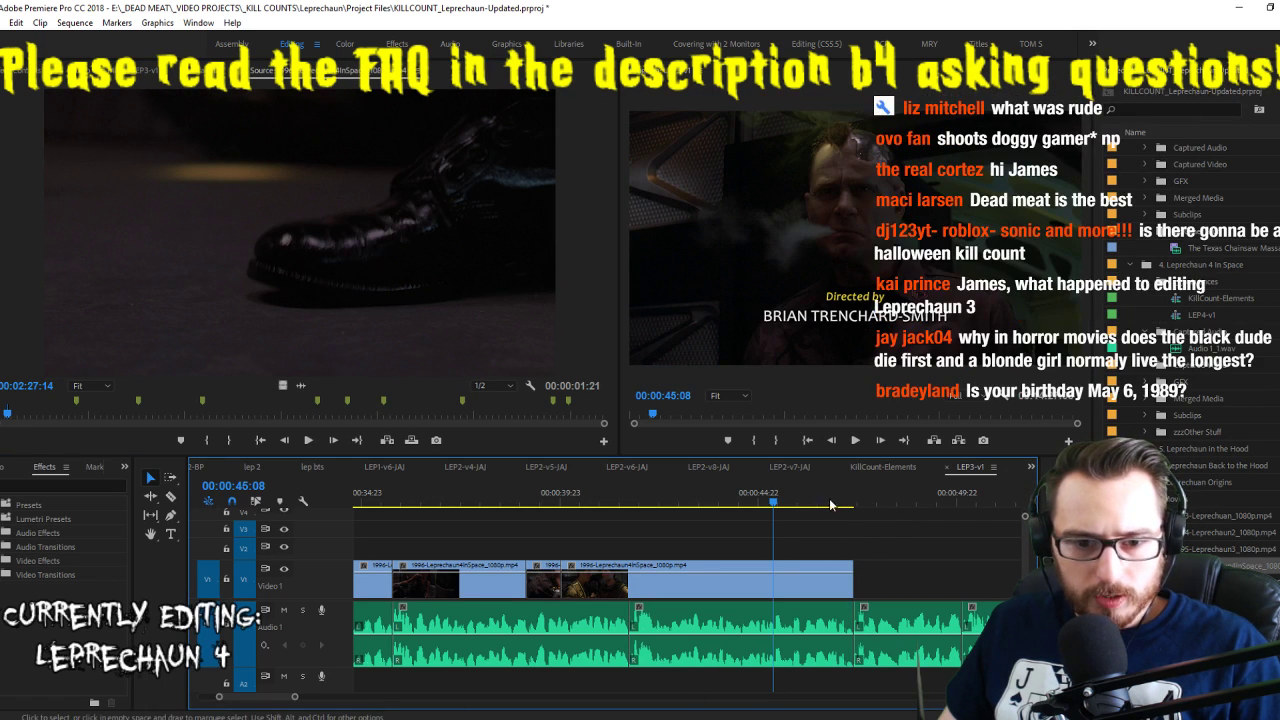
key("space")
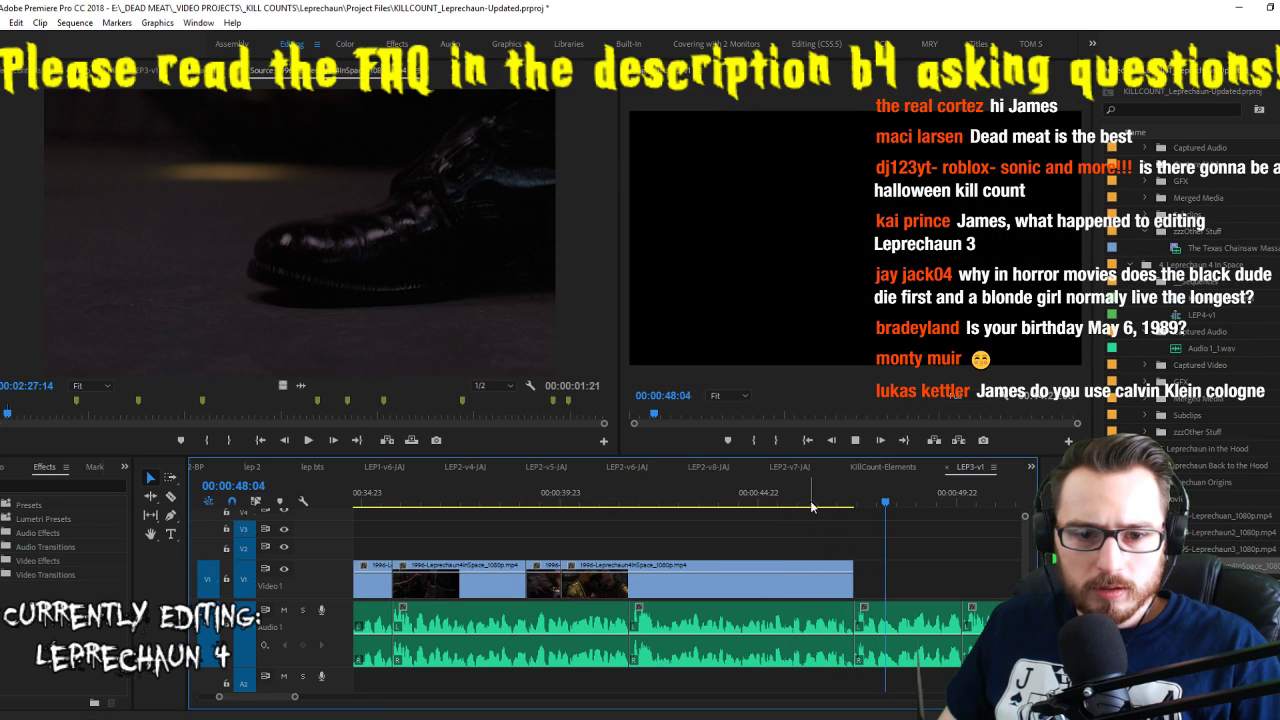
key("alt+Tab")
scroll(692, 314, "up", 15)
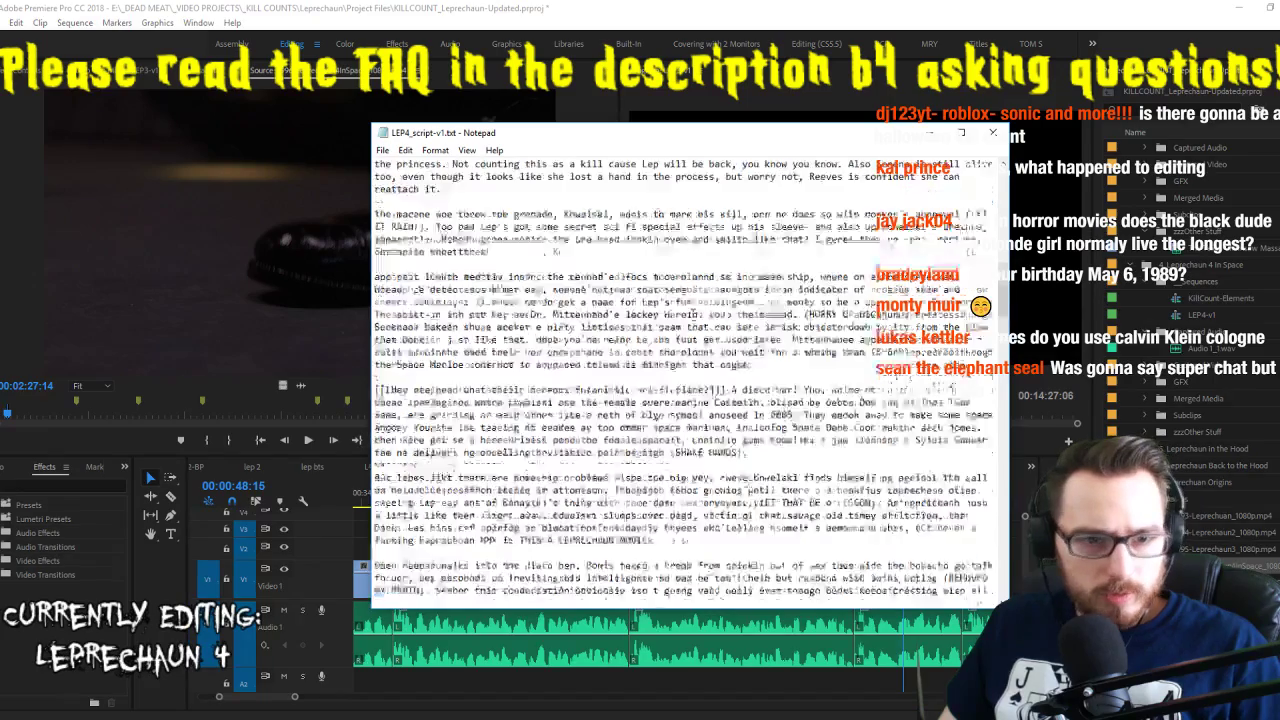
scroll(692, 314, "down", 5)
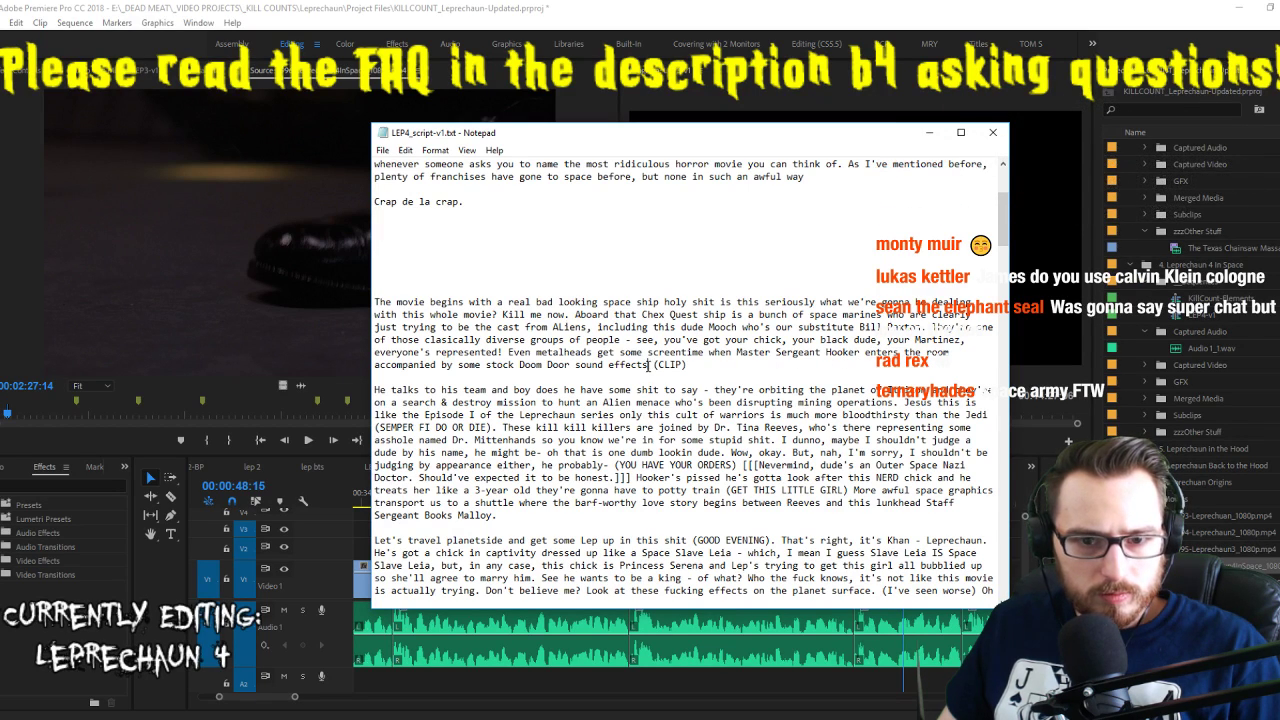
left_click_drag(651, 364, 950, 352)
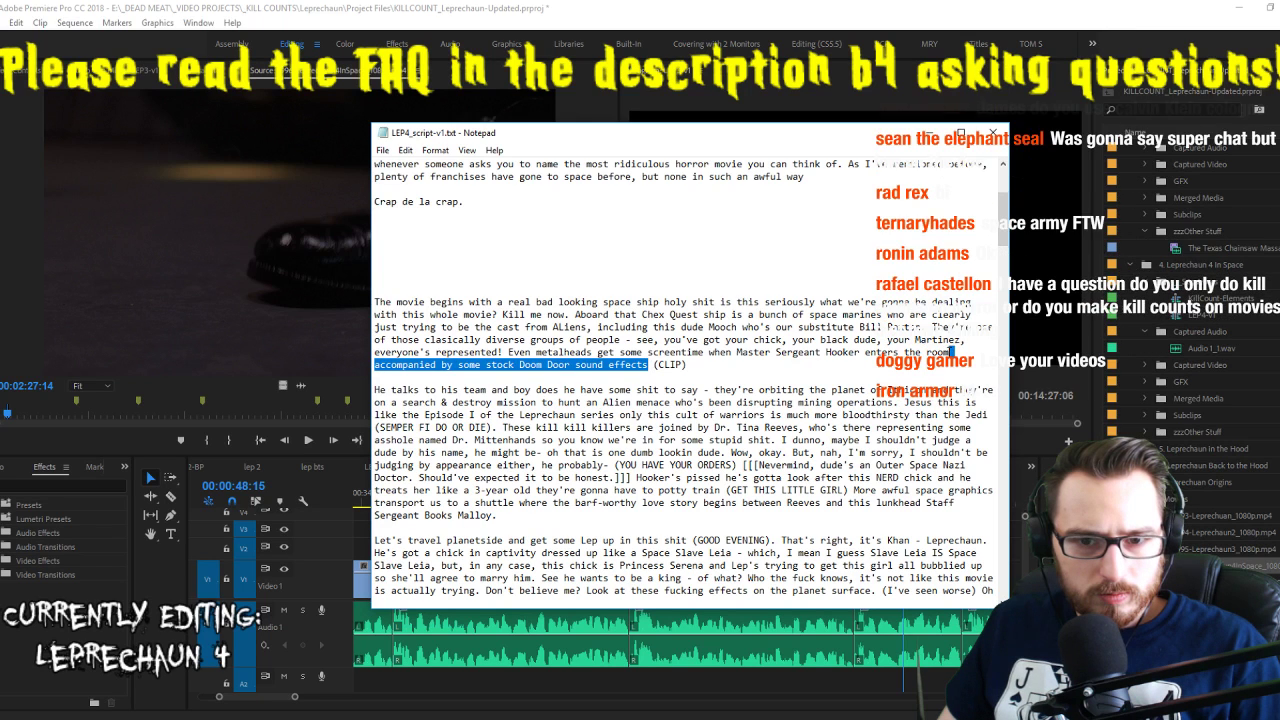
key("BackSpace")
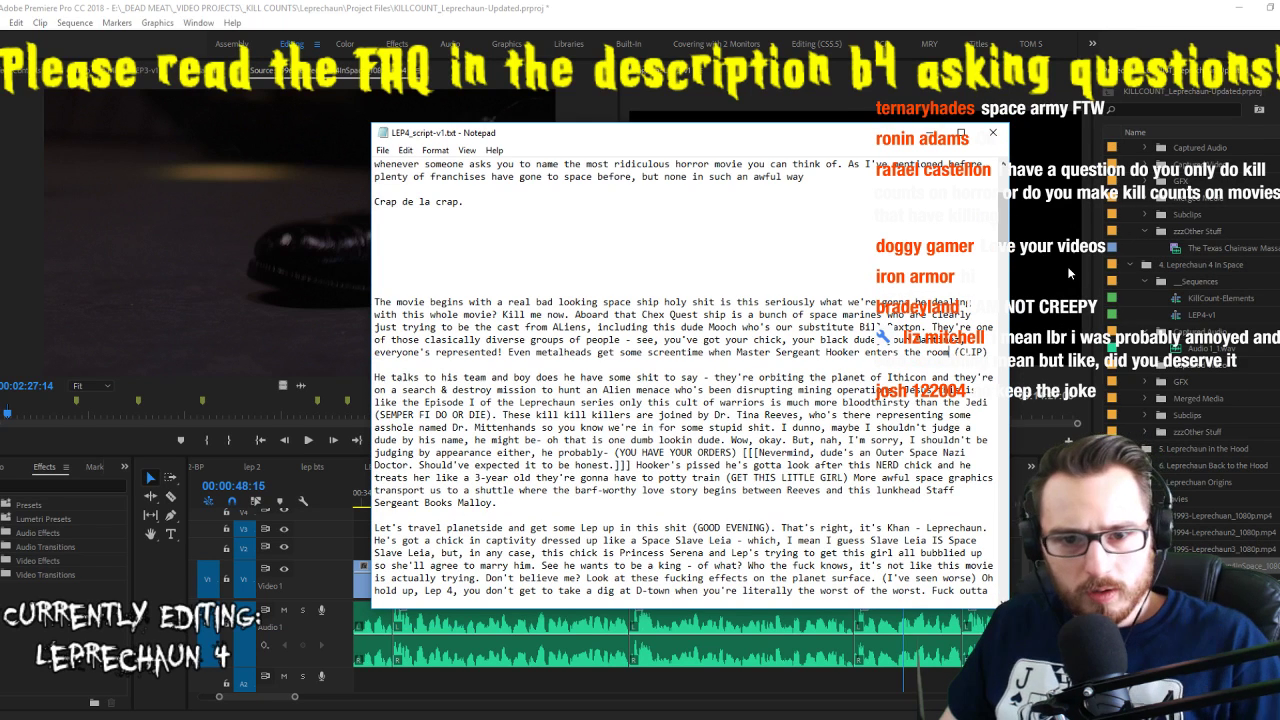
type("and puts his men at attention")
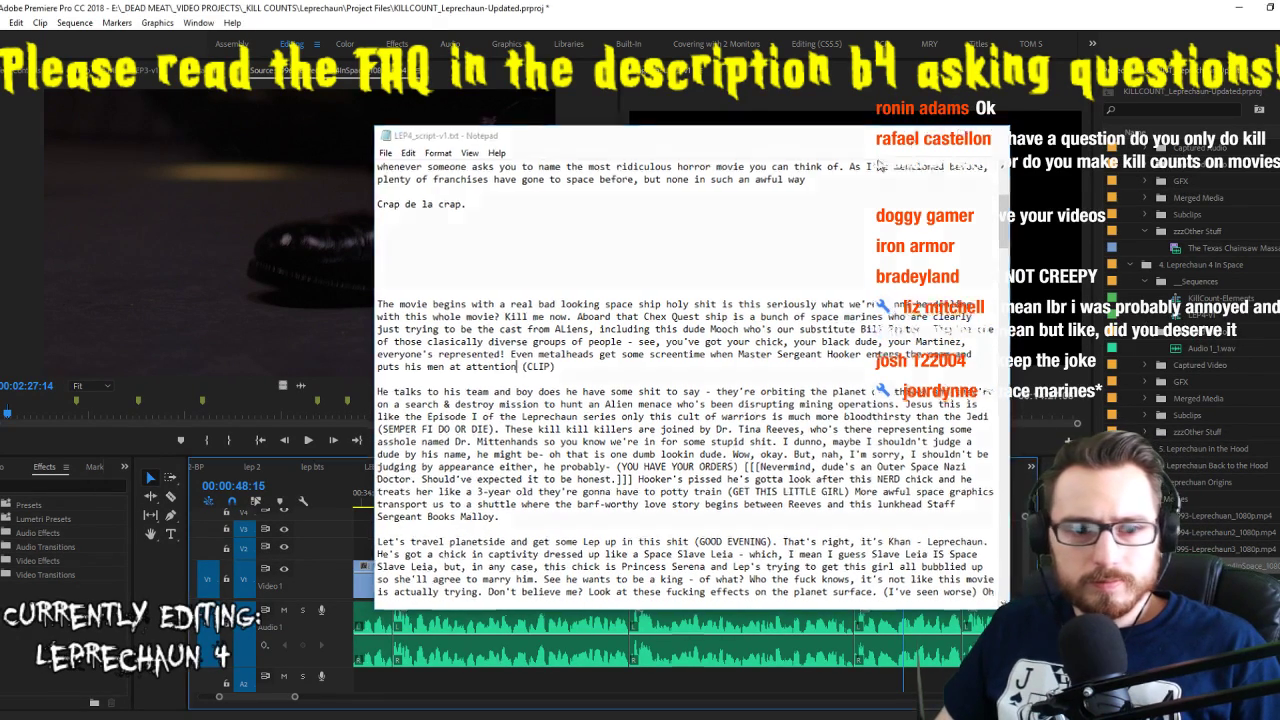
Cue the sequence at 00:00:44:21, clear the source marks, and mark an excerpt of the sergeant's close-up around 00:02:33
left_click(765, 511)
key("space")
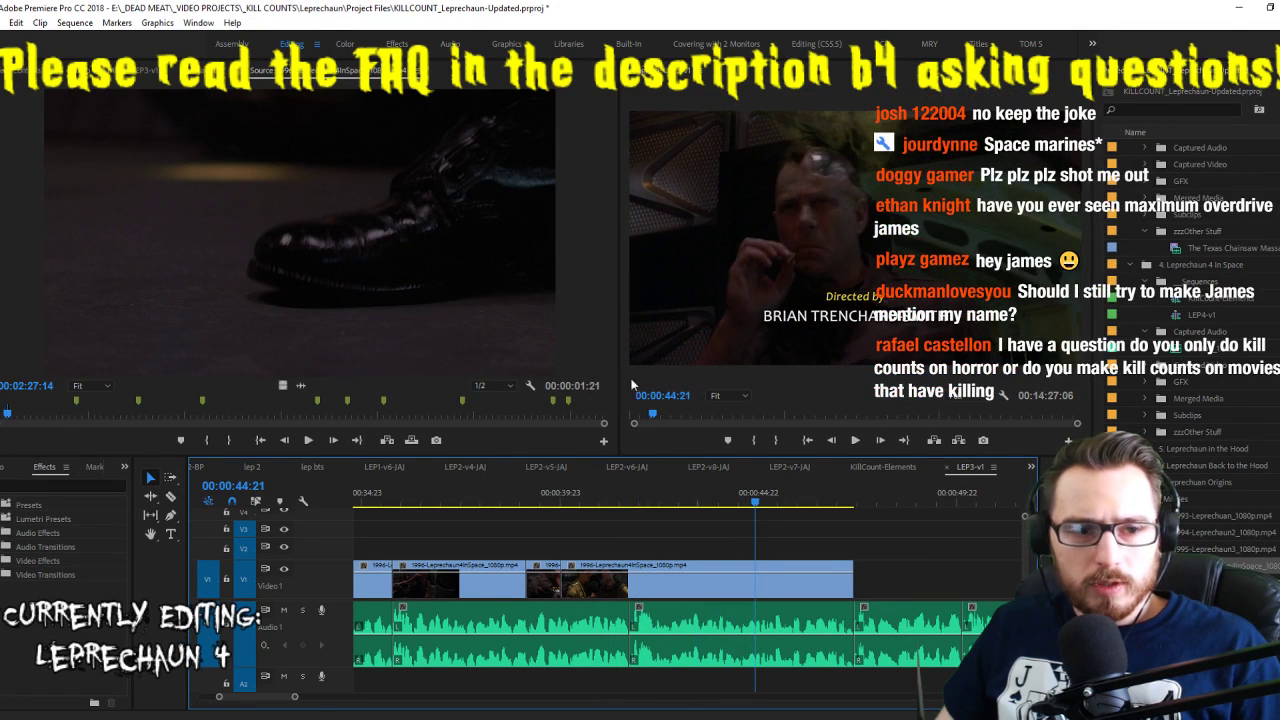
left_click(419, 224)
key("space")
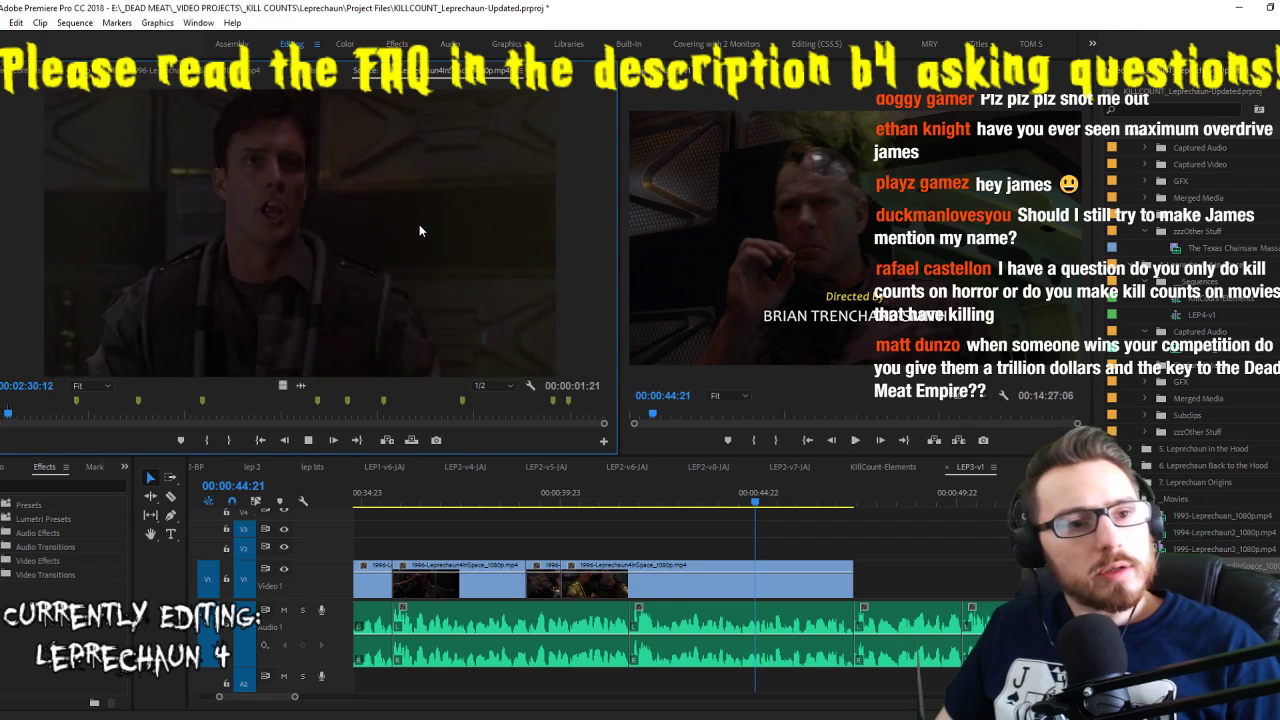
key("ctrl+shift+x")
key("i")
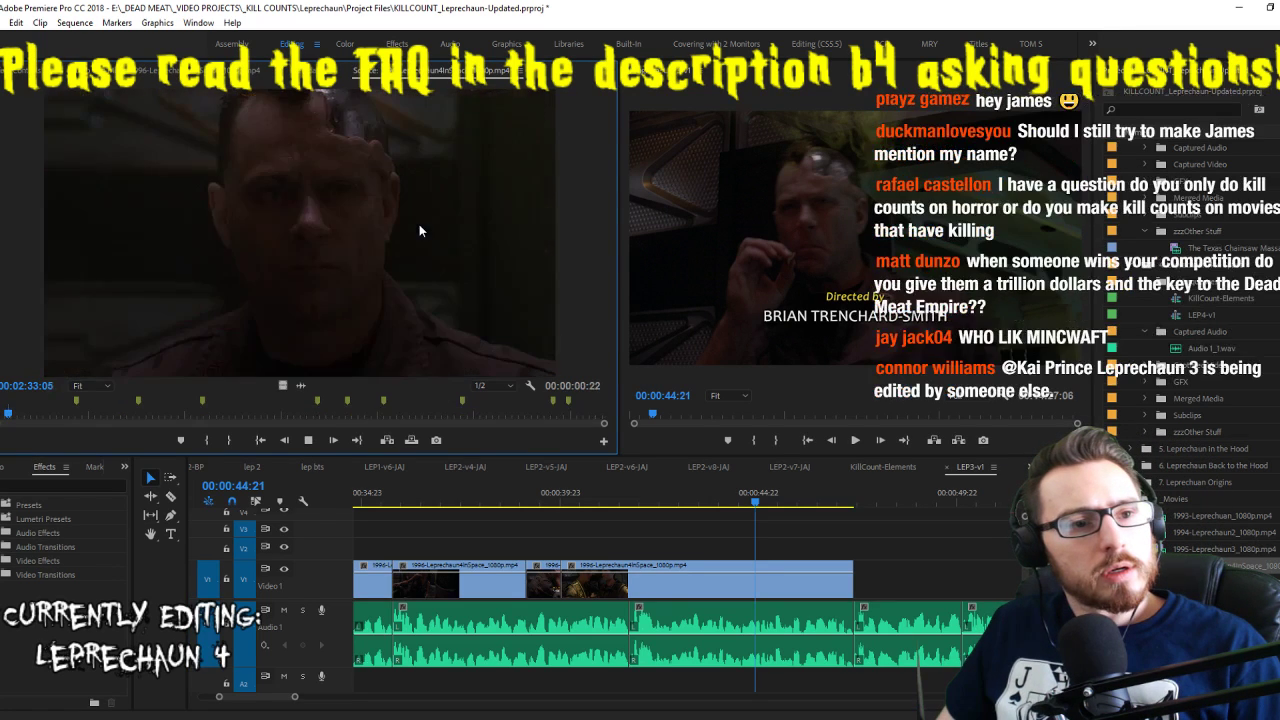
key("o")
Place the sergeant close-up's video on V2 at 00:00:44:21 and cut narration and footage back to 00:00:46:06, closing the voiceover gap
left_click_drag(283, 385, 818, 550)
left_click_drag(818, 550, 790, 553)
left_click_drag(760, 494, 735, 497)
key("space")
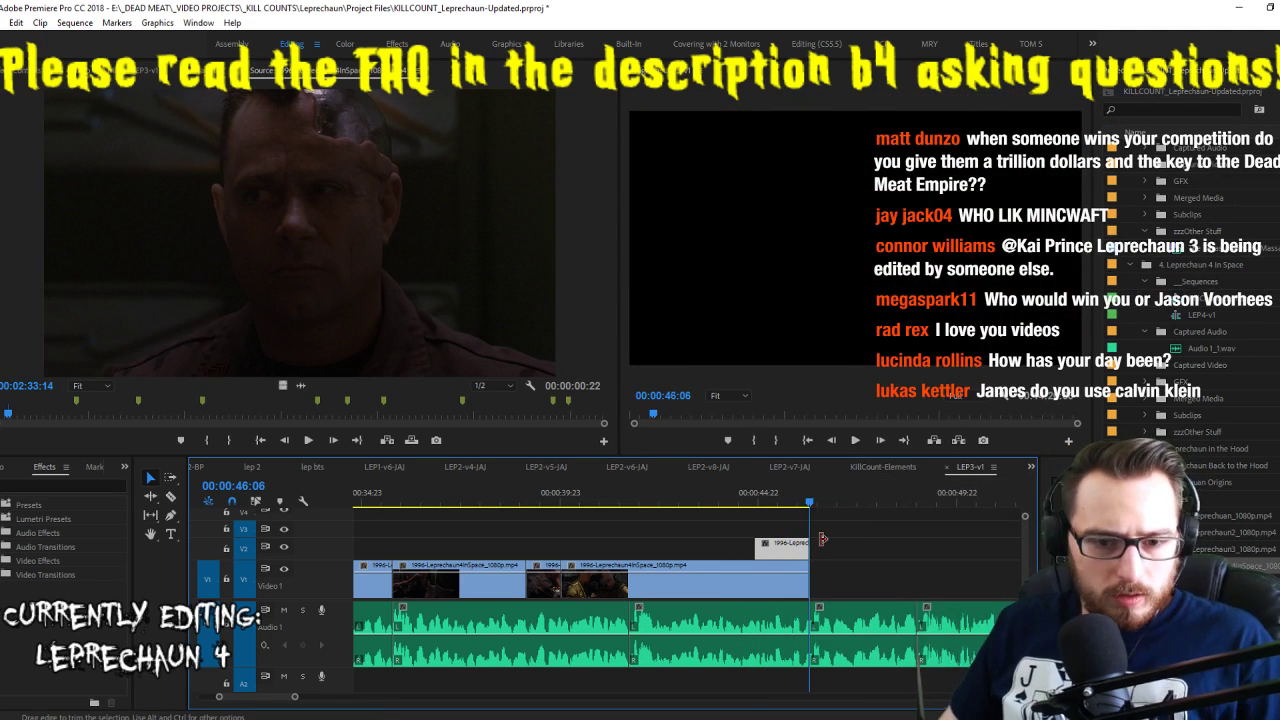
Change "men" to "troops" in the script's "puts his men at attention" line and put the script window away
key("alt+Tab")
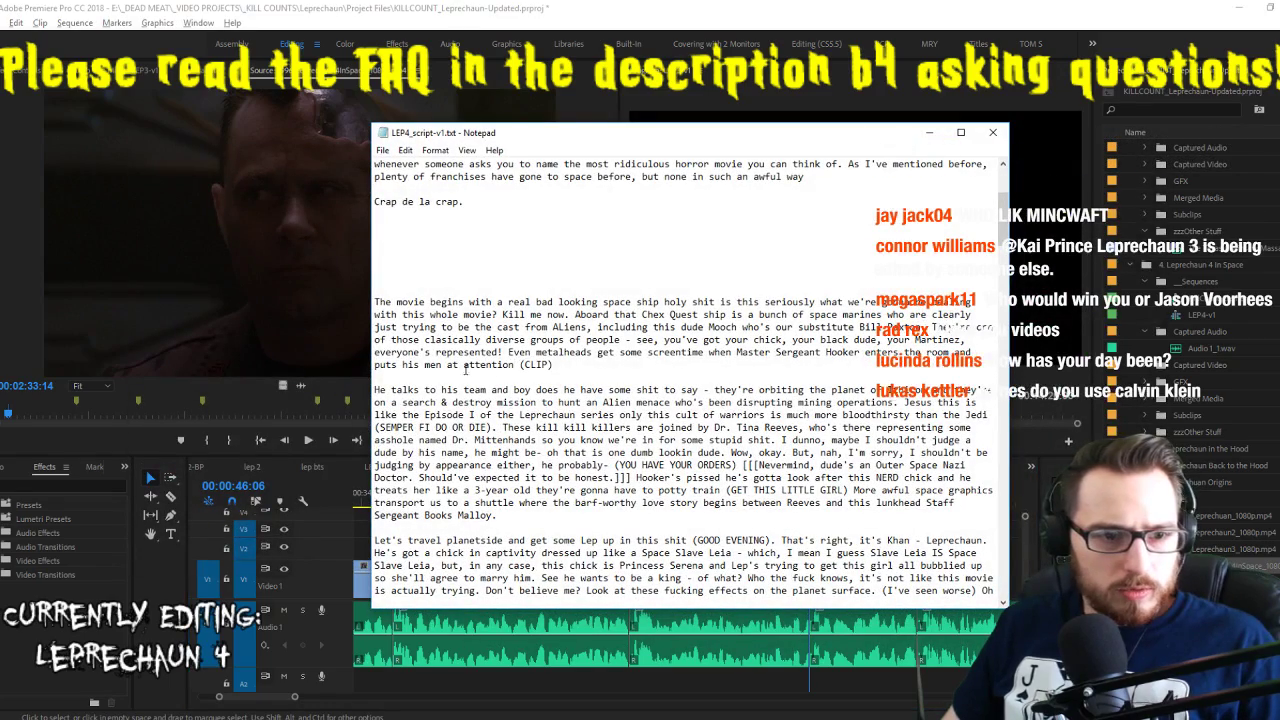
double_click(435, 364)
type("troops")
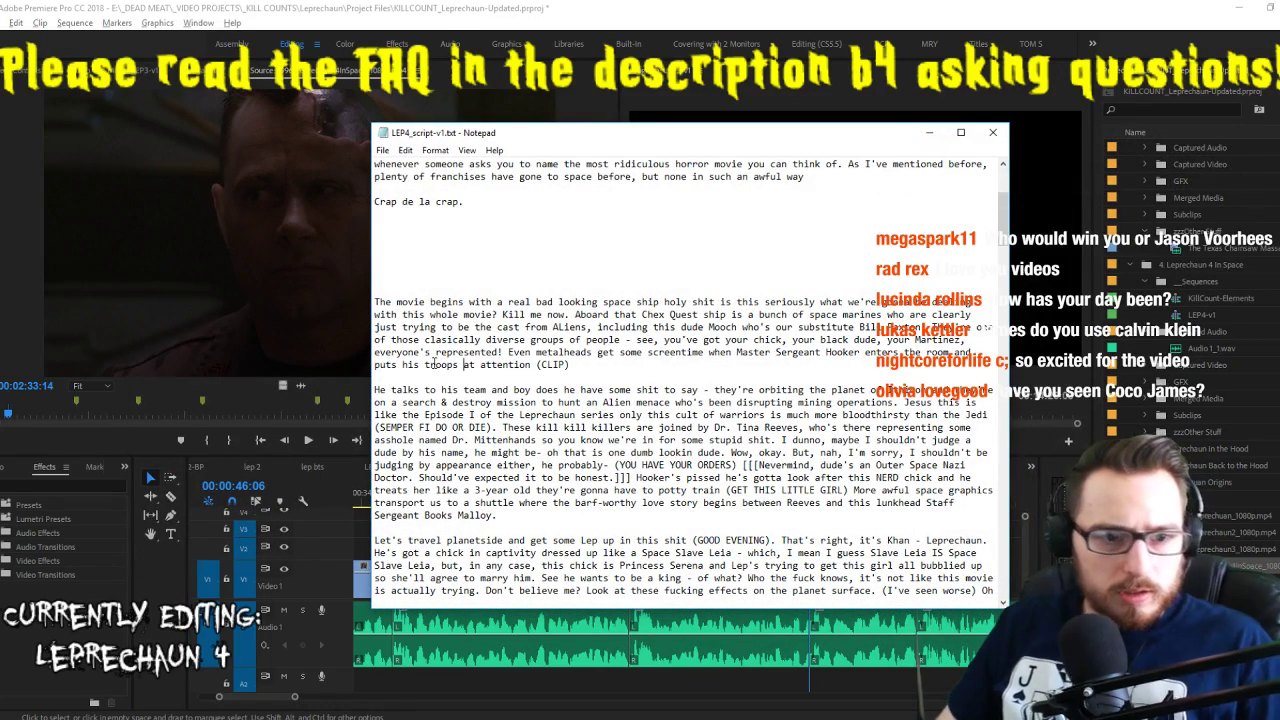
left_click(929, 132)
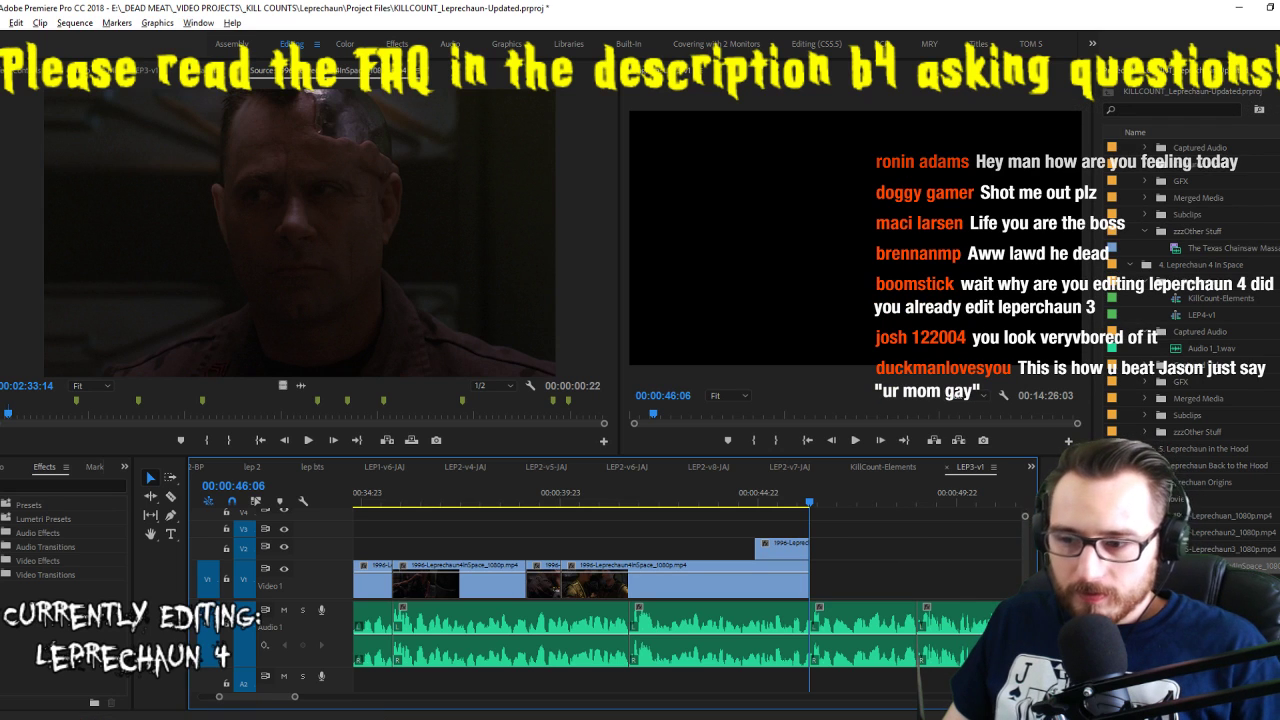
Drop the sergeant close-up from V2 onto V1 over the end of the previous clip and play on through the next narration
left_click_drag(783, 547, 783, 563)
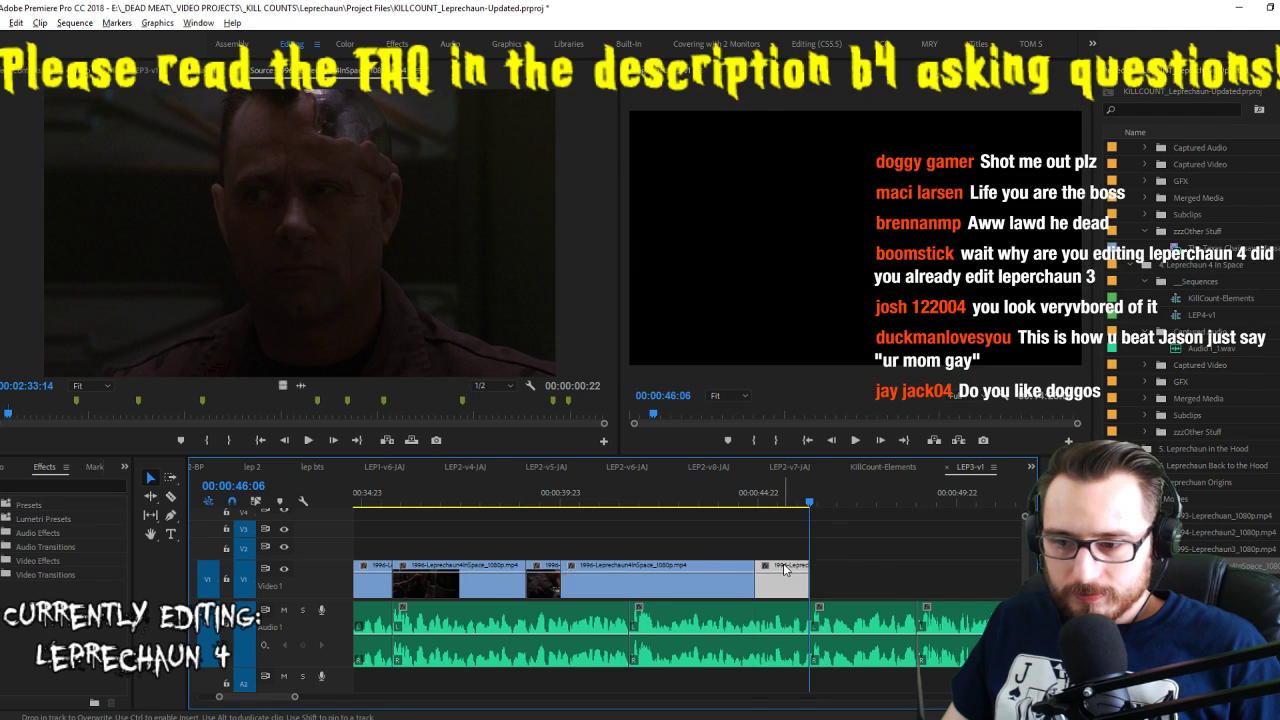
scroll(830, 560, "down", 2)
key("space")
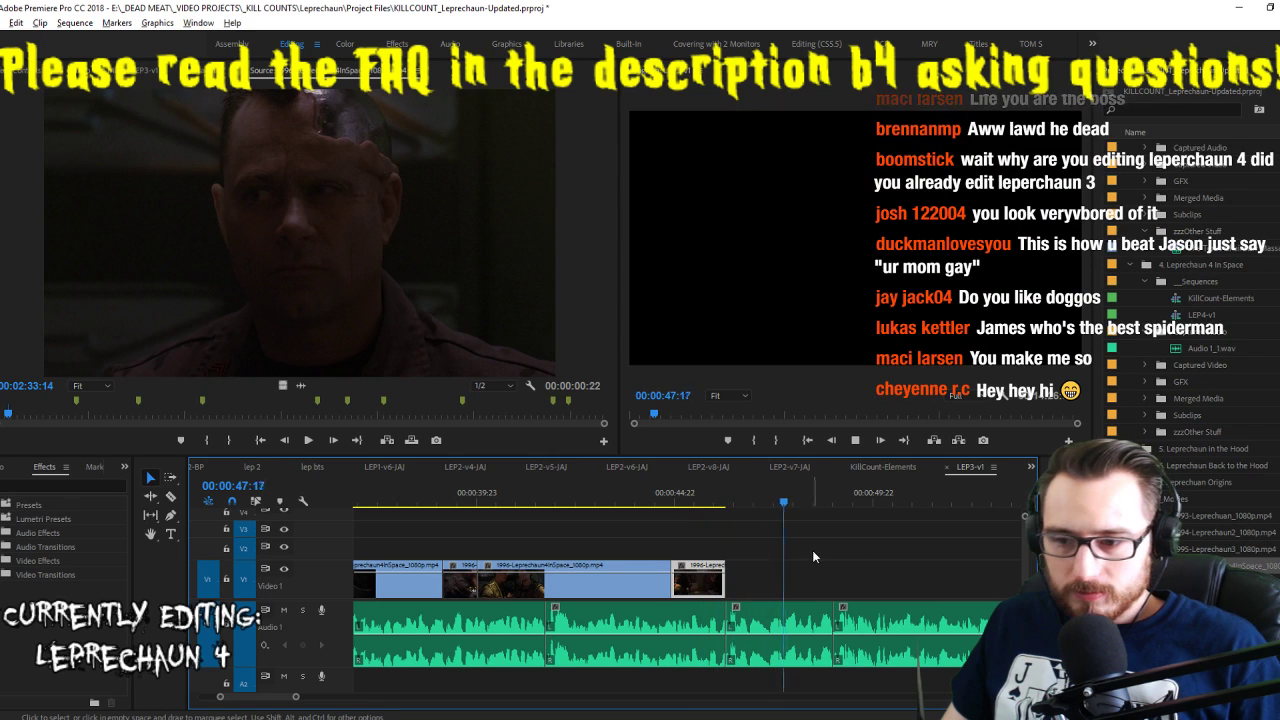
Mark a 00:00:01:06 continuation of the sergeant's close-up ending around 00:02:35 and place its video on V1 at 00:00:46:06
left_click(422, 341)
key("space")
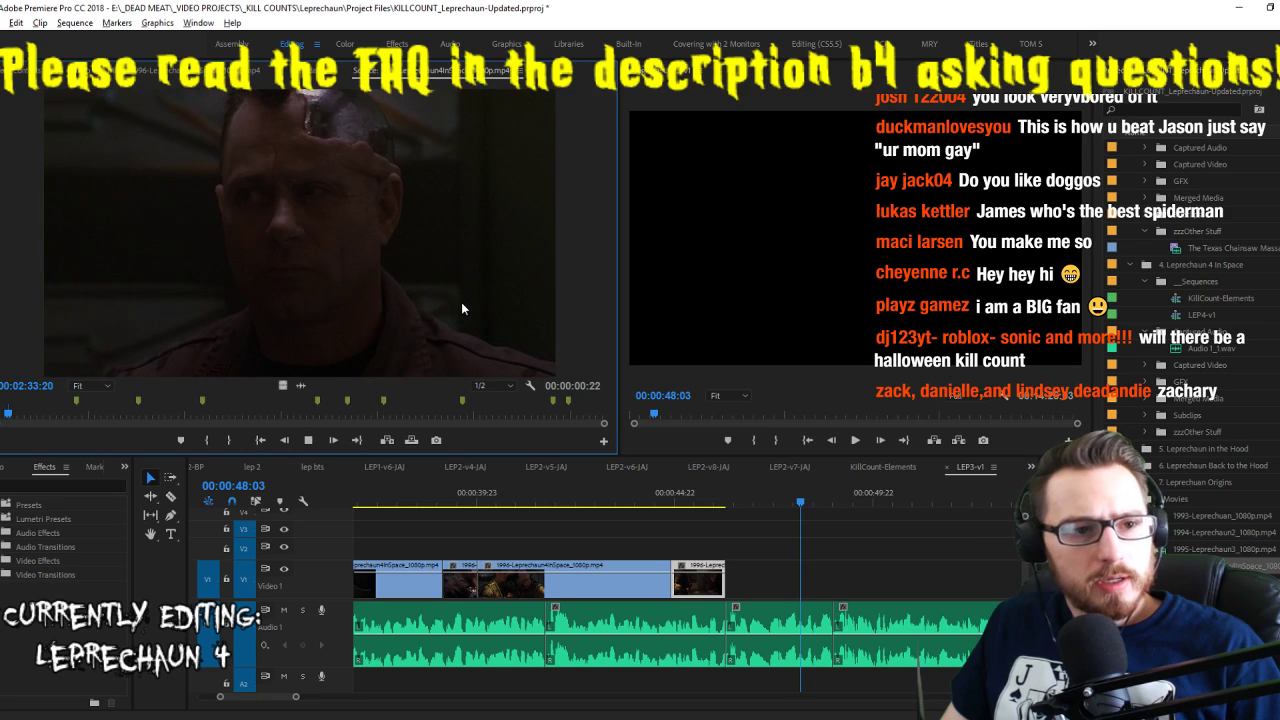
key("ctrl+shift+x")
key("o")
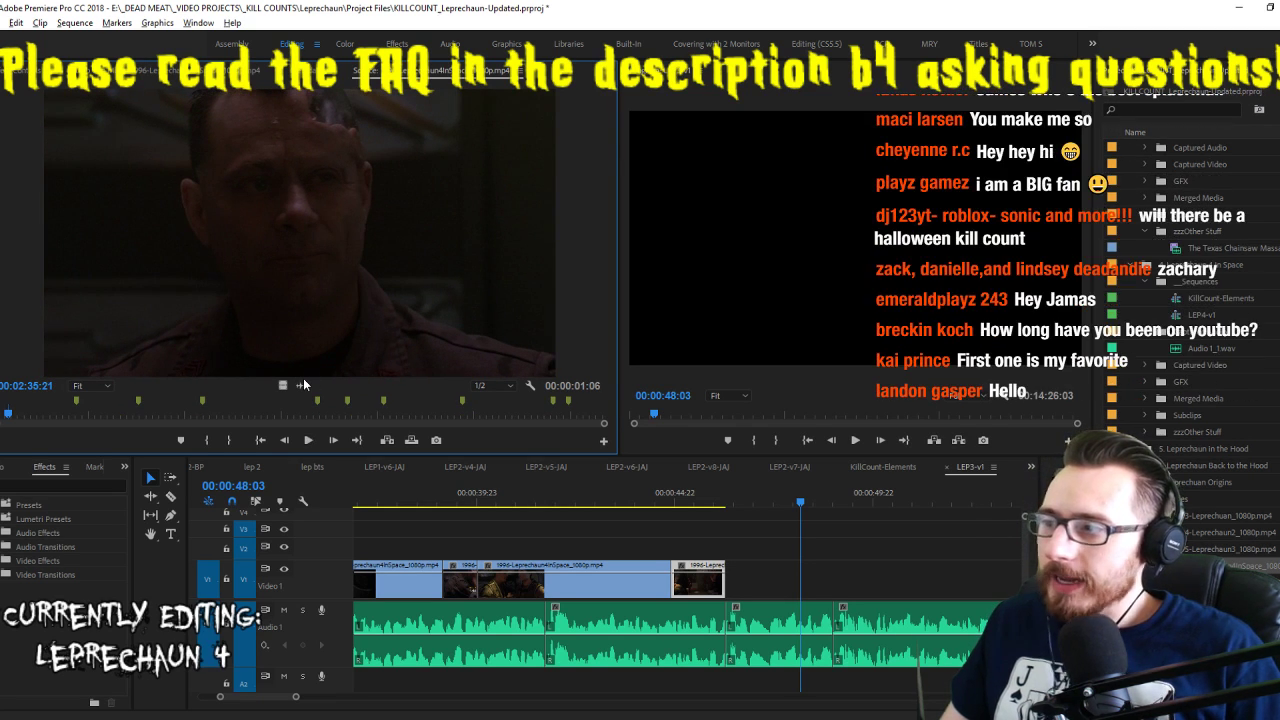
left_click_drag(284, 382, 689, 555)
Apply Gamma Correction to the new sergeant close-up and set its Gamma to 6
left_click(65, 485)
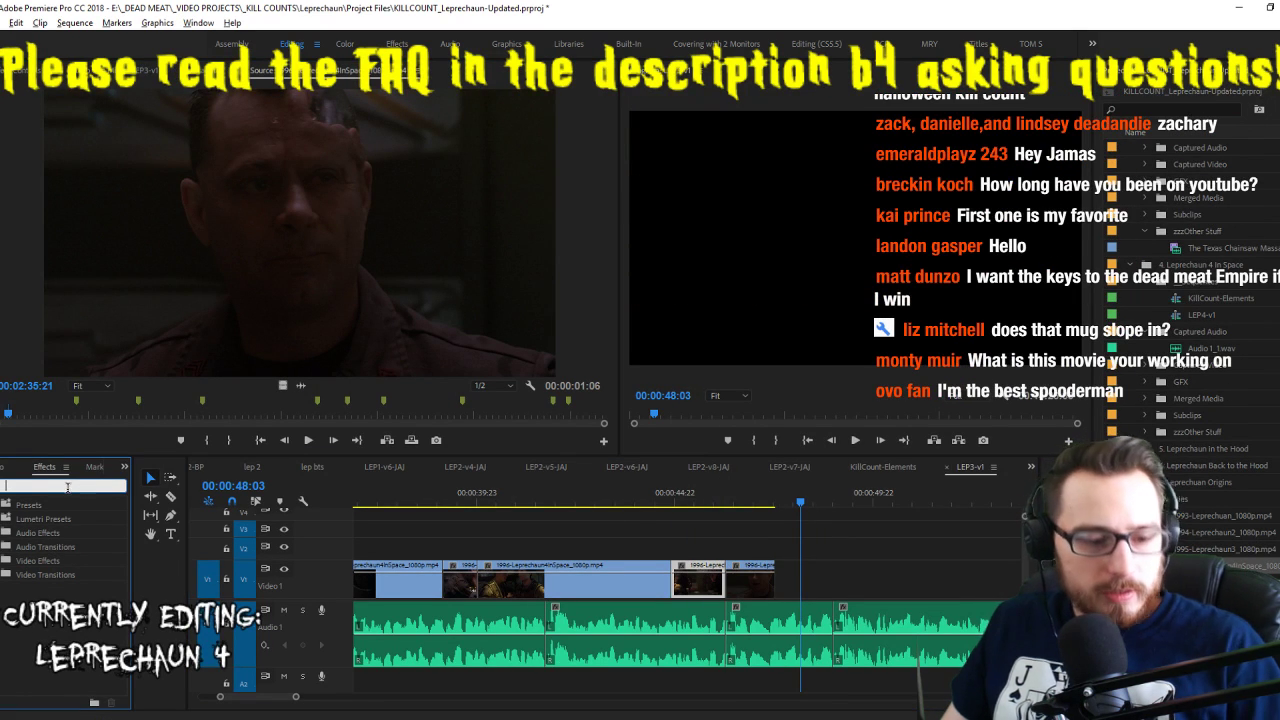
type("gamma")
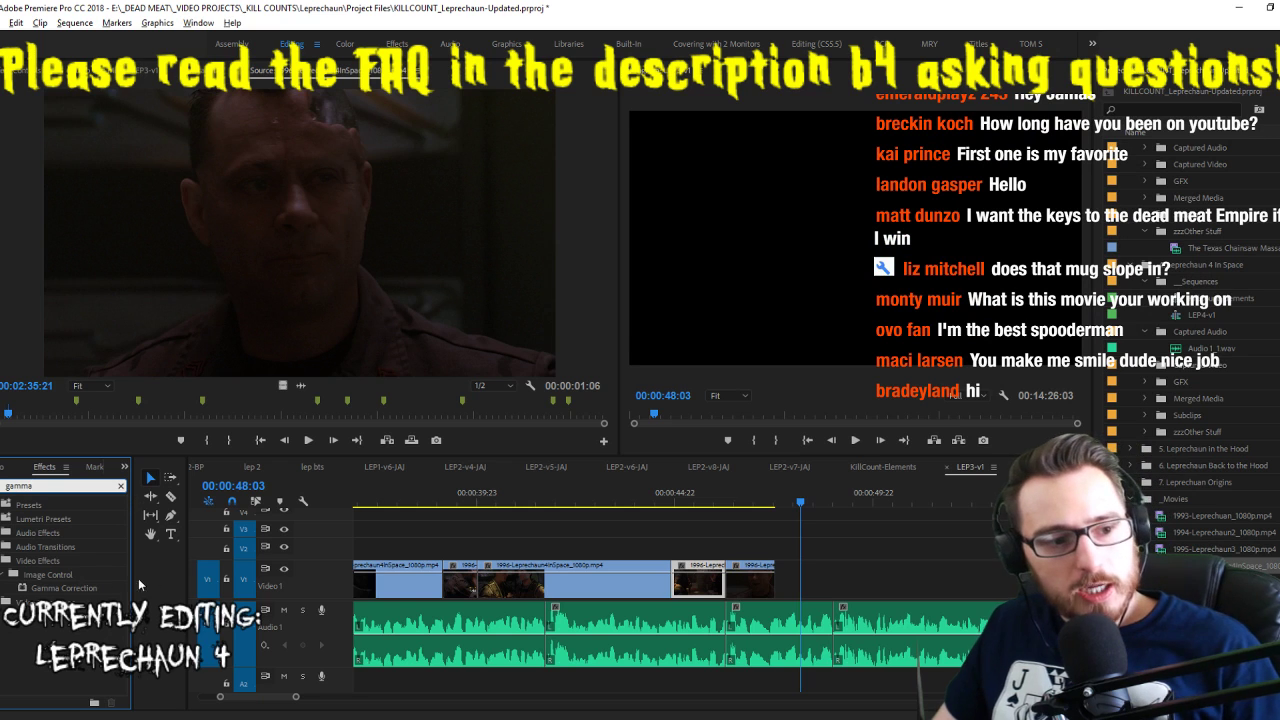
left_click(743, 502)
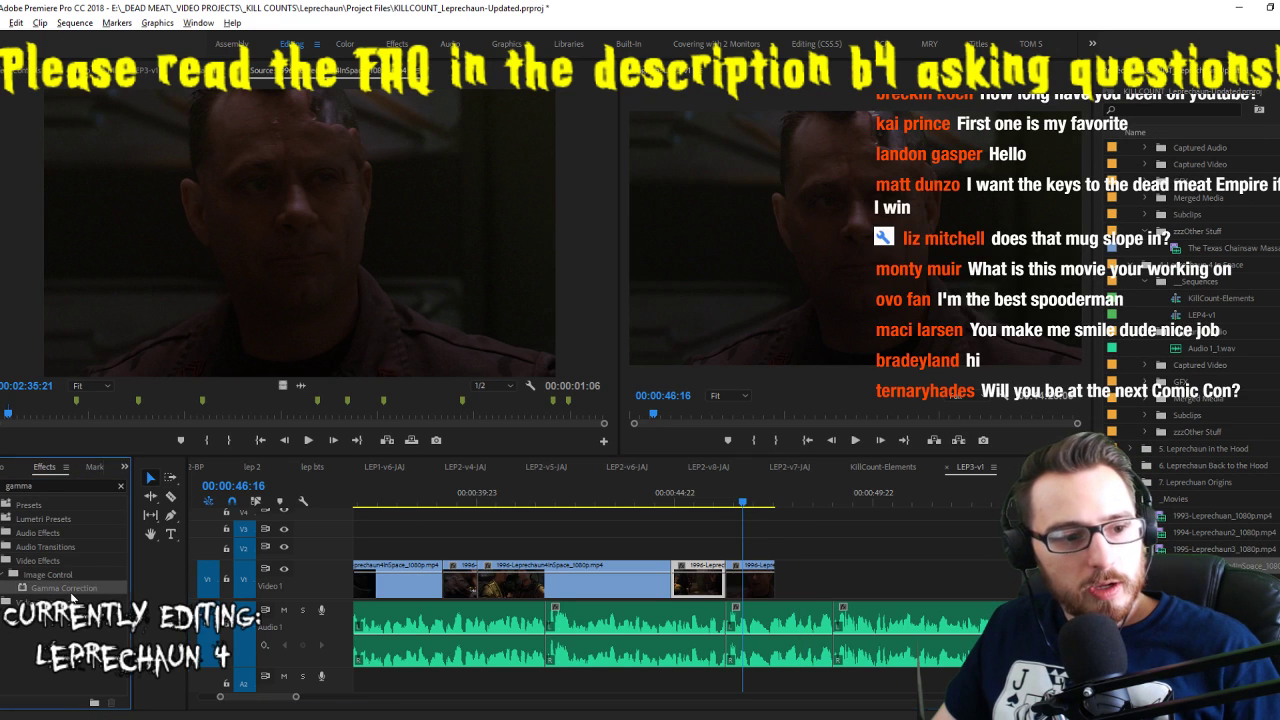
left_click(762, 588)
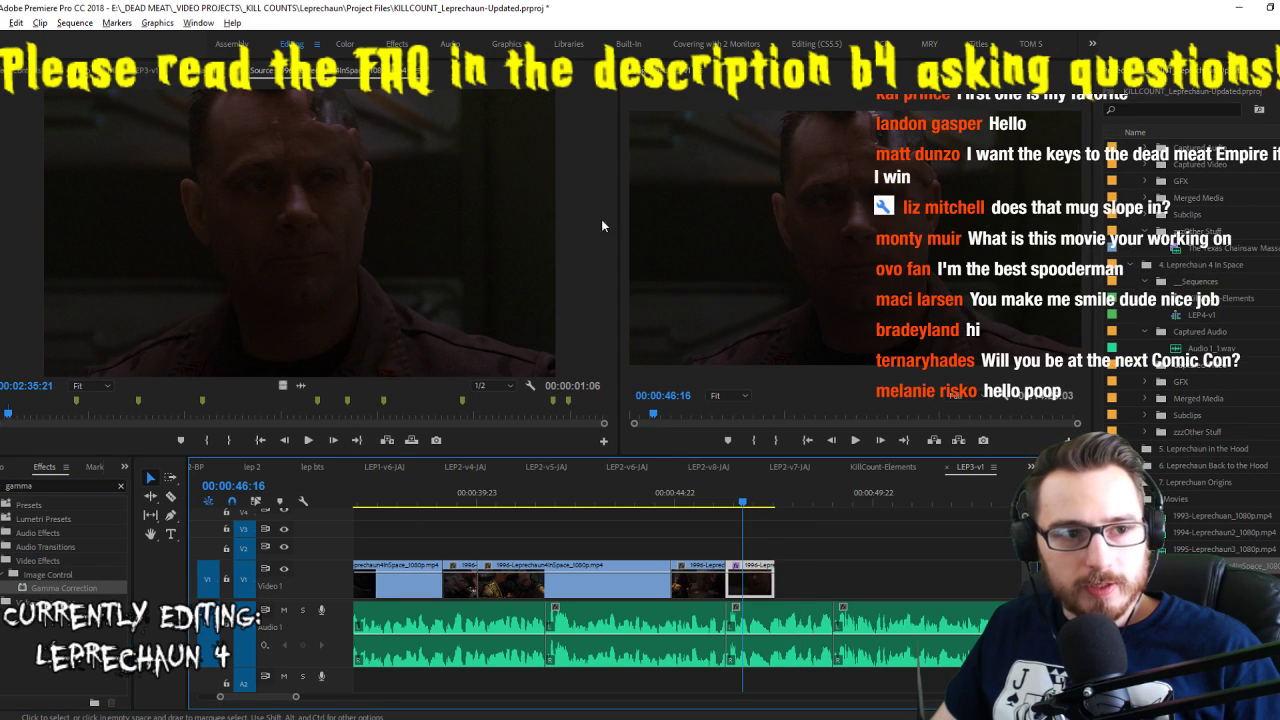
left_click(20, 73)
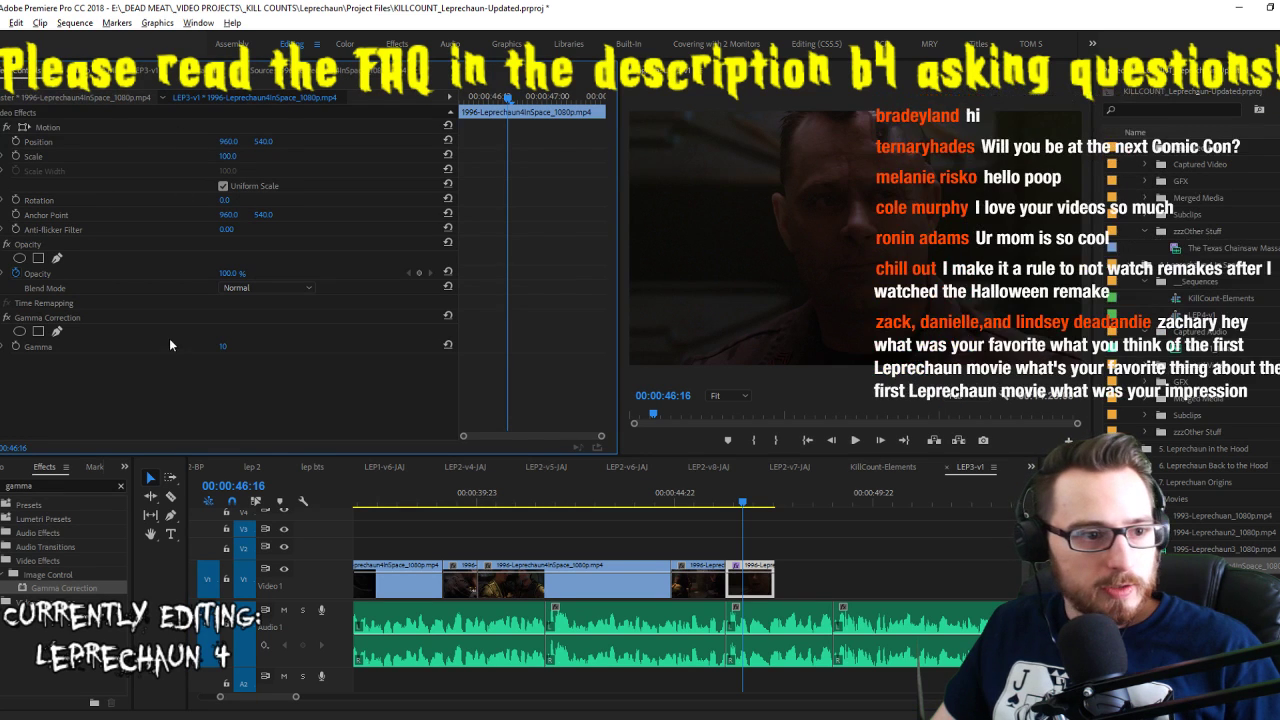
left_click_drag(222, 347, 249, 348)
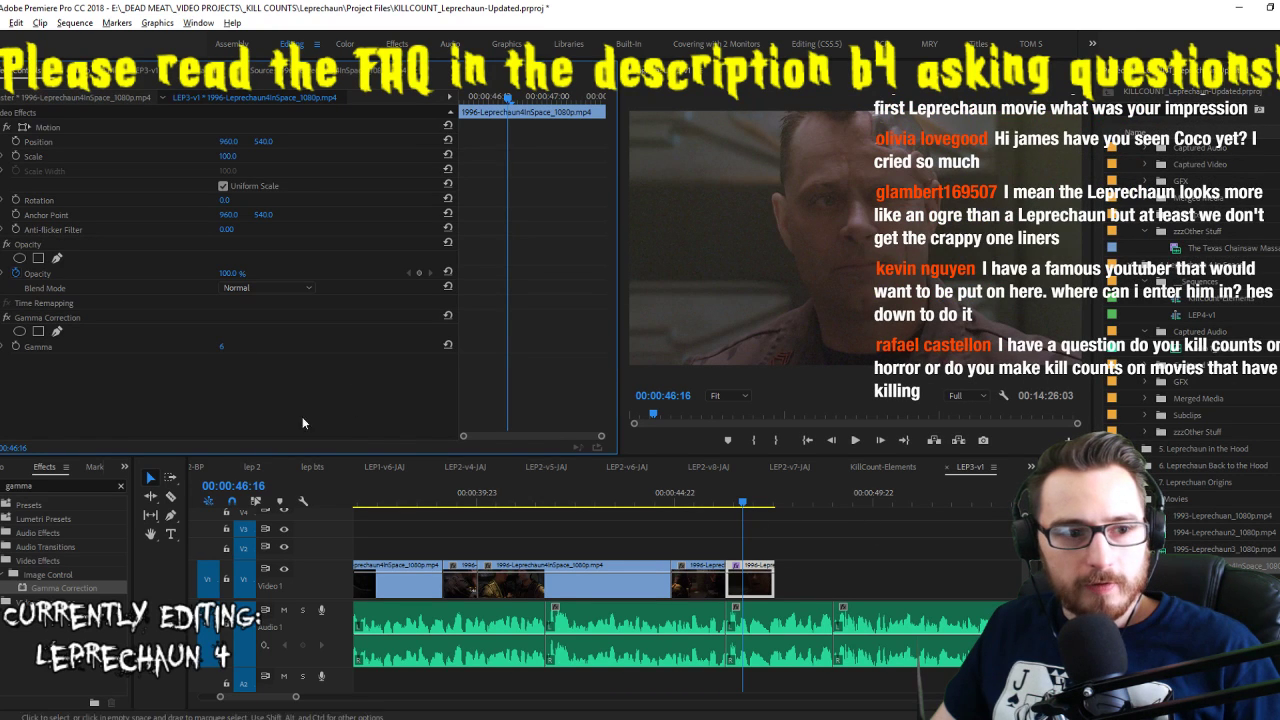
Compare the close-up with and without Gamma Correction and switch the effect off
left_click(8, 318)
left_click(8, 318)
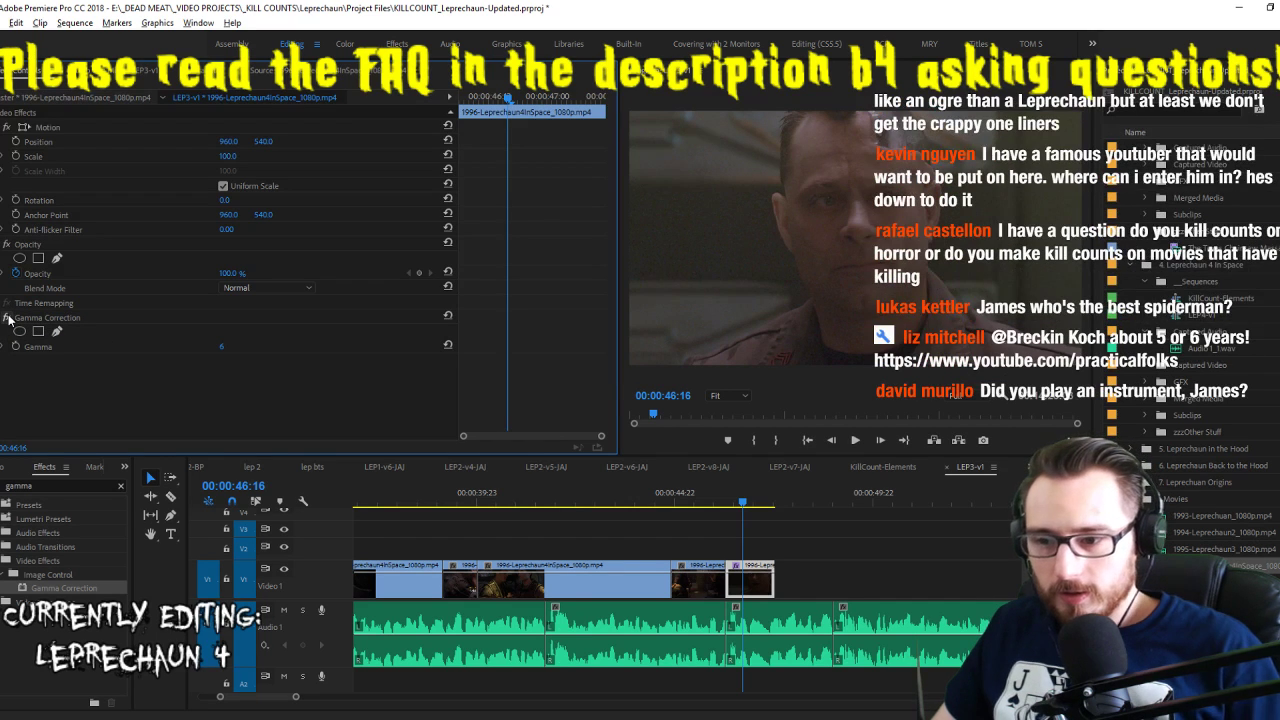
key("Up")
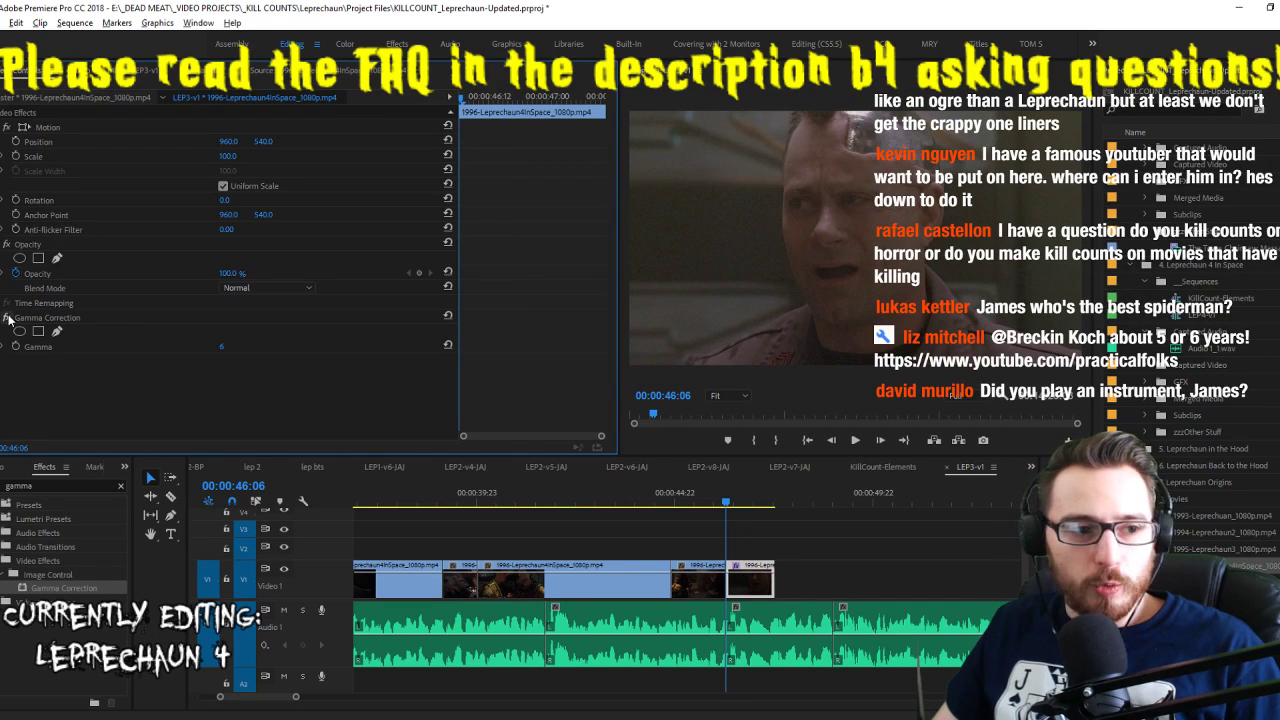
left_click(8, 318)
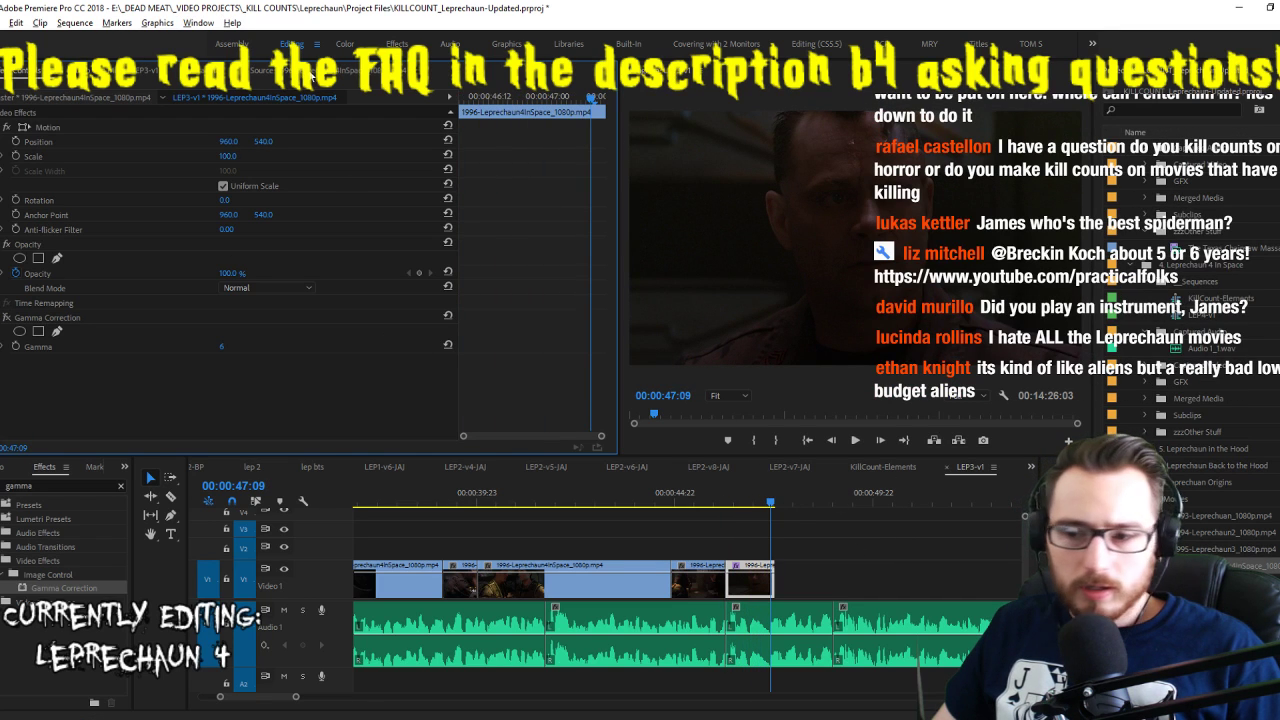
Mark a 00:00:03:13 excerpt of the sergeant walking among his troops up to about 00:02:42 and place its video on V1 at 00:00:47:09
left_click(312, 76)
key("space")
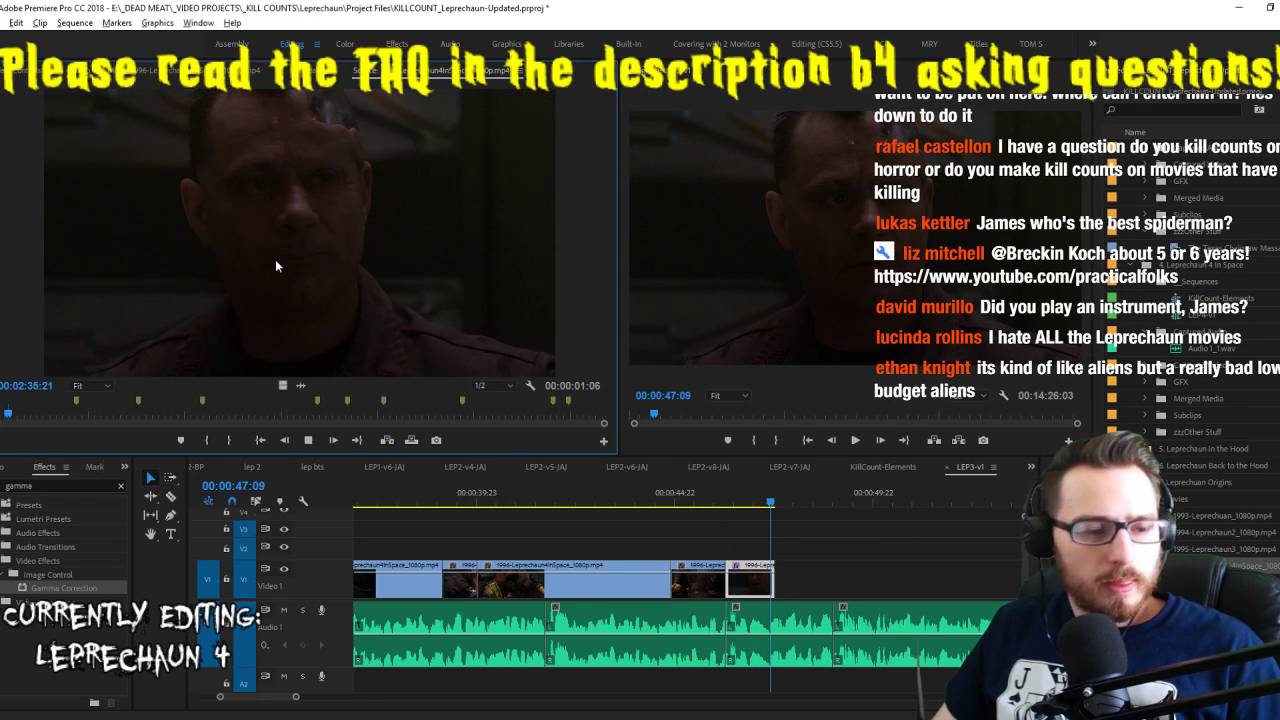
key("i")
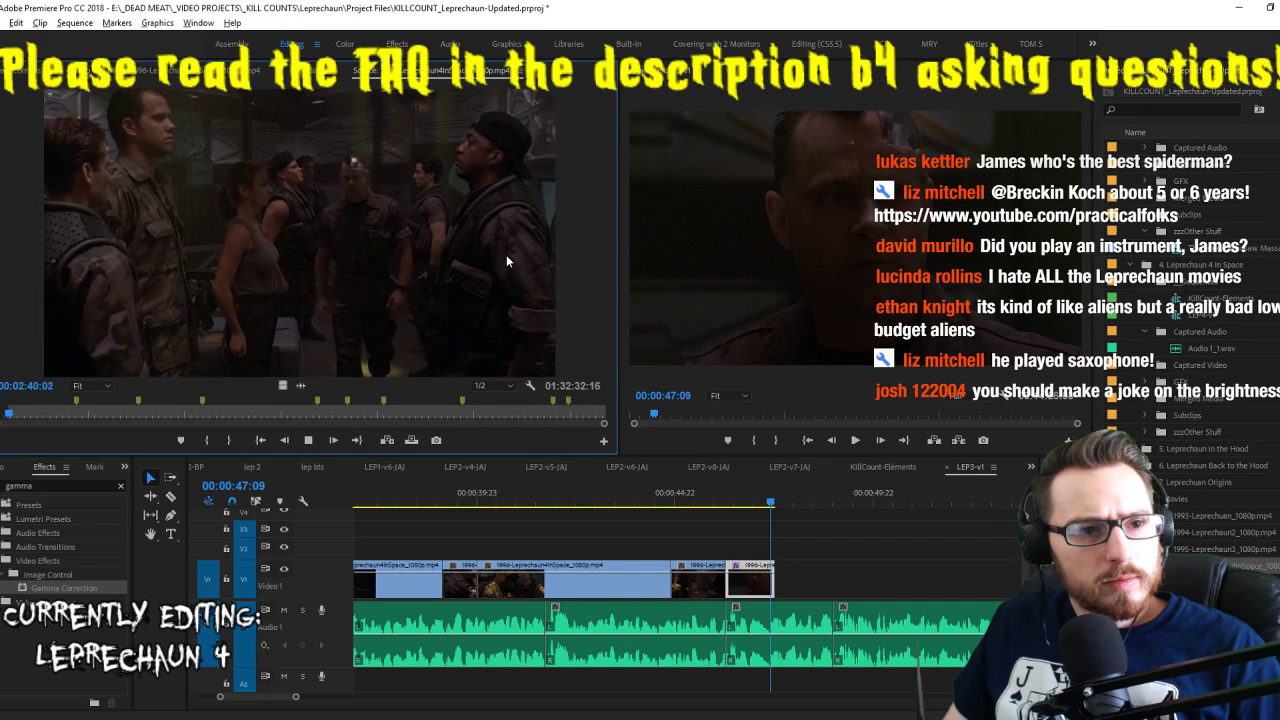
key("o")
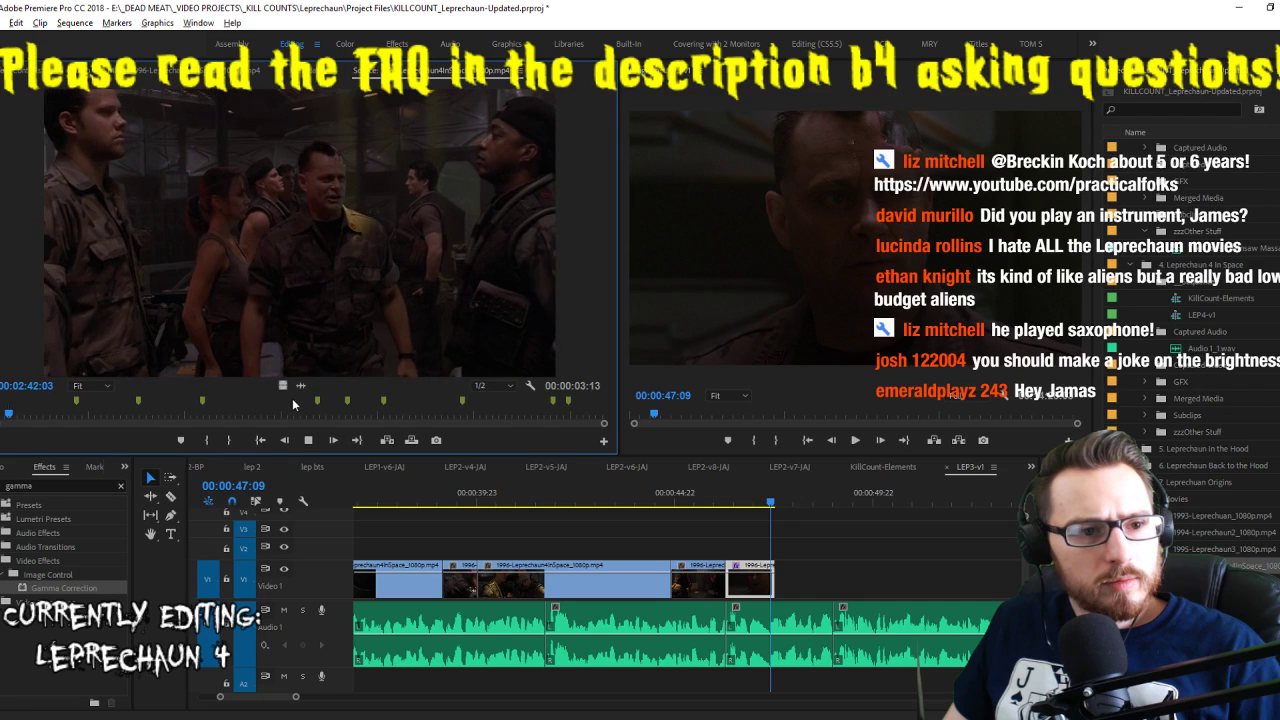
left_click_drag(771, 533, 856, 578)
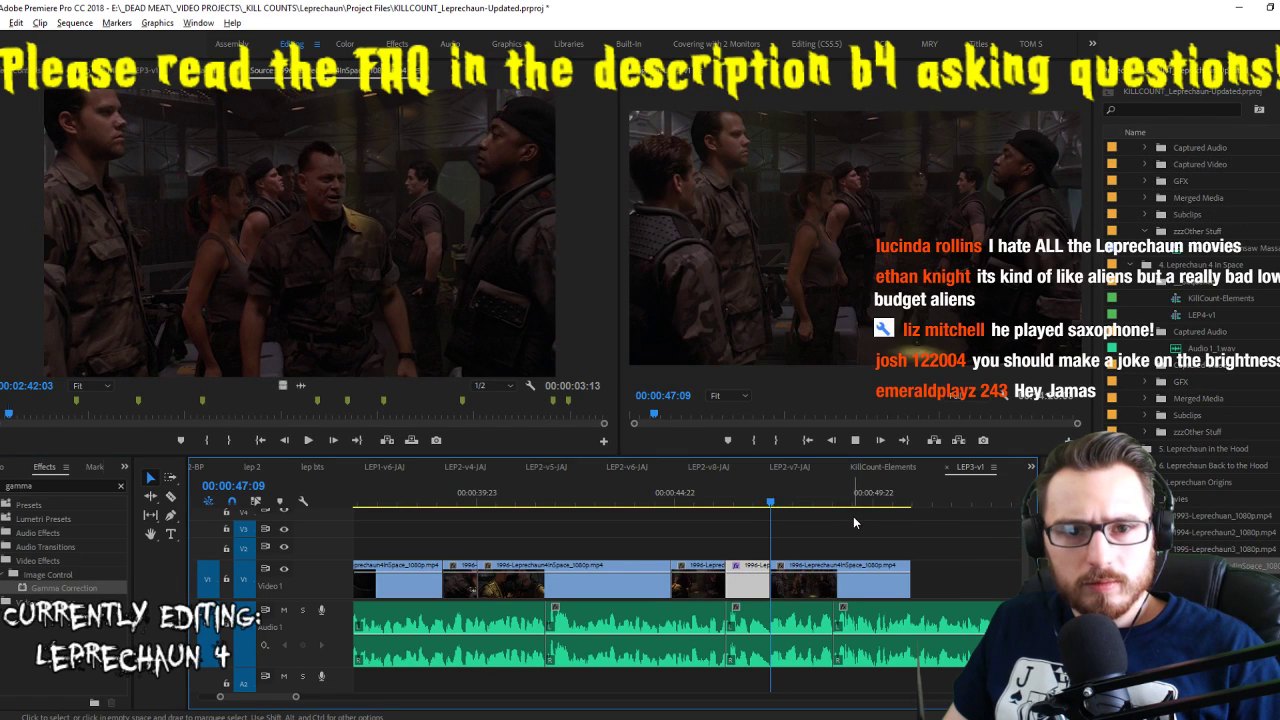
Extend the end of the troops shot to the voiceover cut near 00:00:55 and play the narration on to 00:00:58:00
key("space")
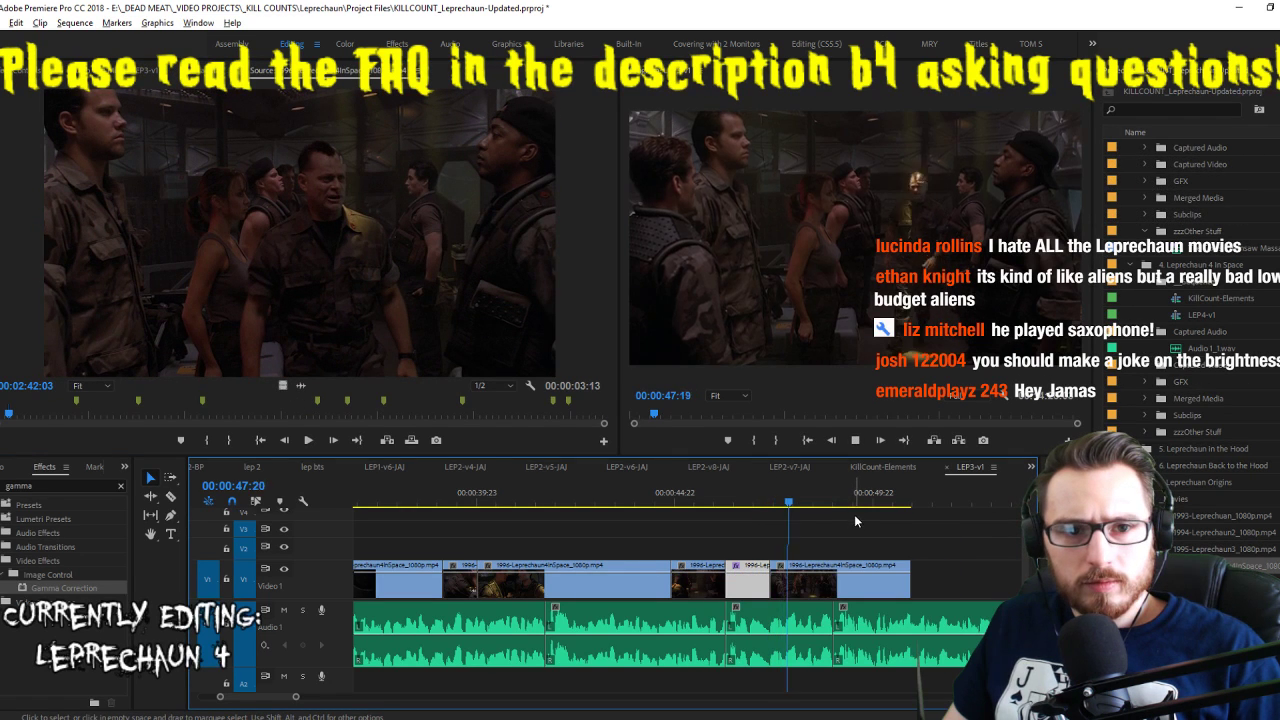
left_click(912, 580)
left_click_drag(1016, 578, 1016, 578)
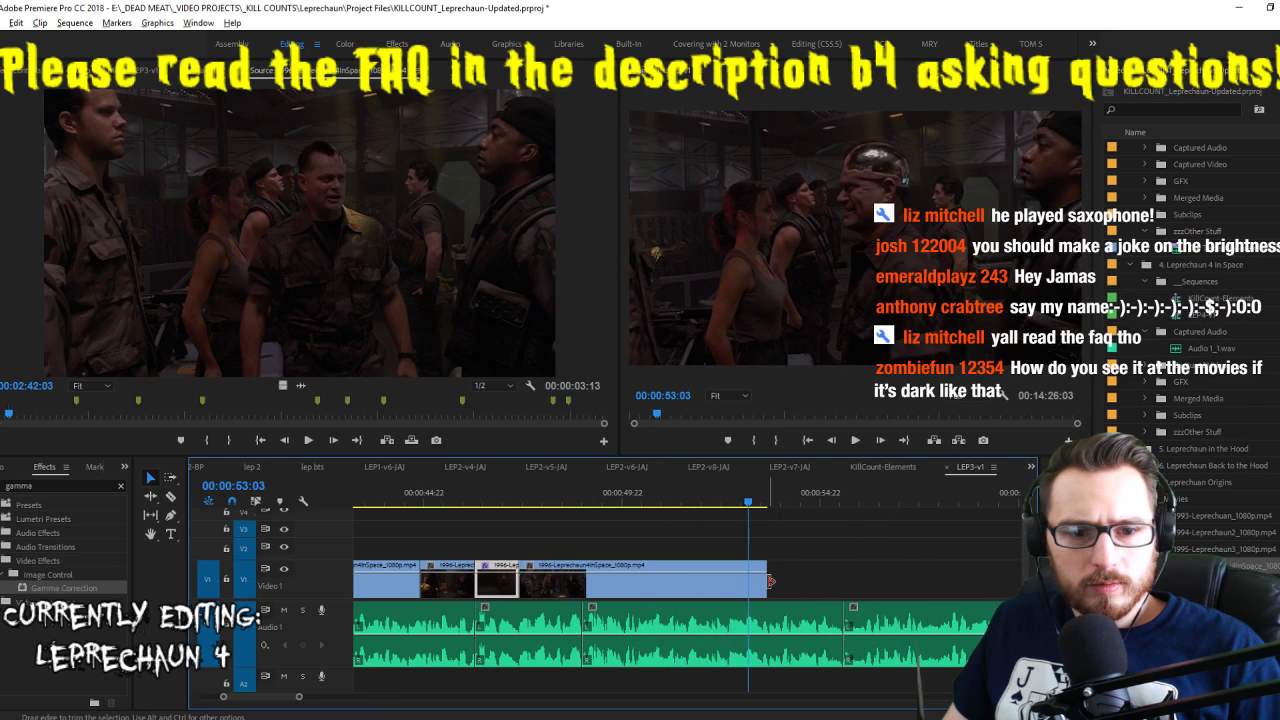
left_click_drag(818, 581, 840, 580)
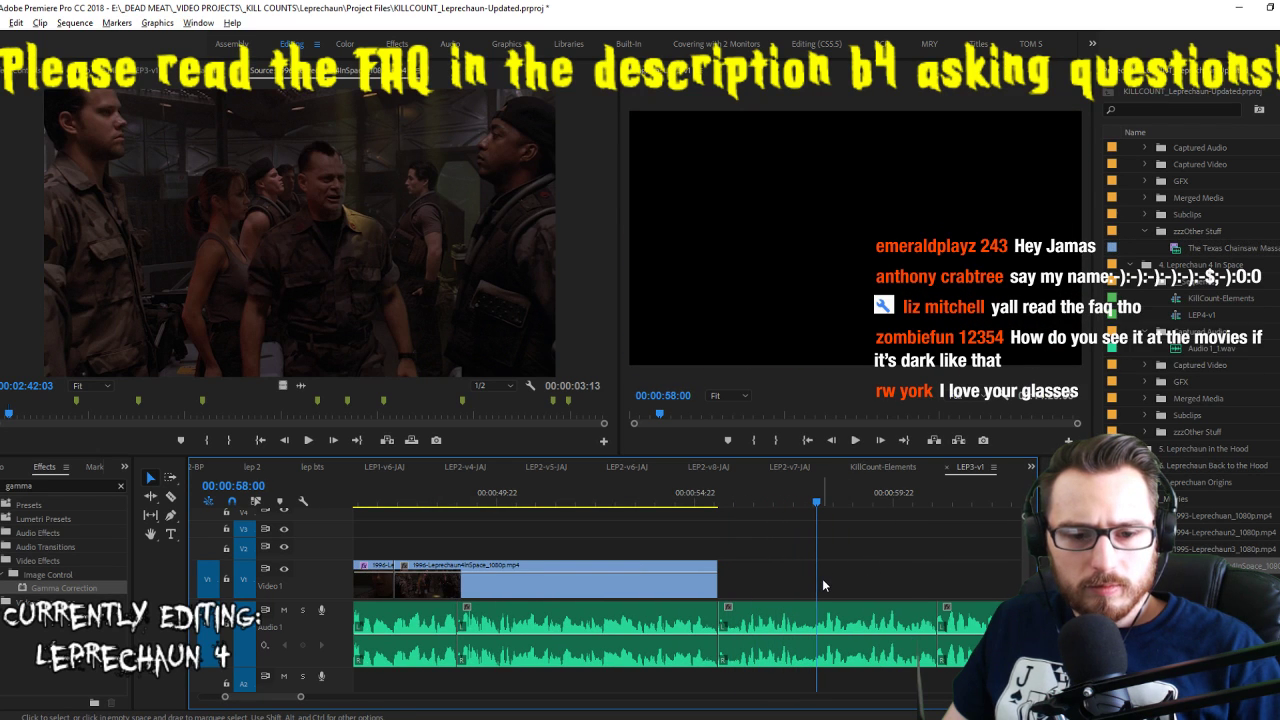
Mark a 00:00:02:00 excerpt of the sergeant between his troops around 00:02:48 and place it on V1 from 00:00:58:00 to 00:01:01:01
left_click(375, 310)
key("space")
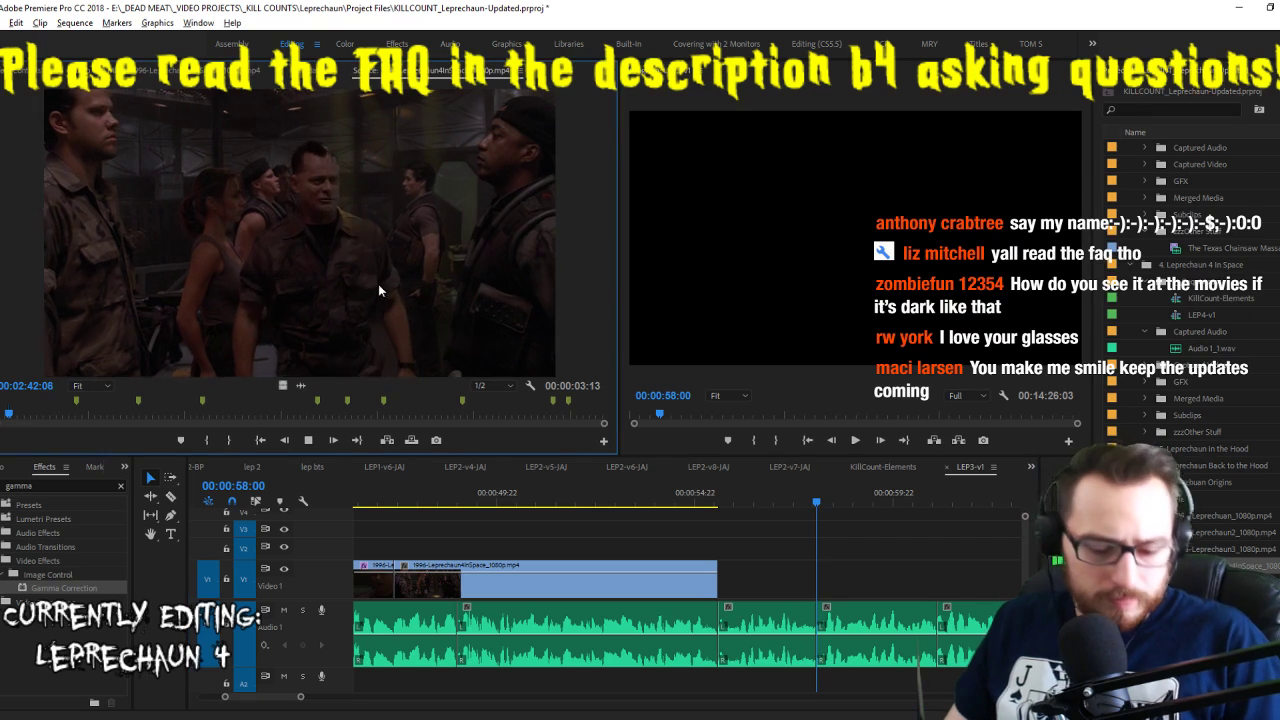
key("i")
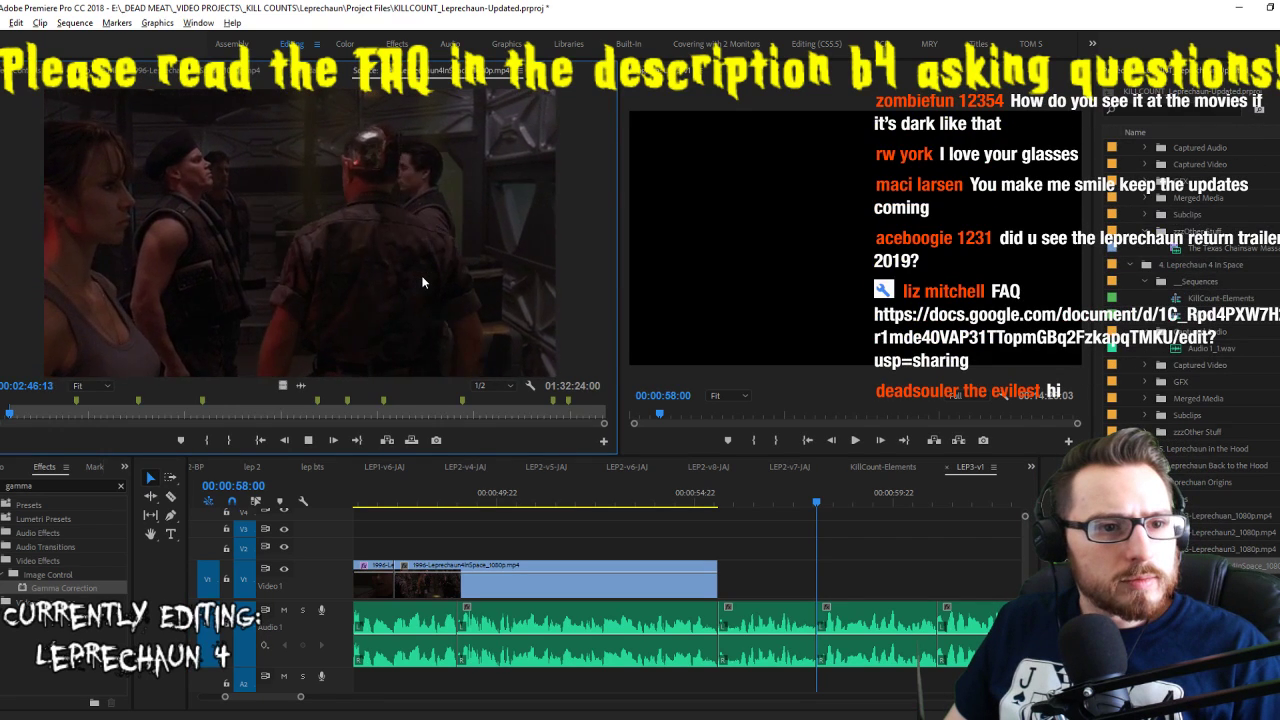
key("i")
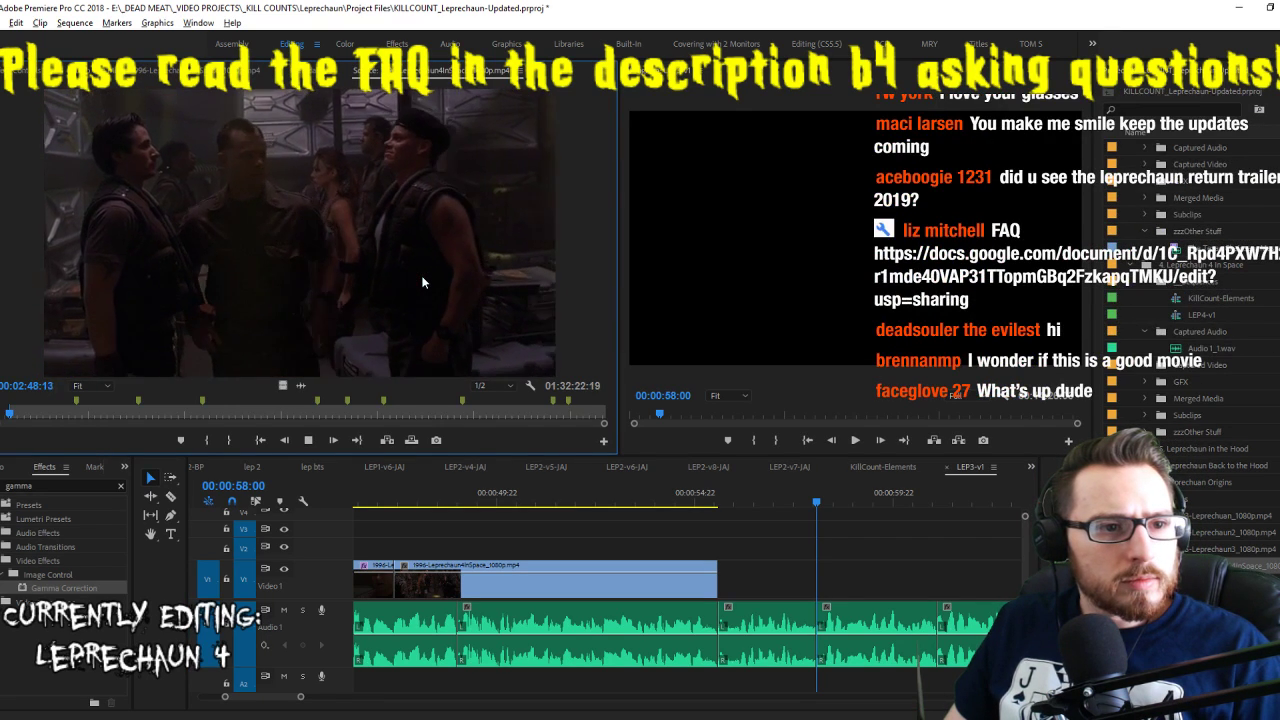
key("o")
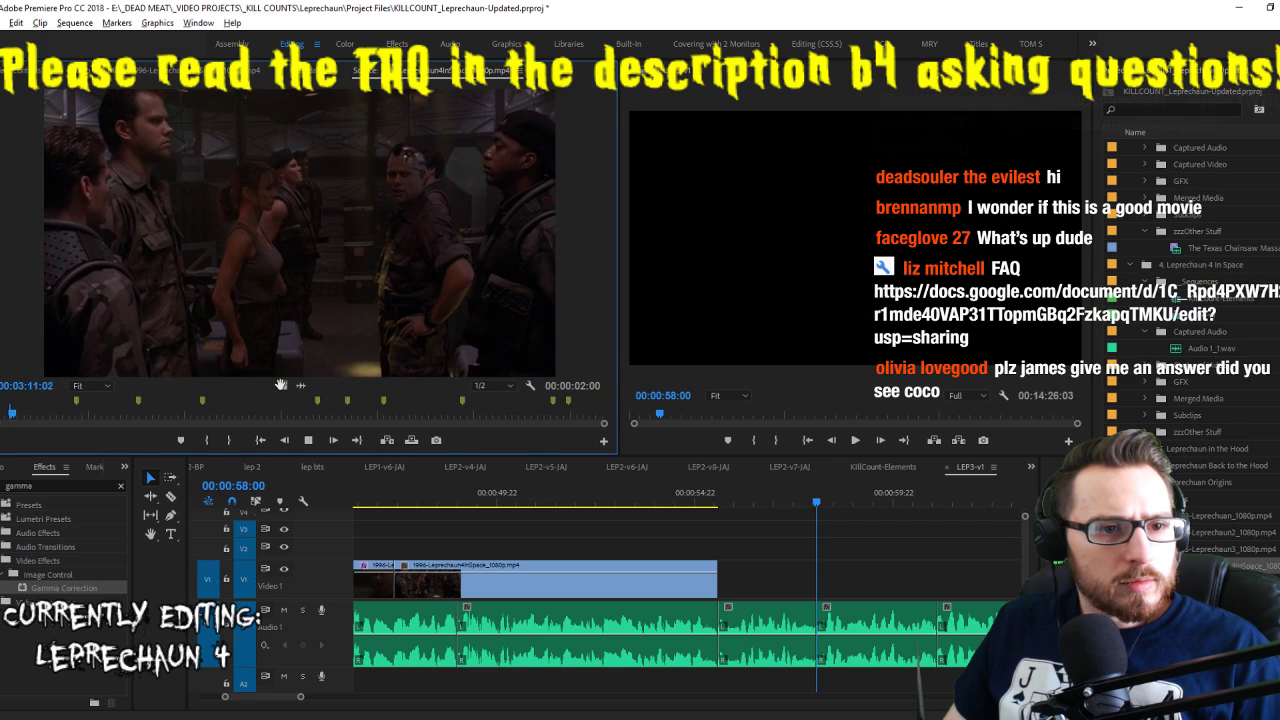
left_click_drag(303, 386, 940, 578)
key("space")
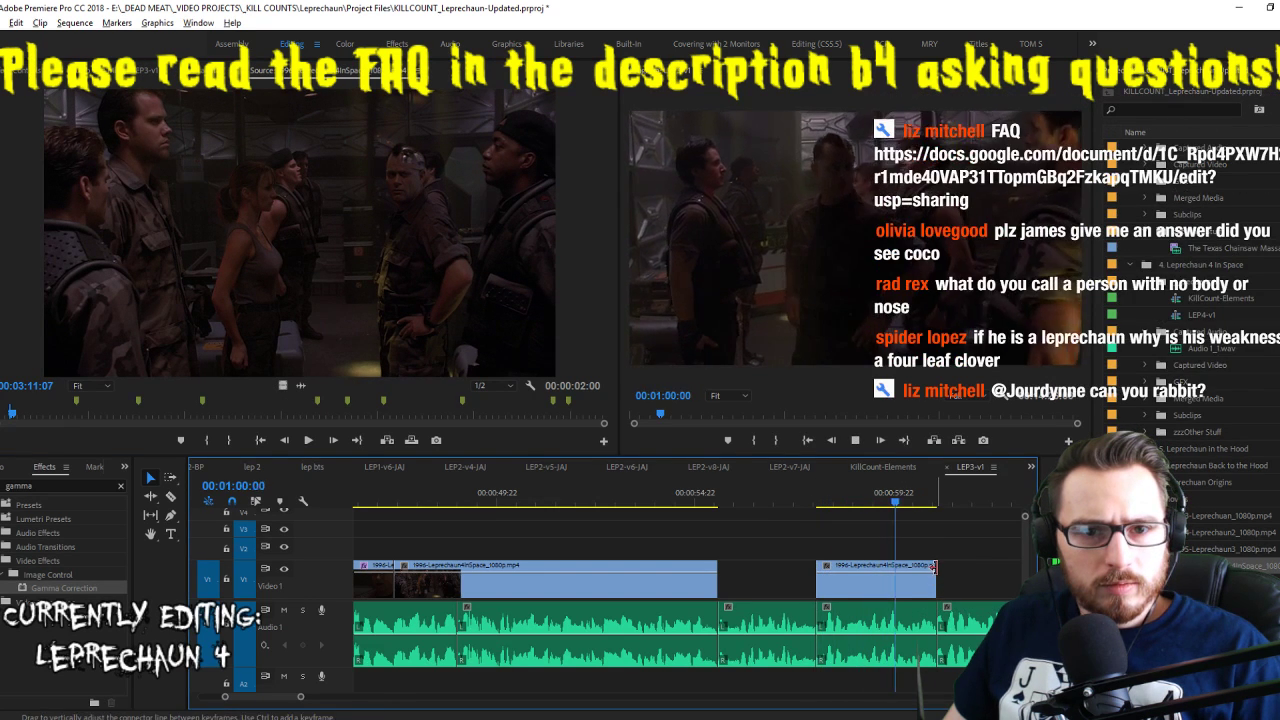
Mark a 00:00:02:23 excerpt of the sergeant addressing the troops around 00:03:13 and insert it with its audio at 00:01:01:01
left_click(397, 310)
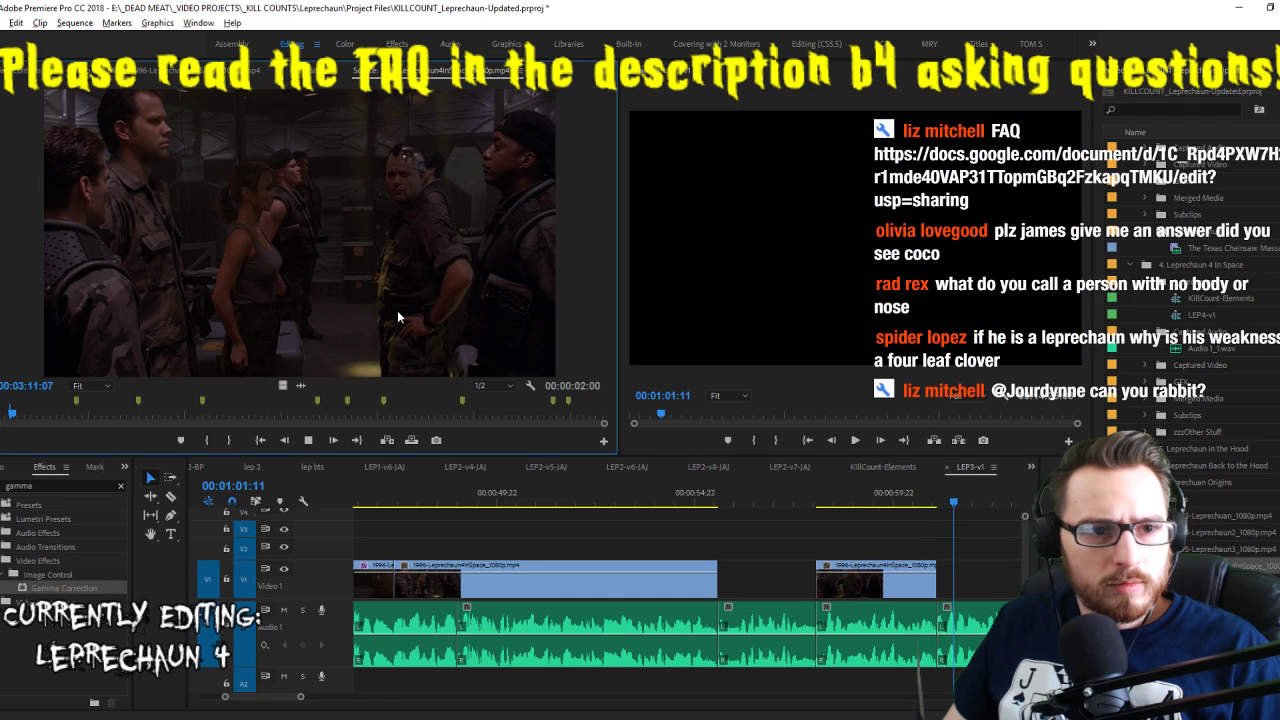
key("space")
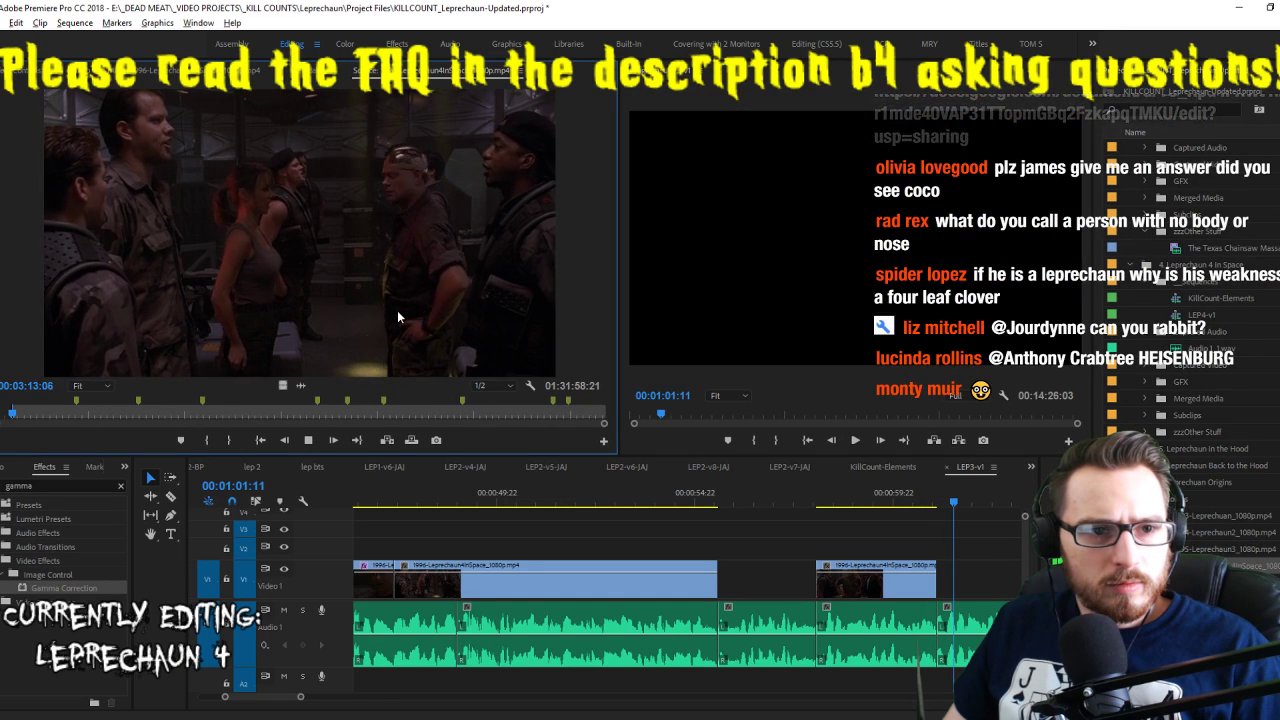
key("o")
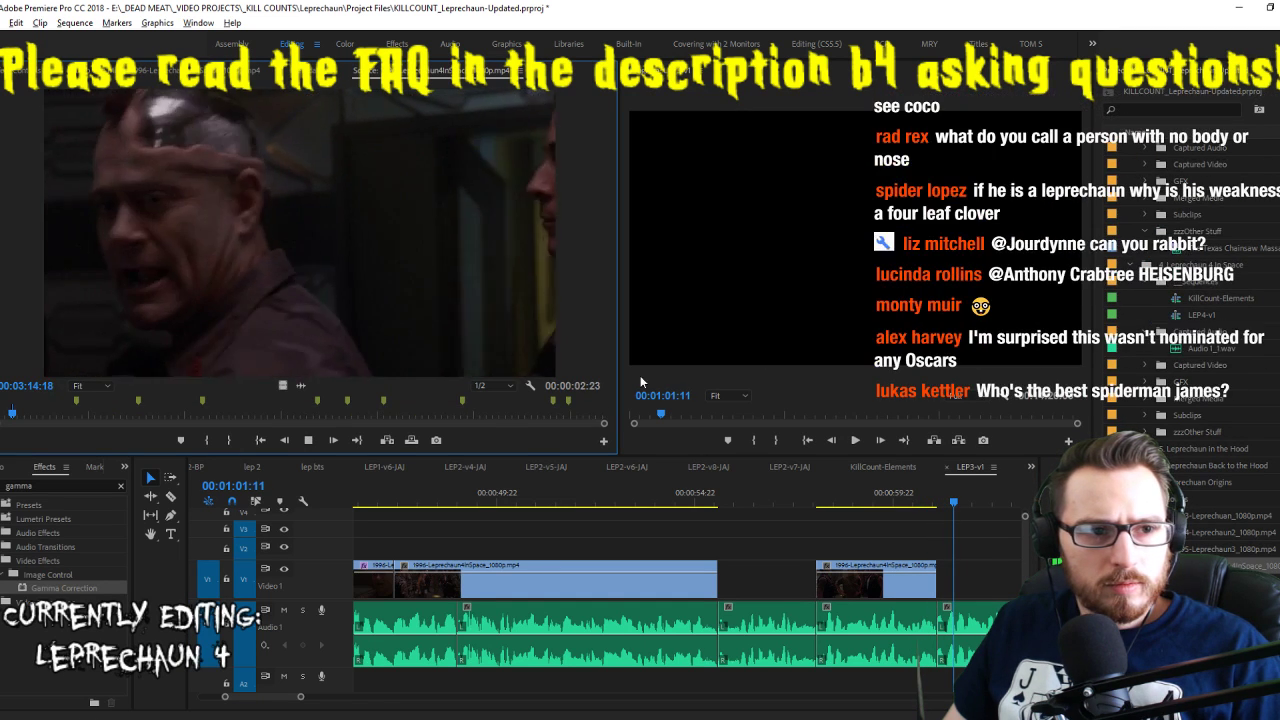
left_click(986, 578)
key("space")
left_click(458, 347)
key("space")
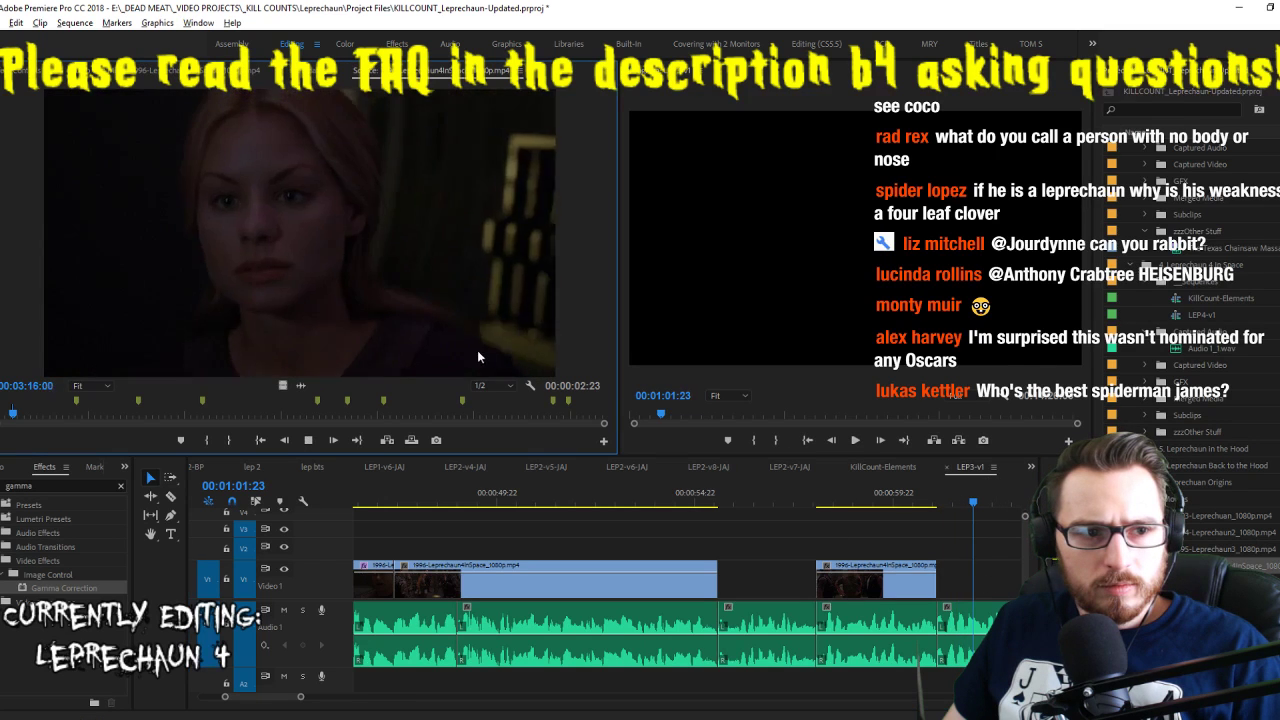
left_click(926, 568)
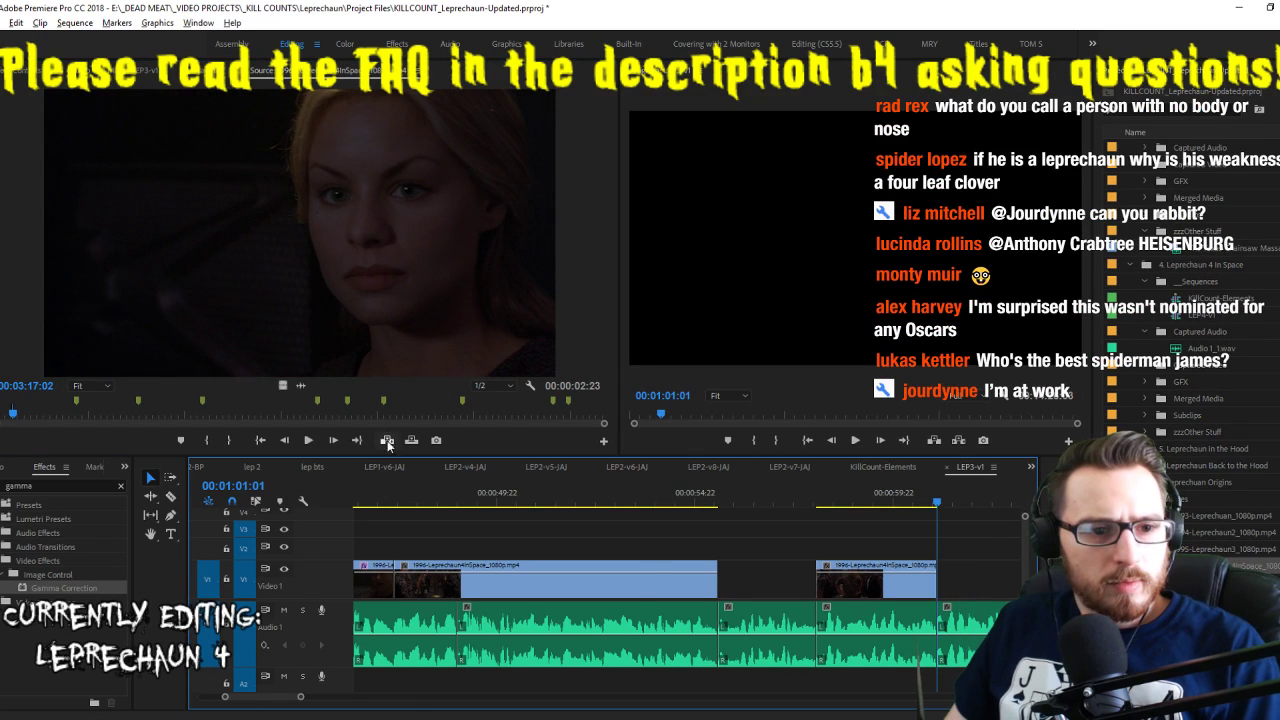
left_click(387, 441)
Play back the inserted shot, continue its footage on V1 under the next narration to about 00:01:10, and cue the sequence at 00:01:06:17
left_click(644, 506)
key("space")
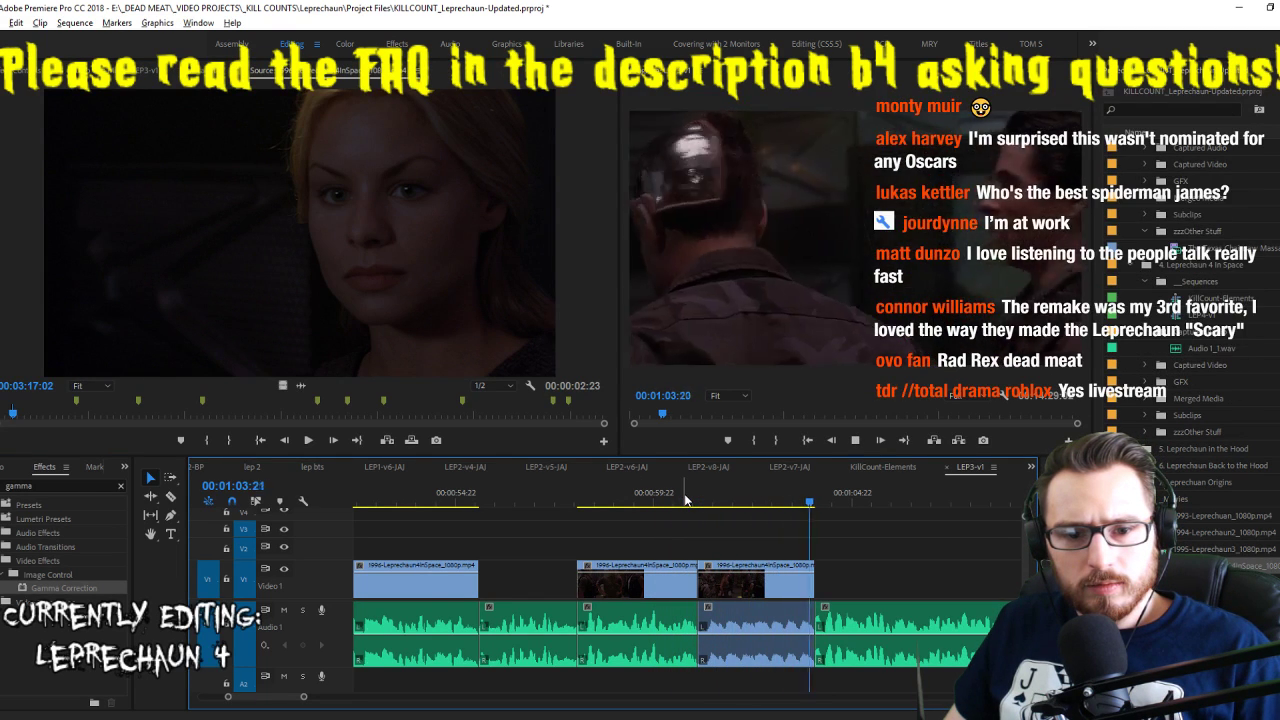
key("space")
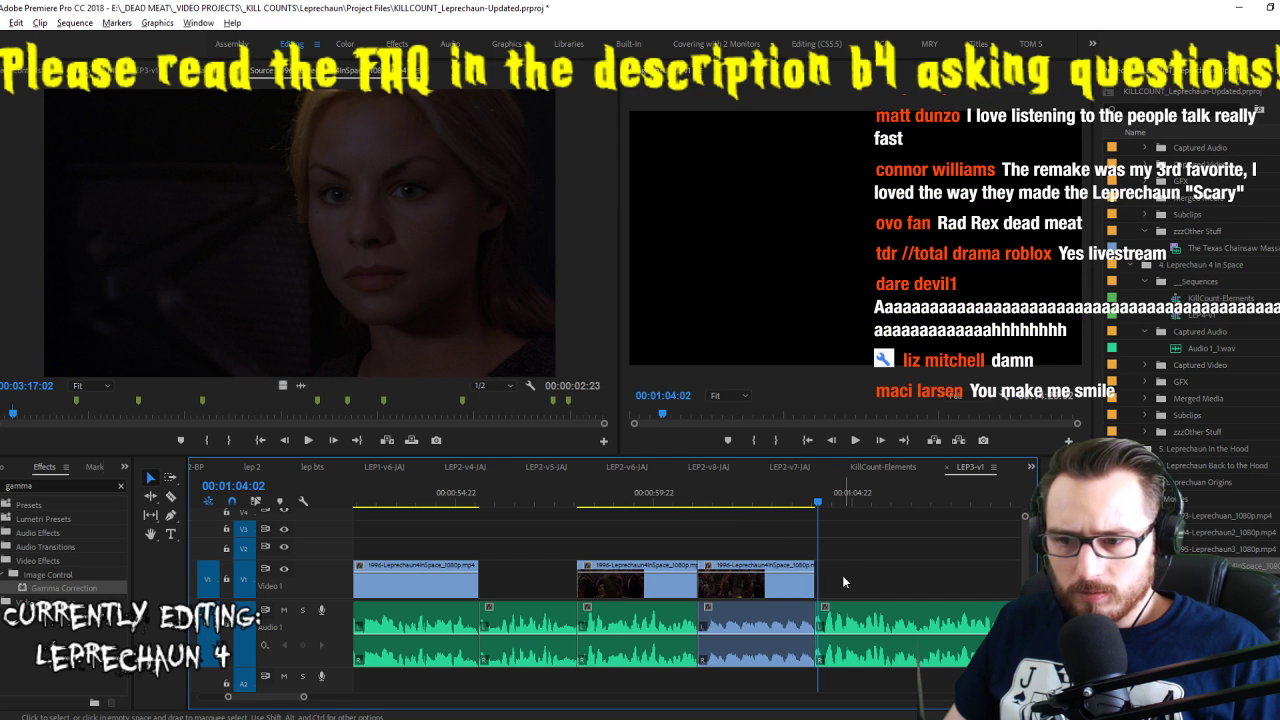
key("ctrl+z")
left_click(793, 504)
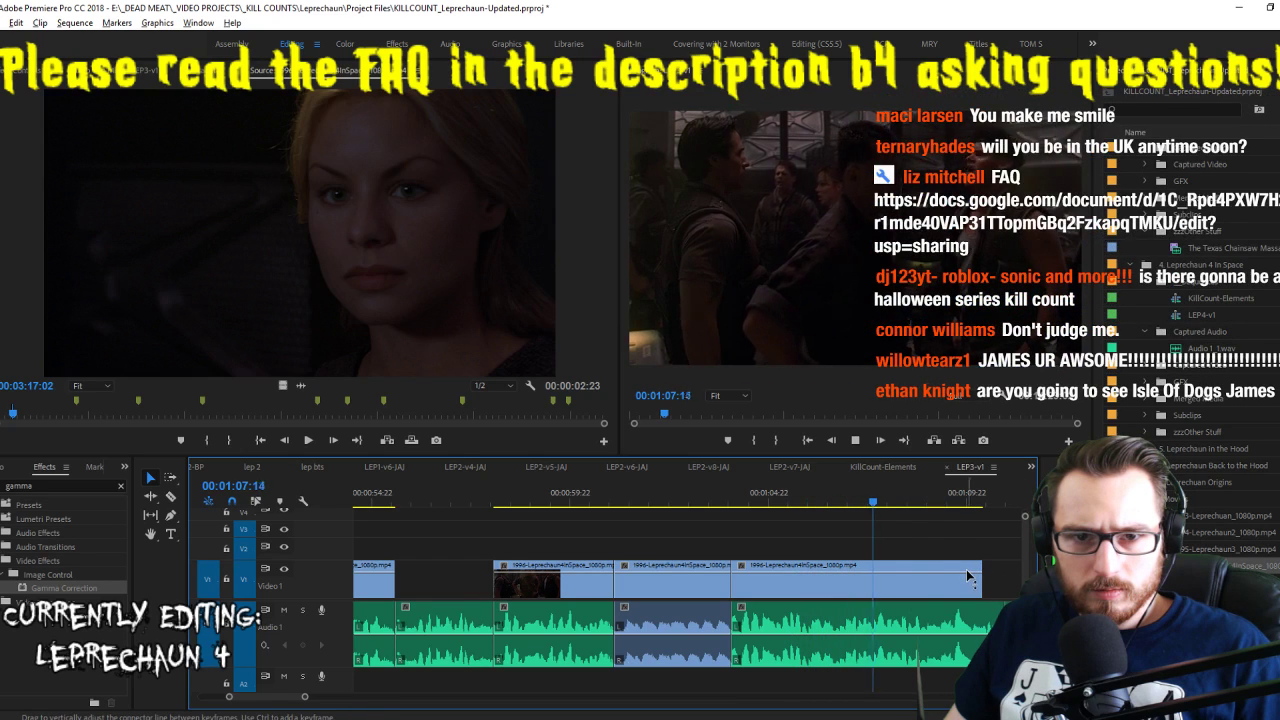
left_click(829, 508)
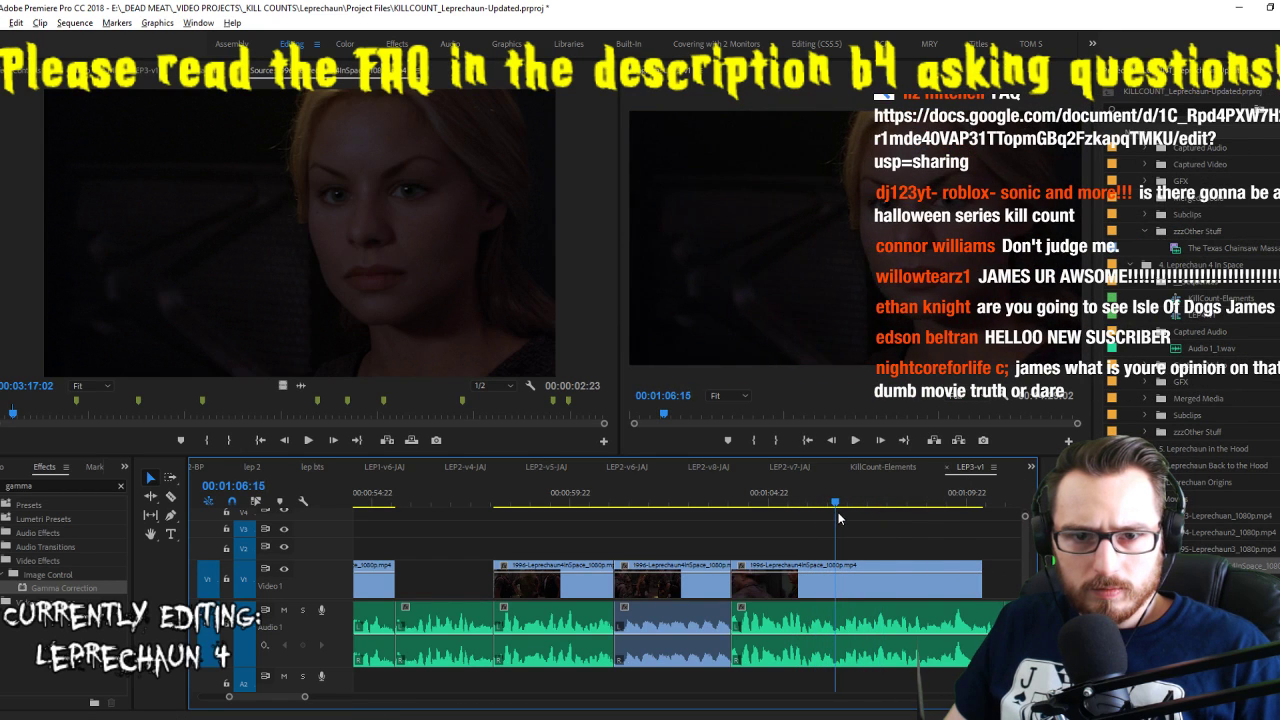
left_click_drag(839, 518, 840, 513)
Search the source footage onward from 00:03:17 and mark in on the sergeant facing the blonde woman, around 00:03:22
left_click(369, 286)
key("space")
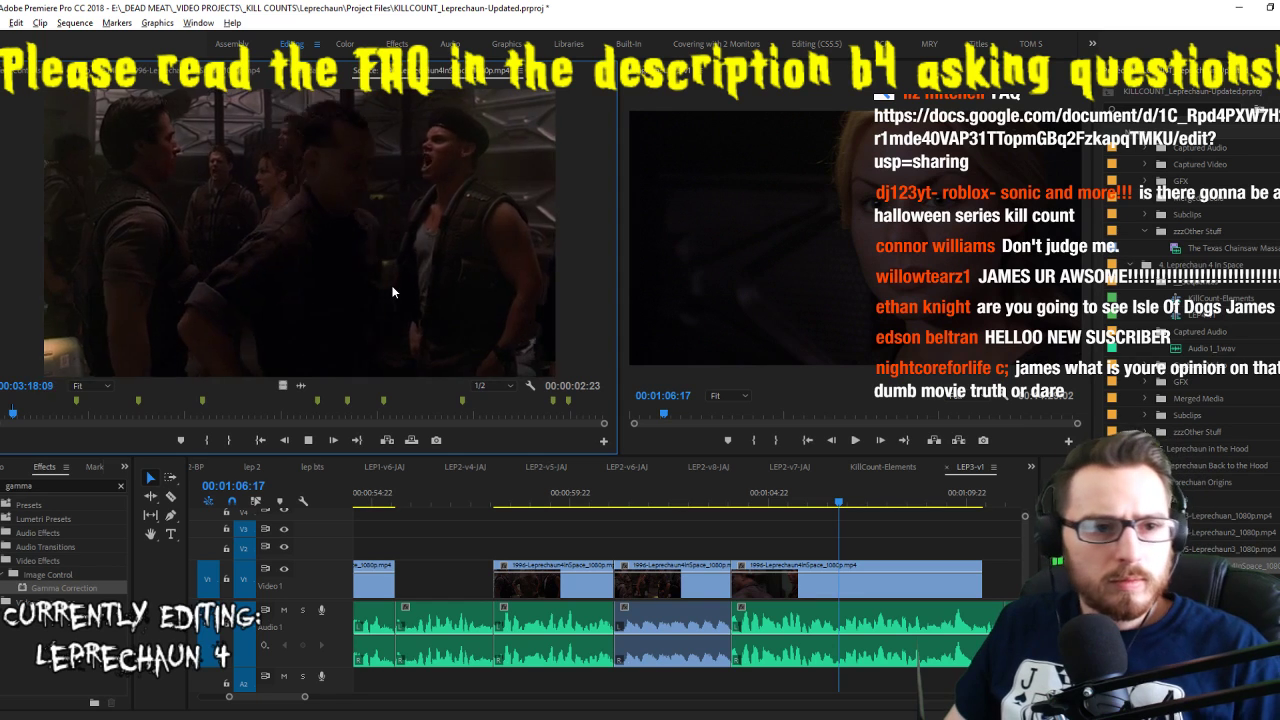
key("space")
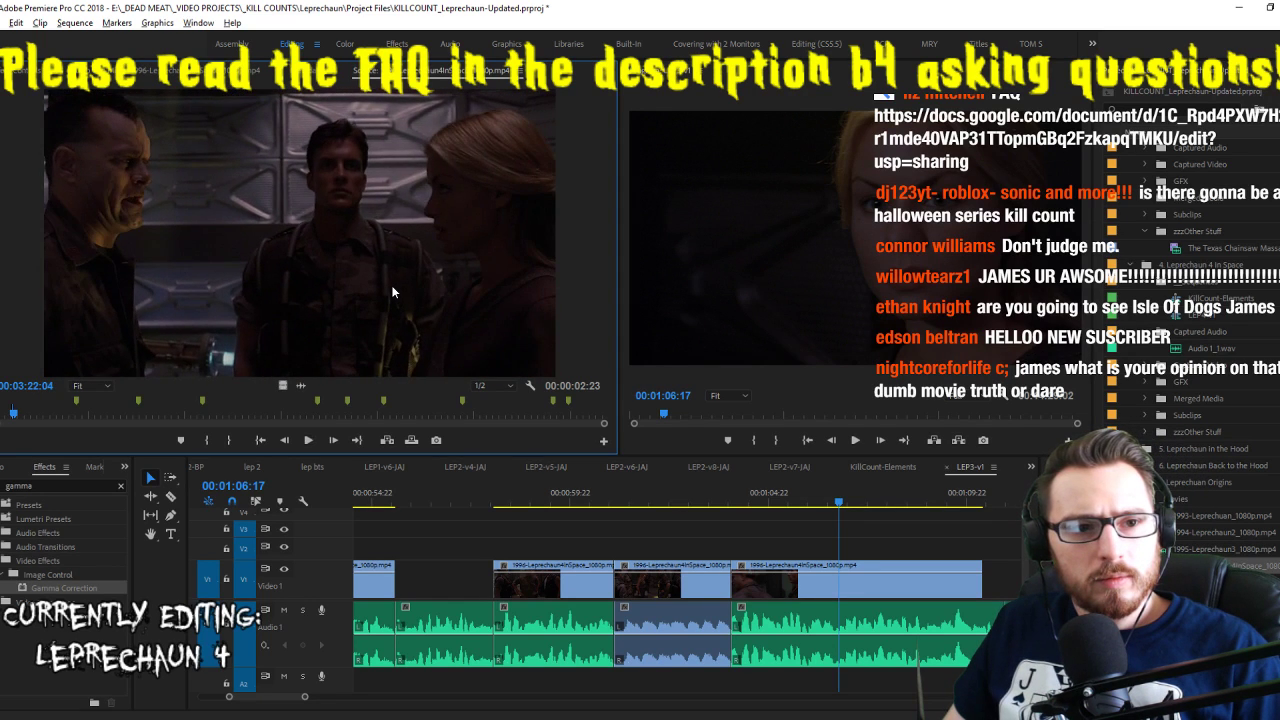
key("space")
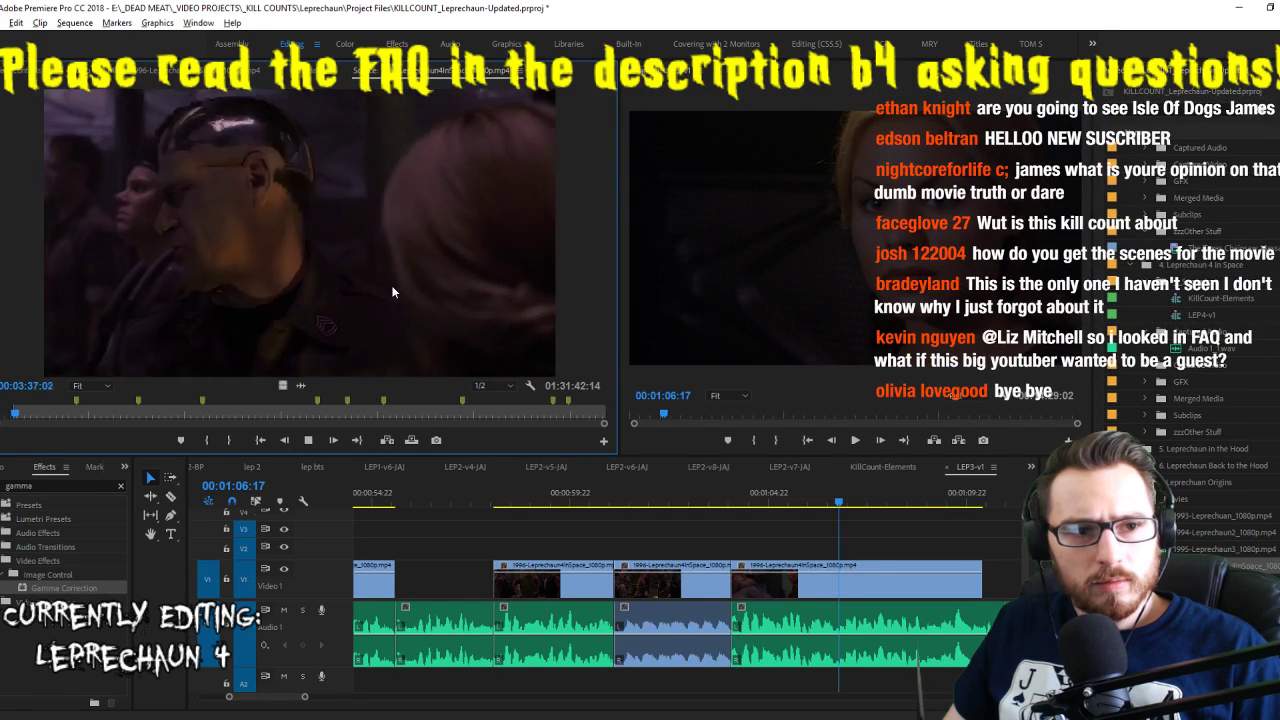
key("j")
key("j")
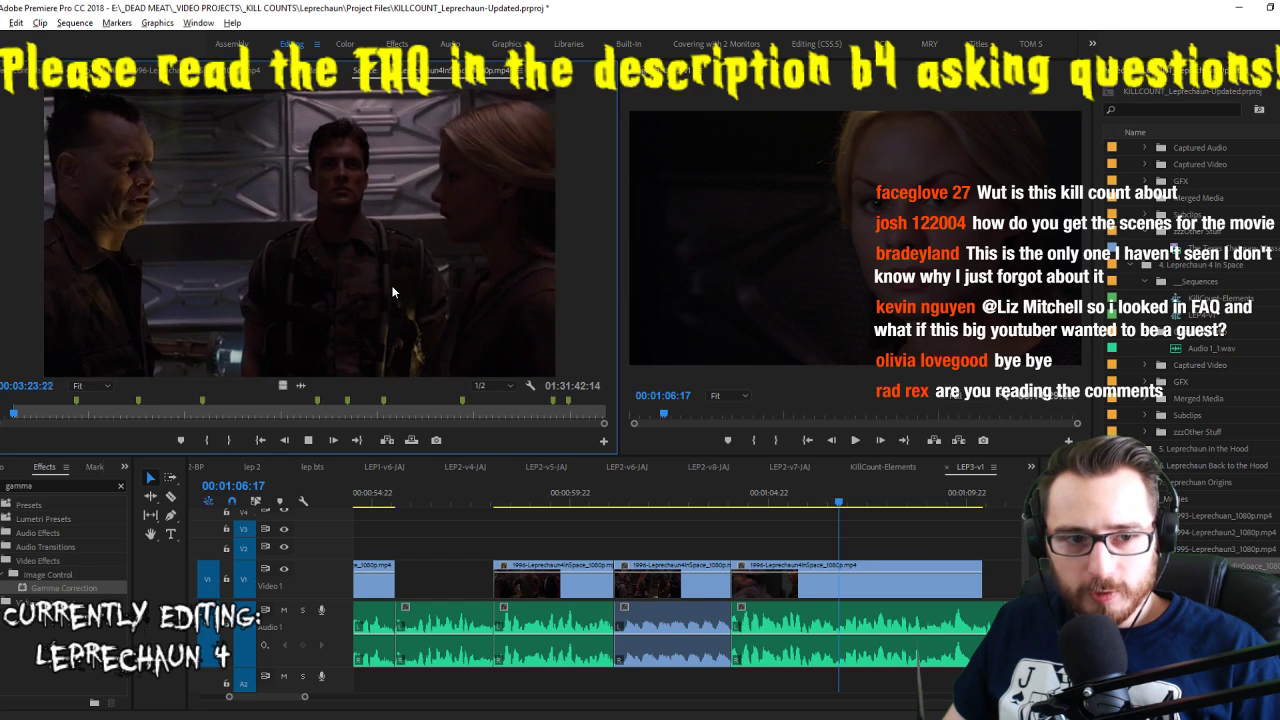
key("l")
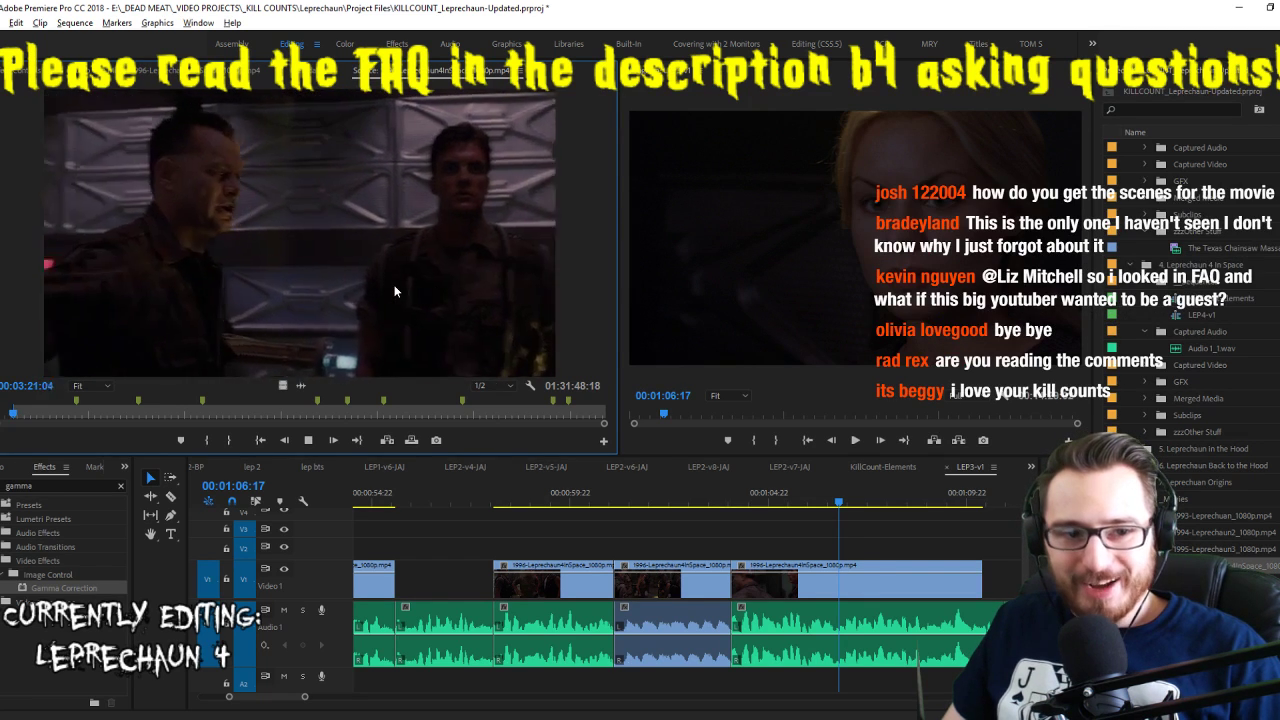
key("l")
key("i")
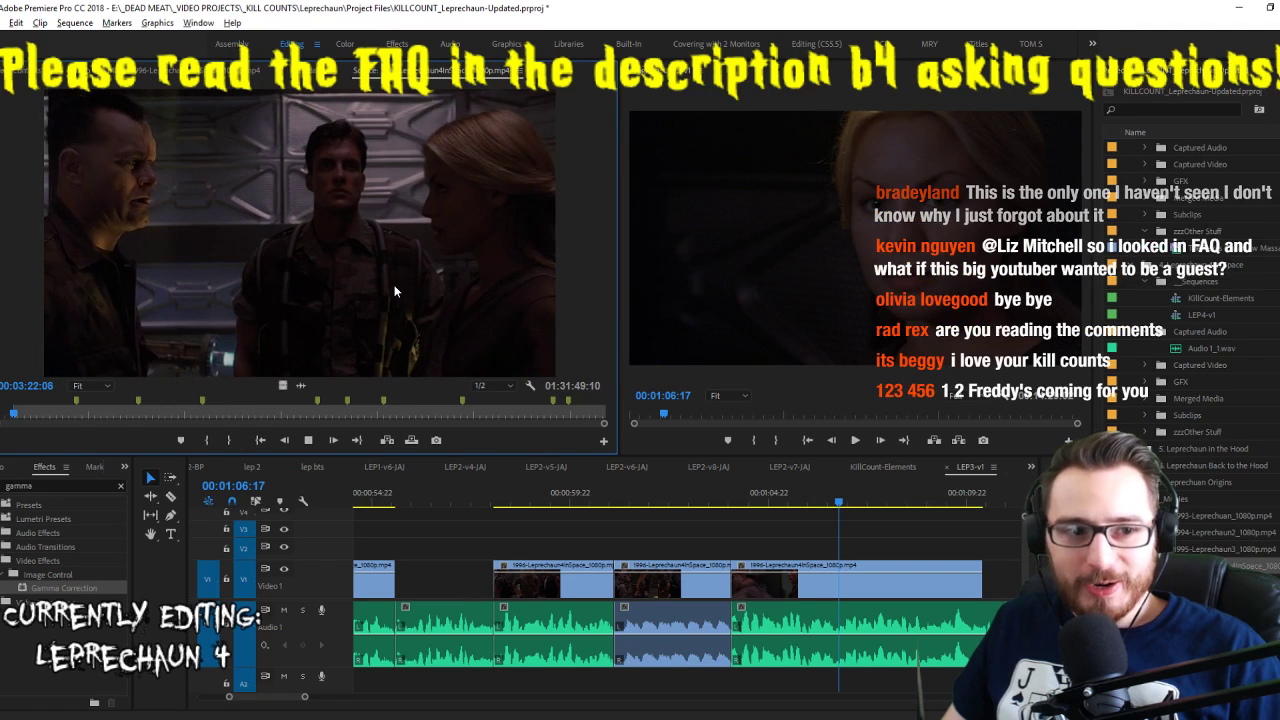
End the sergeant and blonde woman excerpt at 00:00:01:19 long, place its video on V1 at 00:01:06:17, and play it back
key("o")
left_click_drag(300, 386, 838, 566)
left_click(788, 503)
key("space")
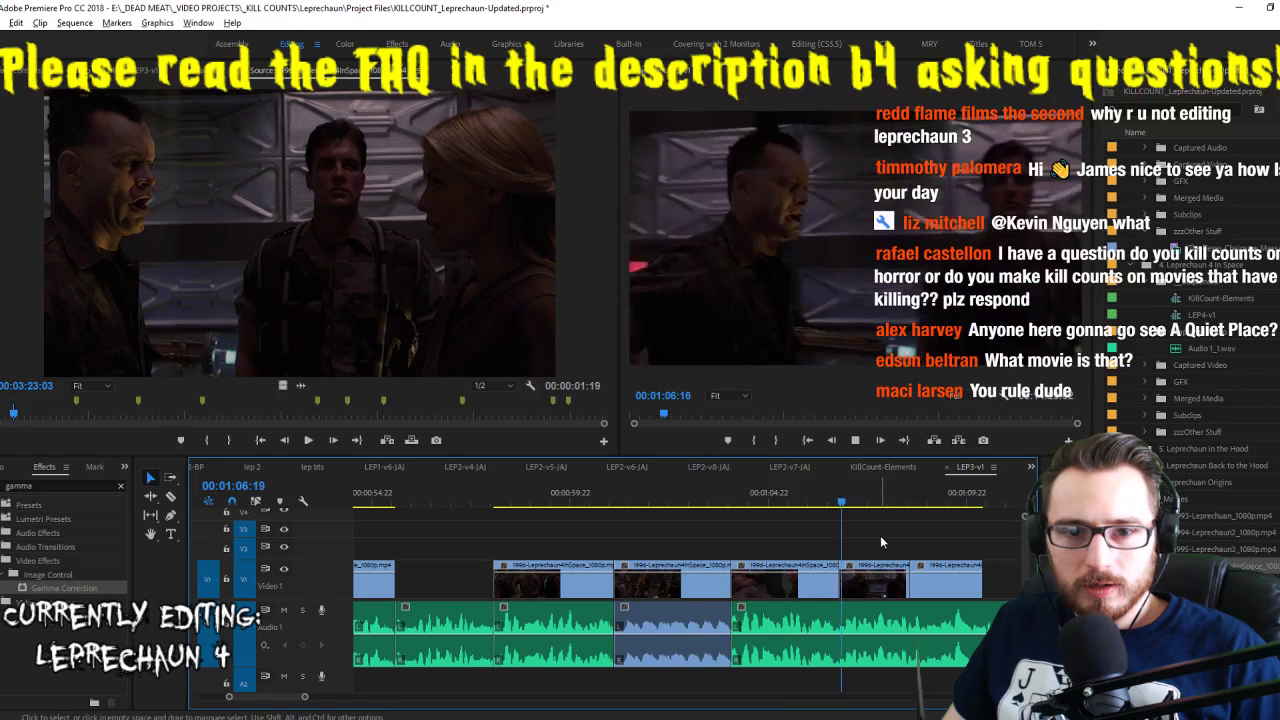
Delete the last clip on V1 and extend the preceding clip past the end of the current narration section
scroll(882, 538, "down", 2)
left_click(872, 585)
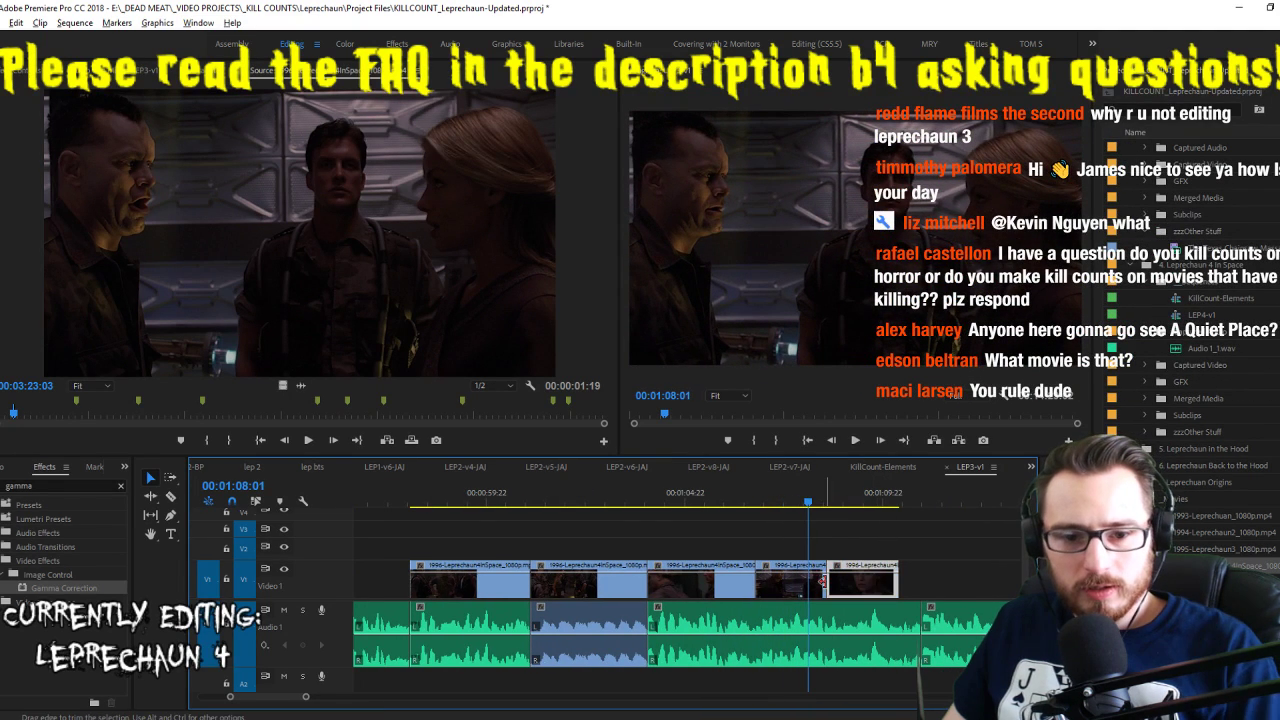
key("Delete")
left_click_drag(822, 580, 946, 578)
key("space")
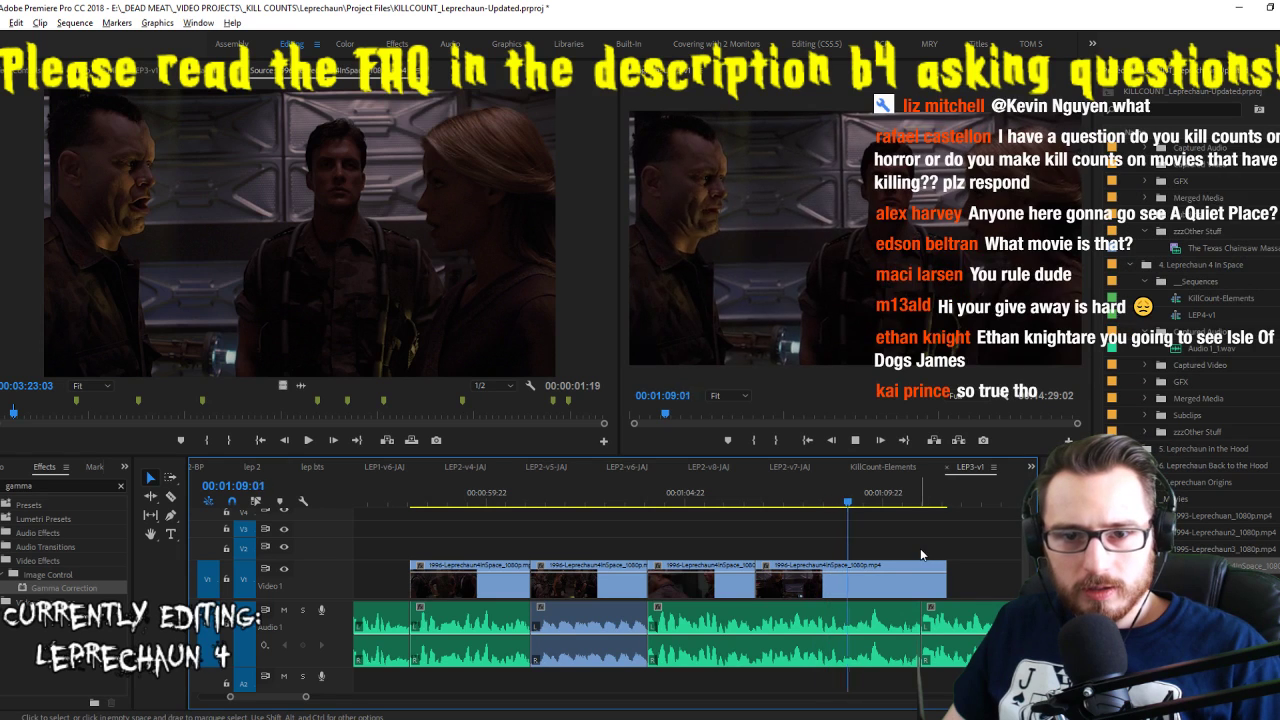
key("space")
Place the blonde woman's close-up from the source footage on V1 at 00:01:09:07, ending it with the narration segment at 00:01:10:21
left_click(496, 302)
key("space")
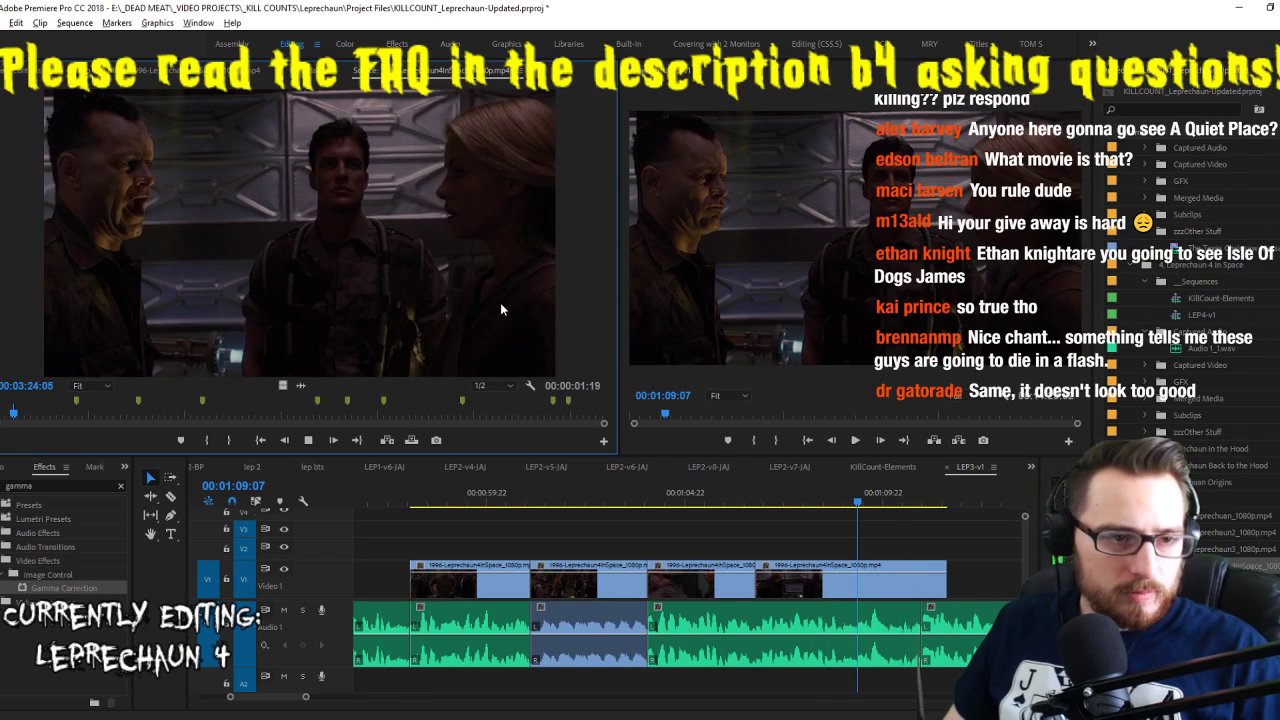
key("space")
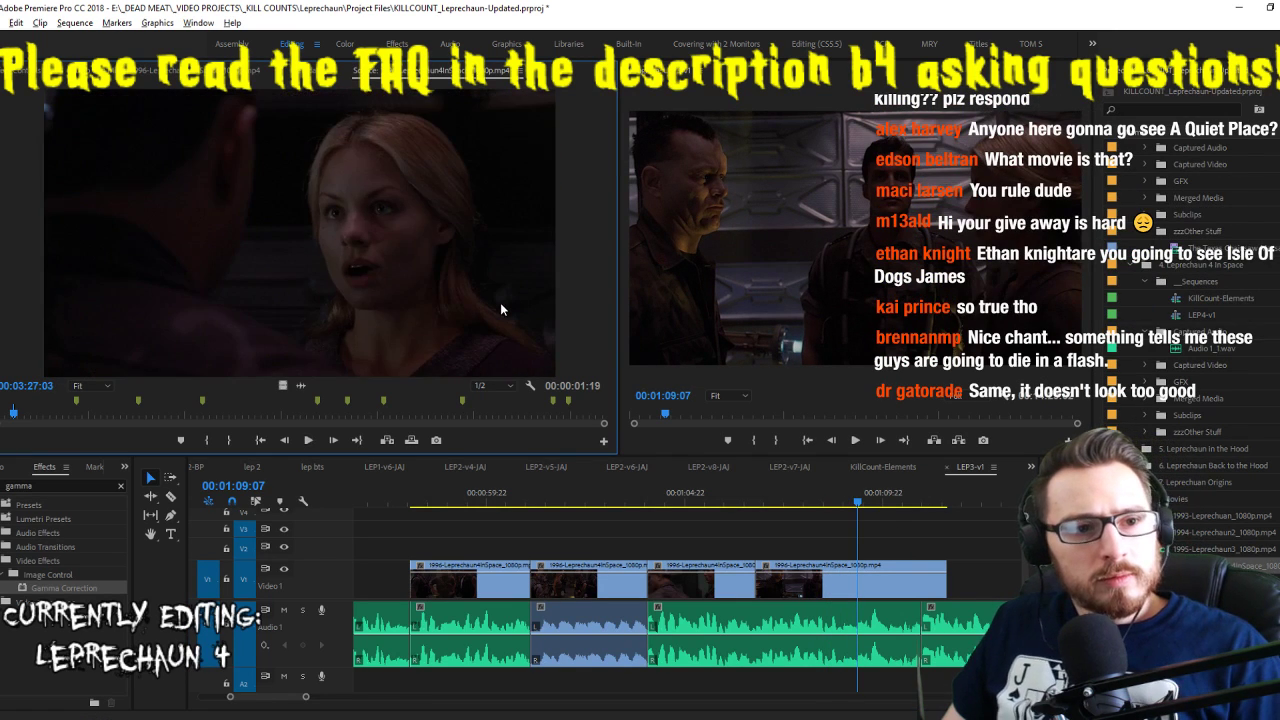
key("space")
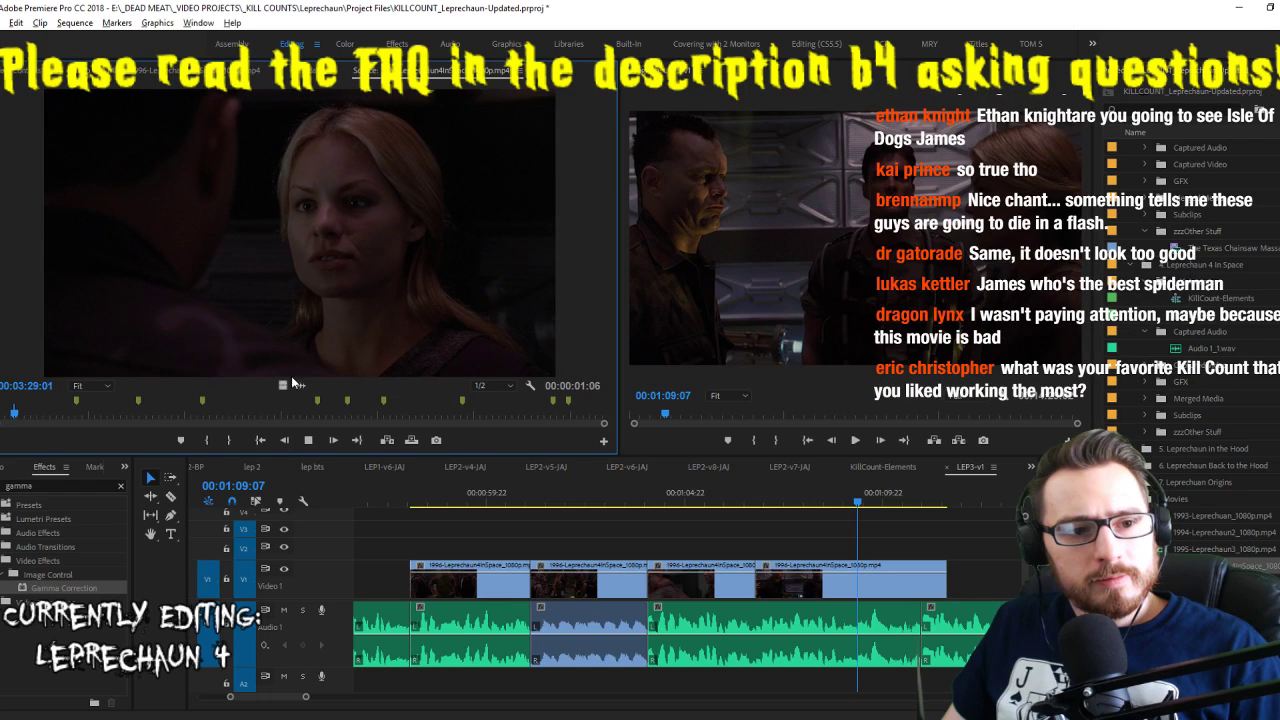
left_click_drag(320, 384, 857, 572)
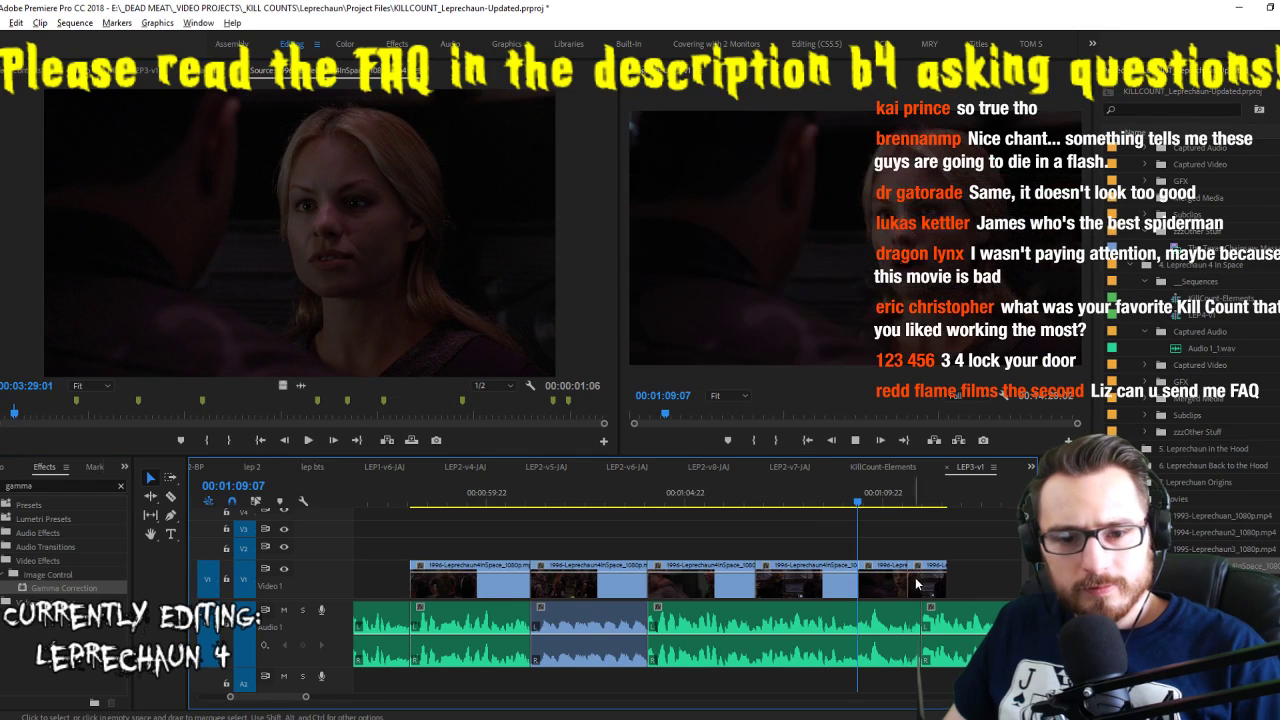
key("space")
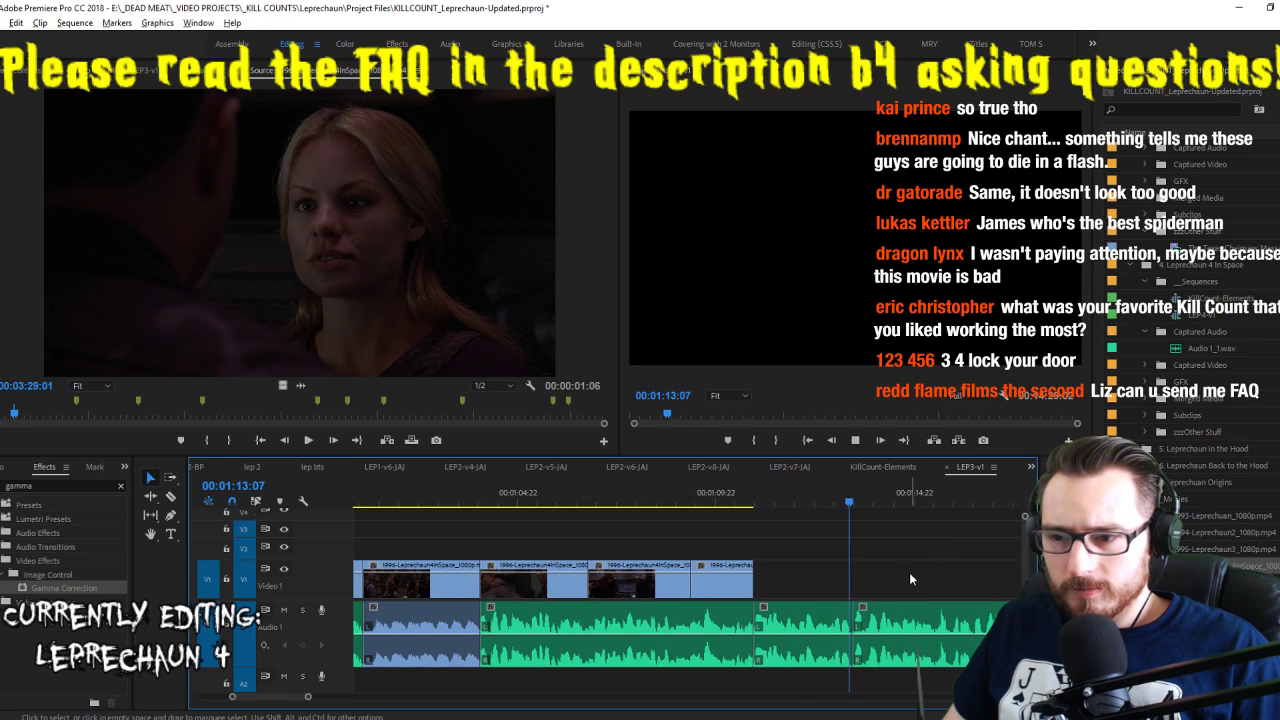
Stop playback after the last V1 clip and save the project
key("space")
key("ctrl+s")
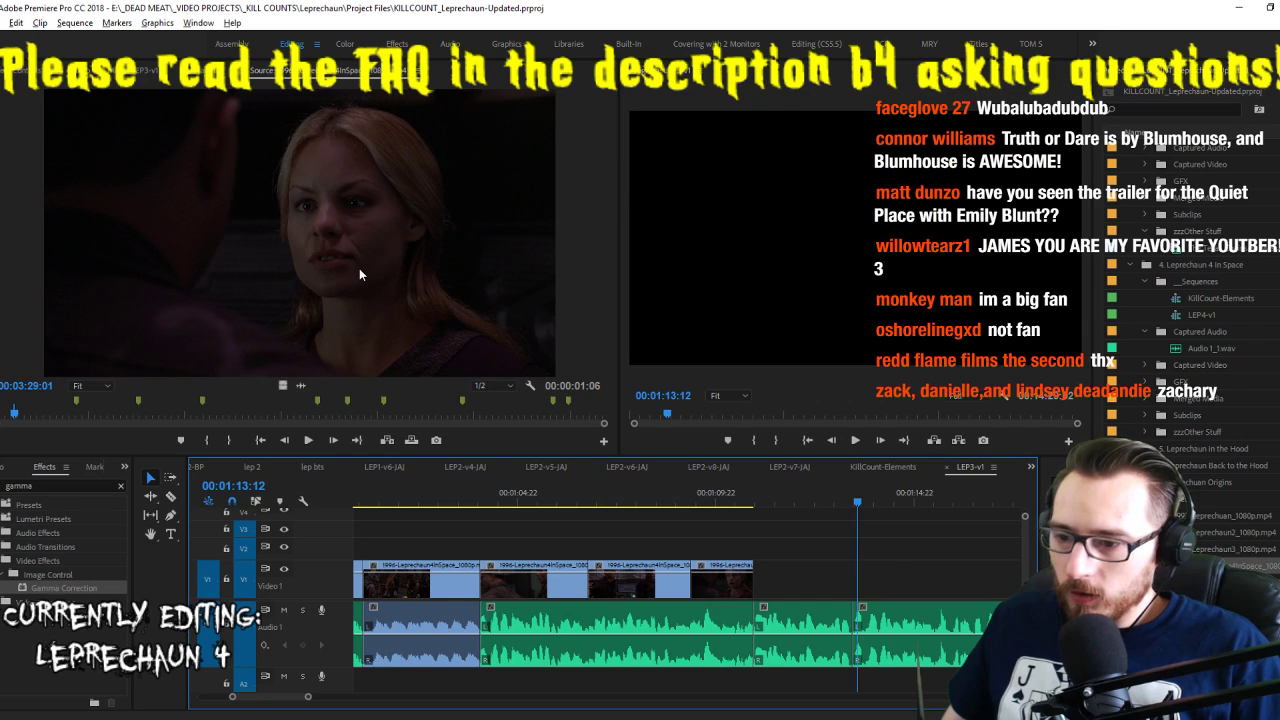
key("ctrl+s")
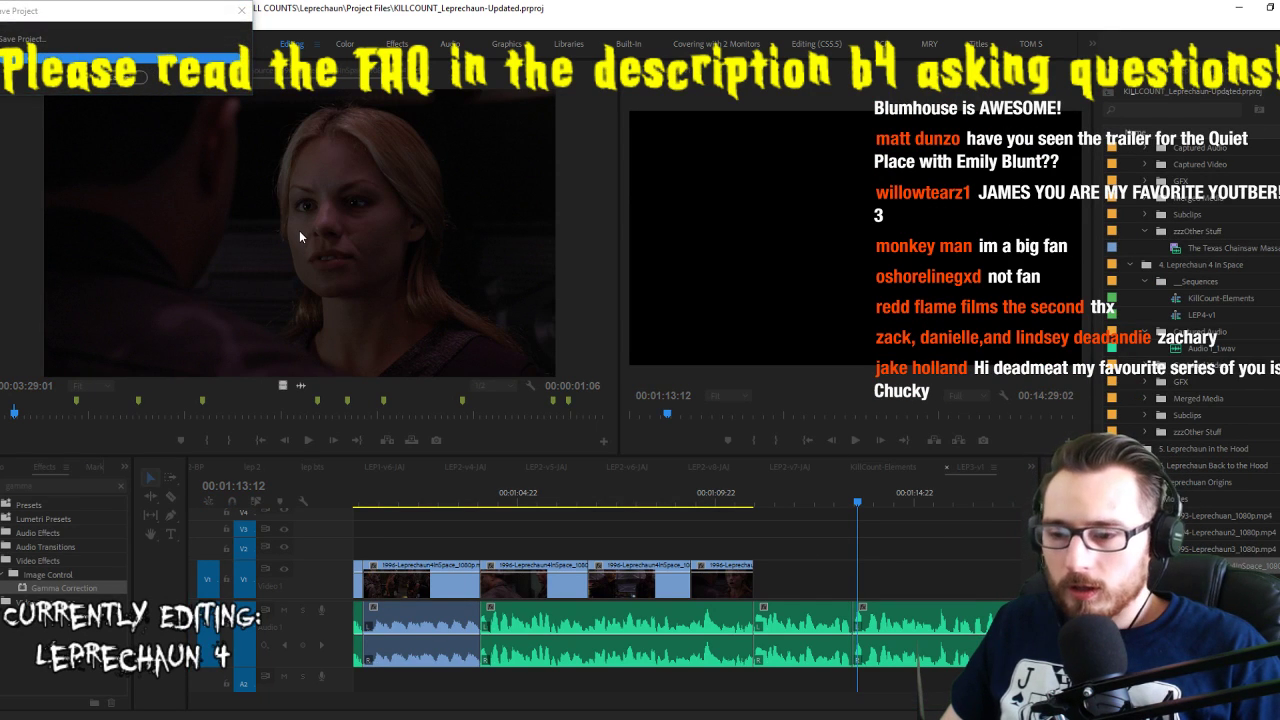
Add the source shot of the group of soldiers after the woman's close-up on V1 and extend it to 00:01:17:04
key("space")
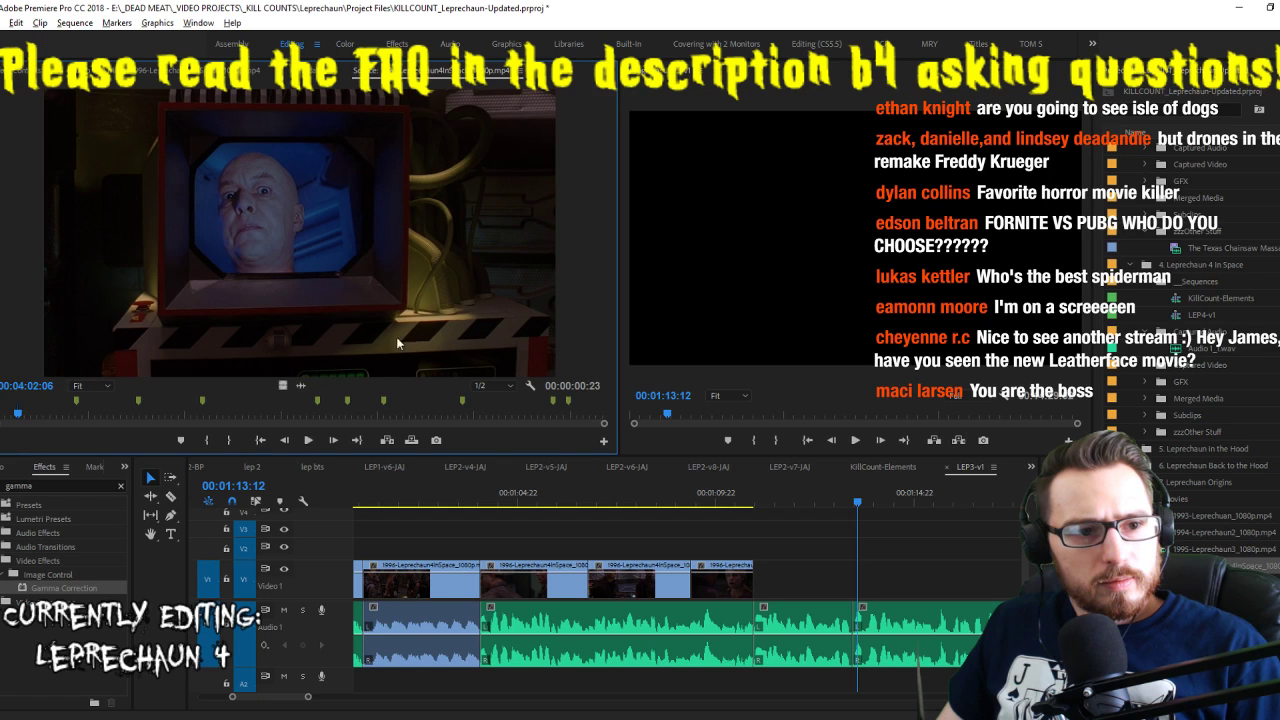
left_click(823, 503)
left_click_drag(812, 588, 852, 588)
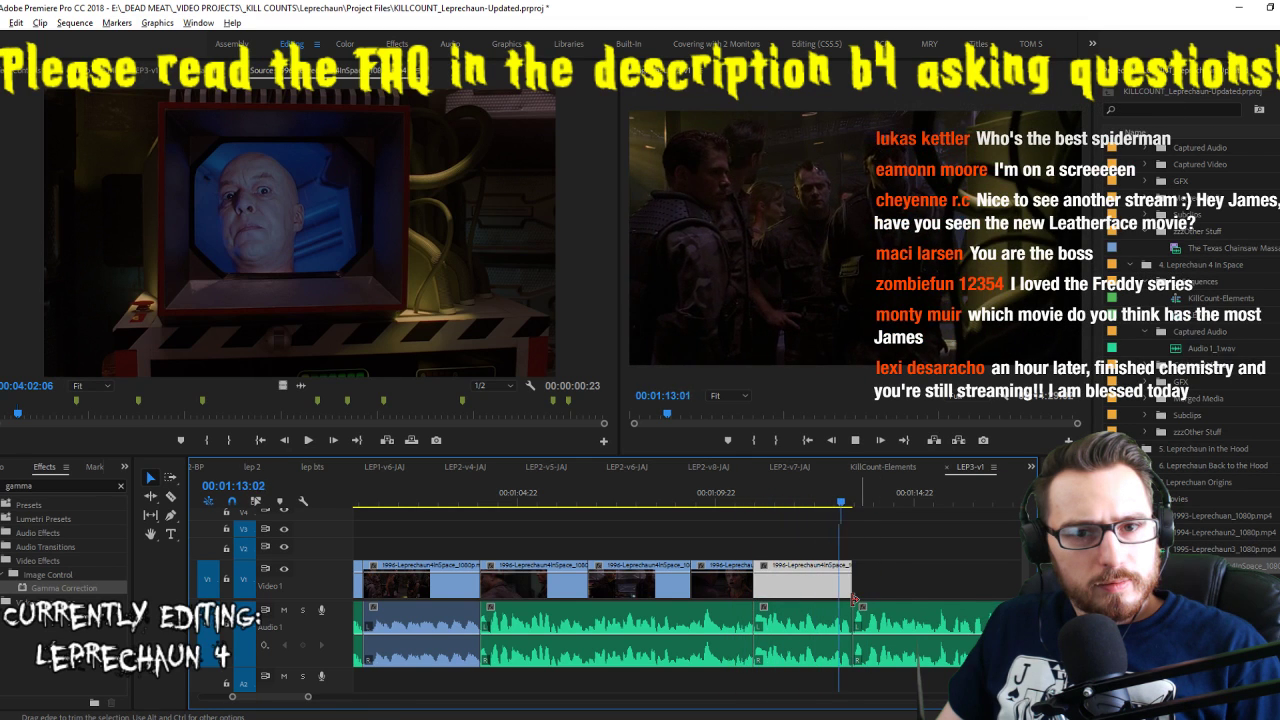
left_click_drag(849, 596, 1004, 597)
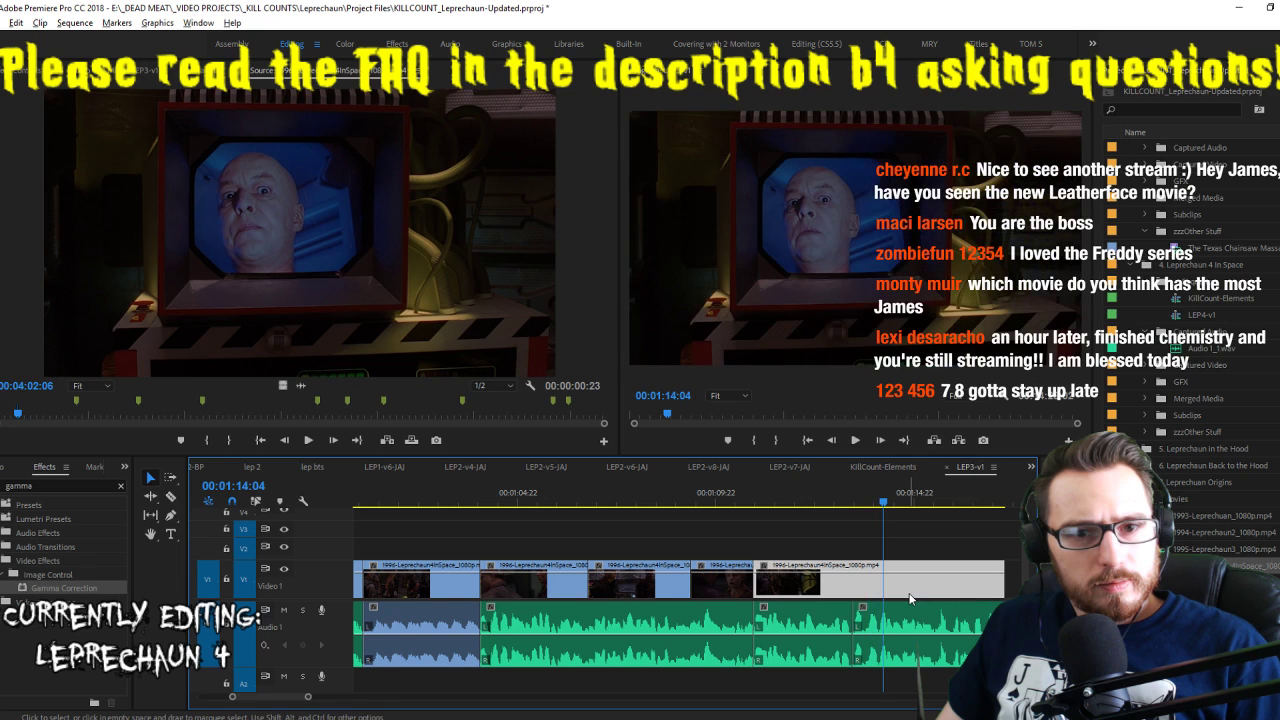
Split the soldiers clip on V1 at 00:01:13:08 and cut both the video and the narration at 00:01:15:19
key("space")
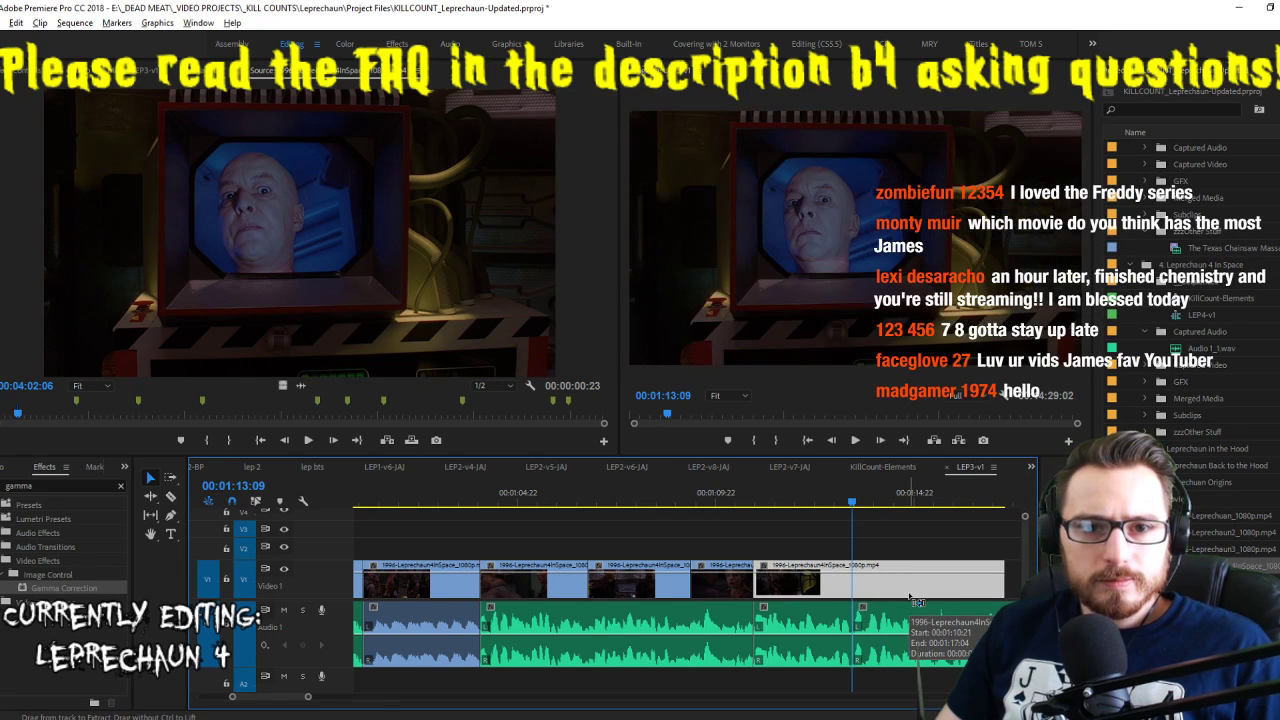
key("ctrl+k")
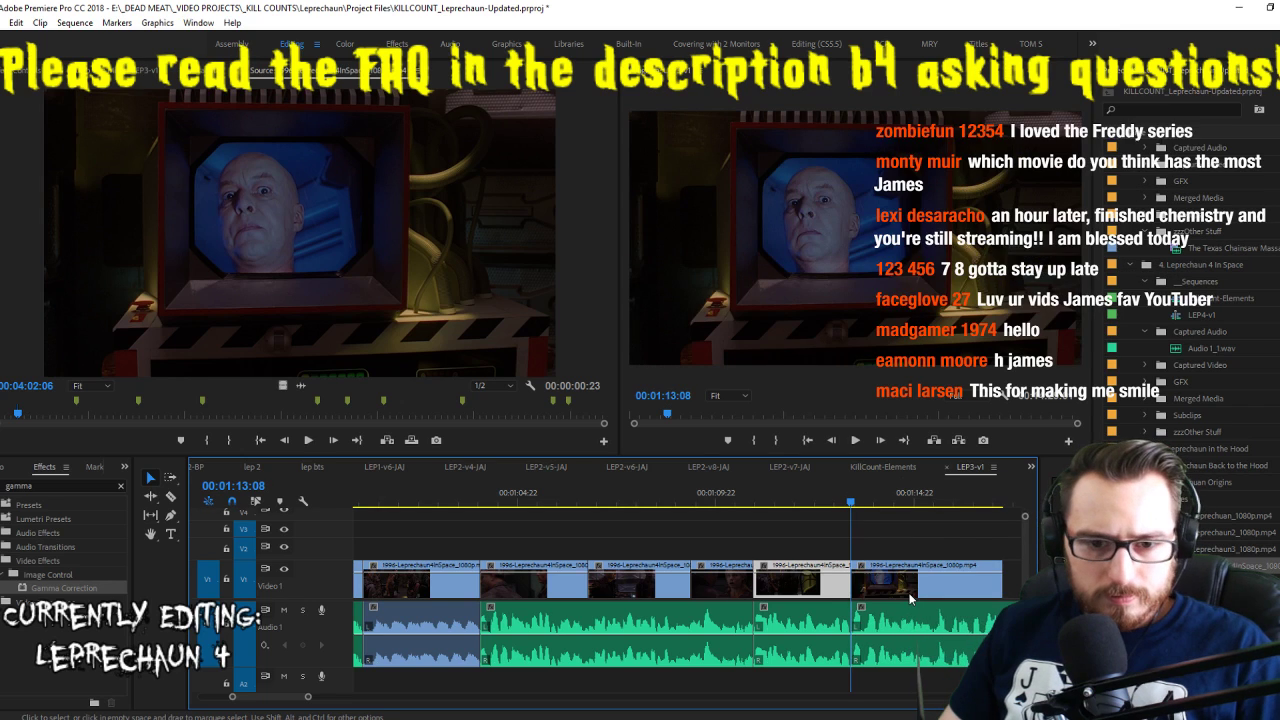
key("shift+k")
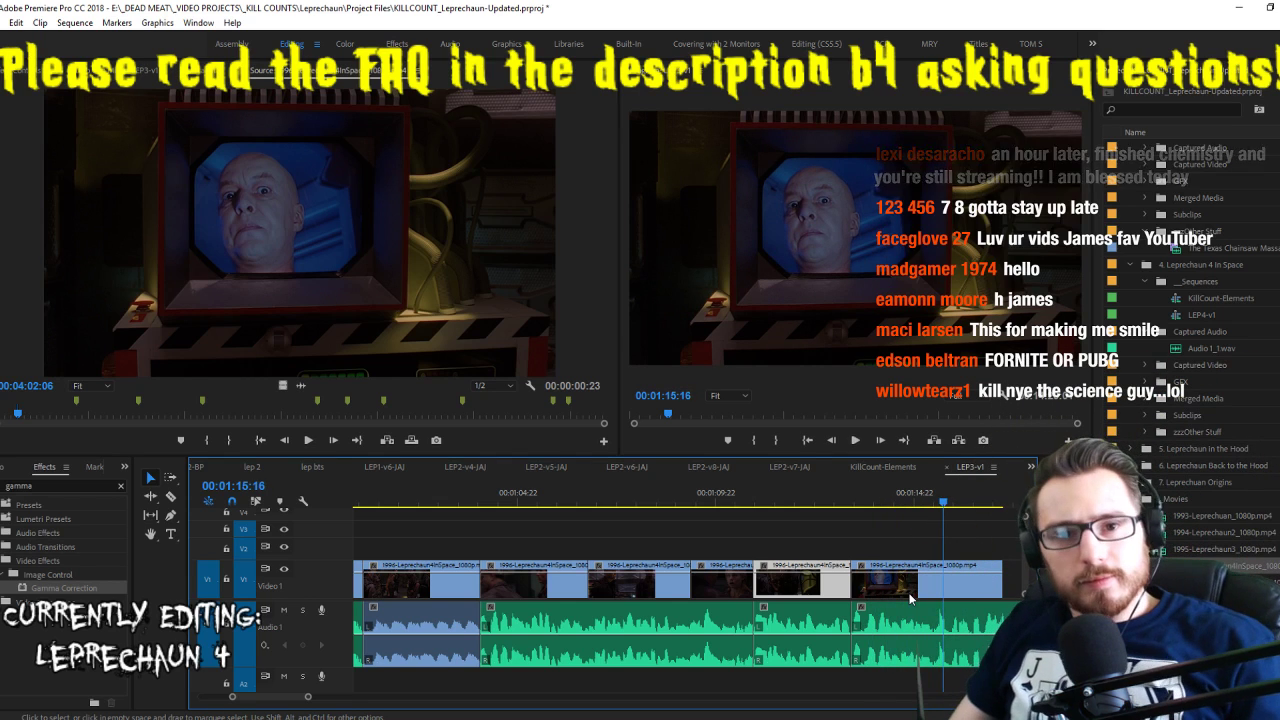
left_click(944, 504)
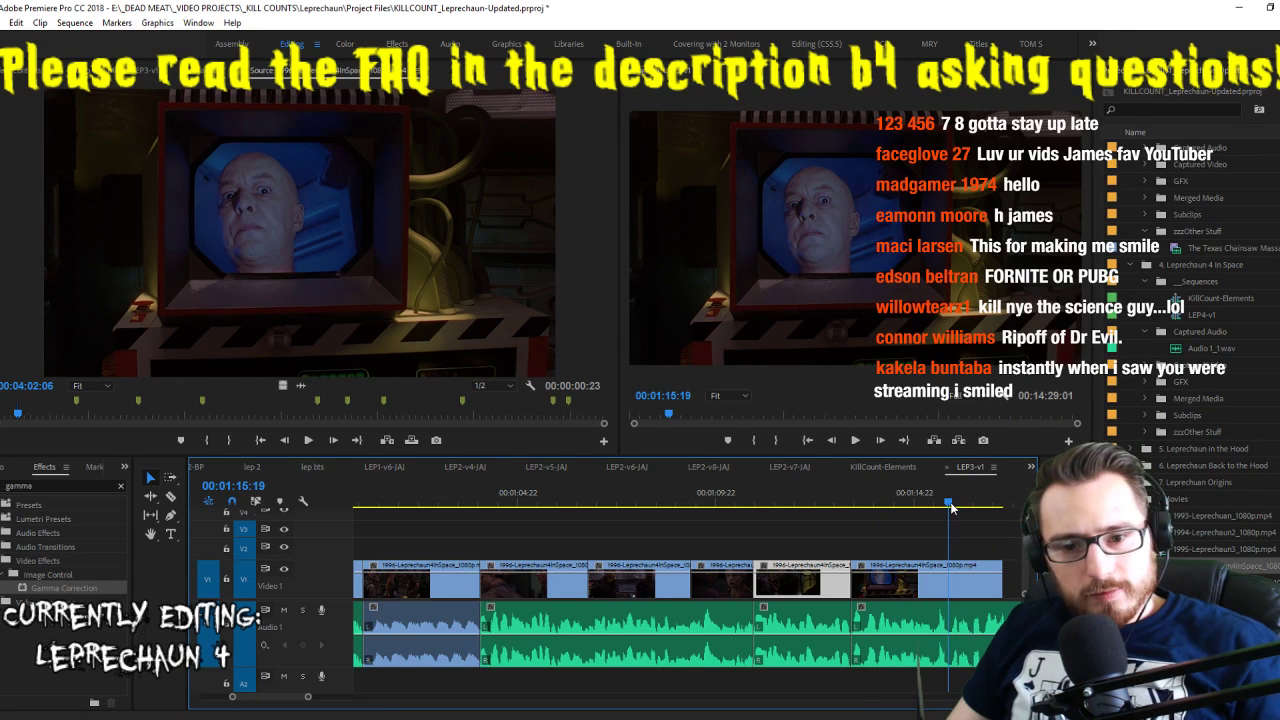
key("space")
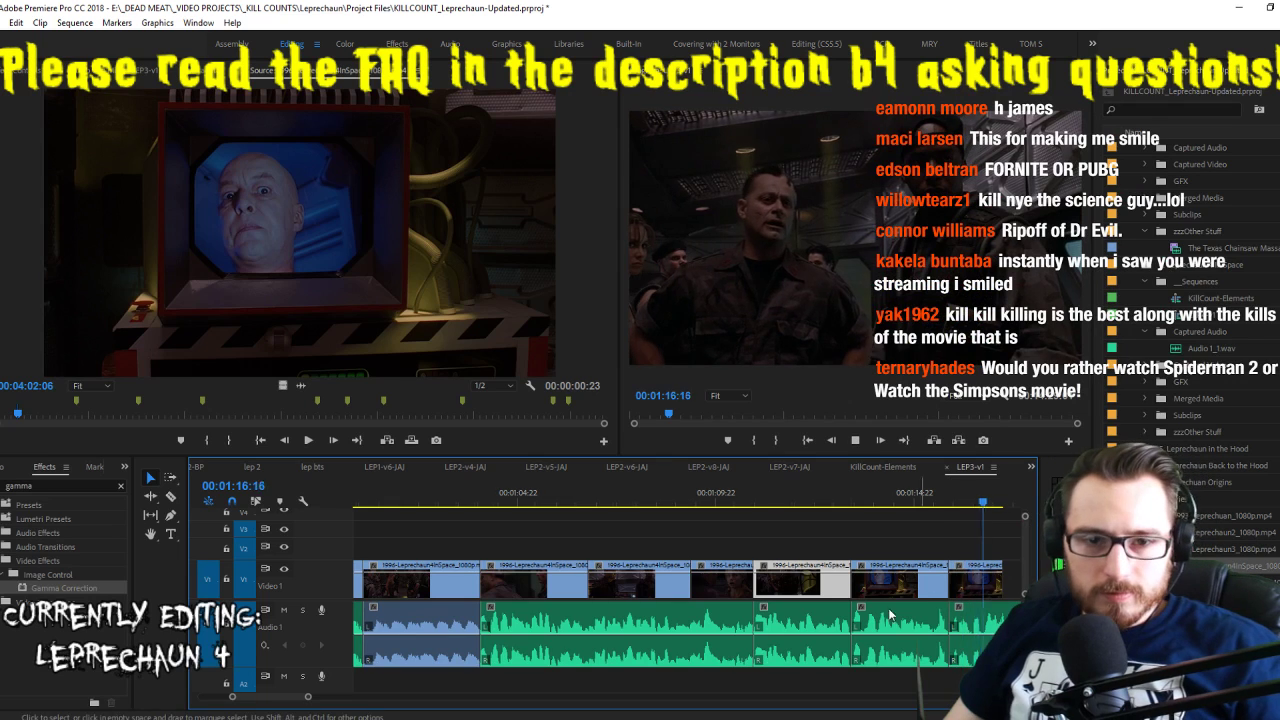
Extend the last V1 clip to 00:01:19:05 and slip its footage to the officer's shot
scroll(890, 614, "down", 2)
left_click_drag(955, 582, 958, 582)
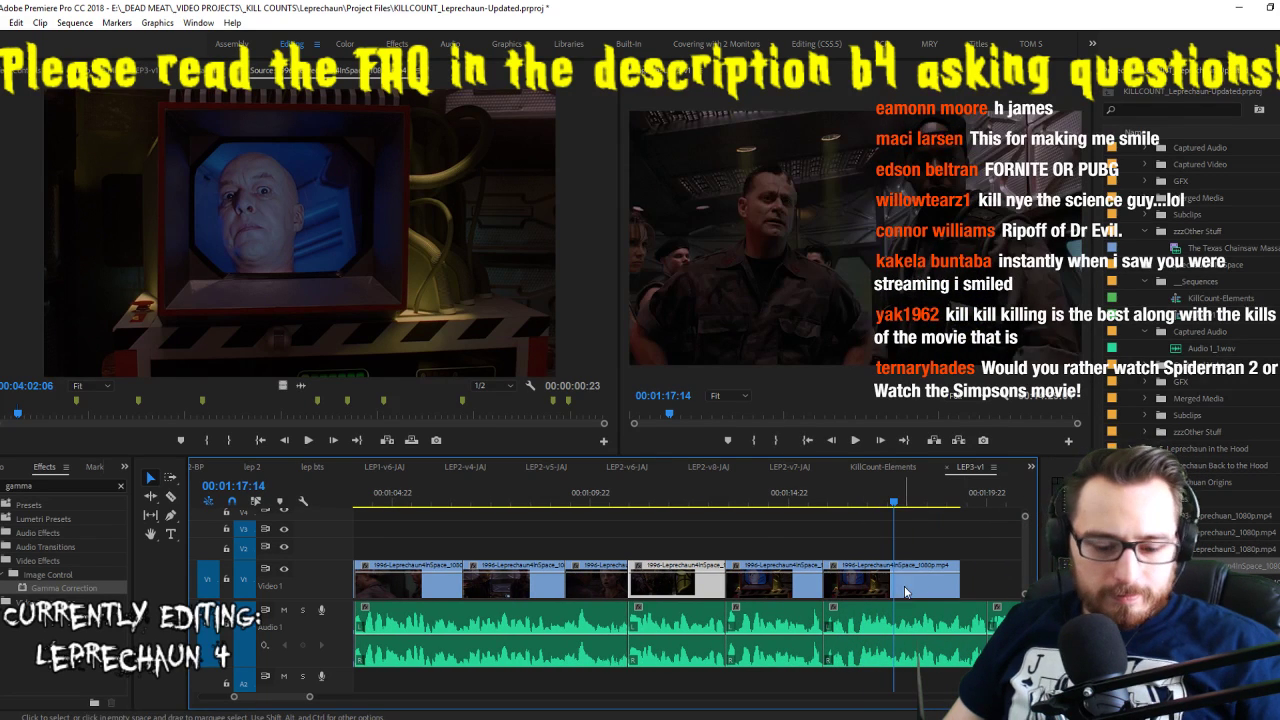
key("Up")
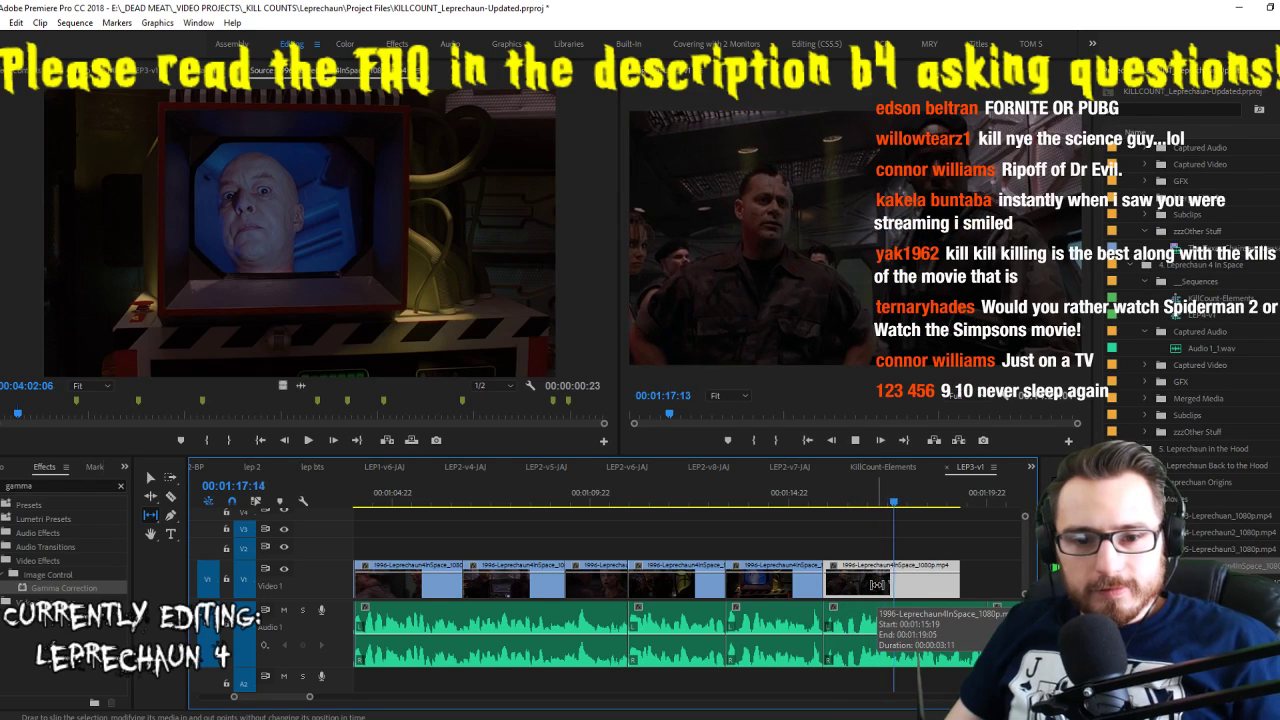
Delete the V1 clip that starts at 00:01:10:21 and play through the remaining footage
left_click(649, 494)
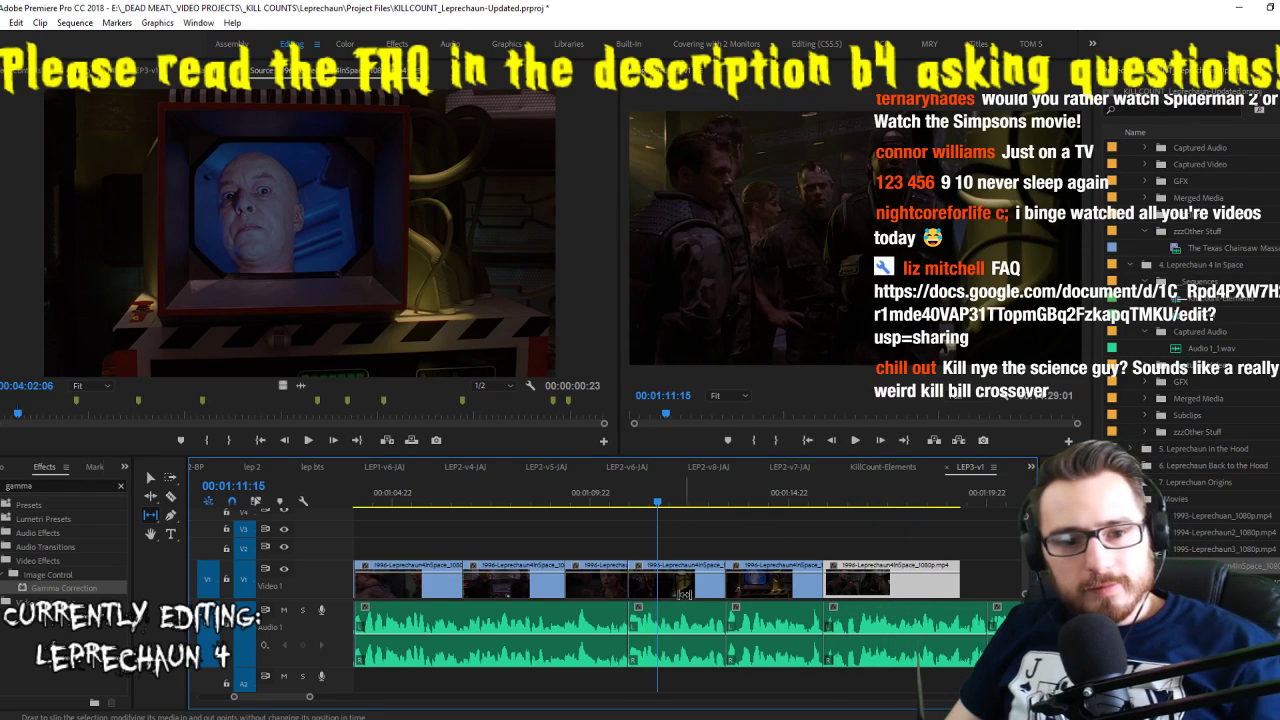
key("Delete")
left_click(603, 500)
key("space")
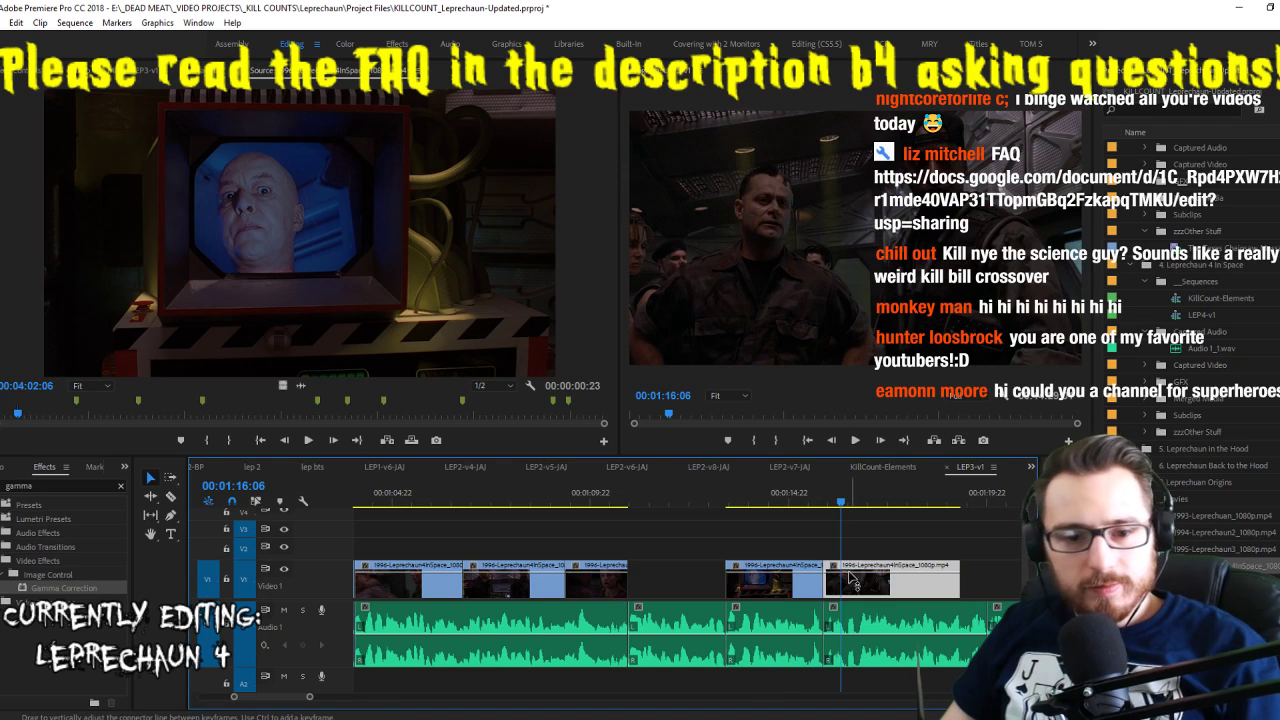
Remove the last V1 clip and extend the monitor shot before it to end at 00:01:16:06
key("ctrl+z")
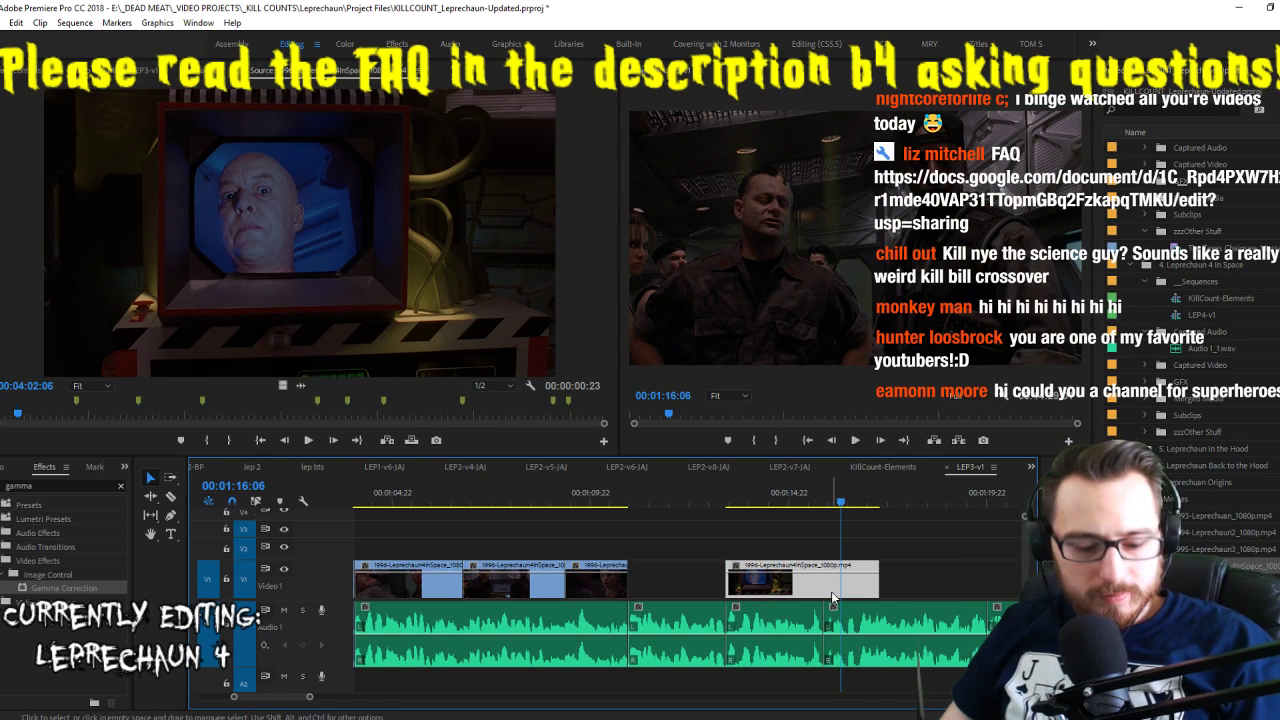
left_click_drag(869, 583, 790, 588)
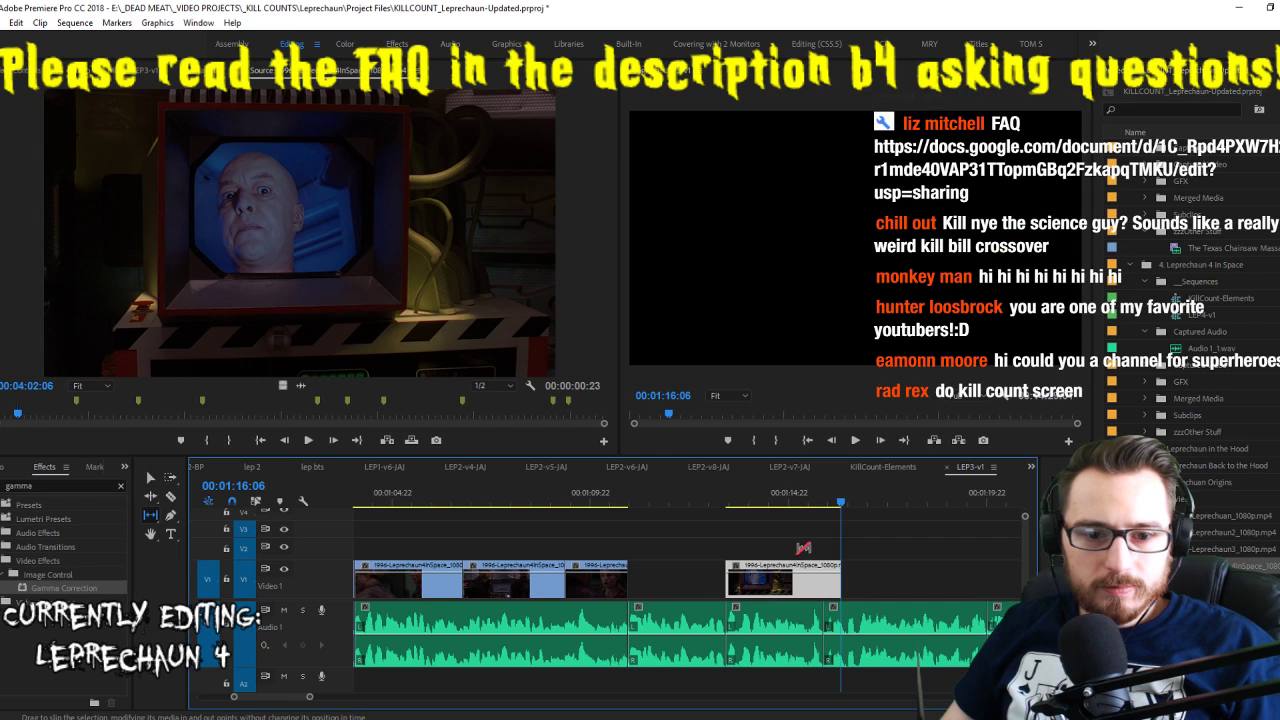
key("space")
left_click(797, 491)
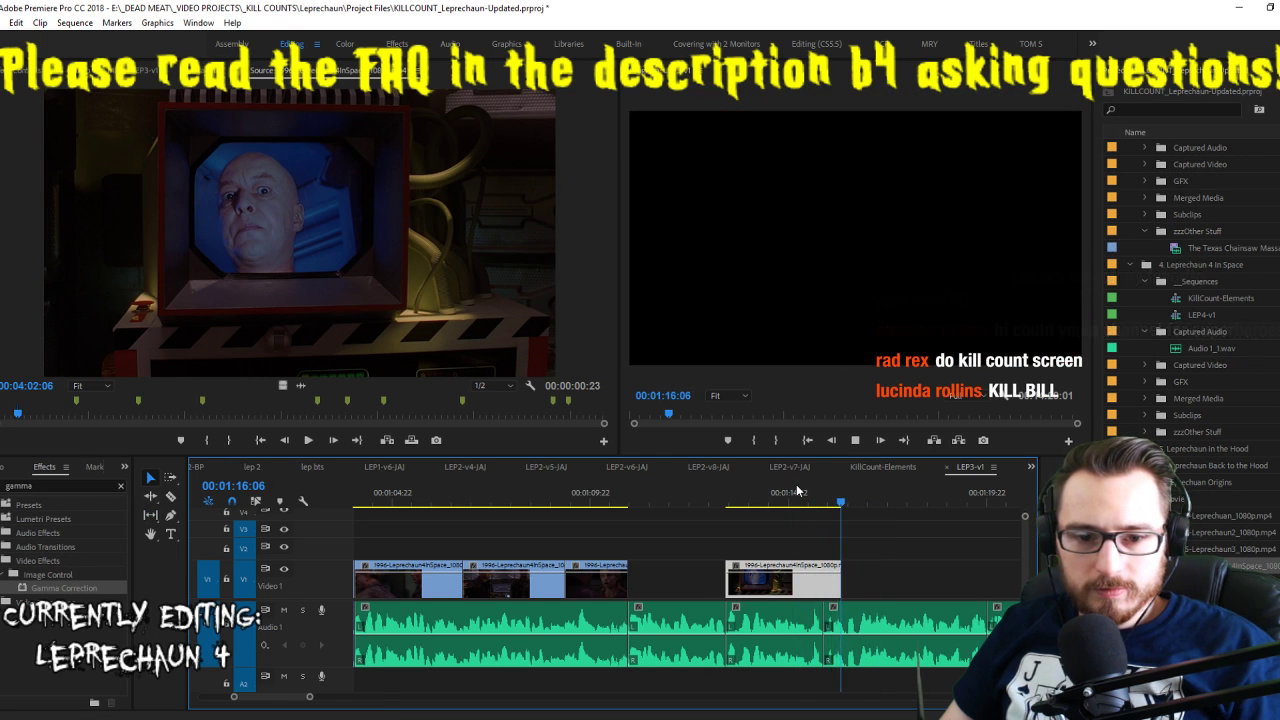
Cue the sequence to 00:01:20:00 and find the officer's close-up near 00:04:24:00 in the source footage
scroll(906, 537, "down", 3)
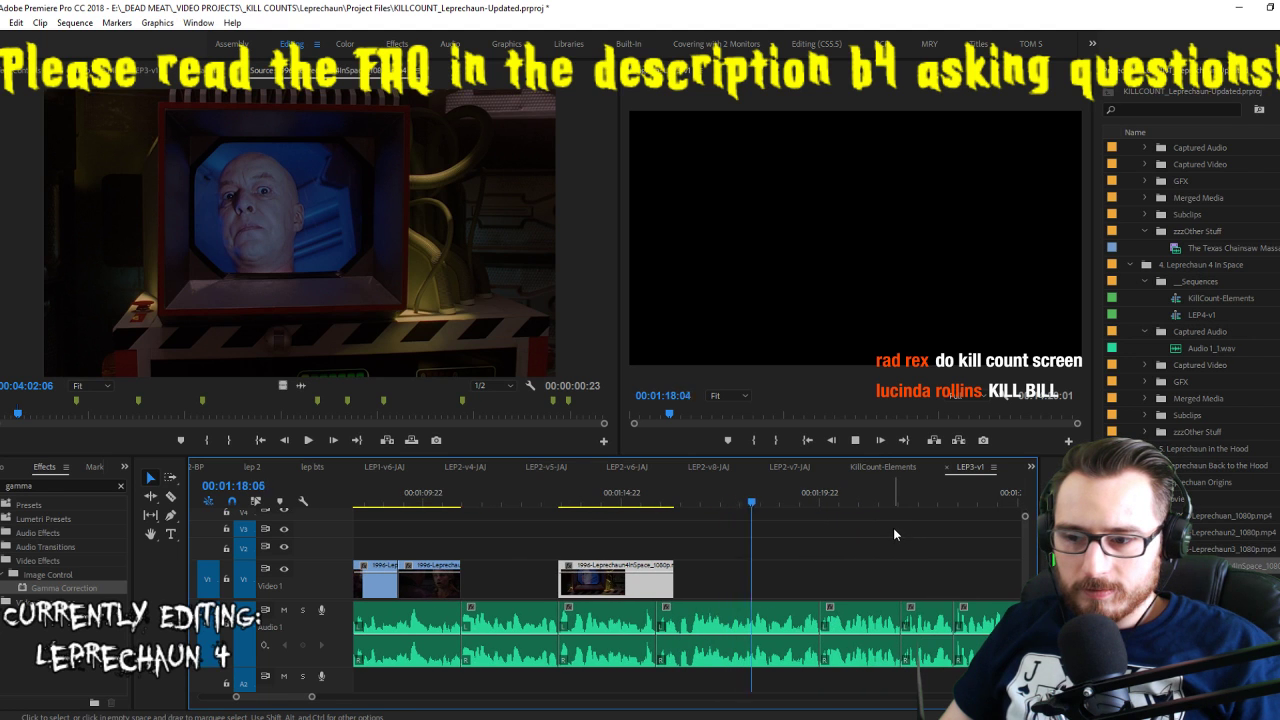
scroll(893, 527, "down", 2)
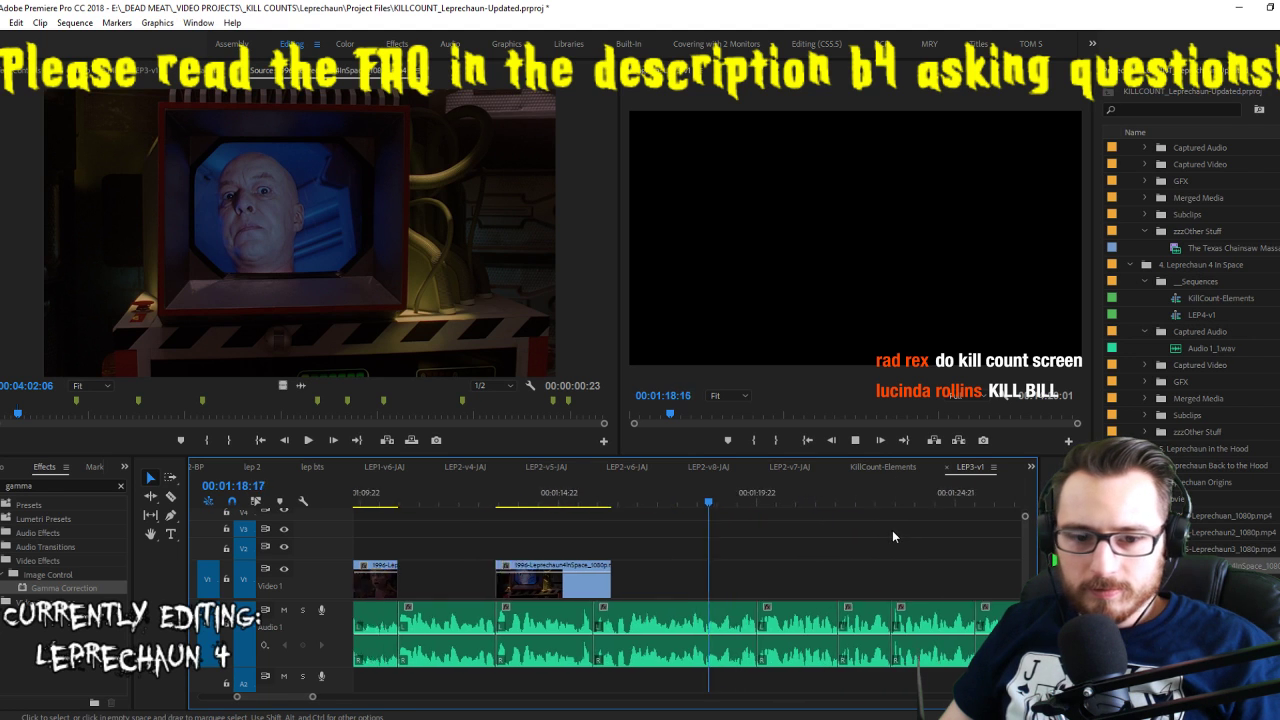
left_click(328, 256)
key("space")
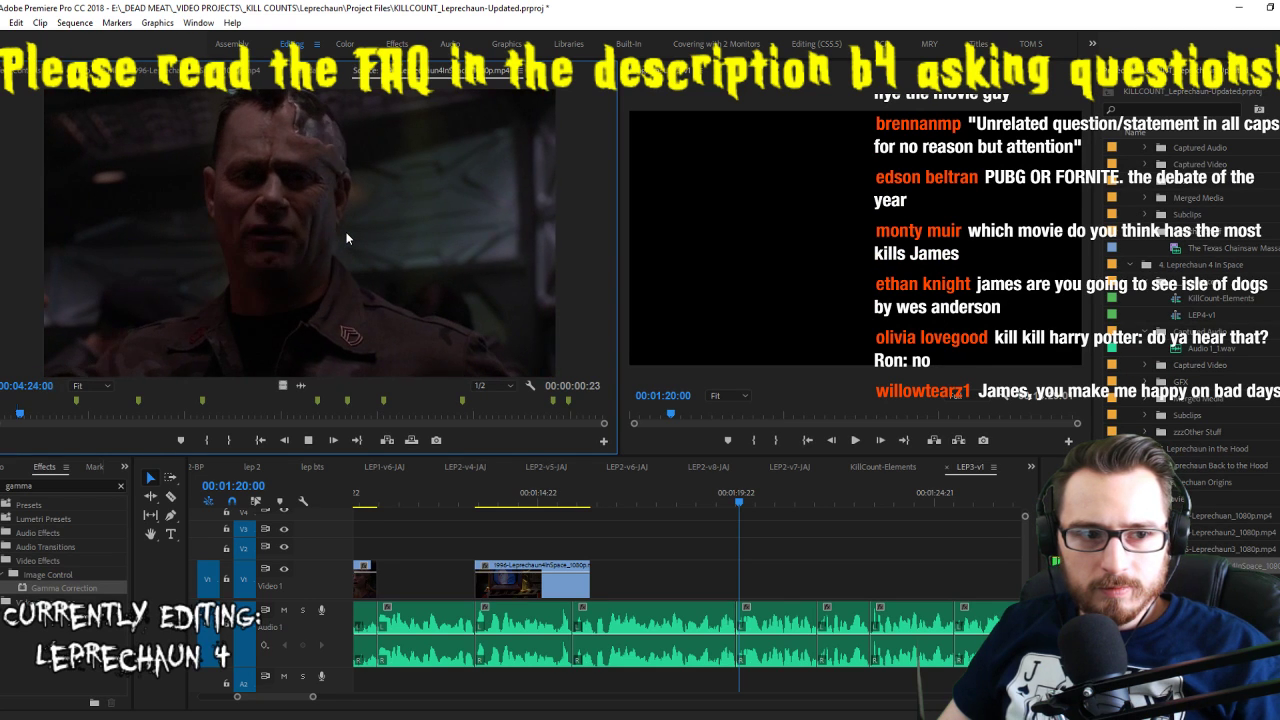
key("space")
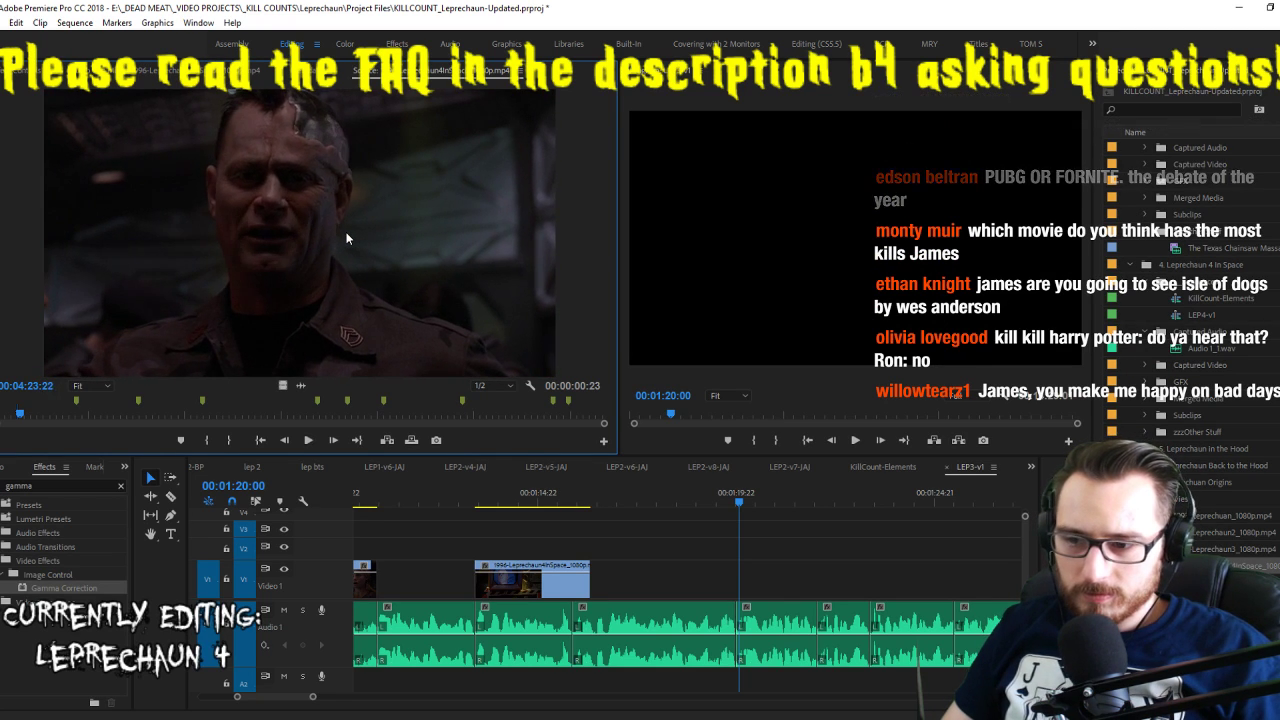
Mark an in point at the officer's close-up and an out point at 00:04:29:14 on the bald man's face
key("Left")
key("Left")
key("Left")
key("Left")
key("Left")
key("Left")
key("space")
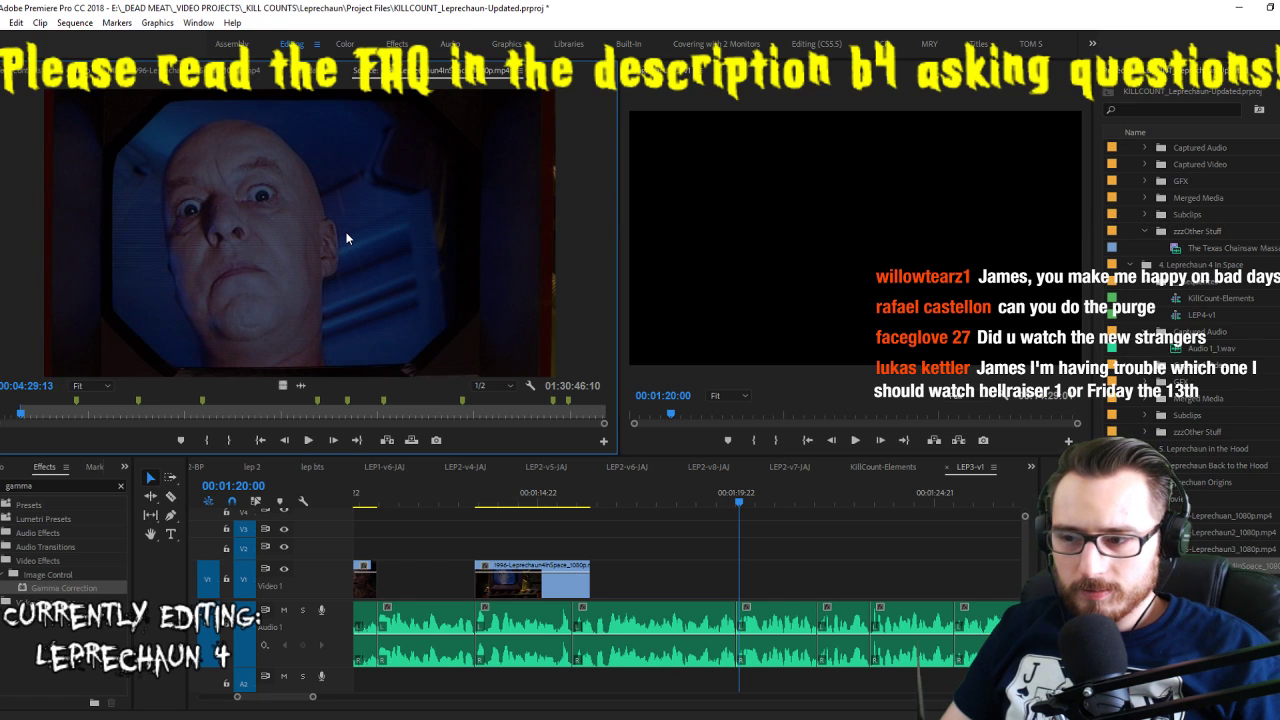
key("o")
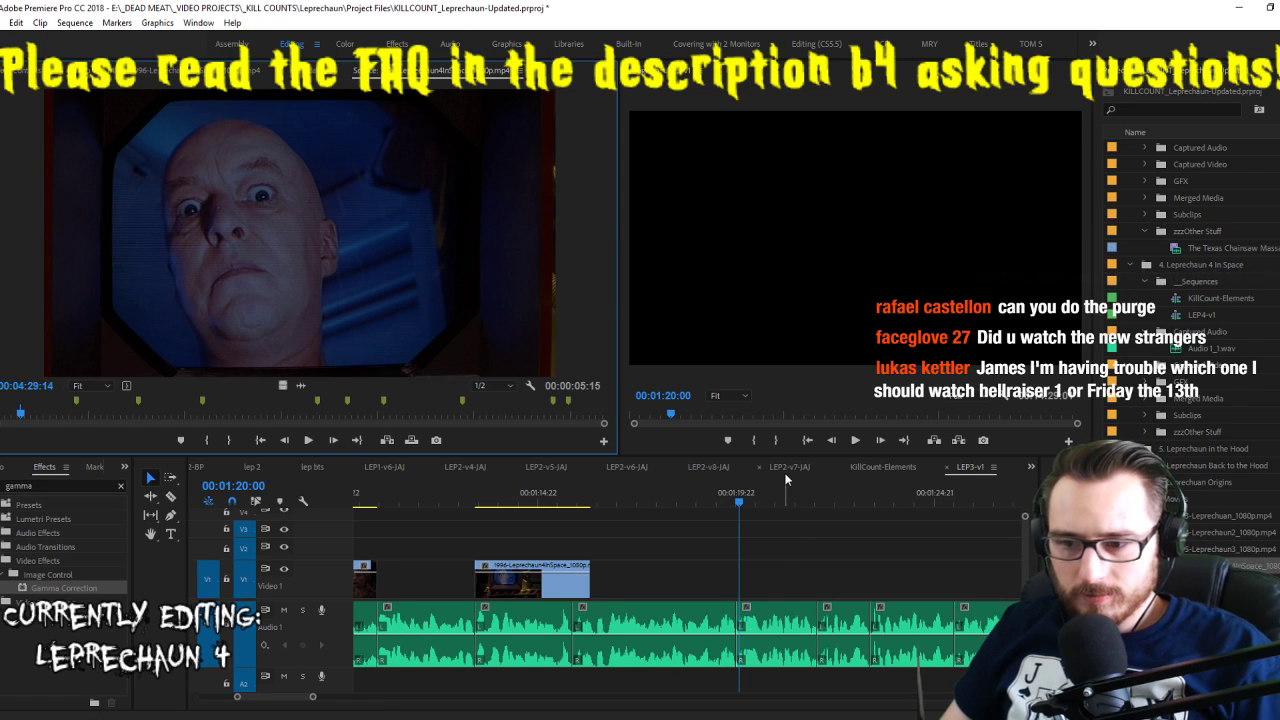
Insert the marked source footage with its audio into the sequence at 00:01:19:22
left_click(808, 525)
key("Left")
key("Left")
left_click(394, 441)
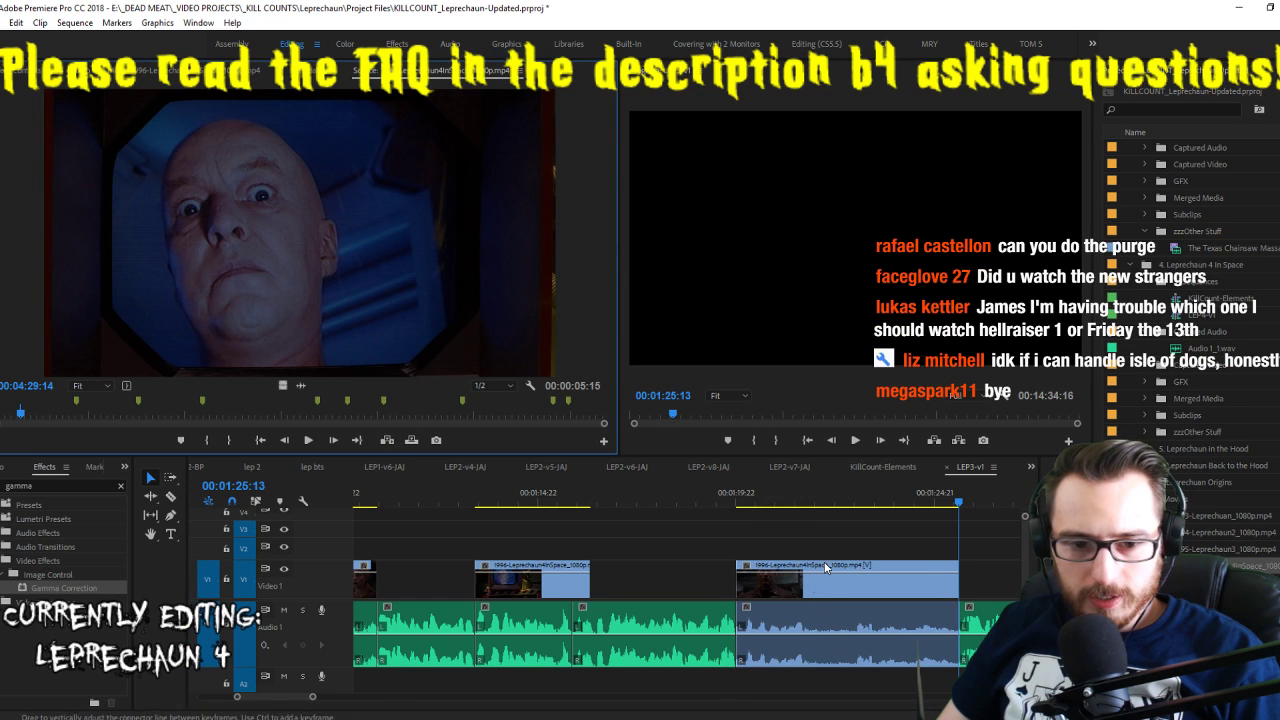
Split the video of the newly inserted clip at 00:01:20:06, where the bald man's face appears, and play the result
left_click(805, 535)
key("Up")
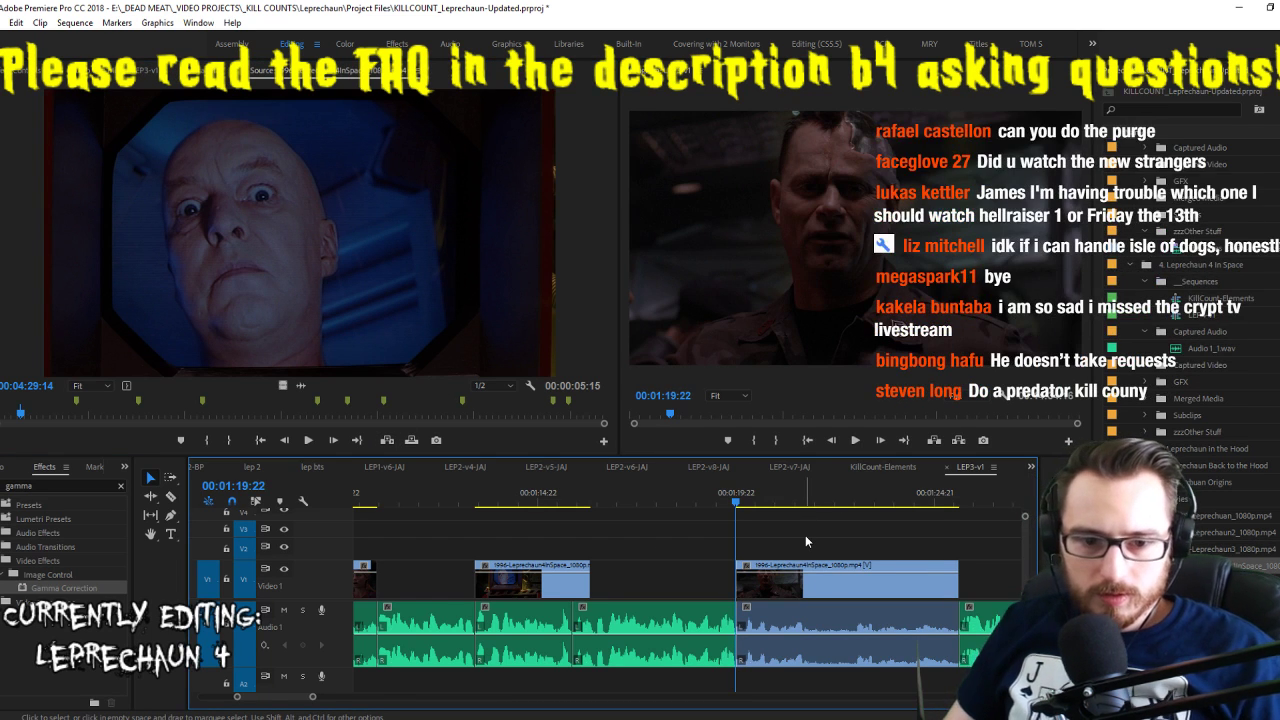
key("Right")
key("Right")
key("Right")
key("Right")
key("Right")
key("Right")
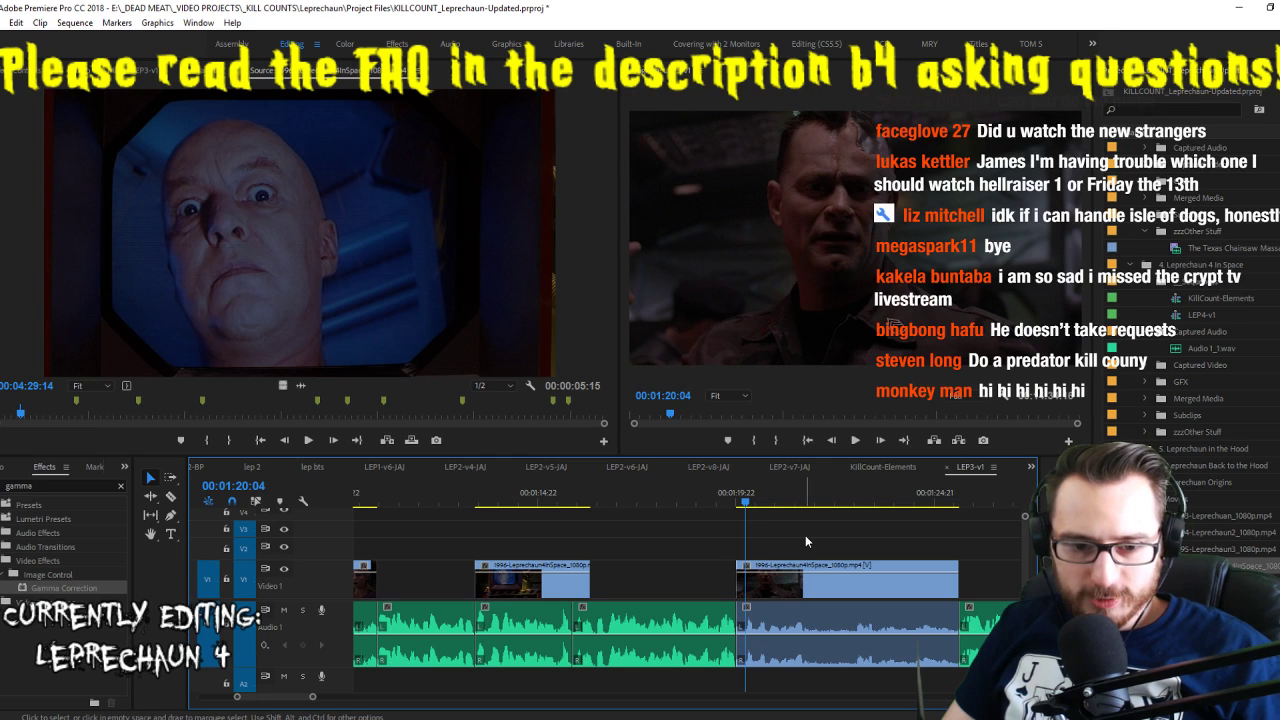
key("Right")
key("Right")
key("c")
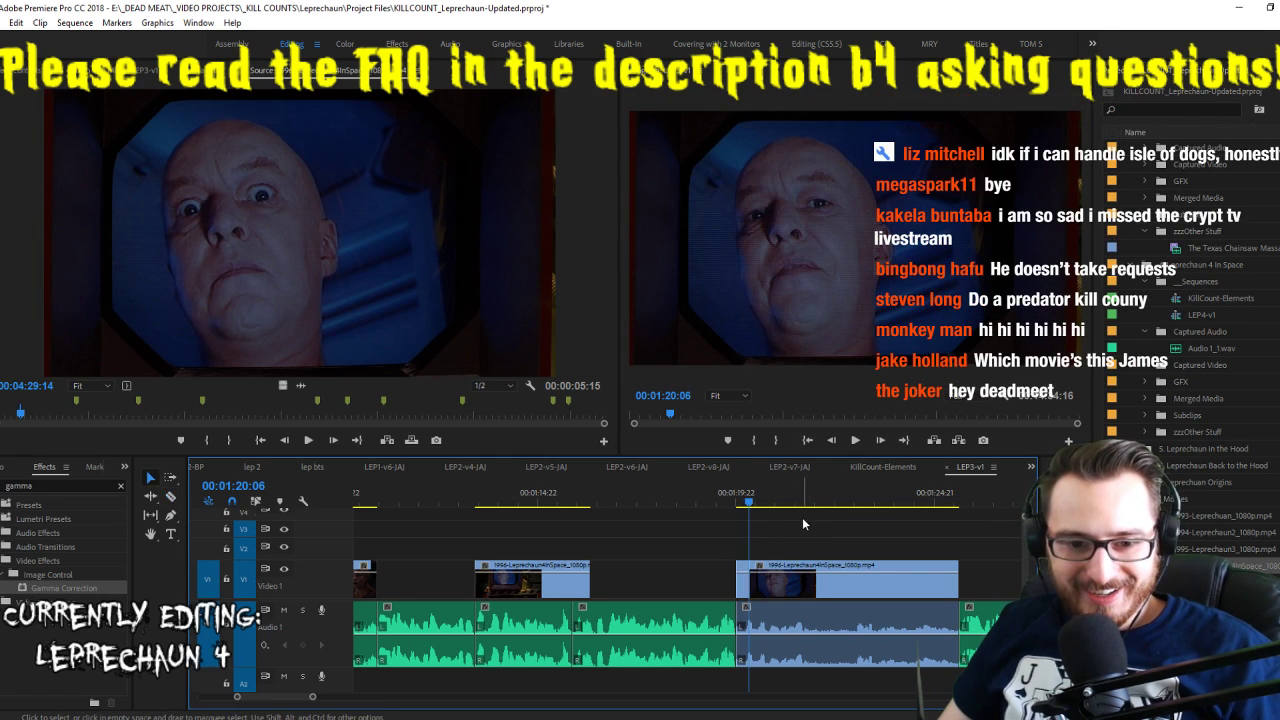
key("space")
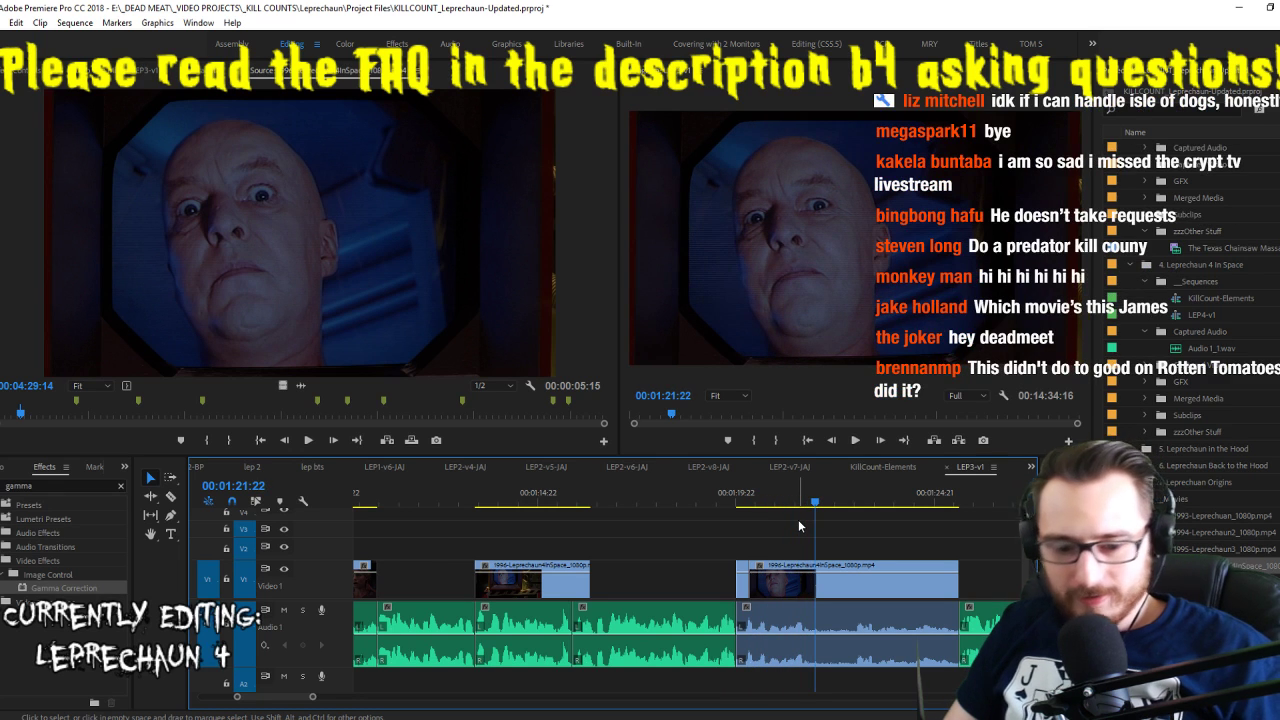
Play the bald man's clip and extract the section from 00:01:21:22 to about 00:01:22:21, closing the gap
key("space")
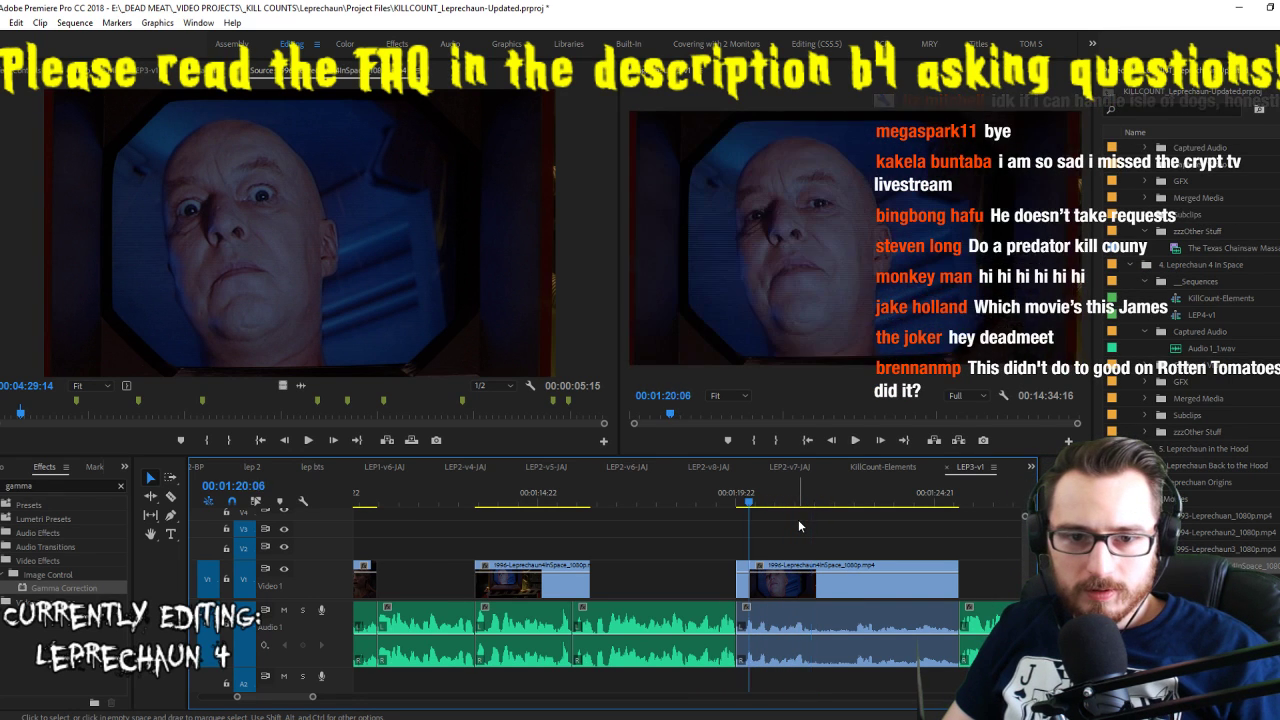
key("space")
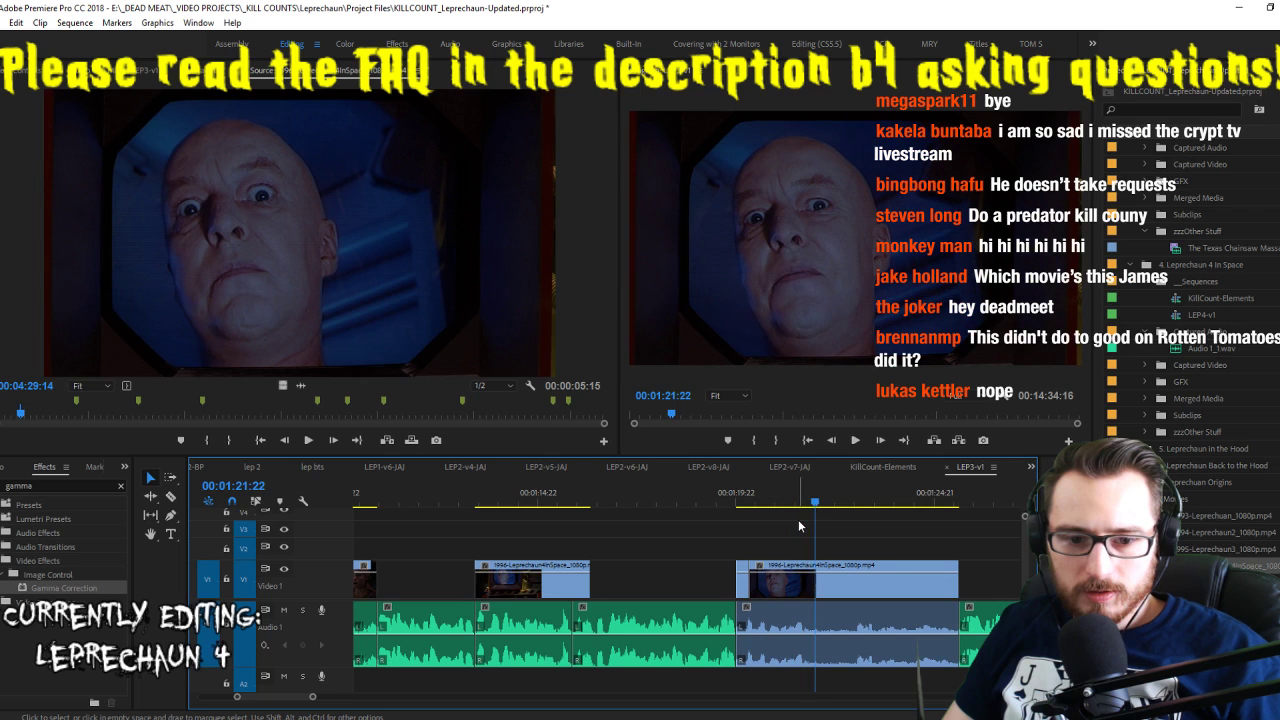
key("i")
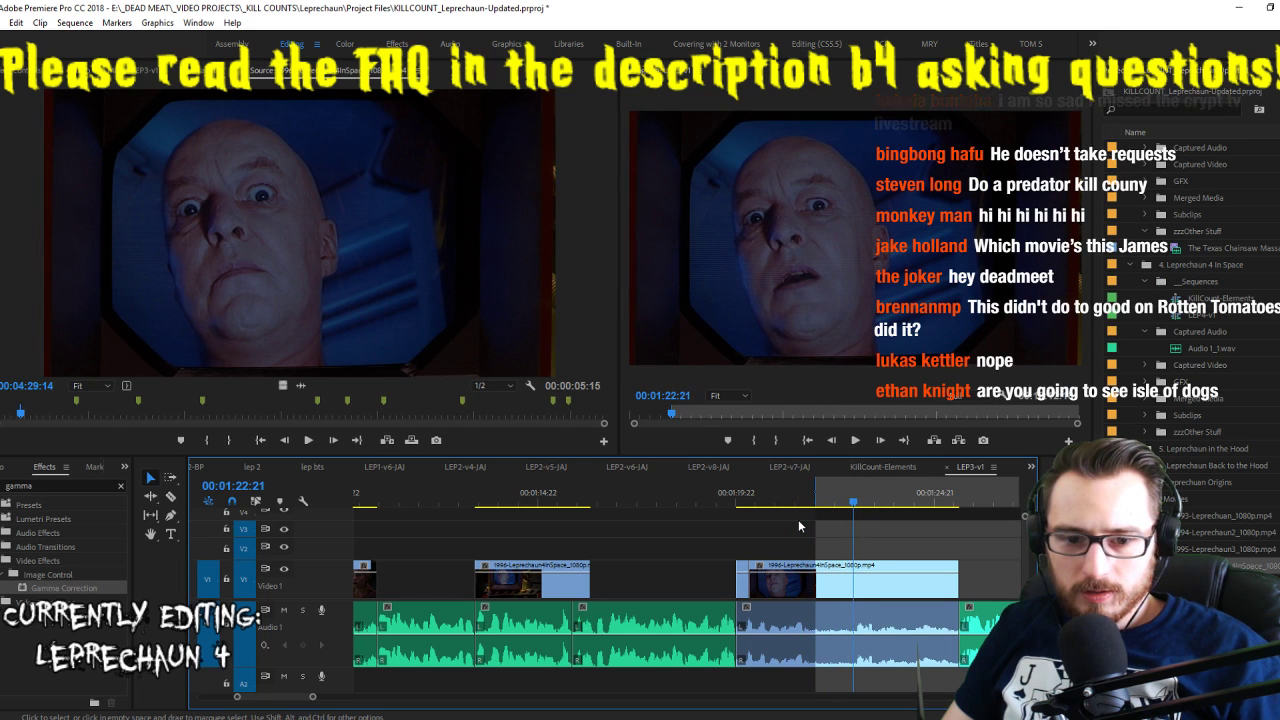
key("o")
key("apostrophe")
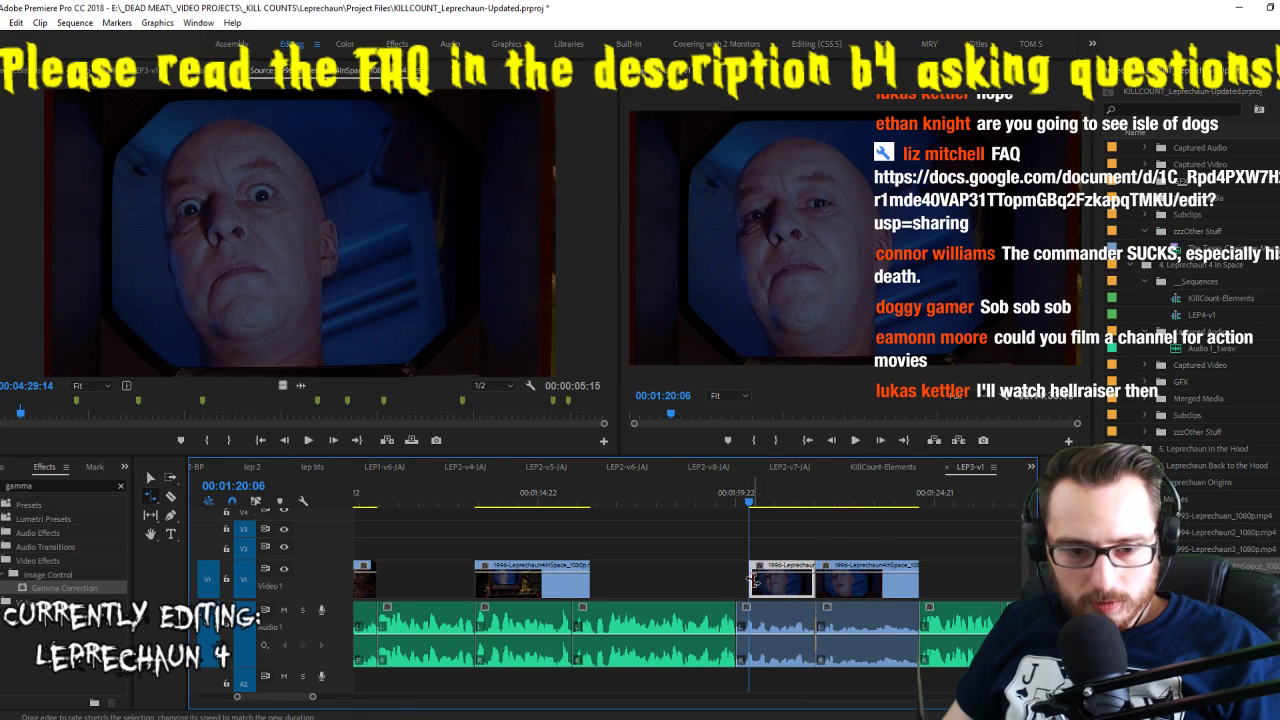
Rate-stretch the bald man's first piece back to 00:01:19:22, play the result, and ripple-trim the second piece's end at 00:01:24:11
left_click_drag(749, 581, 741, 580)
key("Up")
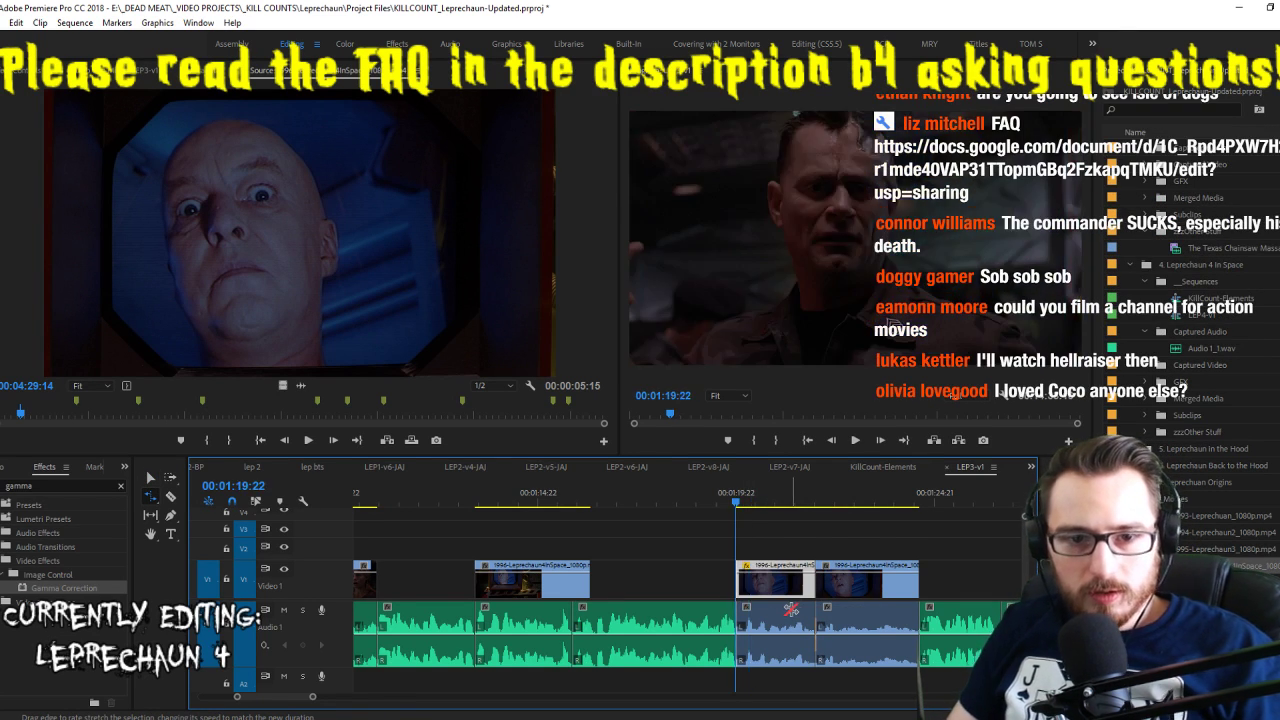
key("space")
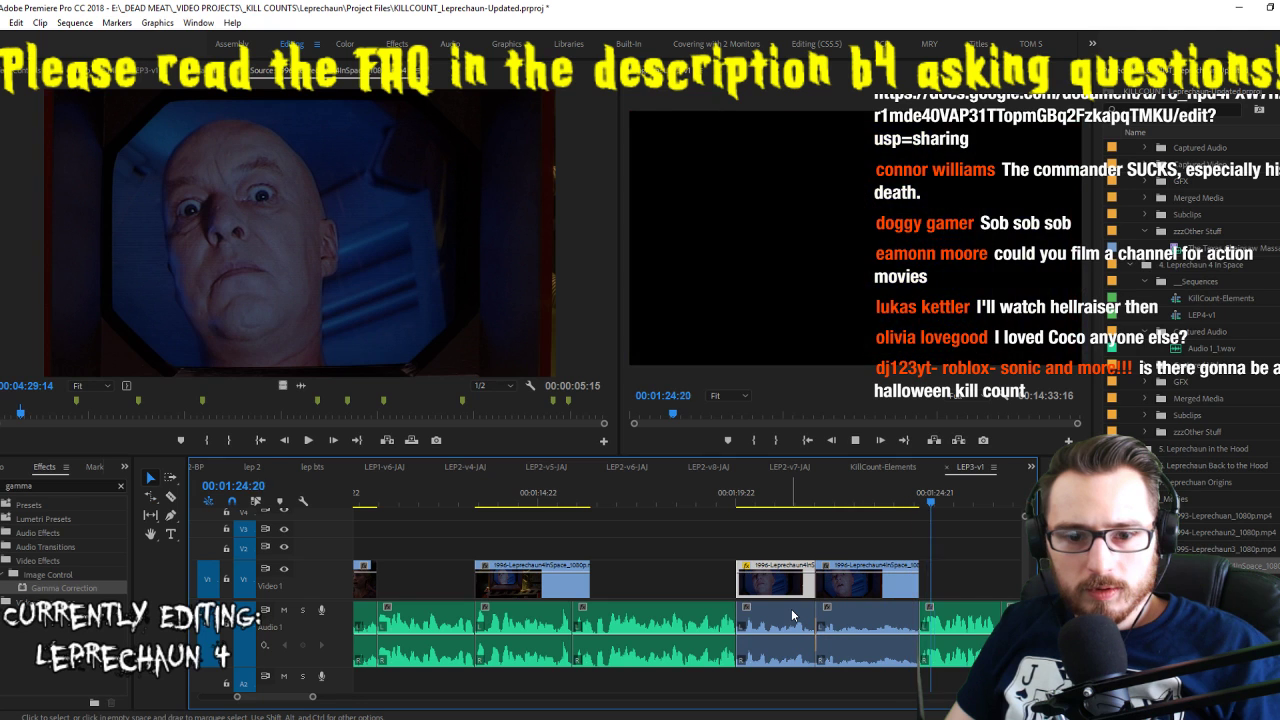
key("space")
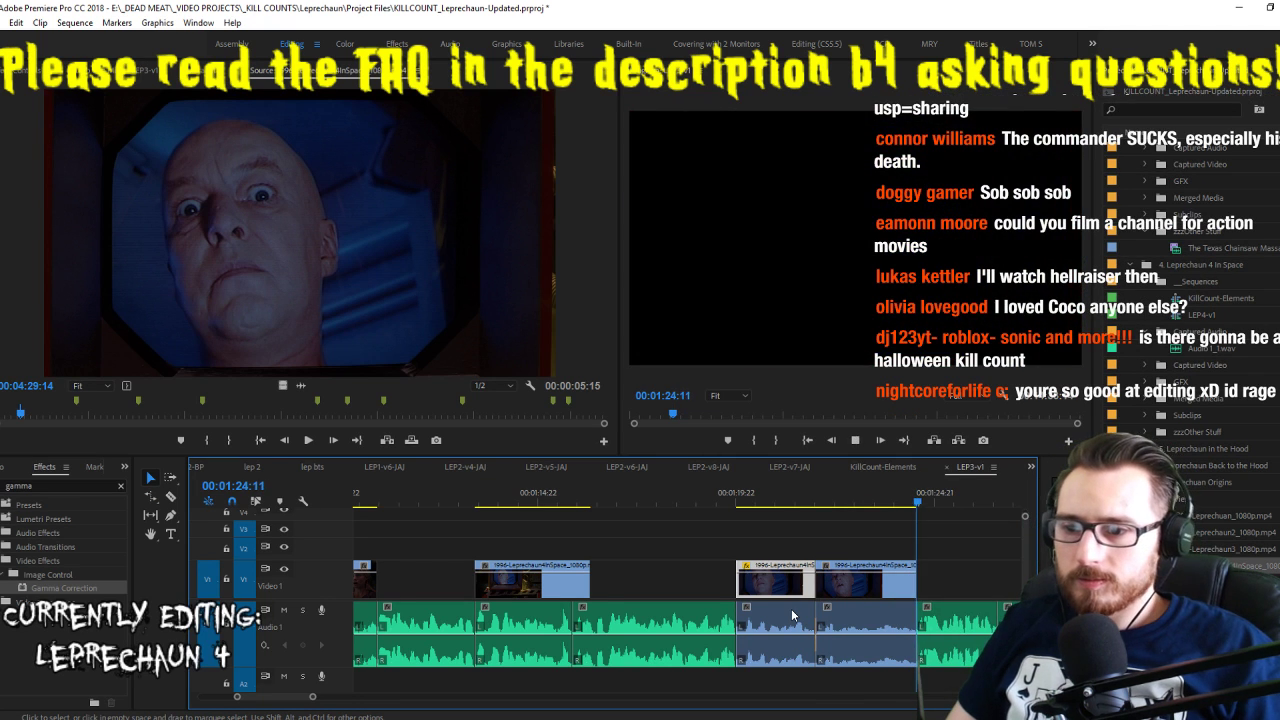
Play the narration after the bald man's clip and, with the old source marks cleared, review the source footage up to about 00:04:41:10
scroll(912, 580, "down", 5)
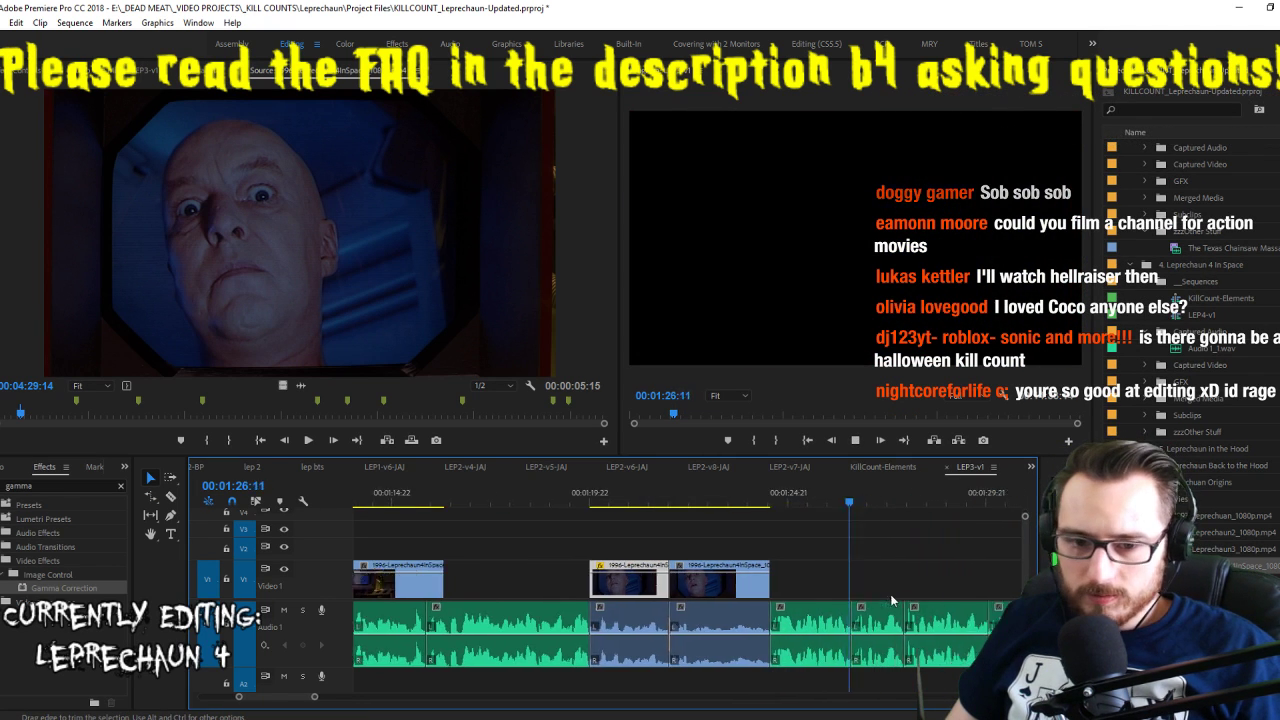
left_click(356, 324)
key("space")
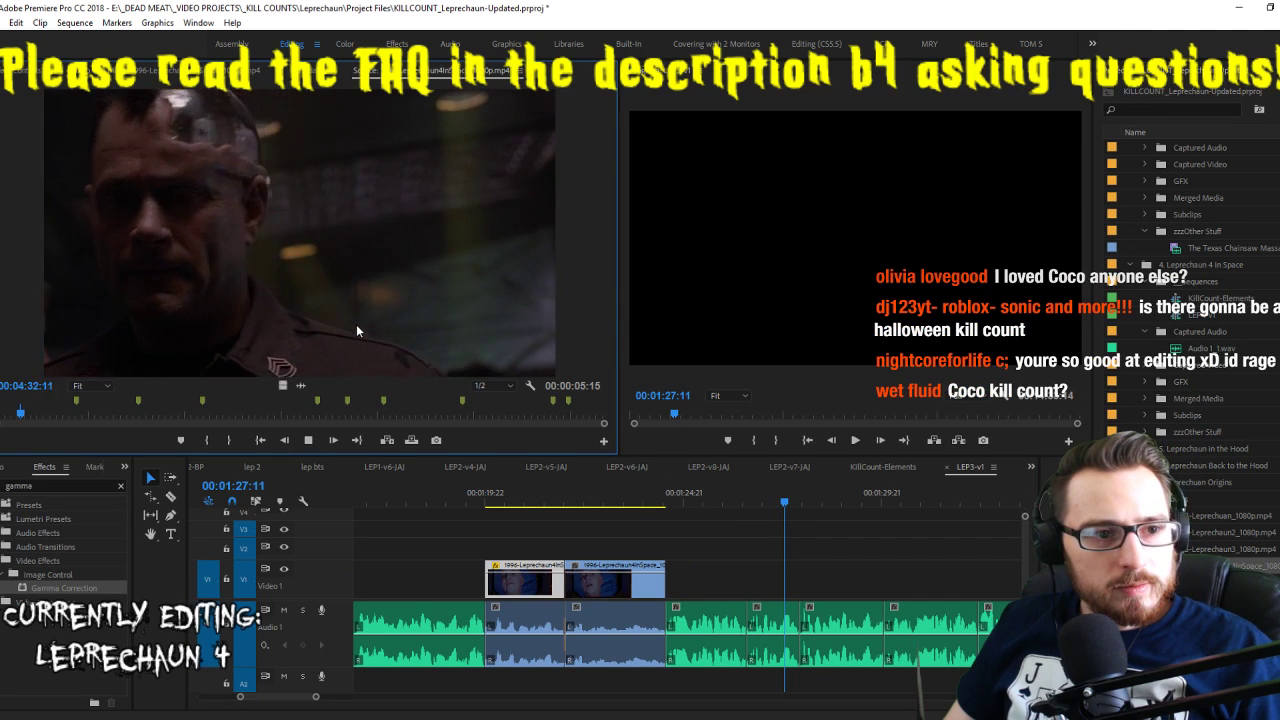
key("ctrl+shift+x")
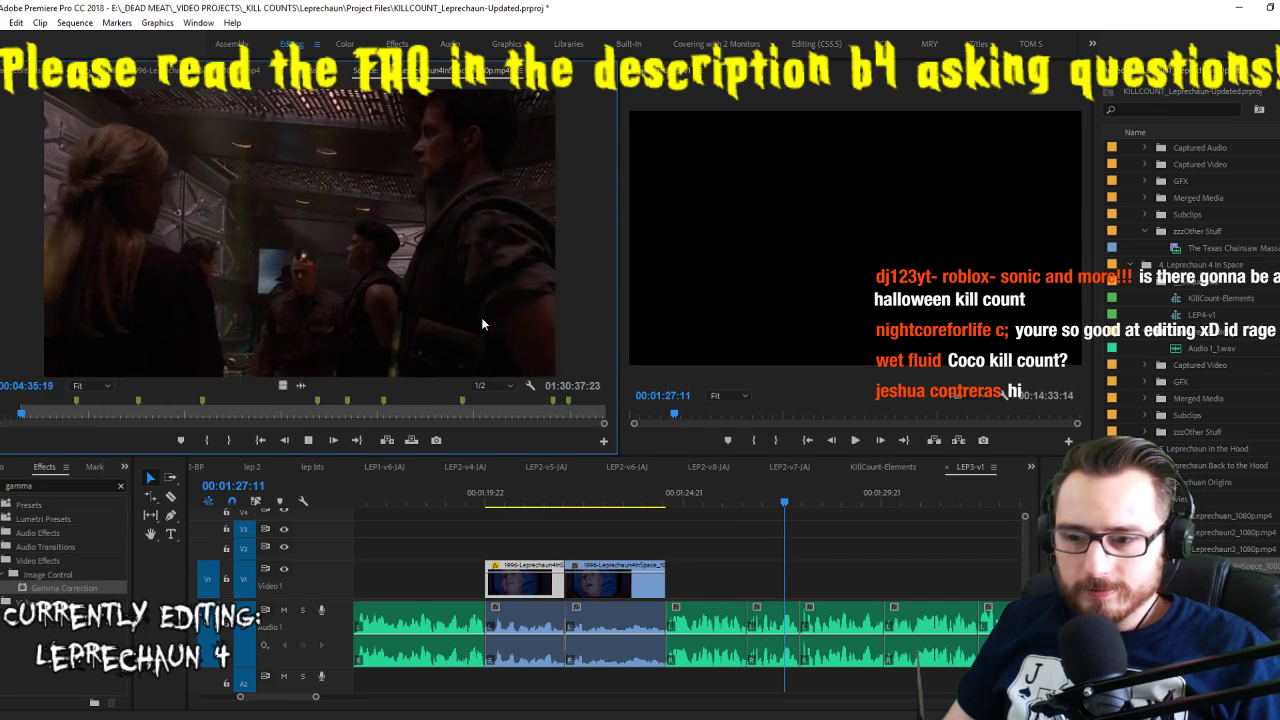
left_click(797, 514)
key("space")
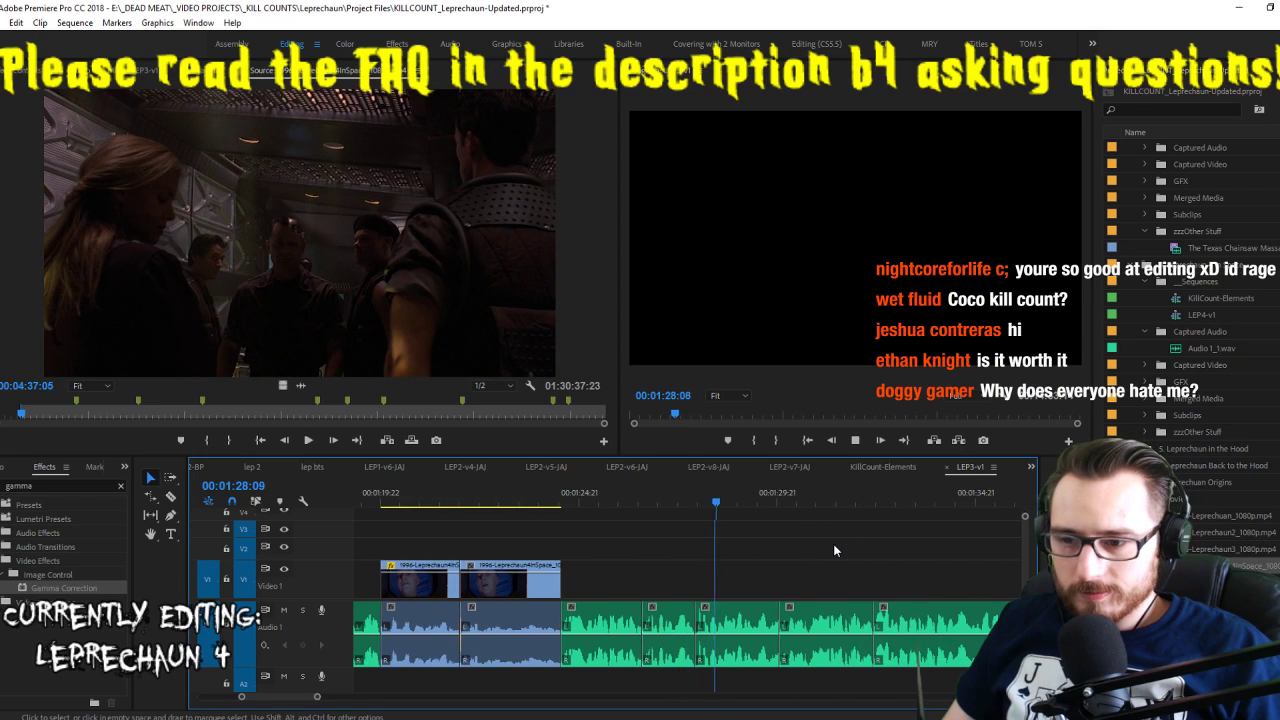
left_click(318, 323)
key("space")
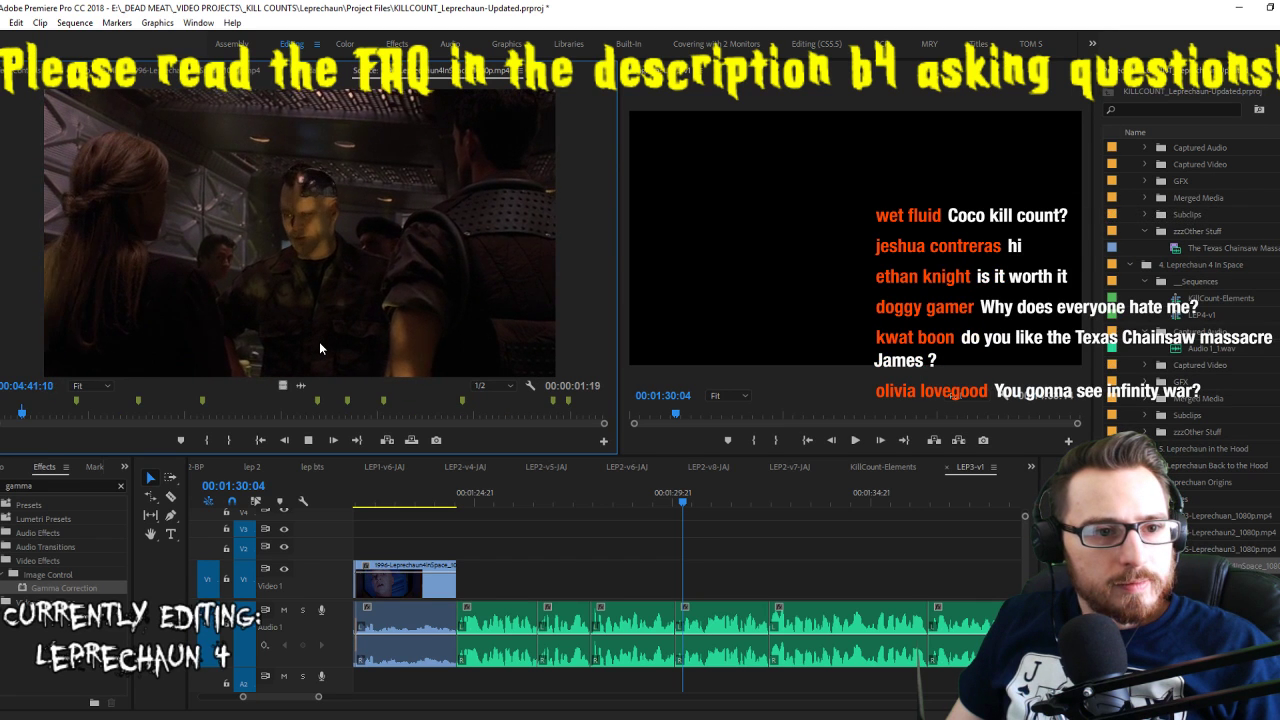
Mark the metal-headed officer's close-up ending at 00:04:32:14 and place its video at 00:01:27:20, extended to the next narration cut
key("j")
key("j")
key("j")
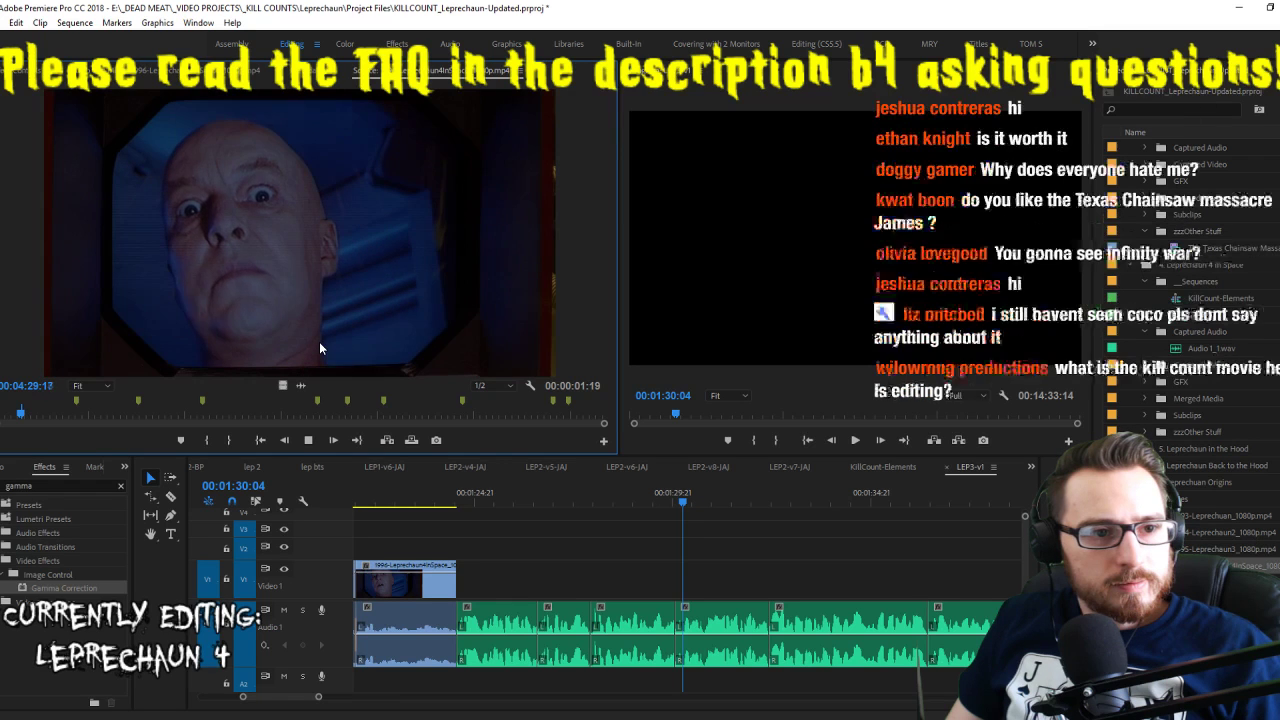
key("l")
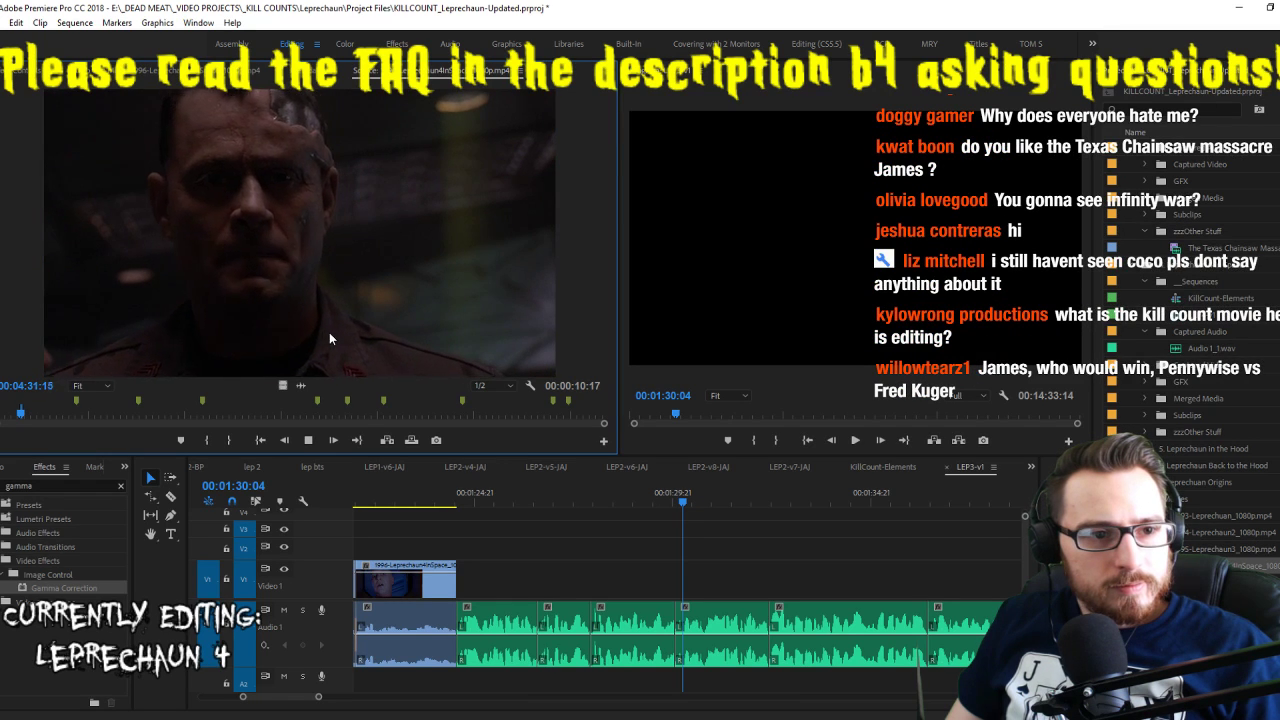
key("k")
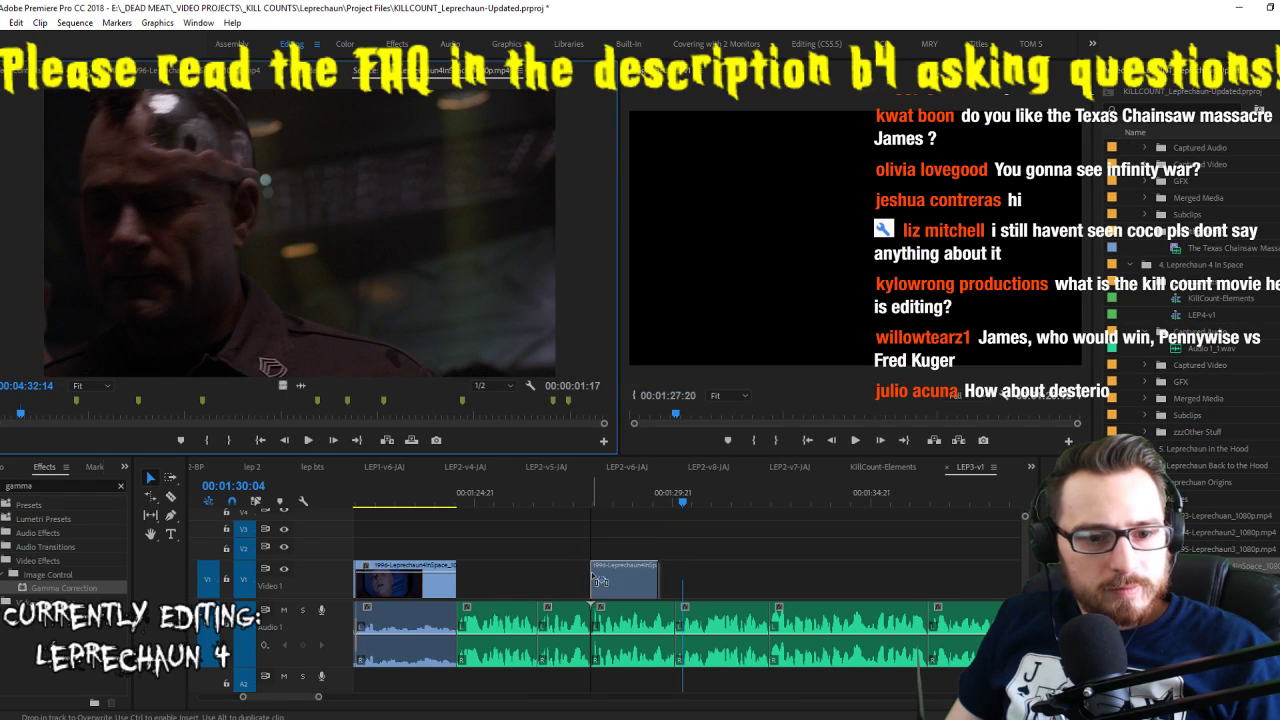
left_click_drag(598, 578, 695, 585)
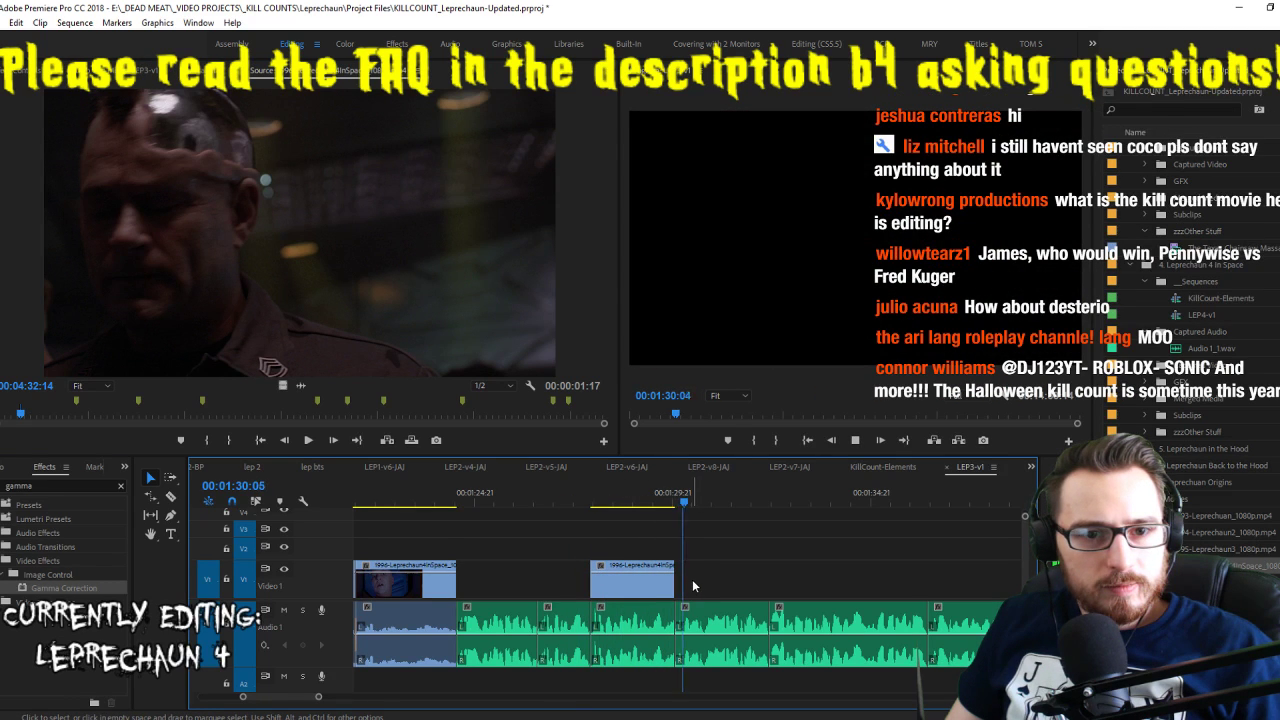
Mark a source in point on the group shot near 00:04:40:00 and an out point on the blonde woman's face near 00:04:42:20
left_click(327, 287)
key("l")
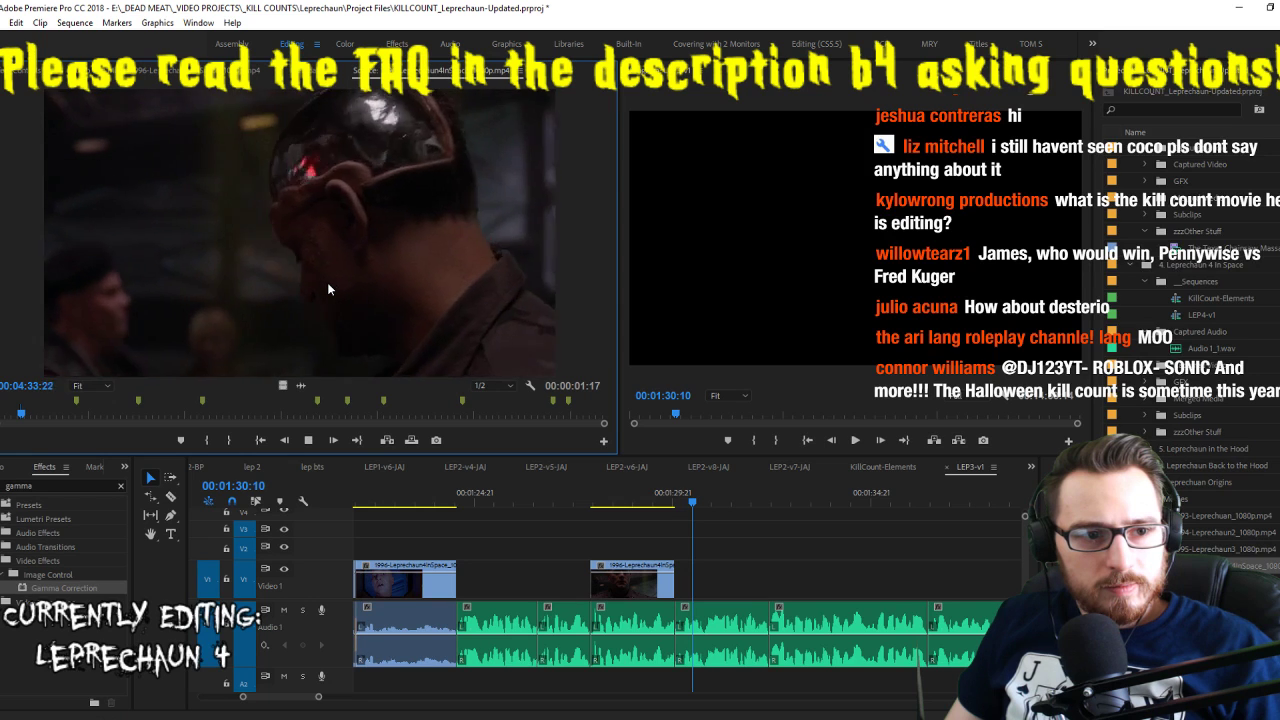
key("k")
key("l")
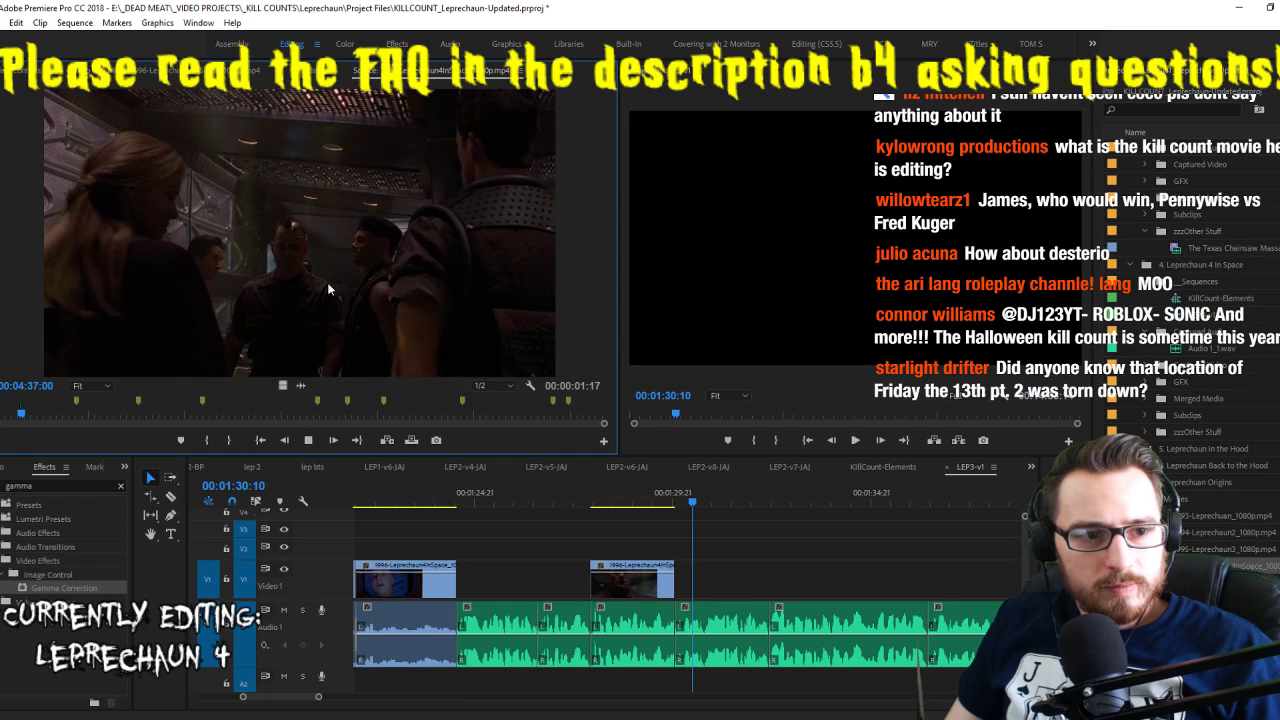
key("i")
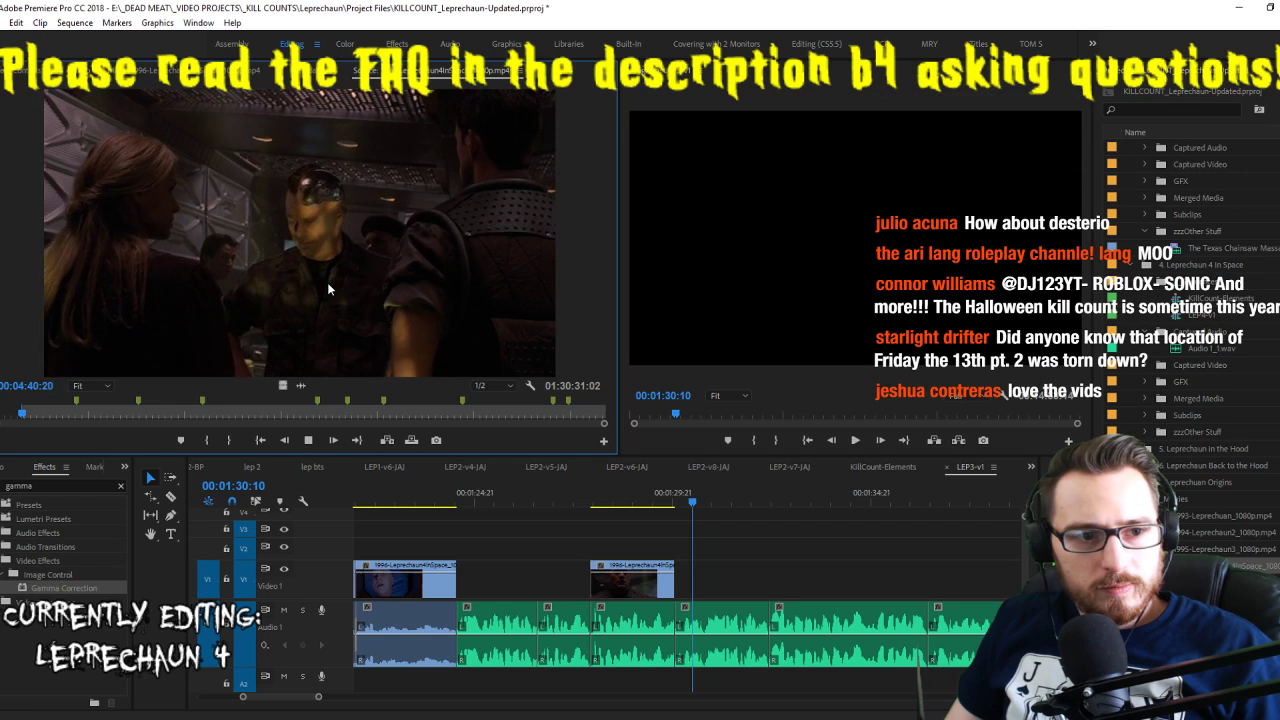
key("o")
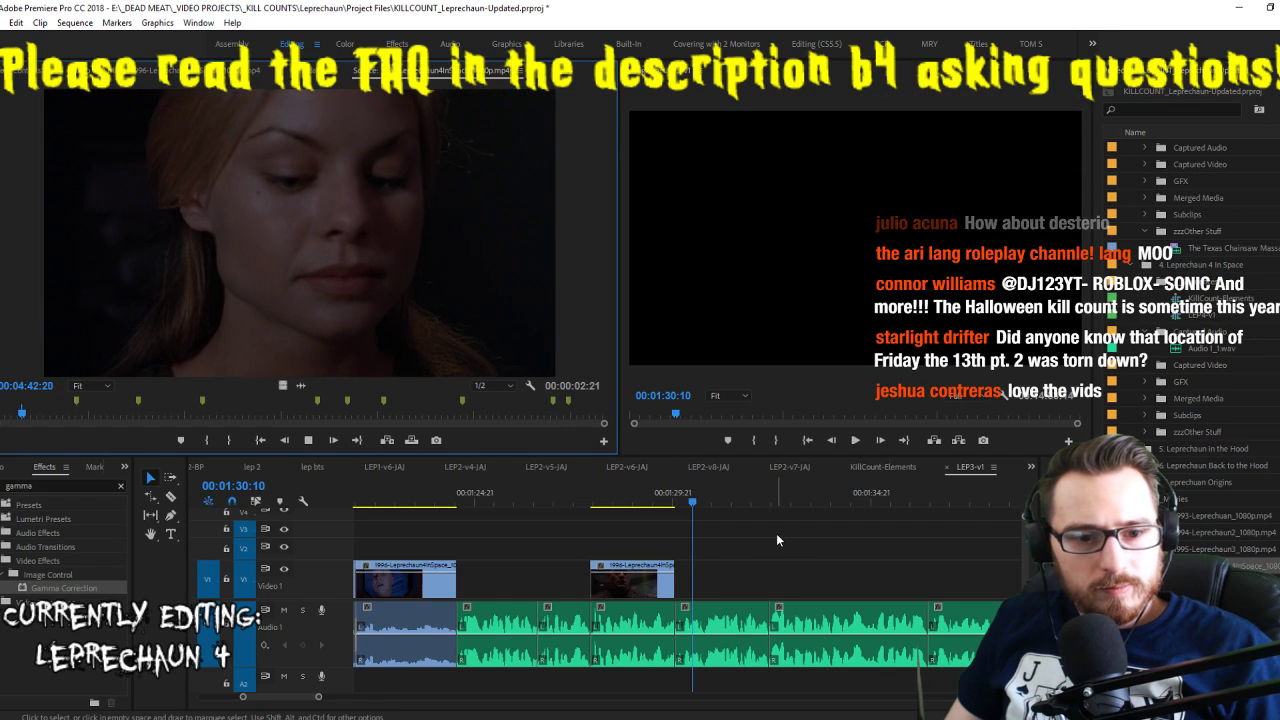
Insert the marked footage with its audio at 00:01:32:08 and extend its video back to the end of the officer's clip
left_click(776, 538)
key("space")
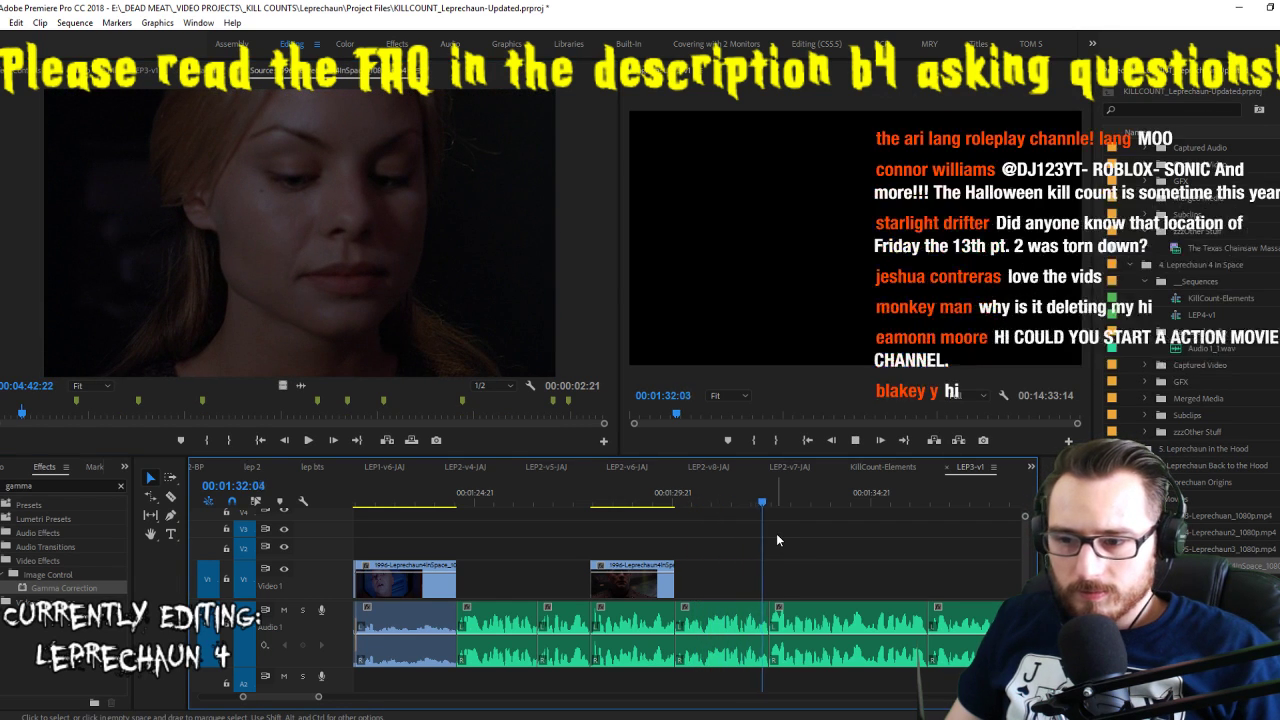
key("space")
key("Left")
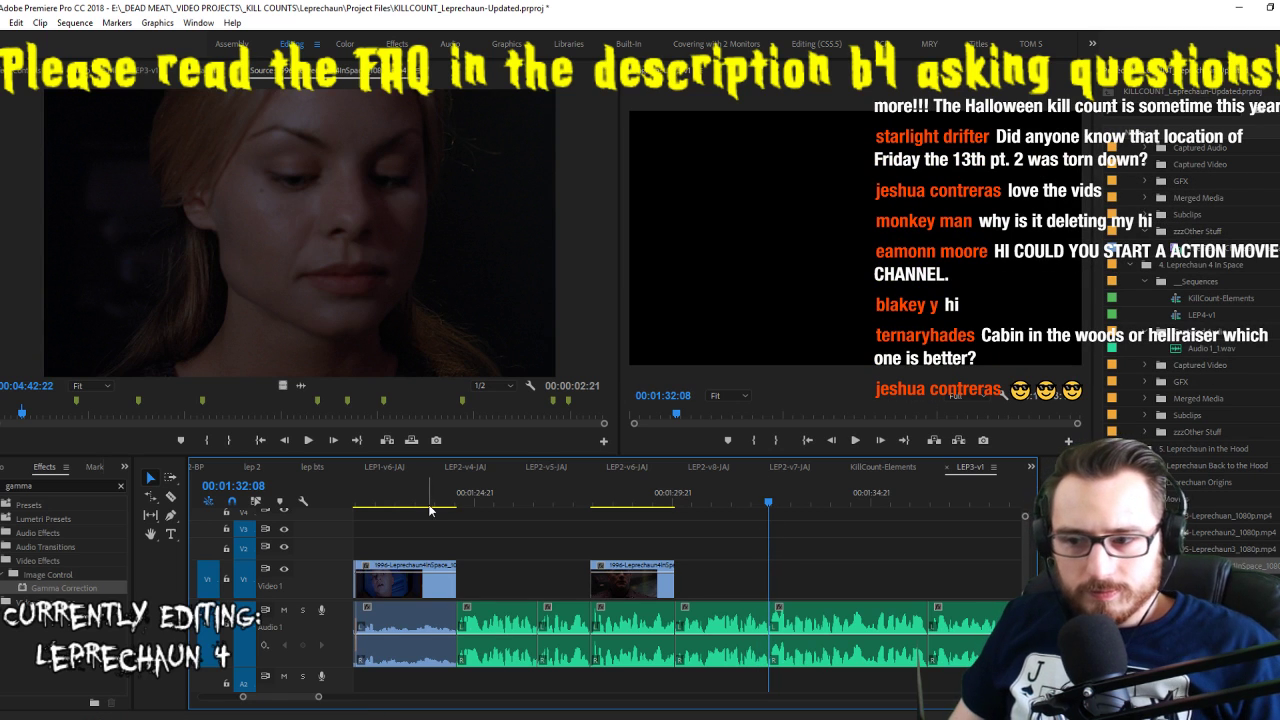
left_click(386, 440)
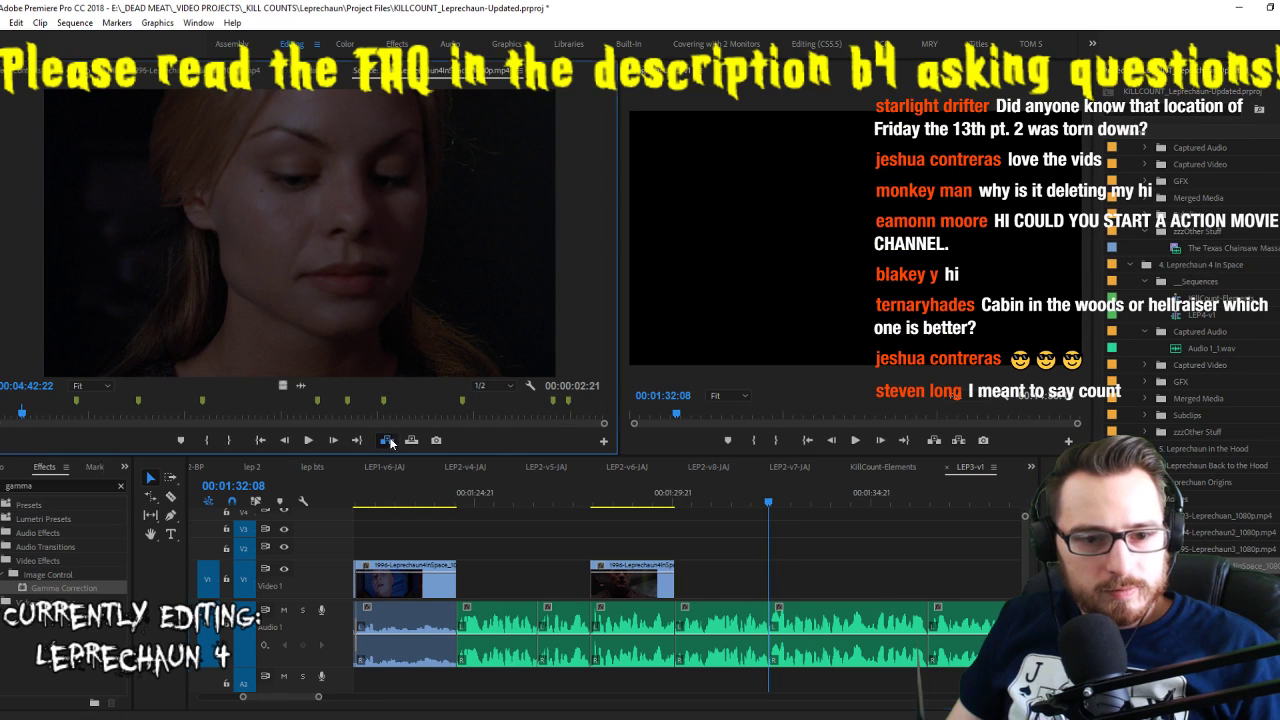
left_click_drag(762, 590, 674, 588)
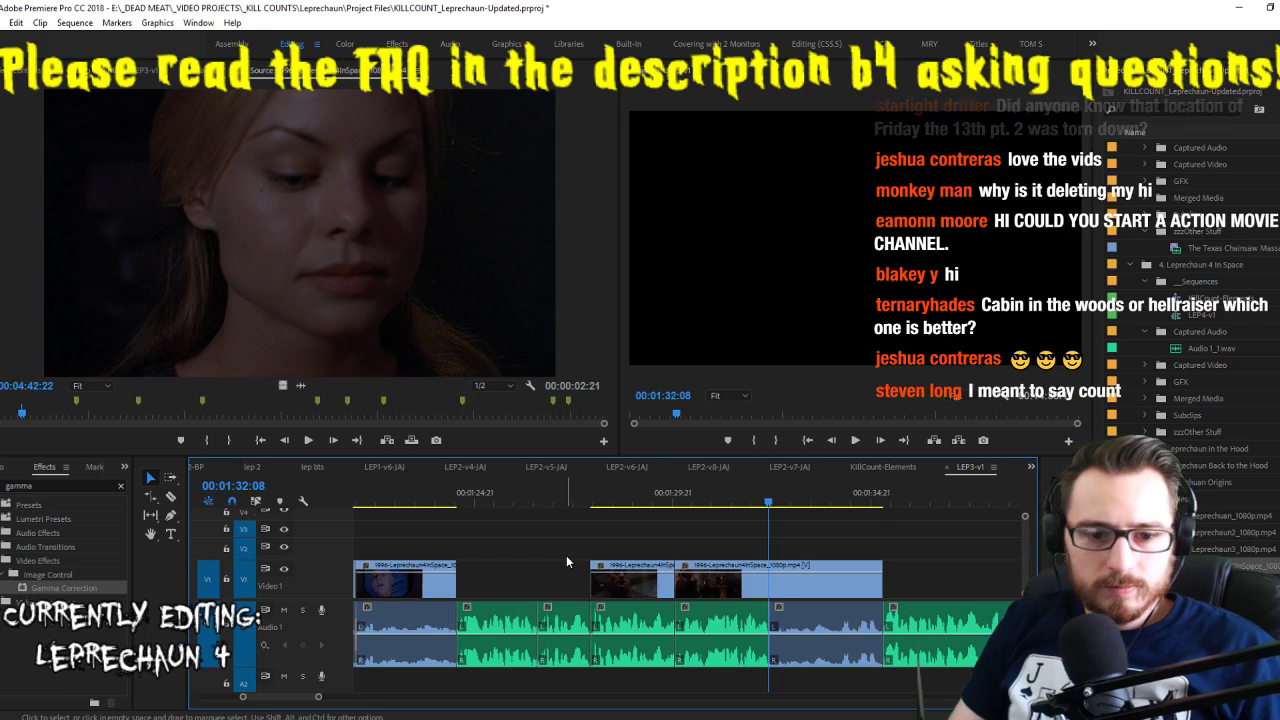
Play the inserted clip, ripple-trim its end to 00:01:35:02 on the blonde woman's face, and save the project
key("Up")
key("space")
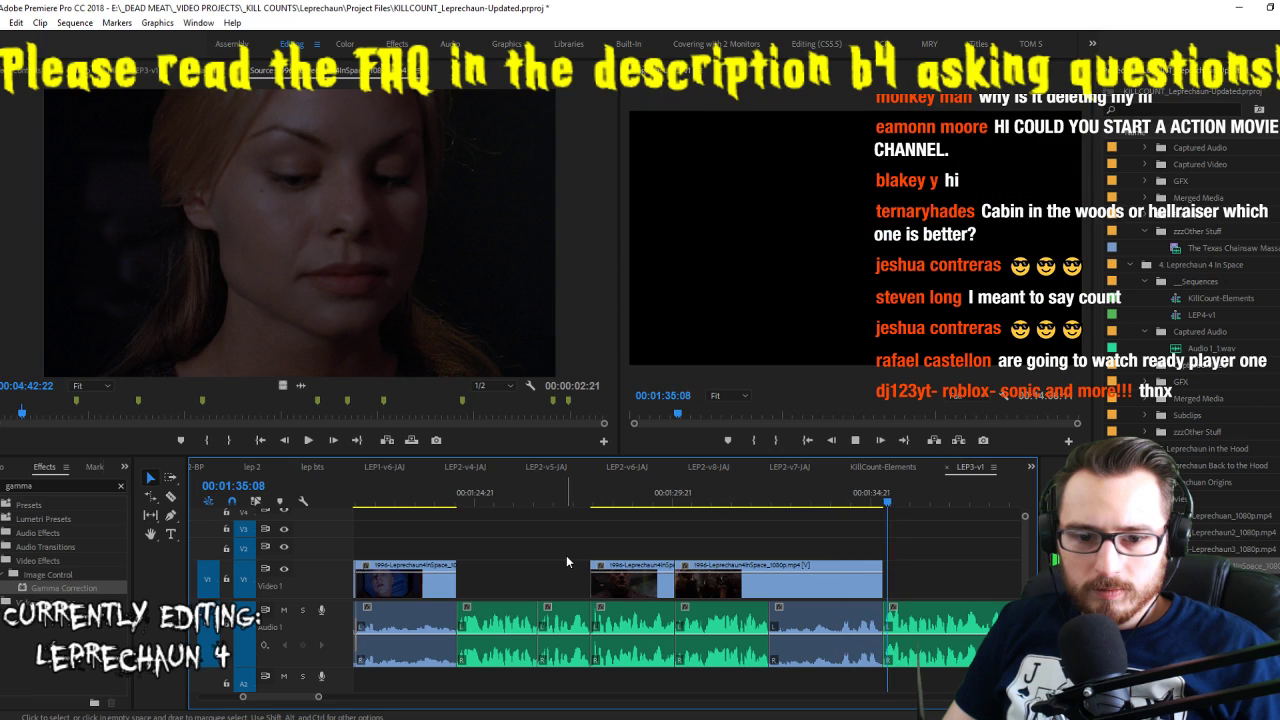
key("space")
key("Right")
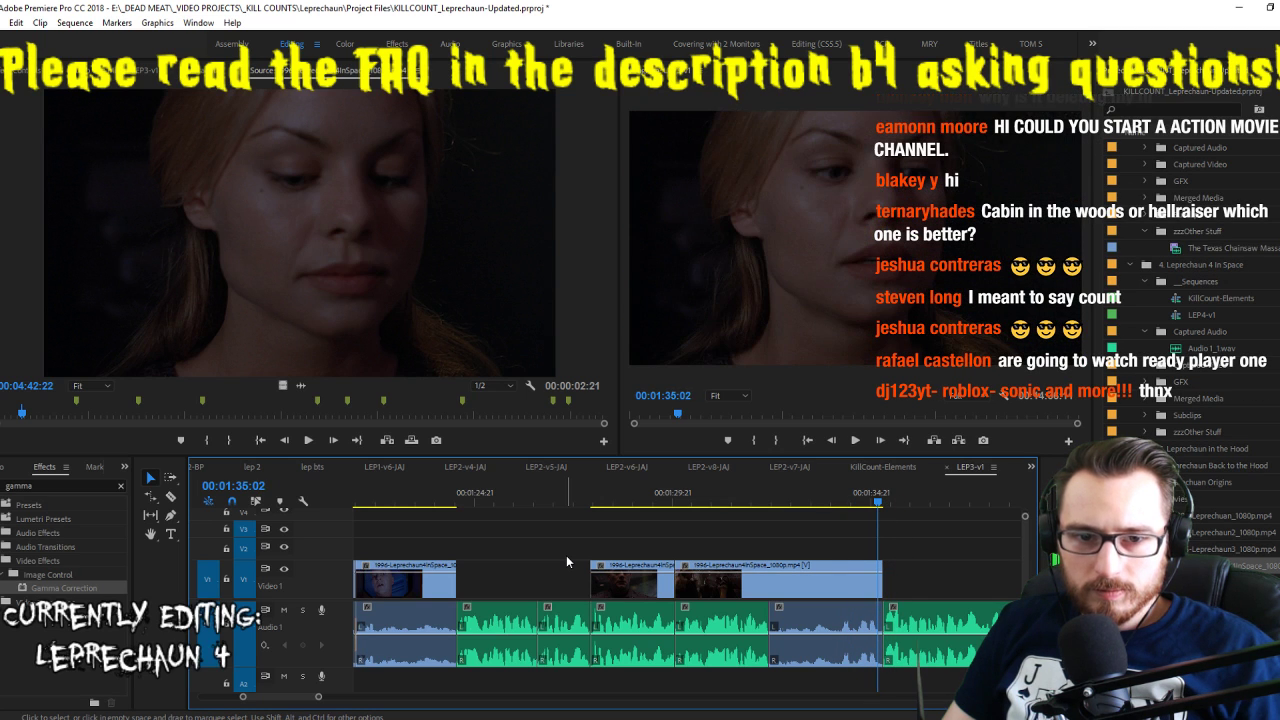
key("w")
key("ctrl+s")
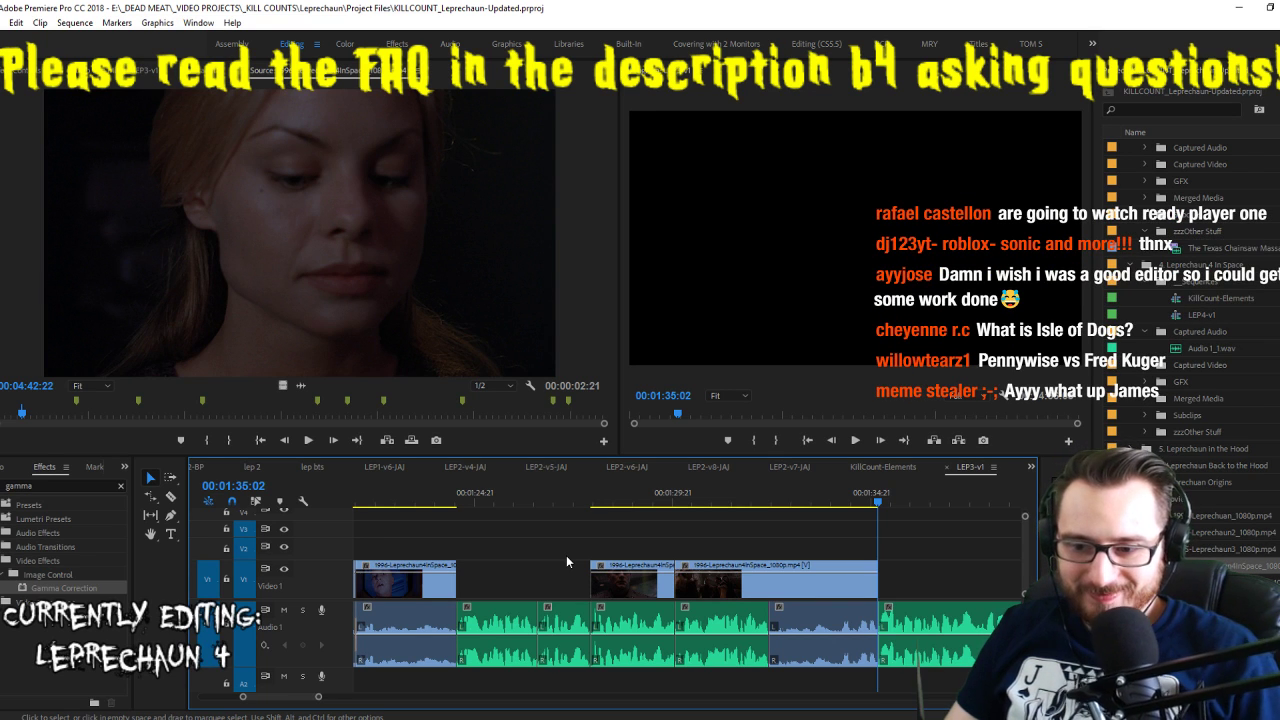
Mark the spaceship footage ending at 00:04:58:02, place only its video at 00:01:35:02 over the narration, and play the result
key("space")
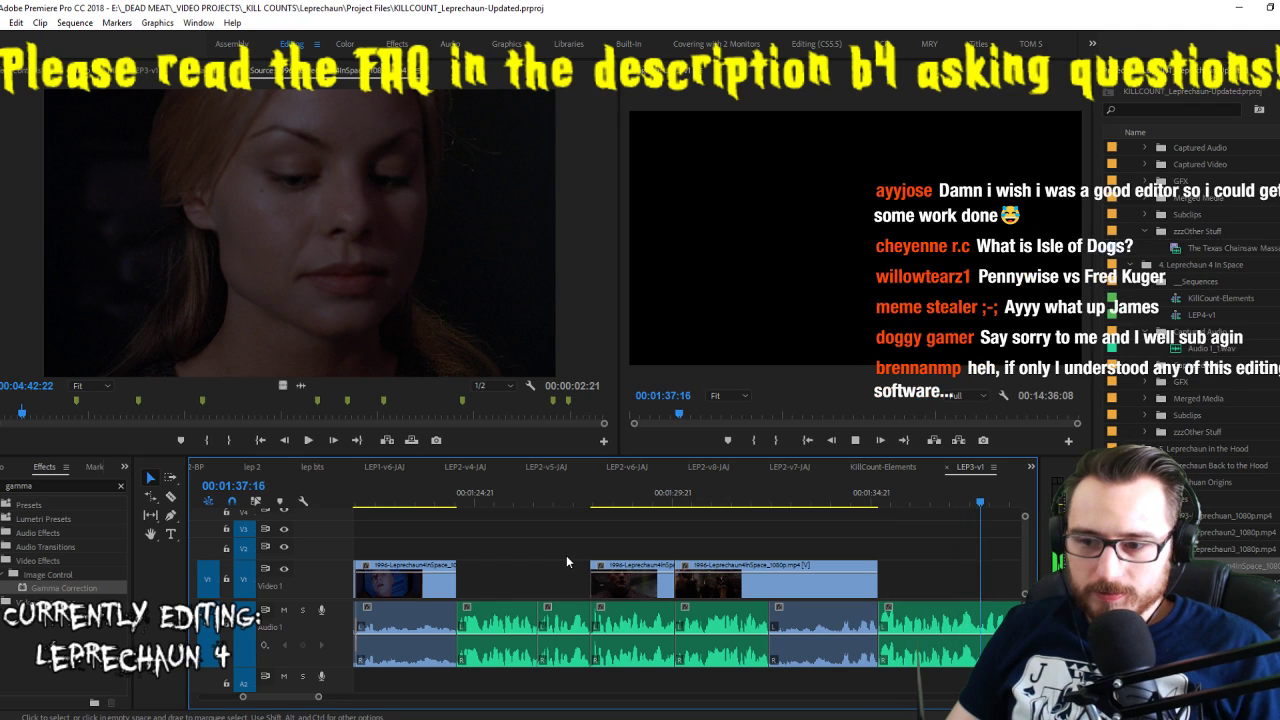
key("space")
key("ctrl+s")
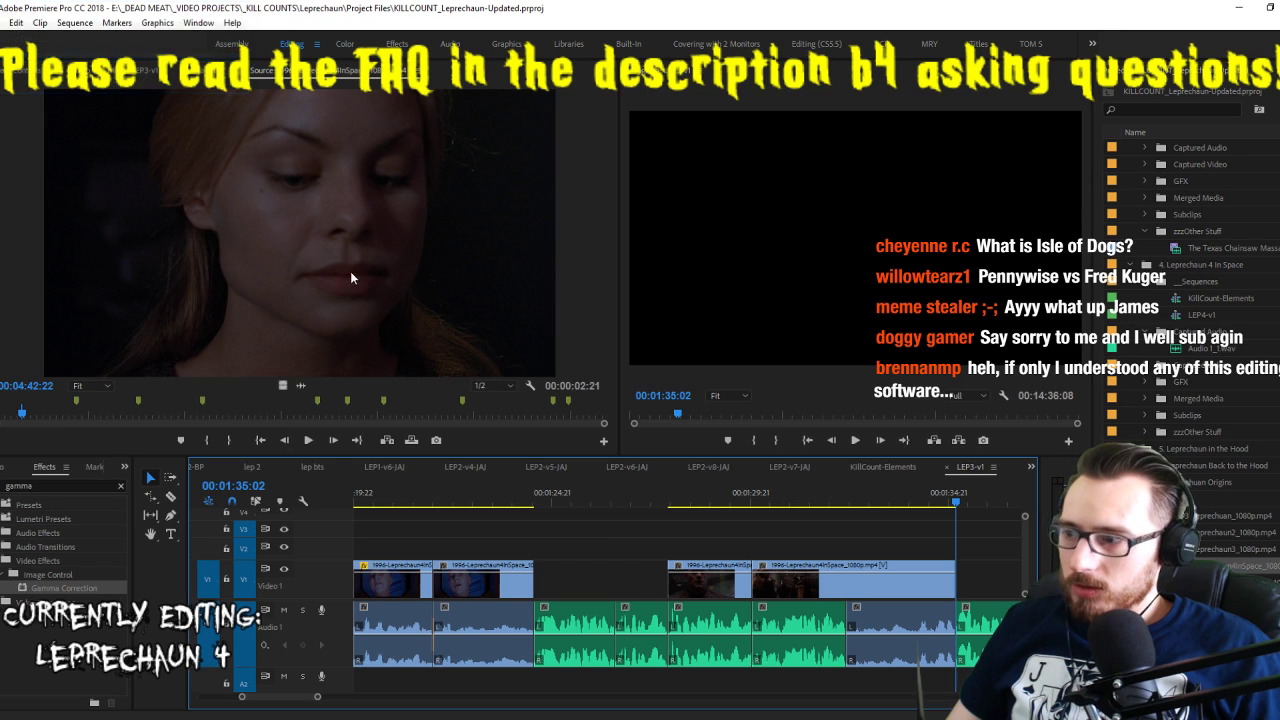
left_click(242, 262)
key("space")
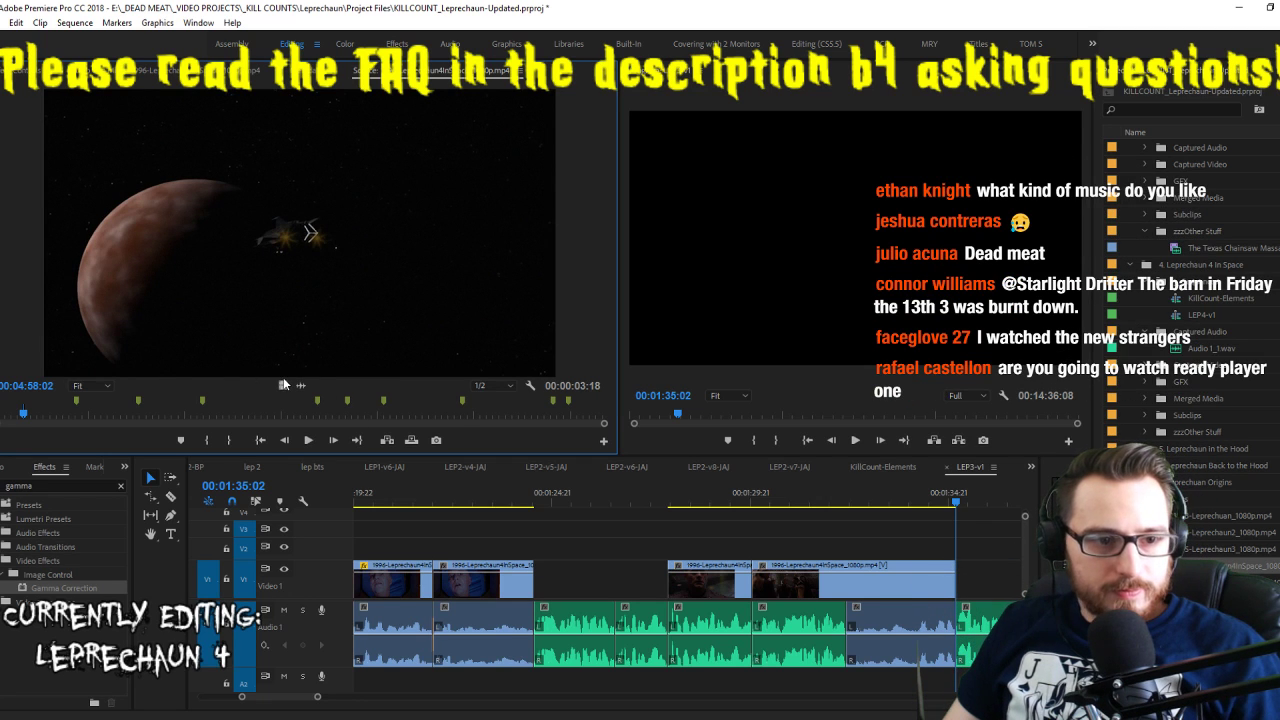
left_click_drag(281, 384, 979, 539)
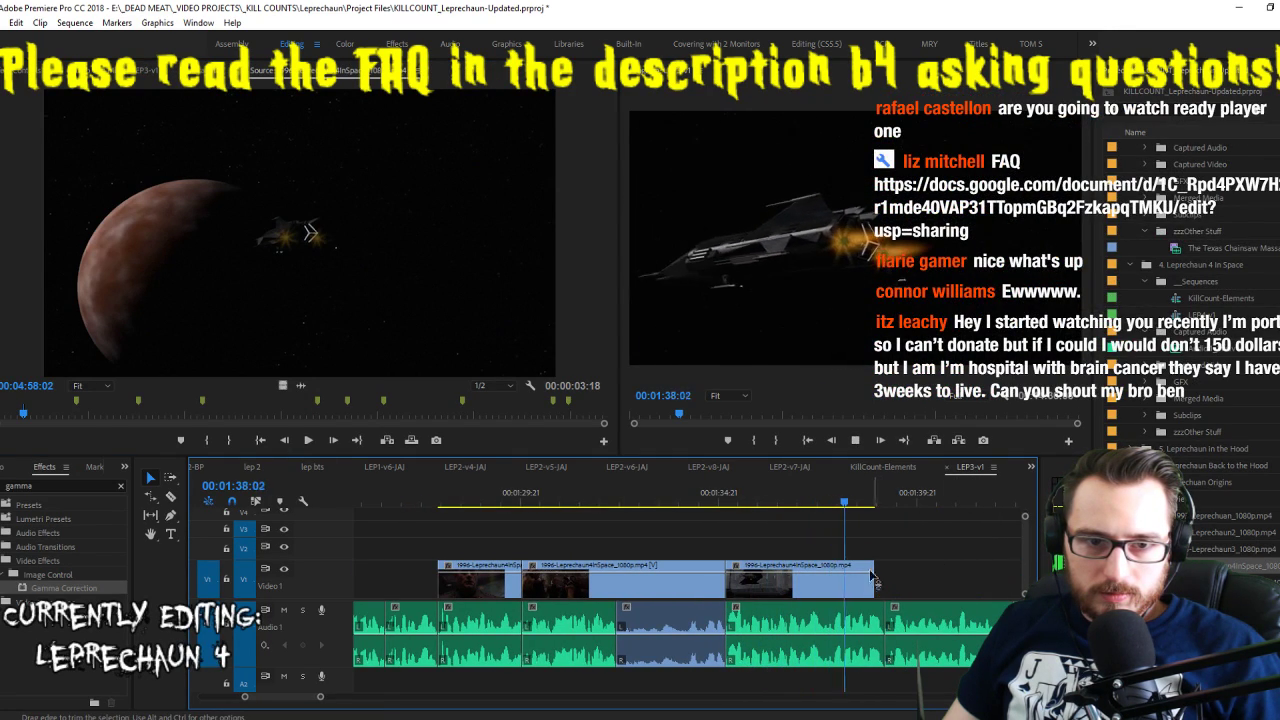
key("space")
Park the sequence at 00:01:37:13 and mark a 1:11-long source range of the embracing couple near 00:05:26:00
left_click(823, 503)
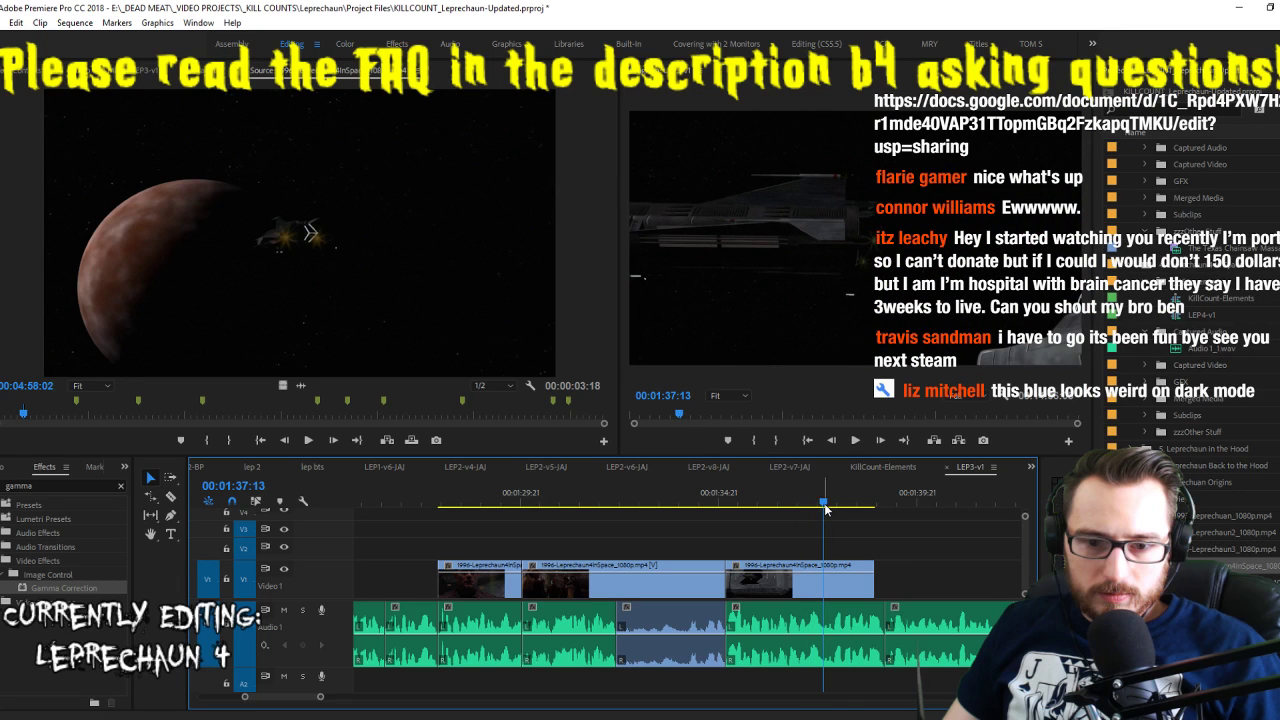
left_click(367, 251)
key("space")
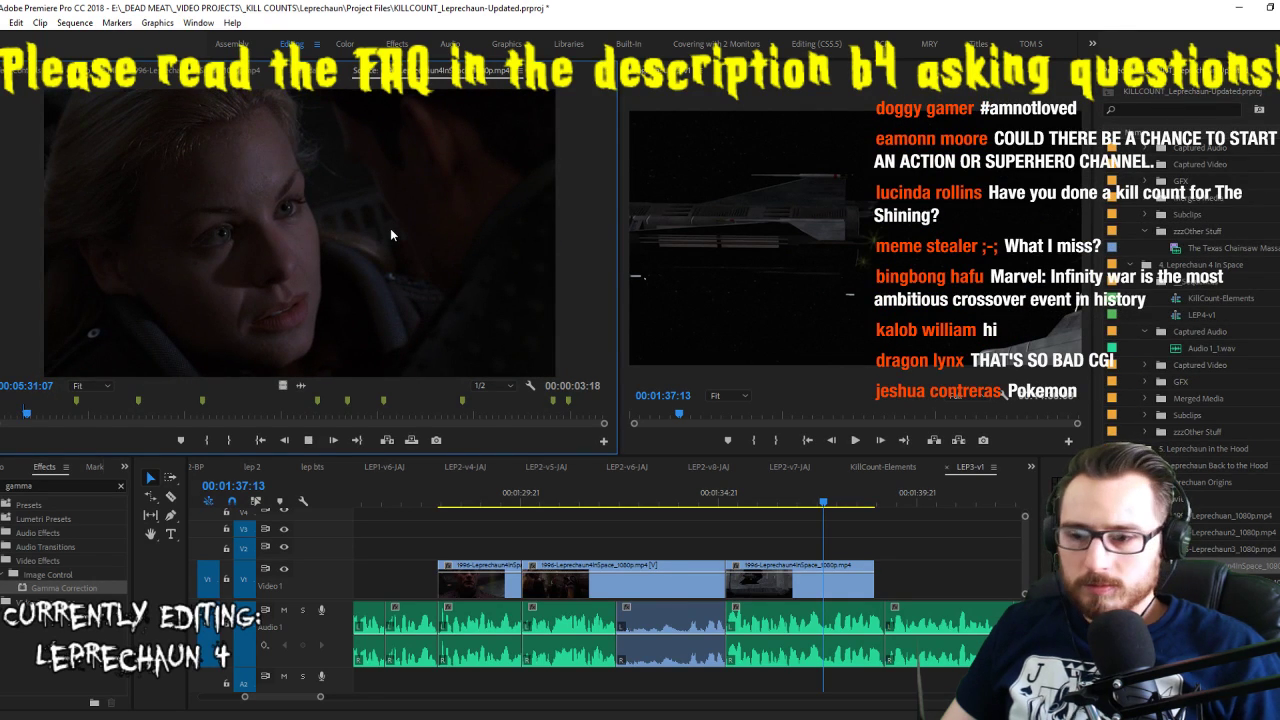
key("j")
key("j")
key("j")
key("k")
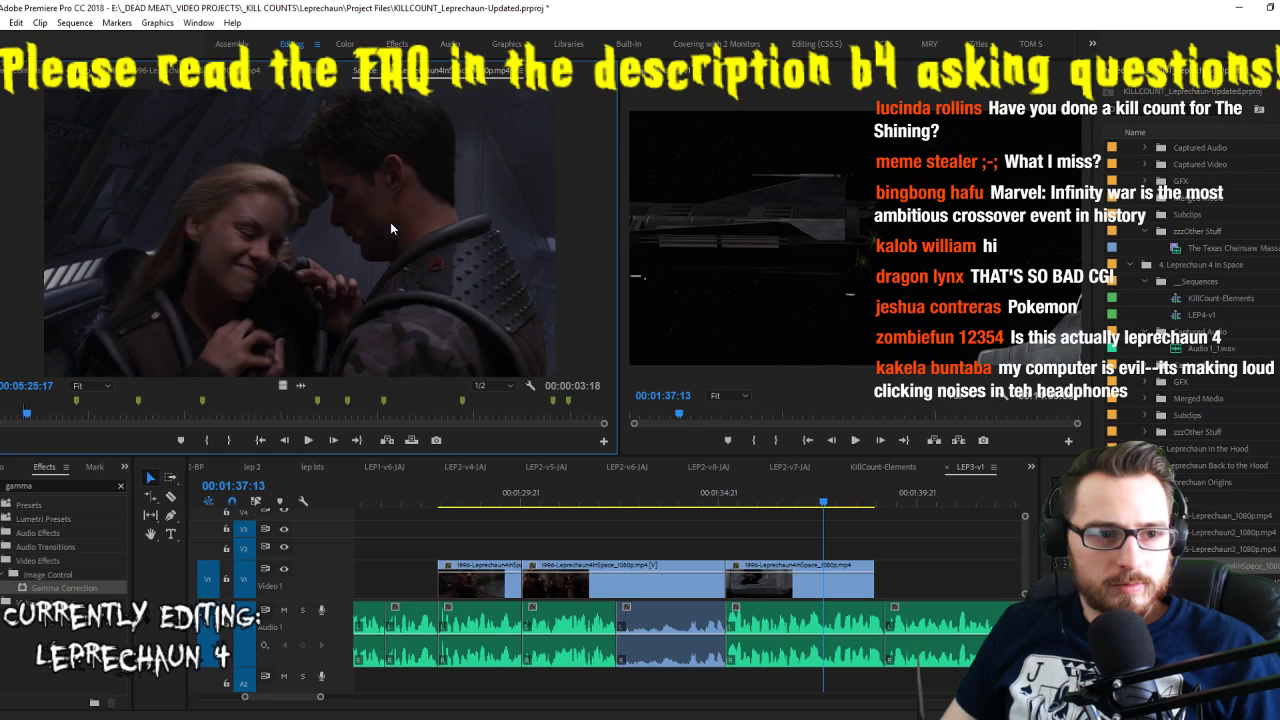
key("l")
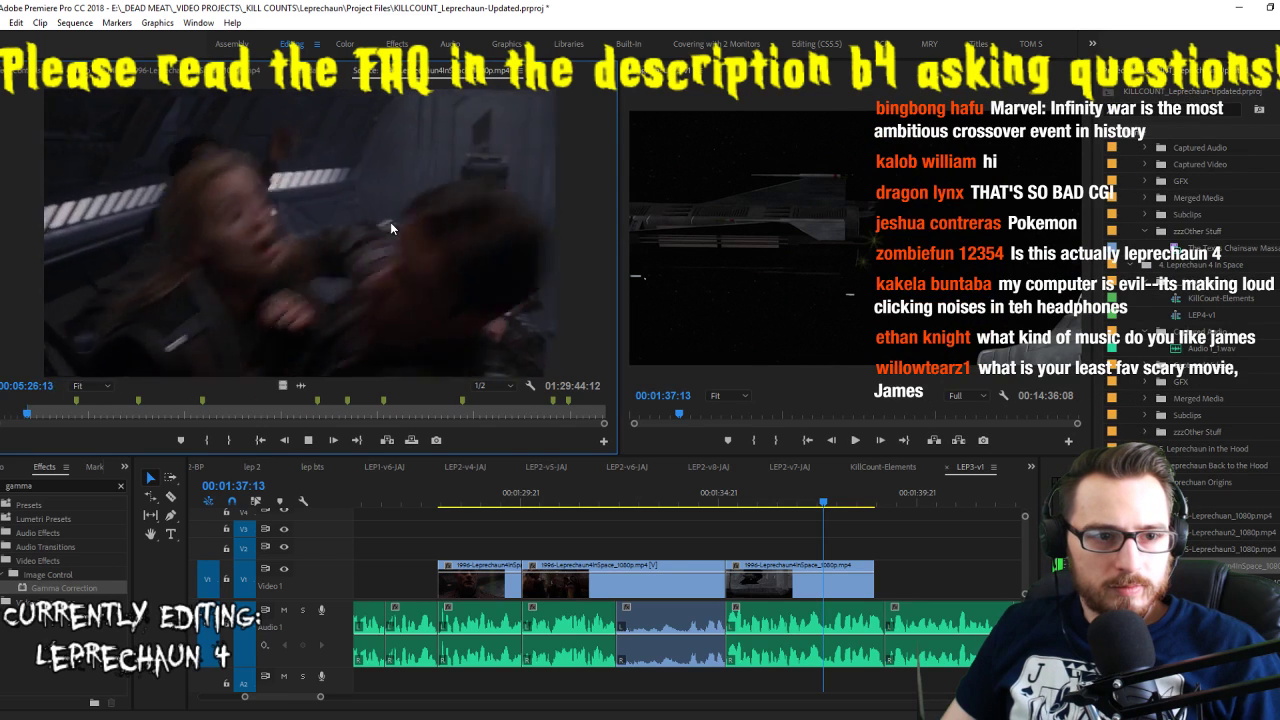
key("k")
key("o")
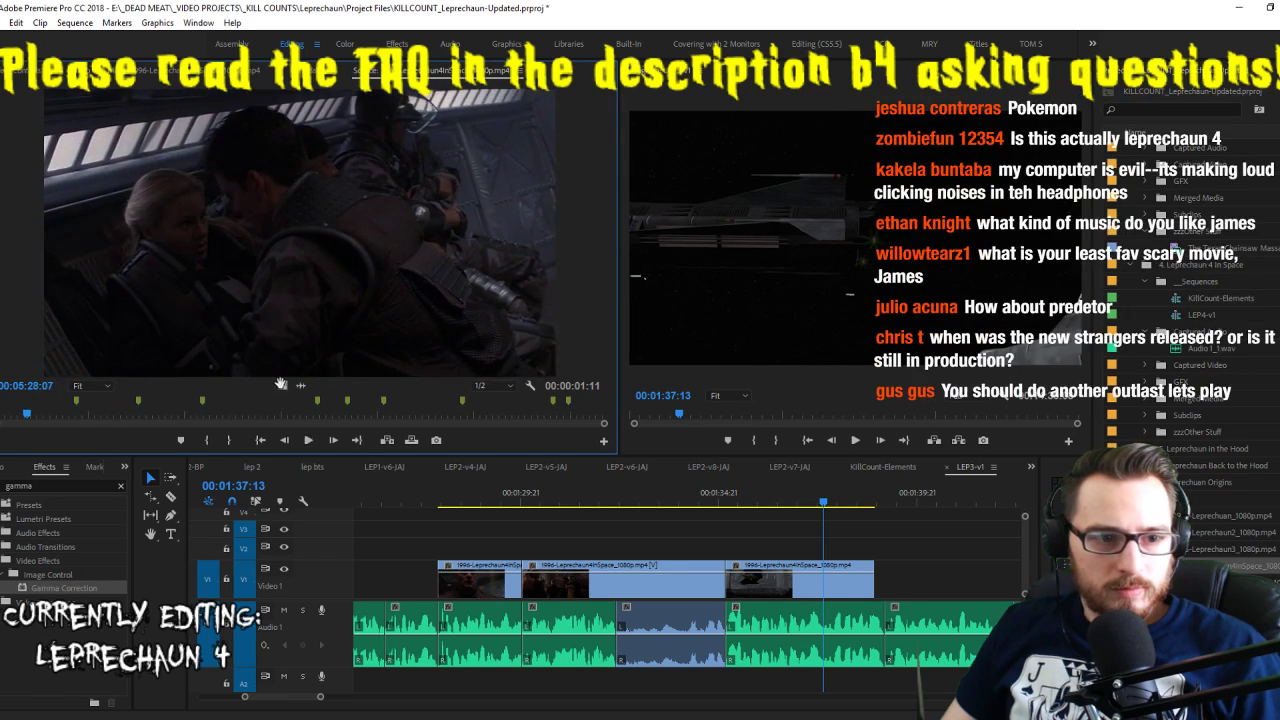
Place only the couple shot's video at 00:01:37:13, play it, and ripple-trim the narration cut back to 00:01:39:00
left_click_drag(283, 385, 880, 585)
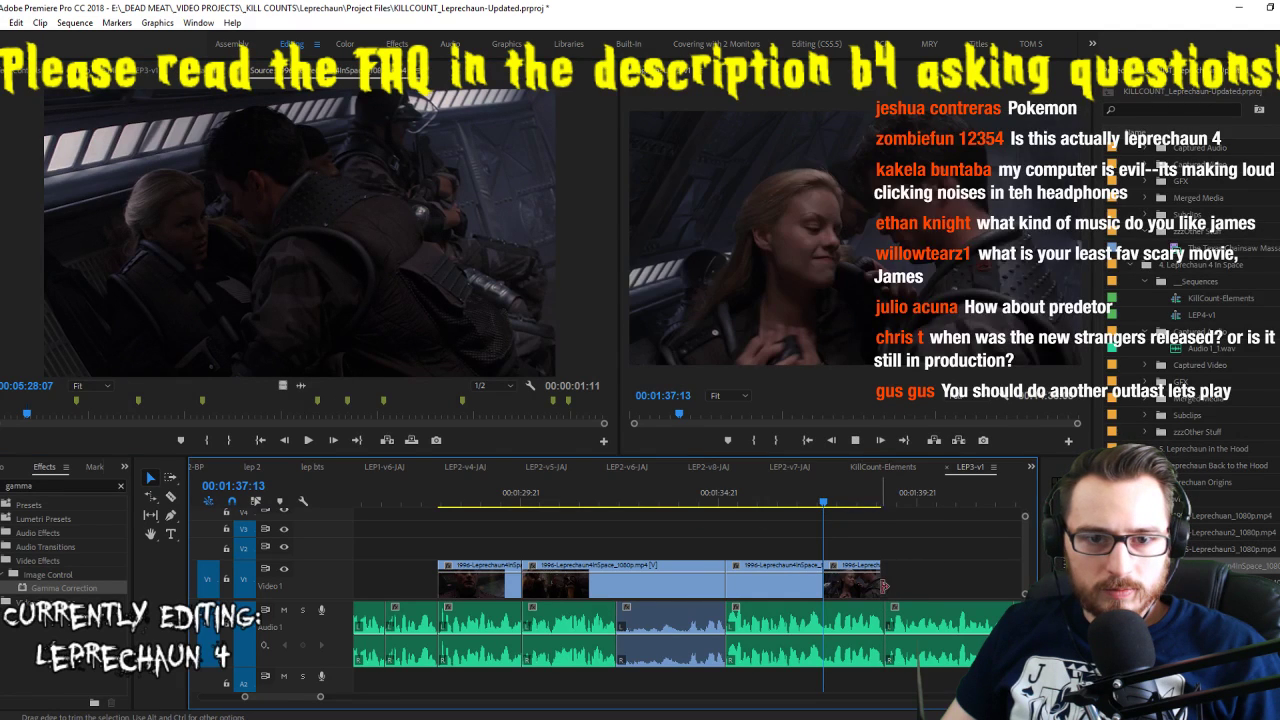
key("space")
key("space")
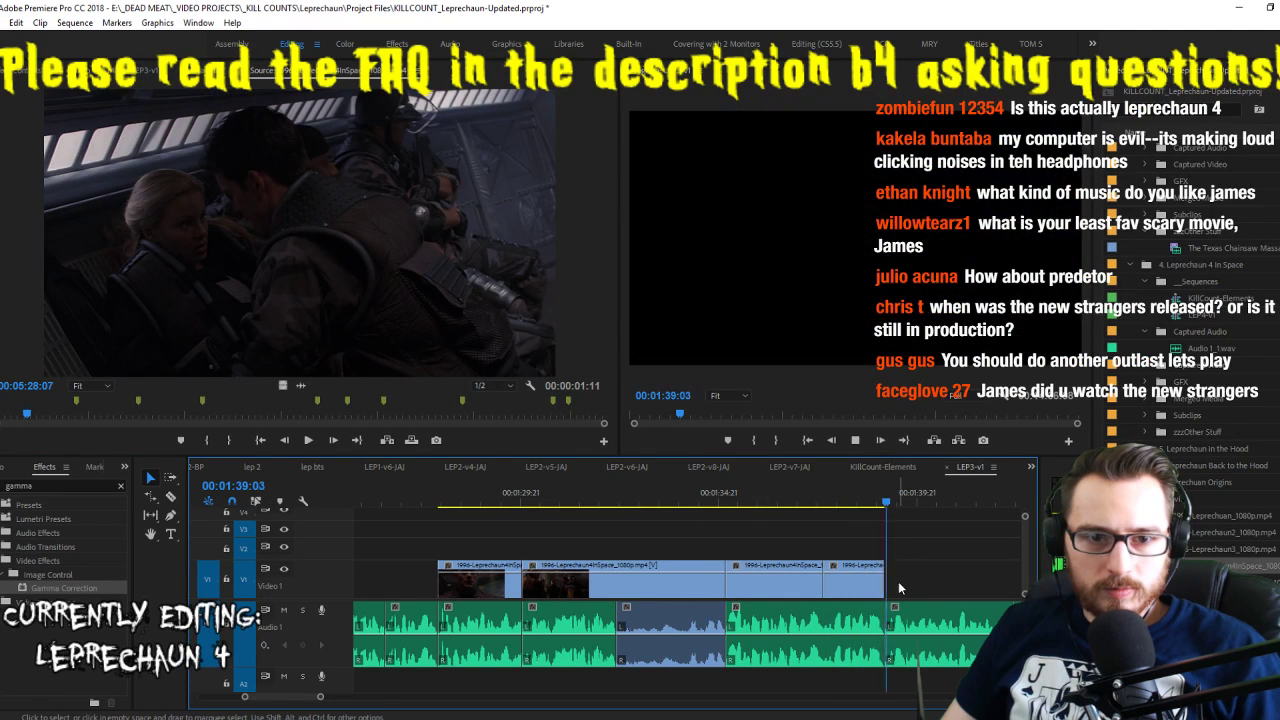
left_click(875, 504)
left_click_drag(875, 504, 881, 510)
key("space")
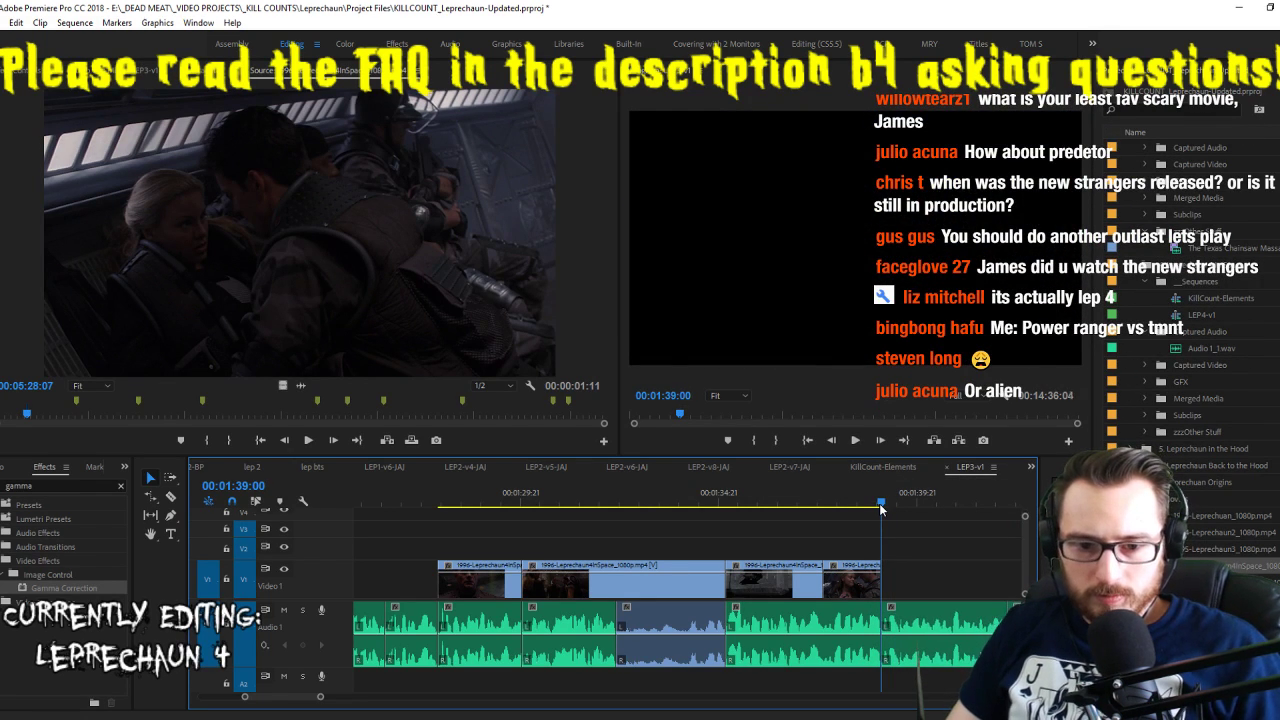
Extend the couple clip over the next narration to about 00:01:41:16 and play the sequence up to 00:01:39:16
key("ctrl+z")
key("space")
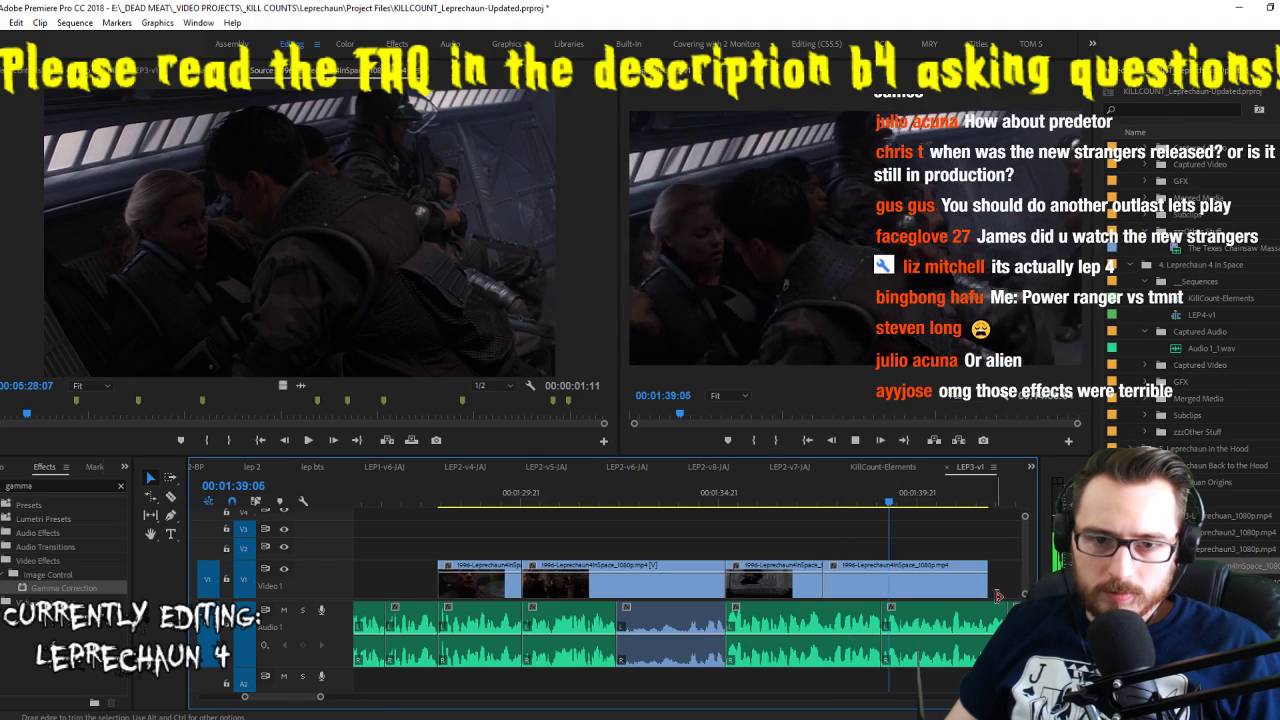
key("space")
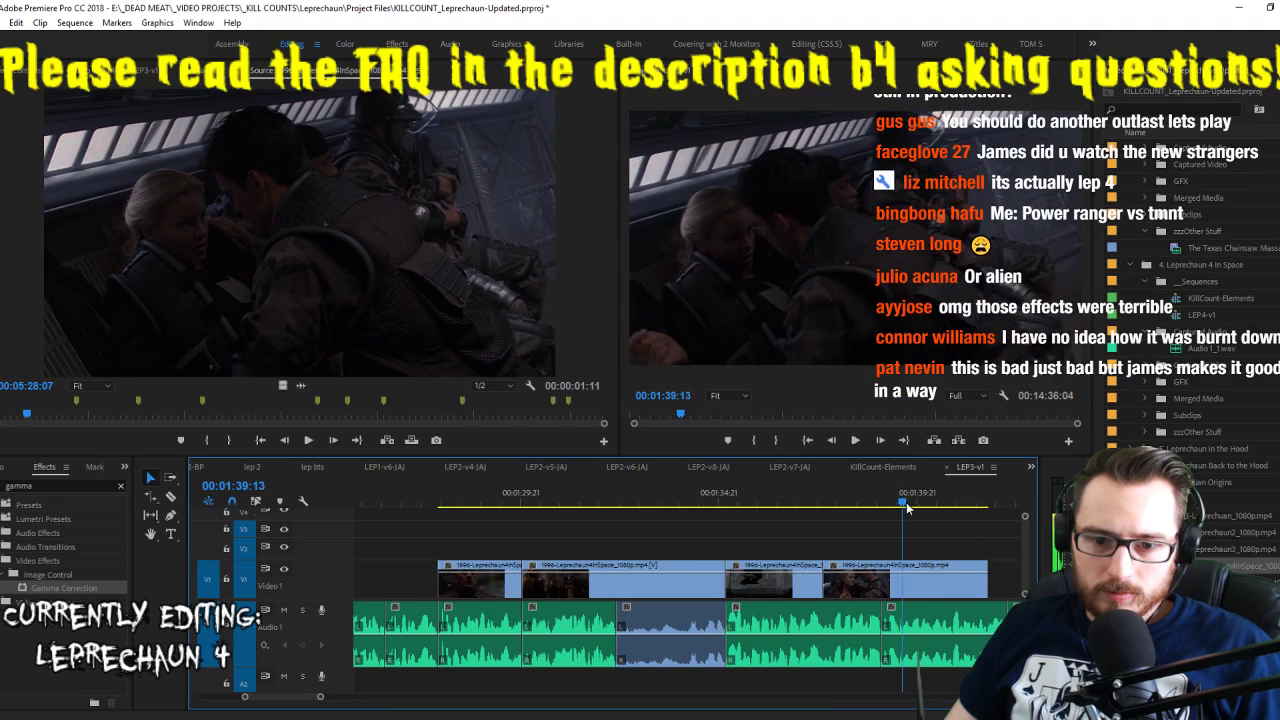
left_click_drag(907, 508, 911, 511)
Mark a 19-frame source range on the blonde woman's close-up before the man's face at 00:05:32:19
left_click(555, 320)
key("space")
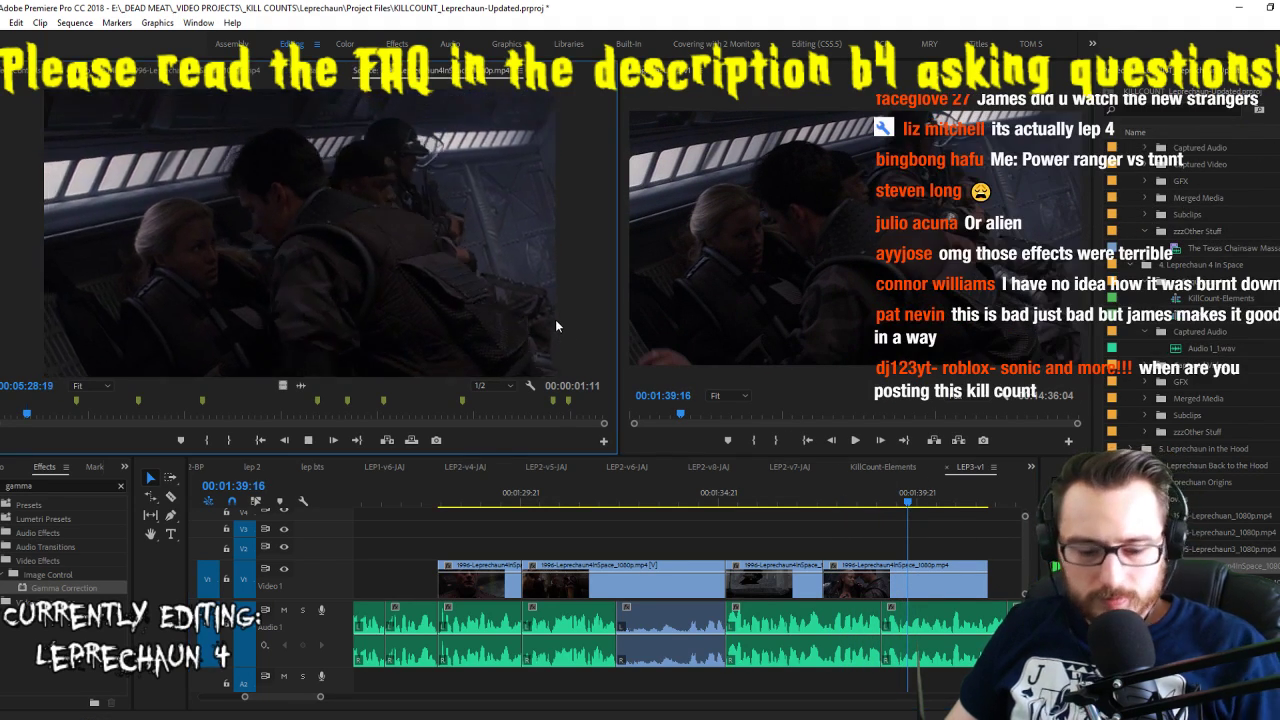
key("i")
key("o")
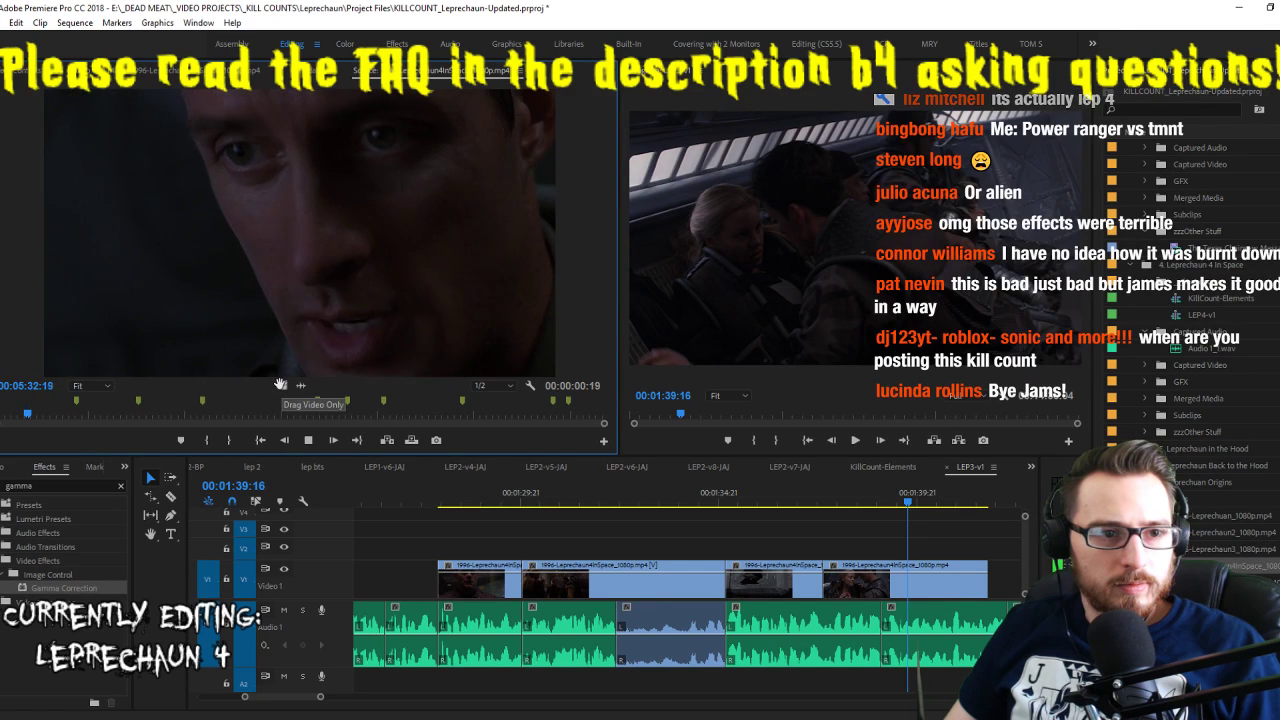
key("space")
Overwrite the sequence with only the woman's video at 00:01:39:16 and delete the leftover couple footage after it
left_click_drag(523, 430, 957, 585)
key("space")
left_click(957, 585)
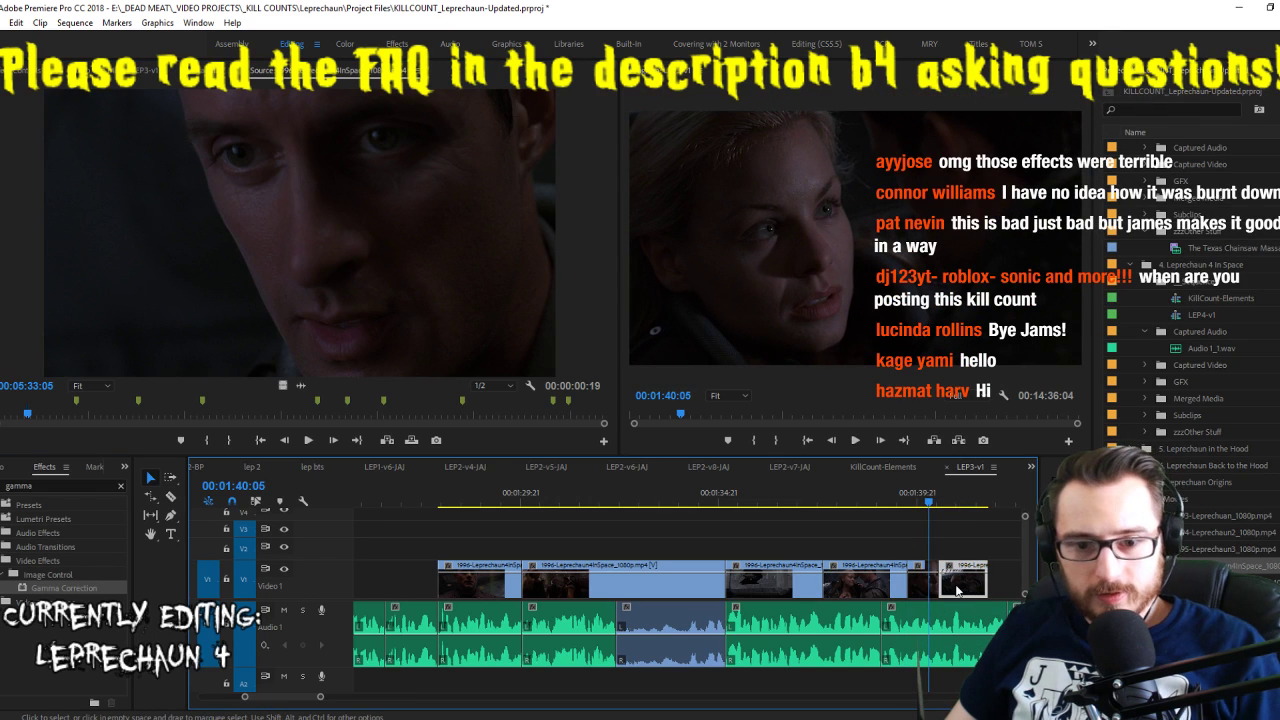
key("Delete")
Mark a 1:13-long source range starting on the man's close-up and ending near 00:05:33:11
left_click(426, 307)
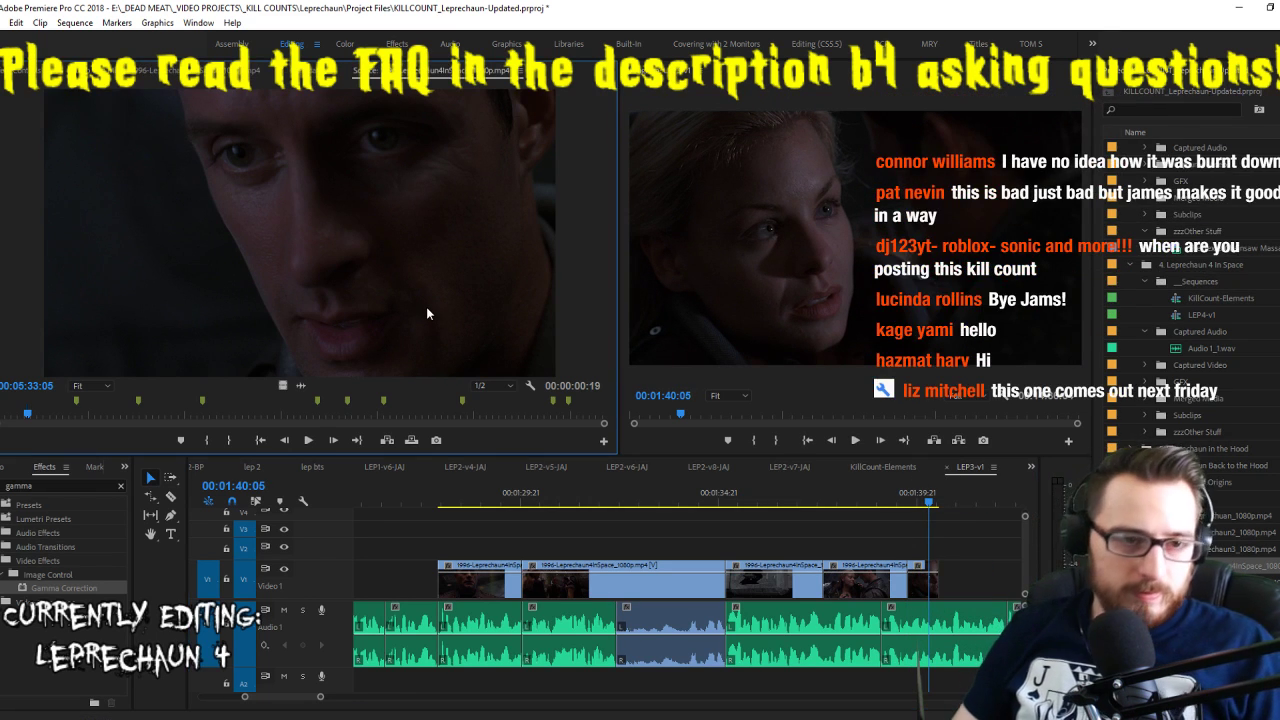
key("Left")
key("Left")
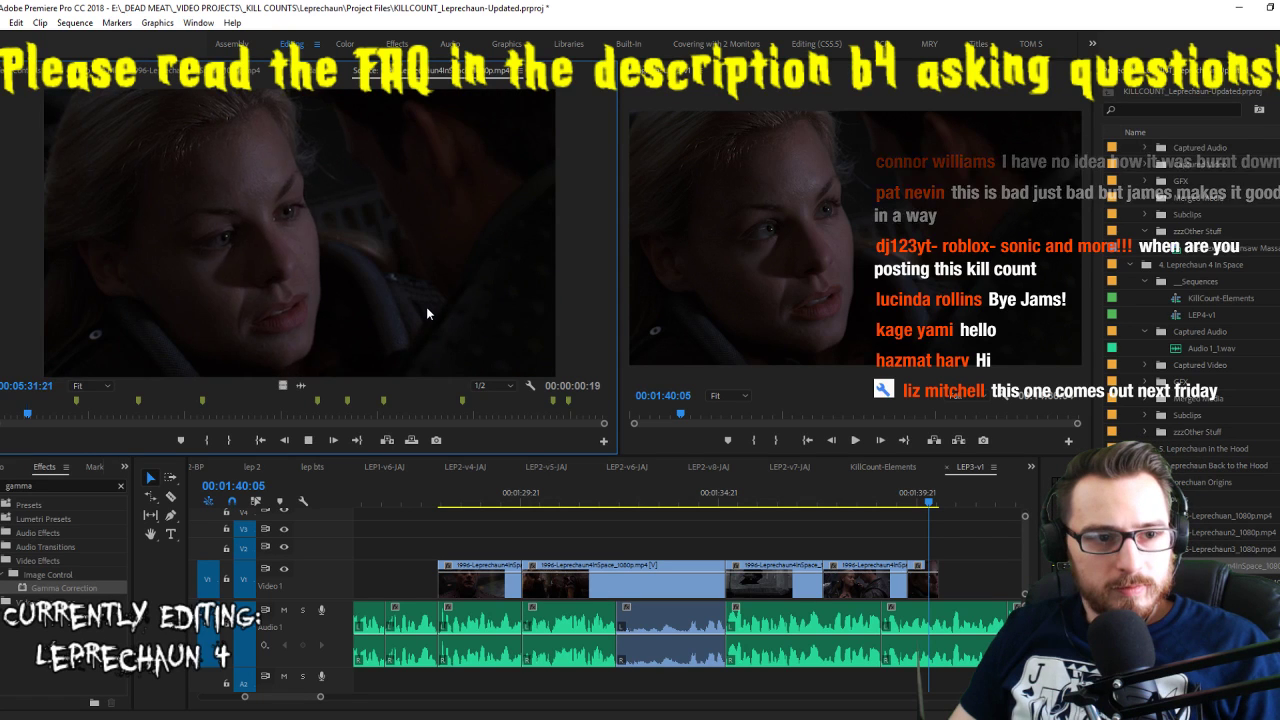
key("Right")
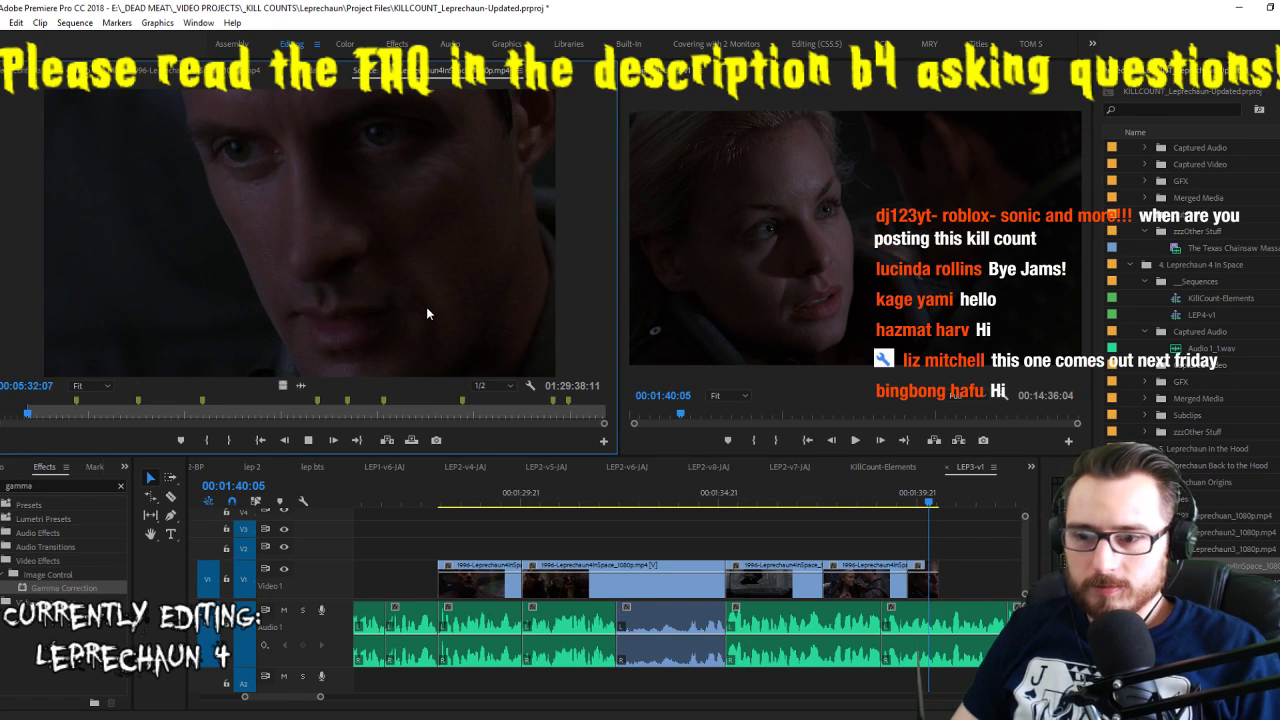
key("o")
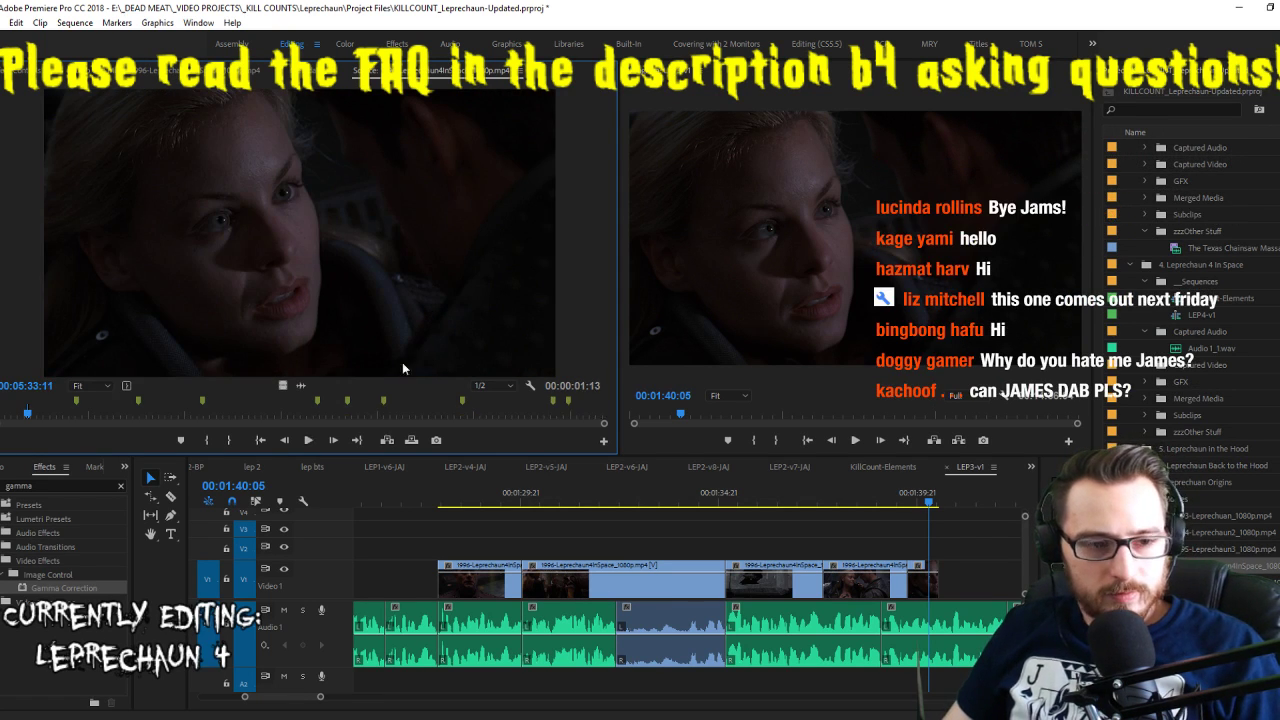
Place only the man's video at 00:01:40:05, extend it to the narration cut at 00:01:42:04, and select it for slipping
key("space")
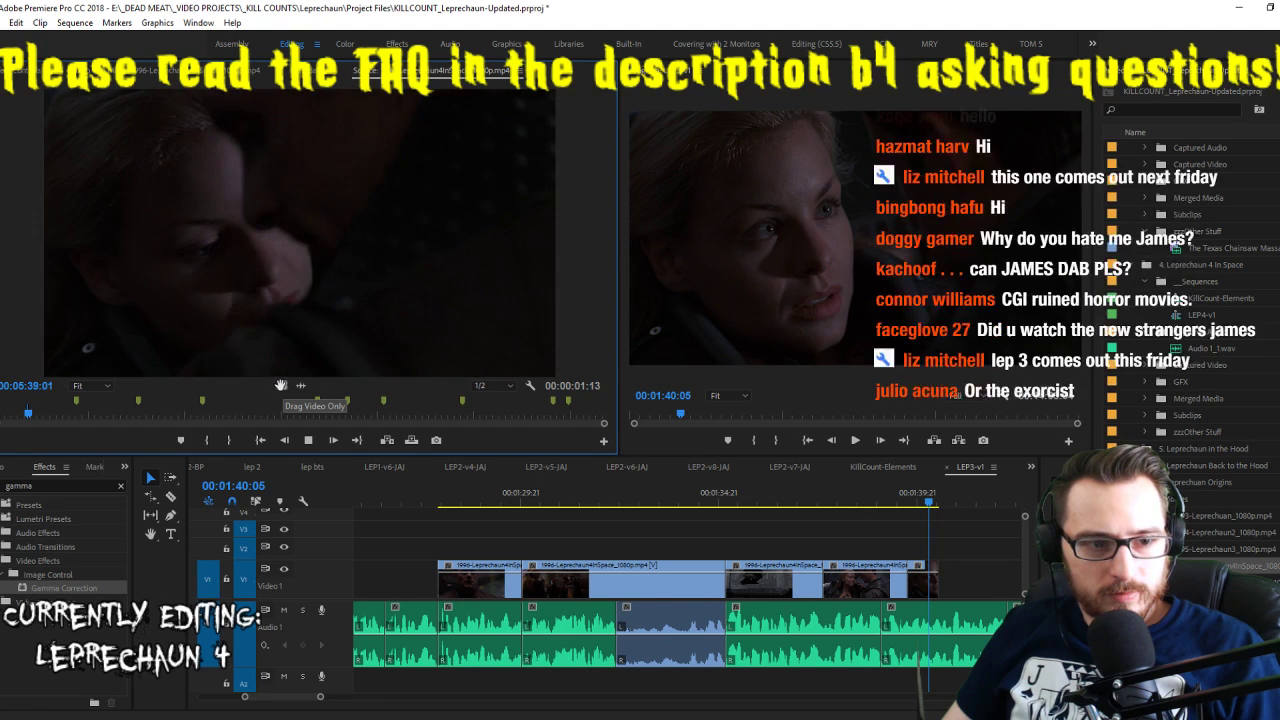
key("space")
left_click_drag(661, 443, 983, 507)
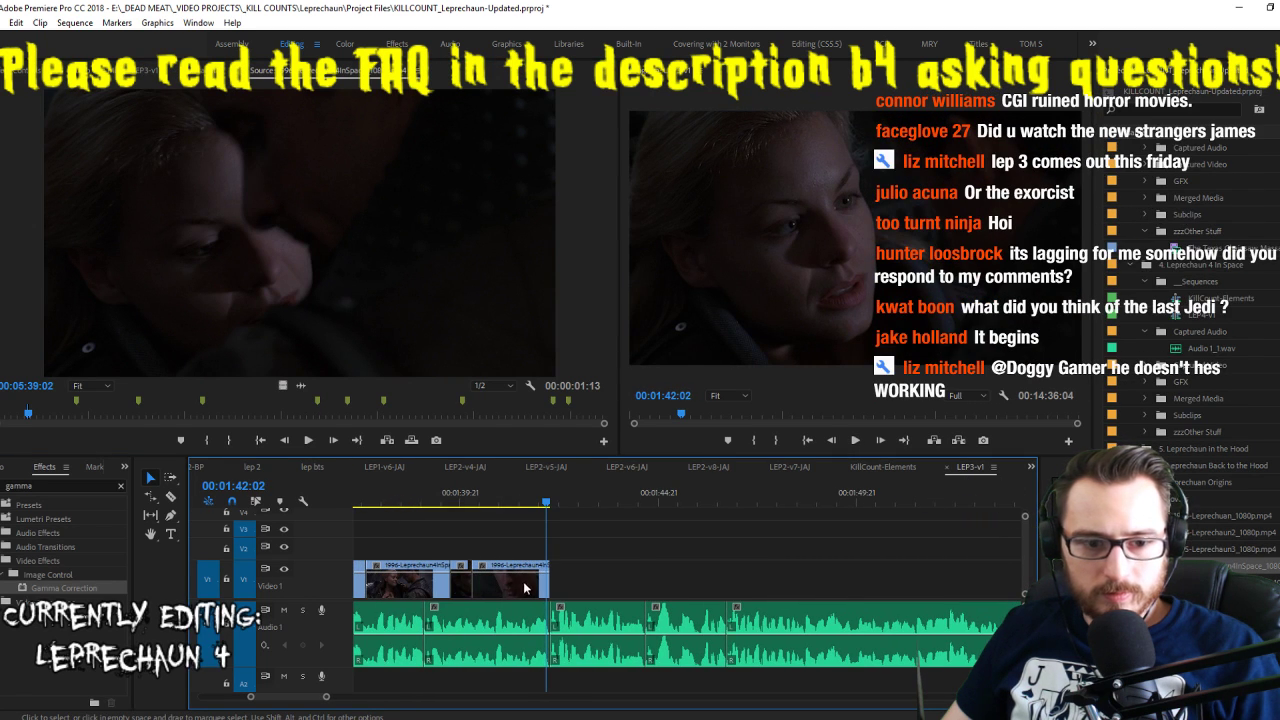
key("y")
left_click_drag(508, 583, 522, 583)
Mark a 1:21-long alternative source range of the man's close-up ending at 00:05:38:18
left_click(290, 294)
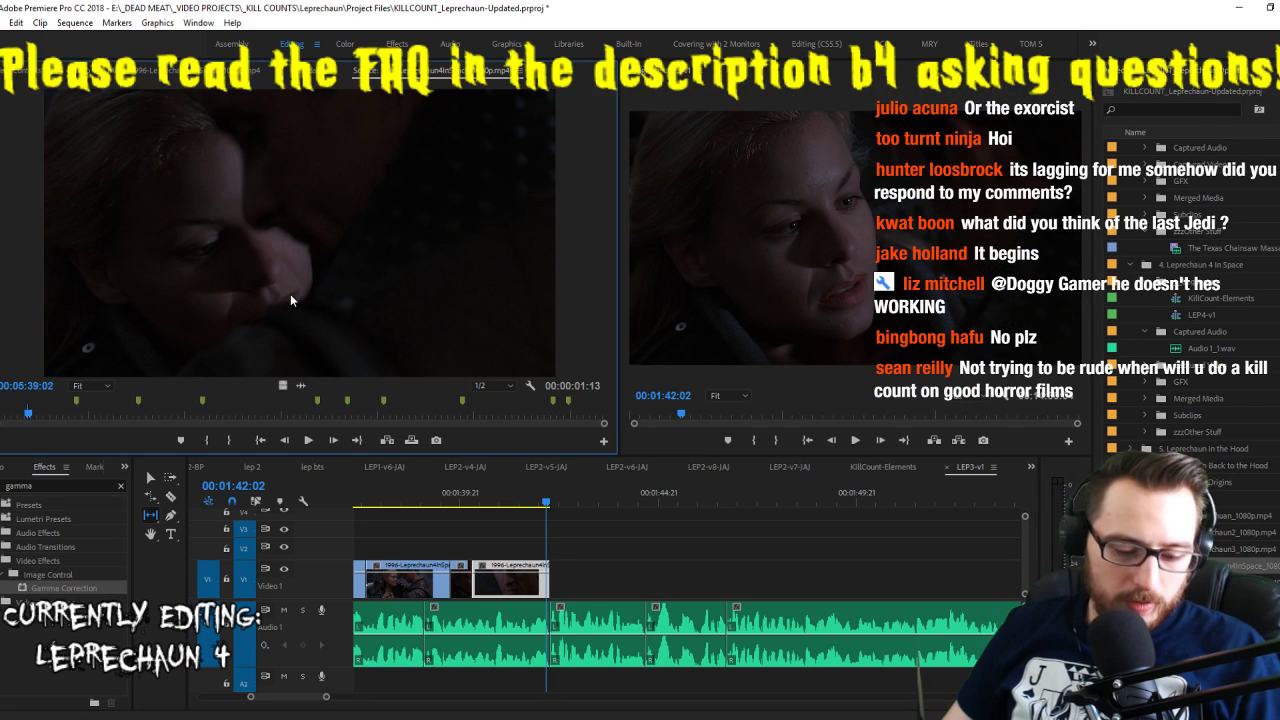
key("j")
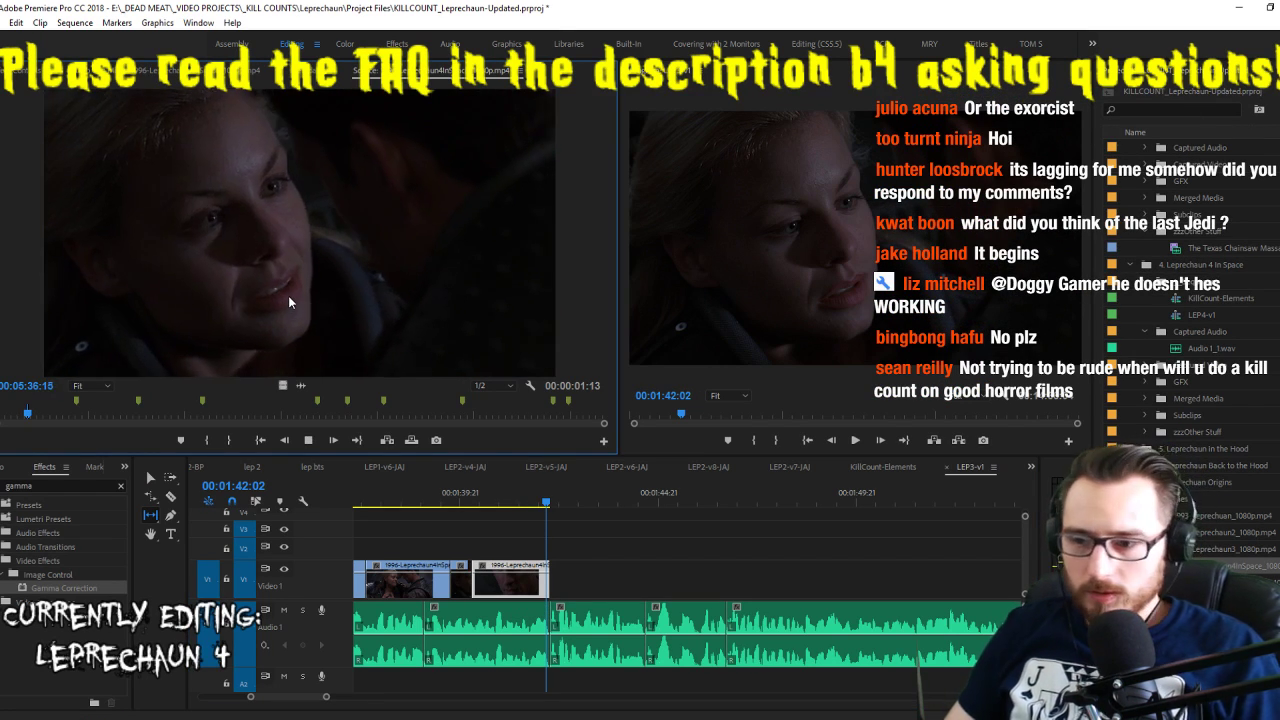
key("k")
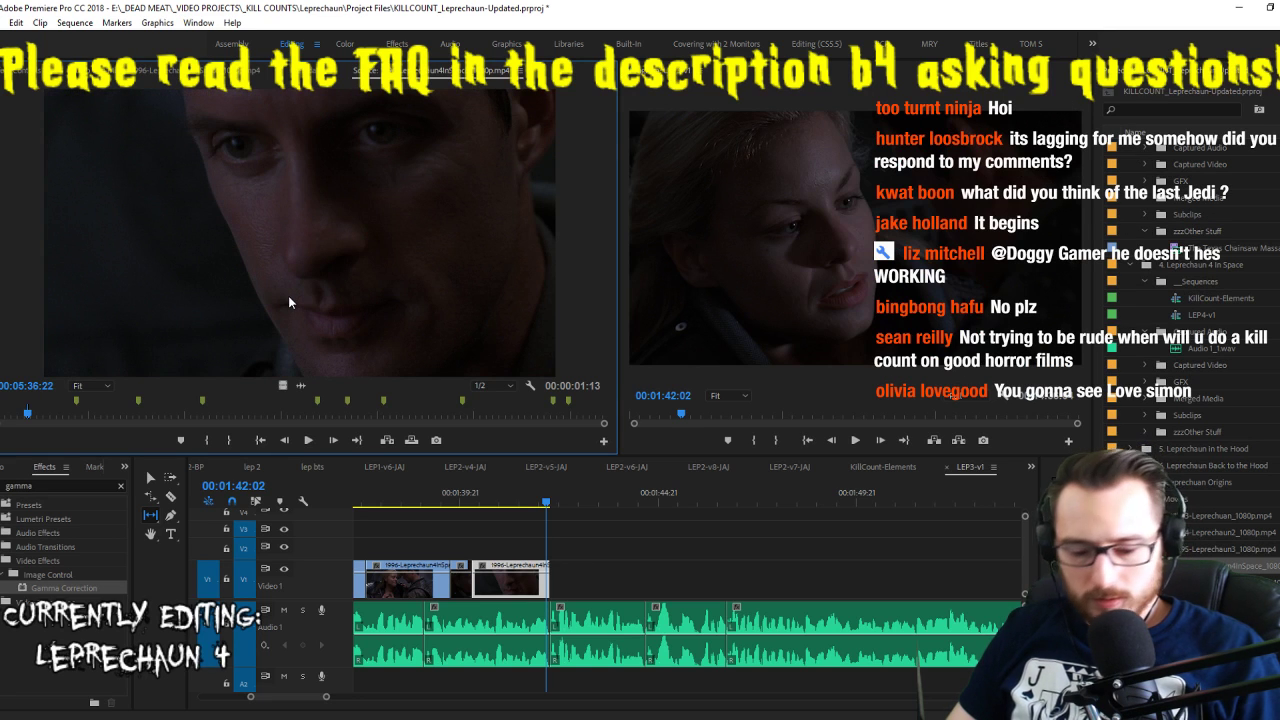
key("l")
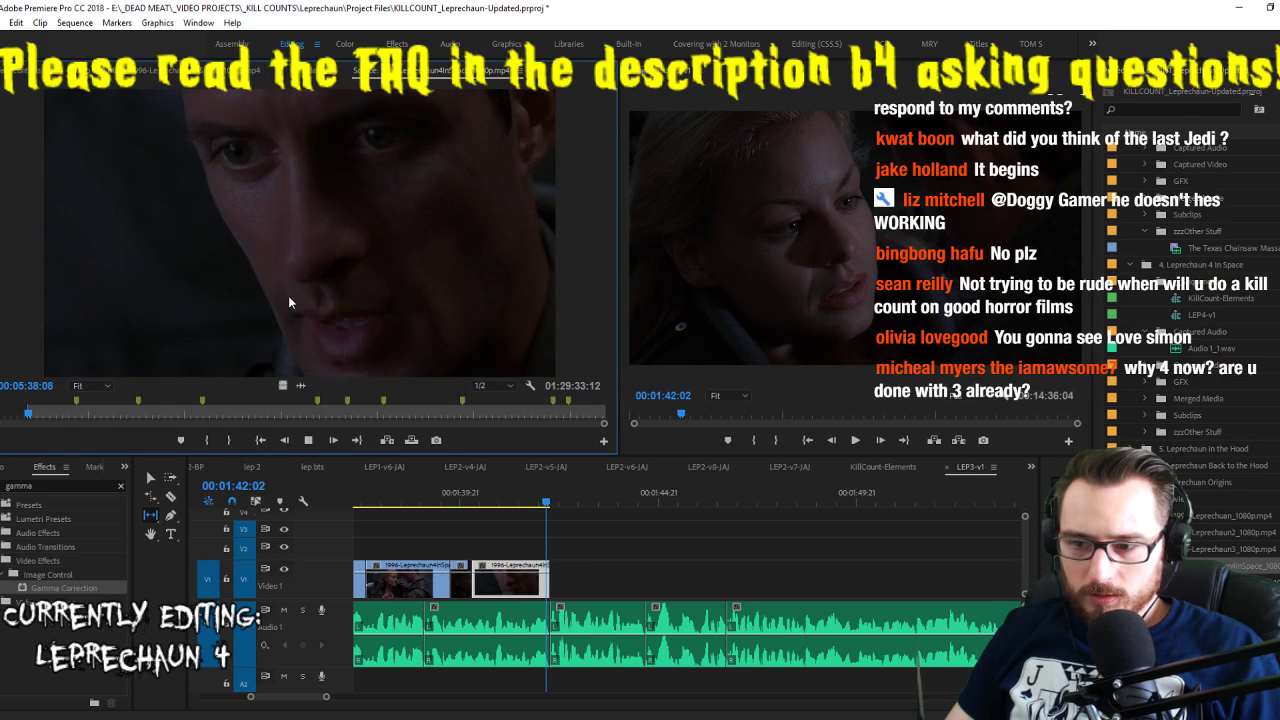
key("k")
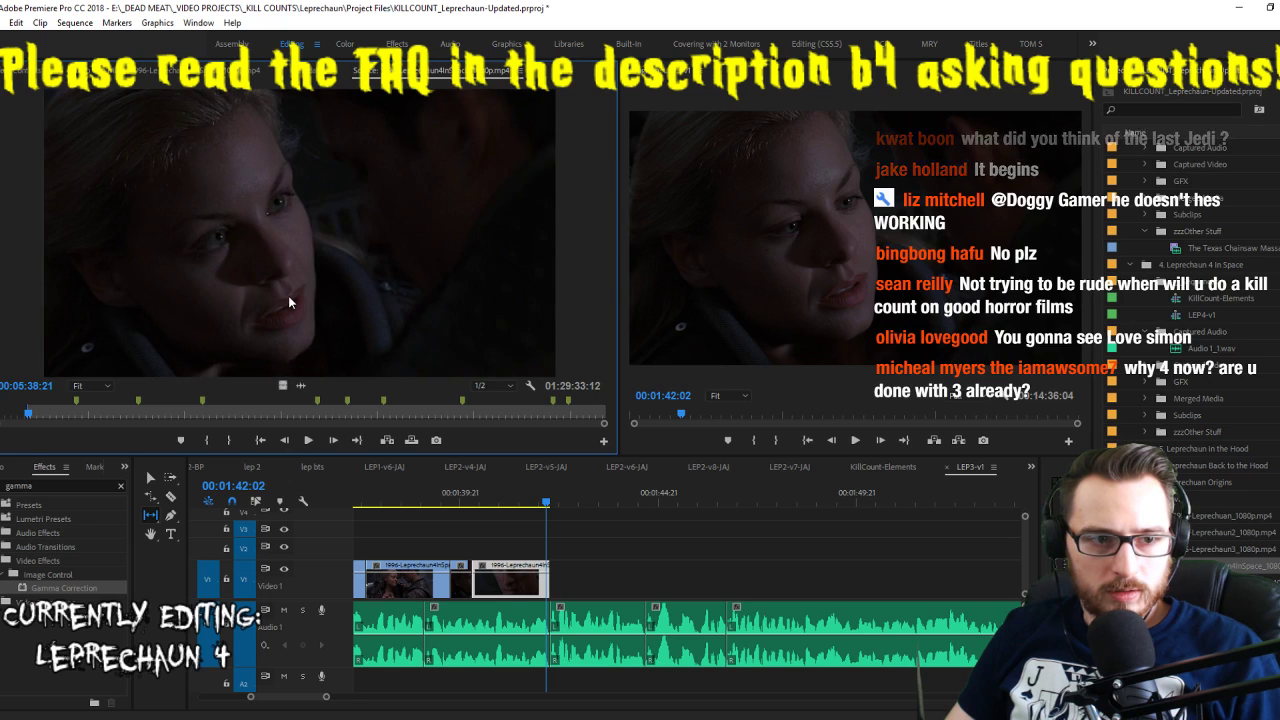
key("Left")
key("Left")
key("Left")
key("o")
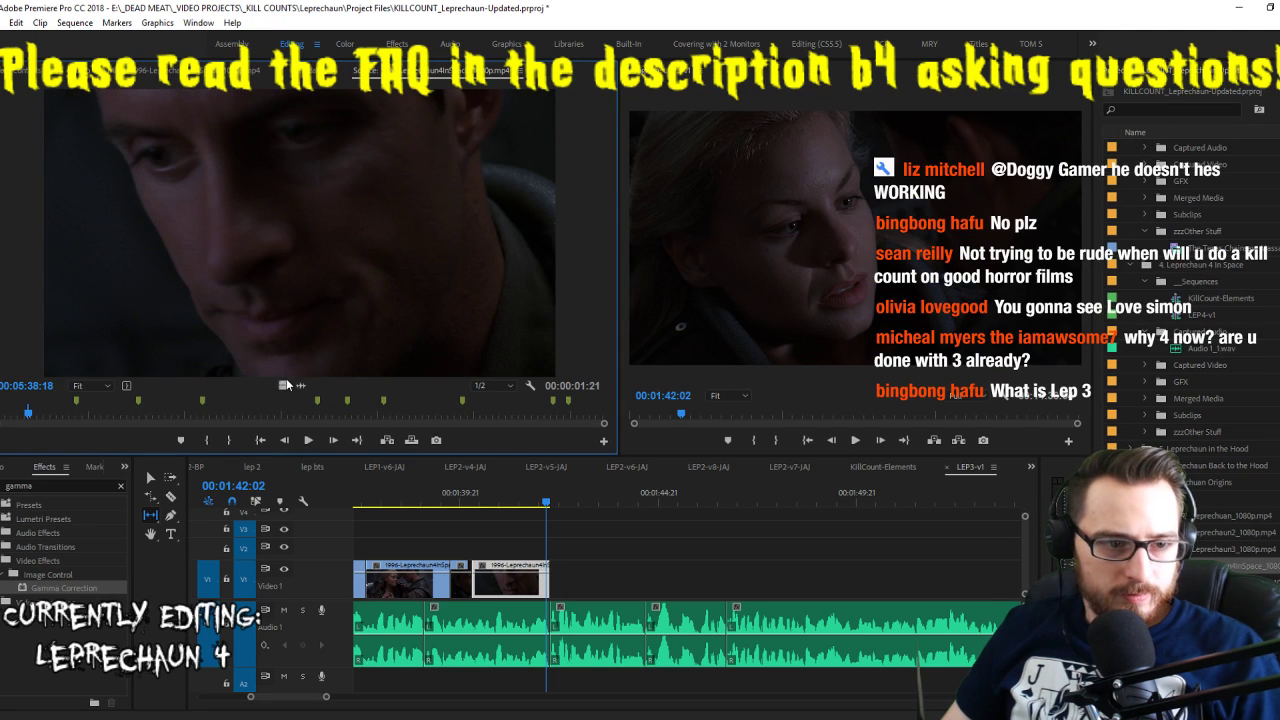
Try laying the alternative man's close-up on V2 at 00:01:40:05 above the existing clip and play it
left_click_drag(282, 381, 478, 546)
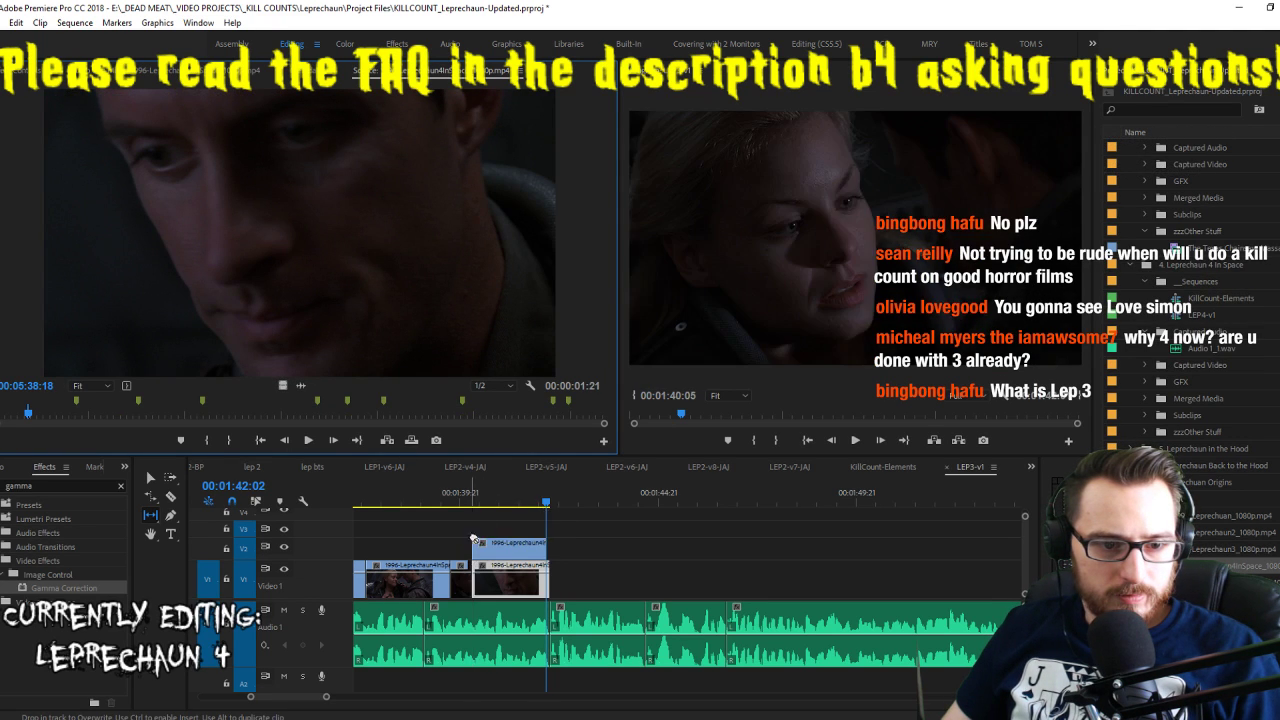
left_click(470, 494)
key("space")
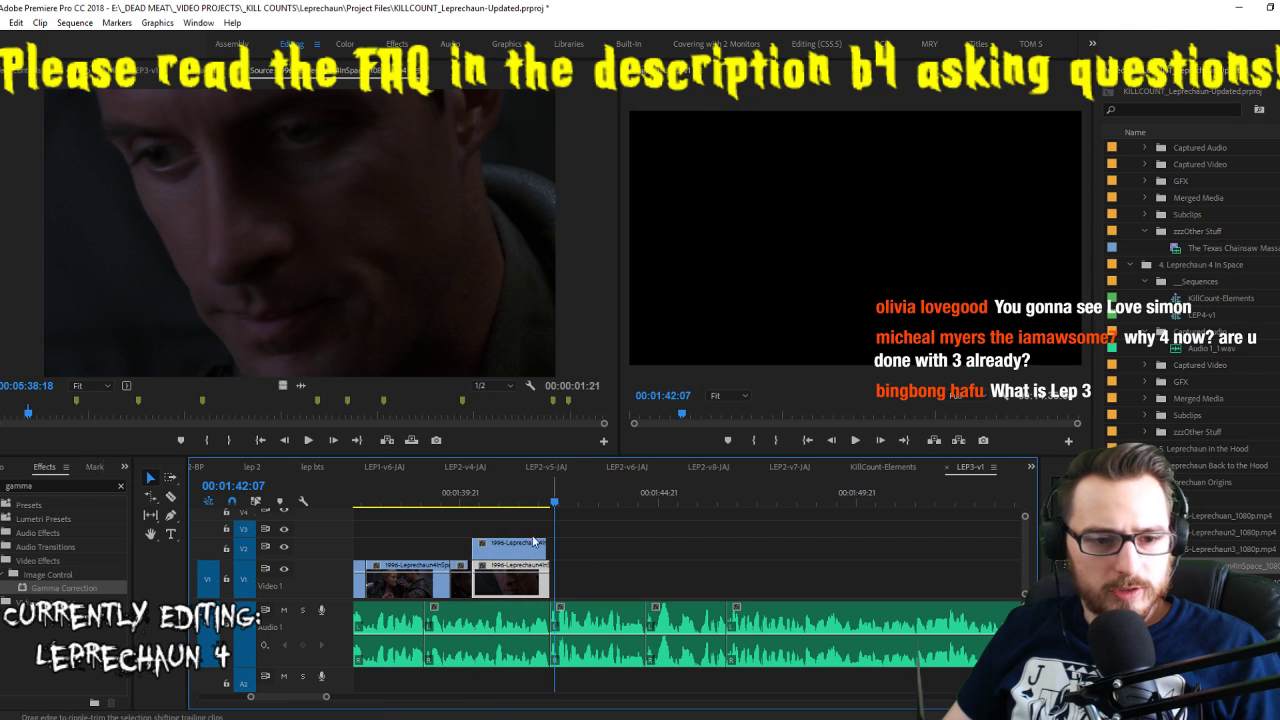
left_click(441, 500)
Play the cut to the man and ripple-extend the woman's preceding clip to about 00:01:40:17
key("space")
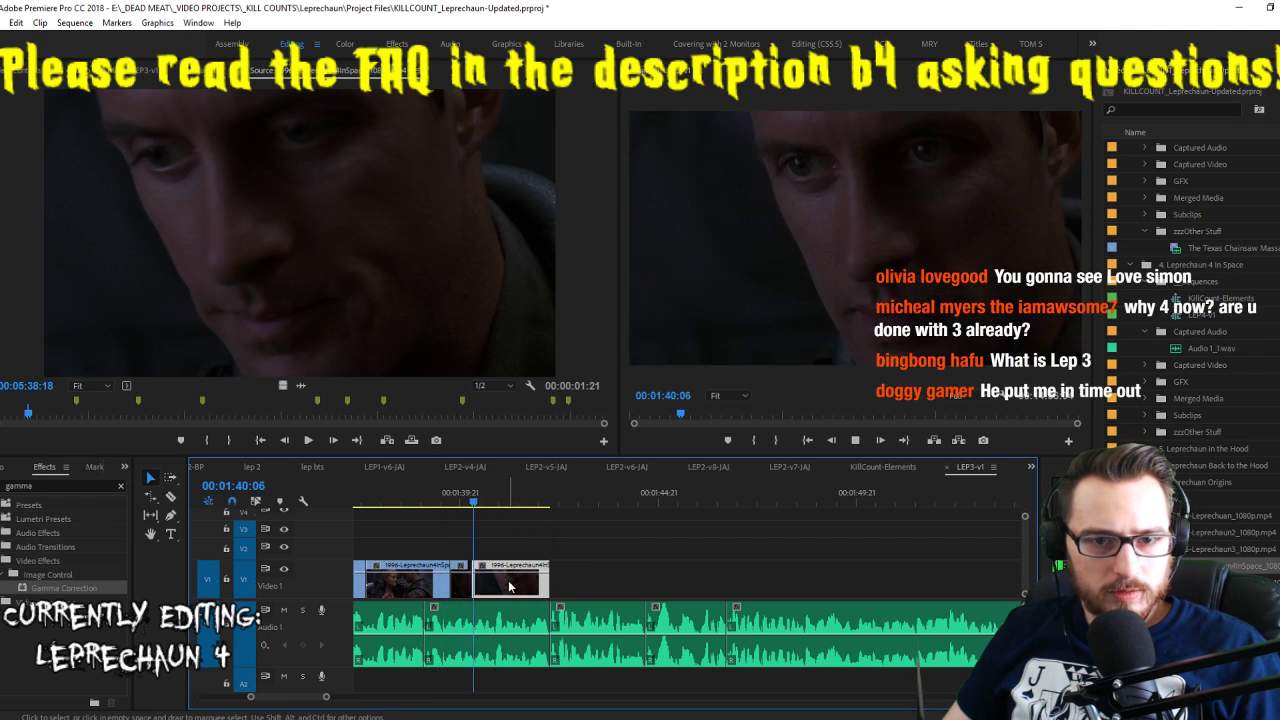
left_click_drag(503, 587, 535, 583)
key("space")
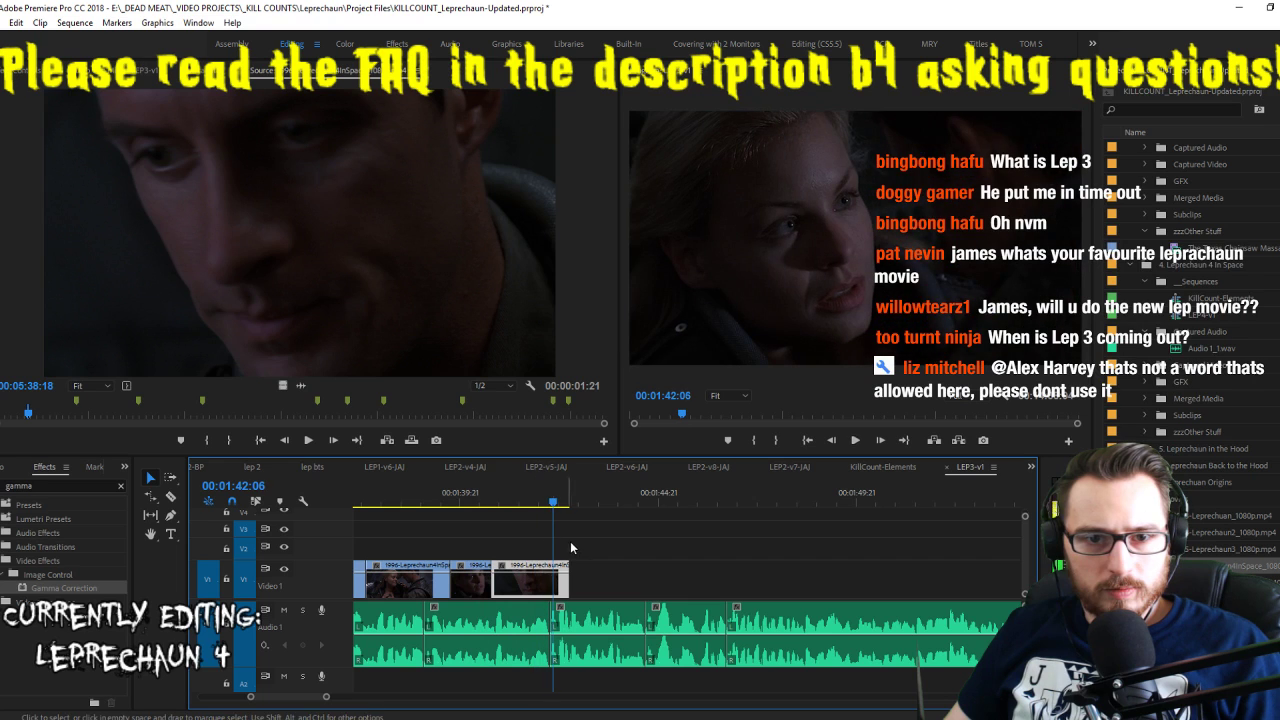
Trim the last clip's end to 00:01:42:04, slip its footage to end on the man's face, and save the project
left_click_drag(565, 587, 520, 588)
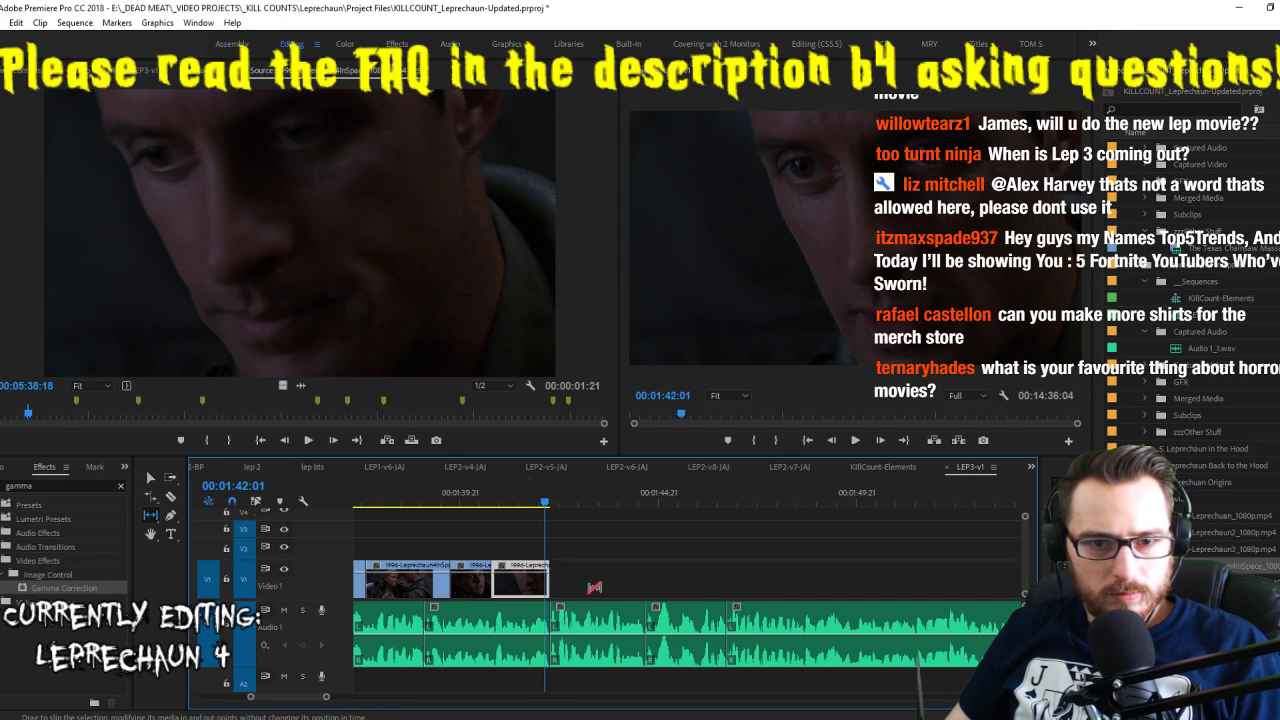
key("space")
key("ctrl+s")
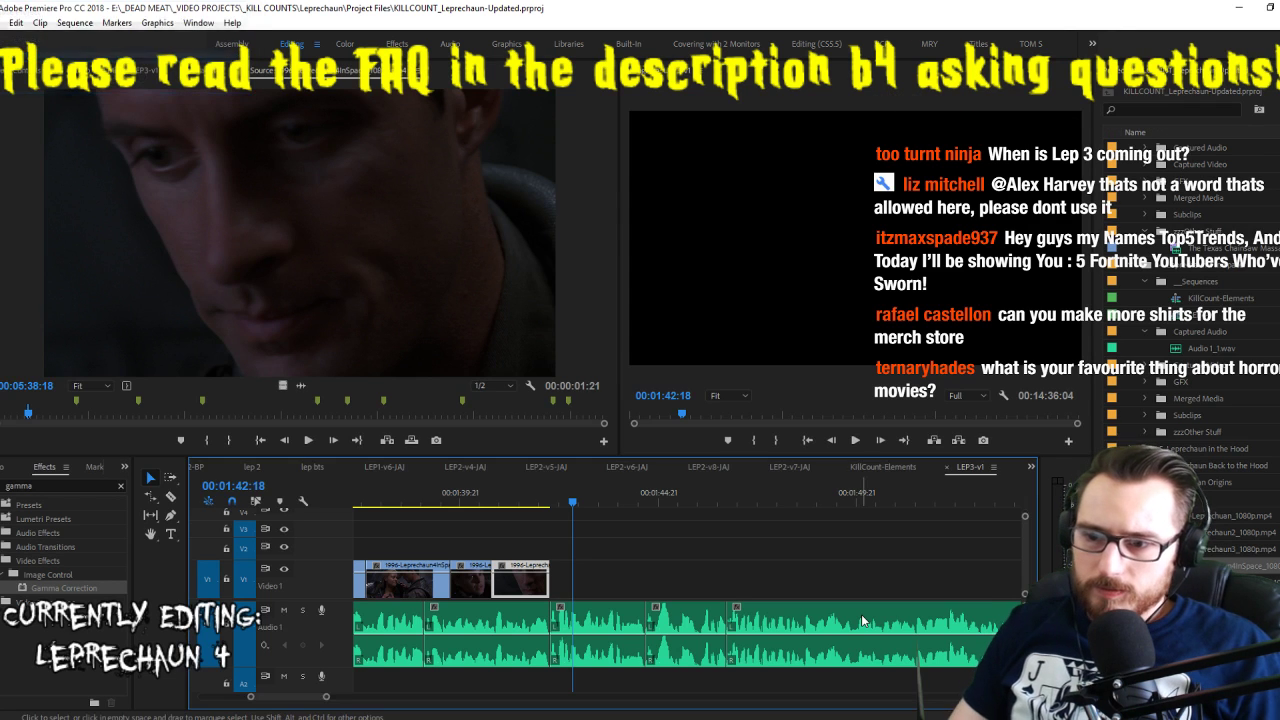
Play the narration after 00:01:42:04 and mark a one-second source range in the cave scene between 00:05:51:16 and 00:06:06:23
key("space")
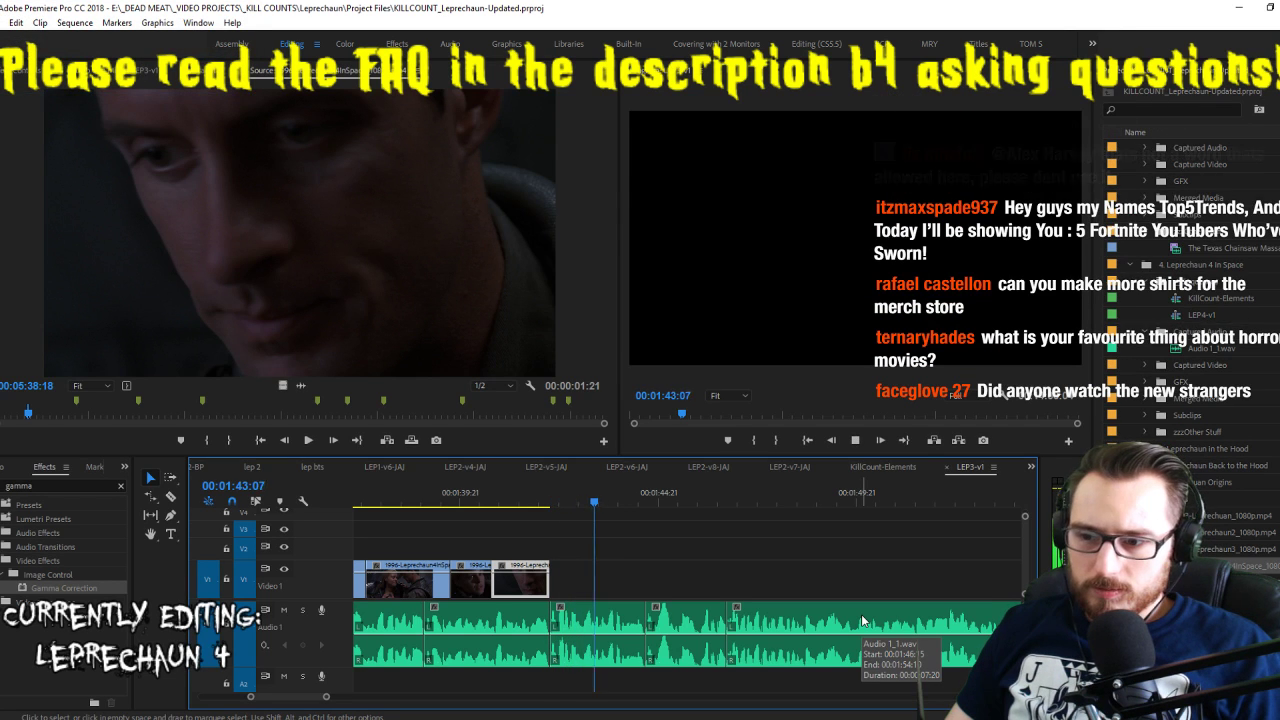
key("space")
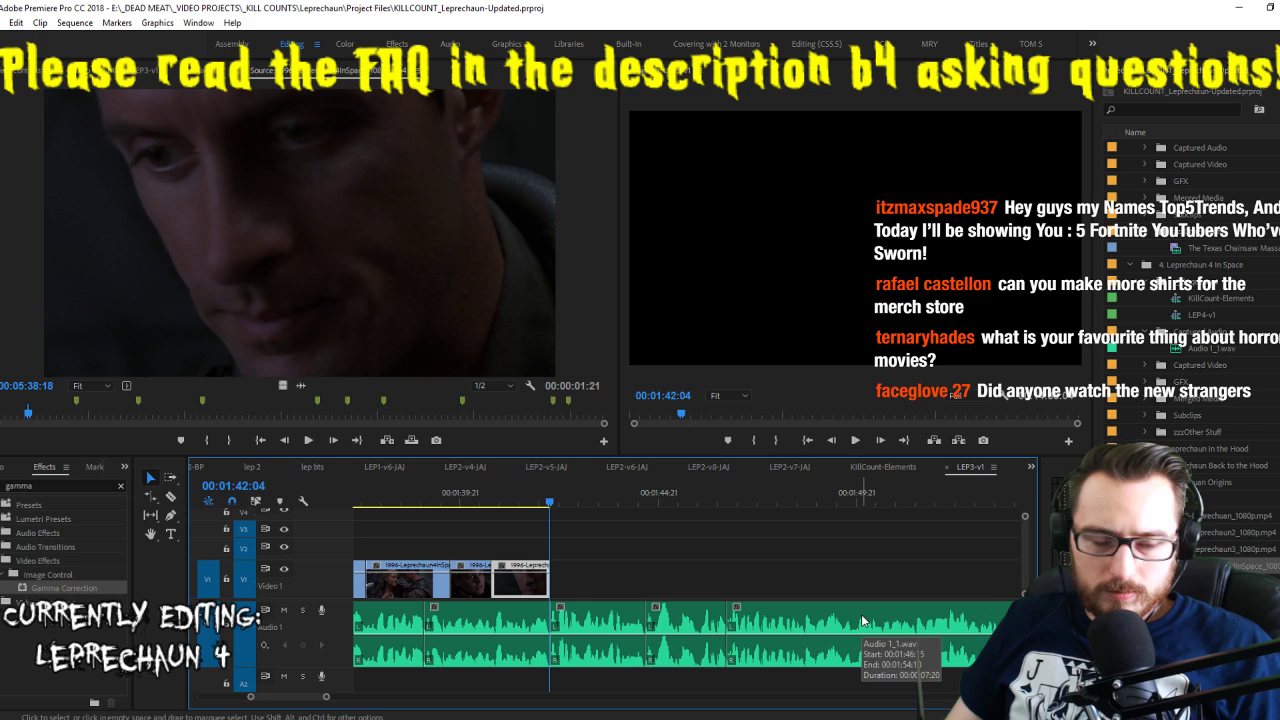
left_click(288, 300)
key("space")
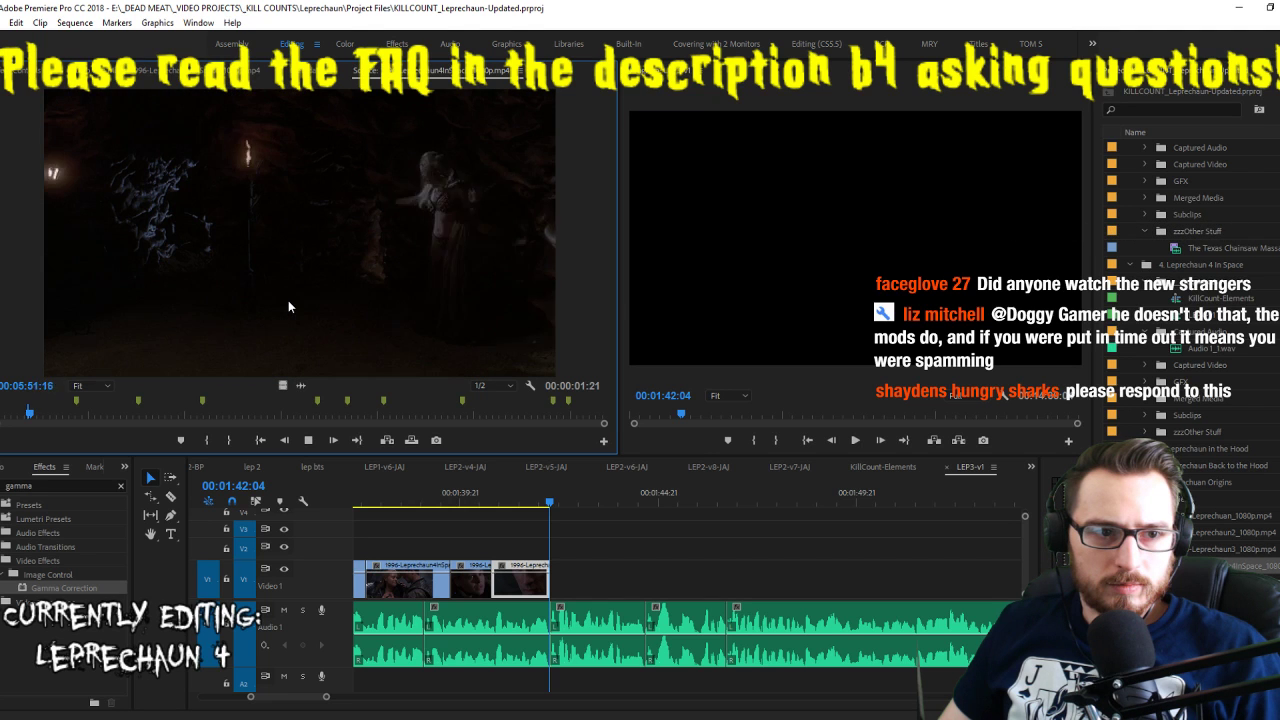
key("i")
key("o")
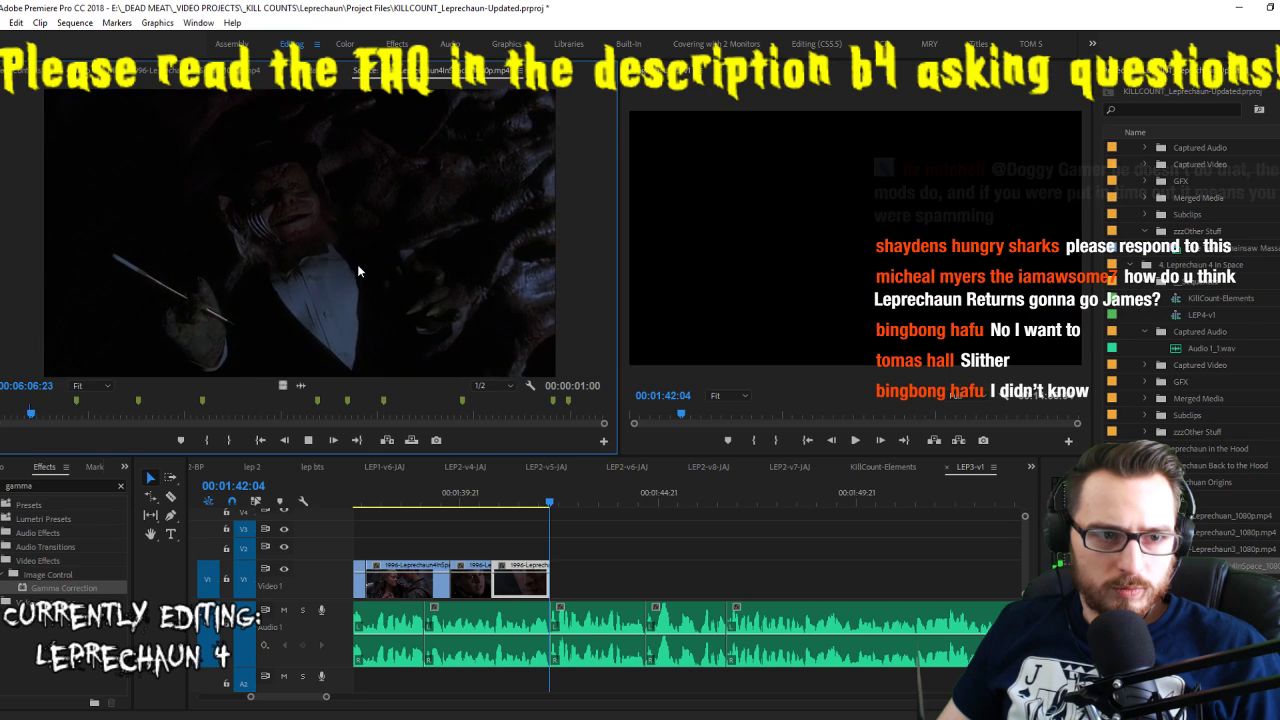
Mark the woman's 22-frame source line near 00:06:08:09, insert it at the narration cut near 00:01:44:13, and extend its picture back to 00:01:42:04
key("ctrl+shift+x")
key("i")
key("o")
left_click(686, 545)
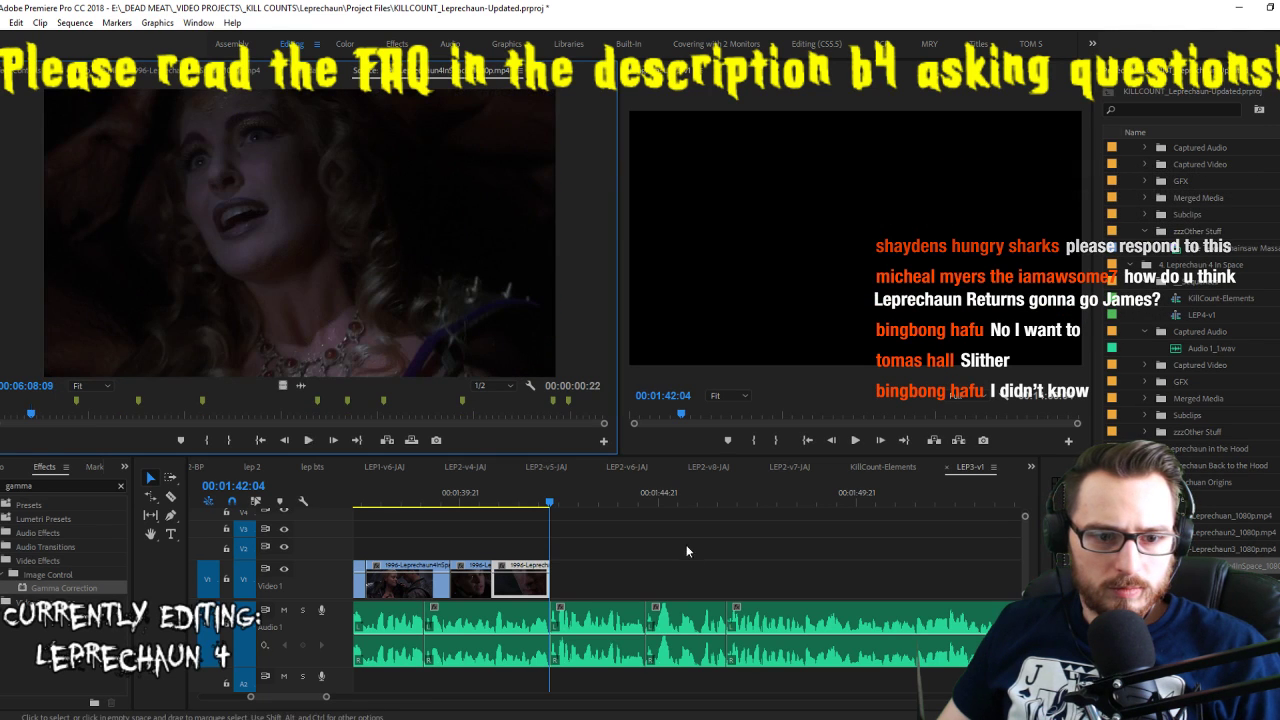
left_click(386, 440)
key("Up")
key("Up")
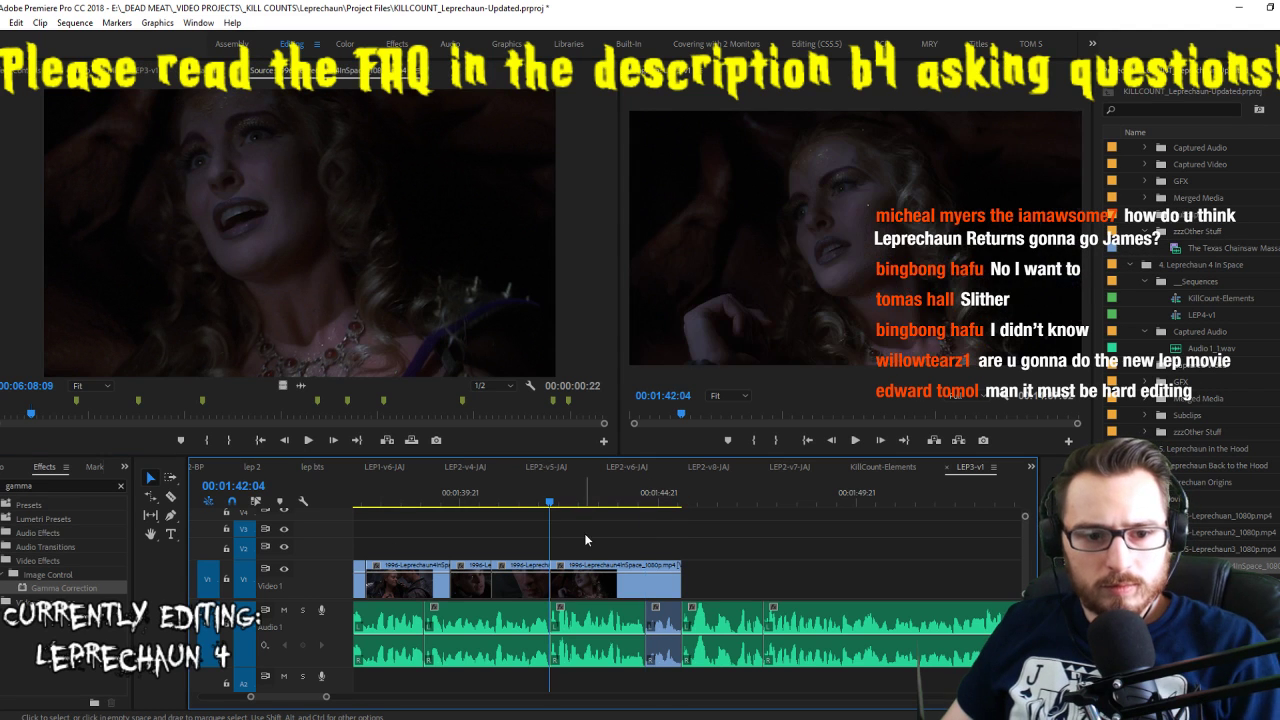
Mark the wide torch-lit cave shot near 00:05:53:13 and overwrite V1 with it from 00:01:42:04 to about 00:01:43:06
key("space")
key("space")
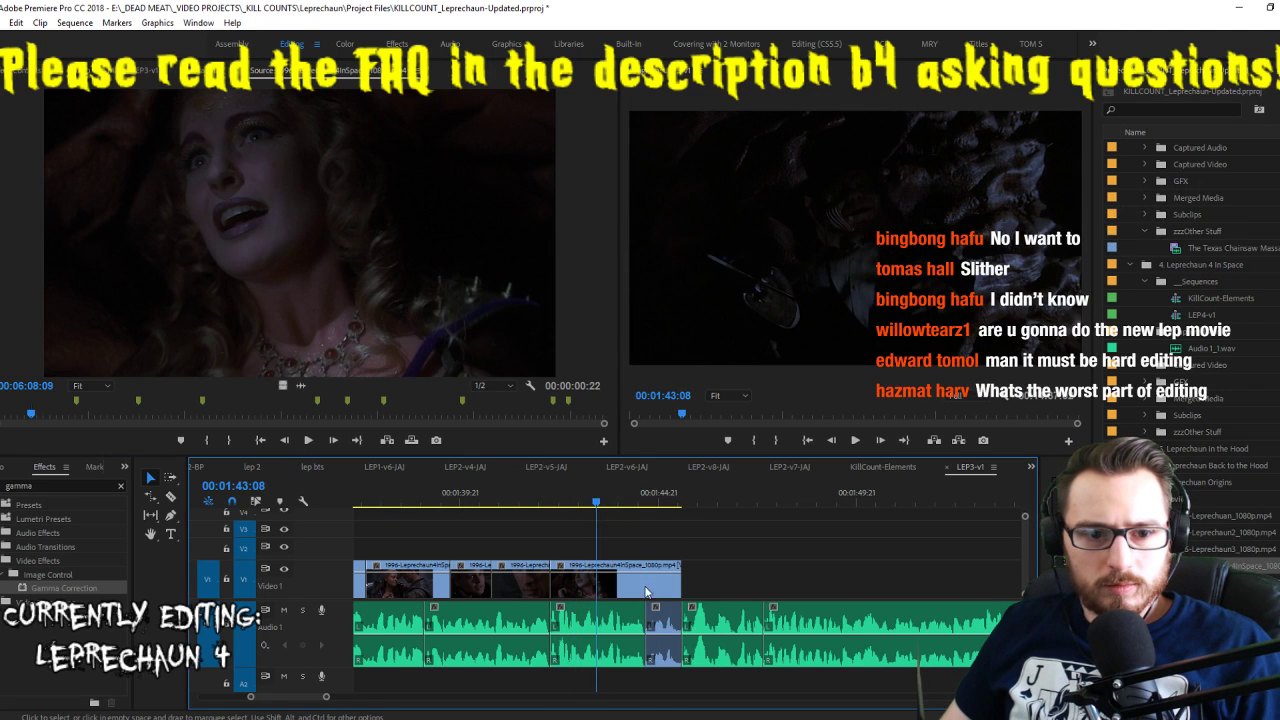
left_click(276, 301)
key("shift+i")
key("j")
key("j")
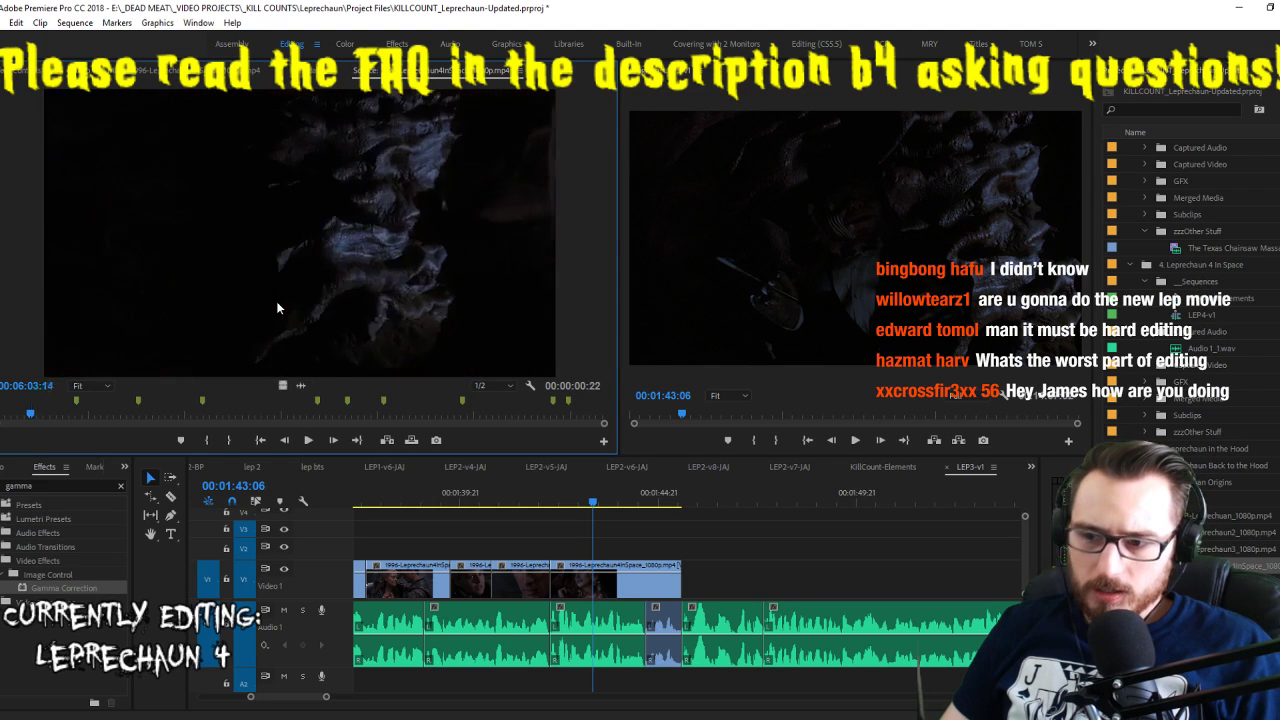
key("j")
key("j")
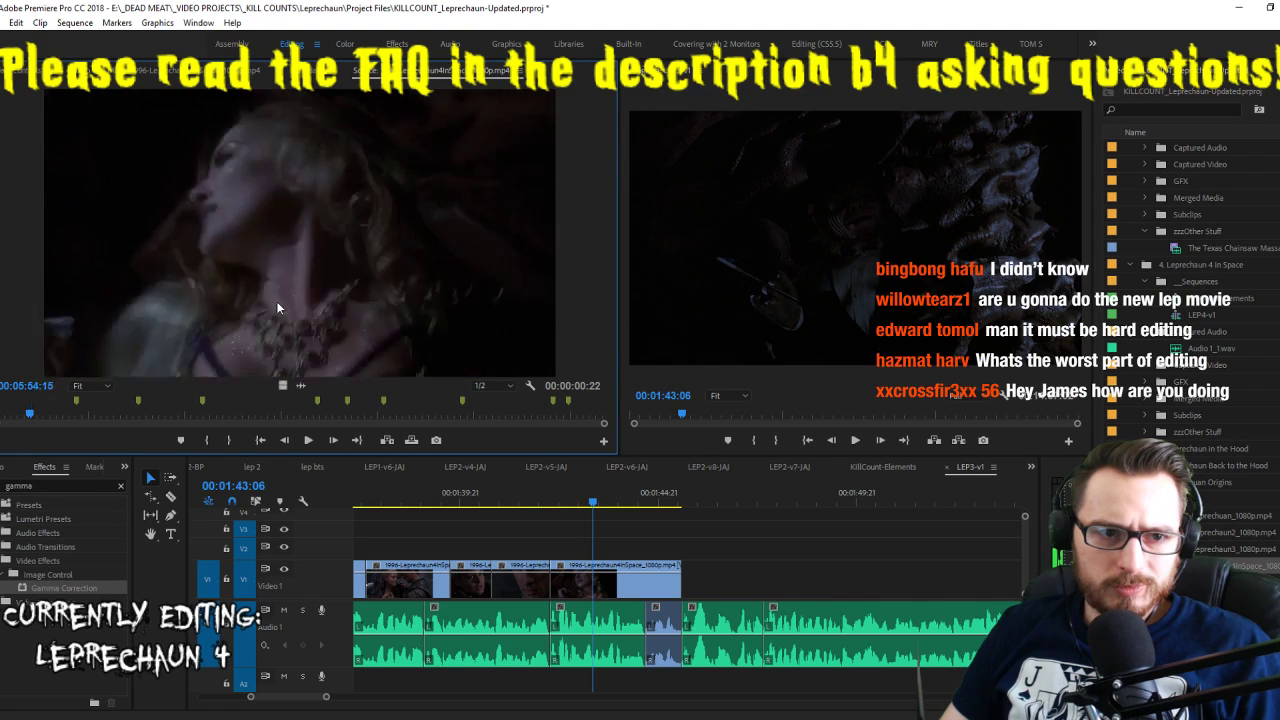
key("l")
key("i")
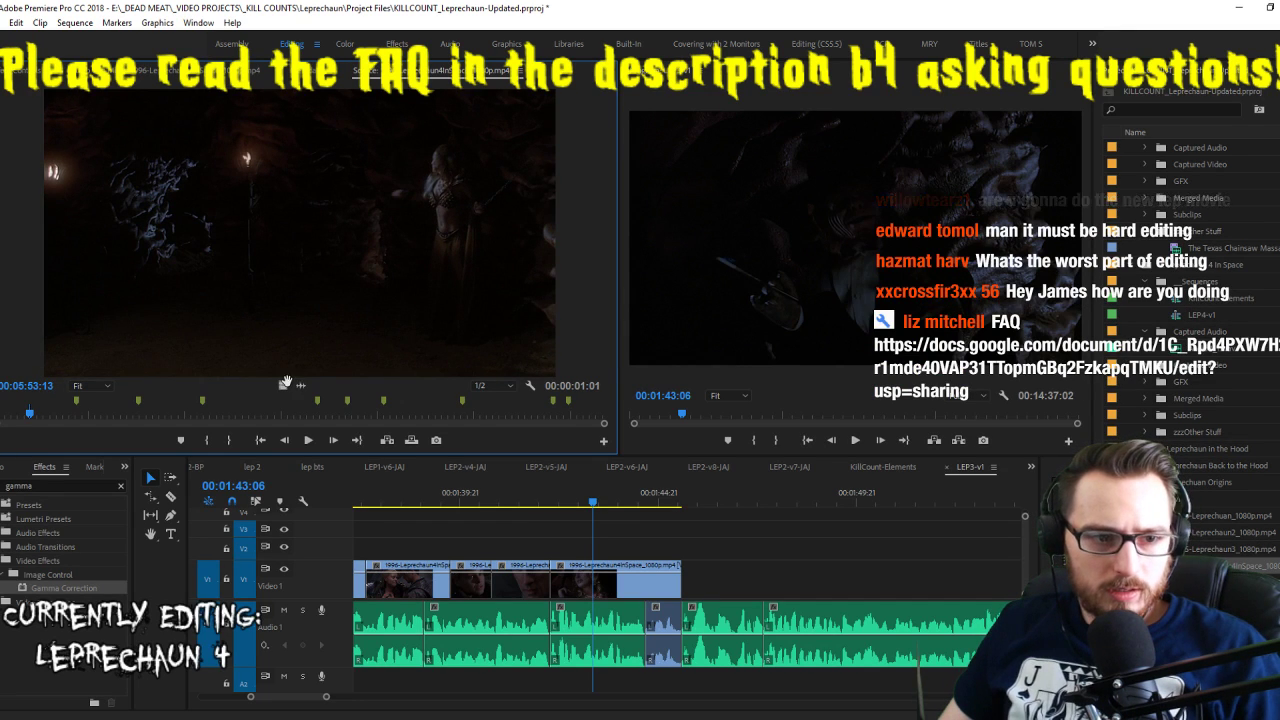
left_click_drag(285, 383, 581, 566)
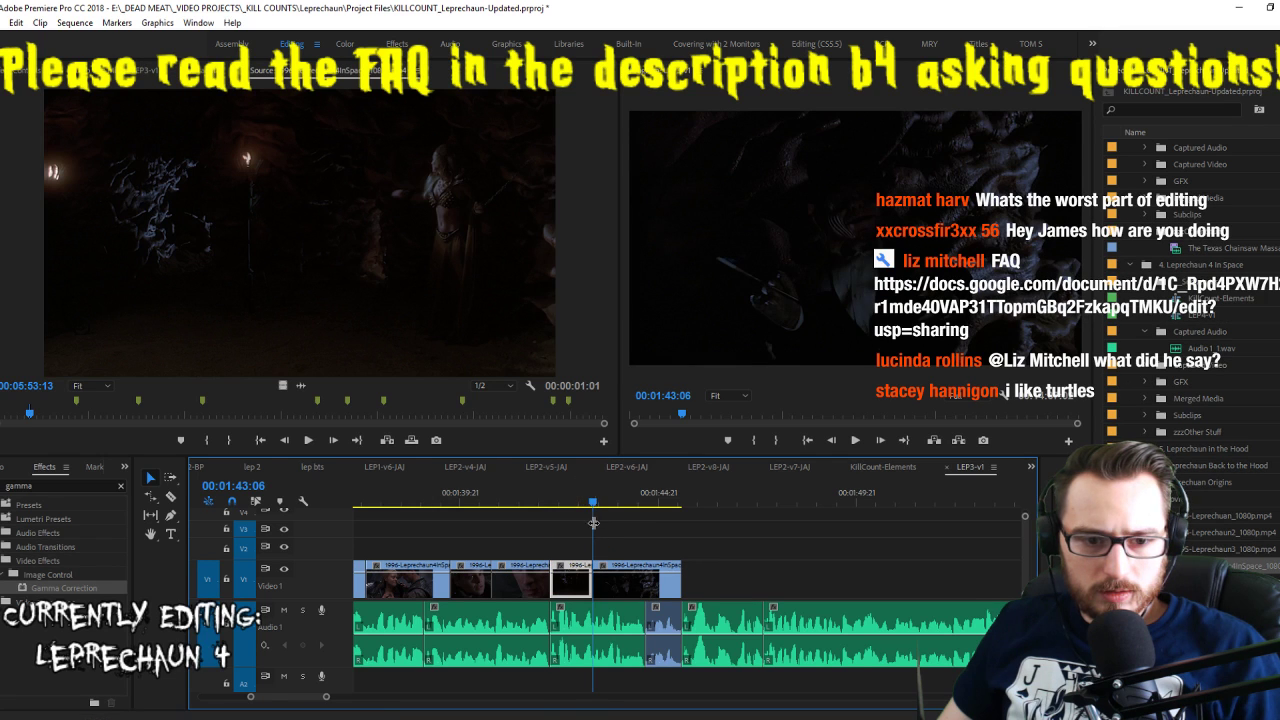
Save the project, play from 00:01:42:04, and extend the last V1 clip's end to 00:01:47:20
key("ctrl+s")
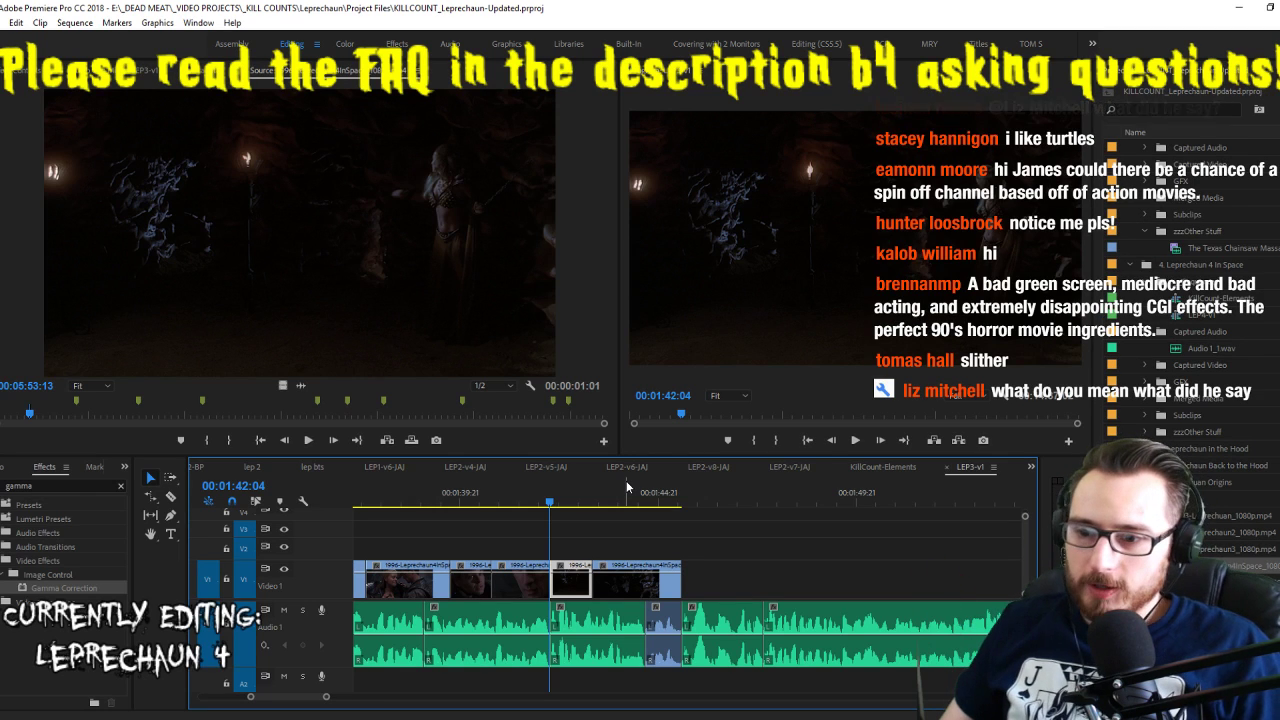
key("space")
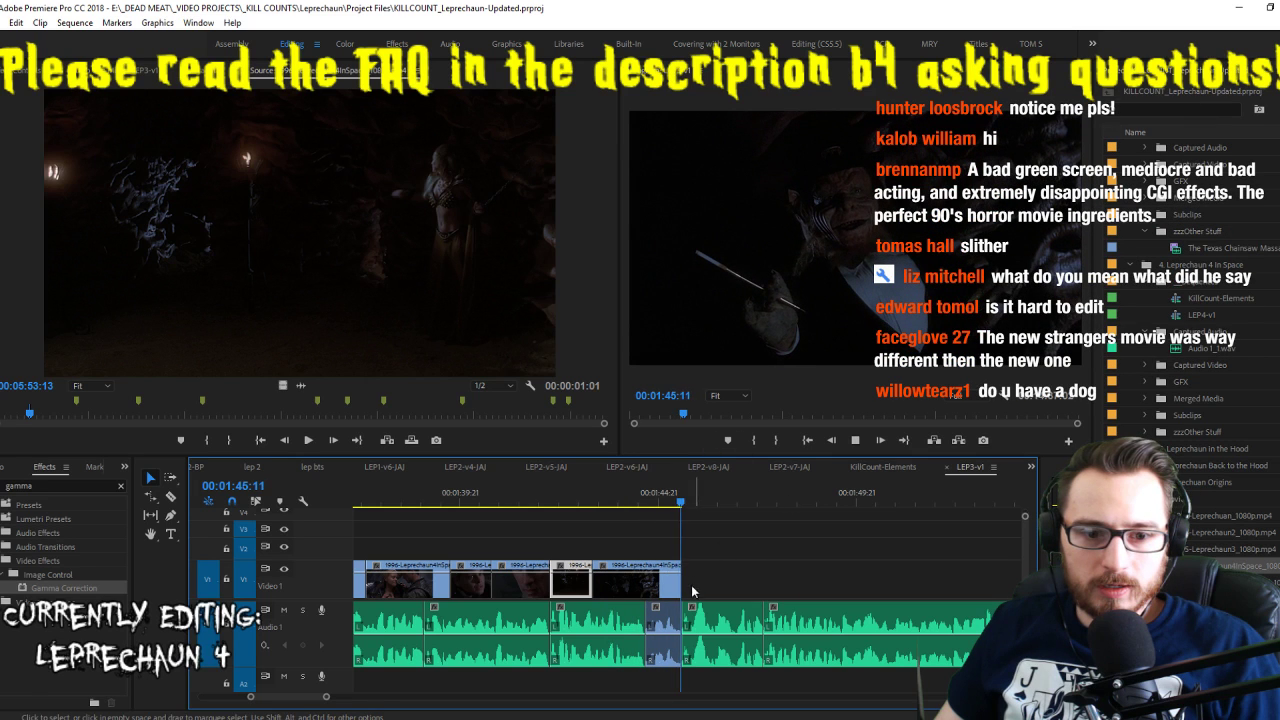
left_click_drag(682, 582, 785, 583)
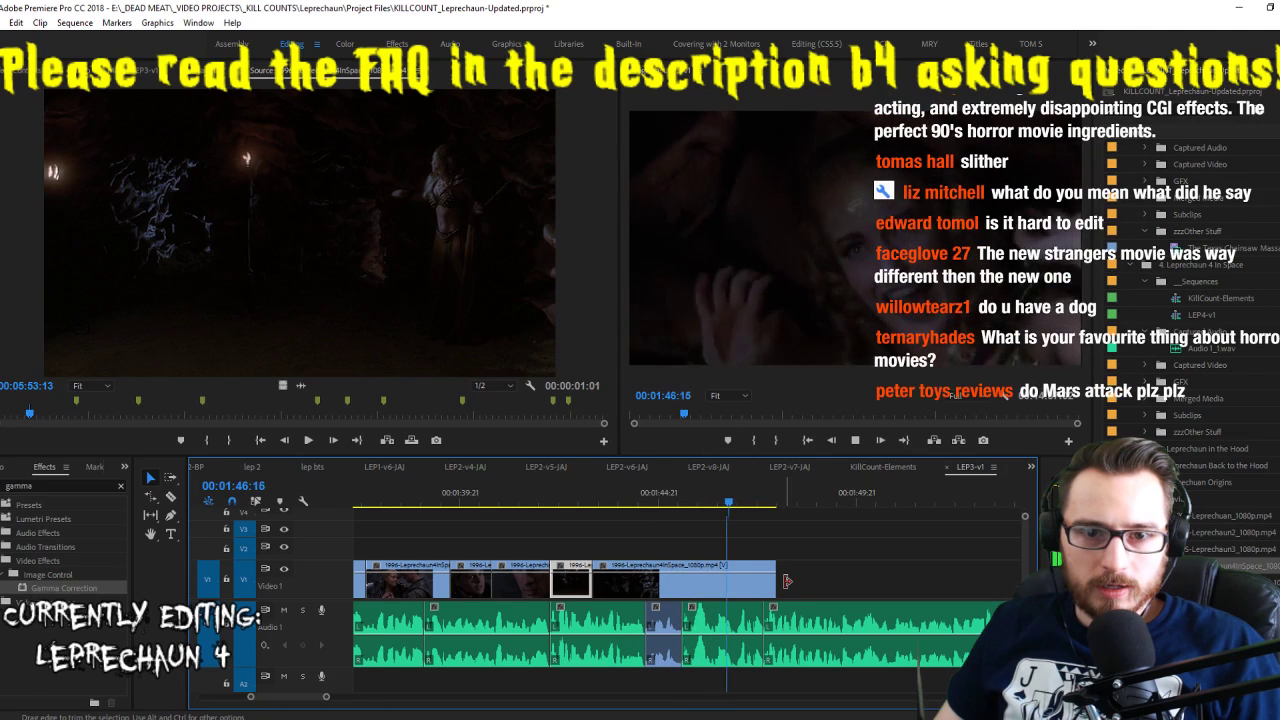
Mark a 00:00:01:13 source range of the Leprechaun gesturing with his cane, ending at 00:06:20:20
left_click(386, 268)
key("space")
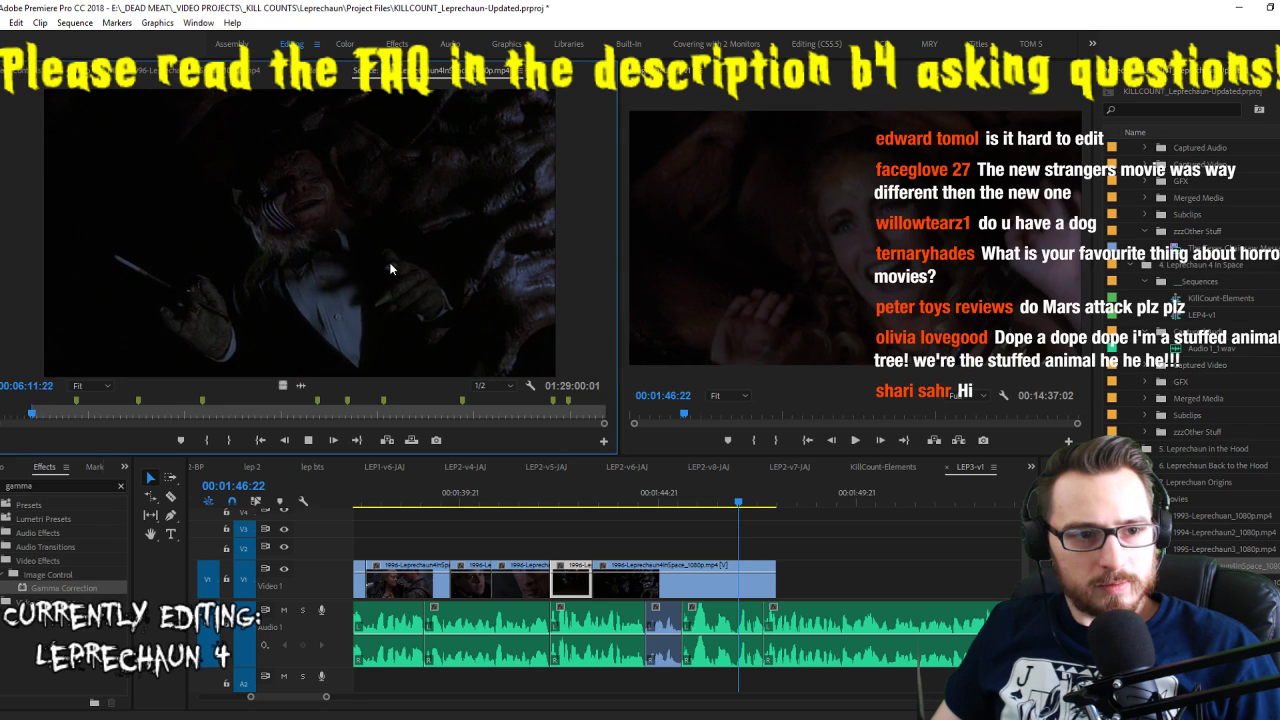
key("i")
key("o")
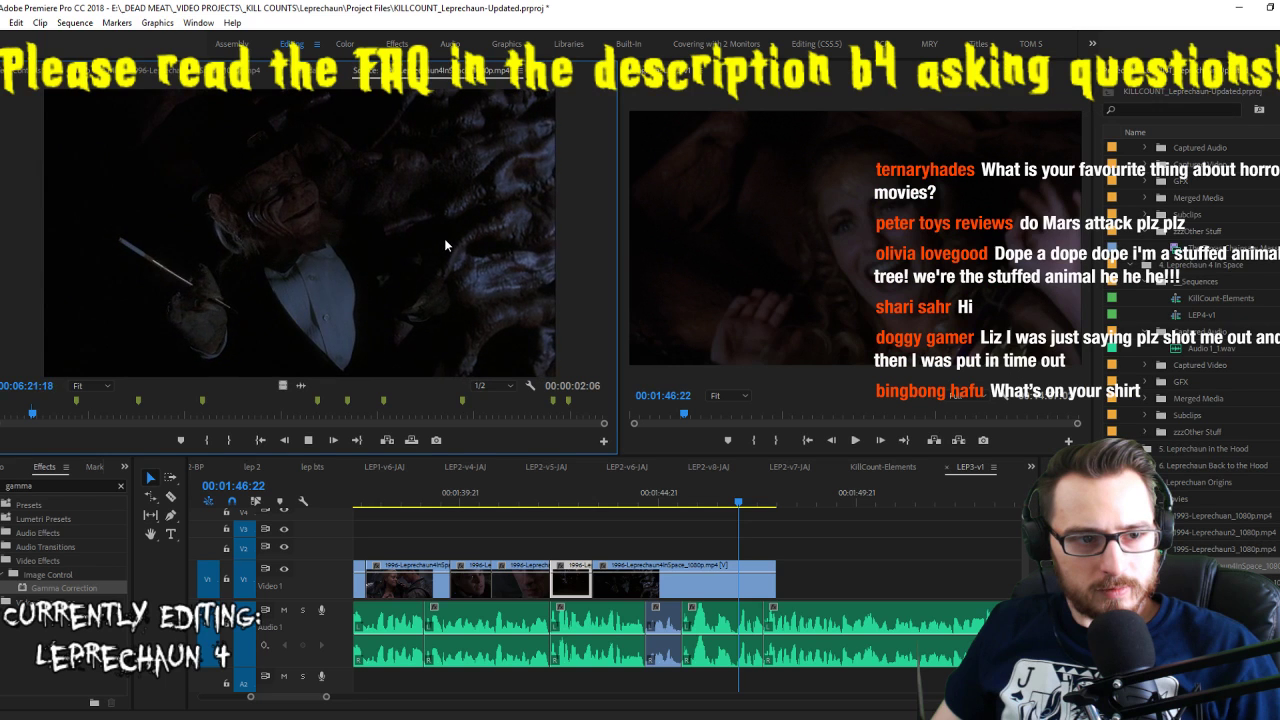
key("j")
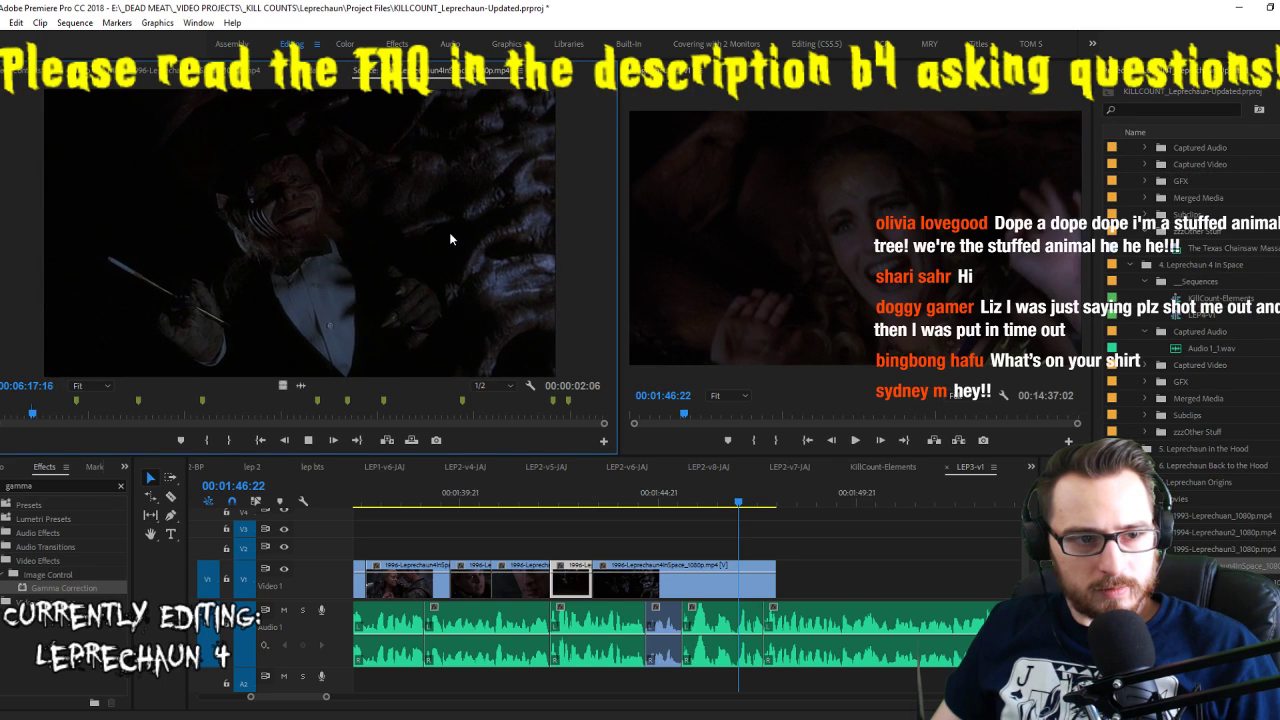
key("l")
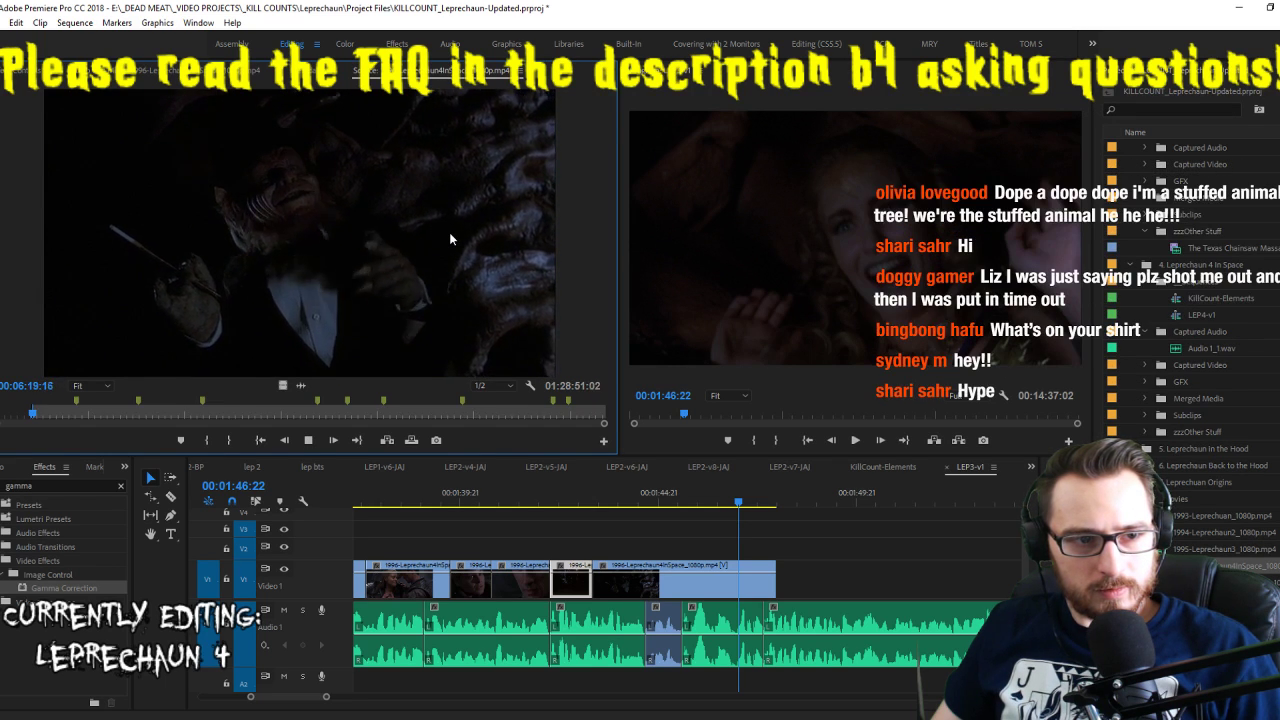
key("k")
key("o")
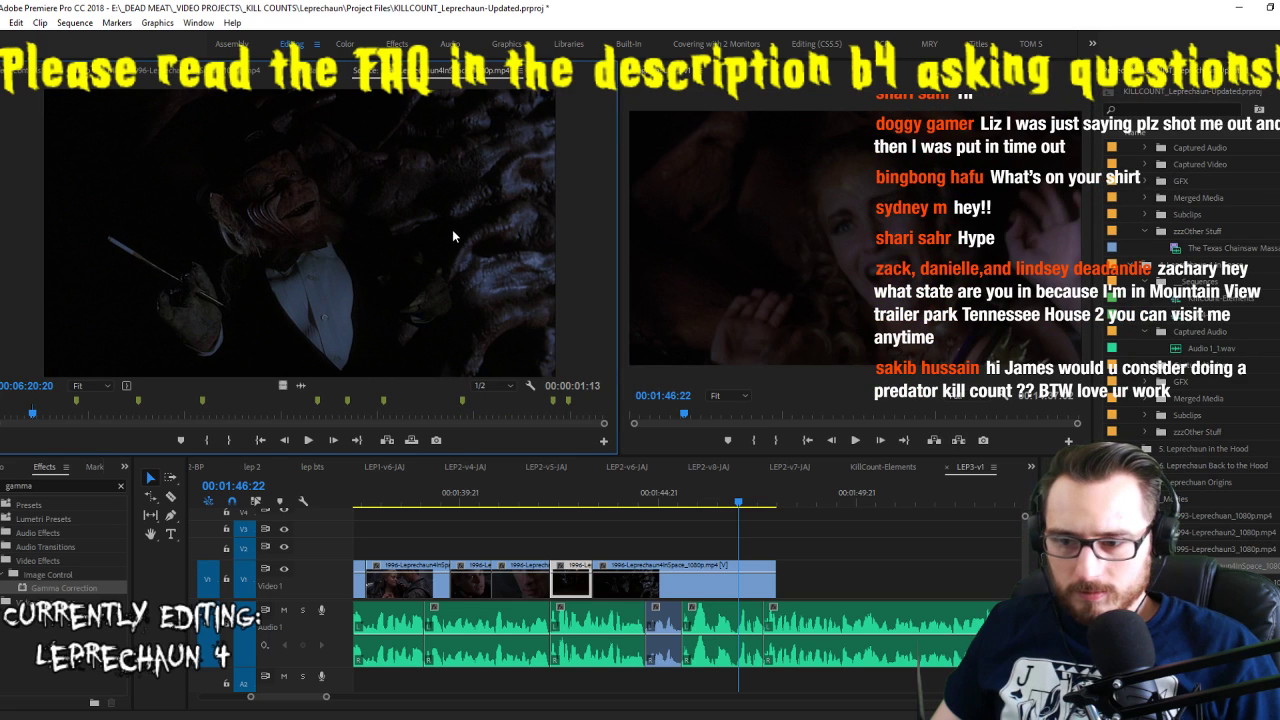
Split the last V1 clip at 00:01:45:12, slip the second part to show the woman's reaction earlier, and play it to 00:01:46:20
left_click(711, 502)
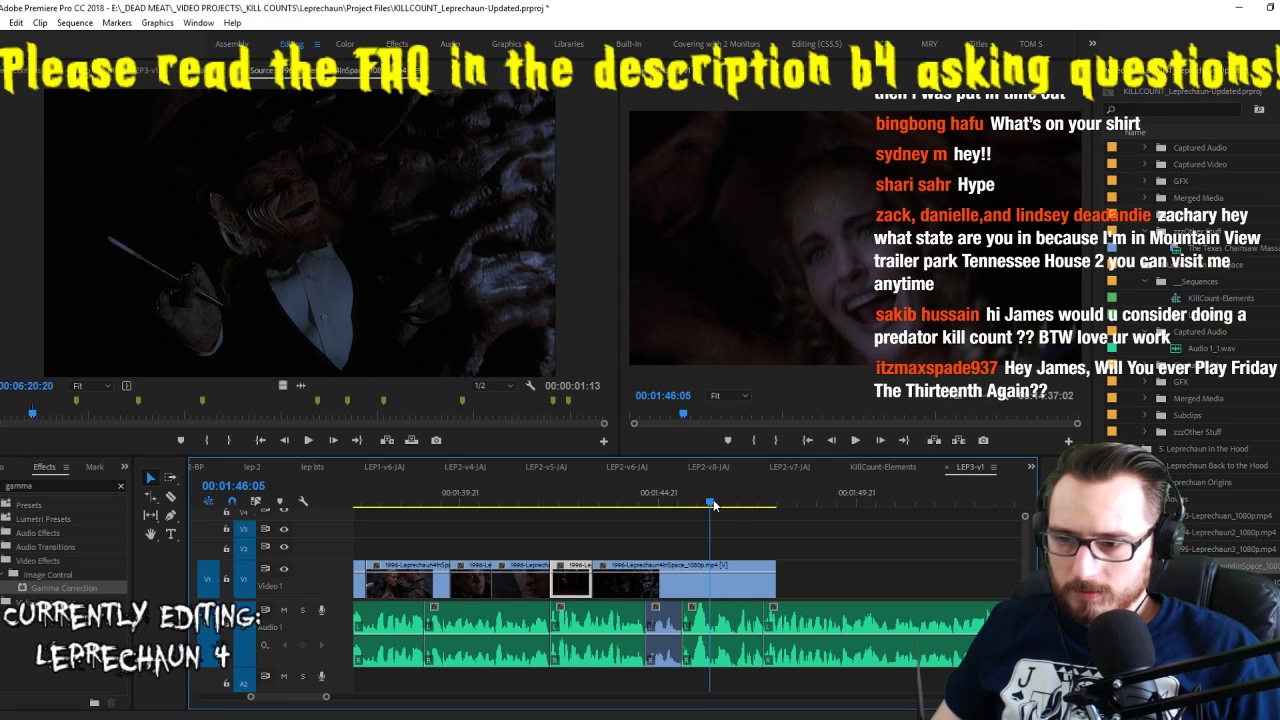
left_click_drag(711, 498, 682, 500)
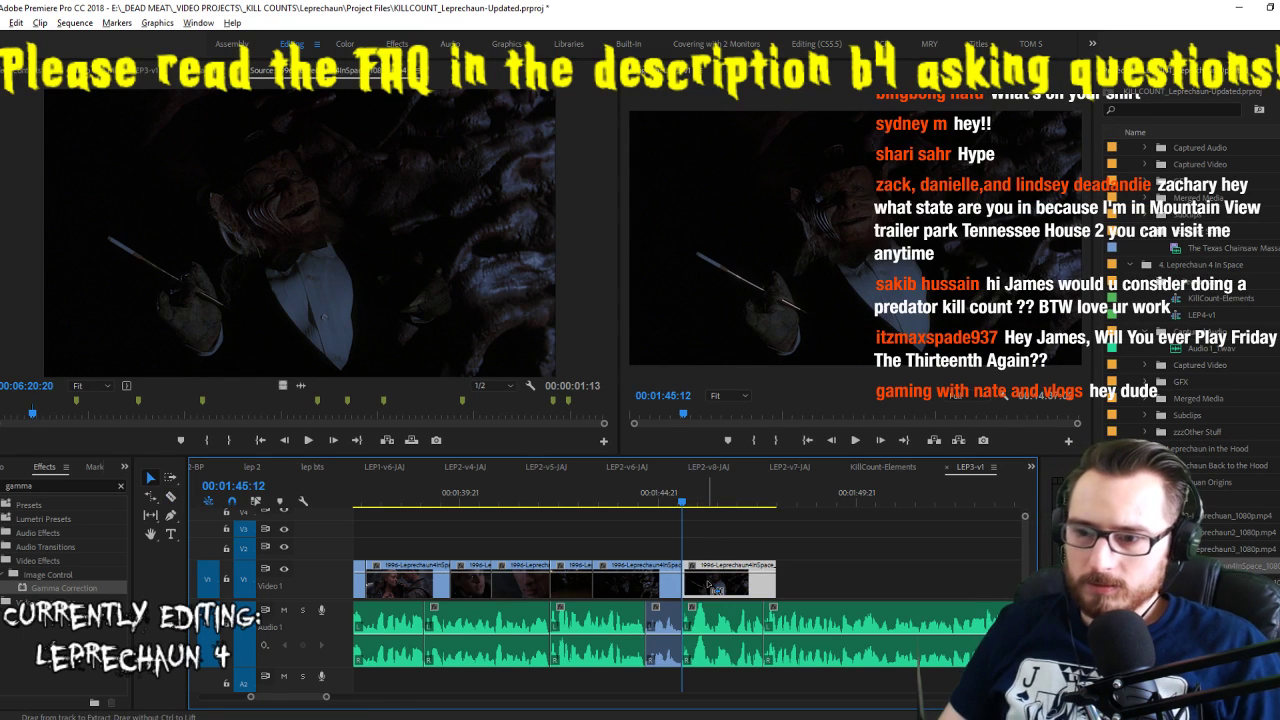
key("space")
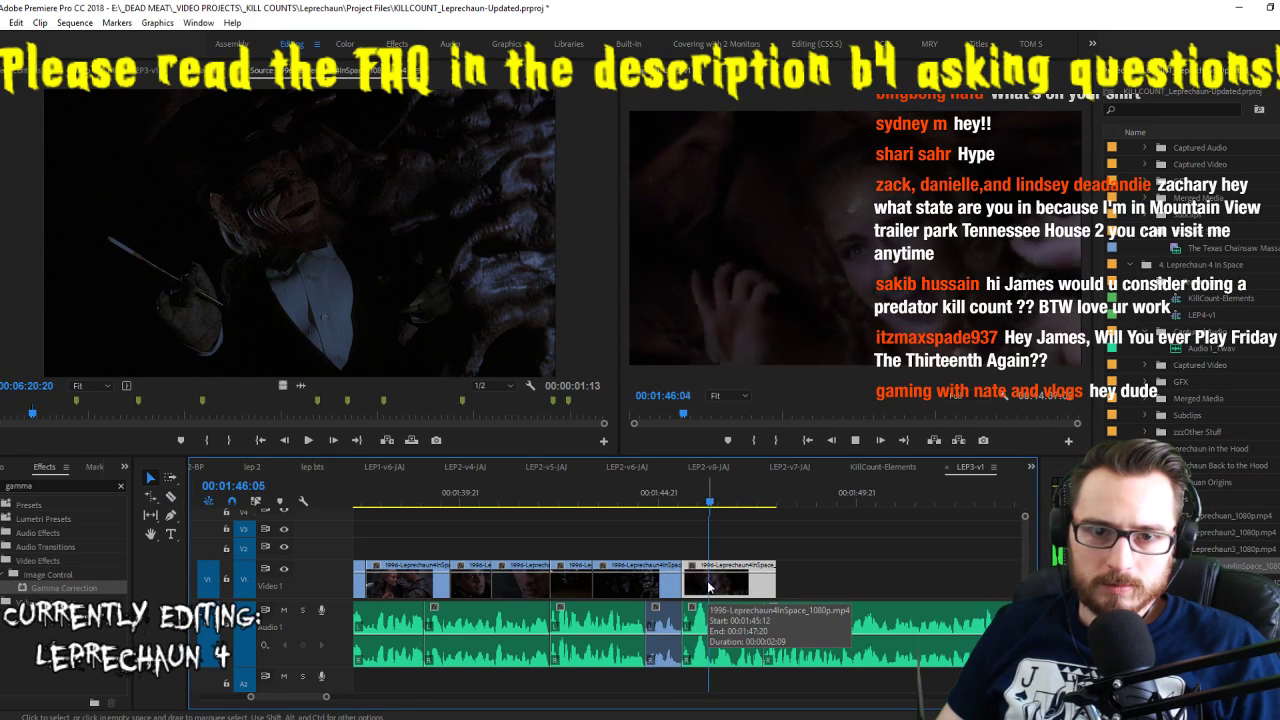
key("space")
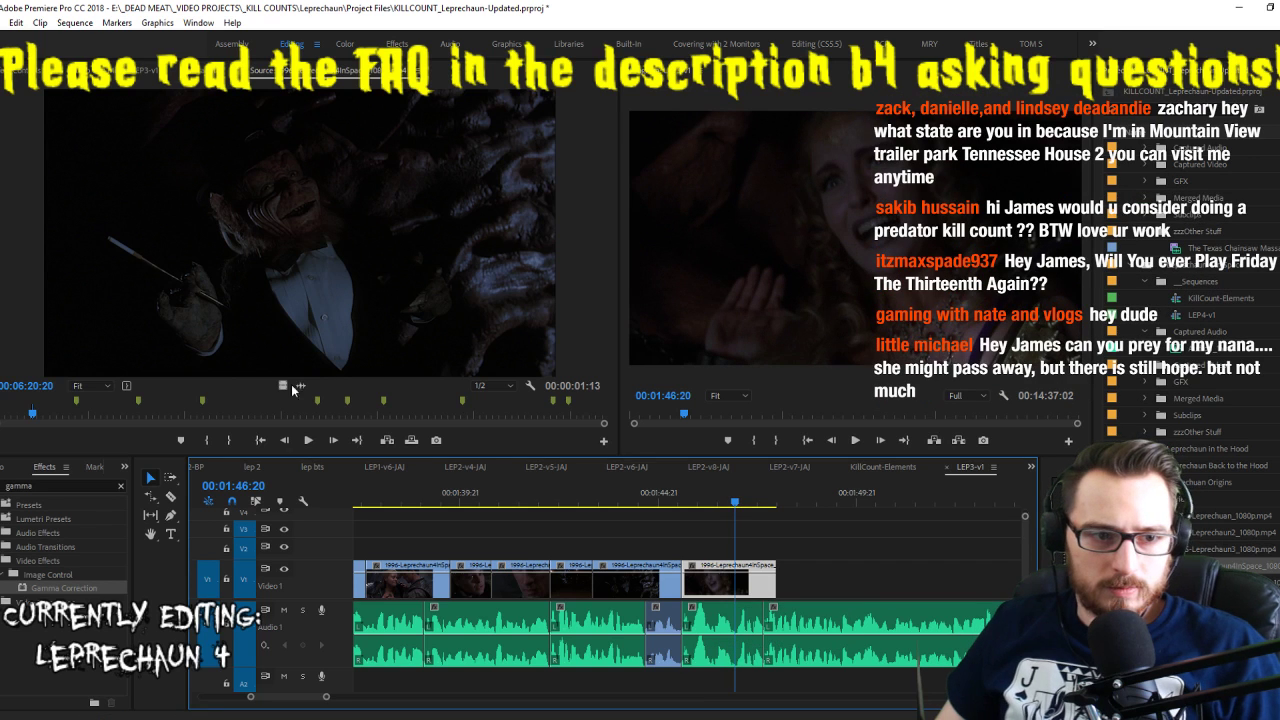
Overwrite V1 at 00:01:46:20 with the marked Leprechaun shot and trim its end to the narration cut near 00:01:47:12
left_click_drag(291, 385, 748, 590)
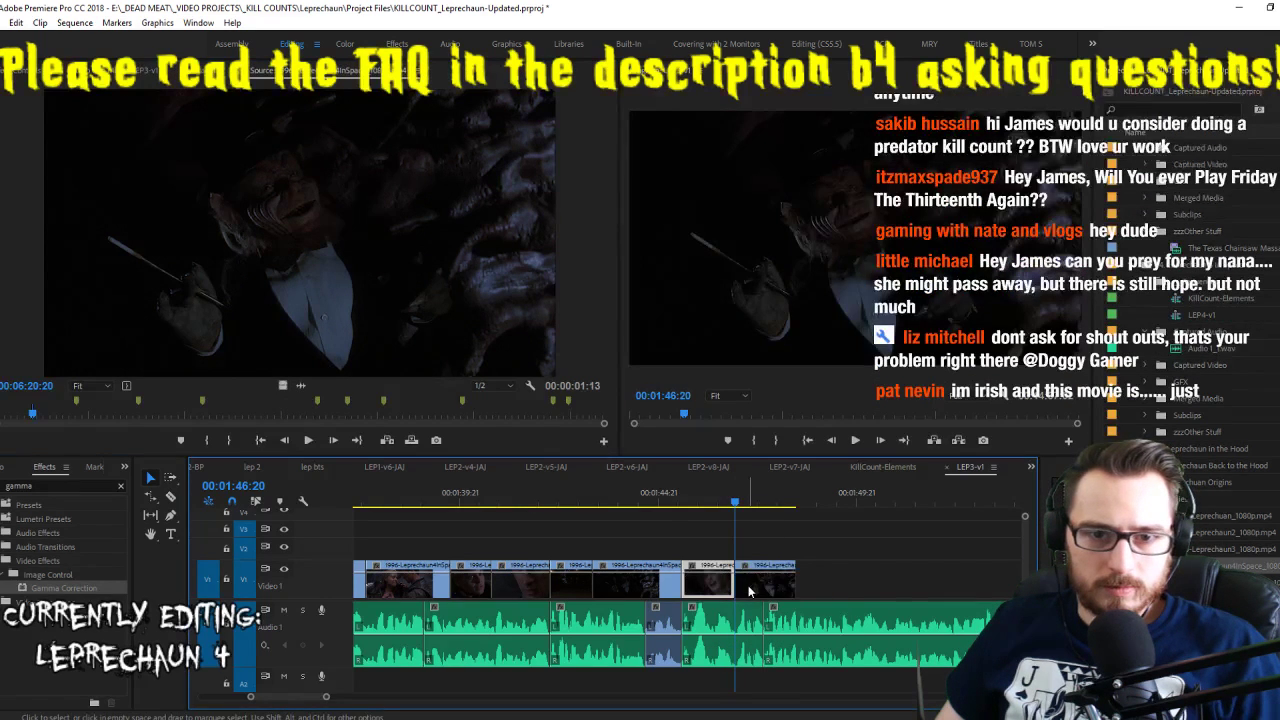
key("space")
left_click(766, 588)
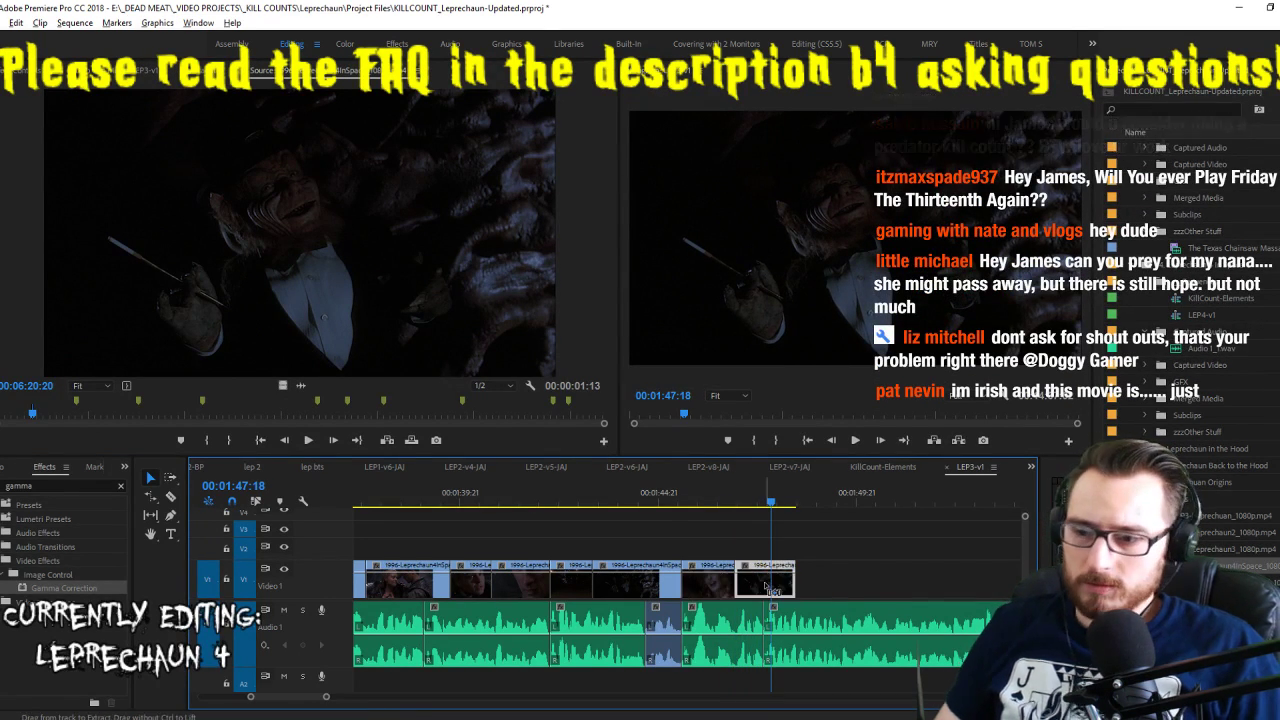
key("Up")
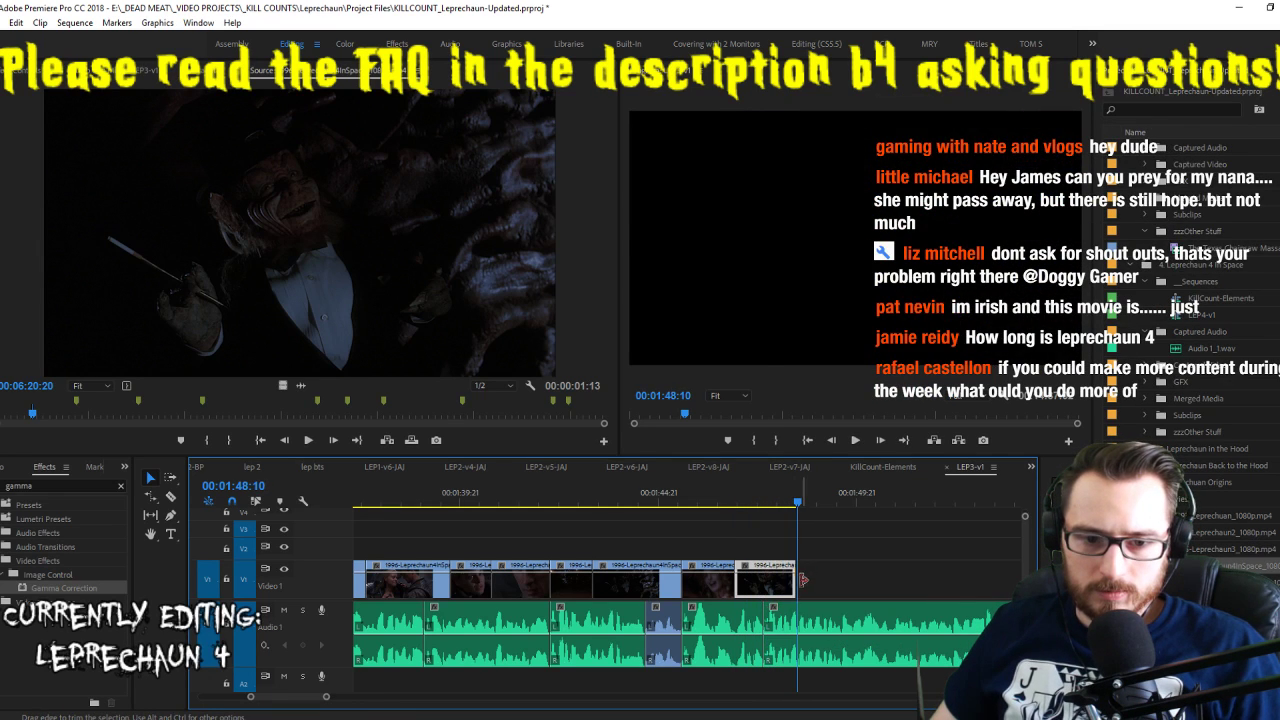
left_click_drag(800, 579, 762, 579)
Mark a 00:00:02:04 source range of the candlelit dinner table shot around 00:06:23:07
left_click(374, 252)
key("space")
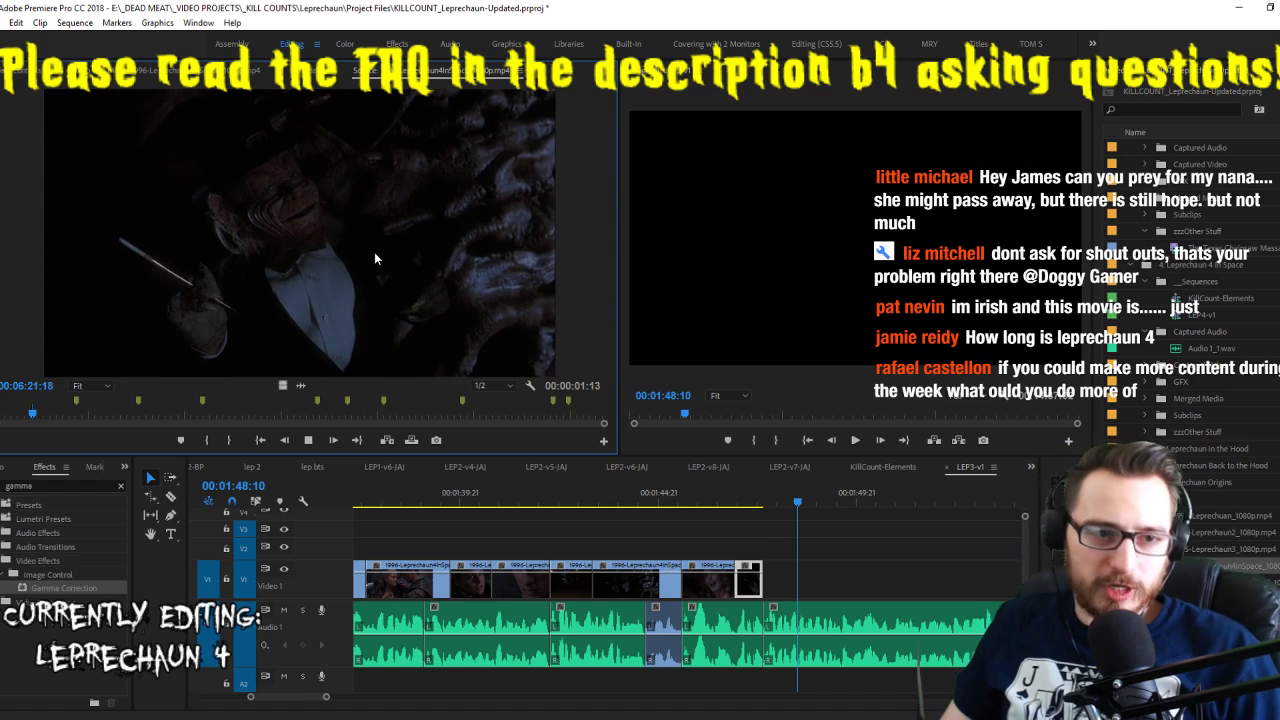
key("space")
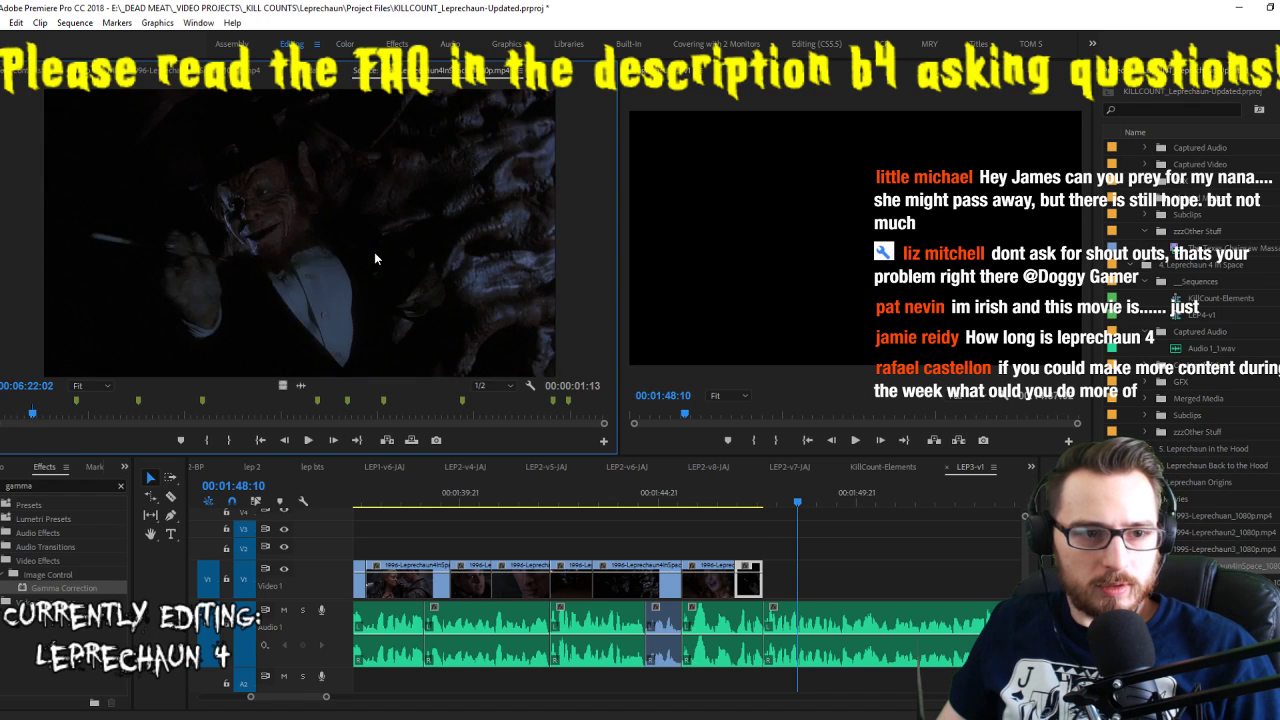
key("space")
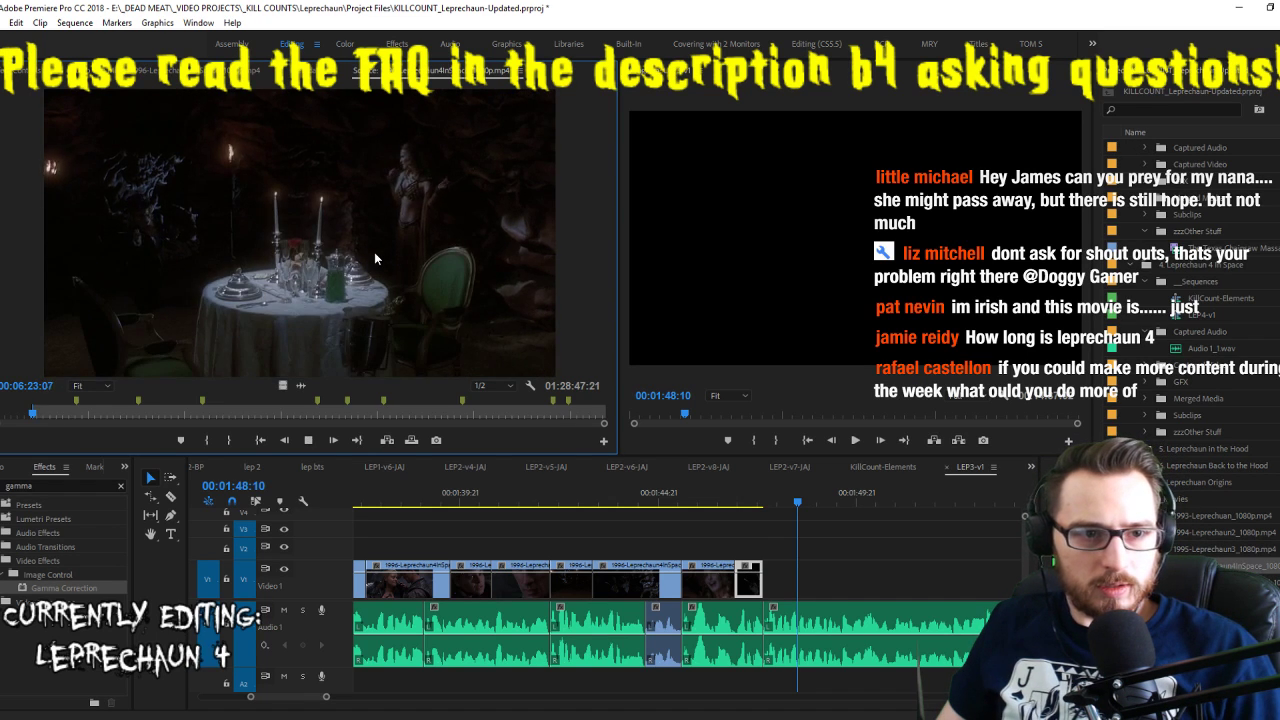
key("i")
key("o")
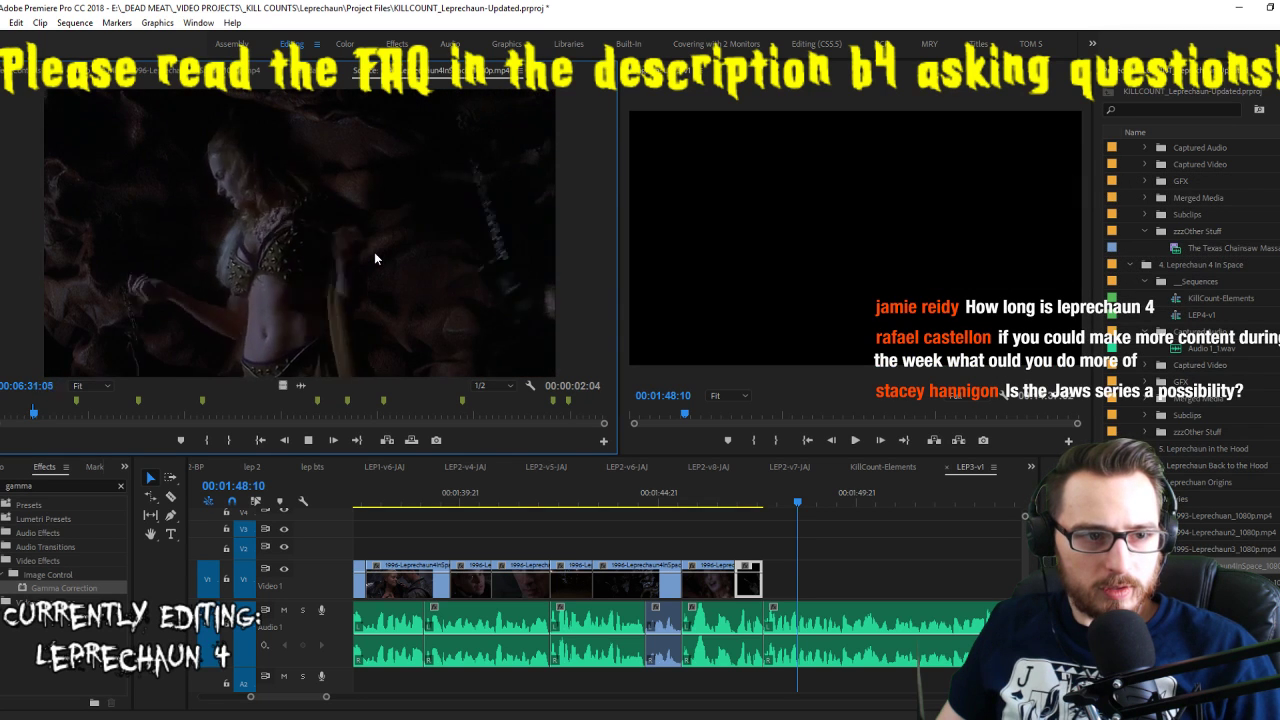
key("space")
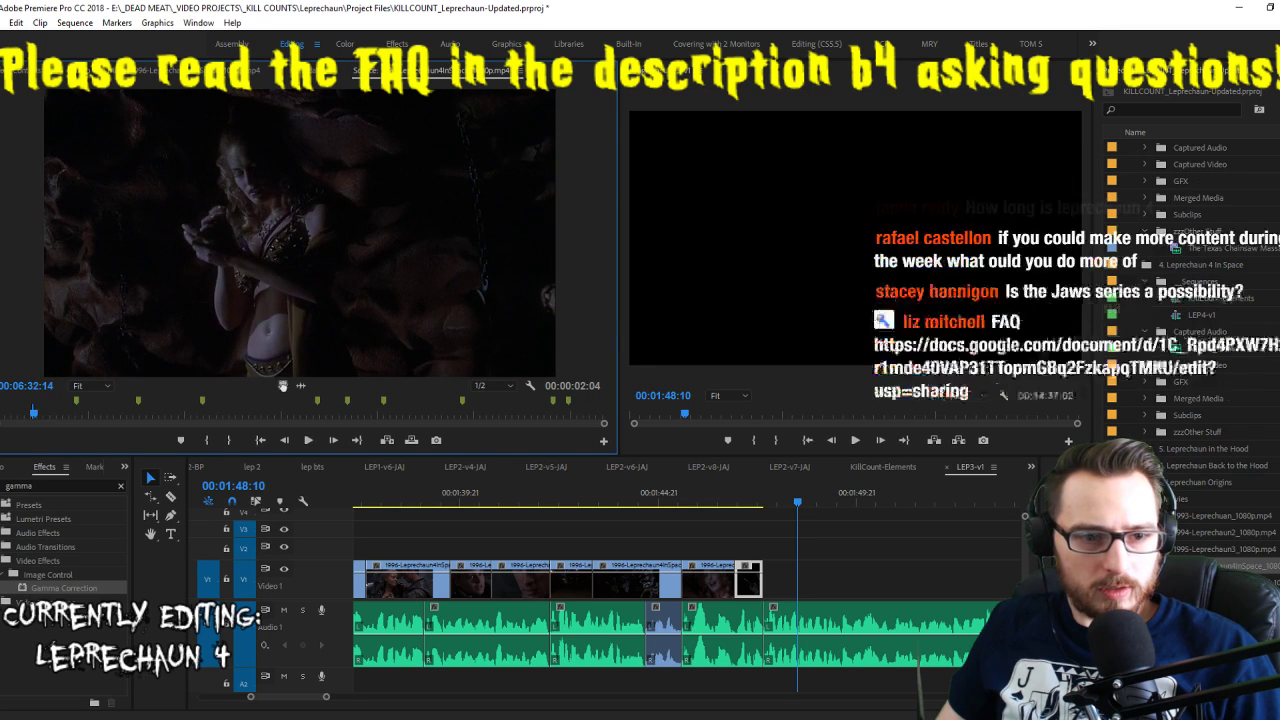
Add the dinner table shot to V1 after the Leprechaun clip, play it against the narration, and extend its end to about 00:01:51:12
left_click_drag(282, 385, 765, 580)
left_click(748, 500)
key("space")
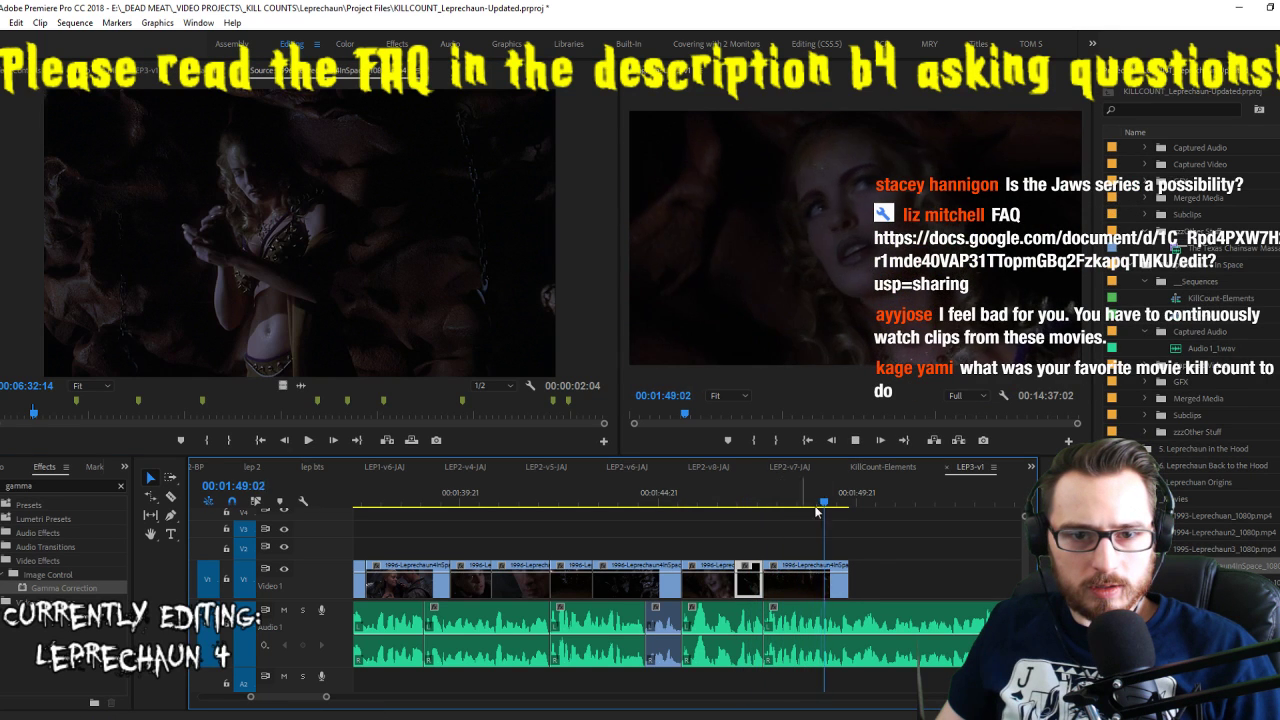
key("space")
key("space")
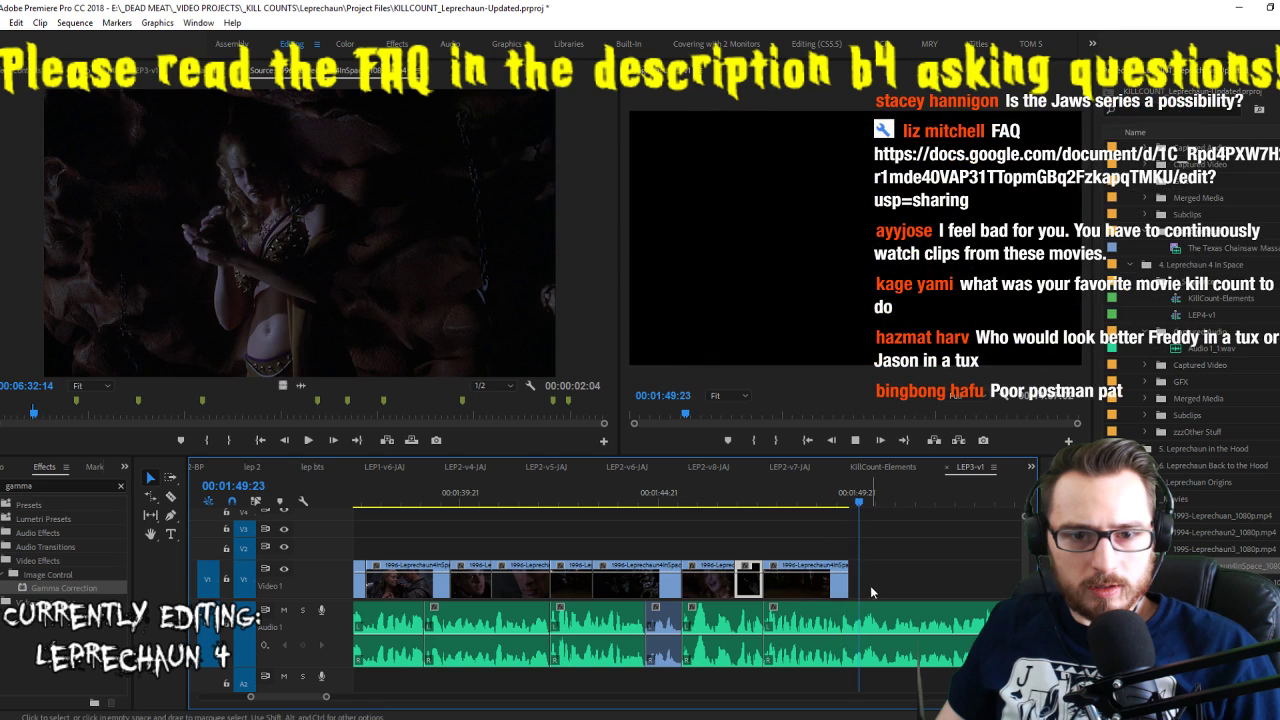
left_click_drag(930, 587, 928, 587)
key("space")
Search the source movie's cave and dinner scenes and mark a 00:00:01:02 range of the woman in the wide cave shot near 00:05:52:07
left_click(457, 312)
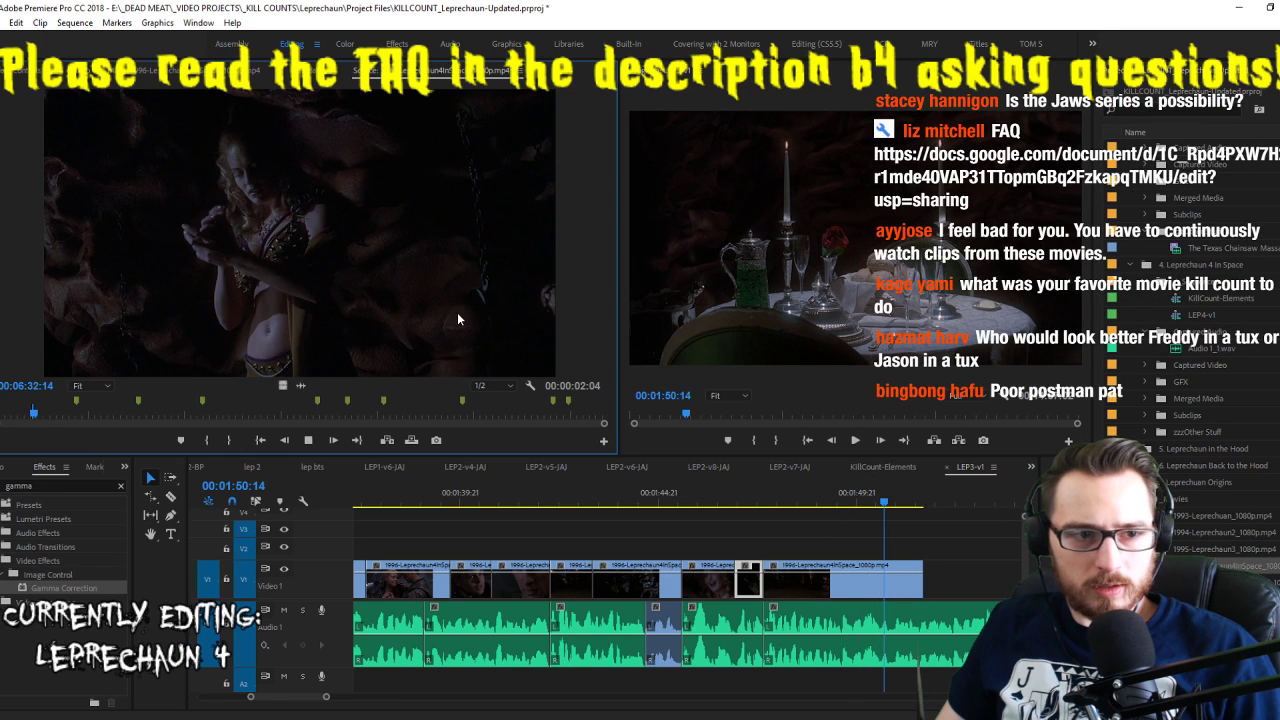
key("l")
key("l")
key("l")
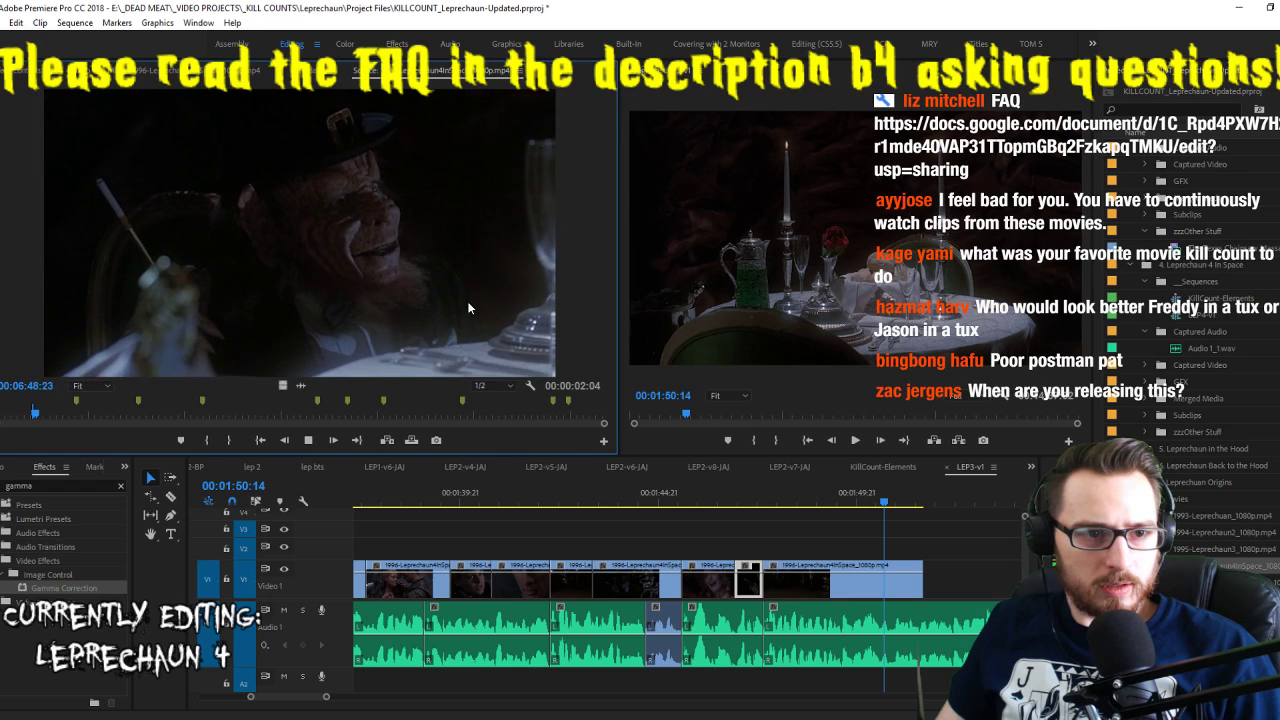
key("k")
key("j")
key("j")
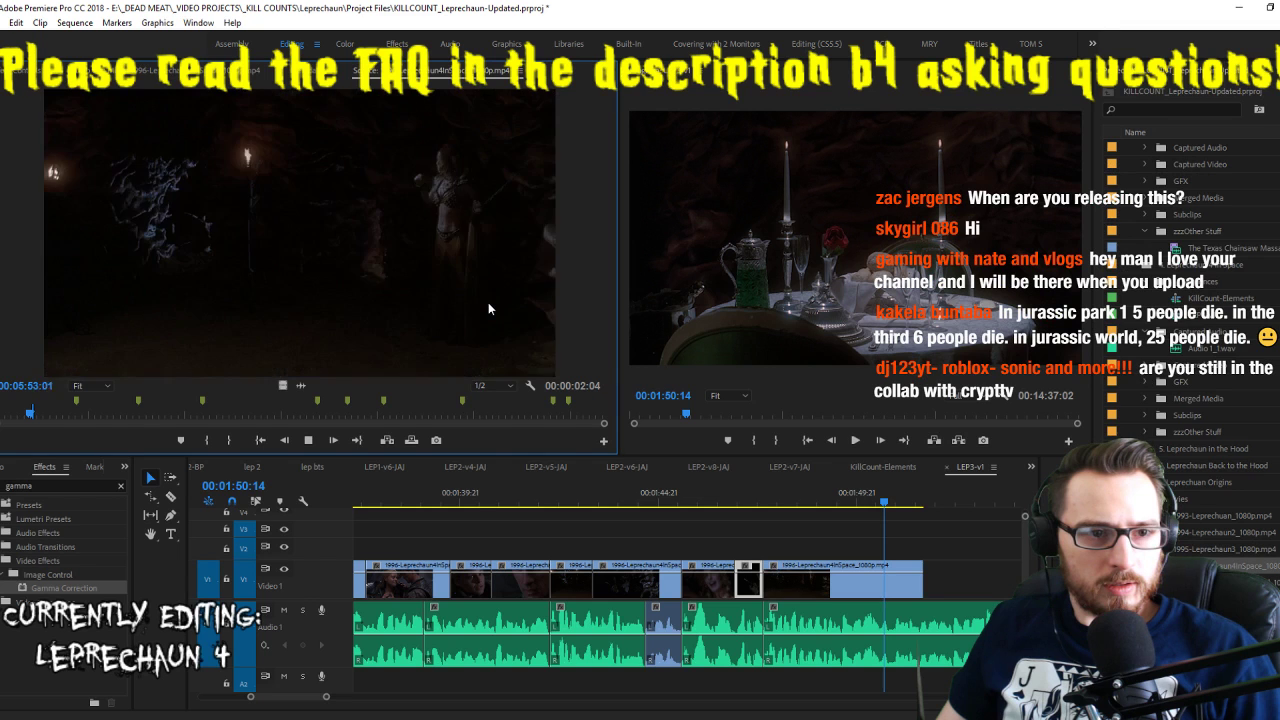
key("k")
key("l")
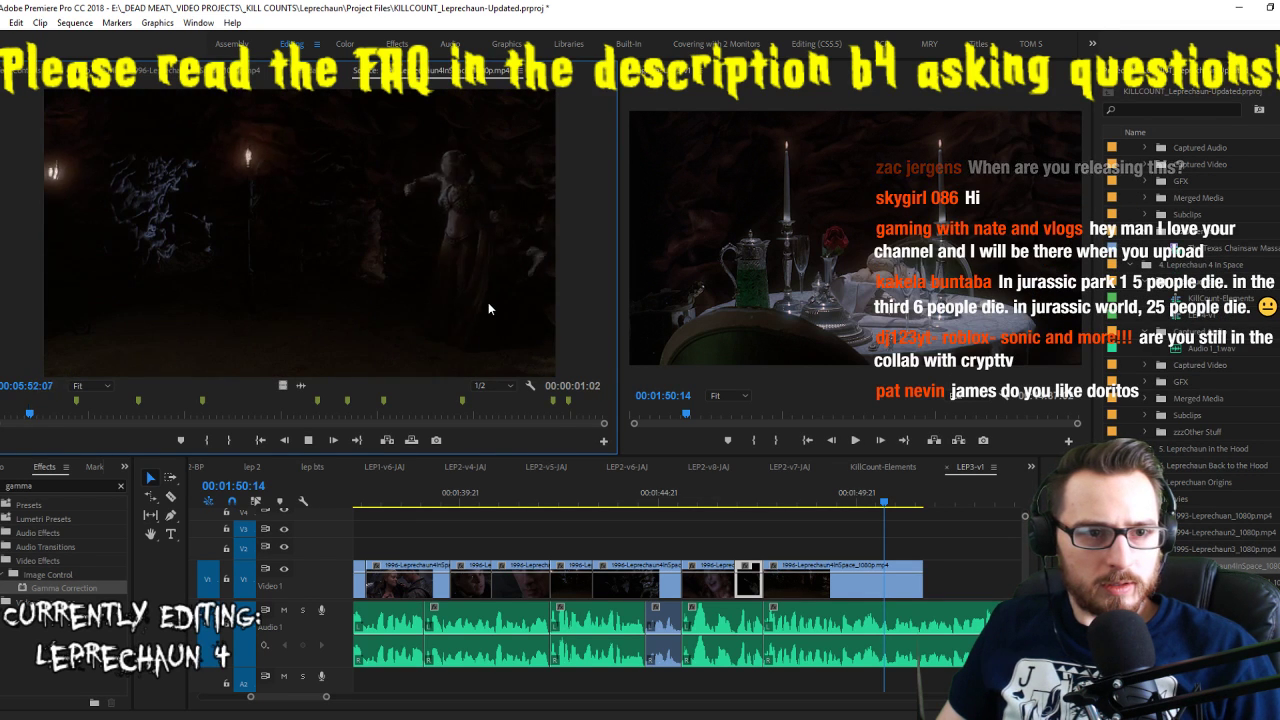
key("o")
key("l")
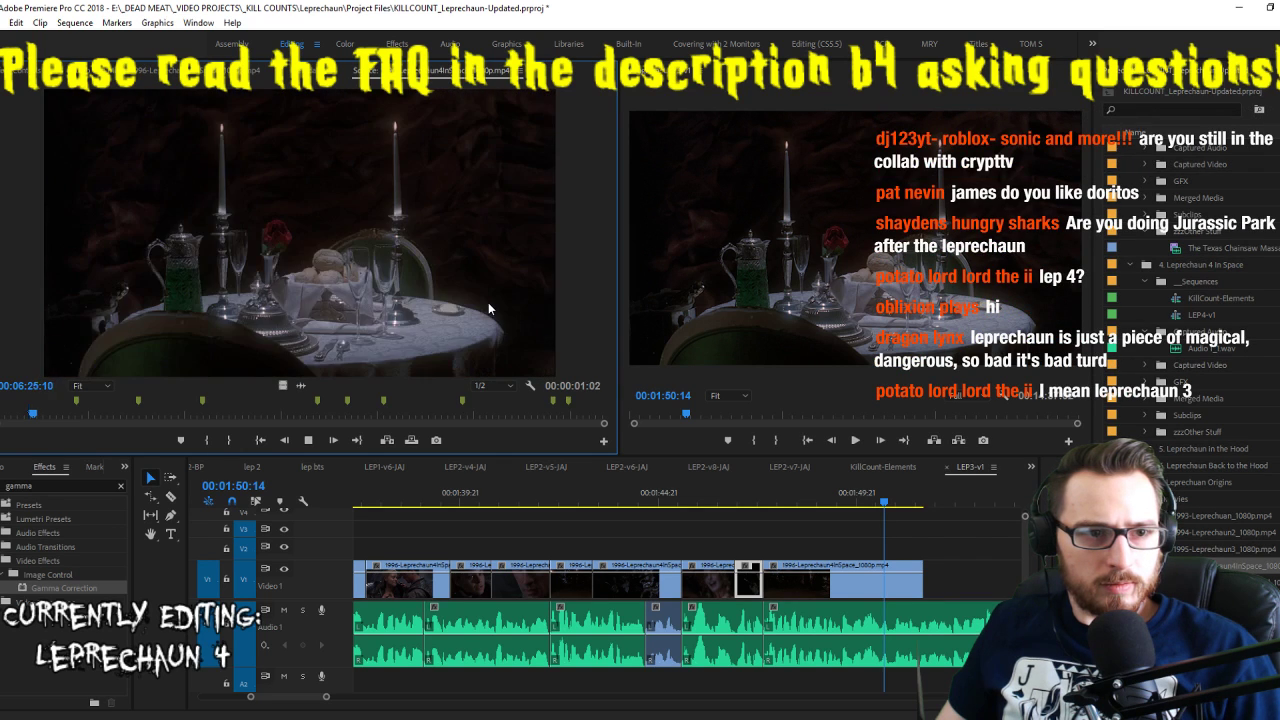
Lay the marked wide cave shot on V2 above the start of the dinner table clip and play from about 00:01:47:00
left_click_drag(284, 388, 766, 545)
left_click(745, 504)
key("space")
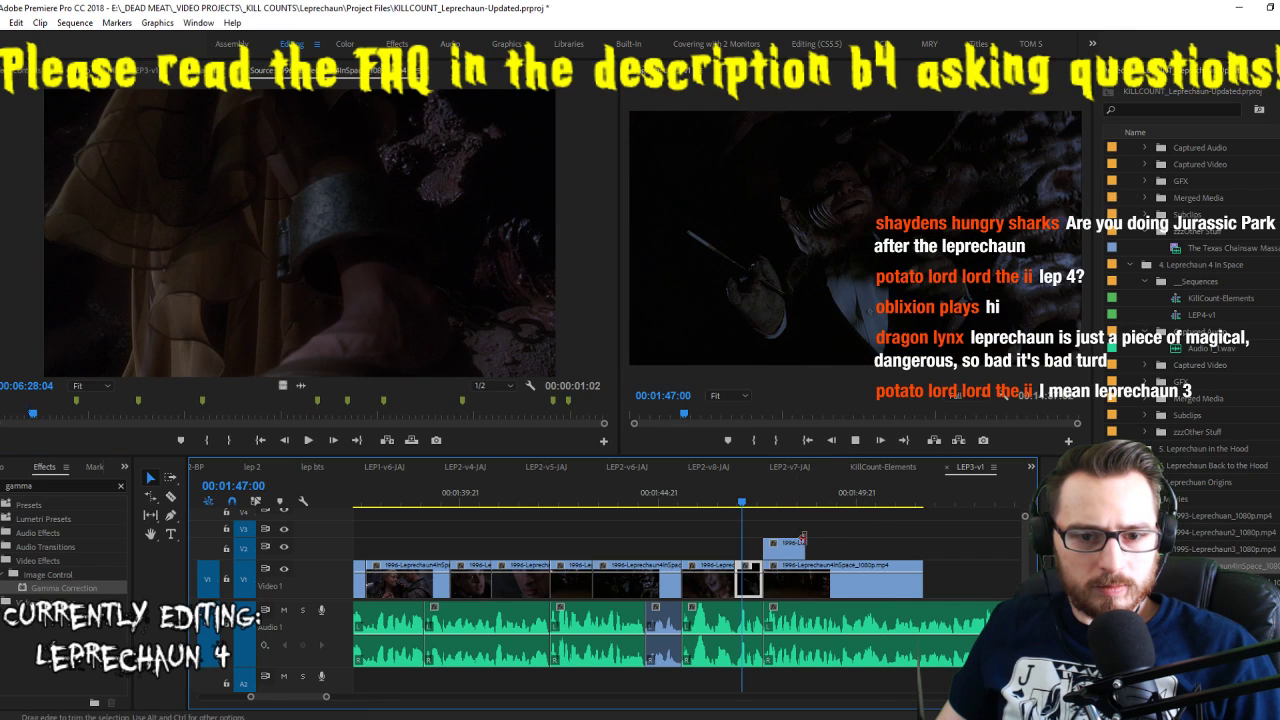
Move the dinner table clip from V1 up to V2 so it starts at 00:01:48:19, overwriting the wide cave shot's tail, and play it
key("space")
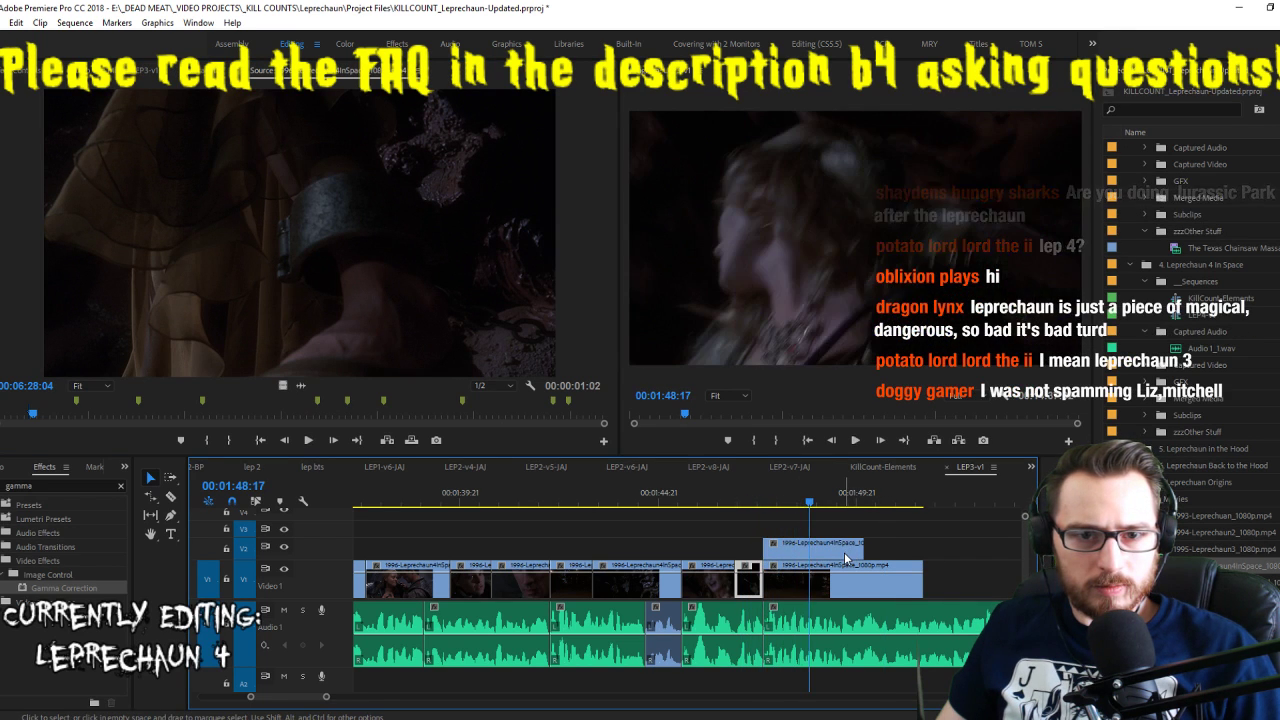
left_click(812, 500)
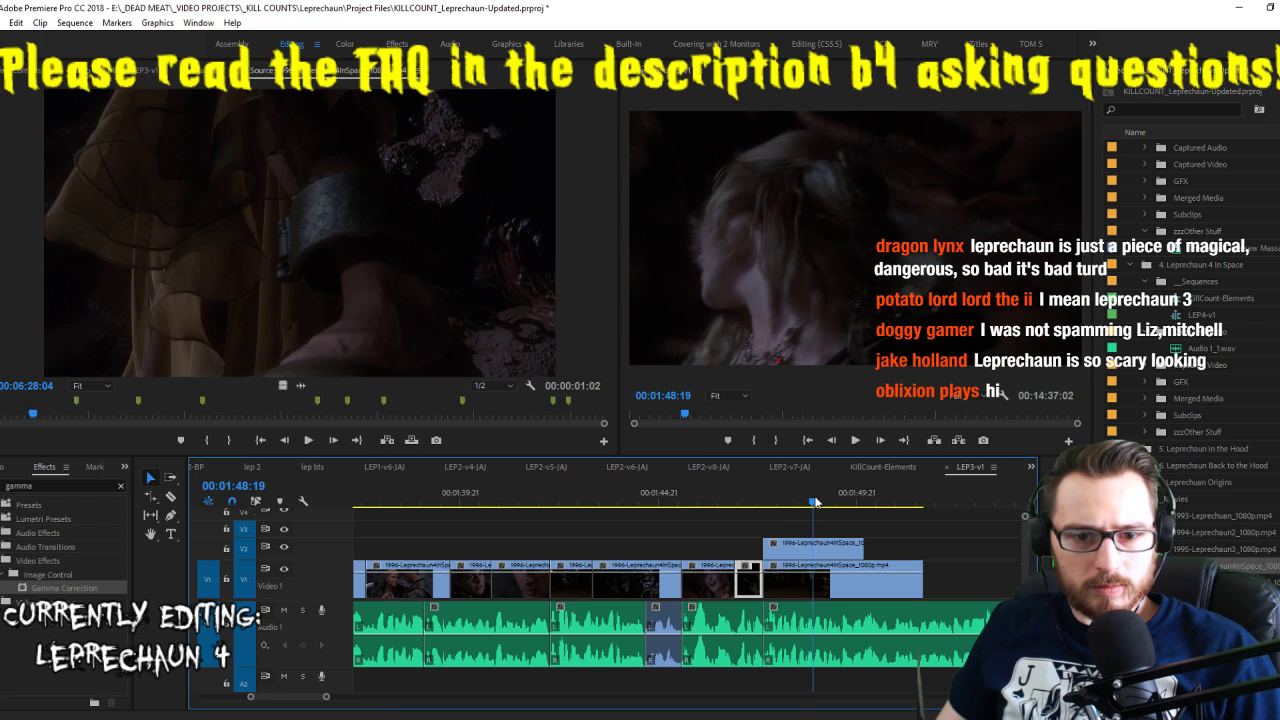
left_click_drag(798, 582, 847, 556)
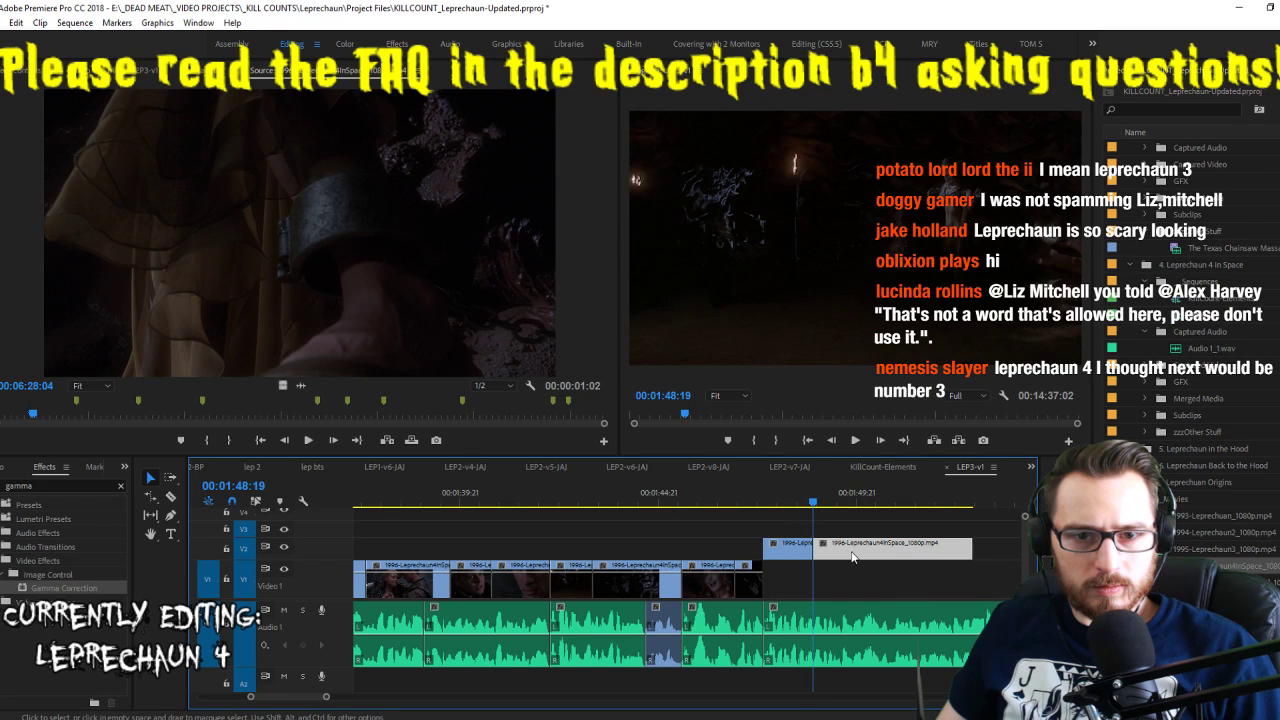
key("space")
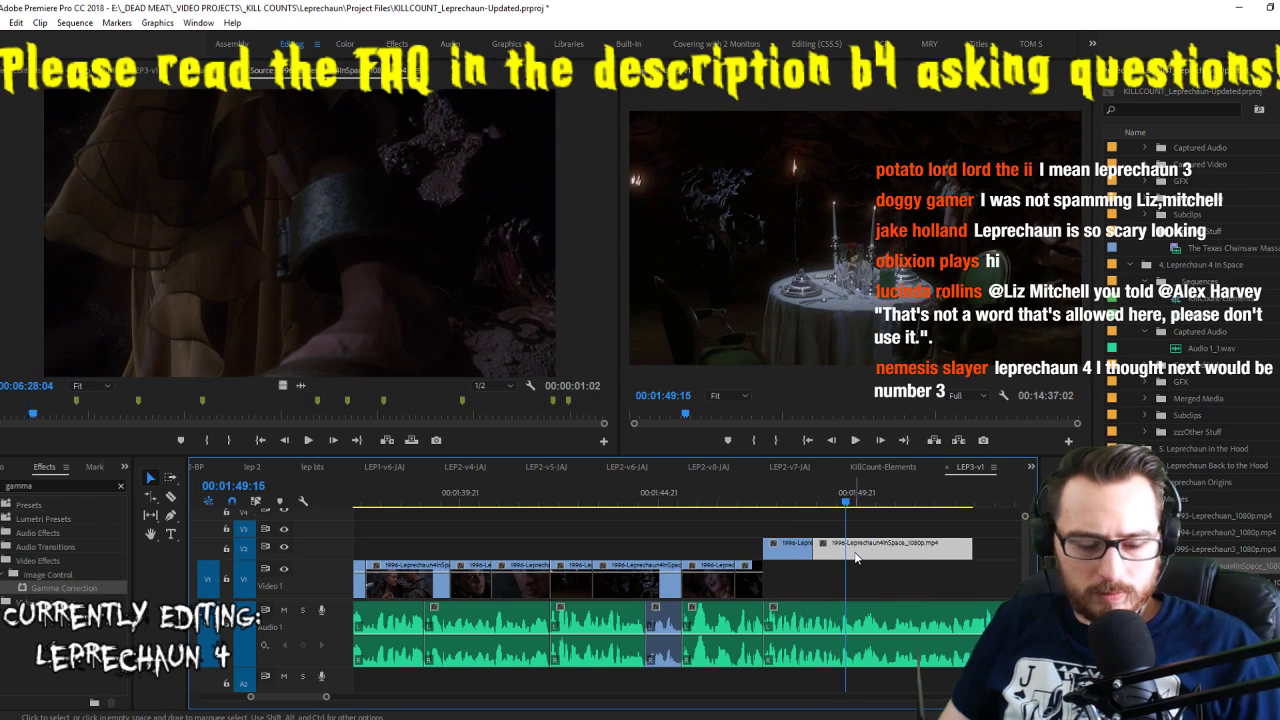
key("space")
Play on against the narration, cut the dinner table clip at 00:01:51:10, and delete the remainder
key("space")
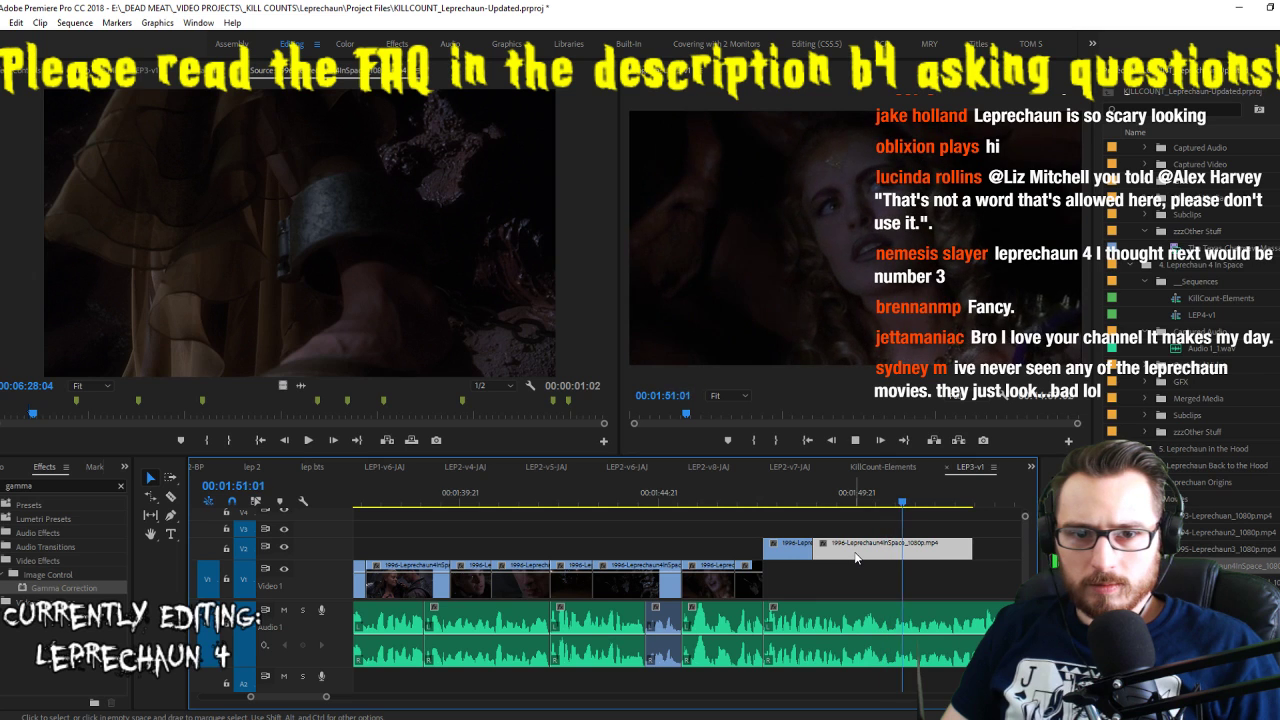
key("space")
key("Right")
key("Right")
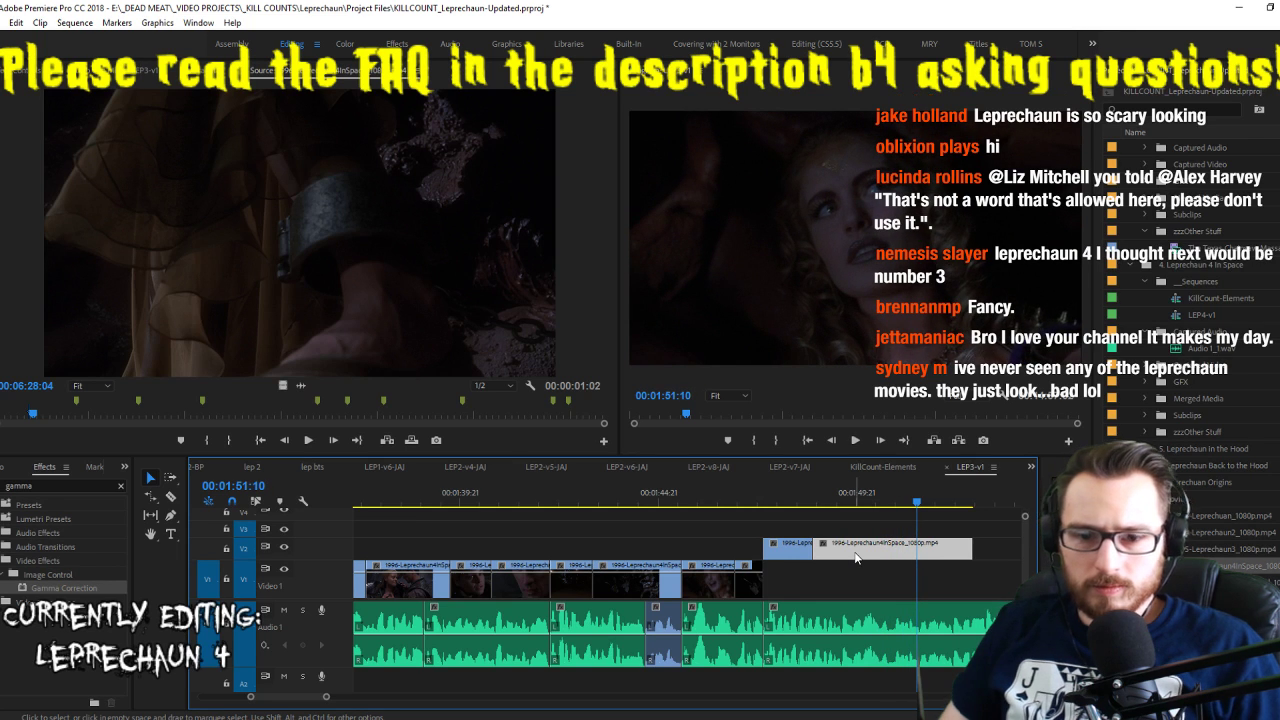
key("c")
left_click(936, 549)
key("v")
left_click(940, 549)
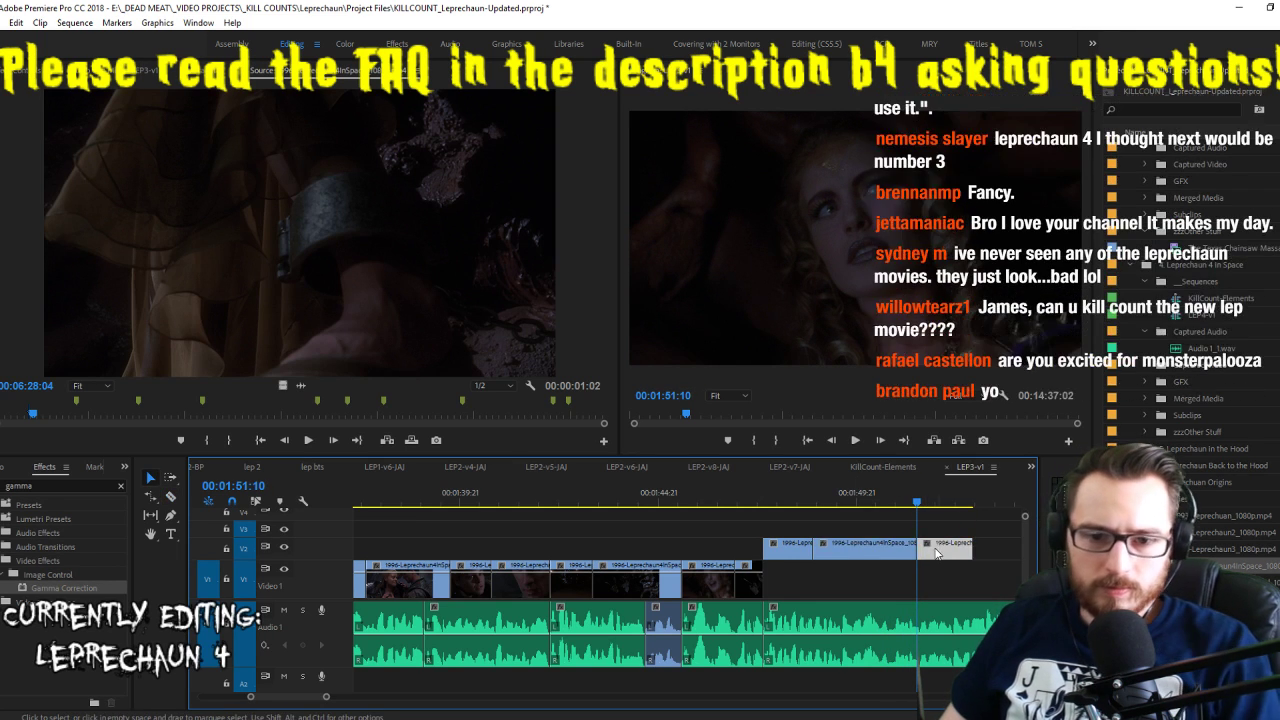
key("Delete")
Move the wide cave shot and the dinner table clip together from V2 down to V1 and save the project
left_click(790, 552)
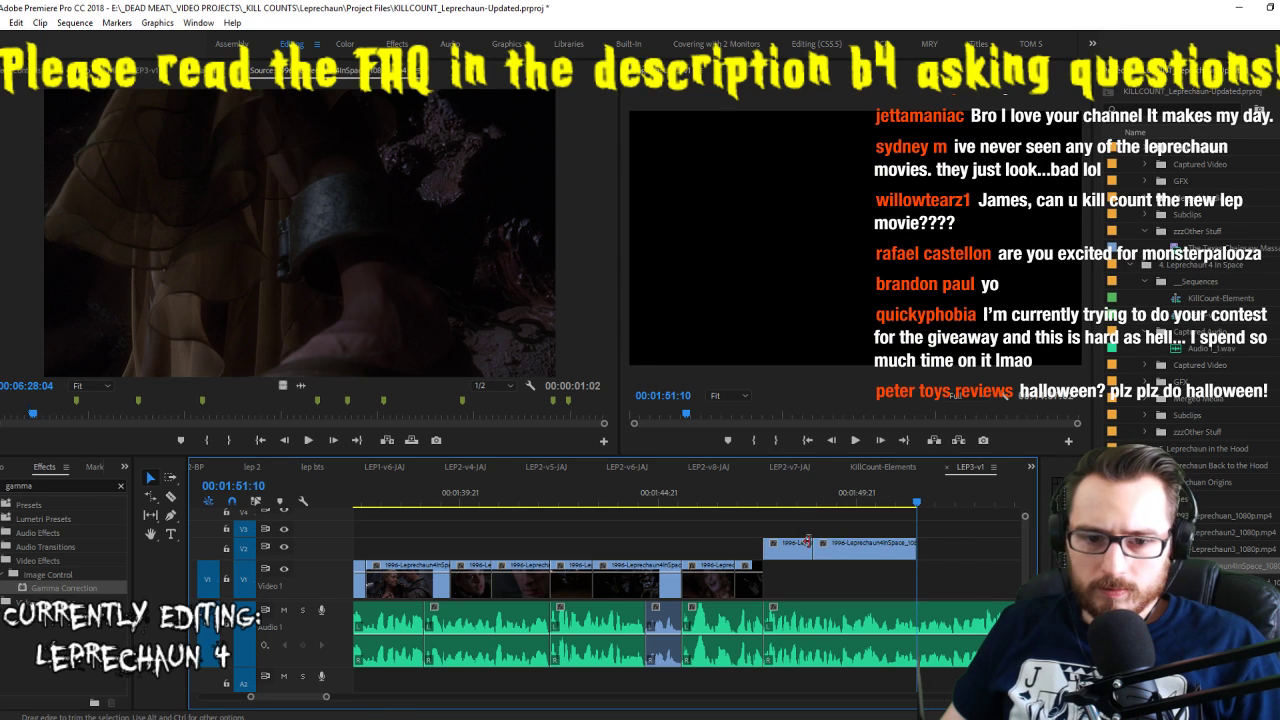
left_click(851, 551, "shift")
left_click_drag(851, 555, 851, 580)
key("space")
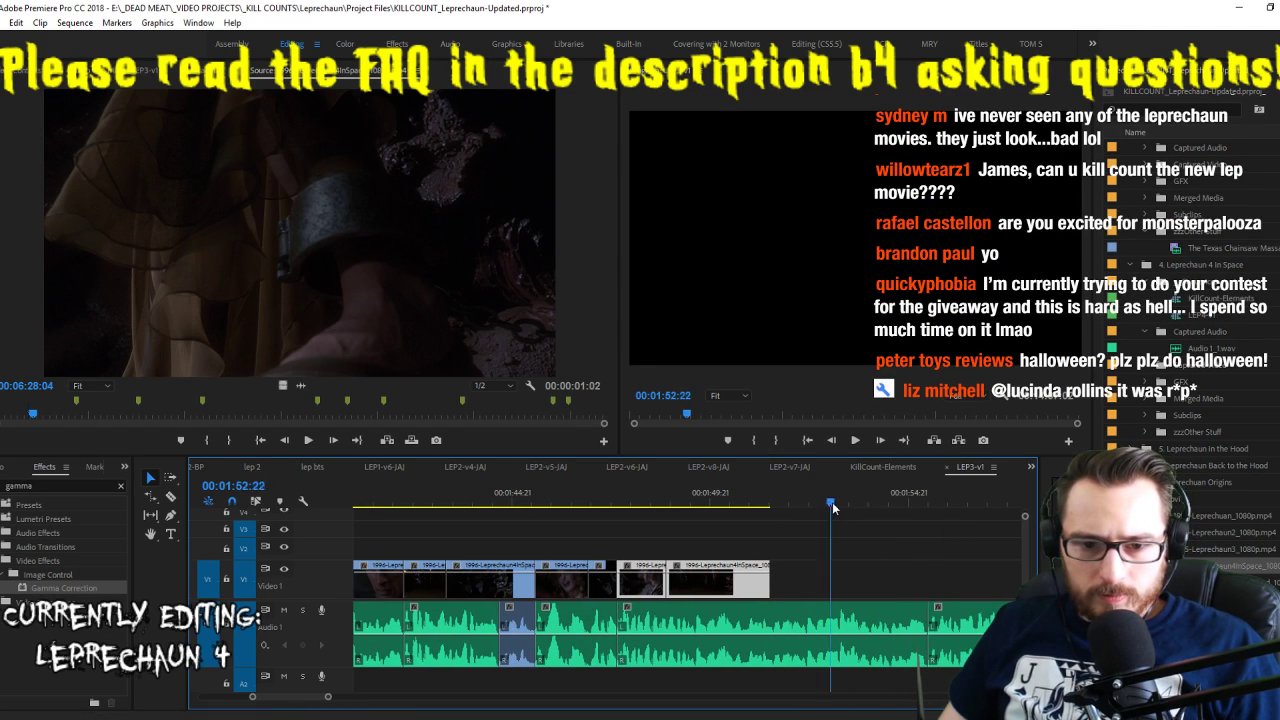
left_click(839, 504)
key("ctrl+s")
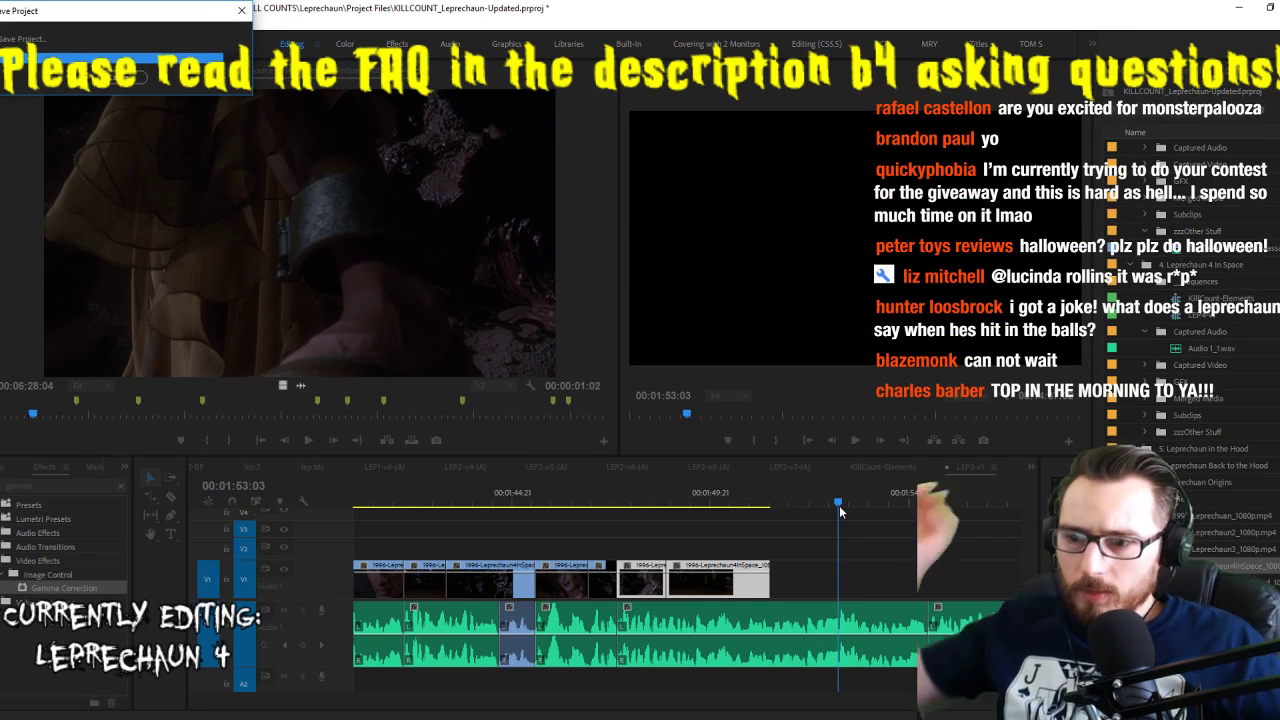
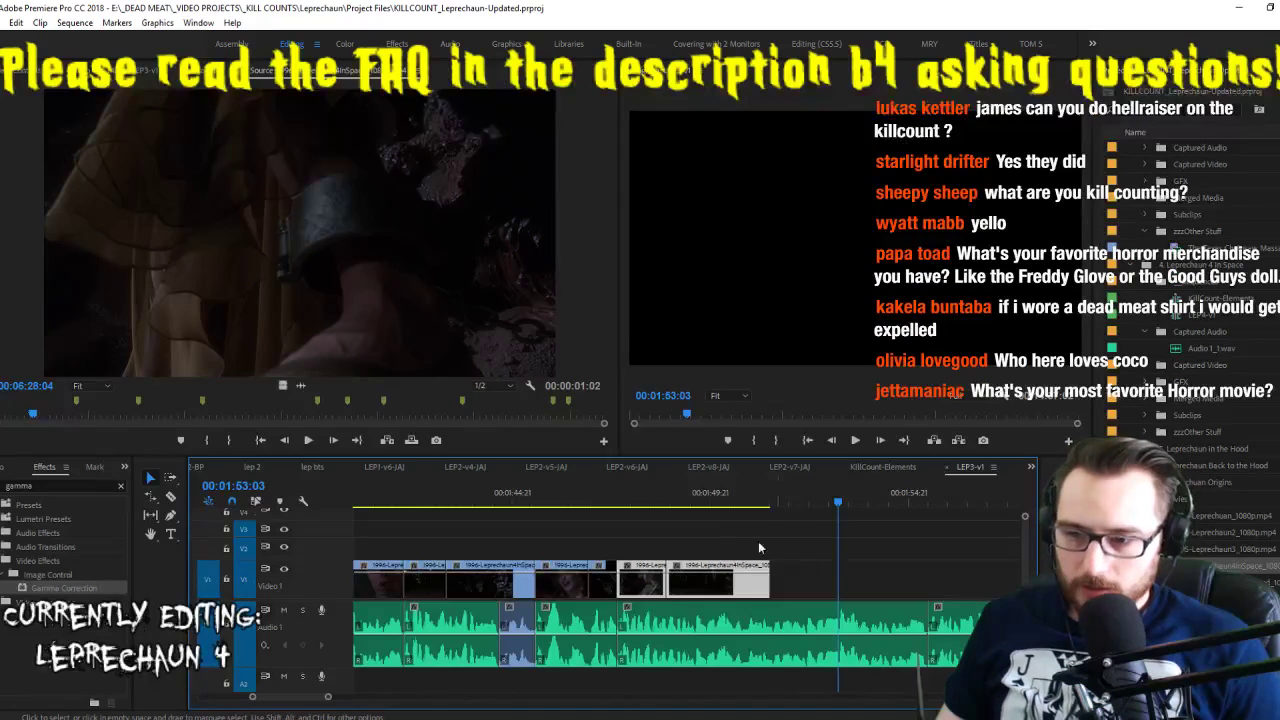
Play the edited dinner table section and the narration beyond it up to about 00:01:53:22
left_click(716, 503)
scroll(740, 515, "down", 2)
key("space")
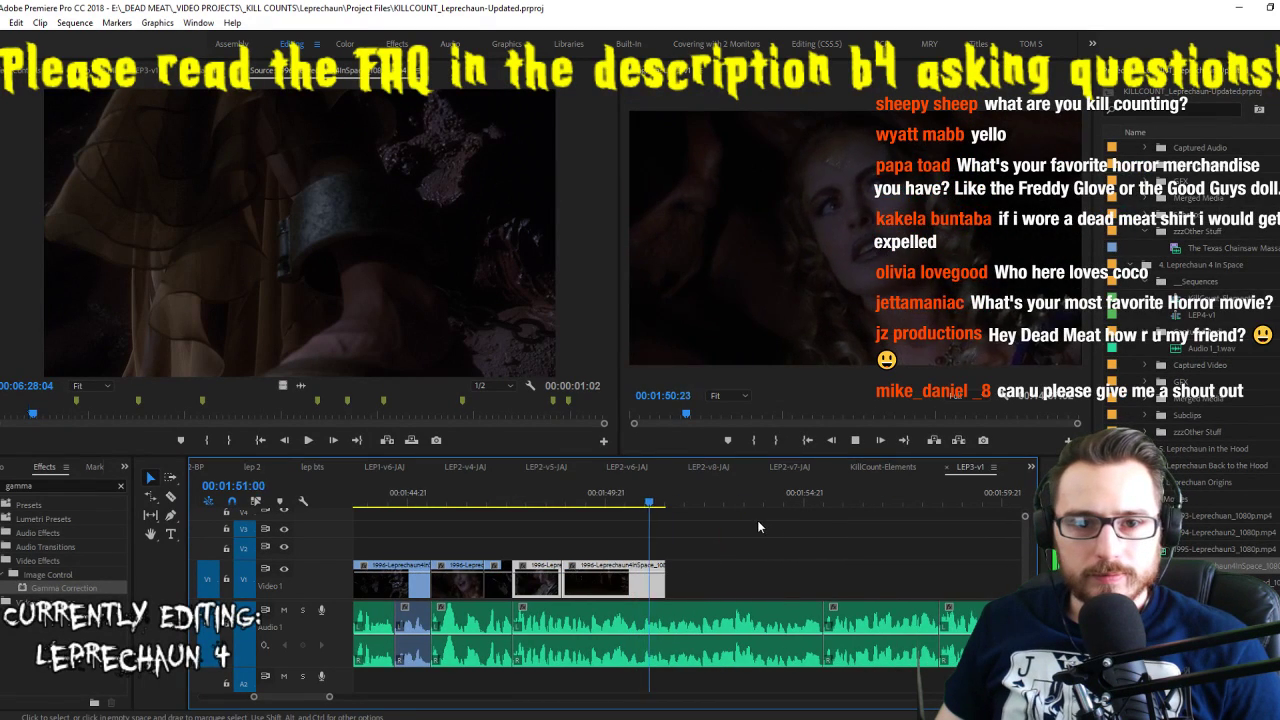
left_click(598, 497)
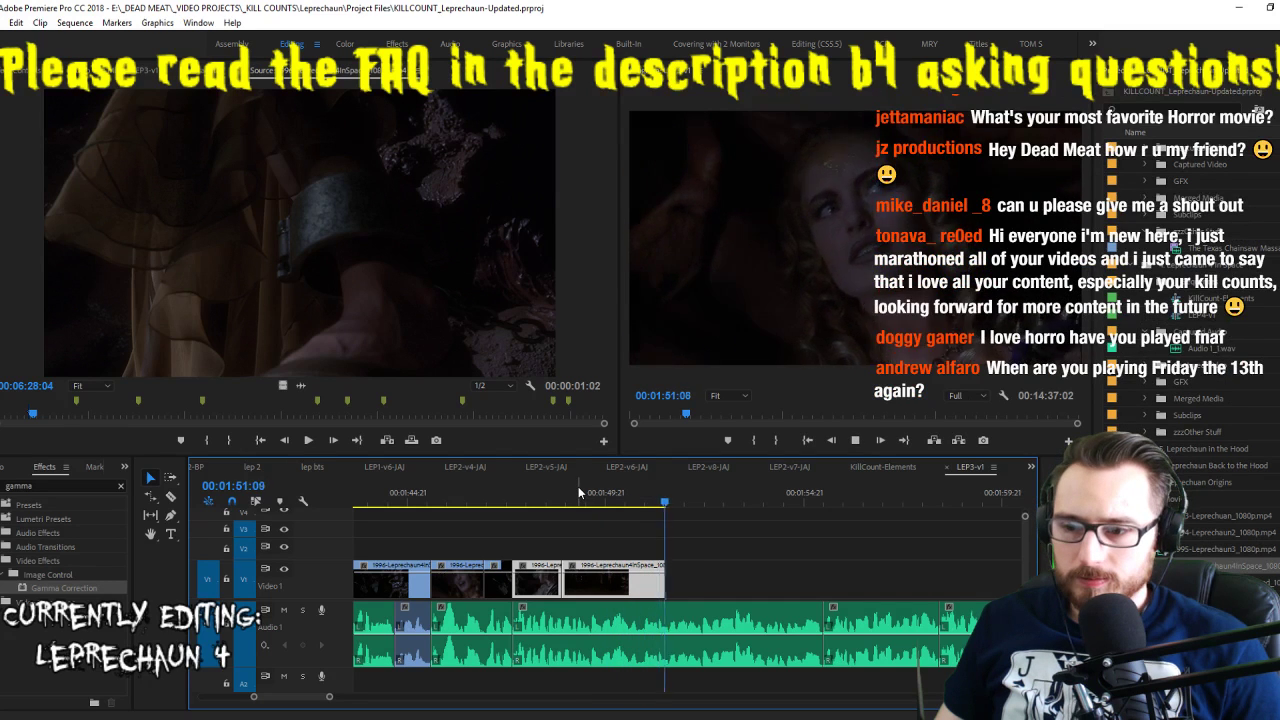
scroll(739, 590, "down", 2)
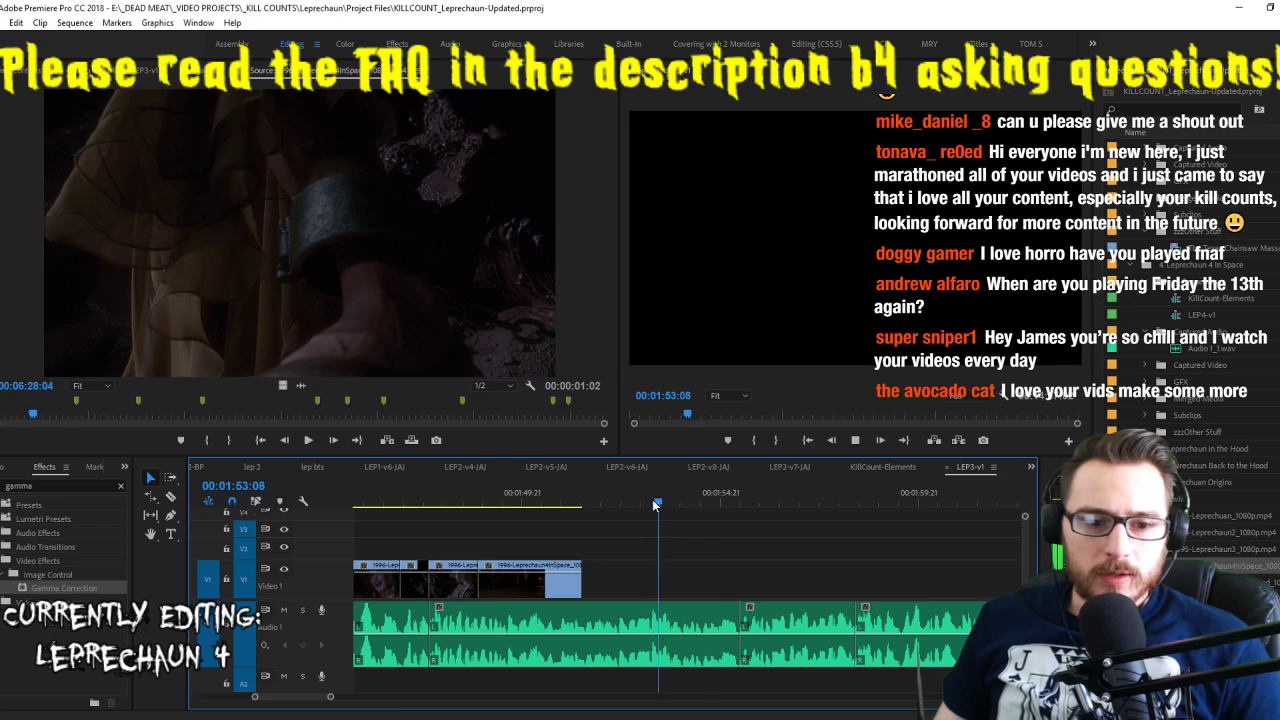
Mark a 00:00:01:10 source range of the woman in the cave near 00:06:32:22, save, and place its video on V1 at 00:01:53:22
left_click(395, 272)
key("space")
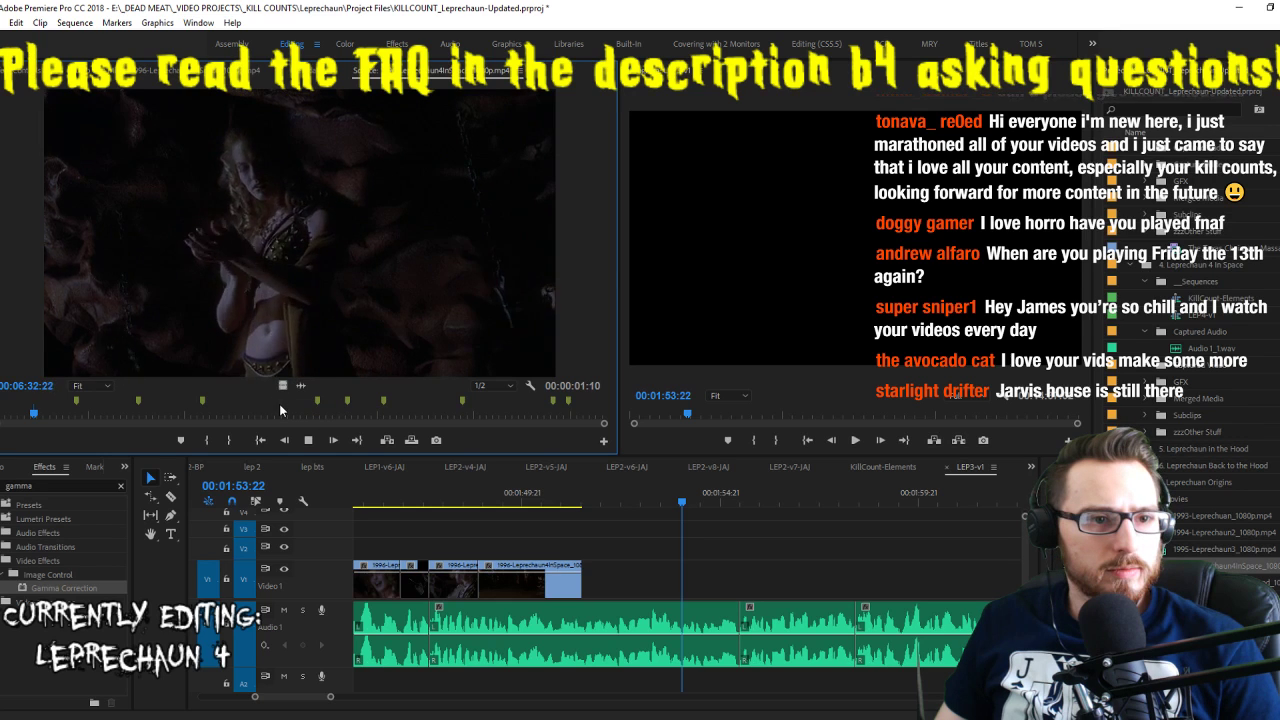
key("ctrl+s")
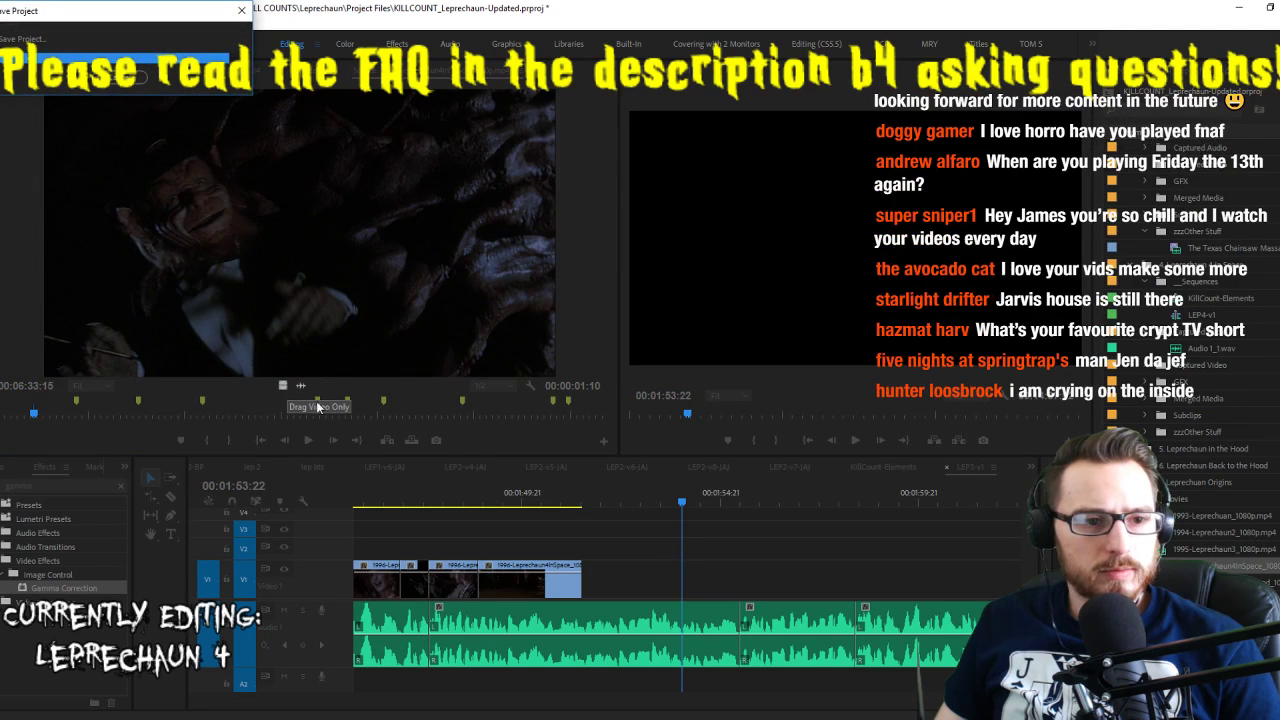
left_click_drag(279, 384, 688, 570)
key("space")
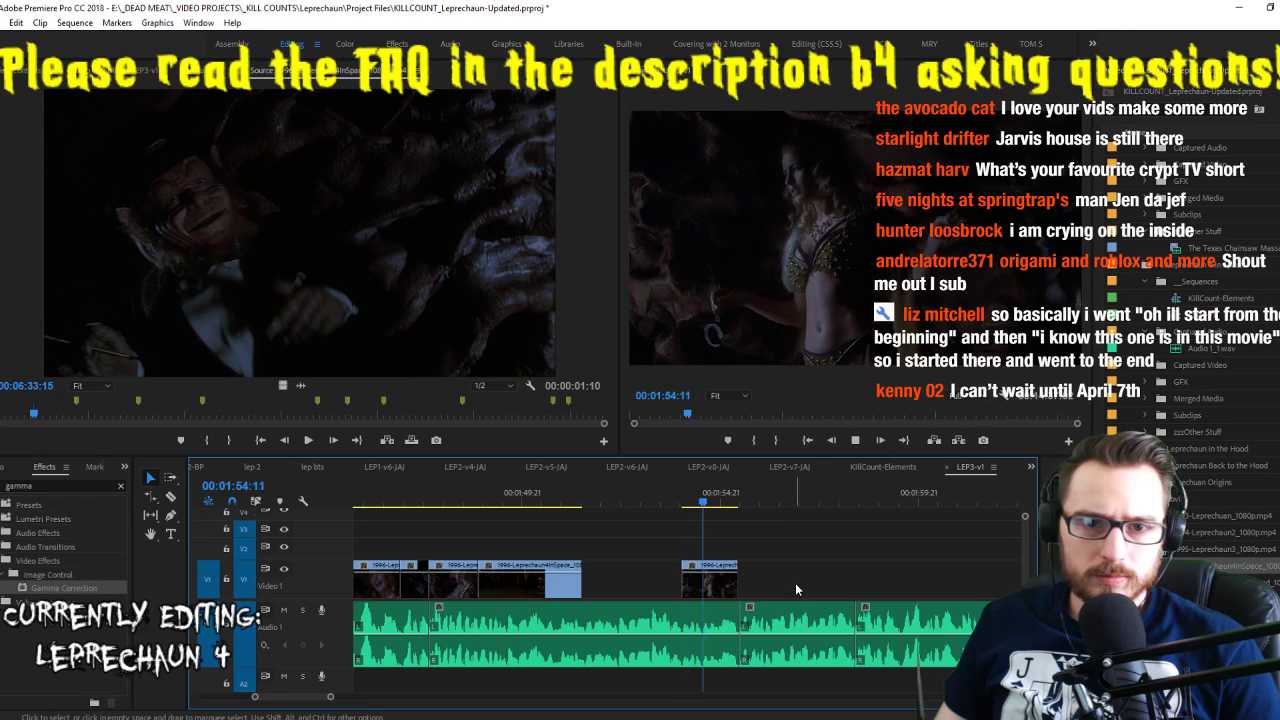
key("space")
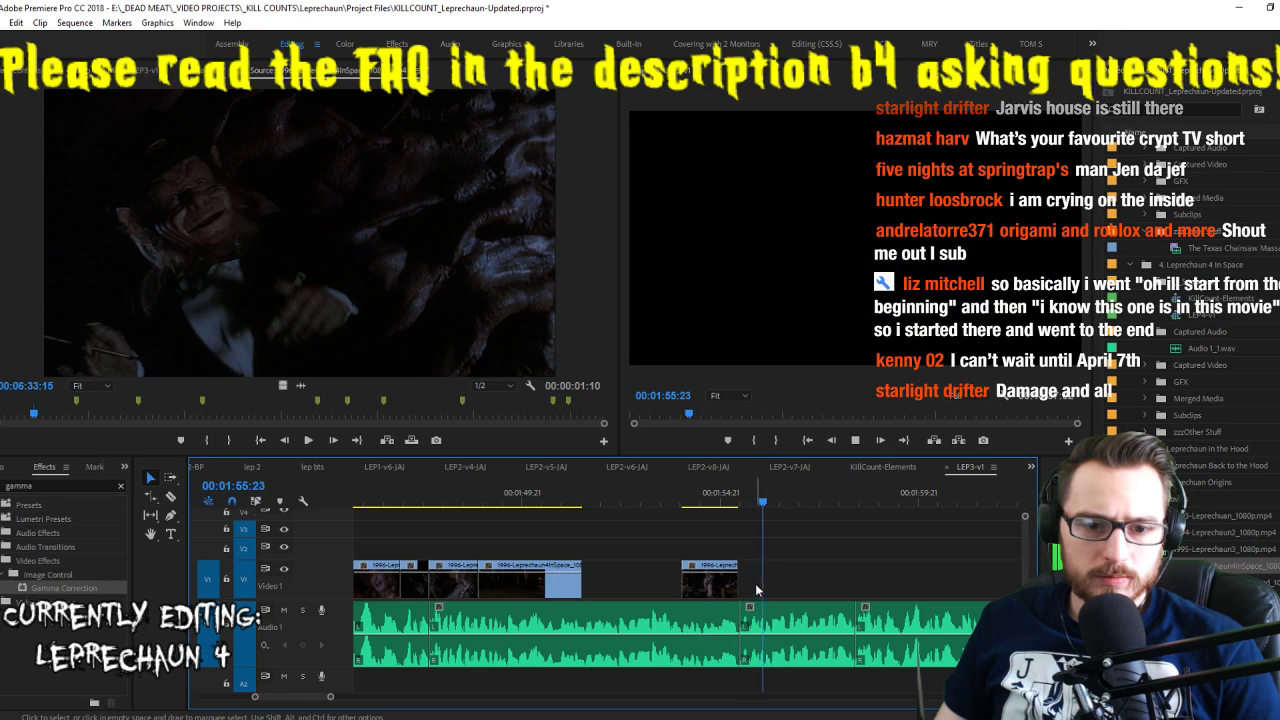
Add the dinner table shot from near 00:06:46 to V1 after the cave clip and extend its end to about 00:01:58:07
left_click(487, 363)
key("space")
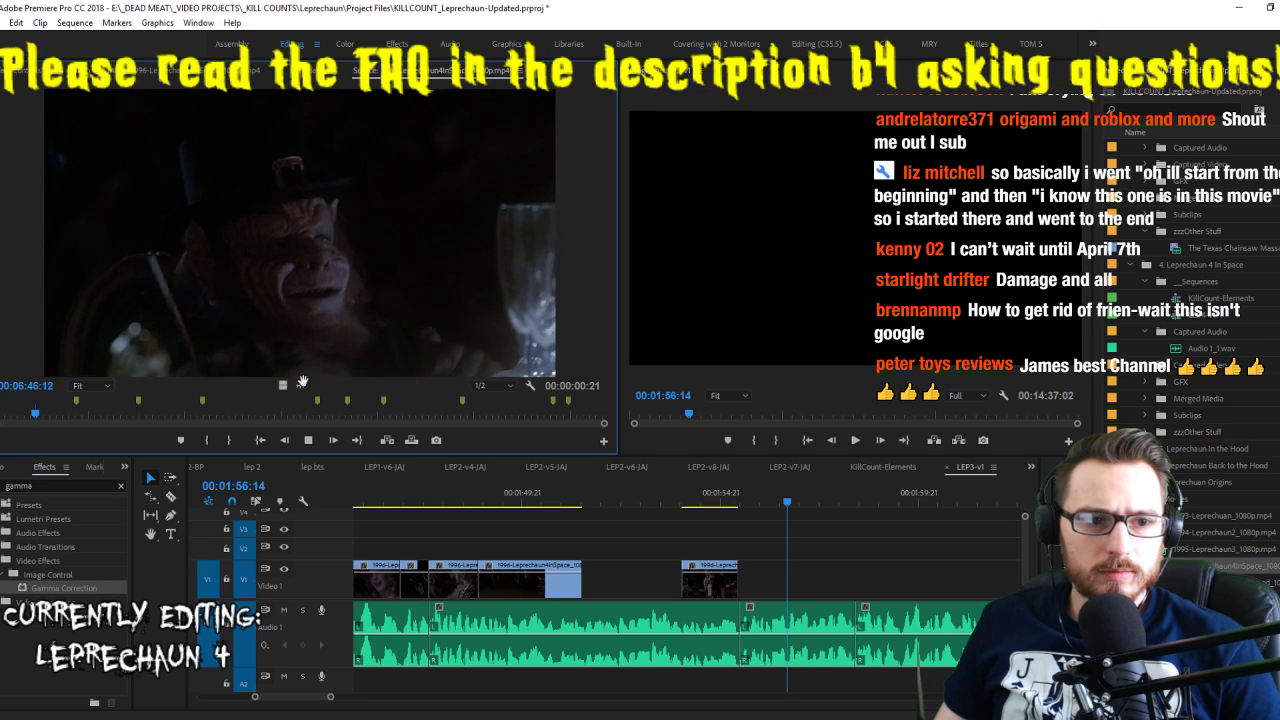
key("space")
left_click_drag(750, 578, 855, 573)
key("space")
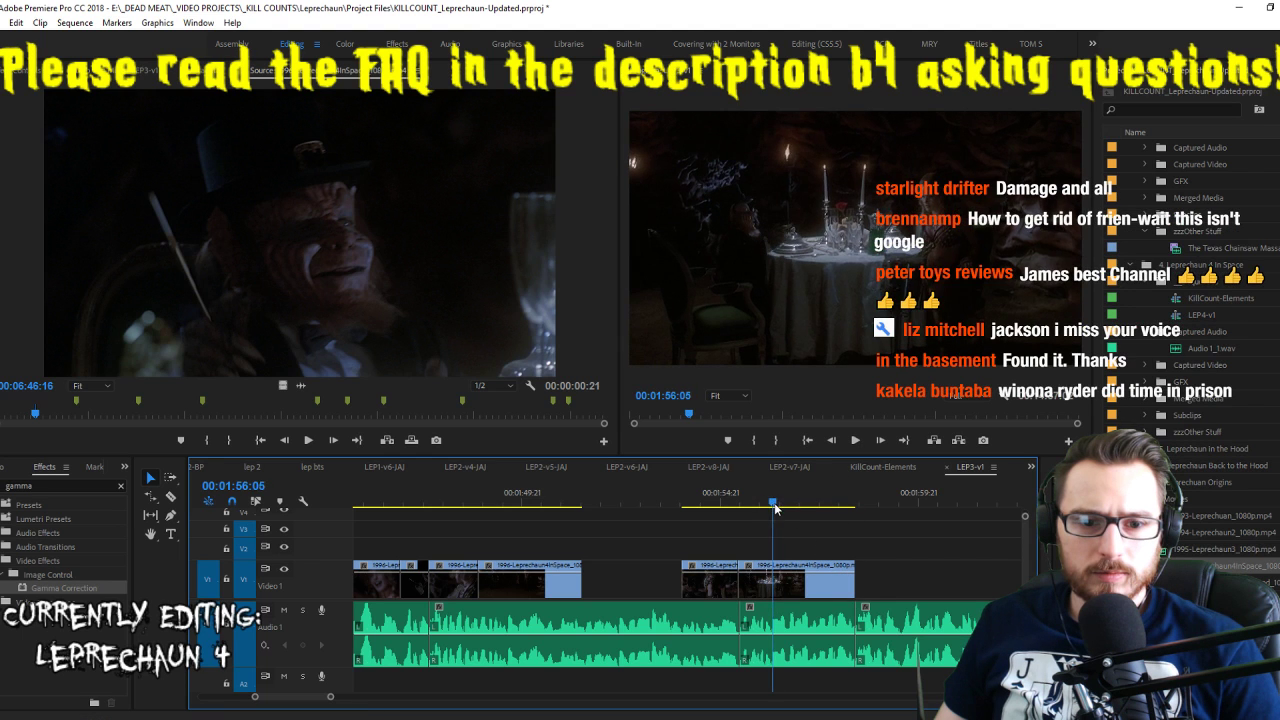
left_click(775, 506)
Mark a 00:00:00:23 source range of the spraying champagne bottle near 00:06:52:06 and lay it on V1 at 00:01:56:07
left_click(438, 272)
key("space")
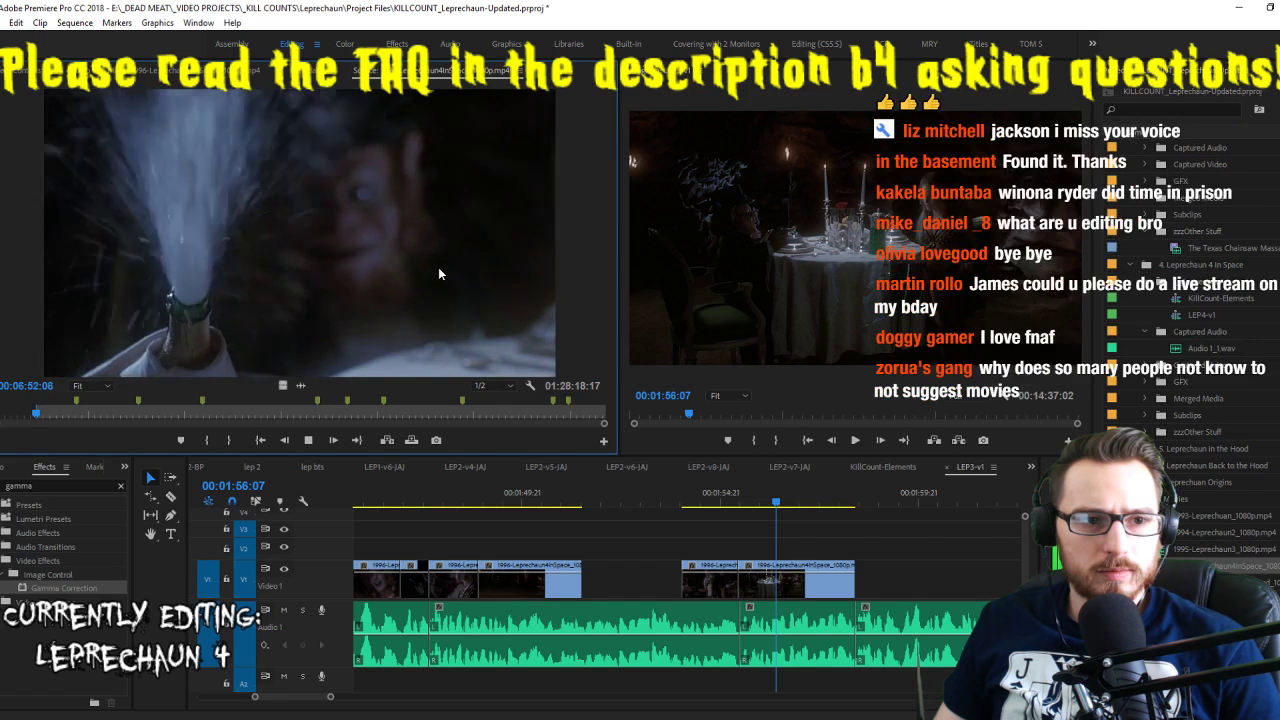
key("i")
key("o")
left_click_drag(438, 273, 799, 585)
Play to 00:01:57:07 and replace the leftover Leprechaun piece by extending the champagne clip to about 00:01:58:20
key("space")
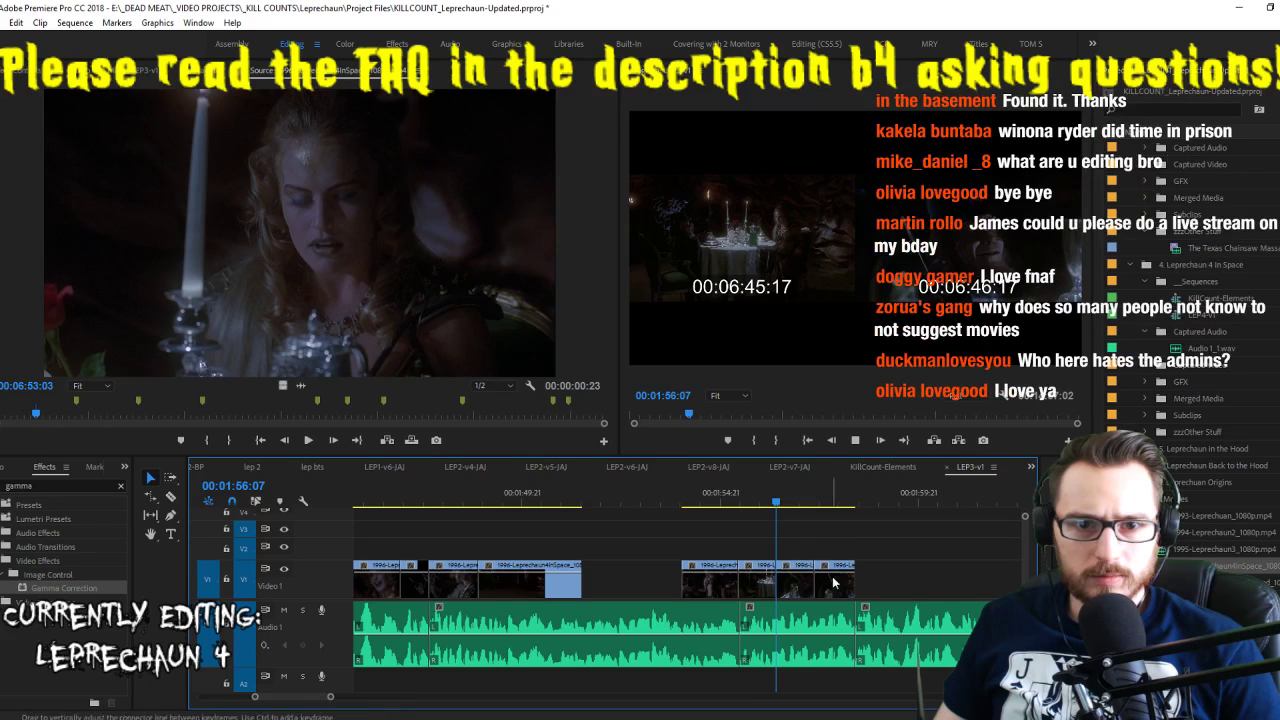
key("space")
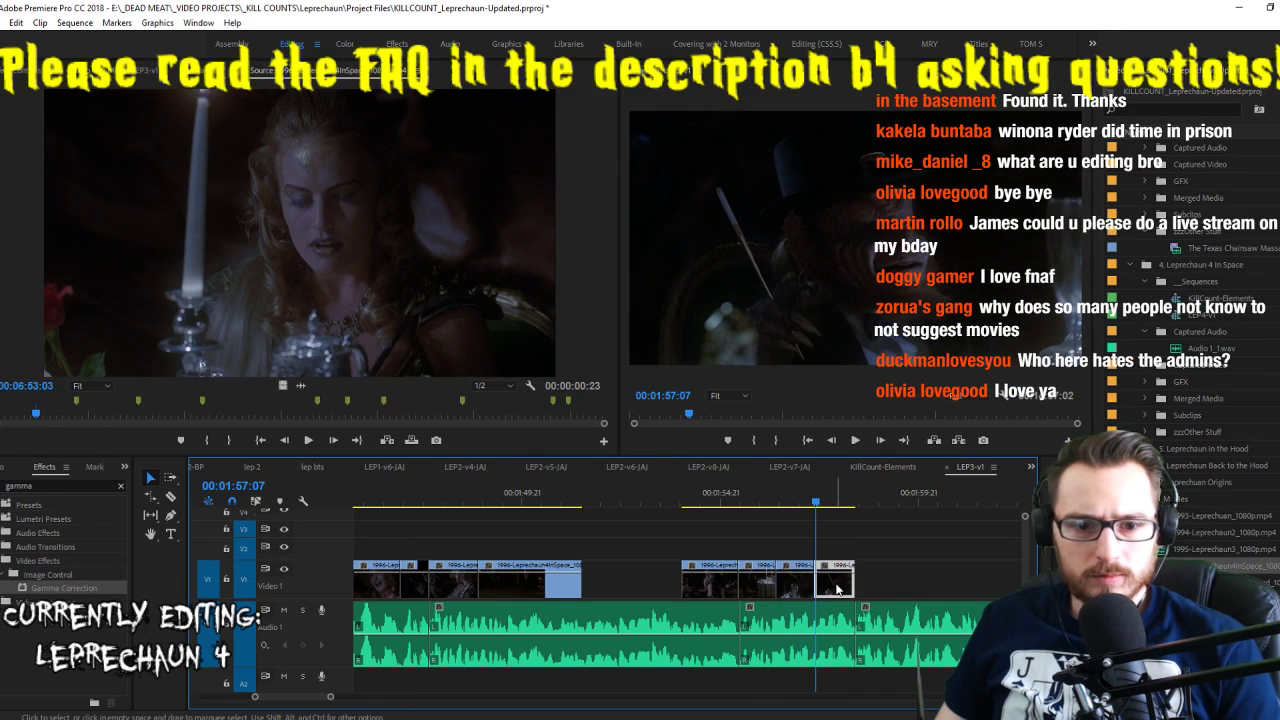
left_click_drag(853, 580, 868, 578)
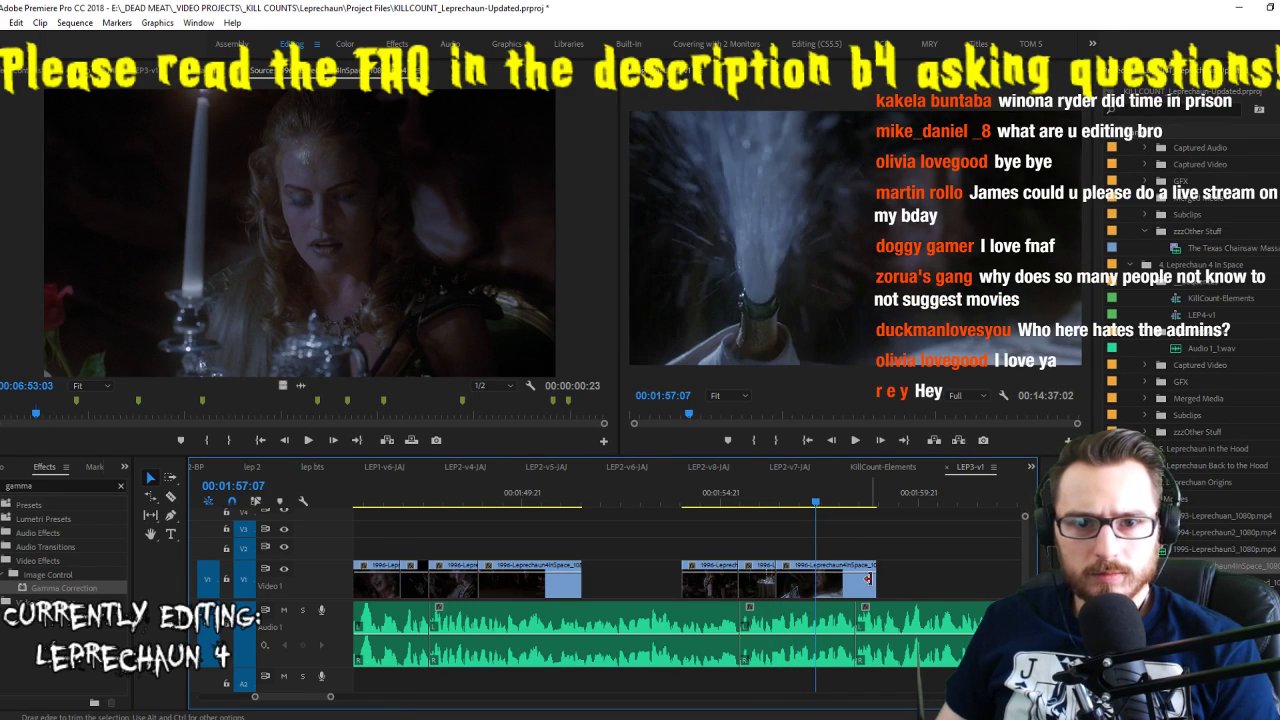
Mark a 00:00:00:22 source range of the woman at the table near 00:06:55:01 and lay it on V1 at 00:01:57:07
left_click(354, 253)
key("space")
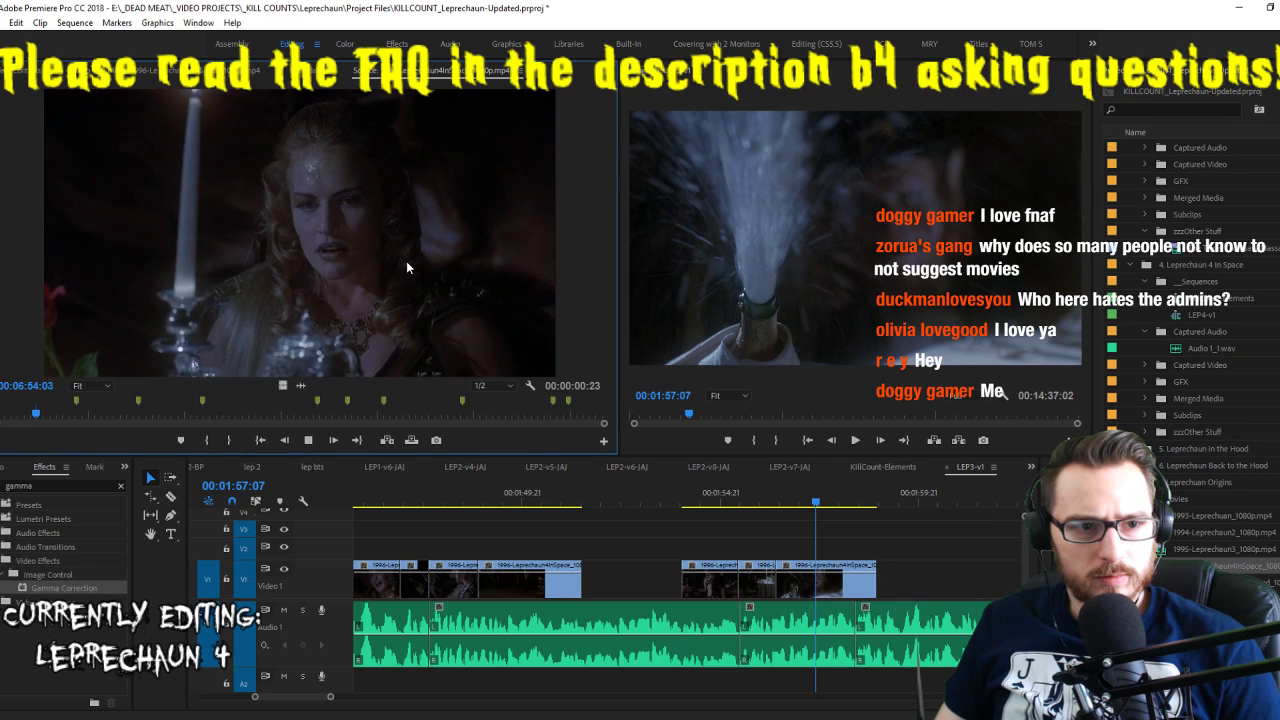
key("ctrl+shift+x")
key("space")
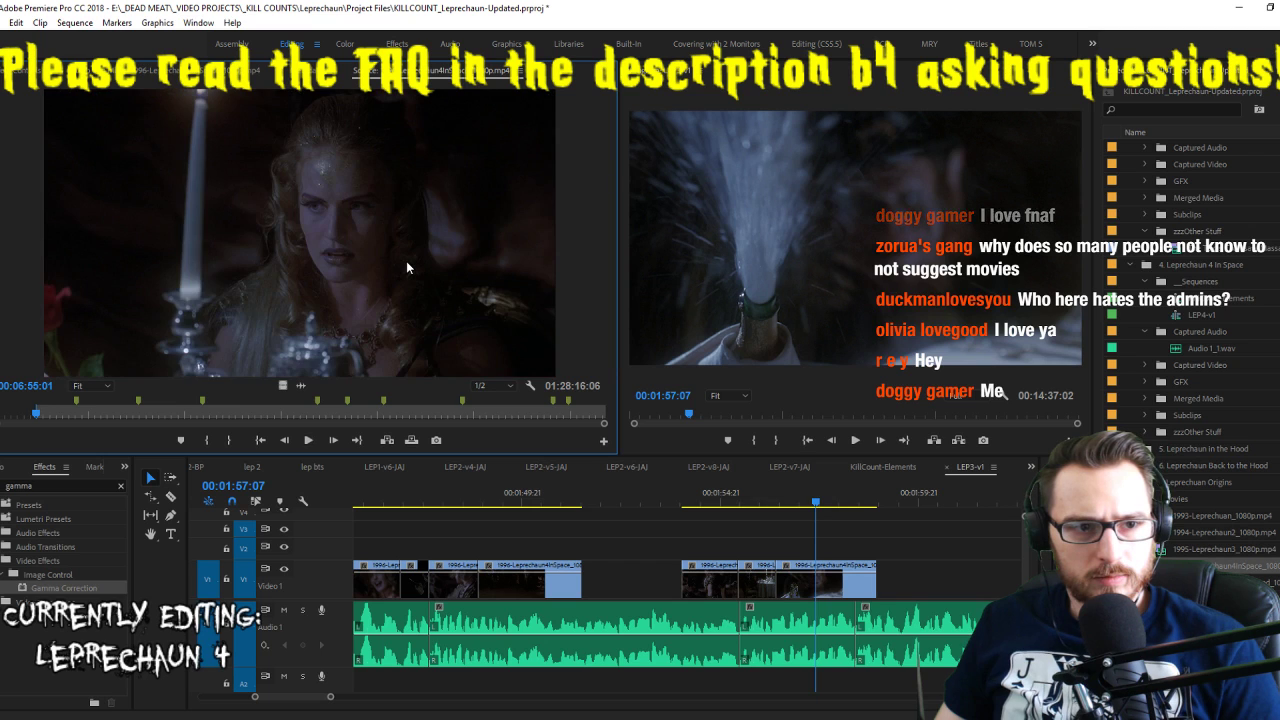
key("ctrl+z")
left_click_drag(826, 585, 824, 586)
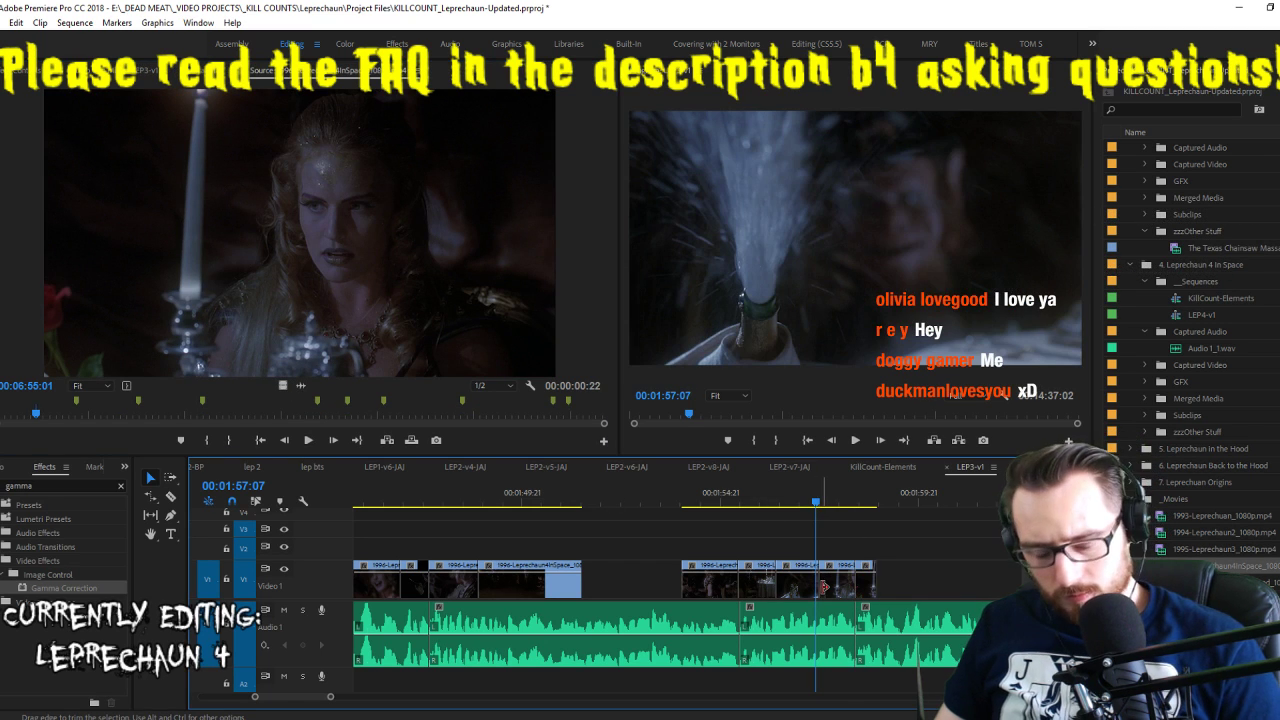
Play the narration past the last clip to about 00:02:03:03, saving the project along the way
key("space")
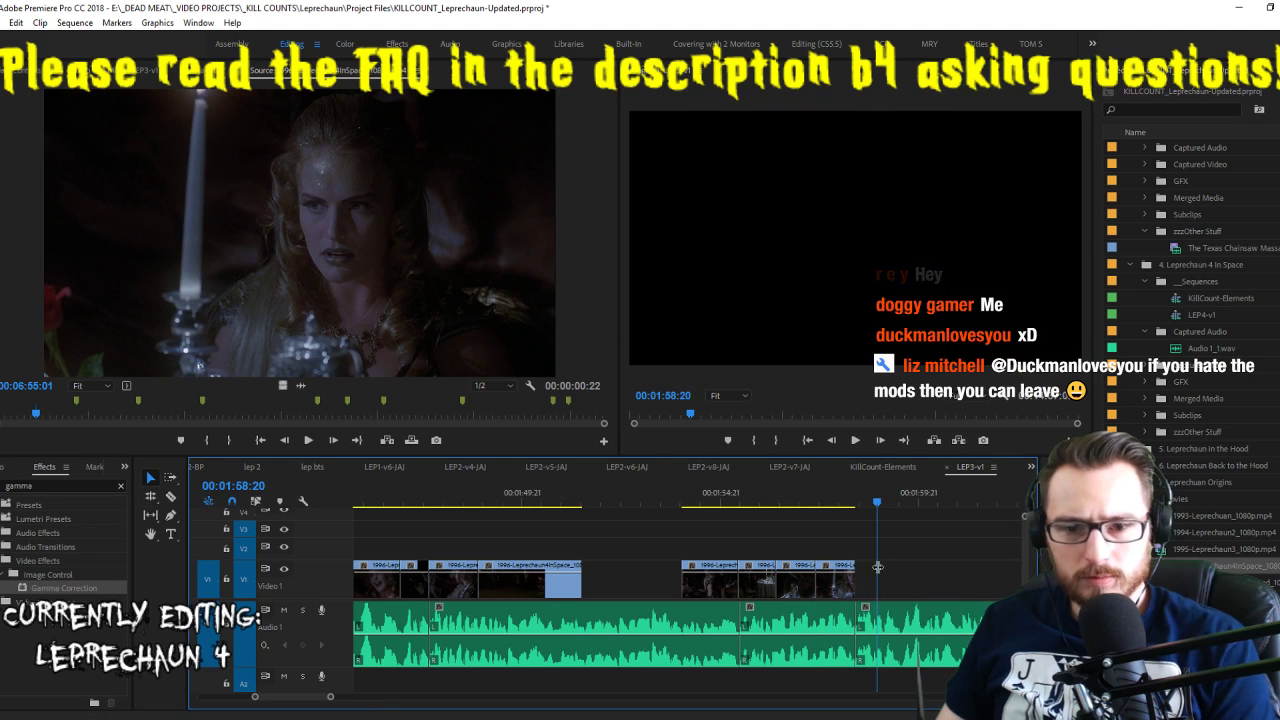
key("space")
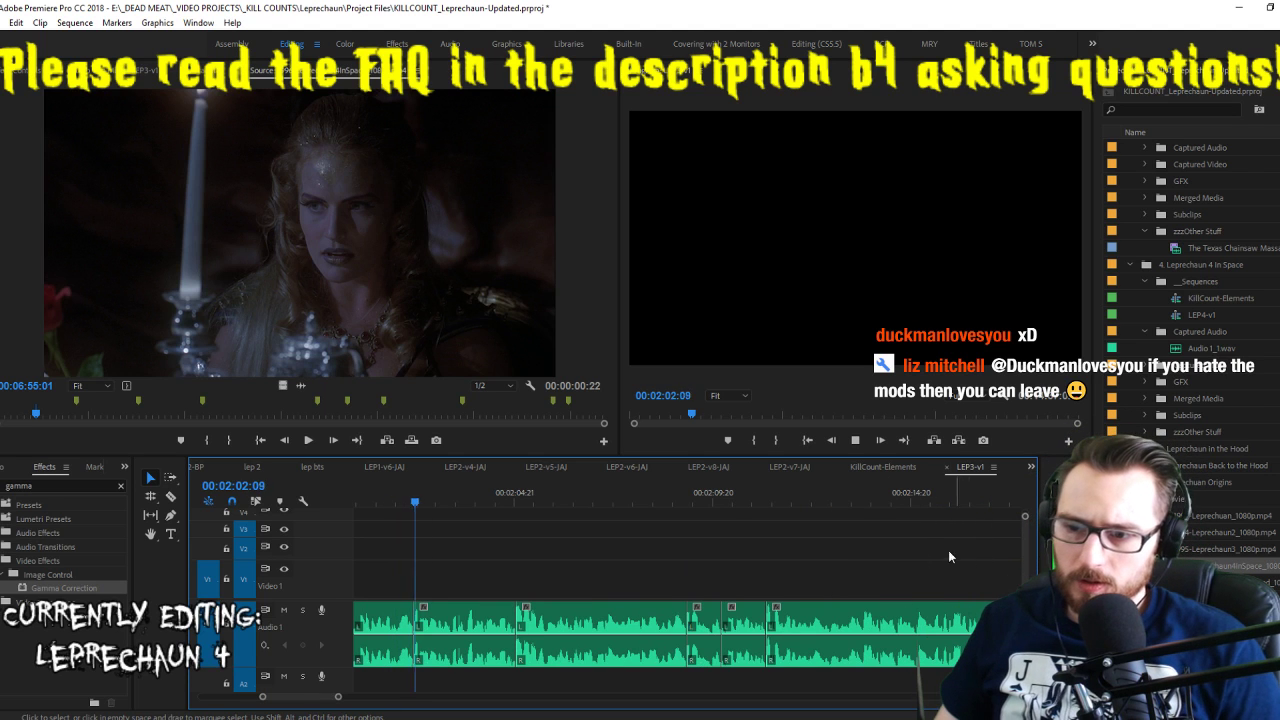
key("space")
key("ctrl+s")
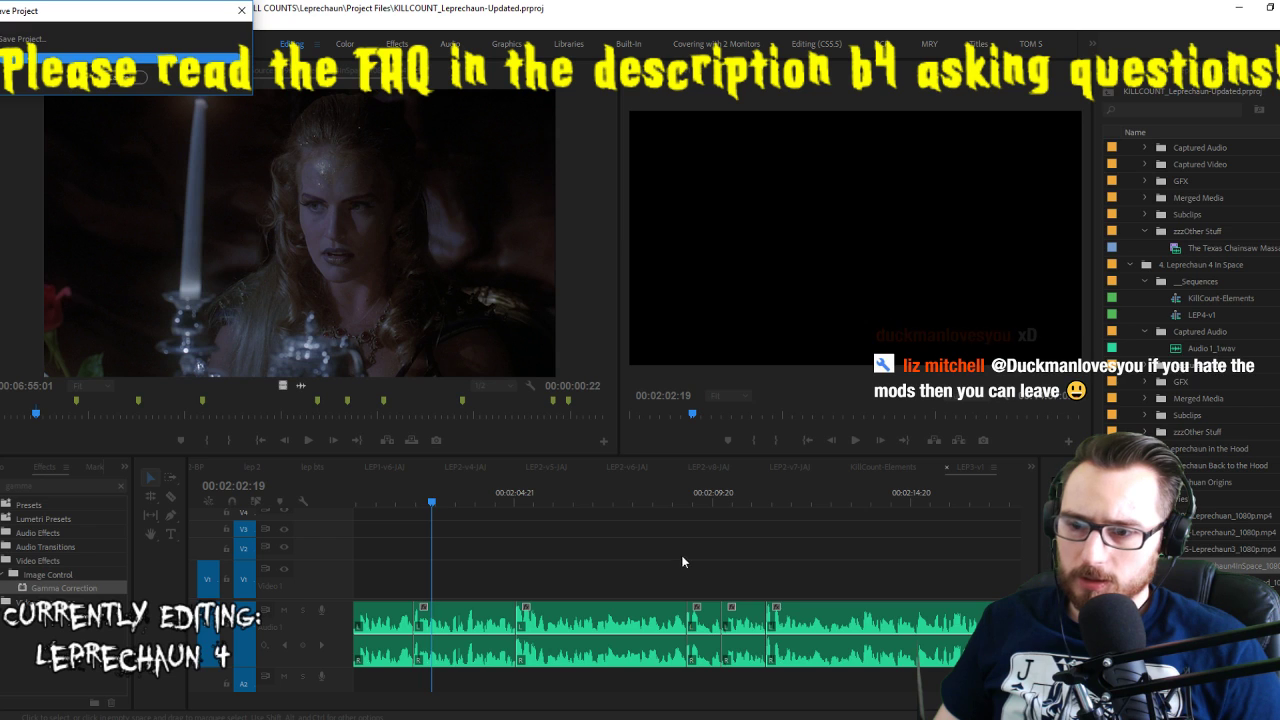
scroll(714, 553, "up", 4)
scroll(799, 533, "up", 1)
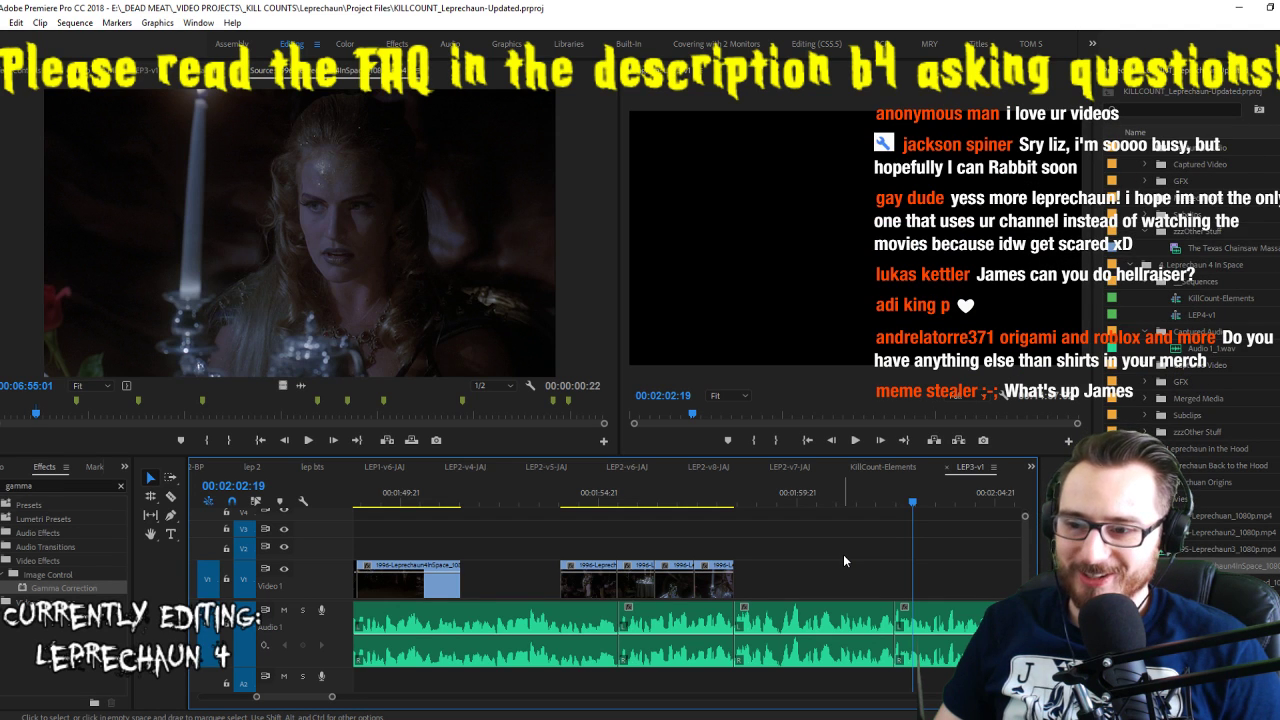
key("space")
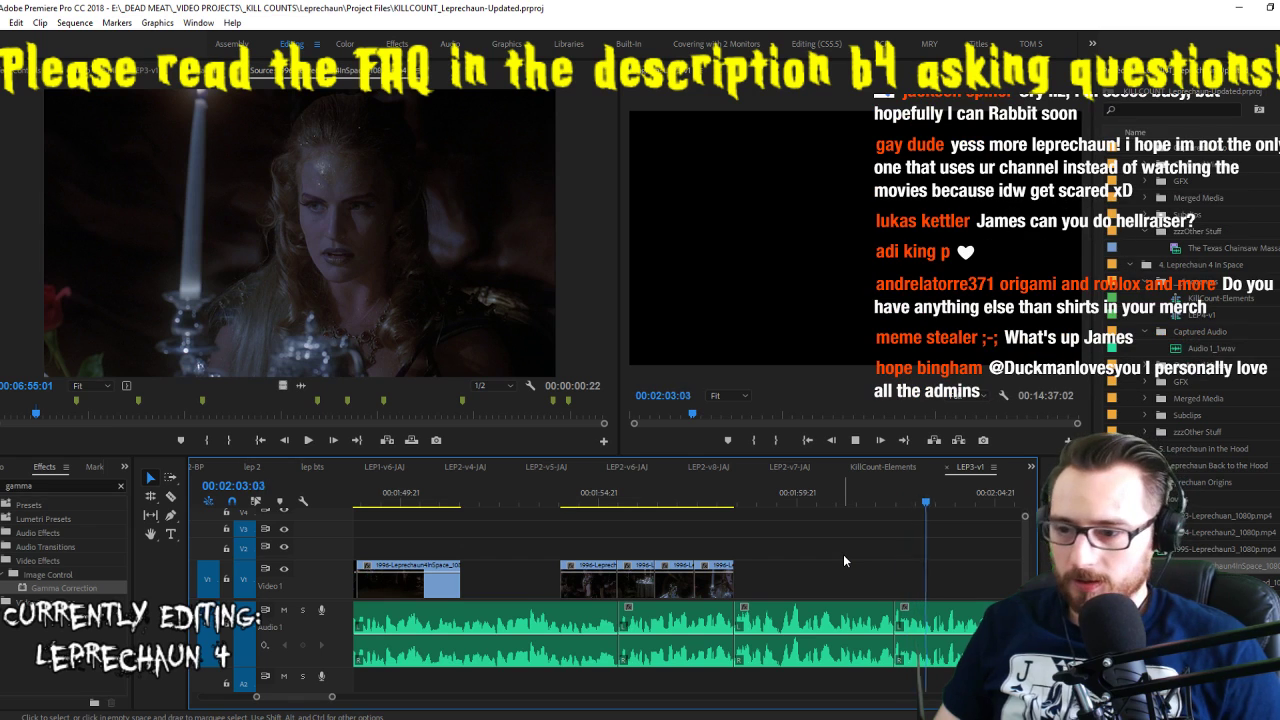
key("space")
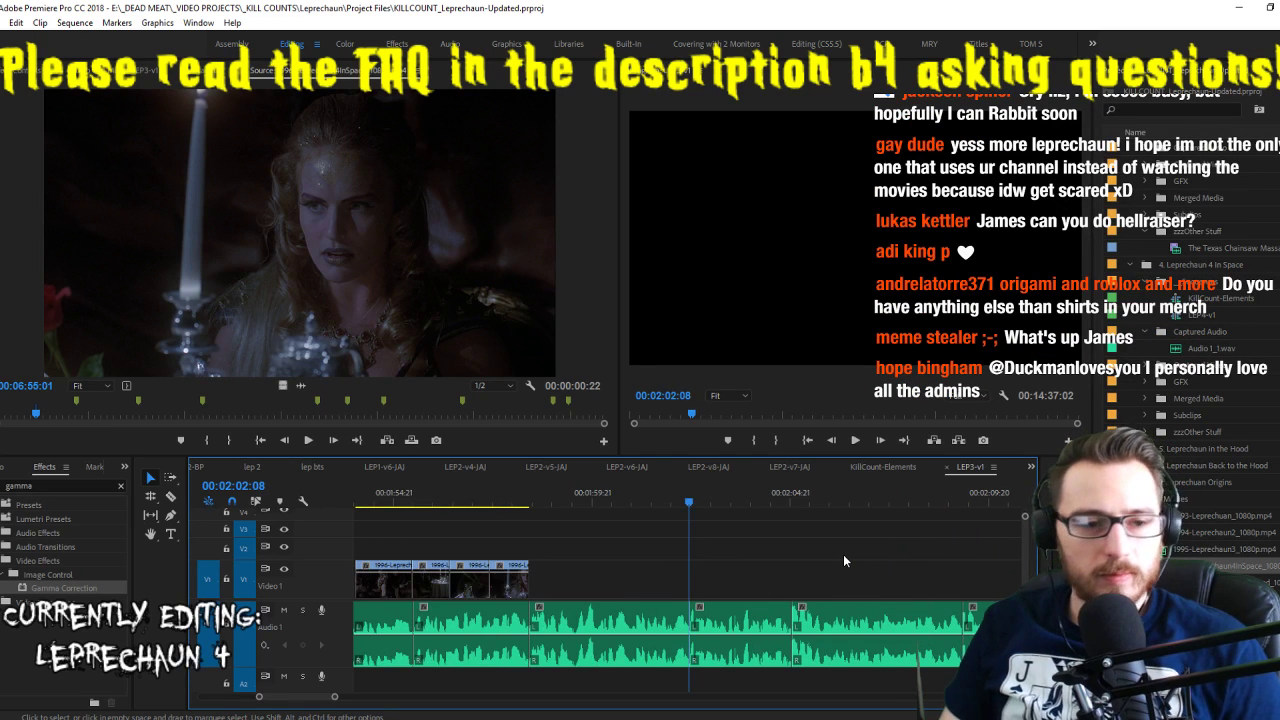
Mark a 00:00:01:13 source range of the laughing Leprechaun near 00:08:07:06 and lay it on V1 at 00:01:58:07
key("Up")
left_click(376, 285)
key("space")
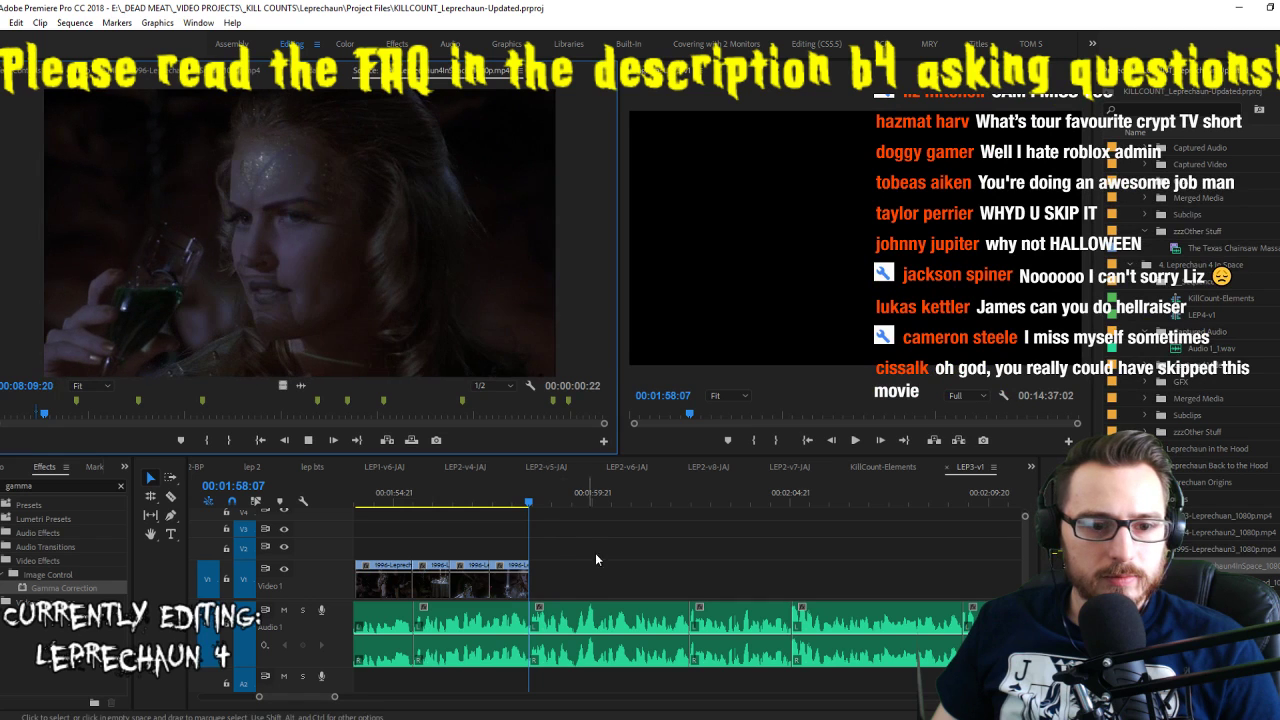
left_click(599, 562)
key("space")
left_click(298, 228)
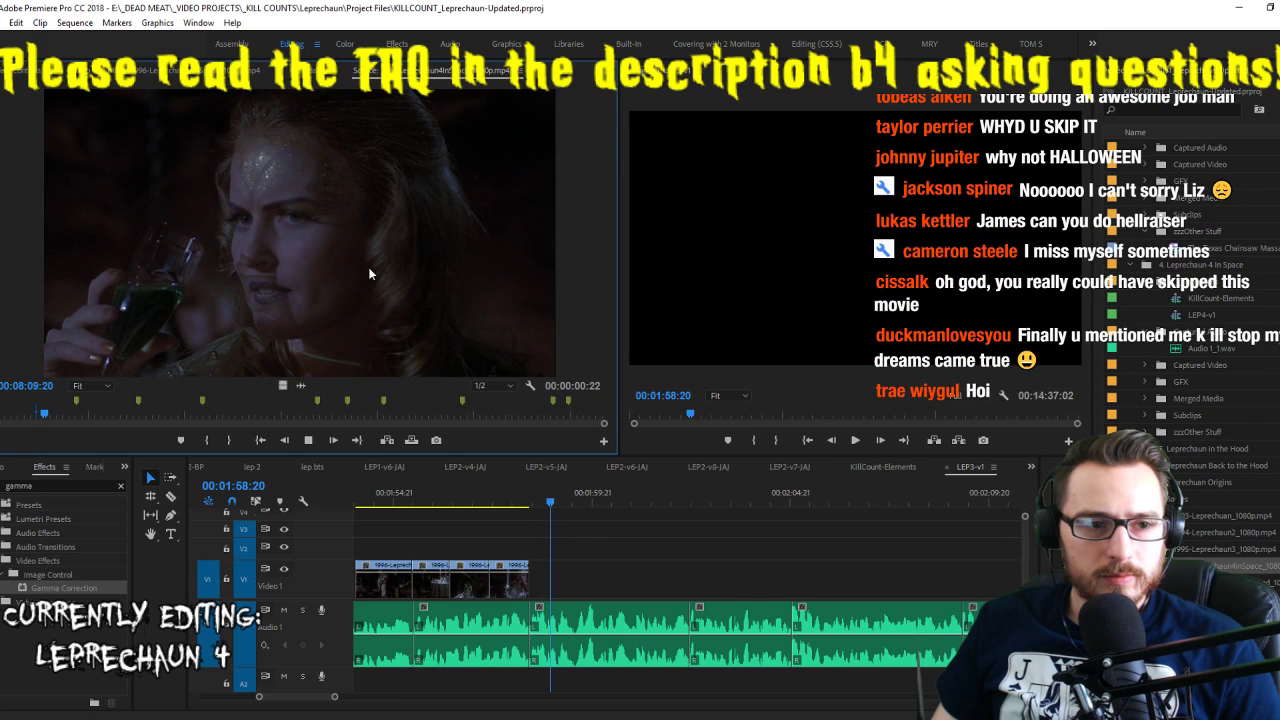
key("j")
key("j")
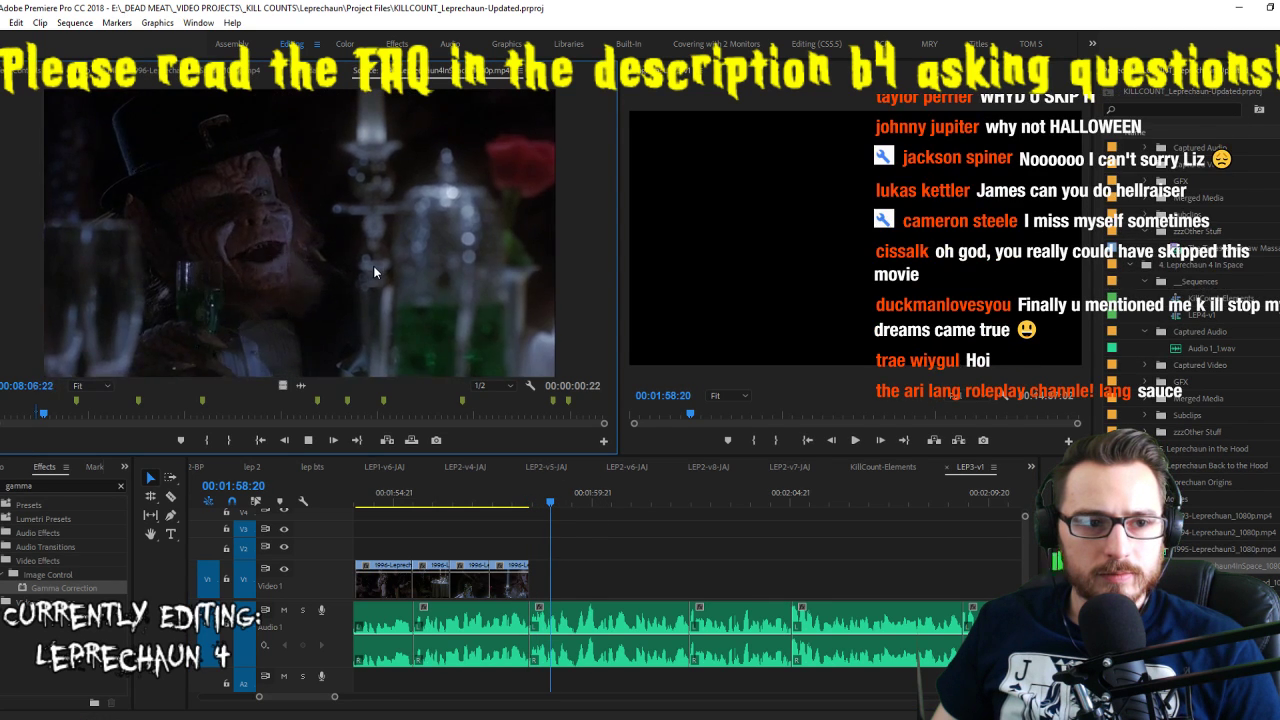
key("i")
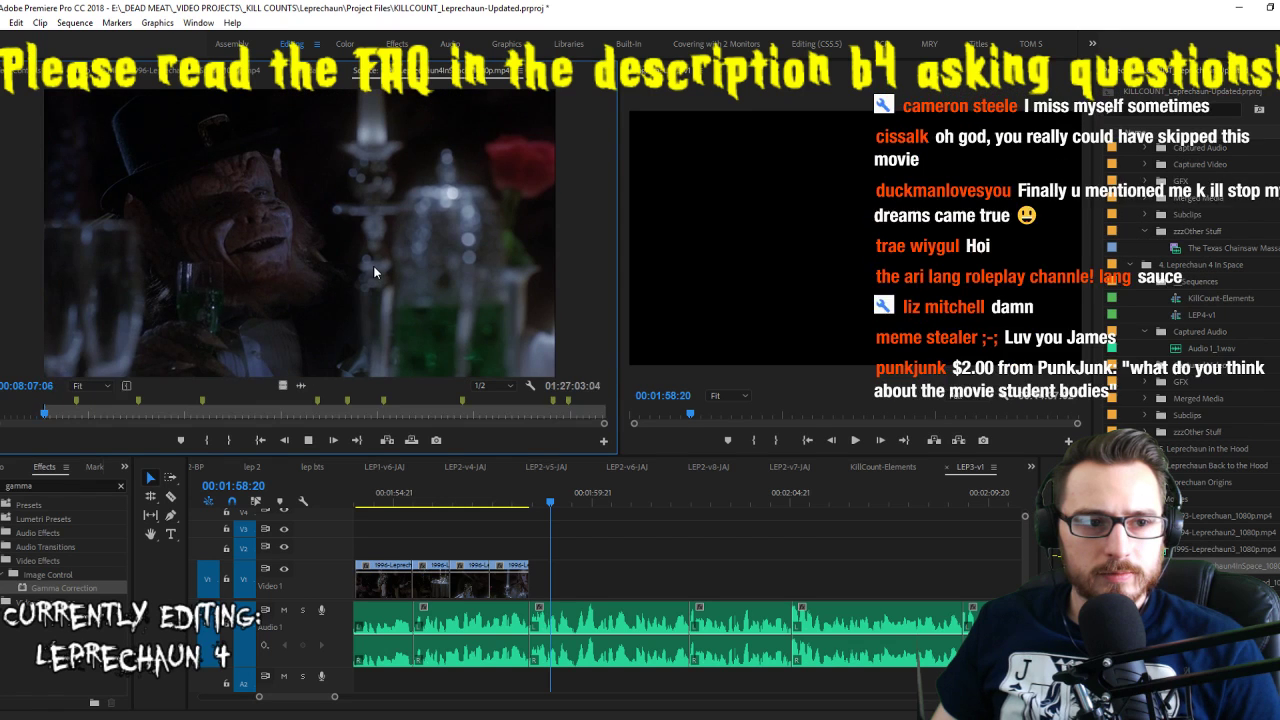
key("l")
key("o")
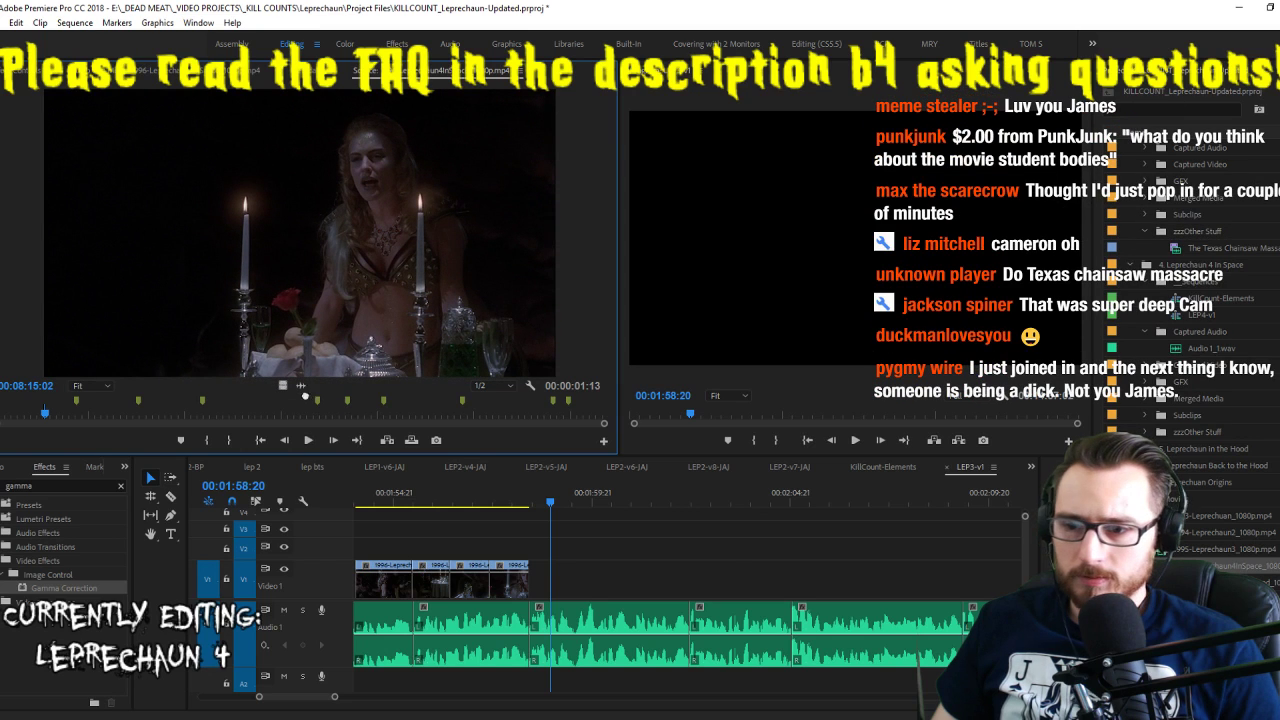
left_click_drag(710, 595, 697, 591)
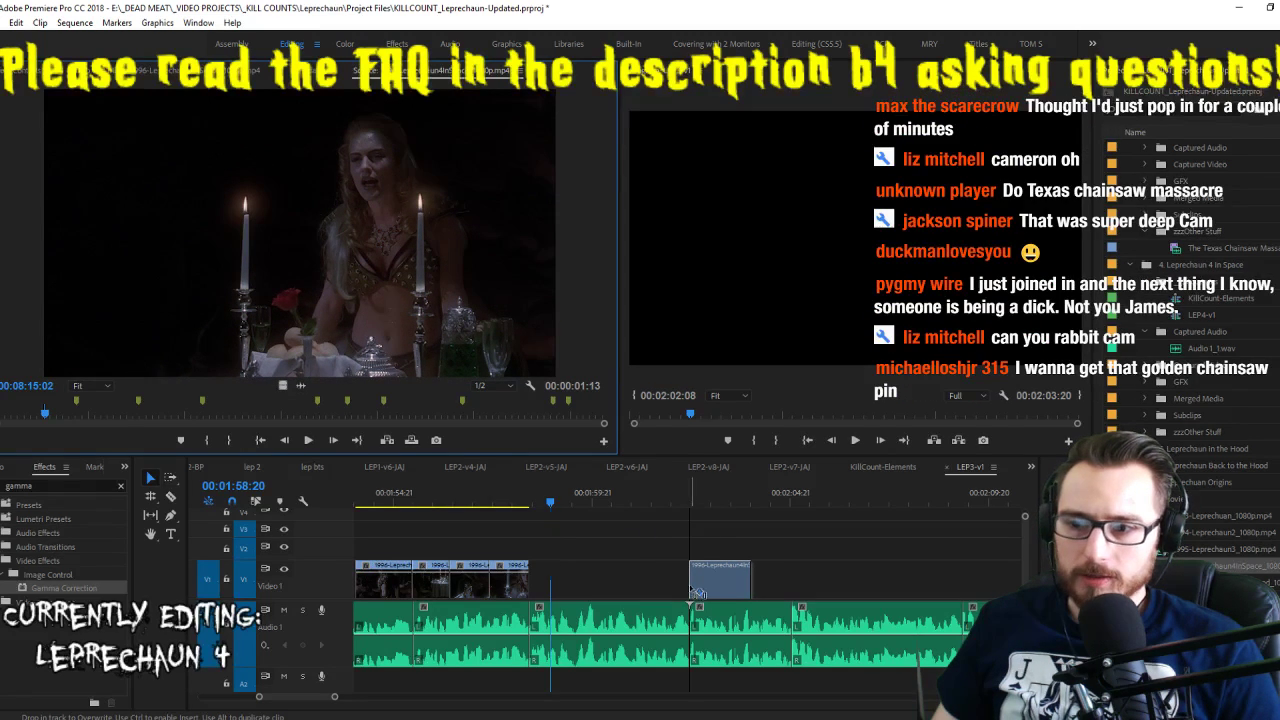
left_click_drag(535, 577, 540, 575)
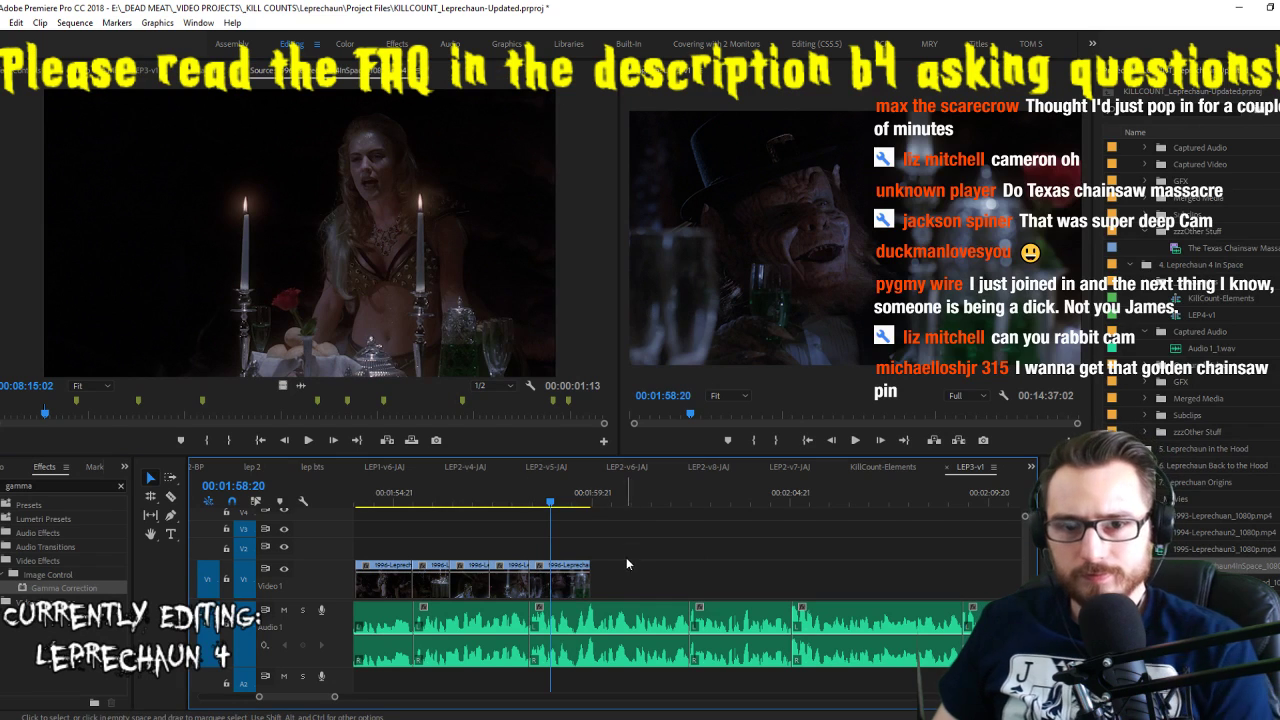
Play the narration to 00:01:59:14 and trim the end of the laughing Leprechaun clip to that point
key("space")
key("space")
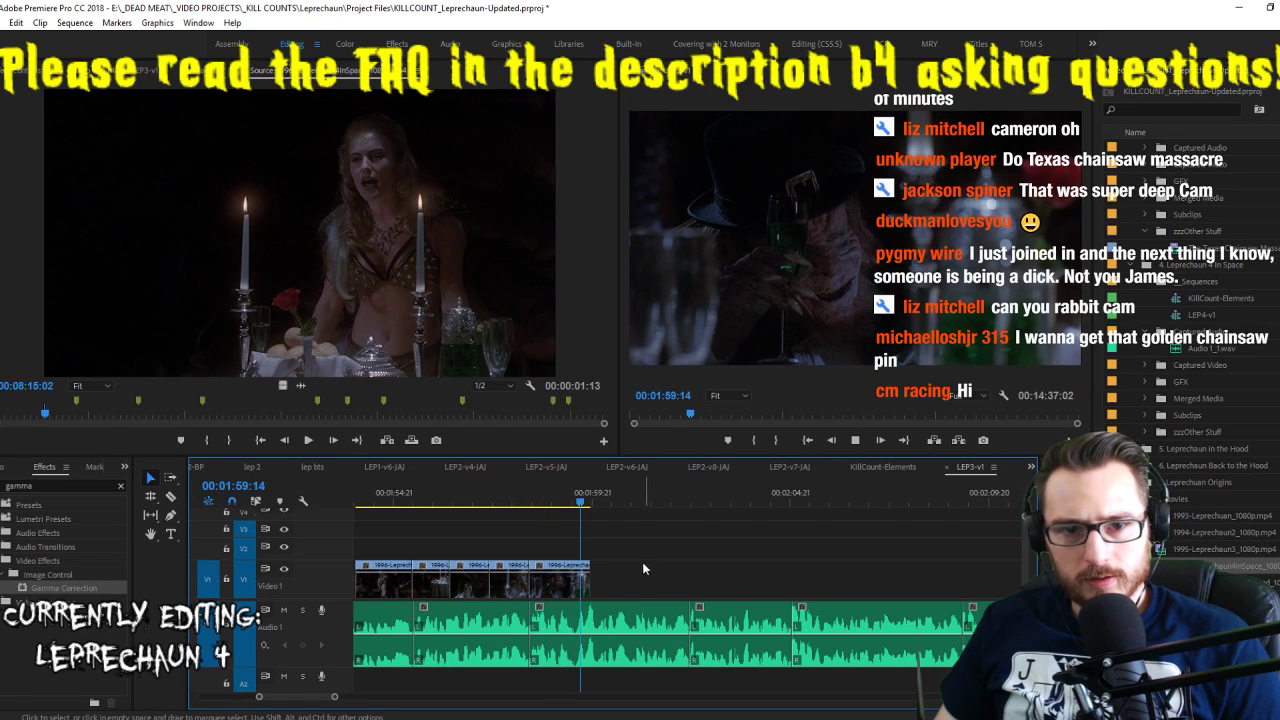
left_click_drag(595, 578, 581, 578)
Scan the source movie from 00:08:15:02 to about 00:08:37:09 for the next dinner shot, setting a trial In point on the way
left_click(390, 312)
key("space")
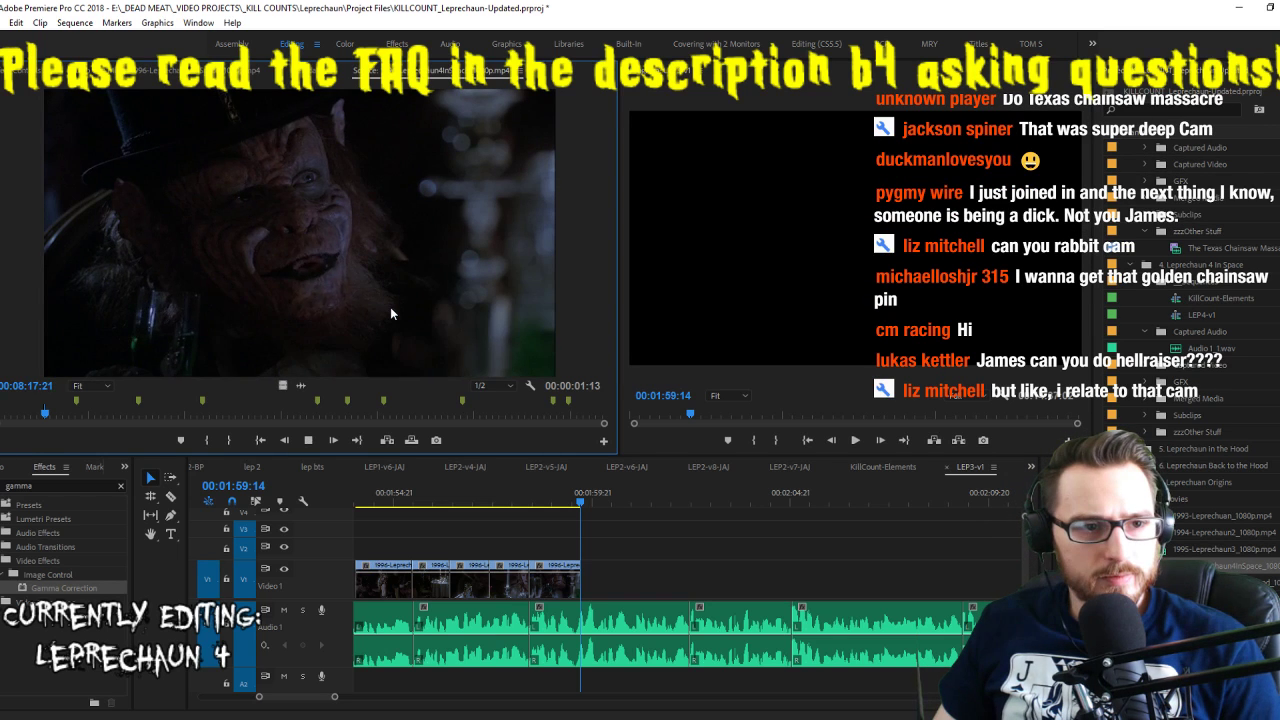
key("ctrl+shift+x")
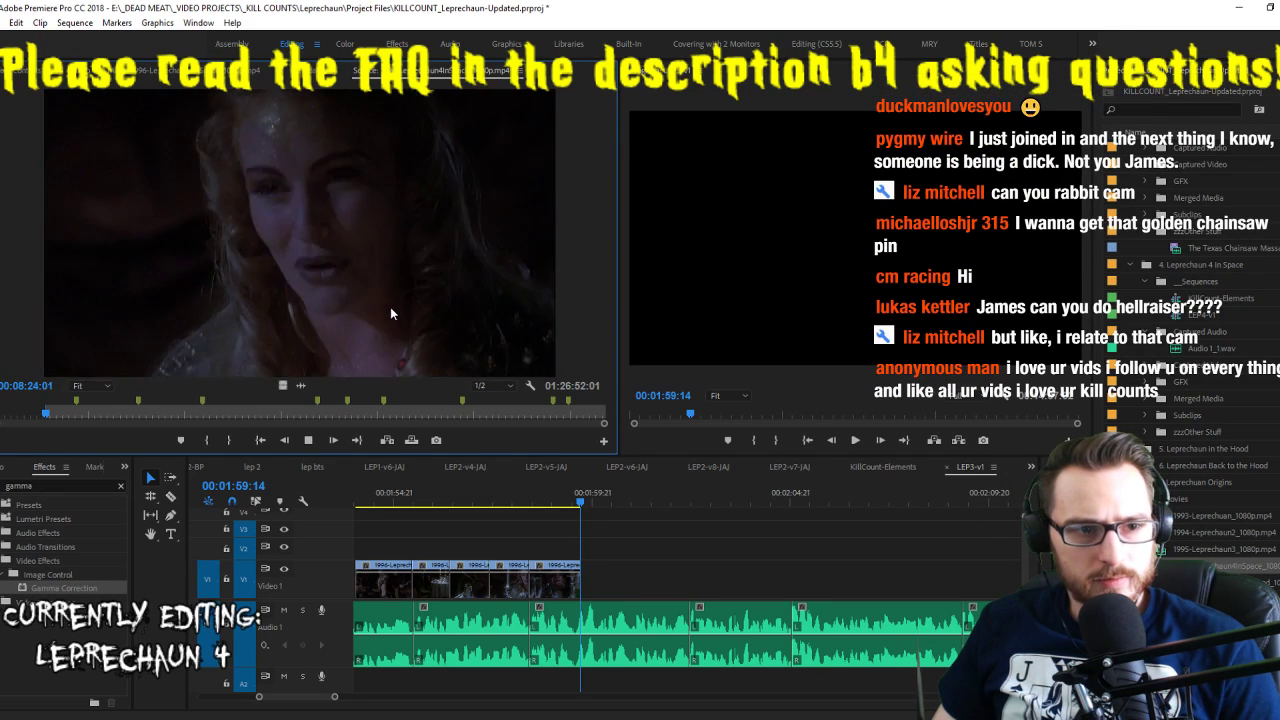
key("j")
key("l")
key("l")
key("l")
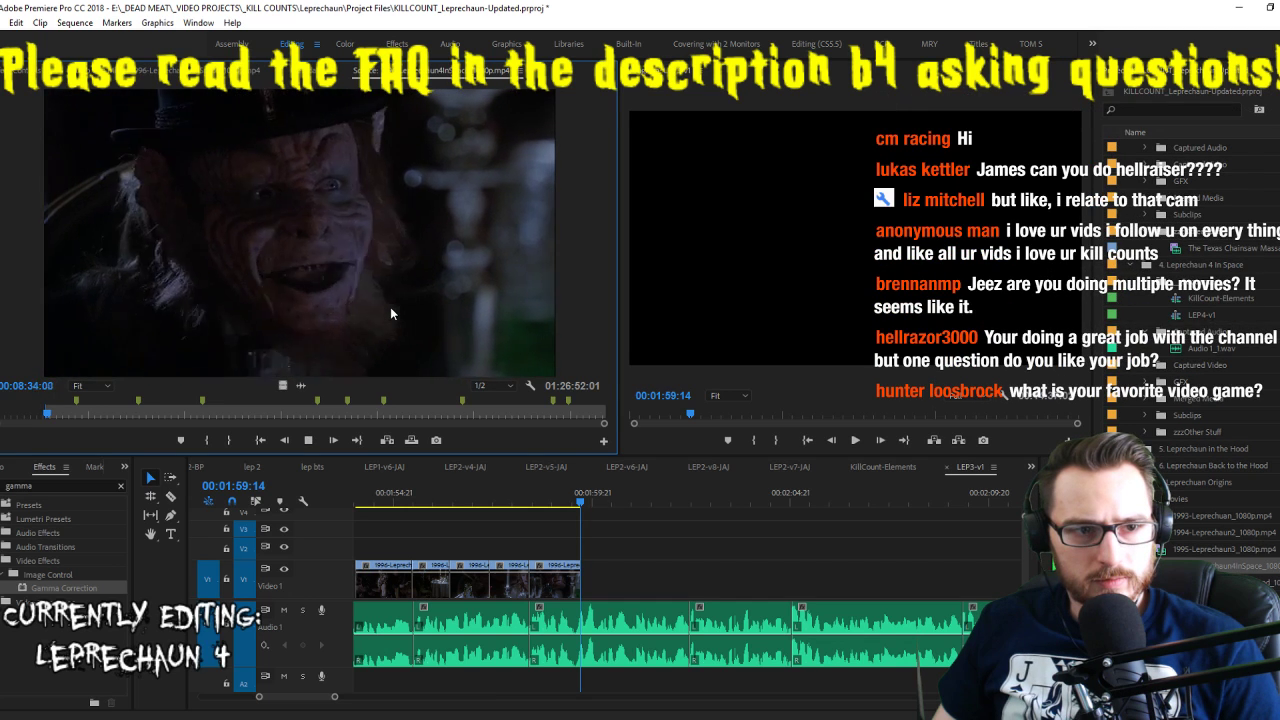
key("k")
key("j")
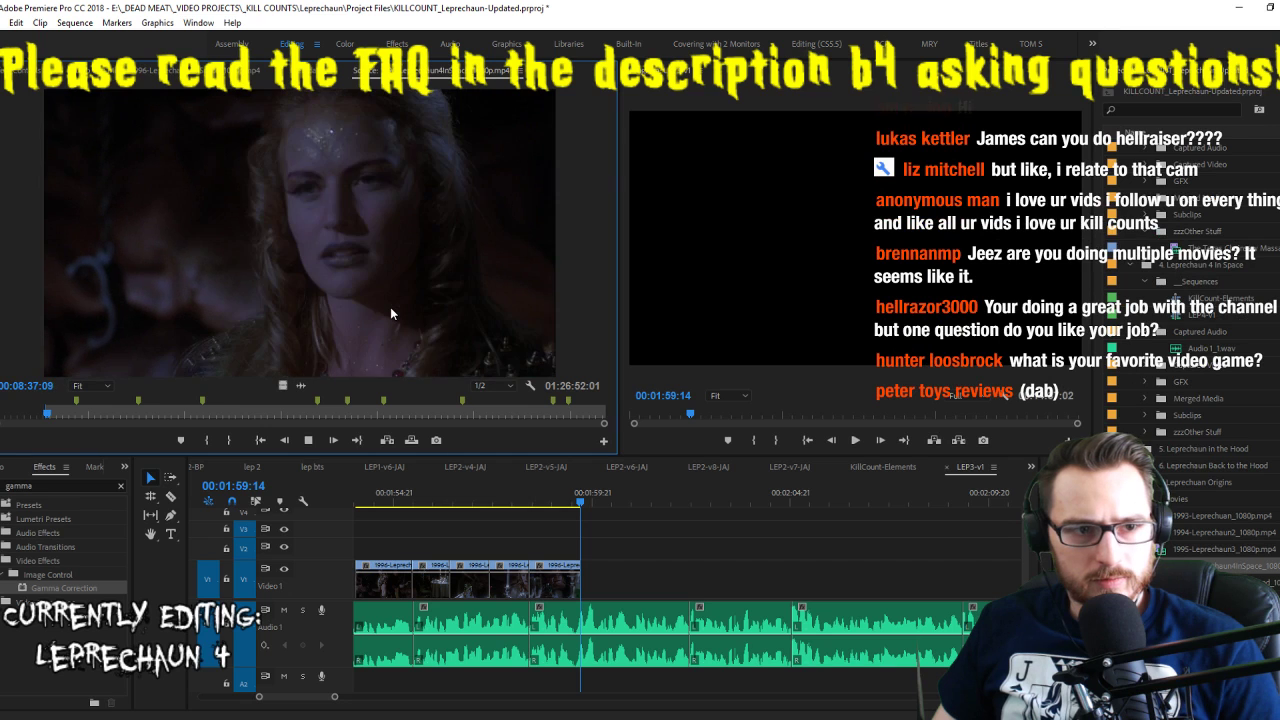
Mark a 00:00:02:21 source range of the woman near 00:08:36:16, lay it on V1 at 00:01:59:14 and trim its end to 00:02:02:08
key("k")
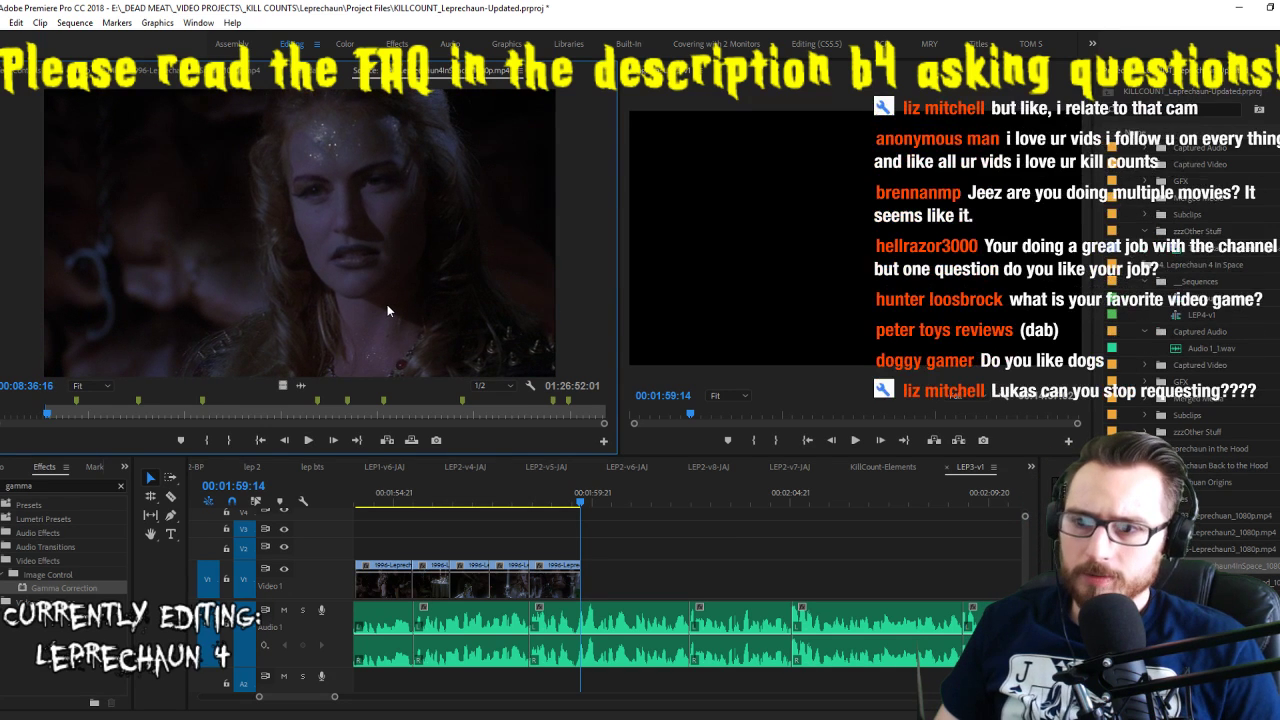
key("j")
key("k")
key("l")
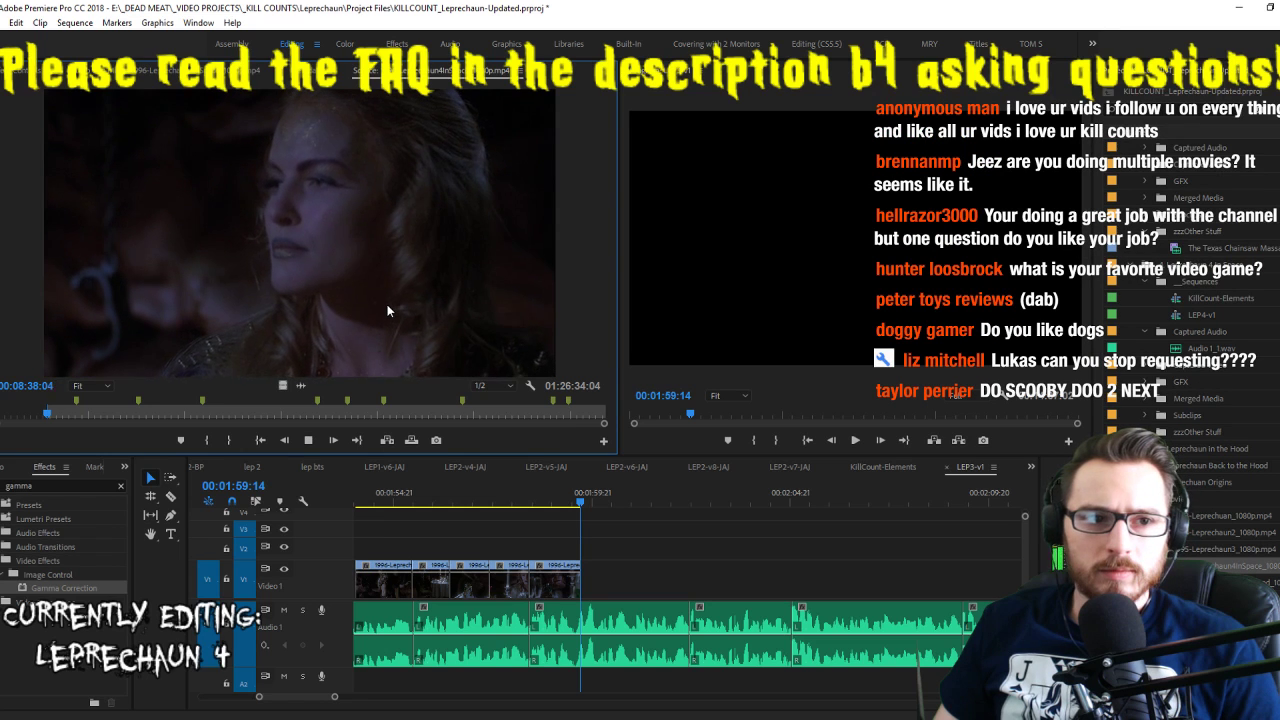
key("k")
key("l")
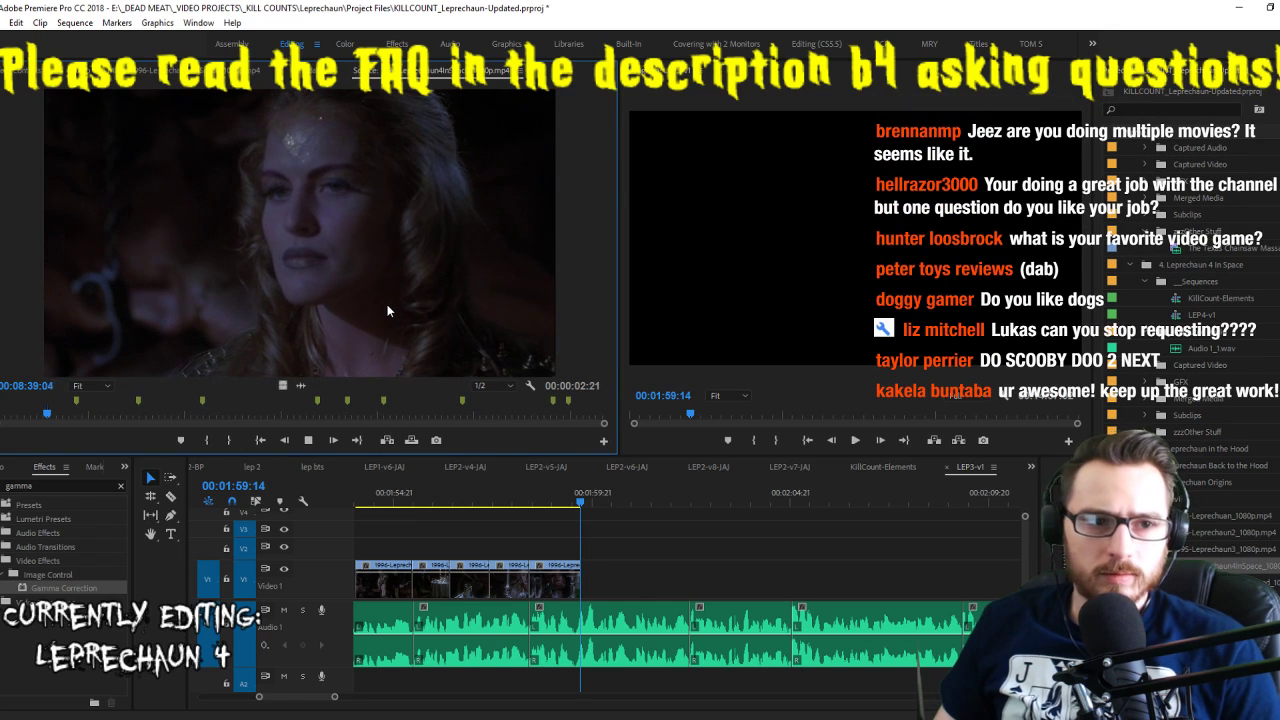
key("o")
key("k")
left_click_drag(316, 395, 610, 548)
key("space")
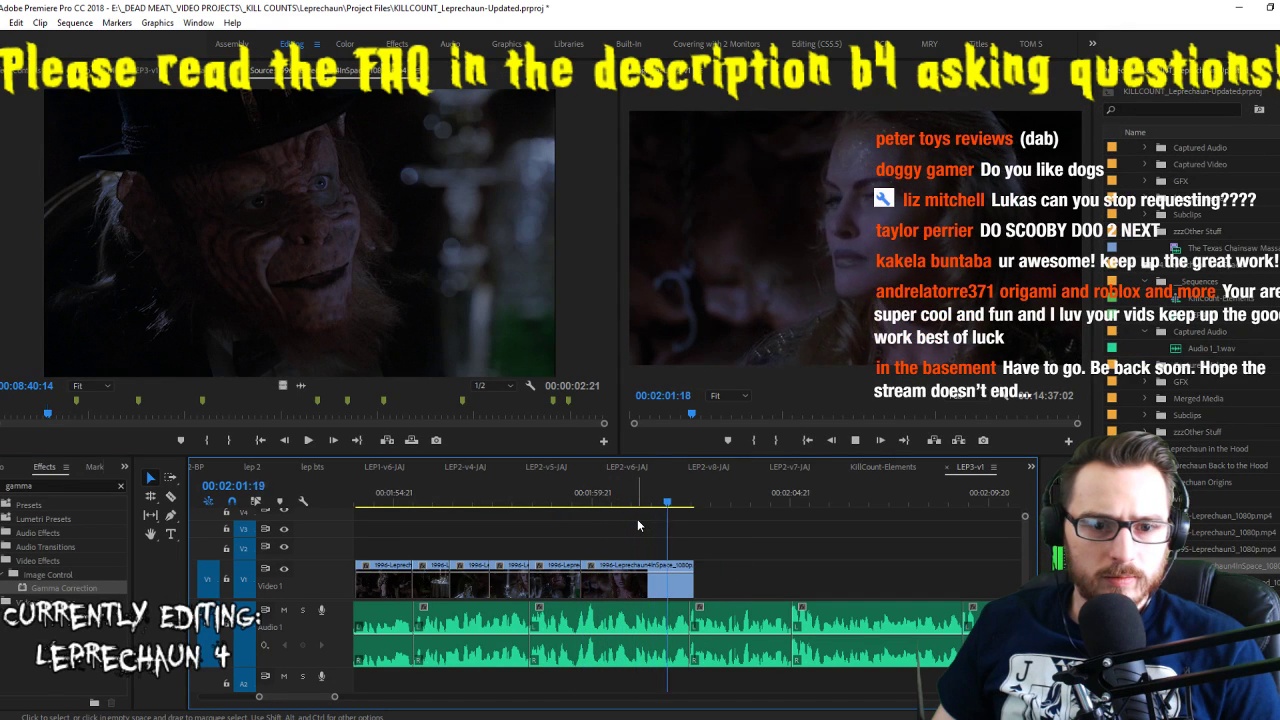
Mark a 00:00:03:15 source range of the lightning sky and armed soldiers near 00:08:53 and lay it on V1 at 00:02:02:08
left_click(314, 248)
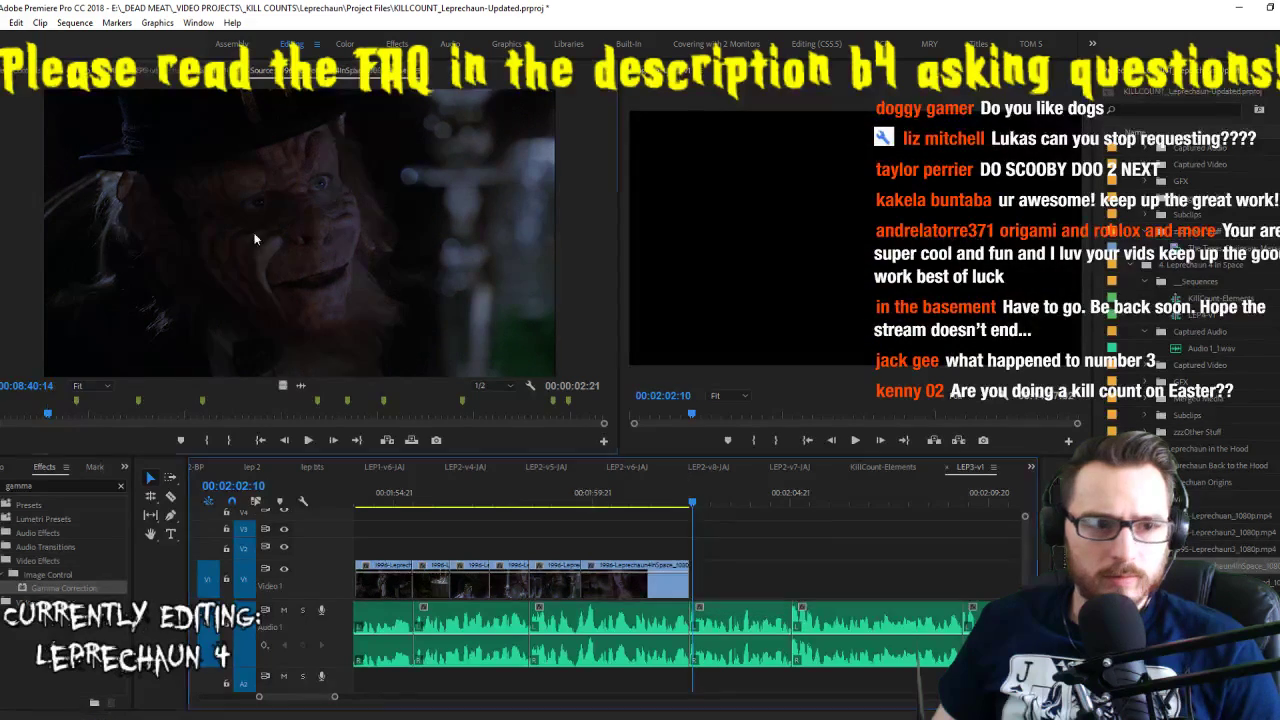
key("l")
key("l")
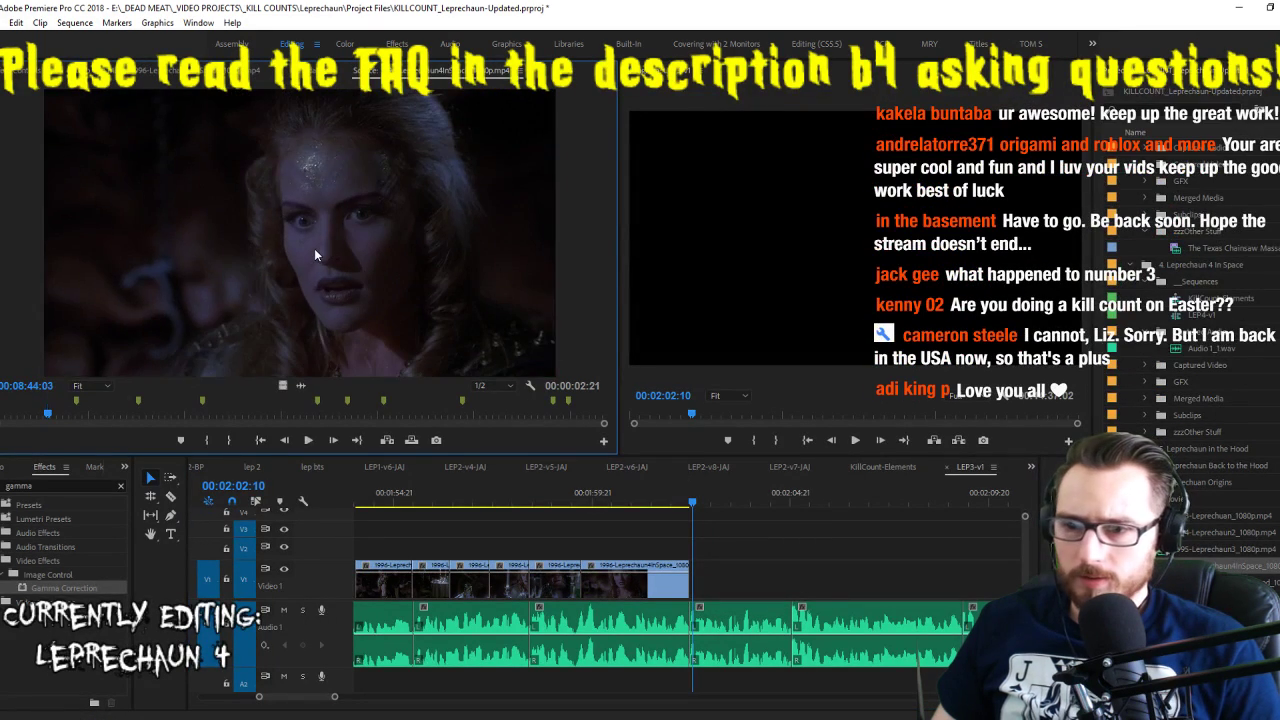
key("l")
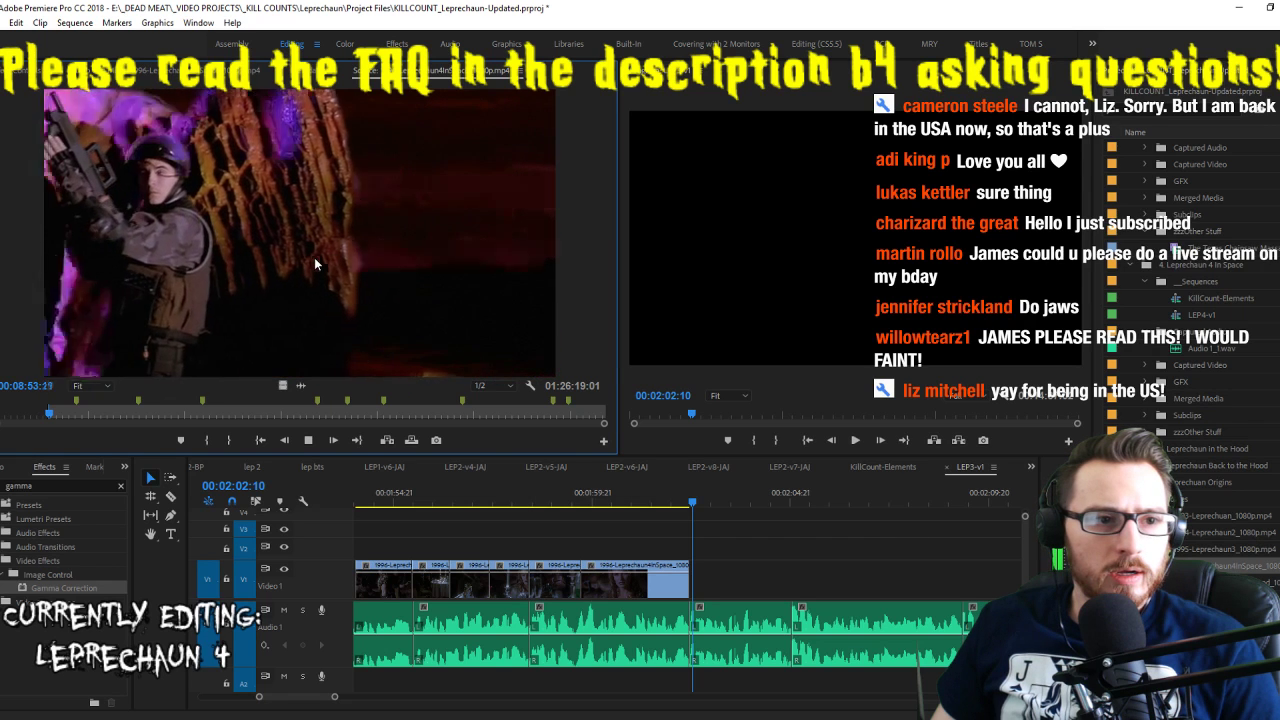
key("o")
key("space")
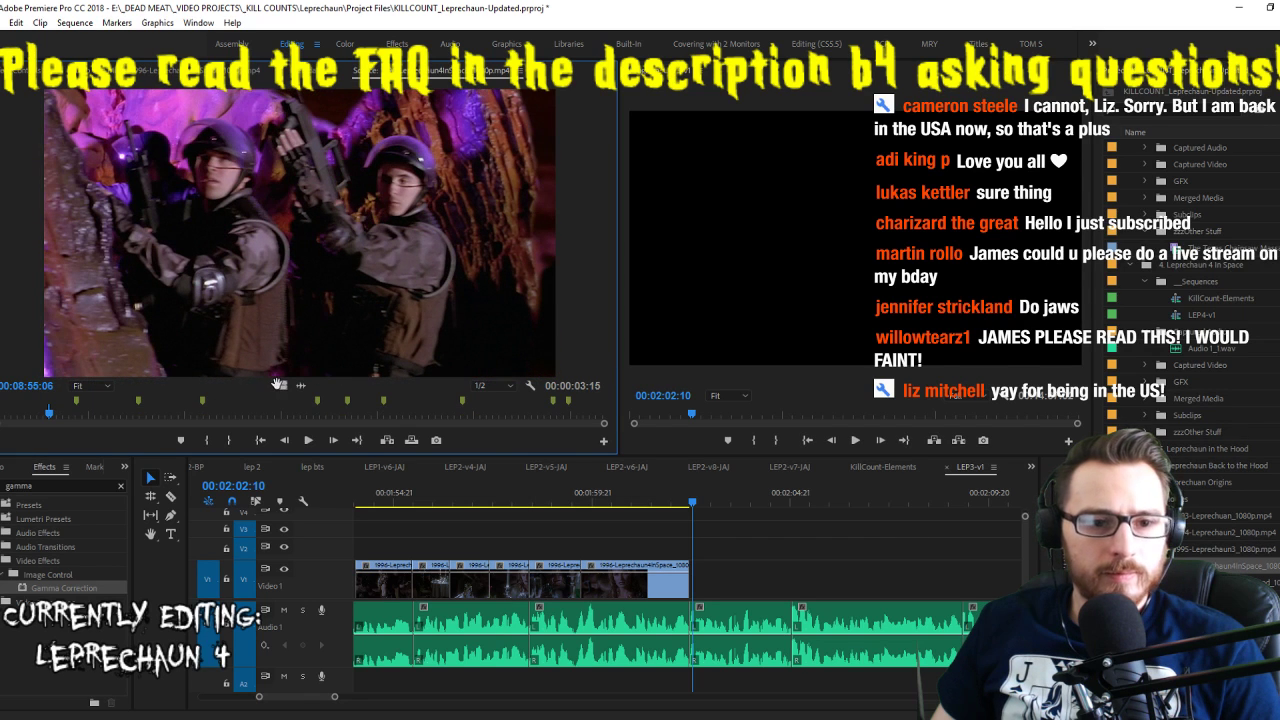
left_click_drag(277, 384, 765, 575)
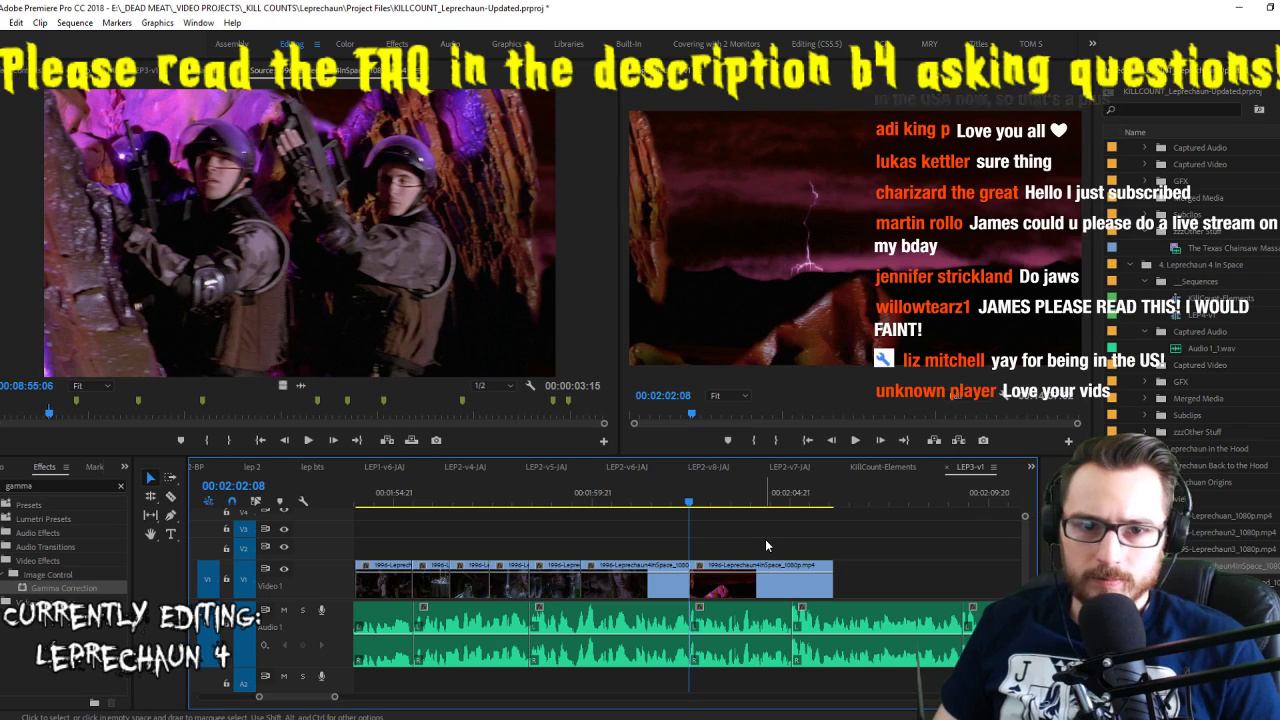
Play the lightning sky clip, extend its end to about 00:02:08:22 and place the playhead at 00:02:04:22
key("space")
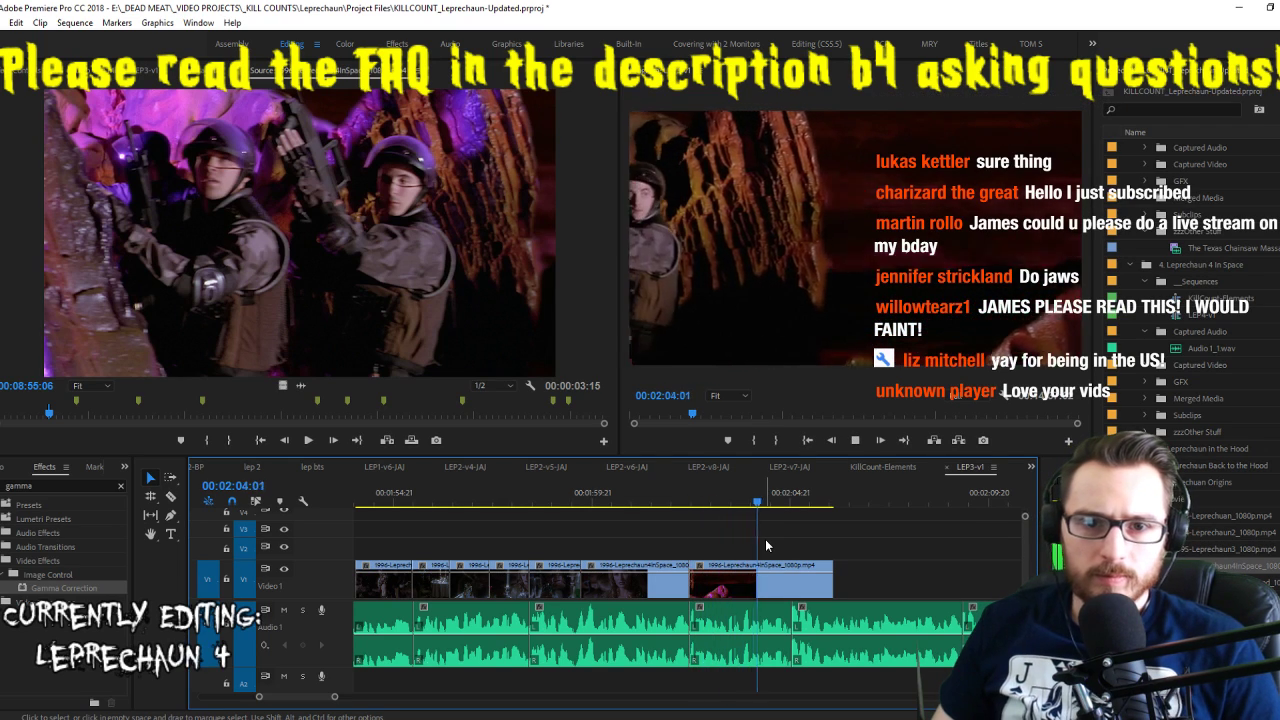
left_click_drag(833, 580, 956, 584)
left_click_drag(764, 507, 792, 512)
Mark a 00:00:02:20 source range of the soldiers' dialogue ending at 00:09:04:08 and insert it with its audio at 00:02:04:22
left_click(429, 277)
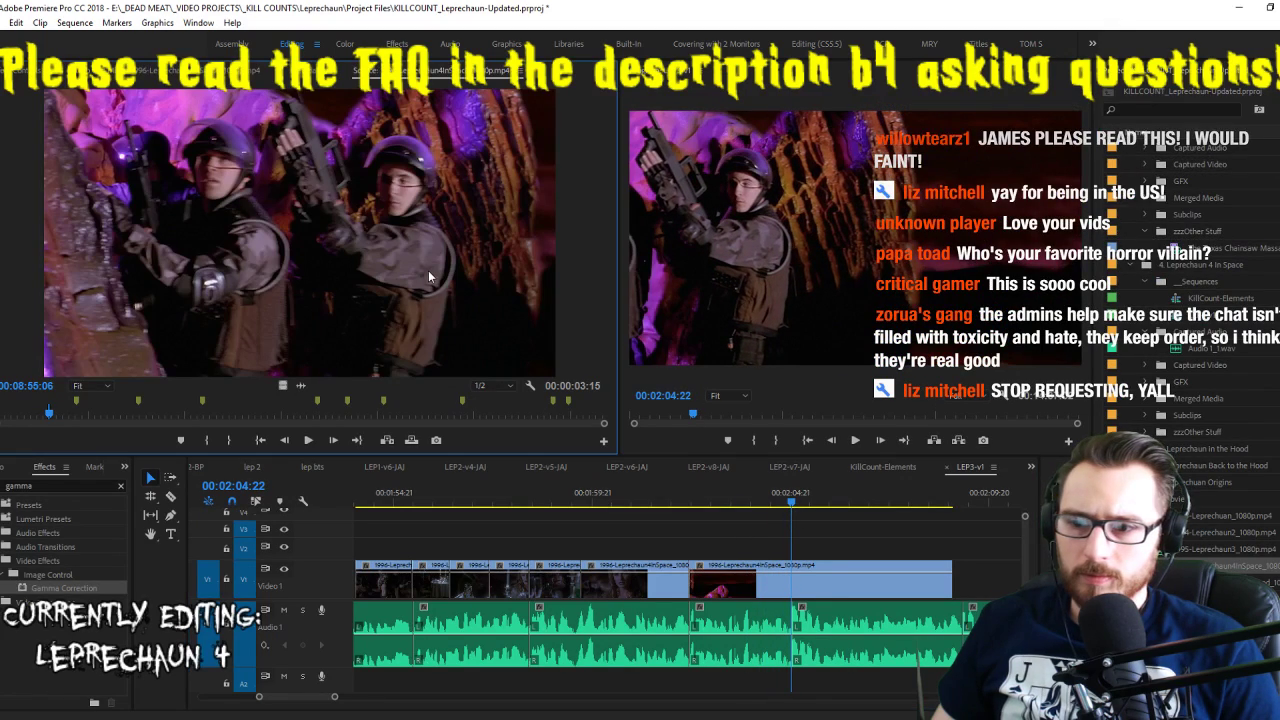
key("space")
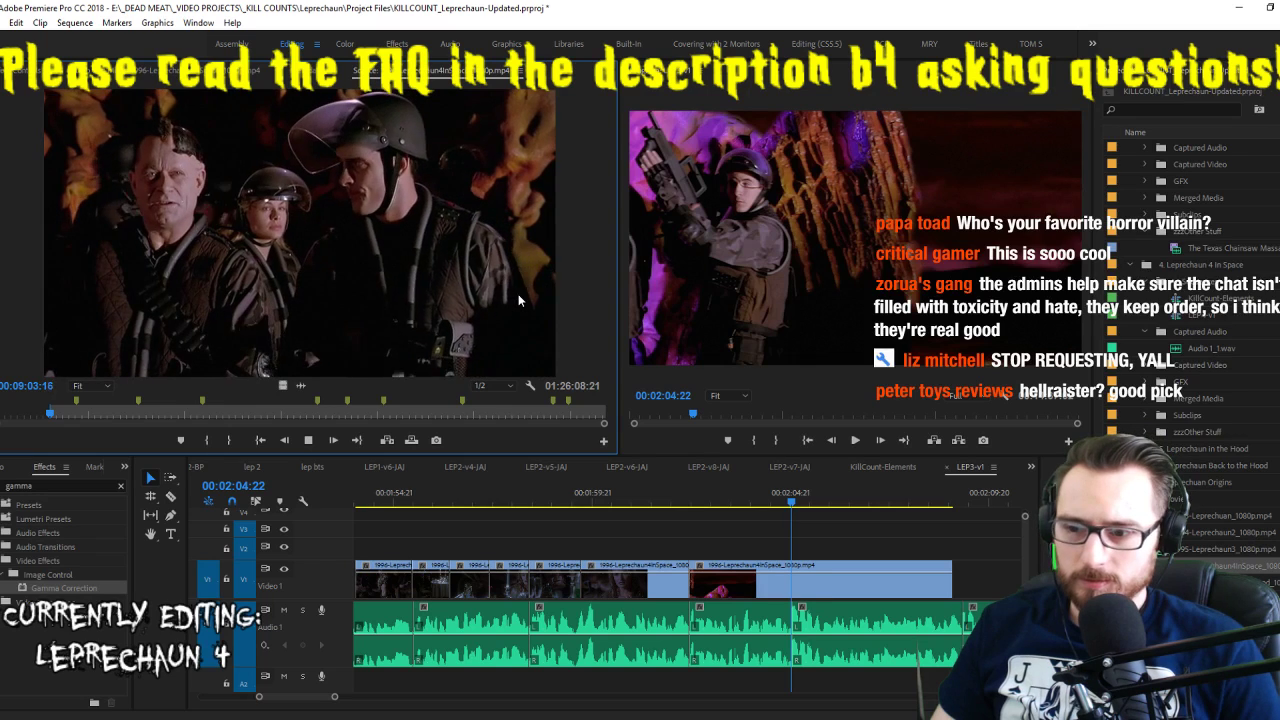
key("space")
key("o")
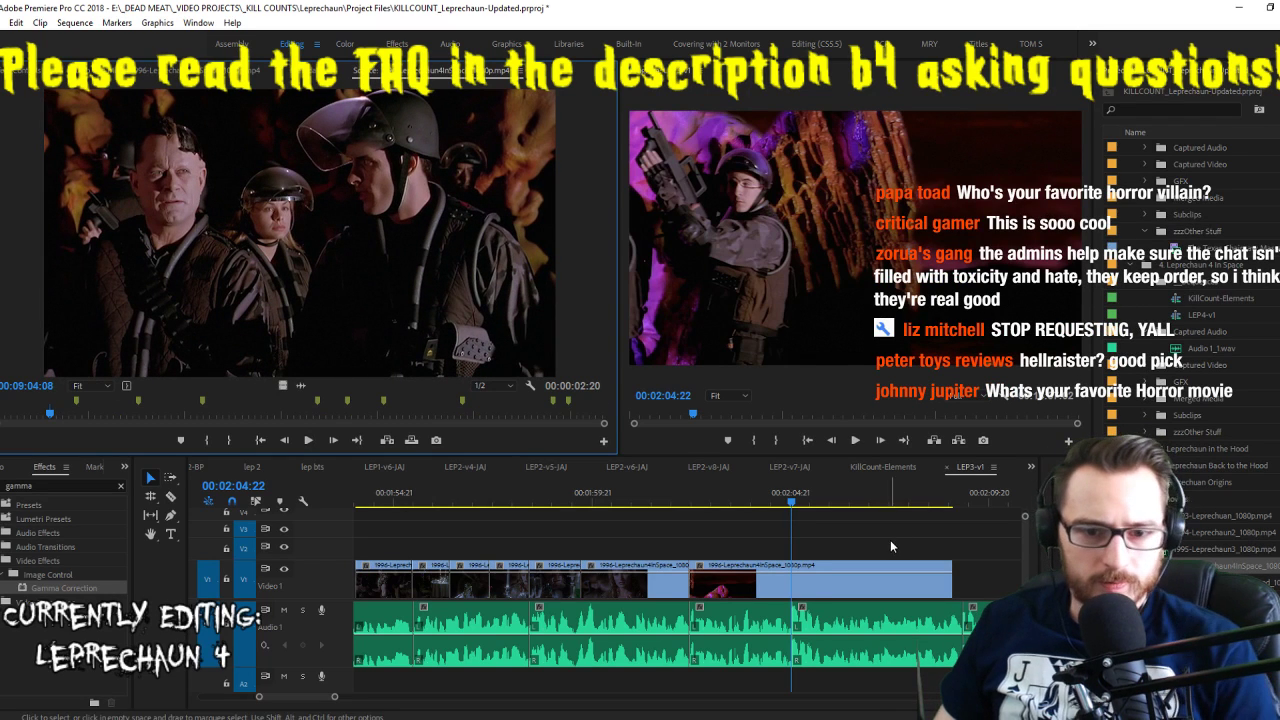
key("Up")
left_click(388, 440)
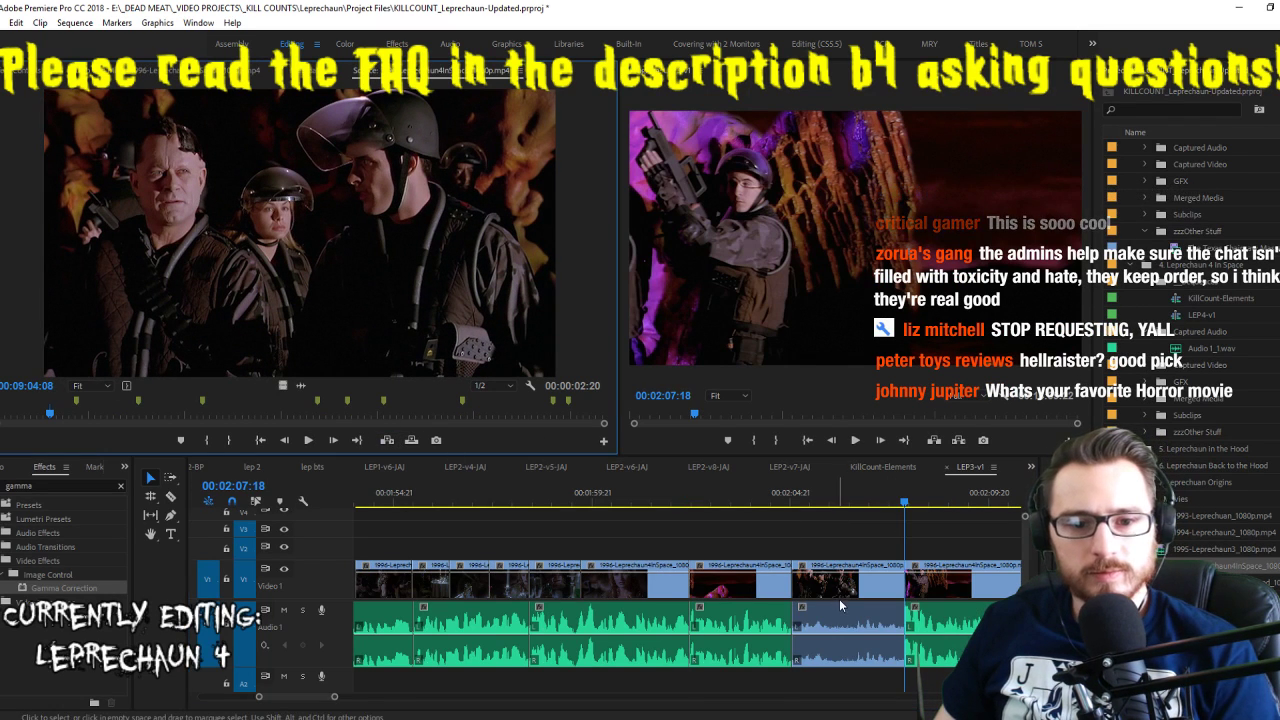
Remove the leftover lightning clip piece, extract a short stretch of the dialogue from 00:02:05:22, and play on to 00:02:11:11
key("shift+k")
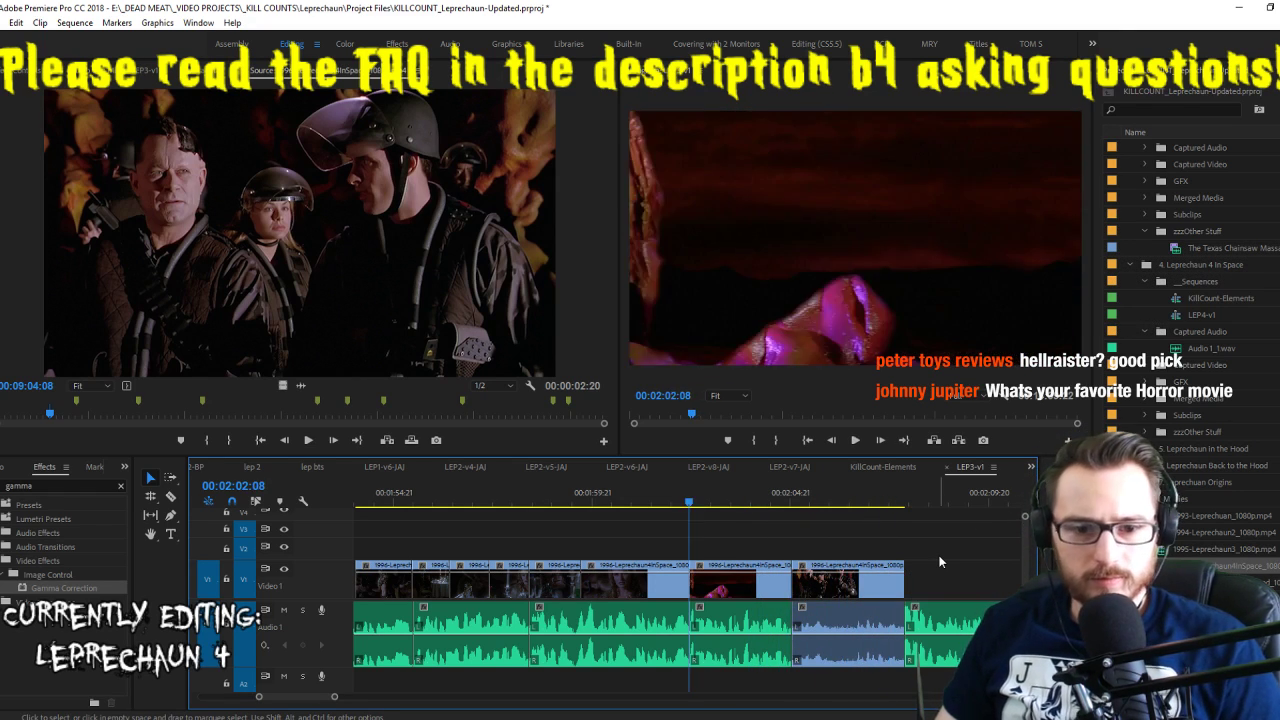
key("space")
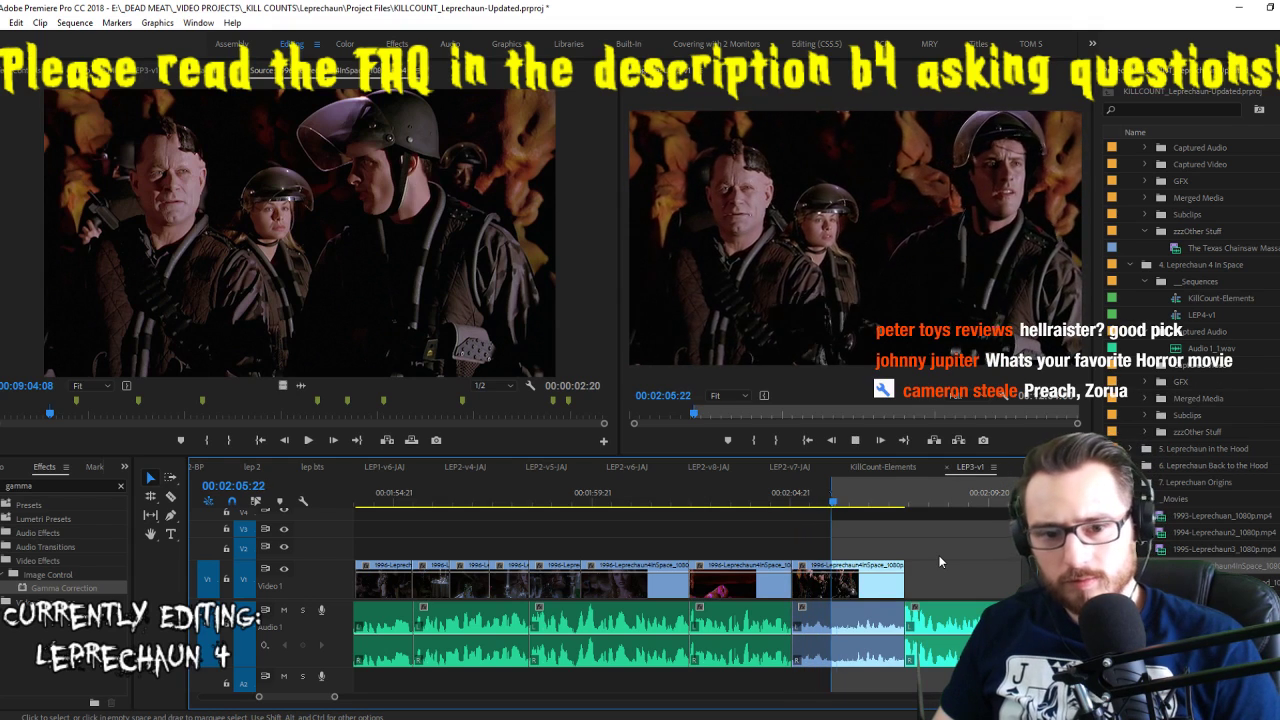
key("apostrophe")
key("space")
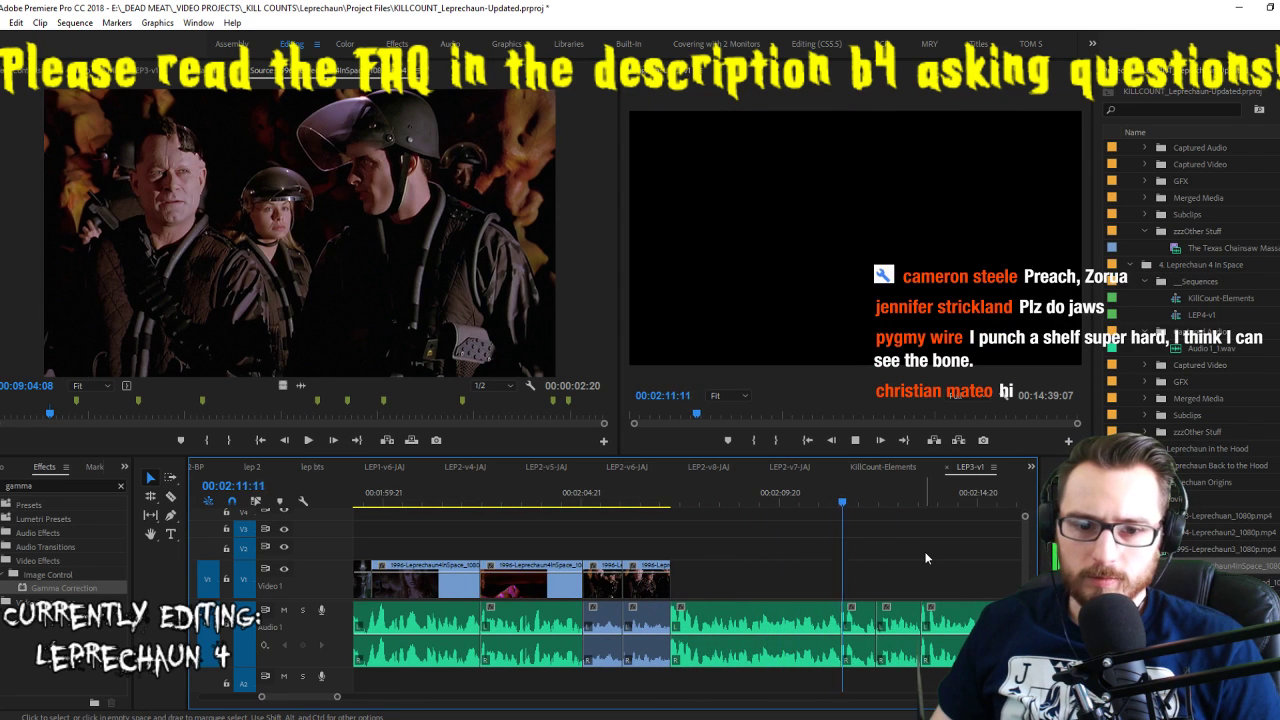
Play the source to 00:09:09:23, extend the soldiers clip's video to about 00:02:09 on V1, and review it from 00:02:06:20
left_click(436, 270)
key("space")
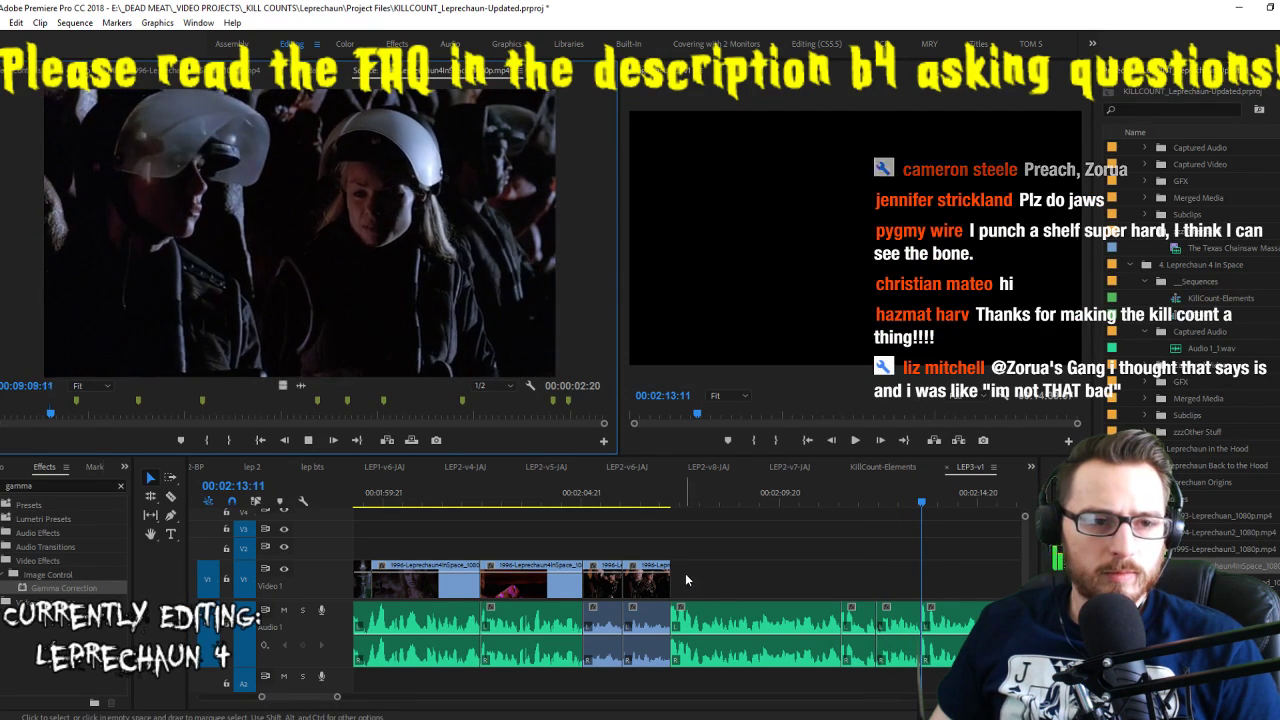
key("space")
key("o")
left_click(662, 492)
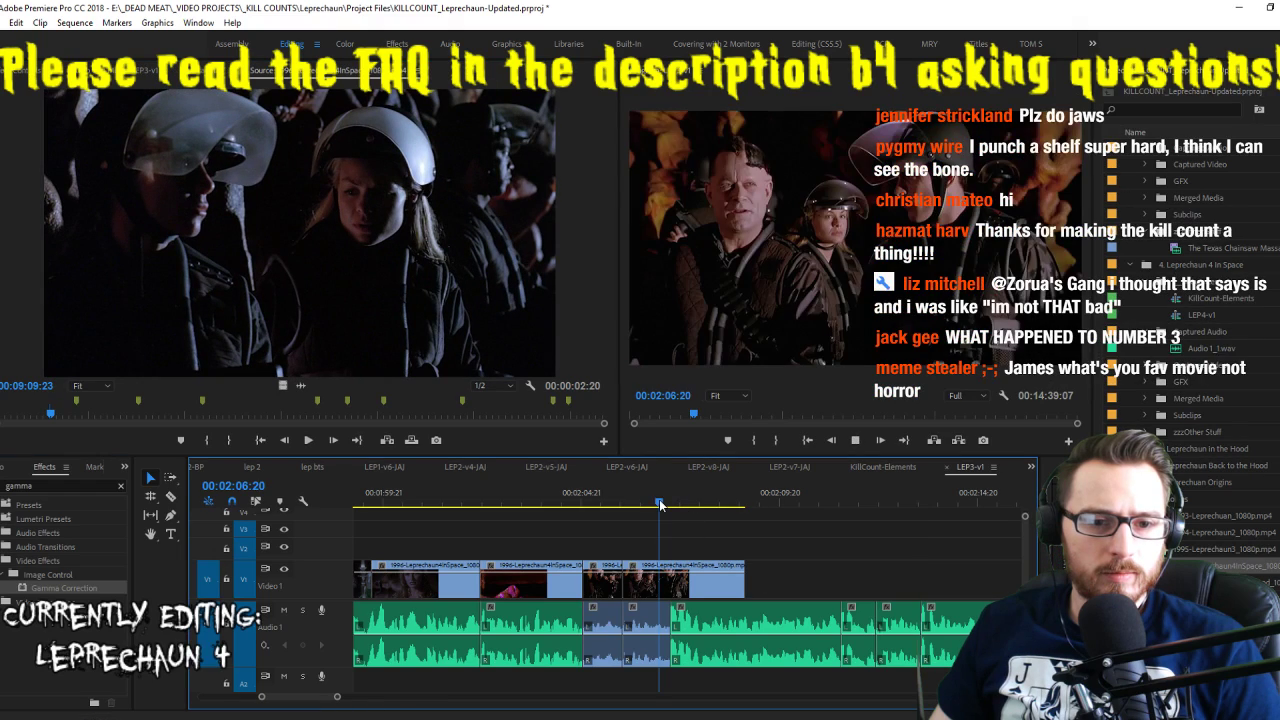
key("space")
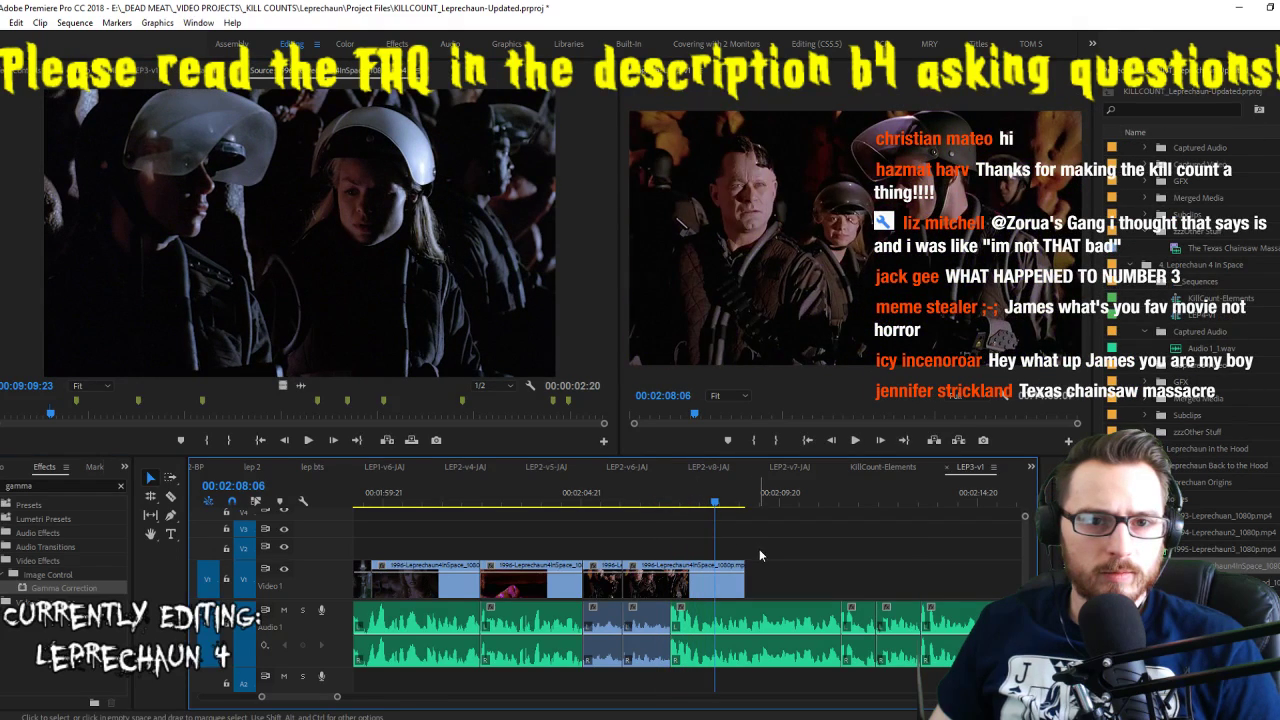
Trim the soldiers clip's video end to 00:02:08:03 and play the narration on to 00:02:12:11
left_click(699, 505)
left_click_drag(700, 508, 711, 511)
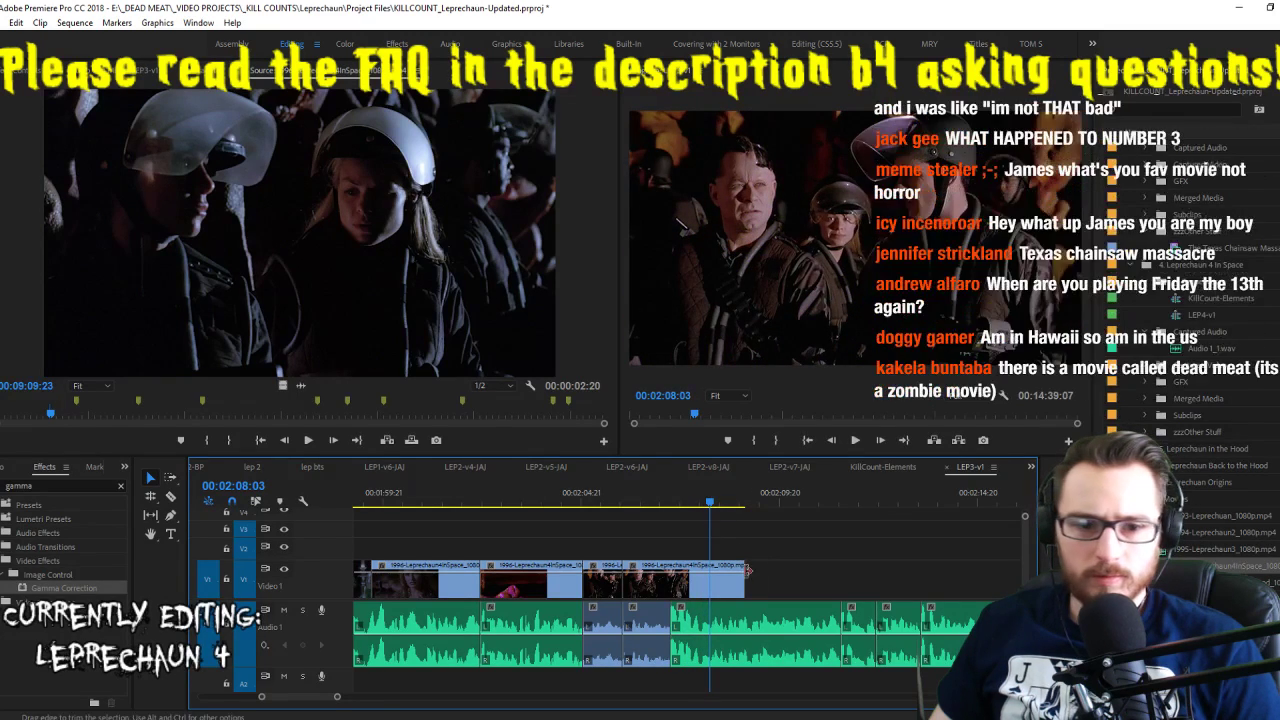
left_click_drag(744, 576, 718, 569)
key("space")
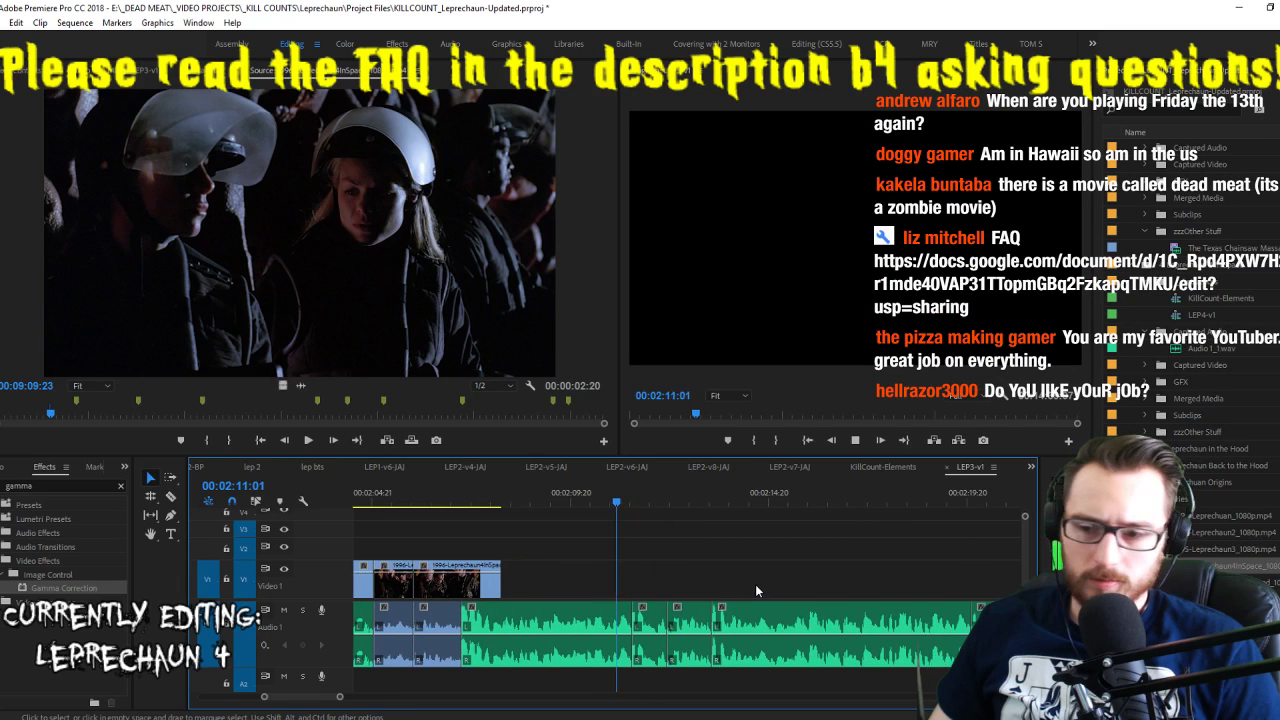
key("space")
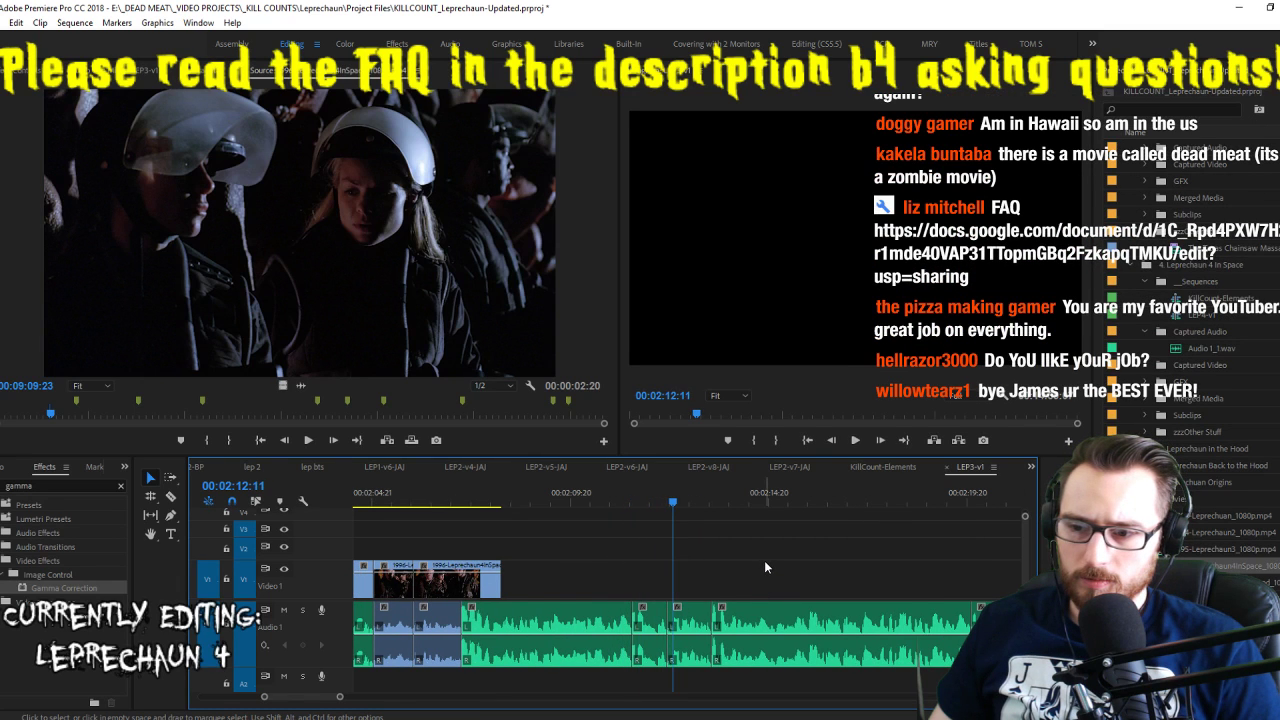
Play the narration on to 00:02:13:10 and preview the following movie footage in the source past 00:09:16:06
key("space")
key("space")
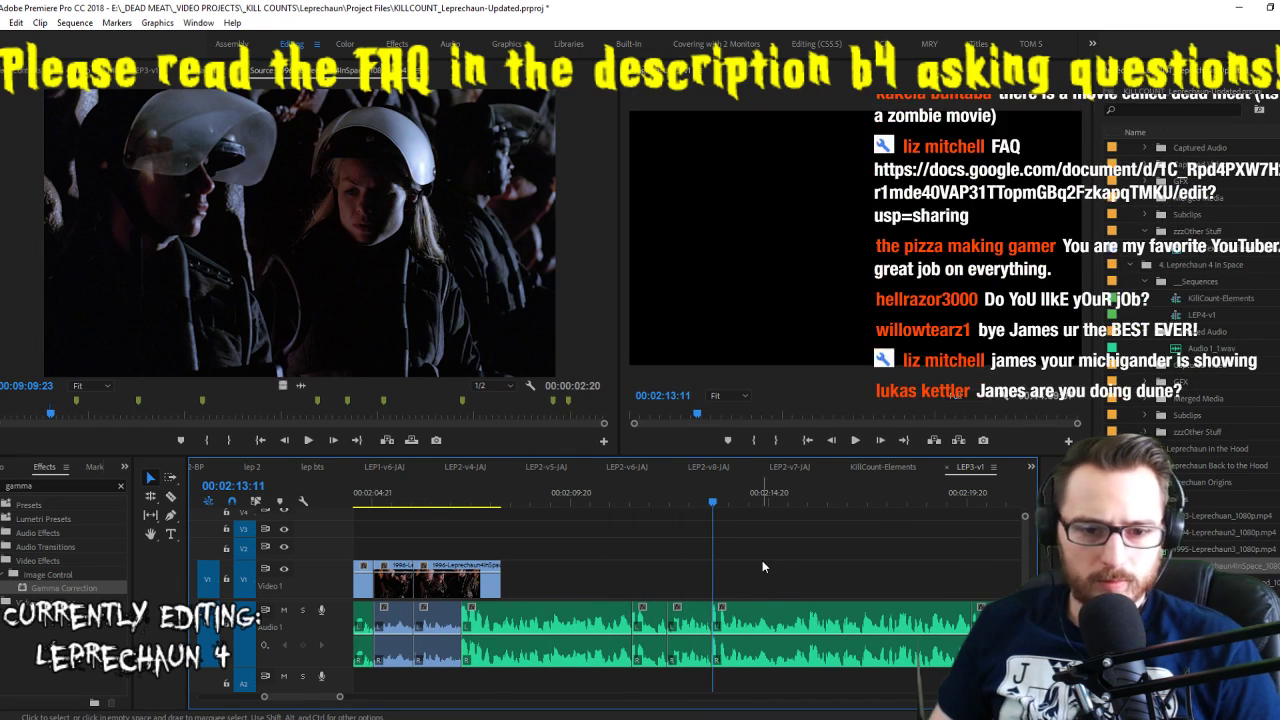
key("Left")
left_click(461, 338)
key("space")
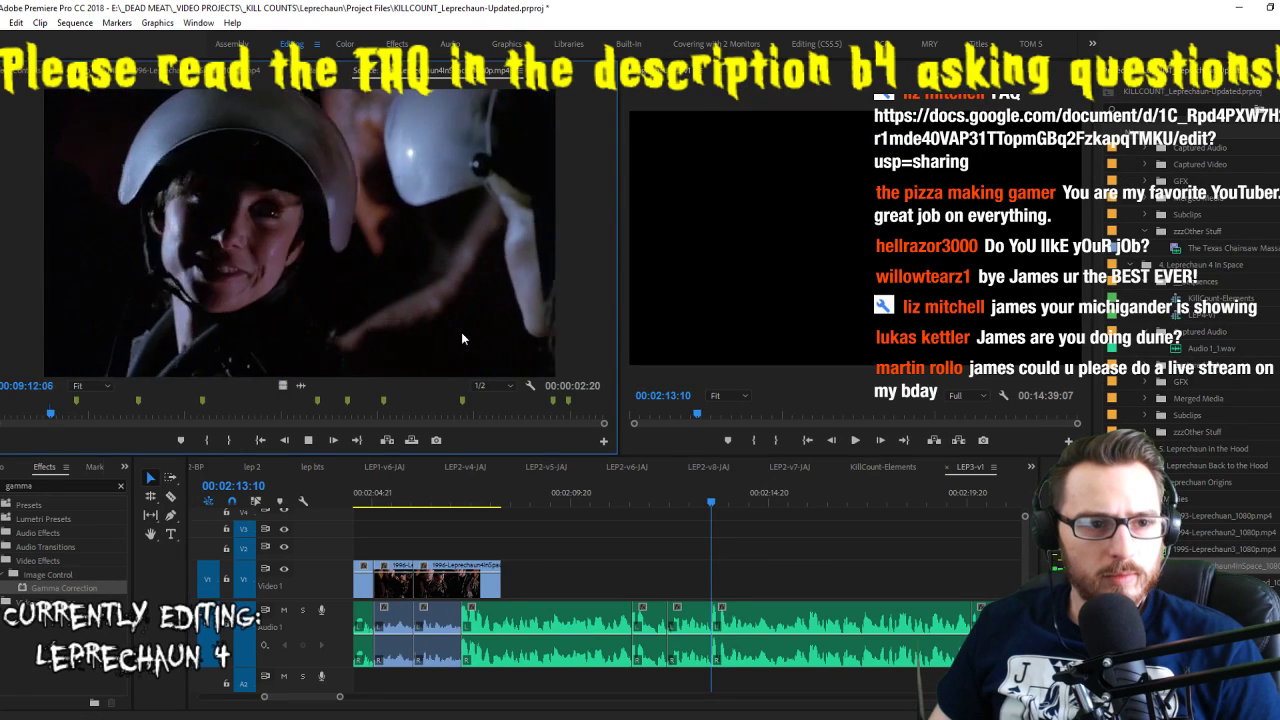
key("space")
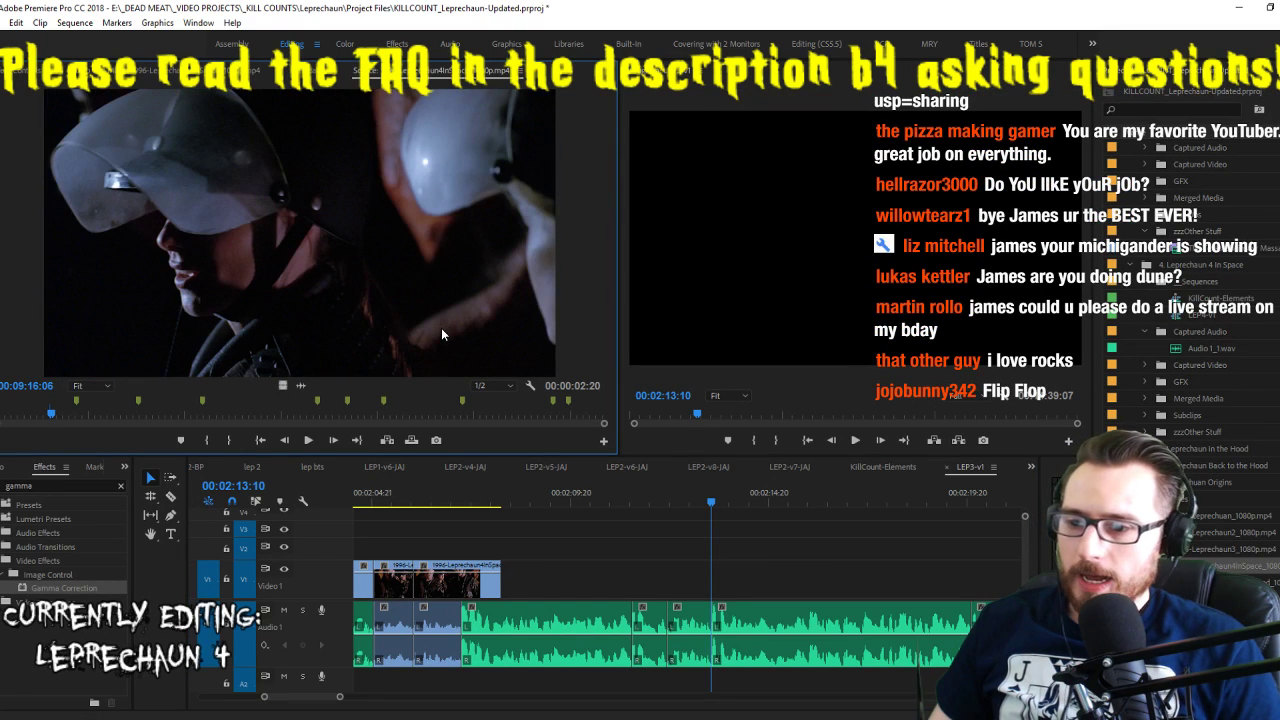
key("space")
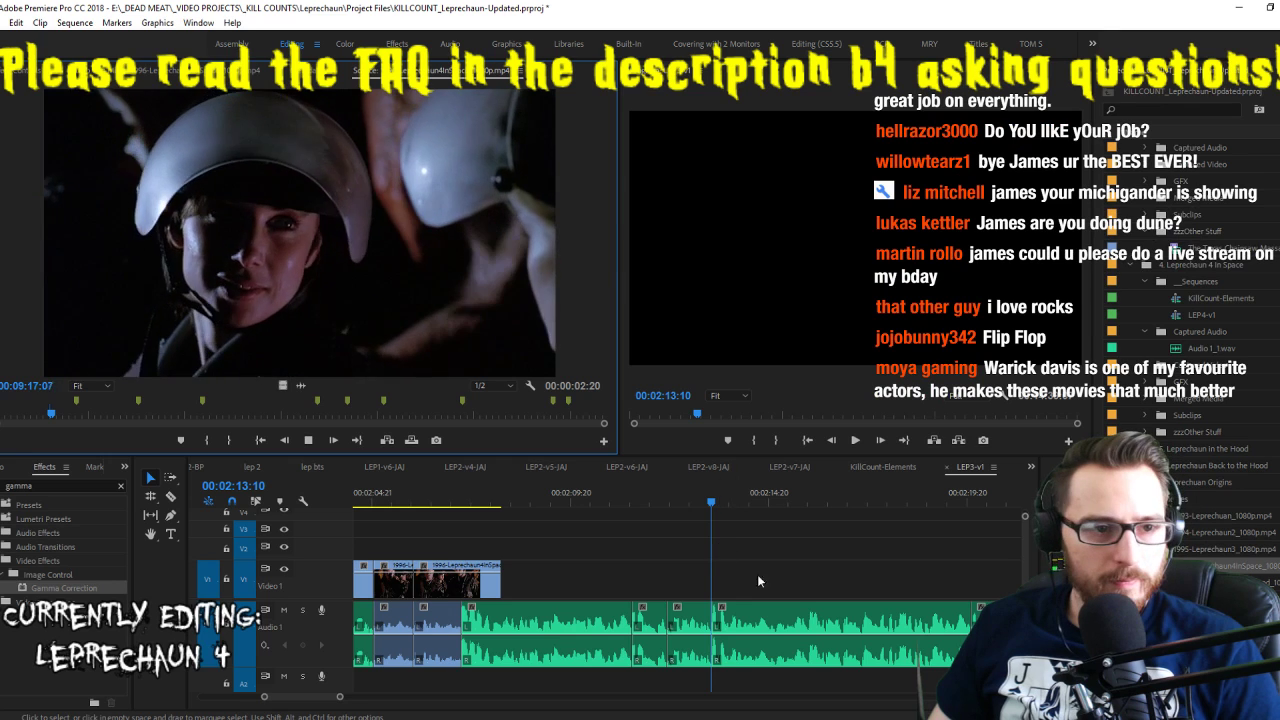
Play the narration on to 00:02:14:20, then the movie source to 00:09:31:14, to find the scene that matches
left_click(782, 561)
key("space")
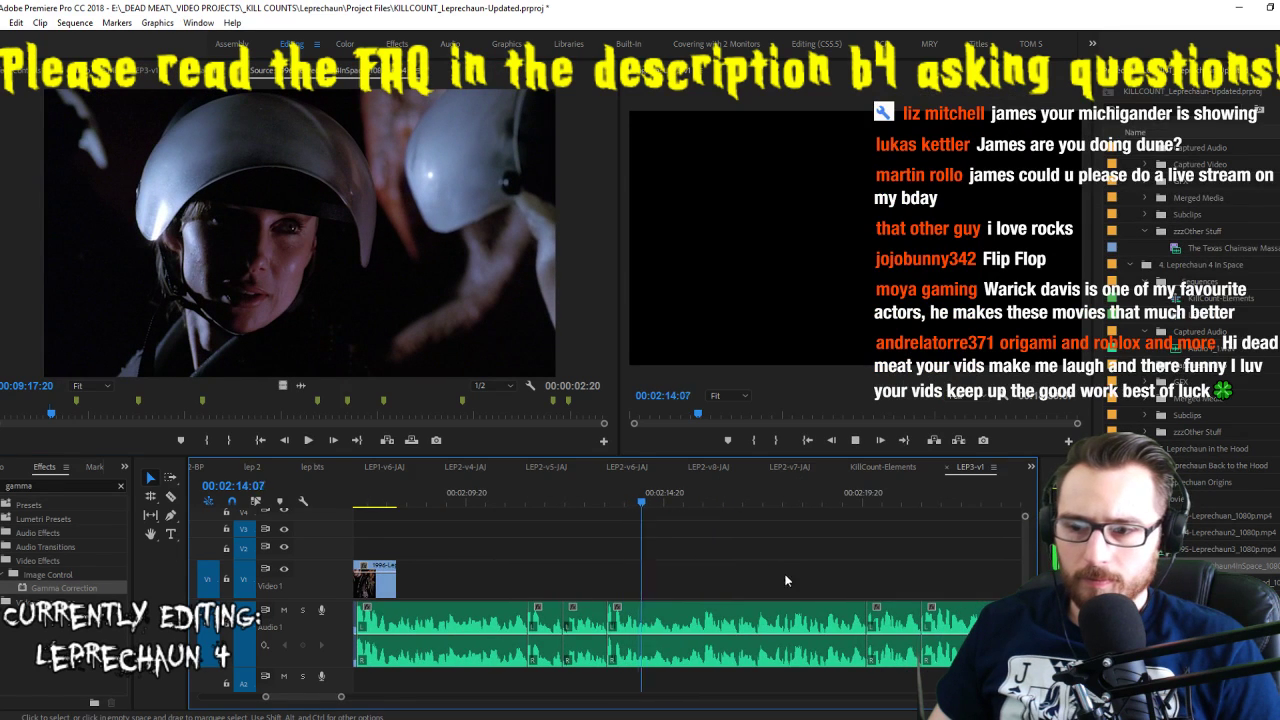
left_click(380, 273)
key("space")
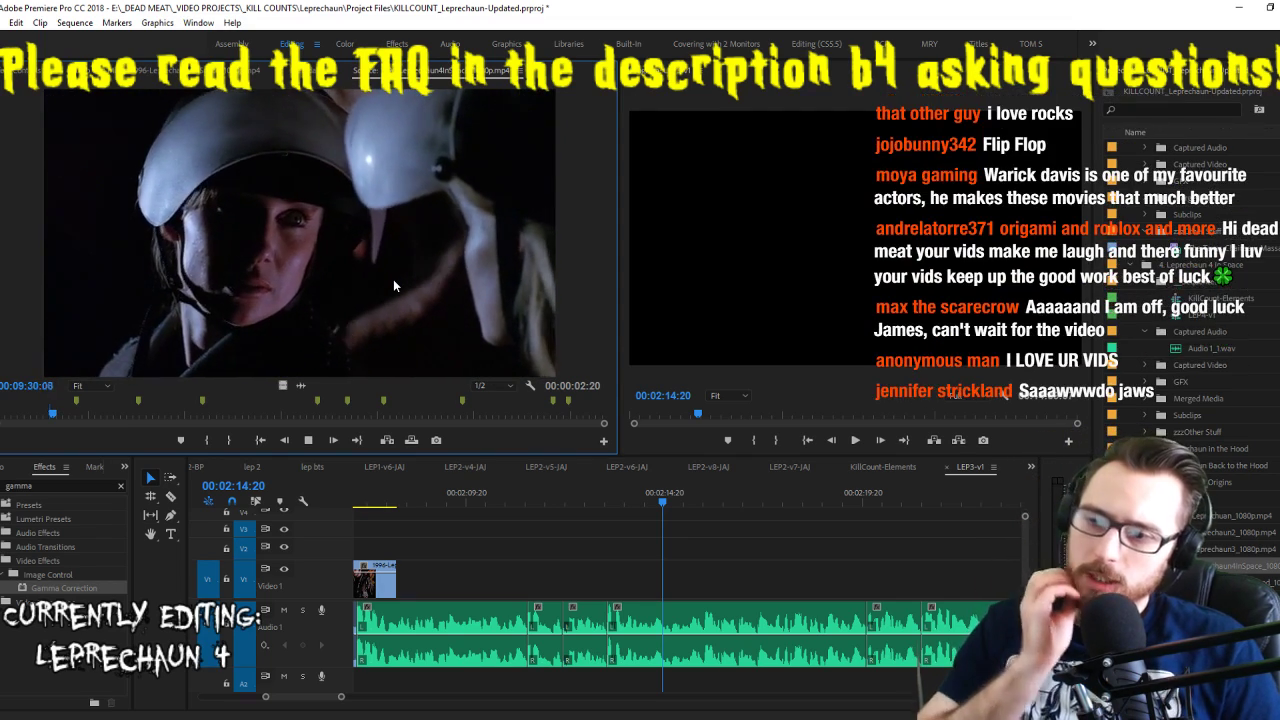
key("space")
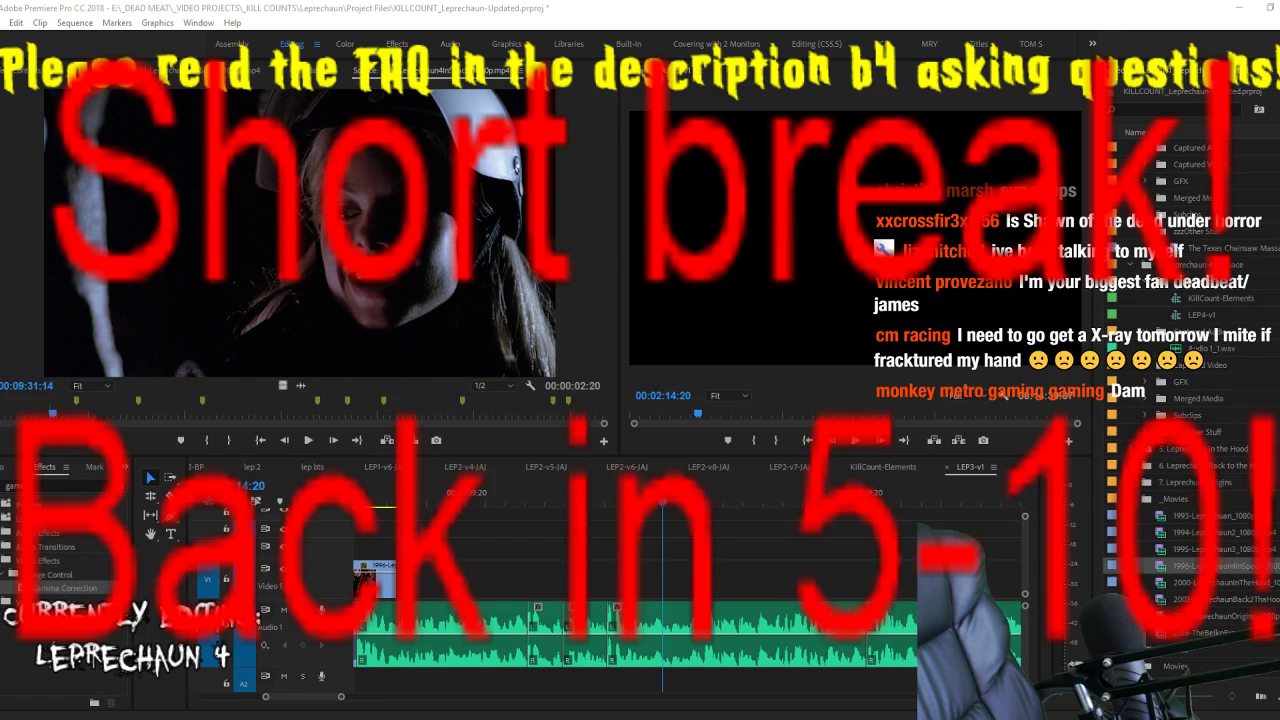
key("ctrl+s")
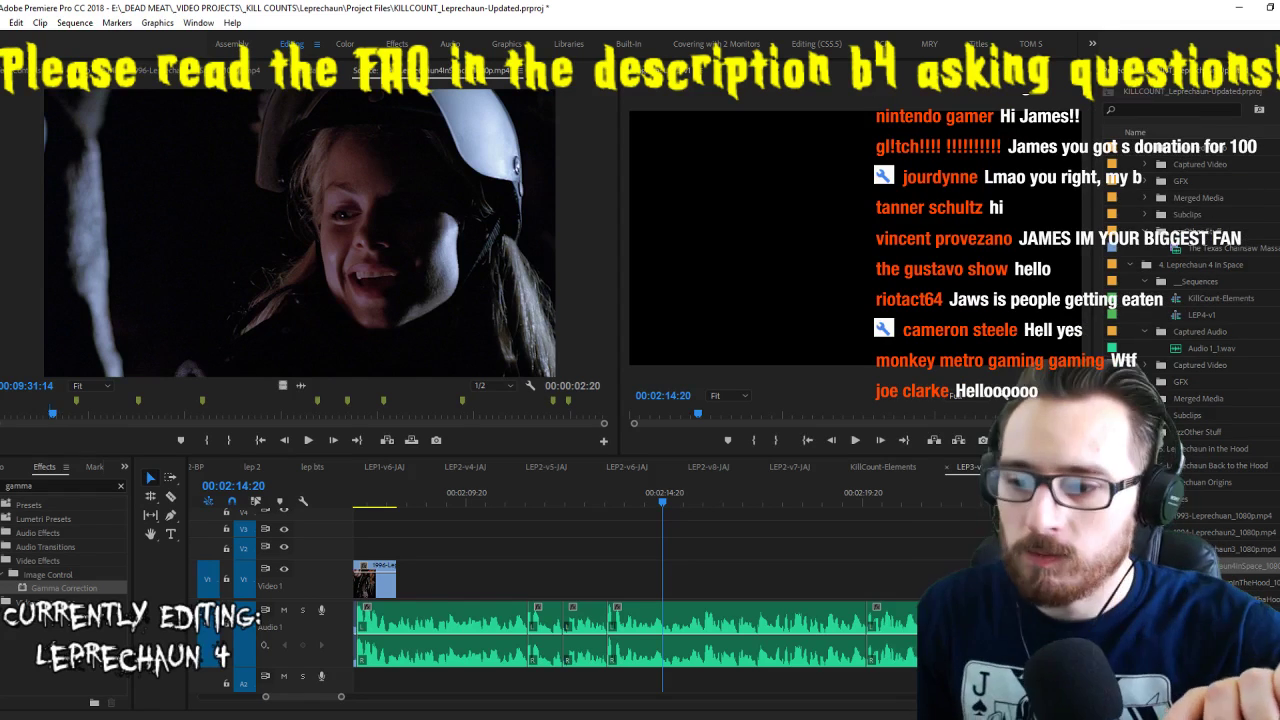
Review the end of the soldiers clip from 00:02:07:09 and move through the narration to 00:02:13:10
left_click(390, 505)
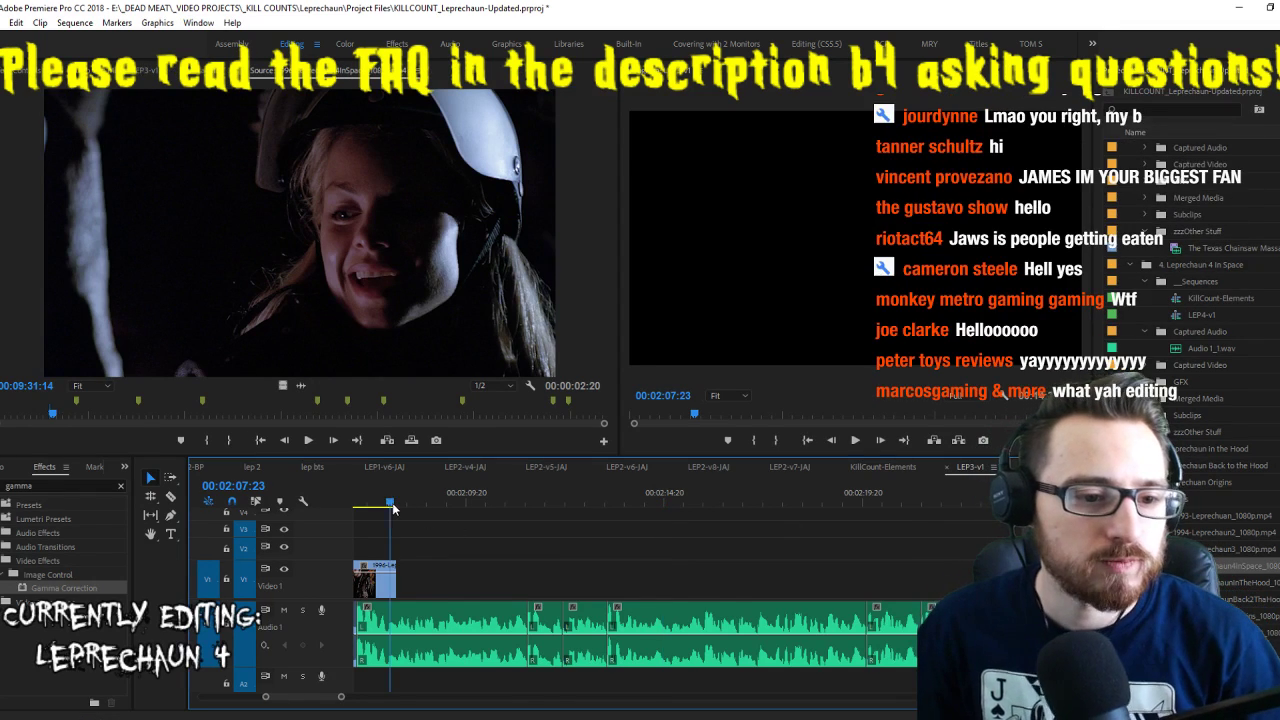
scroll(480, 510, "up", 3)
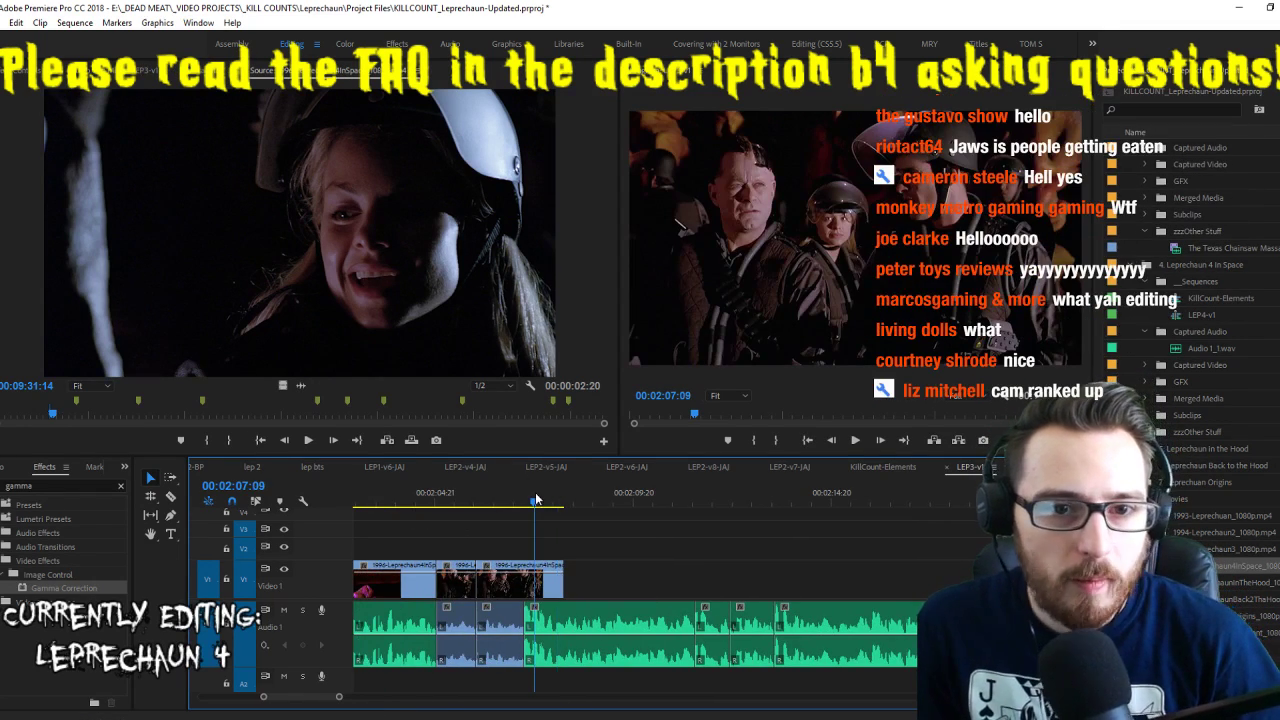
key("space")
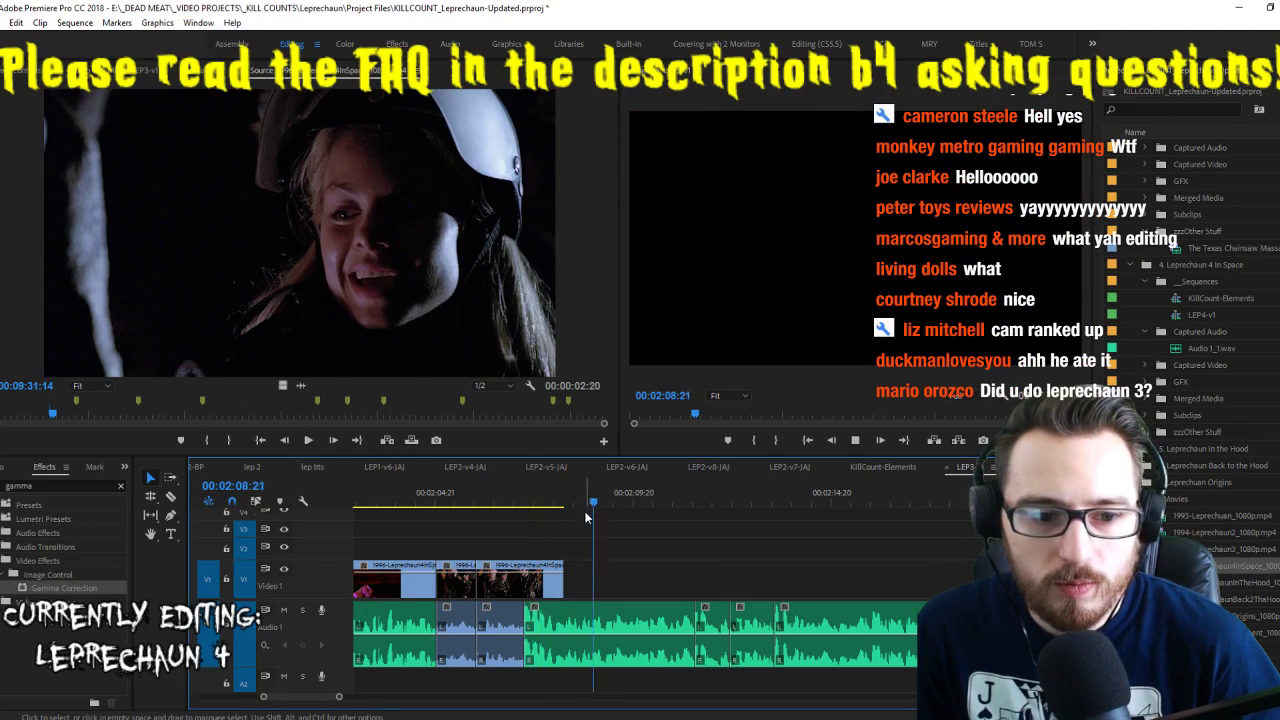
left_click(561, 505)
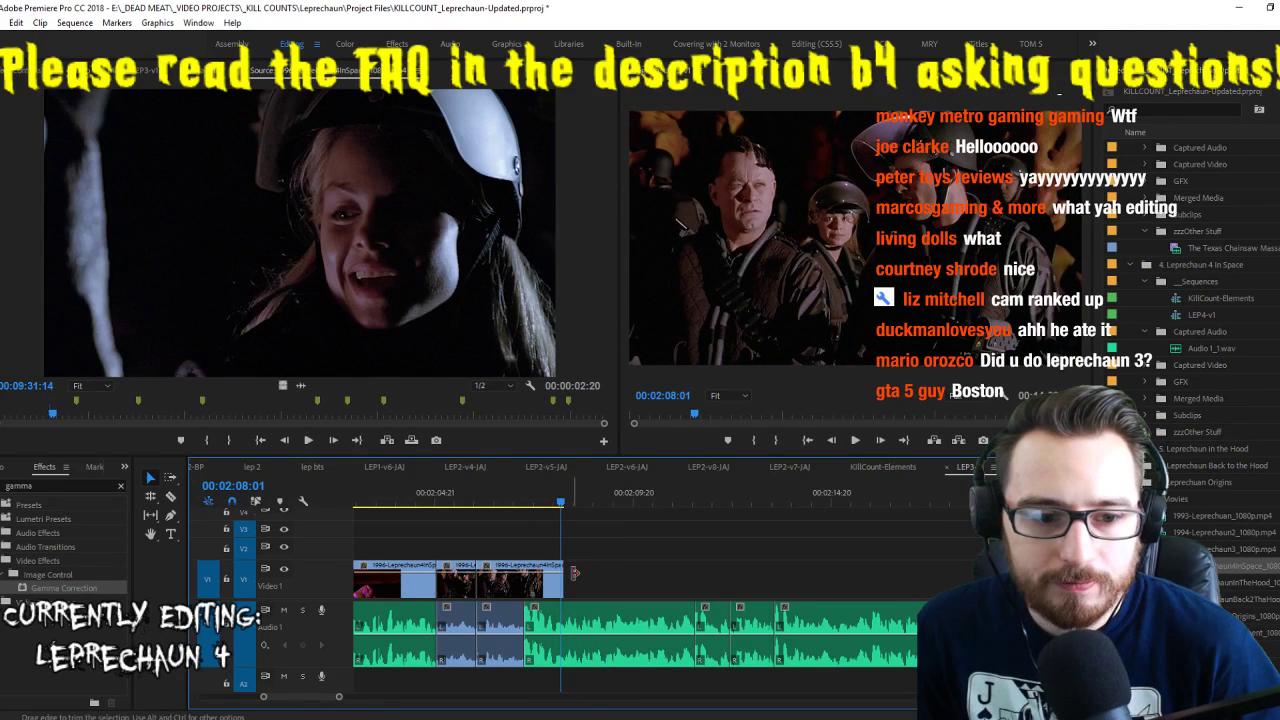
key("space")
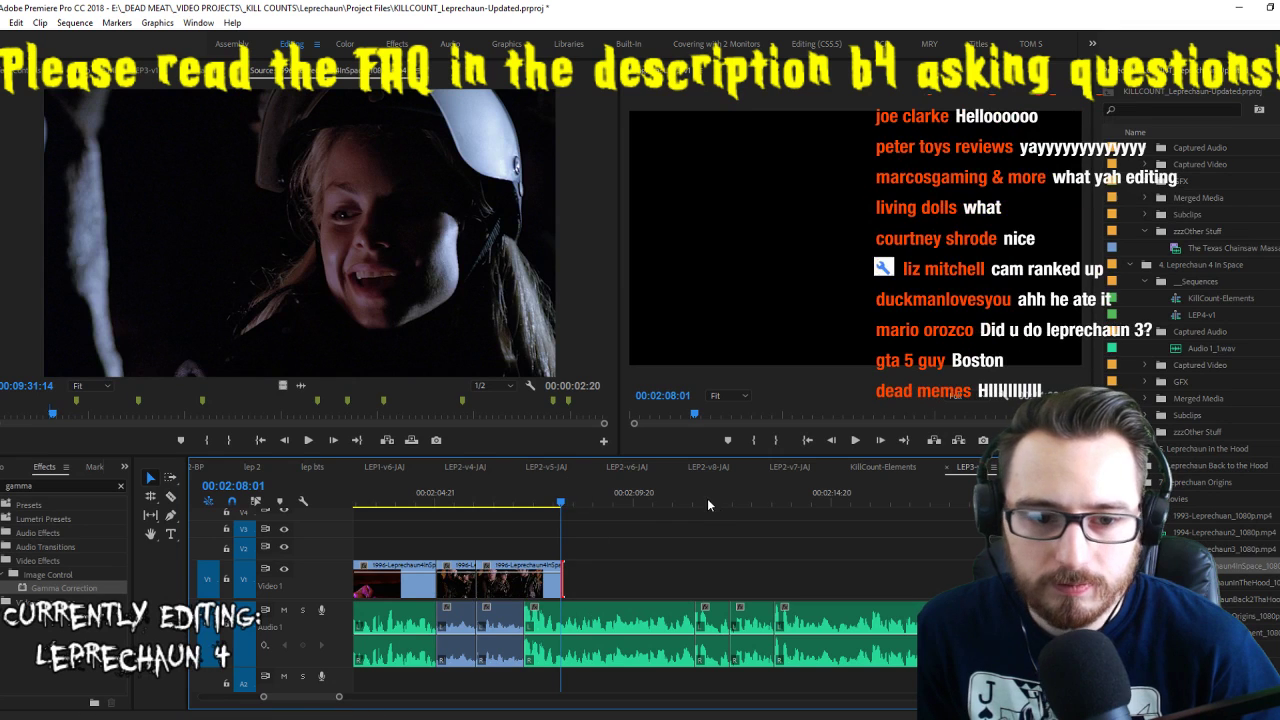
left_click(707, 498)
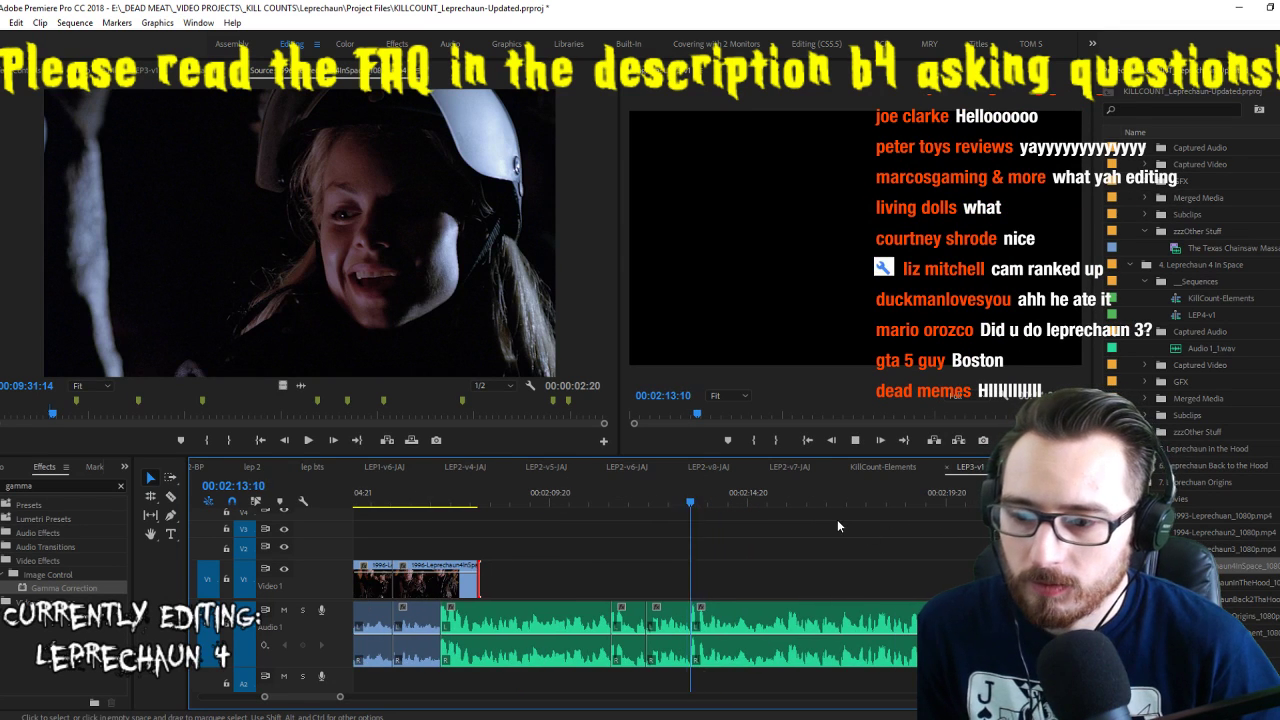
Find the Leprechaun's candlelit dinner scene in the source, clear the old marks, and mark a 00:00:02:08 range starting on his close-up
left_click(444, 312)
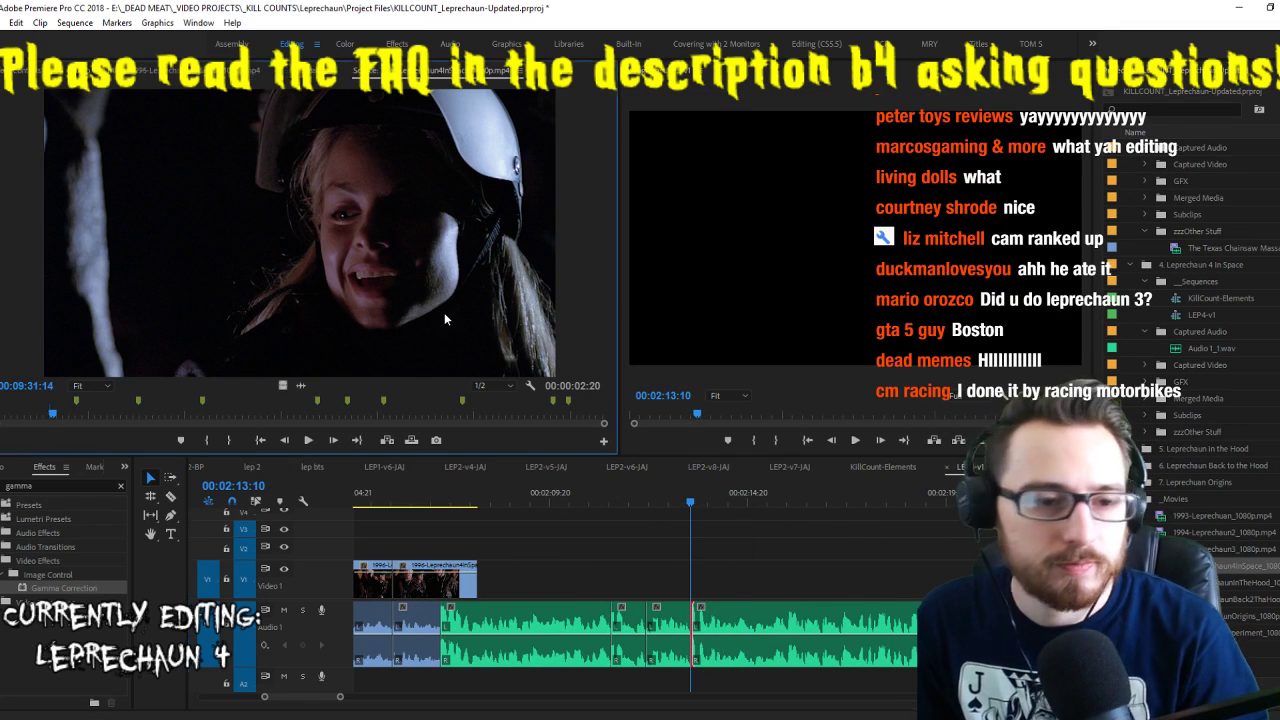
key("space")
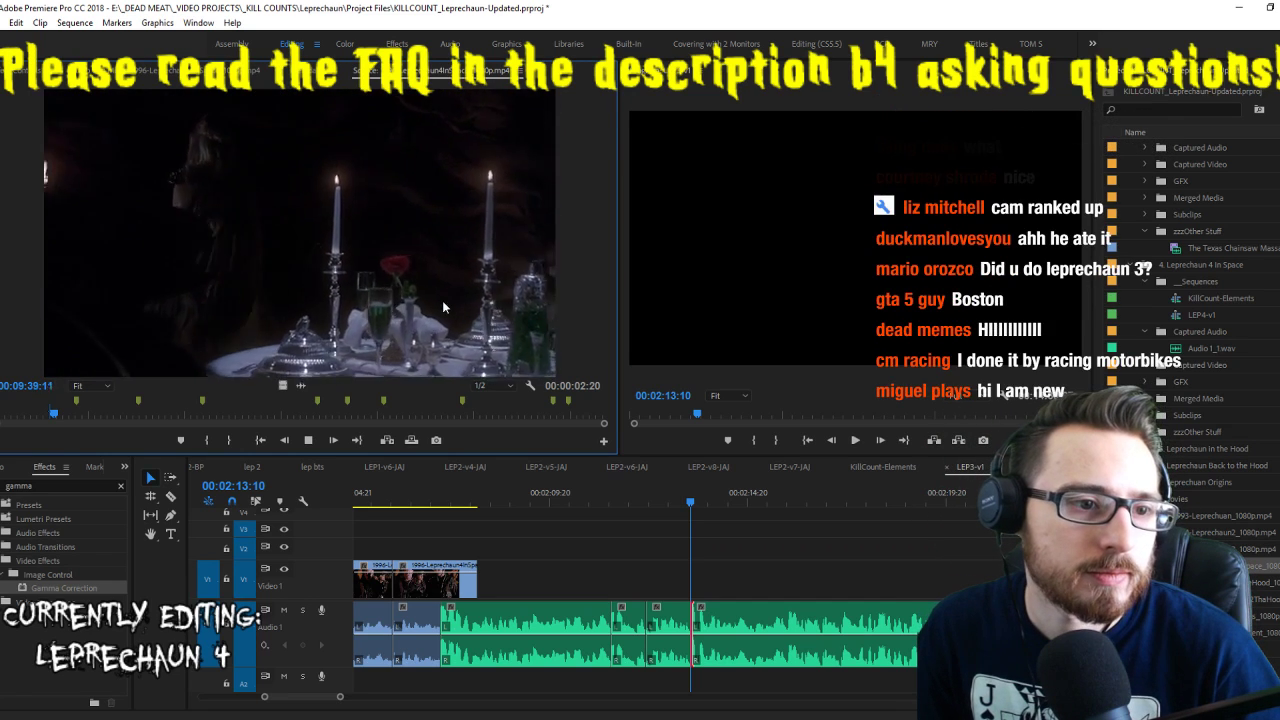
key("j")
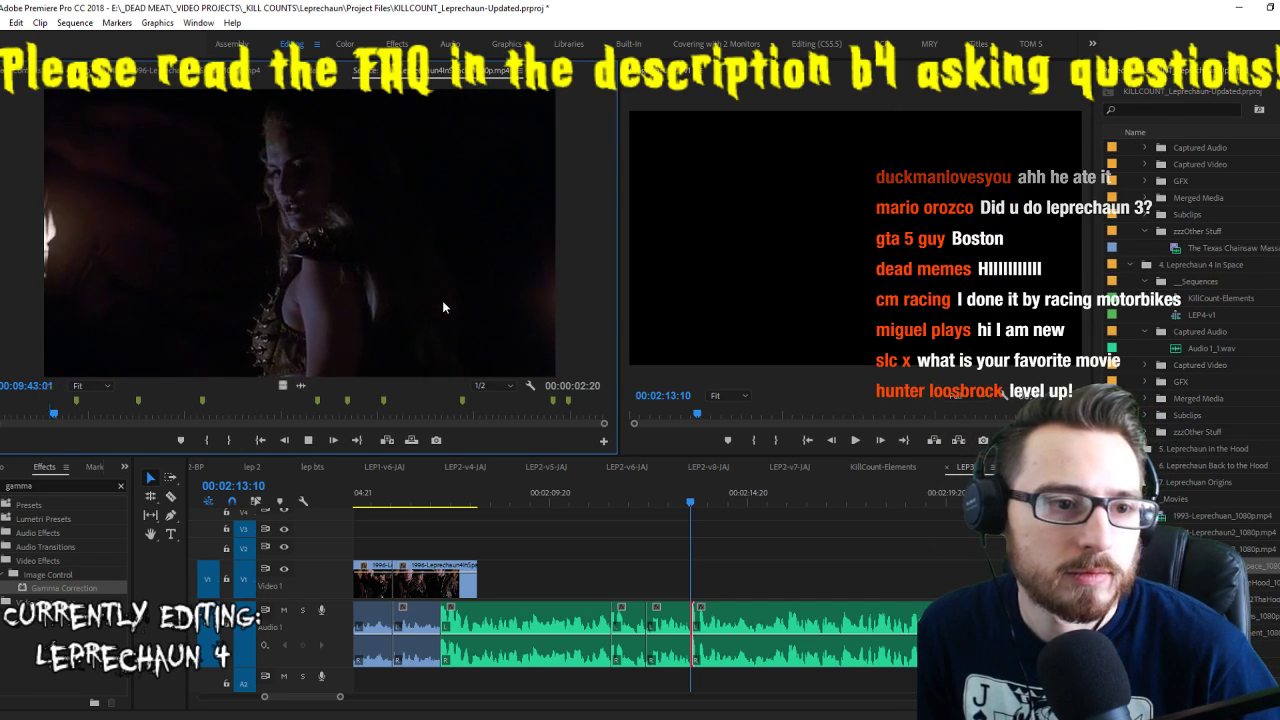
key("j")
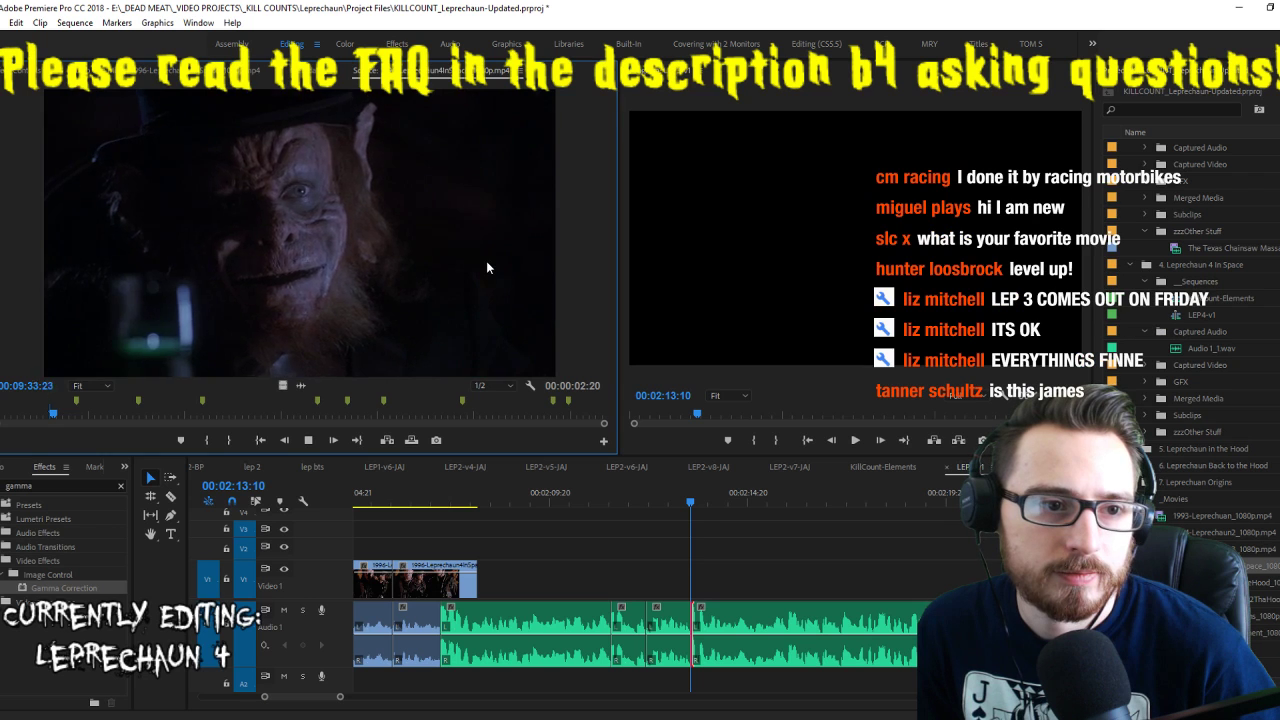
key("l")
key("ctrl+shift+x")
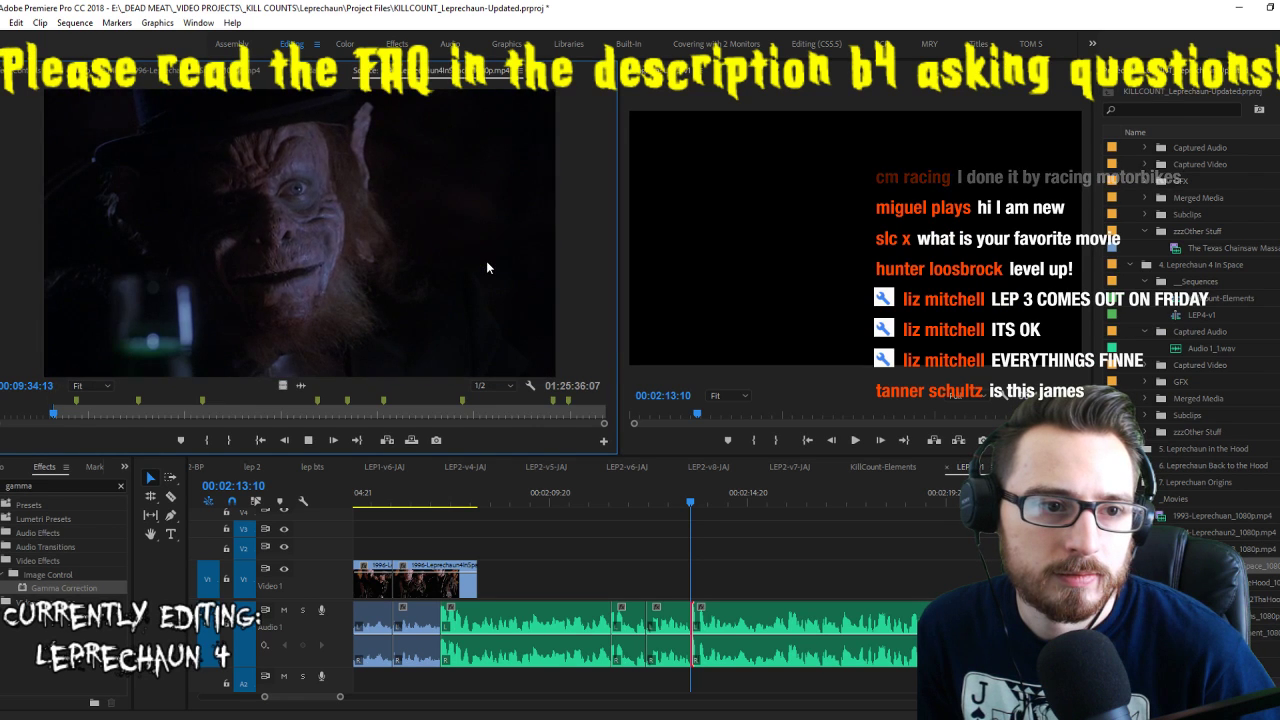
key("i")
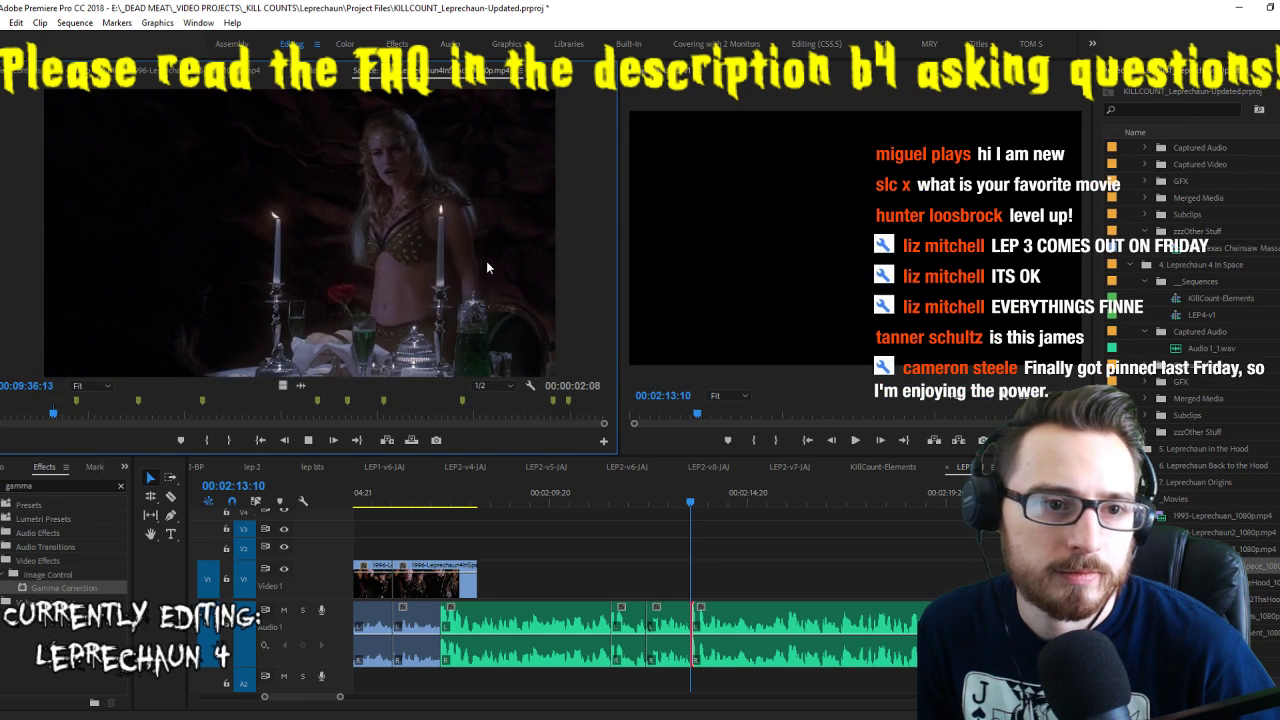
key("o")
key("k")
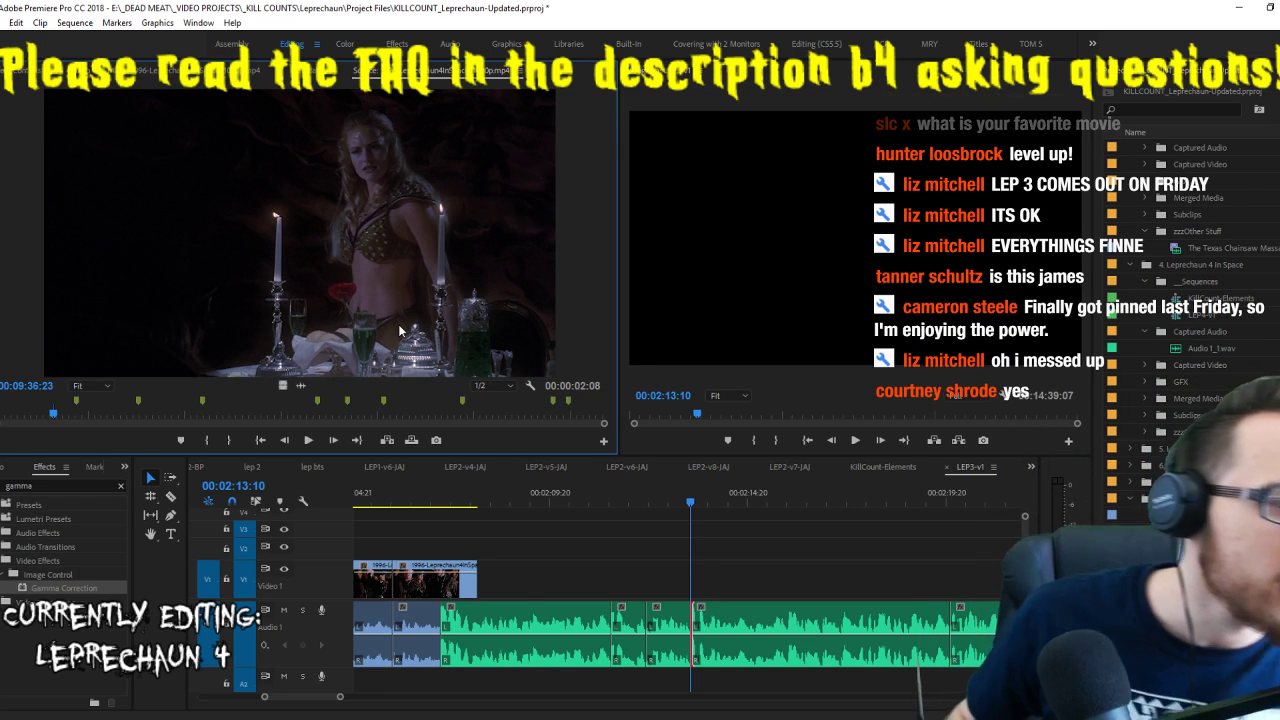
Return the source to 00:09:35:22, insert the marked dinner shot on V1 at 00:02:13:10, and review it to 00:02:14:01
key("j")
key("k")
key("j")
key("k")
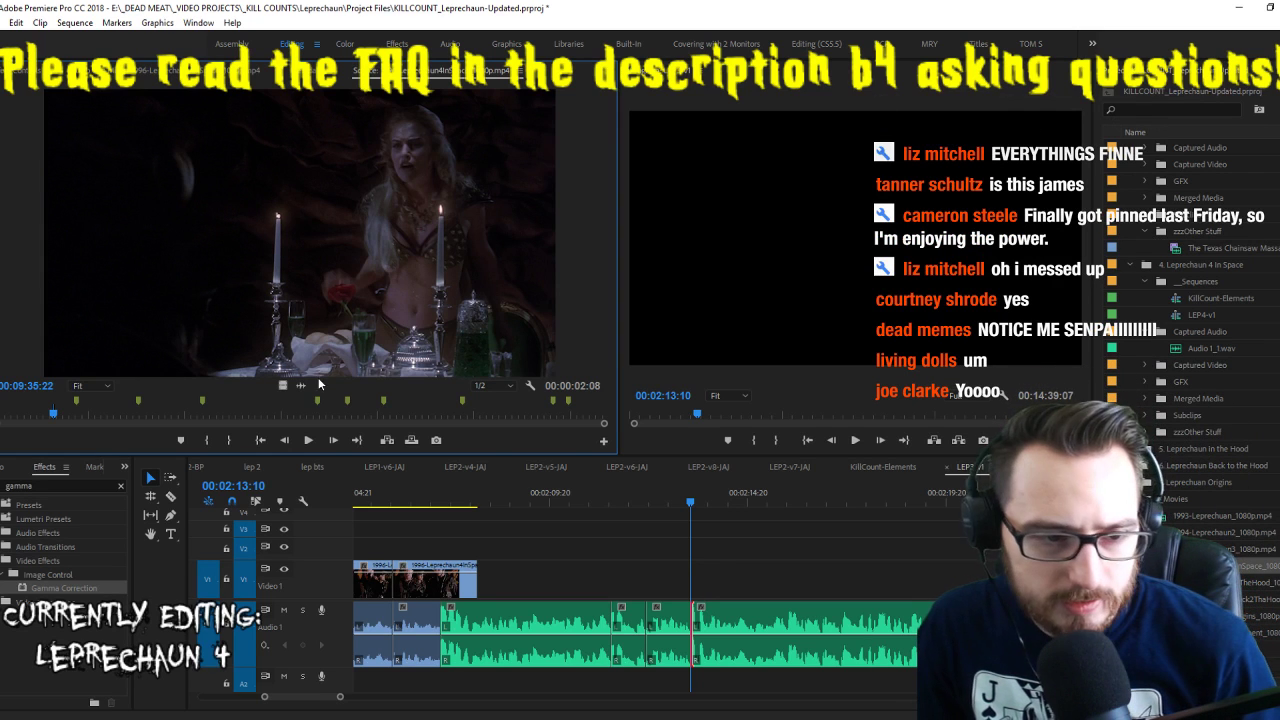
left_click_drag(359, 407, 730, 590)
key("space")
left_click(681, 502)
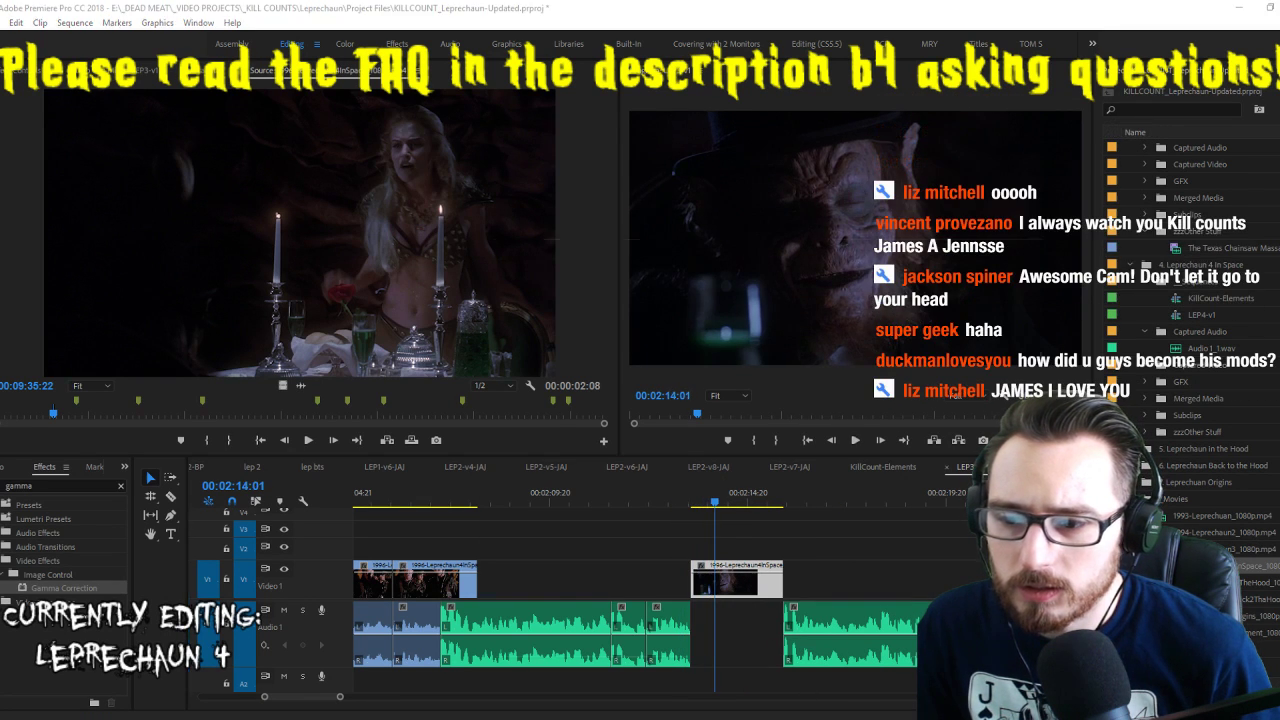
In Notepad's LEP4_script-v1.txt, open the leverage paragraph with "Serena's not interested in Lep's proposal, but he's" and delete "in this arrangement, though"
key("alt+Tab")
scroll(672, 505, "down", 4)
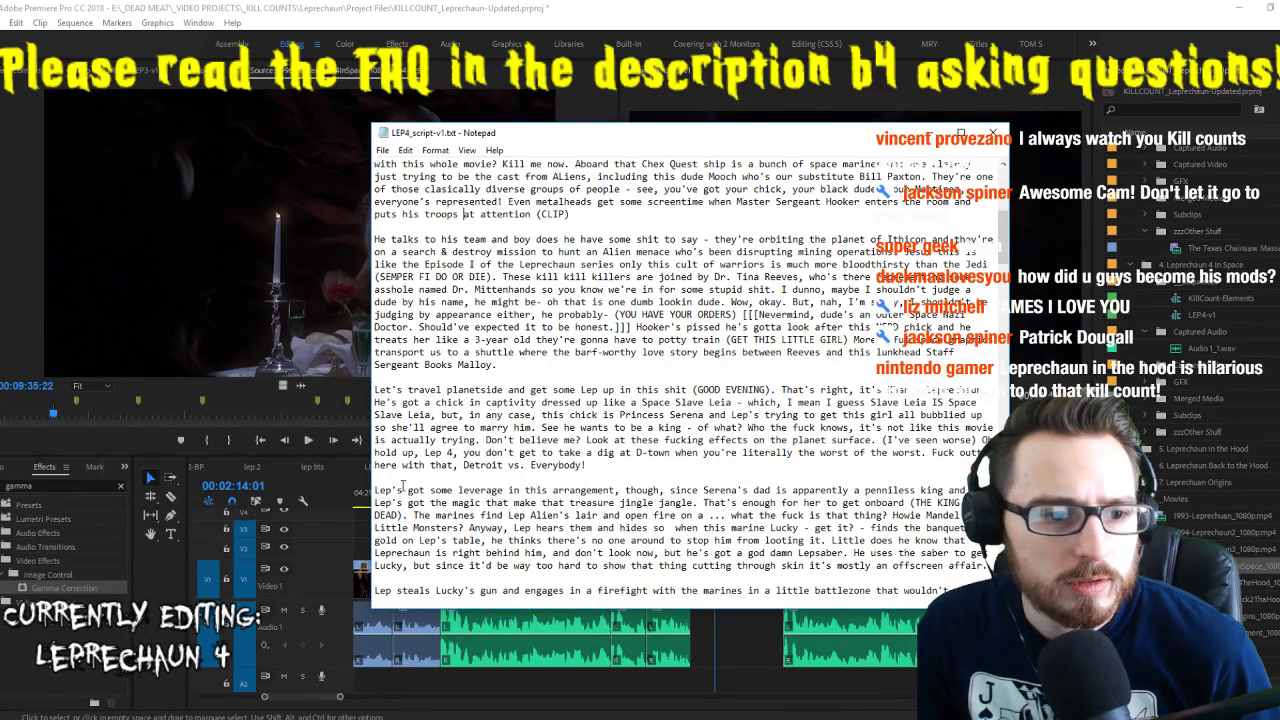
left_click(376, 490)
type("Se")
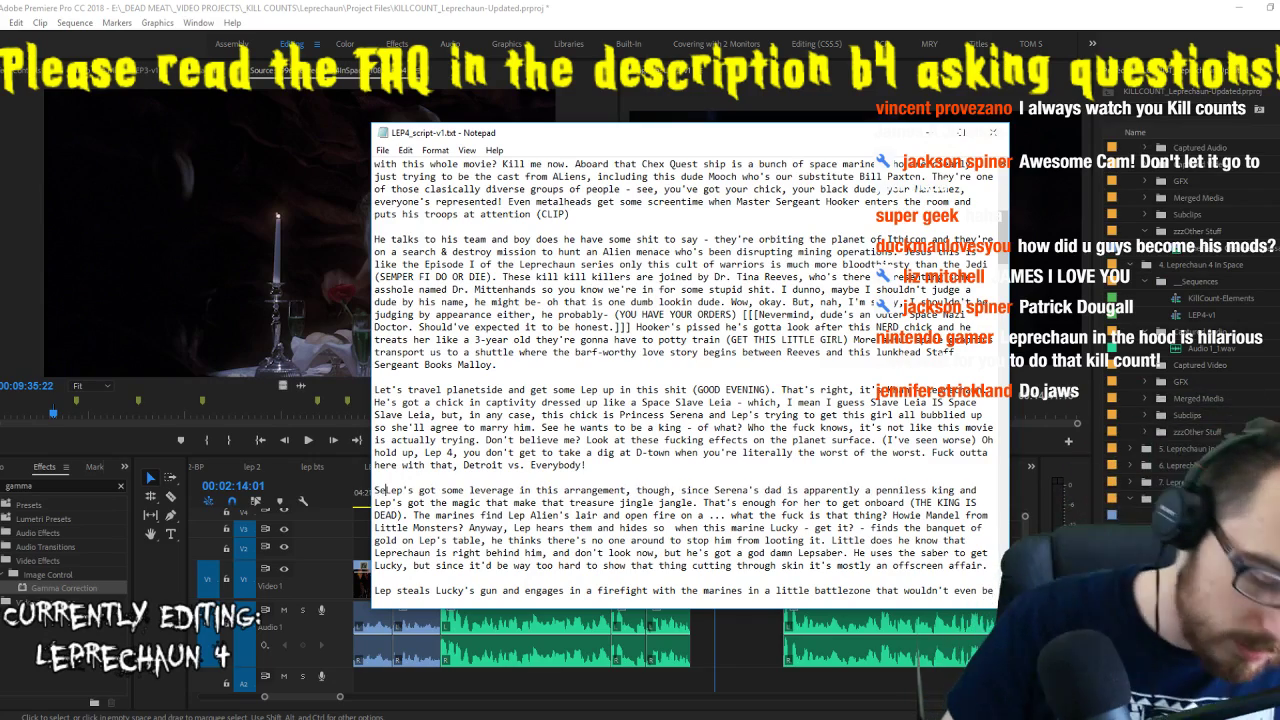
type("rena's ")
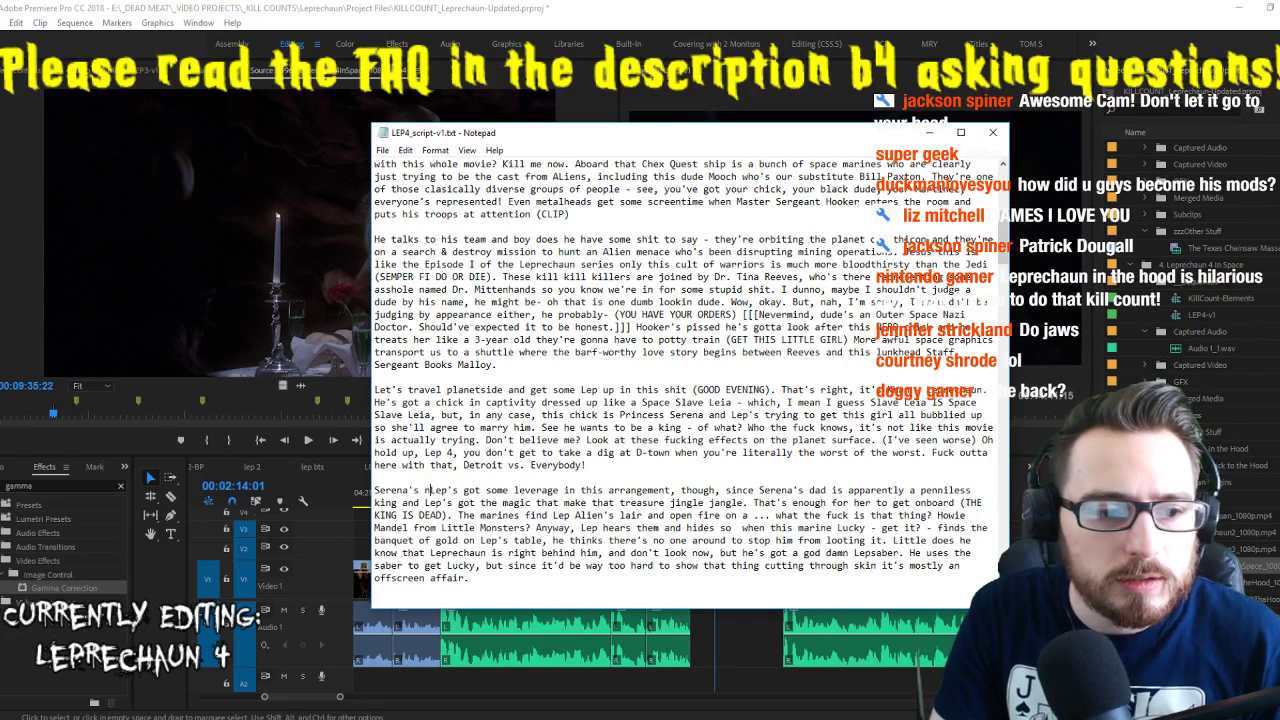
type("not inter")
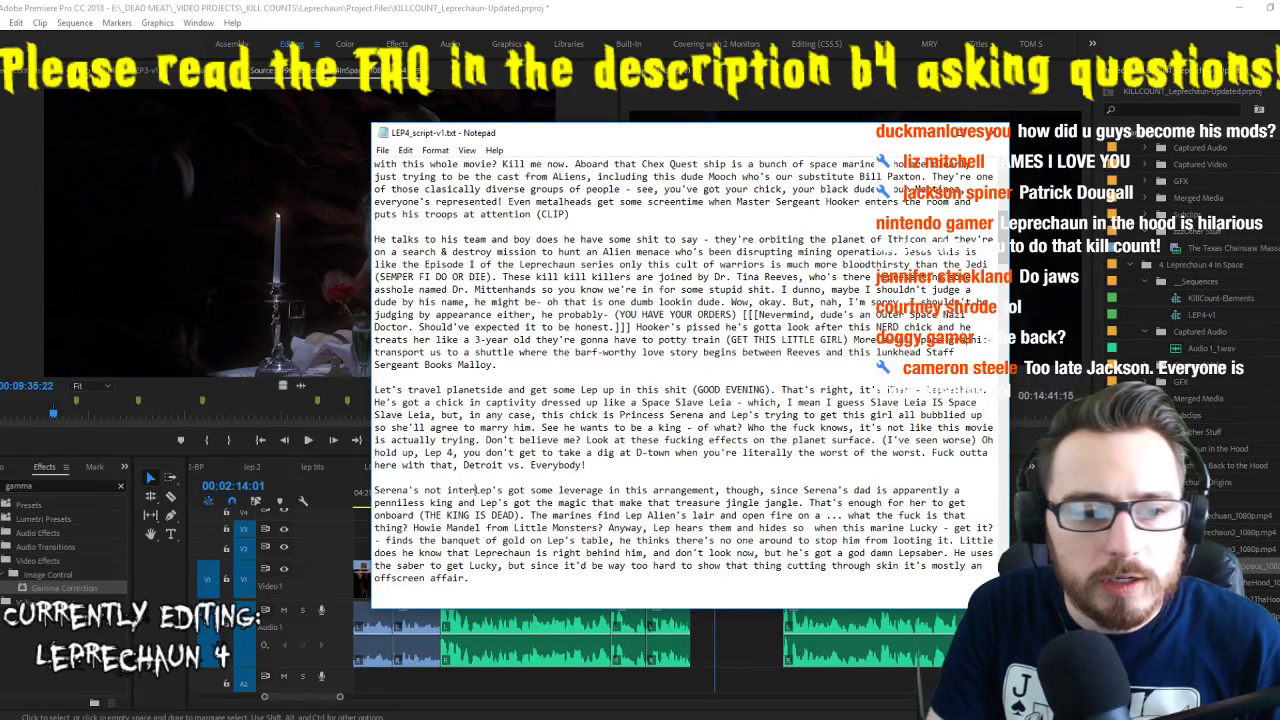
type("ested in Lep's proposal, b")
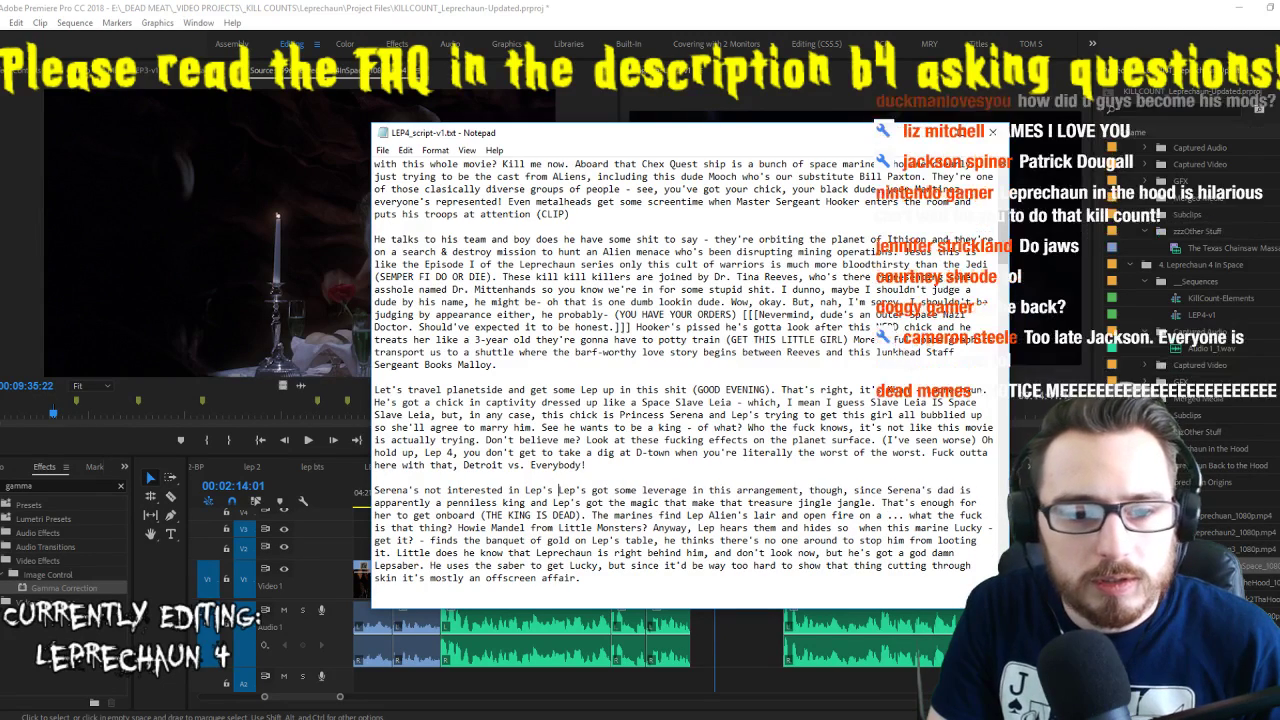
type("ut he's")
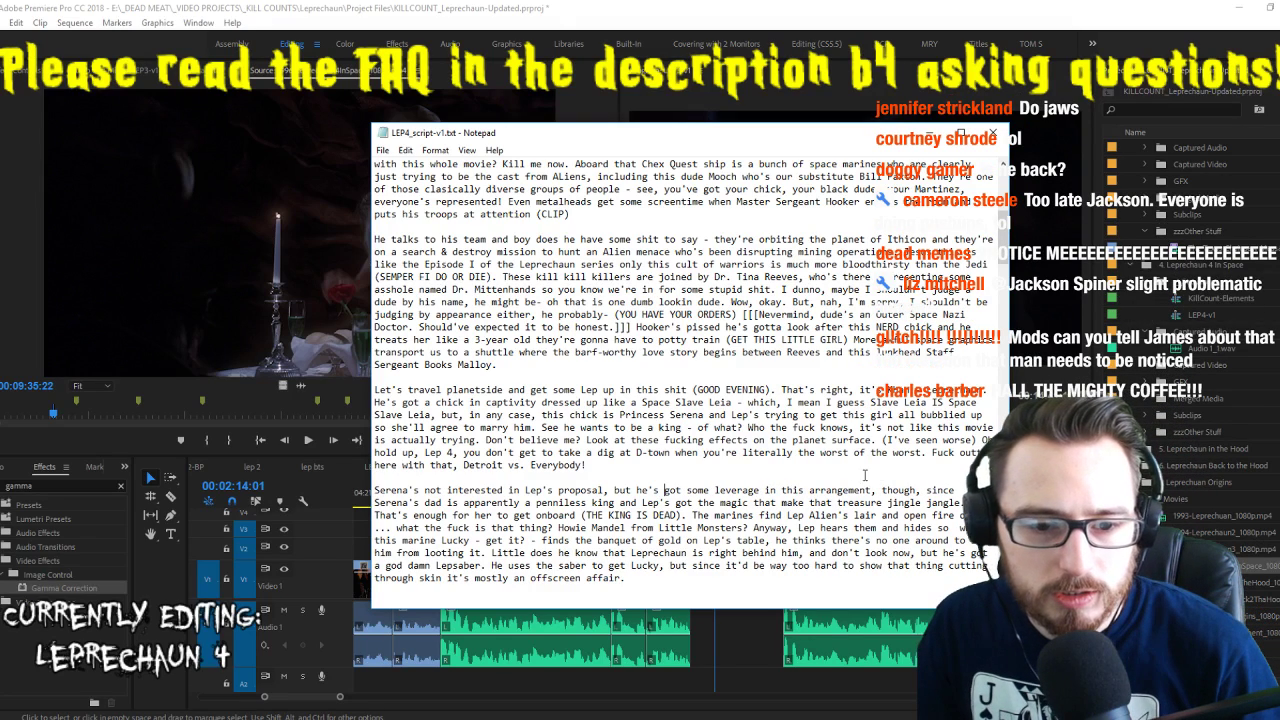
left_click_drag(761, 490, 899, 491)
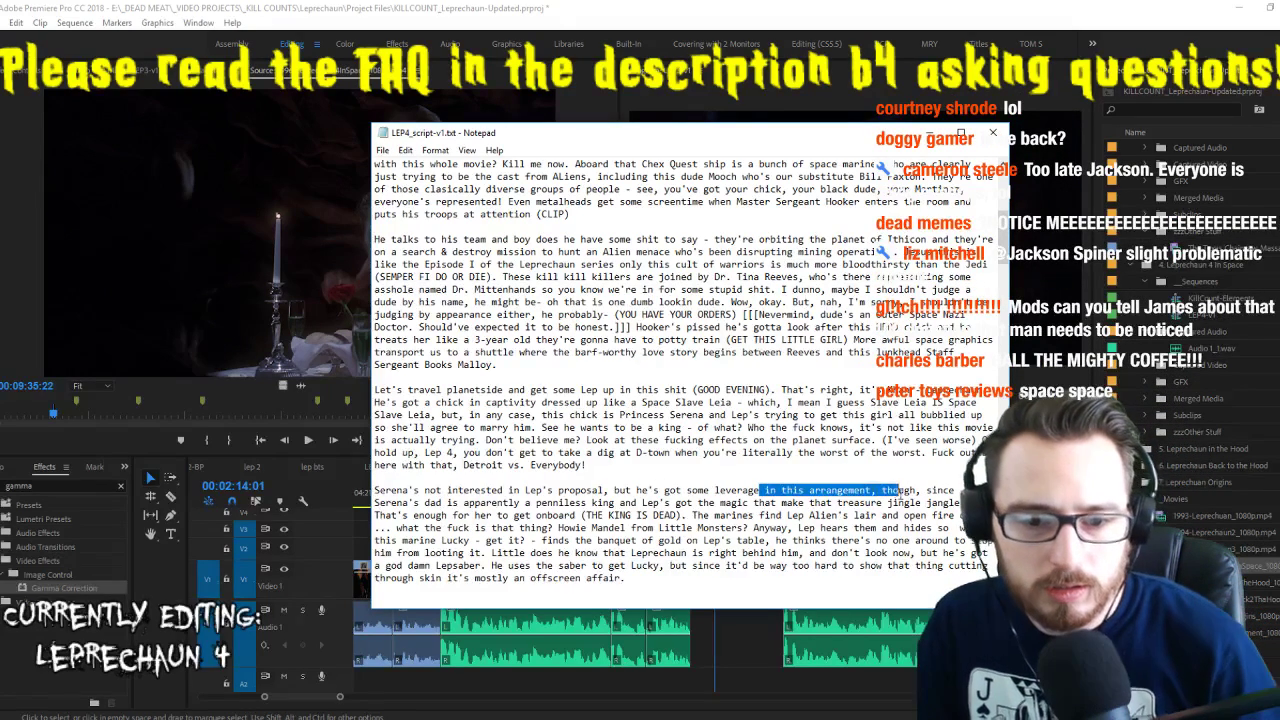
key("BackSpace")
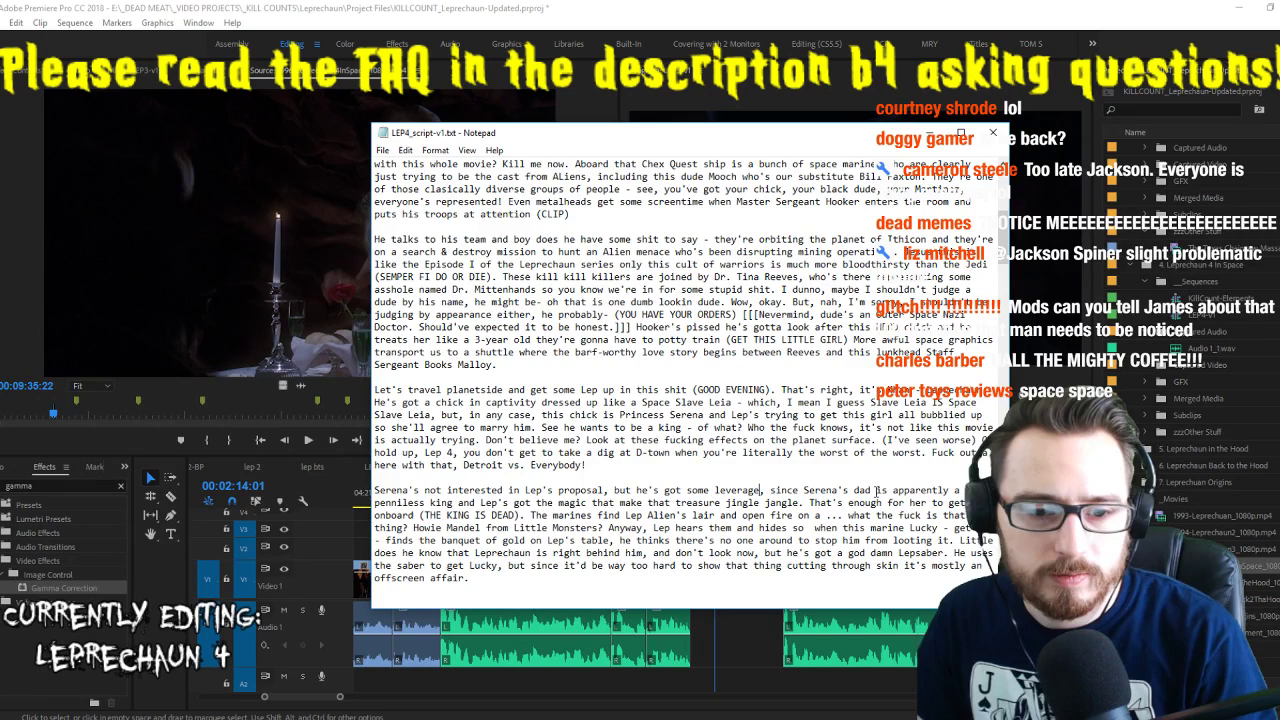
Return to the Premiere Pro sequence, review the dinner shot from 00:02:13:10 to 00:02:15:17, and re-mark the source on Serena's candlelit shot
left_click(793, 6)
key("Up")
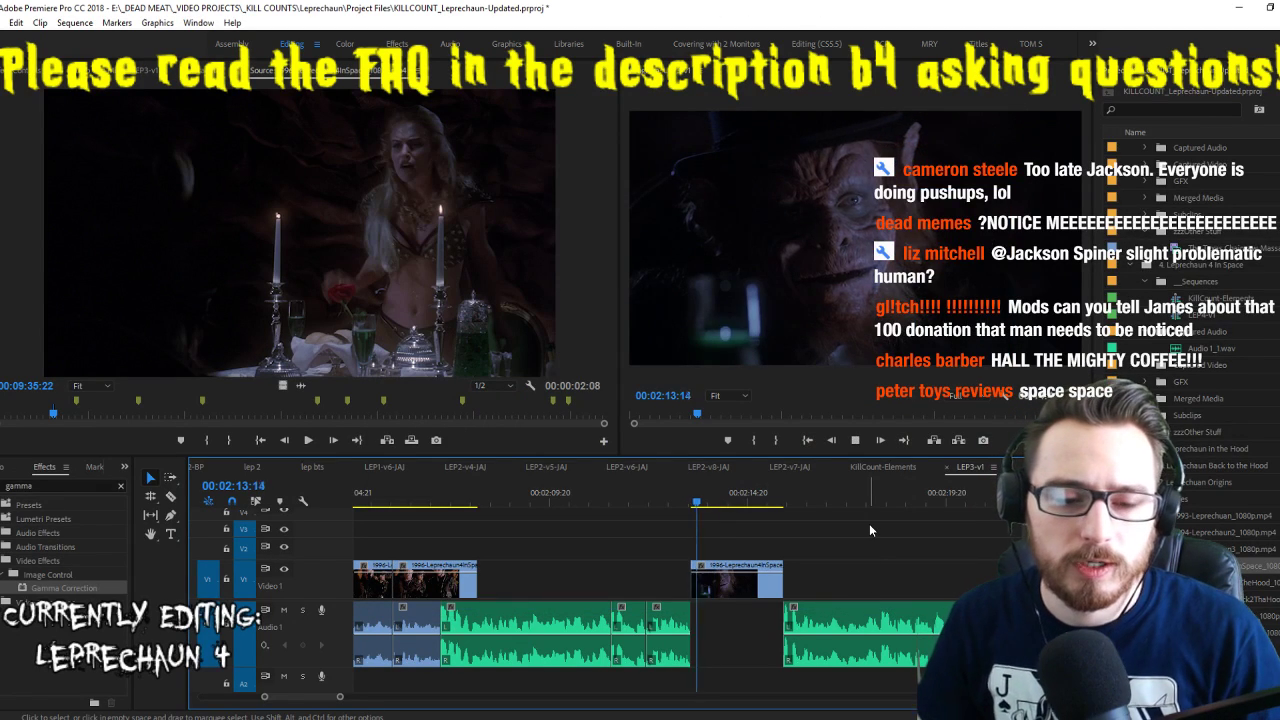
key("space")
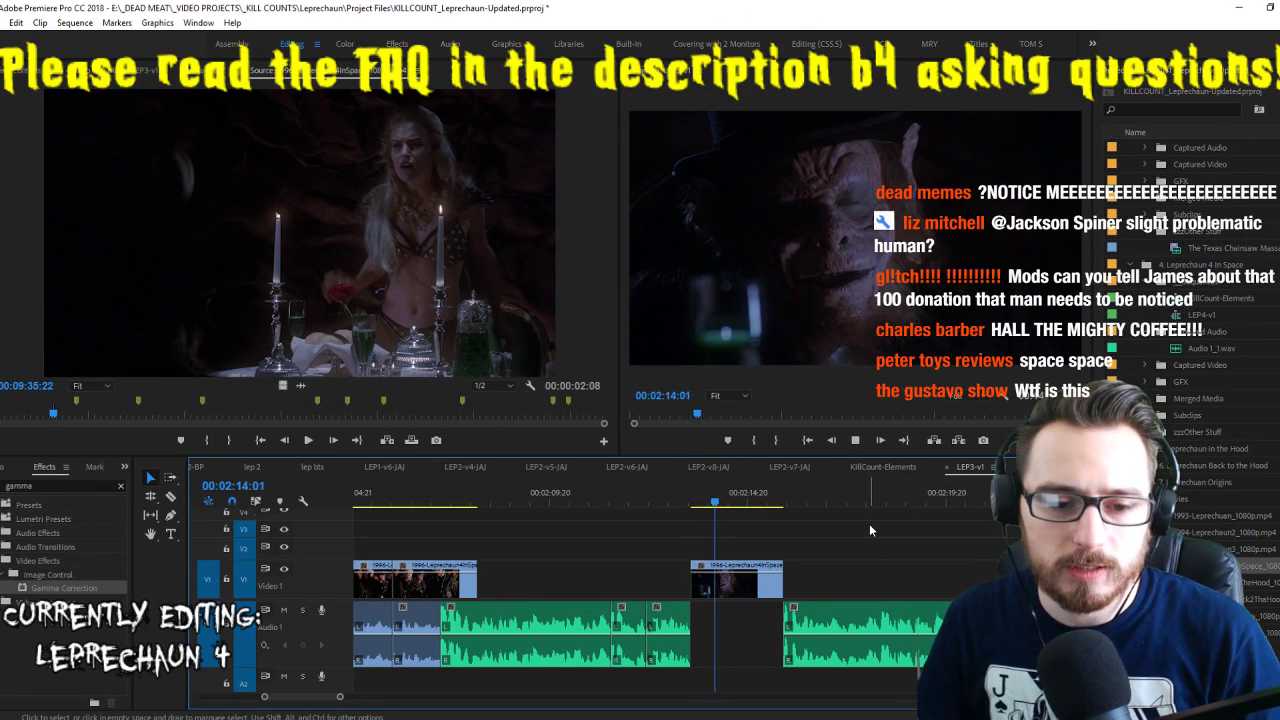
key("space")
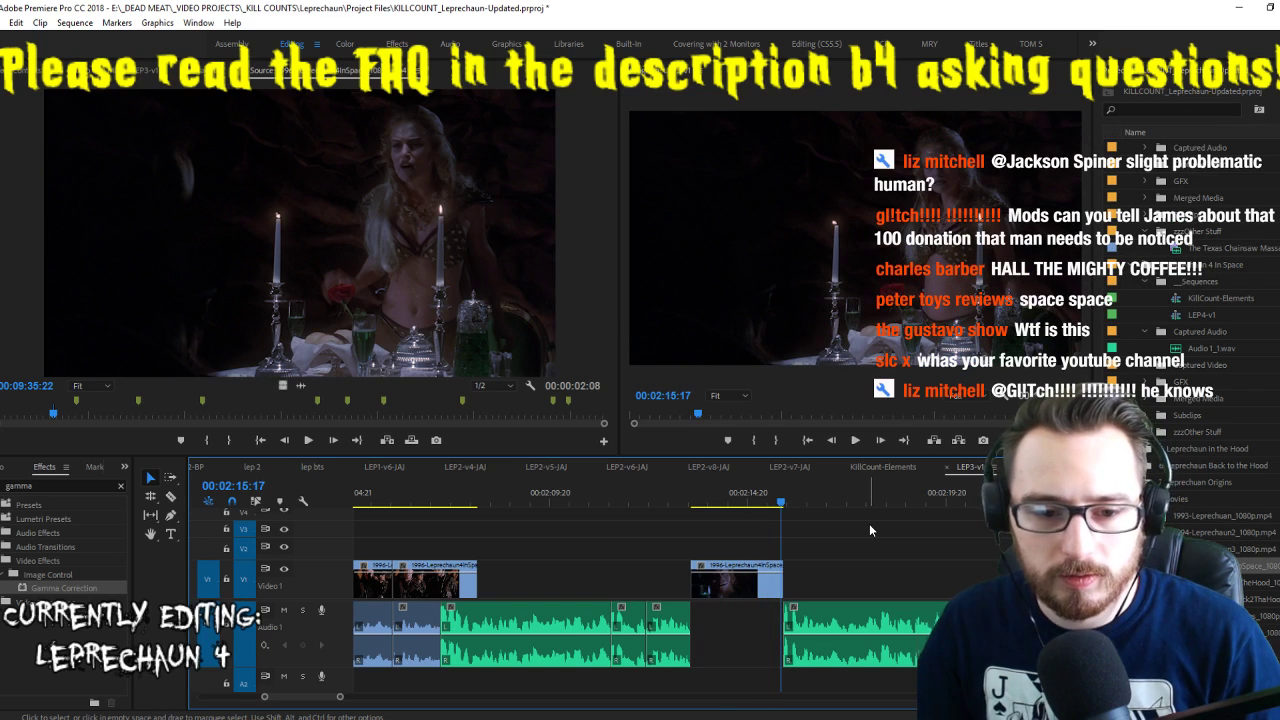
left_click(439, 208)
key("space")
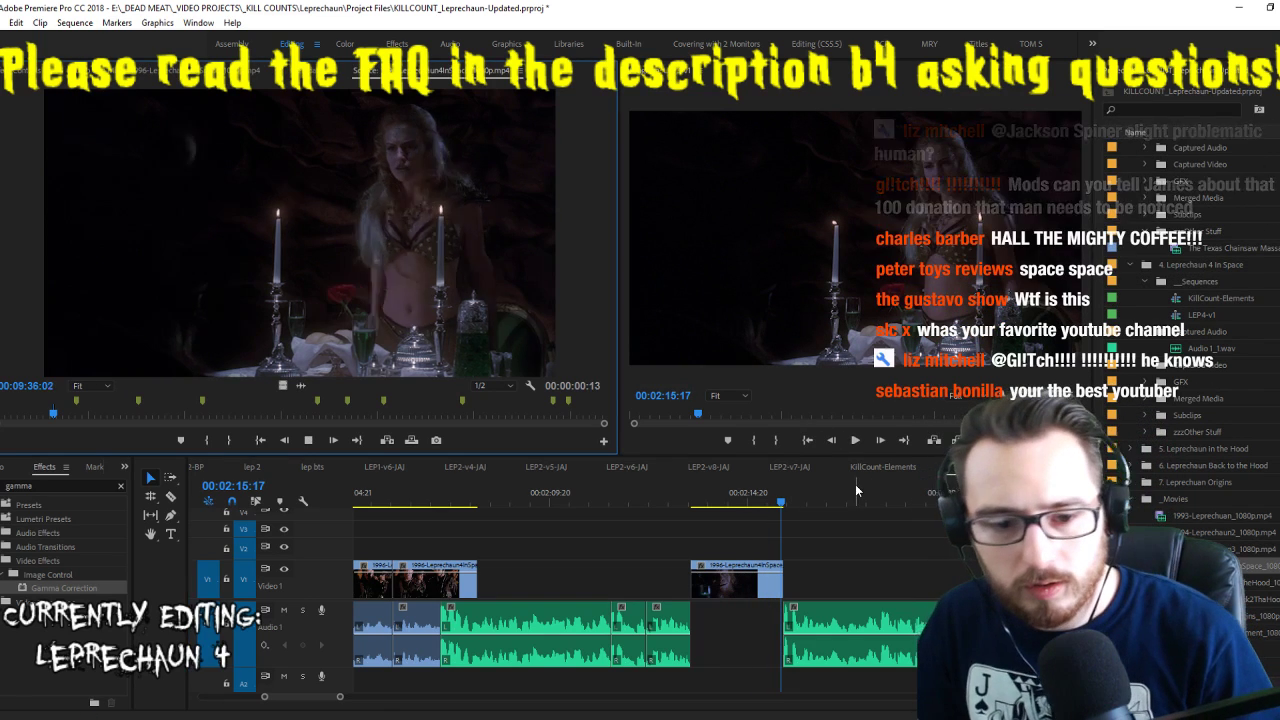
key("i")
Play the narration after the dinner shot and extract the unwanted stretch ending at 00:02:17:09
left_click(828, 548)
key("space")
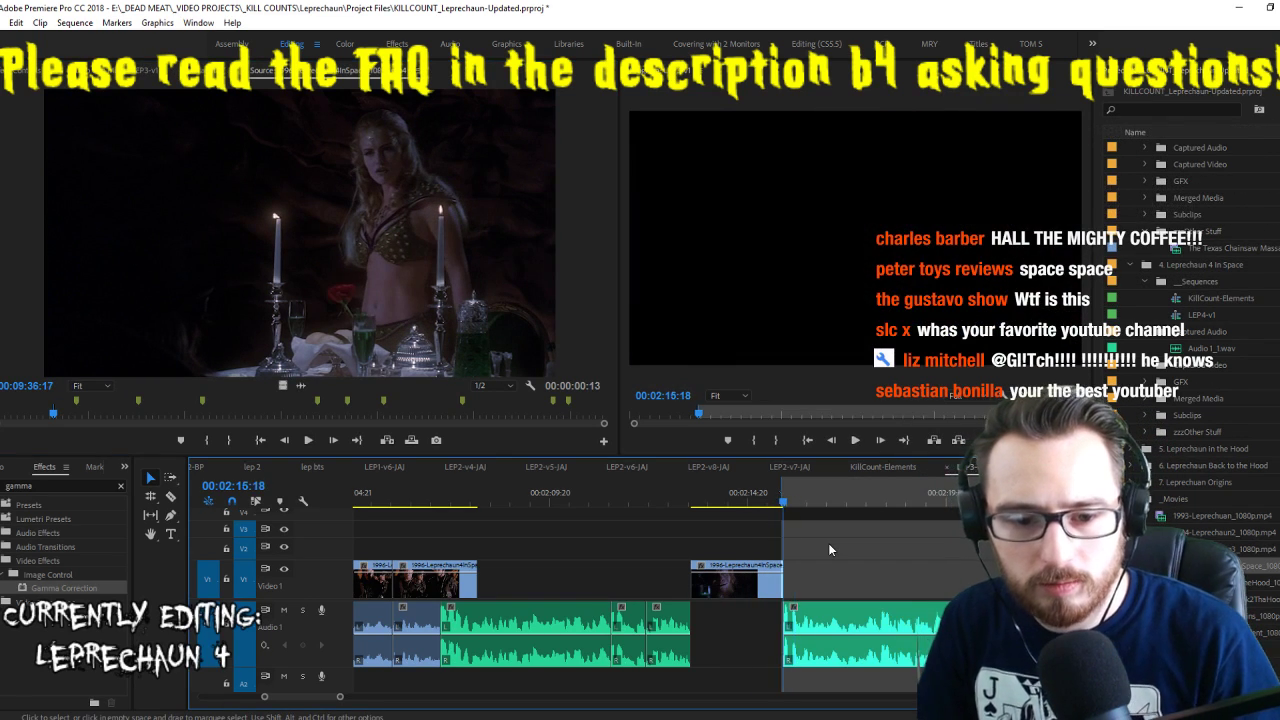
key("space")
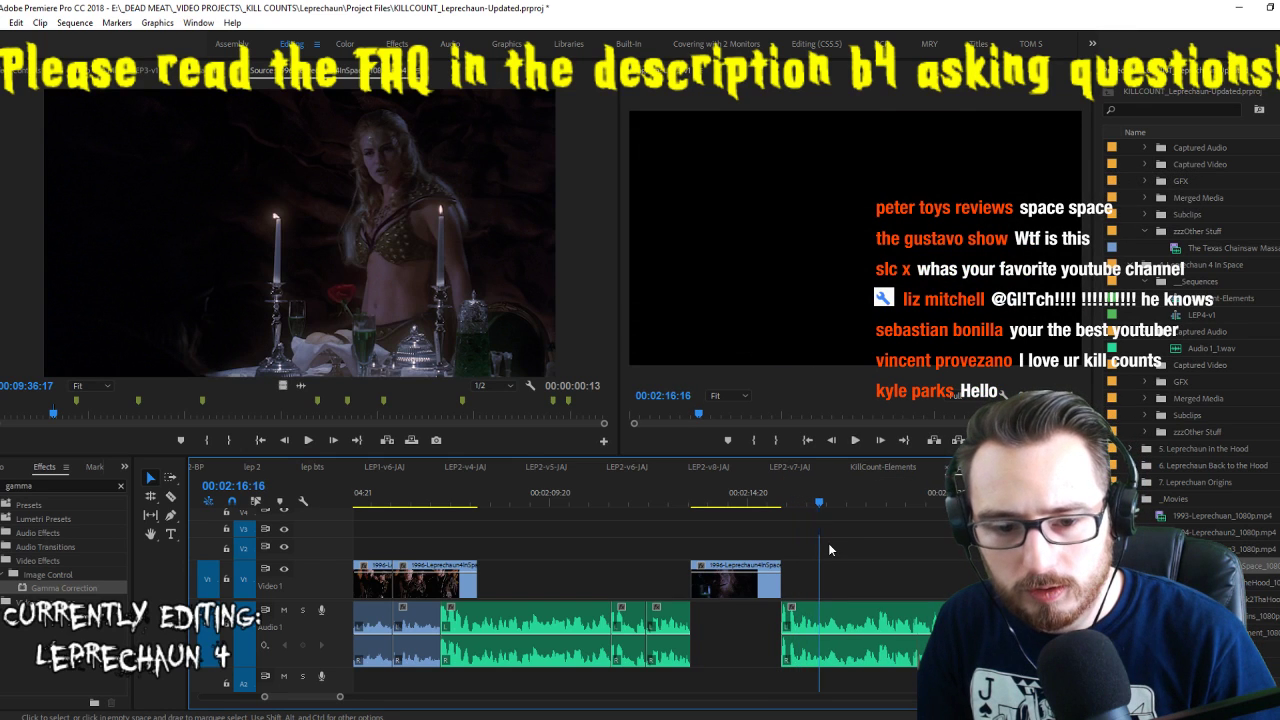
key("space")
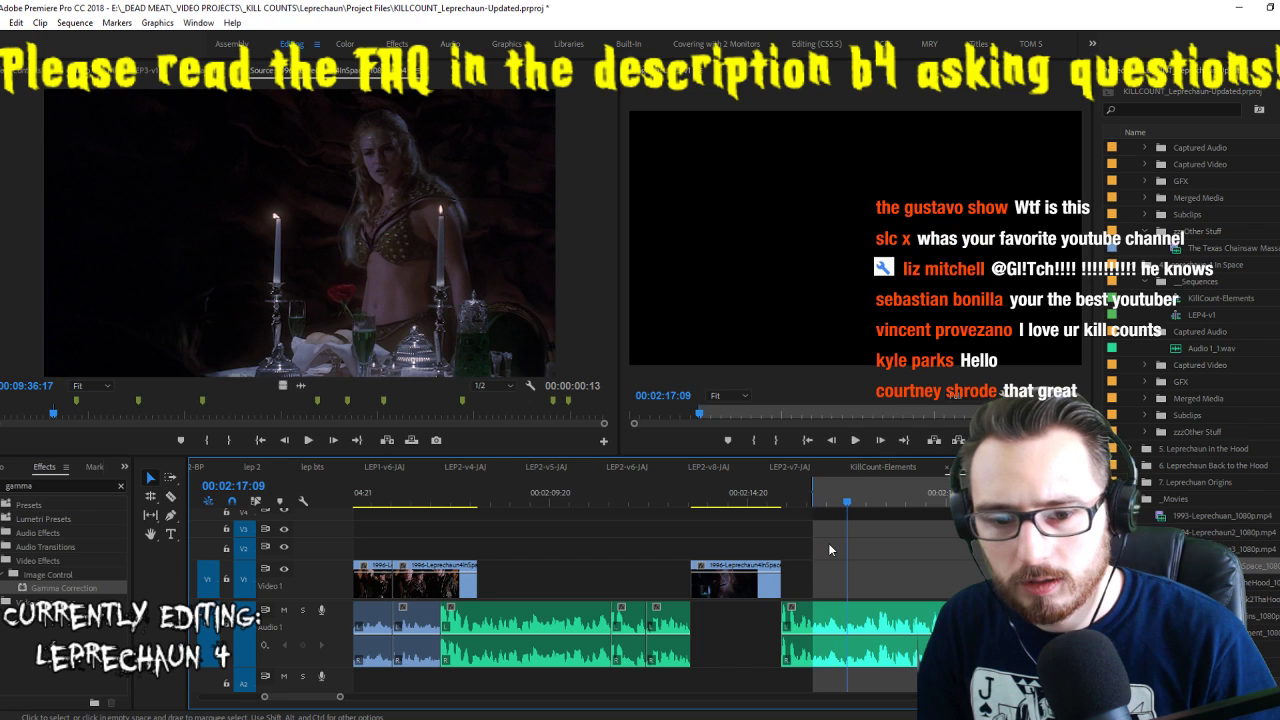
key("space")
Record the revised leverage line as a voiceover on Audio 1 from 00:02:13:10 and play it back to 00:02:15:05
key("Up")
key("Up")
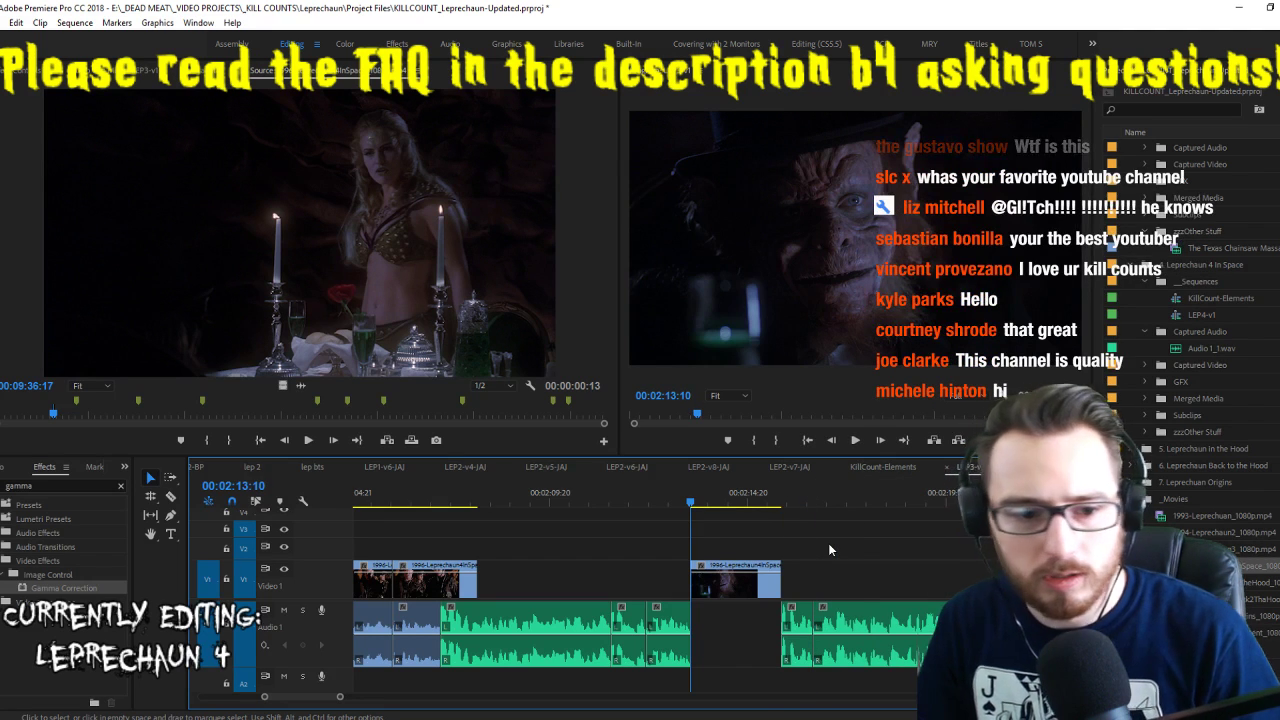
left_click(320, 609)
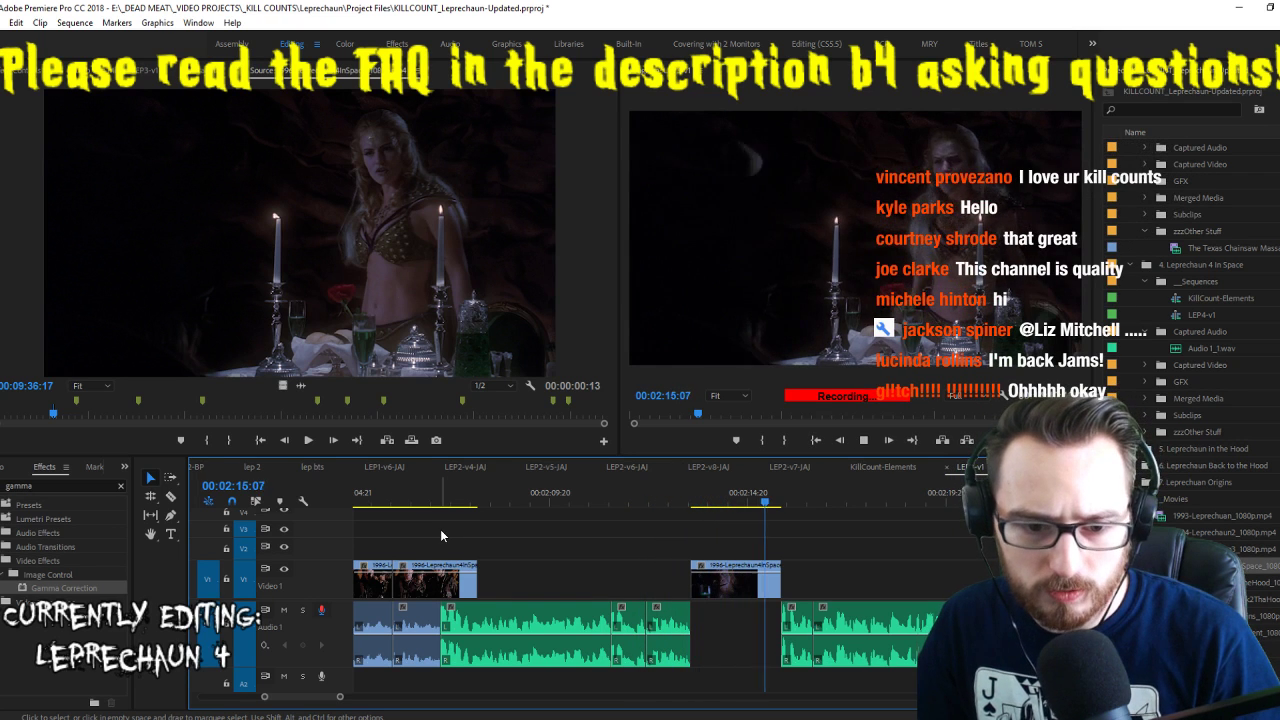
key("space")
key("Up")
key("space")
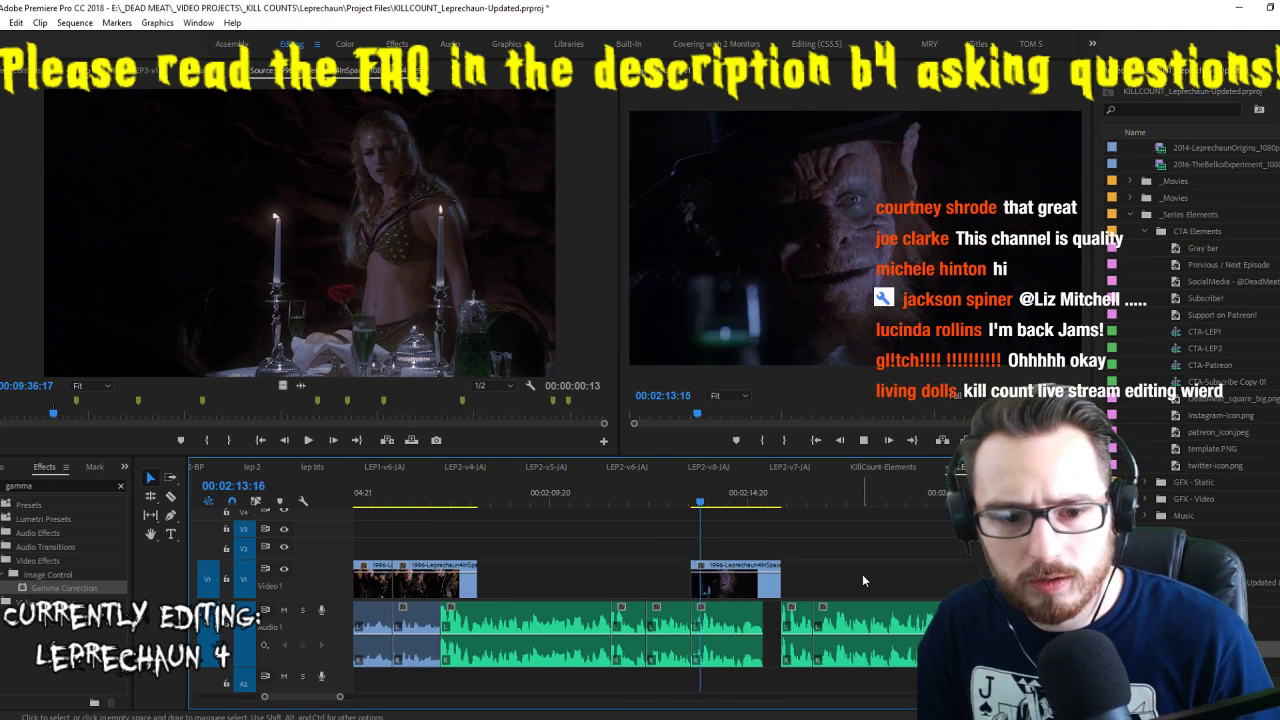
key("space")
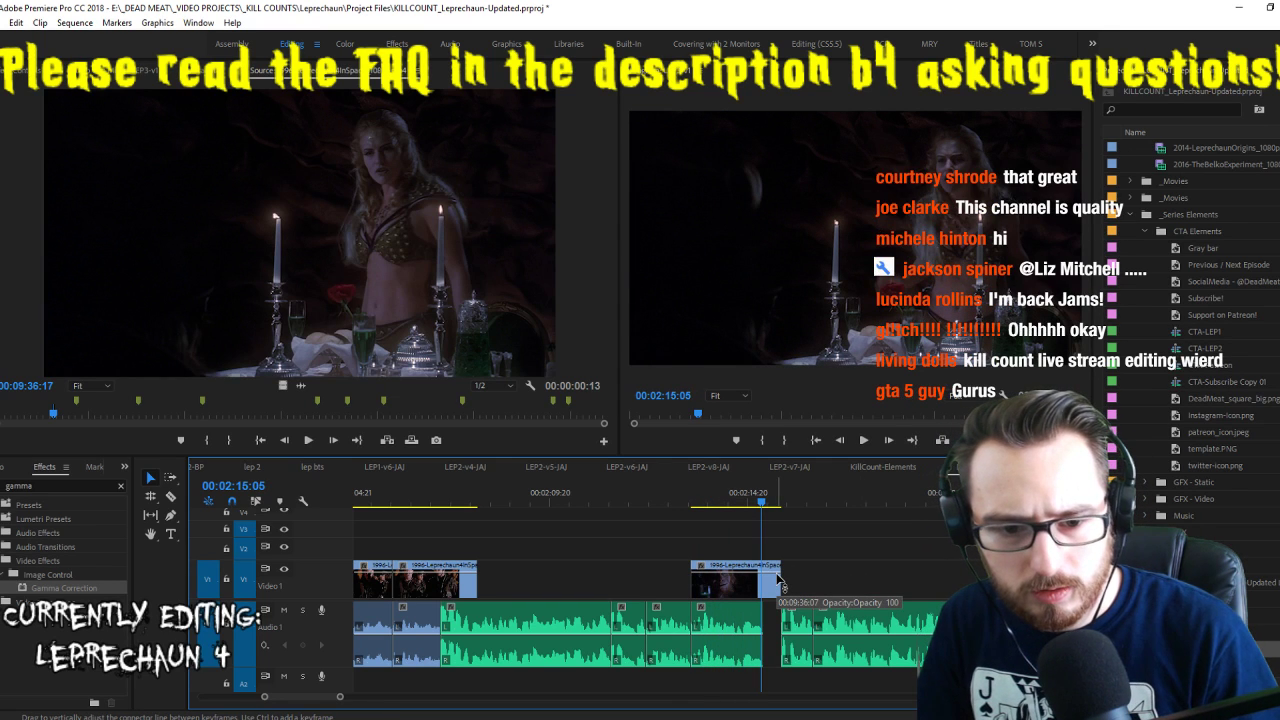
Record a short voiceover pickup on Audio 1 from 00:02:15:05, then extract the excess before the next narration clip up to 00:02:15:17
left_click(317, 611)
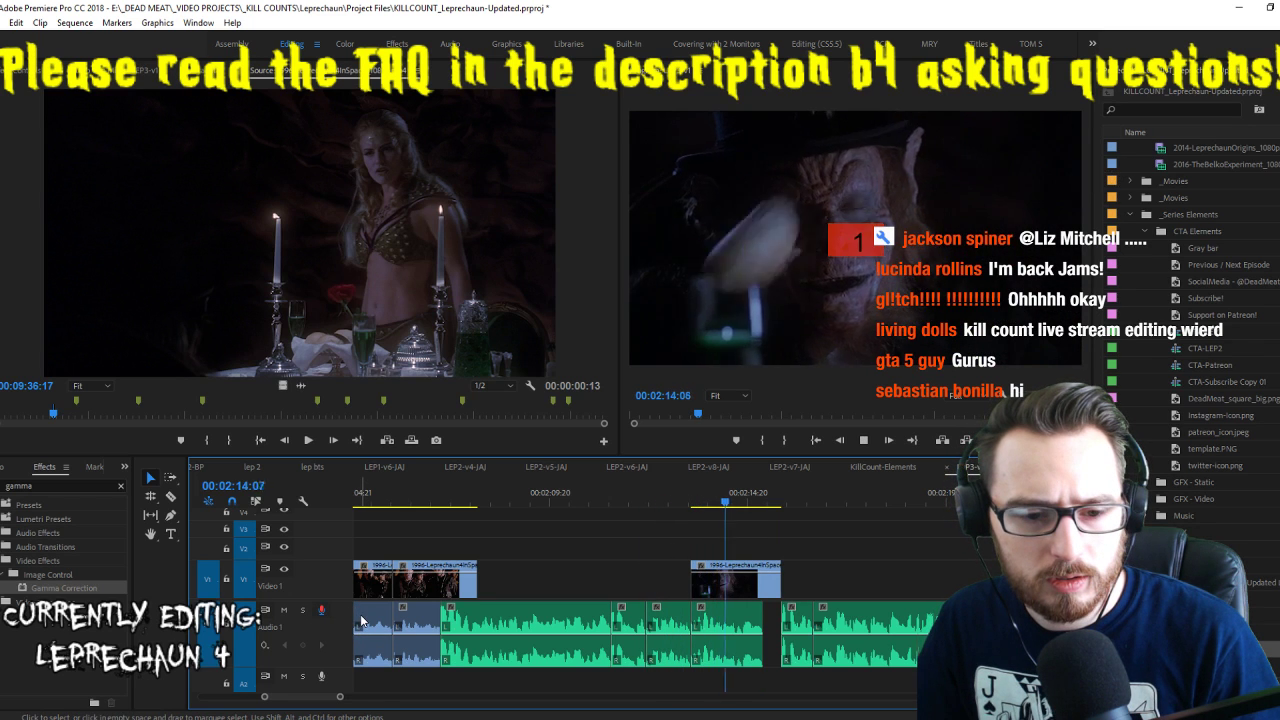
key("space")
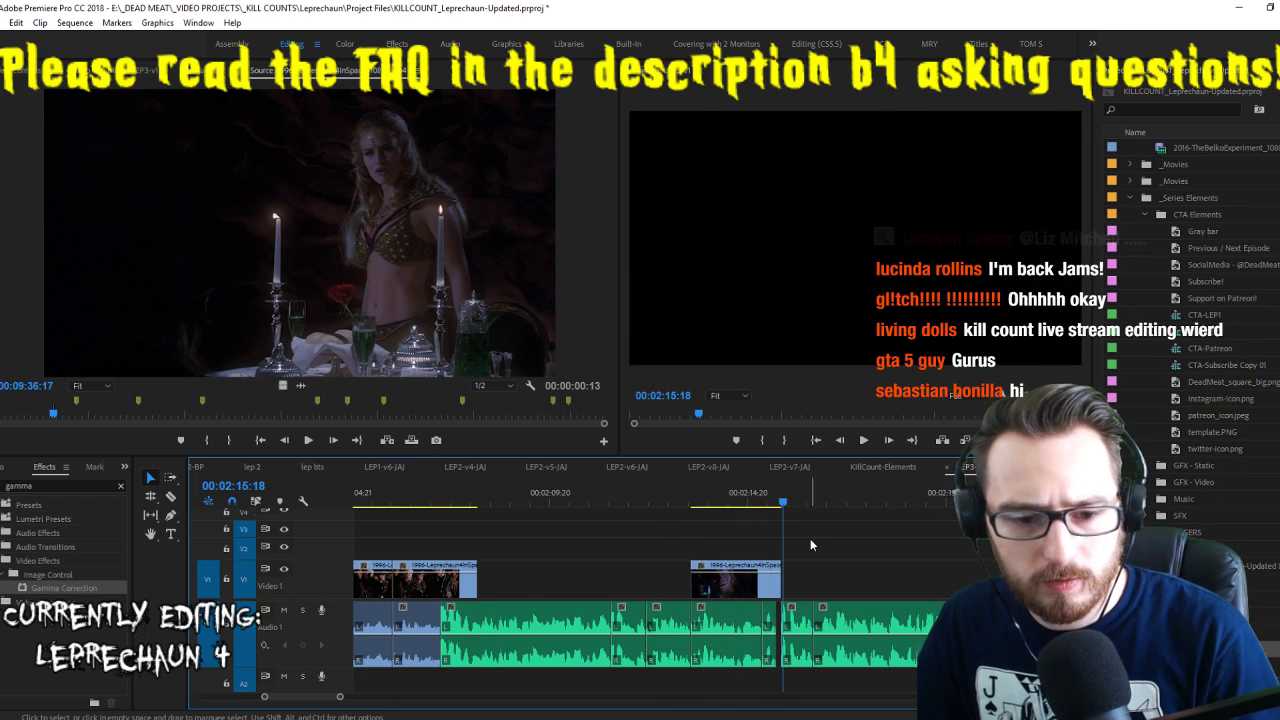
key("Left")
key("Left")
key("Left")
key("Left")
key("Left")
key("Left")
key("Left")
key("Left")
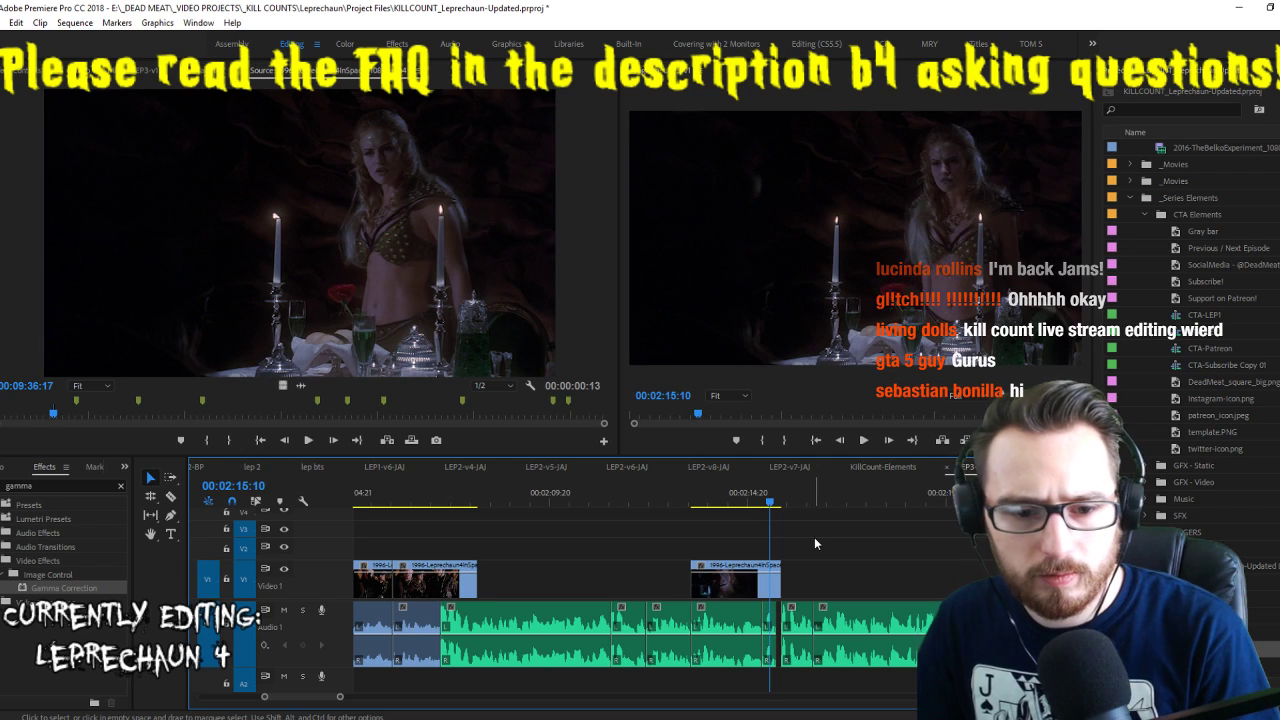
key("space")
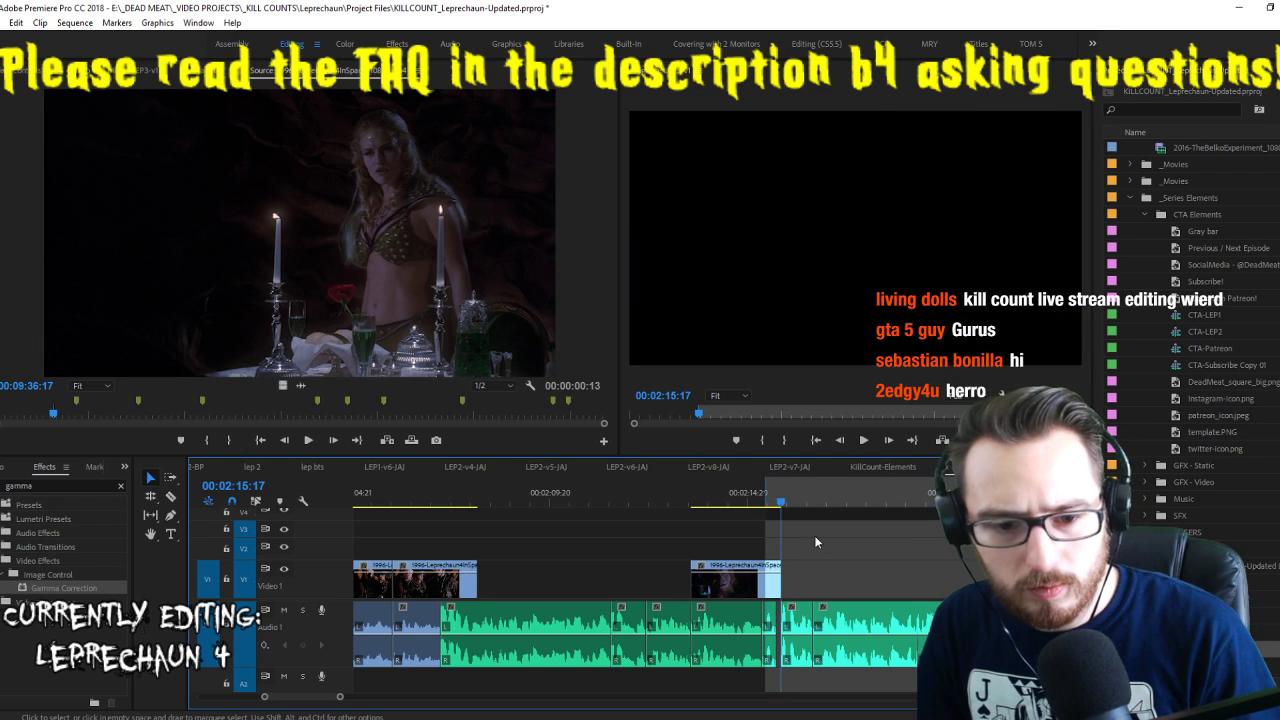
key("space")
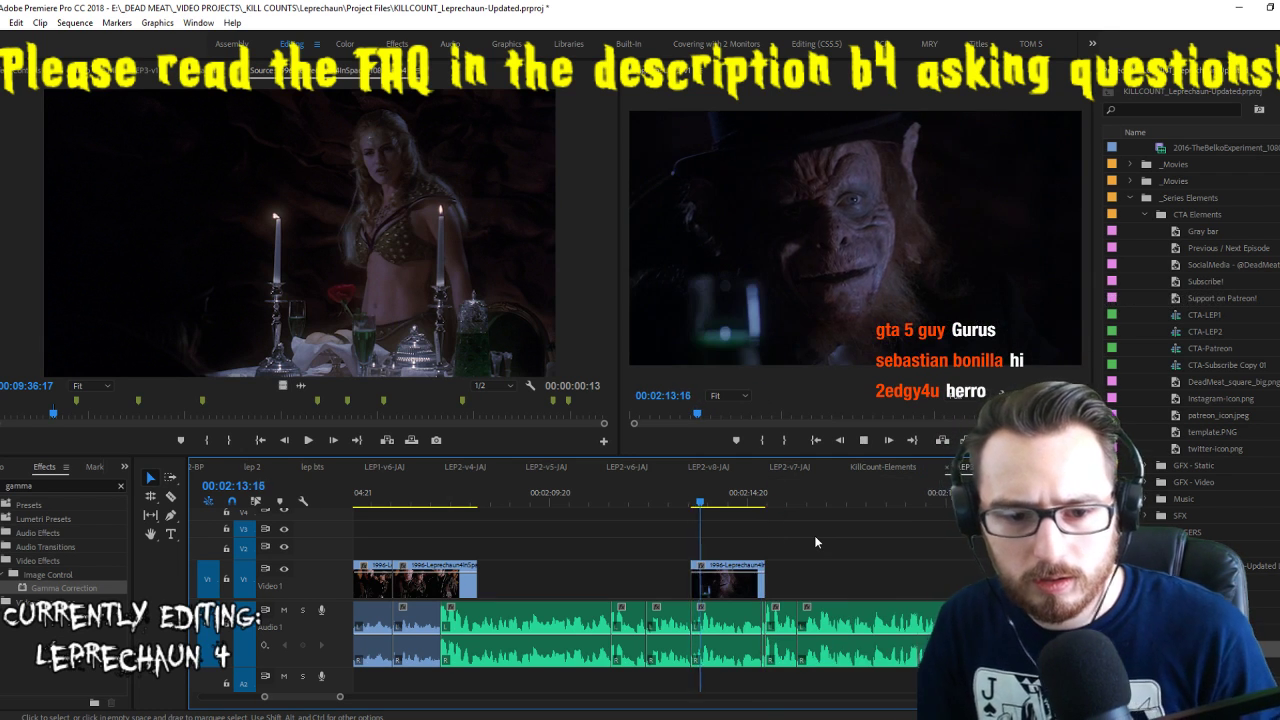
Select the dinner shot on V1 and review it against the re-recorded narration from 00:02:13:10 to 00:02:15:06
key("space")
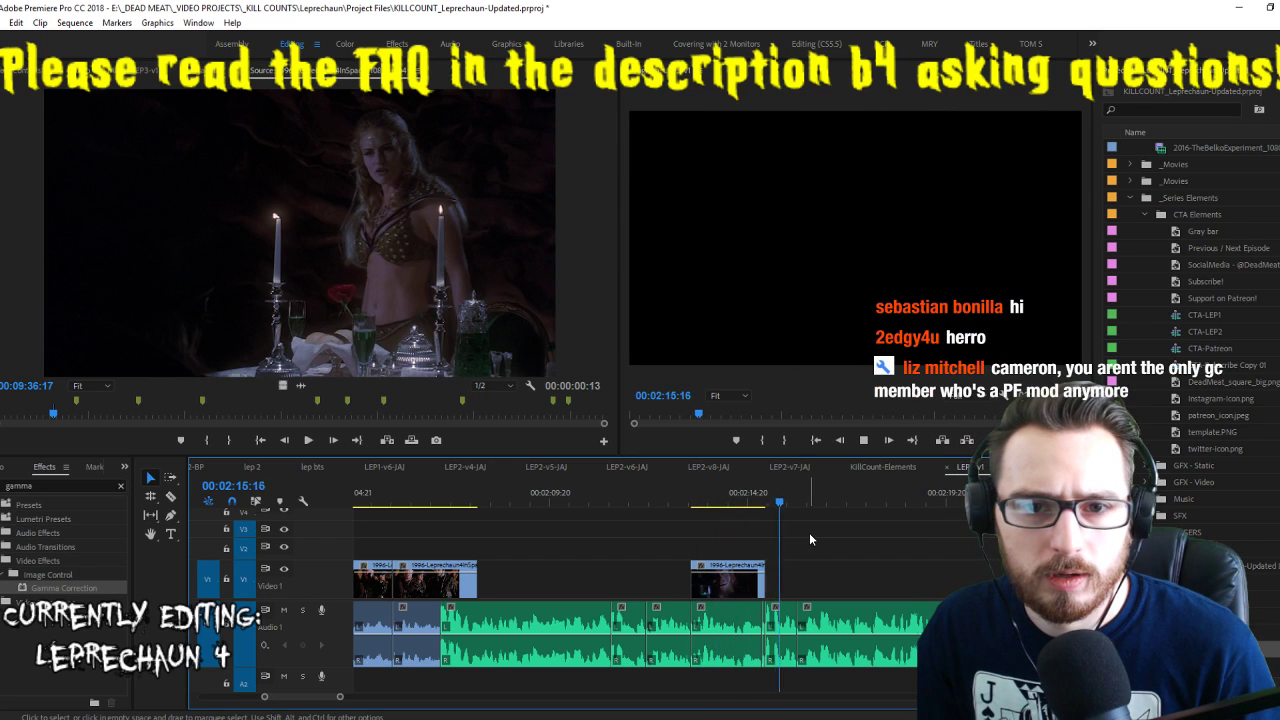
left_click(710, 582)
key("Up")
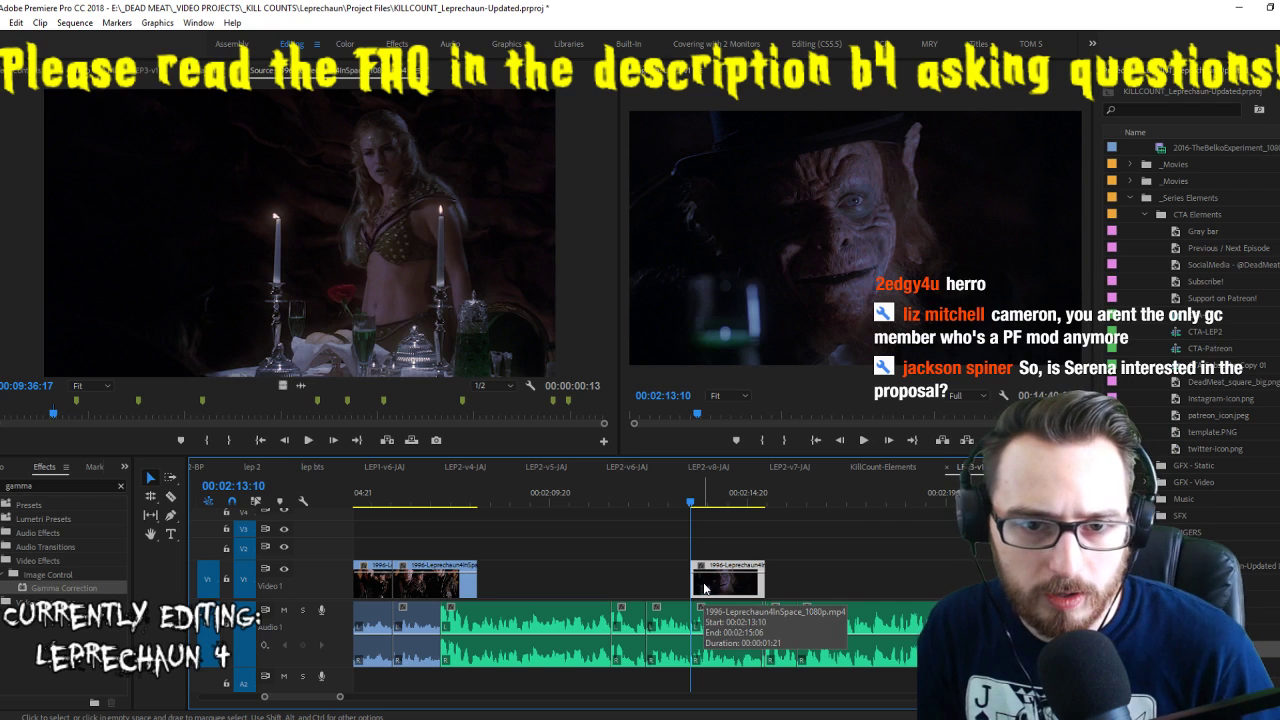
left_click_drag(705, 588, 710, 591)
key("Left")
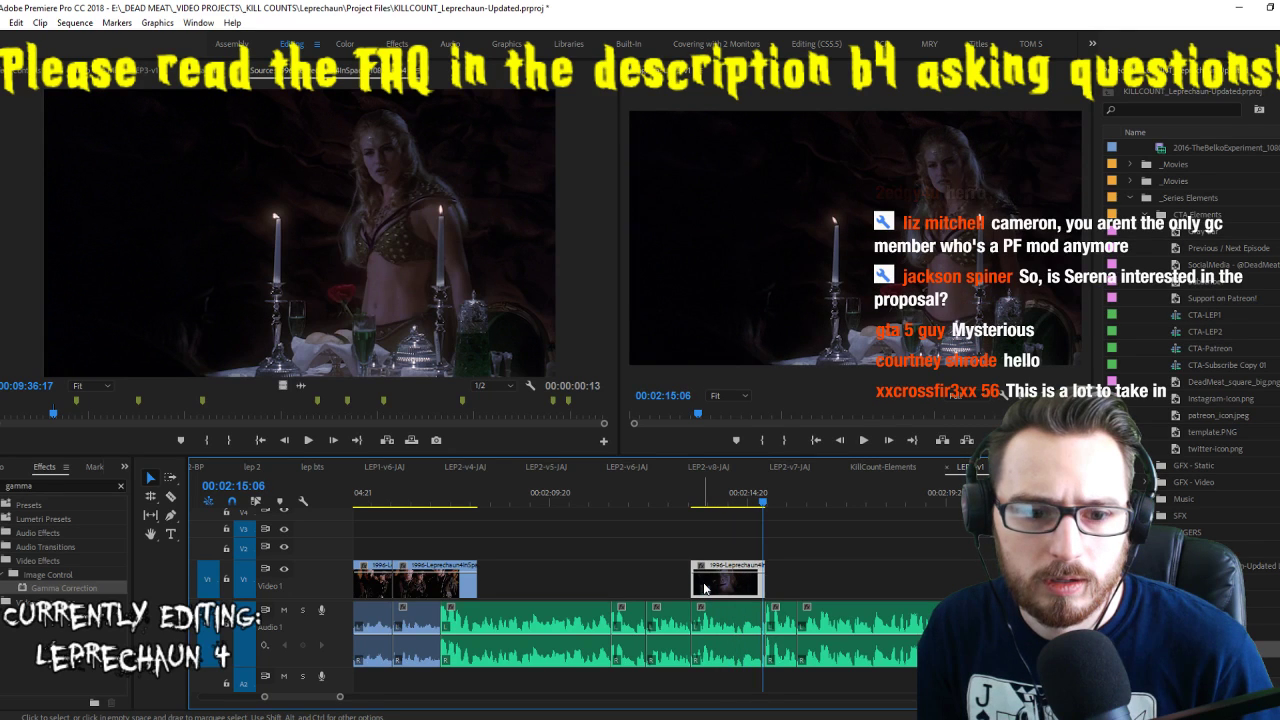
key("Up")
key("space")
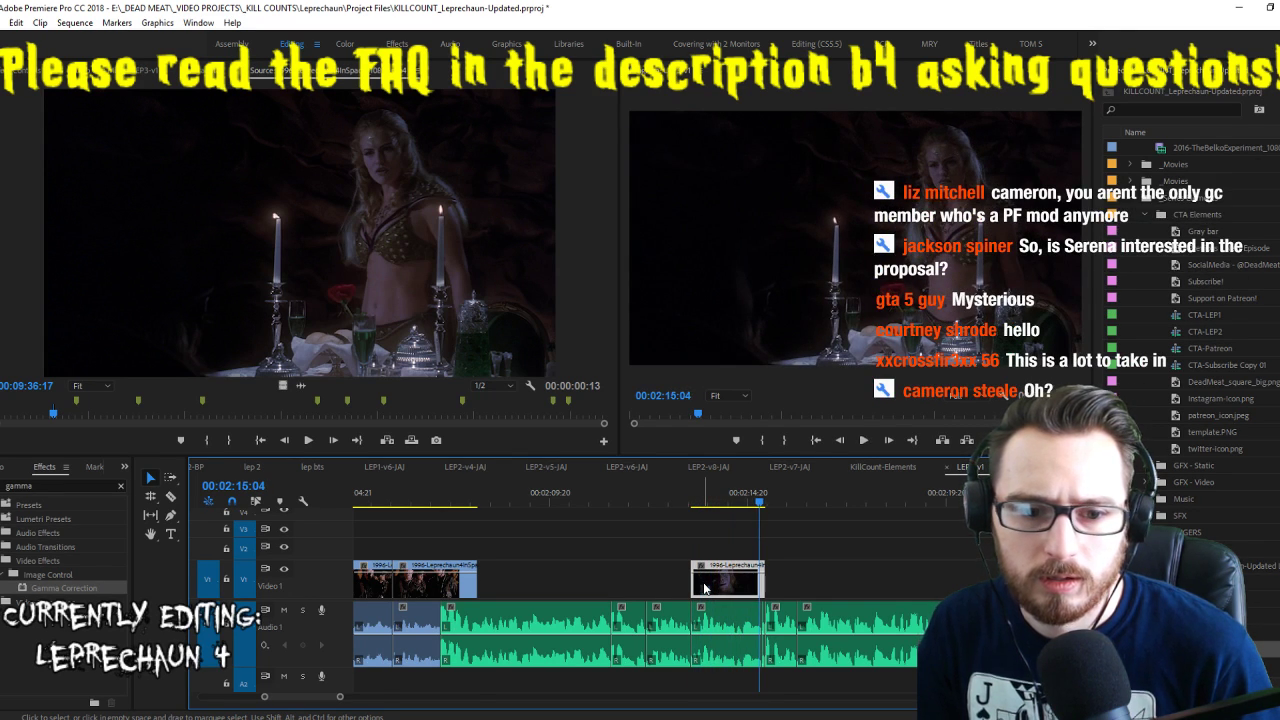
Find the Leprechaun's laughing close-up in the source, clear the old marks, mark a 00:00:00:20 range, and place it on V1 at 00:02:15:06
left_click(472, 290)
key("space")
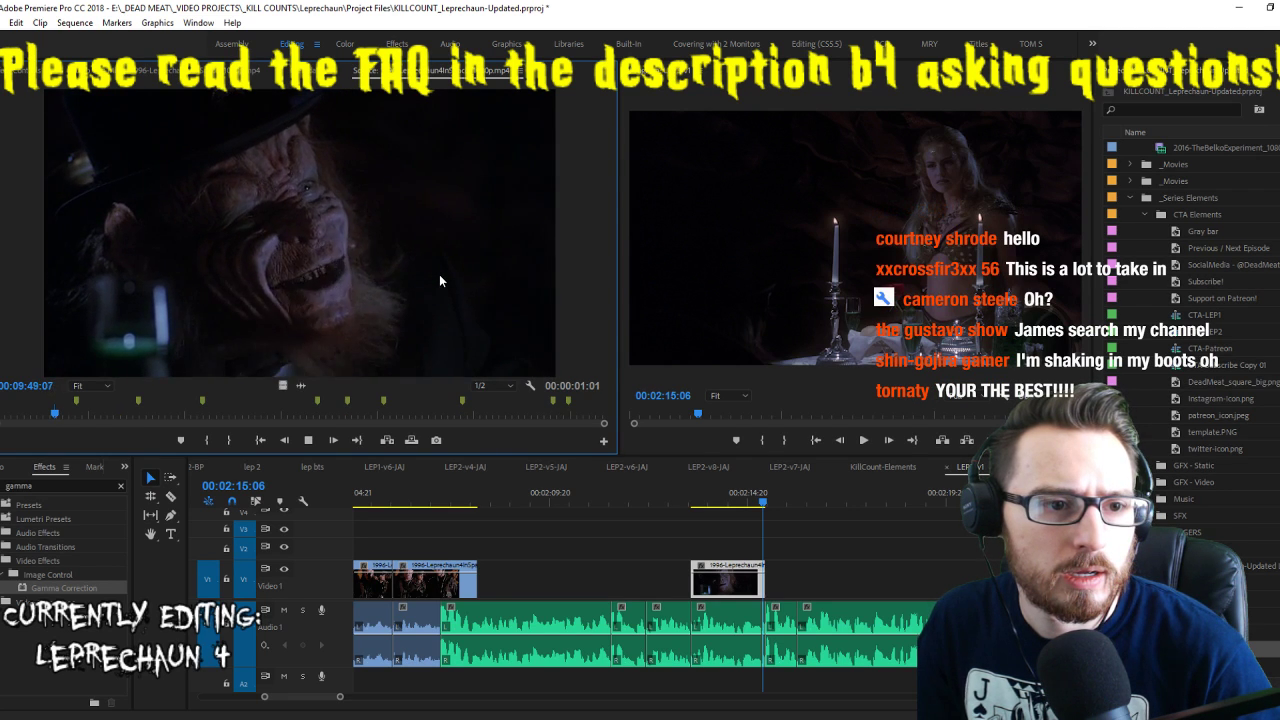
key("ctrl+shift+x")
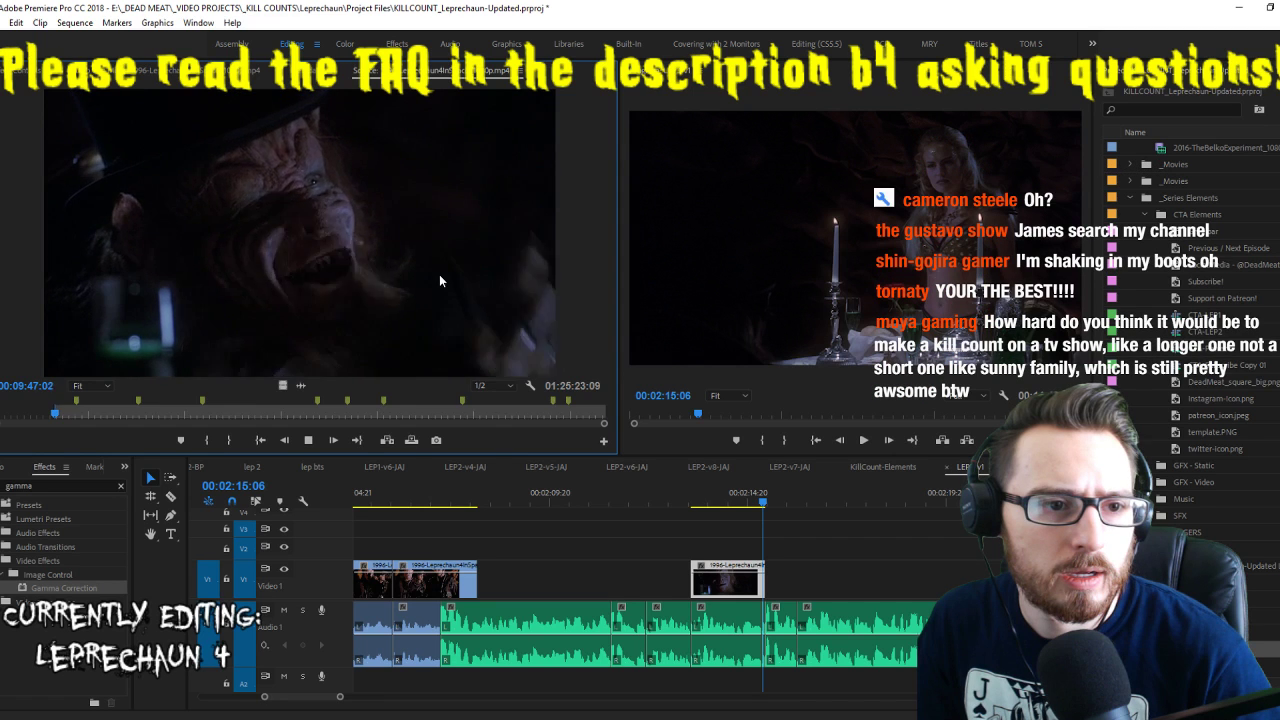
key("i")
key("o")
left_click_drag(284, 385, 827, 585)
Review the laughing shot to 00:02:16:02, mark a 00:00:00:23 range of Serena standing in the dark in the source, and place it there on V1
key("space")
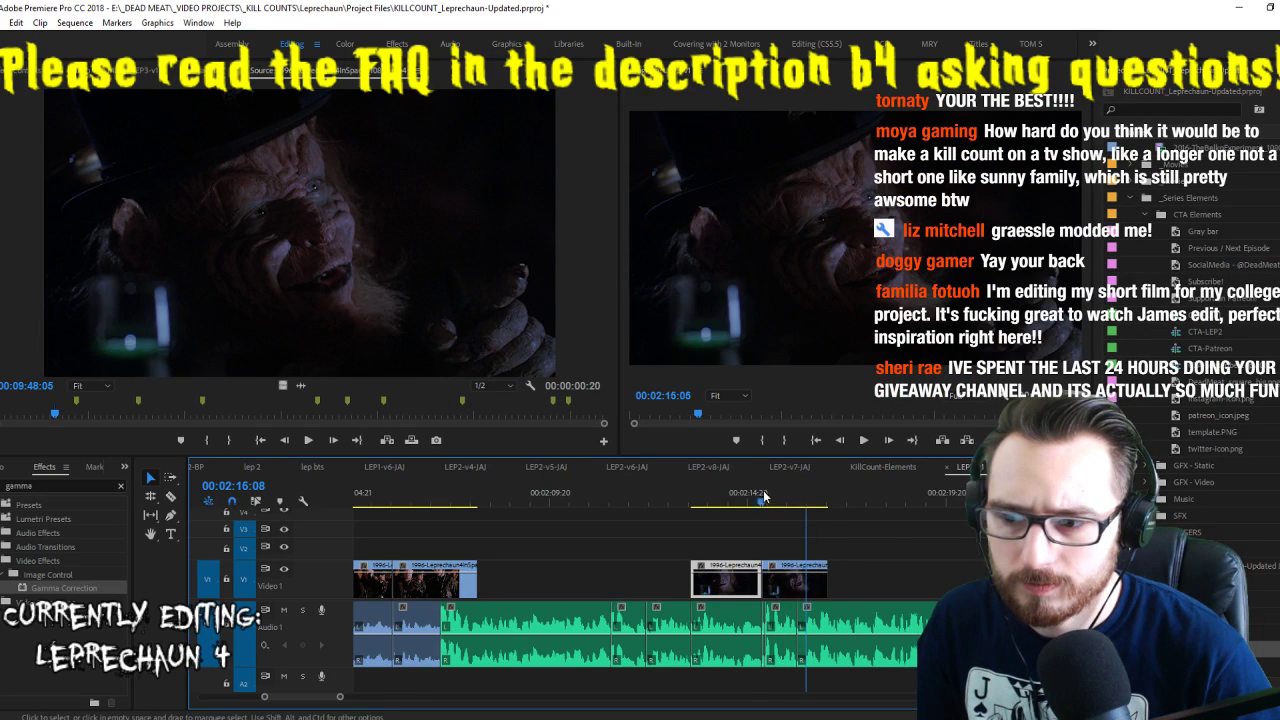
left_click(764, 500)
left_click(790, 500)
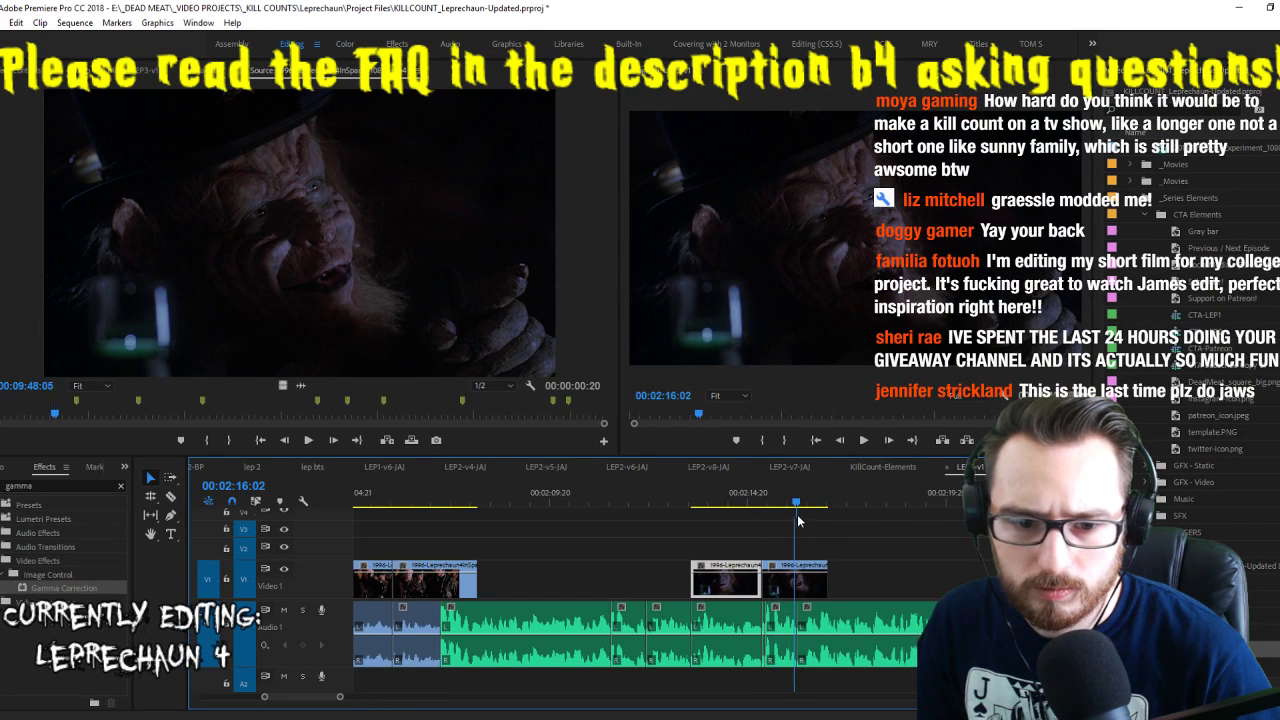
left_click(797, 514)
left_click(410, 335)
key("j")
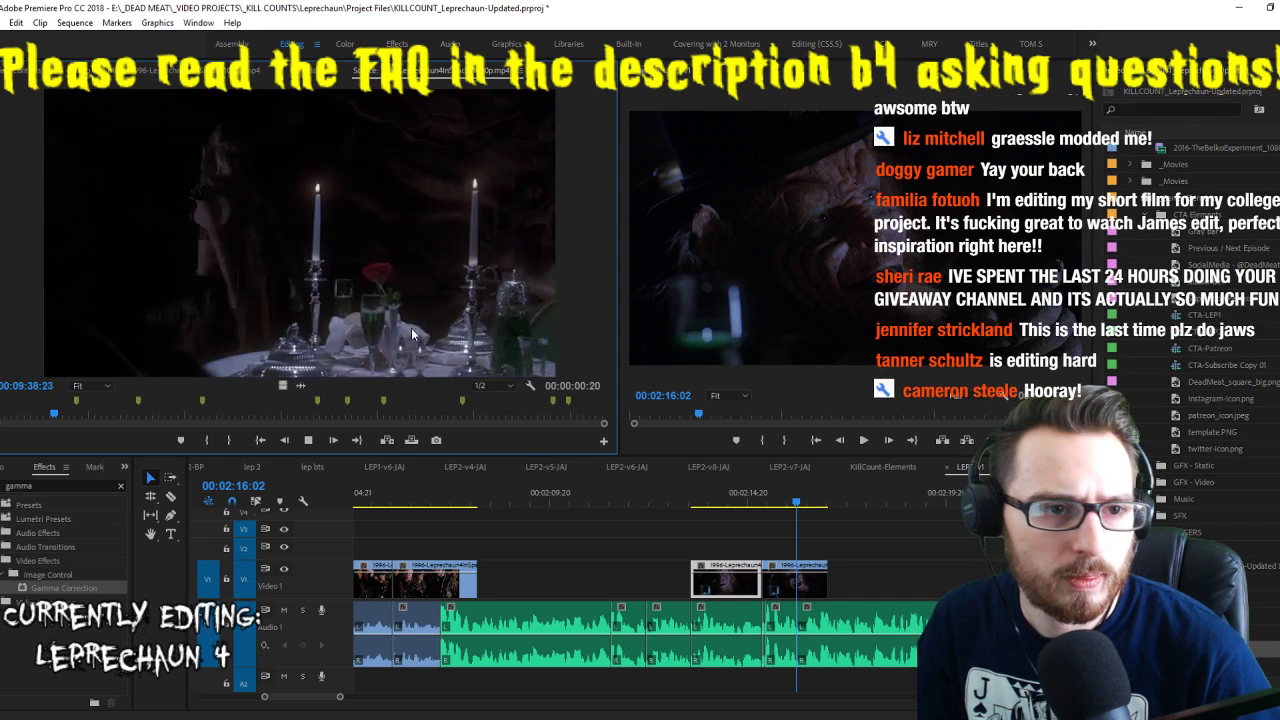
key("l")
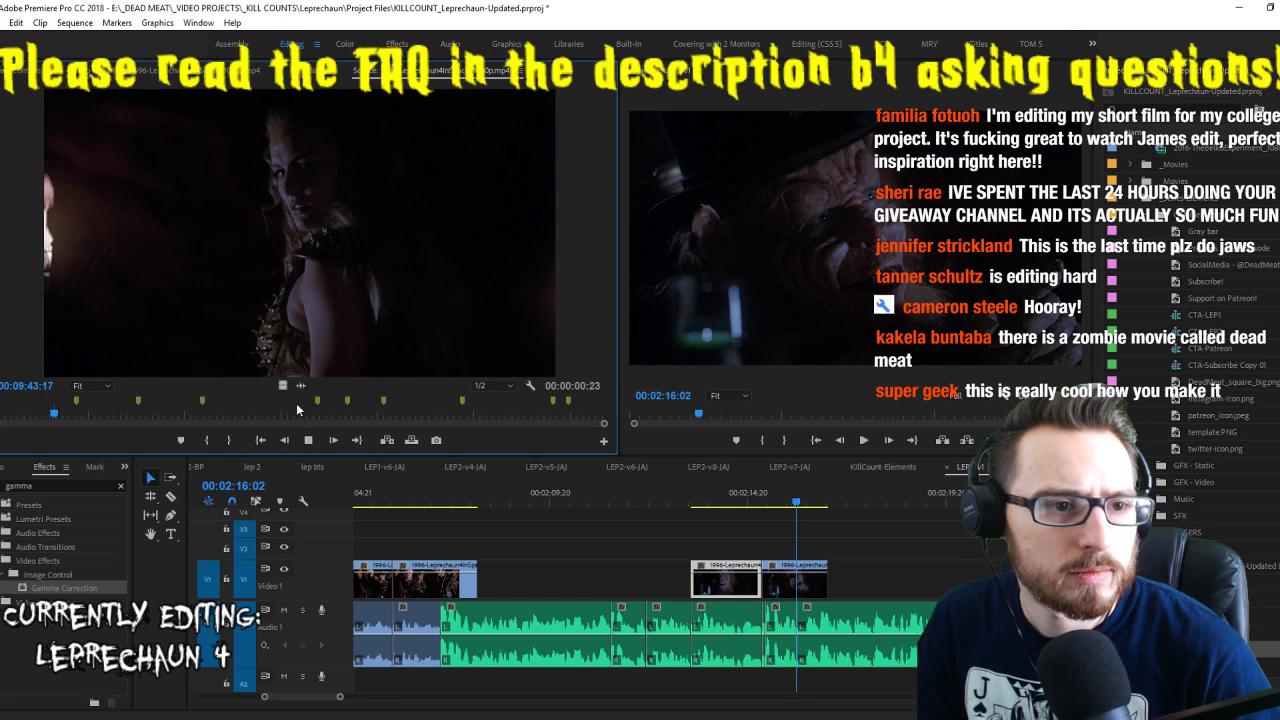
left_click_drag(281, 385, 899, 582)
Review to 00:02:17:10, find the Leprechaun's grinning close-up around 00:10:01:03, mark a 00:00:01:12 range, and place it there on V1
key("space")
left_click(847, 502)
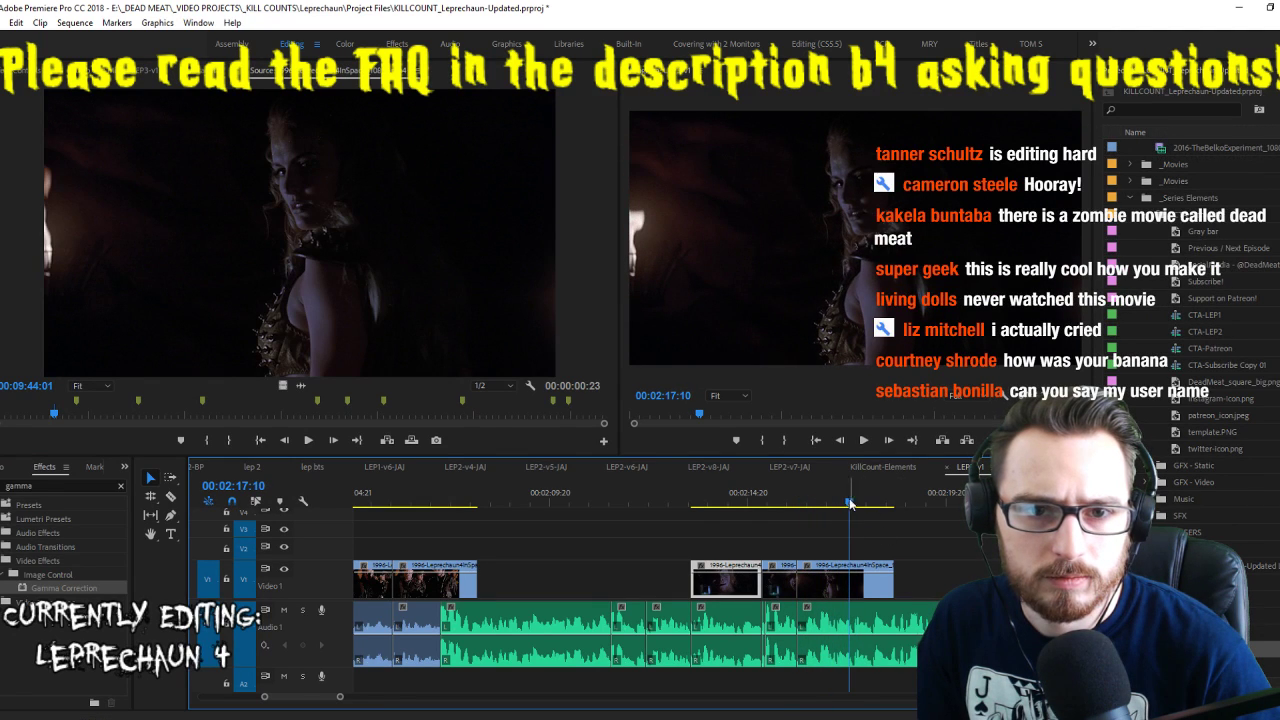
left_click(378, 265)
key("space")
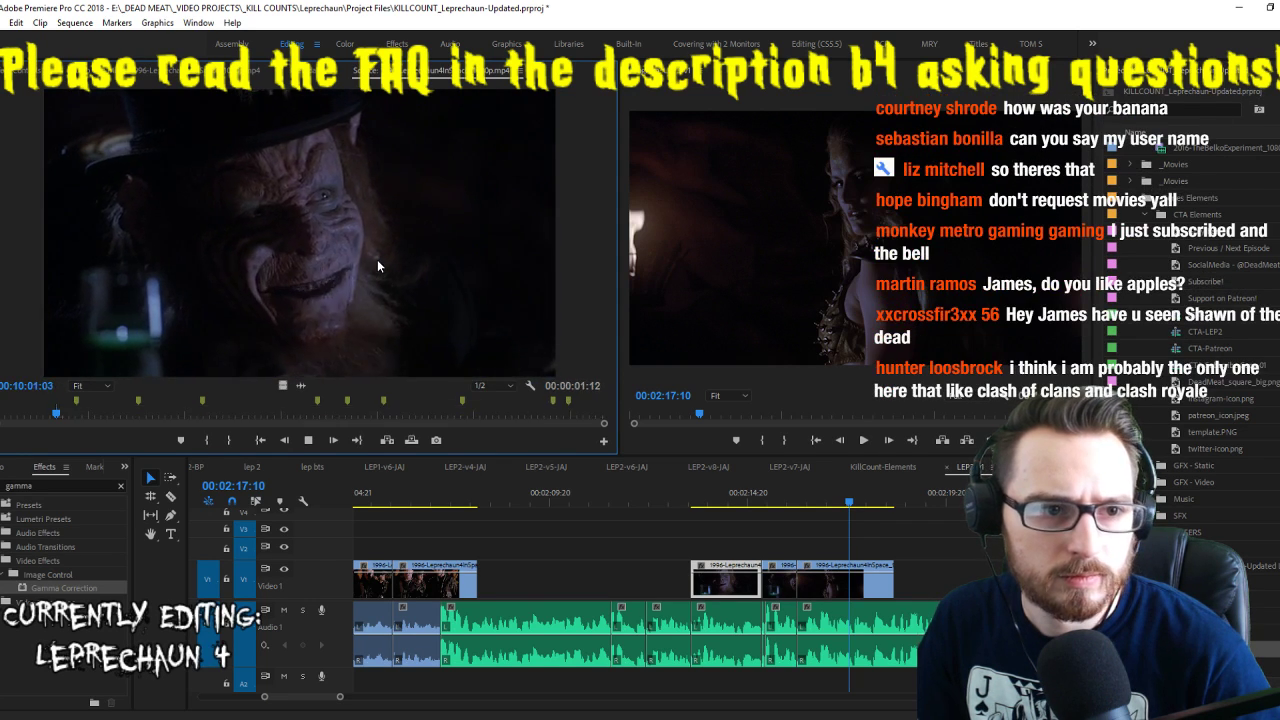
left_click_drag(377, 259, 858, 580)
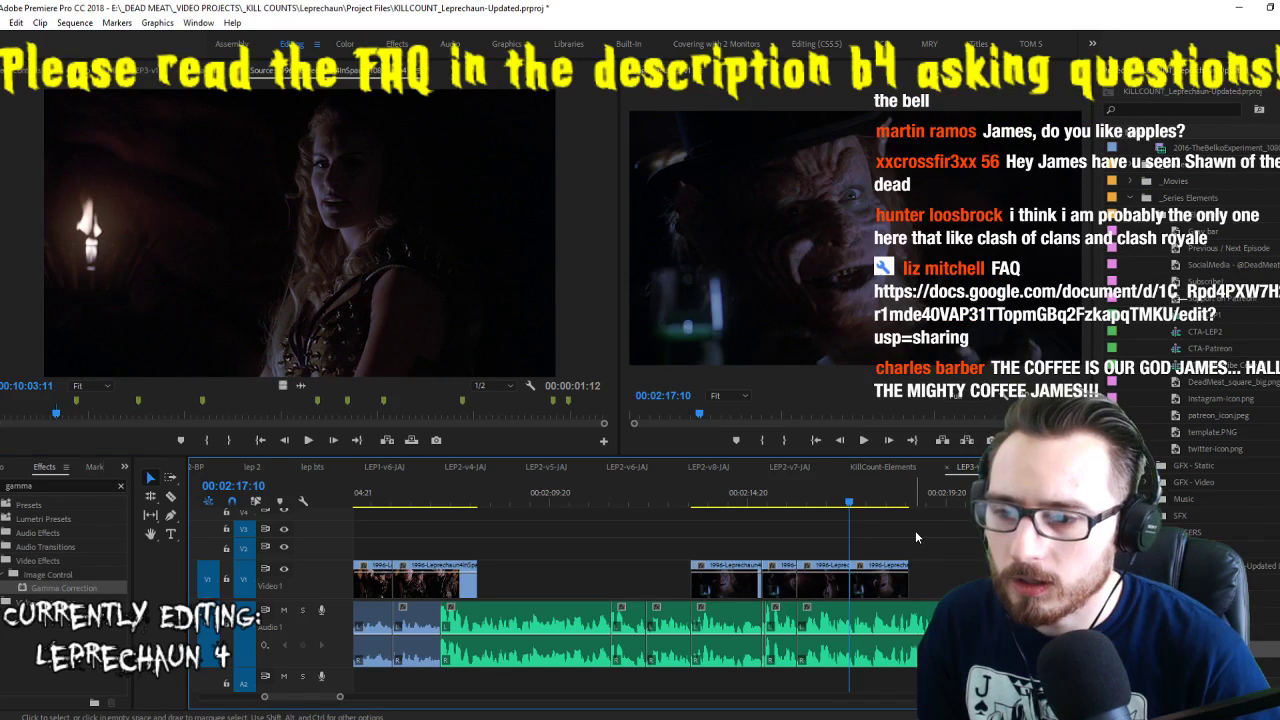
Review the grinning shot to 00:02:19:08, find the jewel-covered table in the source, clear the old marks, and mark a 00:00:01:16 range
key("space")
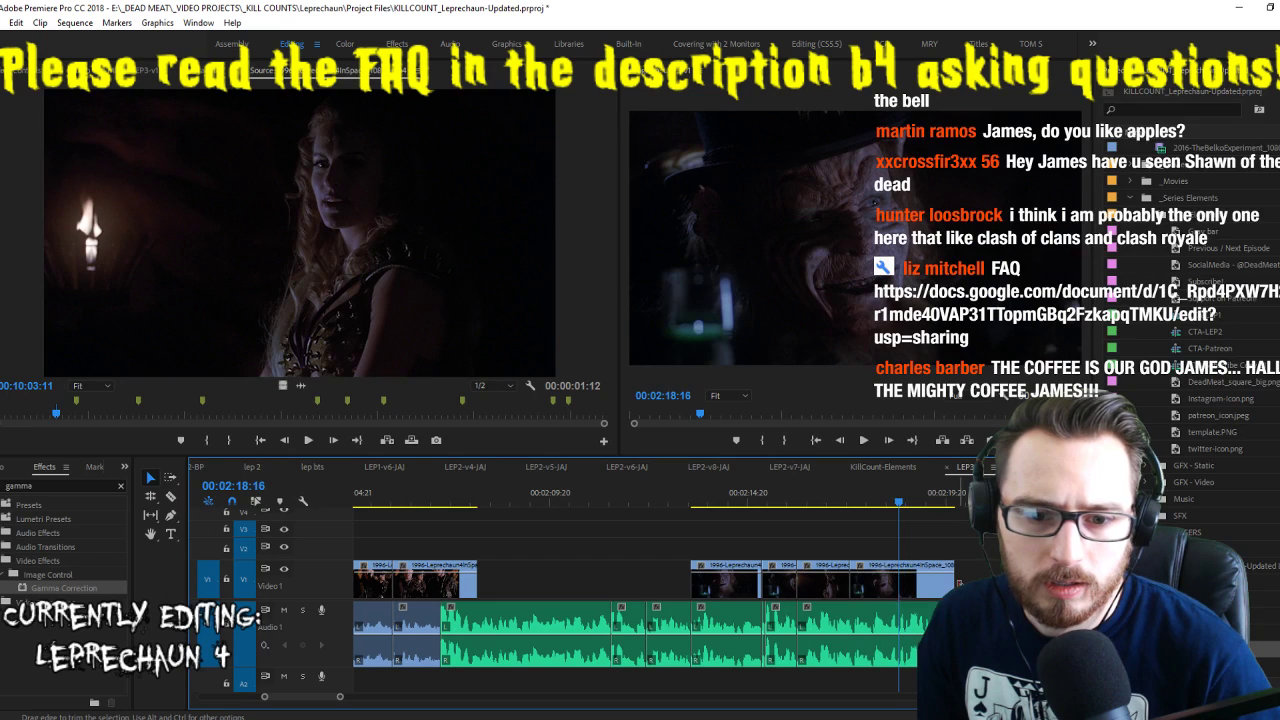
left_click(493, 362)
key("space")
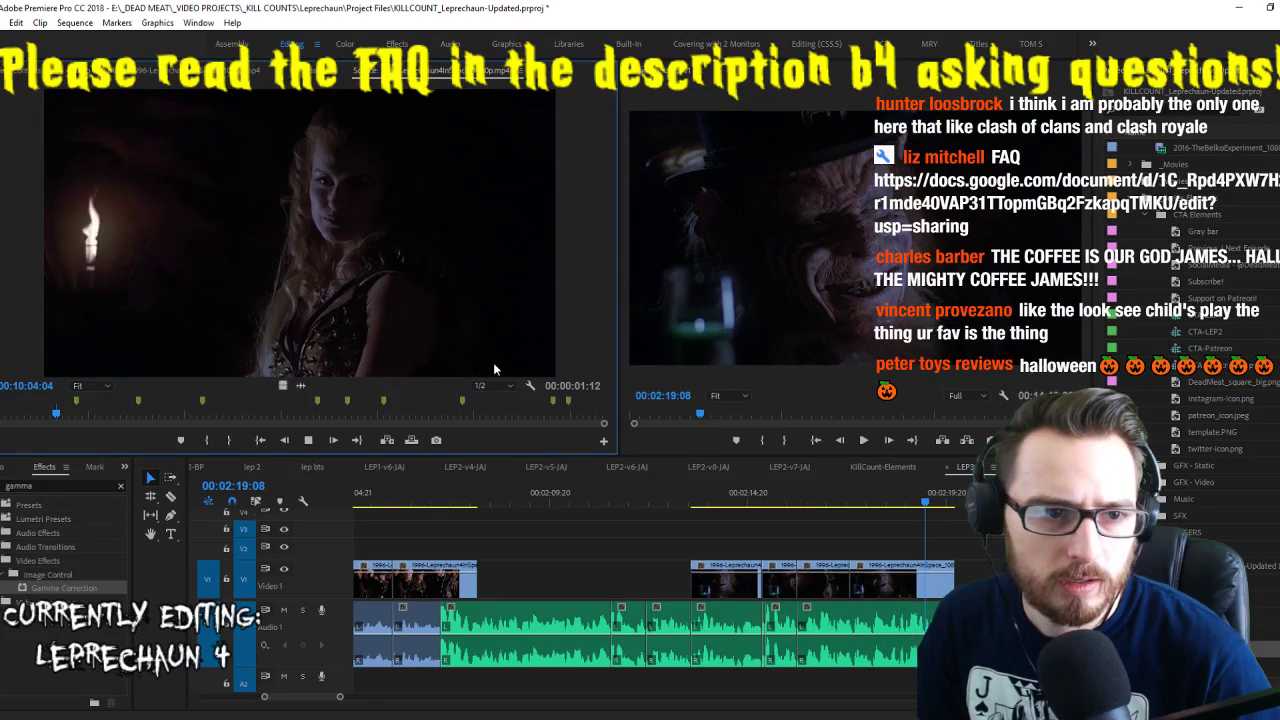
key("space")
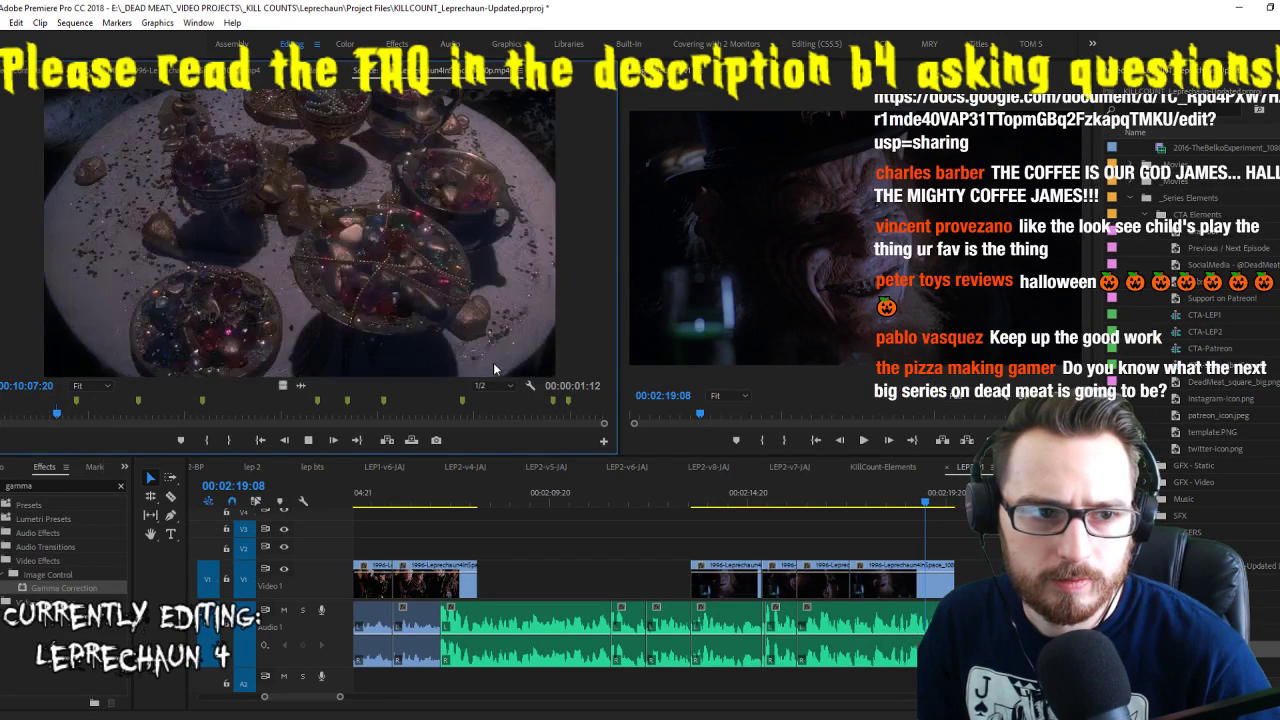
key("space")
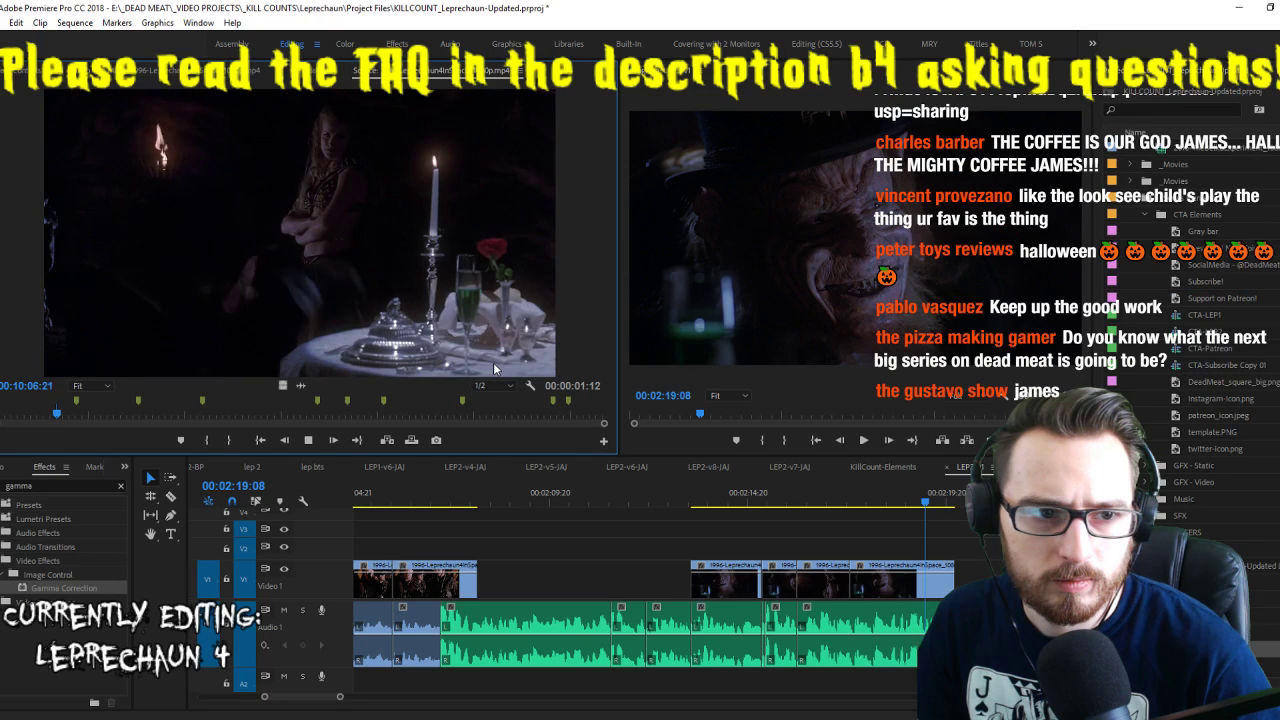
key("ctrl+shift+x")
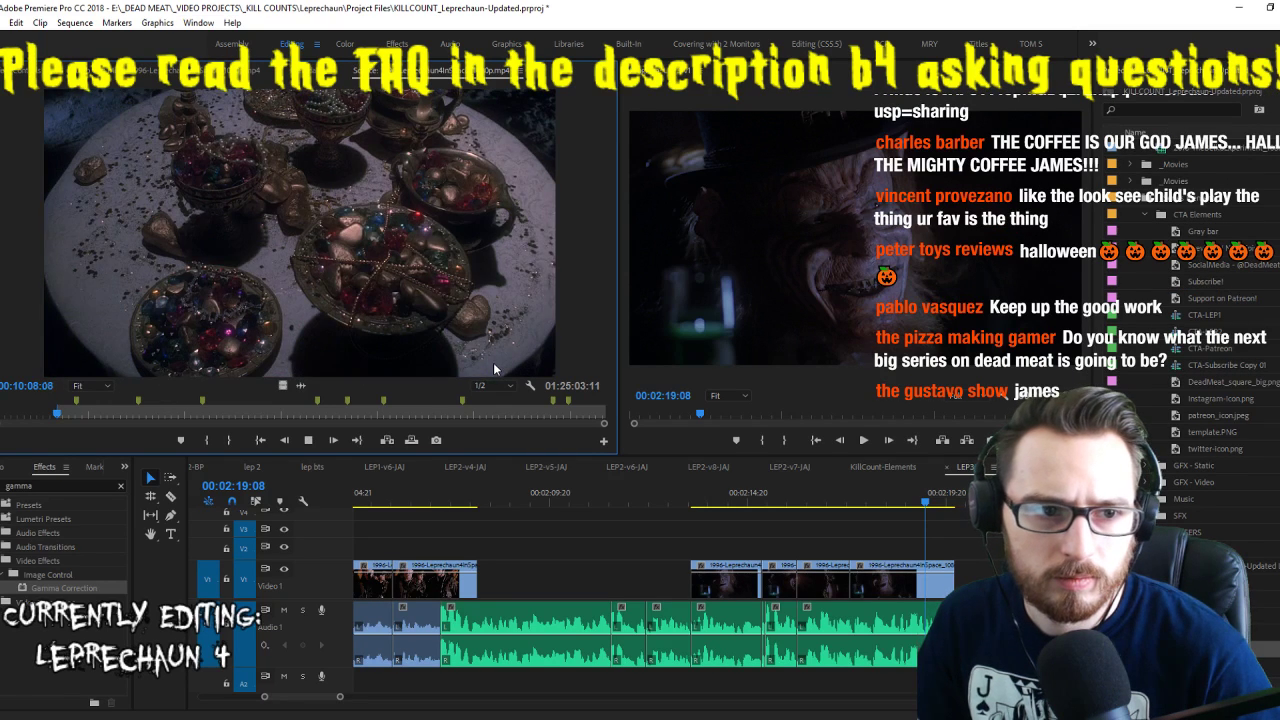
key("o")
key("space")
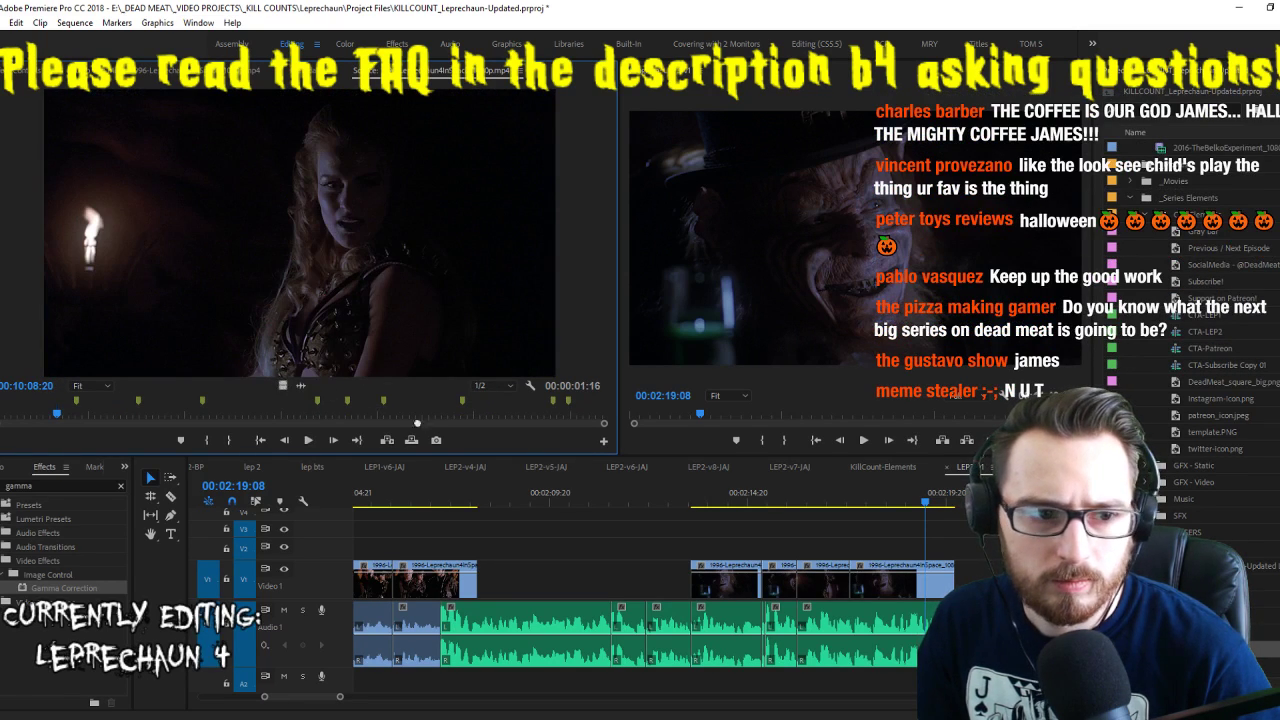
Place the marked jewel-covered table shot on V1 at 00:02:19:08, and review the preceding Leprechaun close-up to 00:02:18:21
key(".")
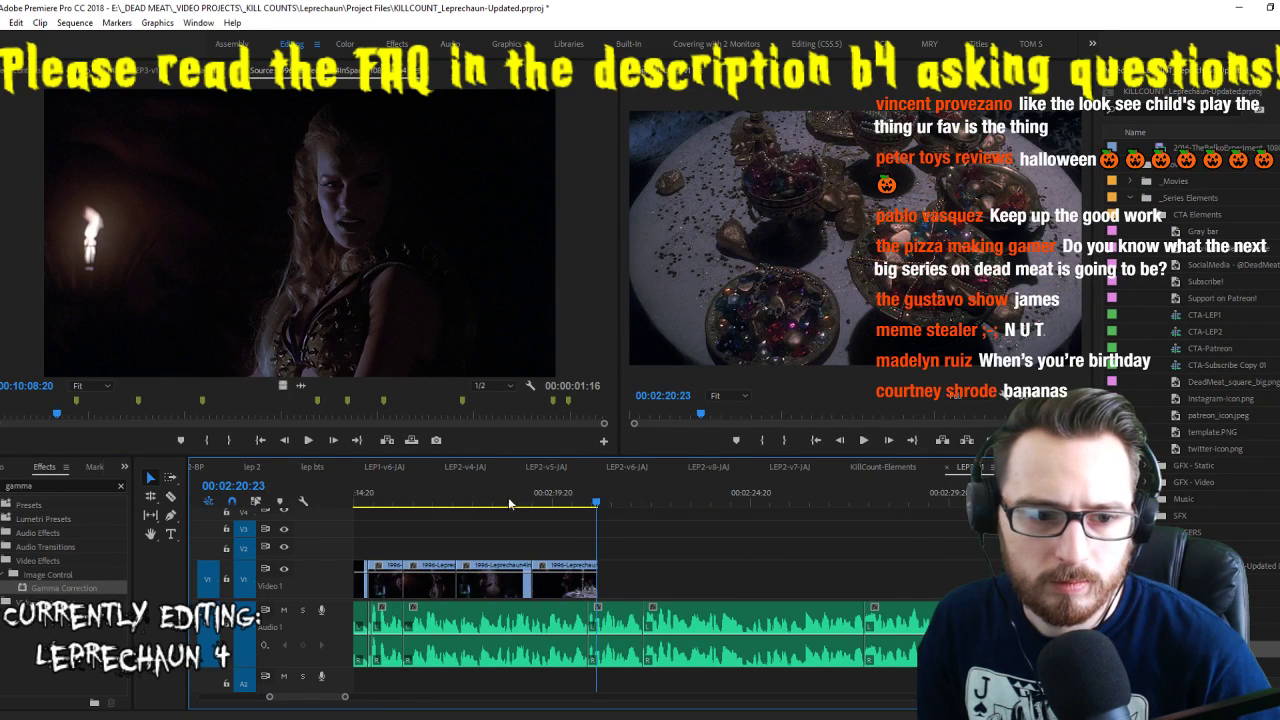
left_click(482, 500)
left_click(503, 502)
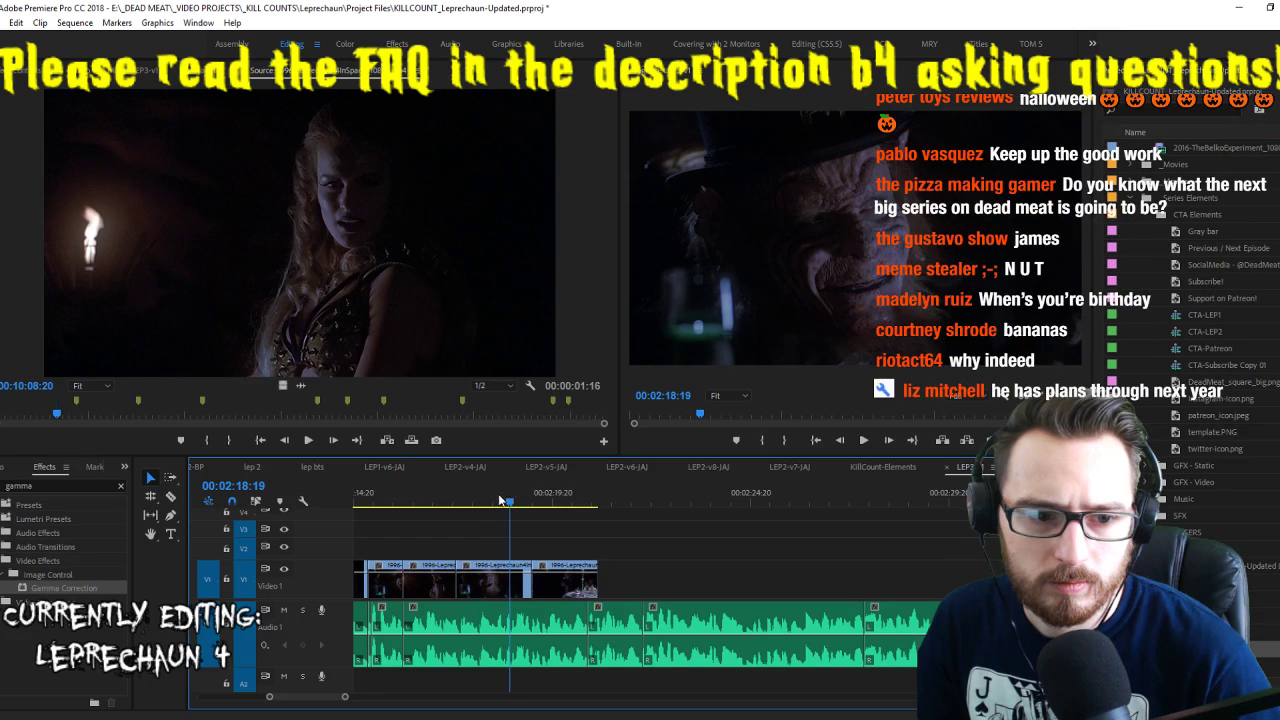
left_click_drag(460, 502, 490, 502)
left_click(502, 590)
key("space")
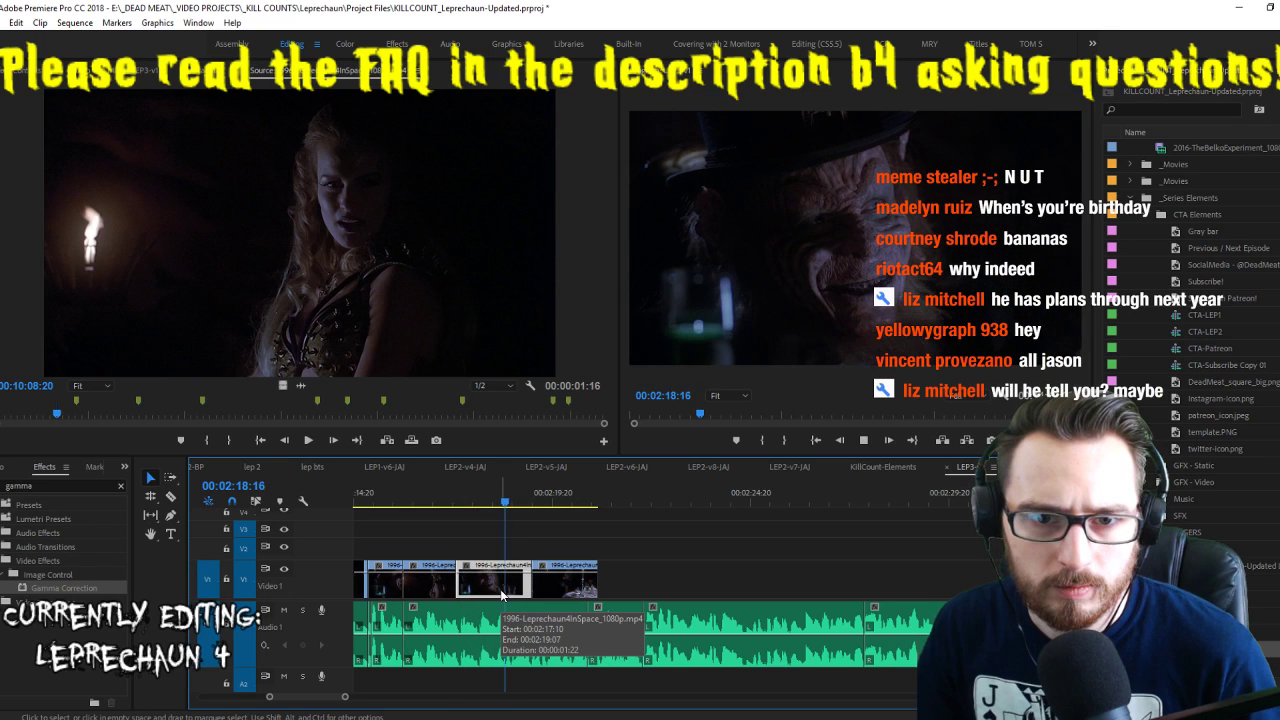
key("space")
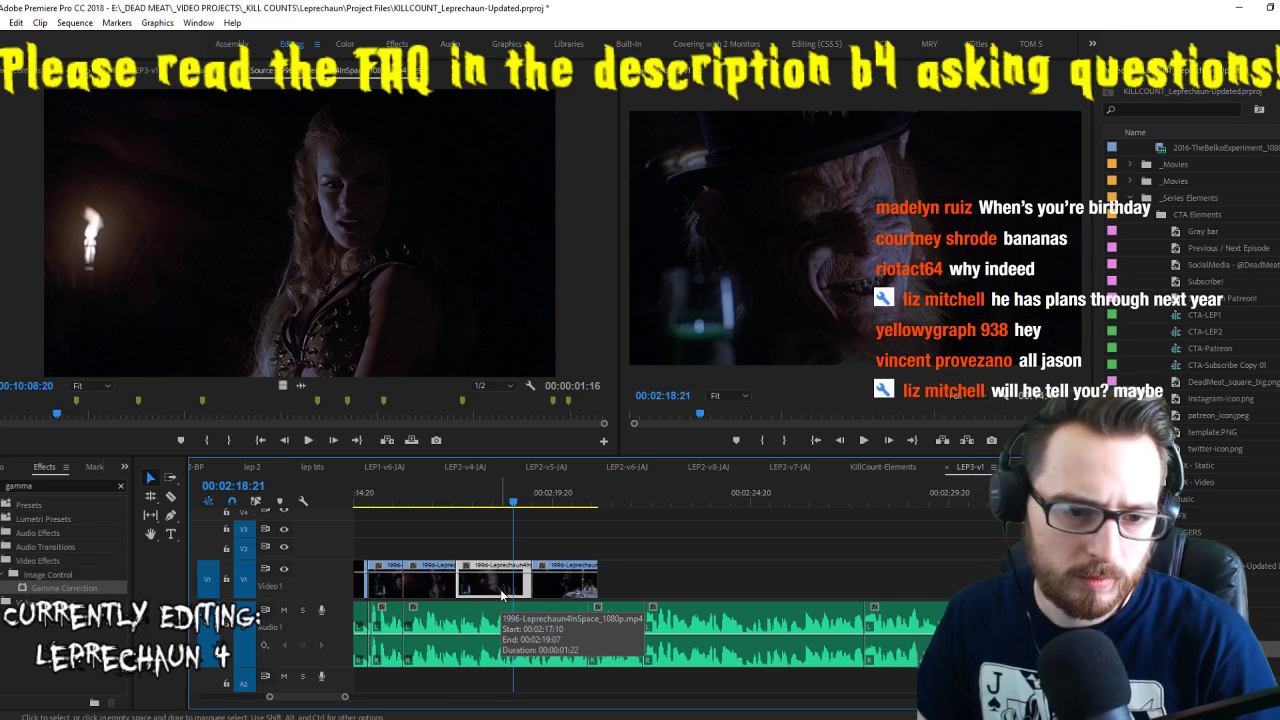
Ripple-trim the Leprechaun close-up's end to 00:02:18:21, extend the jewel-covered table shot to 00:02:20:17, and save the project
left_click(545, 592)
key("w")
key("Up")
key("space")
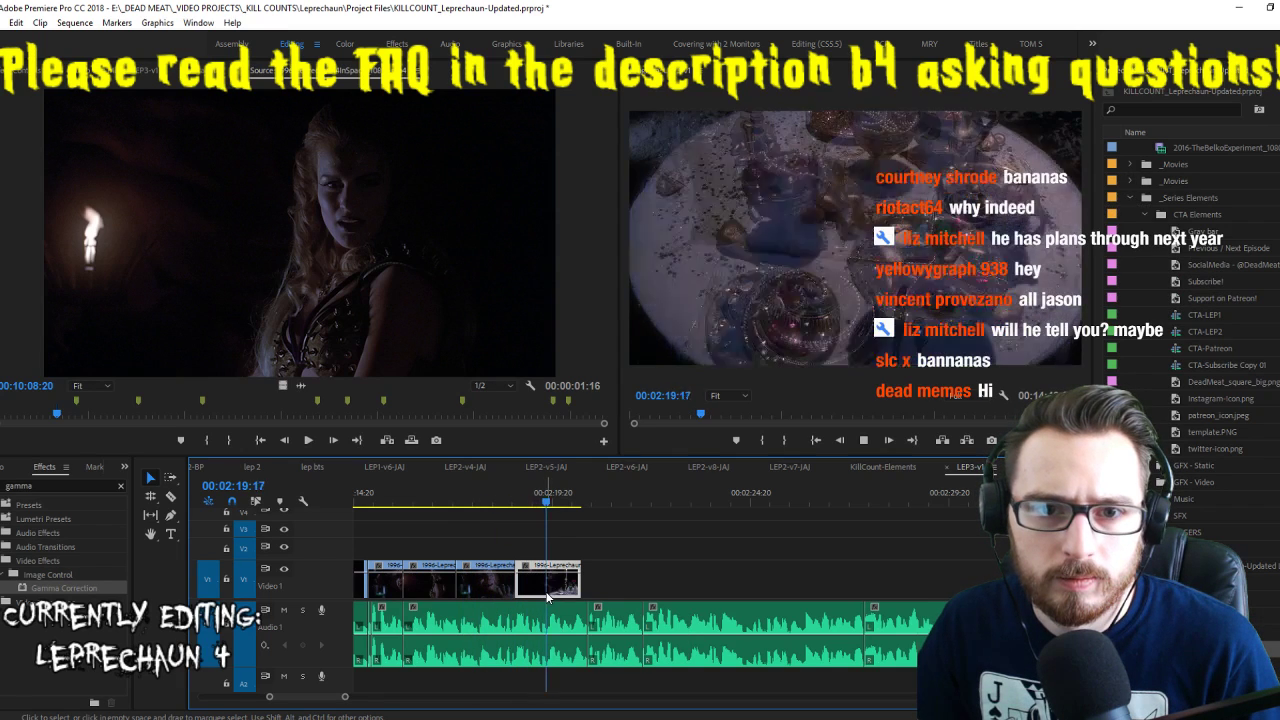
left_click_drag(581, 590, 596, 592)
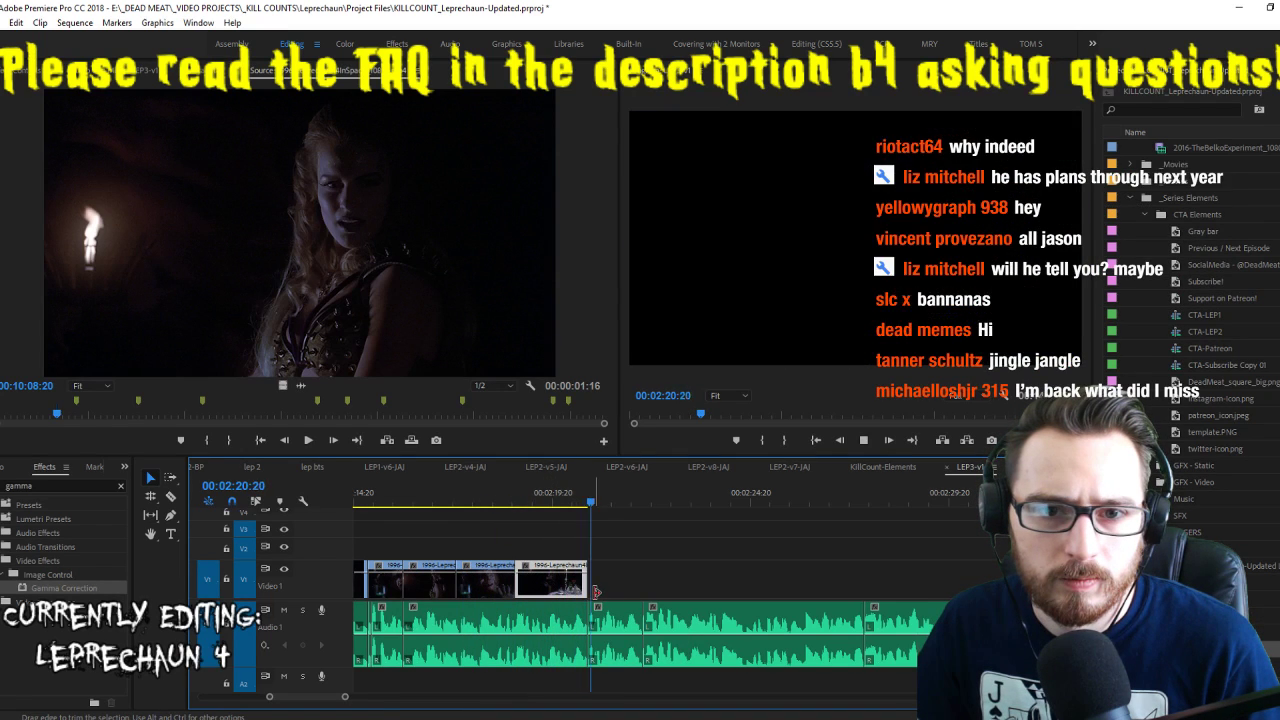
key("Up")
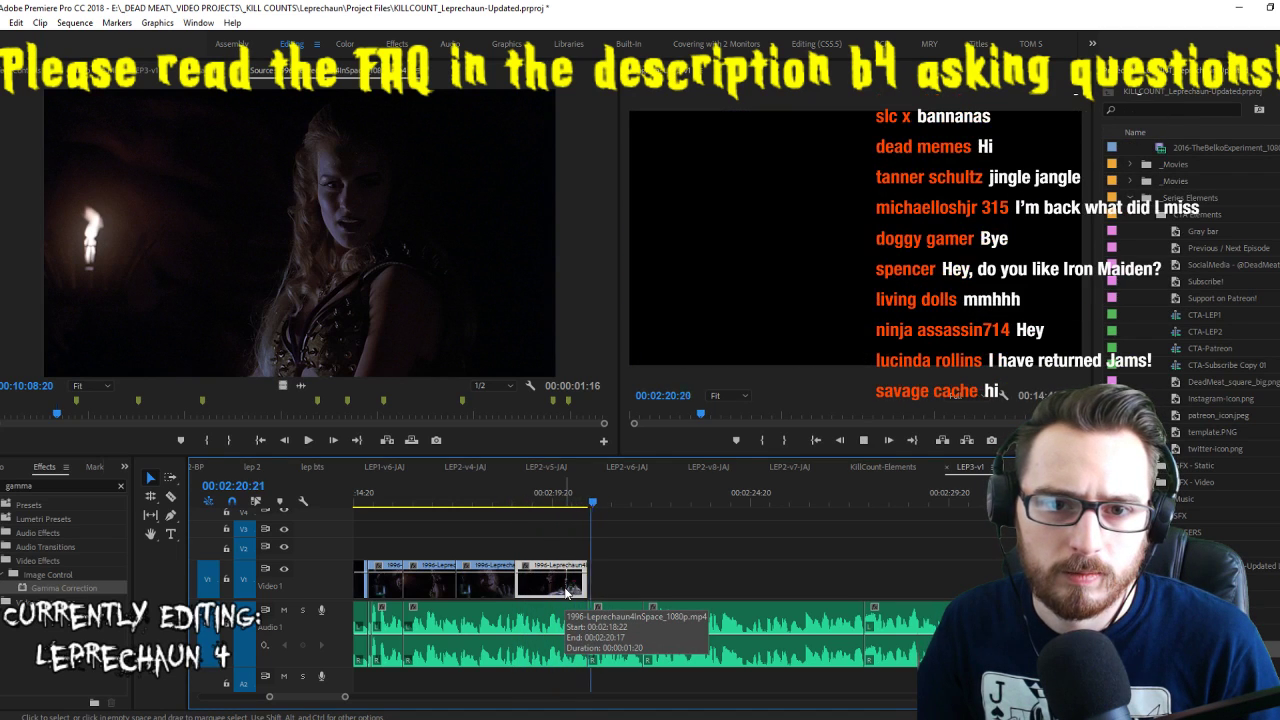
key("ctrl+s")
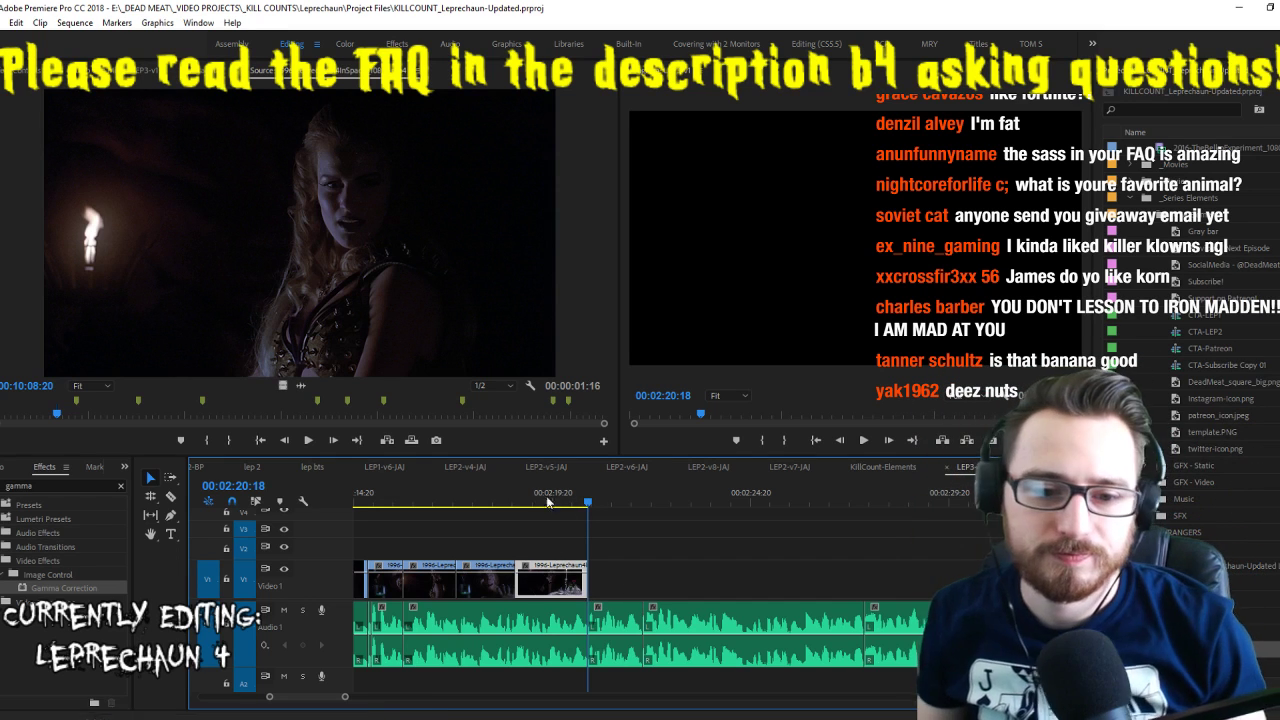
Review narration to 00:02:21:14, mark a 00:00:01:03 range of the soldiers in the dark cave in the source, and park it farther along V1
left_click(659, 563)
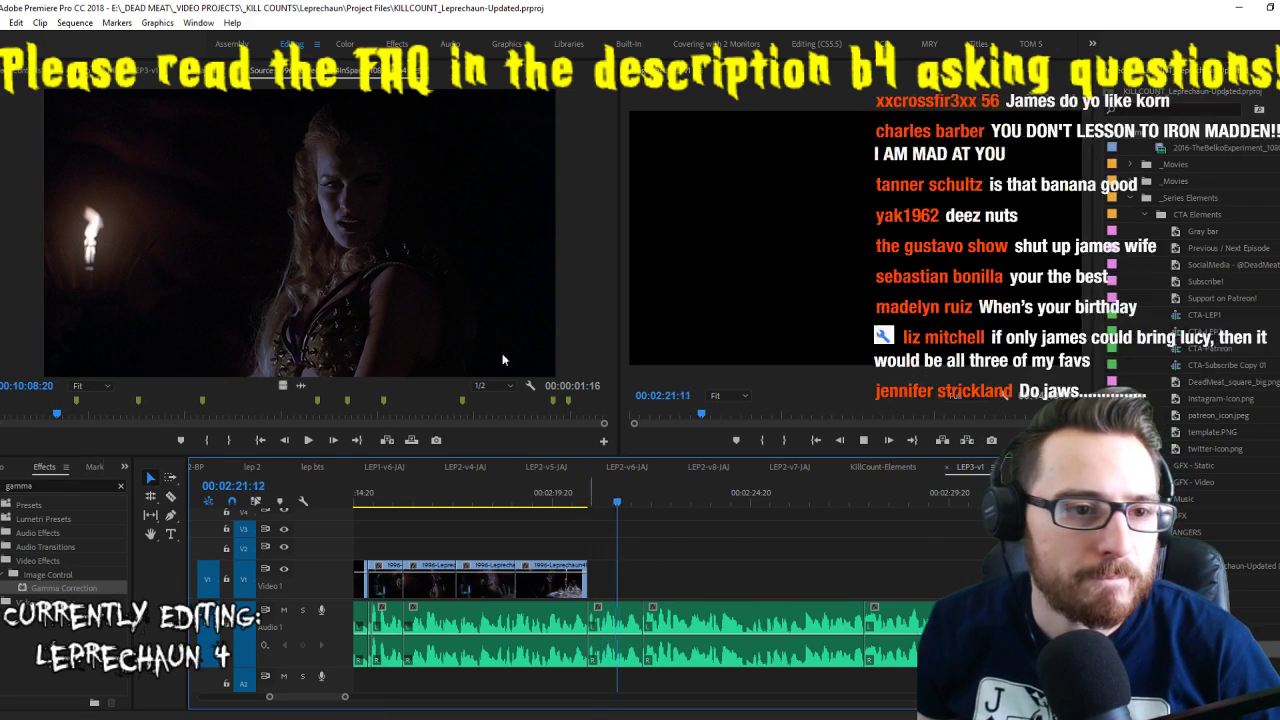
left_click(434, 275)
key("space")
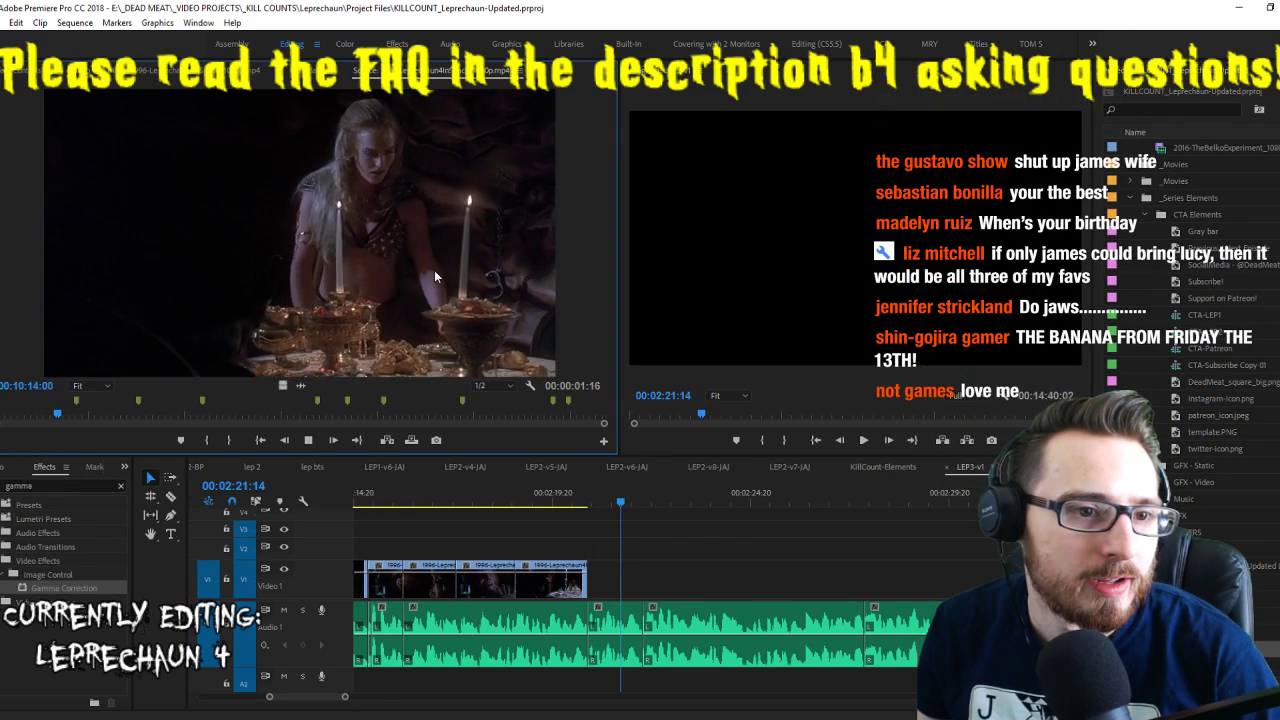
key("i")
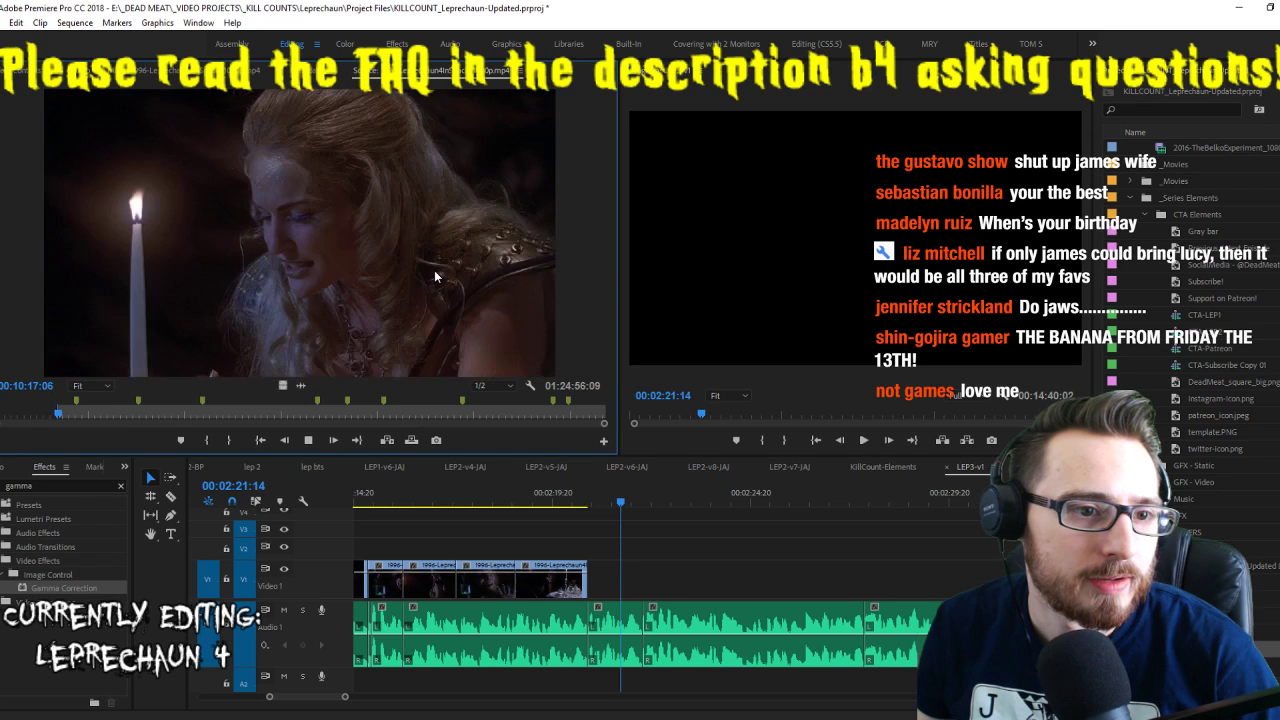
key("i")
key("i")
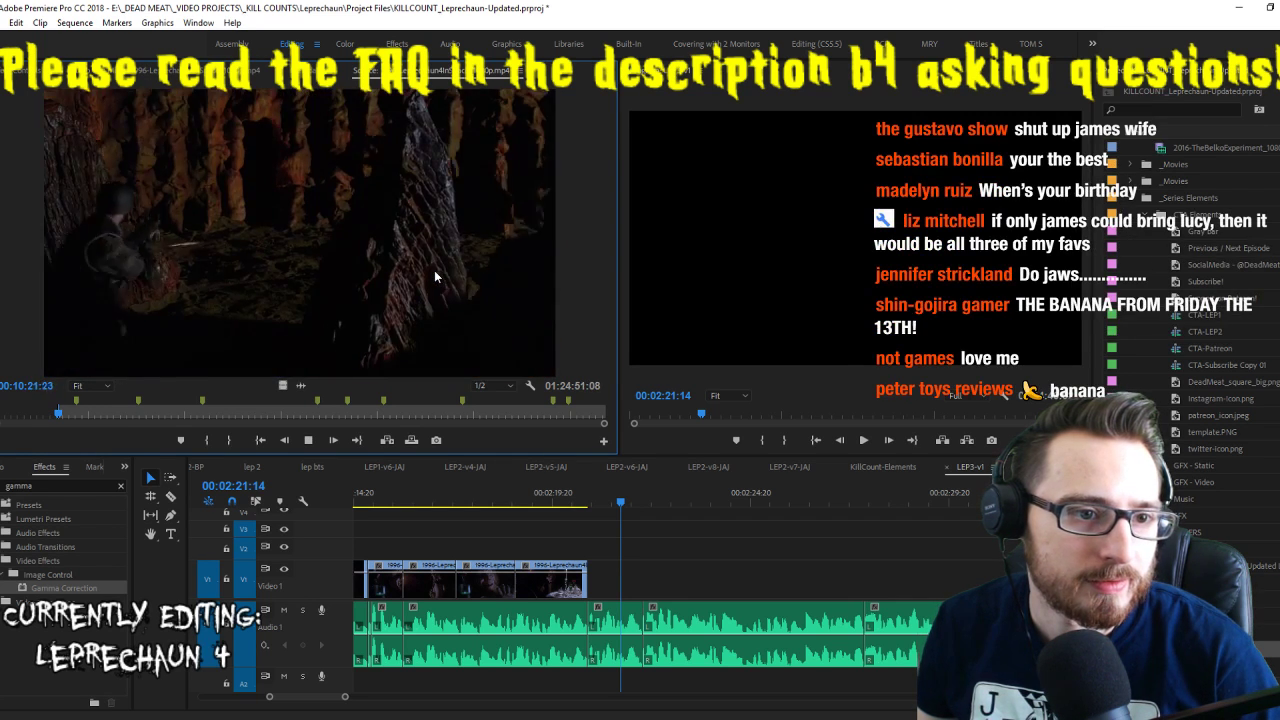
key("j")
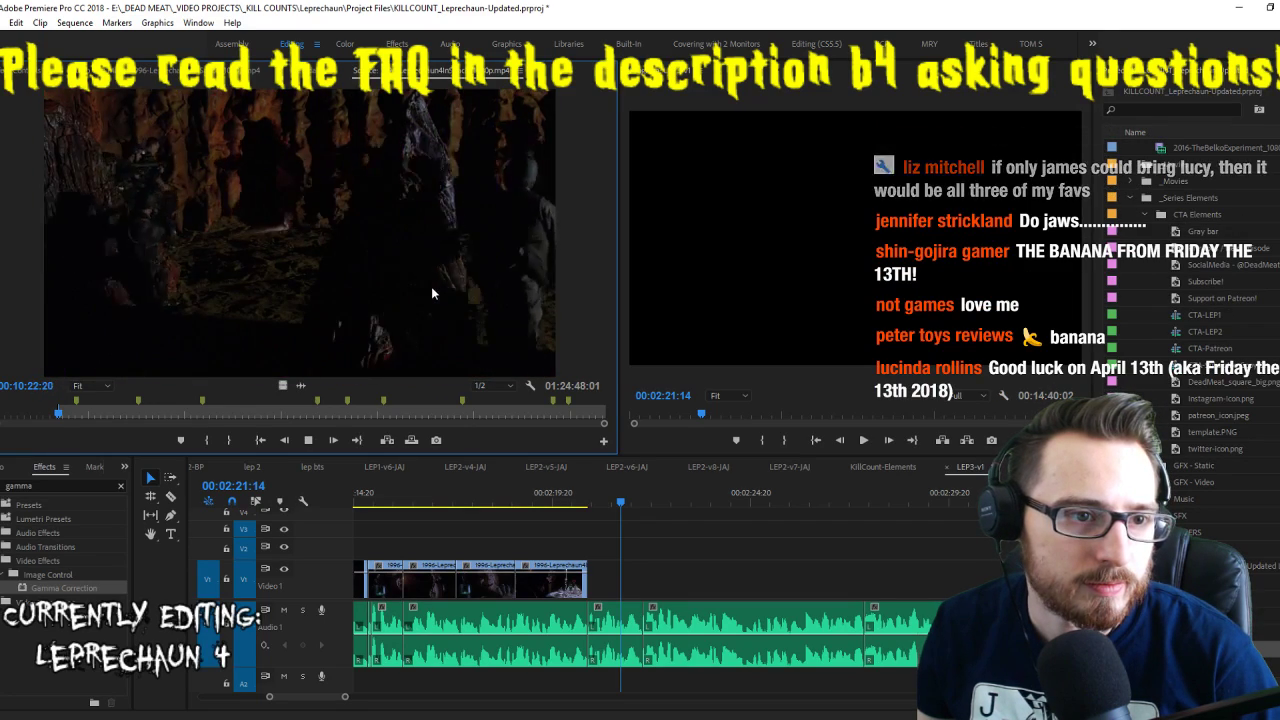
key("i")
key("o")
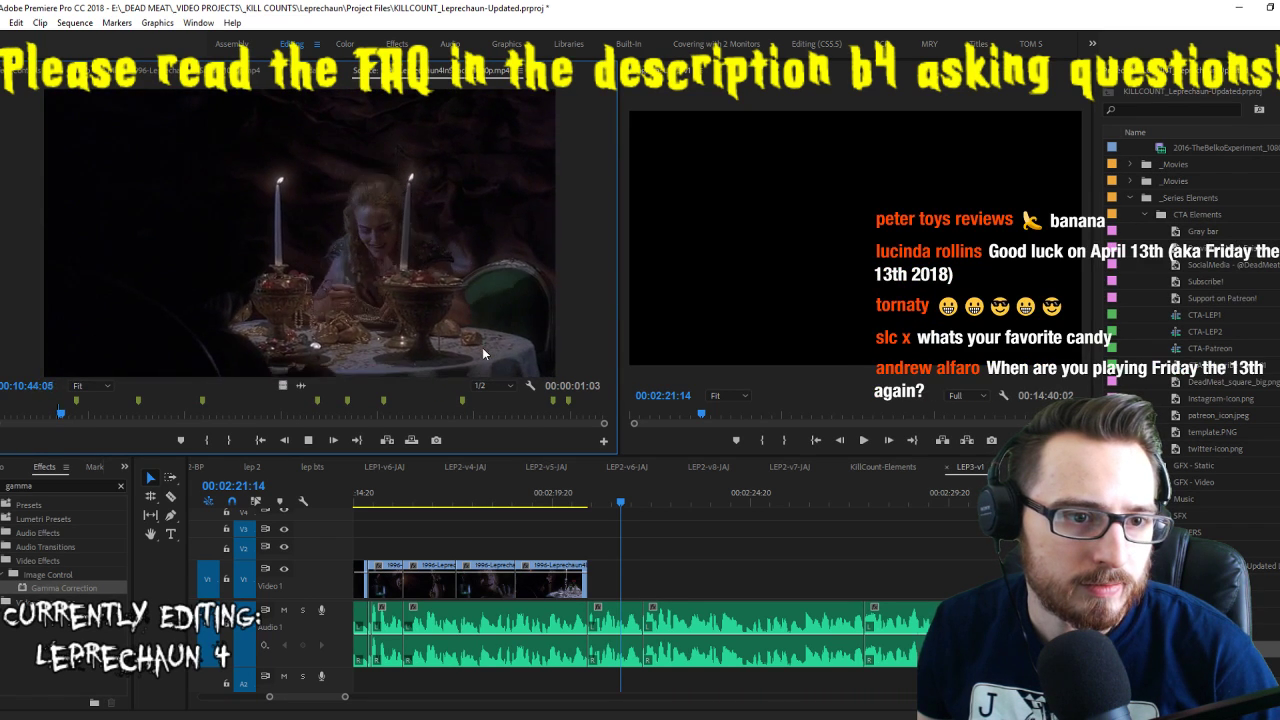
key("space")
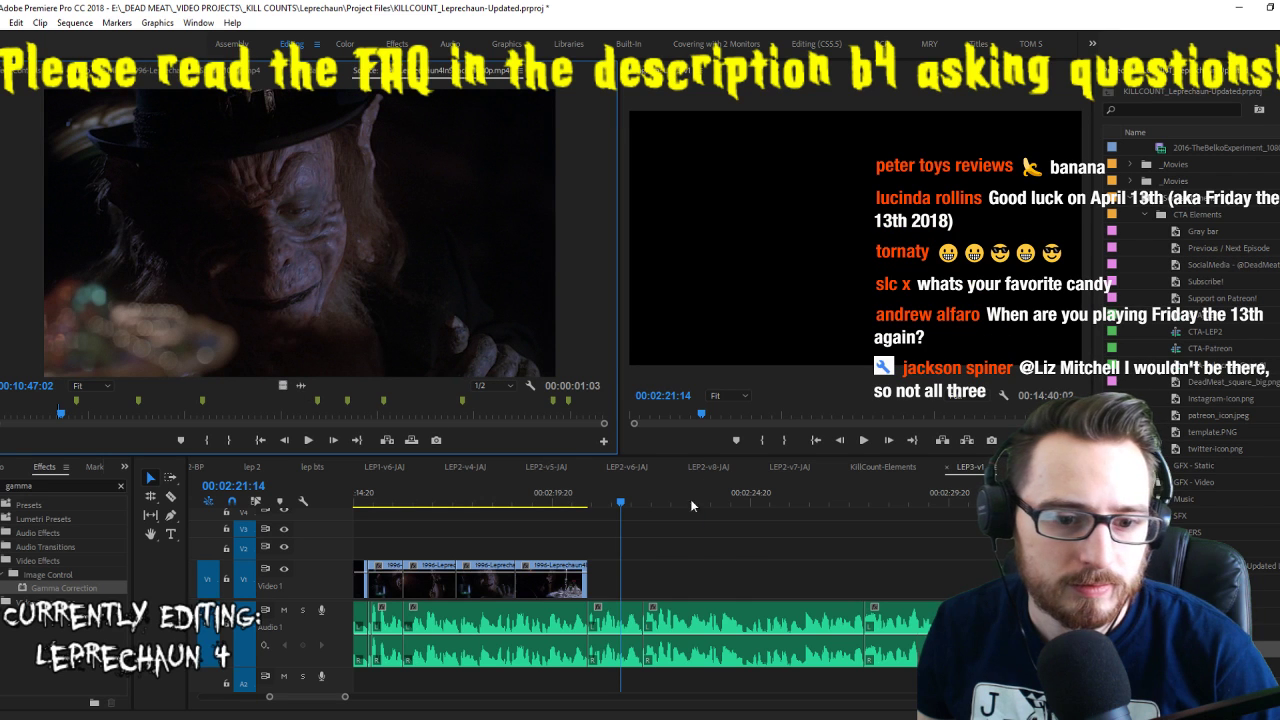
left_click_drag(815, 601, 837, 601)
Search the source for the woman at the candlelit table, mark a 00:00:01:10 range, and place it on V1 directly after the jewel shot
key("l")
key("l")
key("l")
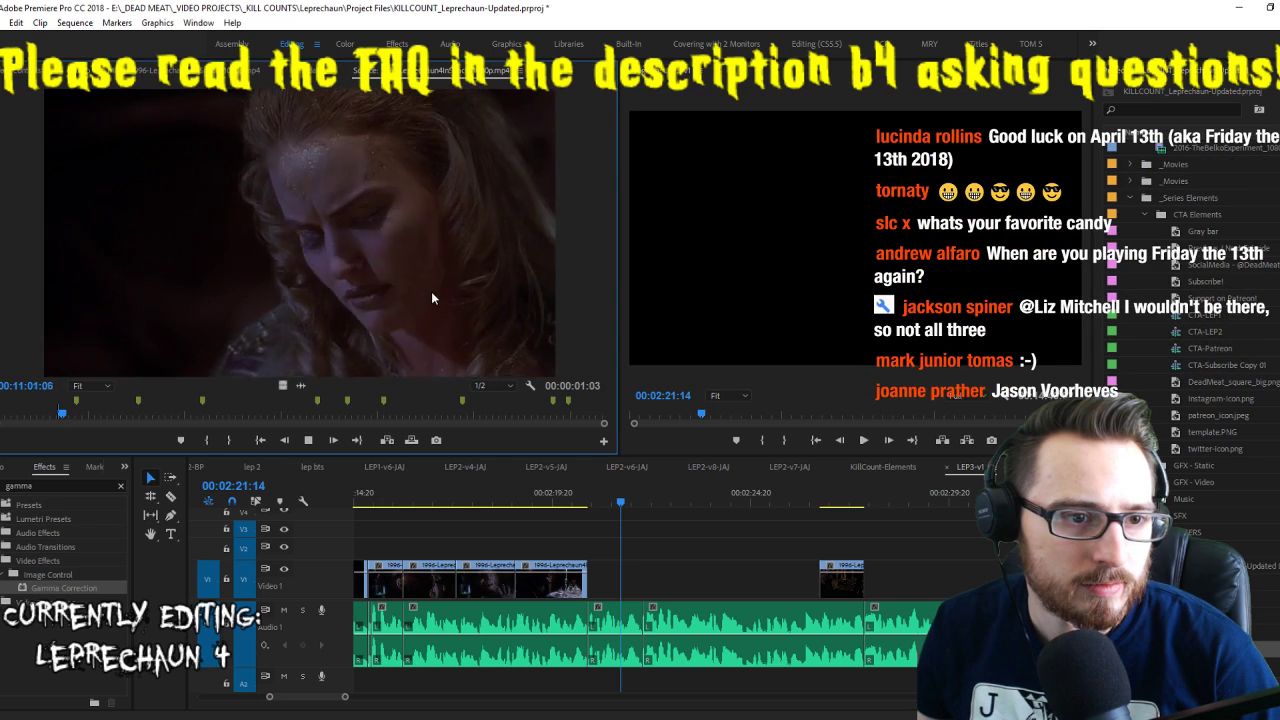
key("k")
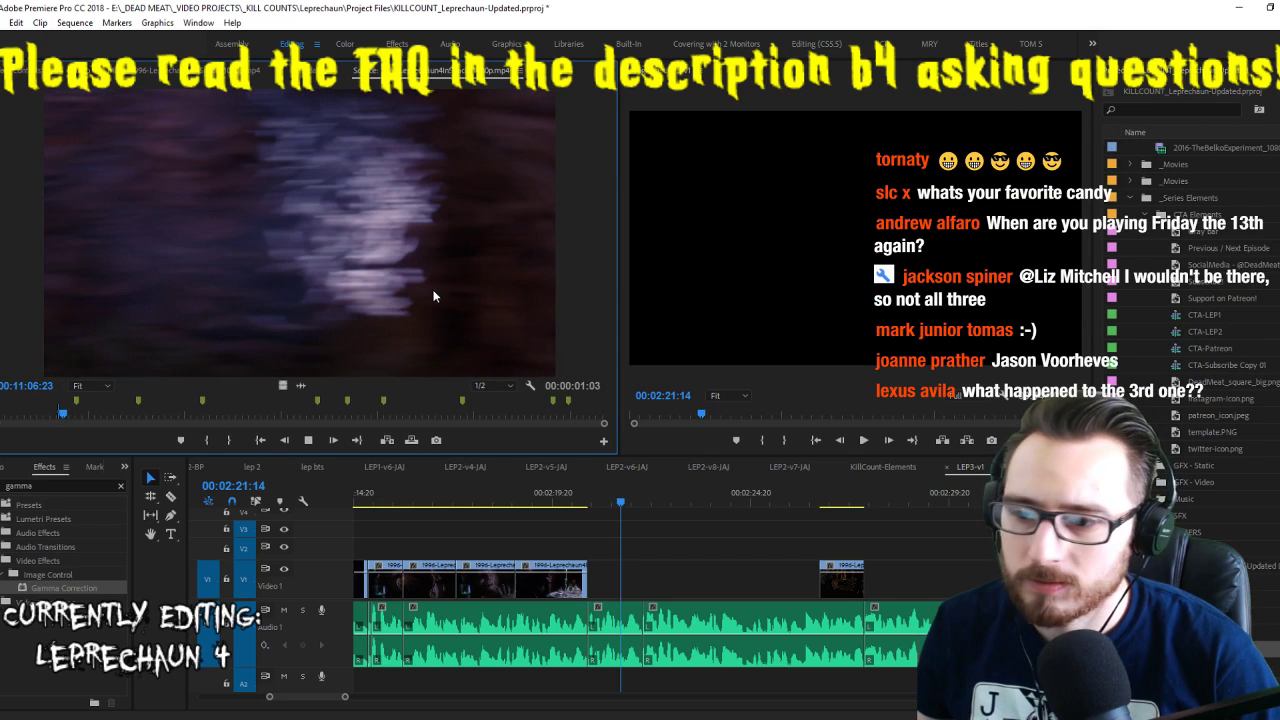
key("j")
key("j")
key("j")
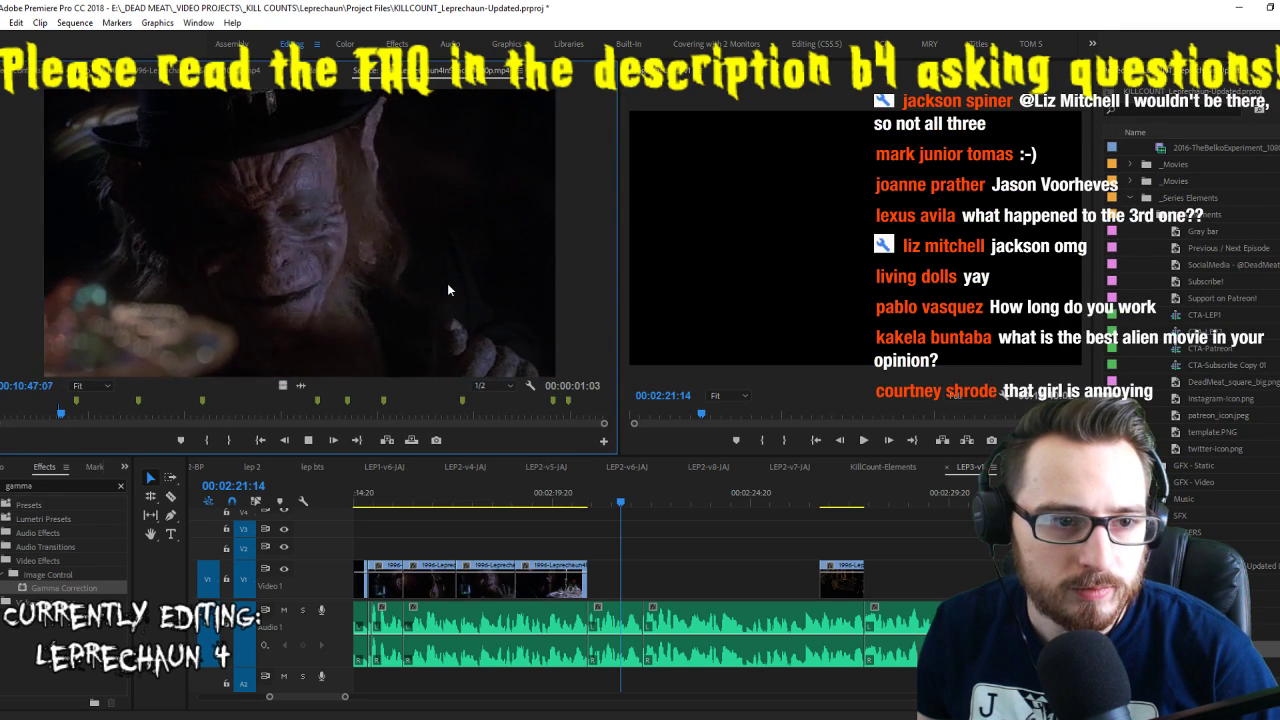
key("k")
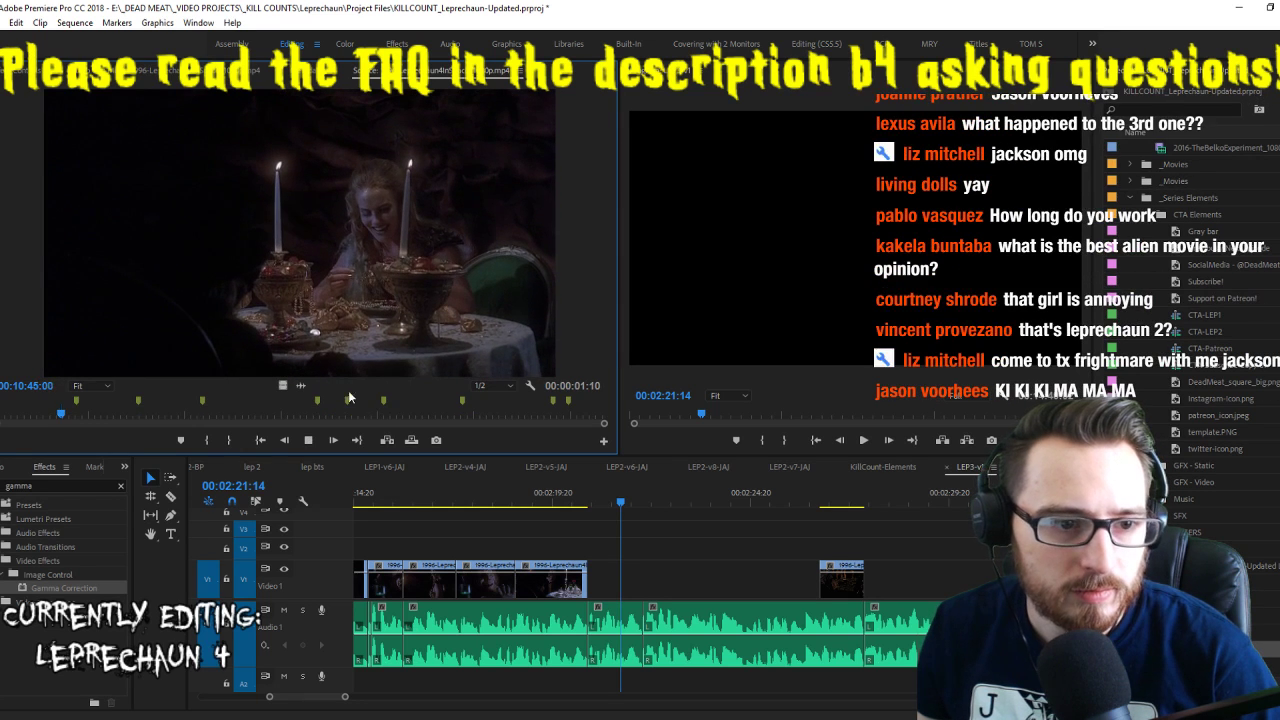
key("k")
left_click_drag(610, 580, 588, 580)
Review the candlelit table shot from 00:02:20:07, move the dark cave shot directly after it on V1, and extend the cave shot's end
left_click(570, 503)
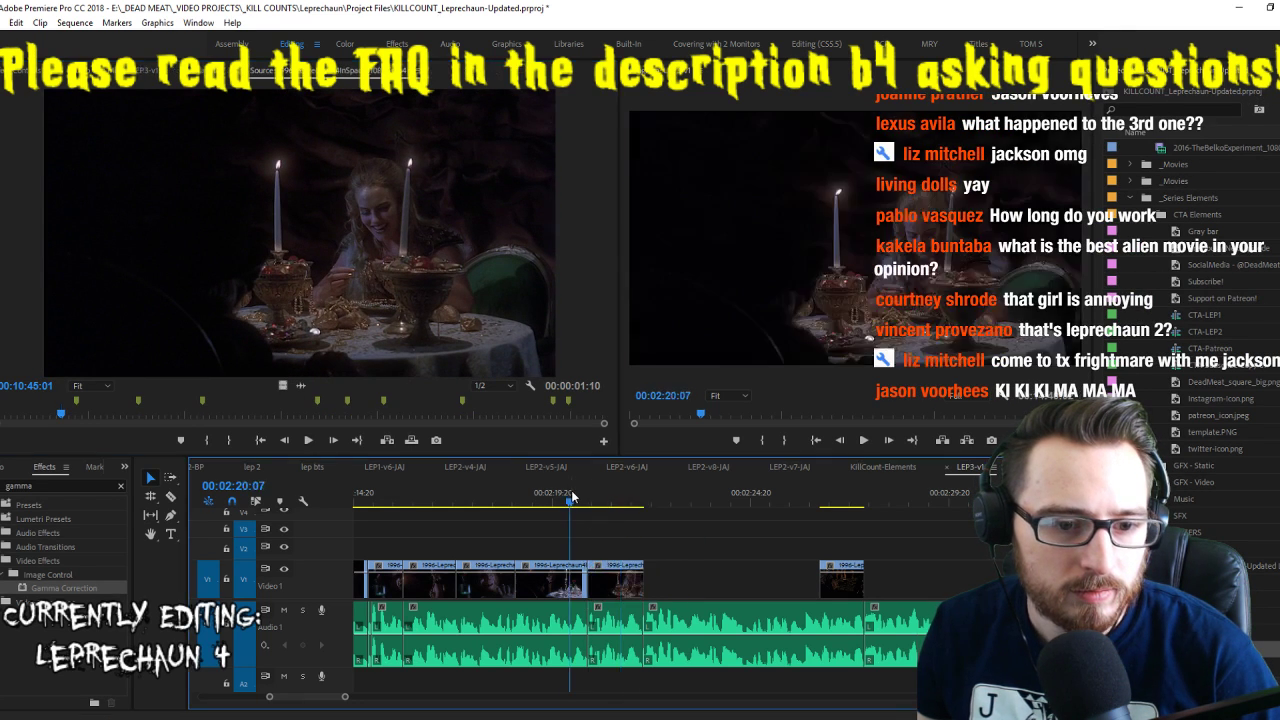
key("space")
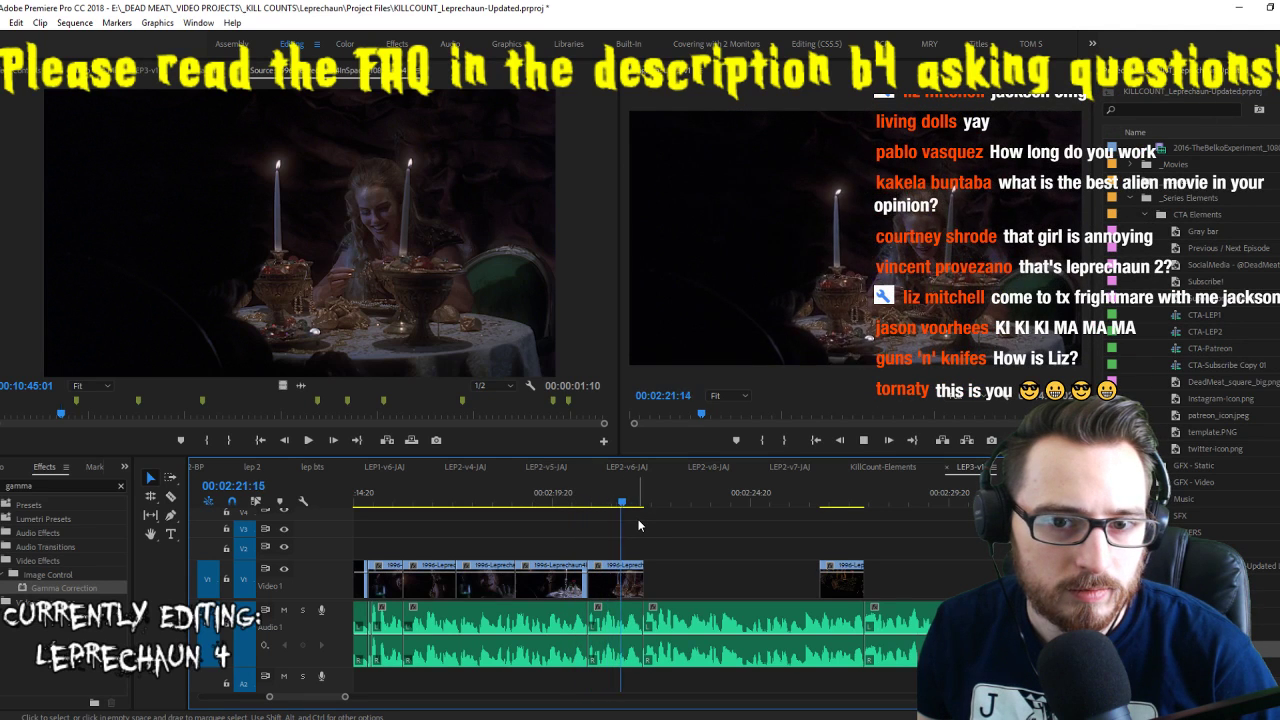
key("space")
left_click_drag(848, 580, 676, 575)
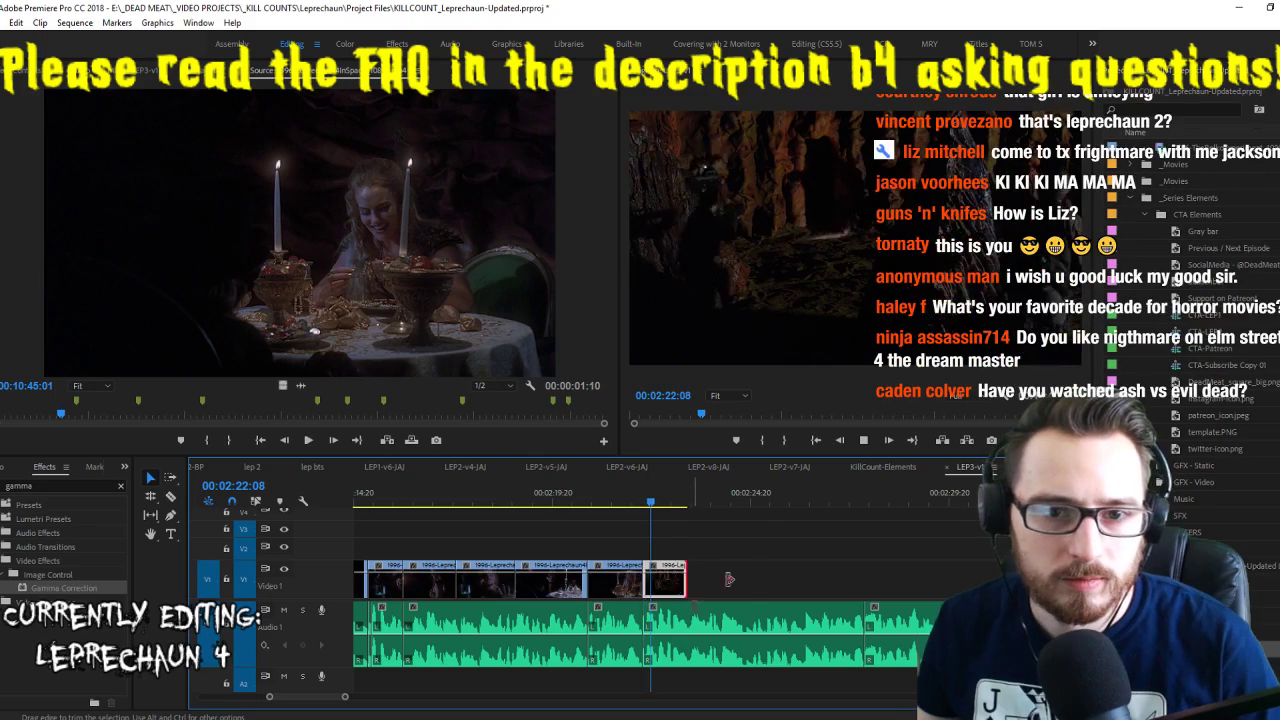
mouse_move(691, 581)
left_mouse_down()
mouse_move(763, 579)
mouse_move(704, 580)
left_mouse_up()
Mark a 00:00:00:17 source range of the soldier in the purple-lit cave, place it after the dark cave shot on V1, and extend its end
left_click(423, 328)
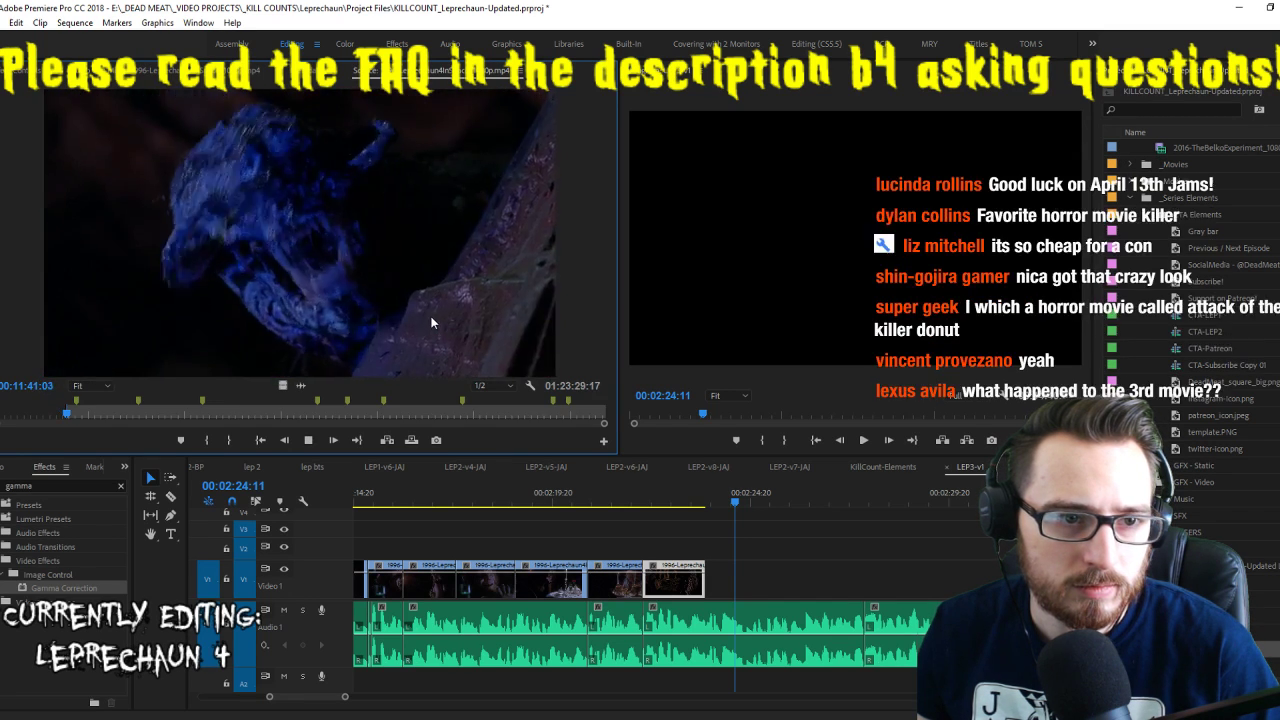
key("i")
key("j")
key("j")
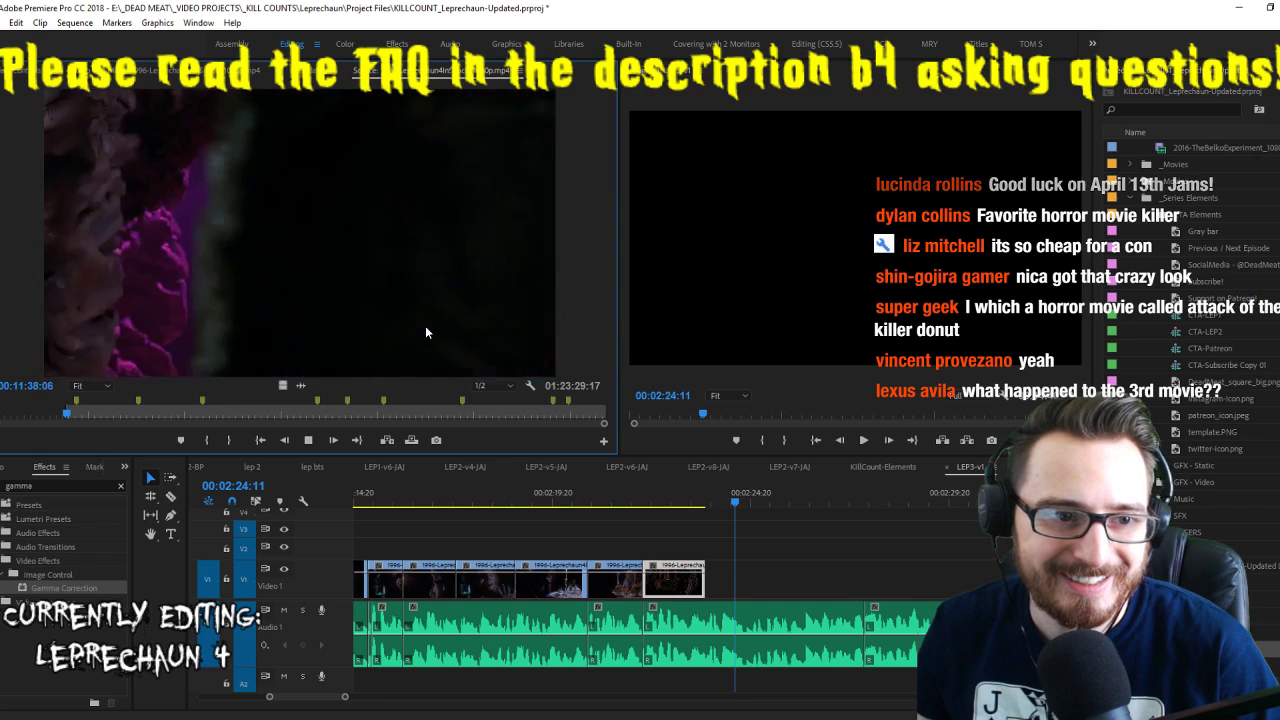
key("i")
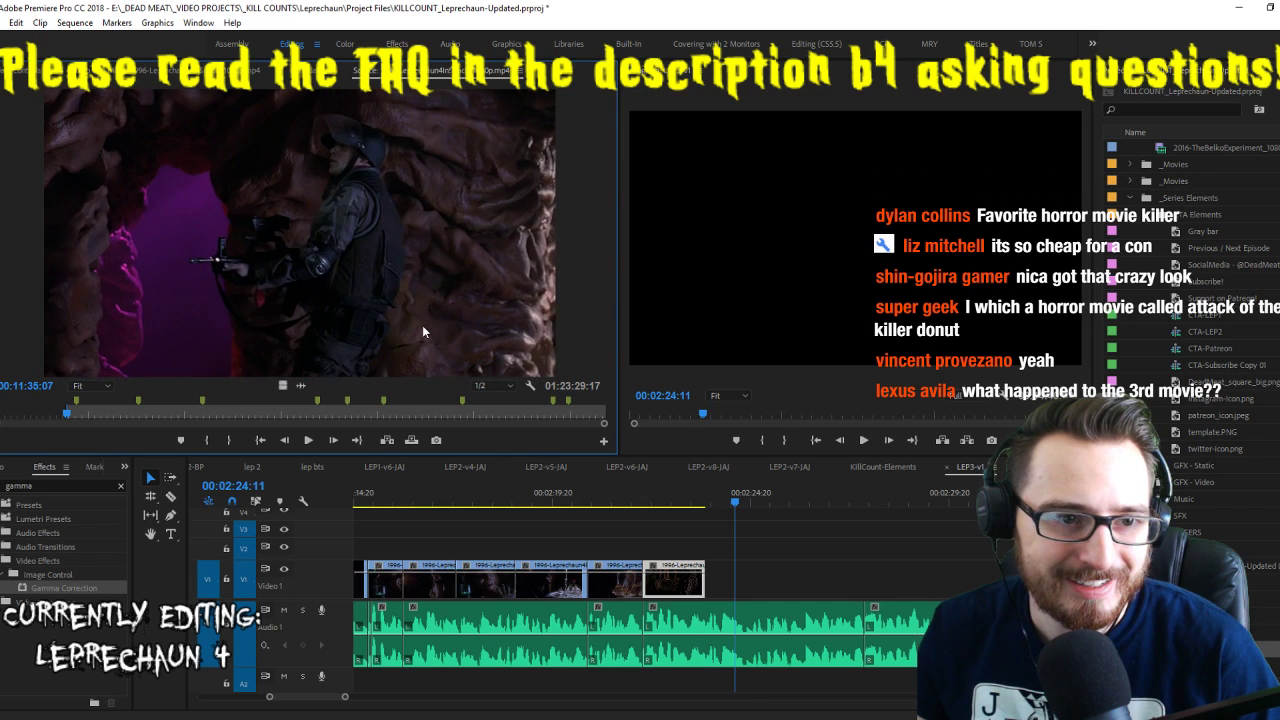
key("o")
left_click_drag(286, 340, 706, 580)
key("space")
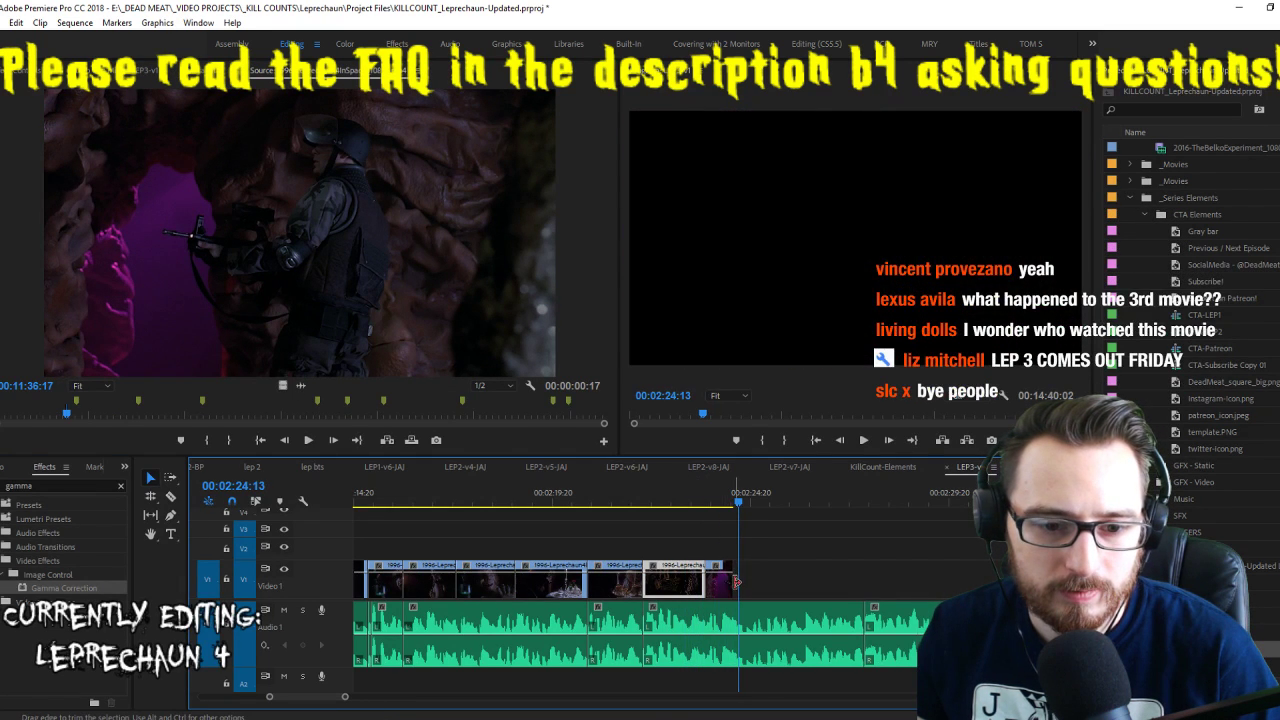
left_click_drag(735, 582, 788, 580)
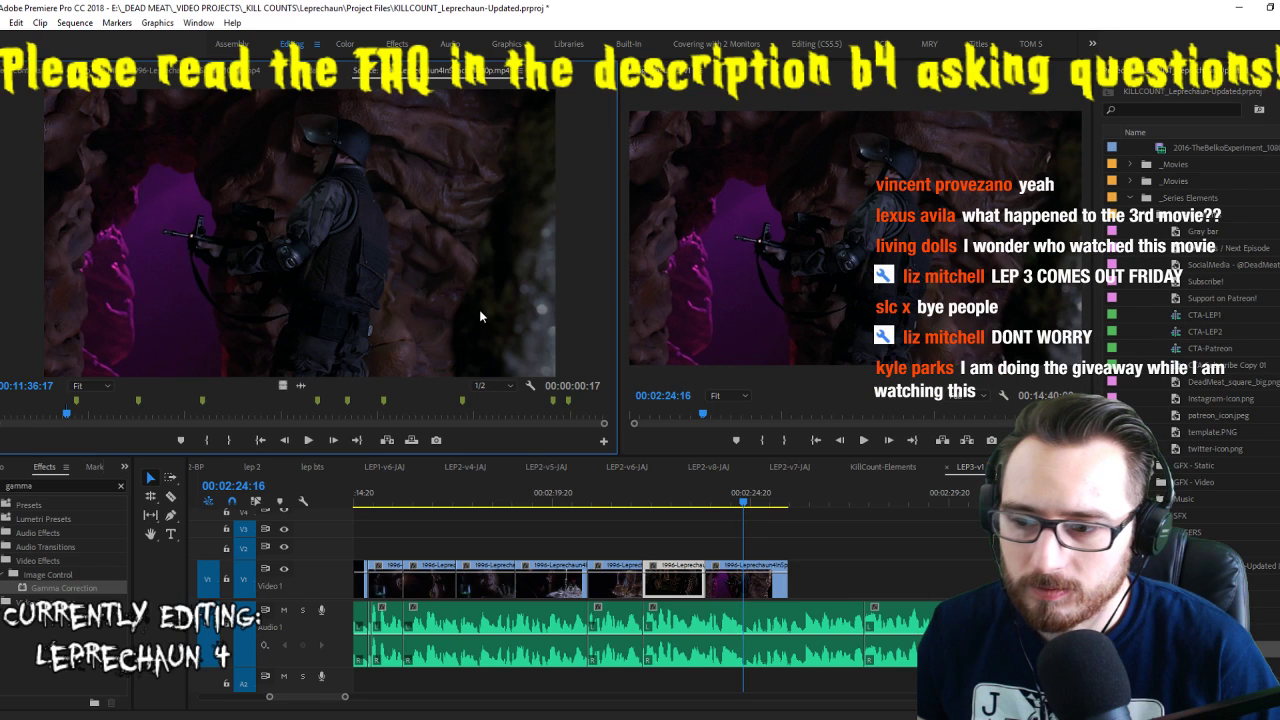
Mark a 00:00:04:13 source range starting at the blue figure around 00:11:41:05, and place it on V1 at 00:02:24:16
key("space")
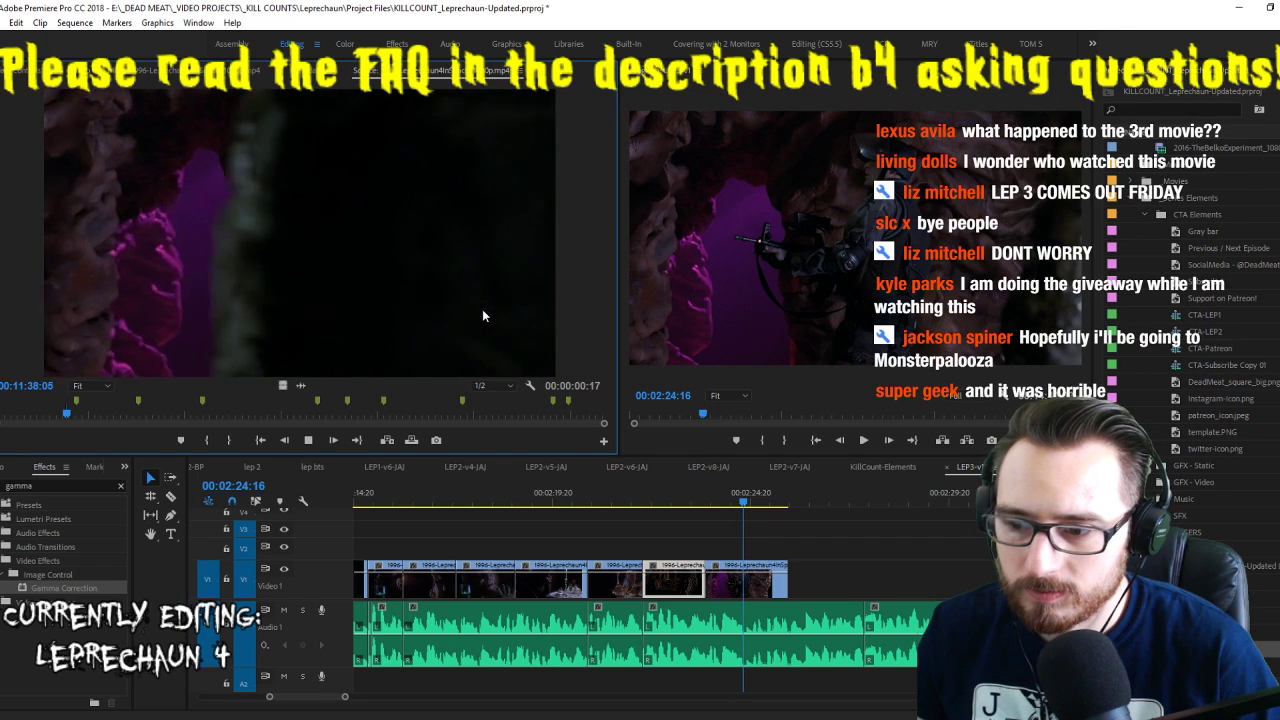
key("space")
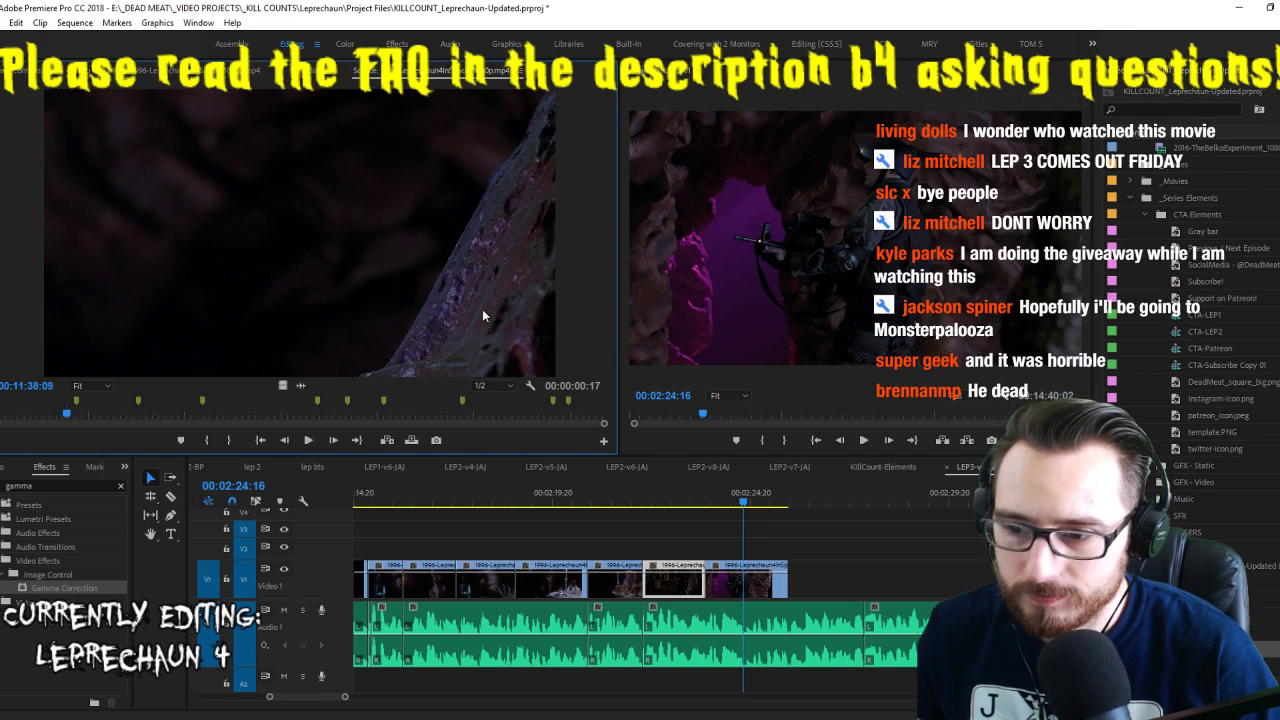
key("space")
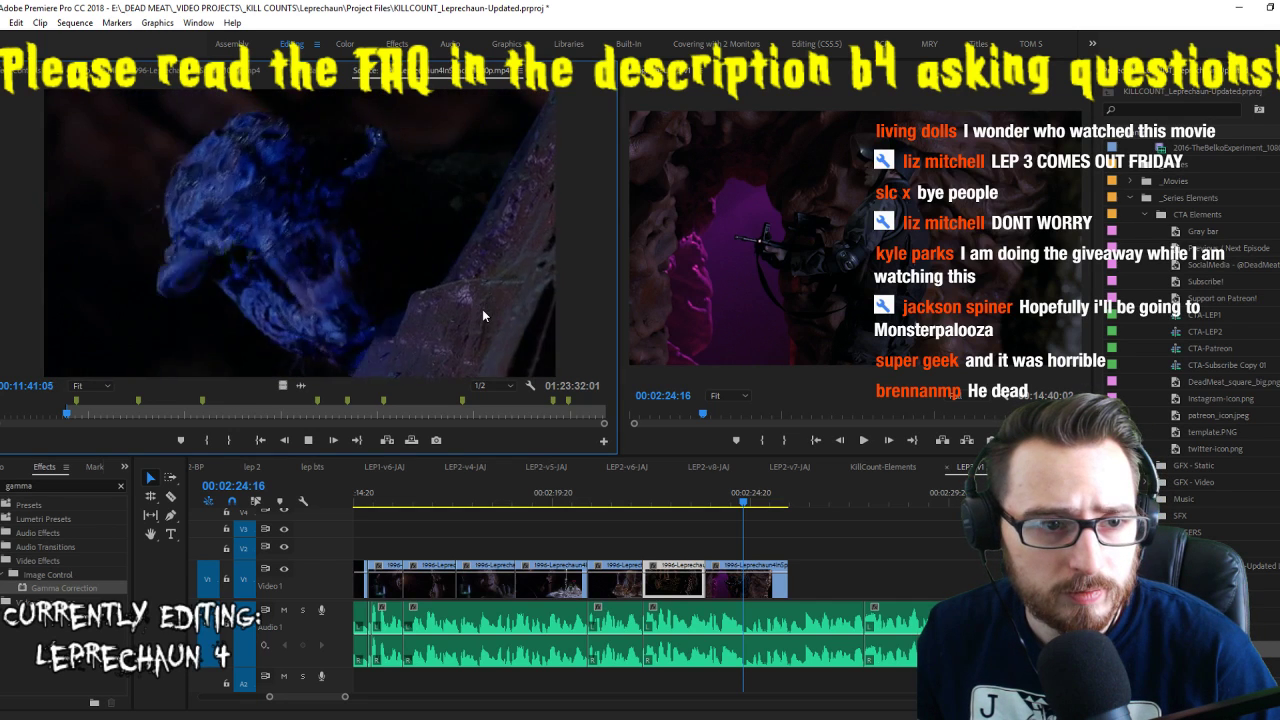
key("o")
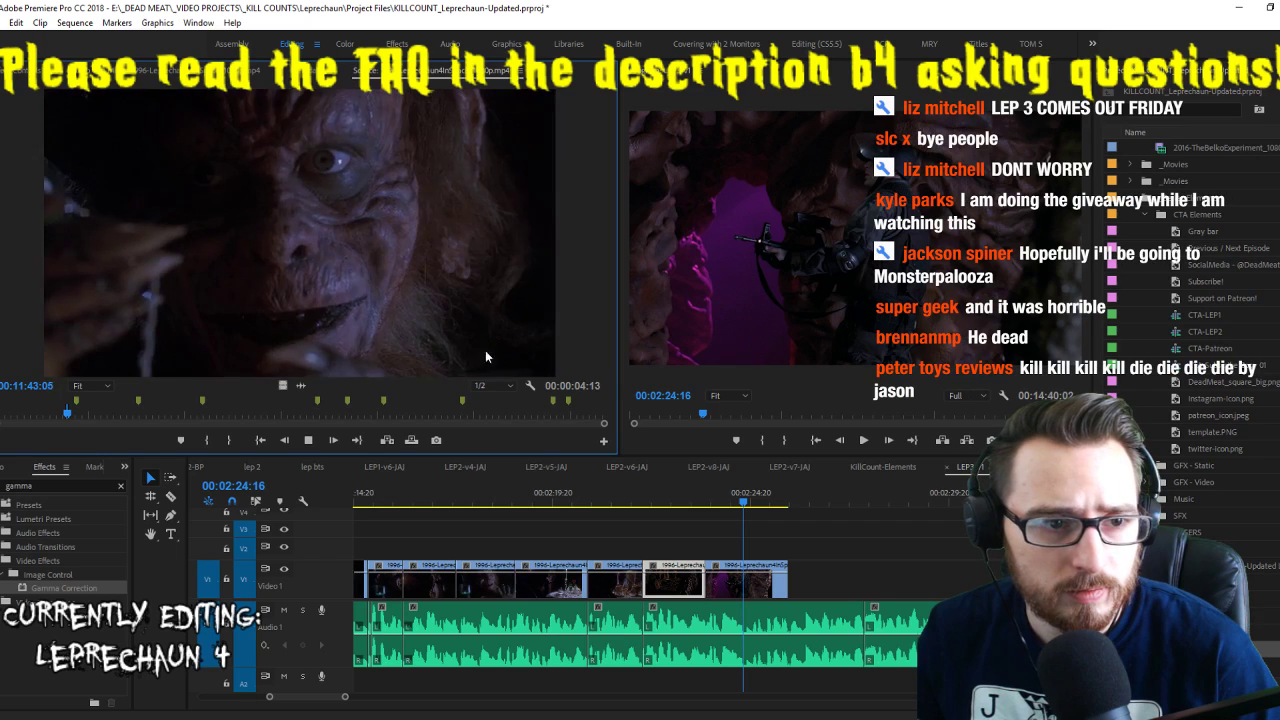
key(".")
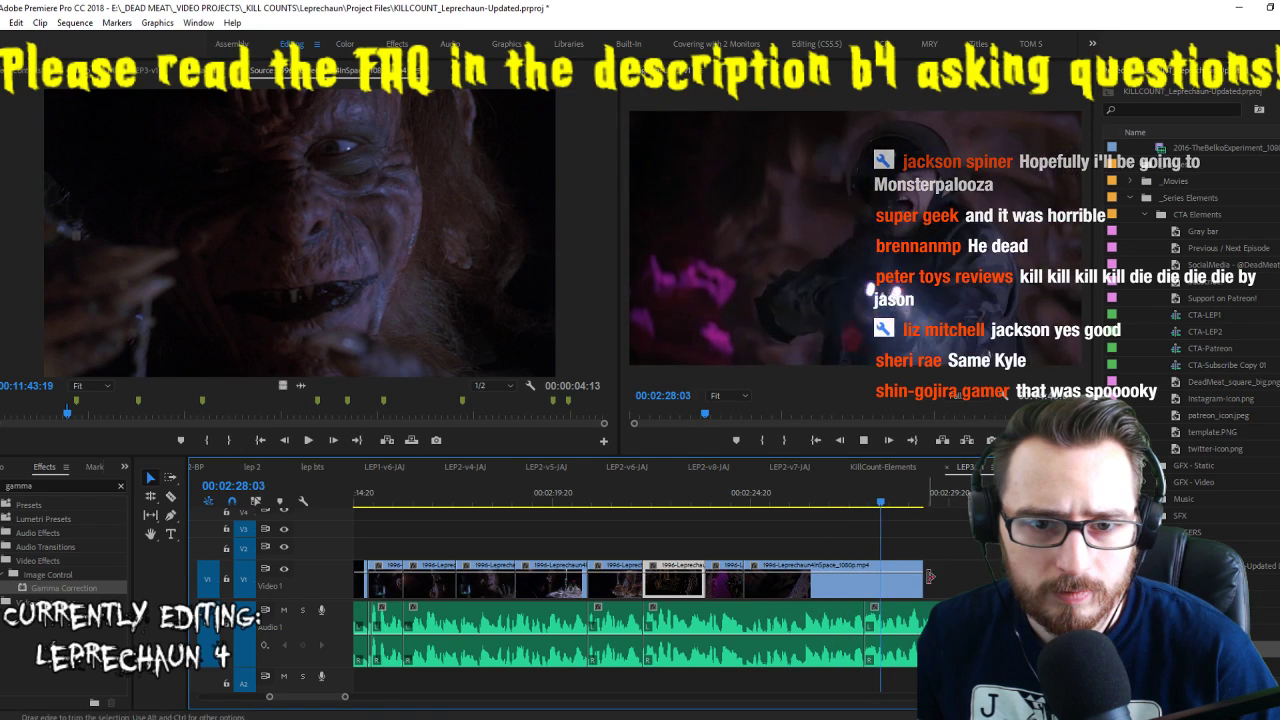
Add a frame hold to the blue figure shot at 00:02:26:01 and review the held frame to 00:02:27:17
key("space")
left_click_drag(758, 494, 801, 530)
right_click(826, 580)
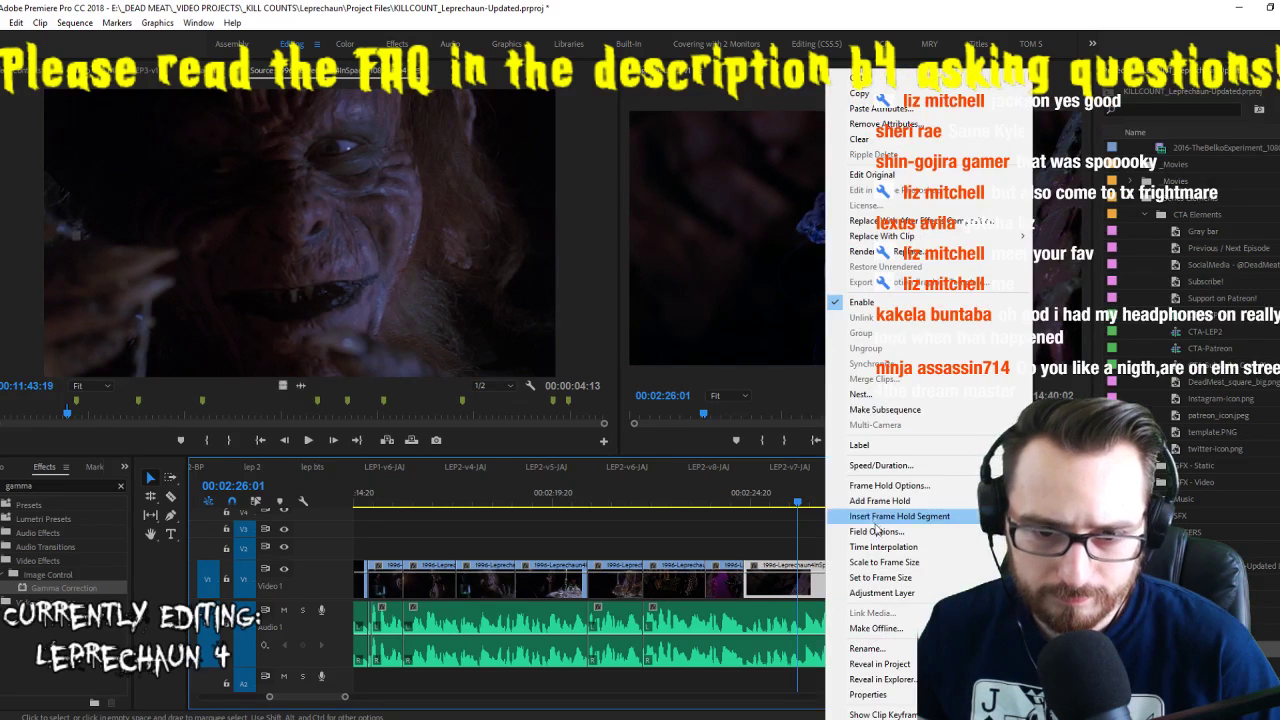
left_click(891, 502)
key("space")
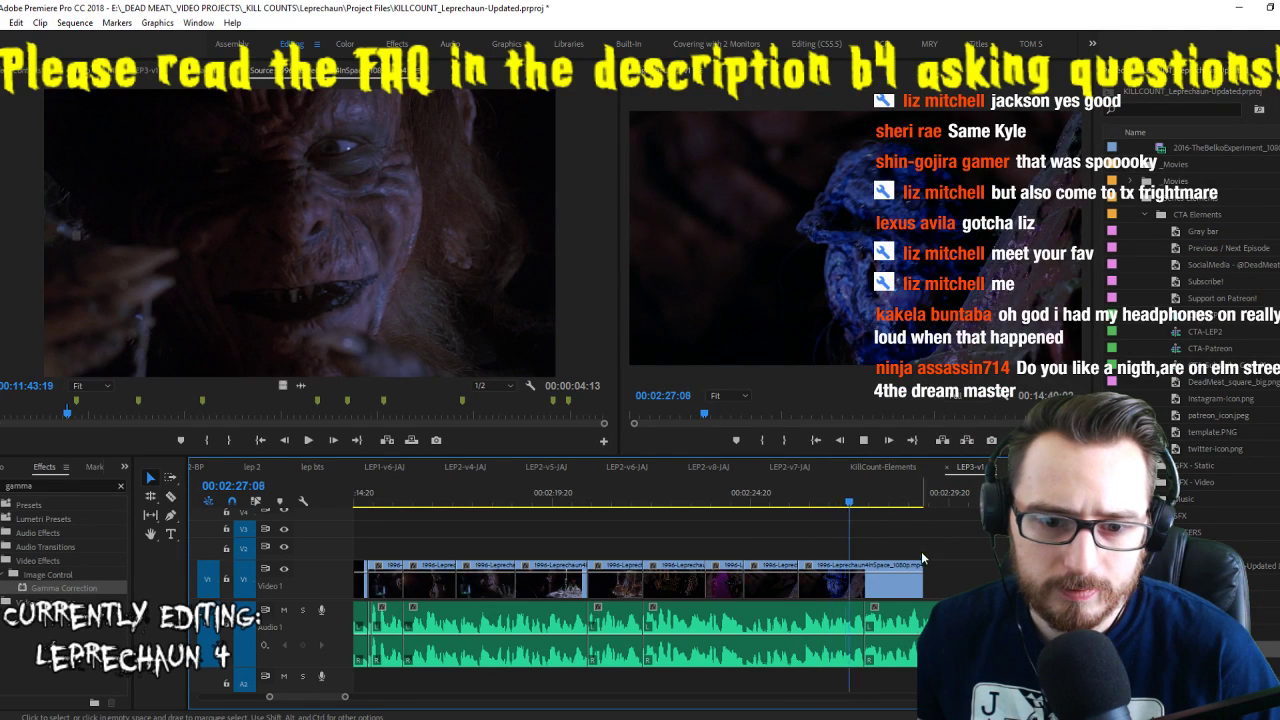
key("space")
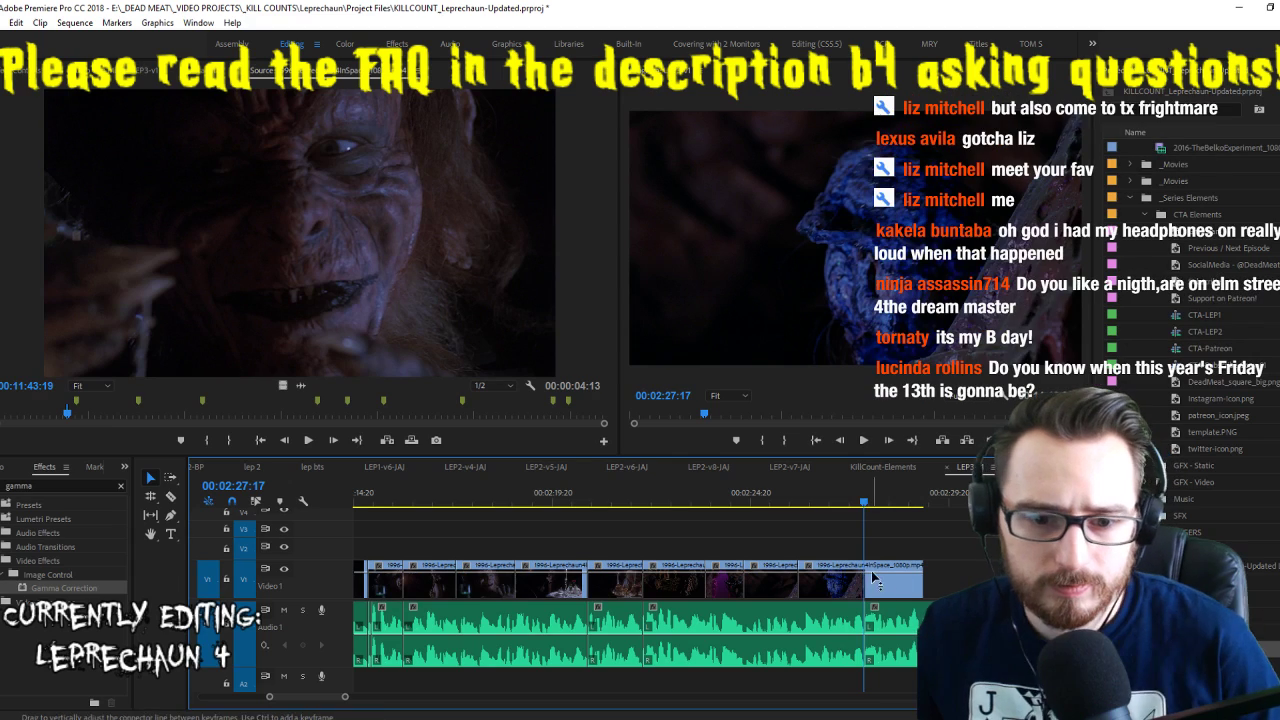
Slip the last blue figure clip on V1 to different source frames, and extend its start back to 00:02:26:01
key("y")
left_click_drag(900, 590, 950, 598)
left_click(827, 504)
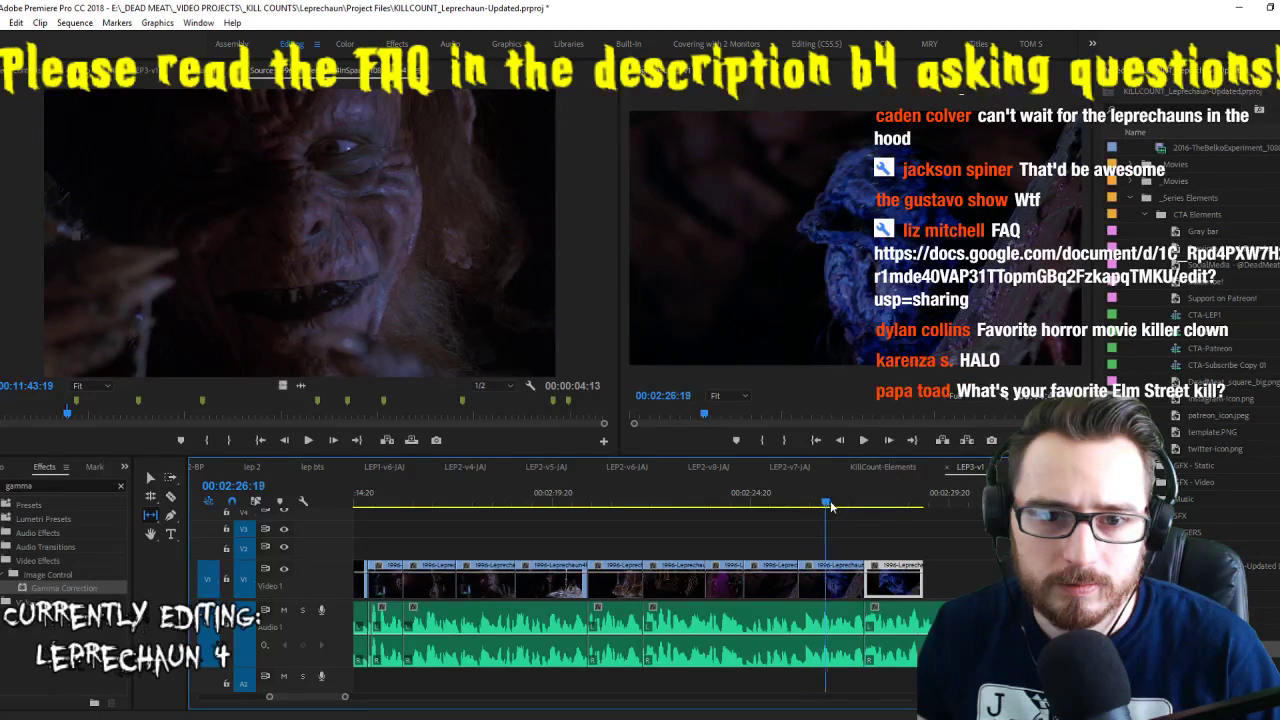
left_click_drag(841, 511, 800, 517)
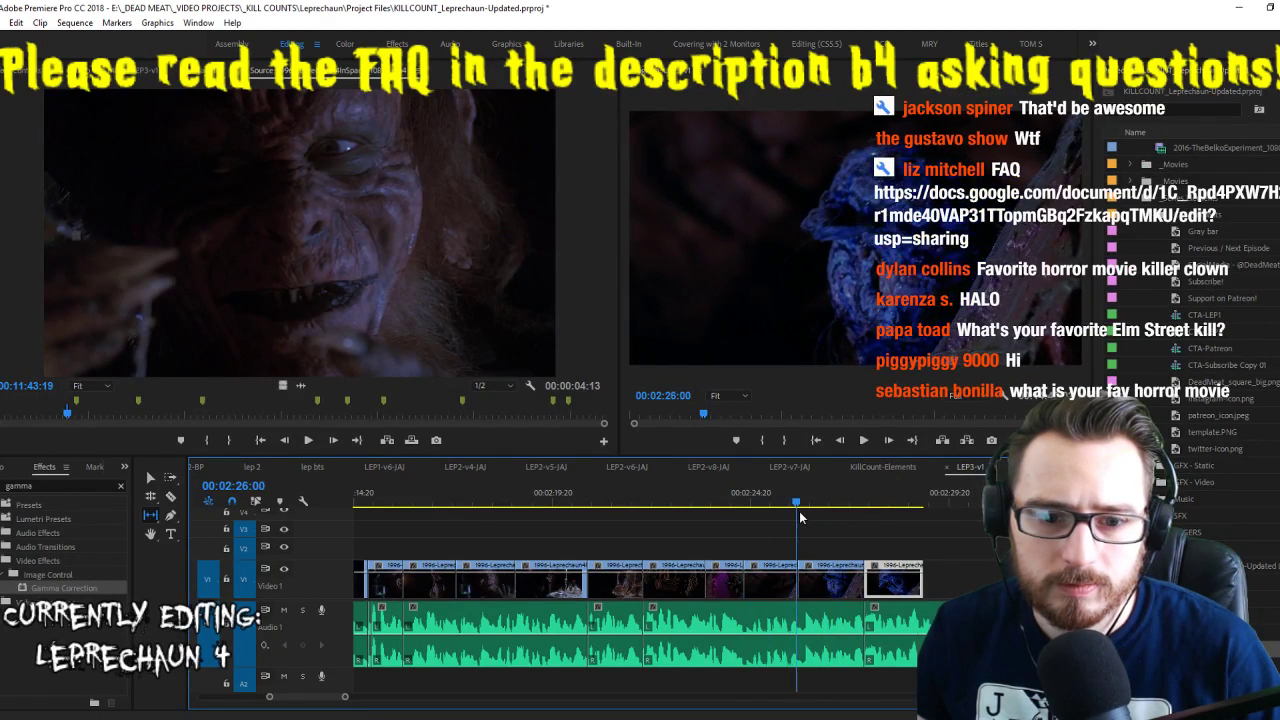
left_click_drag(866, 590, 798, 590)
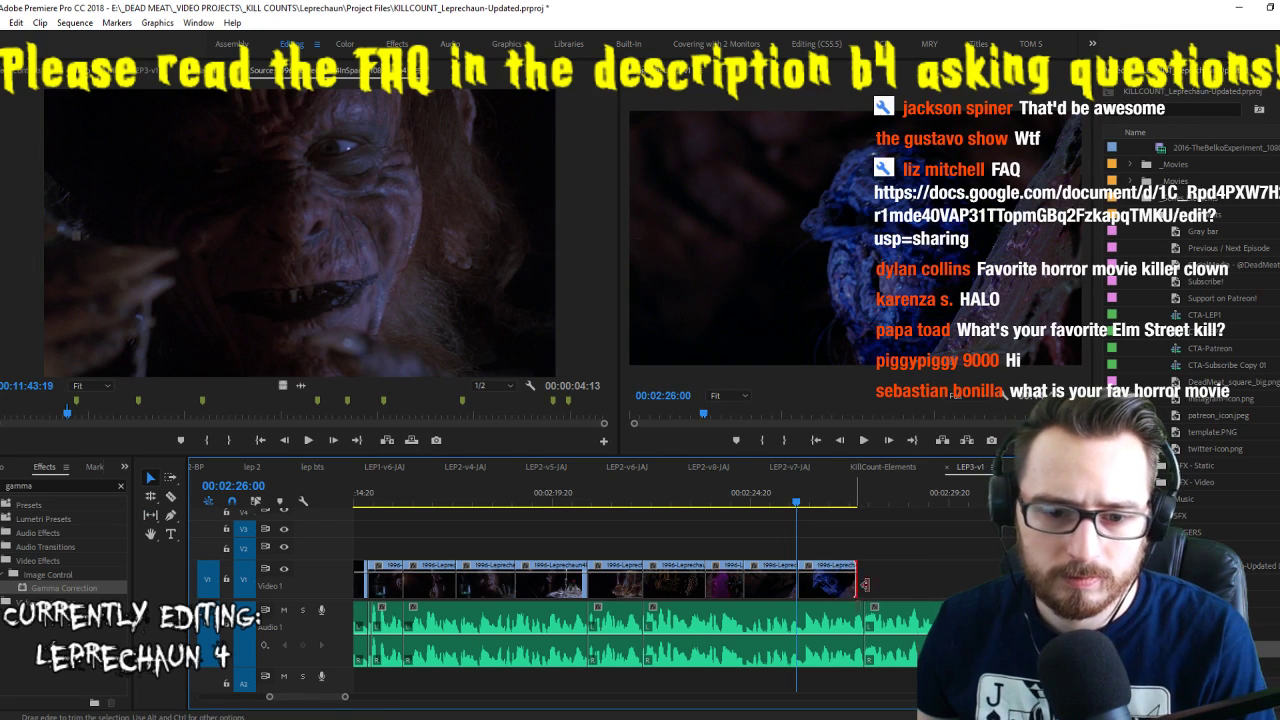
key("space")
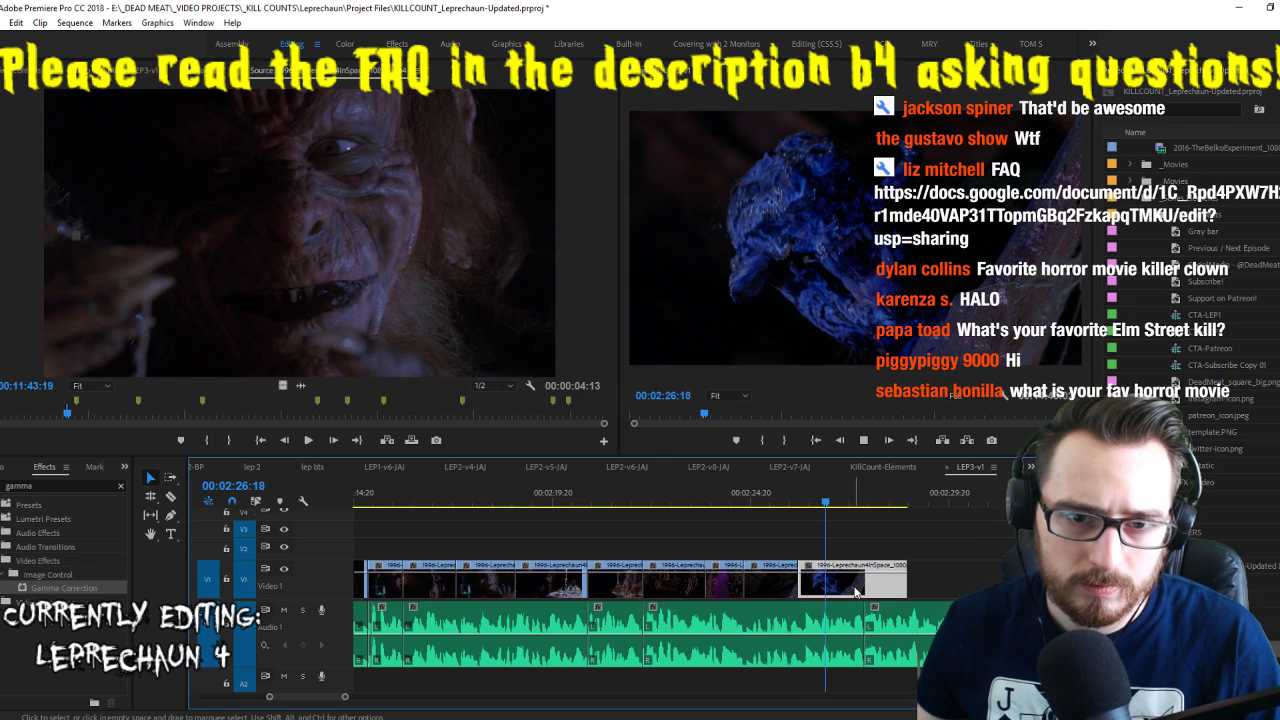
key("Delete")
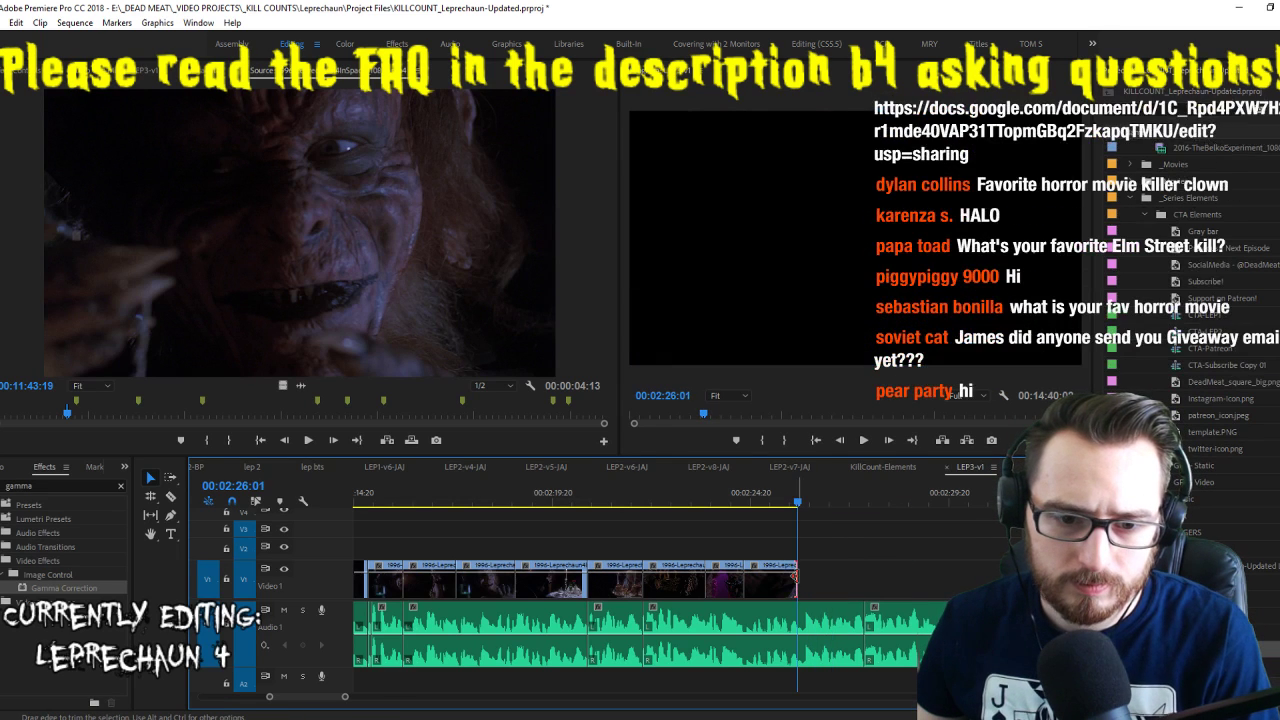
key("ctrl+z")
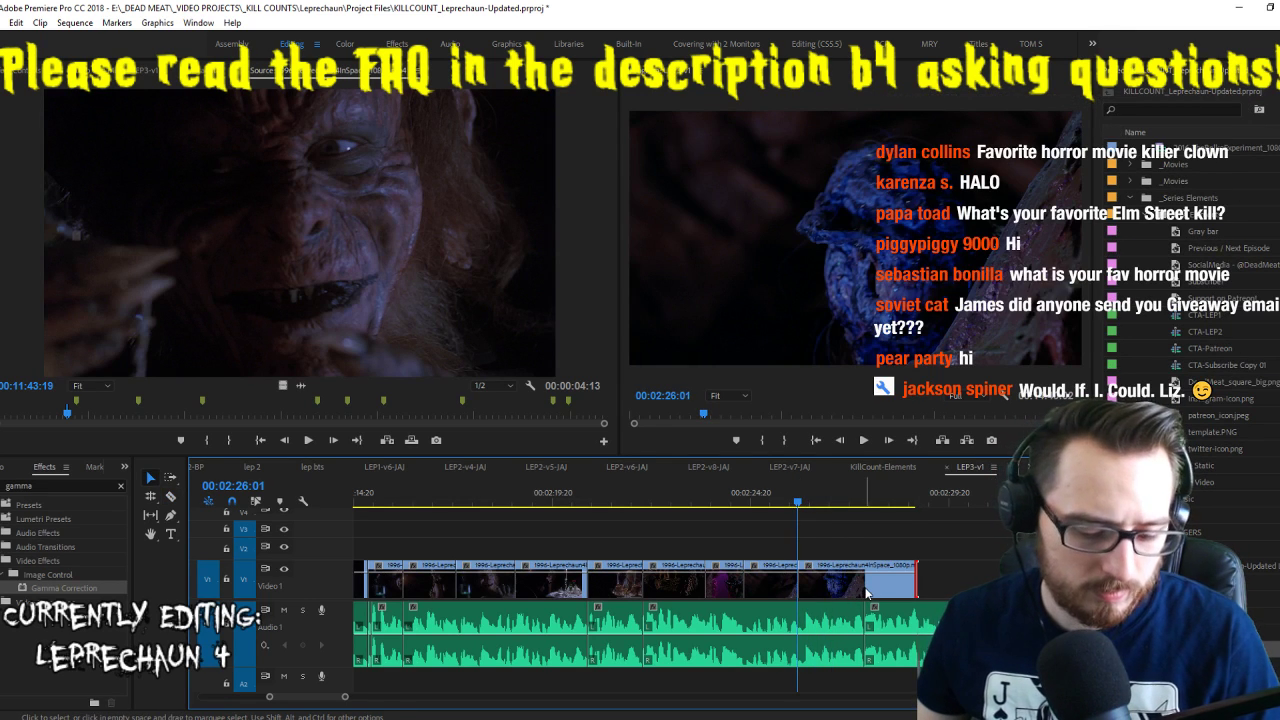
Slip the blue figure clip starting at 00:02:26:01 so it opens on the exposed blue head, and play it through
key("y")
left_click_drag(866, 594, 801, 590)
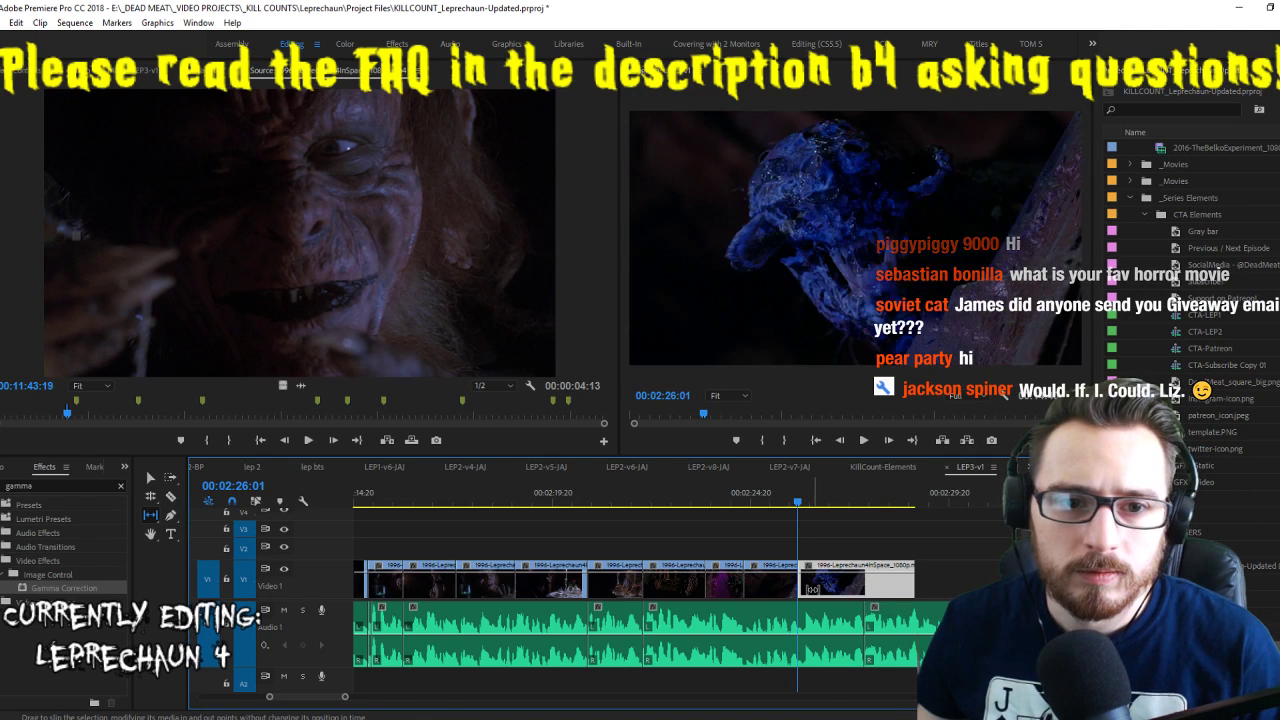
key("space")
key("space")
key("v")
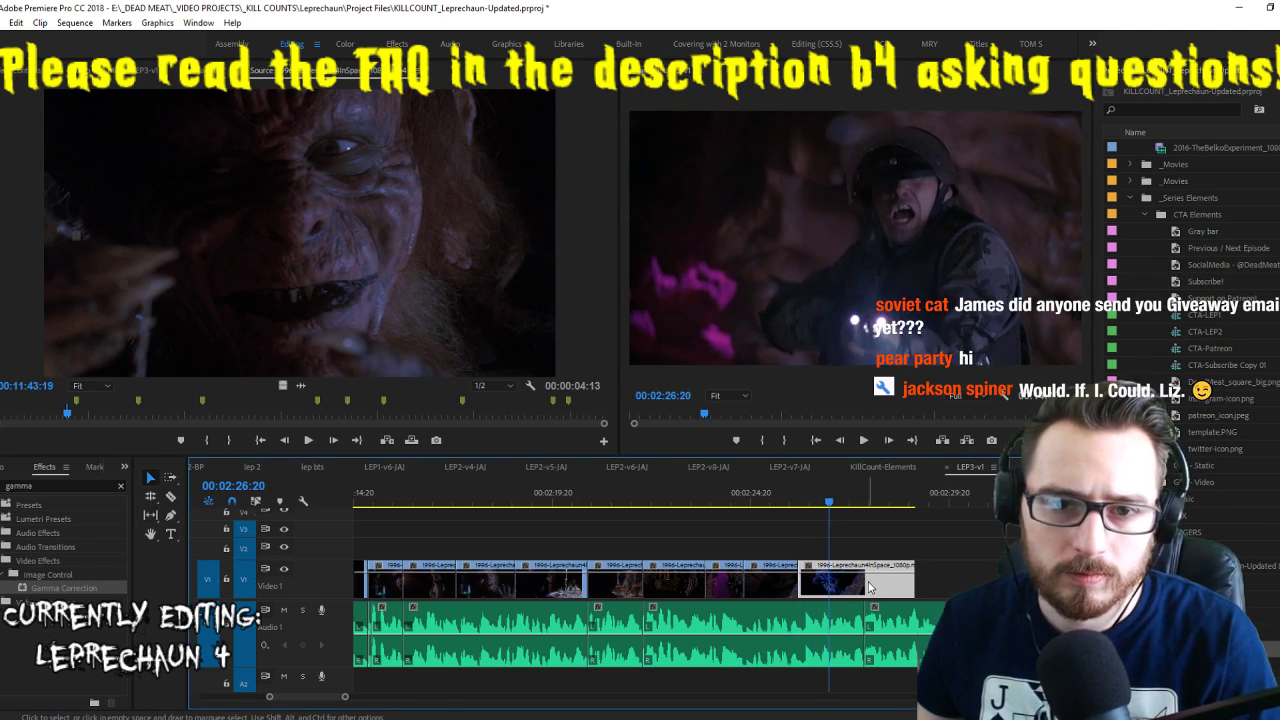
Add a frame hold to the blue figure clip at 00:02:26:19 and play the hold to 00:02:27:18
key("Left")
key("Left")
right_click(848, 580)
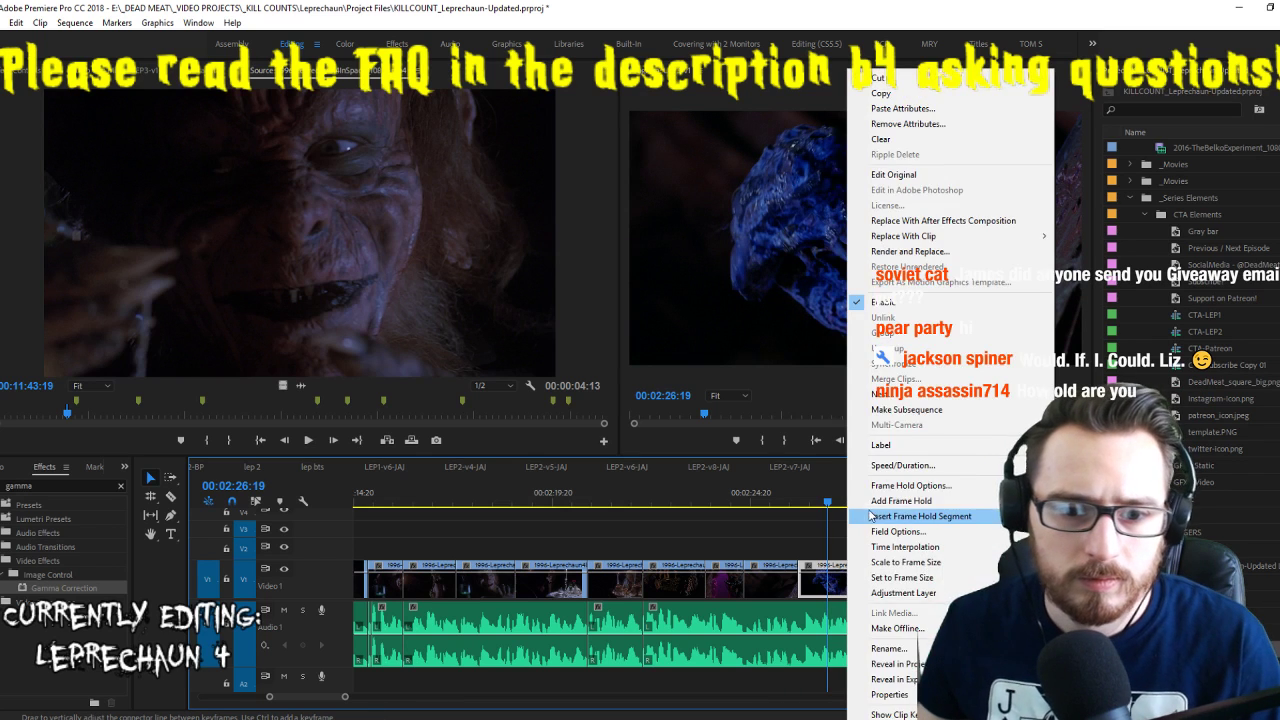
left_click(905, 511)
key("space")
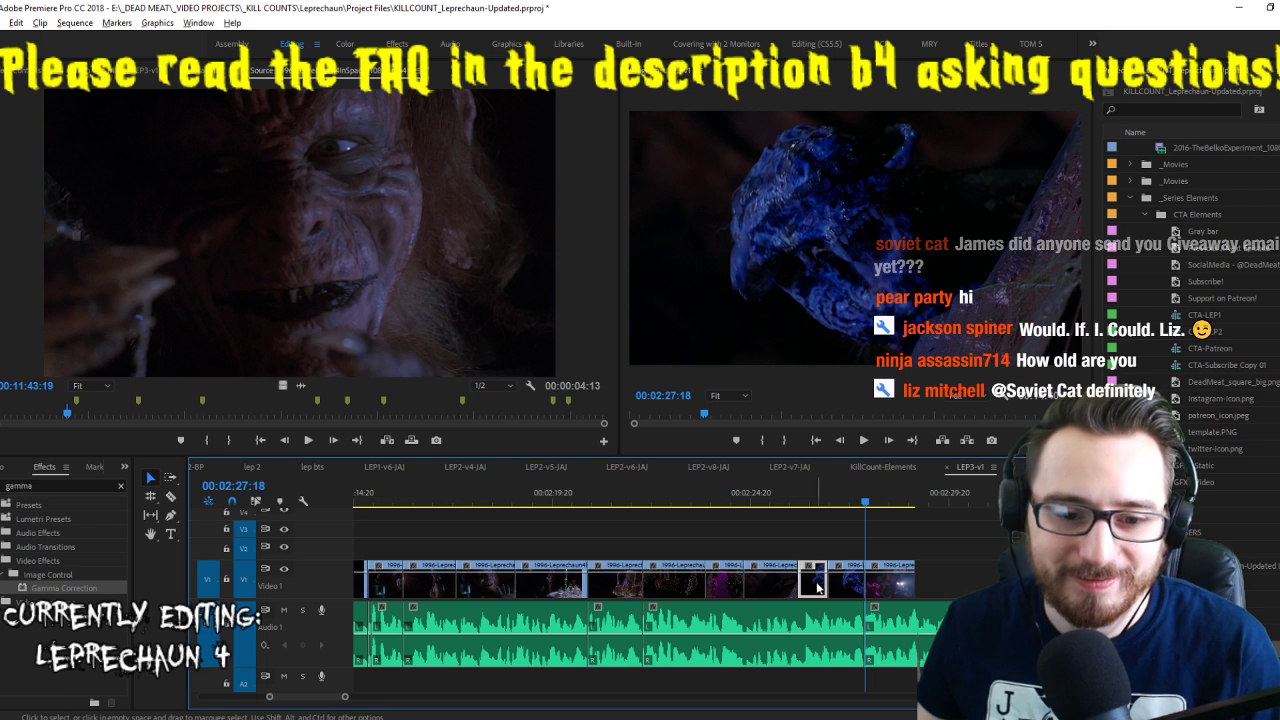
Place the blue figure footage on V2, cut it at 00:02:27:18, delete the part before the cut, and move the remainder down to V1
left_click_drag(834, 578, 852, 550)
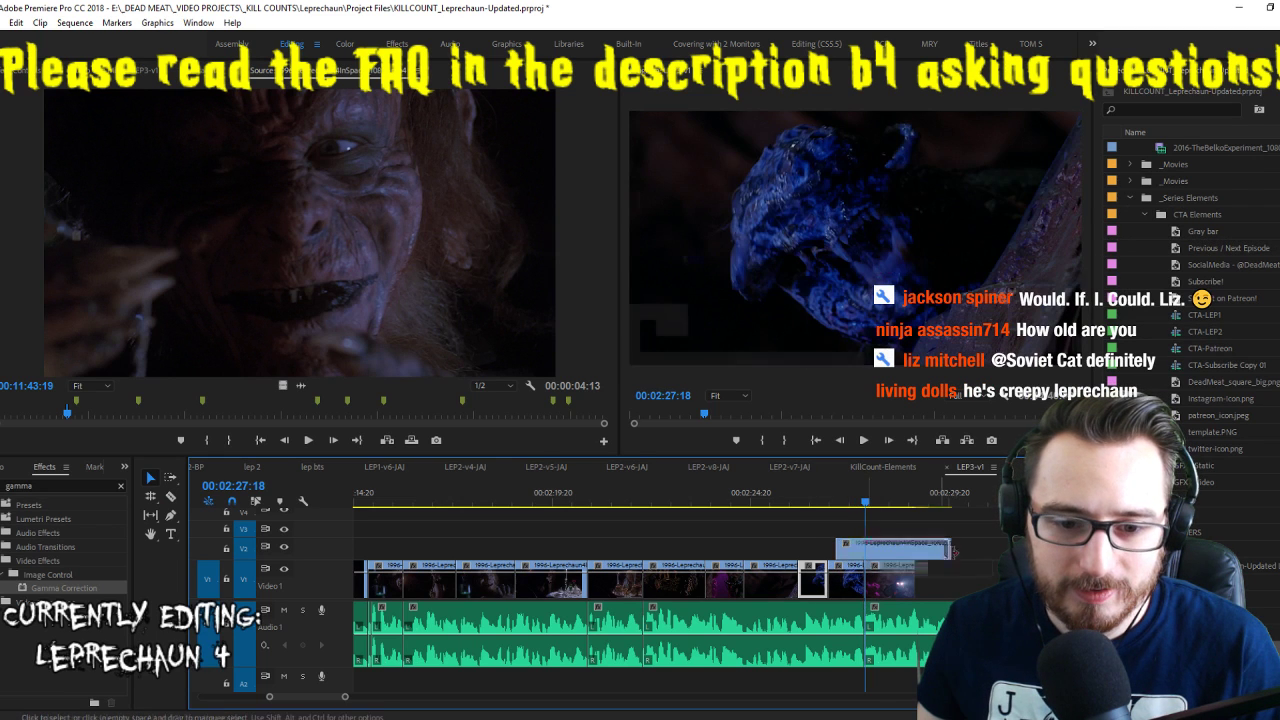
key("c")
left_click(870, 549)
key("v")
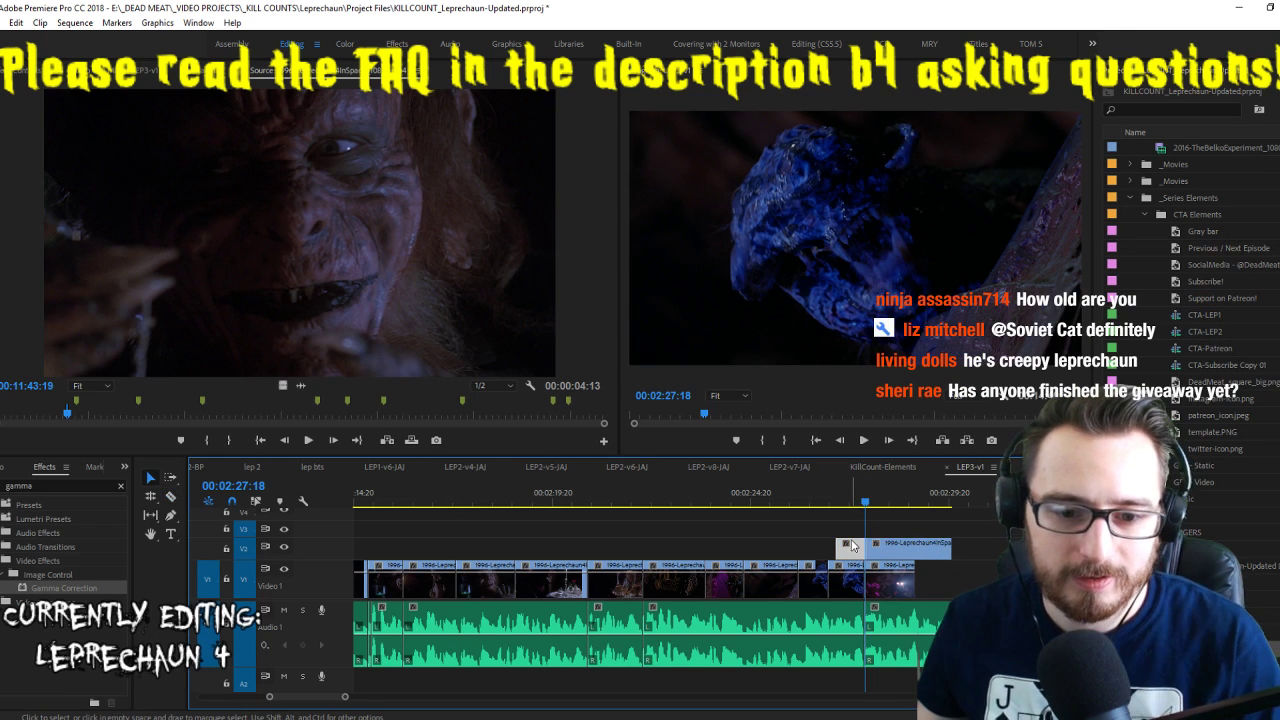
key("Delete")
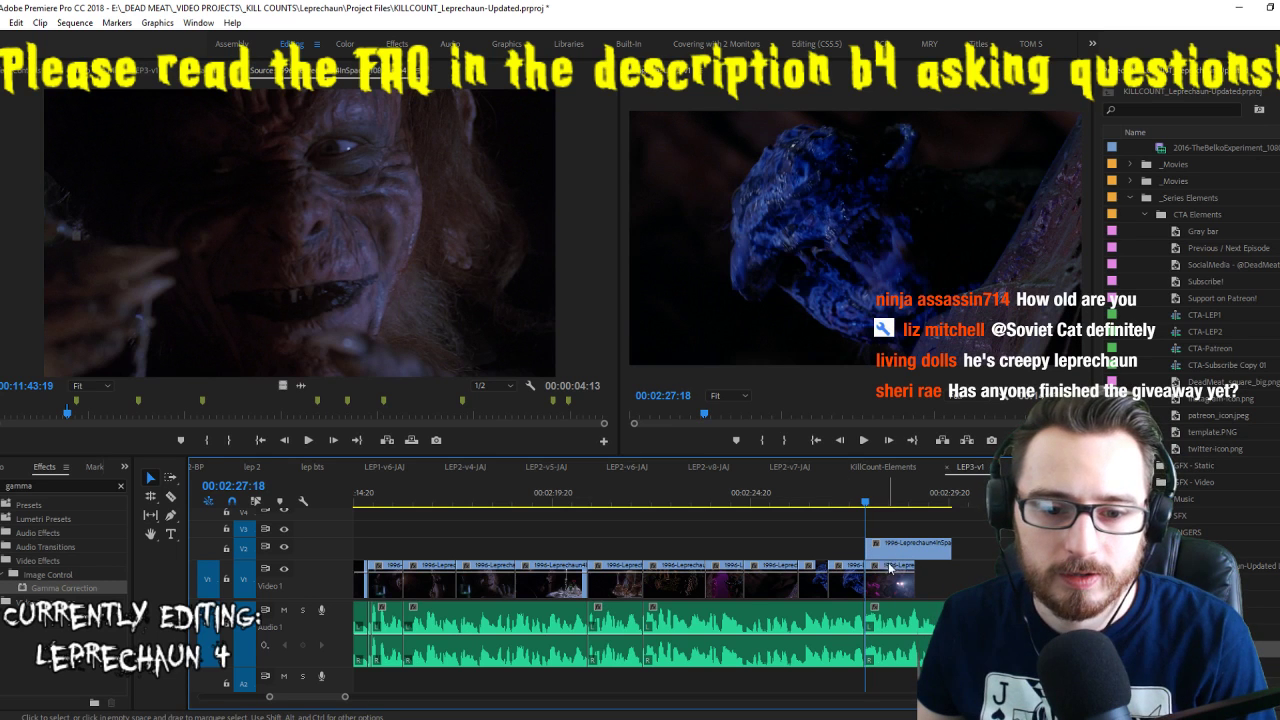
left_click(887, 570)
left_click_drag(889, 548, 895, 582)
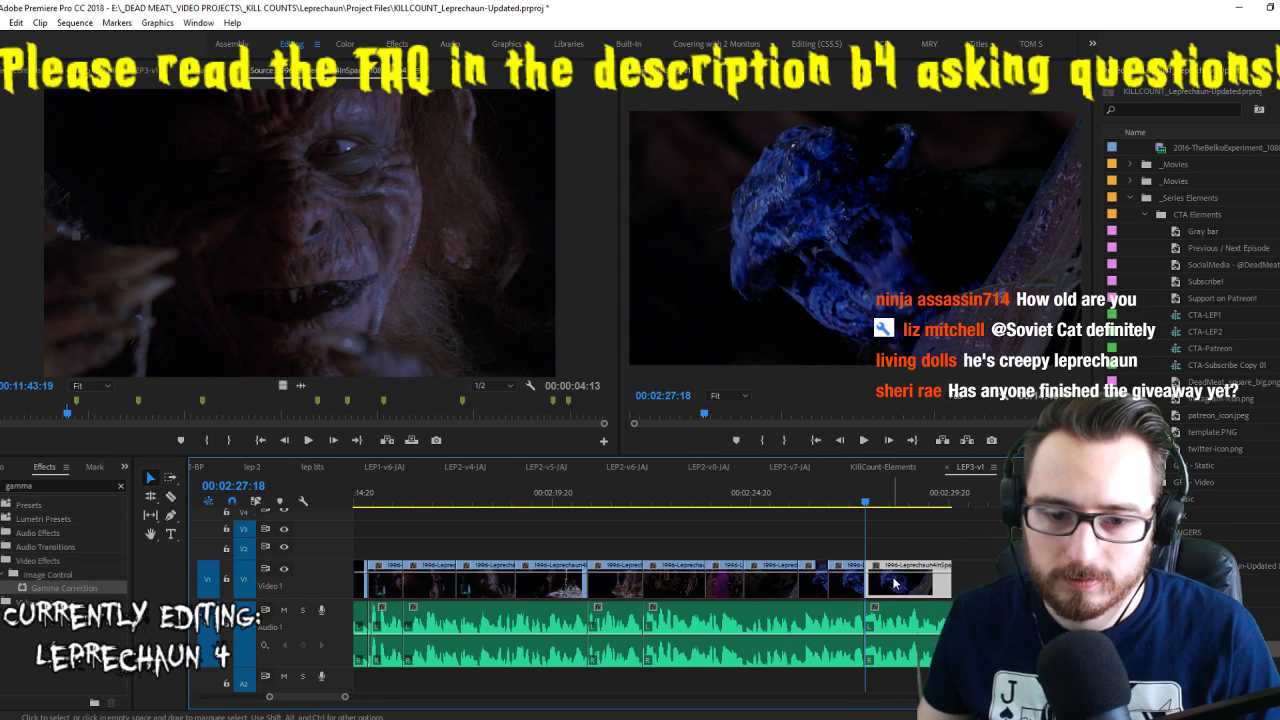
Review the shooting soldier shot after the blue figure and split it at 00:02:28:06
key("Up")
key("space")
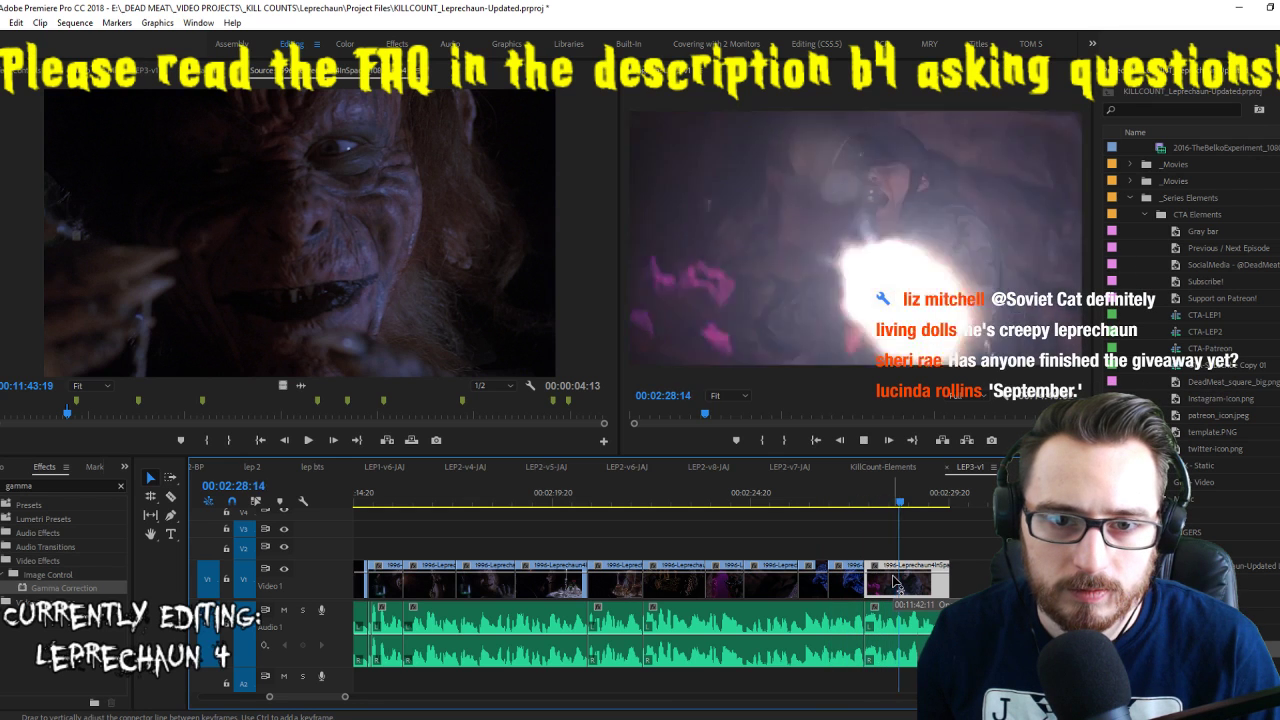
key("Up")
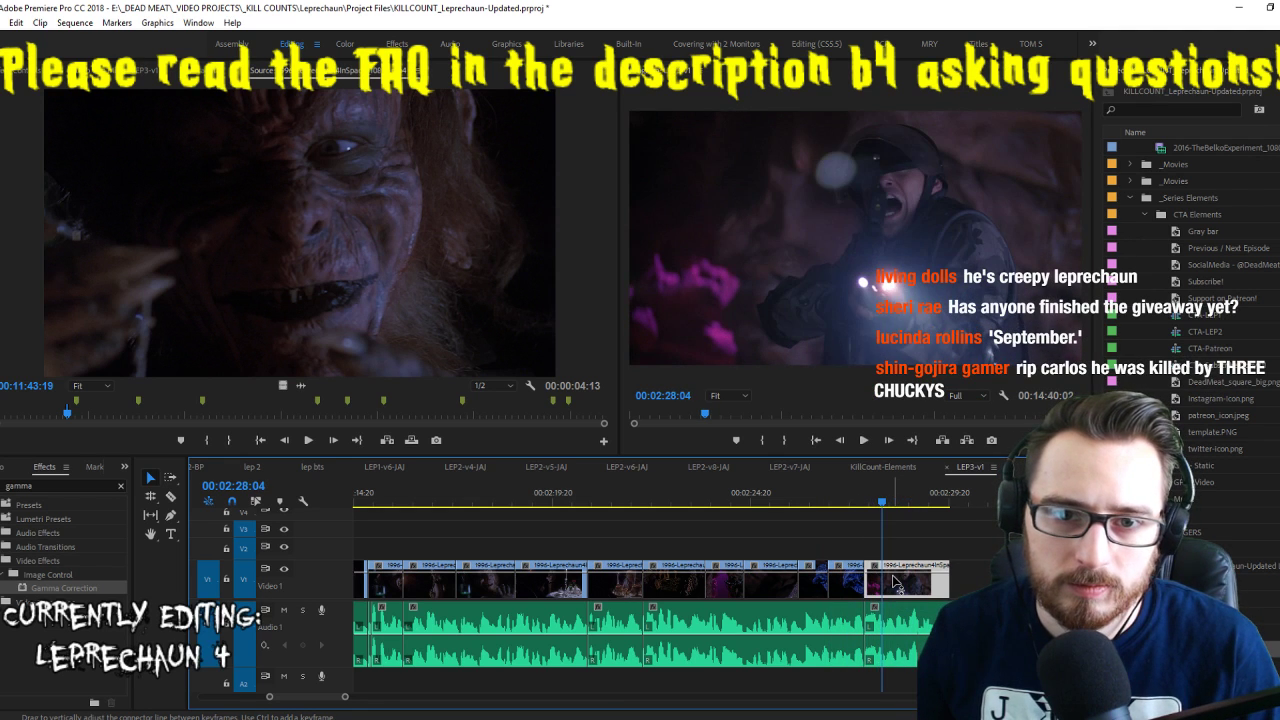
key("Right")
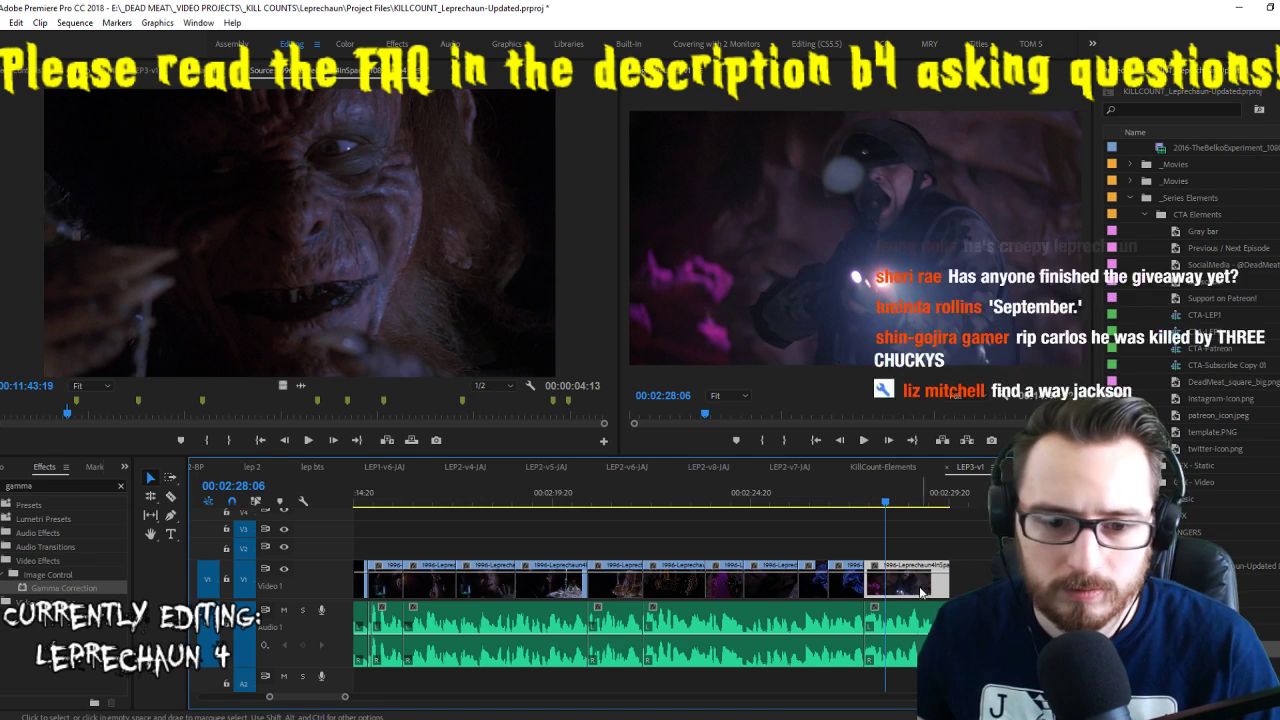
key("c")
left_click(887, 586)
key("v")
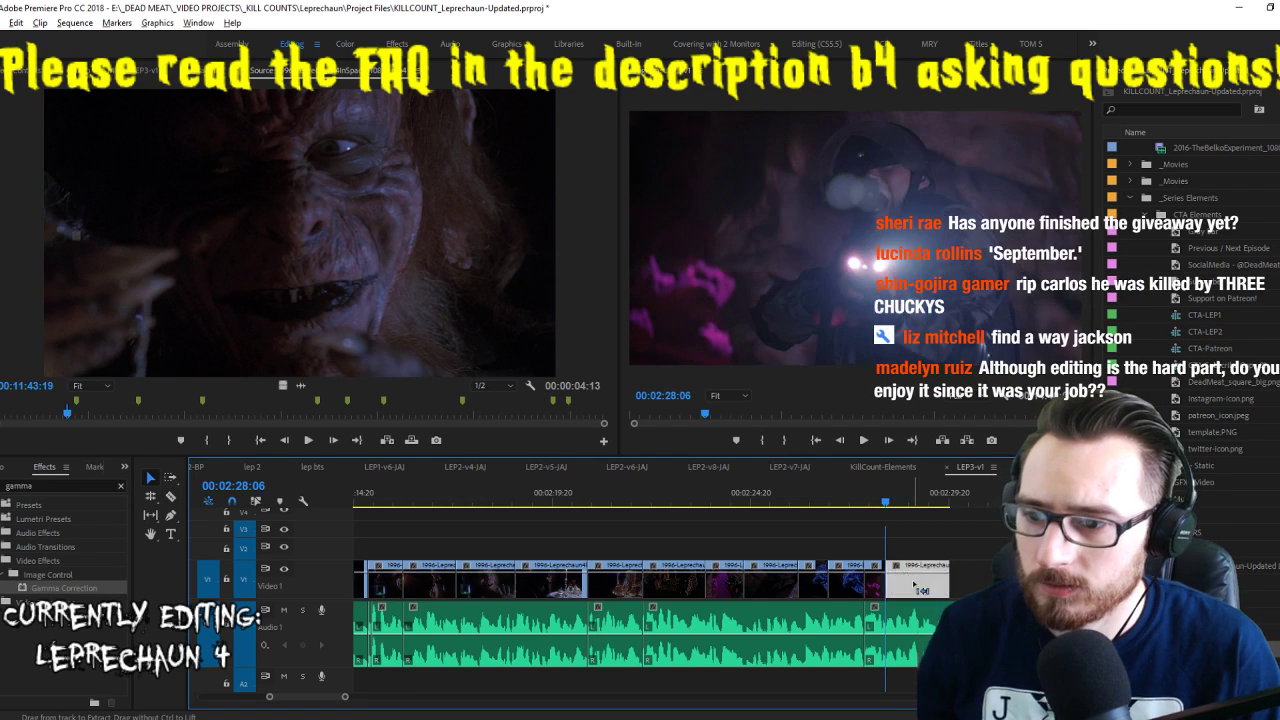
Trim the leprechaun close-up's end to 00:02:29:10 on V1 and save the project
key("space")
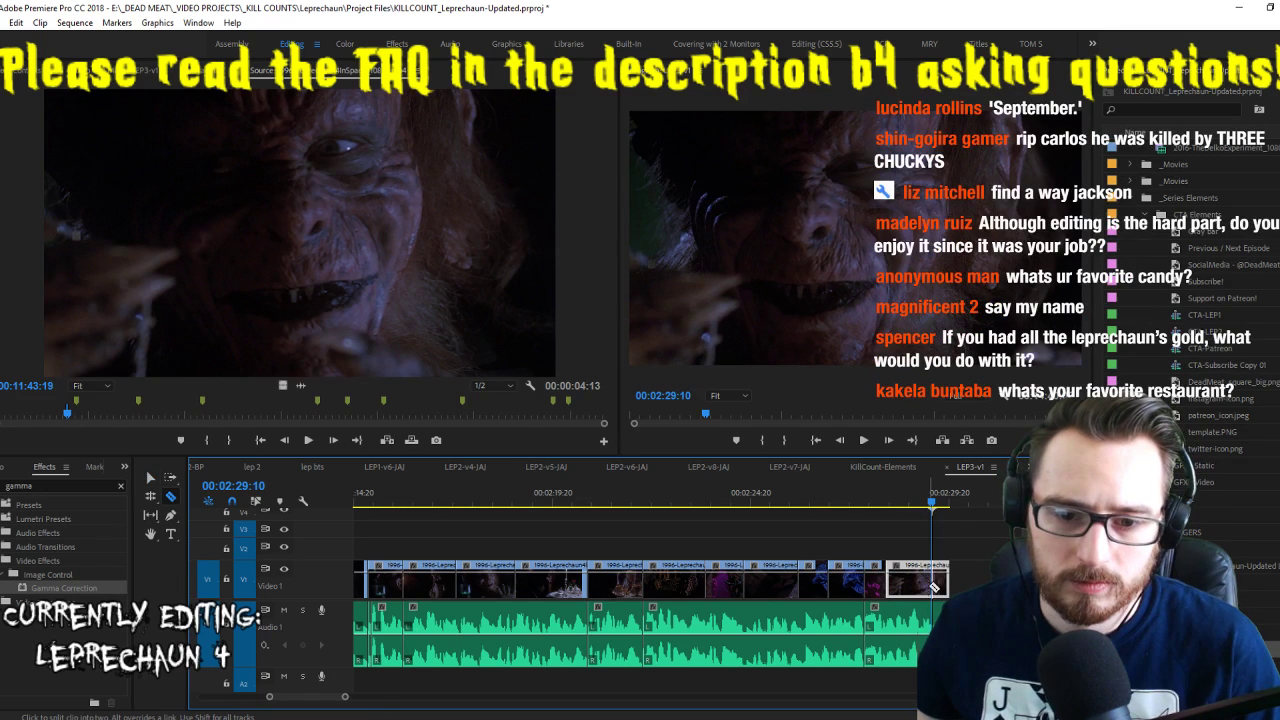
key("ctrl+k")
key("Delete")
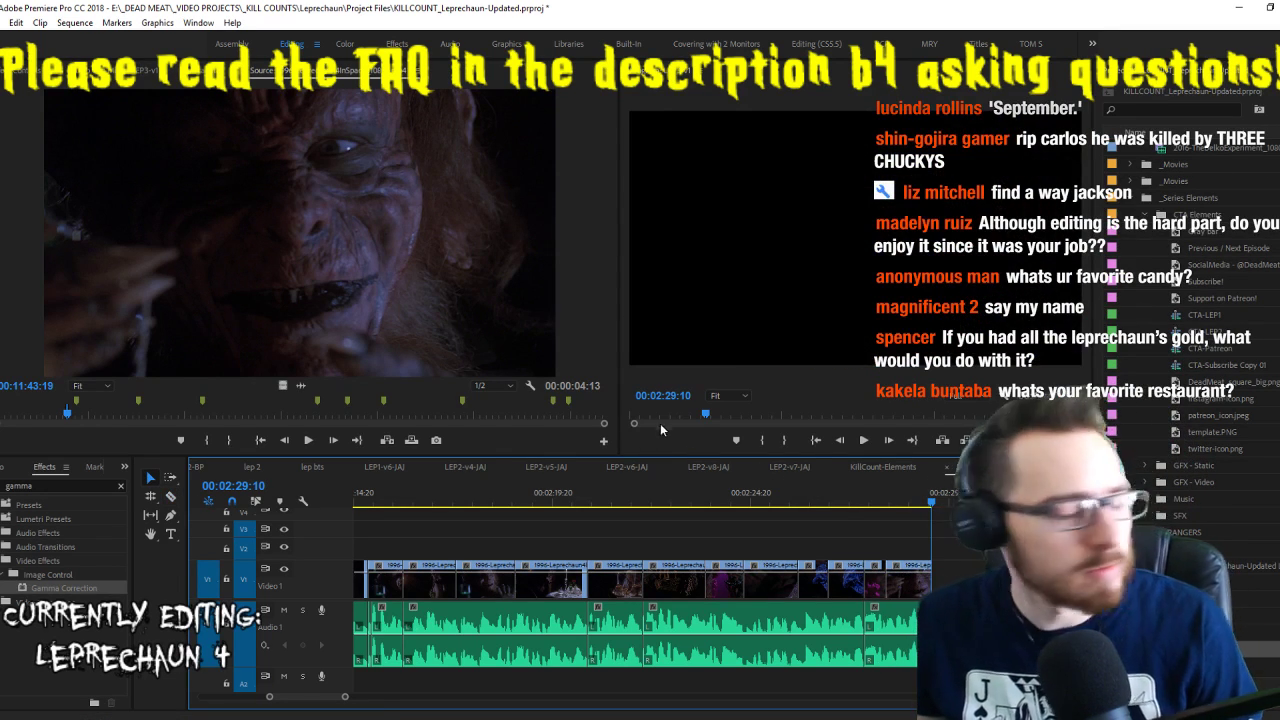
key("ctrl+s")
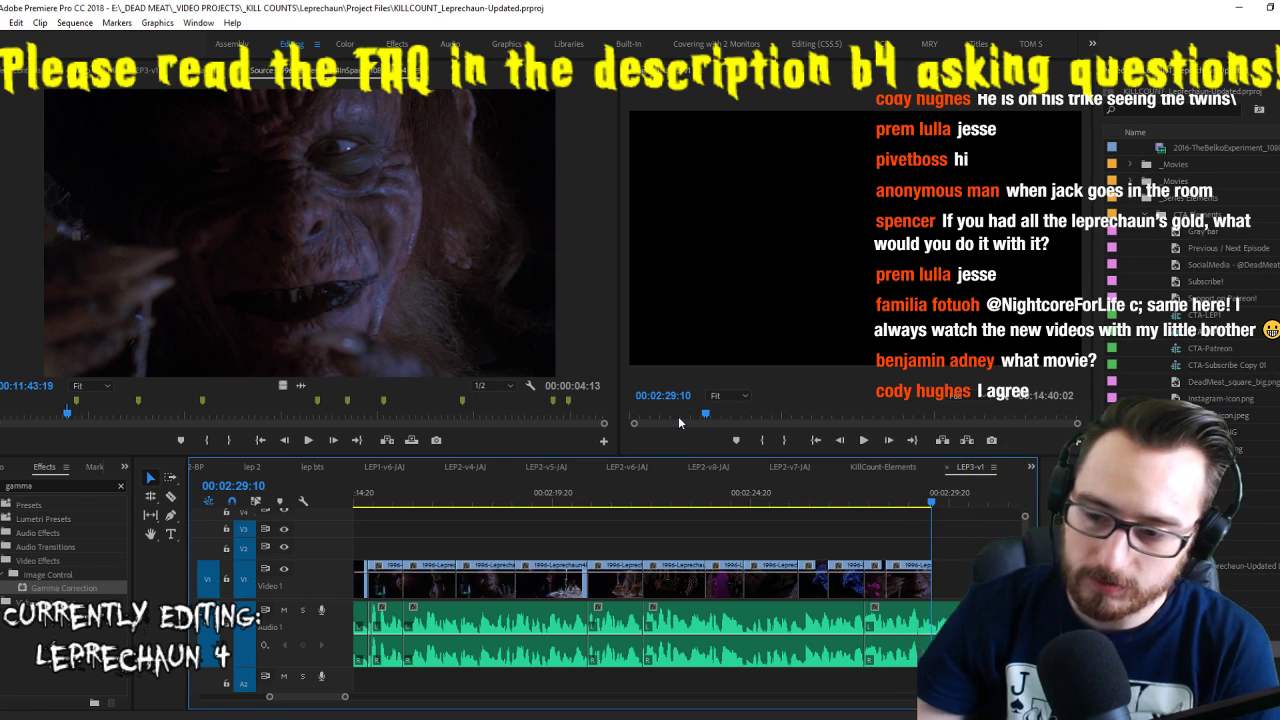
Review the source footage after 00:11:43:19, clear the old in and out points, and mark a 00:00:03:02 range of the candlelit woman
key("j")
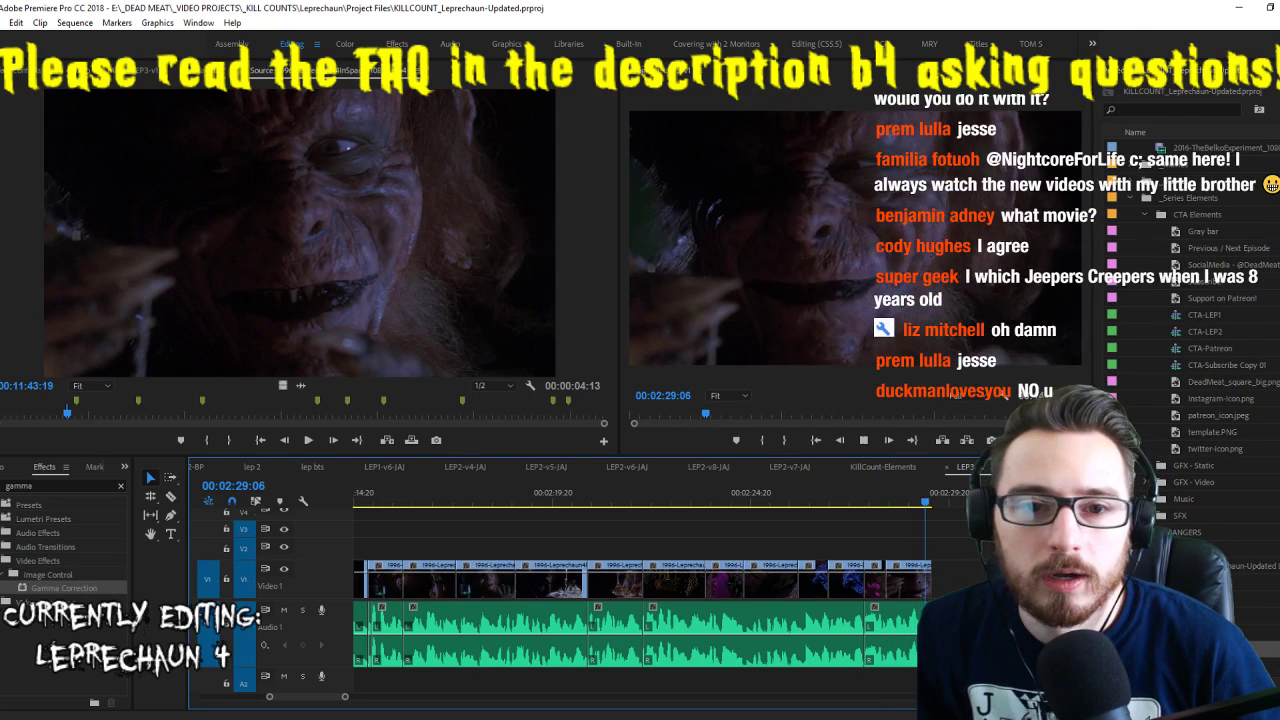
key("l")
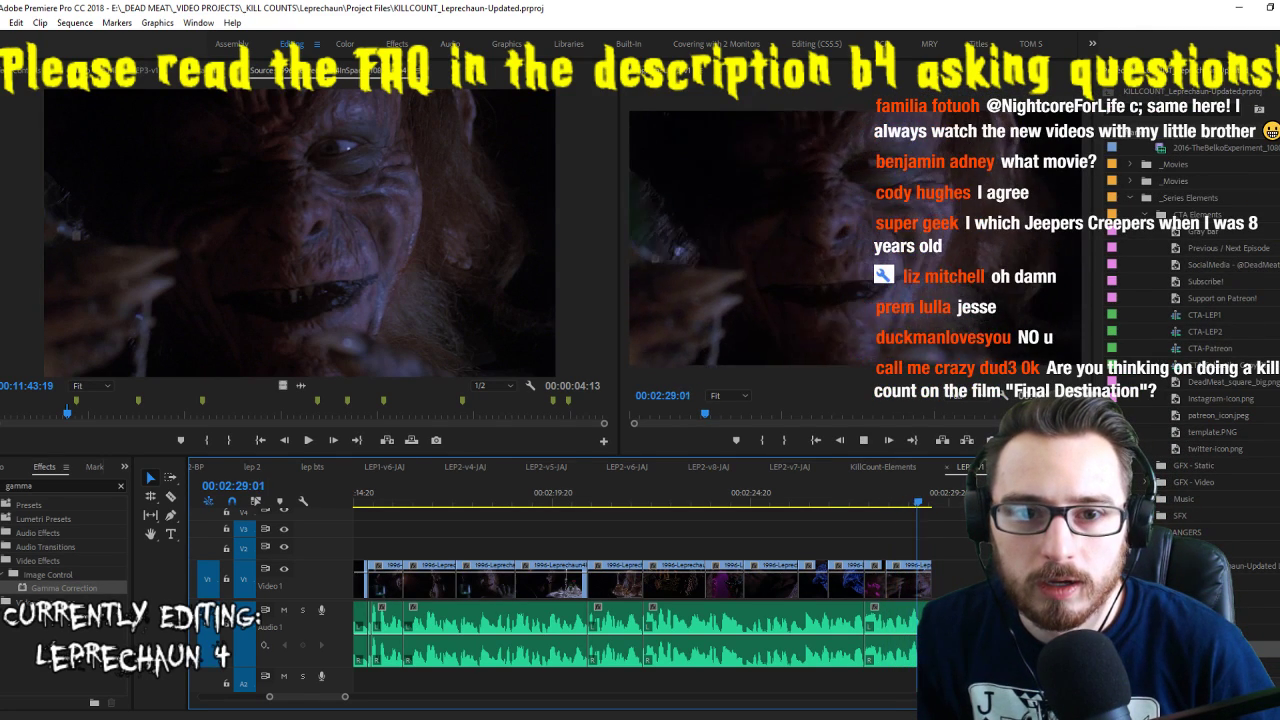
key("k")
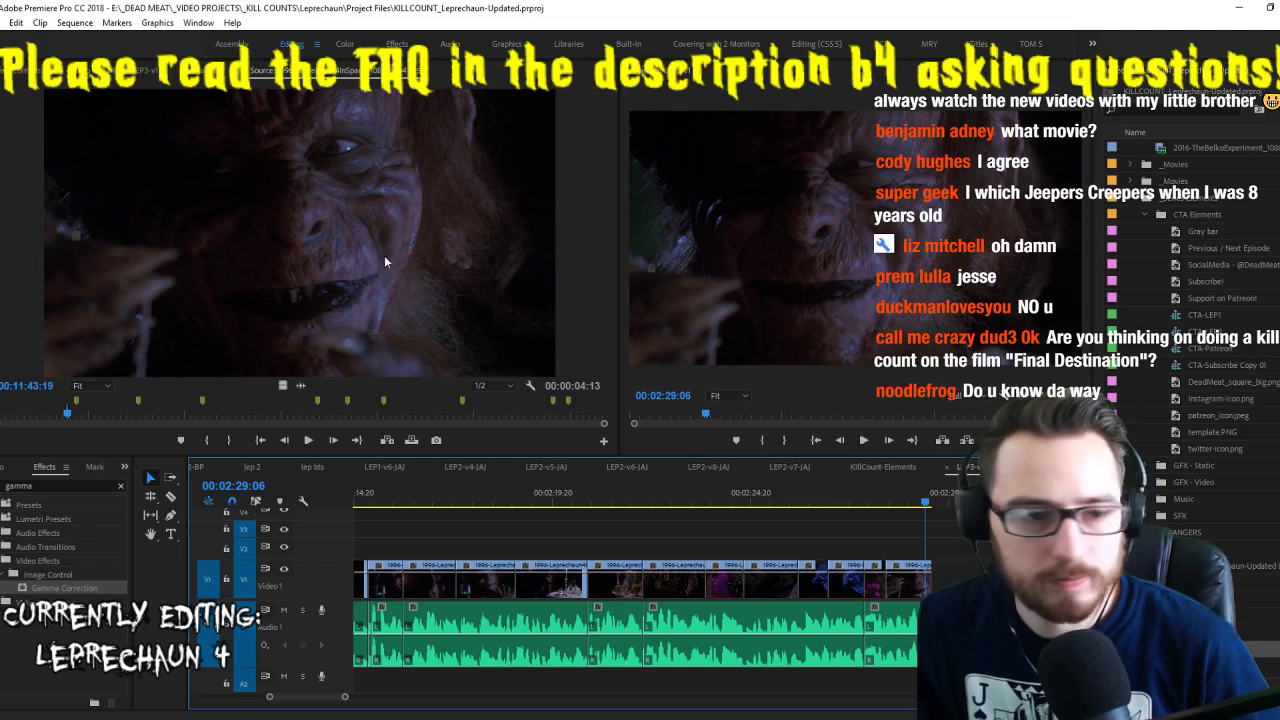
left_click(356, 237)
key("l")
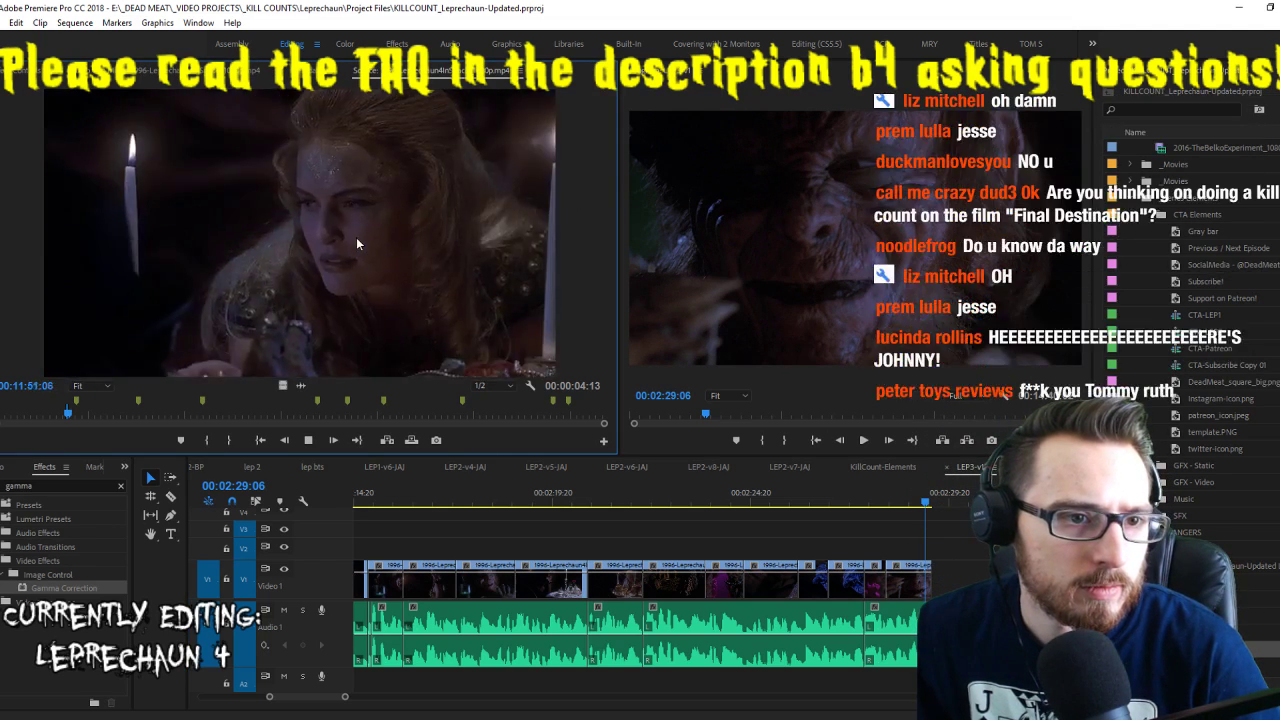
key("k")
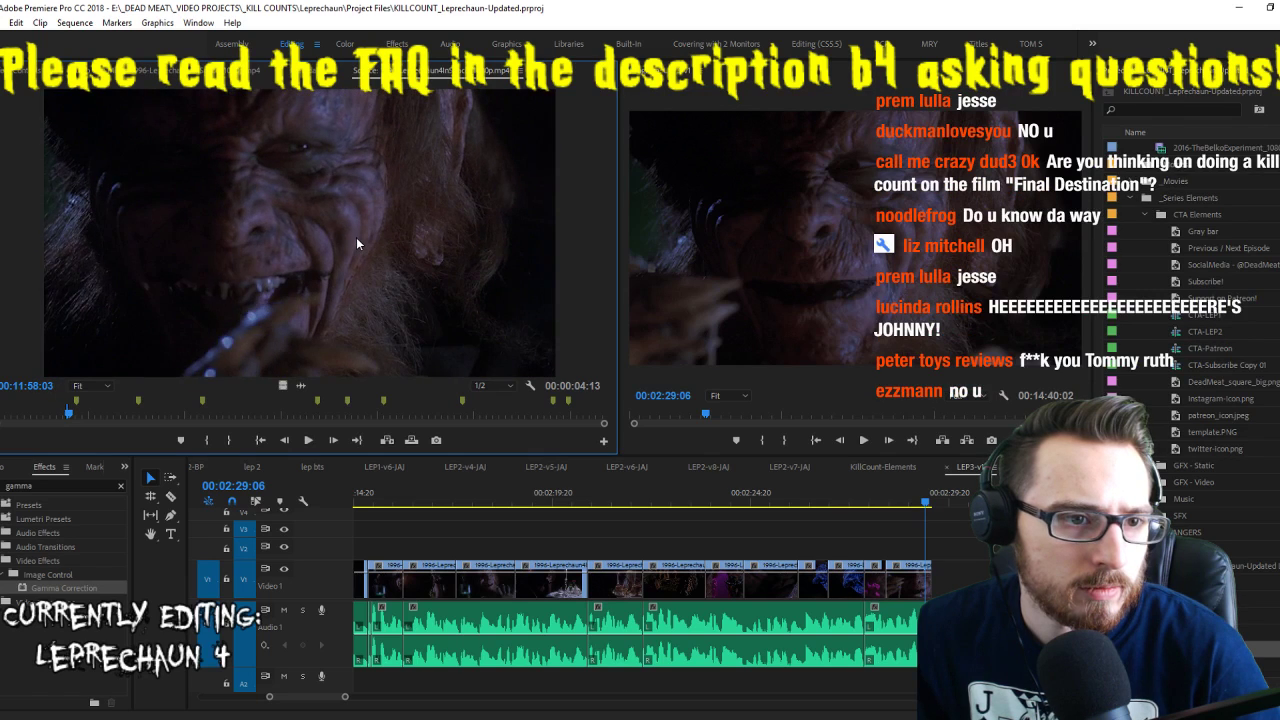
key("l")
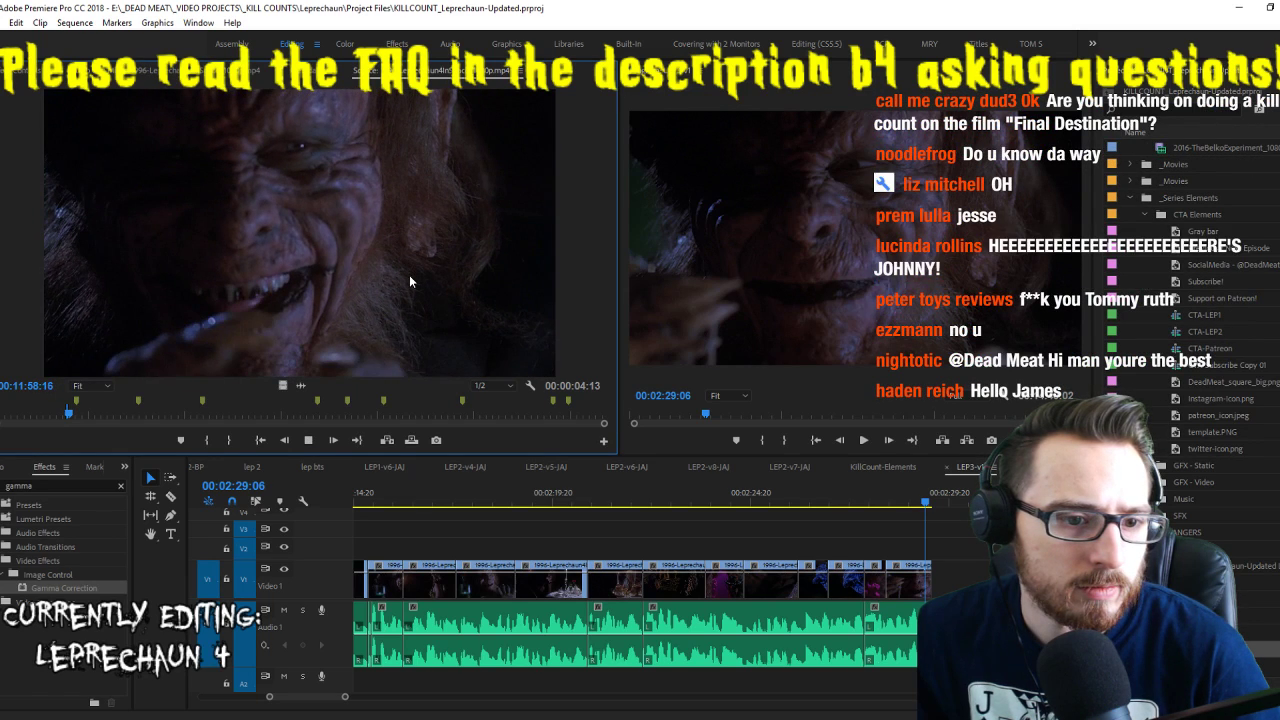
key("j")
key("j")
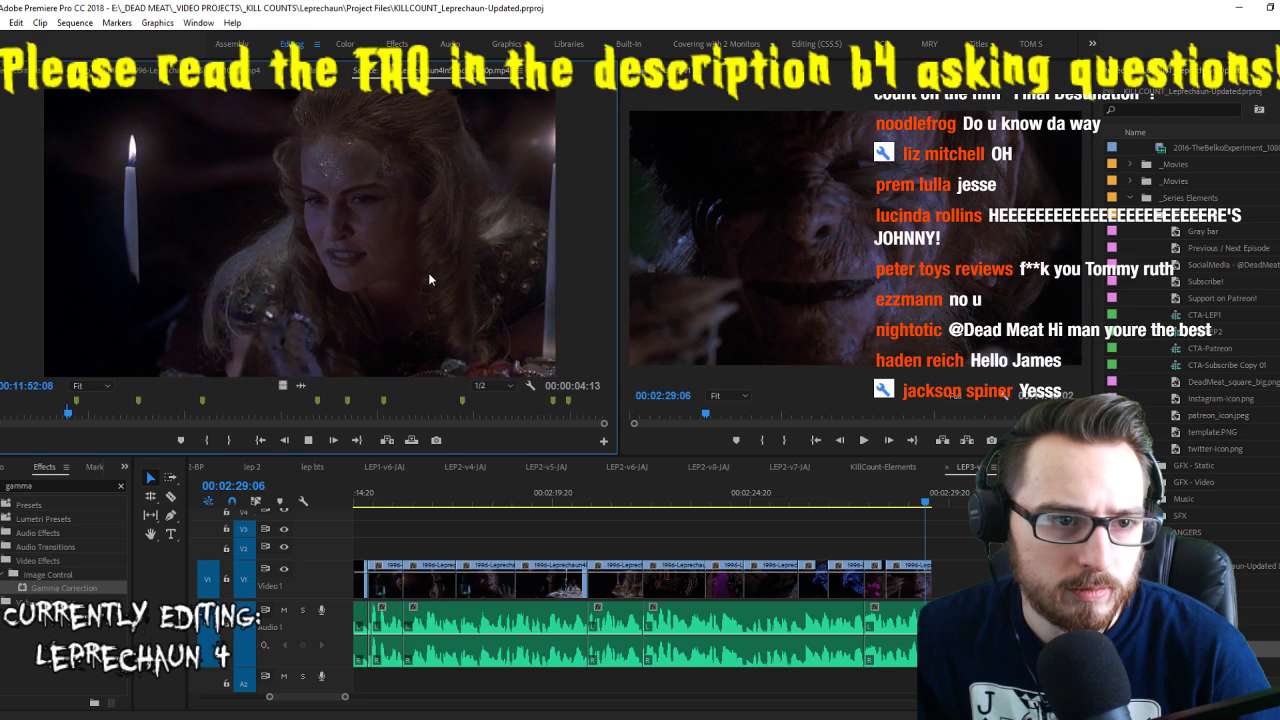
key("ctrl+shift+x")
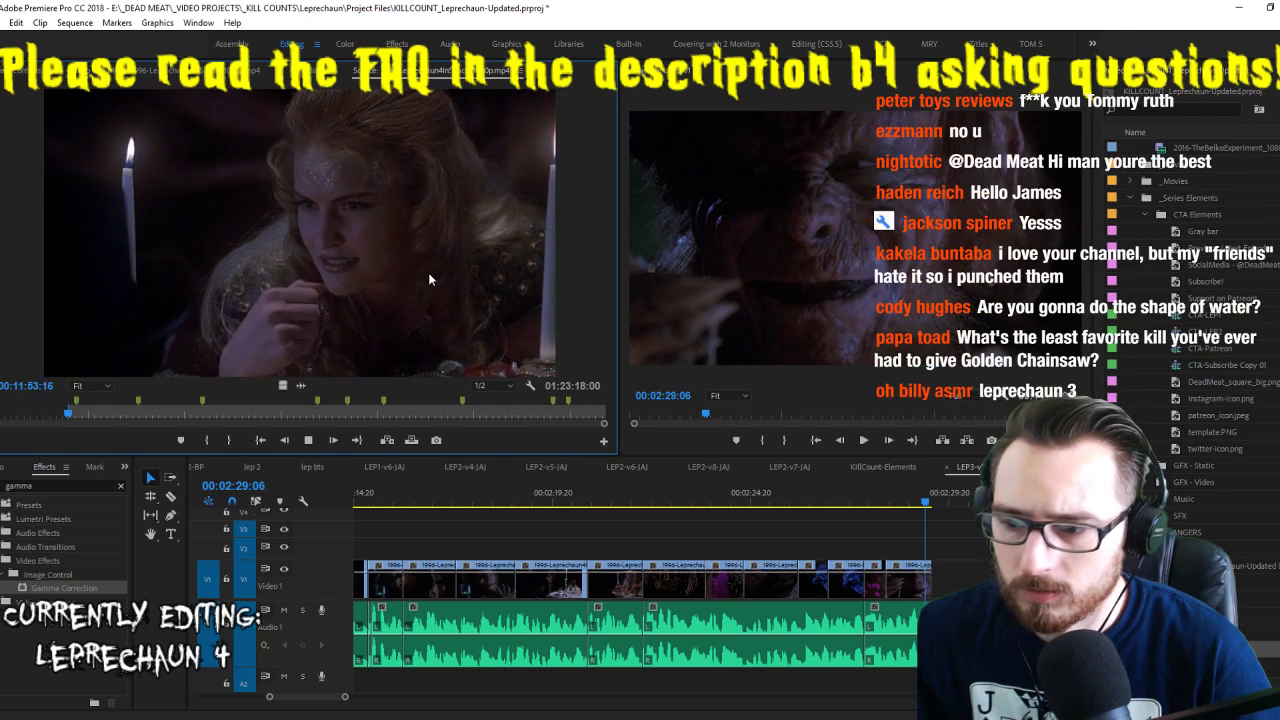
key("o")
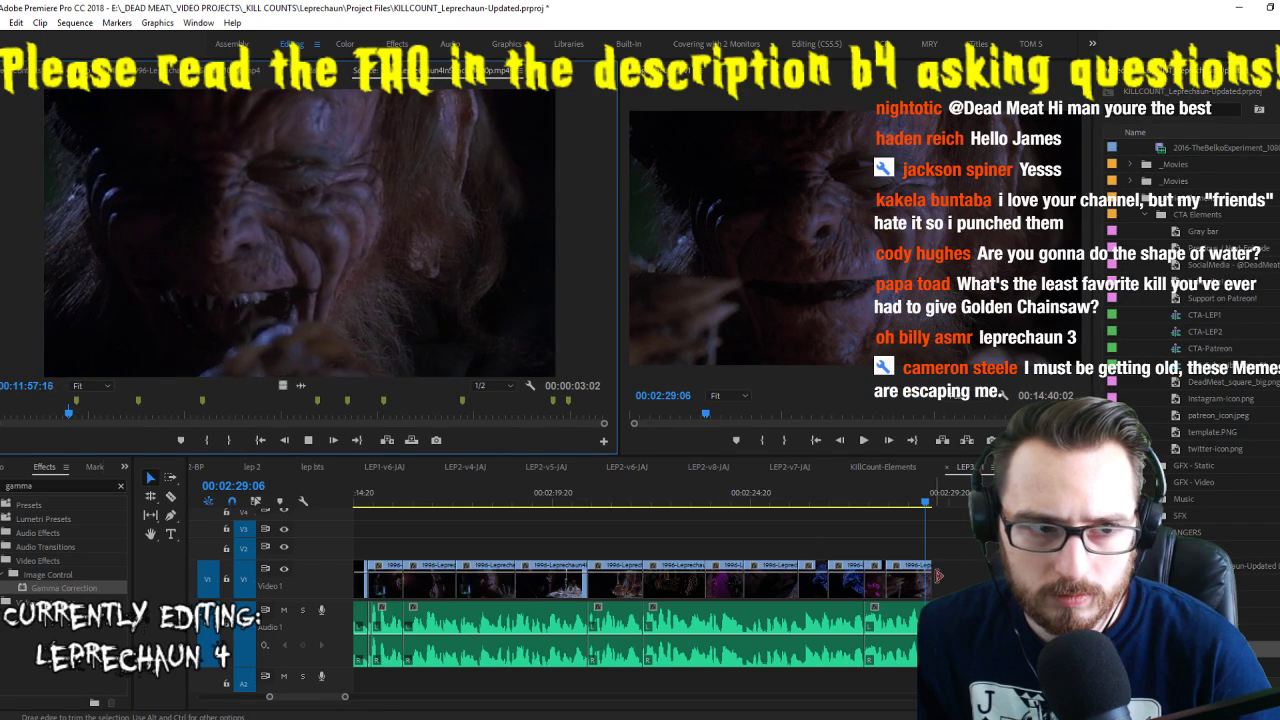
key("space")
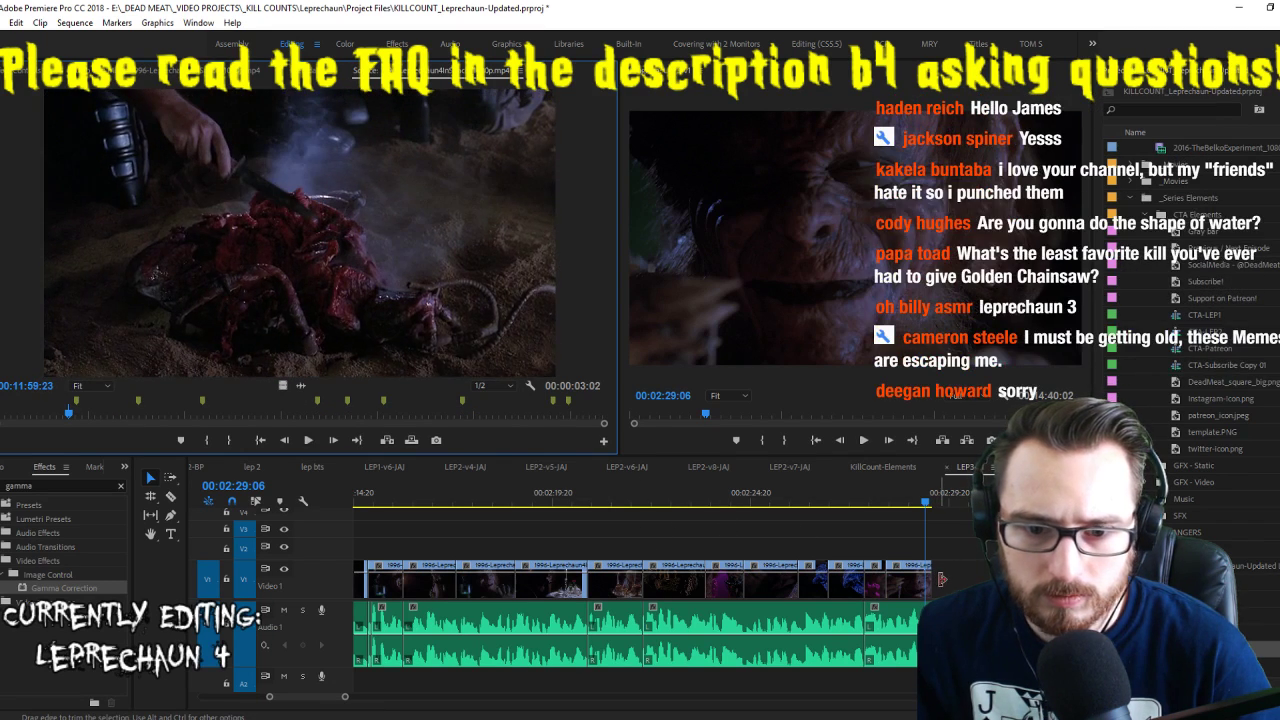
Insert the marked candlelit woman range with its audio directly before the dark cave shot on V1, and play it back
scroll(694, 524, "up", 3)
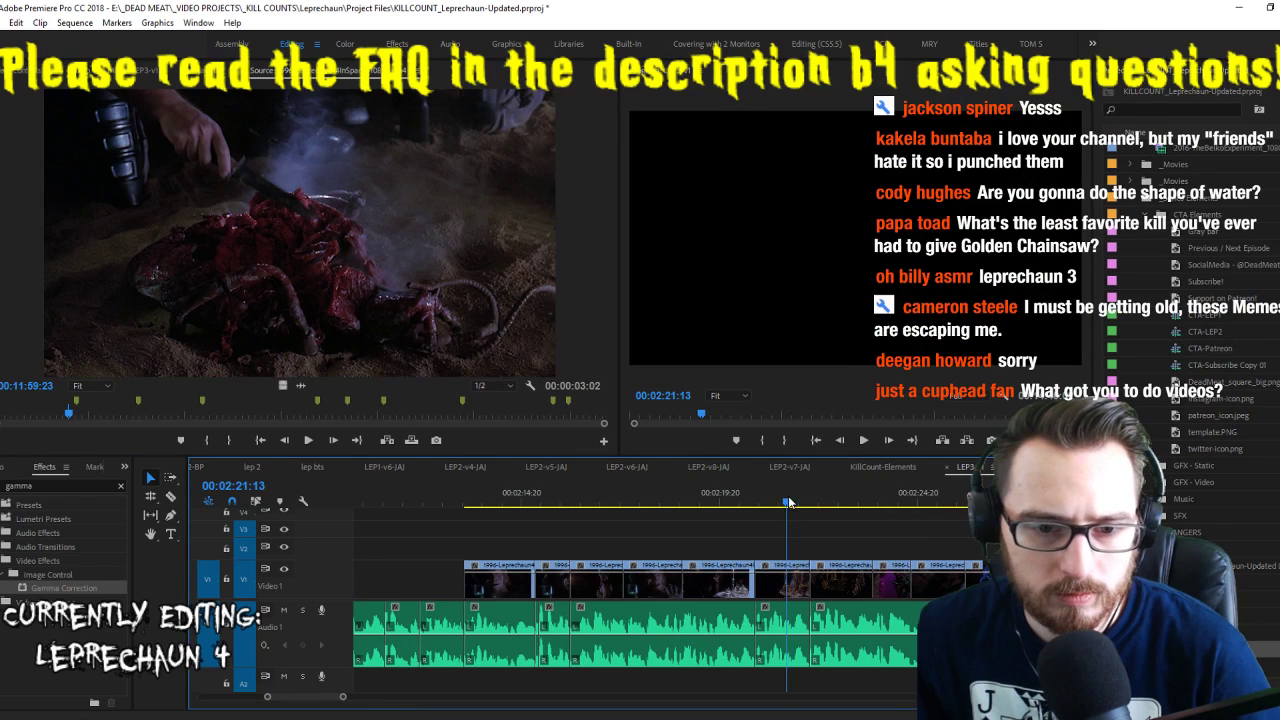
key("space")
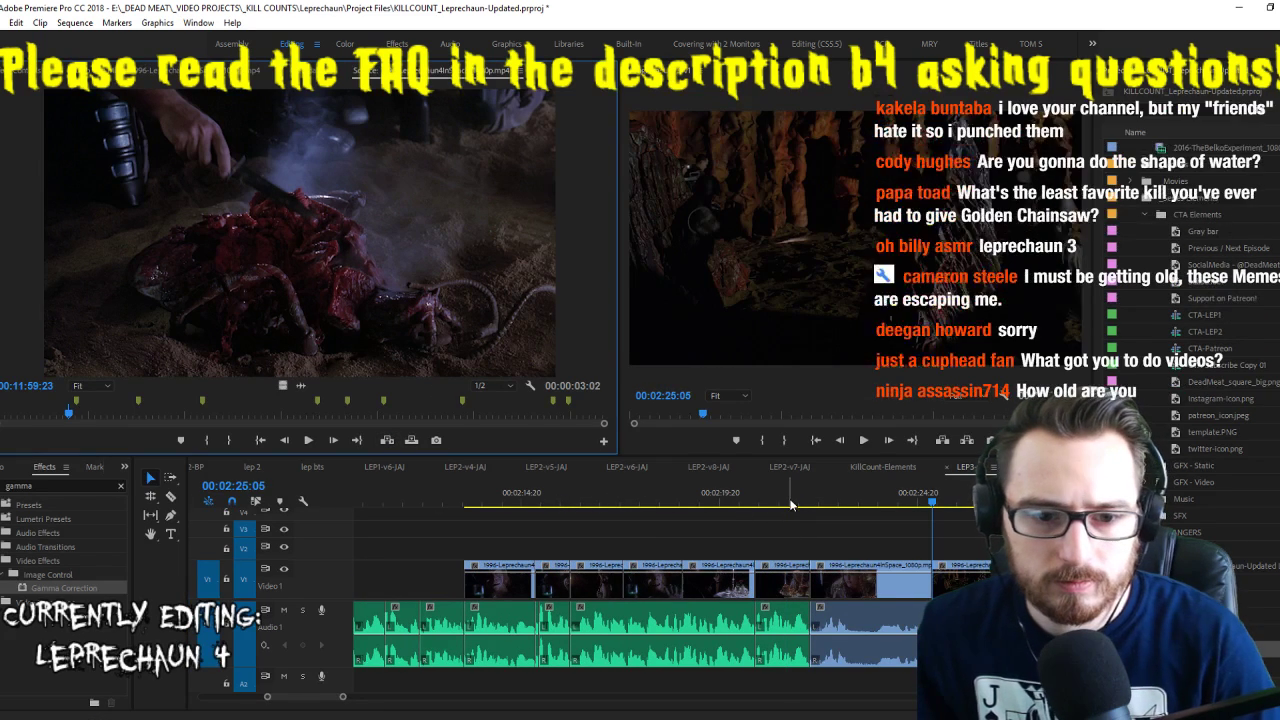
left_click(790, 505)
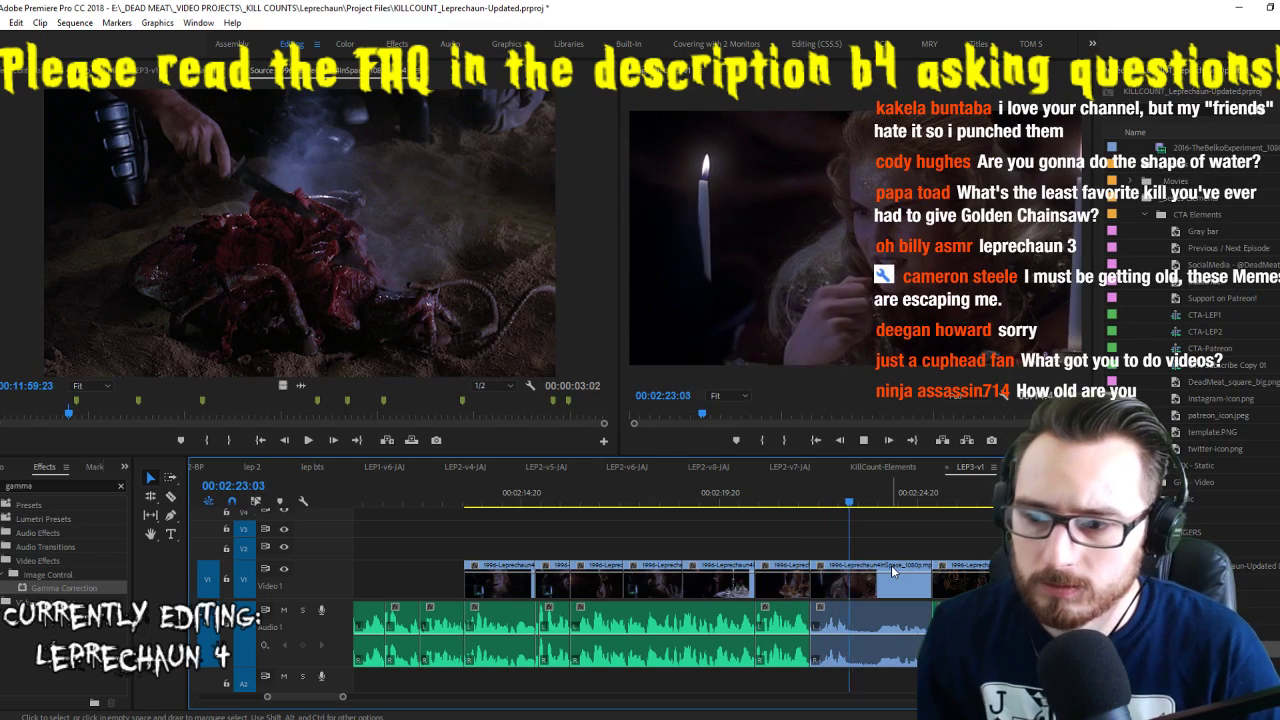
key("space")
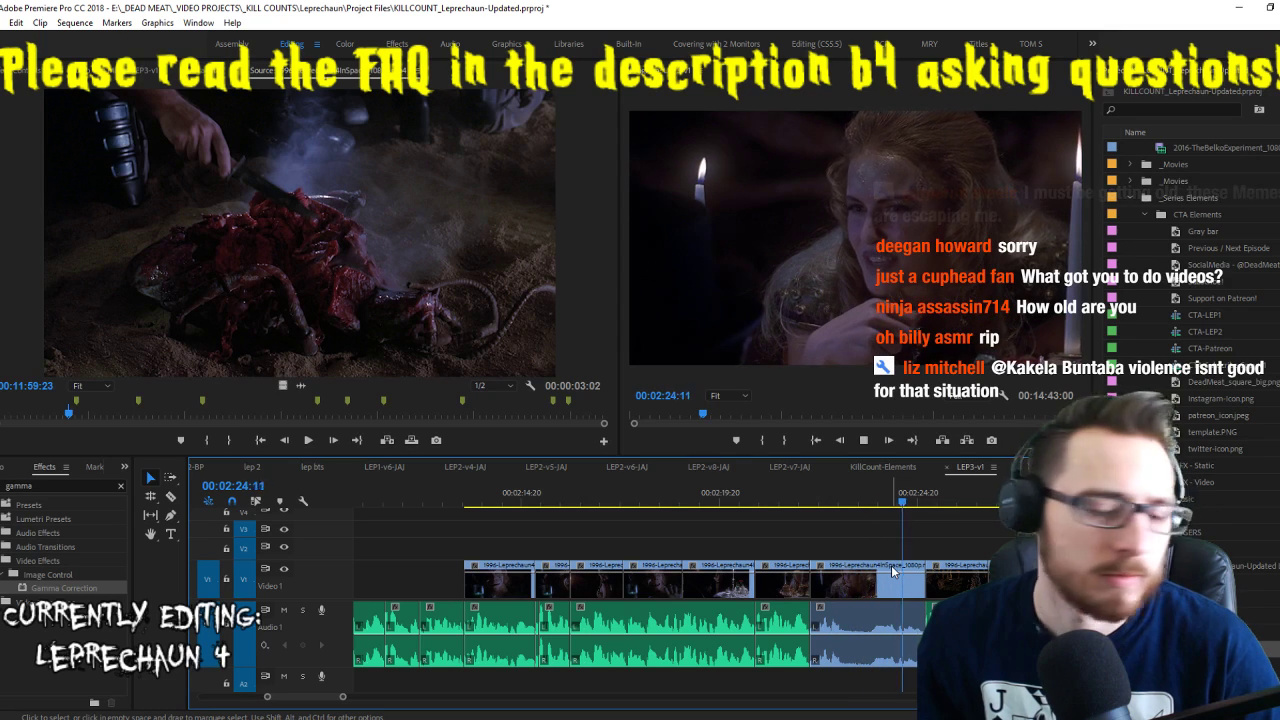
Play back the candlelit woman clip, cut a short section from its middle on V1 with its audio, close the gap, and save the project
key("space")
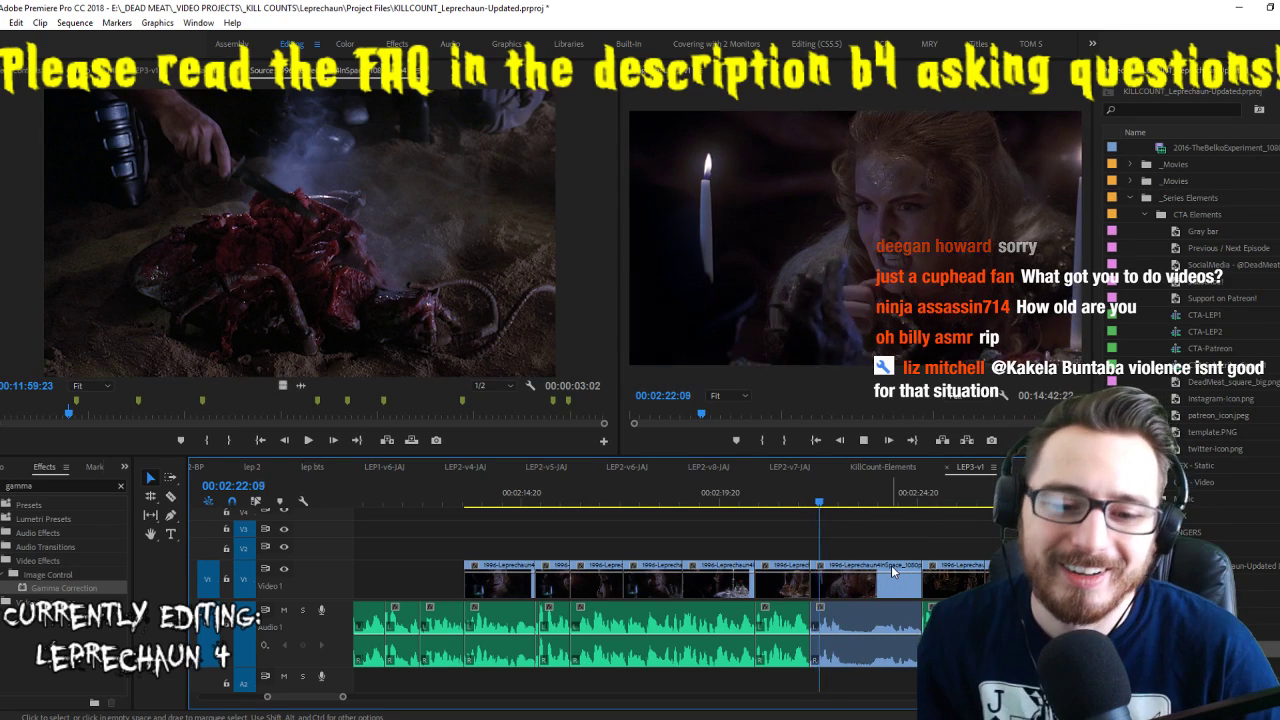
key("space")
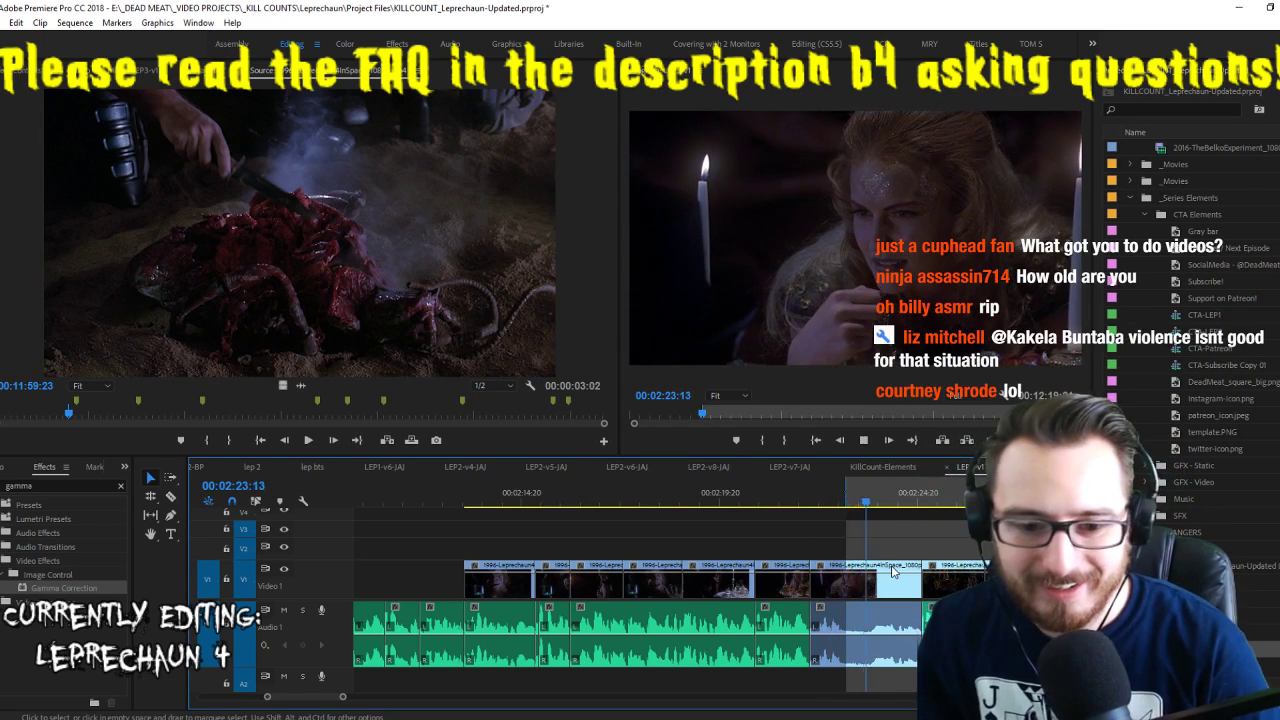
key("space")
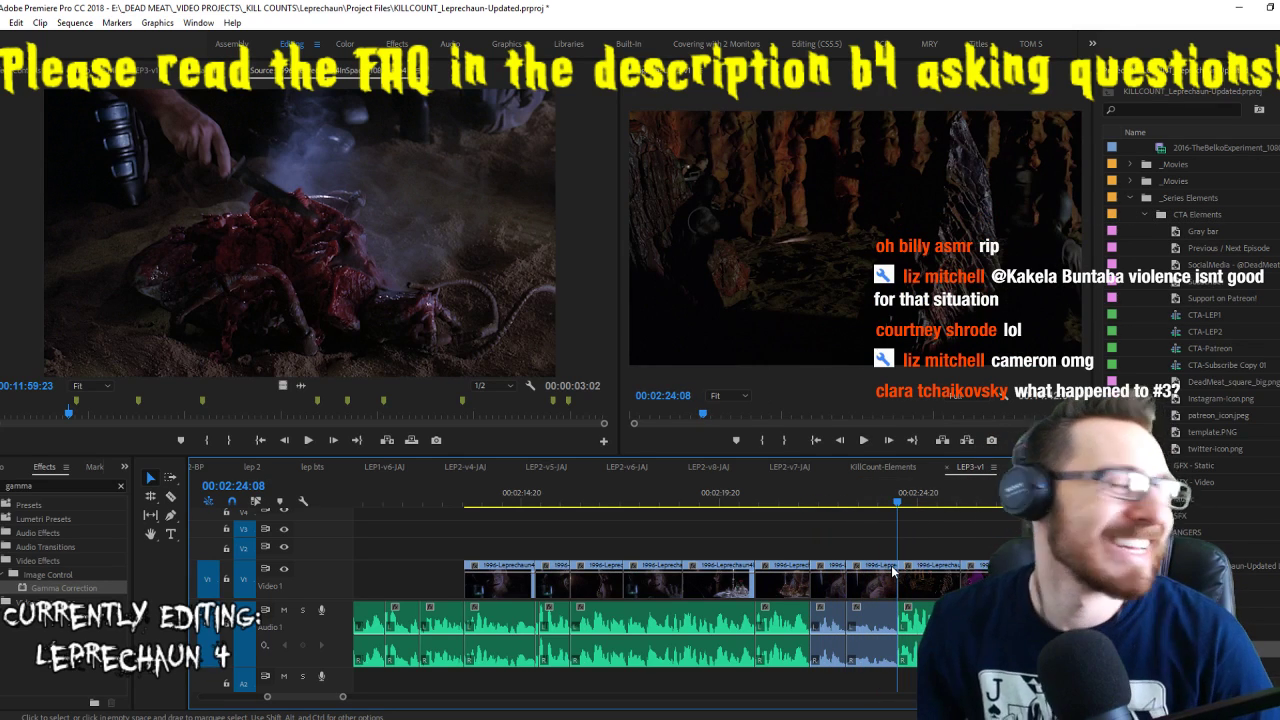
key("ctrl+s")
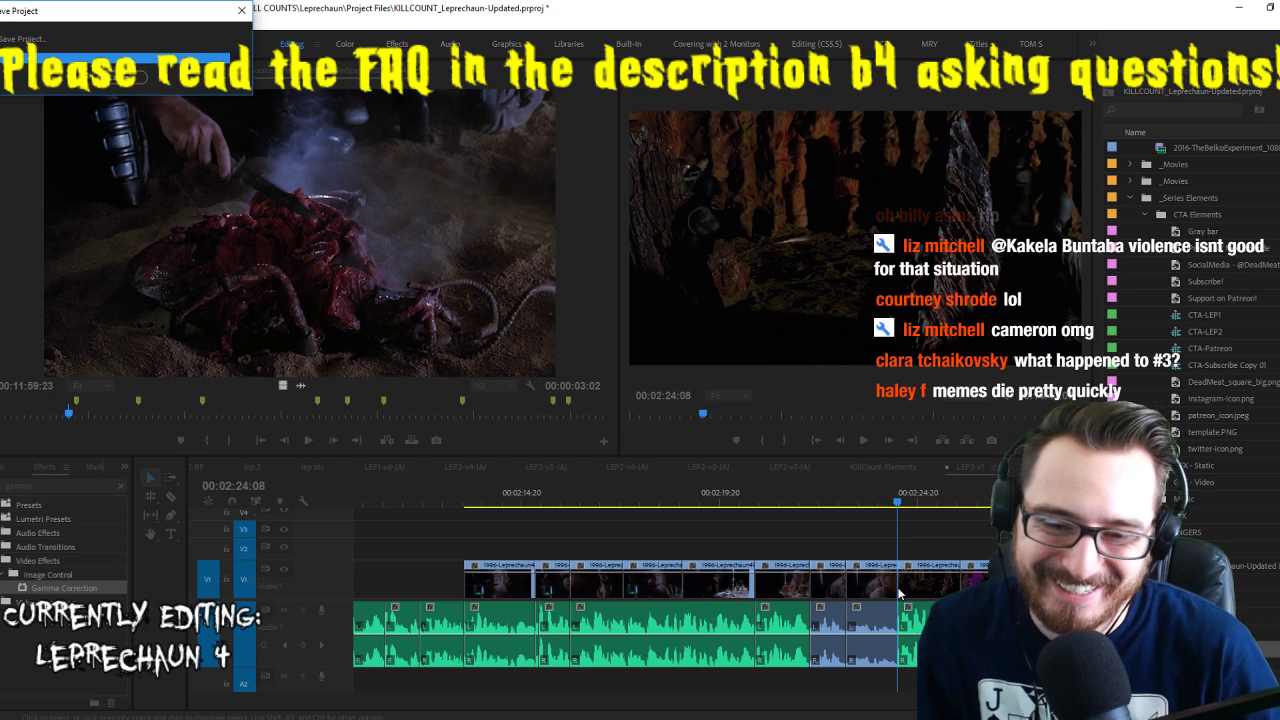
Place the playhead at the end of the last shot on V1, at 00:02:31:11, and save the project
scroll(903, 596, "down", 5)
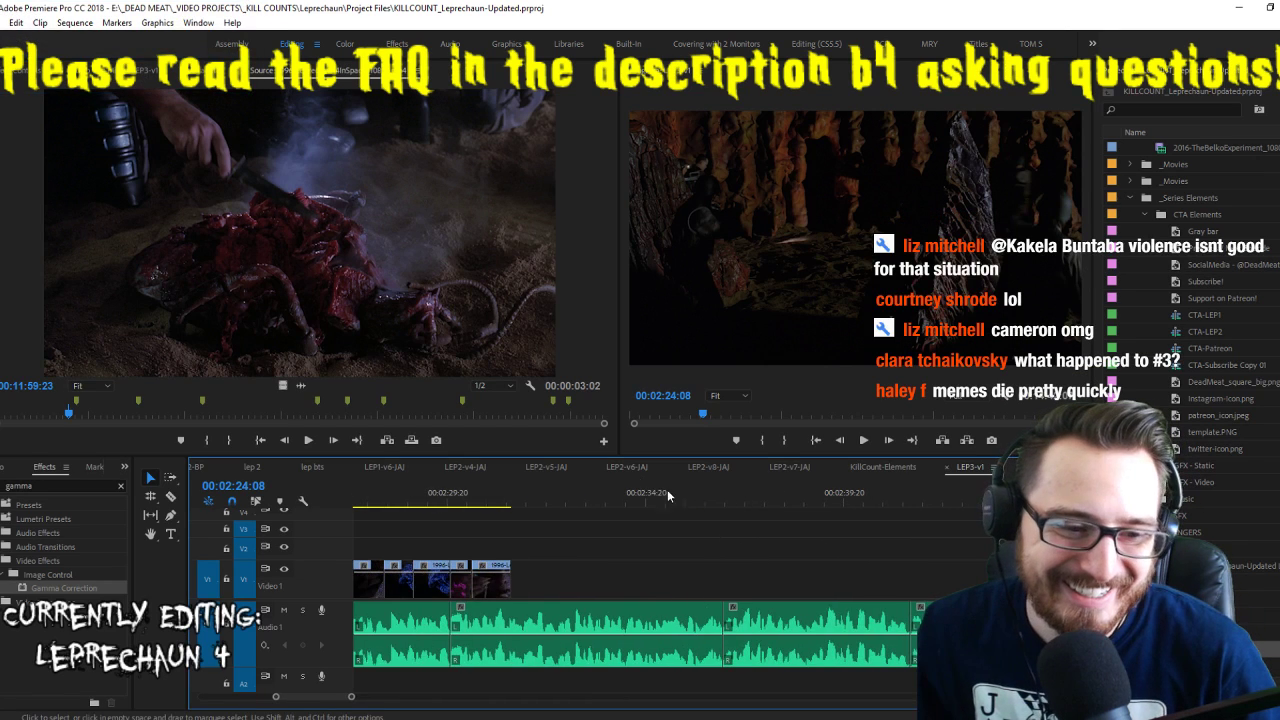
left_click(471, 503)
left_click_drag(474, 501, 509, 504)
key("Left")
key("Left")
key("Left")
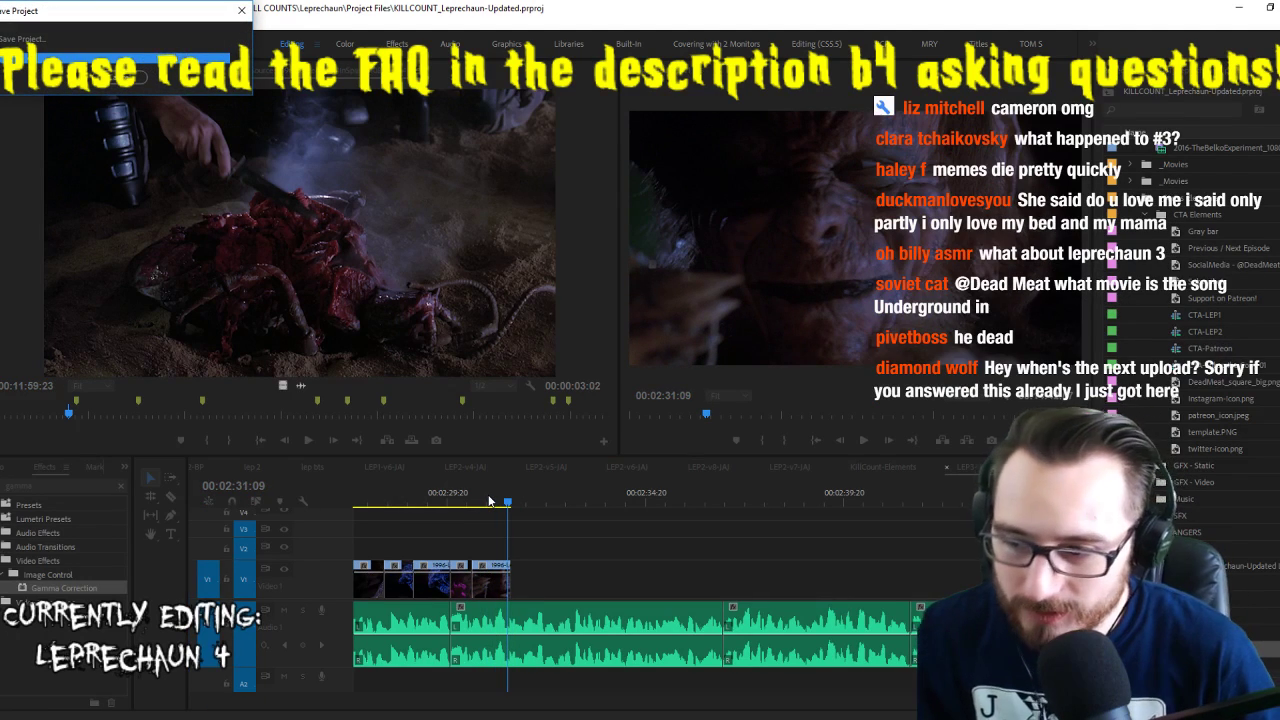
key("Right")
key("Right")
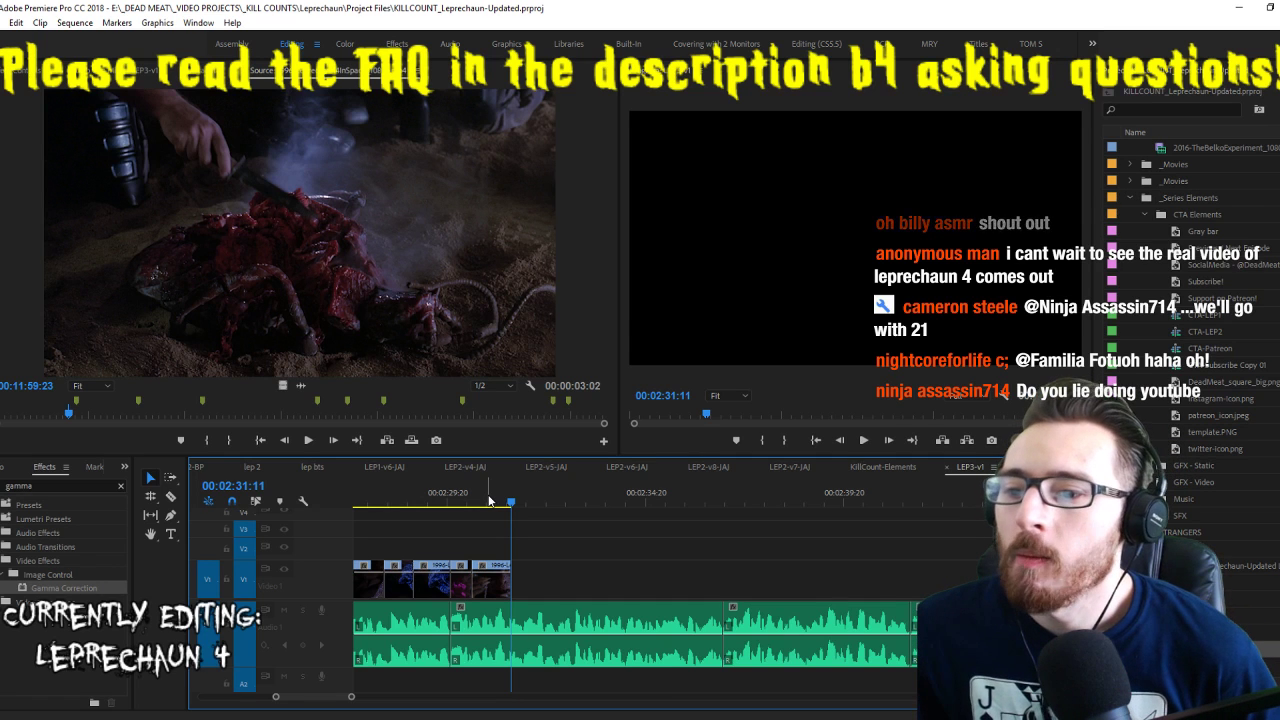
Play the source footage onward from 00:11:59:23 to look for the next shot
key("space")
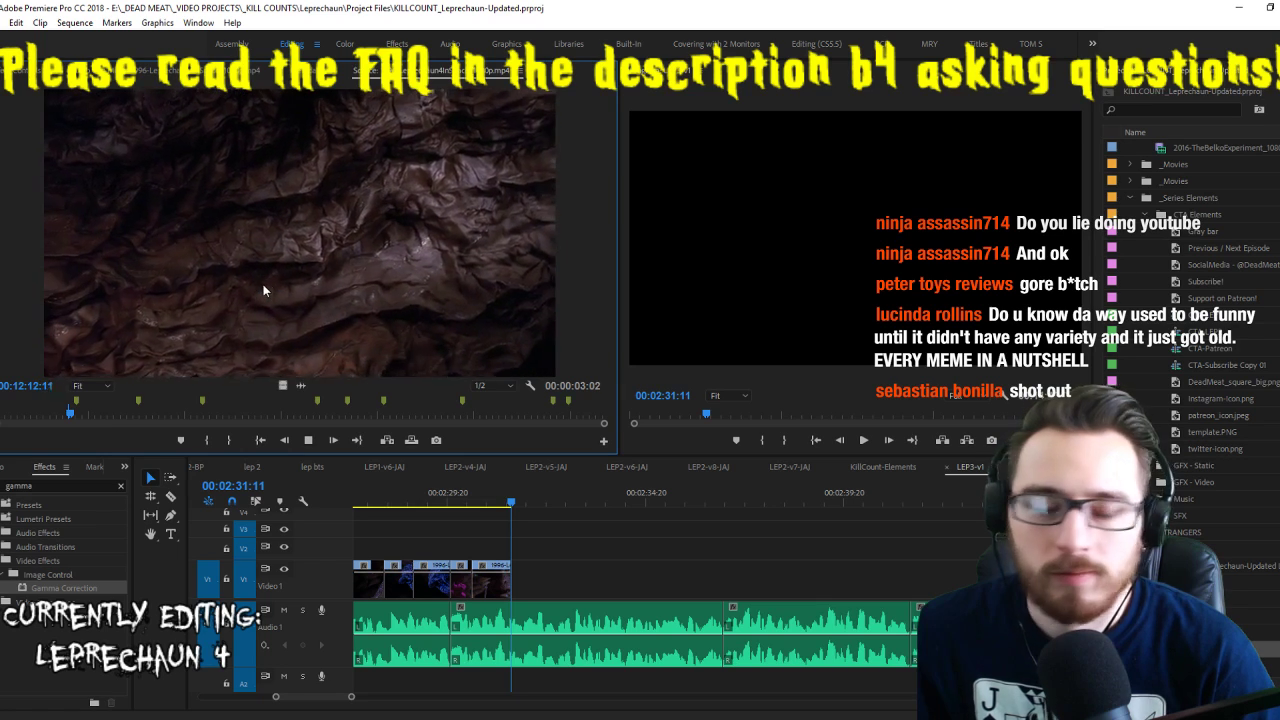
key("space")
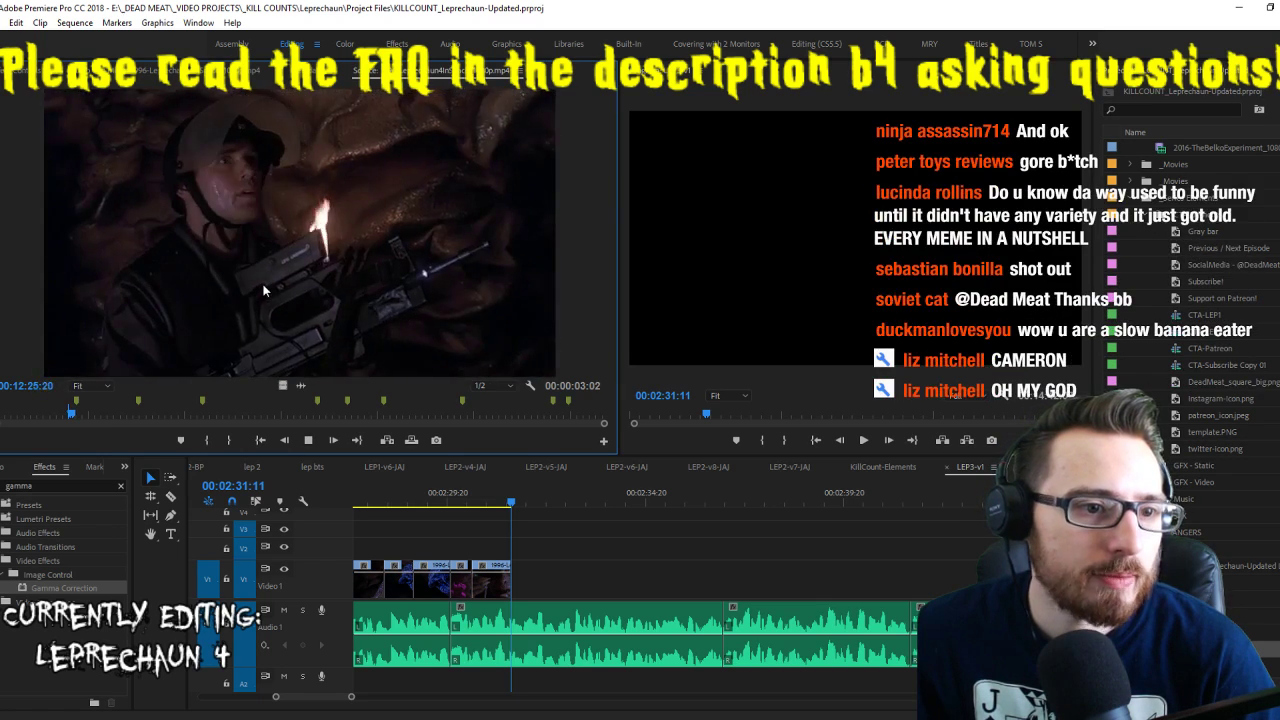
Clear the source marks, mark a 2:02 shot of the candlelit table, and place it on Video 1 at 02:31:11
key("ctrl+shift+x")
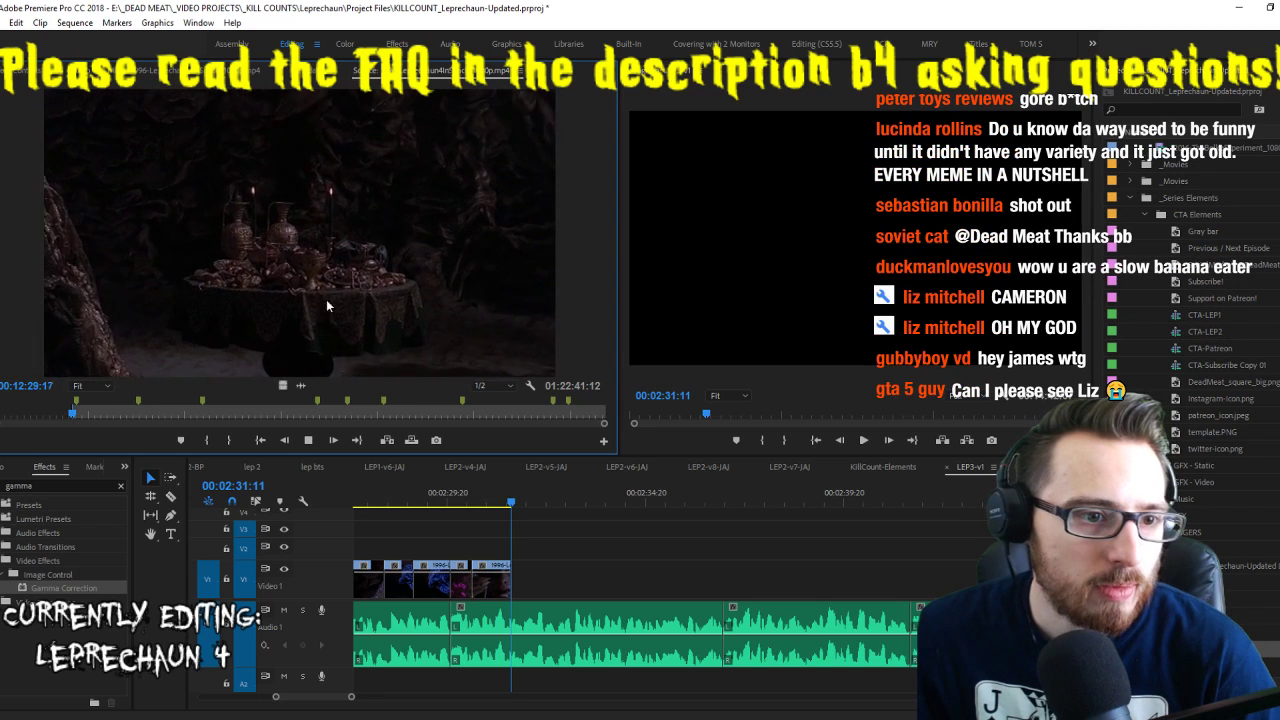
key("o")
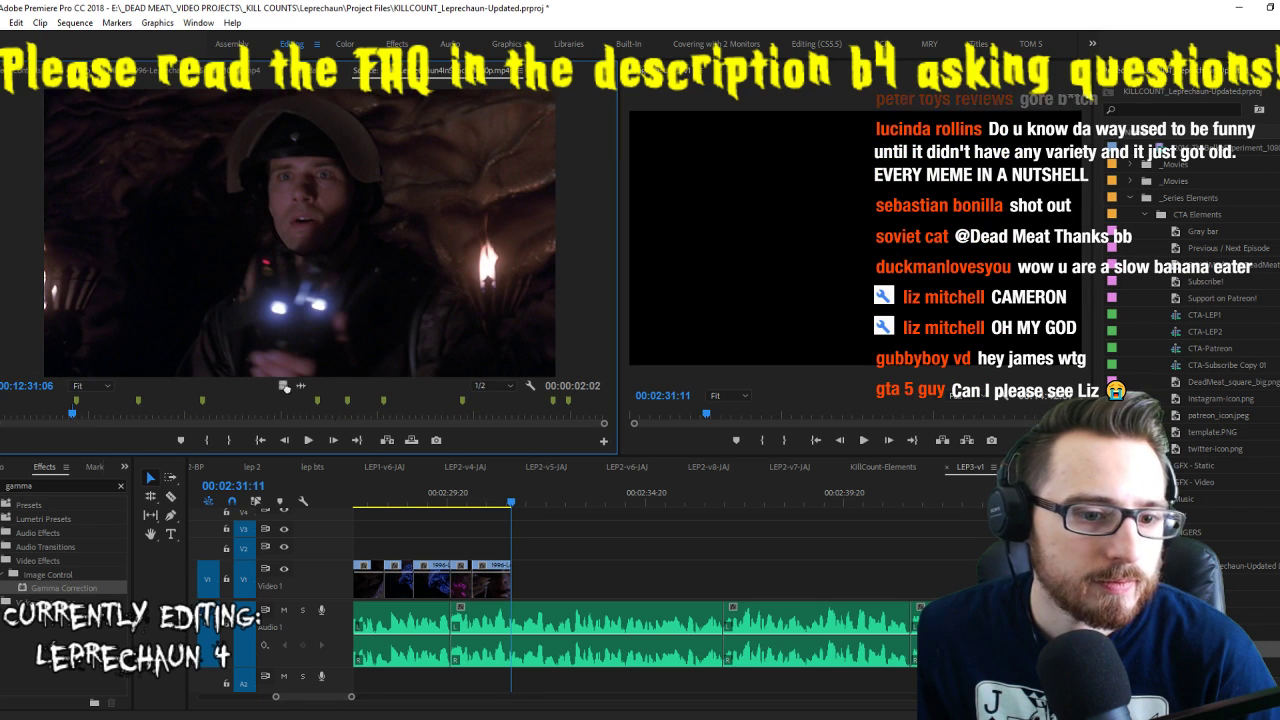
left_click_drag(535, 577, 522, 577)
key("space")
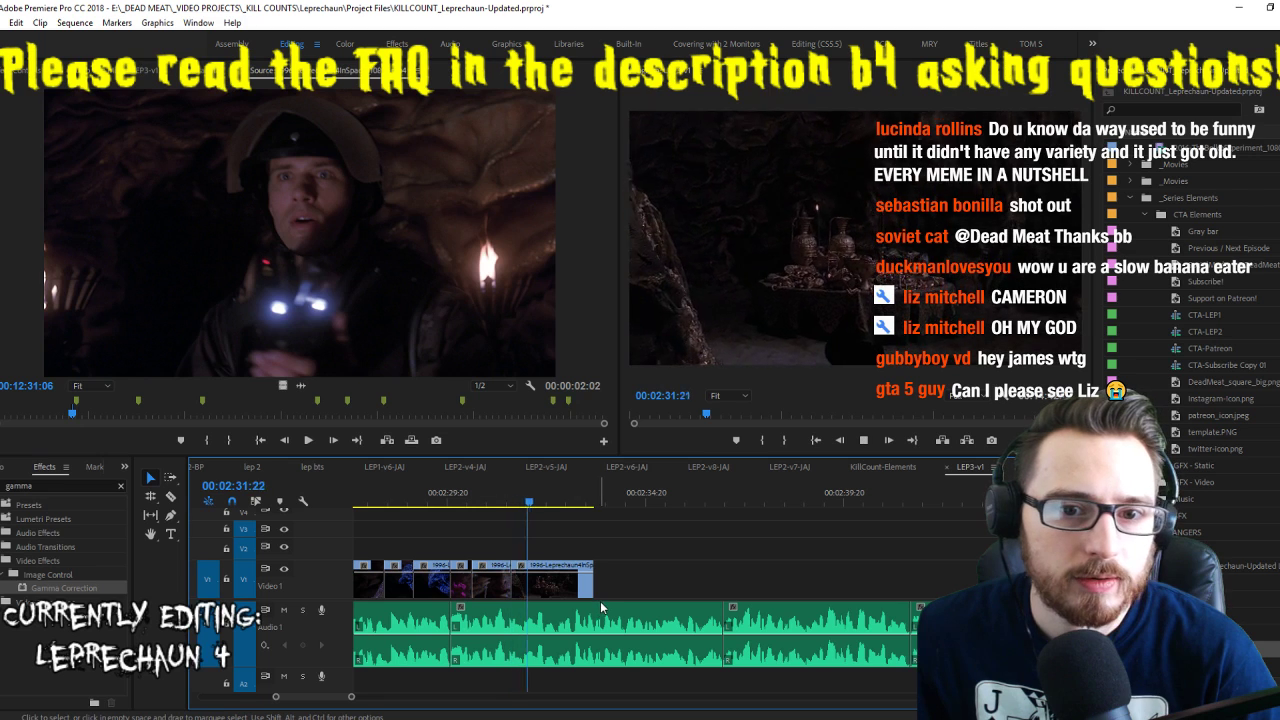
Mark a 1:20 source shot of the soldier beside the flame ending at 12:26:21, and place it on Video 2 at 02:31:11 above the table clip
left_click(335, 283)
key("j")
key("j")
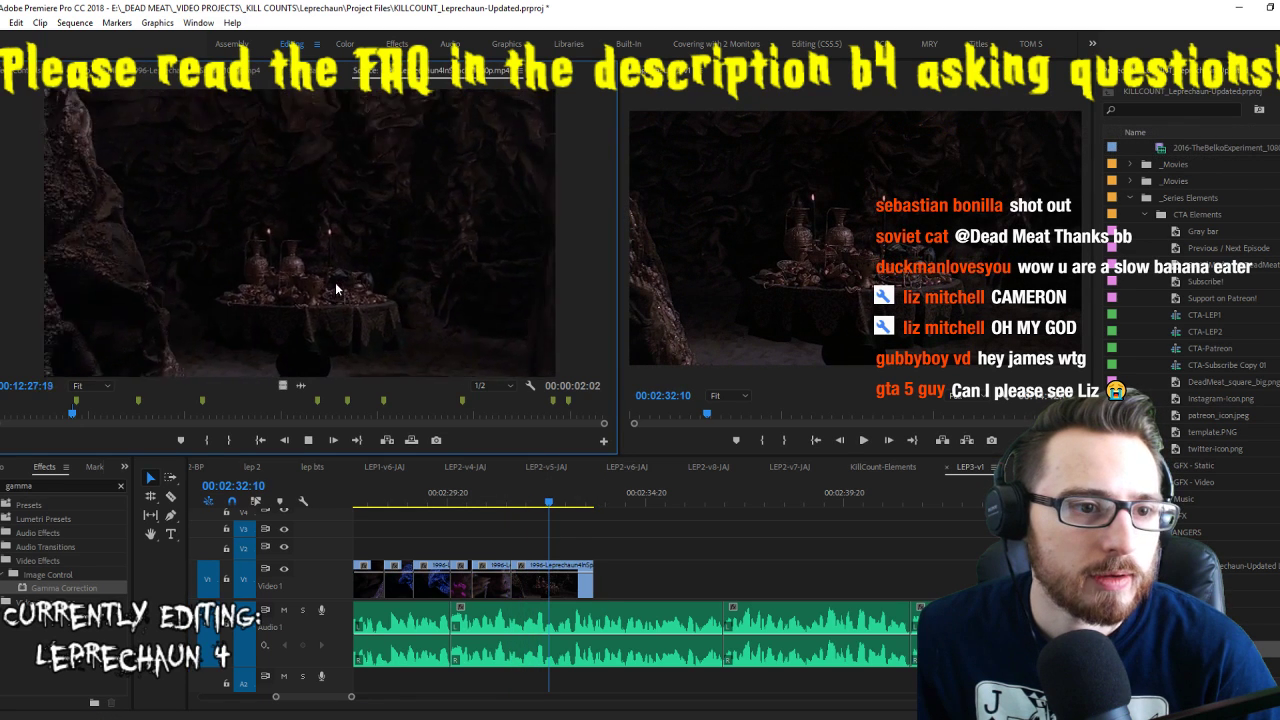
key("l")
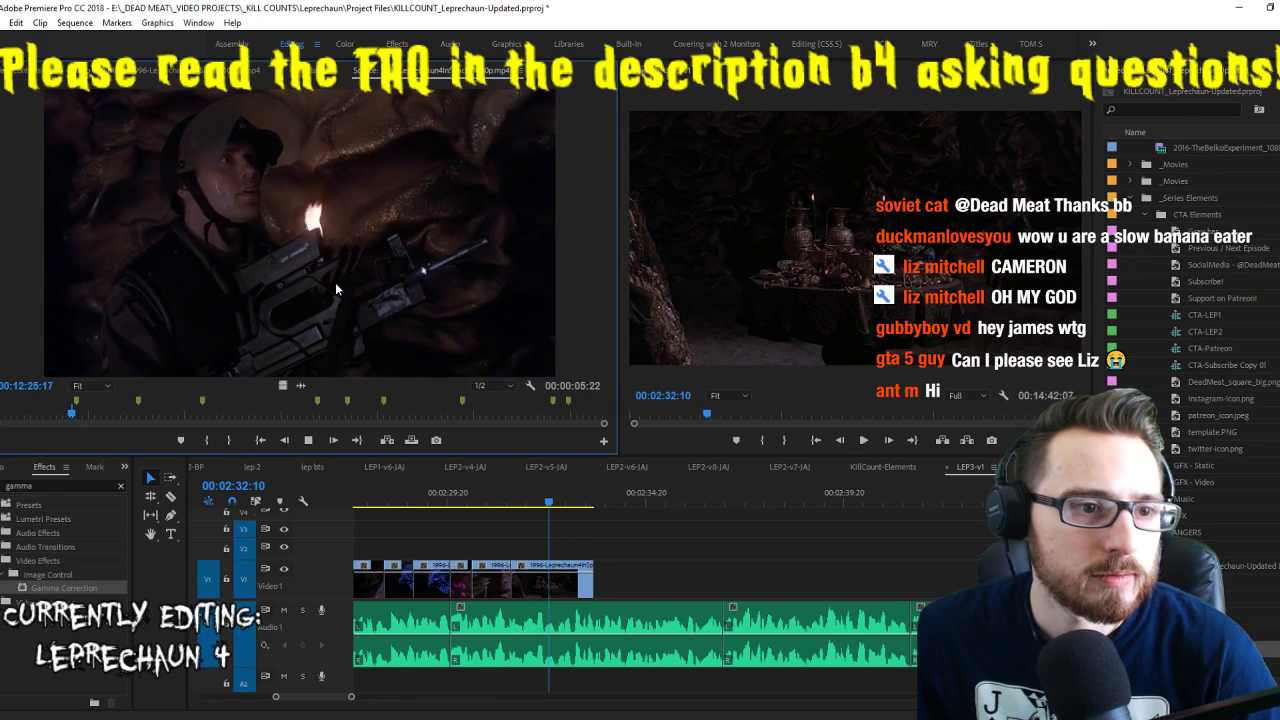
key("i")
key("o")
key("k")
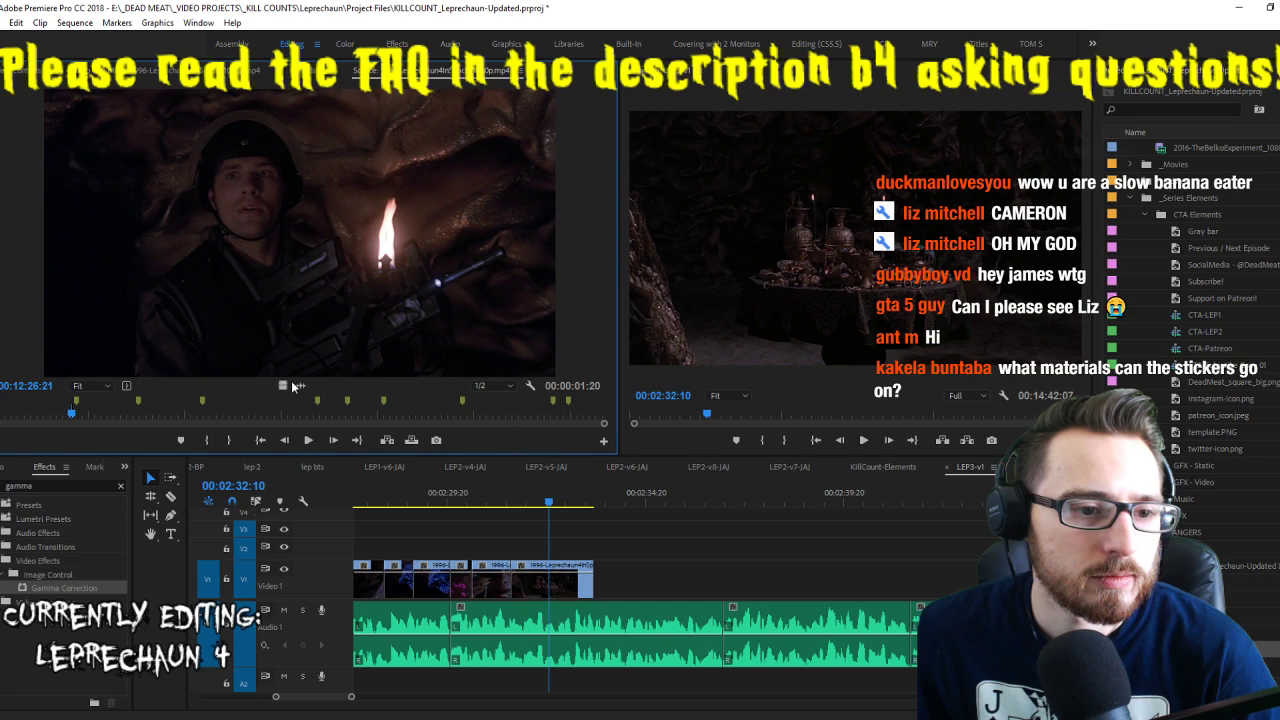
left_click_drag(306, 387, 519, 549)
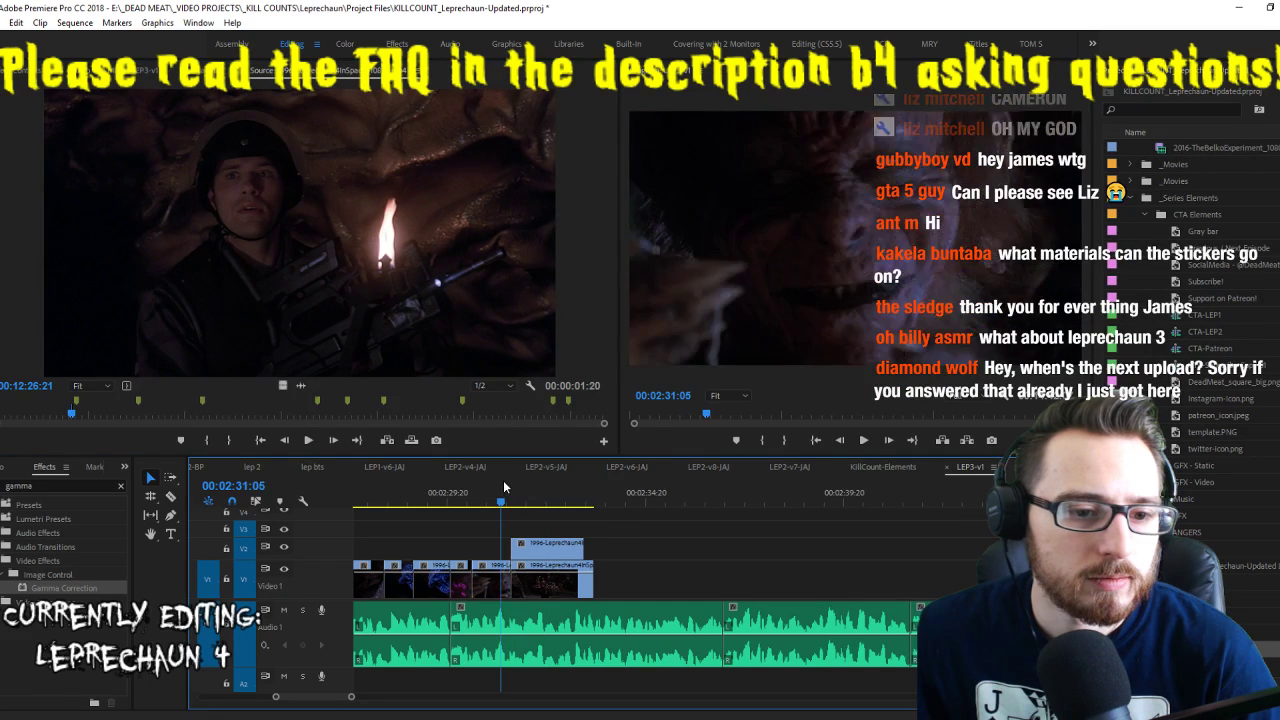
Trim the soldier clip's end to 02:32:23 and arrange it on Video 1 with the table clip directly behind it
key("l")
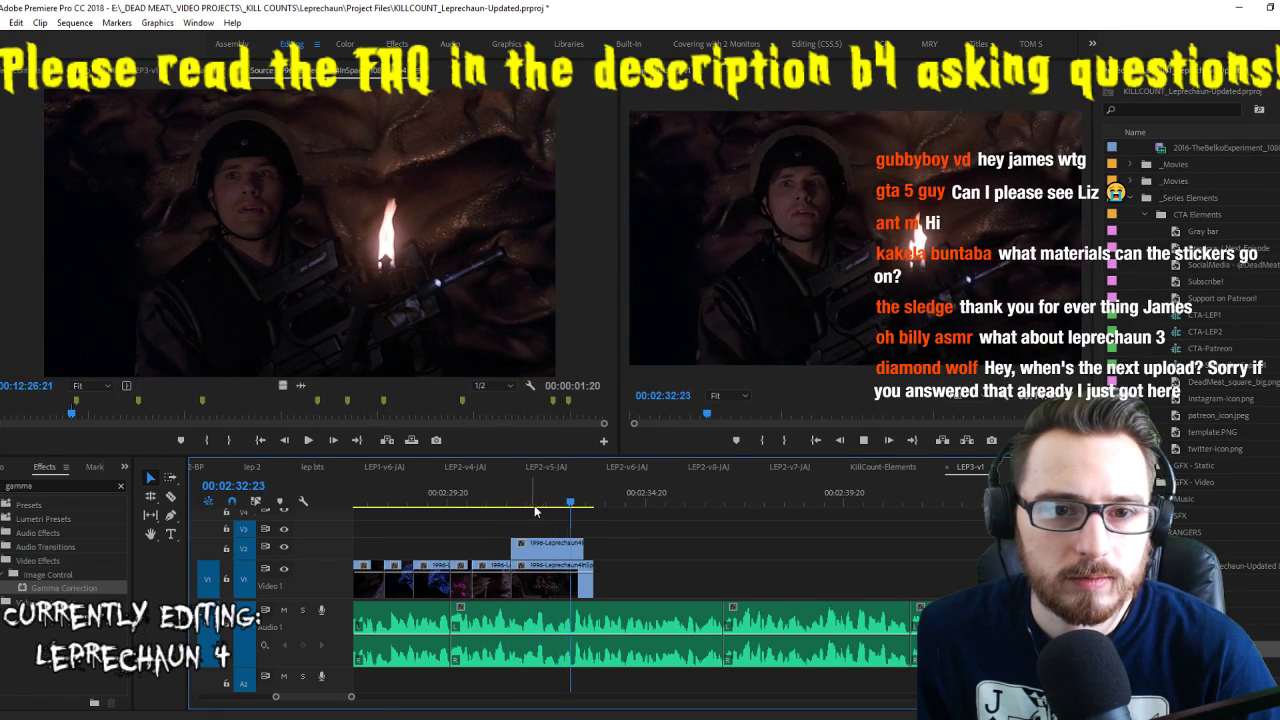
key("Left")
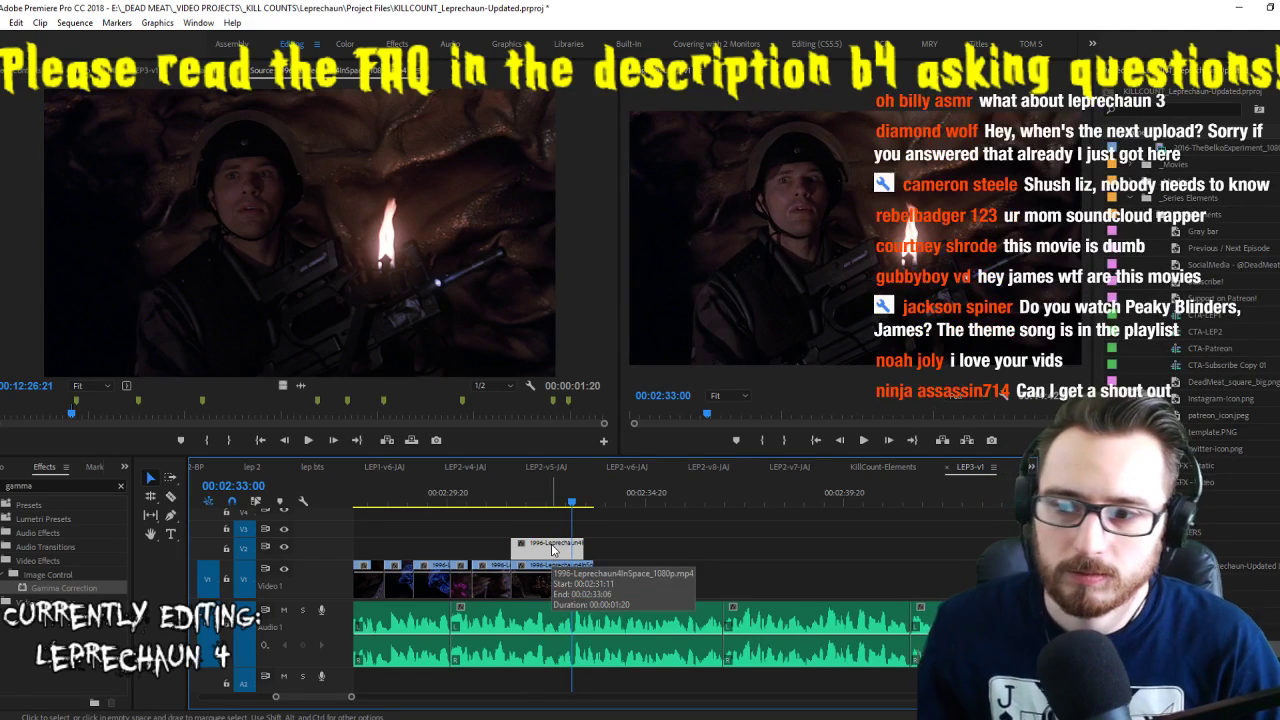
key("Right")
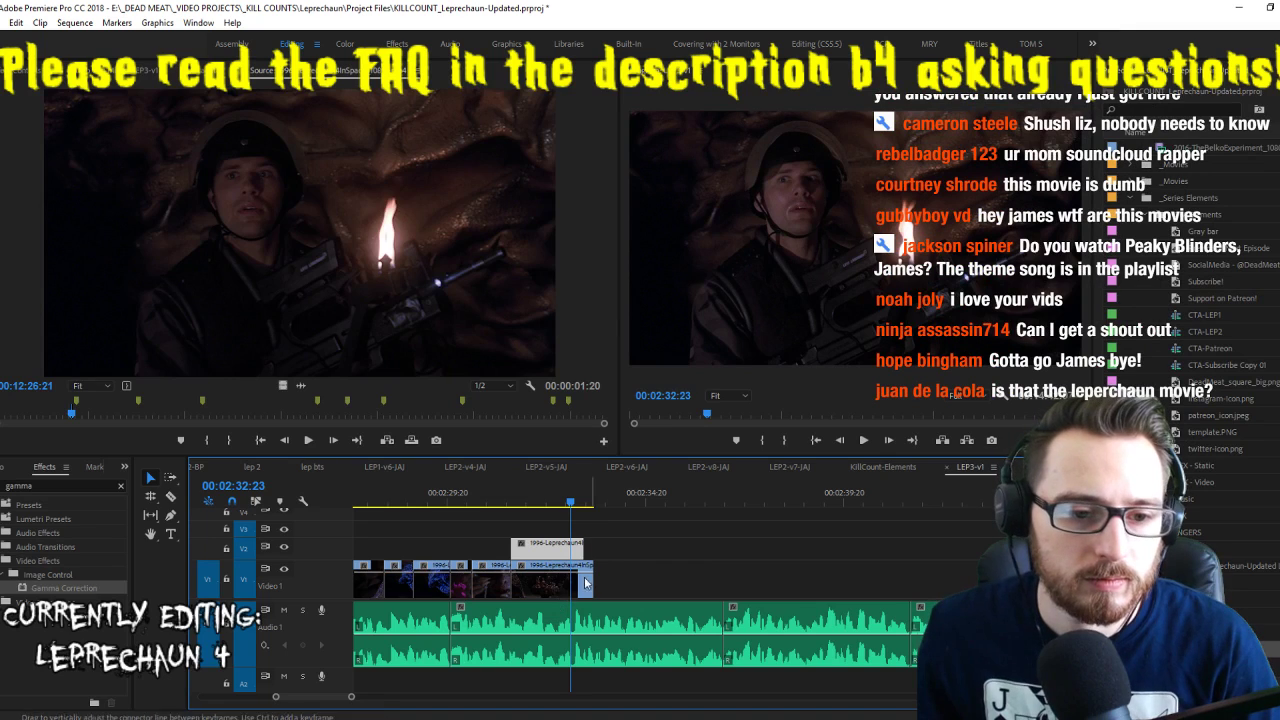
left_click_drag(625, 553, 625, 552)
key("space")
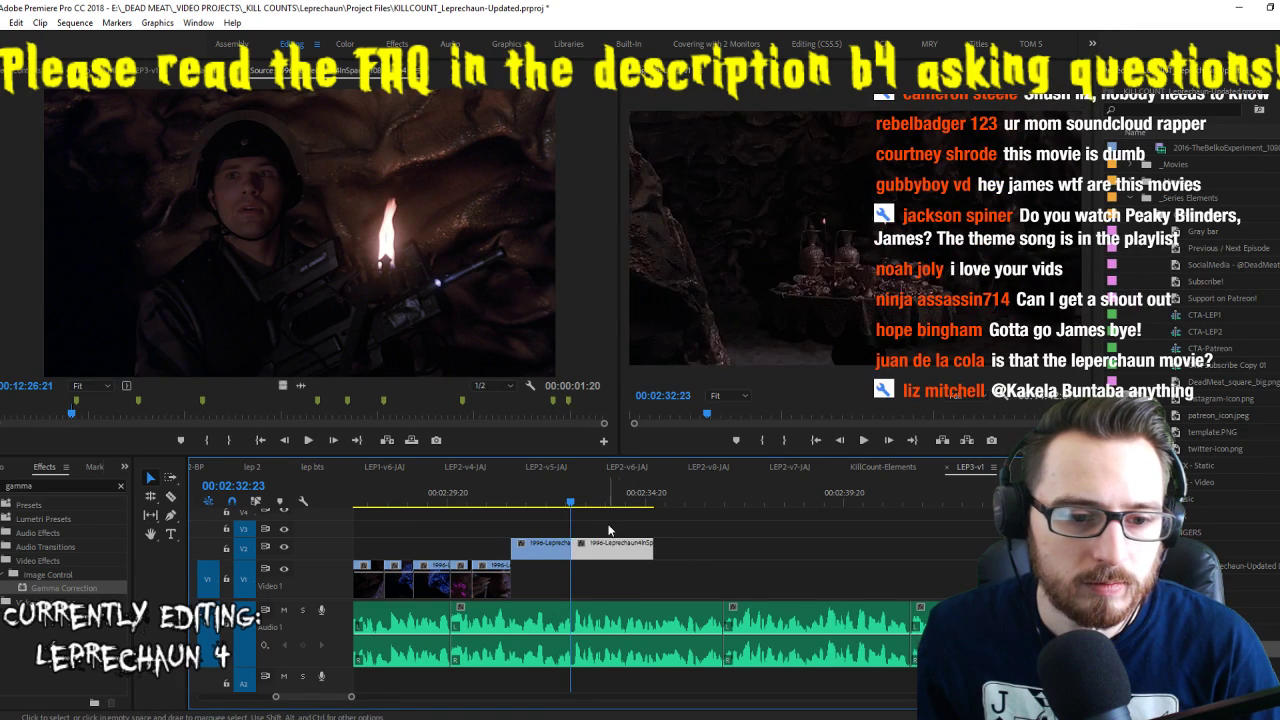
key("space")
key("ctrl+z")
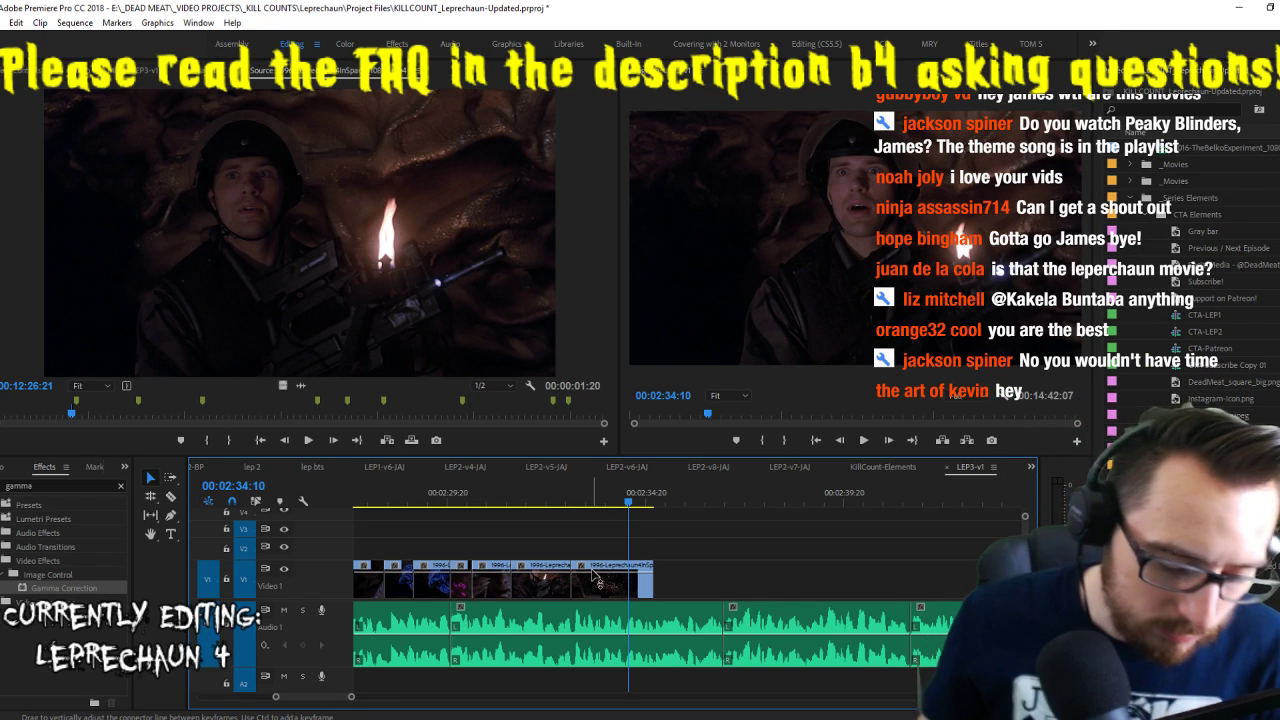
Trim the end of the table clip on Video 1 to 02:34:18 and save the project
left_click_drag(628, 586, 668, 596)
key("shift+k")
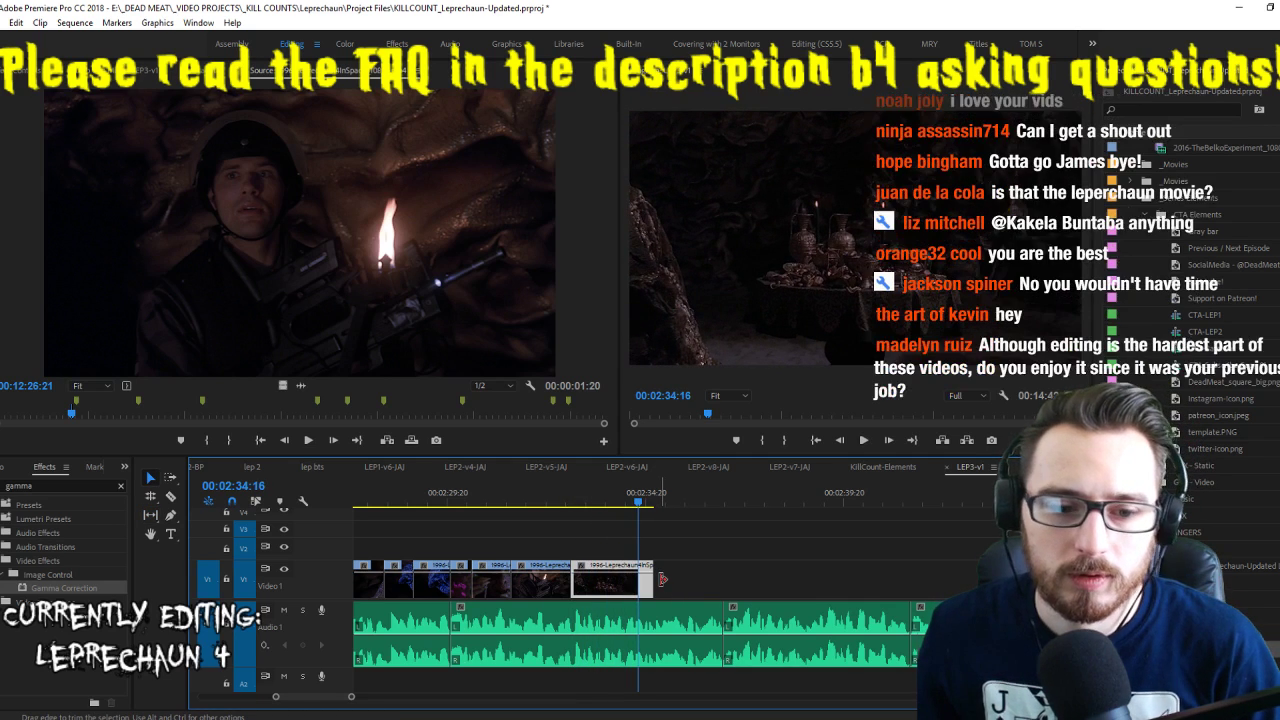
key("ctrl+s")
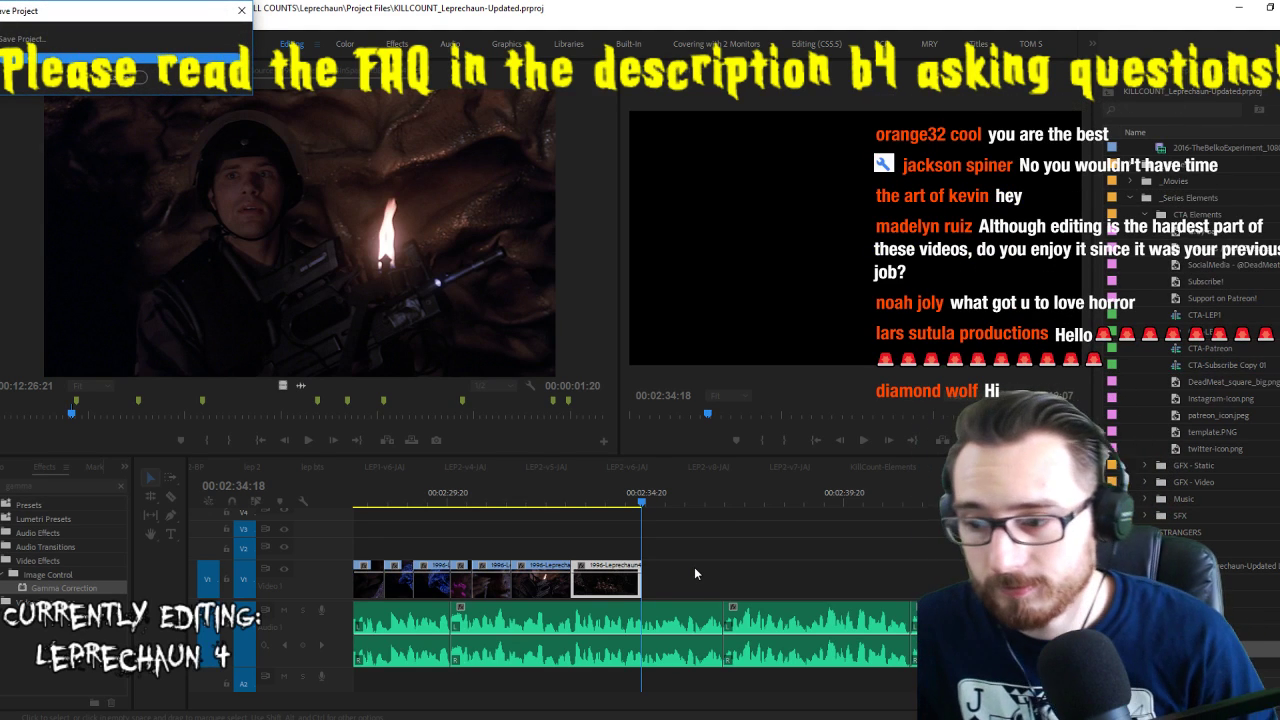
Play the source movie onward from the table shot and mark in and out points for the soldier leaning over the treasure
left_click(437, 372)
key("space")
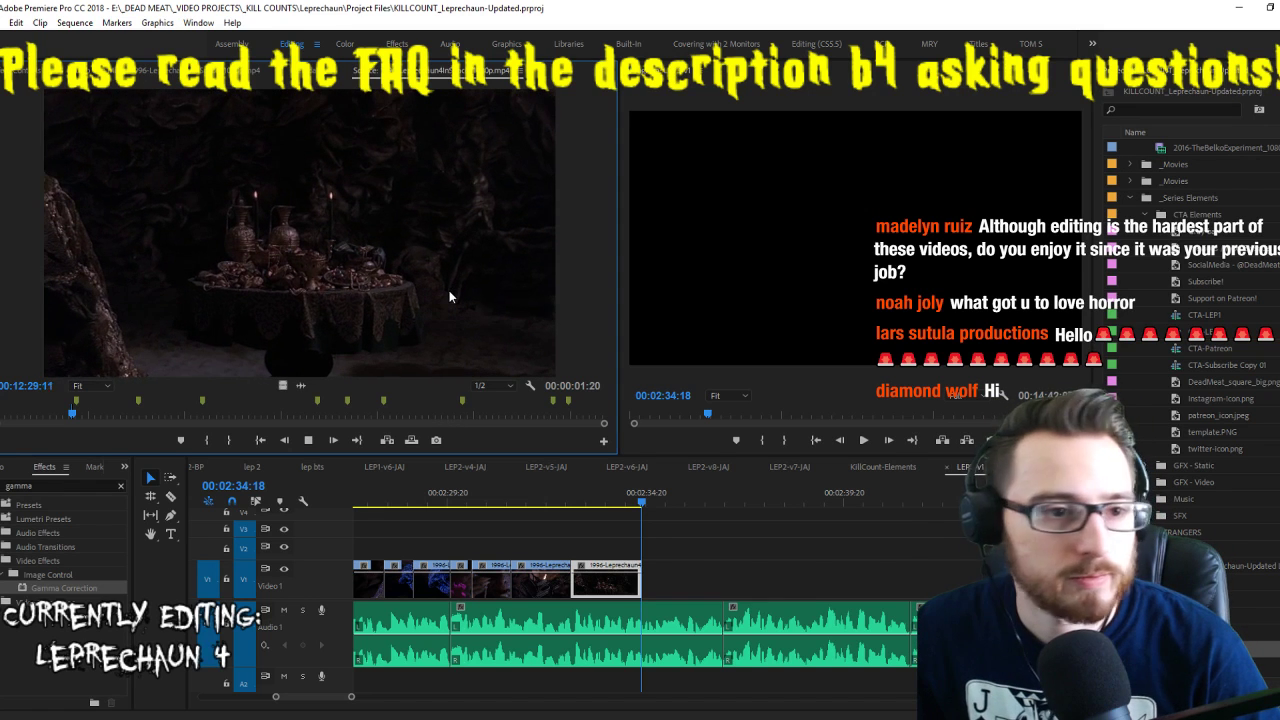
key("space")
key("space")
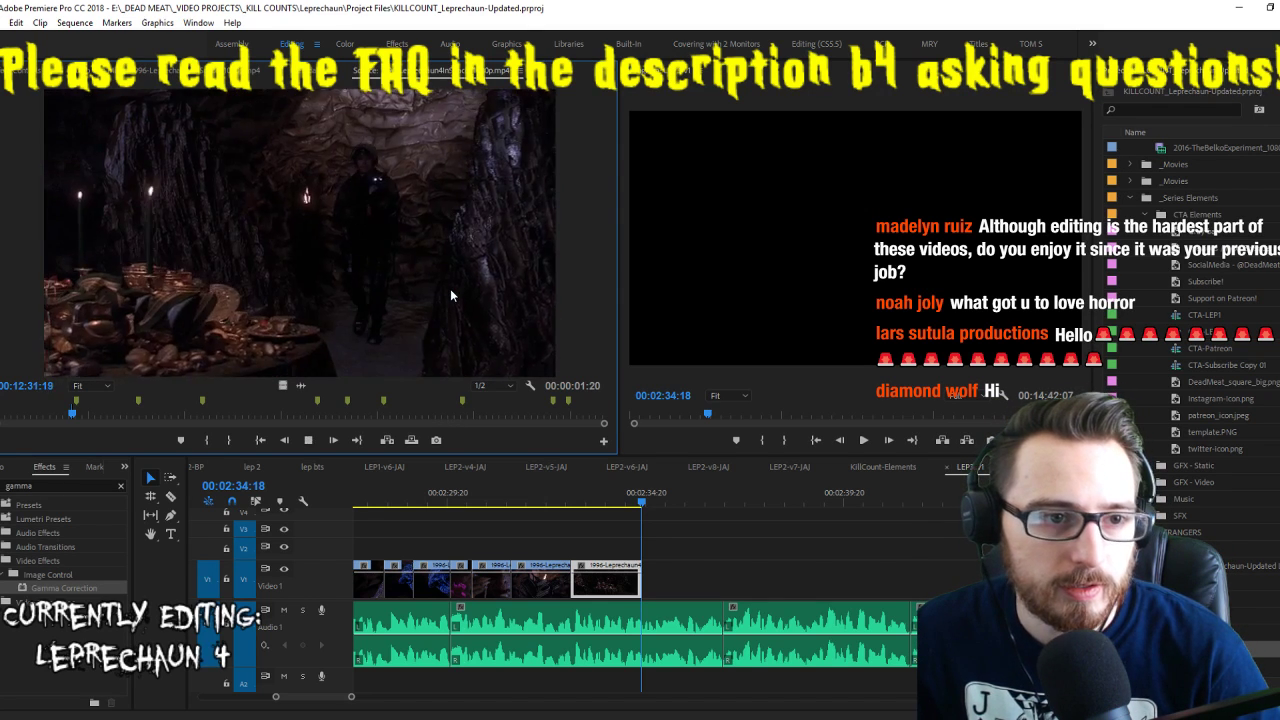
key("i")
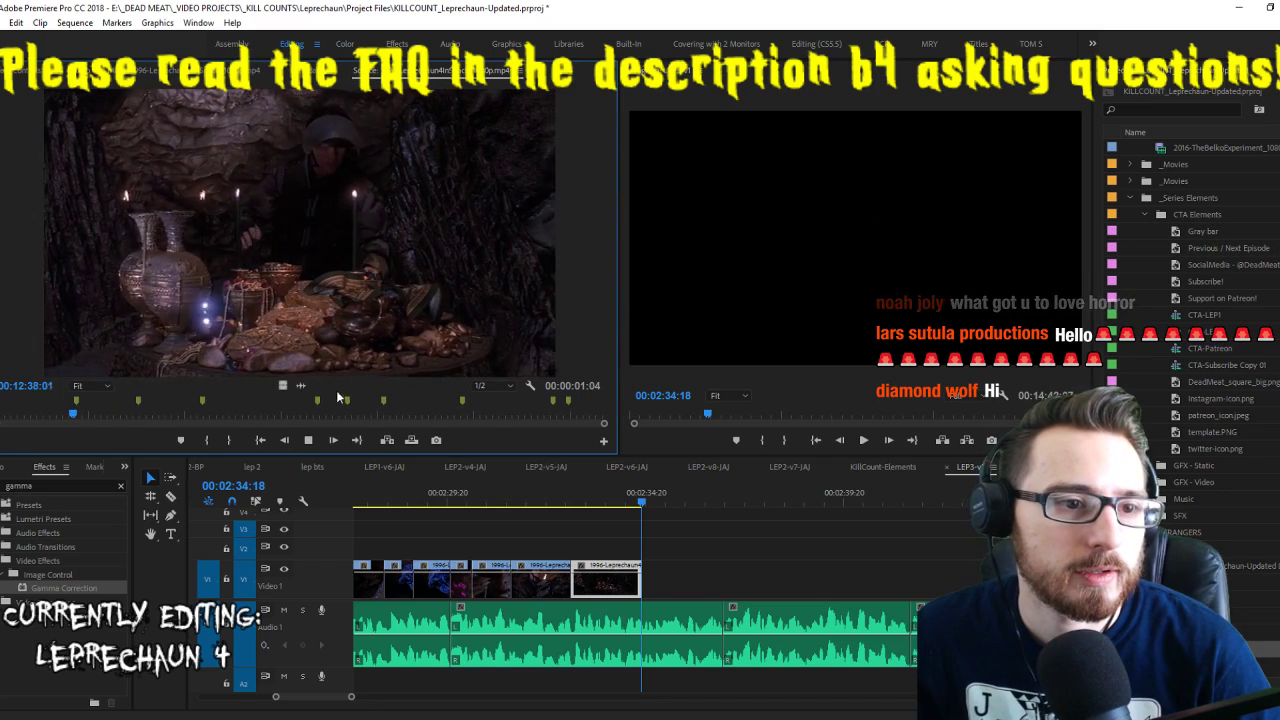
key("o")
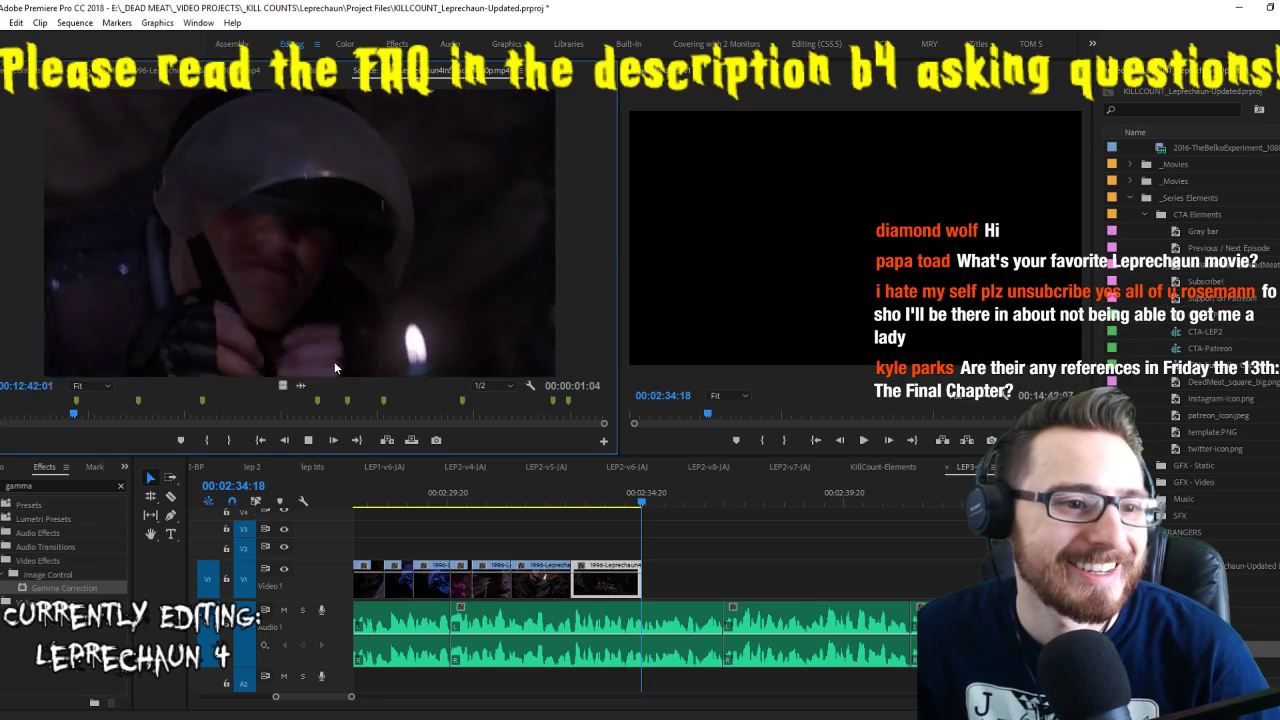
key("space")
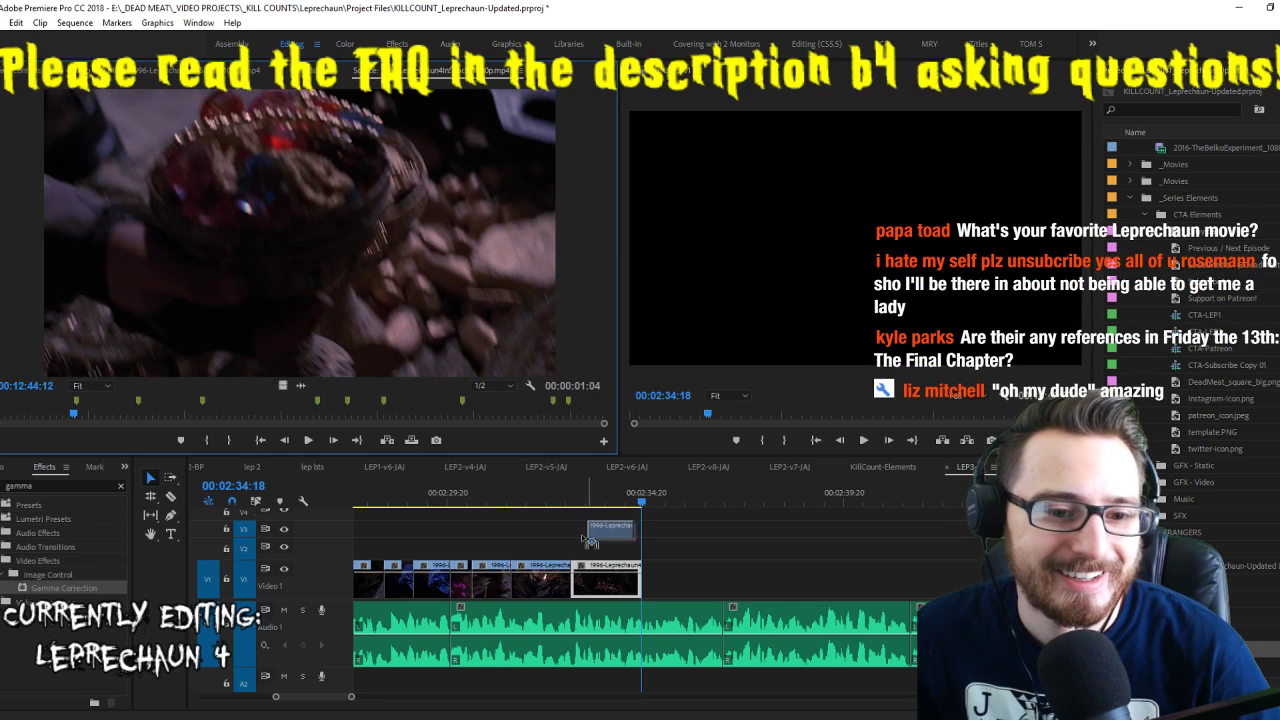
Place the treasure shot on Video 1 directly after the table clip and extend its end to about 02:38
left_click_drag(596, 555, 598, 553)
left_click(588, 502)
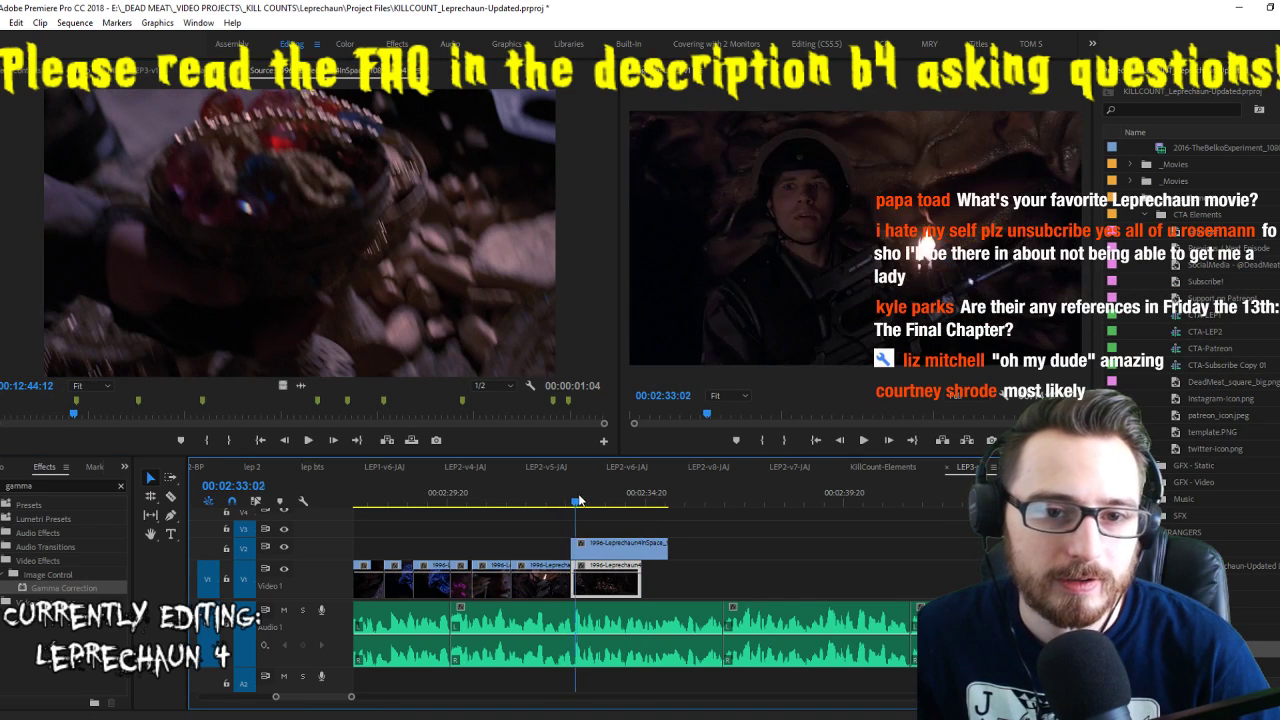
left_click_drag(588, 502, 666, 581)
key("ctrl+z")
left_click(620, 500)
key("space")
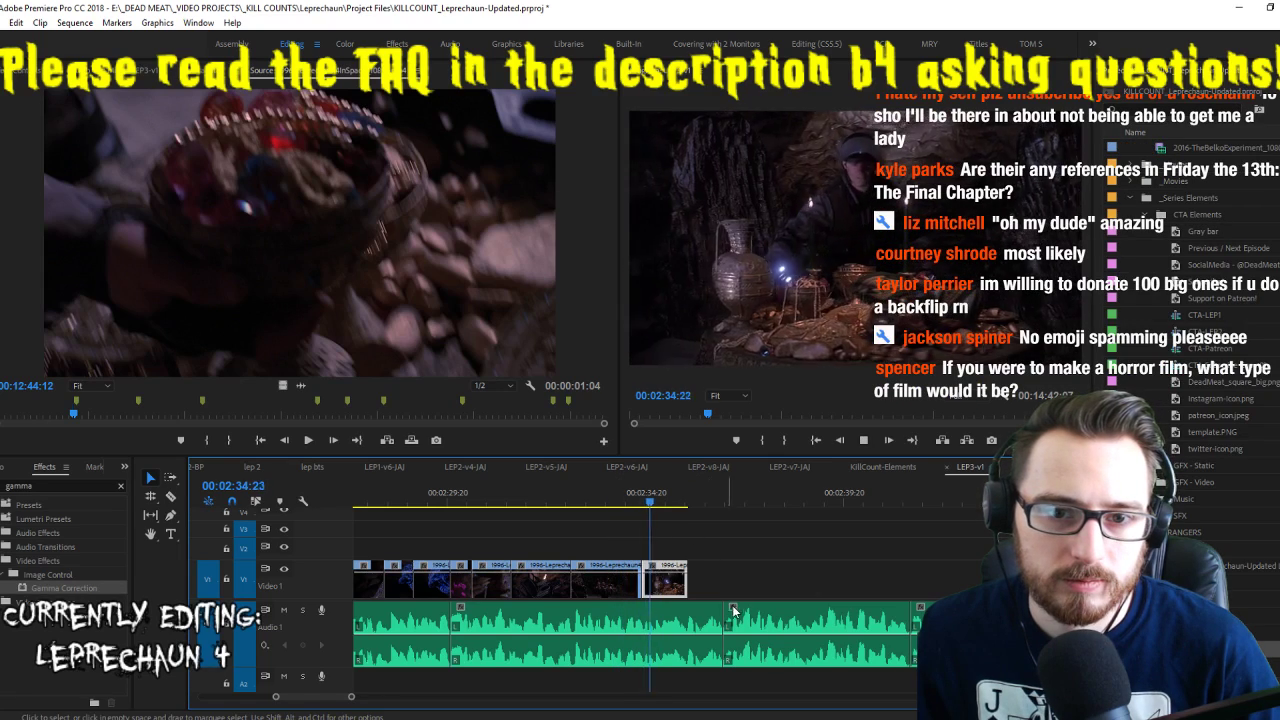
left_click_drag(716, 589, 776, 585)
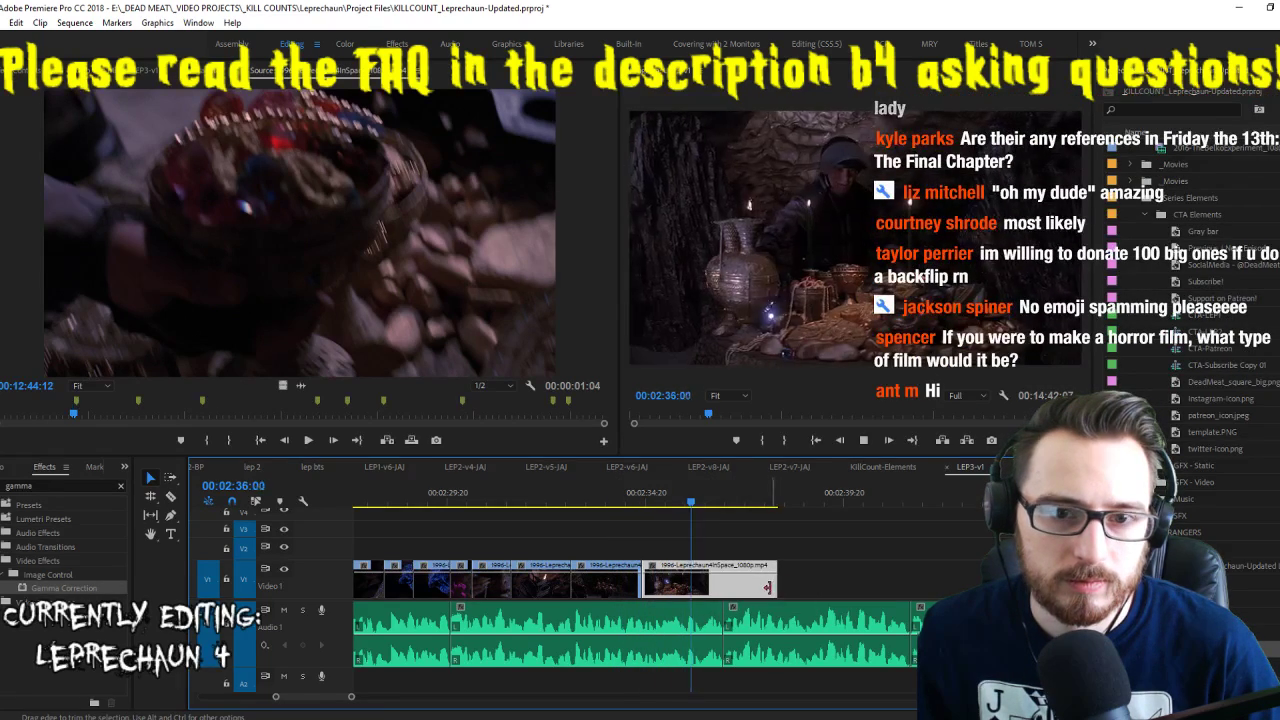
Mark an 18-frame dark close-up in the source movie and overwrite it onto Video 1 at 02:36:05, within the treasure clip
left_click(459, 277)
key("space")
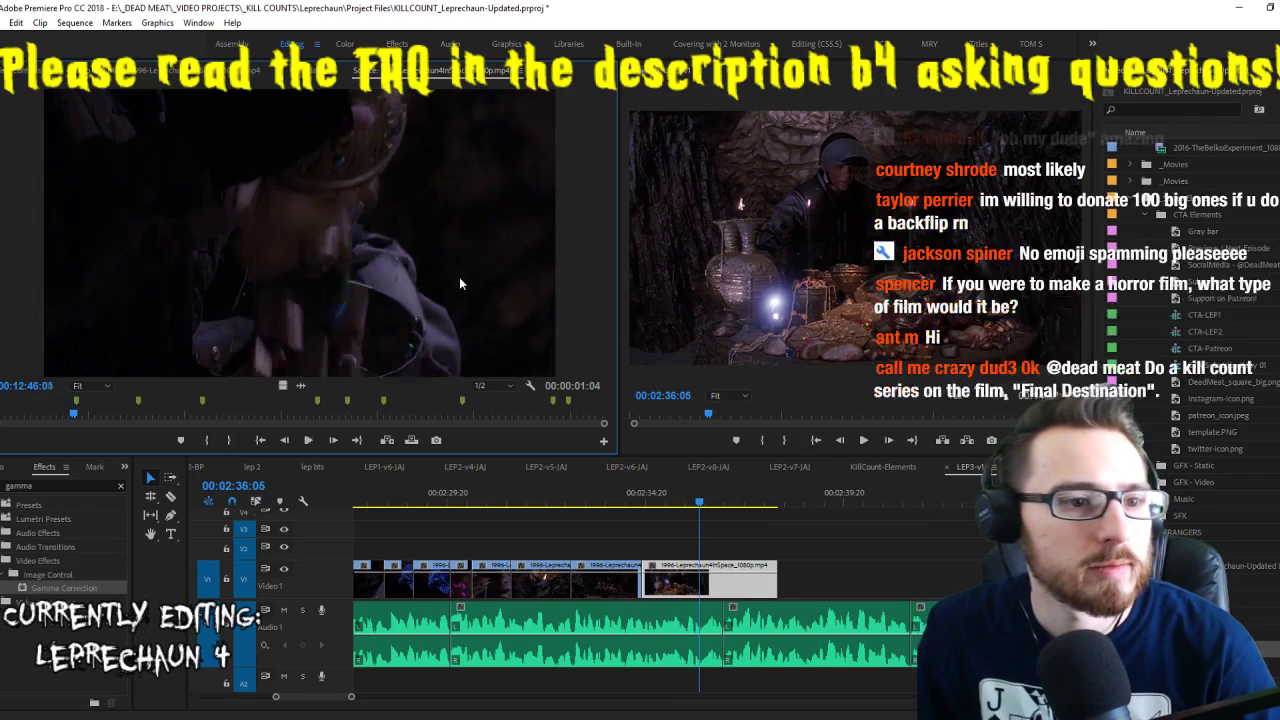
key("o")
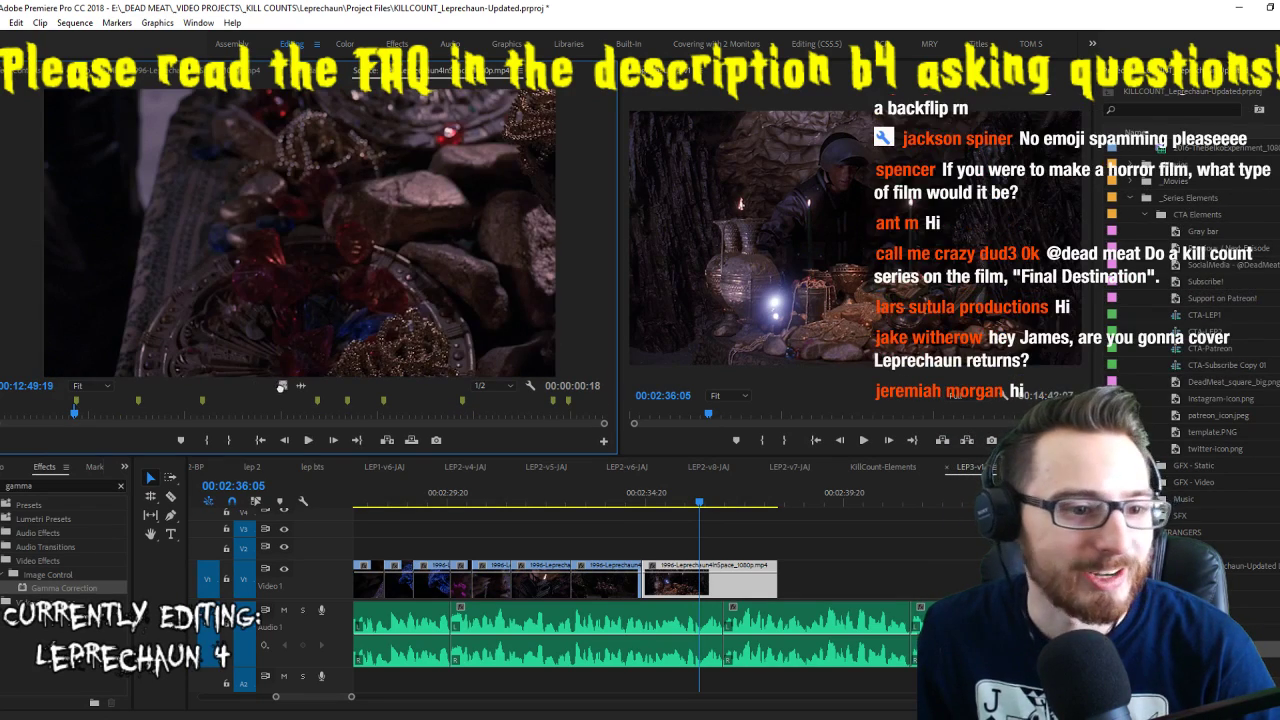
key(".")
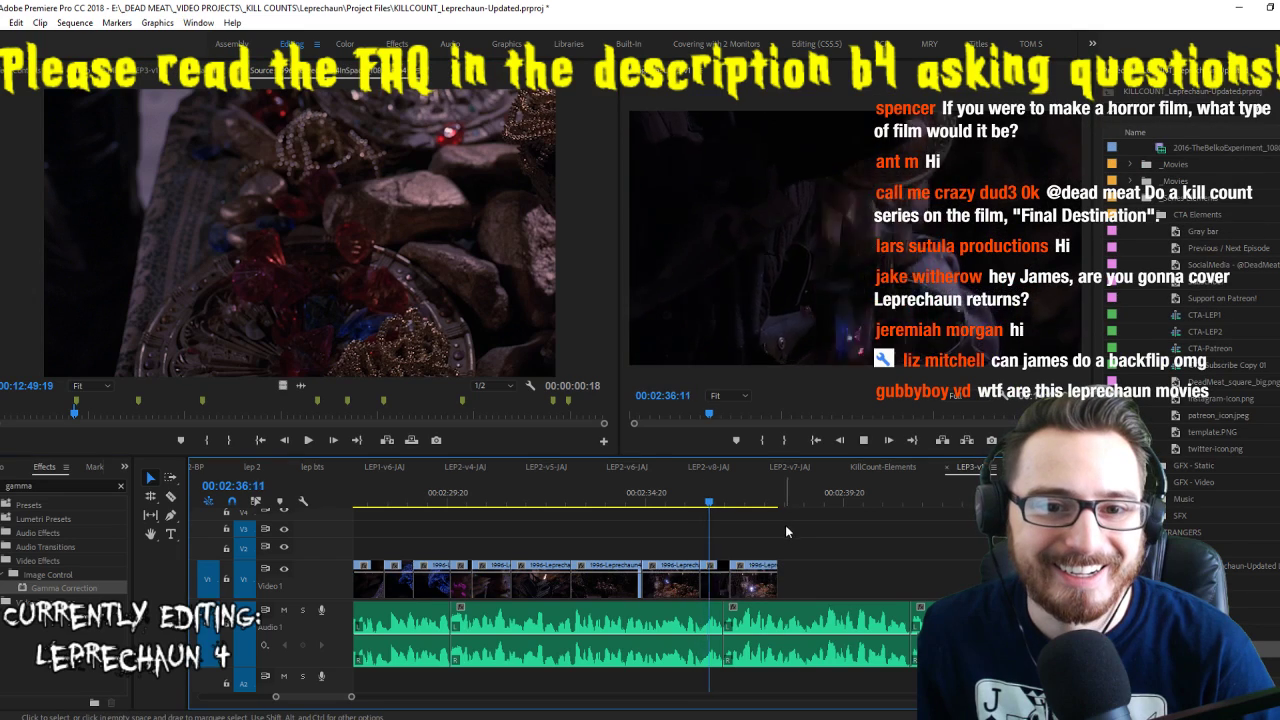
Mark a 22-frame source close-up of the smiling soldier ending at 13:01:10, and place it on Video 1 after the dark close-up, replacing the leftover treasure footage
left_click(511, 287)
key("space")
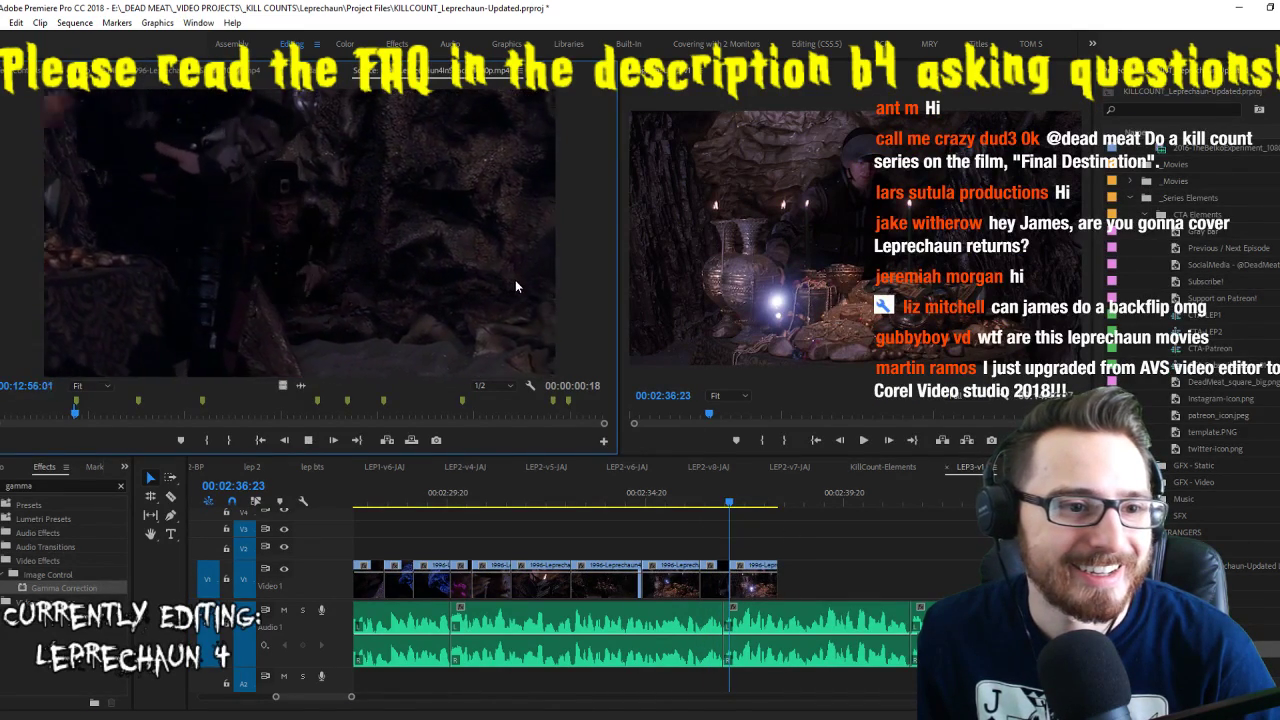
key("i")
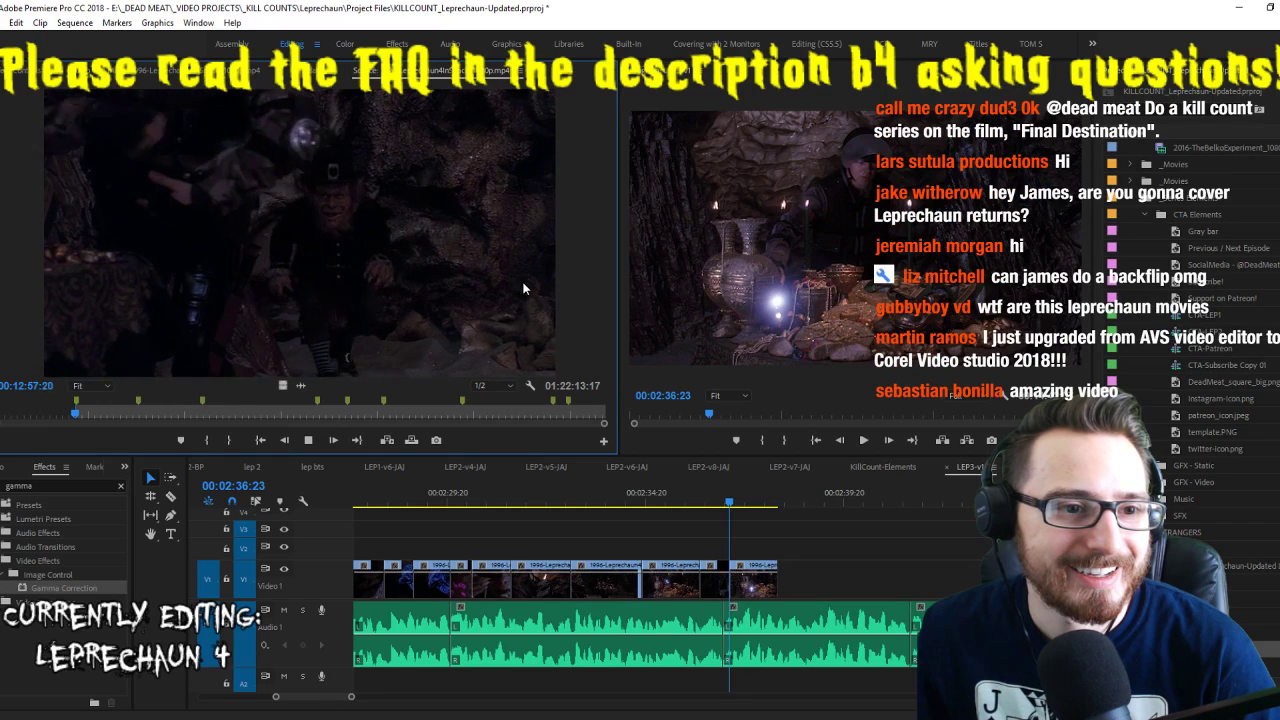
key("o")
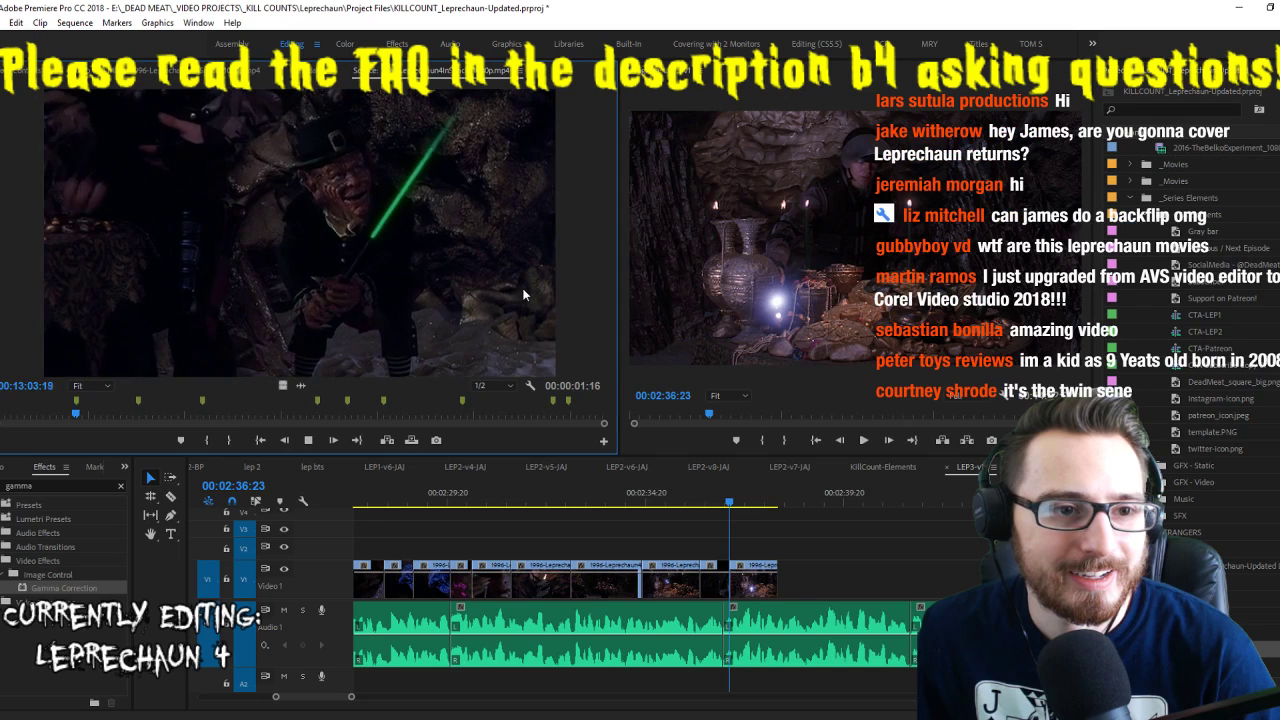
key("space")
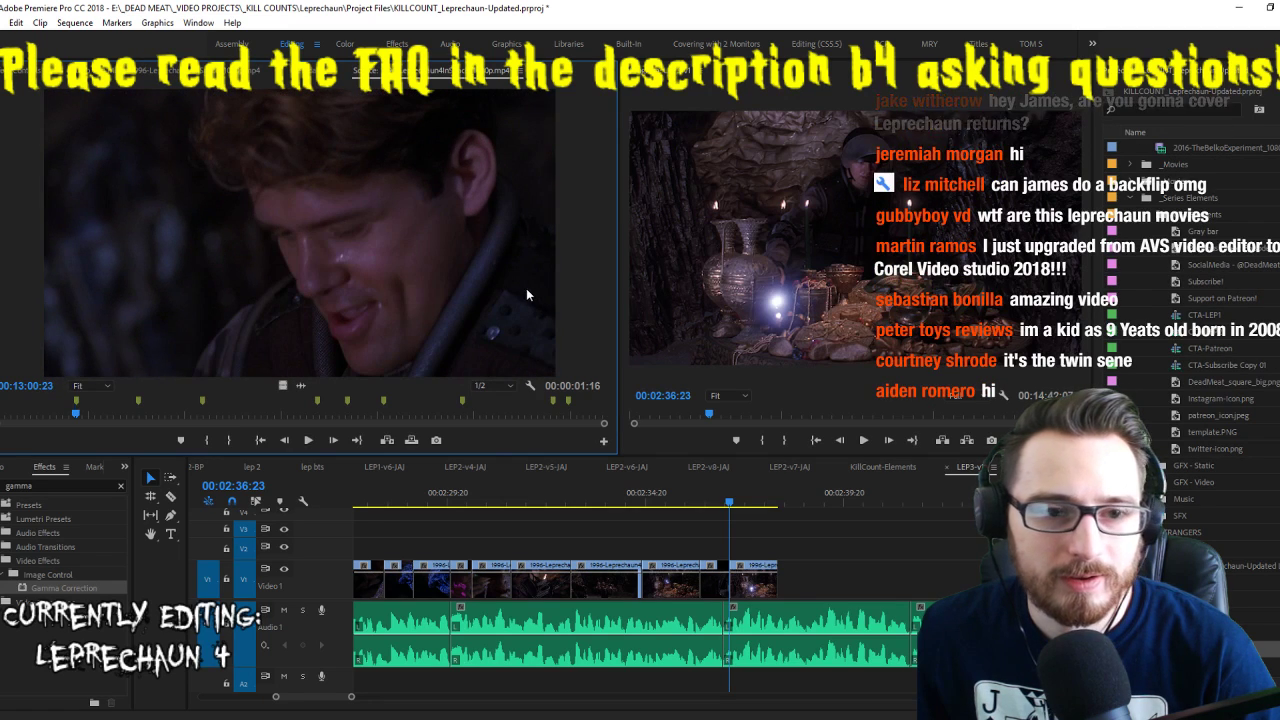
key("space")
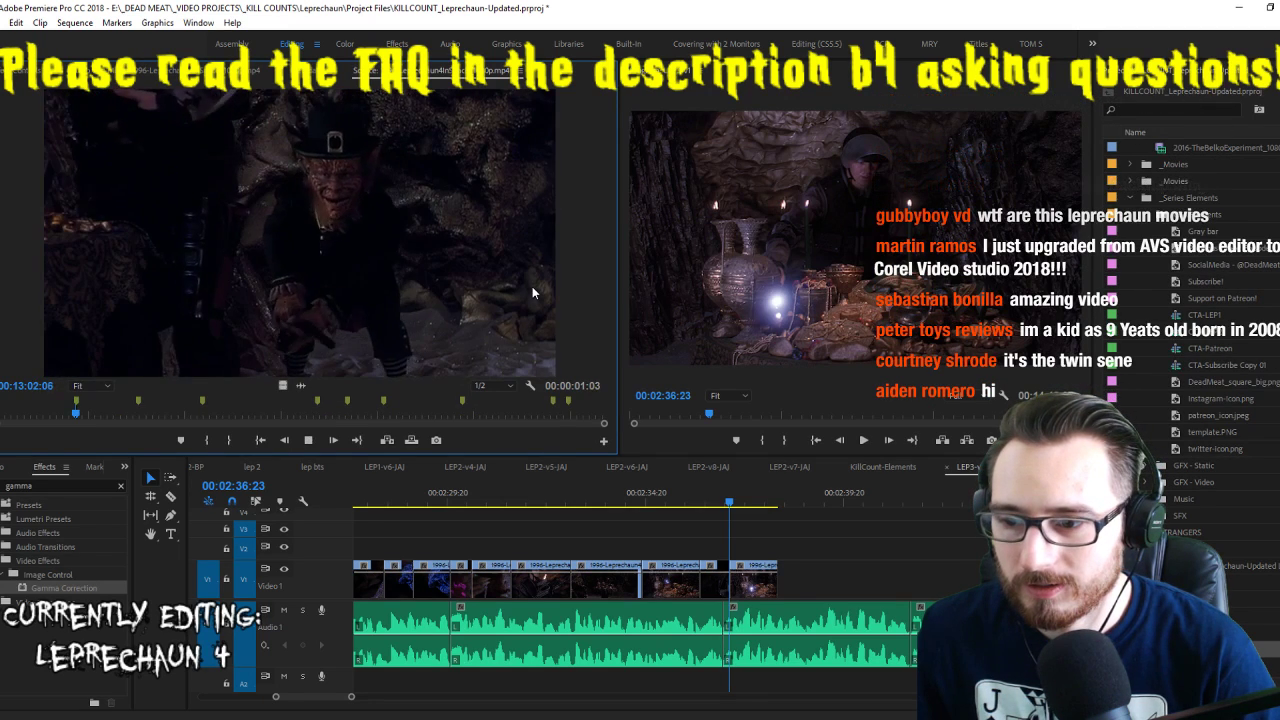
key("j")
key("j")
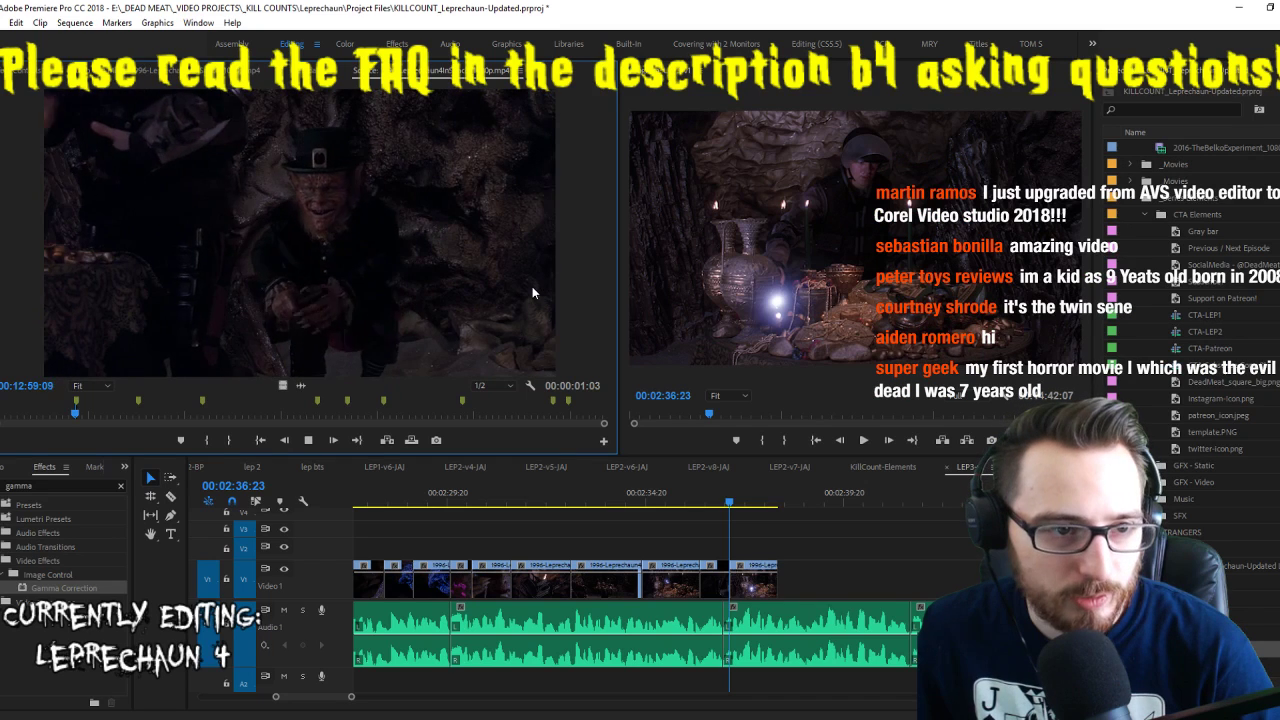
key("l")
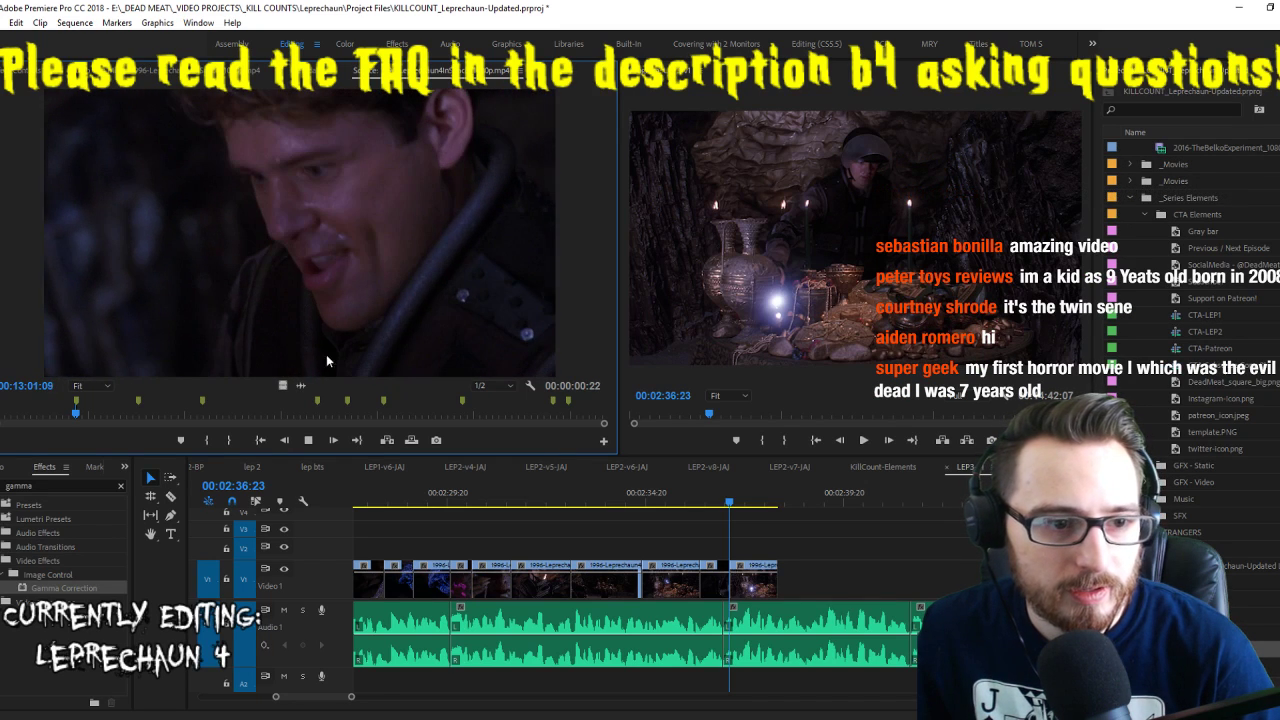
left_click_drag(745, 585, 745, 590)
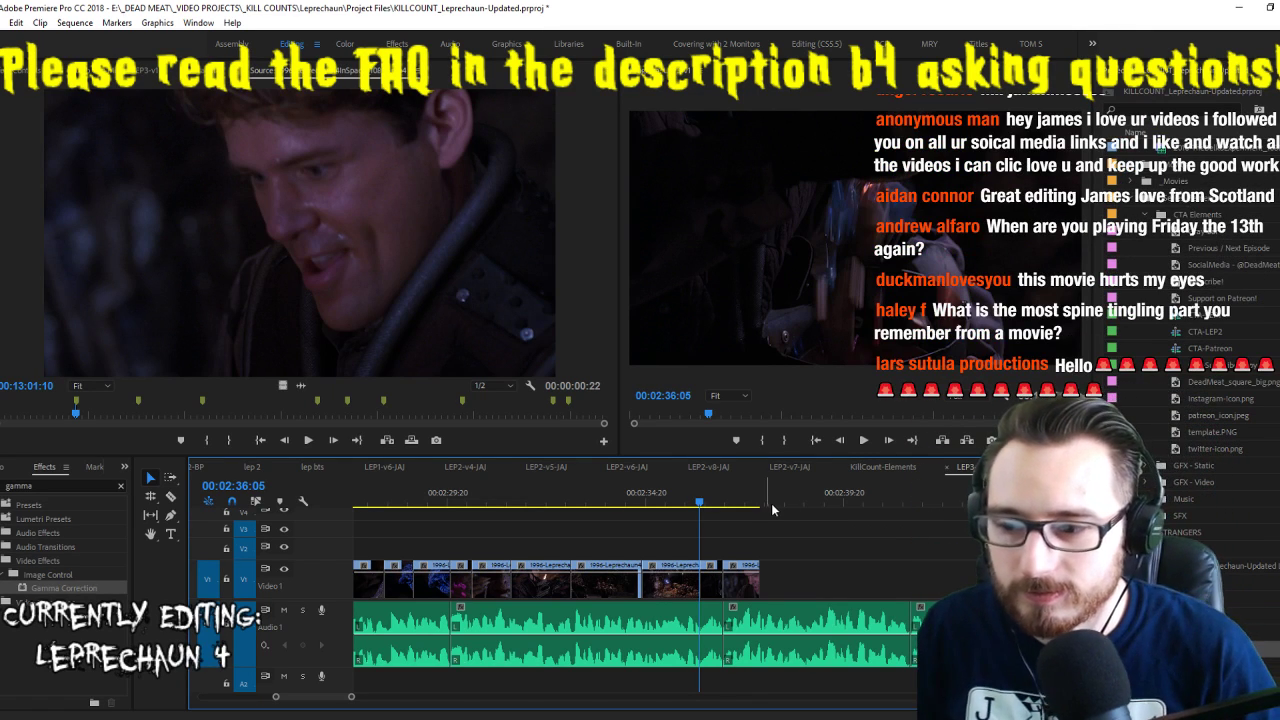
key("space")
key("space")
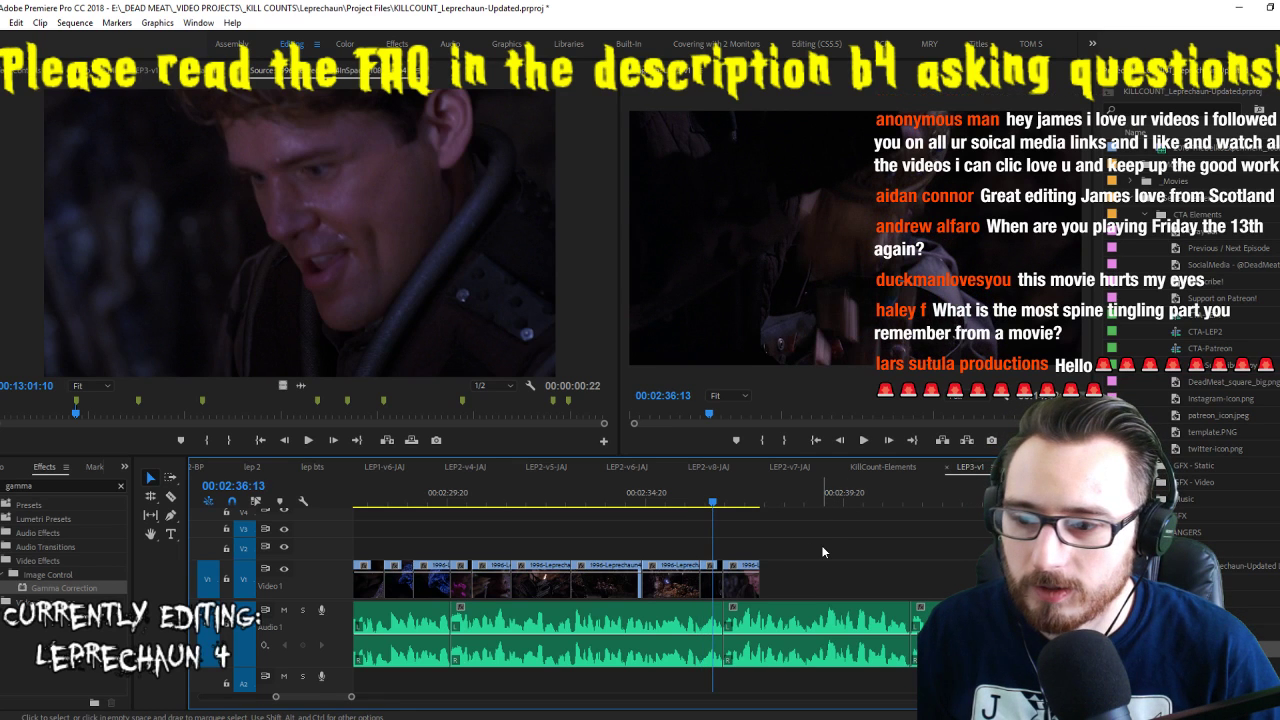
key("space")
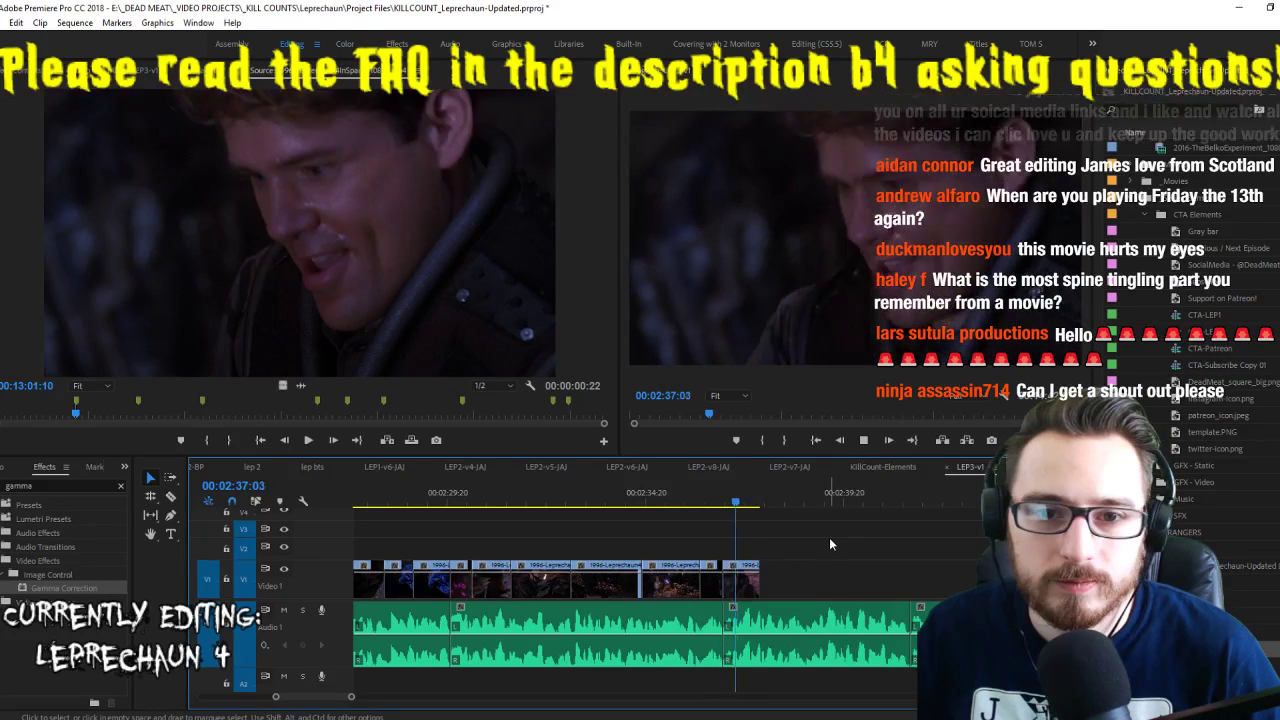
Mark a 2-second-14-frame source shot of the leprechaun with the green lightsaber and place it on Video 1 after the smiling soldier close-up
left_click(463, 300)
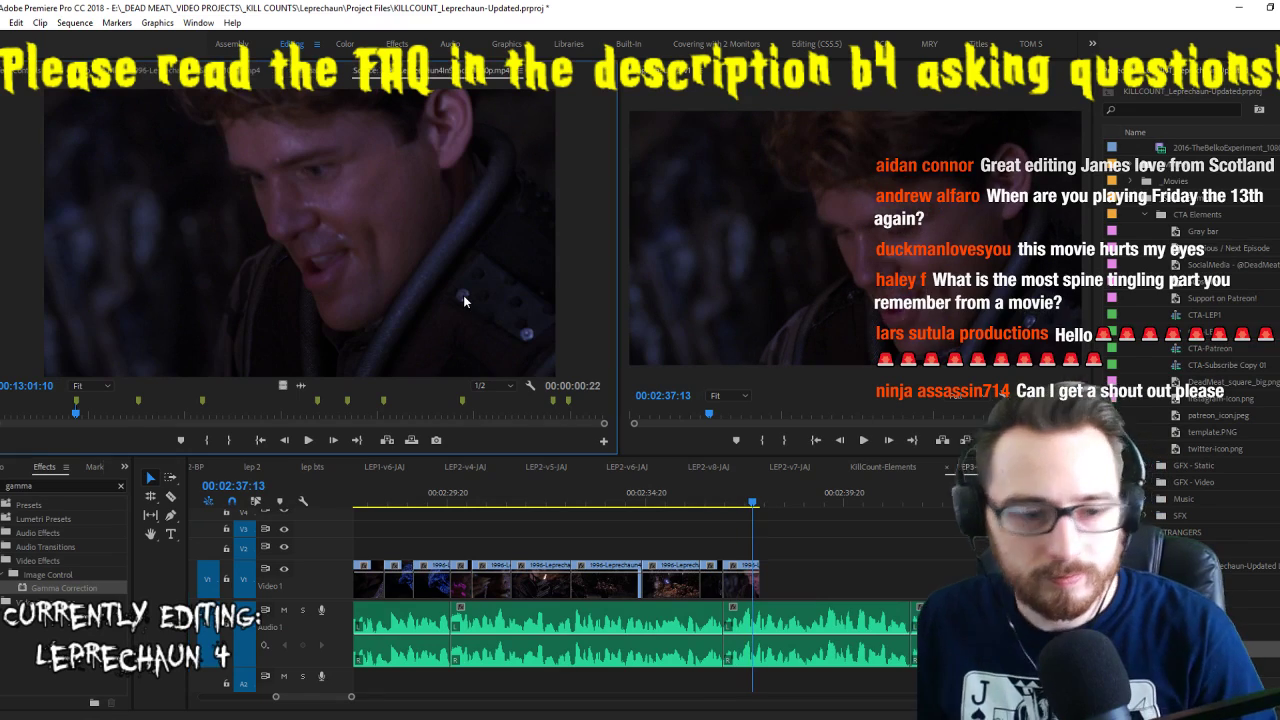
key("space")
key("ctrl+shift+x")
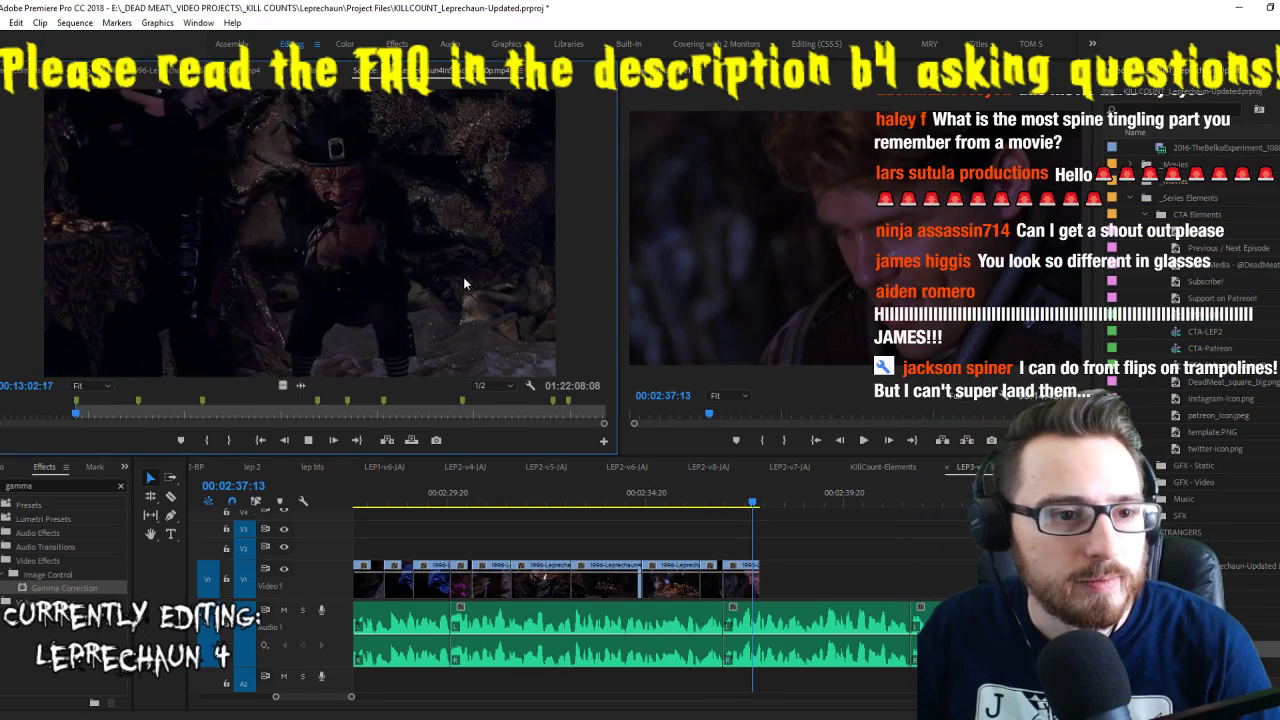
key("i")
key("o")
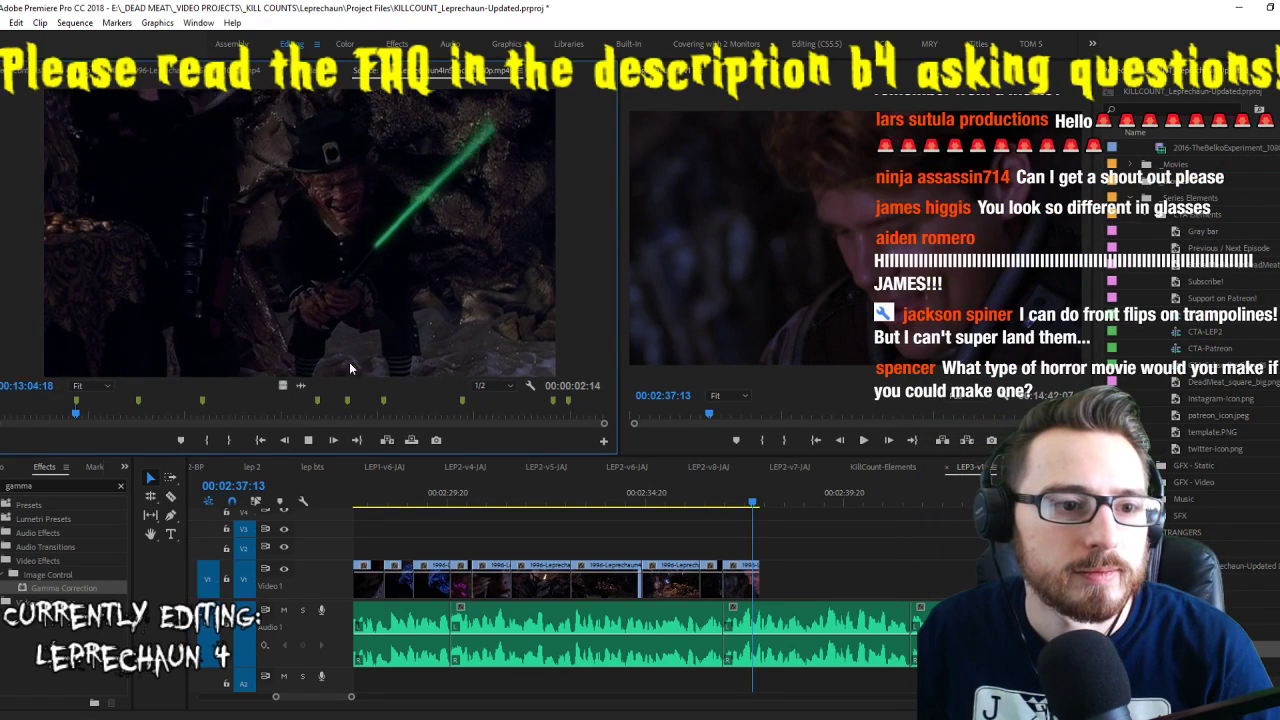
key("space")
left_click_drag(280, 385, 848, 552)
key("space")
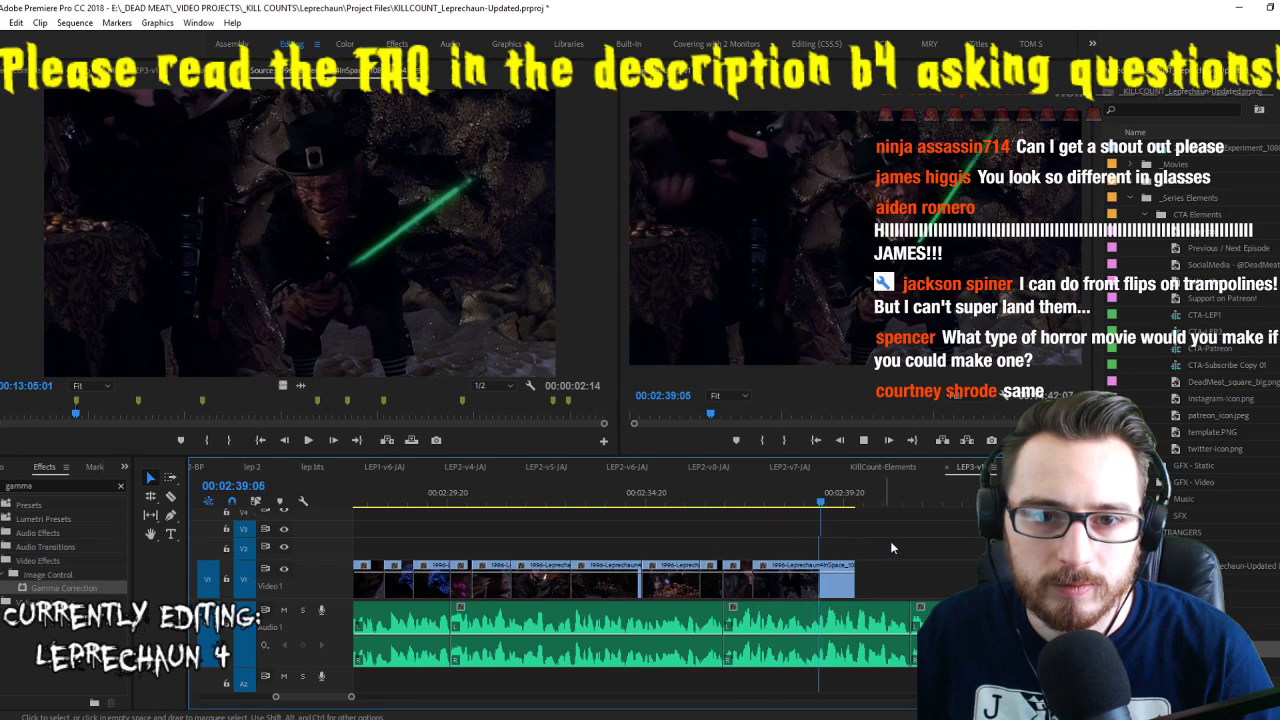
Replace the separate lightsaber clip on Video 1 by extending the smiling soldier close-up as continuous footage to 02:49:23
key("space")
left_click_drag(755, 590, 775, 596)
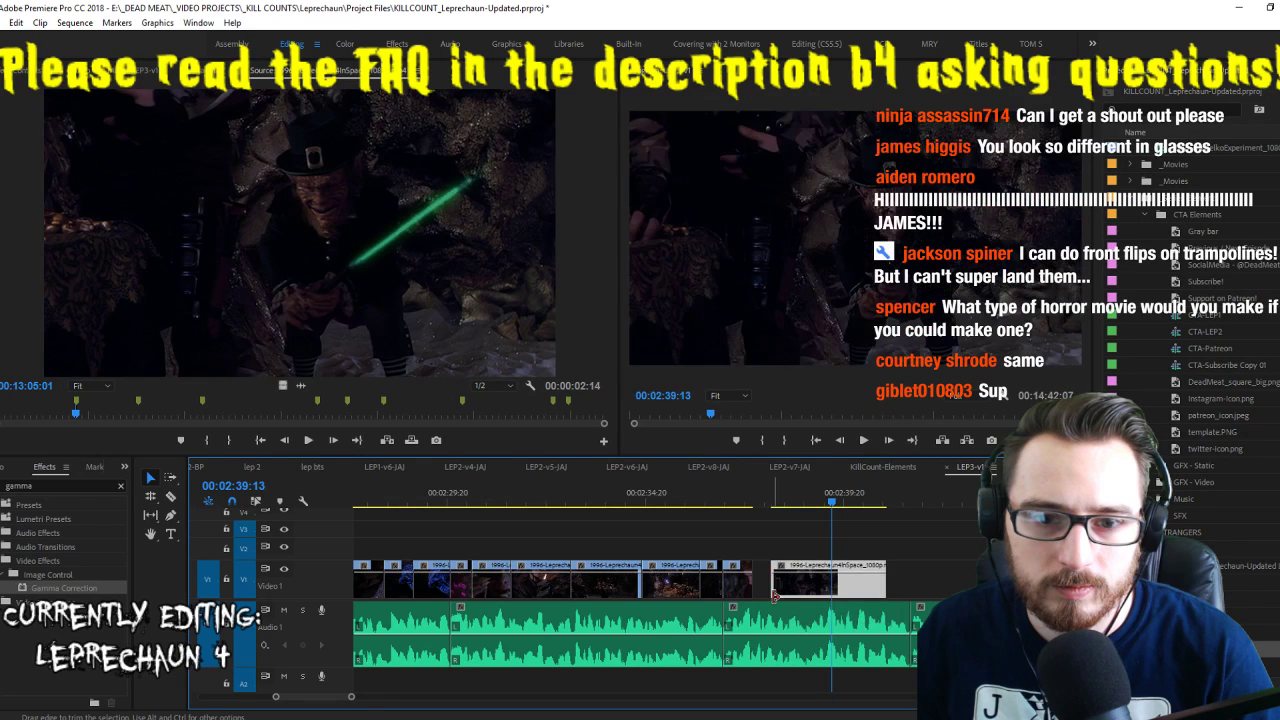
left_click(744, 488)
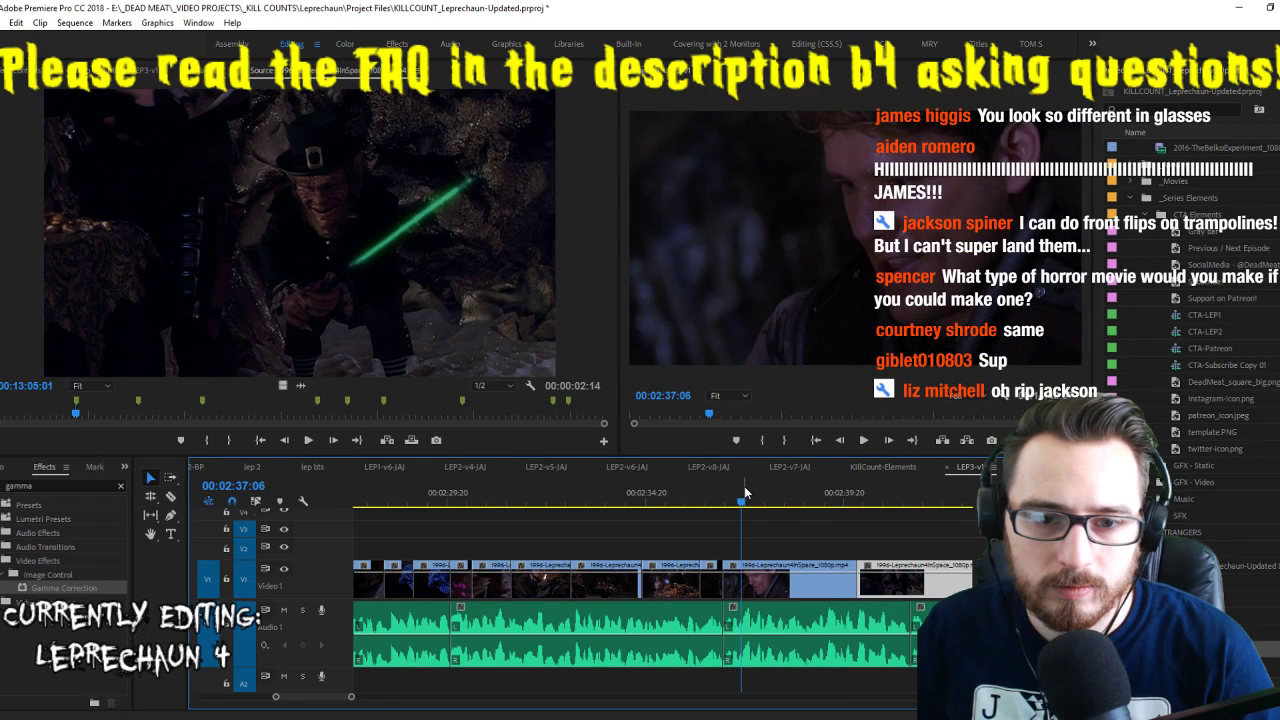
key("space")
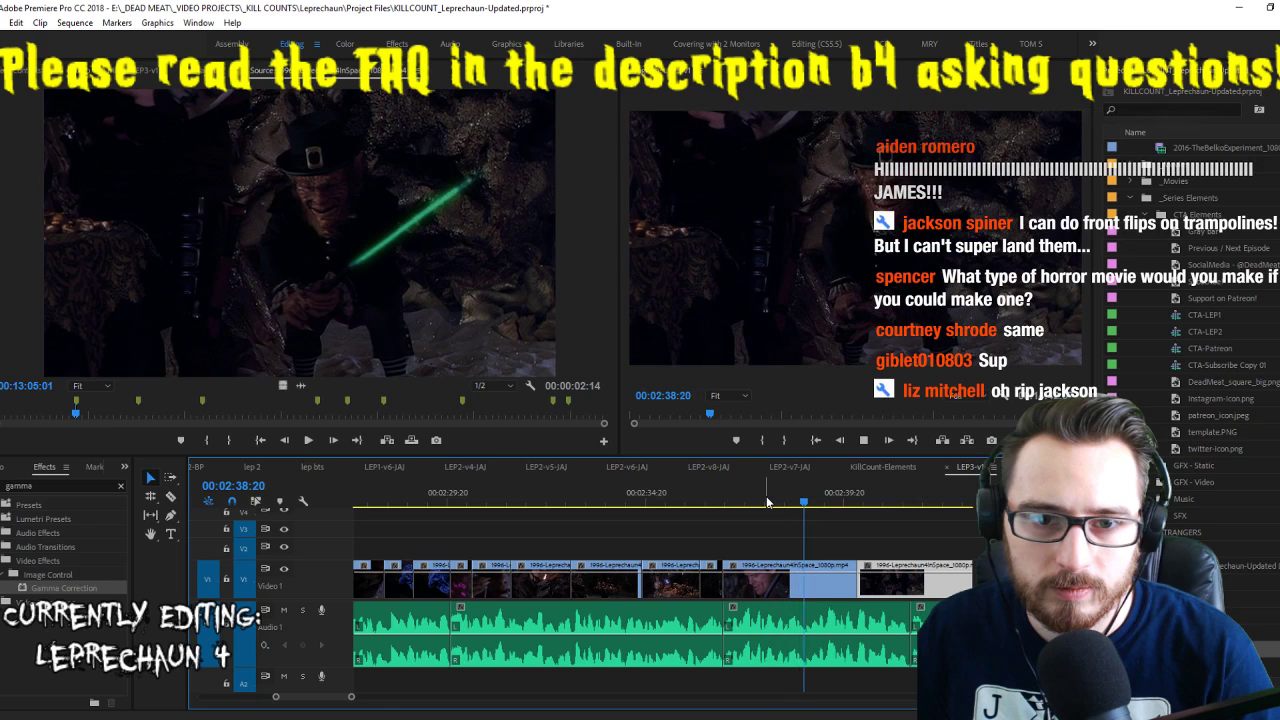
left_click(865, 580)
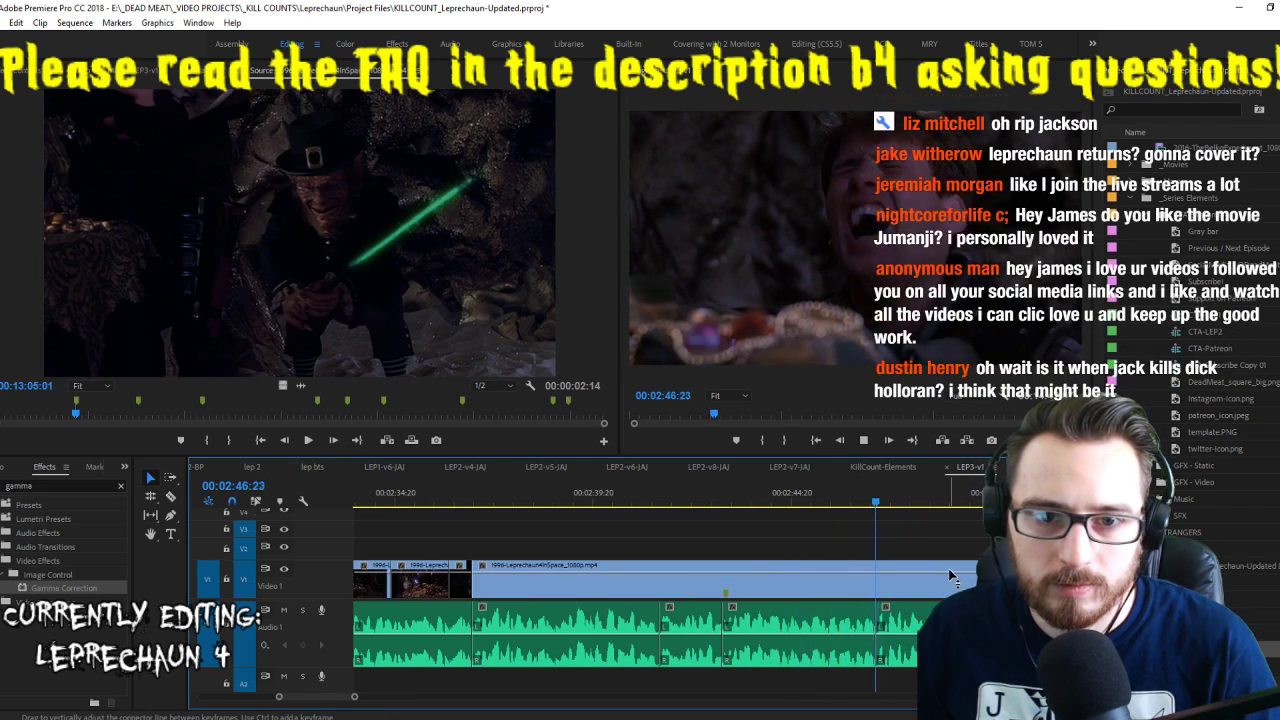
key("space")
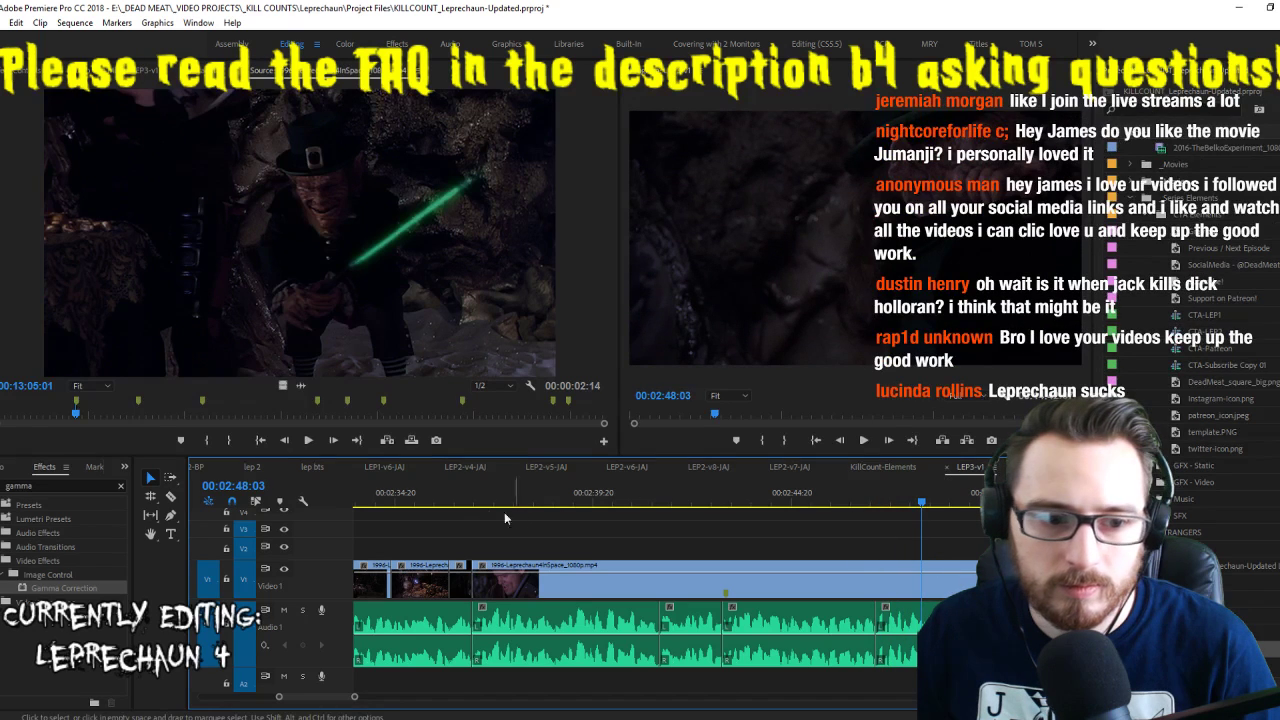
Slip the footage inside the long soldier clip slightly and play it against the narration from 02:36:19
left_click(447, 500)
key("space")
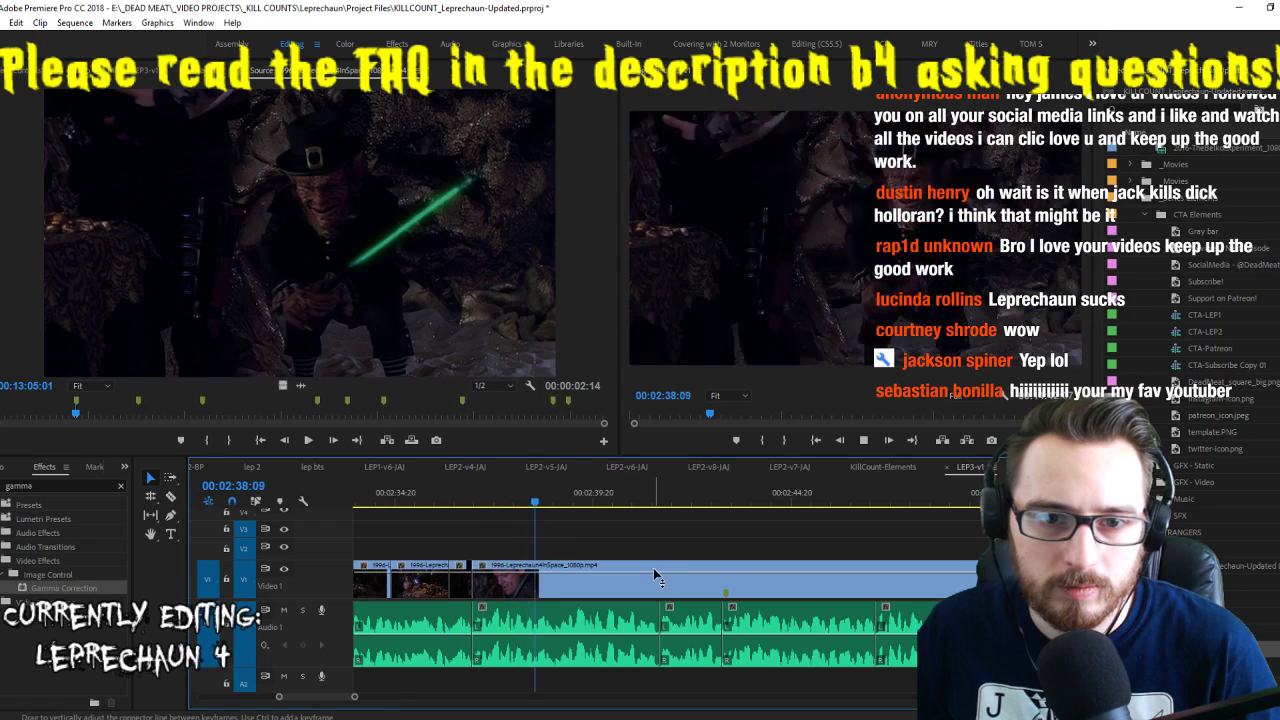
key("space")
left_click(617, 586)
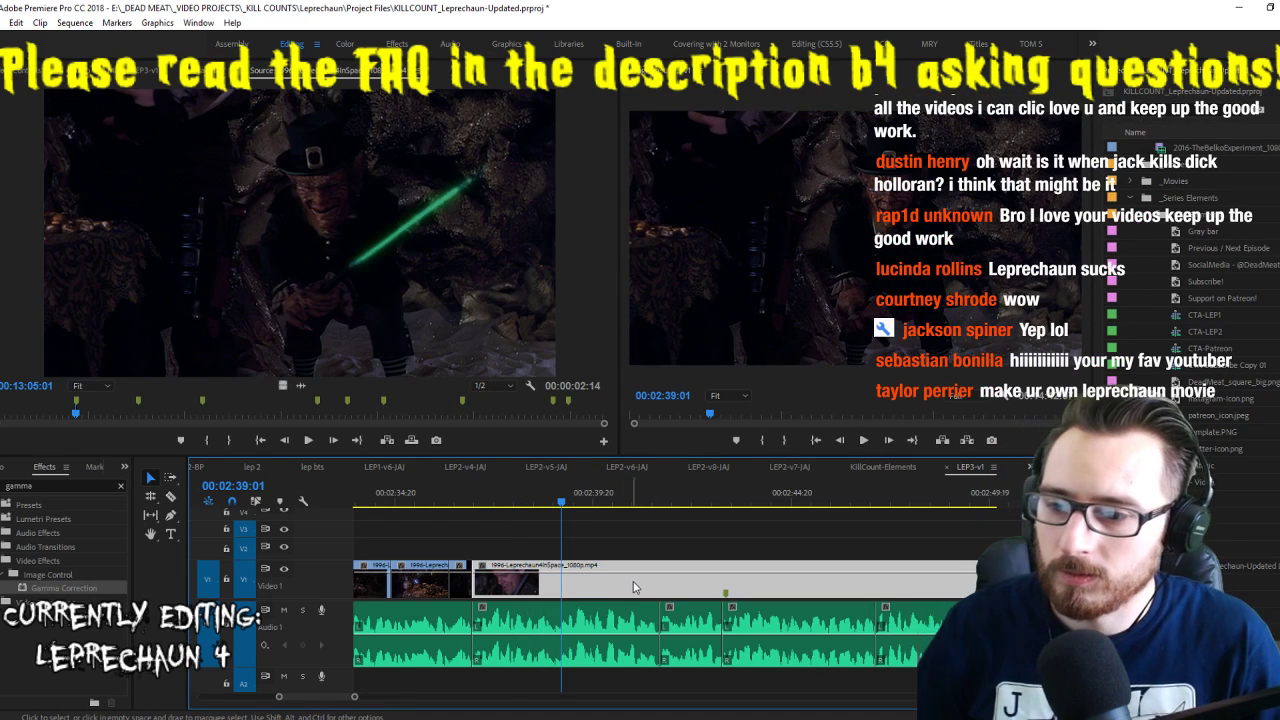
key("Up")
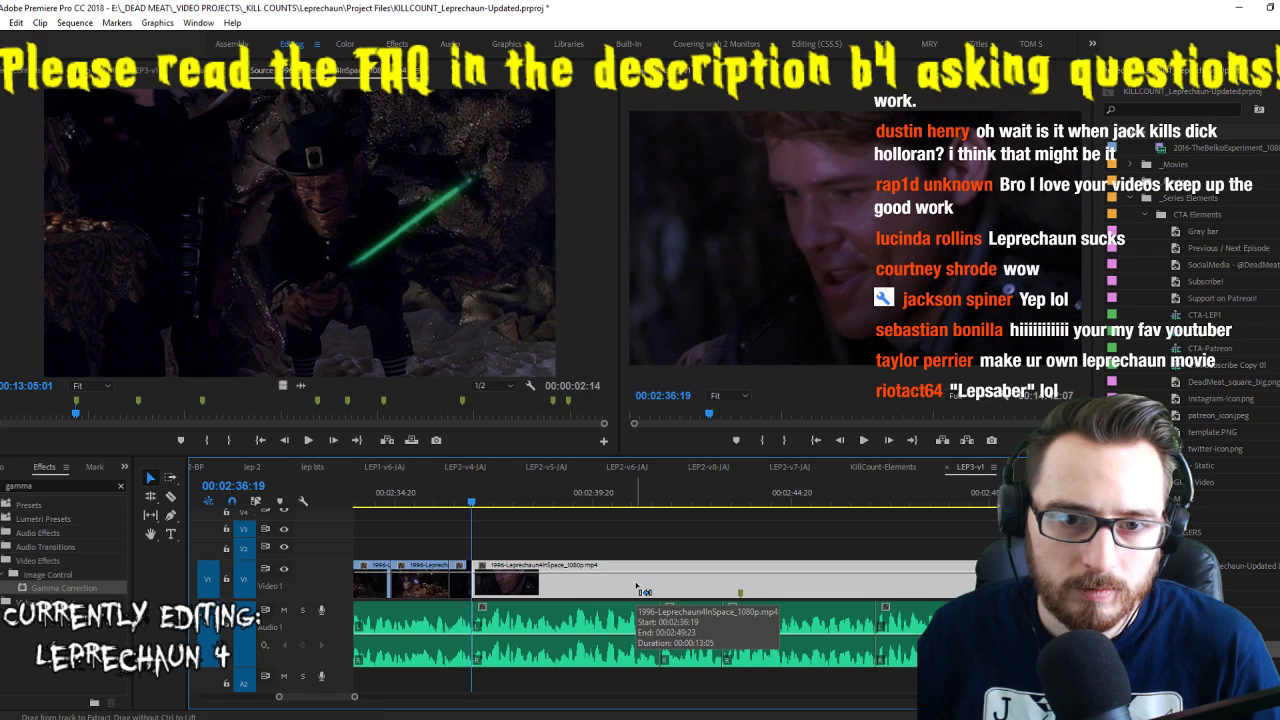
key("space")
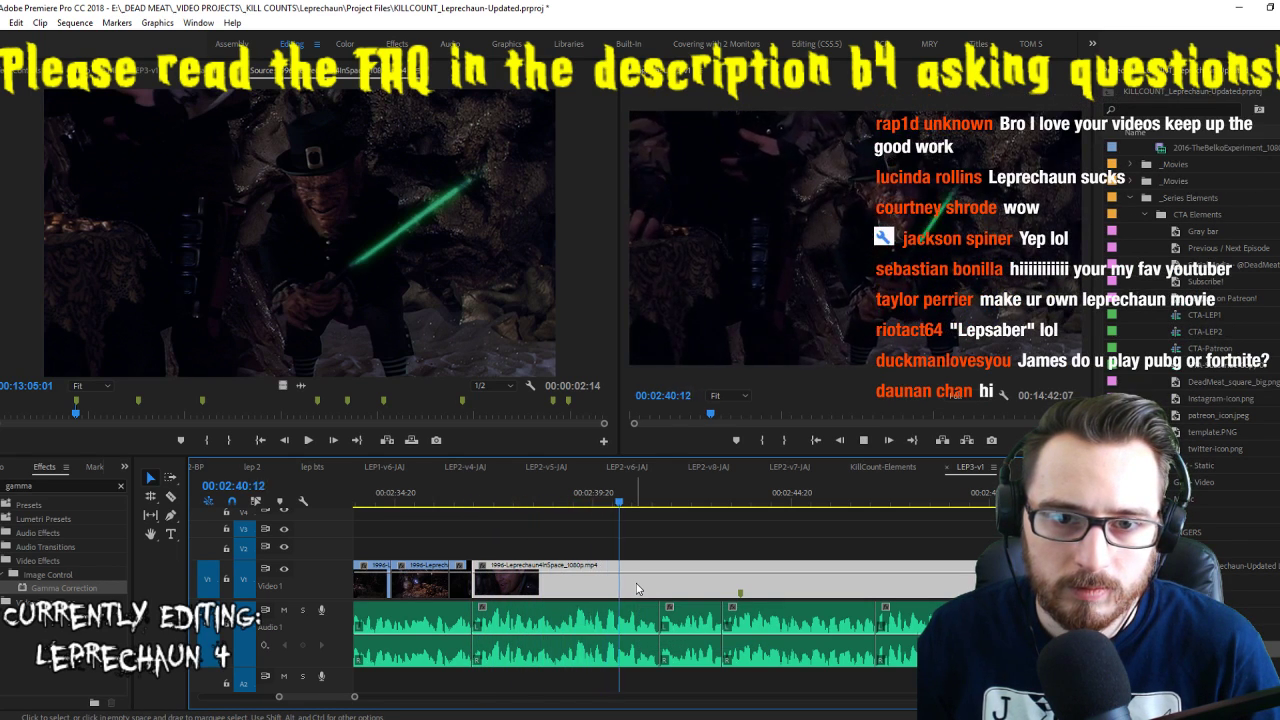
Split the long soldier clip on Video 1 at 02:41:12 and slip its second part to later movie footage
key("Left")
key("Left")
key("Left")
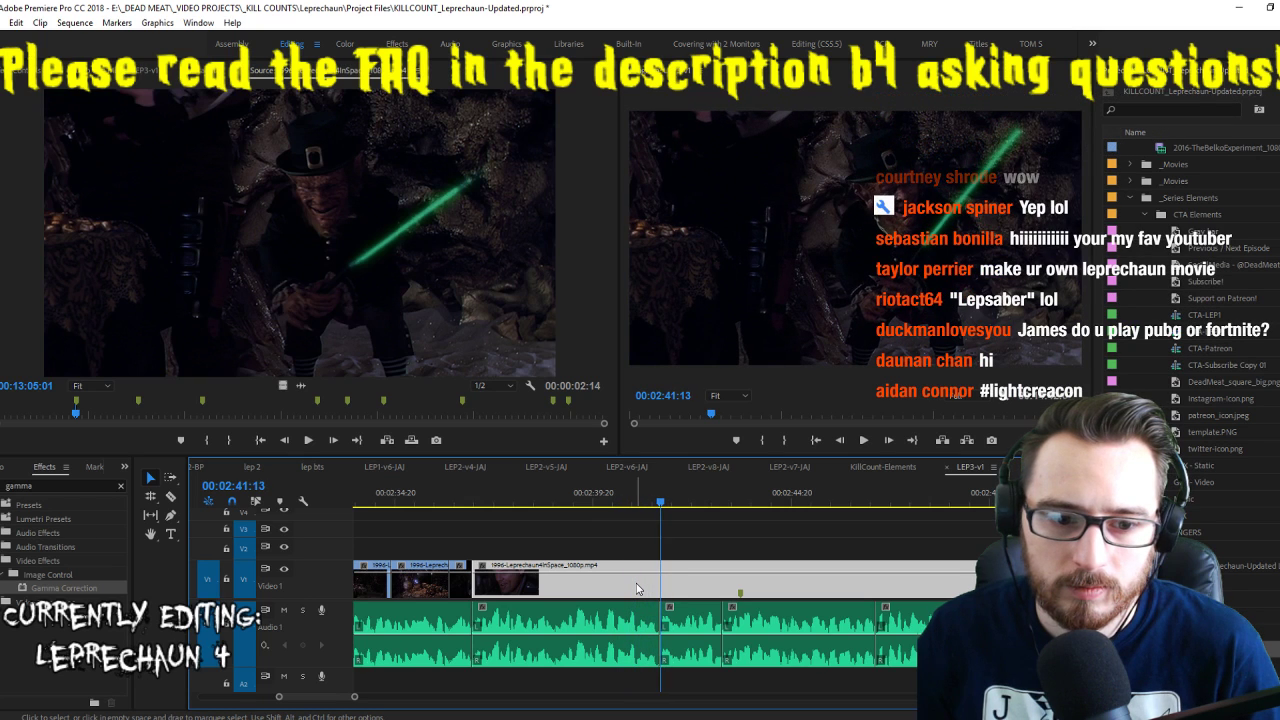
key("c")
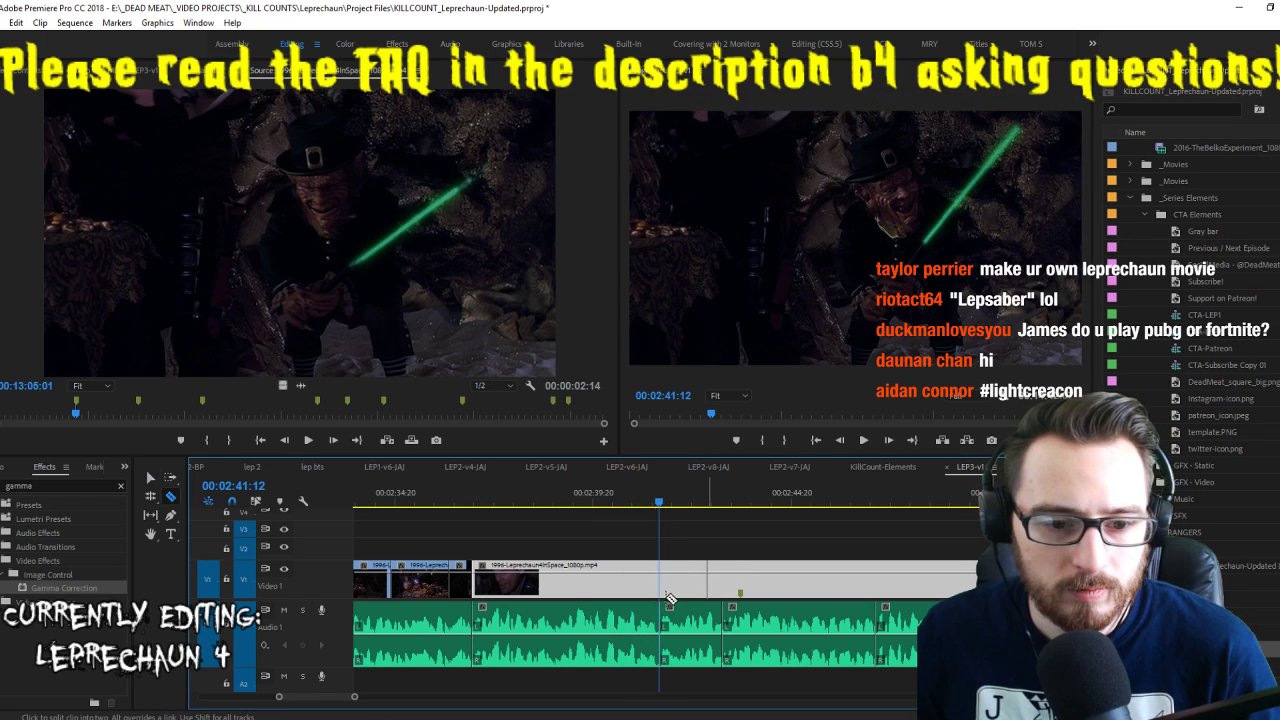
left_click(659, 585)
key("v")
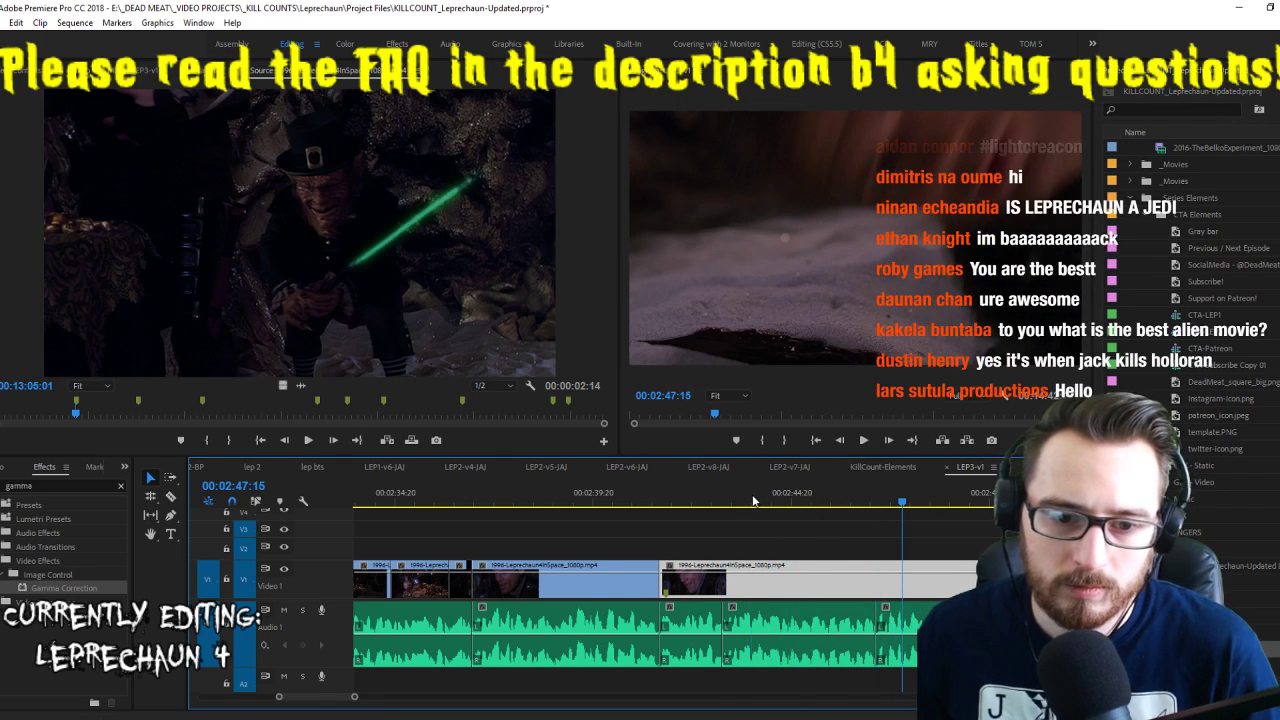
Split the second part at about 02:45:15, after the screaming soldier, and slip the remainder to the later fallen-soldier footage
left_click(752, 496)
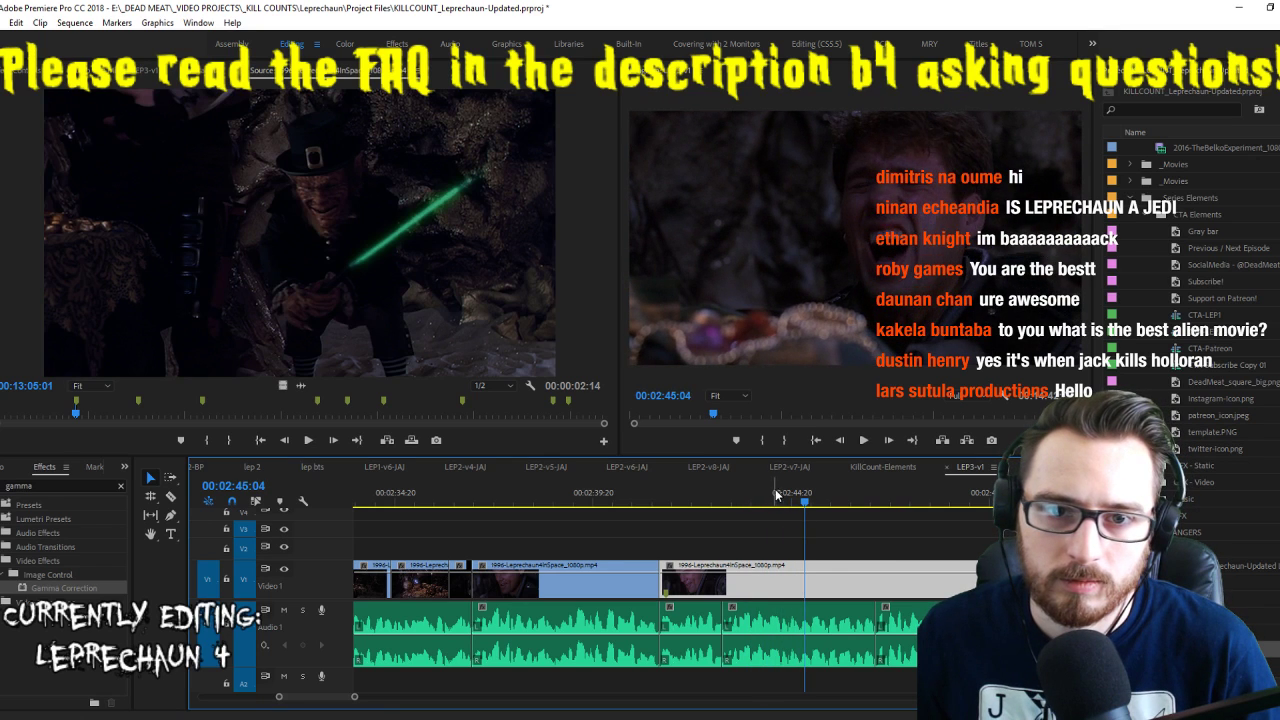
key("space")
key("ctrl+k")
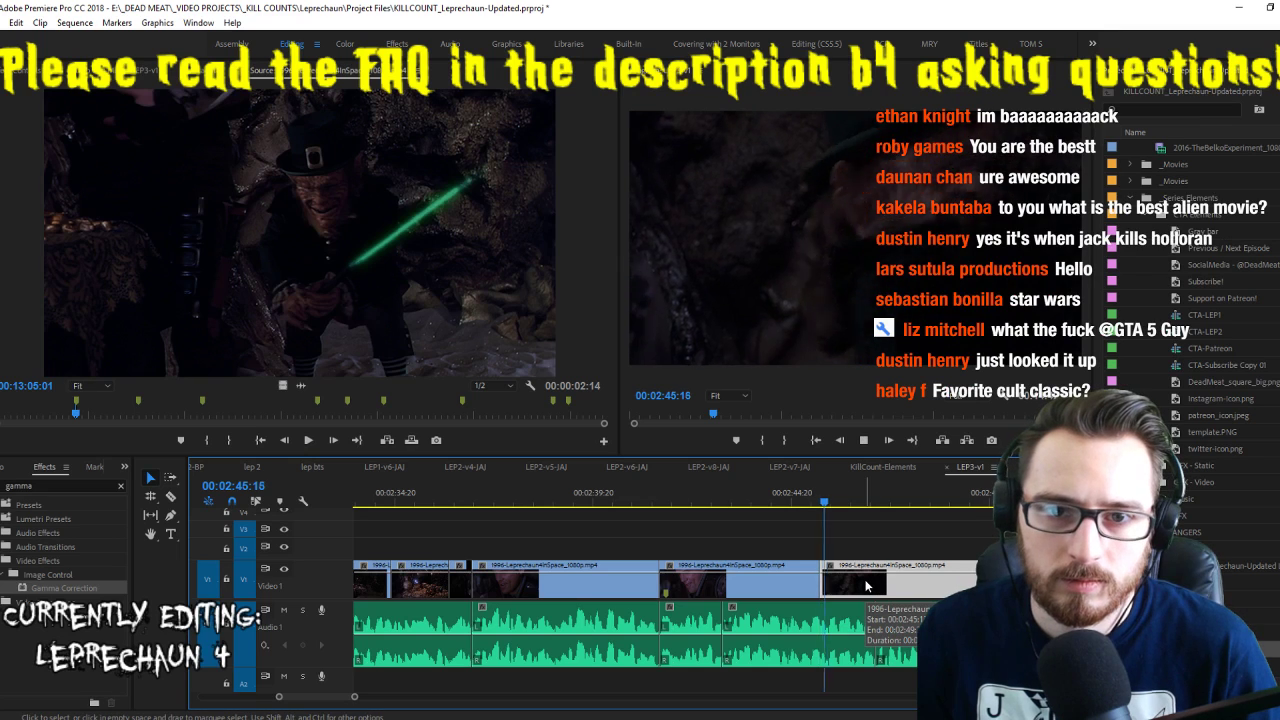
key("space")
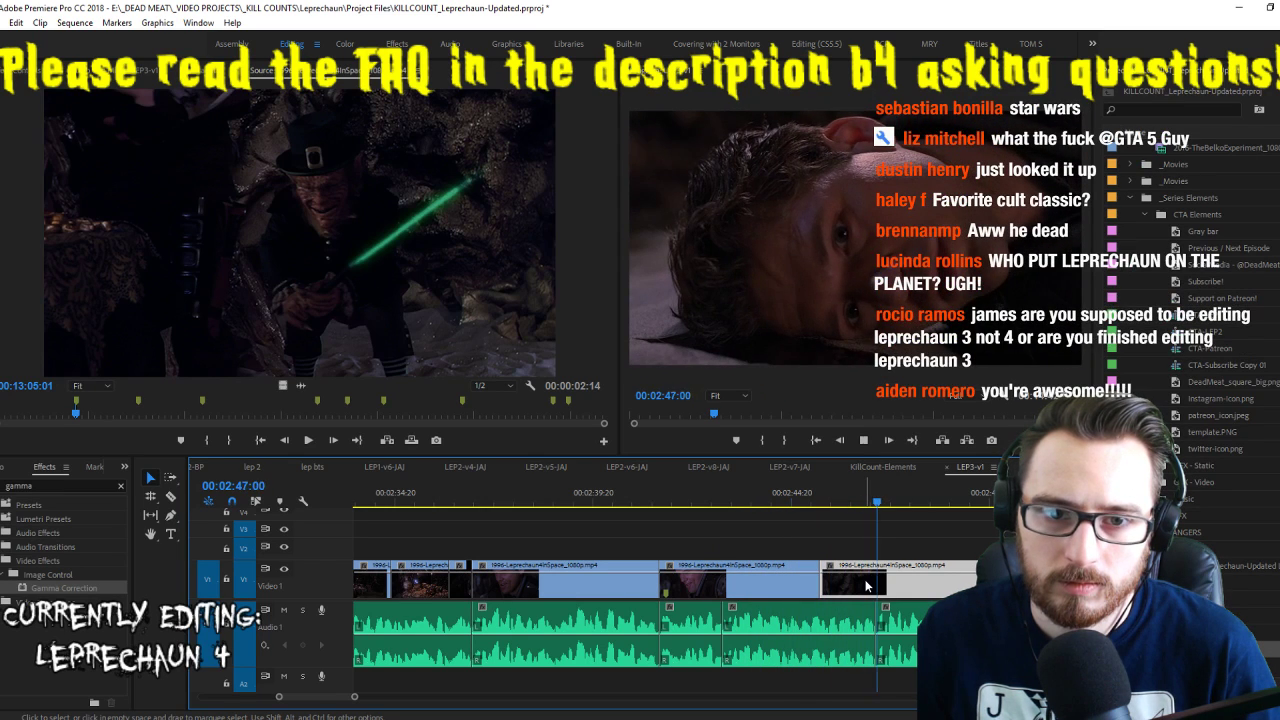
Cut the fallen-soldier clip at 02:46:23, delete the footage after the cut, and save the project
key("c")
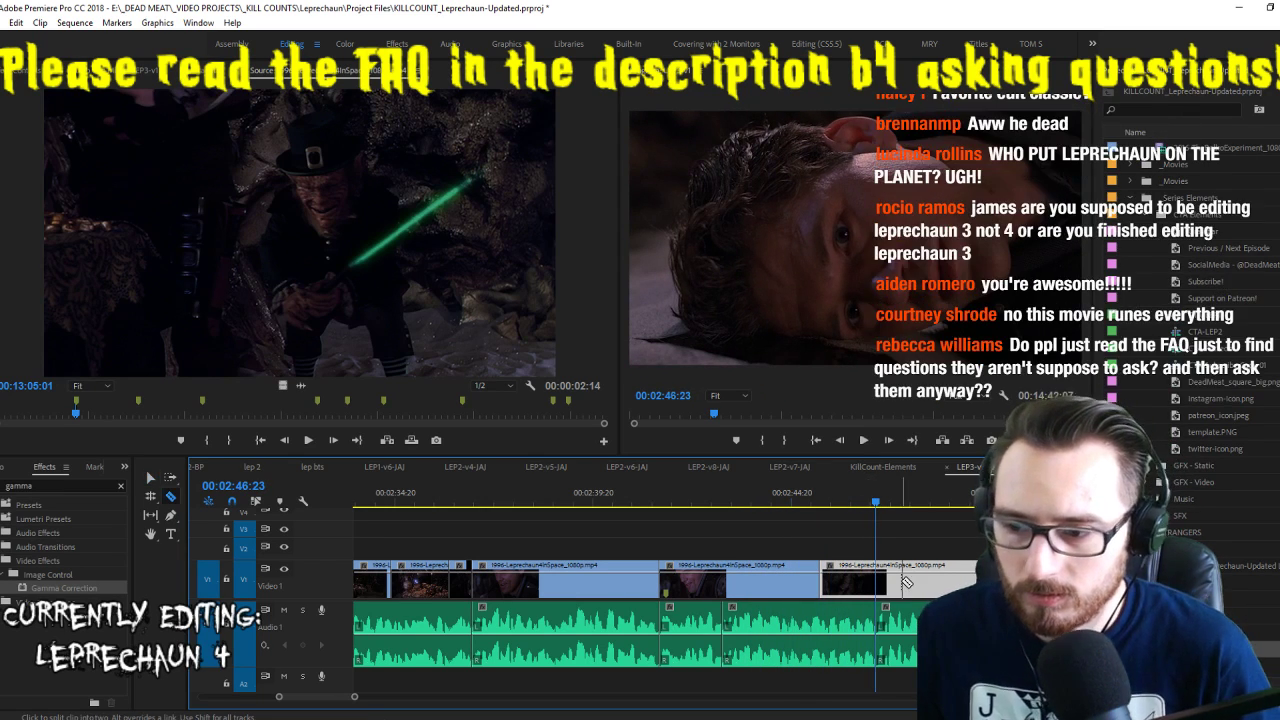
left_click(877, 584)
key("v")
left_click(897, 586)
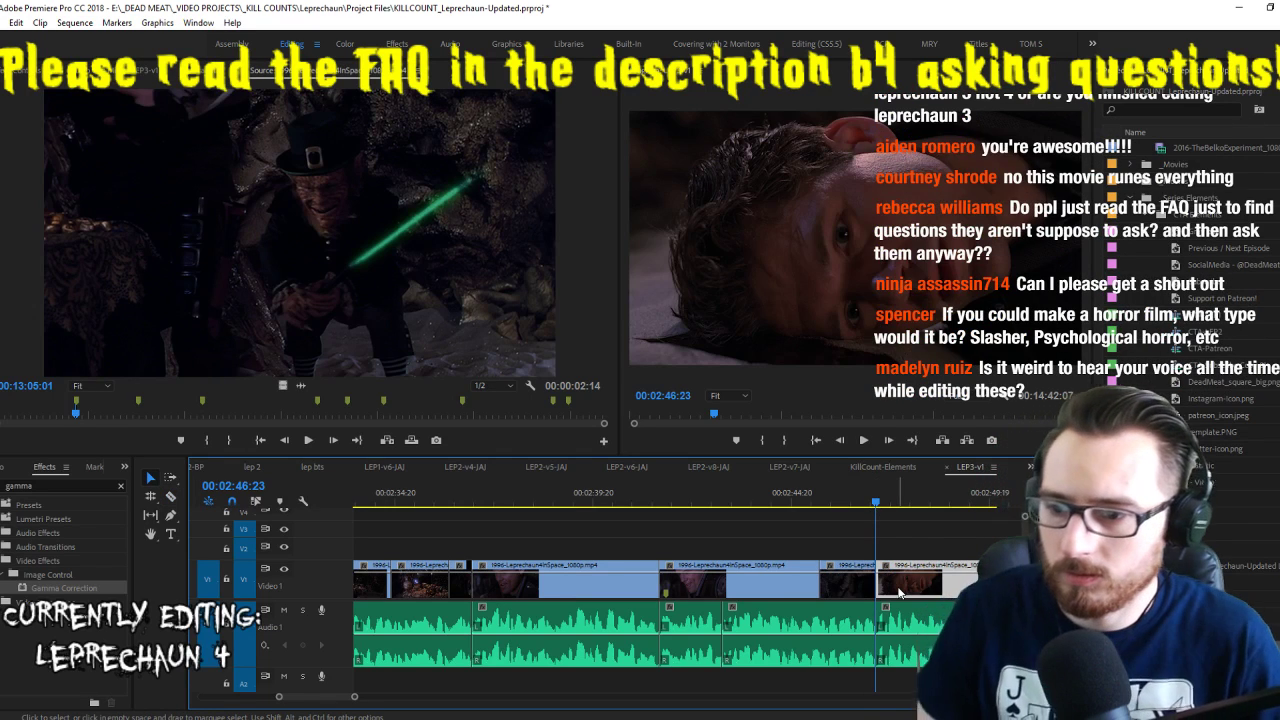
key("Delete")
scroll(895, 580, "down", 2)
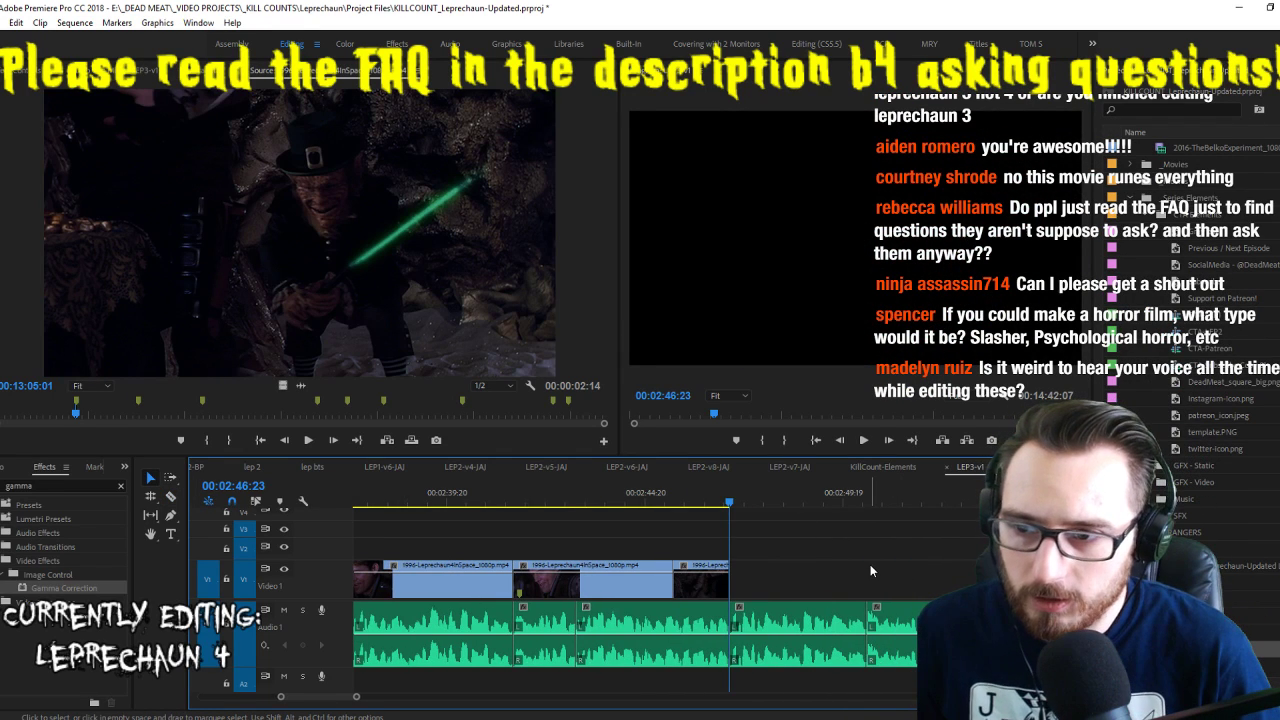
key("ctrl+s")
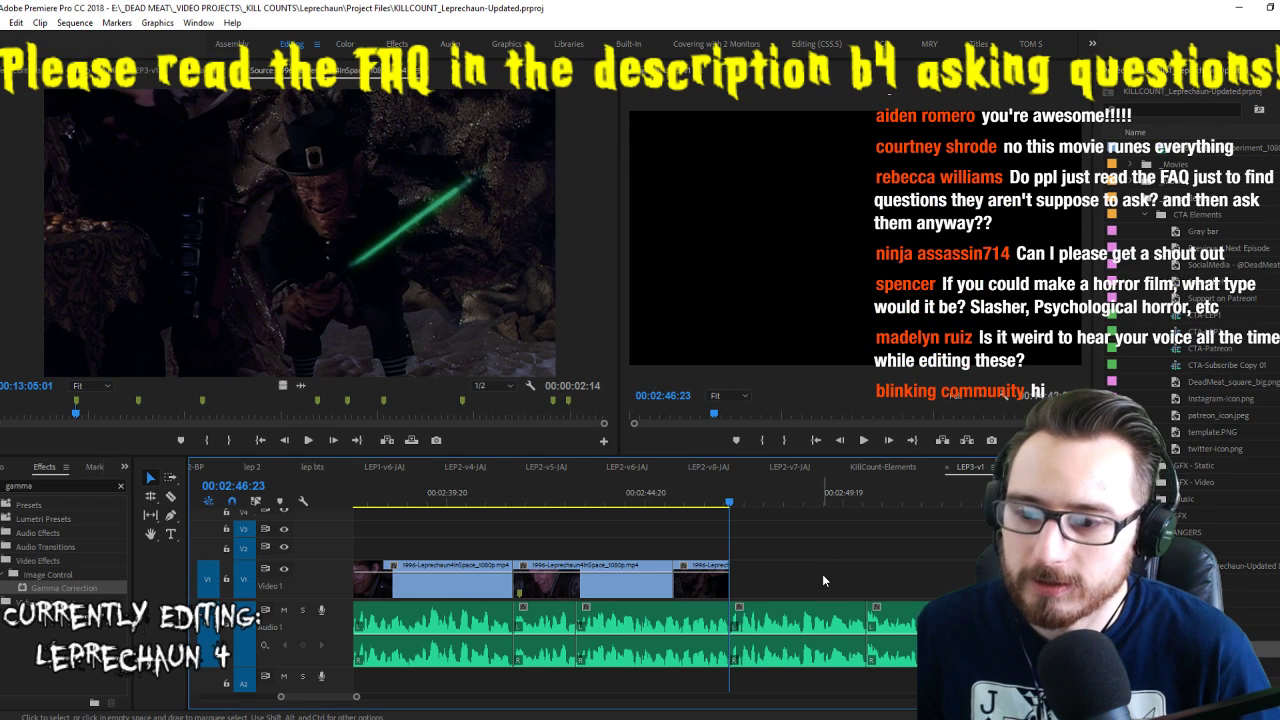
Play the source movie onward and mark a 1-second-4-frame close-up of the leprechaun's hand near 13:22
key("space")
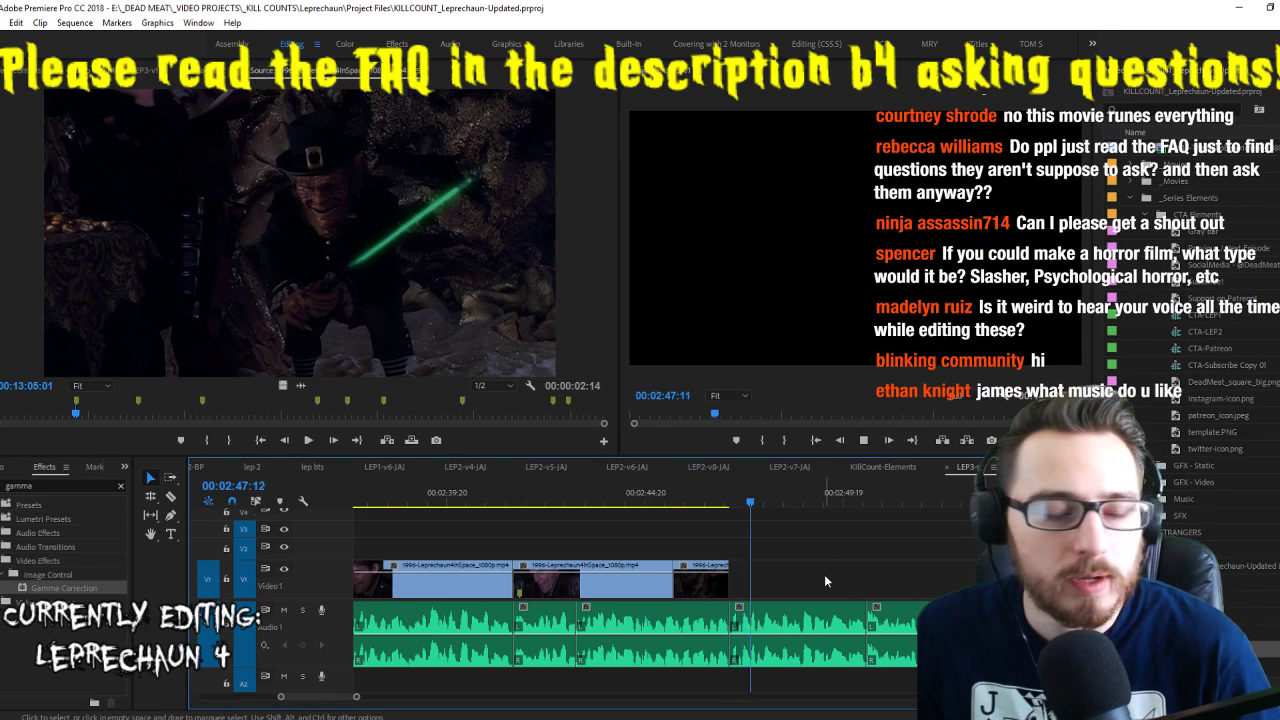
left_click(381, 271)
key("space")
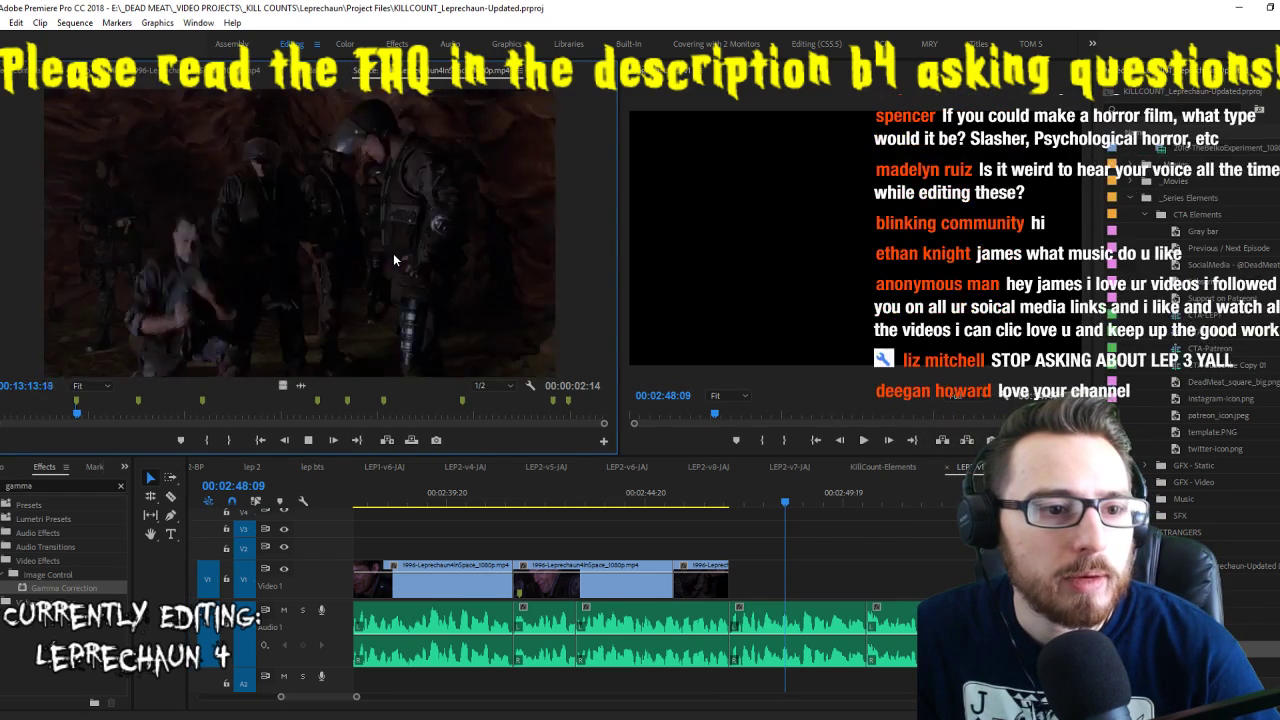
key("space")
key("l")
key("l")
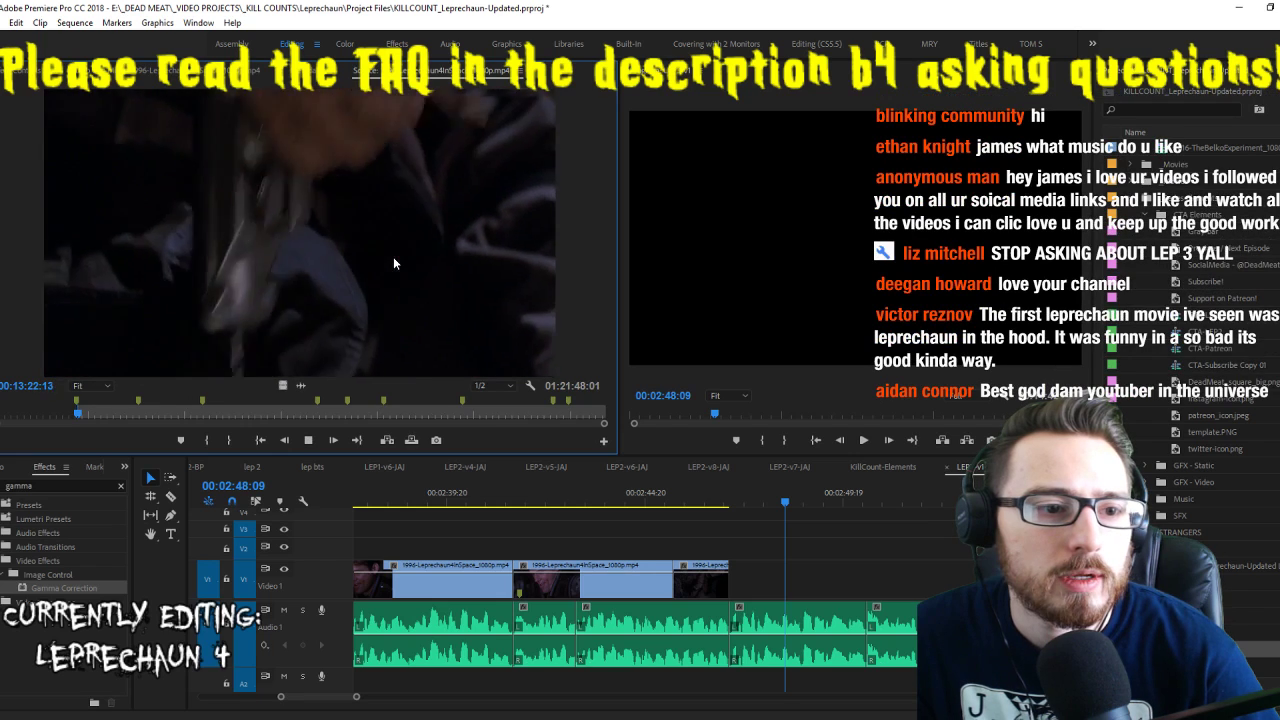
key("k")
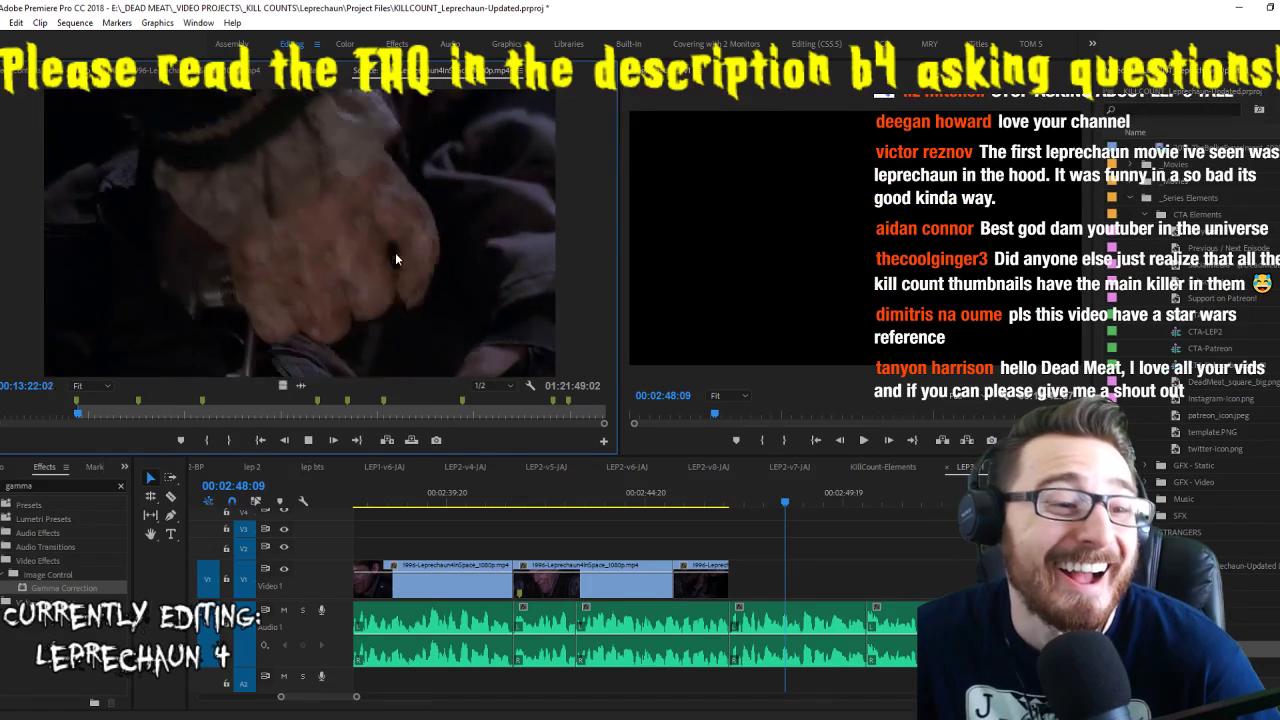
key("o")
key("k")
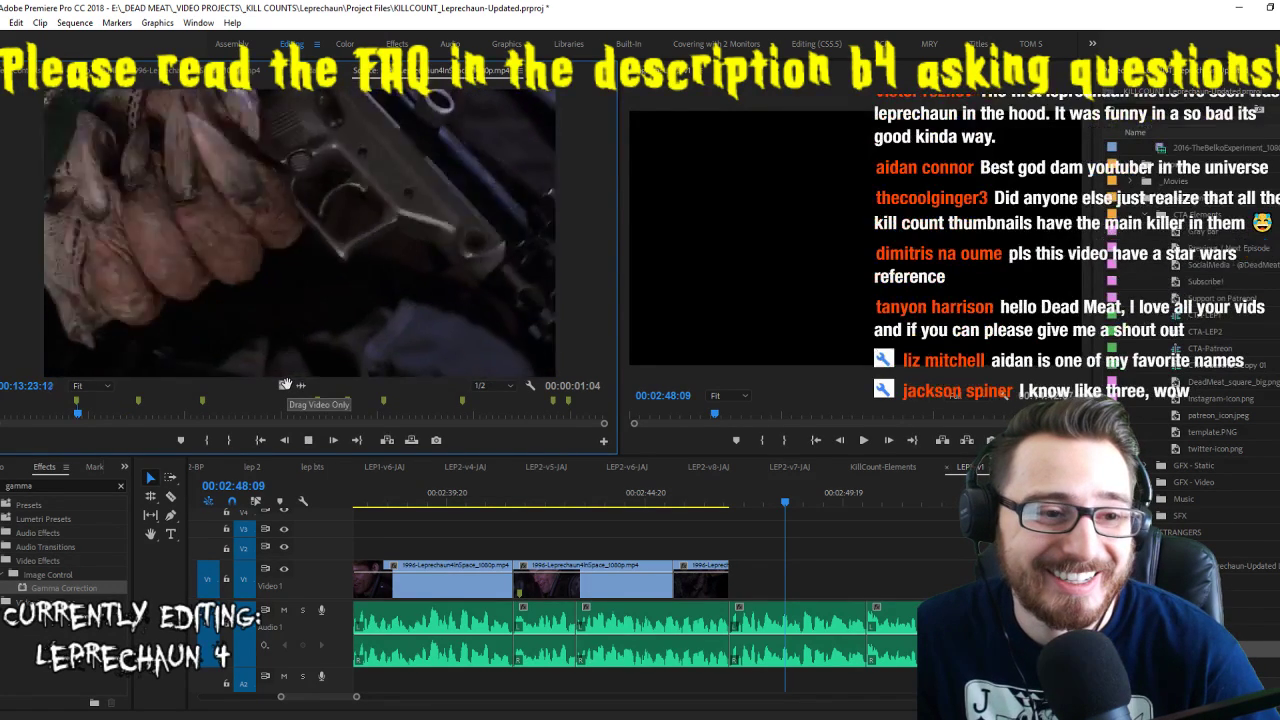
Place the hand close-up on Video 1 at 02:46:23, directly after the fallen-soldier clip, and save the project
left_click_drag(797, 580, 752, 580)
key("Up")
key("space")
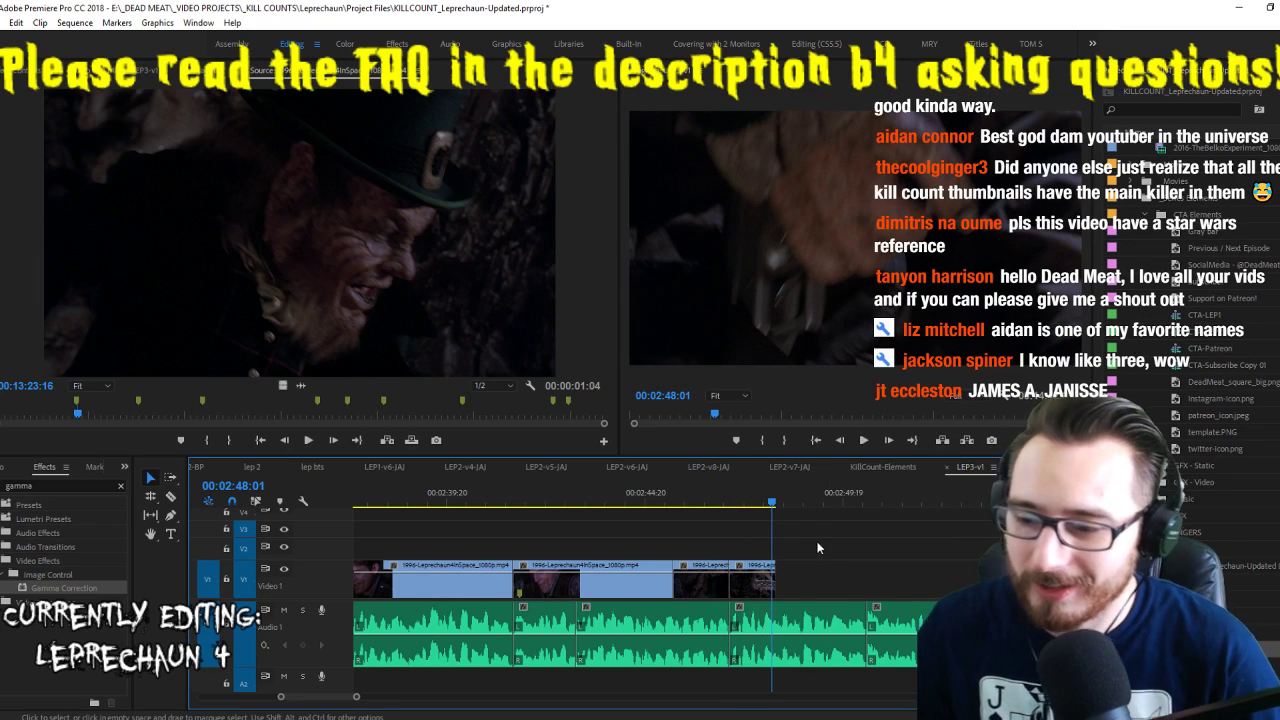
key("ctrl+s")
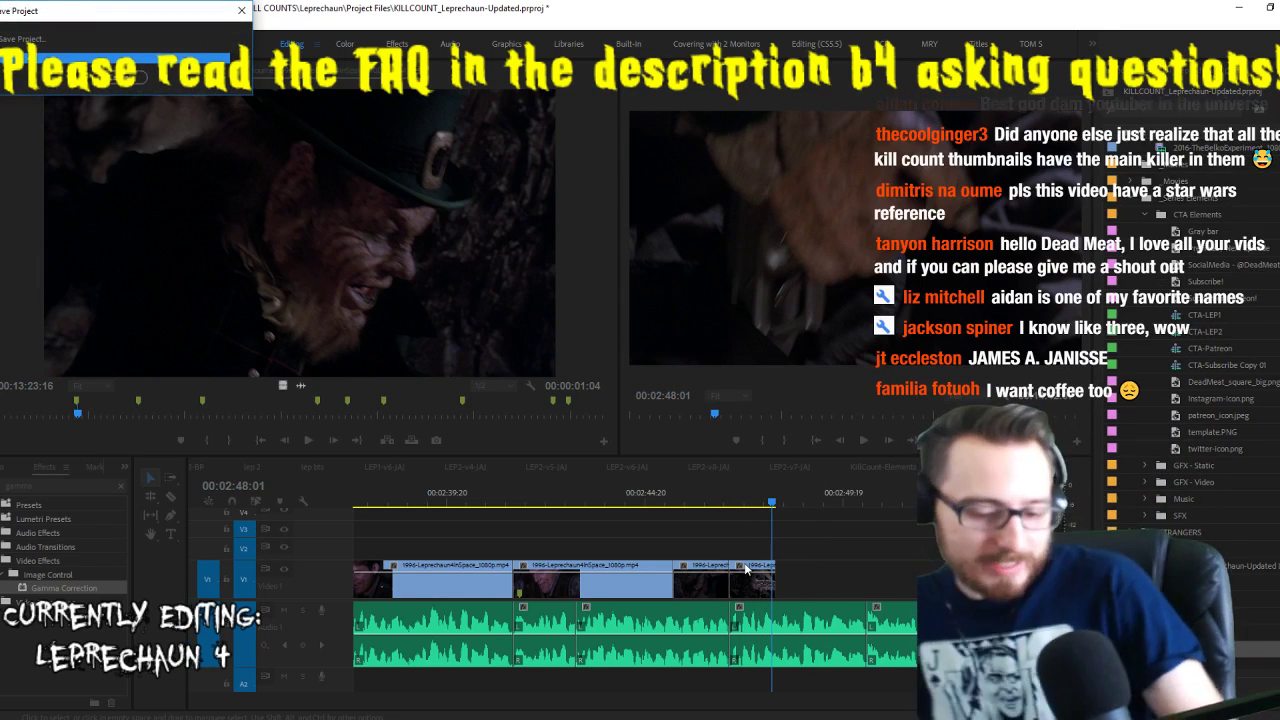
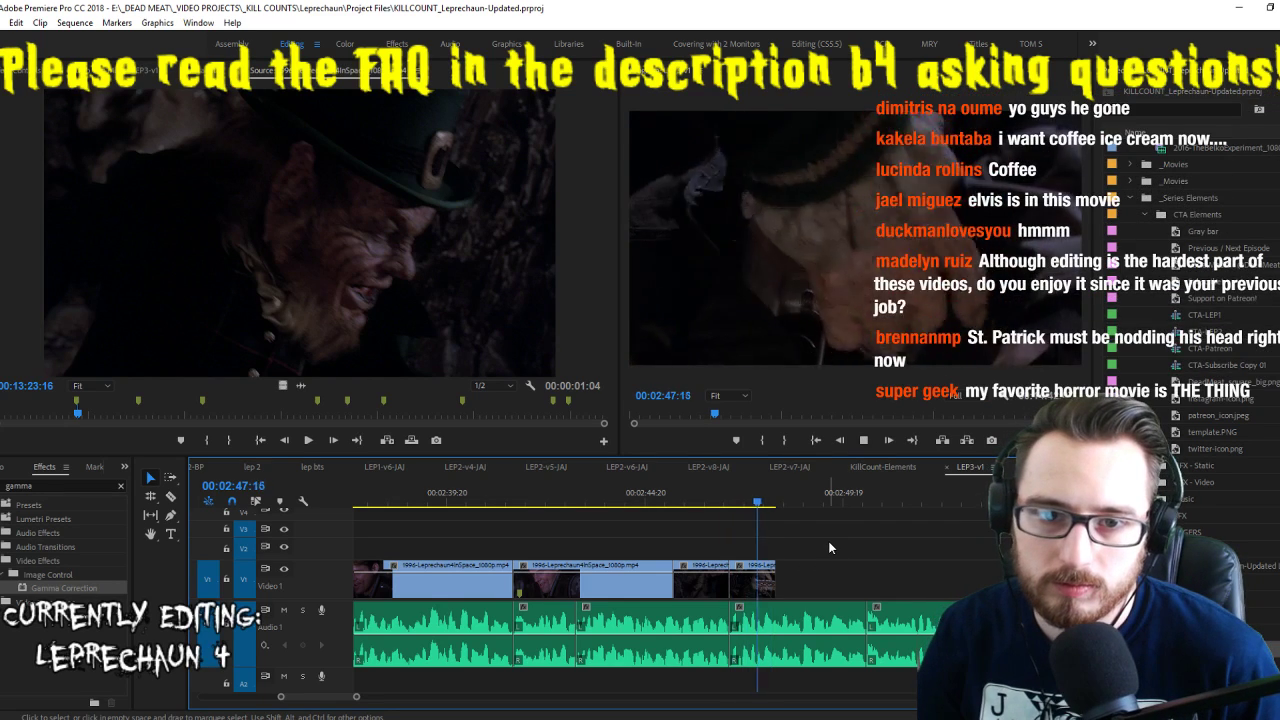
Mark a 1-second-8-frame source shot of the leprechaun with the gun near 13:25 and place it on Video 2 at 02:46:23
key("space")
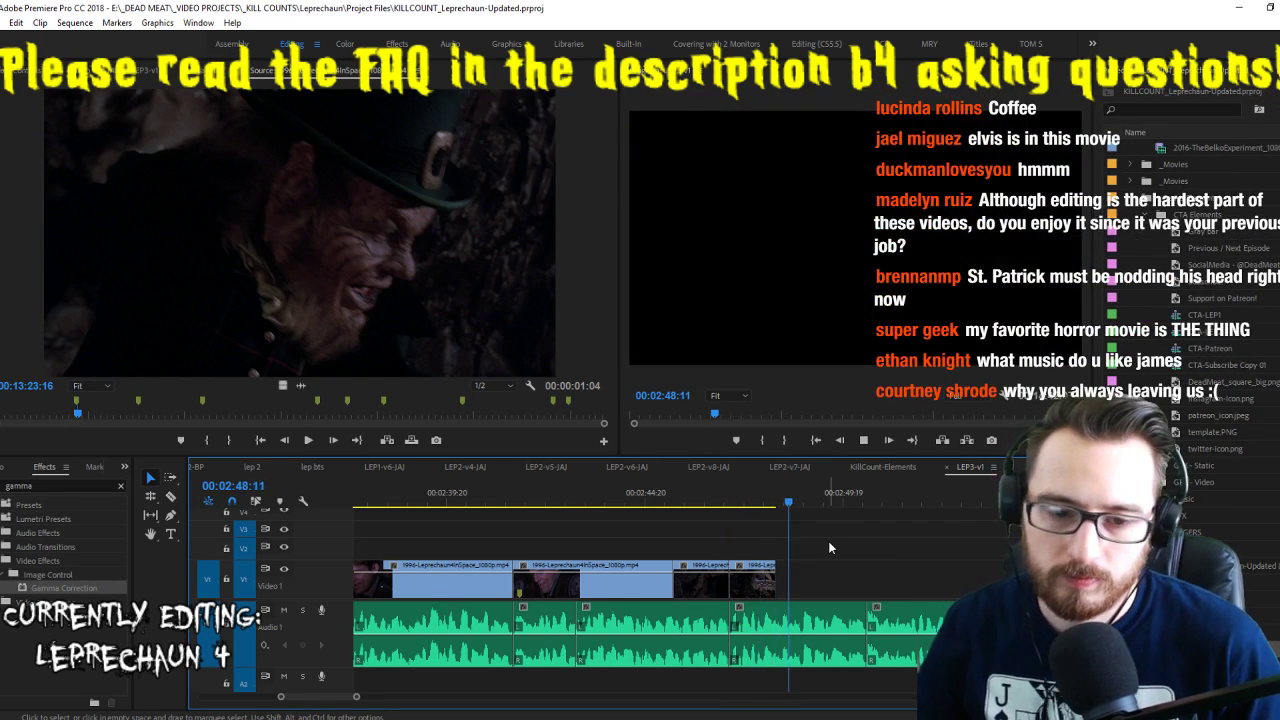
left_click(362, 303)
key("space")
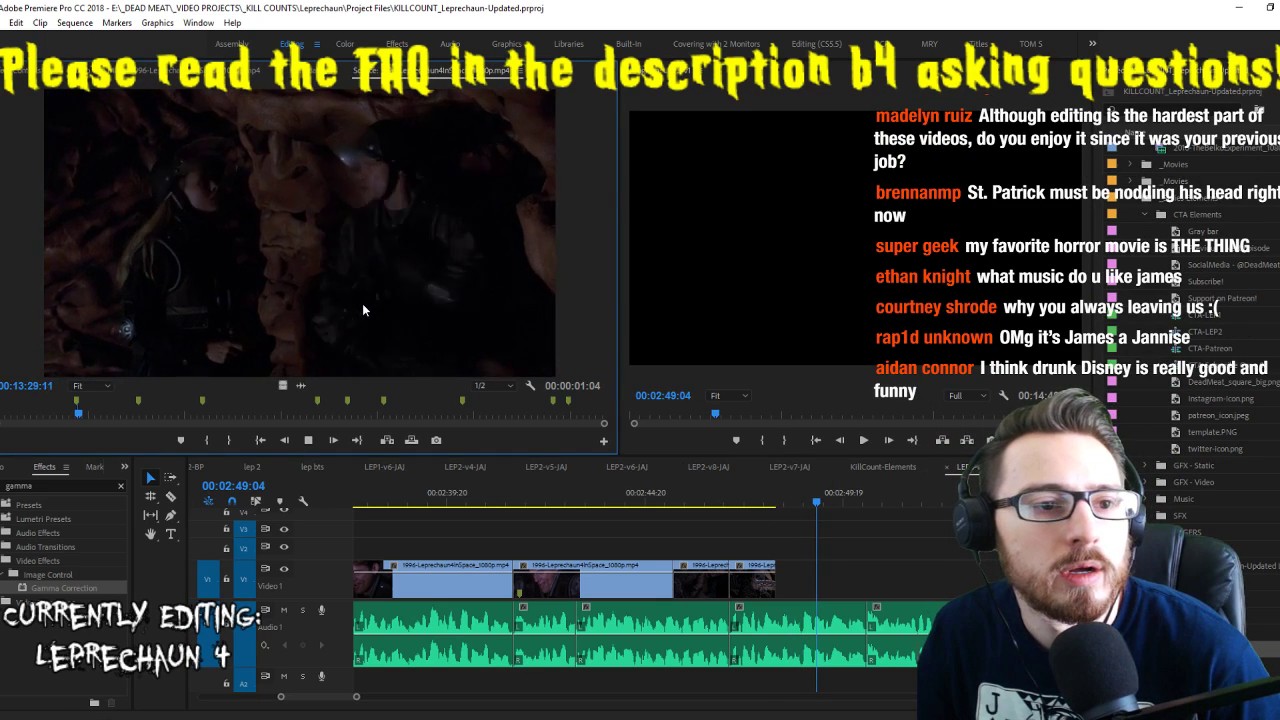
key("j")
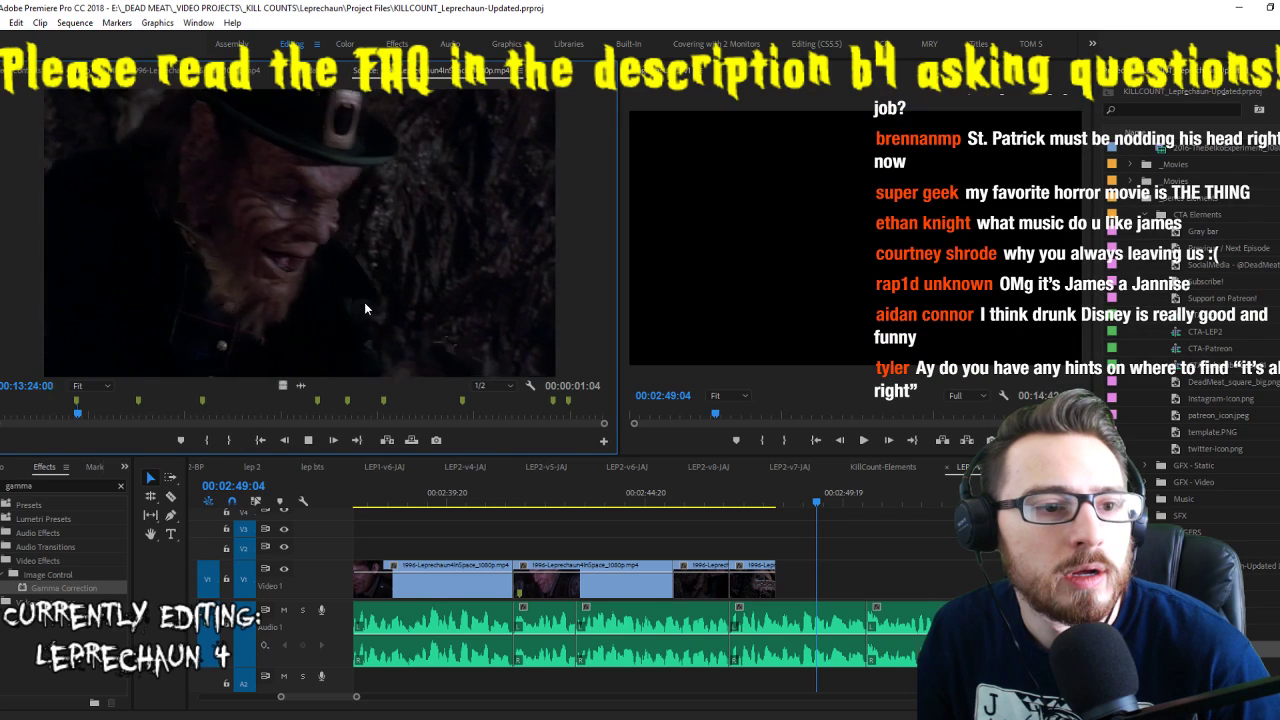
key("i")
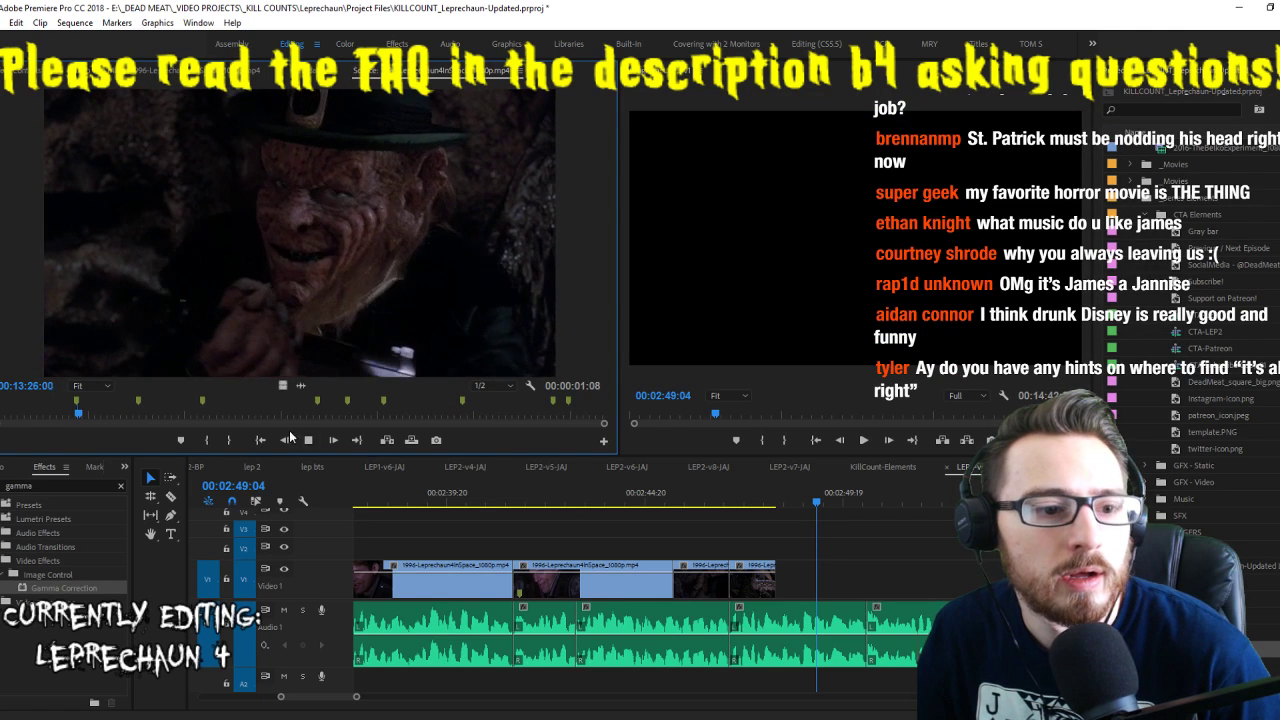
key("o")
key("k")
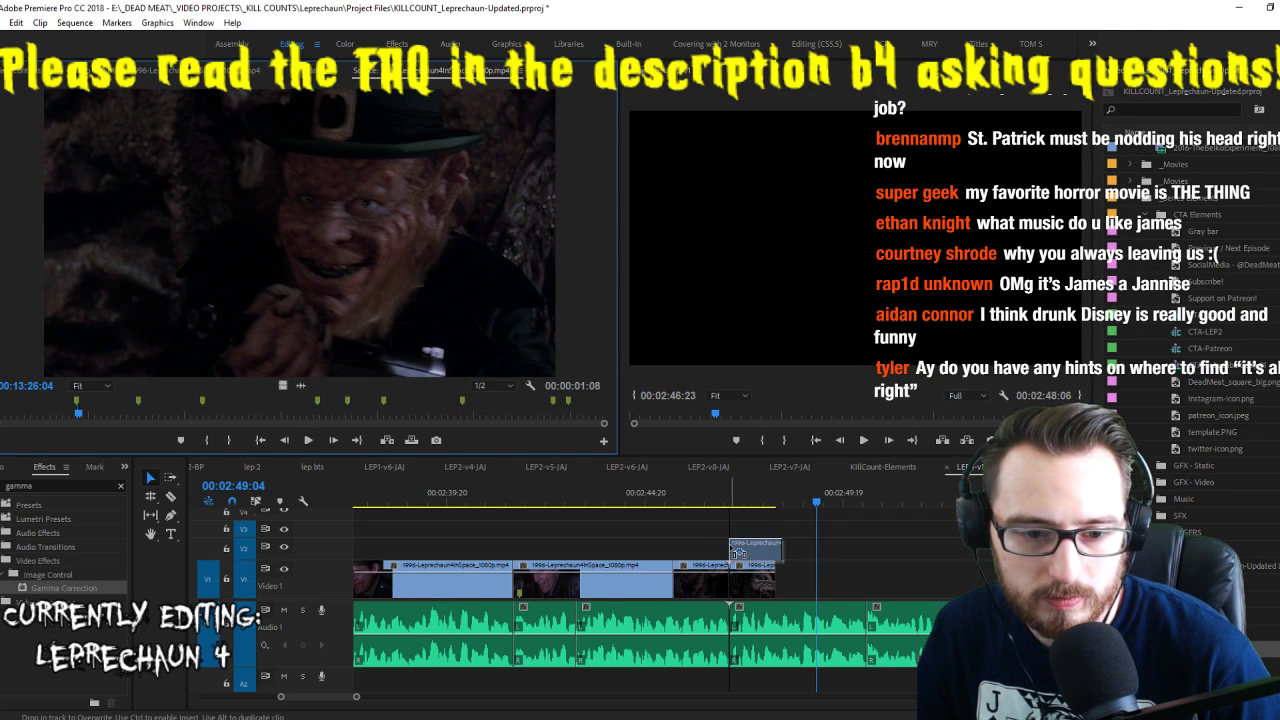
left_click_drag(737, 551, 737, 551)
Clear the source marks, mark a 4-second-17-frame shot ending near 13:39, and place it on Video 2 at 02:48:03
left_click_drag(728, 503, 778, 515)
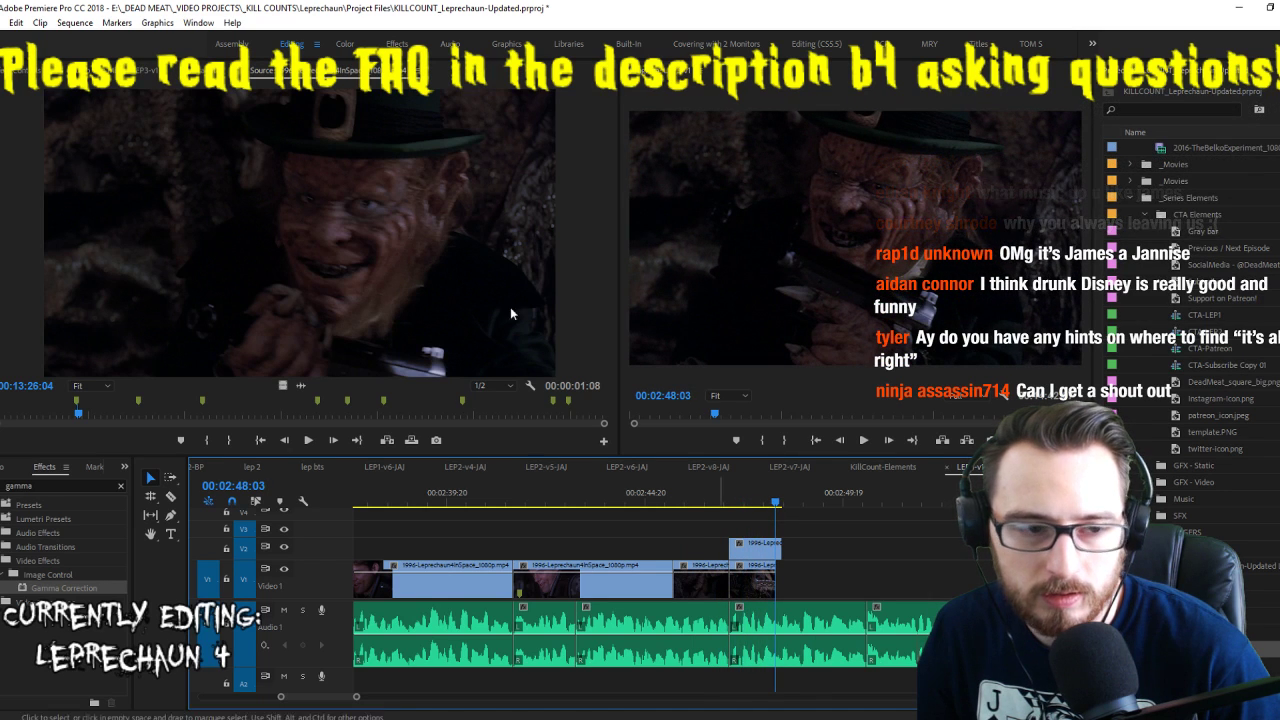
left_click(389, 229)
key("space")
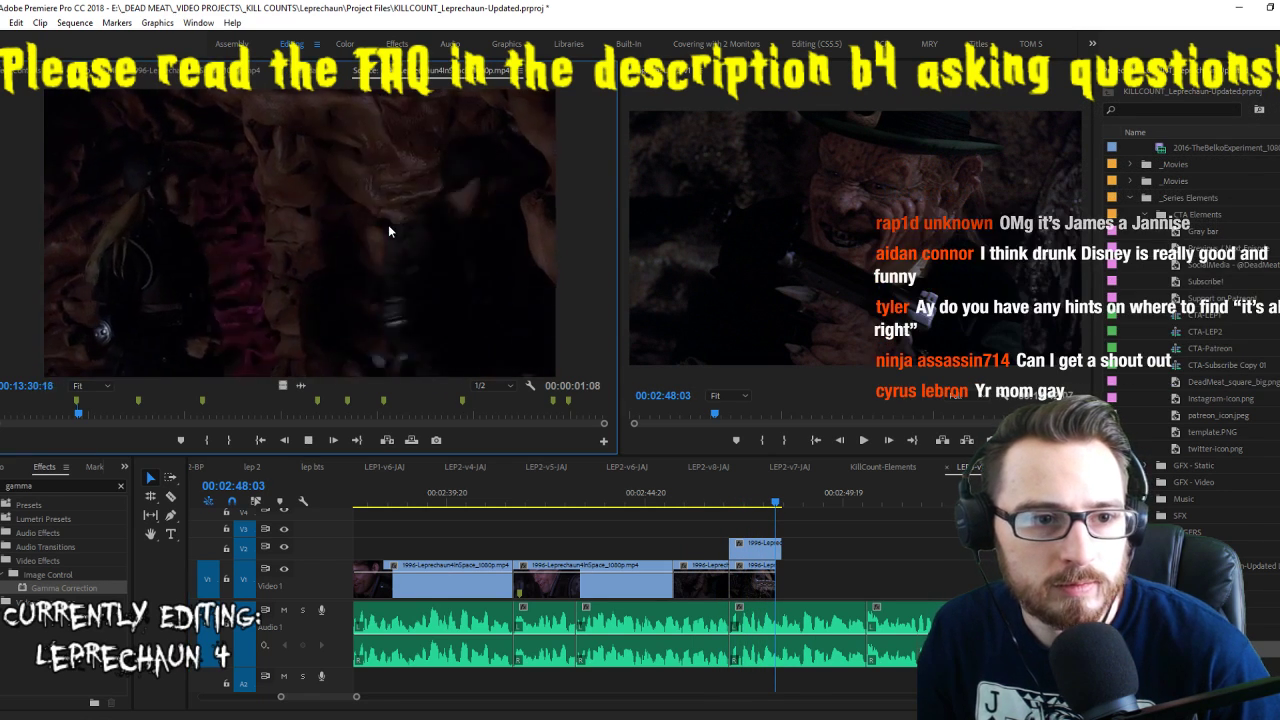
key("ctrl+shift+x")
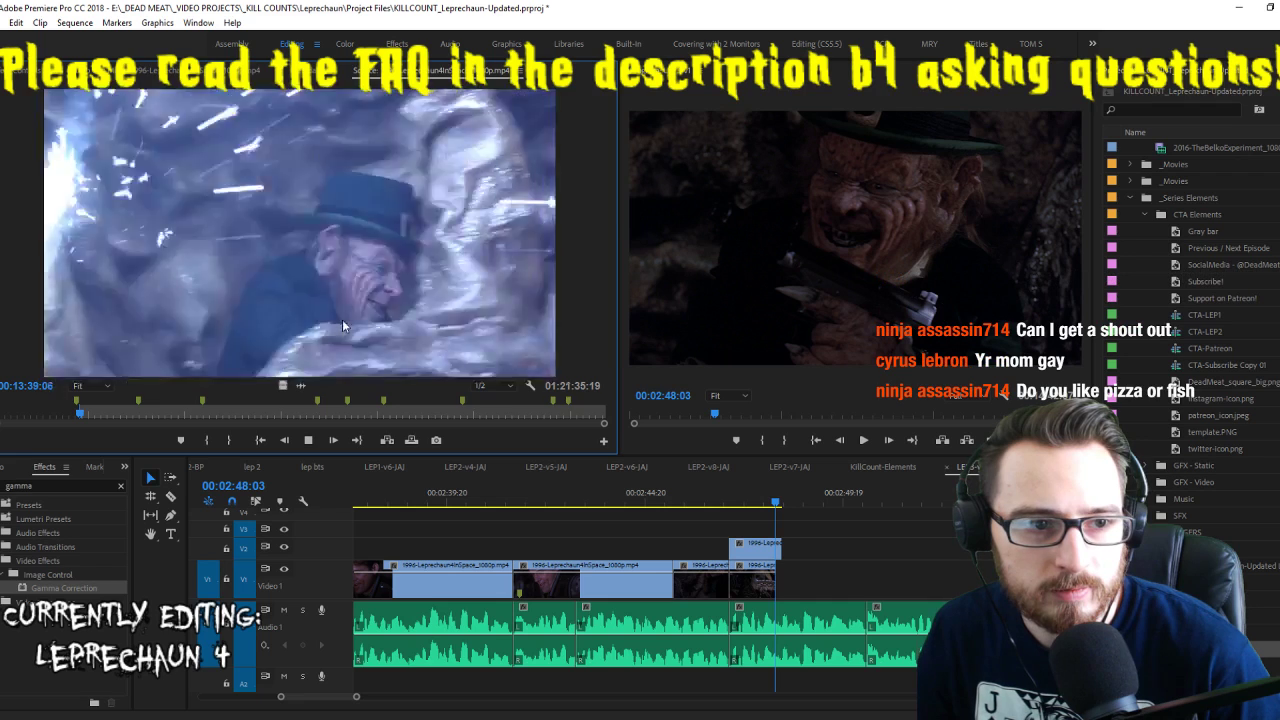
key("o")
left_click_drag(342, 319, 780, 545)
key("space")
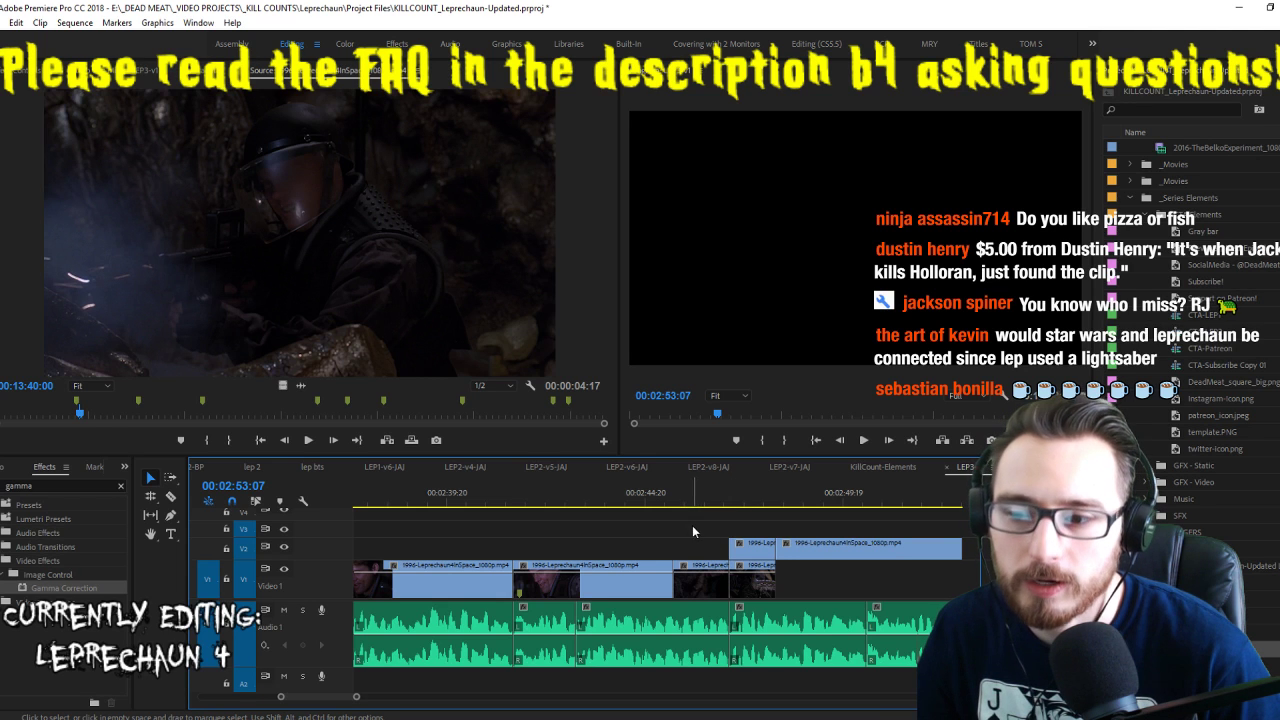
Move both new clips from Video 2 down to Video 1, over the hand close-up, and save the project
left_click_drag(801, 535, 823, 542)
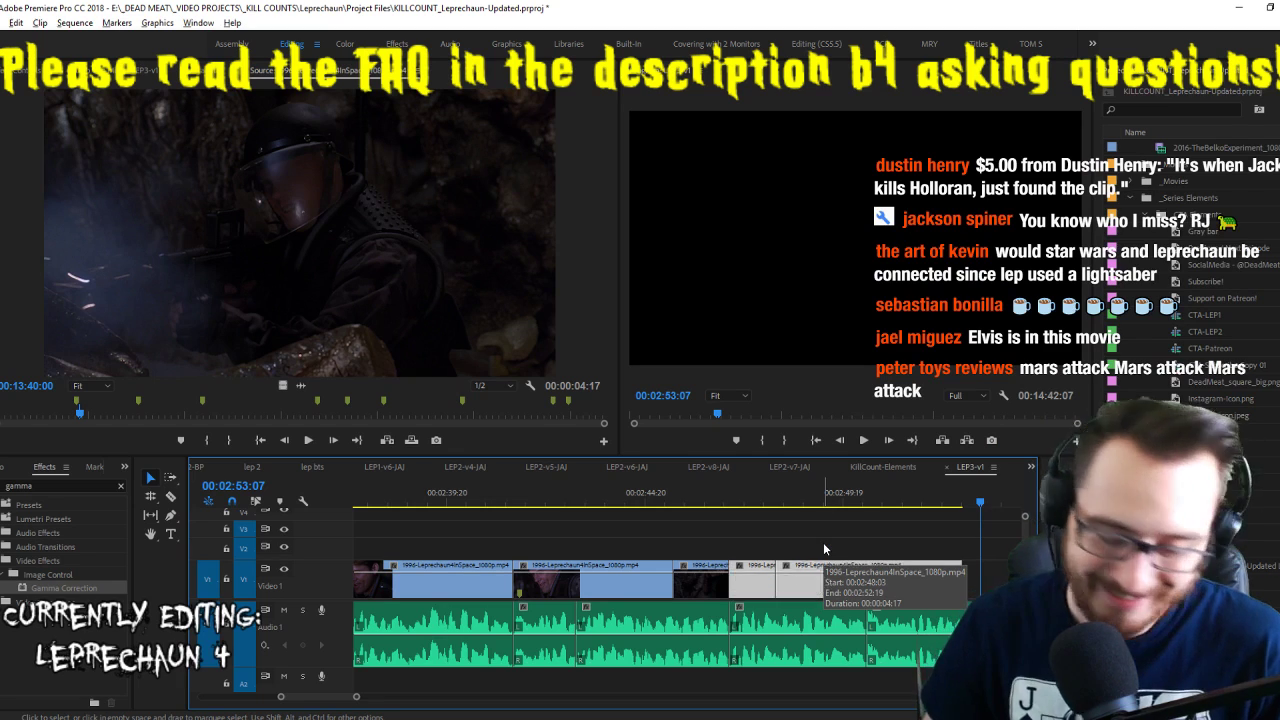
key("alt+Down")
key("ctrl+s")
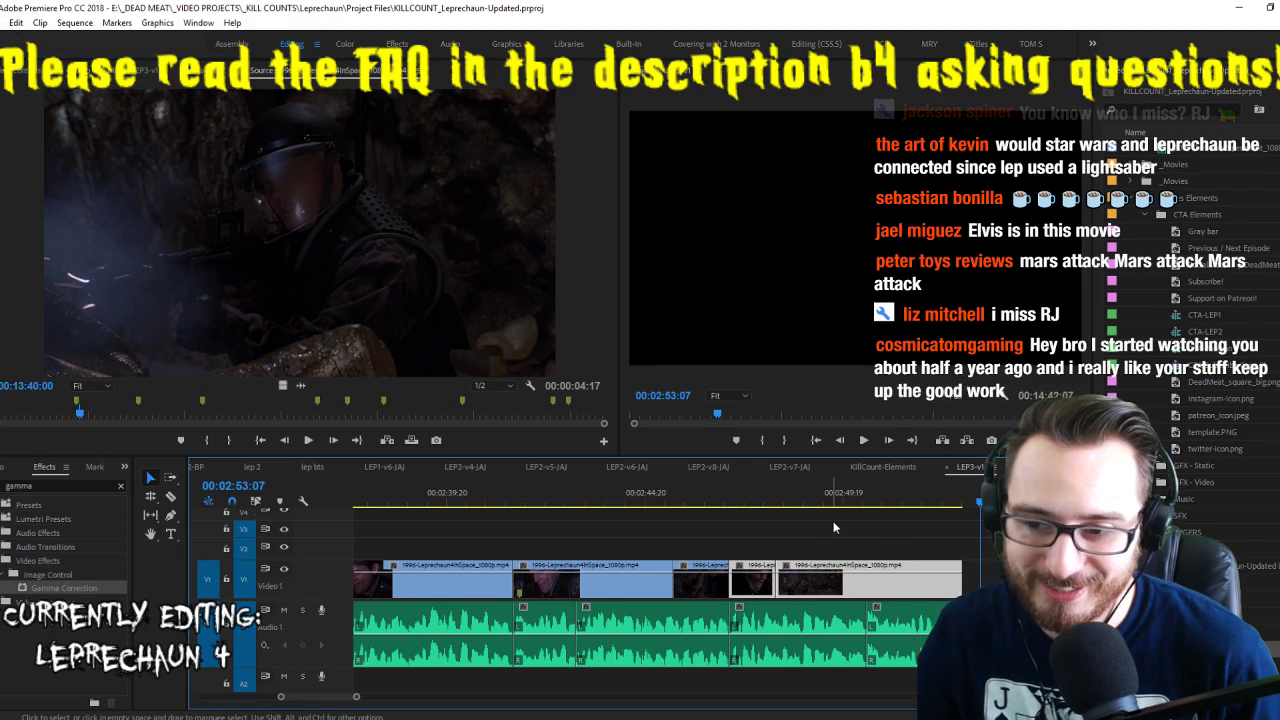
Extend the end of the last Video 1 clip to about 02:55:19 to cover the narration
scroll(838, 521, "down", 2)
left_click(850, 524)
left_click_drag(880, 580, 948, 507)
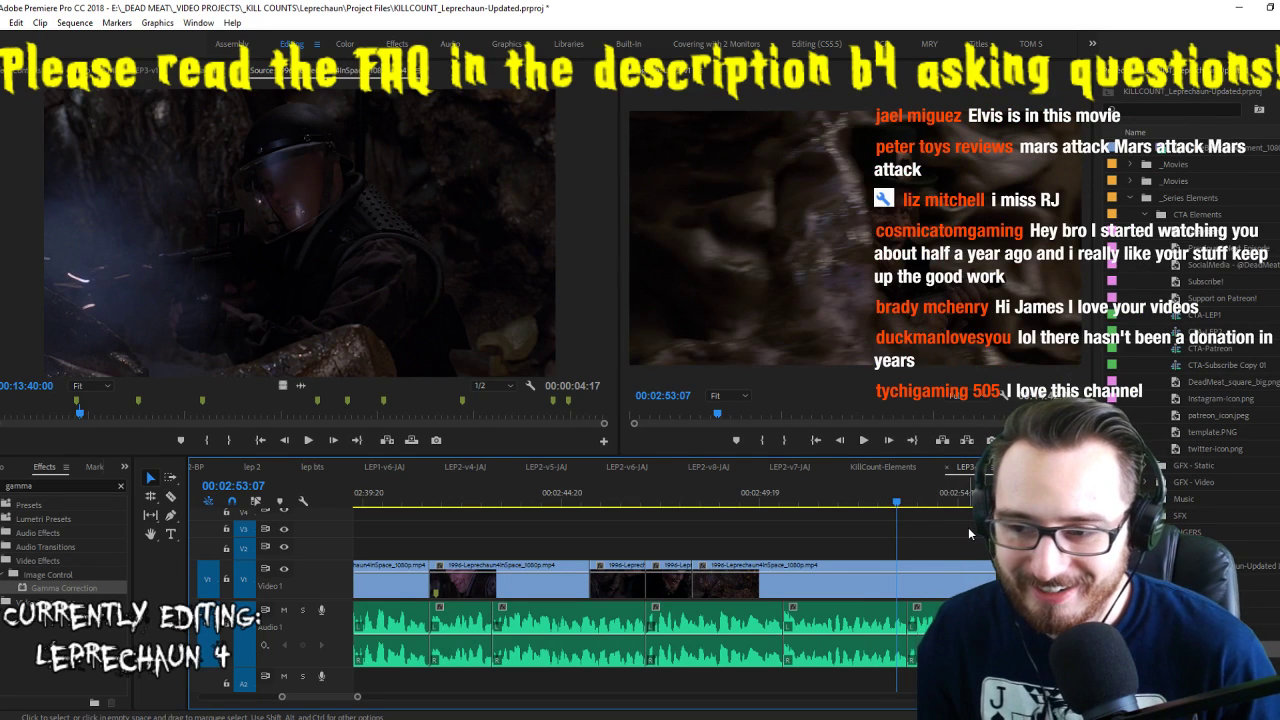
Play the narration, split the extended clip at about 02:53:19, and slip the remainder to later footage
key("space")
key("space")
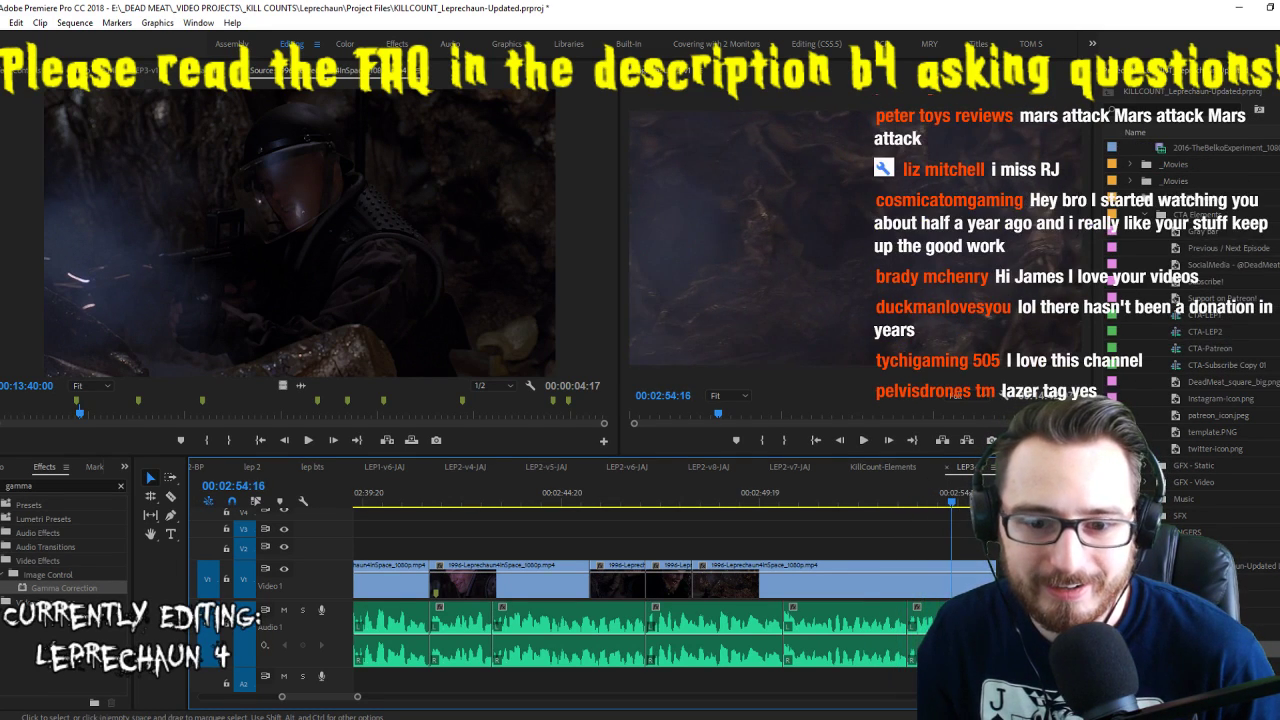
key("space")
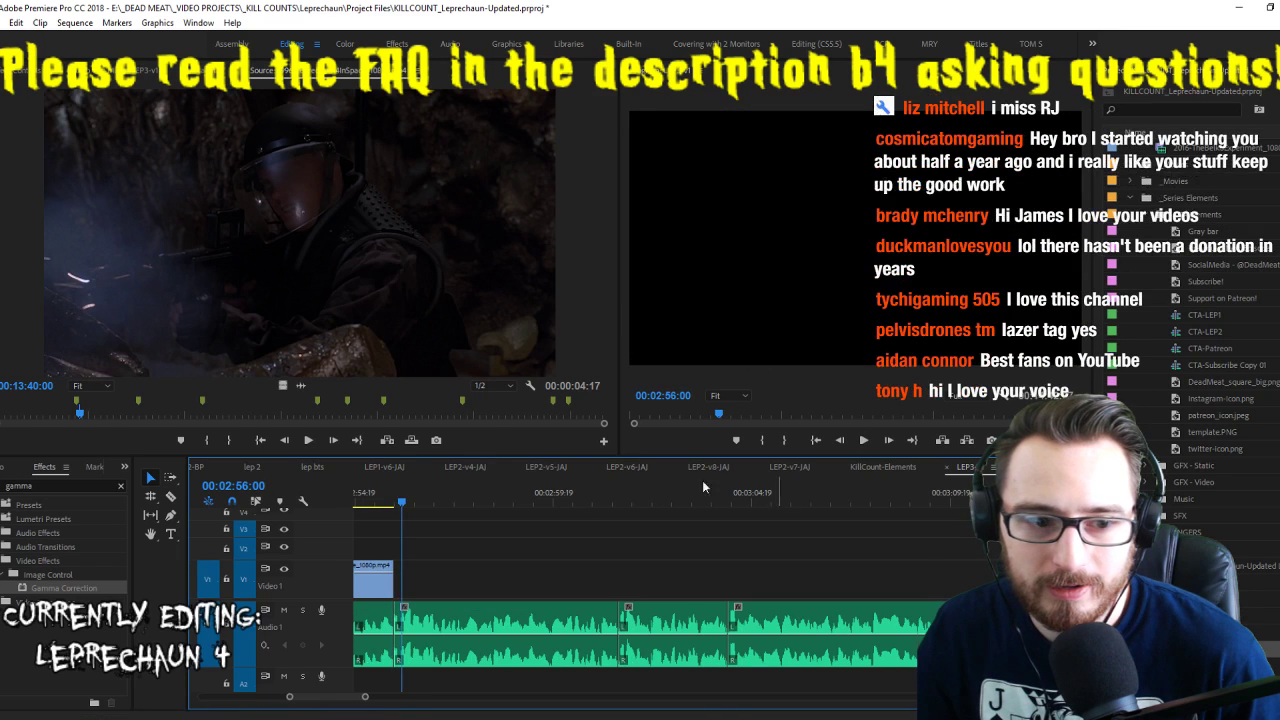
left_click_drag(505, 500, 530, 504)
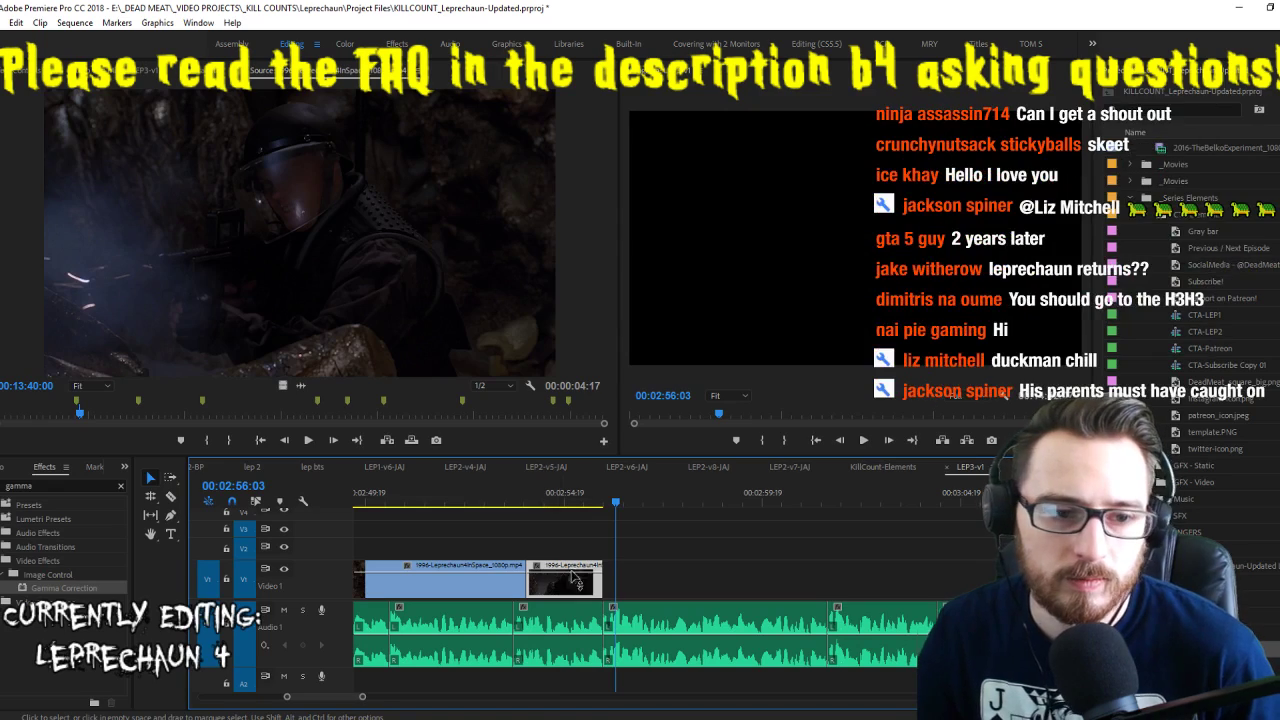
Play the source movie onward and mark an 18-frame close-up of the dark ball on the sand near 13:53
left_click(424, 268)
key("space")
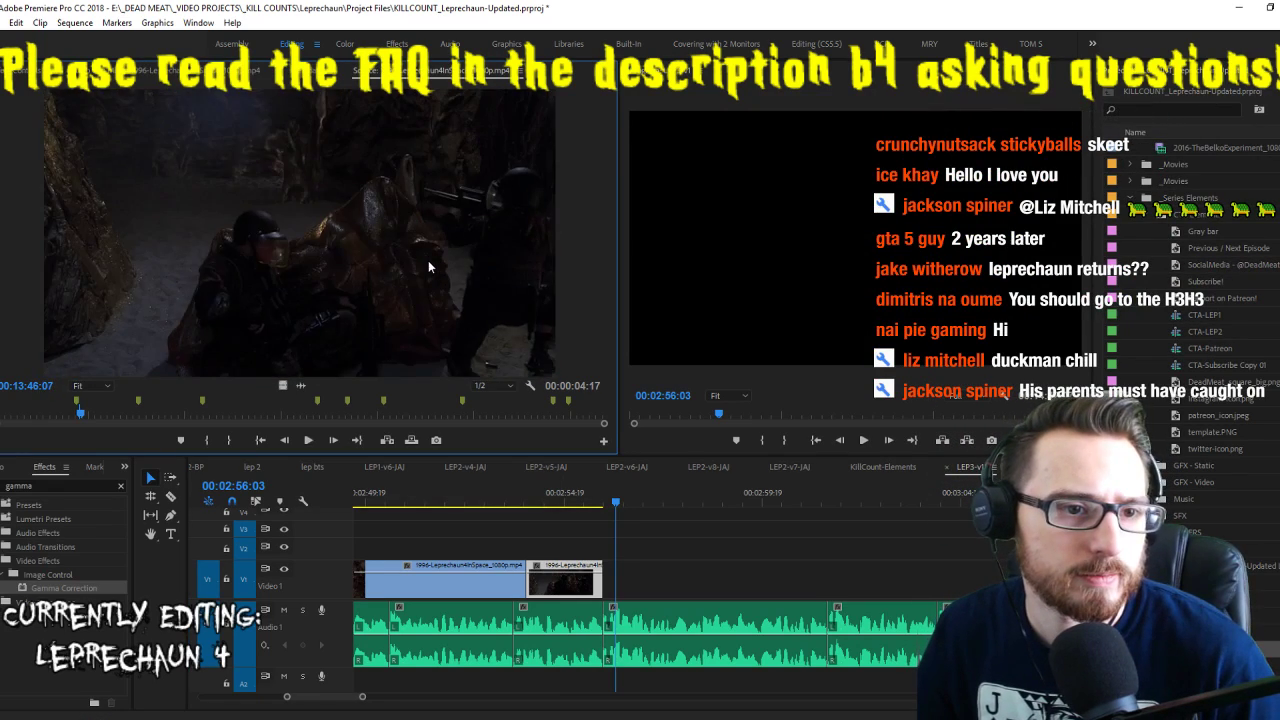
key("i")
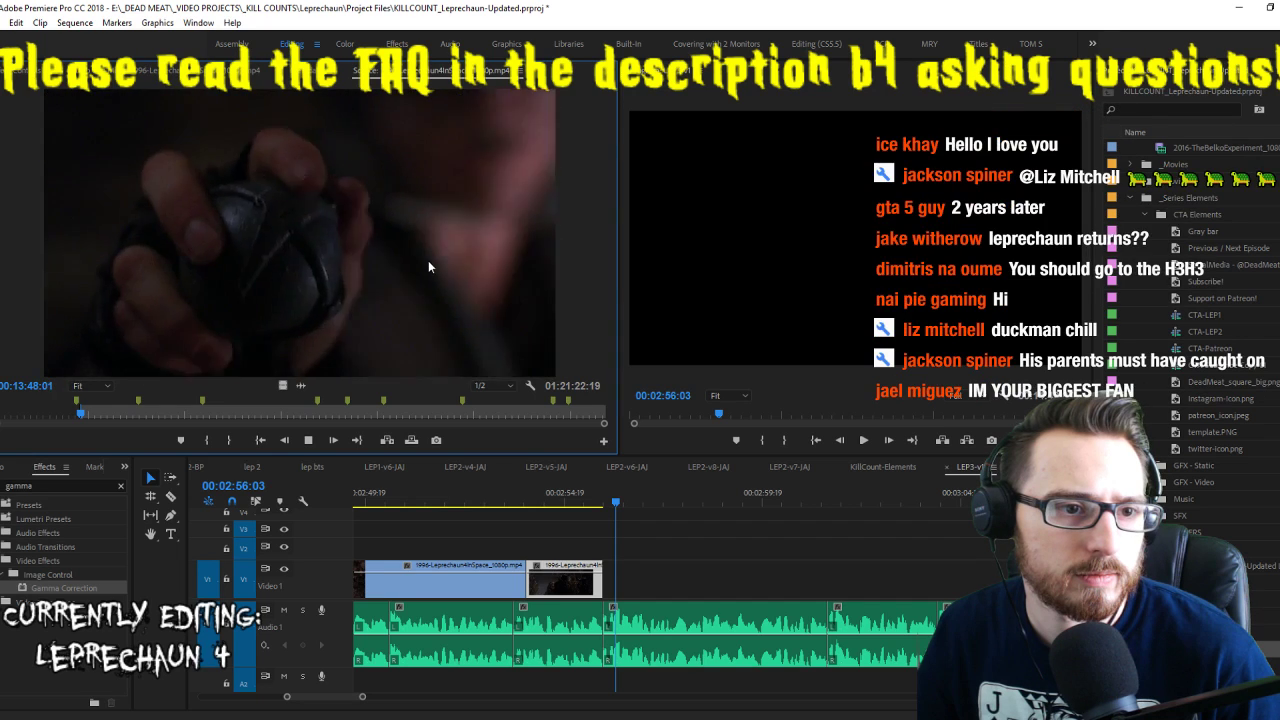
key("i")
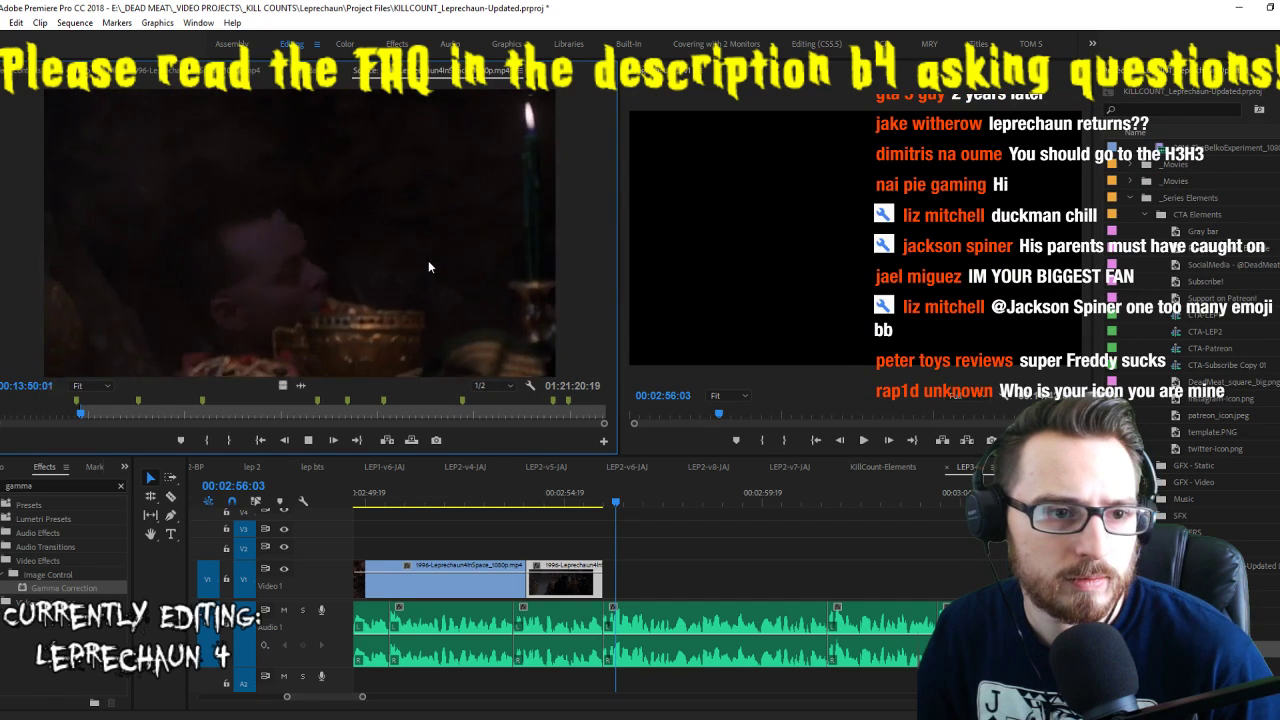
key("i")
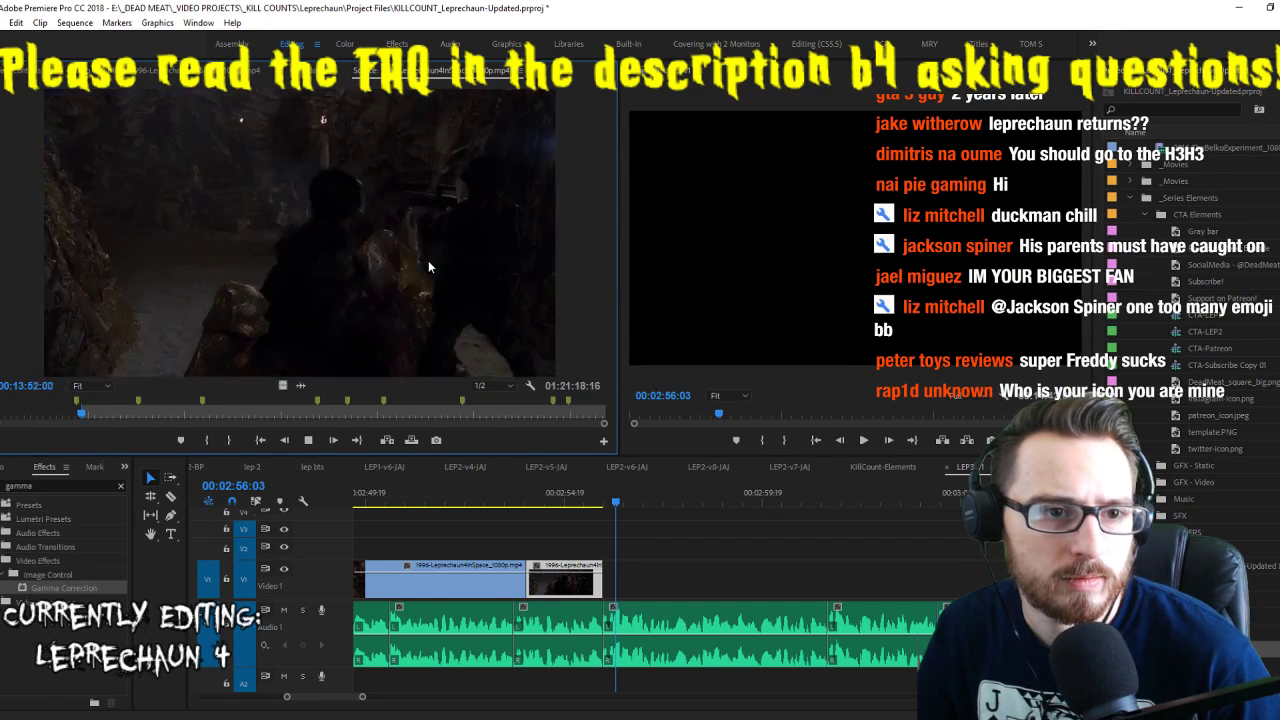
key("i")
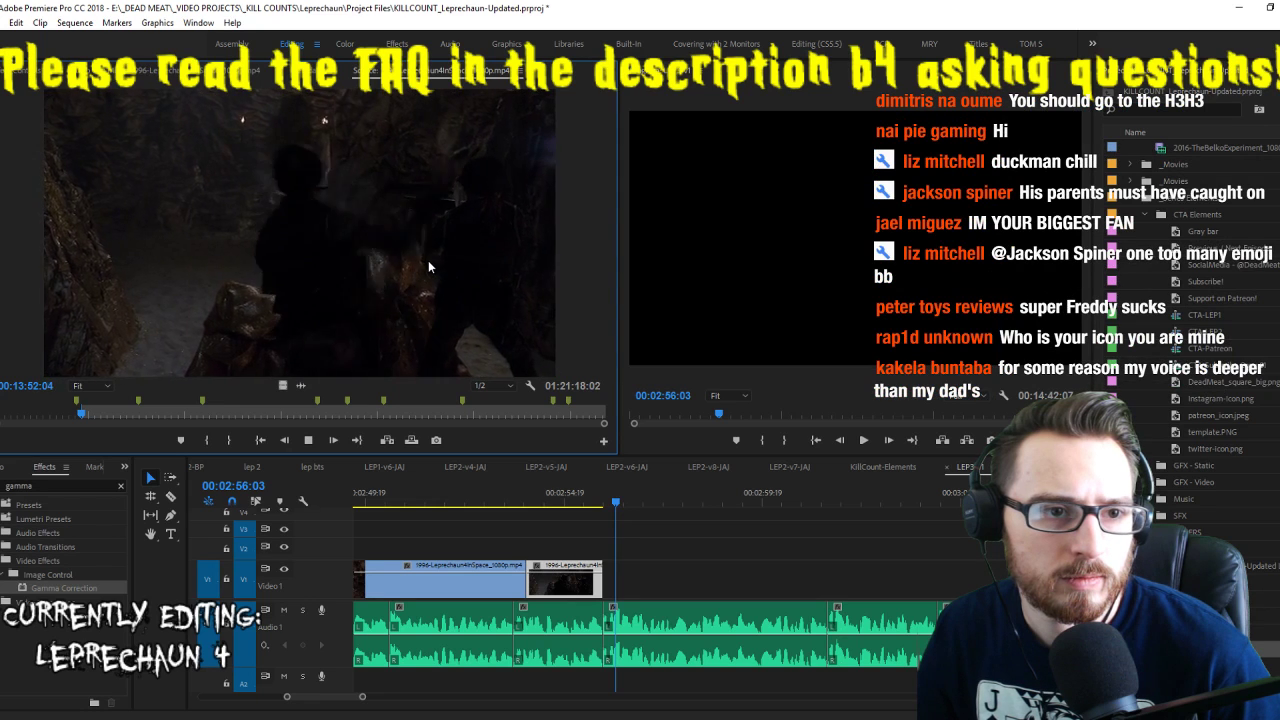
key("o")
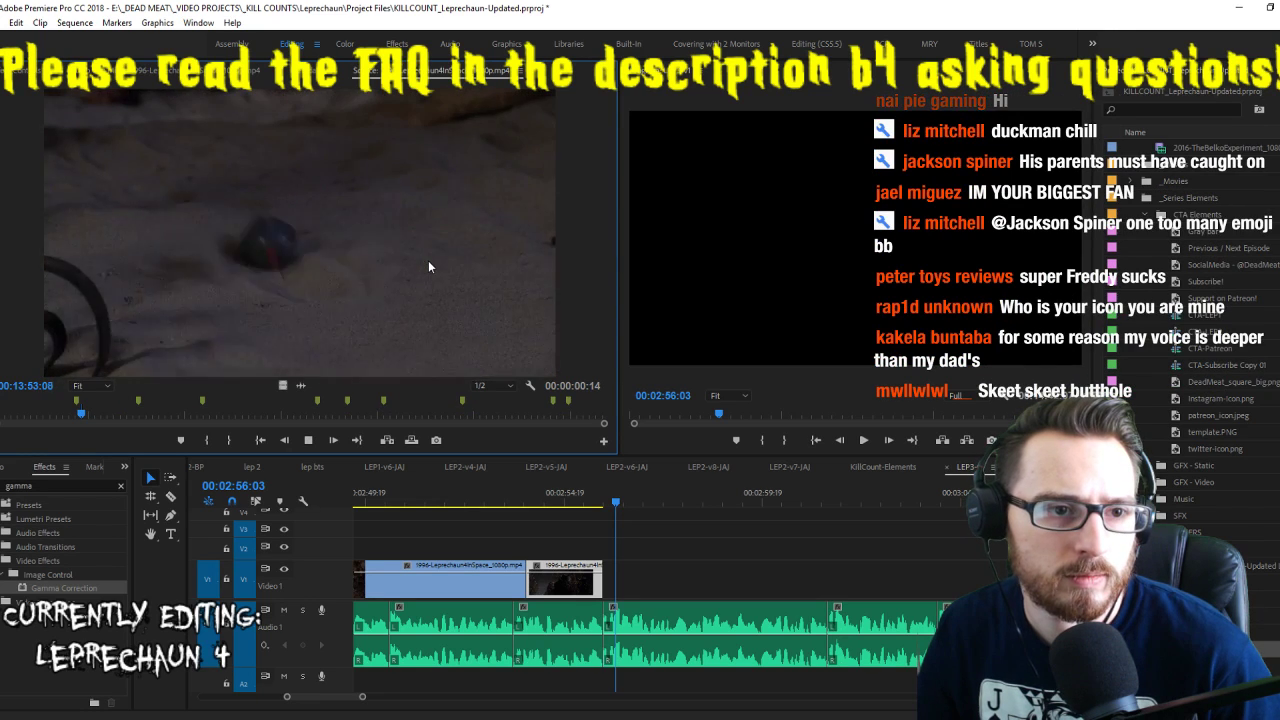
key("ctrl+s")
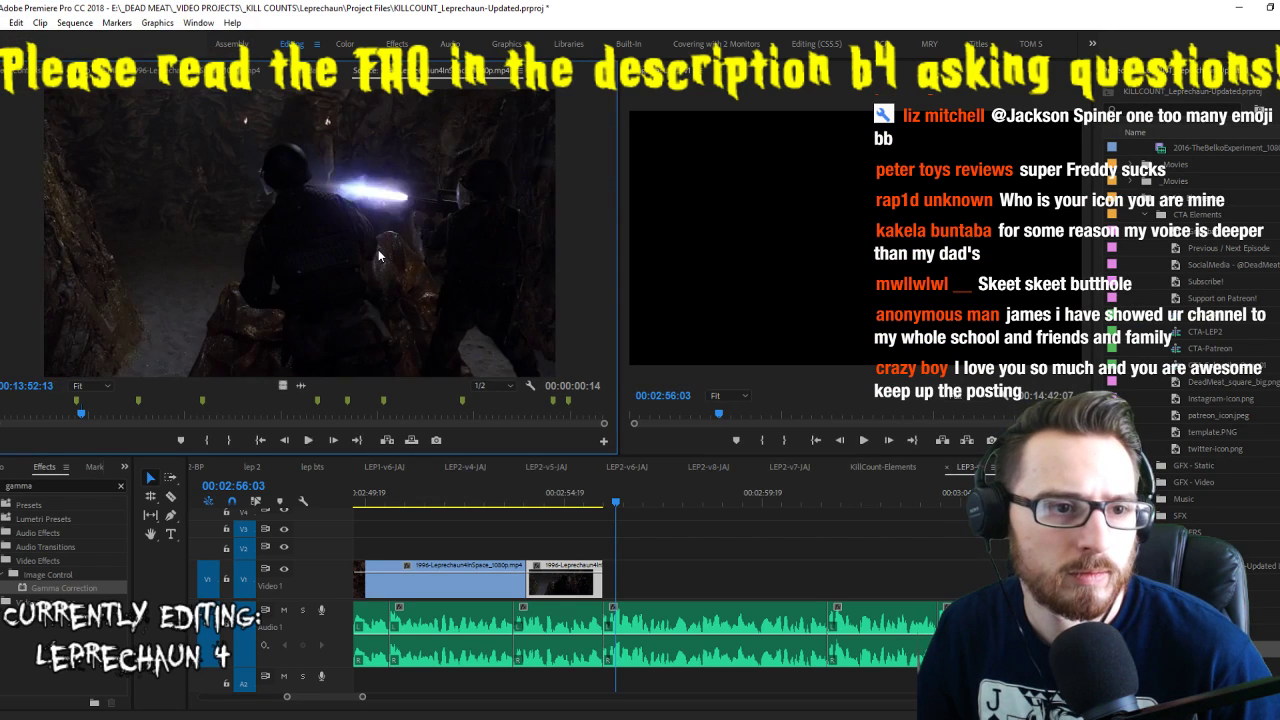
key("ctrl+shift+x")
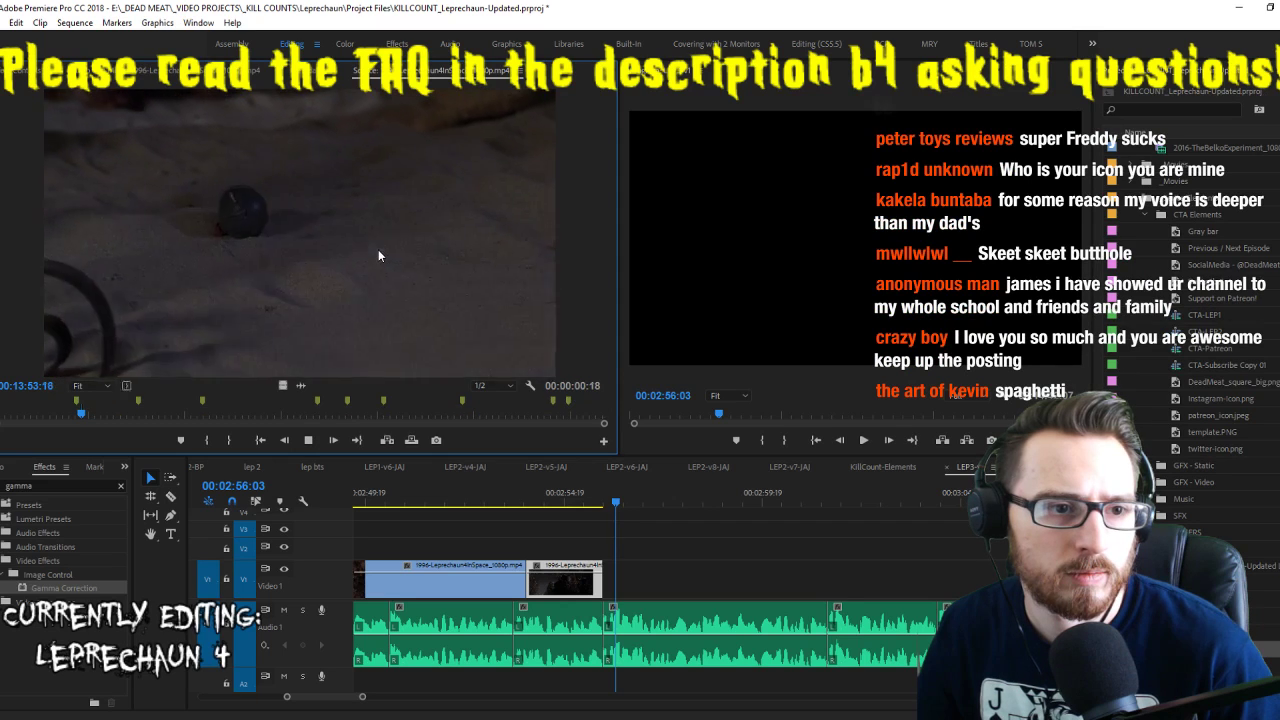
key("i")
key("o")
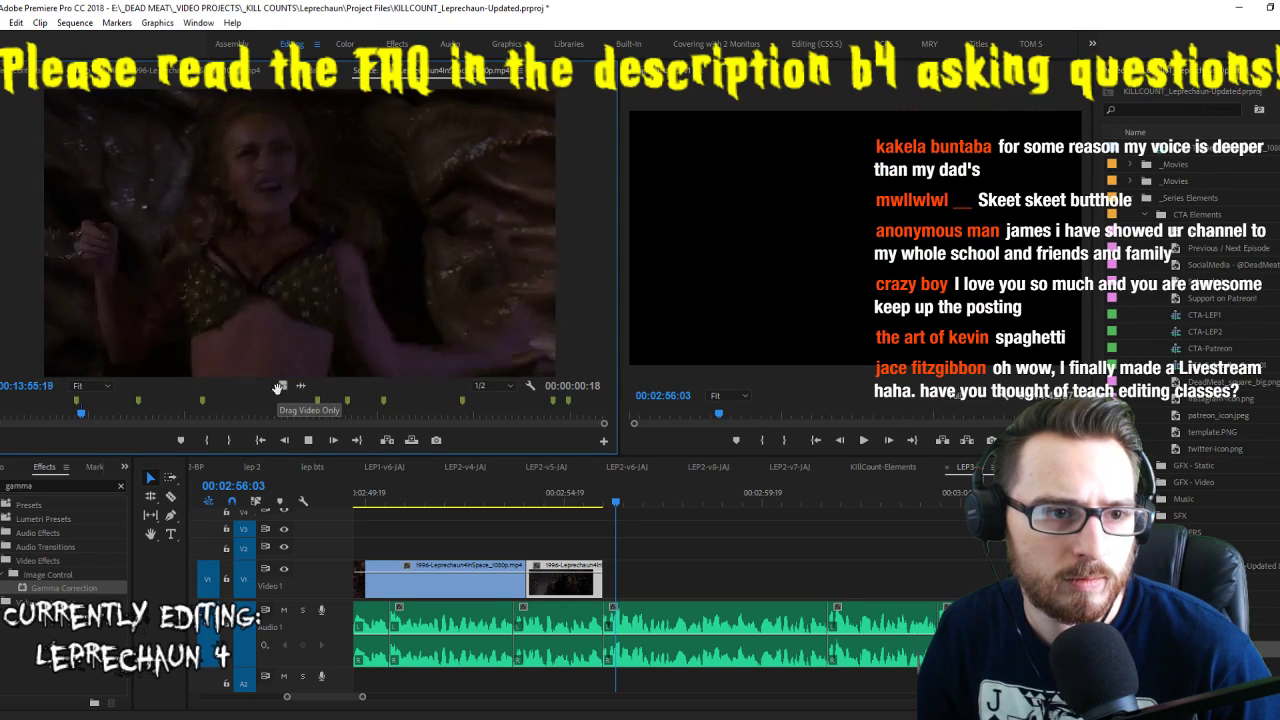
Place the ball close-up on Video 1 directly after the last clip and extend its end to about 02:59:19
left_click_drag(278, 388, 609, 585)
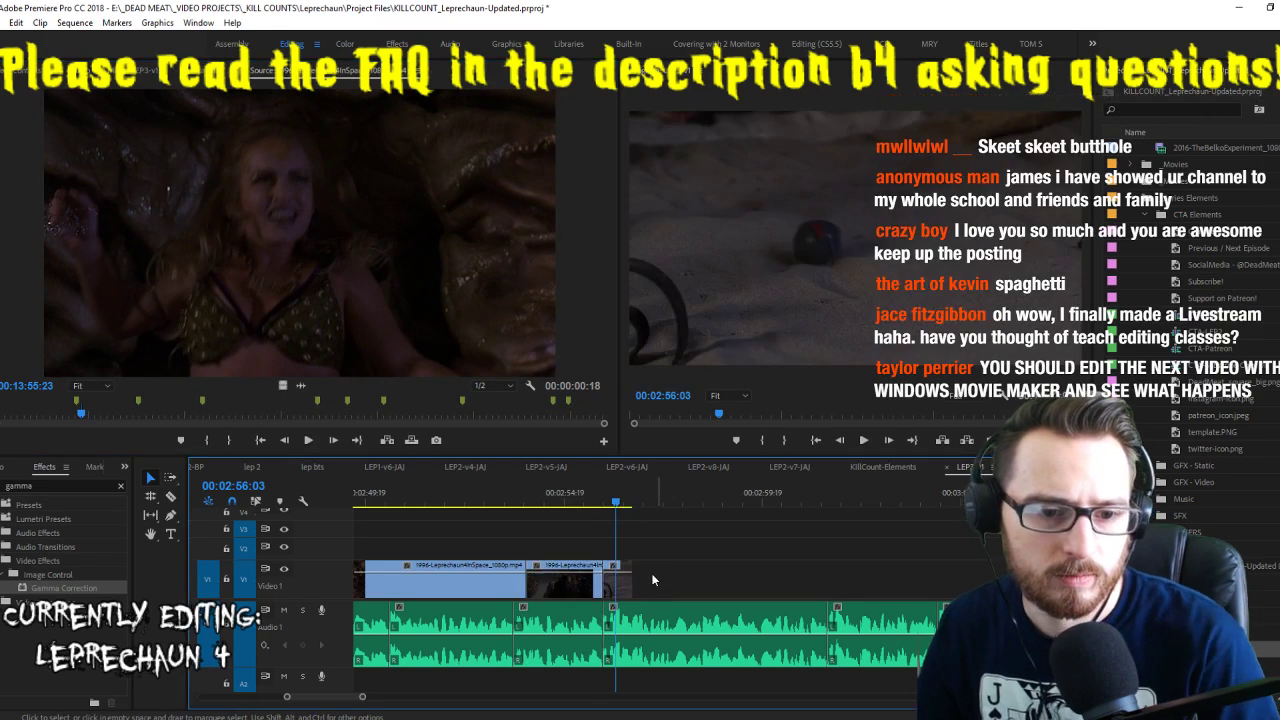
key("space")
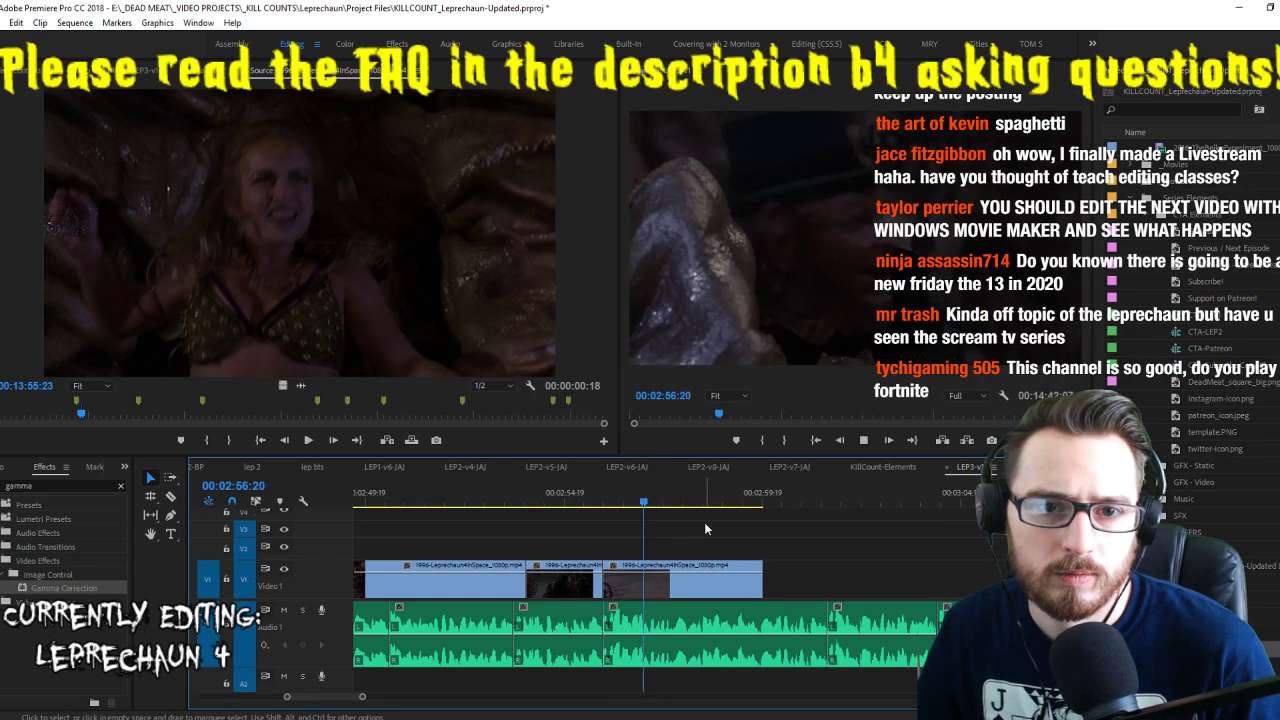
Split the extended clip at 02:56:12, slip the remainder to the following leprechaun footage, and find its cut point at 02:58:01
left_click_drag(637, 485, 633, 514)
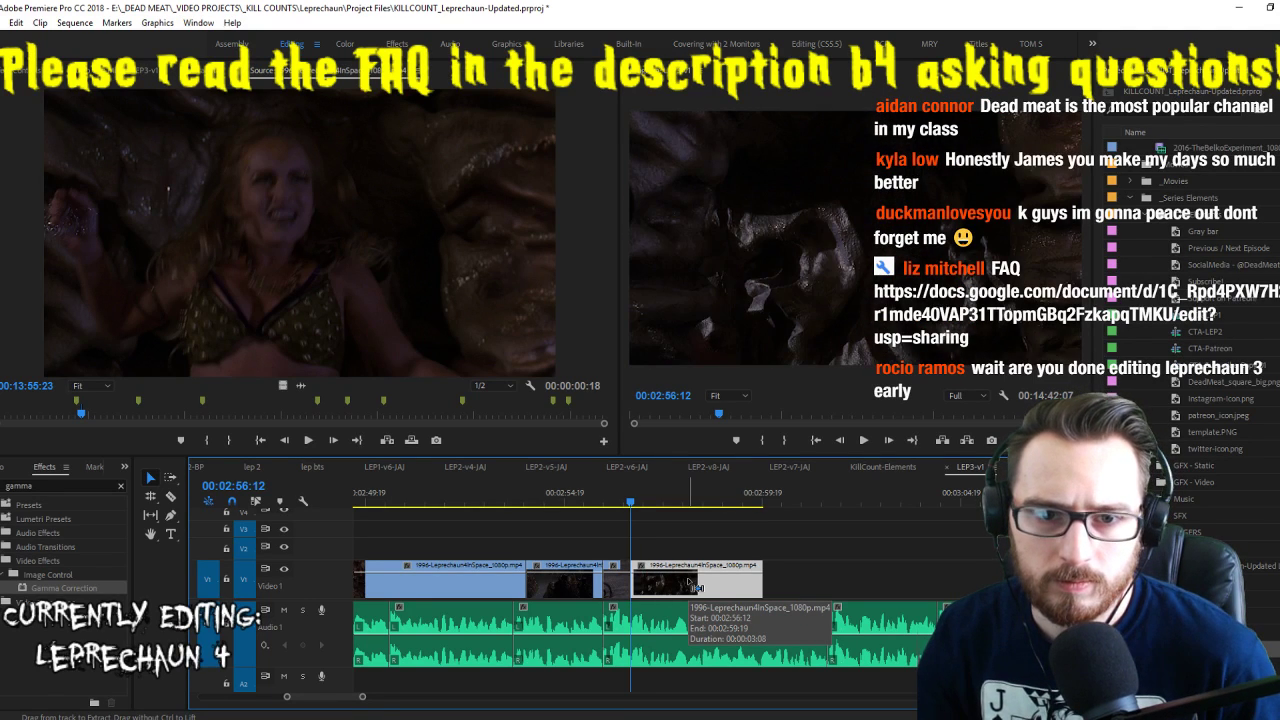
key("space")
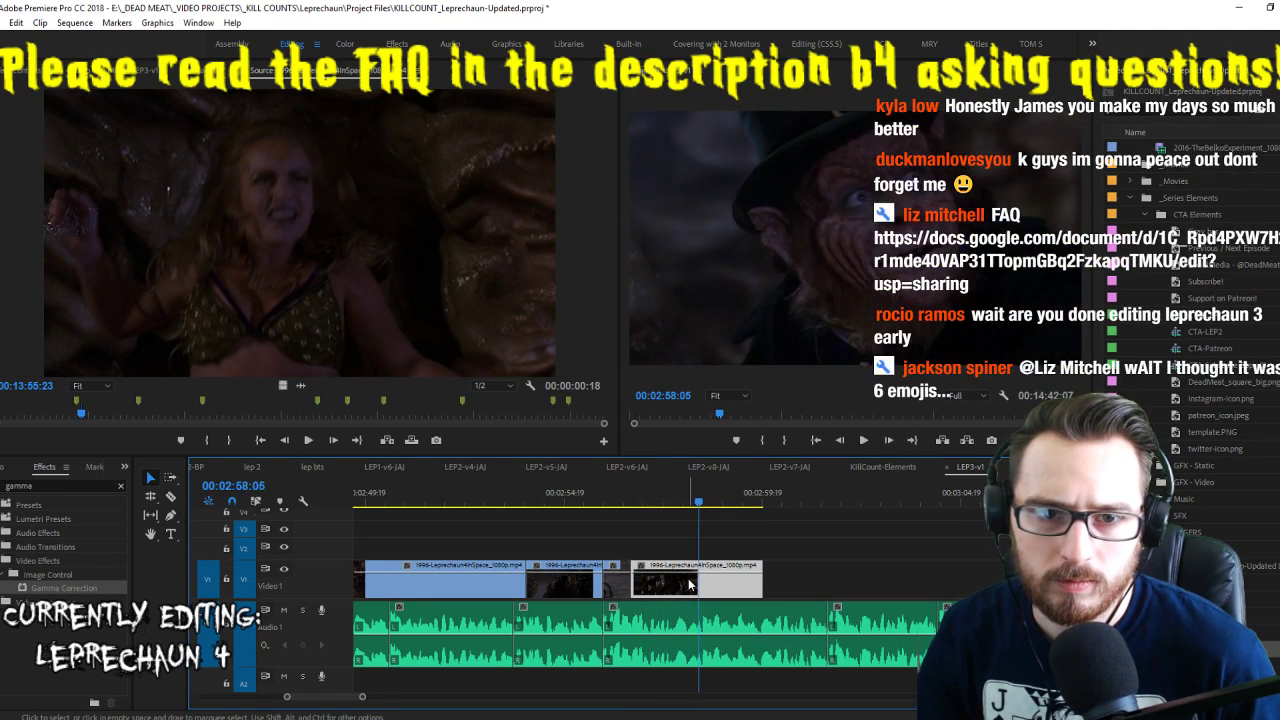
key("Left")
key("Left")
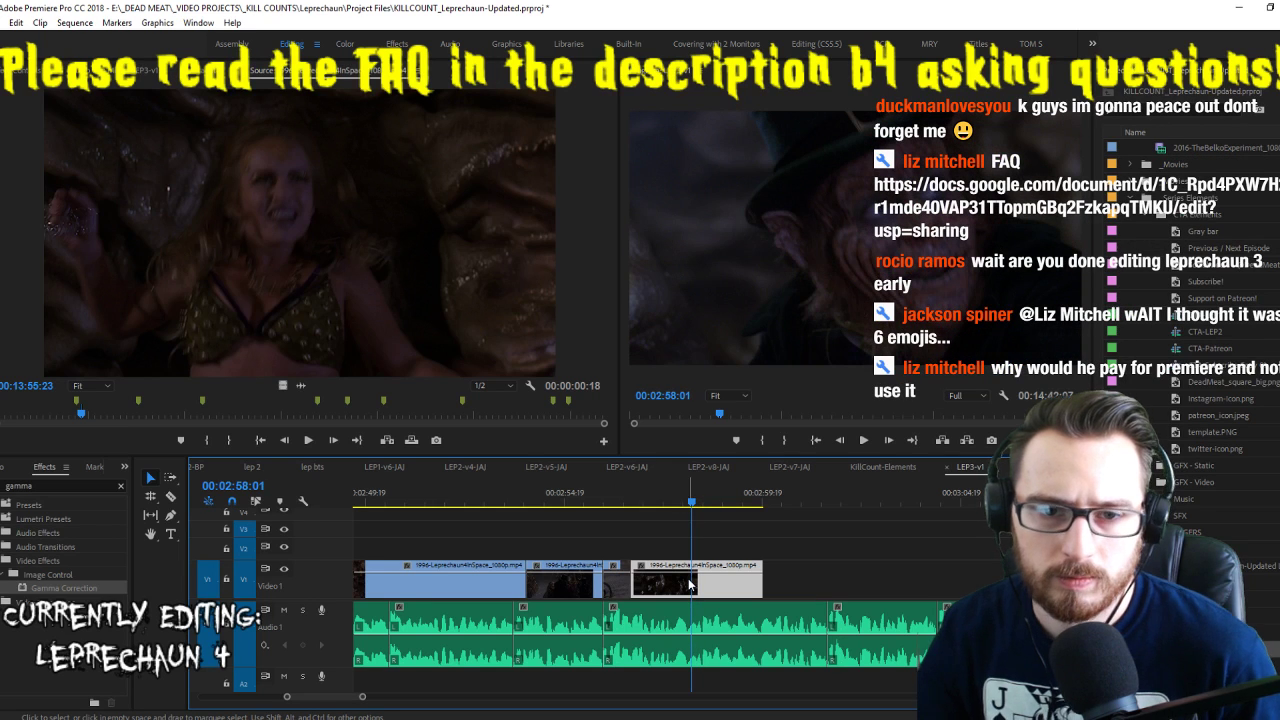
Mark a 2-second-4-frame source shot ending near 14:01 and place it on Video 1 at 02:58:01
left_click(286, 182)
key("space")
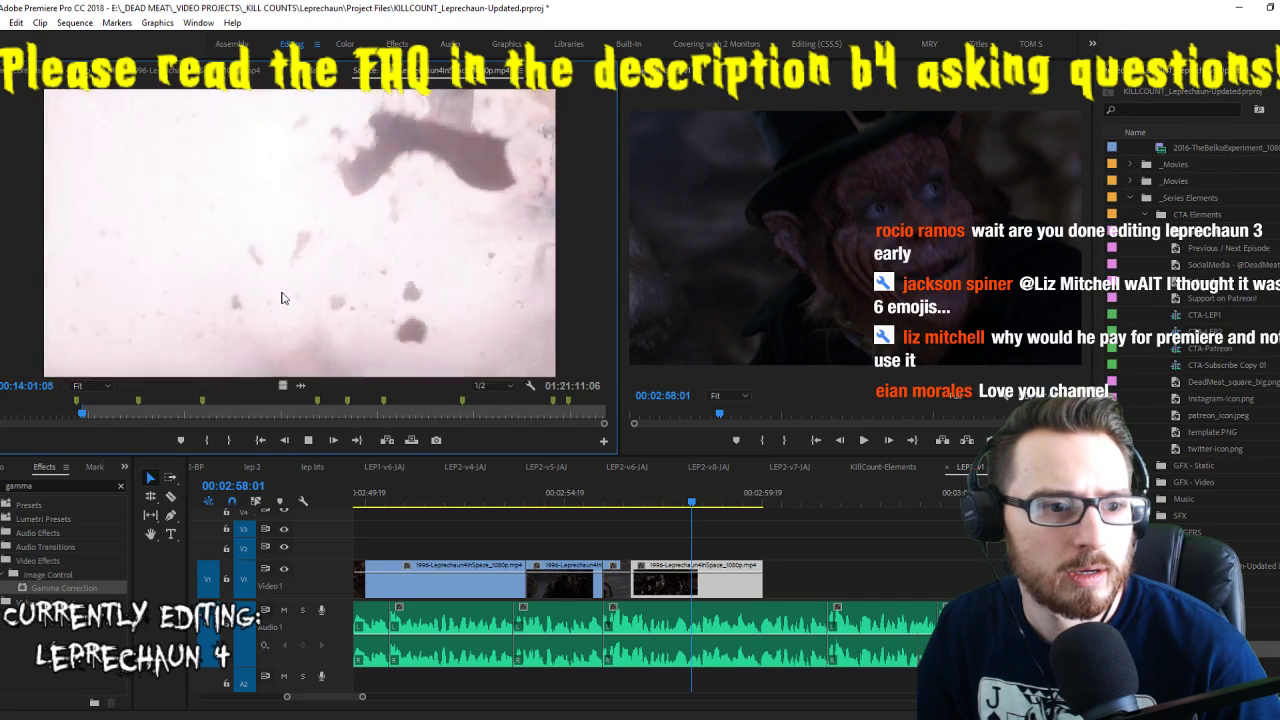
key("o")
key("space")
key("period")
left_click(795, 521)
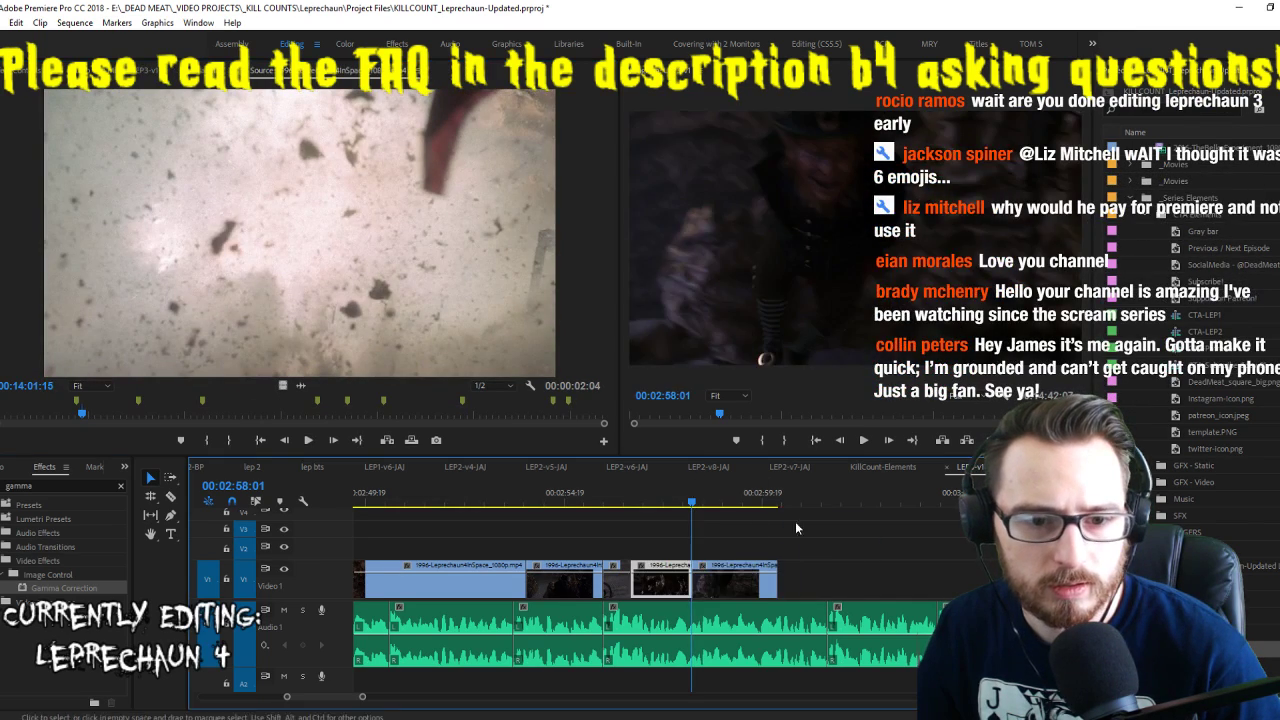
Extend the last Video 1 clip past 03:06:00 while playing the narration, and position the playhead at 03:05:20
key("space")
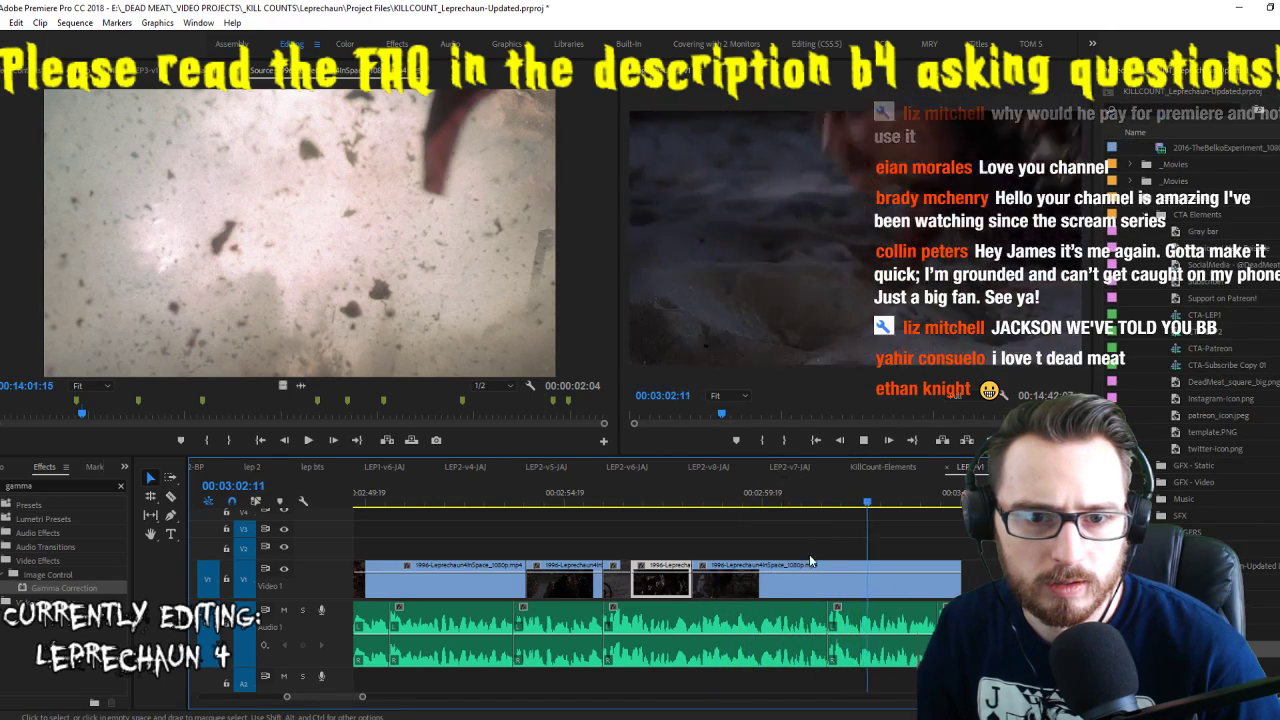
key("space")
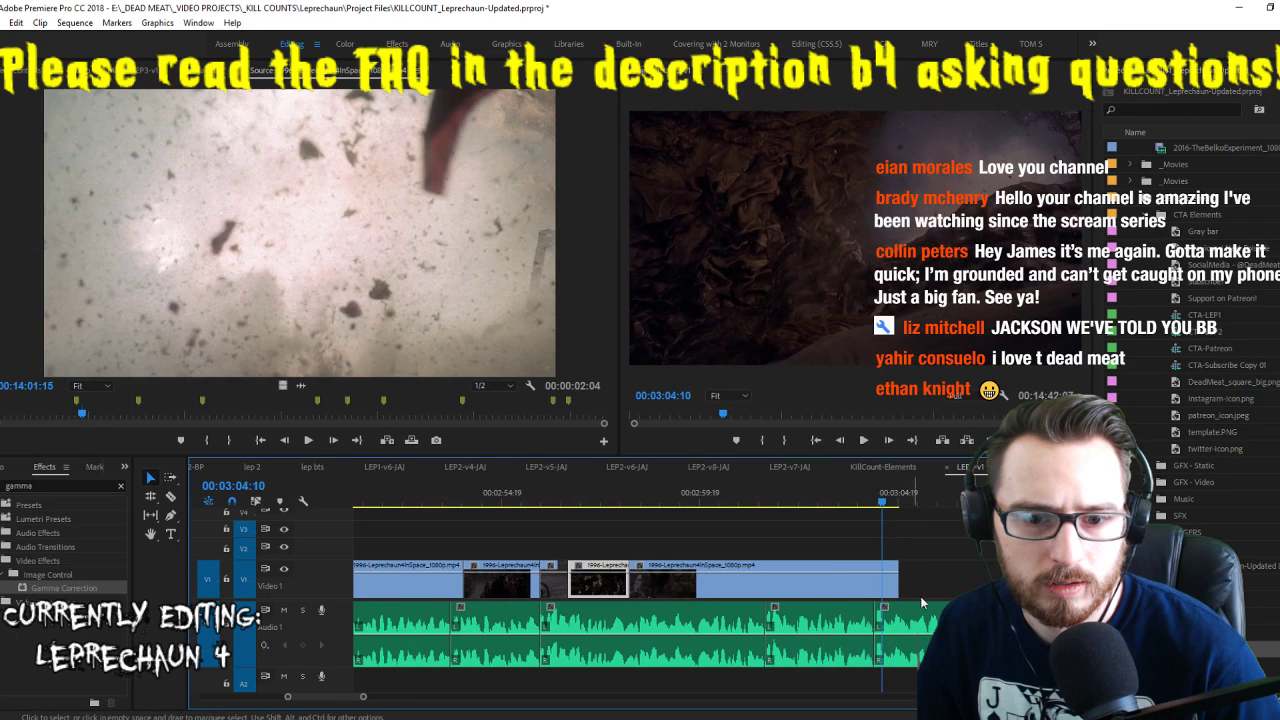
left_click(912, 580)
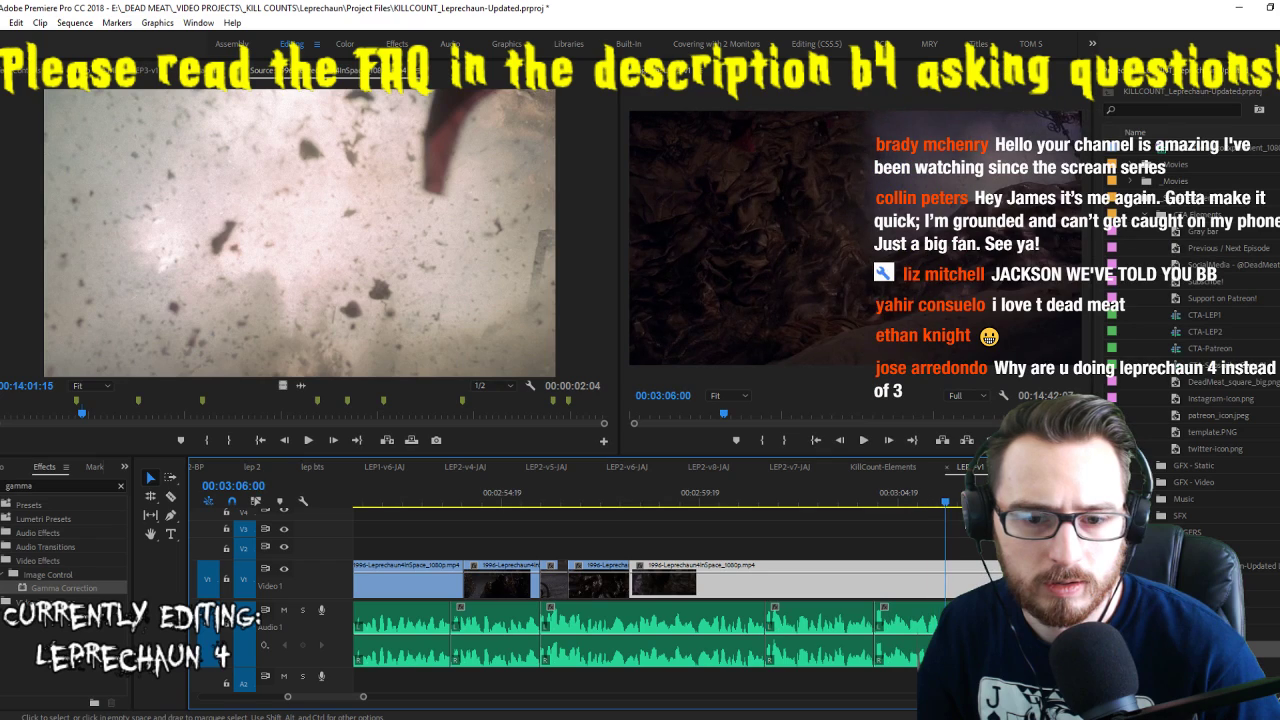
left_click_drag(924, 503, 938, 503)
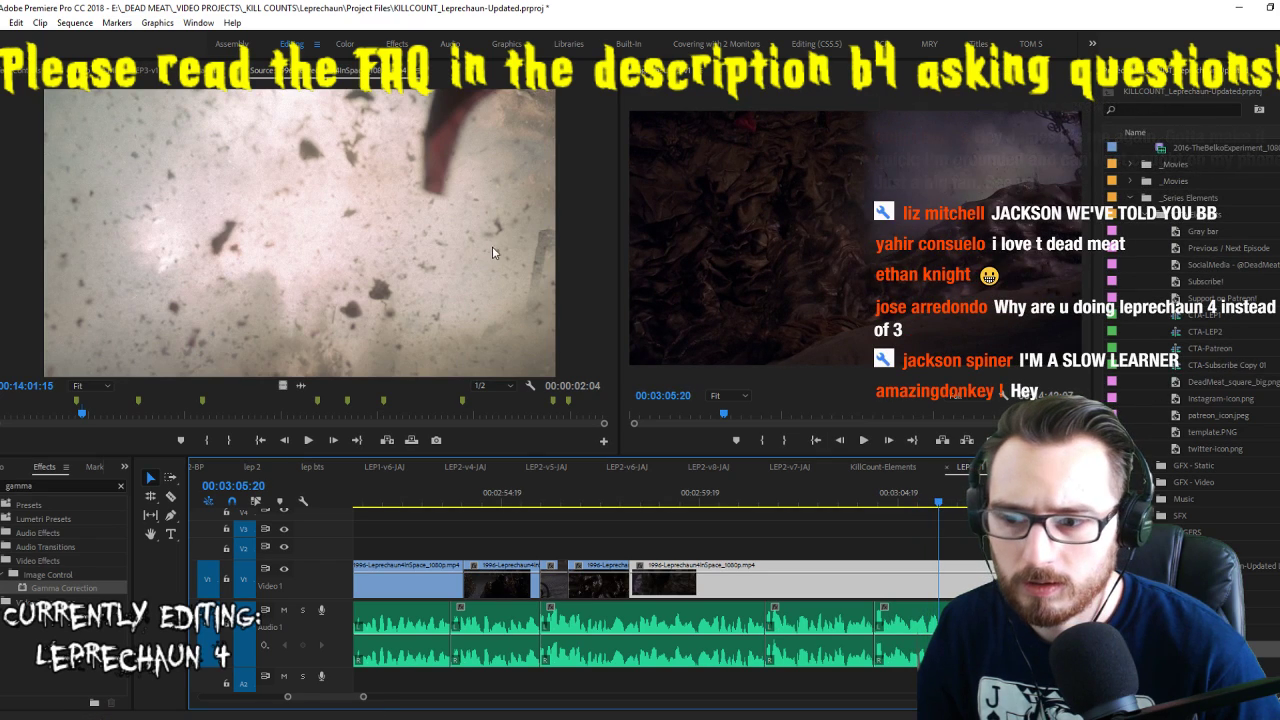
Find the close-up of the woman's face on the ground in the source movie and mark 1 second 9 frames of it near 14:21
left_click(490, 246)
key("space")
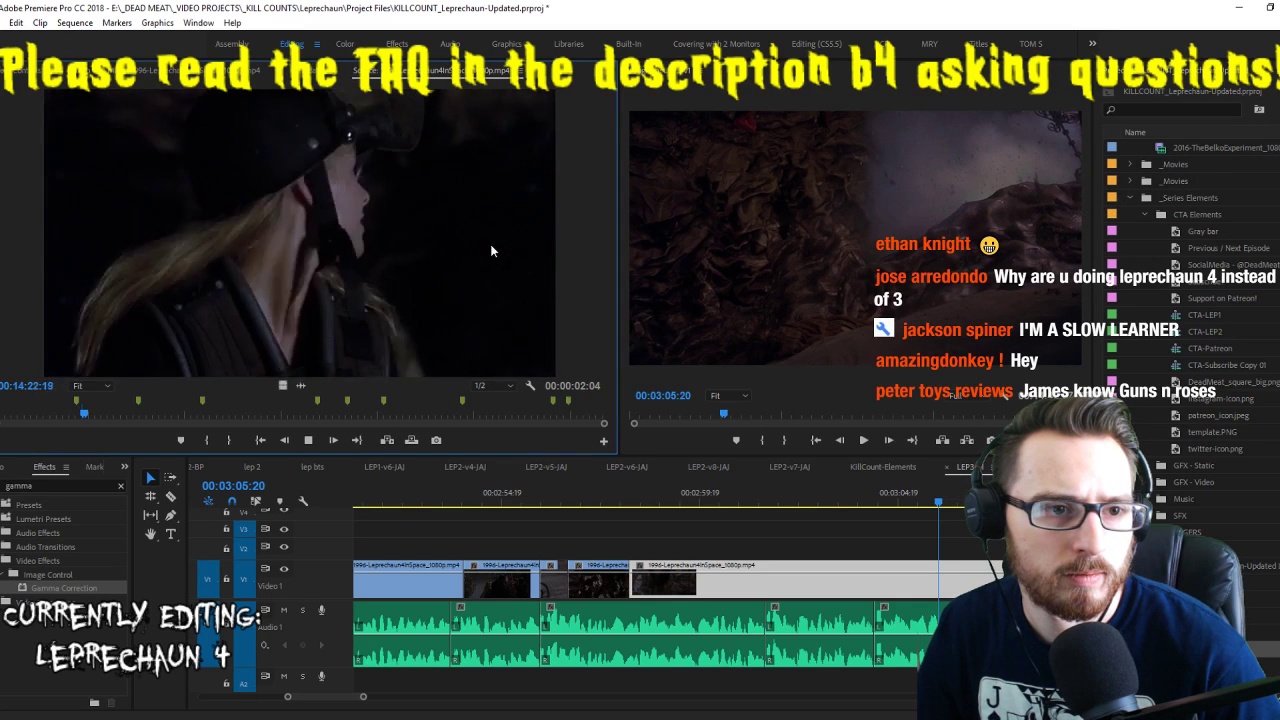
key("space")
key("space")
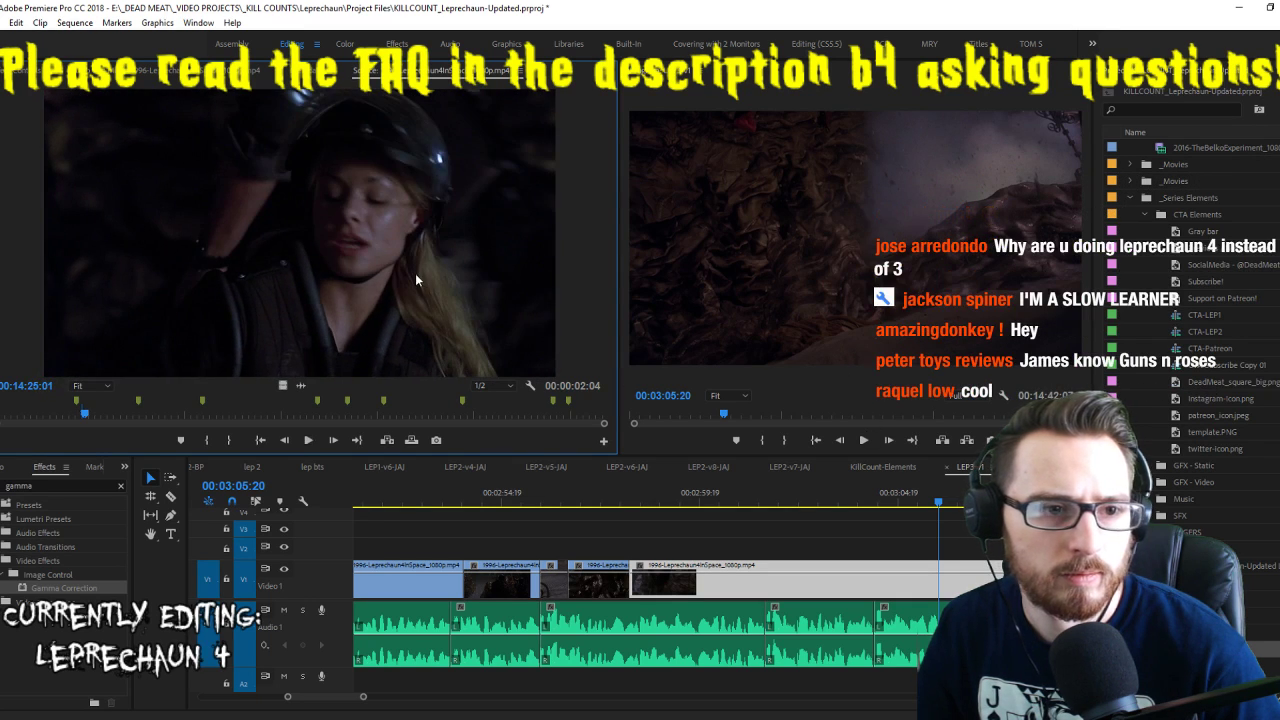
key("j")
key("j")
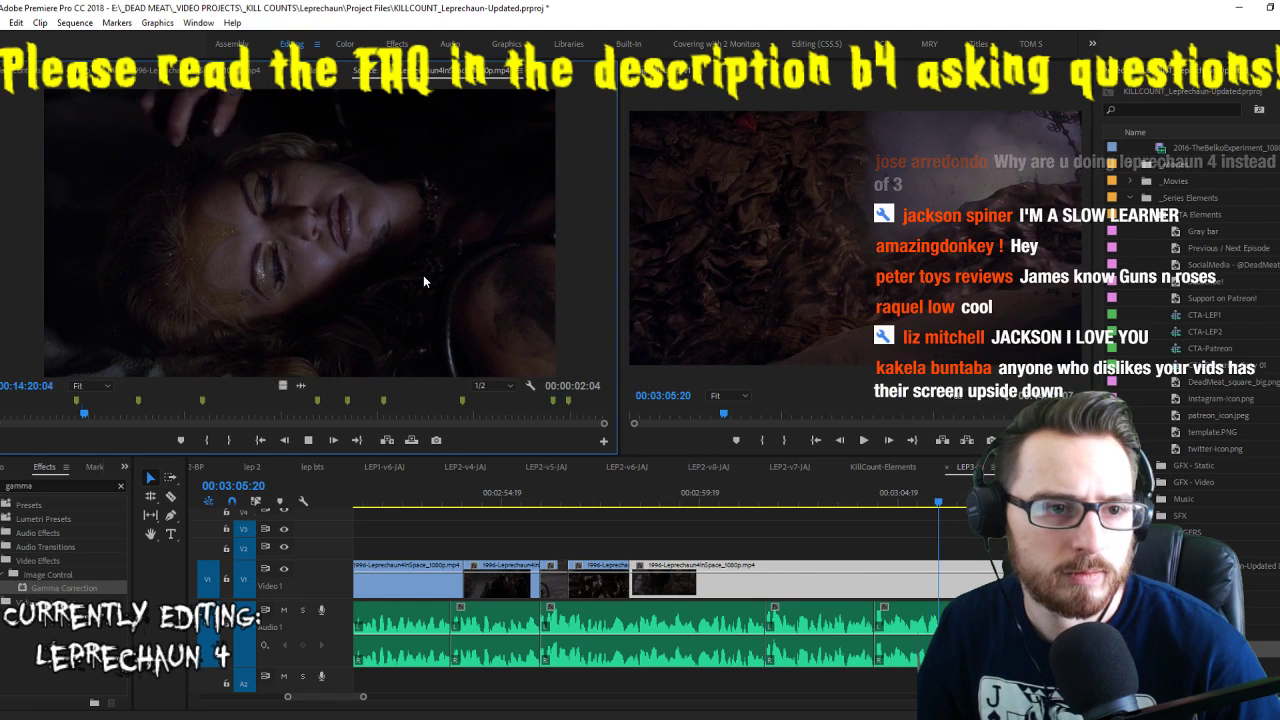
key("i")
key("l")
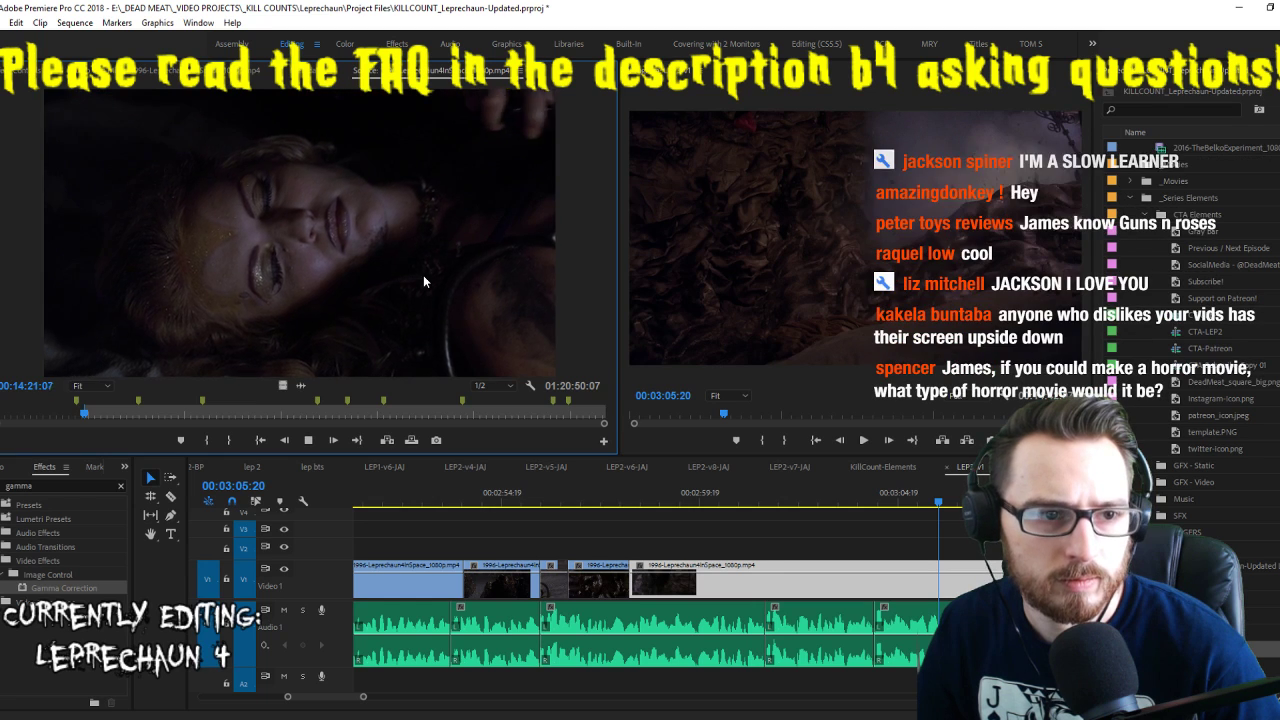
key("o")
Place the marked face close-up over the sequence at the narration cut near 03:04:05, extend its end, and move it down onto Video 1
left_click_drag(283, 385, 869, 543)
key("space")
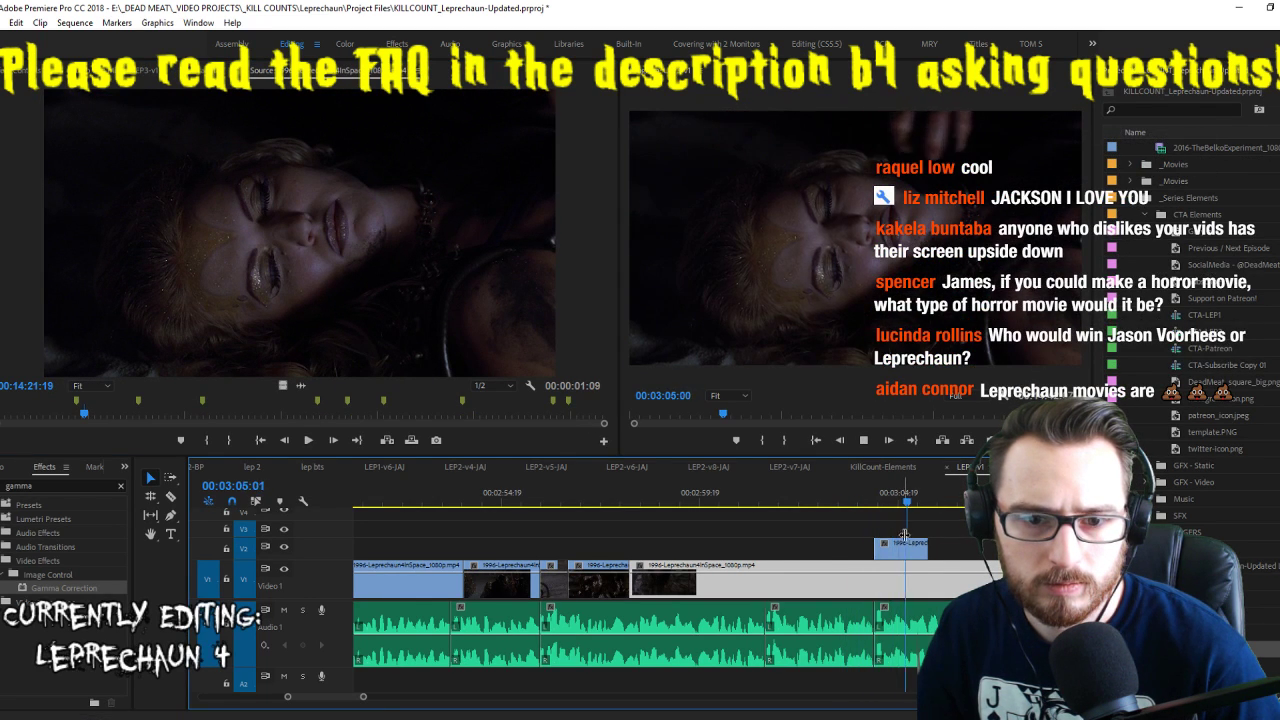
left_click_drag(930, 546, 978, 582)
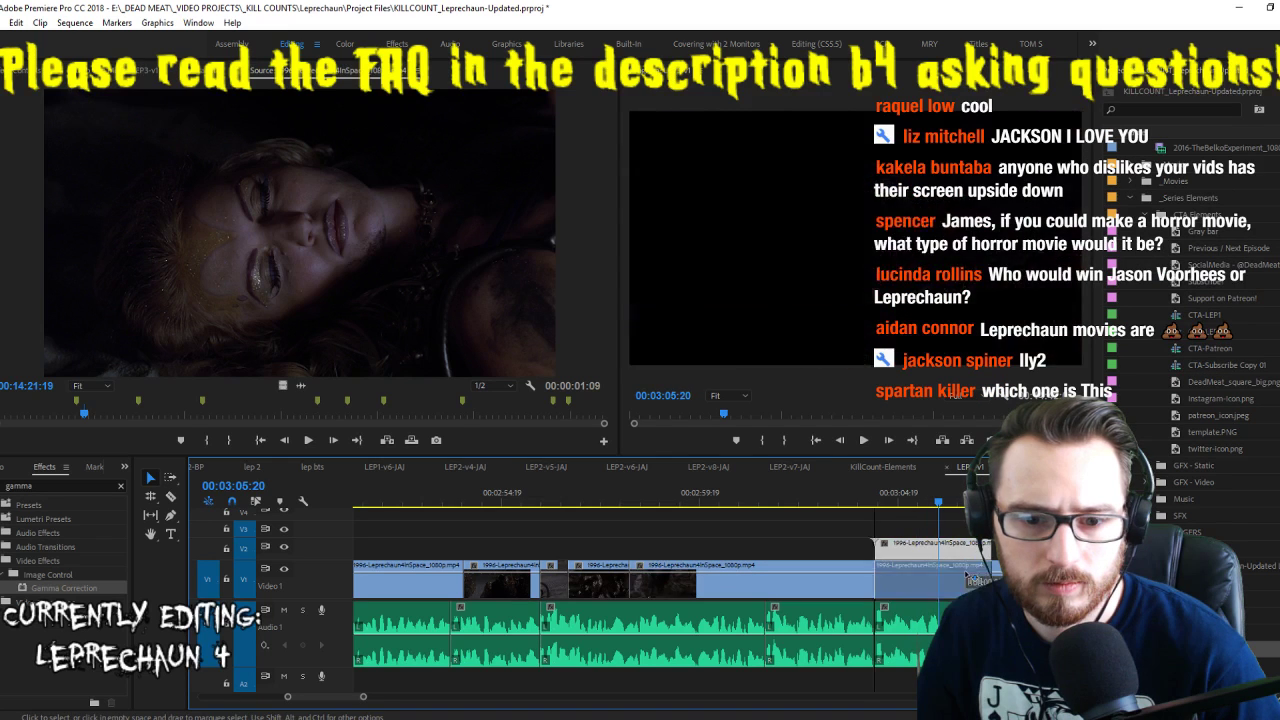
Mark a 1-second-11-frame source shot of the soldiers around the body near 14:33, place it on Video 1 at 03:05:20, and play the narration
left_click(460, 328)
key("space")
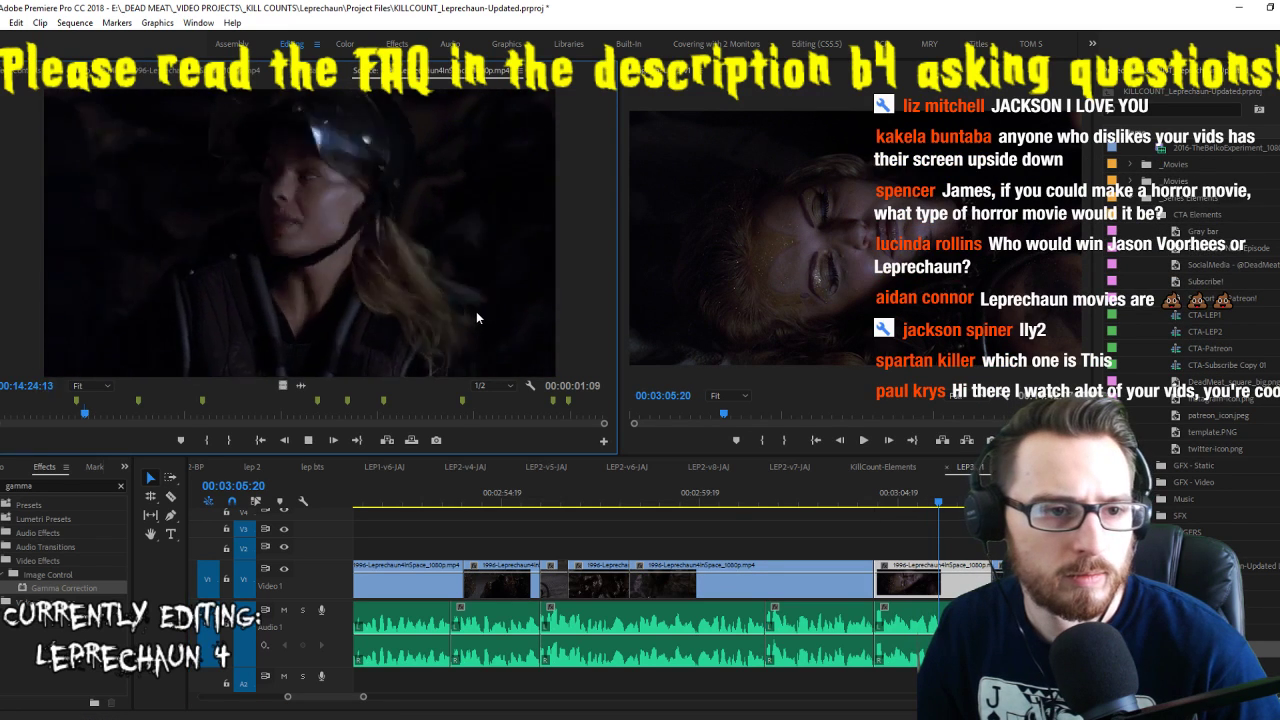
key("space")
key("space")
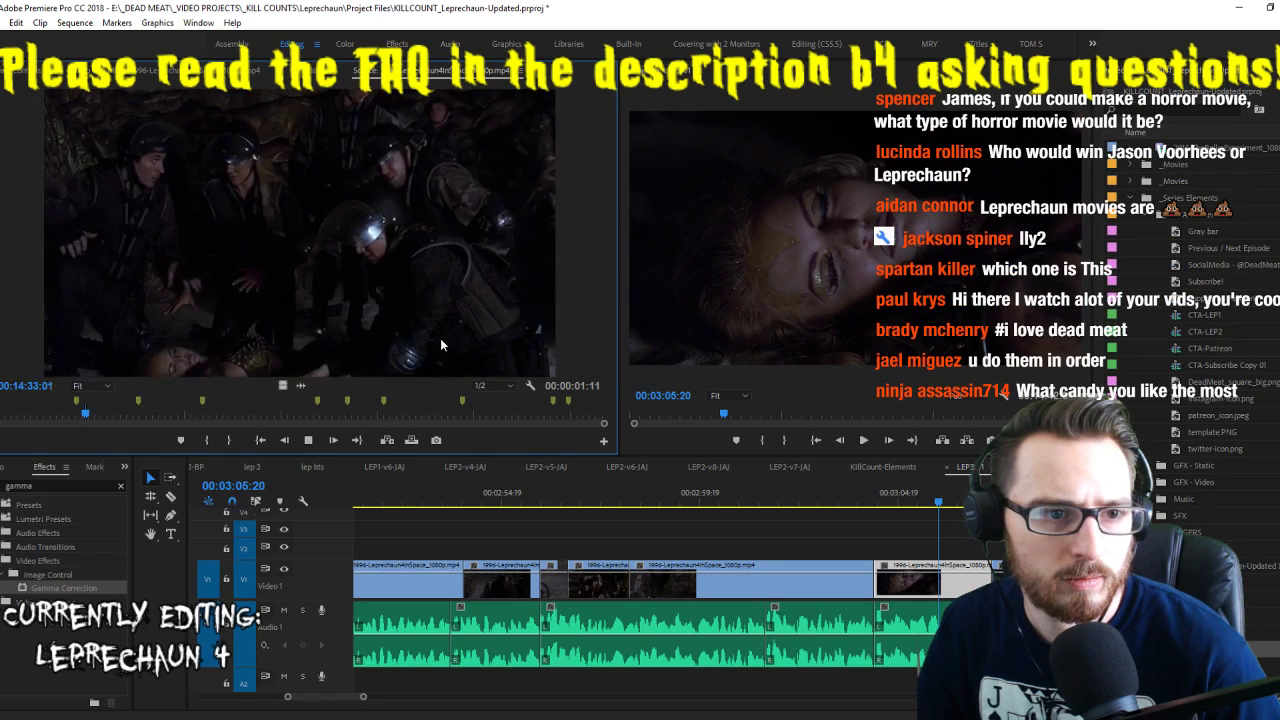
key("space")
left_click(851, 524)
key("space")
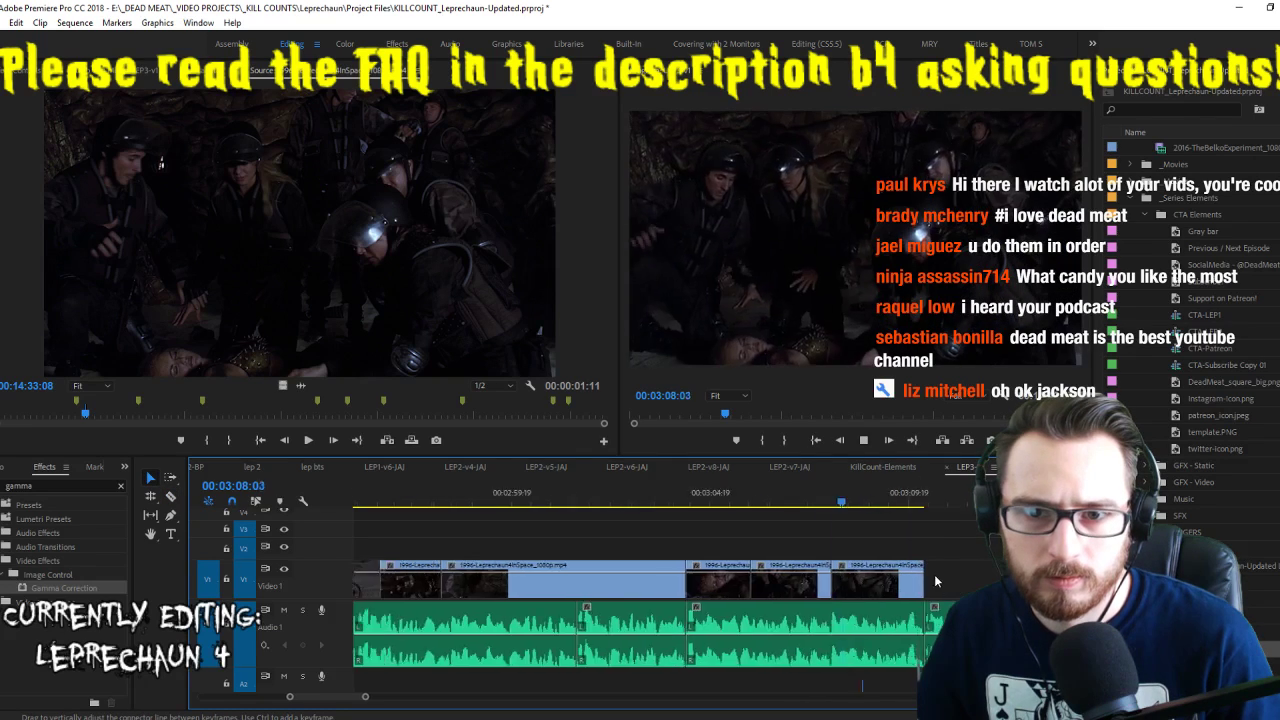
Delete the last Video 1 clip, starting at about 03:07:21
key("v")
left_click(832, 590)
key("Delete")
Mark a 1-second-2-frame source shot of the soldiers standing over the body, ending near 14:41:17
left_click(449, 286)
key("space")
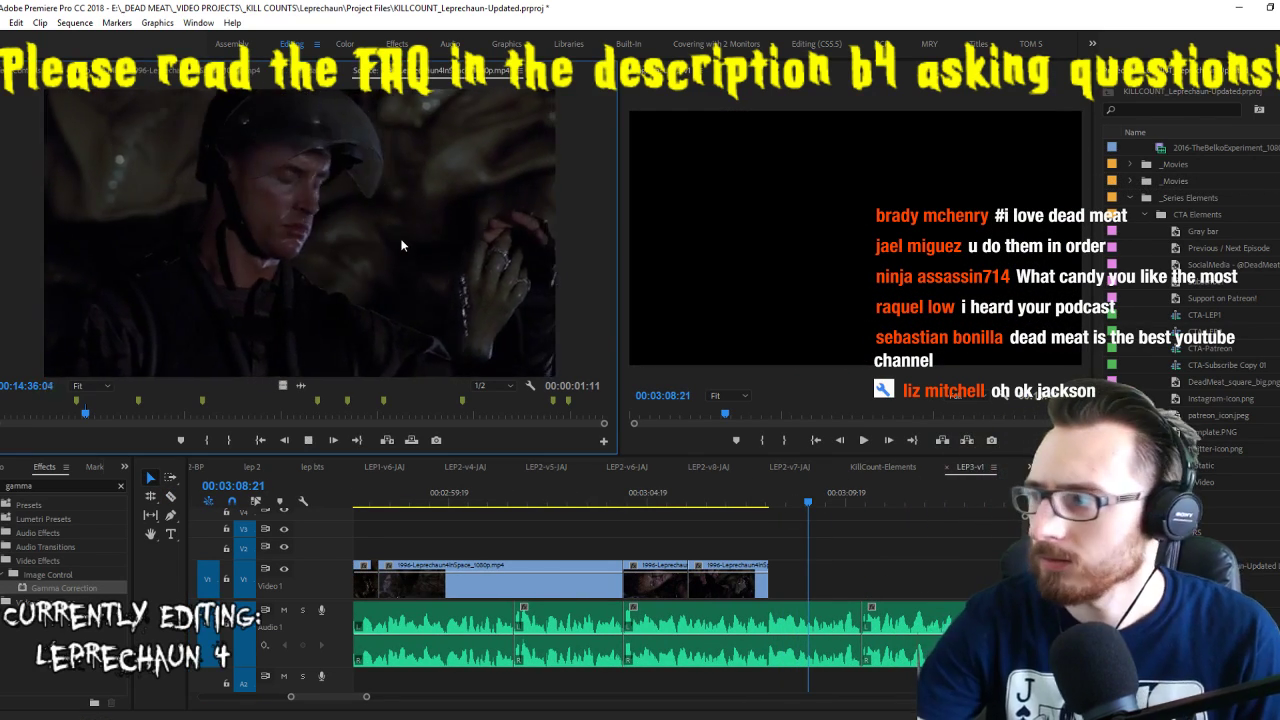
key("space")
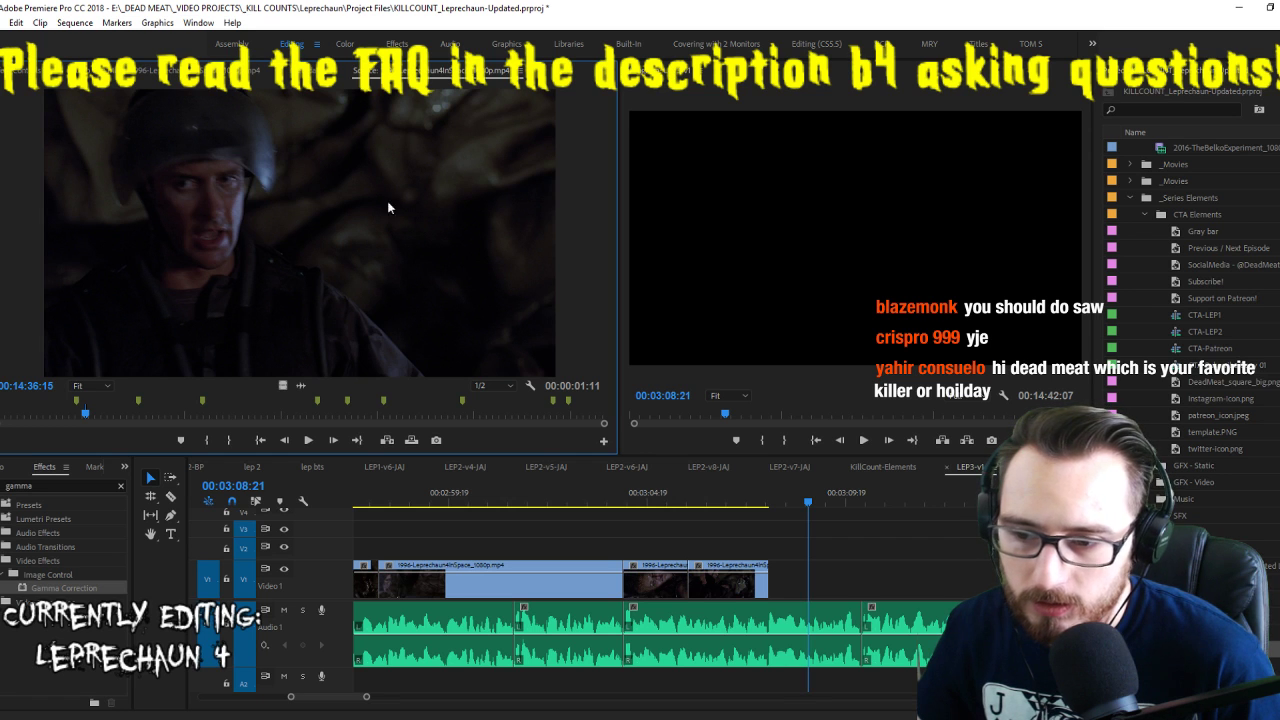
key("space")
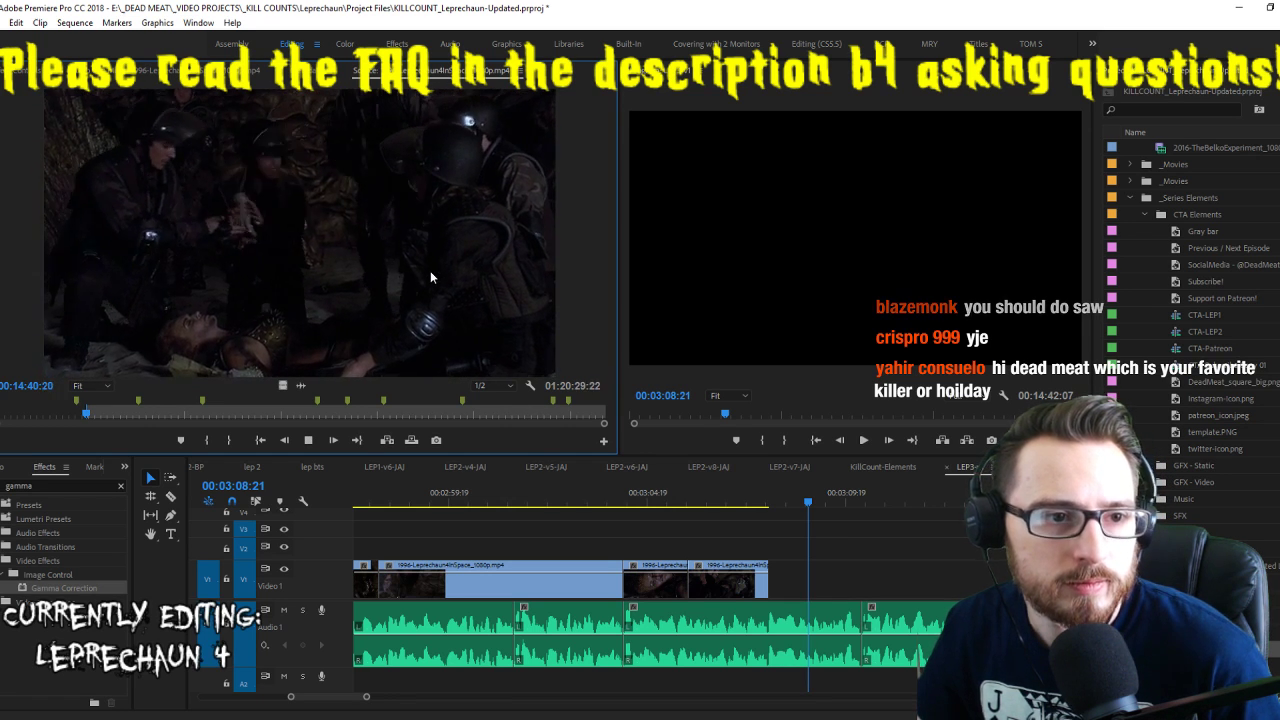
key("j")
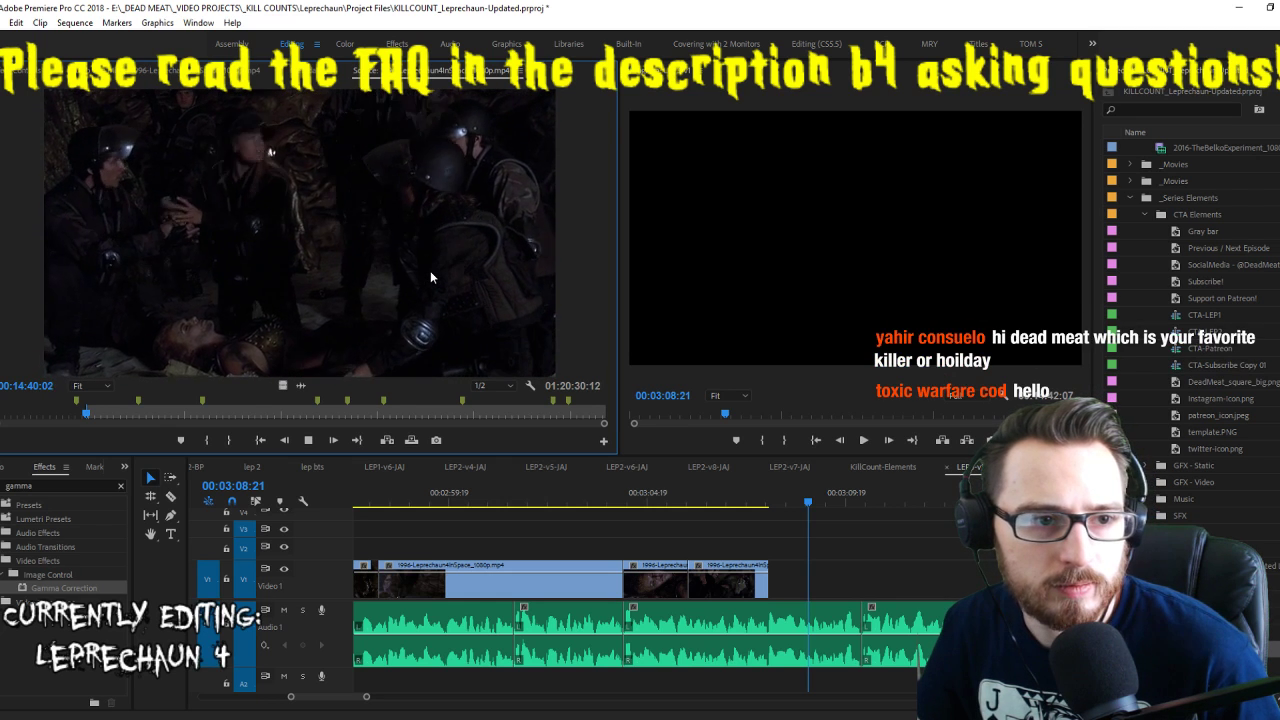
key("l")
key("i")
key("o")
key("k")
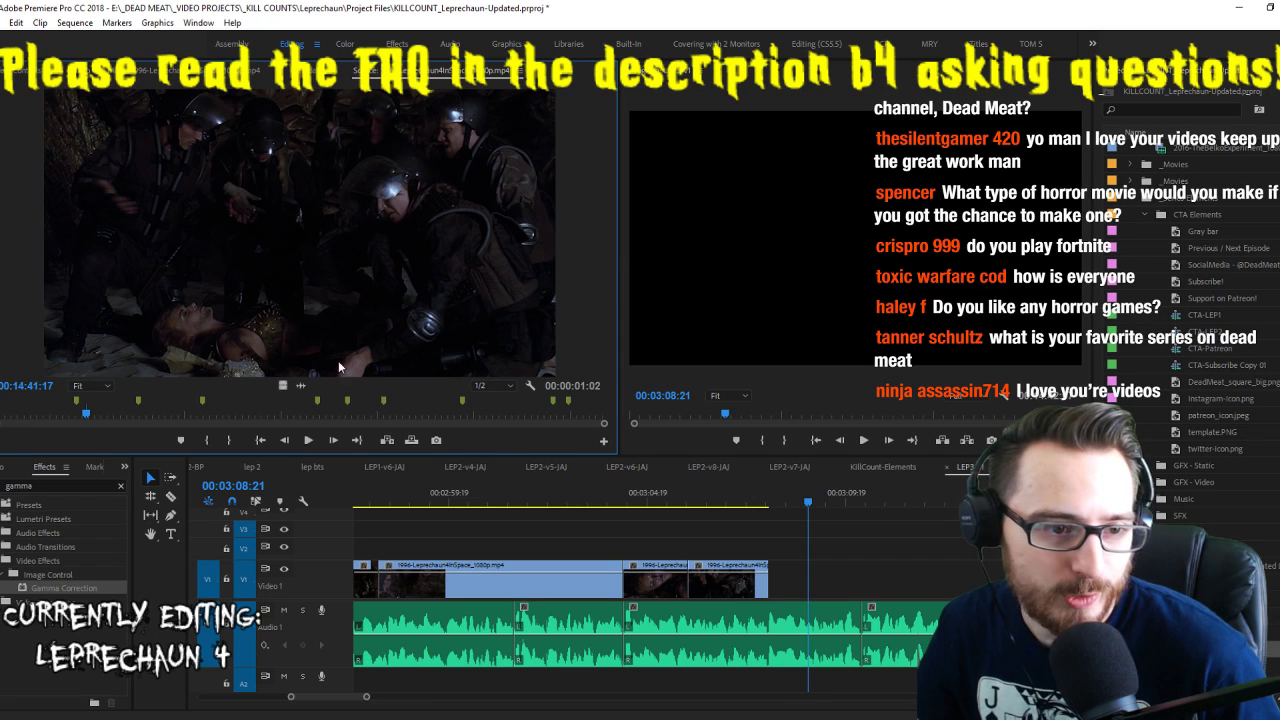
Place the marked shot on Video 1 directly after the last clip and extend its end to about 03:10:20
left_click_drag(763, 585, 811, 583)
key("shift+k")
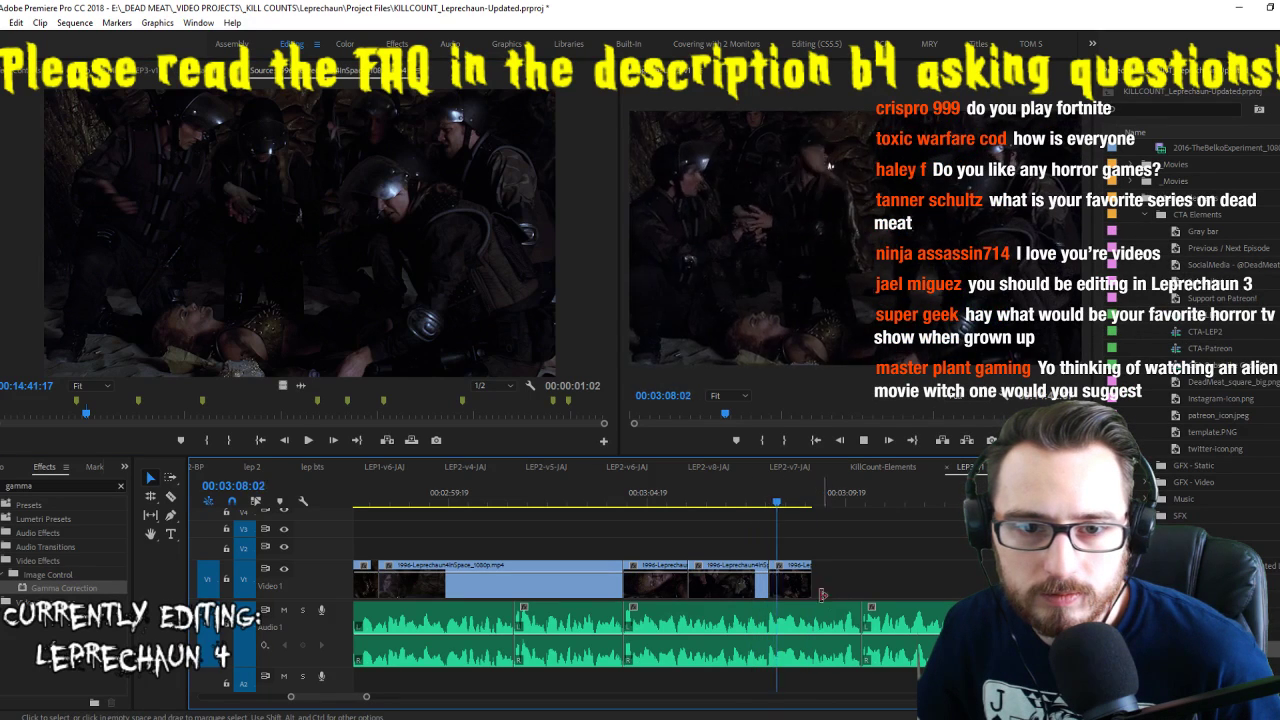
key("l")
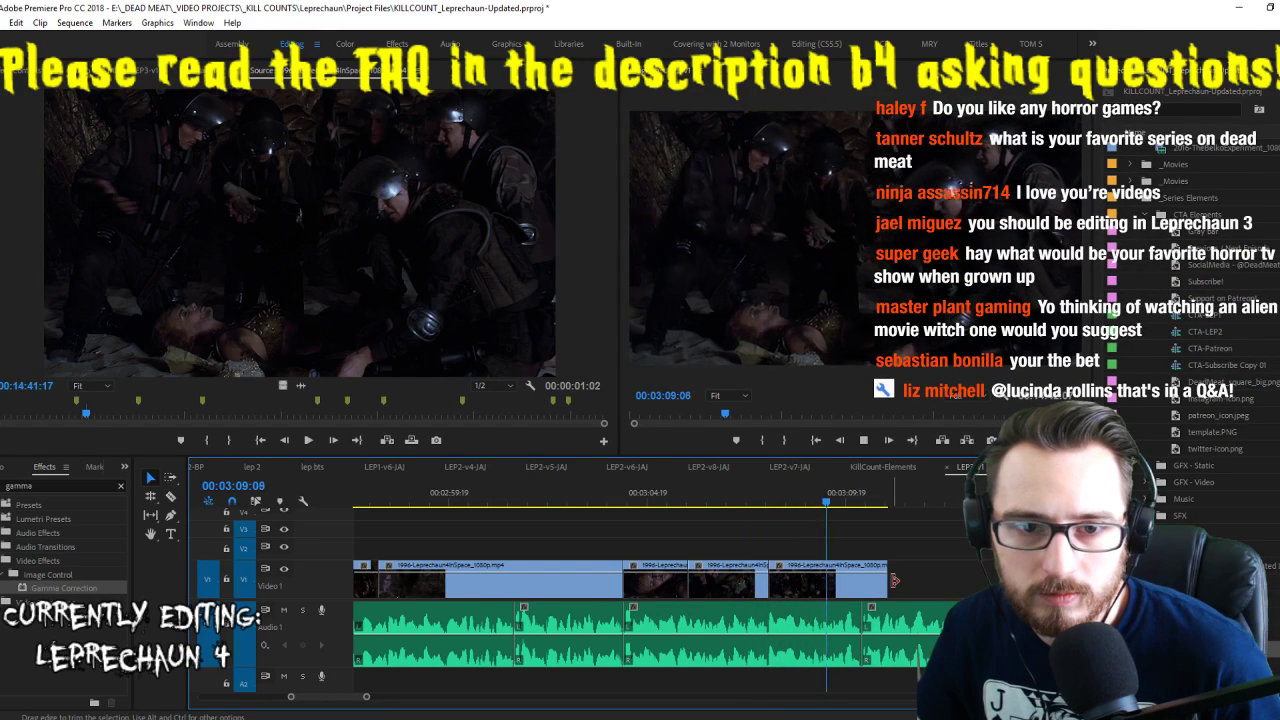
Trim the last clip's end back to the narration cut at 03:10:05 and save the project
key("space")
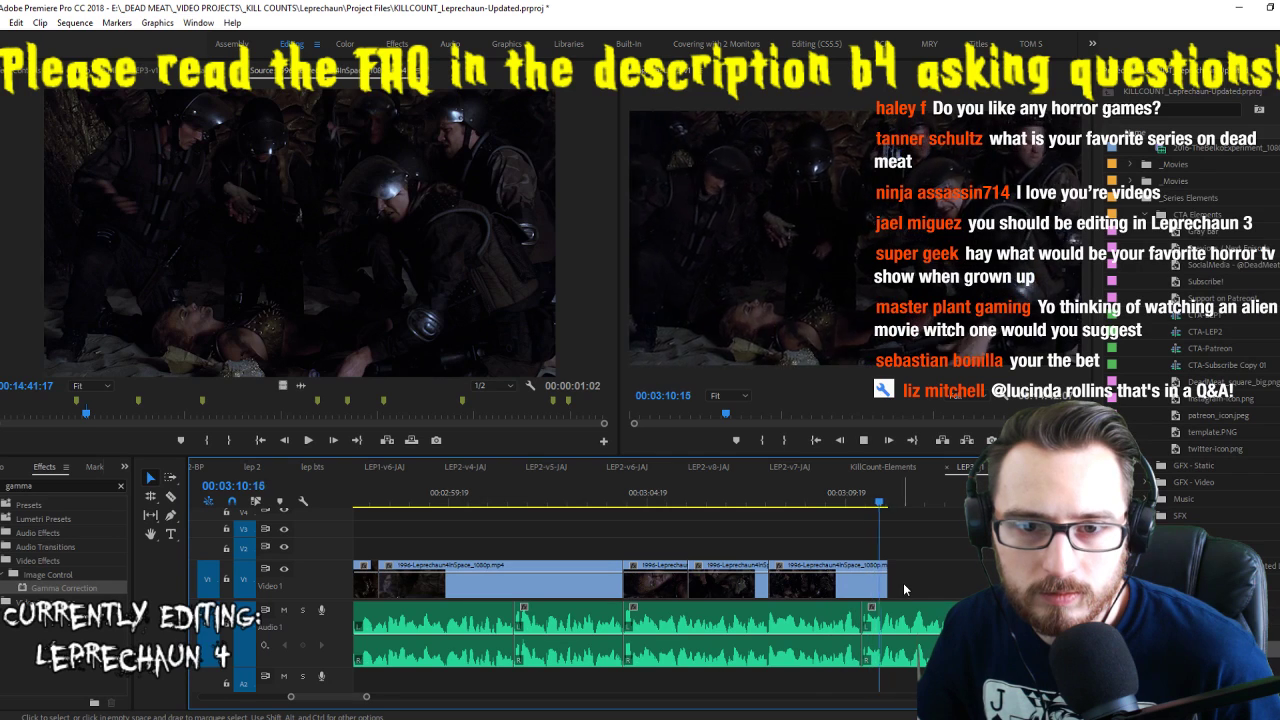
key("space")
left_click_drag(886, 580, 864, 578)
key("ctrl+s")
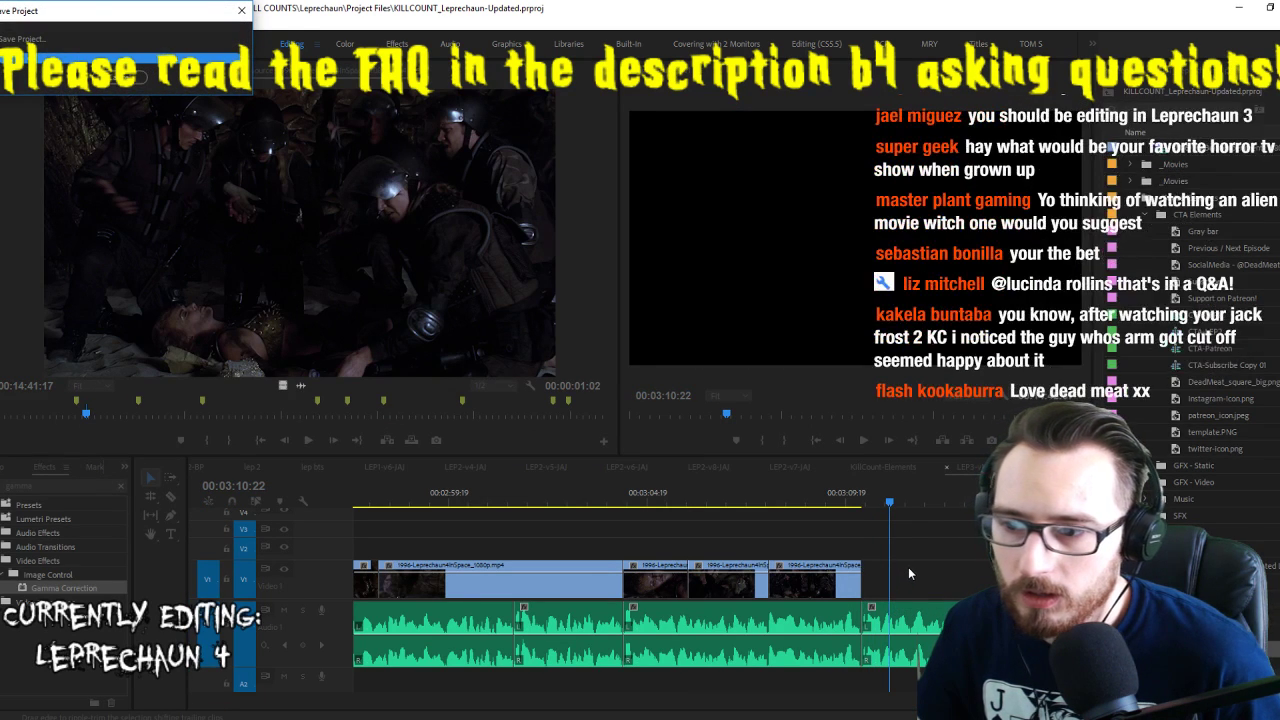
Position the playhead at the end of the last clip, 03:10:05, and mark a 2-second-11-frame source shot from the footage before 15:06
scroll(908, 567, "down", 3)
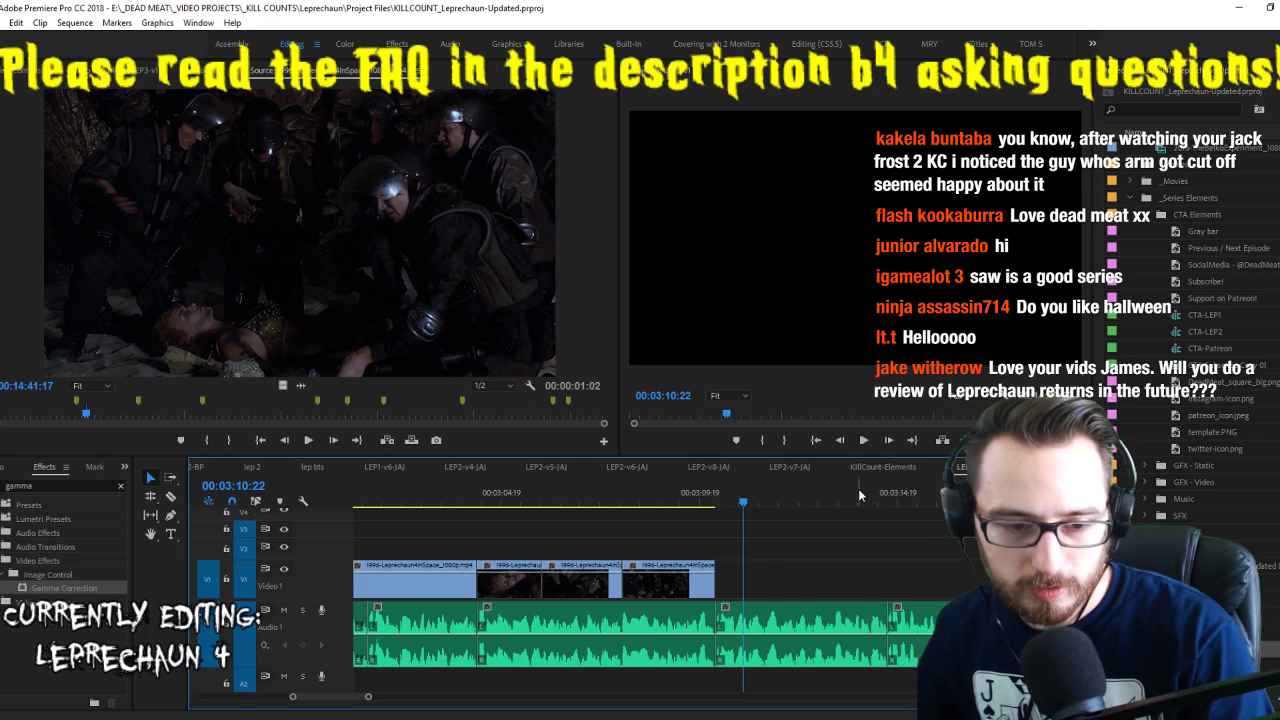
key("Up")
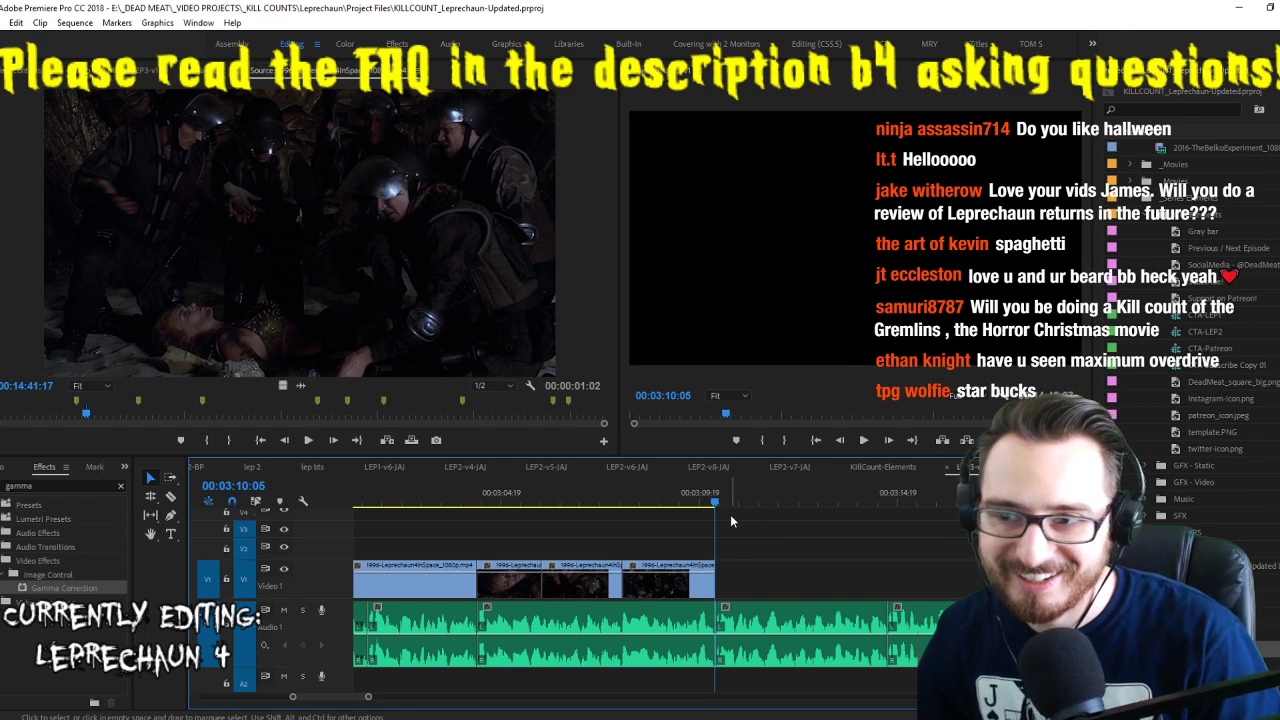
left_click(359, 239)
key("space")
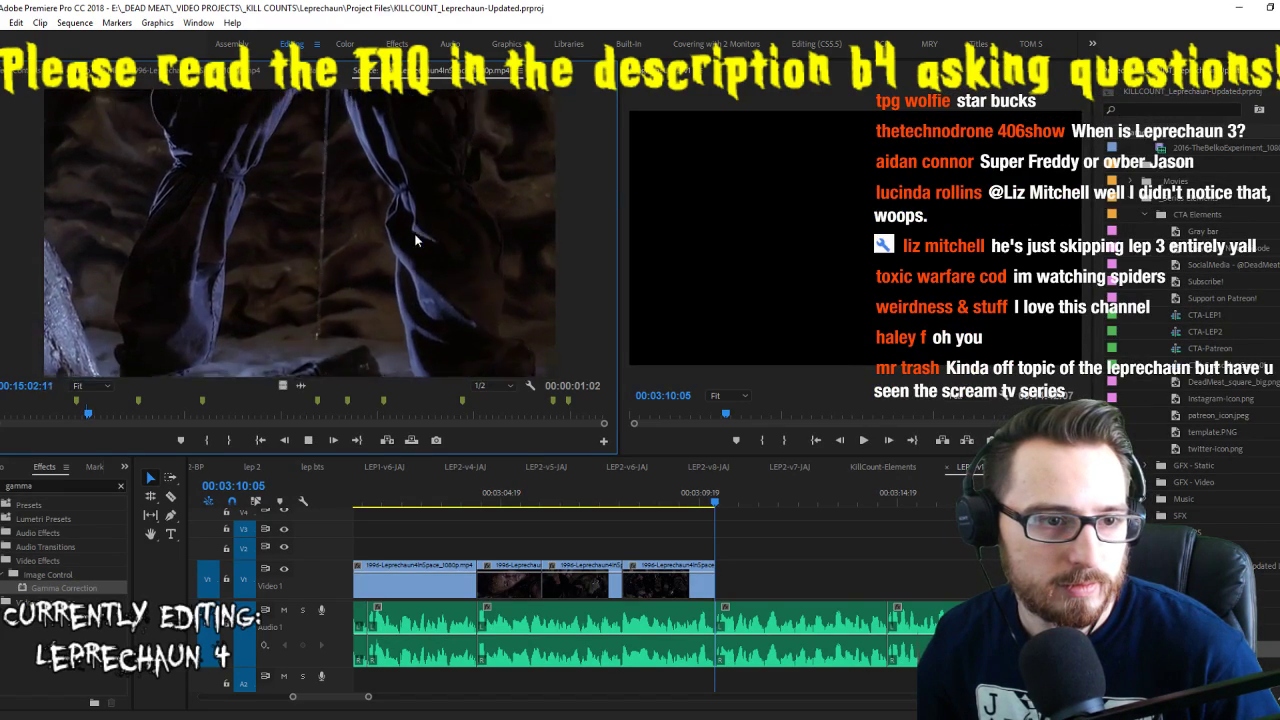
key("j")
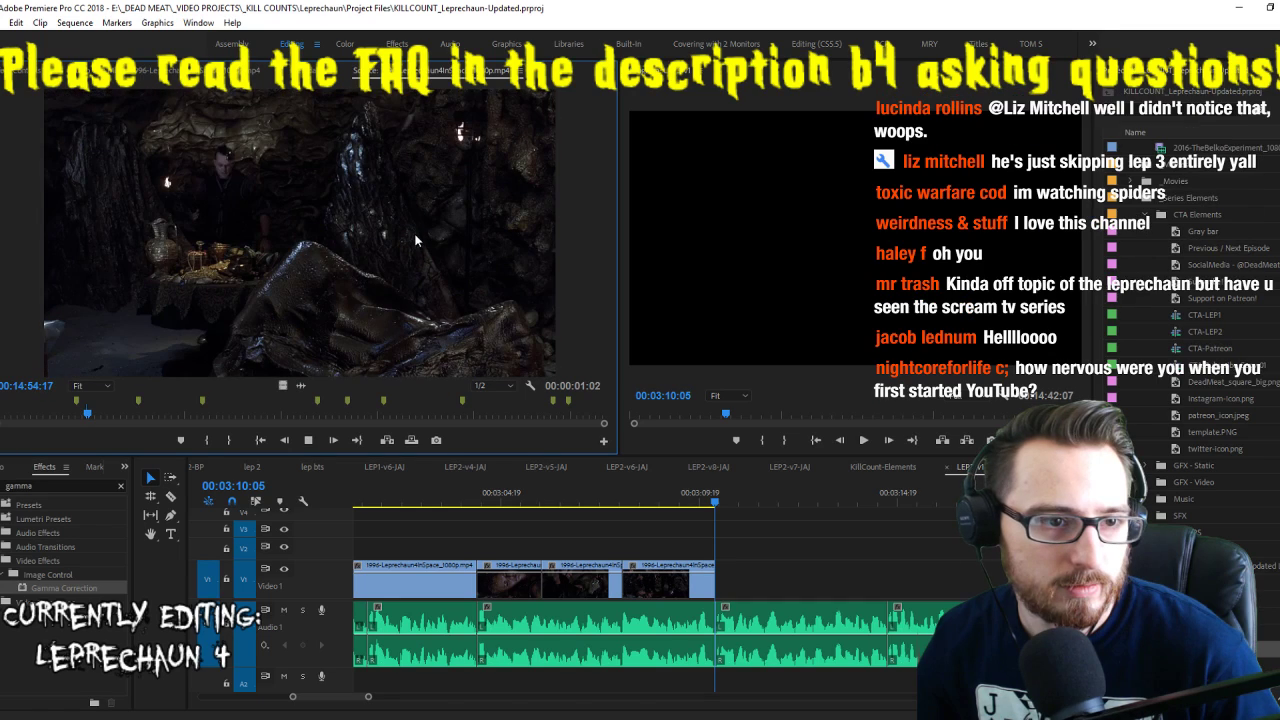
key("l")
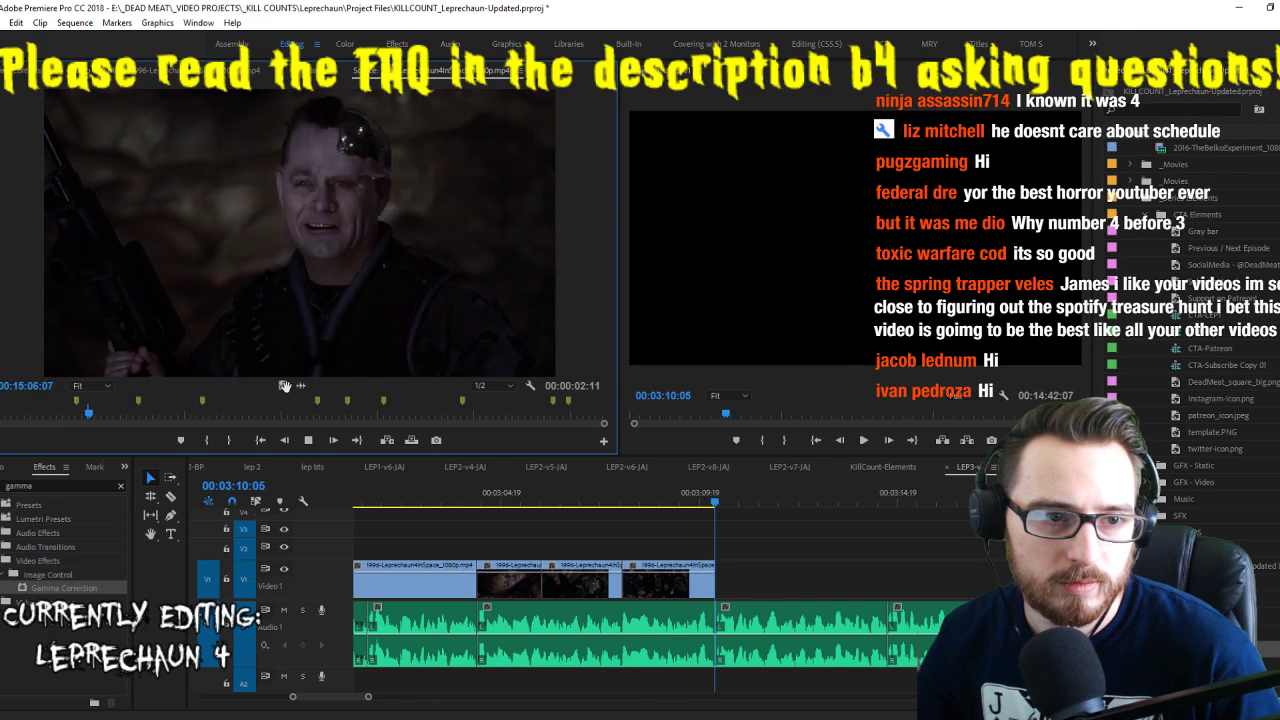
Place the marked shot on Video 1 at 03:10:05 and extend its end to the narration cut at about 03:14:13
left_click_drag(285, 386, 744, 560)
left_click_drag(812, 585, 881, 592)
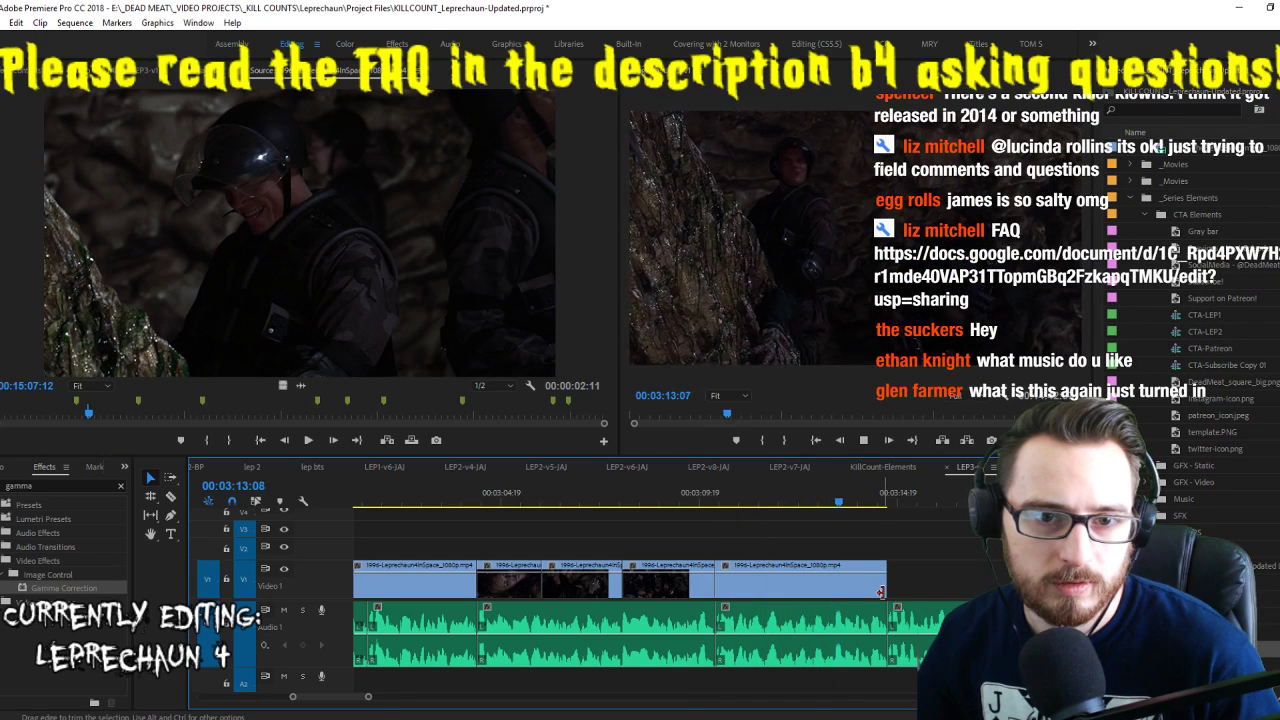
key("space")
Split the extended clip at 03:12:23, slip the remainder to the close-up of the legs, and play it against the narration
left_click_drag(805, 490, 818, 498)
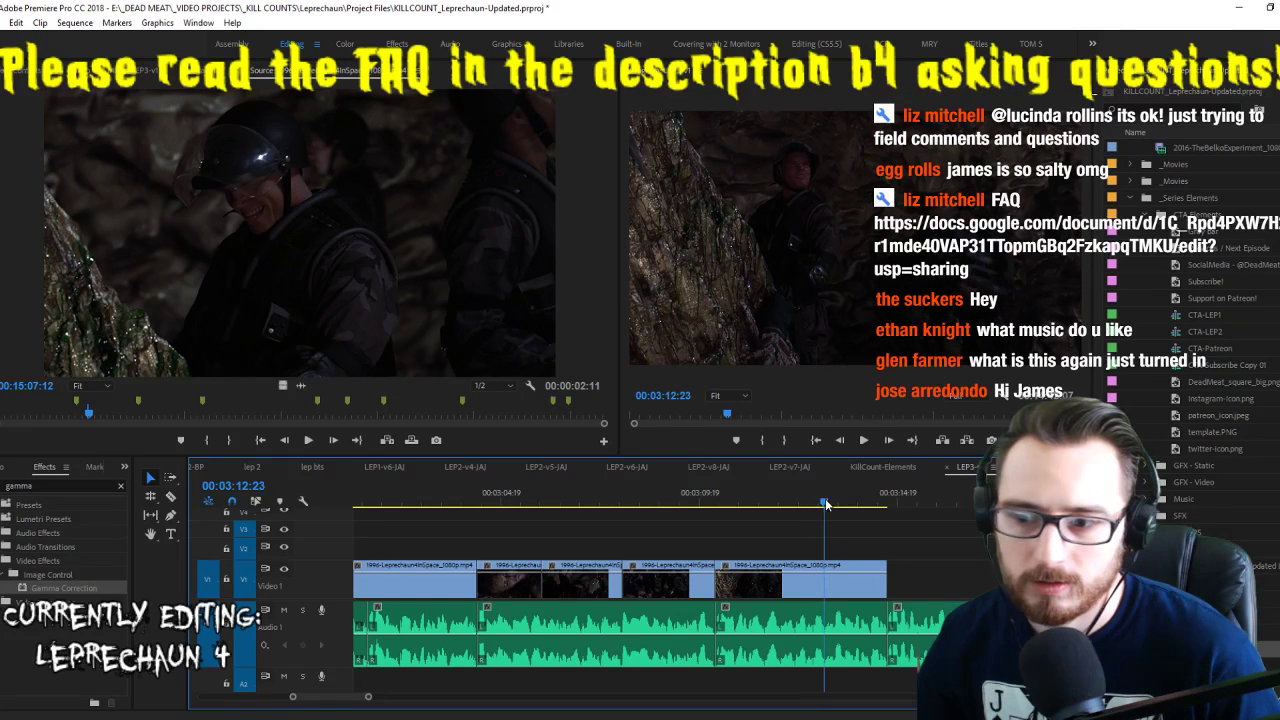
key("ctrl+k")
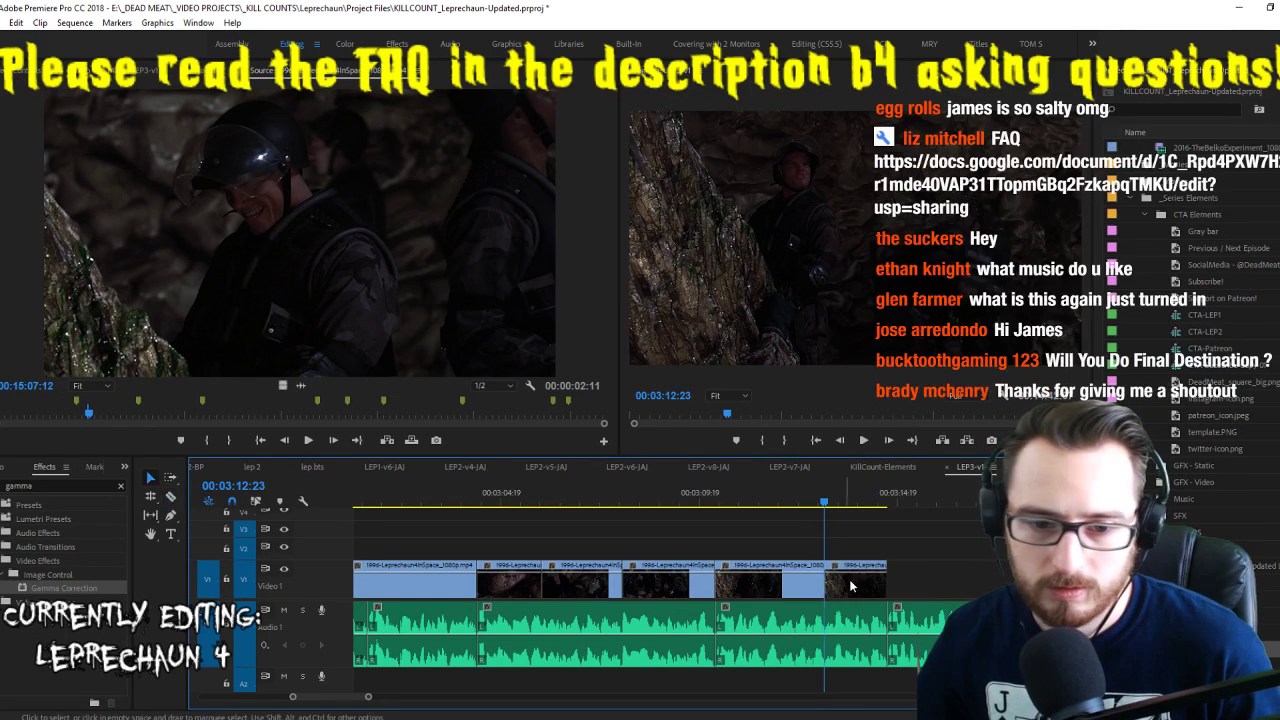
key("space")
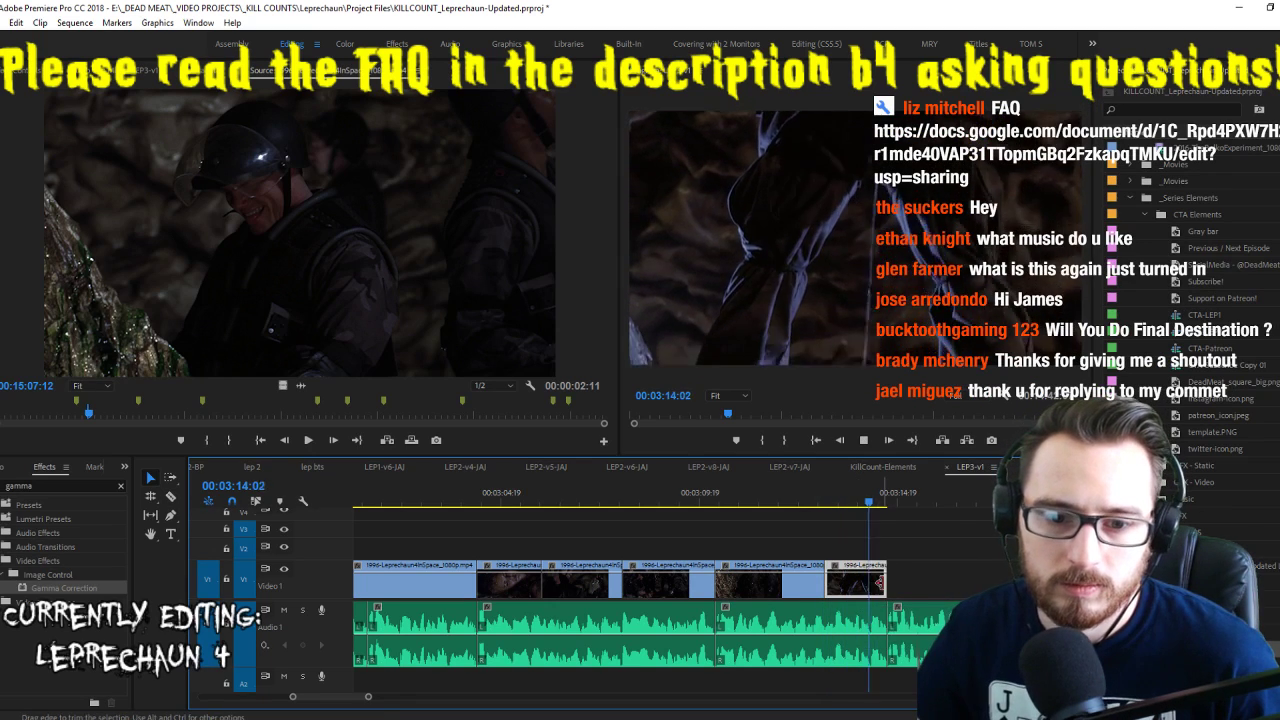
Mark a 3-second-7-frame source shot ending at 15:07:19 and insert it with its audio after the last Video 1 clip
left_click(383, 229)
key("j")
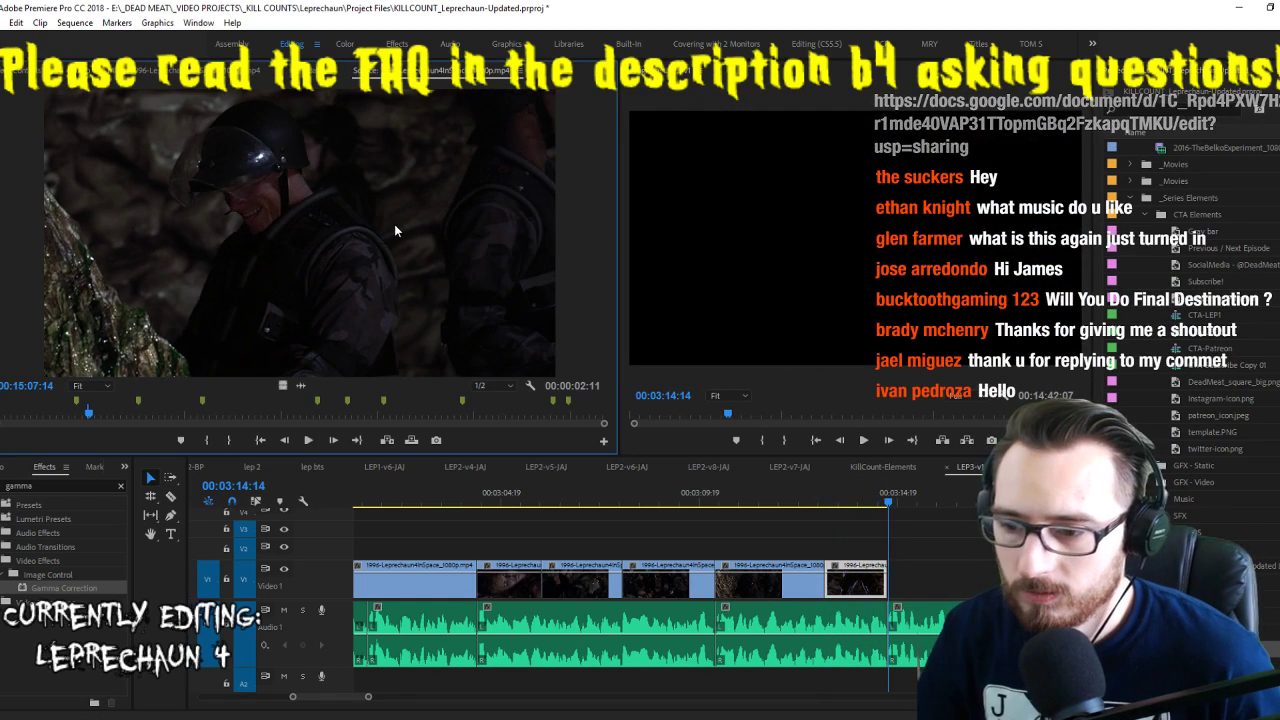
key("space")
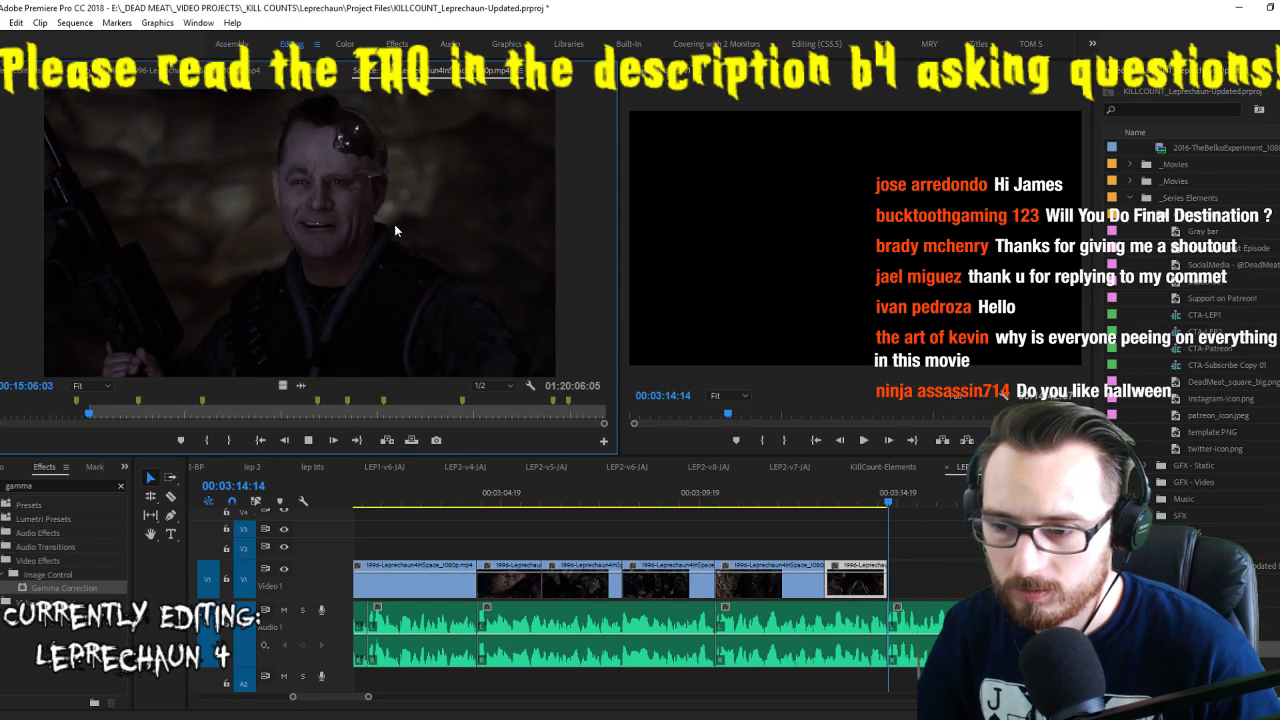
key("o")
key("space")
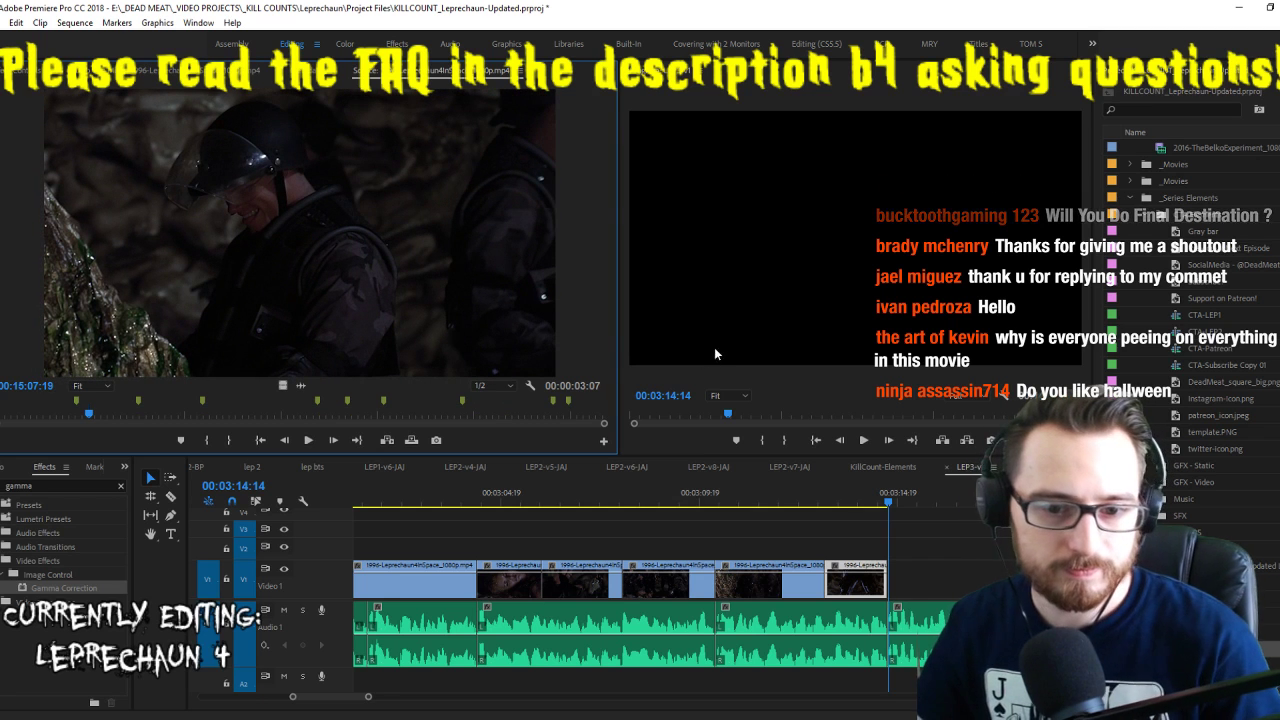
key("period")
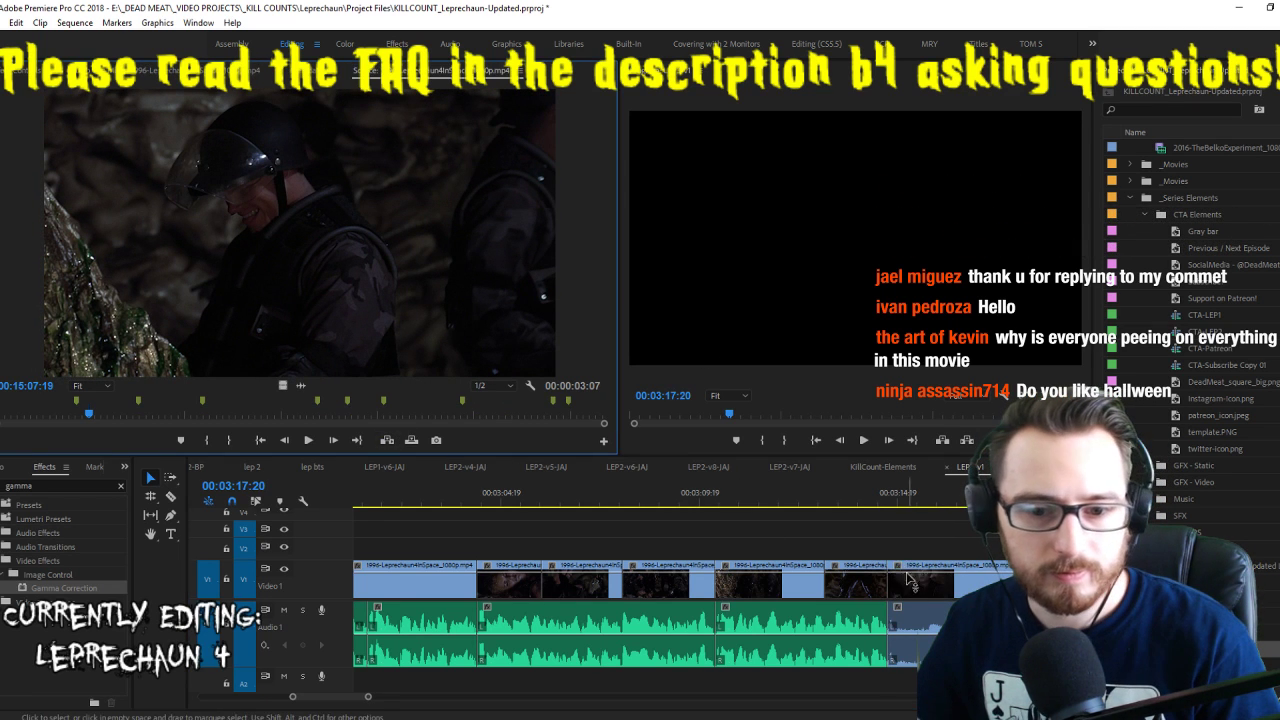
Cut about 20 frames before the laughing soldier out of the inserted shot at 03:16:05, close the gap, and play the result
key("space")
scroll(895, 536, "down", 2)
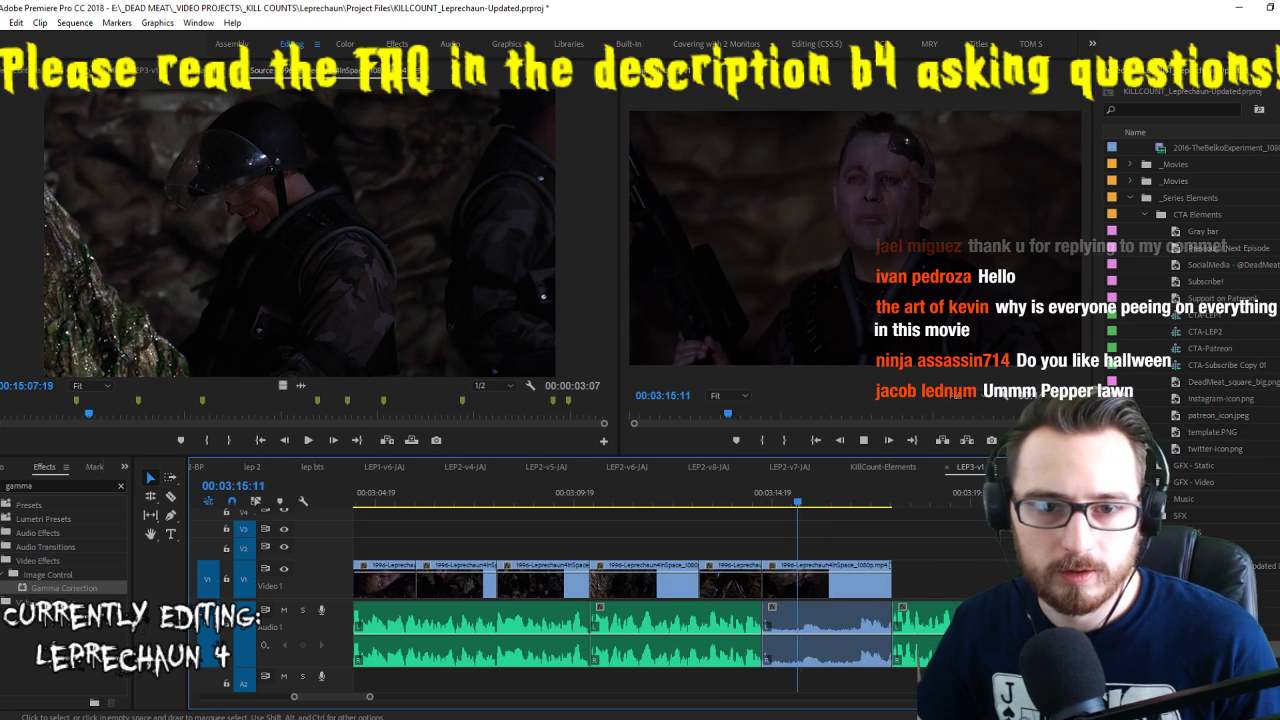
key("space")
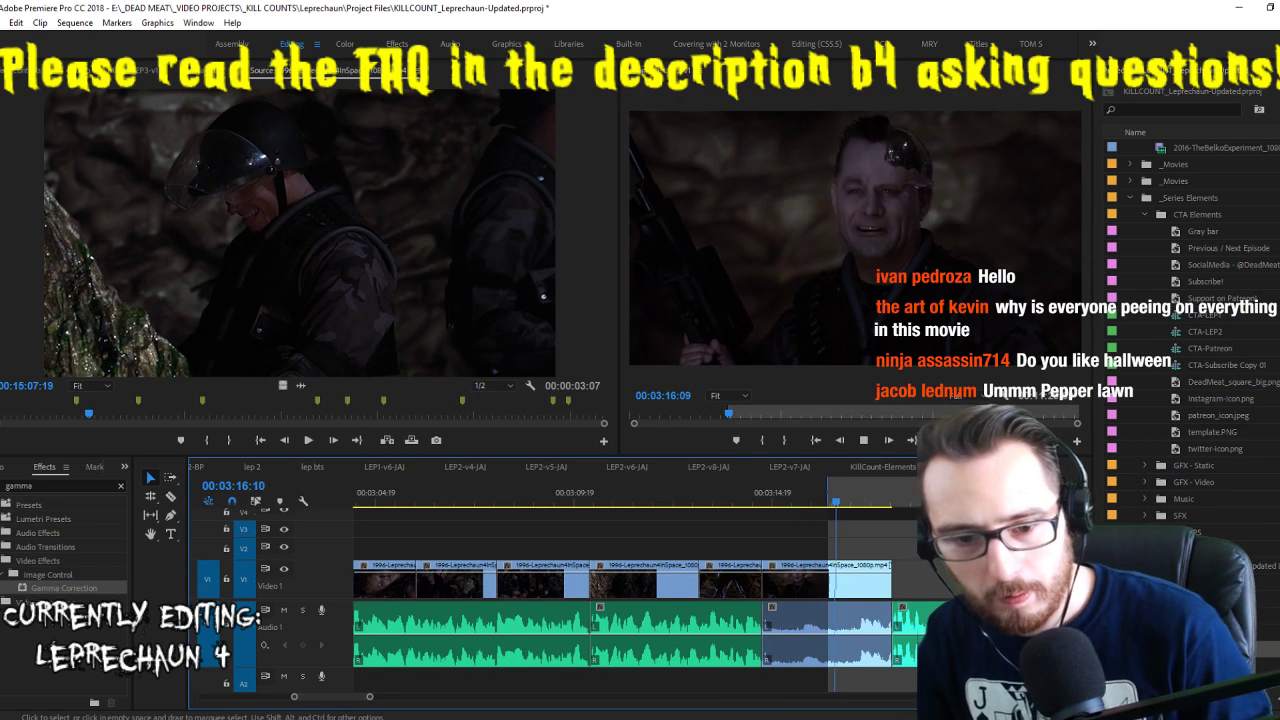
key("q")
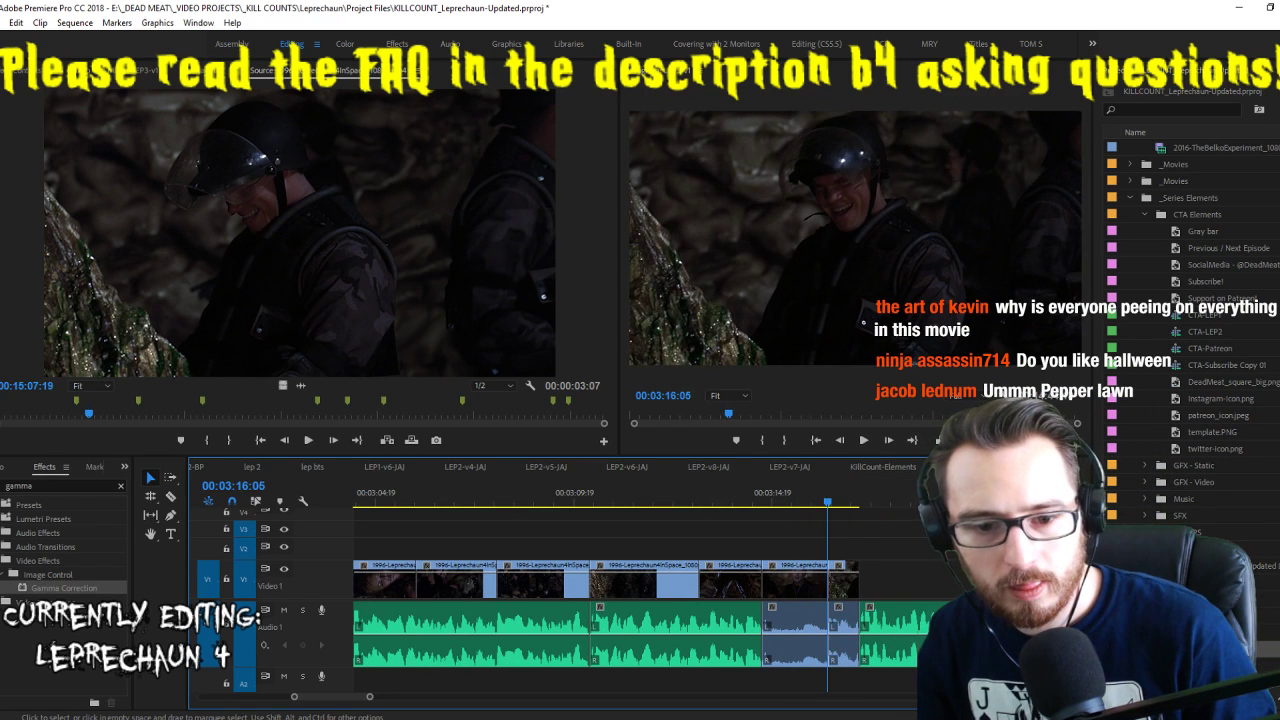
key("space")
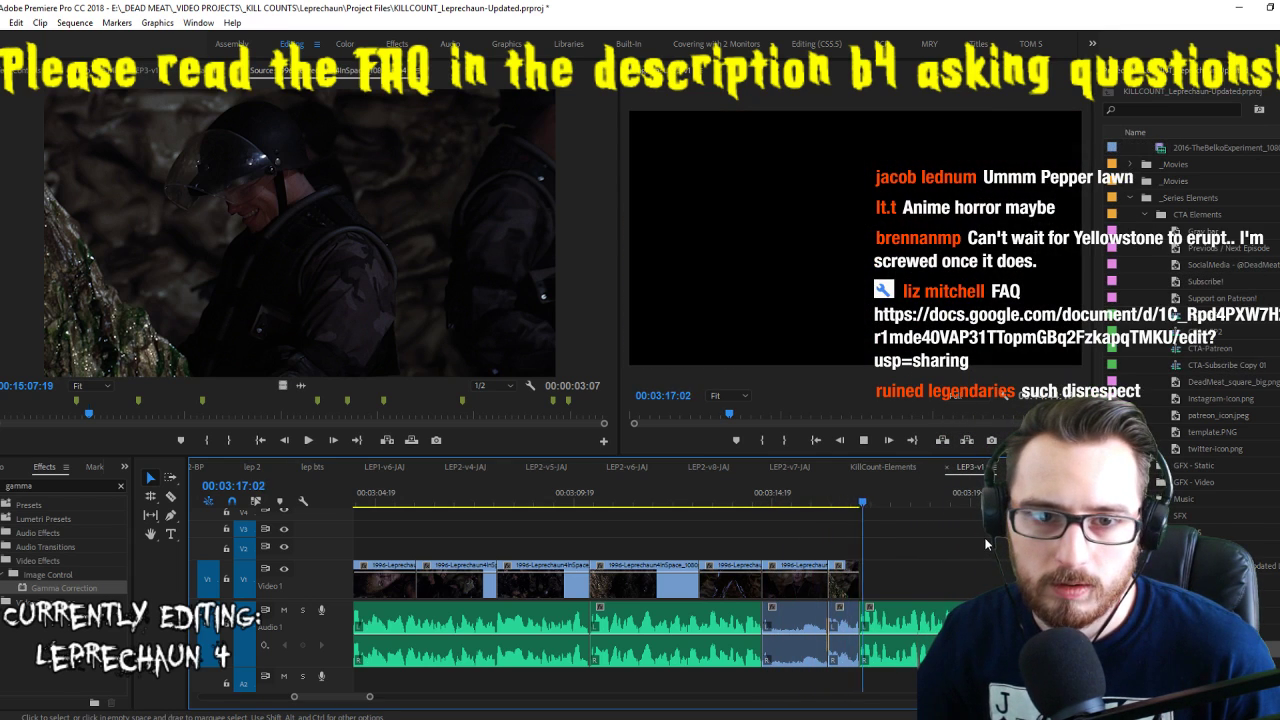
Mark a 3-second-10-frame source shot, place its video on Video 1 at 03:17:00, and play the narration
key("space")
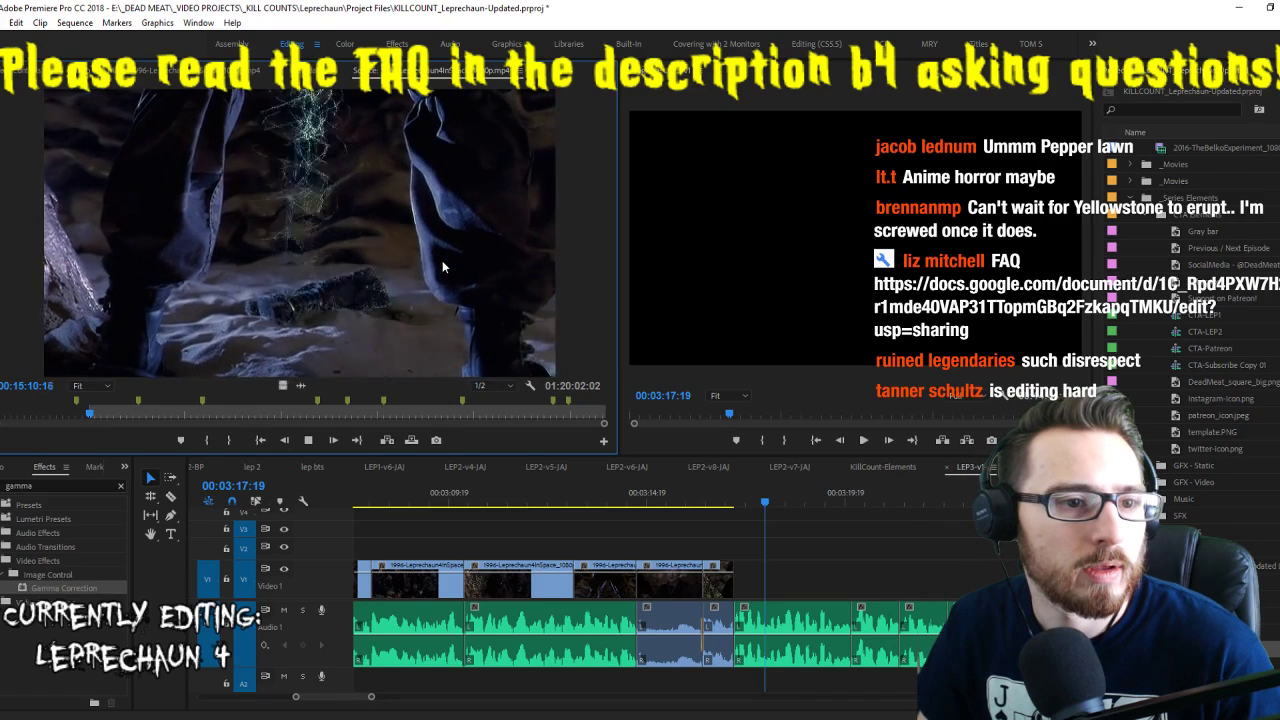
key("space")
key("o")
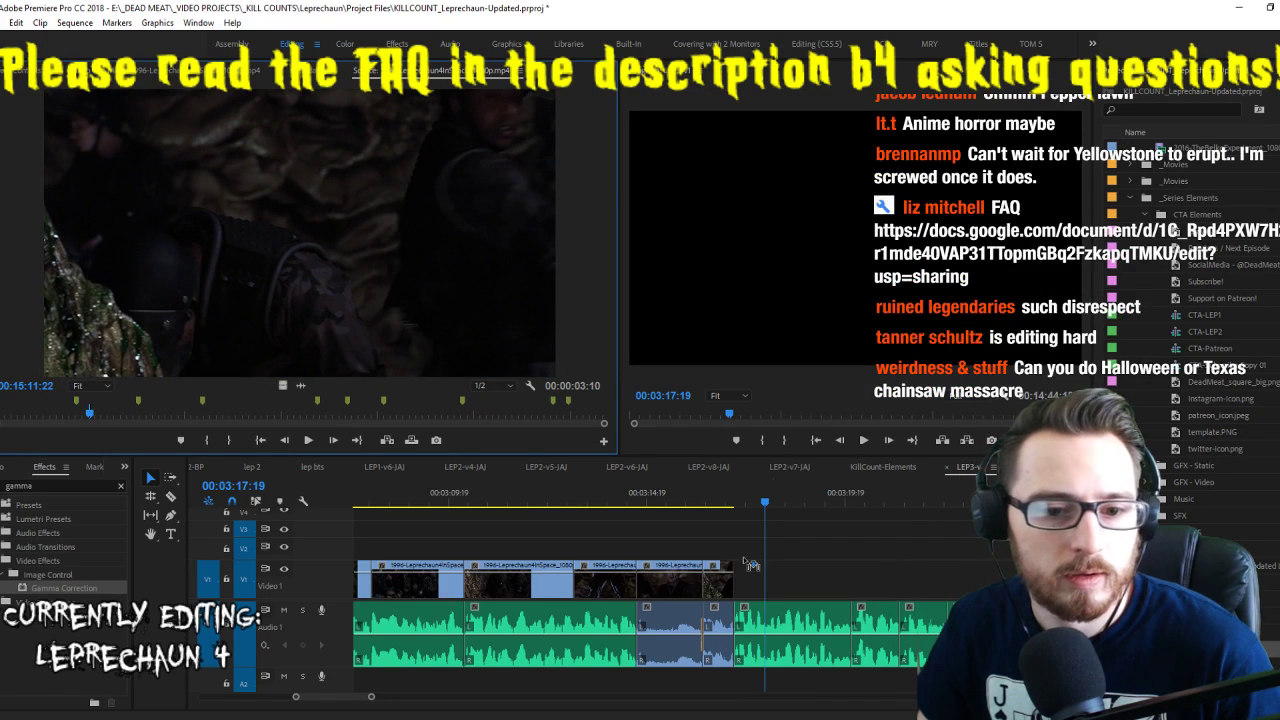
left_click_drag(750, 565, 742, 565)
left_click(712, 497)
key("space")
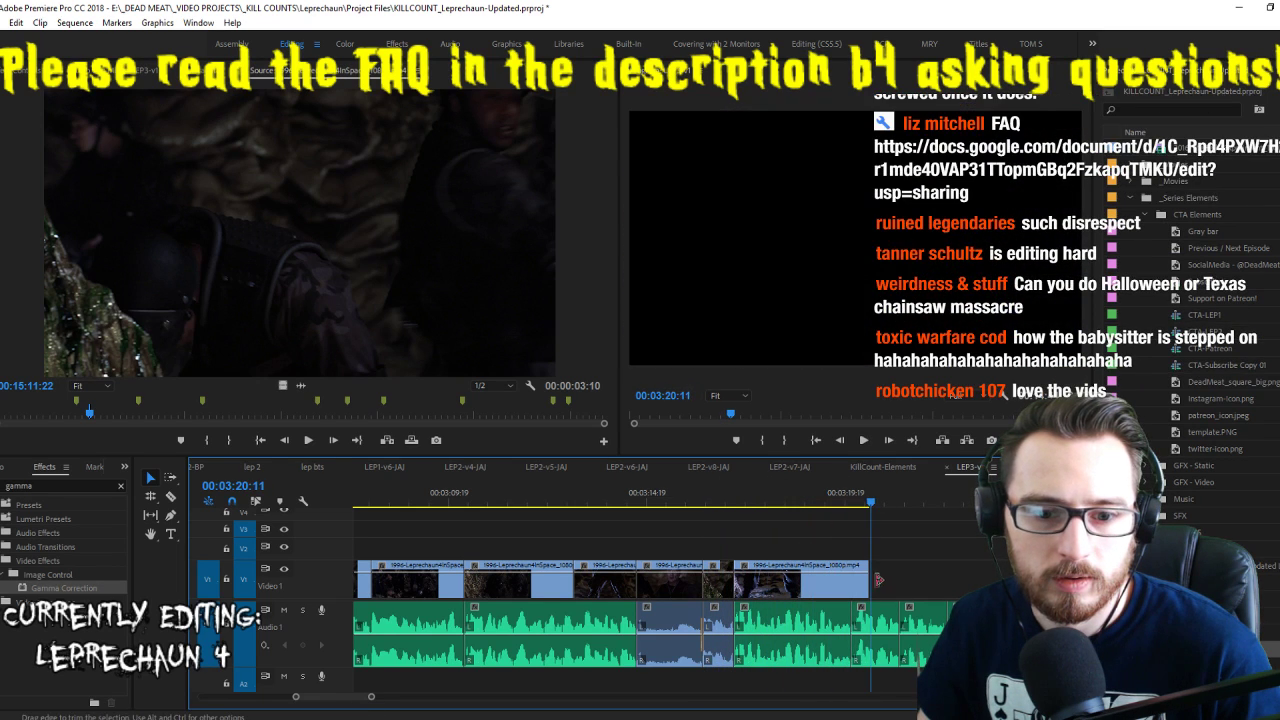
Extend the new Video 1 clip past the following narration, split it at 03:21:01, and delete the remainder
left_click_drag(872, 580, 1000, 580)
key("space")
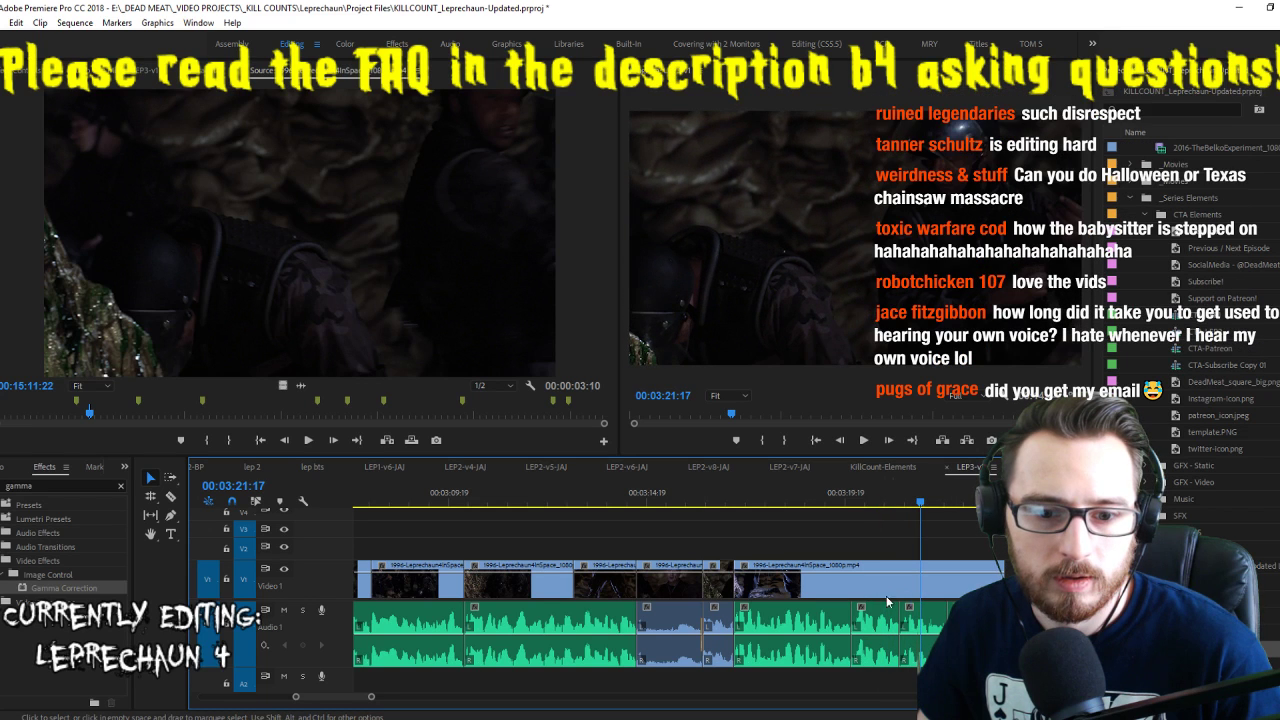
left_click(871, 500)
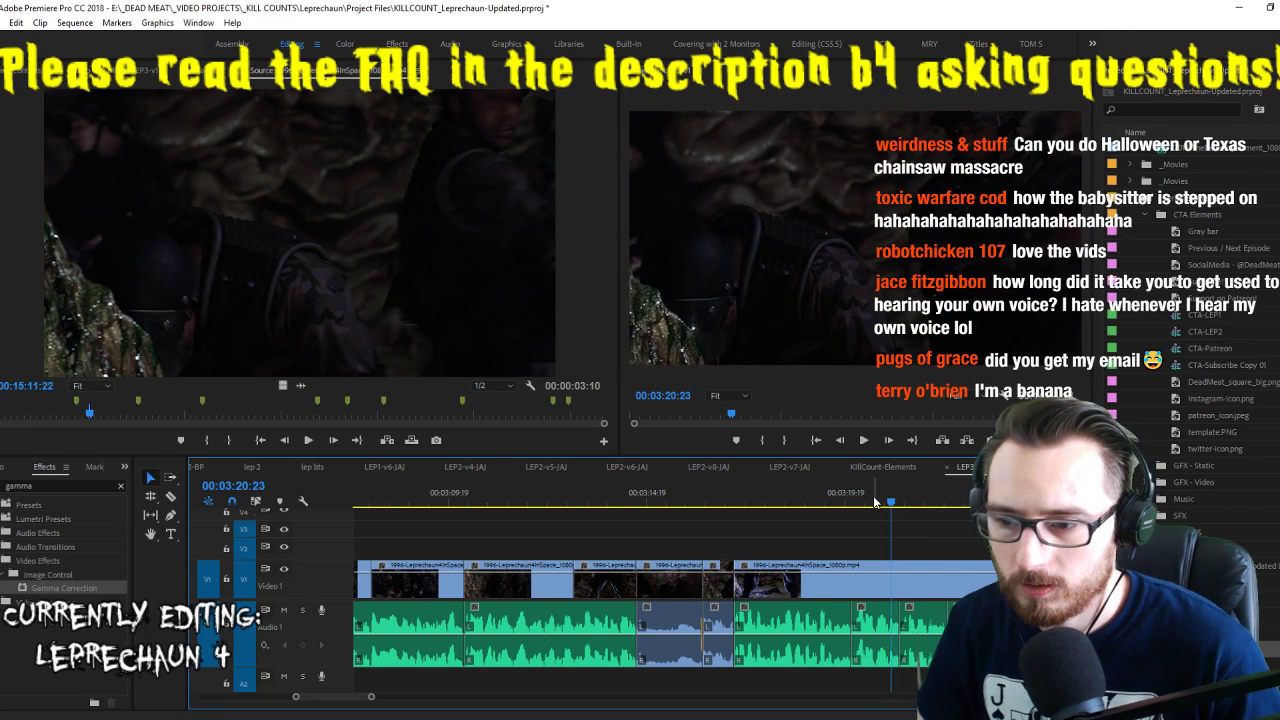
key("i")
key("space")
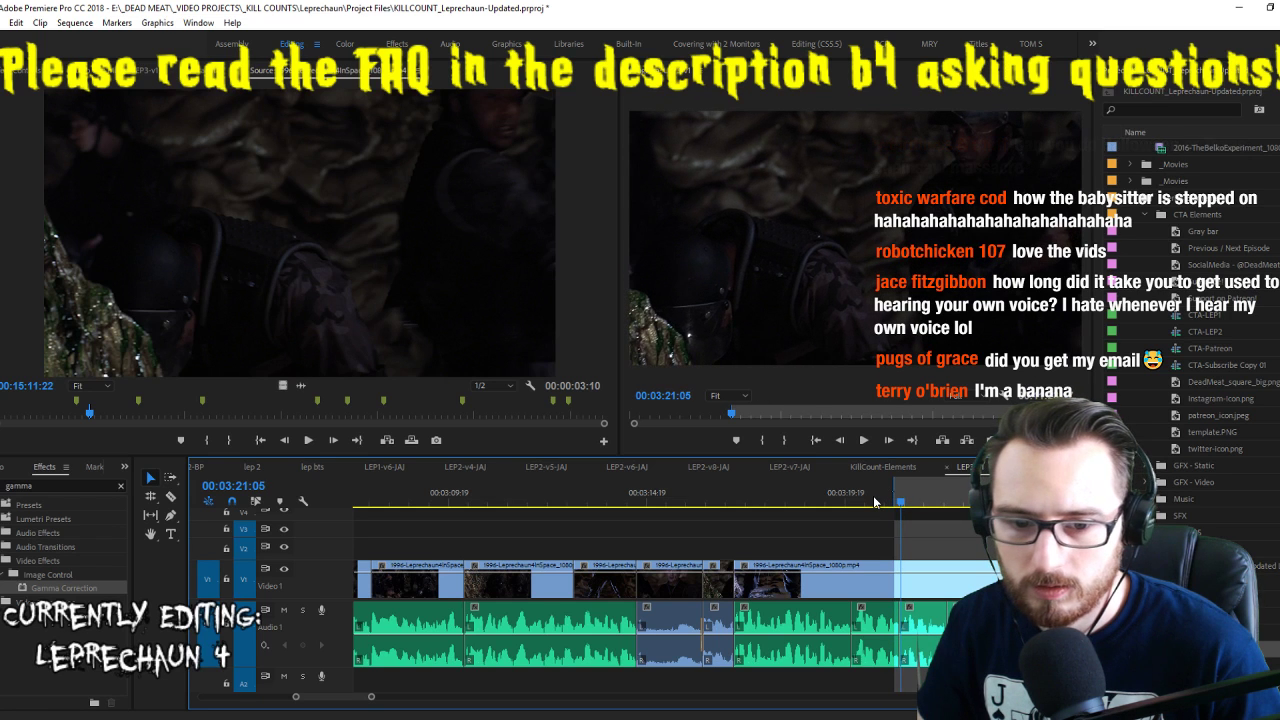
key("space")
left_click(874, 502)
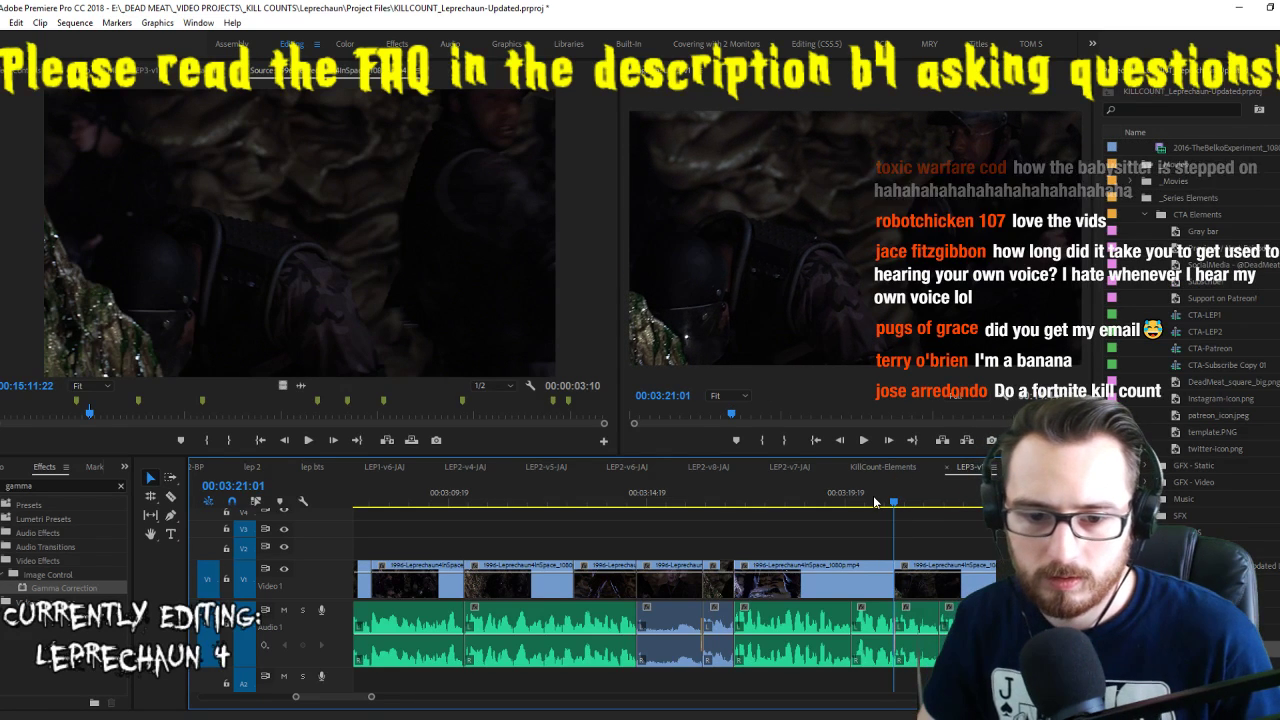
key("space")
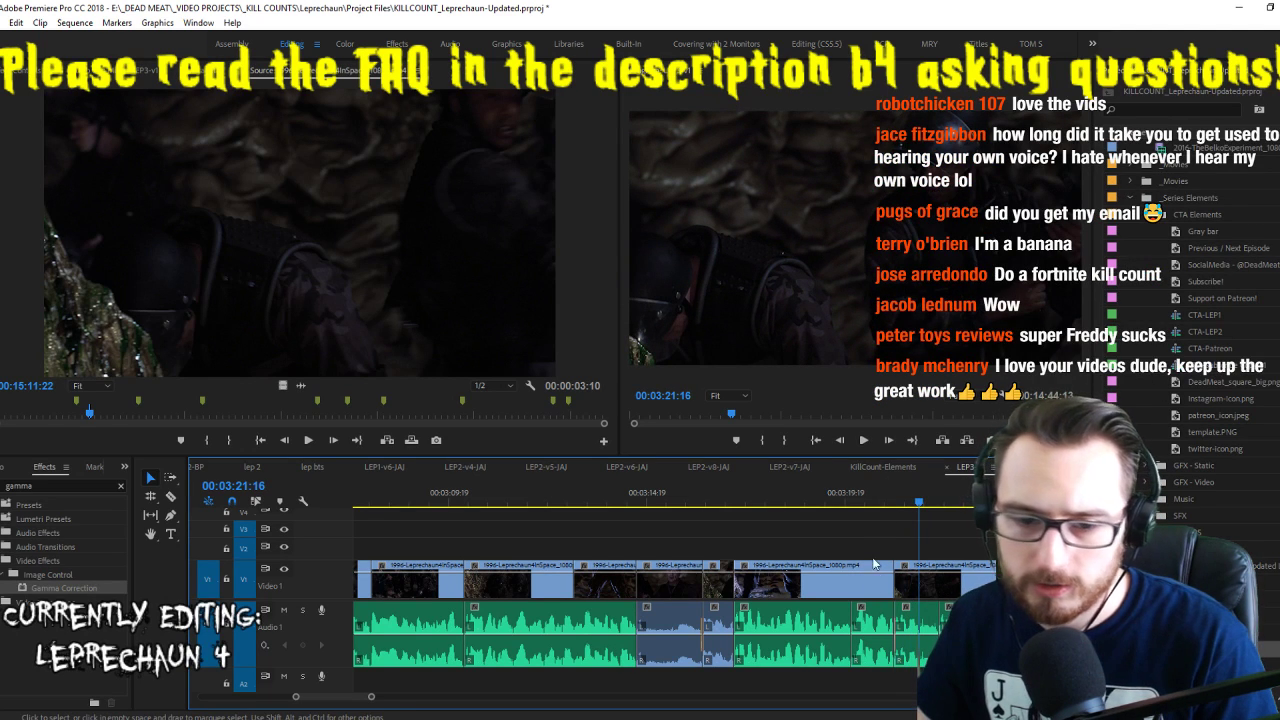
left_click(860, 592)
left_click(942, 596)
key("Delete")
Save the project, play from the clip's start at 03:17:00, and extend its end to 03:22:04
left_click(848, 585)
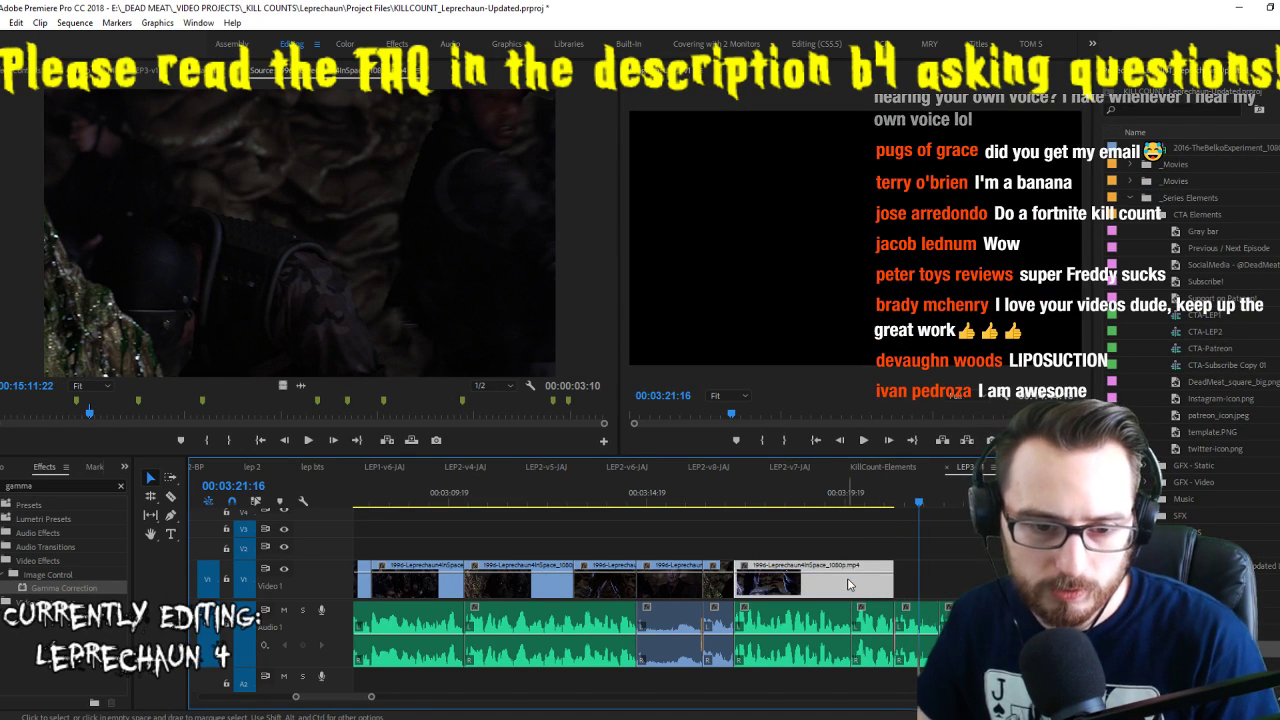
key("Up")
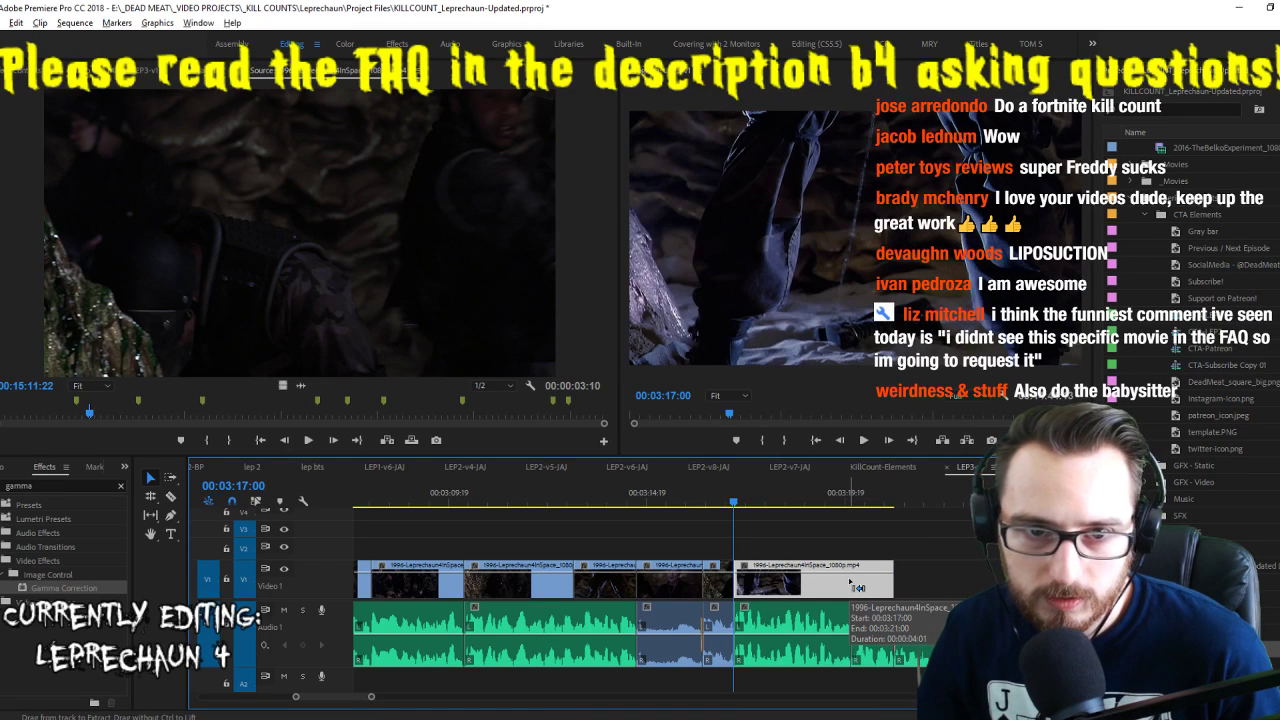
key("ctrl+s")
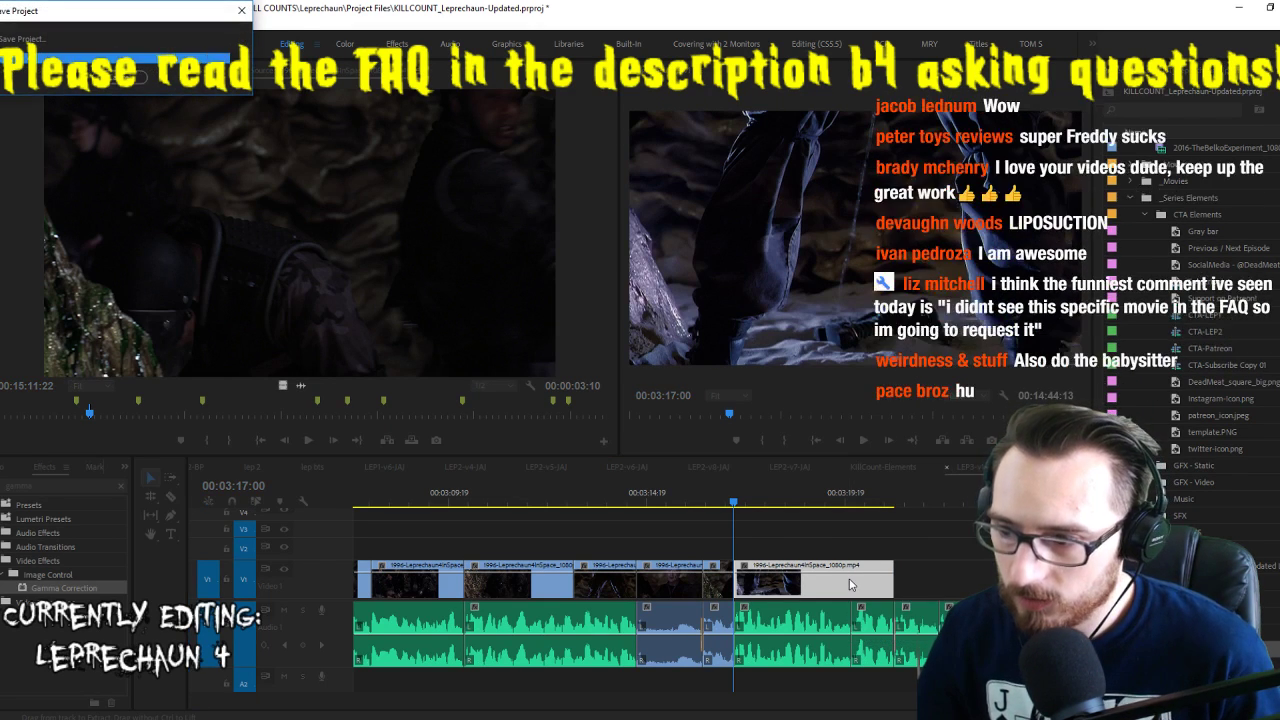
key("space")
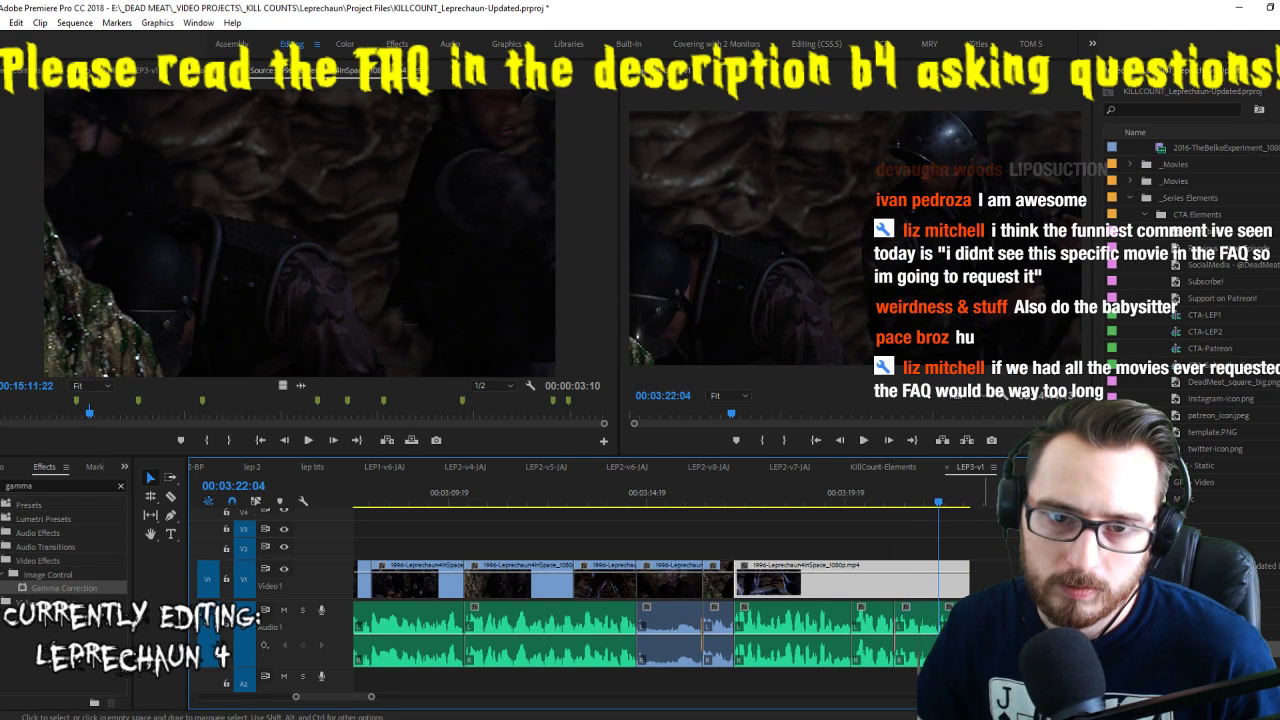
Mark a 2-second-16-frame source shot of the leprechaun's head on the ground and place its video at 03:22:04
left_click(293, 265)
key("space")
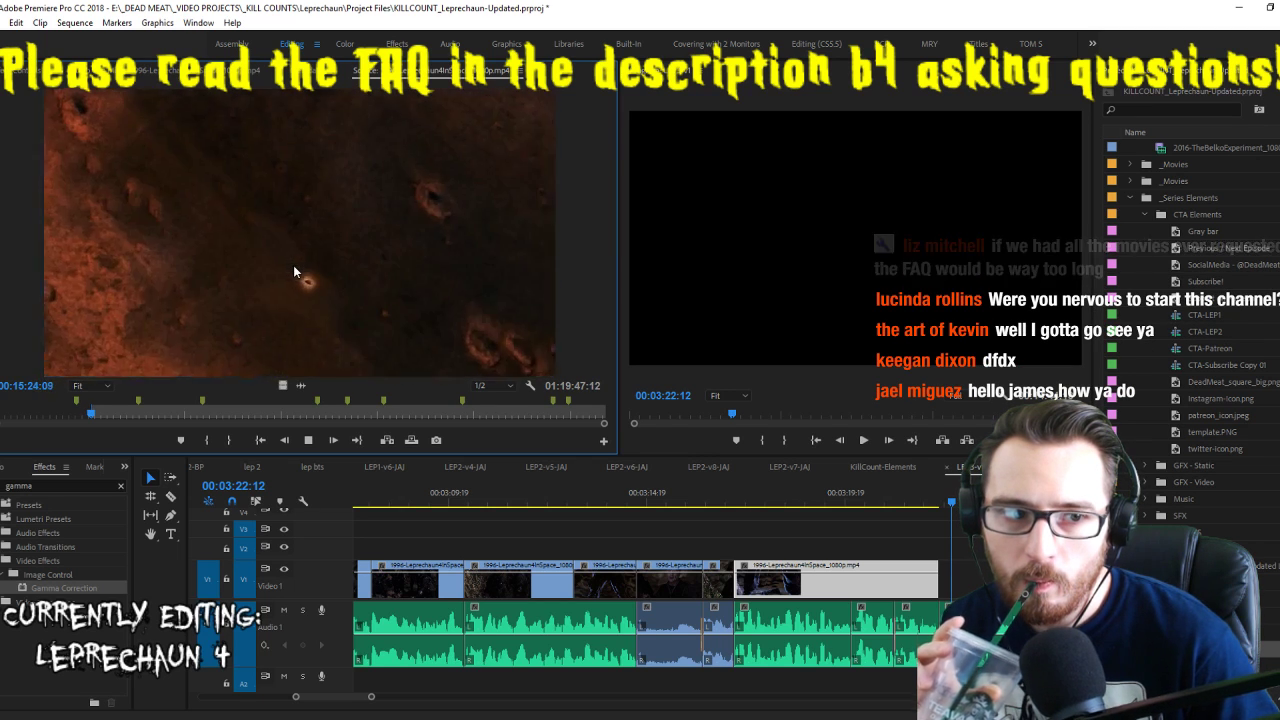
key("j")
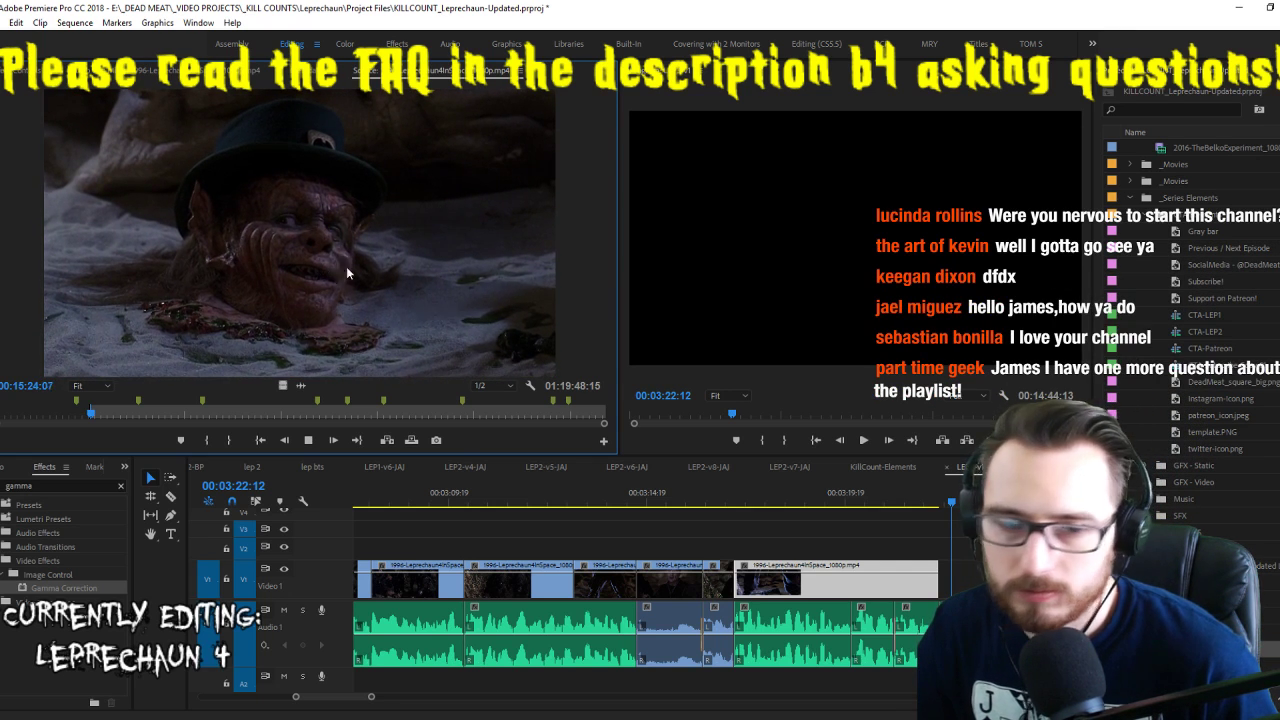
key("o")
left_click_drag(272, 359, 983, 541)
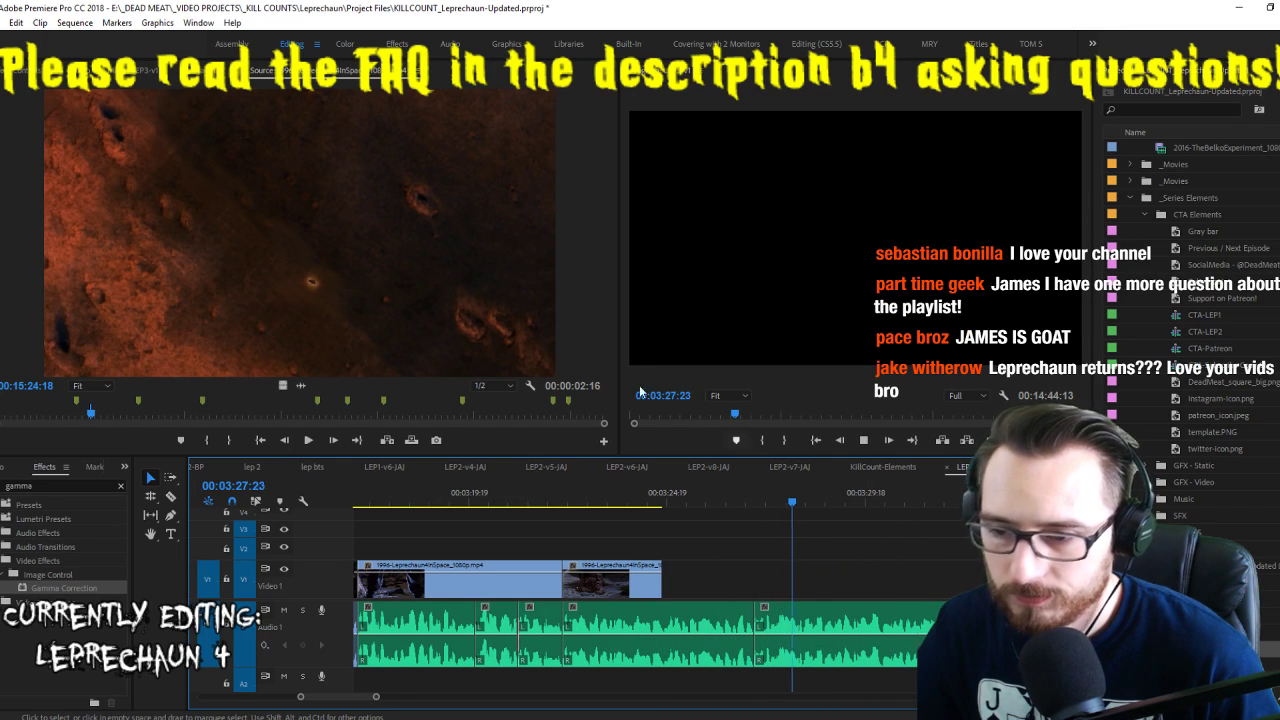
Mark a 2-second-11-frame source shot of the planet surface, place its video around the 03:27:00 narration cut, and play it
left_click(393, 268)
key("space")
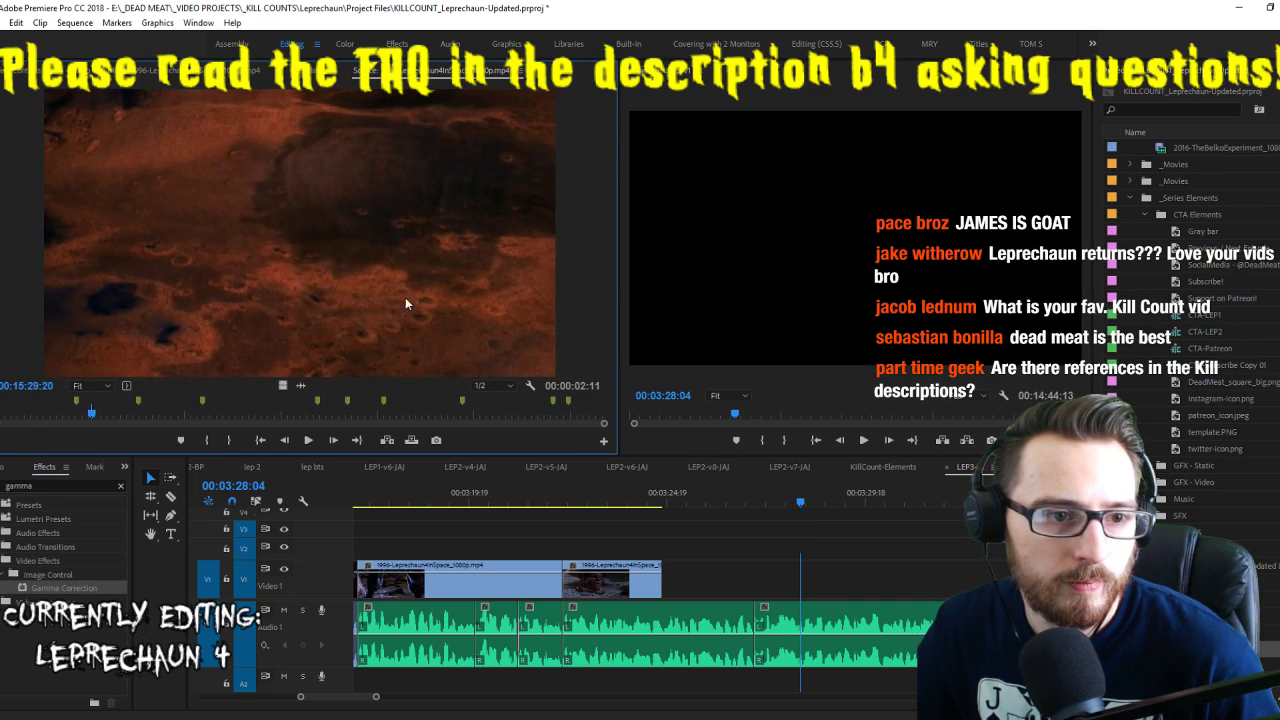
key("space")
left_click_drag(286, 390, 732, 580)
left_click(779, 492)
key("space")
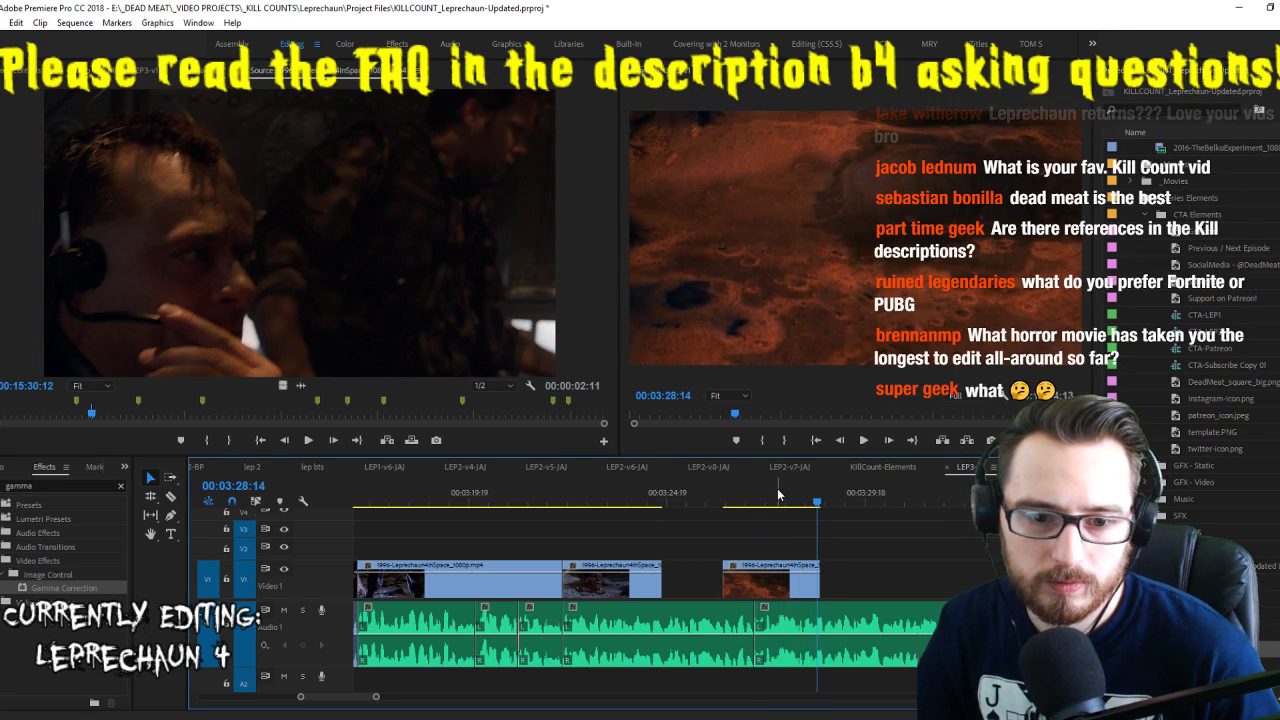
Nudge the planet shot to the right, cut it at 03:27:00, delete the piece before the cut, and save the project
left_click(764, 577)
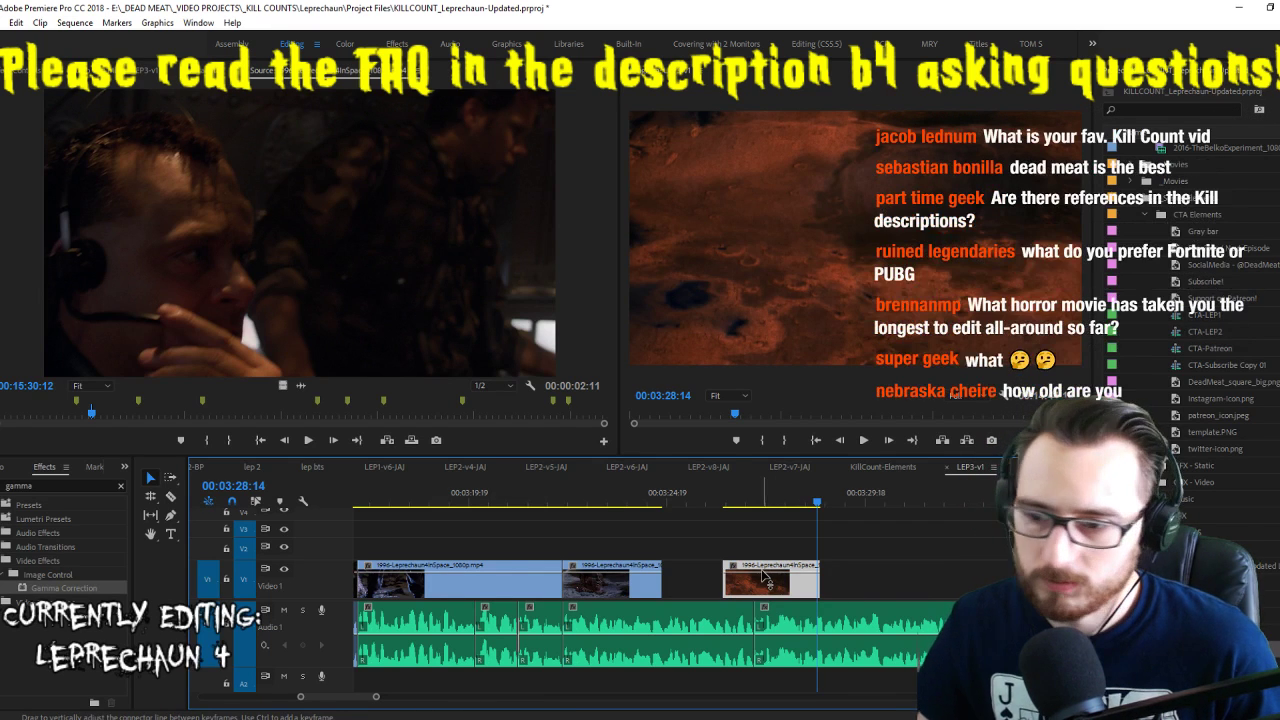
key("shift+alt+Right")
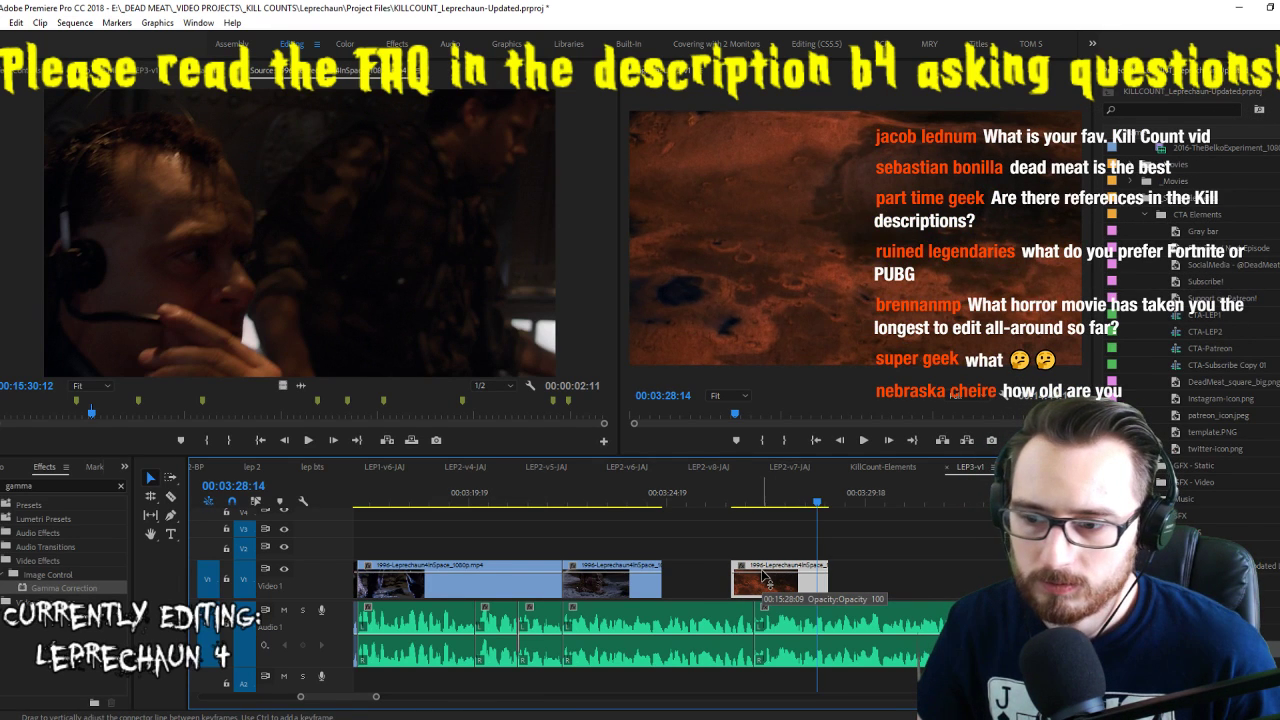
key("Up")
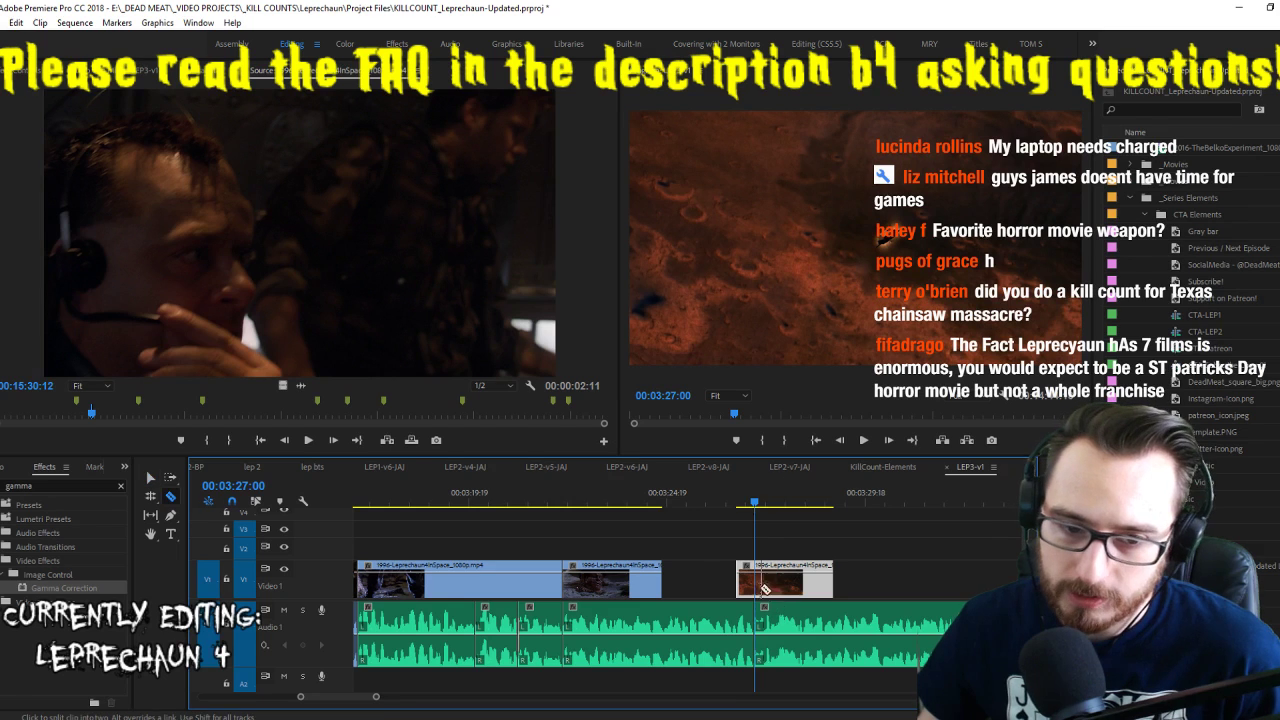
left_click(748, 591)
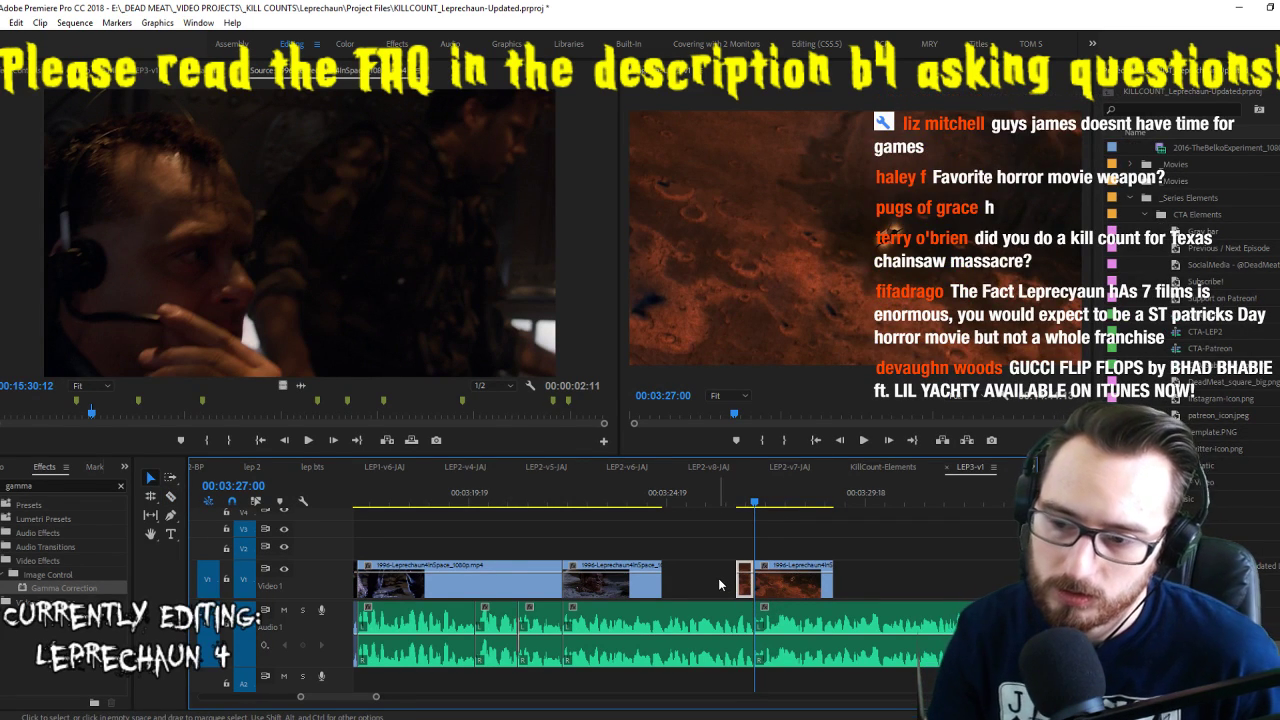
key("space")
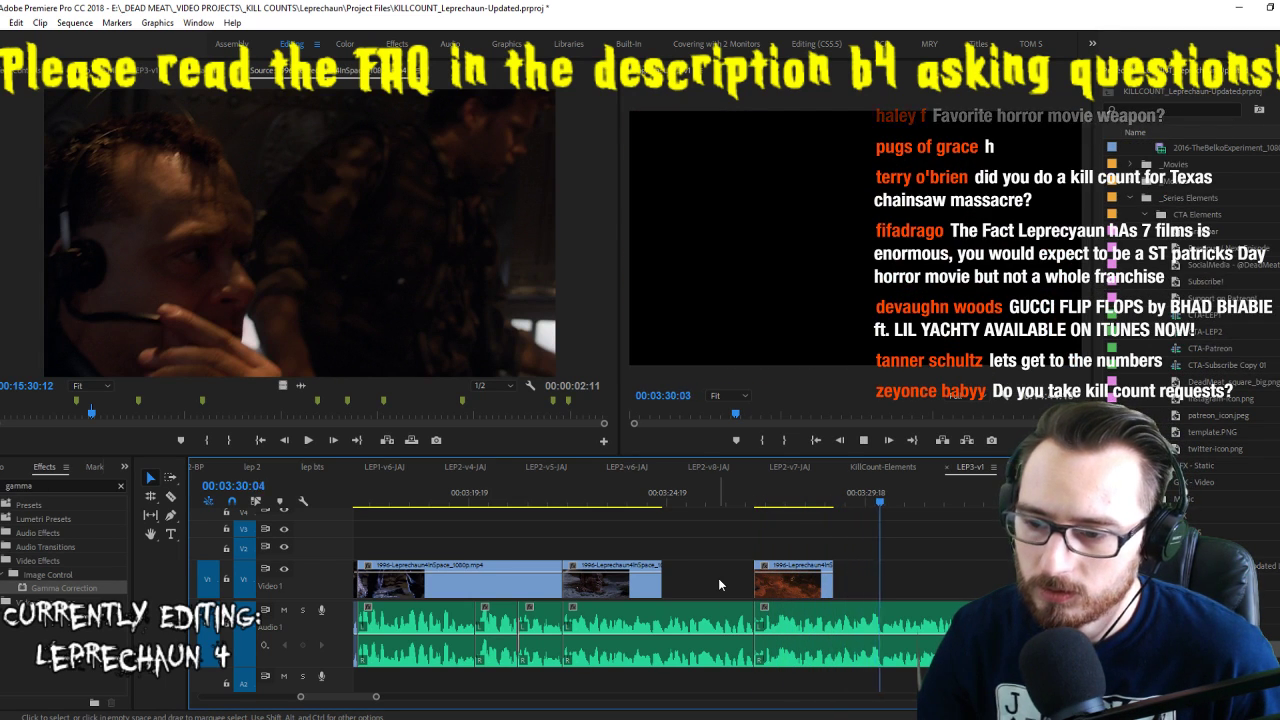
key("ctrl+s")
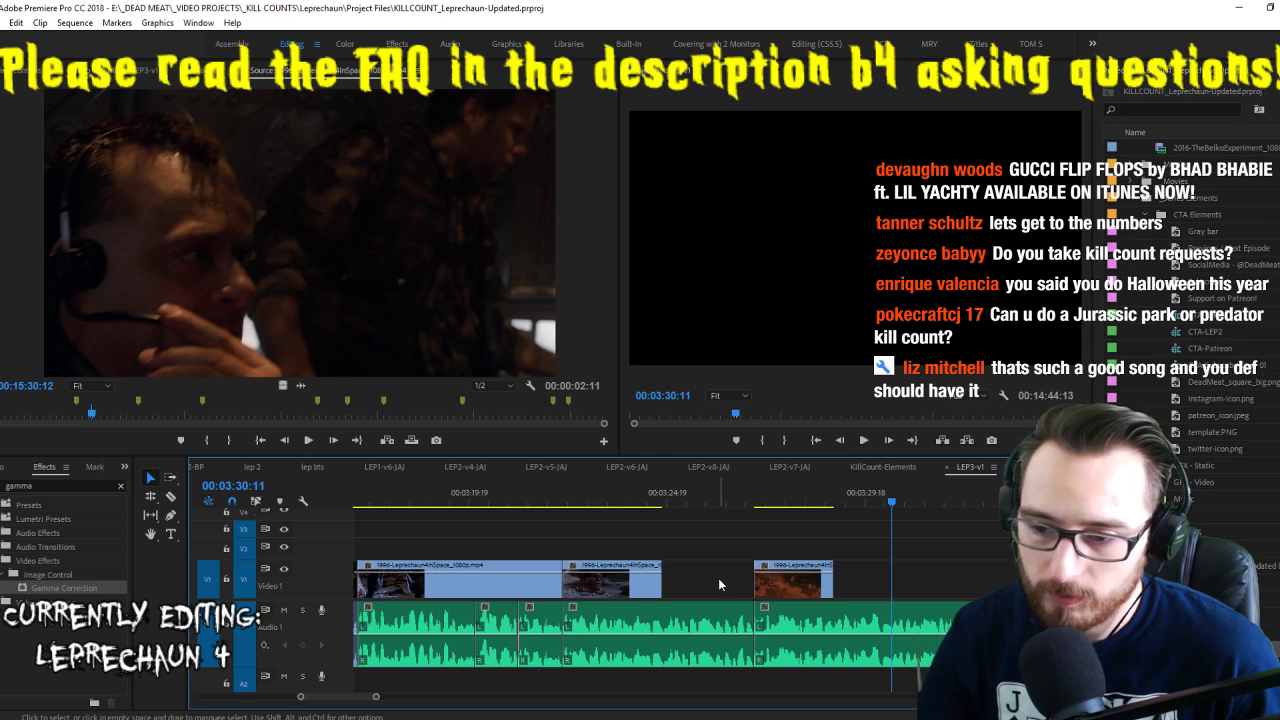
Extend the planet shot's end from the narration position 03:29:00 to 03:30:06 and play it
key("Up")
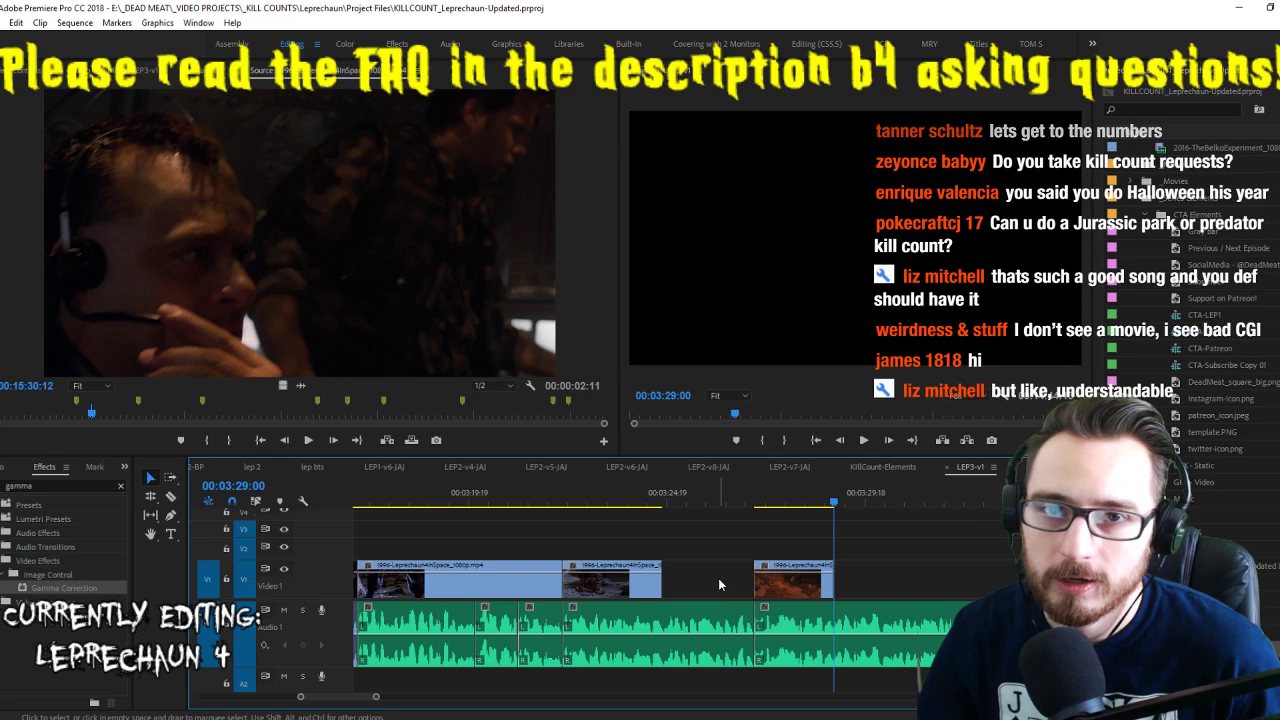
key("shift+k")
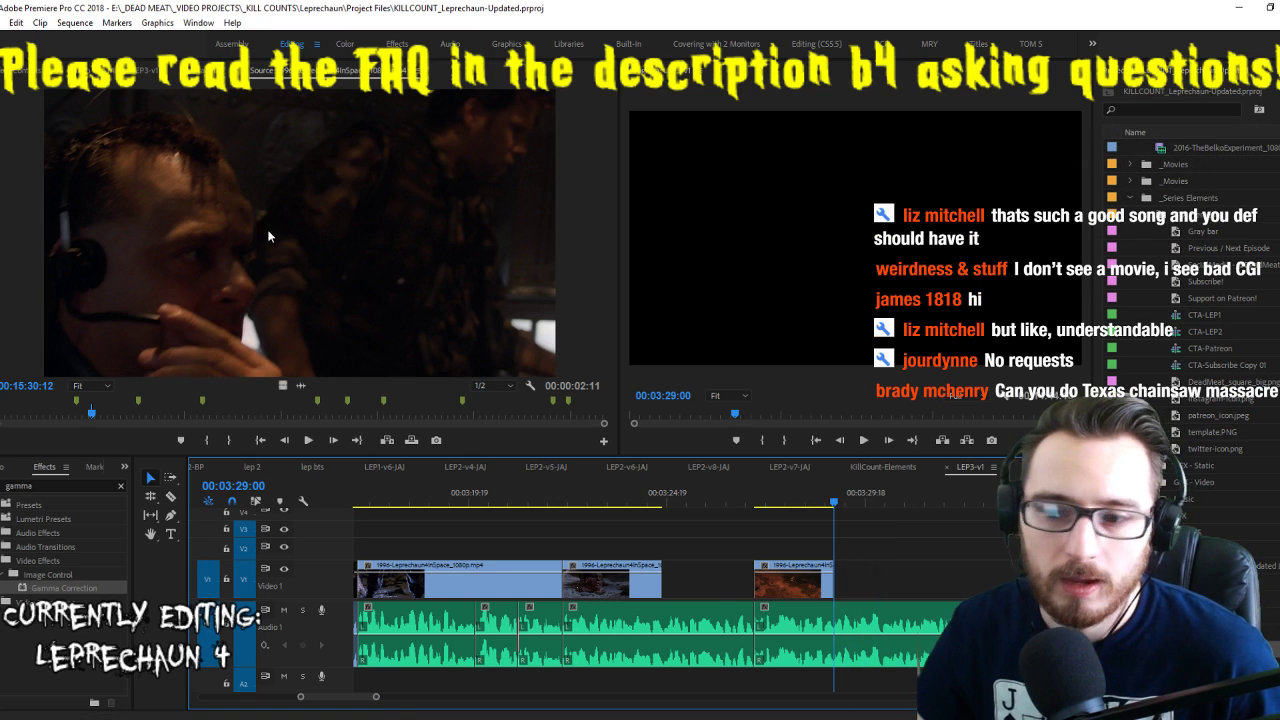
left_click(386, 220)
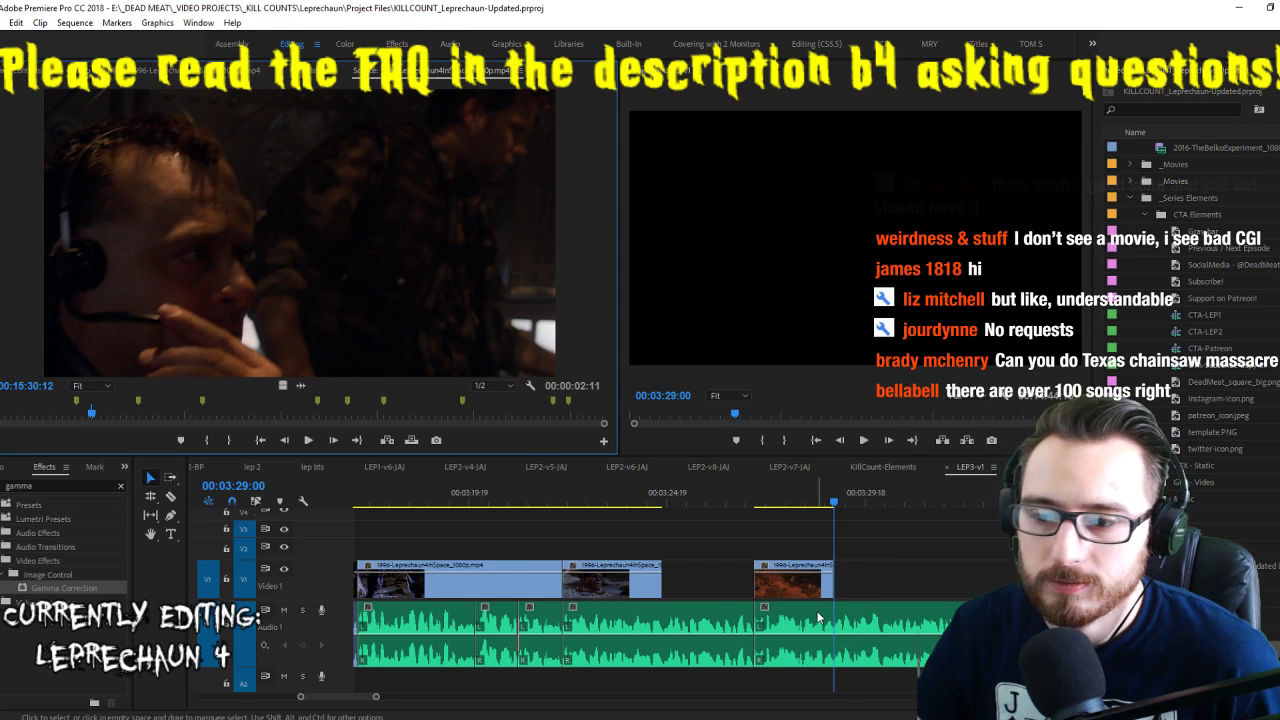
left_click_drag(838, 590, 884, 591)
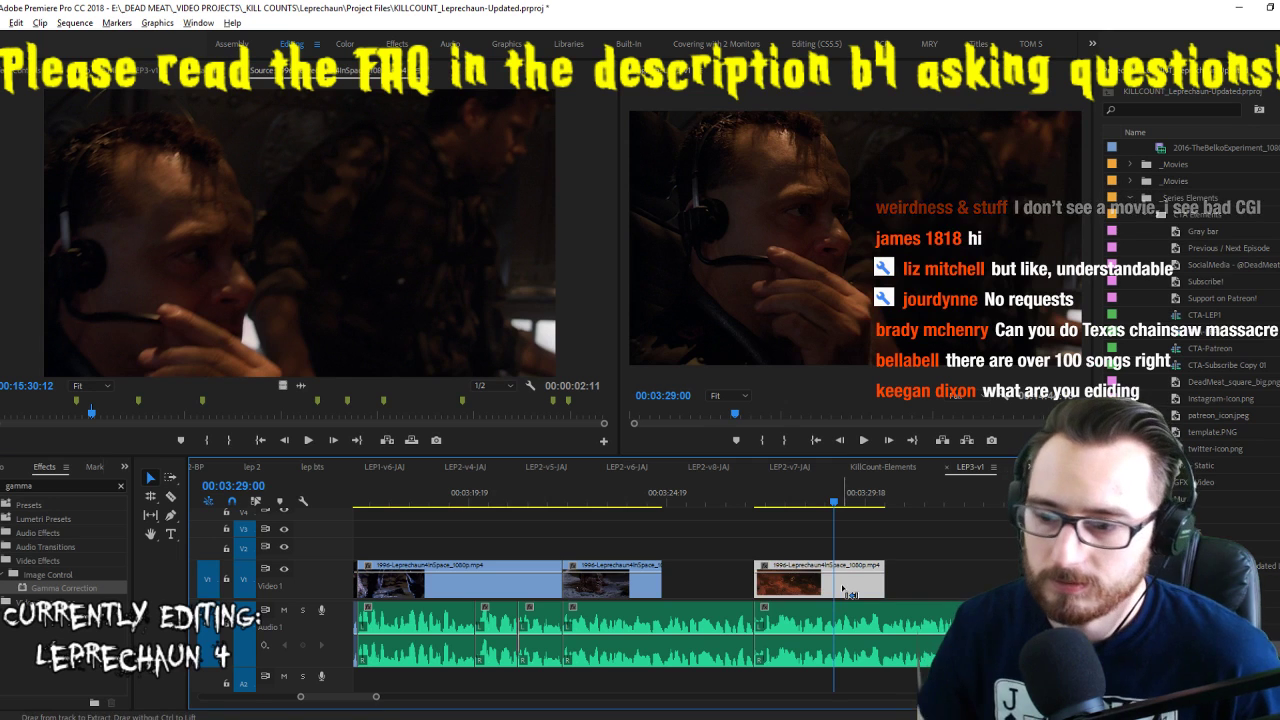
key("Up")
key("space")
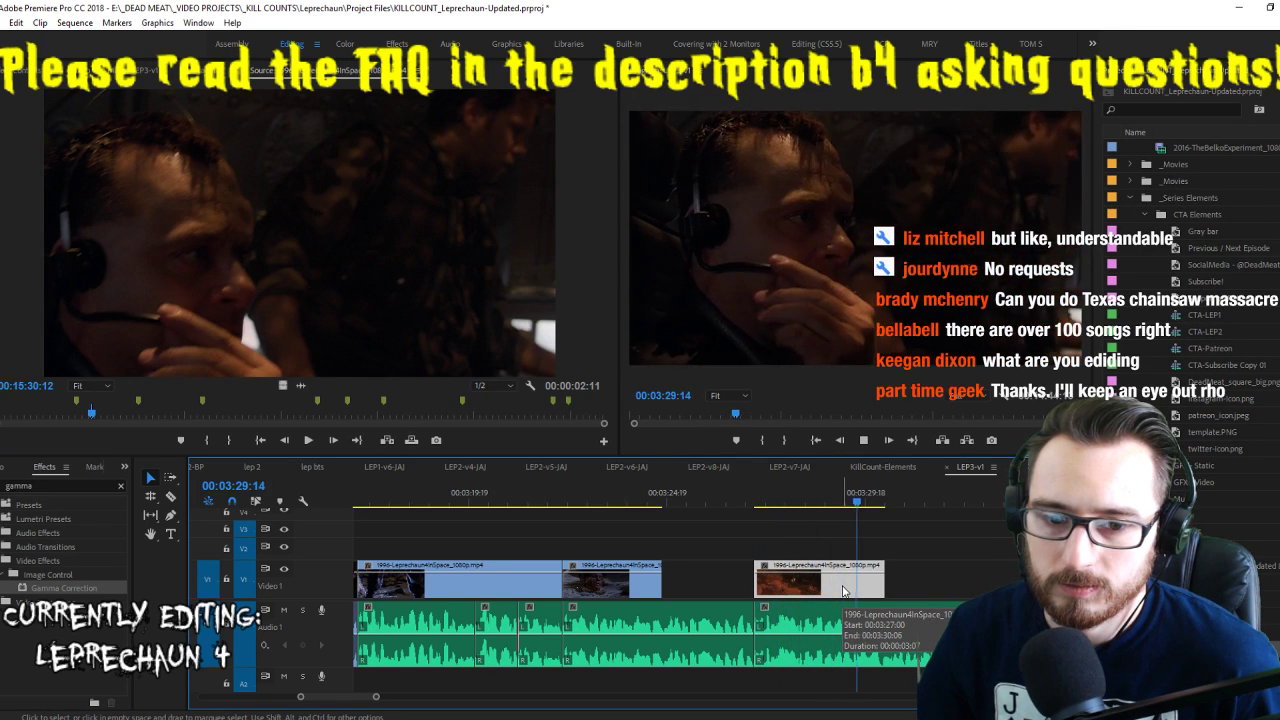
key("Up")
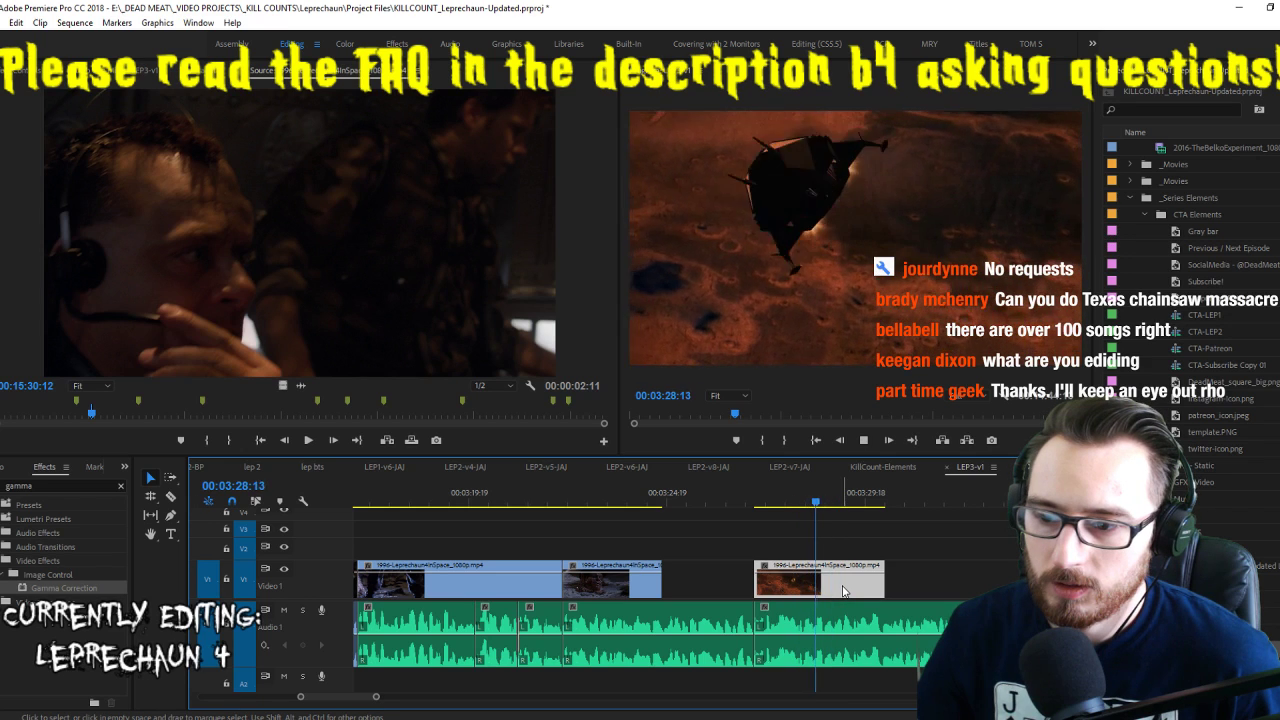
Mark a 1-second-9-frame source shot of the spaceship and place its video on Video 1 at 03:29:01, over the planet shot's tail
left_click(324, 222)
key("space")
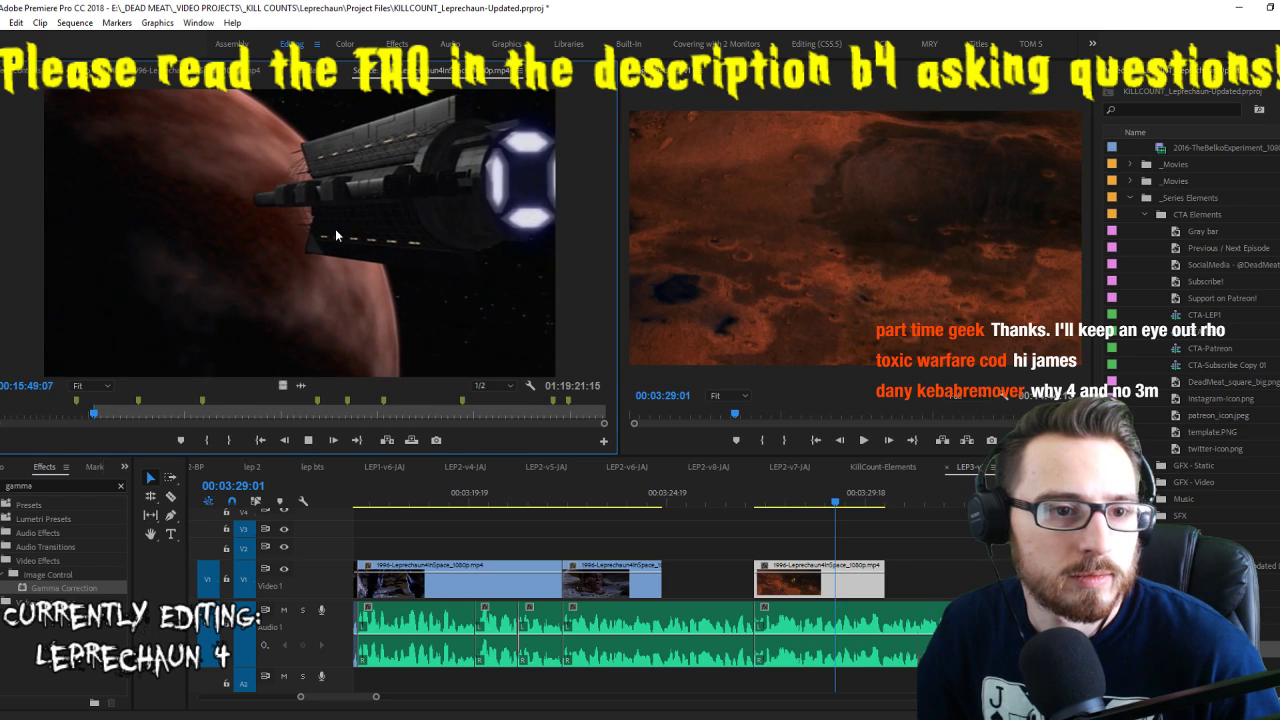
key("i")
key("o")
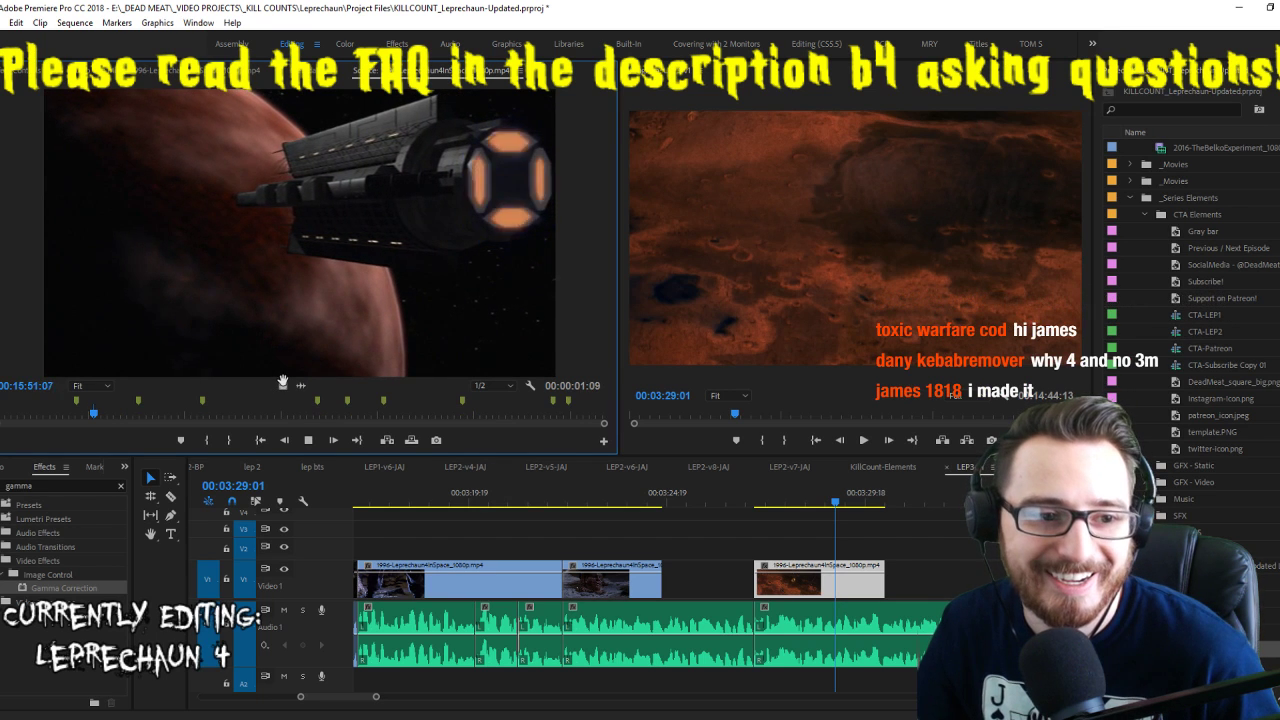
left_click_drag(283, 382, 838, 585)
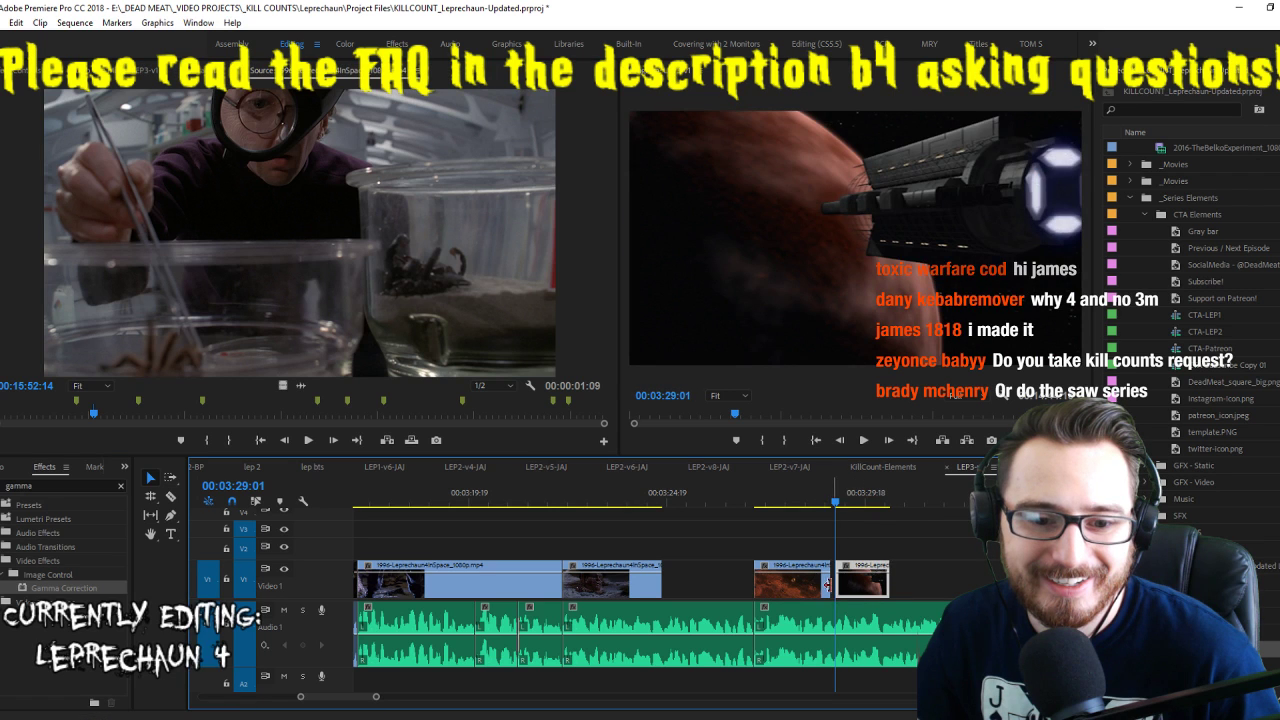
Play the spaceship shot and trim its end back to 03:30:04
key("space")
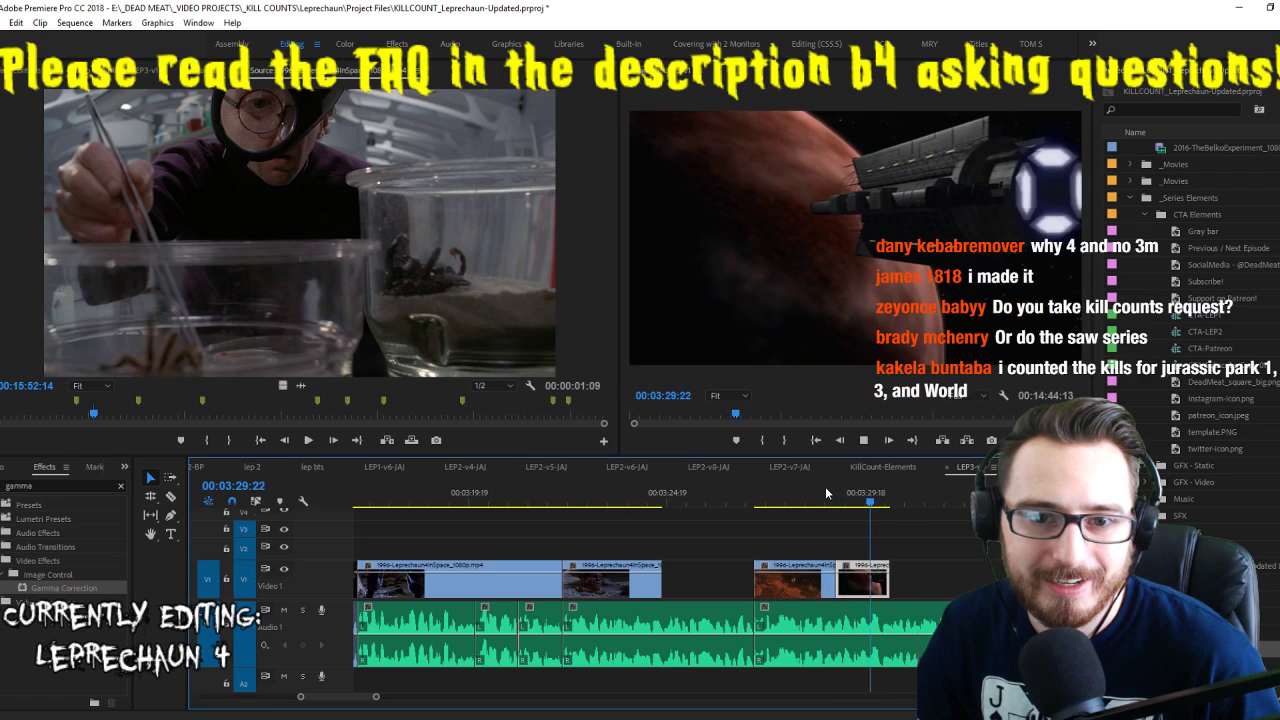
left_click(880, 492)
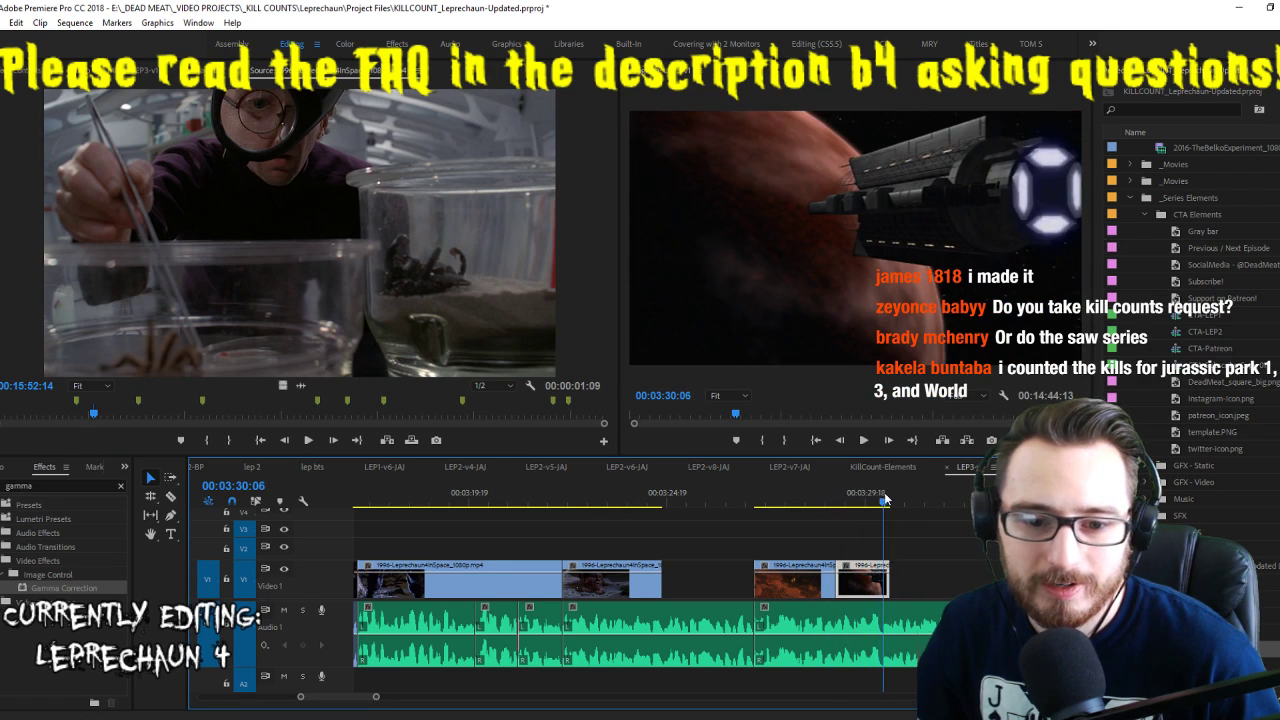
left_click_drag(884, 498, 881, 500)
key("space")
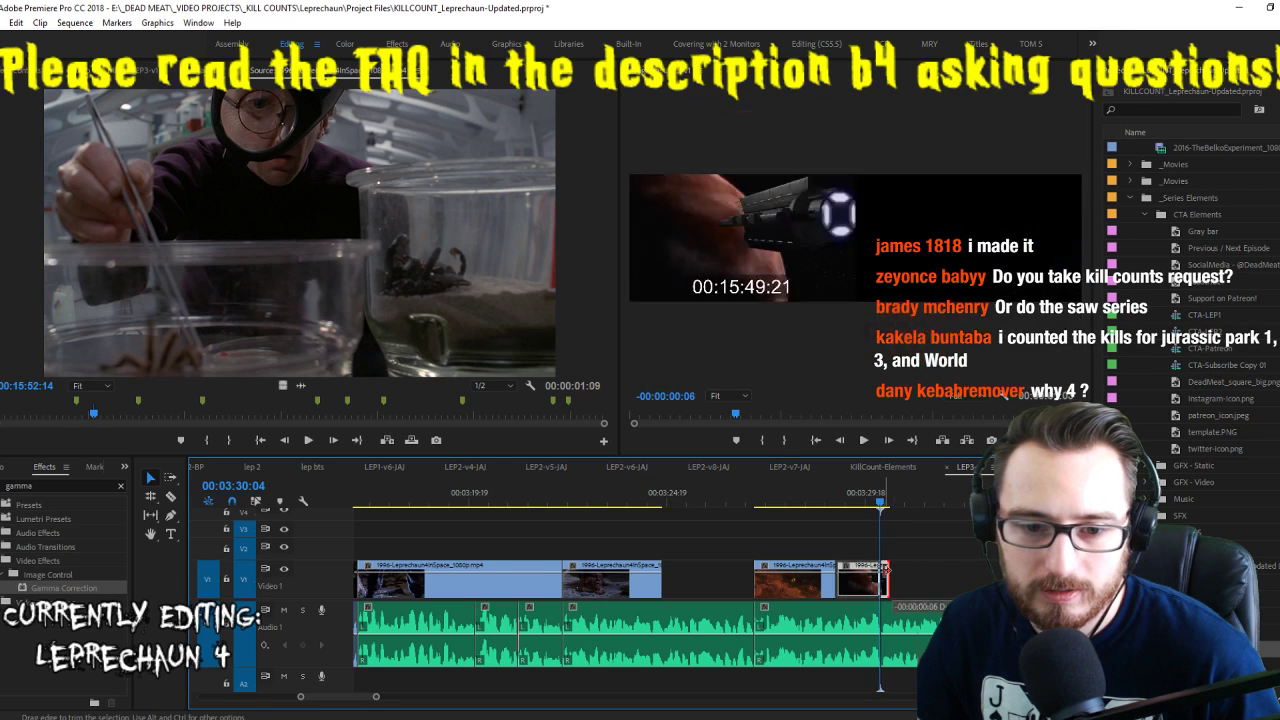
Mark a 1-second-7-frame source shot of the body on the lab table, place its video after the spaceship shot, and extend its end
left_click(307, 263)
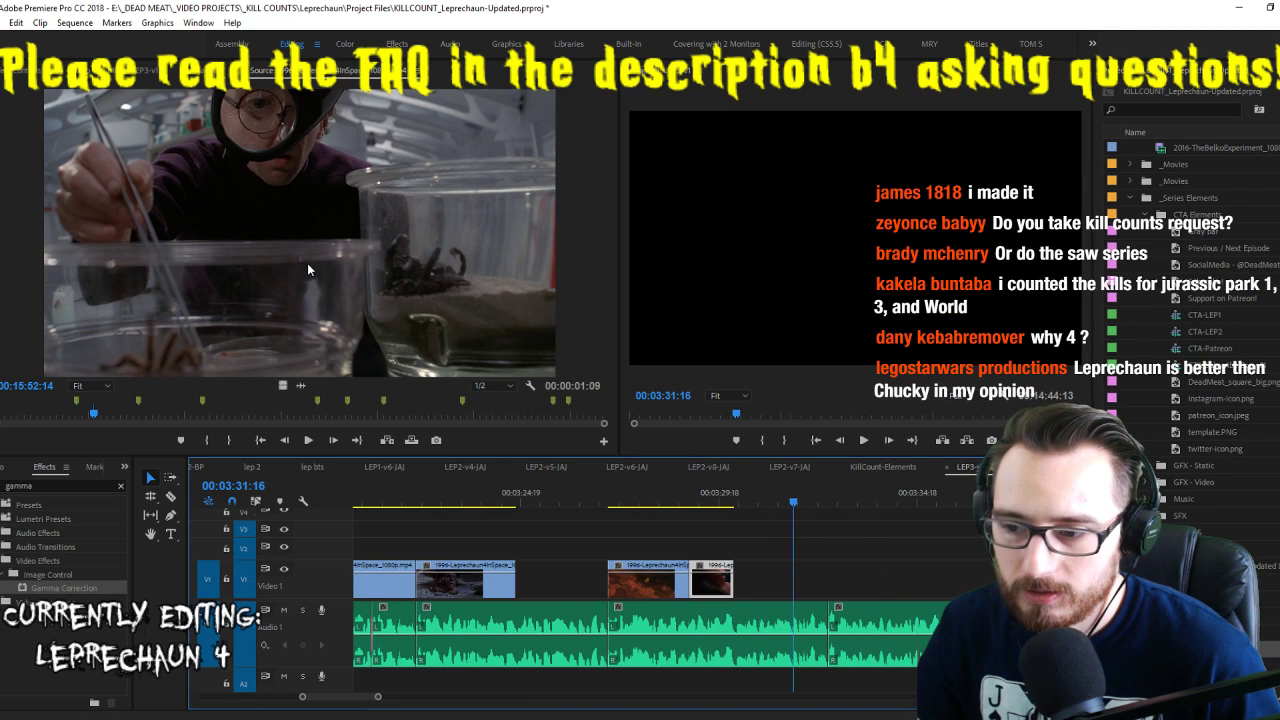
key("space")
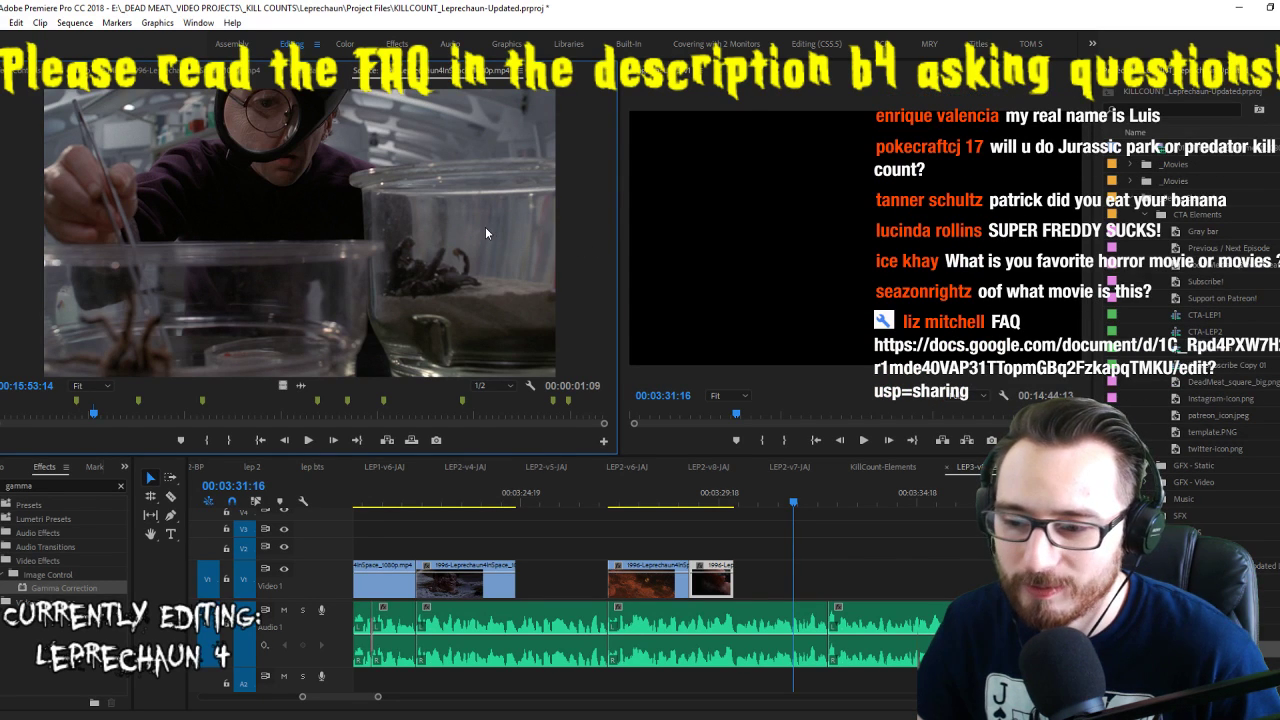
key("space")
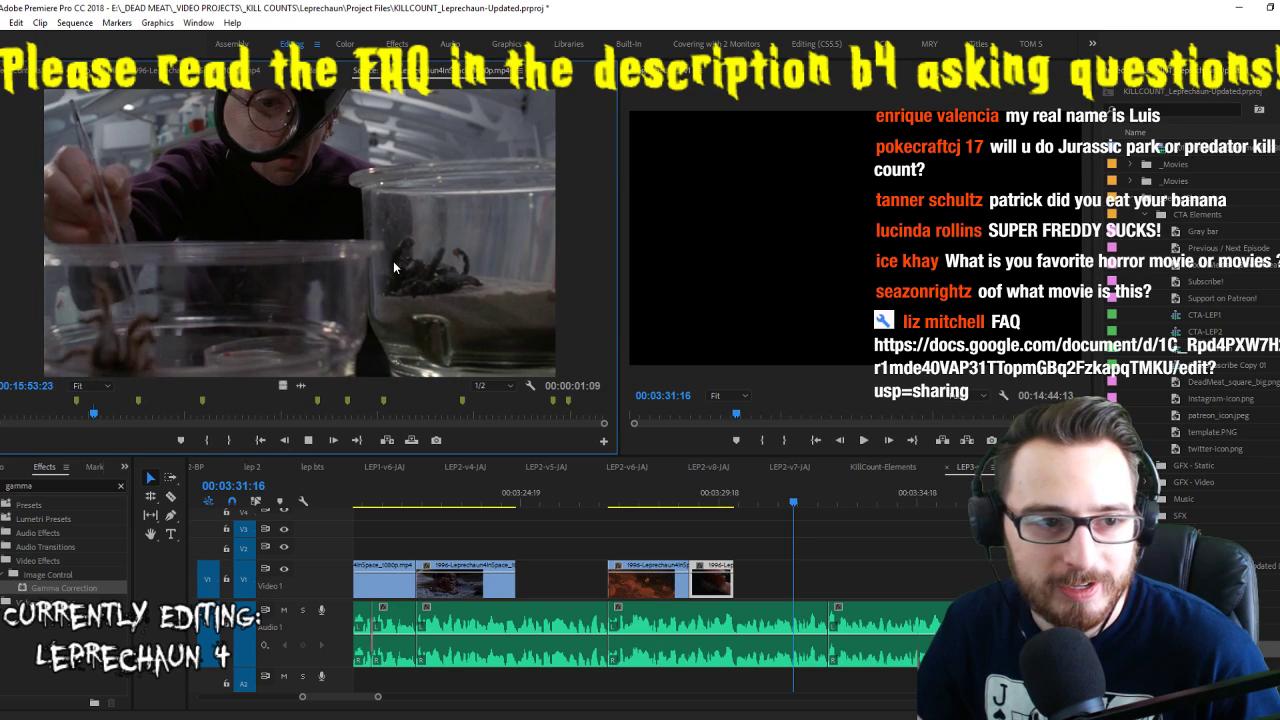
left_click(810, 533)
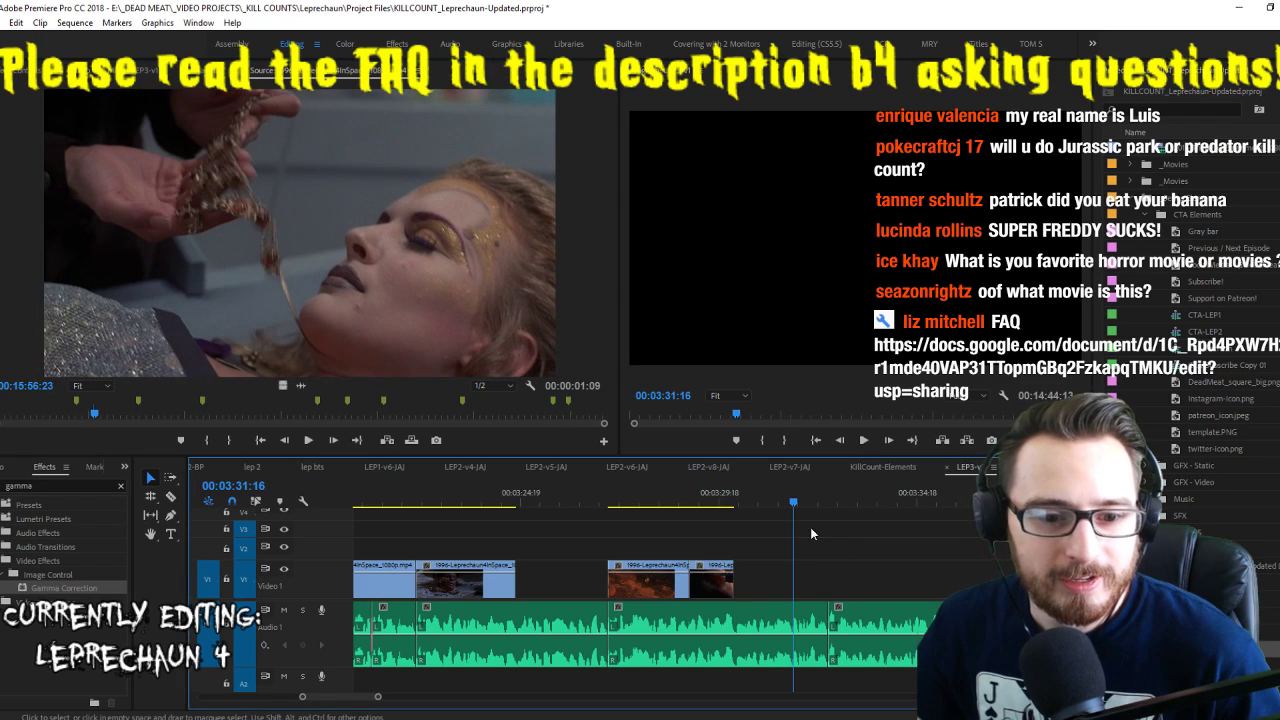
left_click(401, 294)
key("space")
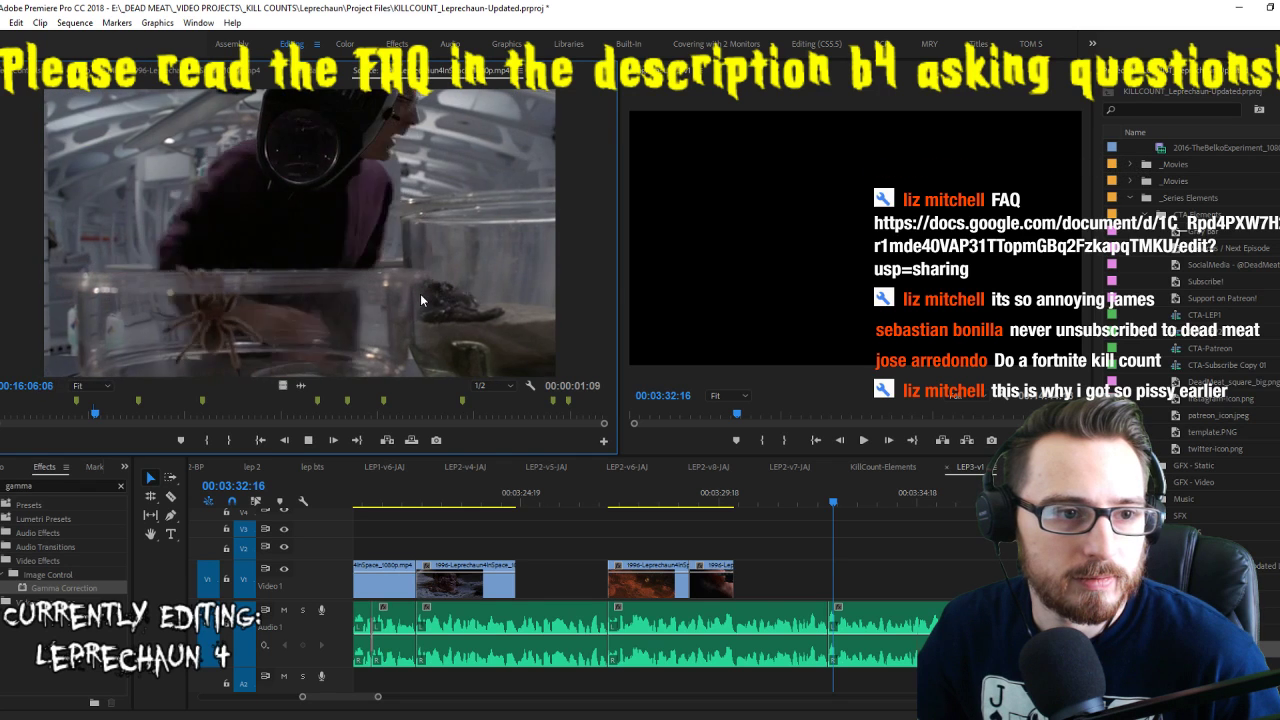
key("j")
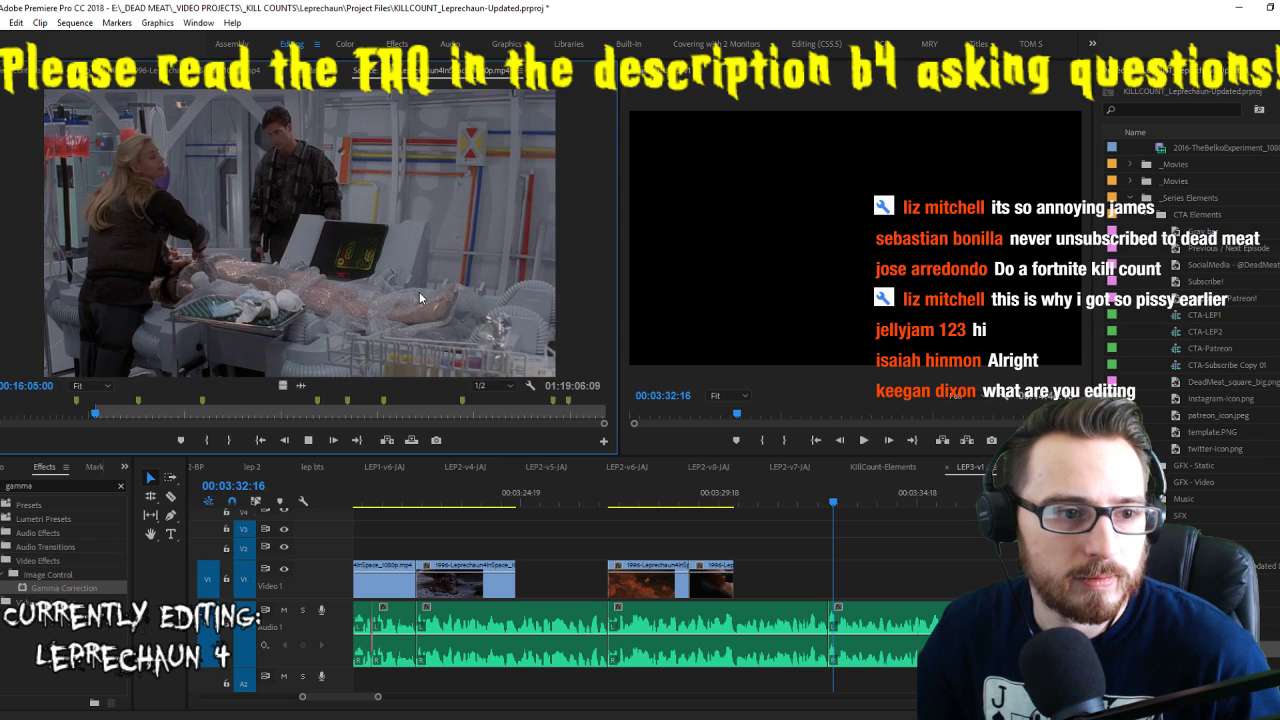
key("k")
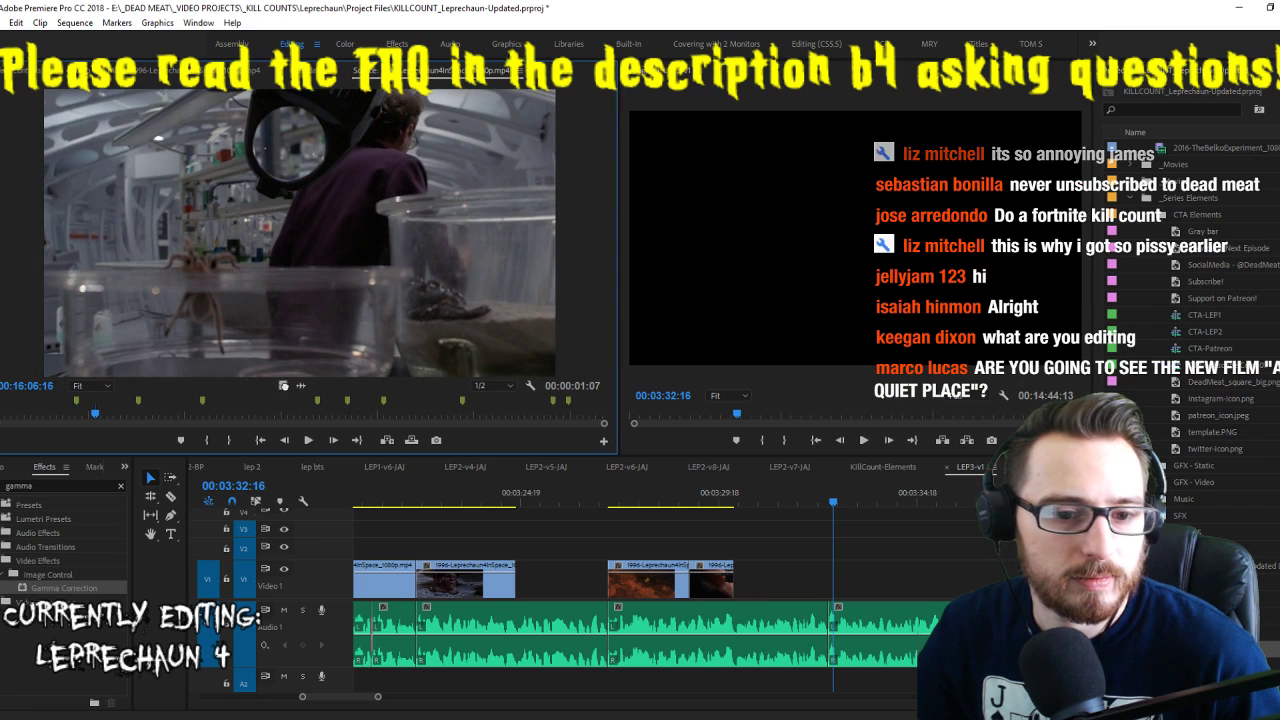
left_click_drag(785, 578, 854, 586)
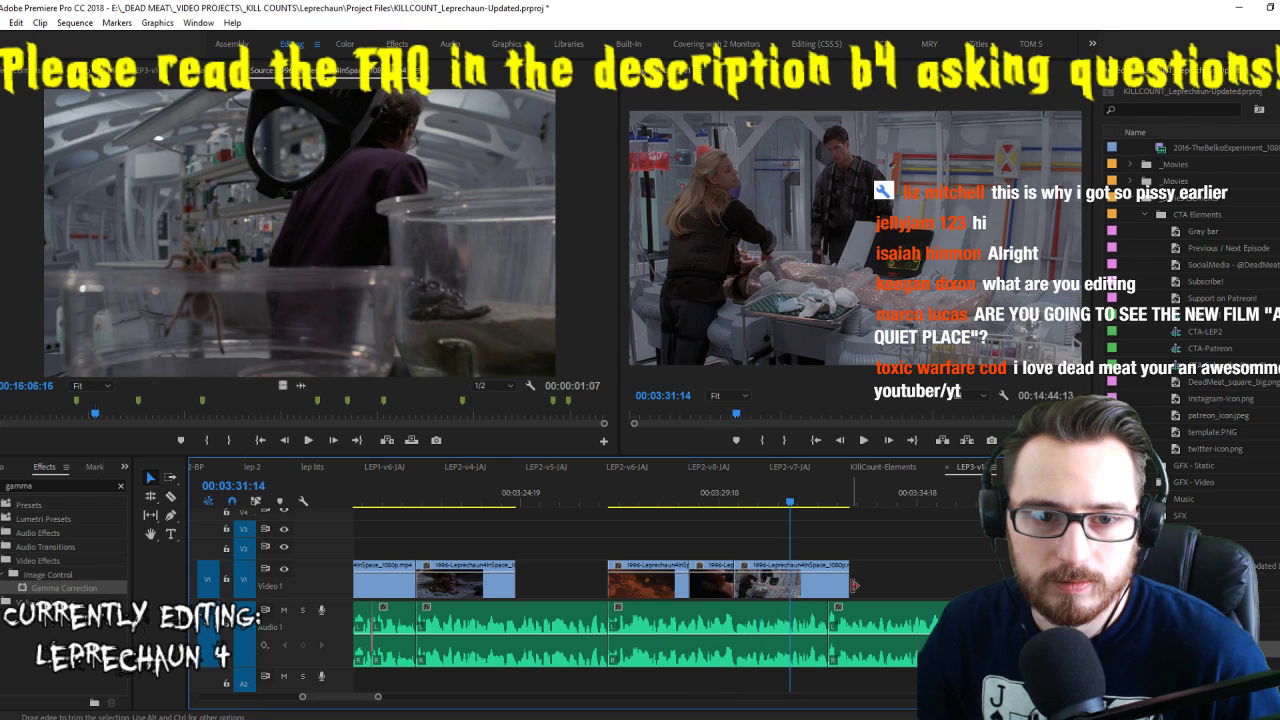
Mark a 2-second-13-frame source shot of three people around the lab table and place its video on Video 1 directly after the spaceship shot
left_click(490, 279)
key("l")
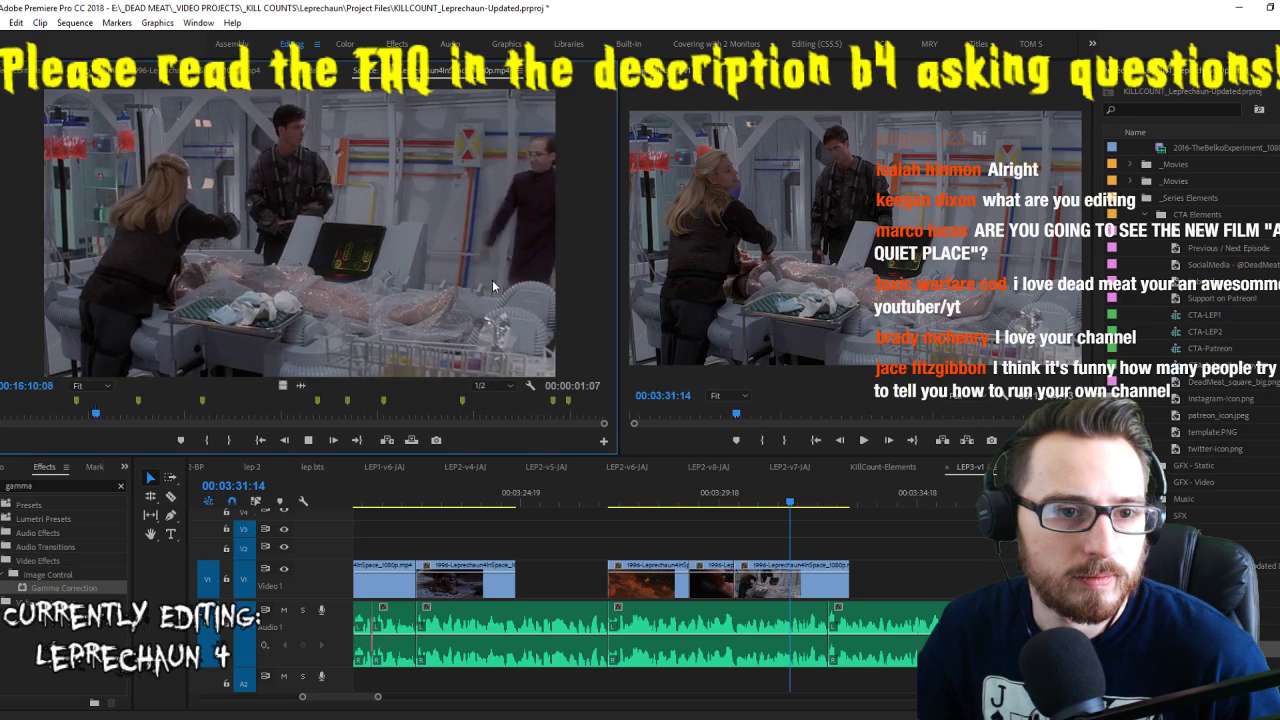
key("k")
key("l")
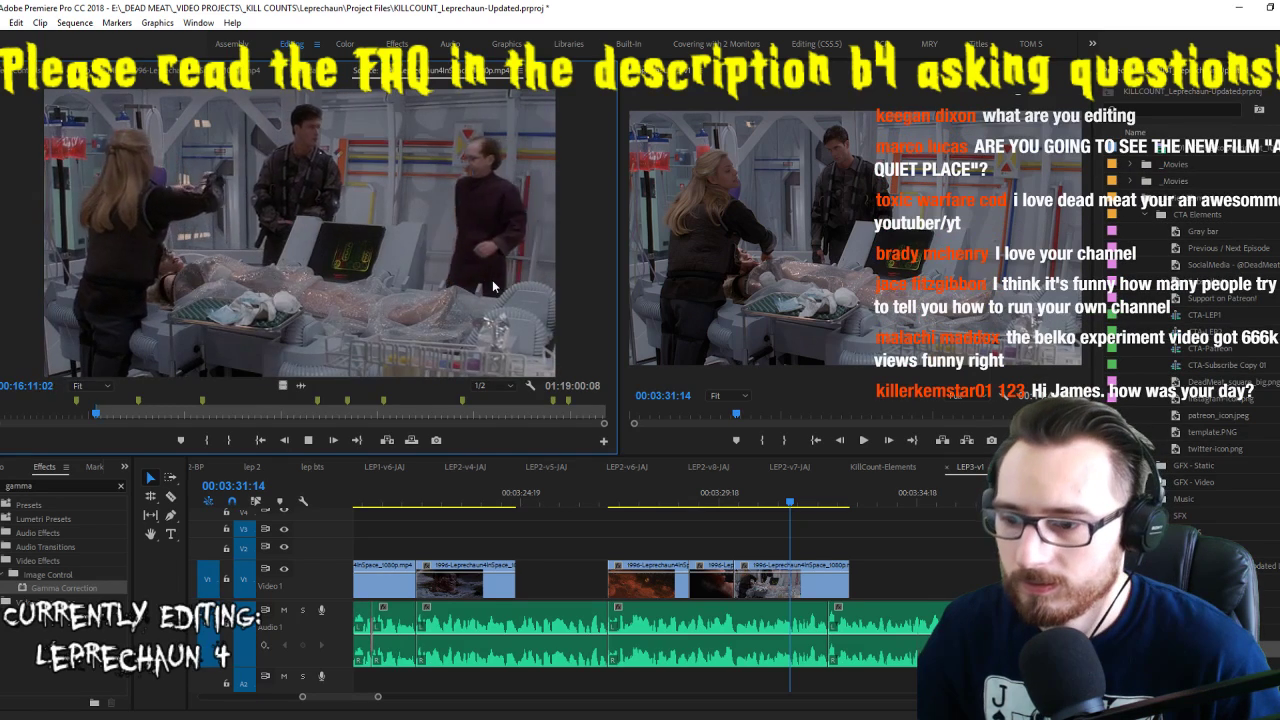
key("o")
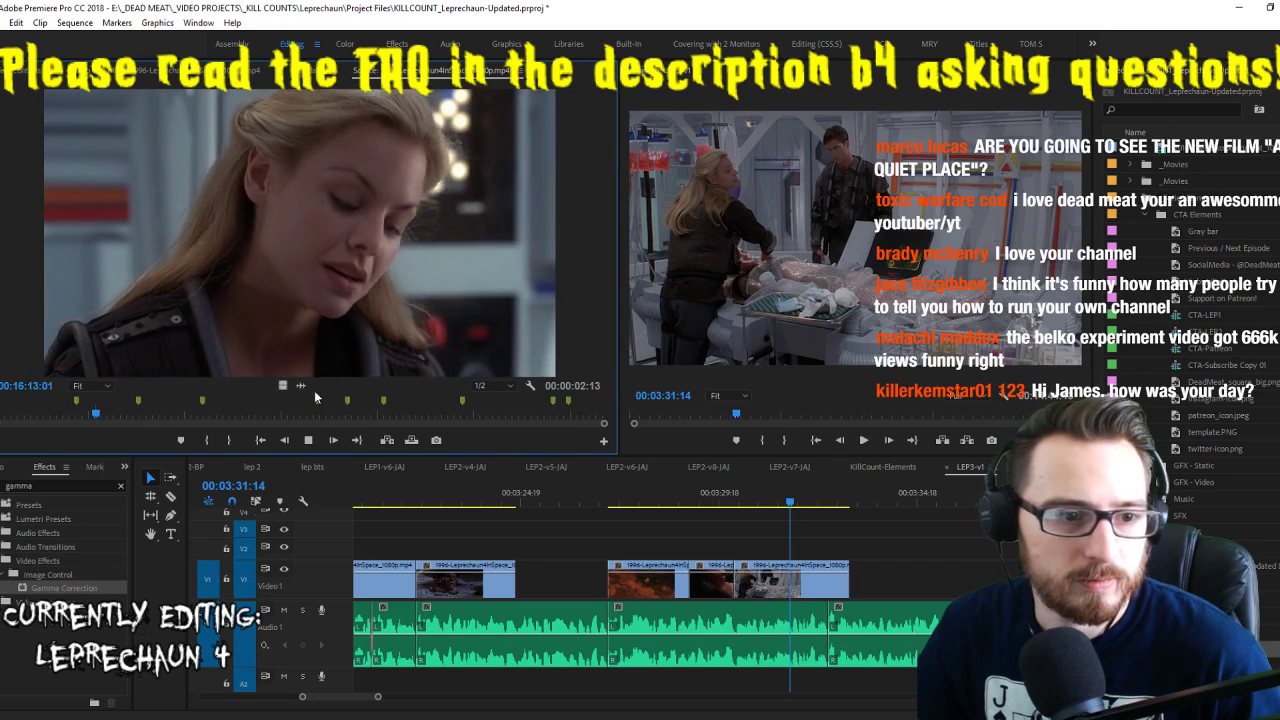
left_click_drag(285, 387, 737, 553)
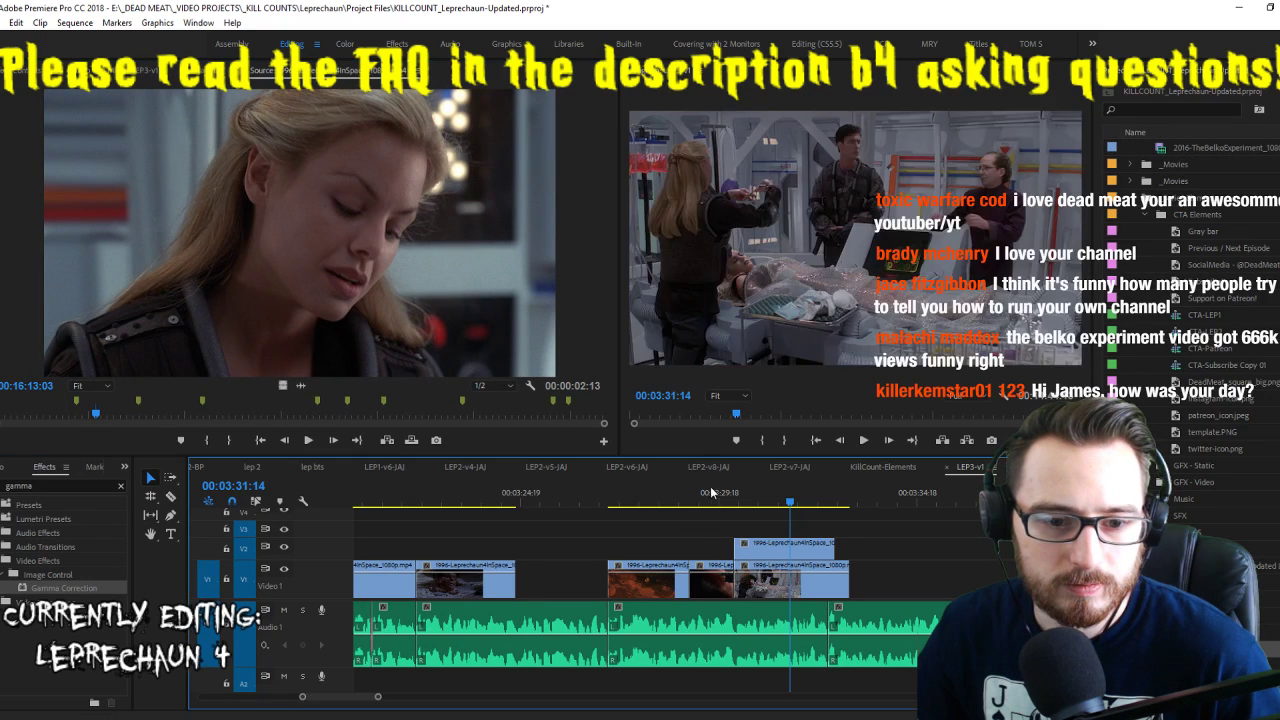
key("space")
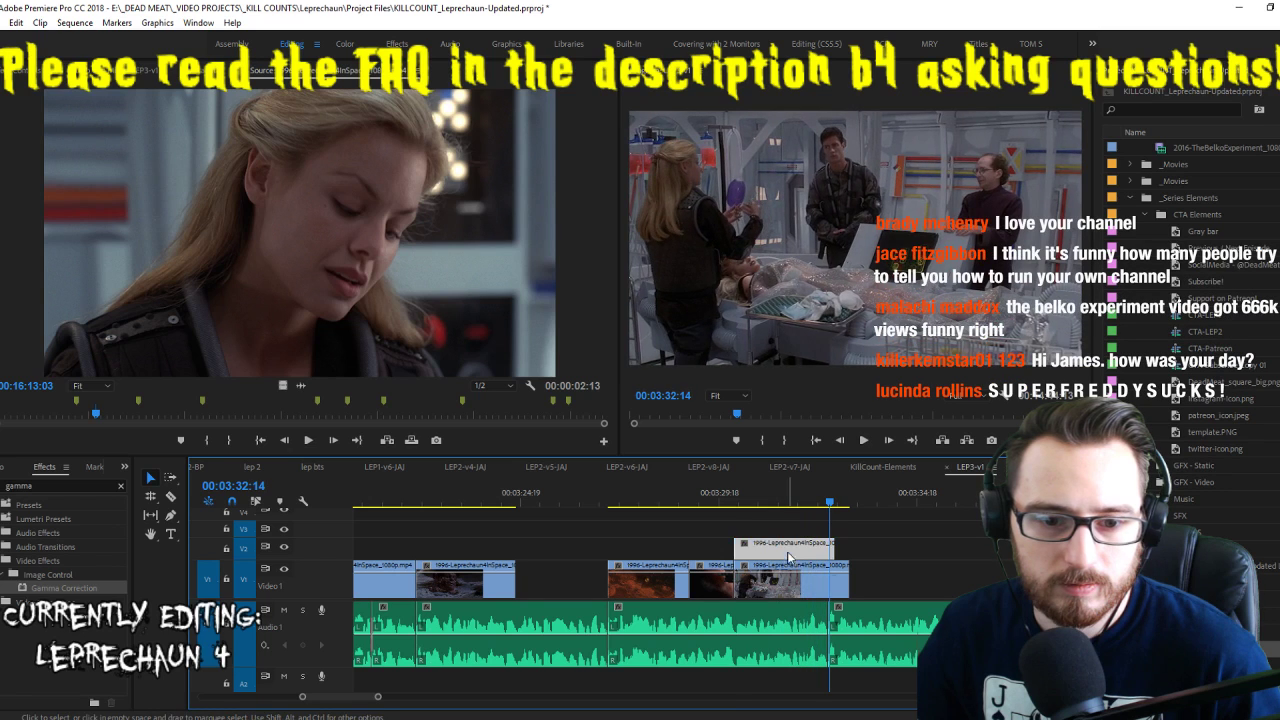
left_click_drag(787, 548, 787, 568)
Mark a 1-second-2-frame source close-up of the blonde woman, place its video at the narration cut around 03:32:14, extend its end, and play it
left_click(466, 288)
key("space")
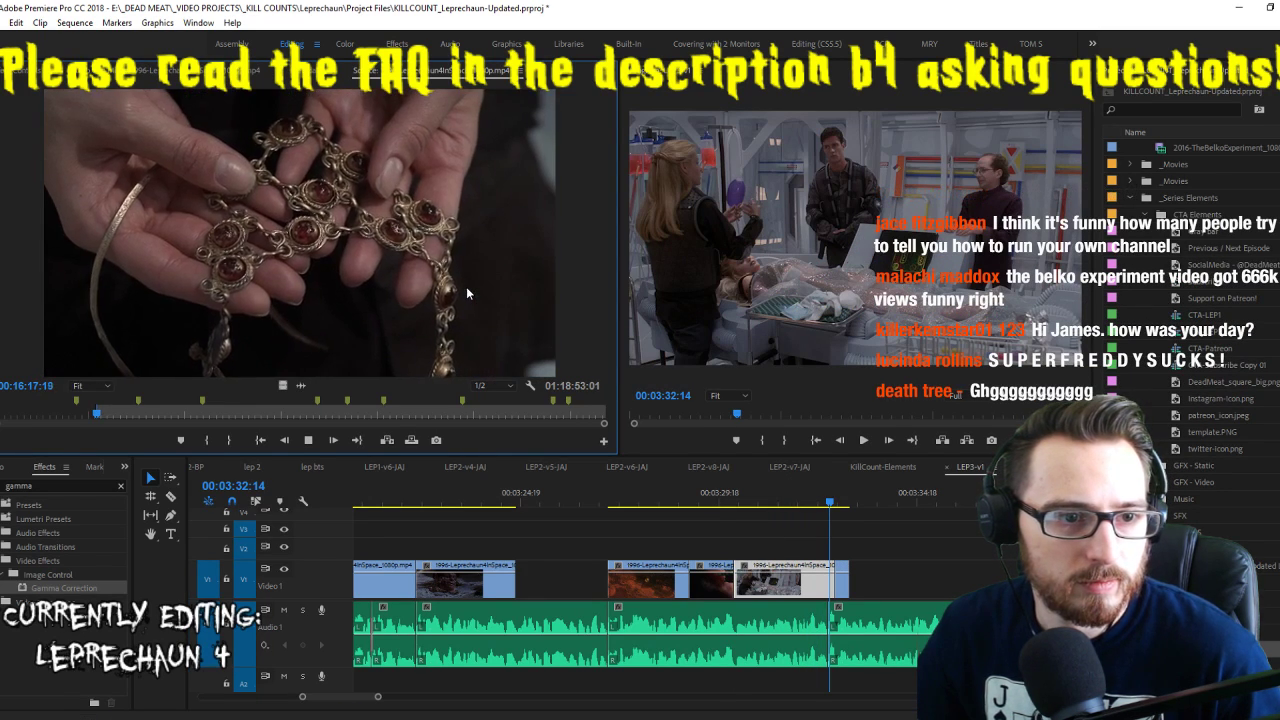
key("j")
key("j")
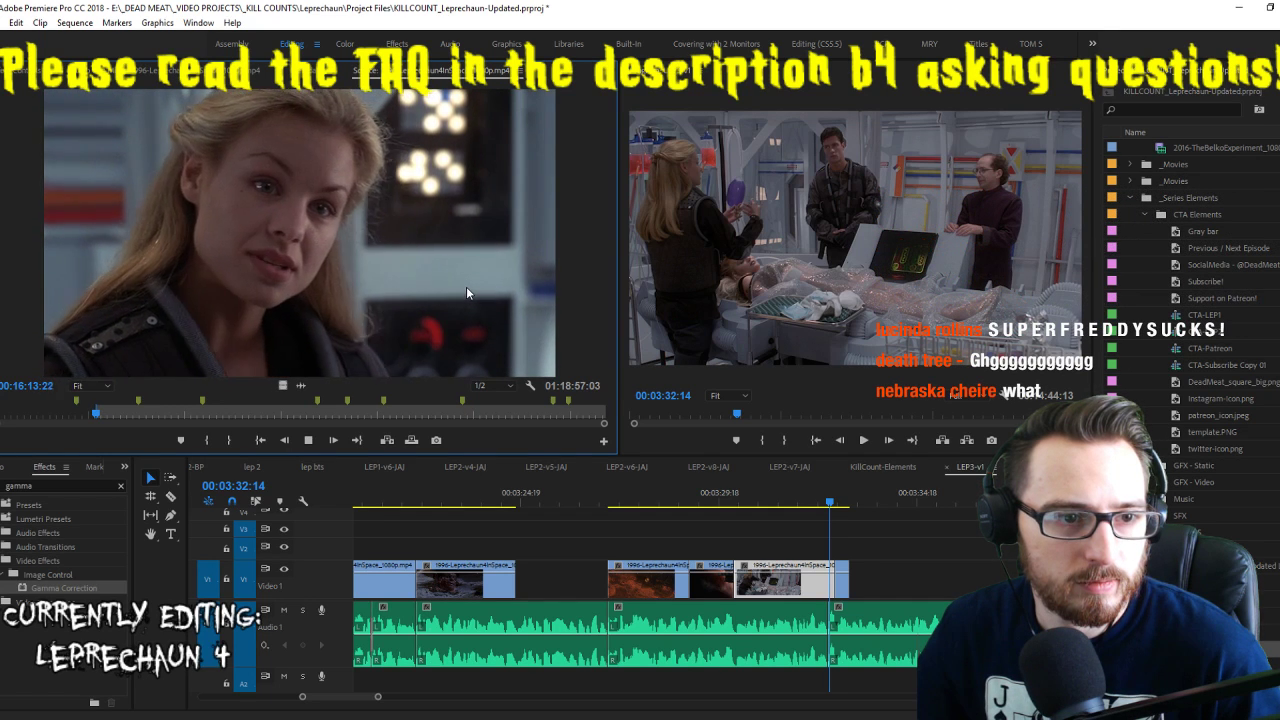
key("o")
left_click_drag(466, 286, 1015, 580)
key("space")
Mark a 1-second-21-frame source shot of the jewelled necklace, place its video at 03:33:19, extend its end, and play it
key("f")
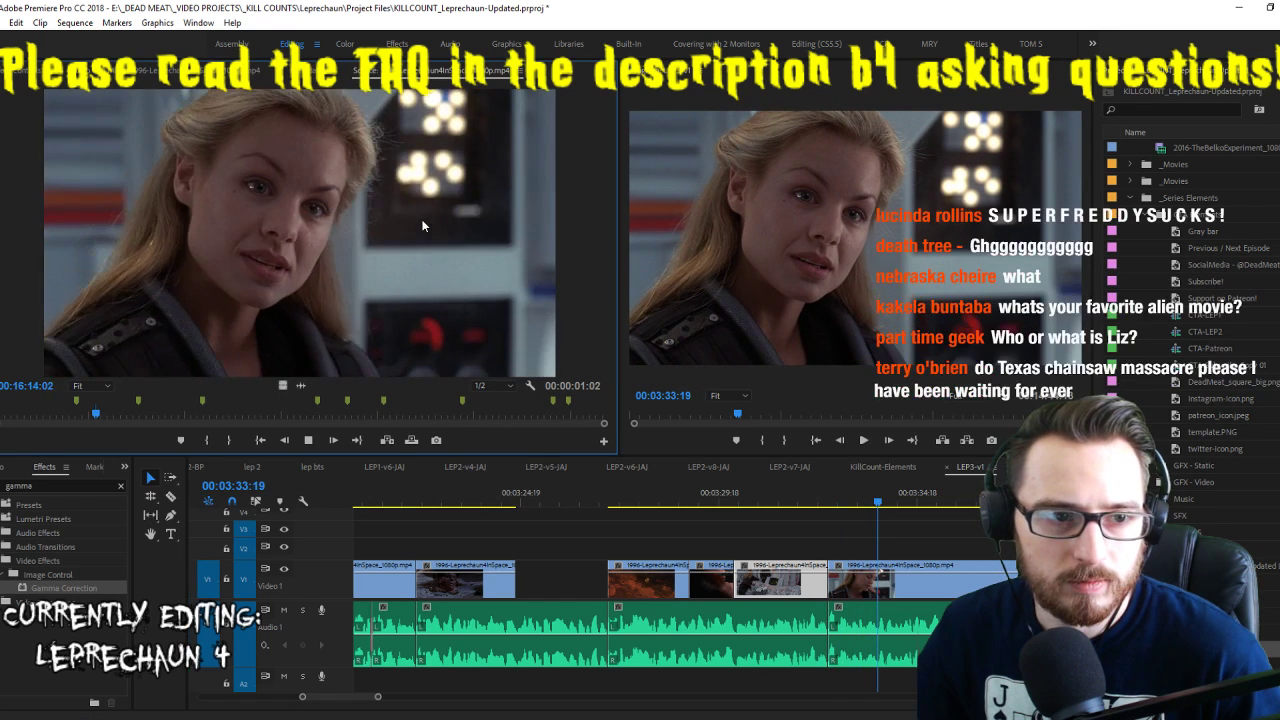
key("space")
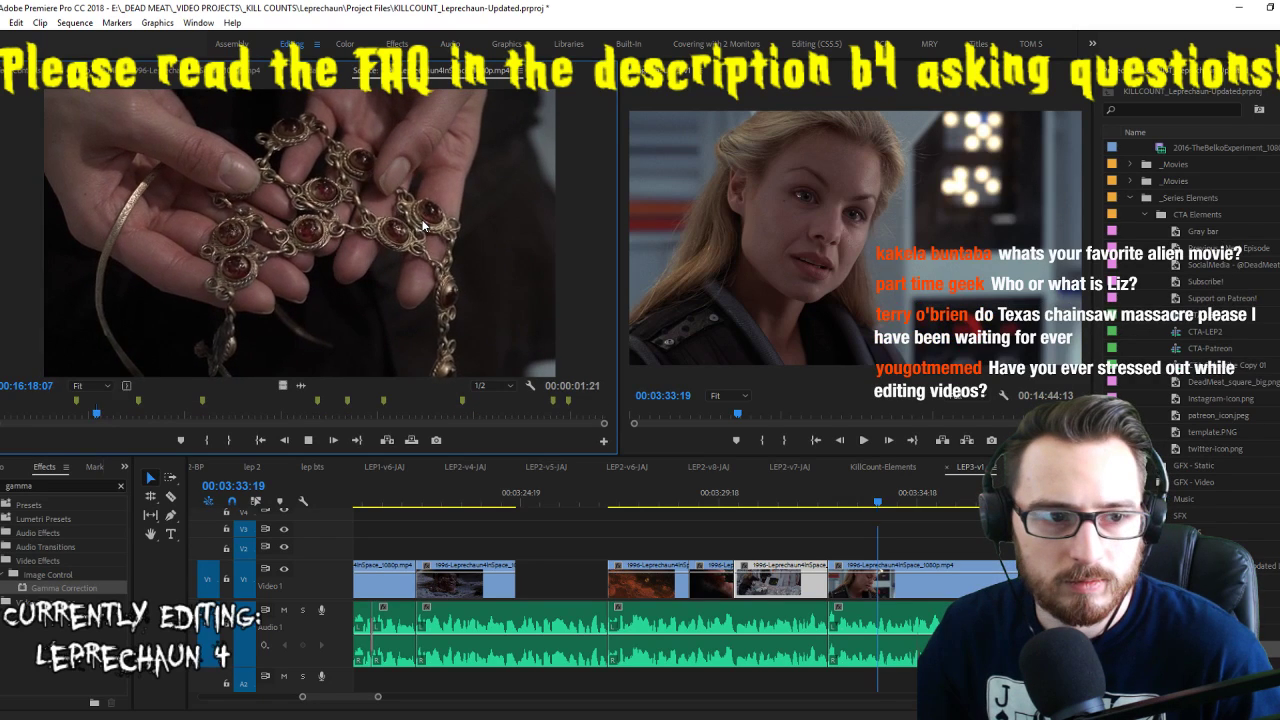
left_click_drag(265, 235, 893, 594)
key("space")
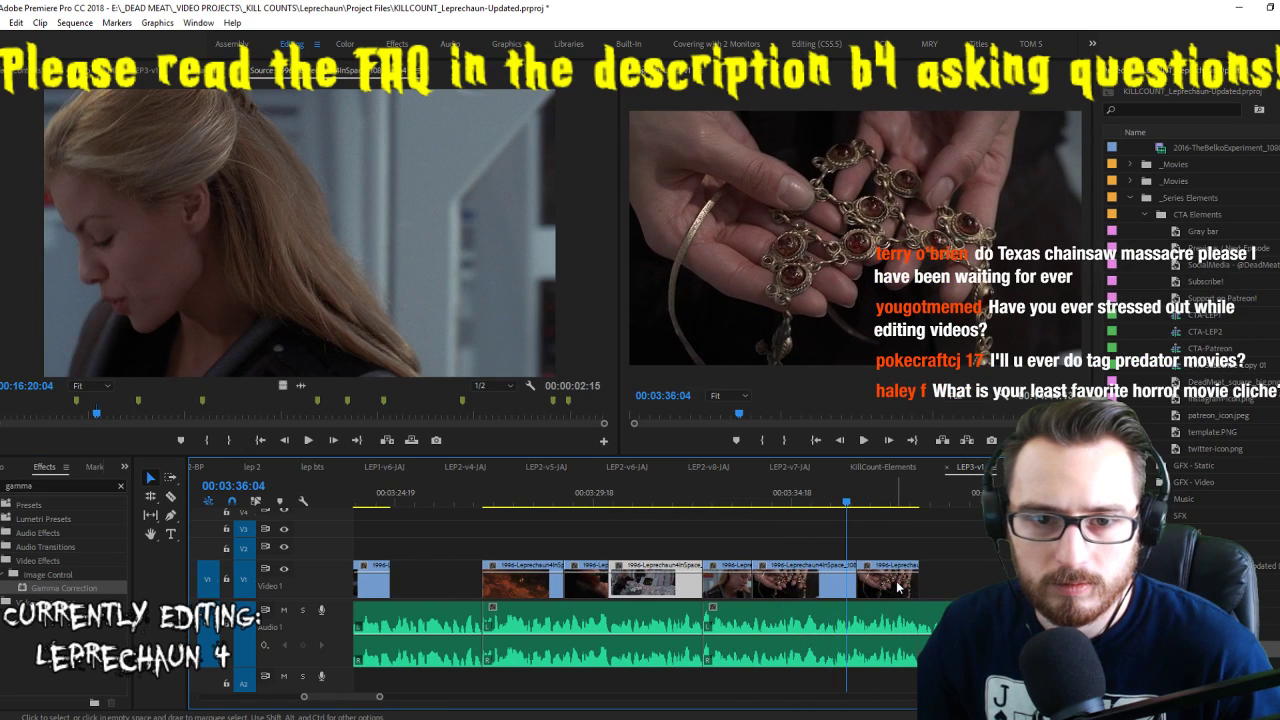
left_click(889, 587)
key("space")
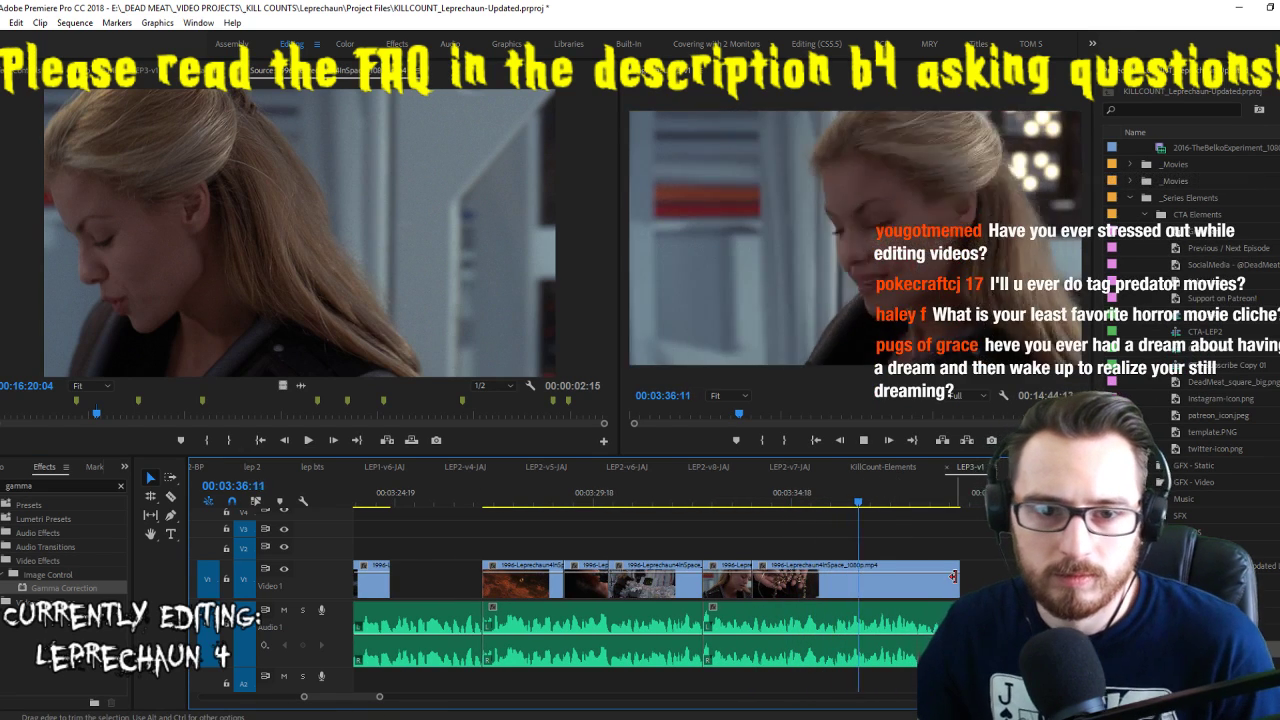
Mark a 1-second-4-frame source shot of the woman turning her head, place its video at 03:35:16 over the necklace shot's tail, and play it
left_click(378, 267)
key("space")
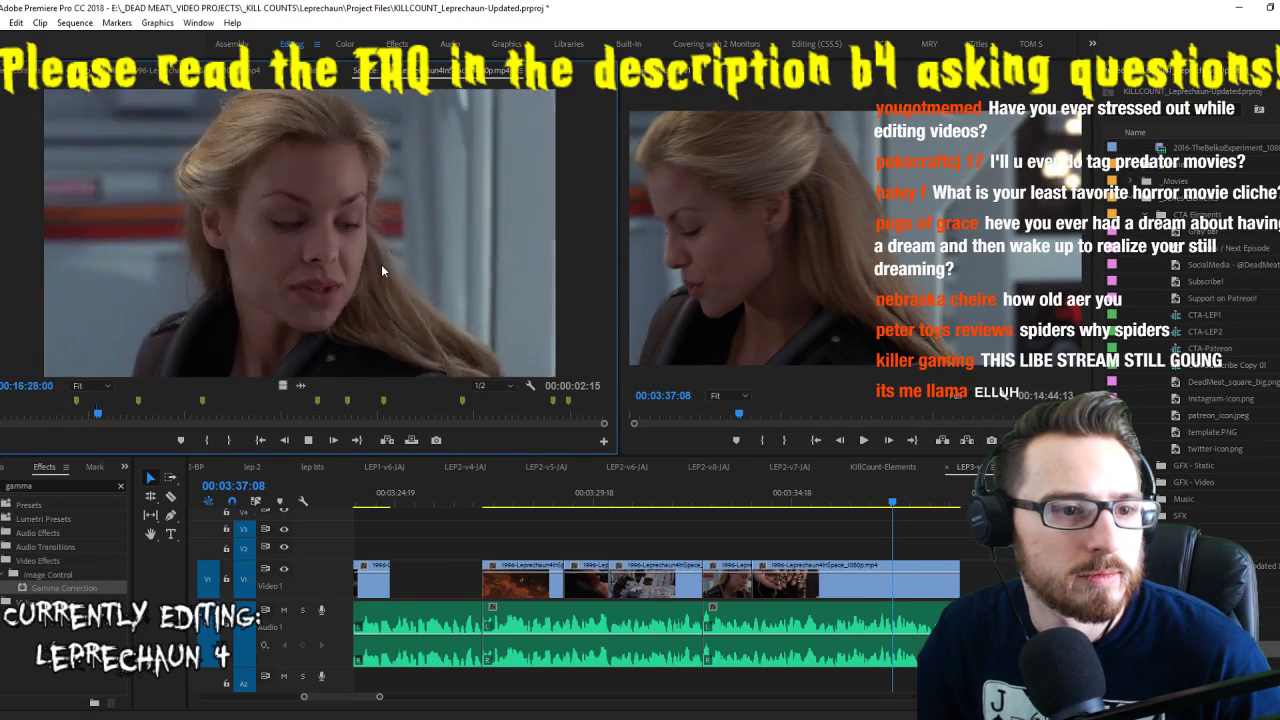
key("i")
key("i")
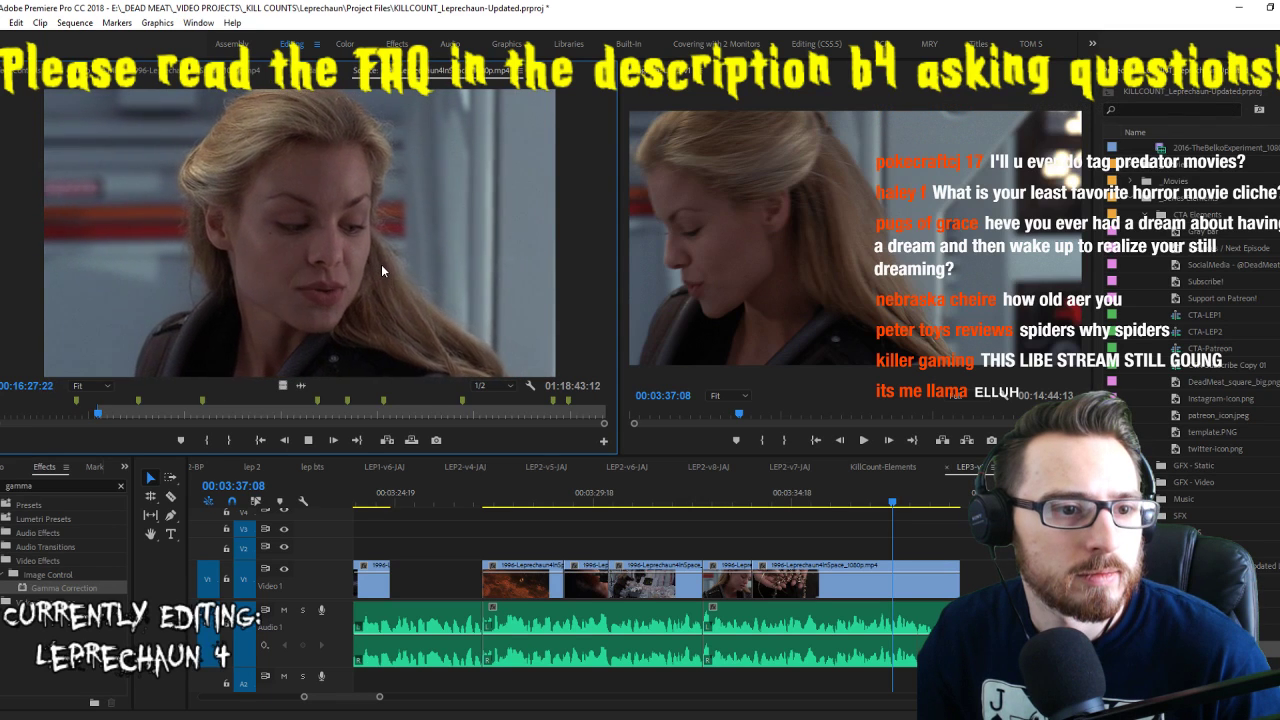
key("o")
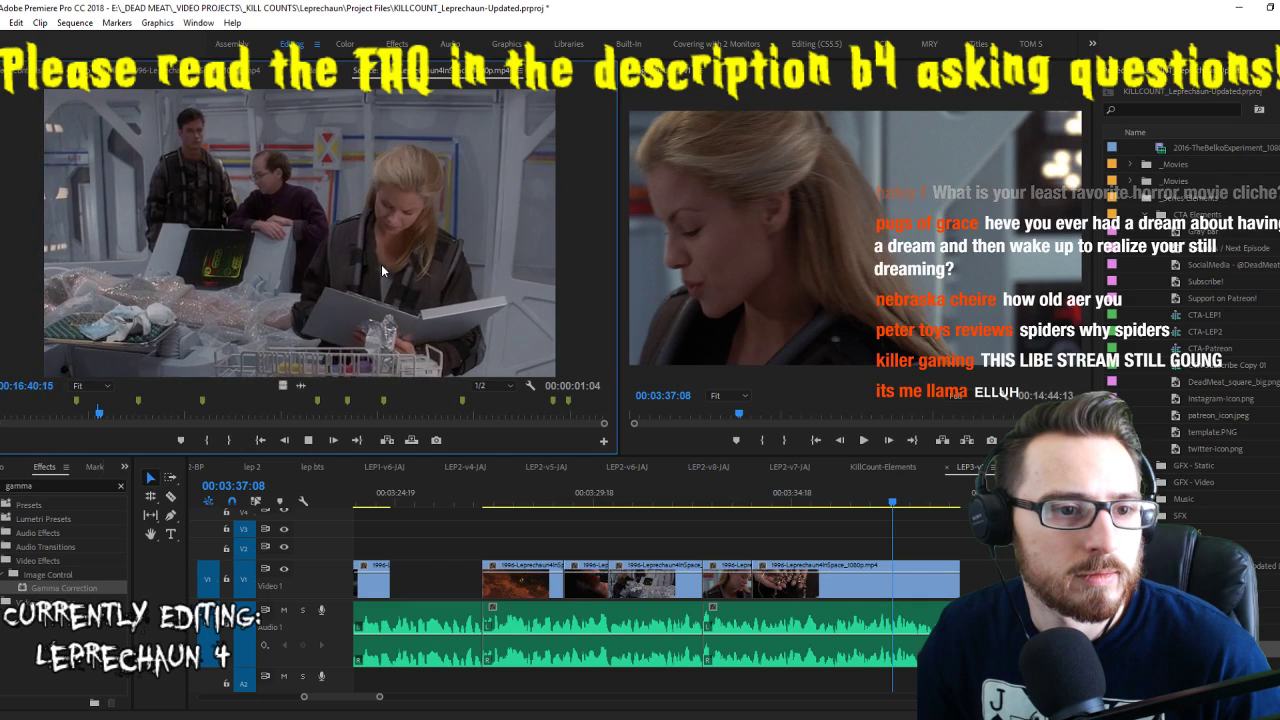
key("space")
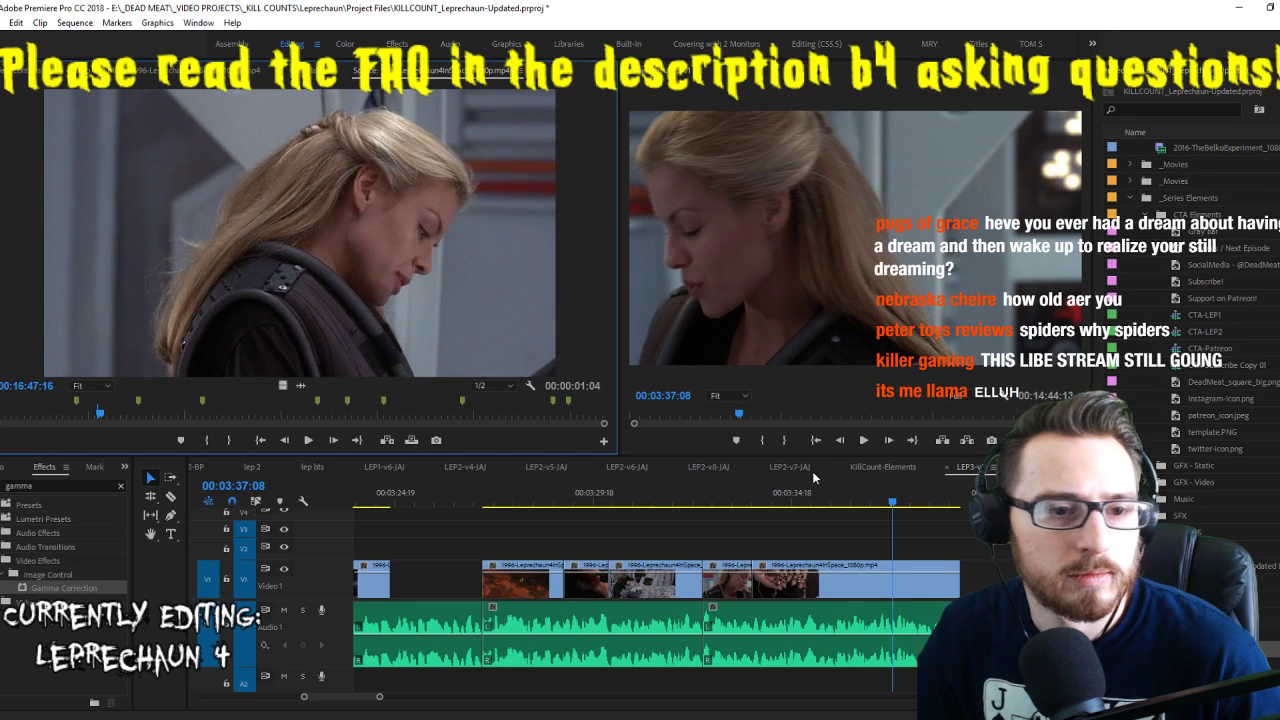
left_click(826, 501)
mouse_move(829, 503)
left_mouse_down()
mouse_move(806, 496)
mouse_move(828, 505)
left_mouse_up()
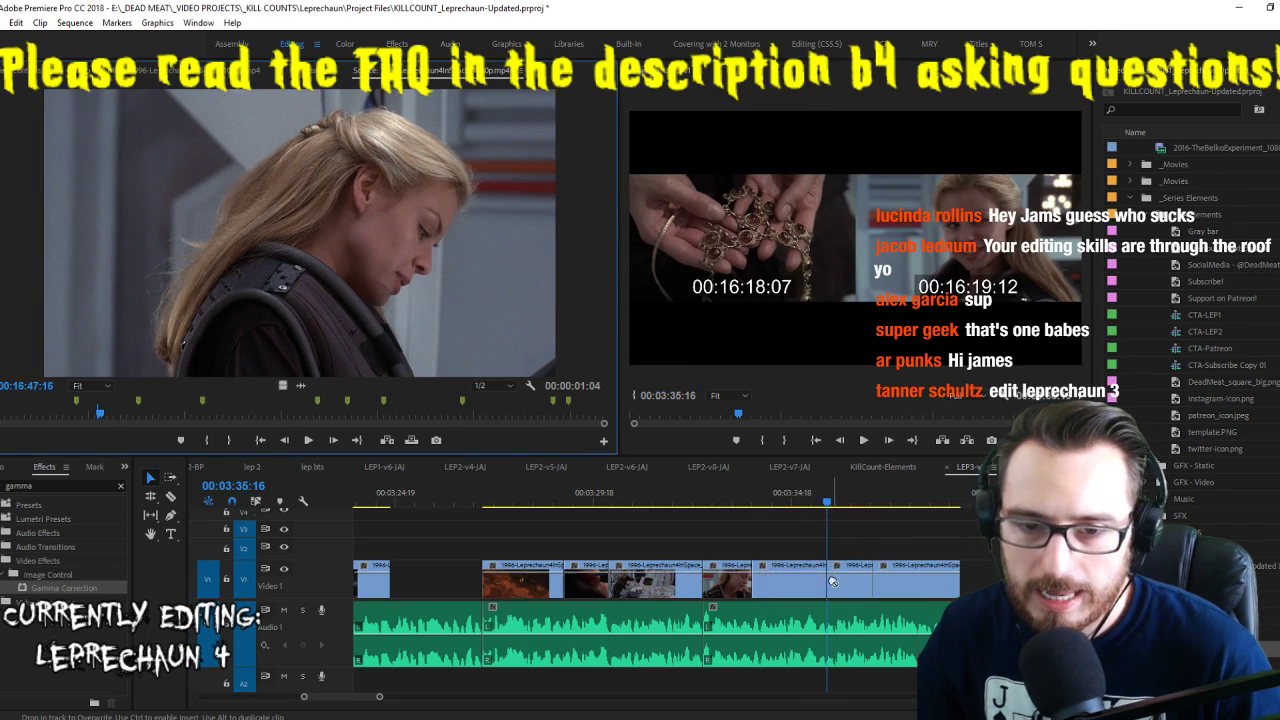
key("space")
key("space")
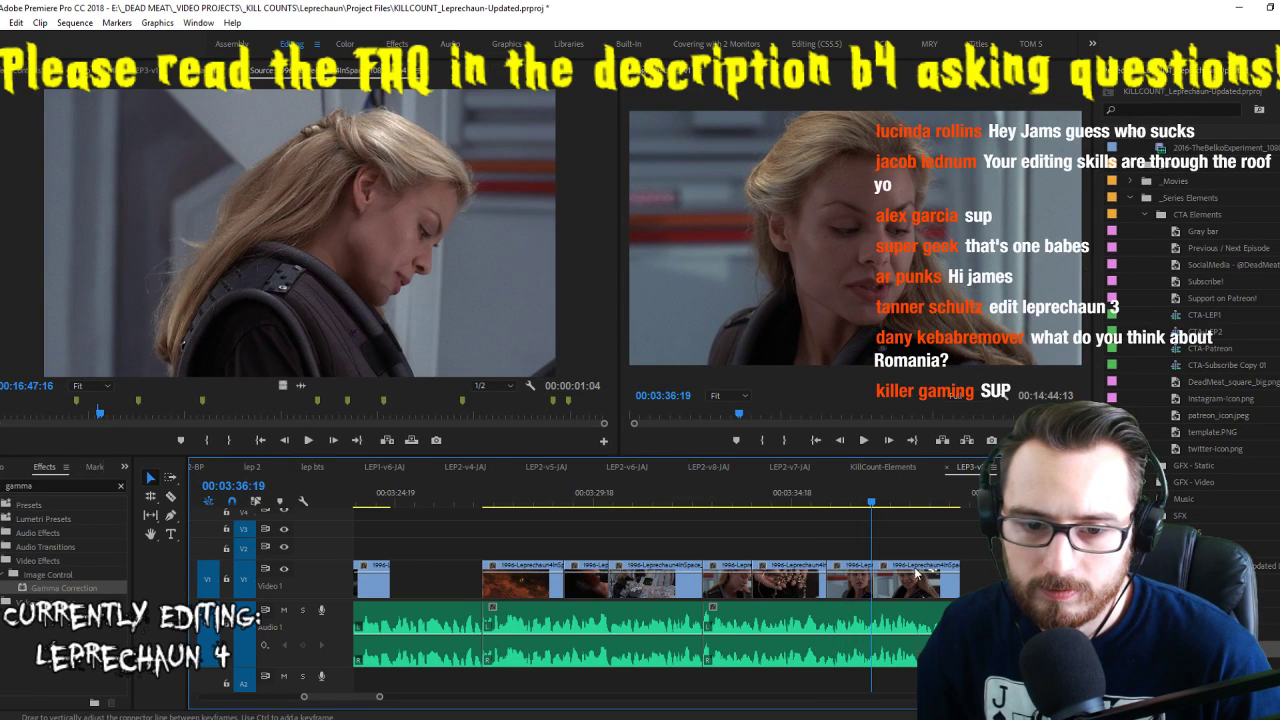
Delete the leftover necklace clip piece after the woman's shot, extend the woman's shot over the gap, and play it
key("Delete")
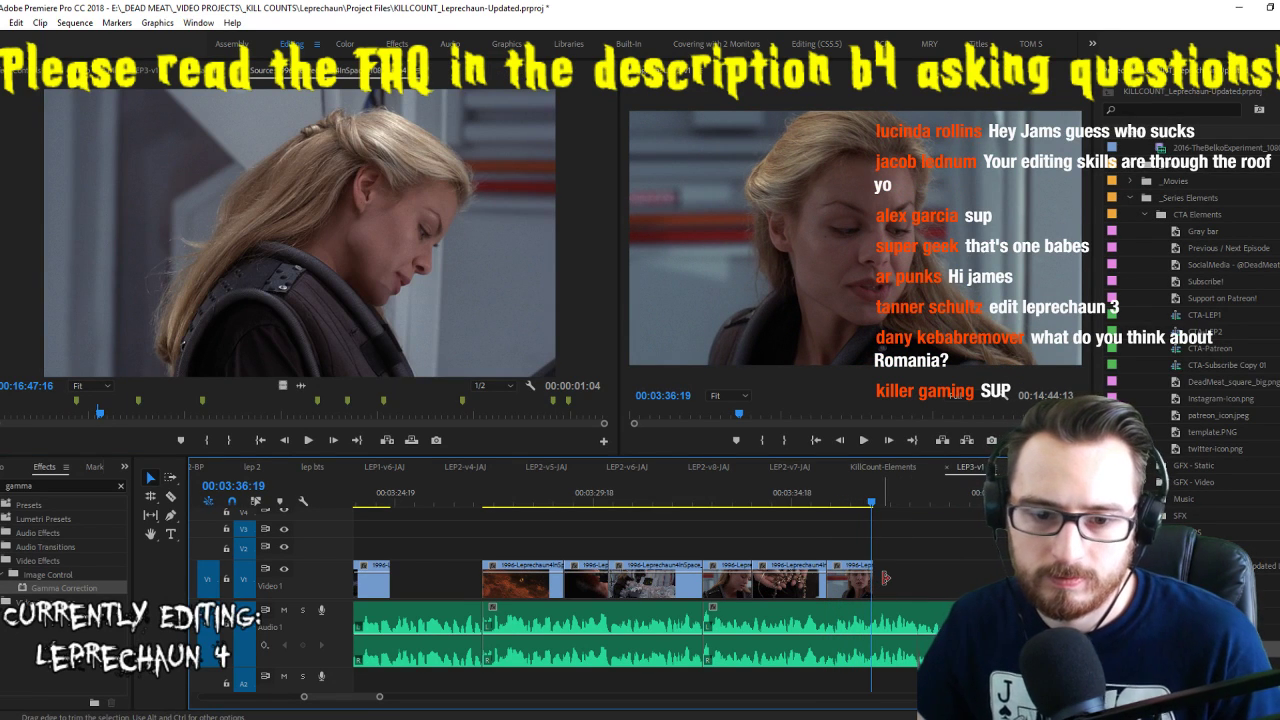
left_click_drag(875, 579, 972, 581)
key("space")
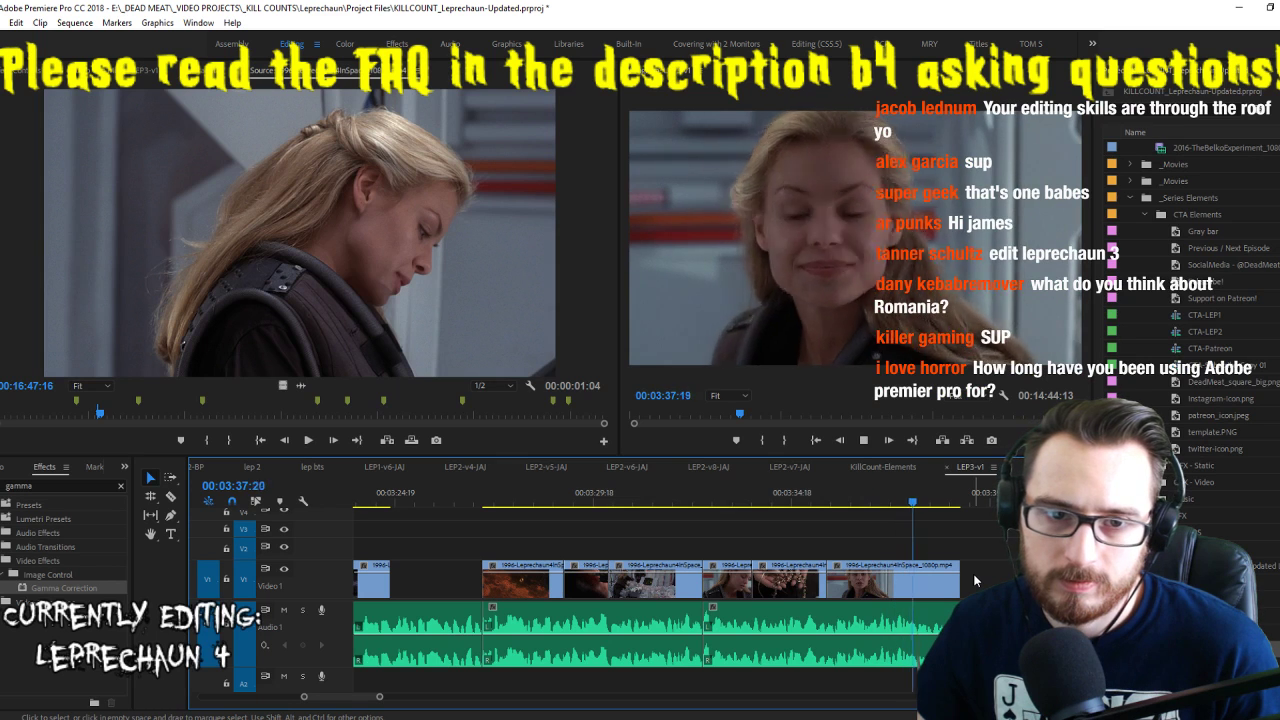
Trim the end of the woman's shot to 03:37:01 and play the narration from 03:39:01
left_click(862, 503)
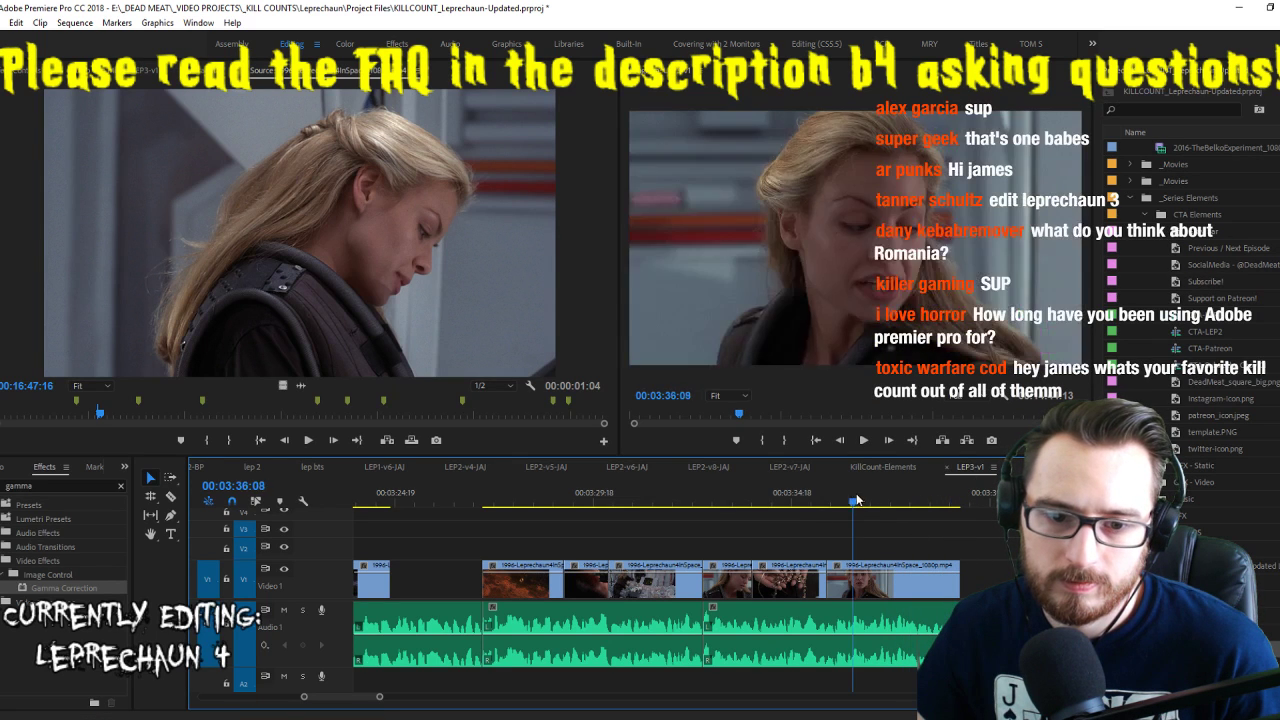
left_click_drag(867, 507, 884, 517)
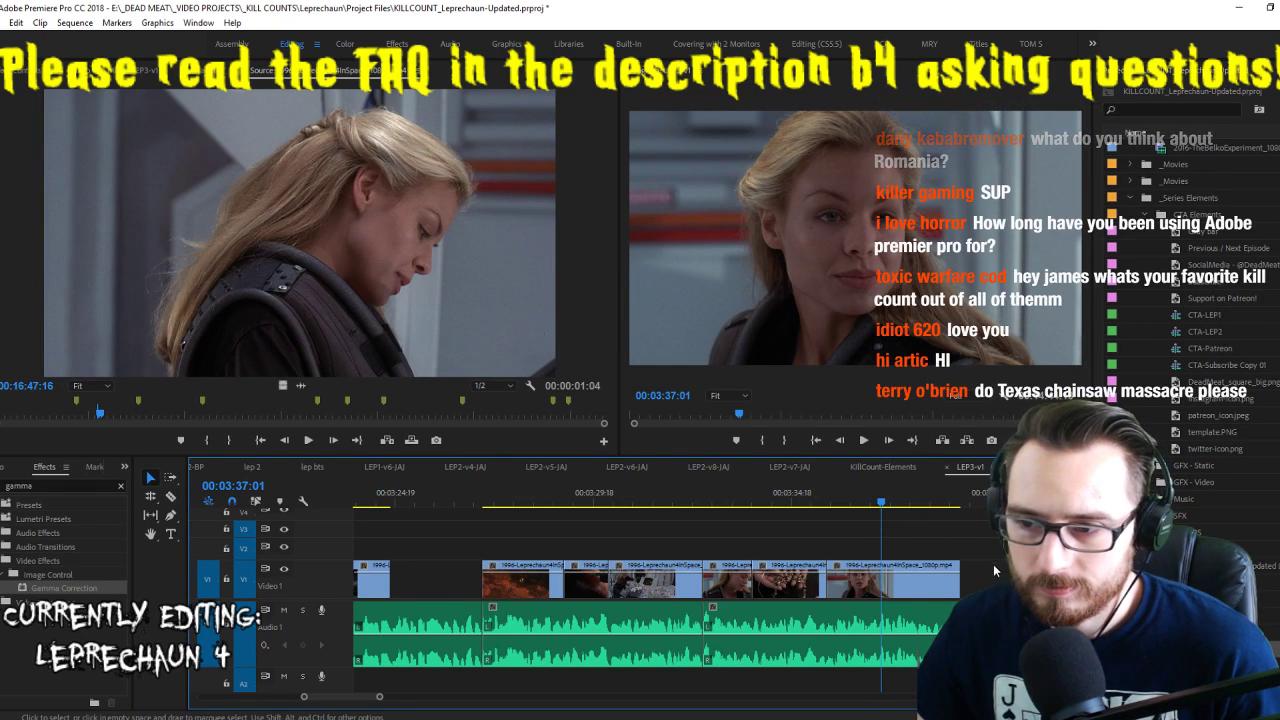
left_click_drag(959, 575, 902, 571)
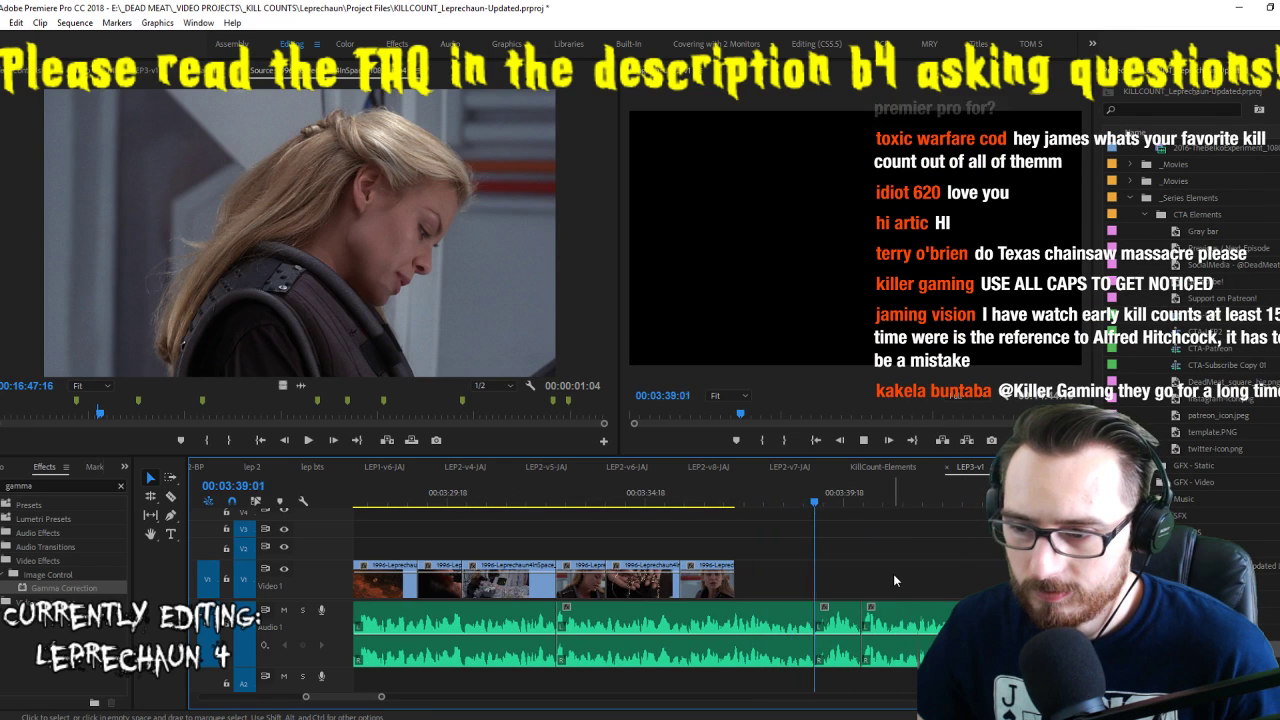
scroll(893, 573, "down", 2)
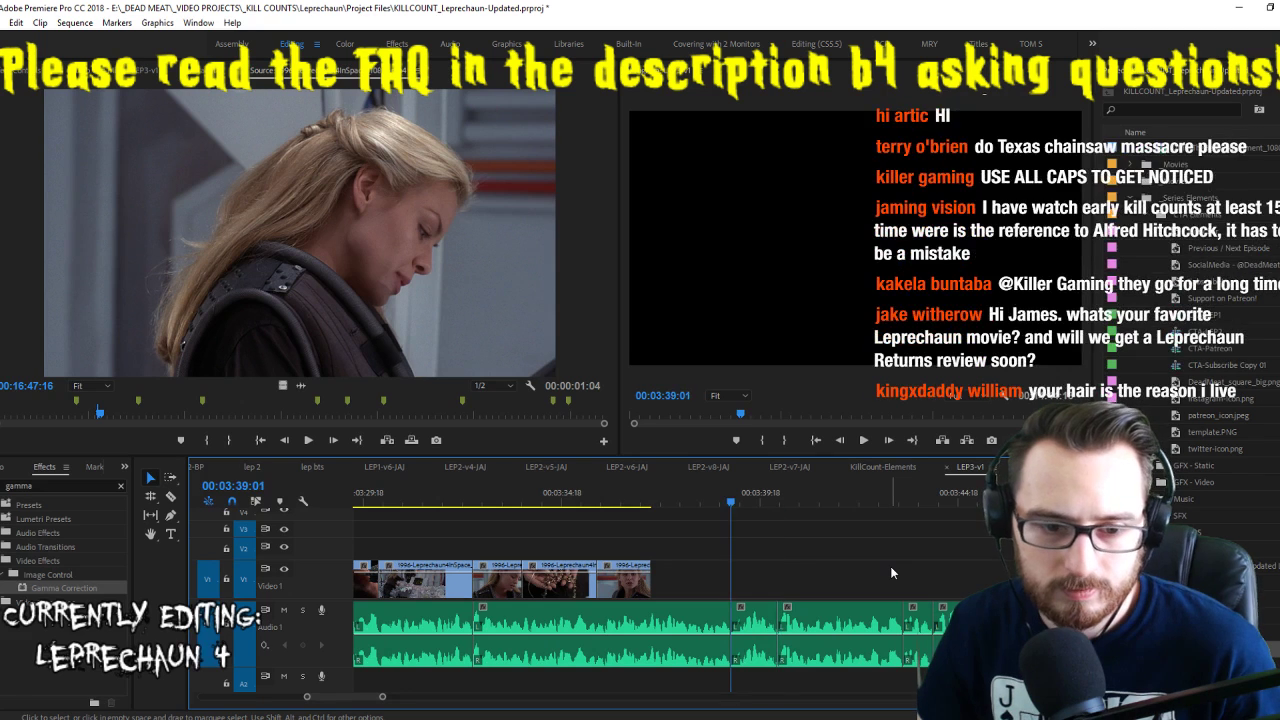
key("space")
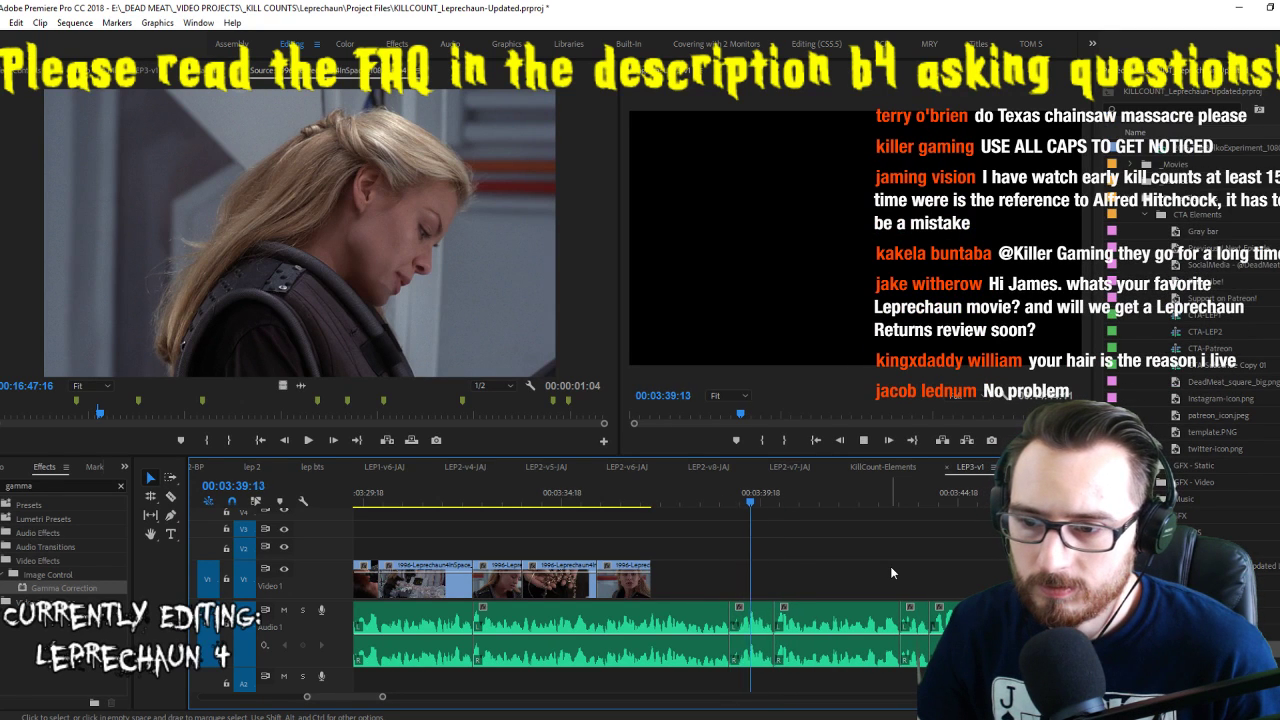
Save the project and play the narration around 03:40:03 to find where the next shot starts
key("ctrl+s")
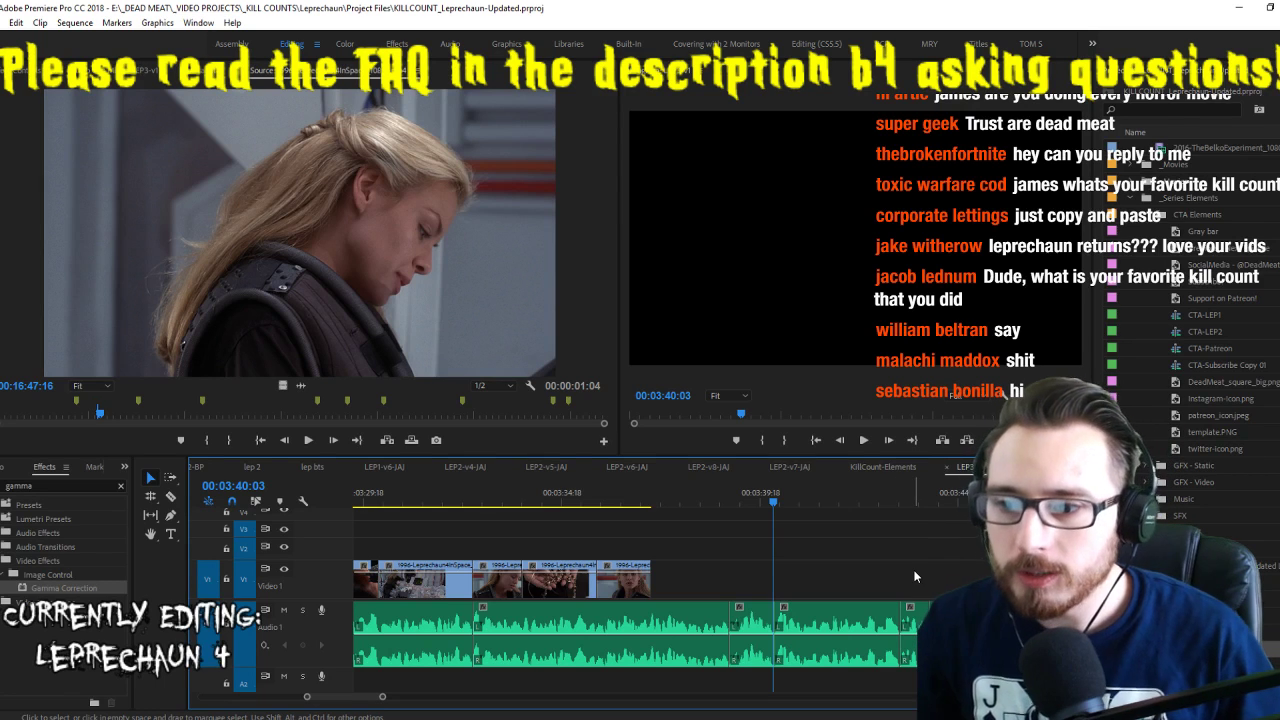
left_click(605, 490)
left_click_drag(606, 490, 641, 492)
key("space")
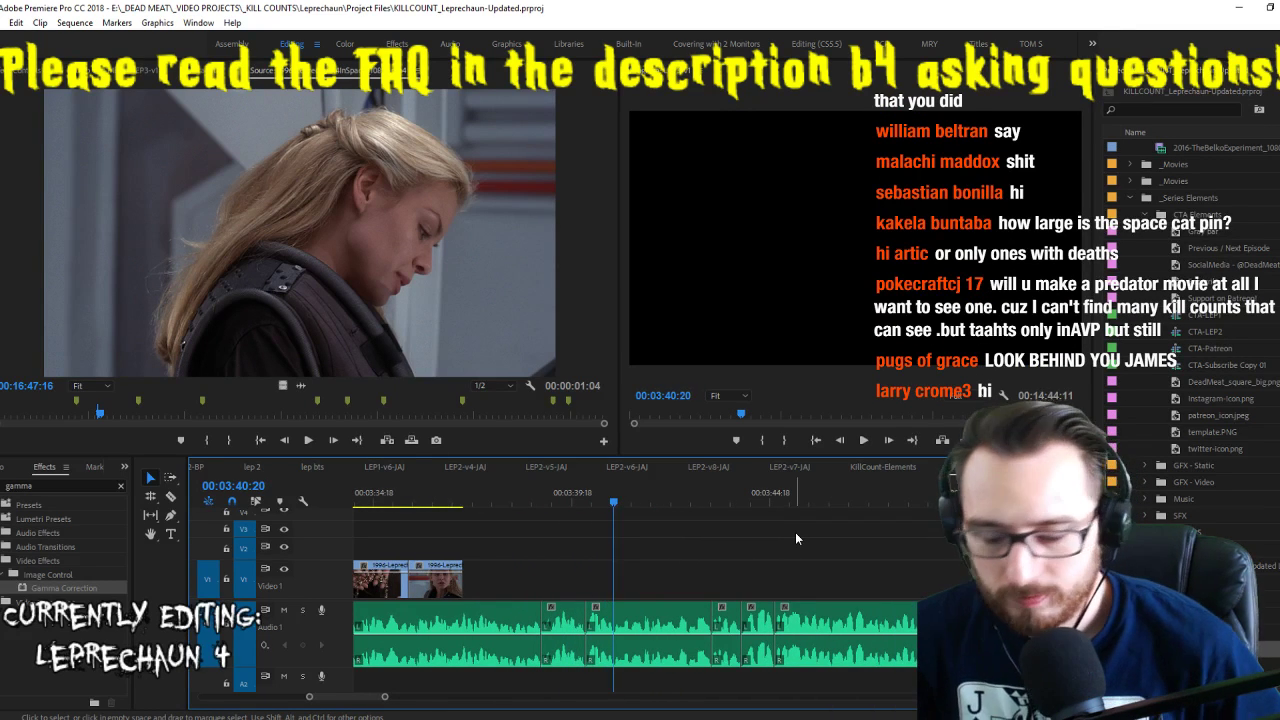
key("space")
Find the source shot of the woman and man working over the wrapped body and place its video at 03:40:03, about three seconds long
left_click(425, 293)
key("space")
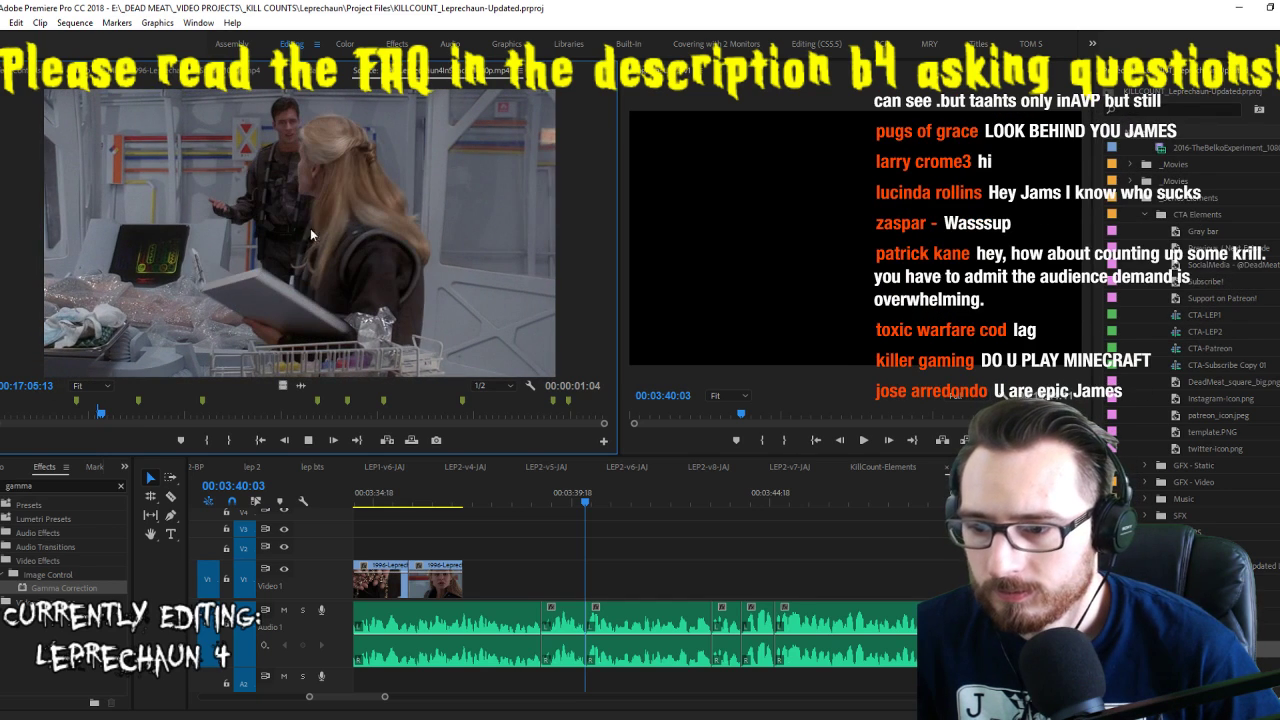
key("Left")
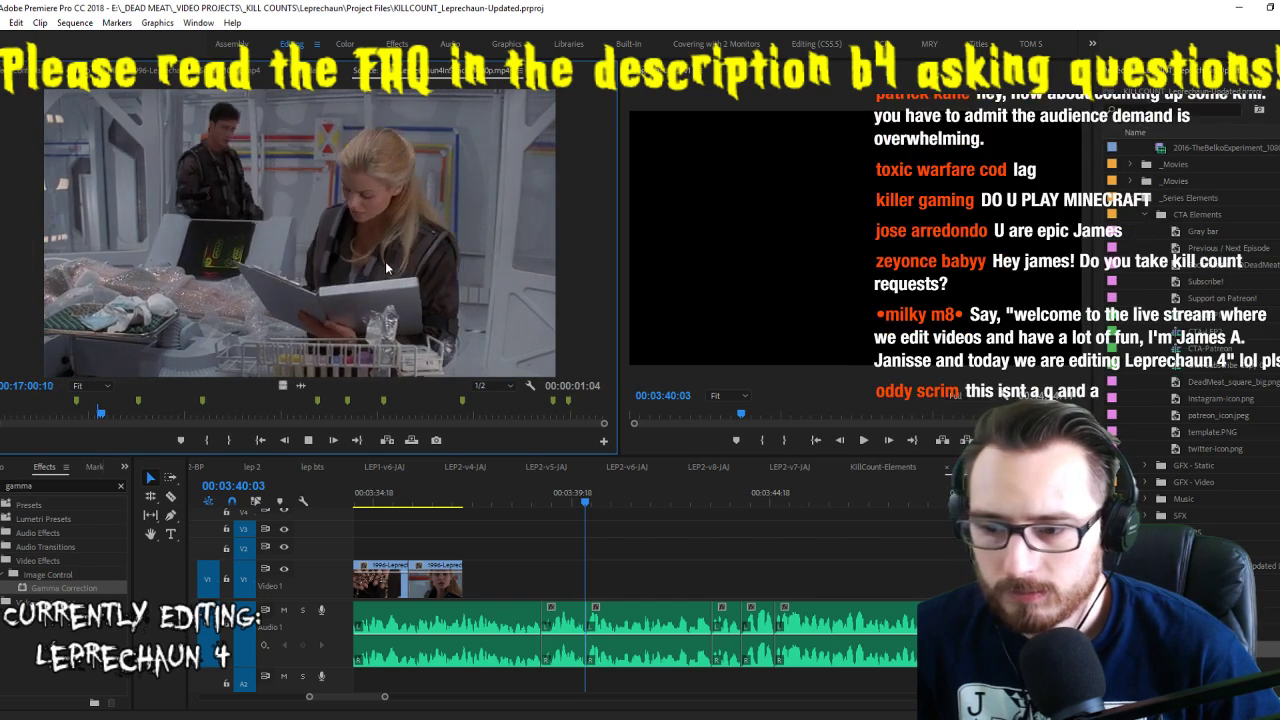
key("Left")
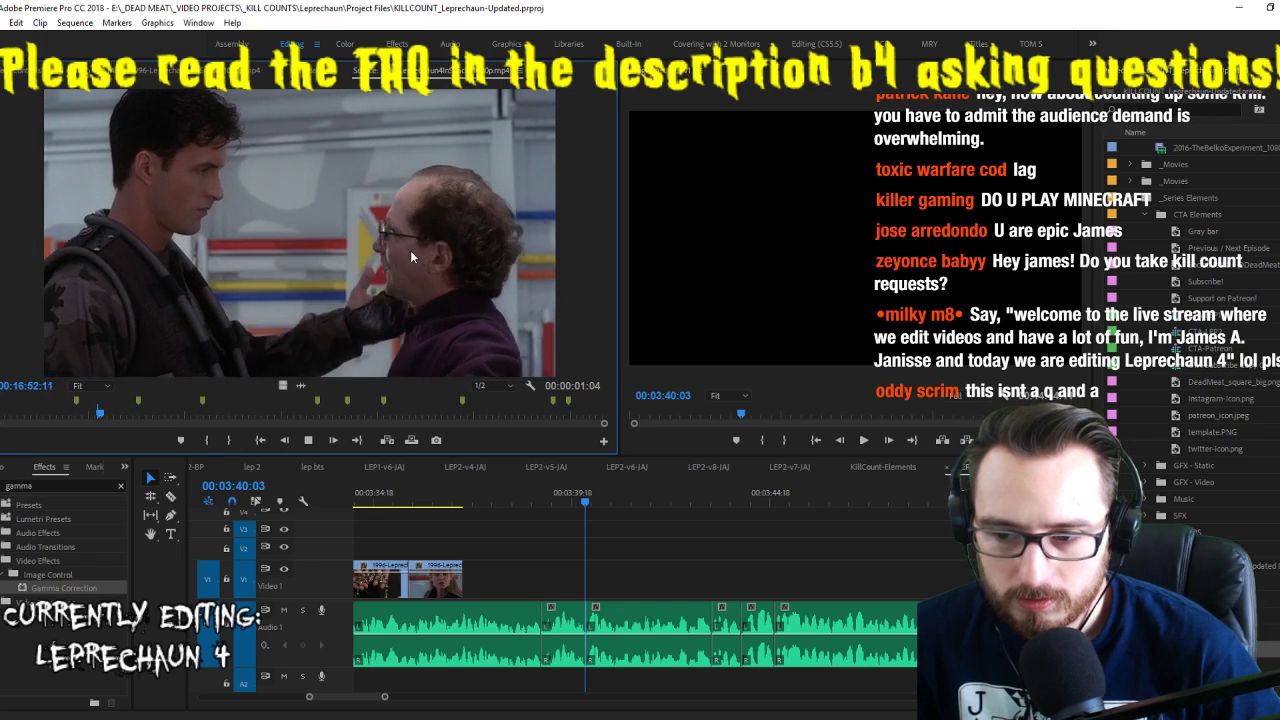
key("Left")
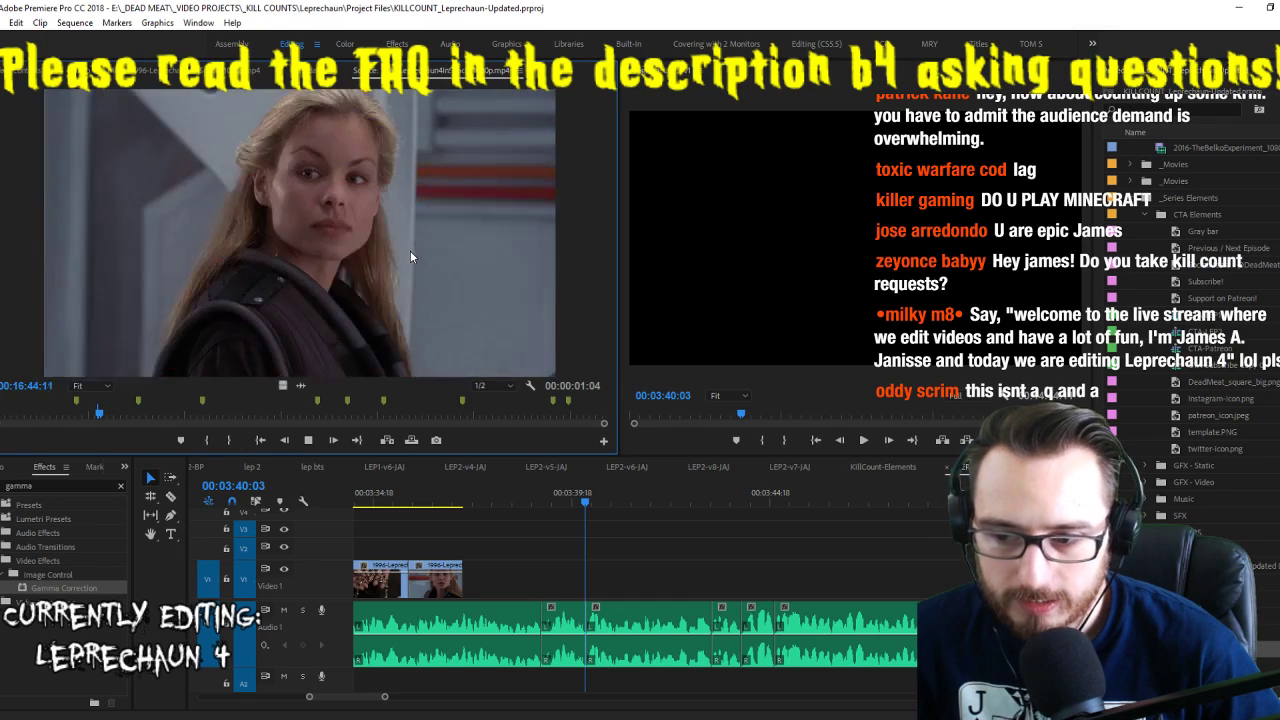
key("Left")
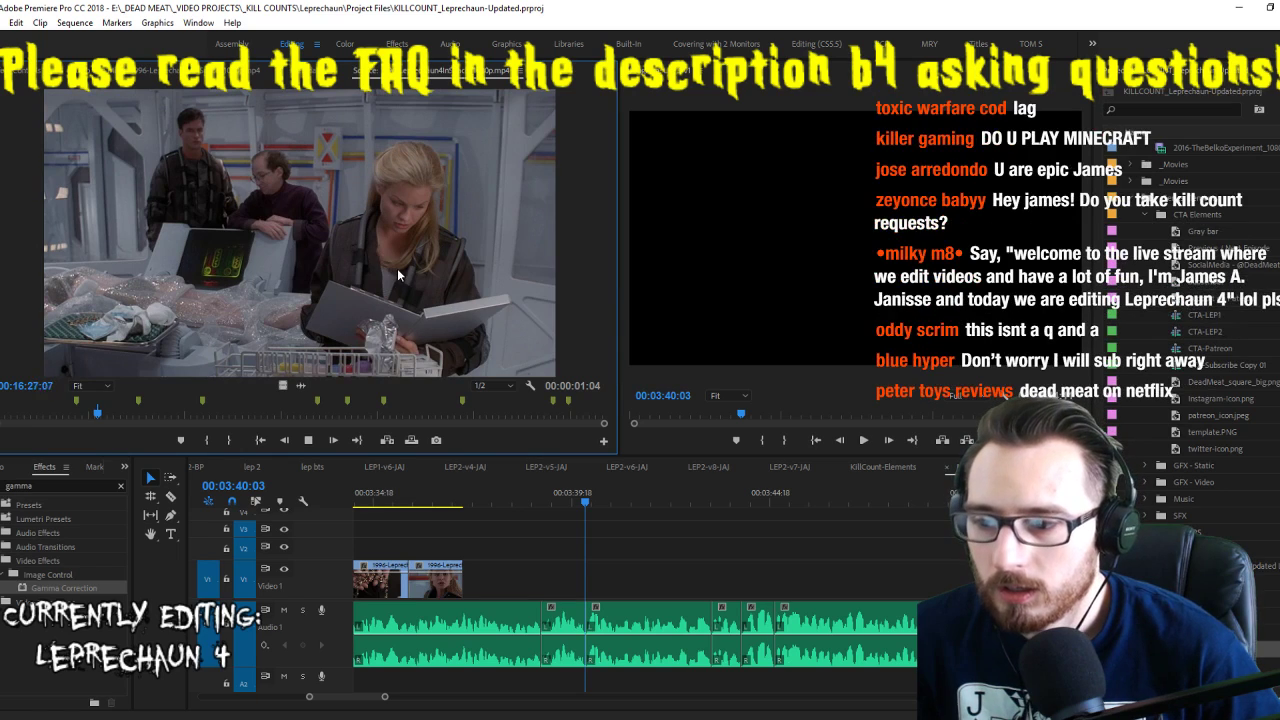
key("Left")
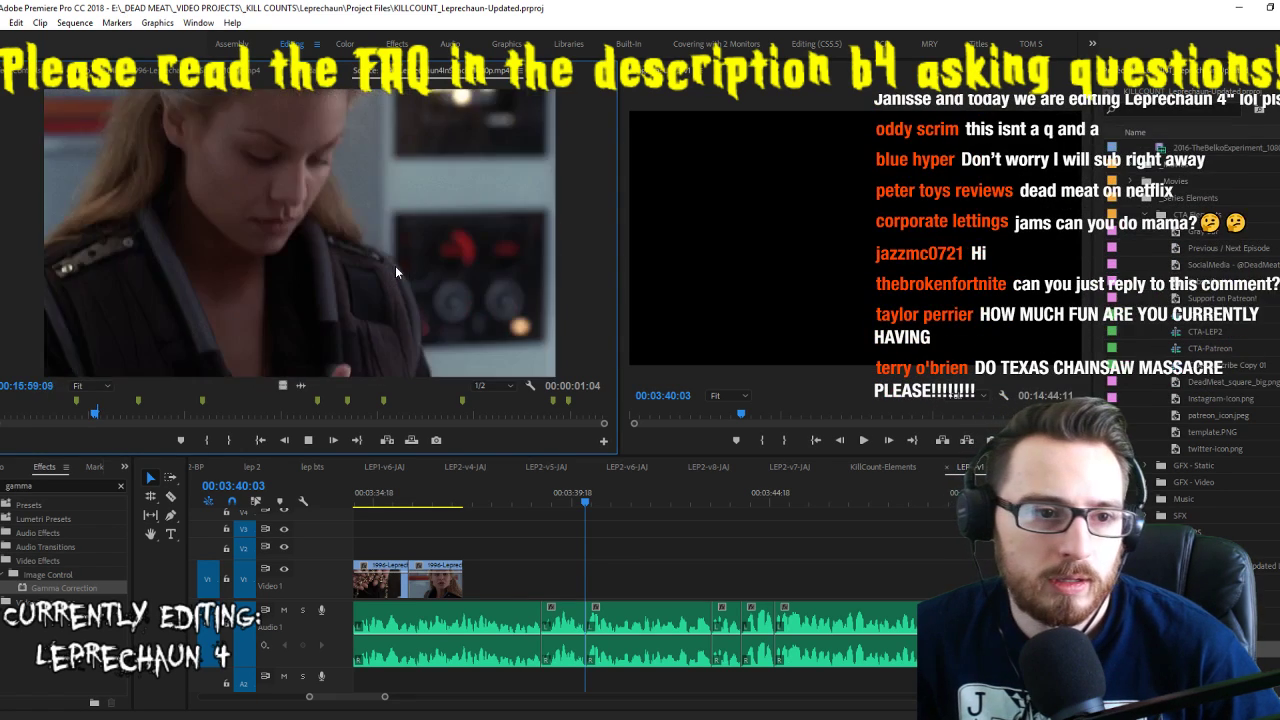
key("l")
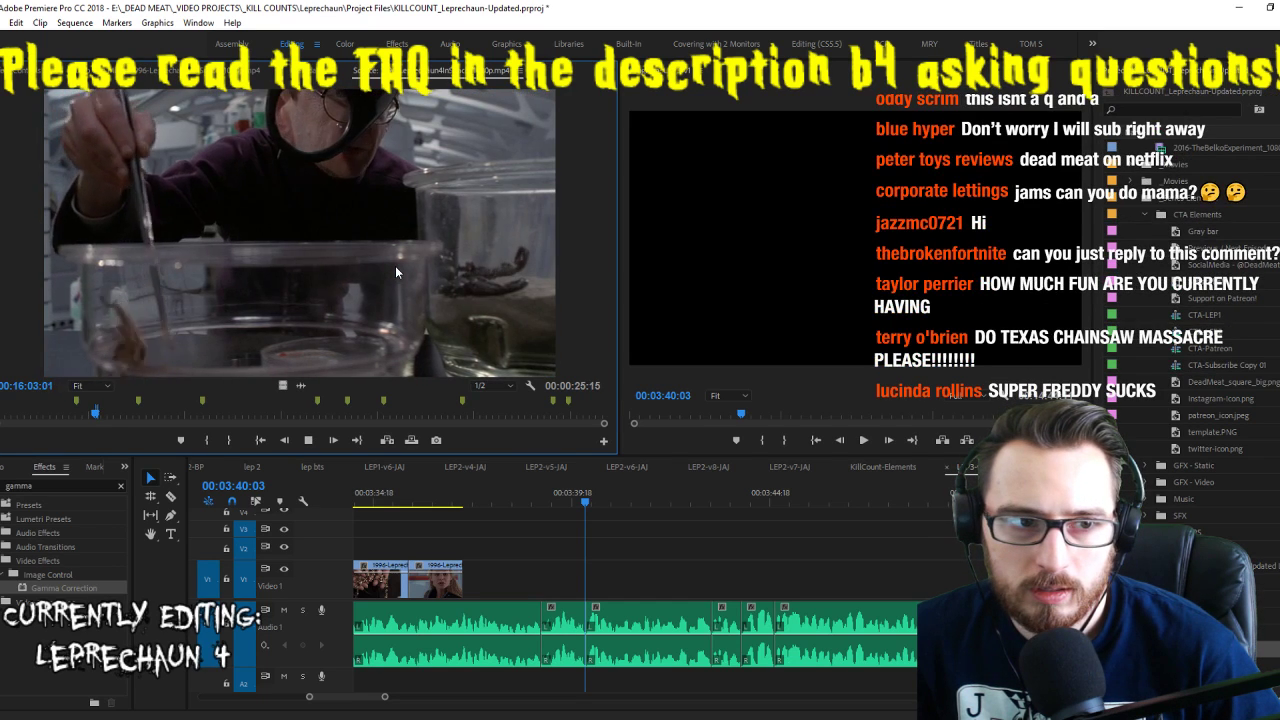
key("l")
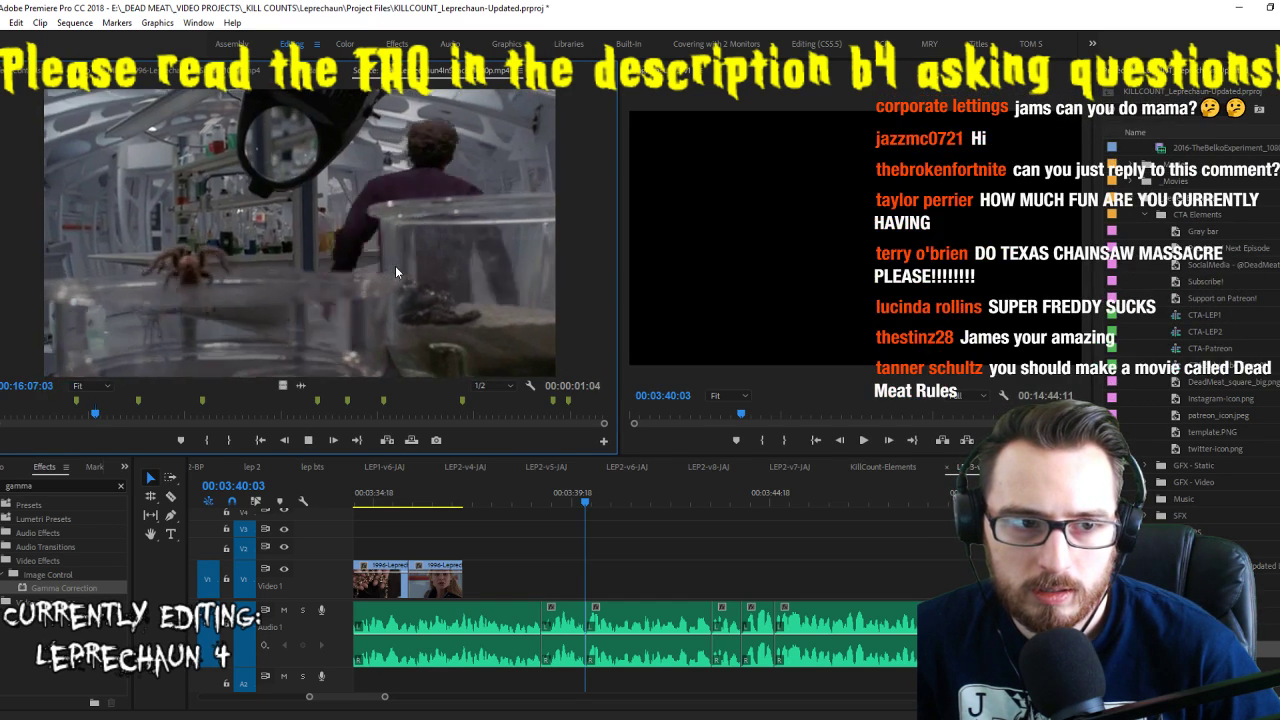
key("l")
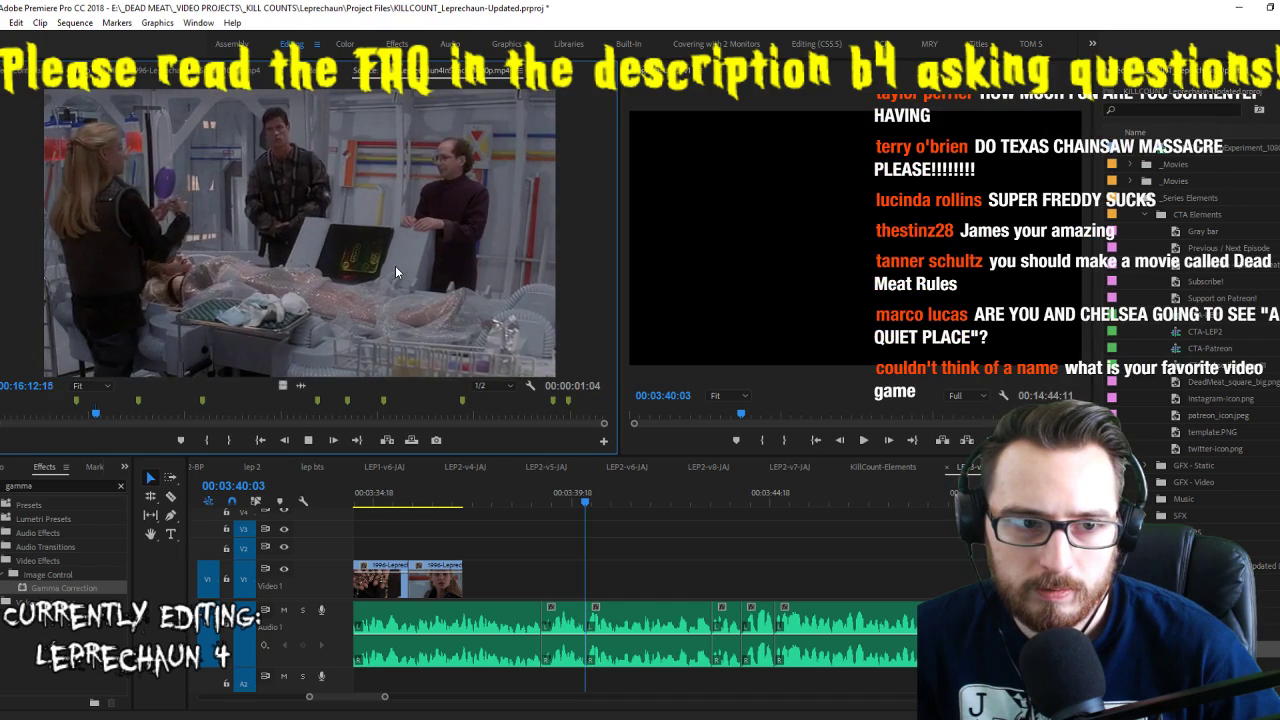
key("j")
key("j")
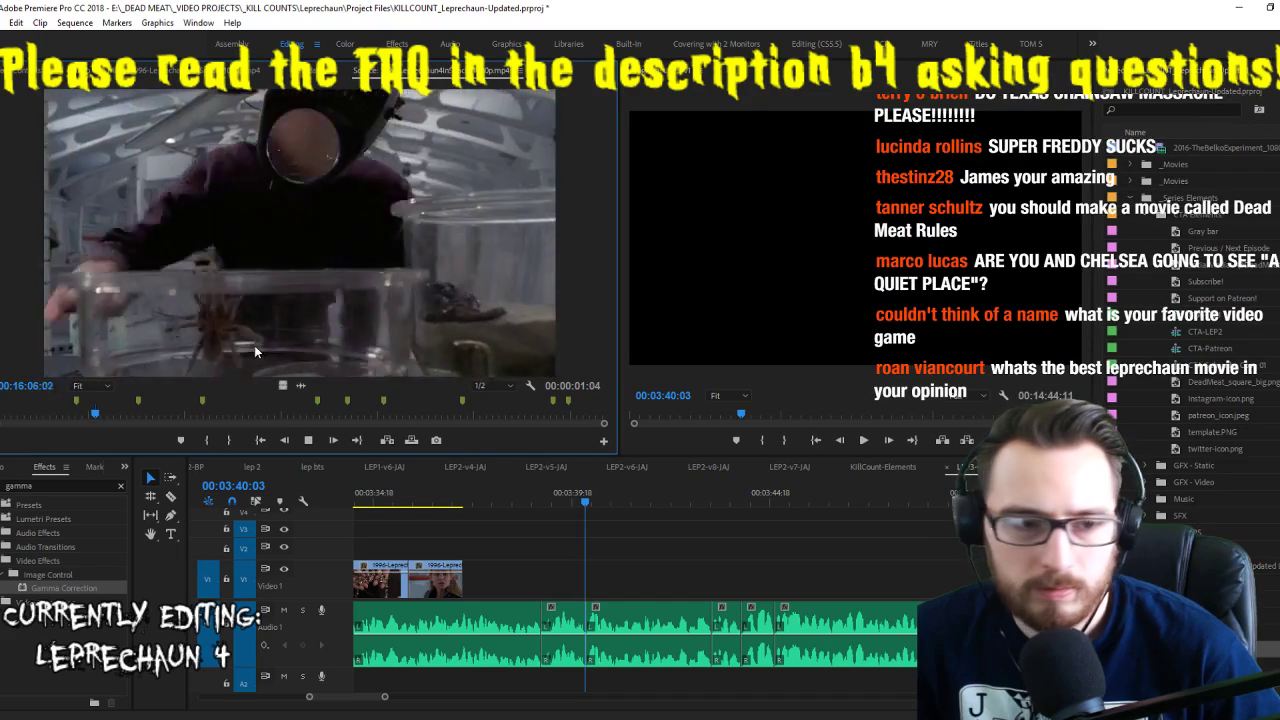
key("j")
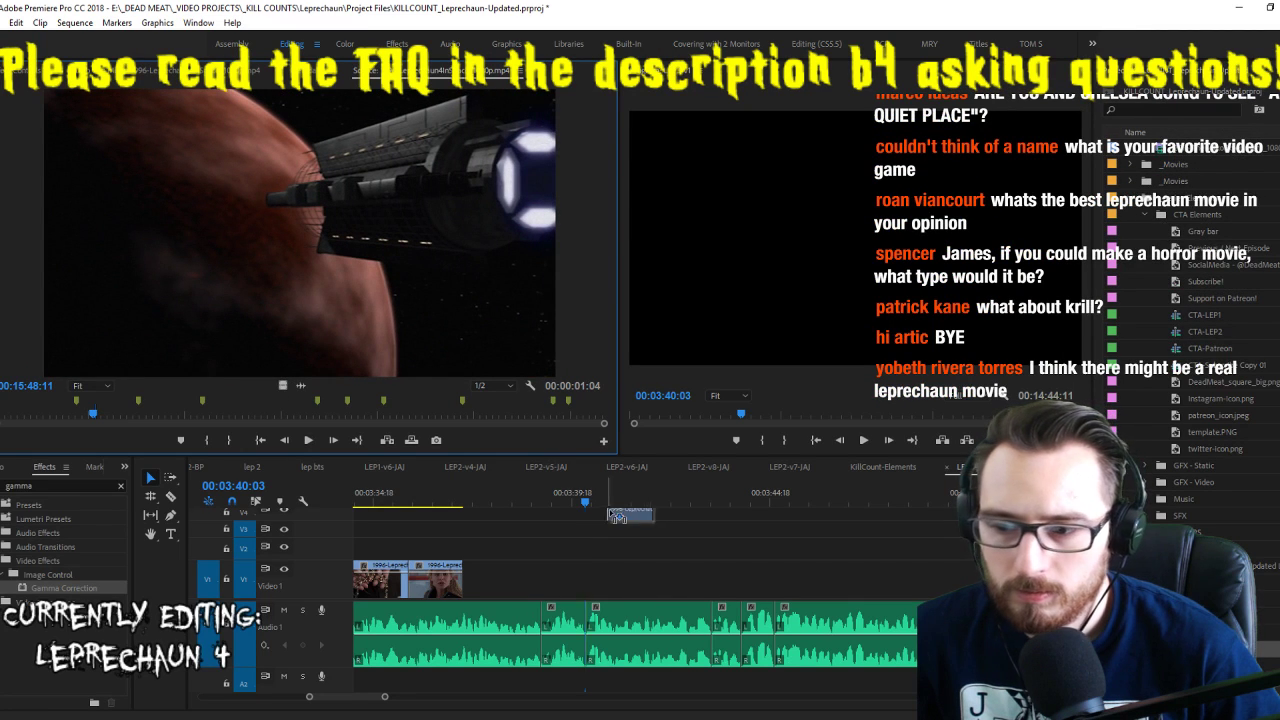
left_click_drag(617, 515, 645, 515)
Mark a 1-second-17-frame source shot of the three people around the wrapped body, place its video at 03:41:14, and play it
left_click(350, 291)
key("space")
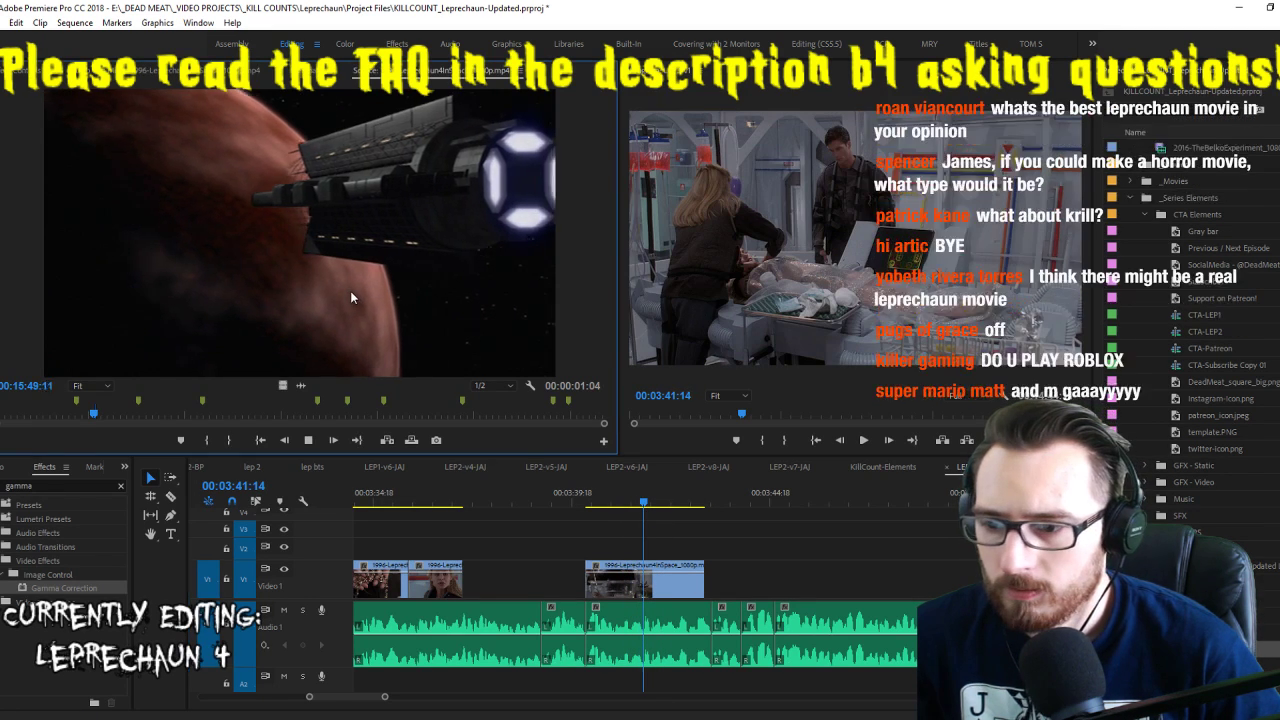
key("l")
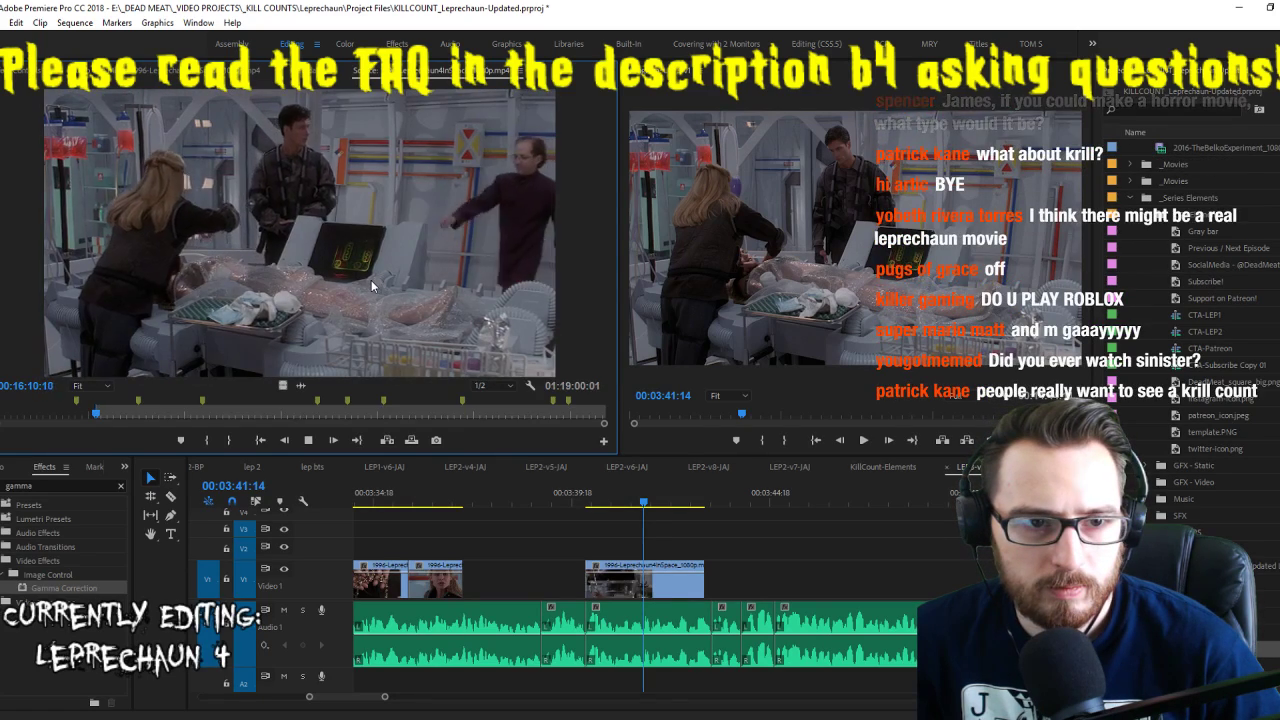
key("i")
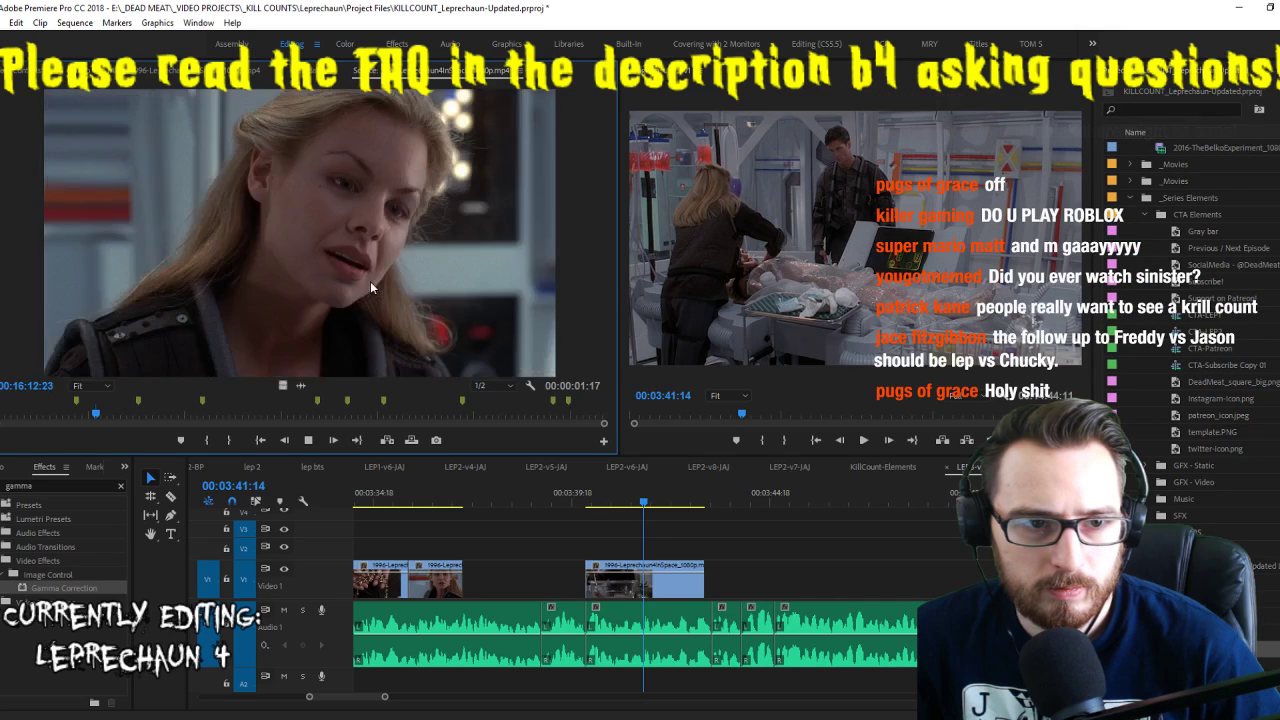
key("o")
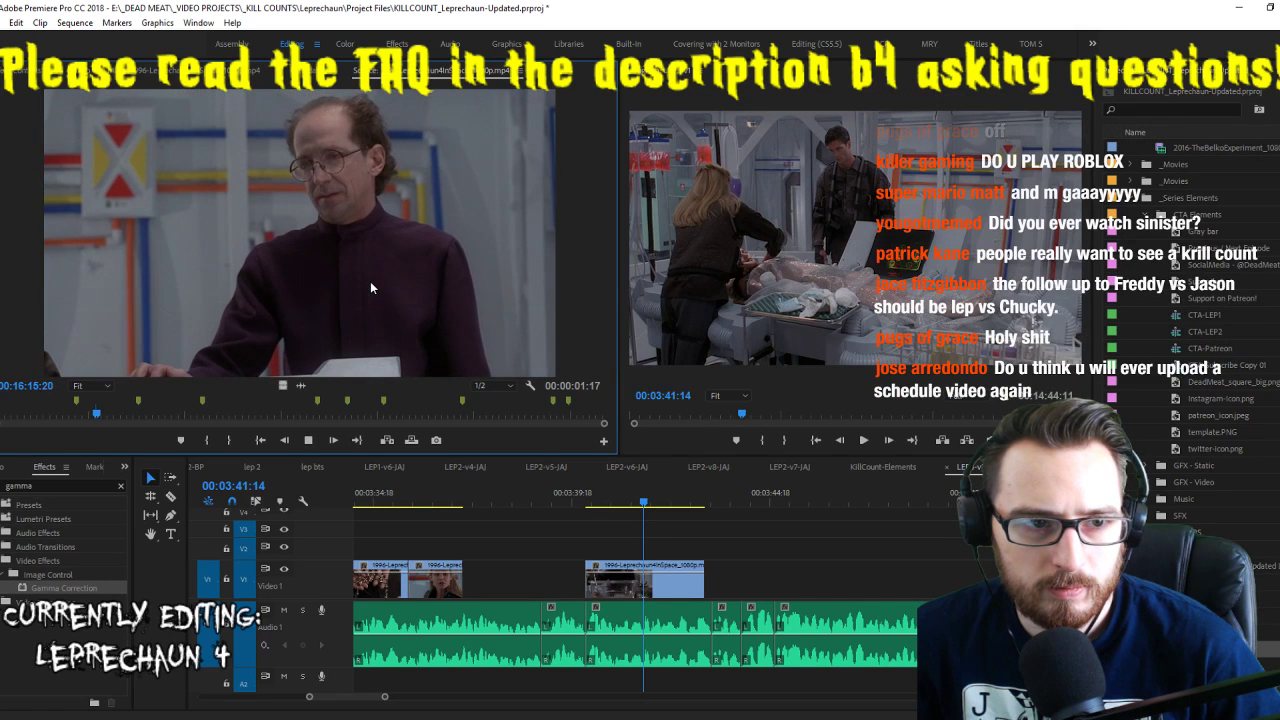
key("j")
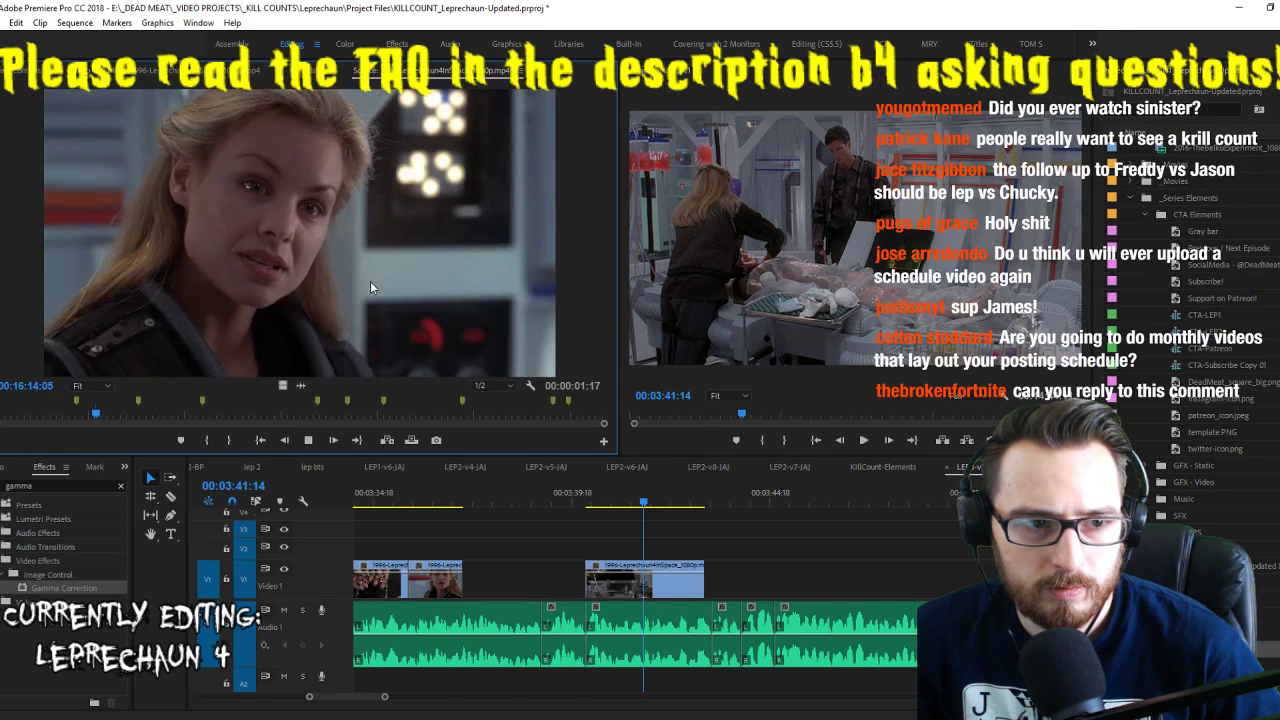
left_click_drag(284, 385, 655, 582)
key("space")
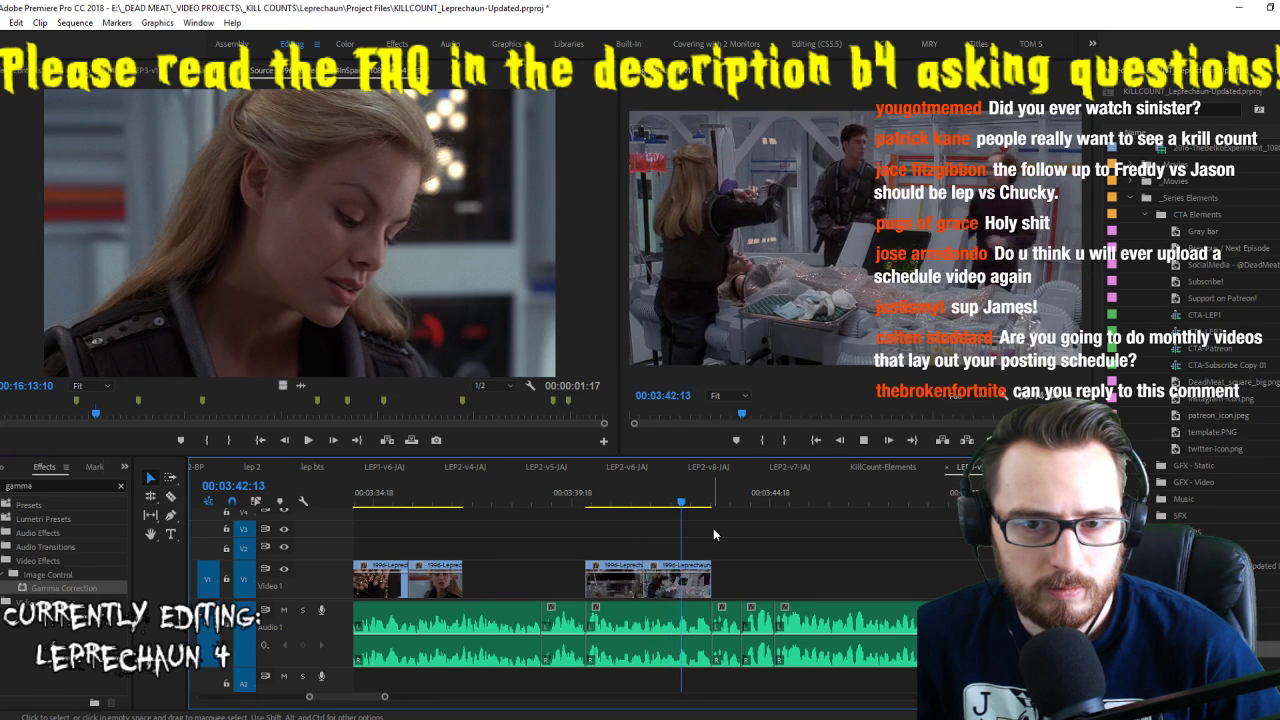
key("space")
Mark a 1-second-13-frame source shot of the man in the maroon sweater and play the source onward
left_click(380, 296)
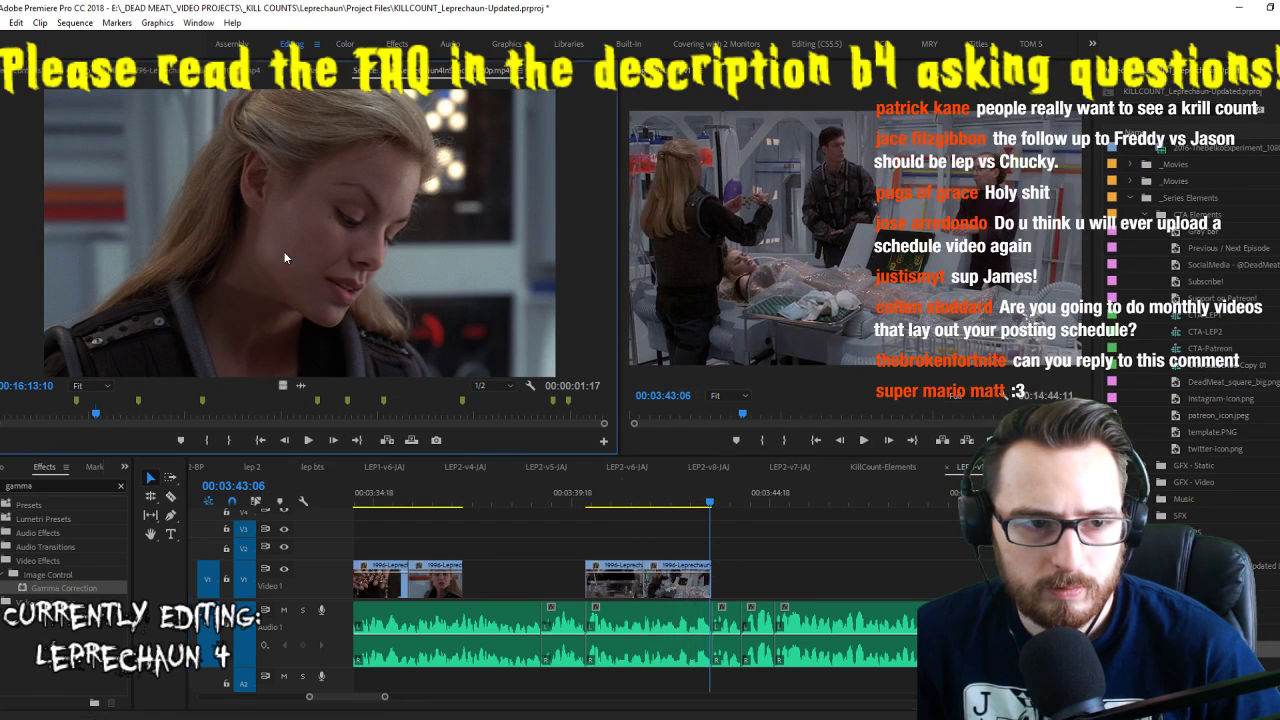
key("space")
key("ctrl+shift+x")
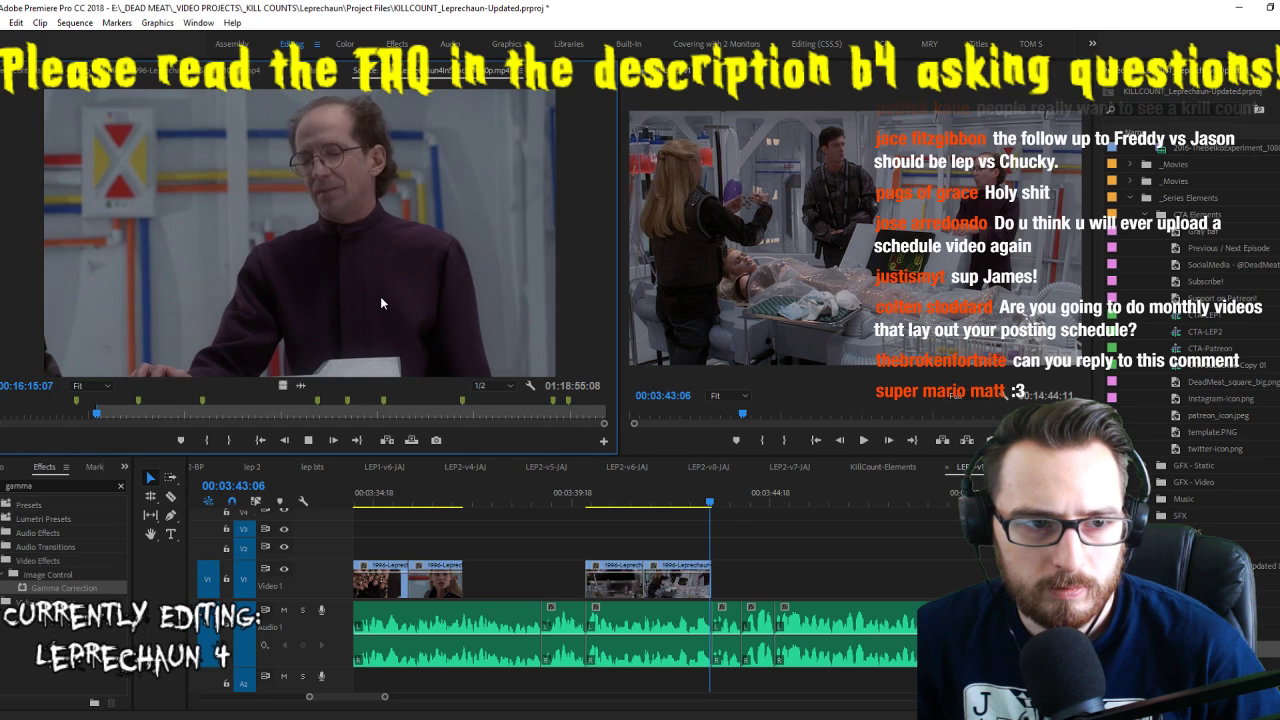
key("i")
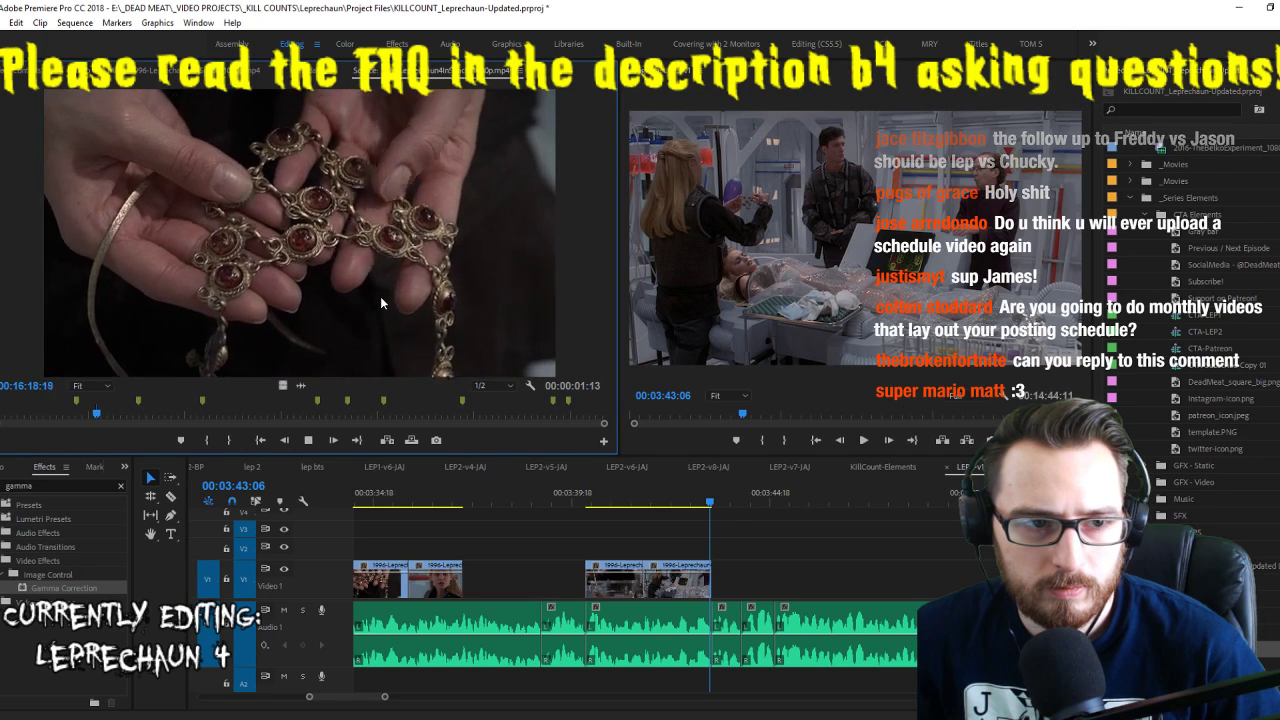
key("l")
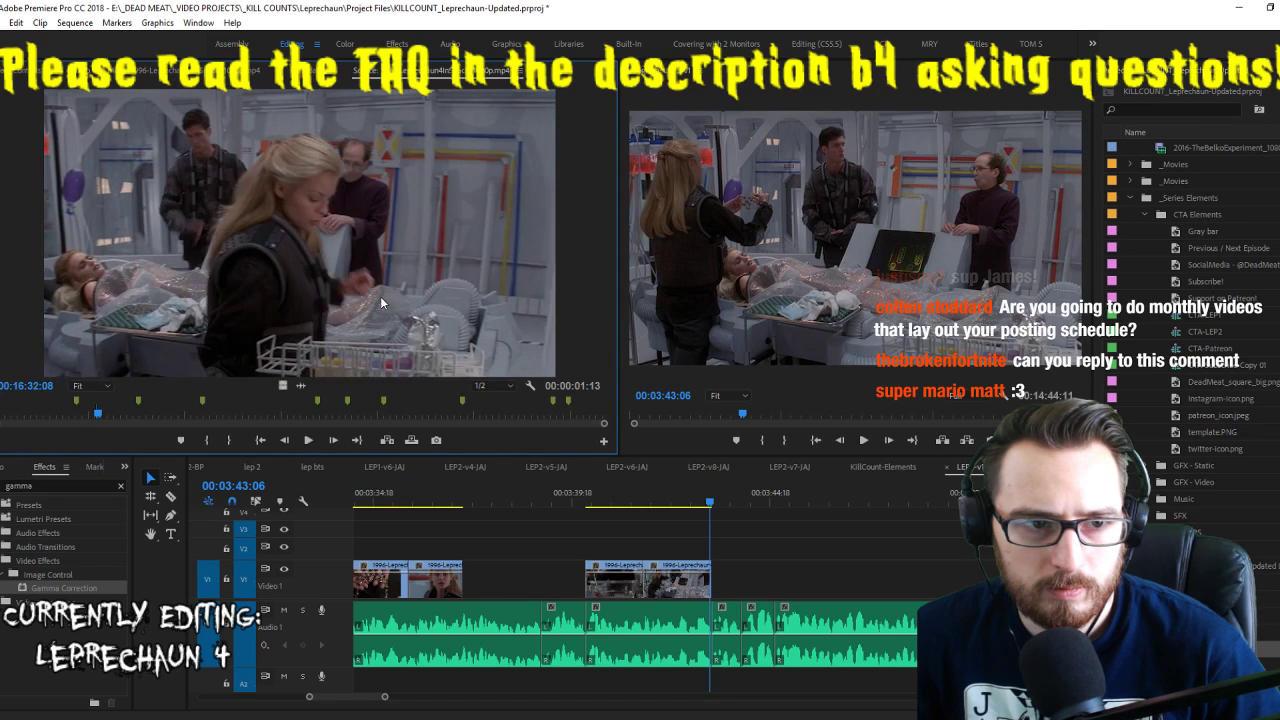
Mark a 1-second-19-frame source shot of the man in the maroon sweater looking down, place its video at 03:43:06, and play it
key("j")
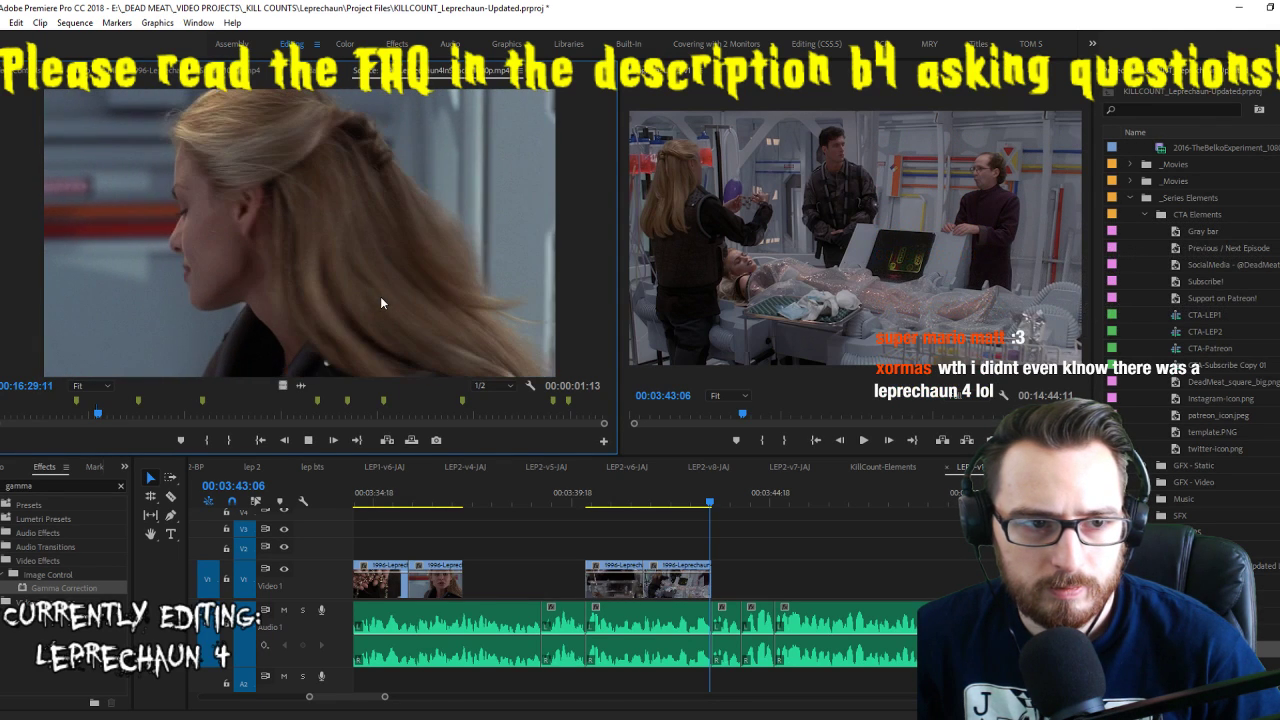
key("l")
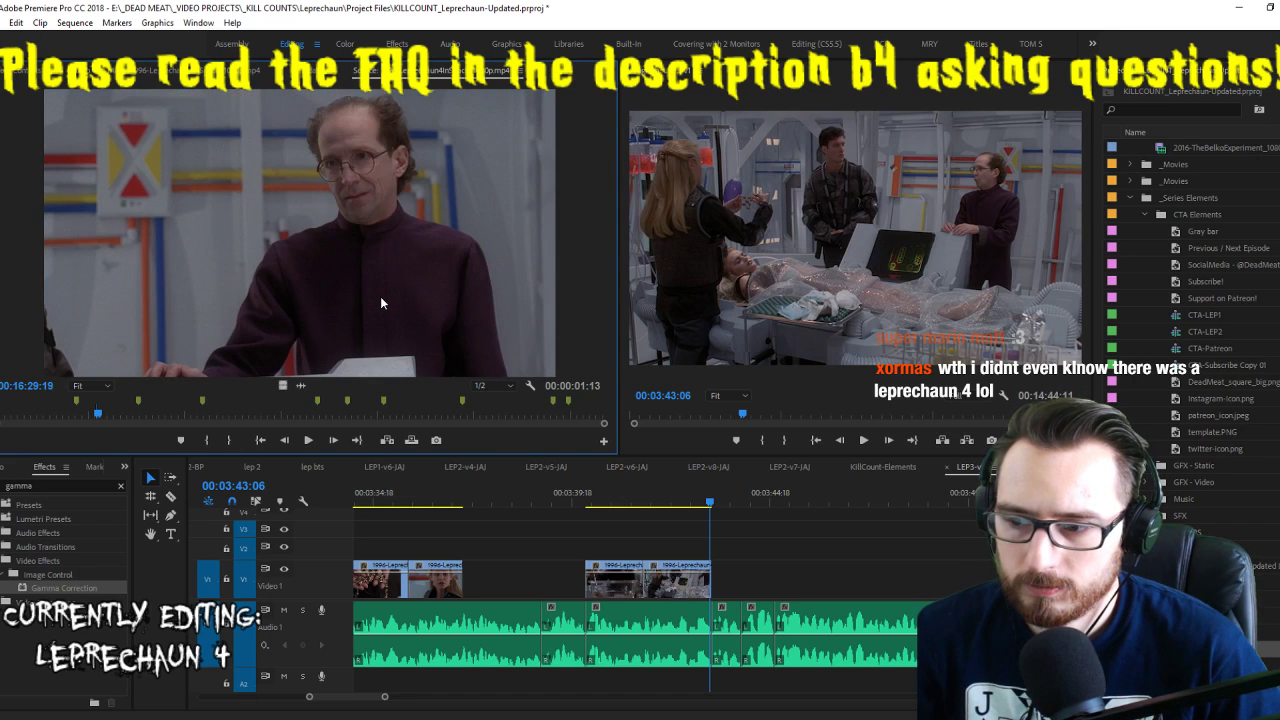
key("ctrl+shift+x")
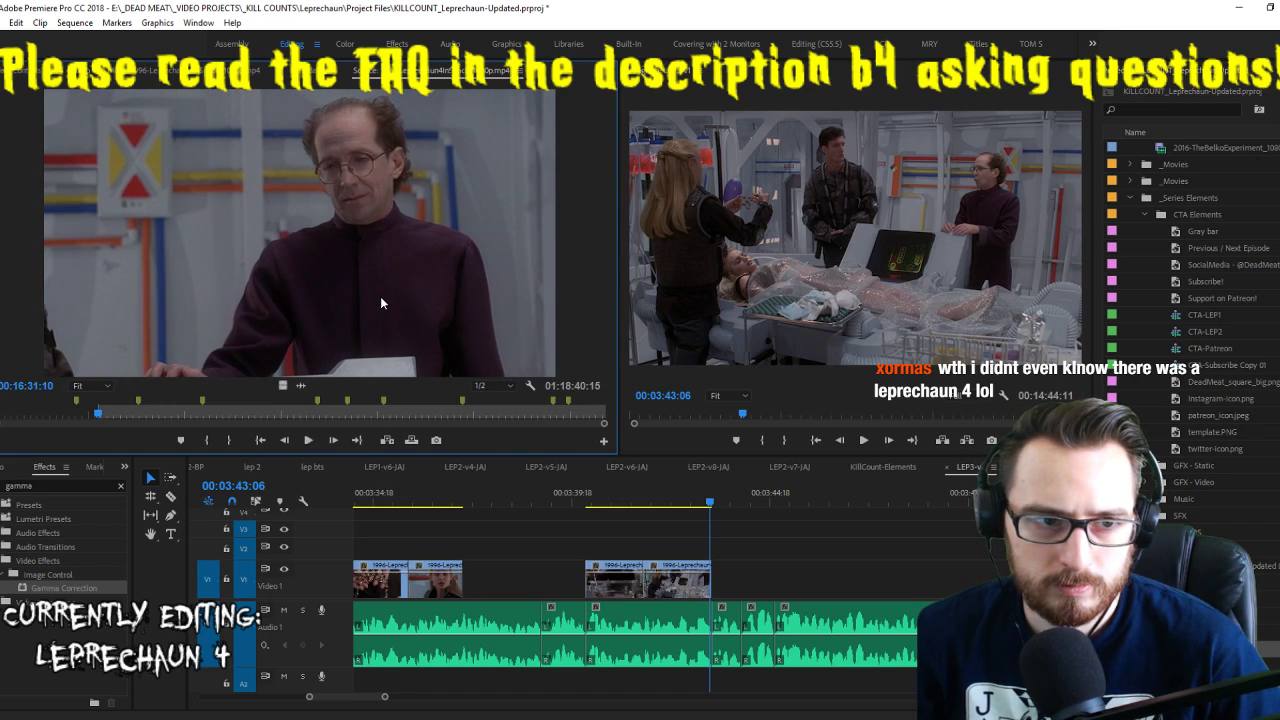
key("k")
key("o")
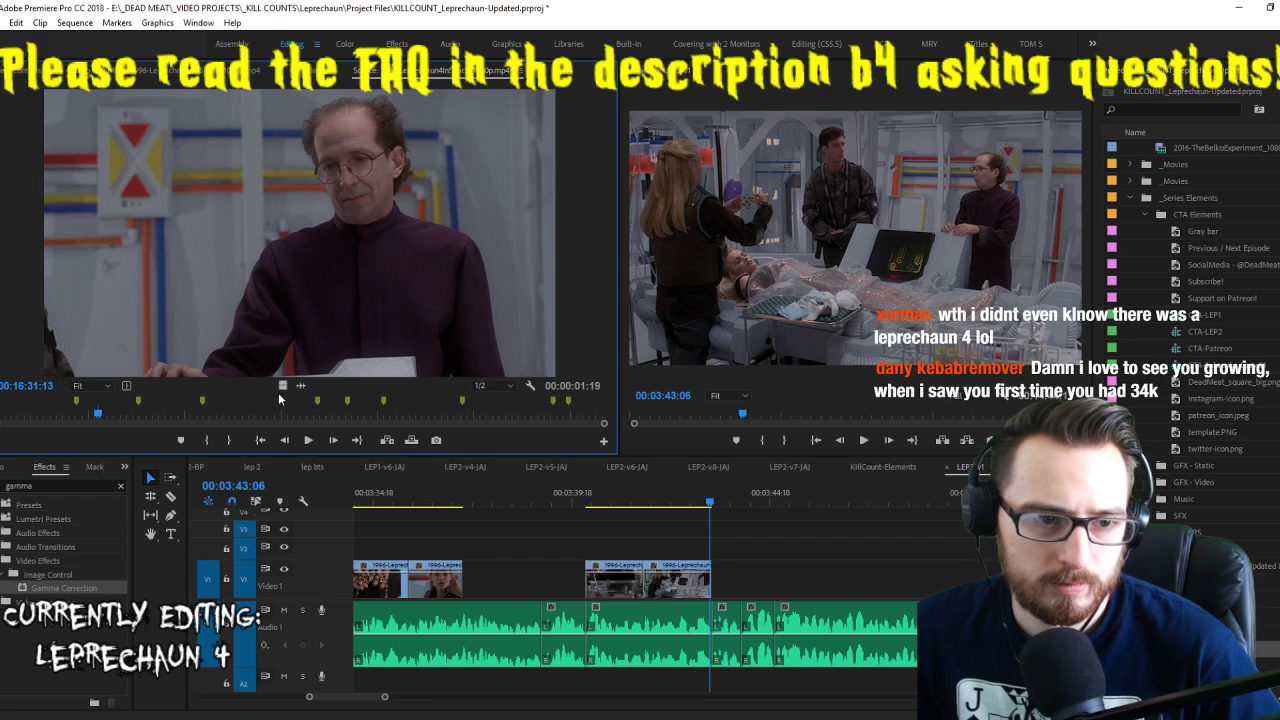
left_click_drag(654, 497, 775, 570)
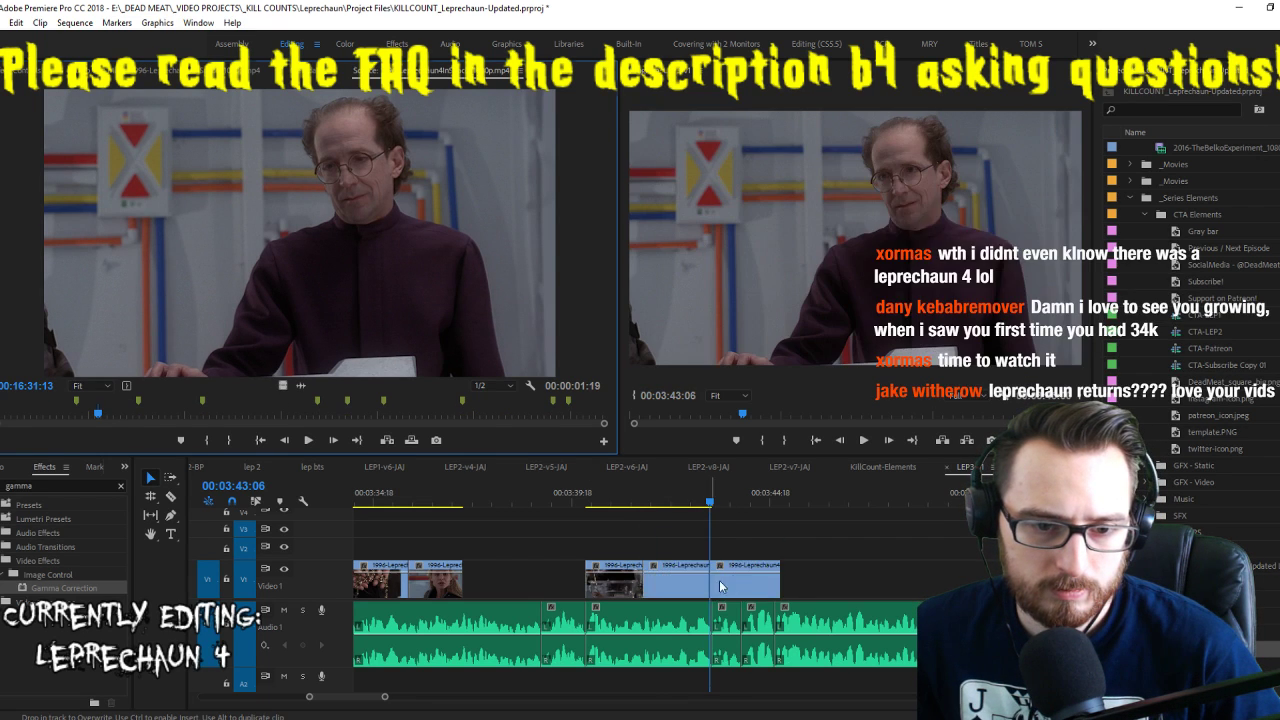
key("space")
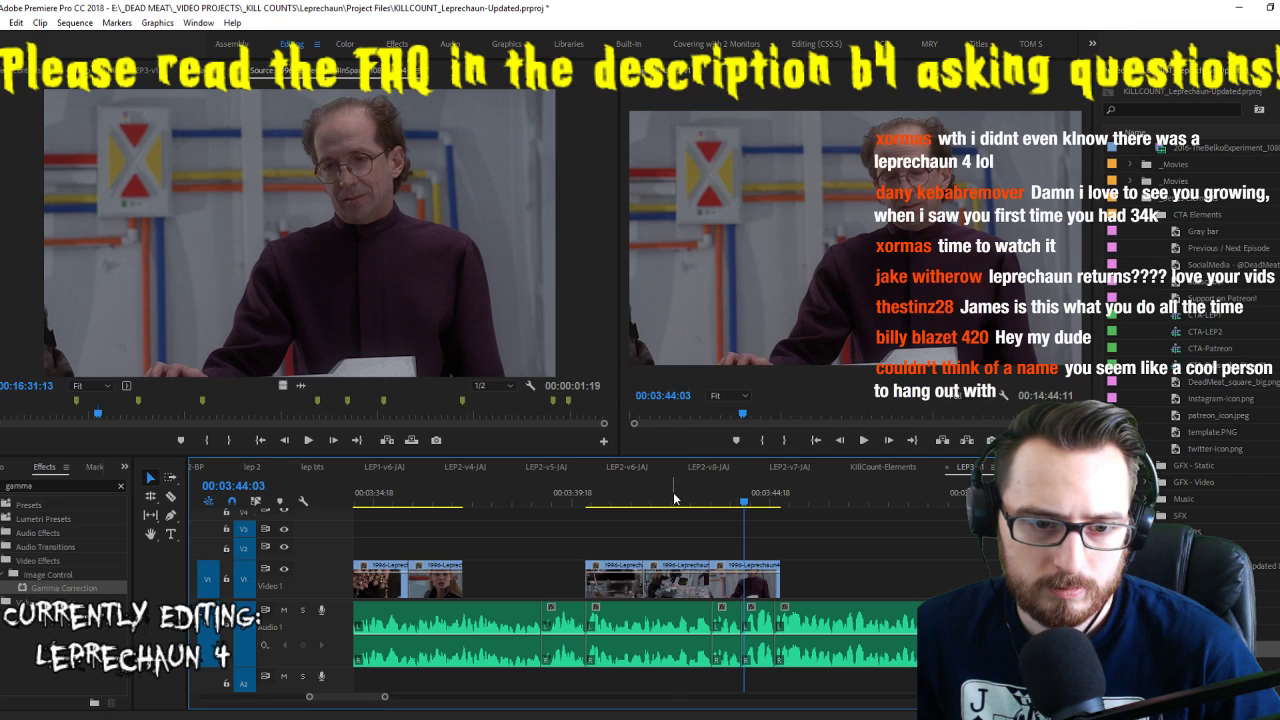
key("space")
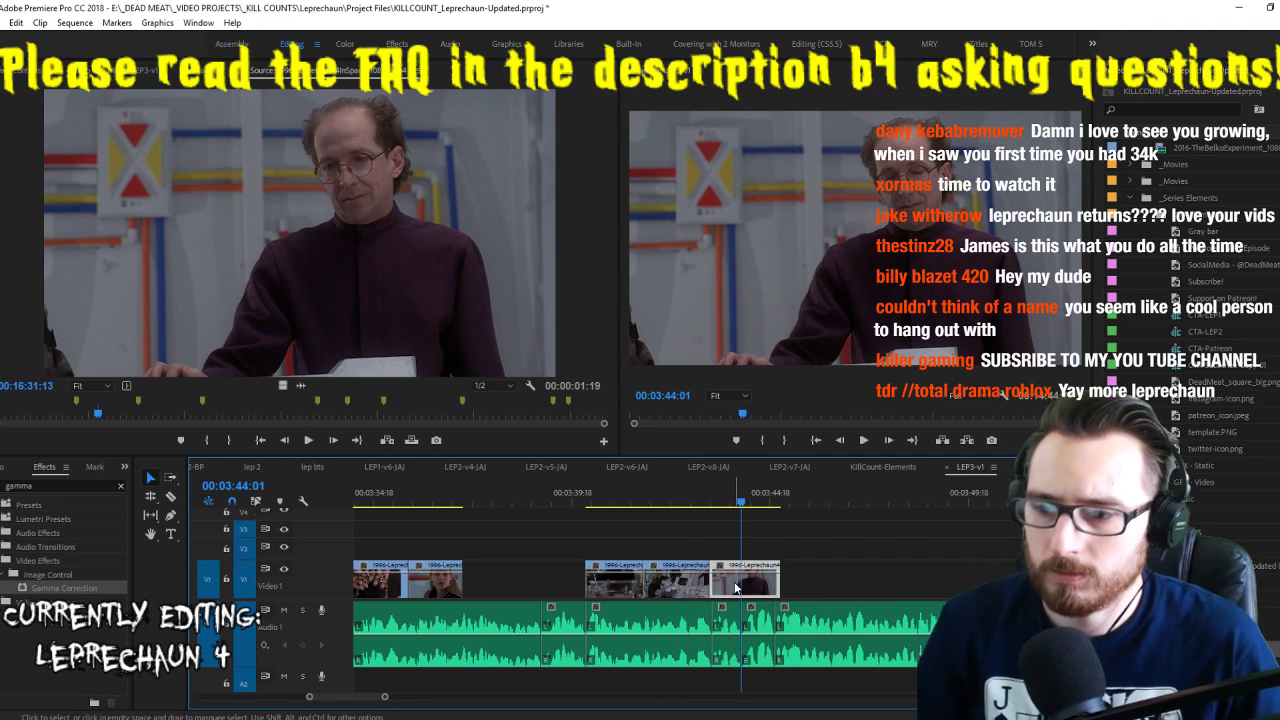
key("space")
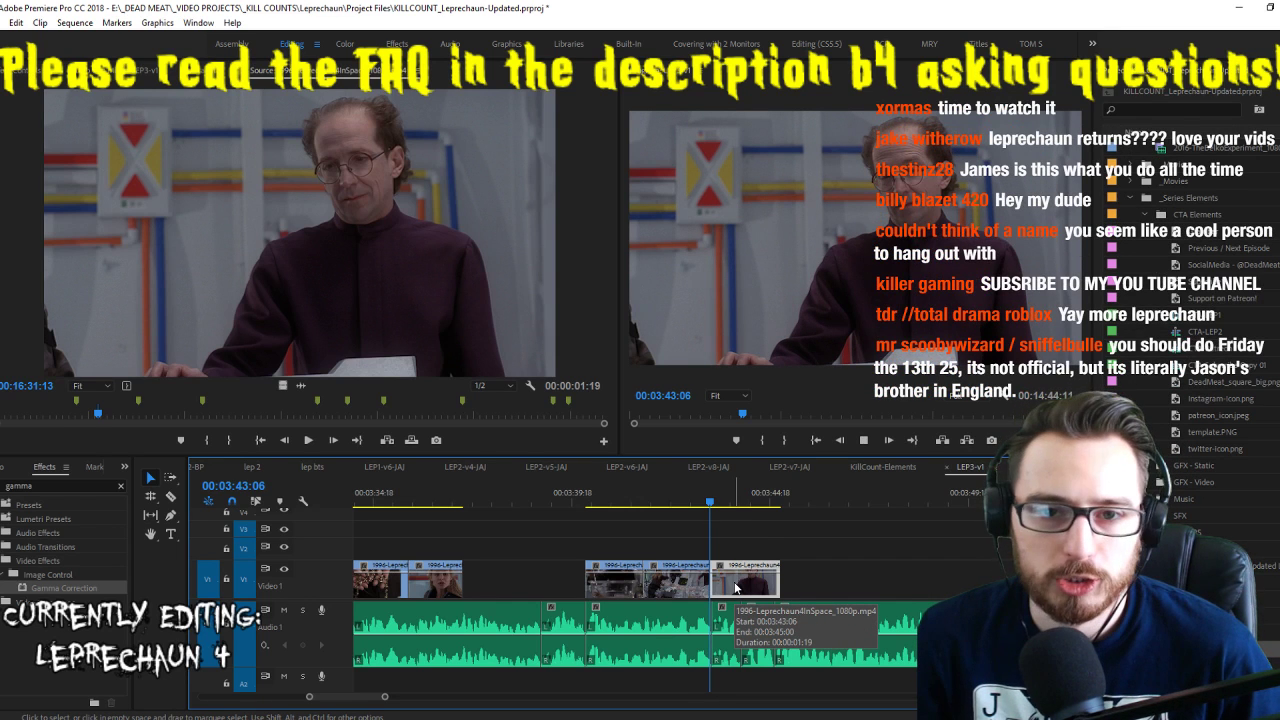
key("space")
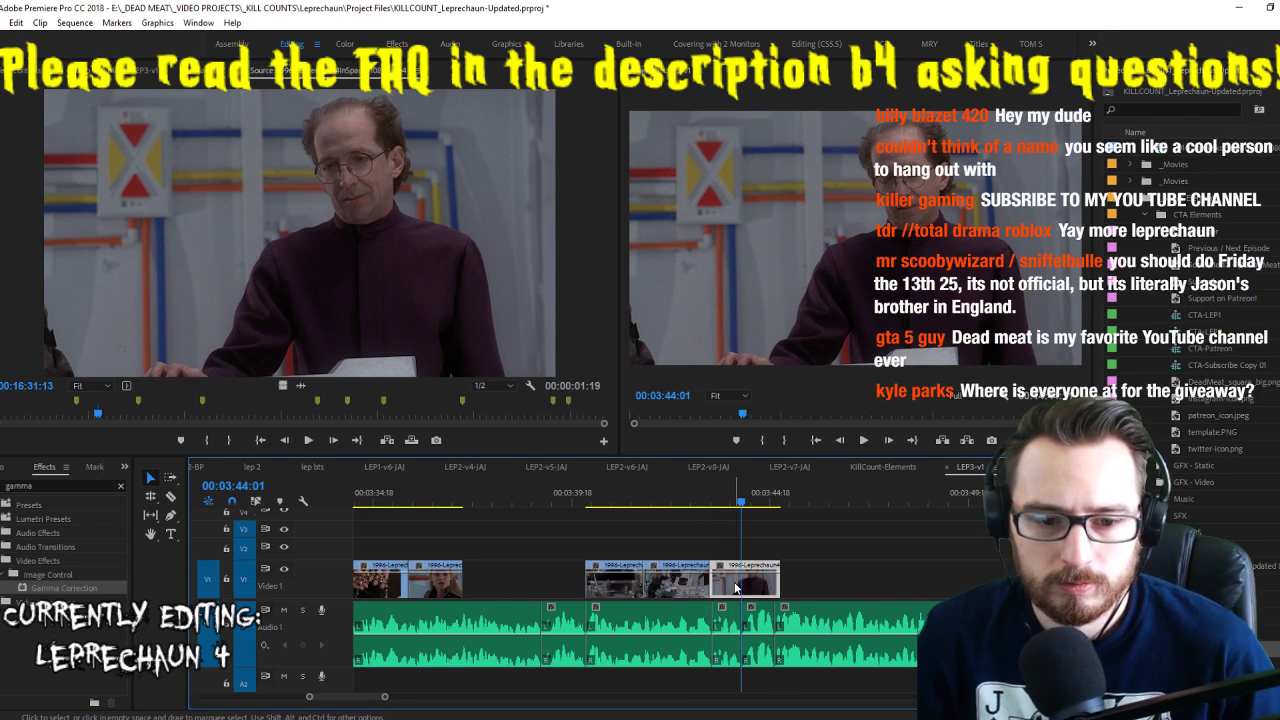
Find the source shot of the two men beside the gold-wrapped object, mark 1 second 6 frames, and insert it with audio at 03:44:01
left_click(355, 272)
key("space")
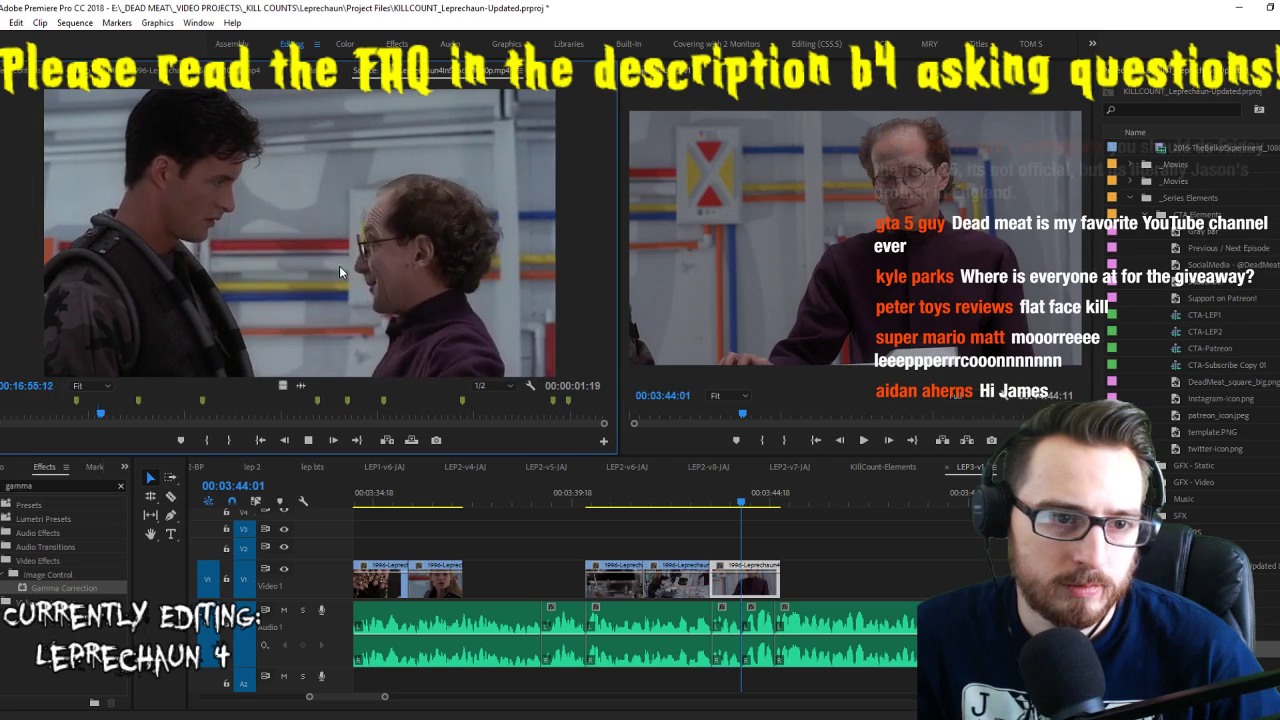
key("space")
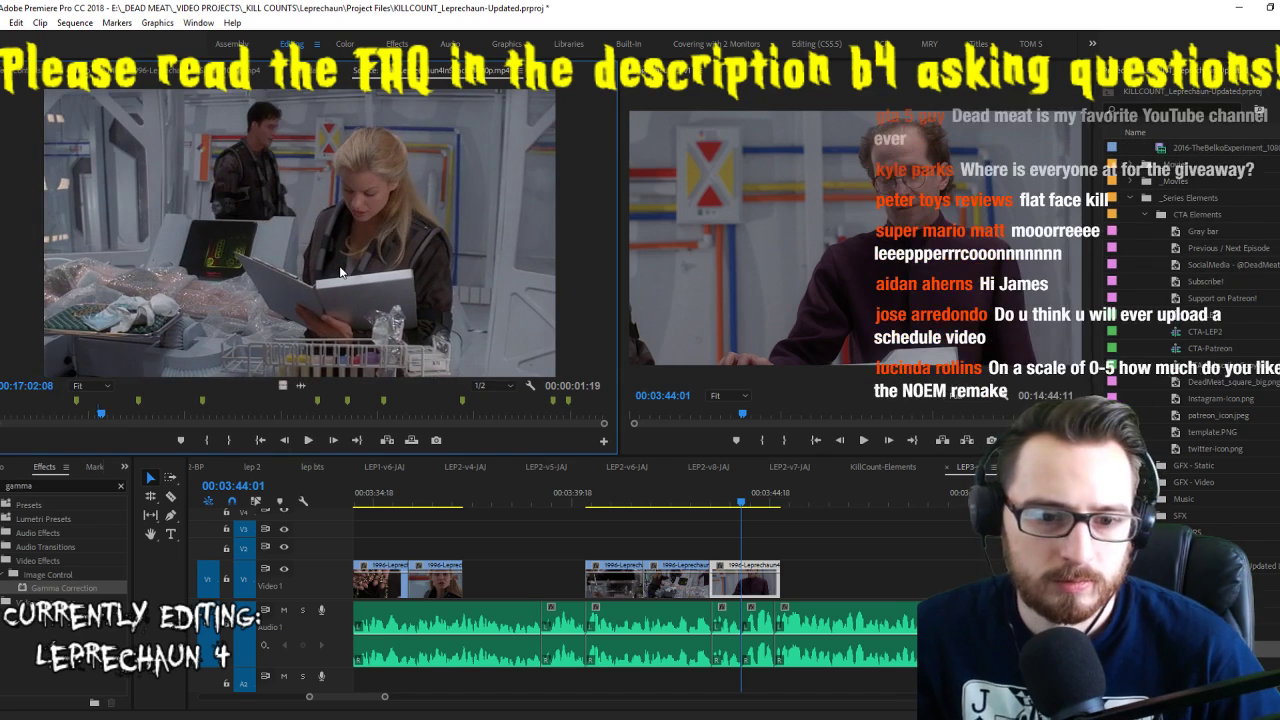
key("space")
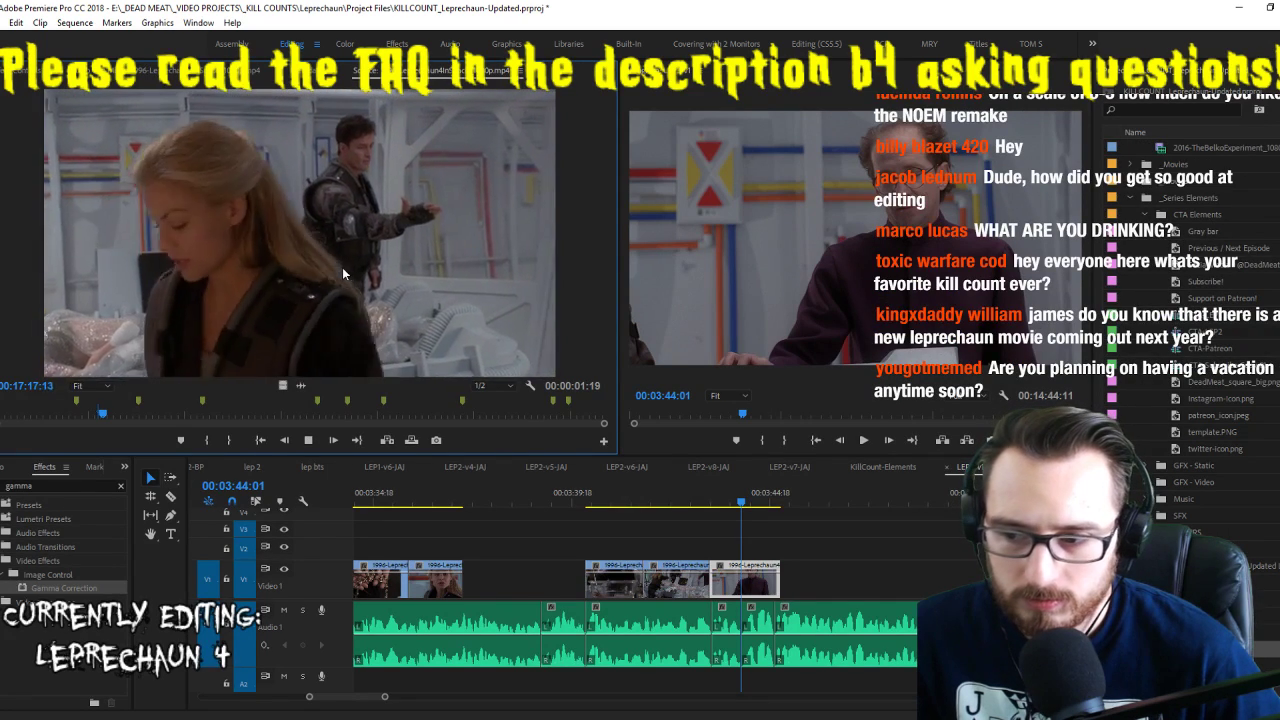
key("space")
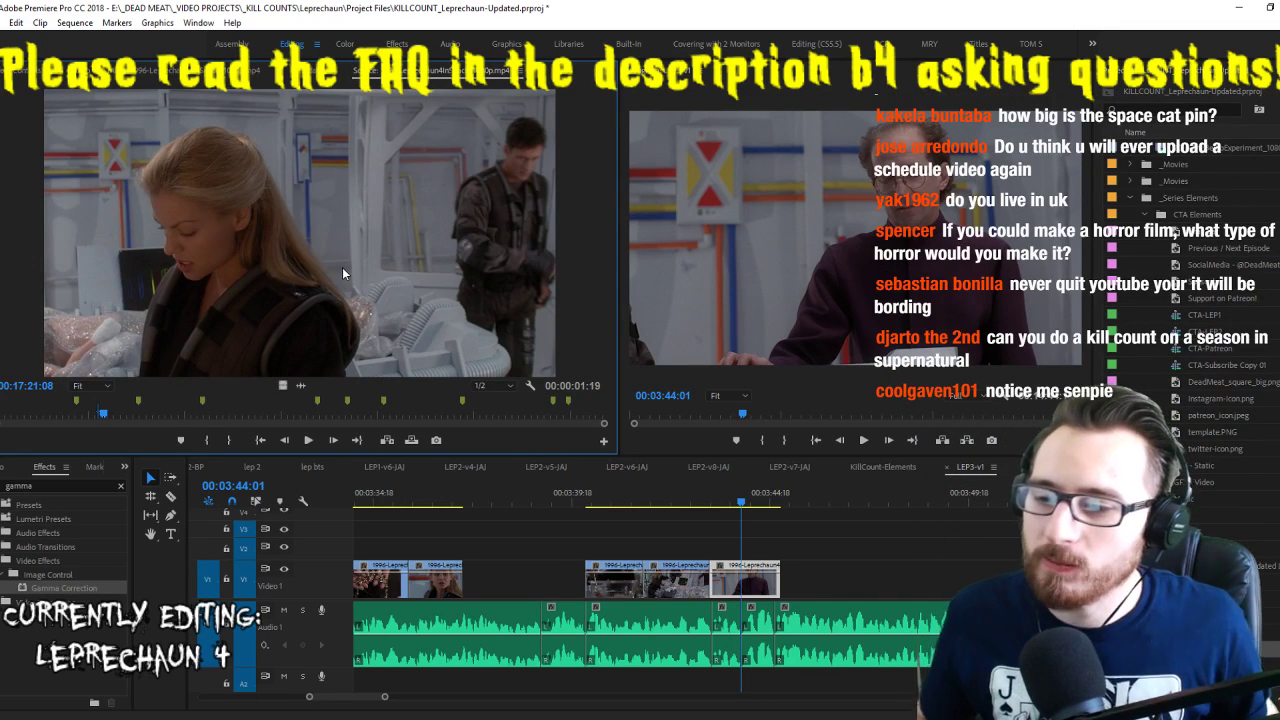
key("space")
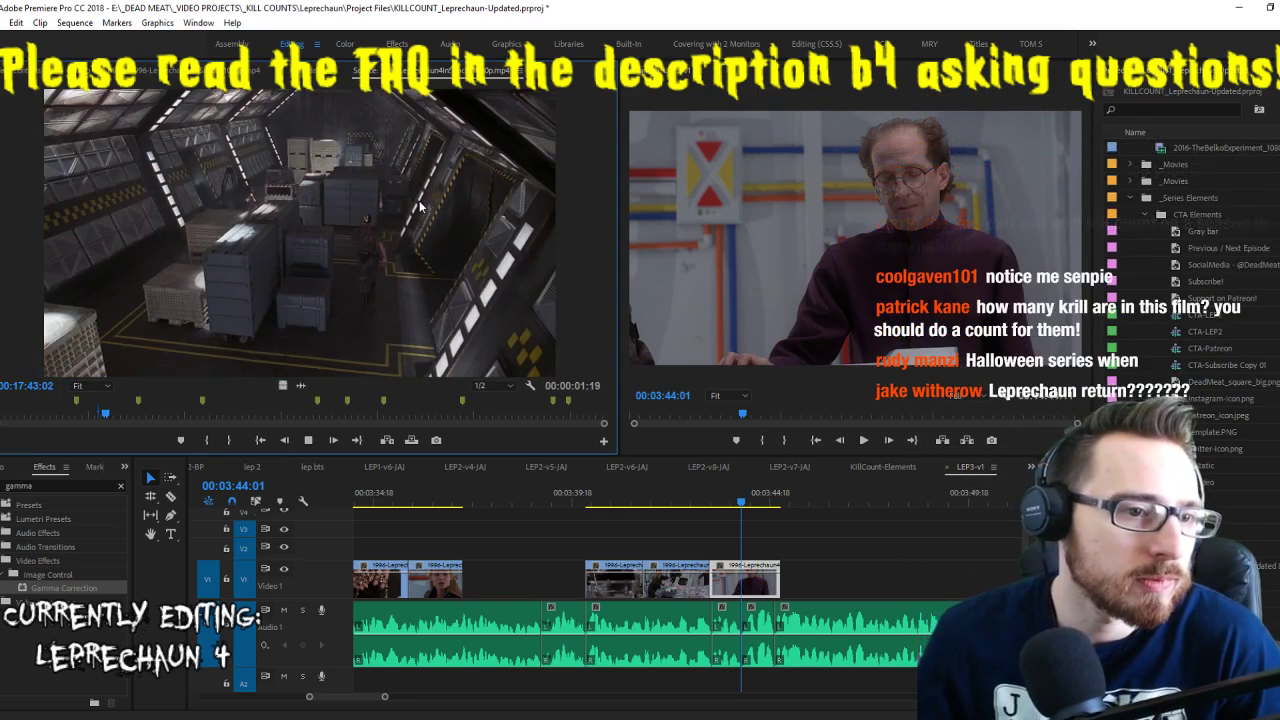
key("space")
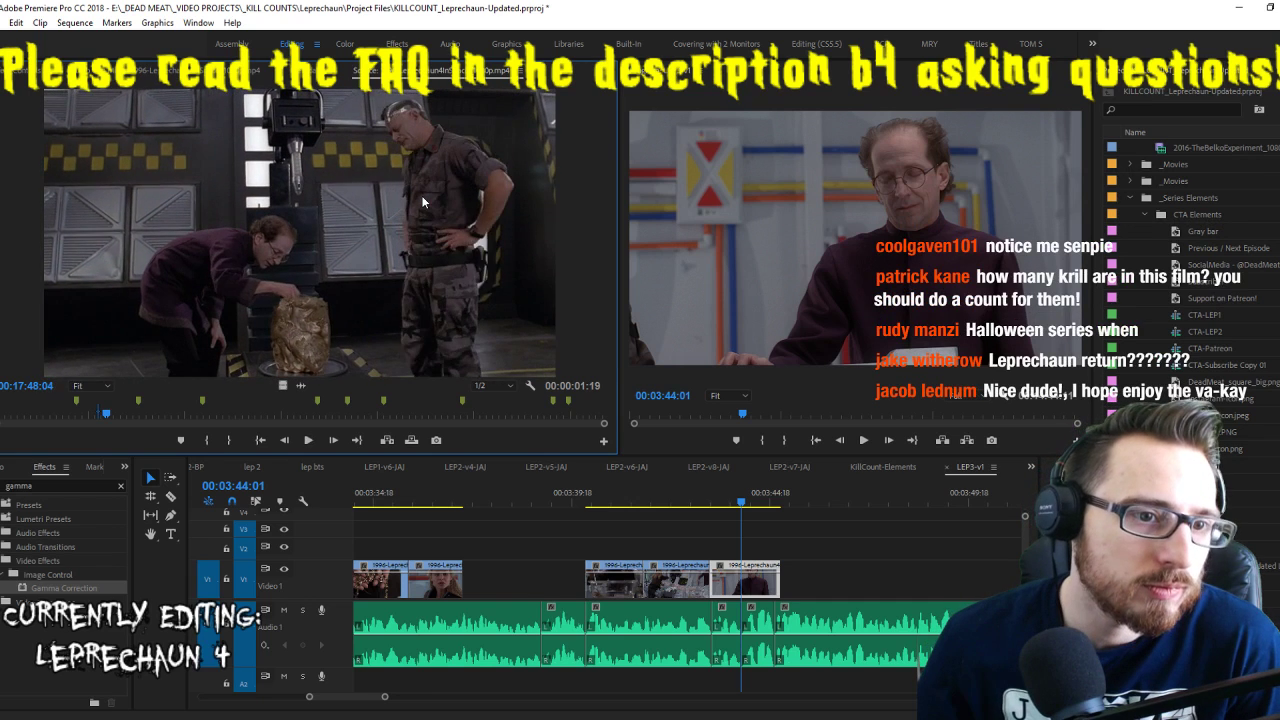
key("space")
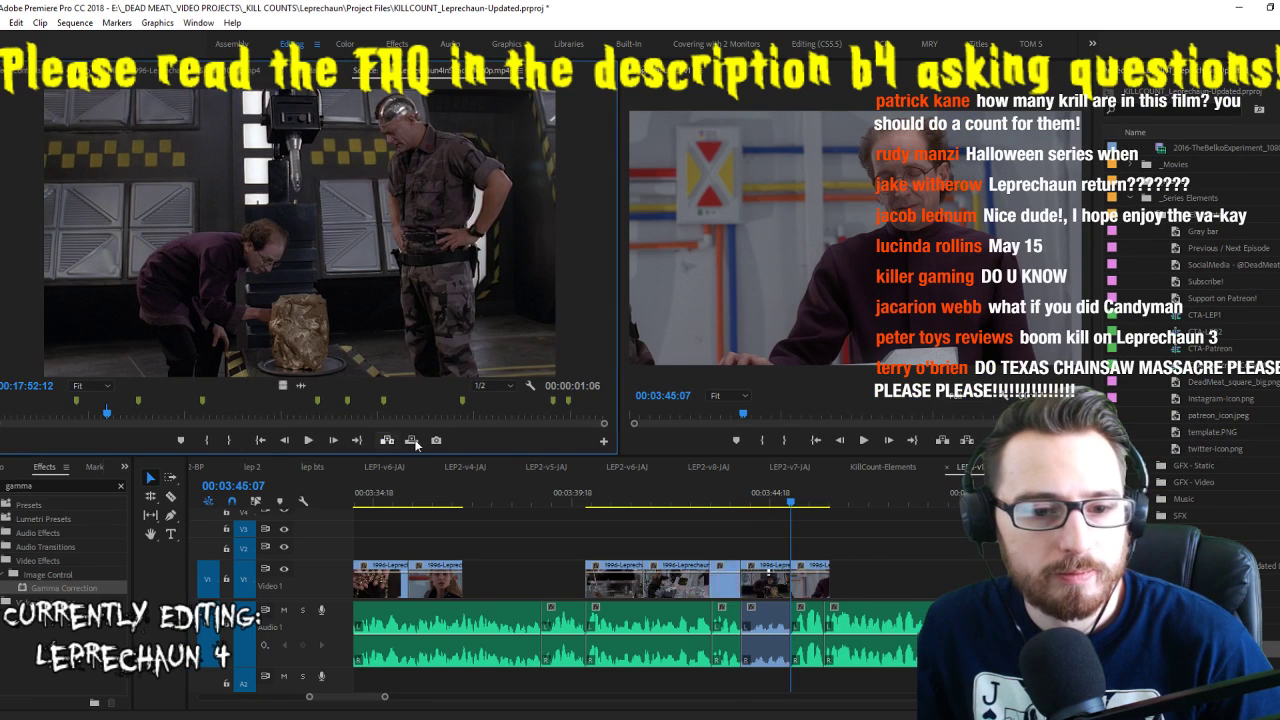
Play the inserted shot of the two men and ripple-trim its end by about eight frames
left_click(734, 497)
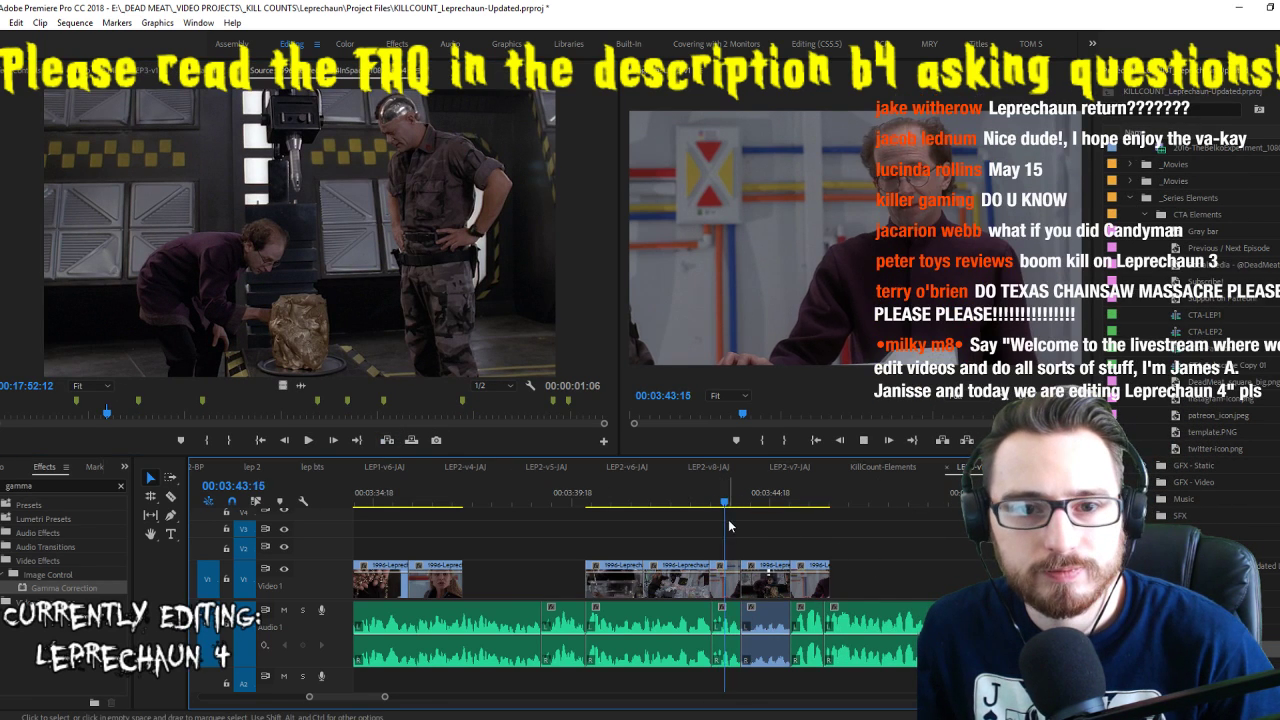
key("space")
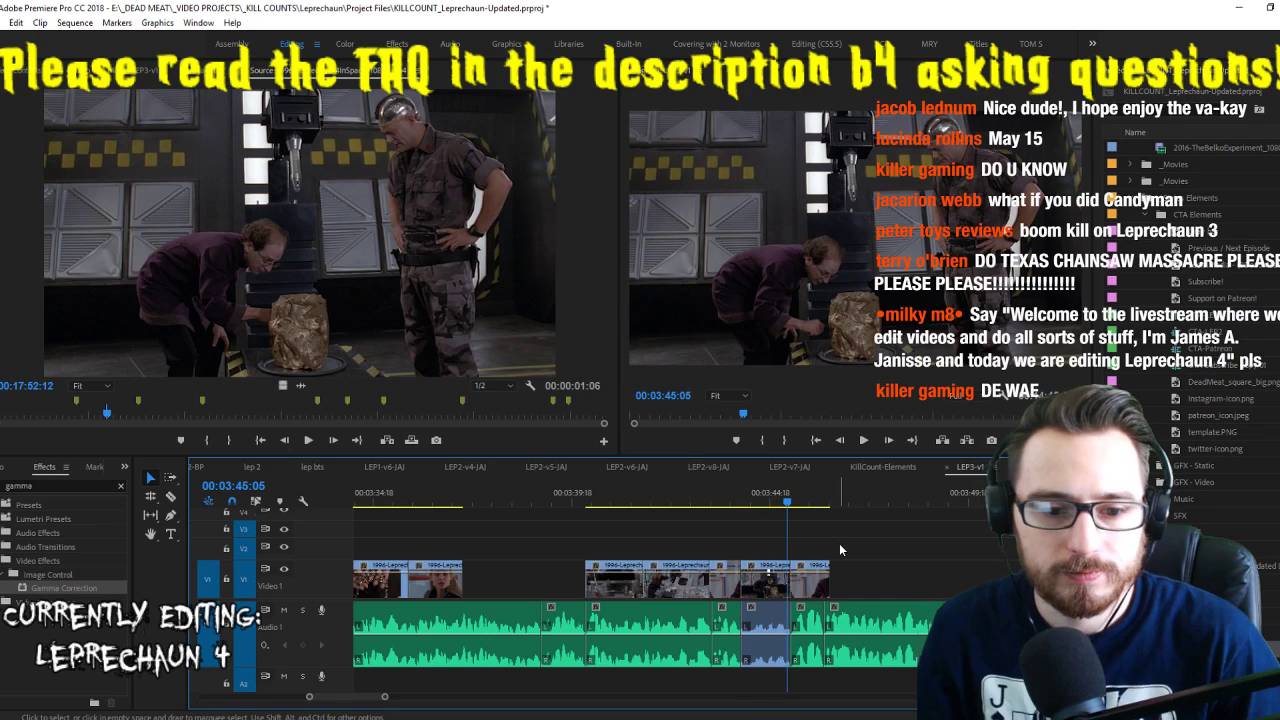
key("space")
key("space")
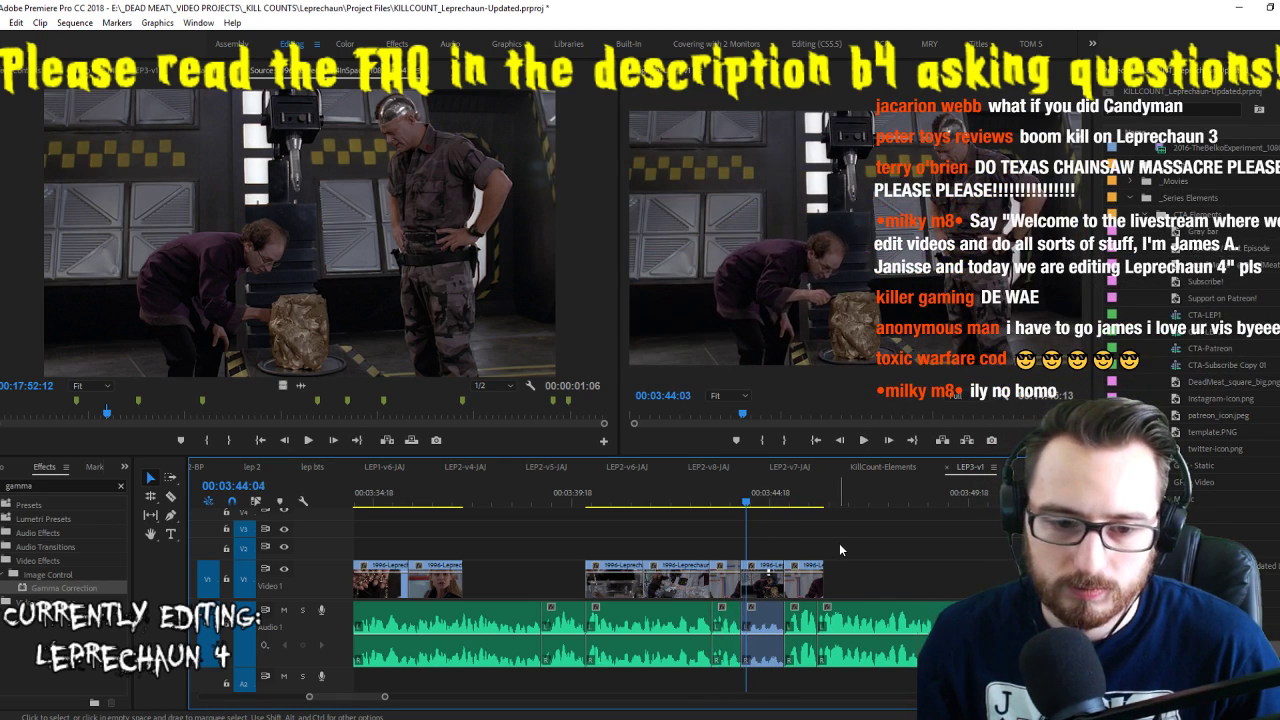
key("space")
key("ctrl+shift+Left")
key("space")
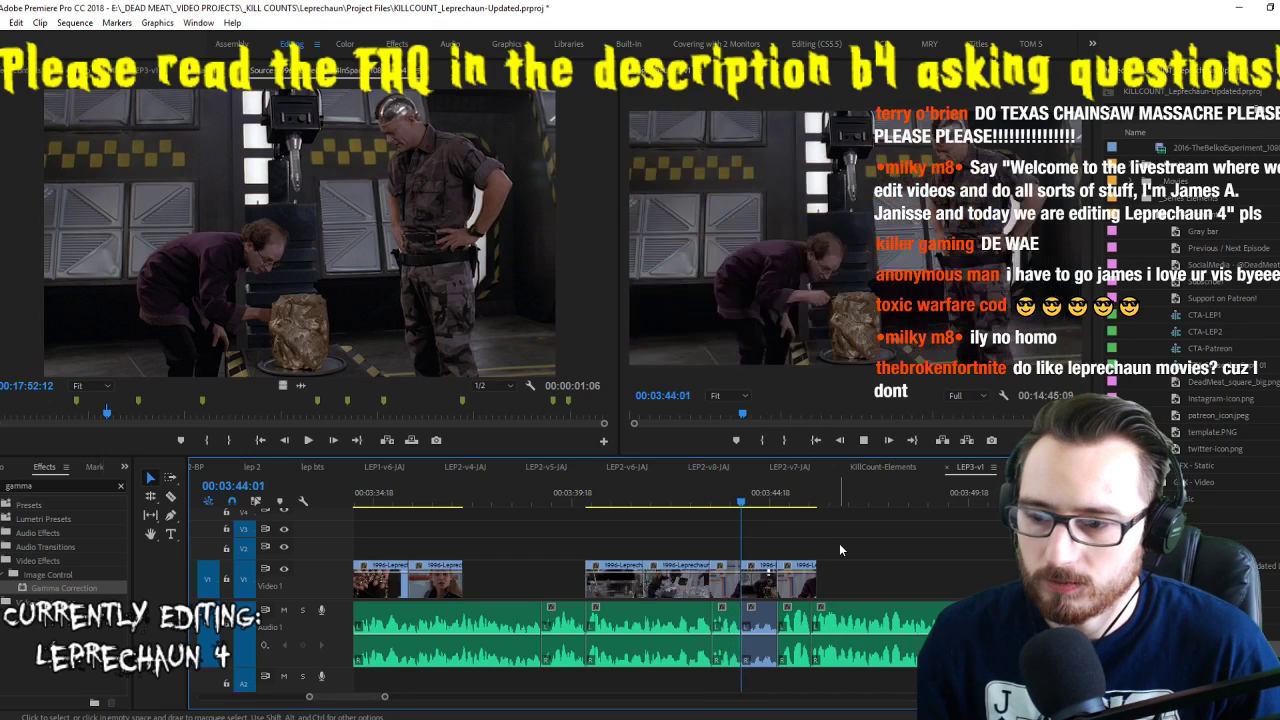
key("space")
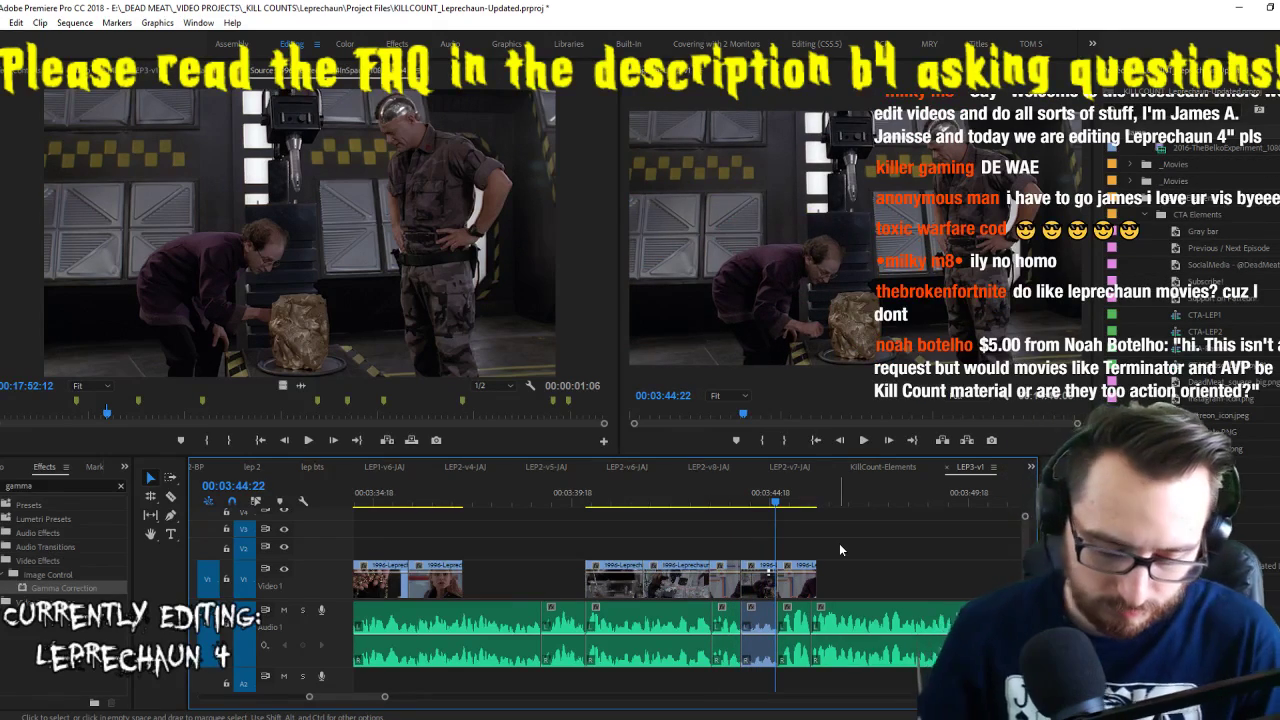
Delete the leftover video of the man in the maroon sweater after the inserted shot and save the project
key("space")
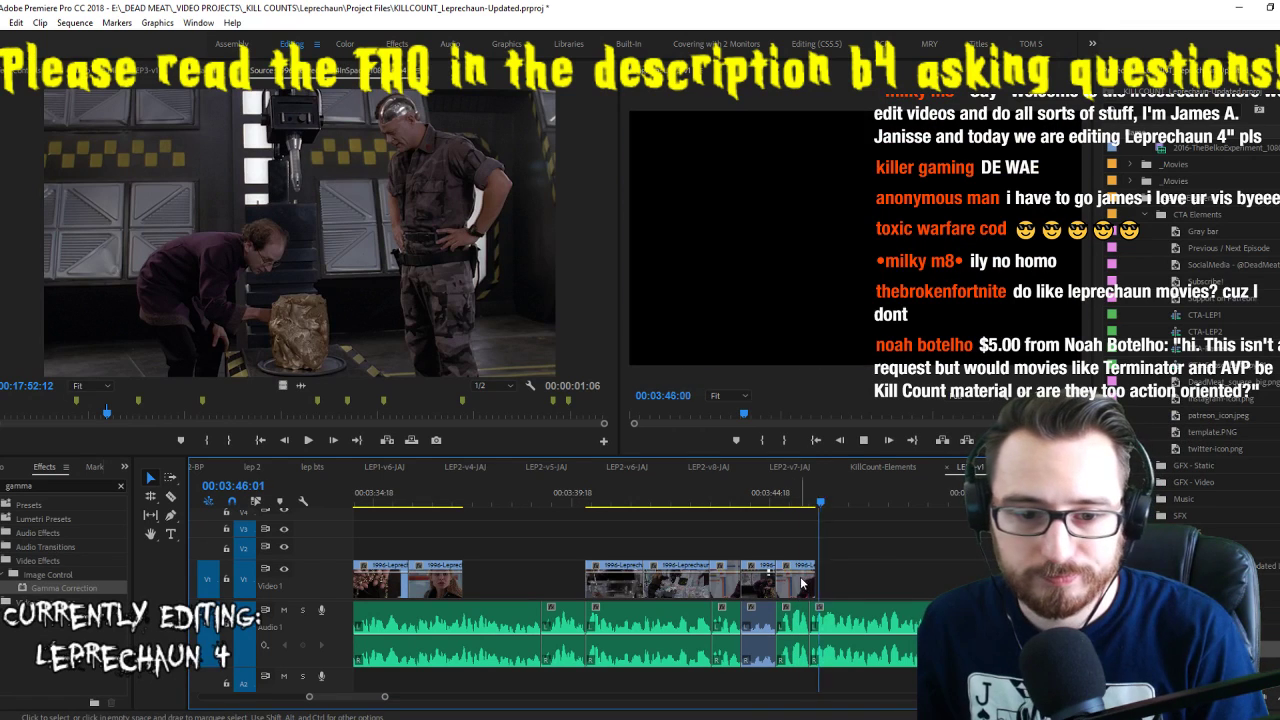
key("ctrl+s")
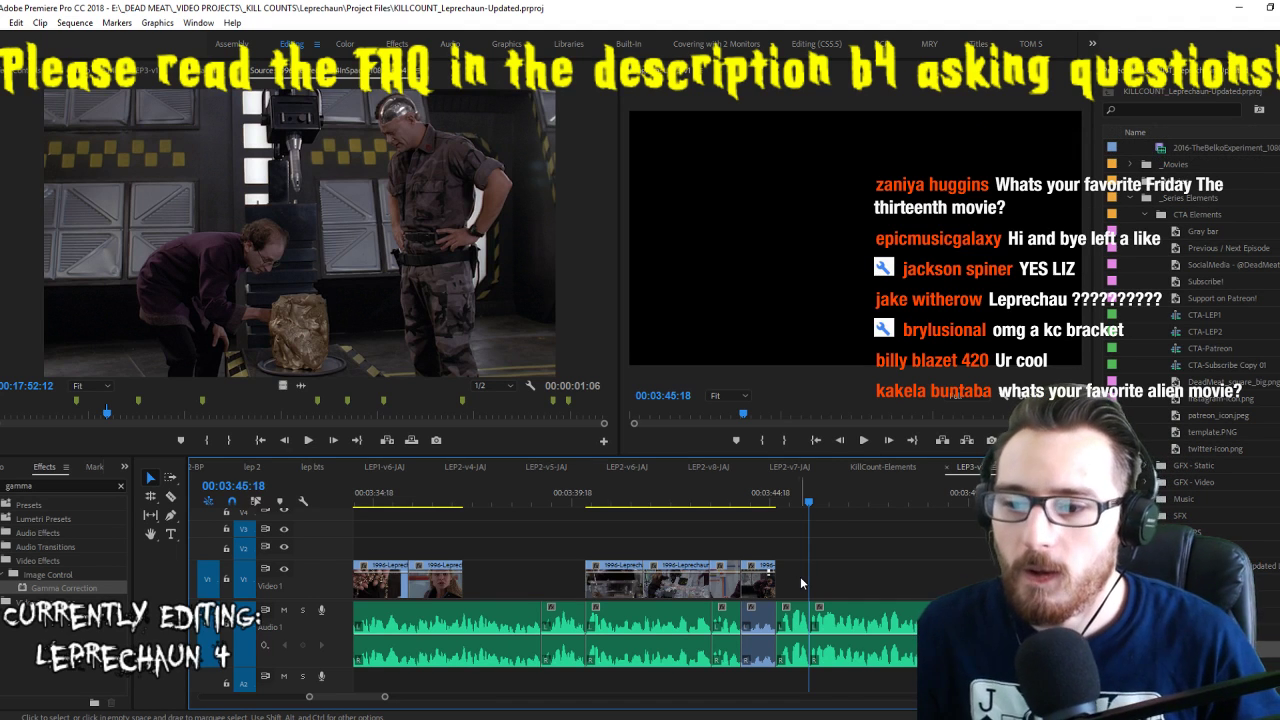
key("ctrl+s")
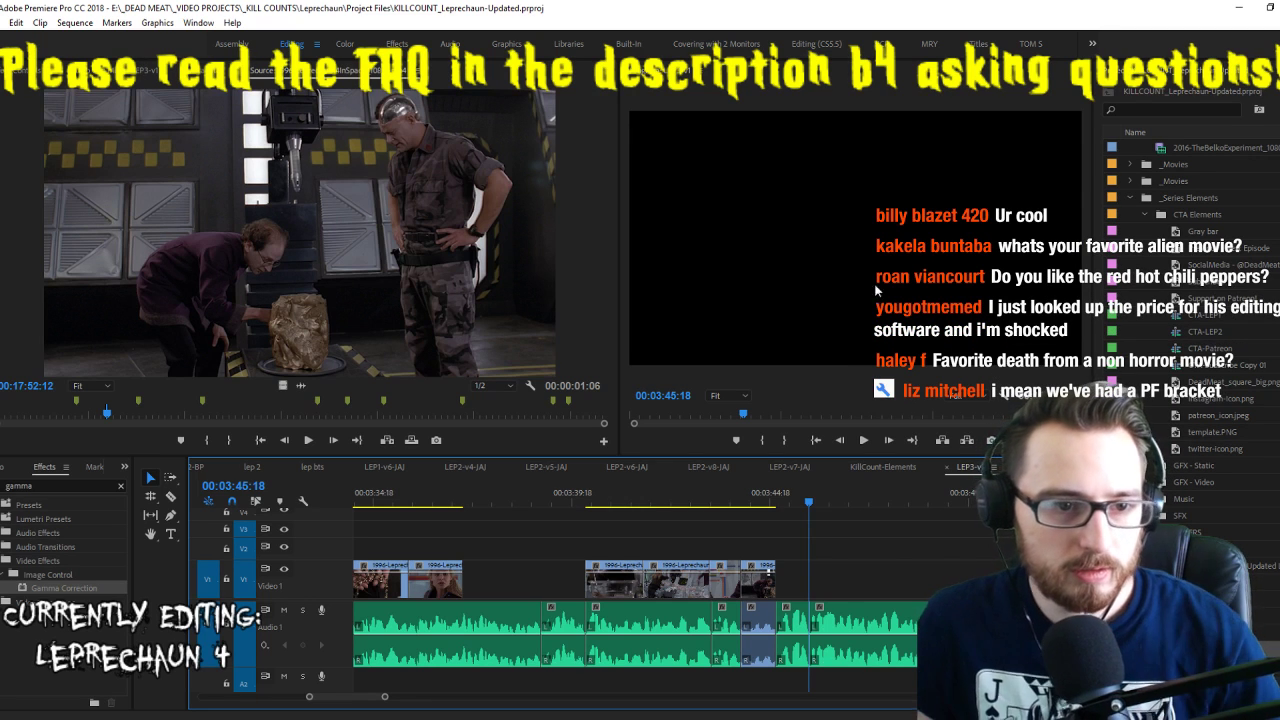
Play the source onward from the two men beside the gold-wrapped object, alternating with the narration after 03:45:18
left_click(488, 142)
key("space")
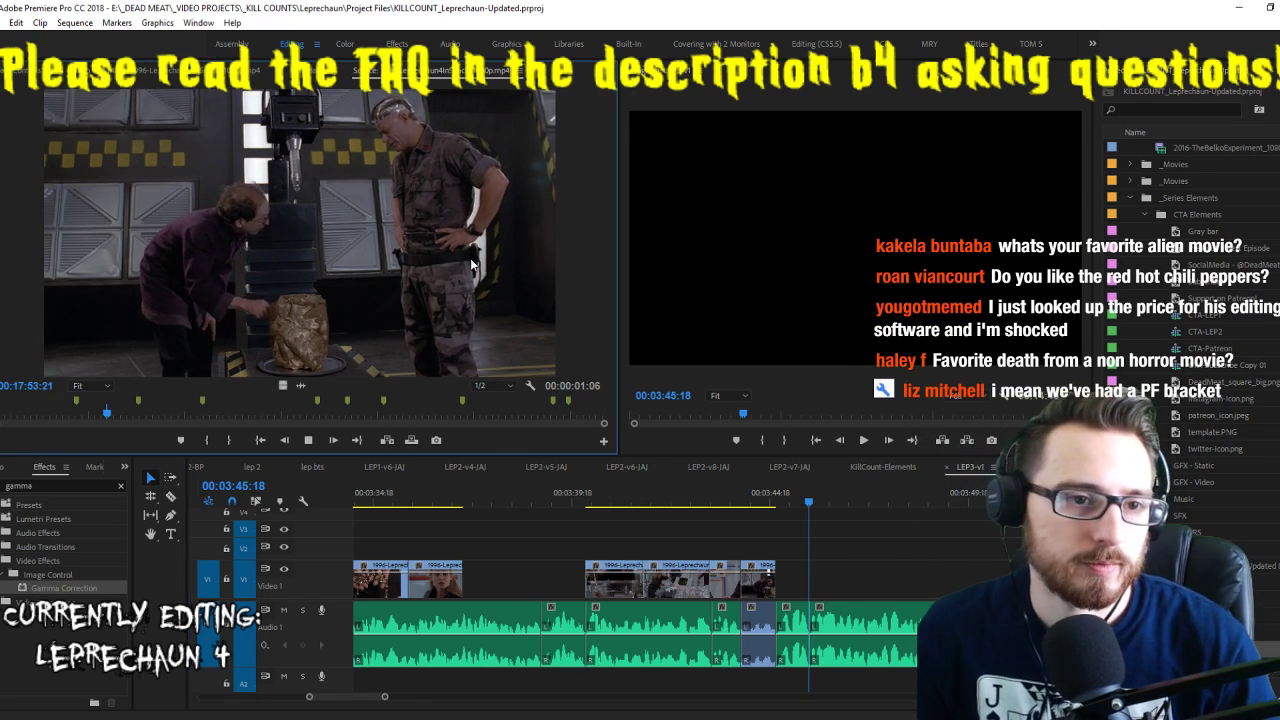
key("space")
left_click(895, 562)
key("space")
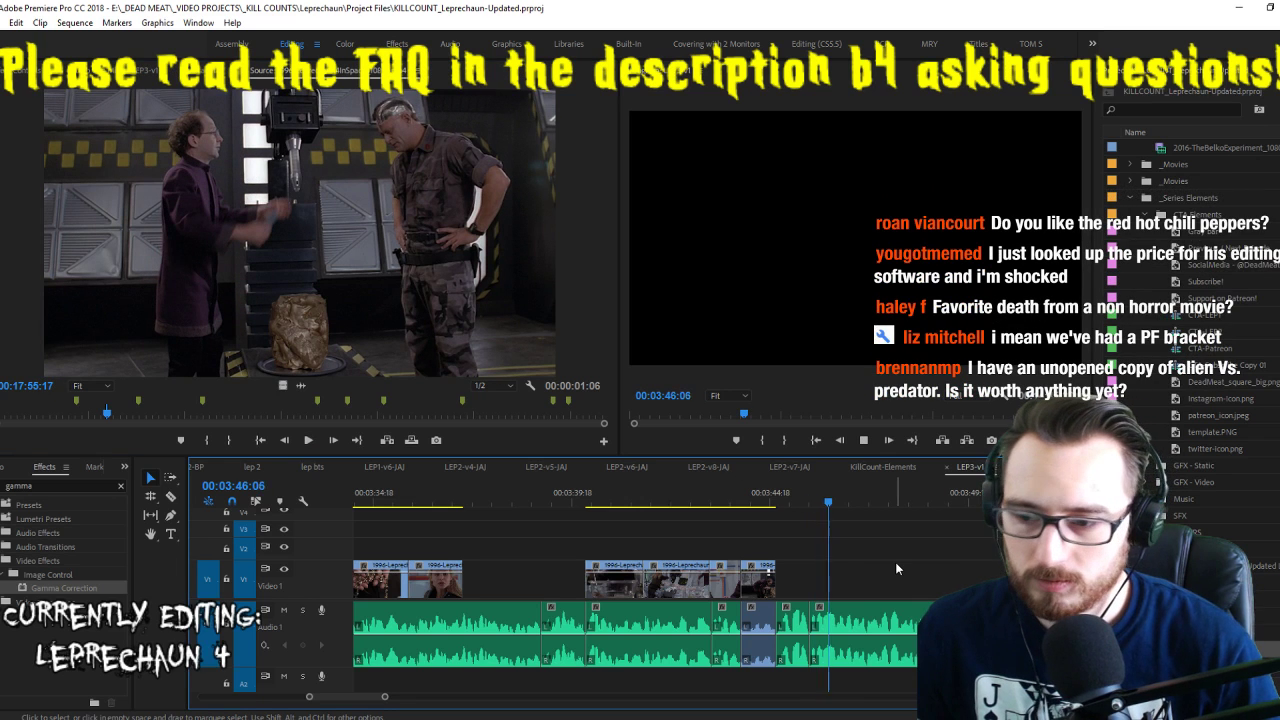
left_click(358, 221)
key("space")
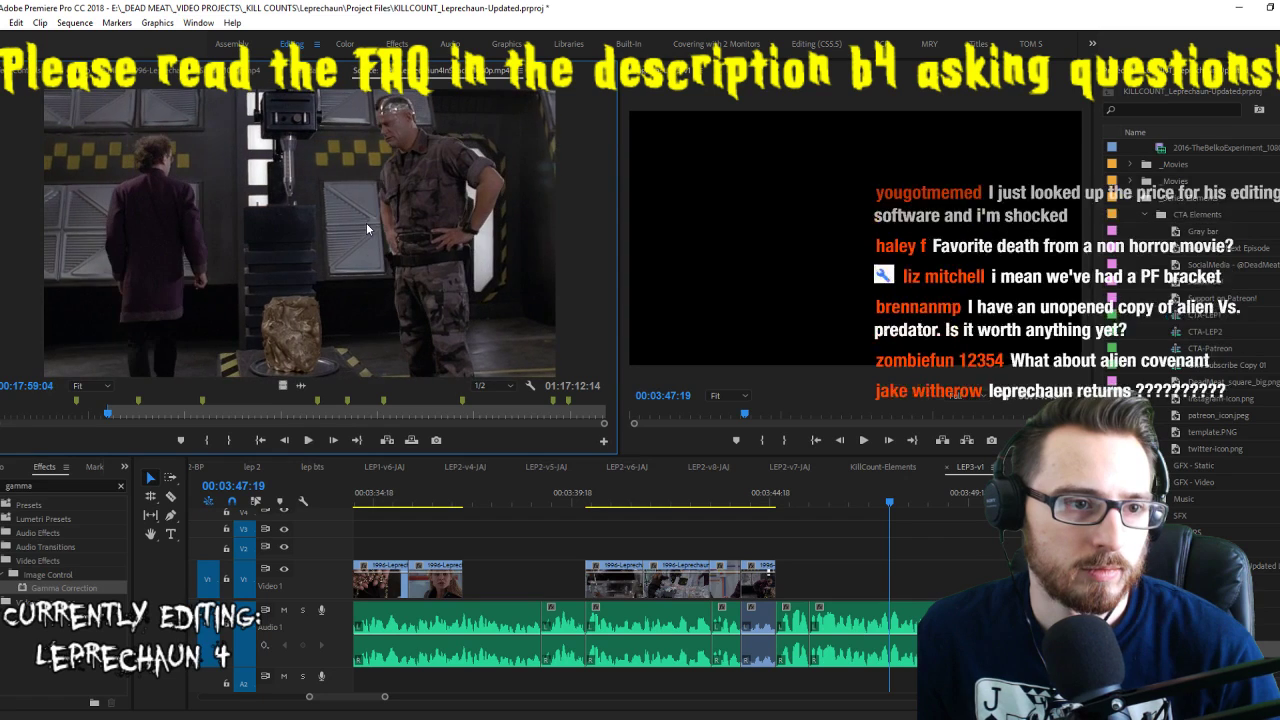
key("space")
left_click(779, 505)
key("space")
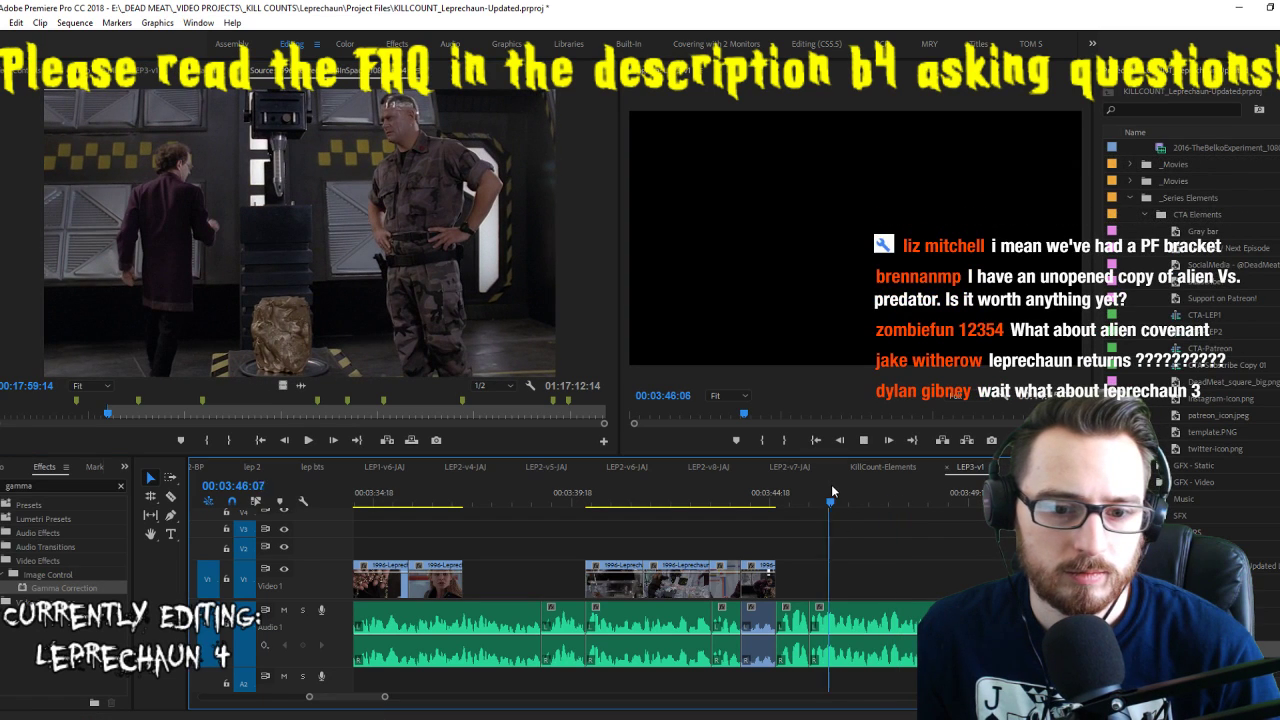
Mark a 2-second-3-frame source shot of the two men watching the blue laser hit the object and place its video at 03:45:18
left_click(365, 245)
key("space")
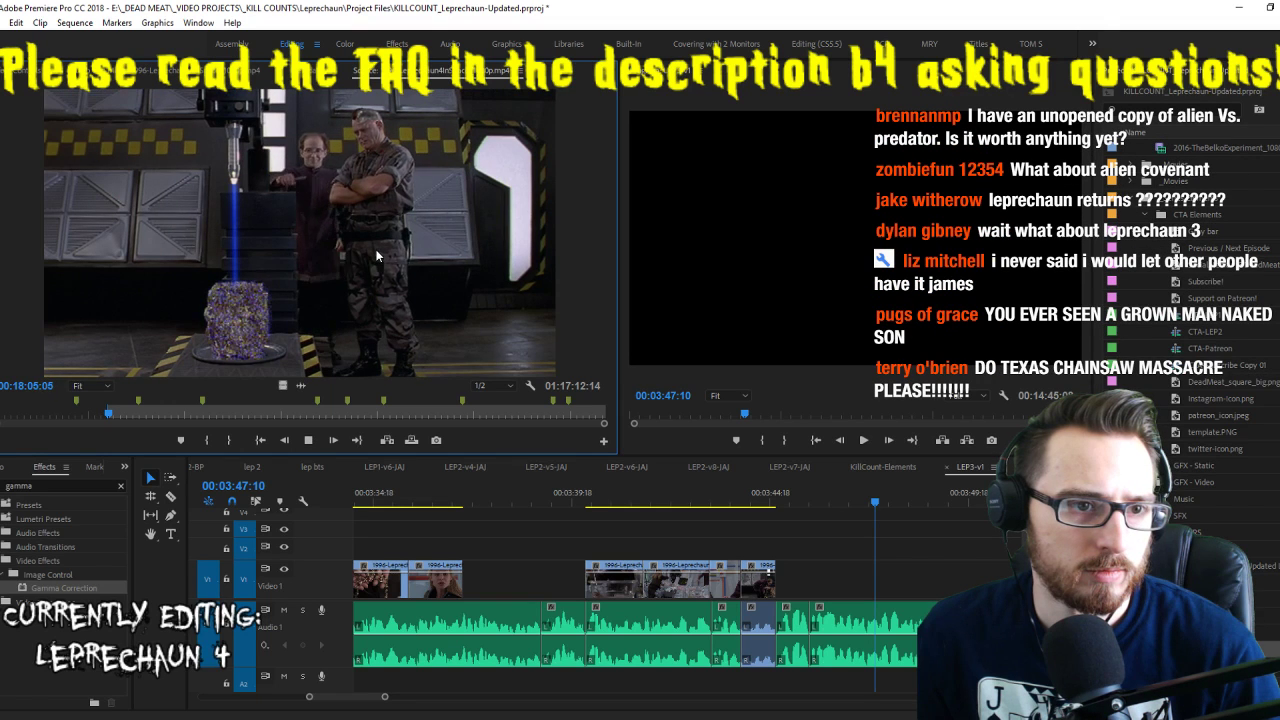
key("j")
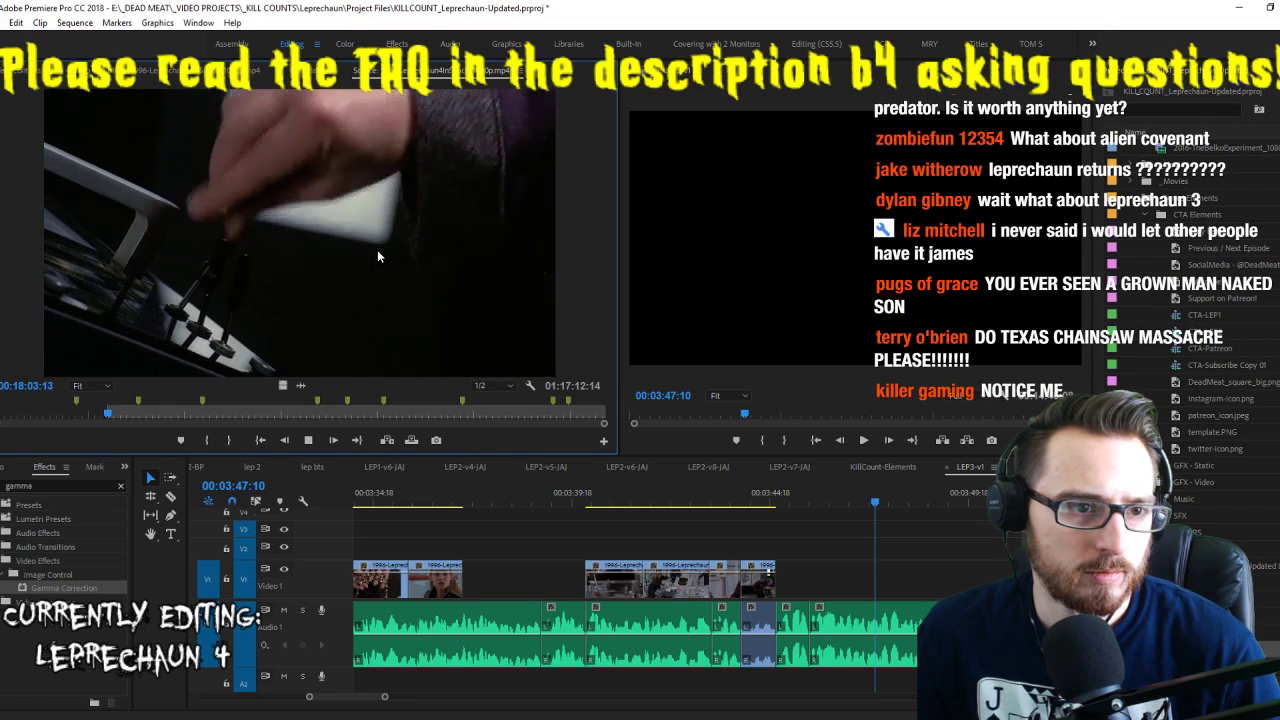
key("l")
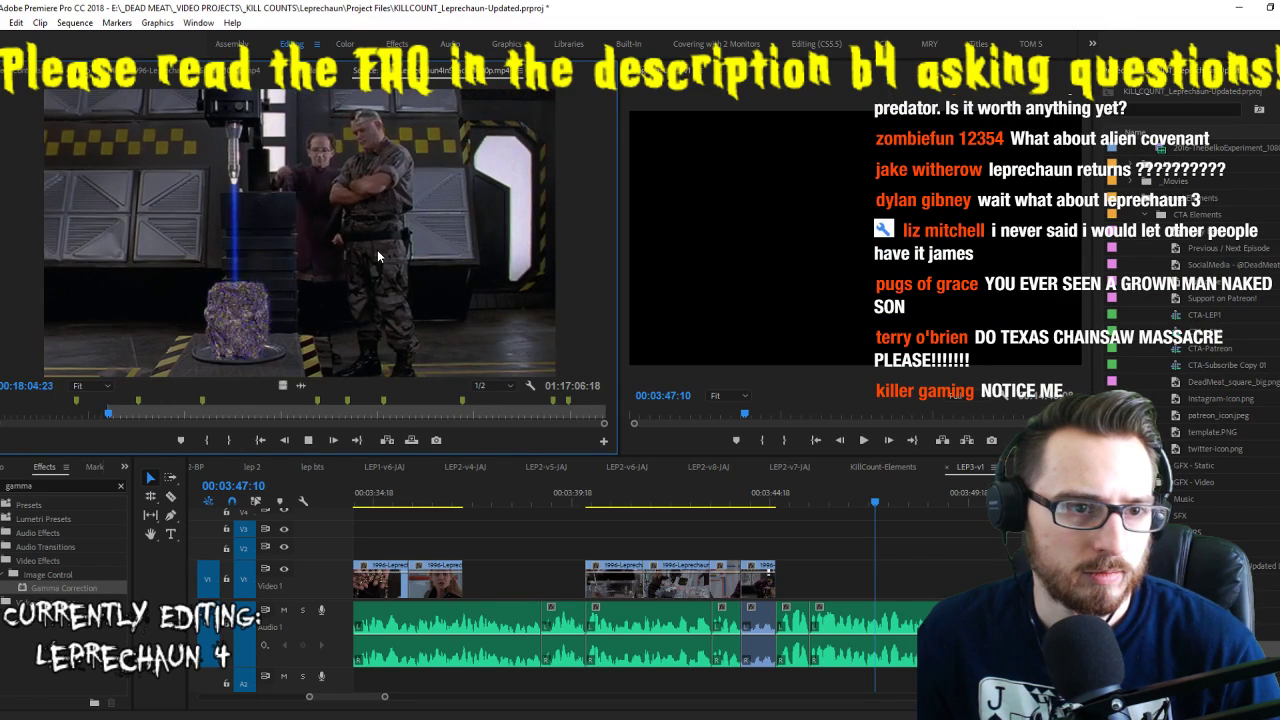
key("k")
key("o")
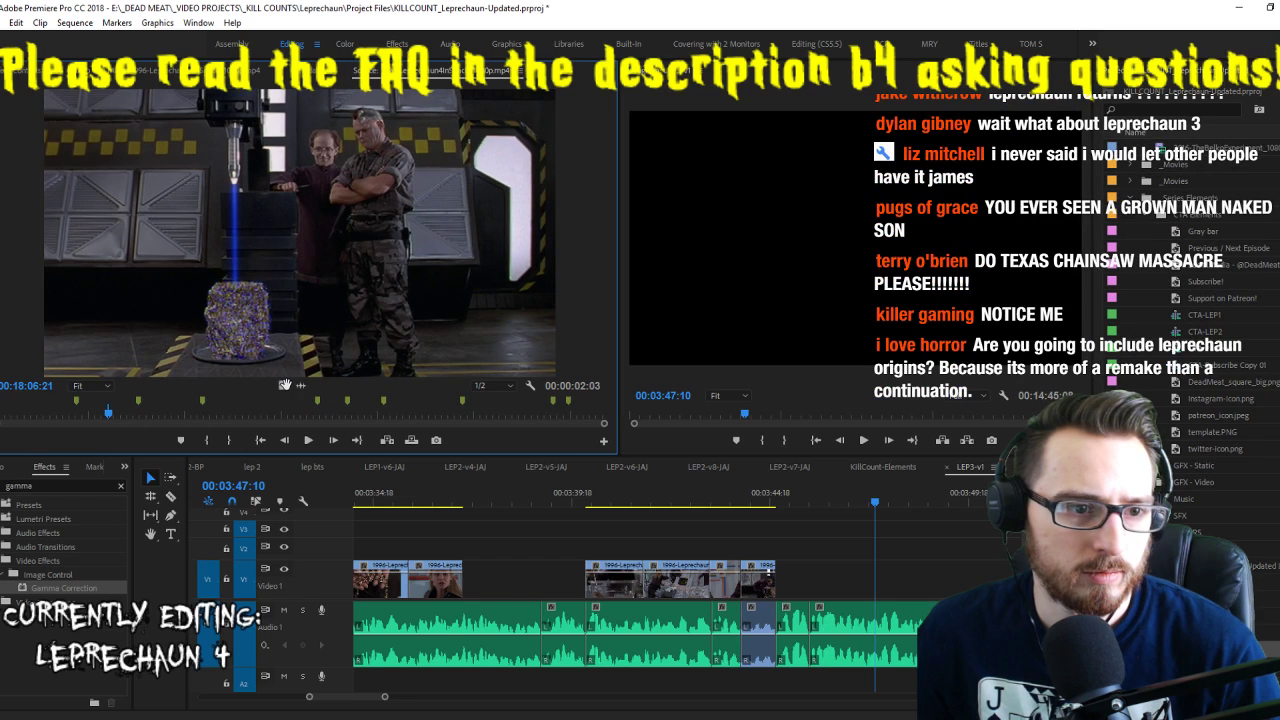
left_click_drag(285, 384, 812, 585)
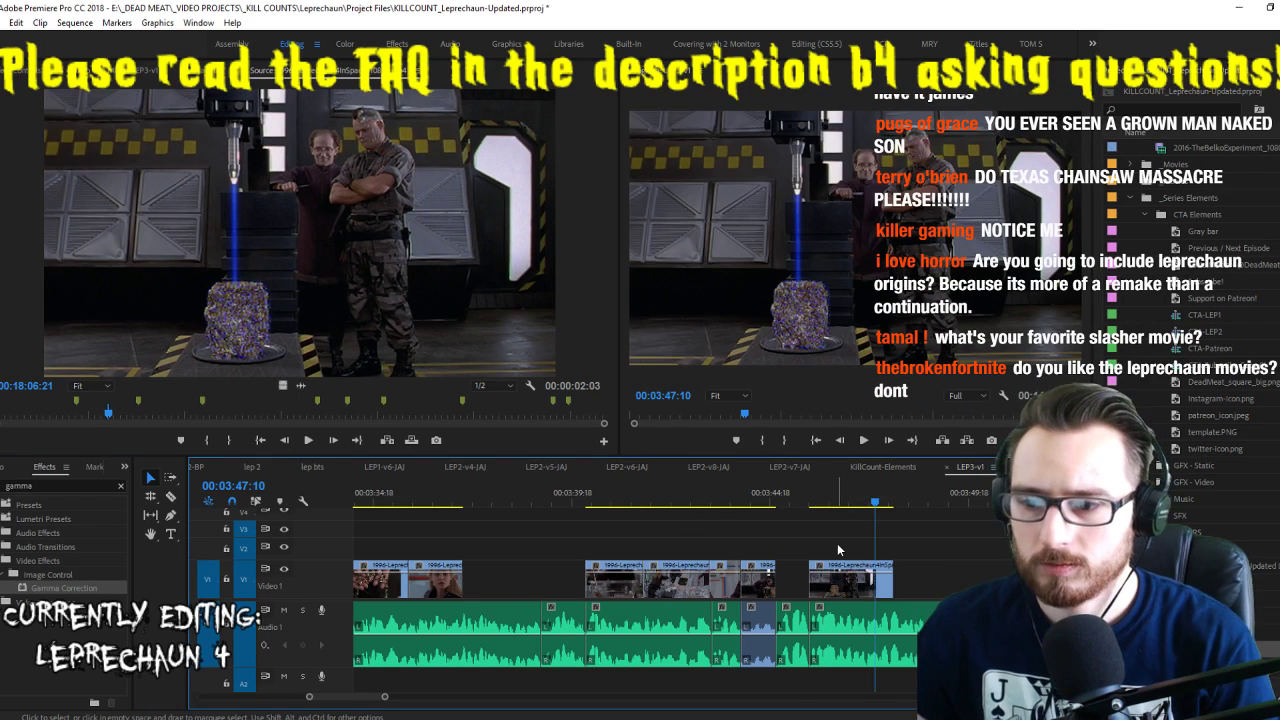
Play the placed laser shot, extend its end to cover more narration, and move the playhead to 03:48:07
key("Up")
key("space")
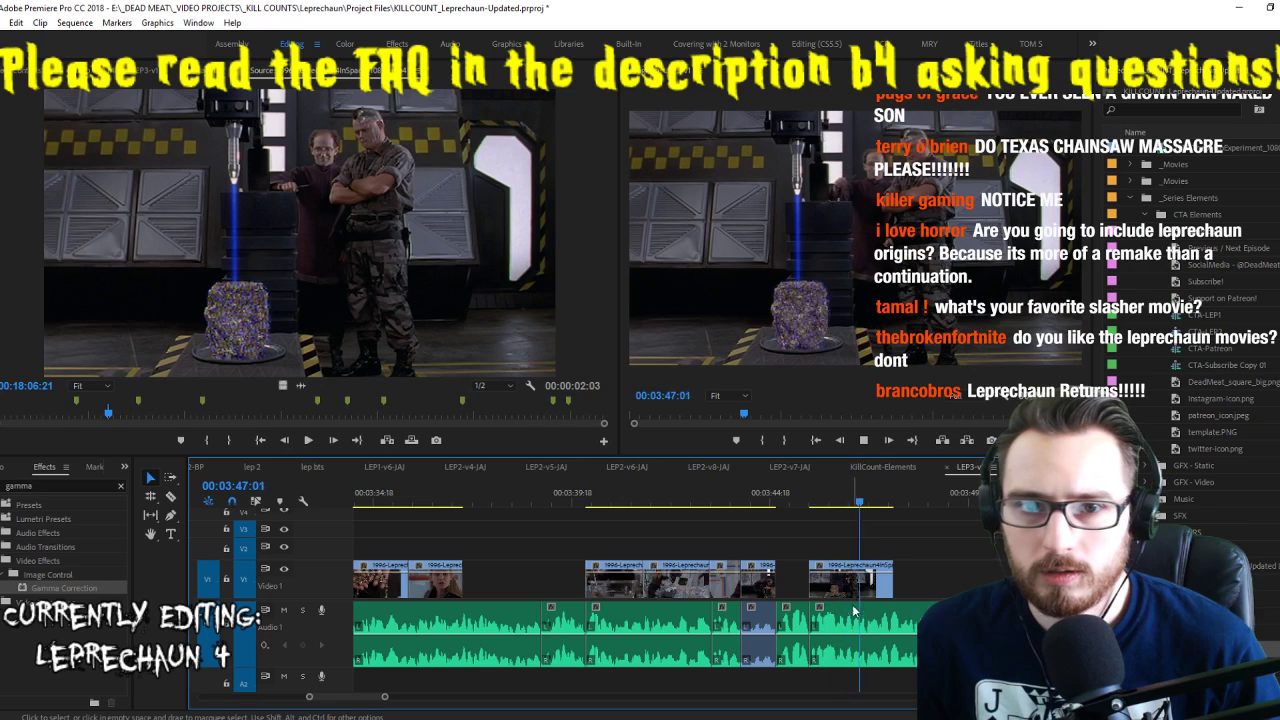
key("space")
left_click_drag(956, 583, 1010, 583)
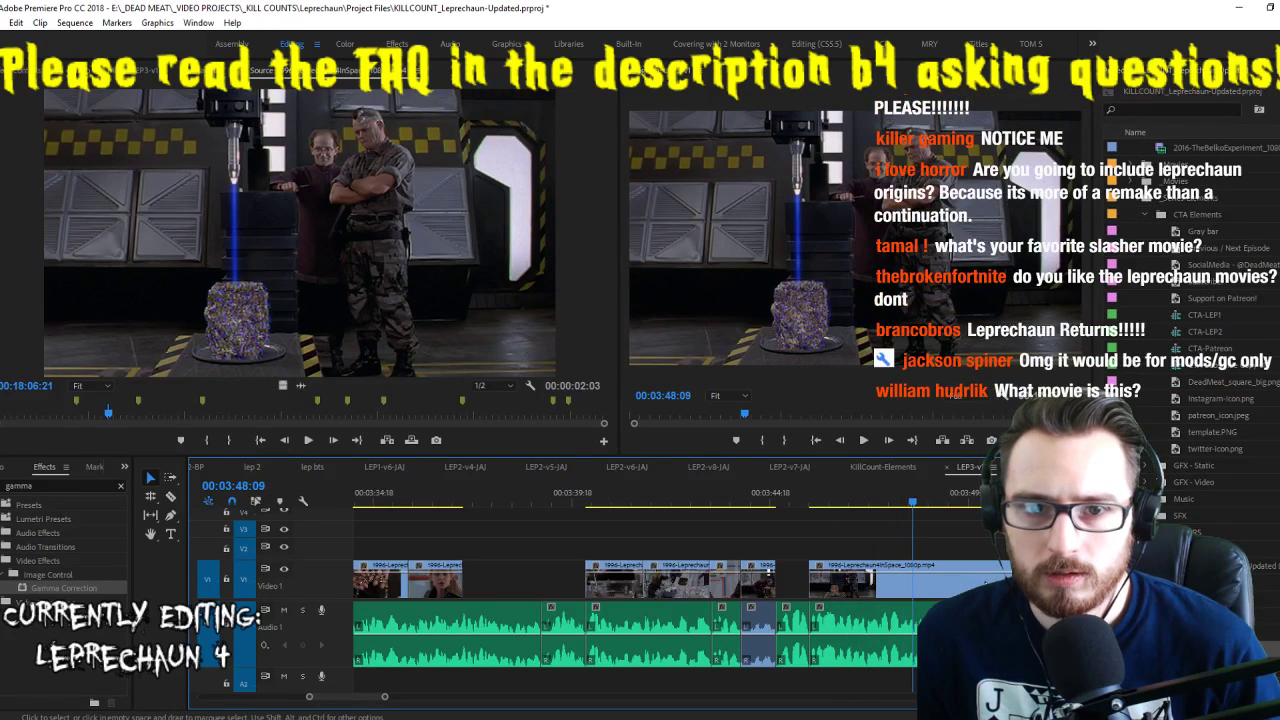
left_click(910, 501)
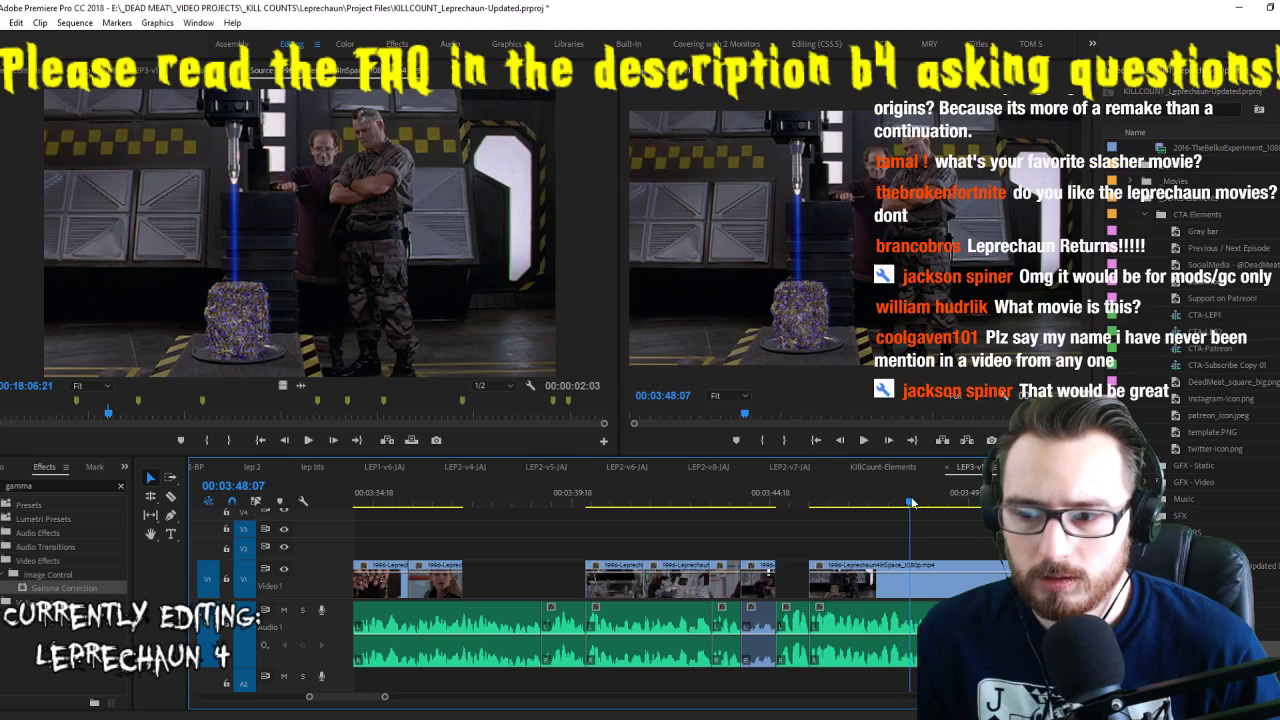
Mark a 1-second-19-frame source close-up of the object shrinking under the blue beam, place its video at 03:48:07, and play it
left_click(389, 268)
key("space")
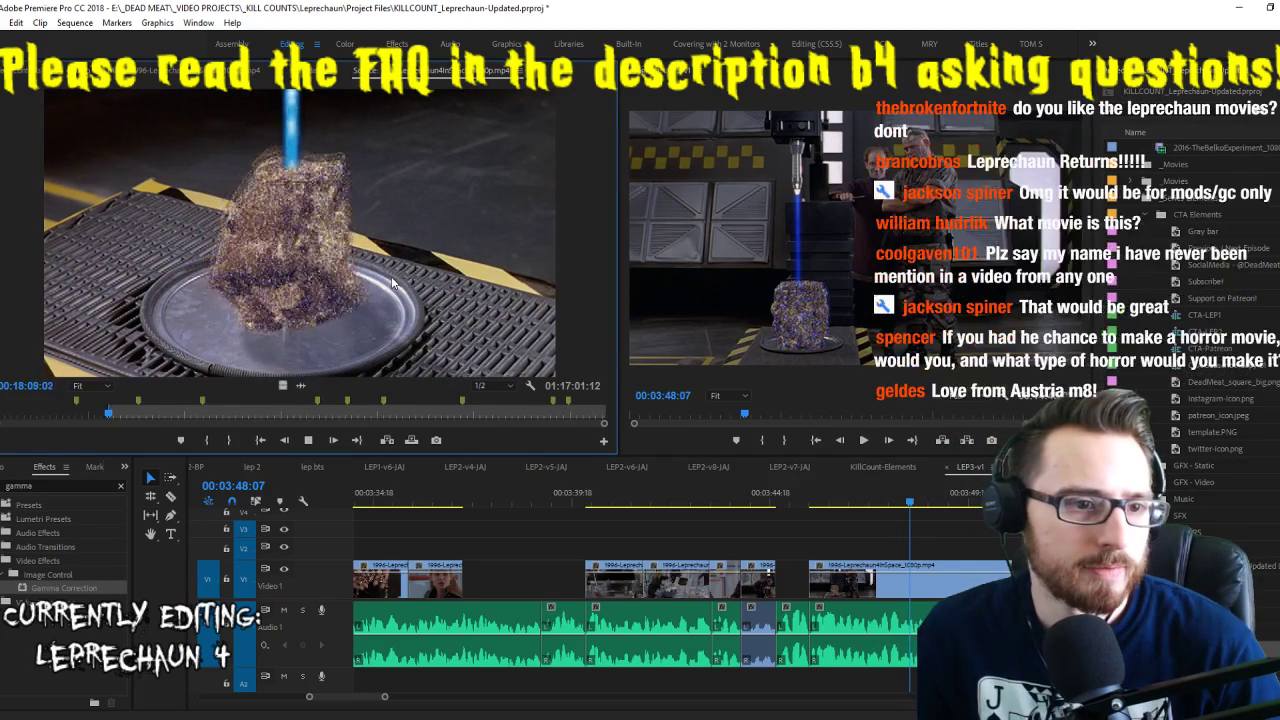
key("i")
key("o")
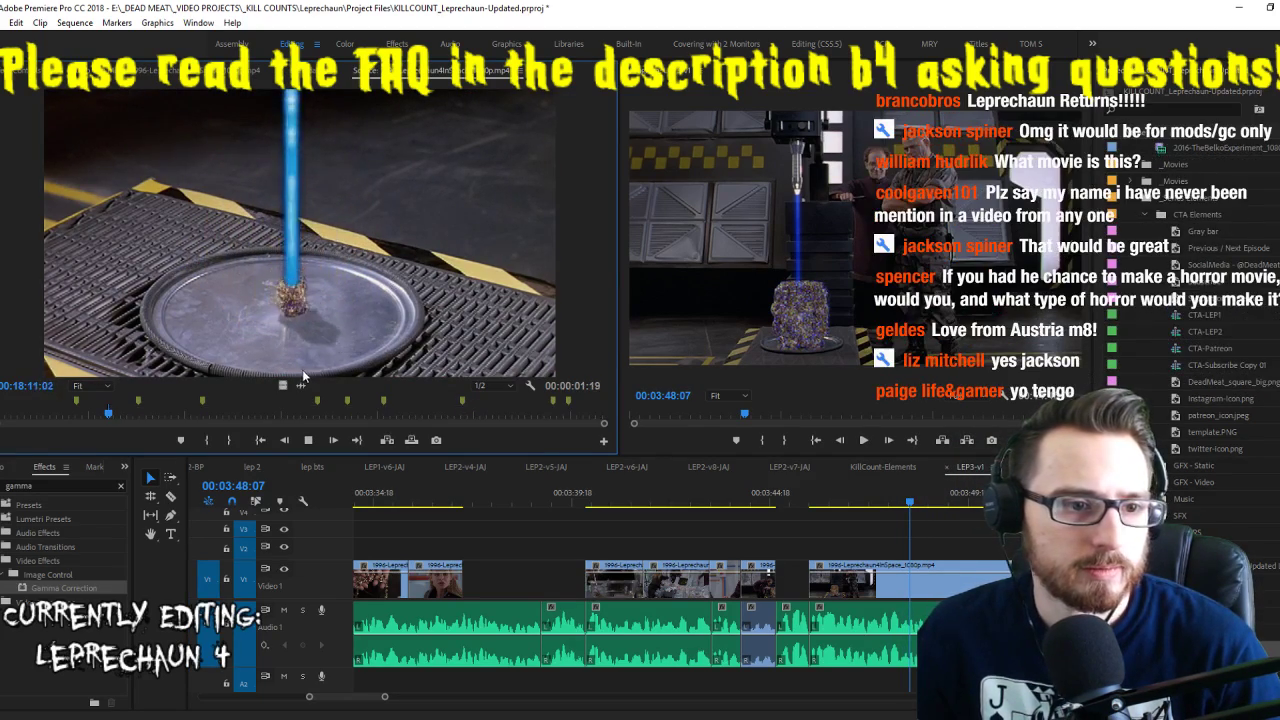
left_click_drag(286, 386, 915, 582)
key("space")
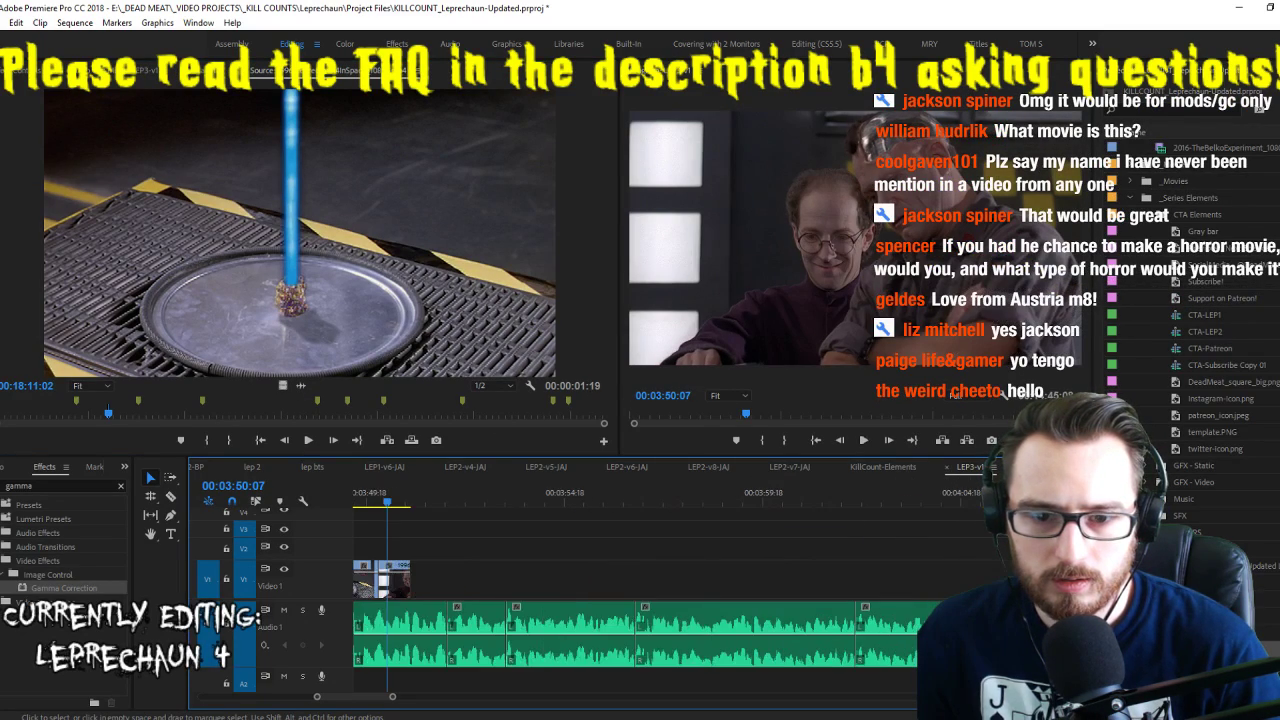
Delete the leftover clip after the shrinking close-up, extend the close-up to the next narration cut, and move the playhead to 03:50:10
key("space")
key("=")
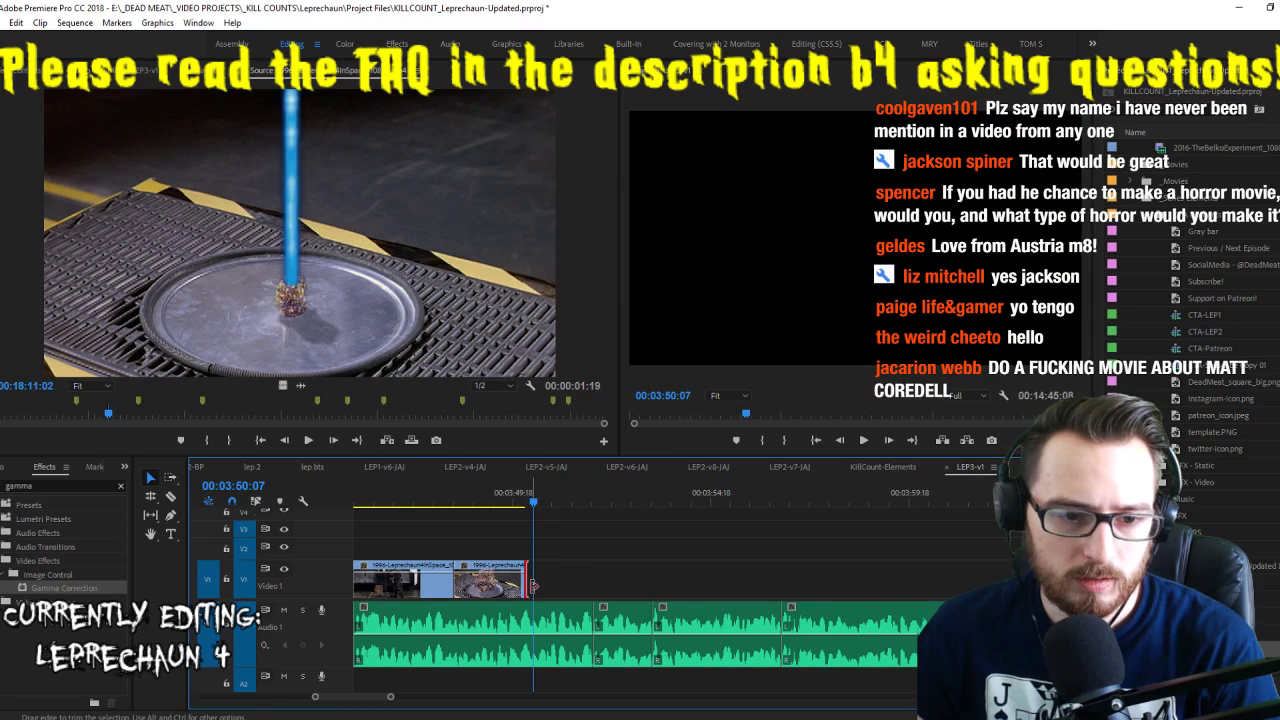
left_click_drag(531, 585, 592, 585)
left_click(540, 517)
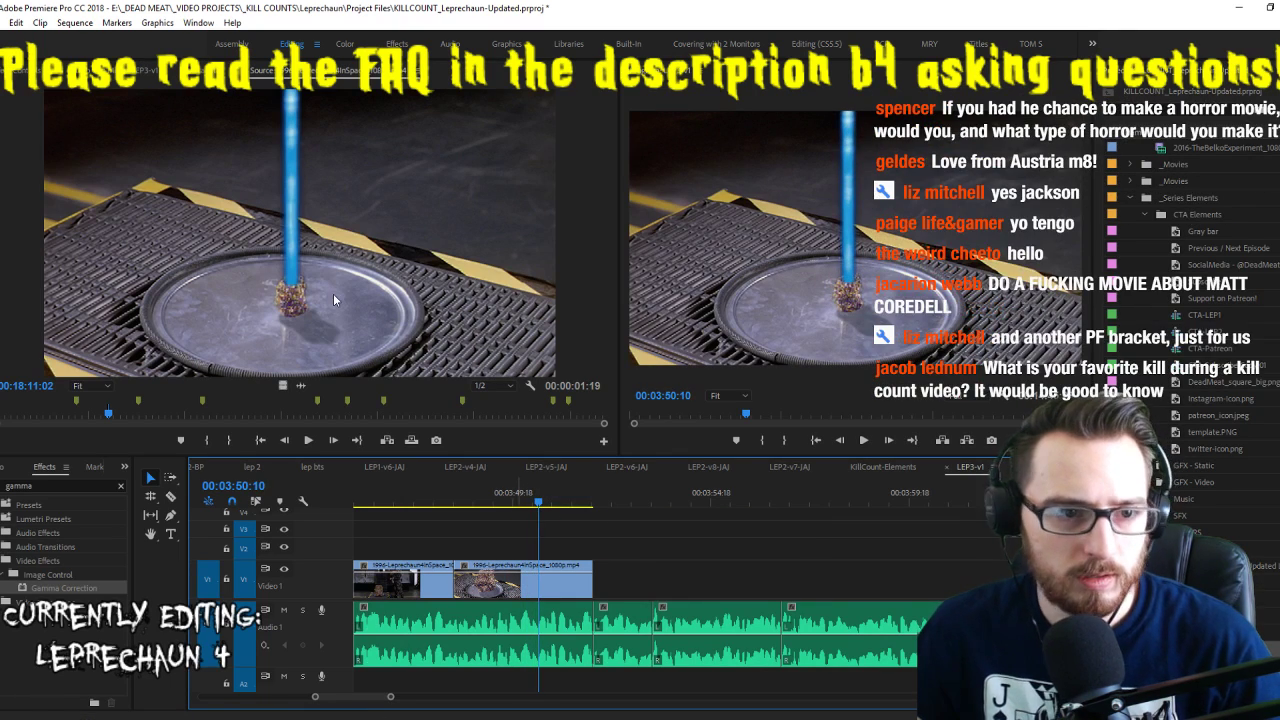
Mark a 1-second-7-frame source close-up of the object growing under the red beam and place its video at 03:50:09
left_click(336, 367)
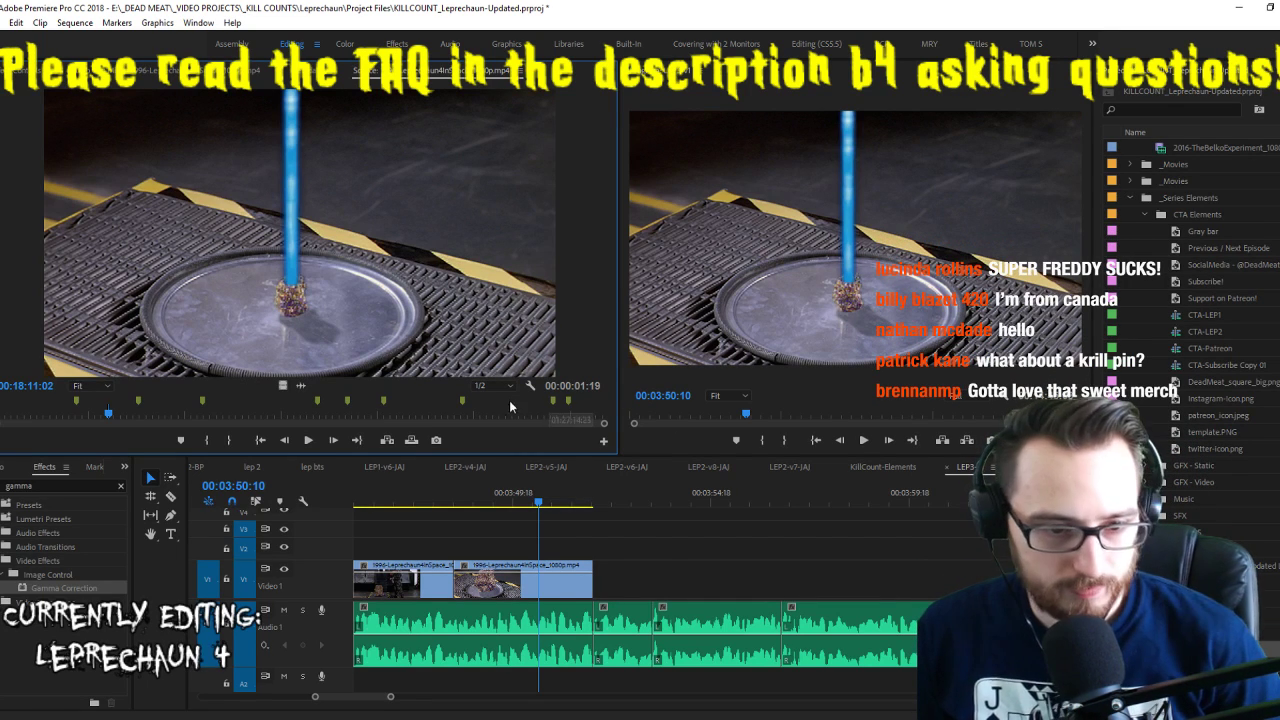
key("space")
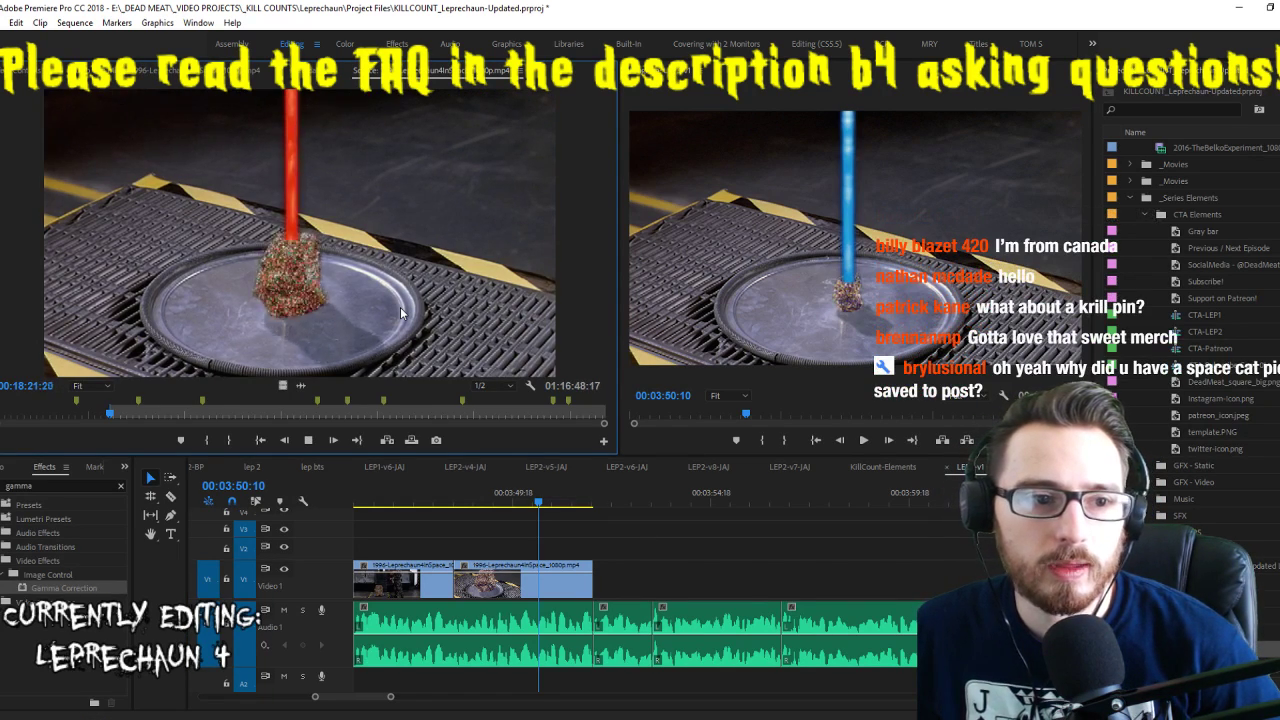
key("space")
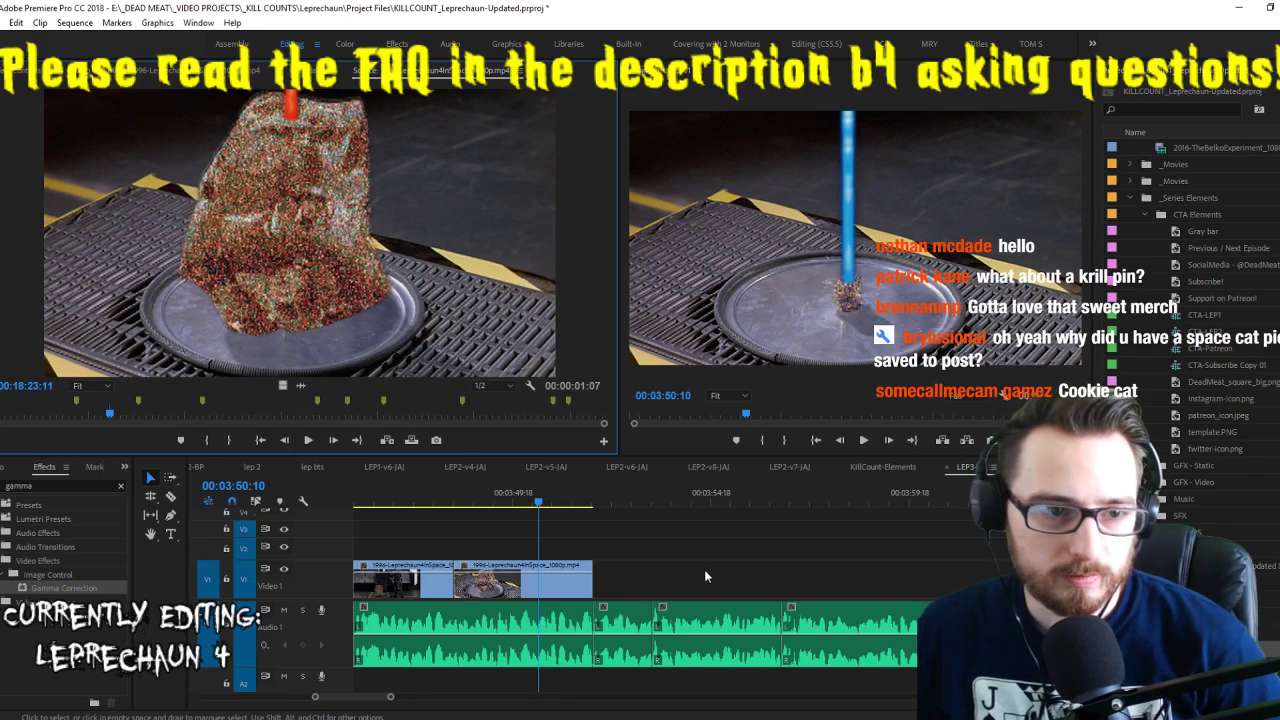
left_click(610, 539)
left_click_drag(510, 497, 533, 499)
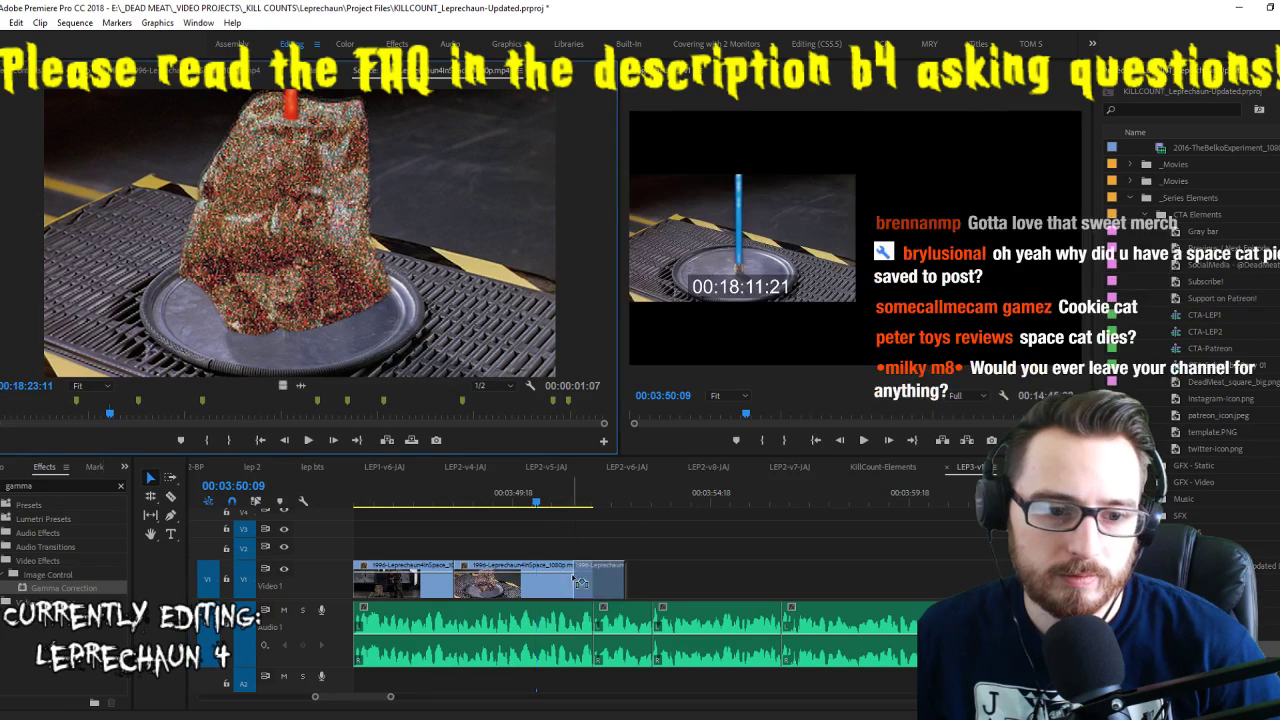
left_click_drag(590, 580, 540, 580)
Play the placed red-beam close-up, extend its end to the next narration cut, and save the project
left_click(510, 494)
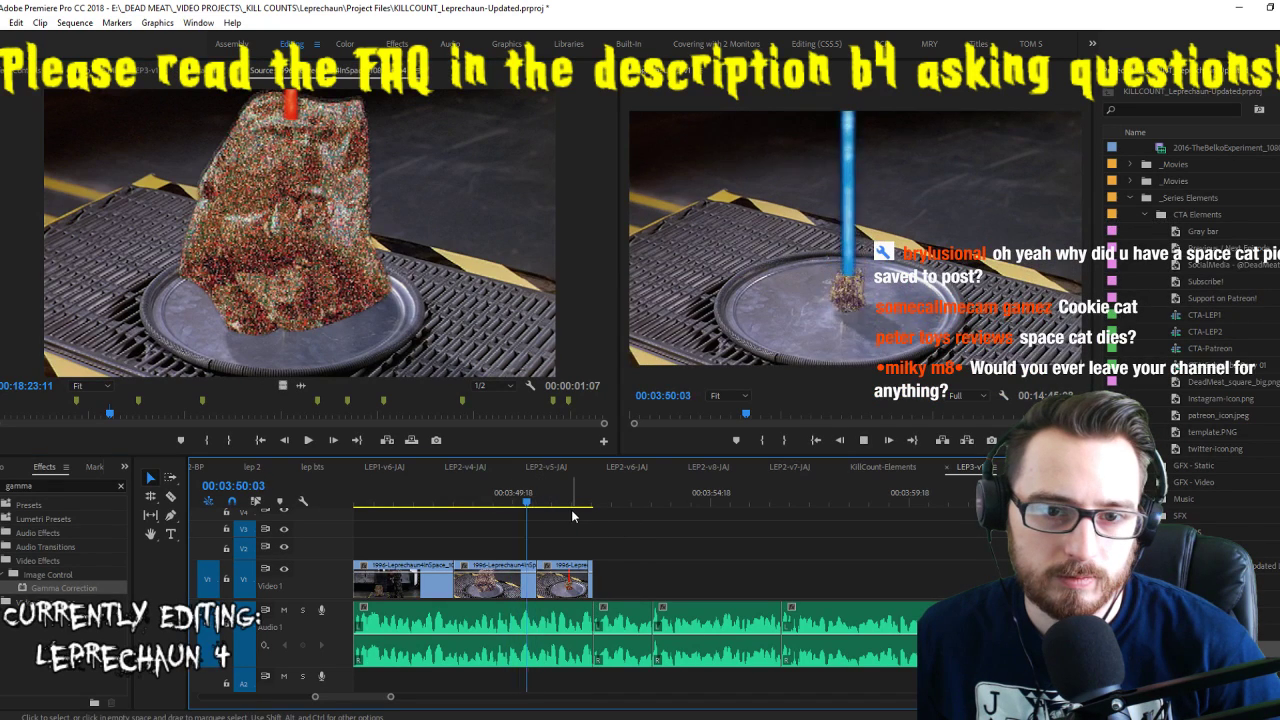
key("space")
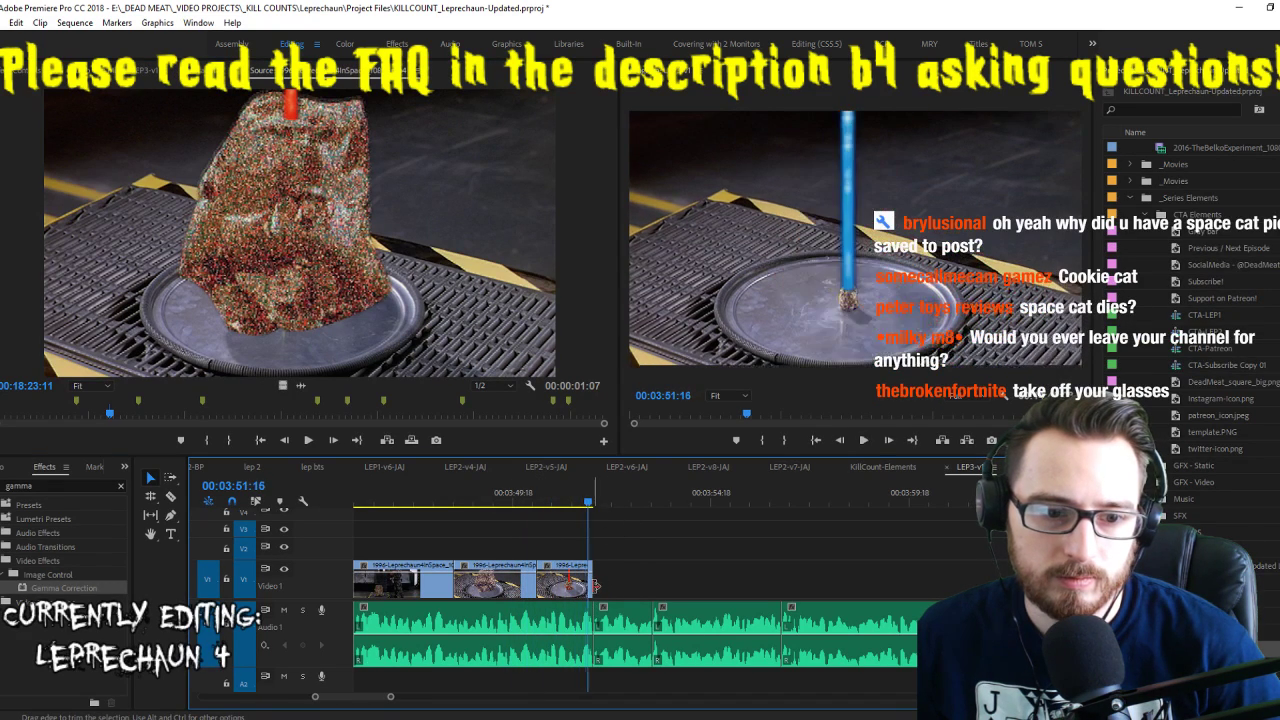
key("space")
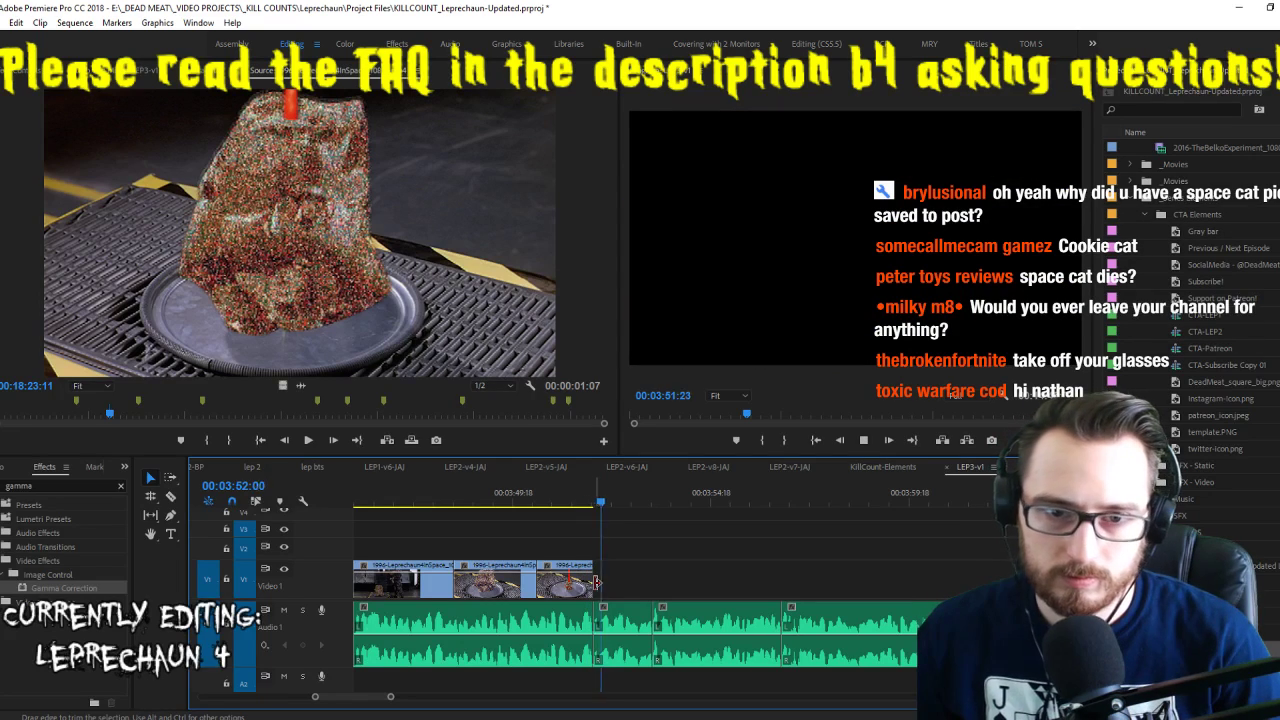
key("ctrl+s")
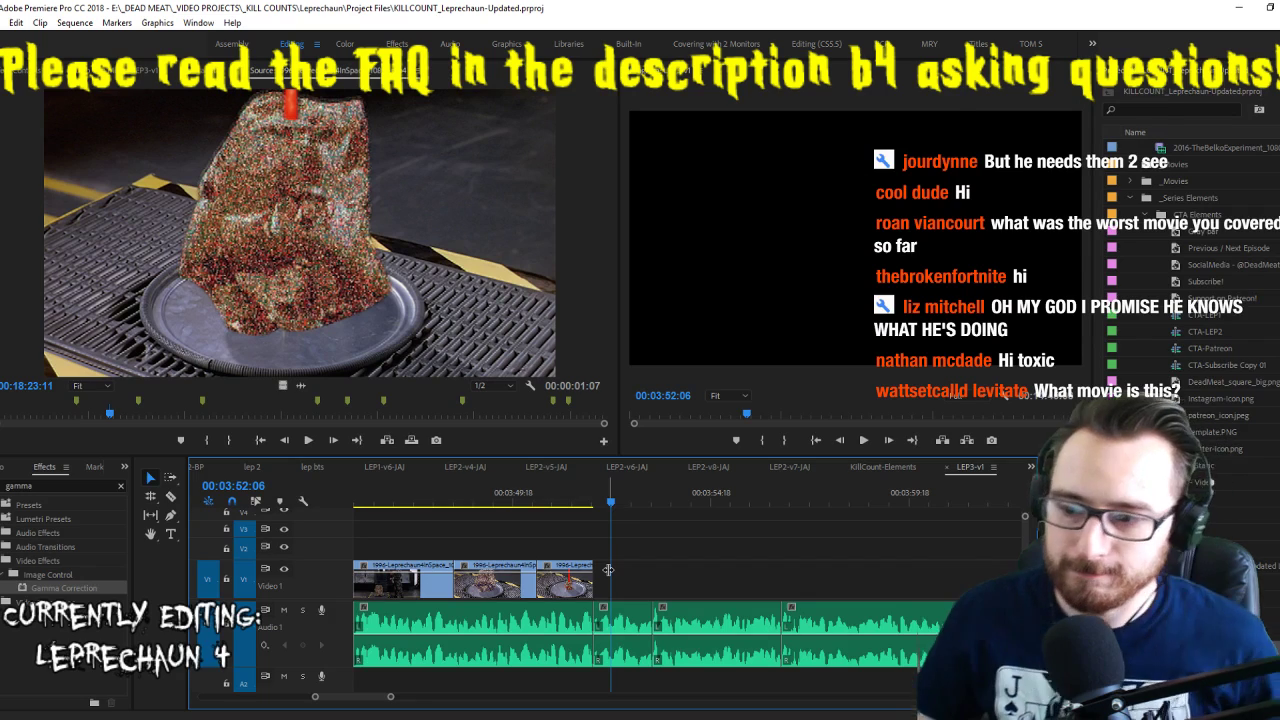
Mark a 1-second-1-frame source shot of the two men, place its video after the red-beam close-up, and extend it to 03:53:07
left_click(564, 489)
key("space")
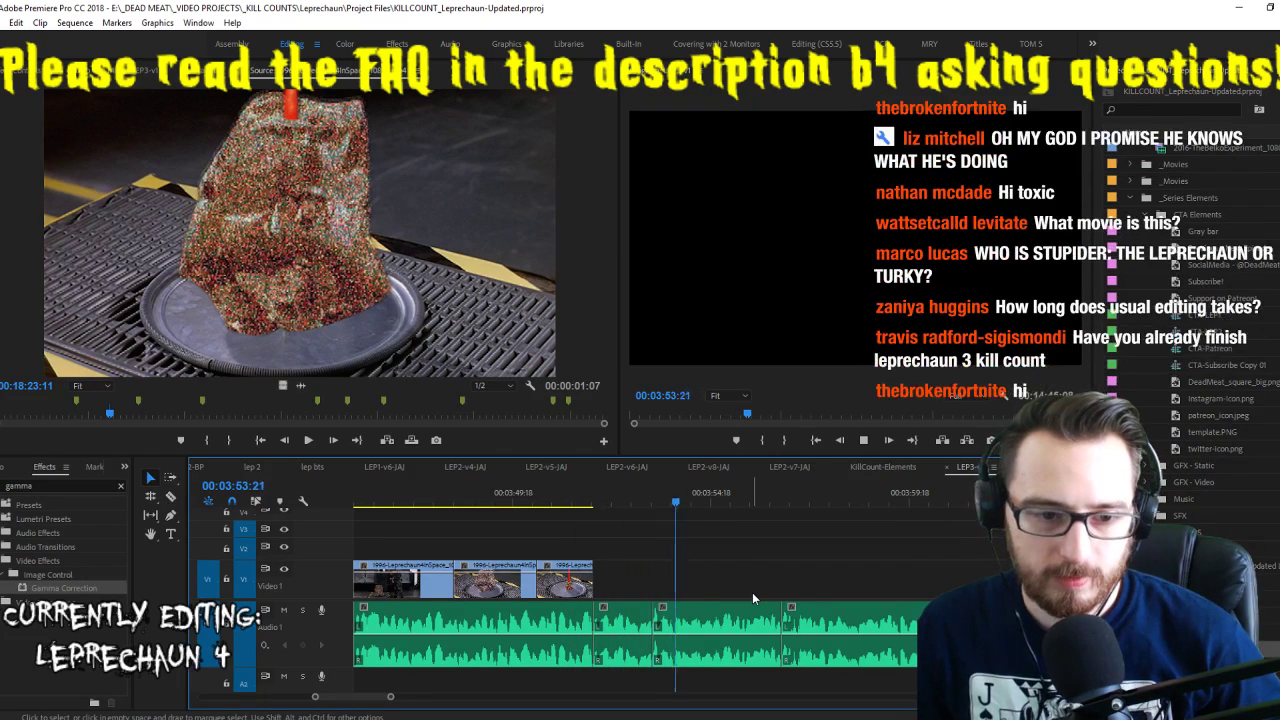
key("space")
left_click(363, 308)
key("space")
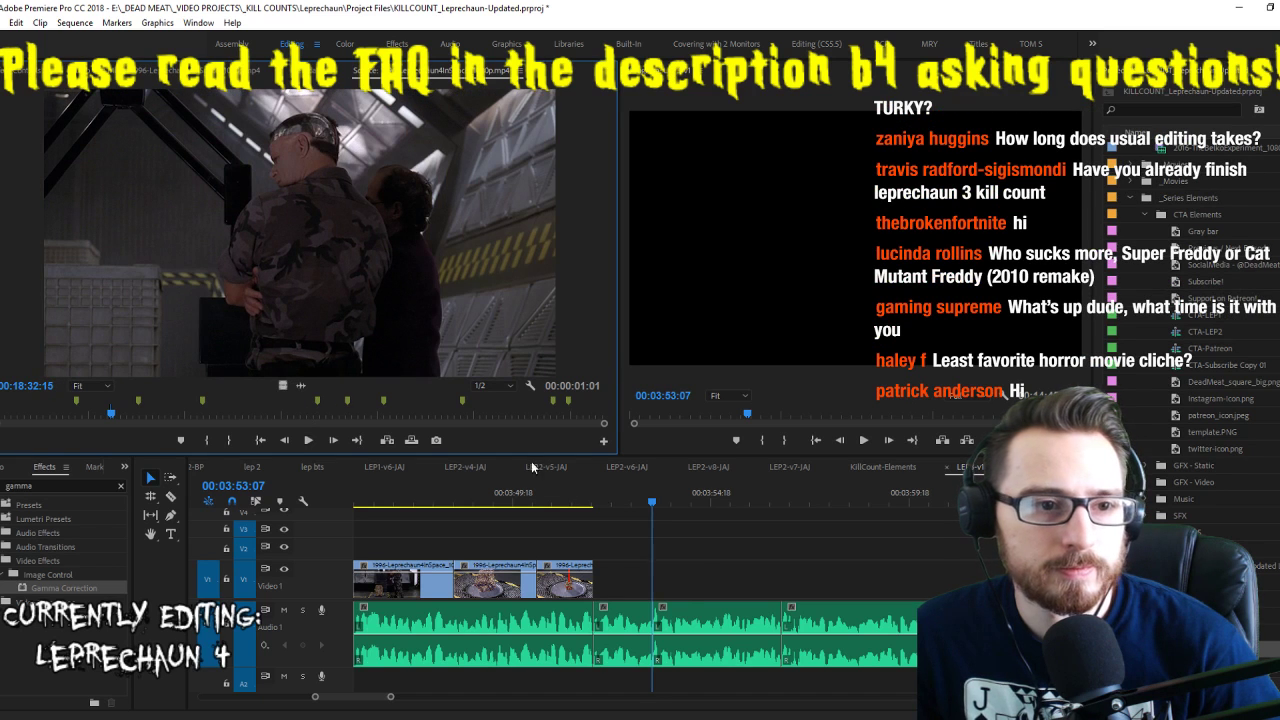
left_click_drag(532, 467, 606, 582)
left_click_drag(512, 586, 598, 582)
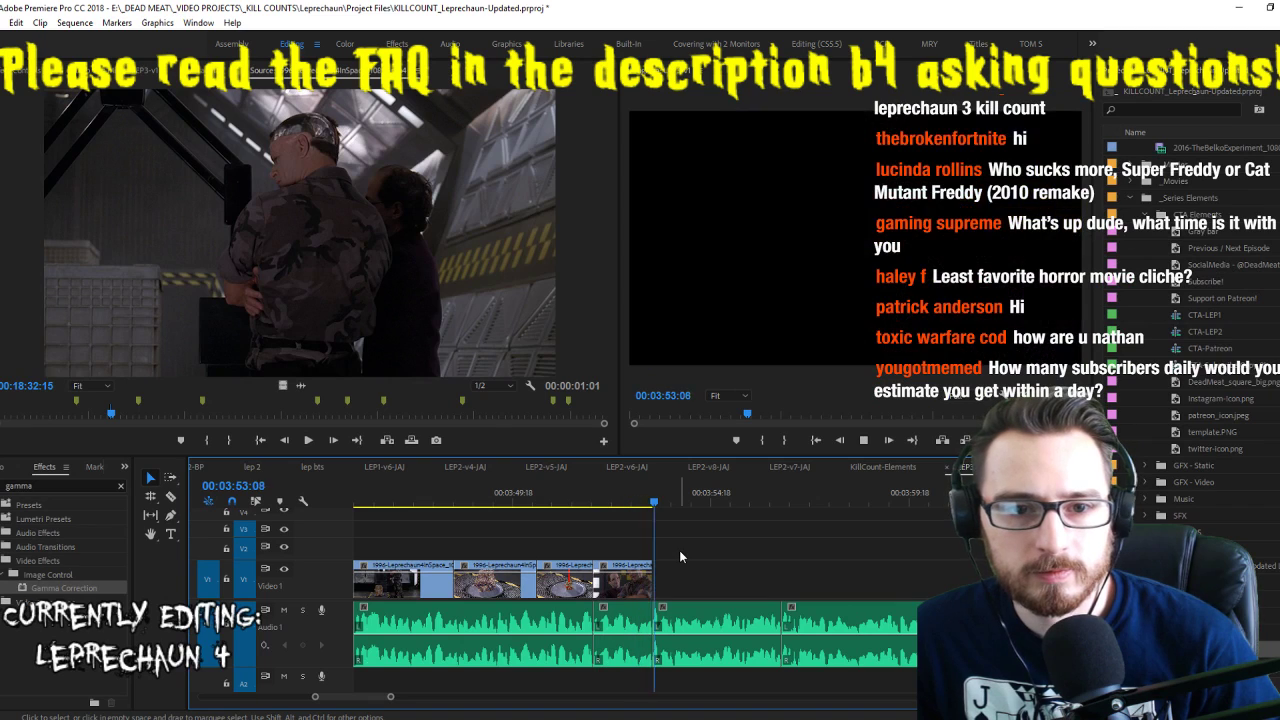
Mark a 1-second-14-frame source shot of the bald man's face on the monitor, place its video at 03:53:07, and trim it to 03:54:18
left_click(324, 248)
key("space")
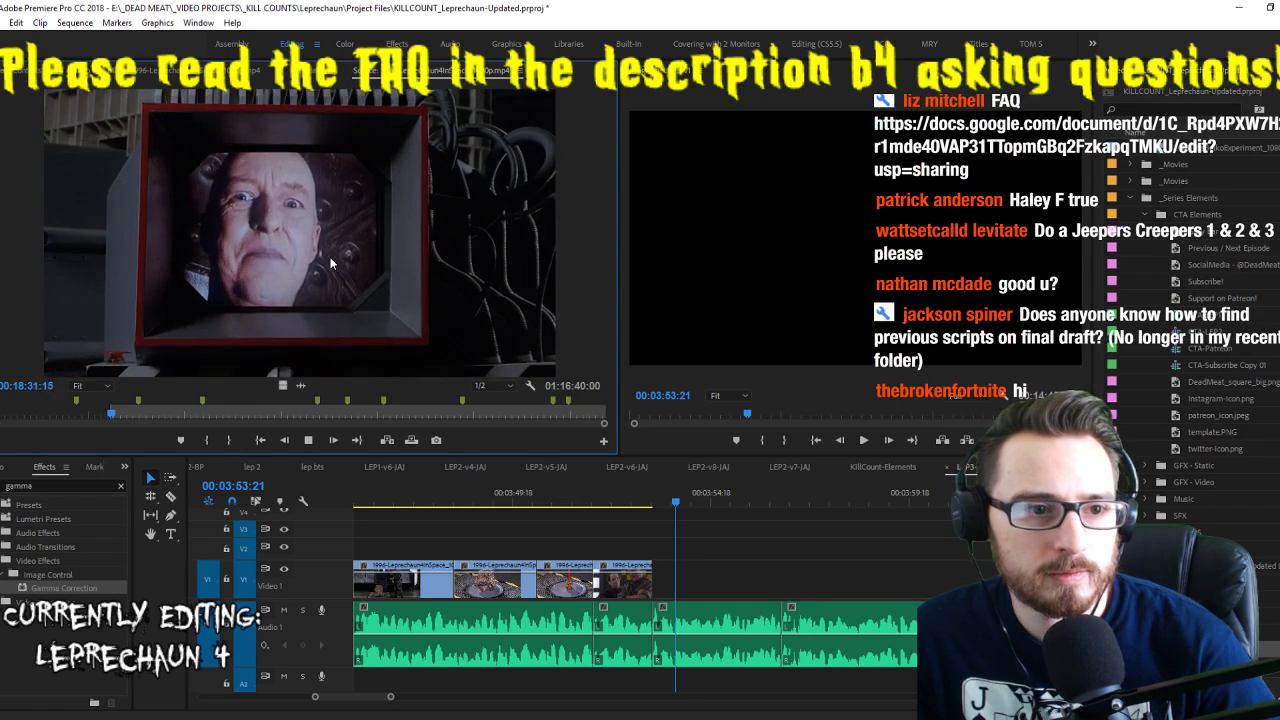
key("i")
key("o")
key("space")
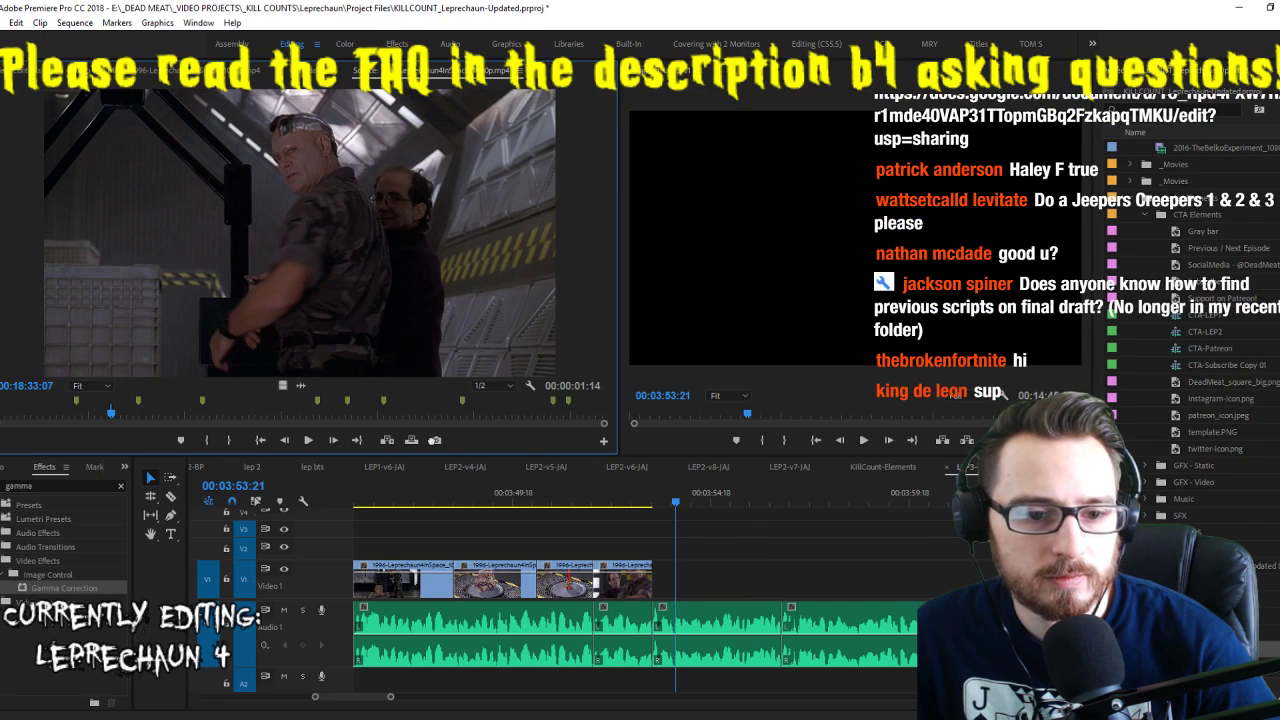
left_click_drag(300, 250, 661, 590)
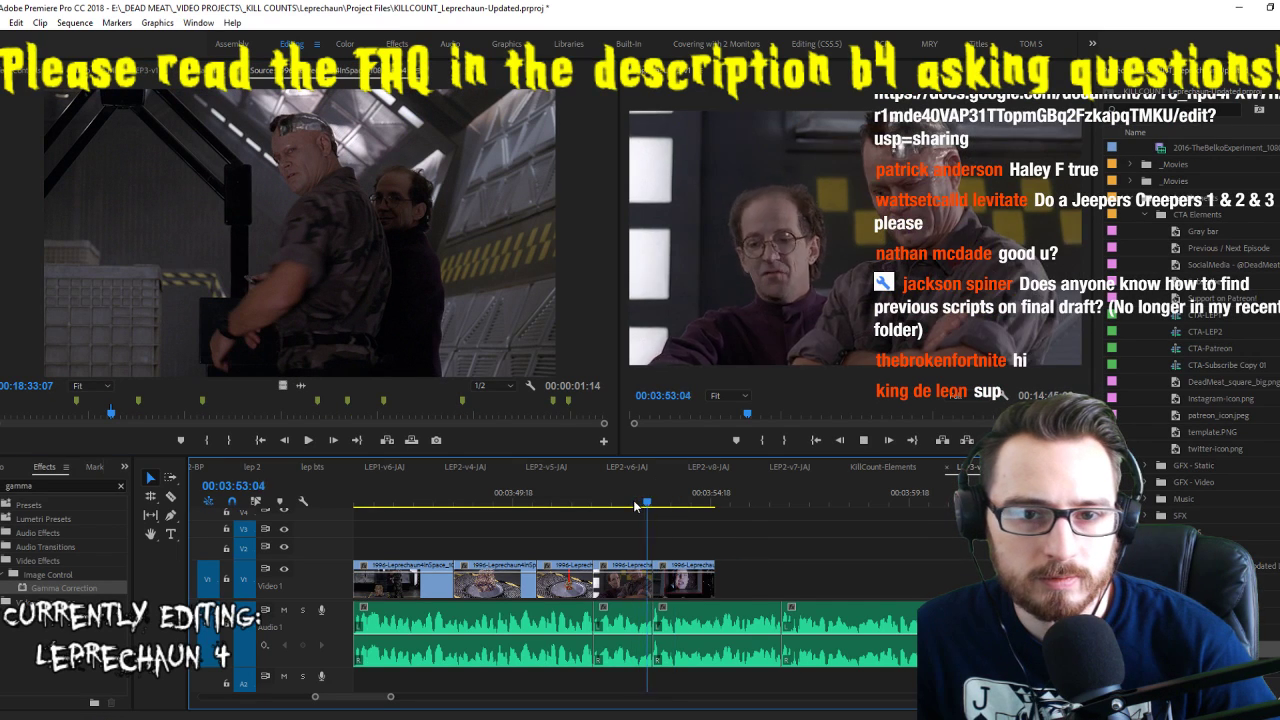
key("space")
key("space")
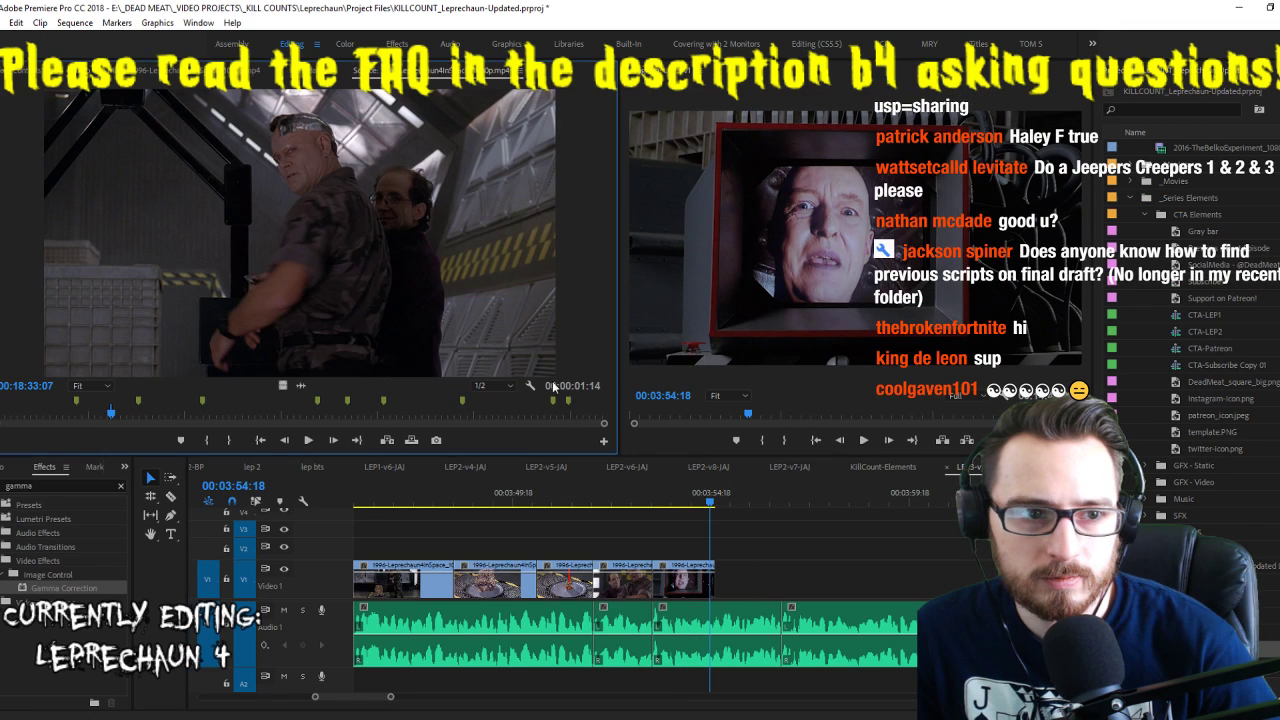
Find the standing man in camouflage in the source, mark 1 second 4 frames, and place the video at 03:54:18
left_click(403, 265)
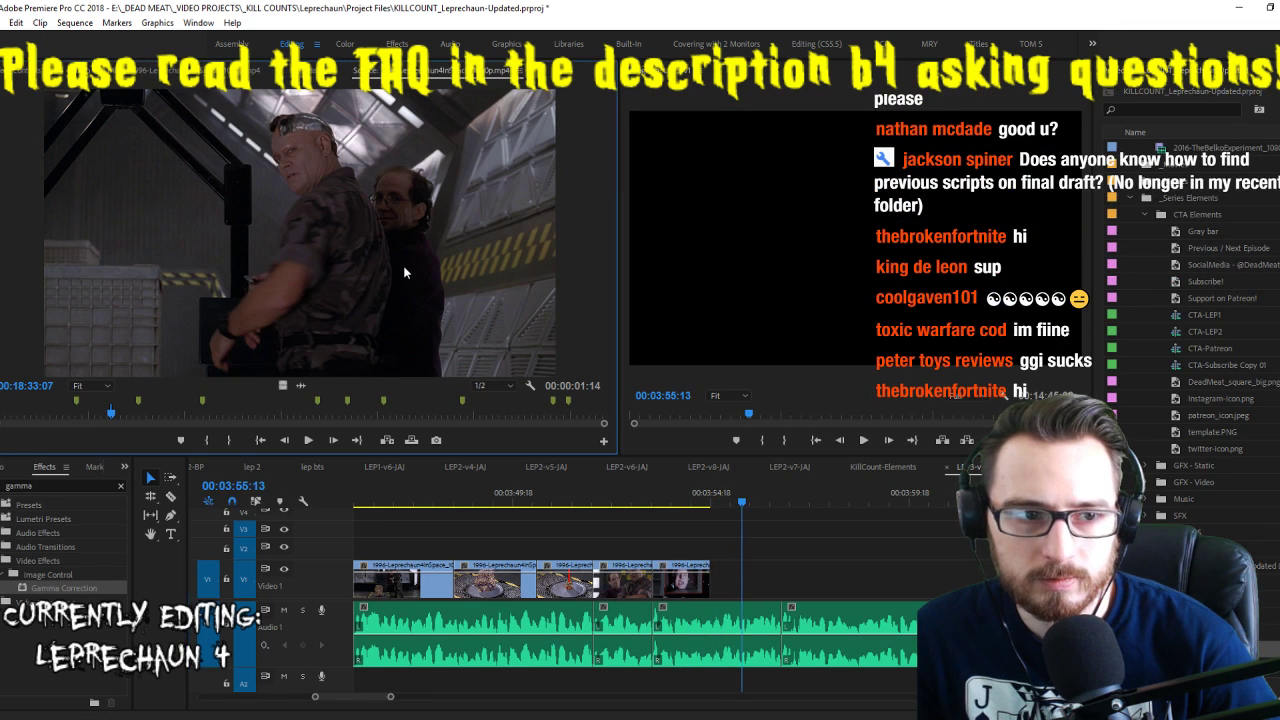
key("l")
key("l")
key("l")
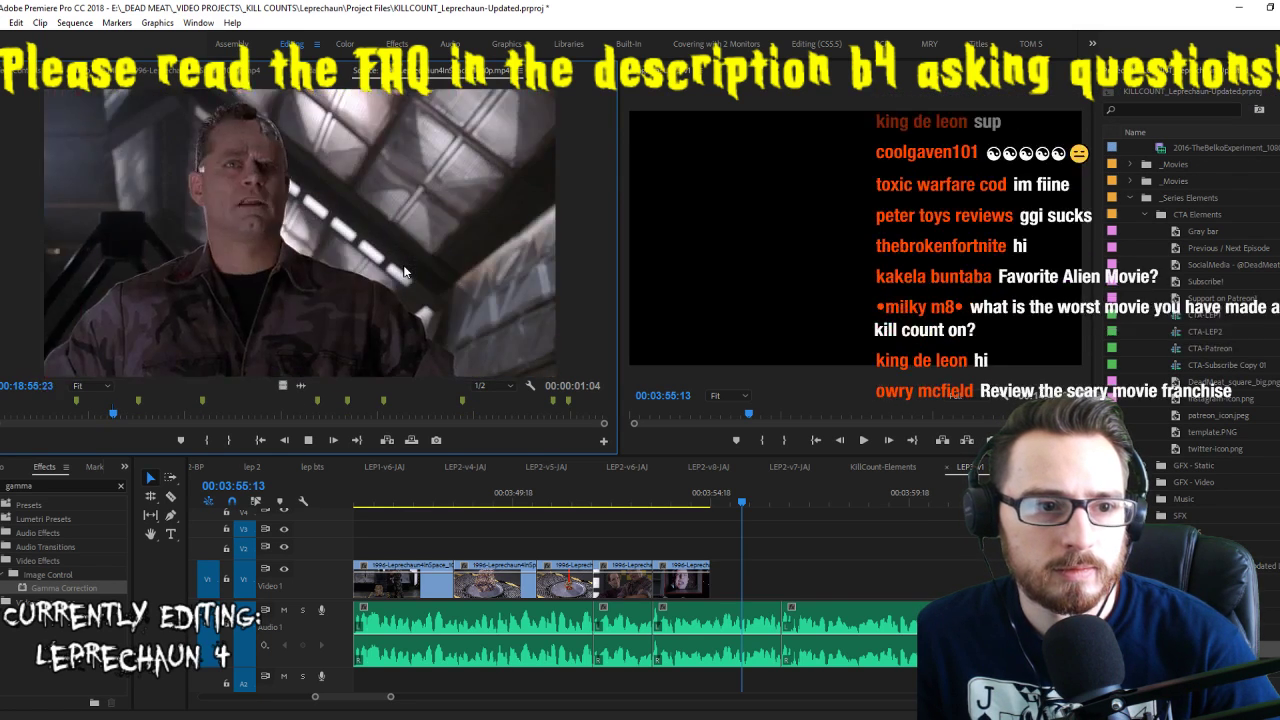
key("space")
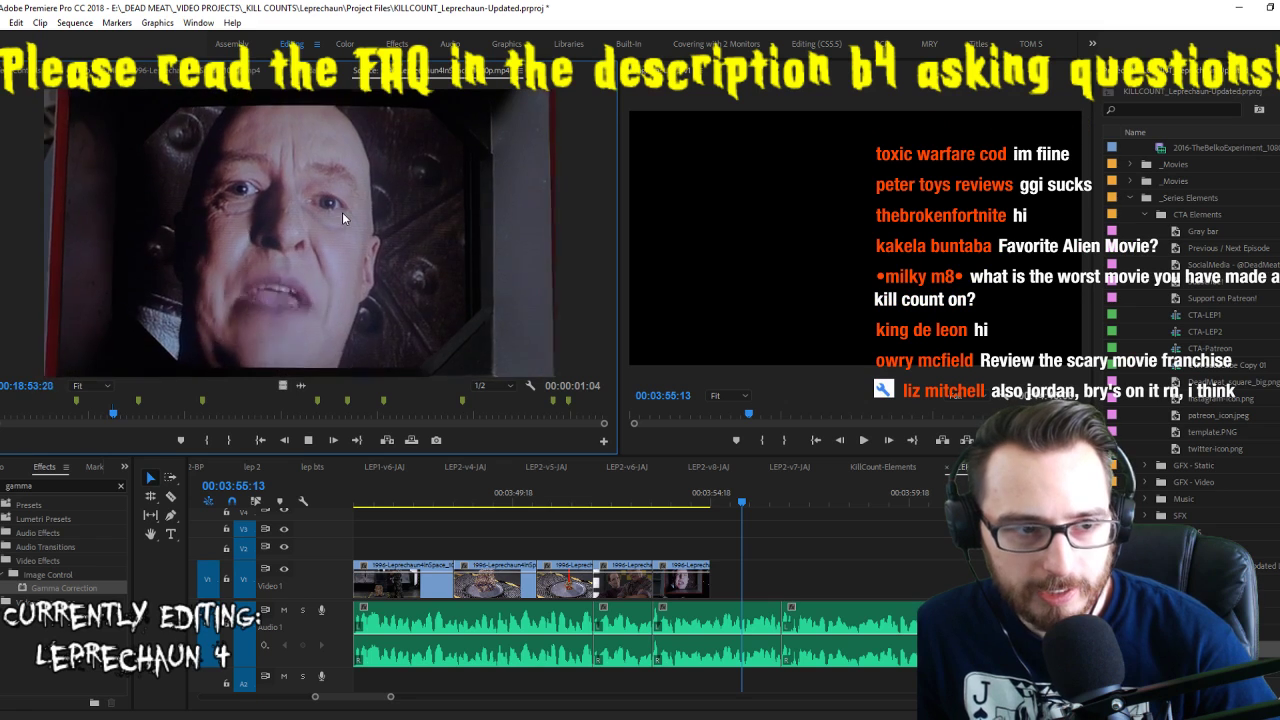
key("space")
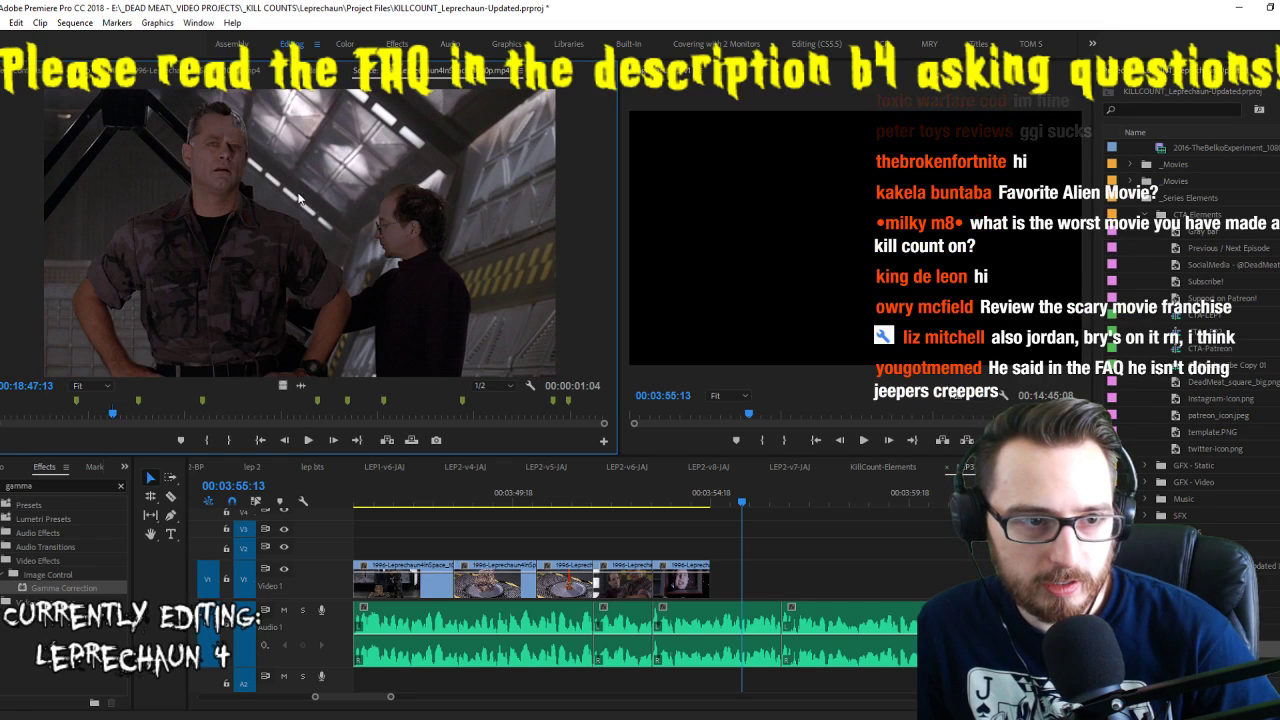
key("l")
key("l")
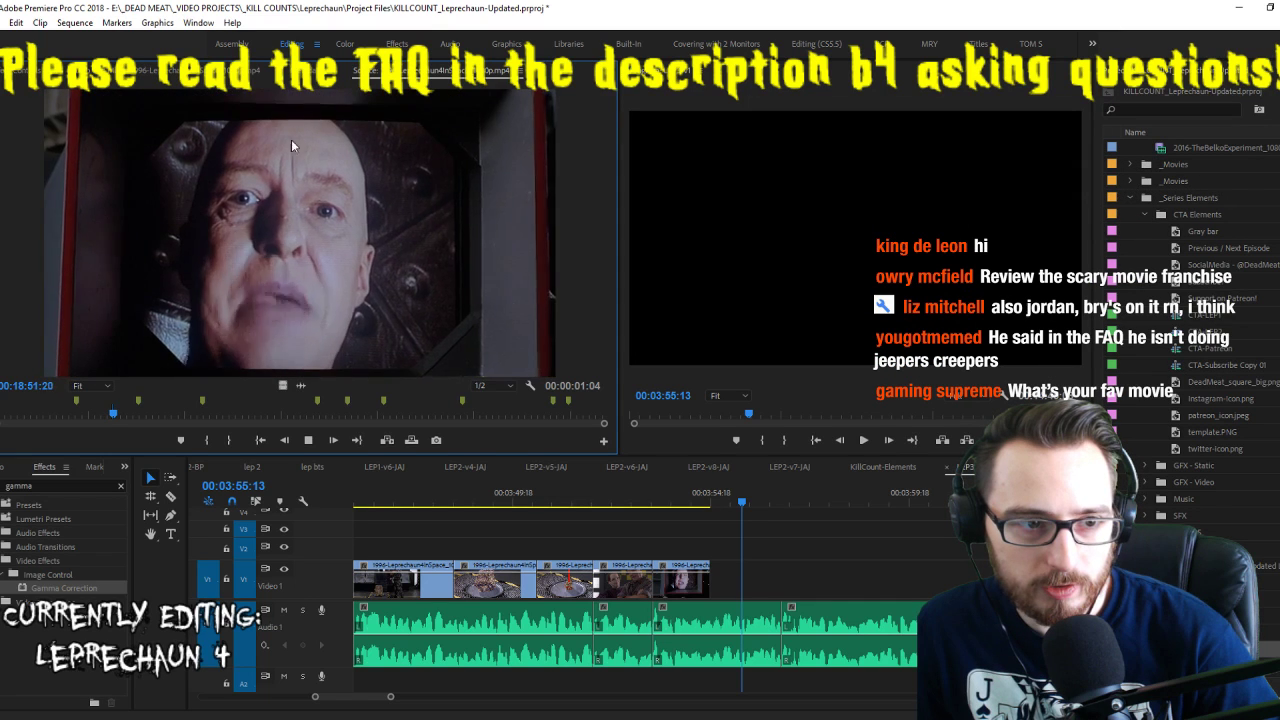
key("space")
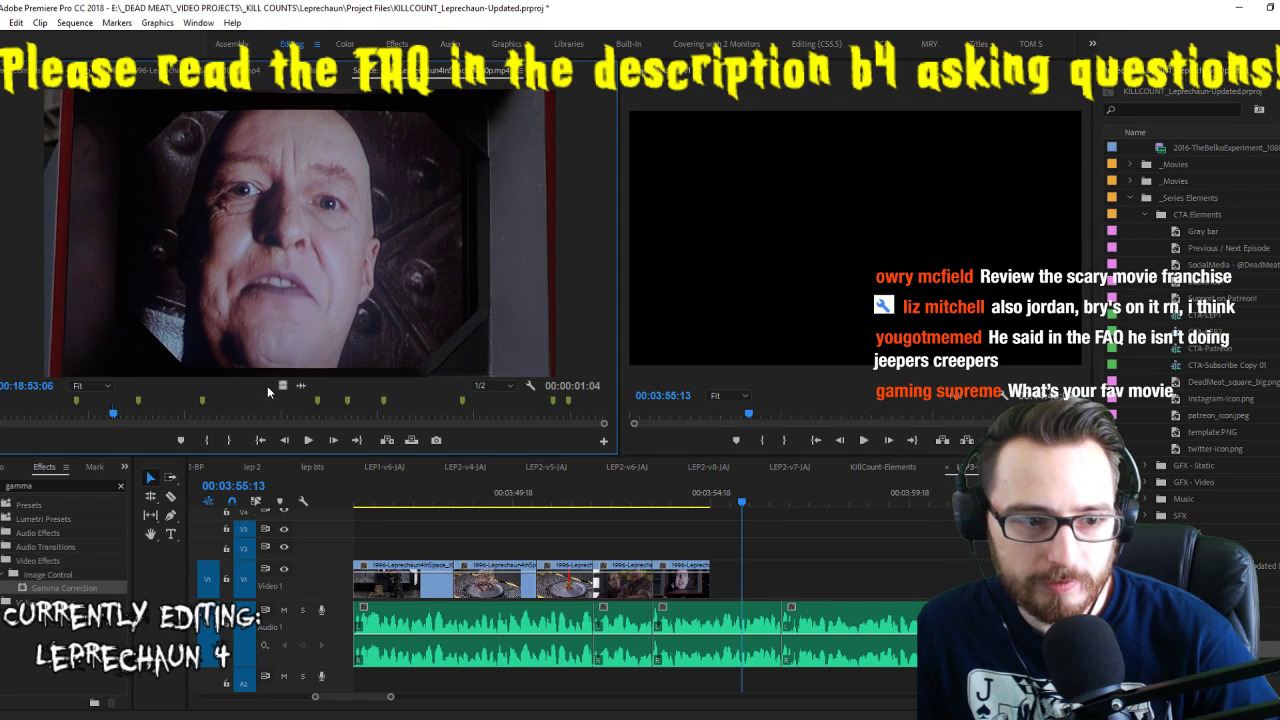
key(".")
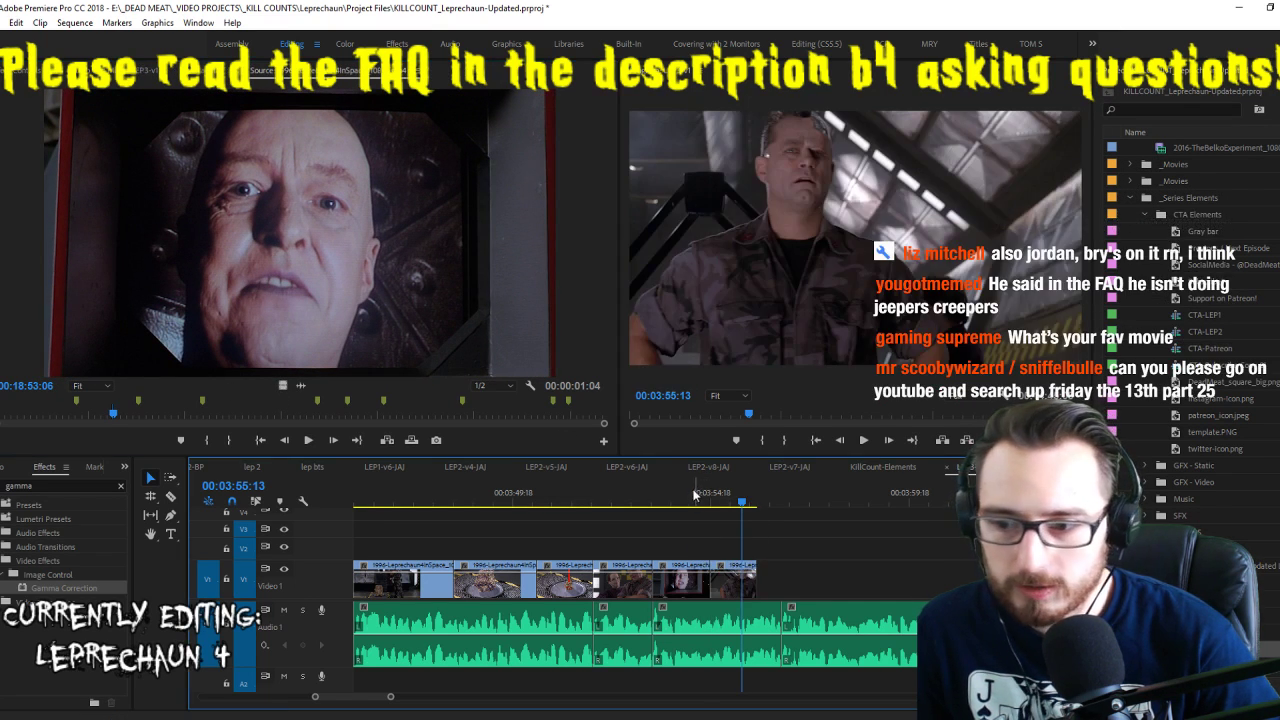
Play the placed shot of the man in camouflage and extend its end to the next narration cut
left_click(689, 503)
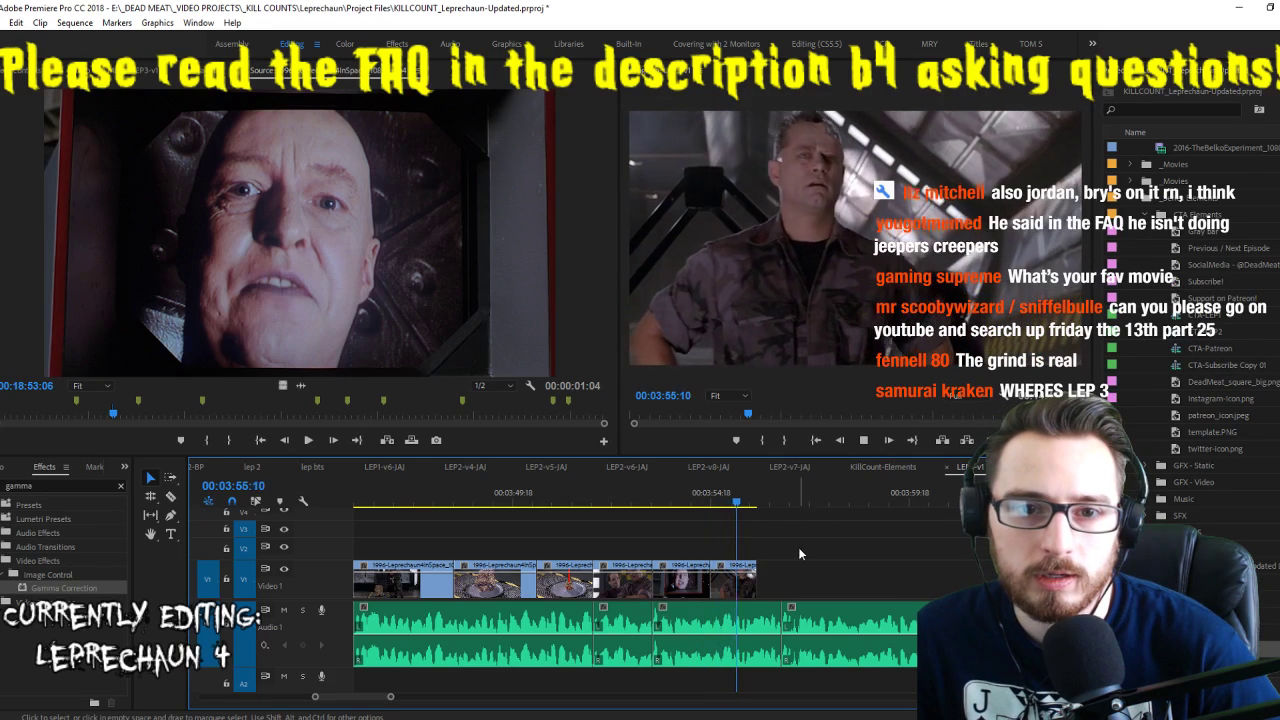
key("space")
key("space")
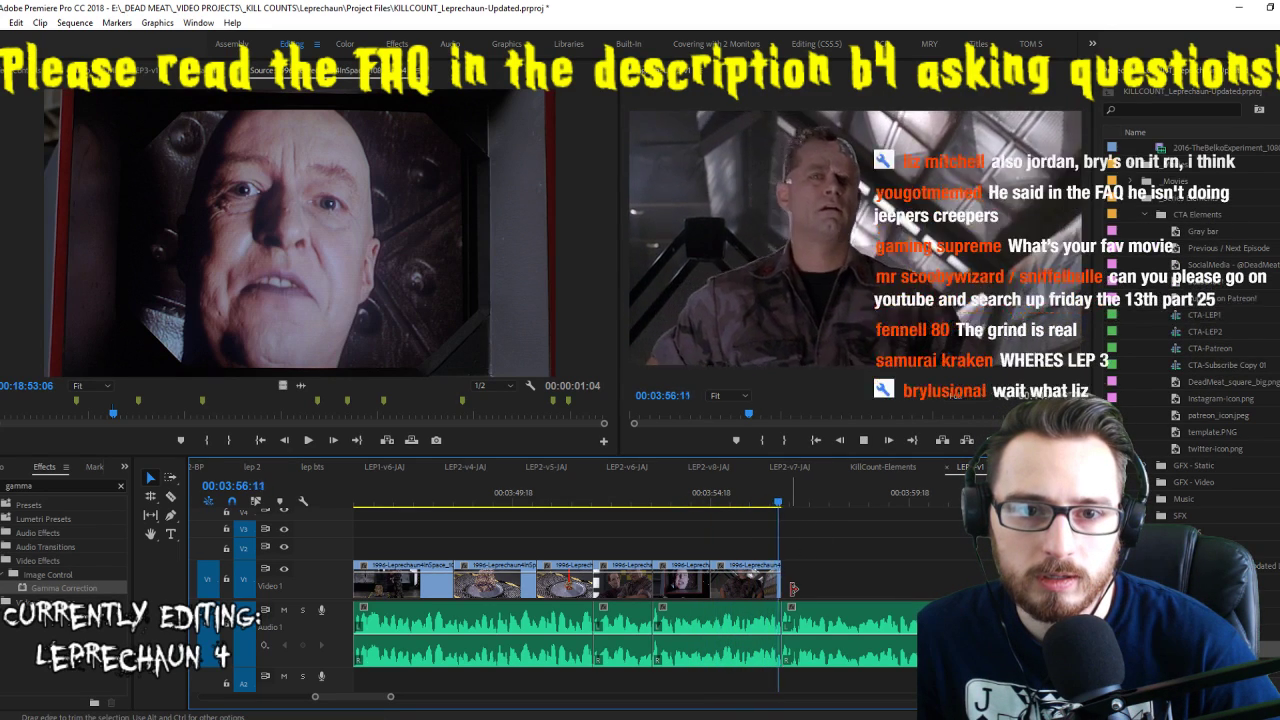
key("space")
left_click(333, 271)
key("space")
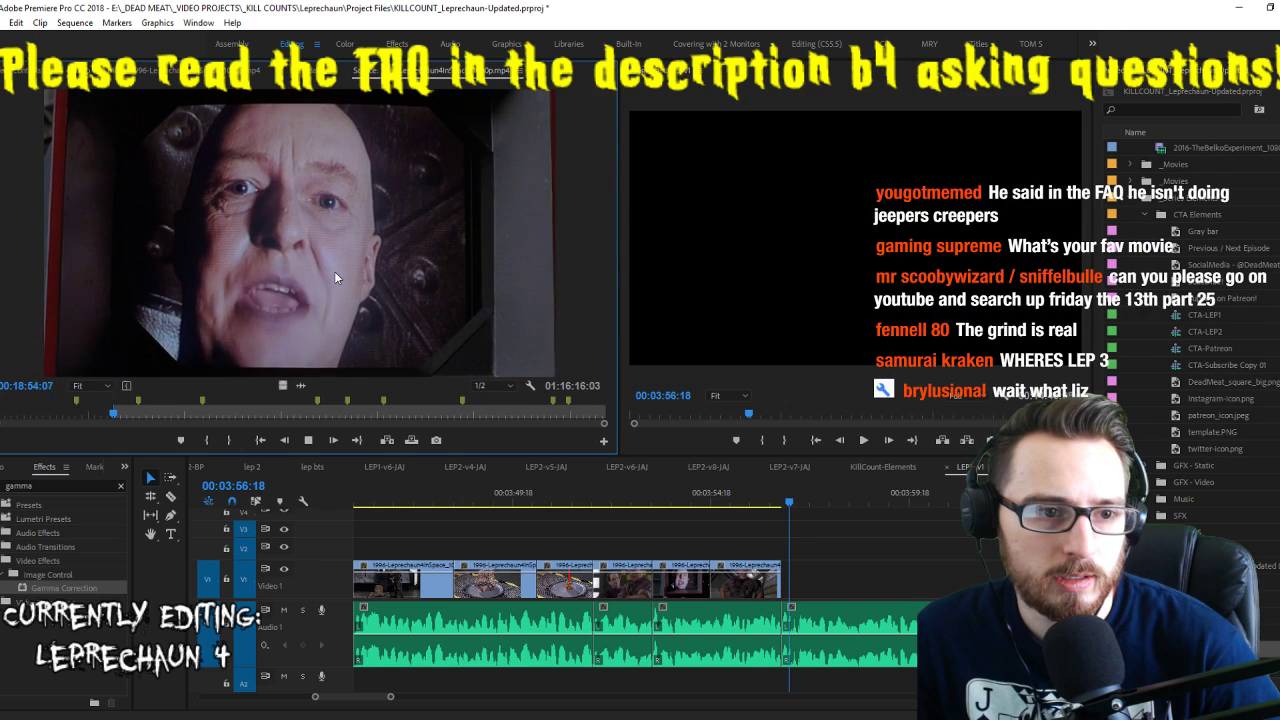
key("i")
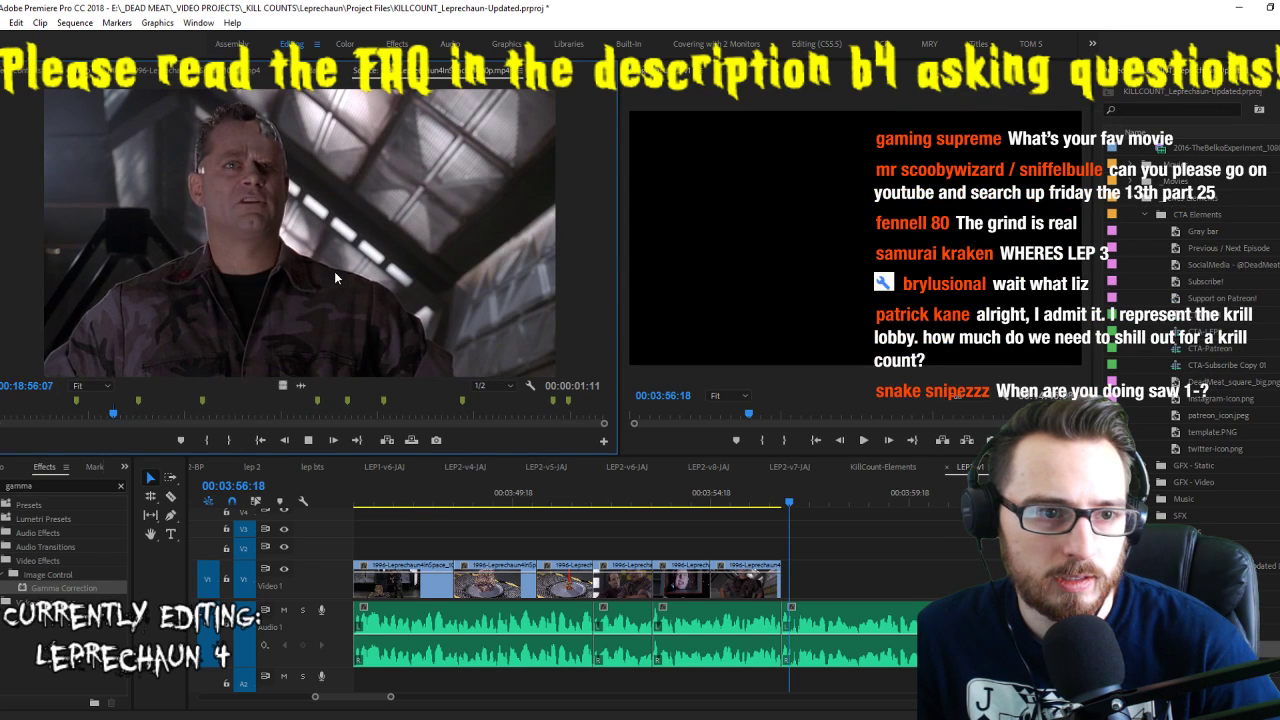
key("o")
Mark a 2-second-5-frame source close-up of the face on the monitor and place its video directly after the man in camouflage
key("j")
key("j")
key("j")
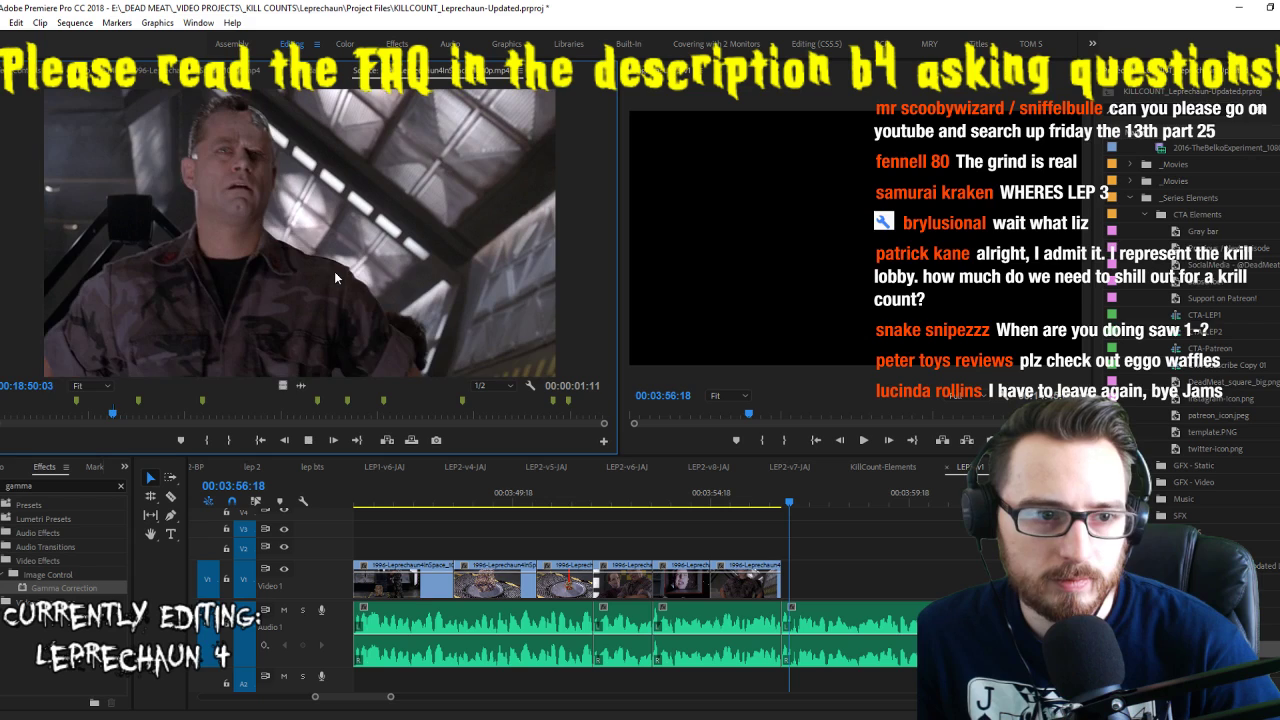
key("l")
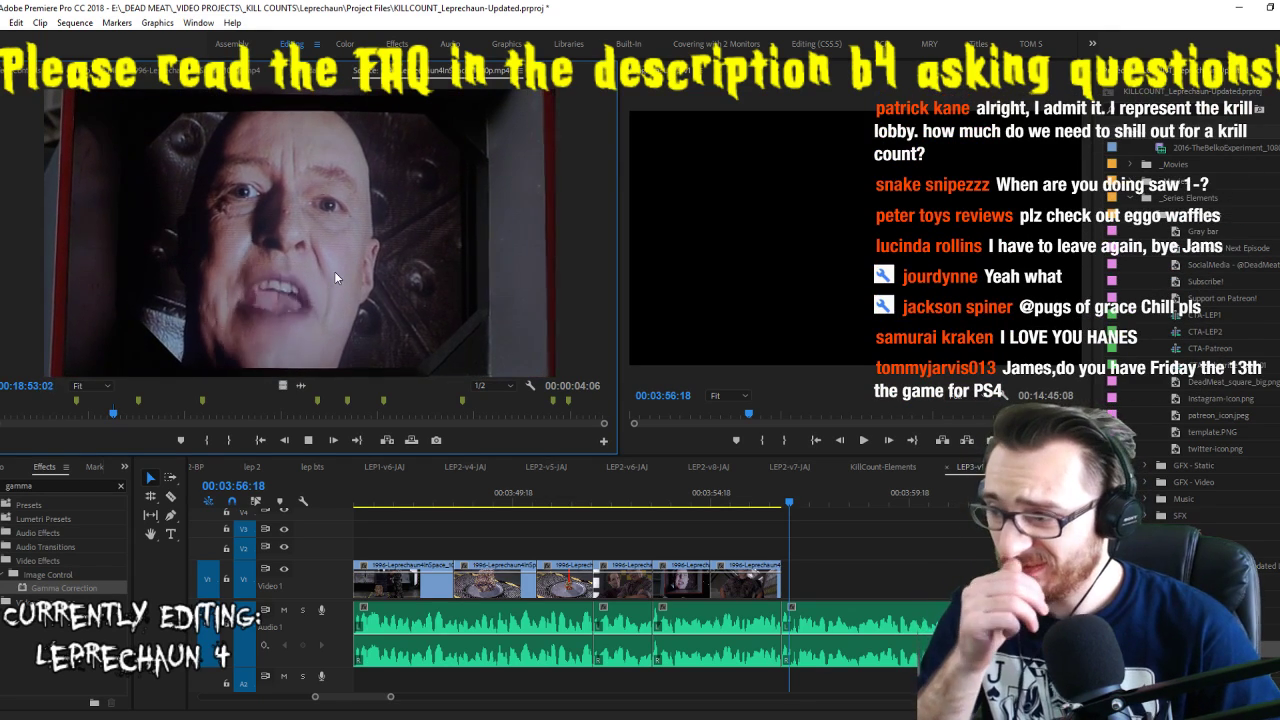
key("i")
key("k")
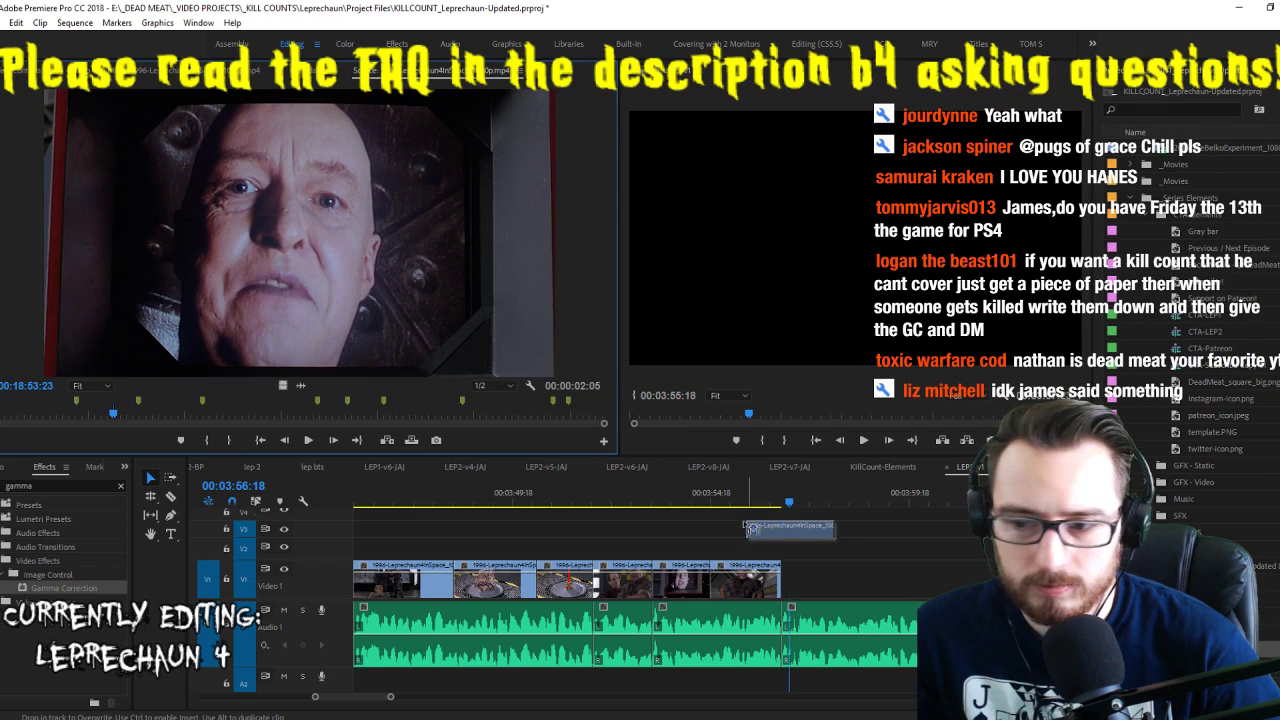
left_click_drag(752, 528, 786, 578)
Play the placed monitor close-up and extend its end to cover more of the narration
left_click(776, 502)
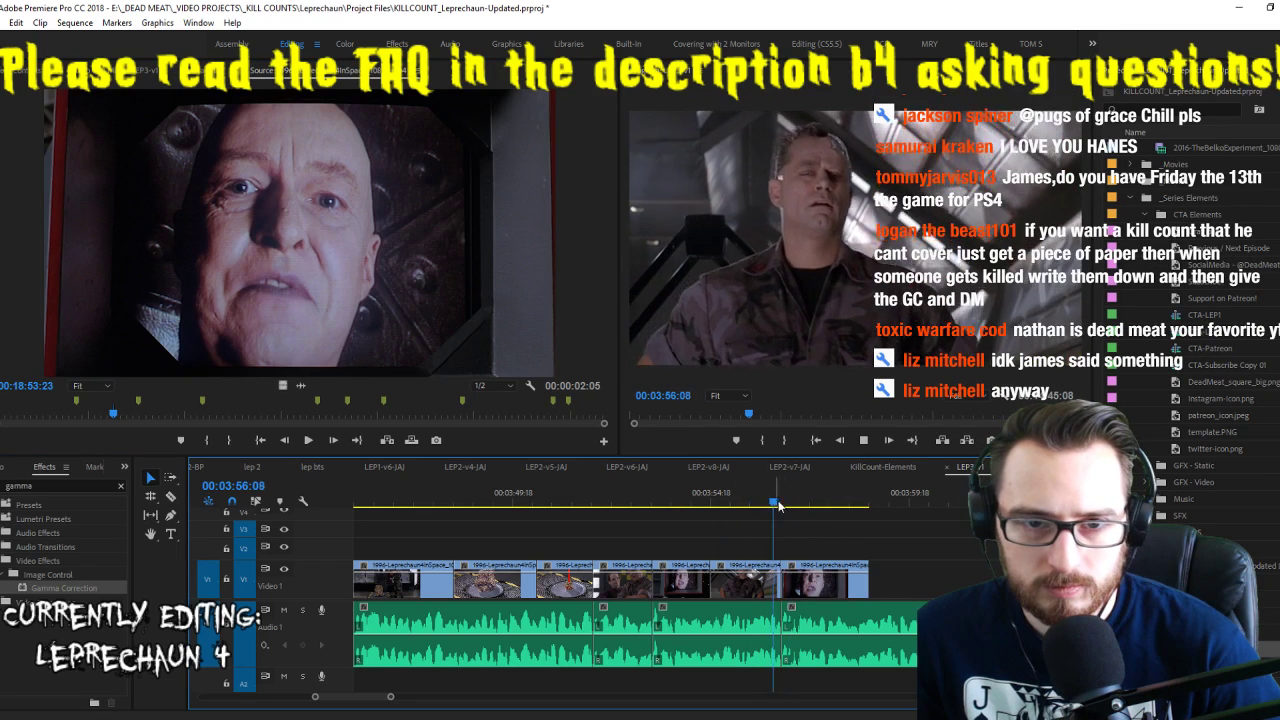
key("space")
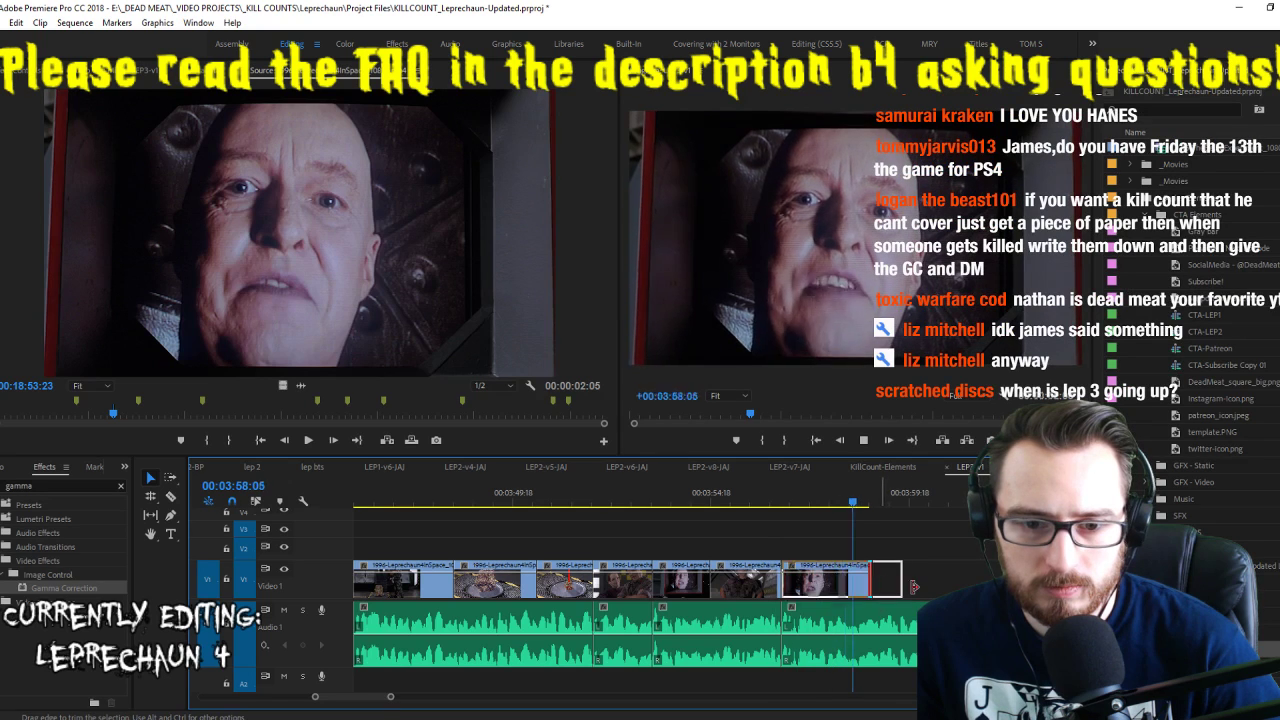
left_click_drag(913, 587, 912, 587)
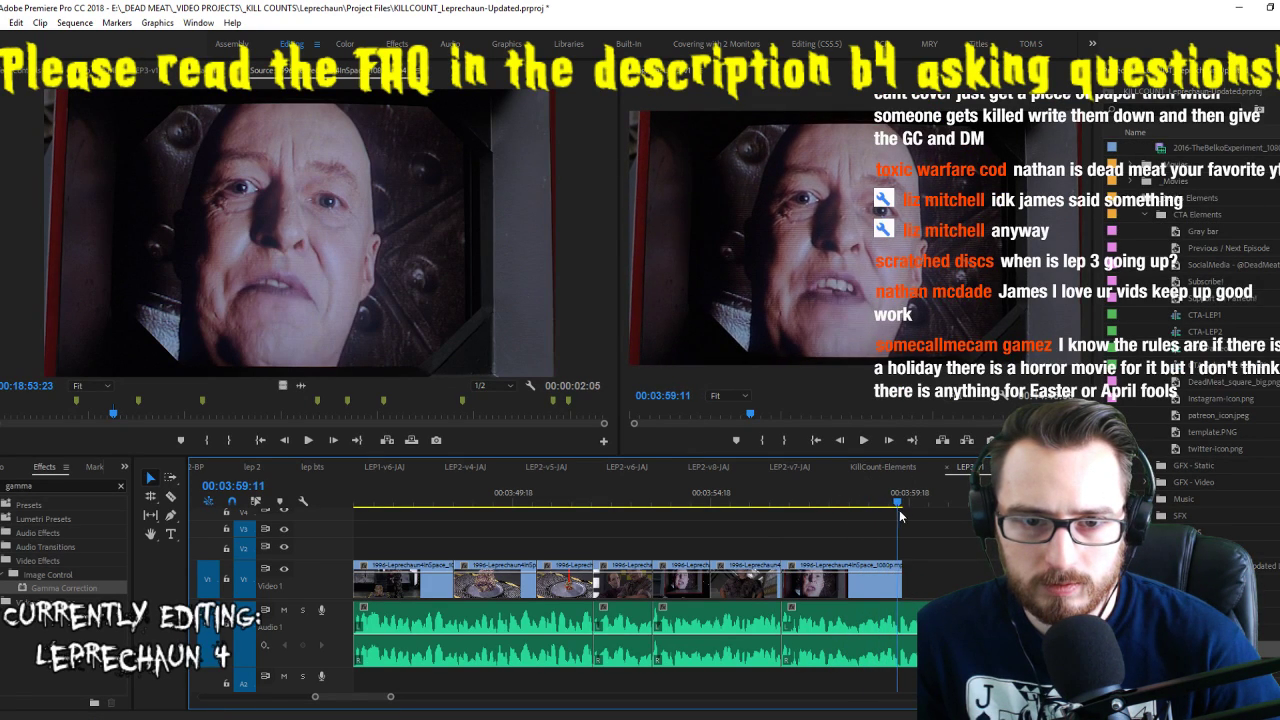
Mark a 2-second-5-frame source shot of the man in camouflage, place its video after the monitor close-up, and extend it to the narration cut
left_click(454, 303)
key("space")
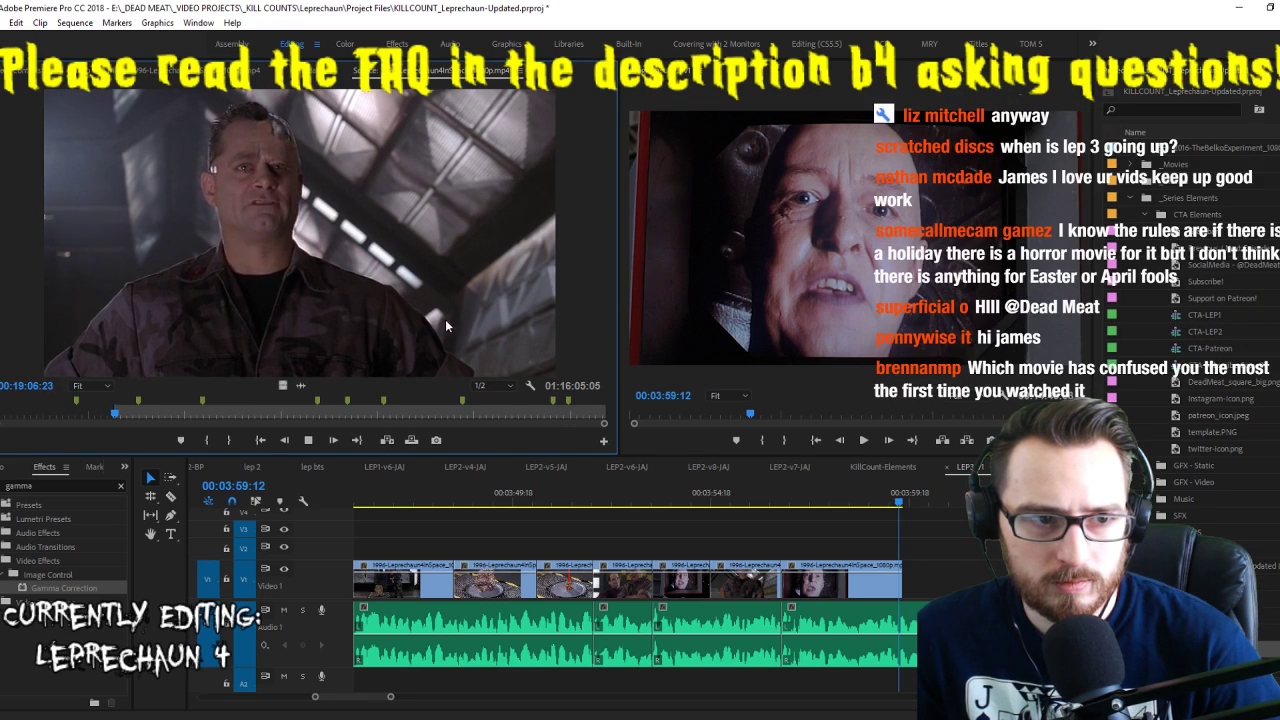
key("o")
left_click_drag(284, 387, 944, 558)
key("space")
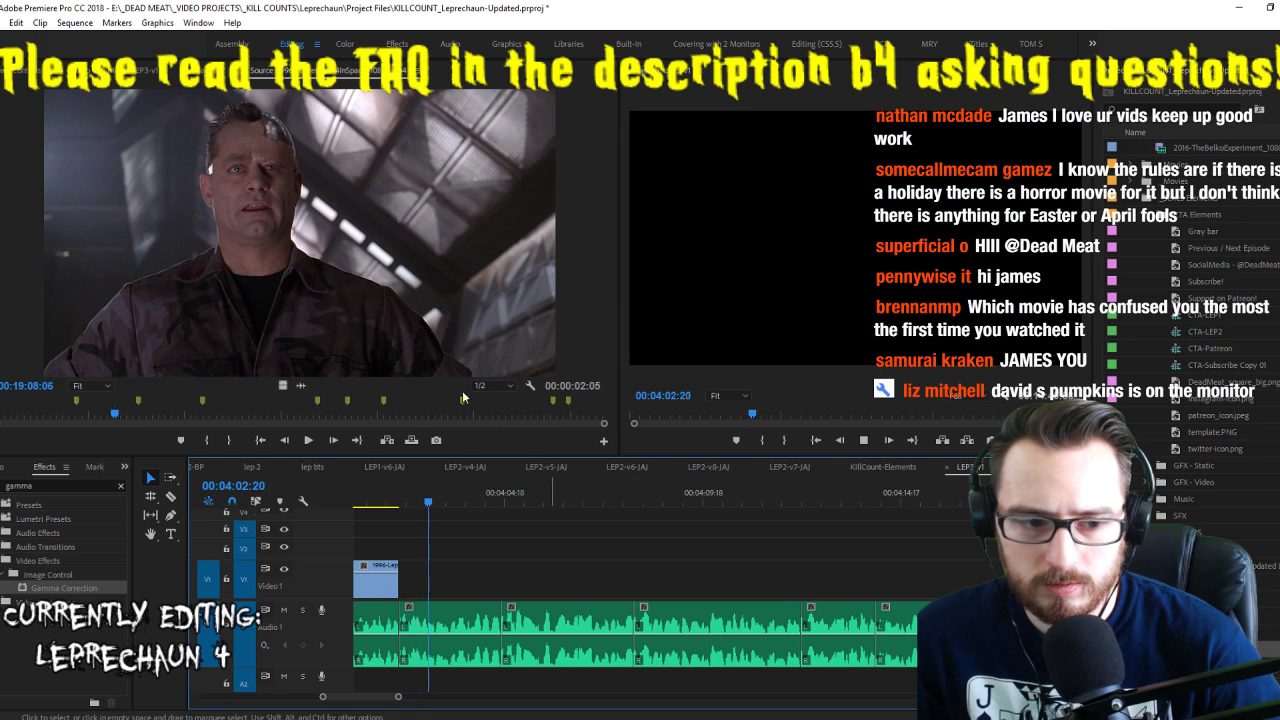
Play the source footage onward at high speed and stop on the man in camouflage at 00:19:36:02
left_click(447, 322)
key("l")
key("l")
key("l")
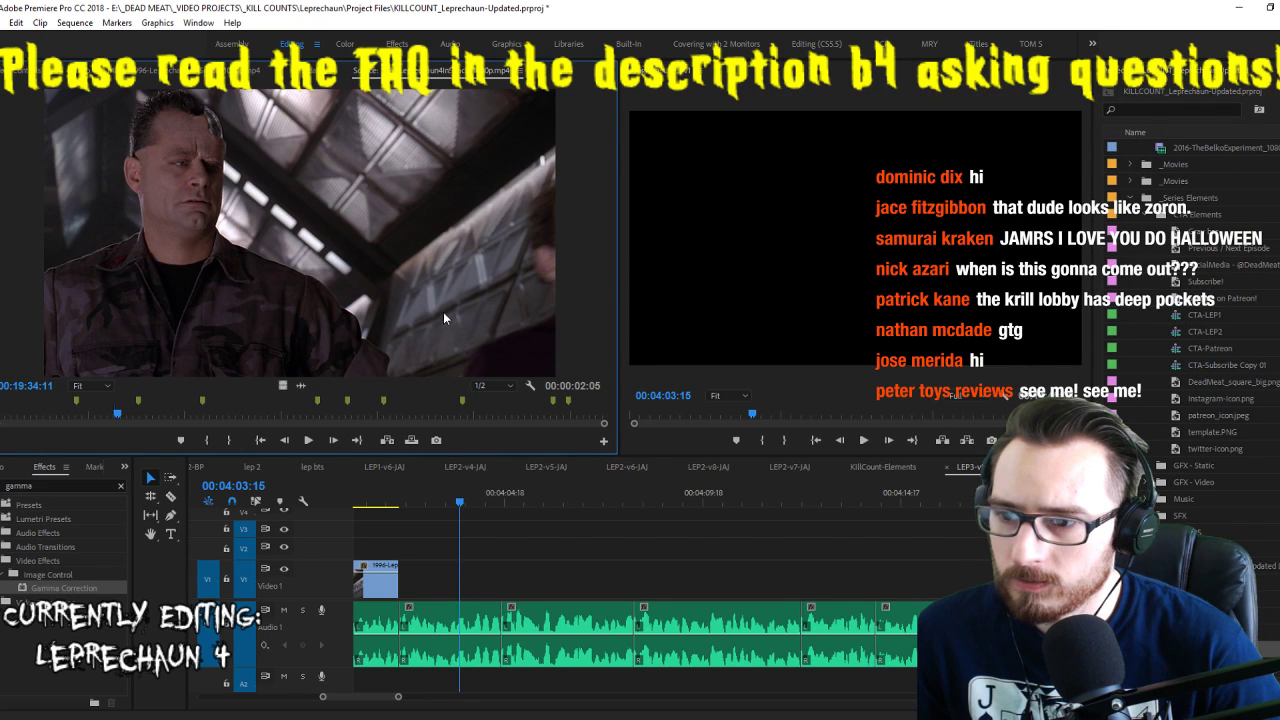
key("space")
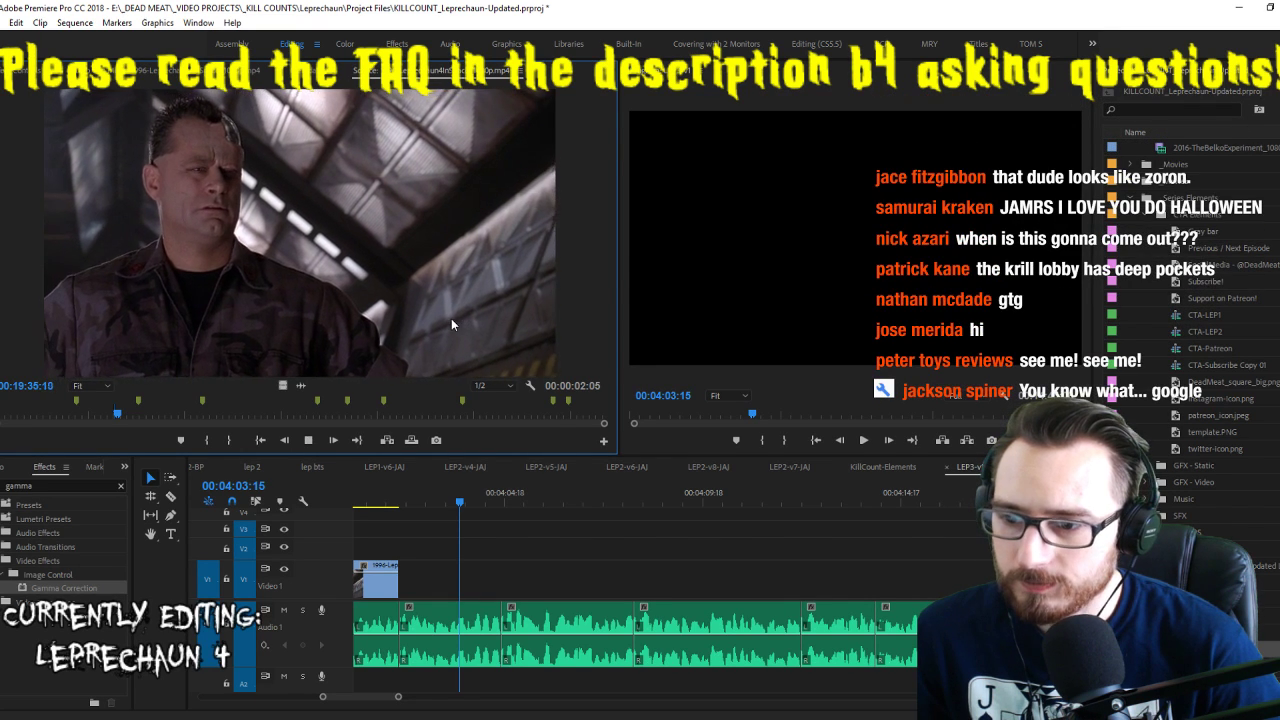
key("space")
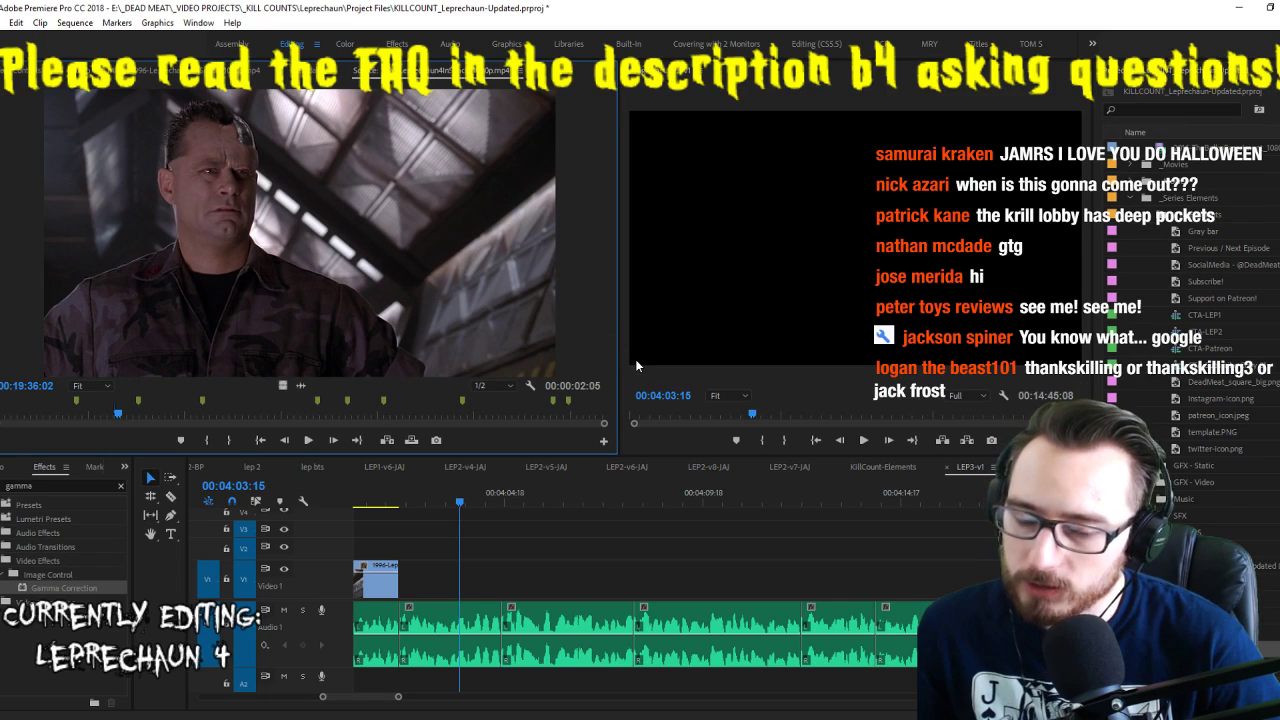
Switch to LEP4_script-v1.txt in Notepad, add the note "Zoron" below "Crap de la crap.", and close the script
key("alt+Tab")
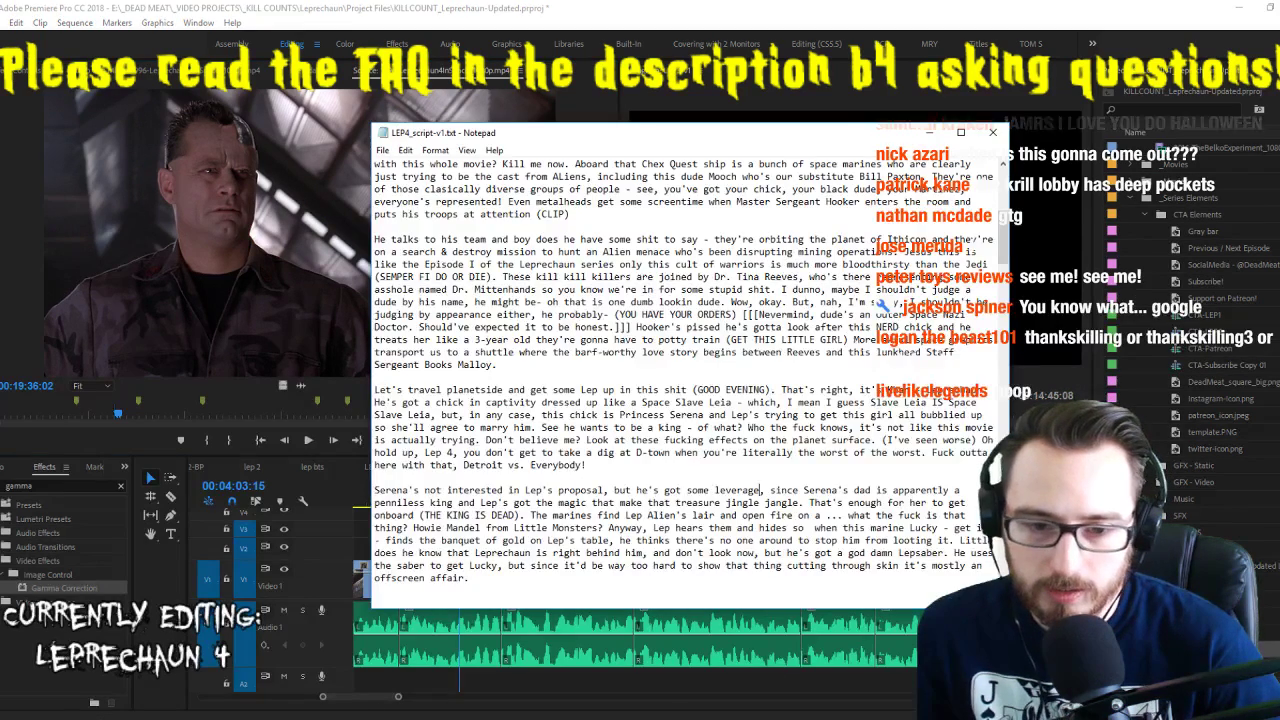
key("alt+Tab")
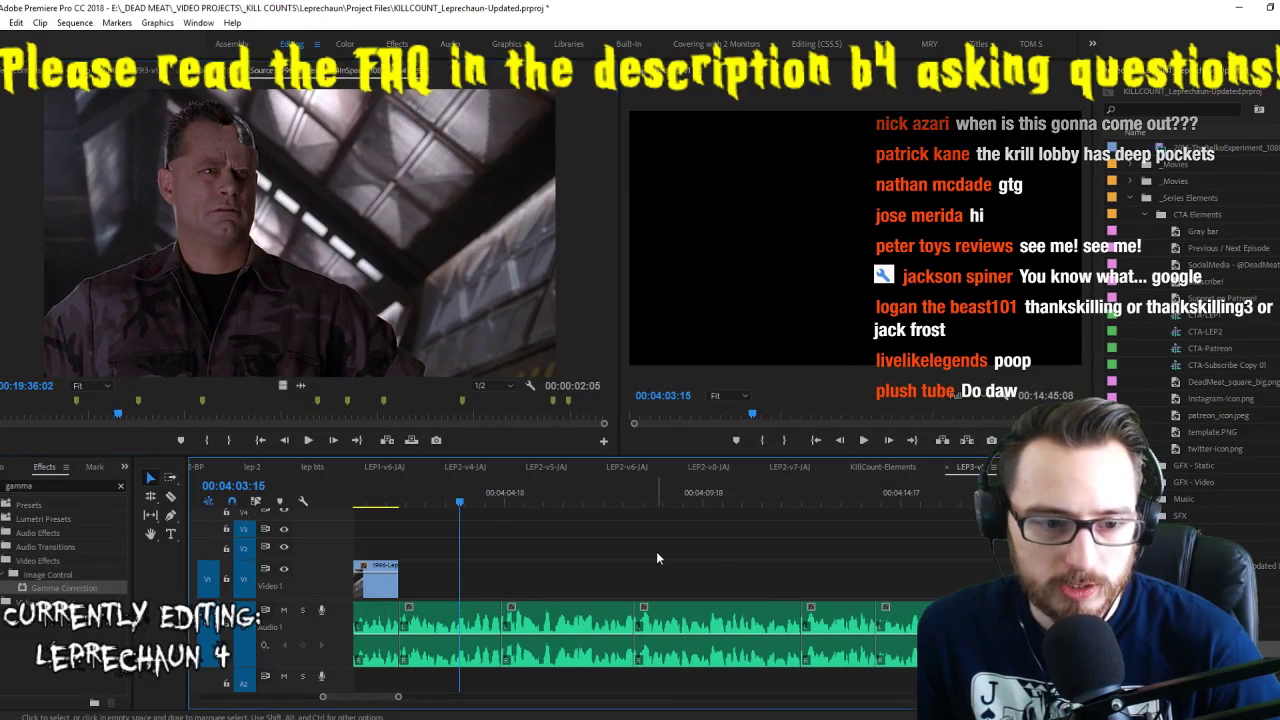
key("alt+Tab")
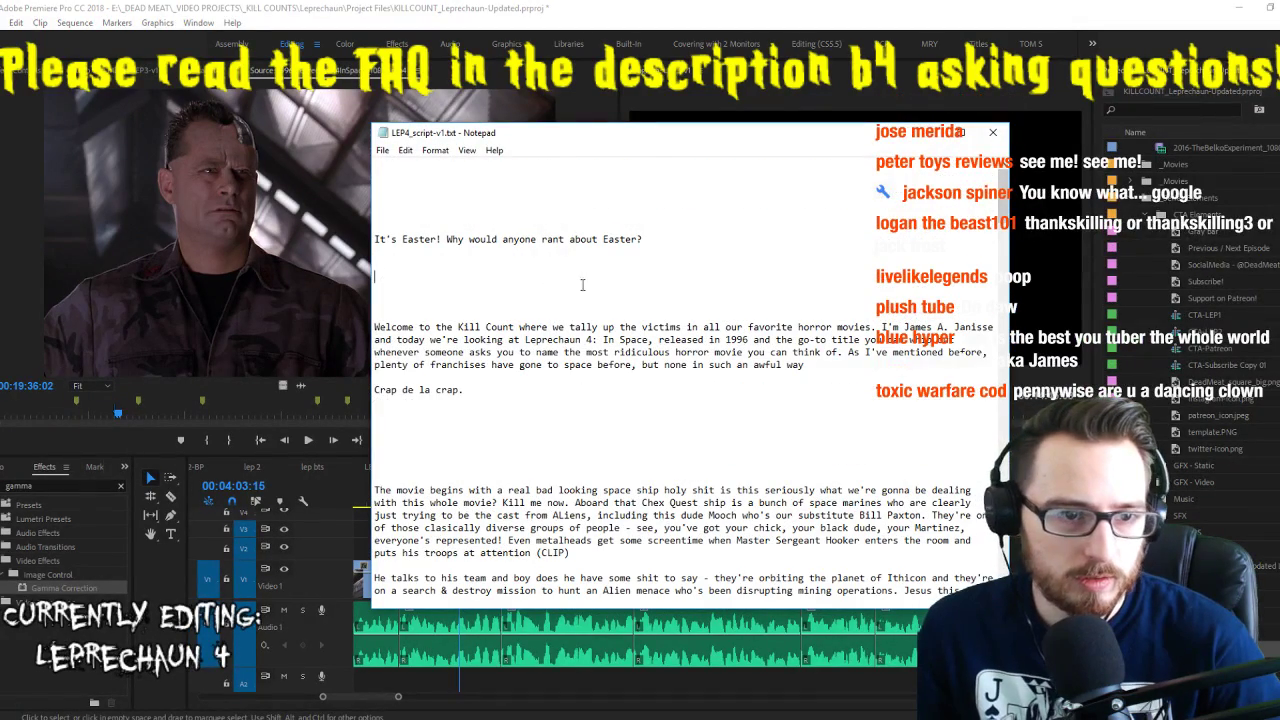
type("Coron")
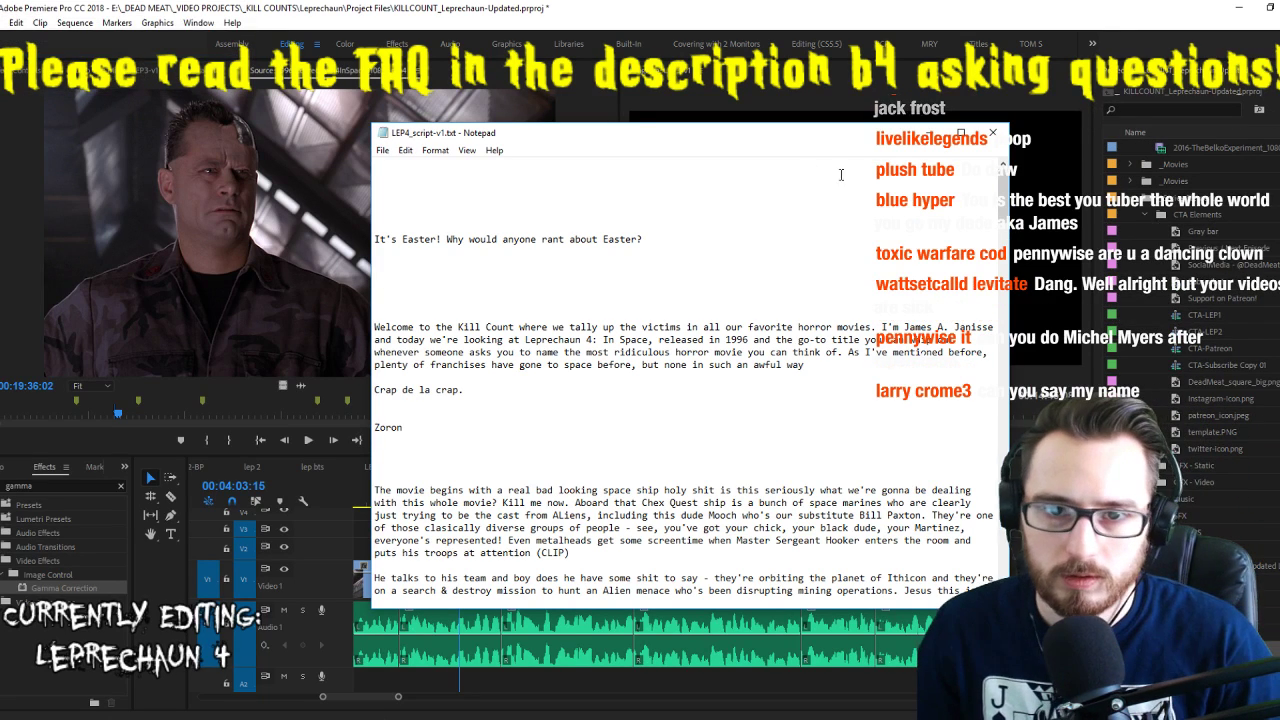
left_click(990, 133)
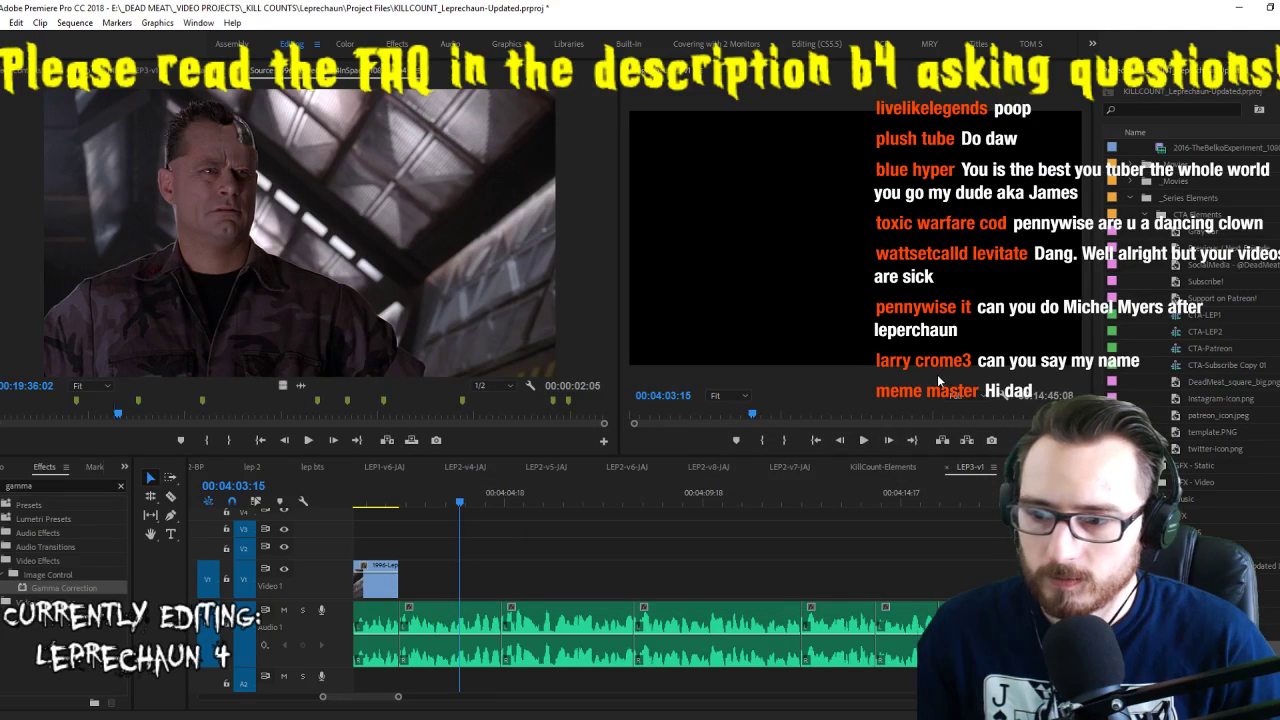
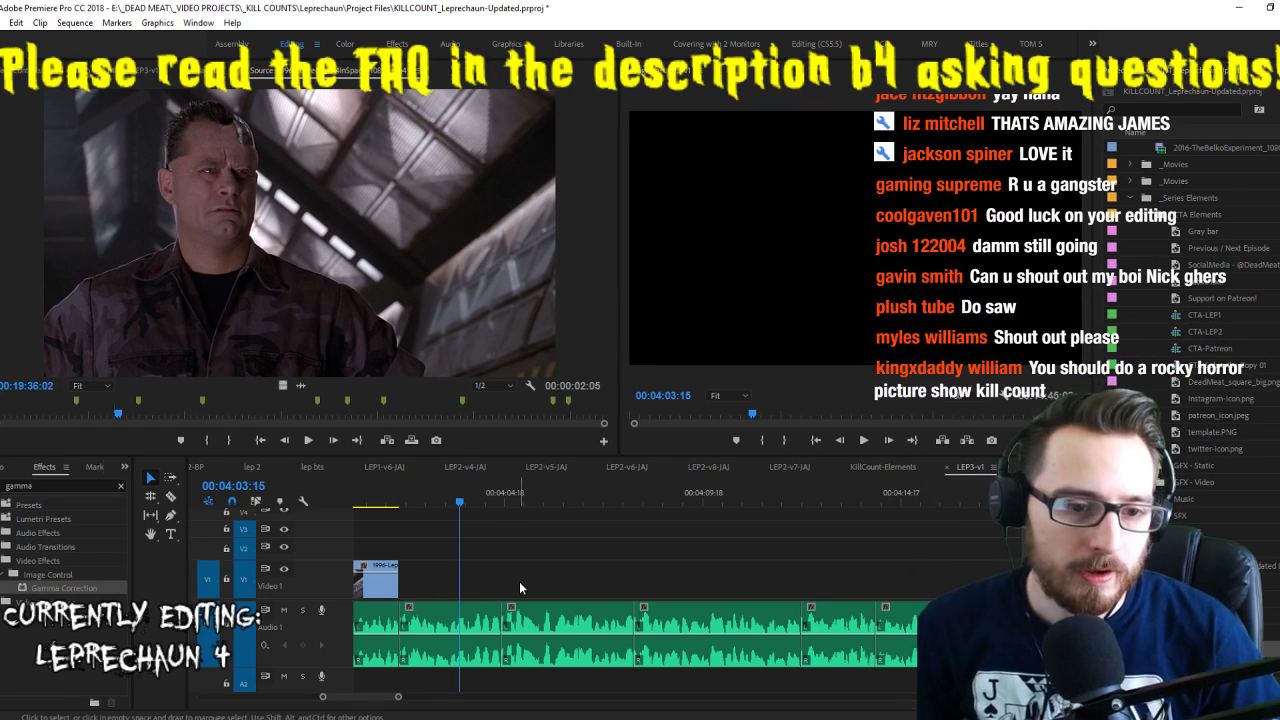
Save the Premiere Pro project and play the narration to the cut at 00:04:04:16
key("ctrl+s")
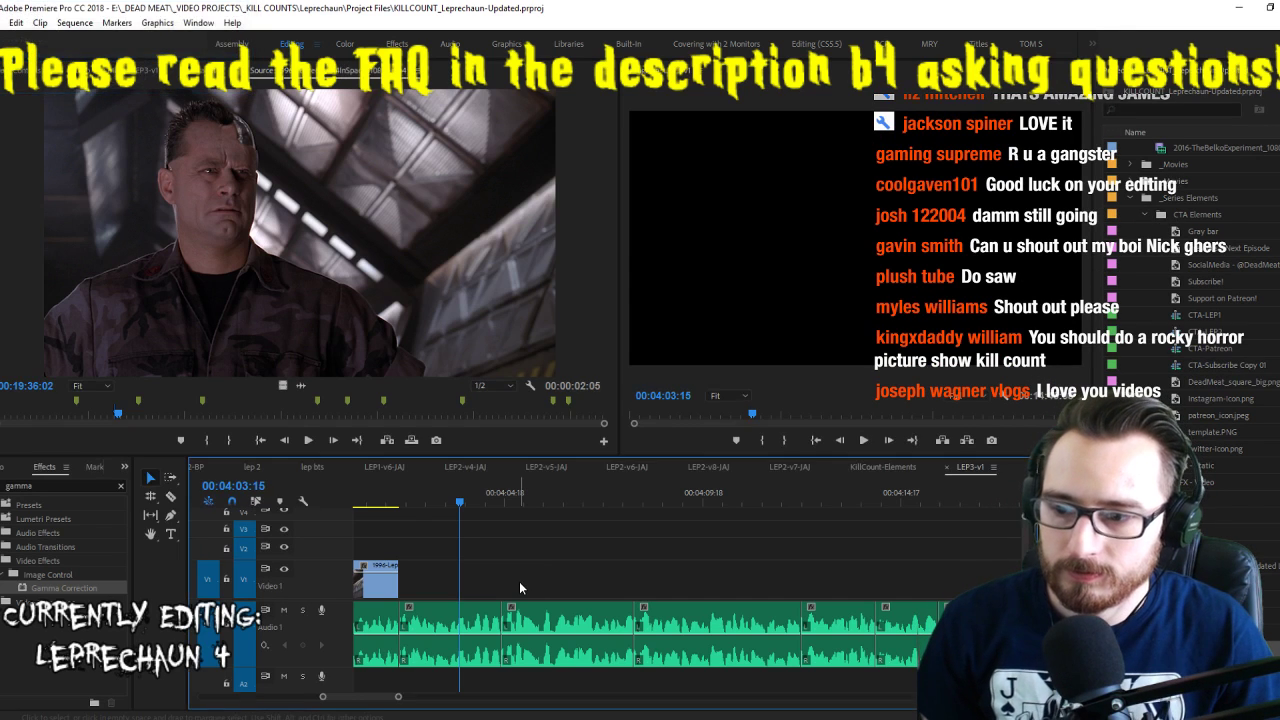
key("ctrl+z")
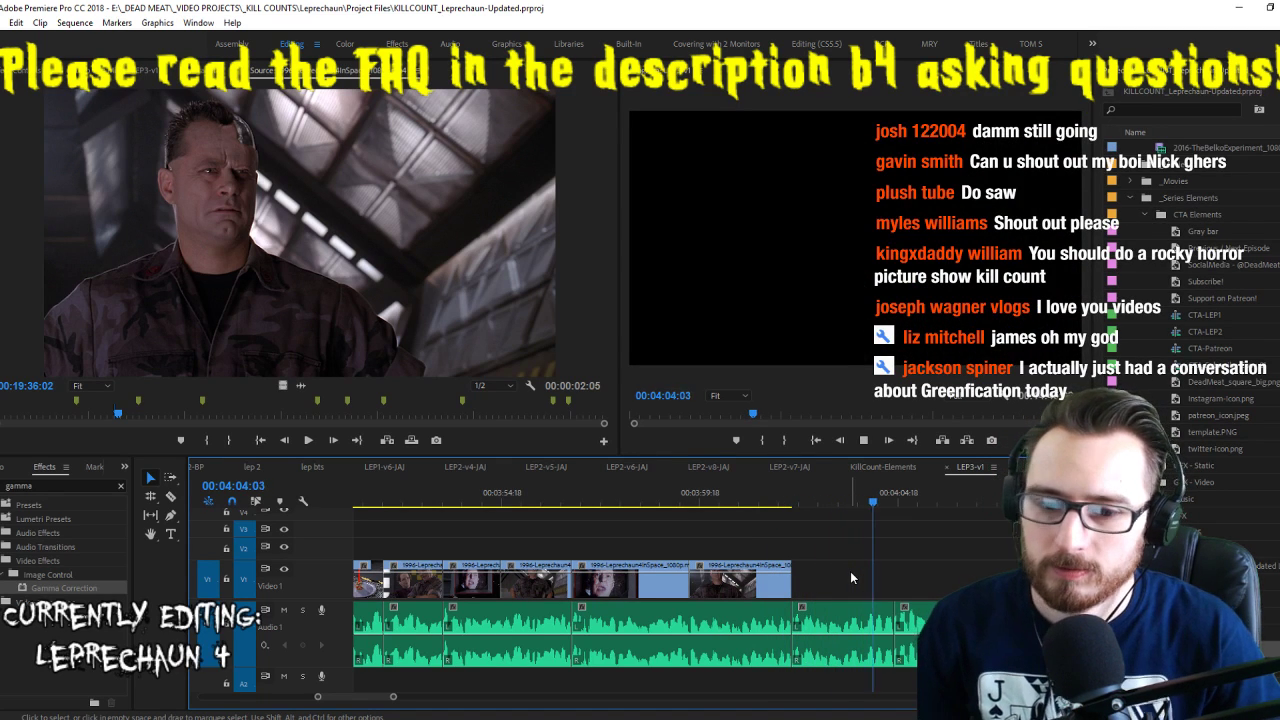
key("ctrl+s")
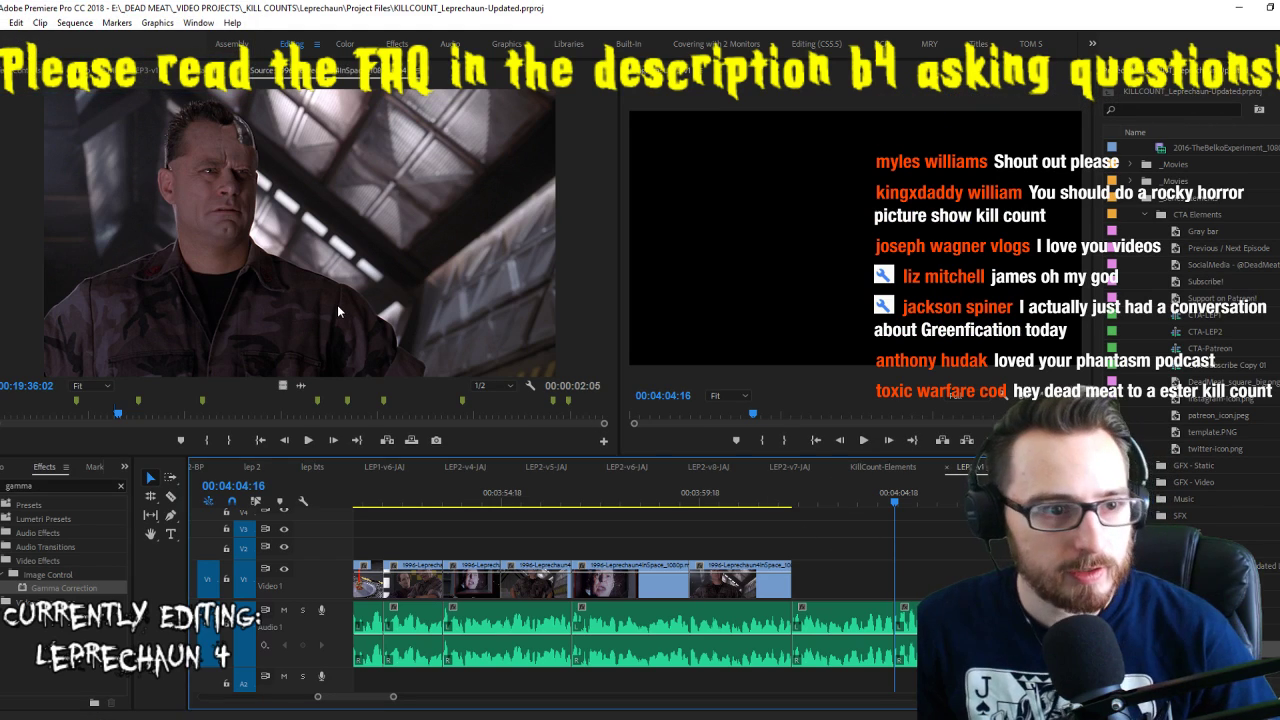
Mark a 5-second-1-frame source section starting on the mirror ball and place its video at 00:04:04:16
key("space")
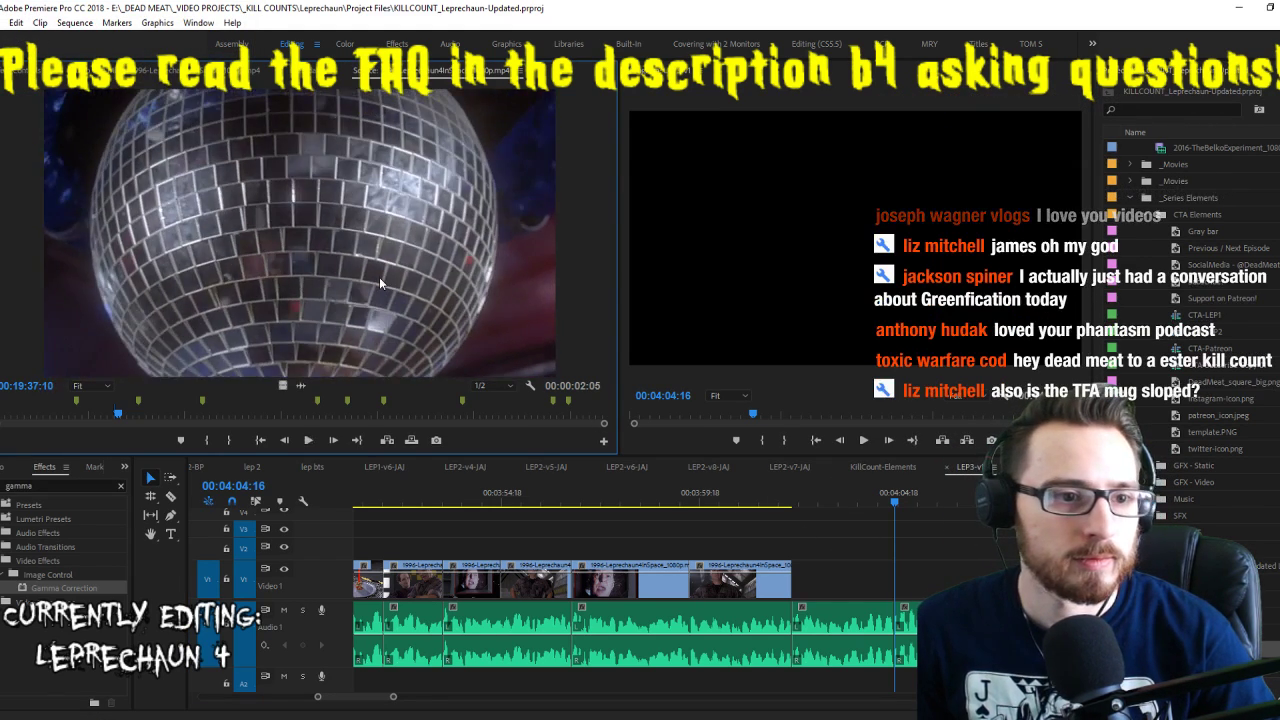
key("ctrl+shift+x")
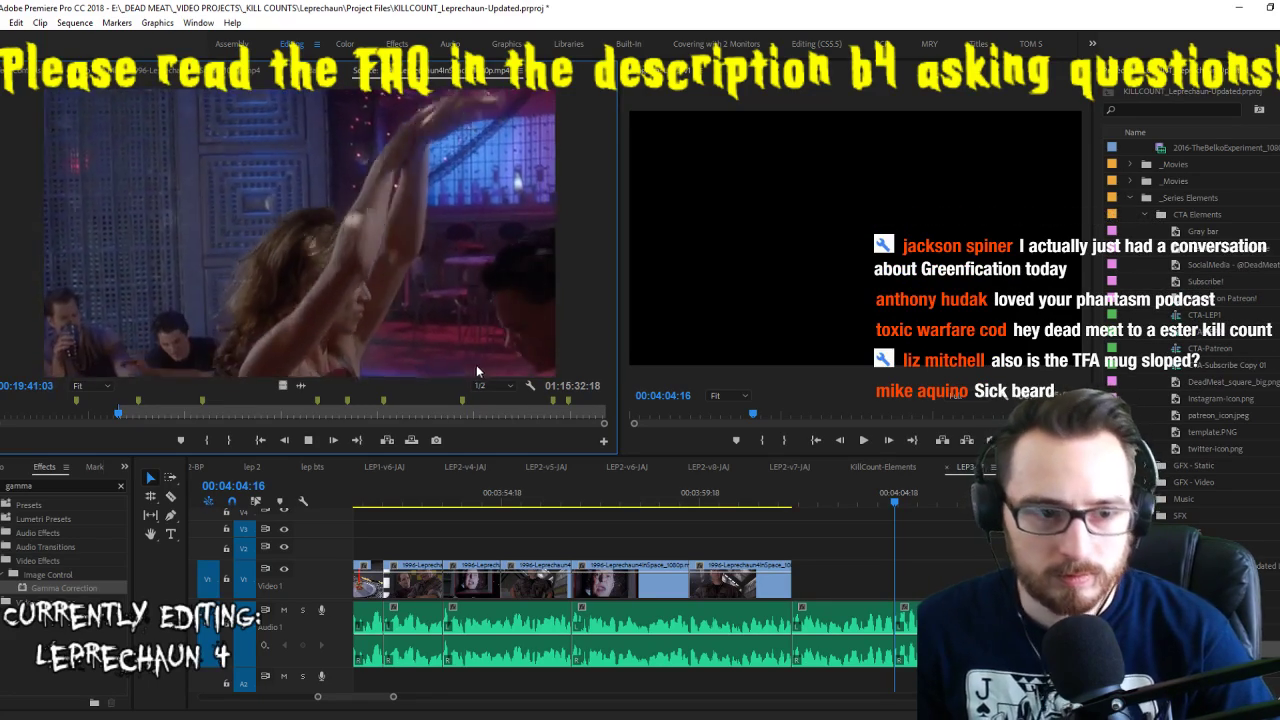
key("i")
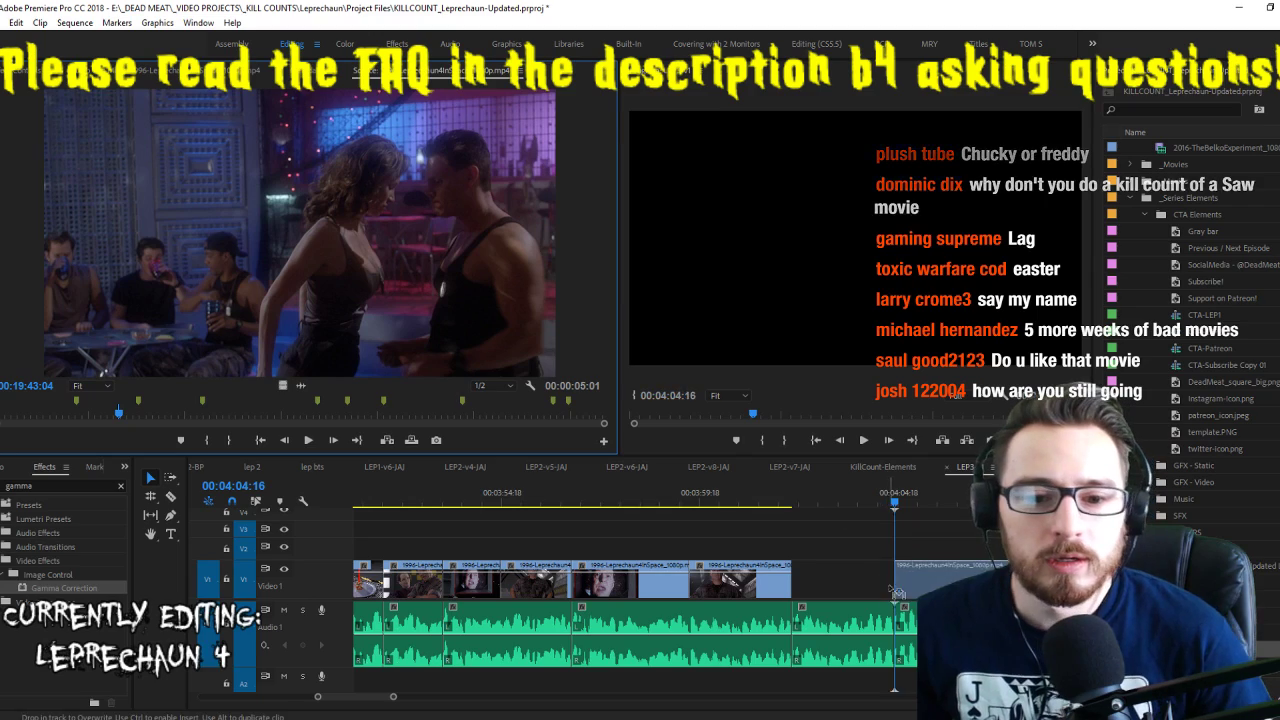
Play the placed mirror ball clip against the narration from its start to 00:04:06:01
key("space")
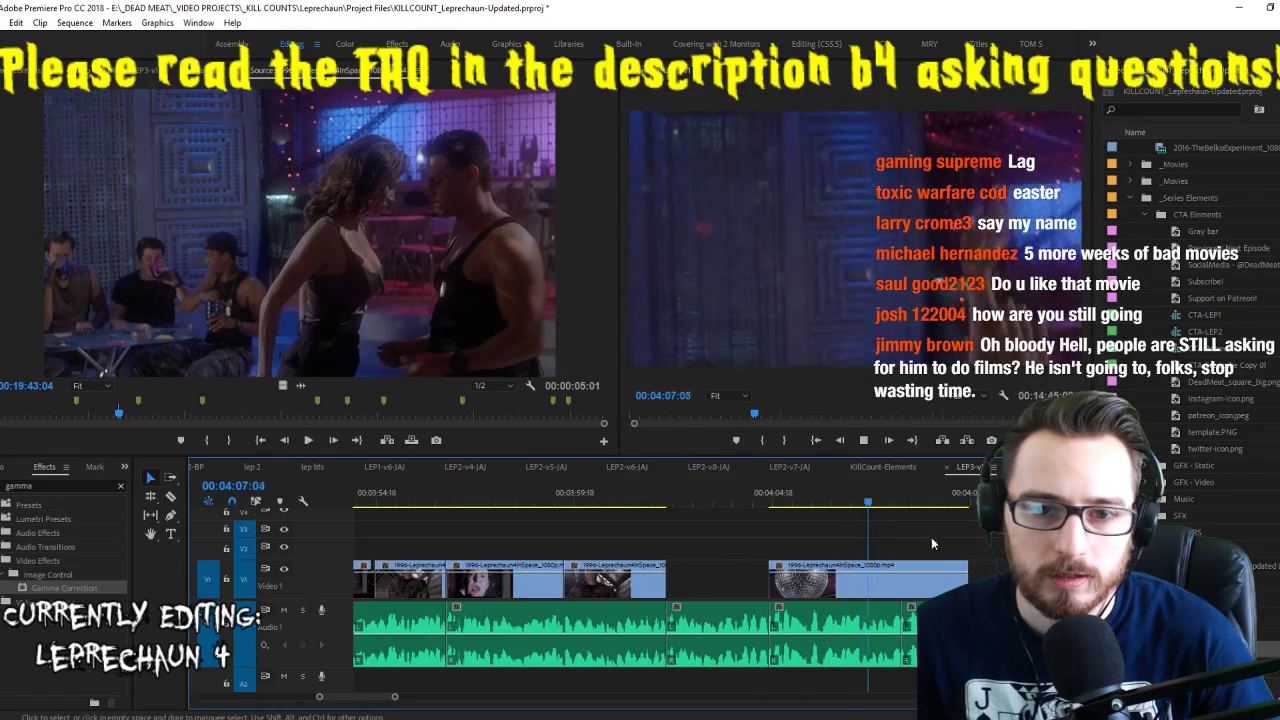
left_click(801, 497)
left_click(745, 497)
key("space")
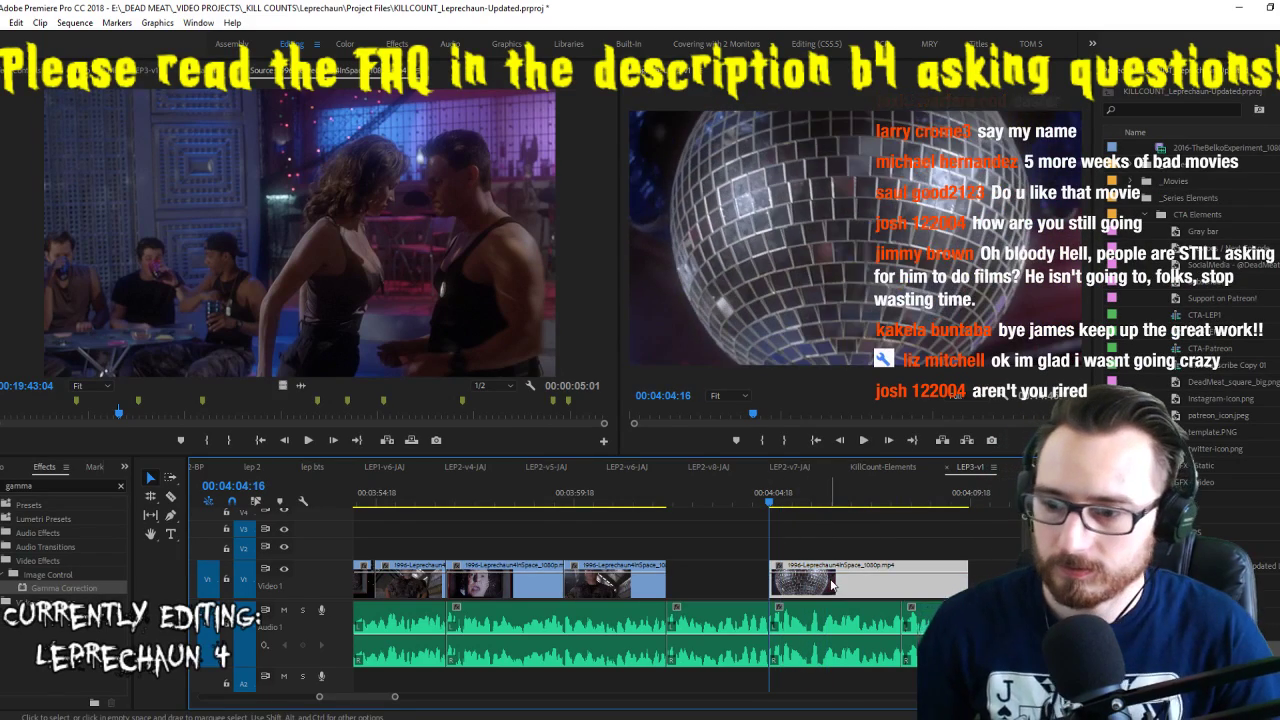
key("space")
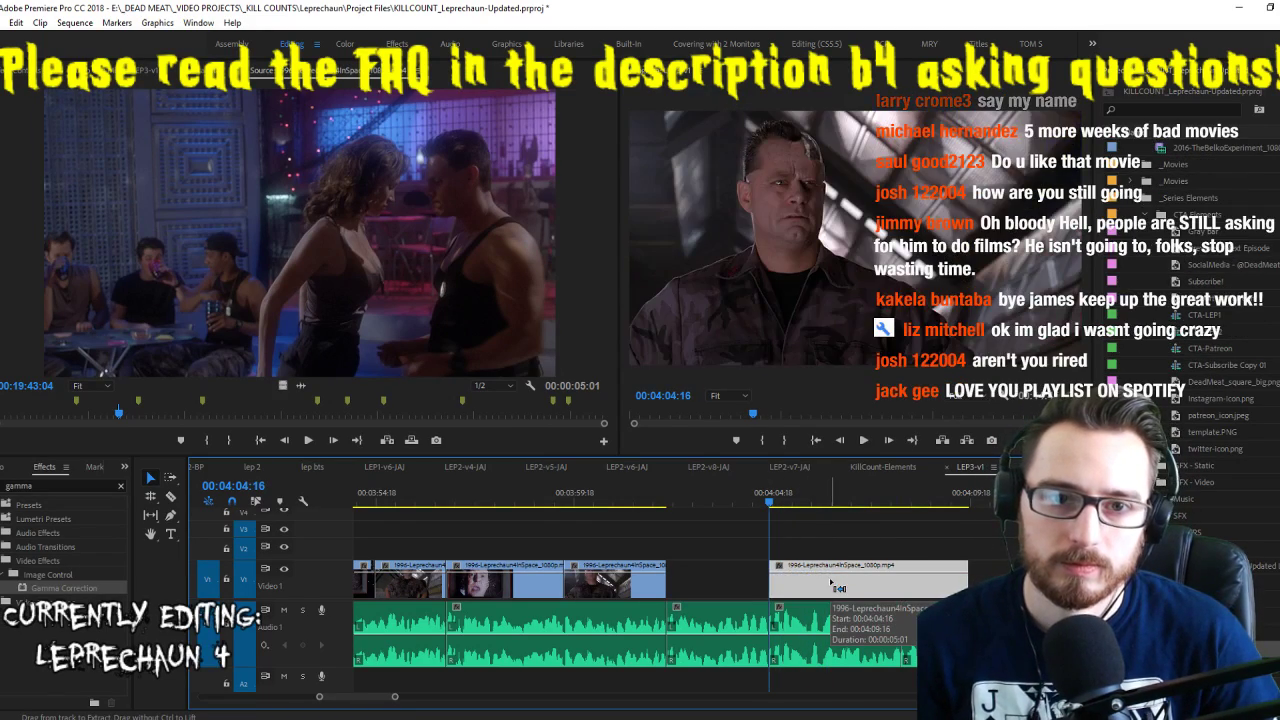
key("space")
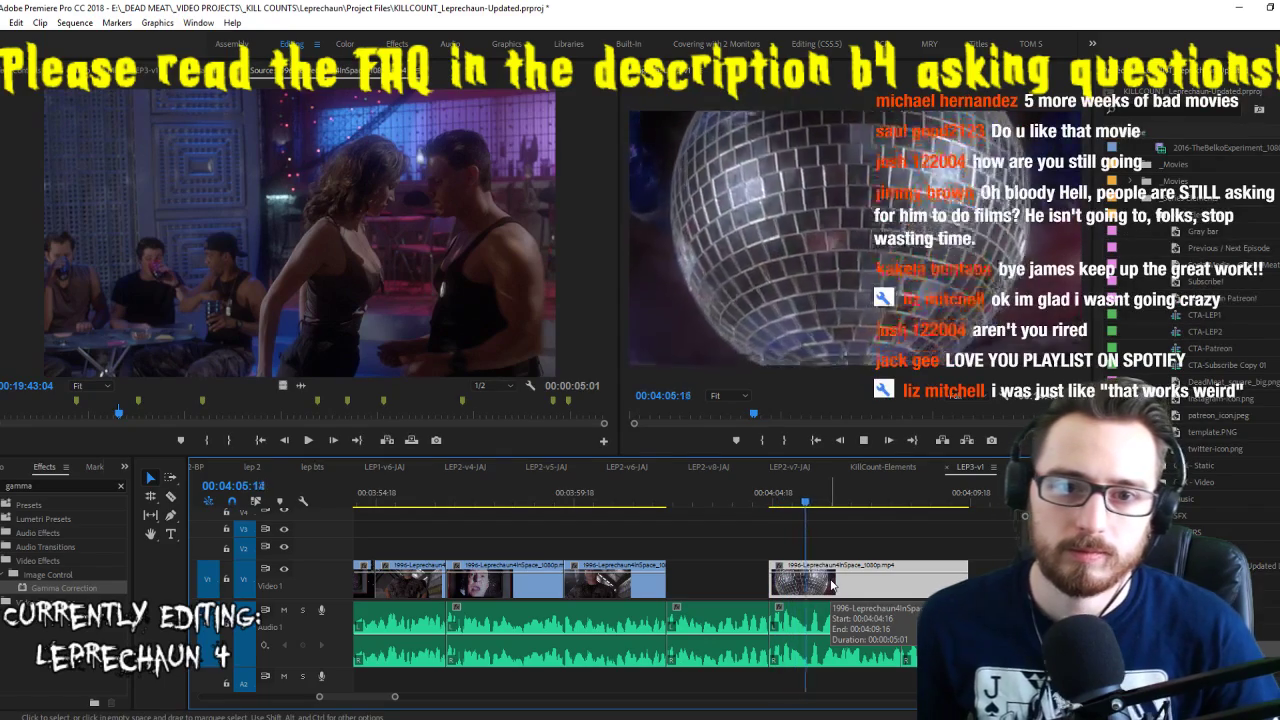
Mark a 3-second-16-frame source wide shot of the dancing couple and place its video over the mirror ball clip from 00:04:06:01
left_click(313, 236)
key("space")
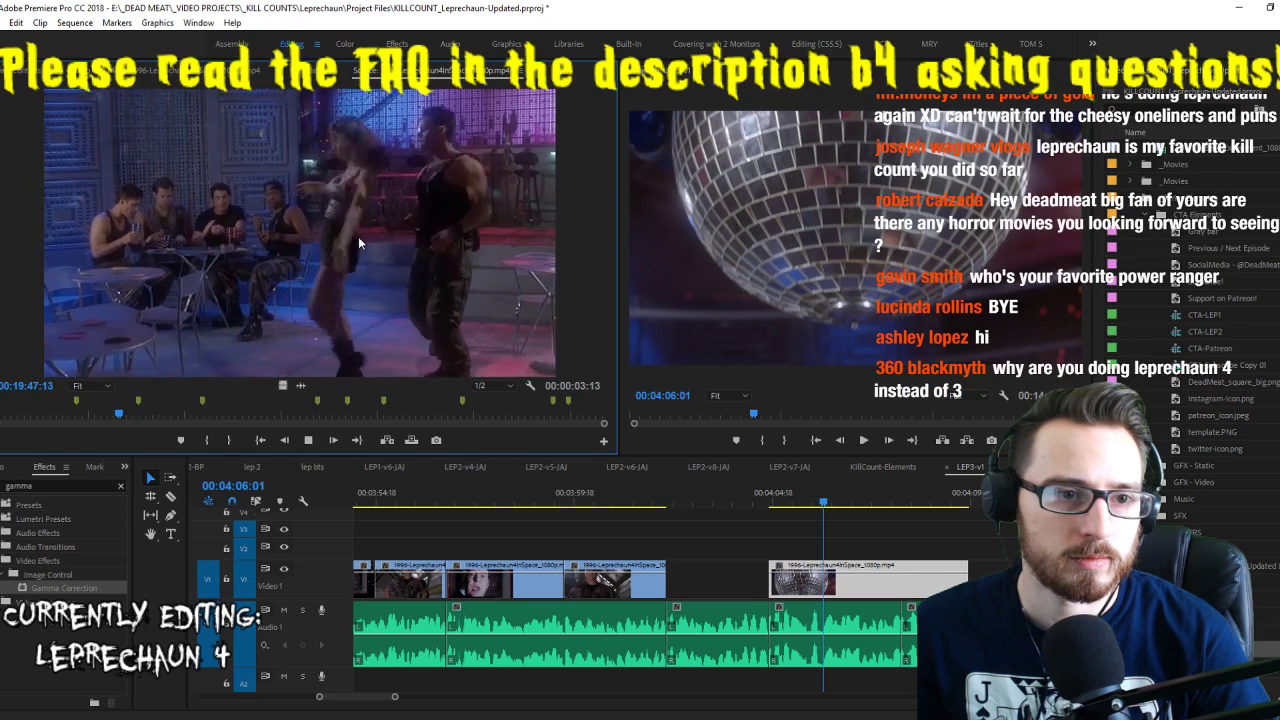
key("k")
key("space")
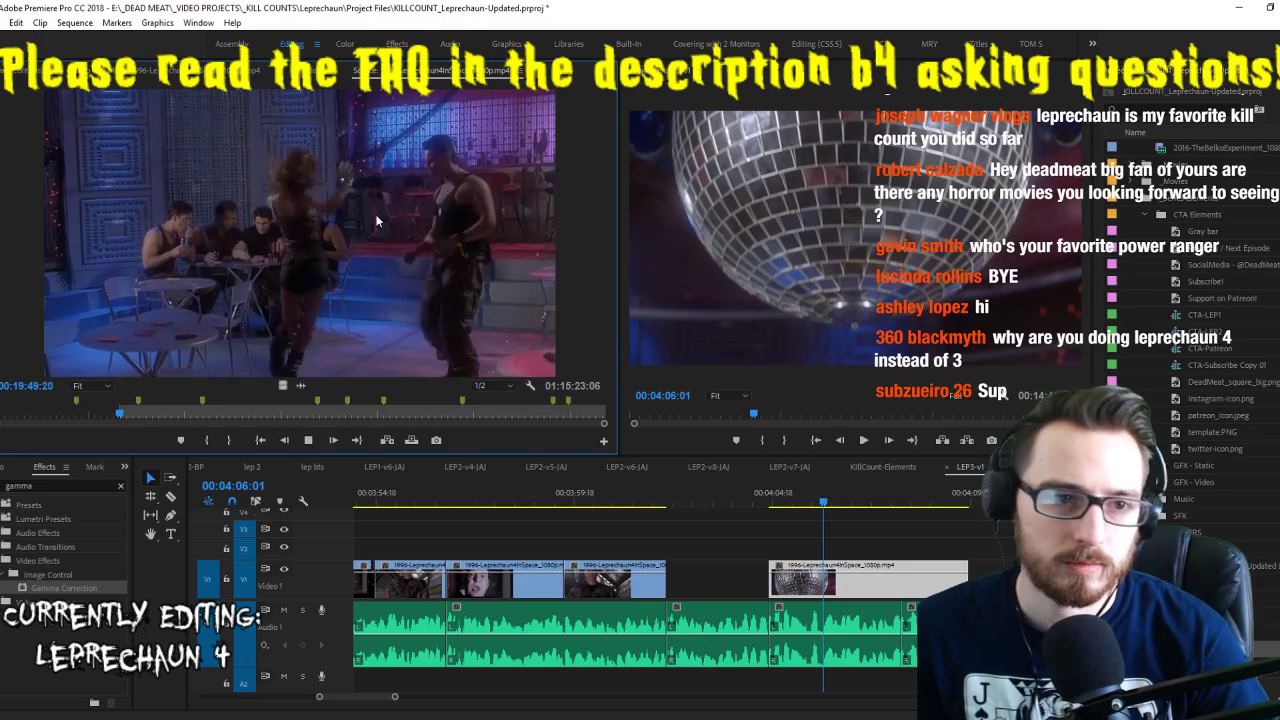
key("o")
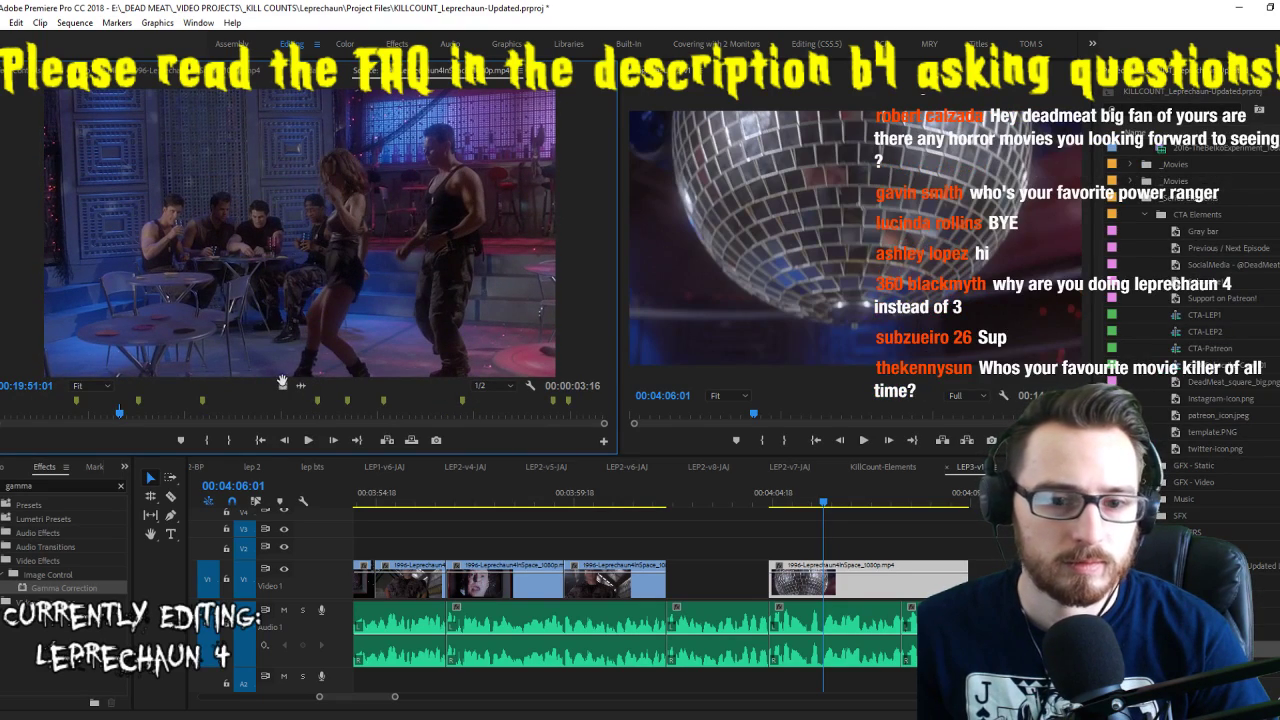
left_click_drag(282, 383, 830, 585)
Play the wide dance shot against the narration and extend its end to 00:04:12:08
left_click_drag(811, 497, 811, 508)
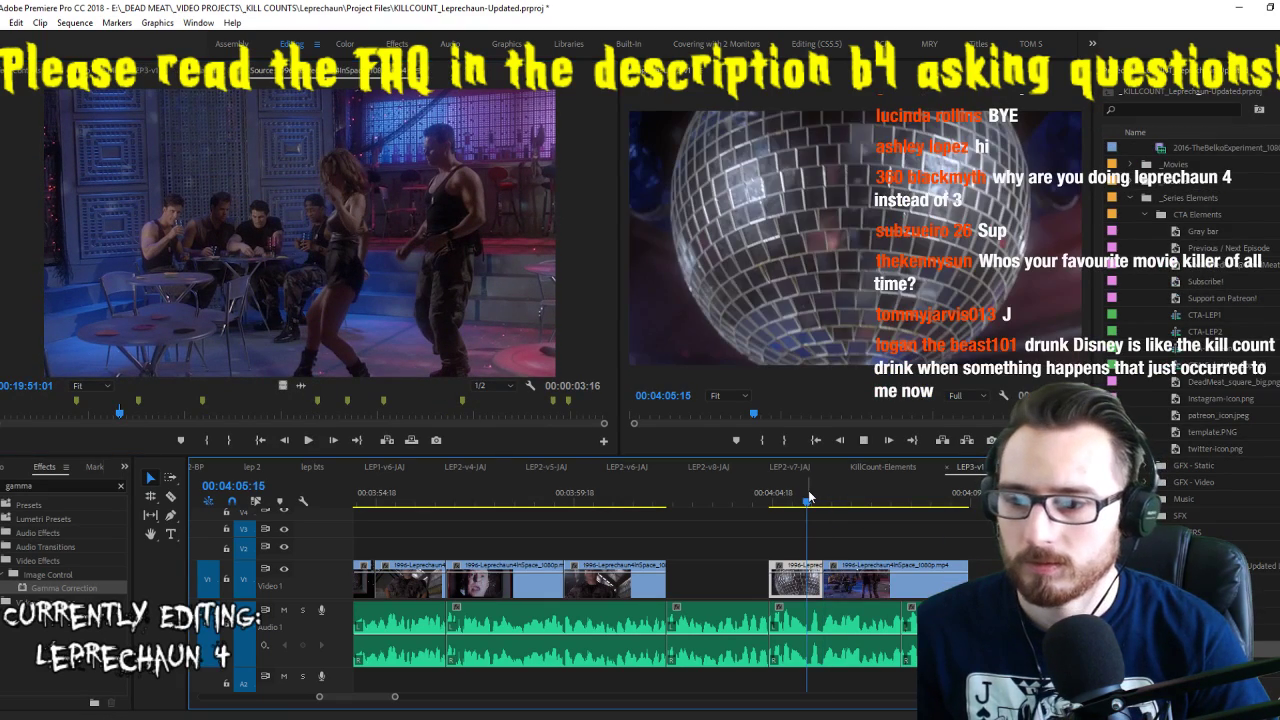
key("space")
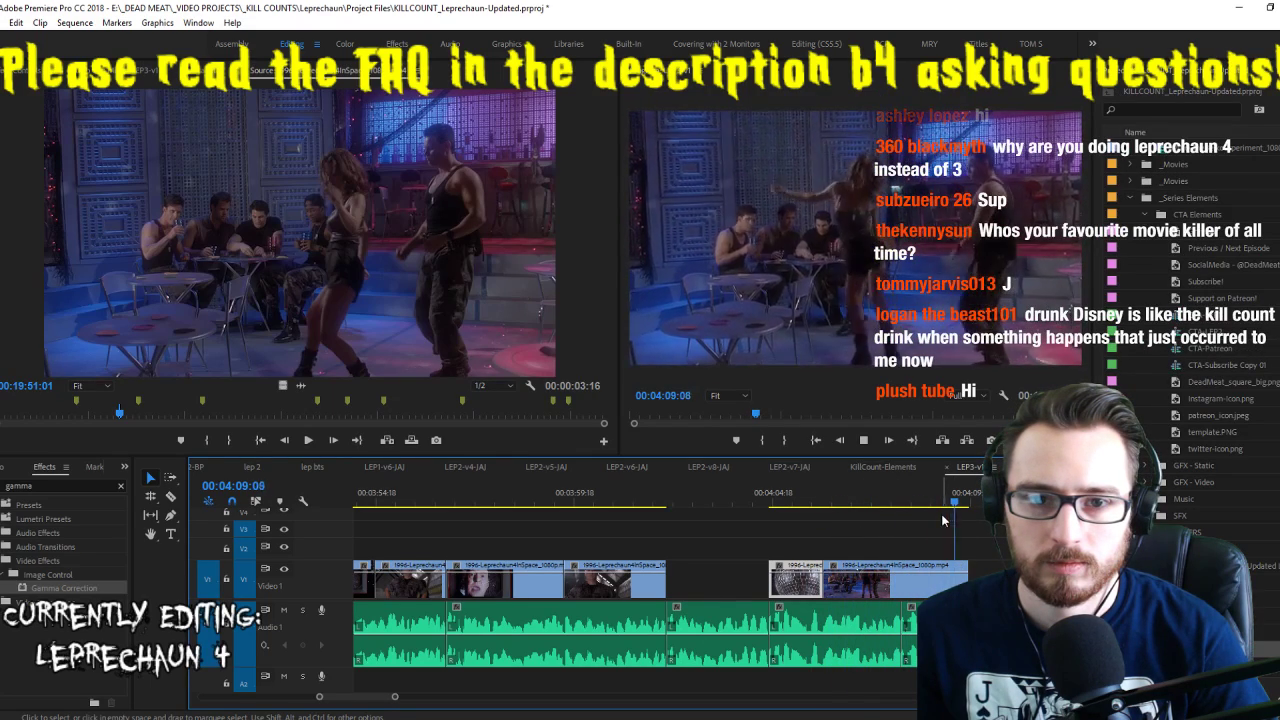
key("space")
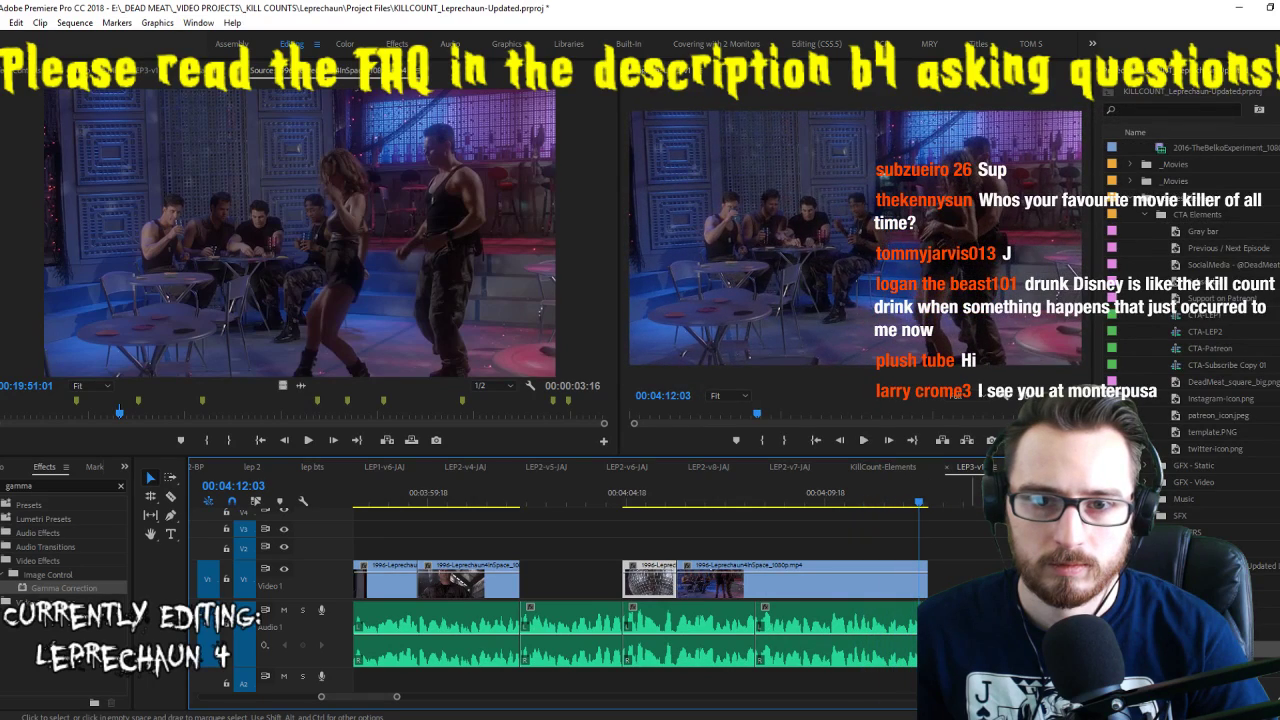
Mark a 2-second-23-frame source close-up of the dancing couple and place its video over the wide dance shot from 00:04:10:07
left_click(426, 224)
key("space")
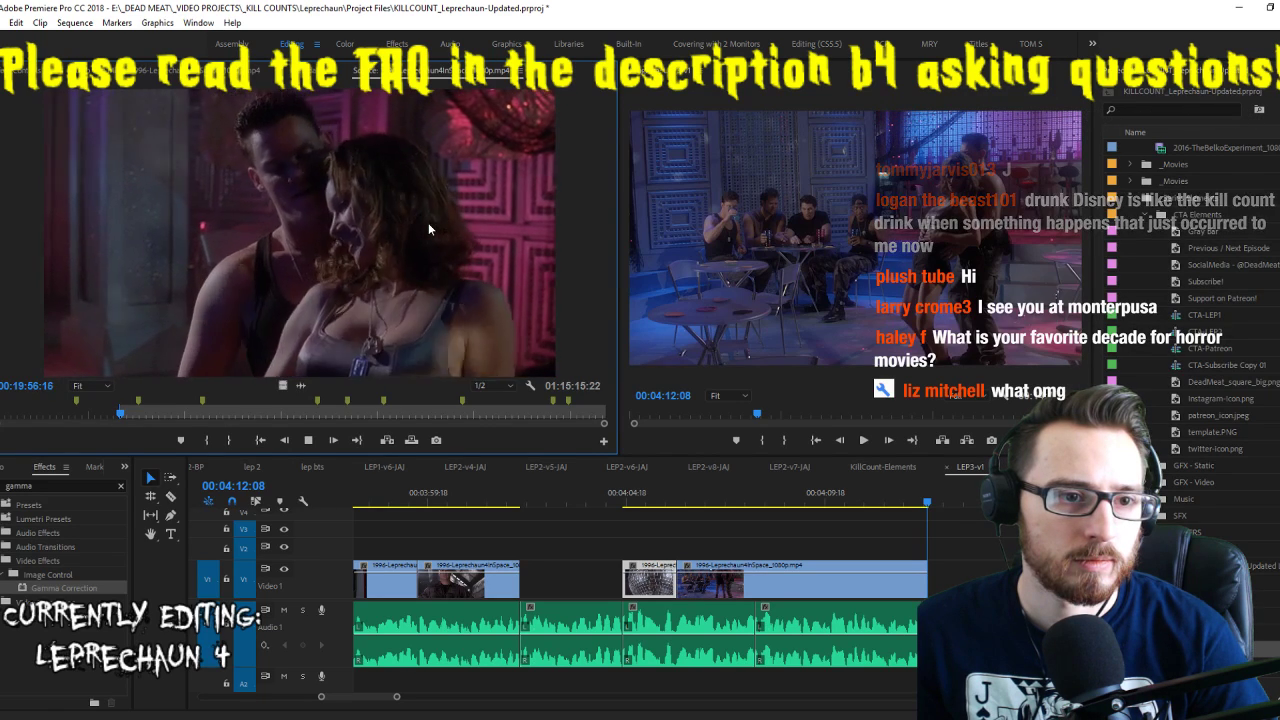
key("o")
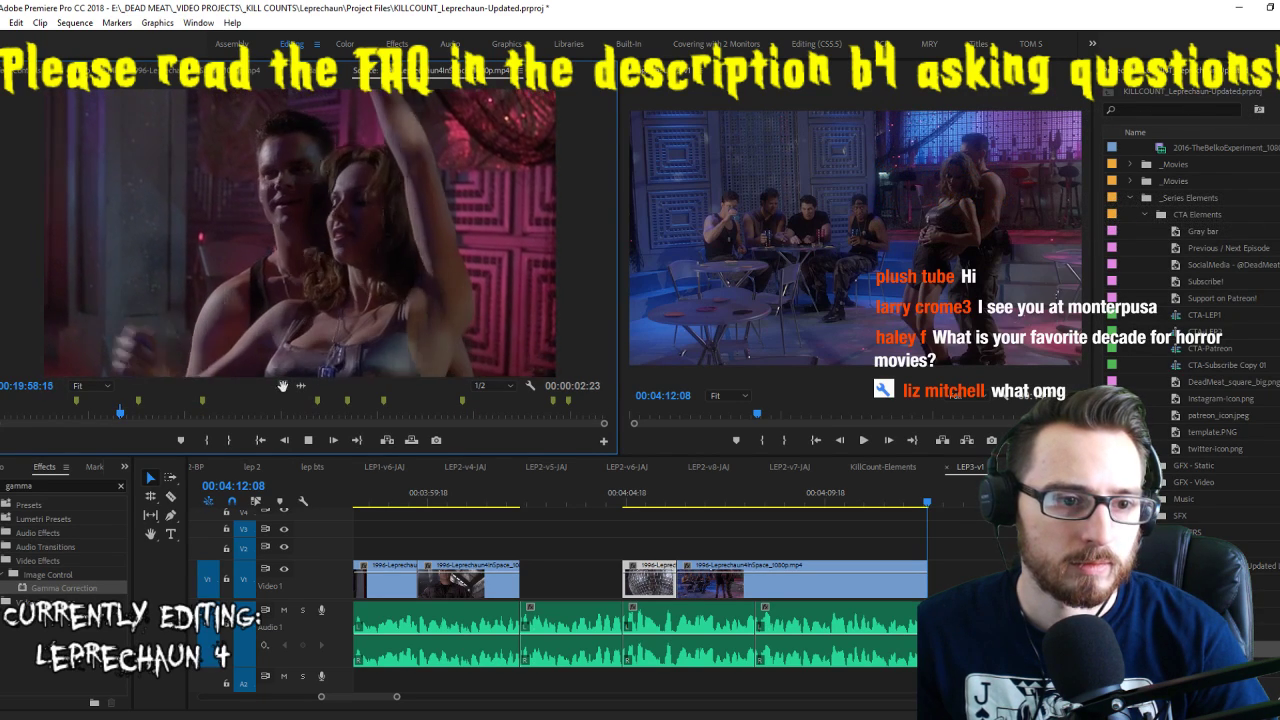
left_click_drag(301, 378, 875, 530)
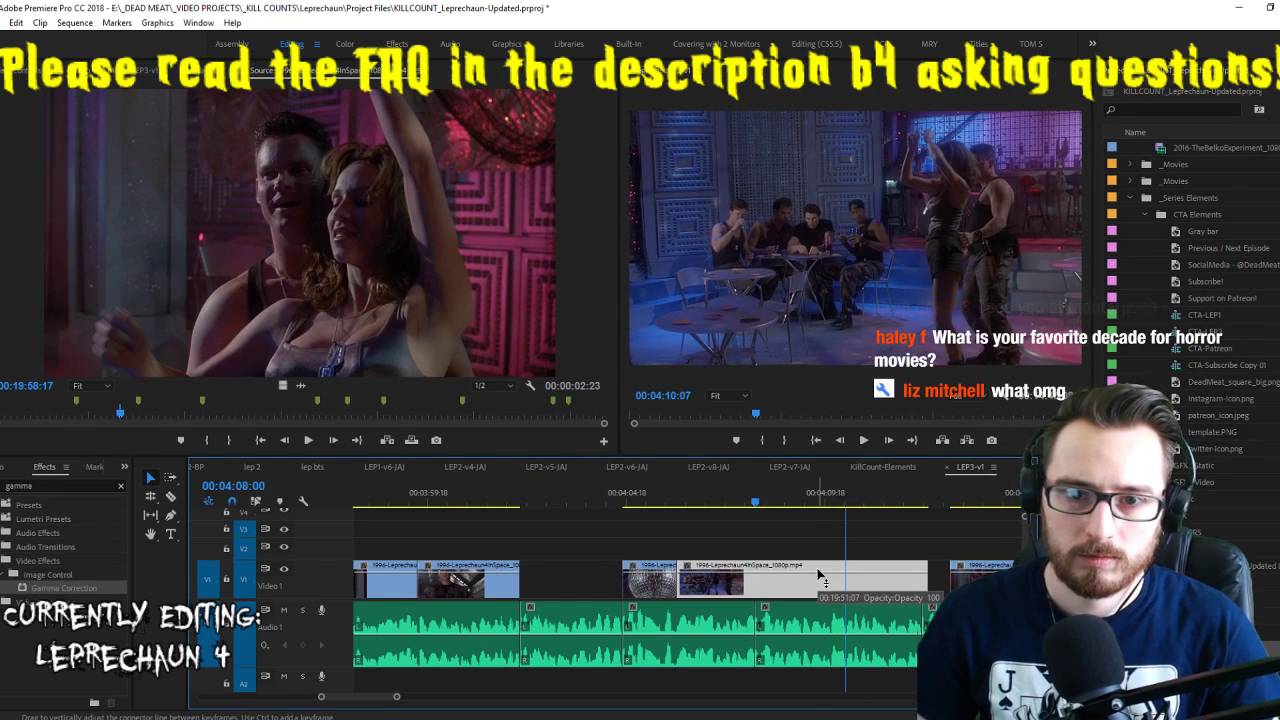
key("space")
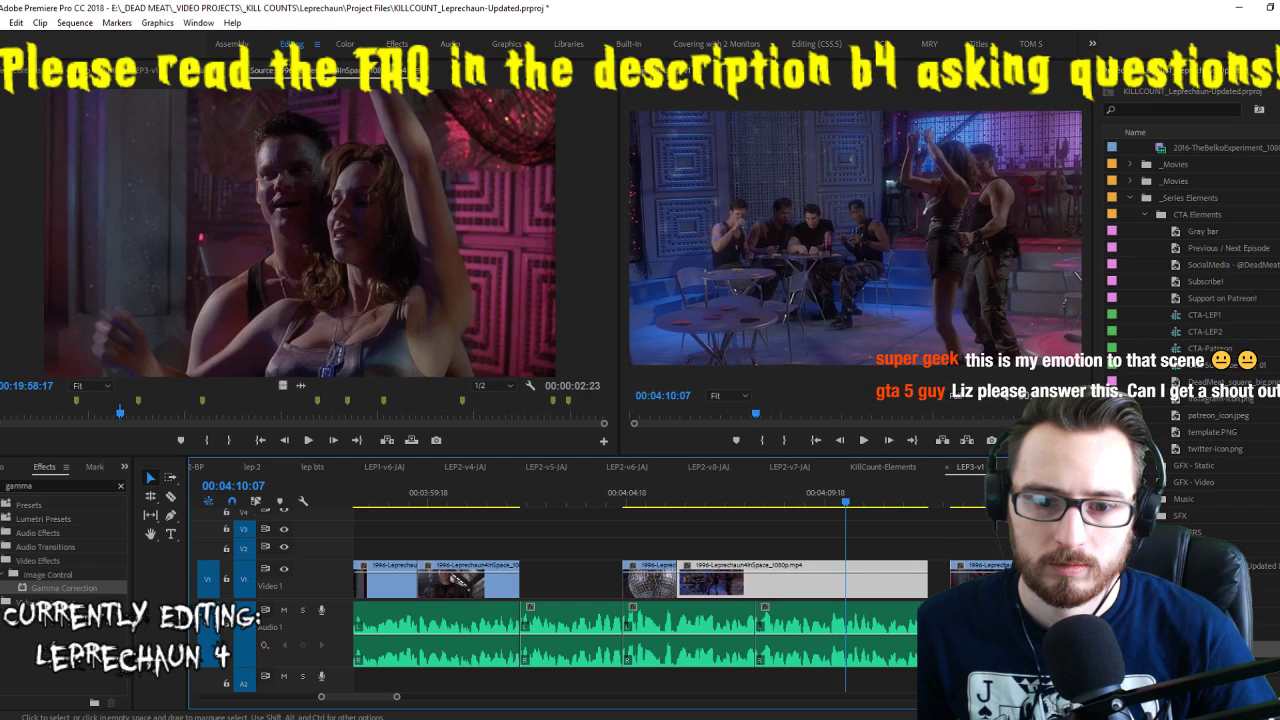
left_click_drag(980, 582, 884, 585)
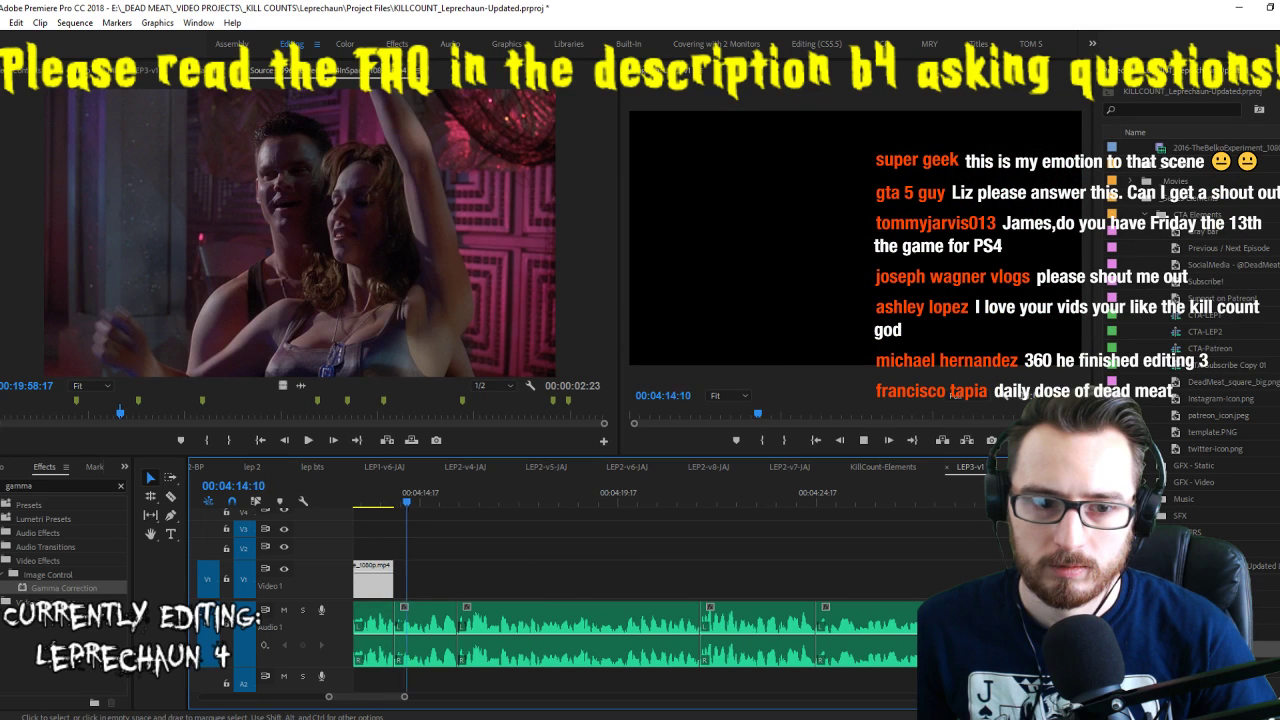
Extend the couple close-up along the narration, split it at 00:04:15:16 before the next shot, and delete the remainder
left_click_drag(412, 572, 510, 568)
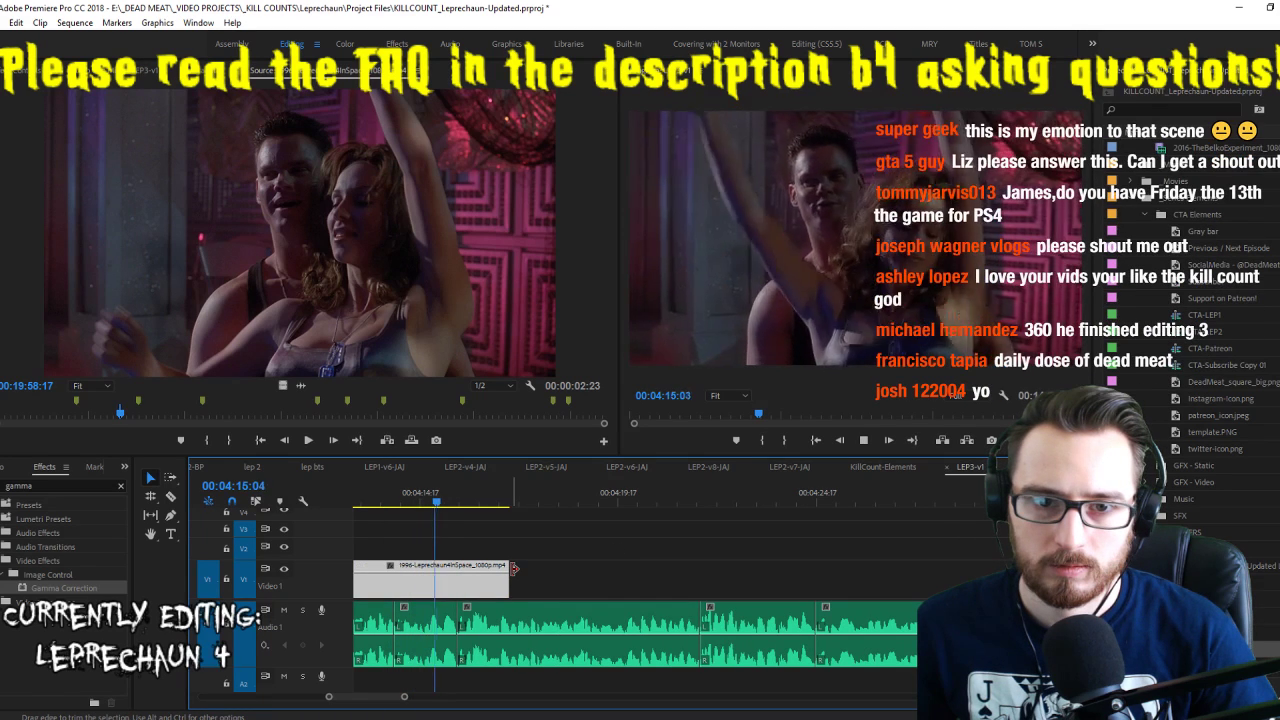
key("space")
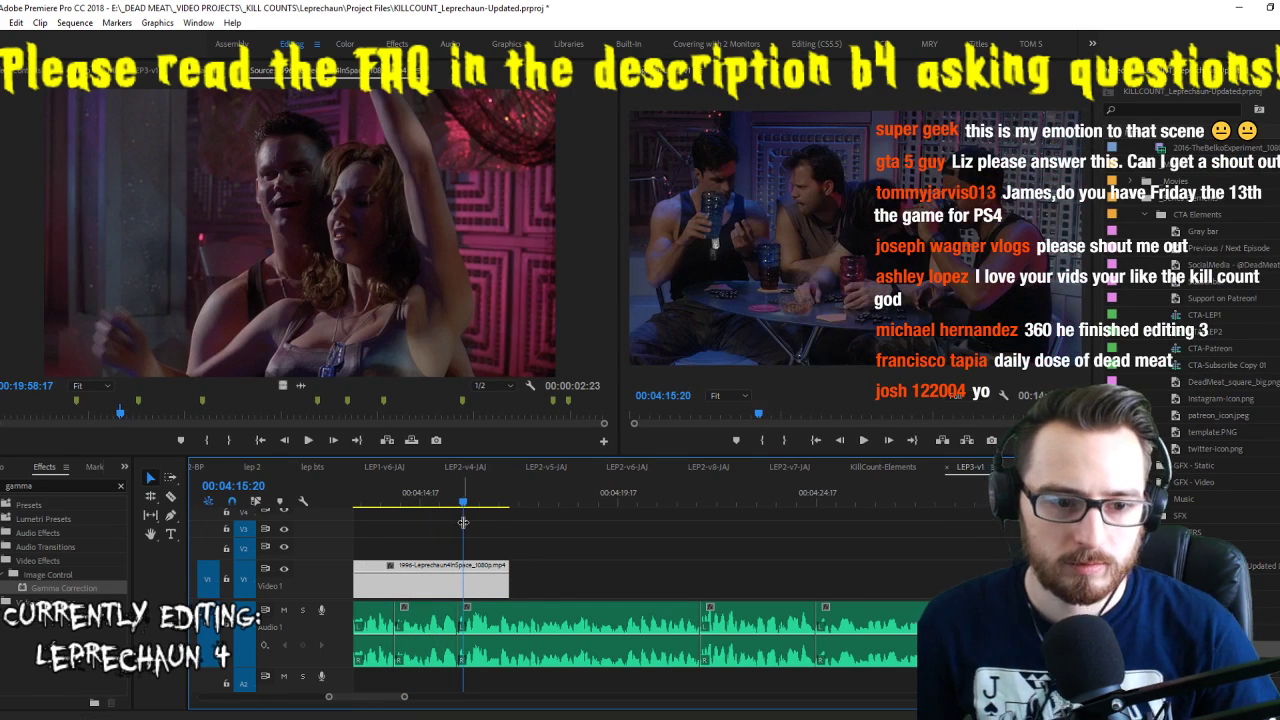
key("Left")
key("Left")
key("Left")
key("Left")
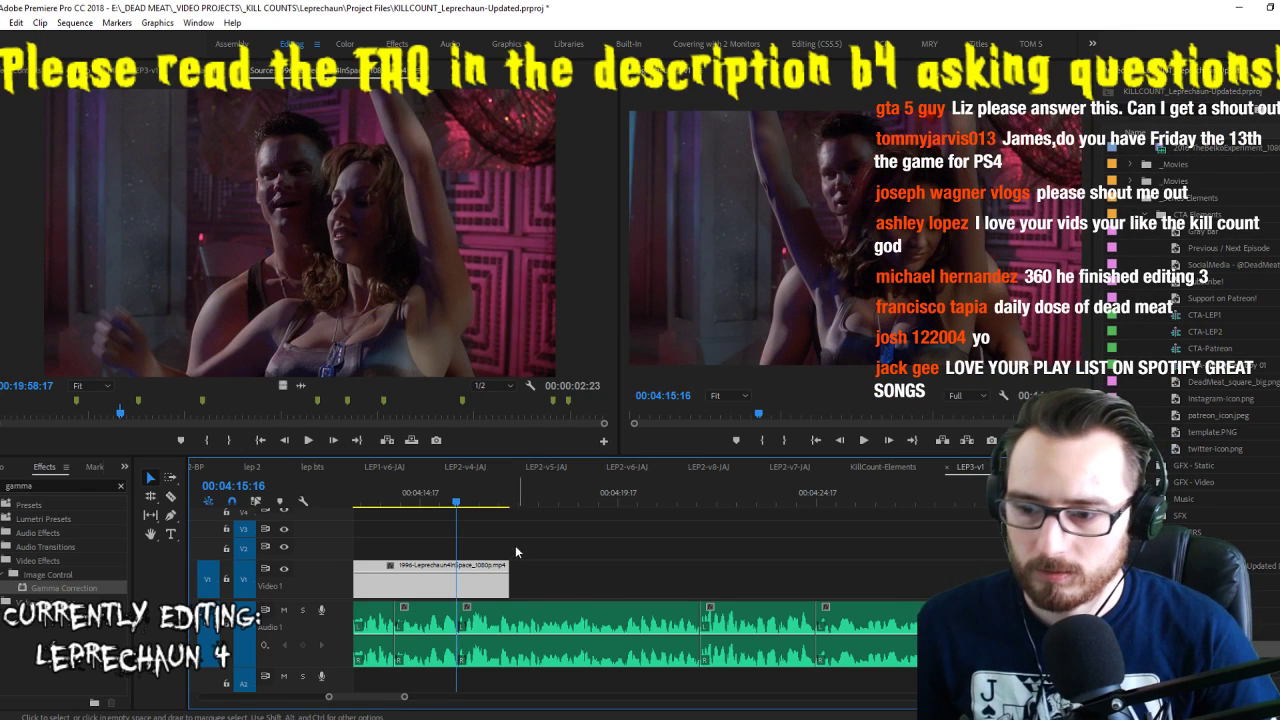
scroll(630, 583, "left", 2)
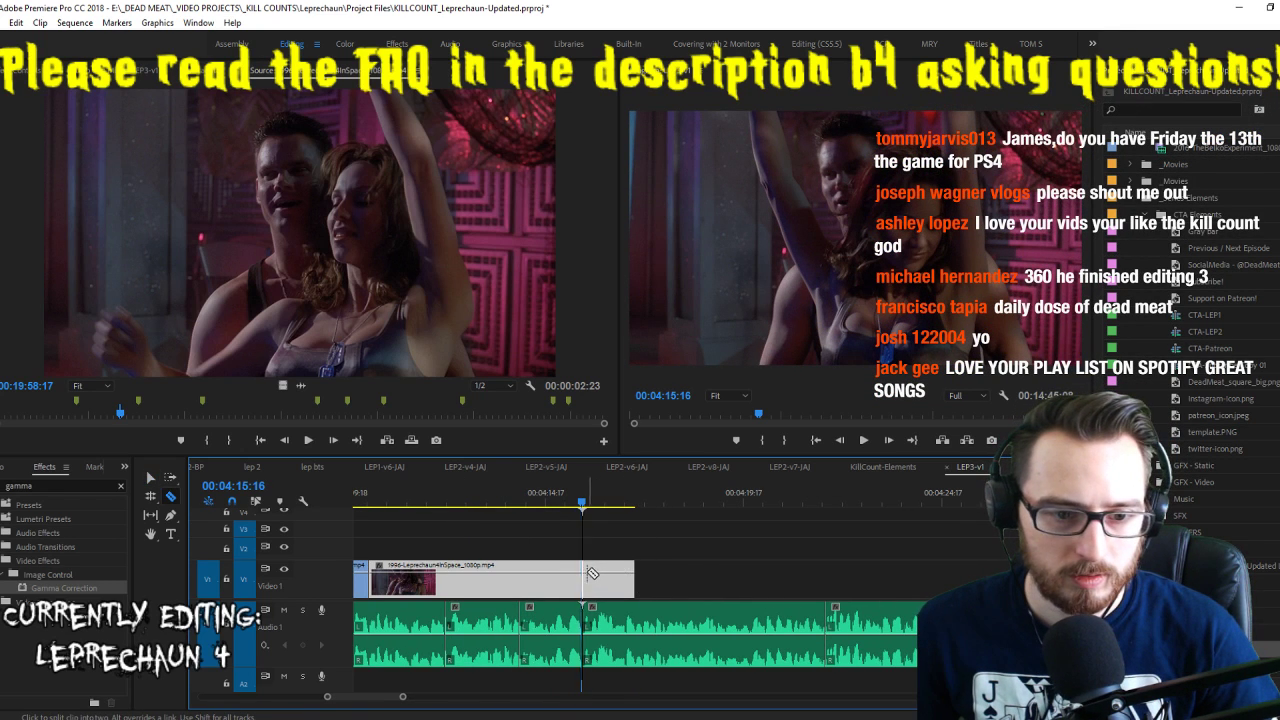
key("Delete")
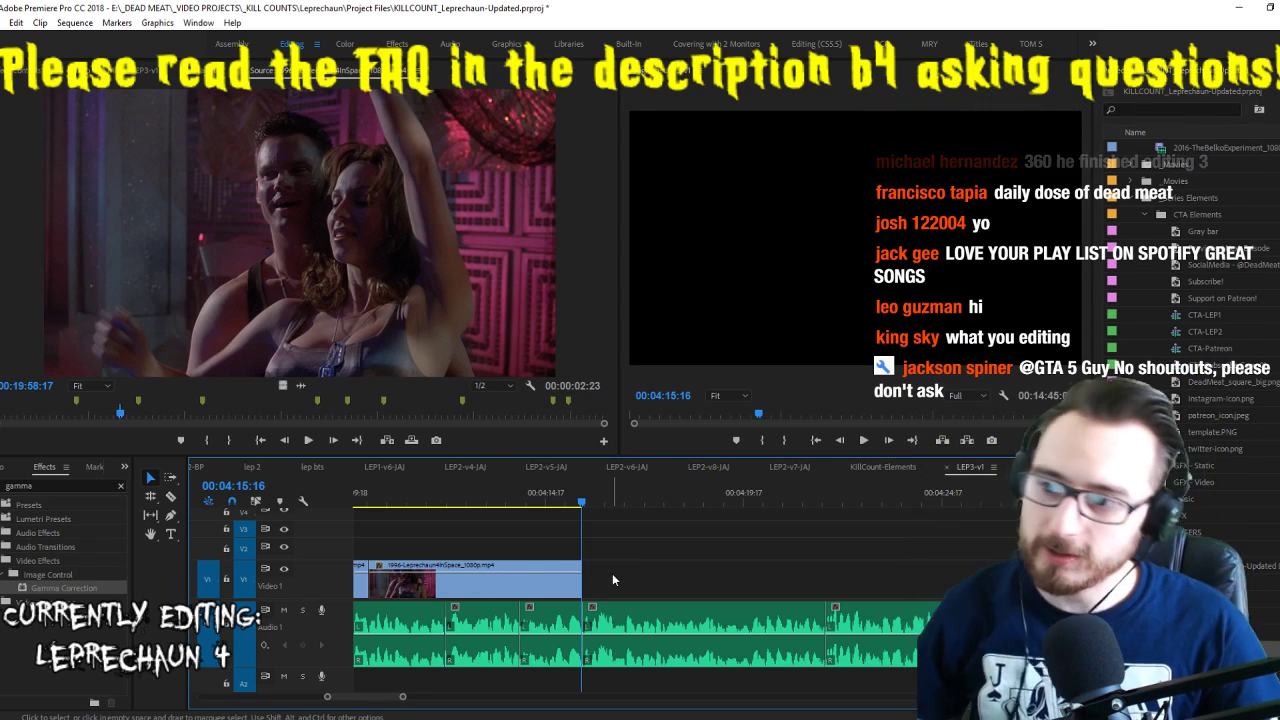
Save the project and play the narration that follows the couple close-up from 00:04:15:16
key("ctrl+s")
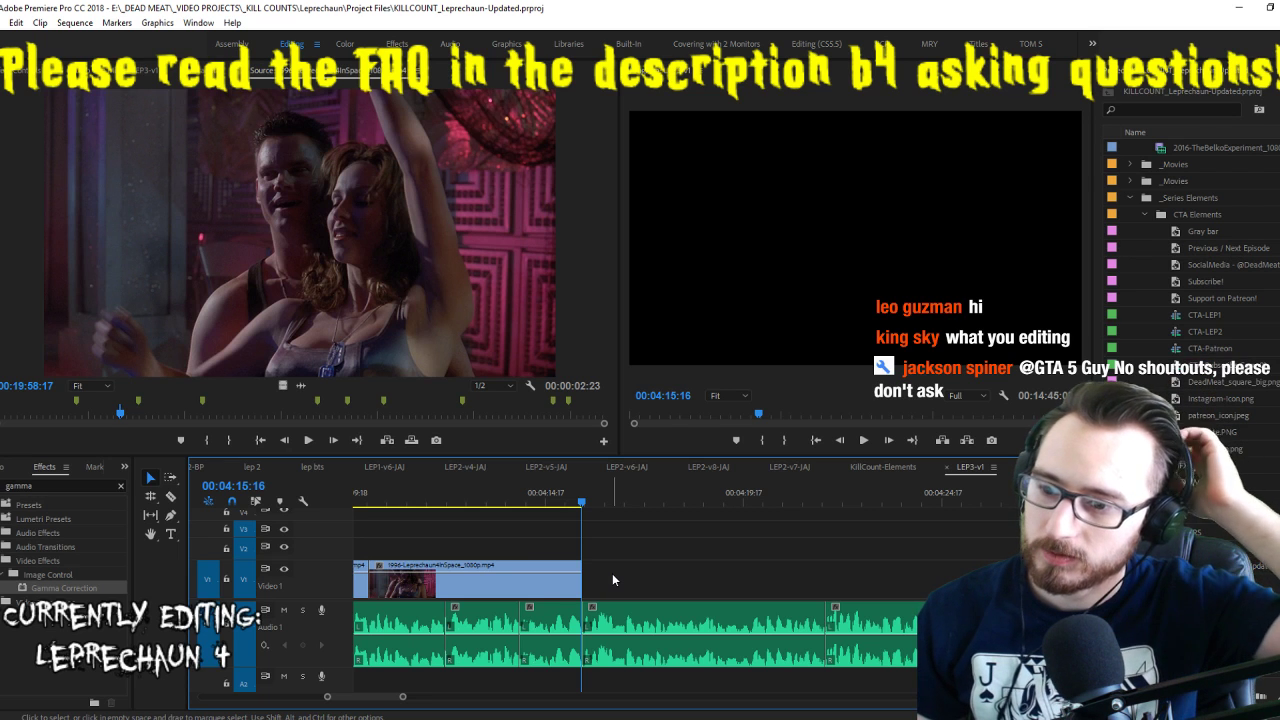
key("space")
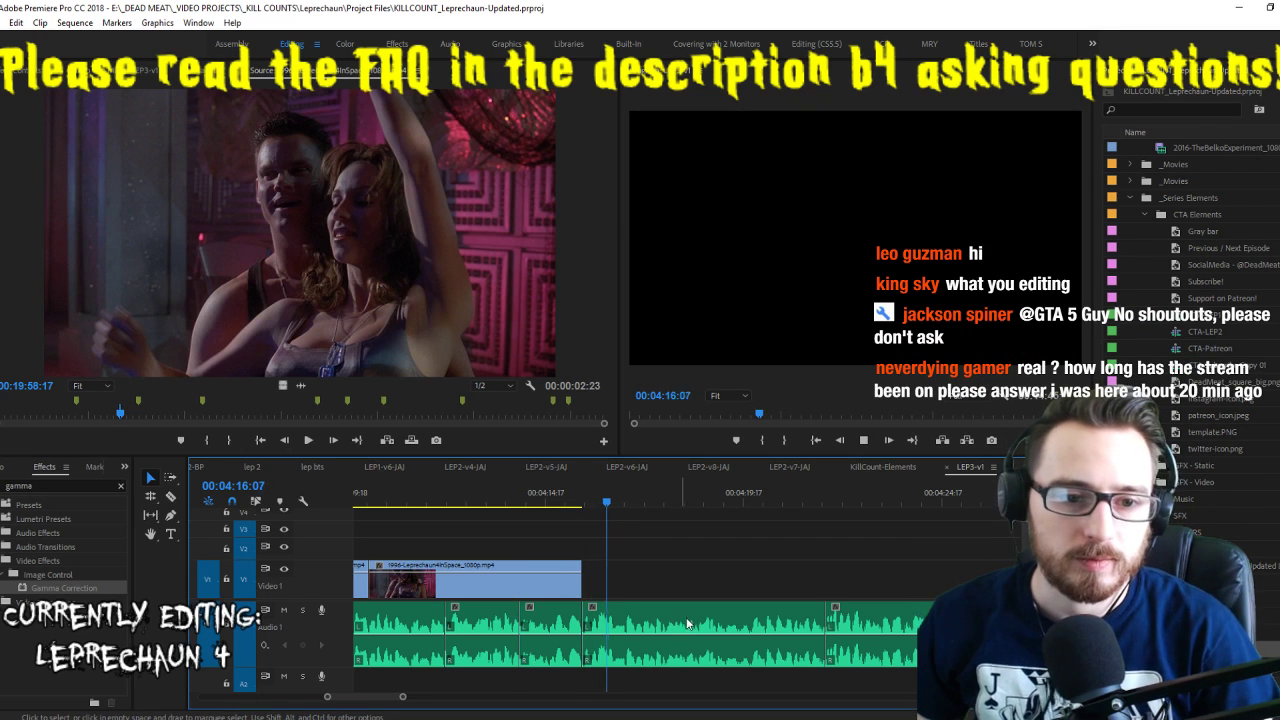
scroll(687, 620, "up", 2)
Mark a 1-second-18-frame source shot of the couple by the metal wall and place its video right after the dancing close-up
left_click(438, 289)
key("space")
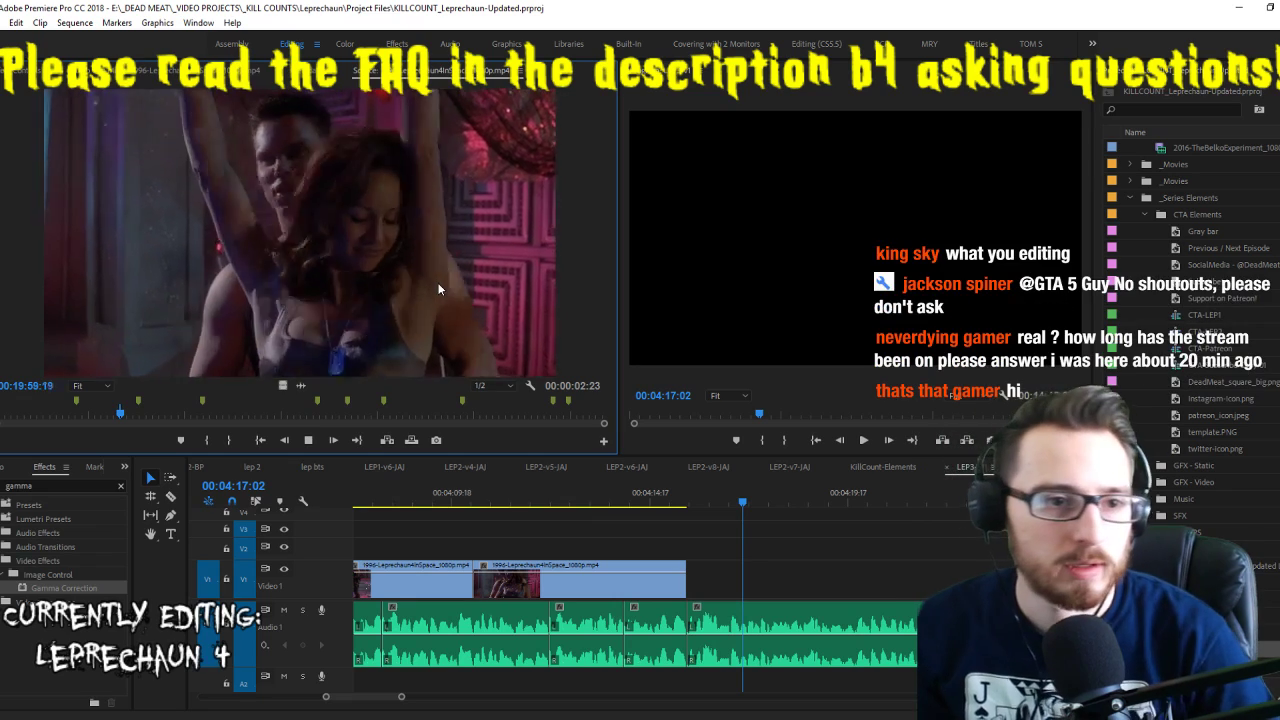
key("space")
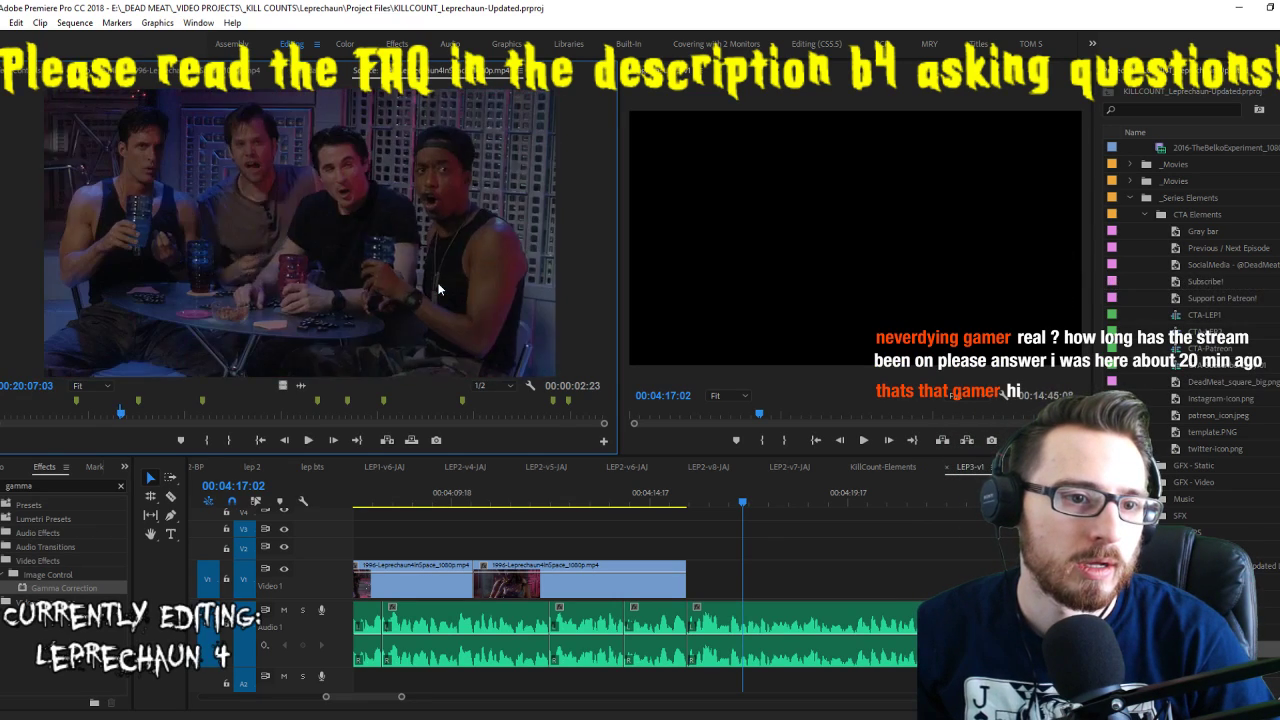
key("space")
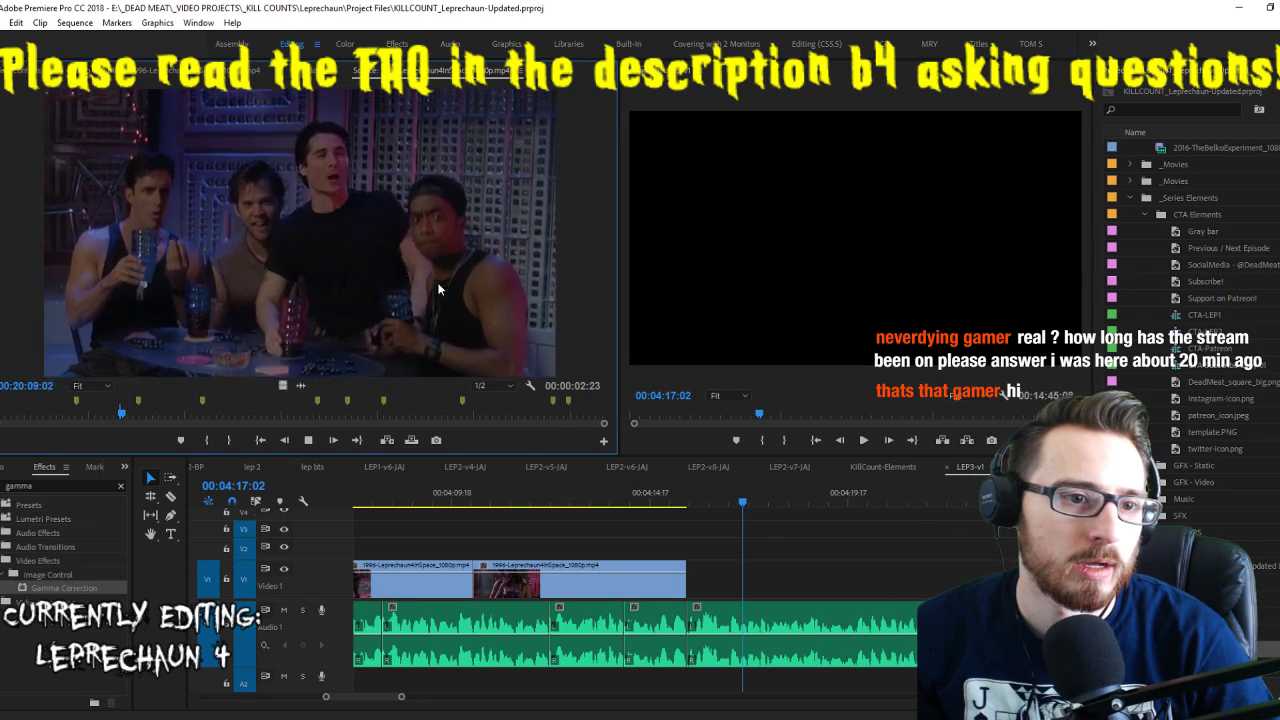
key("i")
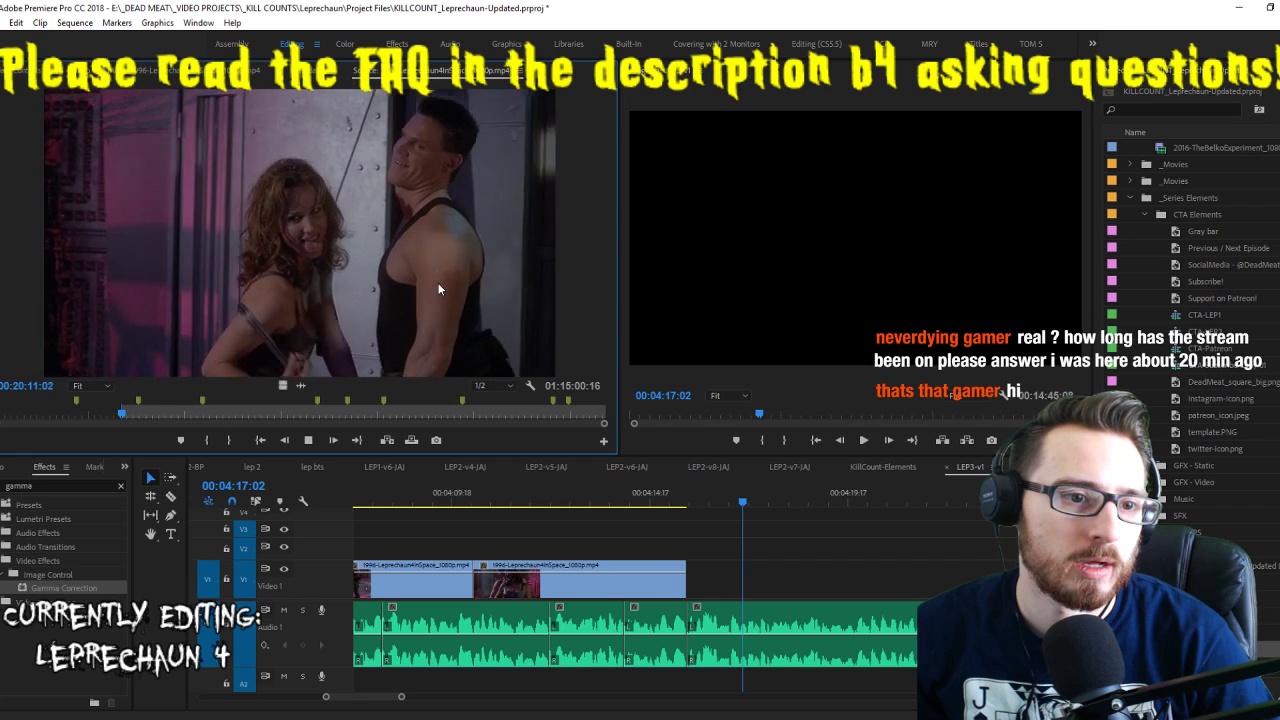
key("o")
key("space")
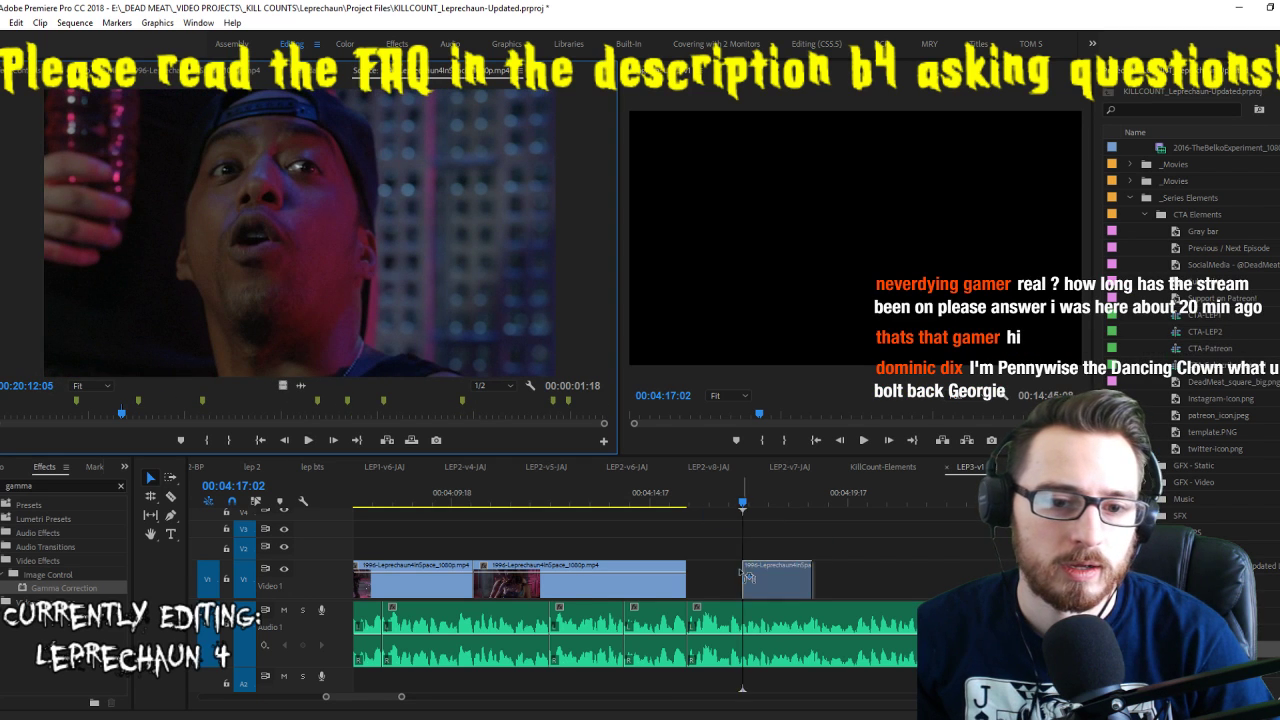
left_click_drag(748, 577, 693, 577)
Play the metal wall shot against the narration and extend its end to the next narration cut
key("Up")
key("space")
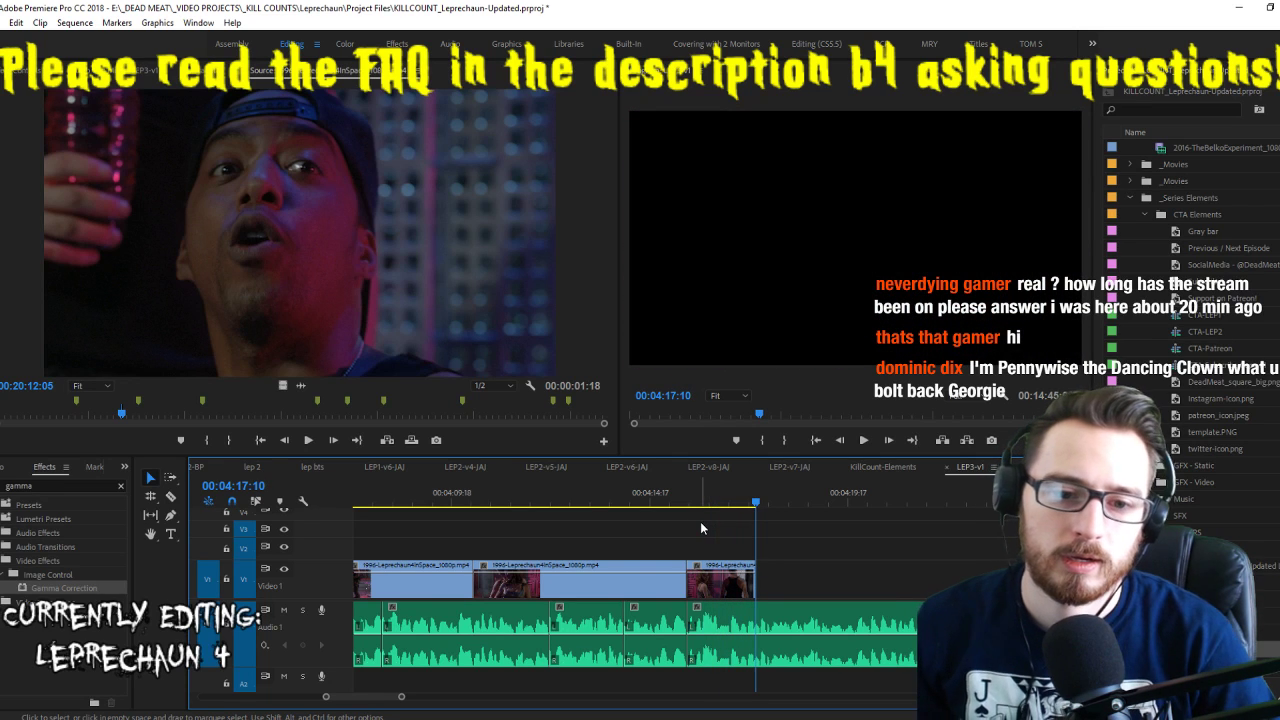
left_click_drag(755, 578, 930, 570)
key("space")
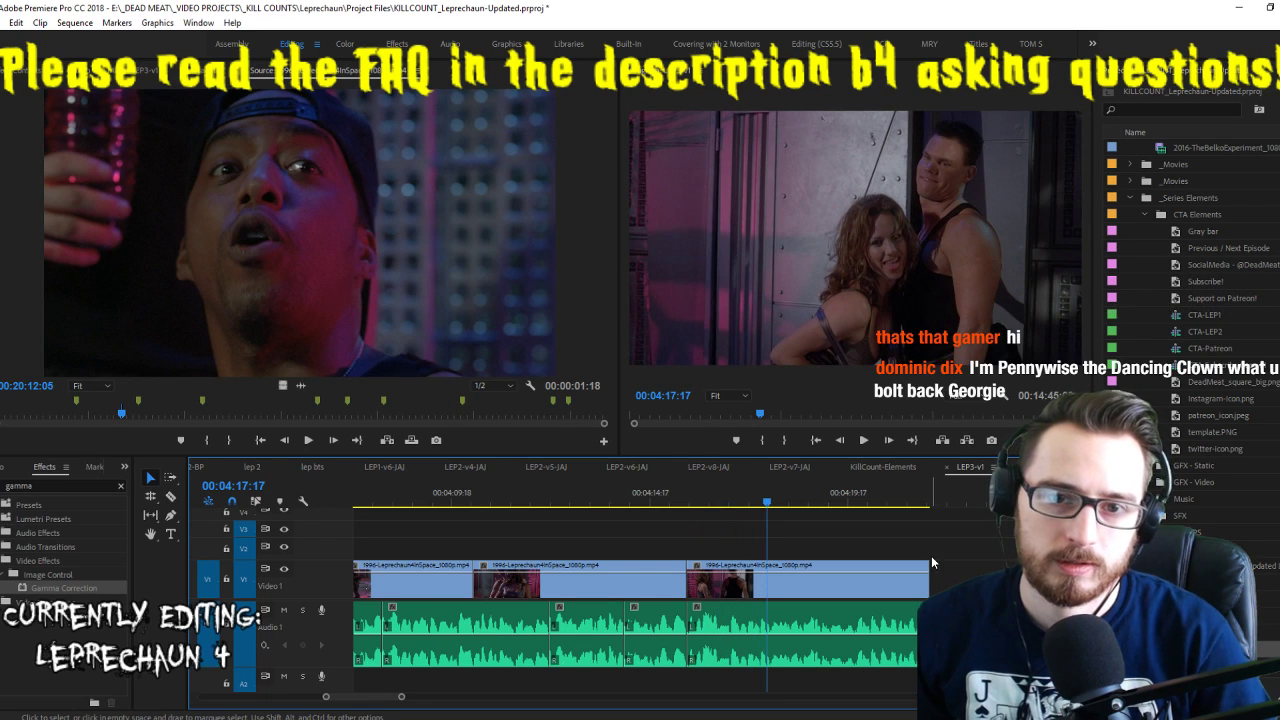
key("space")
Search back through the source movie for the shot of the four men drinking at the table
left_click(448, 286)
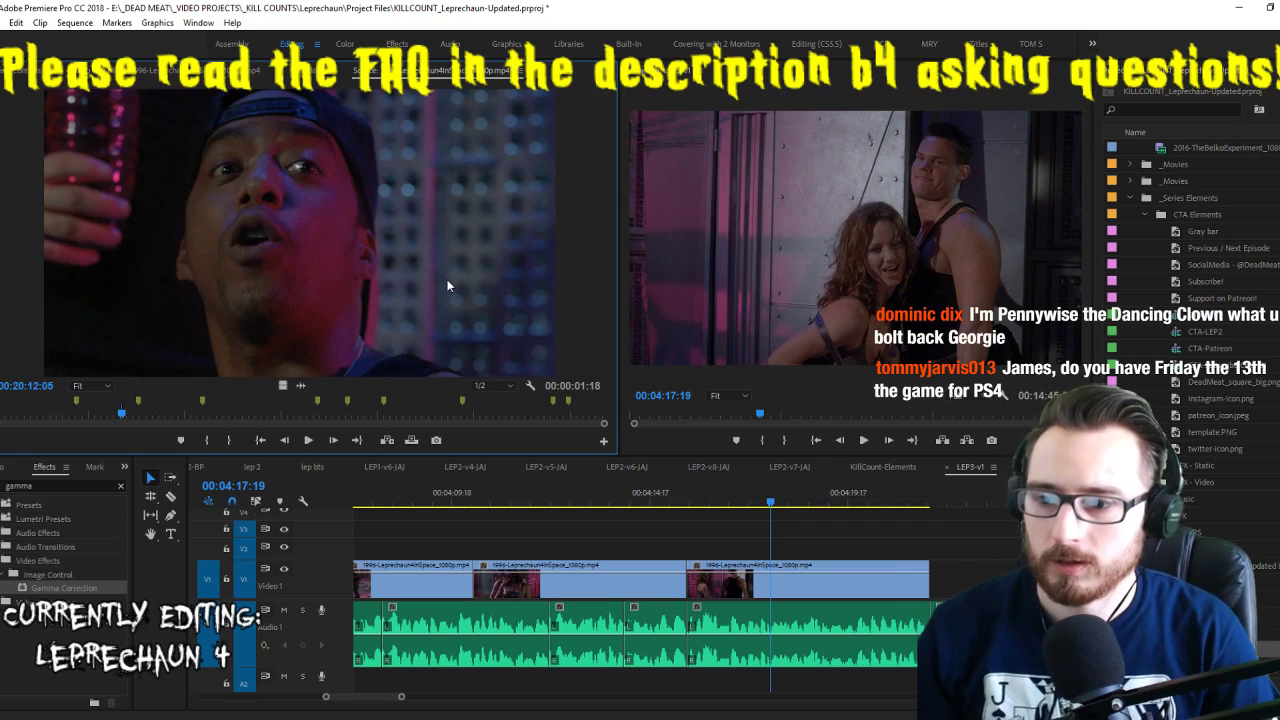
scroll(448, 286, "up", 20)
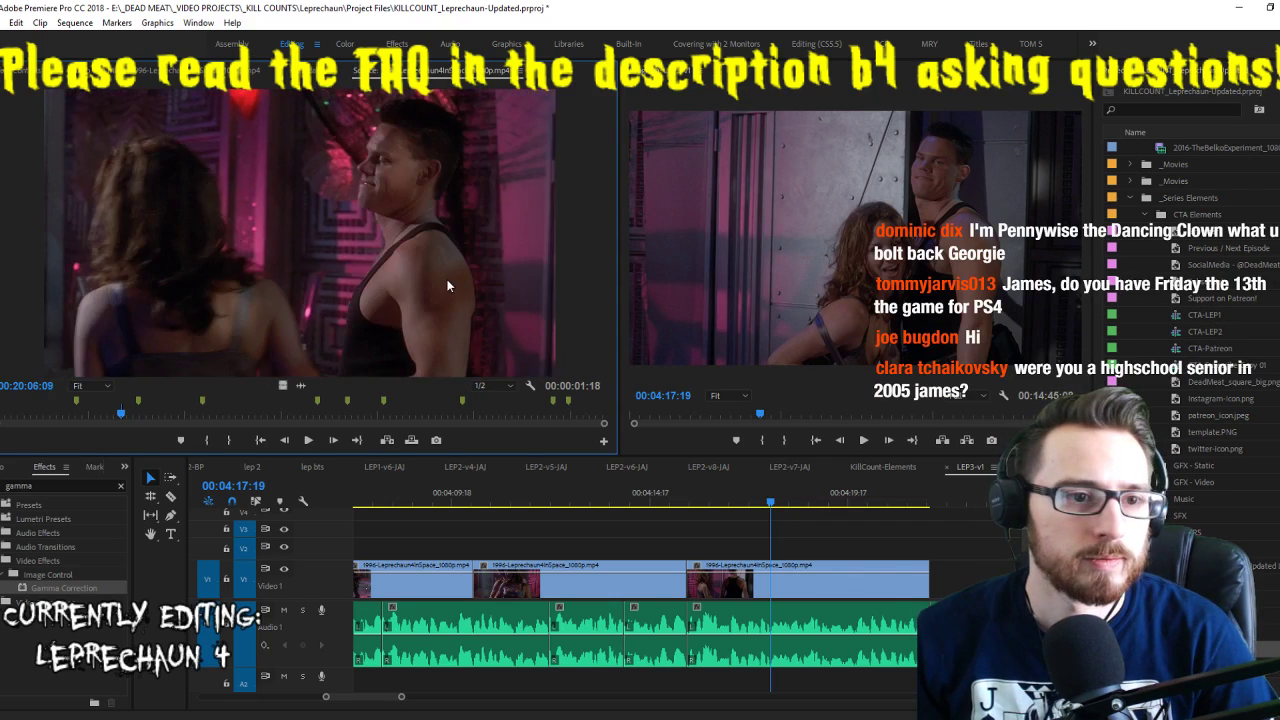
key("j")
key("j")
key("j")
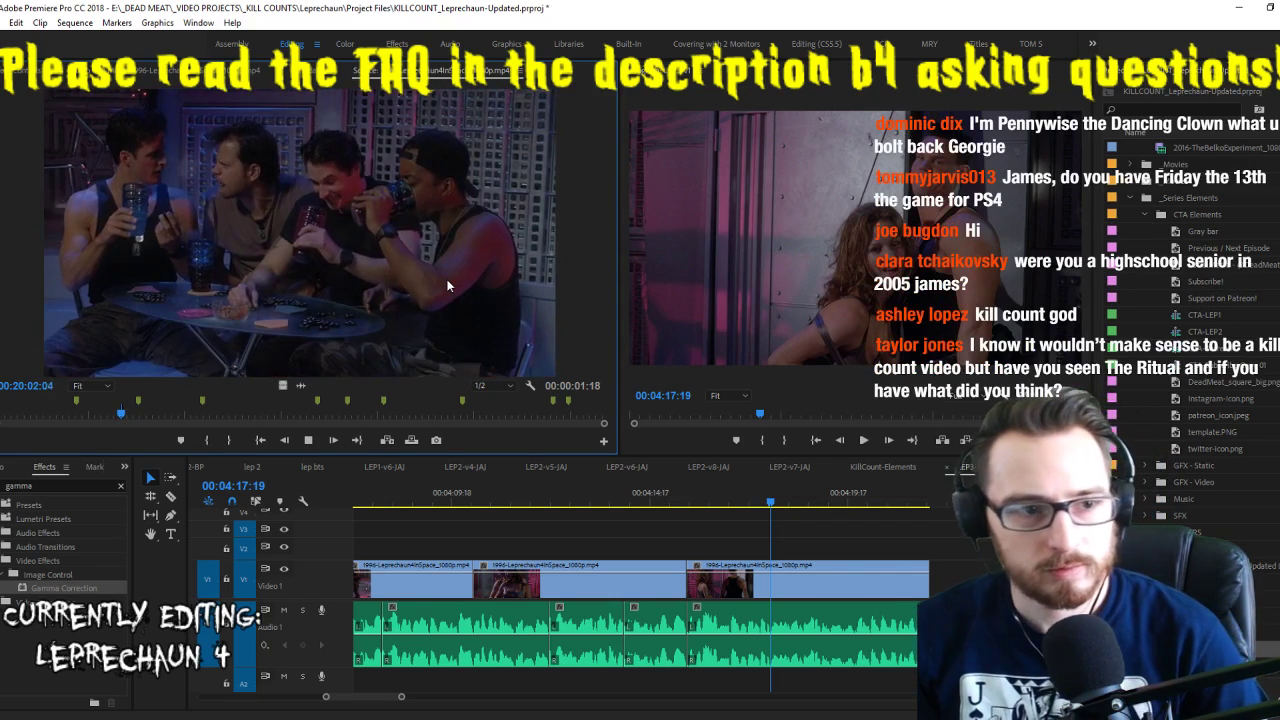
Mark the source shot of the four men at the table from 00:20:07:02 to 00:20:08:23
key("k")
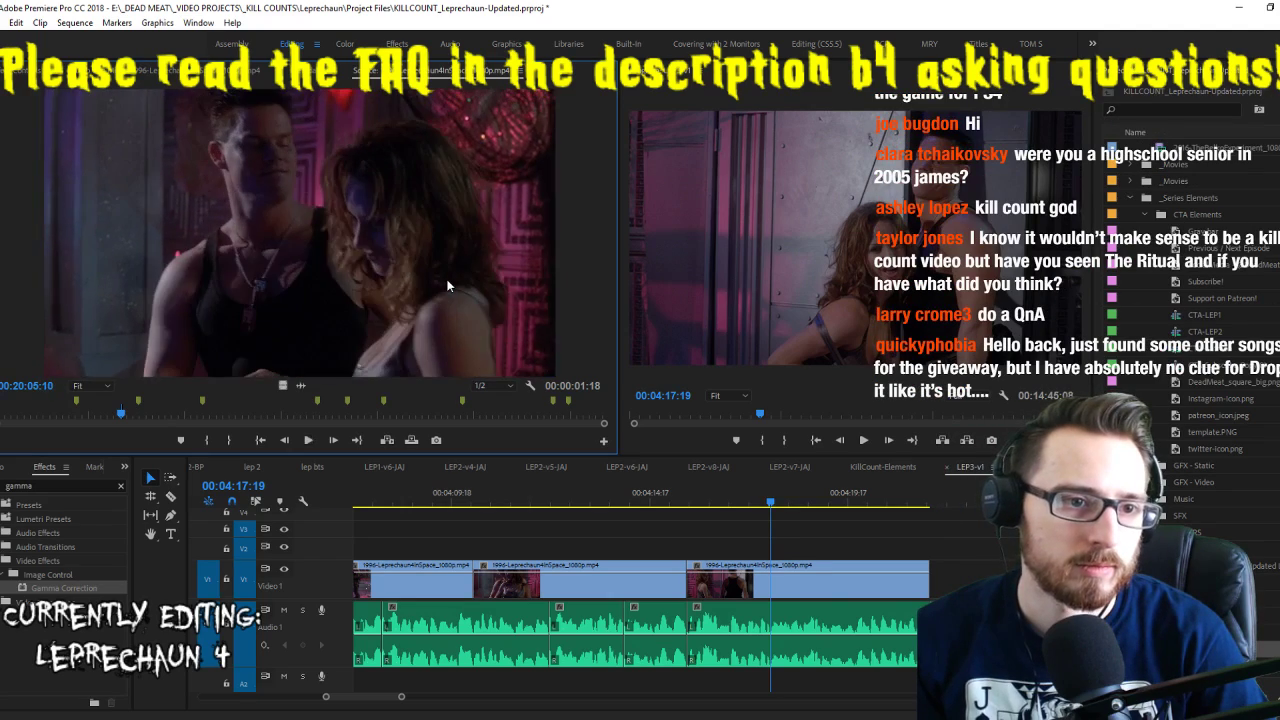
key("l")
key("k")
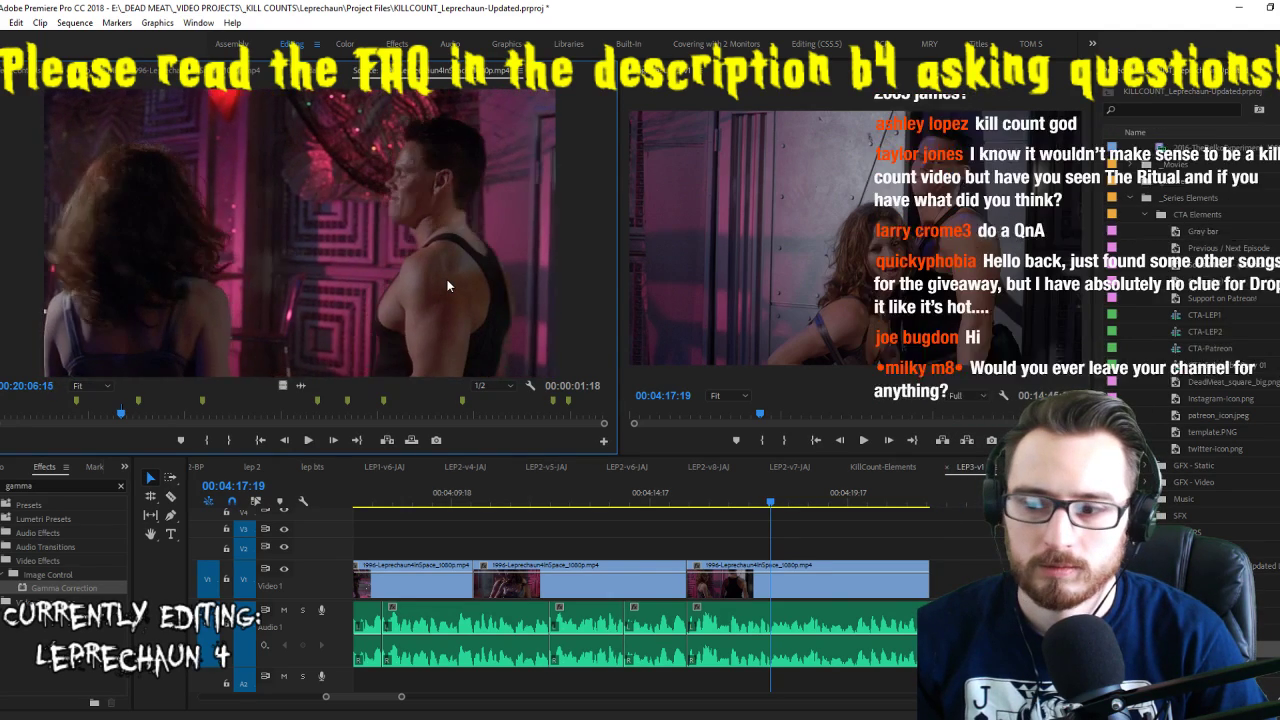
key("Right")
key("Right")
key("Right")
key("Right")
key("Right")
key("Right")
key("Right")
key("Right")
key("Right")
key("Right")
key("Right")
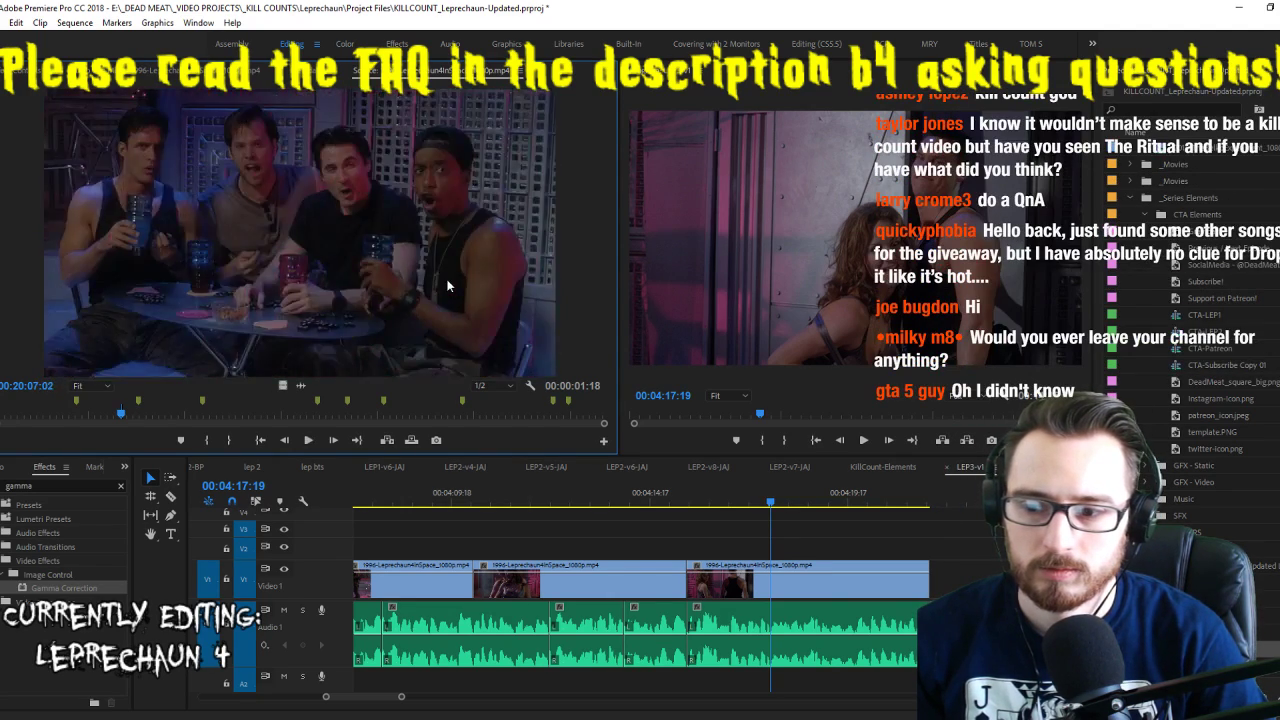
key("l")
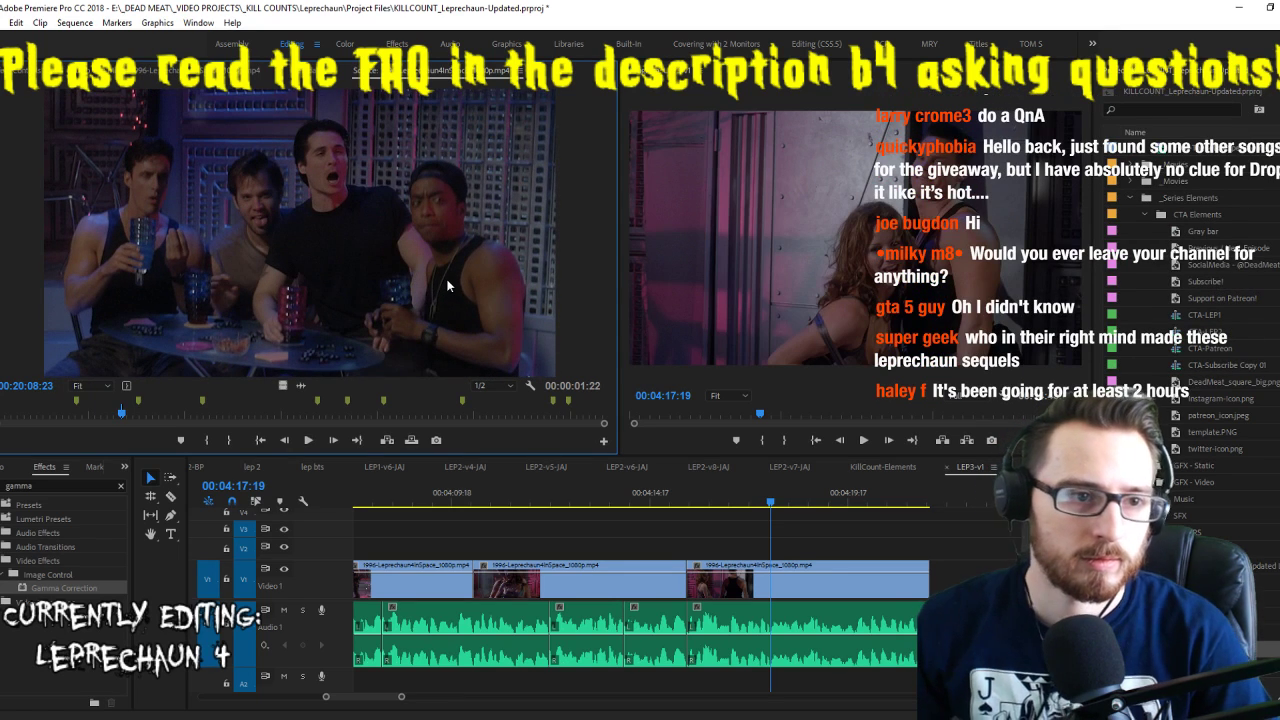
Overwrite the marked shot onto Video 1 at 00:04:17:19, play it back and place the playhead at about 00:04:20:03
key(".")
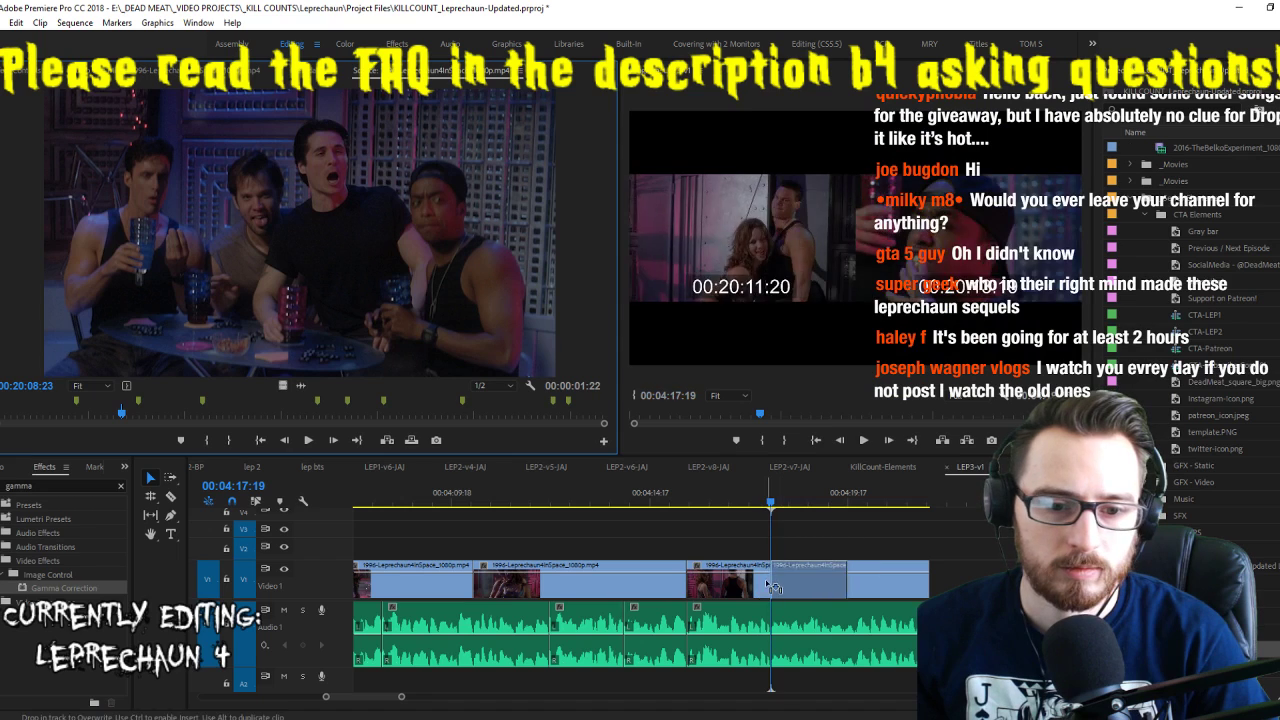
key("space")
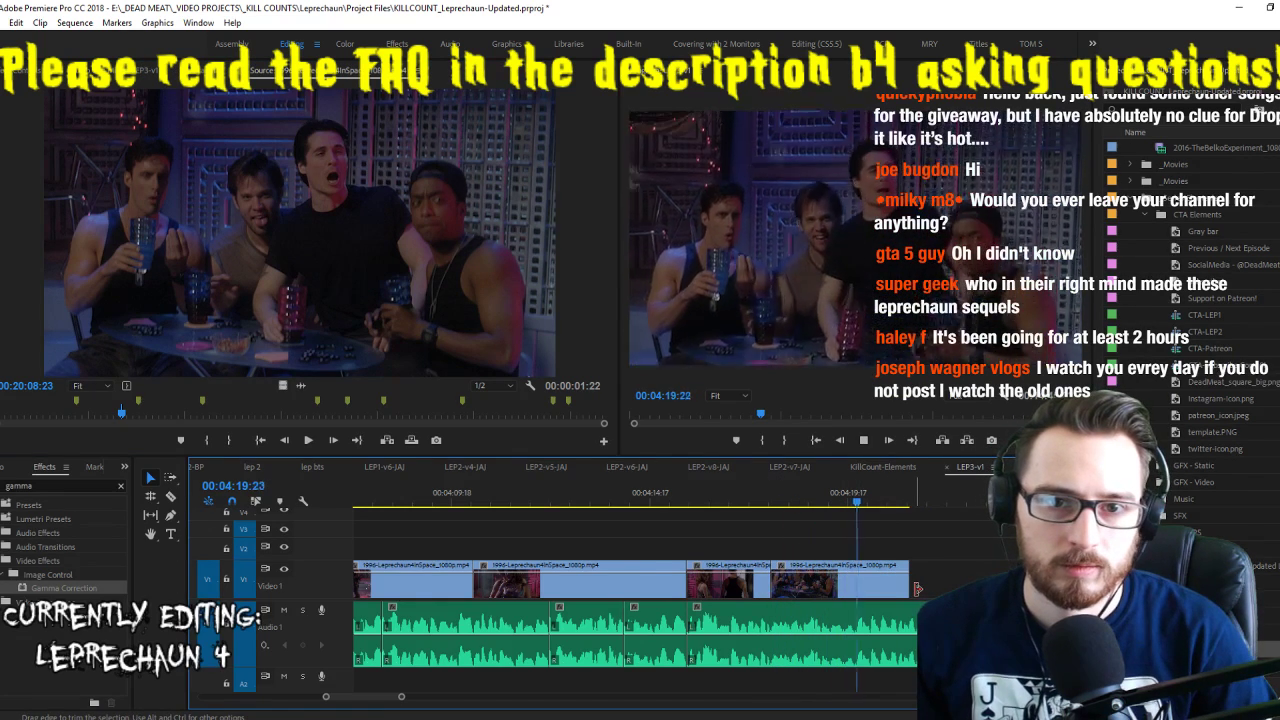
left_click_drag(818, 511, 866, 528)
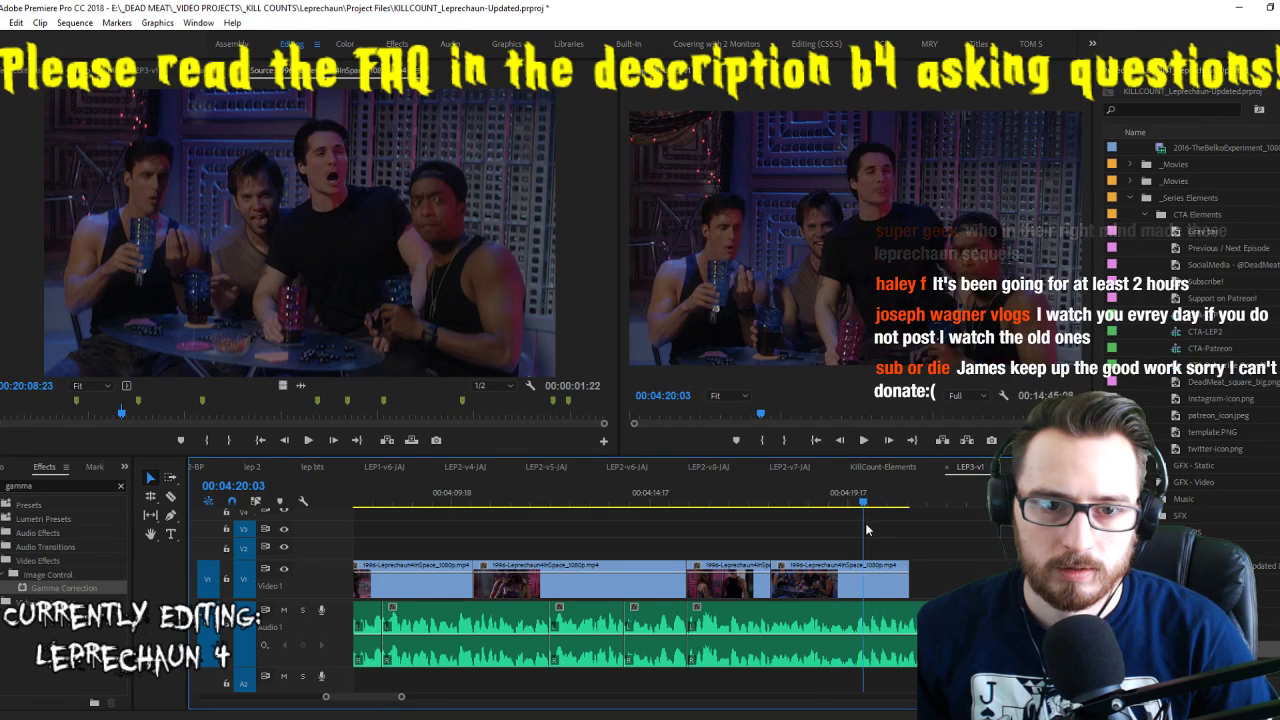
Mark a 2:13 source shot of the two laughing men ending at 00:20:26:17 and place its video on Video 1 at 00:04:20:04
left_click(407, 284)
key("space")
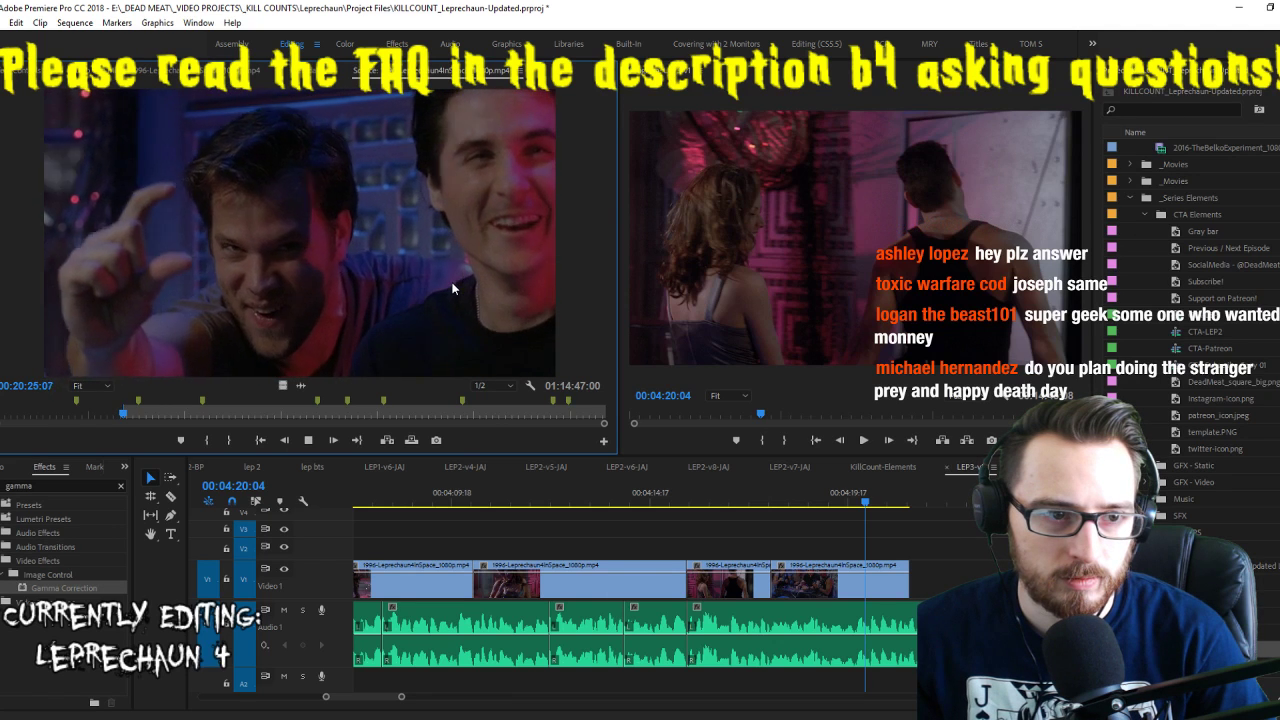
key("o")
key("space")
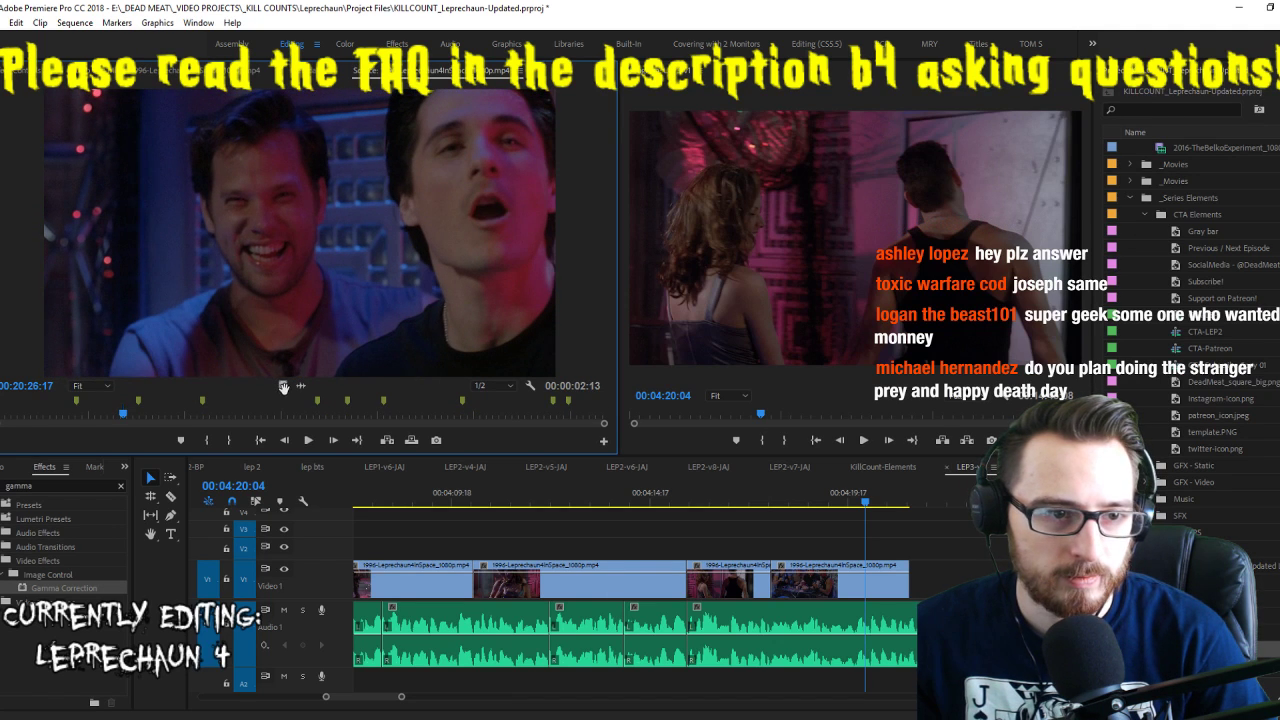
left_click_drag(283, 387, 868, 583)
Split the laughing men's clip on Video 1 at 00:04:21:19 and select its trailing piece
key("space")
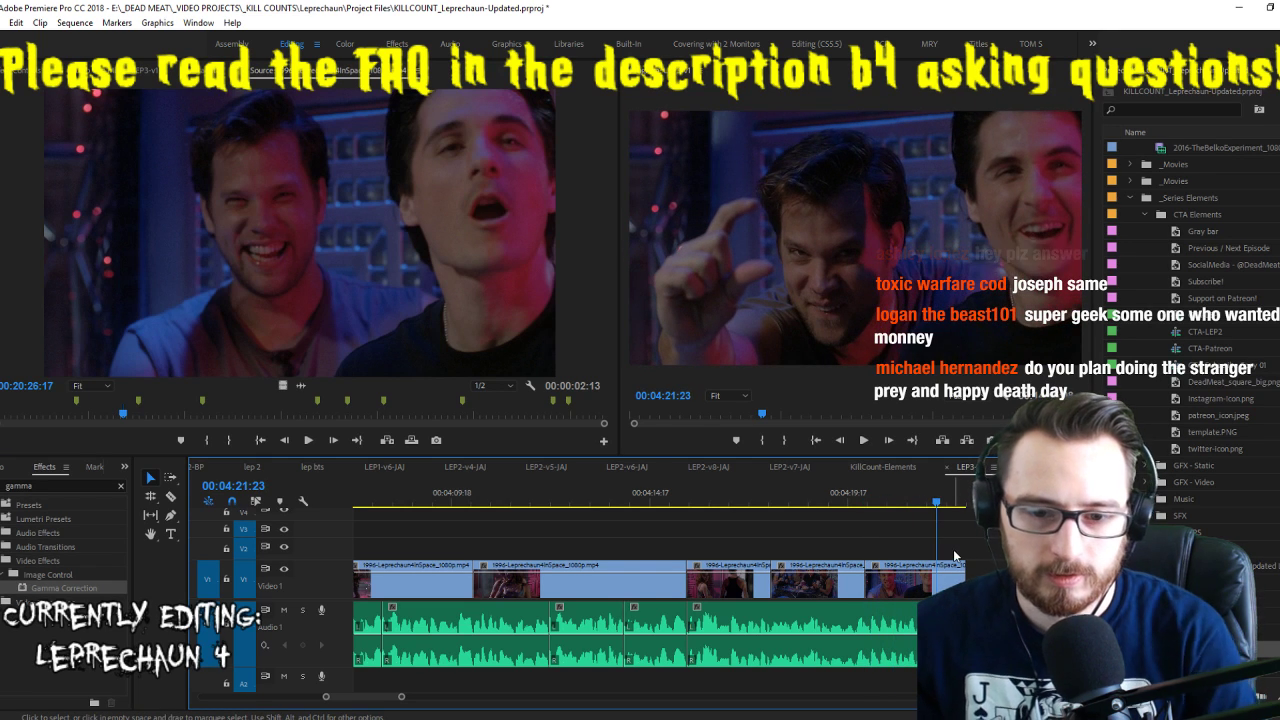
key("Left")
key("Left")
key("Left")
key("Left")
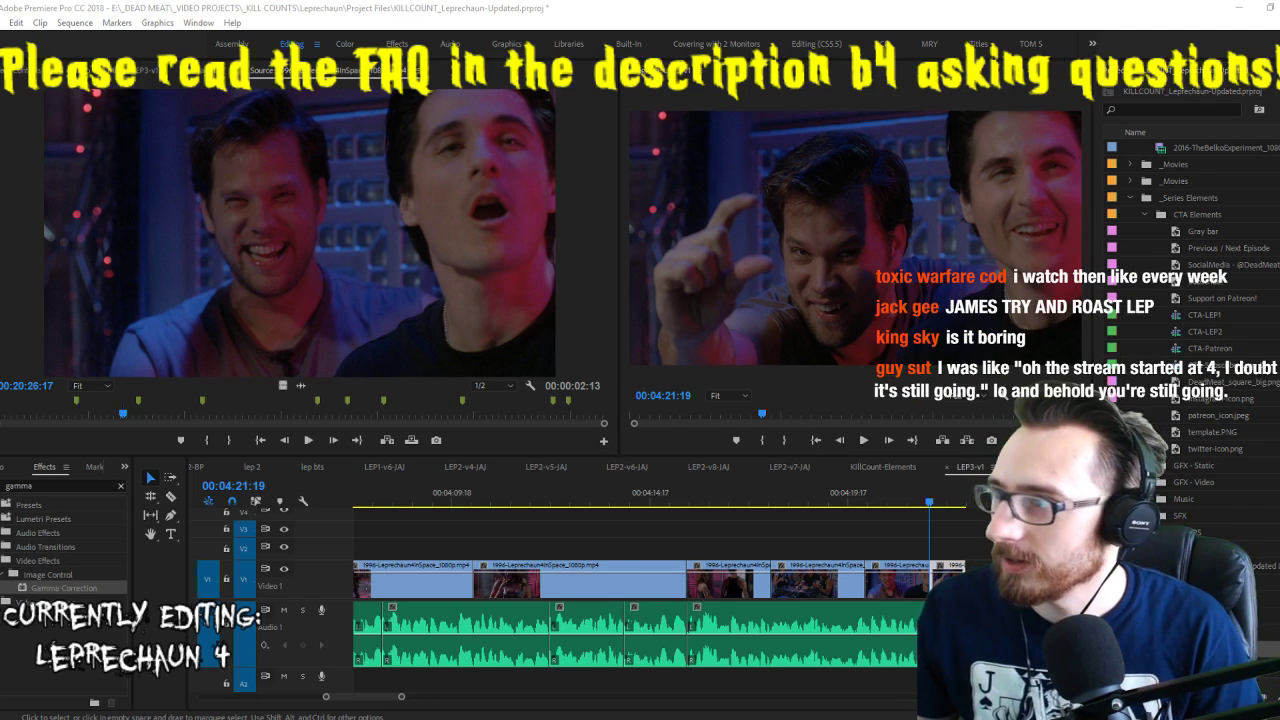
Switch to Firefox and search Google Images for "dane cook"
left_click_drag(1279, 24, 760, 24)
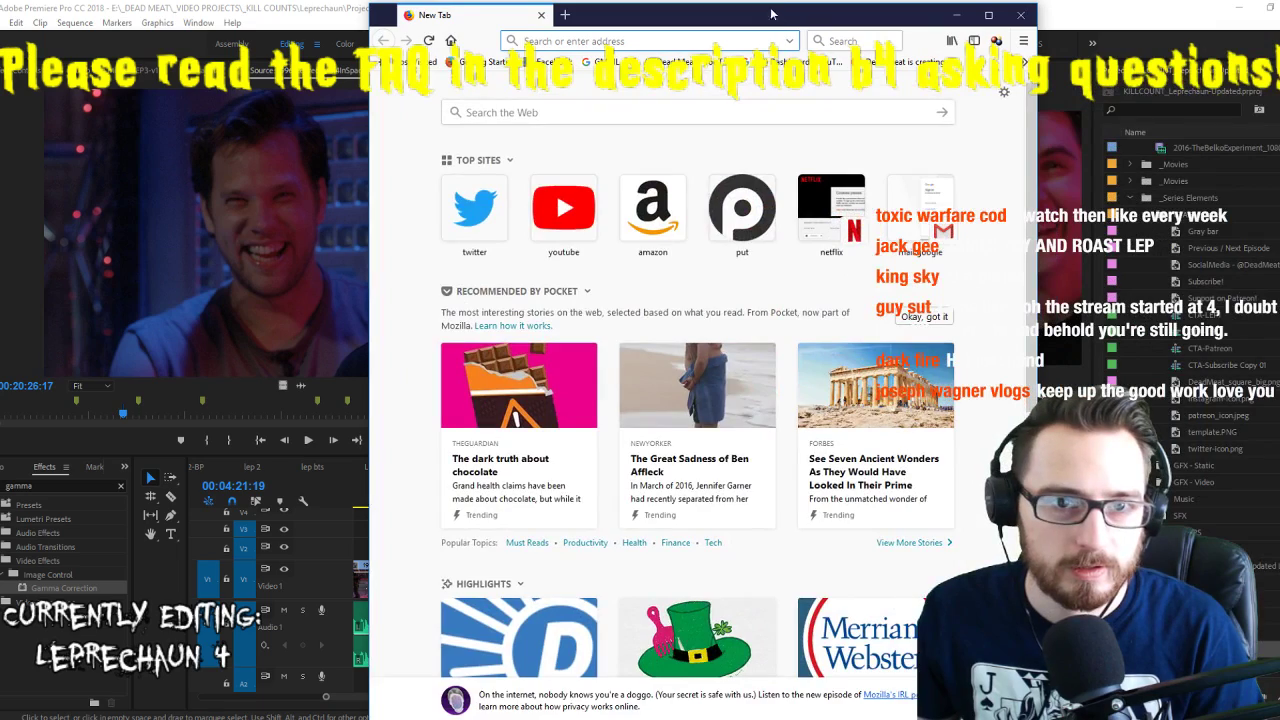
key("super+Down")
key("alt+Tab")
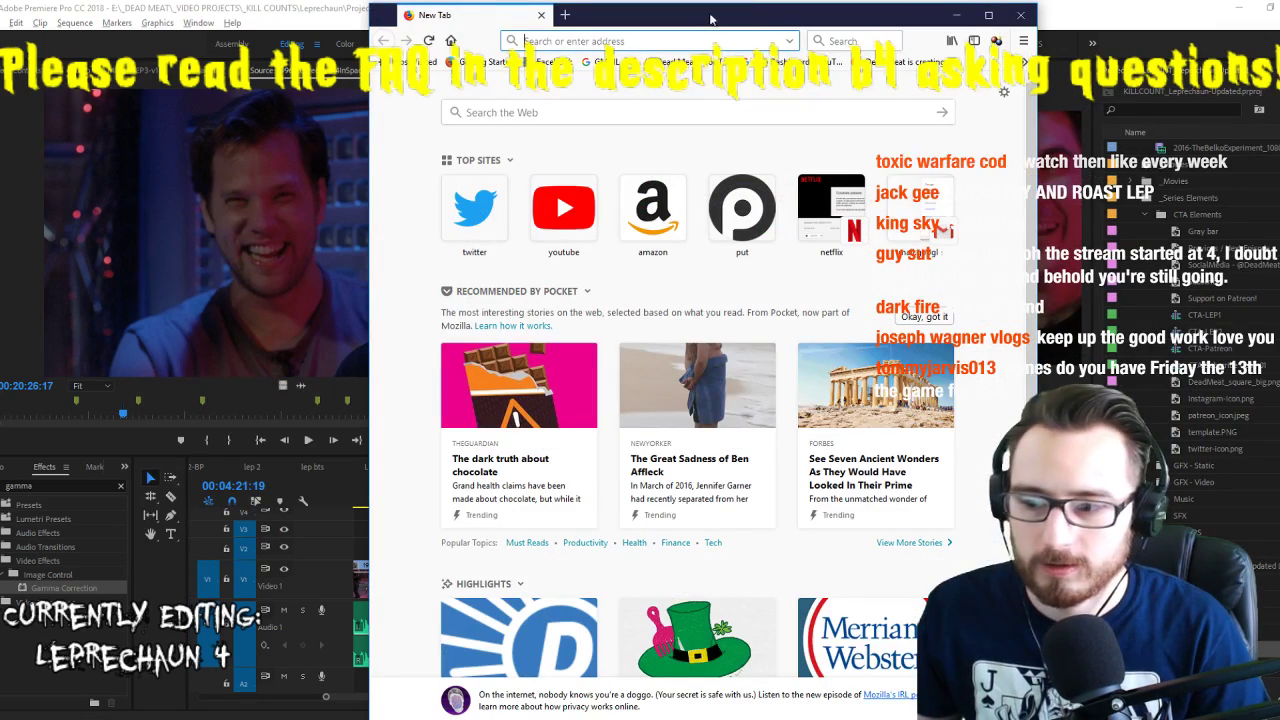
type("dane cook")
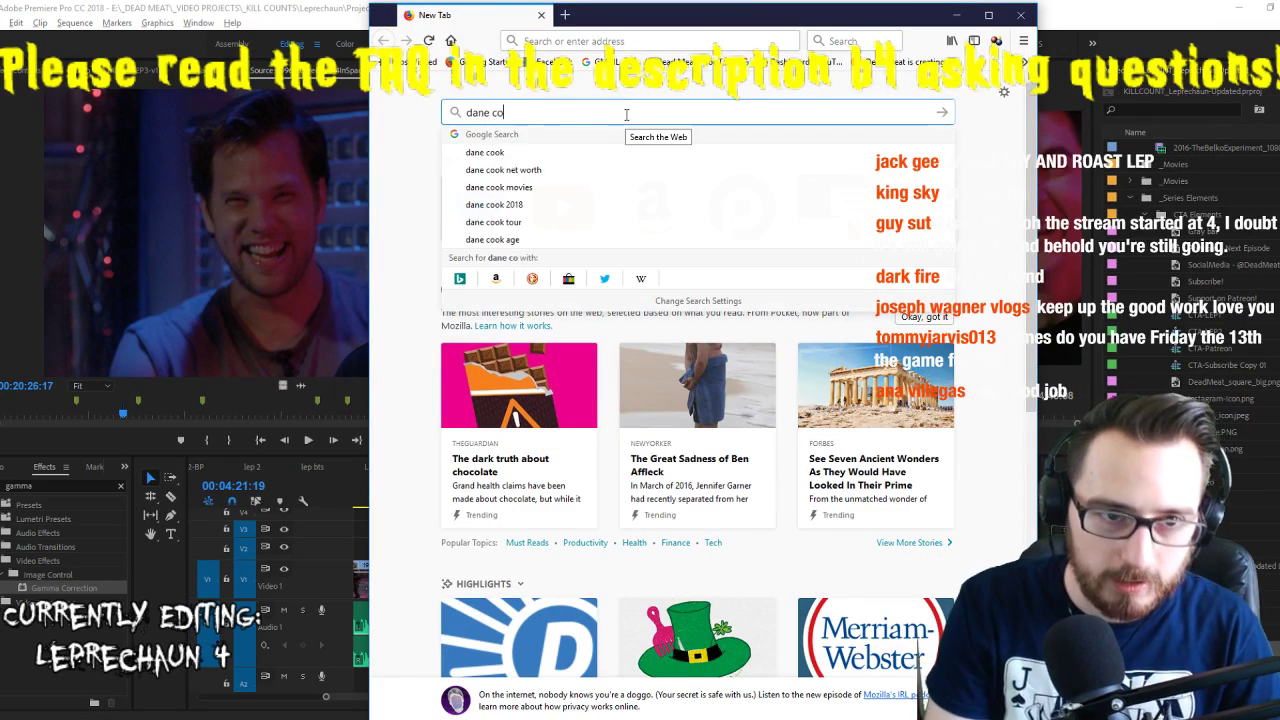
key("Return")
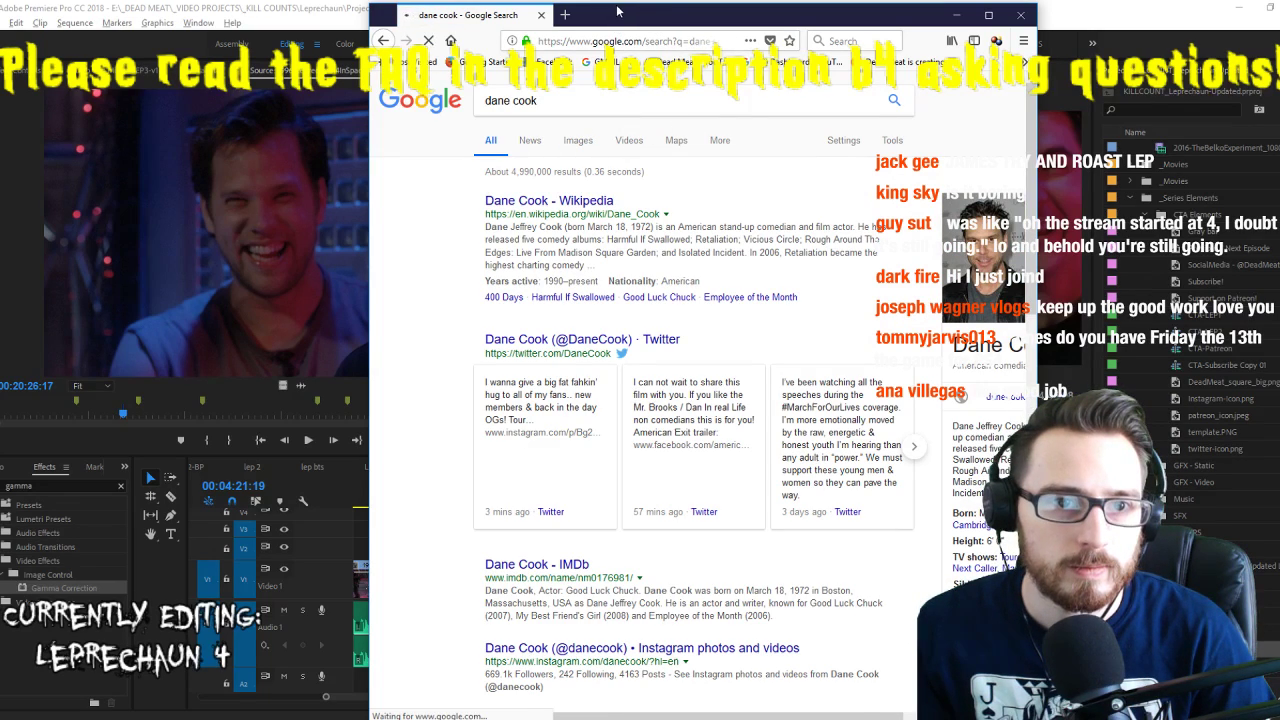
key("alt+Tab")
key("alt+Tab")
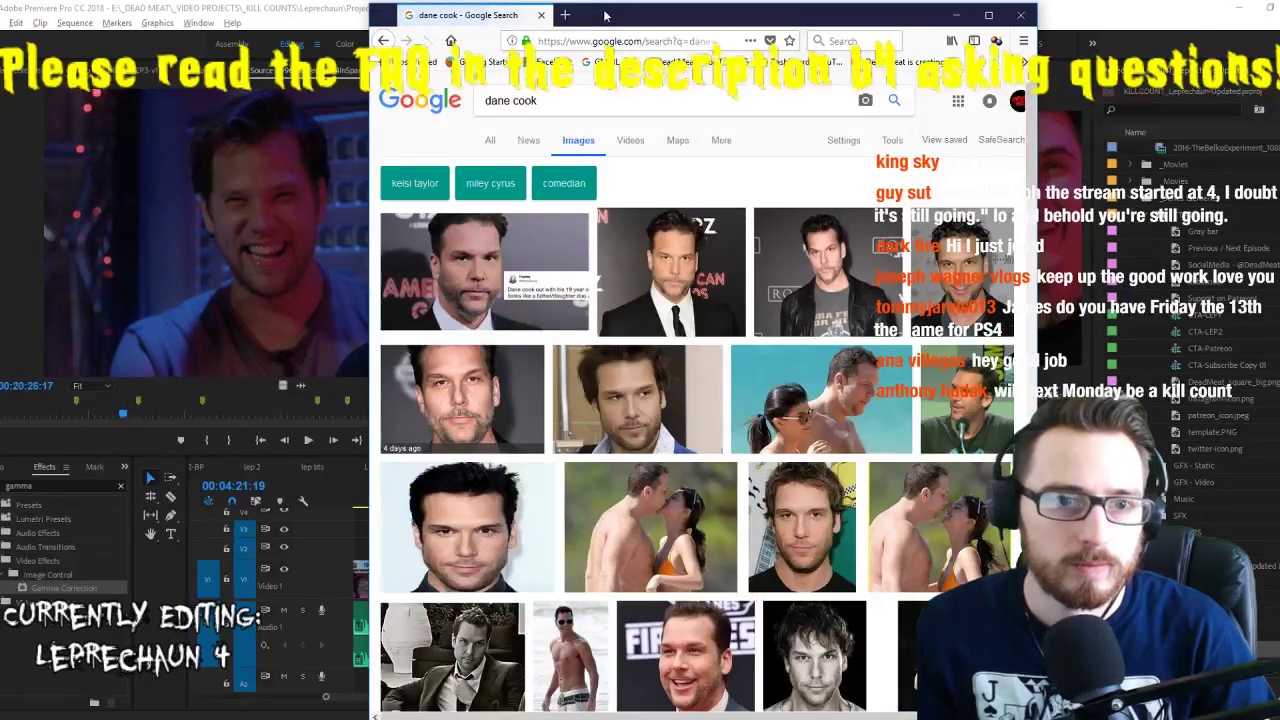
Place the browser beside the program monitor image and compare the Dane Cook photos with the actor in the film frame
left_click_drag(604, 15, 622, 46)
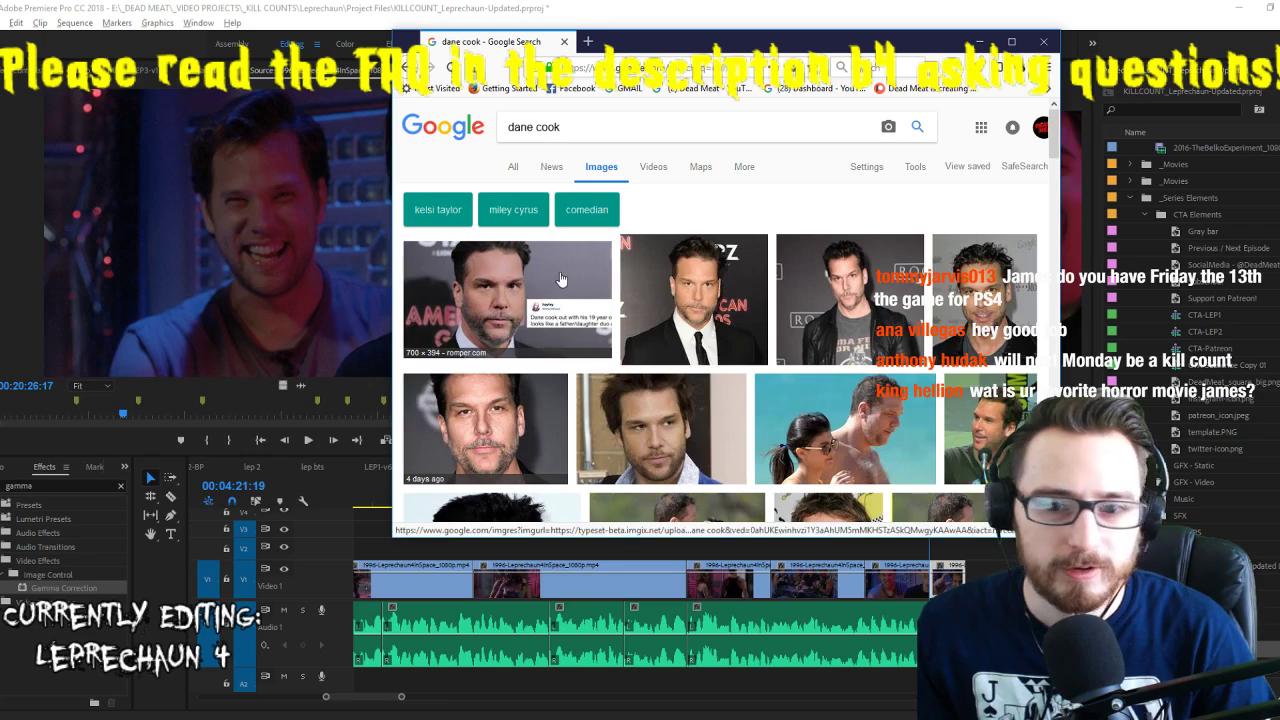
key("alt+Tab")
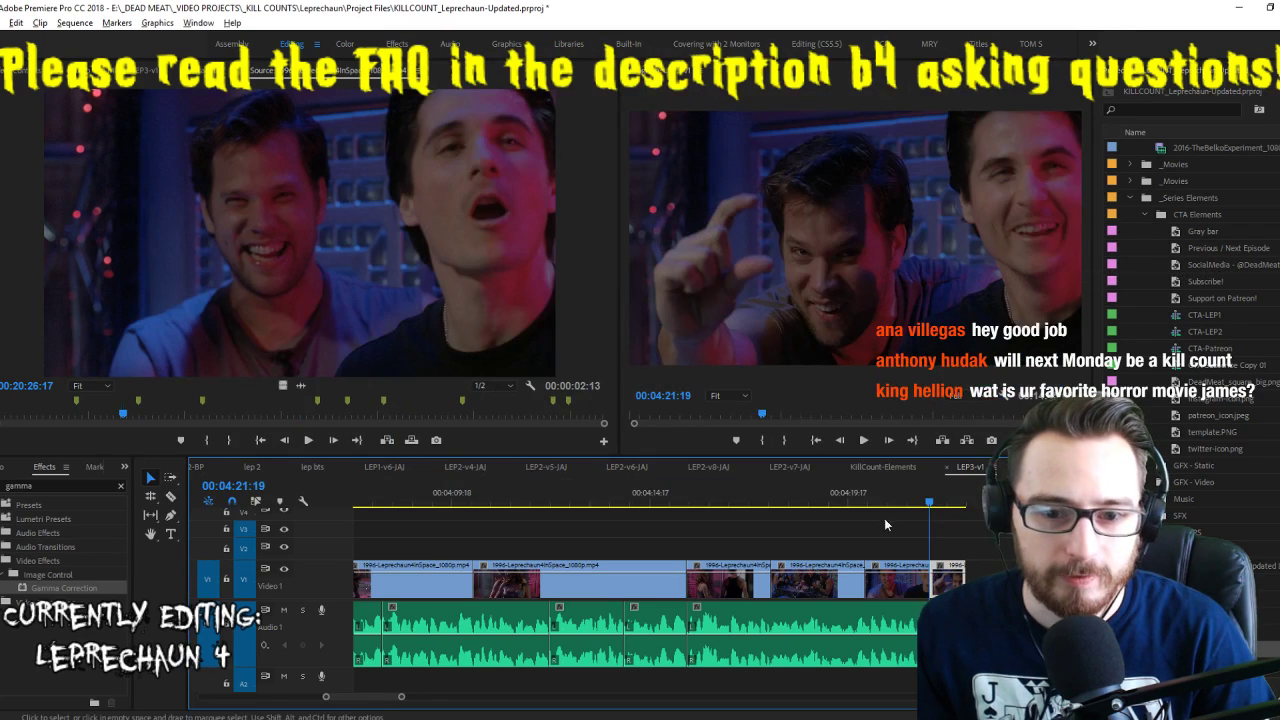
key("alt+Tab")
left_click_drag(822, 52, 494, 73)
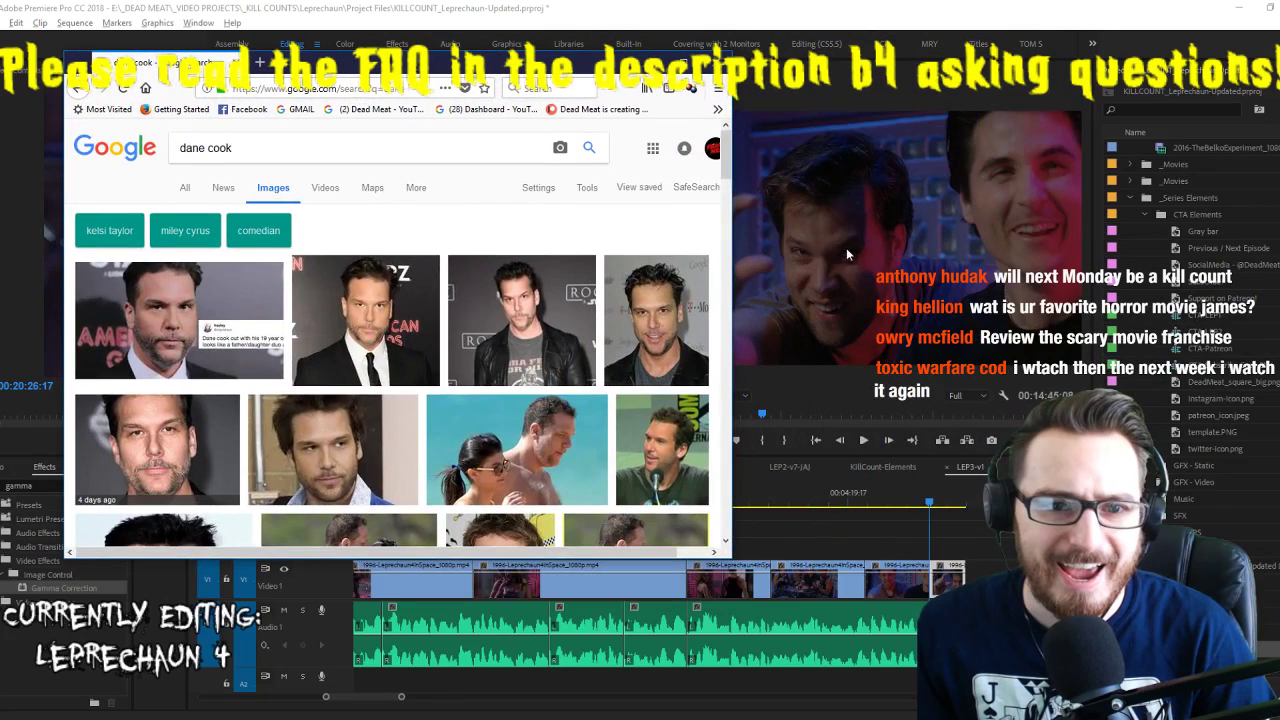
left_click(517, 328)
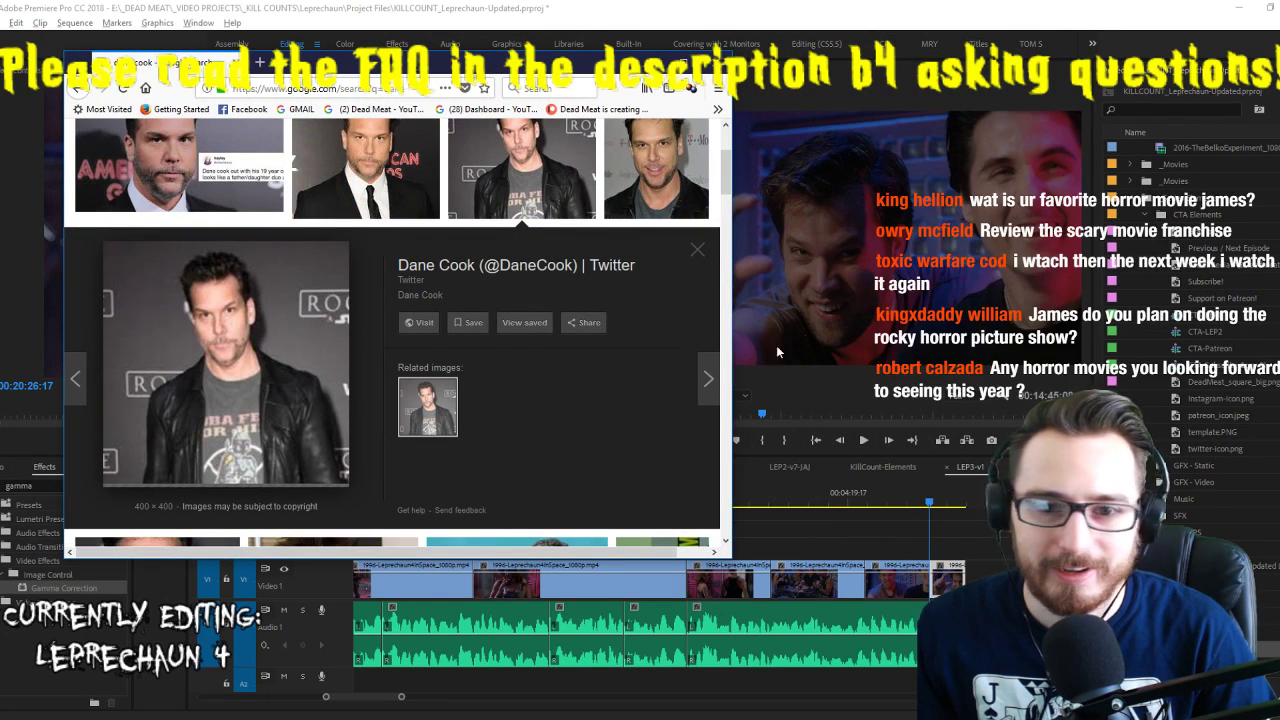
scroll(515, 393, "down", 5)
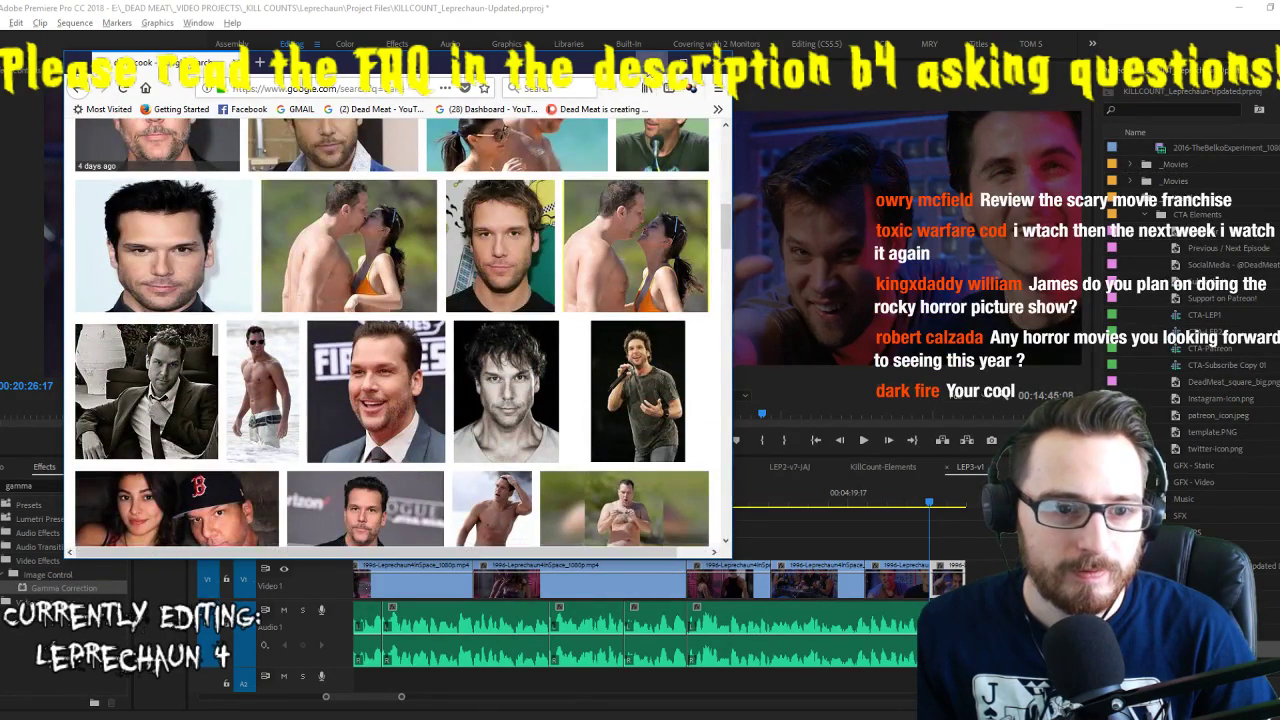
Return to Premiere Pro, review the last cut, delete the trailing piece after 00:04:21:19 and save the project
left_click(901, 470)
key("space")
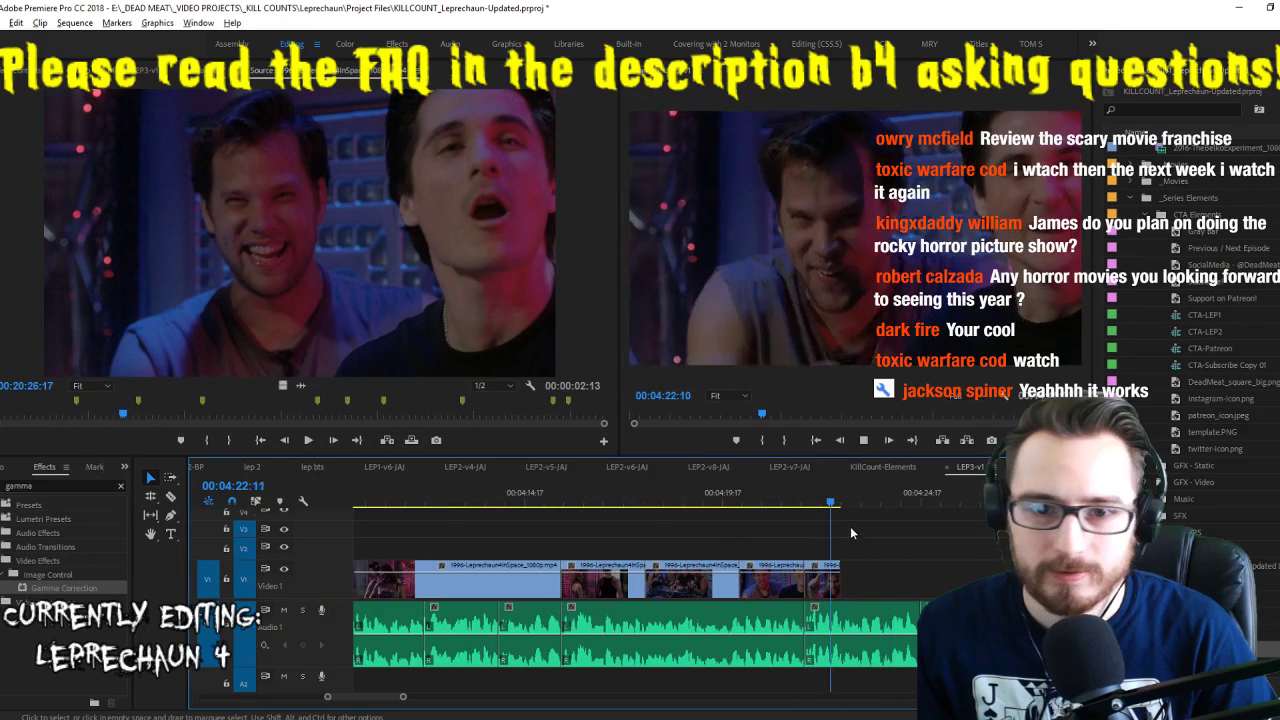
key("space")
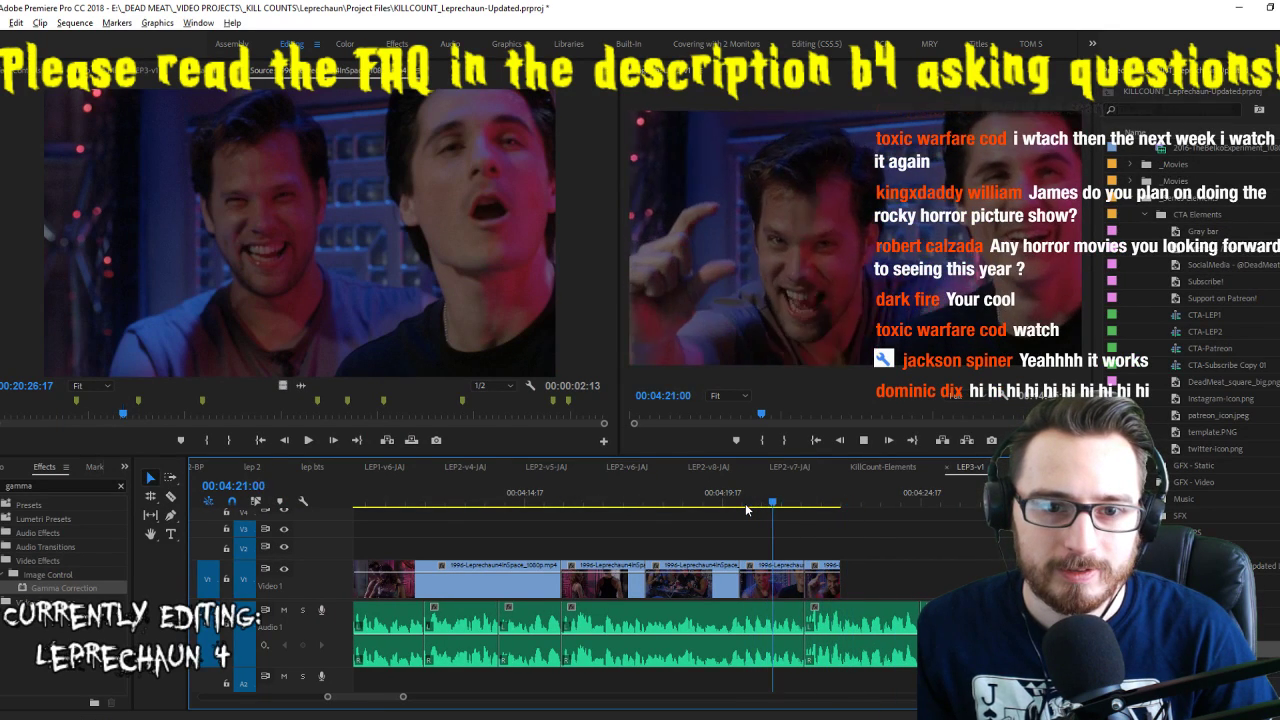
key("space")
left_click(831, 590)
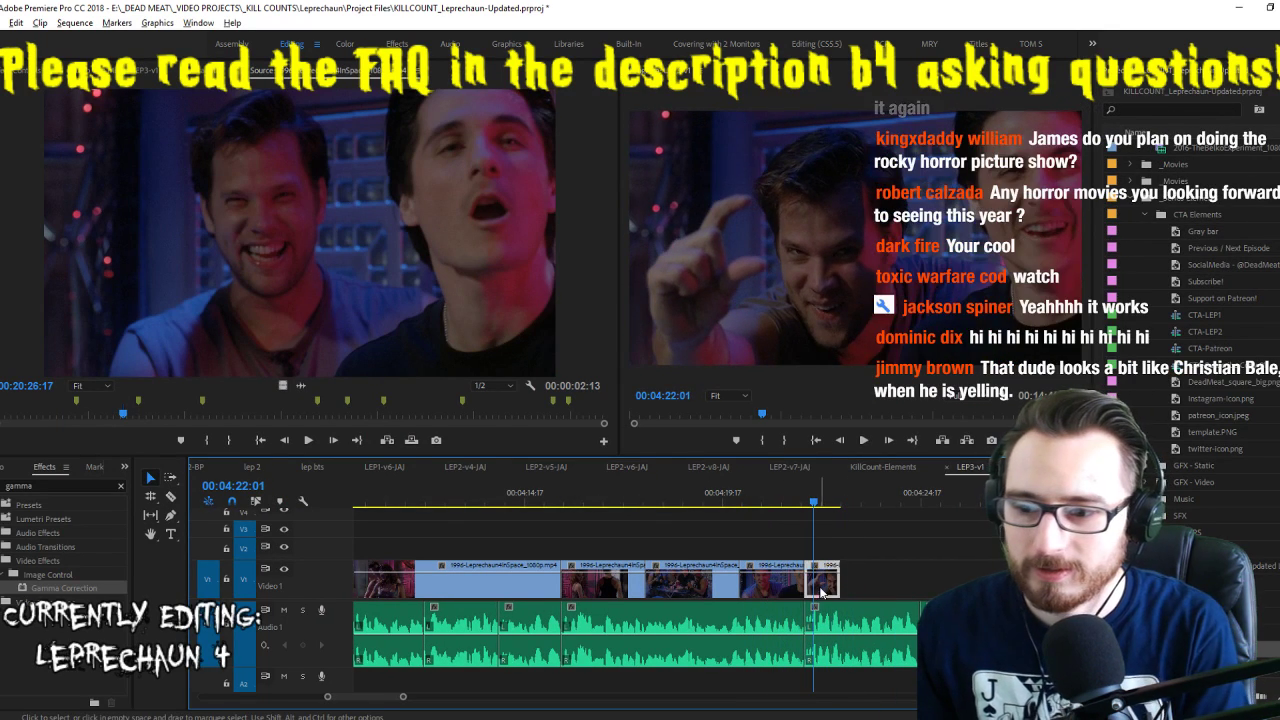
key("Delete")
scroll(840, 583, "down", 1)
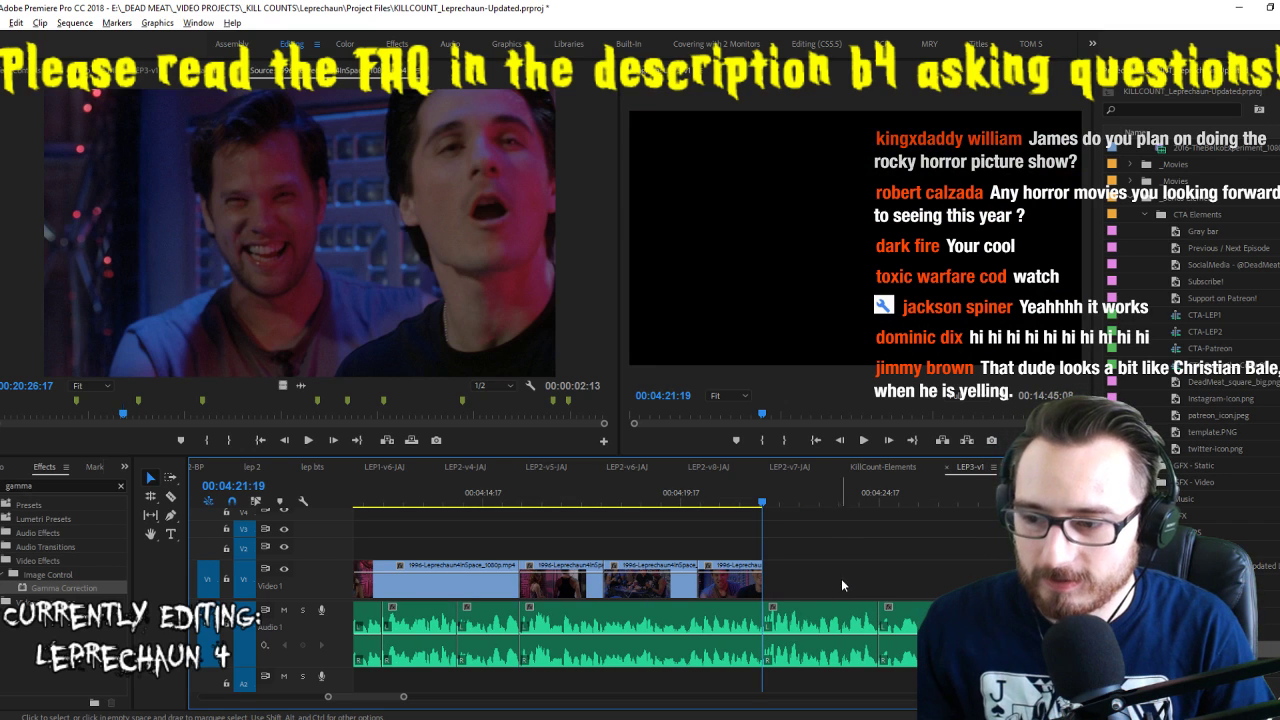
key("ctrl+s")
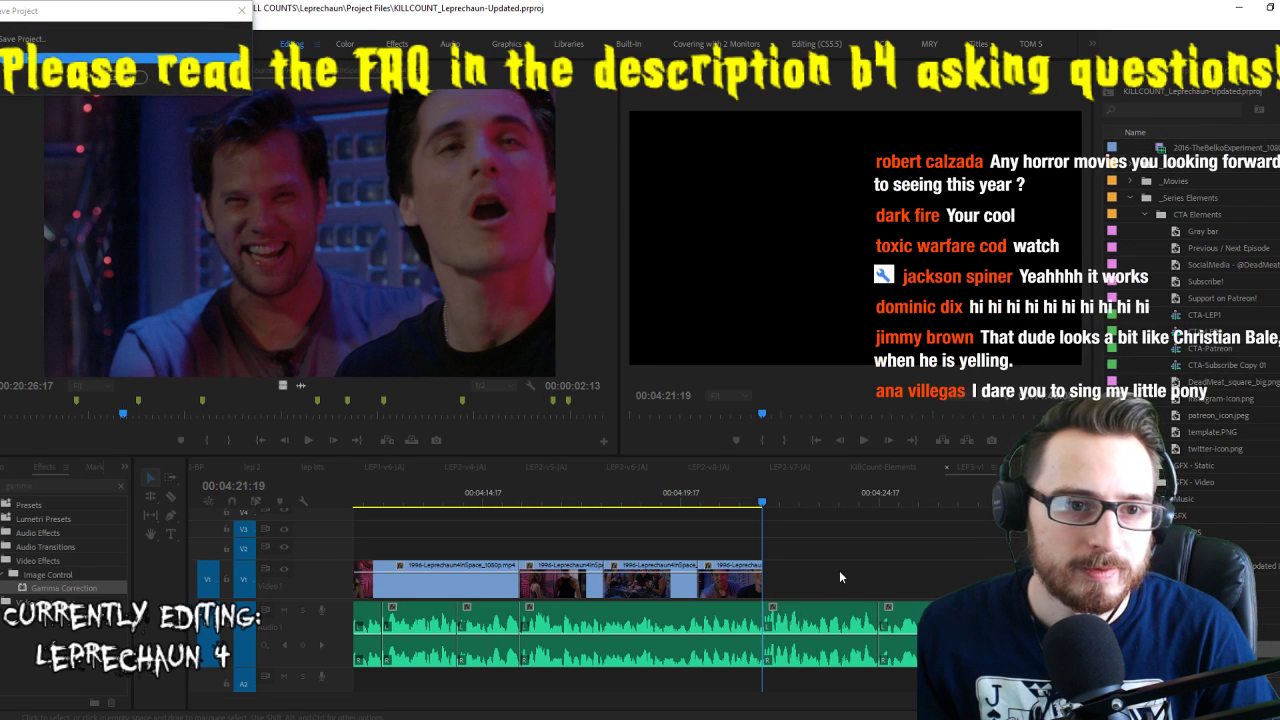
Play the narration on to 00:04:23:16 and review the source footage of the couple in the Deck 5 doorway
scroll(842, 569, "down", 2)
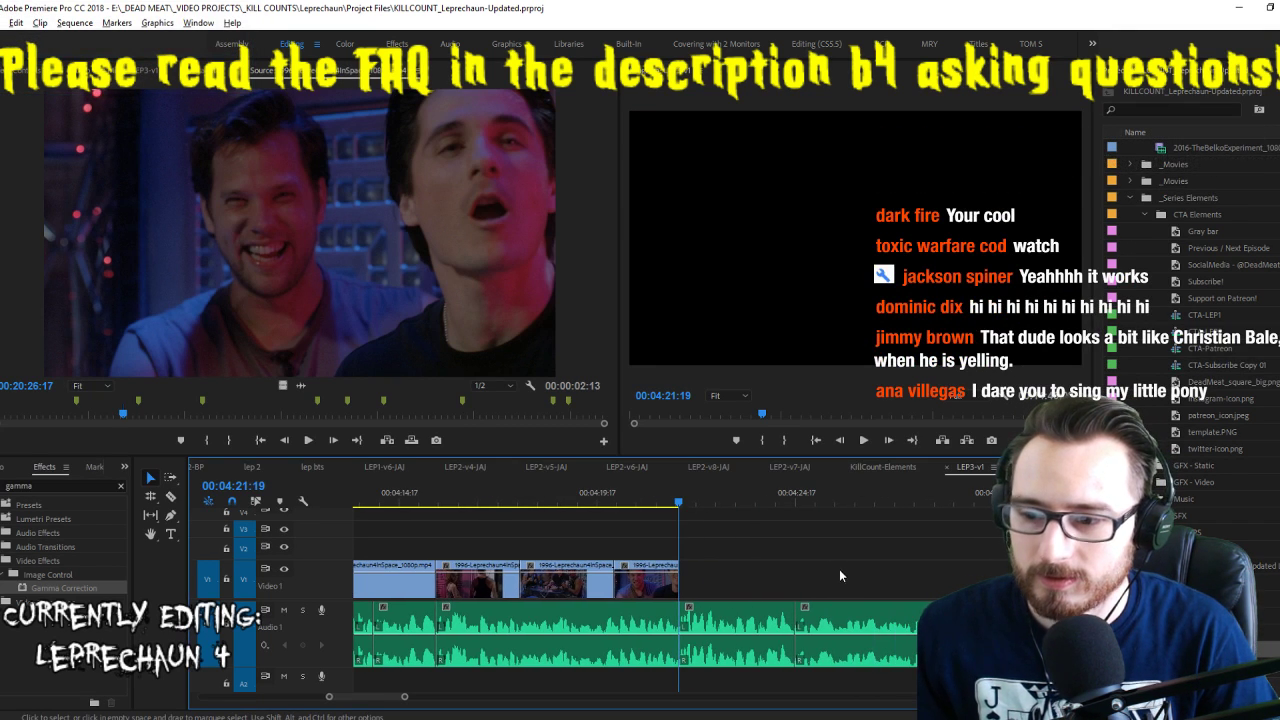
key("space")
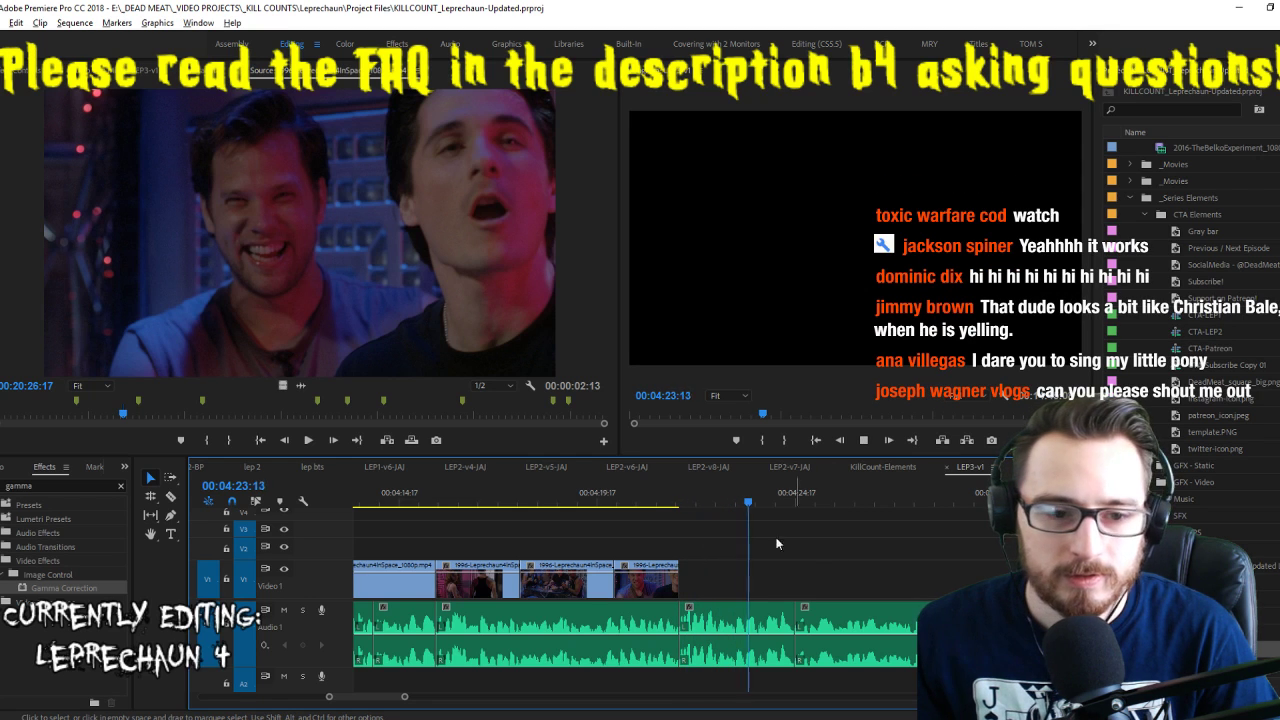
left_click(385, 292)
key("space")
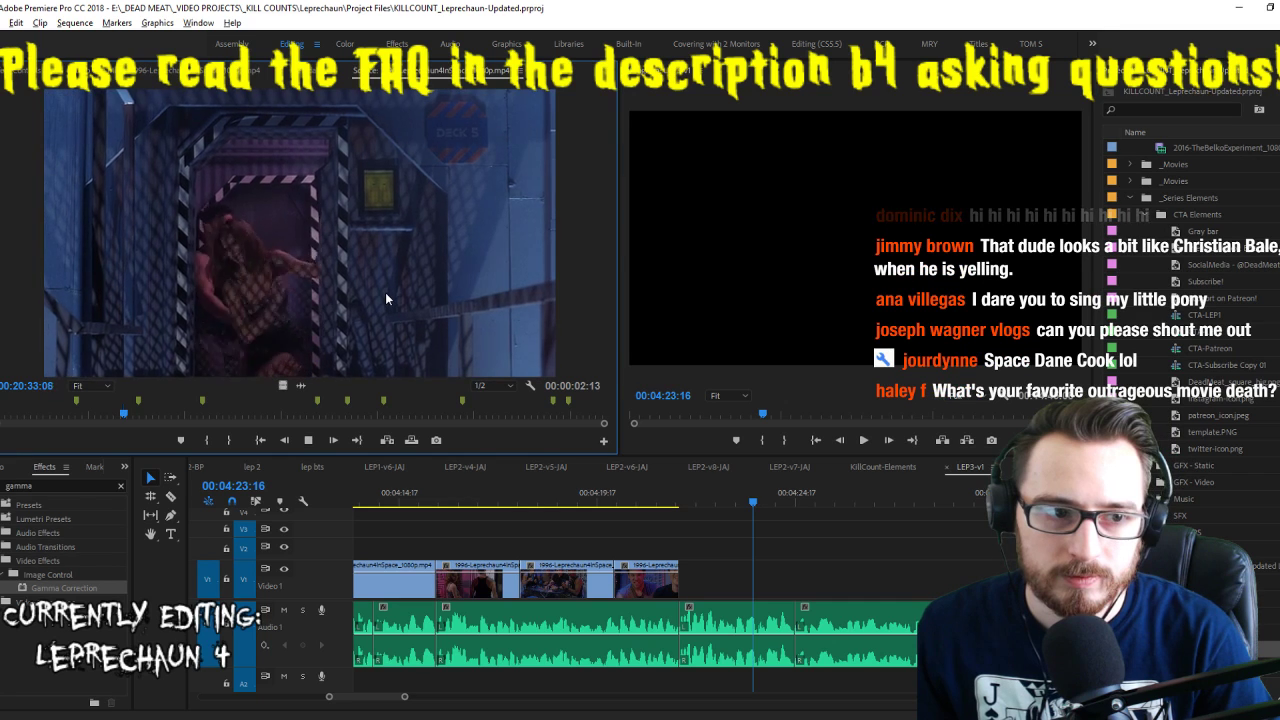
key("j")
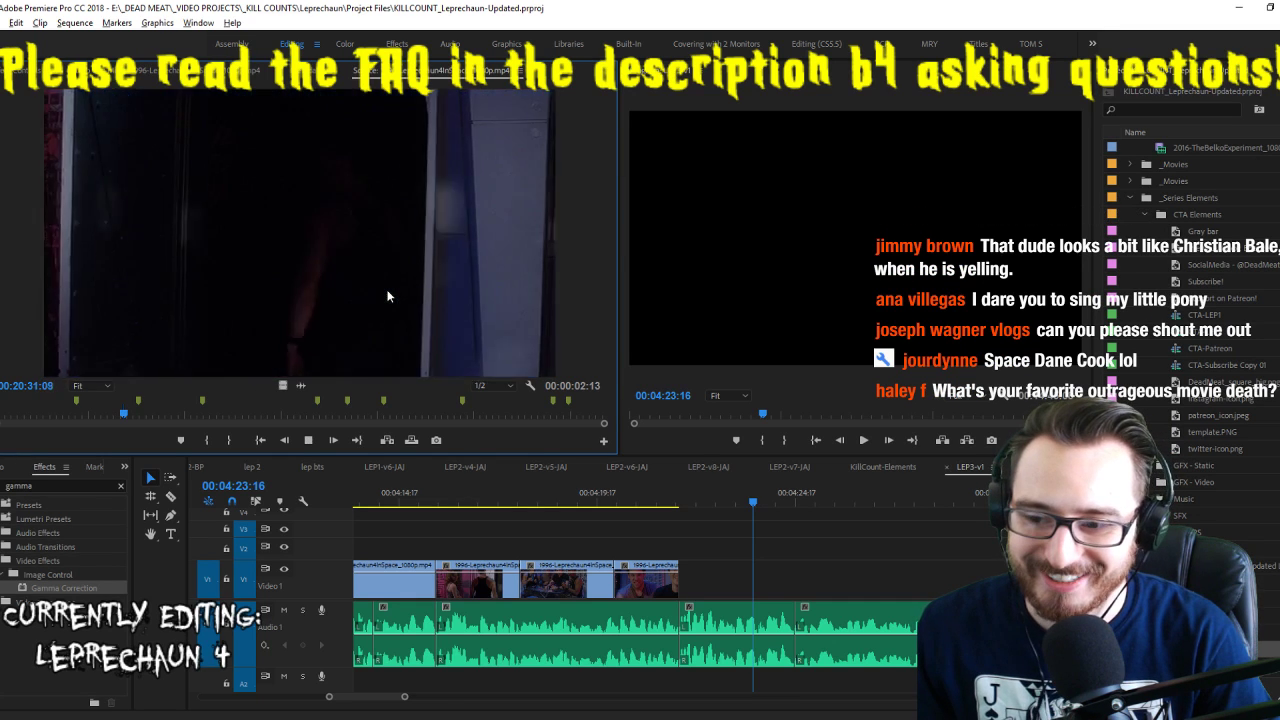
key("l")
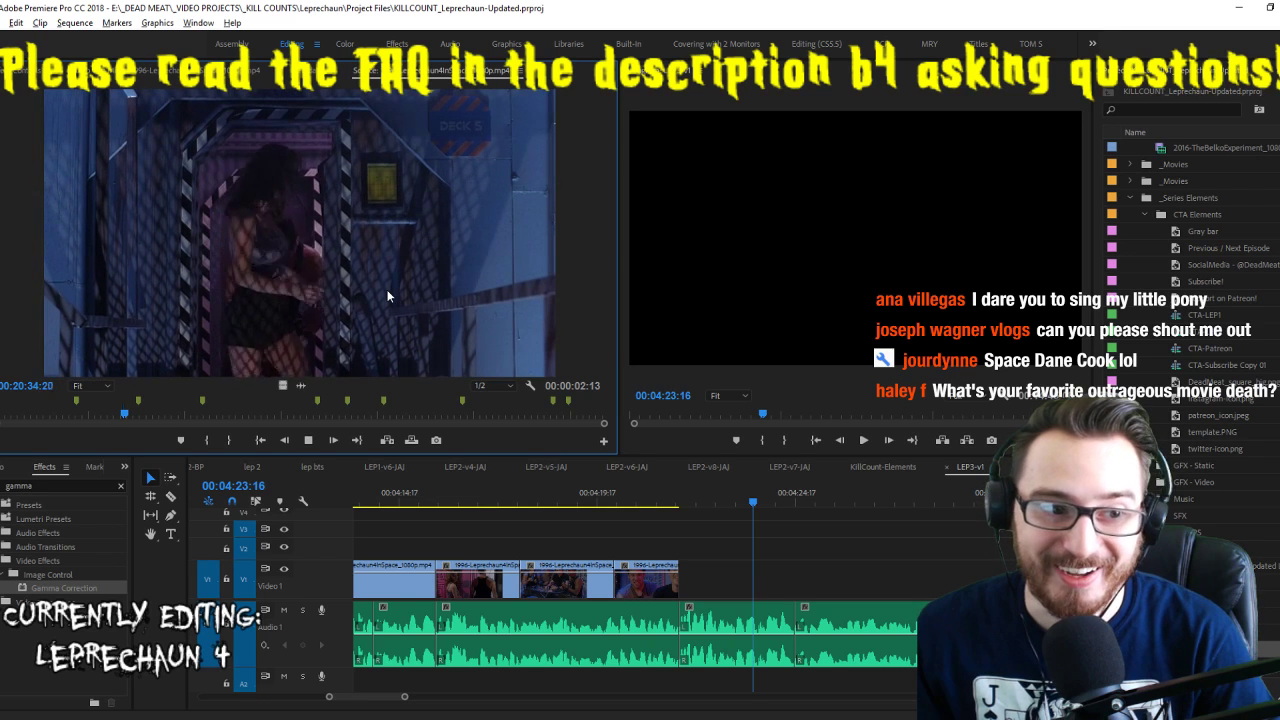
key("k")
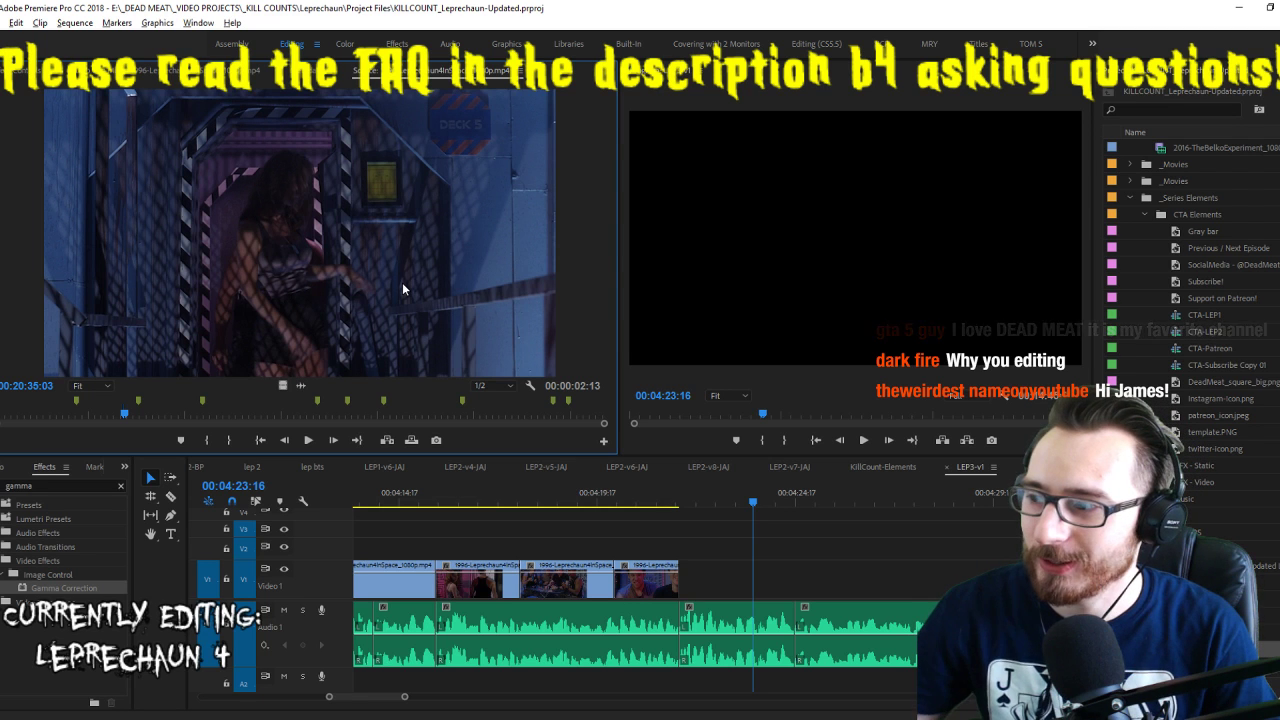
Mark a 1:08 section of the source shot showing the couple embracing in the Deck 5 doorway
key("space")
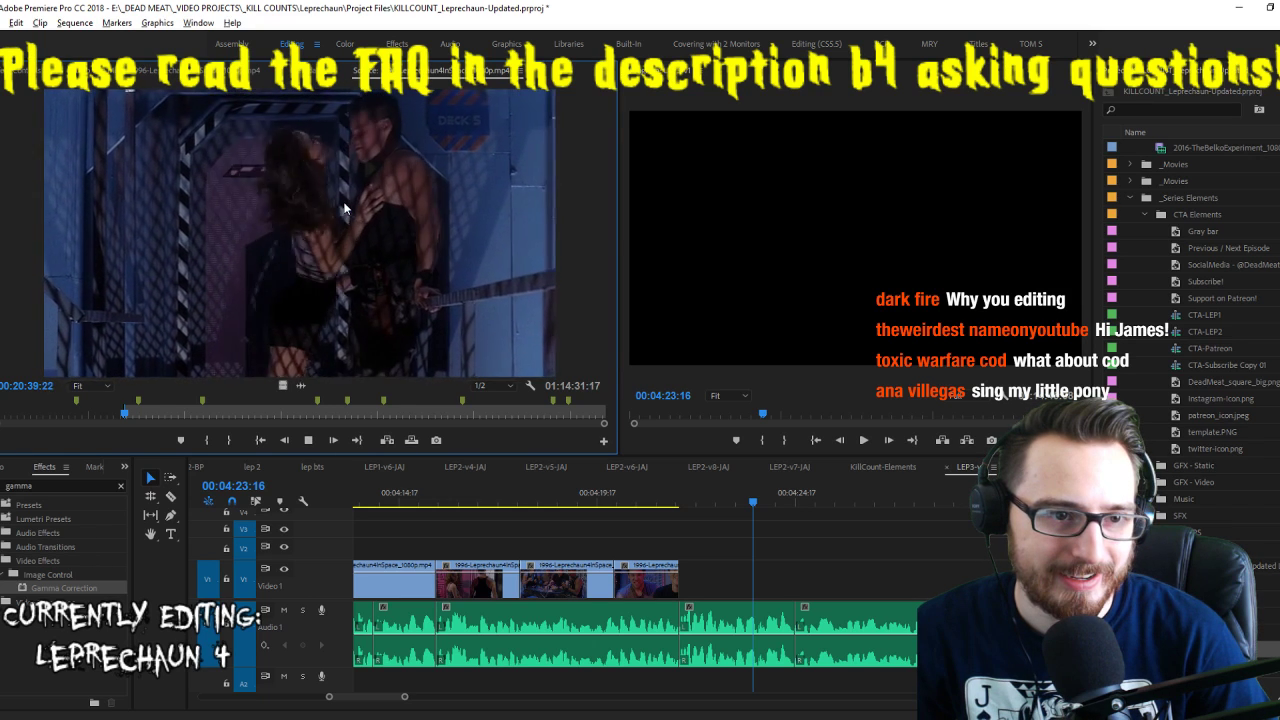
key("j")
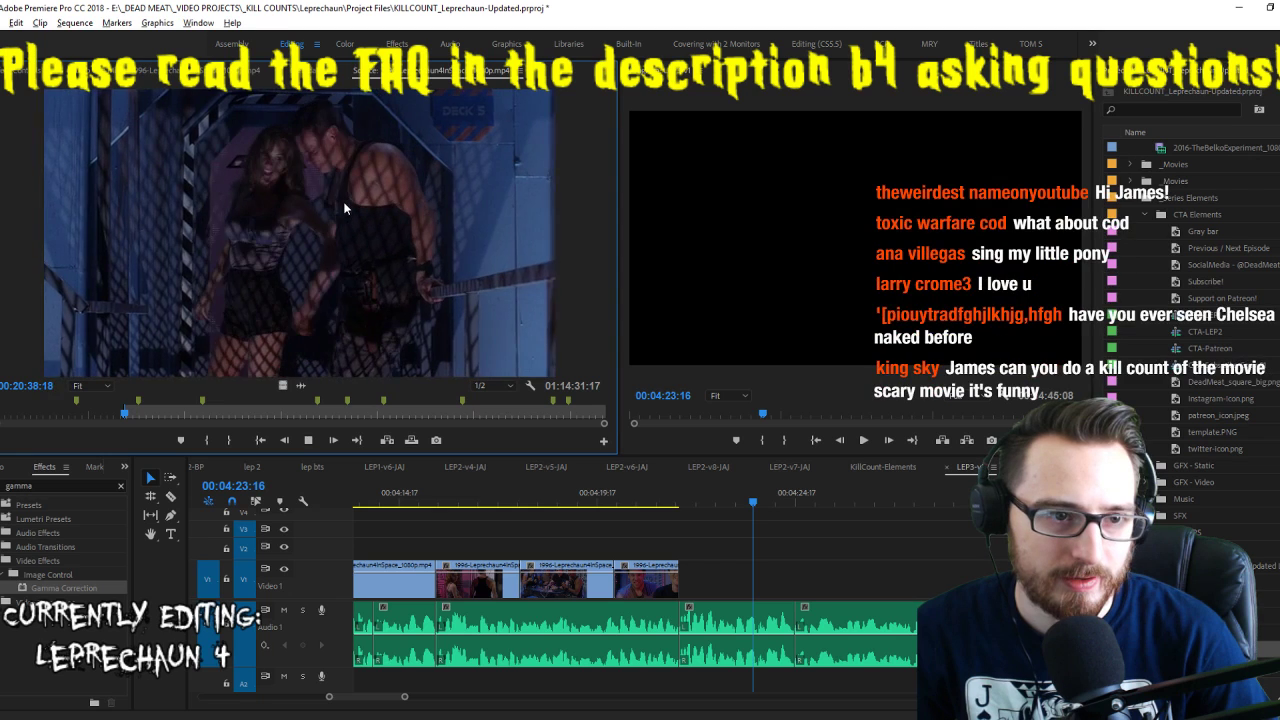
key("i")
key("o")
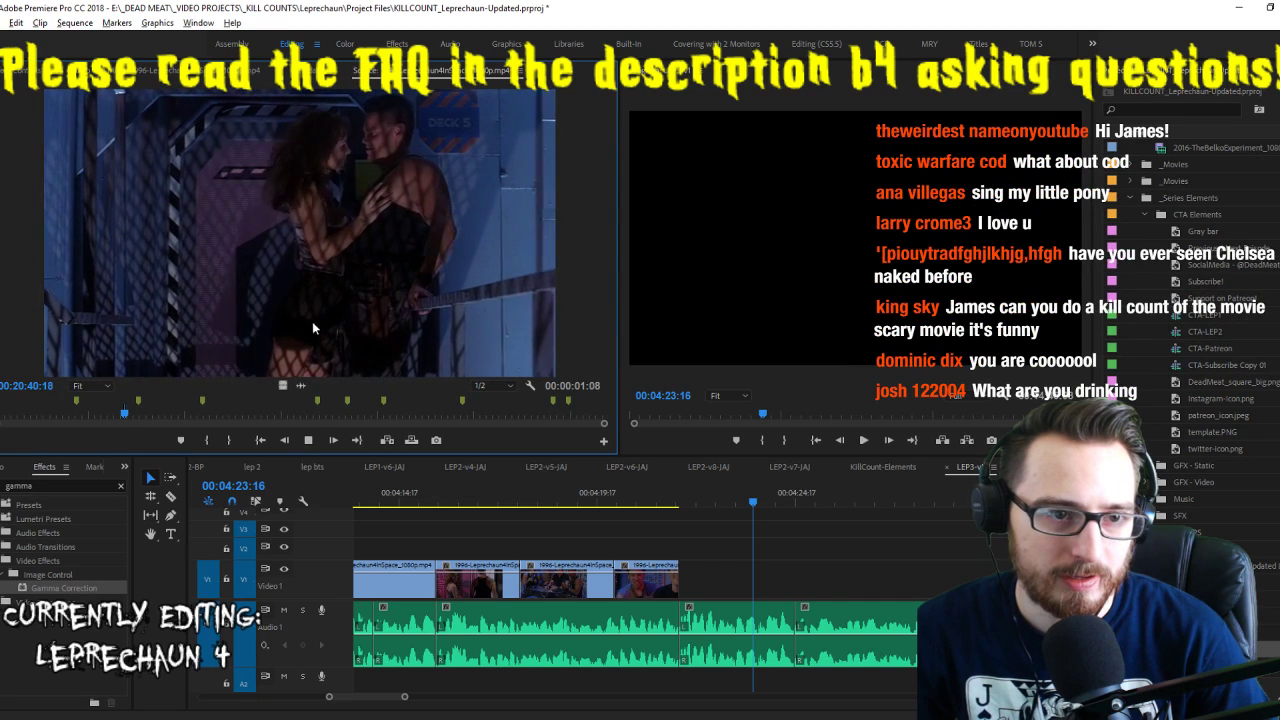
Lay the marked Deck 5 shot on V1 from 00:04:21:19, extend its end to 00:04:24:02 and split it at 00:04:23:18
left_click_drag(283, 386, 769, 588)
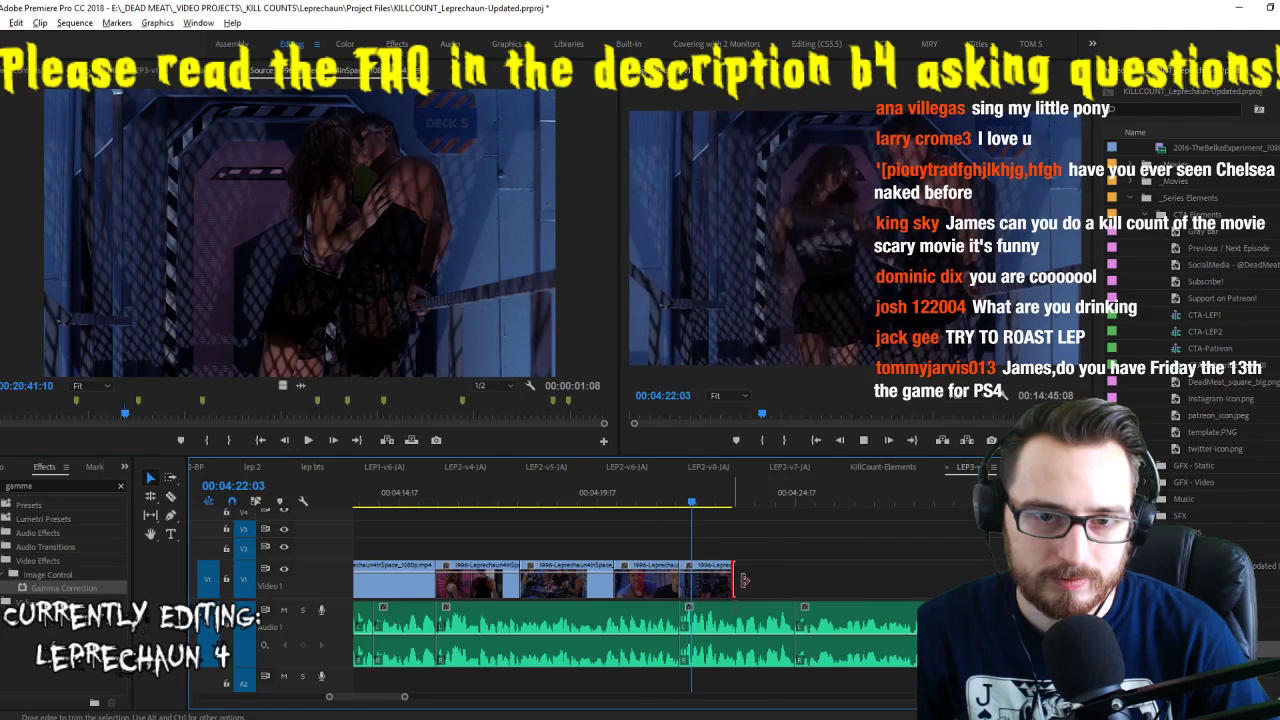
left_click_drag(730, 585, 768, 580)
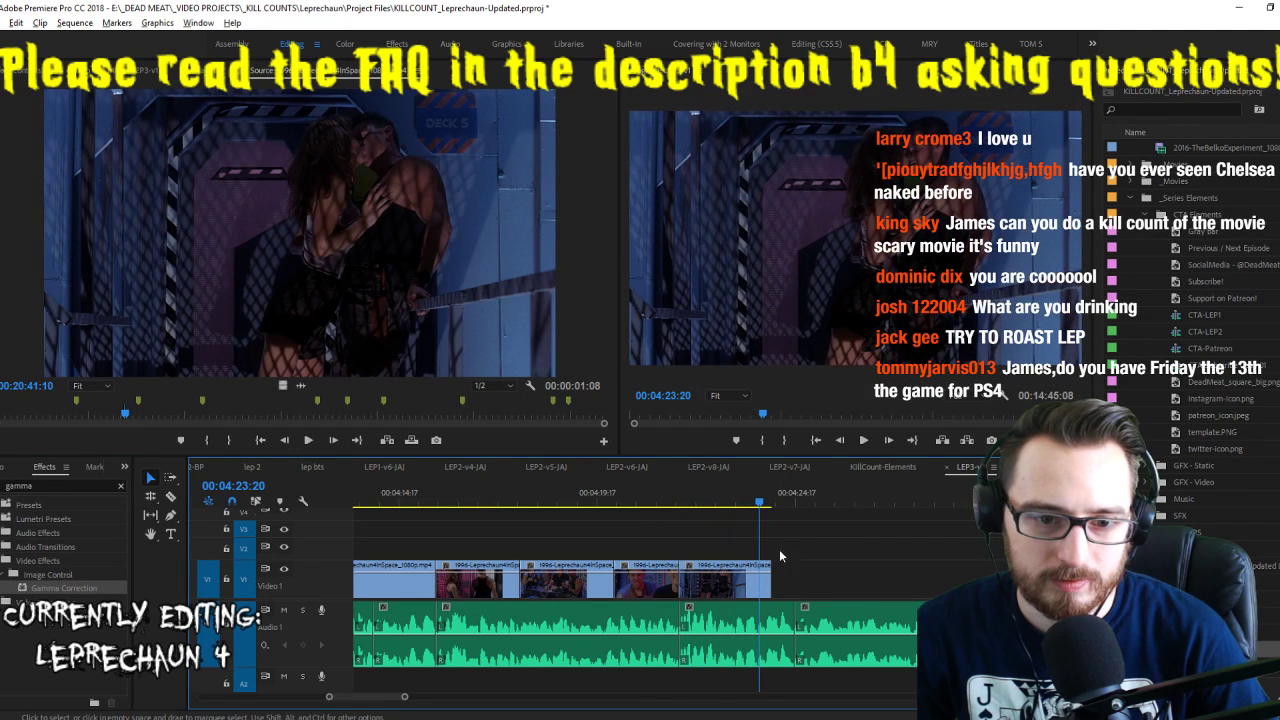
left_click(747, 499)
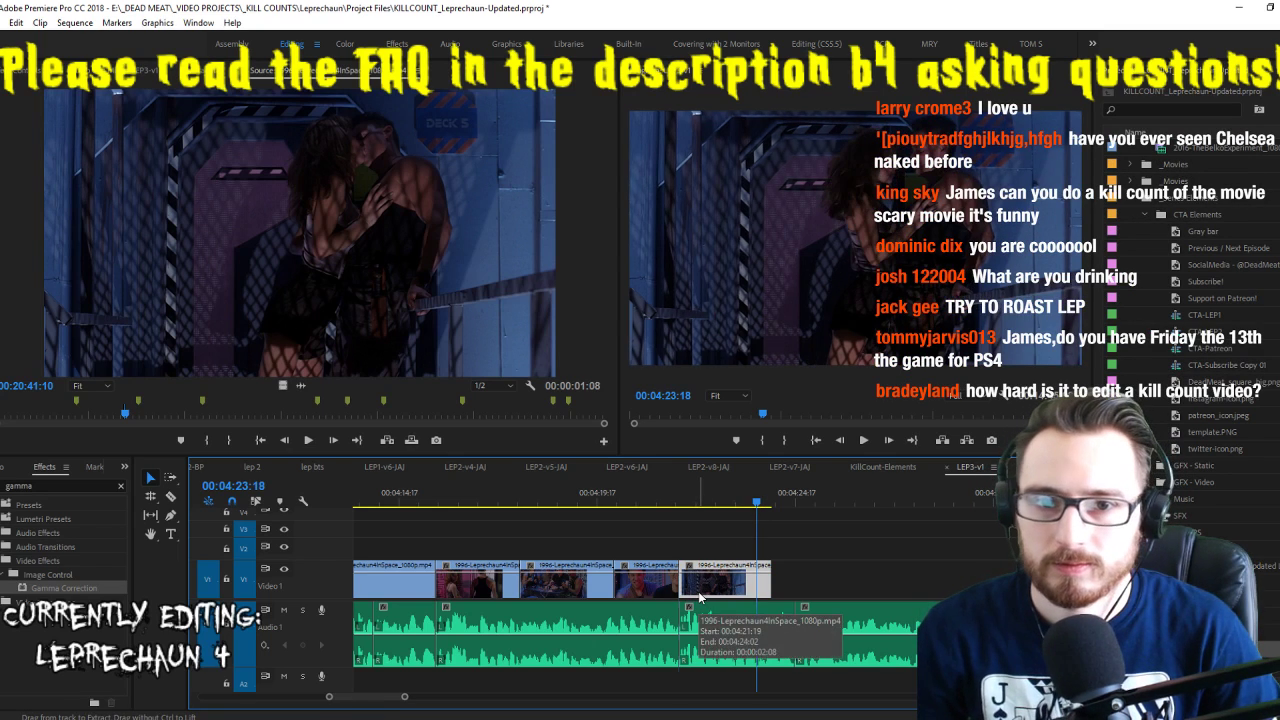
key("space")
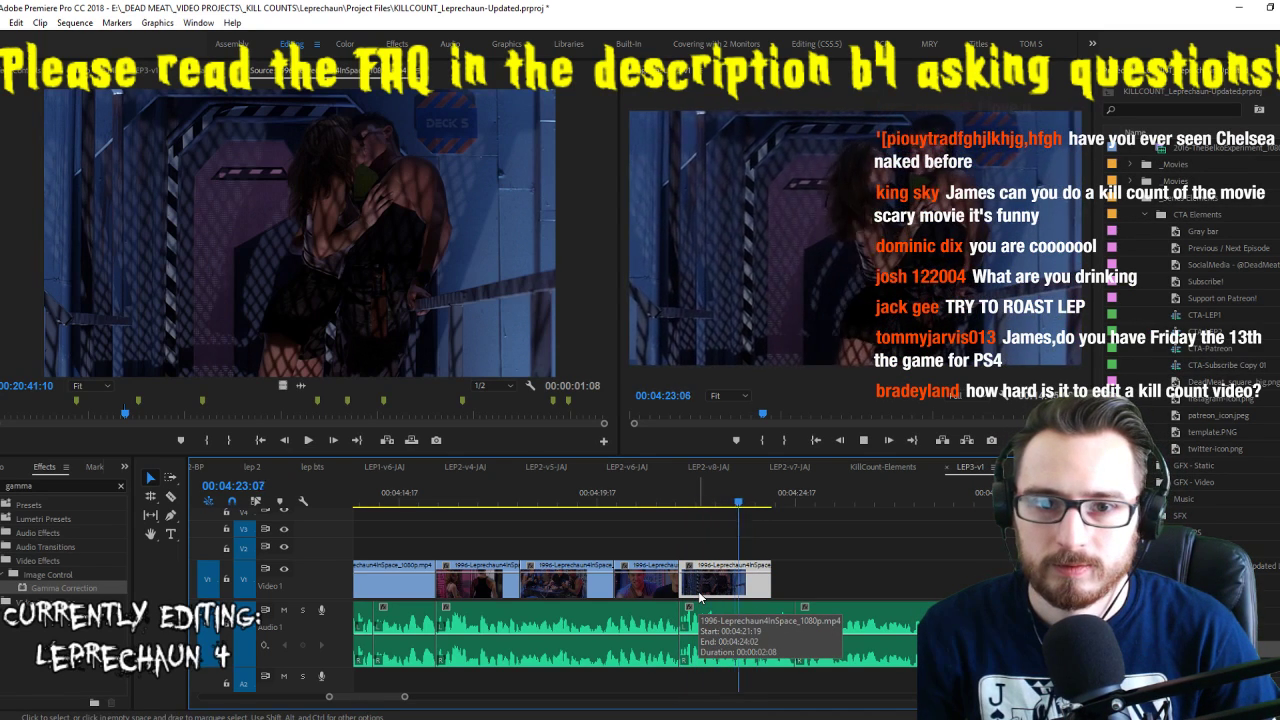
key("space")
key("c")
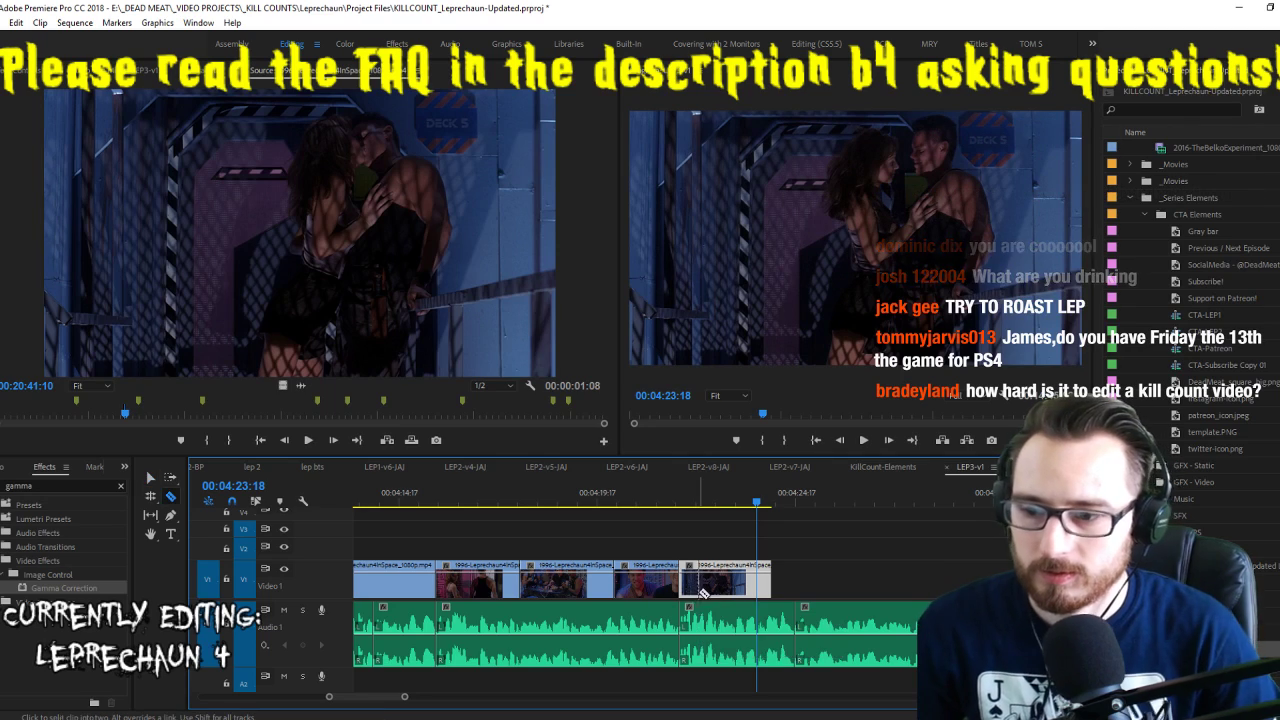
Play the narration on to 00:04:25:00 and mark a 1:04 section of the source shot of the four men toasting at the table
key("space")
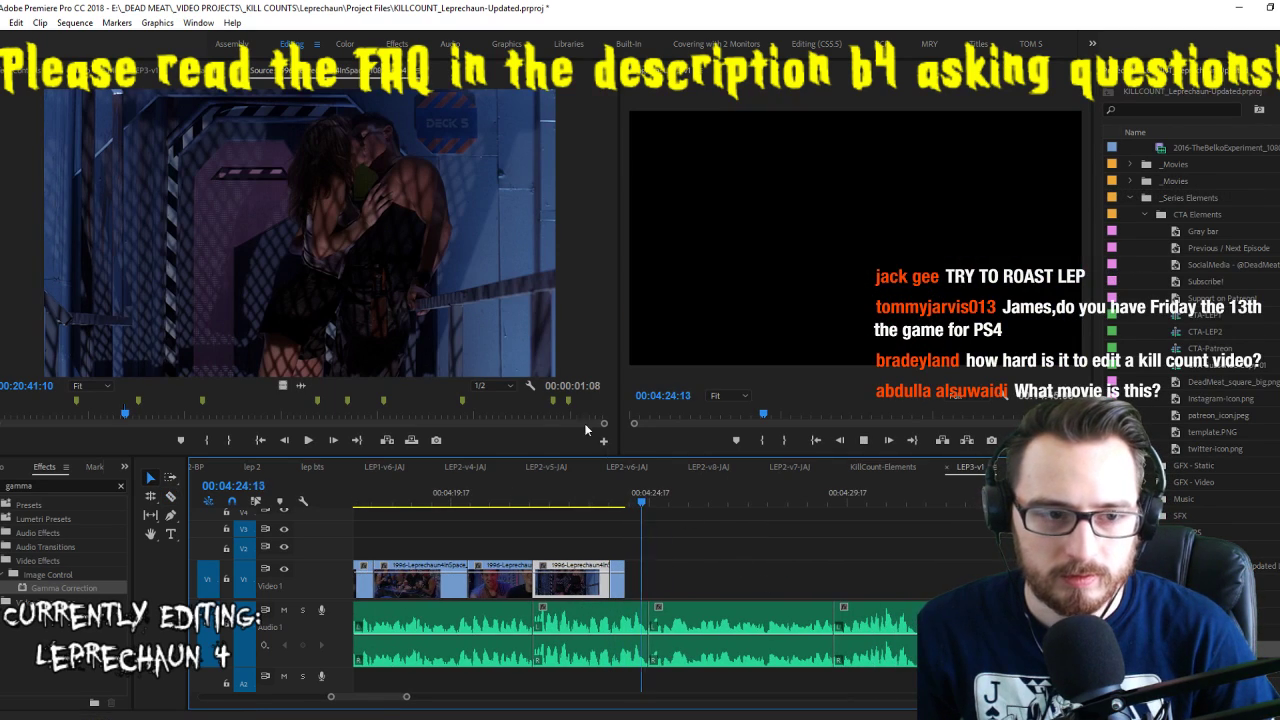
left_click(458, 282)
key("space")
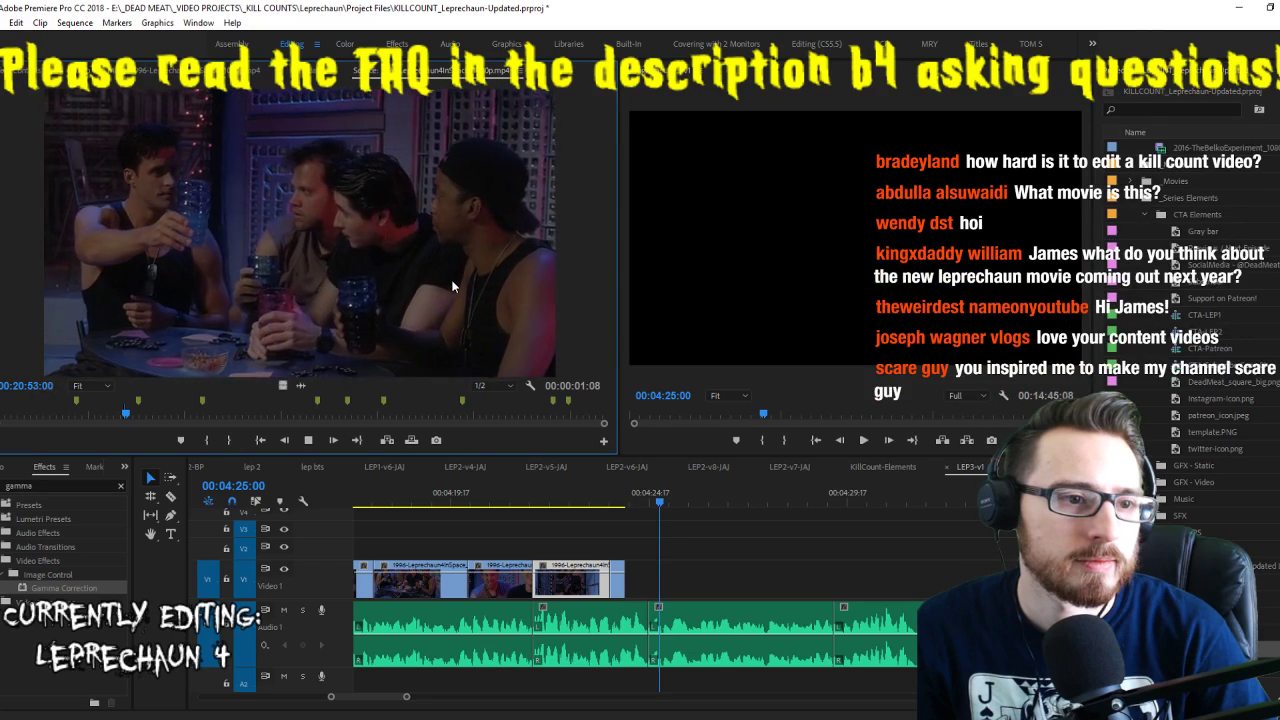
key("j")
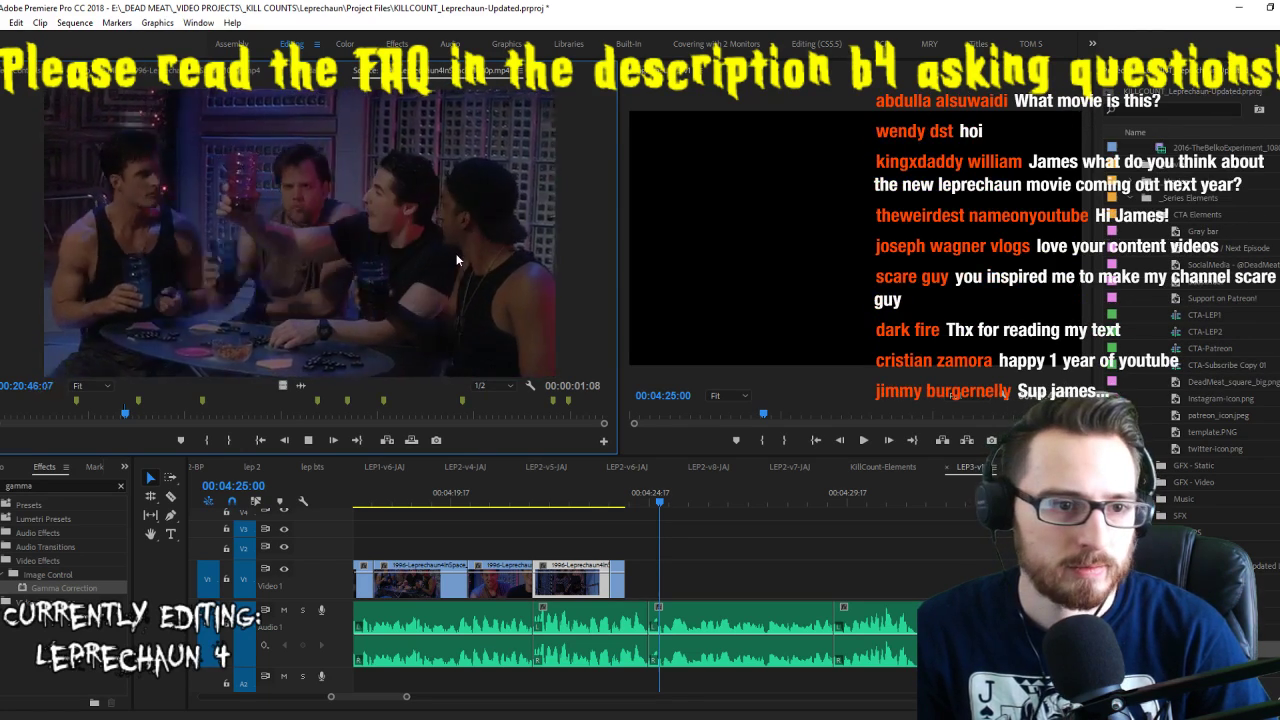
key("l")
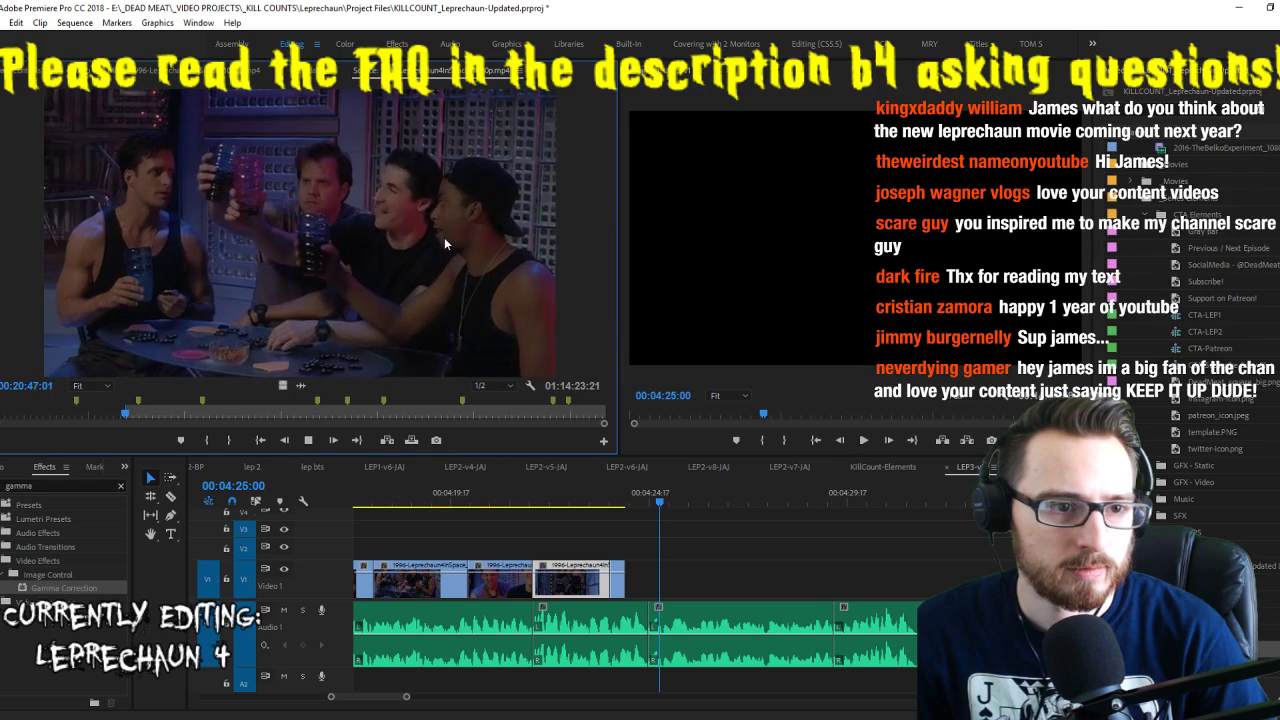
key("k")
Play the upcoming narration, mark the clip starting at 00:04:29:09 and extract it from the timeline
scroll(828, 514, "down", 4)
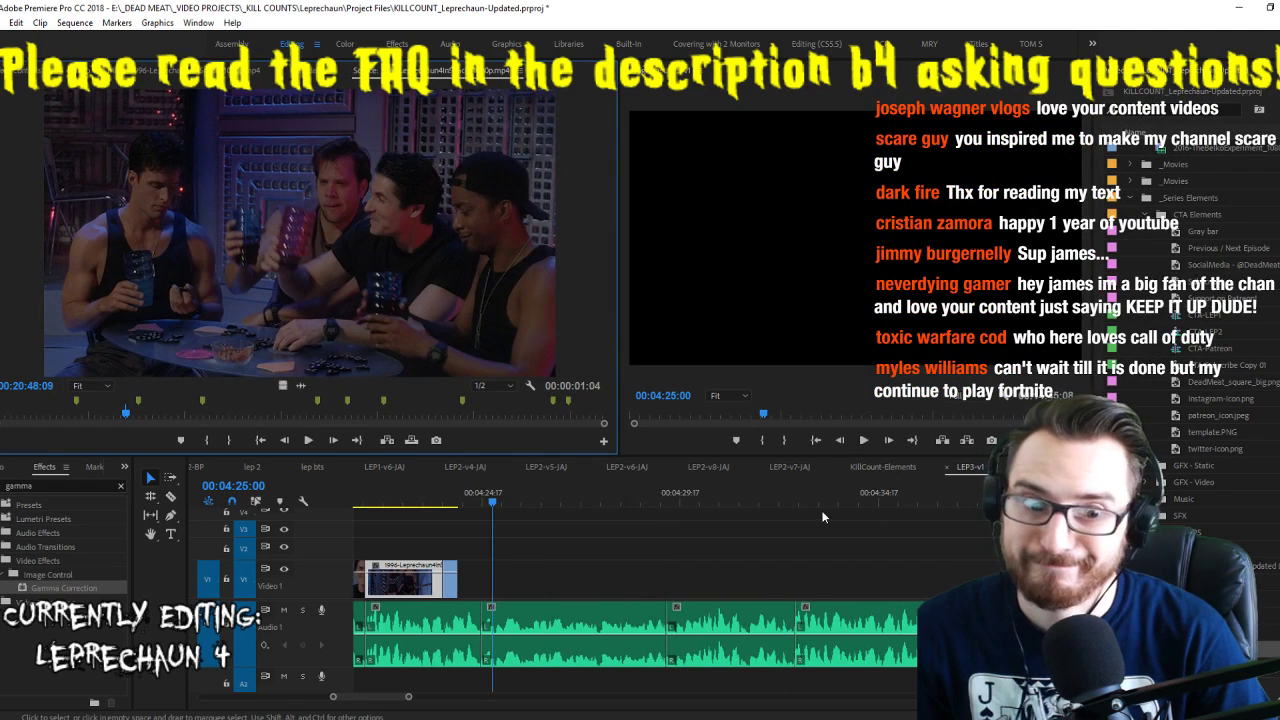
left_click(608, 497)
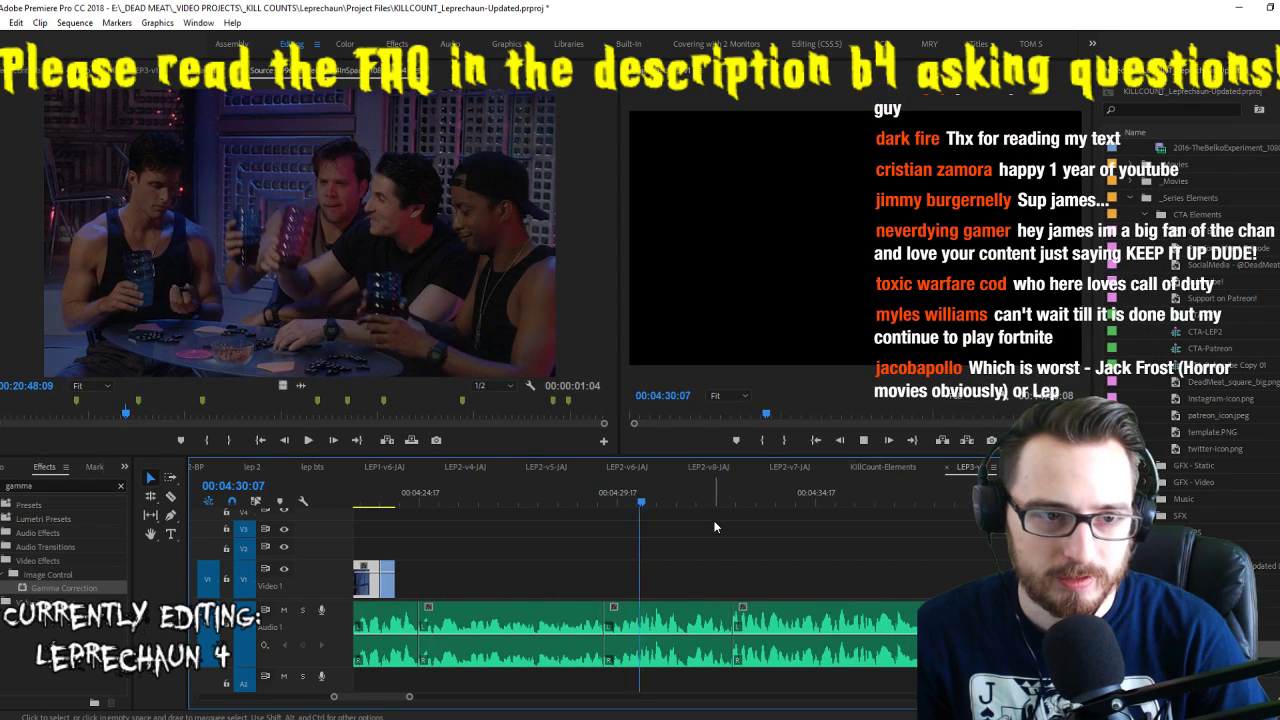
left_click(547, 500)
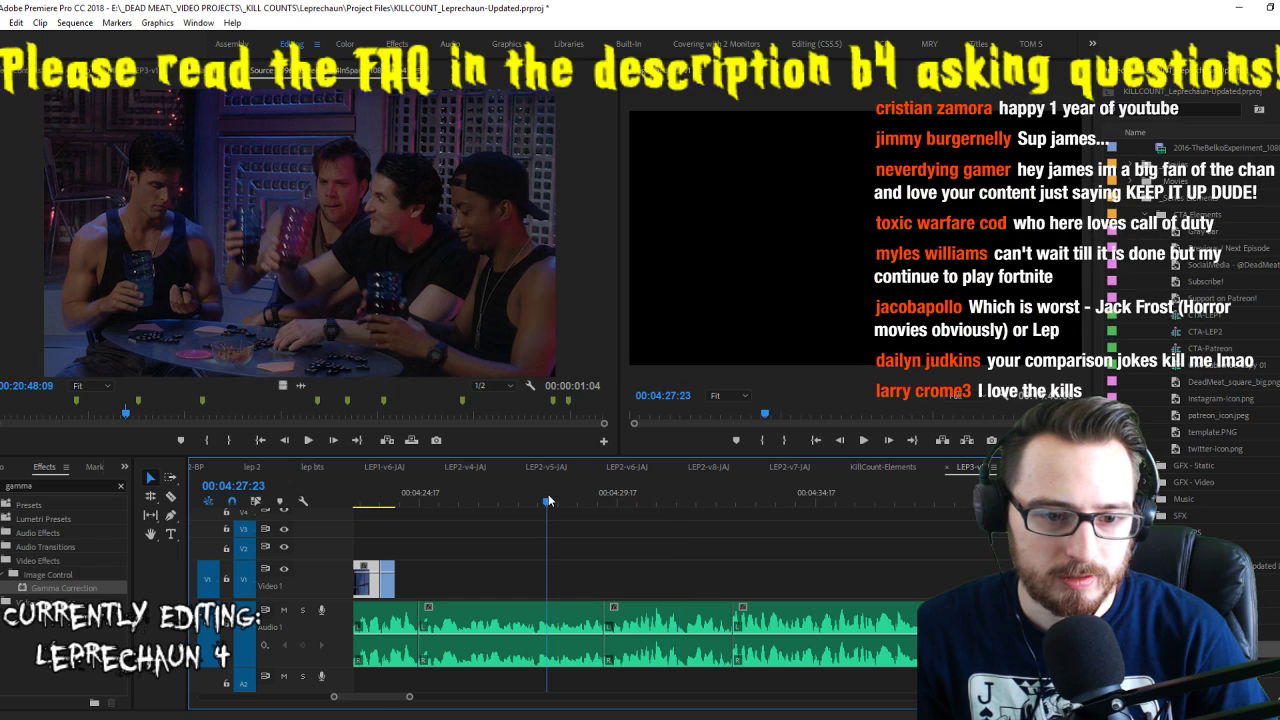
left_click(608, 500)
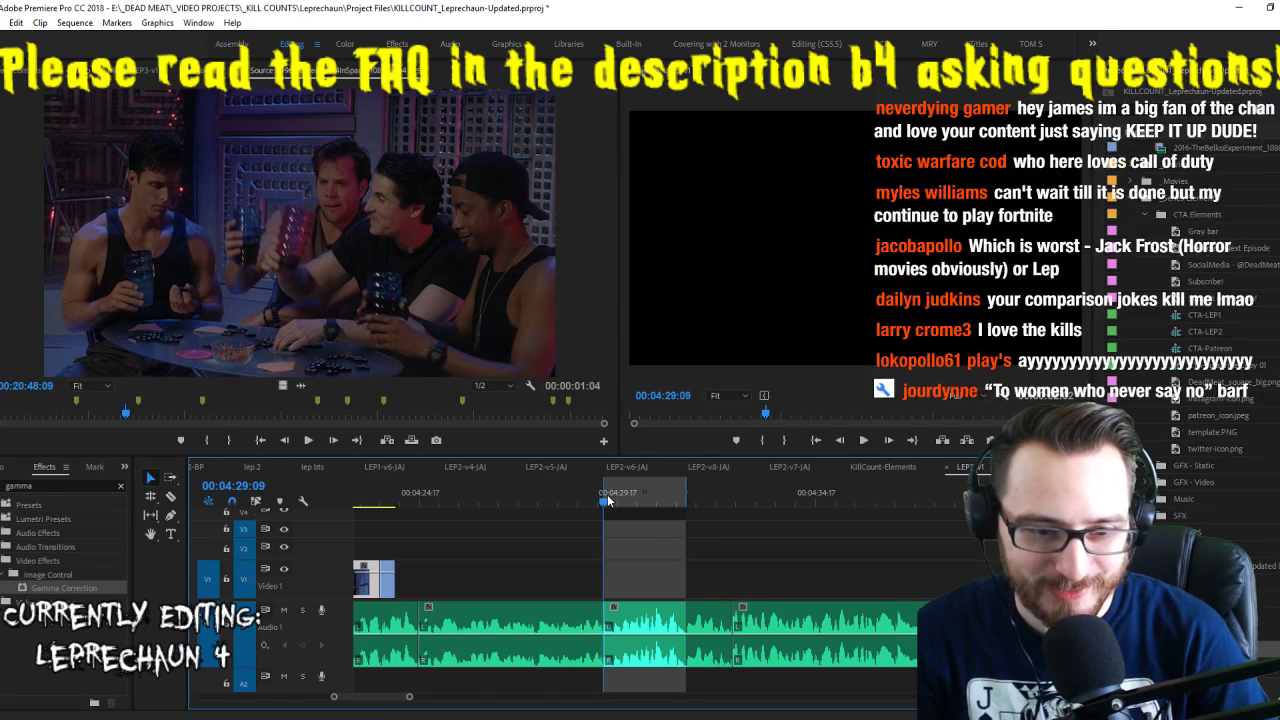
key("apostrophe")
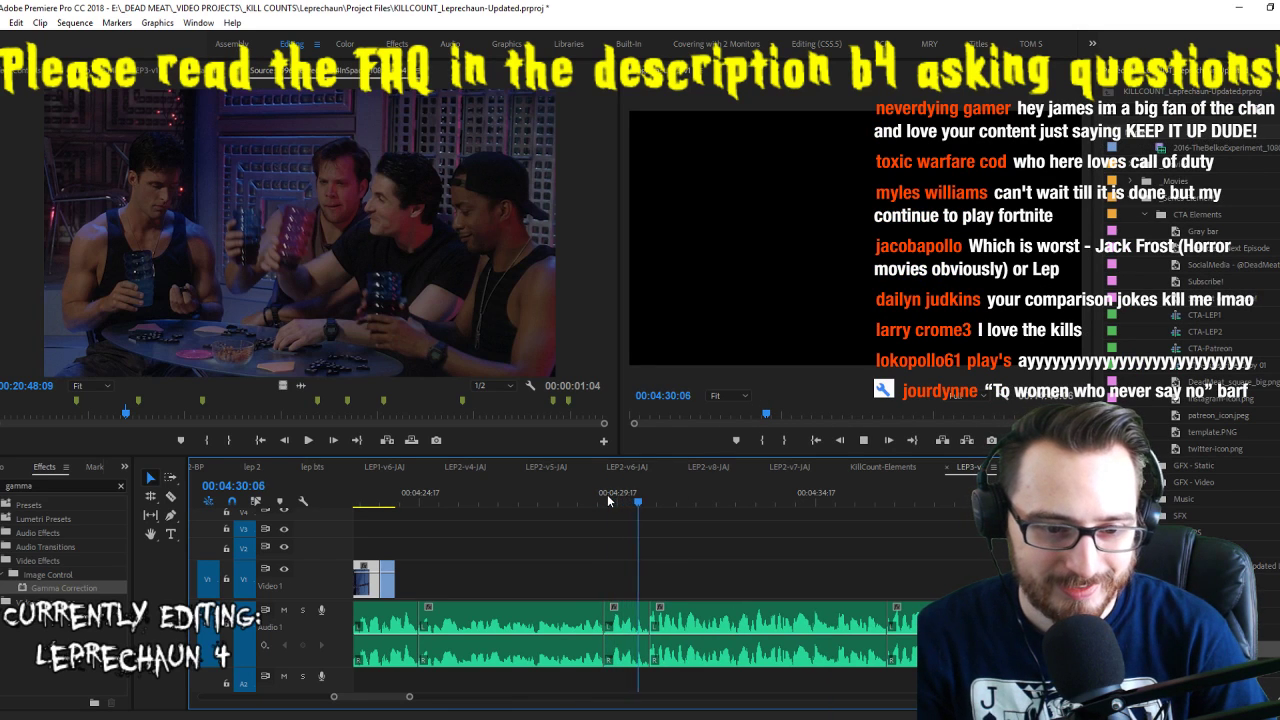
Mark the next short narration clip starting at 00:04:29:09, extract it as well and save the project
key("Up")
key("i")
key("Down")
key("o")
key("apostrophe")
key("shift+Left")
key("shift+Left")
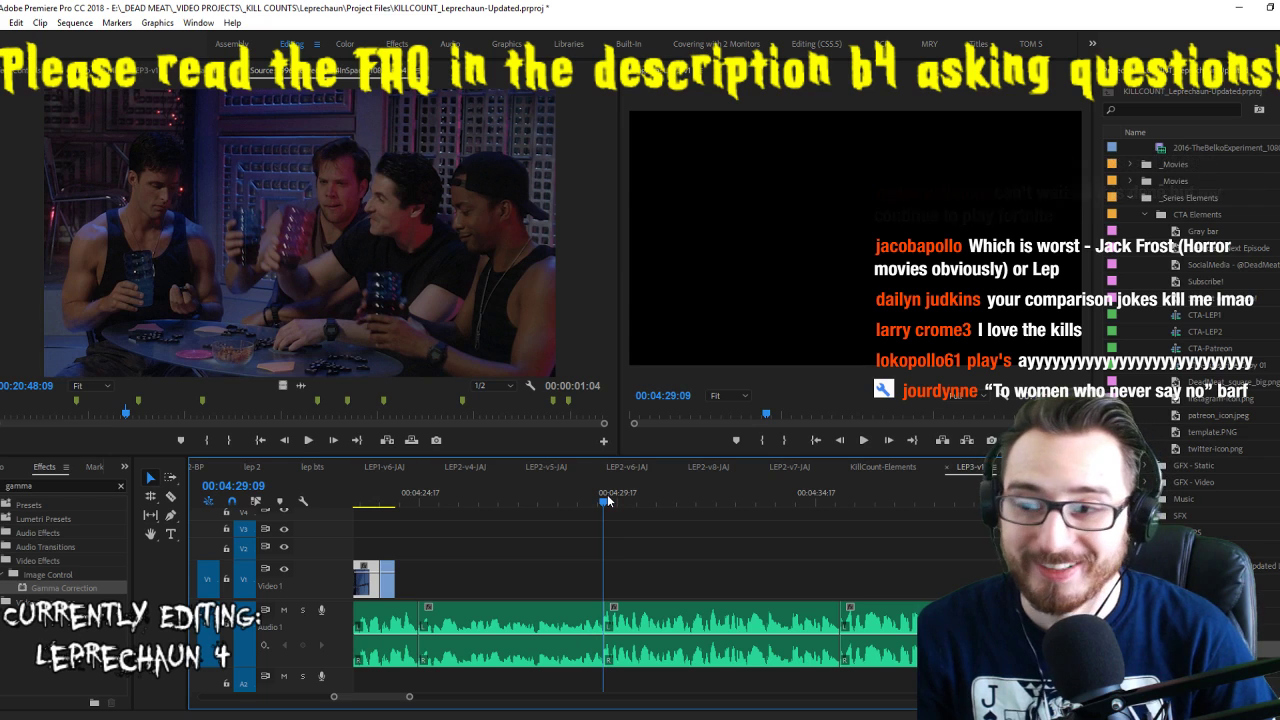
key("ctrl+s")
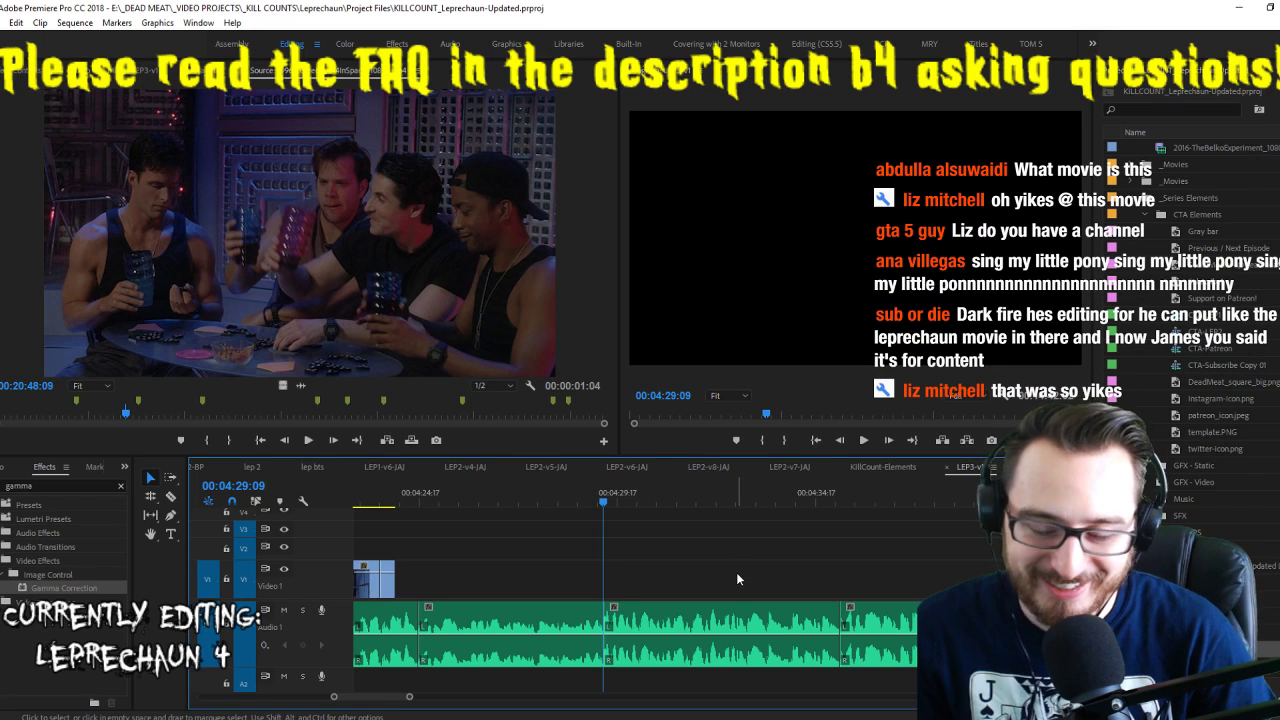
Play on through the narration, lay the marked toast shot on V1 at 00:04:57:13 and extend its end past the next narration cut
key("space")
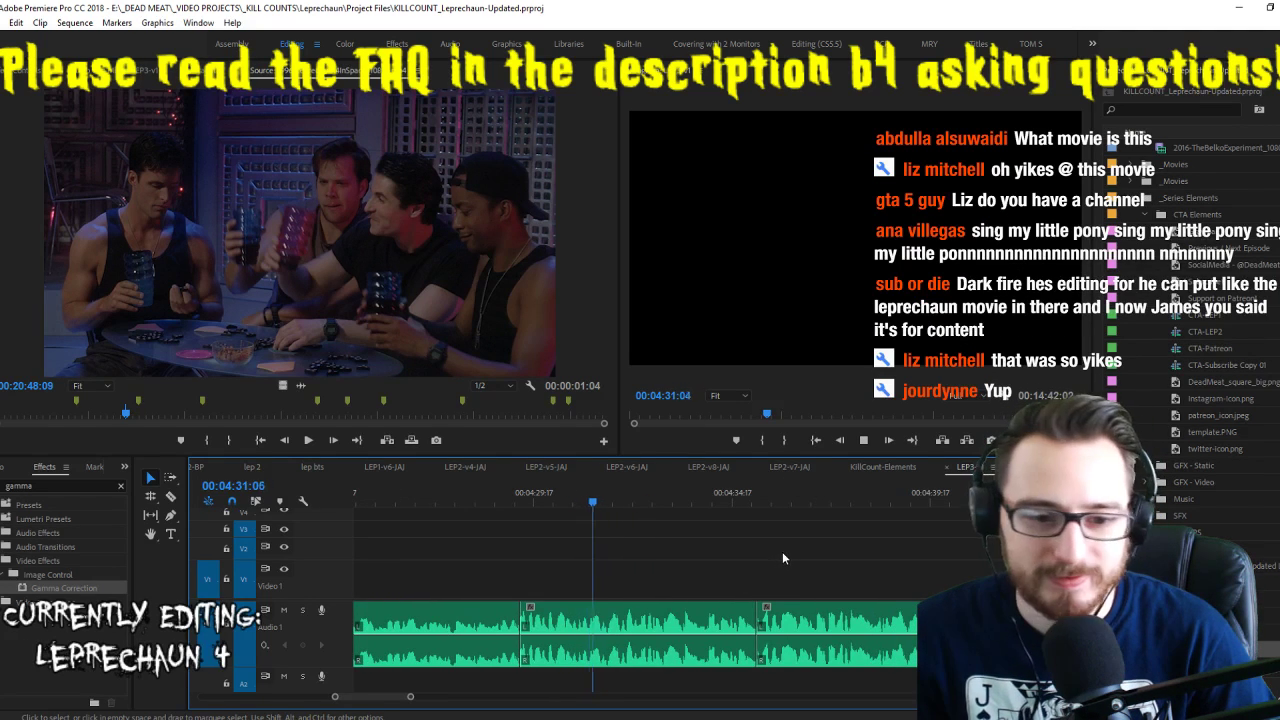
left_click(751, 552)
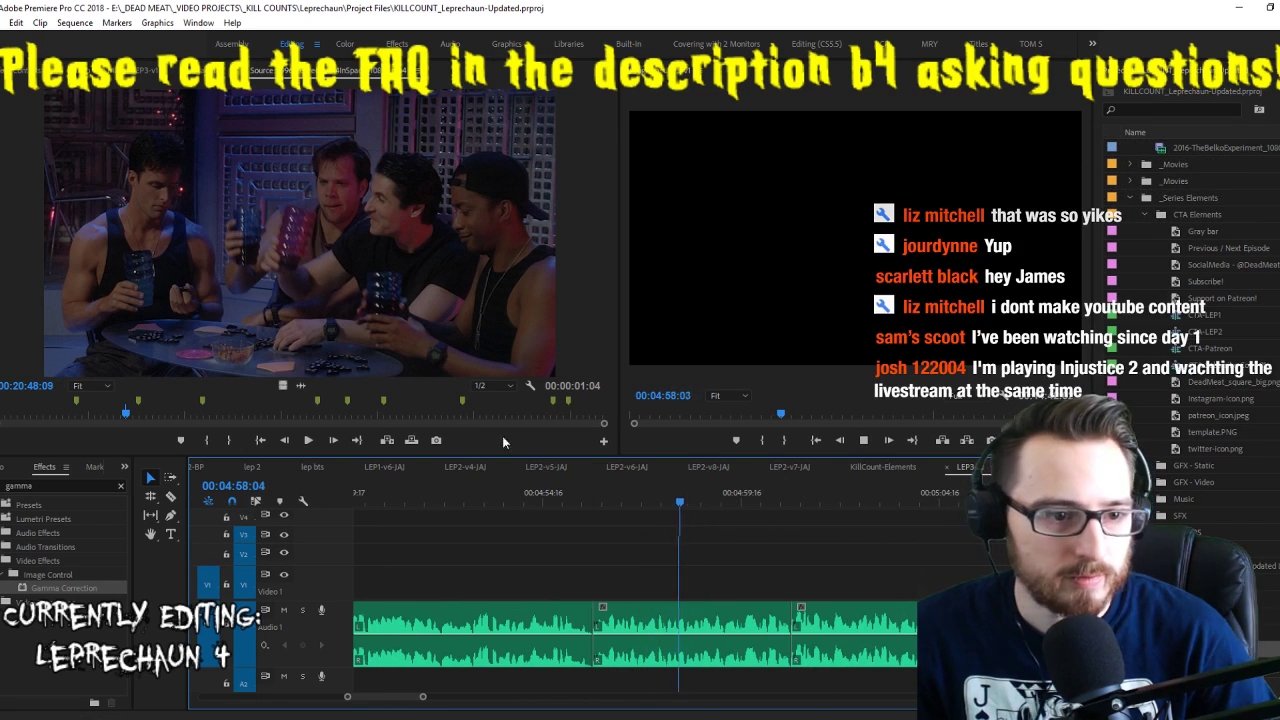
left_click(646, 502)
left_click_drag(655, 514, 657, 518)
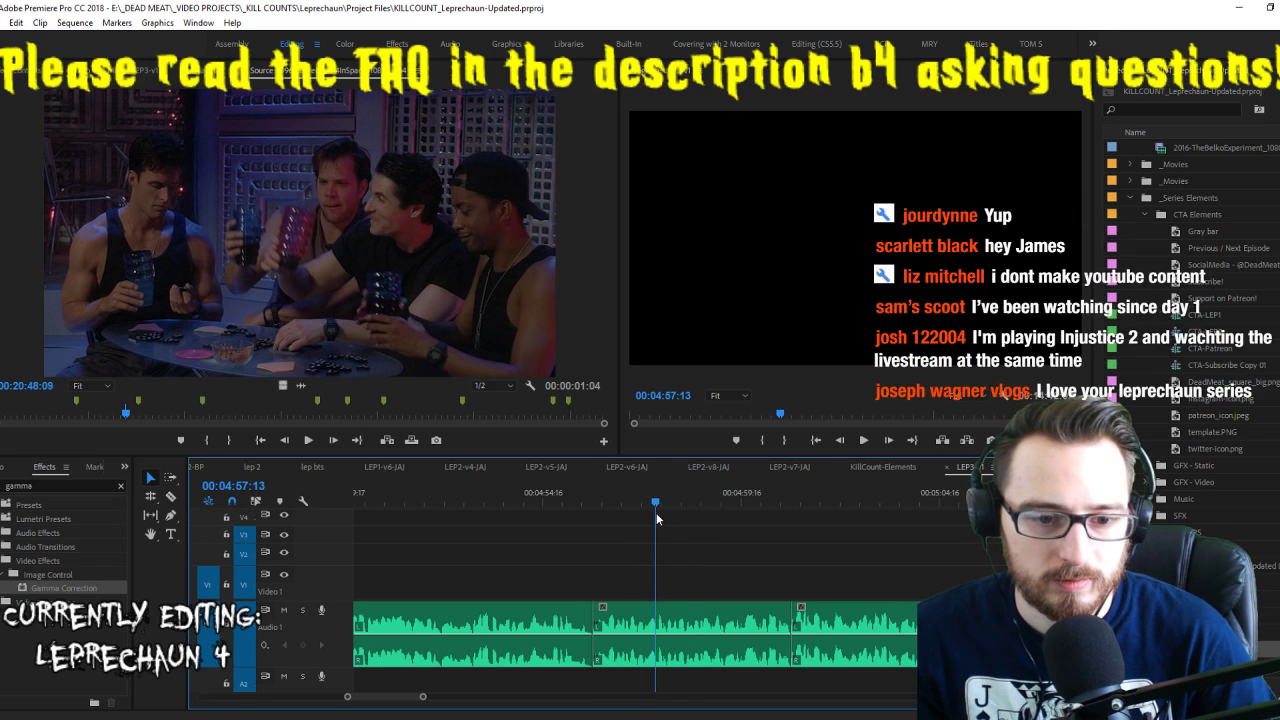
left_click_drag(285, 387, 798, 582)
key("space")
key("space")
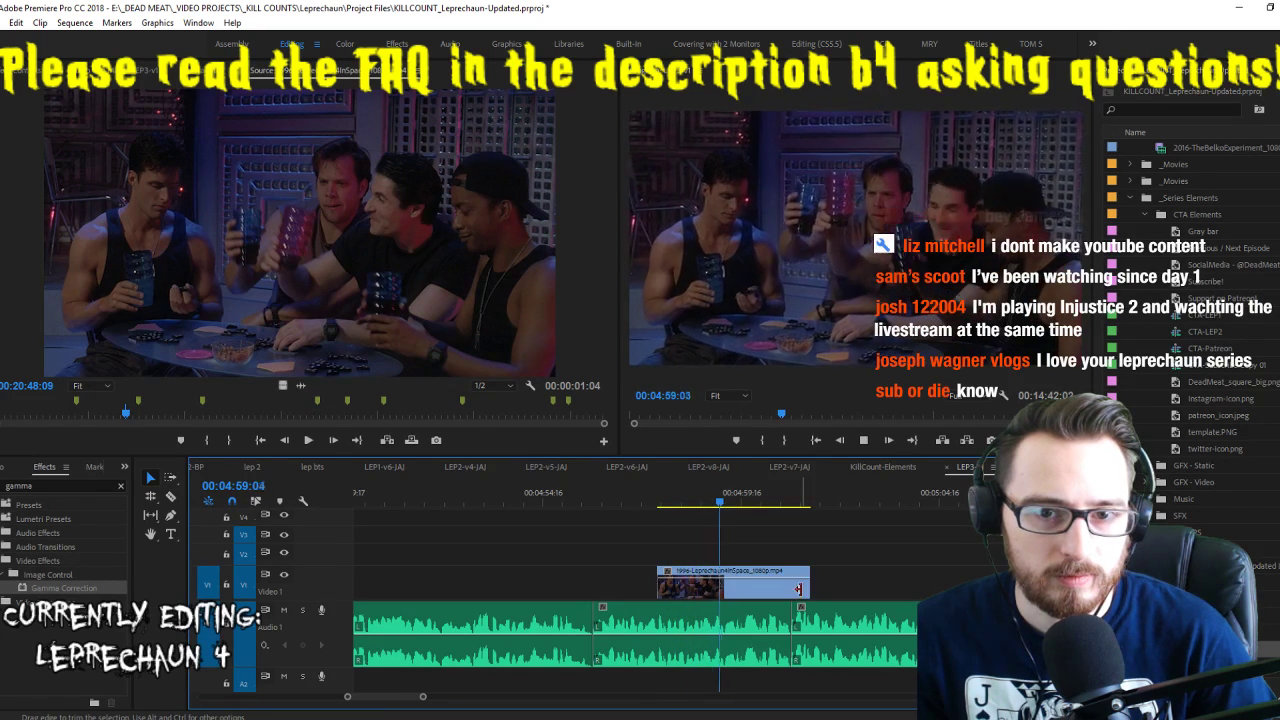
Play the new toast clip and split it at 00:05:00:03
key("space")
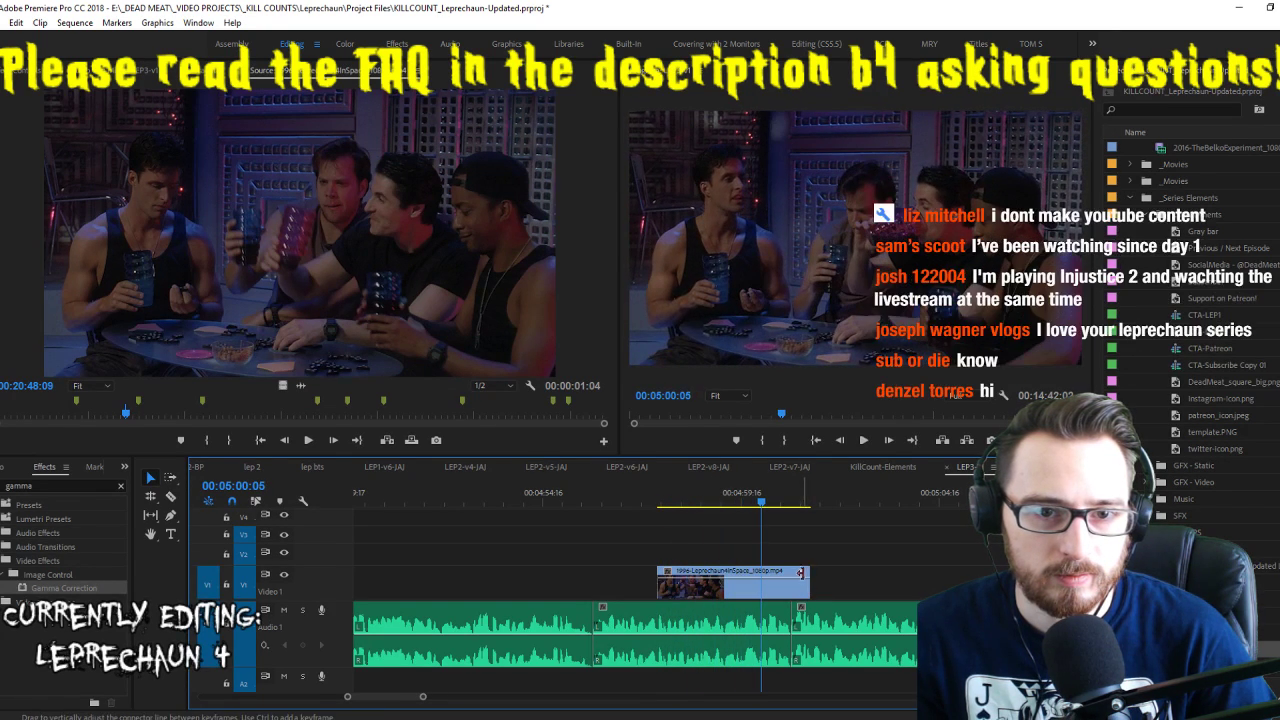
left_click(757, 507)
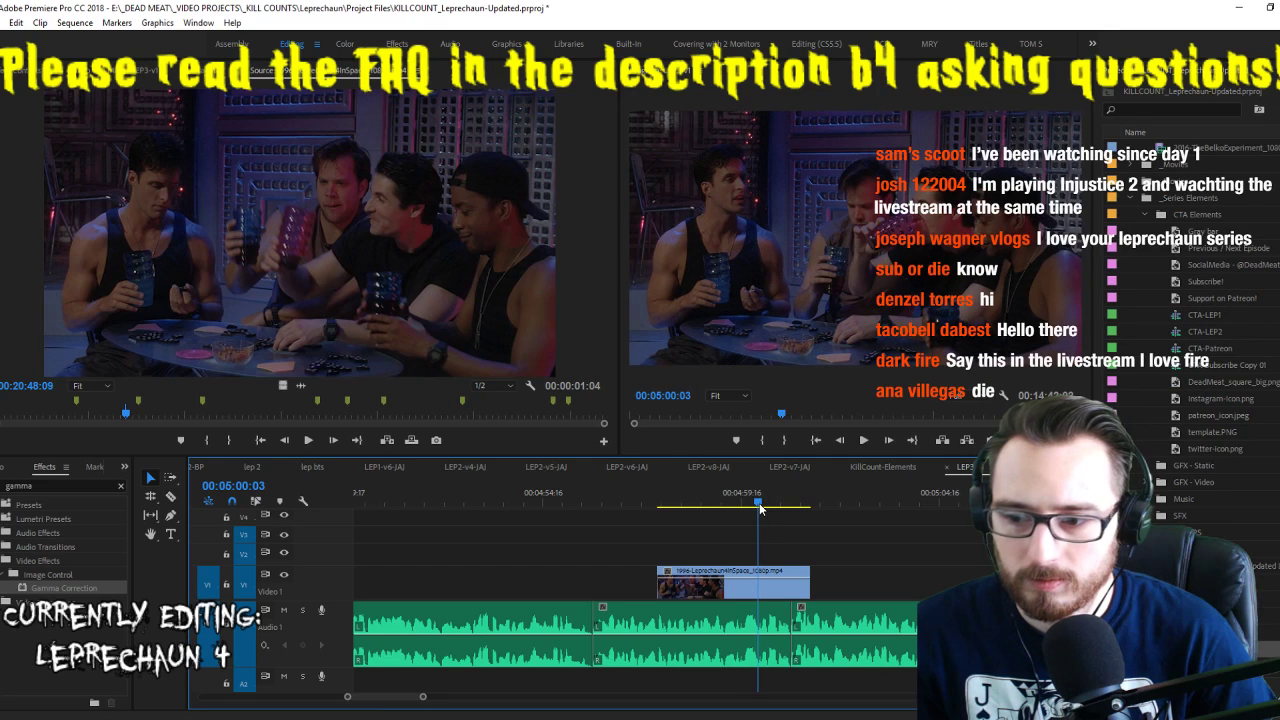
key("c")
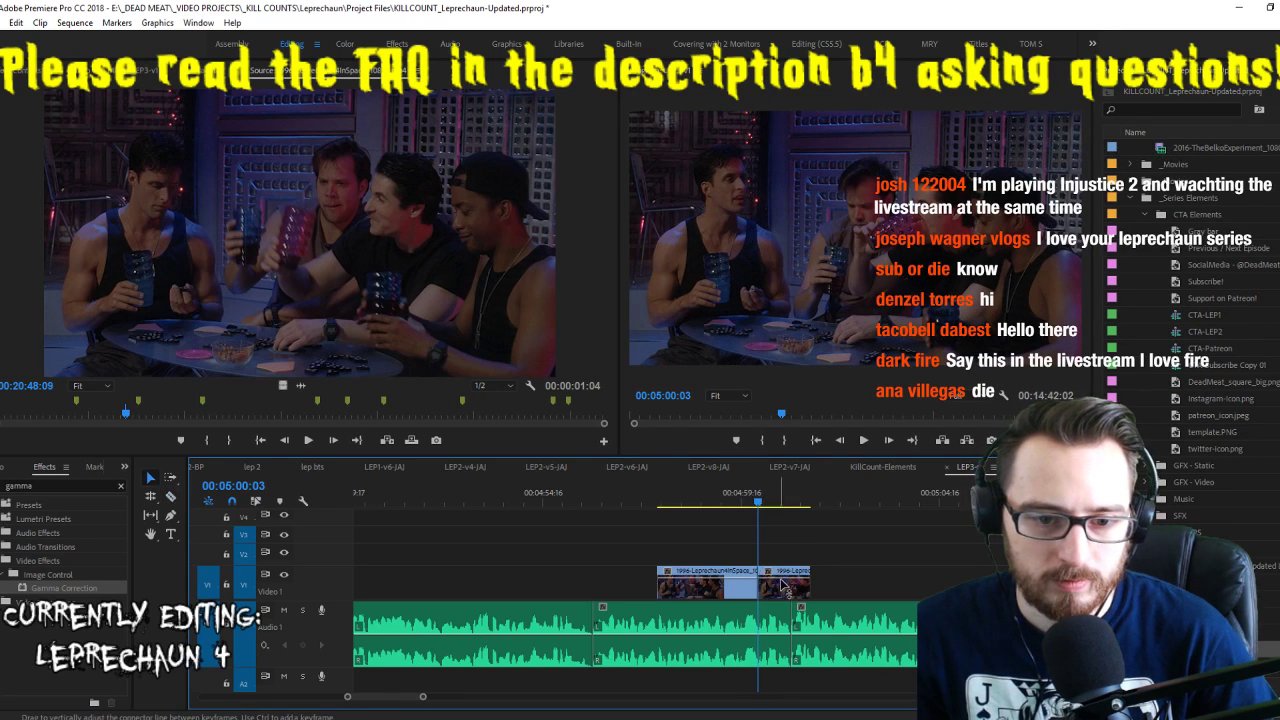
key("v")
Move the playhead back through the edit points to 00:04:24:17 and save the project
key("Up")
key("Up")
key("Up")
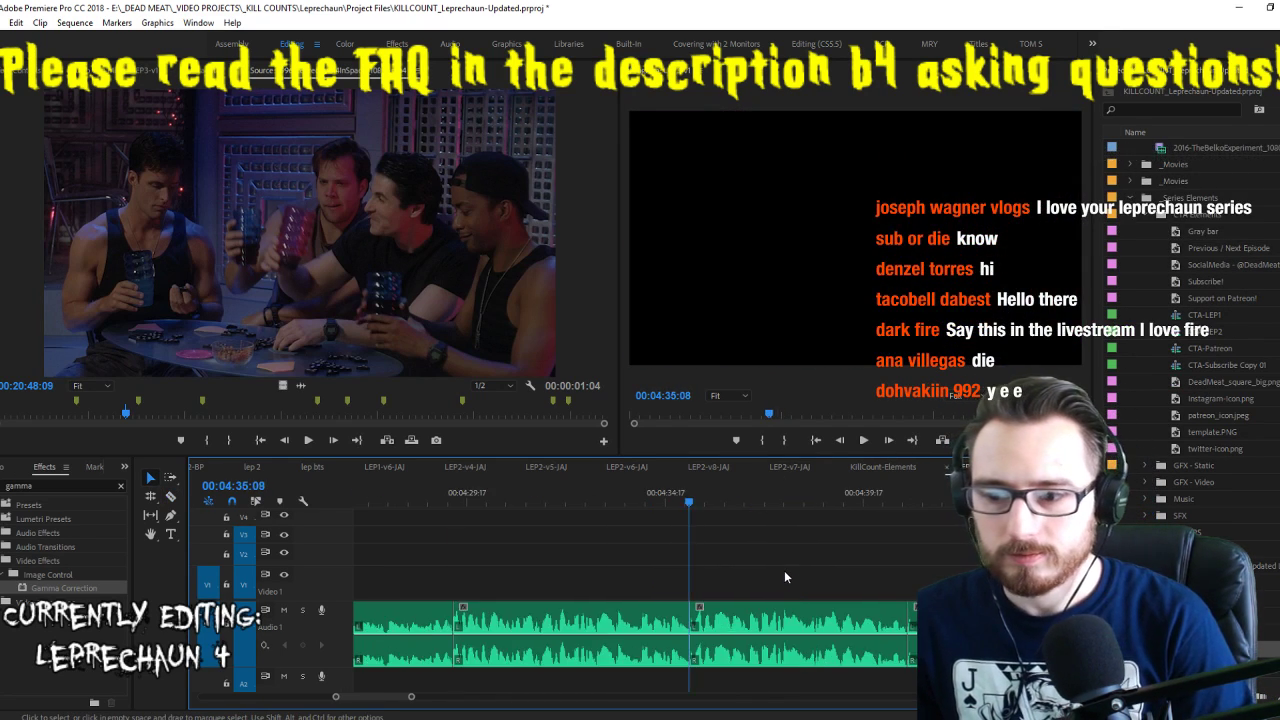
key("Up")
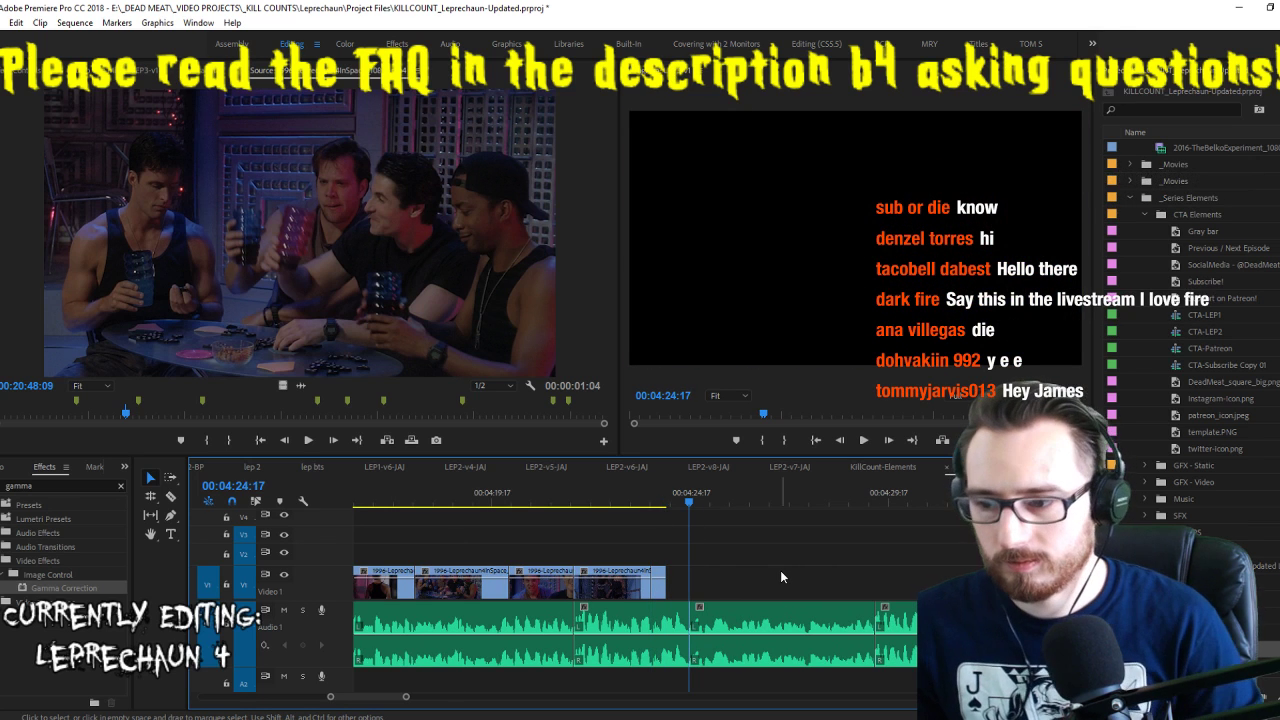
key("ctrl+s")
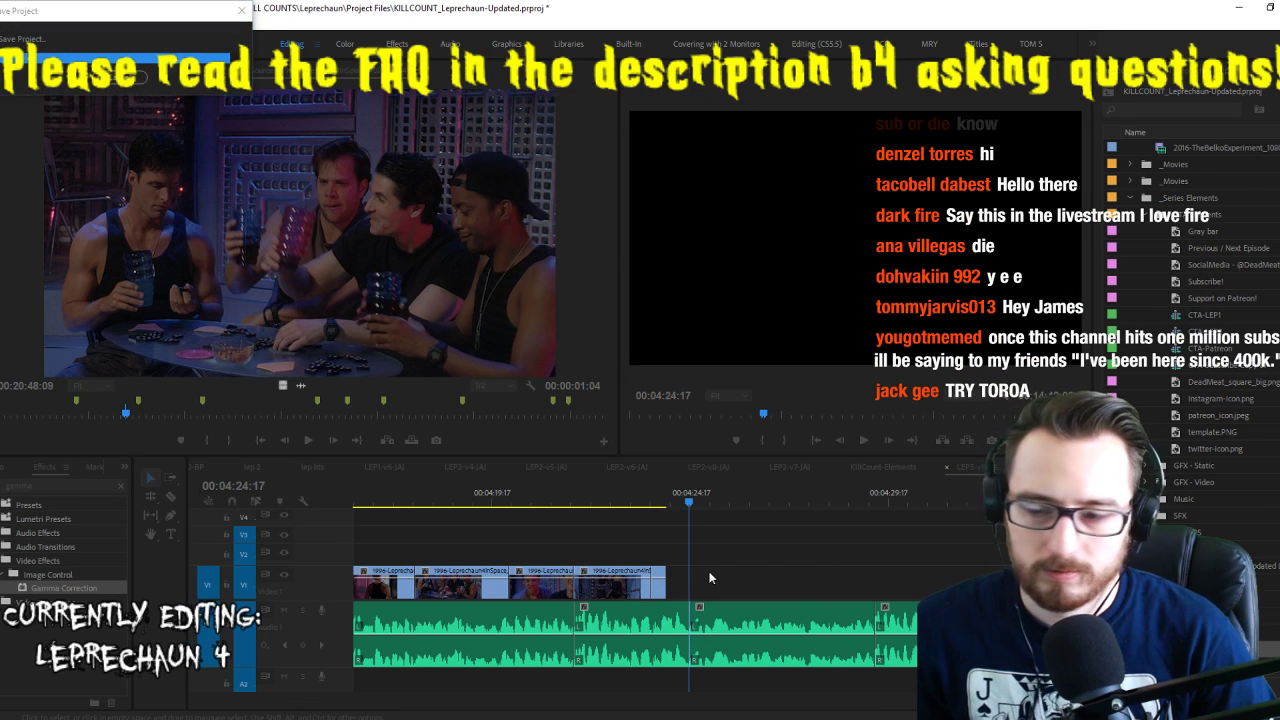
Mark a 1:19 source section of the couple against the dark wall and lay it on V2 from 00:04:21:19 to the V1 clip's end
key("j")
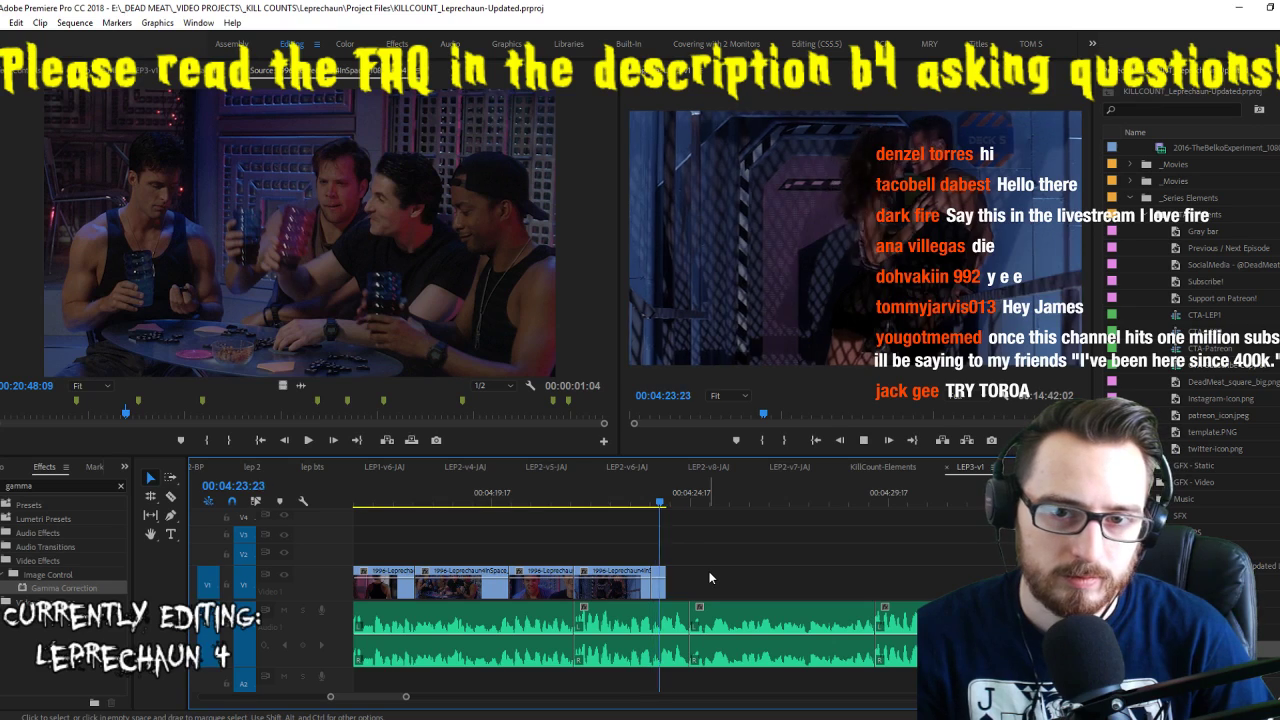
key("k")
left_click(376, 205)
key("l")
key("l")
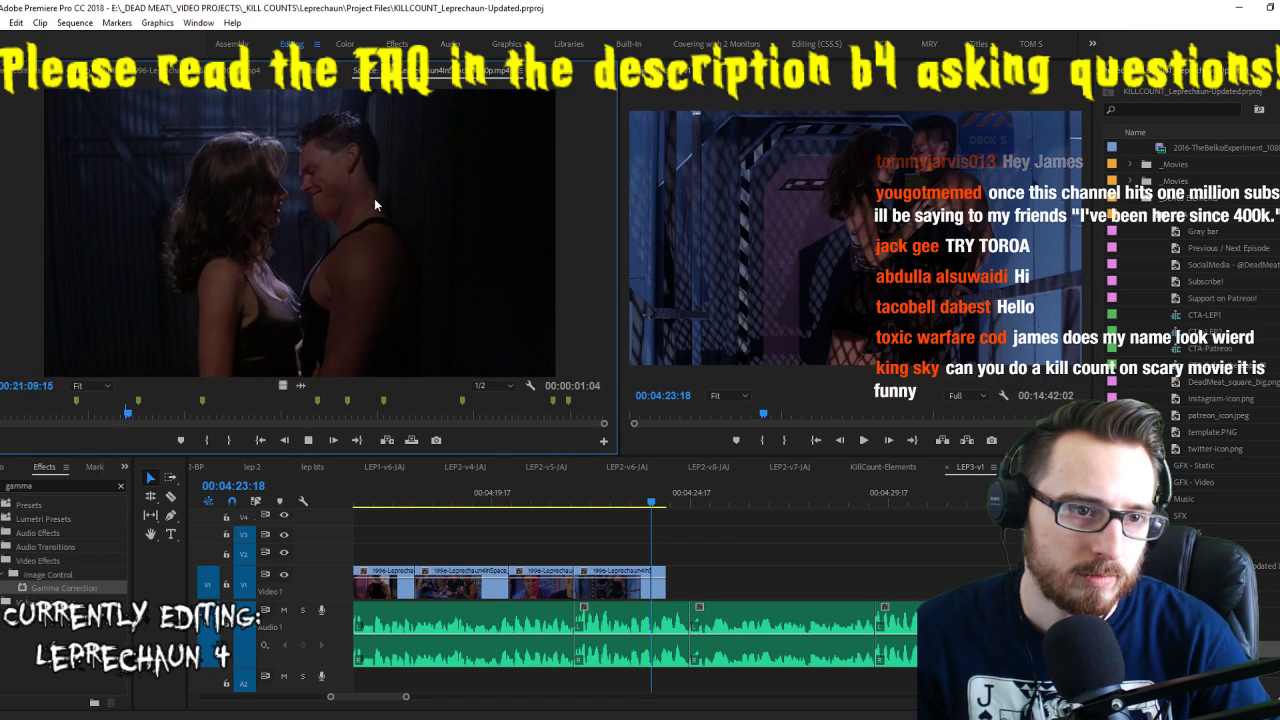
key("j")
key("j")
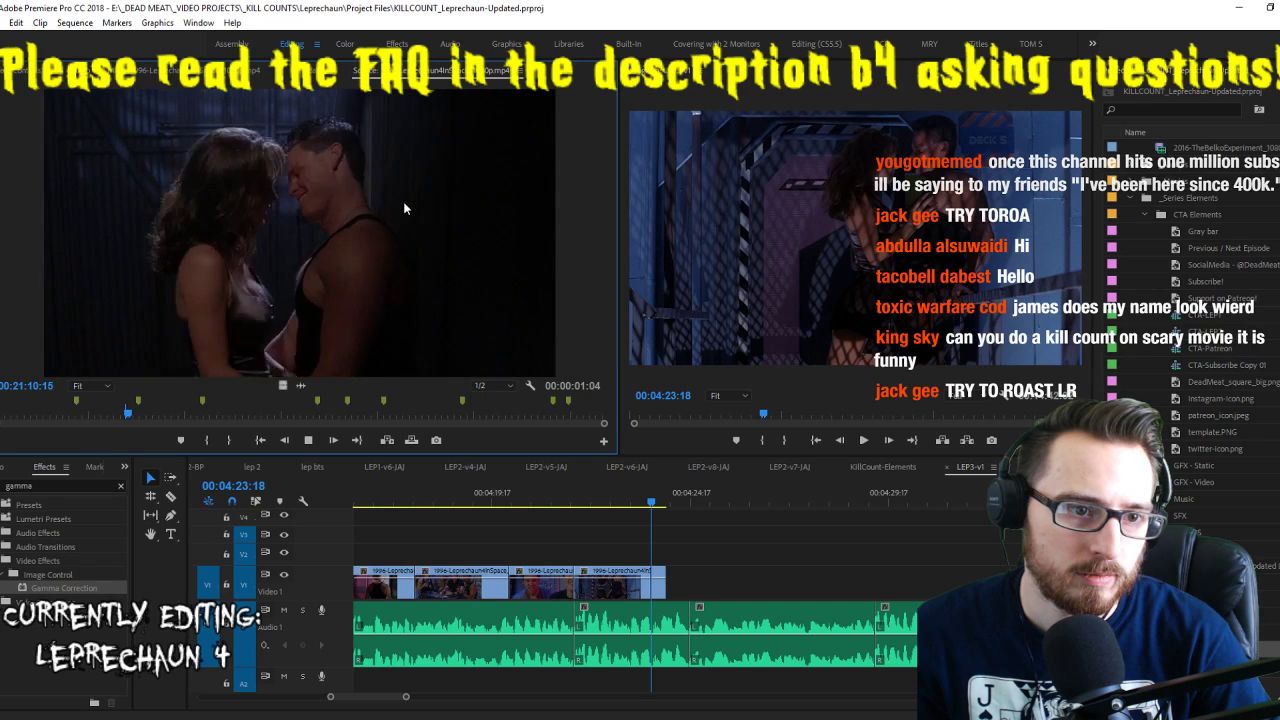
key("k")
key("l")
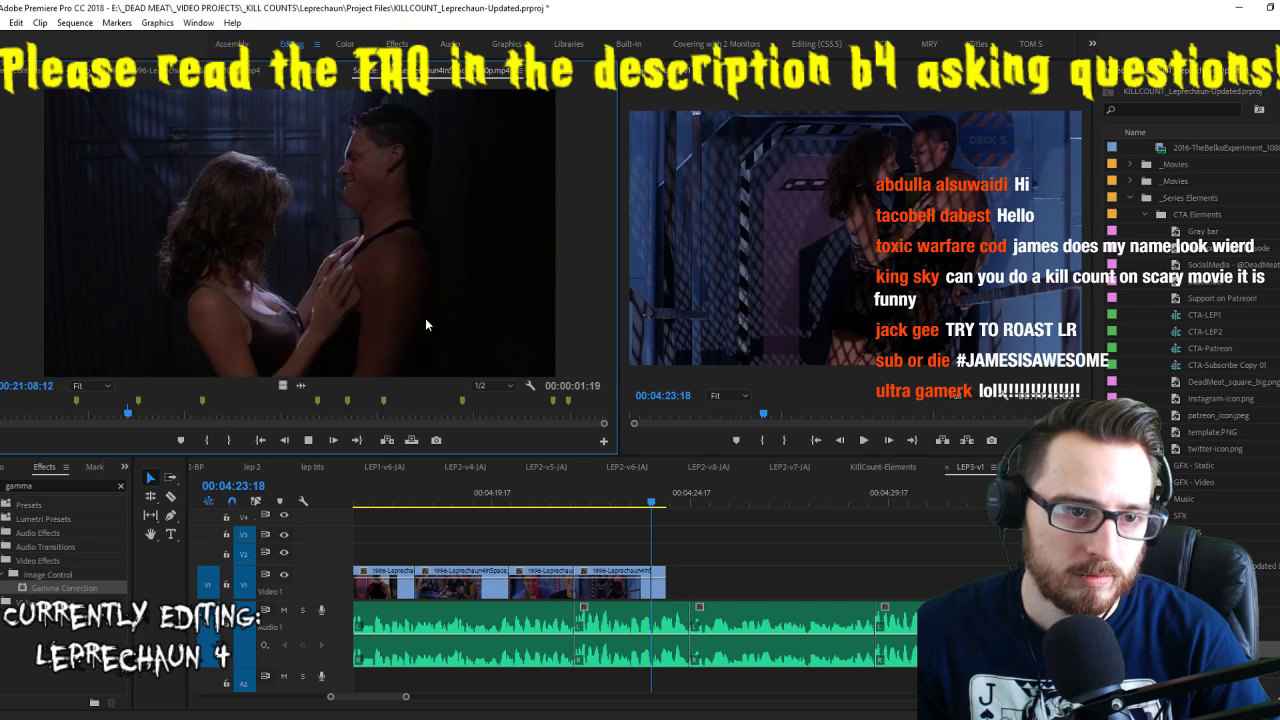
key("k")
key("o")
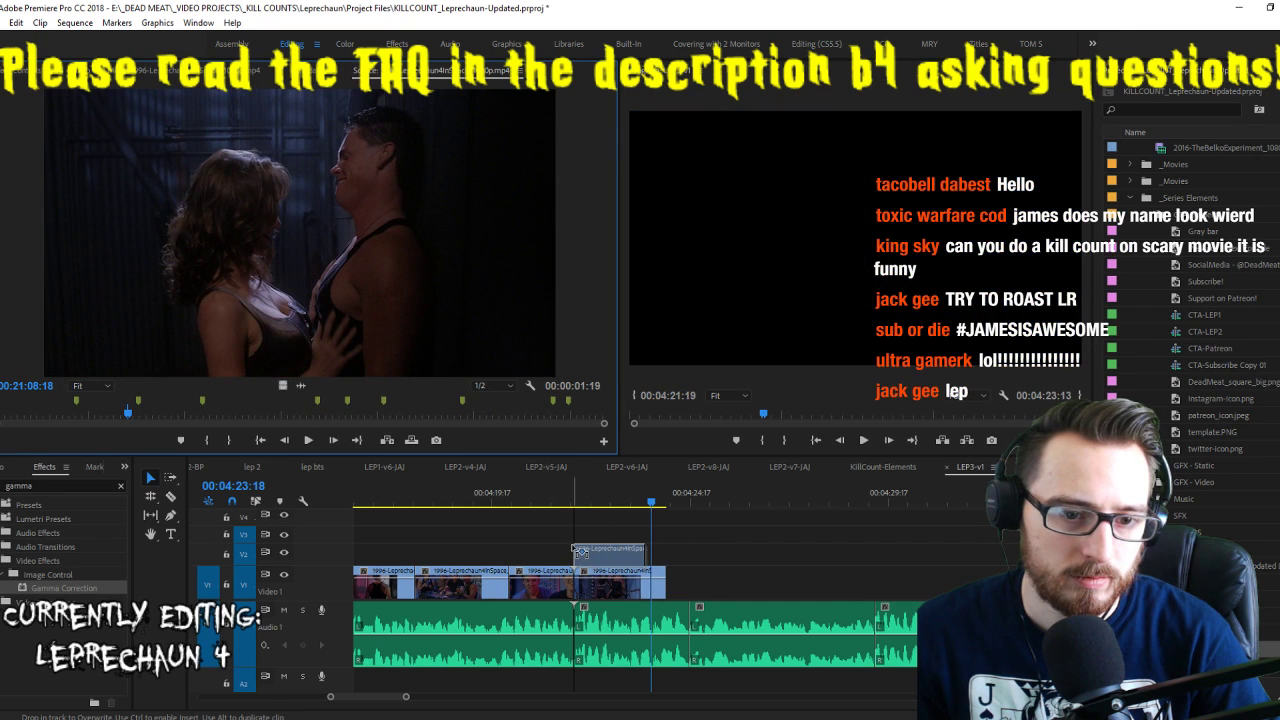
left_click_drag(580, 551, 578, 551)
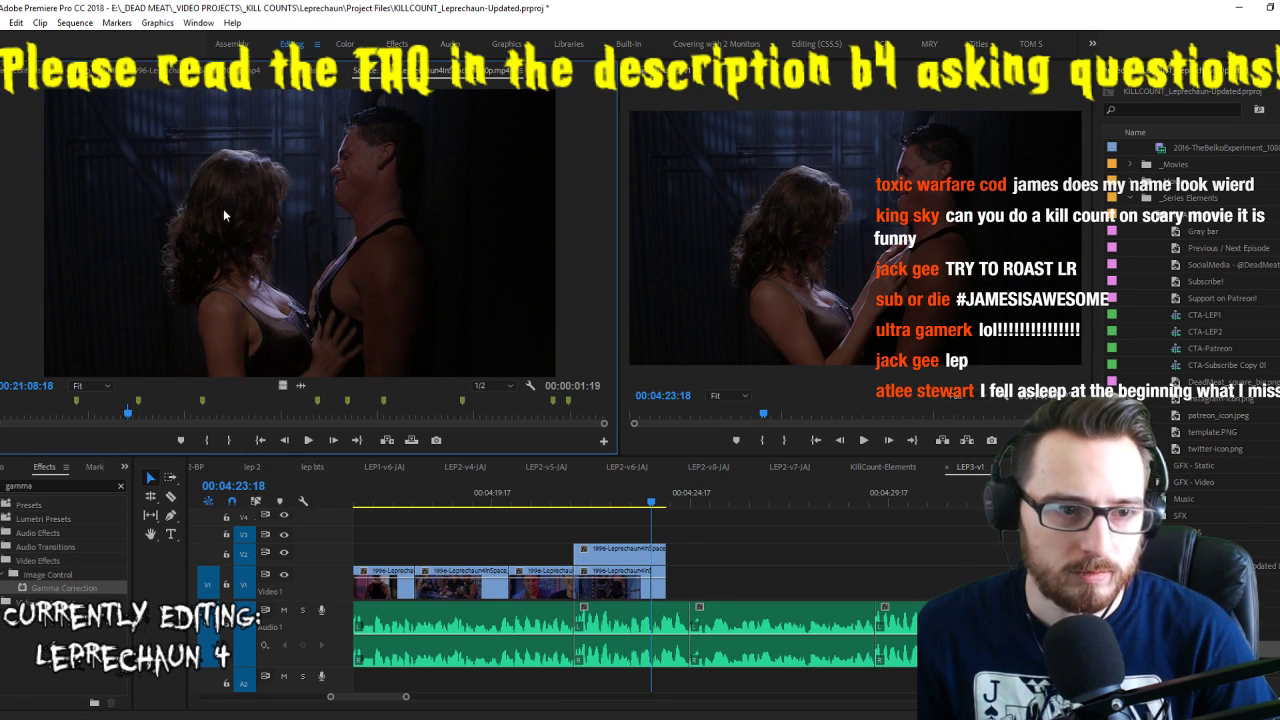
Play the source footage on and mark a 1:23 section of the couple's kissing close-up, ending about 00:21:33:00
key("space")
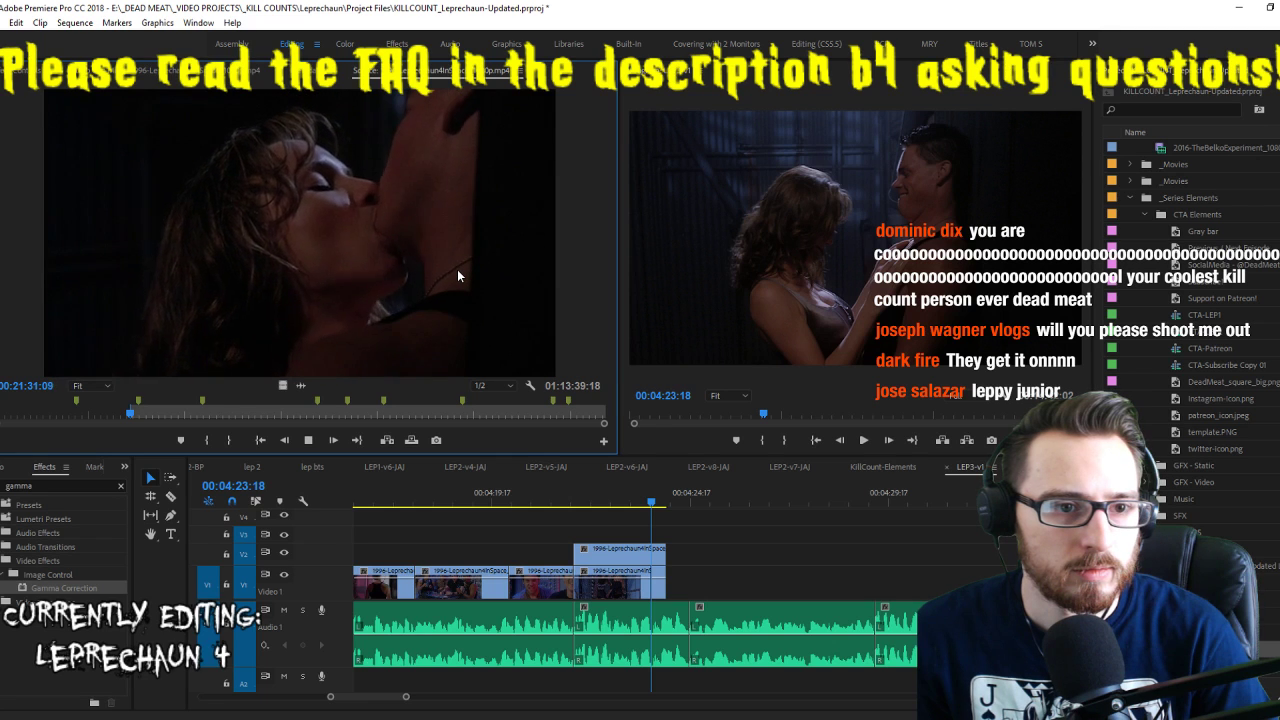
key("o")
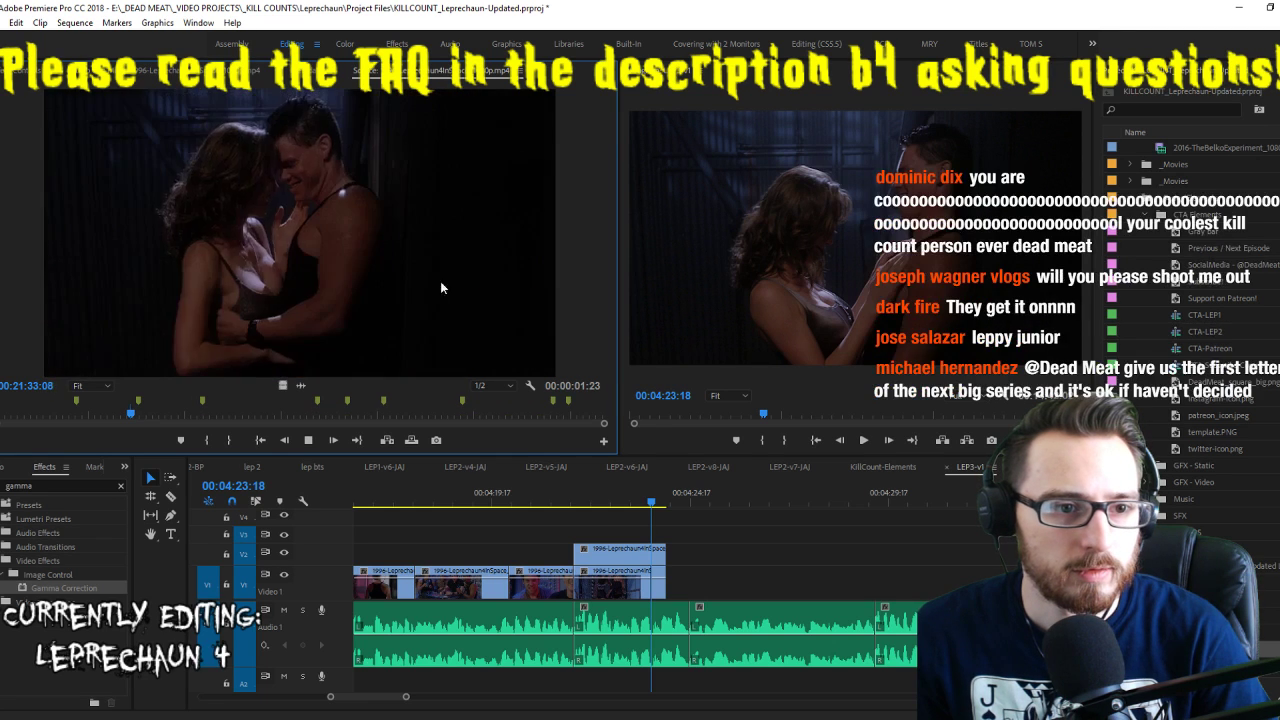
key("space")
key("Left")
key("Left")
key("Left")
key("Left")
key("Left")
key("Left")
key("Left")
key("Left")
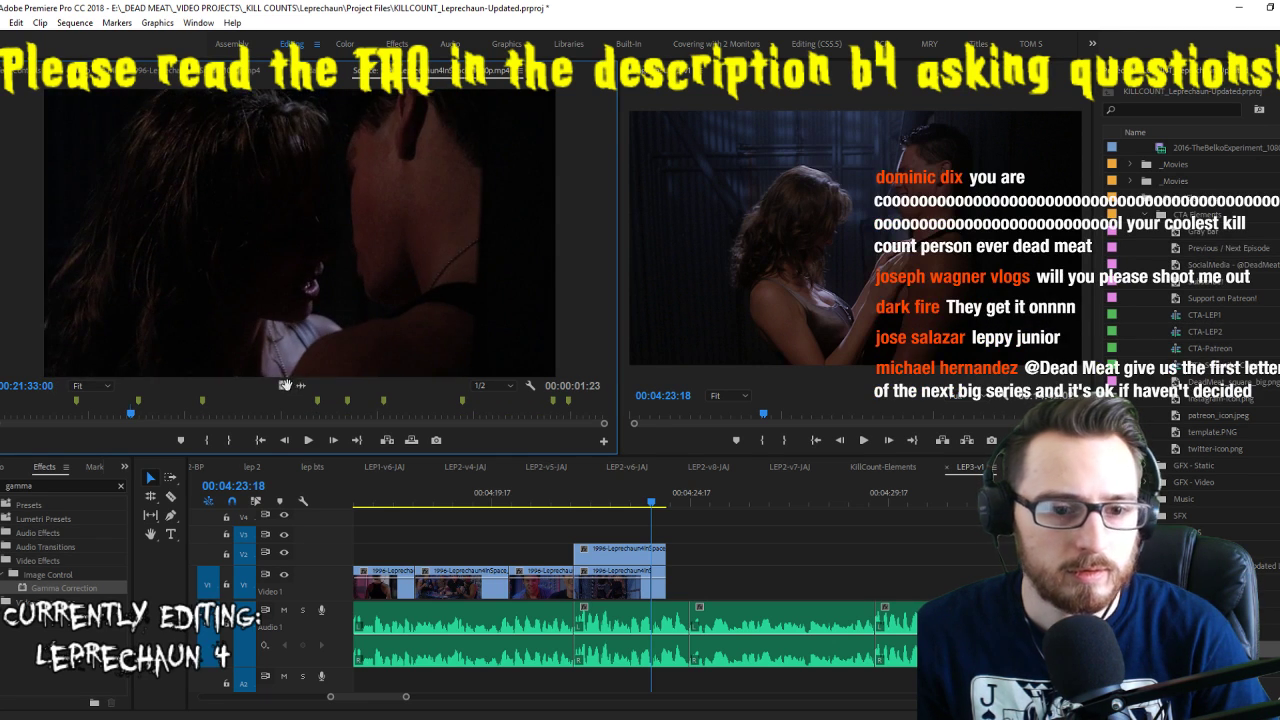
Lay the kissing close-up on V2 from 00:04:23:18, extend its end to 00:04:26:20, and move both V2 clips down to V1
left_click_drag(285, 385, 712, 560)
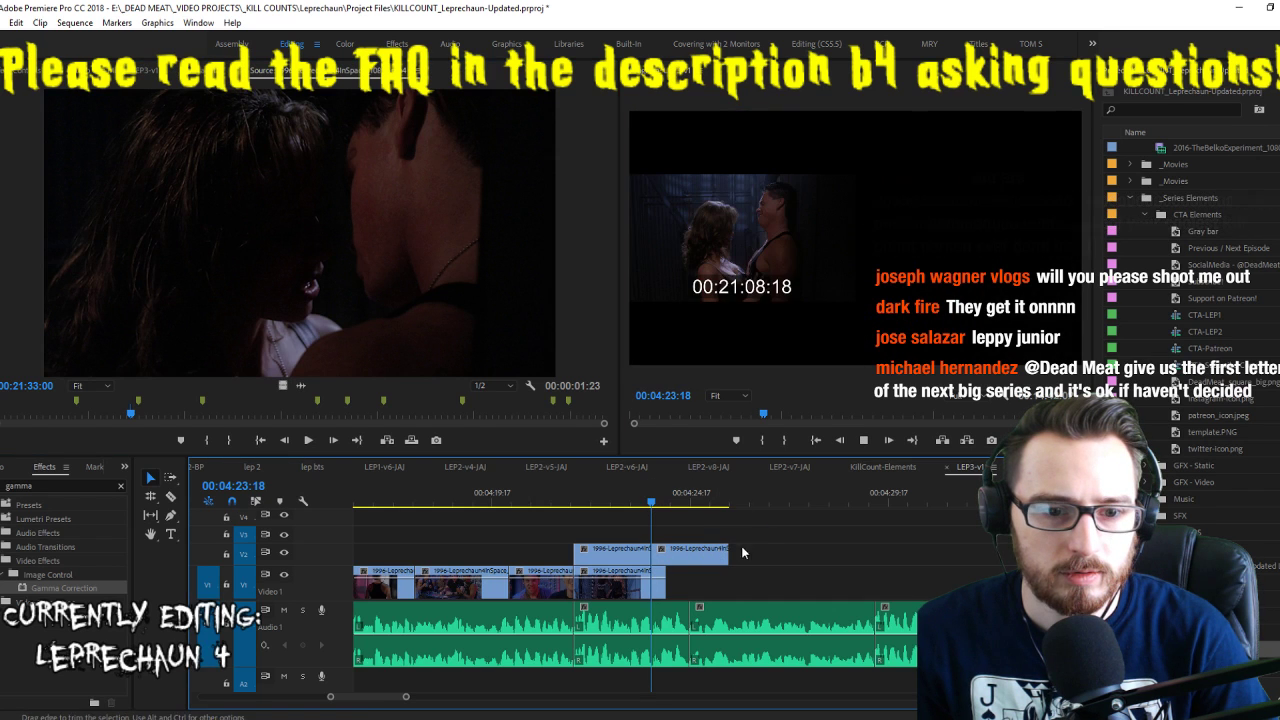
key("space")
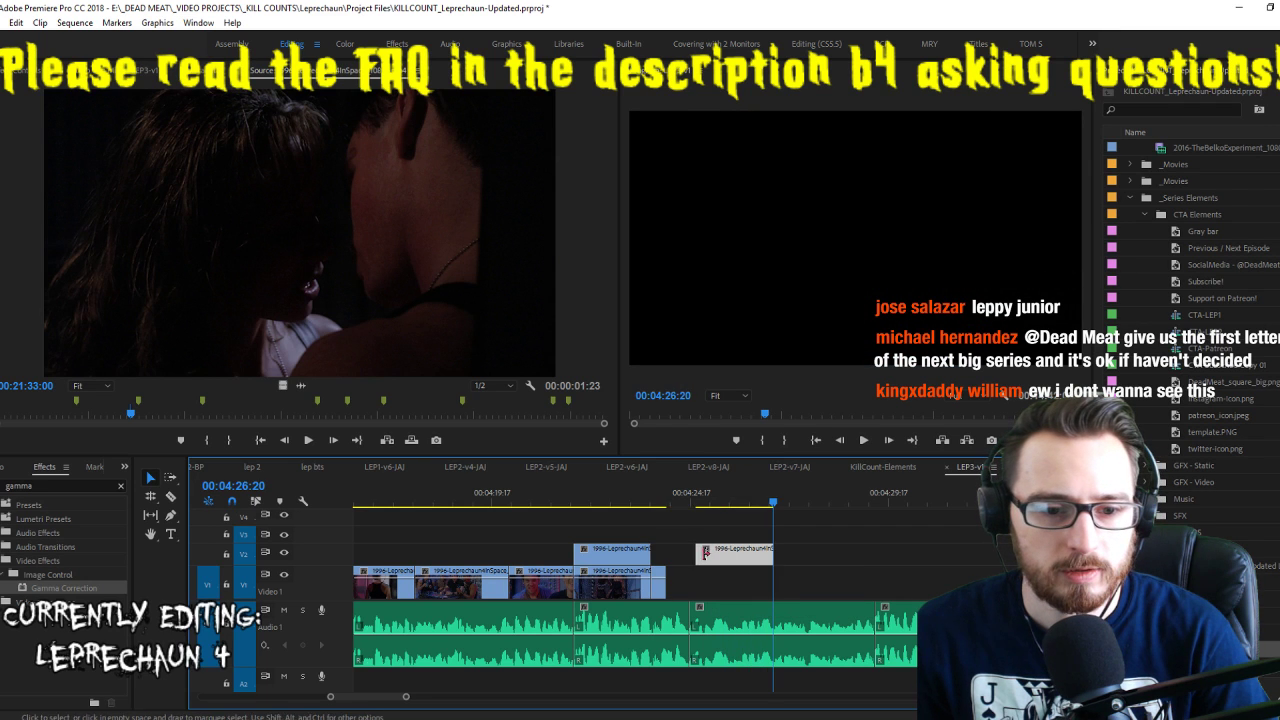
key("alt+Down")
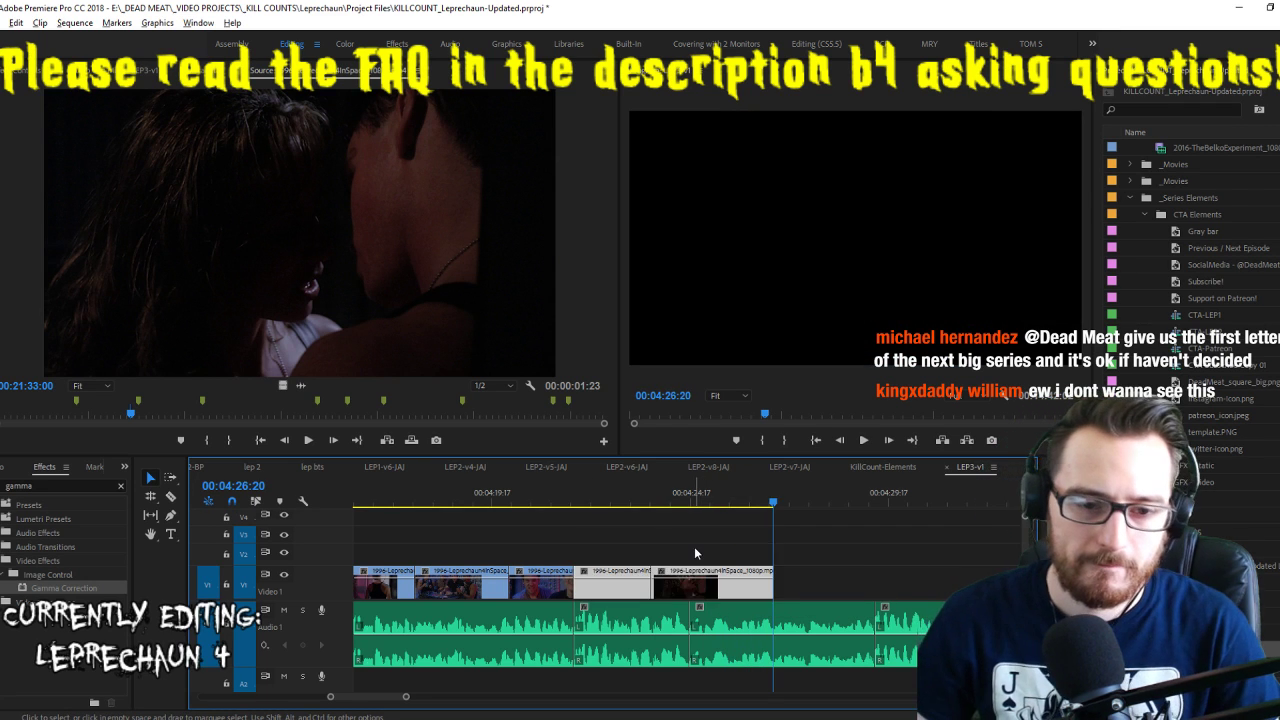
Try shifting the cut before the kissing close-up to 00:04:24:04, undo it, and move the clips from V2 back down to V1
key("space")
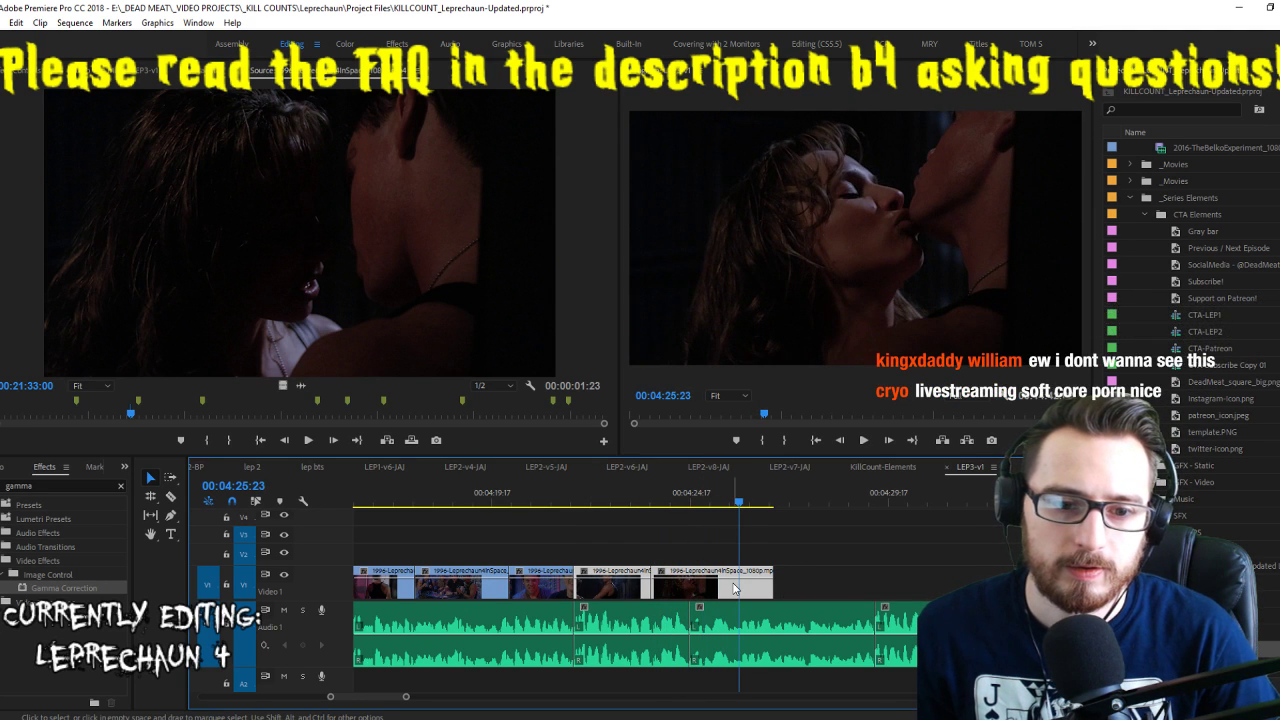
key("space")
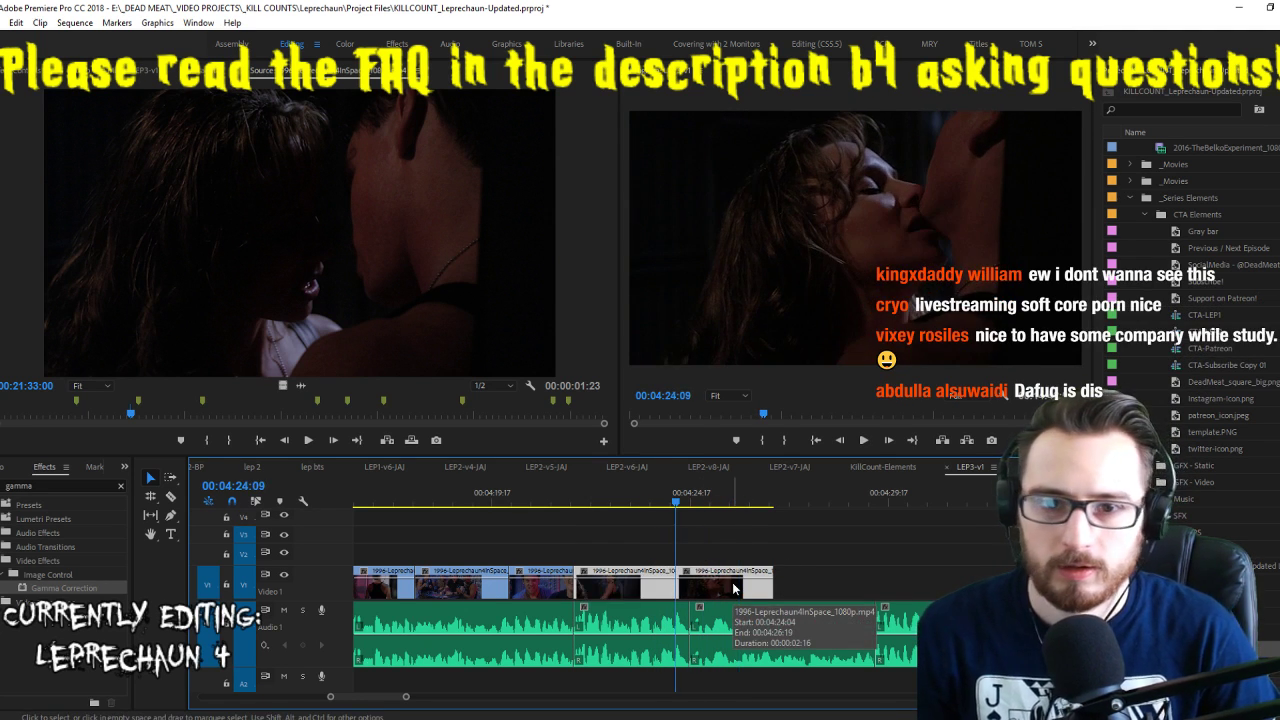
key("space")
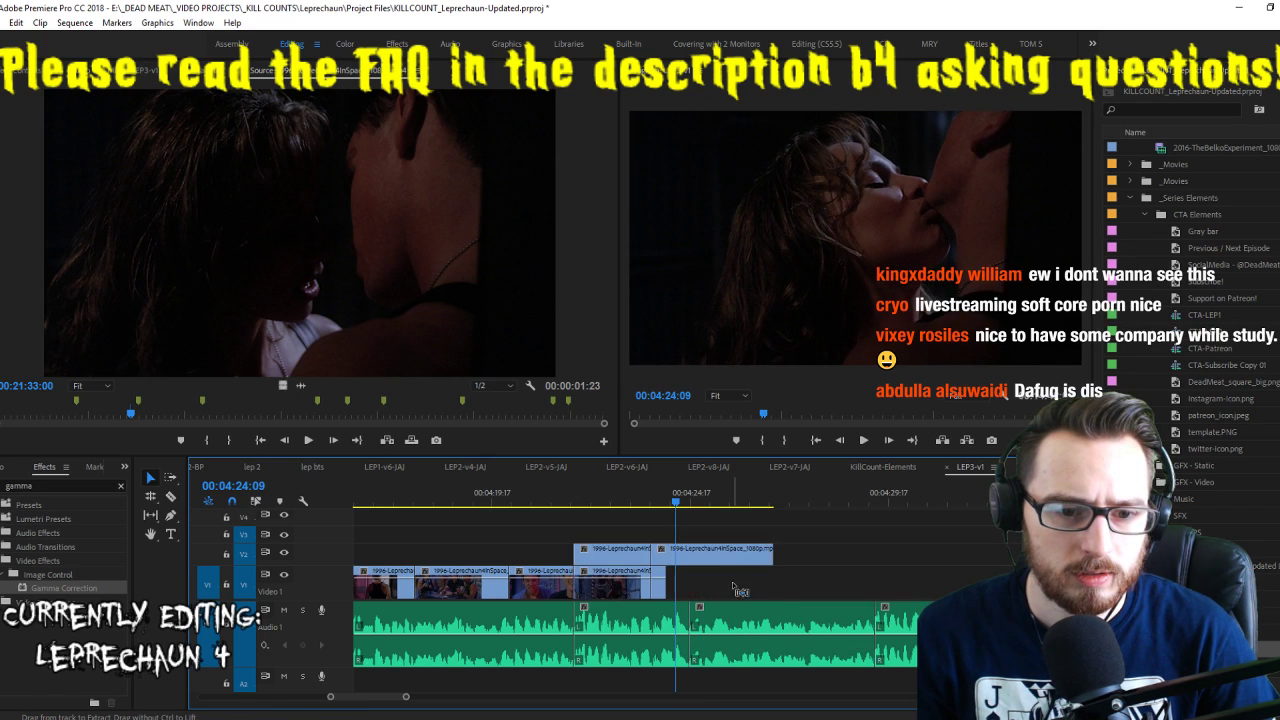
key("alt+Down")
left_click_drag(735, 598, 748, 600)
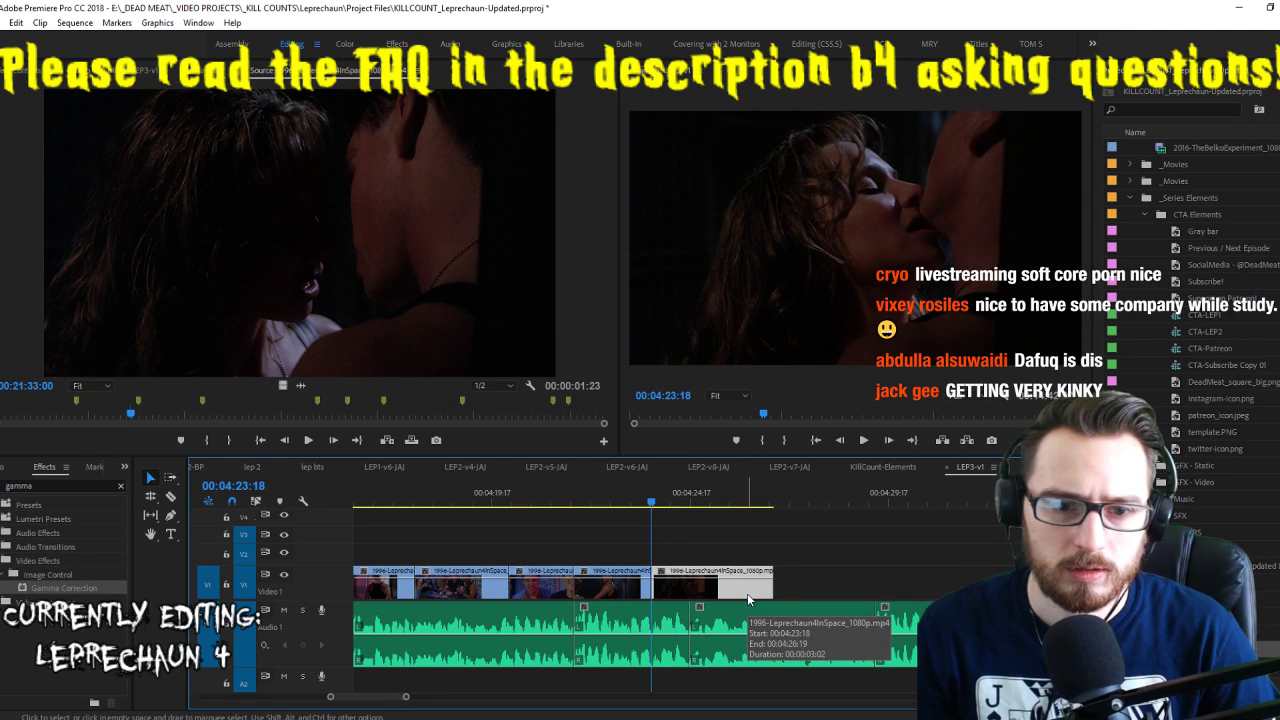
Replay the kissing close-up on the timeline from 00:04:23:18 and listen on through the narration to 00:04:28:12
key("space")
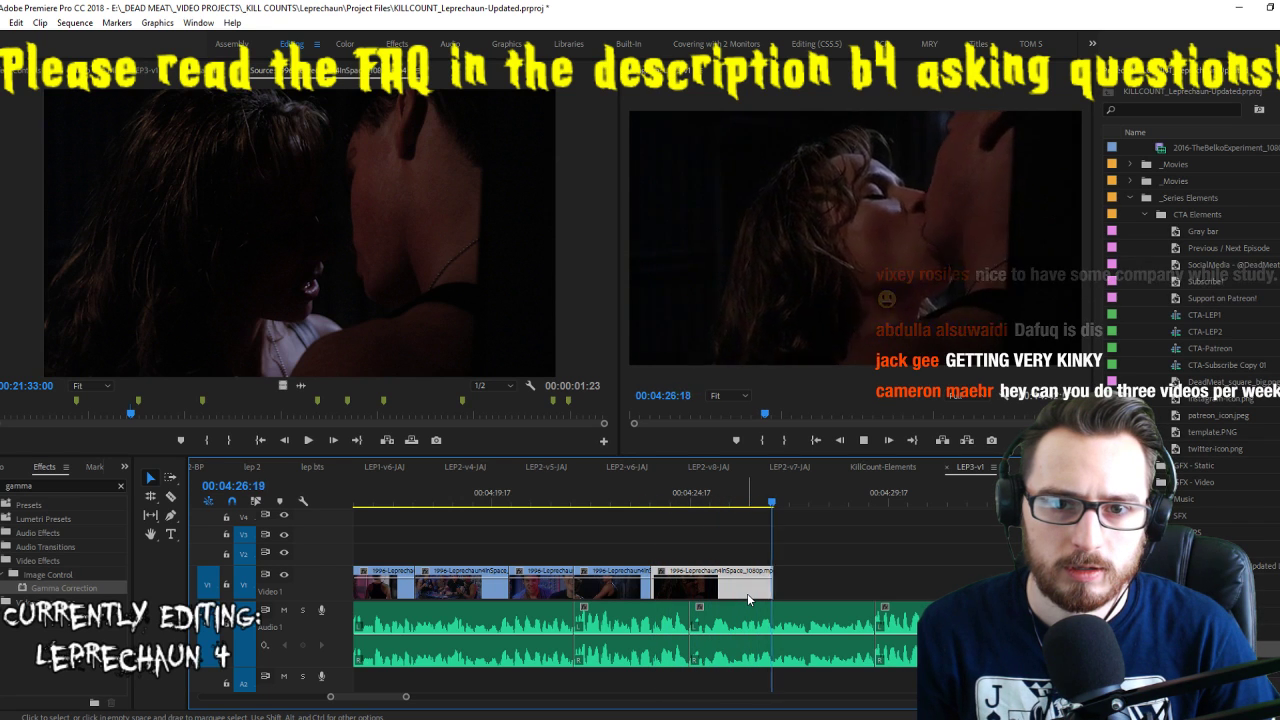
key("Left")
key("Left")
key("Left")
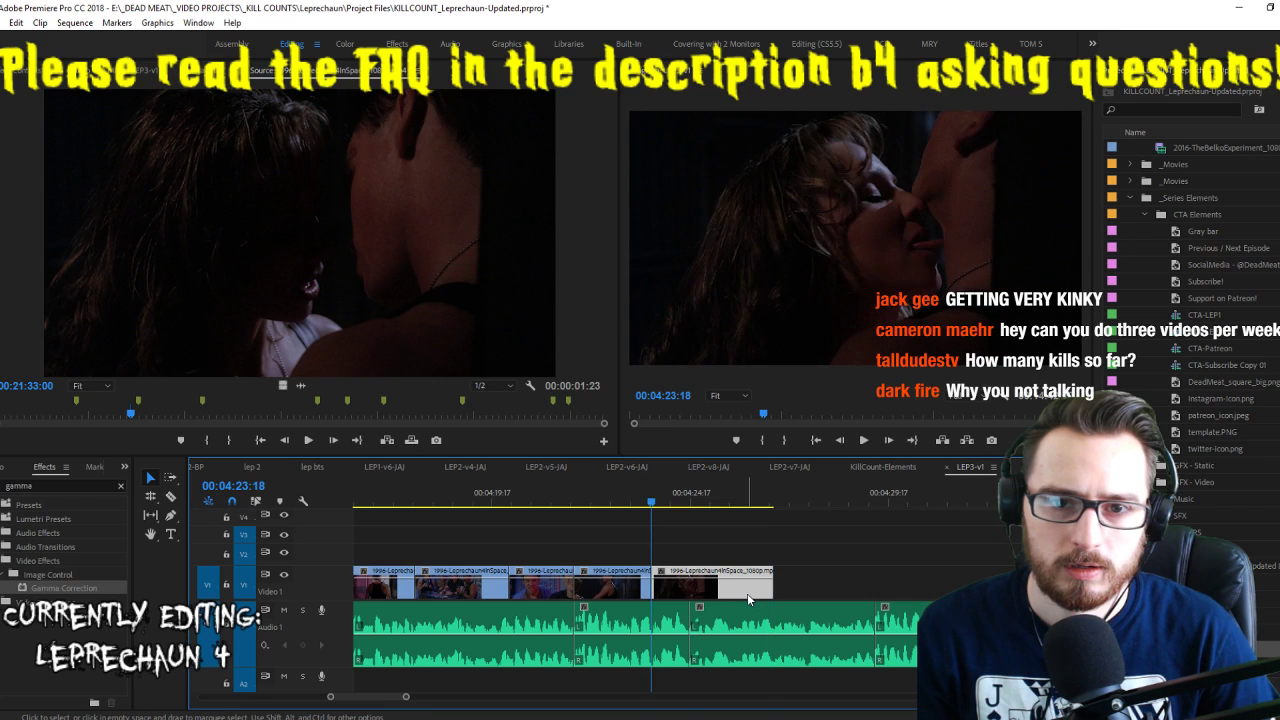
key("Up")
key("space")
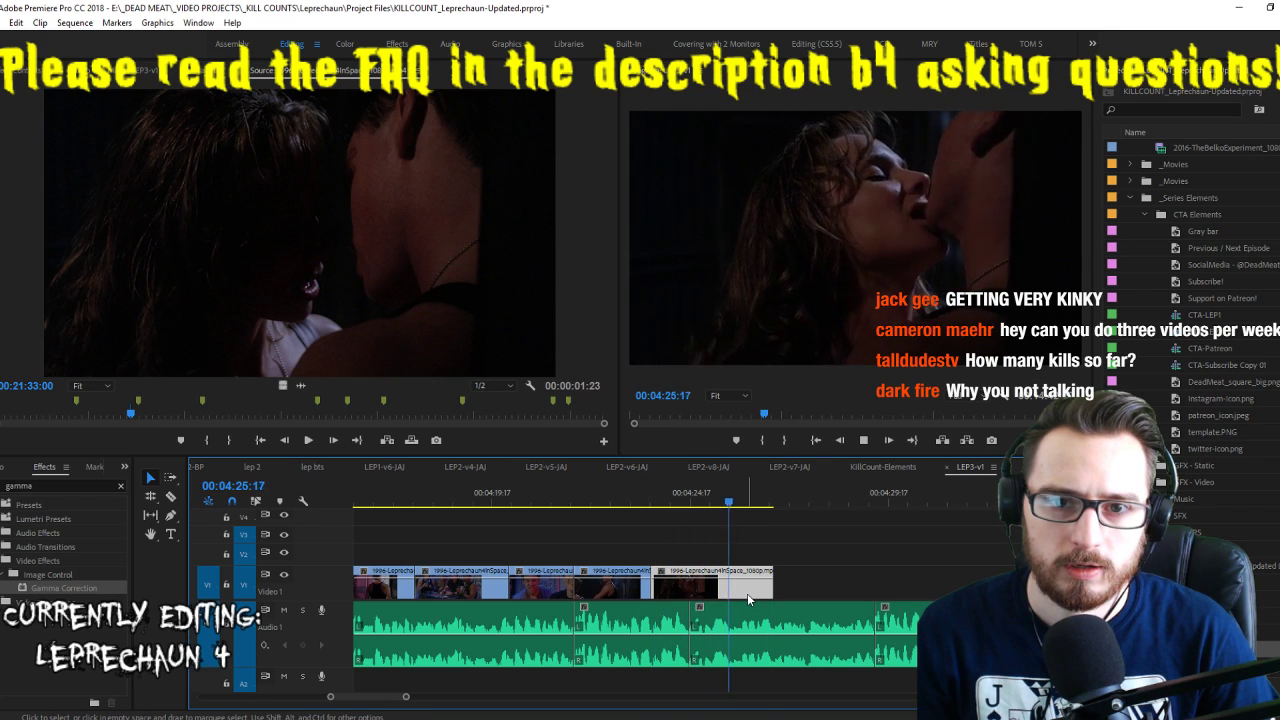
key("space")
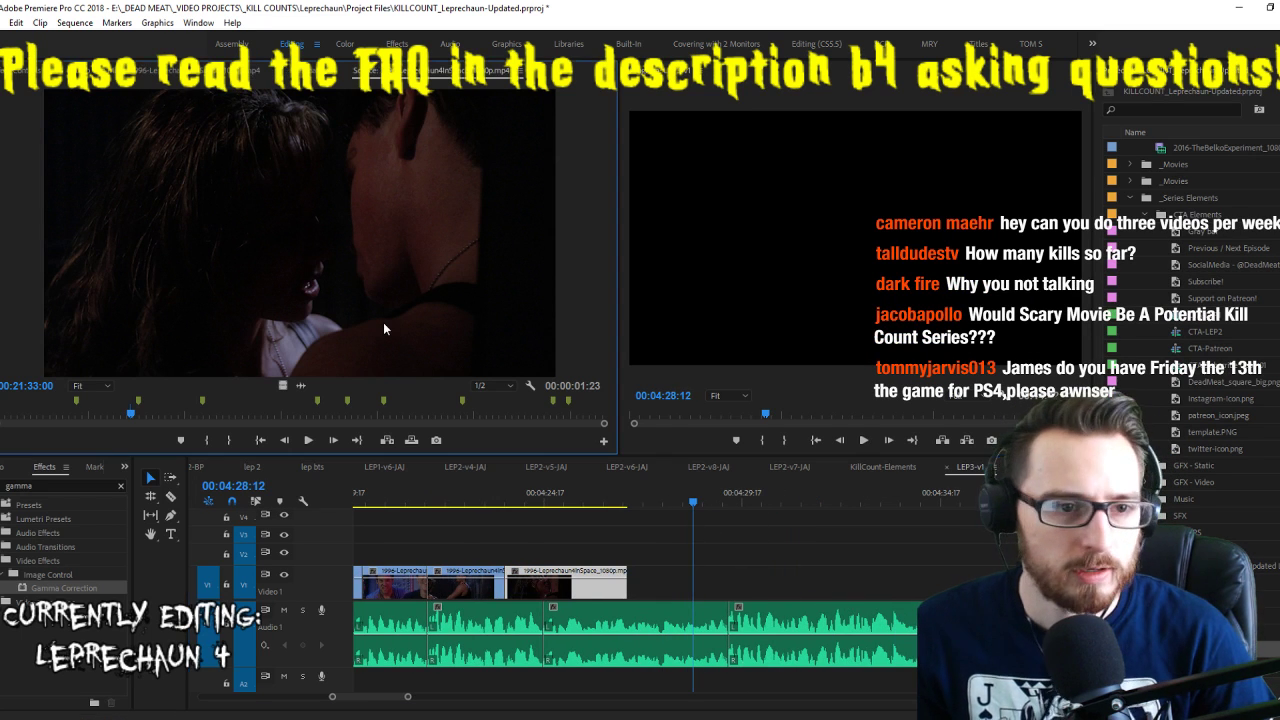
Play the source on, clear the old in and out points, and mark a 2:00 section of the embracing couple ending at 00:21:42:03
key("space")
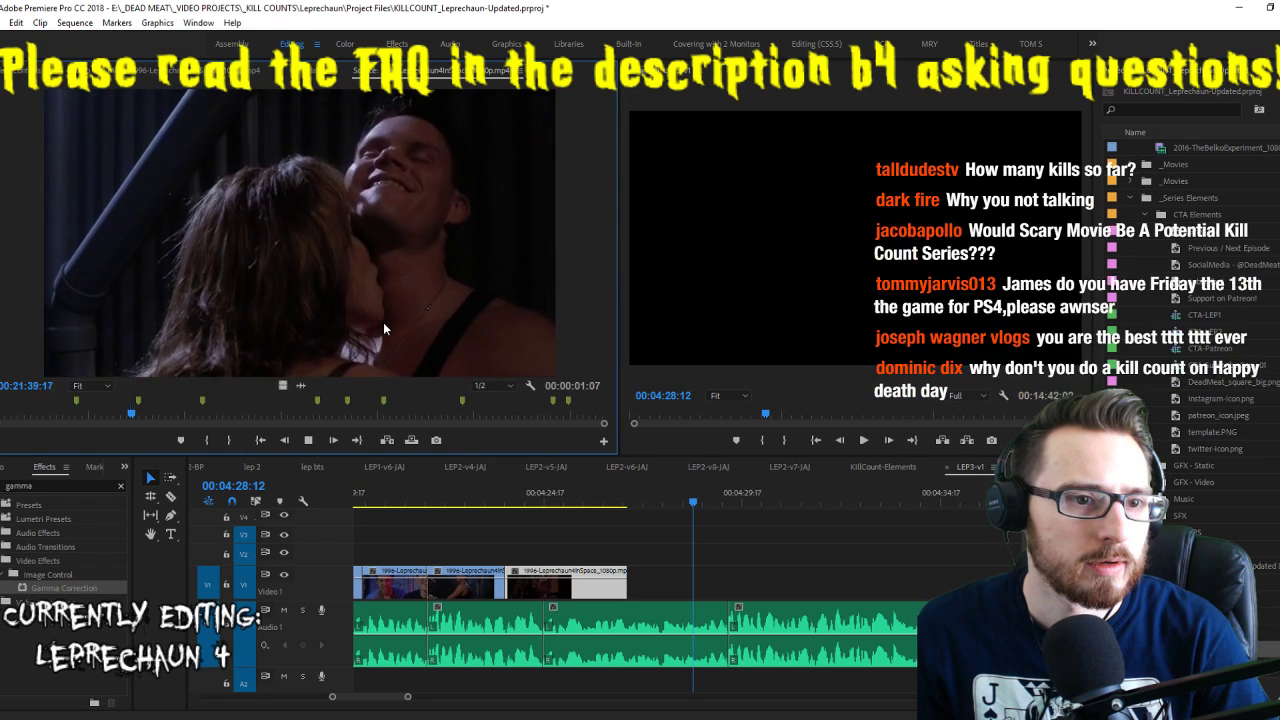
key("space")
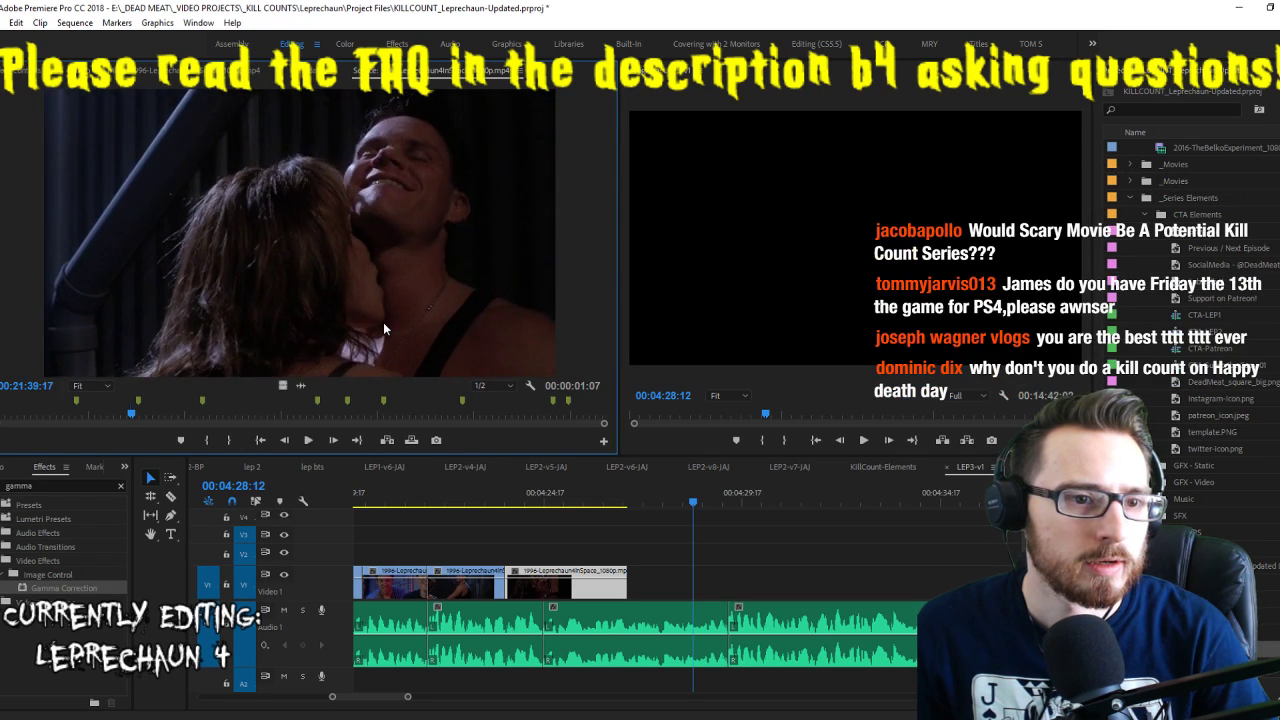
key("ctrl+shift+x")
key("space")
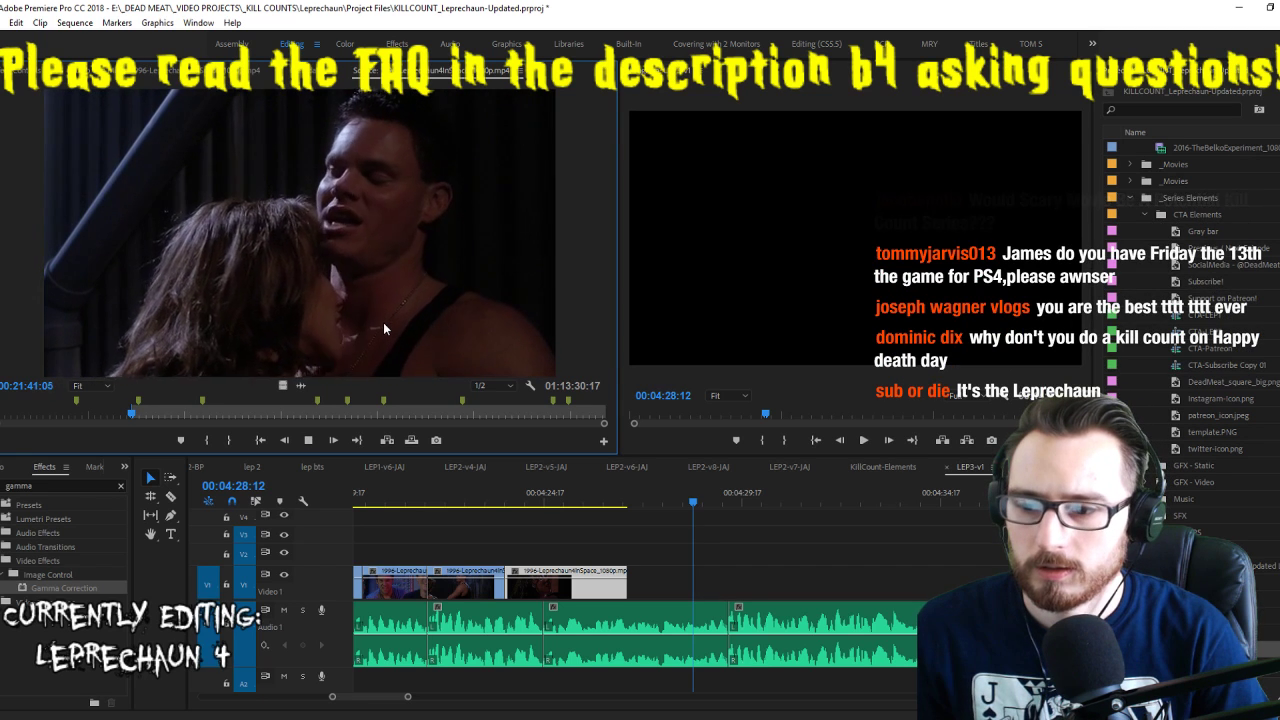
key("i")
key("o")
key("space")
Insert the marked section at the 00:04:29:09 narration cut and extend its video start back to the previous clip's end at 00:04:26:20
left_click(716, 533)
key("space")
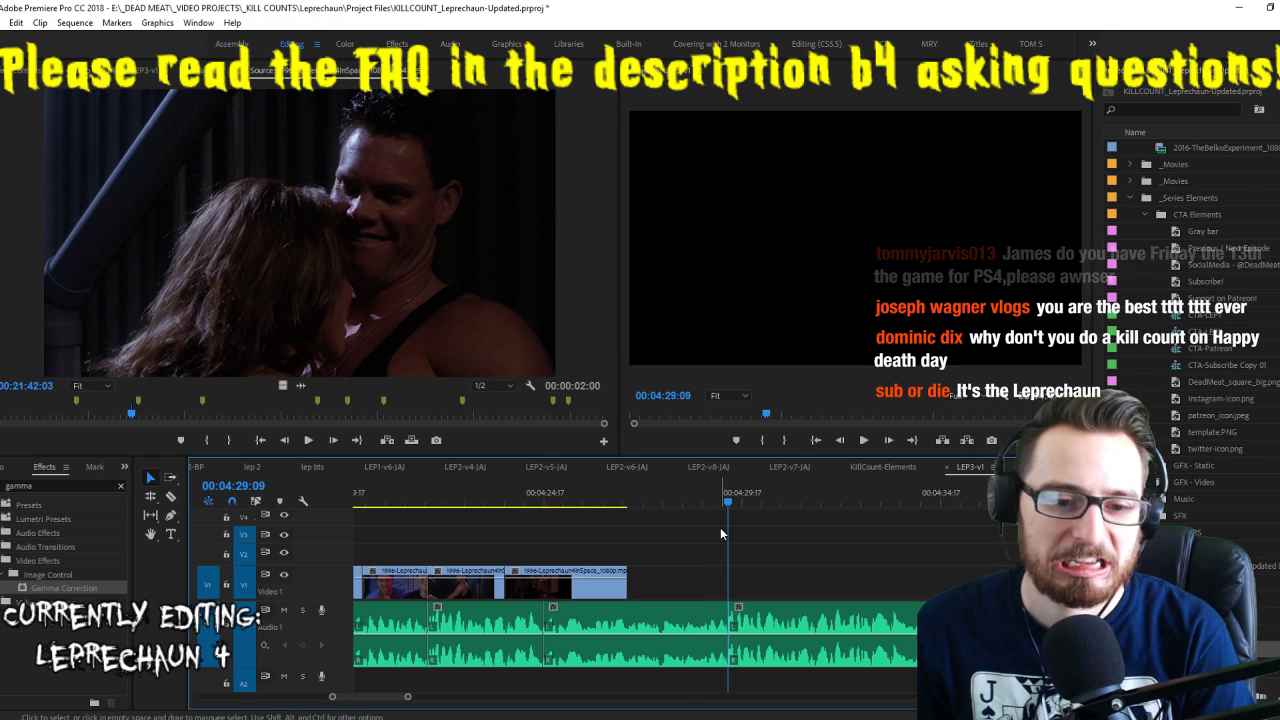
left_click(388, 441)
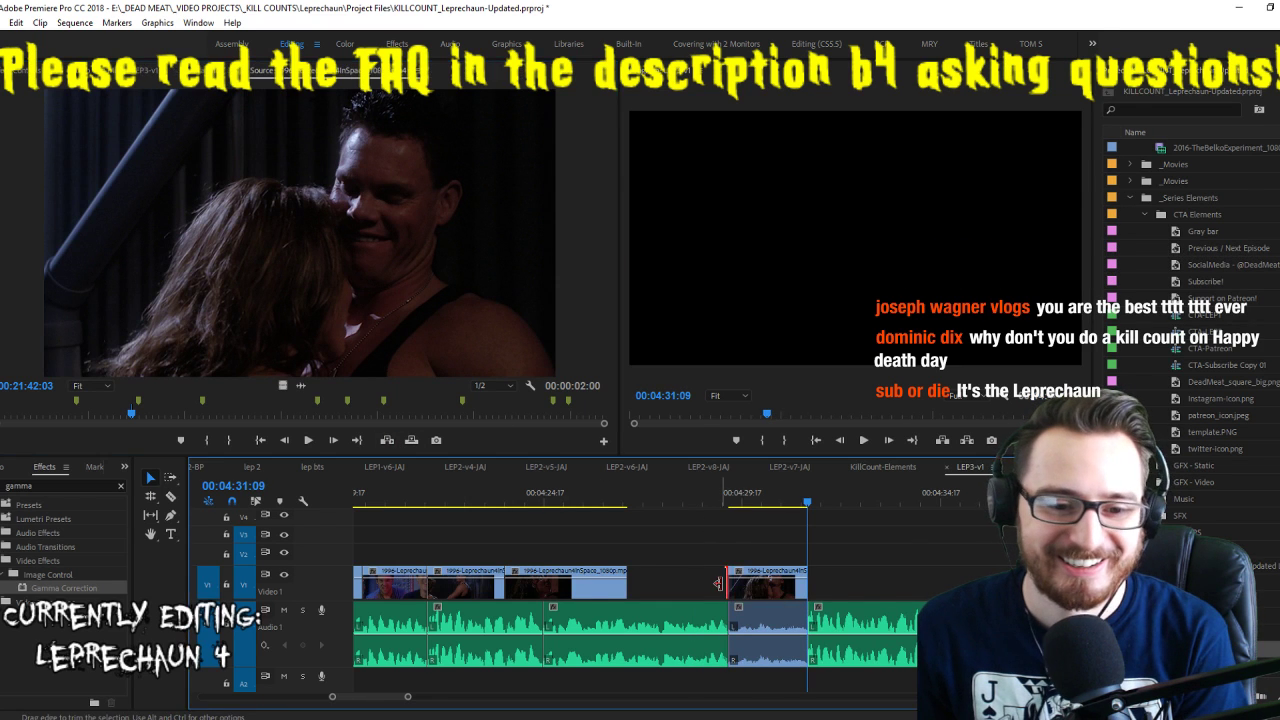
key("Up")
key("Up")
key("space")
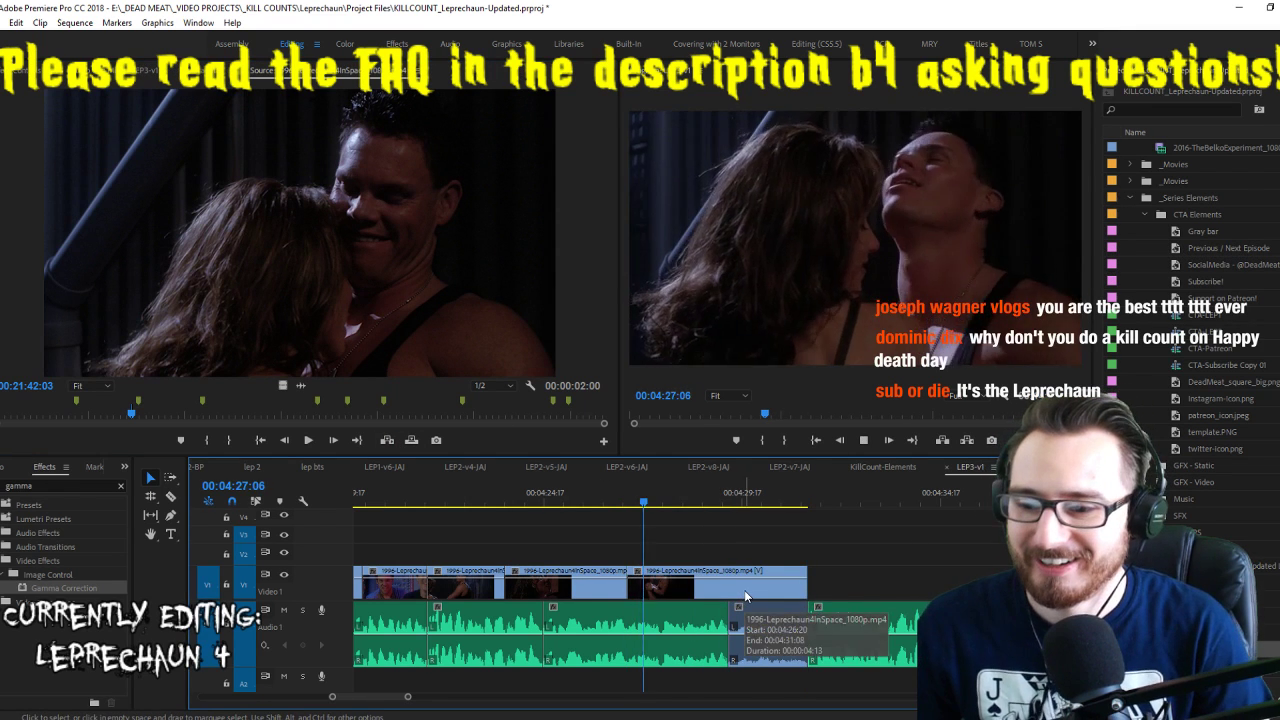
key("space")
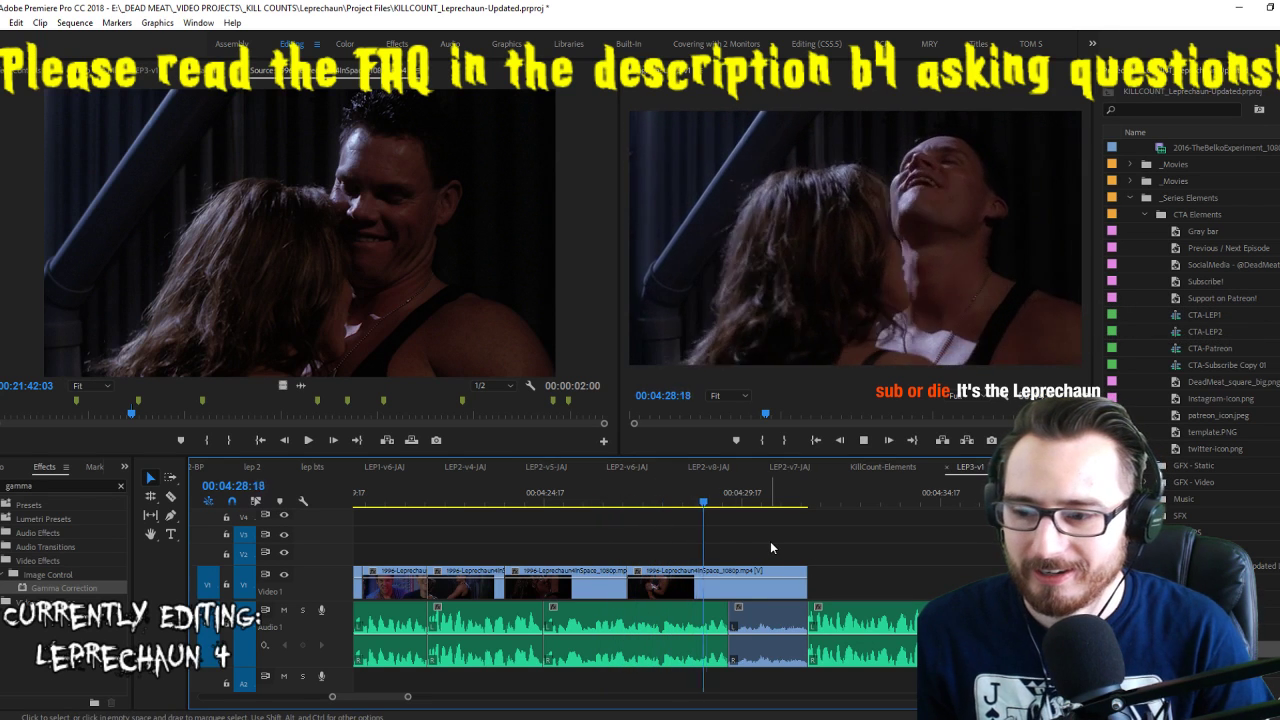
Ripple-trim the inserted clip's end to 00:04:31:05, extend its video start back to 00:04:26:20, and save the project
key("w")
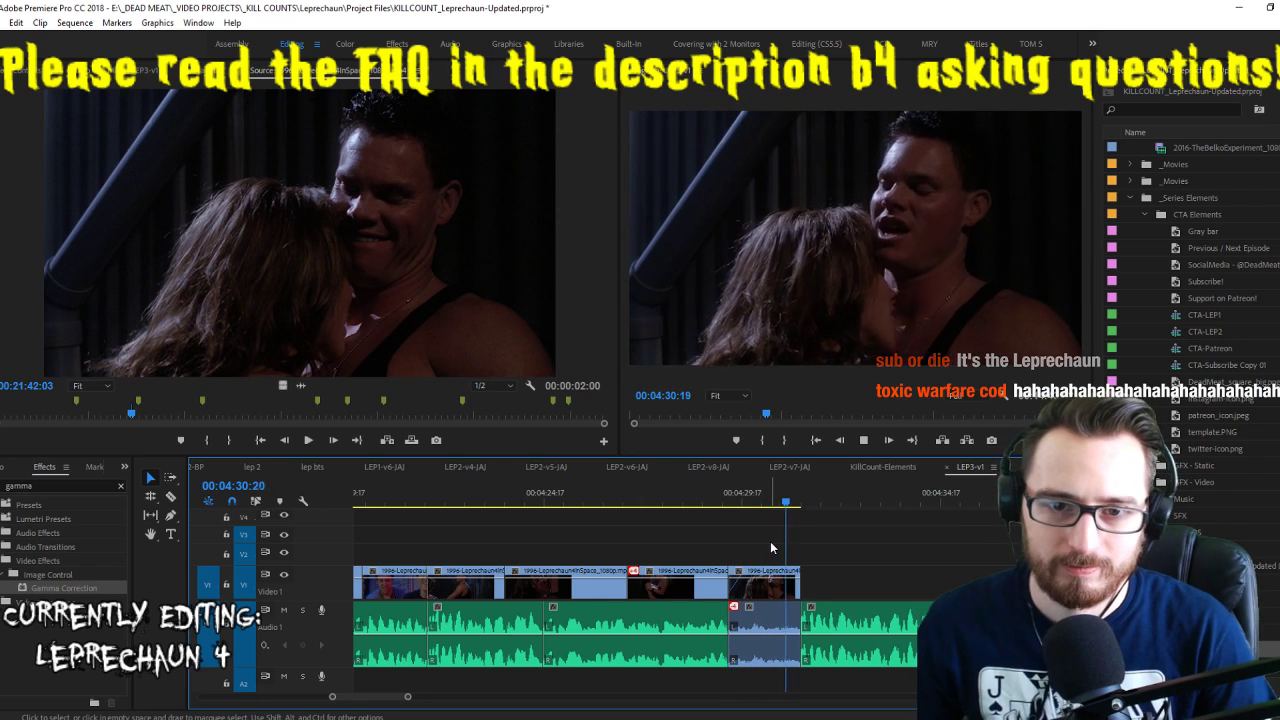
key("space")
left_click(670, 593)
left_click_drag(720, 589, 650, 589)
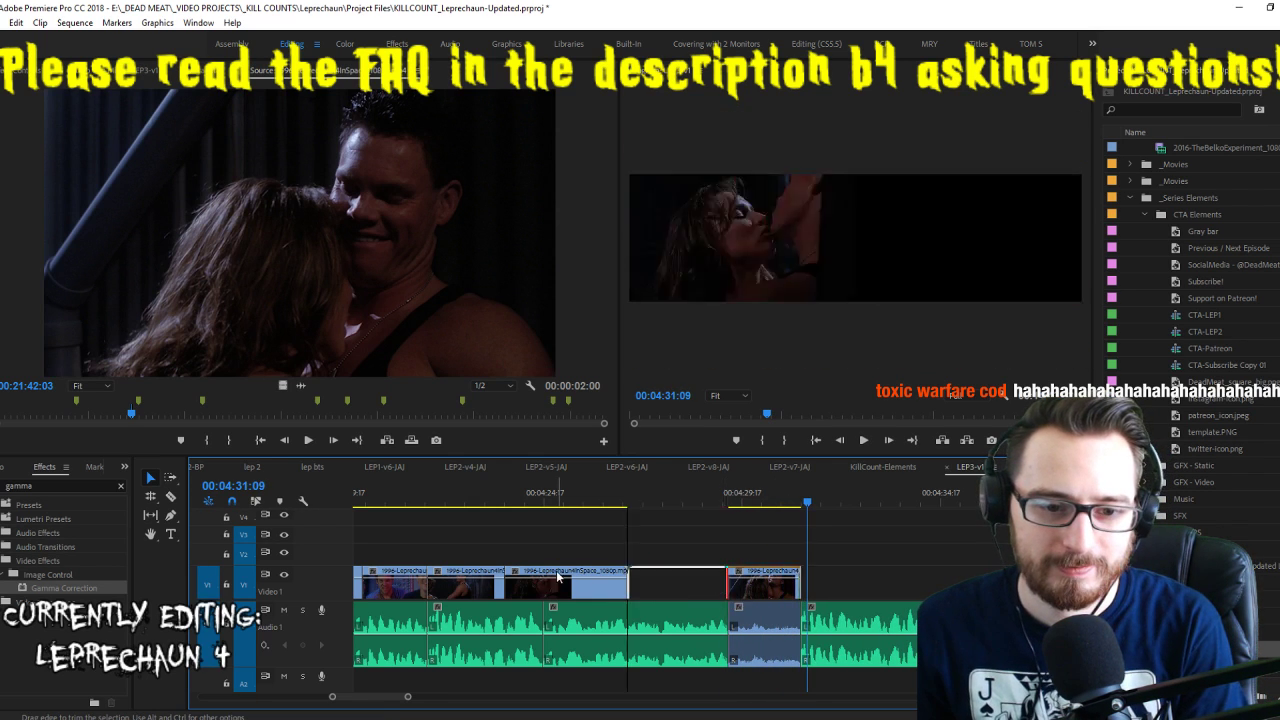
key("space")
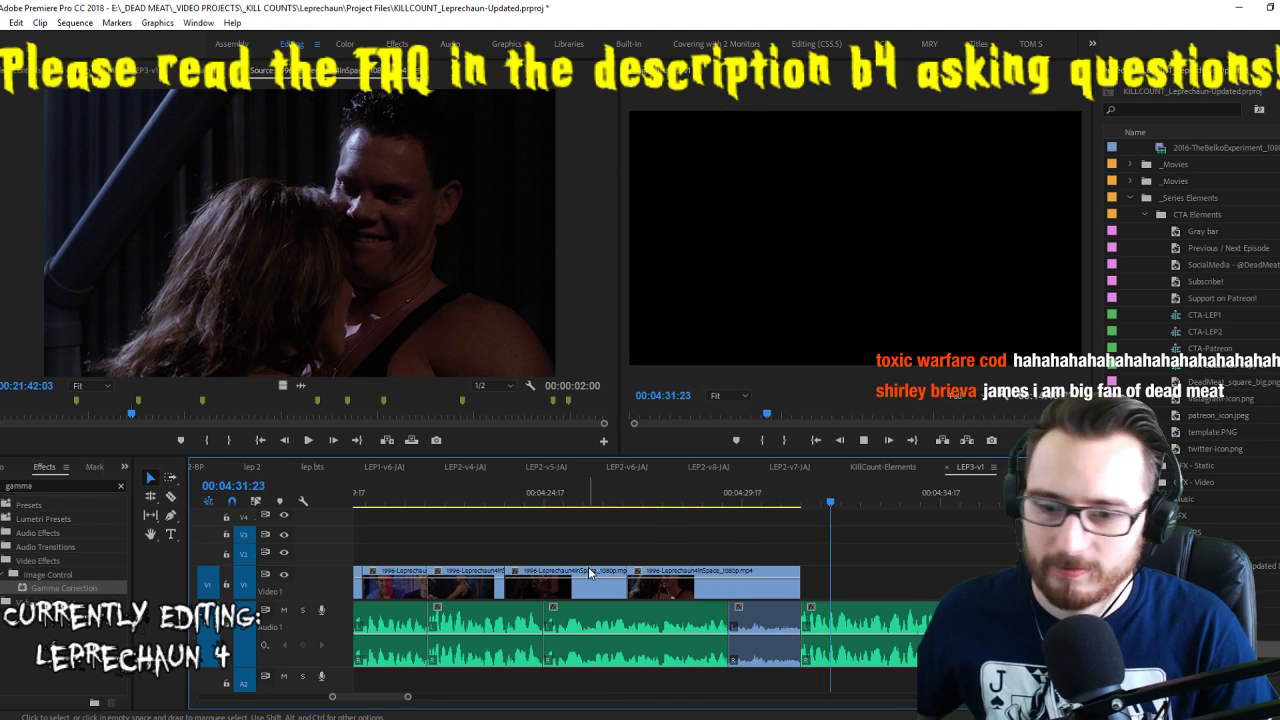
key("ctrl+s")
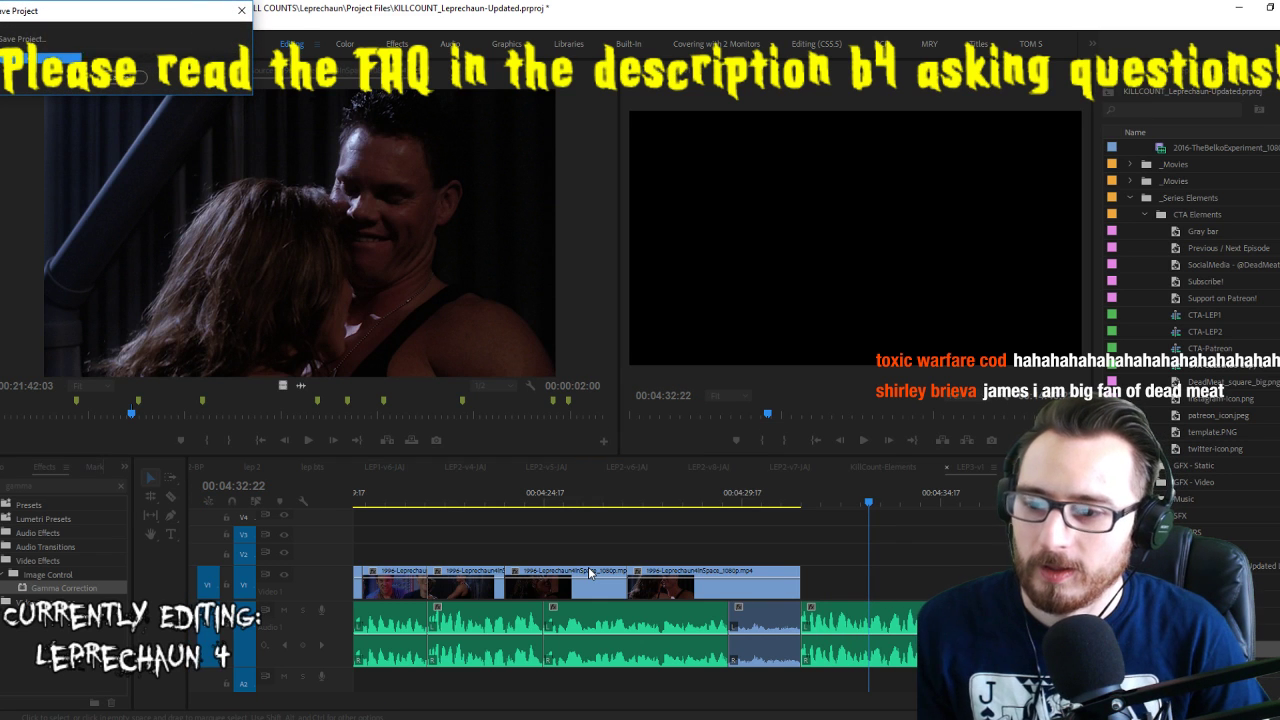
Play the source on to about 00:21:50:14, and replay the sequence from 00:04:30:12 into the following narration
key("Up")
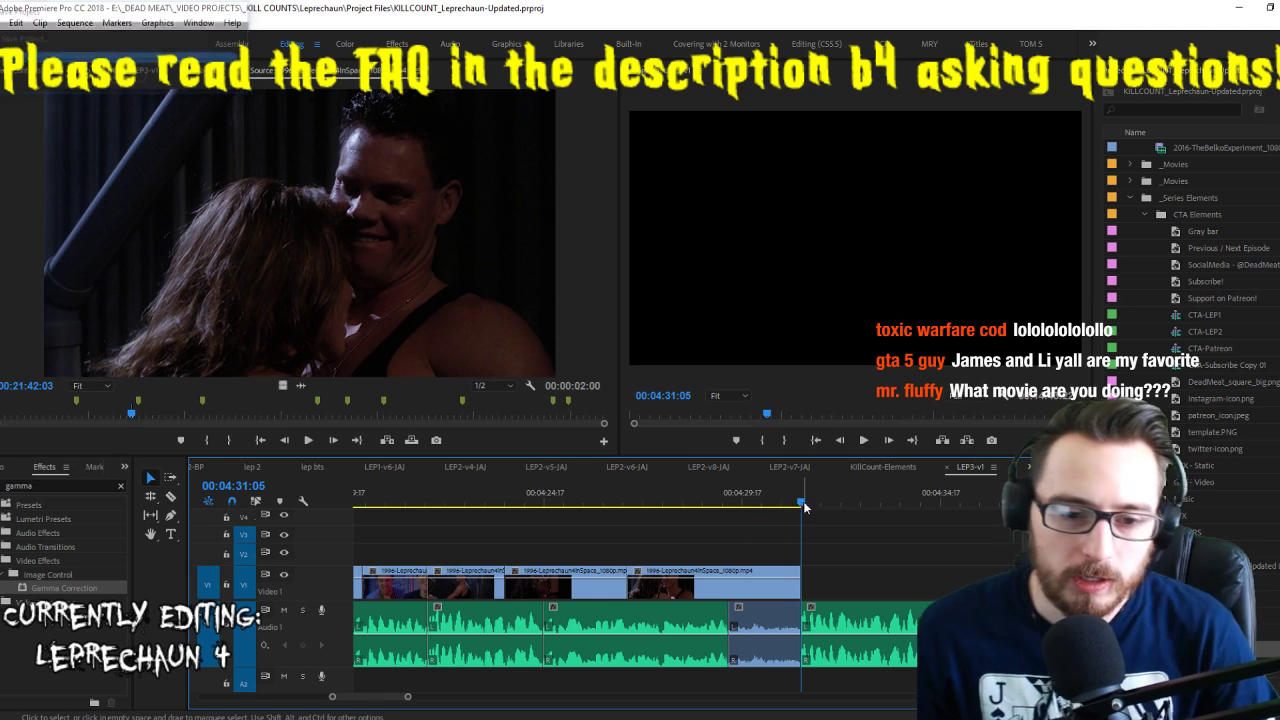
left_click(404, 184)
key("space")
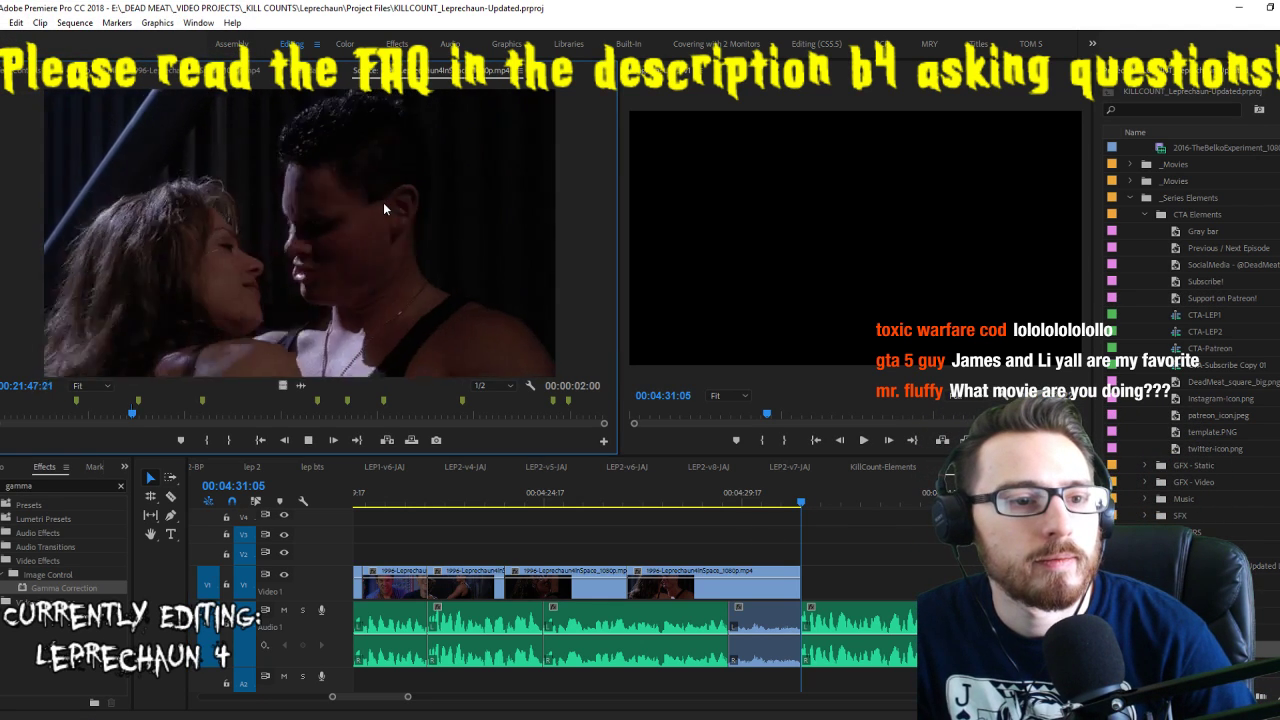
left_click(773, 495)
key("space")
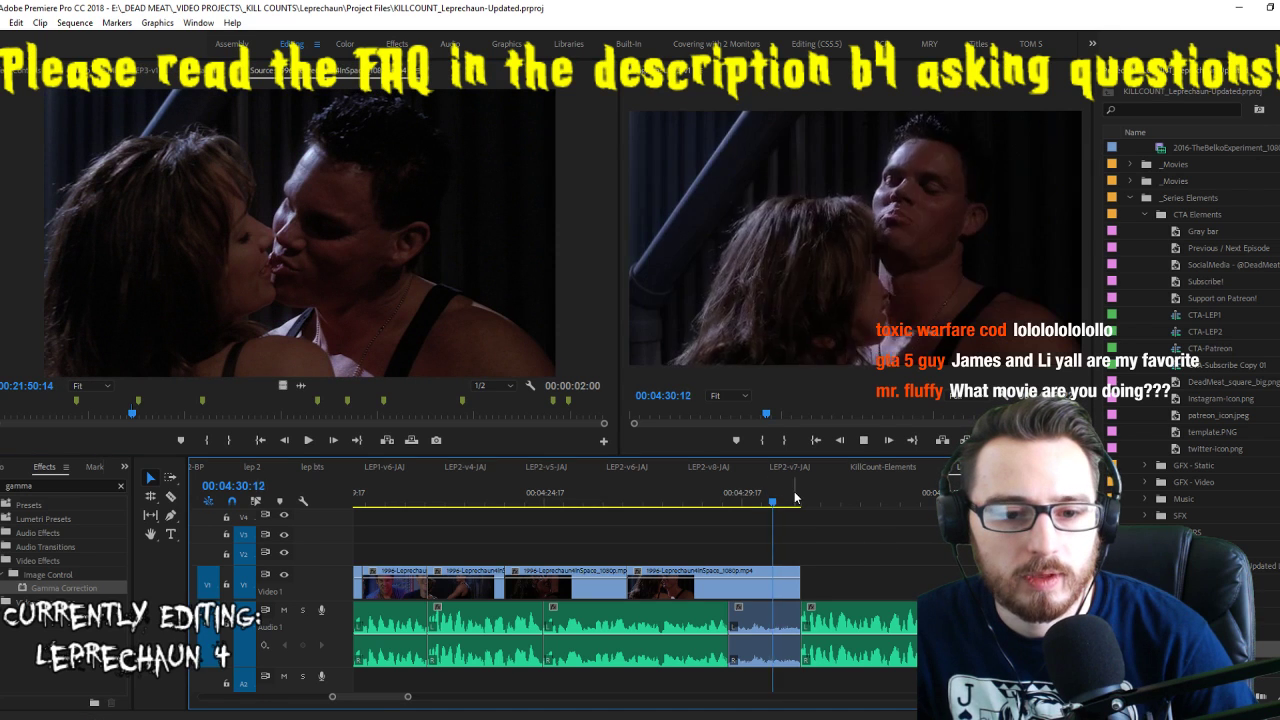
Shuttle the source ahead and mark a 1:16 section of the woman against the dark wall, ending about 00:22:12:17
left_click(363, 258)
key("l")
key("l")
key("l")
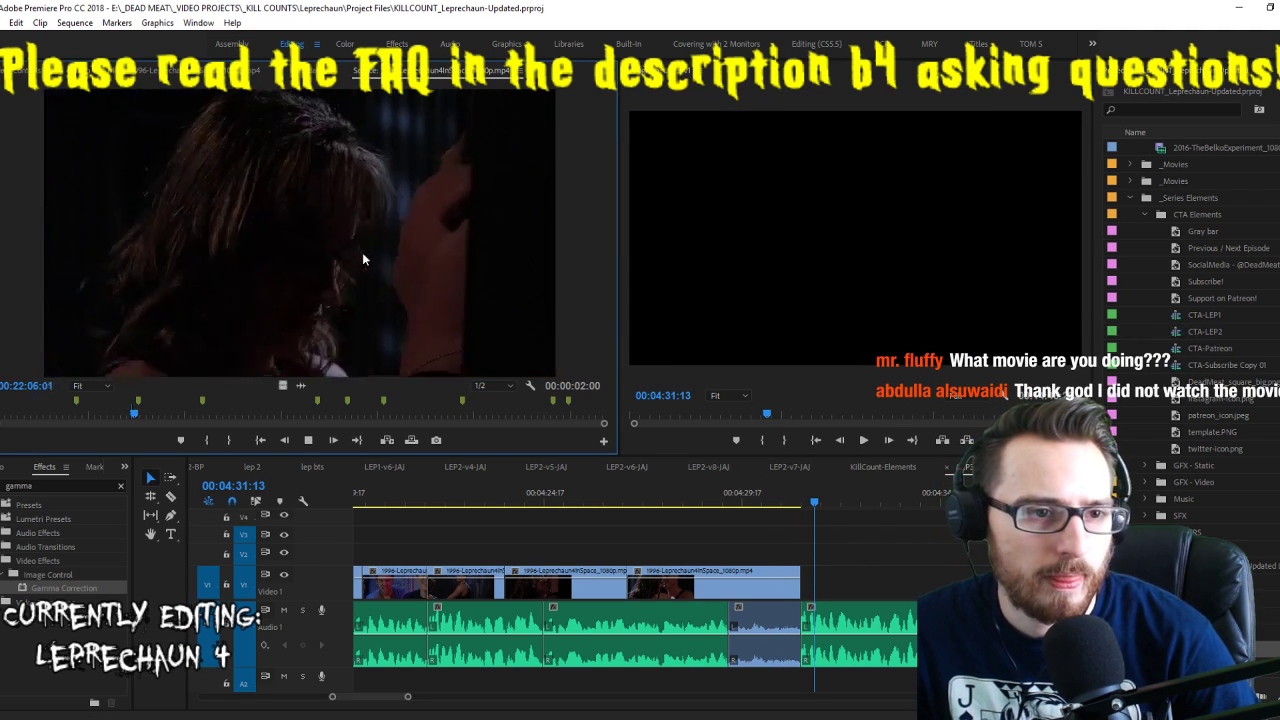
key("i")
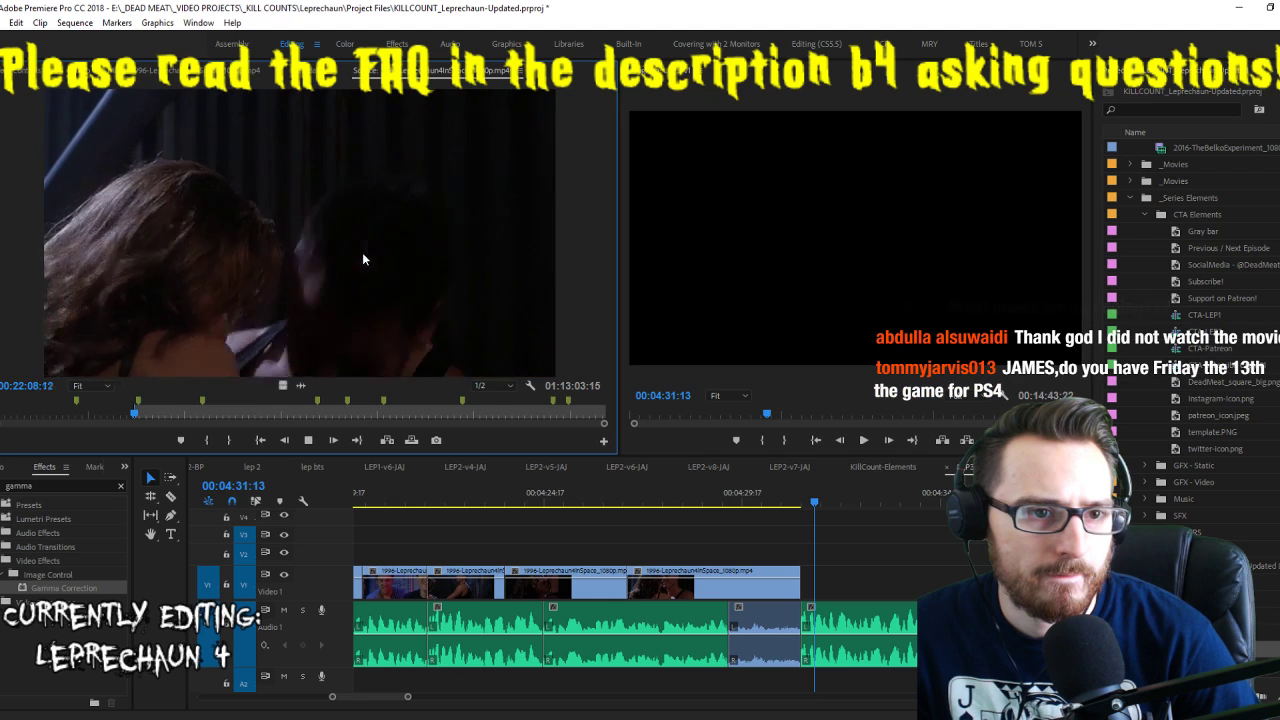
key("j")
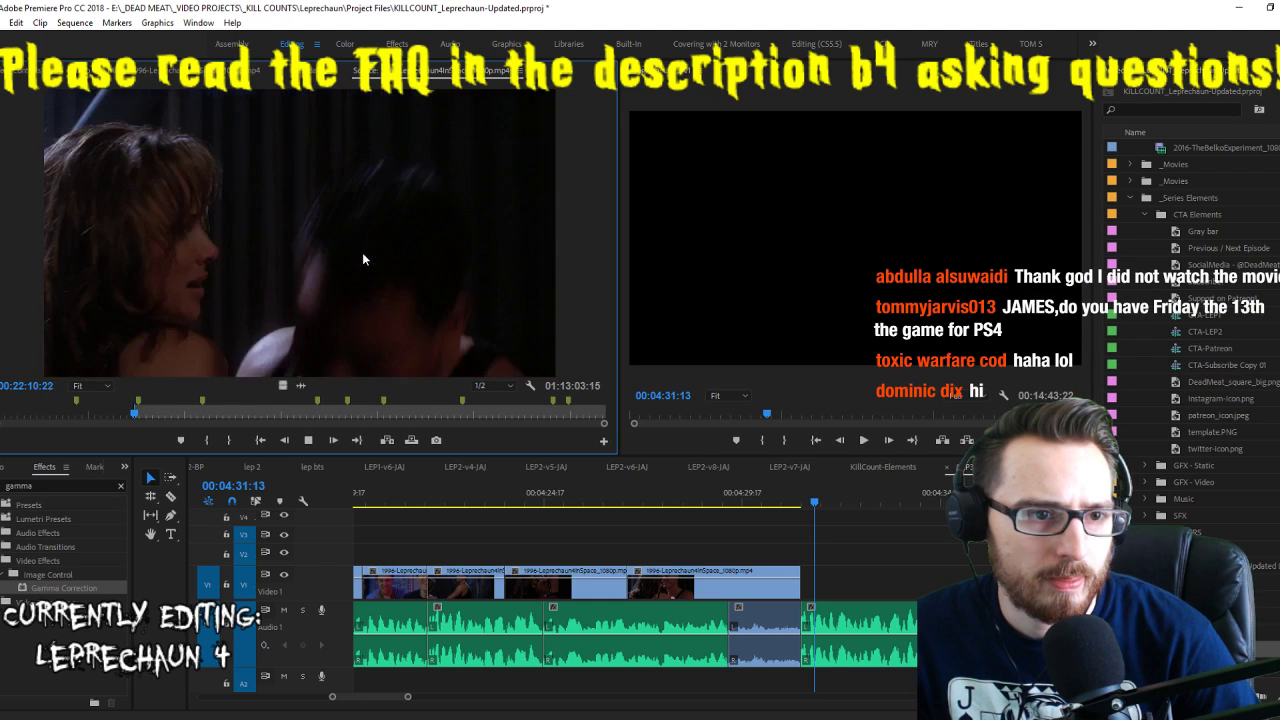
key("l")
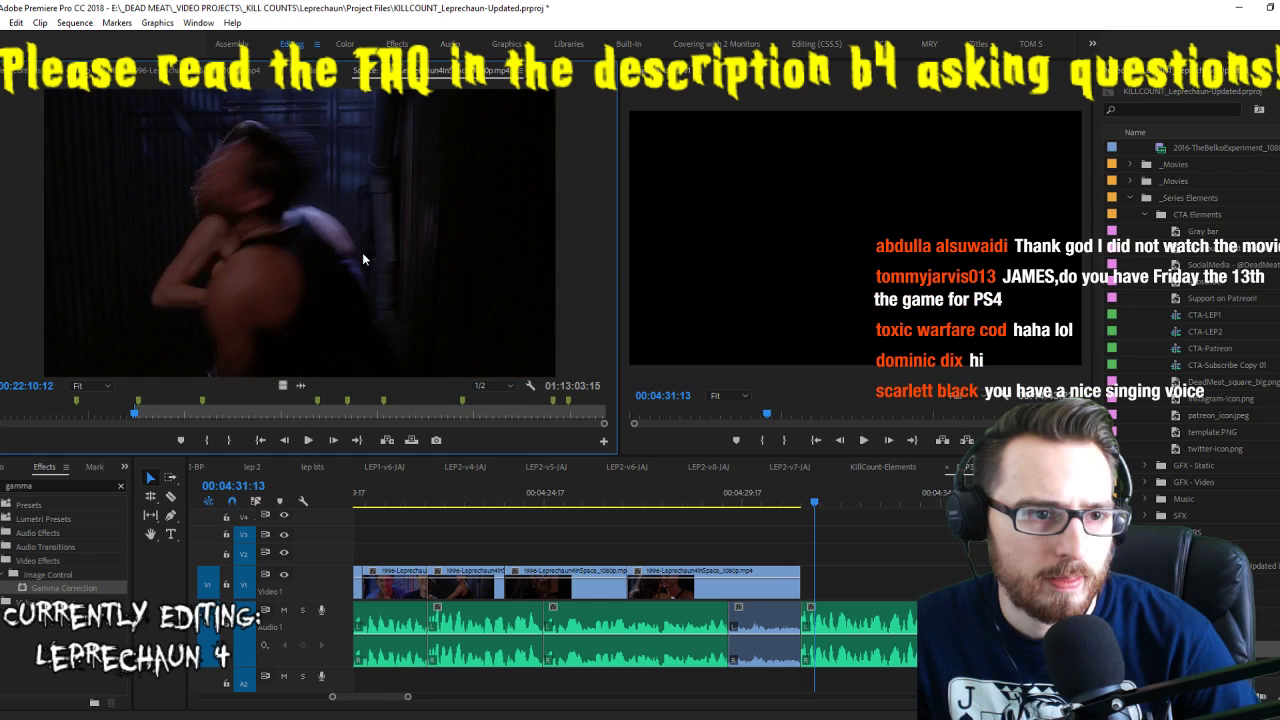
key("i")
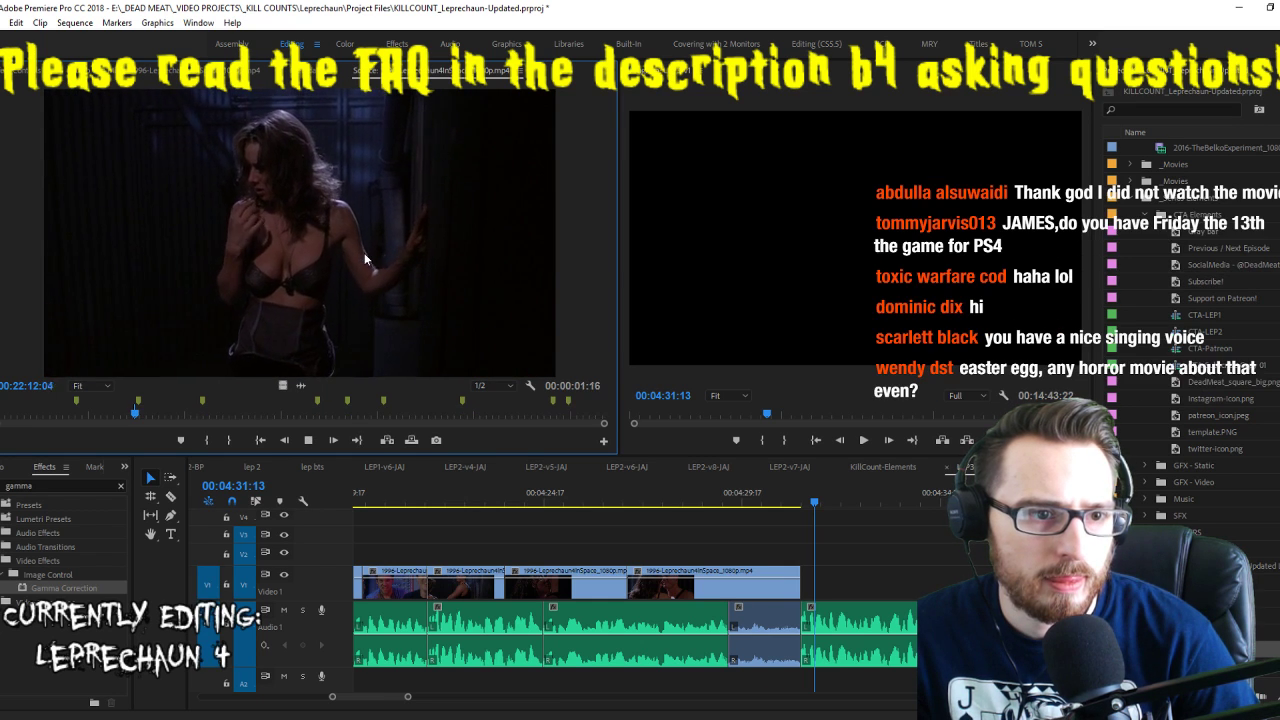
key("k")
key("o")
Lay the marked section on V1 from the 00:04:31:05 cut and play it back with the narration to 00:04:33:07
left_click_drag(820, 533, 804, 587)
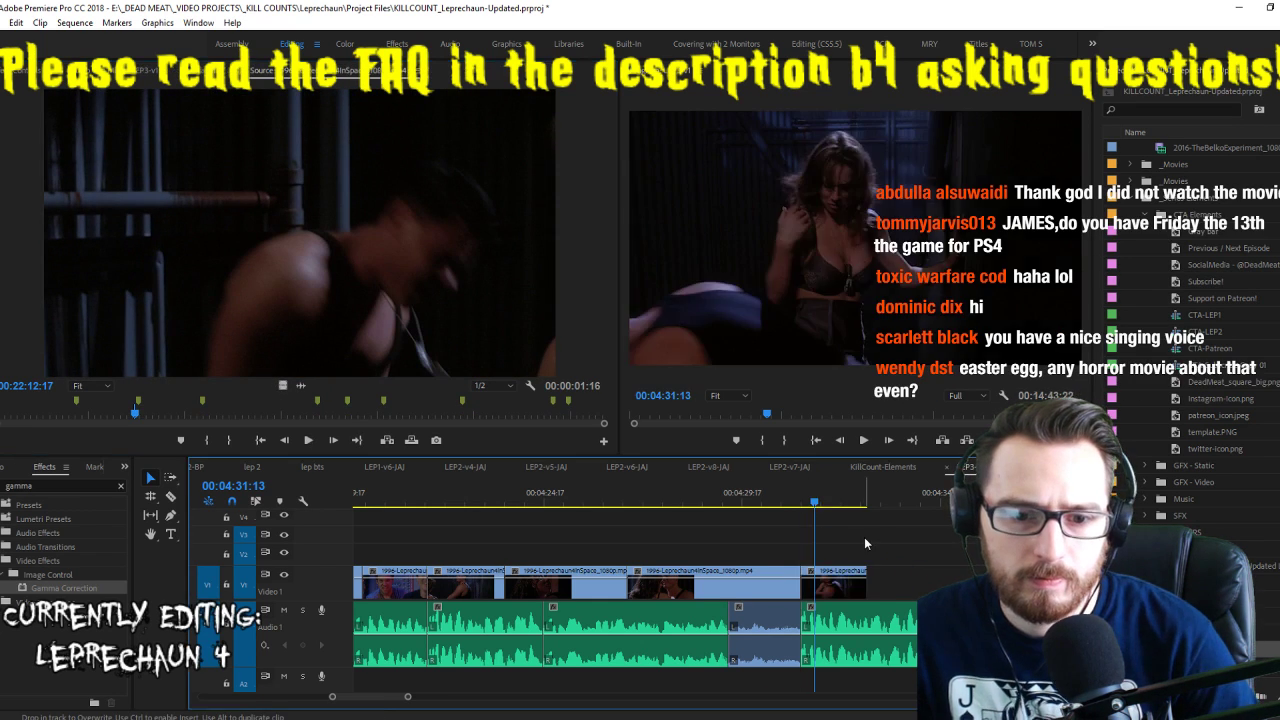
key("Up")
key("space")
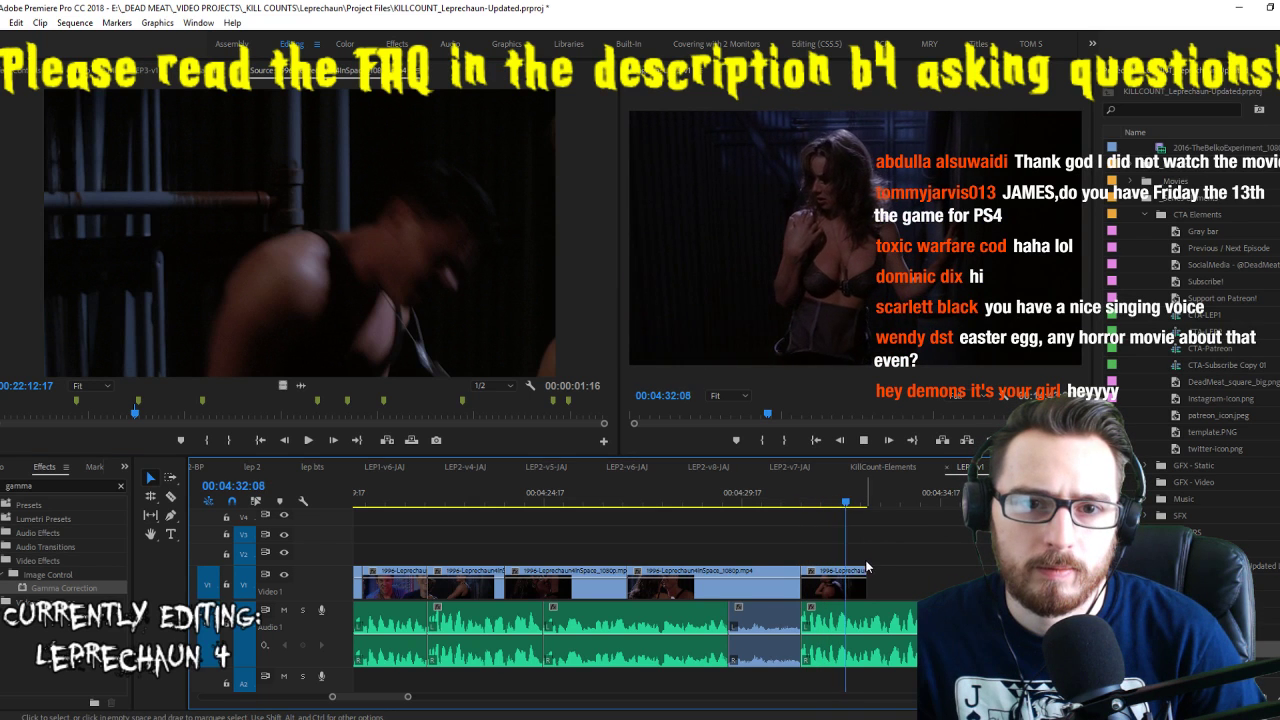
key("space")
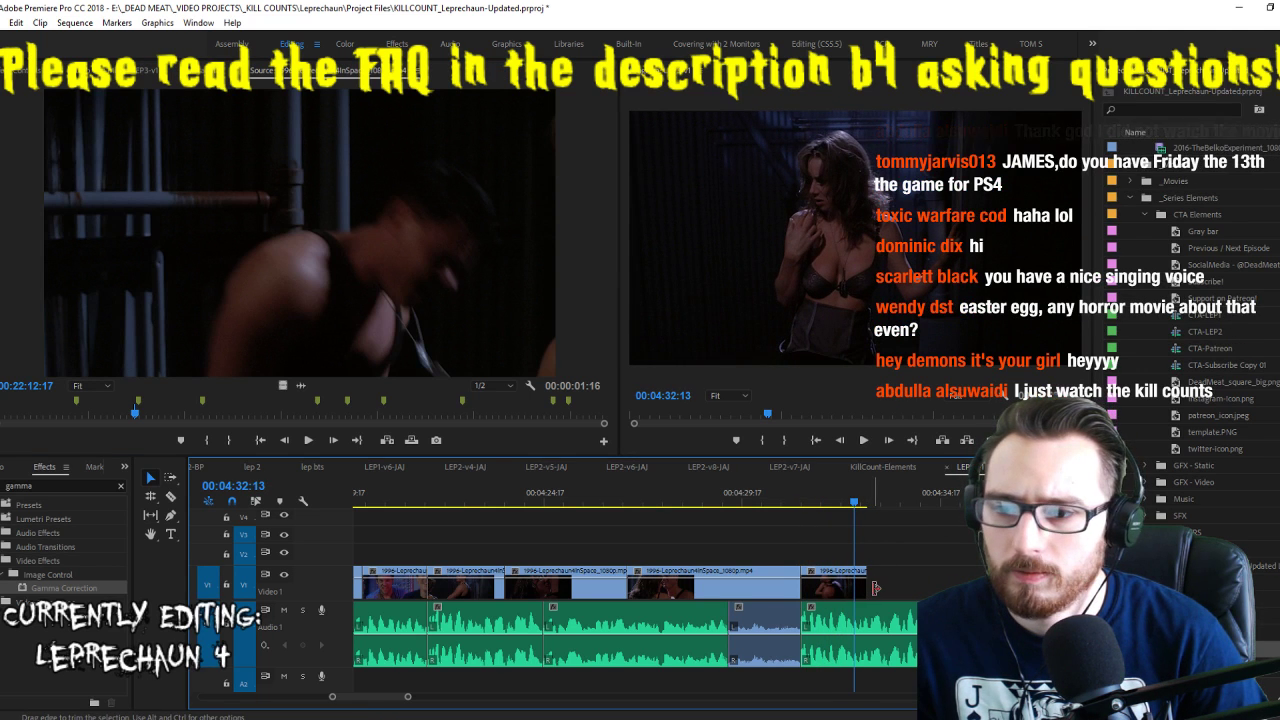
key("Up")
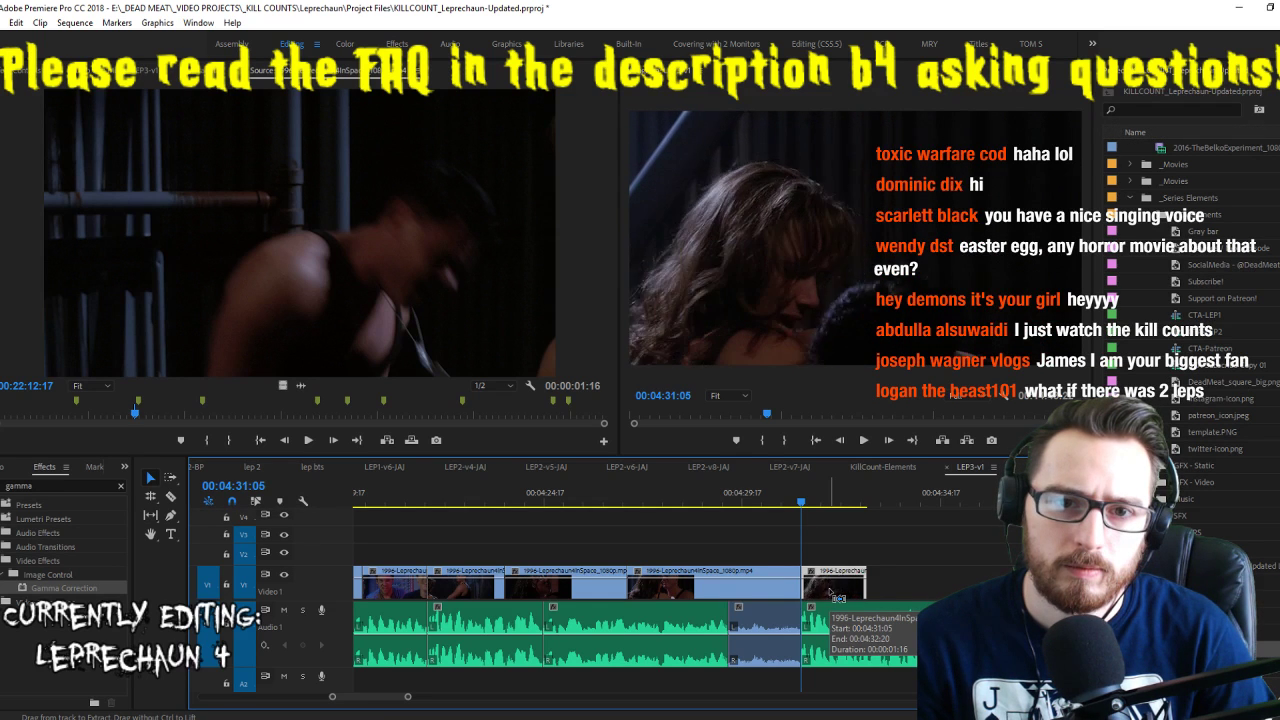
key("space")
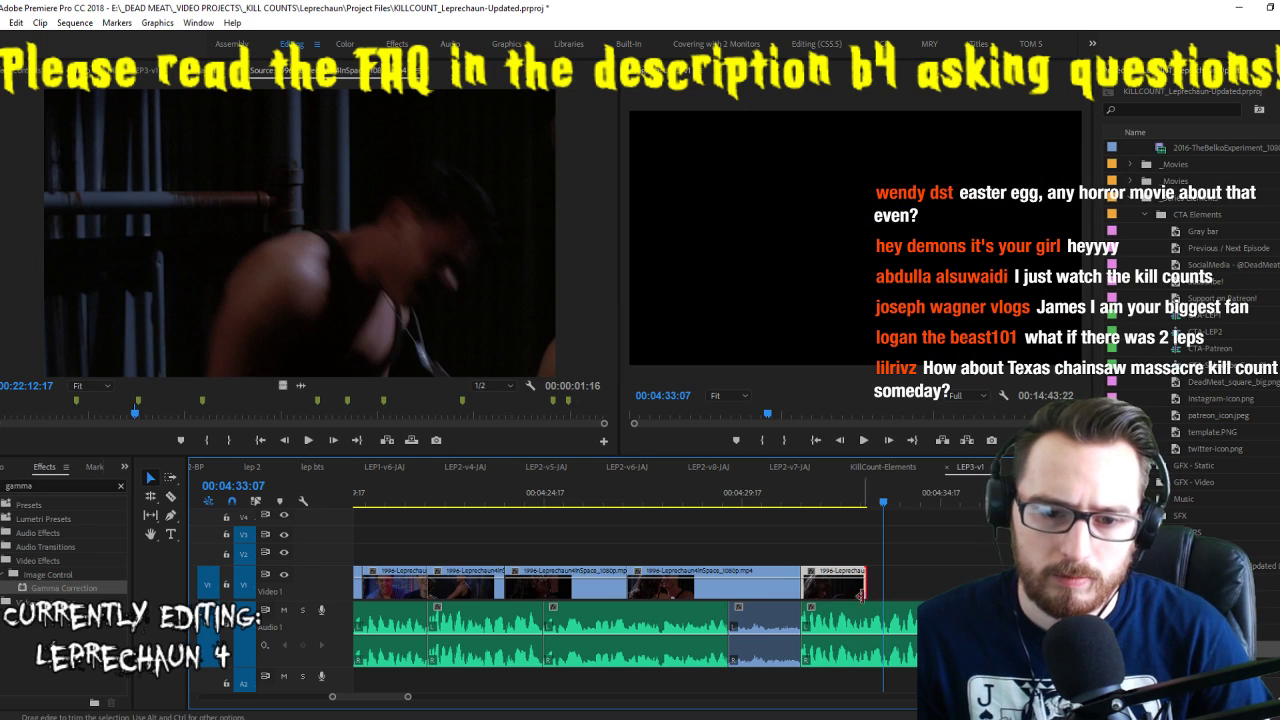
Extend the last V1 clip's end to about 00:04:35:00 and park the sequence playhead at 00:04:33:06
left_click_drag(862, 590, 950, 590)
left_click(882, 503)
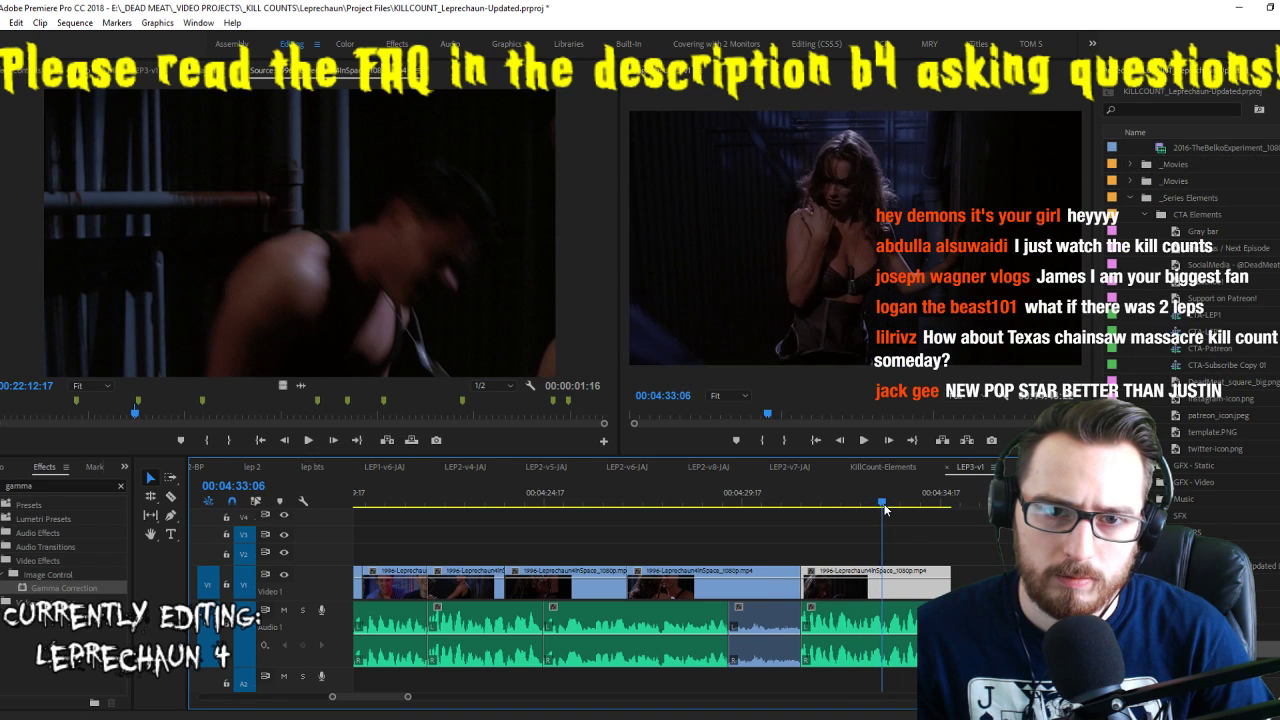
left_click_drag(885, 511, 880, 512)
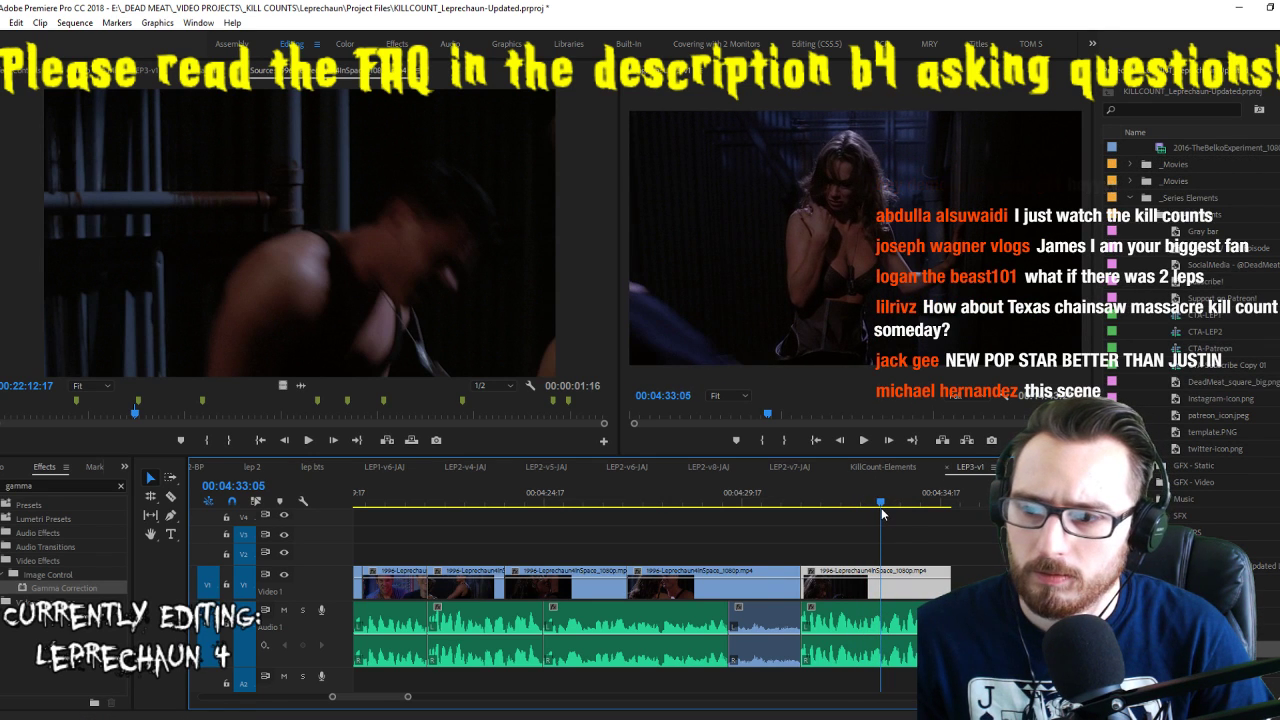
Mark a 2:03 section of the source ahead, lay its video on V2 from 00:04:33:06, play it back and extend its end to about 00:04:35:17
left_click(446, 291)
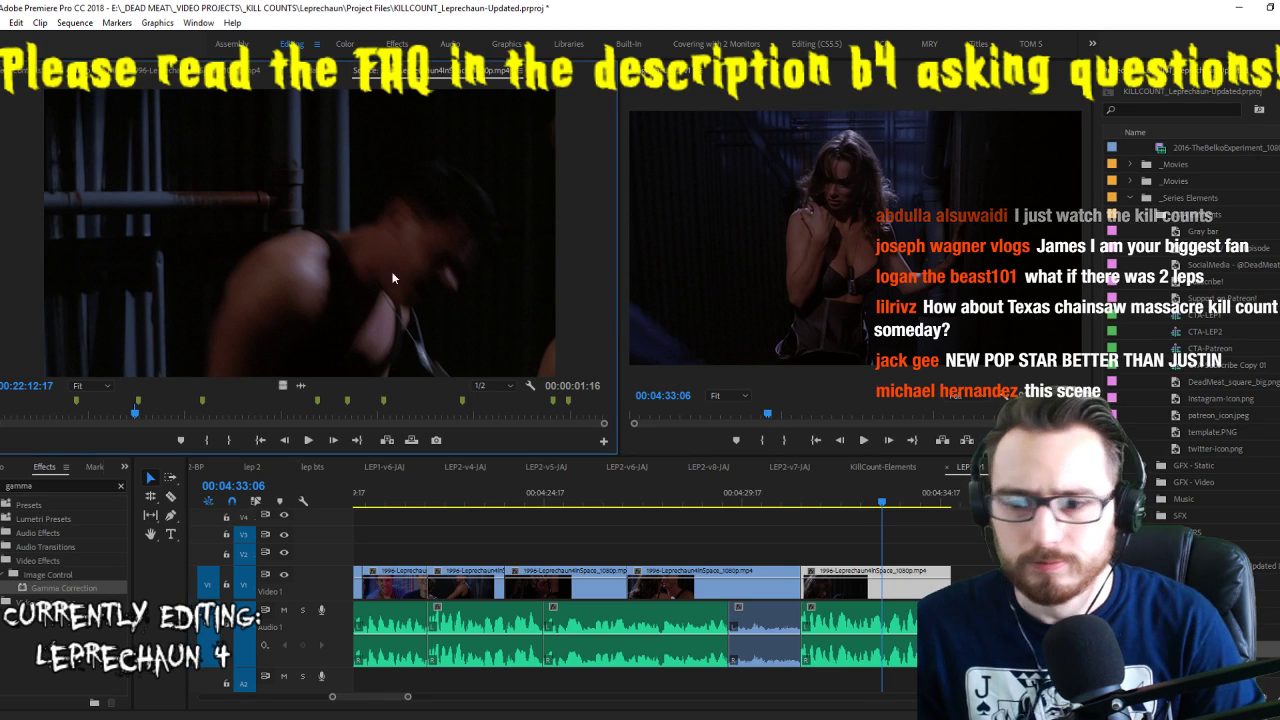
key("space")
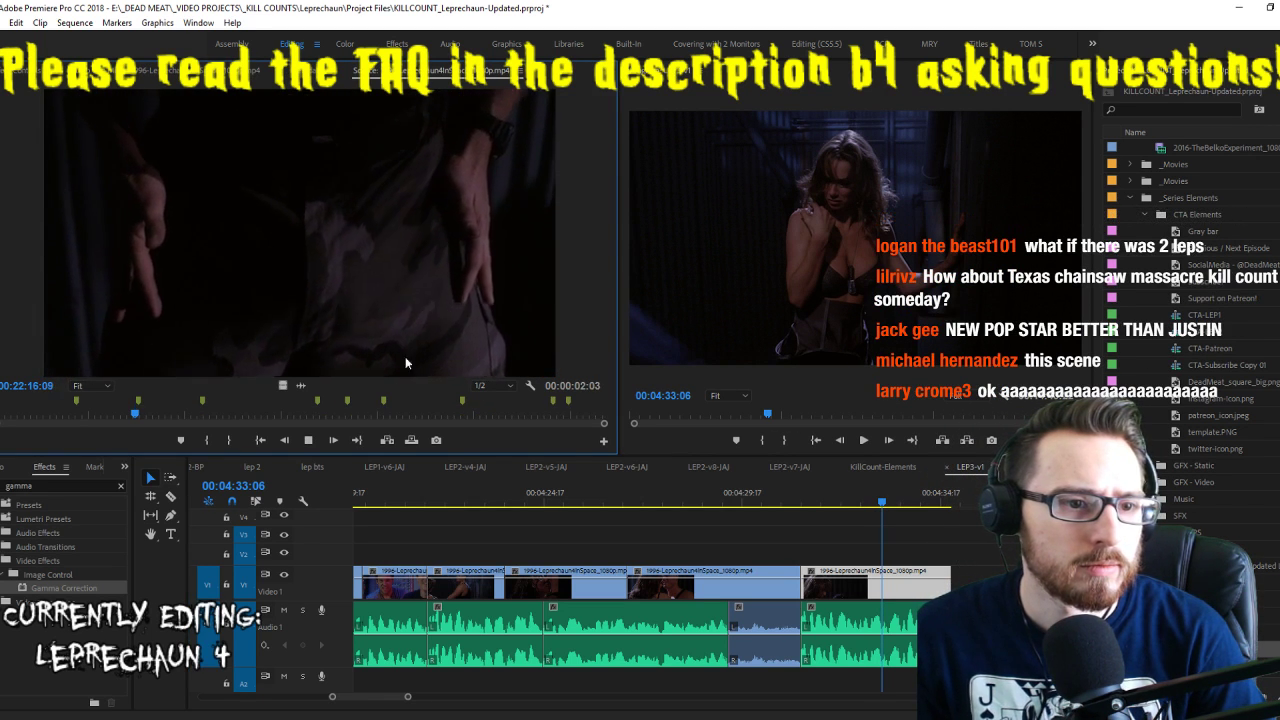
key("o")
key("space")
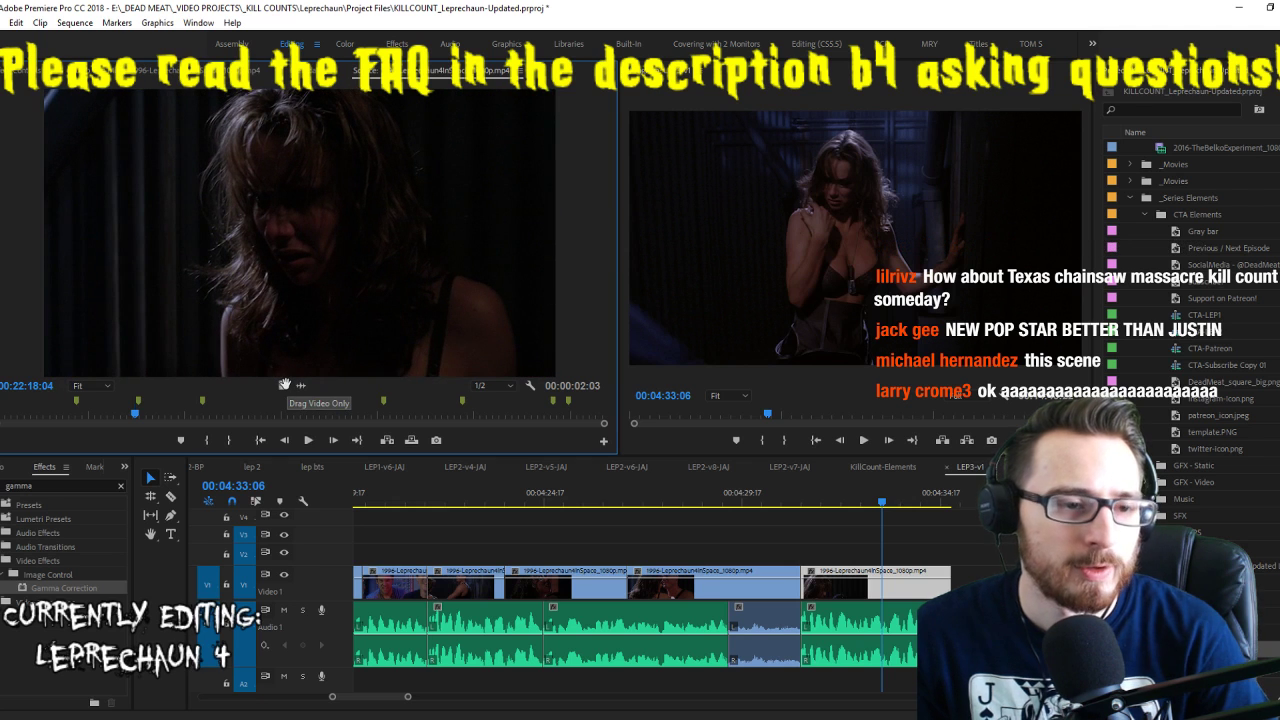
left_click_drag(663, 455, 880, 554)
key("space")
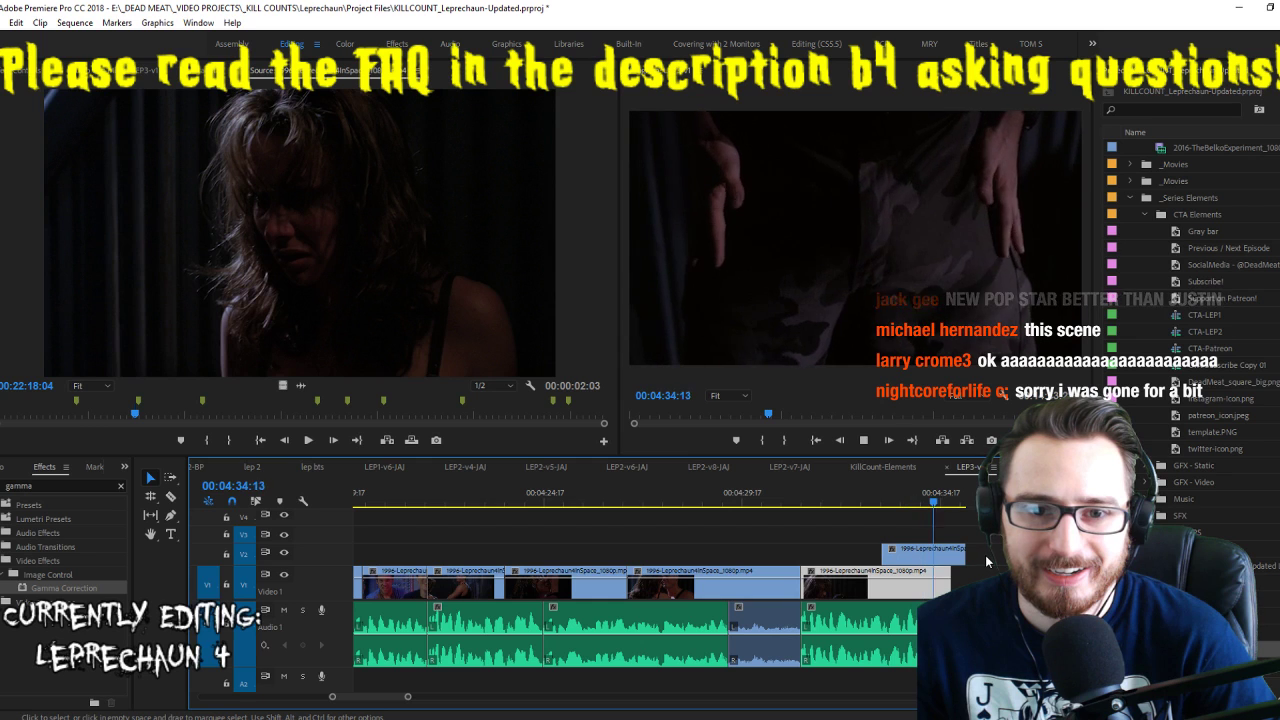
left_click_drag(970, 553, 987, 553)
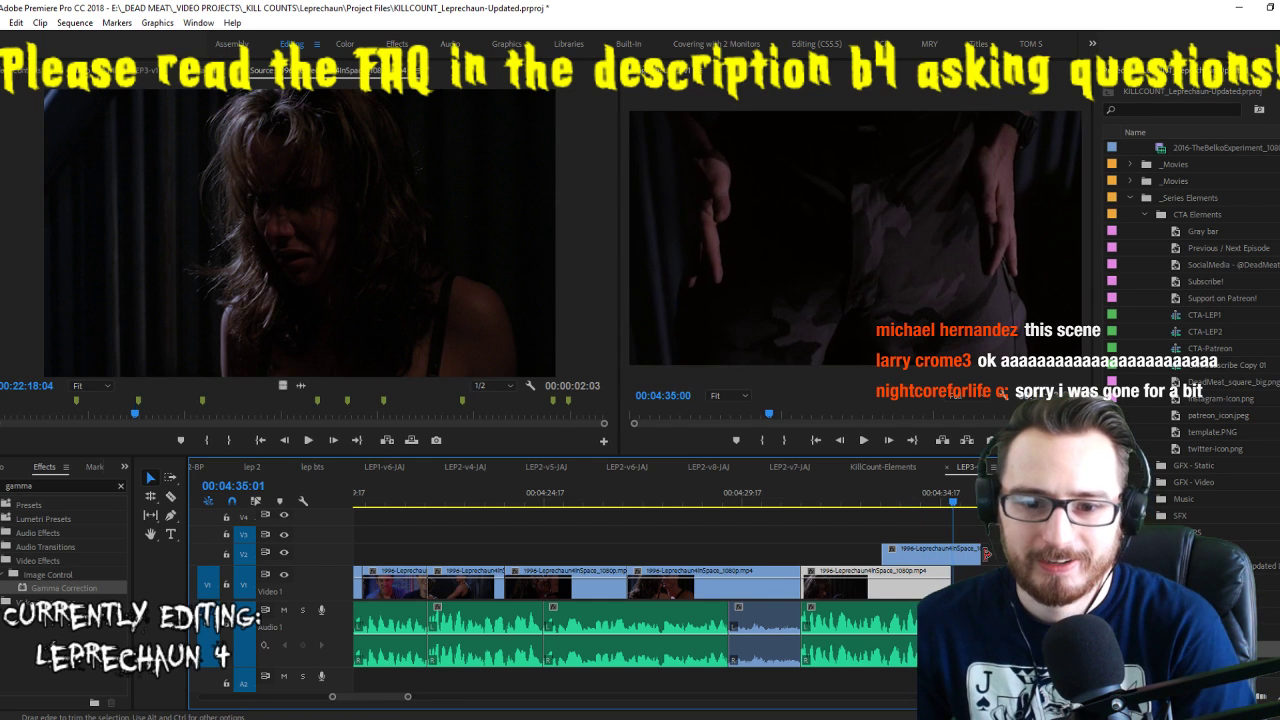
Play the source on and mark a 2:17 section of the man laughing against the pipes, ending about 00:22:22:13
left_click(433, 272)
key("space")
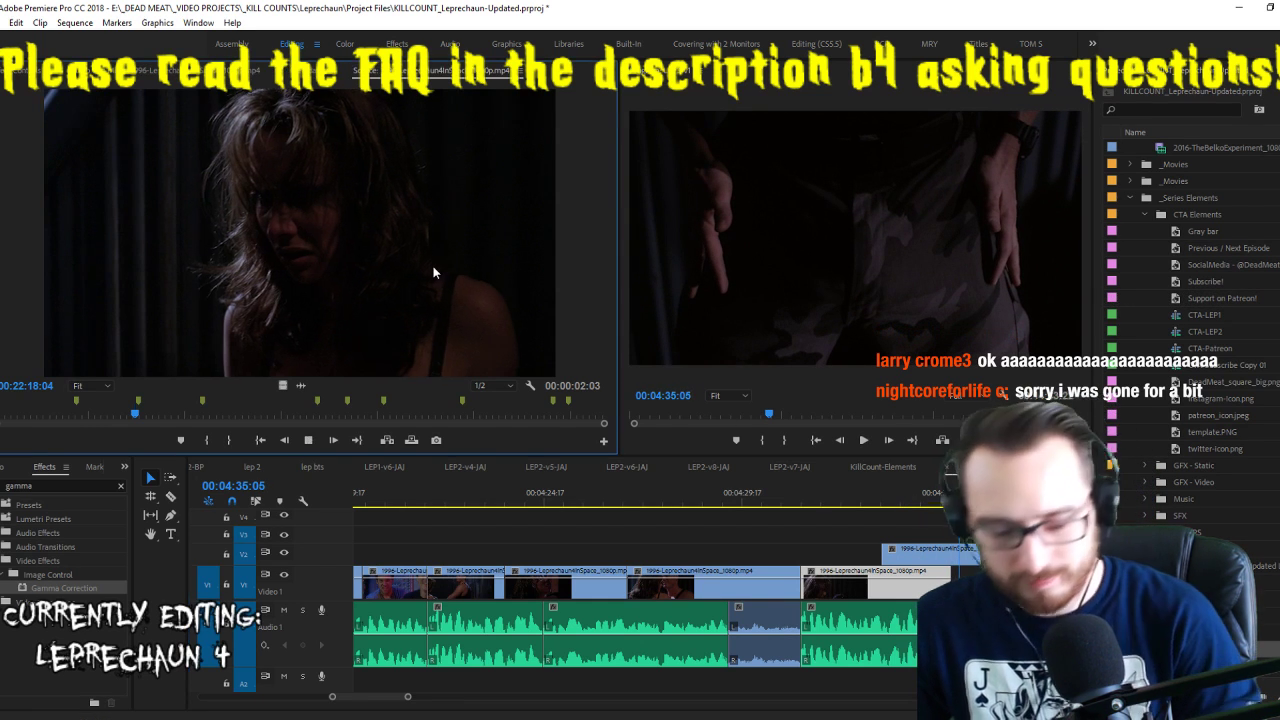
key("j")
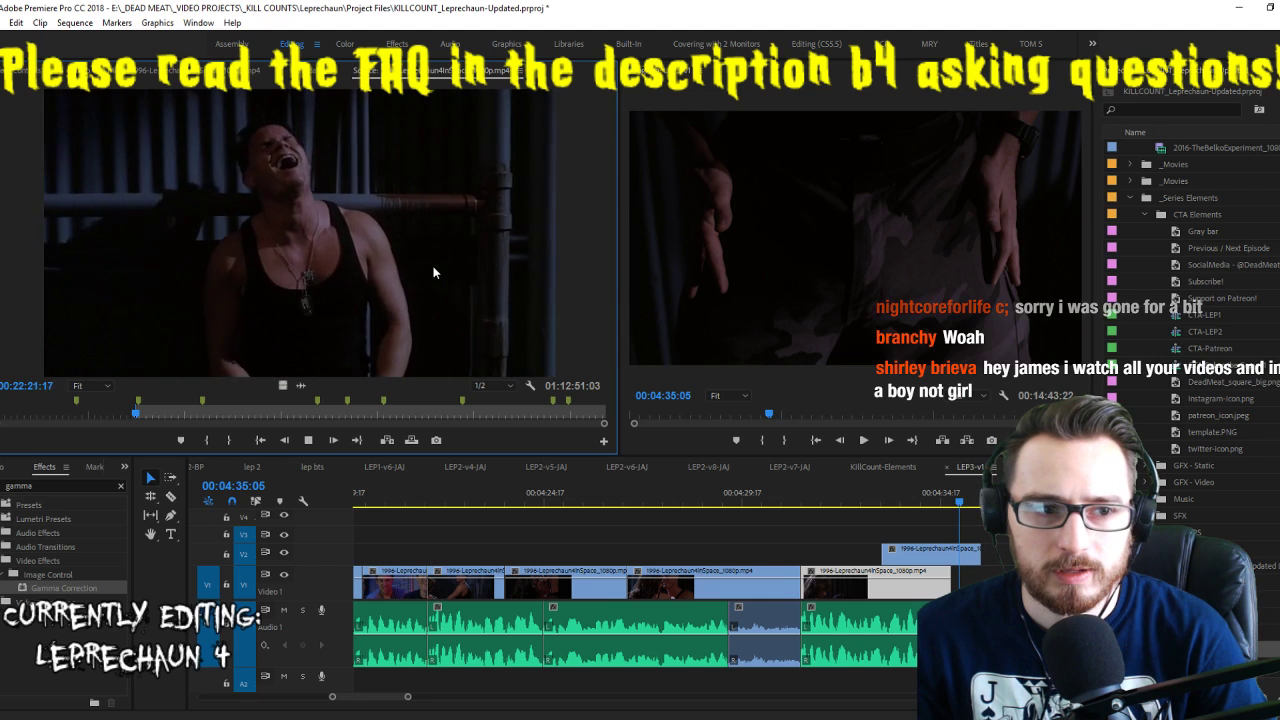
key("o")
key("k")
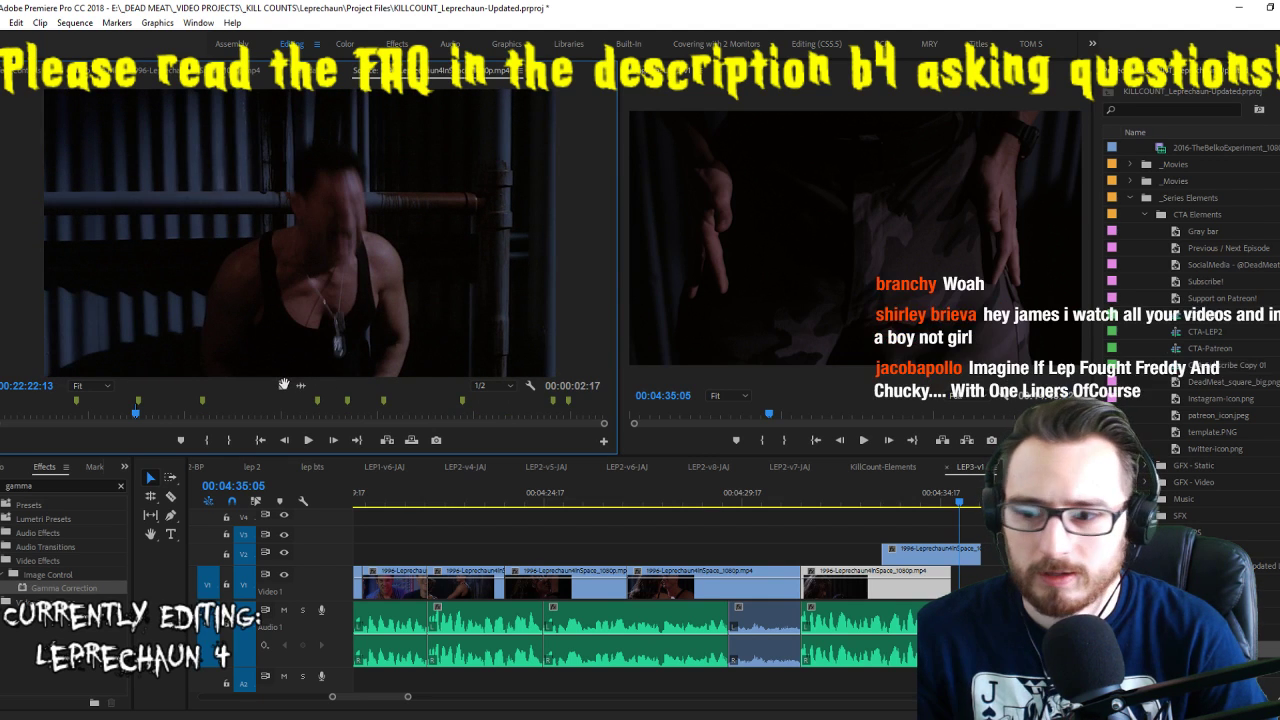
Replay the sequence into the 00:04:31:05 cut, lay the marked video on V3 from that cut and play on
key("space")
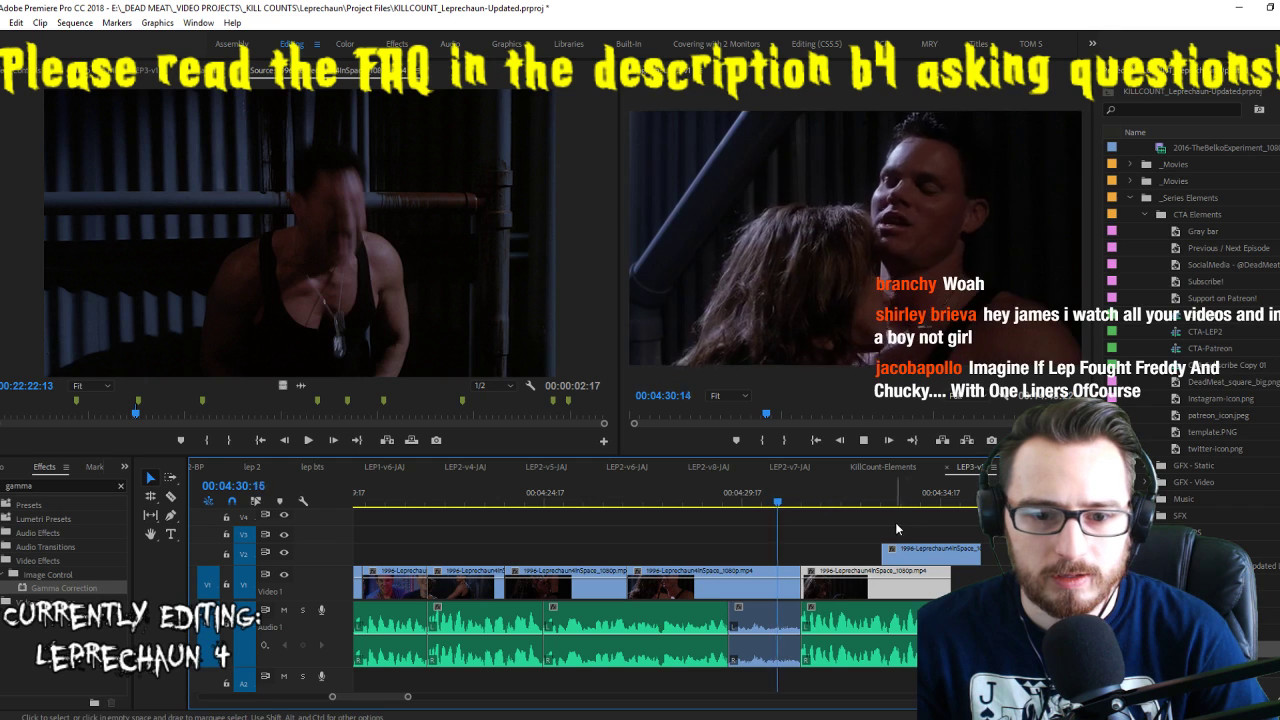
key("space")
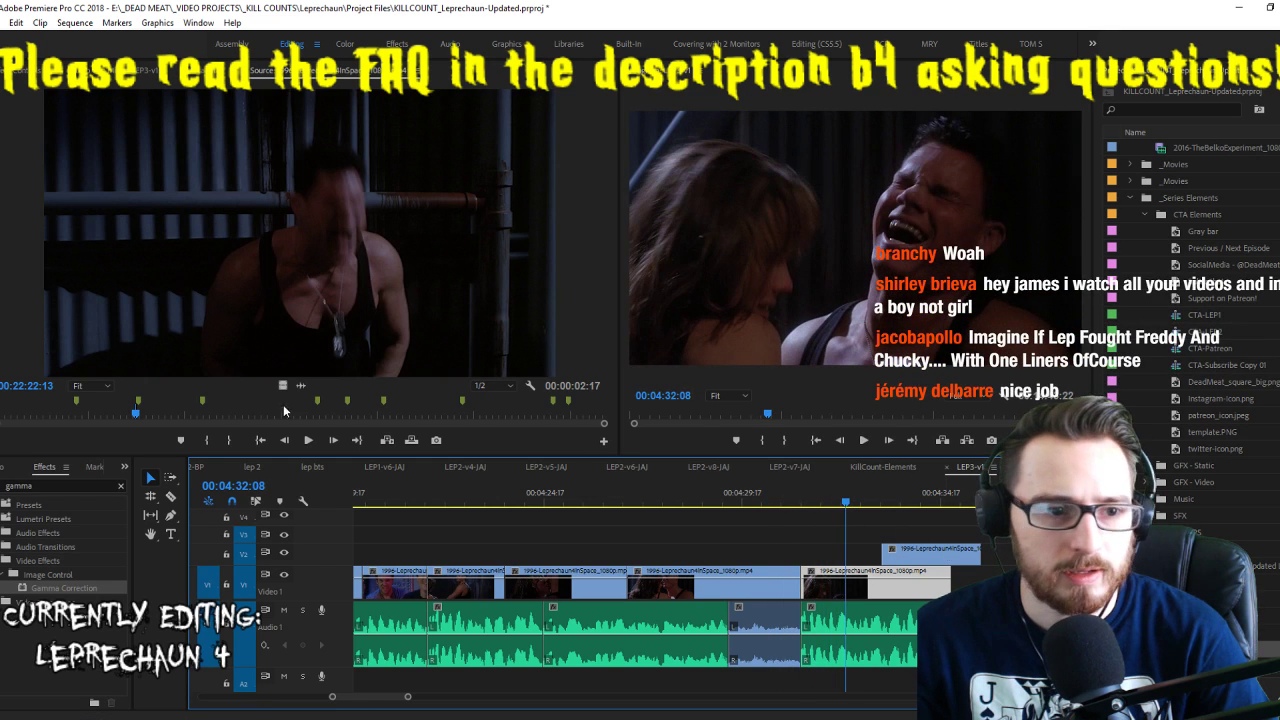
left_click_drag(283, 386, 808, 537)
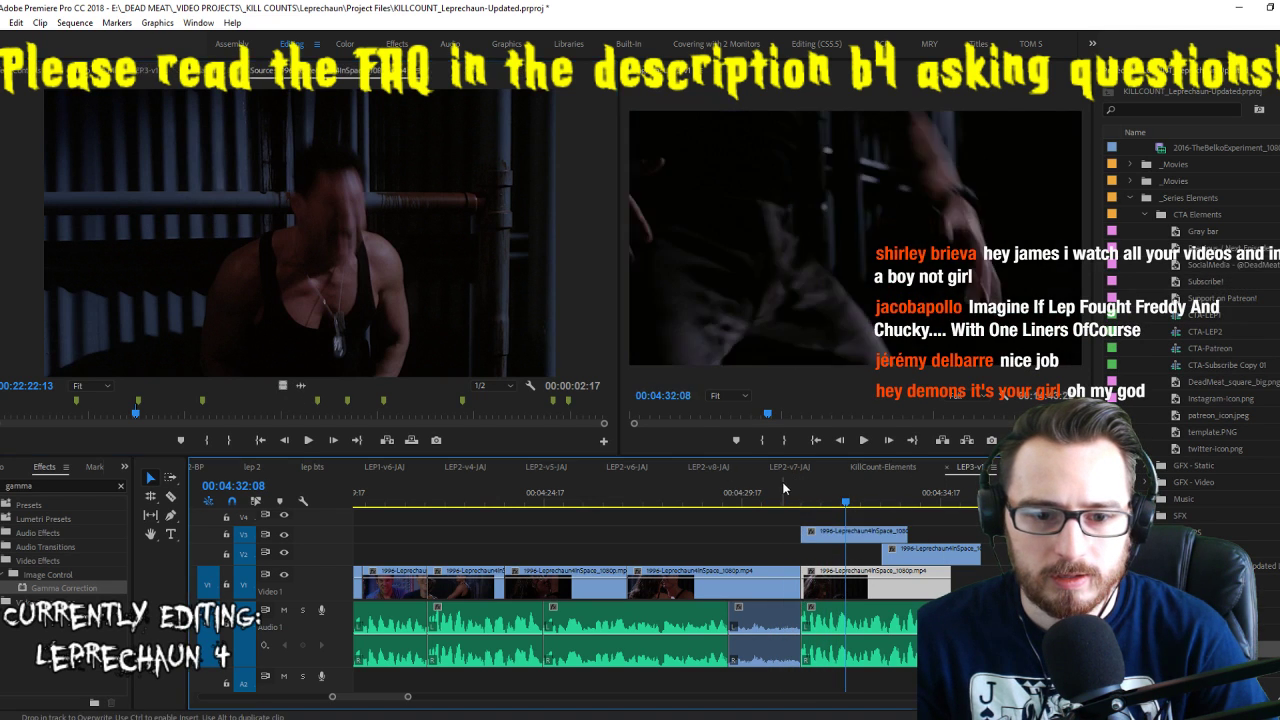
left_click(792, 484)
key("space")
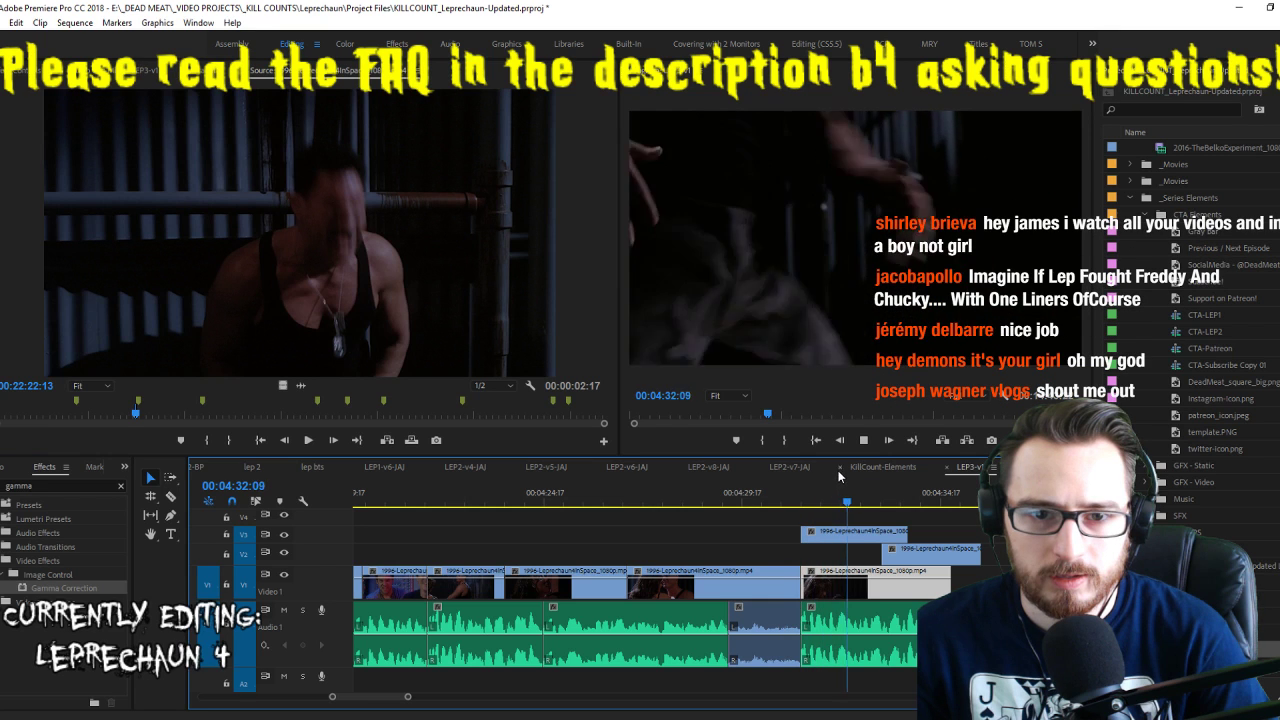
Extend the V3 clip's end to about 00:04:35:17, move it onto V1 in place of the earlier clips and play on to 00:04:36:19
left_click_drag(907, 531, 980, 525)
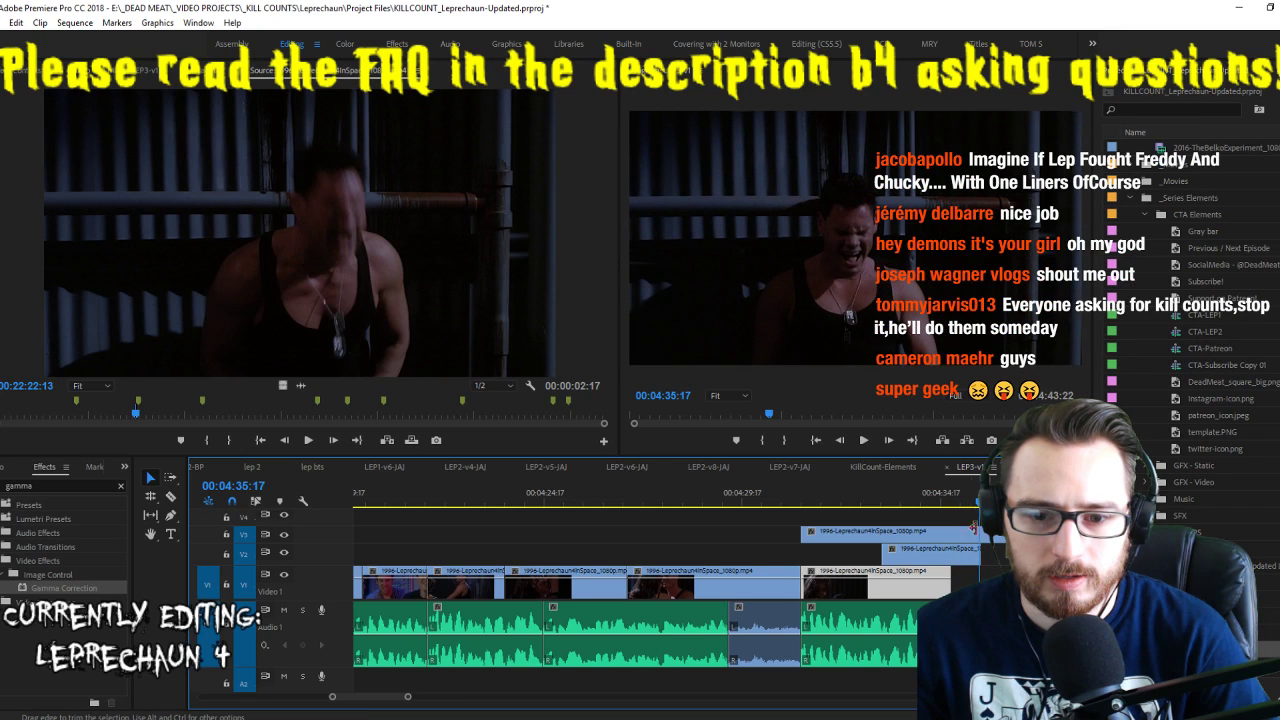
left_click_drag(975, 528, 975, 550)
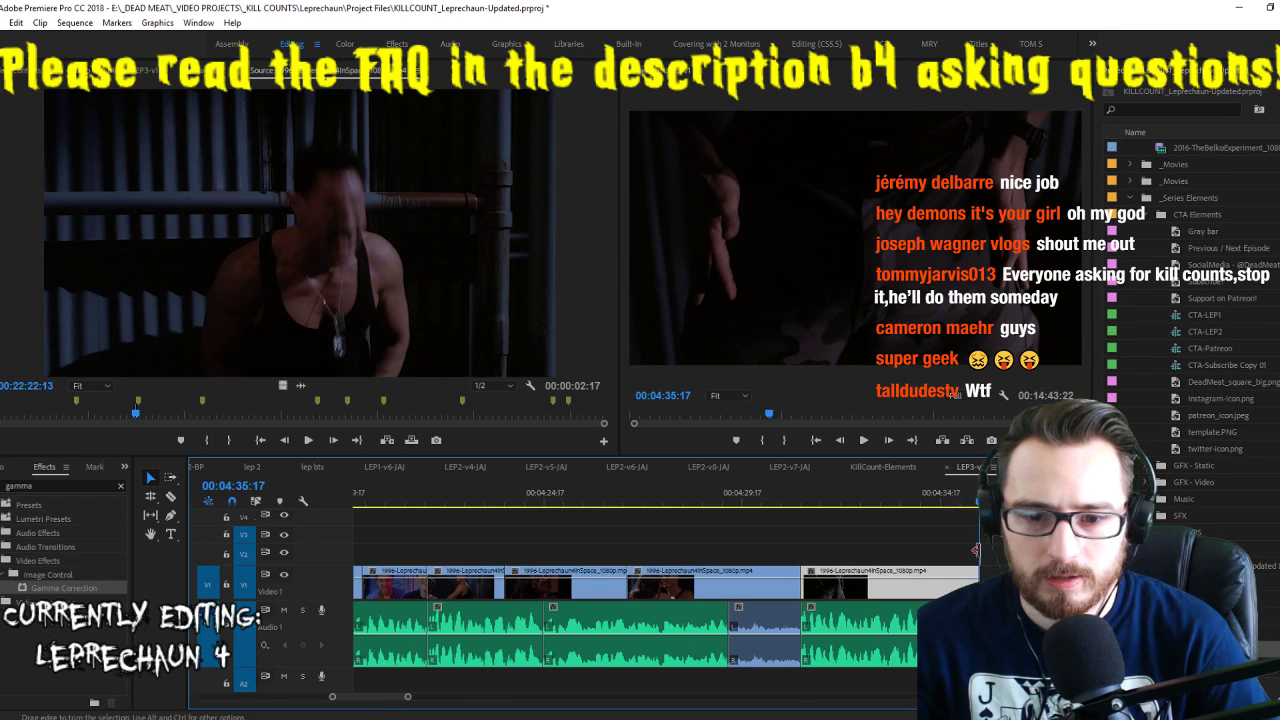
key("space")
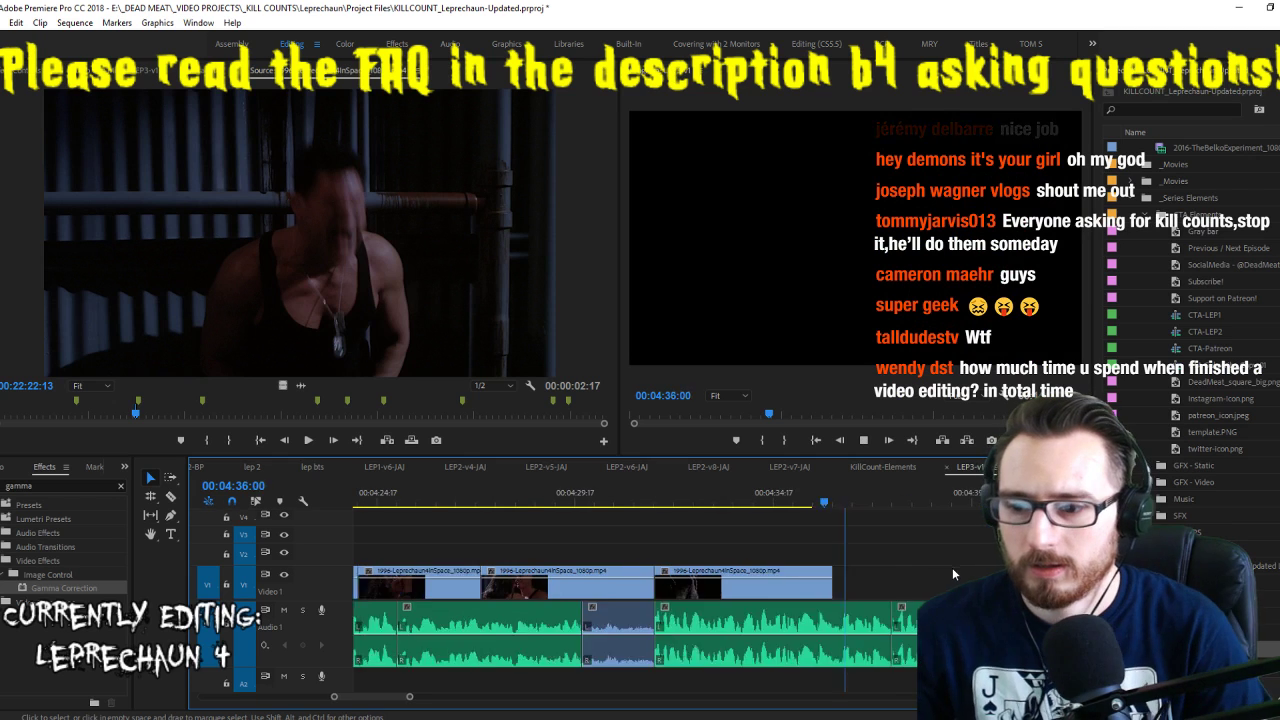
Play the source through the following scene and mark a 3:20 section of the woman and man, ending about 00:22:39:13
left_click(424, 291)
key("space")
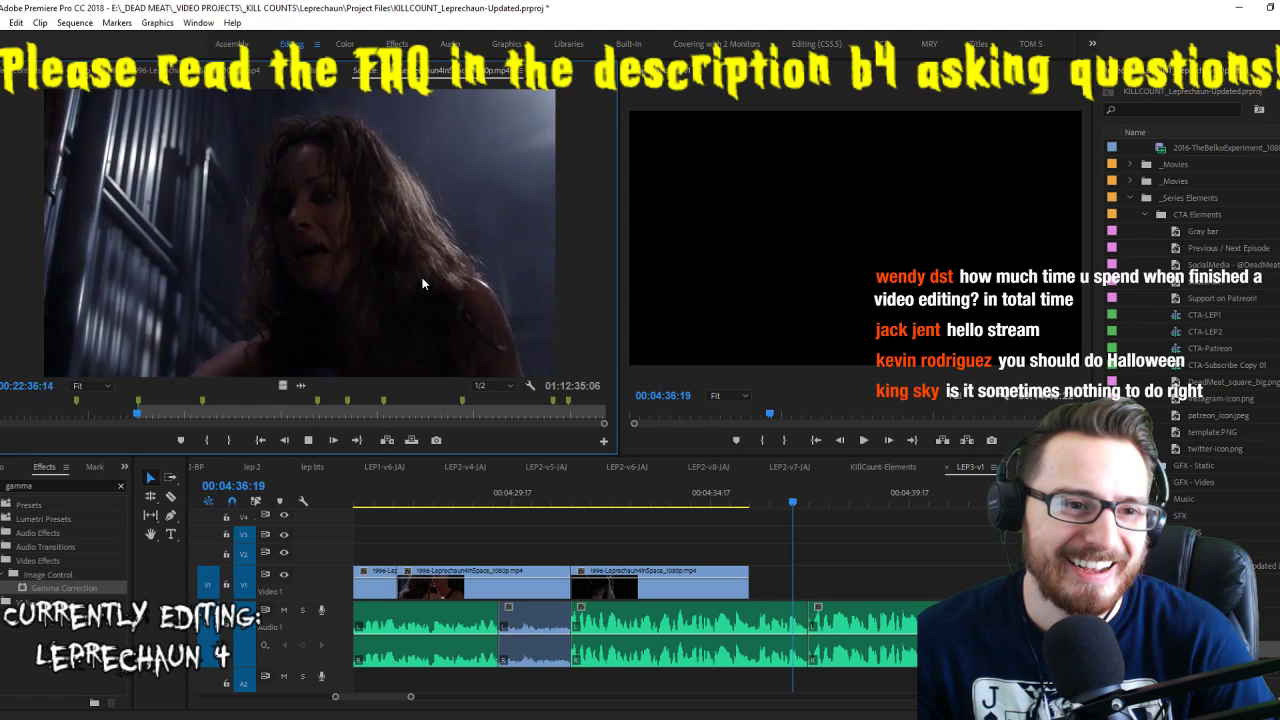
key("j")
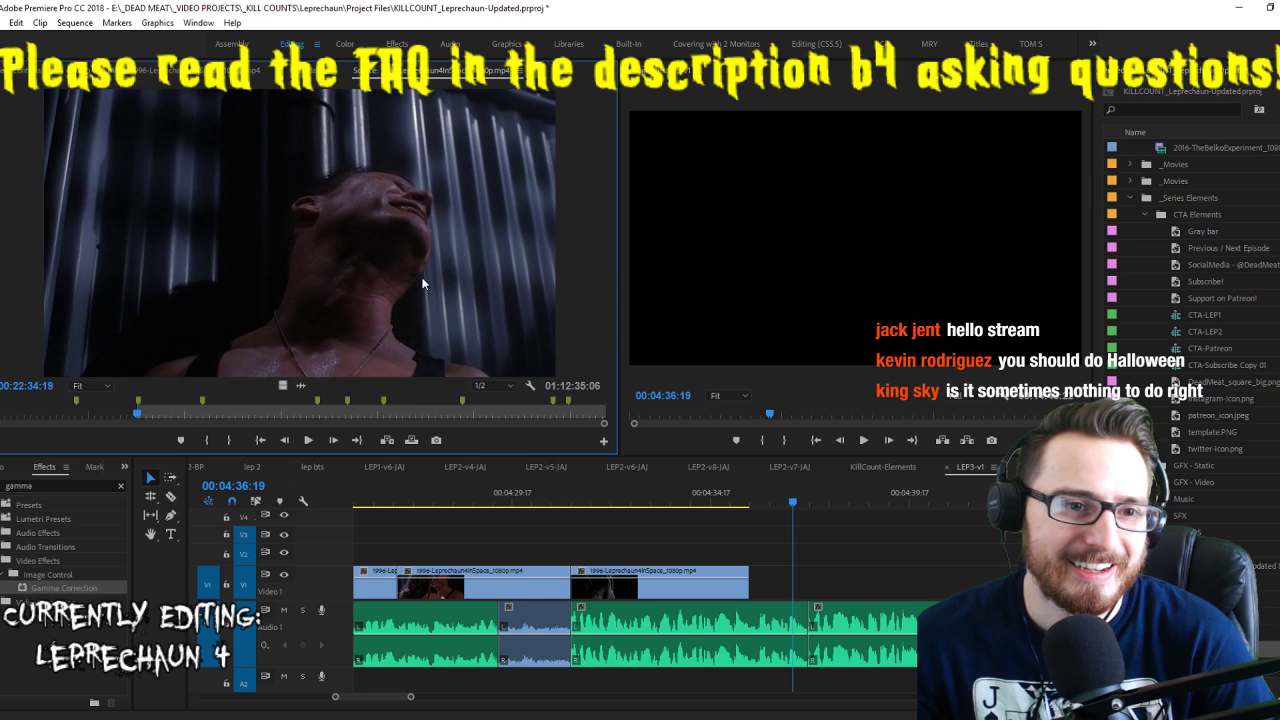
key("l")
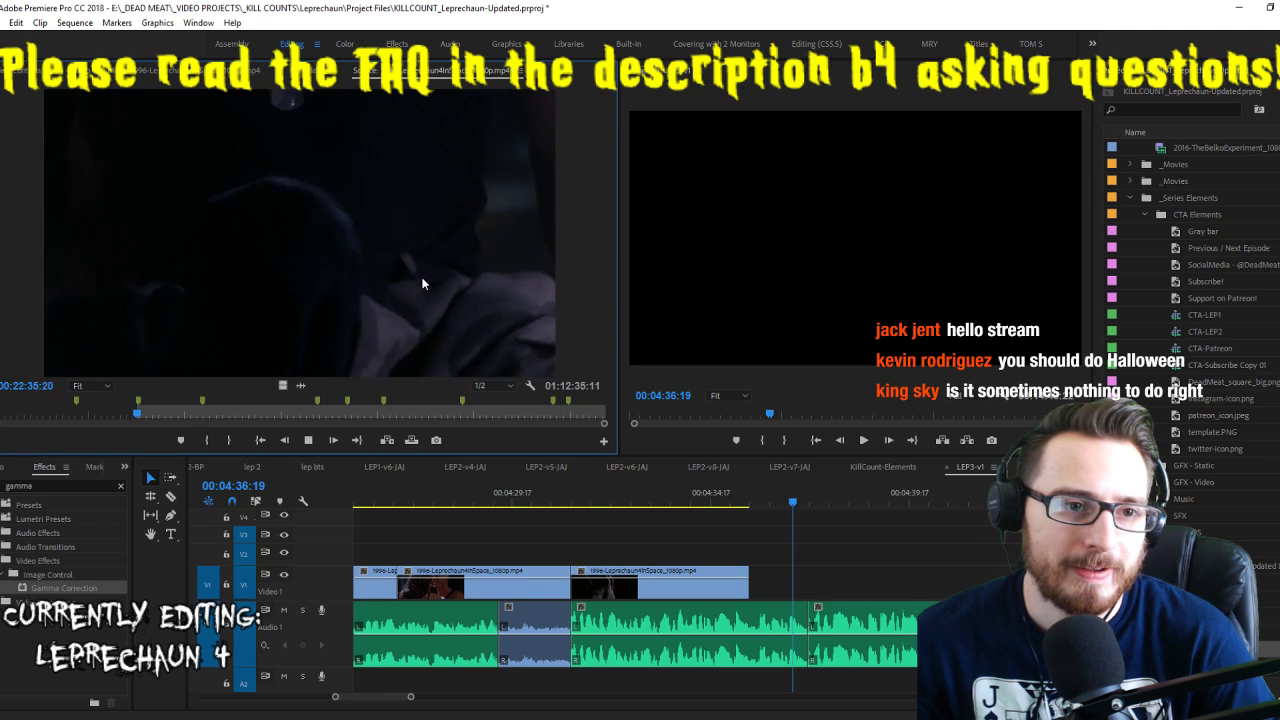
key("i")
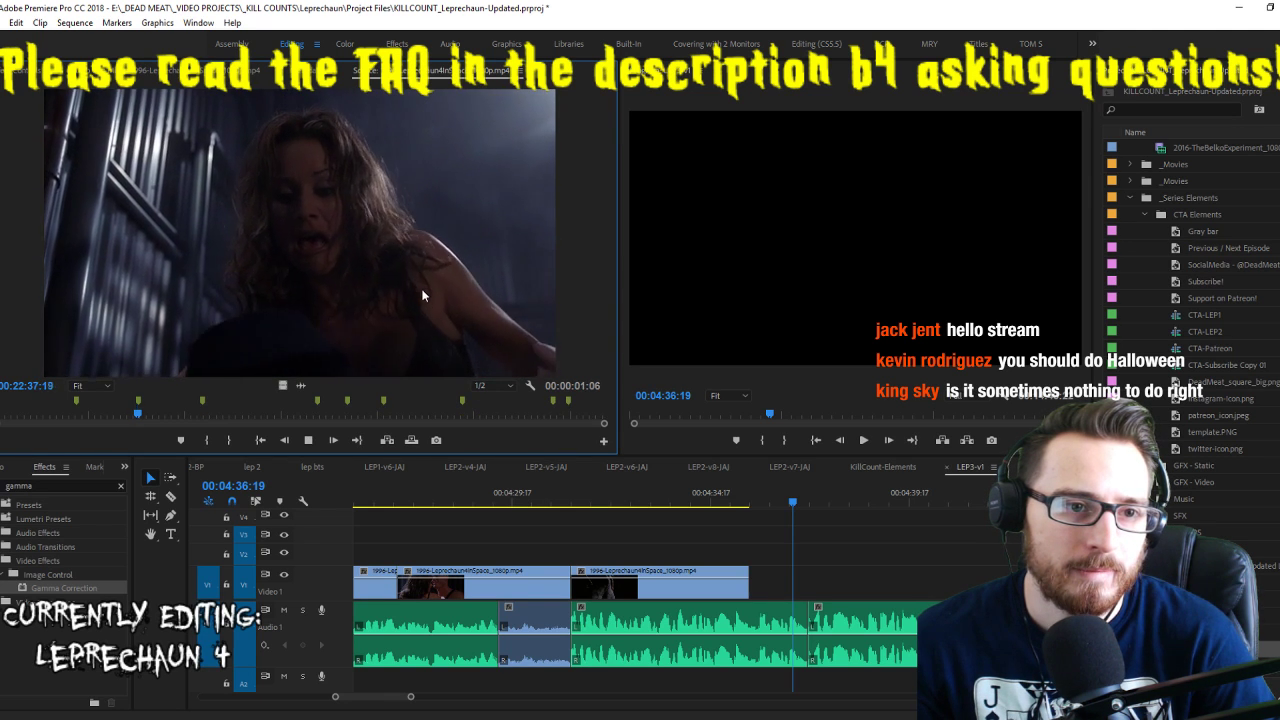
key("k")
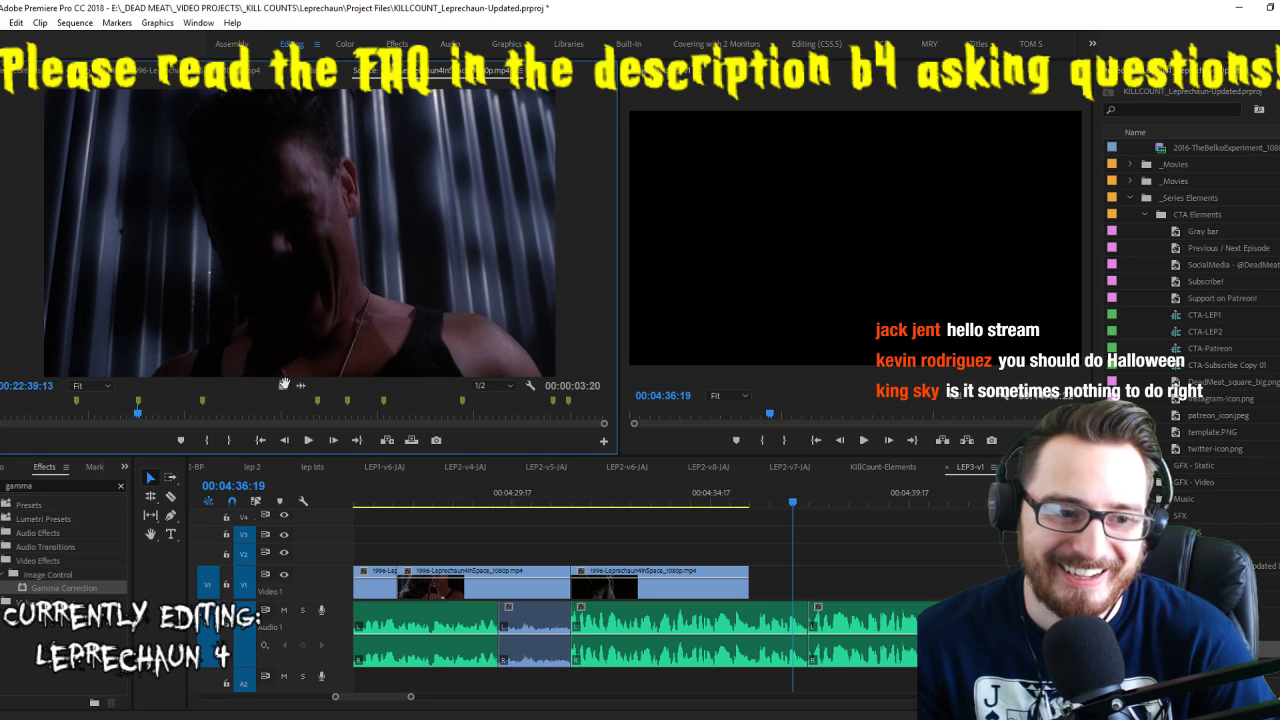
Lay the marked video on V1 directly after the last clip, play it from 00:04:35:05 and extend its end to about 00:04:40:19
left_click_drag(765, 592, 754, 590)
left_click(745, 498)
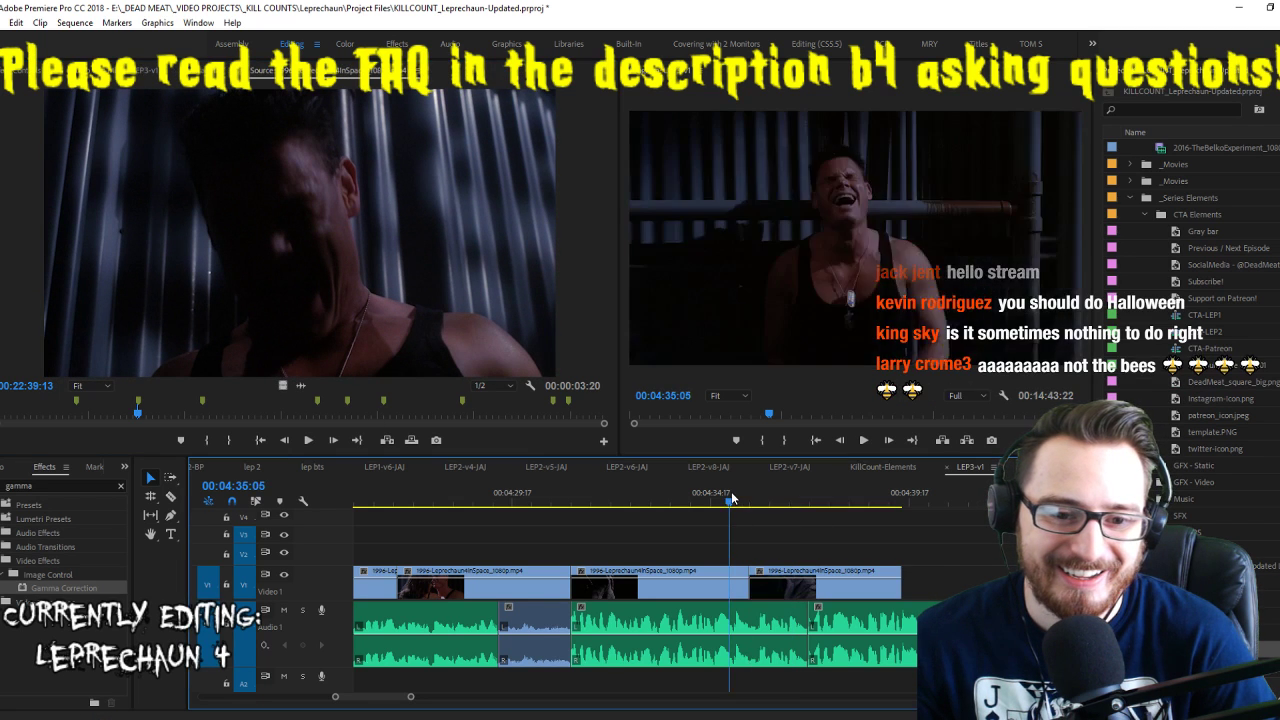
key("space")
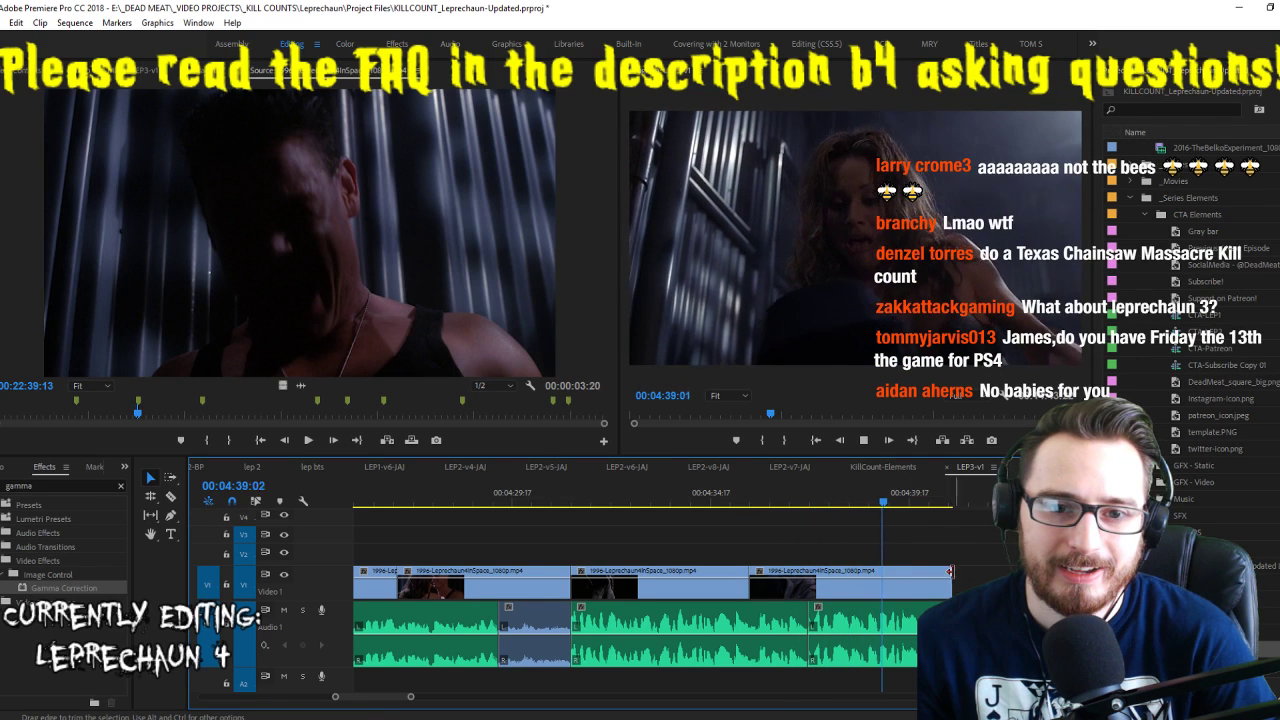
Park the sequence at 00:04:36:21, read the Kowalski and Costello passage in LEP4_script-v1.txt, and return to the timeline
left_click(791, 503)
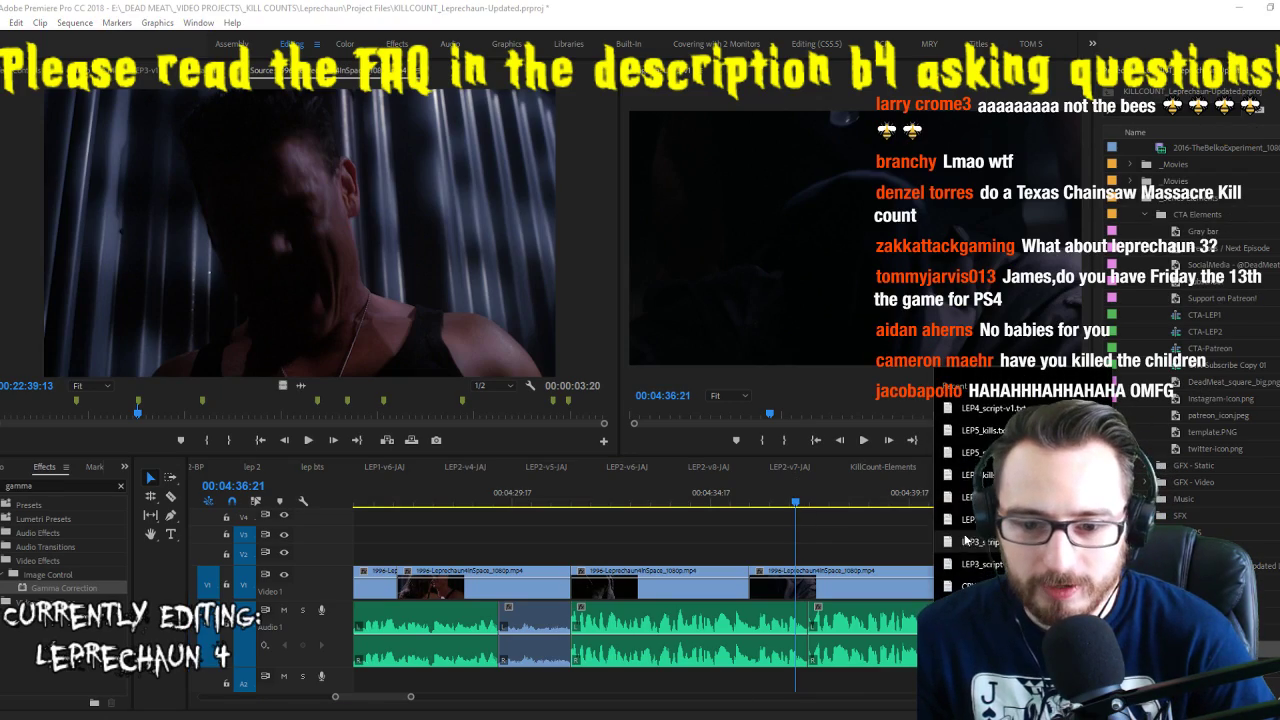
double_click(988, 412)
scroll(700, 398, "down", 15)
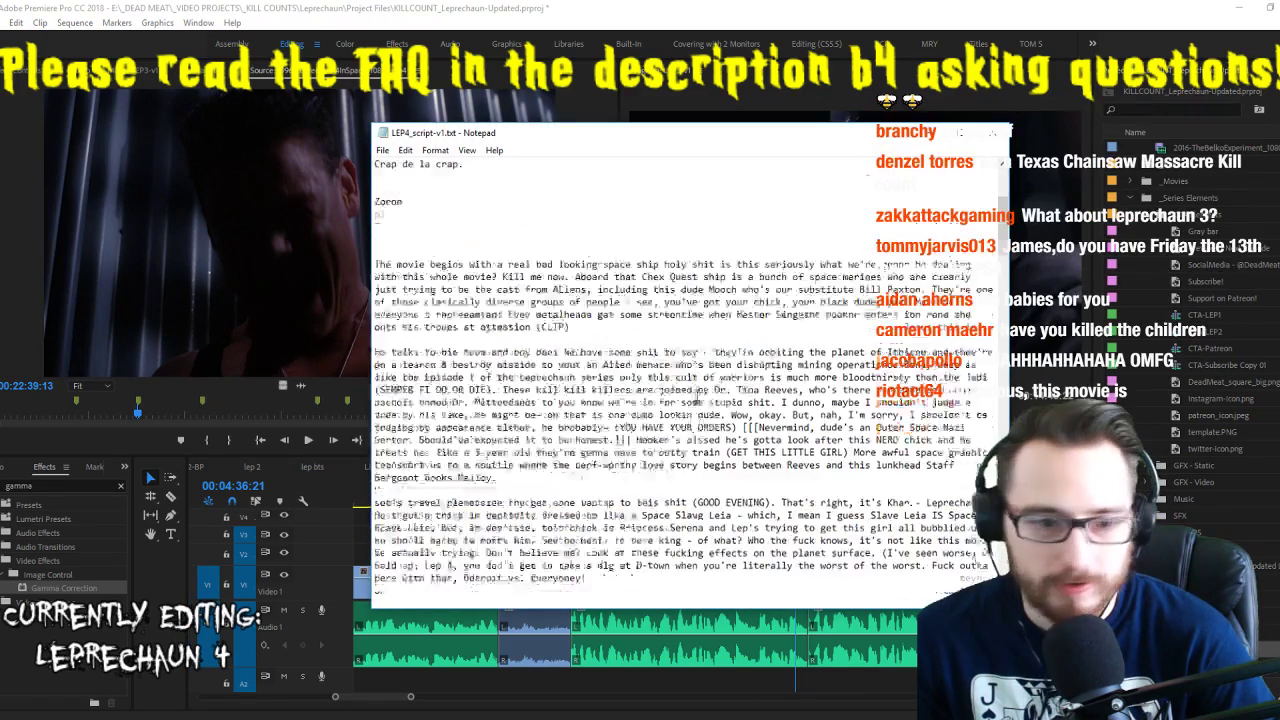
scroll(644, 477, "down", 8)
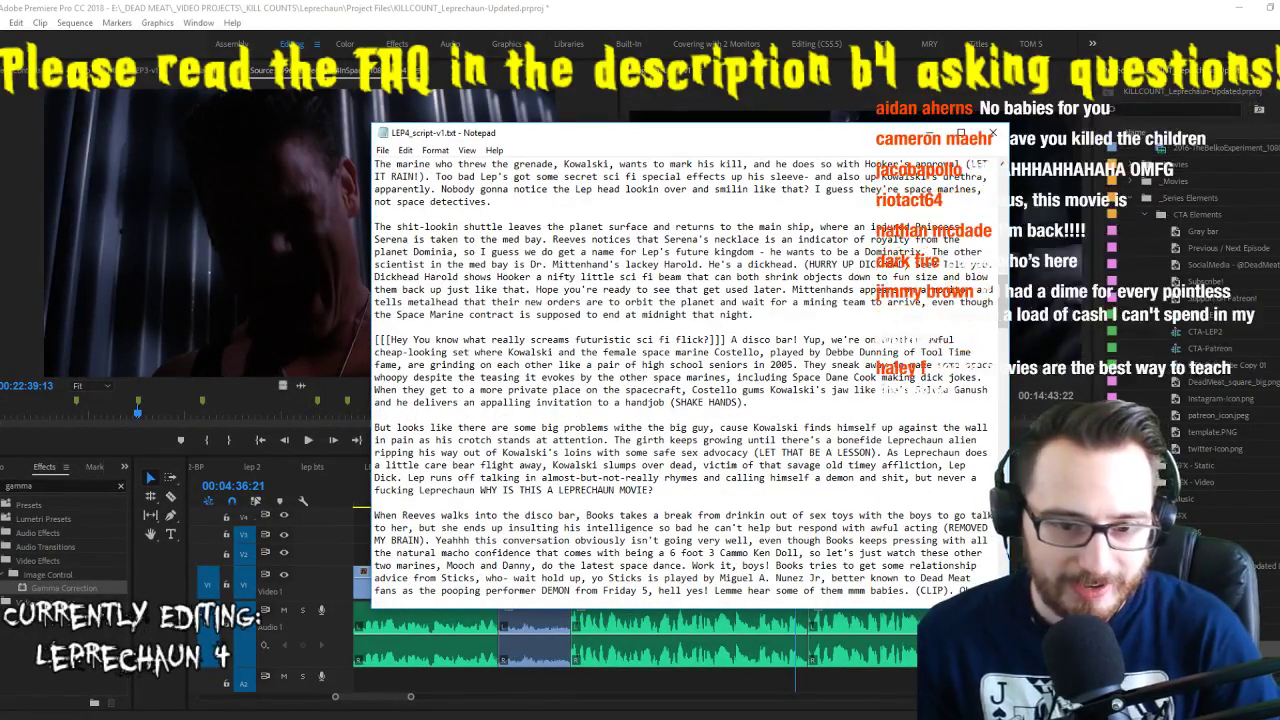
left_click(927, 133)
scroll(955, 558, "down", 3)
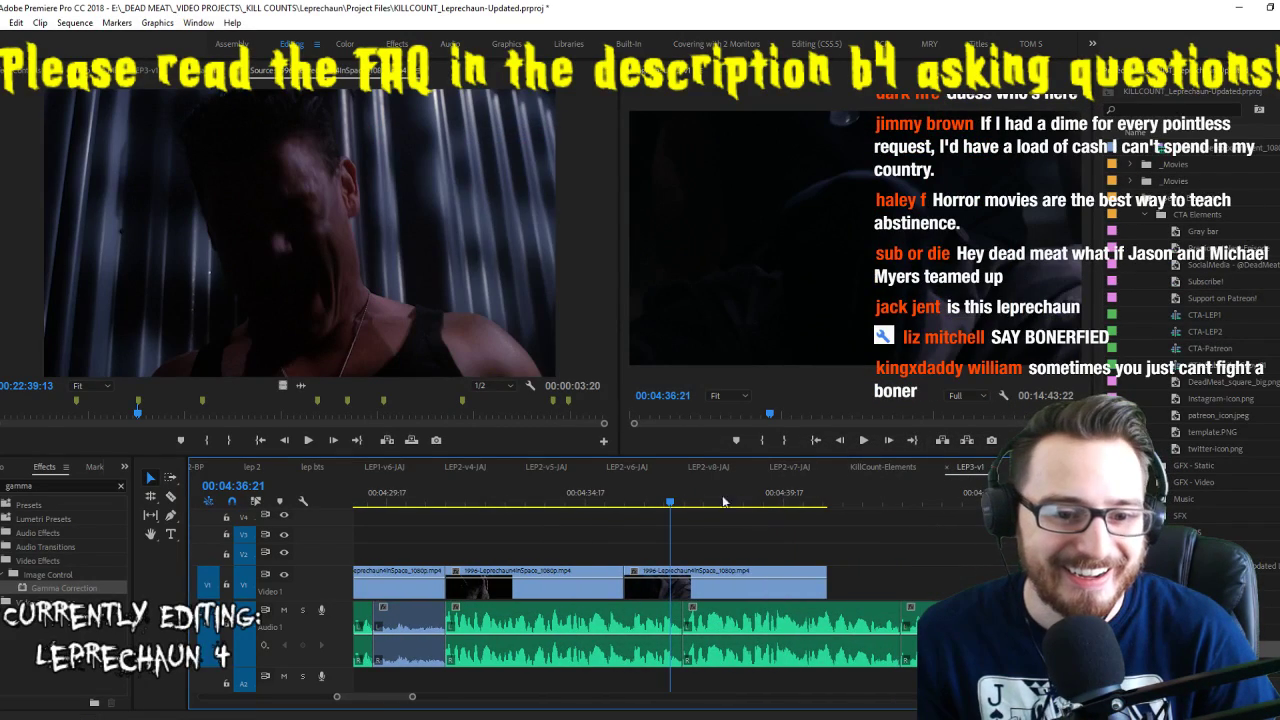
Play the sequence from about 00:04:36:06, split the last V1 clip at 00:04:37:03 and select its second part
key("space")
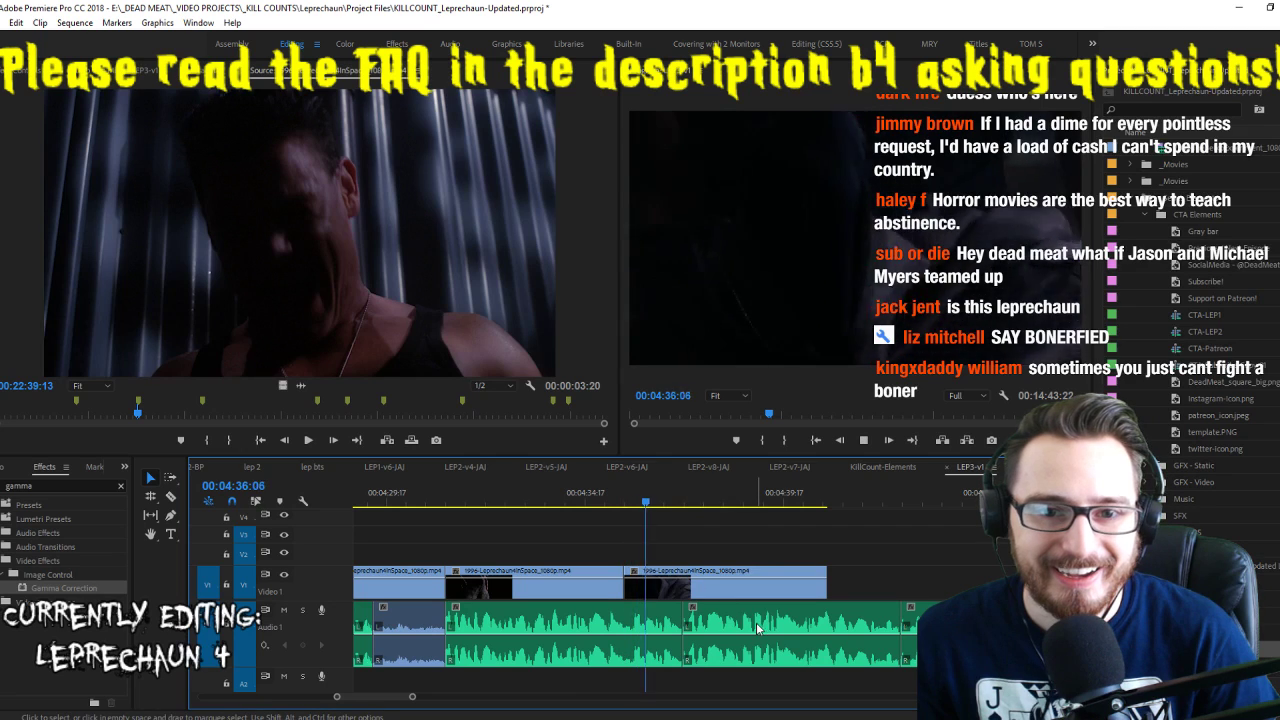
key("space")
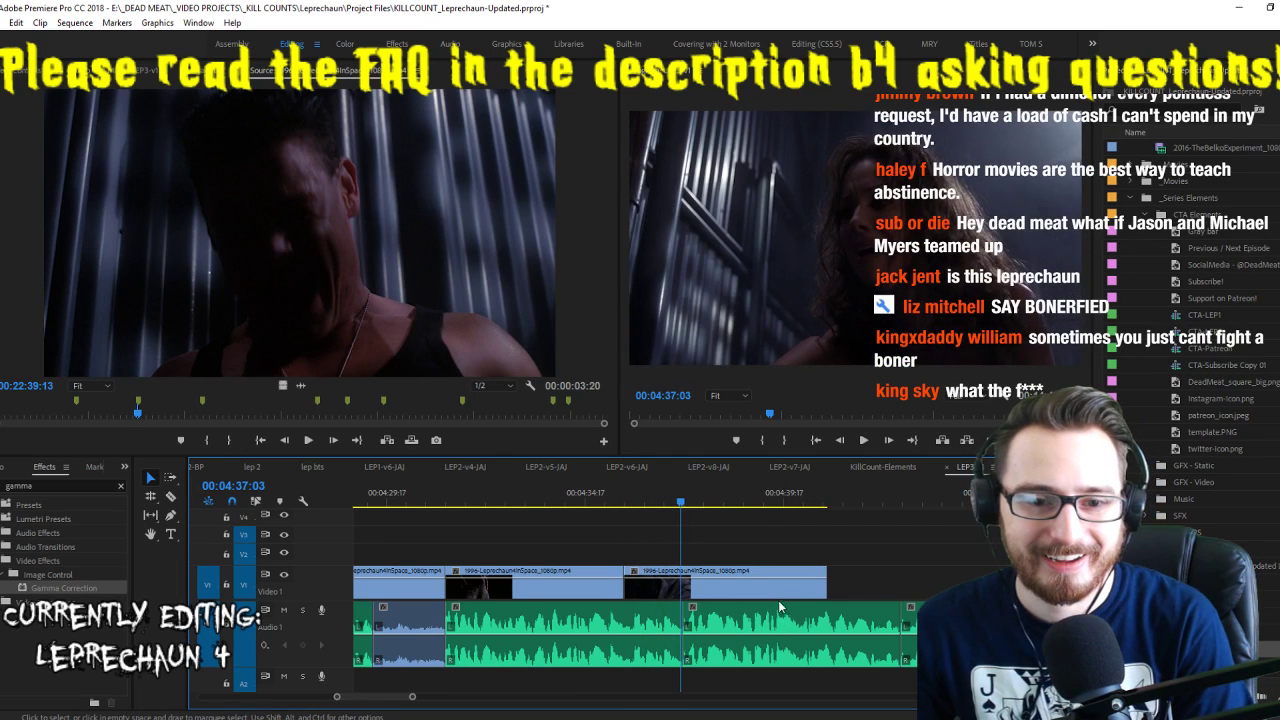
key("Right")
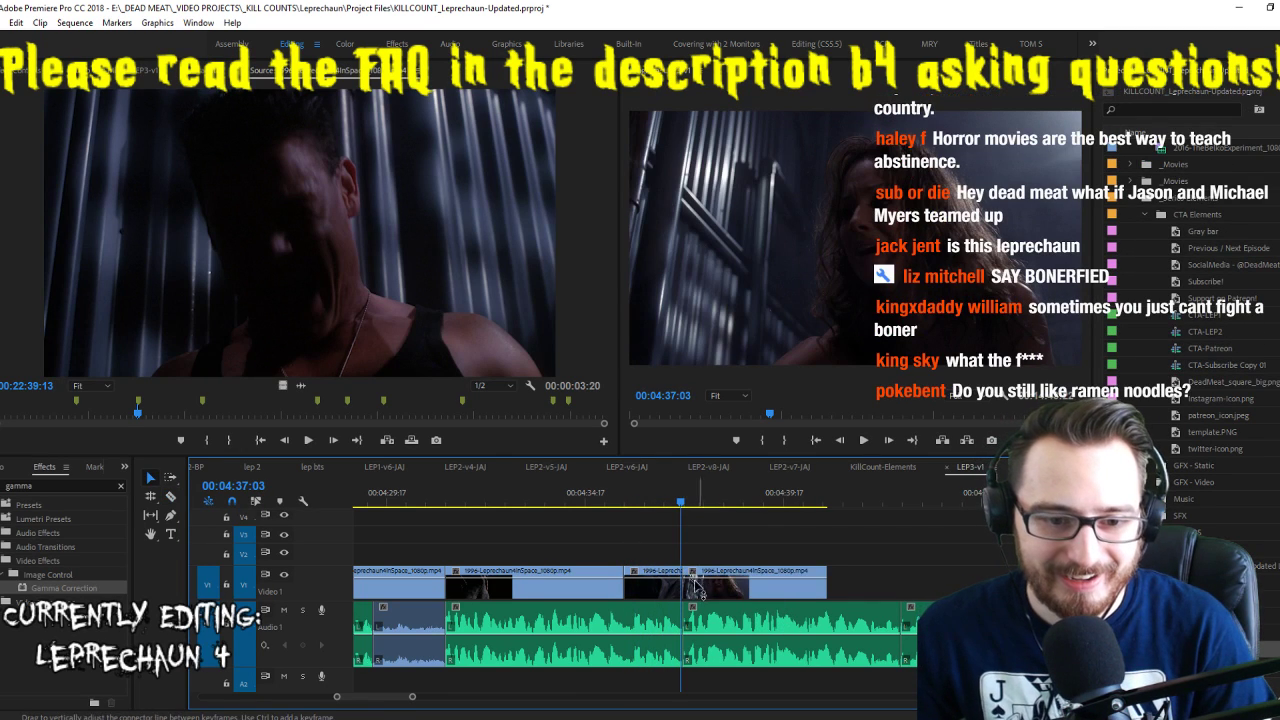
left_click(714, 588)
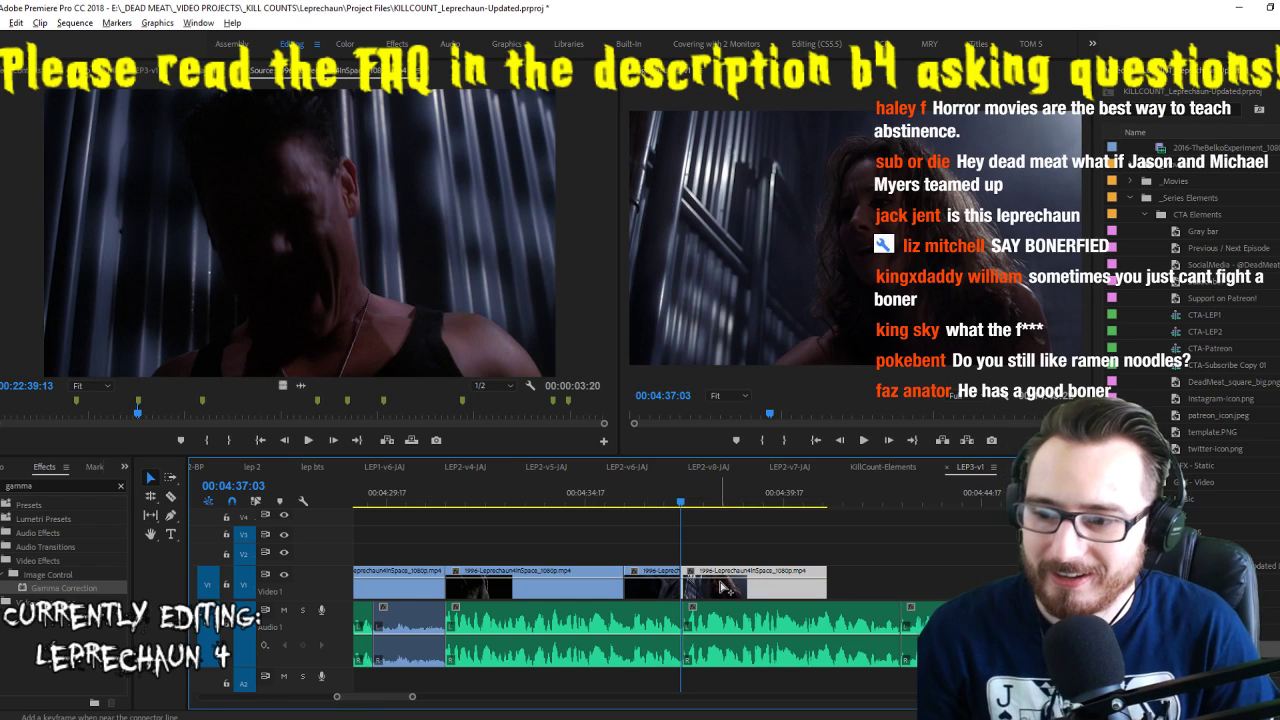
Play the sequence to 00:04:38:16, mark a 1:14 source section ending about 00:22:47:14 and lay its video on V1 there
key("space")
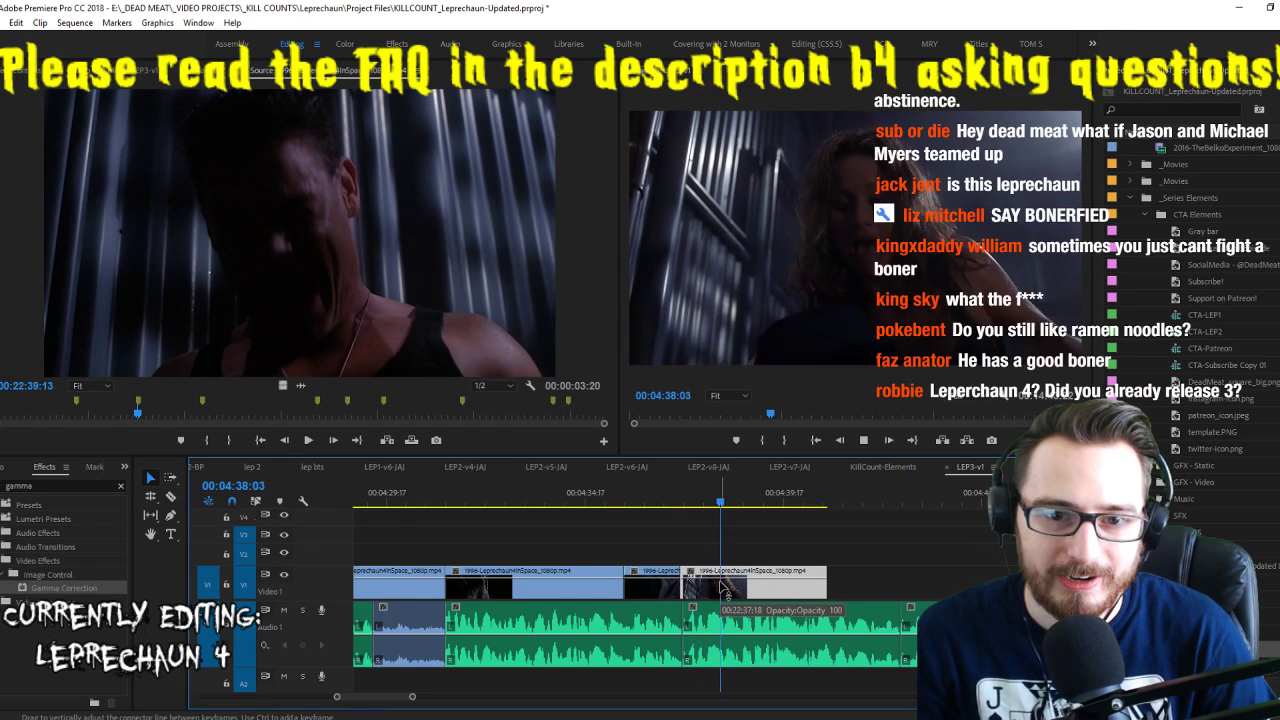
key("space")
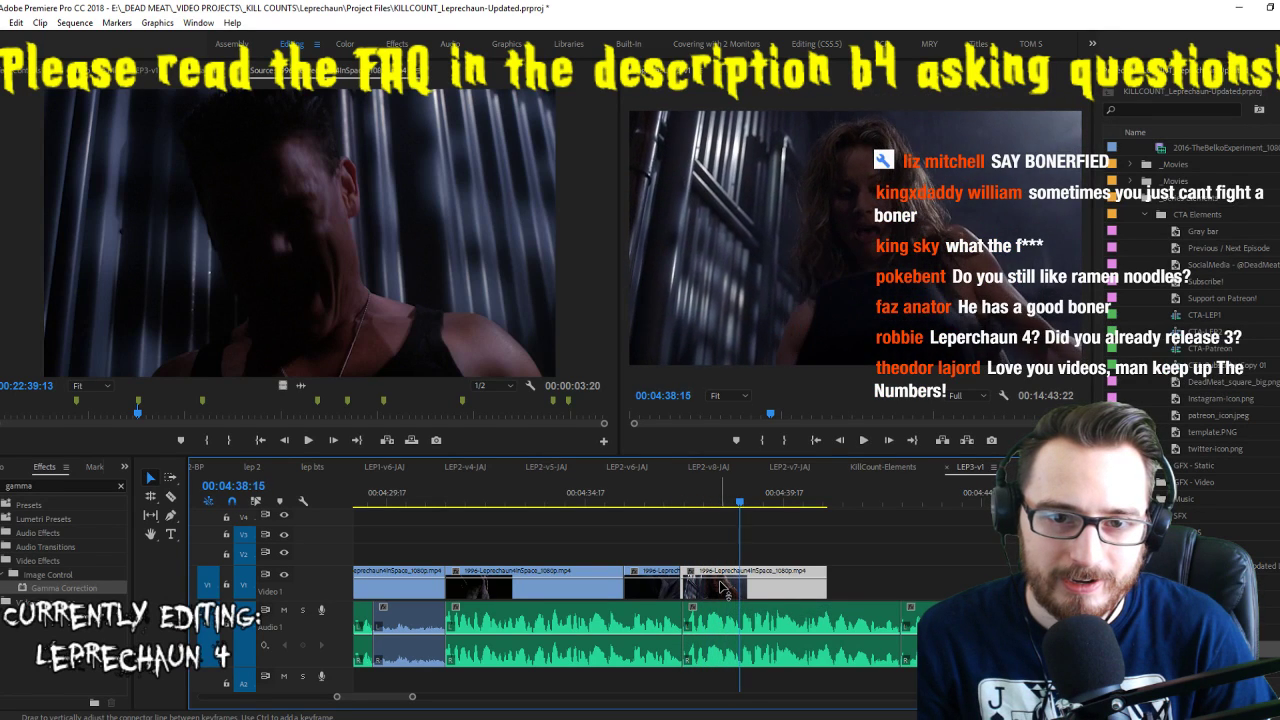
key("space")
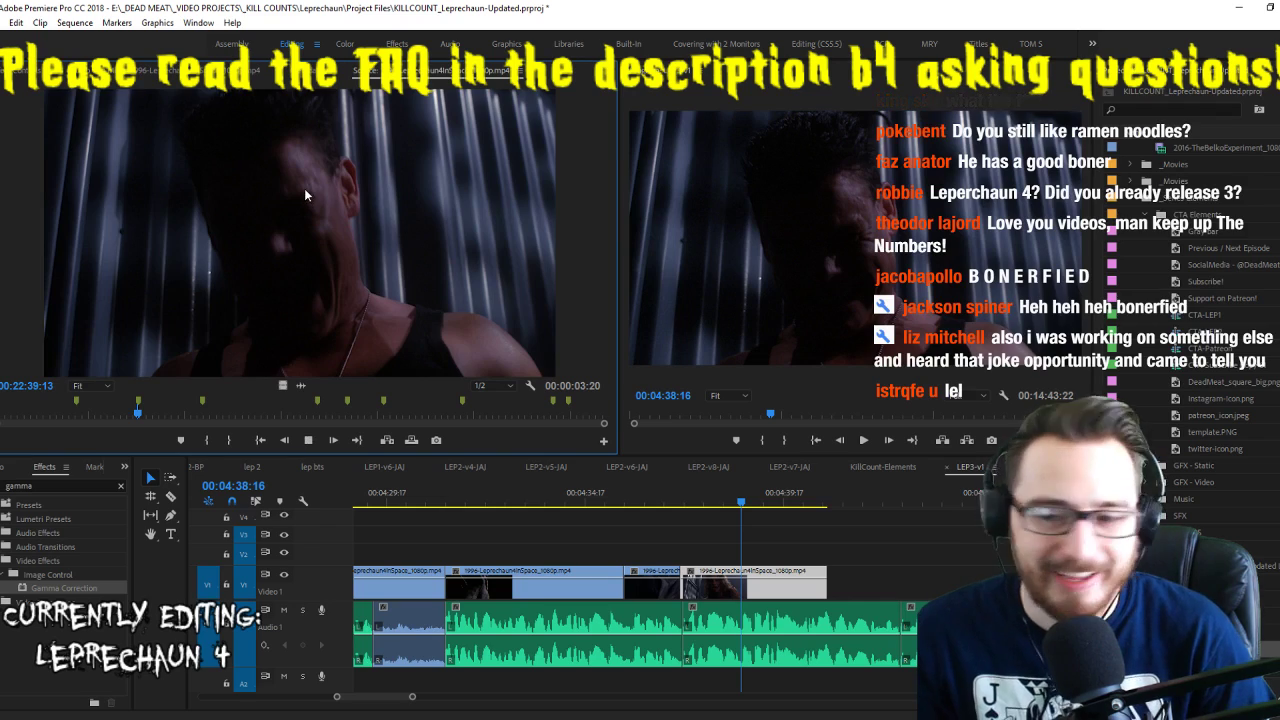
key("space")
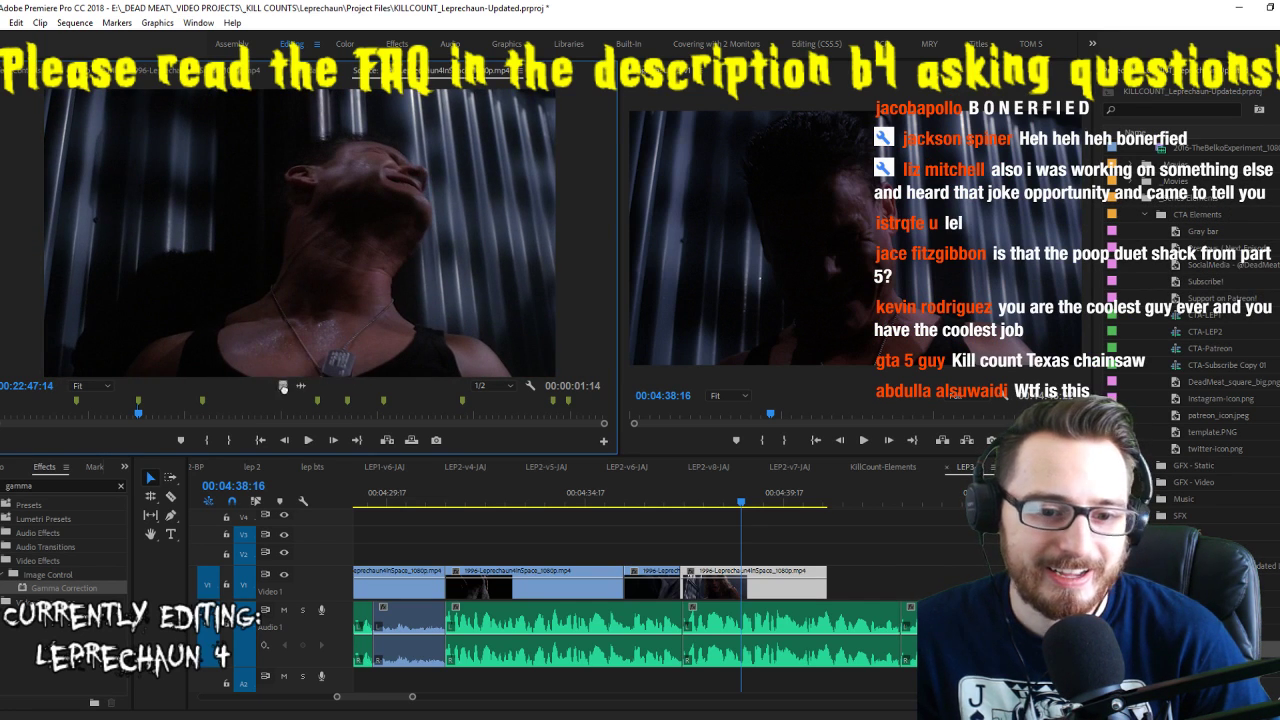
left_click_drag(284, 388, 752, 585)
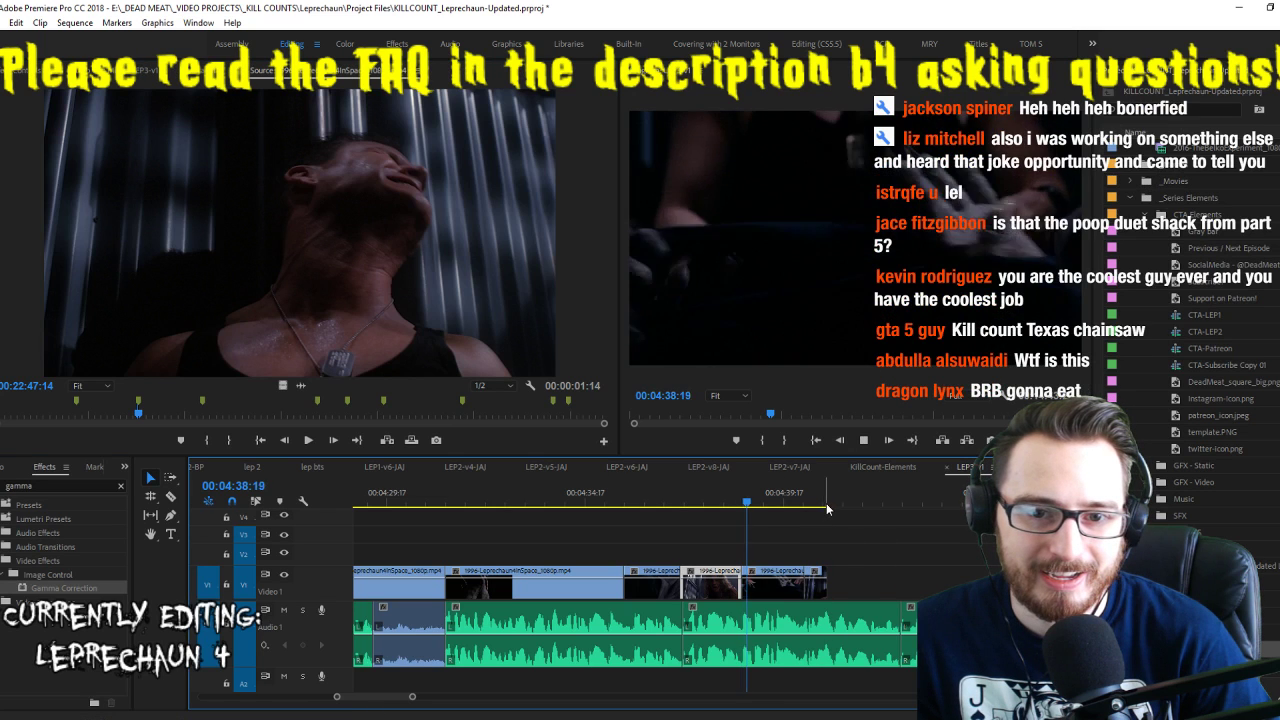
Select the new V1 clip, play it from 00:04:38:16 and park the playhead at 00:04:40:01
left_click(770, 585)
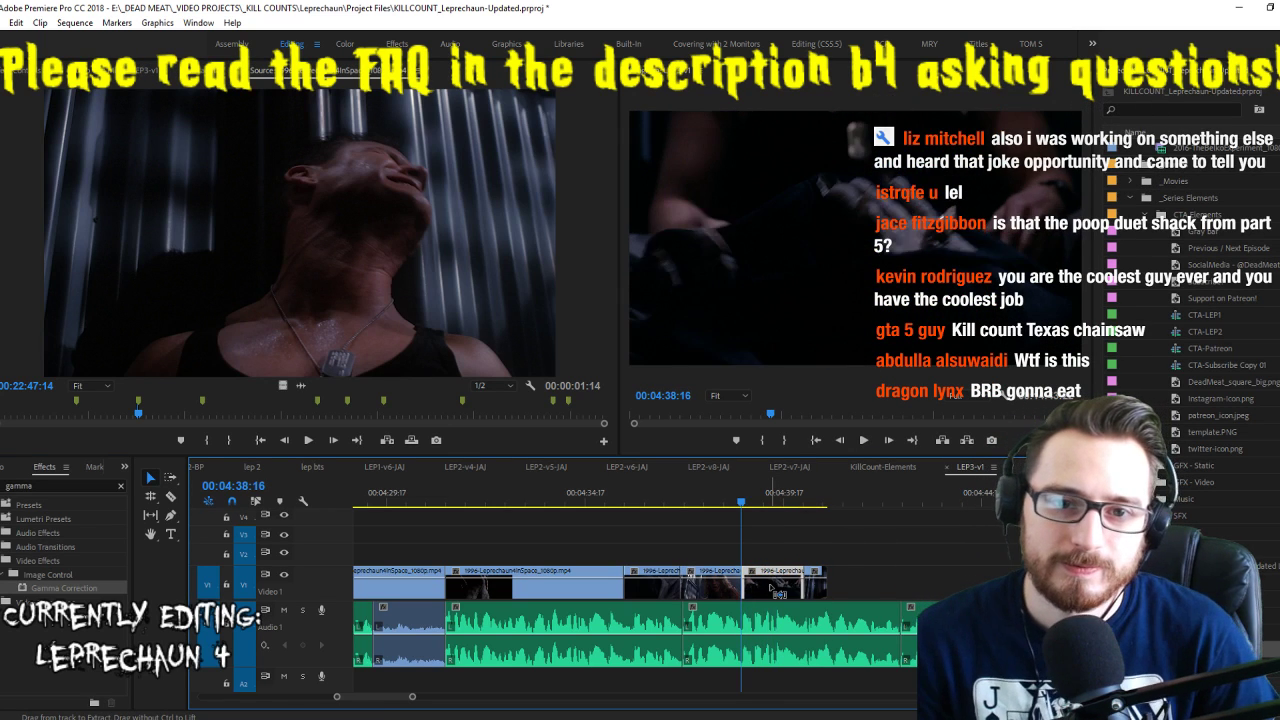
key("Up")
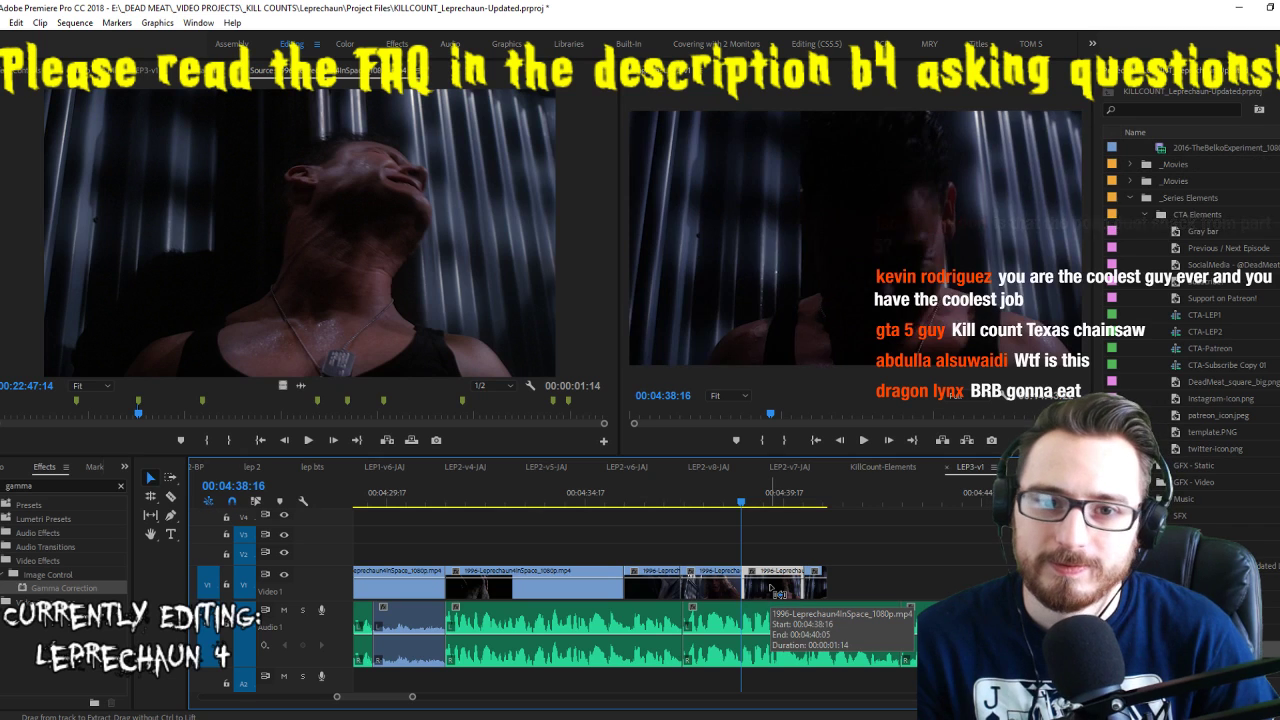
key("space")
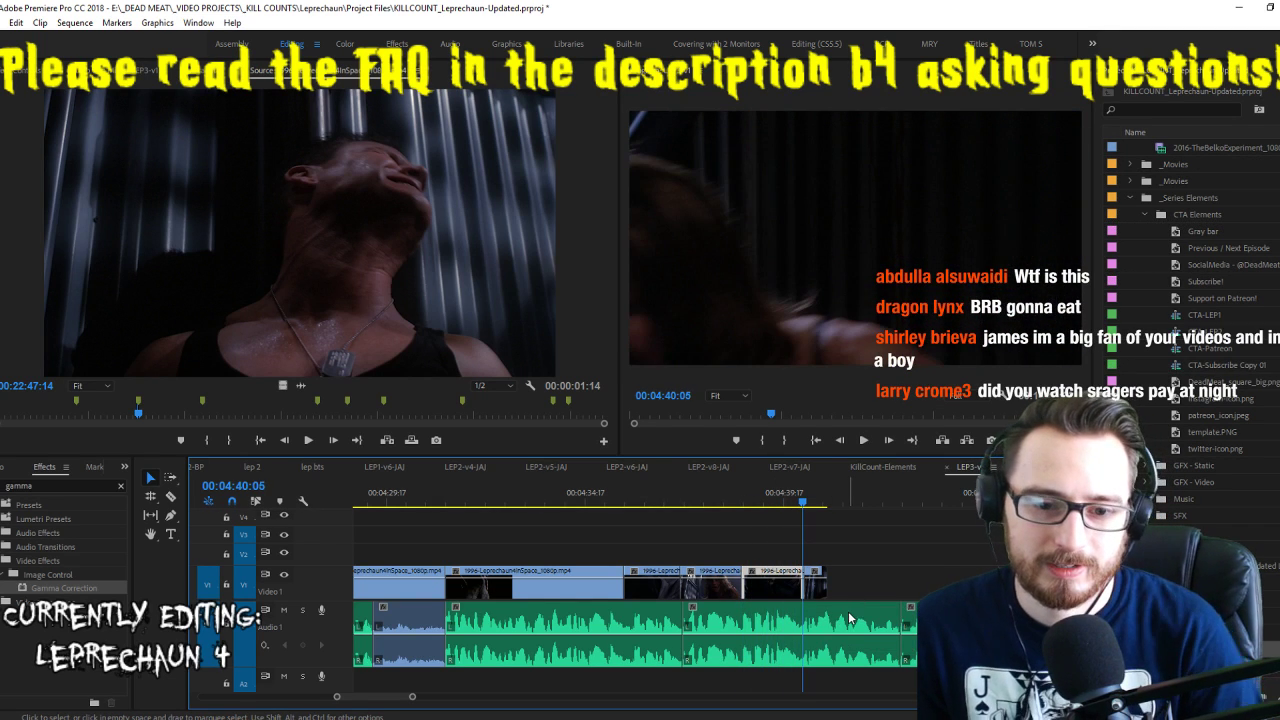
key("space")
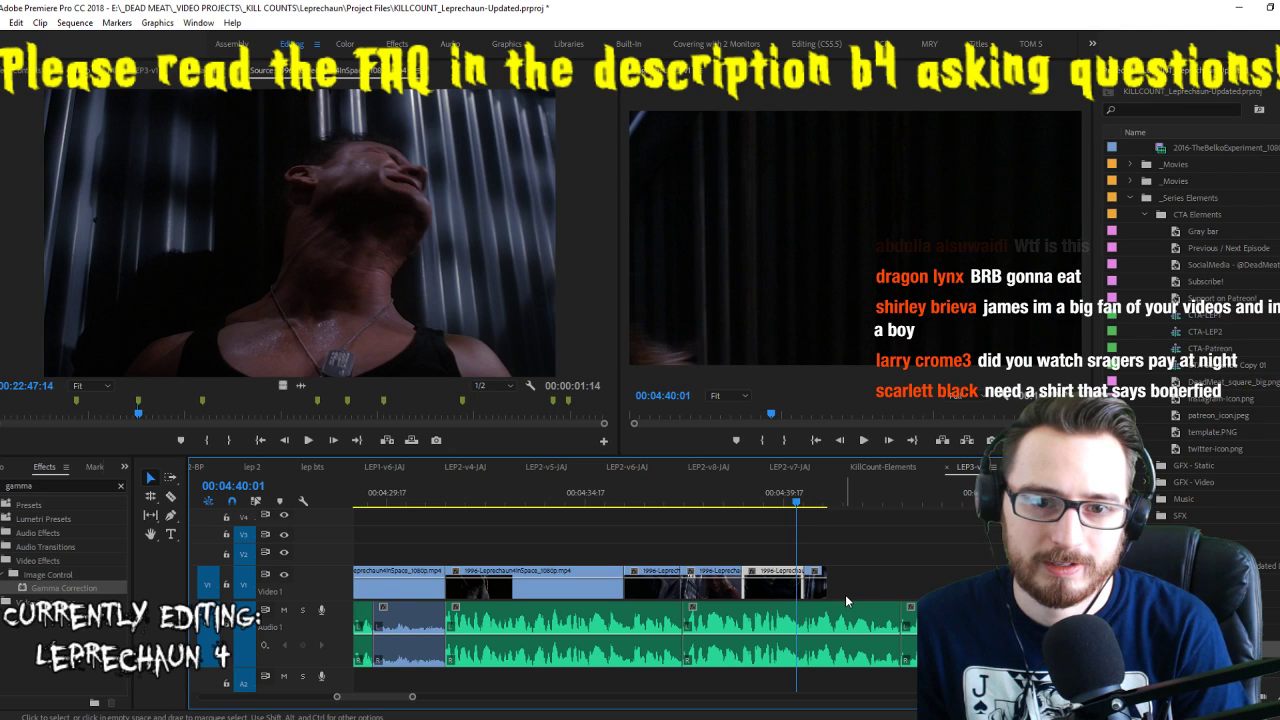
Play the source to about 00:22:48:10, extend the last V1 clip's end to 00:04:43:03 and move its start to 00:04:40:01
left_click(469, 330)
key("space")
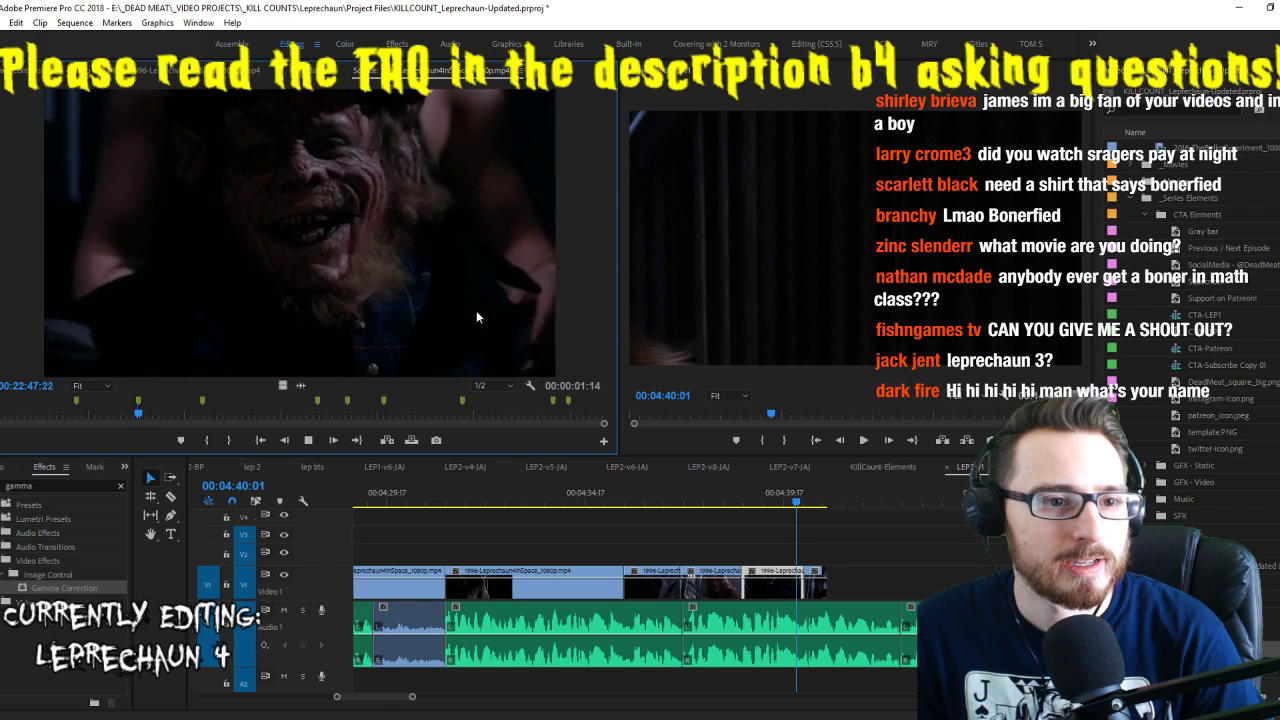
key("space")
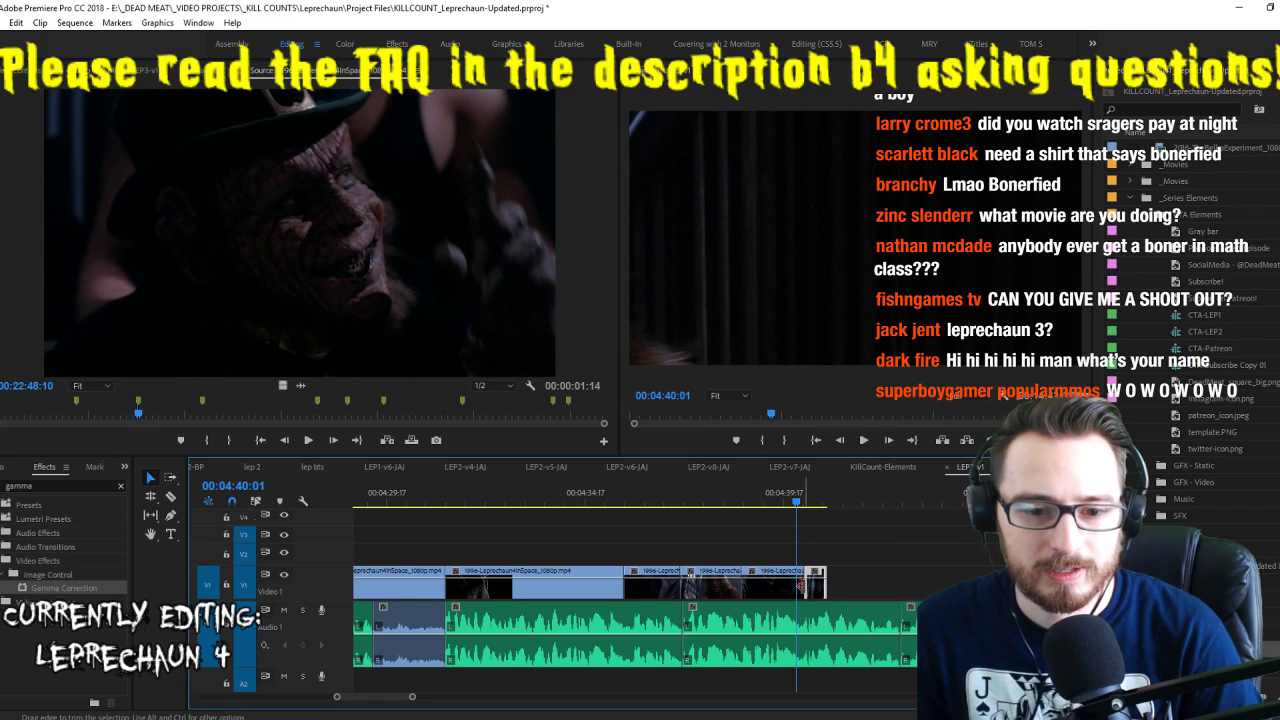
left_click_drag(806, 588, 916, 590)
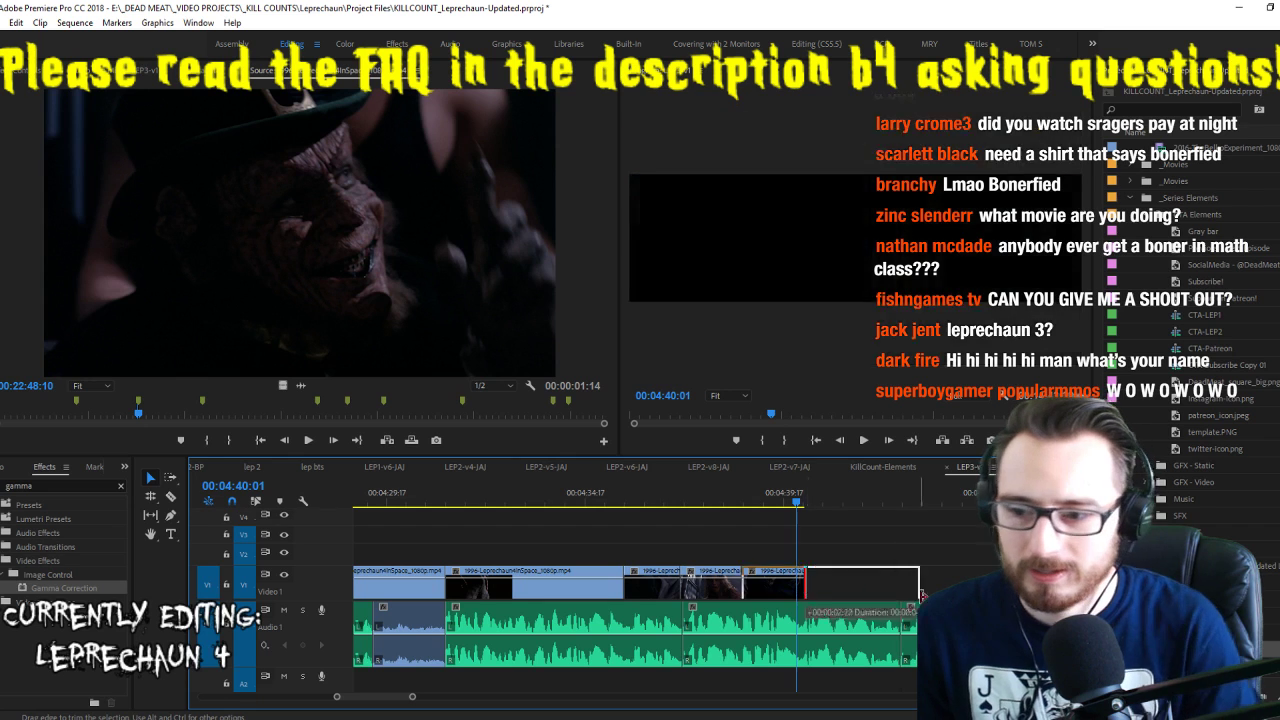
left_click(800, 588)
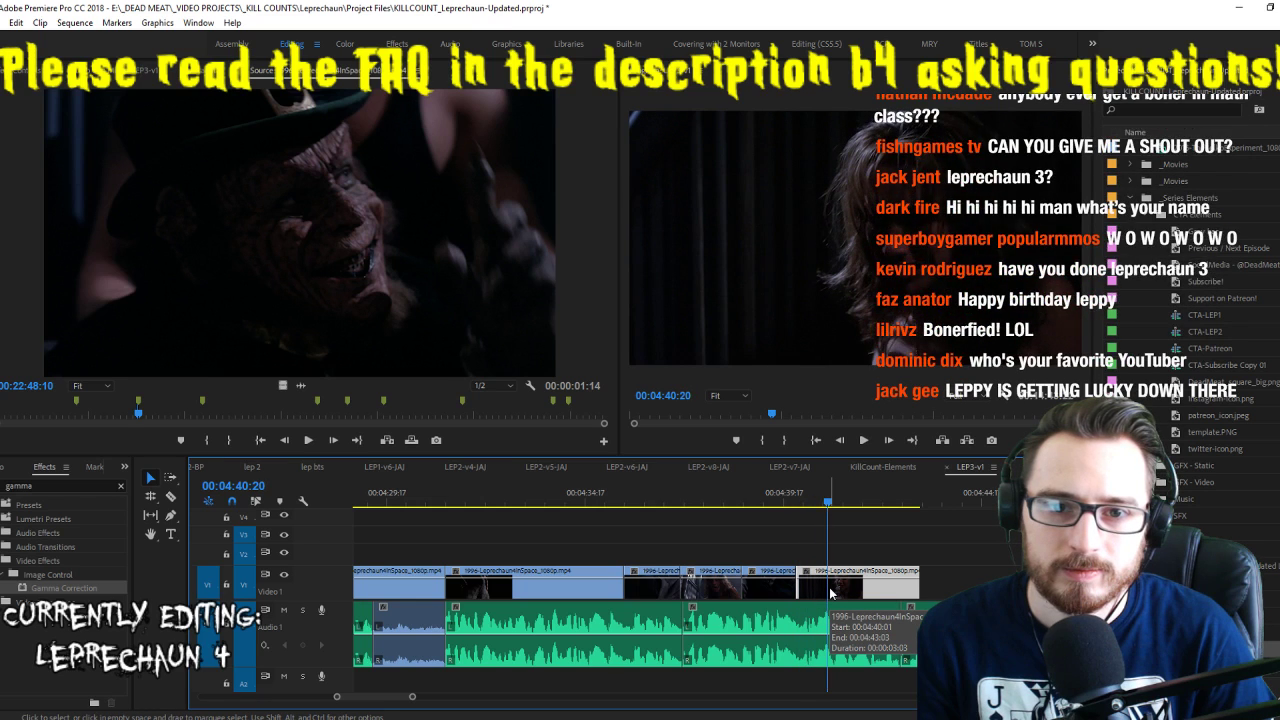
Park the sequence at 00:04:40:22 and shuttle the source back through the scene to the woman's shot at about 00:22:44:02
key("space")
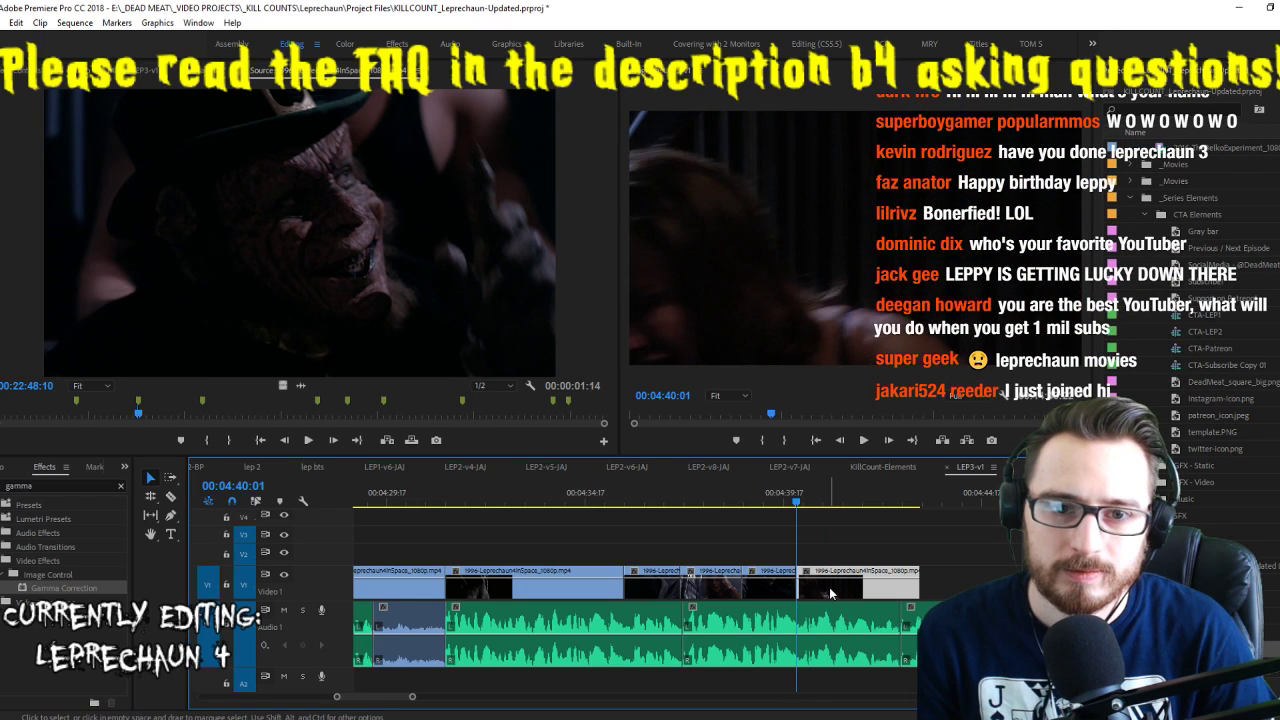
key("space")
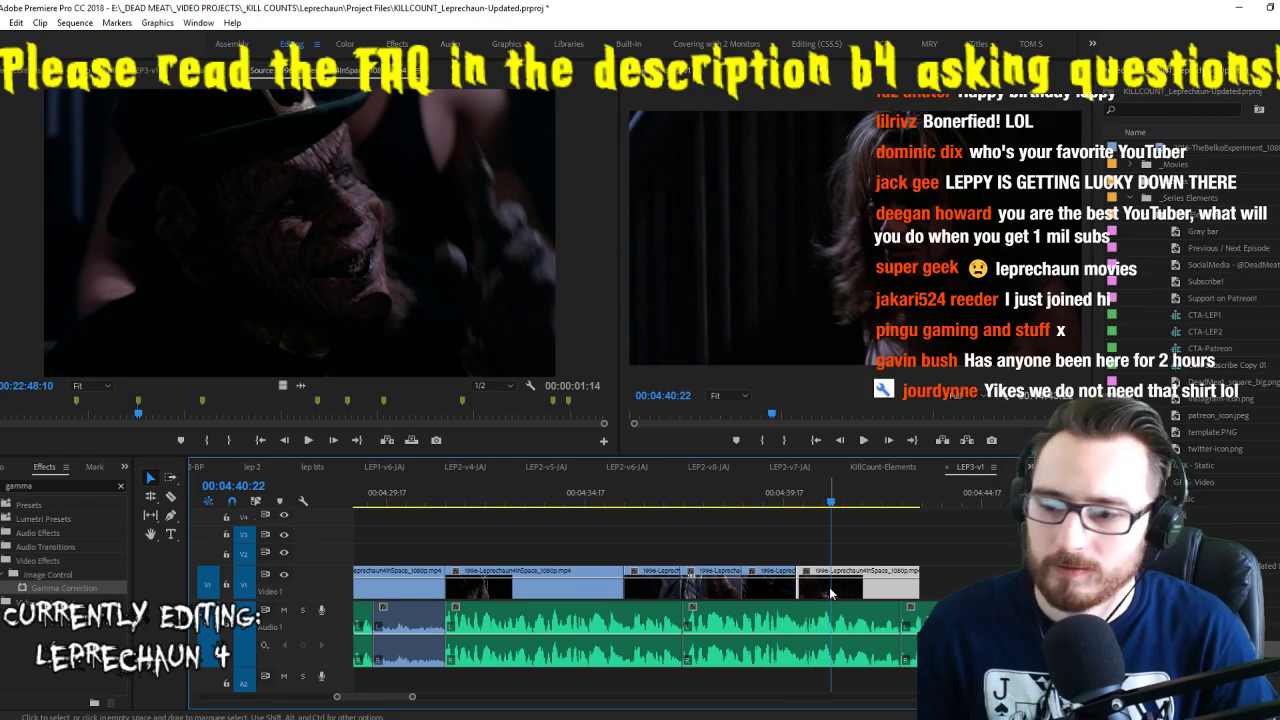
key("j")
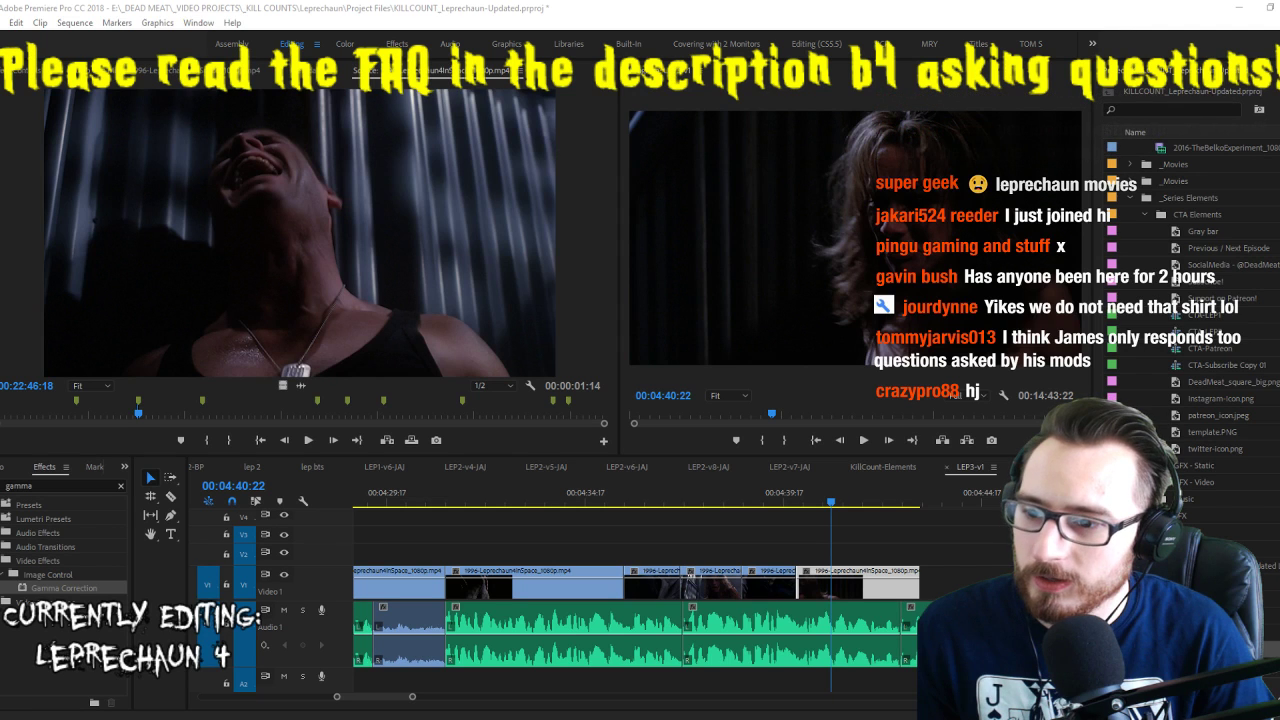
key("j")
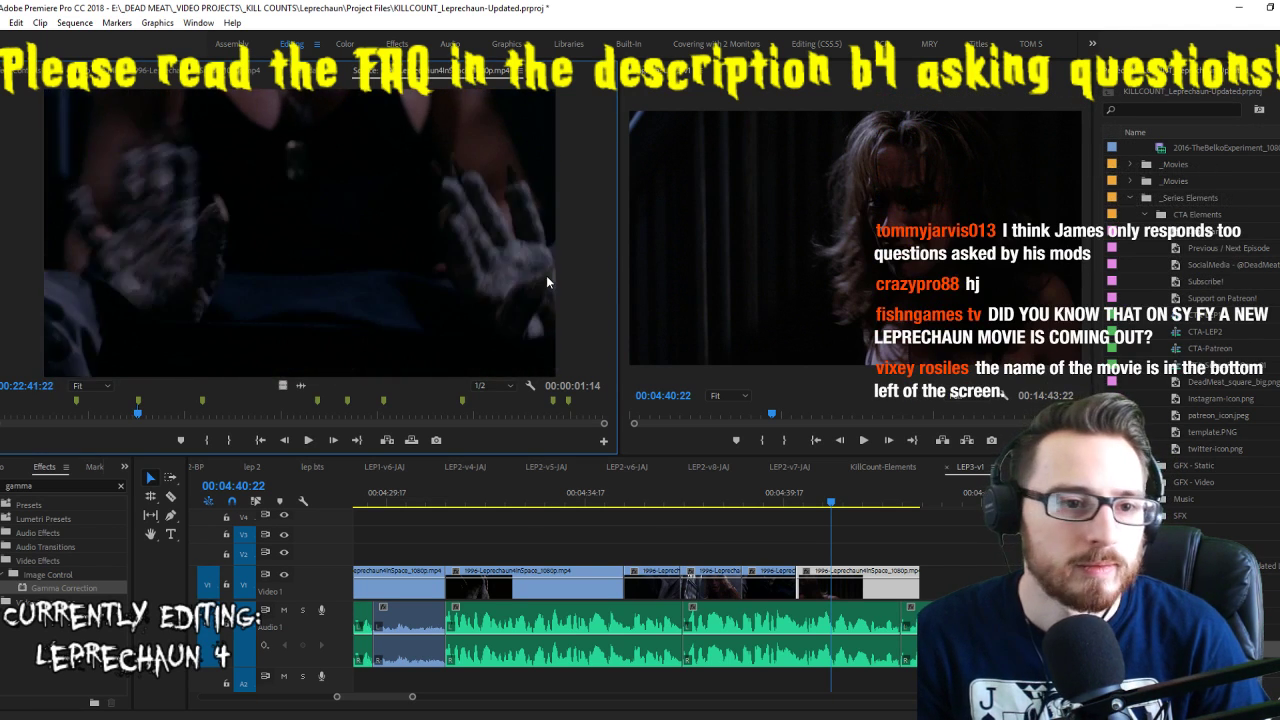
key("l")
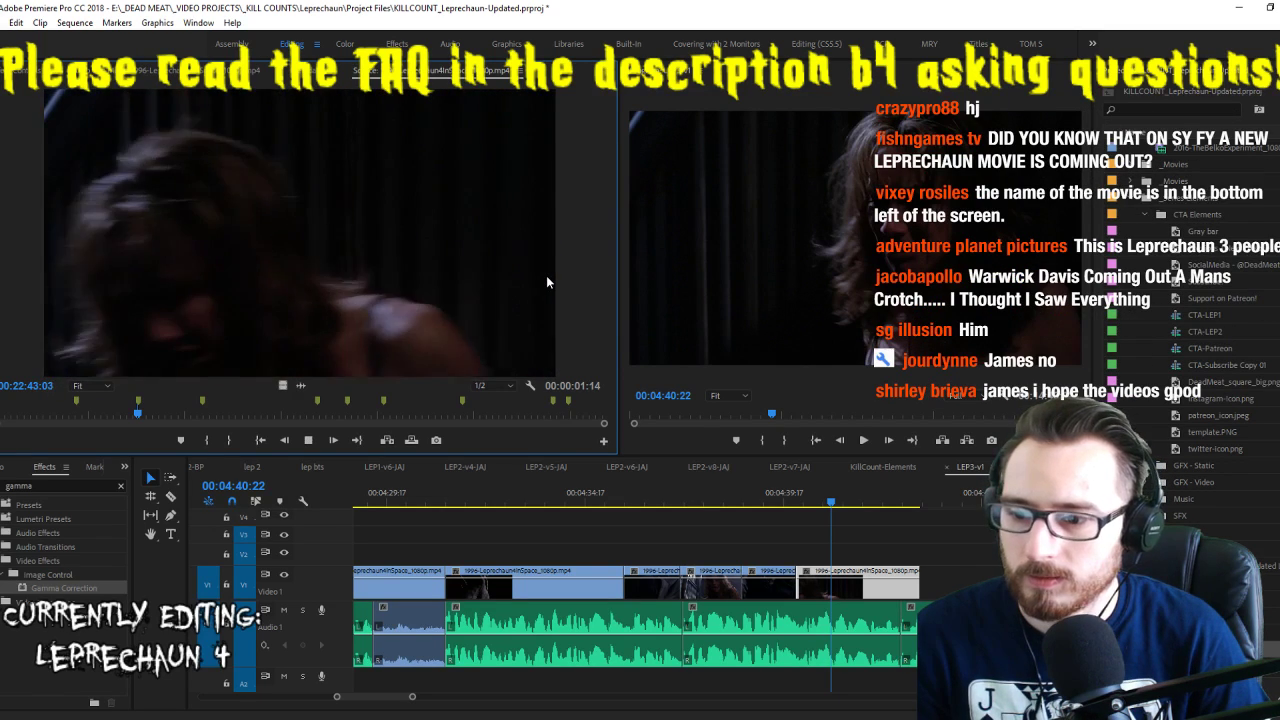
key("k")
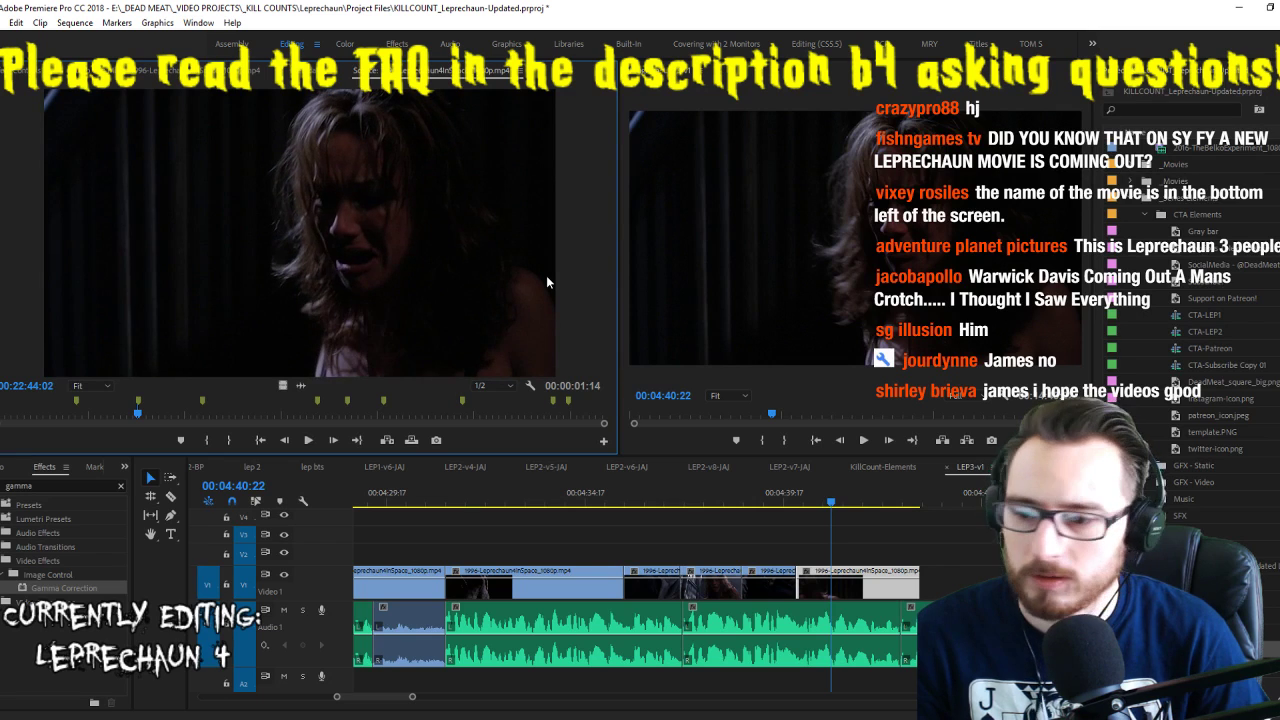
Mark a 2:02 source section of the man ending about 00:22:47:15 and lay its video on V1 at 00:04:40:22
key("Right")
key("Right")
key("Right")
key("Right")
key("Right")
key("Right")
key("Right")
key("Right")
key("Right")
key("Right")
key("Right")
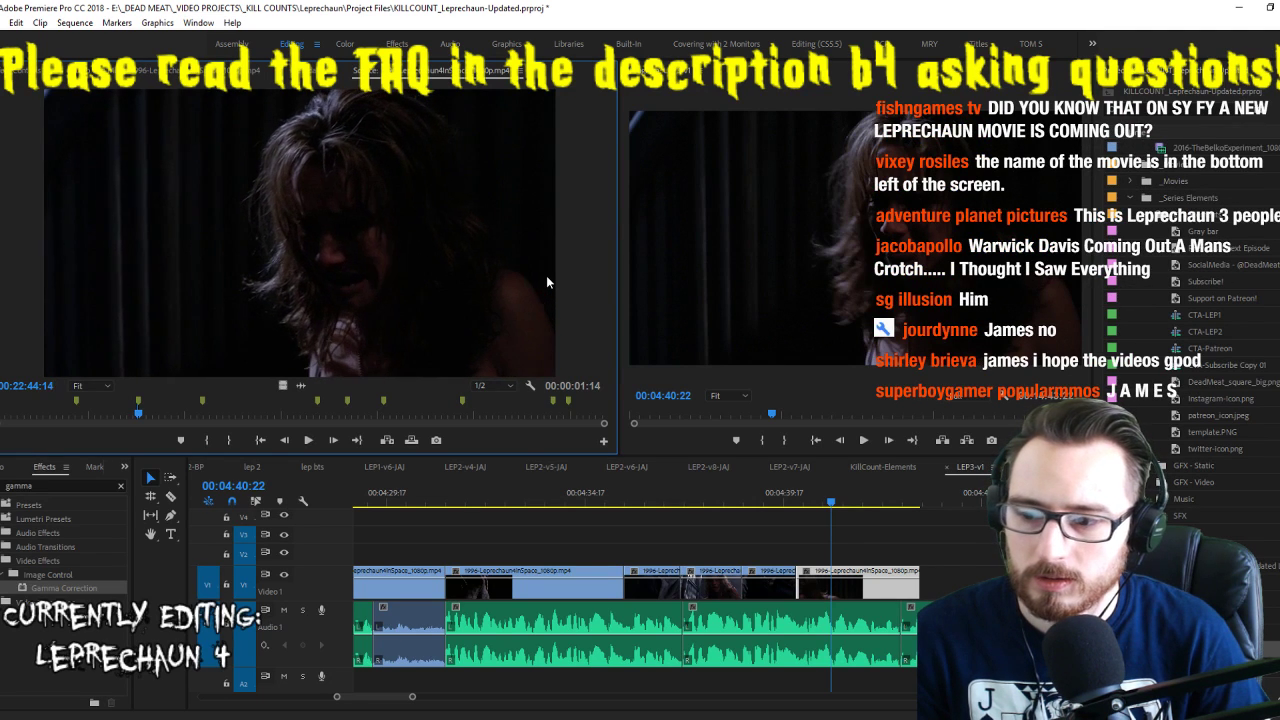
key("Right")
key("Right")
key("Right")
key("Right")
key("Right")
key("Right")
key("Right")
key("Right")
key("Right")
key("Right")
key("Right")
key("Right")
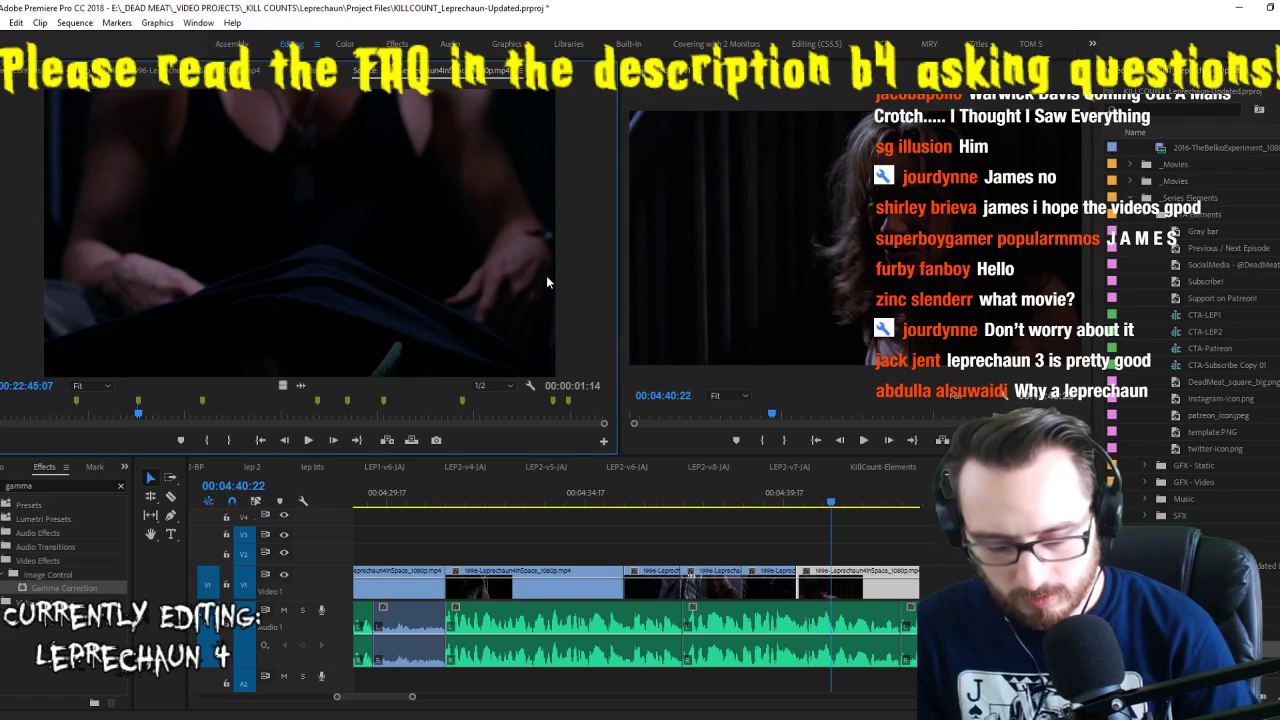
key("l")
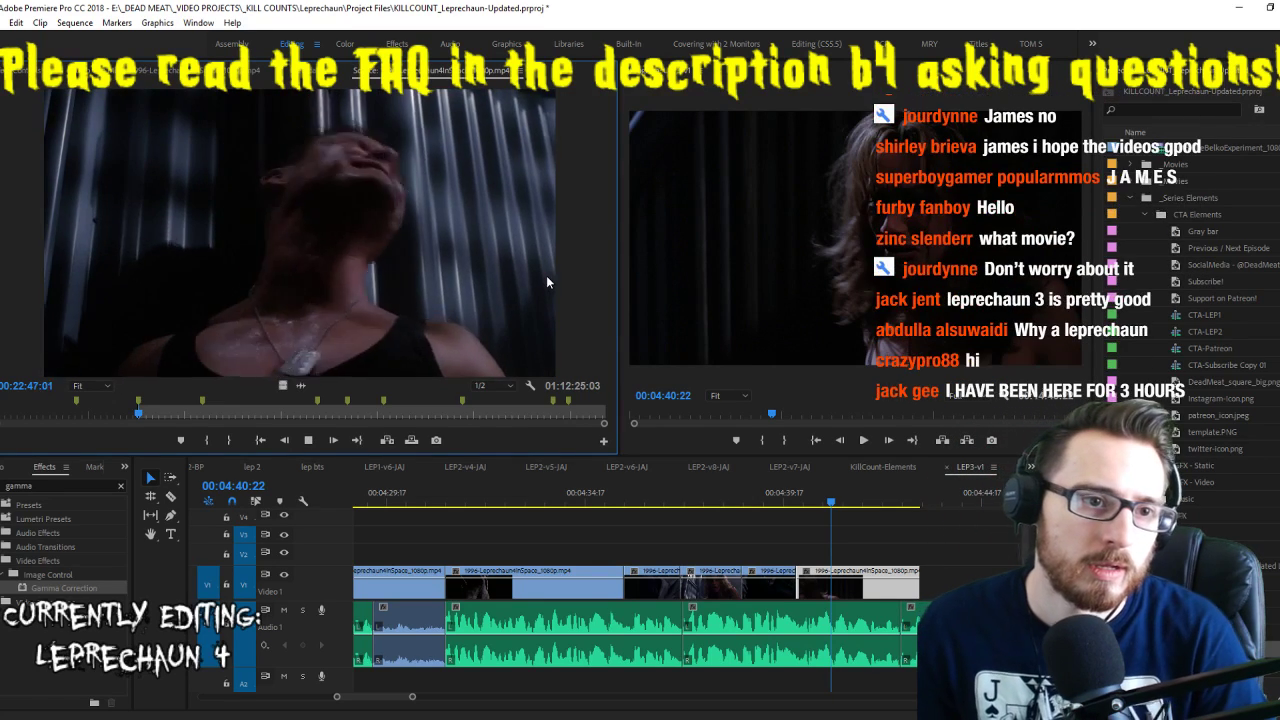
key("o")
key("k")
left_click_drag(872, 588, 866, 598)
Extract the sequence gap ending at about 00:04:42:16, extend the last V1 clip's end to about 00:04:43:21 and play up to 00:04:43:09
key("space")
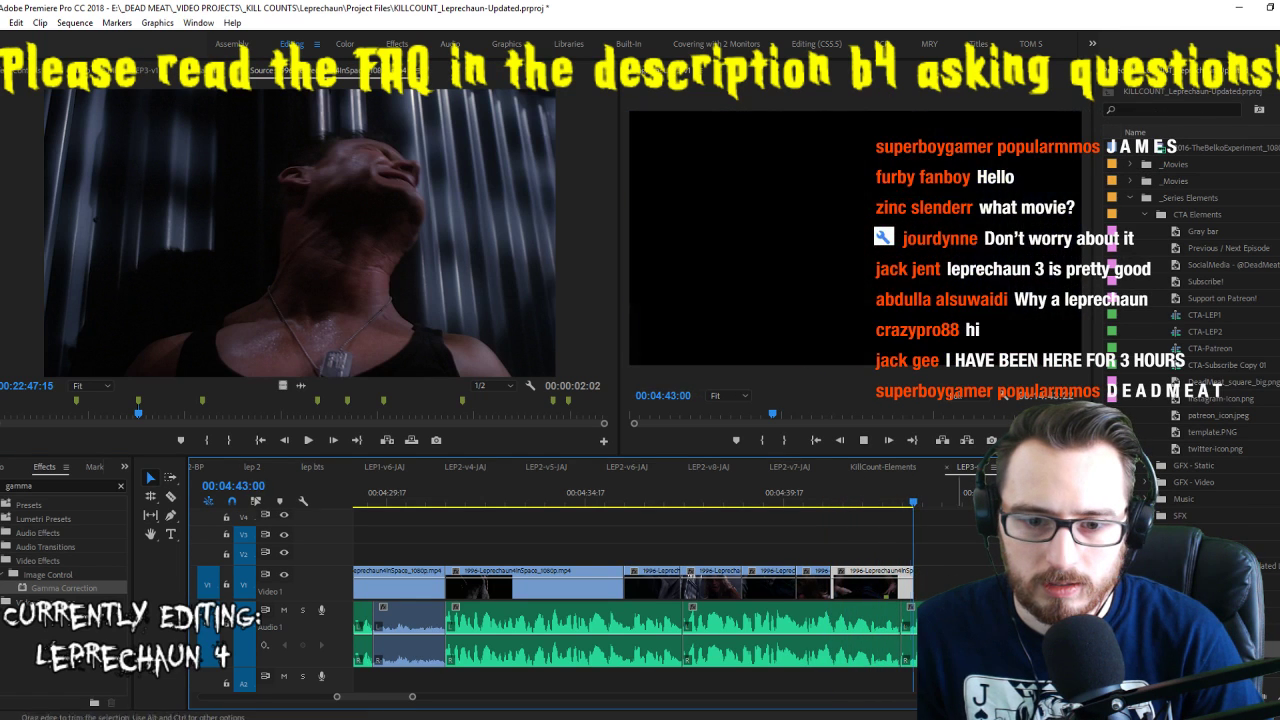
left_click(862, 508)
key("space")
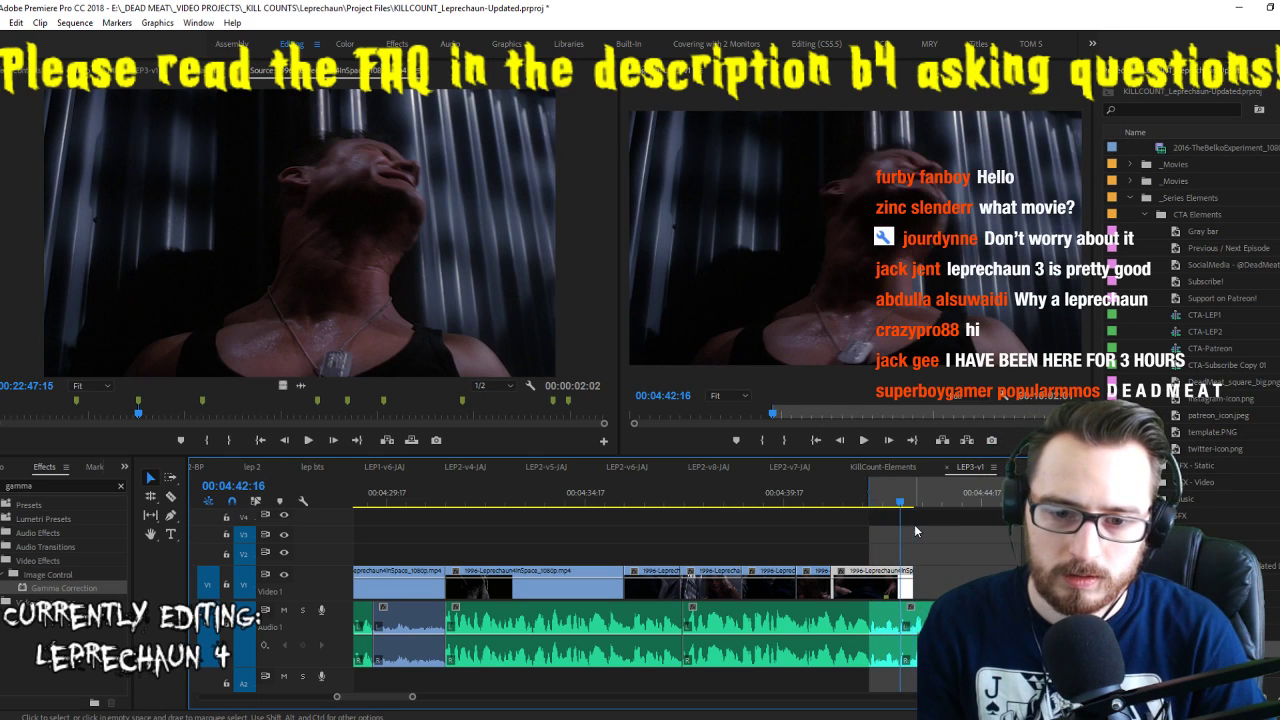
key("space")
key("apostrophe")
key("space")
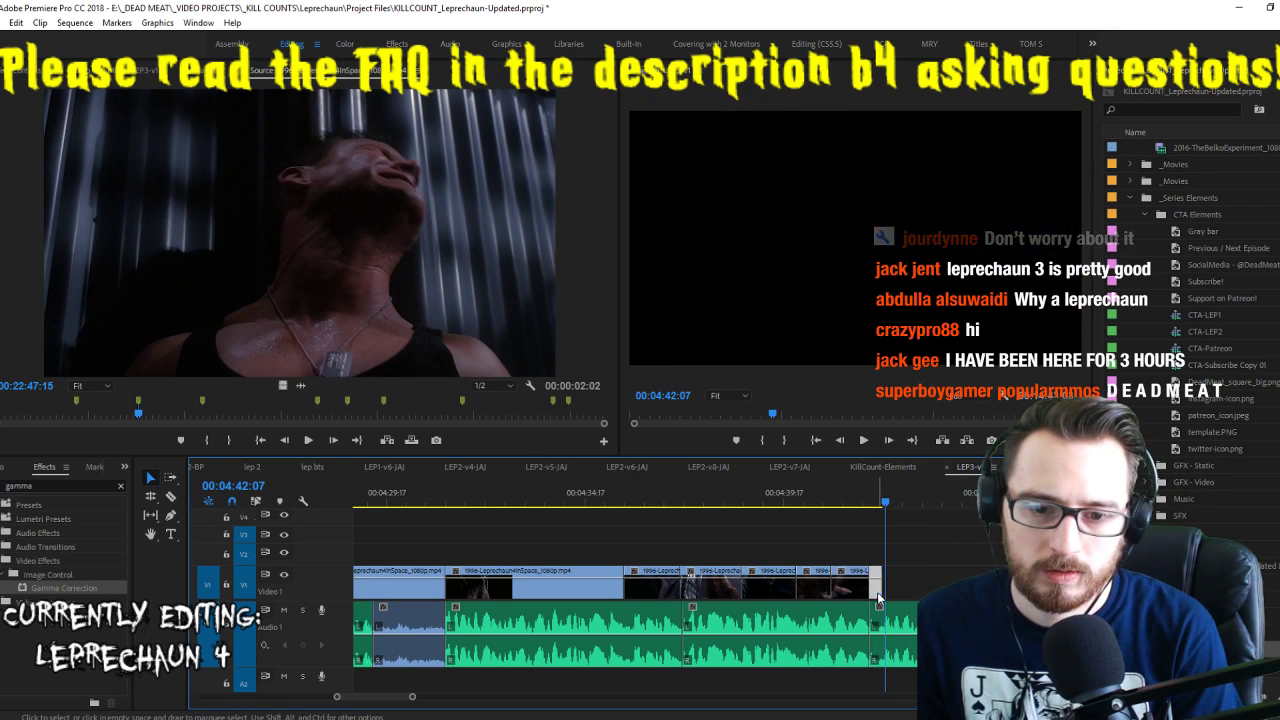
left_click_drag(883, 585, 949, 585)
key("space")
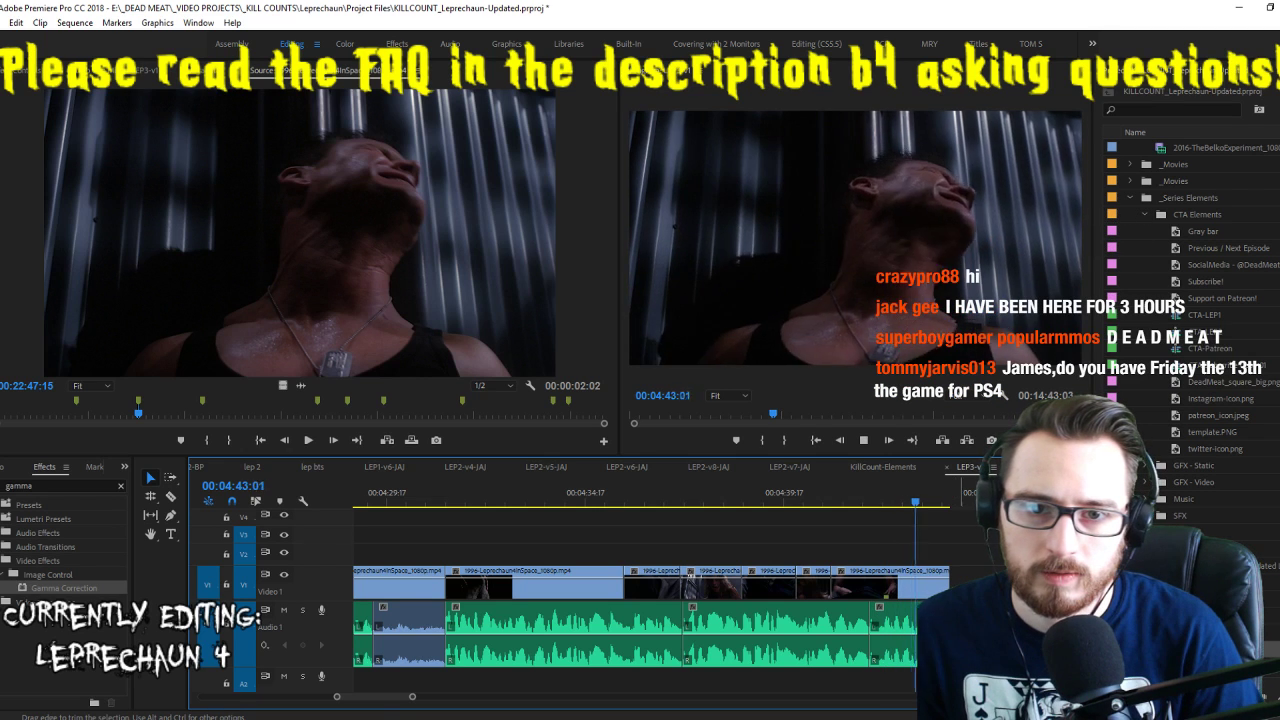
Mark a 4:01 source section ending about 00:22:52:03 and insert it with its audio into the sequence at 00:04:43:09
left_click(373, 271)
key("space")
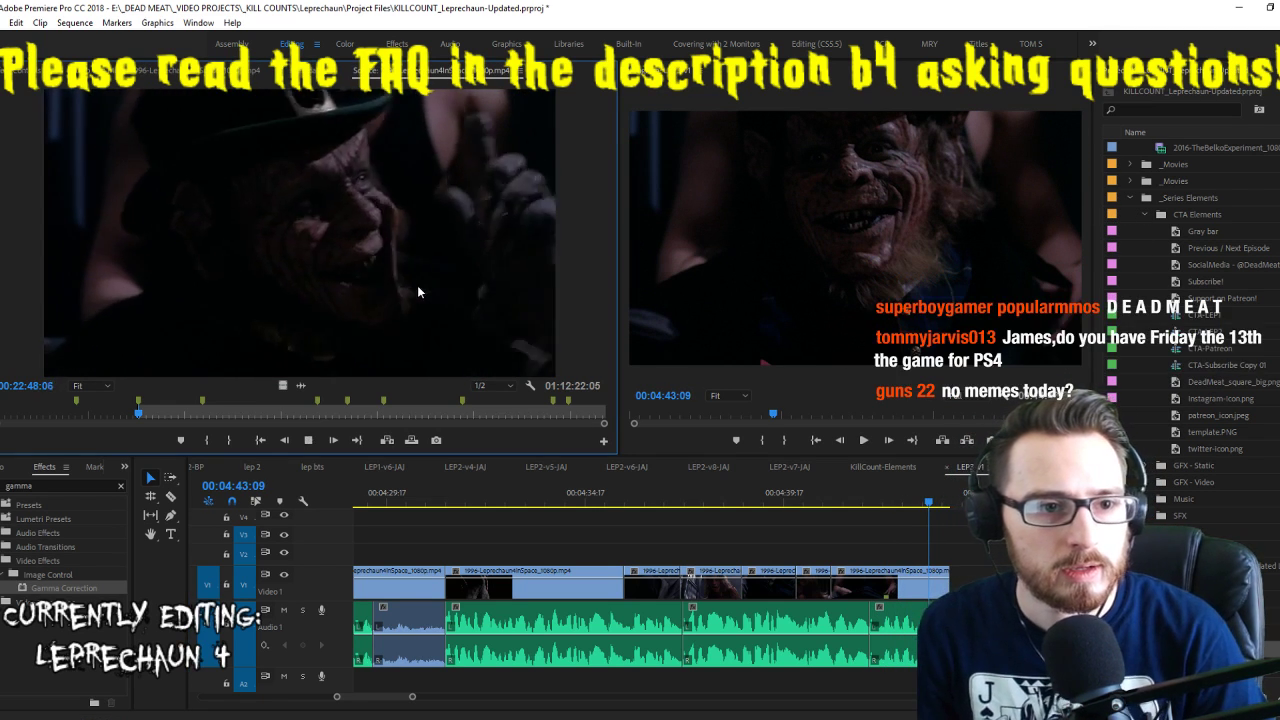
key("space")
key("space")
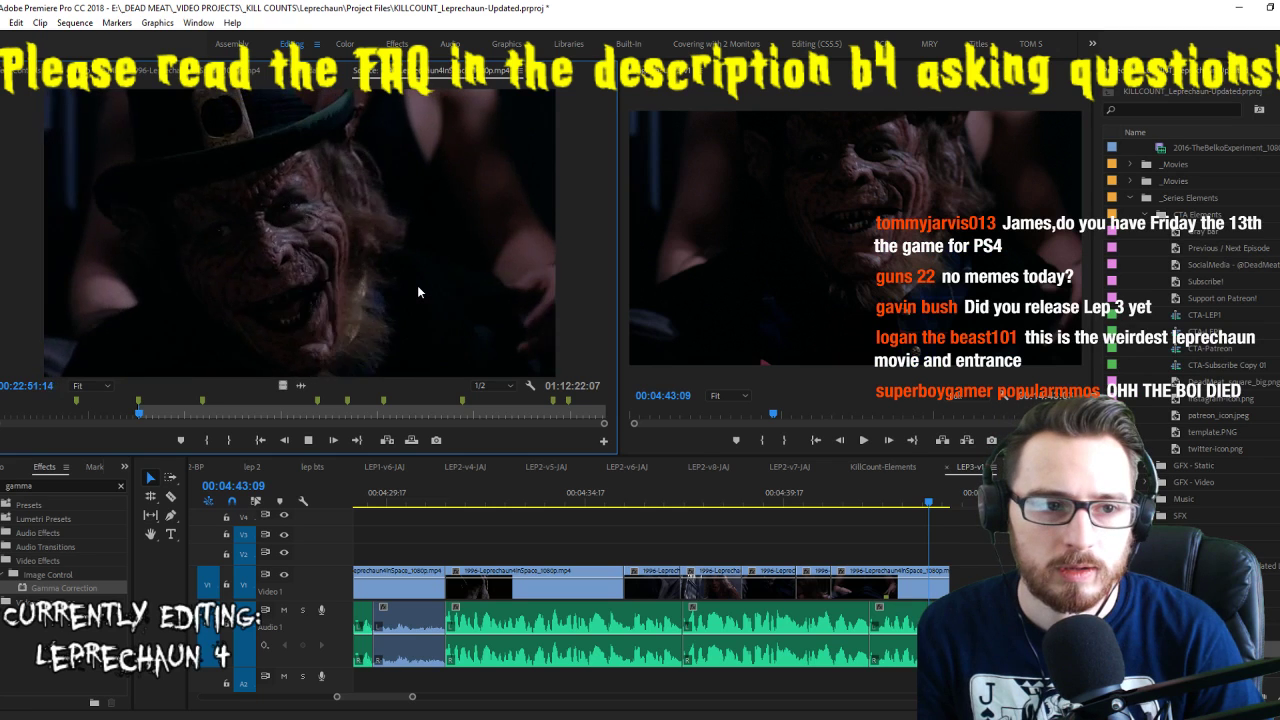
key("space")
key("o")
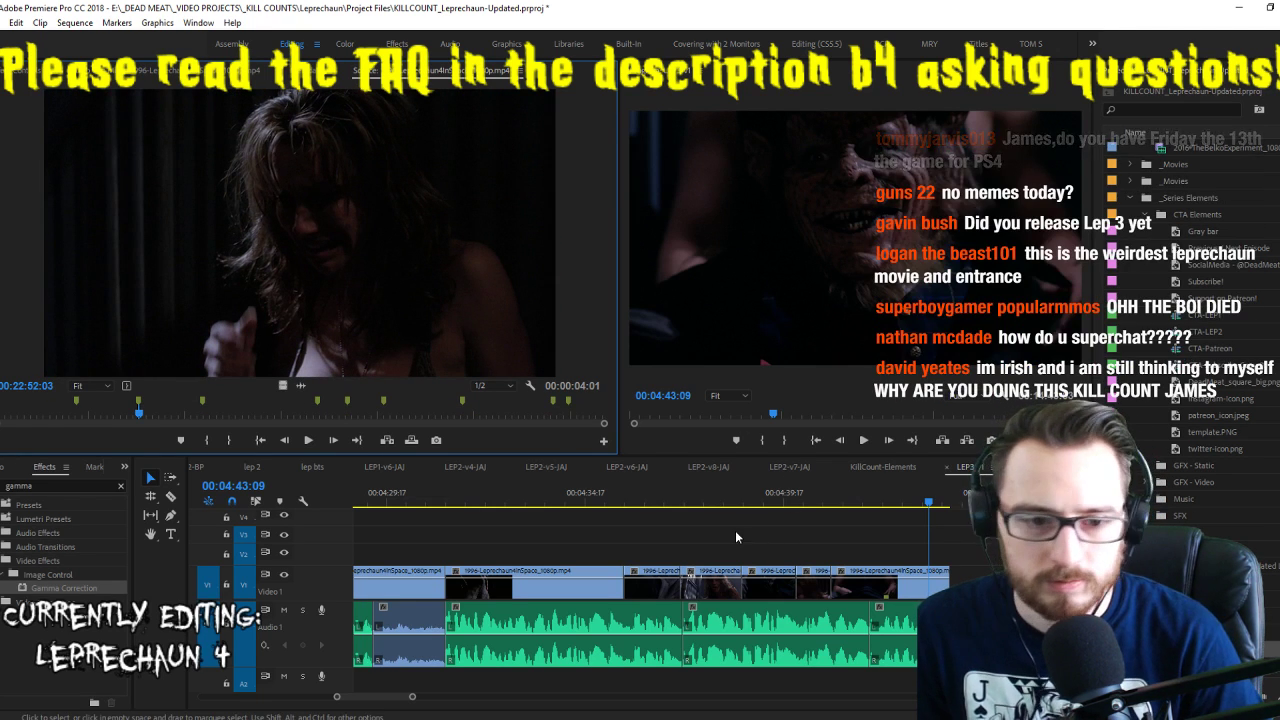
left_click(793, 551)
left_click(386, 440)
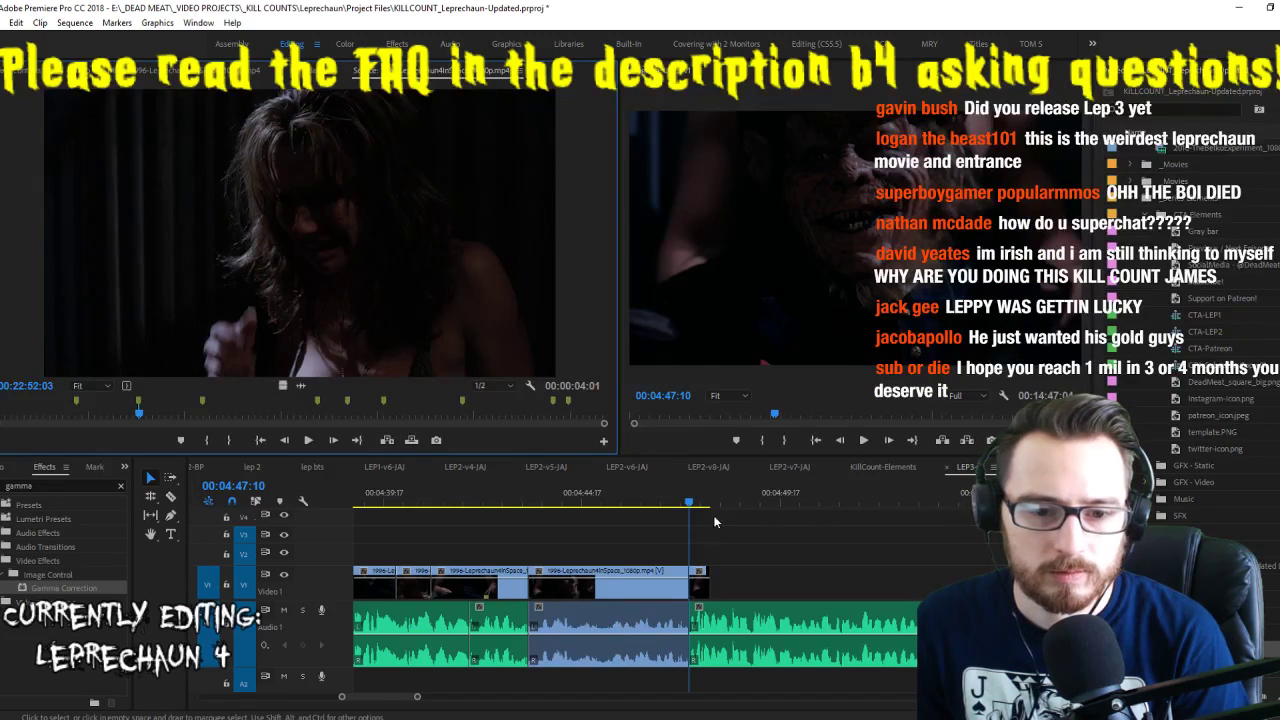
Extract a short section of the inserted clip at about 00:04:45:07 and remove the V1 video after 00:04:46:22
key("space")
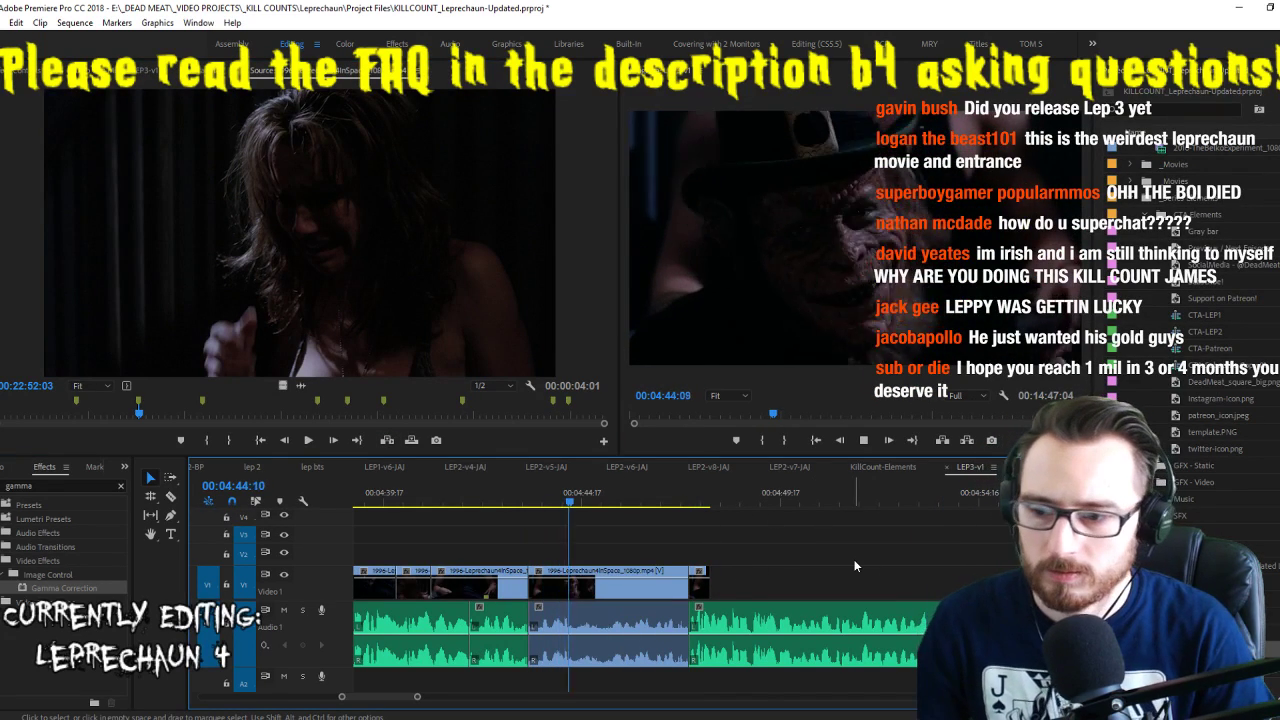
key("ctrl+z")
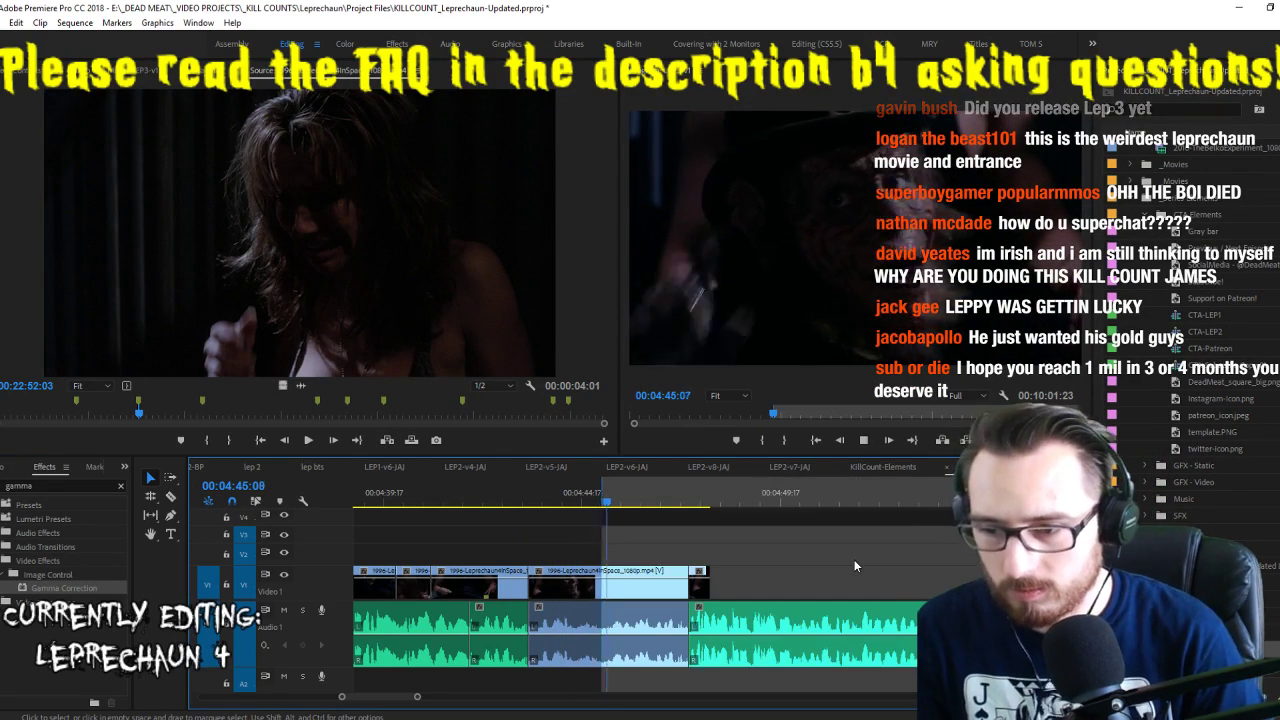
key("j")
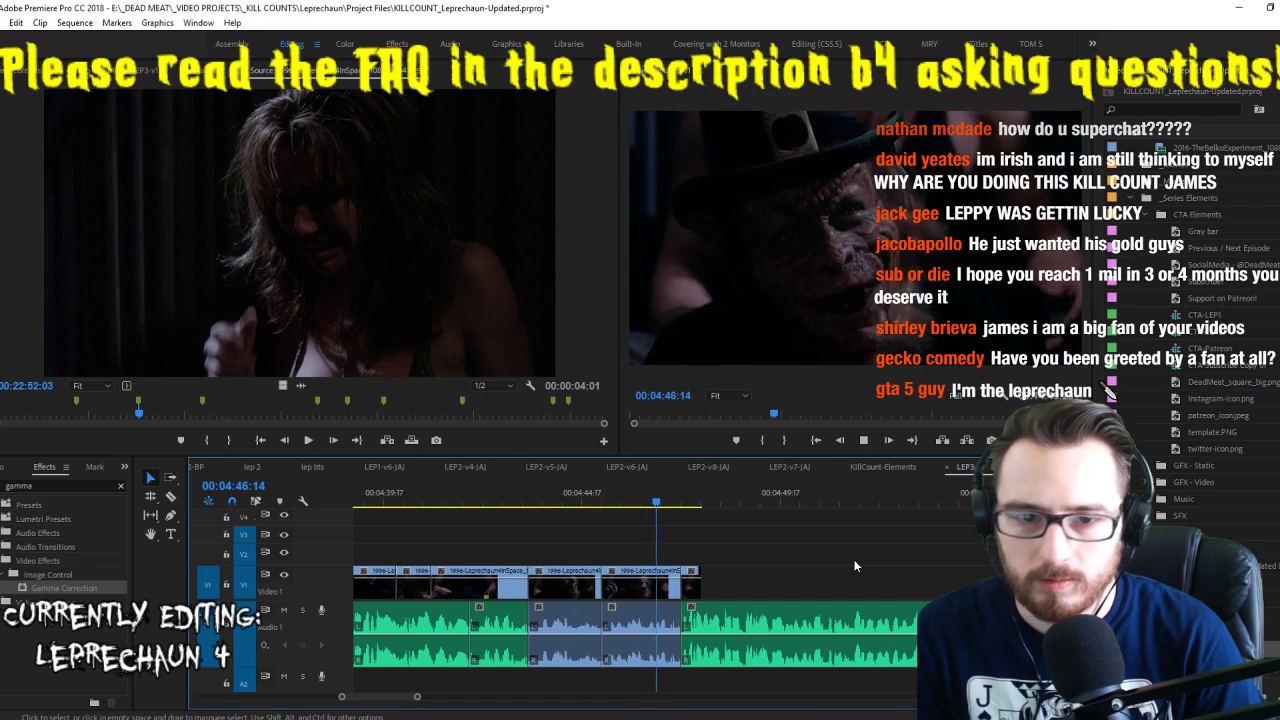
key("space")
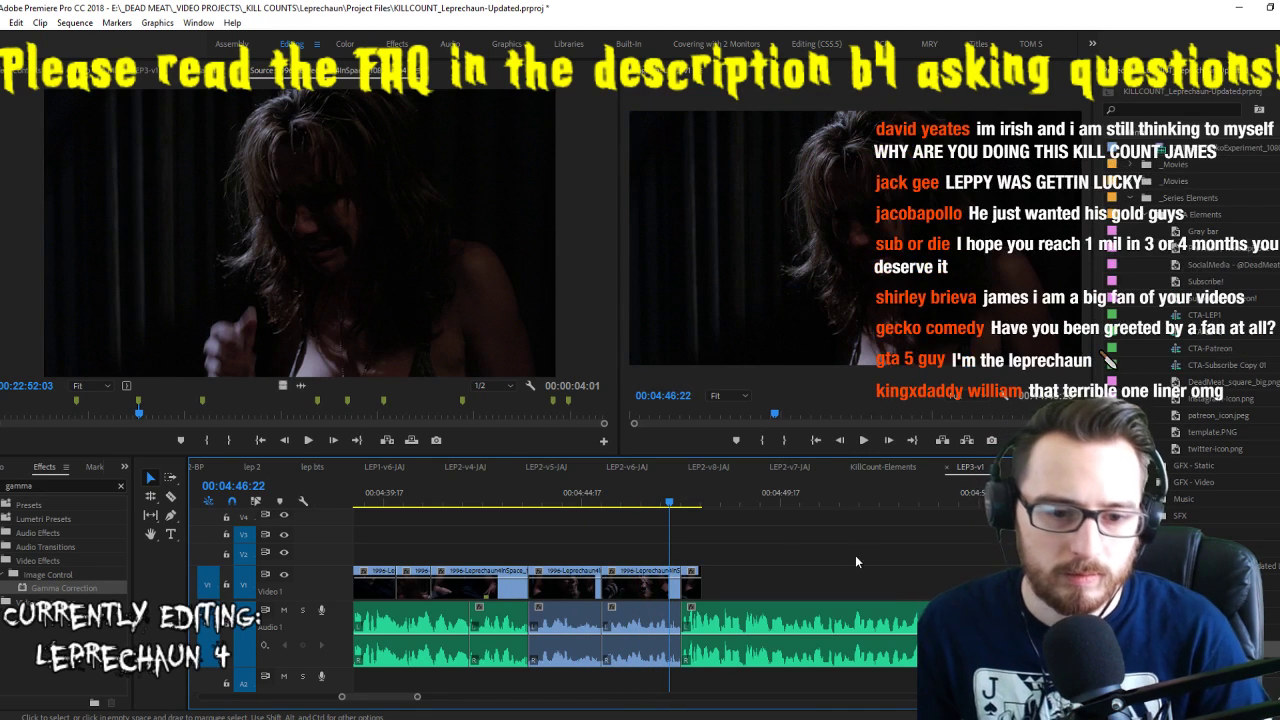
key("Delete")
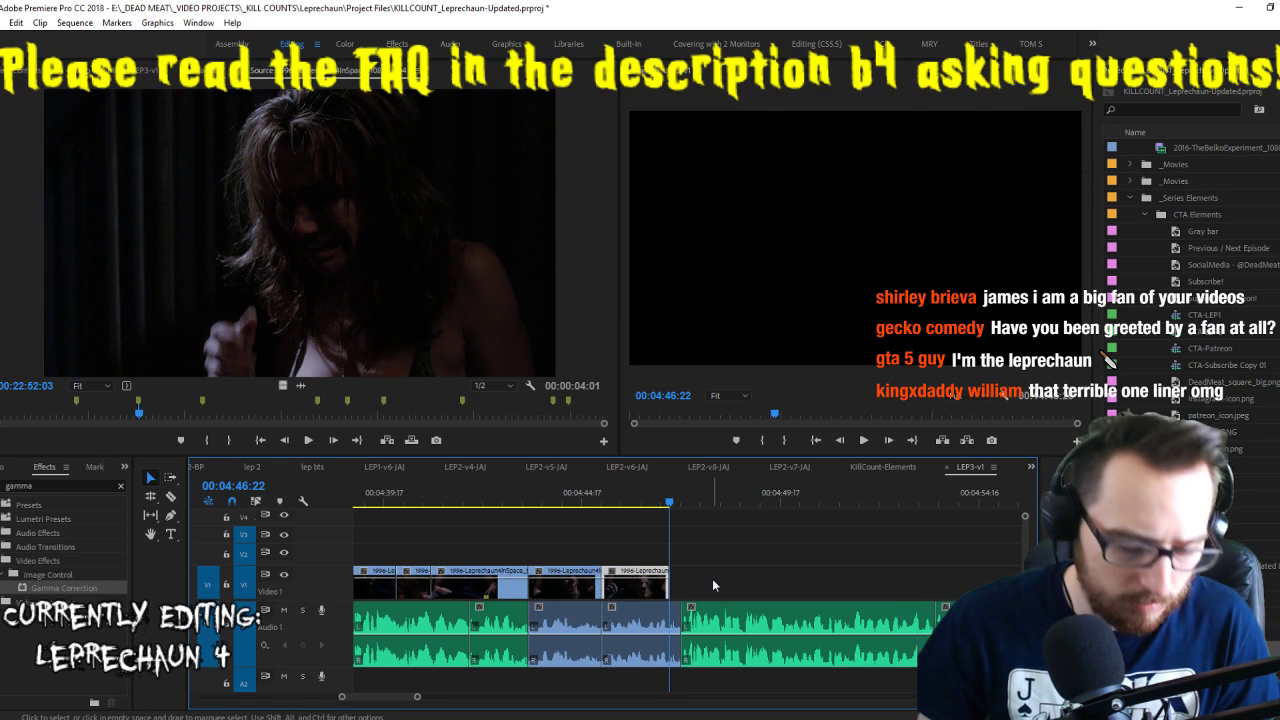
Undo the last V1 video removal, rate-stretch the second leprechaun clip to span 00:04:45:05 to 00:04:47:05 and save the project
key("ctrl+z")
scroll(635, 577, "up", 3)
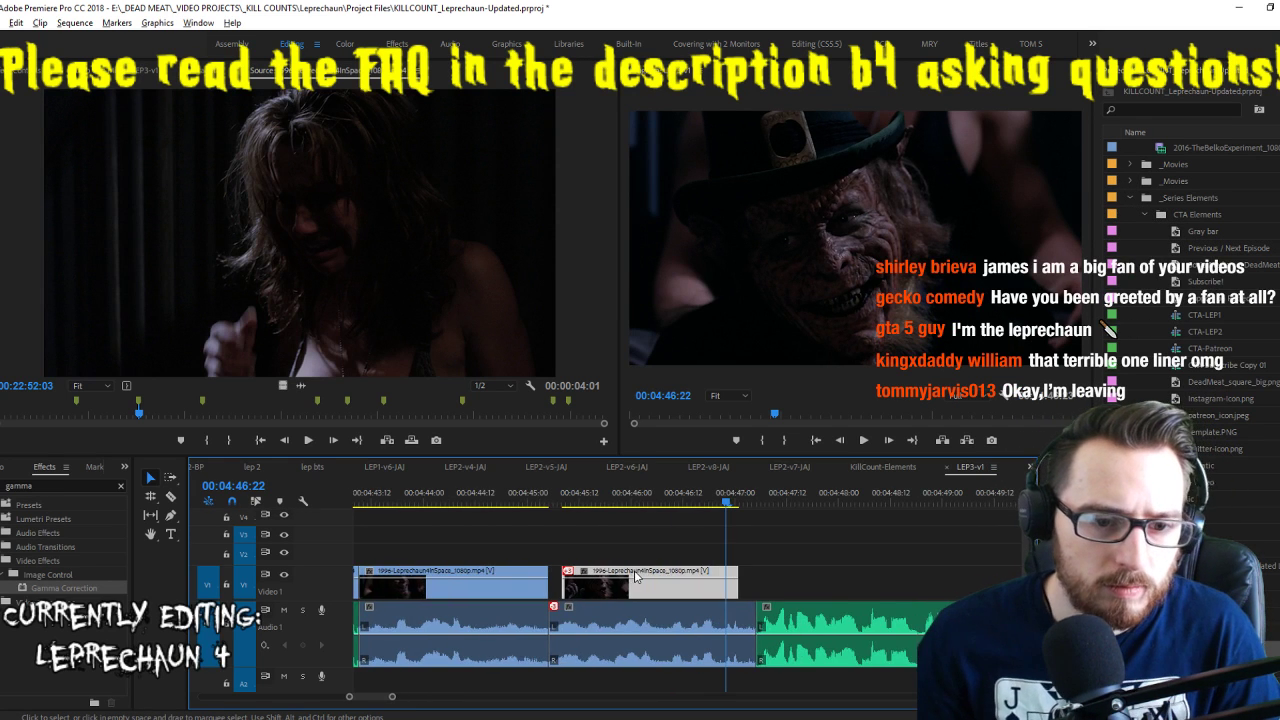
key("r")
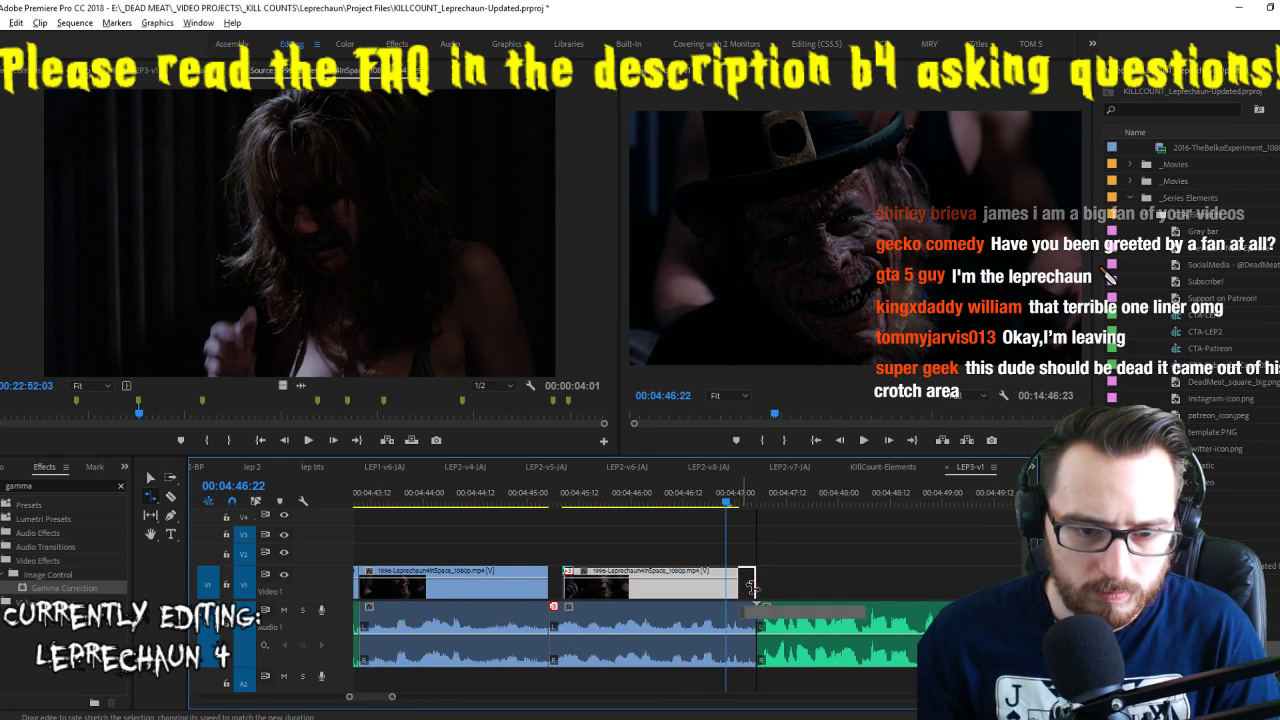
left_click_drag(566, 583, 549, 583)
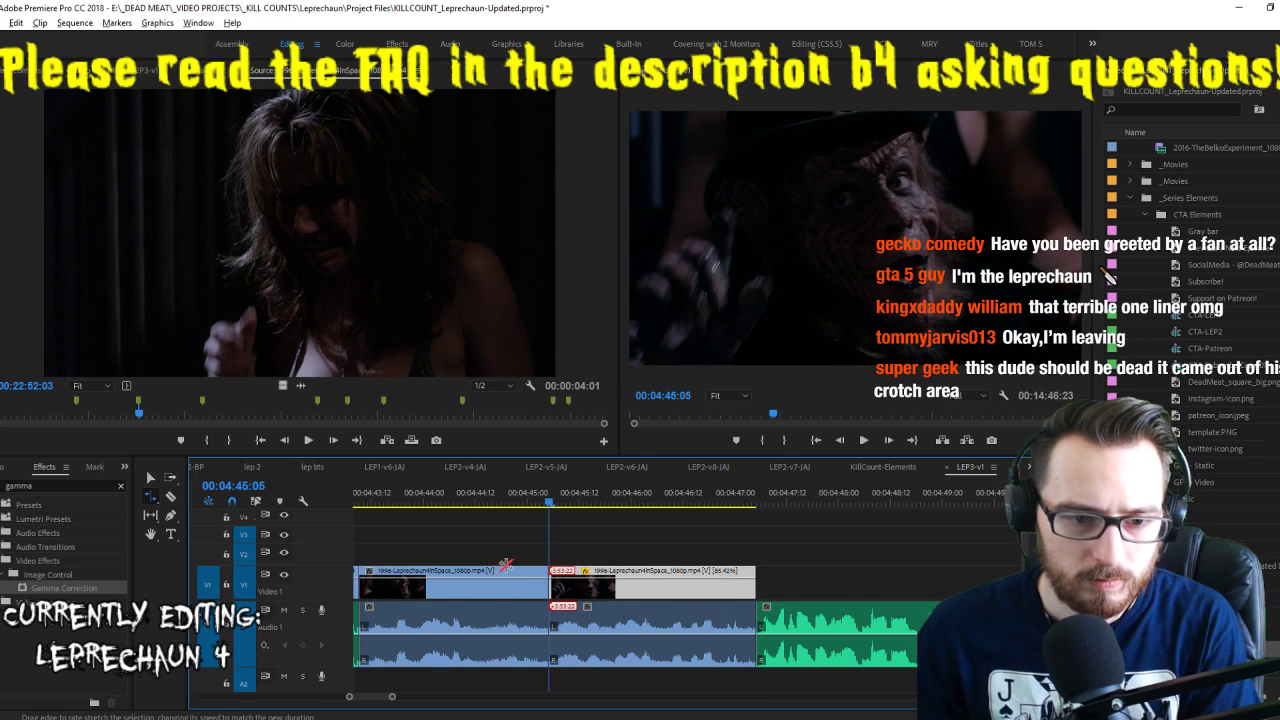
key("space")
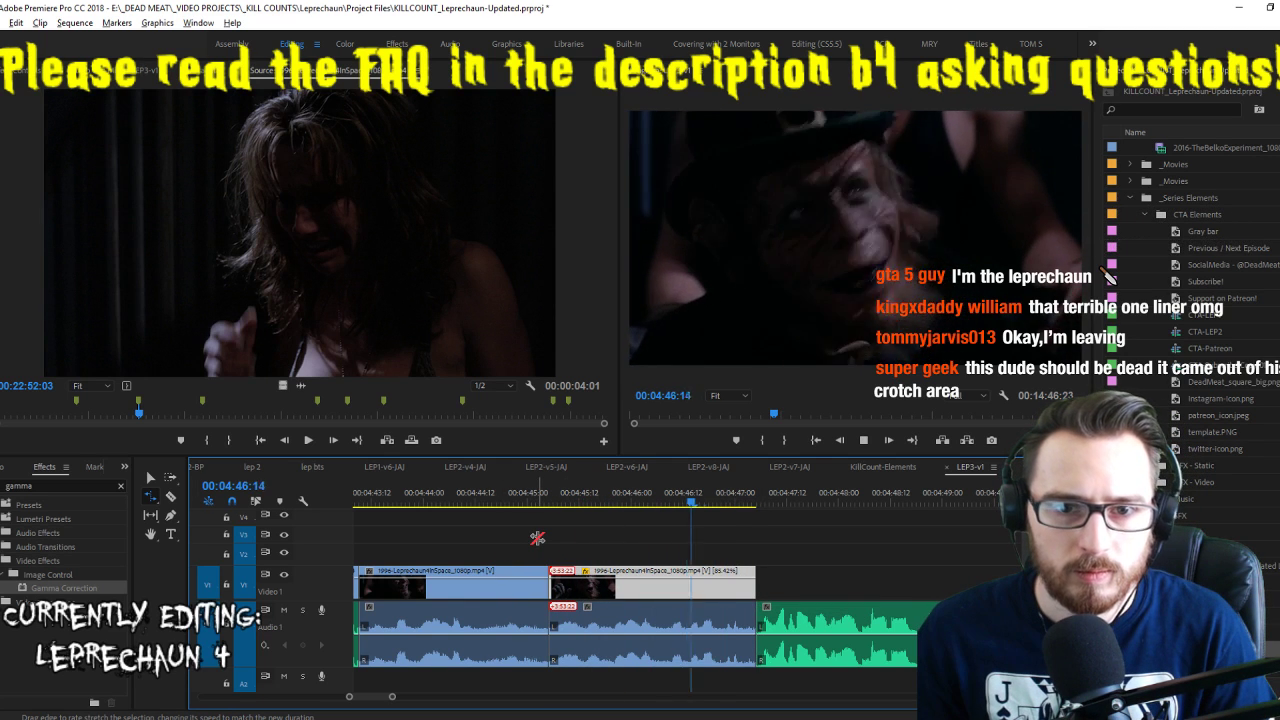
left_click(485, 492)
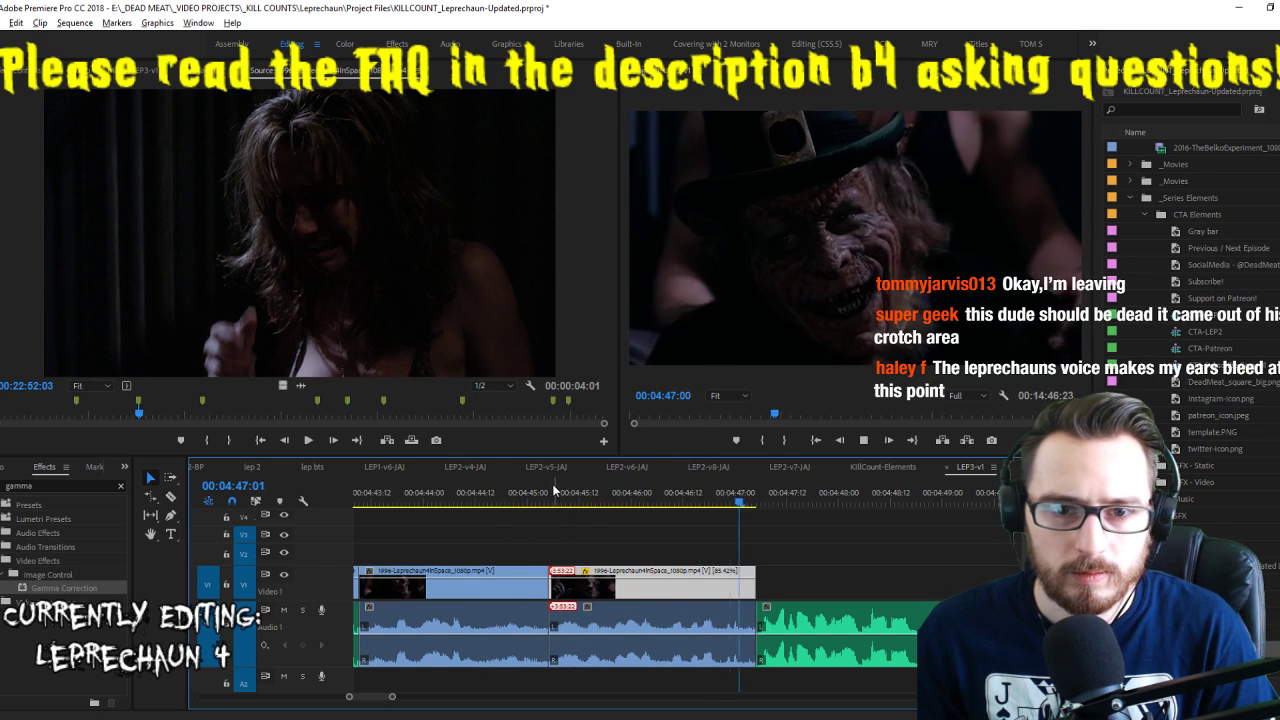
key("ctrl+s")
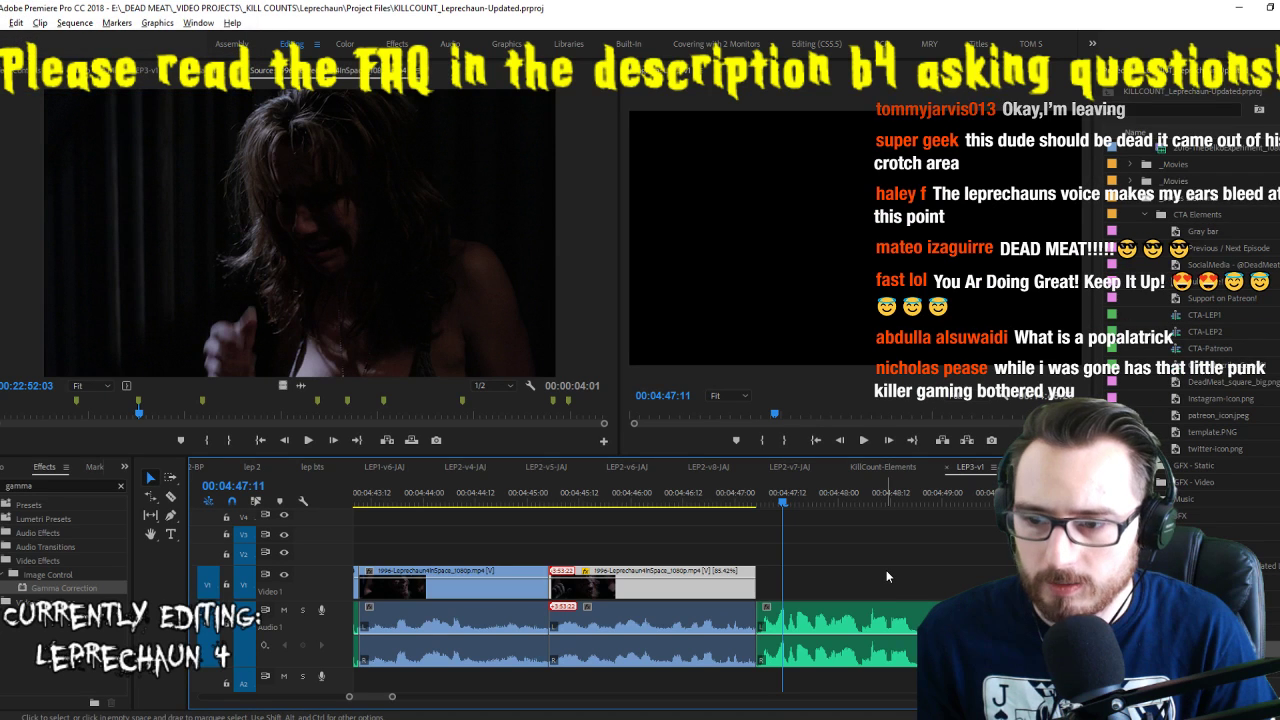
Mark a 3:01 source section ending about 00:22:56:16 and lay its video on V1 at 00:04:47:05
key("Up")
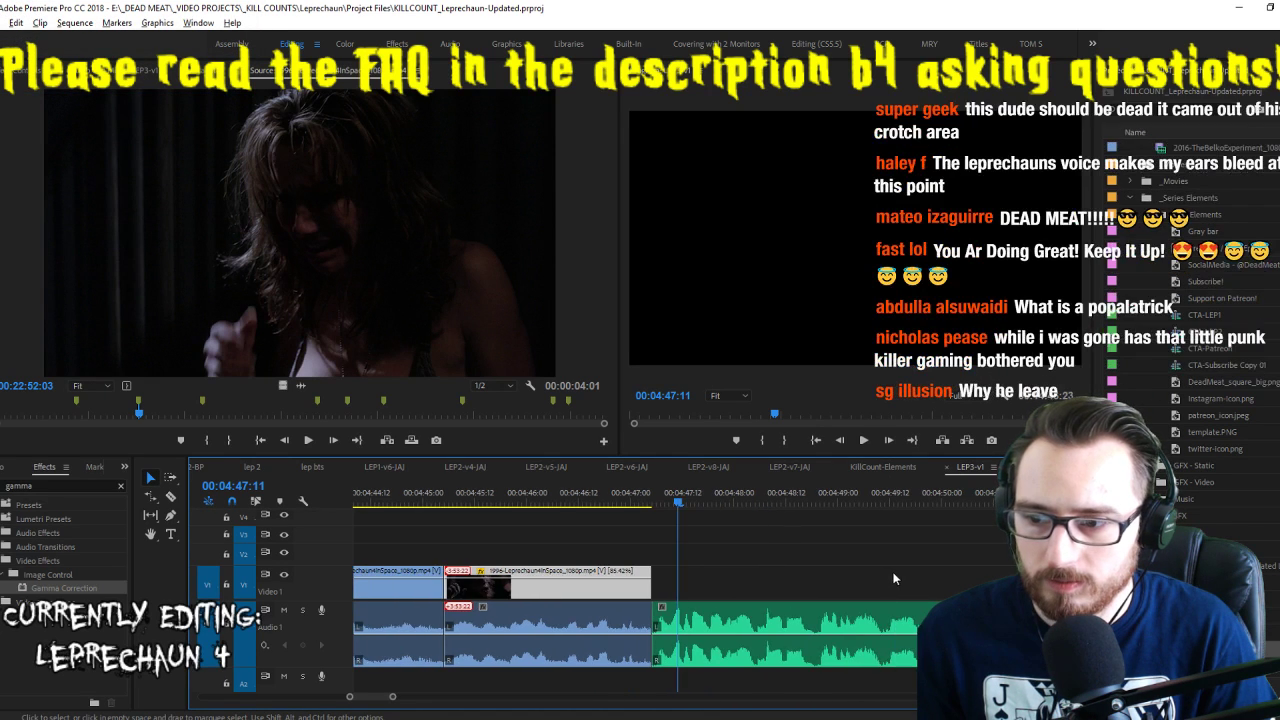
left_click(809, 582)
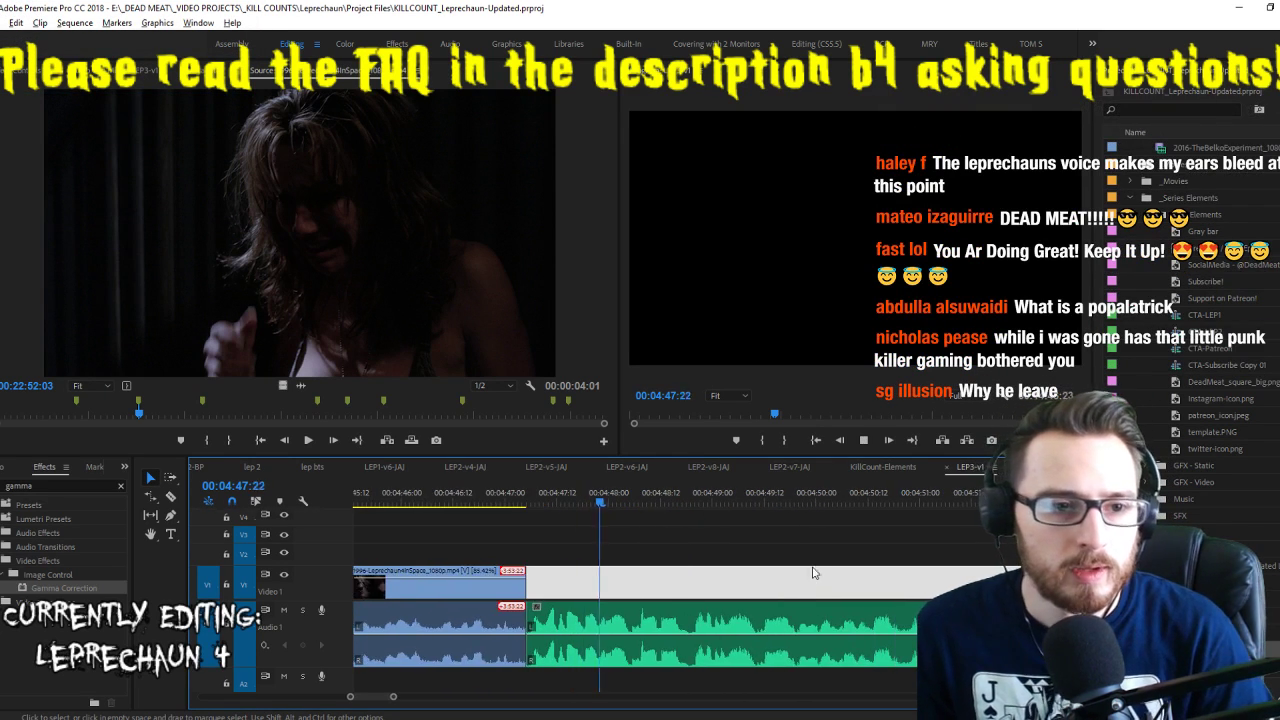
left_click(443, 332)
key("space")
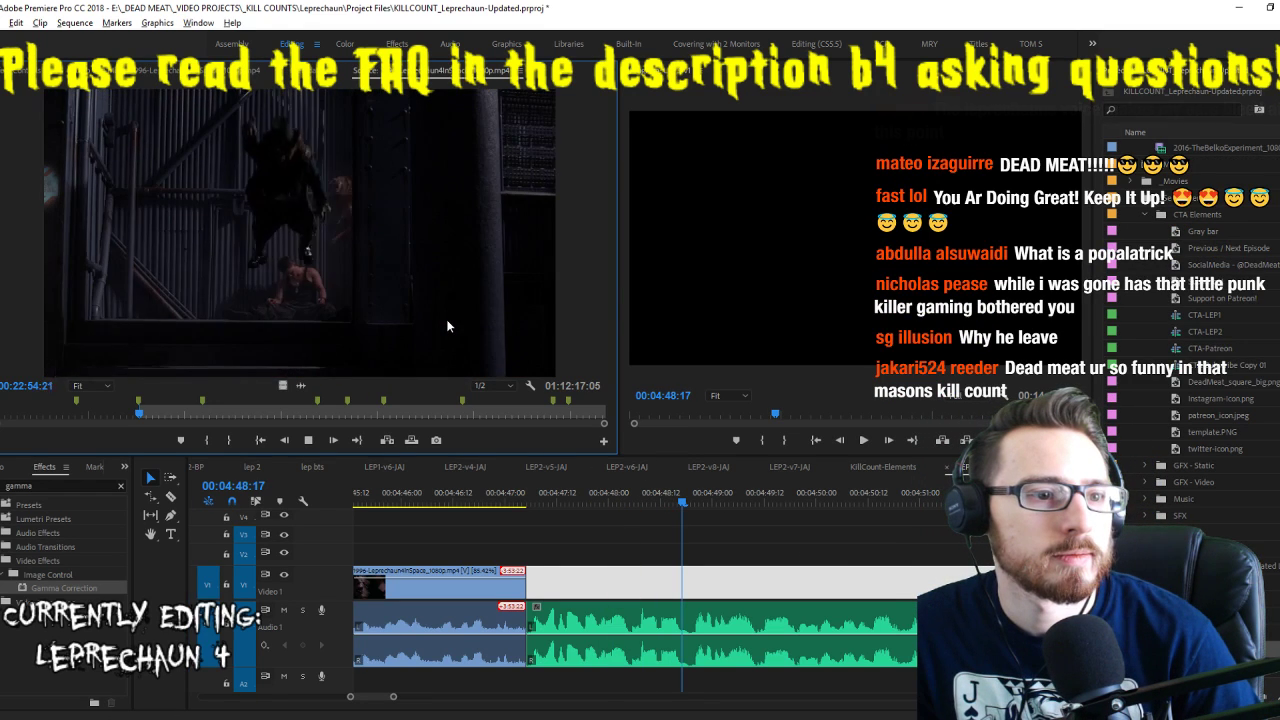
key("o")
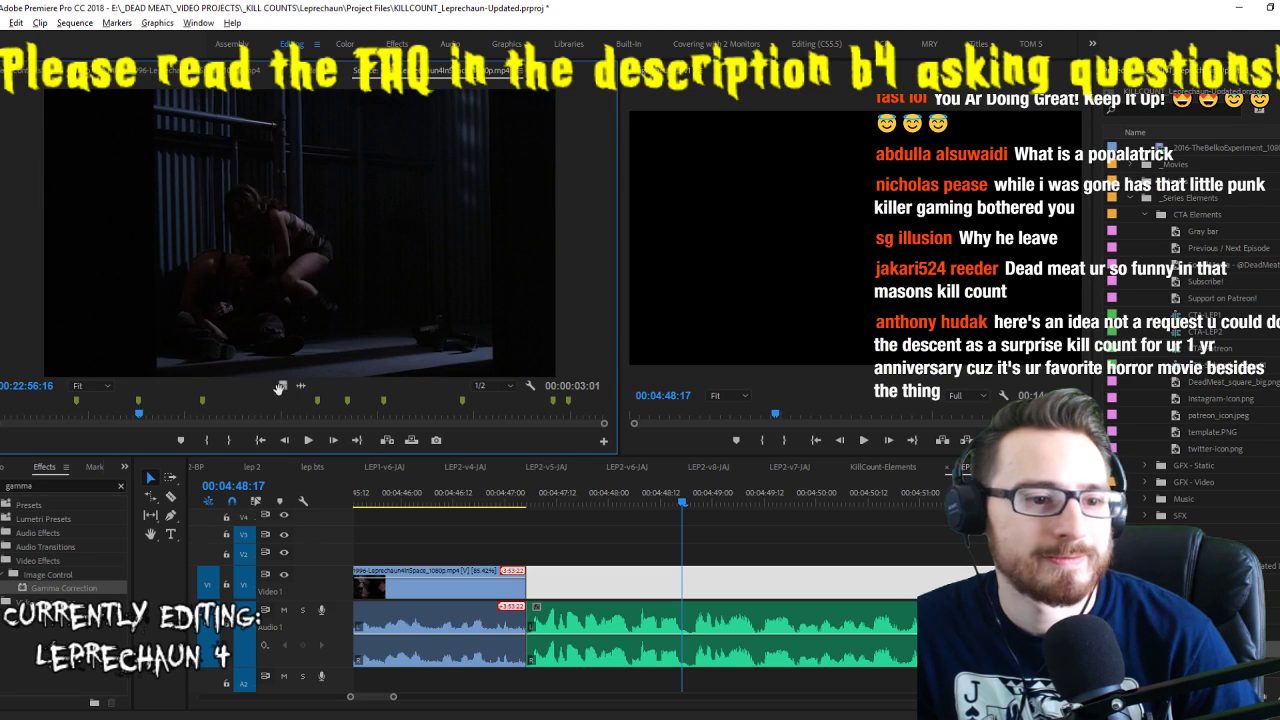
left_click_drag(444, 326, 527, 567)
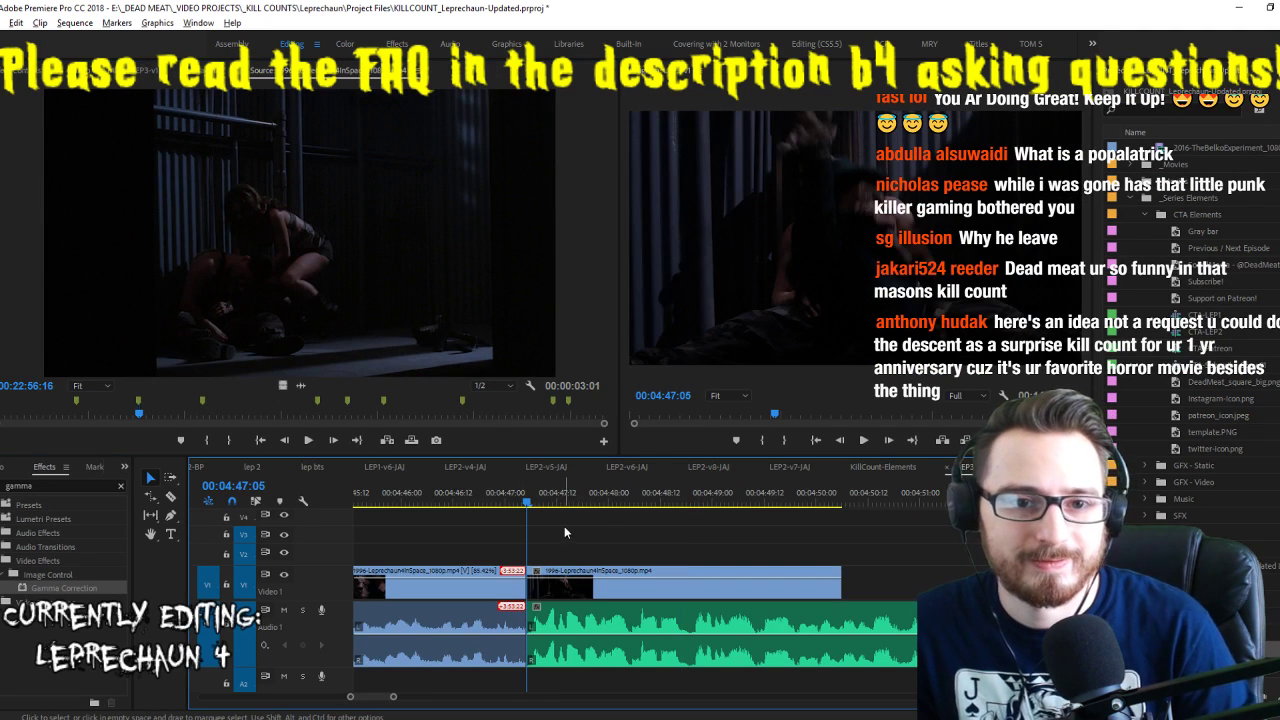
Play back the cut at 00:04:47:05 and the clip after it, stopping at 00:04:48:05
left_click(552, 497)
left_click_drag(524, 502, 530, 502)
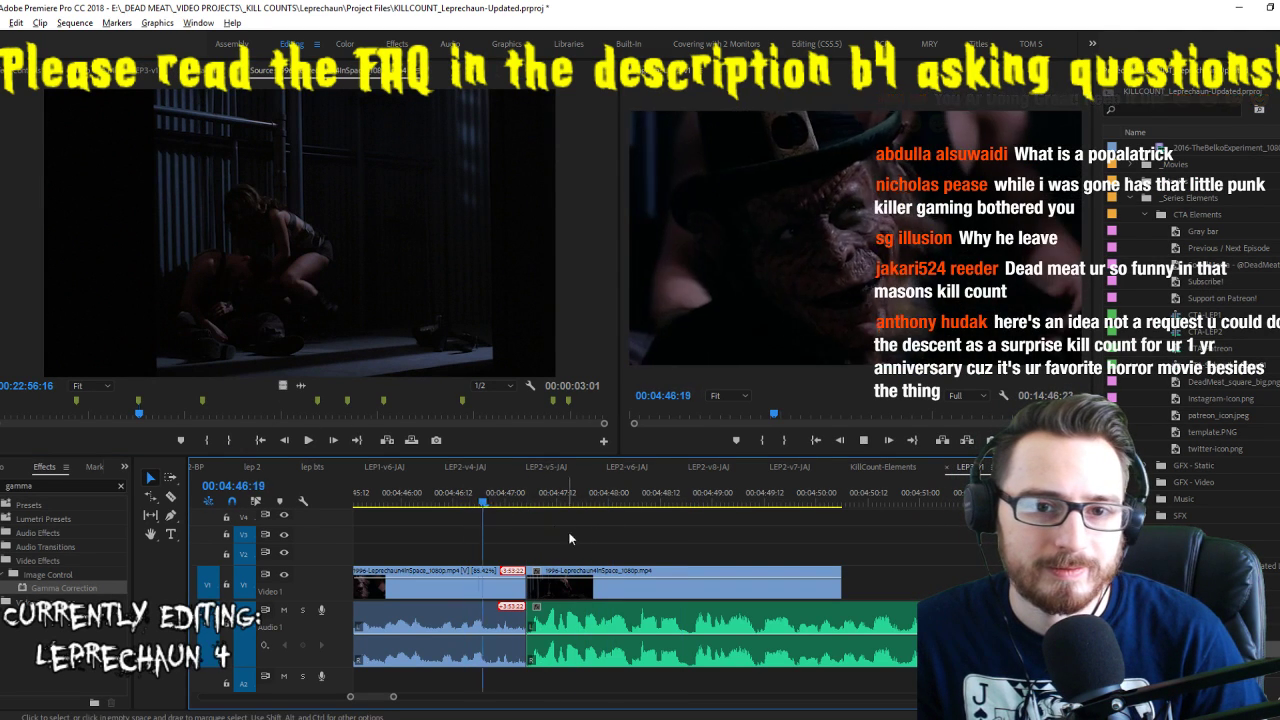
key("Left")
left_click(616, 591)
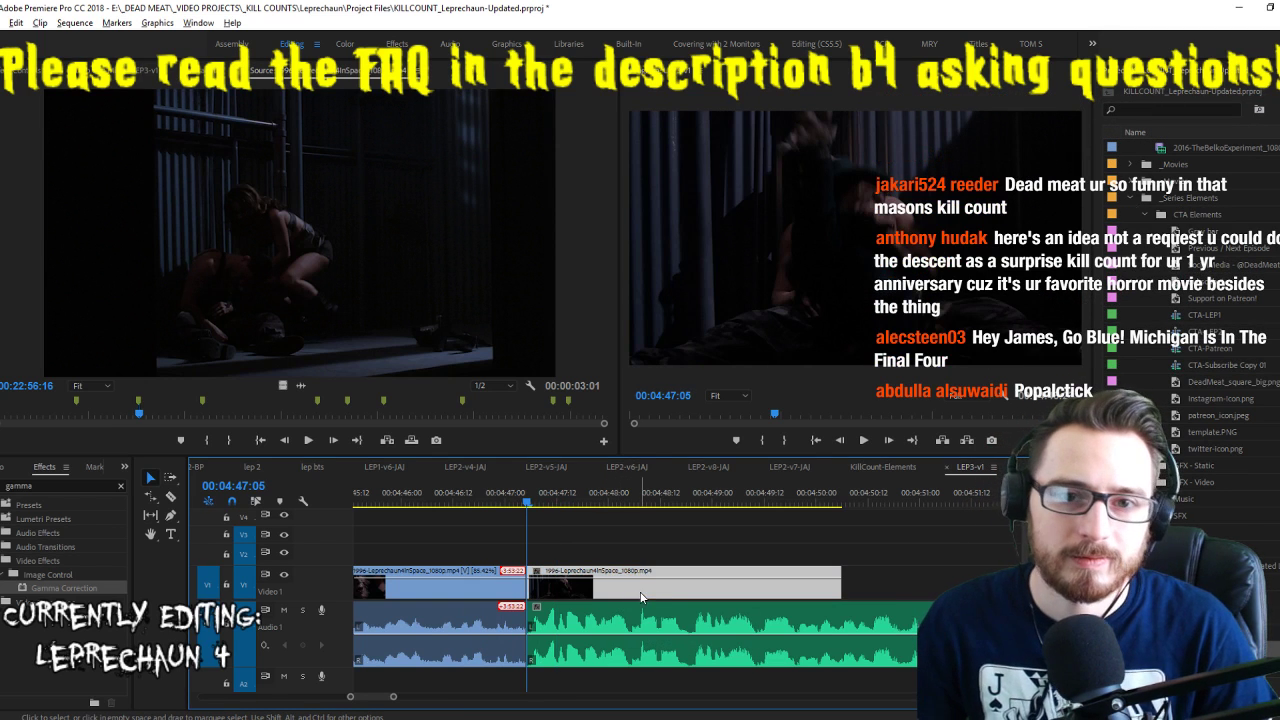
key("space")
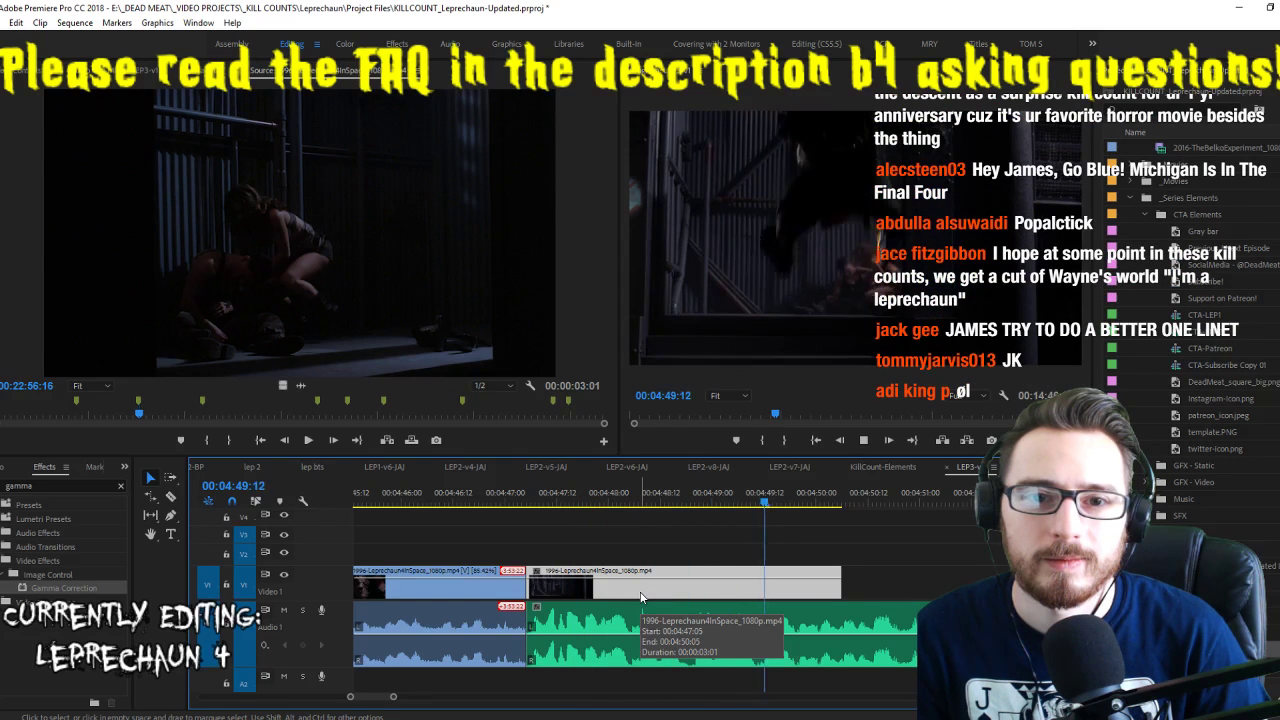
key("Up")
key("space")
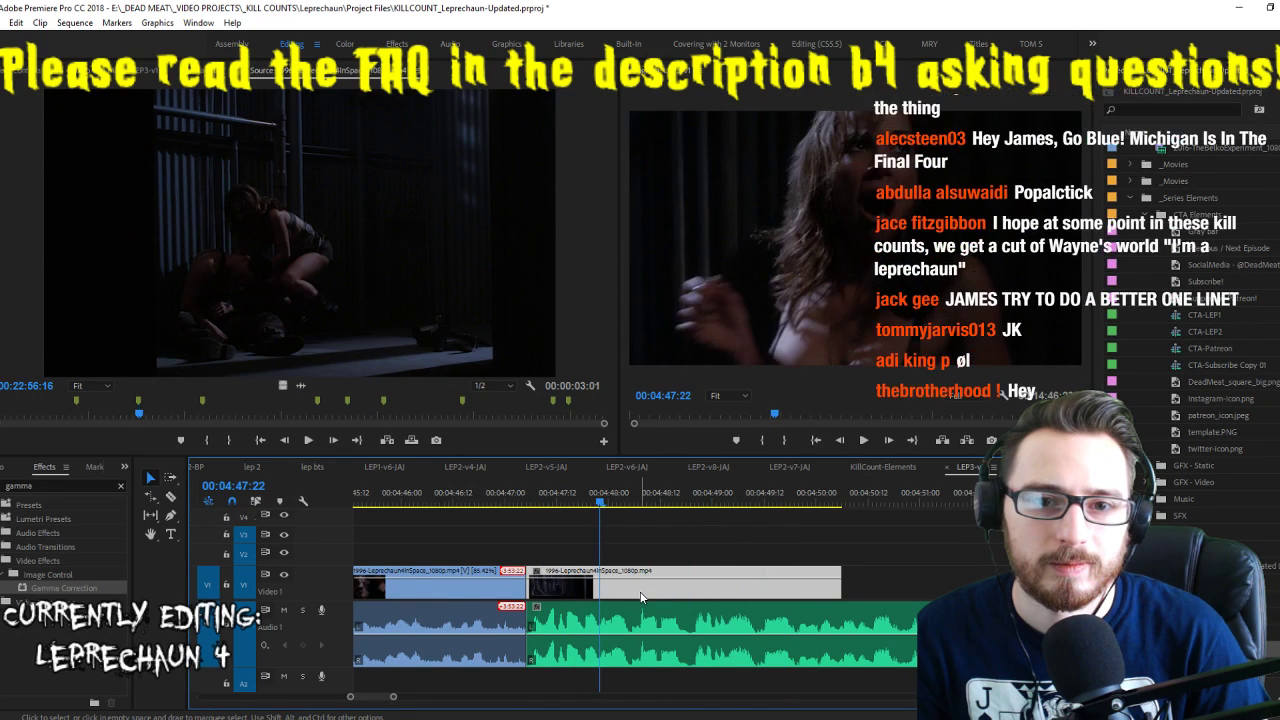
key("Up")
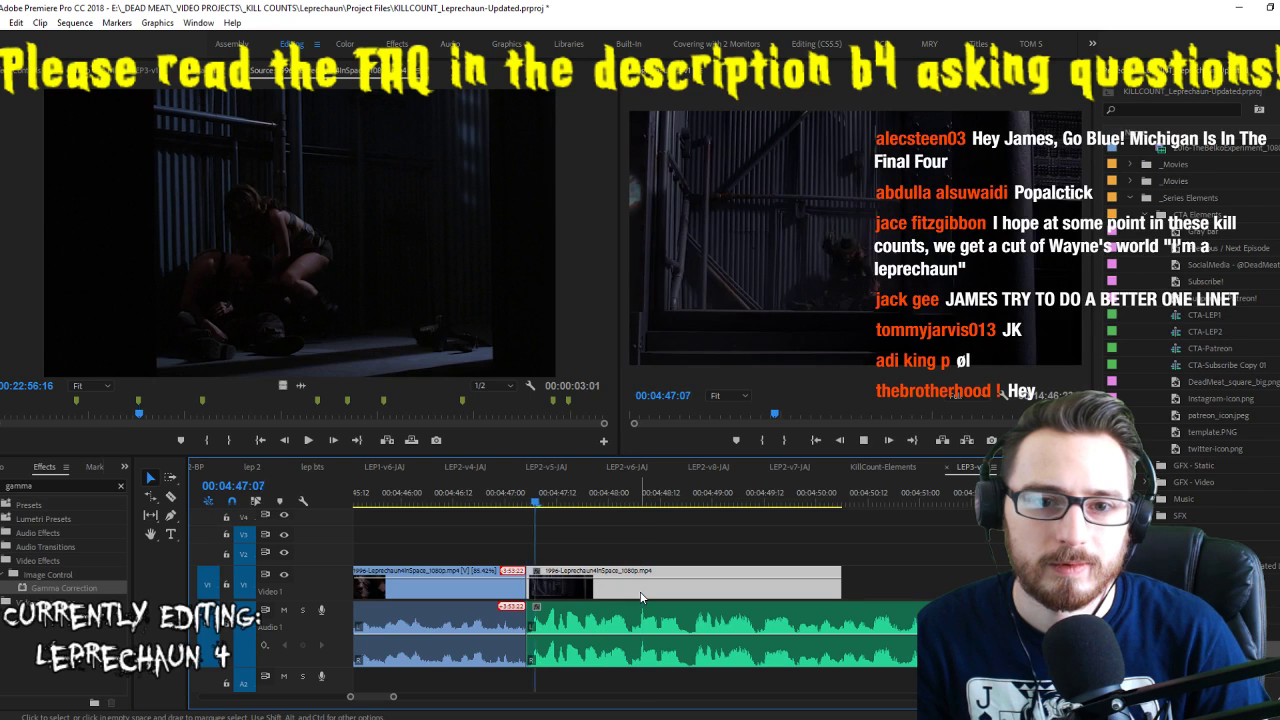
key("space")
key("space")
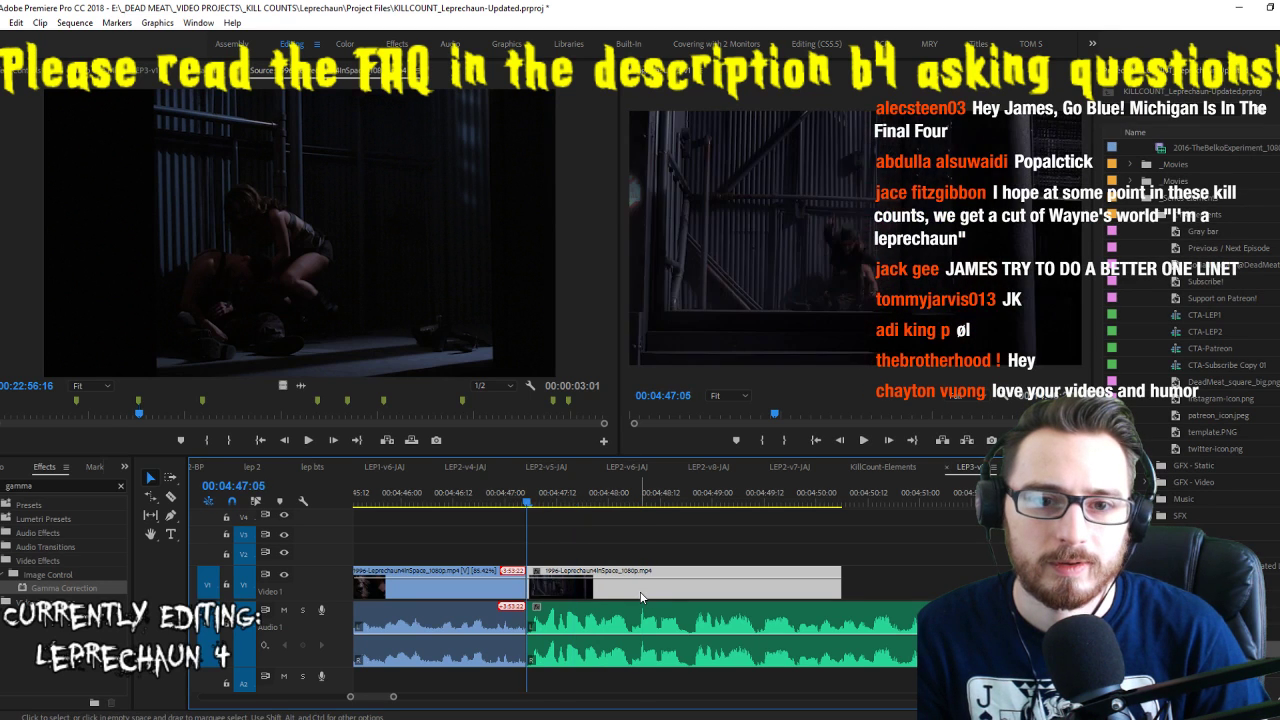
key("space")
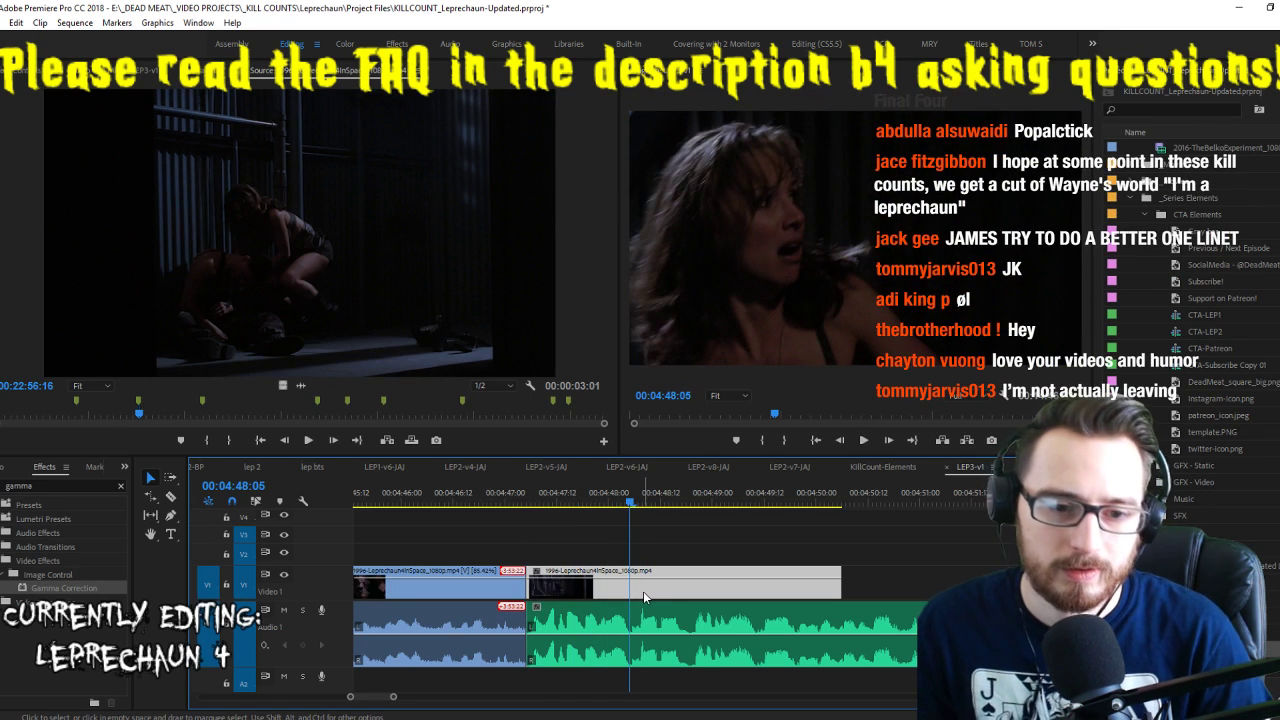
Split the last V1 clip at 00:04:48:05 and play back its second part
key("ctrl+k")
left_click(678, 584)
key("space")
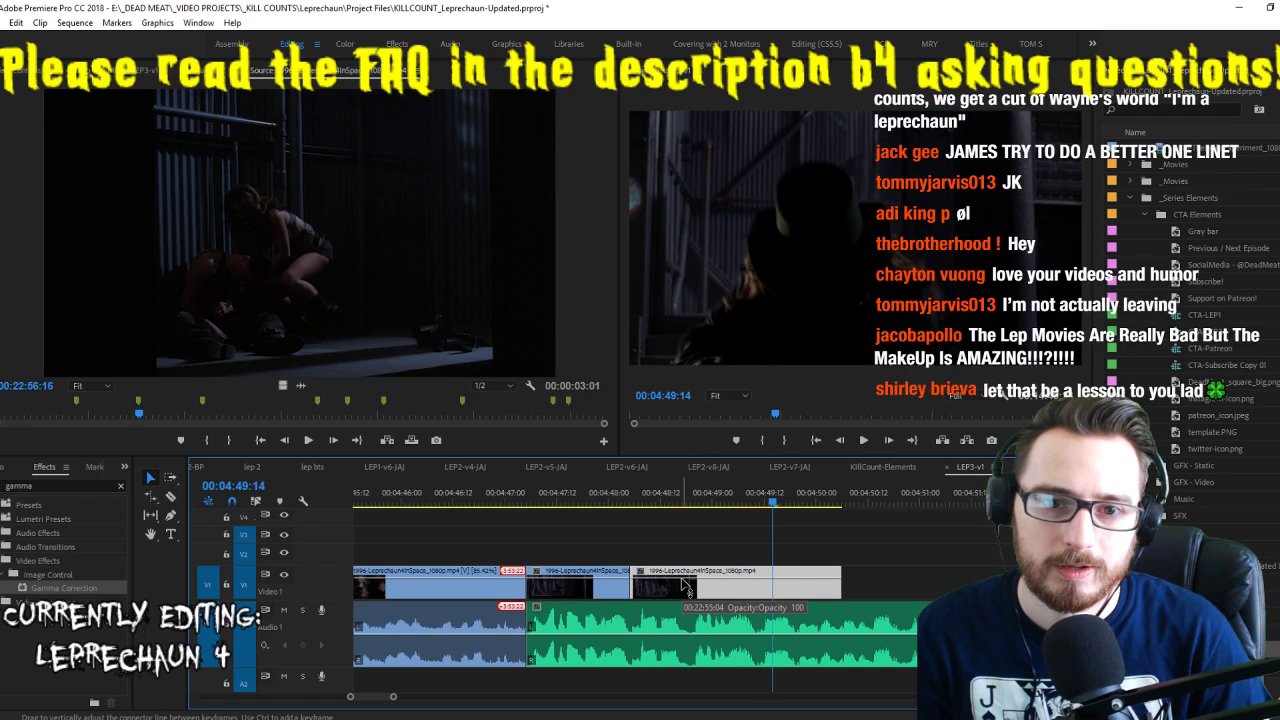
key("space")
key("Up")
key("space")
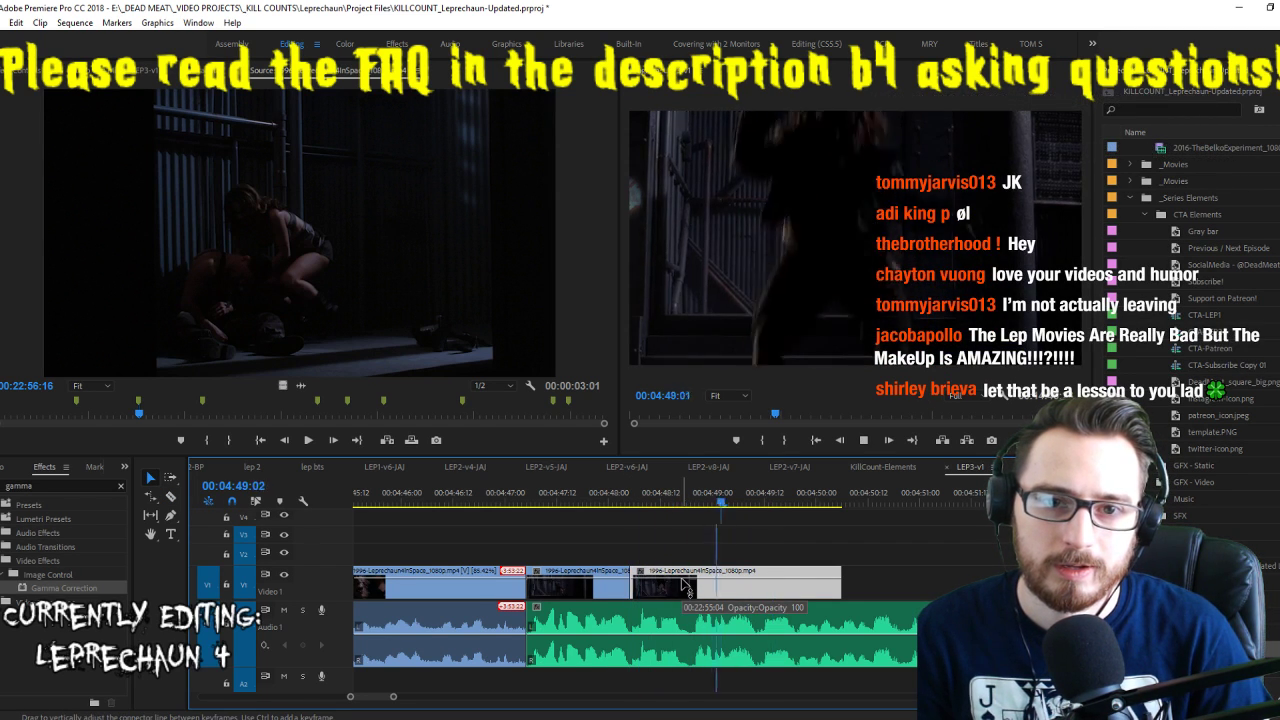
Cut the last V1 clip at 00:04:49:11, delete the remainder after it and save the project
key("space")
key("c")
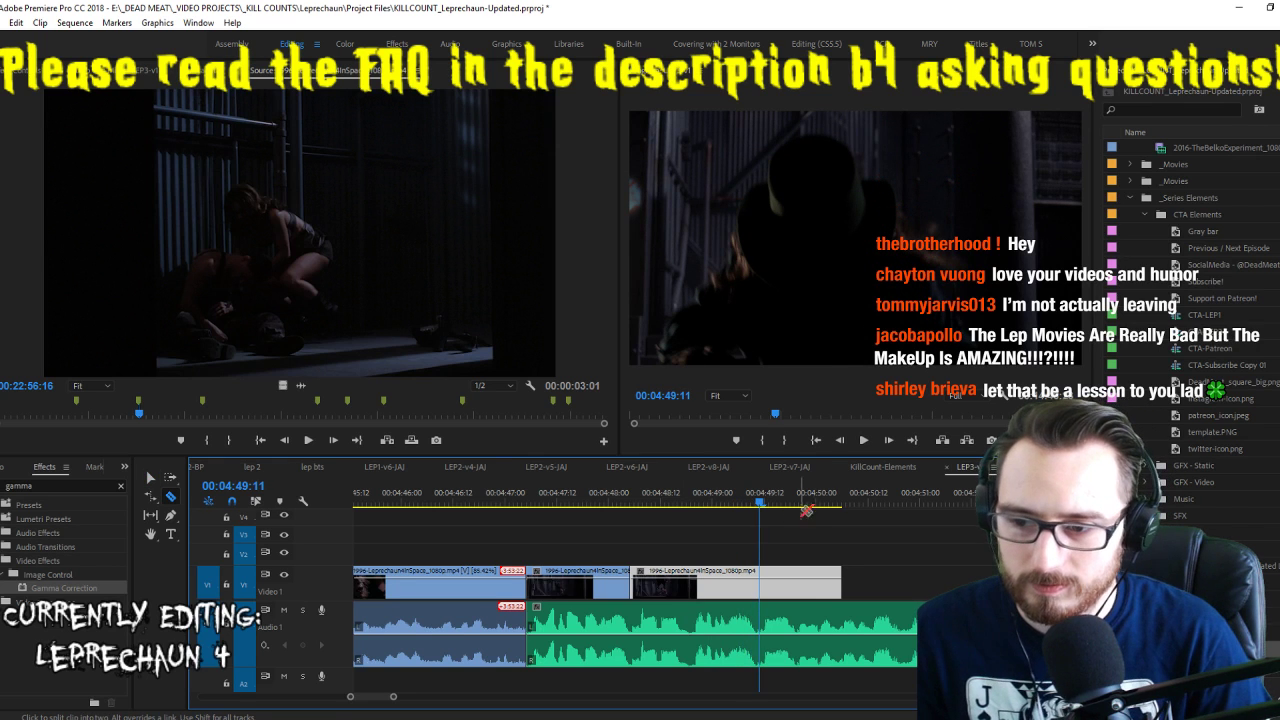
left_click(760, 586)
key("v")
left_click(783, 590)
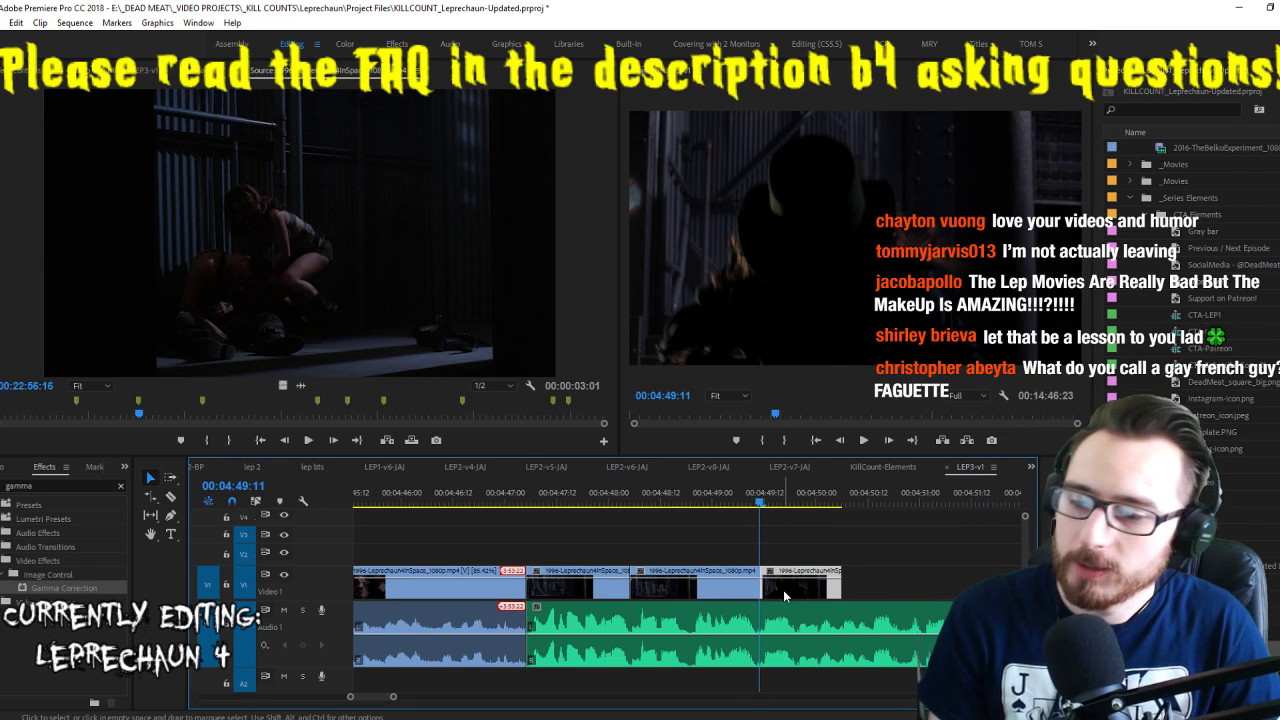
key("Delete")
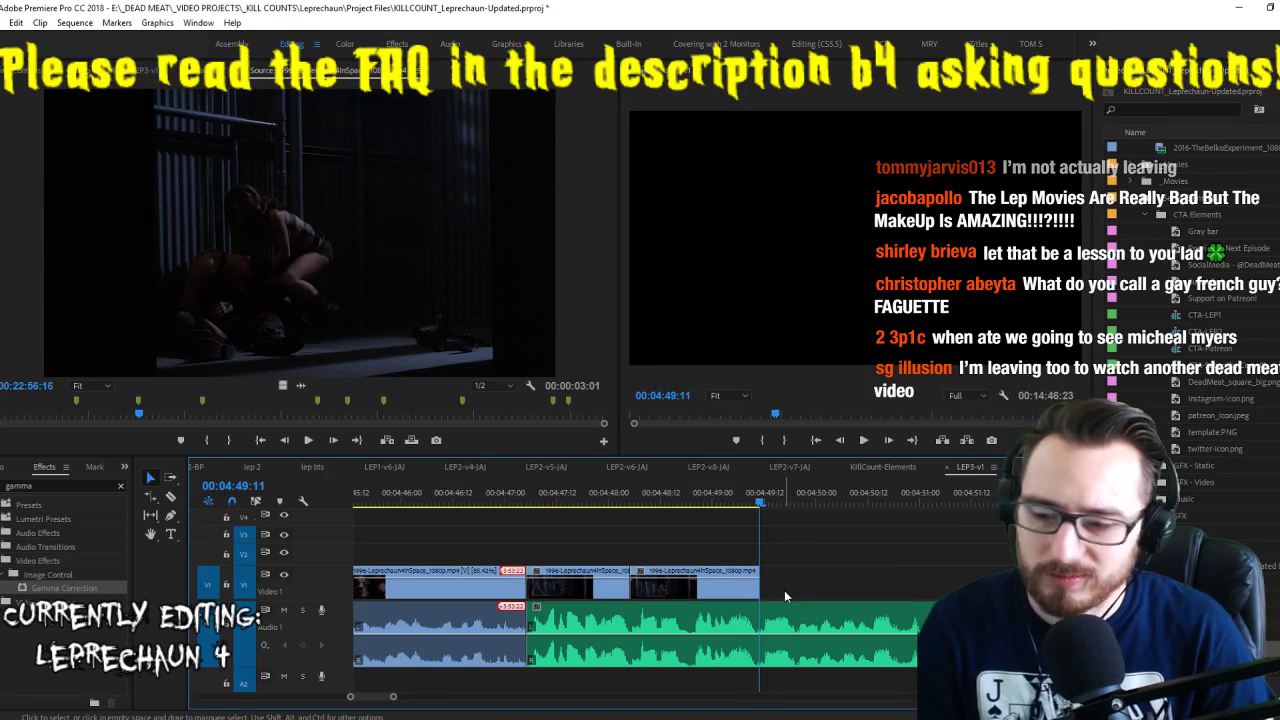
key("ctrl+s")
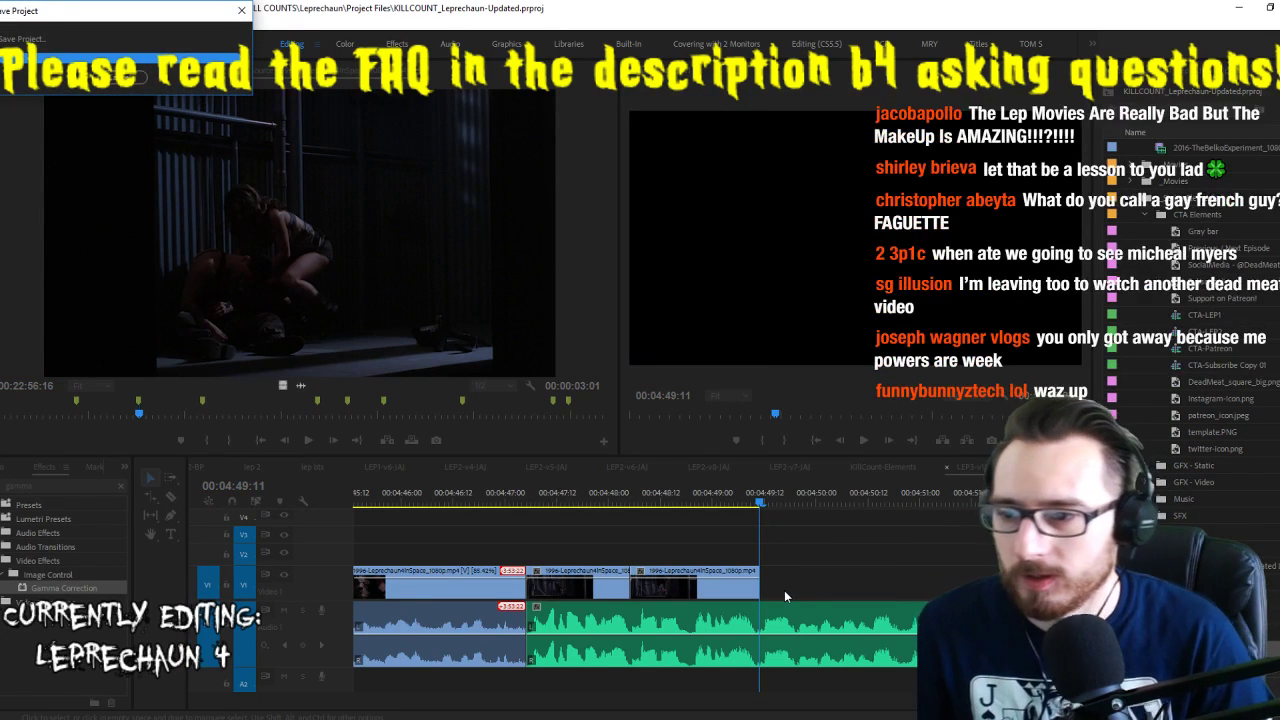
Mark a 2:15 source section of the woman beside the fallen man and lay its video on V1 at 00:04:49:11
key("space")
scroll(875, 545, "down", 3)
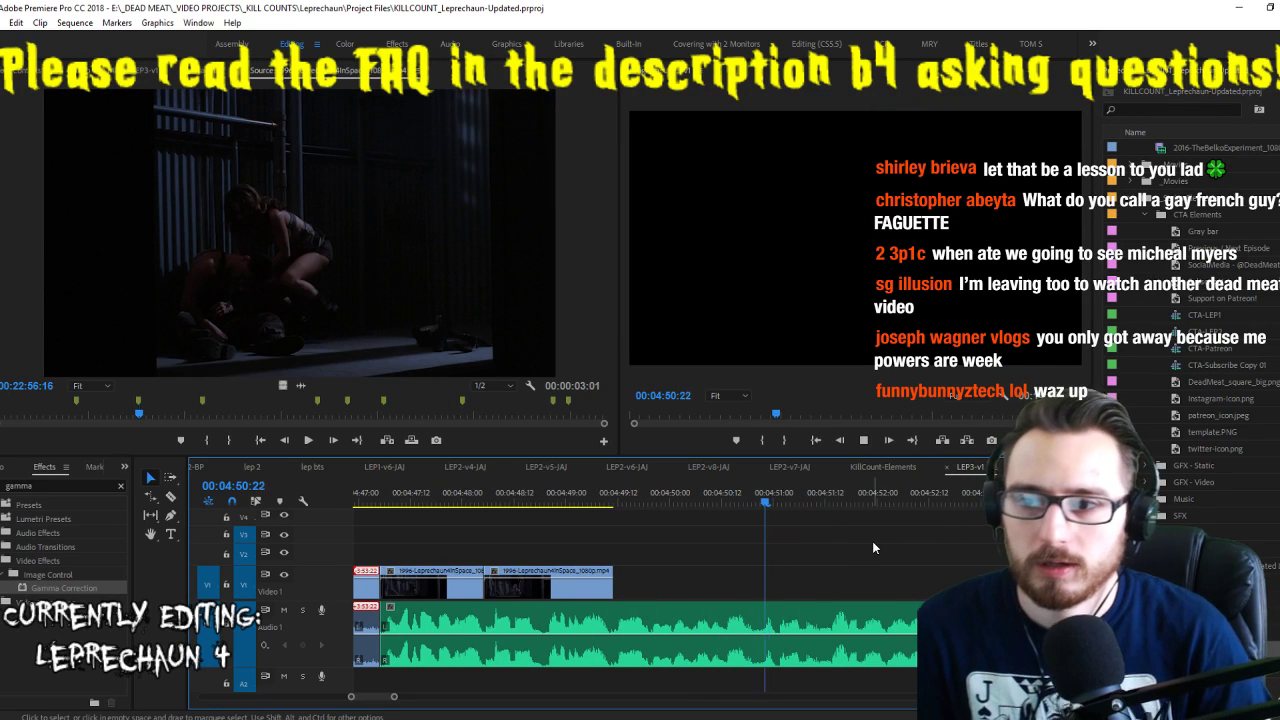
key("Up")
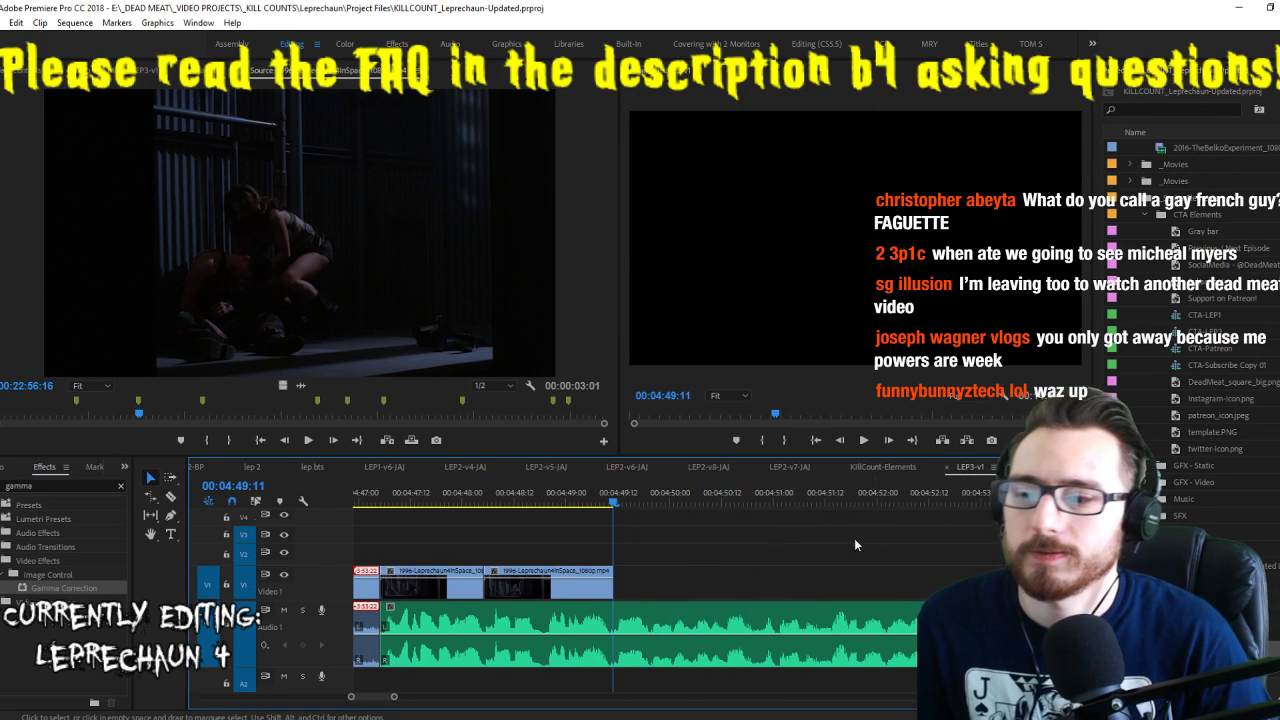
left_click(424, 229)
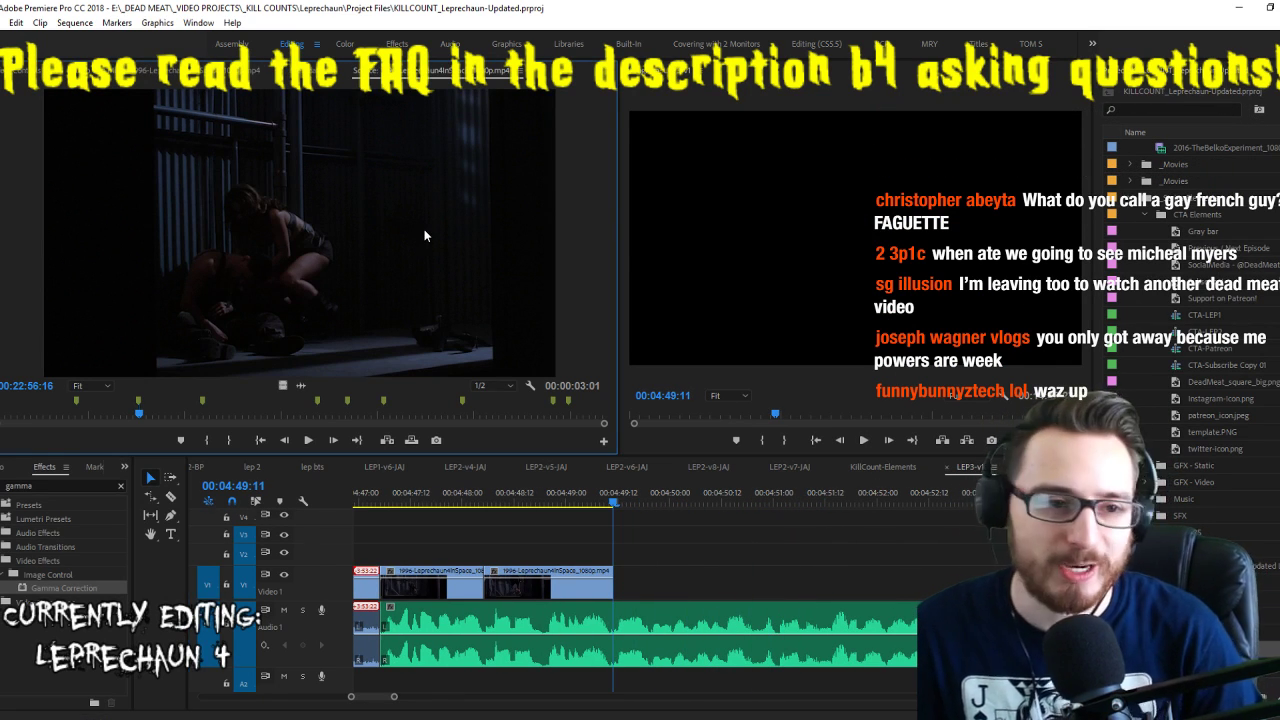
key("space")
key("j")
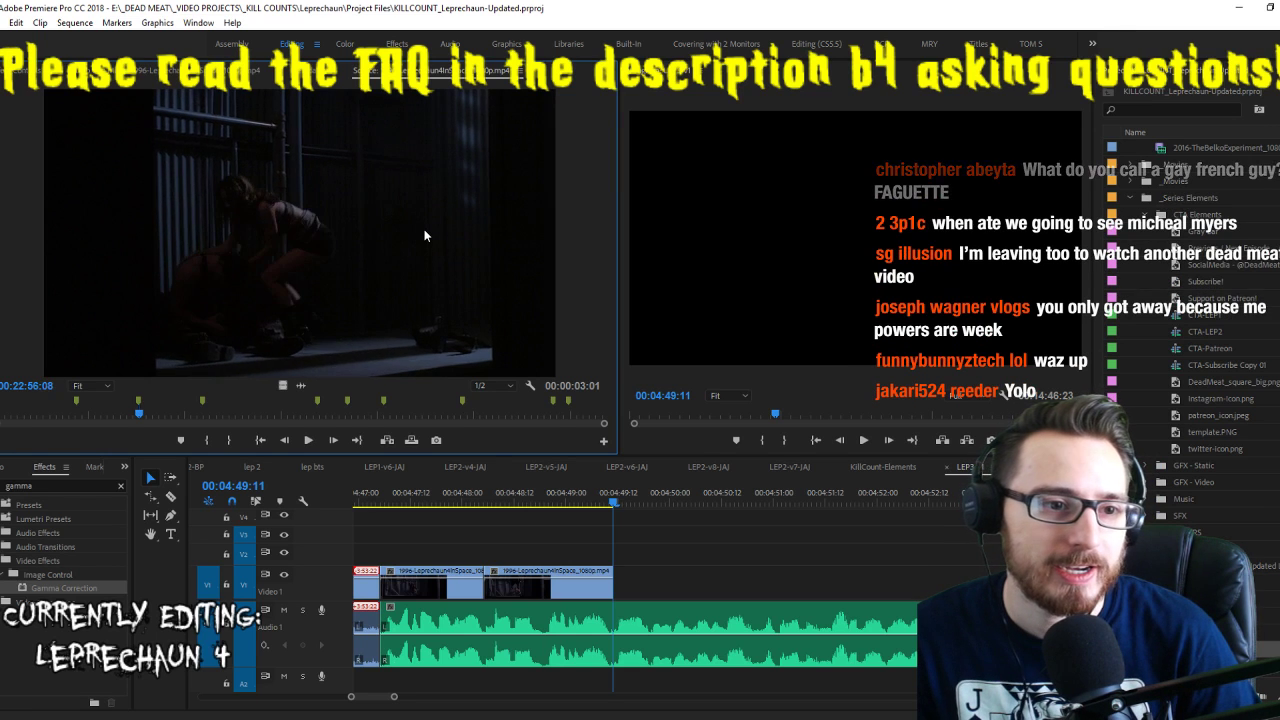
key("Right")
key("Right")
key("Right")
key("Right")
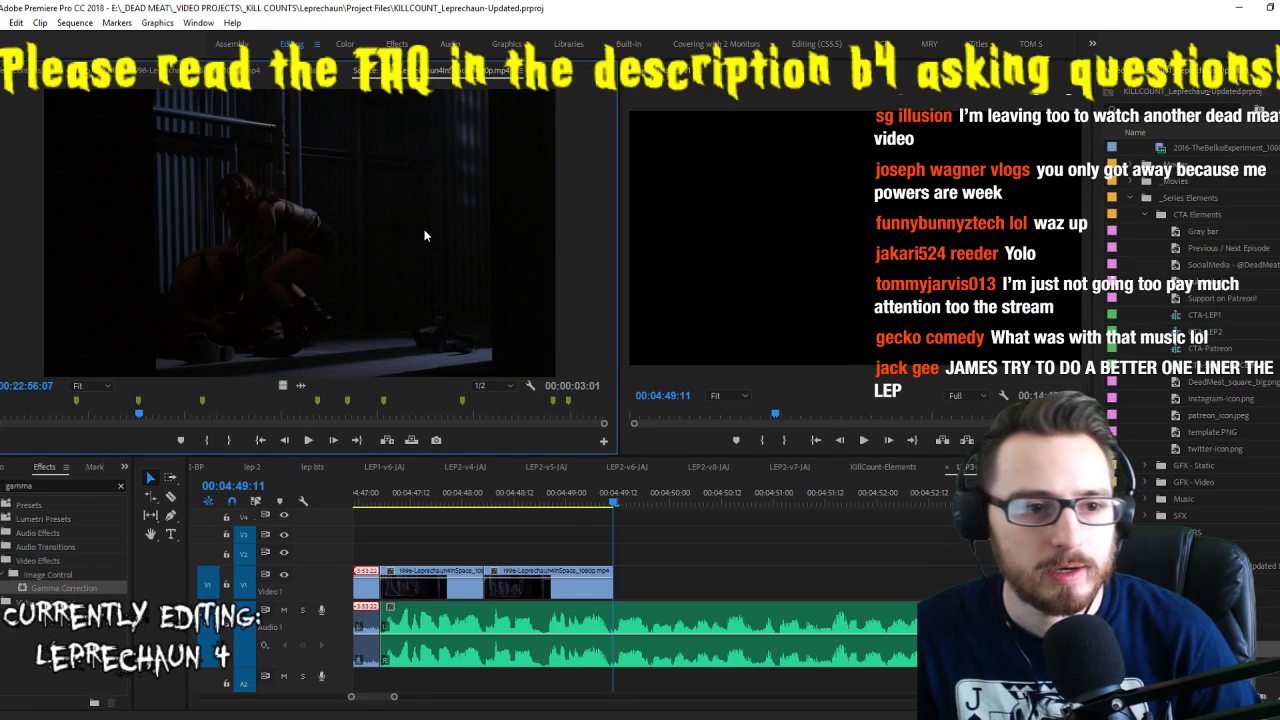
key("space")
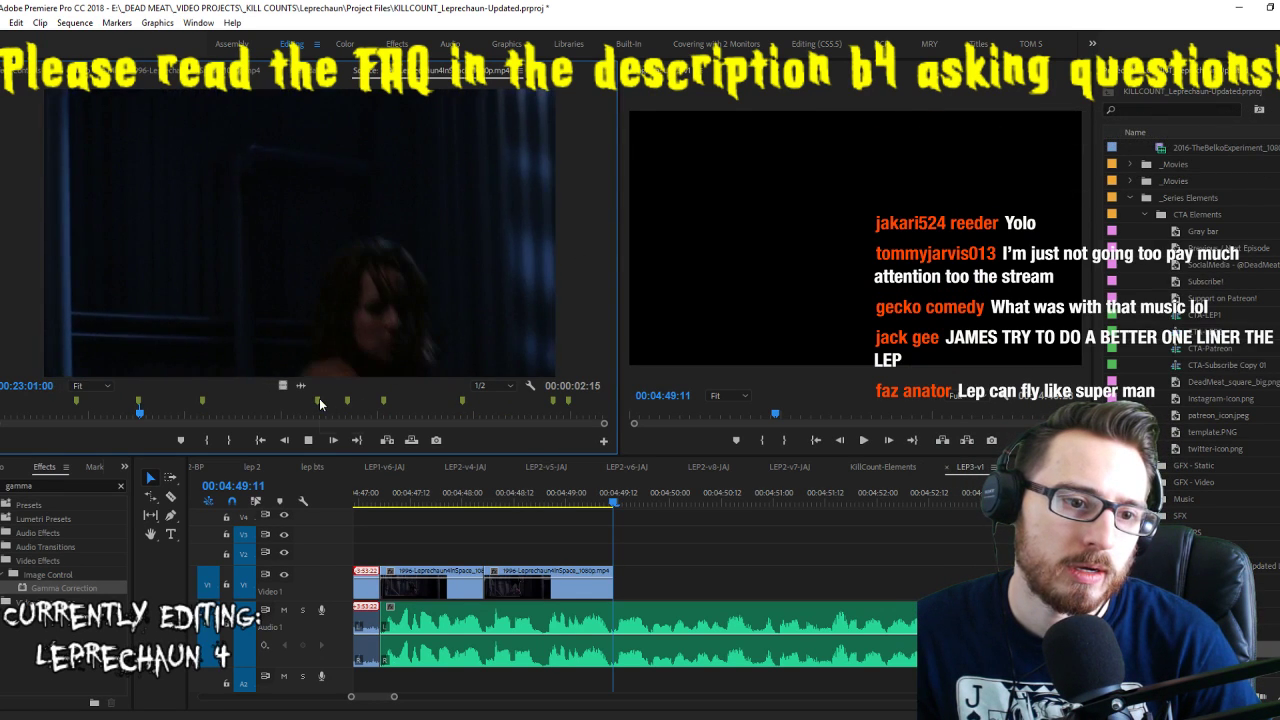
left_click_drag(288, 385, 649, 549)
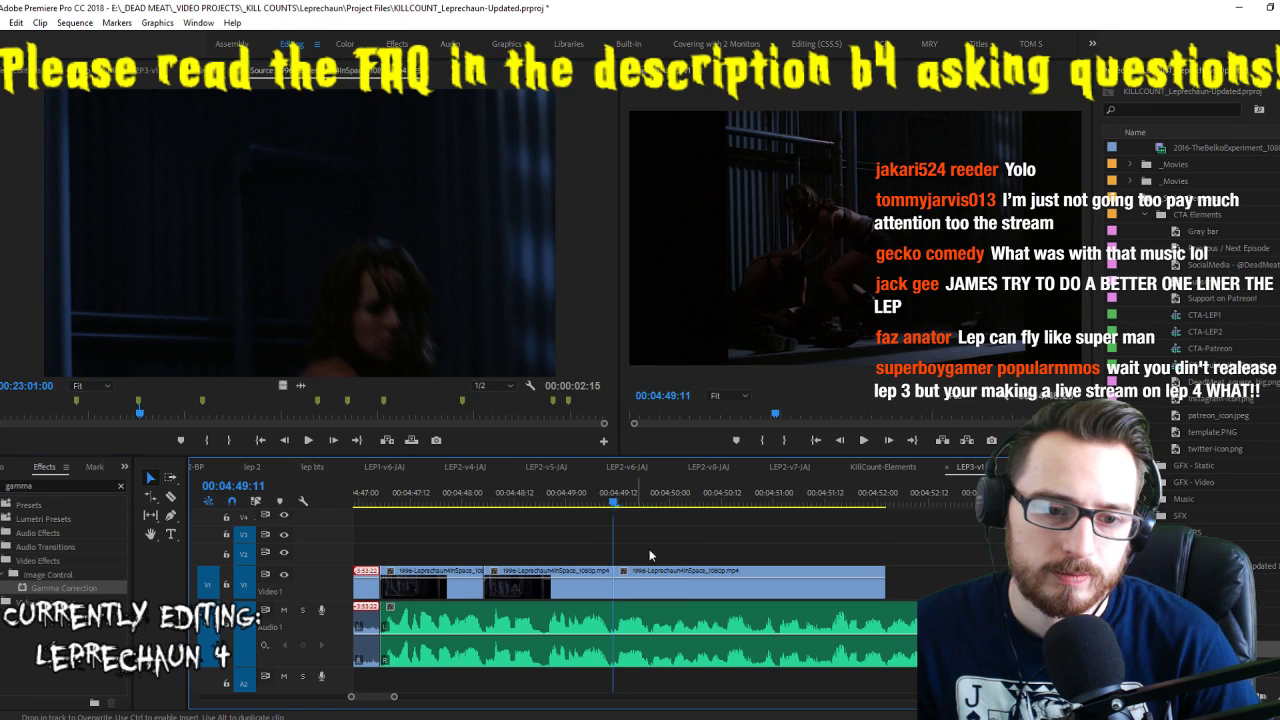
Extend the end of the new V1 clip past 00:04:52:08 and split it at 00:04:52:08
key("space")
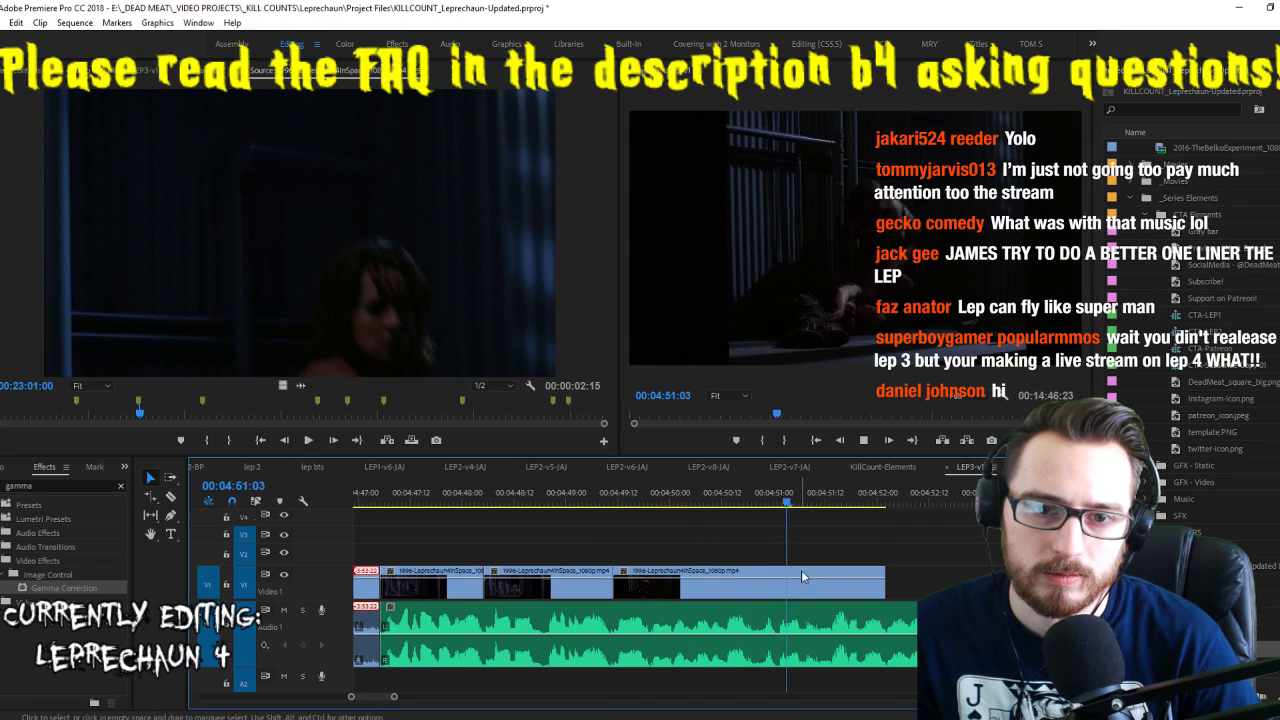
left_click_drag(888, 584, 998, 584)
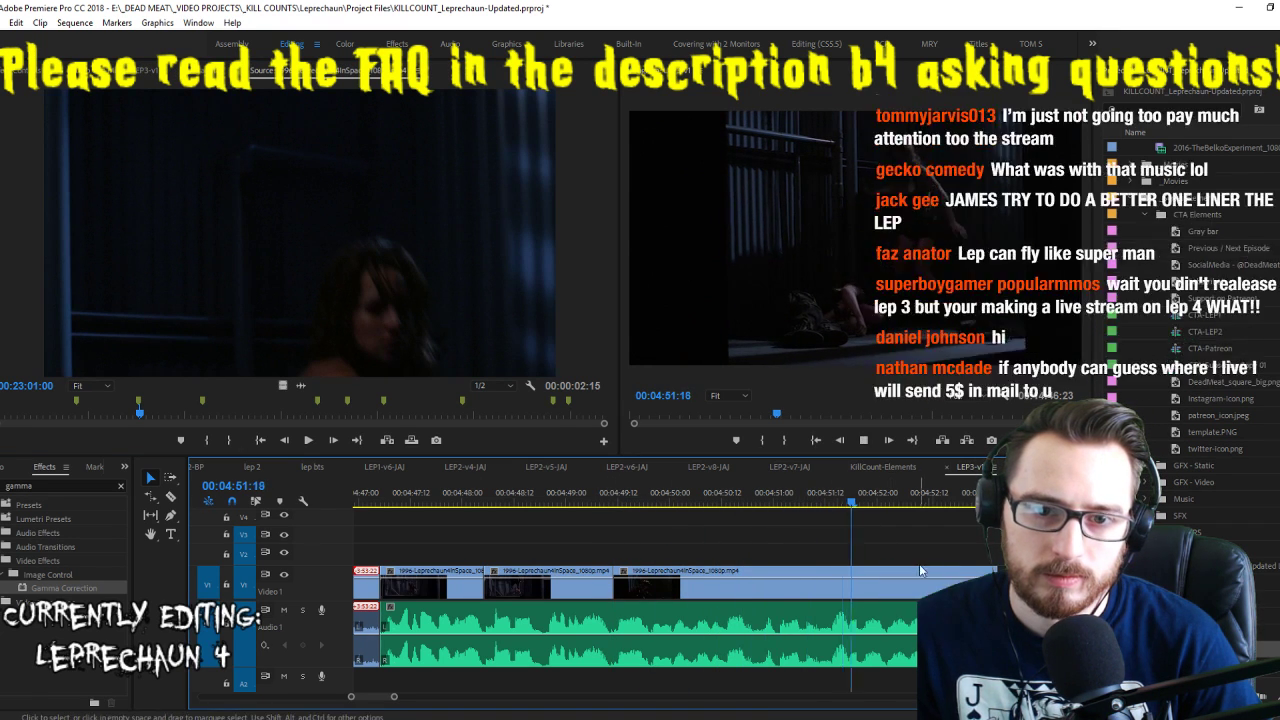
left_click(899, 506)
left_click_drag(899, 508, 911, 515)
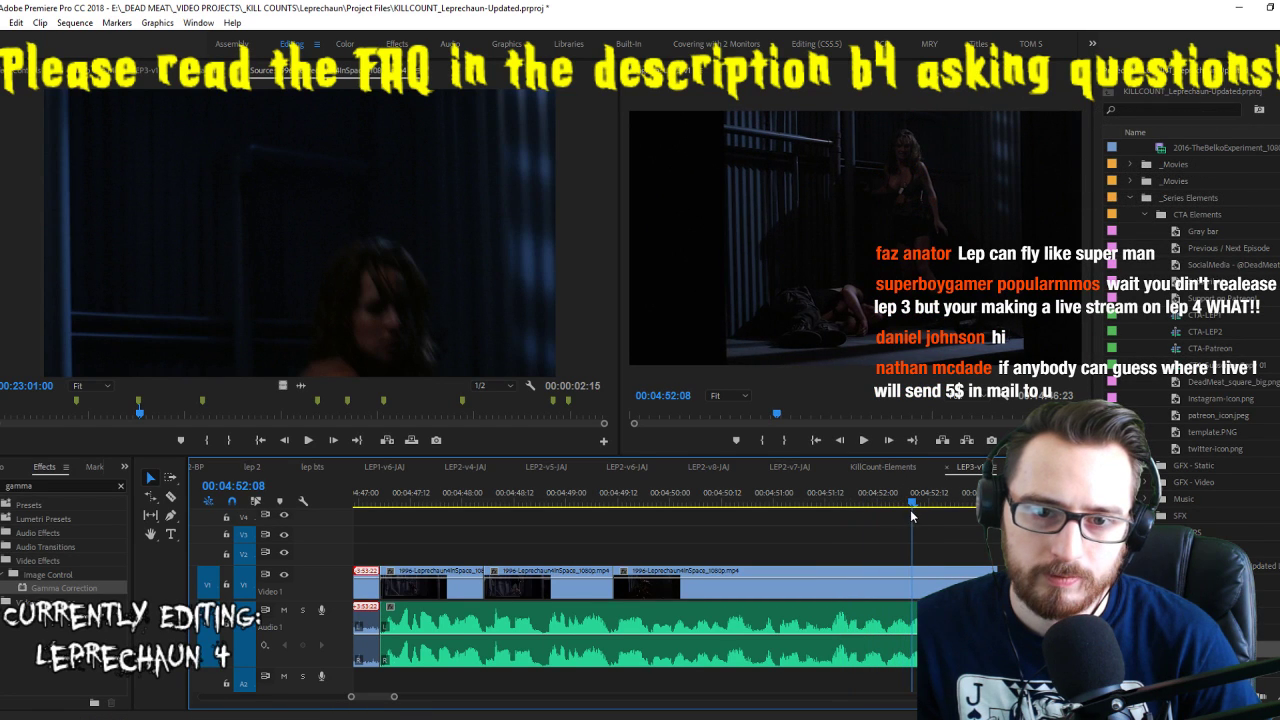
right_click(943, 584)
Extend the last V1 clip to the end of its narration clip, play on past the cut and save the project
left_click(484, 319)
key("space")
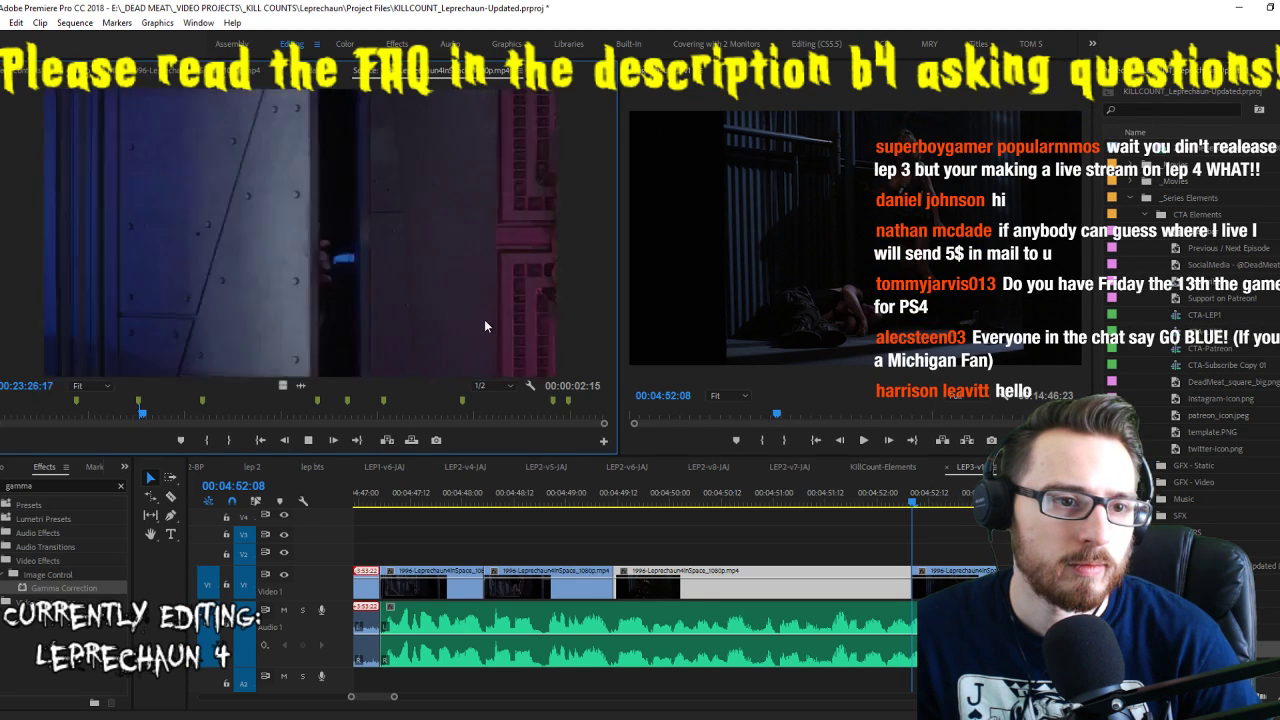
left_click(966, 543)
scroll(900, 560, "down", 3)
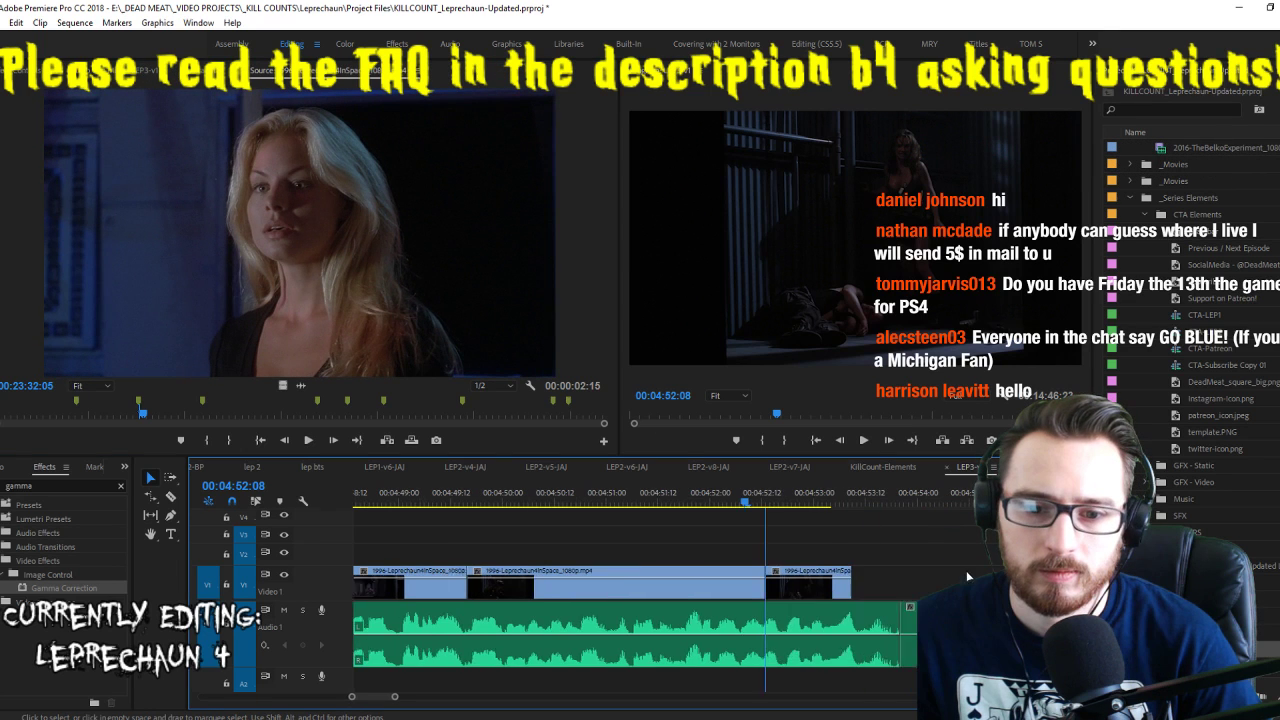
left_click_drag(826, 588, 878, 588)
key("space")
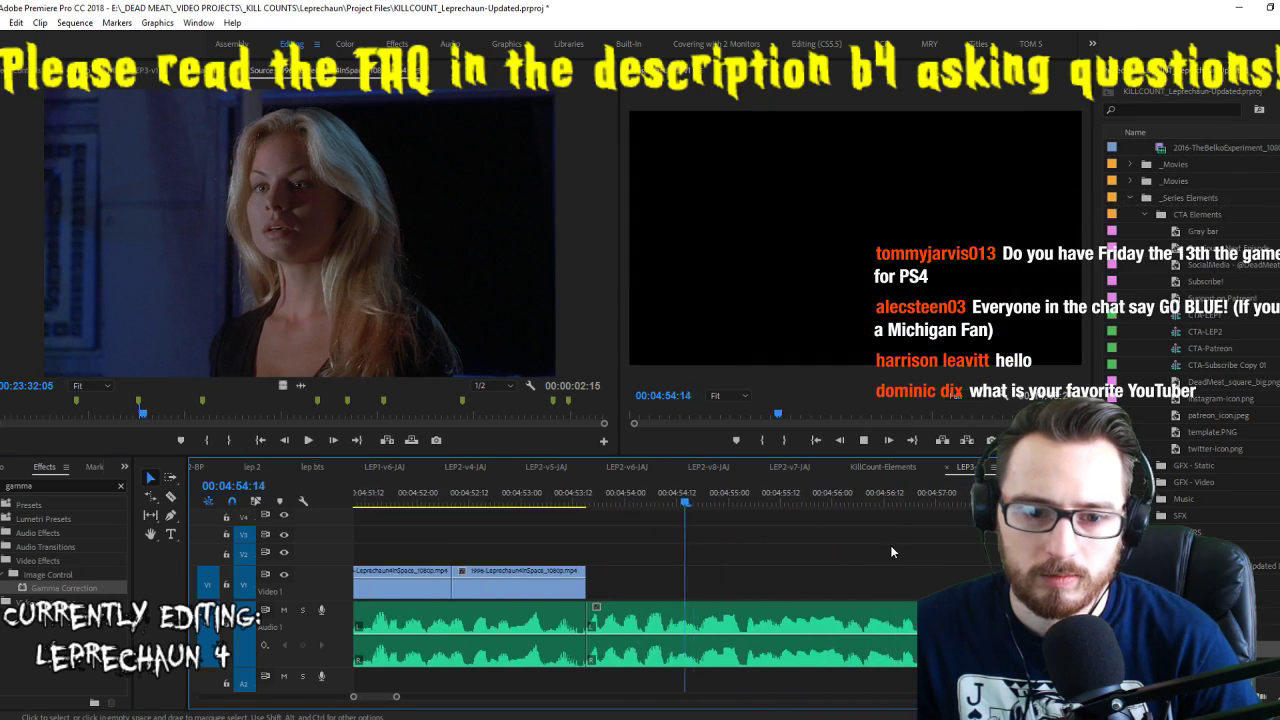
key("ctrl+s")
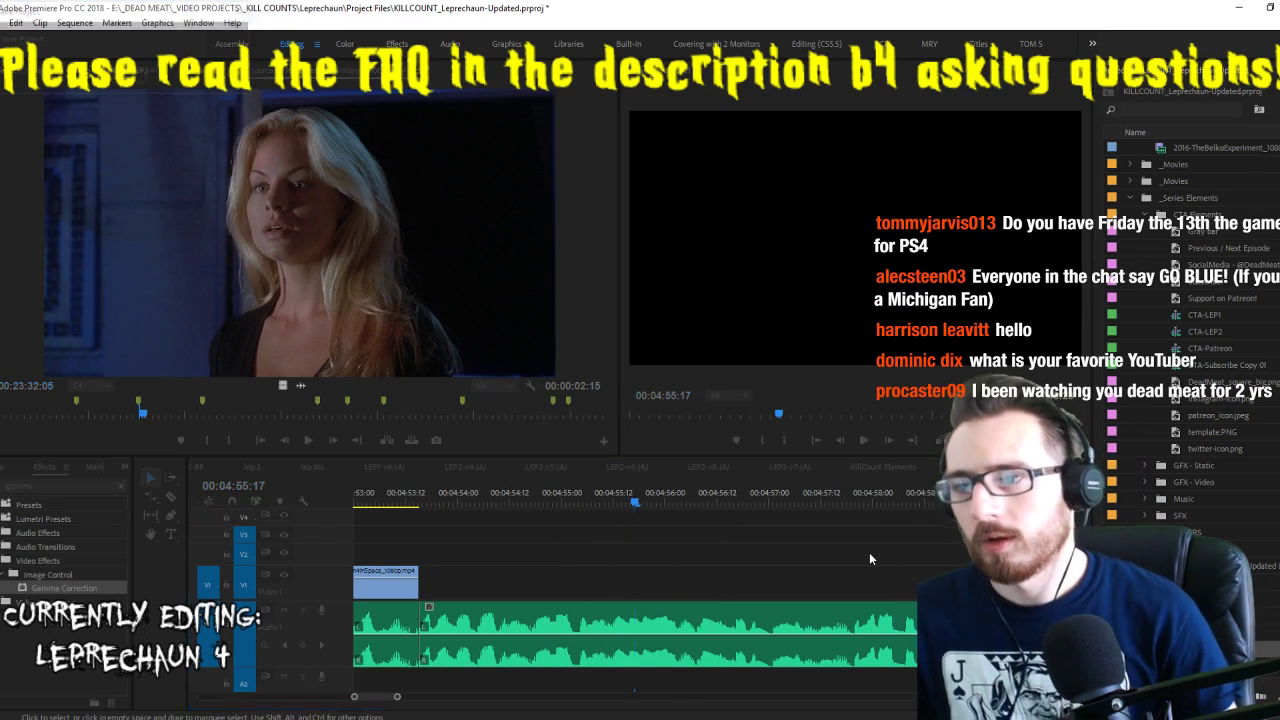
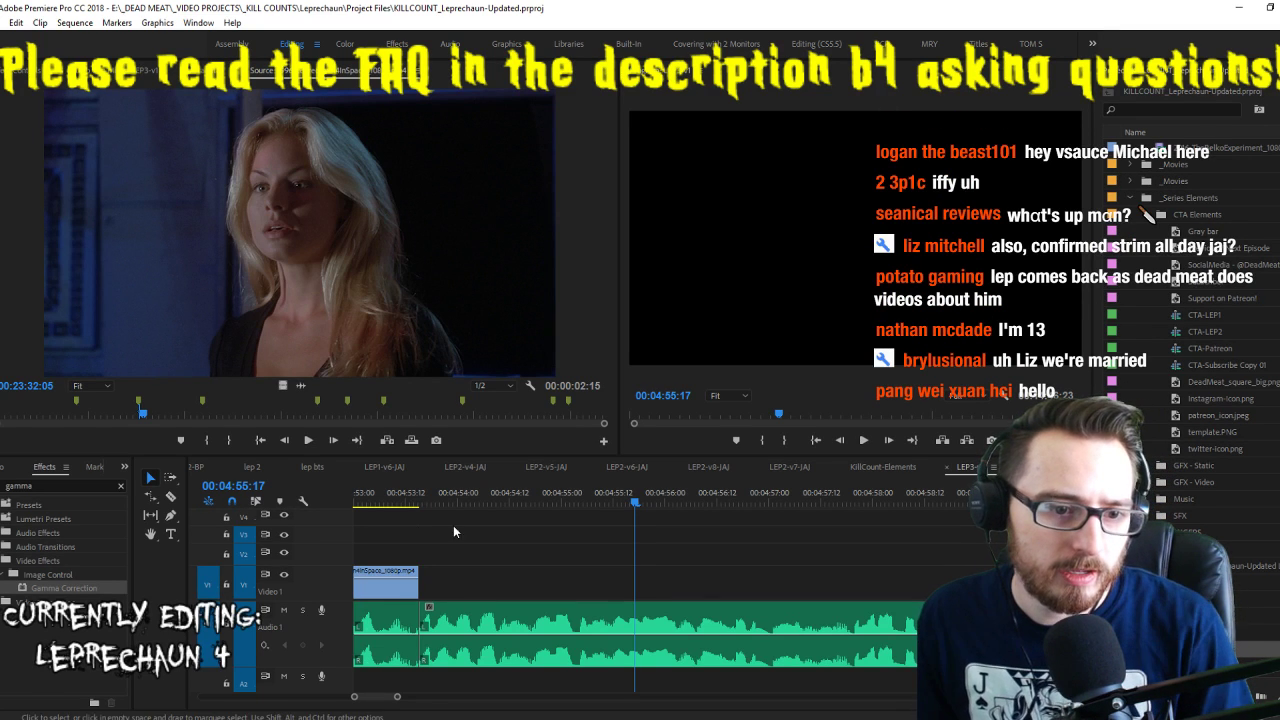
Review the whole sequence to see how much of the narration is already covered with movie clips
scroll(527, 563, "down", 5)
scroll(545, 552, "down", 4)
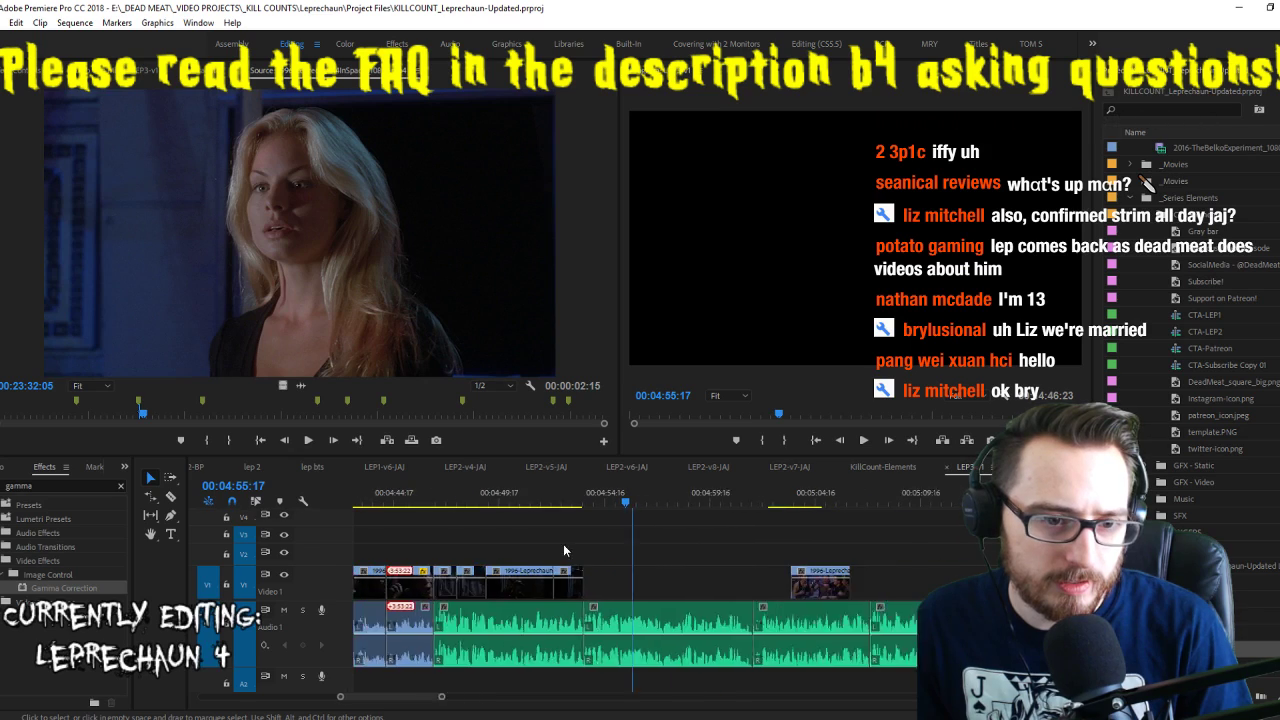
scroll(711, 557, "down", 3)
scroll(500, 532, "down", 8)
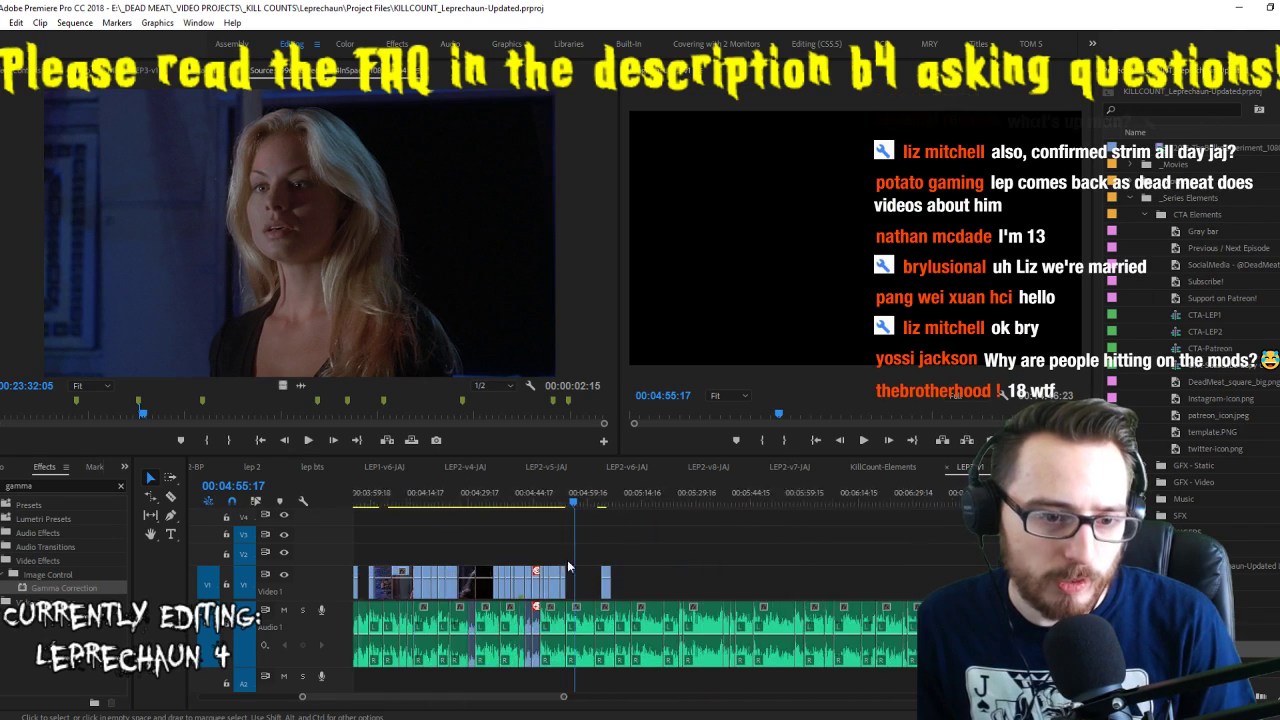
scroll(640, 545, "down", 2)
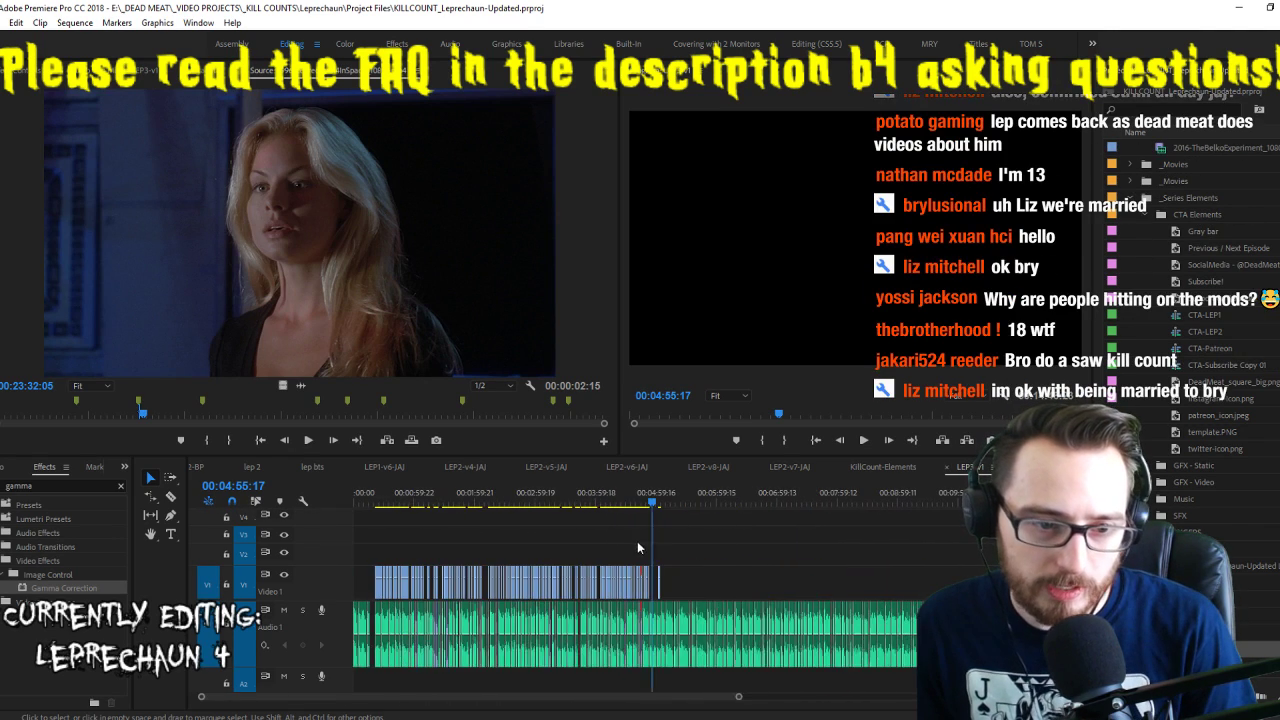
scroll(647, 547, "down", 3)
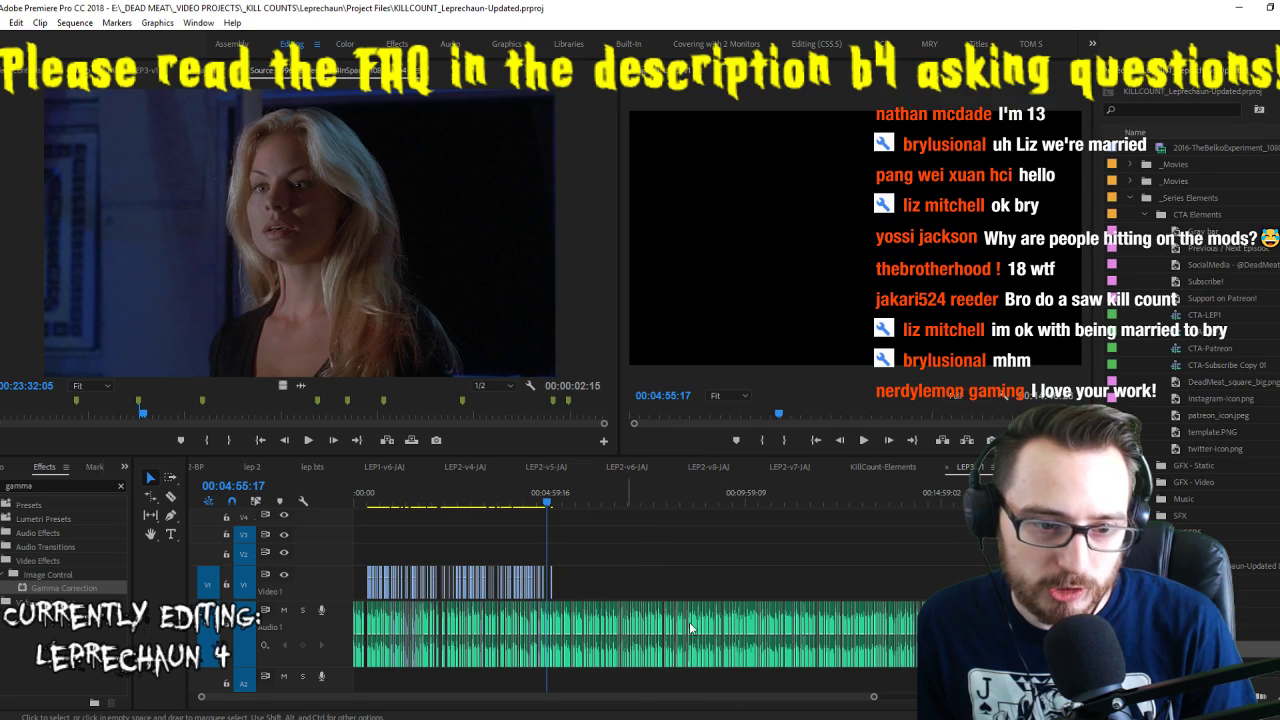
left_click(656, 544)
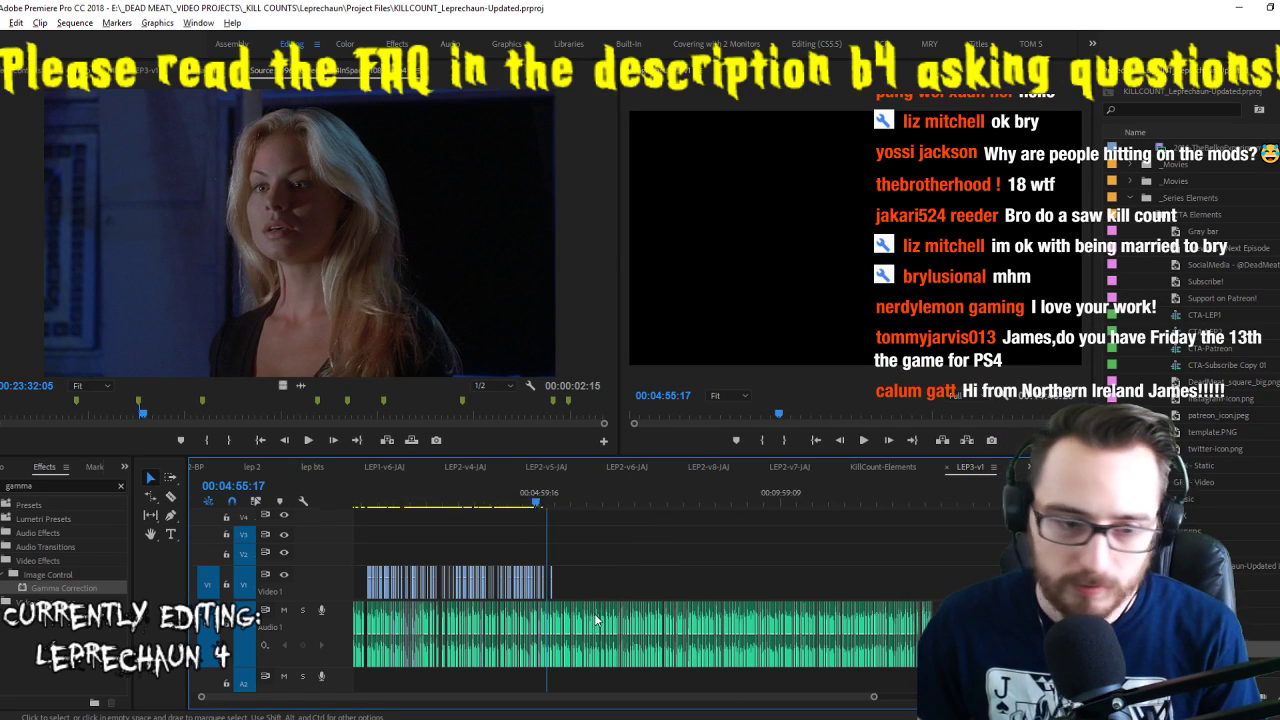
scroll(594, 613, "up", 4)
scroll(518, 585, "up", 5)
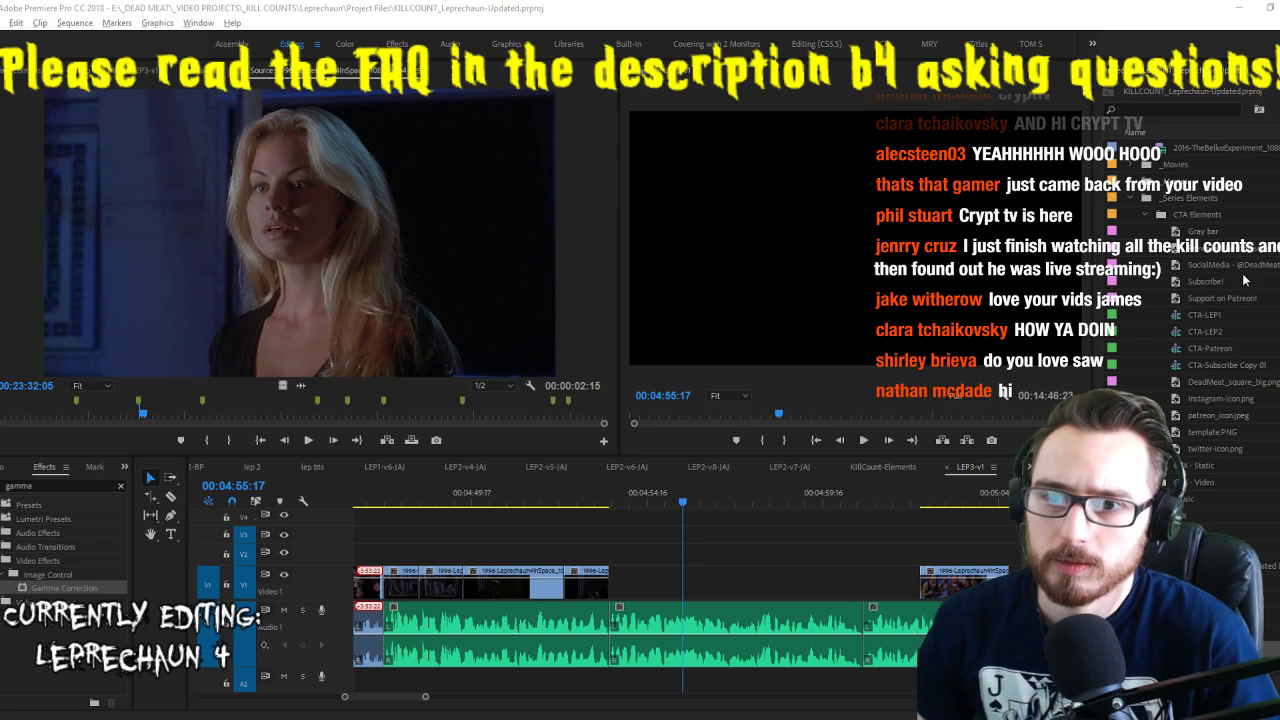
Open a LEP2-Numbers-9 proxy clip from Leprechaun 2's lep2_BP bin in the source monitor and show the frame at 00:00:49:02
scroll(1268, 282, "up", 3)
scroll(1155, 300, "up", 5)
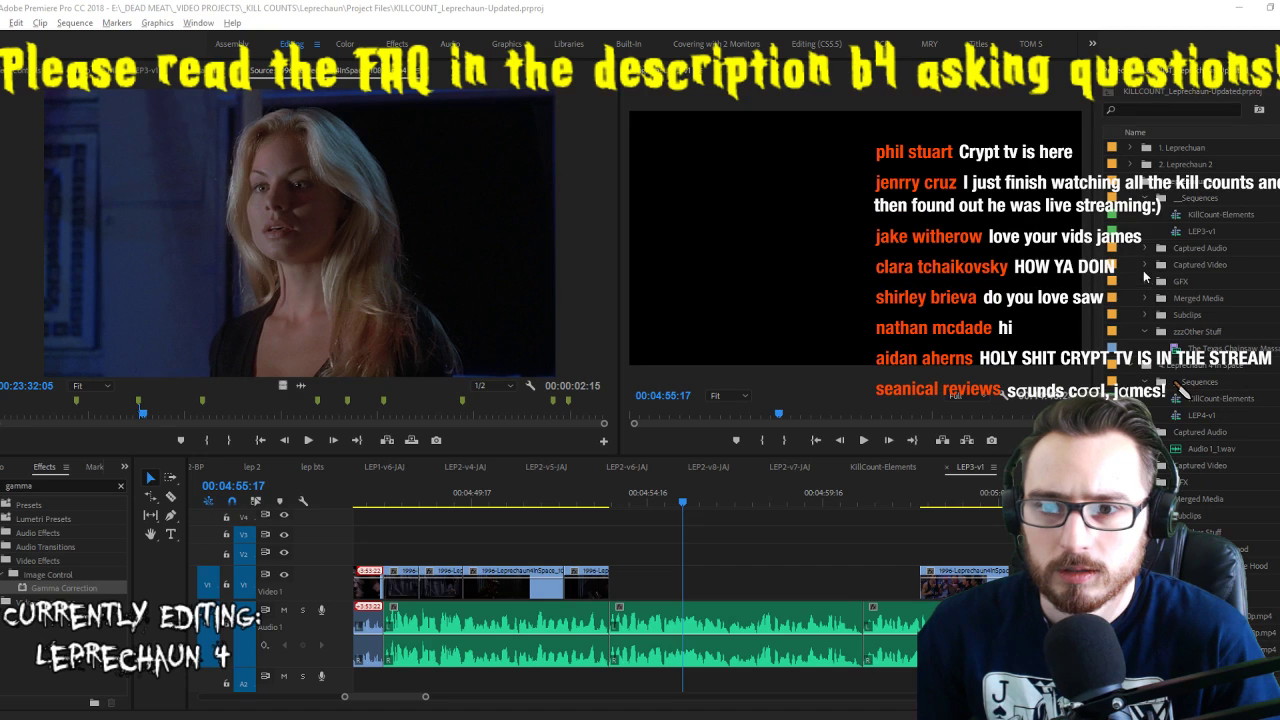
left_click(1149, 210)
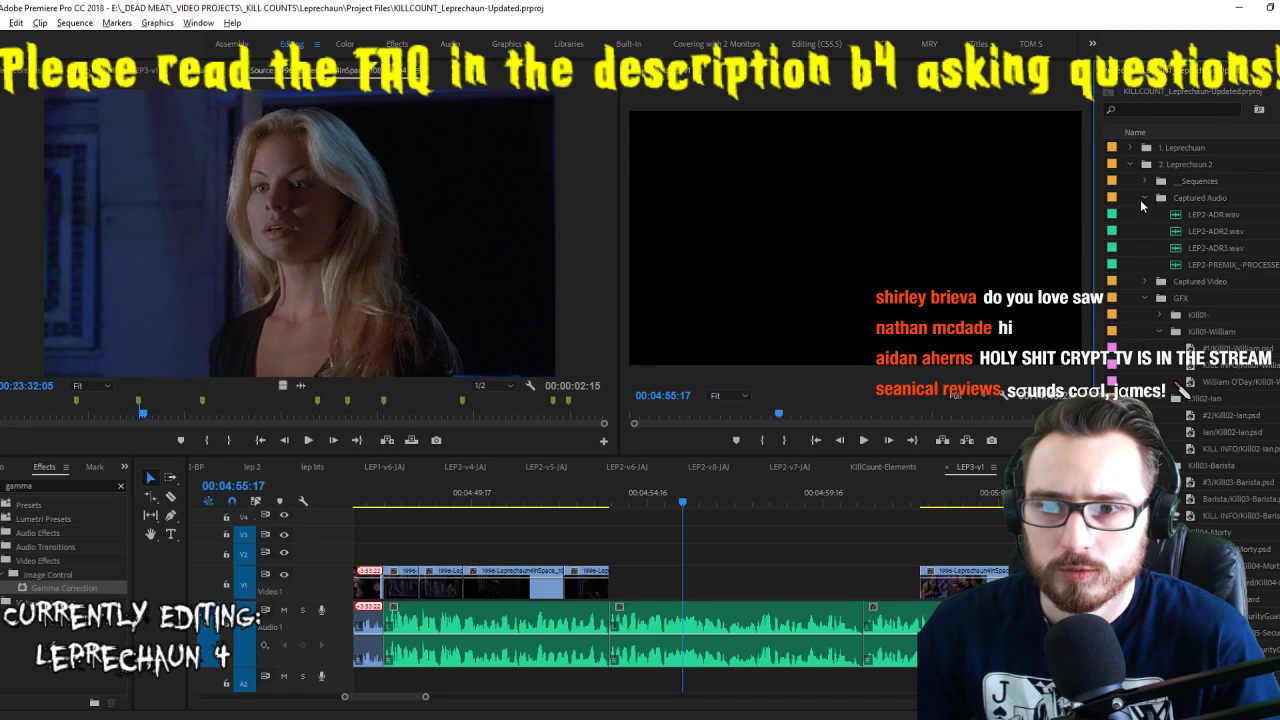
left_click(1145, 198)
left_click(1145, 232)
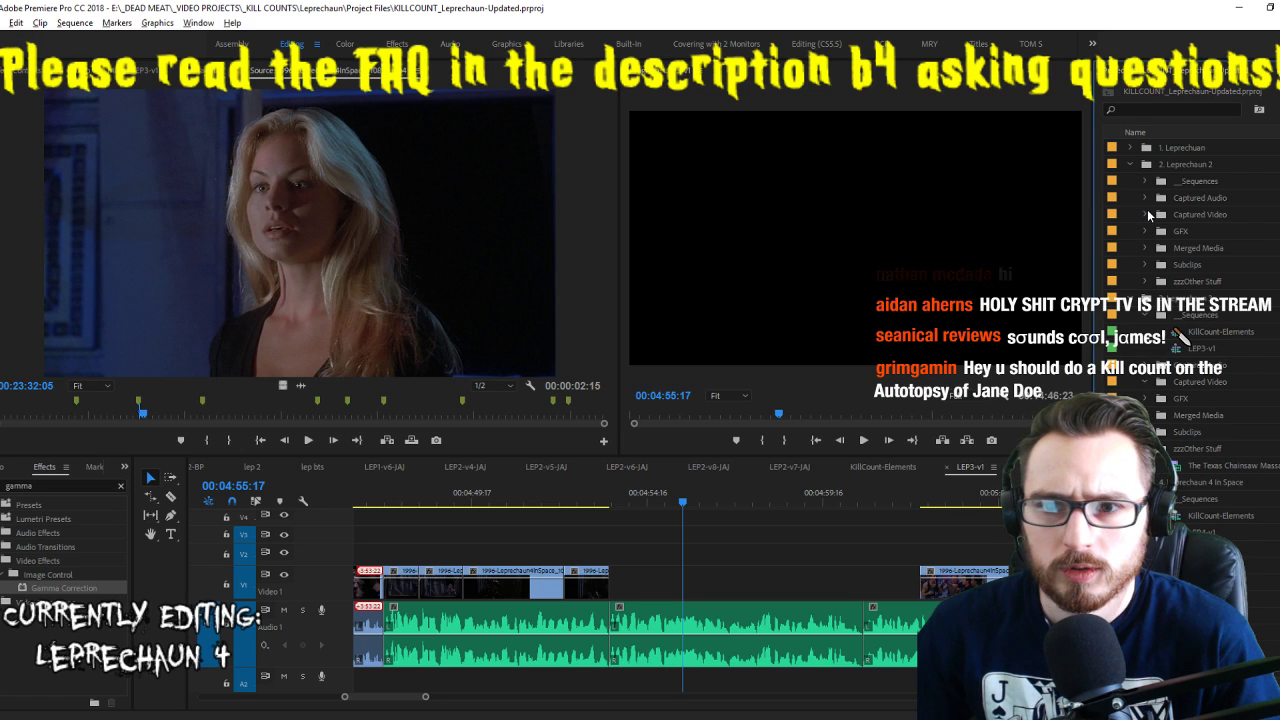
left_click(1145, 181)
left_click(1160, 197)
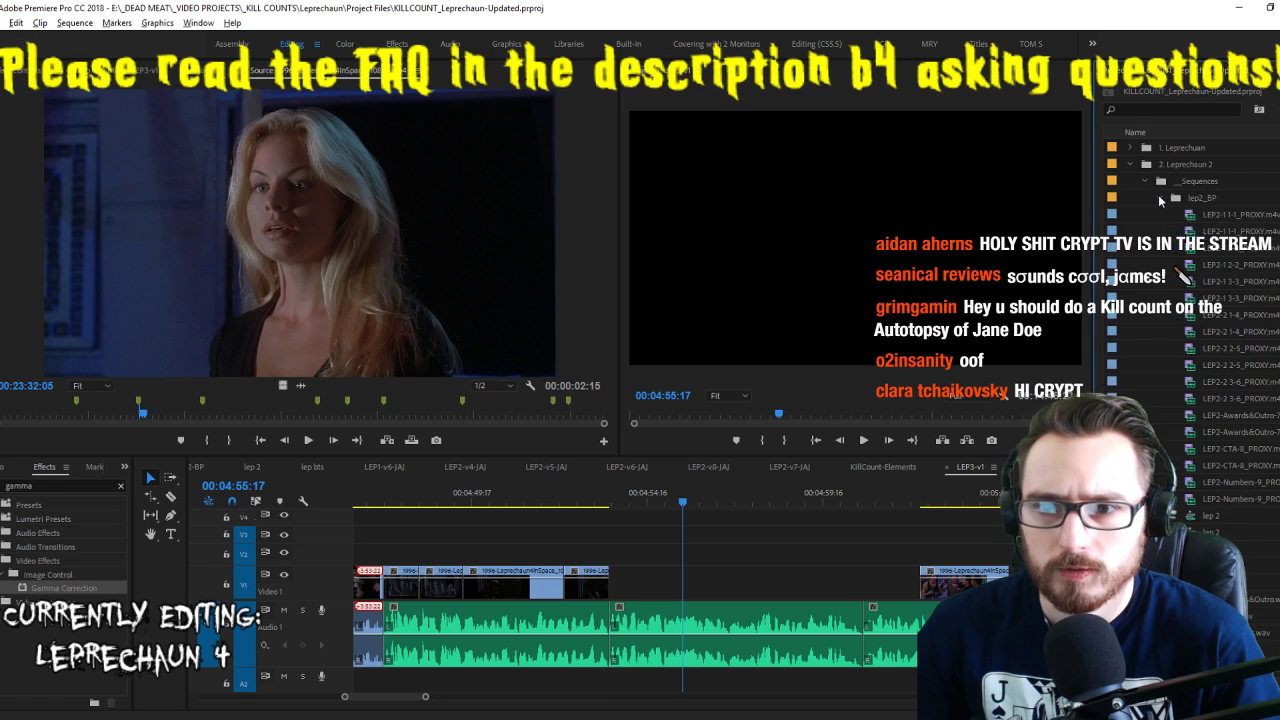
double_click(1238, 483)
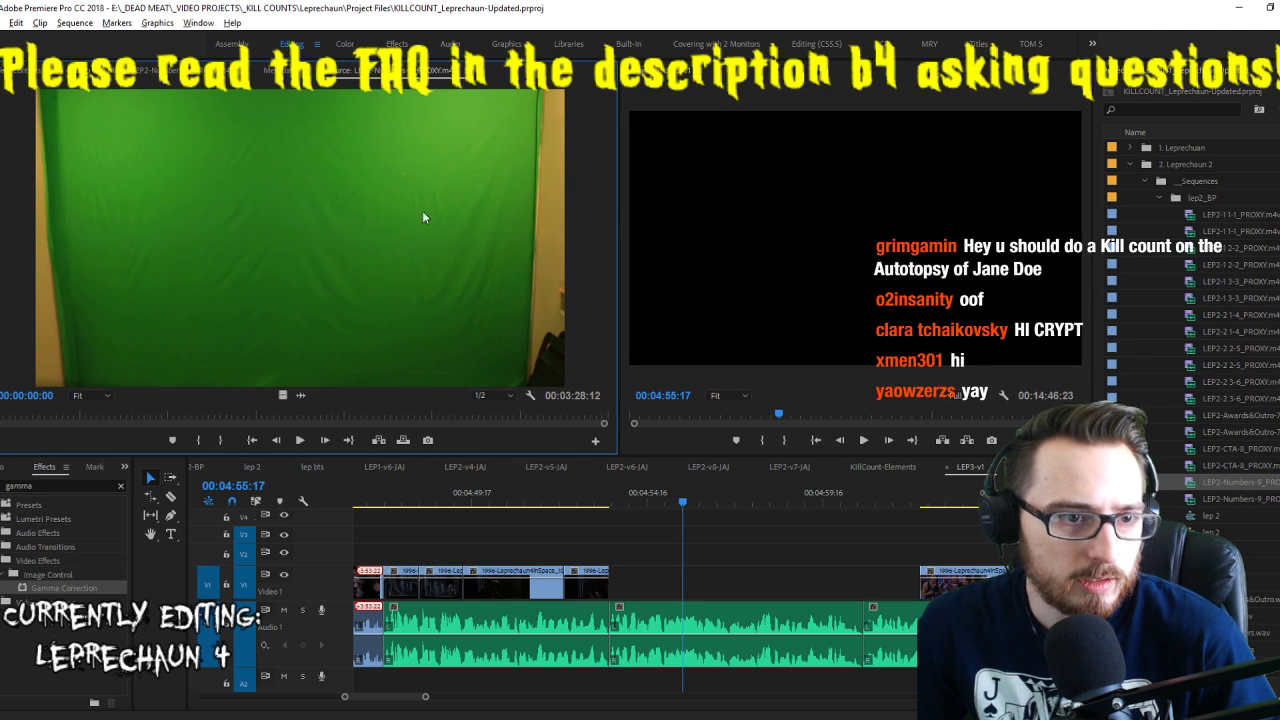
left_click_drag(75, 418, 140, 422)
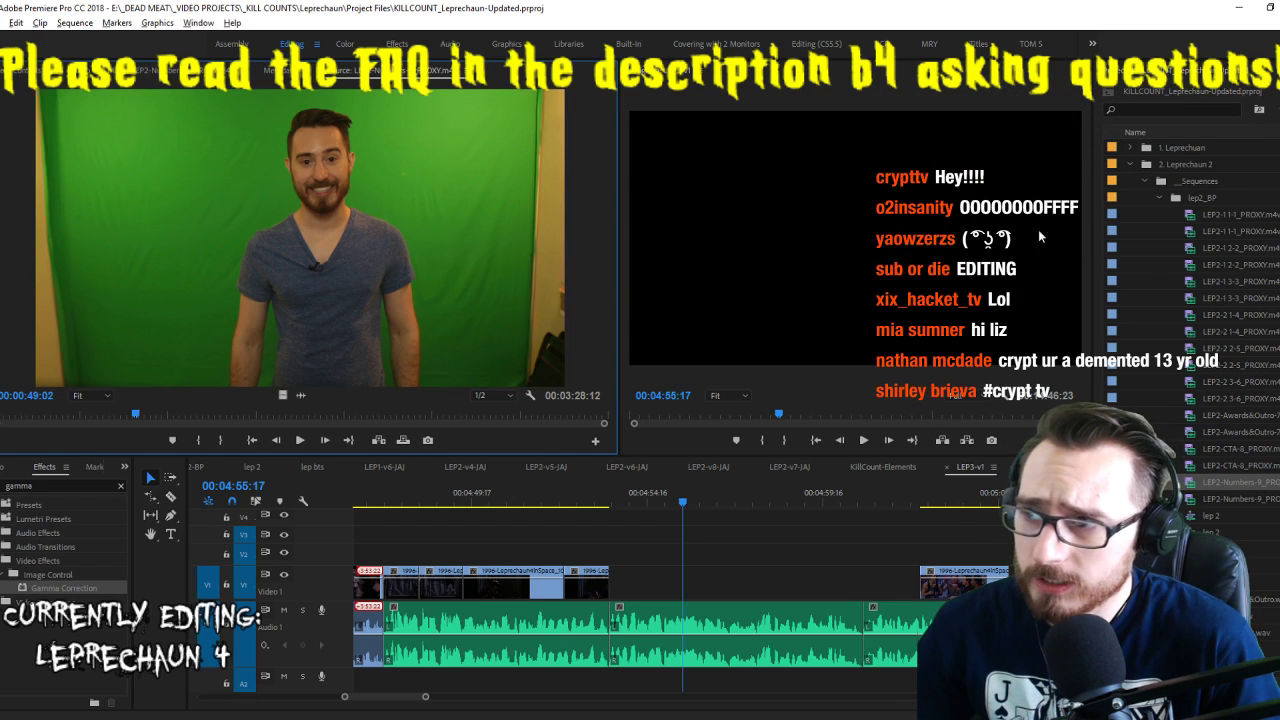
Switch to the browser, look over the Dane Cook image results, return to the web results and move the window off screen
key("alt+Tab")
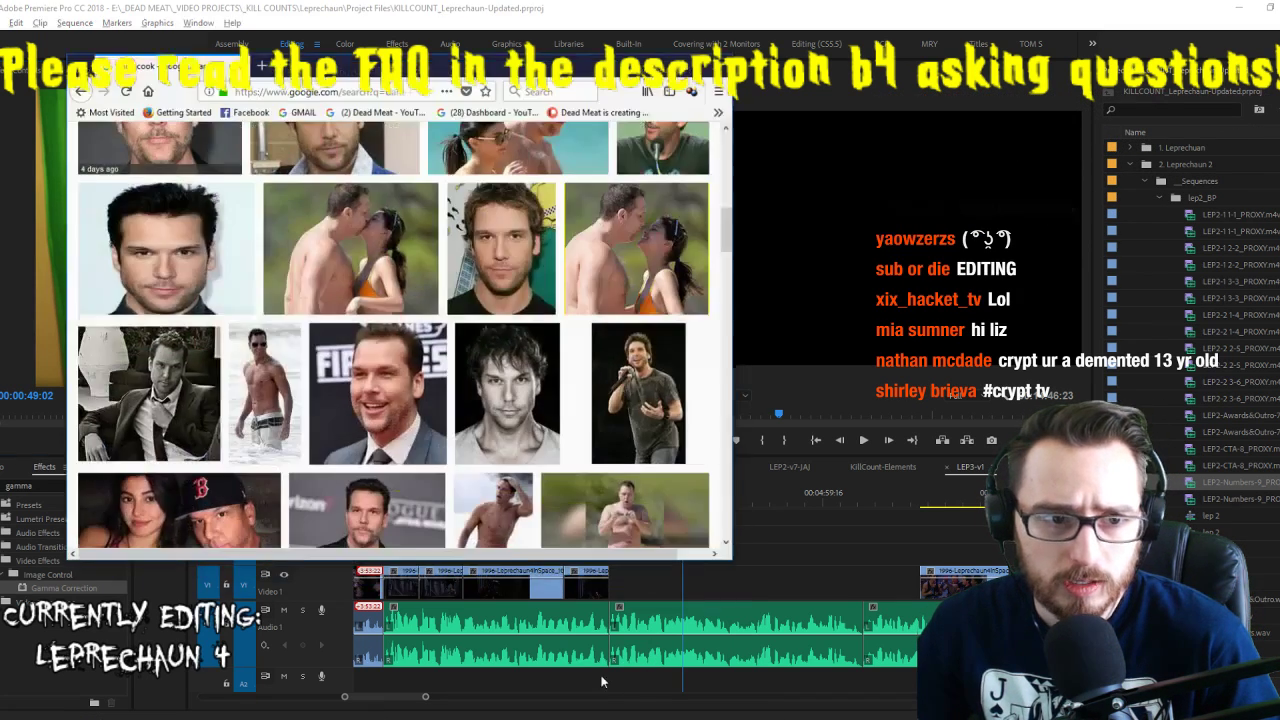
scroll(499, 311, "up", 1)
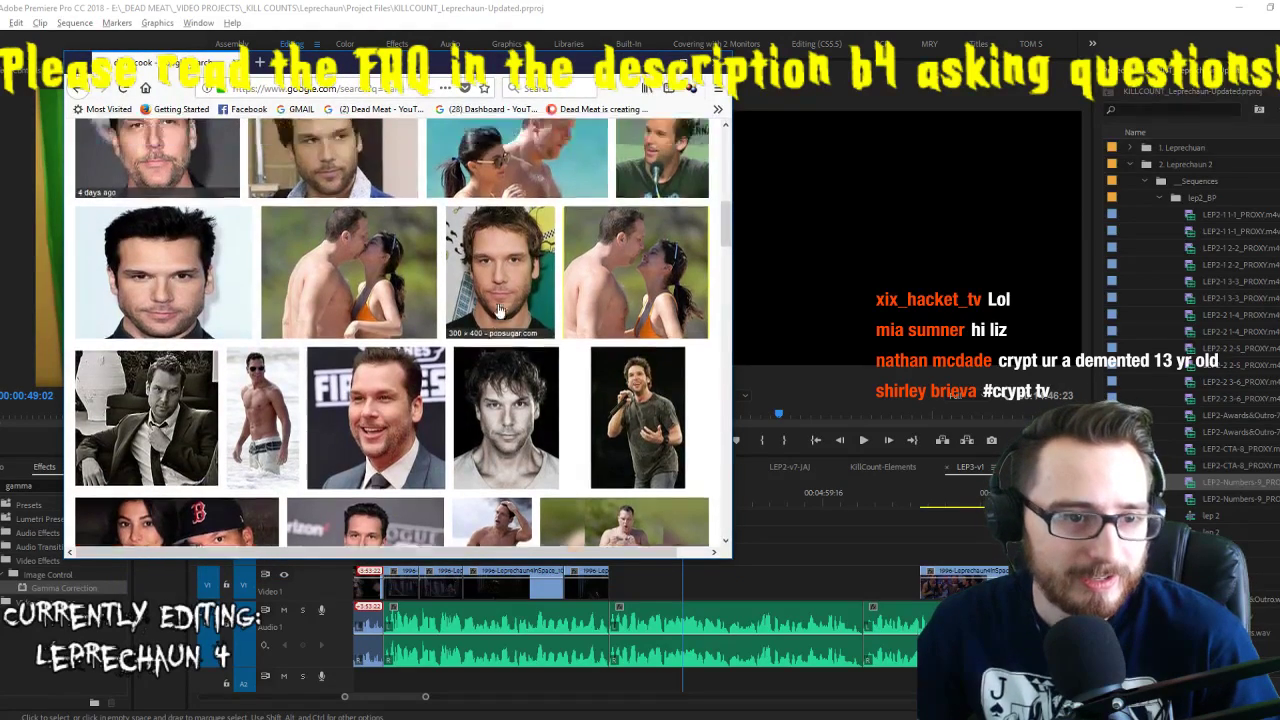
left_click(499, 311)
key("alt+Left")
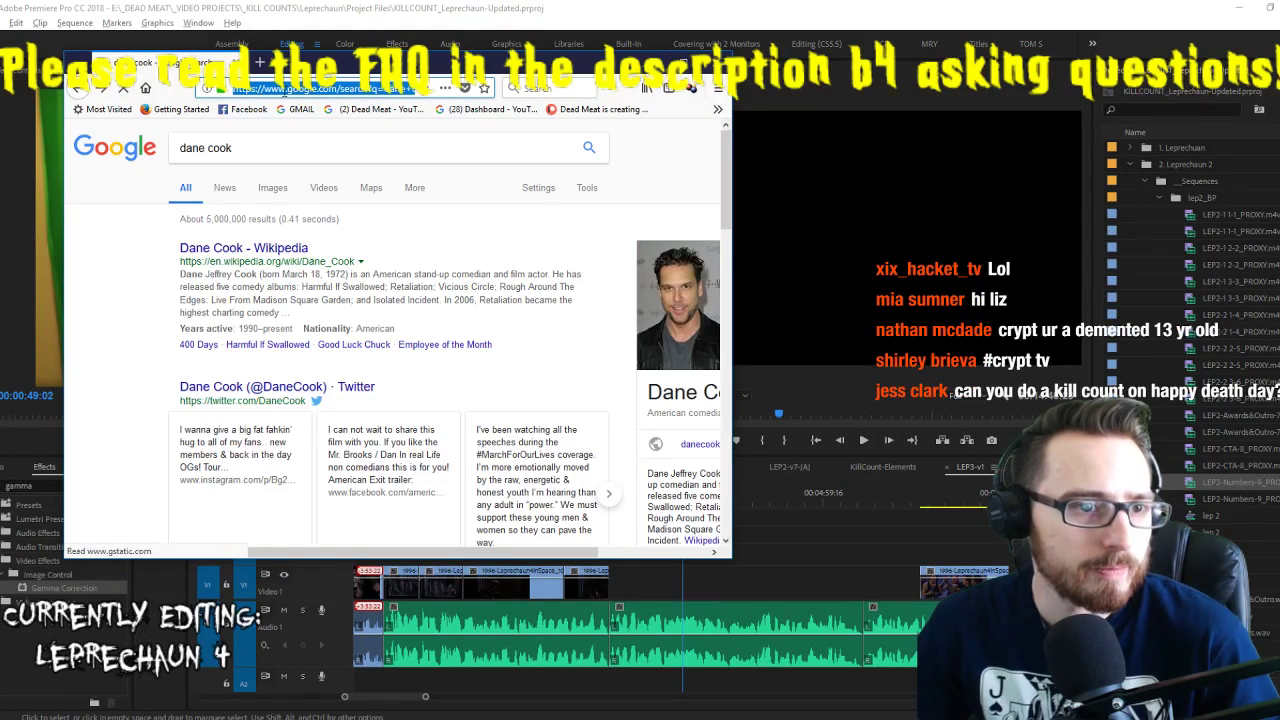
left_click_drag(400, 62, 1279, 62)
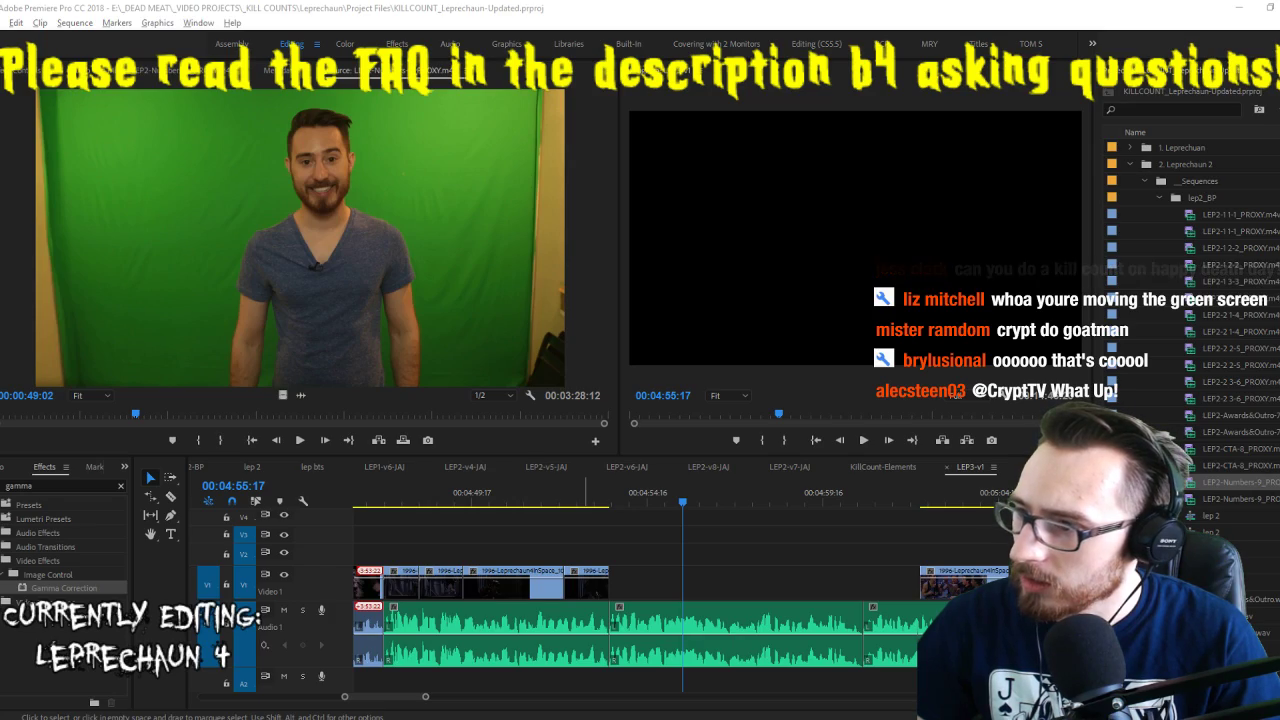
Switch to the browser's Amazon page to view the forest-print curtain listing, and return to Premiere Pro
key("alt+Tab")
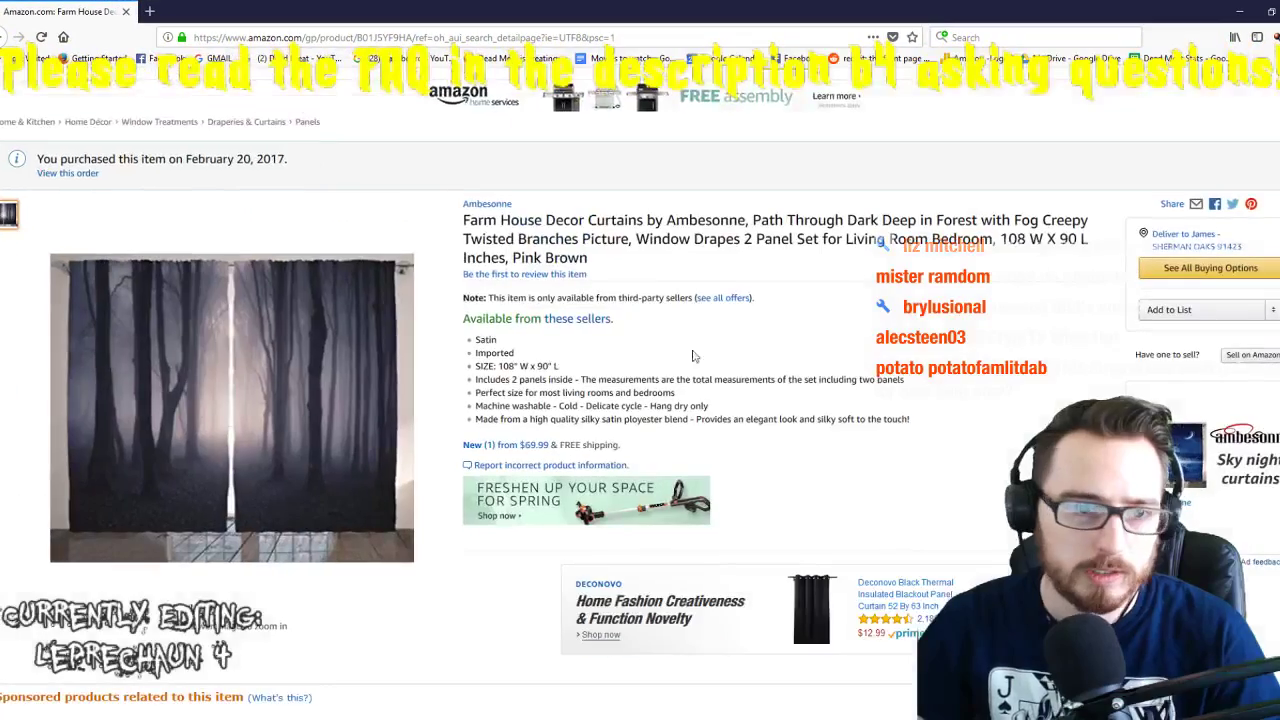
mouse_move(303, 383)
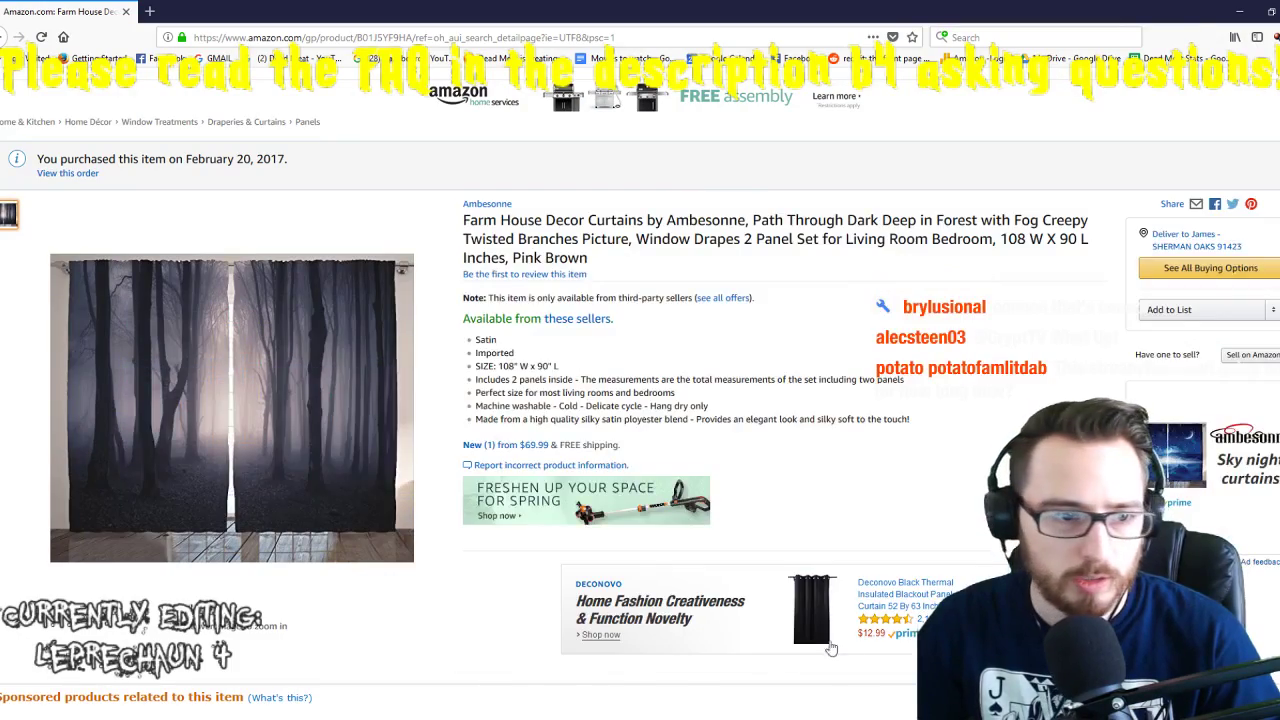
mouse_move(266, 443)
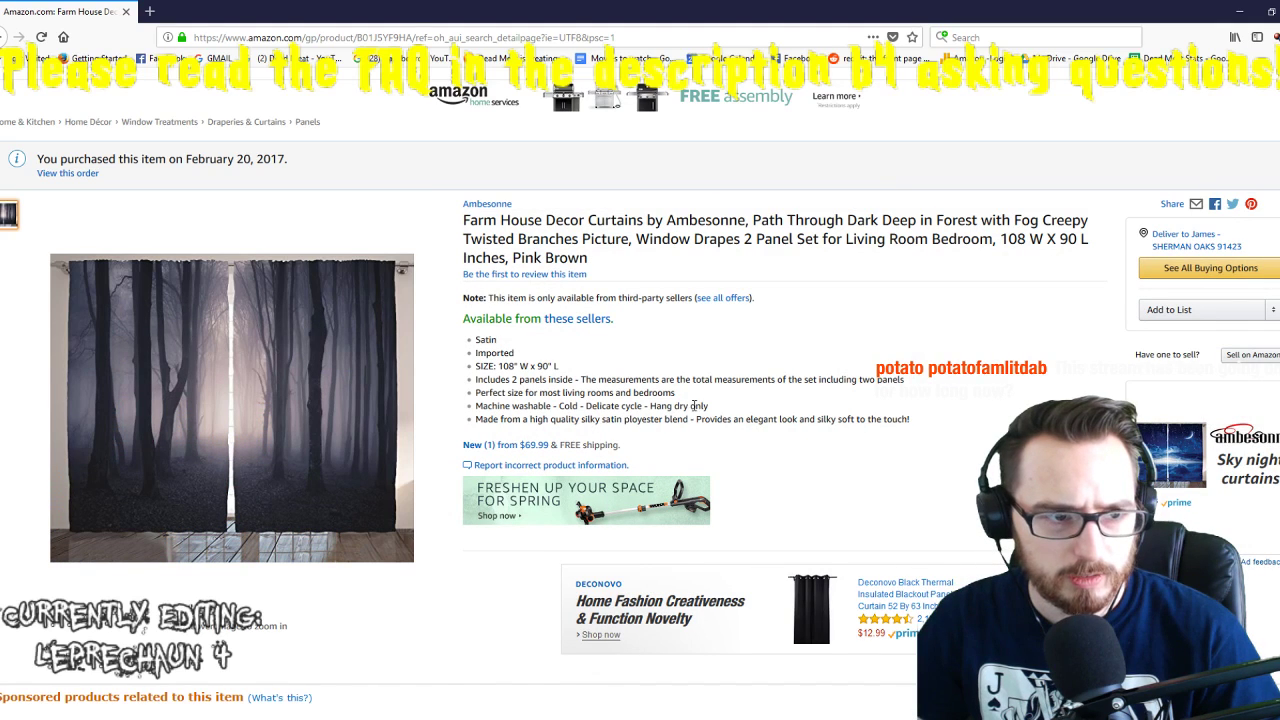
key("alt+Tab")
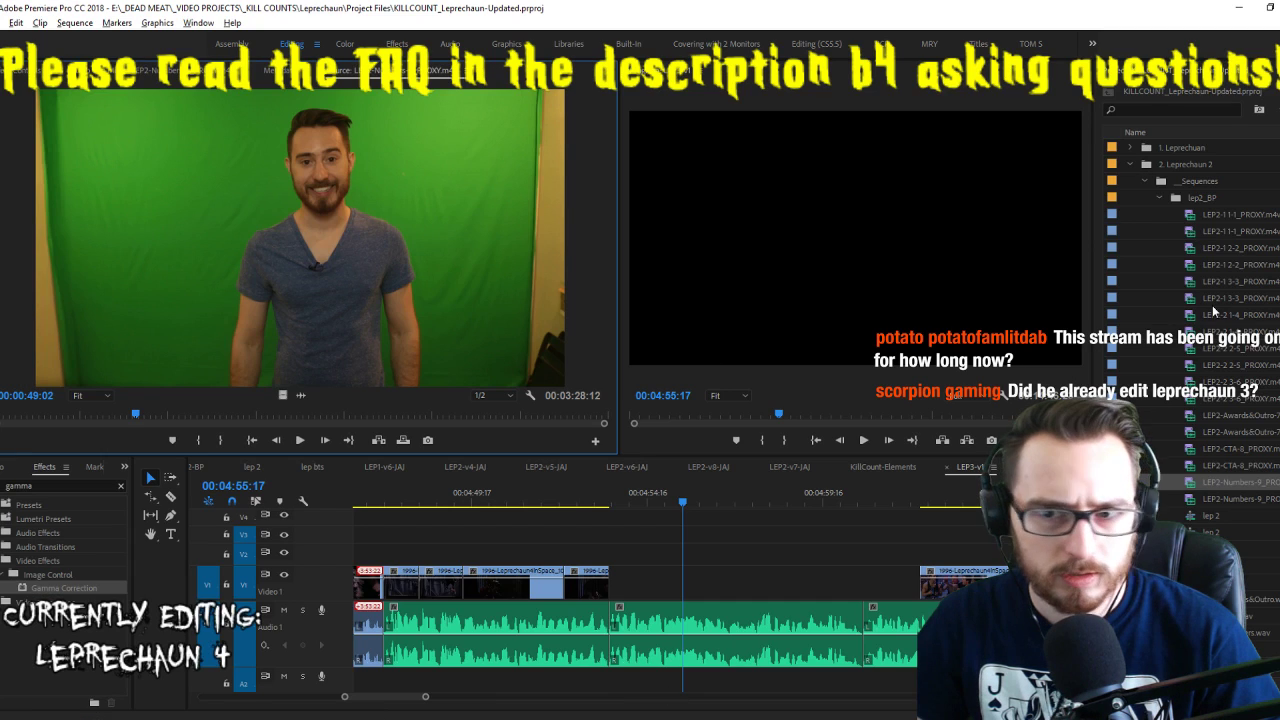
Load another lep2_BP proxy clip in the source monitor and switch back to the curtain listing in the browser
double_click(1228, 413)
left_click(1248, 366)
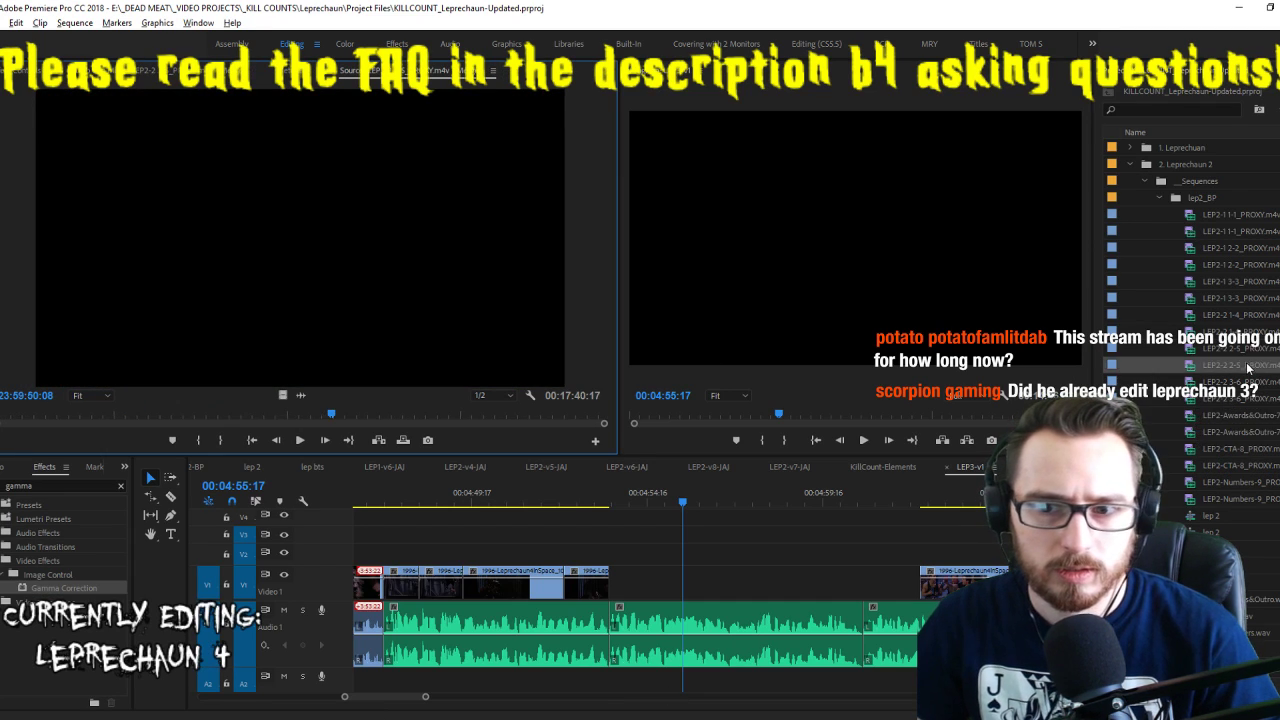
key("alt+Tab")
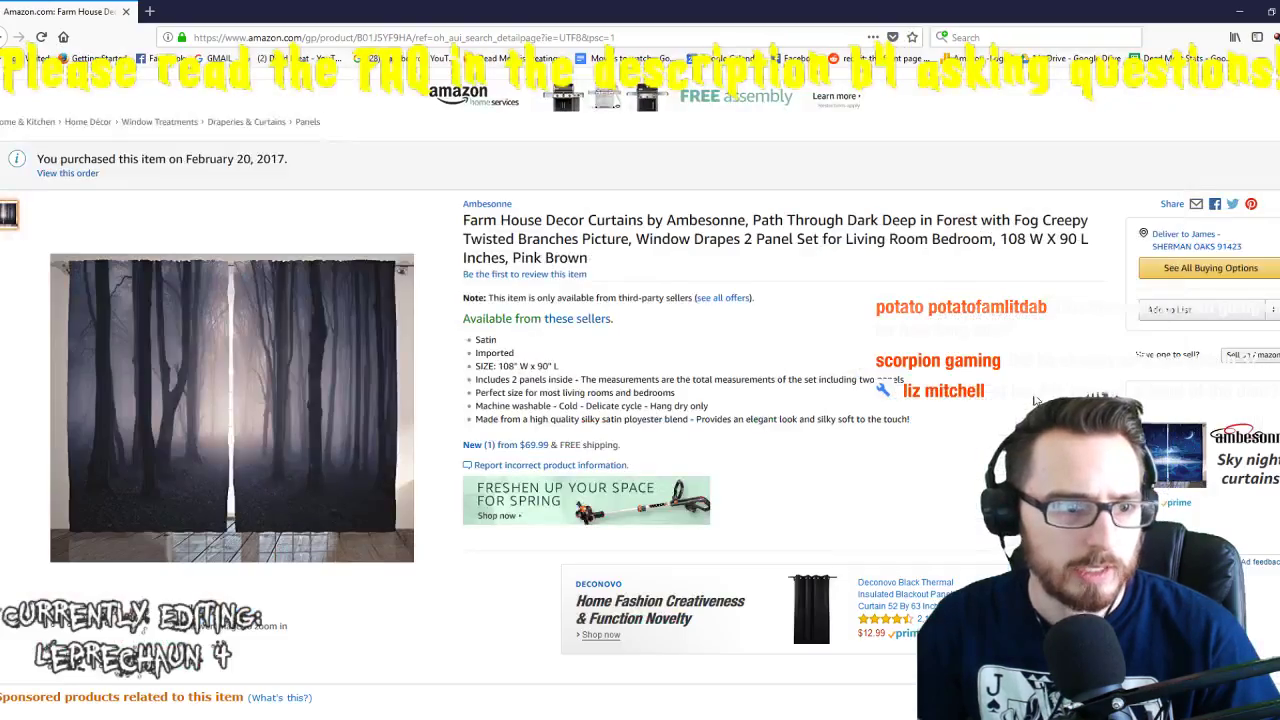
key("alt+Tab")
key("alt+Tab")
Examine the forest curtain listing's purchase note, product details and related items on the Amazon page
mouse_move(230, 483)
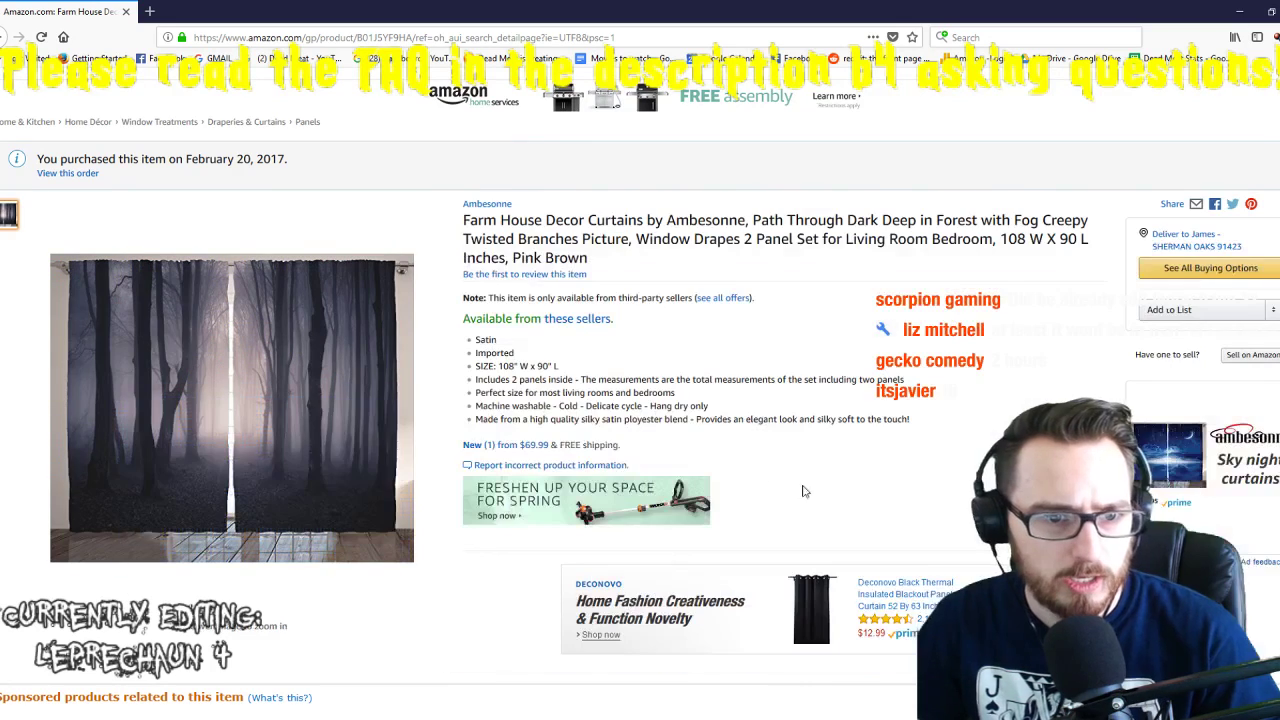
mouse_move(185, 159)
left_mouse_down()
mouse_move(280, 158)
mouse_move(188, 156)
left_mouse_up()
left_click(299, 170)
left_click(212, 159)
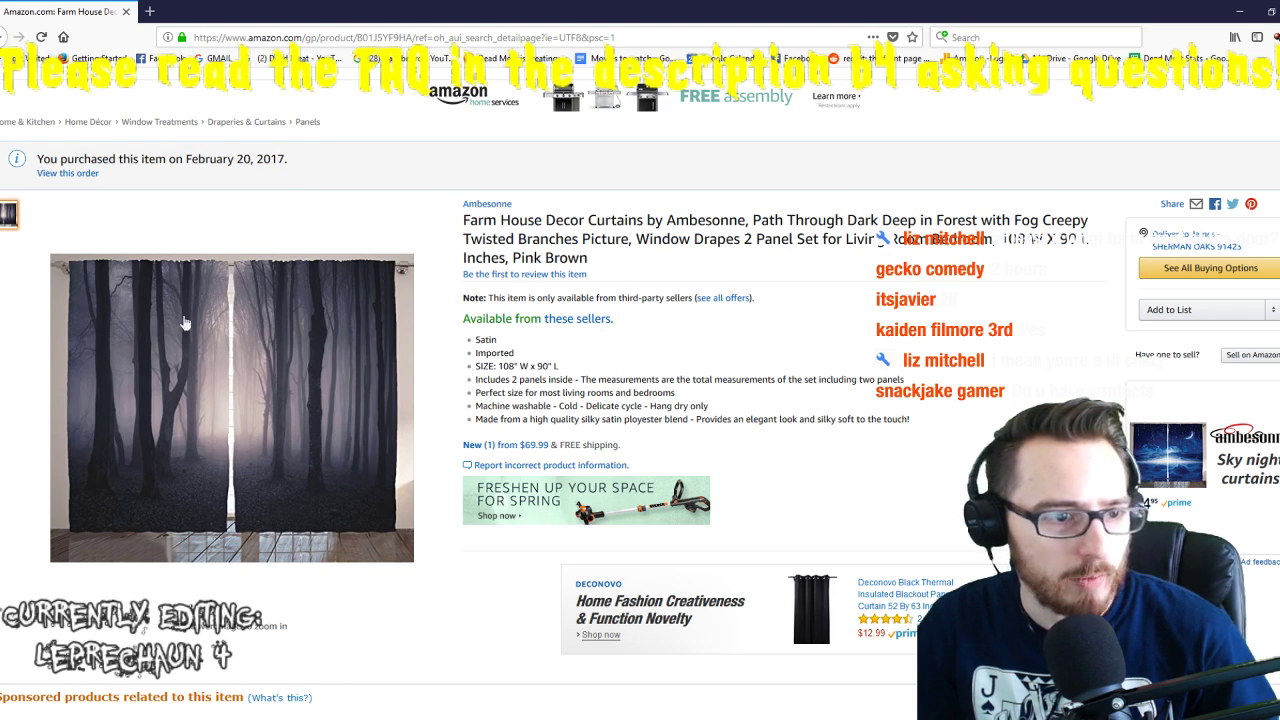
scroll(561, 463, "down", 5)
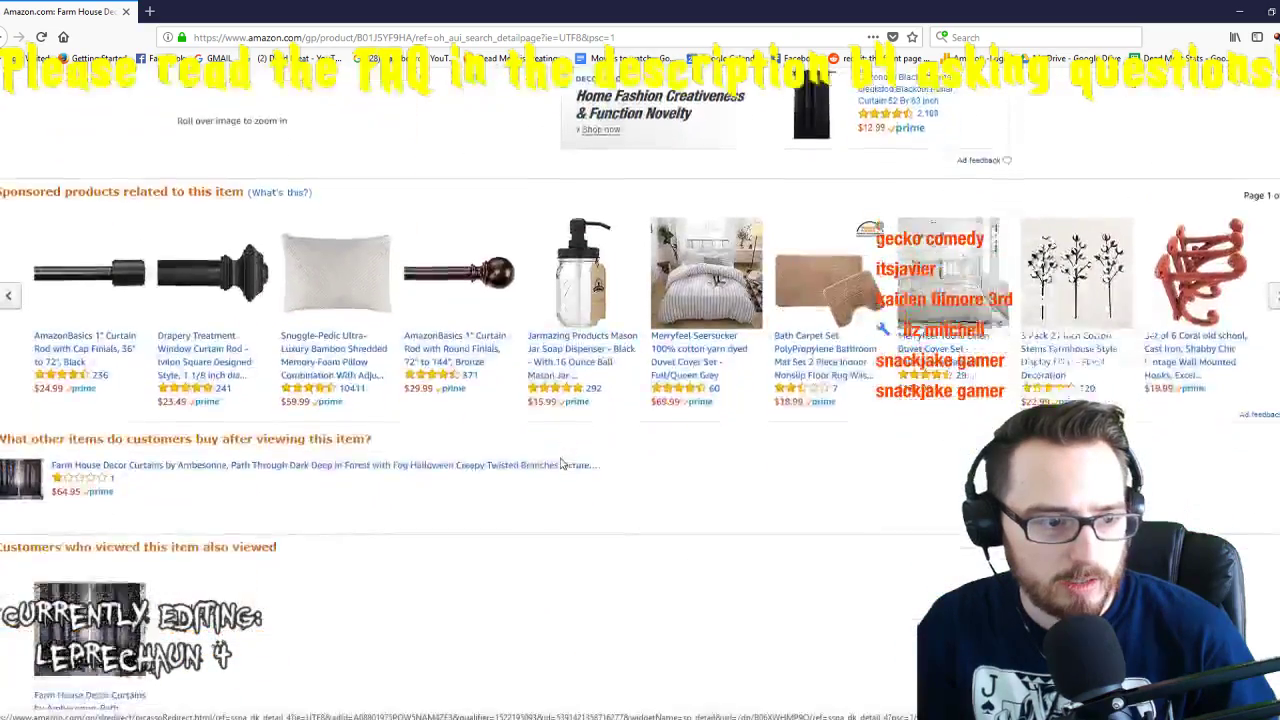
scroll(561, 463, "down", 7)
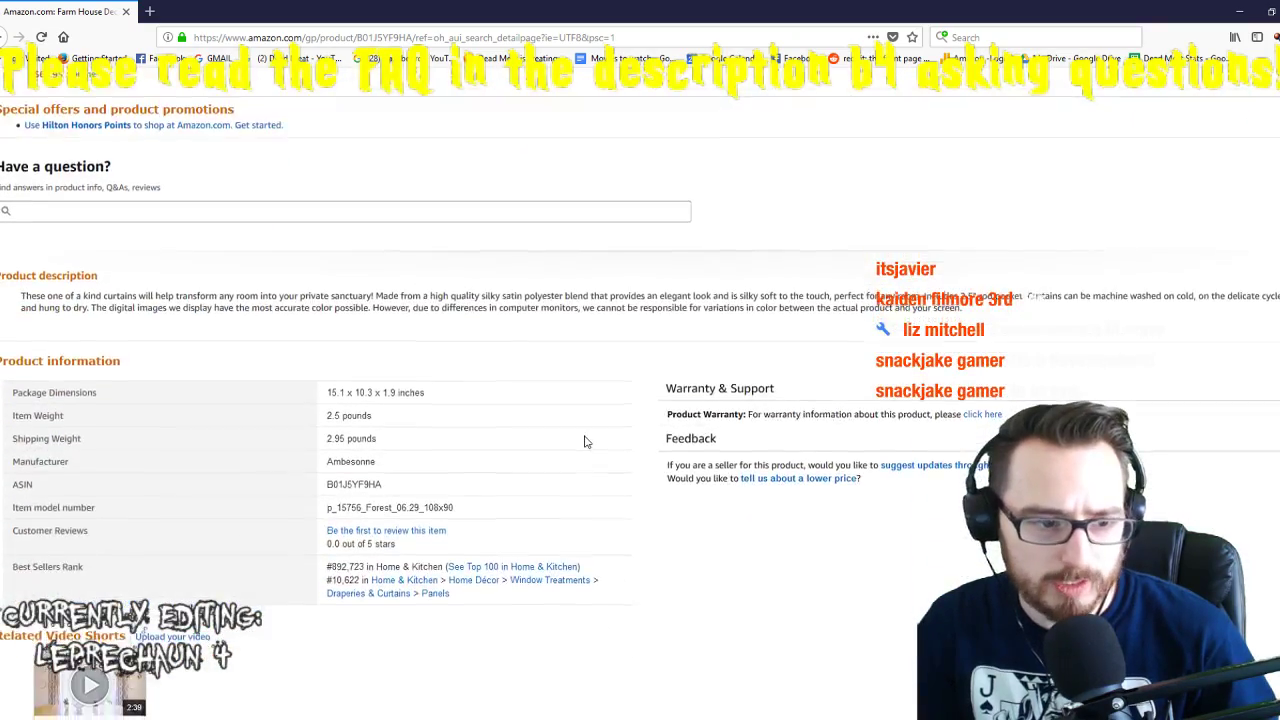
scroll(586, 441, "down", 4)
scroll(594, 376, "down", 4)
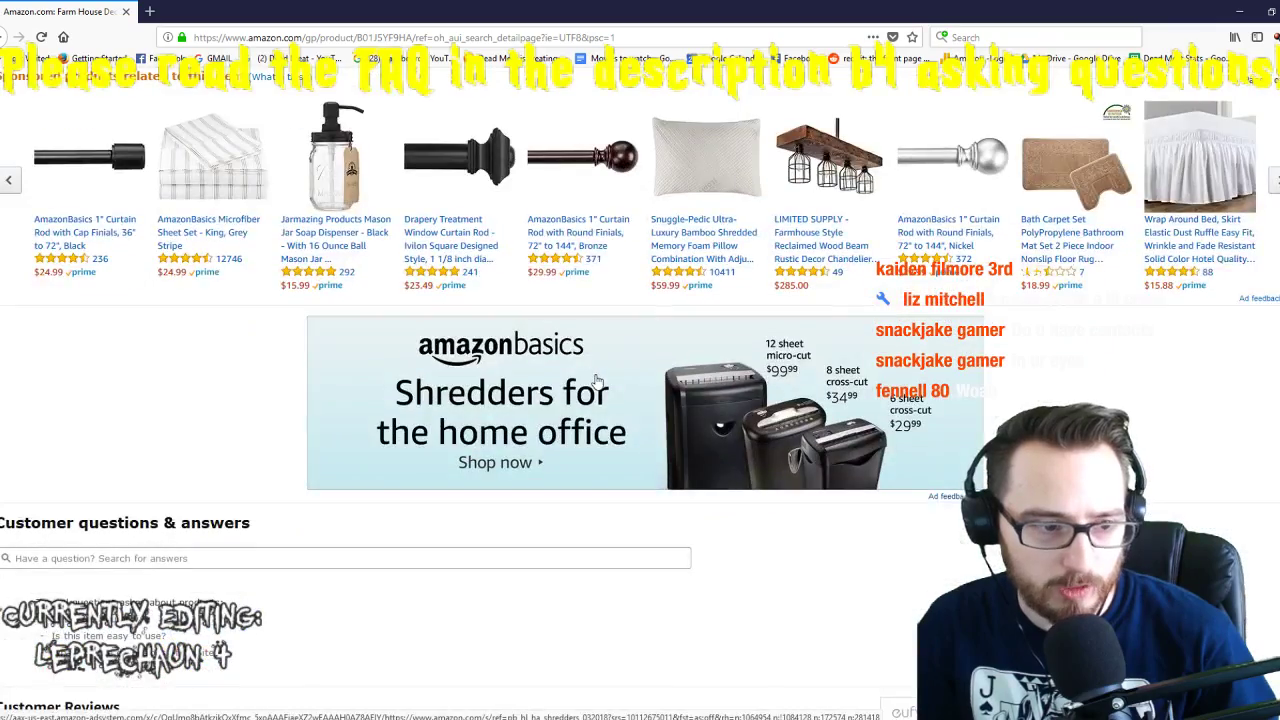
scroll(594, 376, "up", 15)
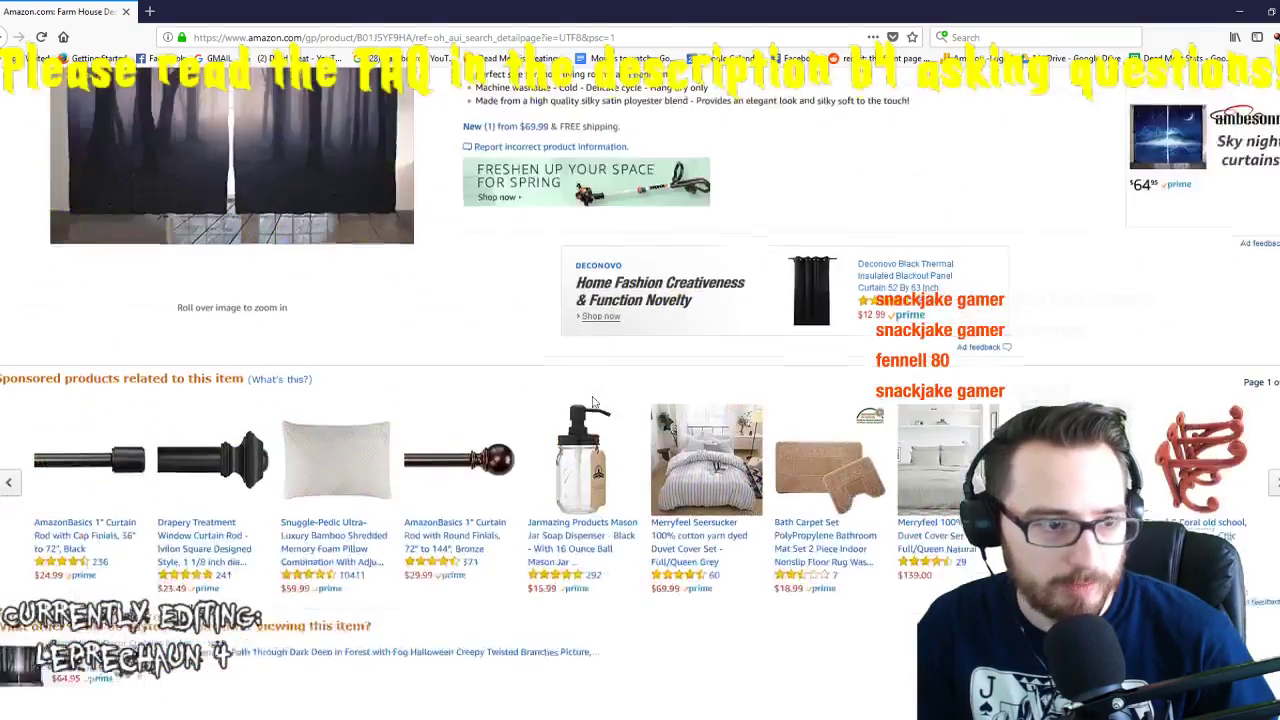
scroll(592, 401, "down", 3)
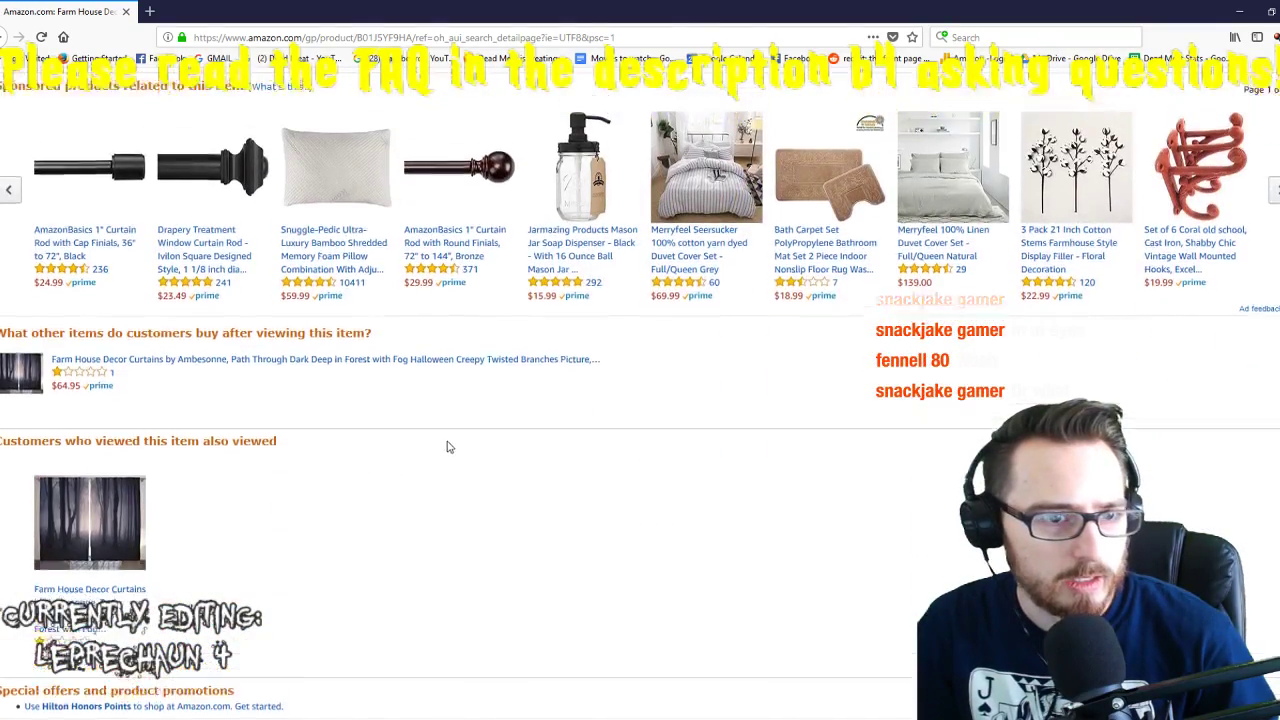
scroll(437, 520, "up", 7)
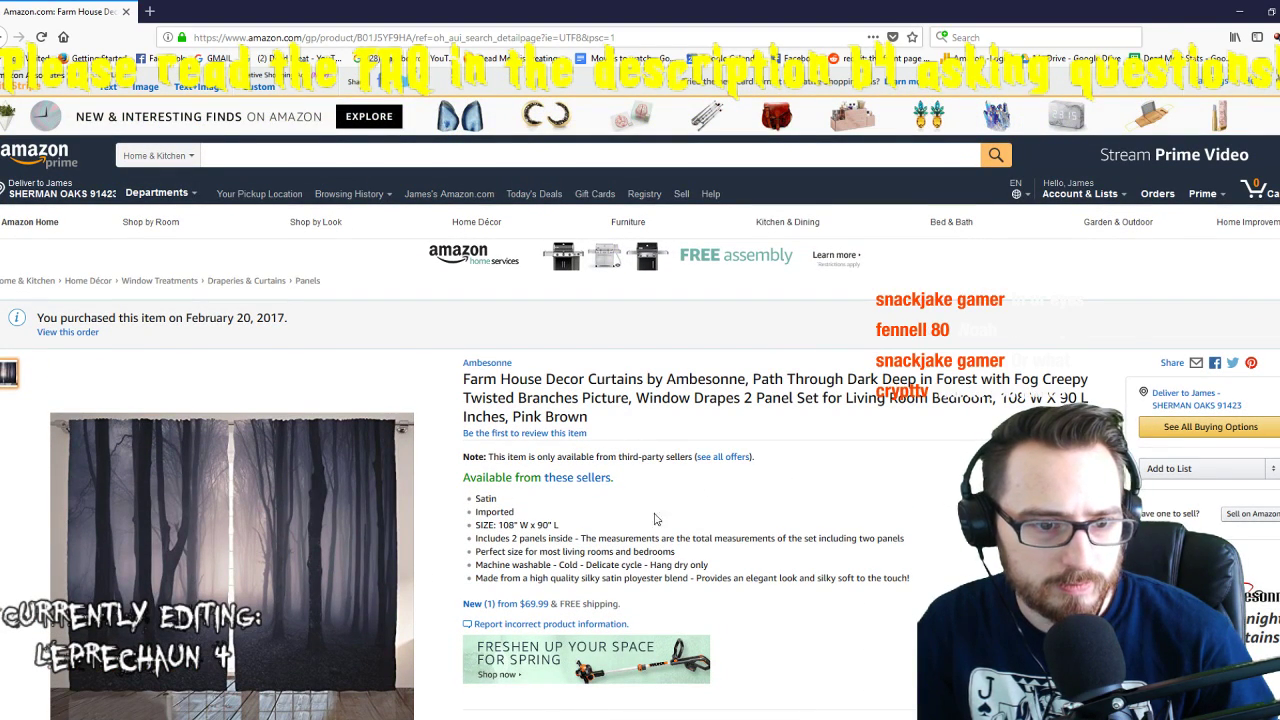
Check the size line of the purchased forest curtain listing and search Amazon's Home & Kitchen for "gothic curtains"
left_click_drag(499, 525, 472, 526)
left_click(576, 530)
left_click(607, 524)
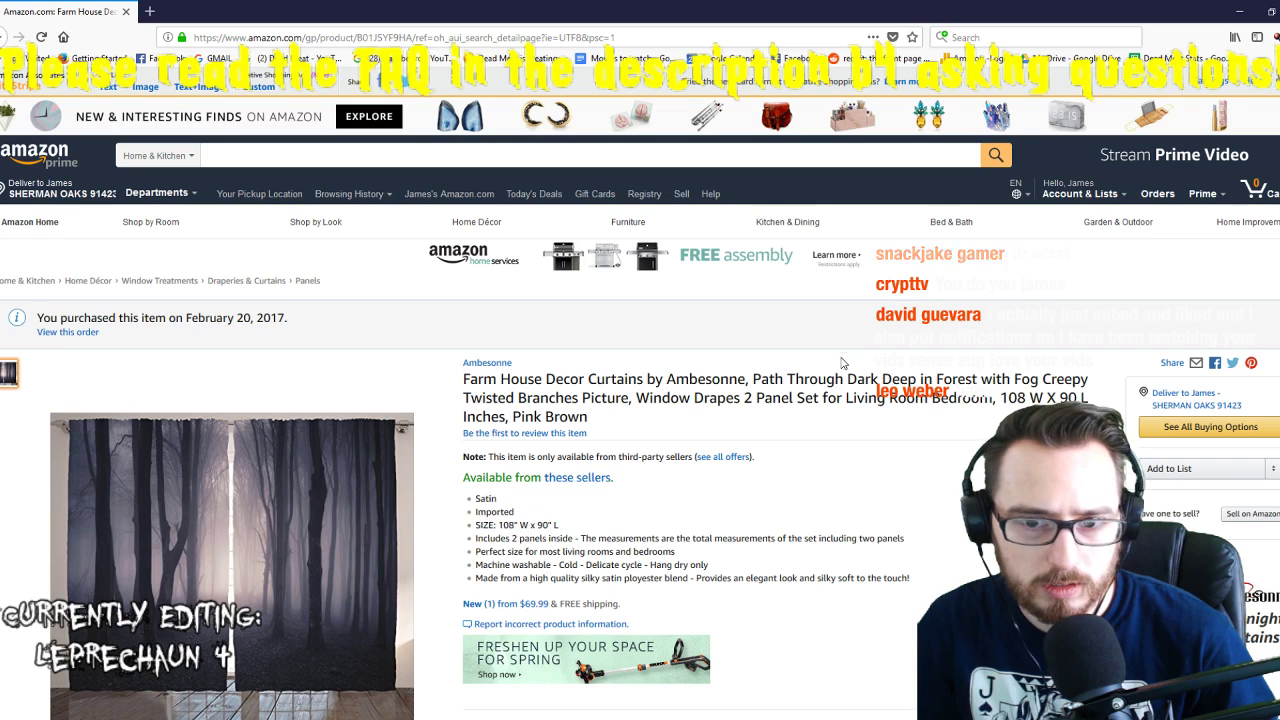
left_click(350, 153)
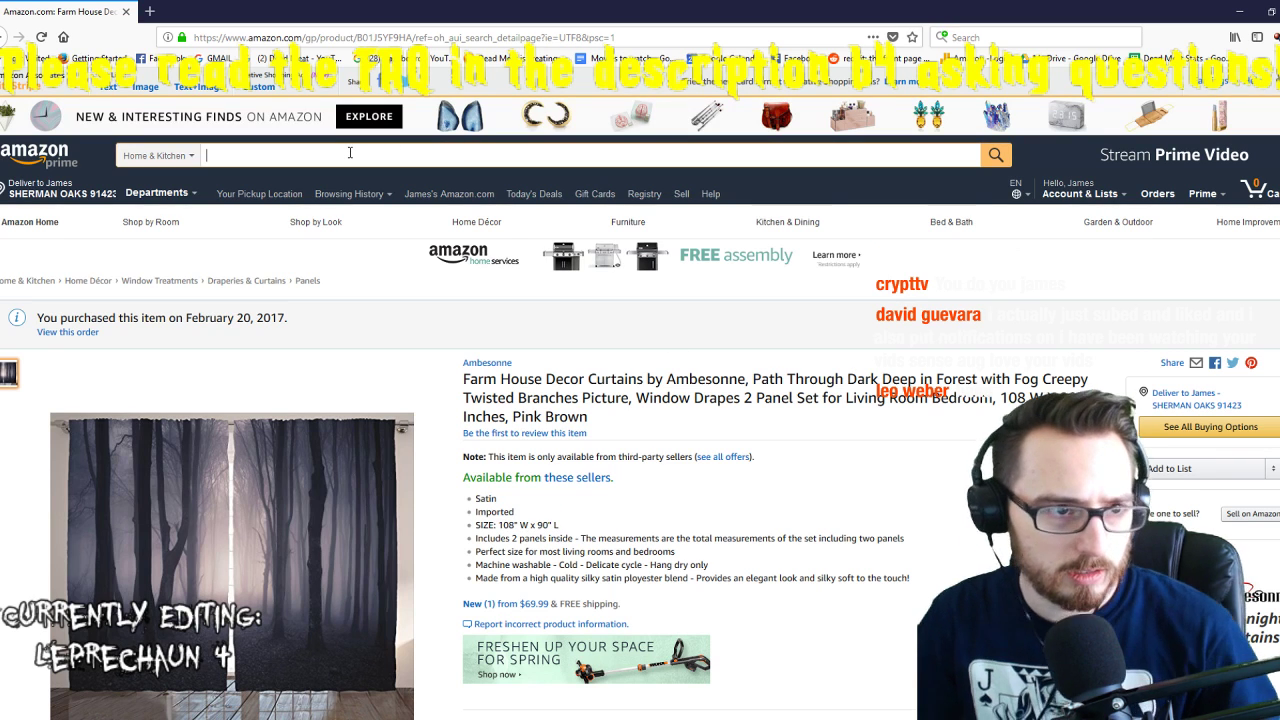
type("gothic curtains")
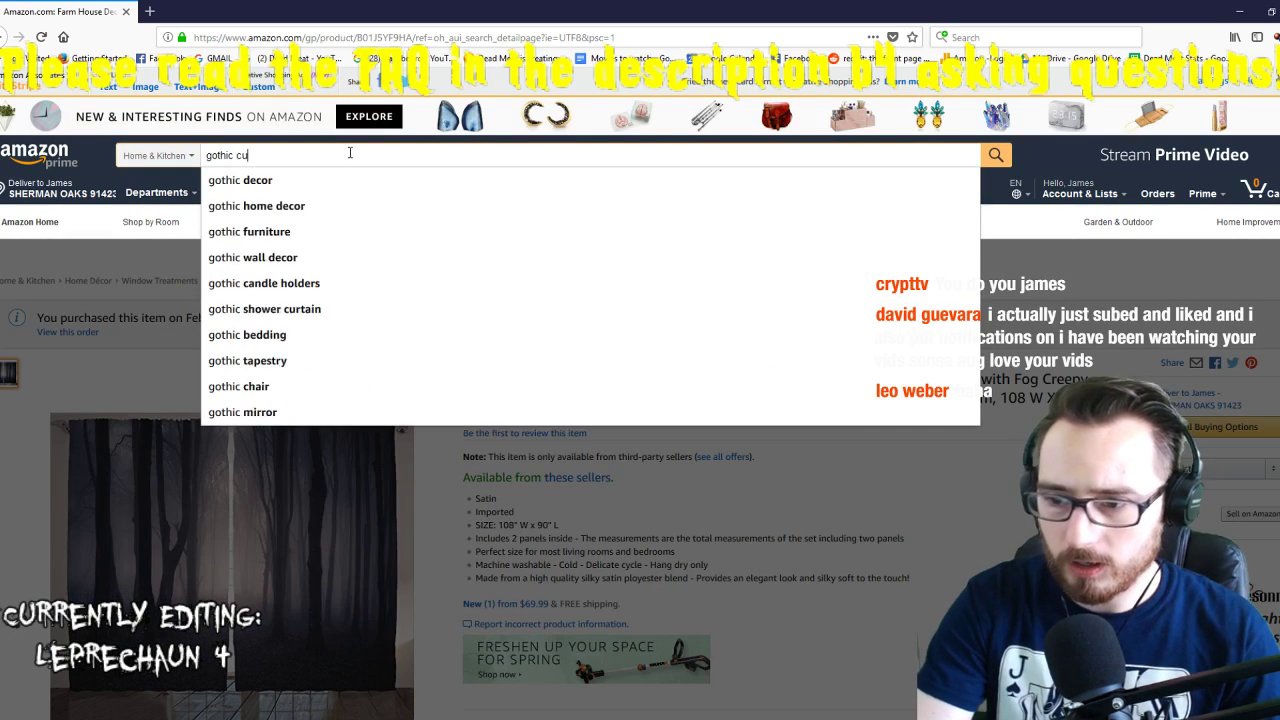
key("Return")
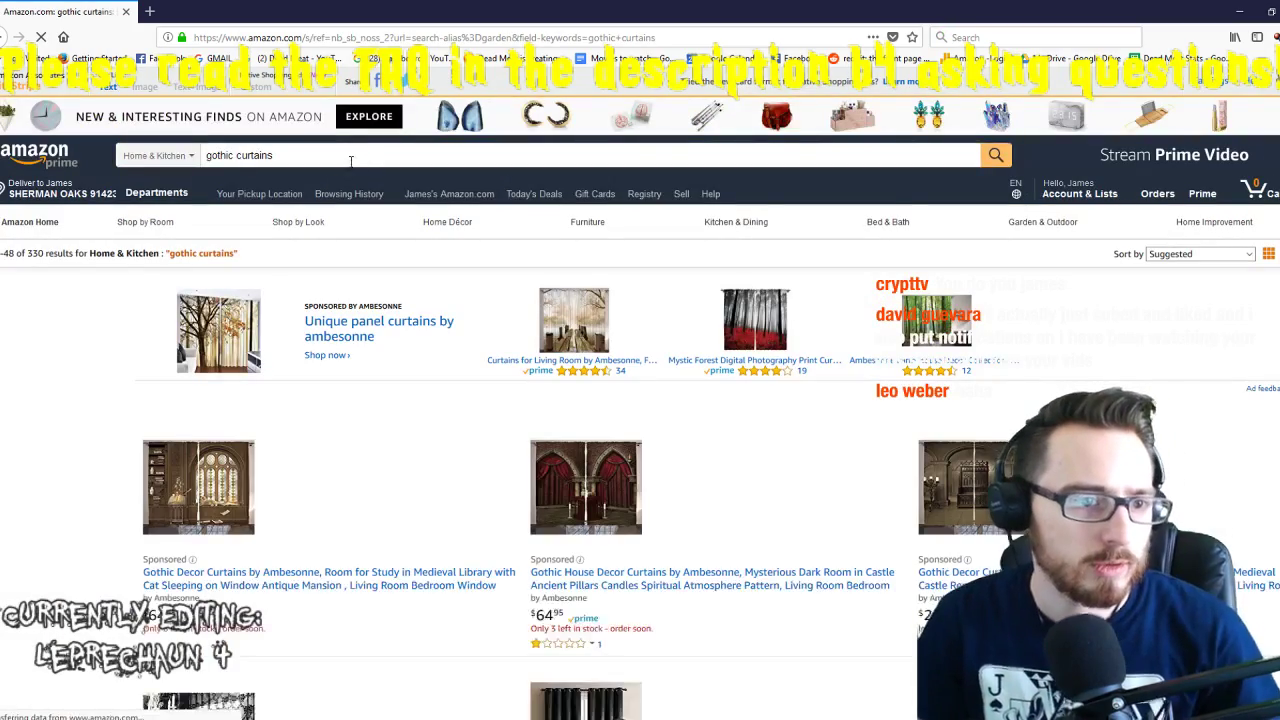
Look through the gothic curtain results, view the Old Castle Balcony curtain listing and return to the results
scroll(557, 386, "down", 3)
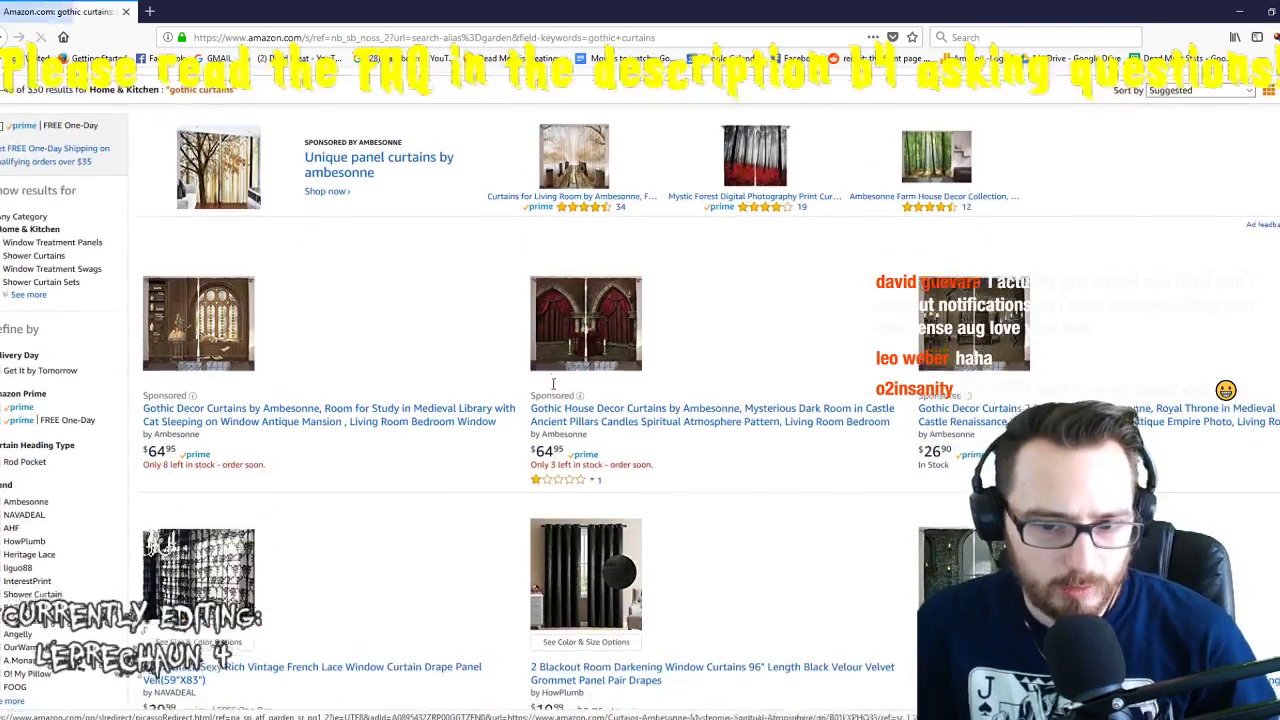
scroll(576, 380, "down", 2)
scroll(677, 374, "down", 4)
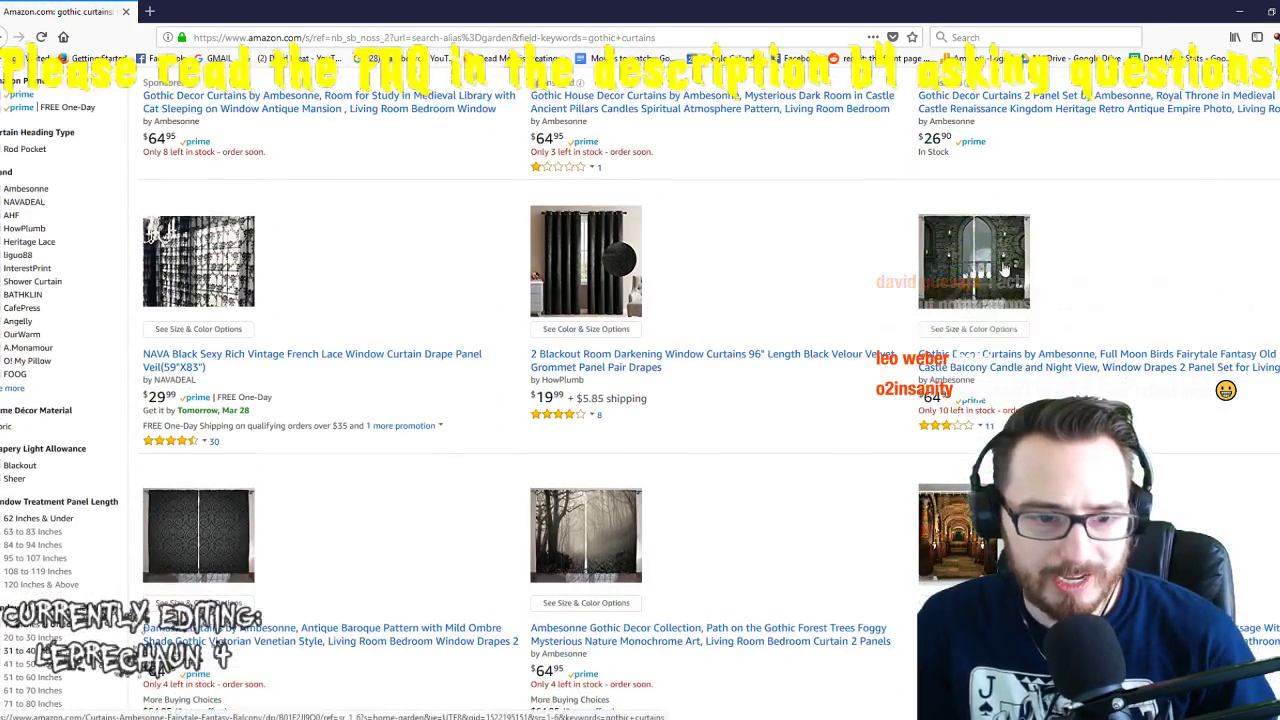
left_click(997, 266)
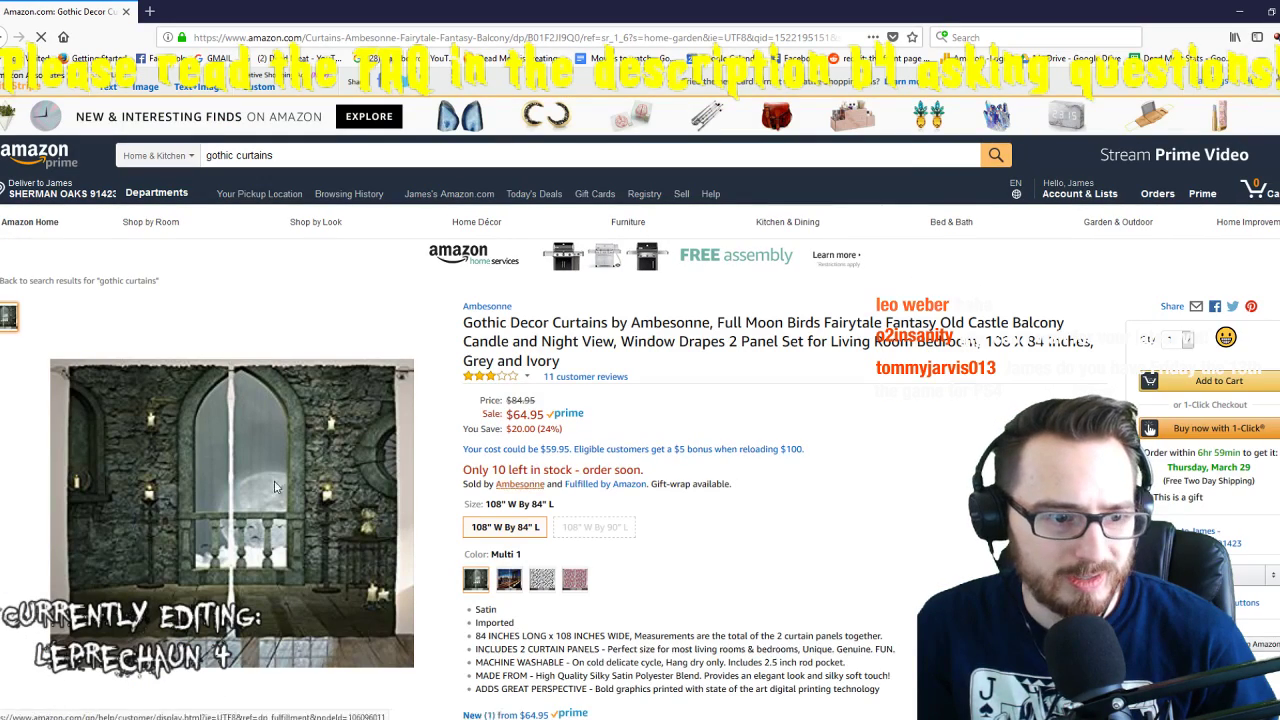
key("alt+Left")
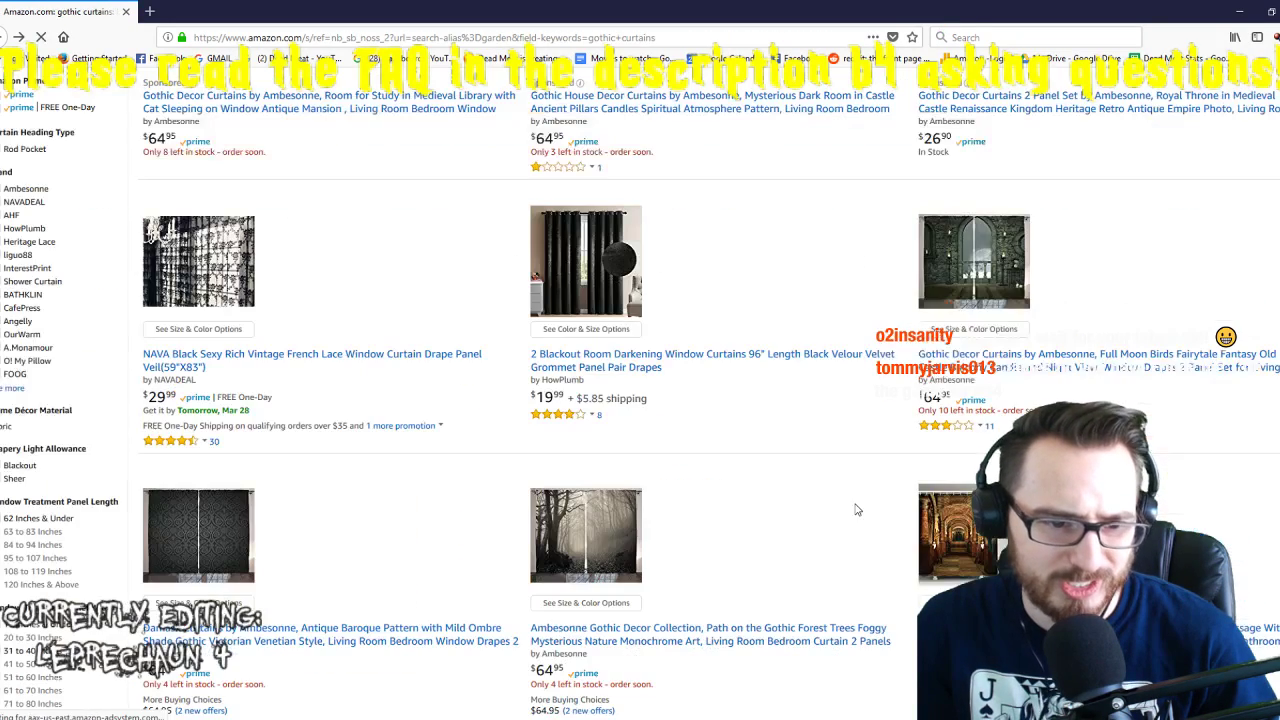
View the Path on the Gothic Forest foggy curtain listing with its details and return to the results
left_click(645, 497)
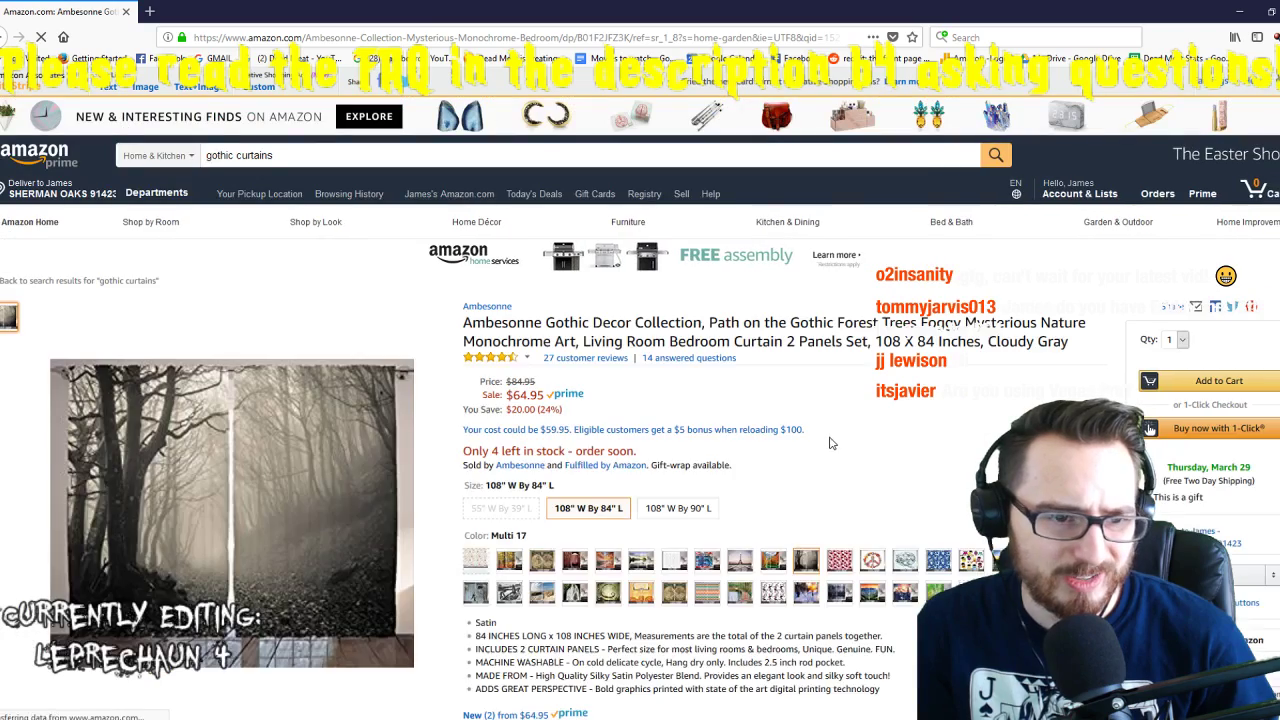
scroll(840, 435, "down", 3)
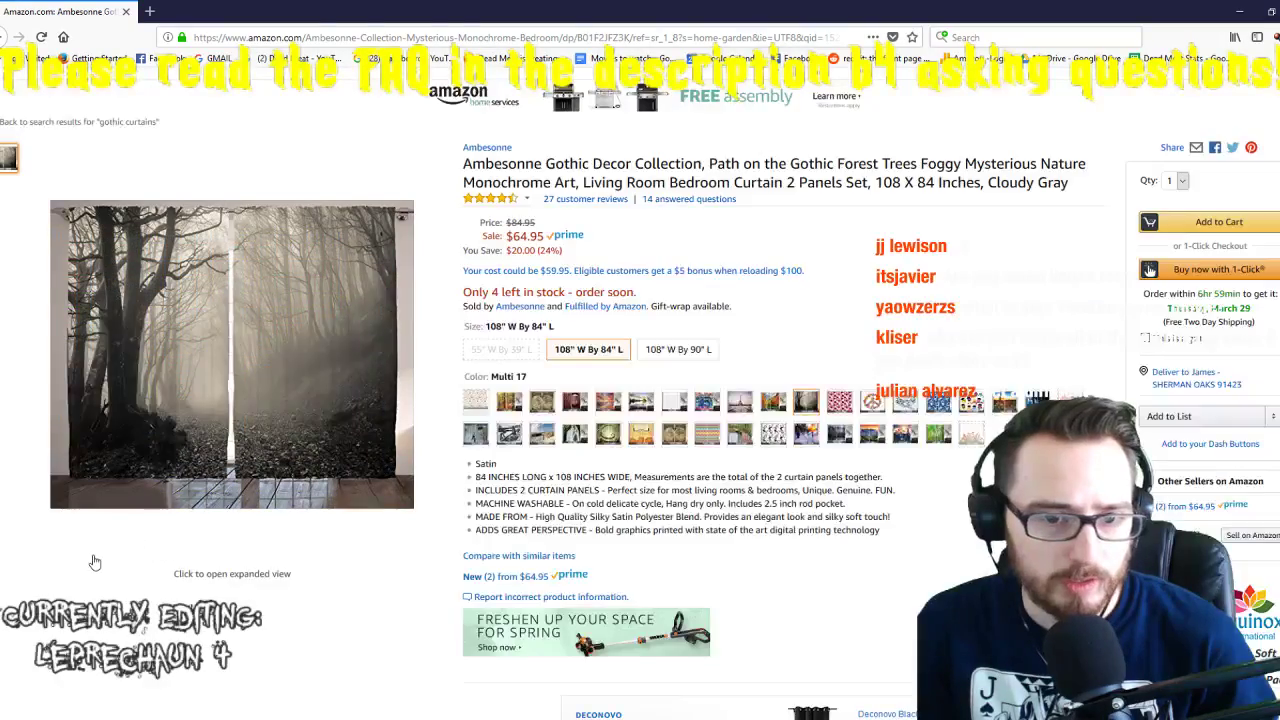
key("alt+Left")
Look further down the results, view the Damask antique baroque curtain listing and return to the results
scroll(748, 515, "down", 3)
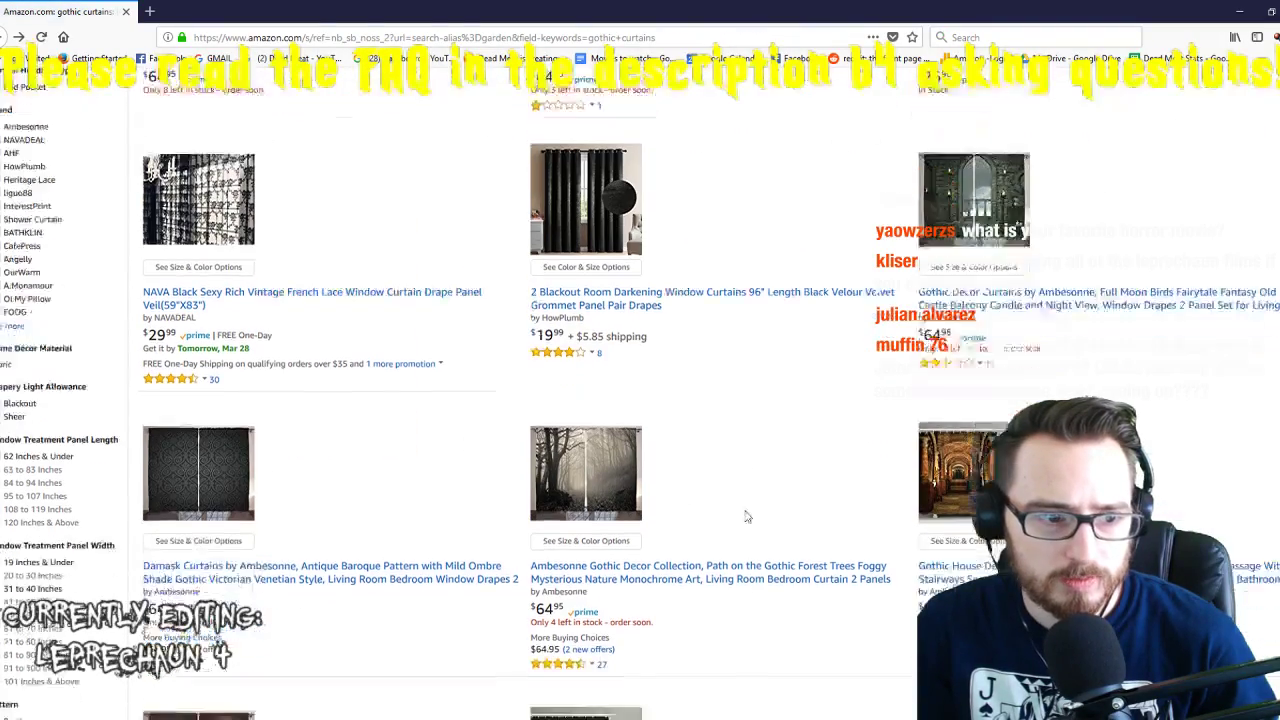
scroll(755, 495, "down", 3)
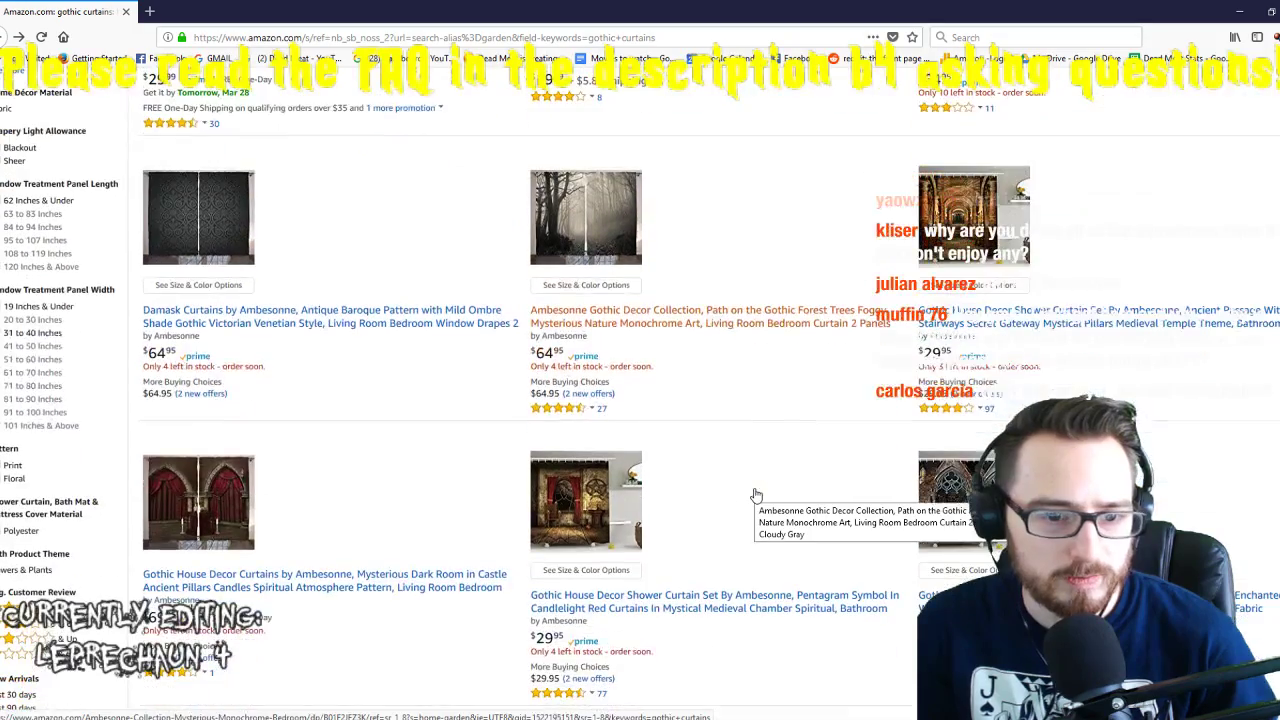
left_click(207, 222)
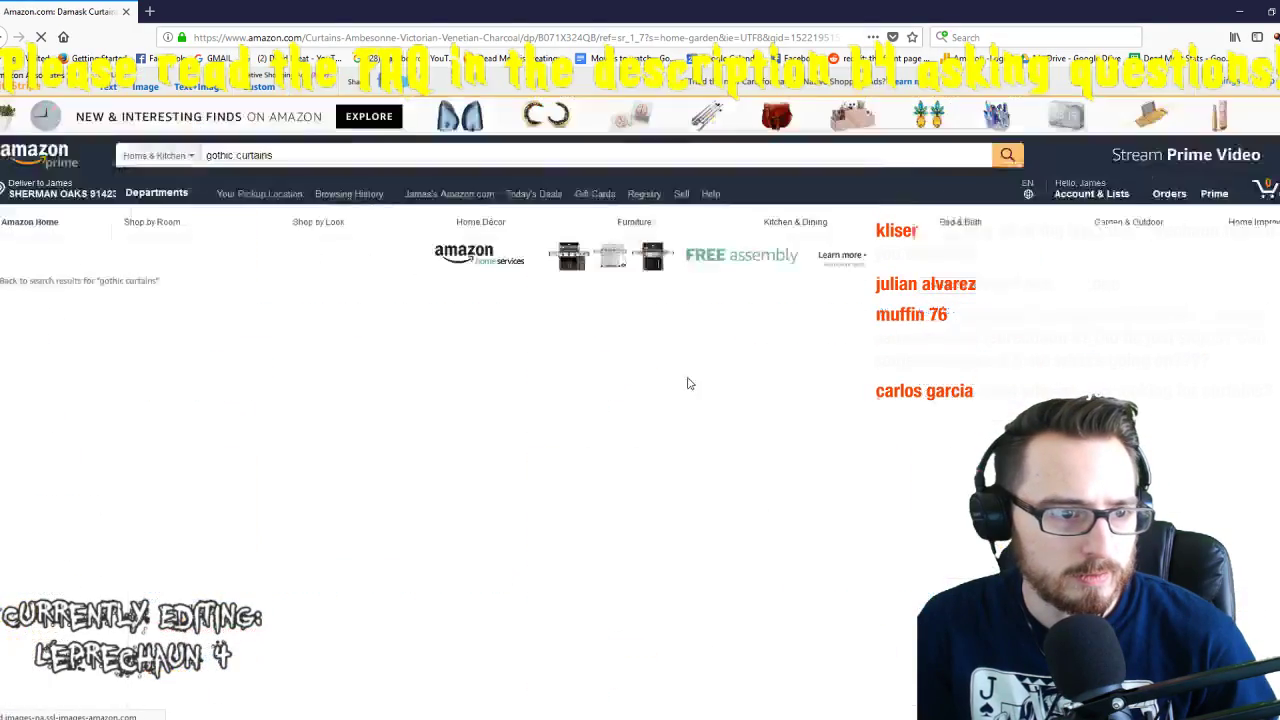
key("alt+Left")
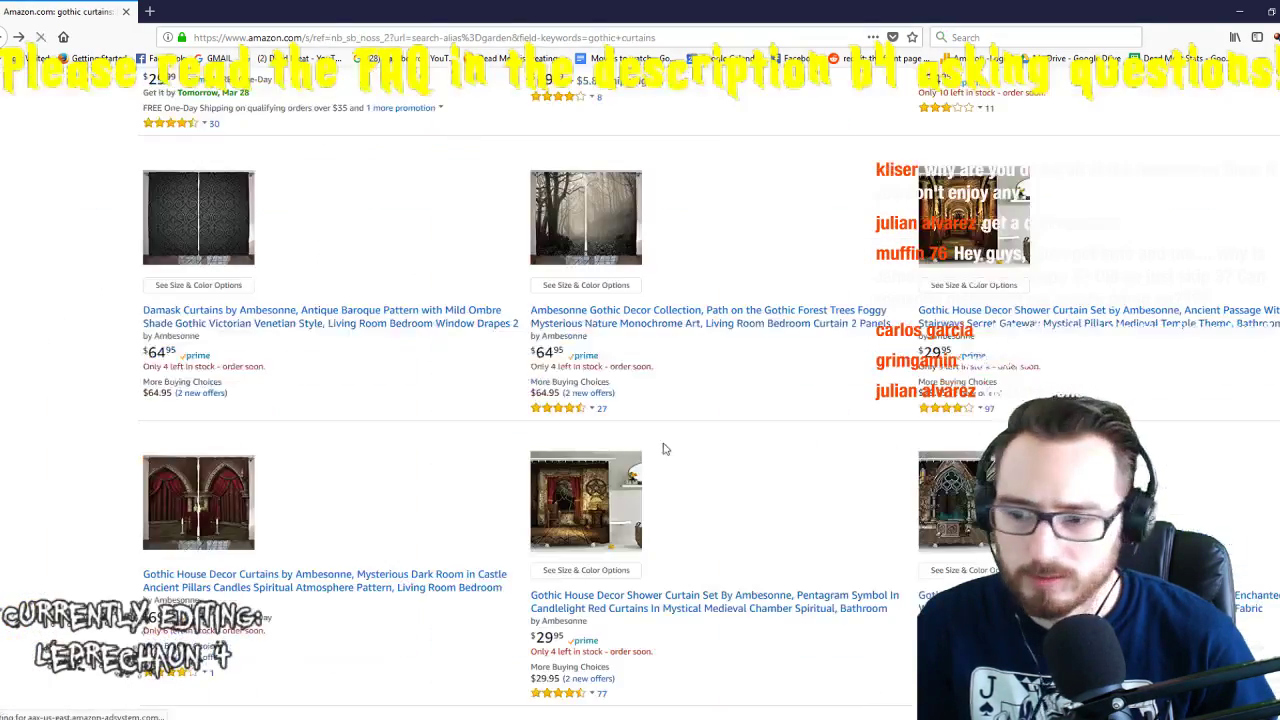
Look over more gothic curtain results, view the Horror House Decor curtain listing and return to the results
scroll(732, 408, "down", 3)
scroll(730, 410, "down", 6)
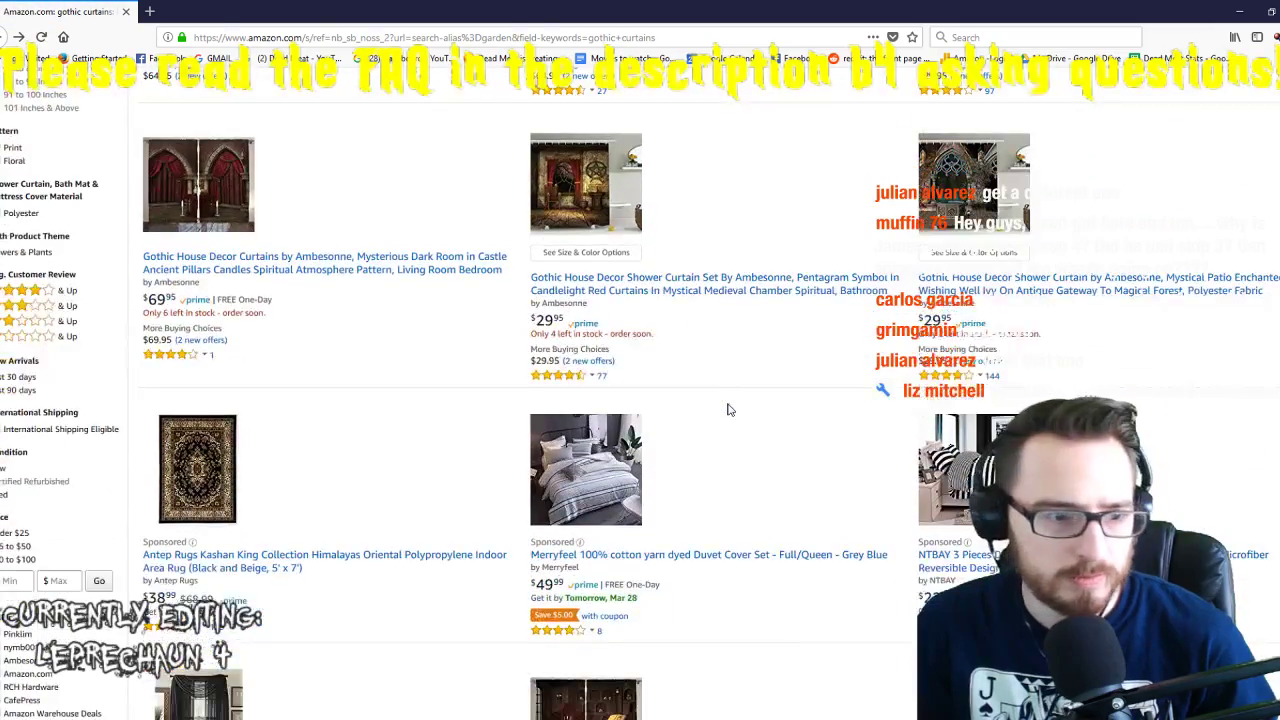
scroll(729, 409, "down", 4)
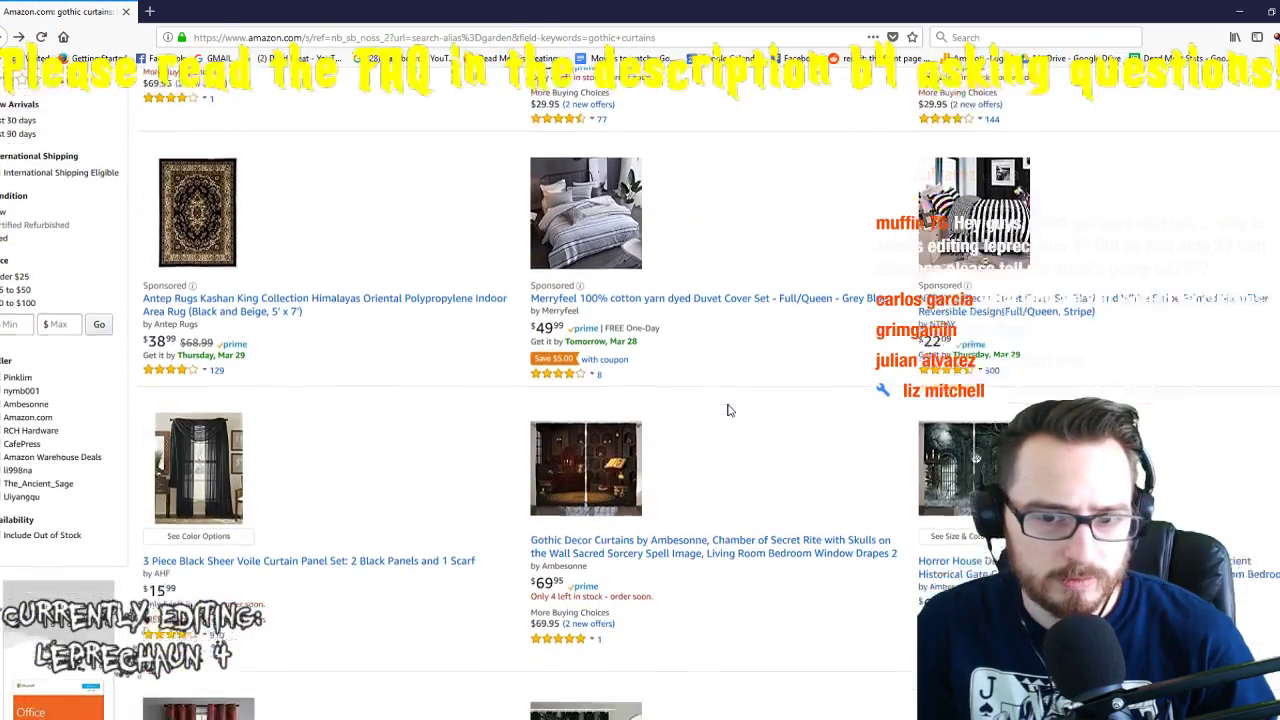
left_click(990, 255)
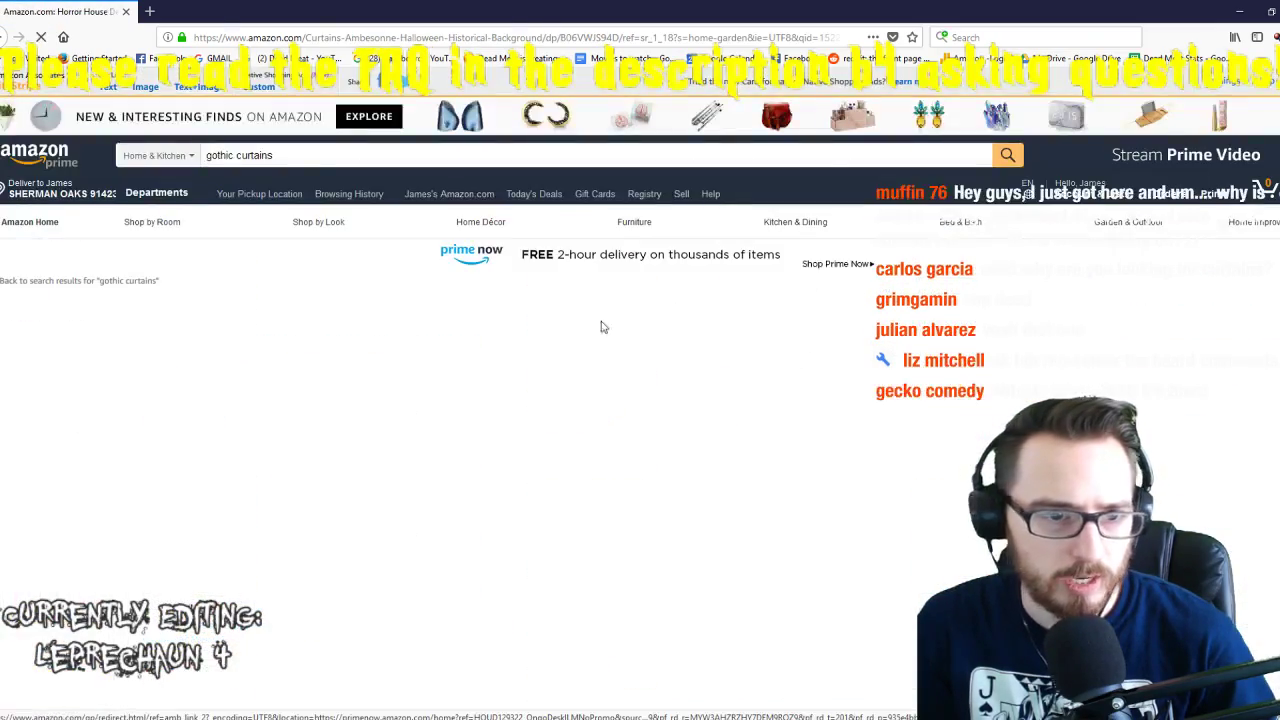
key("alt+Left")
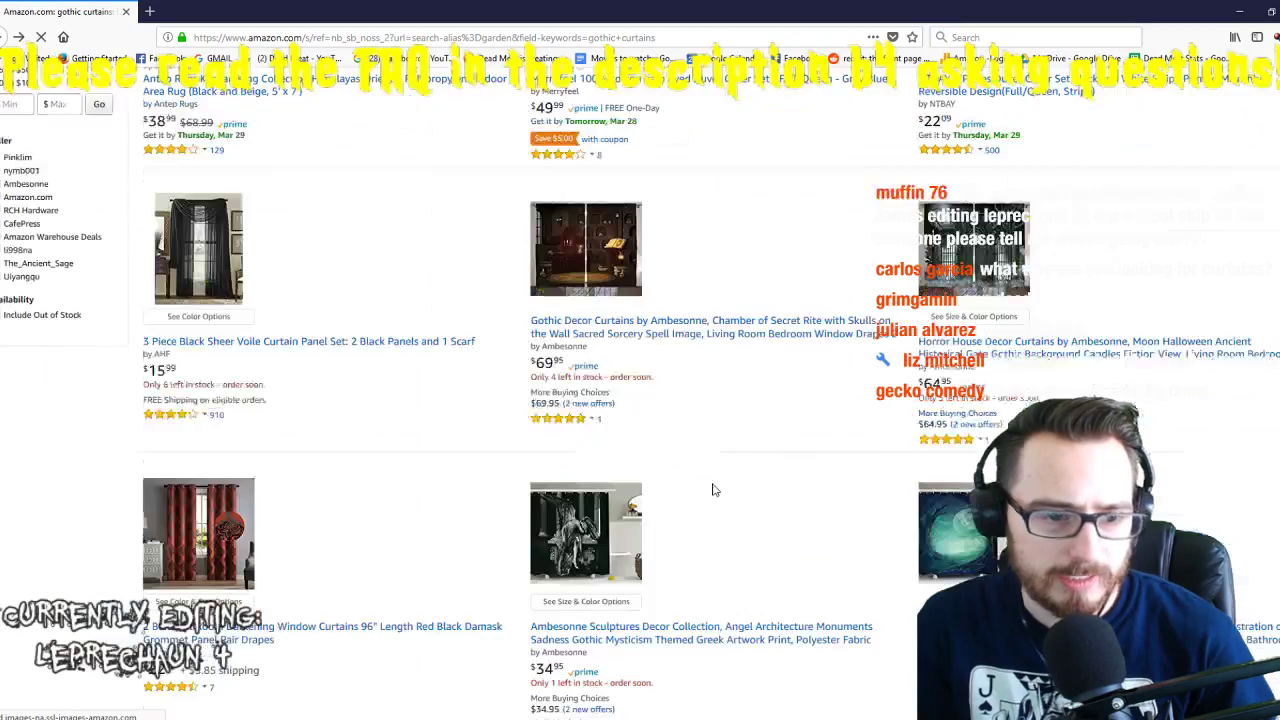
Examine the remaining gothic curtain results and come back to the foggy Gothic Forest curtains near the beginning
scroll(716, 492, "down", 5)
scroll(722, 495, "down", 5)
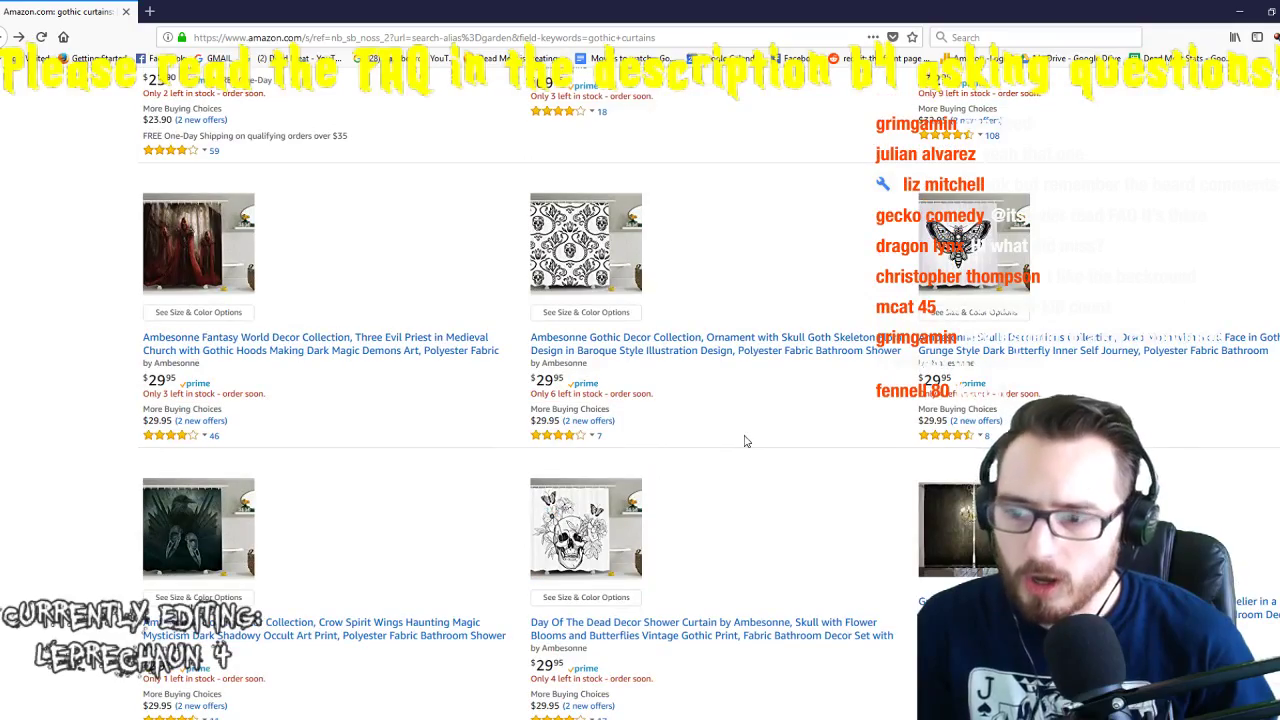
scroll(750, 440, "down", 3)
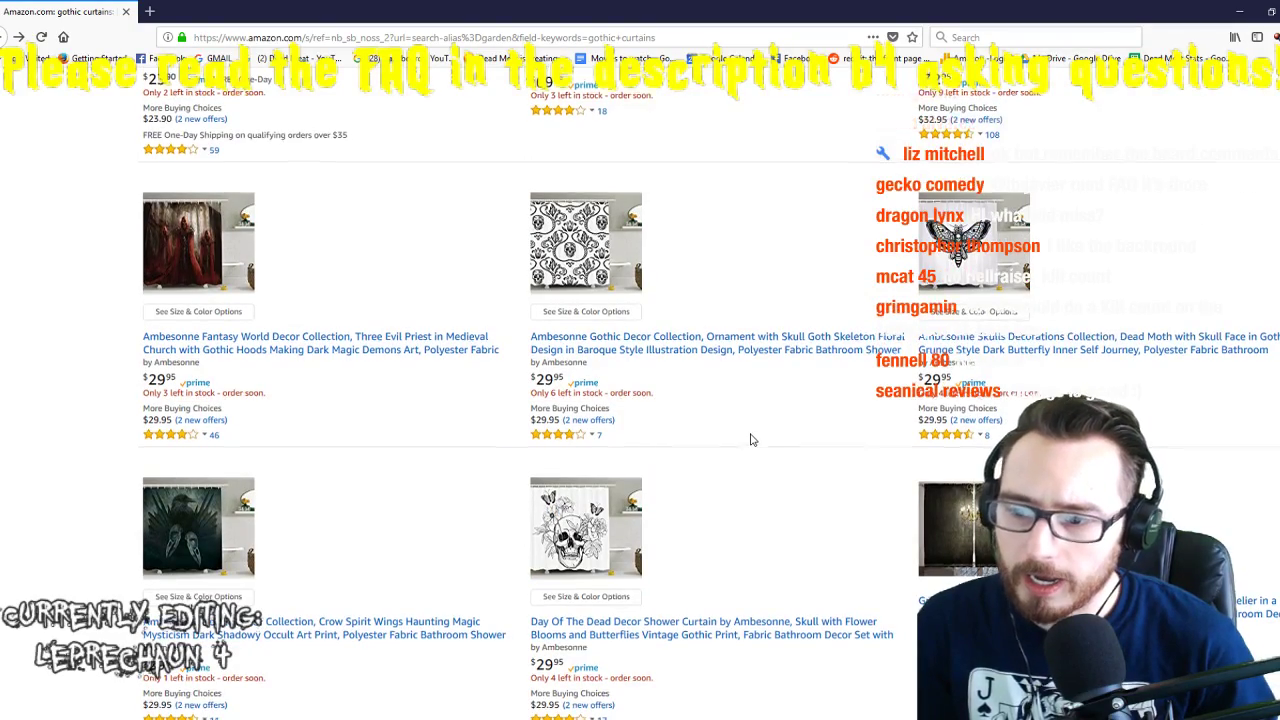
scroll(753, 439, "down", 6)
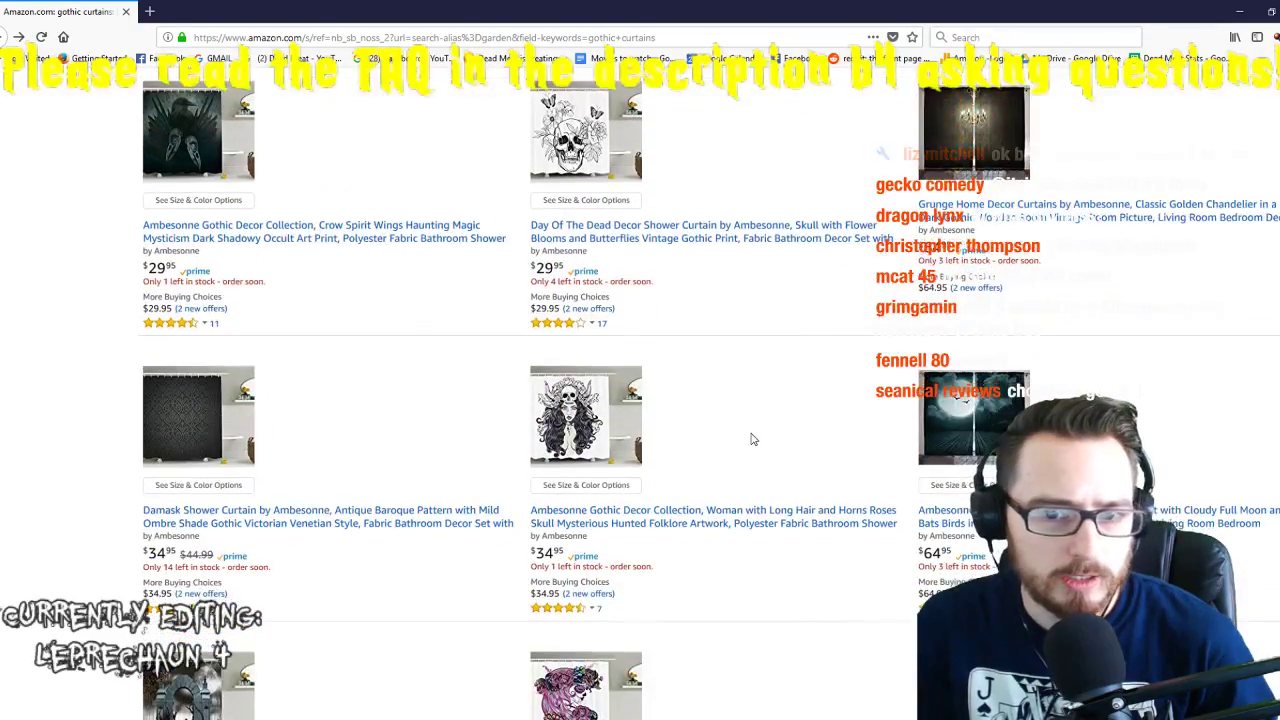
scroll(753, 437, "down", 15)
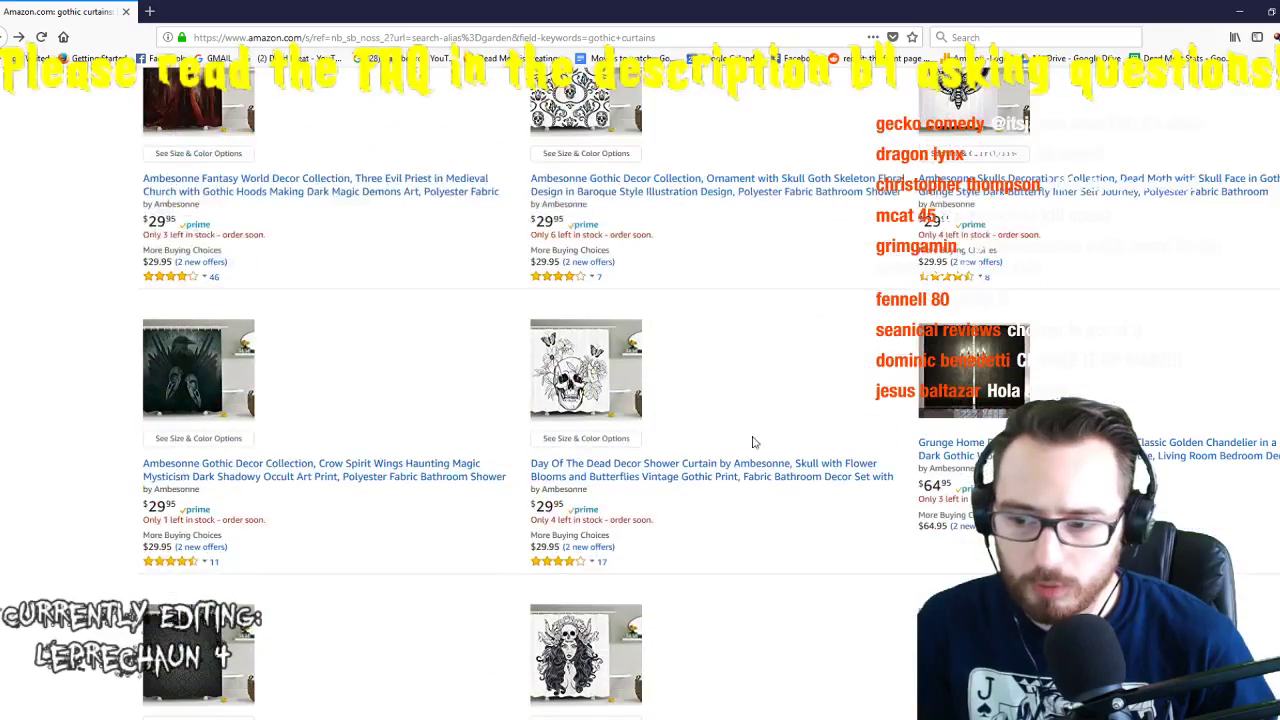
scroll(751, 449, "up", 20)
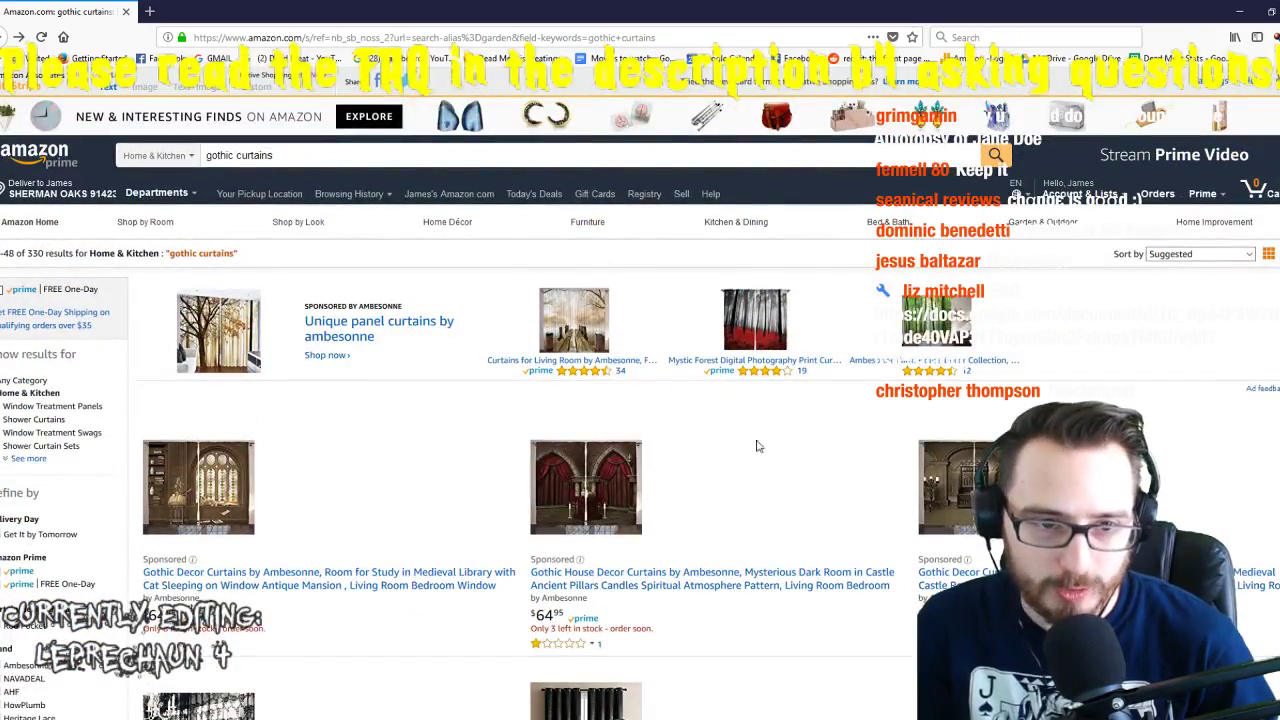
scroll(750, 446, "down", 6)
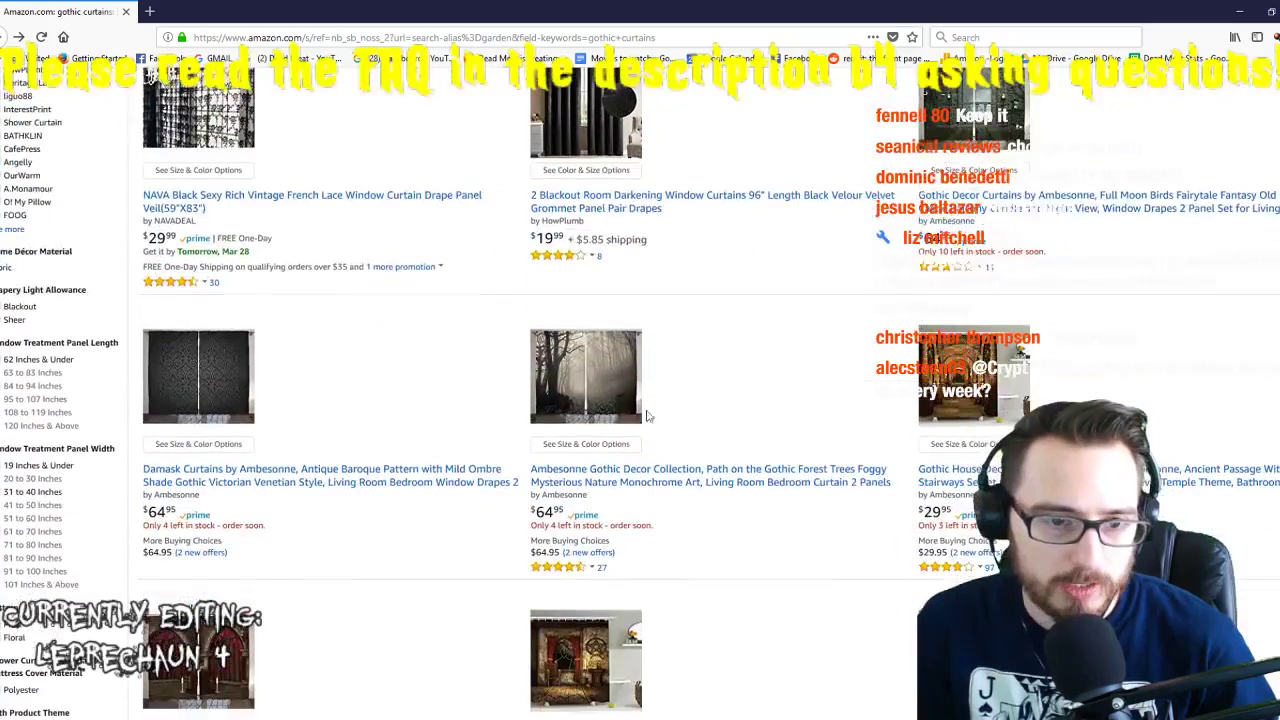
Revisit the purchased Farm House Decor forest curtain listing and magnify its picture for comparison
left_click(638, 412)
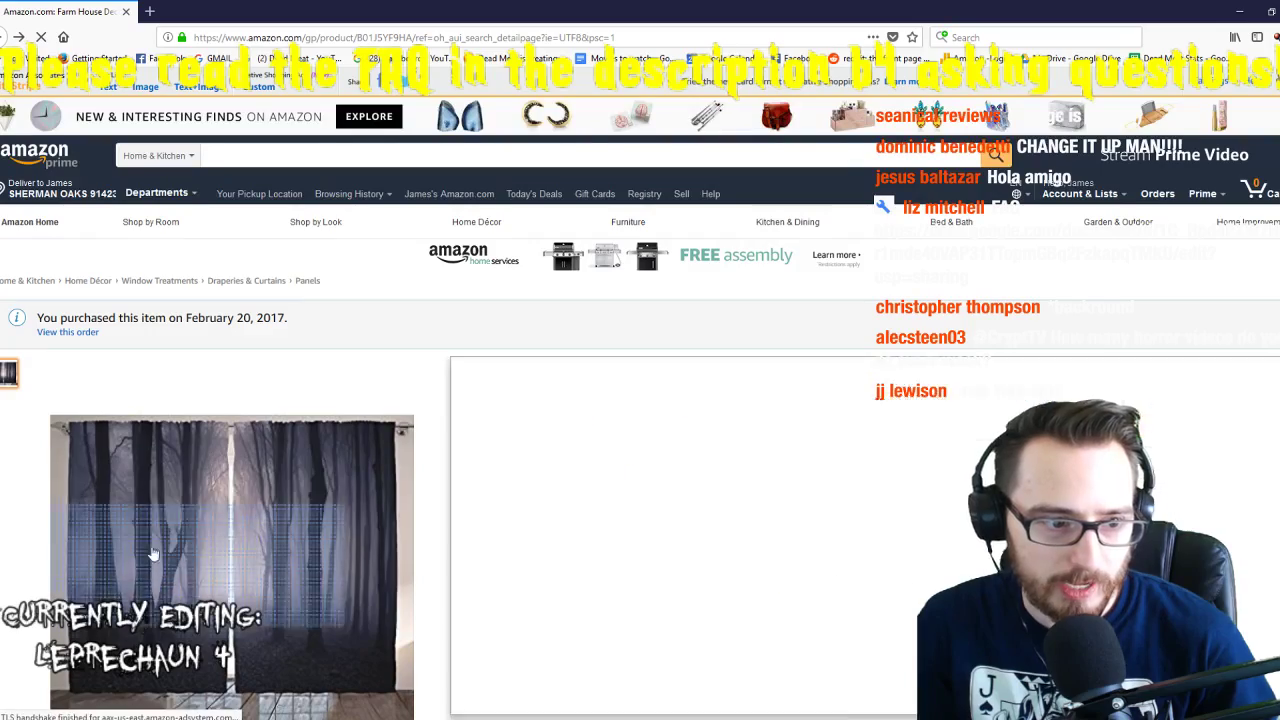
mouse_move(232, 522)
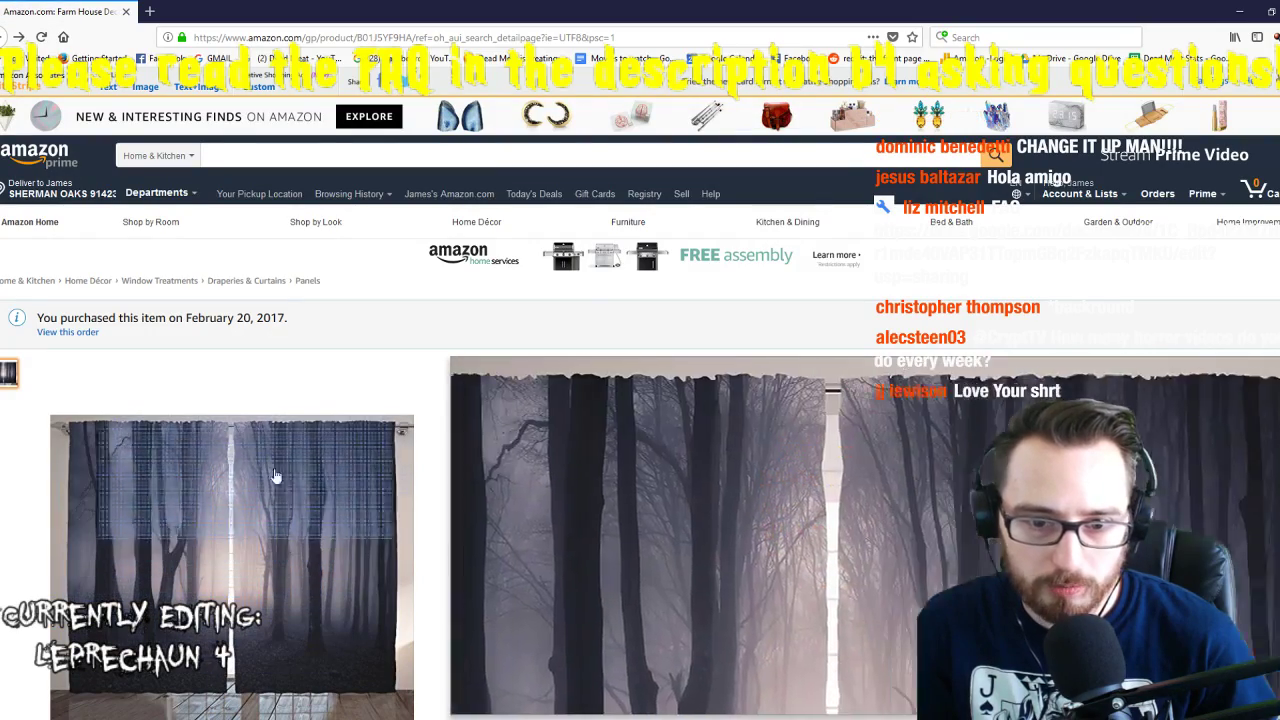
key("alt+Left")
key("alt+Left")
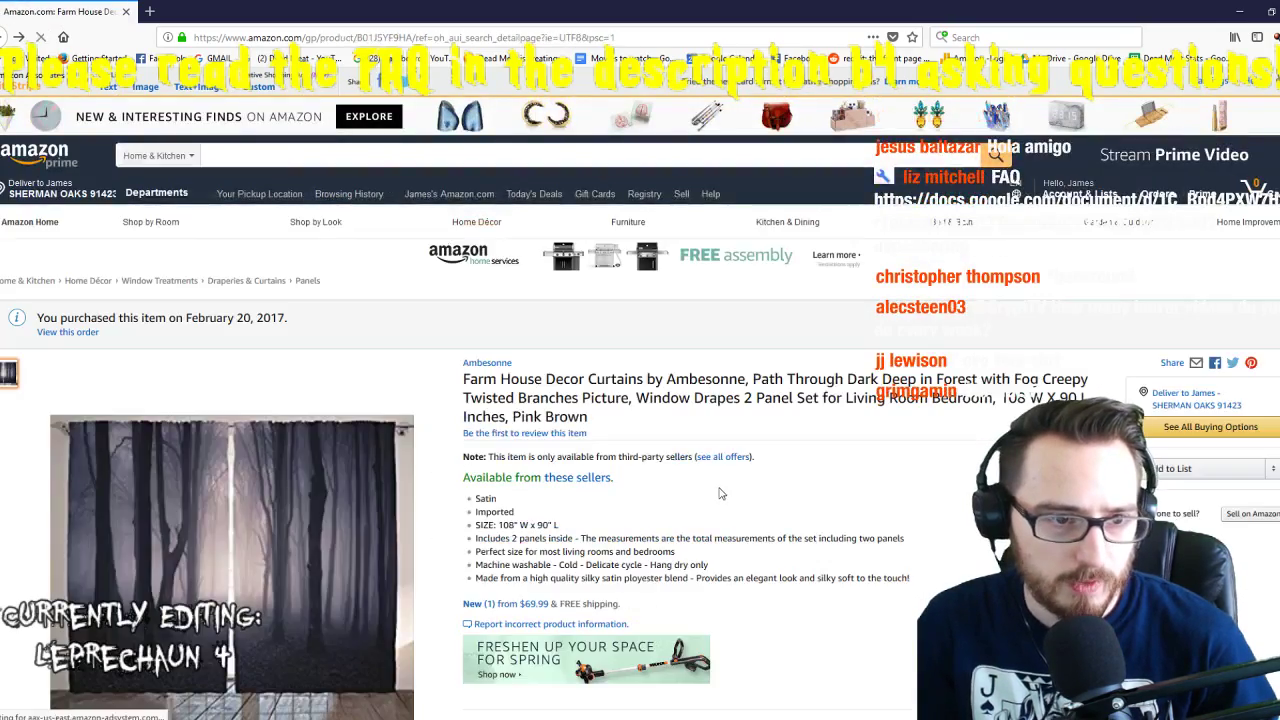
Reopen the foggy Gothic Forest curtain listing and choose the 108" W By 90" L size
key("alt+Left")
left_click(647, 374)
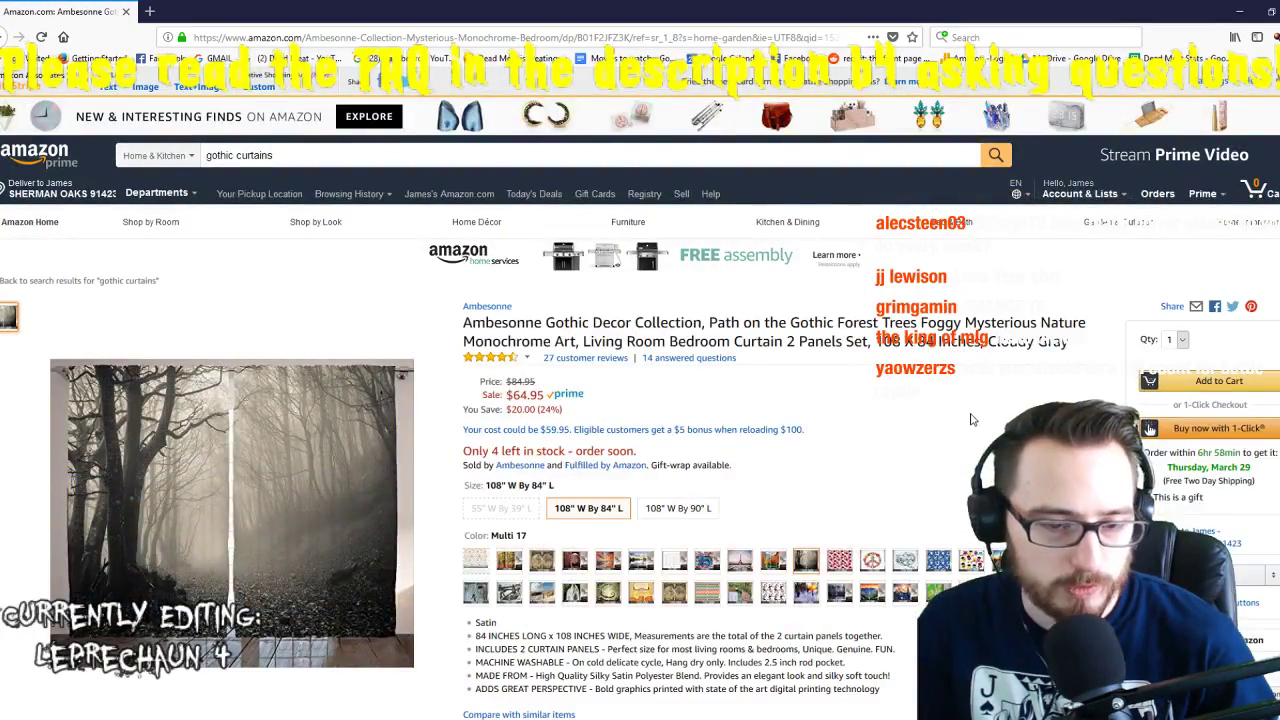
left_click(699, 514)
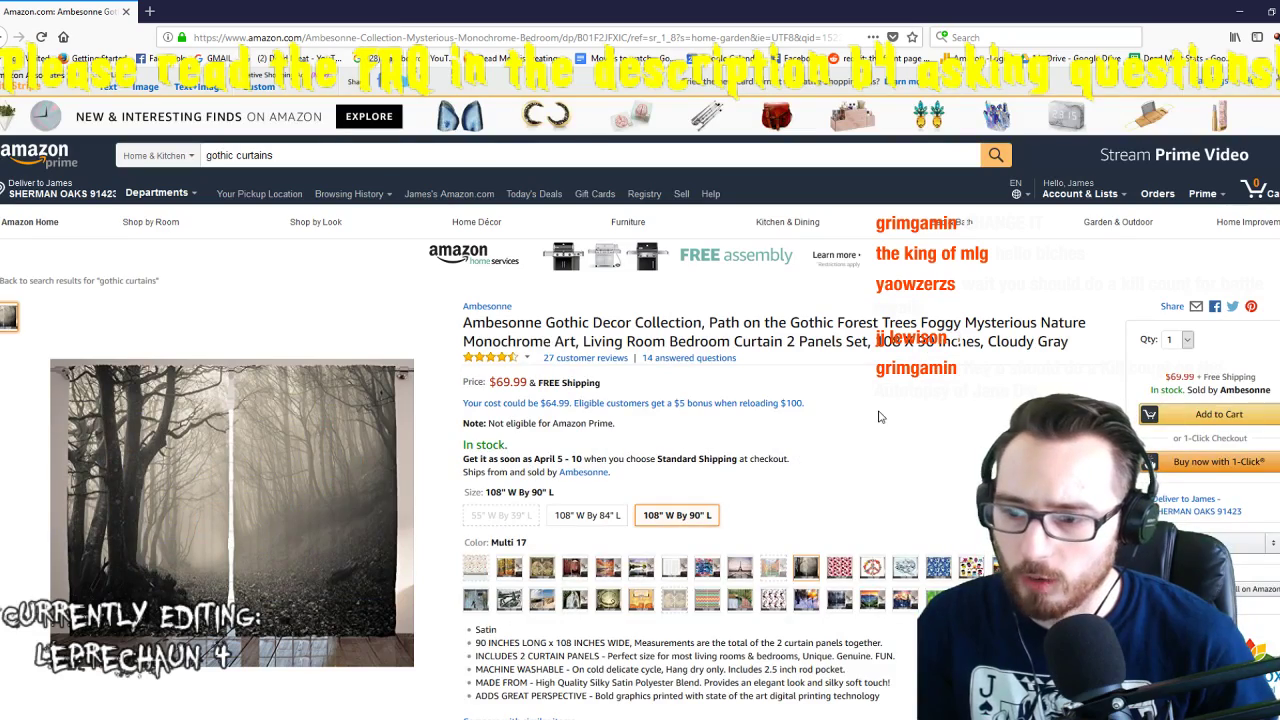
Return to Premiere Pro and load the LEP2-Numbers-9 green-screen clip, followed by a LEP2-2 1-4 proxy clip, in the source monitor
left_click(1239, 10)
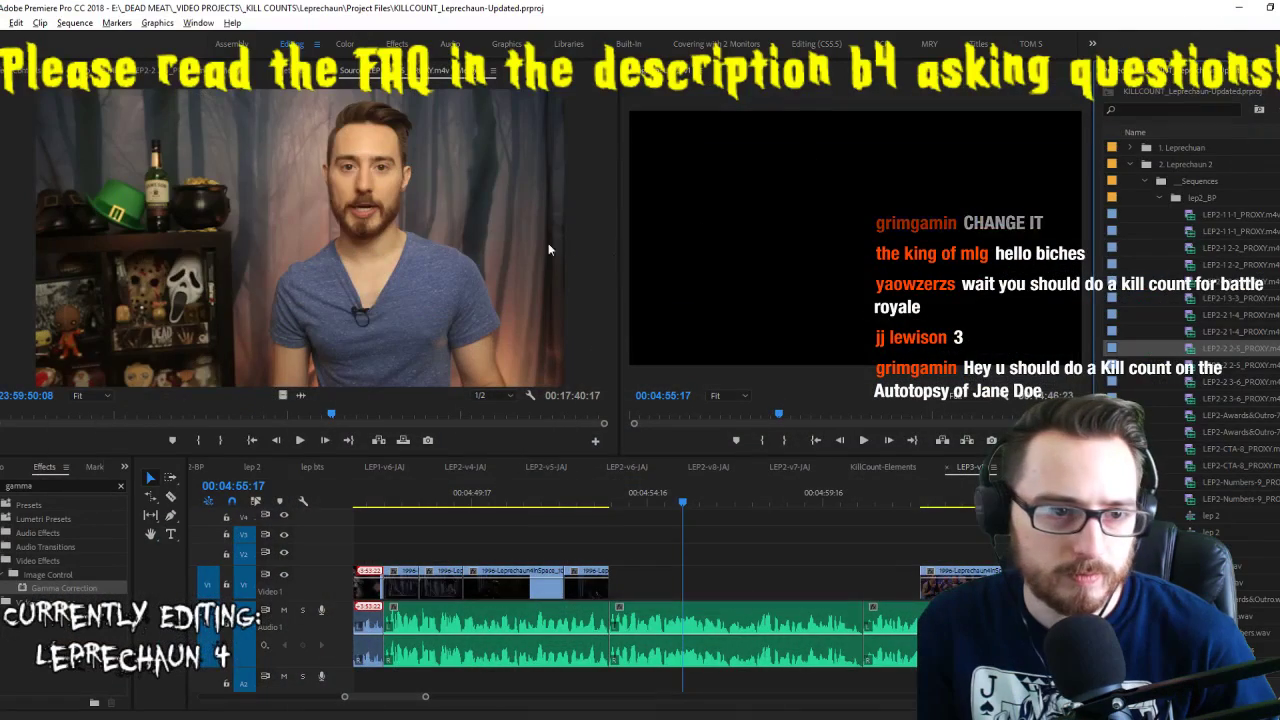
double_click(1208, 484)
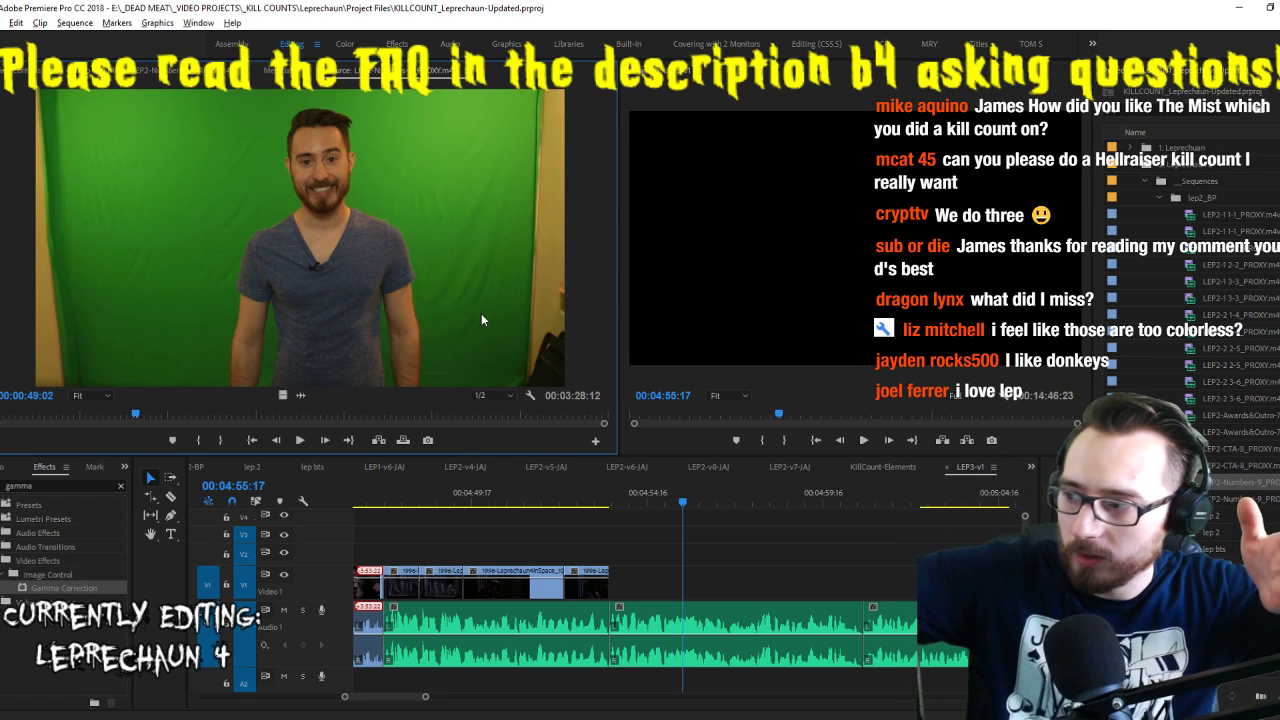
double_click(1223, 333)
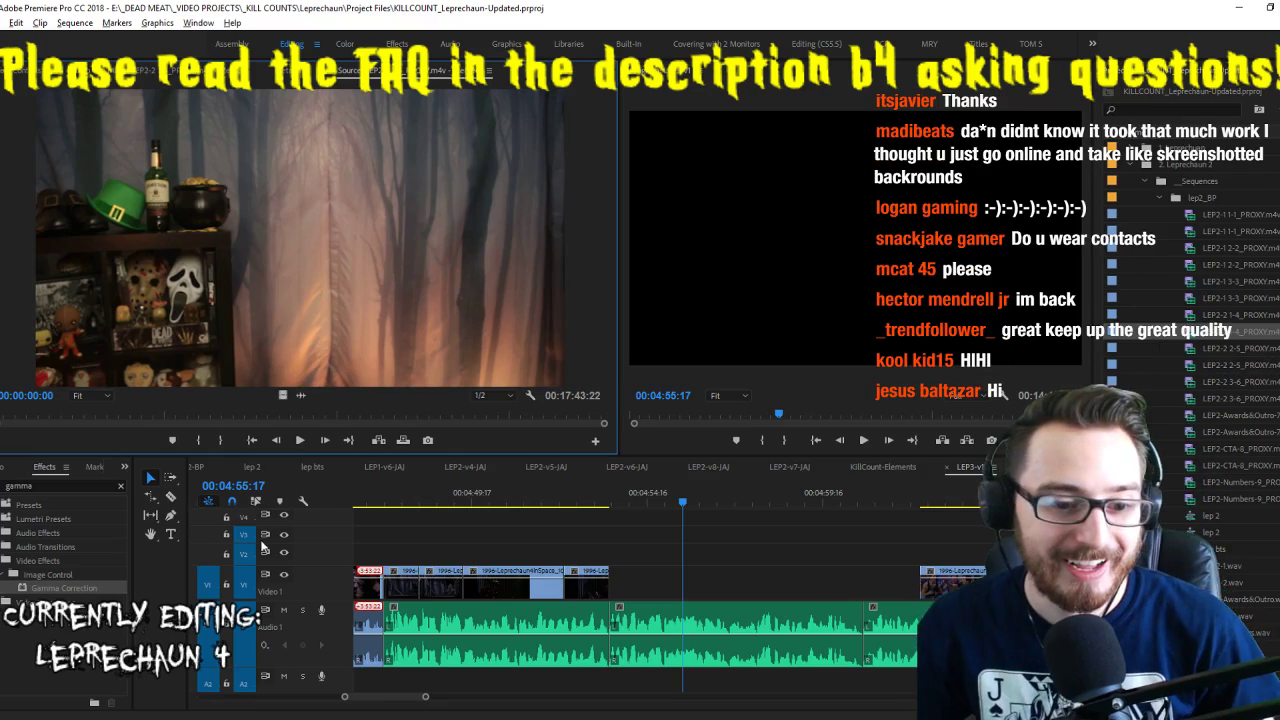
Switch to the browser, open Draper's Luma 2 Manual Projection Screen page and view the first product picture enlarged
key("alt+Tab")
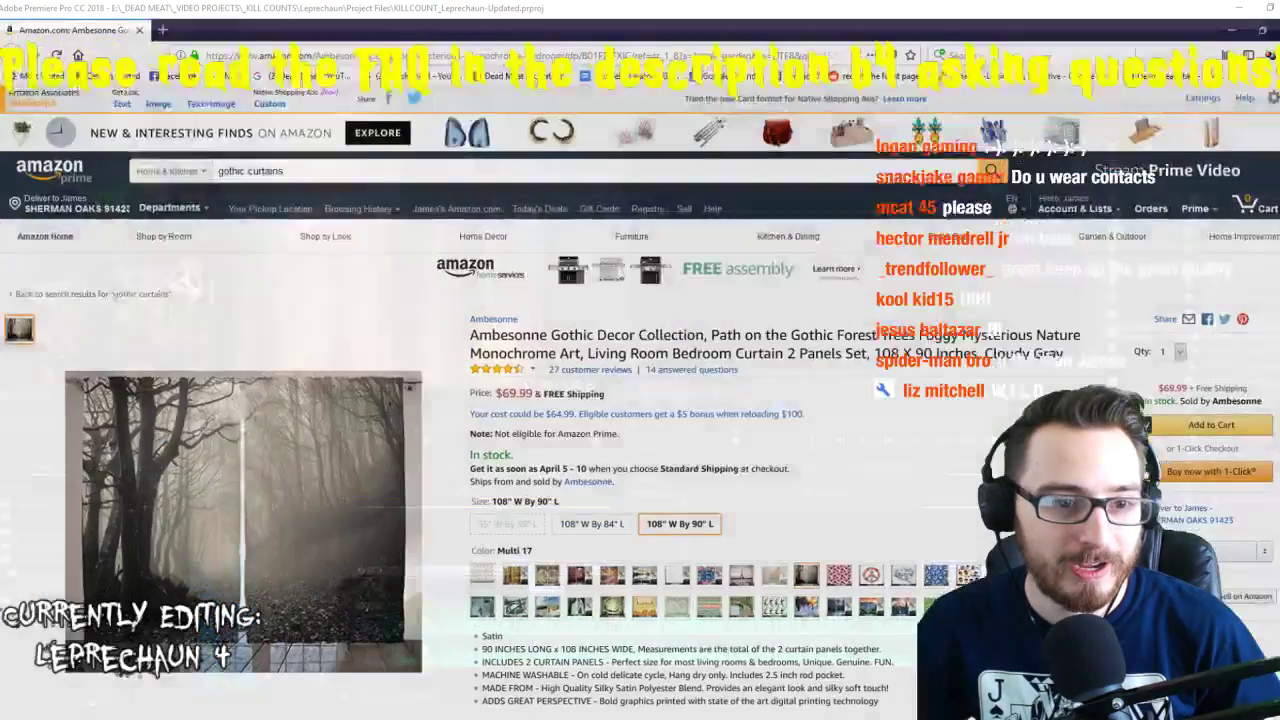
left_click(290, 38)
type("d")
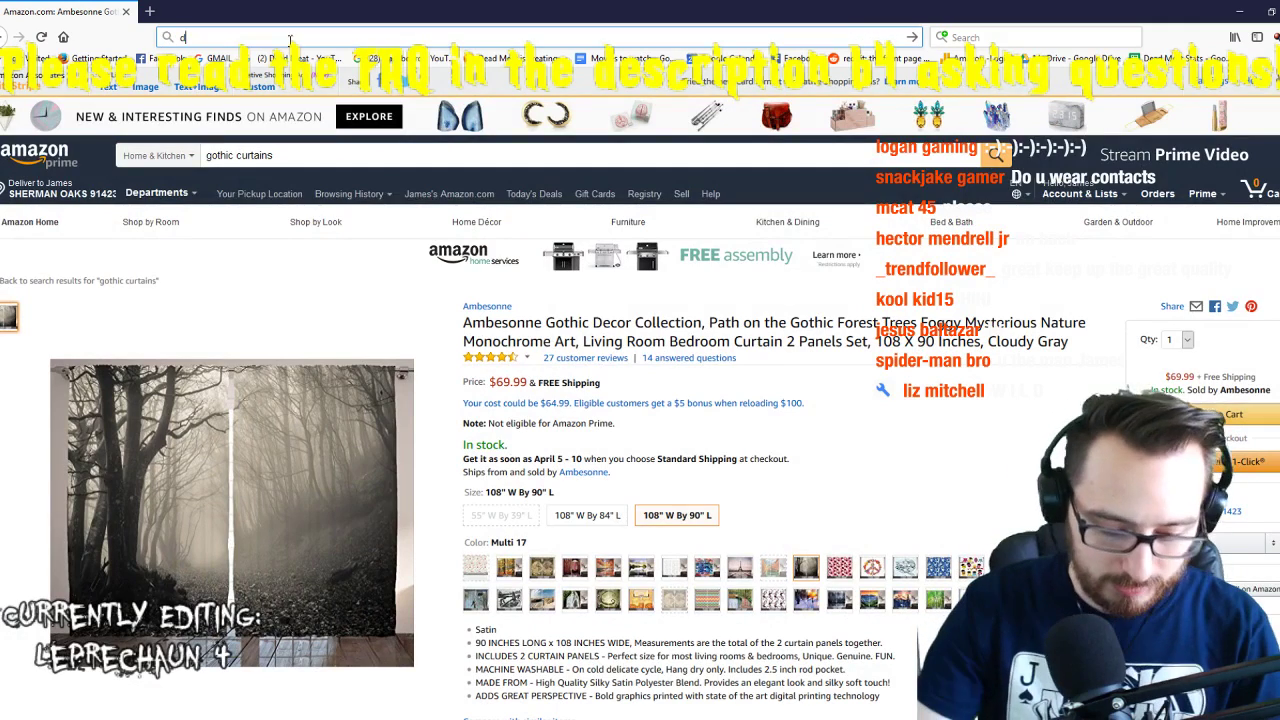
type("raper luma")
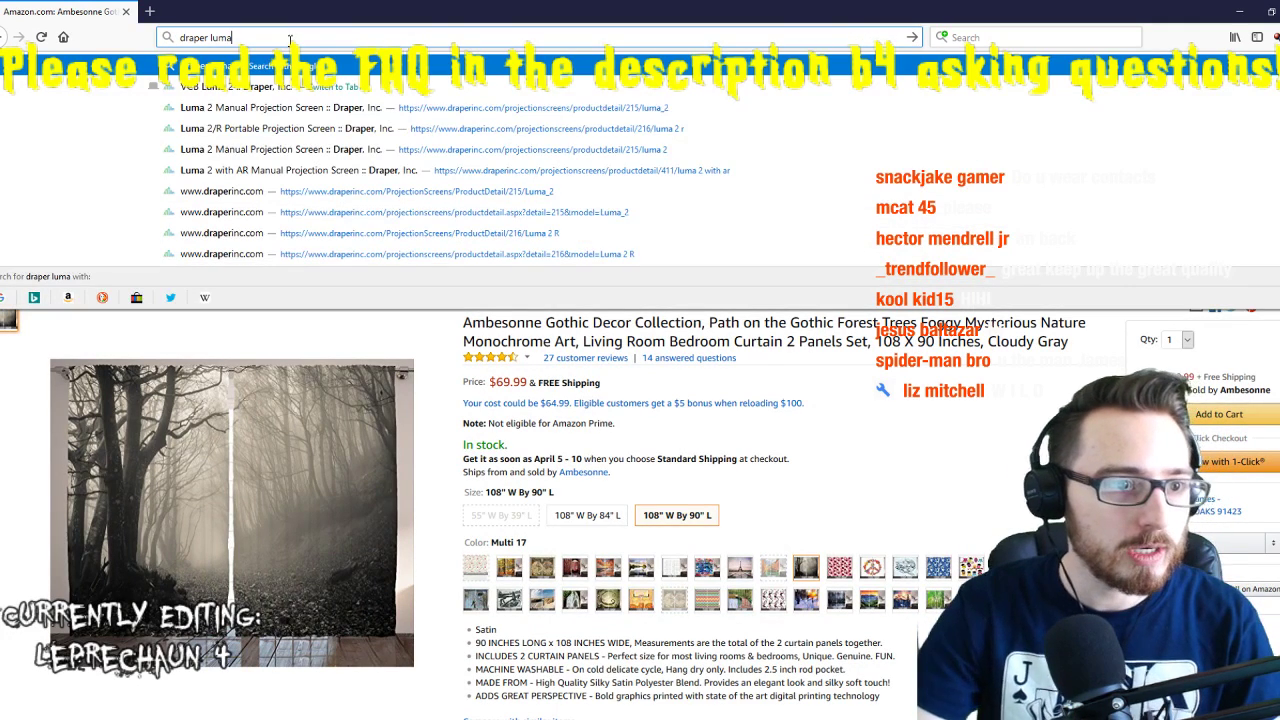
left_click(282, 108)
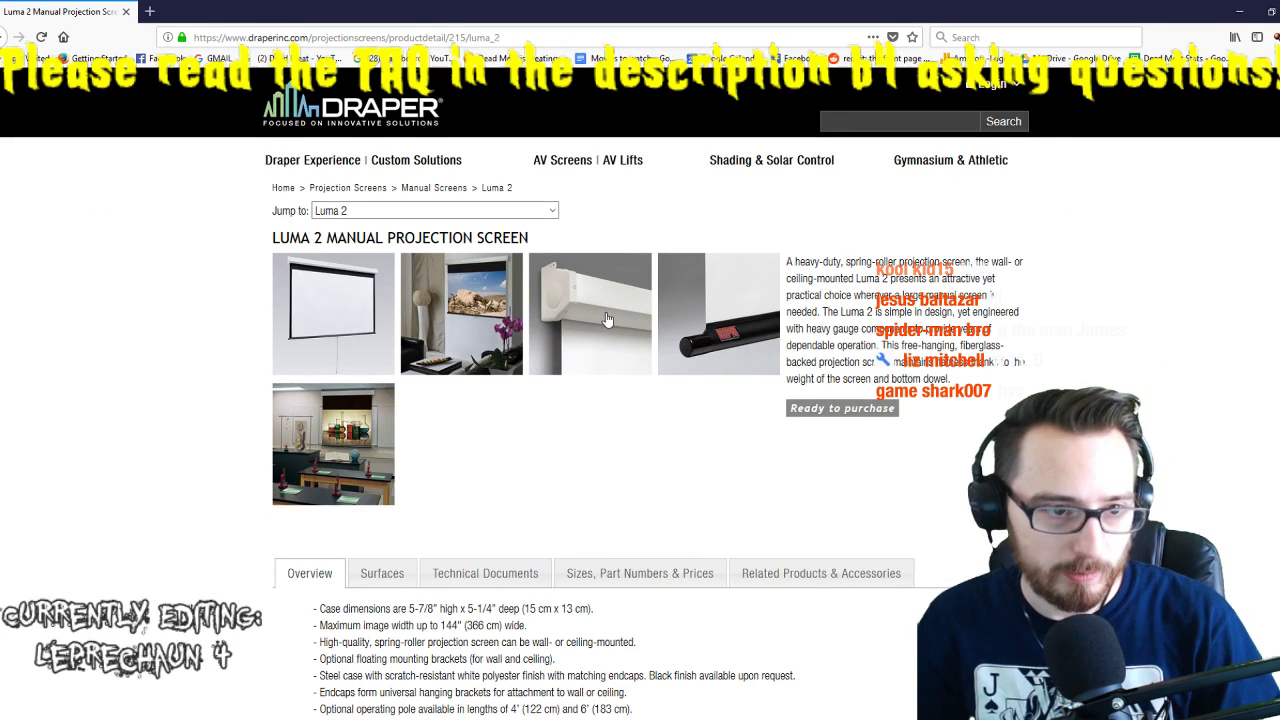
left_click(349, 312)
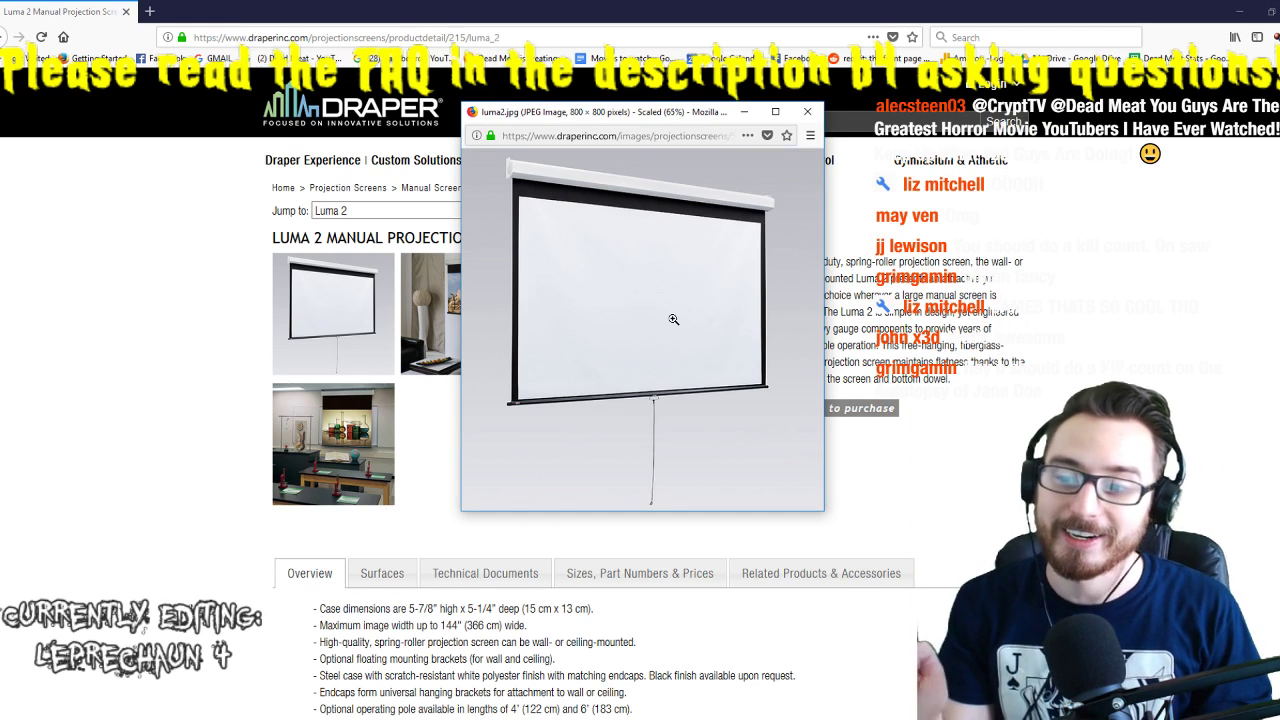
left_click(807, 111)
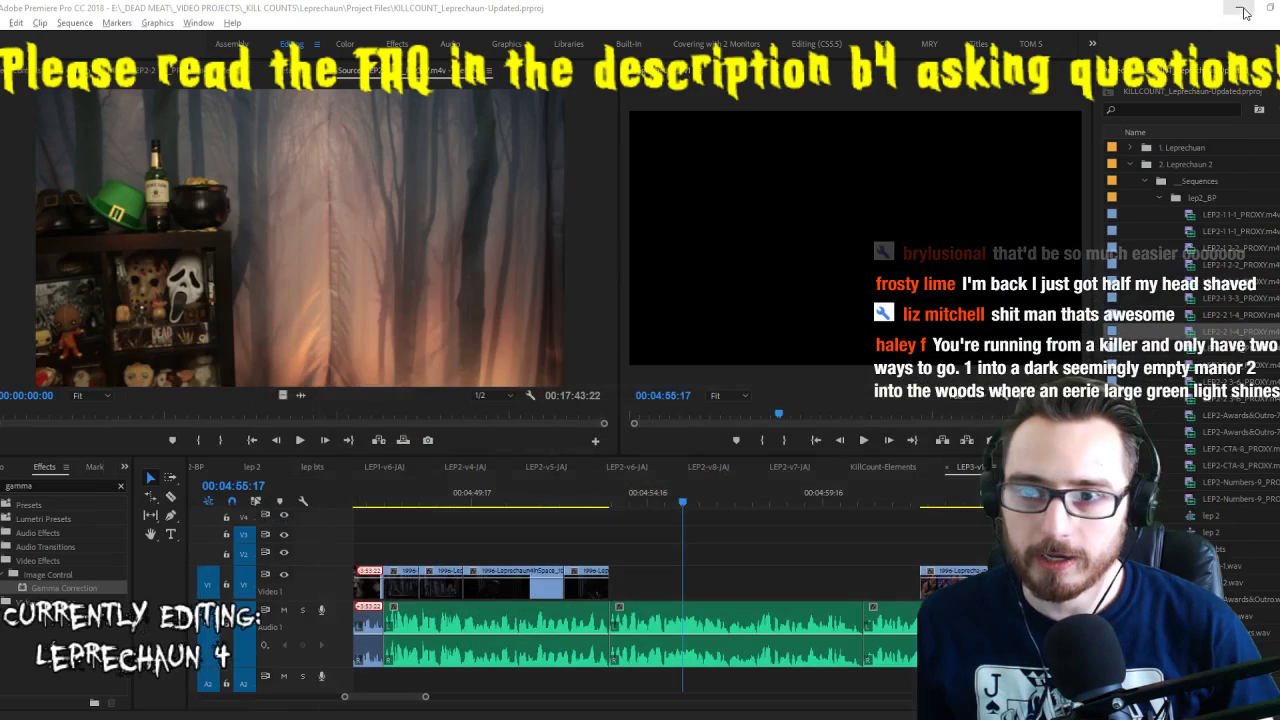
Return to Premiere Pro and play the narration over the empty stretch of timeline following the 00:04:52 clips
left_click(1239, 10)
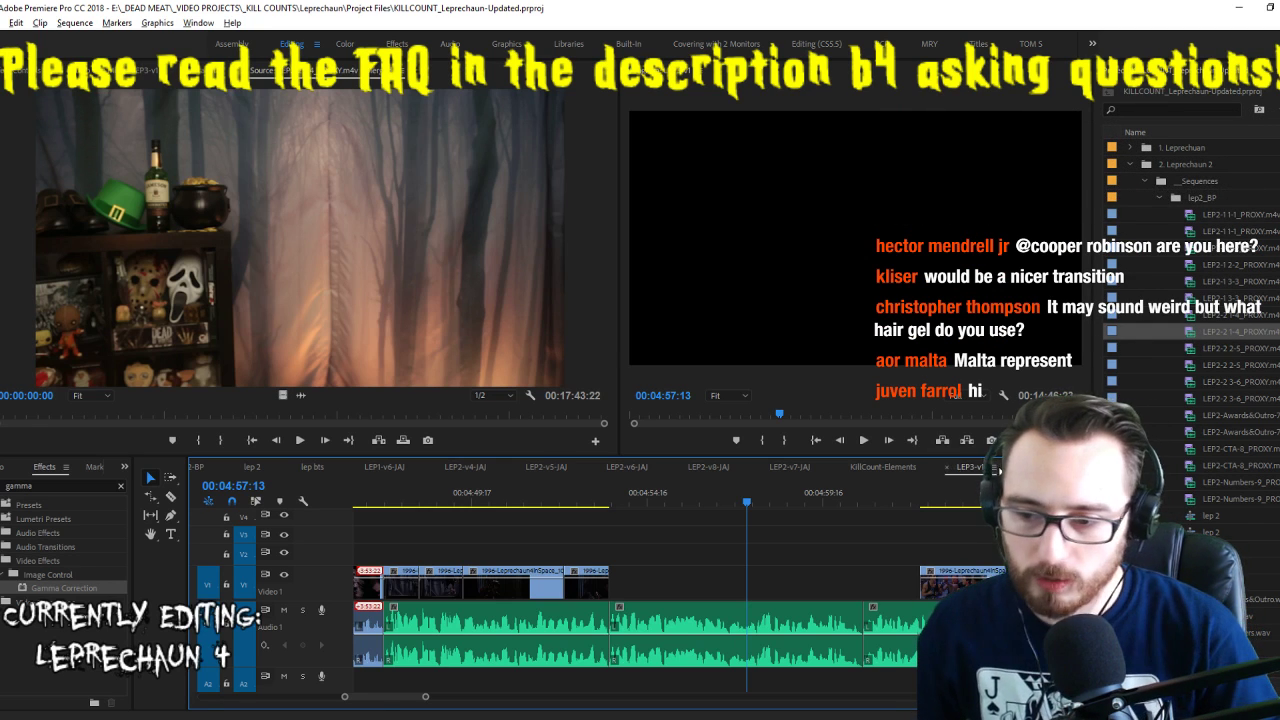
key("space")
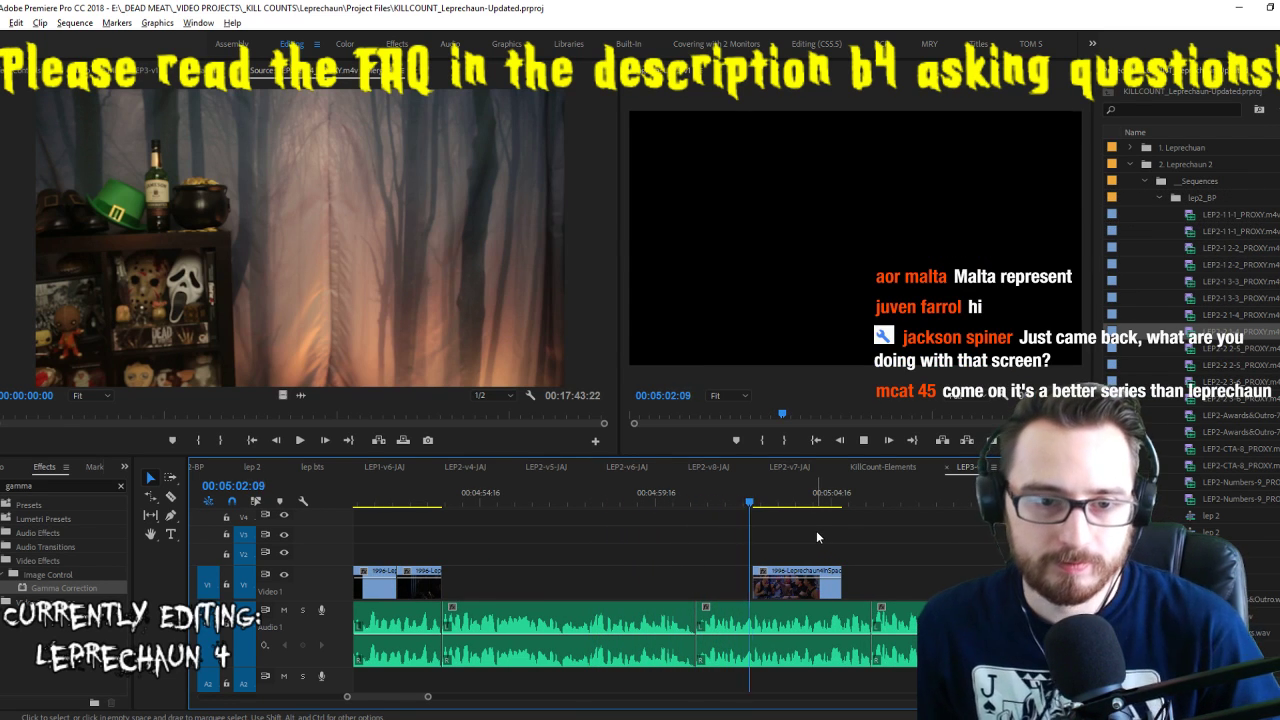
left_click(420, 493)
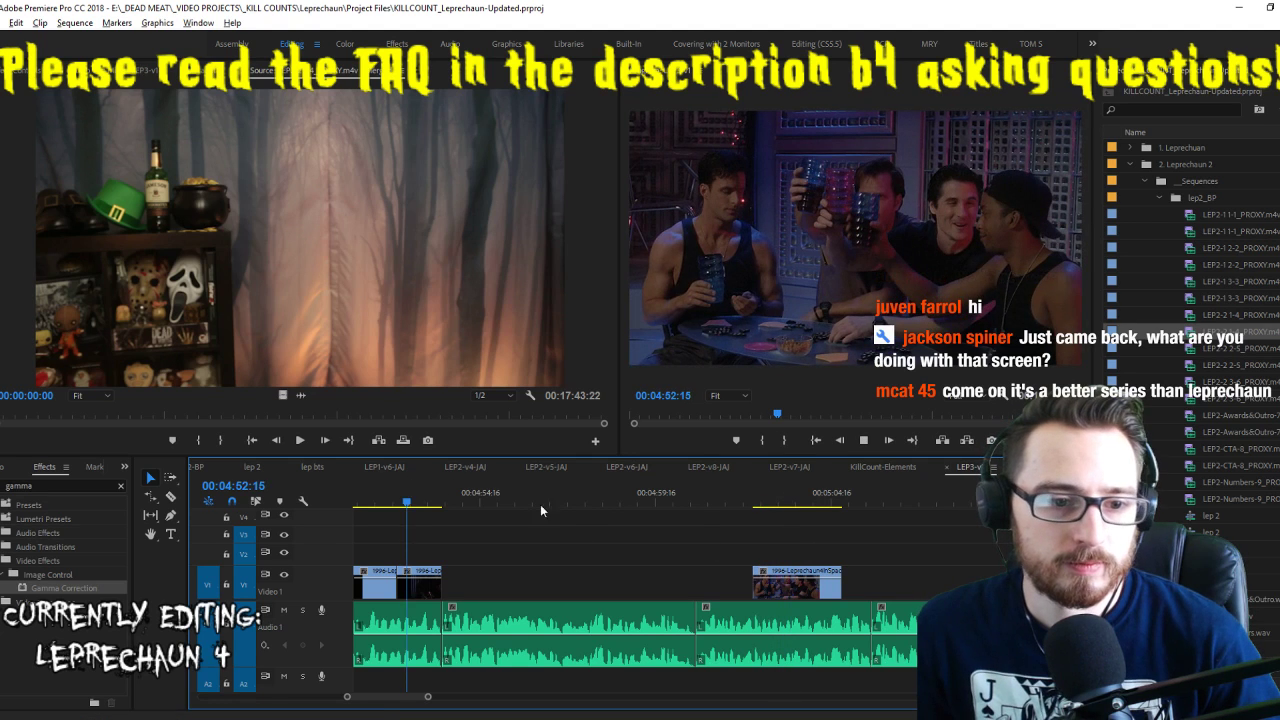
left_click(454, 272)
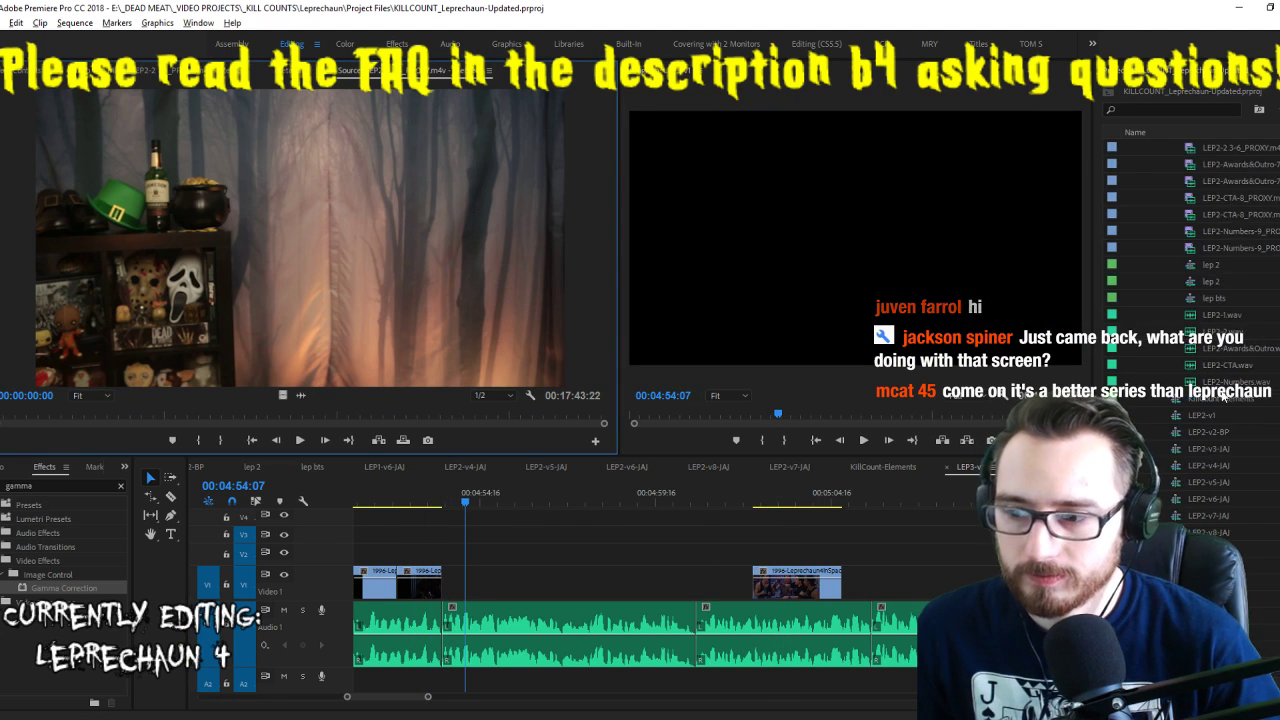
Load the 1996-Leprechaun4InSpace movie in the source monitor and play it from 00:23:32:05
scroll(1220, 390, "down", 10)
scroll(1215, 396, "down", 8)
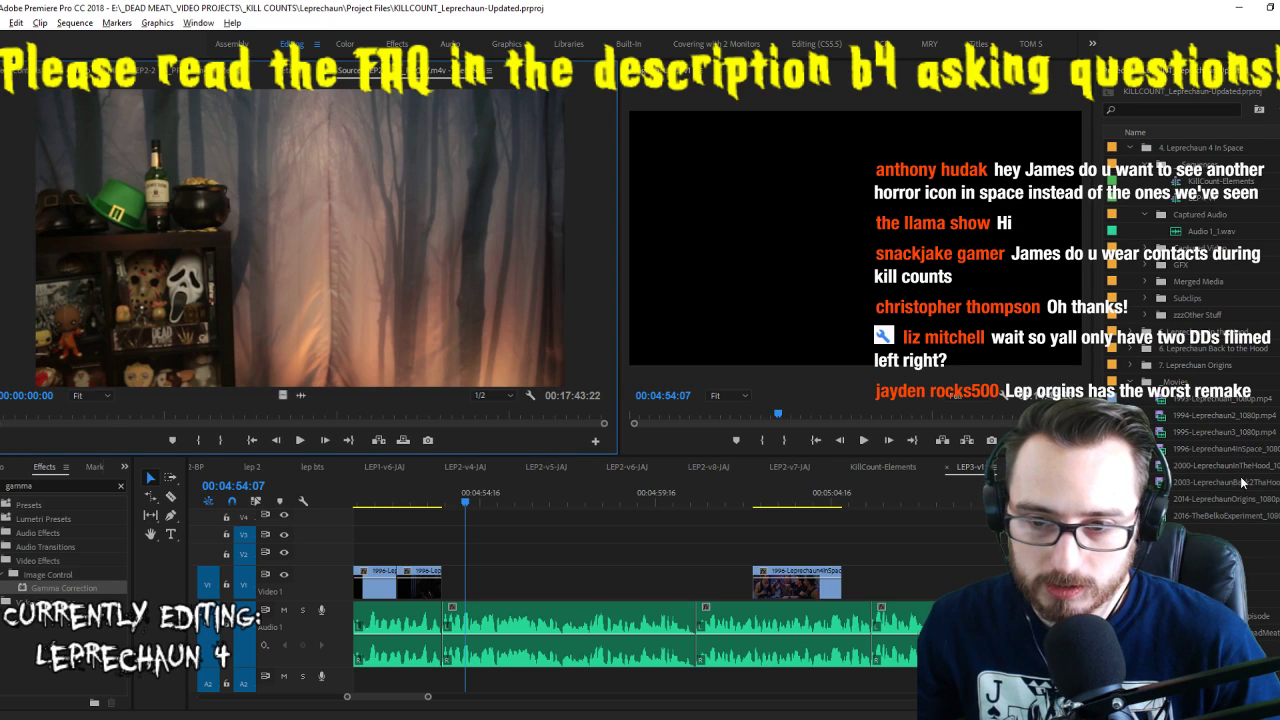
double_click(1228, 449)
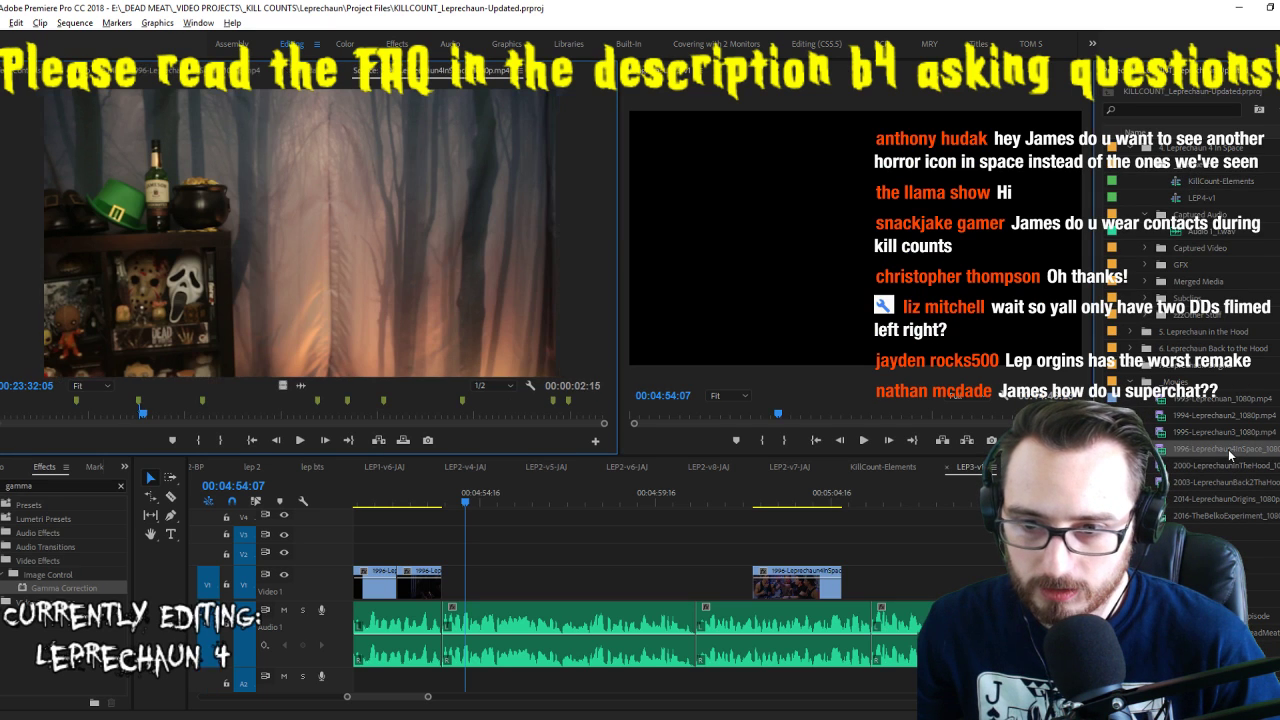
key("space")
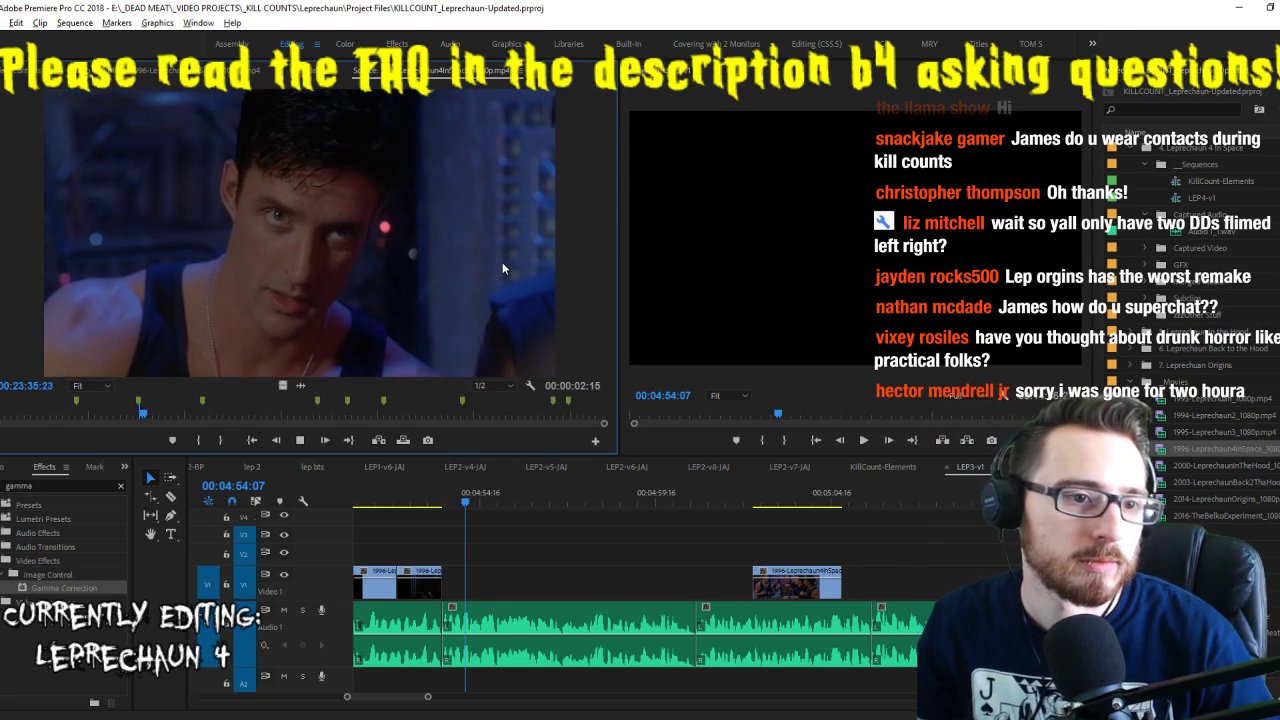
Mark the blonde woman's shot from 00:23:30:11 to 00:23:31:23 in the source movie and save the project
key("space")
key("j")
key("j")
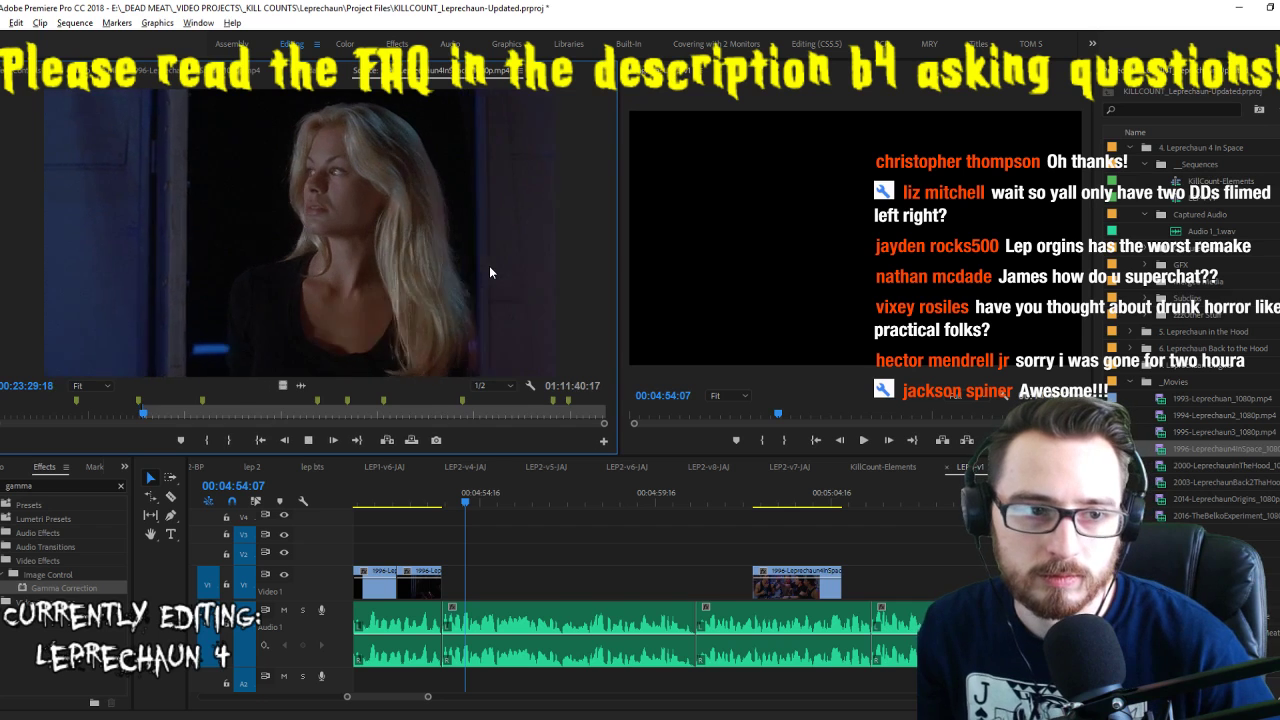
key("l")
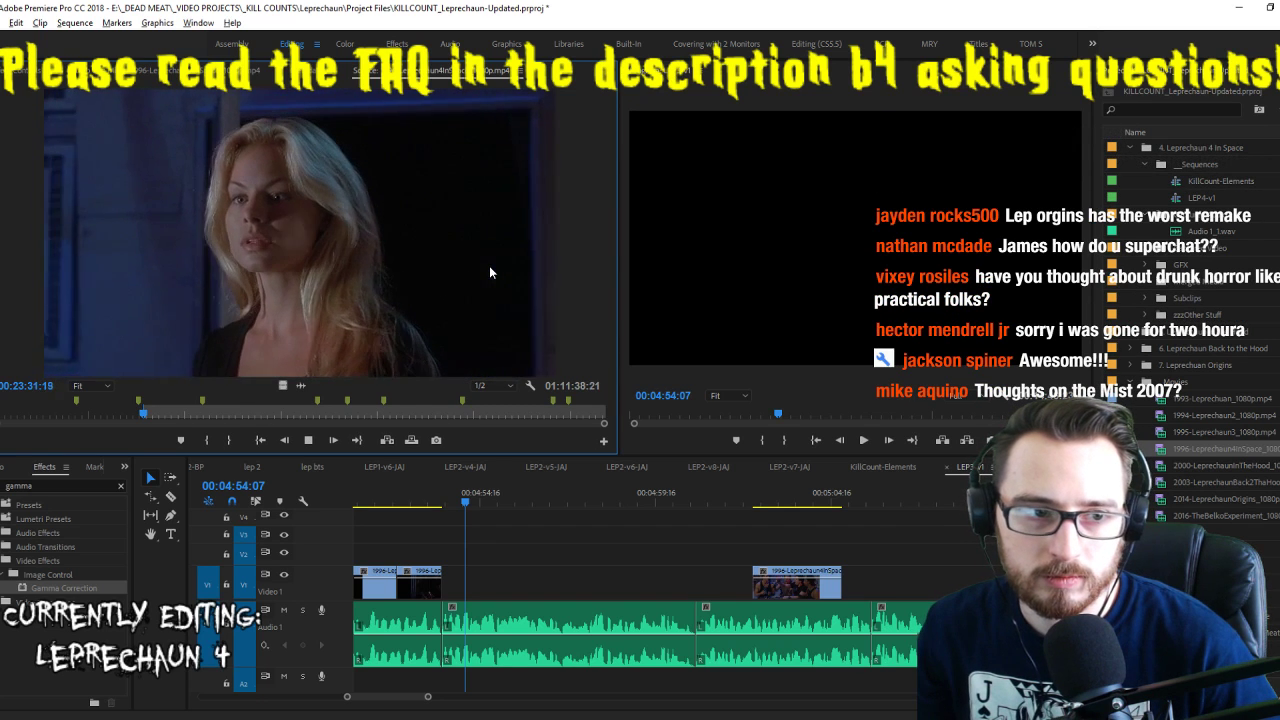
key("space")
key("j")
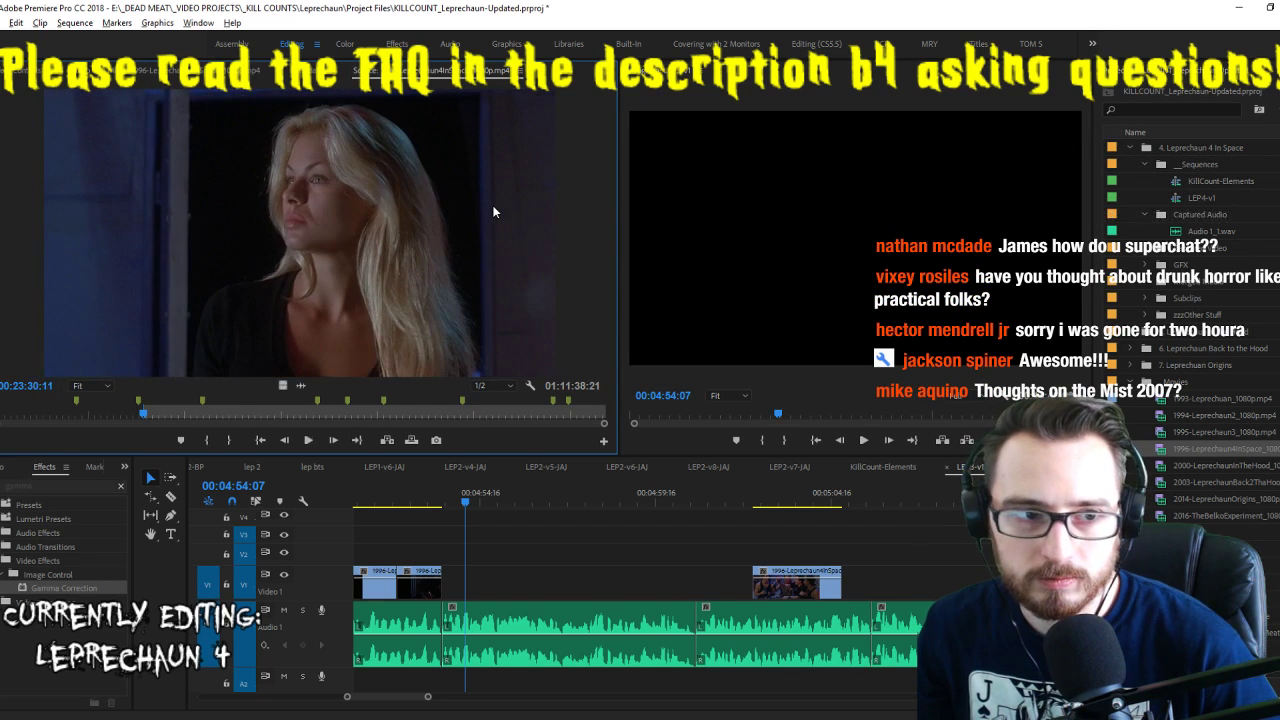
key("ctrl+s")
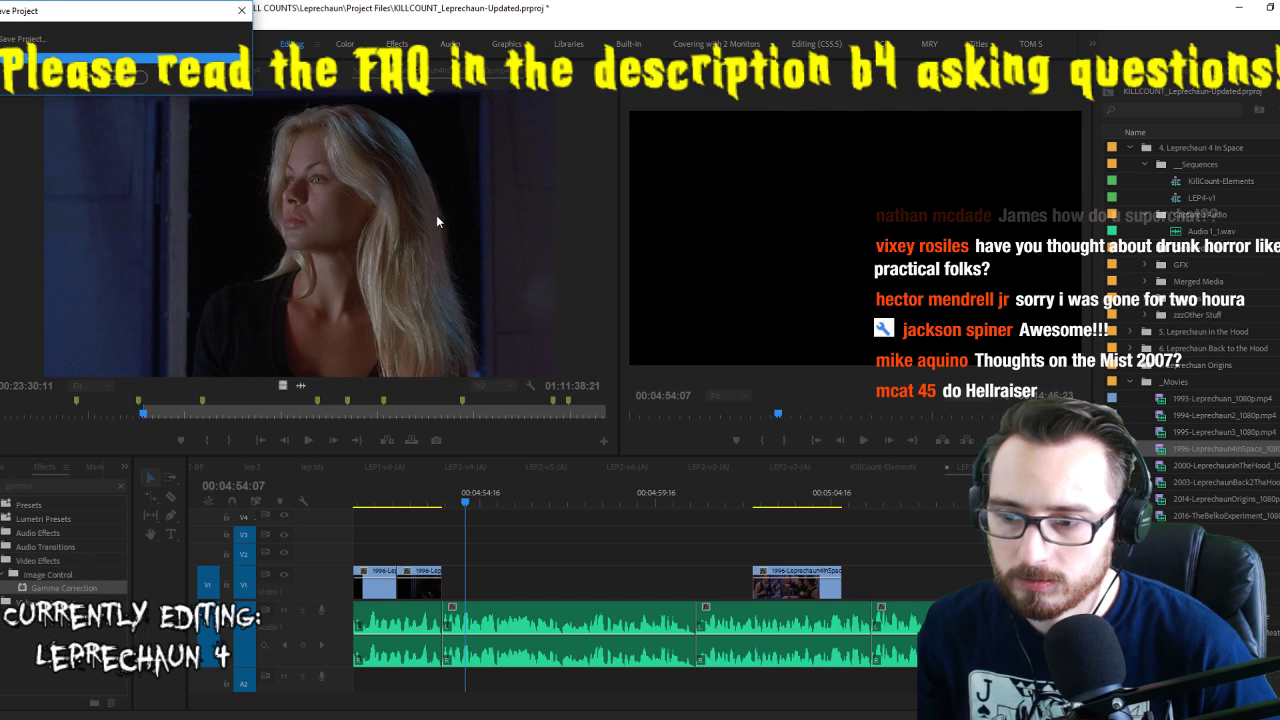
key("l")
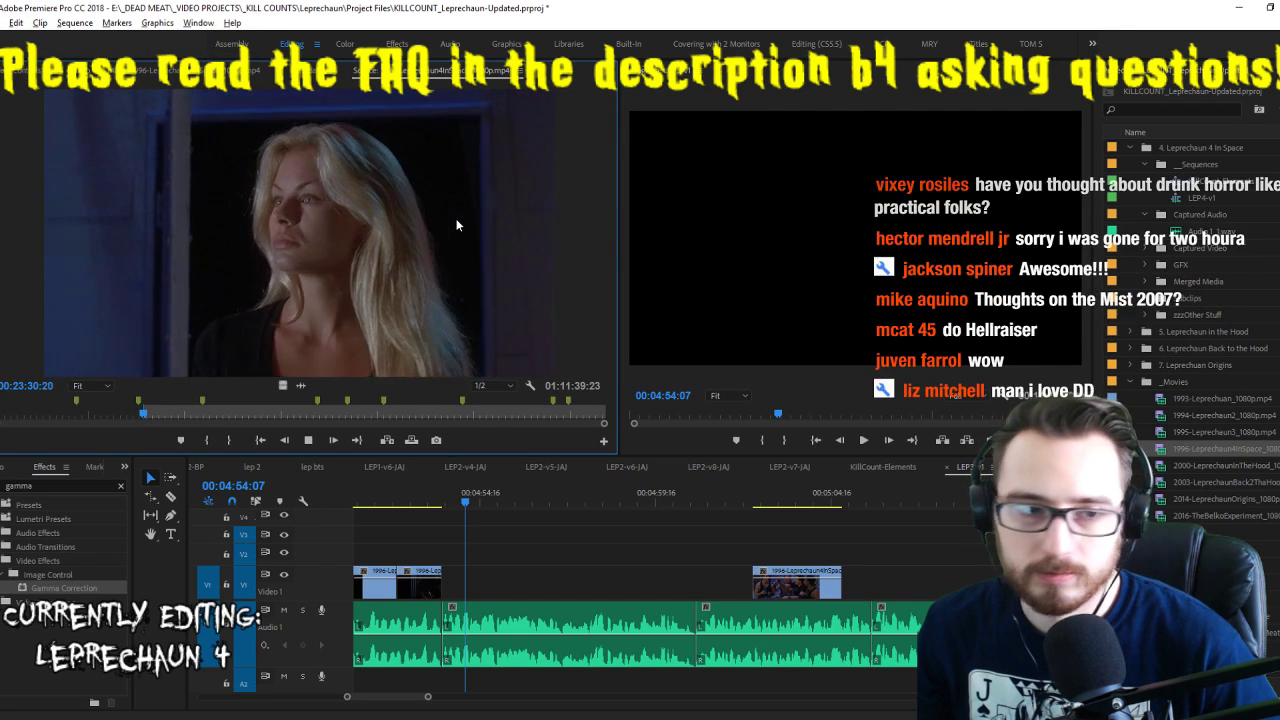
key("space")
key("o")
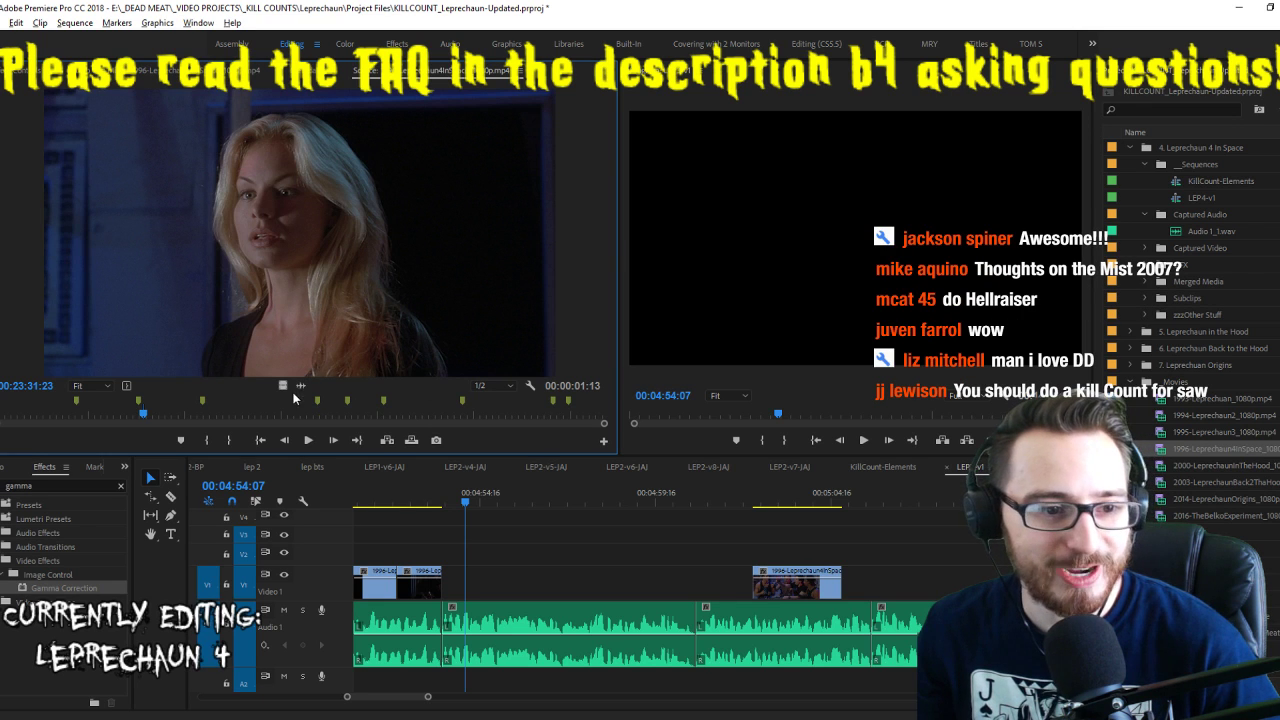
Place the marked shot's video on V1 directly after the drinking soldiers clip and play back the transition
left_click_drag(292, 386, 842, 583)
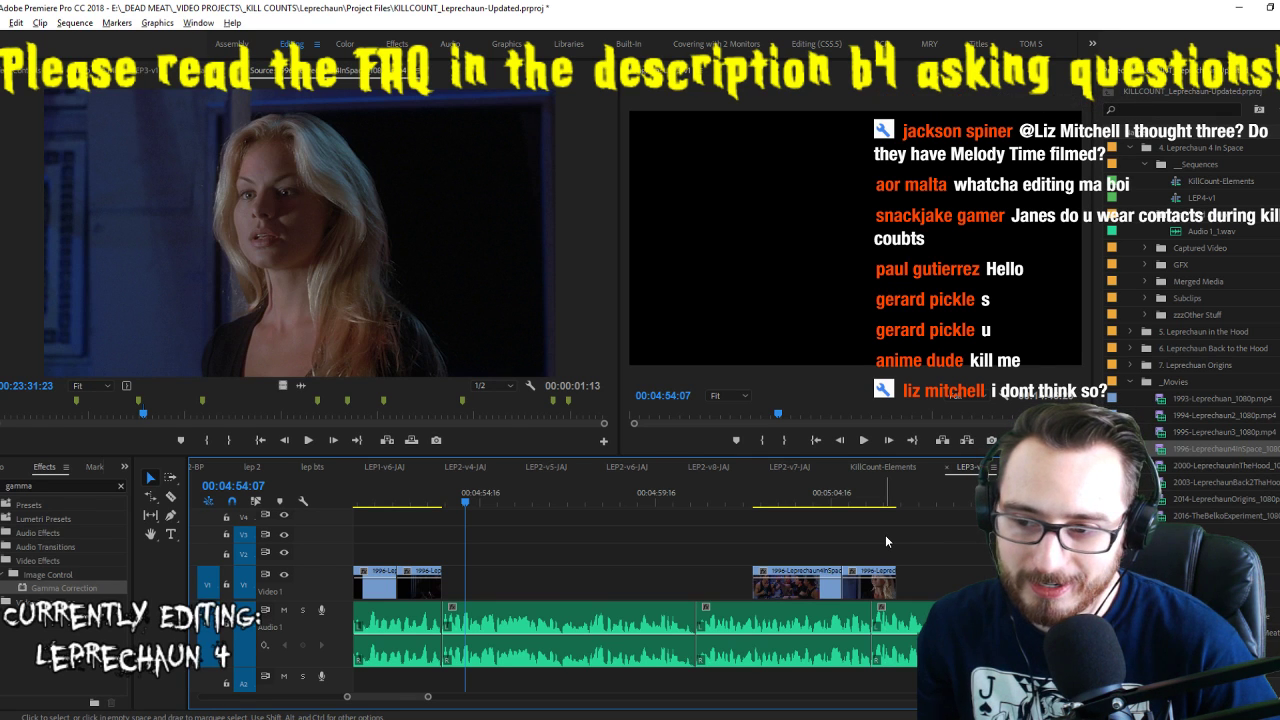
scroll(885, 535, "down", 2)
scroll(886, 535, "down", 2)
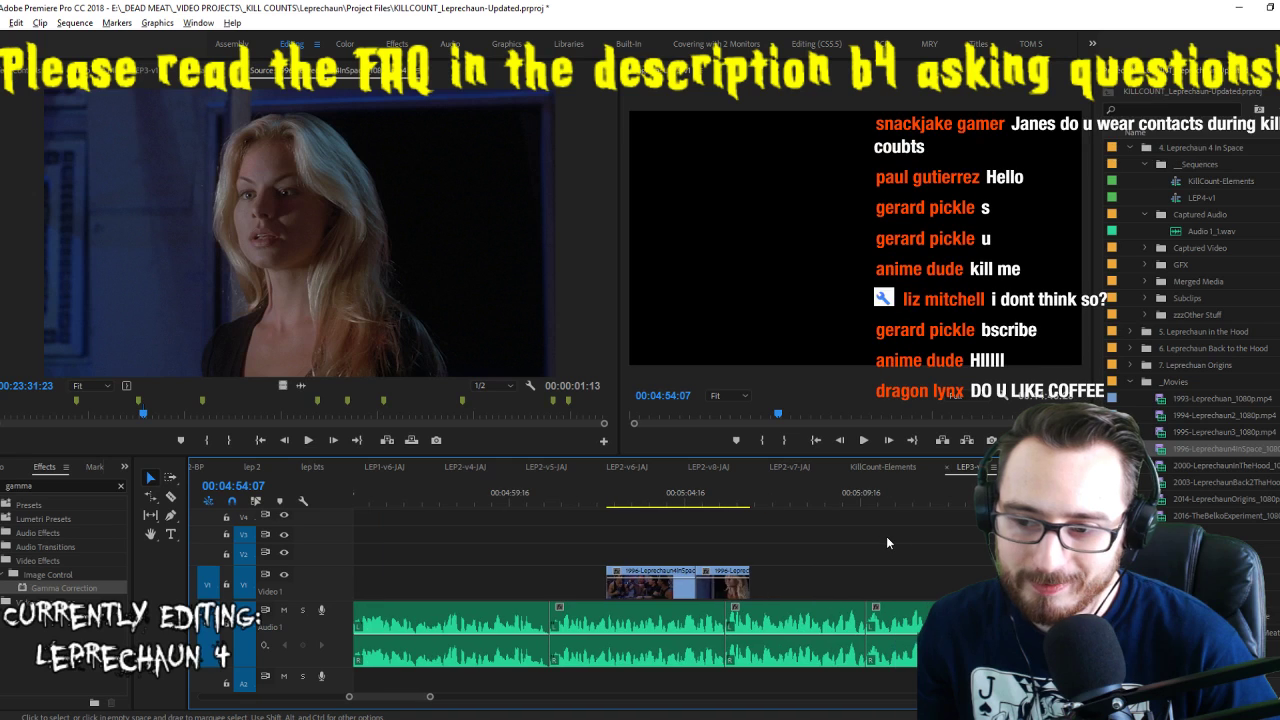
scroll(772, 518, "down", 1)
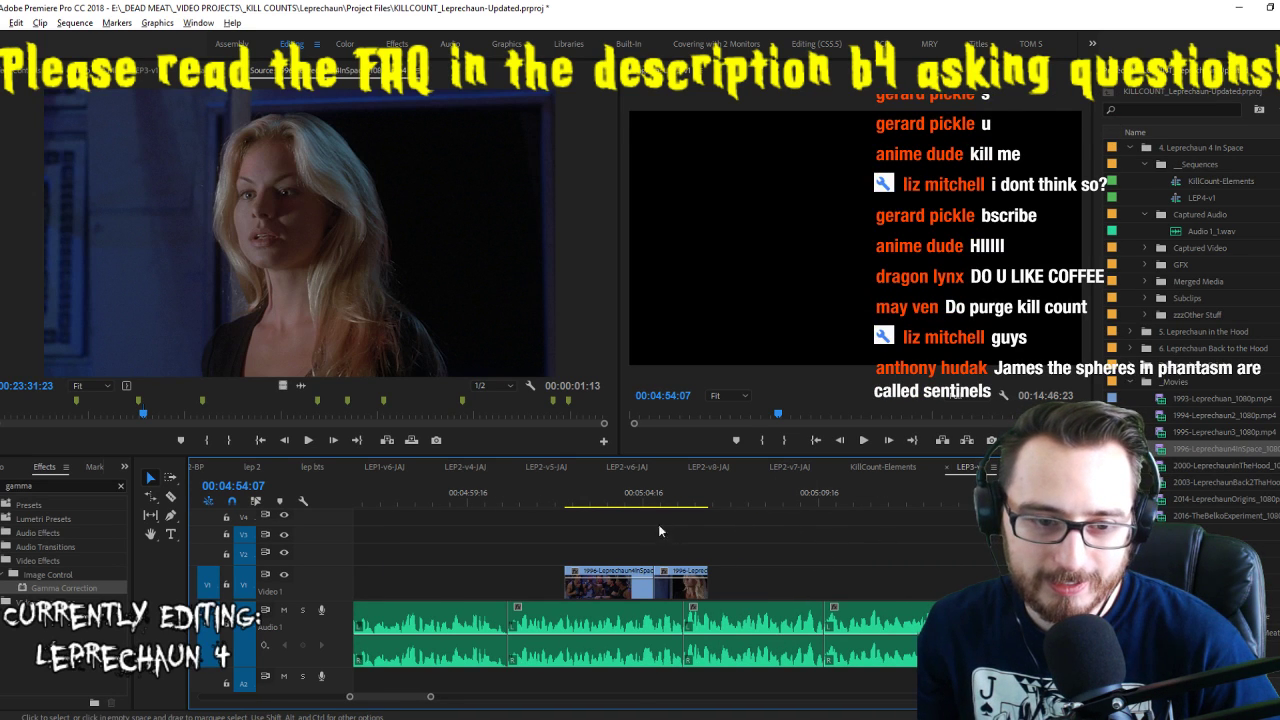
left_click_drag(645, 501, 654, 503)
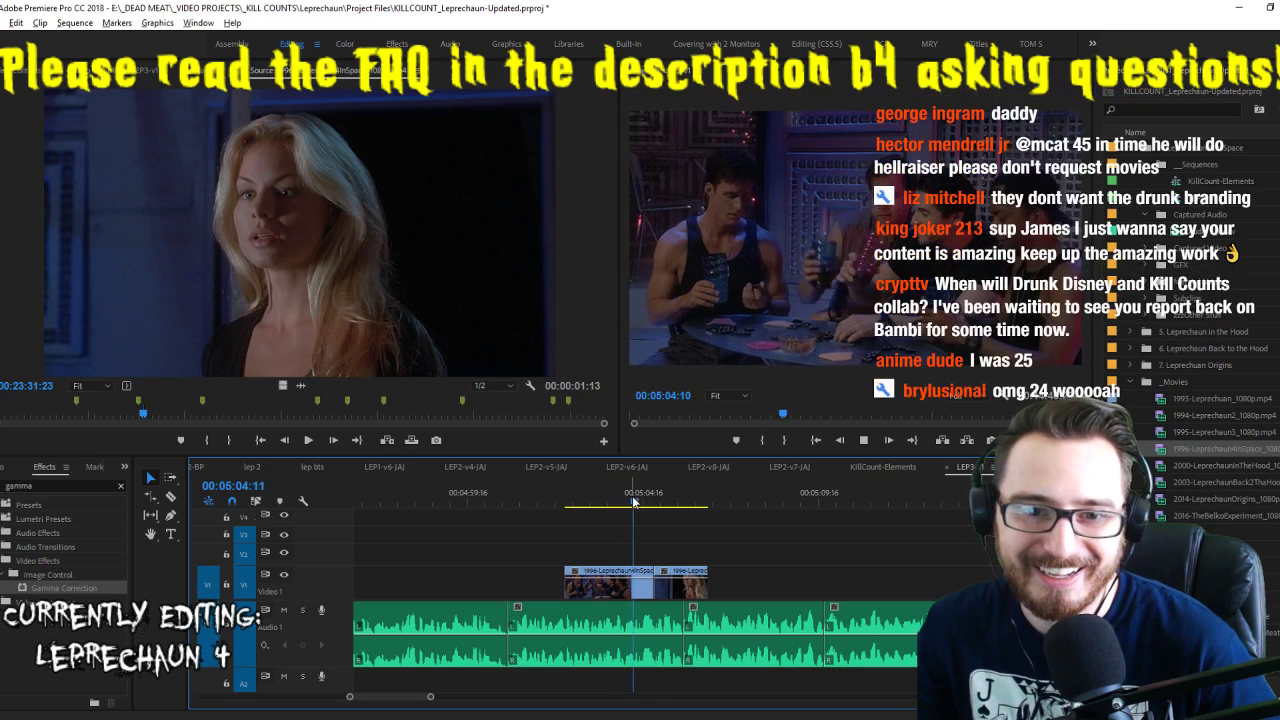
key("space")
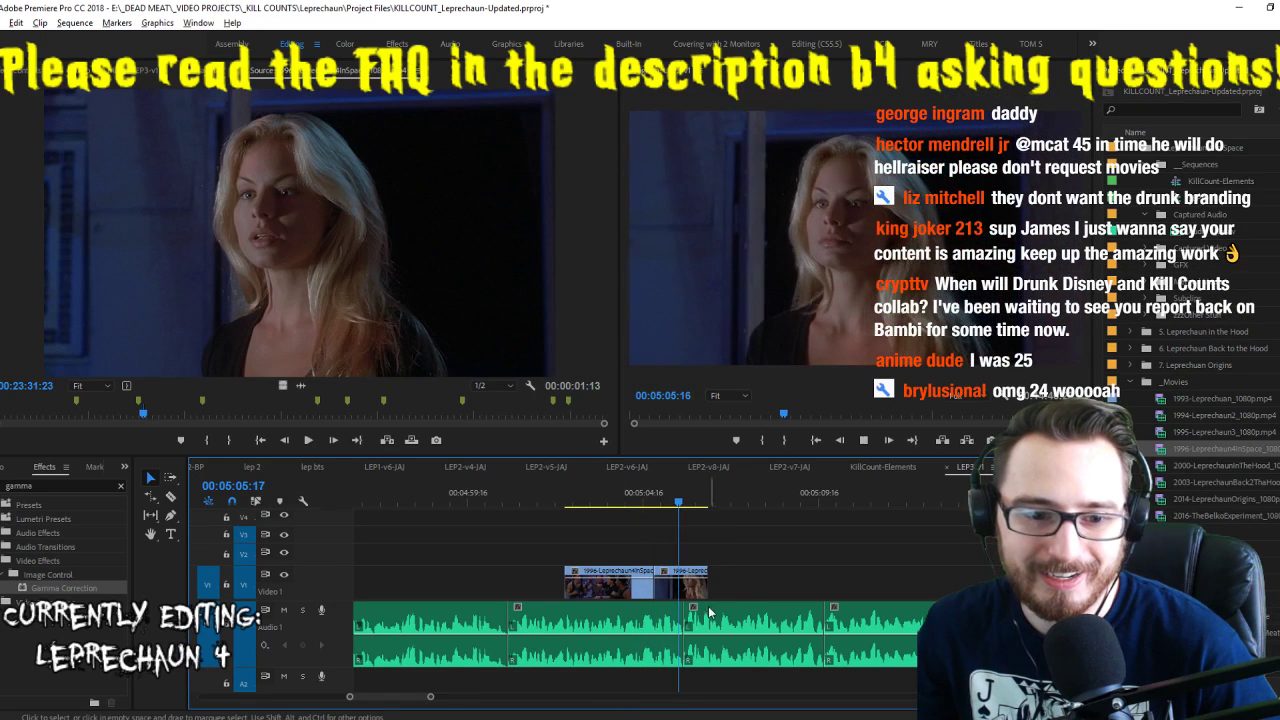
Move the blonde woman's clip directly ahead of the drinking soldiers clip on V1 and play both from 00:05:00:20
left_click_drag(691, 584, 546, 589)
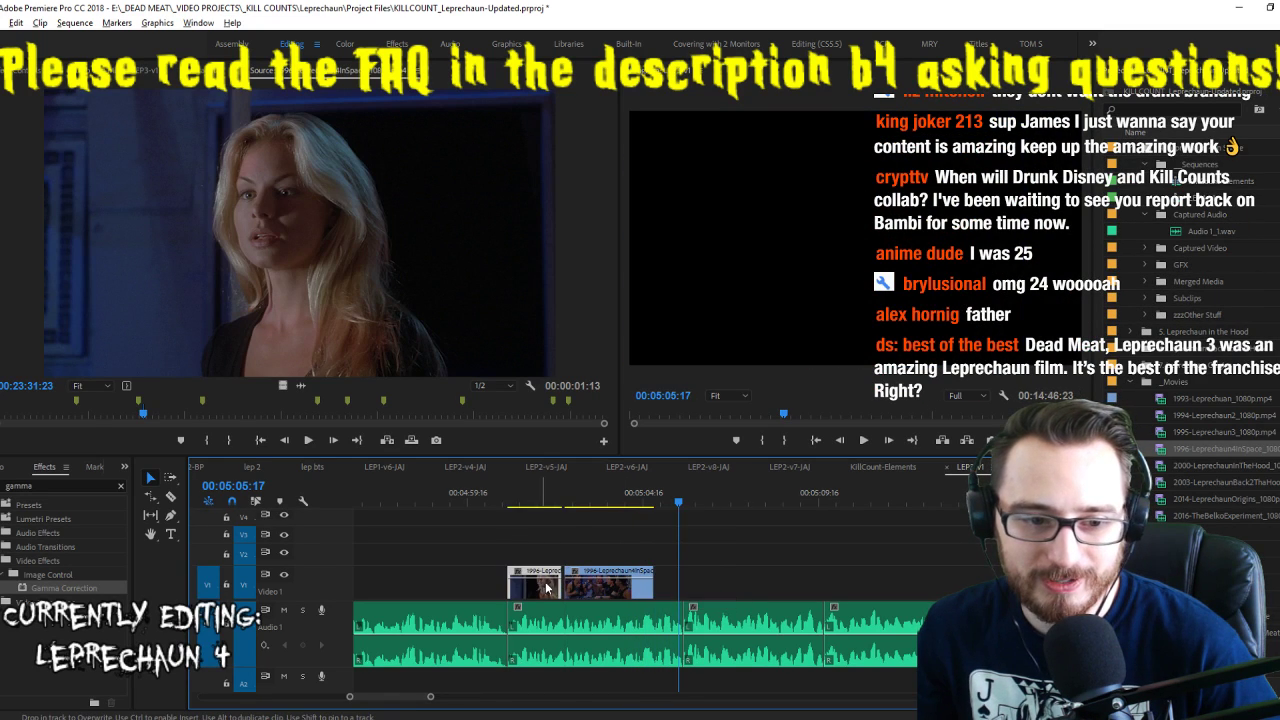
scroll(572, 563, "up", 1)
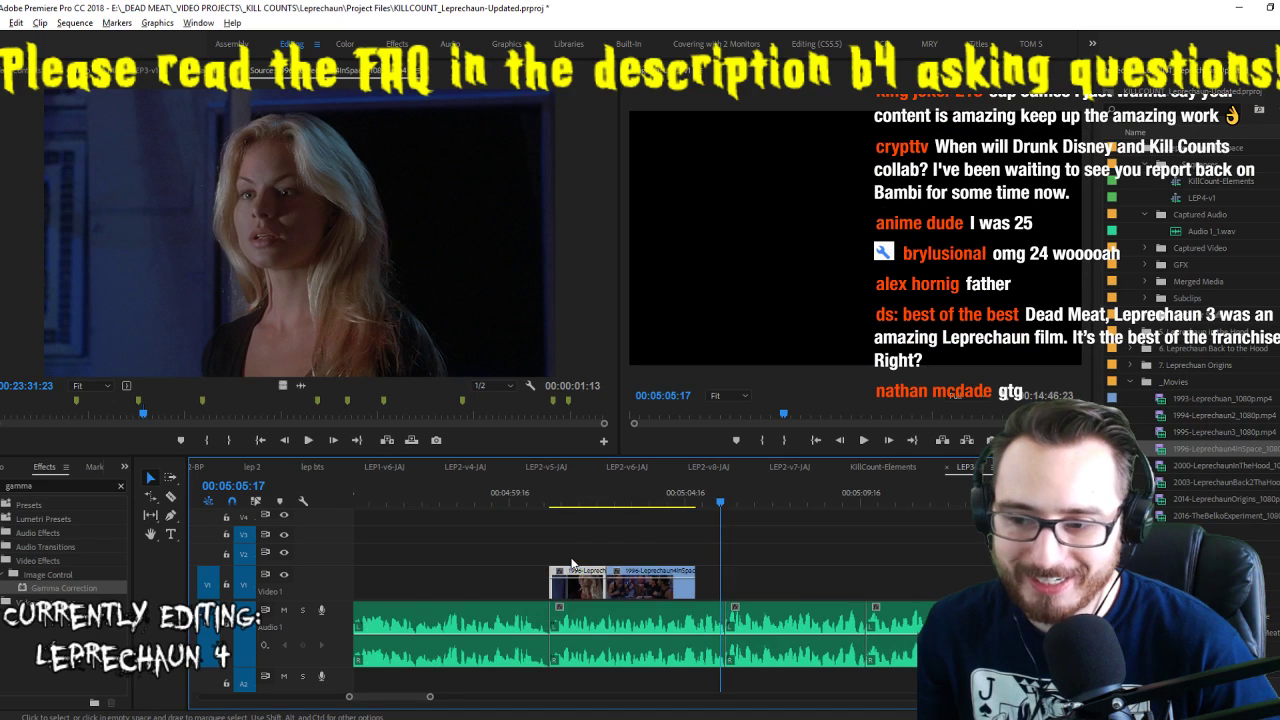
left_click(573, 499)
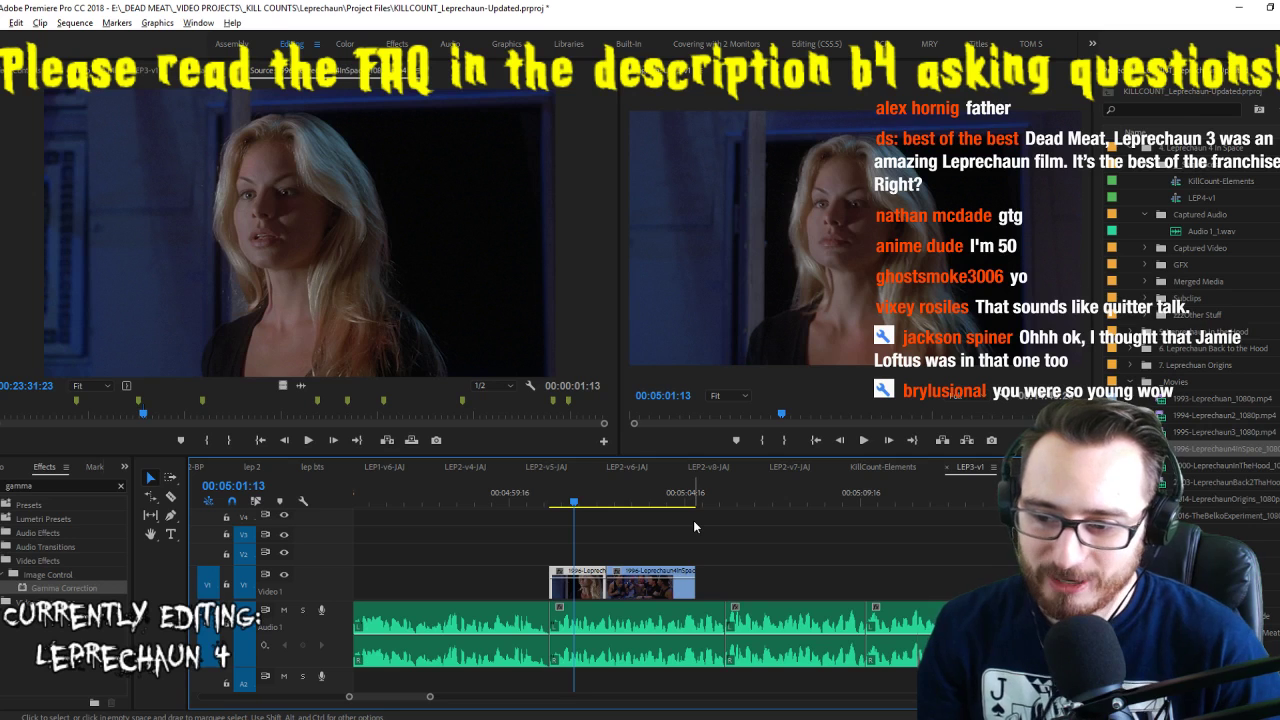
key("Up")
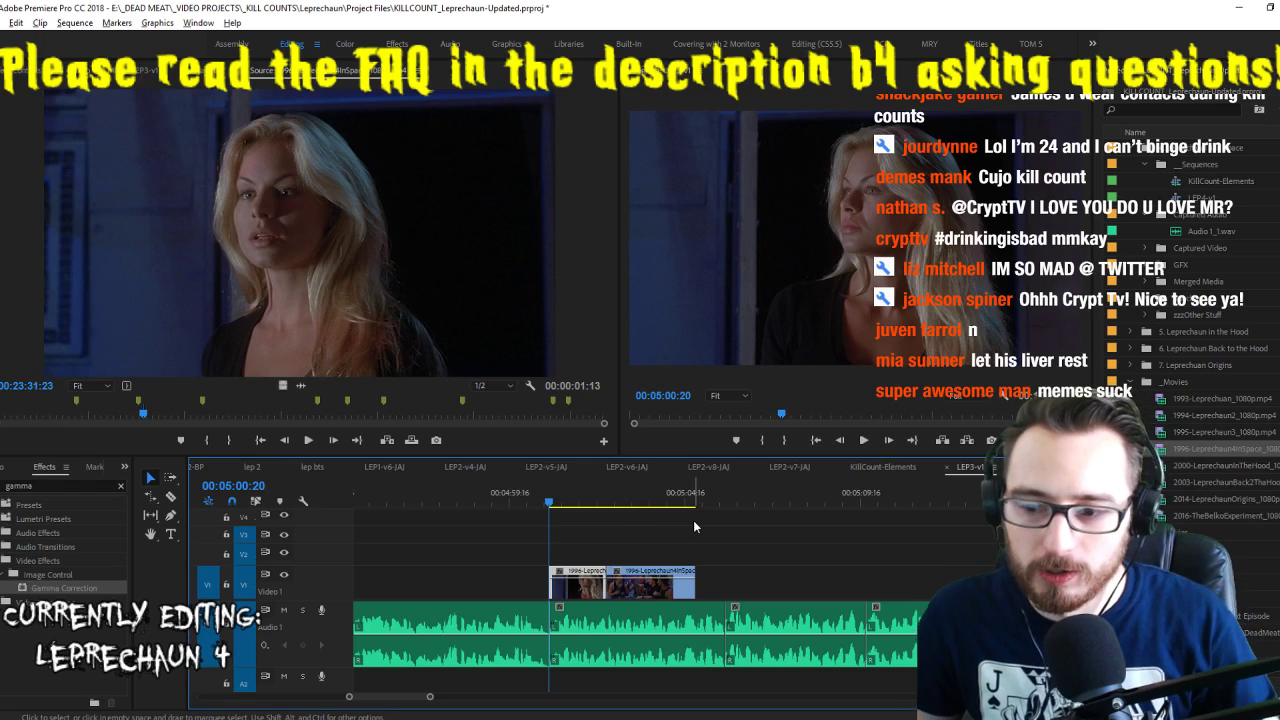
key("space")
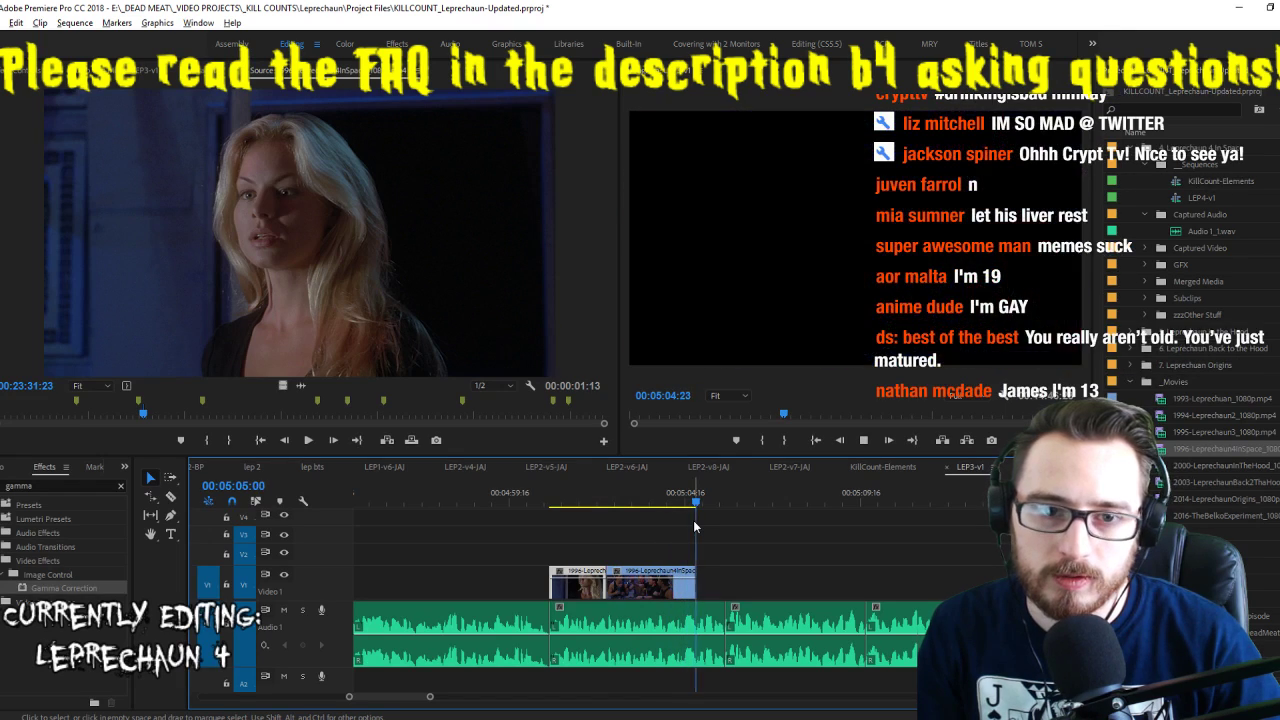
Play the source movie on from 00:23:31:23 and mark the Leprechaun's shot by the porthole, 00:00:05:09 long
left_click(256, 216)
key("space")
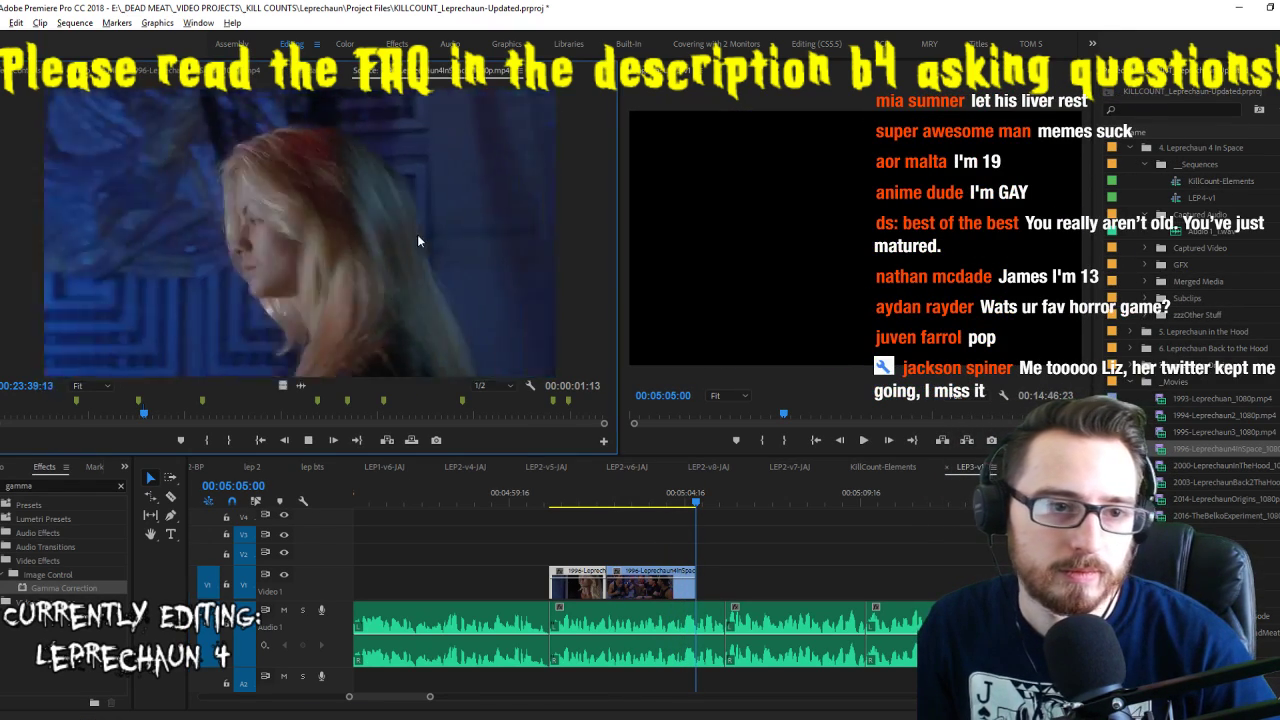
key("space")
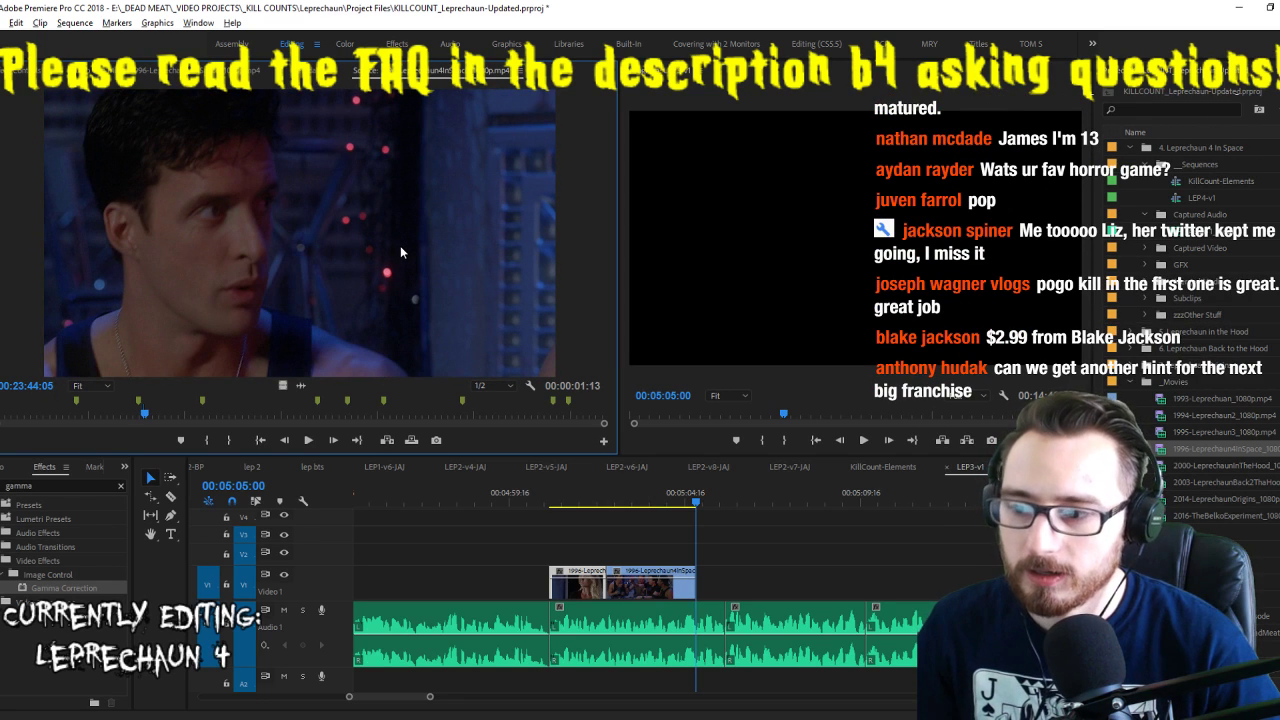
key("space")
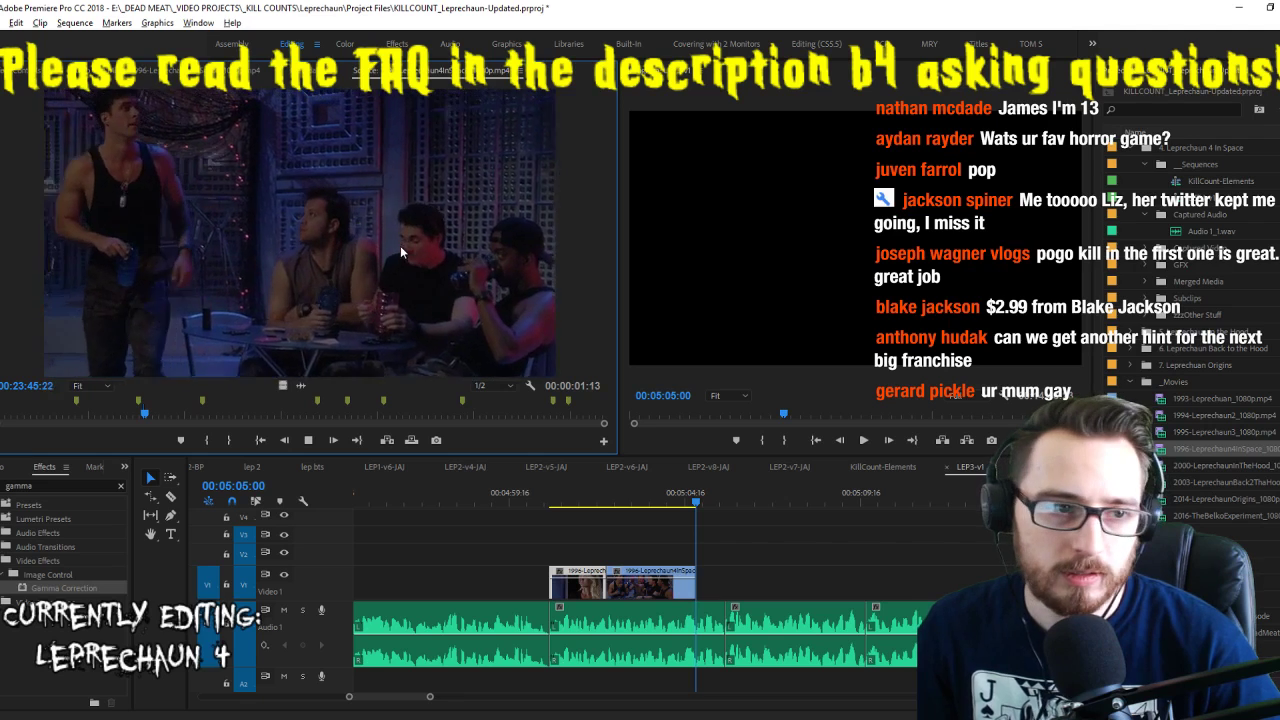
key("space")
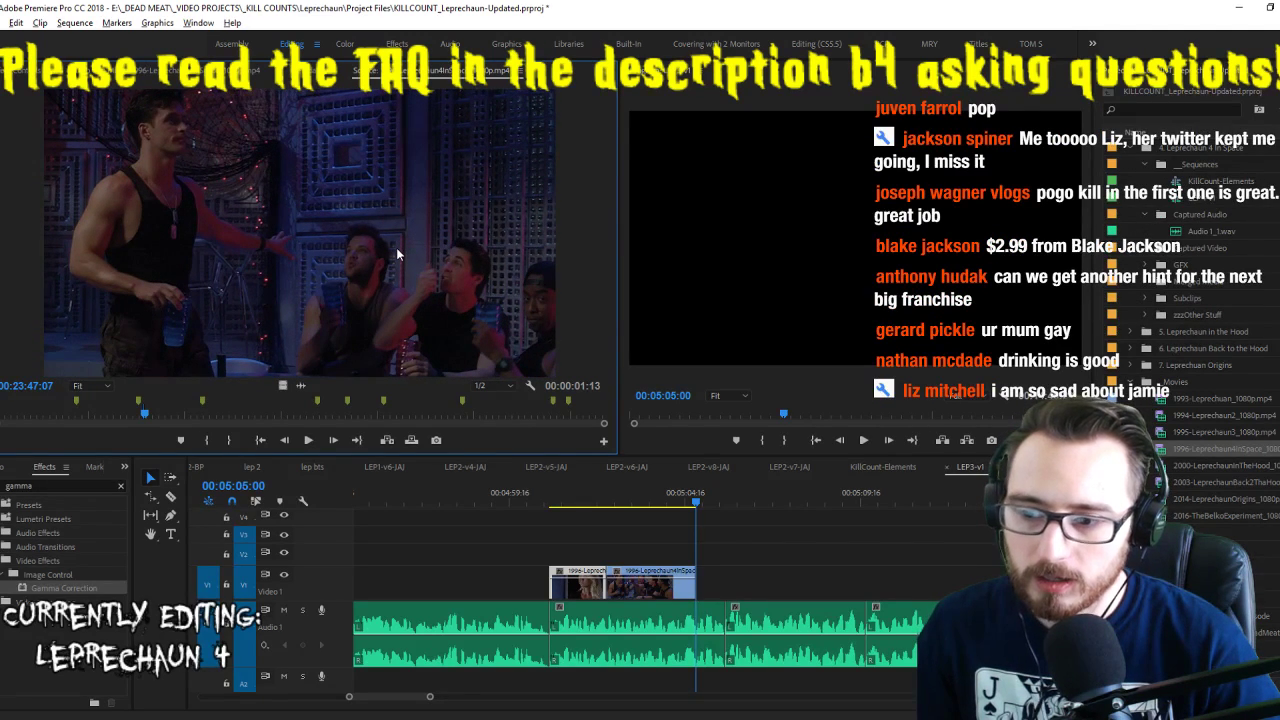
key("space")
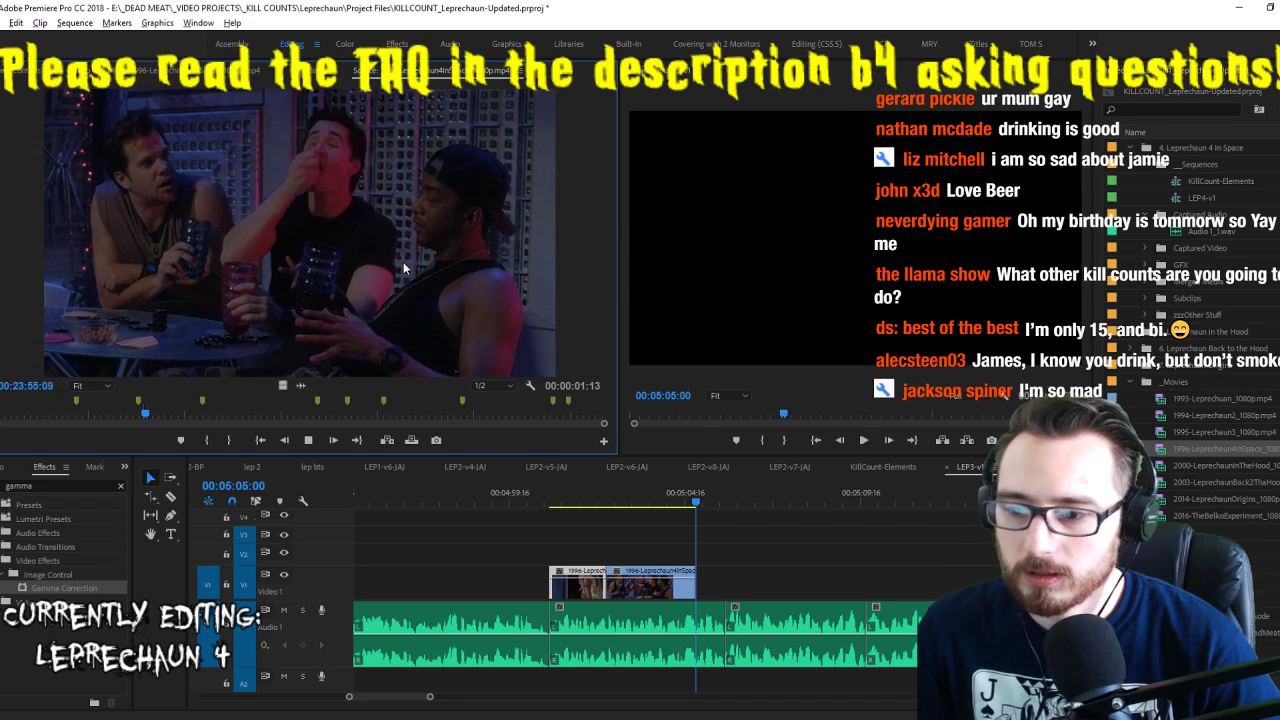
key("i")
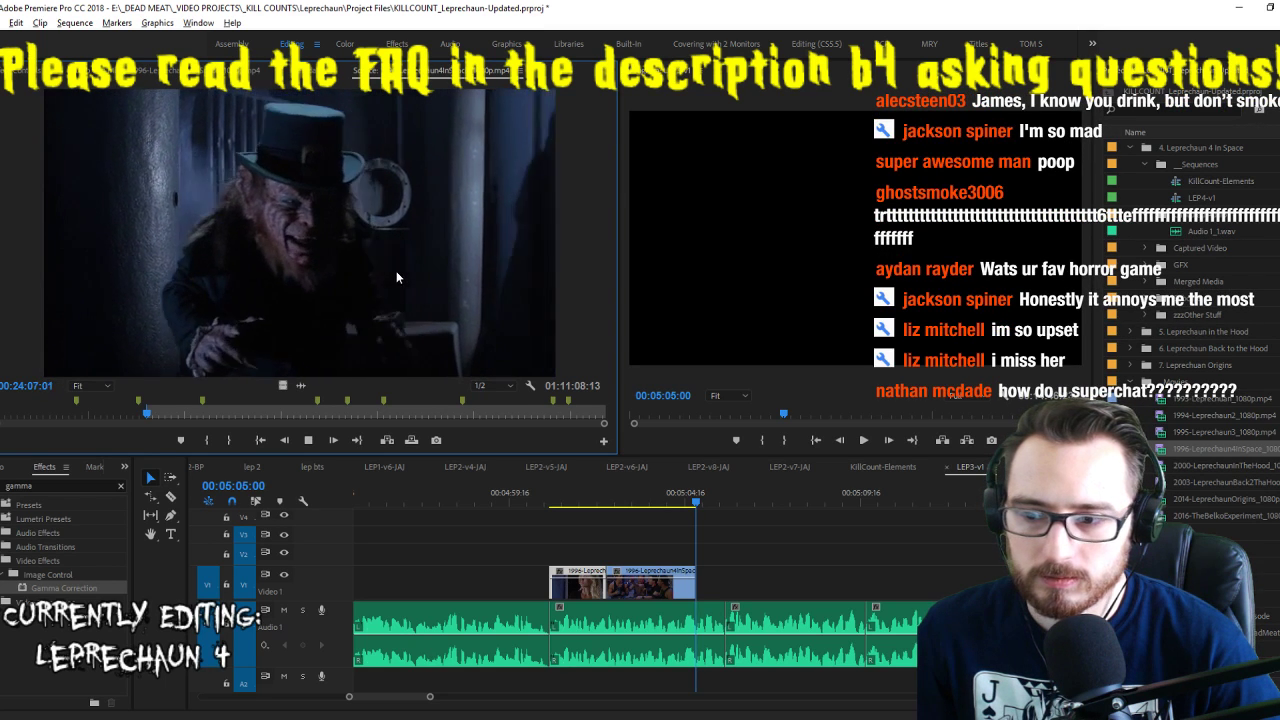
key("space")
Place the marked Leprechaun shot's video in the V1 gap ahead of the blonde woman's clip and play back its opening transition
scroll(522, 483, "up", 5)
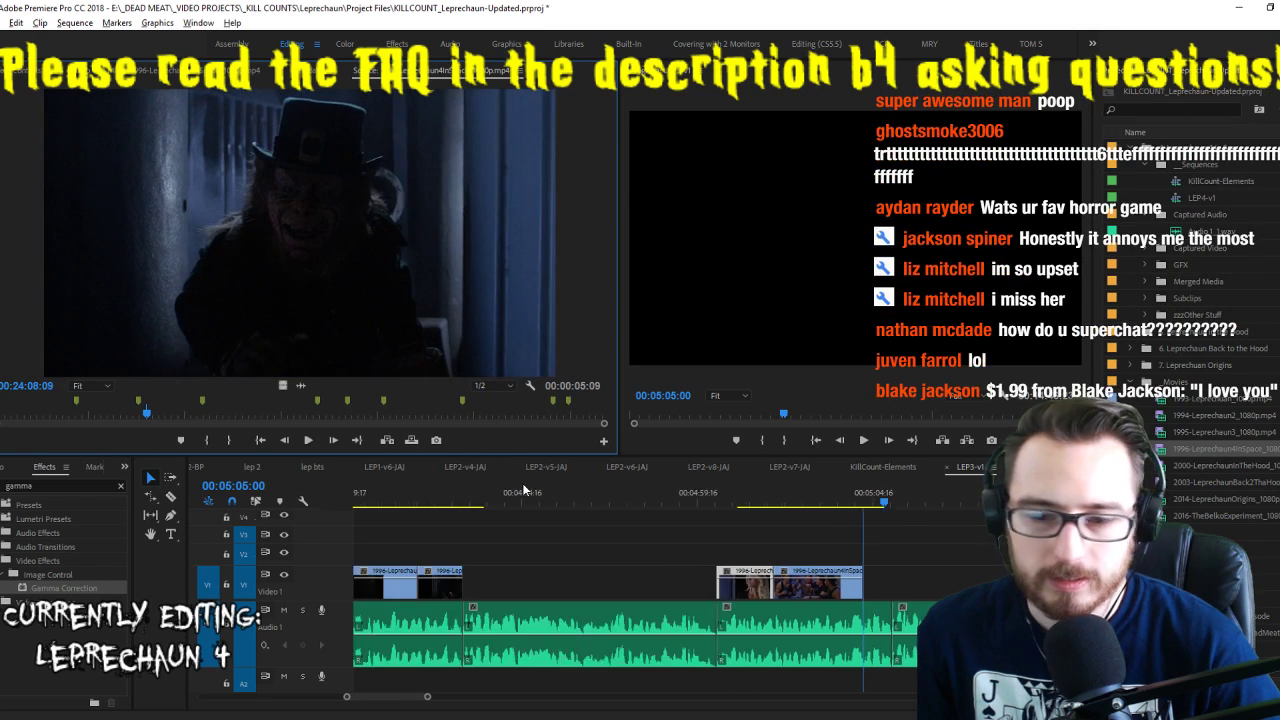
left_click_drag(650, 495, 661, 493)
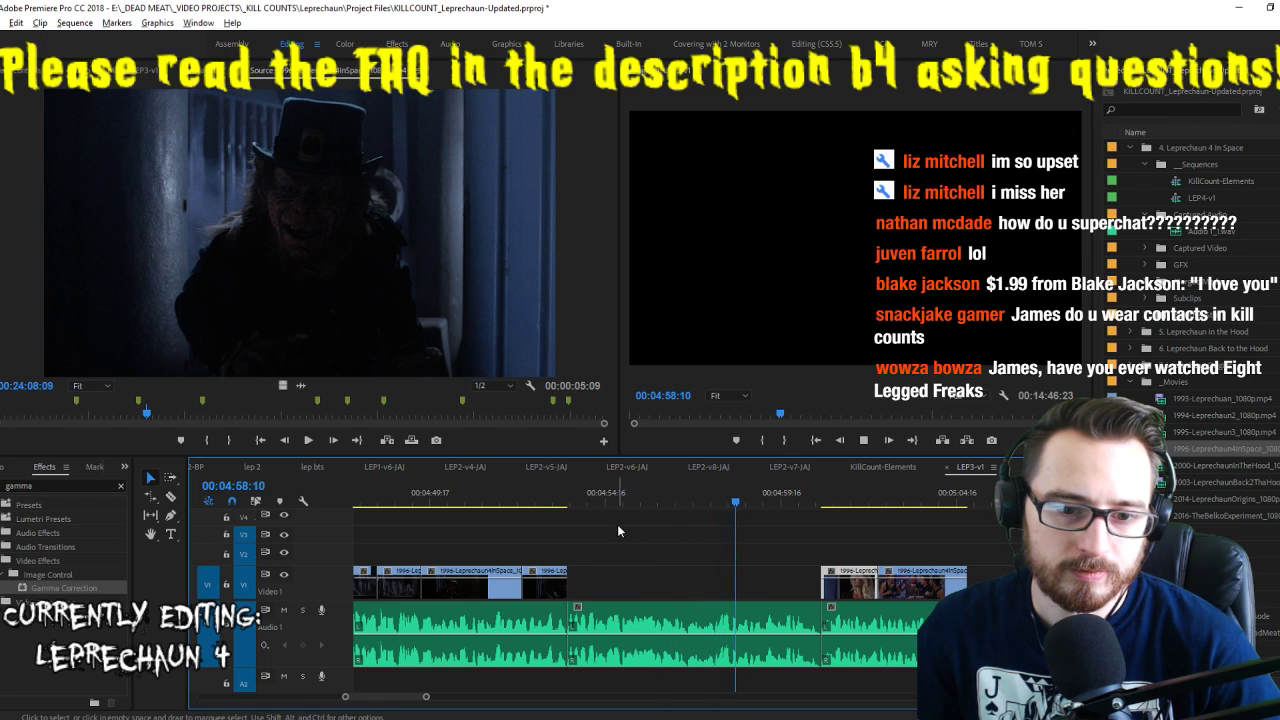
key("space")
left_click_drag(281, 385, 764, 588)
left_click(790, 585)
key("Up")
key("space")
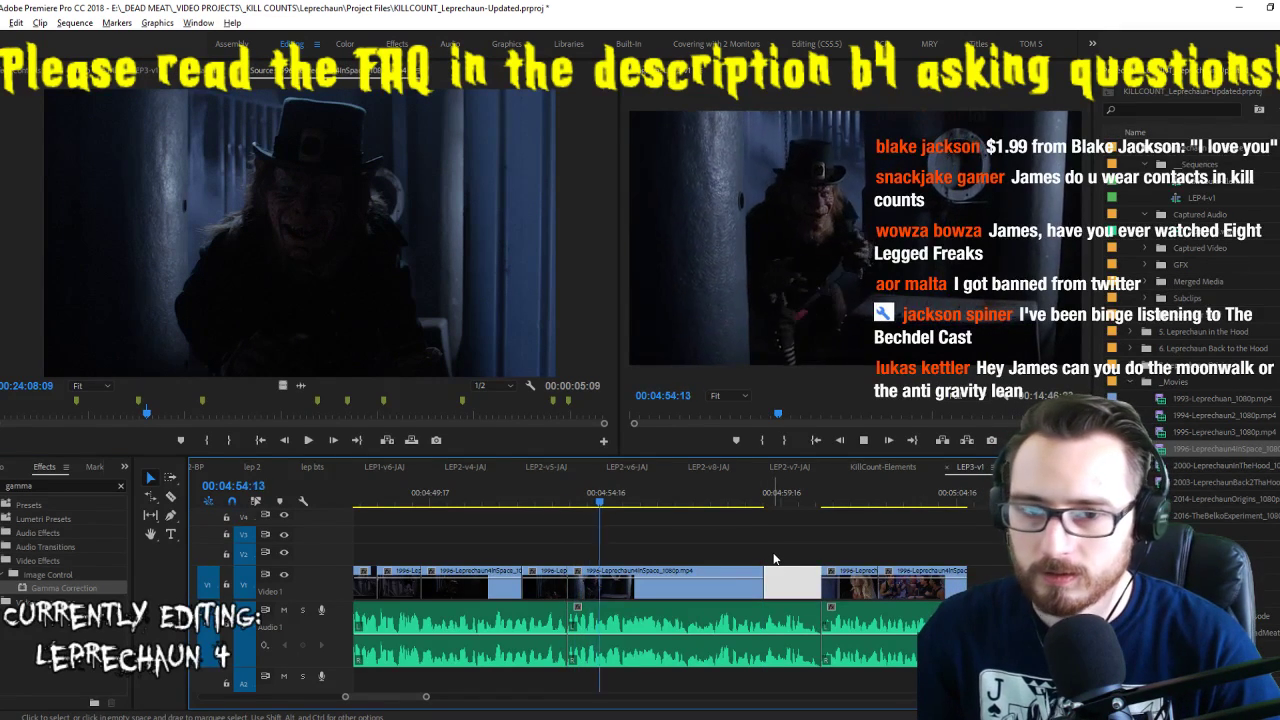
left_click(558, 494)
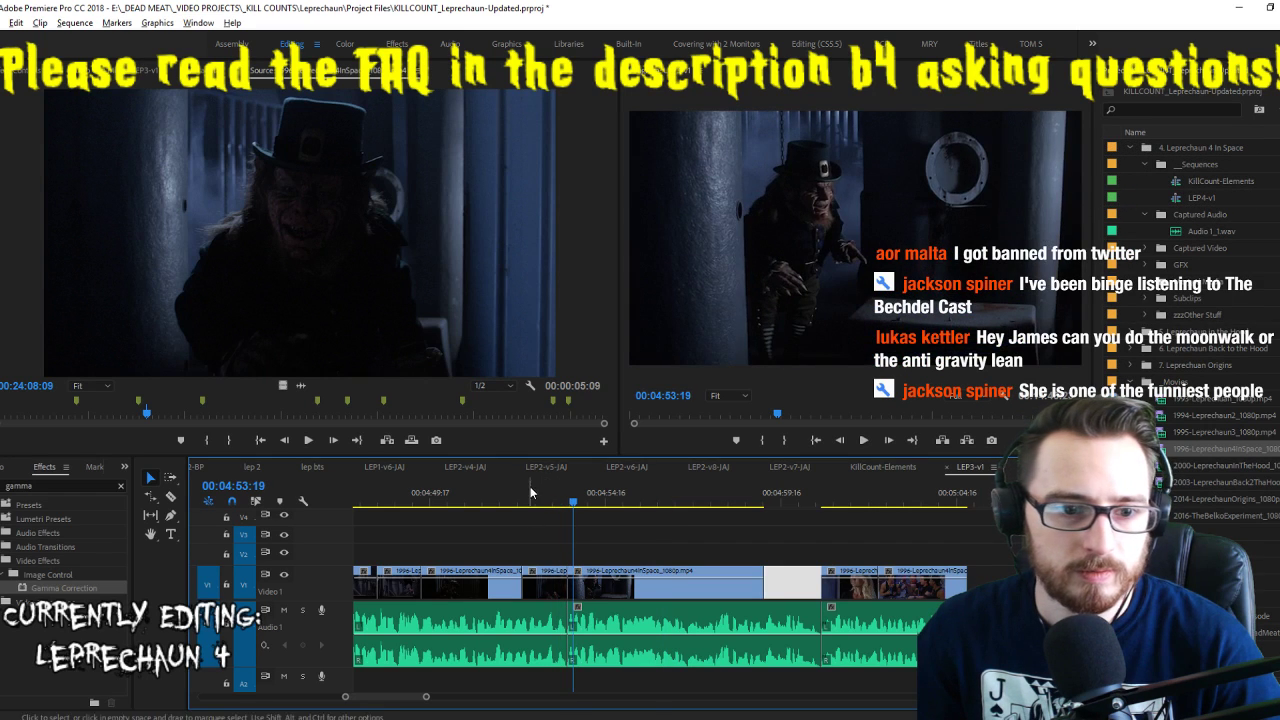
Match the source movie to the V1 clip at 00:04:51:20 and mark a Leprechaun shot 00:00:01:08 long
left_click(504, 497)
left_click(502, 585)
key("f")
key("space")
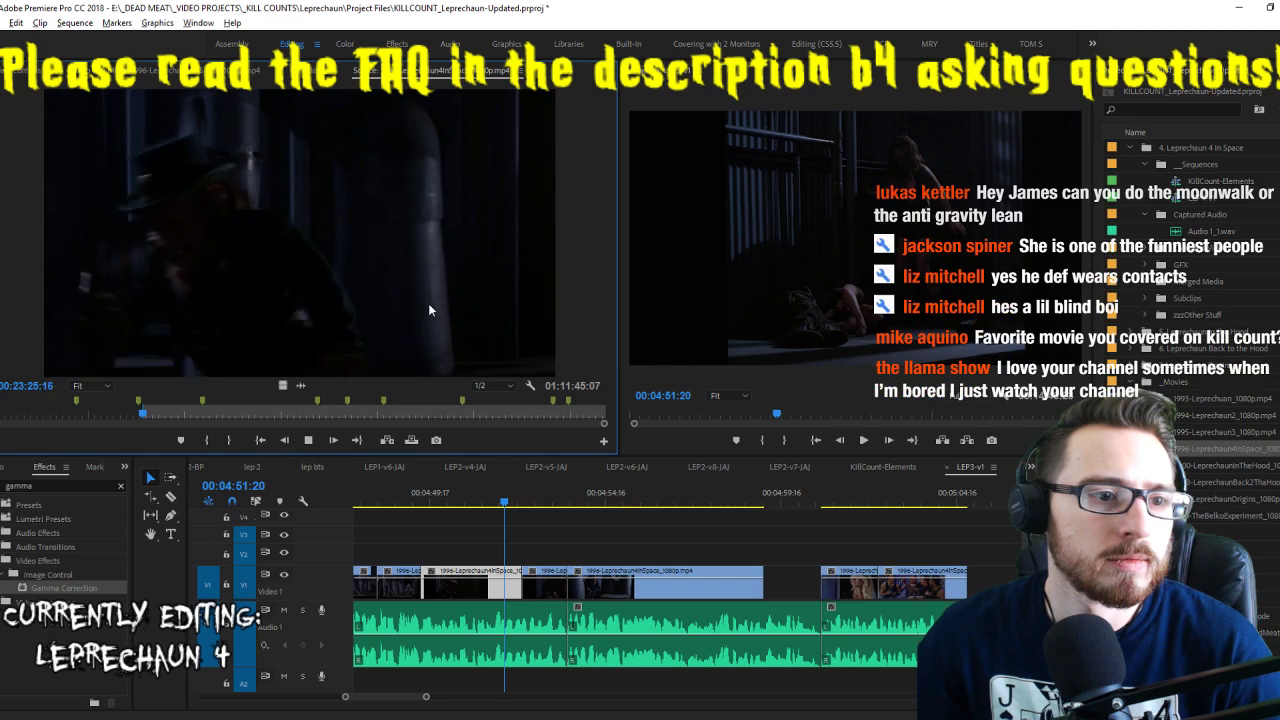
key("space")
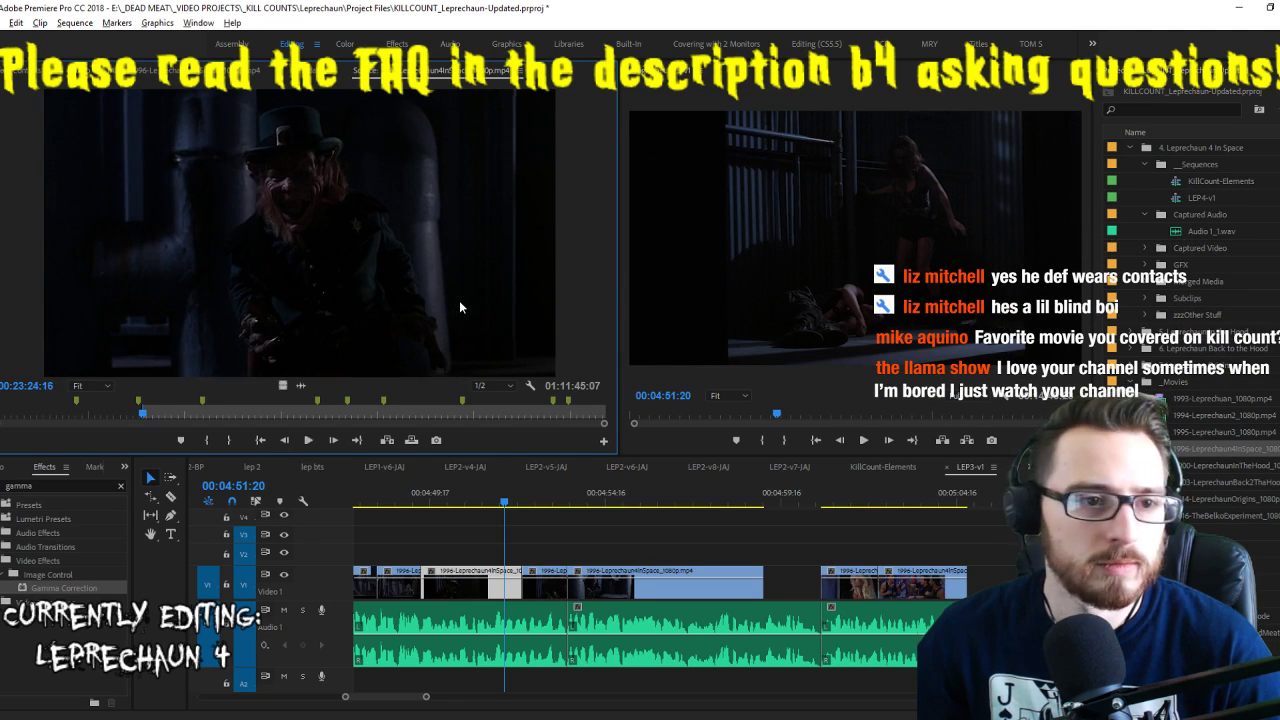
key("o")
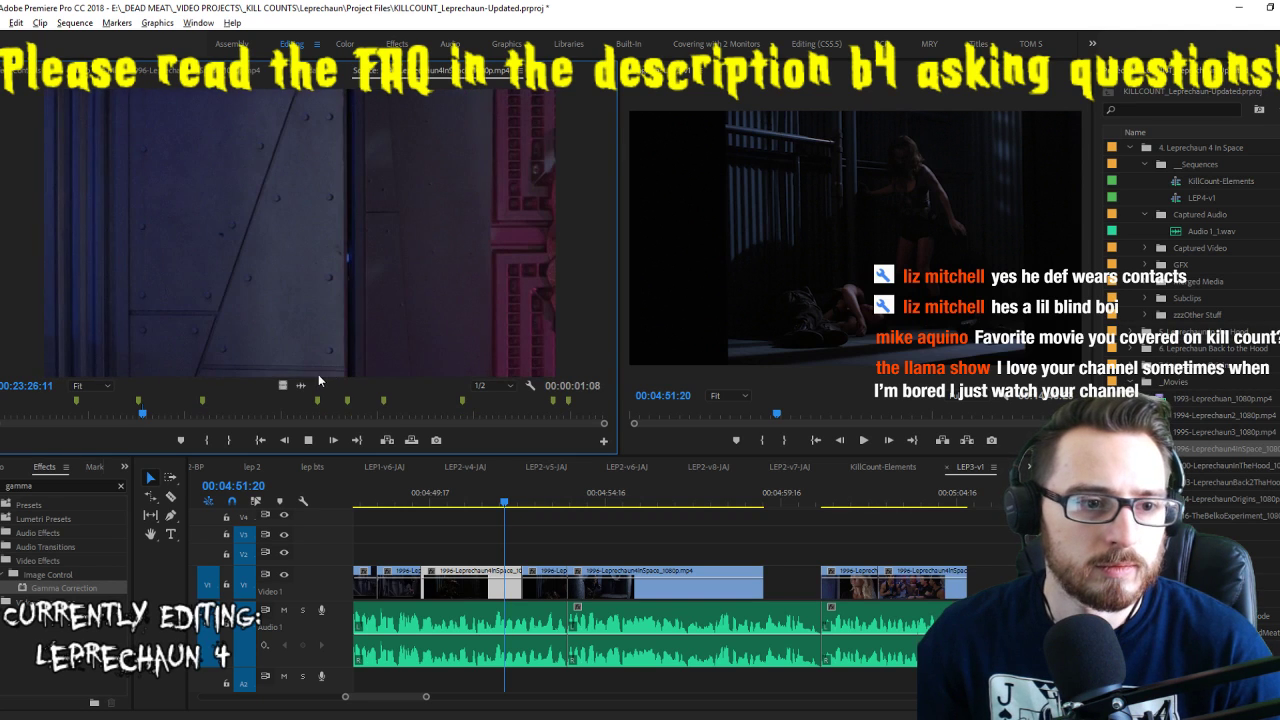
Place the short Leprechaun shot on V2 over the start of the long Leprechaun clip, trim its end to 00:04:54:16 and play it
left_click_drag(286, 384, 575, 556)
left_click(541, 497)
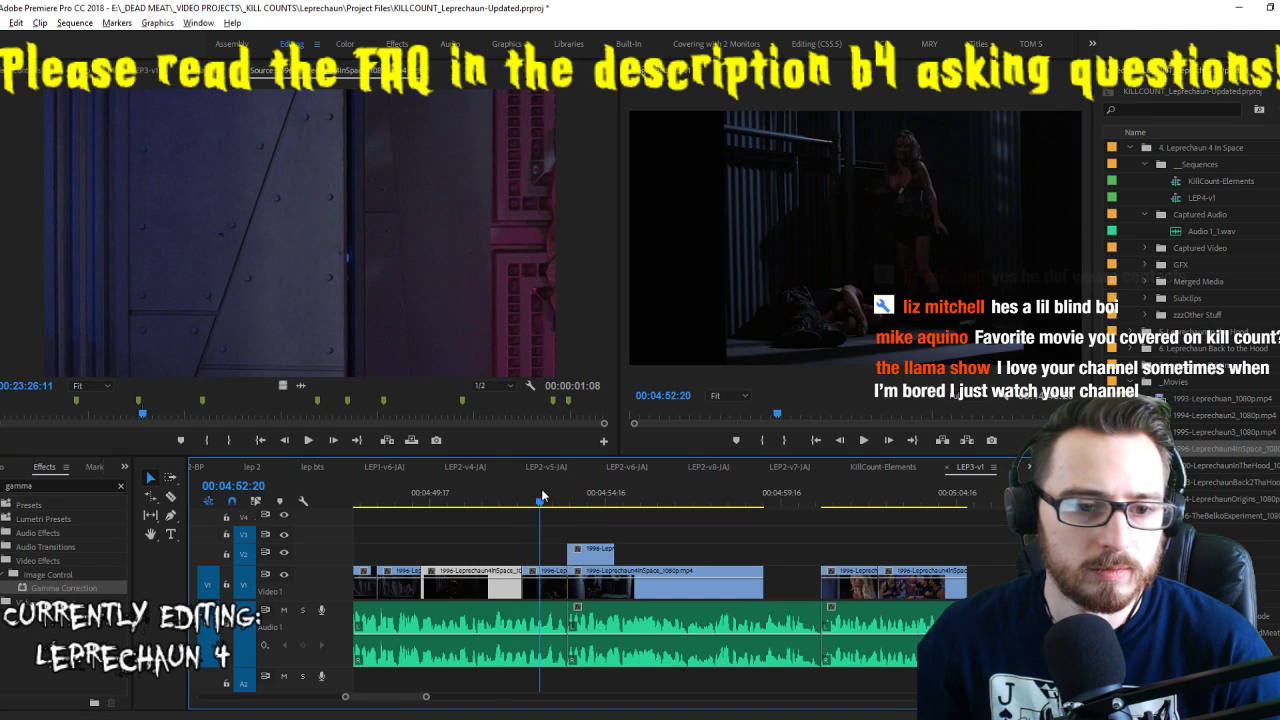
key("space")
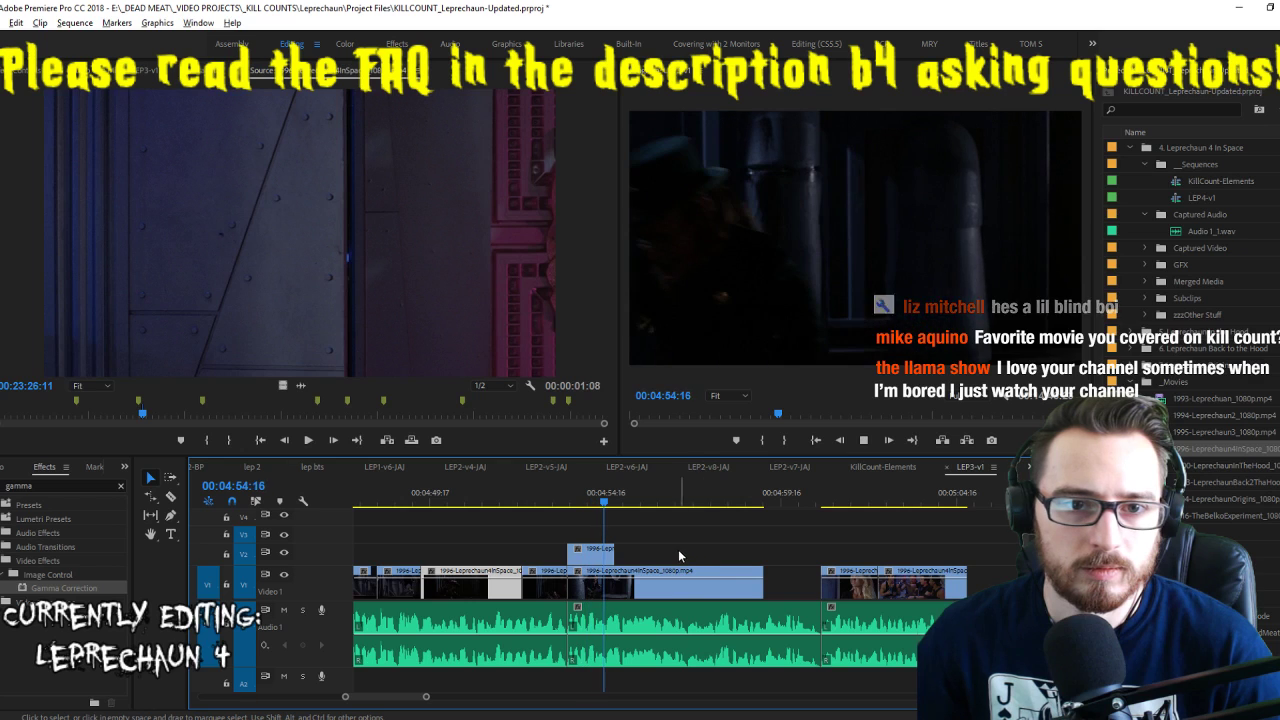
left_click_drag(604, 497, 605, 505)
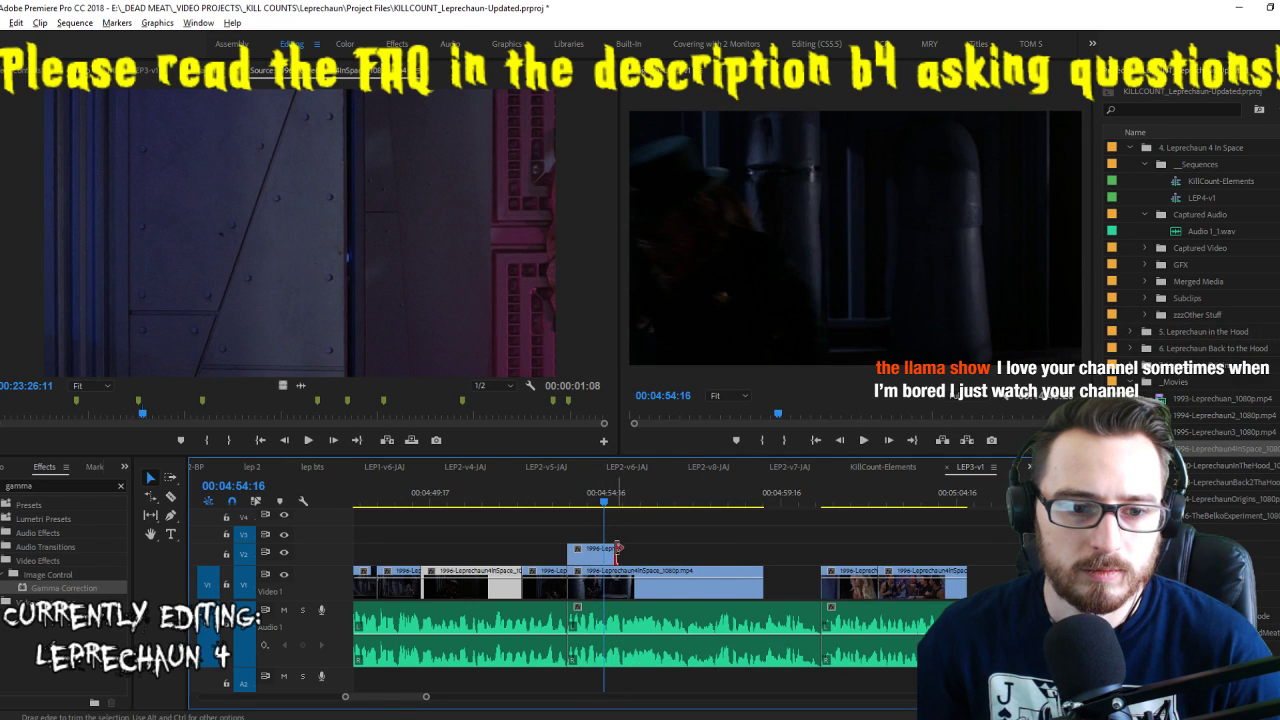
mouse_move(618, 548)
left_mouse_down()
mouse_move(629, 551)
mouse_move(605, 550)
left_mouse_up()
key("space")
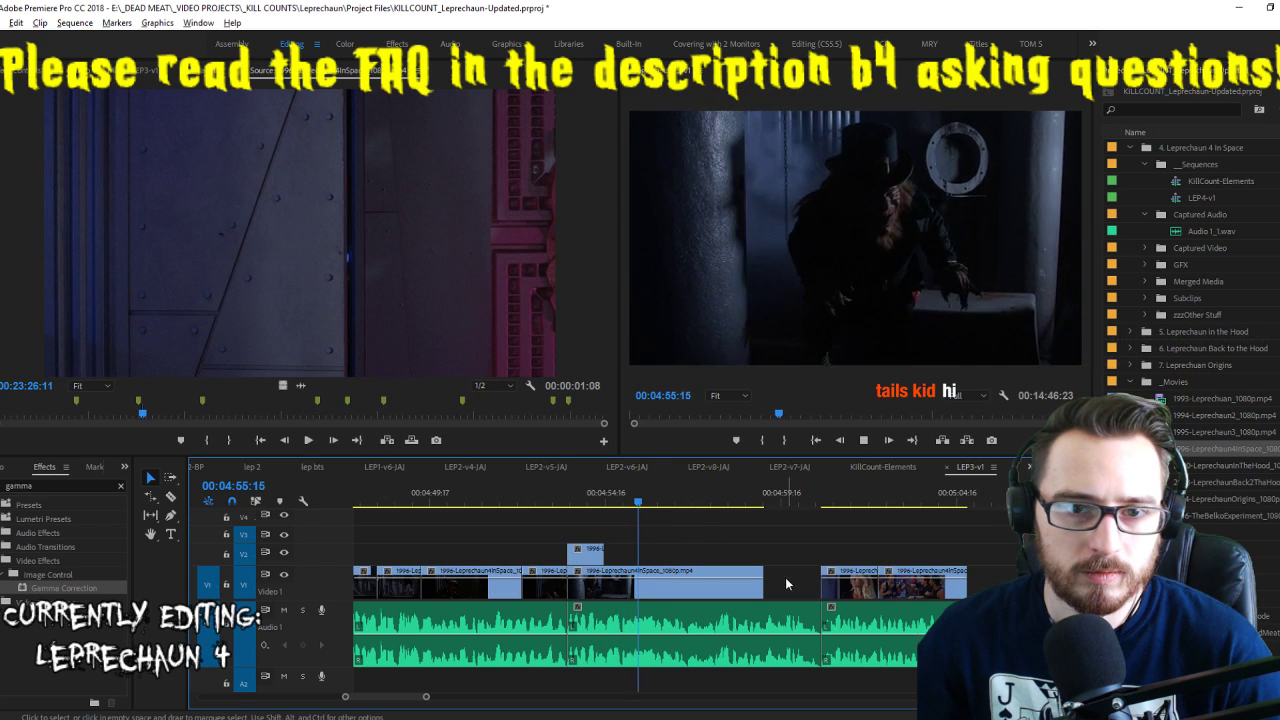
Match the source movie to the long Leprechaun clip at 00:04:56:14 and review the footage that follows
left_click(680, 582)
key("f")
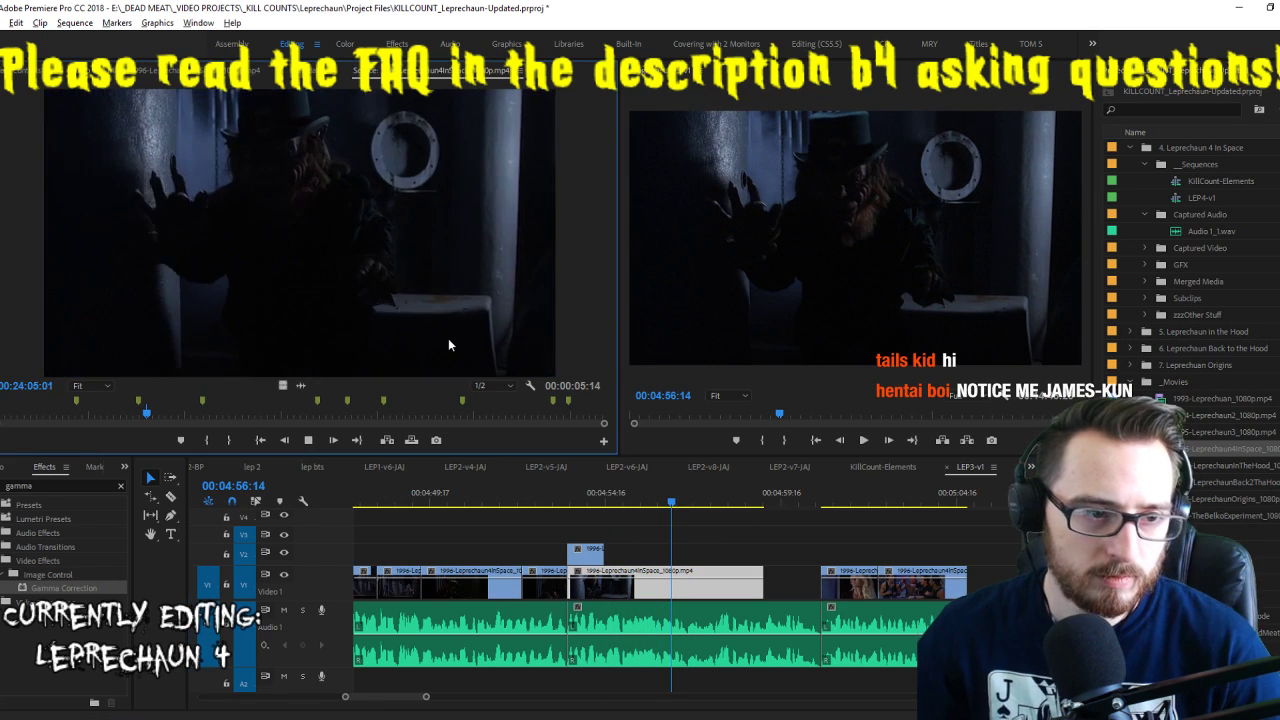
key("space")
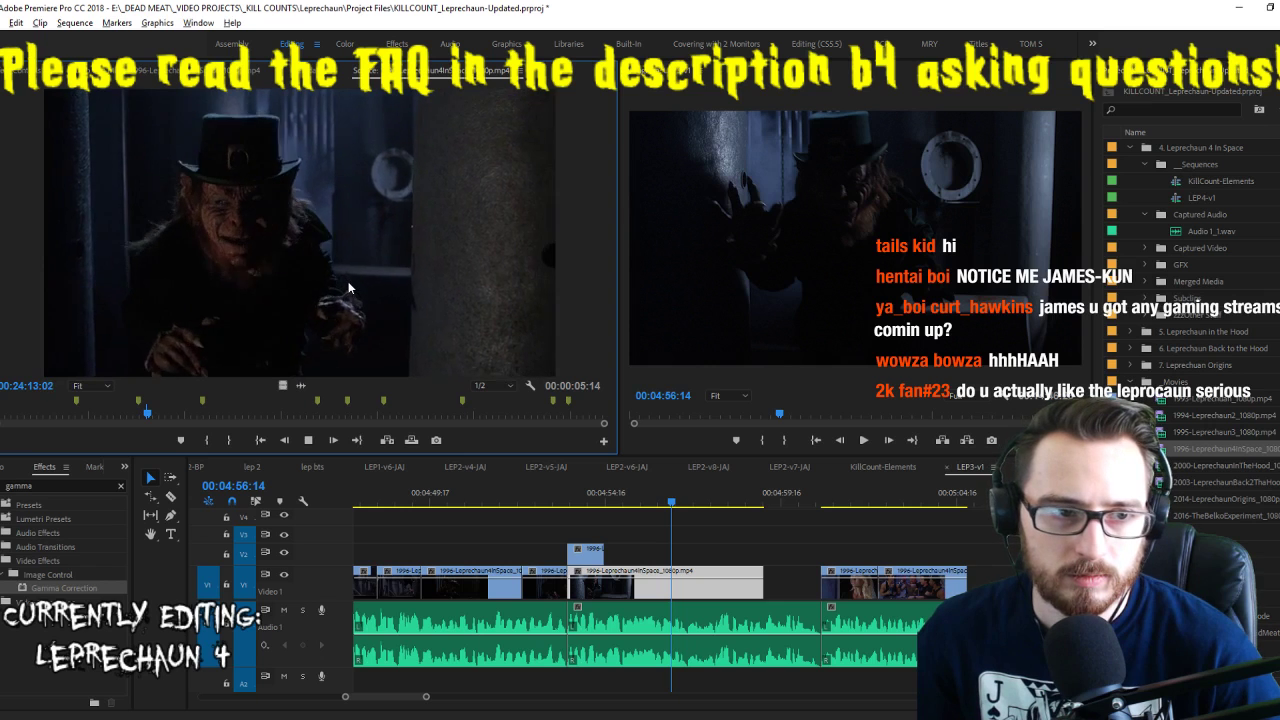
Move the short Leprechaun clip from V2 down to V1 over the long clip's beginning and play back the transition
left_click_drag(586, 553, 586, 579)
left_click(608, 545)
key("space")
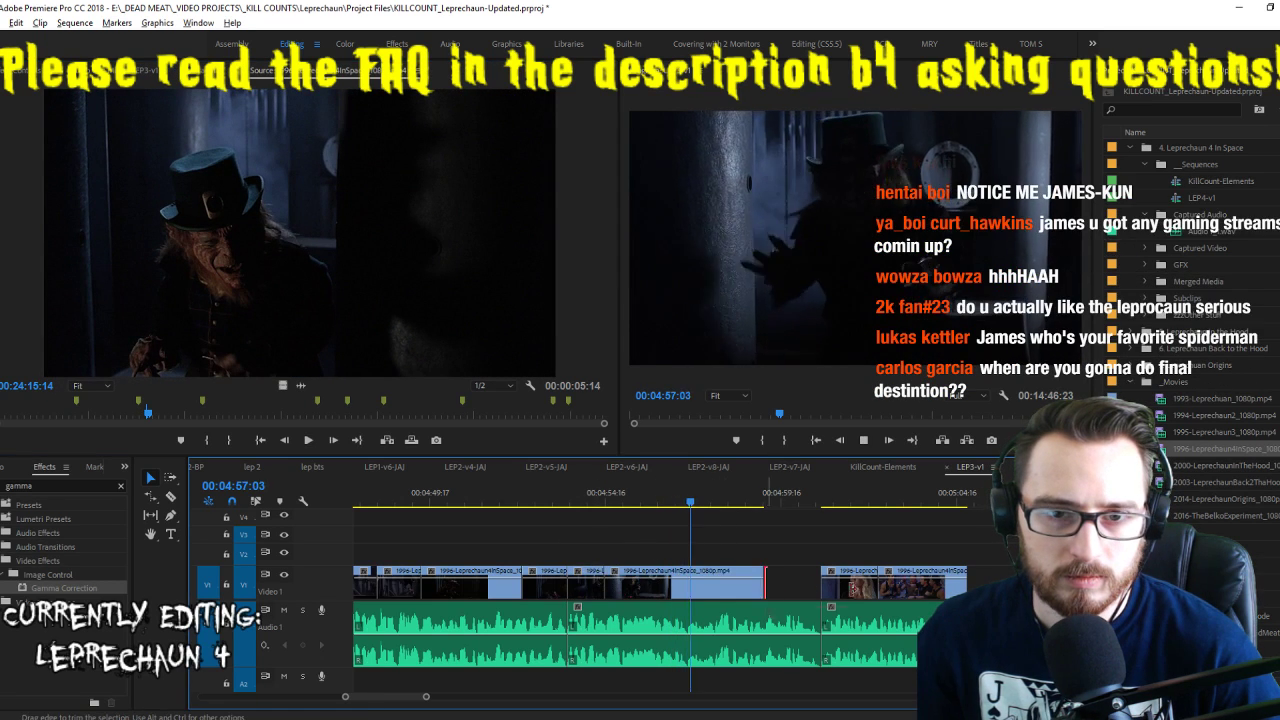
Trim the long Leprechaun clip's end to 00:04:59:03 on V1 and play on through the drinking soldiers clip
left_click_drag(763, 585, 820, 585)
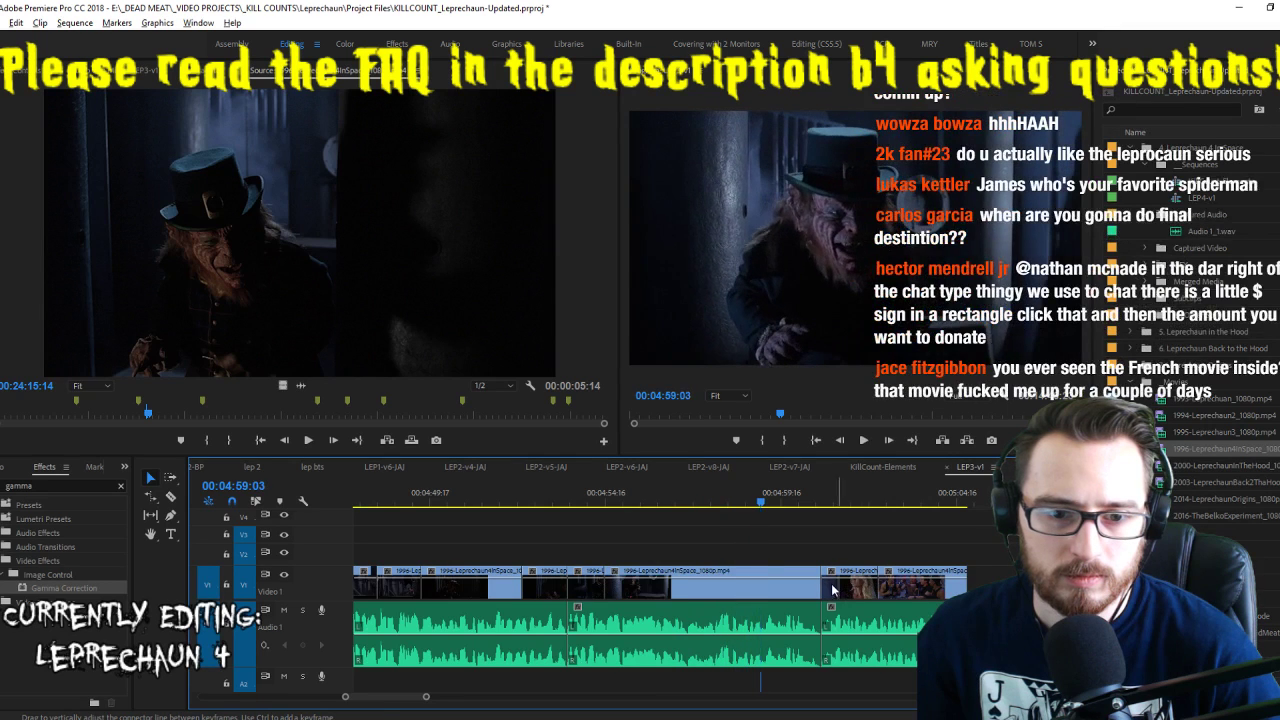
left_click_drag(752, 589, 760, 589)
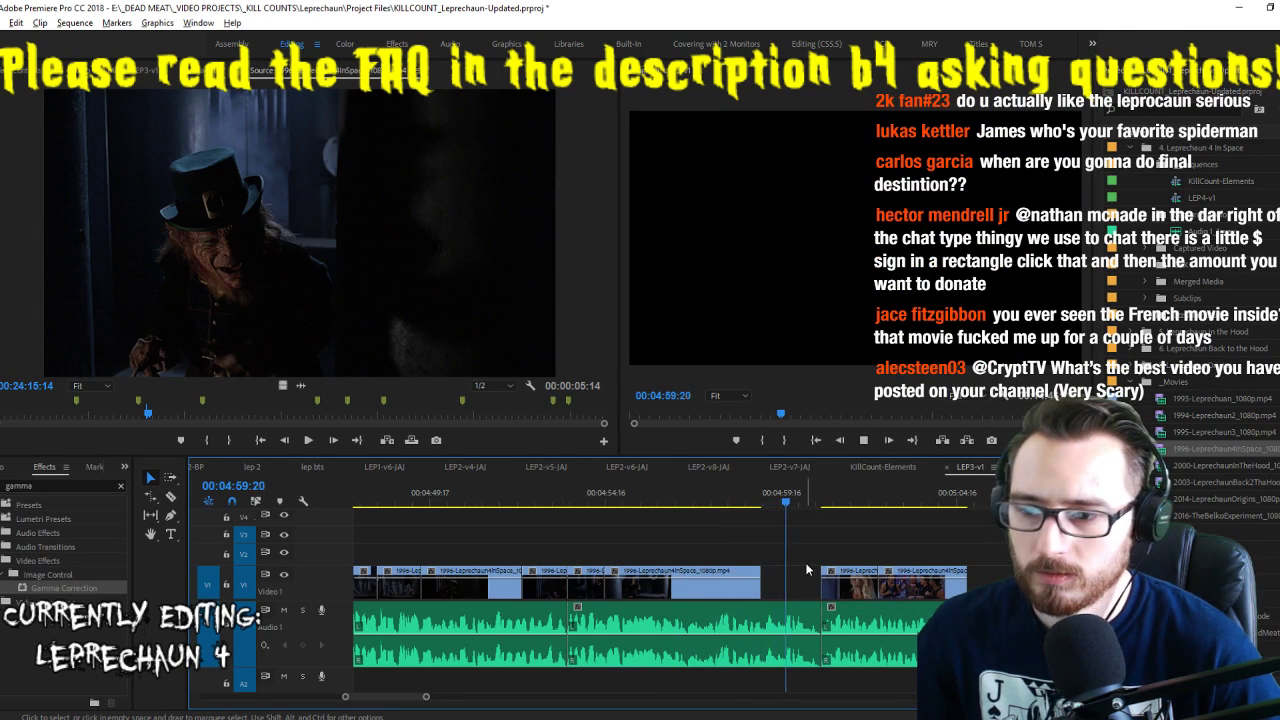
scroll(807, 568, "down", 5)
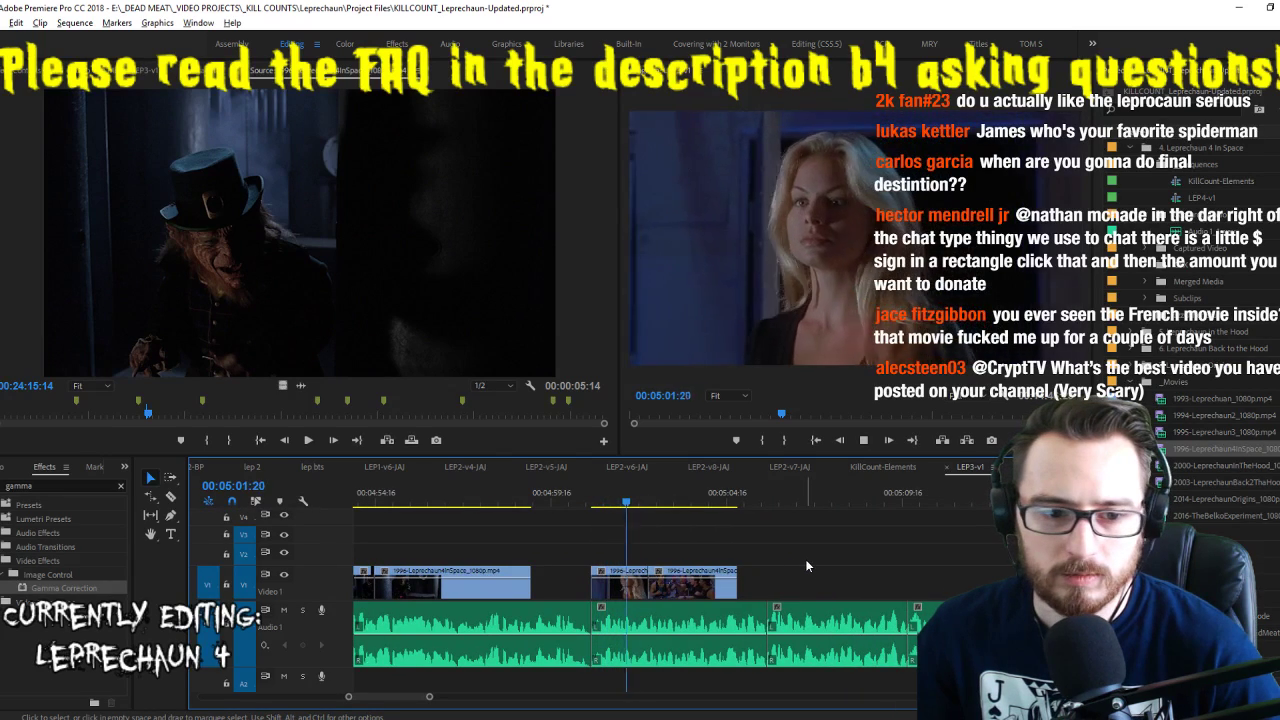
scroll(815, 553, "down", 2)
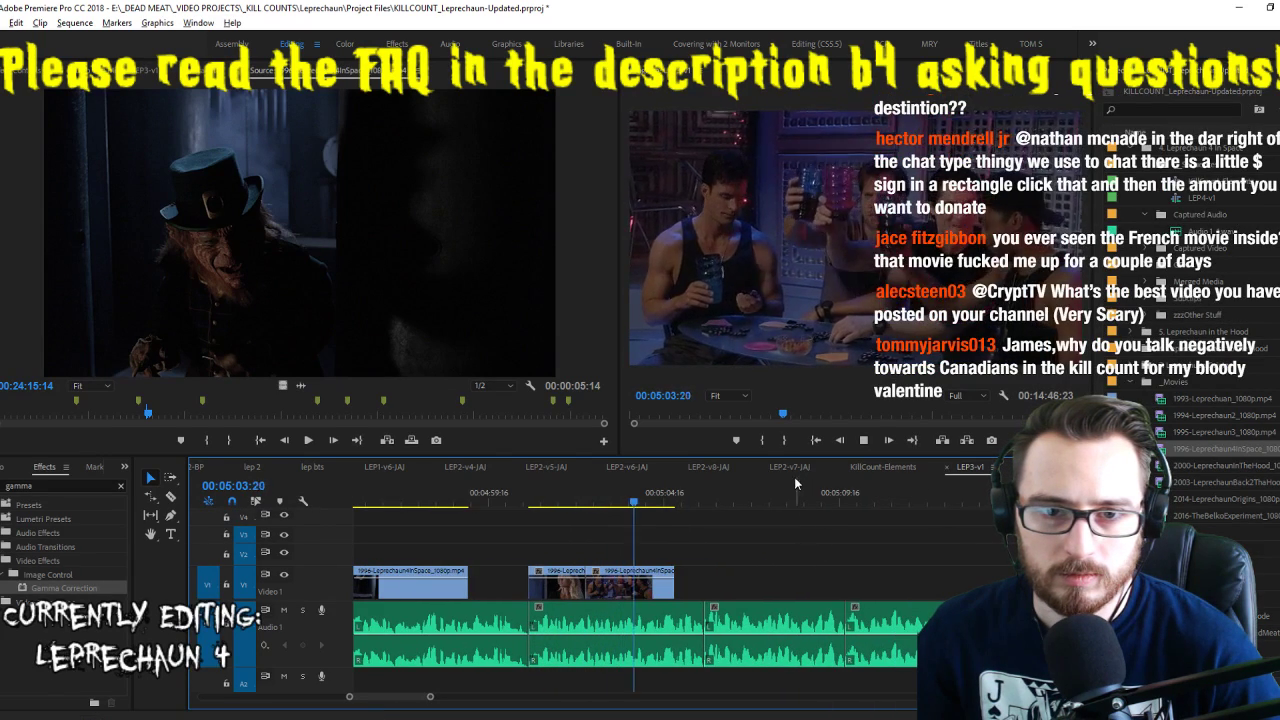
Clear the source marks and mark the bar shot of the man and blonde woman beside the lamp, 00:00:02:09 long
left_click(403, 283)
key("space")
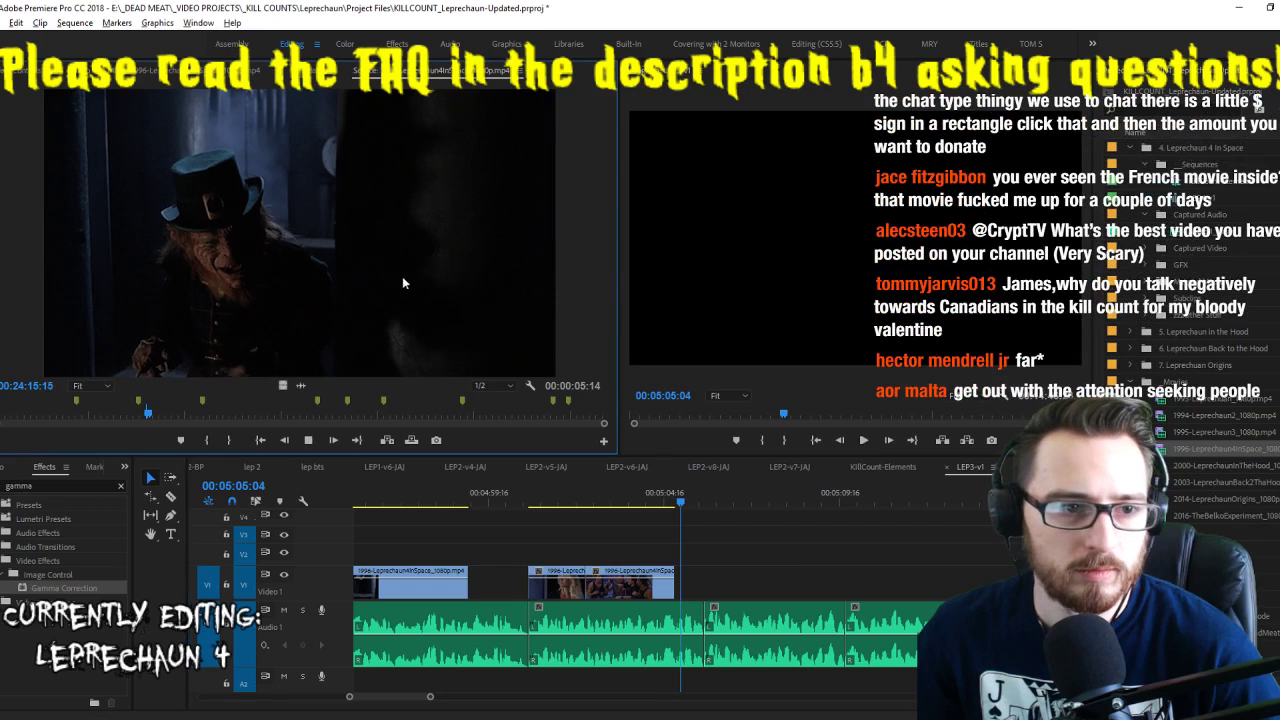
key("ctrl+shift+x")
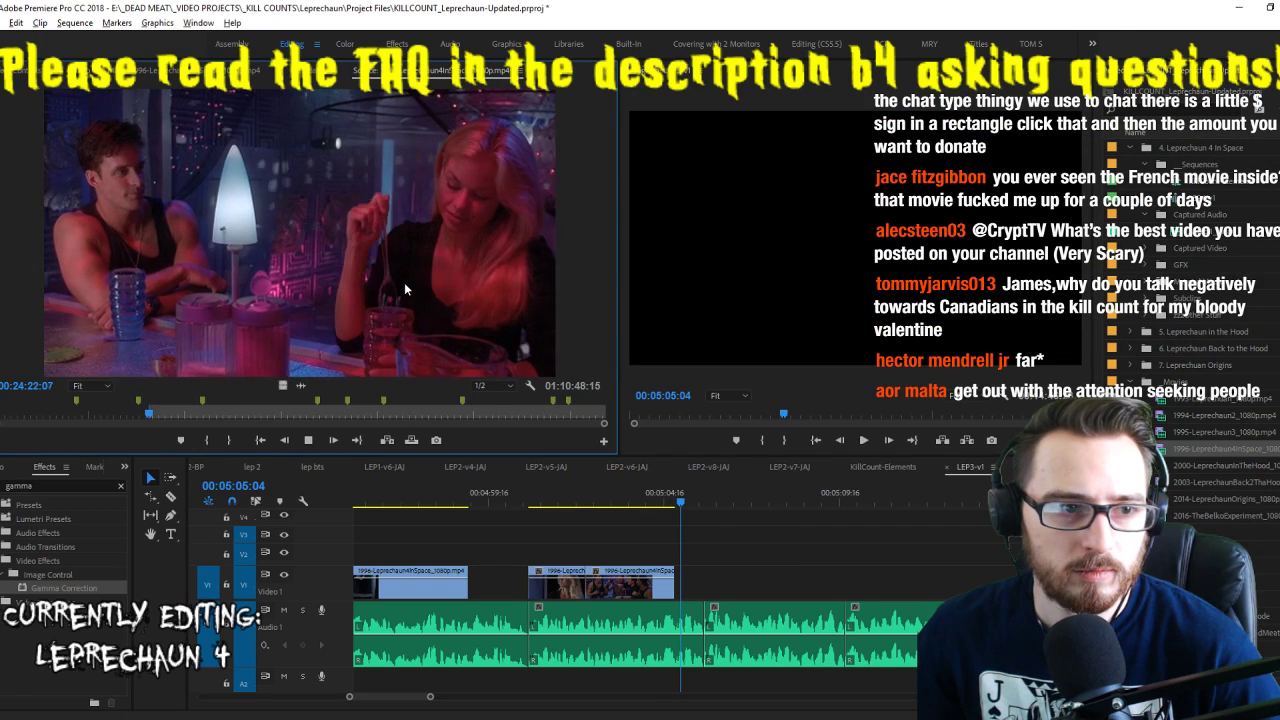
key("i")
key("o")
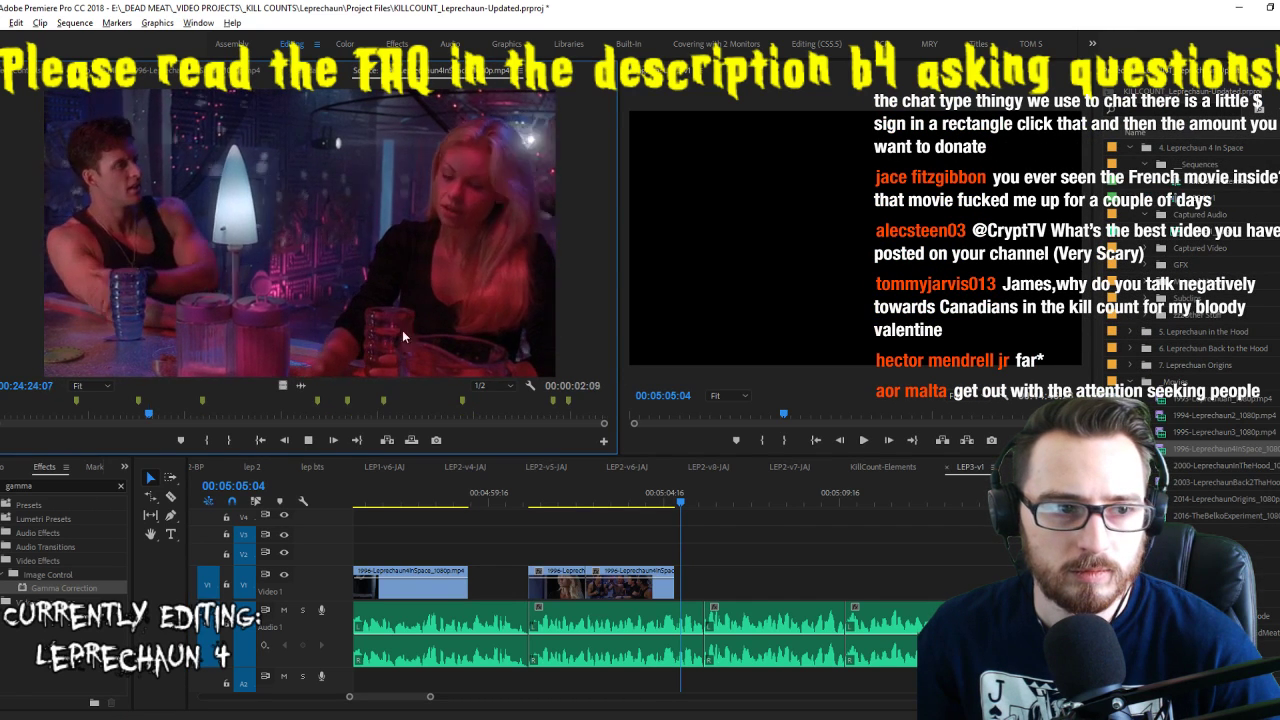
Place the bar shot's video on V1 directly after the drinking soldiers clip and play it back
left_click_drag(402, 335, 673, 544)
key("space")
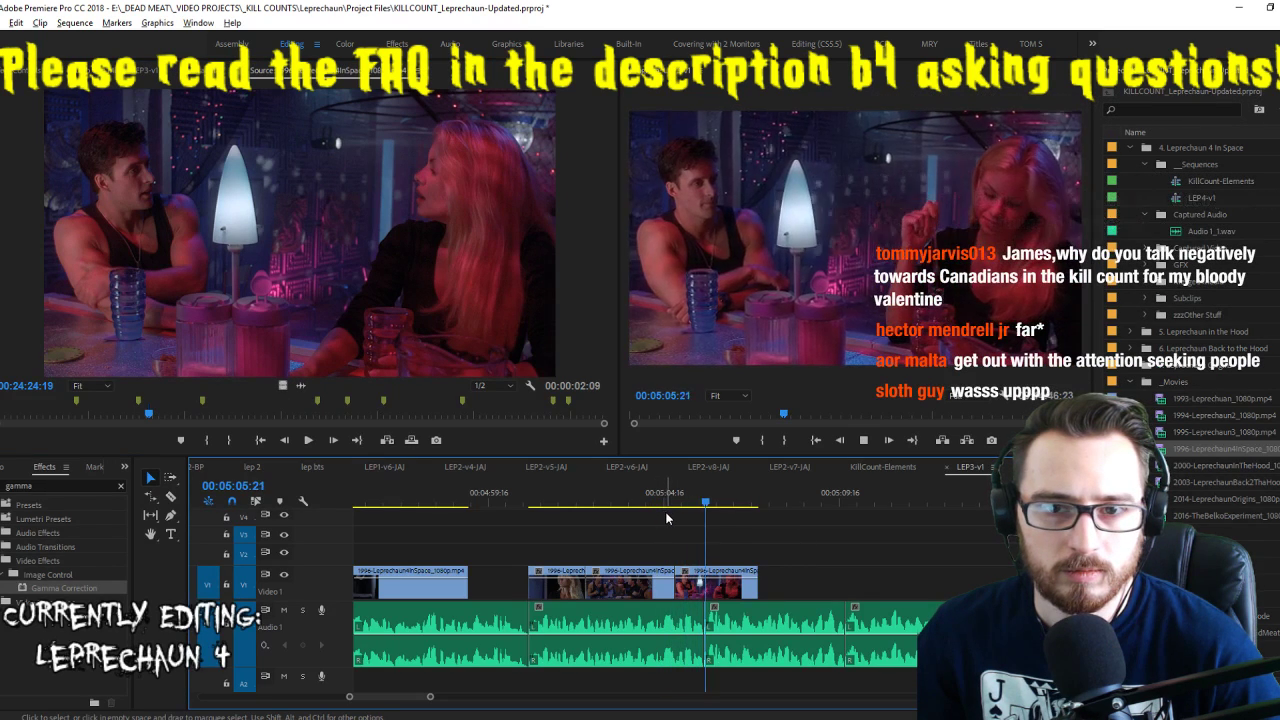
key("space")
Mark a 00:00:01:16 close-up of the blonde woman at the bar in the source movie and replay the bar clip
left_click(422, 268)
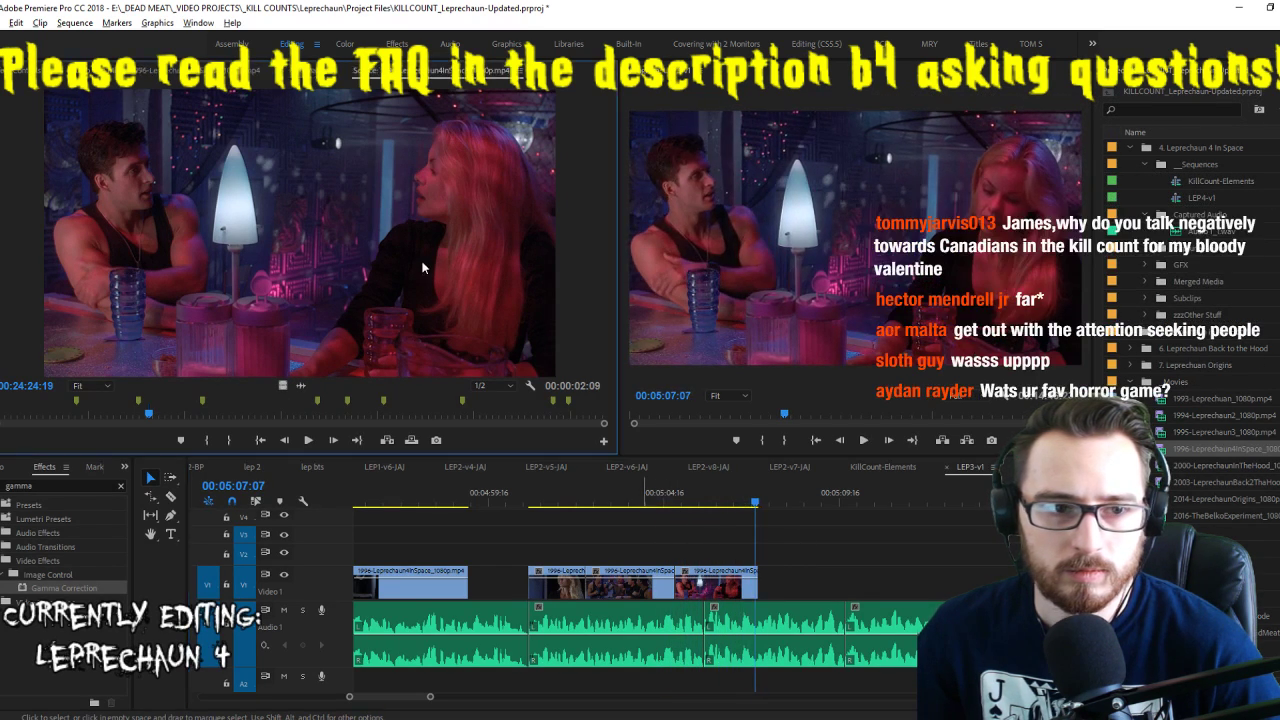
key("space")
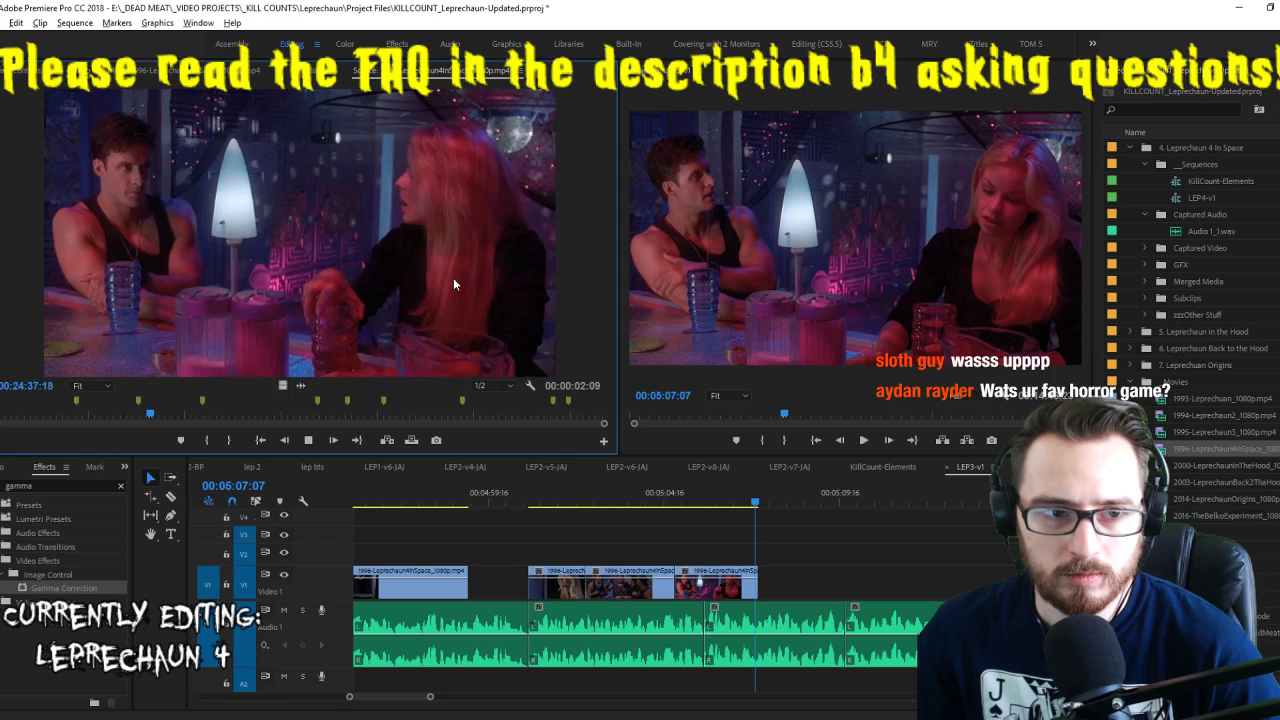
key("i")
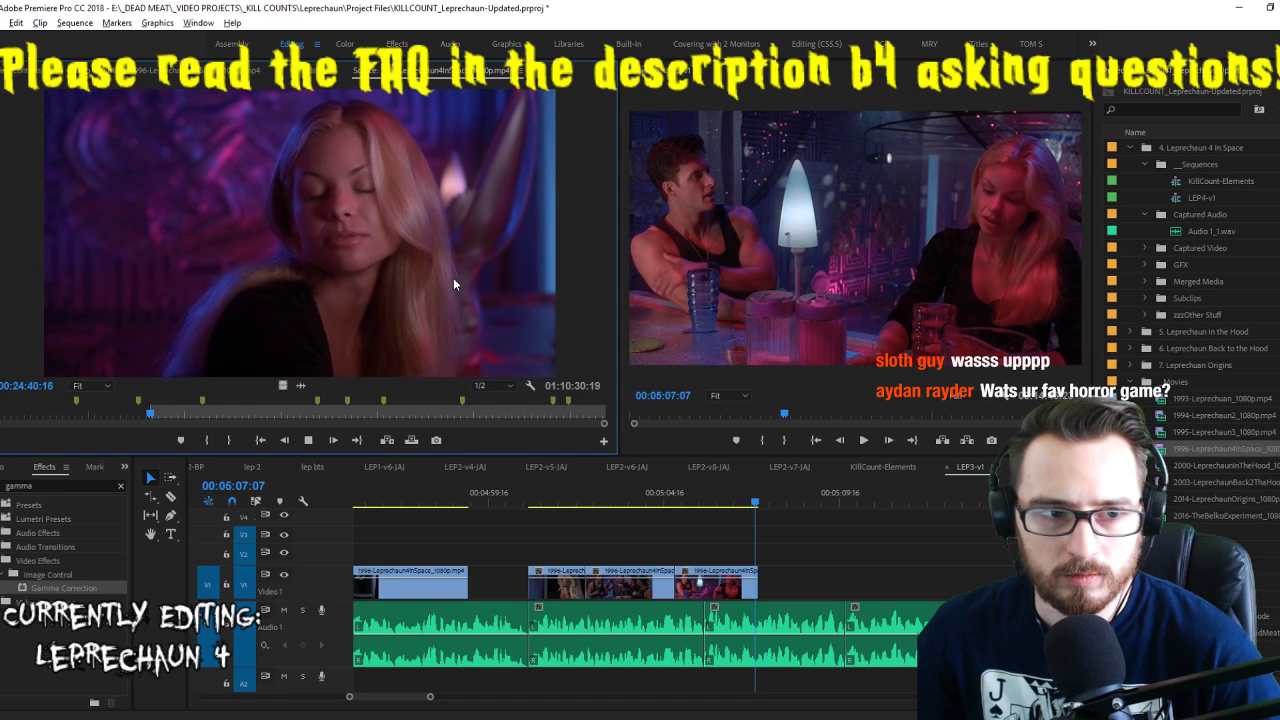
key("o")
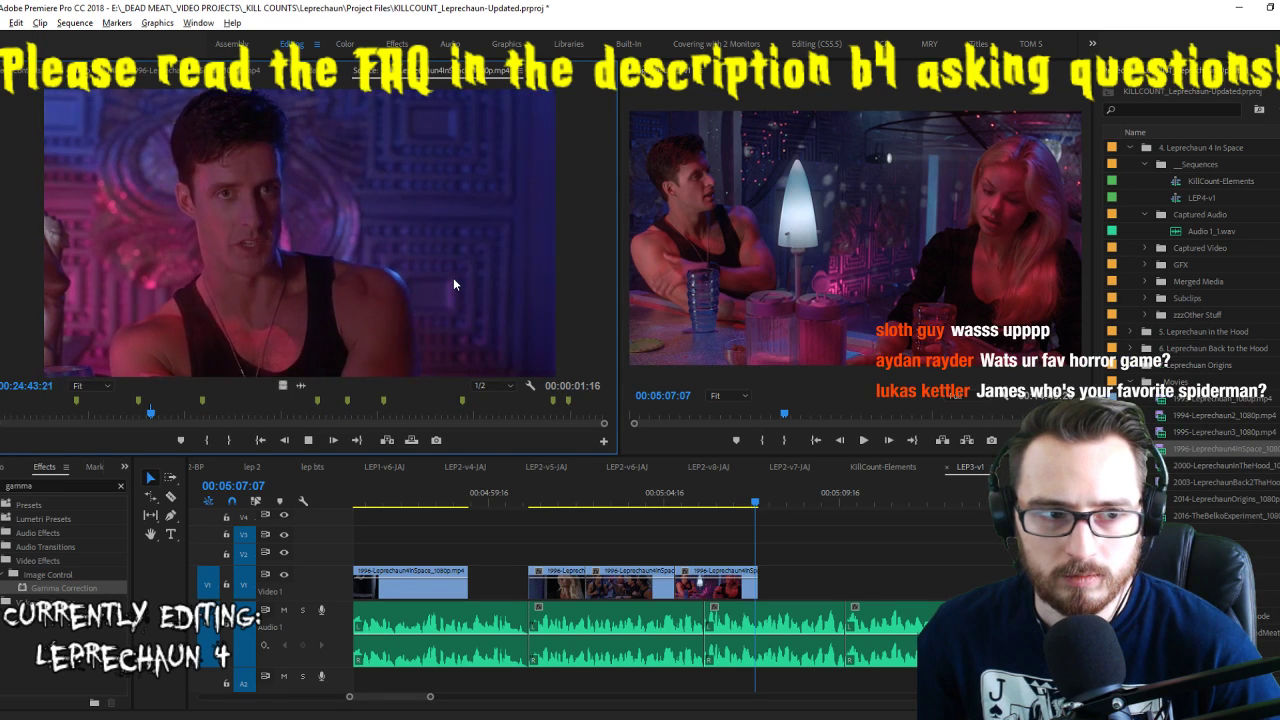
key("space")
key("Up")
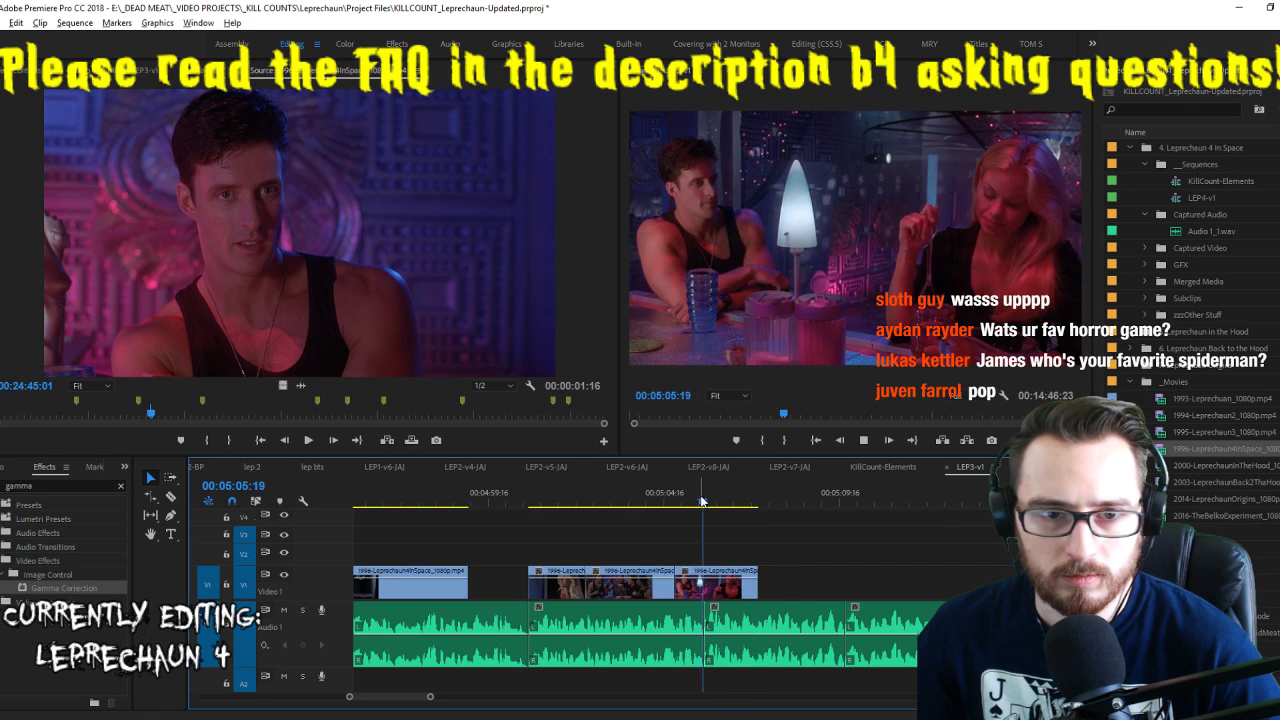
Mark the blonde woman's following close-up at the bar in the source movie, 00:00:02:00 long
left_click(342, 213)
key("space")
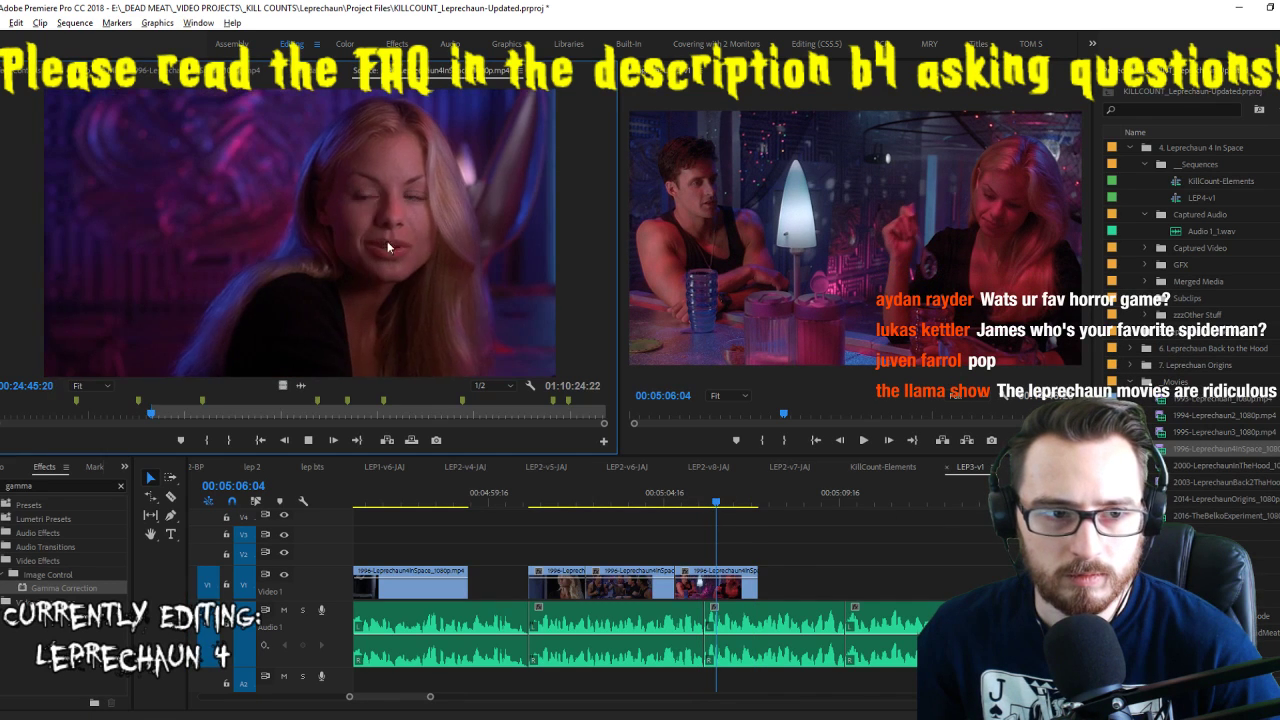
key("i")
key("o")
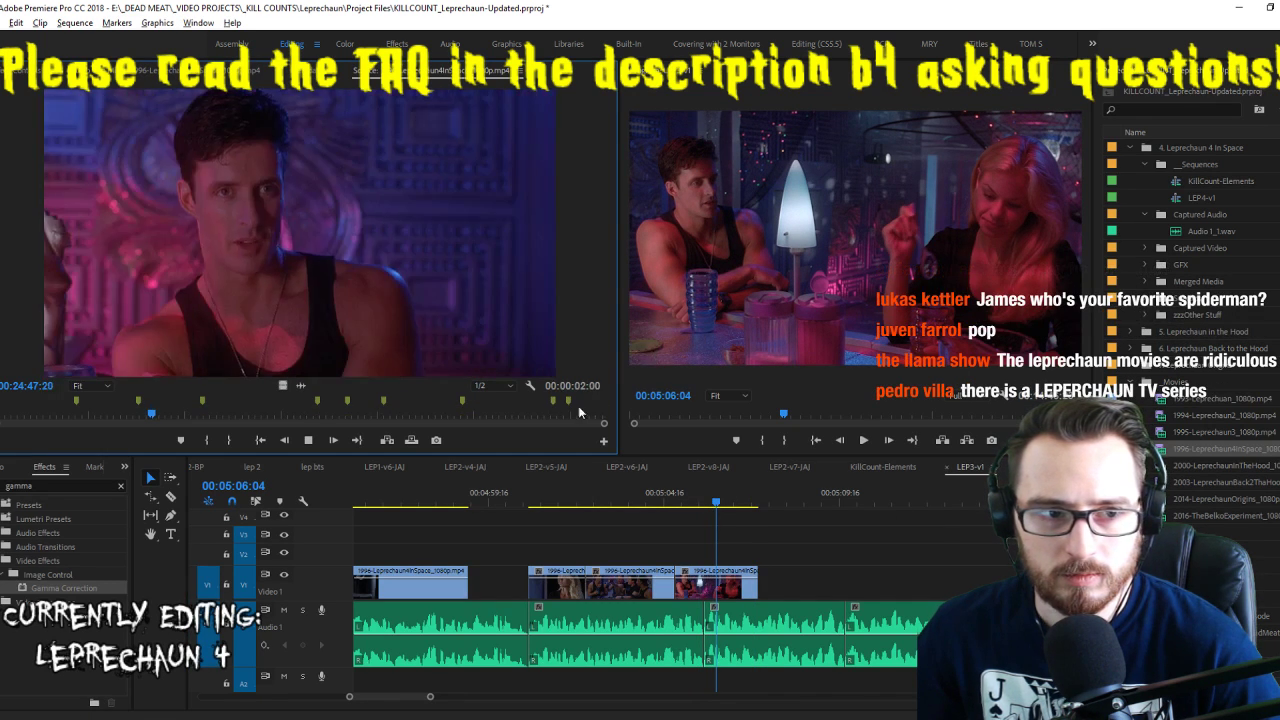
Place the marked close-up's video on V1 after the bar two-shot, move it earlier over that clip's end, and play the cut back
left_click_drag(286, 385, 786, 580)
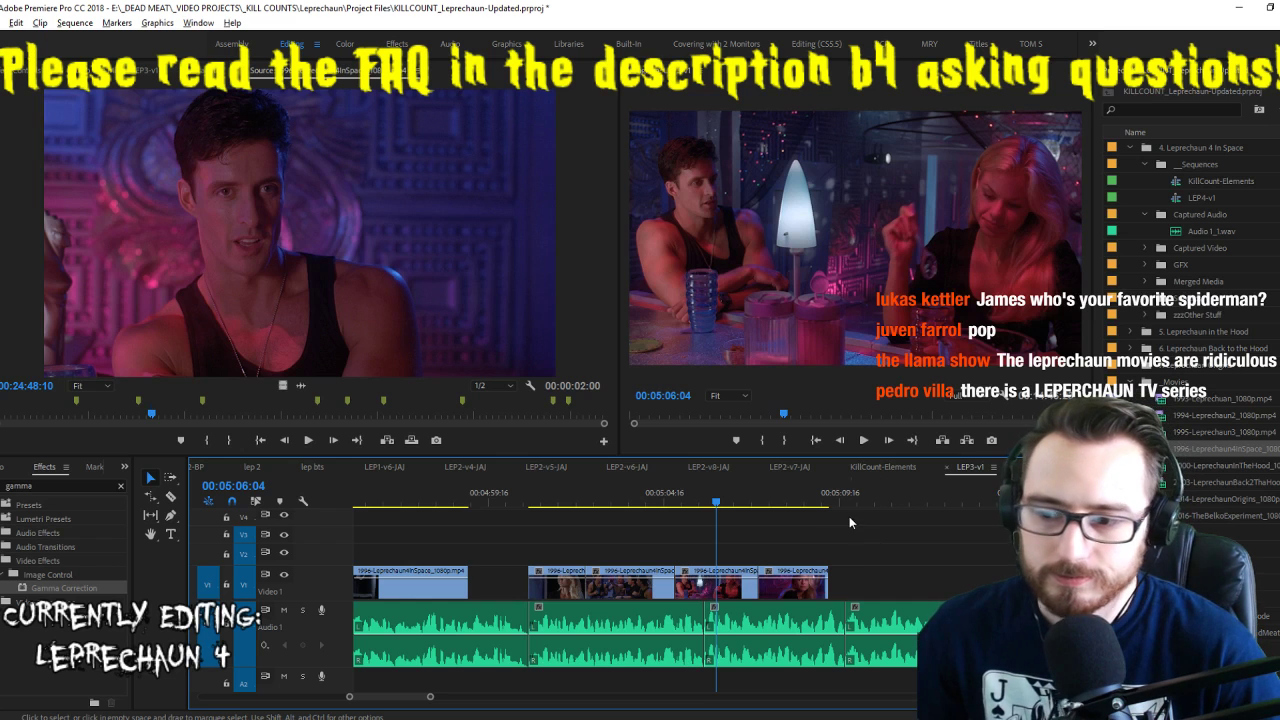
left_click(687, 497)
key("space")
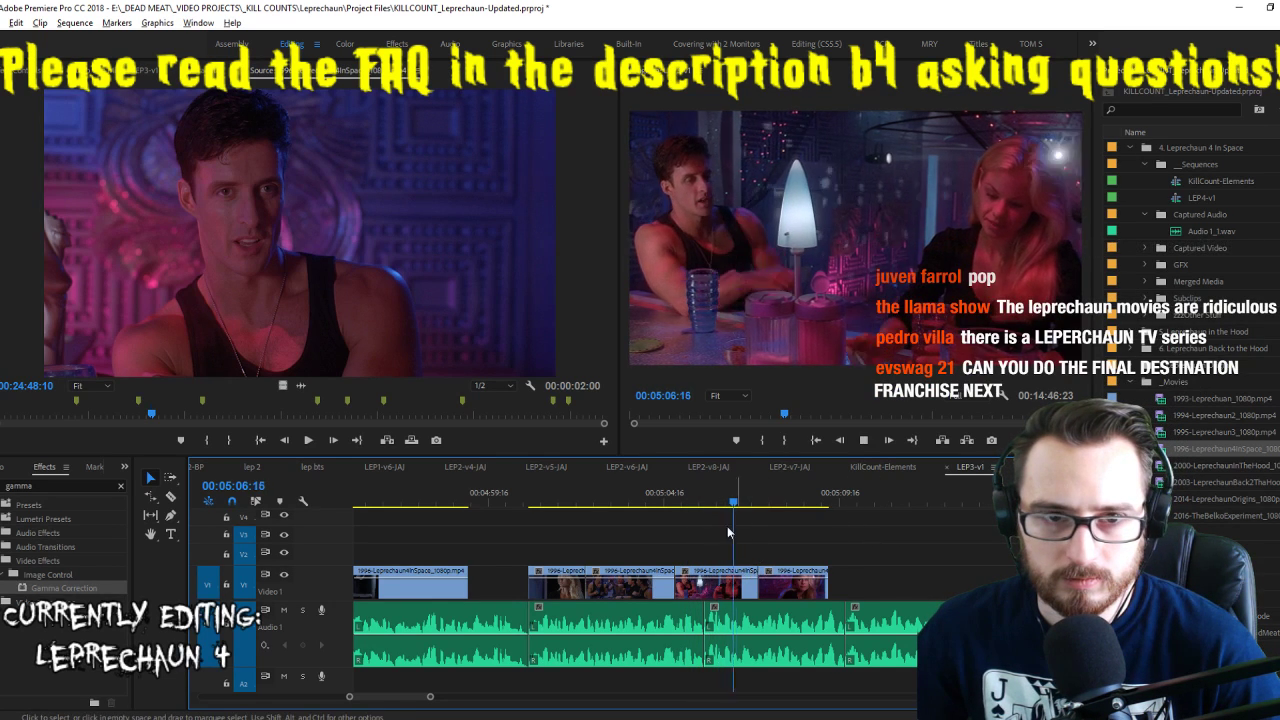
left_click_drag(803, 595, 744, 570)
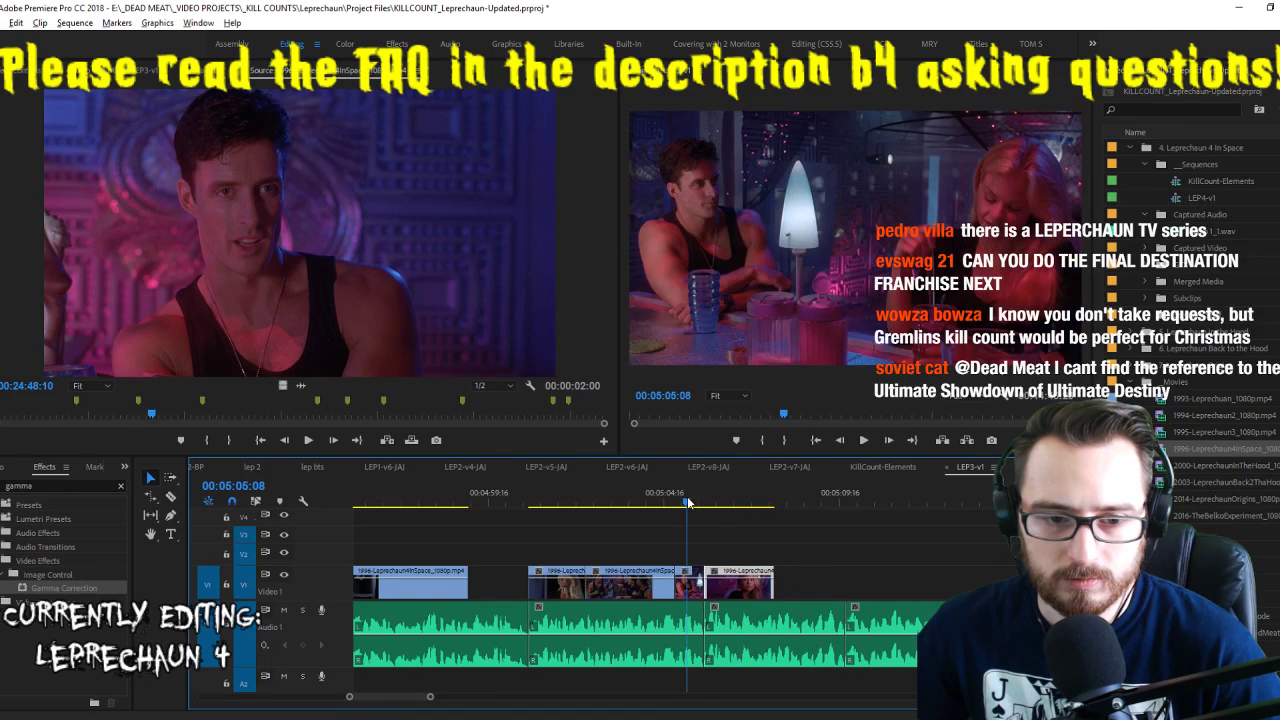
key("space")
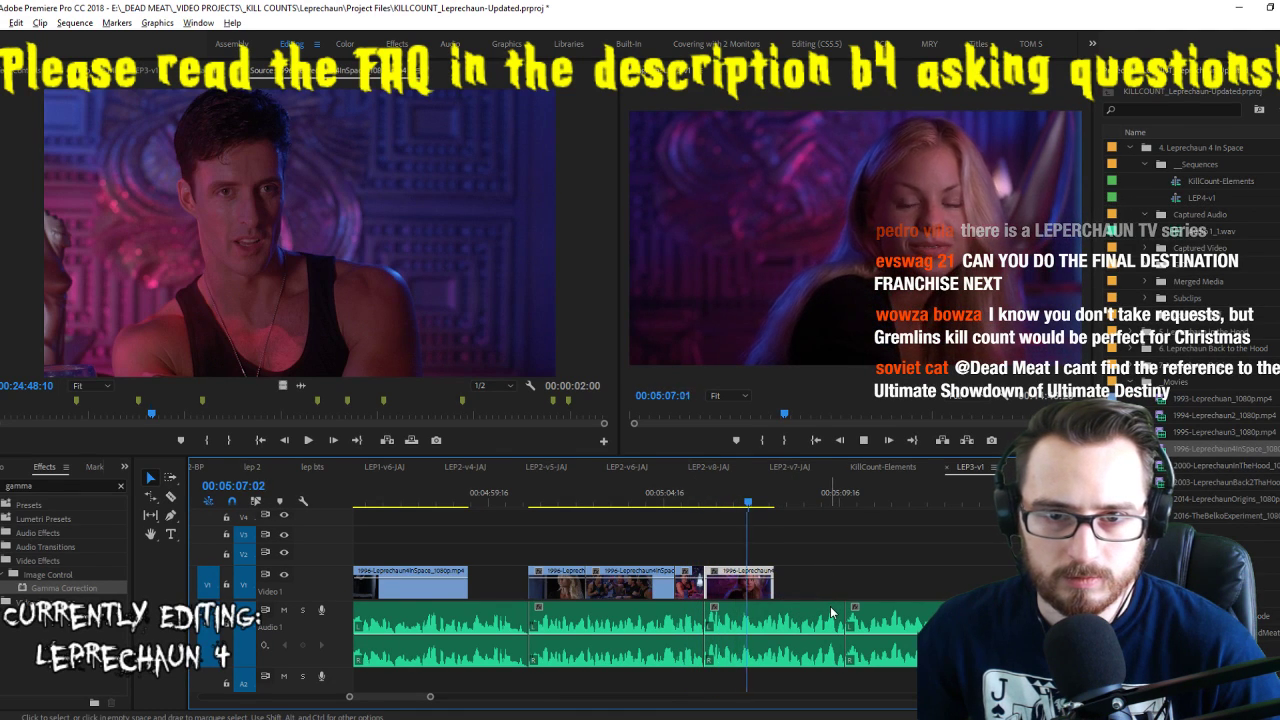
key("space")
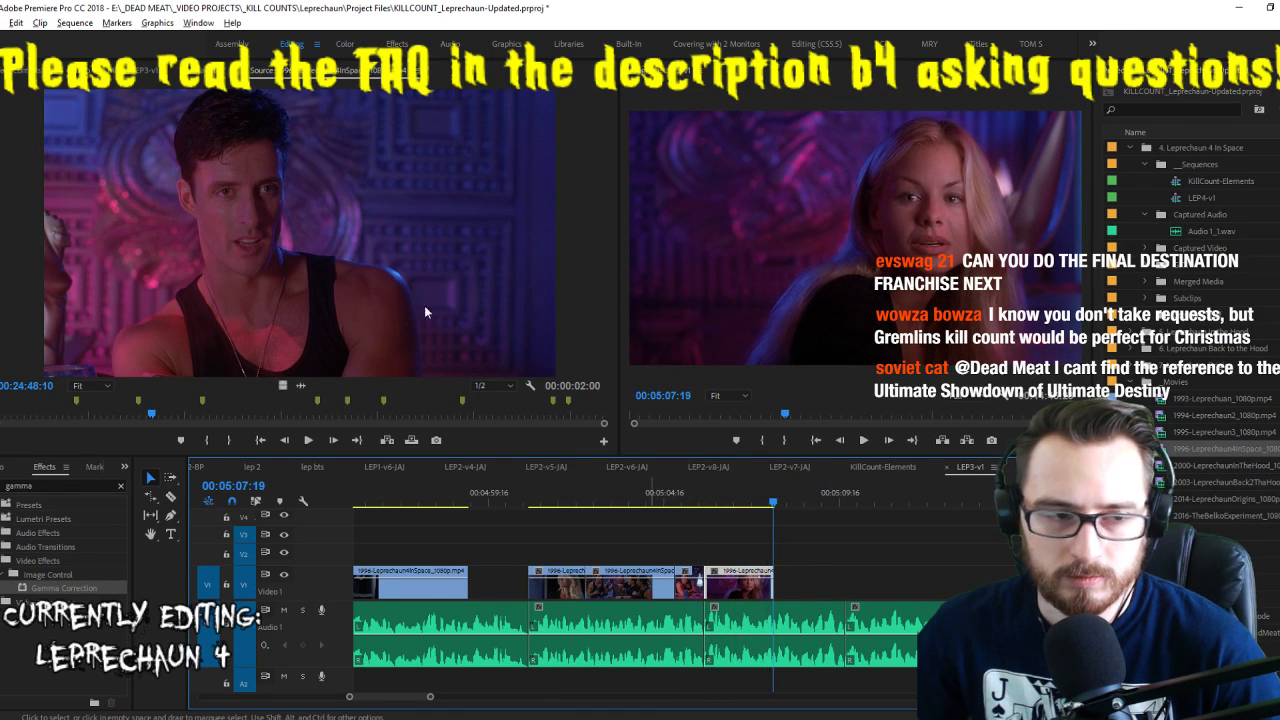
Find and mark the dark-haired man's reaction shot at the bar in the source movie, 00:00:01:15 long
left_click(412, 298)
key("space")
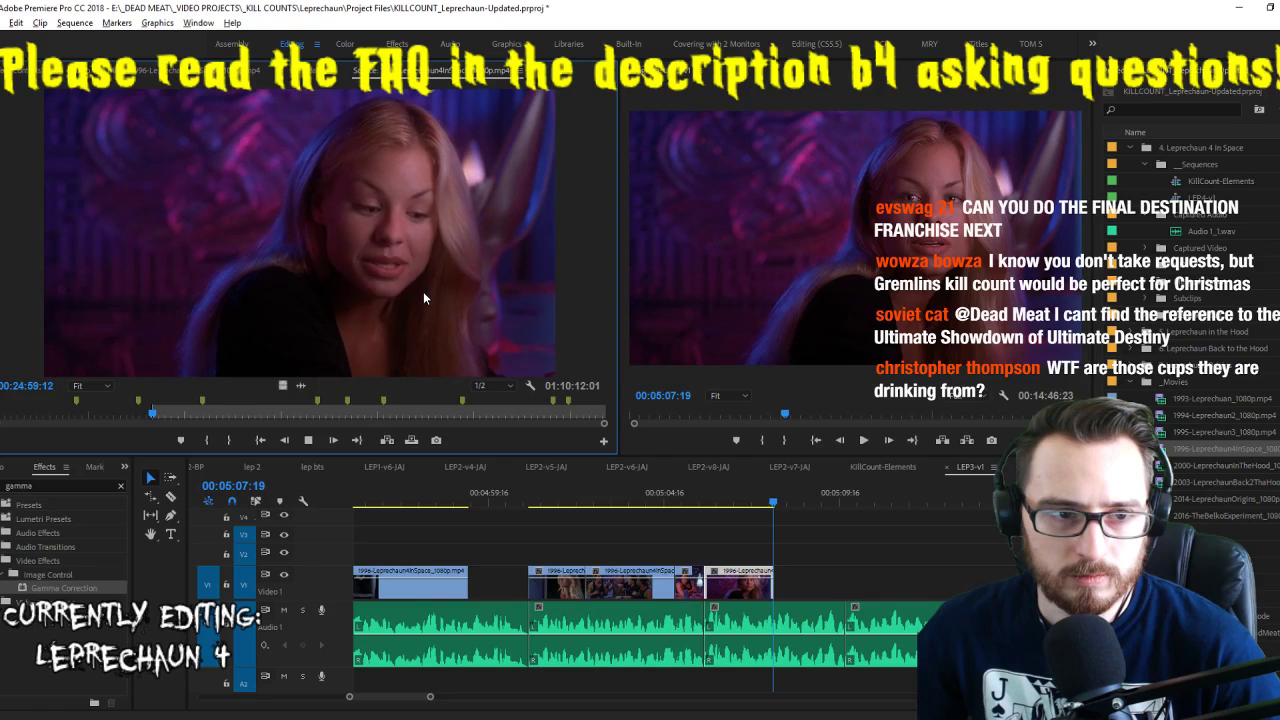
key("space")
key("space")
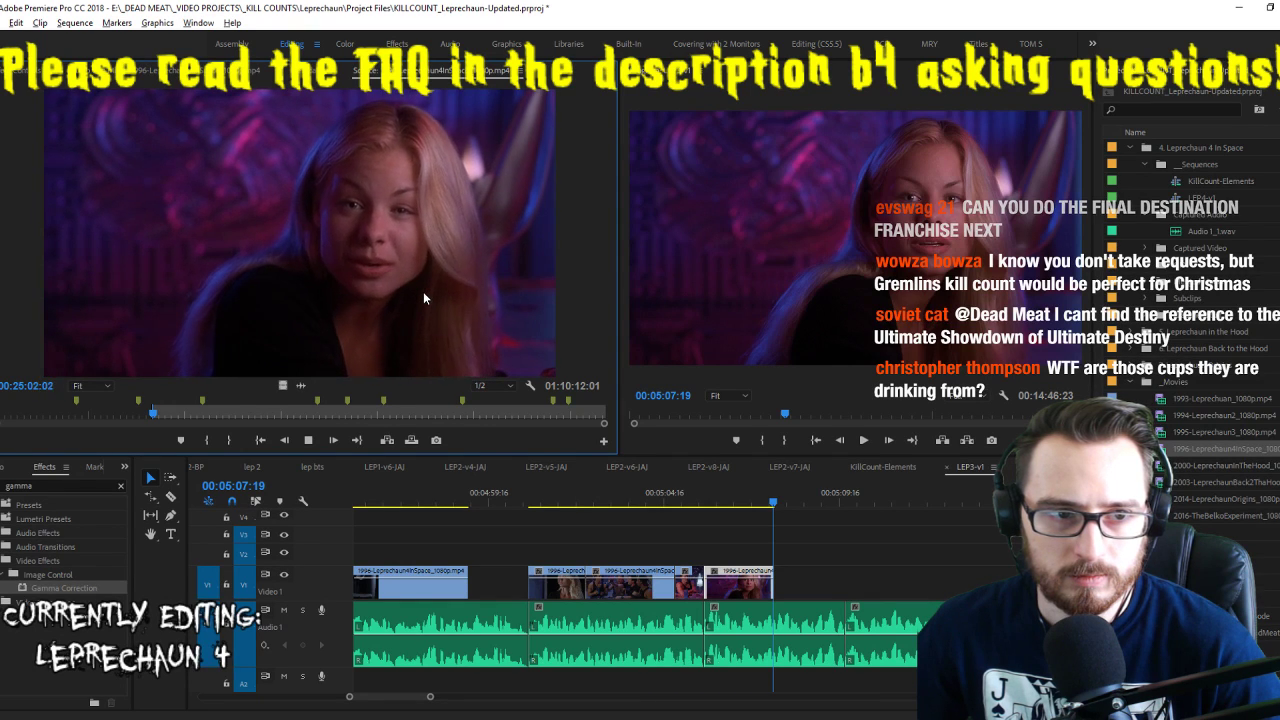
key("j")
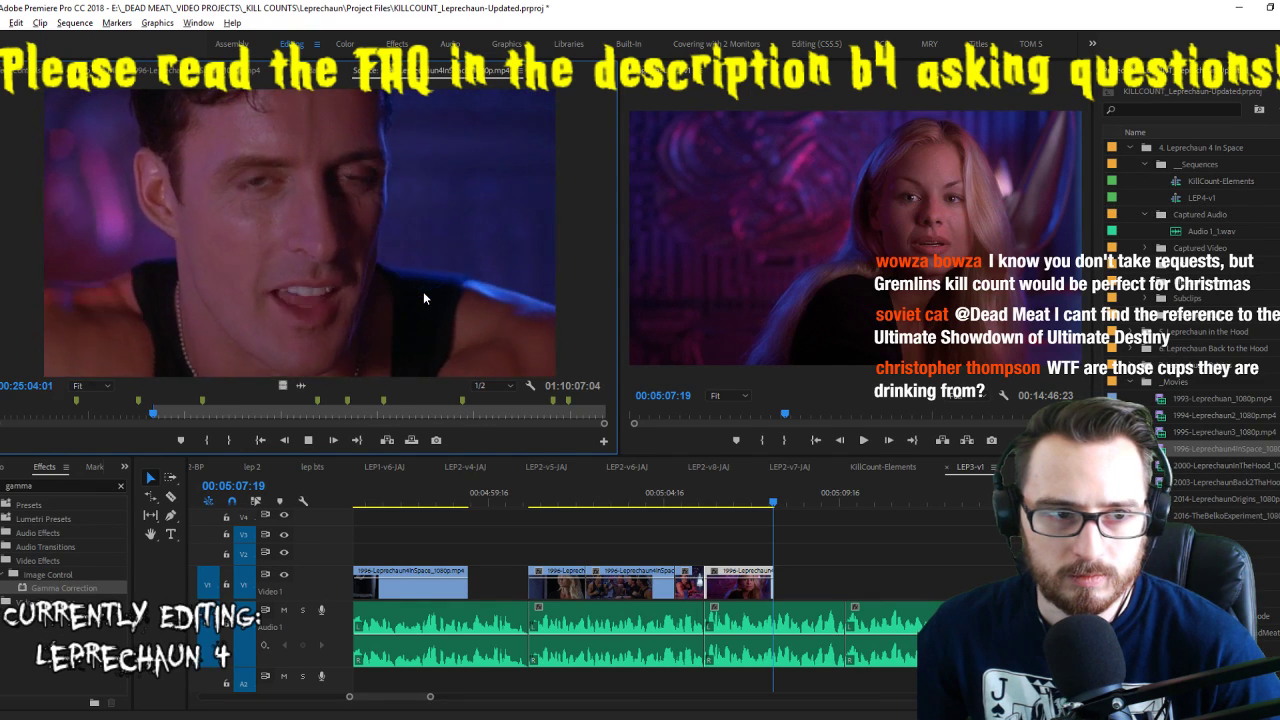
key("j")
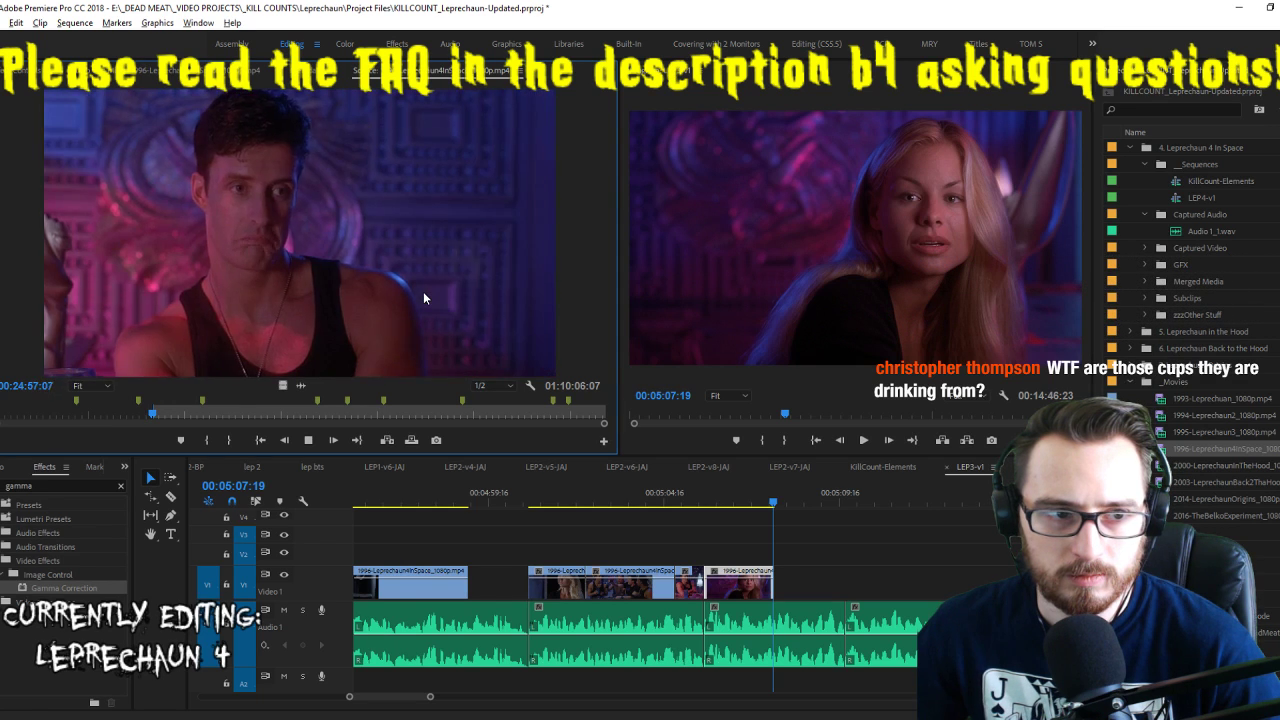
key("i")
key("l")
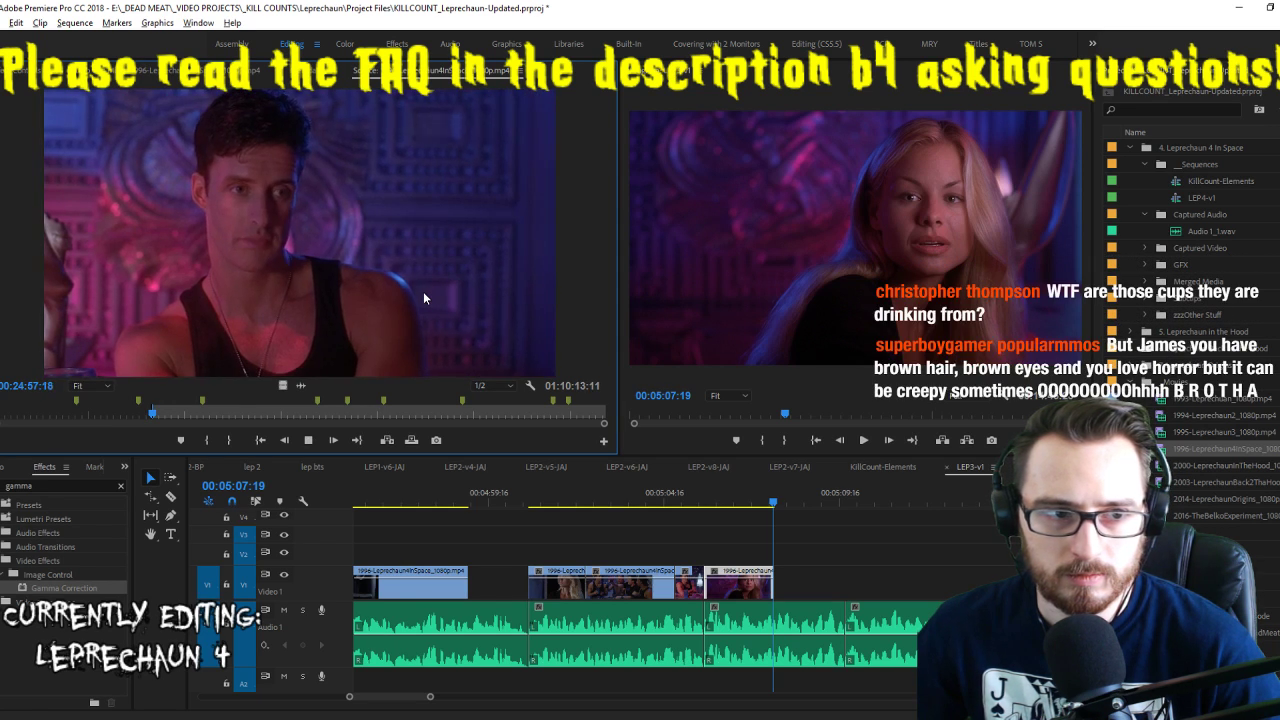
key("o")
Place the man's reaction shot on V1 directly after the woman's close-up, slip its content slightly, and replay the cut
left_click_drag(276, 387, 810, 596)
key("space")
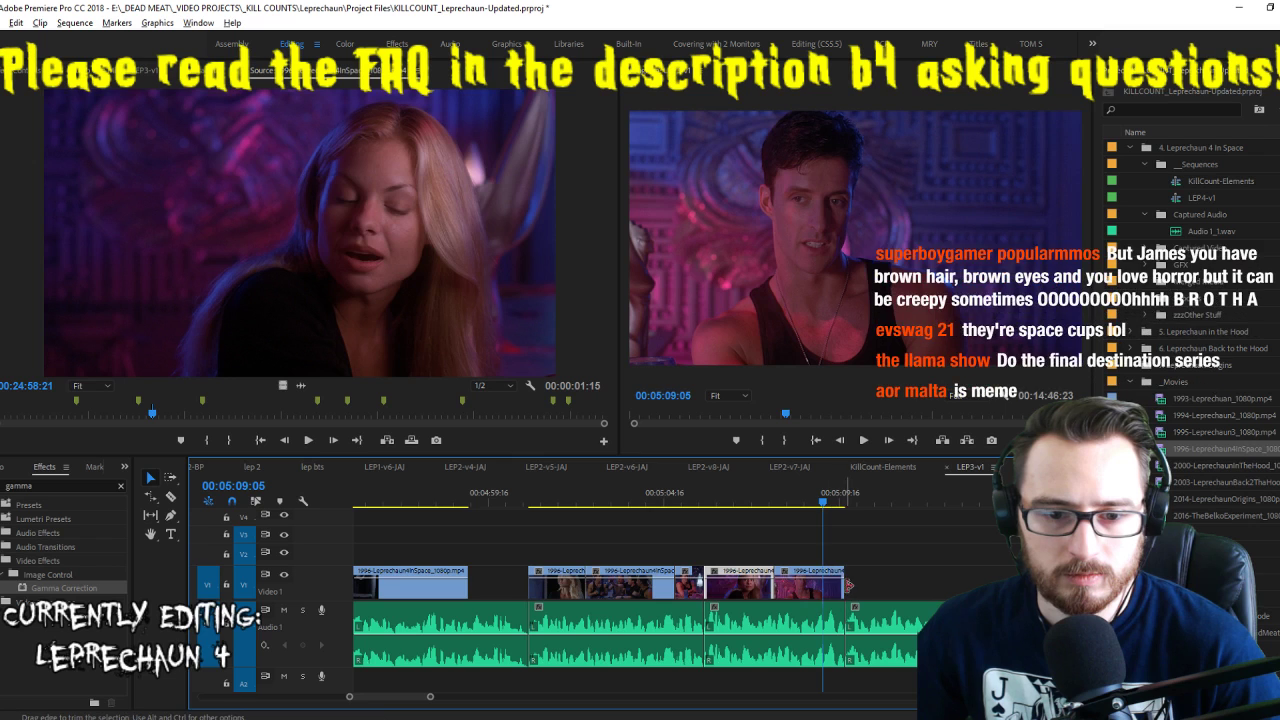
key("y")
left_click_drag(805, 590, 817, 591)
left_click(744, 496)
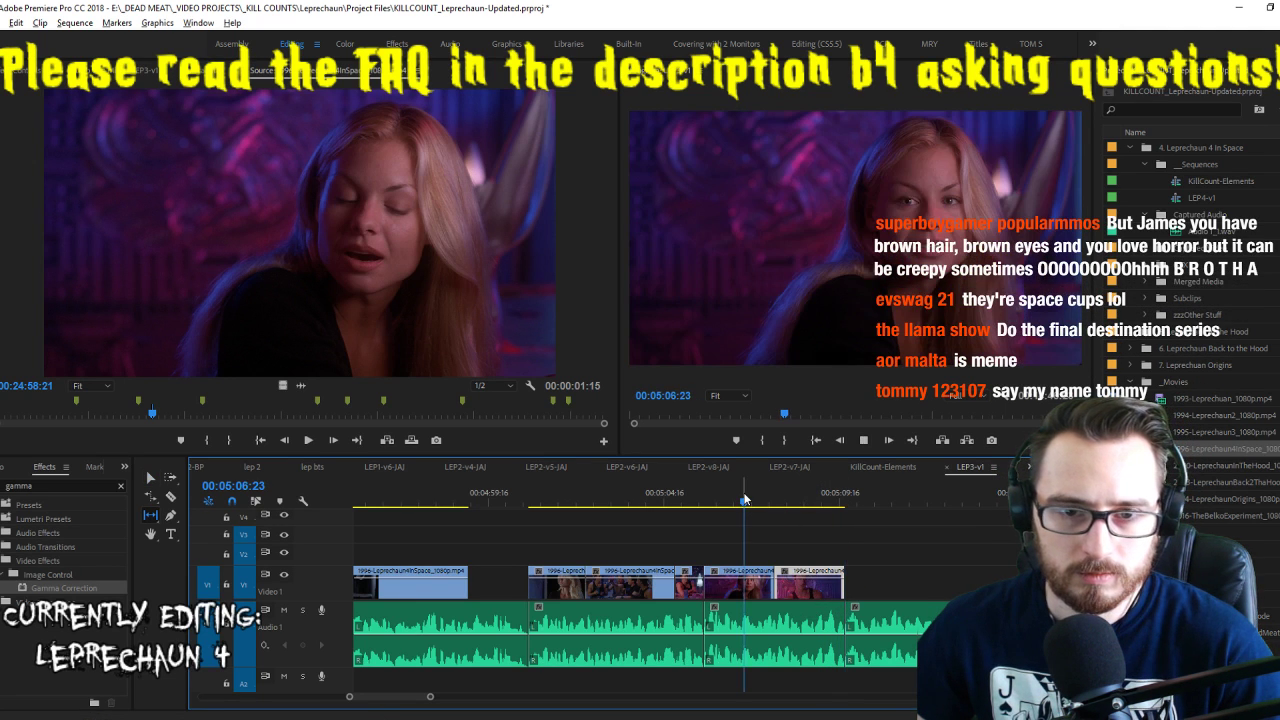
Mark a 00:00:07:20 excerpt of the source movie's bar conversation and place it on V1 at 00:05:09:20, after the existing clips
key("space")
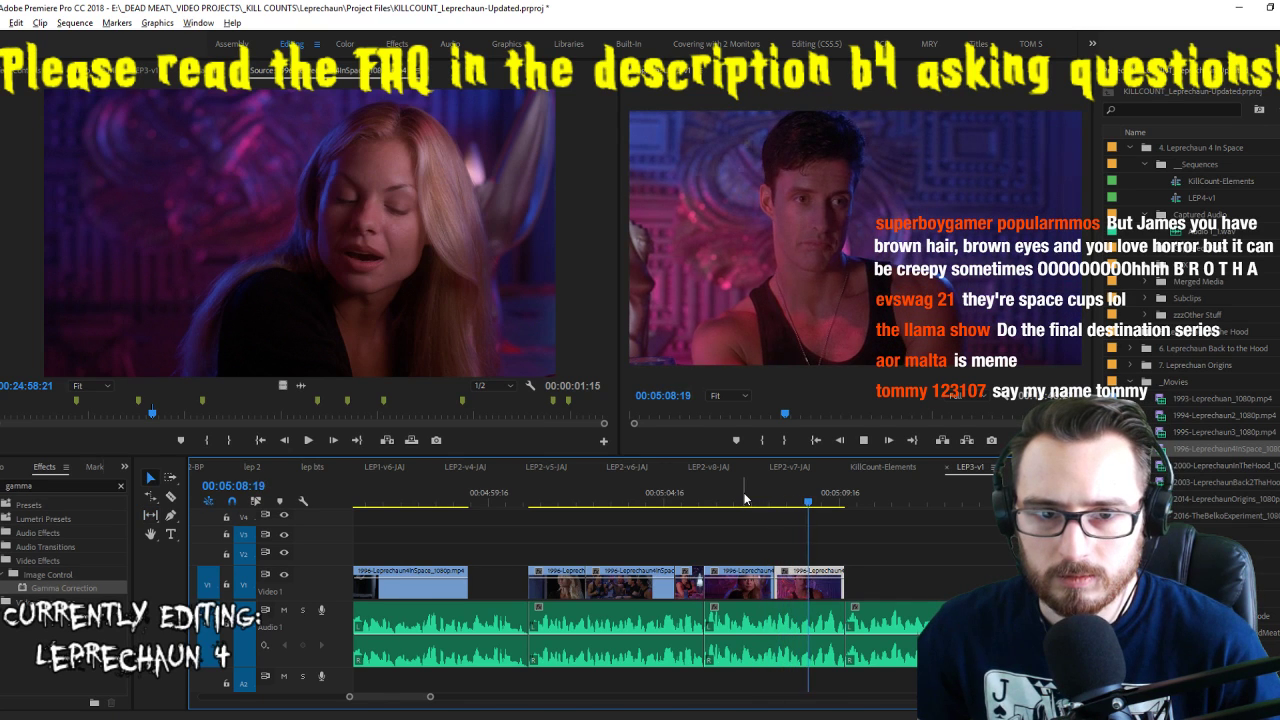
left_click(403, 275)
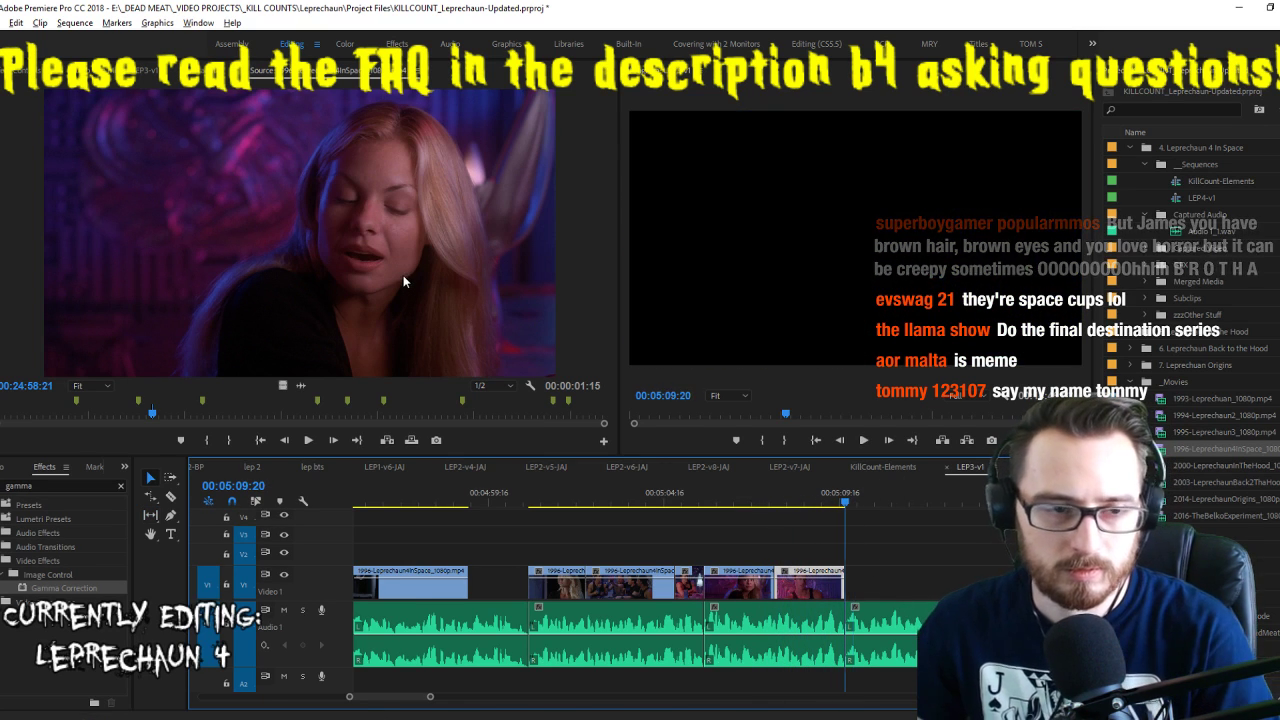
key("space")
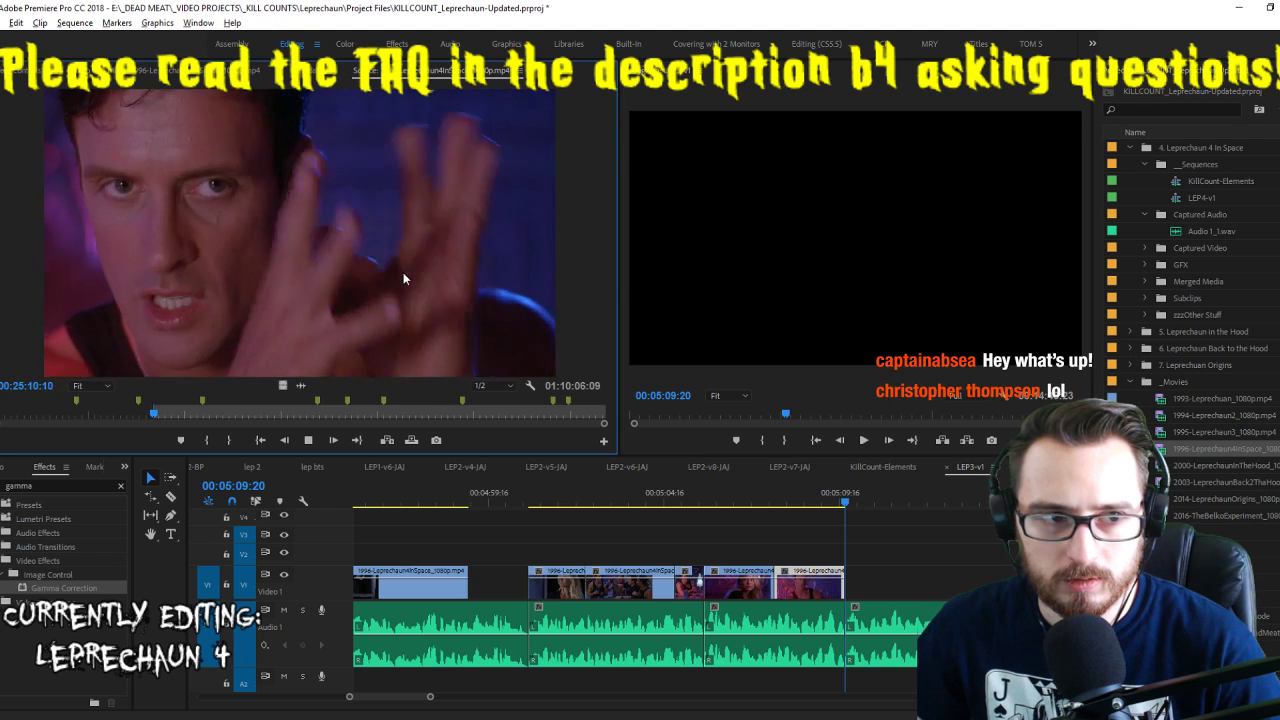
key("space")
key("o")
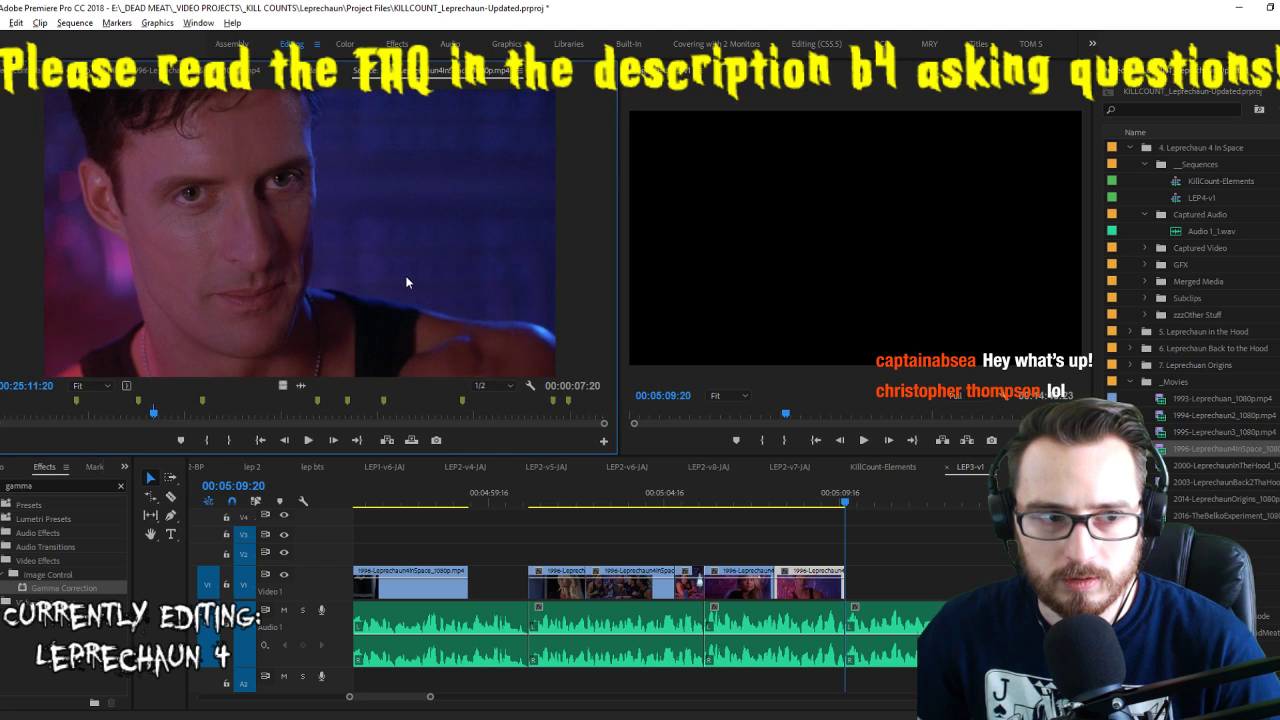
left_click(389, 440)
Play back the sequence from the preceding clips through the end of the newly placed bar conversation excerpt
left_click(369, 500)
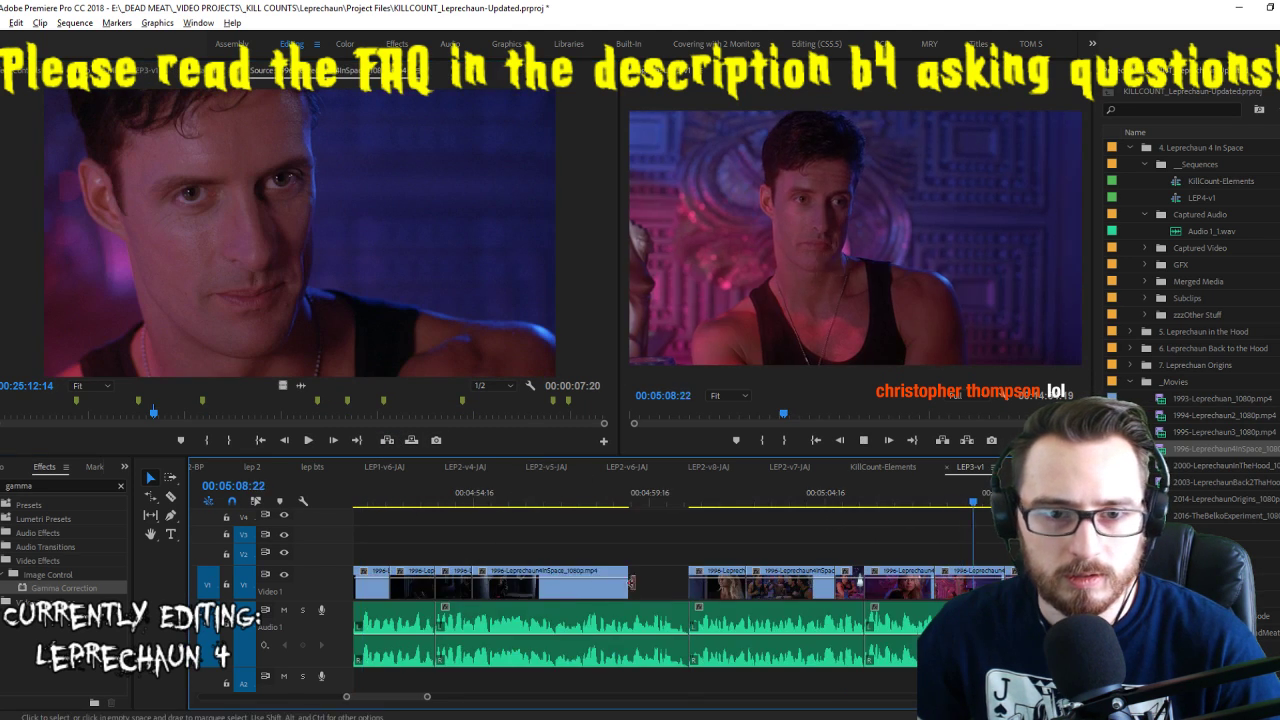
key("space")
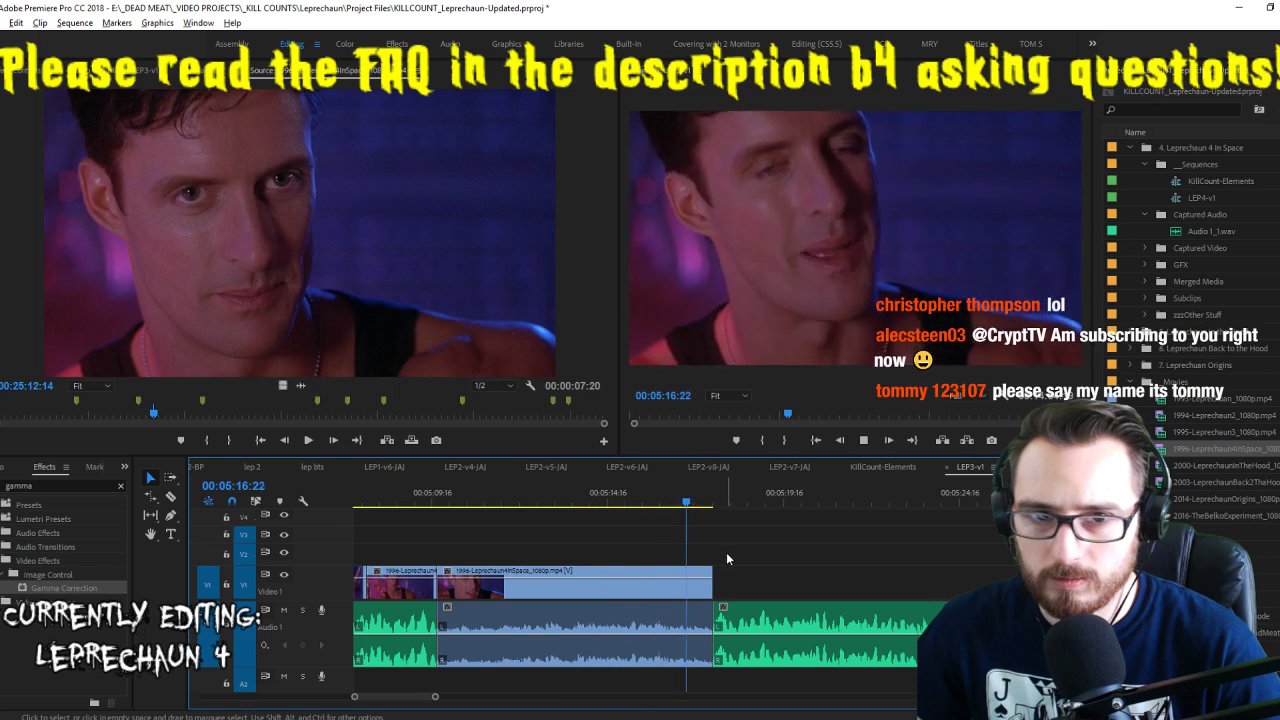
scroll(878, 580, "down", 2)
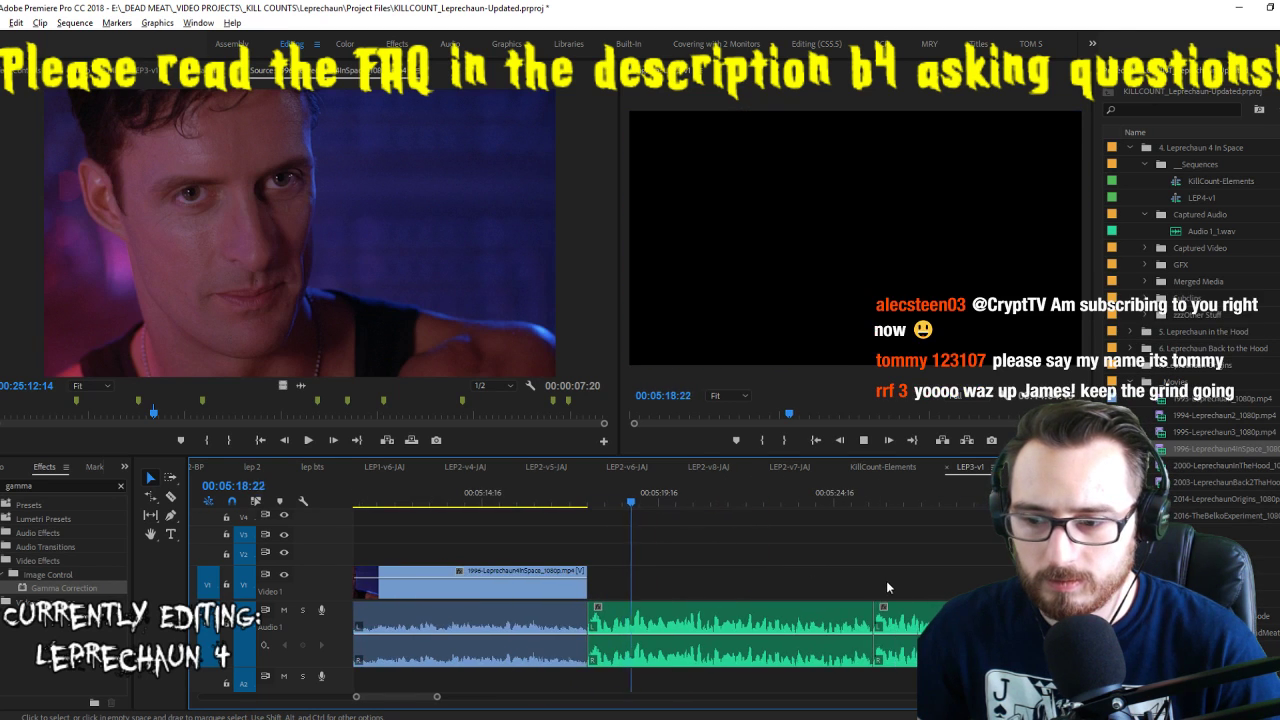
Review the following source footage, mark a 00:00:01:11 close-up of the blonde woman, and add it to V1 at 00:05:17:16
left_click(424, 266)
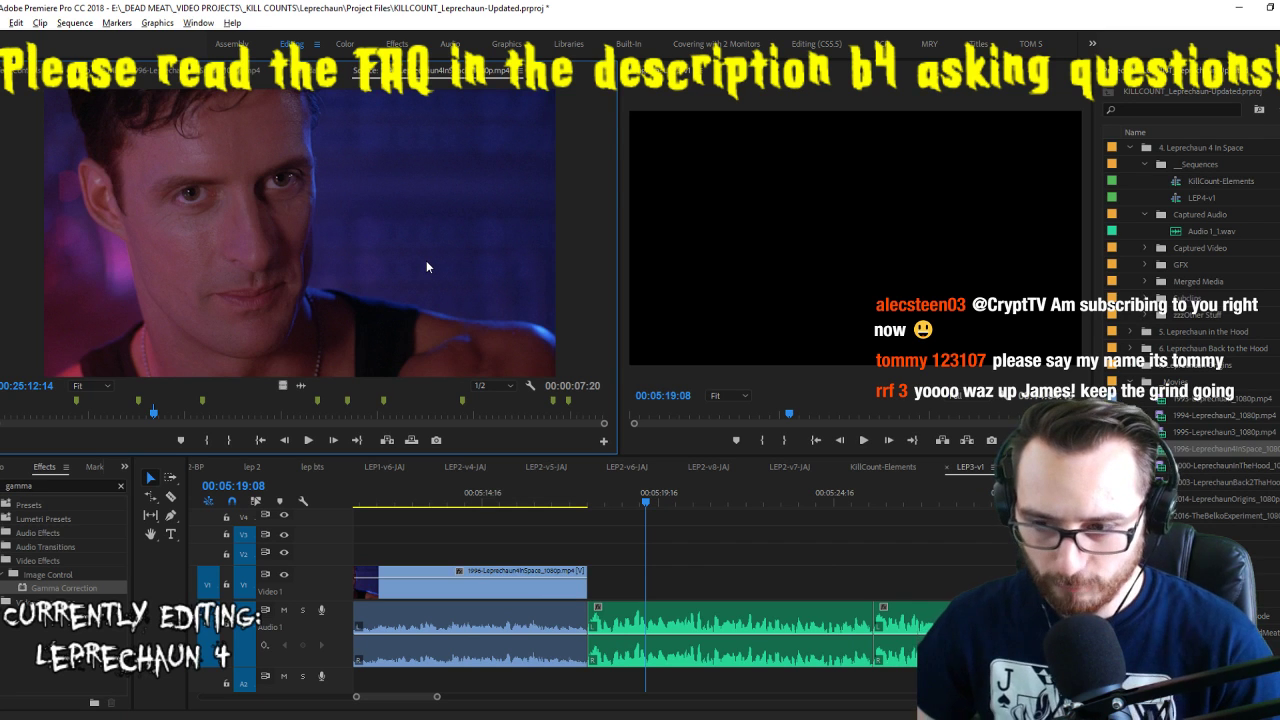
key("space")
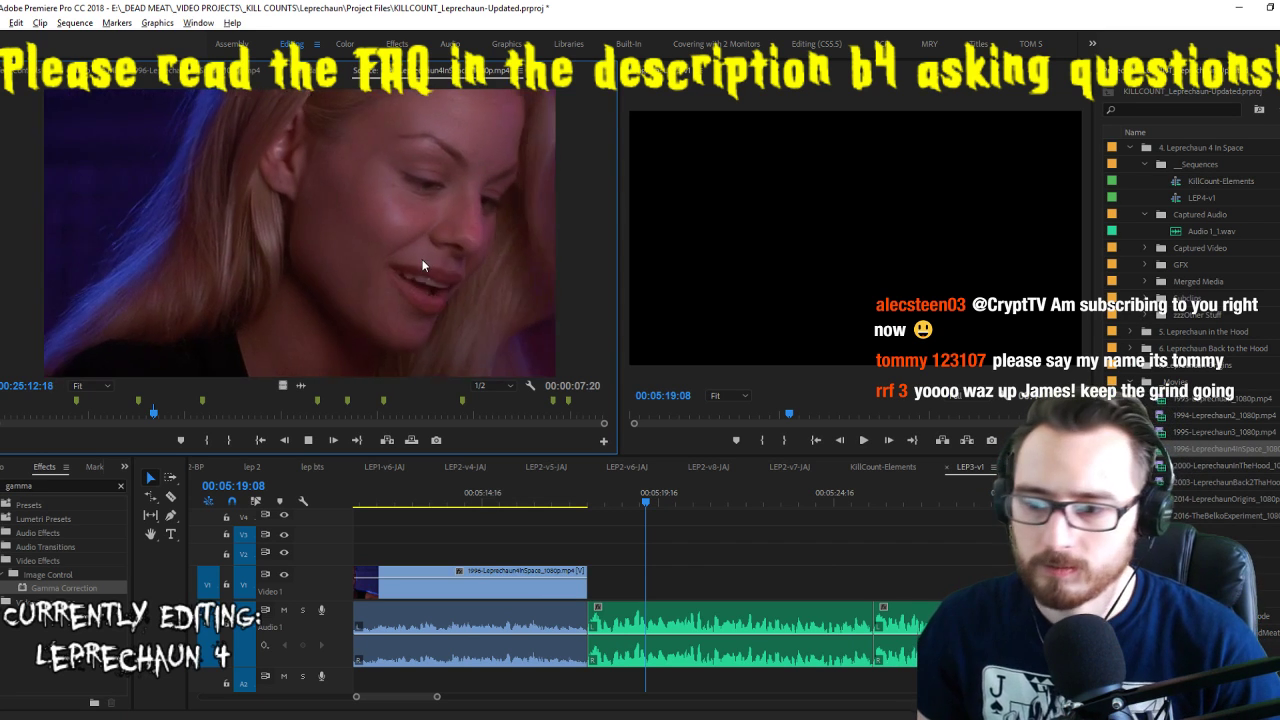
key("space")
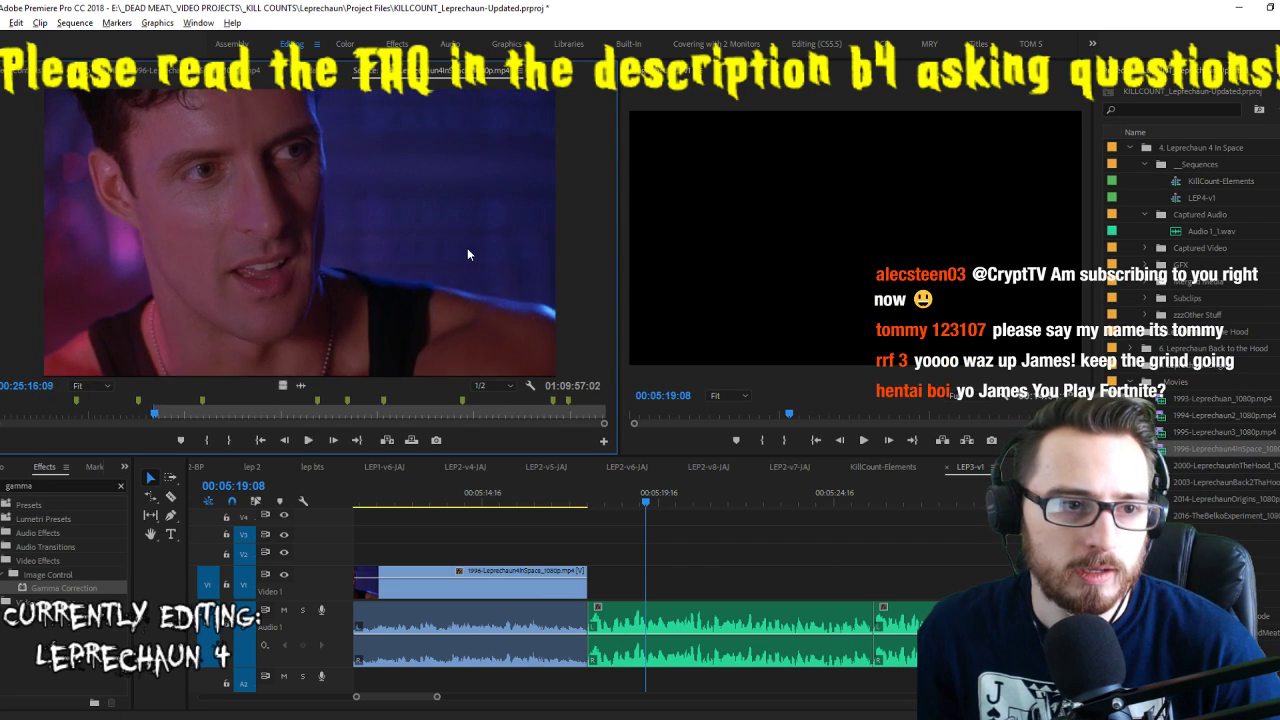
key("space")
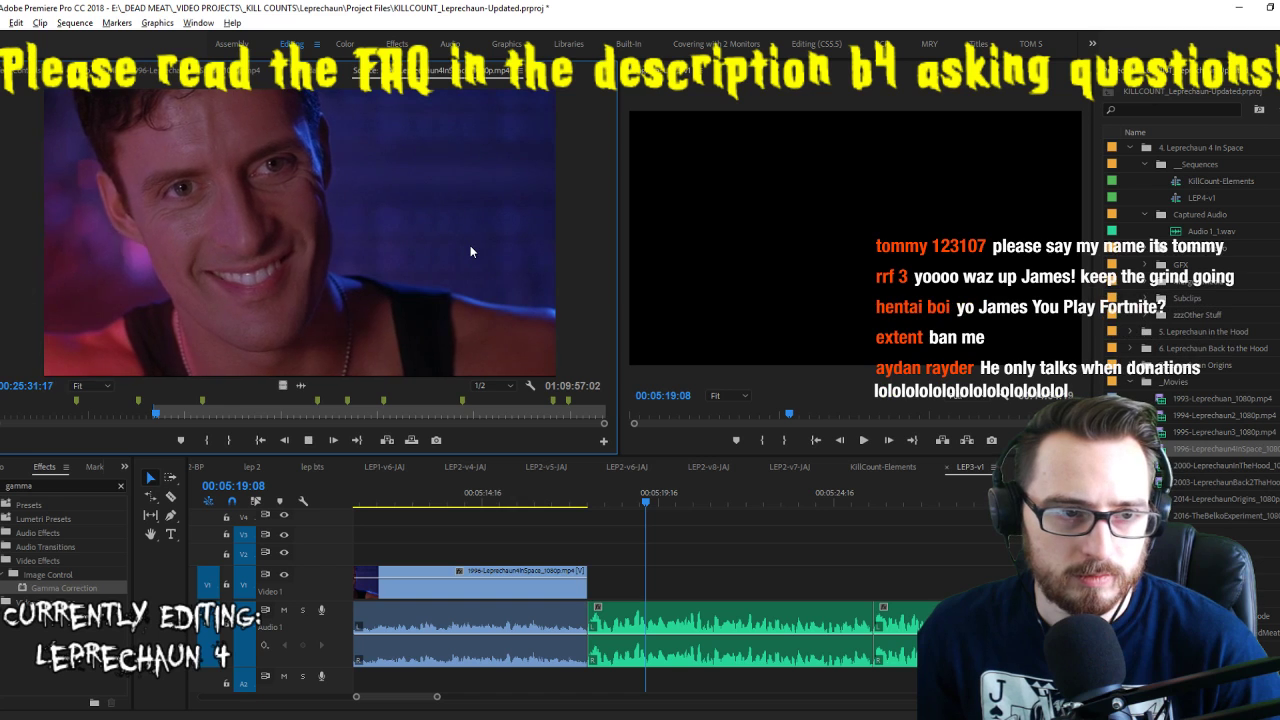
key("j")
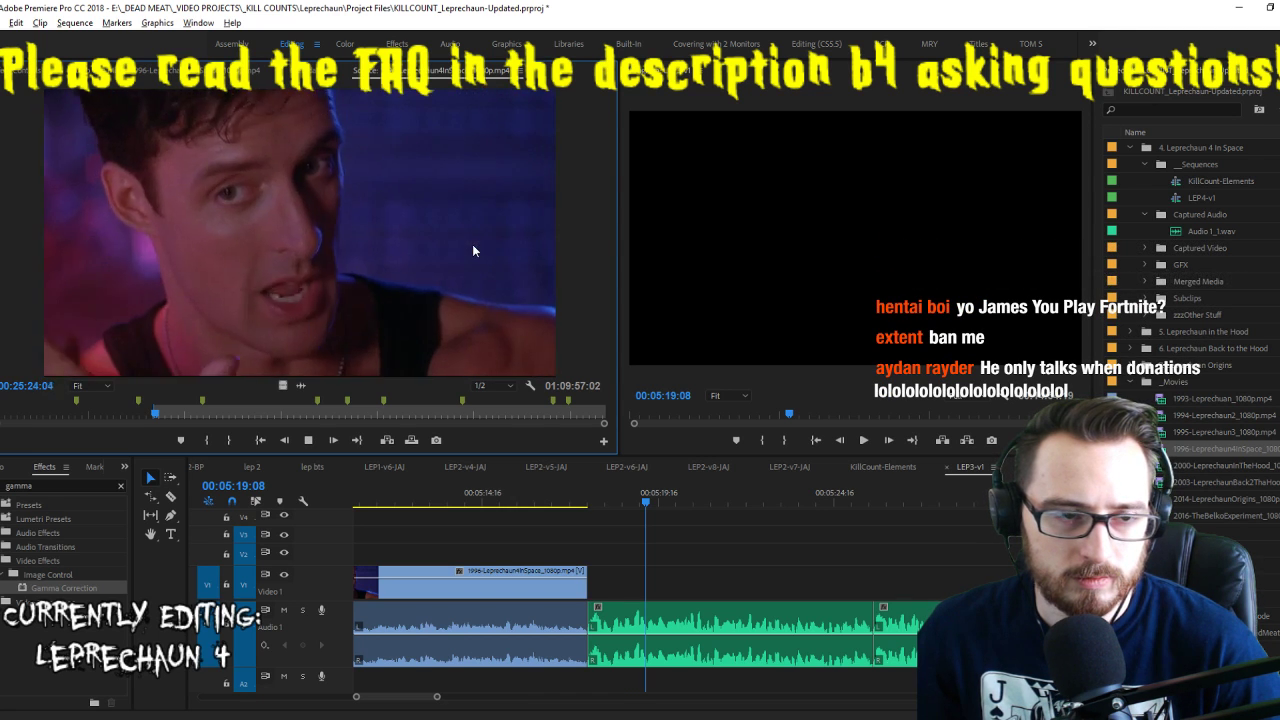
key("l")
key("i")
key("o")
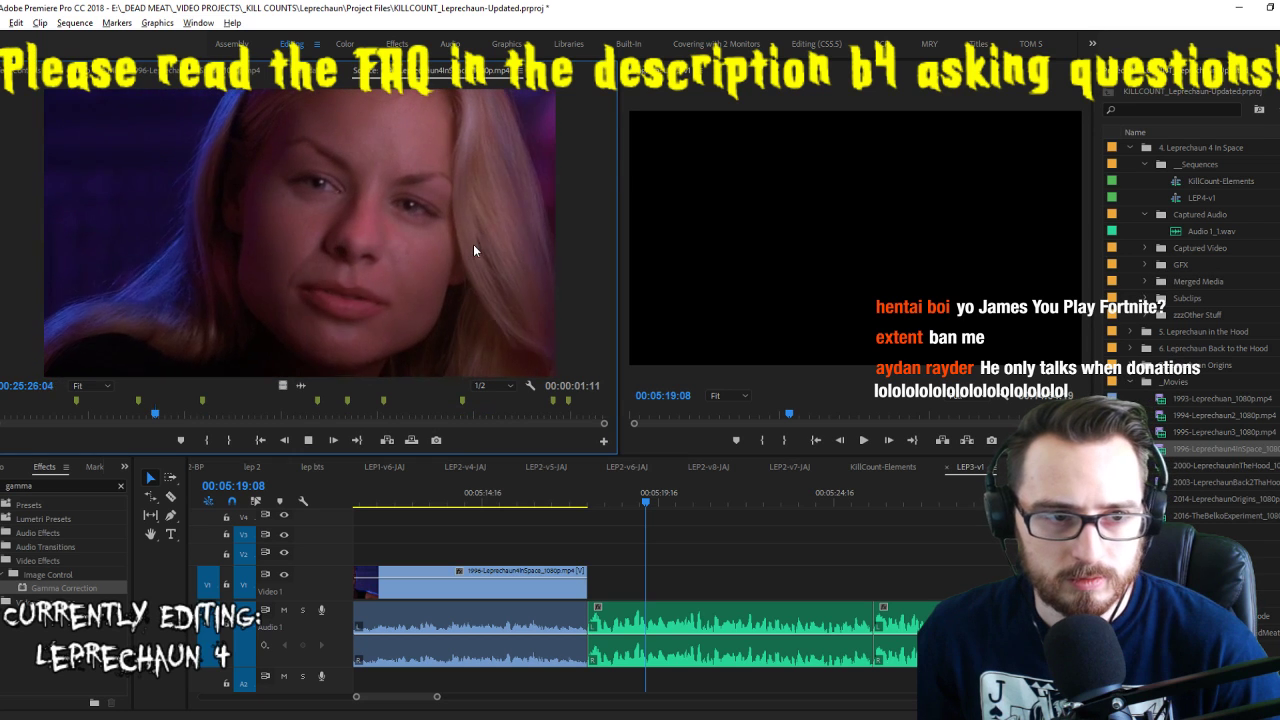
key("k")
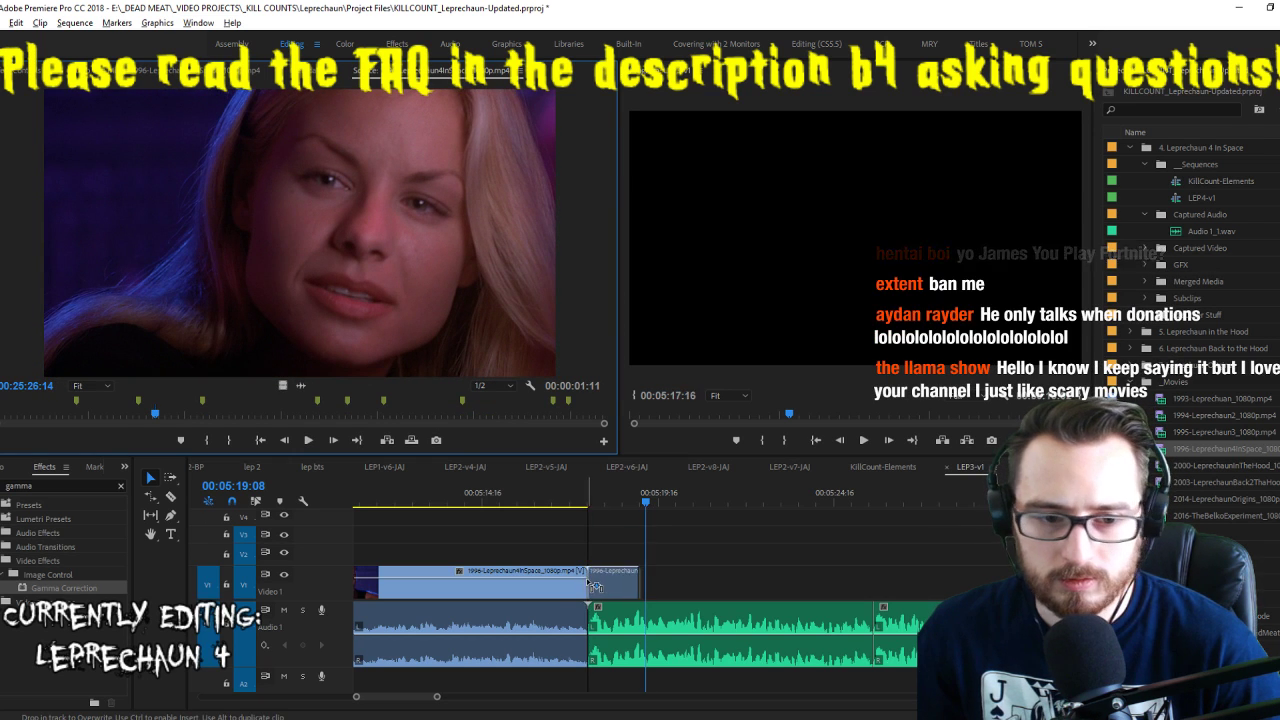
Extend the woman's close-up clip to about 00:05:20:18 and slip its footage within the clip
left_click(574, 485)
key("space")
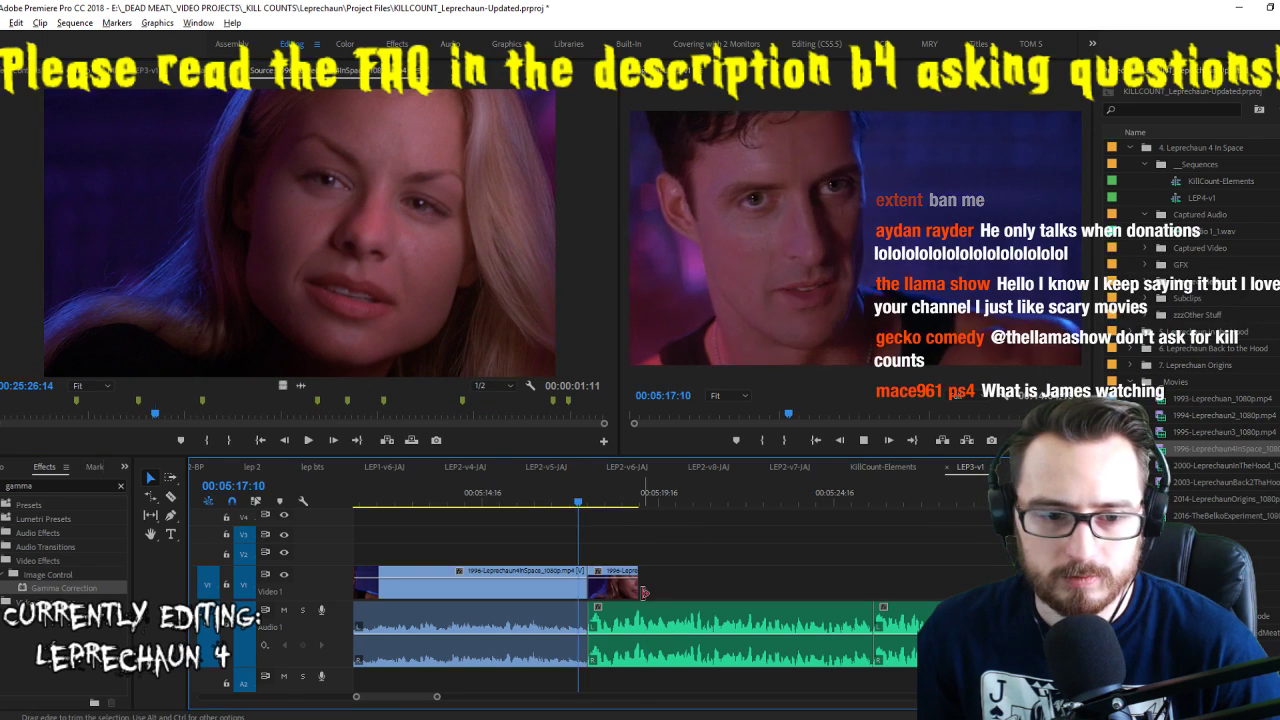
left_click_drag(643, 592, 706, 590)
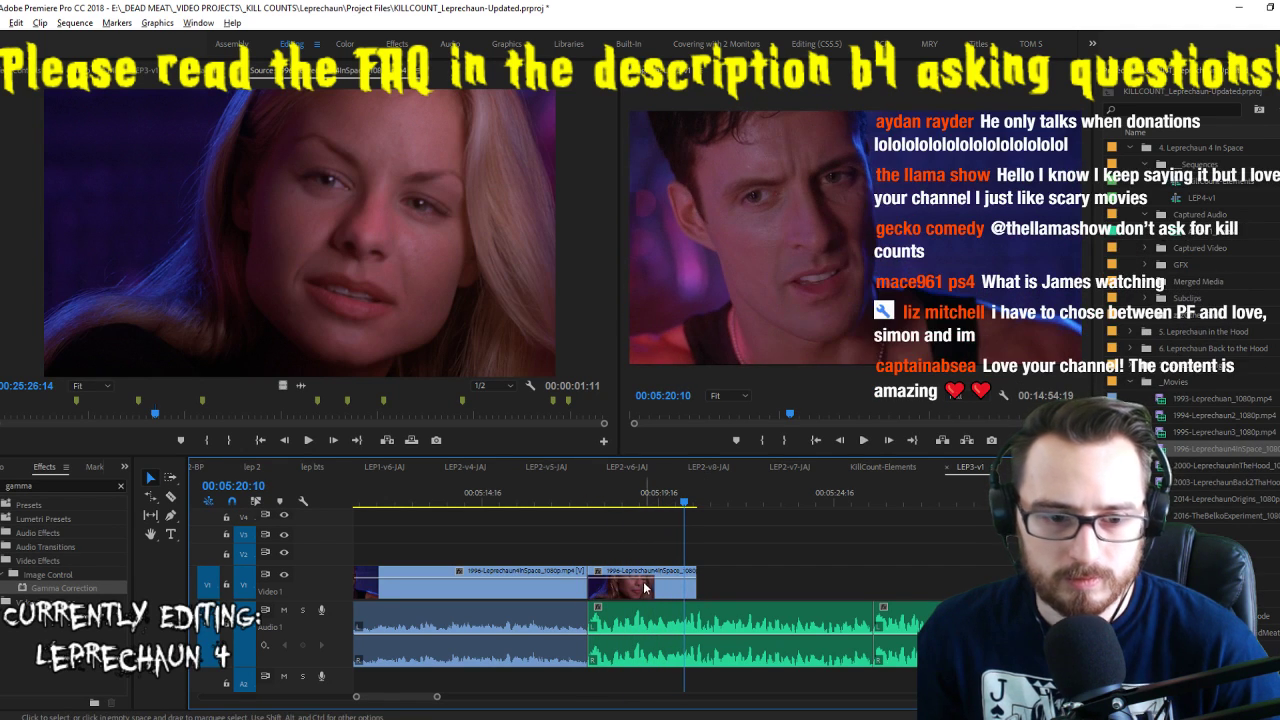
key("y")
left_click_drag(638, 594, 647, 592)
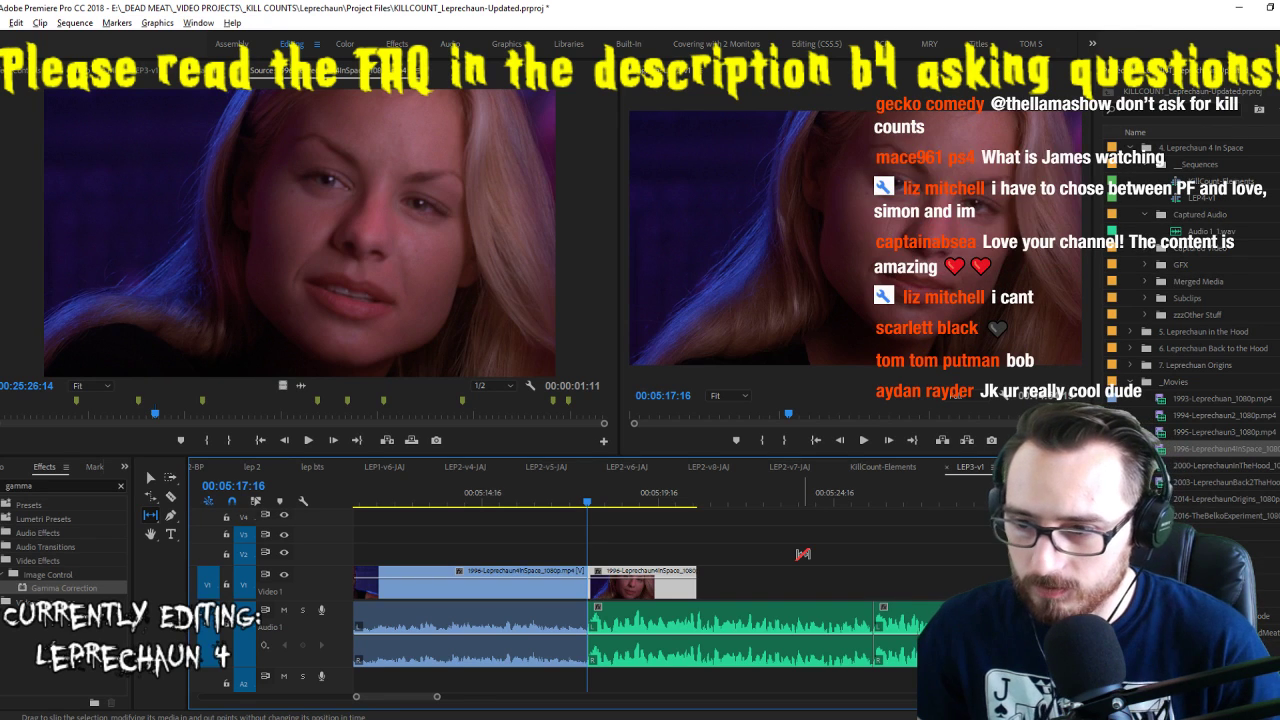
Split the close-up clip at 00:05:20:07 where the man appears, and extend the second part to about 00:05:26
key("space")
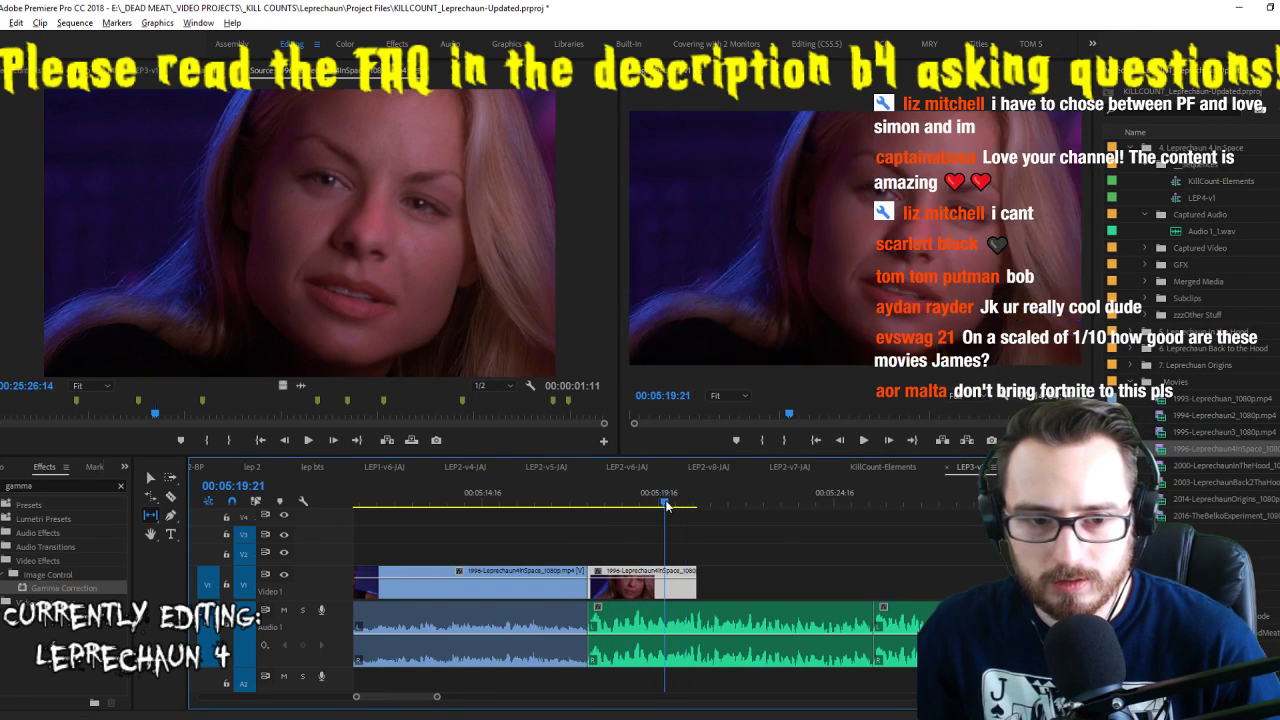
key("Left")
key("Left")
key("Left")
key("Left")
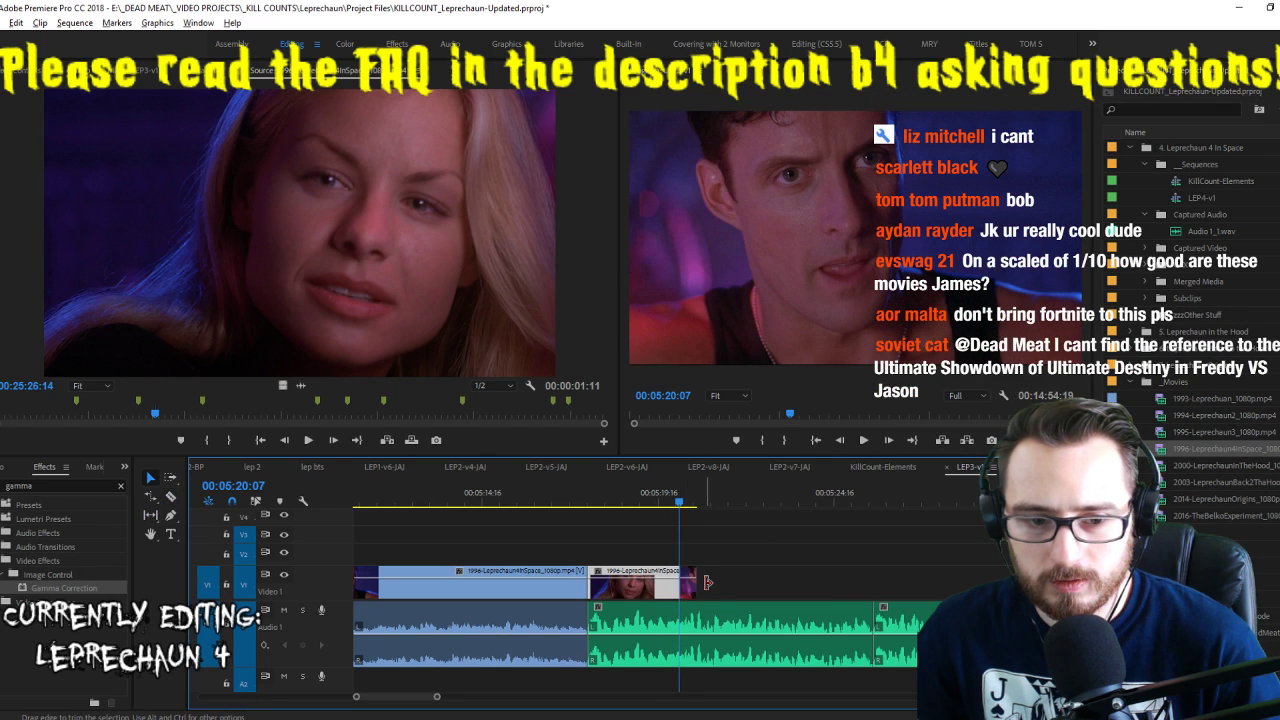
left_click_drag(705, 582, 885, 582)
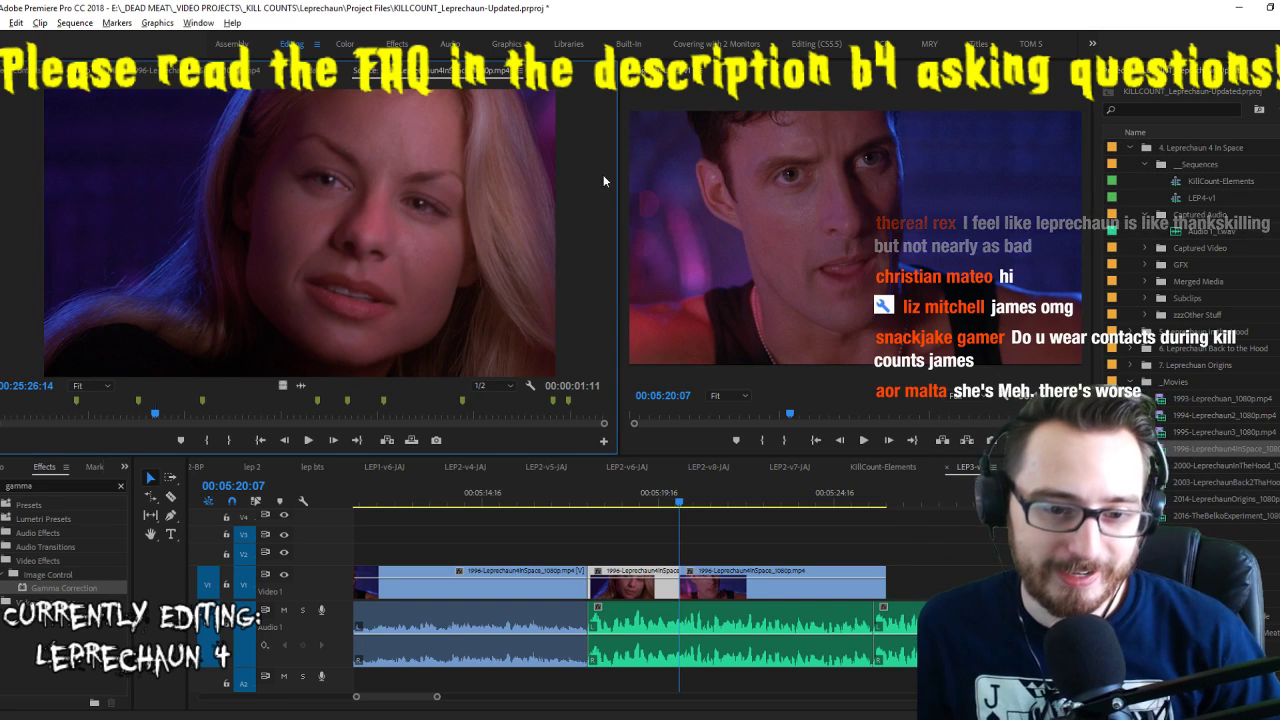
Review the extended shot of the man, trim its end back to 00:05:25:19, and save the project
left_click(763, 595)
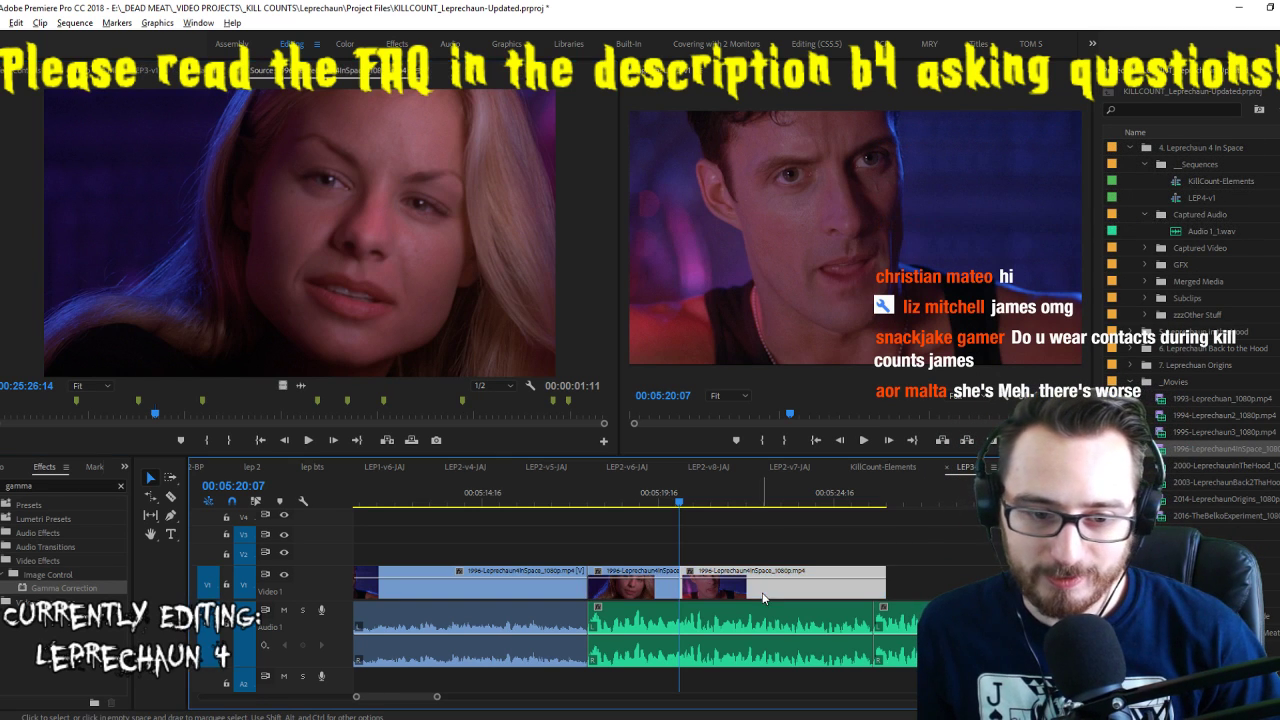
left_click(794, 523)
key("space")
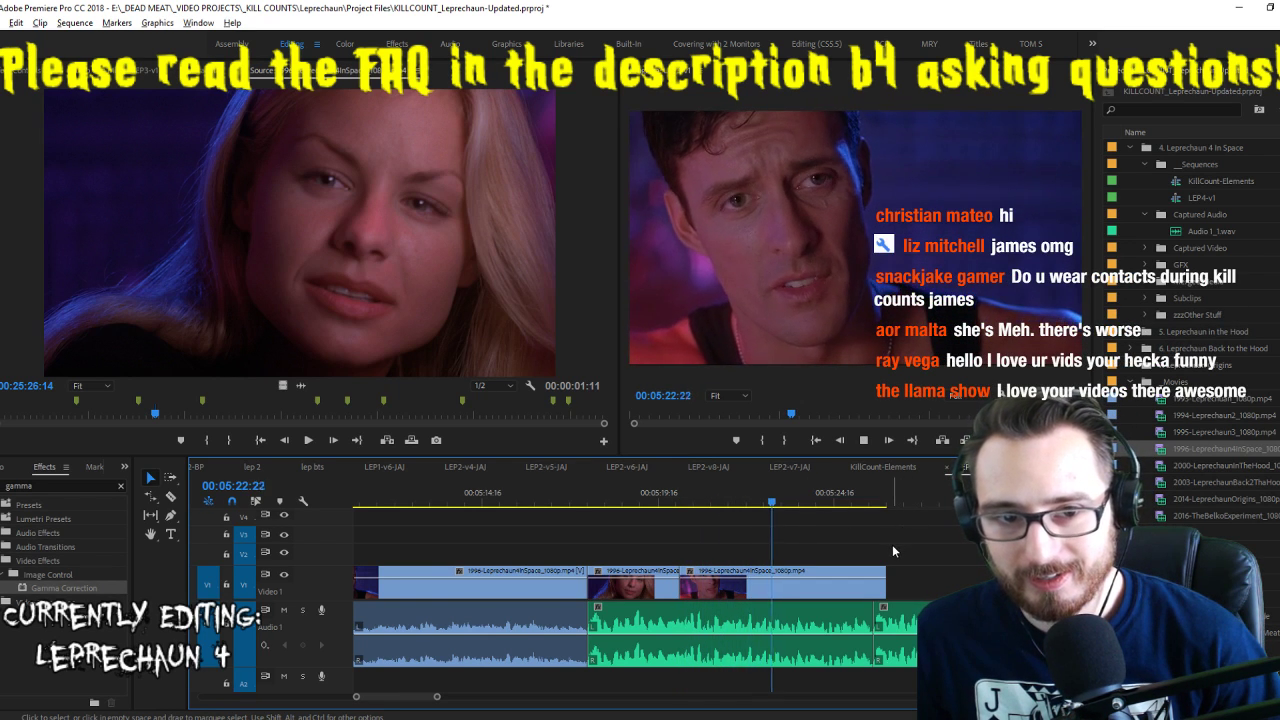
left_click(862, 503)
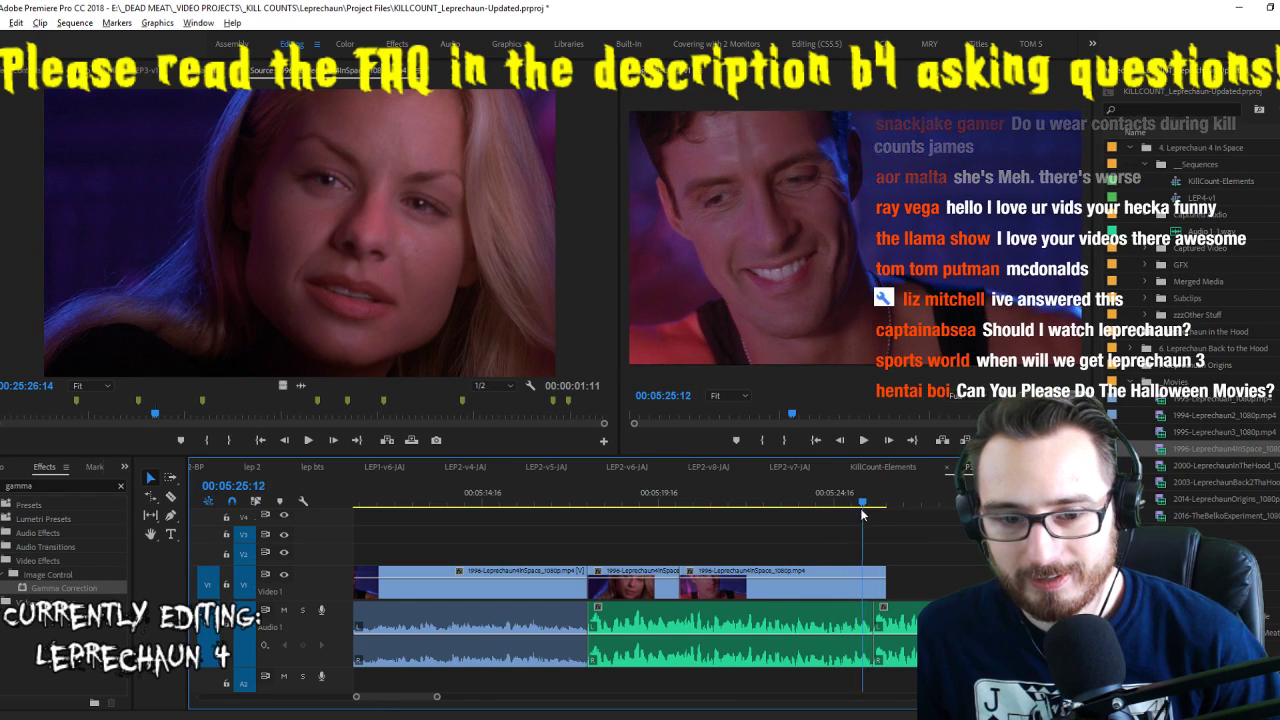
key("shift+Left")
key("c")
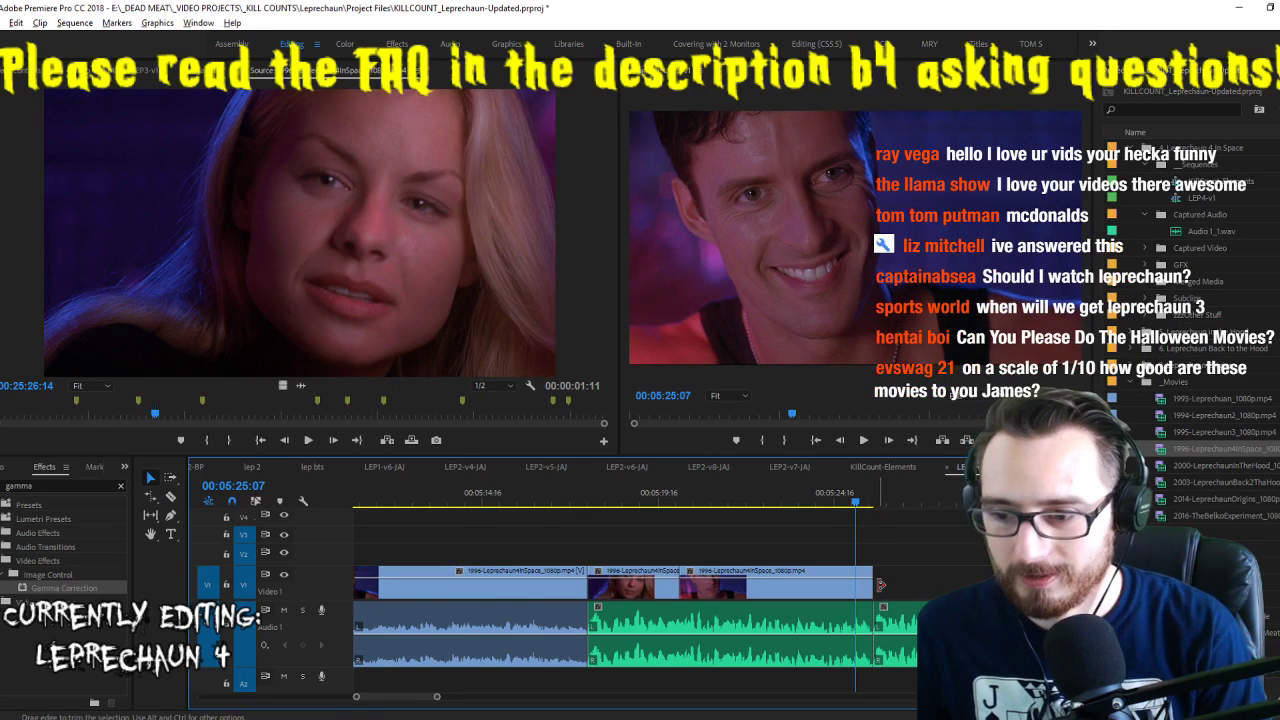
key("space")
key("ctrl+s")
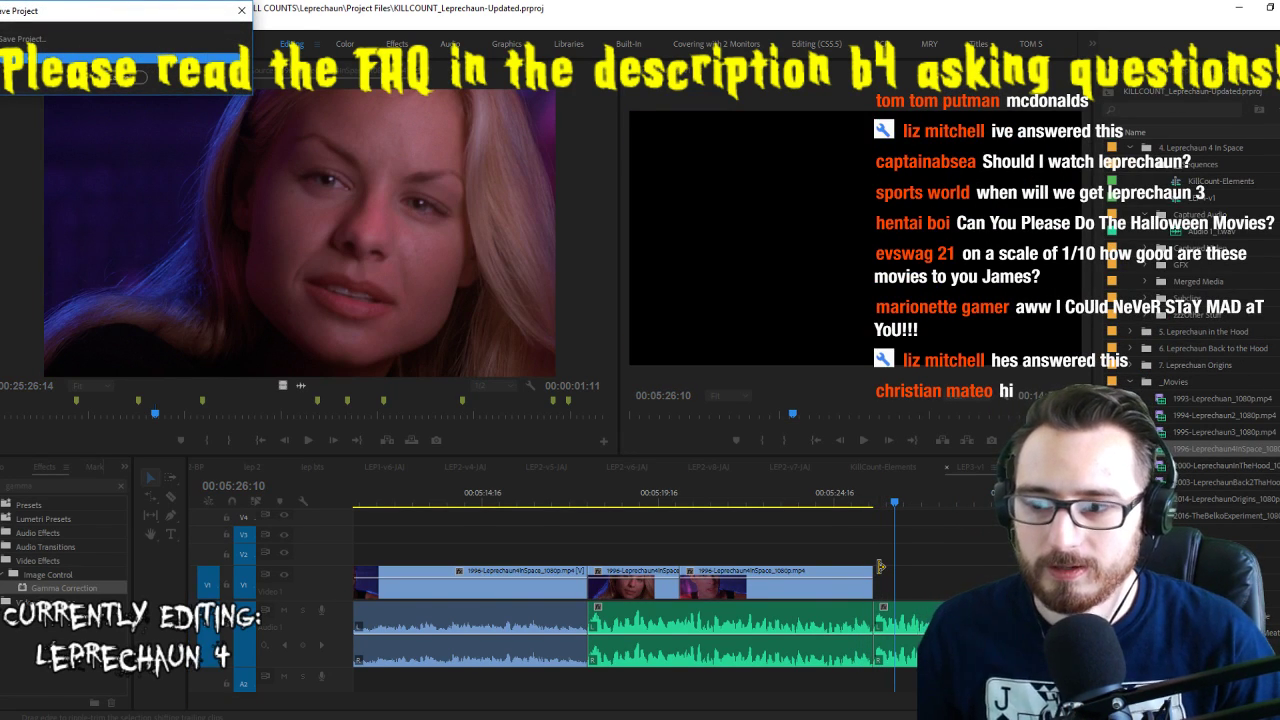
Preview more of the source conversation and adjust the last V1 clip so it ends at 00:05:26:12 on the man's smile
left_click(357, 270)
key("space")
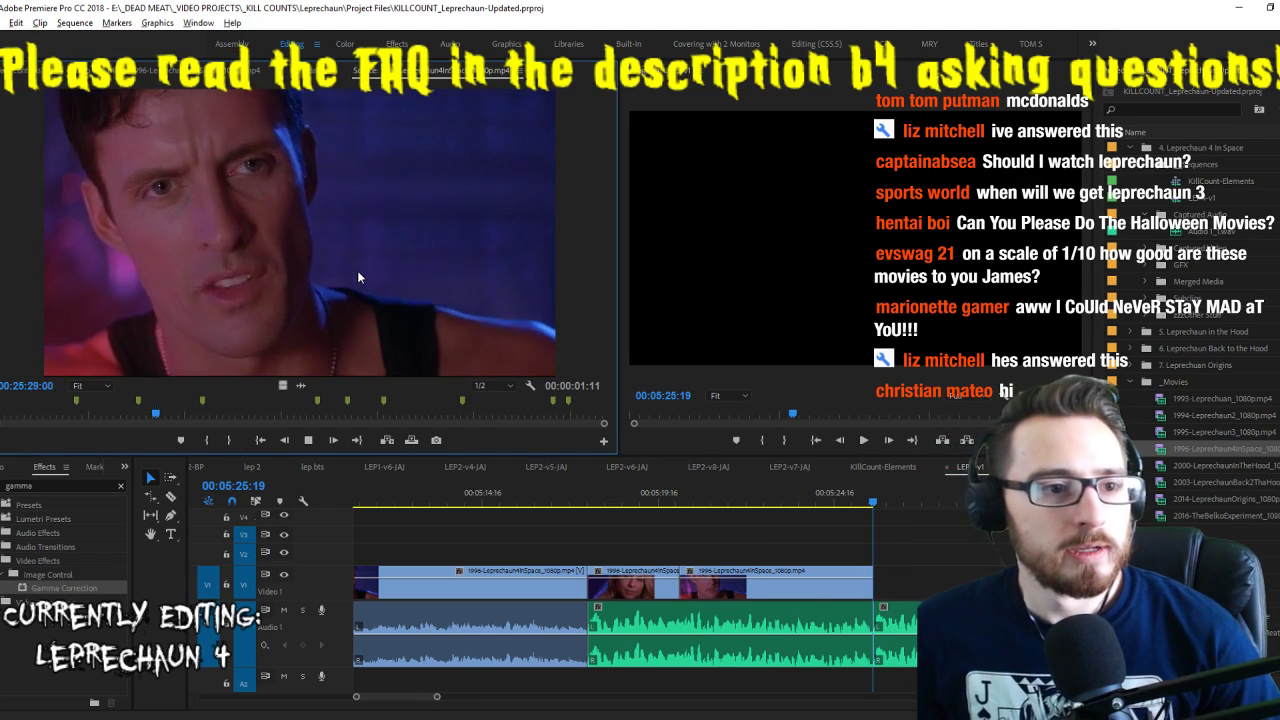
key("space")
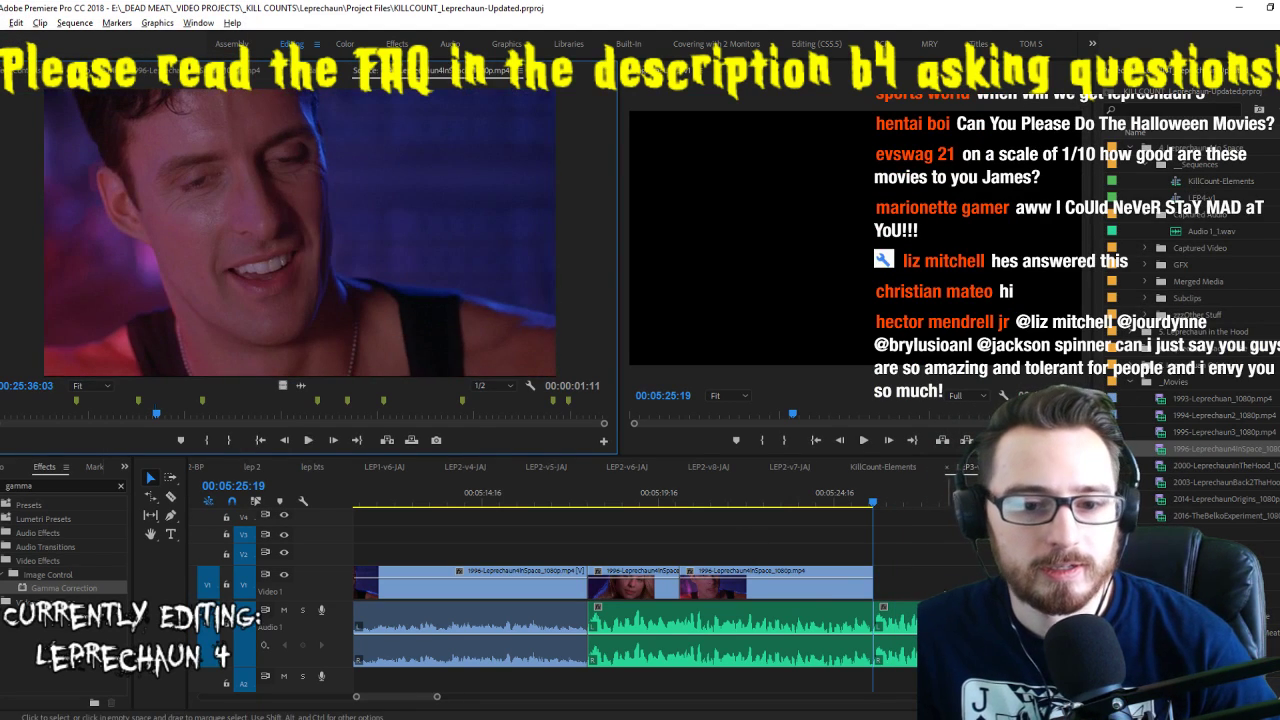
left_click_drag(876, 578, 963, 578)
left_click(906, 502)
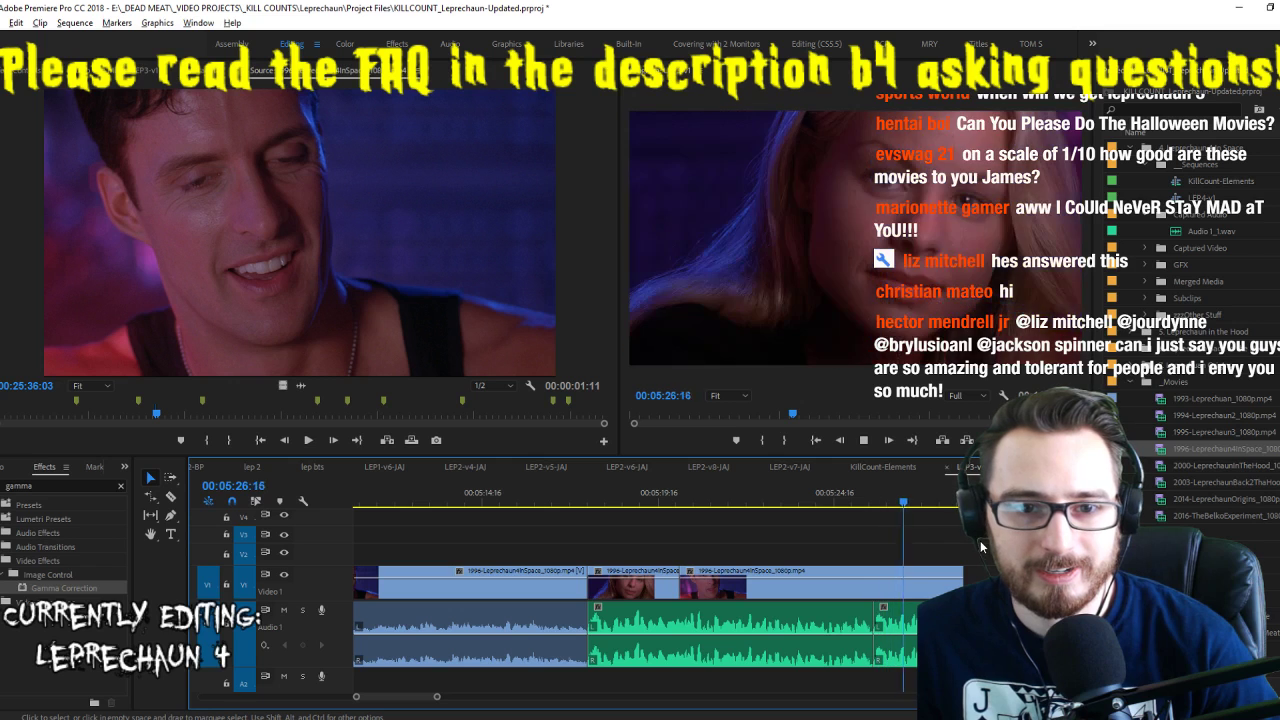
left_click(897, 503)
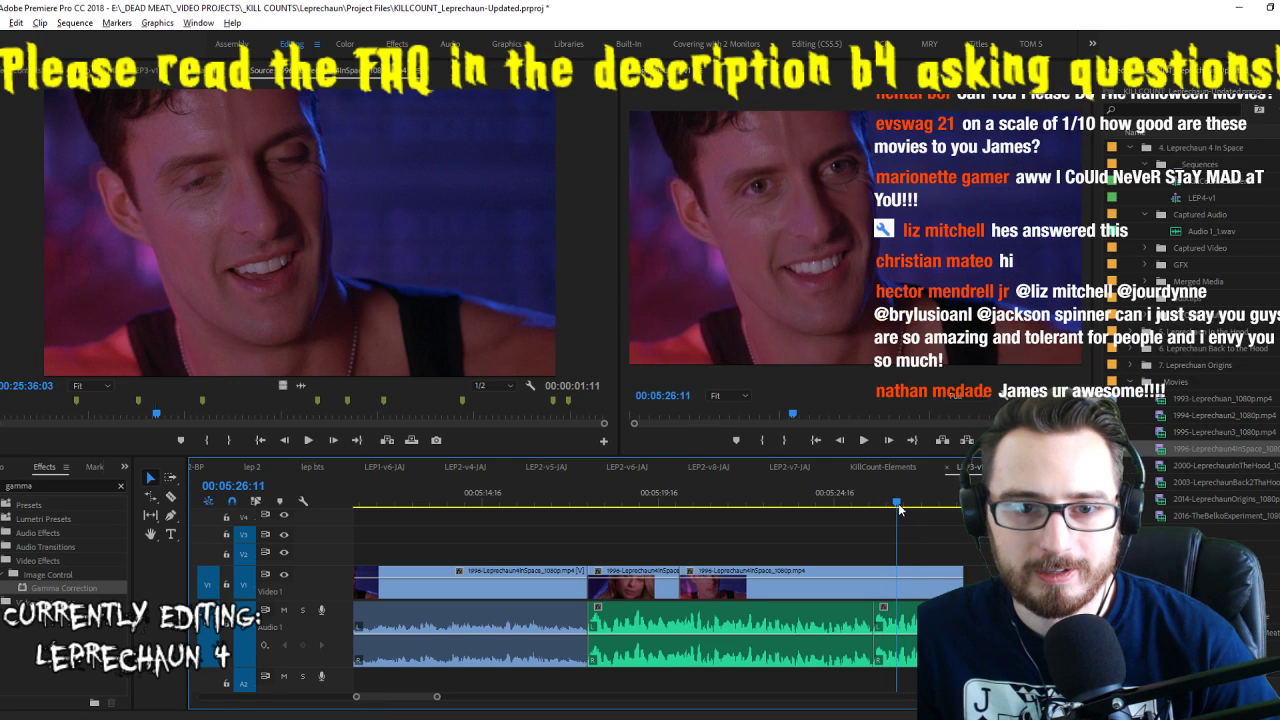
left_click(490, 264)
key("space")
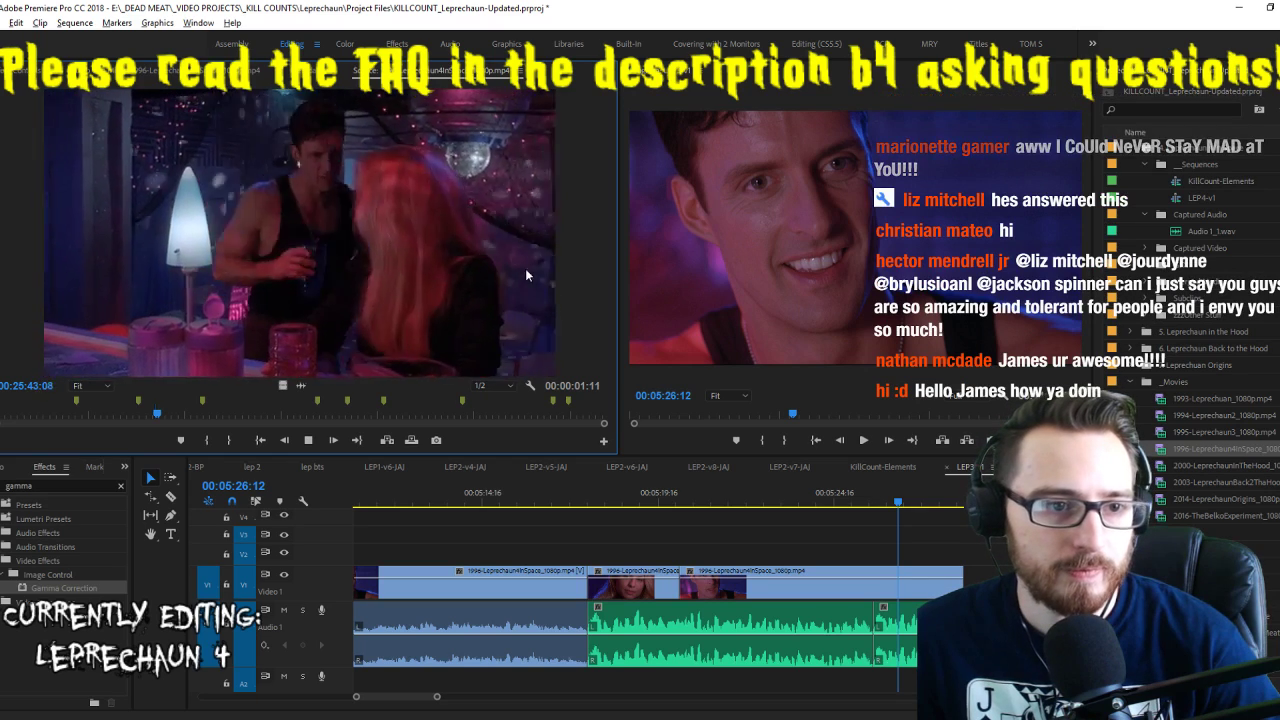
left_click_drag(963, 583, 898, 583)
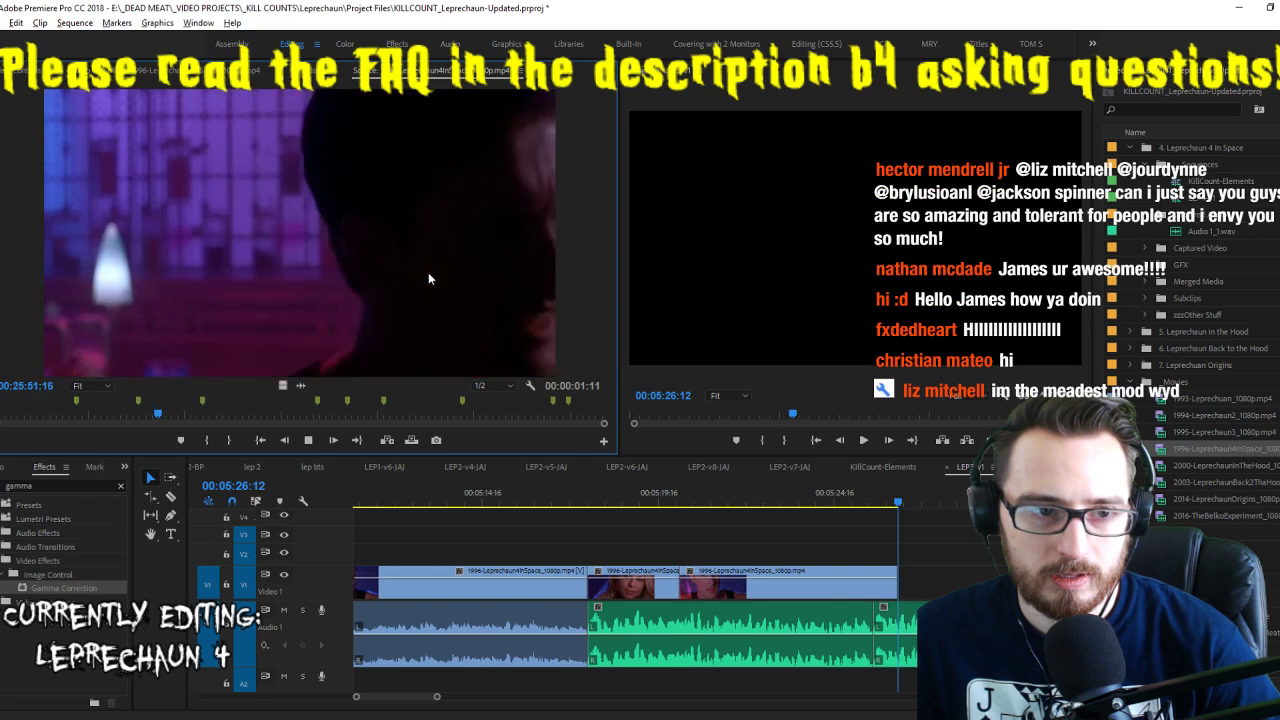
Mark a 00:00:02:07 excerpt of the men dancing in the source movie, around 00:26:31
key("i")
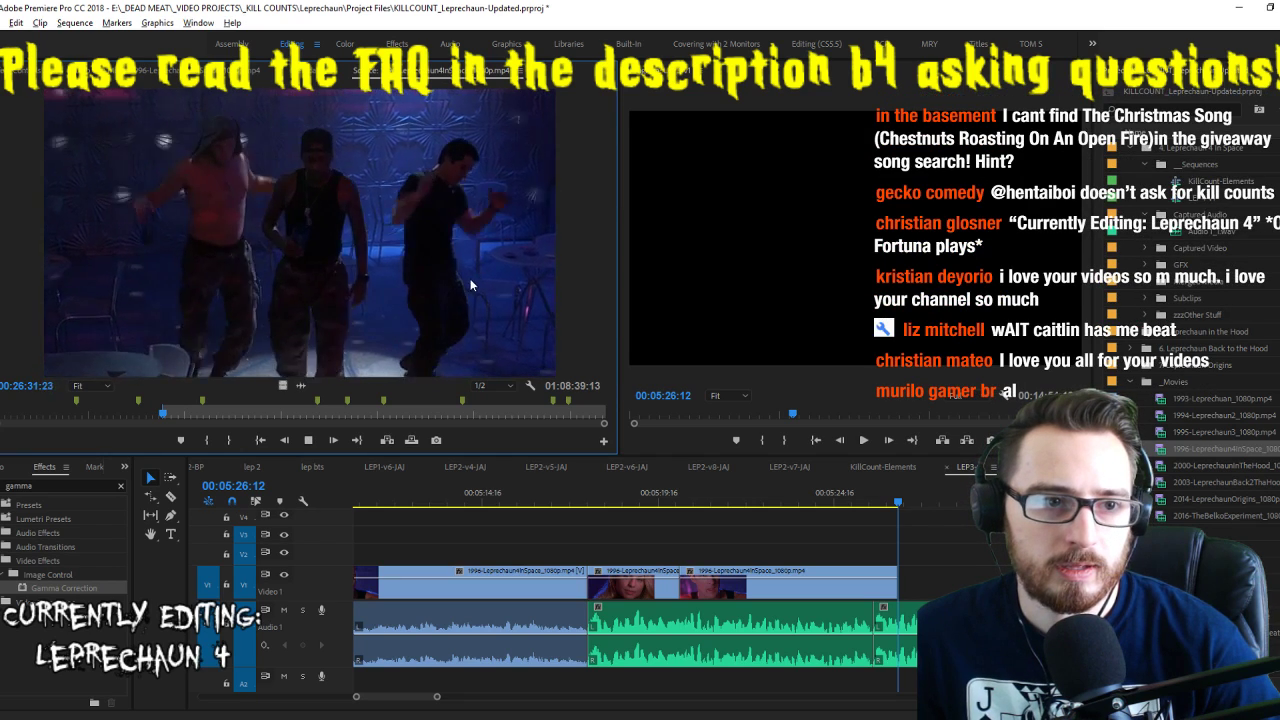
key("i")
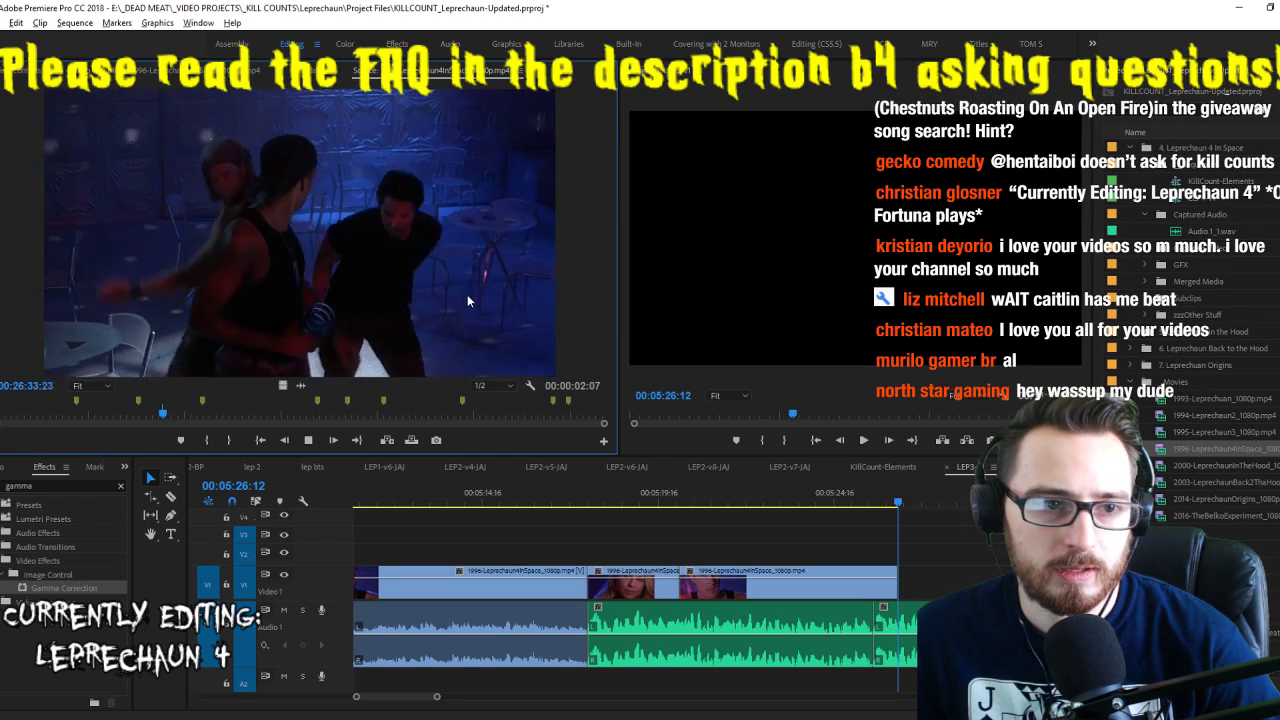
key("o")
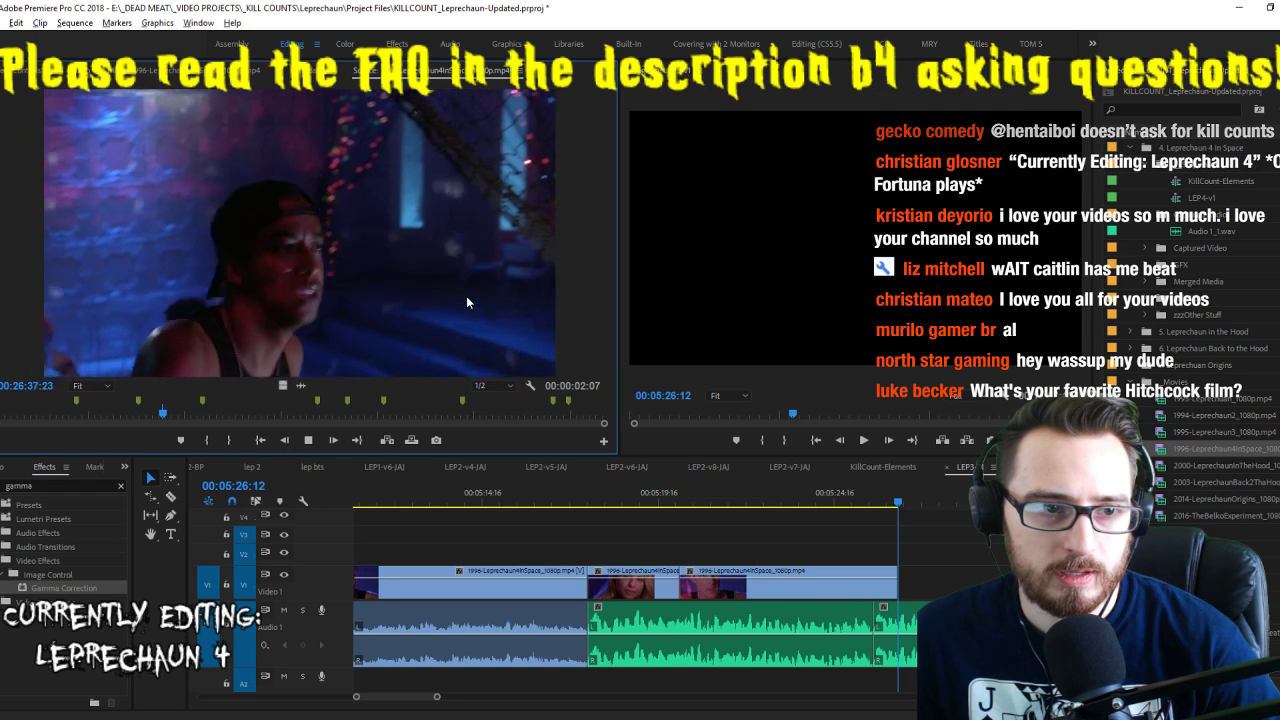
key("space")
scroll(949, 556, "down", 2)
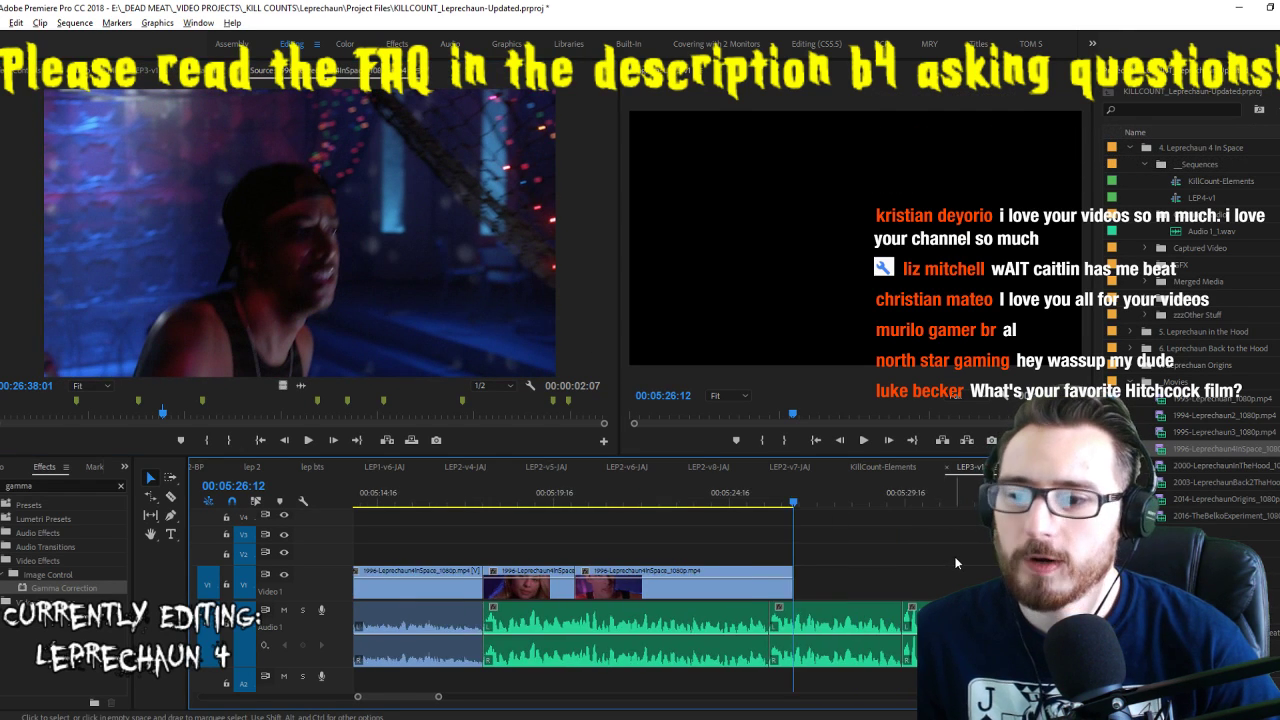
Place the marked dancing excerpt on V1 at 00:05:26:12 and extend its end to about 00:05:29:16
scroll(942, 558, "down", 2)
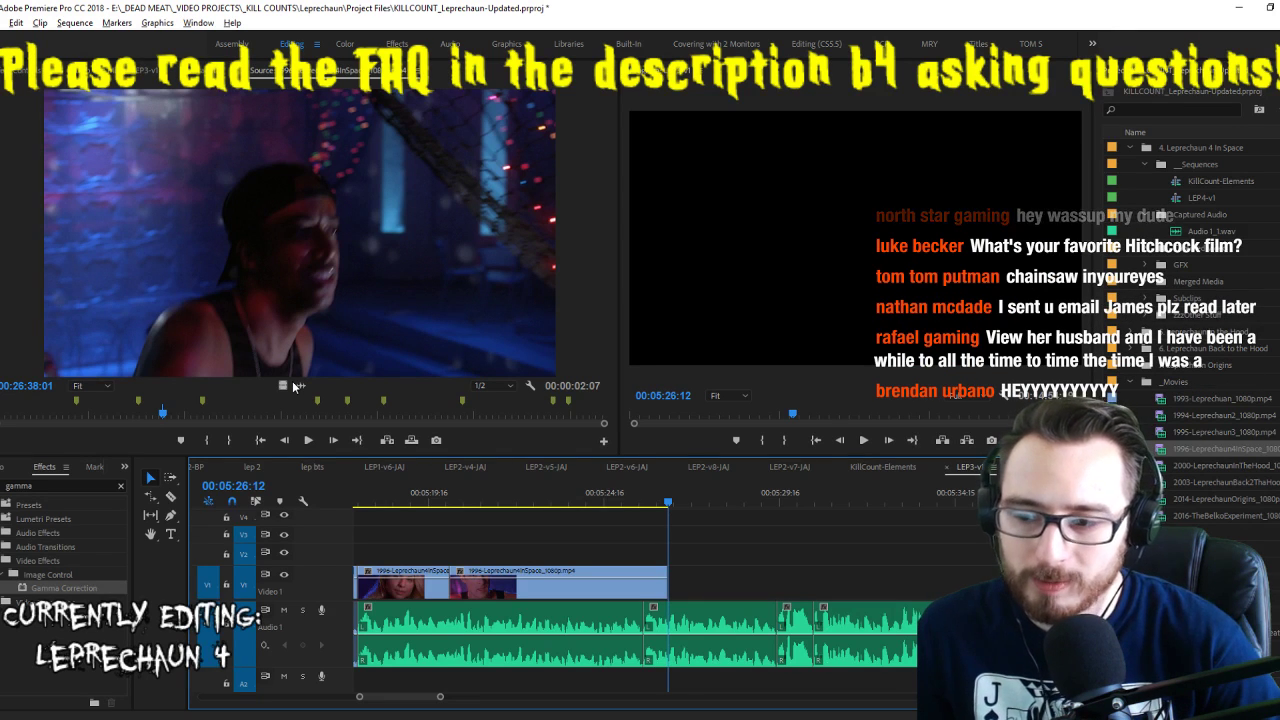
left_click_drag(282, 385, 783, 585)
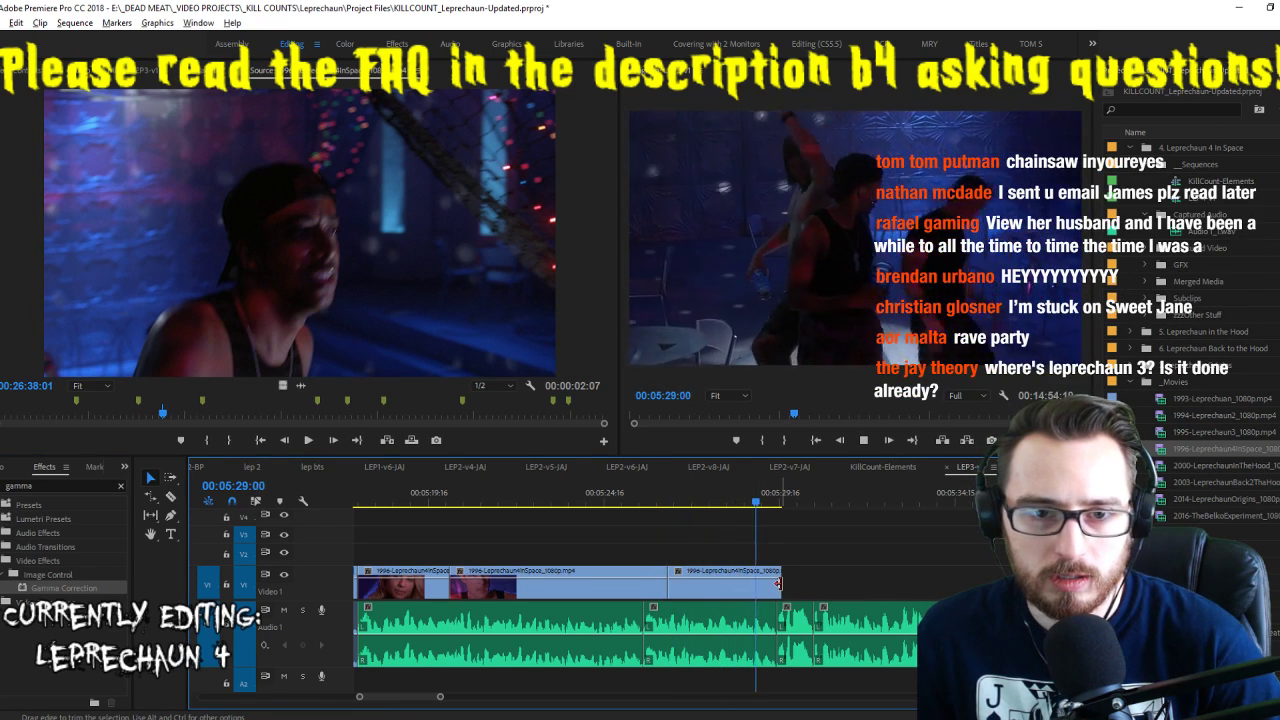
Find another dancing shot in the source movie, add it after the first one on V1 up to 00:05:30:15, and review both
left_click(386, 282)
key("space")
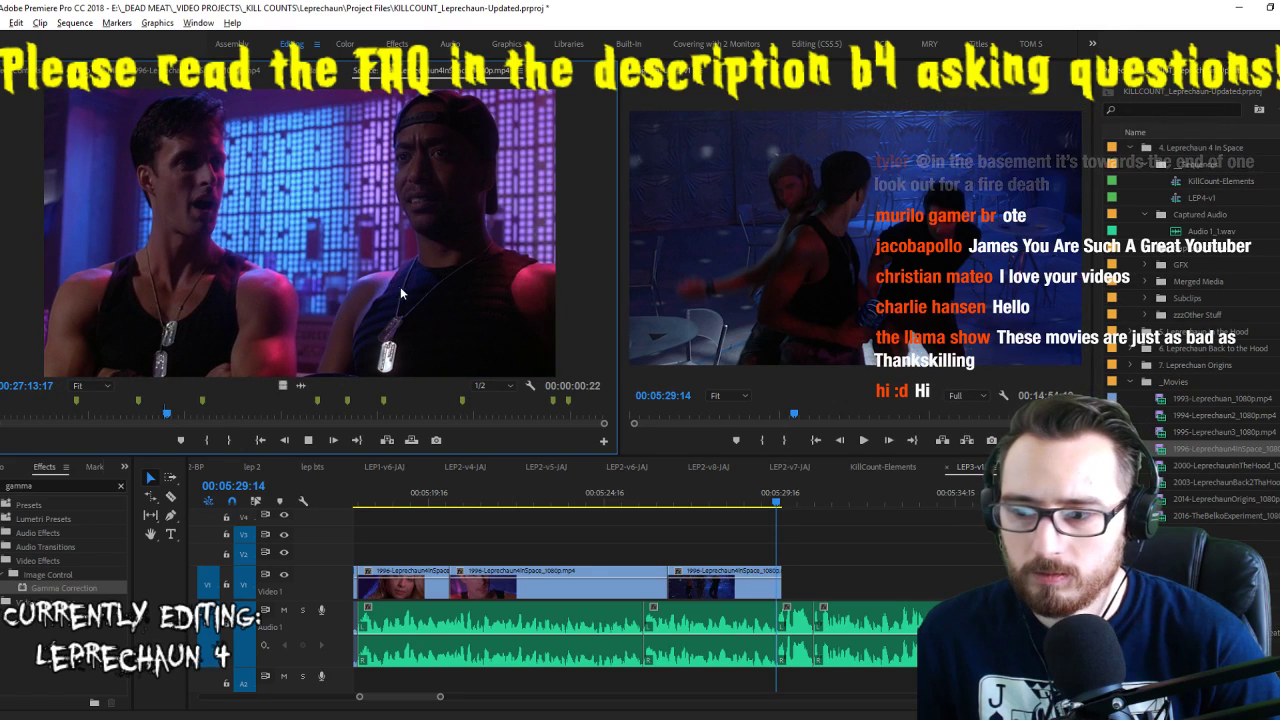
key("j")
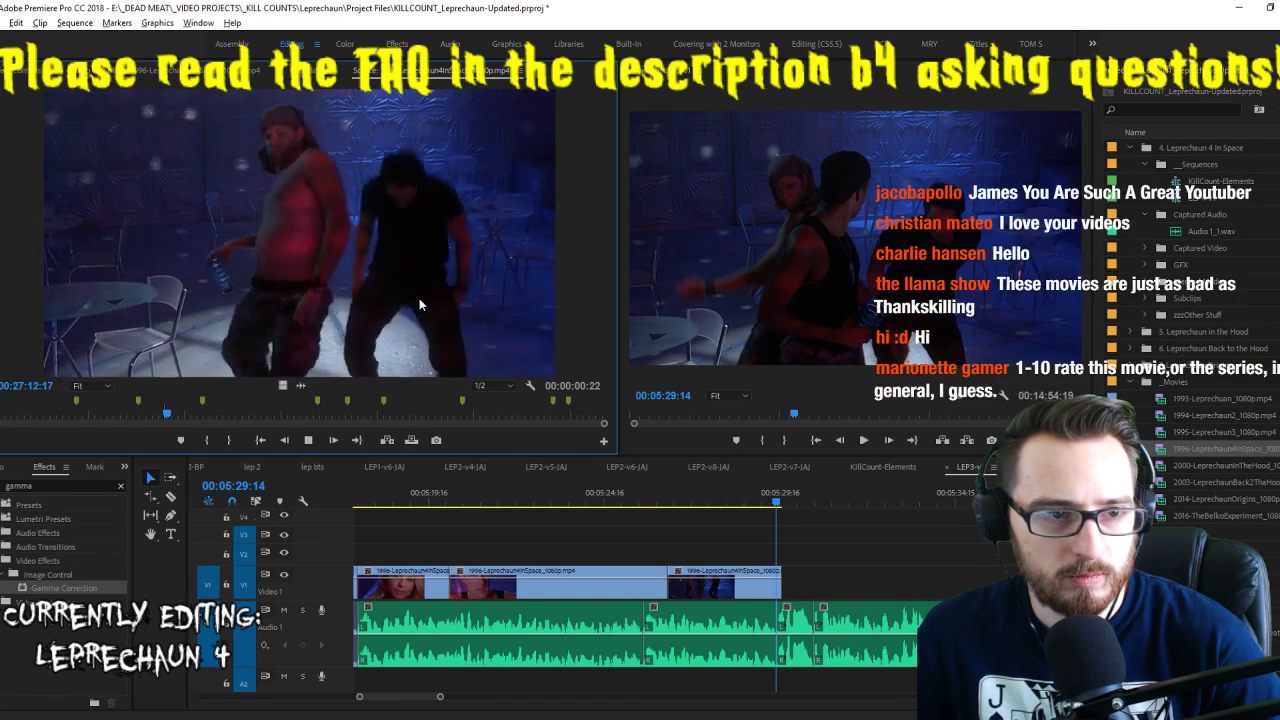
key("k")
left_click_drag(780, 585, 809, 591)
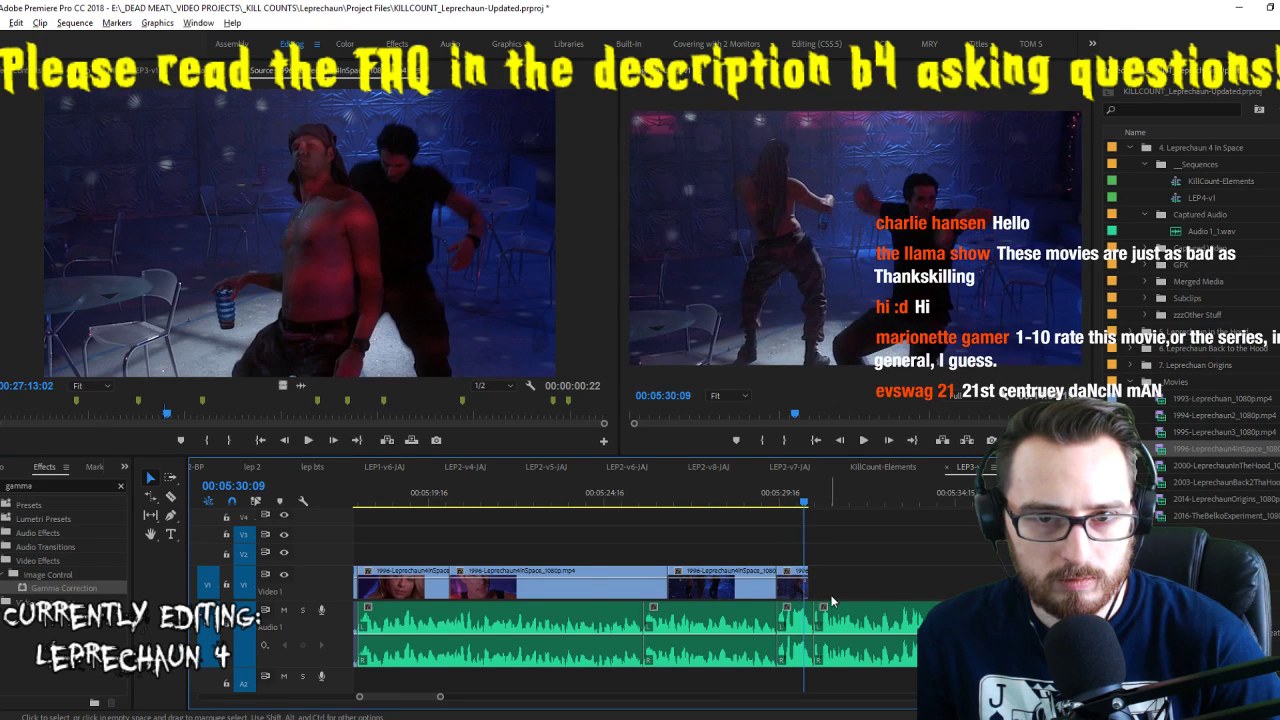
key("space")
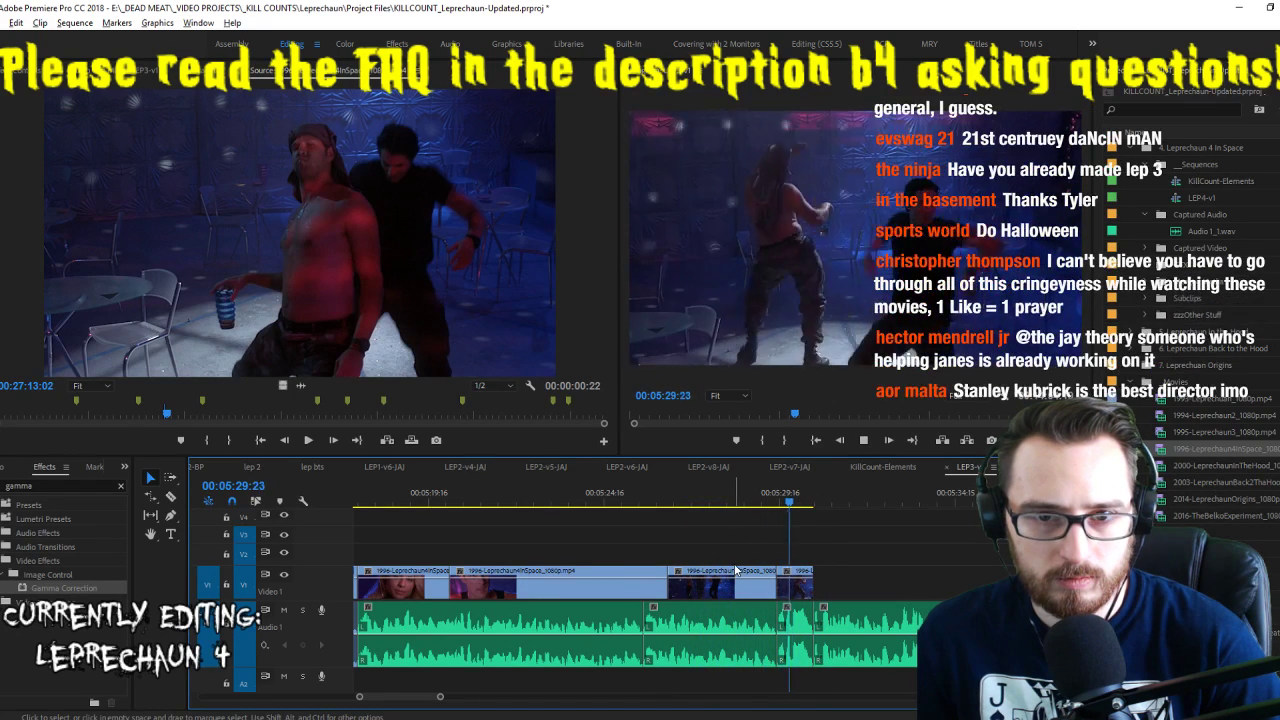
left_click(667, 497)
key("space")
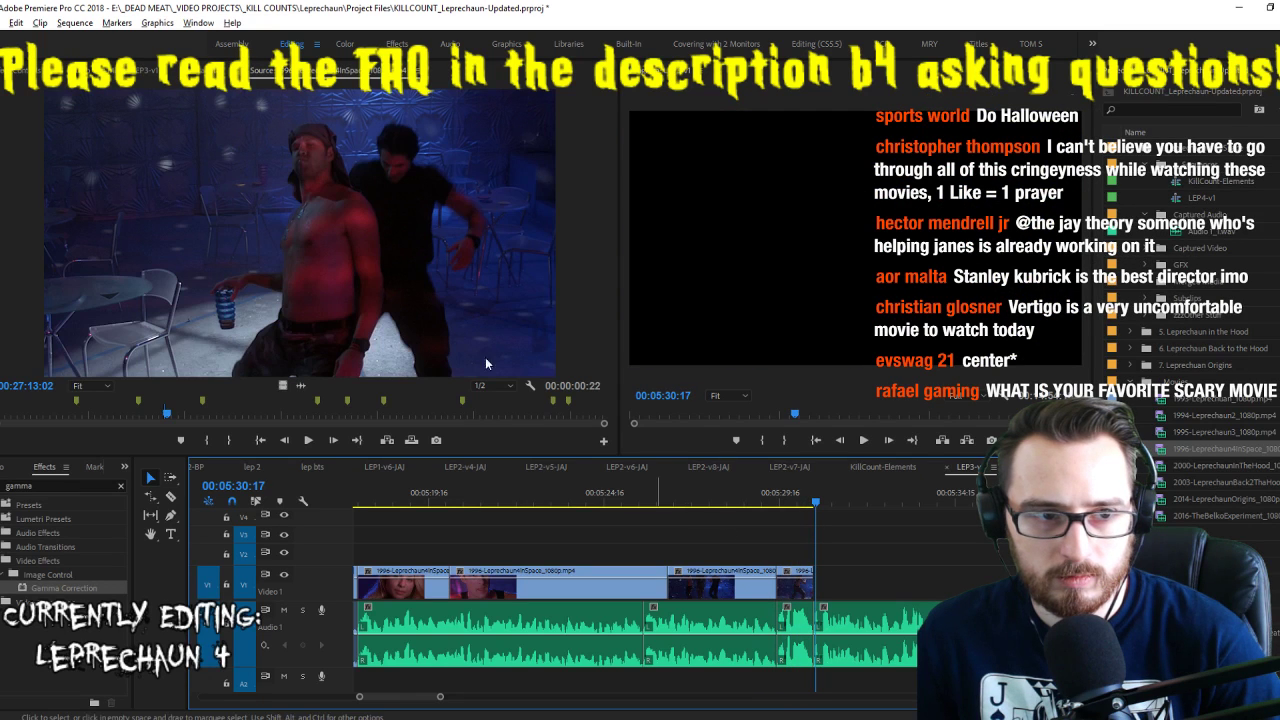
Mark a 00:00:02:21 excerpt of the two men in tank tops in the source movie, ending at 00:27:05:04
left_click(437, 327)
key("space")
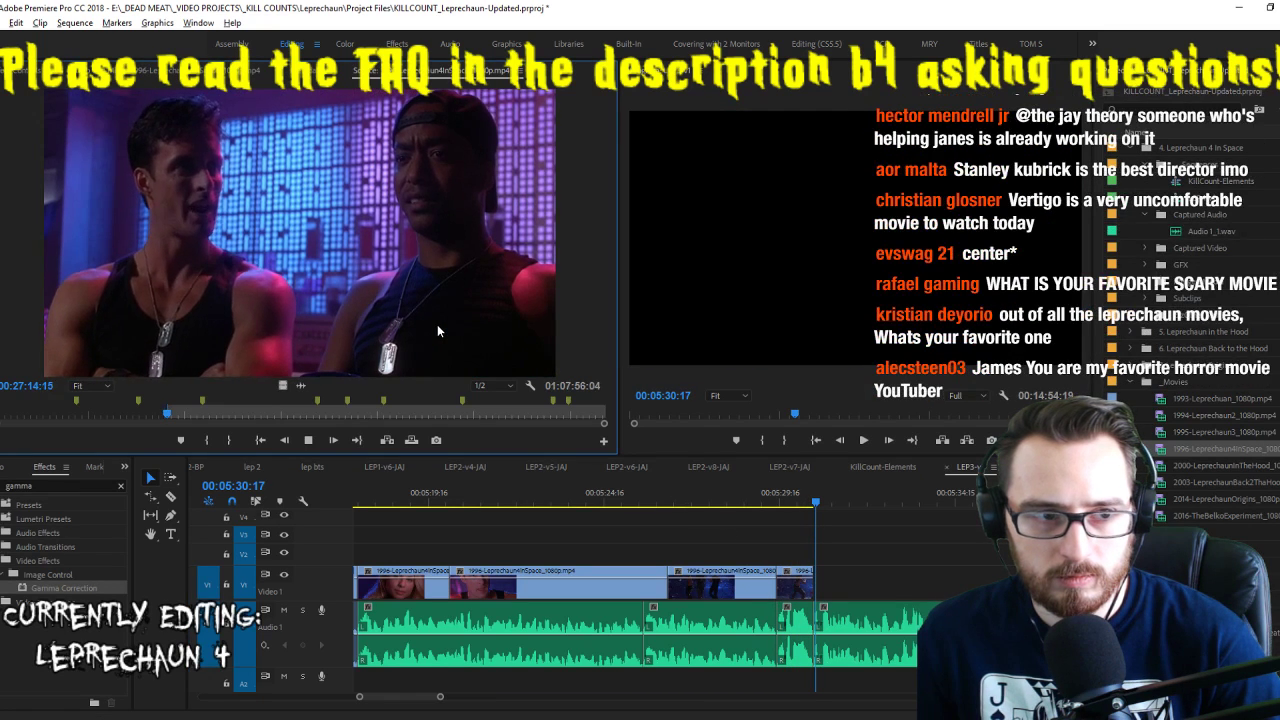
key("i")
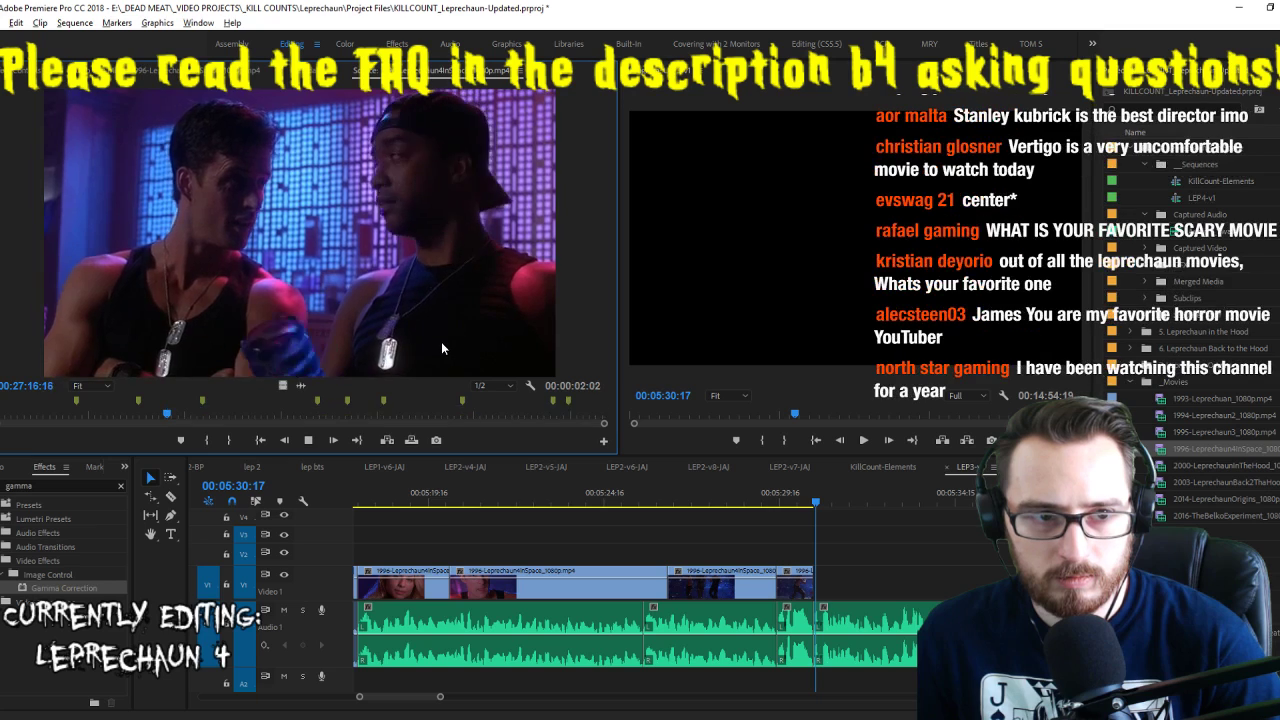
key("j")
key("j")
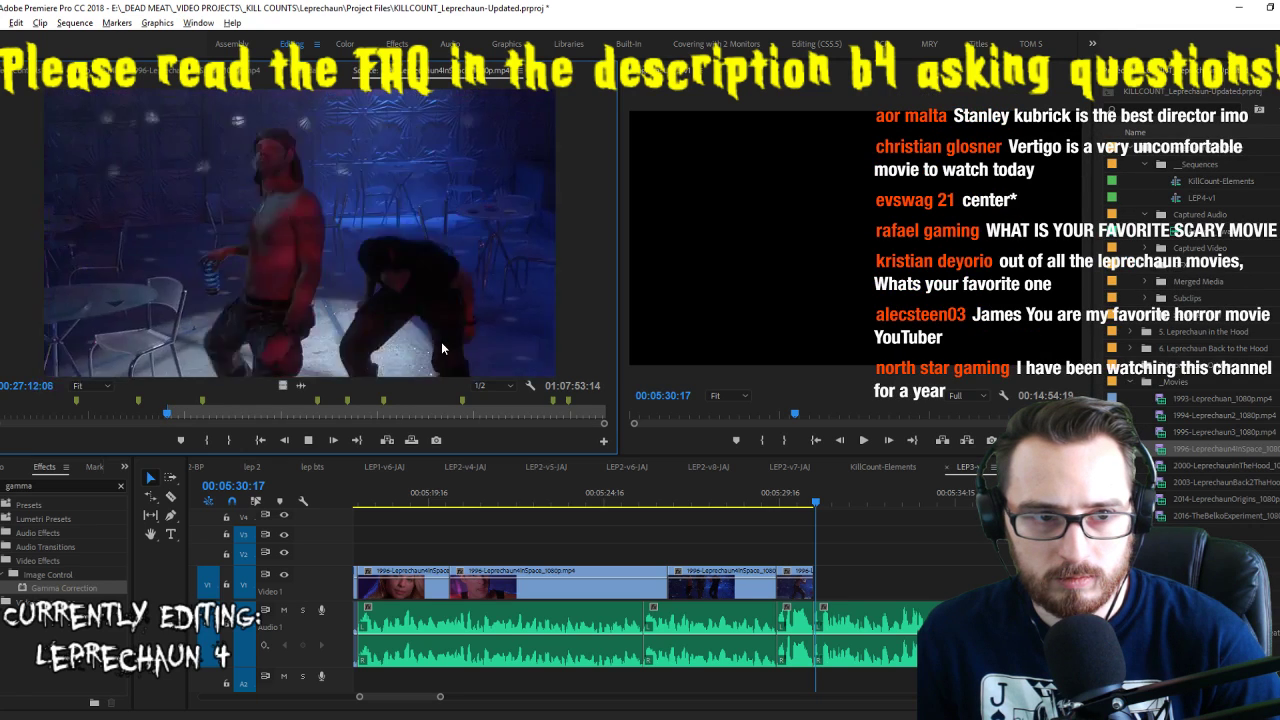
key("l")
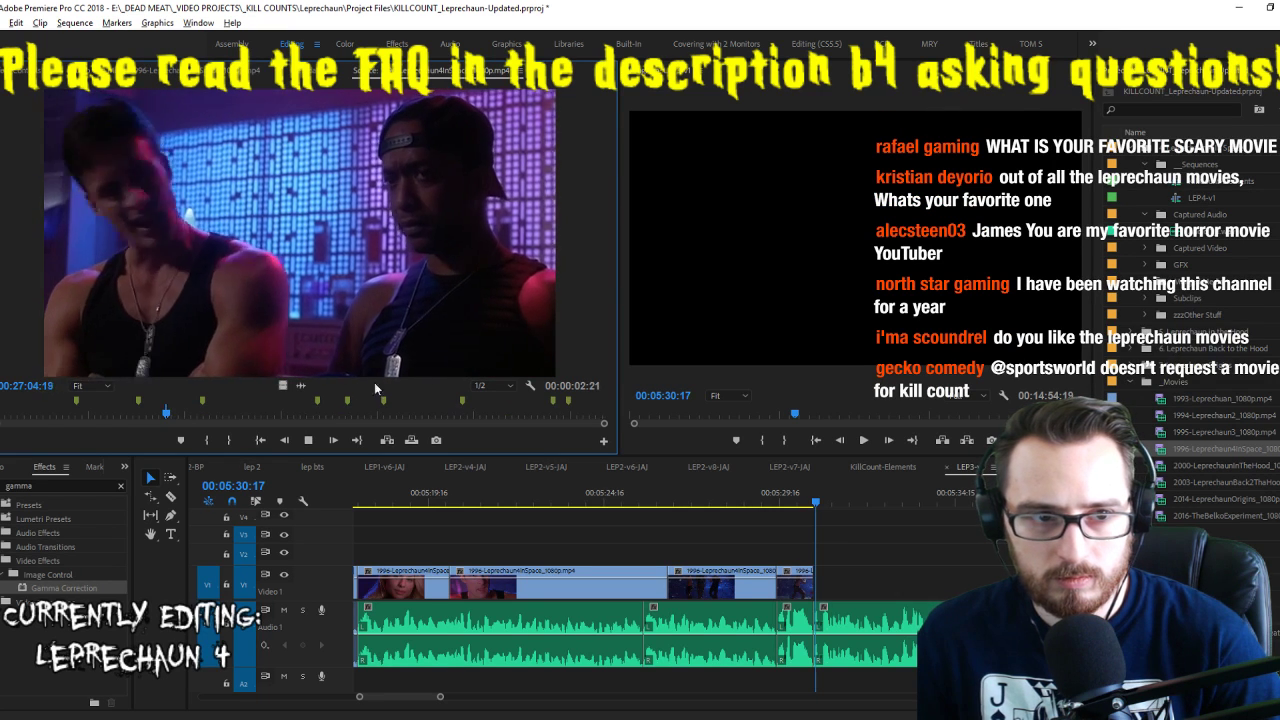
key("k")
Place the excerpt of the two men on V1 at 00:05:30:15 and extend its end to about 00:05:34:15
left_click_drag(882, 572, 820, 570)
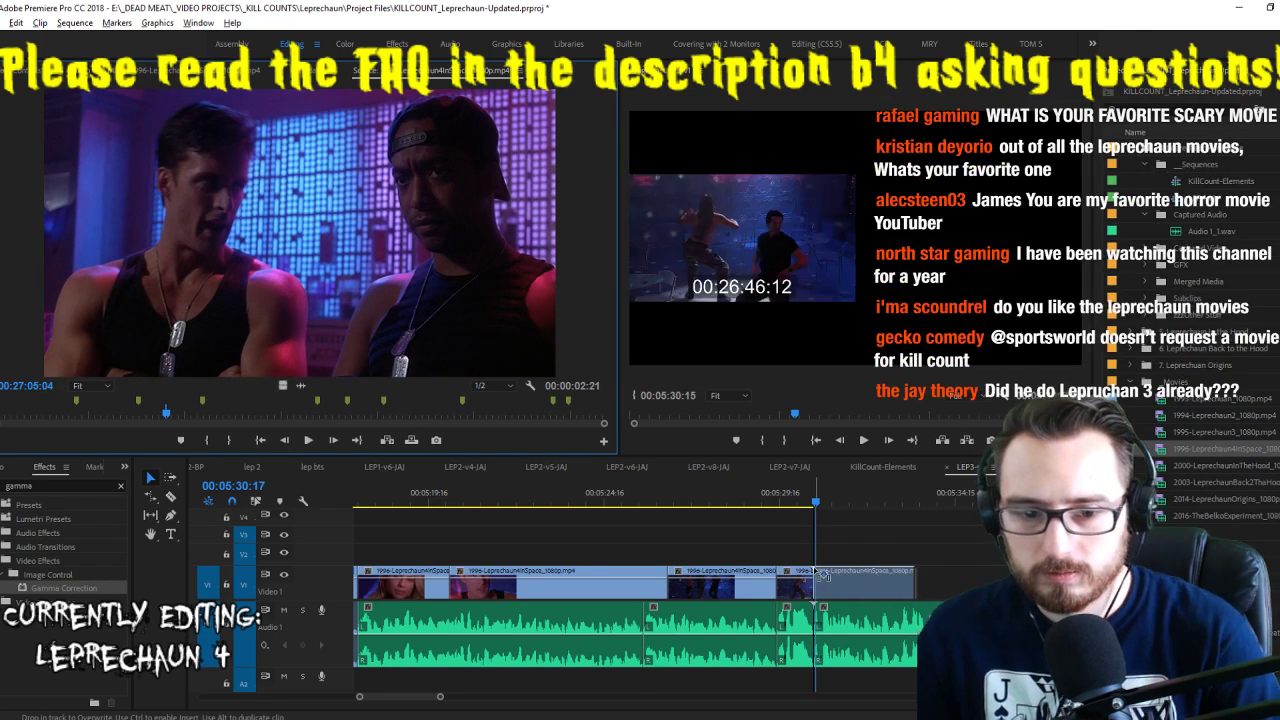
left_click_drag(920, 567, 858, 585)
key("space")
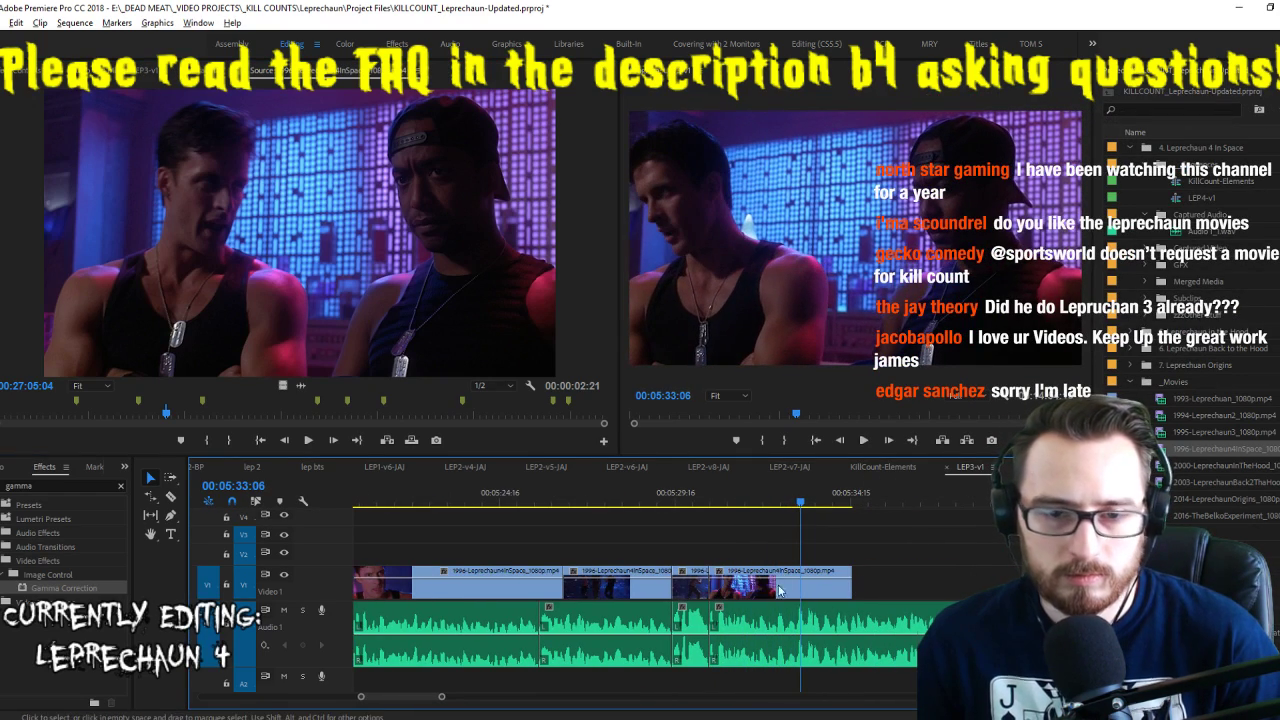
Slip the content of the two-men clip to an earlier moment of the movie and play it through
key("Up")
key("y")
left_click_drag(731, 584, 881, 585)
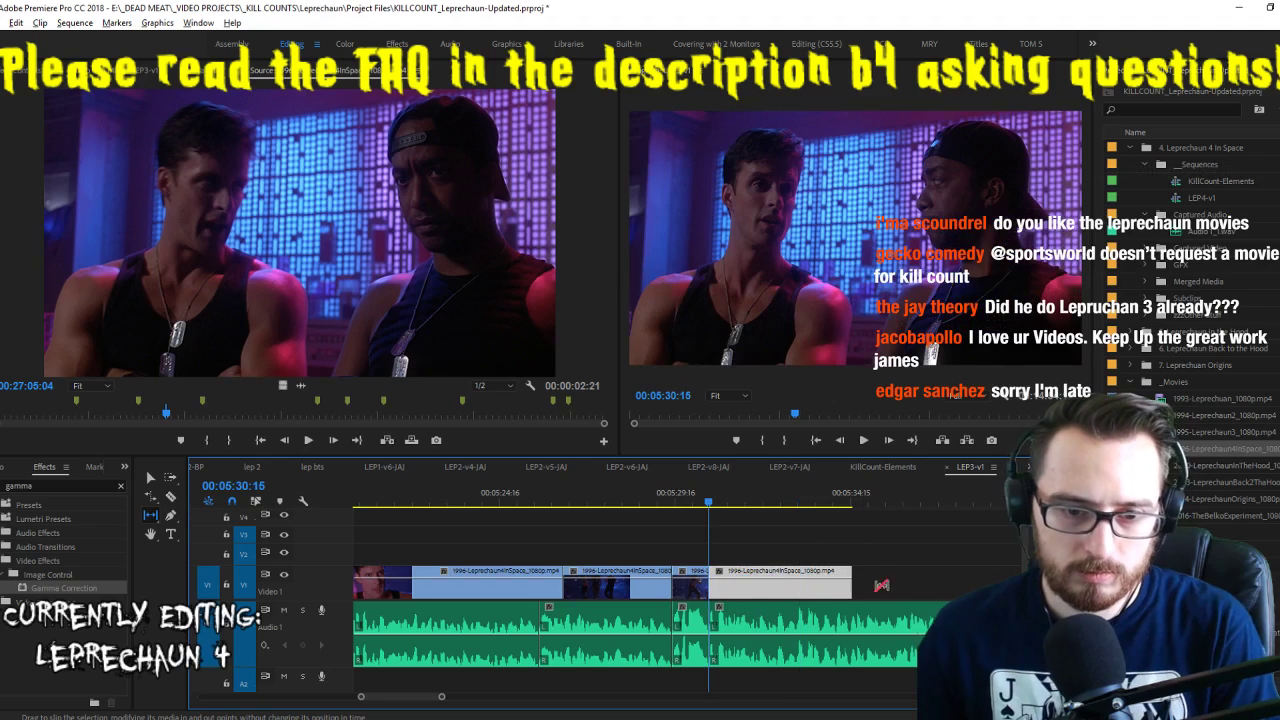
key("space")
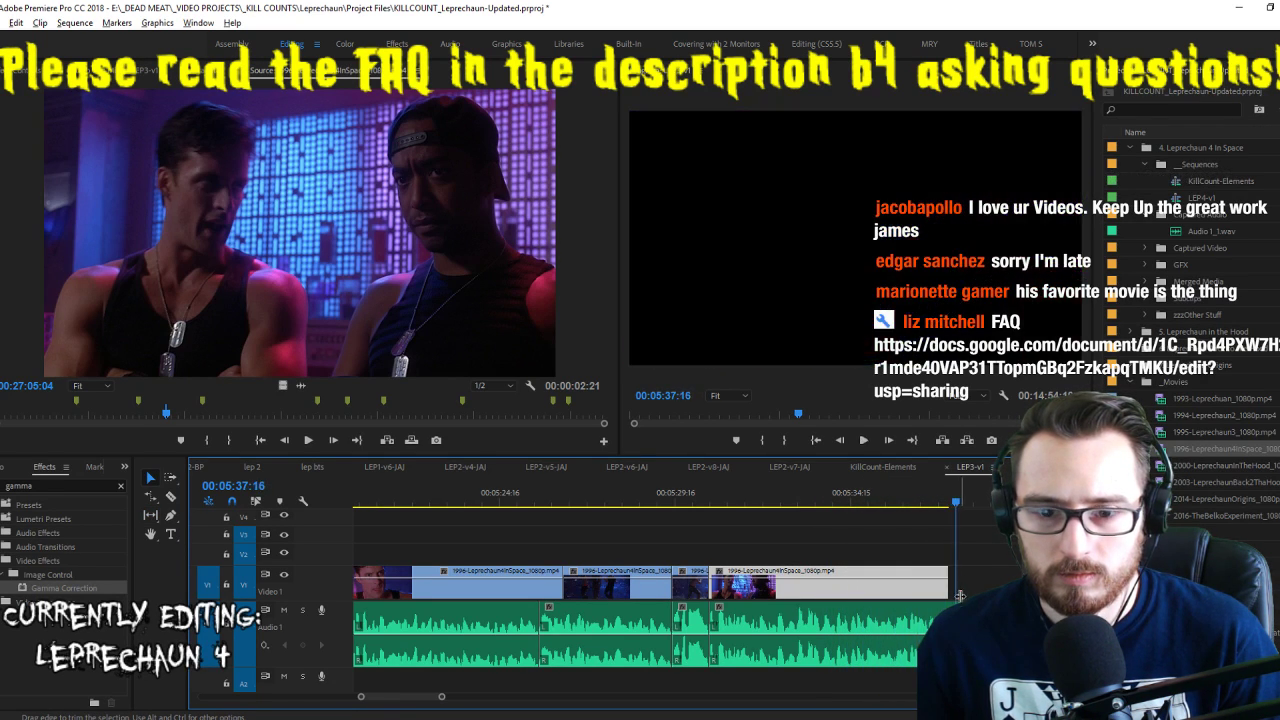
Extend the two-men clip, save the project, and trim the clip's end to 00:05:37:18
left_click_drag(988, 588, 993, 586)
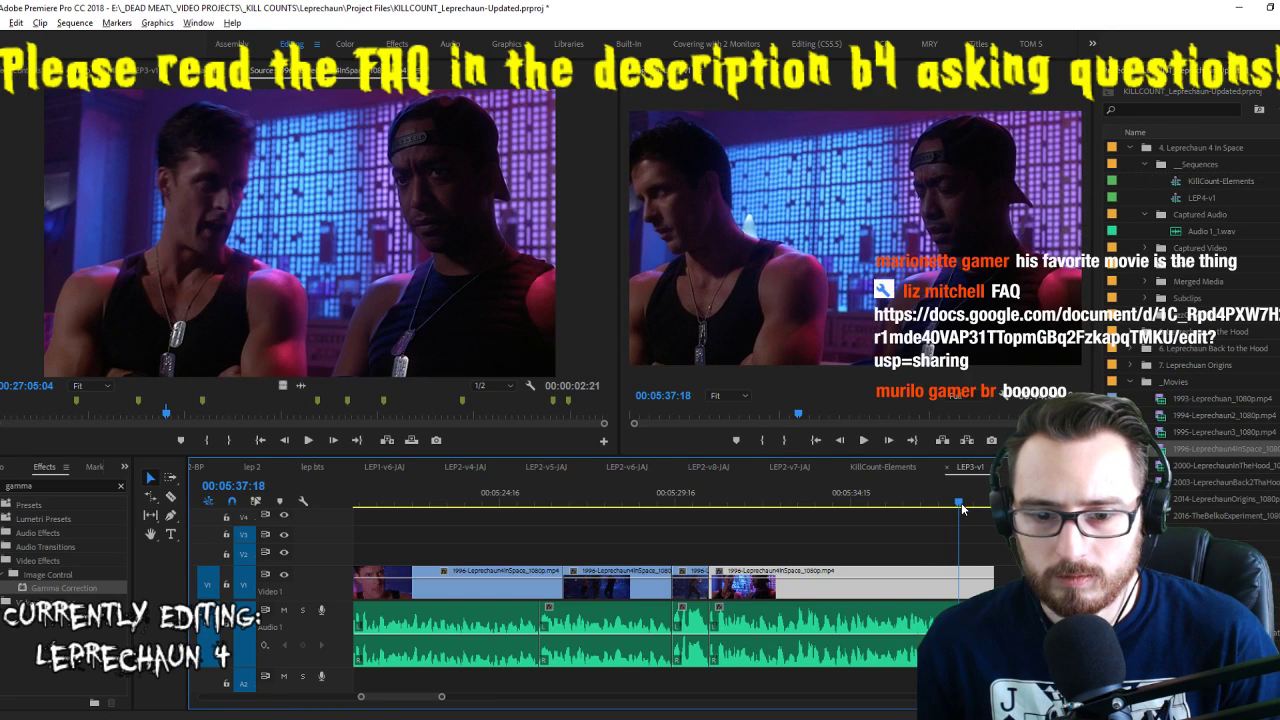
left_click(959, 504)
key("ctrl+s")
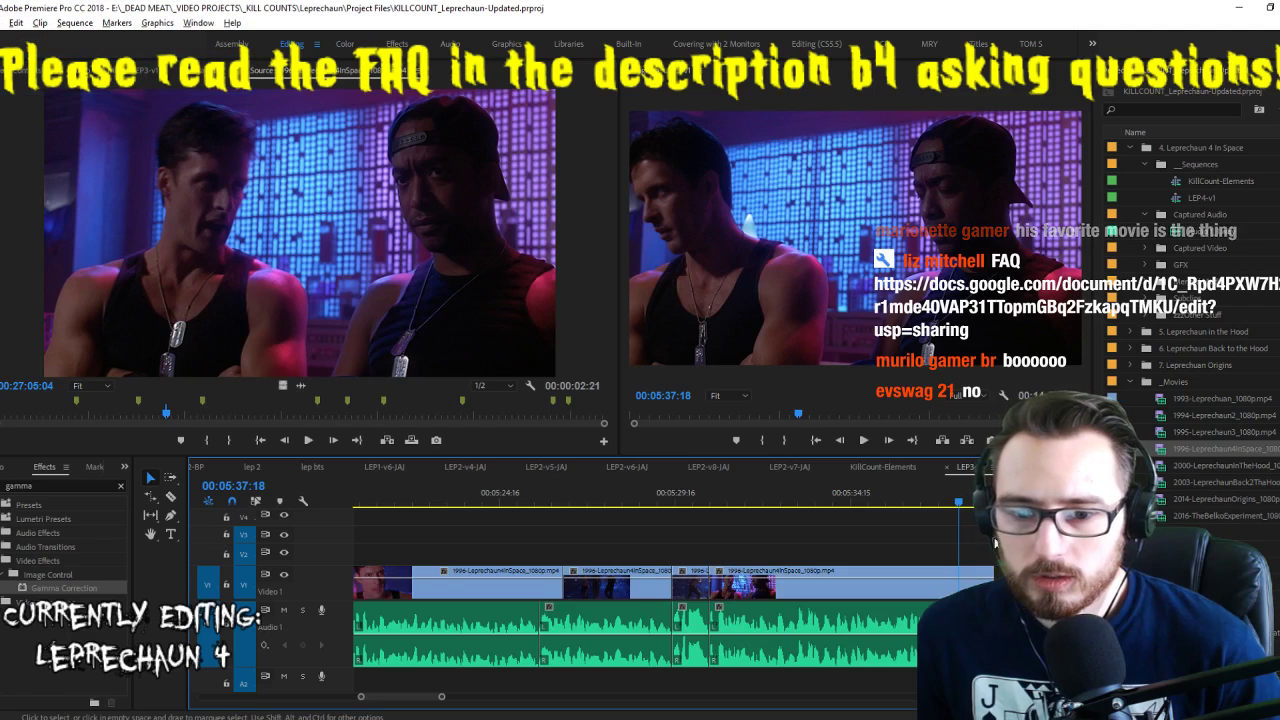
left_click_drag(995, 572, 958, 572)
scroll(980, 572, "down", 3)
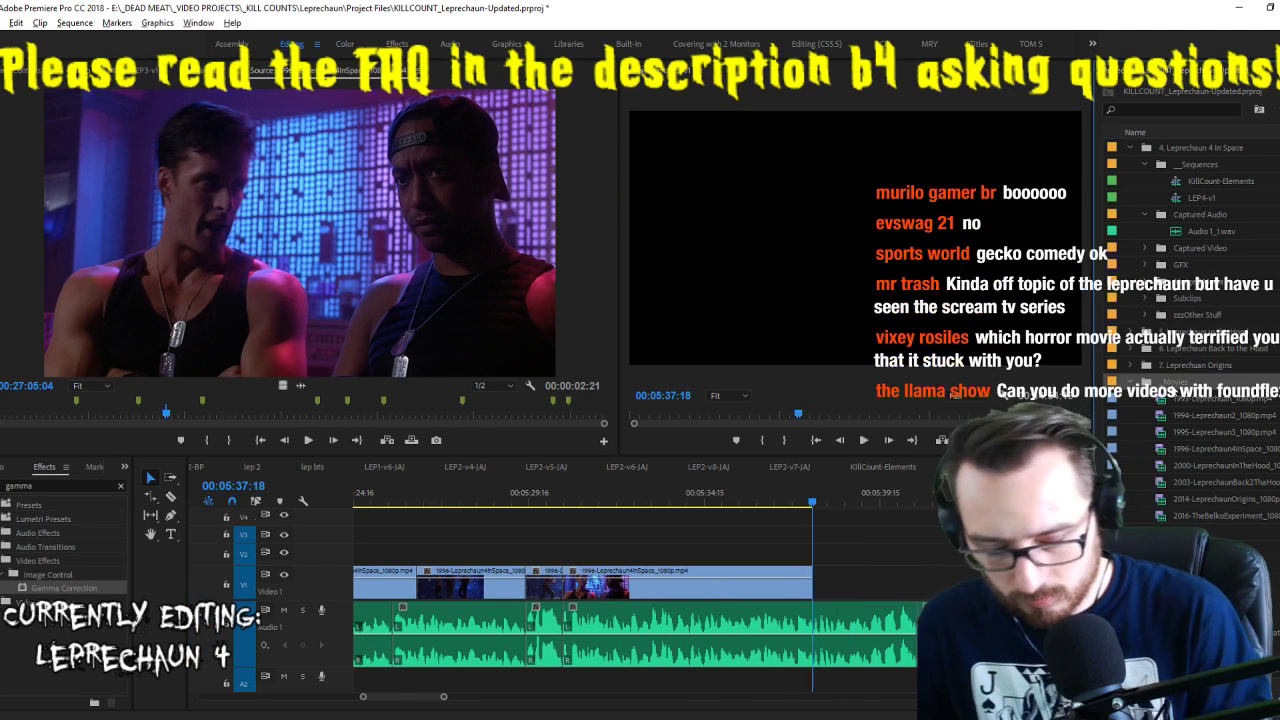
Import the Friday the 13th A New Beginning movie, open it as the source, and go to about 00:53:00
key("ctrl+i")
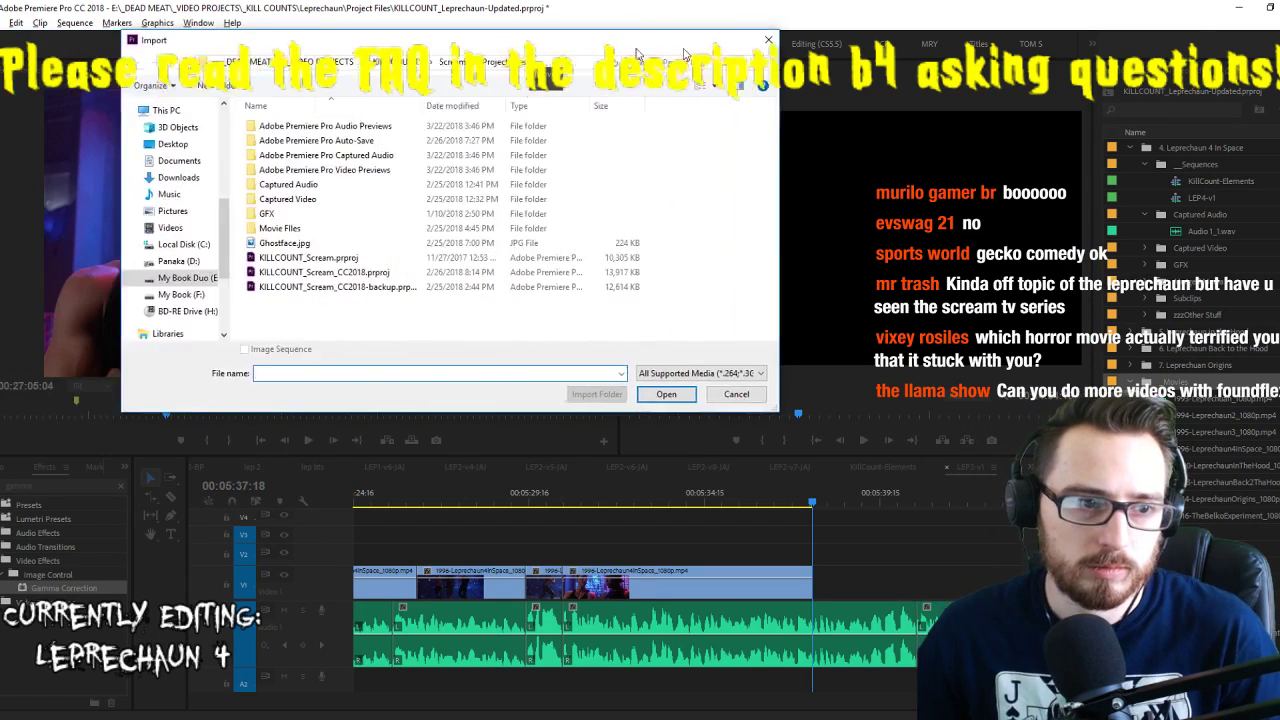
key("Return")
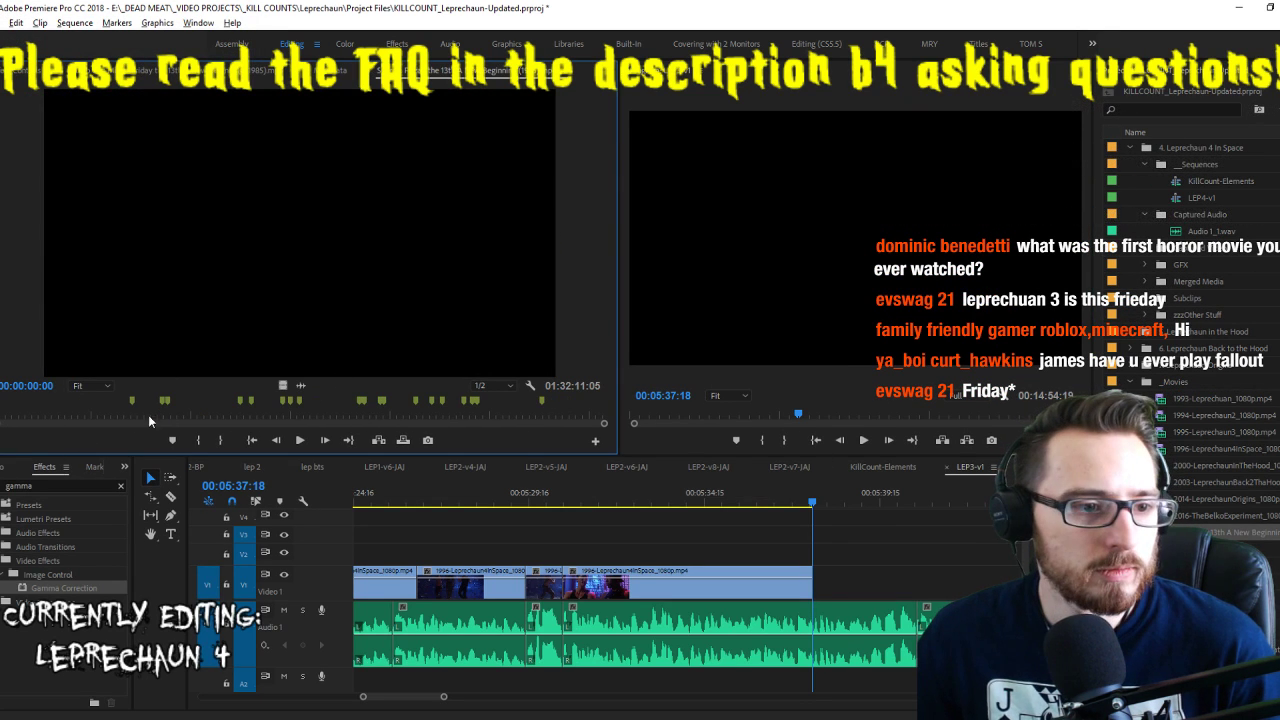
left_click_drag(148, 415, 331, 442)
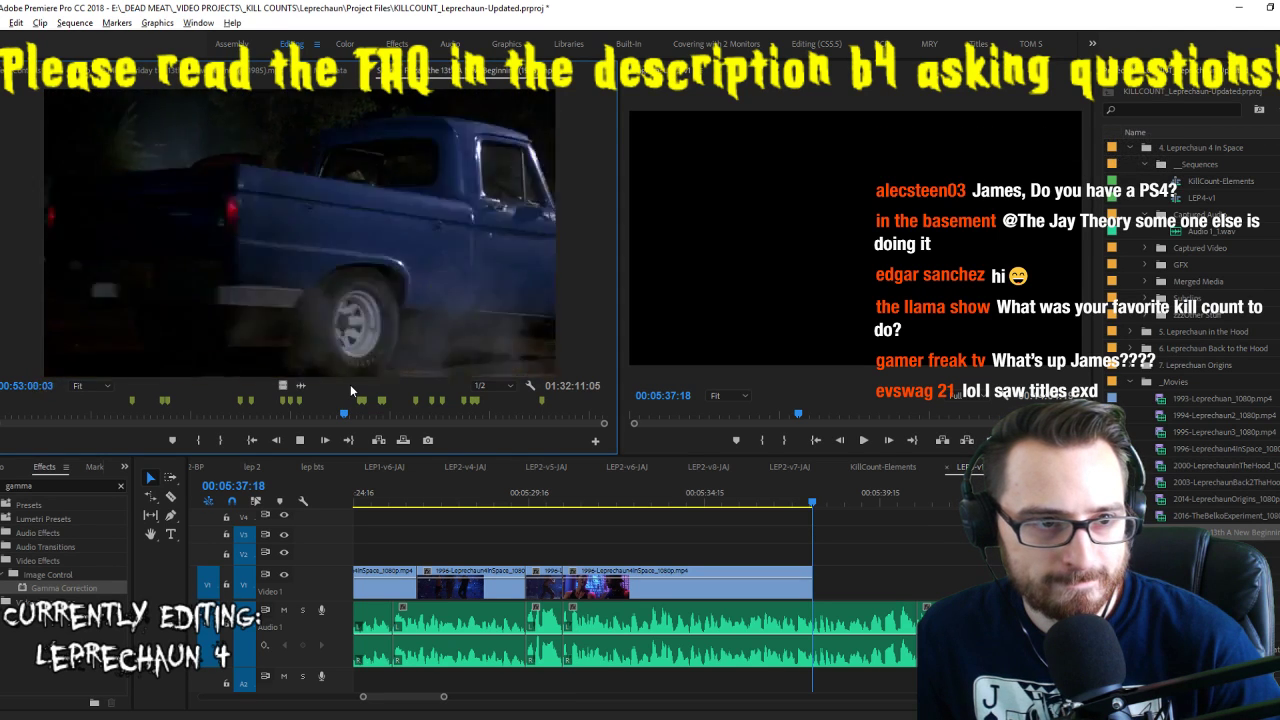
Locate the scene of the woman in blue talking with the man around 00:53:05 and set the source playback resolution to Full
key("k")
key("l")
key("l")
key("l")
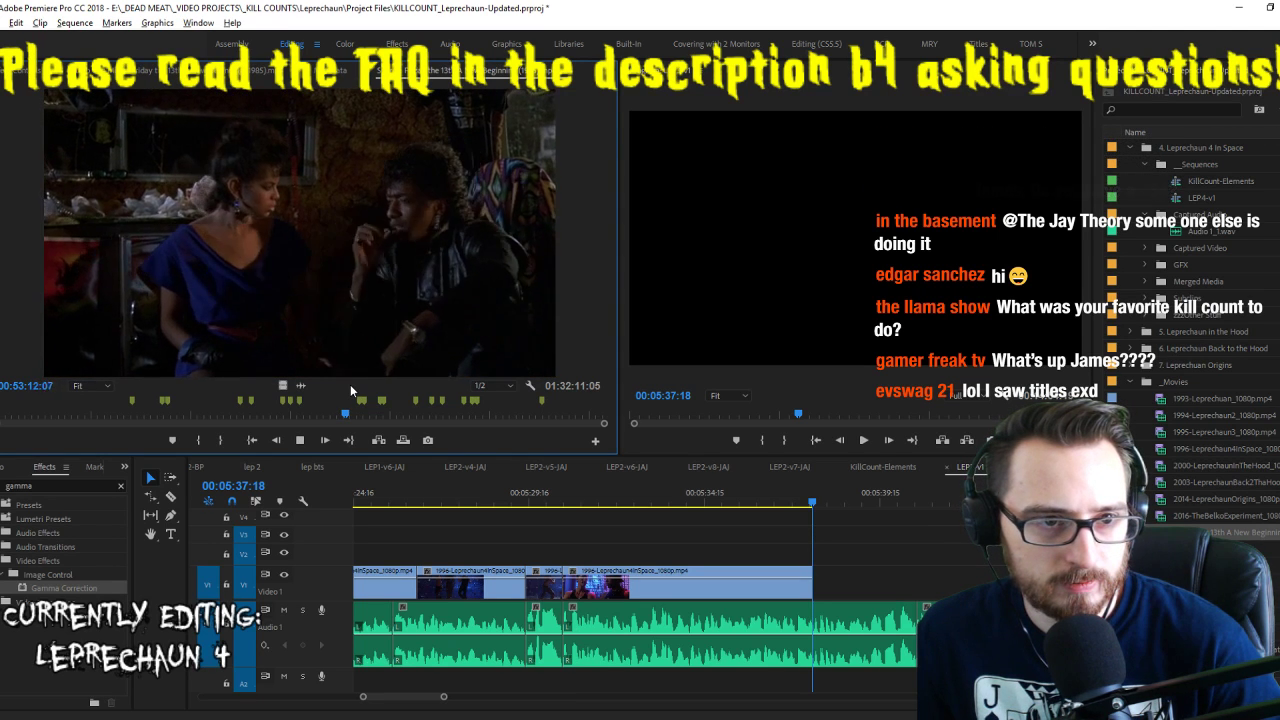
key("i")
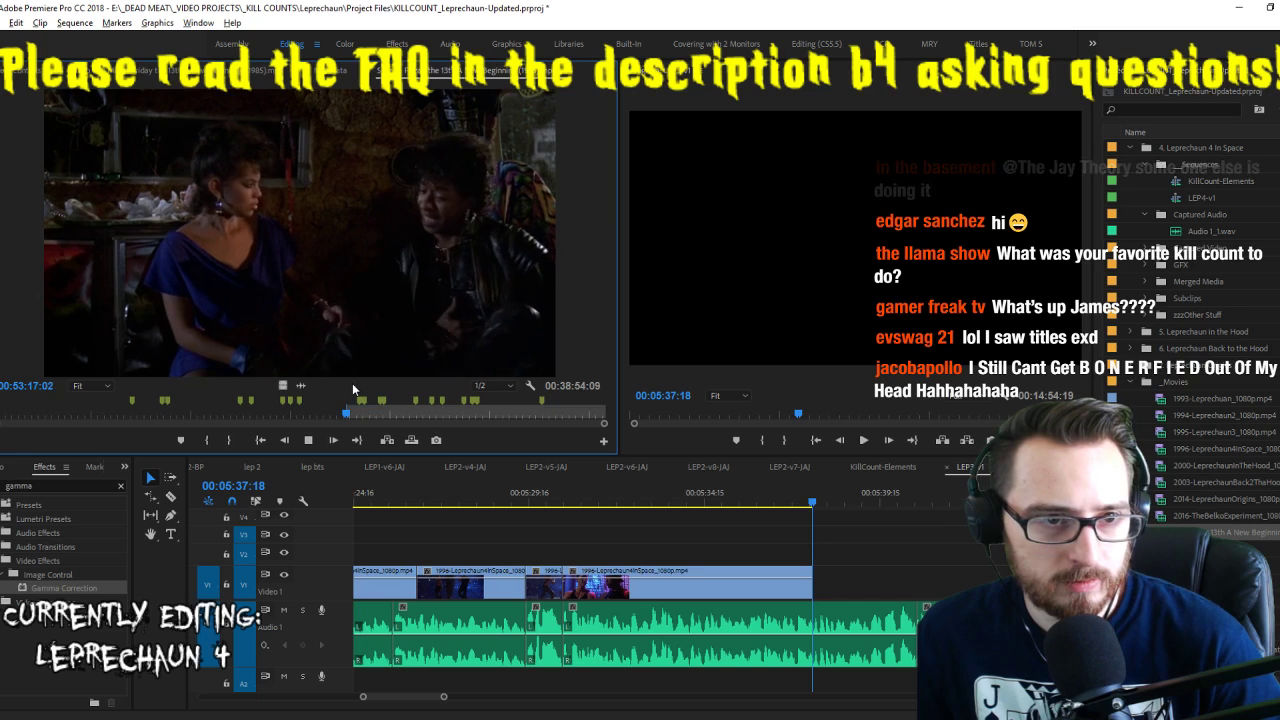
key("j")
key("j")
key("j")
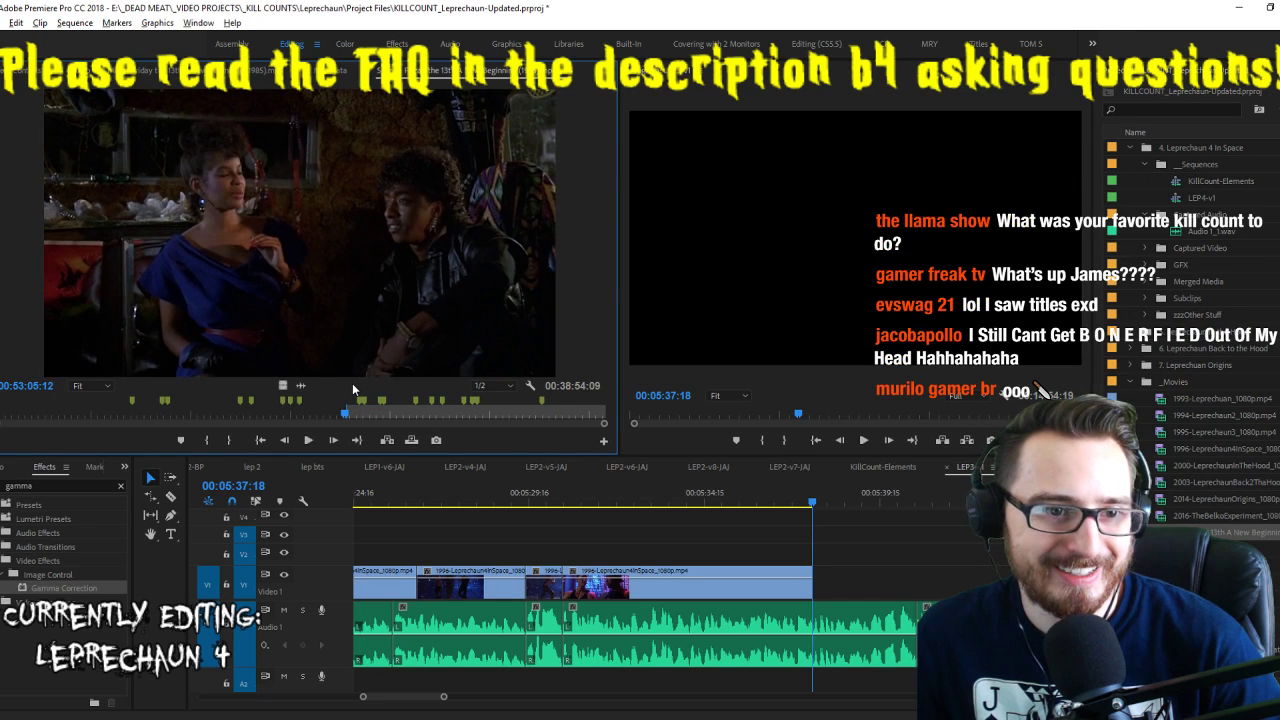
left_click(506, 388)
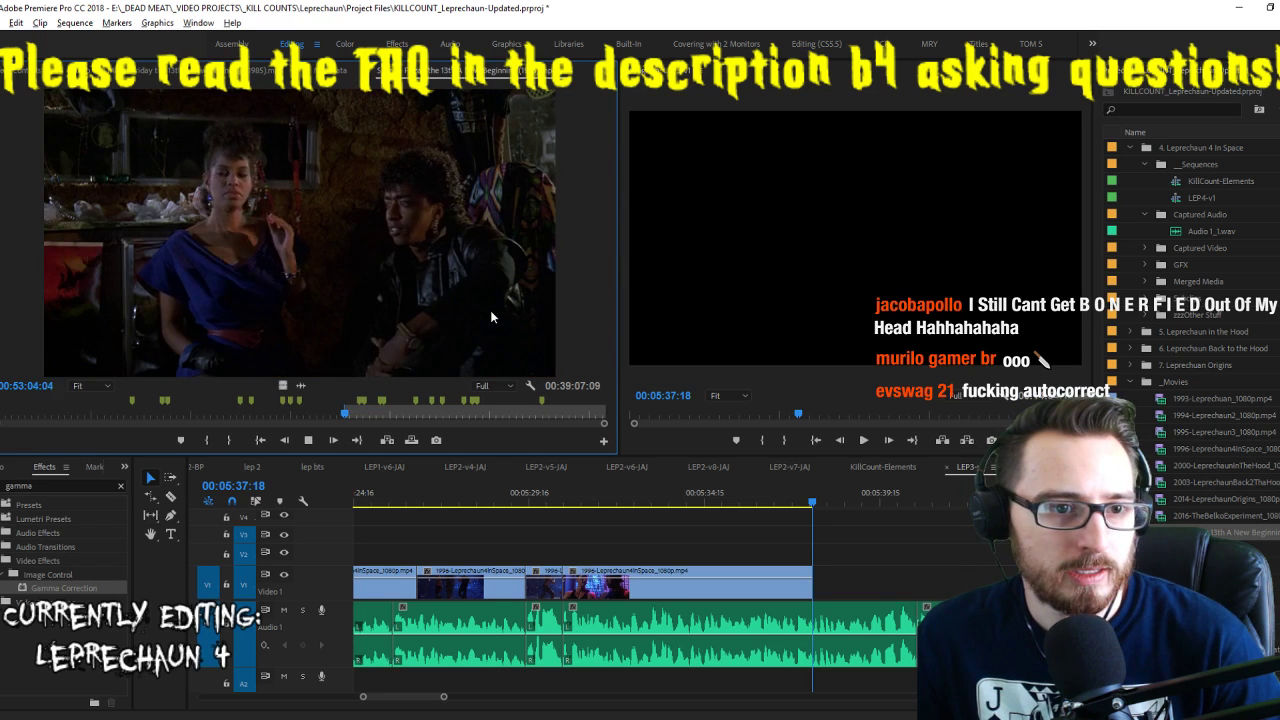
Place a 00:00:02:05 excerpt of the woman smiling on V1 at 00:05:37:18 and set it to frame size
key("i")
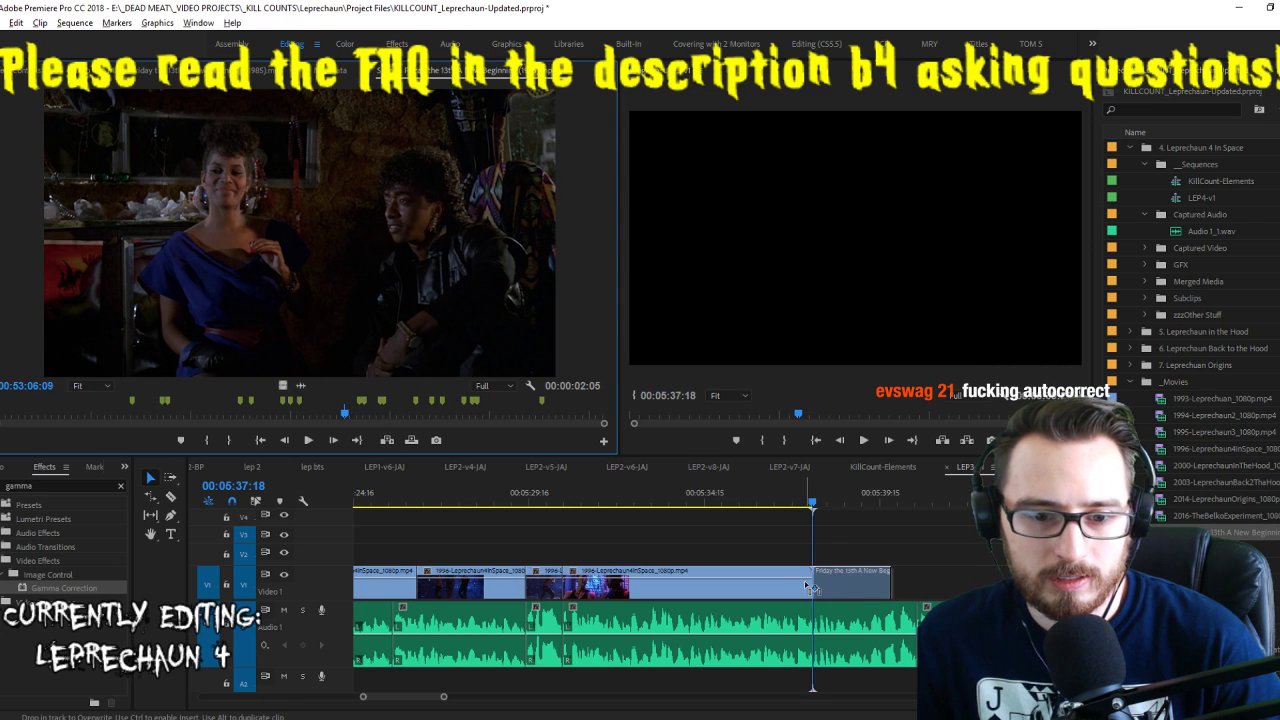
left_click_drag(810, 588, 811, 588)
left_click(776, 500)
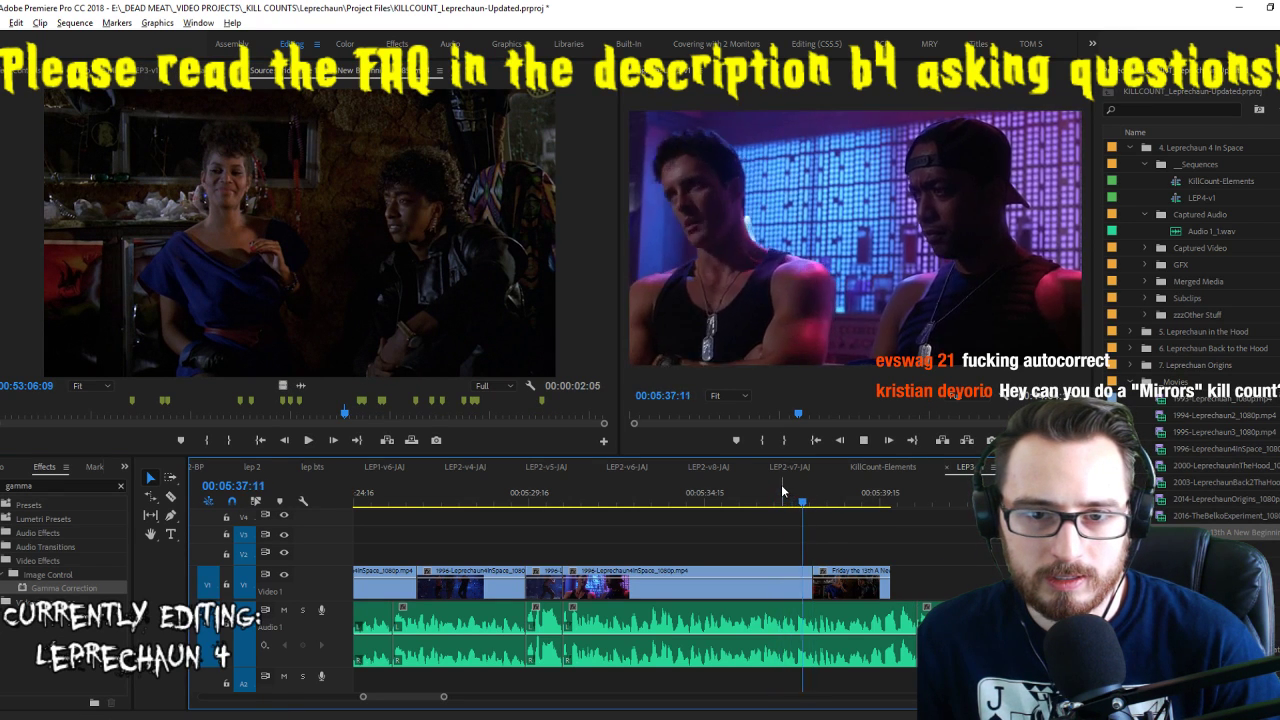
right_click(855, 592)
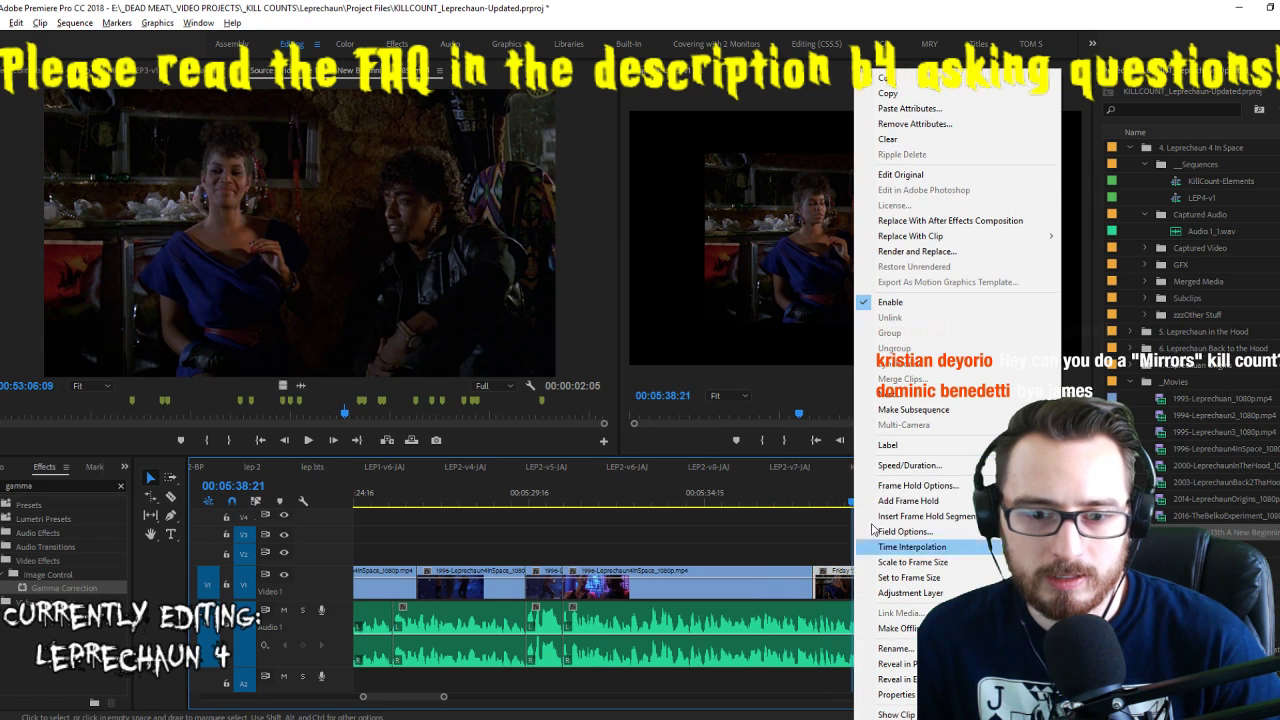
left_click(925, 577)
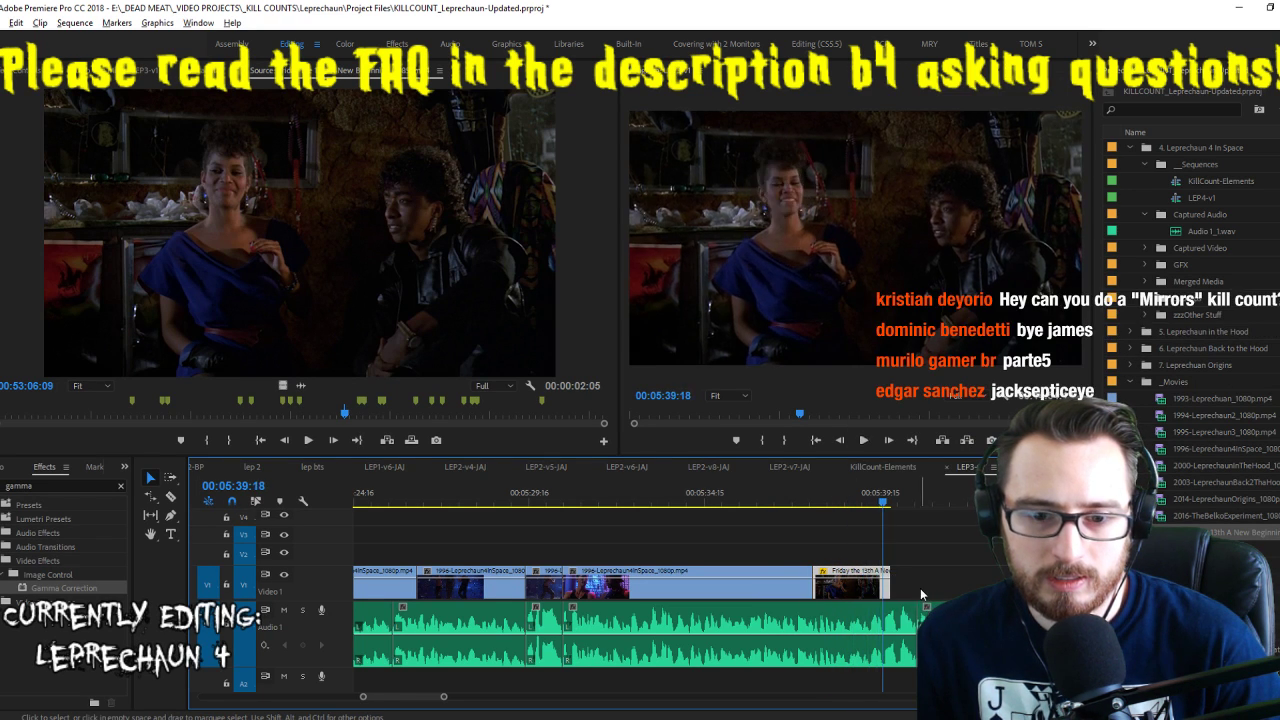
Mark a 00:00:01:15 excerpt ending at 00:53:18:09, delete the woman-smiling clip, and overwrite the new excerpt onto V1 ending at 00:05:42:08
left_click(415, 265)
key("space")
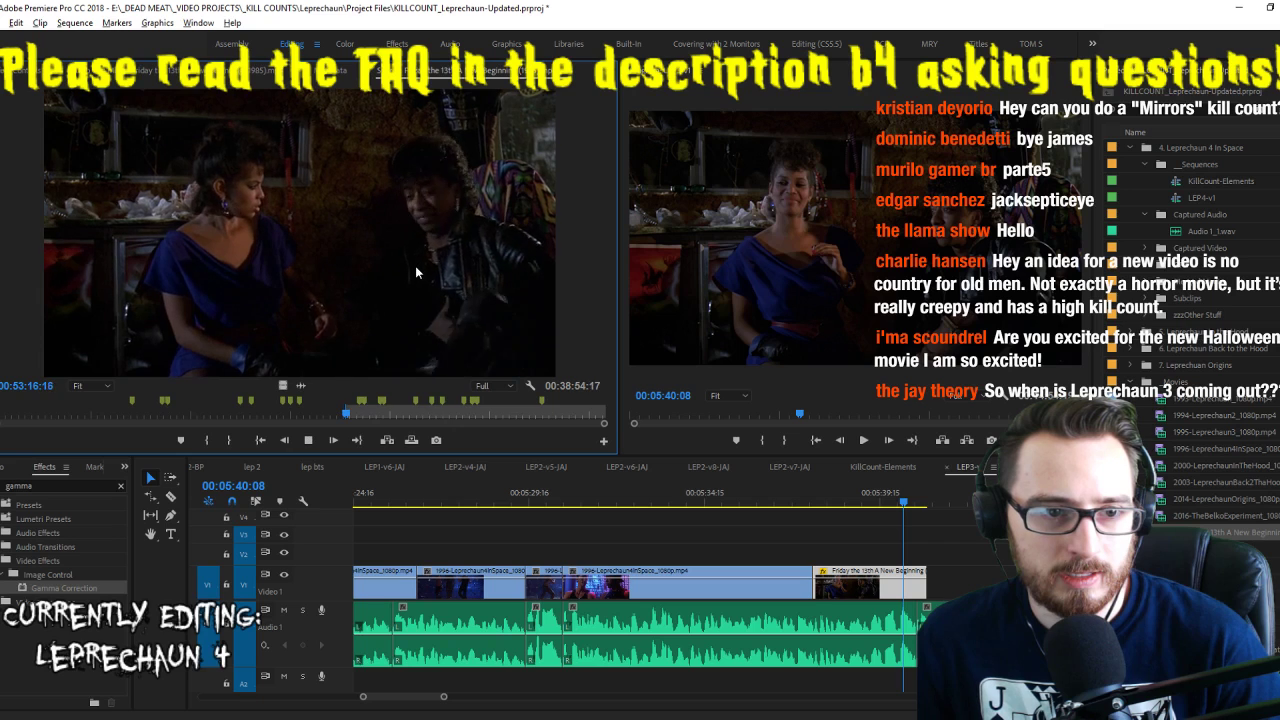
key("space")
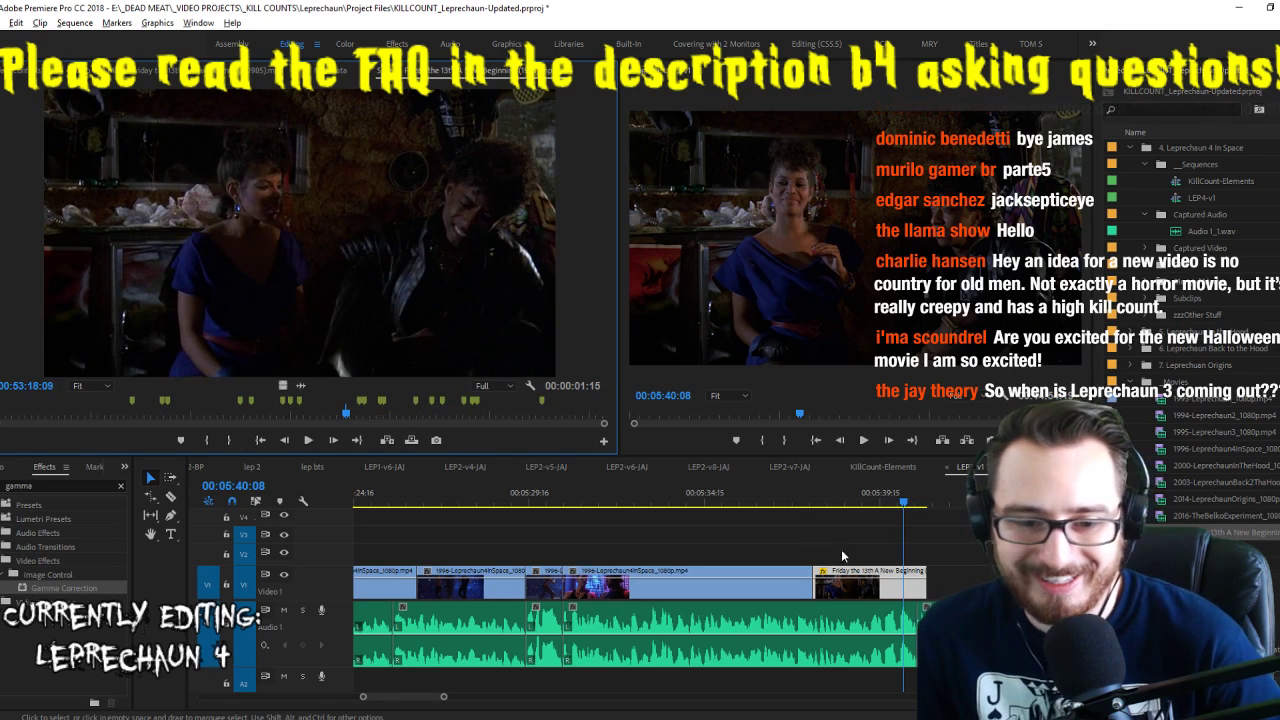
key("Delete")
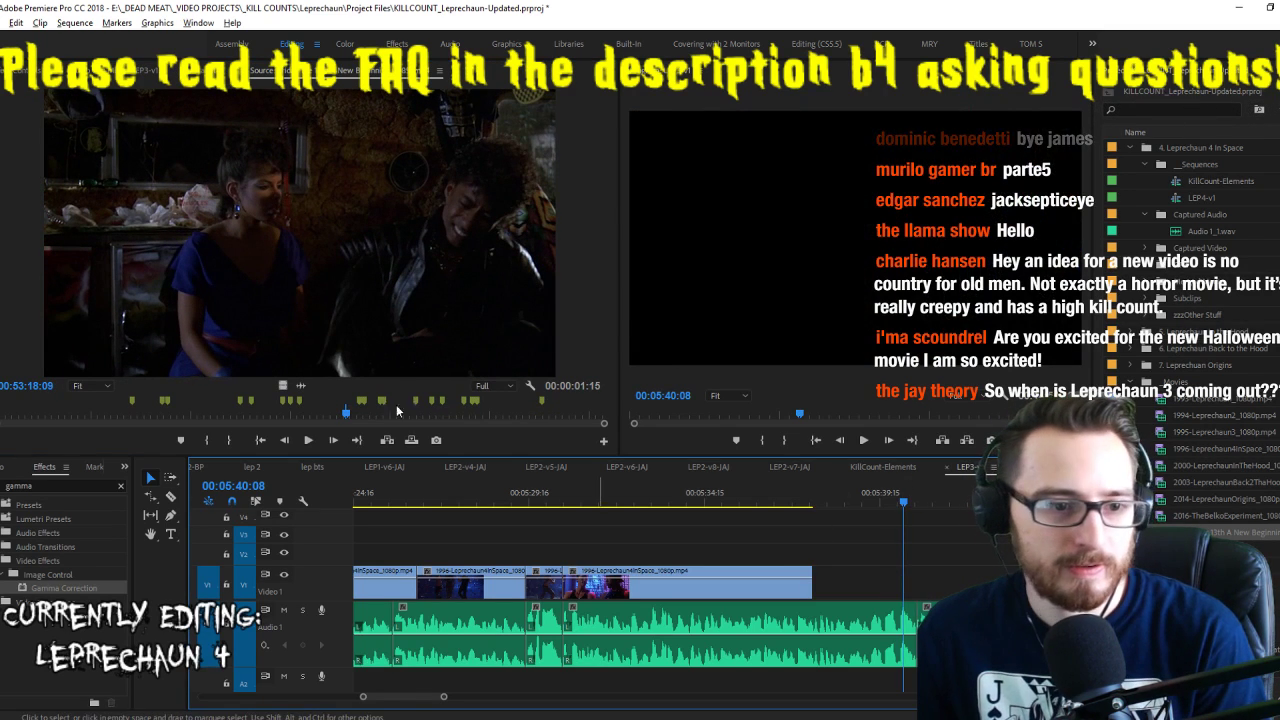
left_click(410, 440)
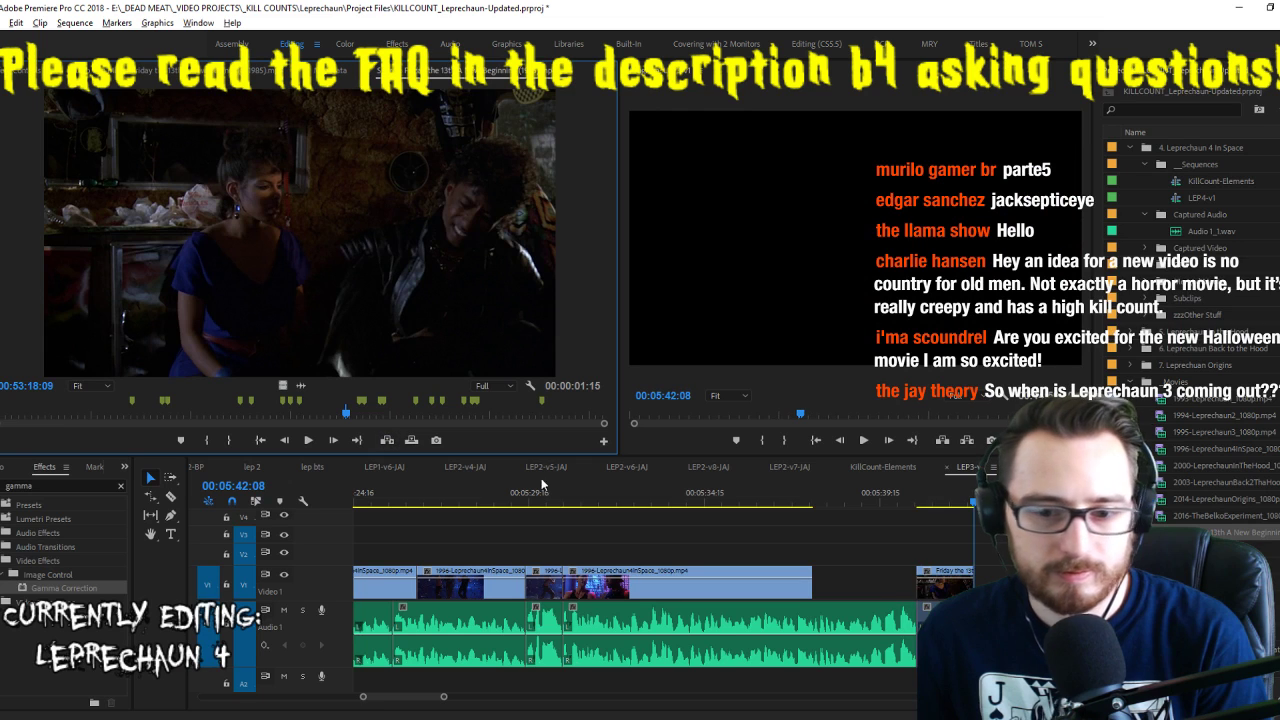
Extend the start of the Friday the 13th clip back to 00:05:37:18 and fit the clip to the frame size
left_click_drag(912, 590, 815, 590)
right_click(915, 587)
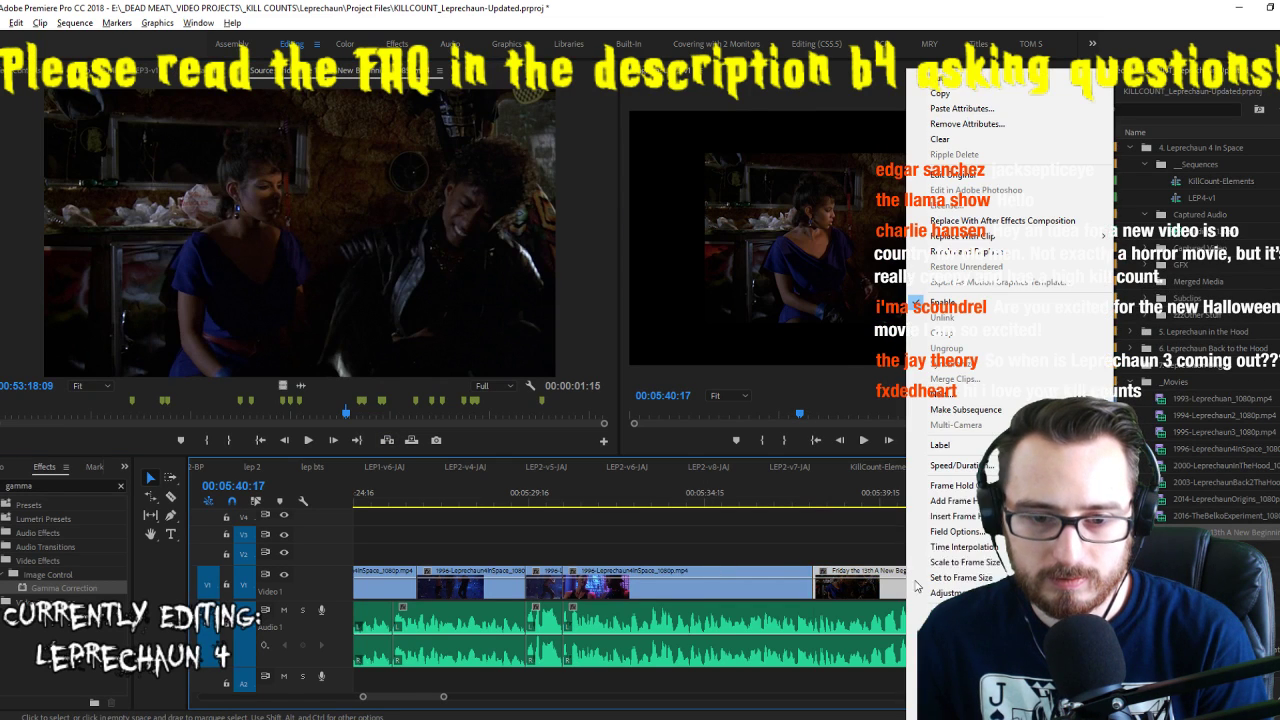
left_click(966, 566)
Apply a Cross Dissolve at the cut between the Leprechaun 4 clip and the Friday the 13th clip on V1, then play it back
type("diss")
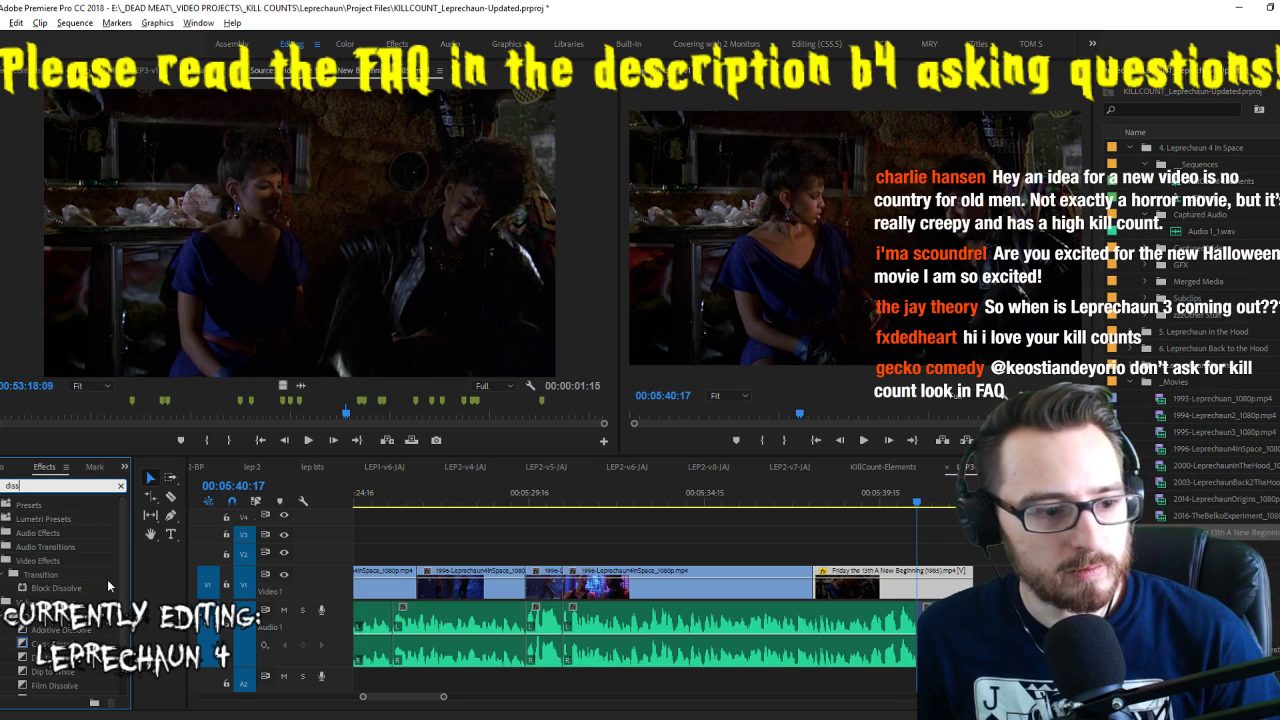
left_click_drag(45, 643, 798, 573)
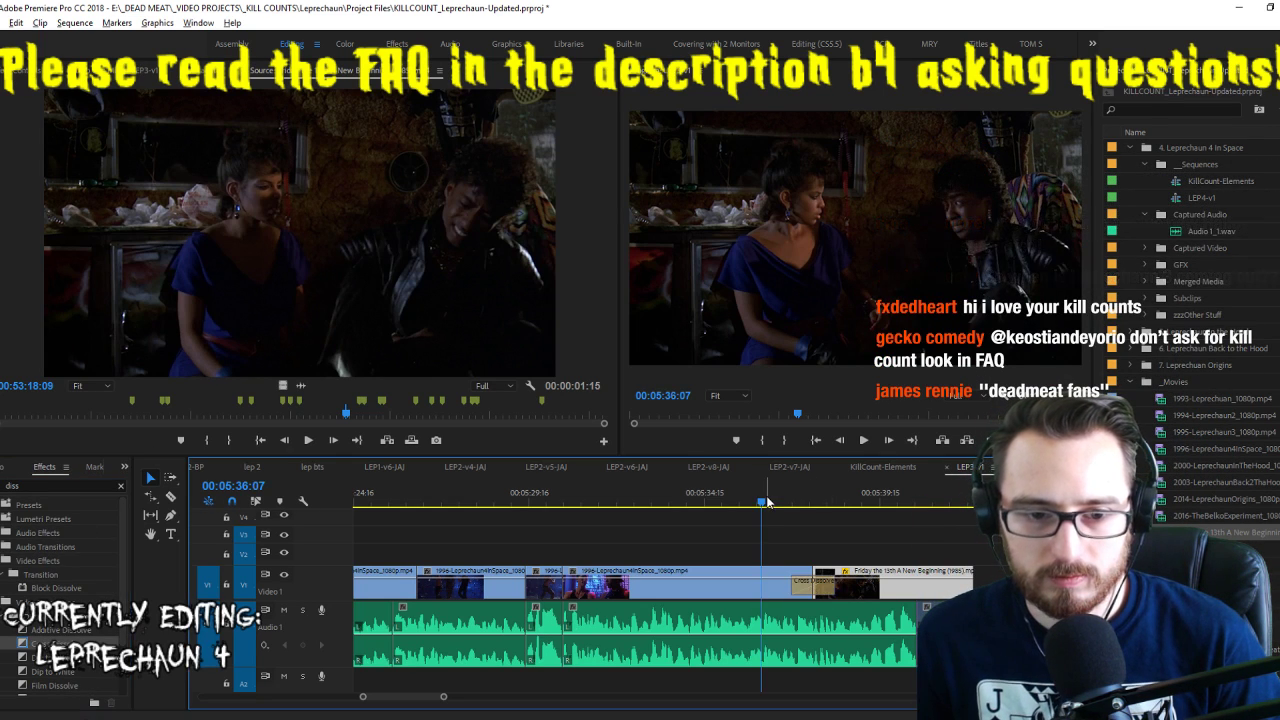
left_click(760, 492)
key("space")
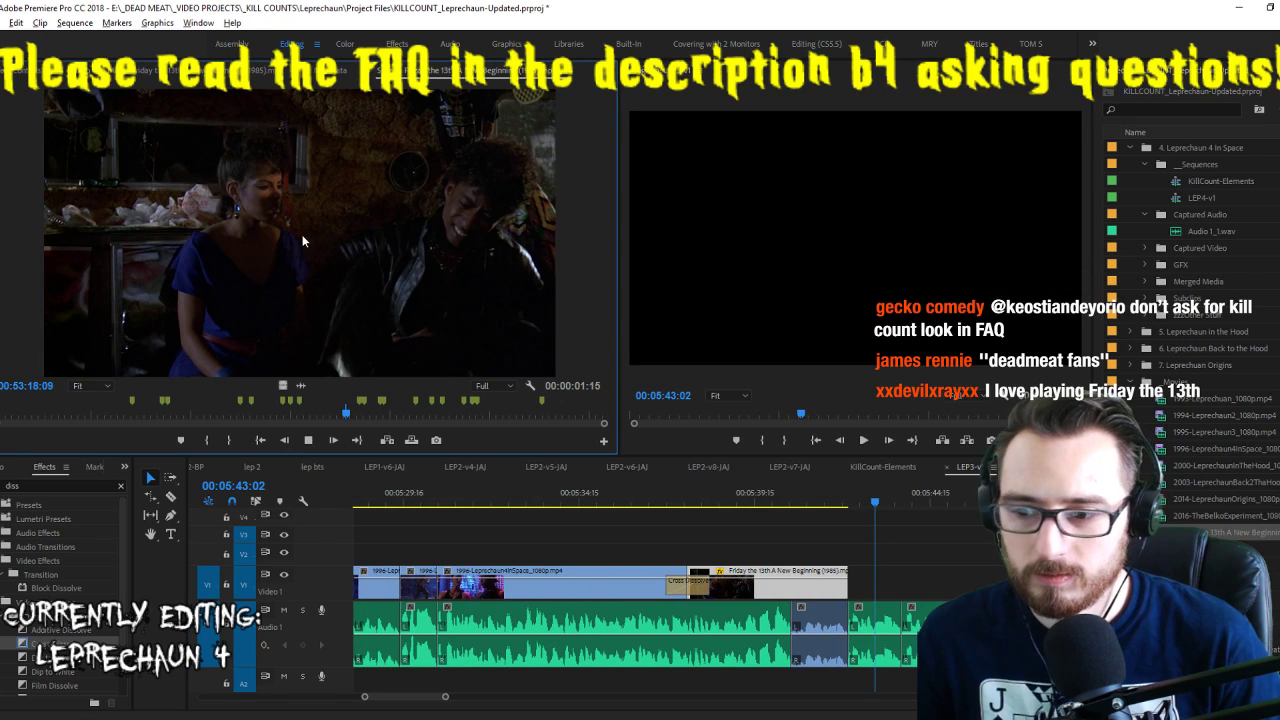
Mark a 00:00:01:00 source excerpt of the man in the leather jacket in the outhouse, around 00:54:24
left_click(322, 219)
key("space")
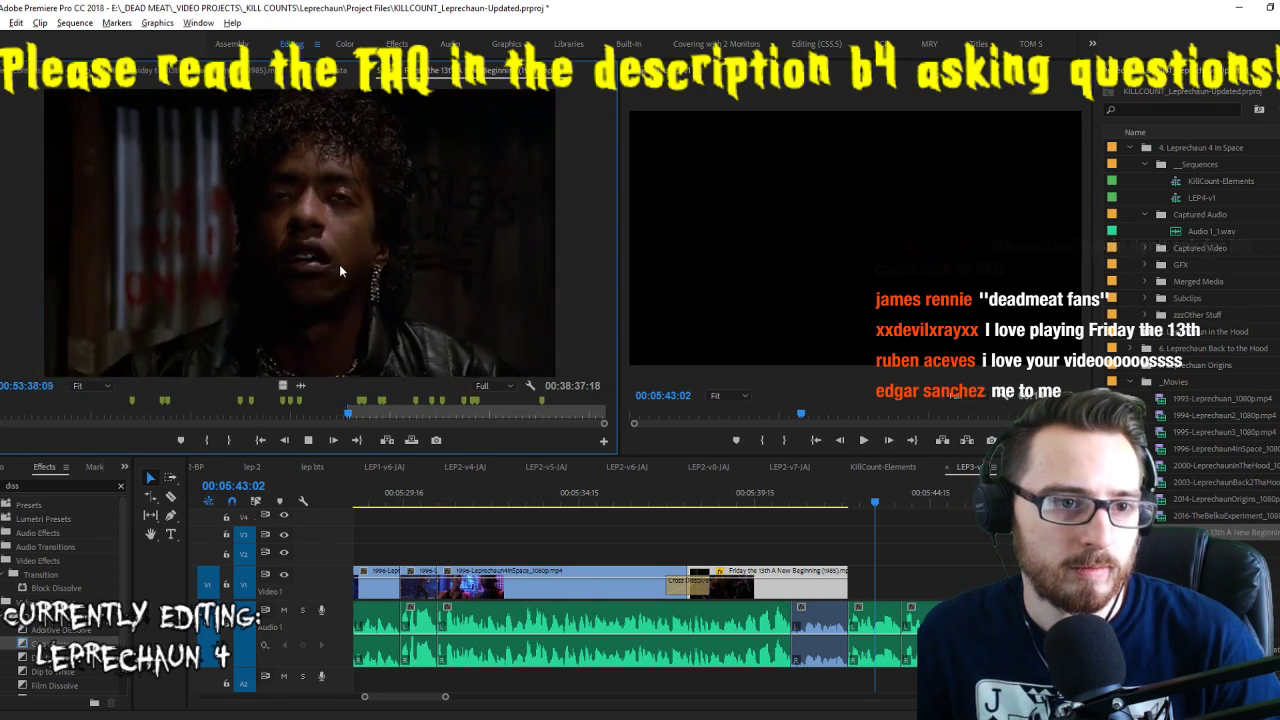
key("space")
key("space")
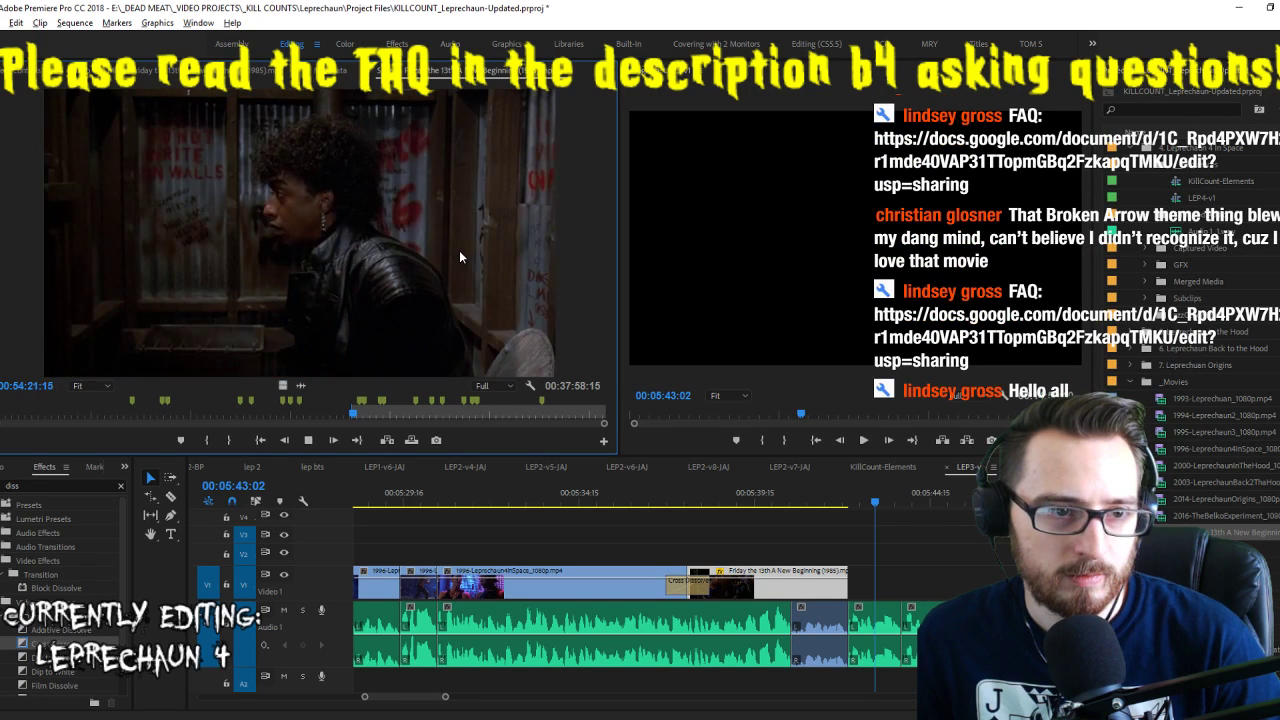
key("i")
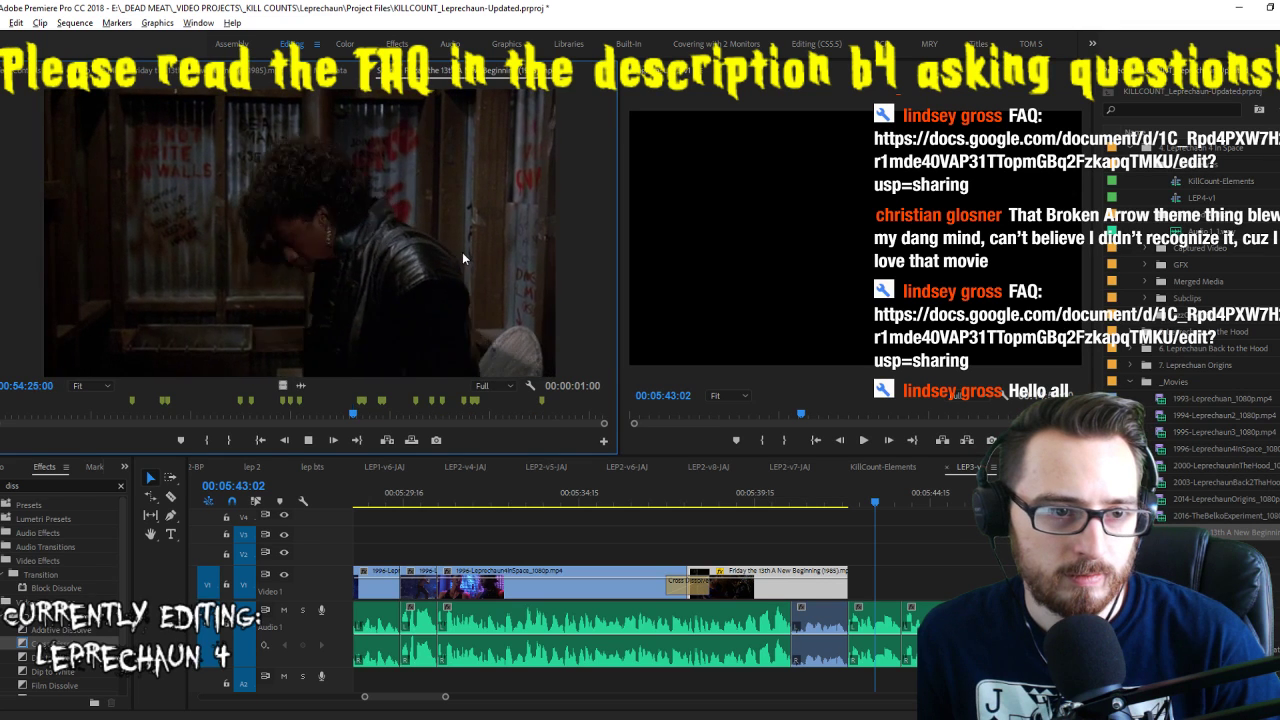
key("space")
Place the one-second outhouse excerpt on V1 at 00:05:42:08 and extend its end to about 00:05:43:20
key("space")
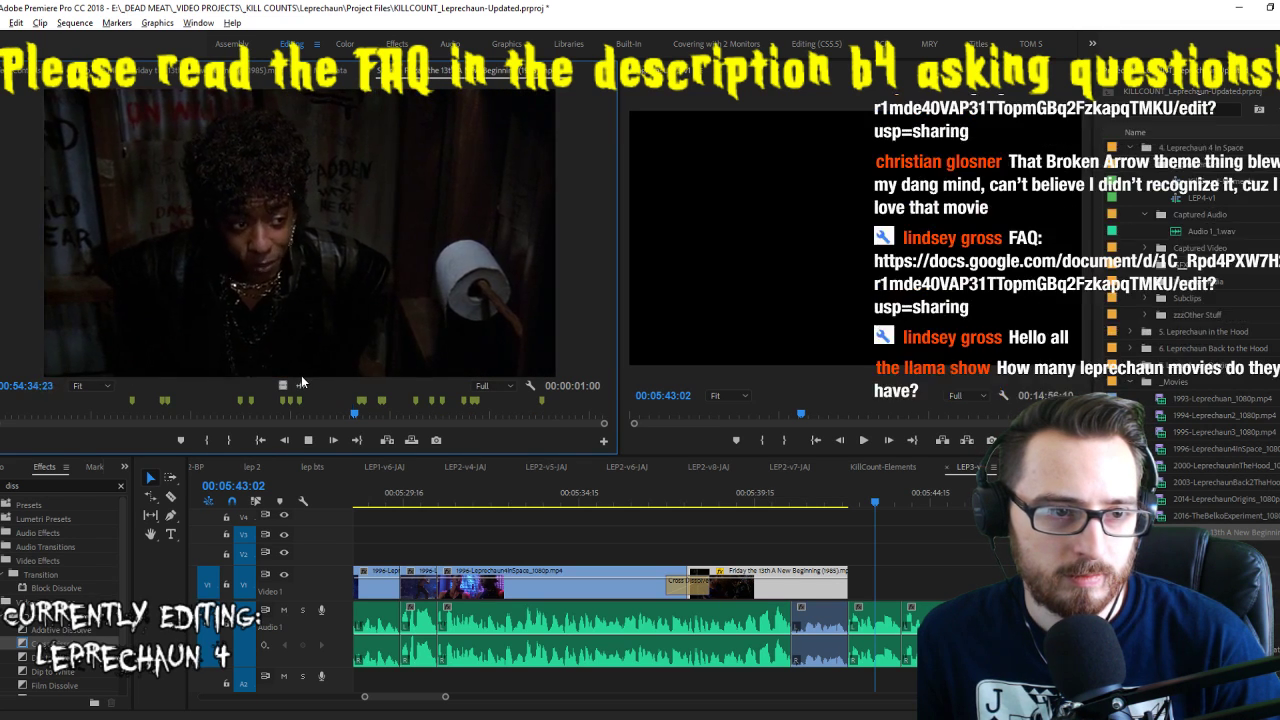
key("space")
key("space")
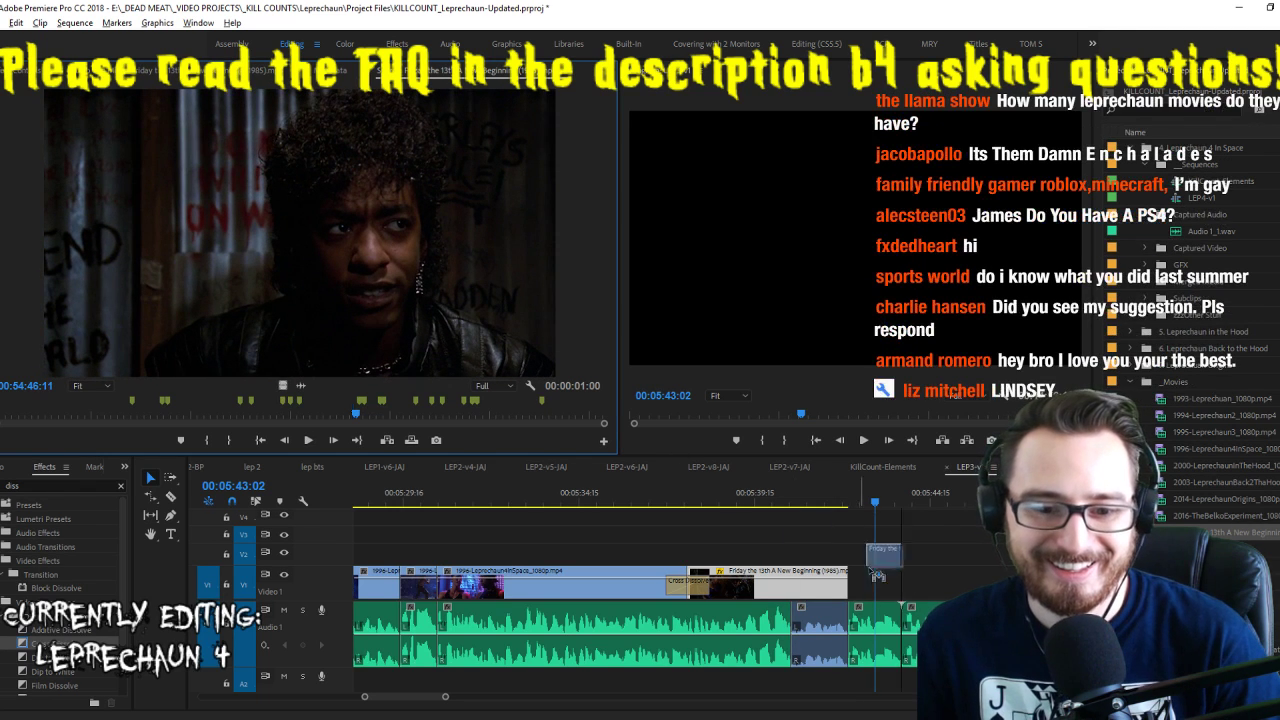
key("Up")
key(".")
left_click_drag(905, 584, 912, 586)
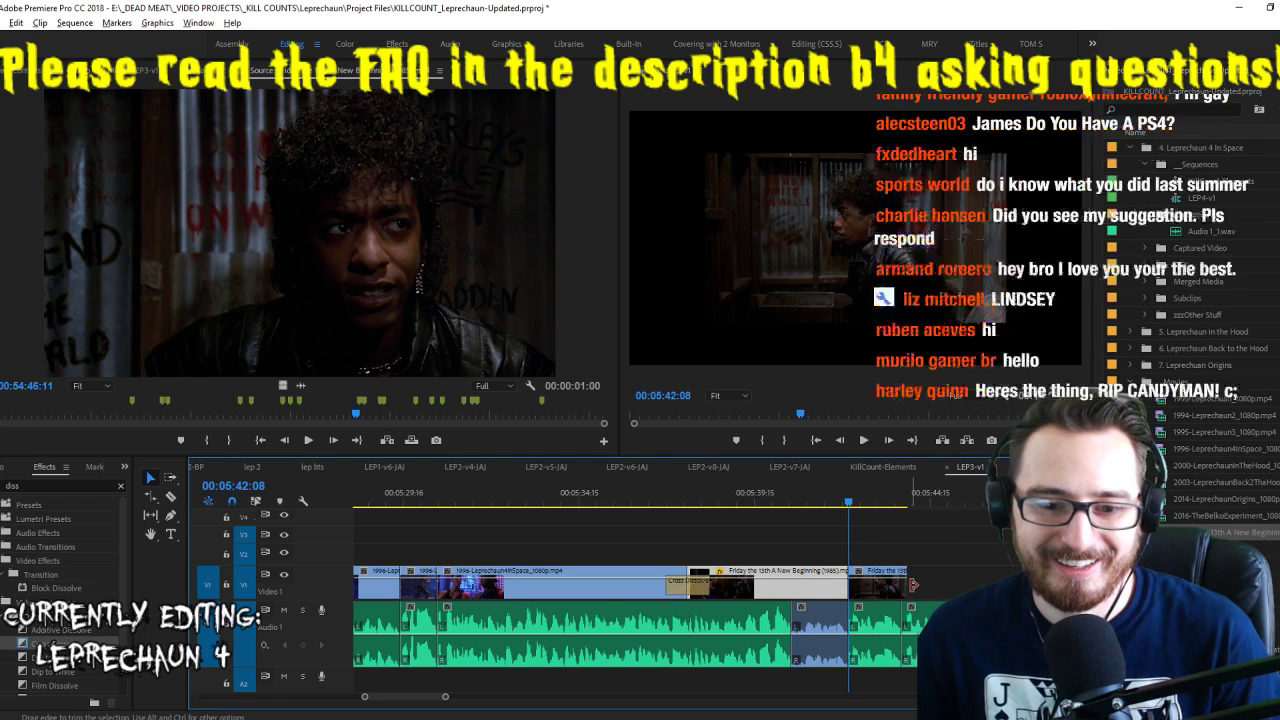
key("space")
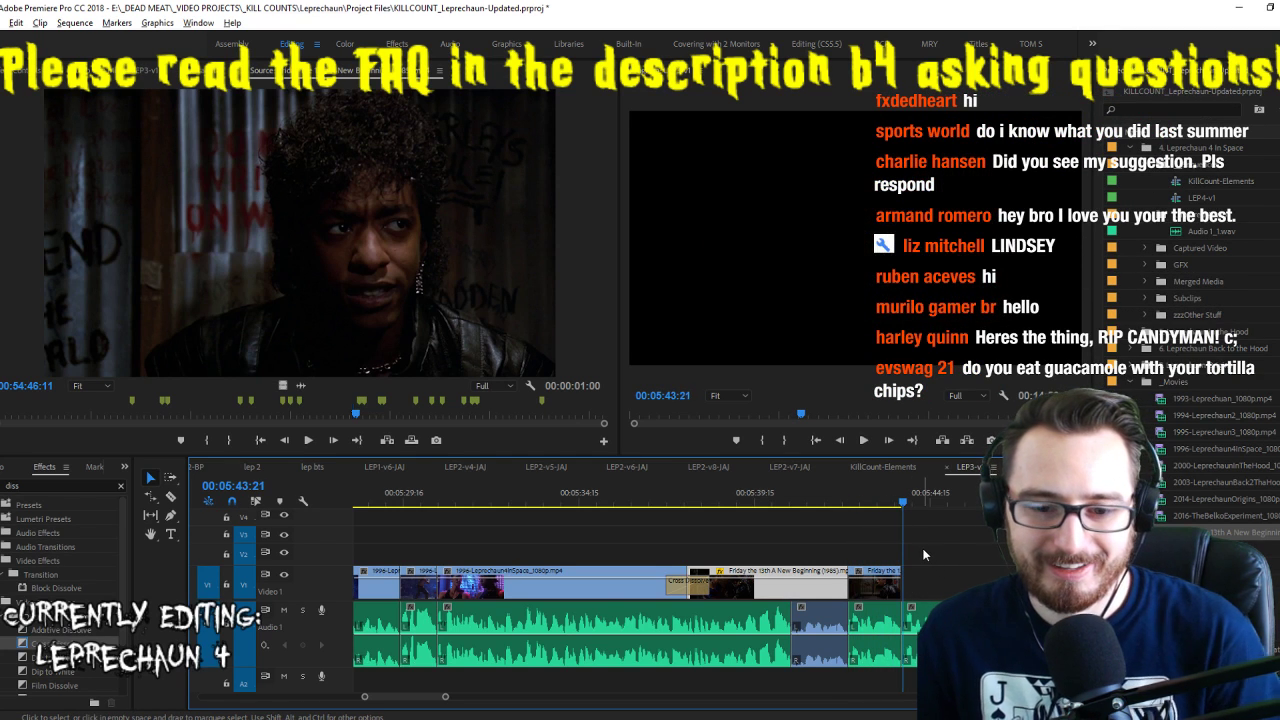
Mark a 00:00:02:20 excerpt of the man beside the toilet paper ending at 00:54:37:03 and insert it on V1 at 00:05:43:20
left_click(389, 316)
key("j")
key("j")
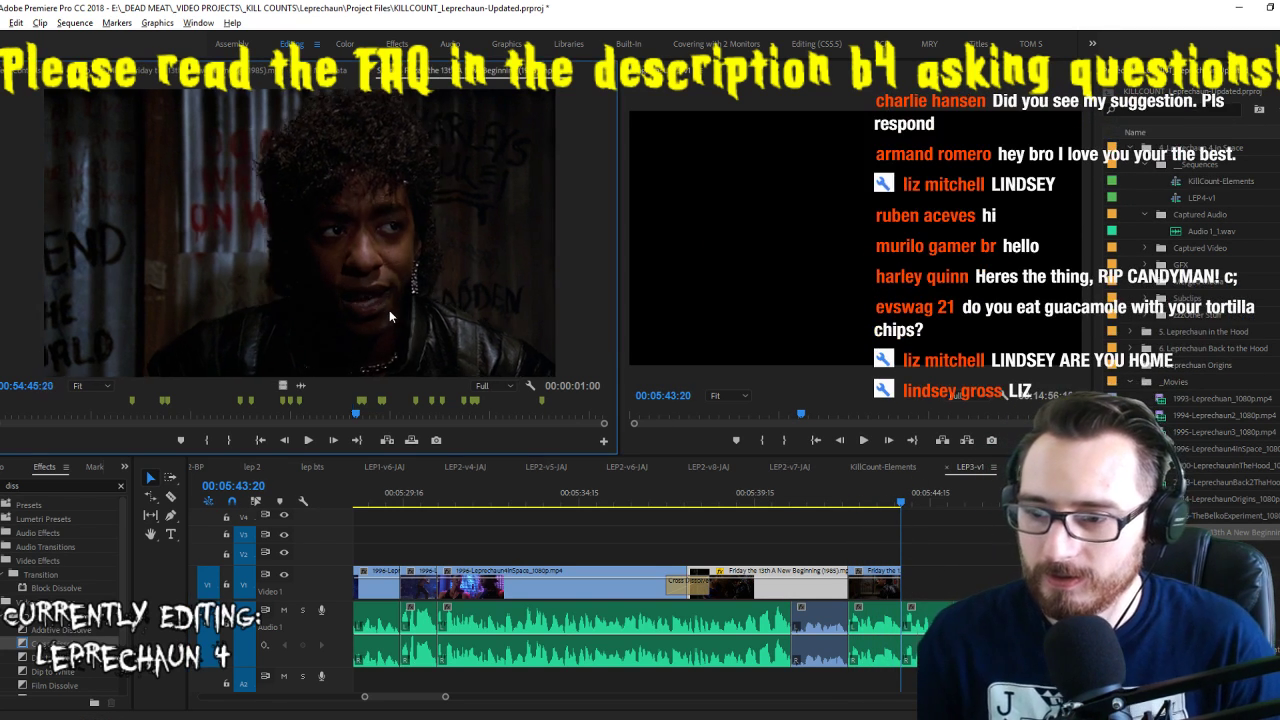
key("k")
key("j")
key("j")
key("j")
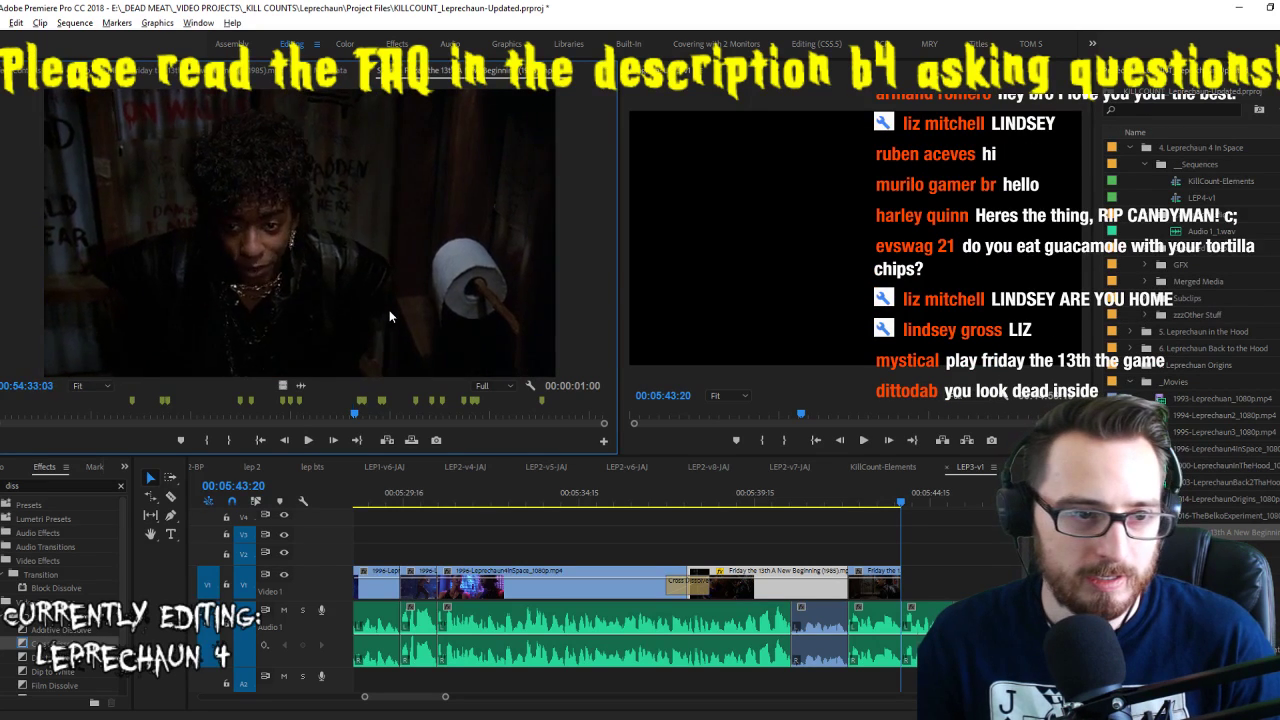
key("l")
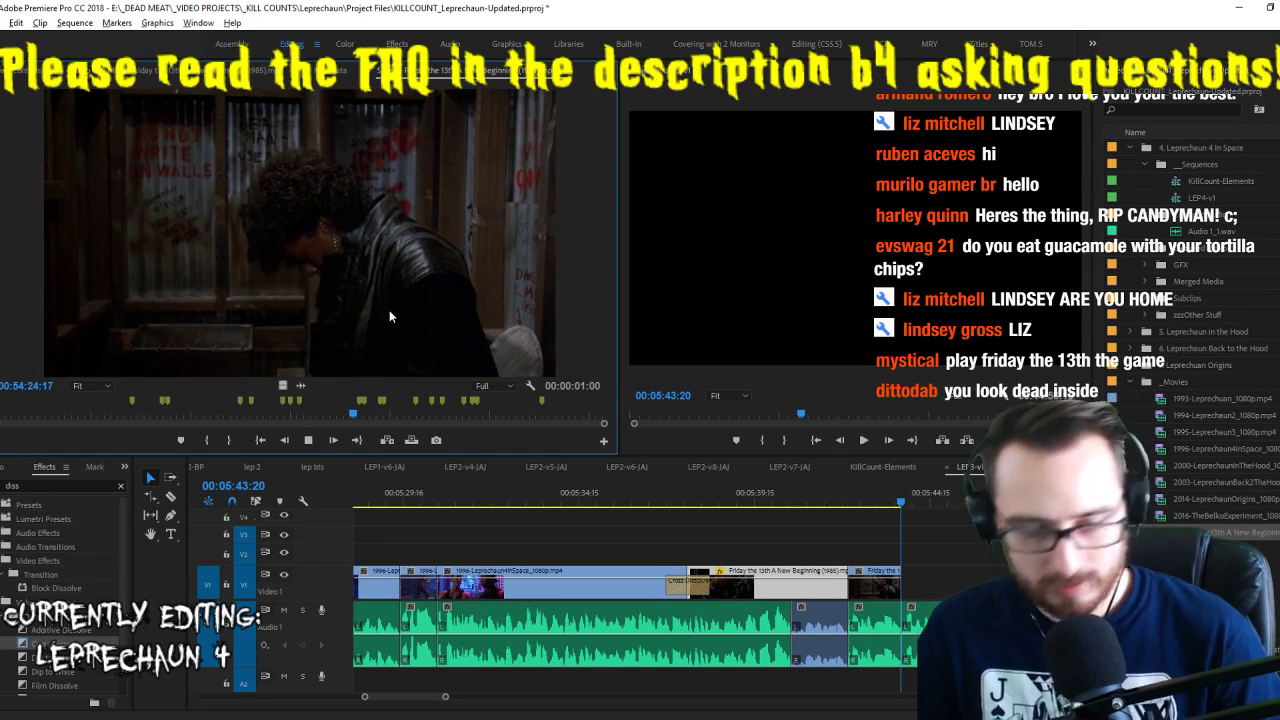
key("l")
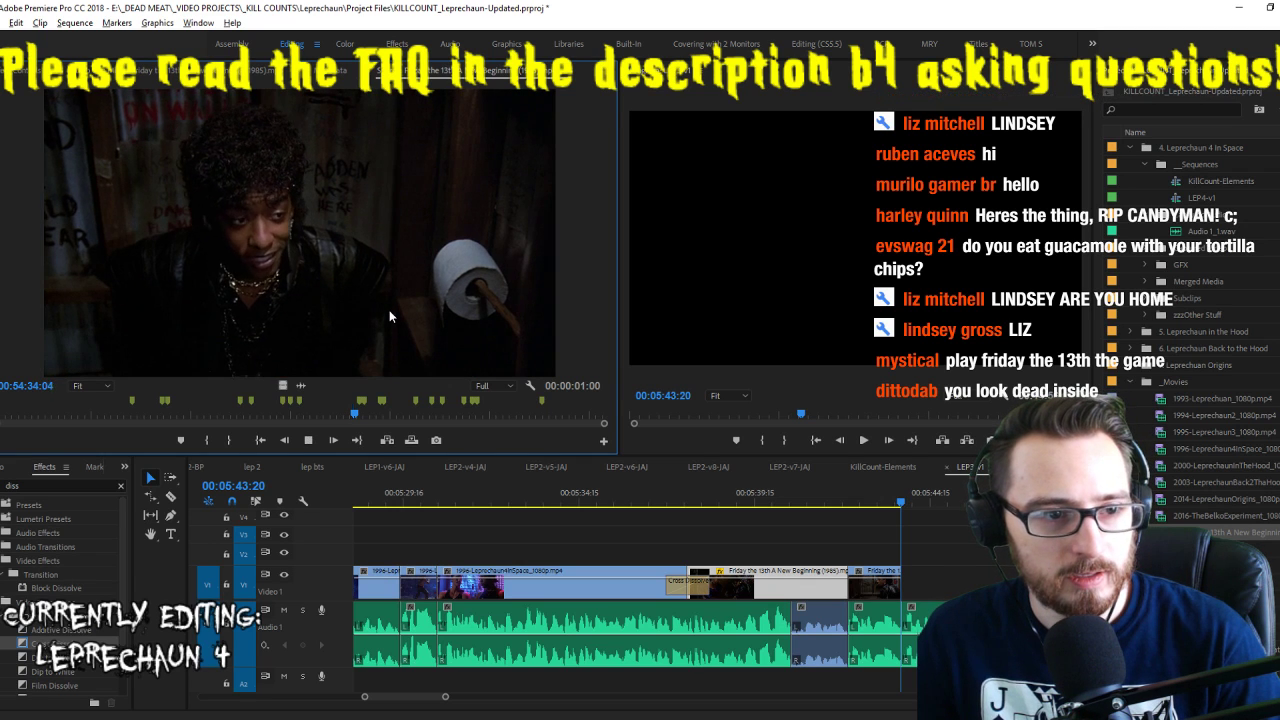
key("i")
key("k")
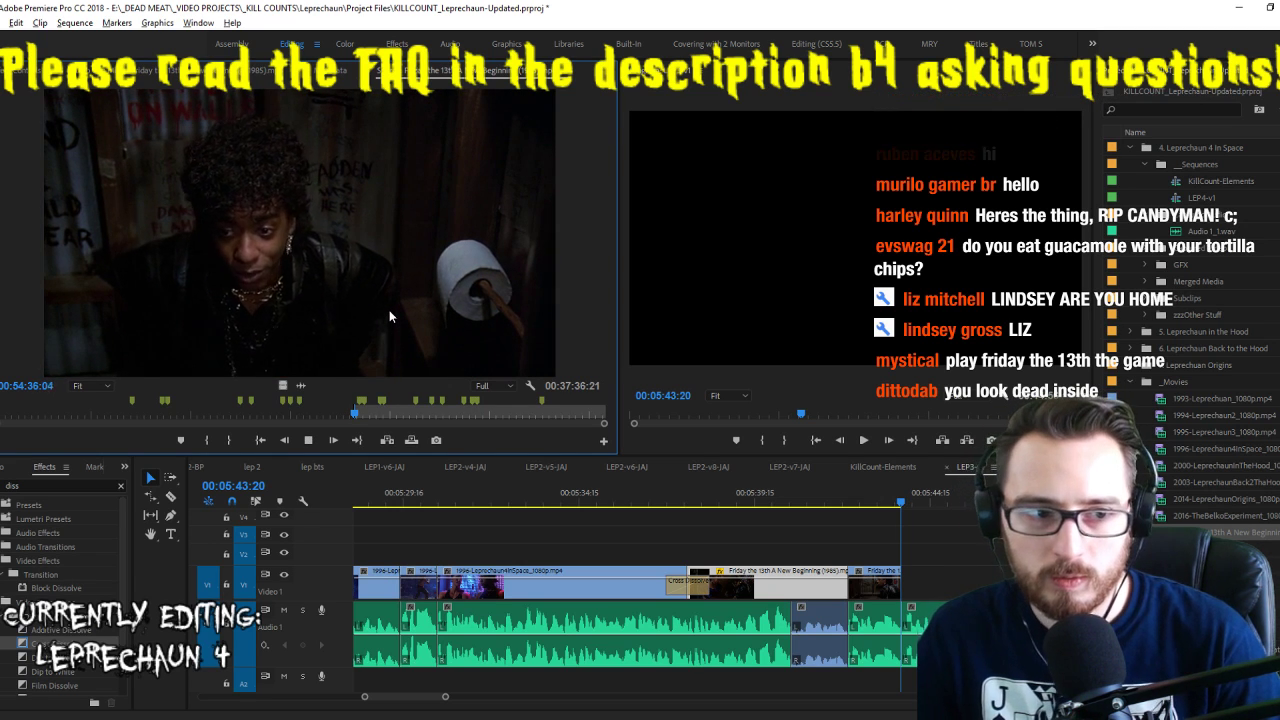
key("o")
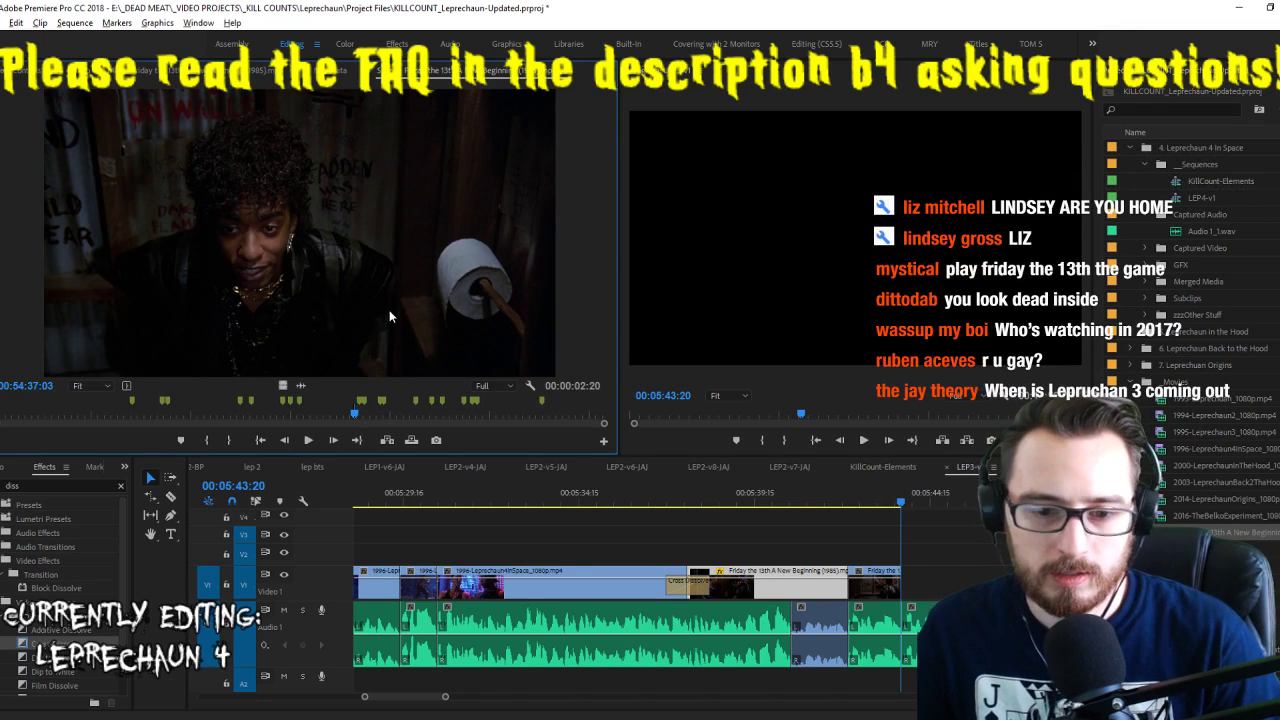
left_click(386, 441)
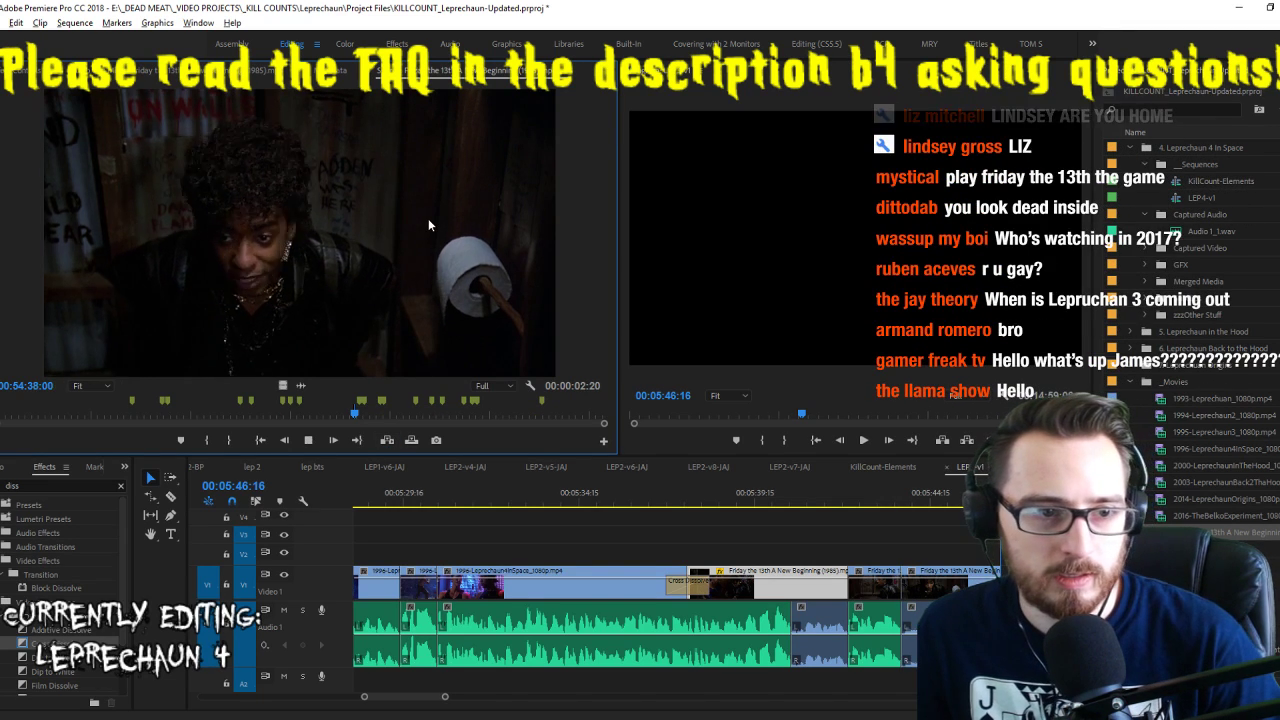
Mark a 00:00:02:19 excerpt of the man's close-up ending at 00:54:46:12 and insert it on V1 at 00:05:46:16
key("l")
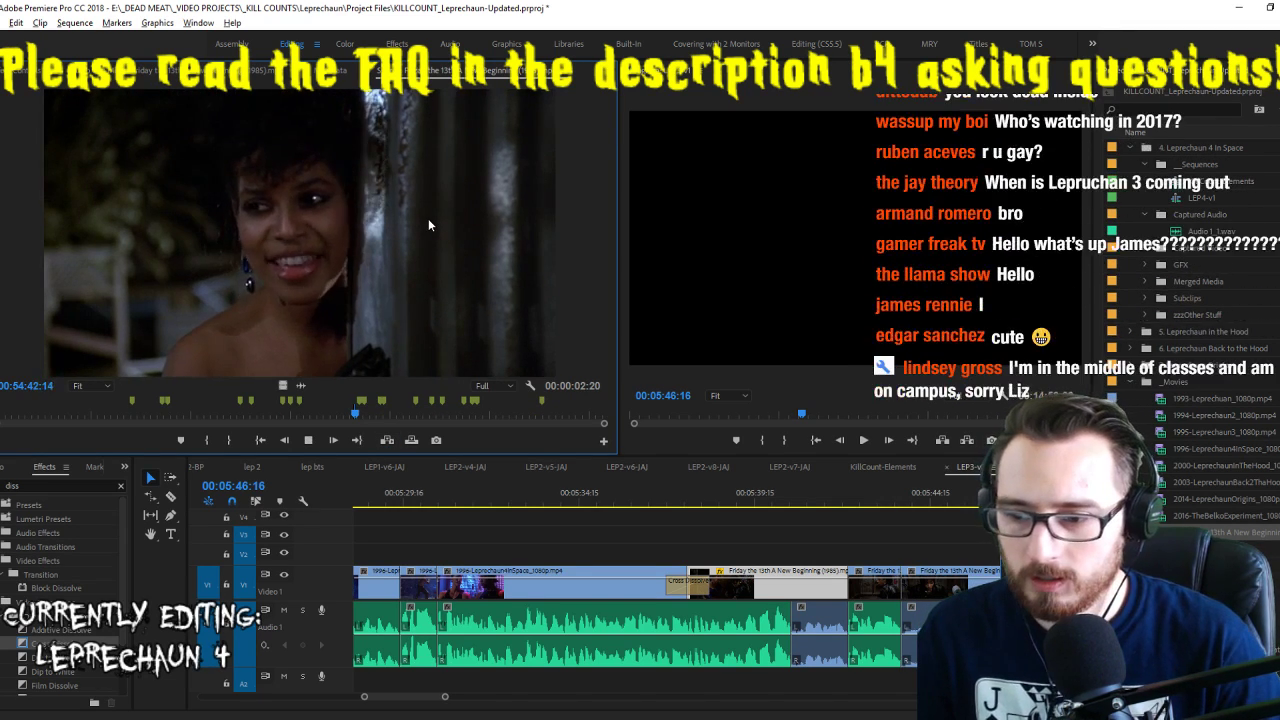
key("i")
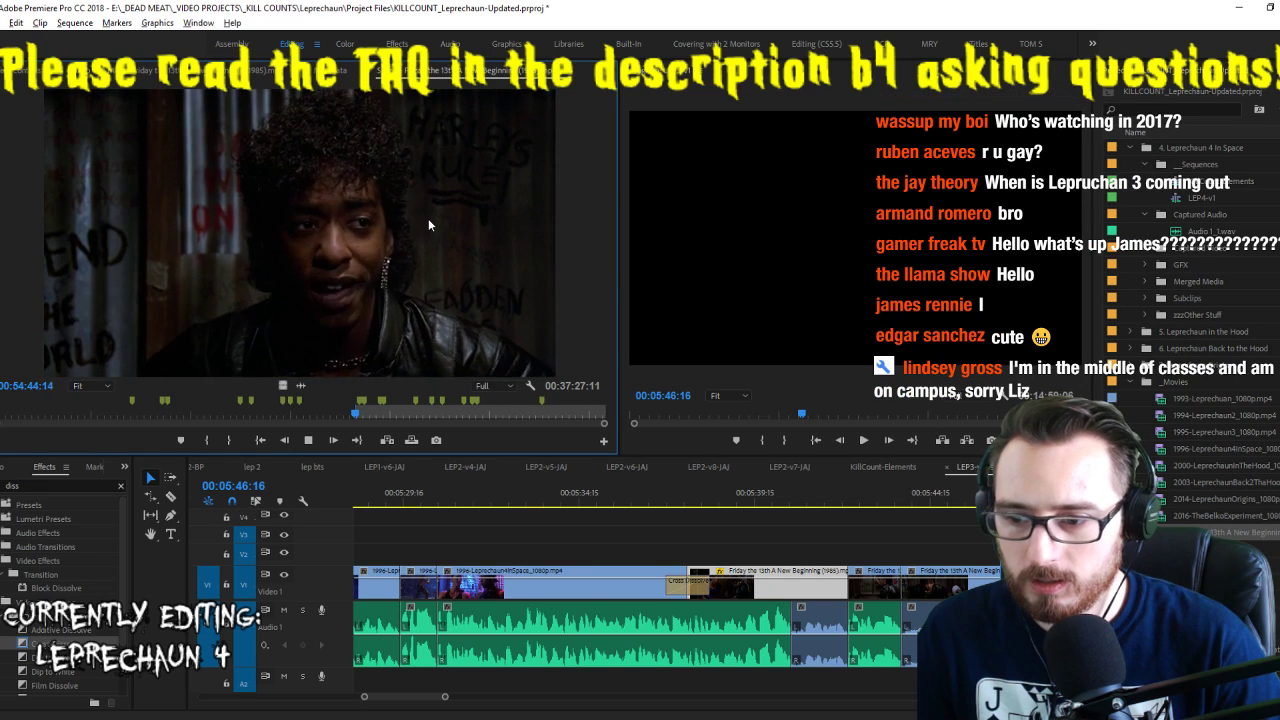
key("k")
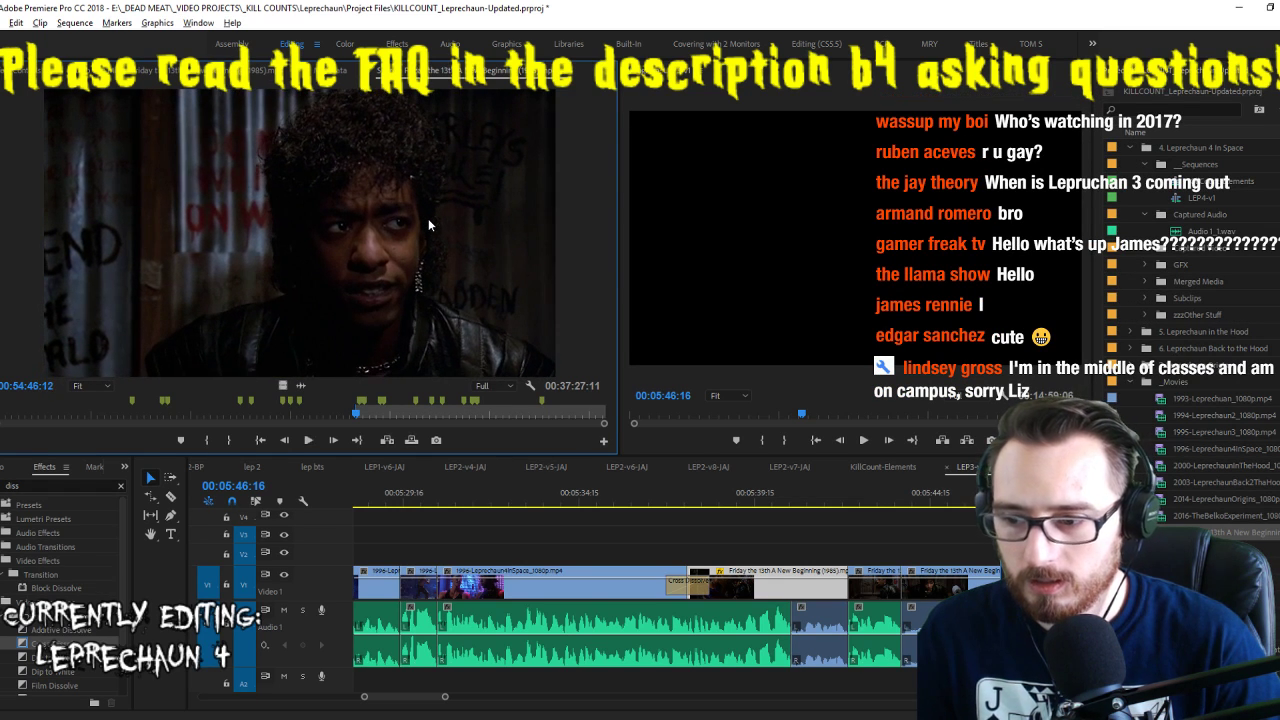
key("o")
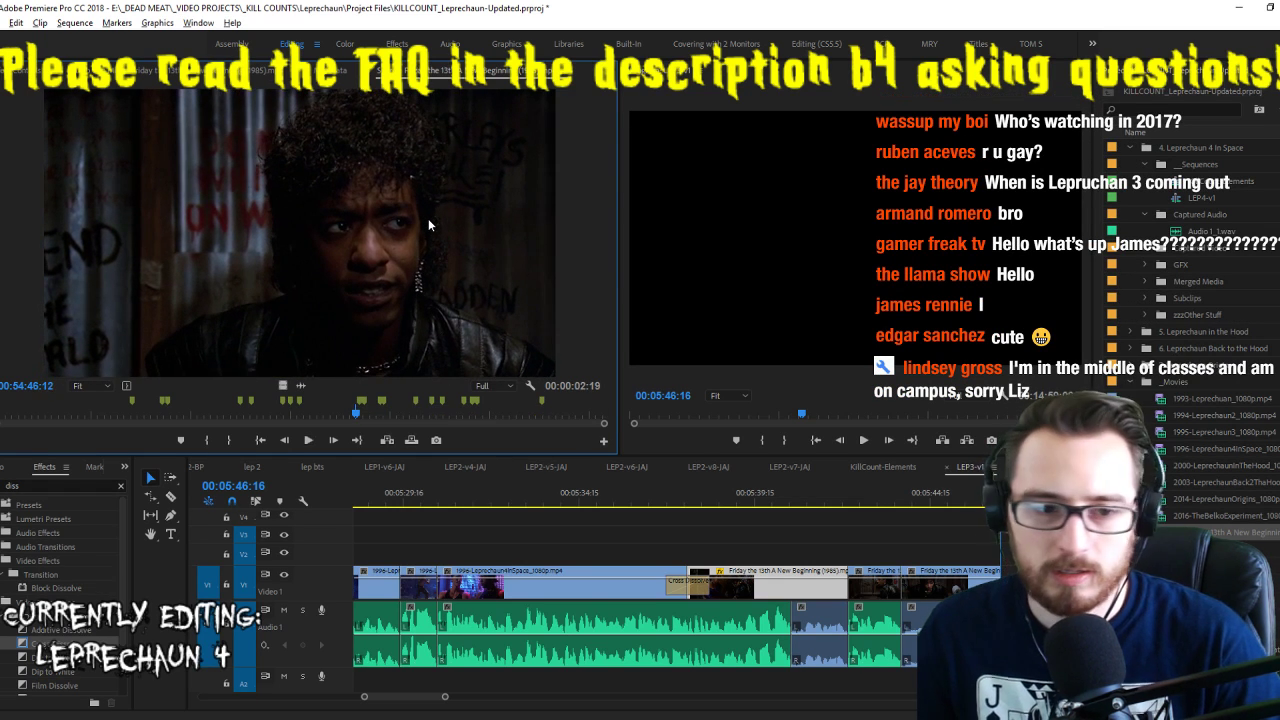
left_click(384, 440)
Set the three new Friday the 13th clips on V1 to frame size and extend the last one's end to about 00:05:51:05
left_click_drag(565, 494, 535, 495)
left_click_drag(613, 686, 558, 647)
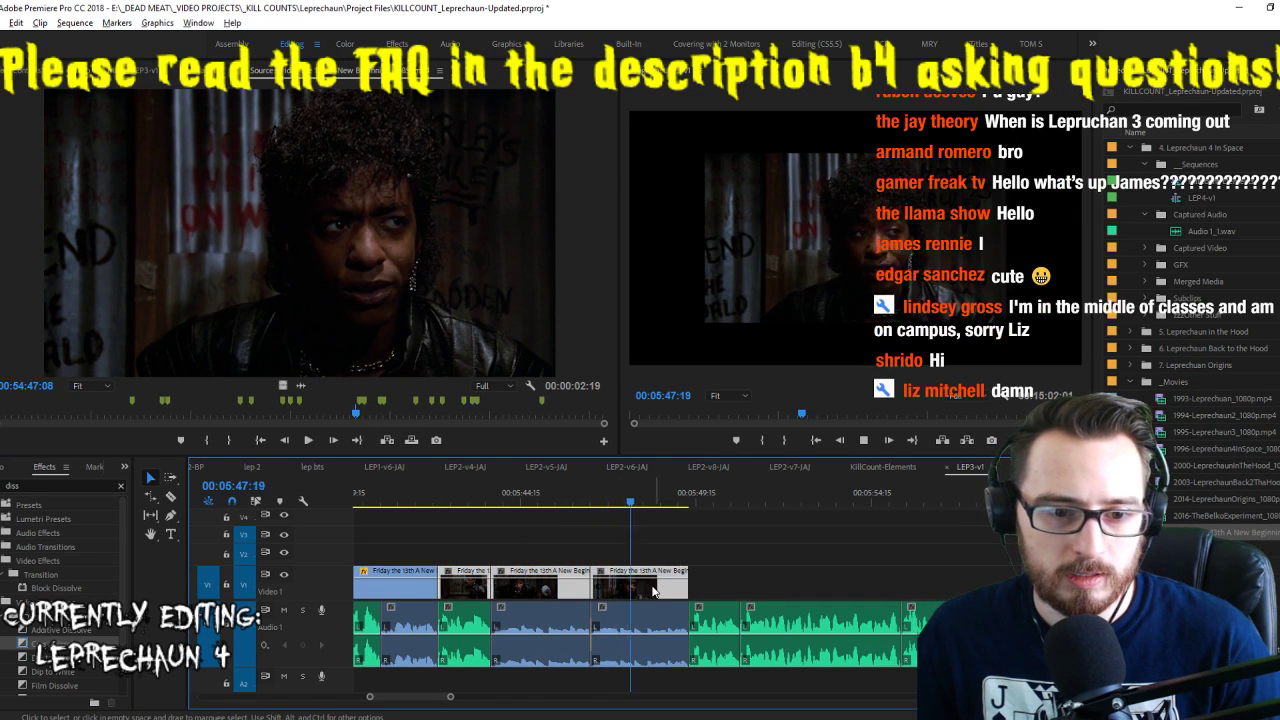
right_click(652, 588)
left_click(708, 600)
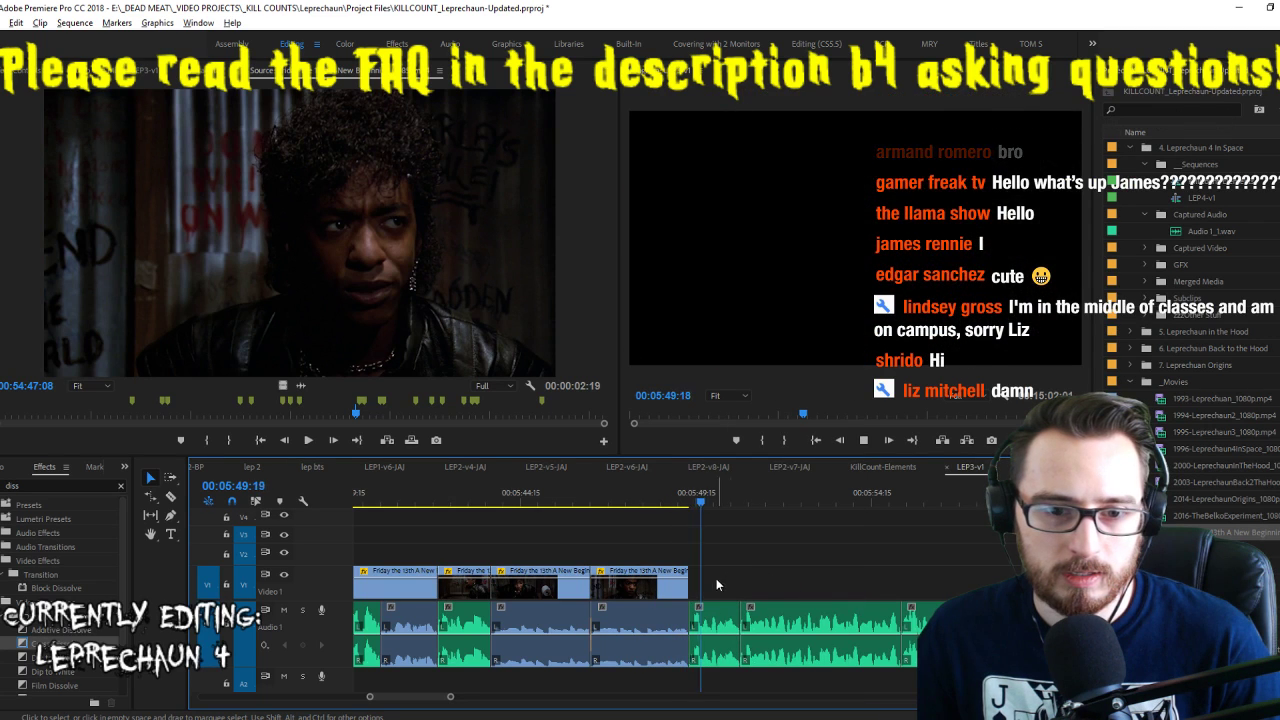
left_click_drag(685, 586, 752, 586)
left_click(676, 497)
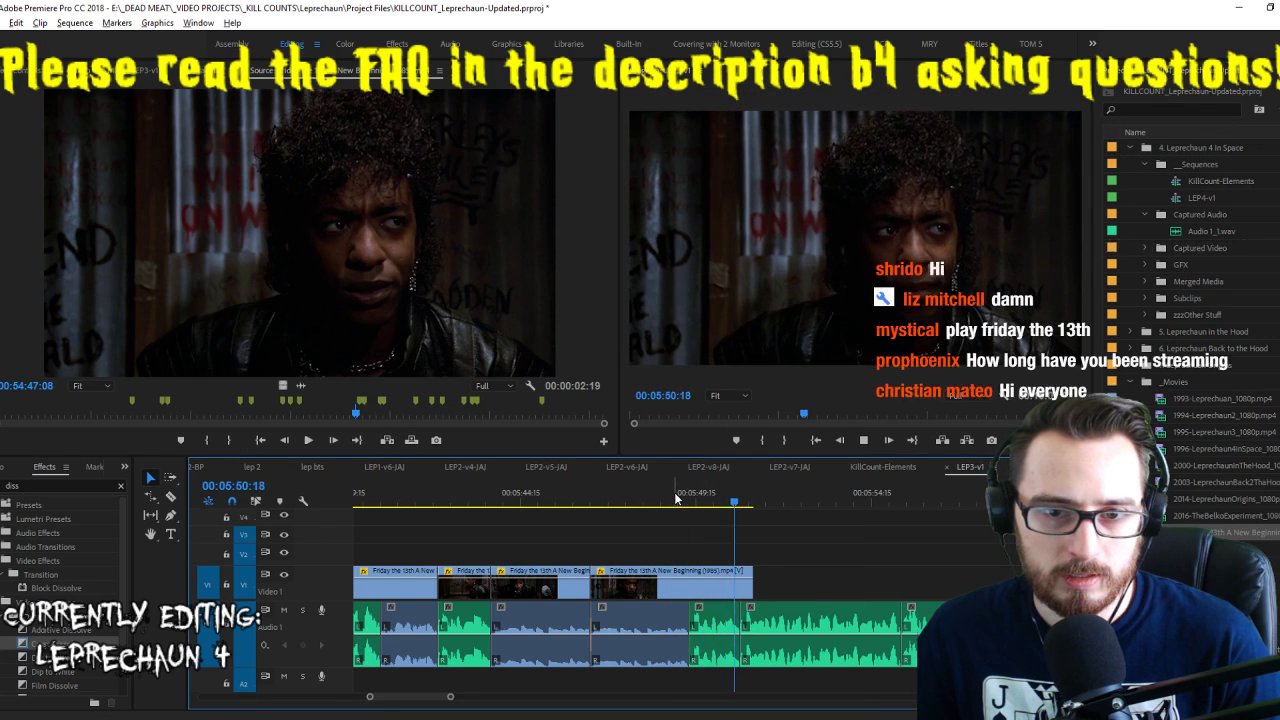
Review the Friday the 13th footage up to 00:55:28, load the Leprechaun 4 movie as source, and play the sequence to 00:05:51:02
left_click(363, 236)
key("space")
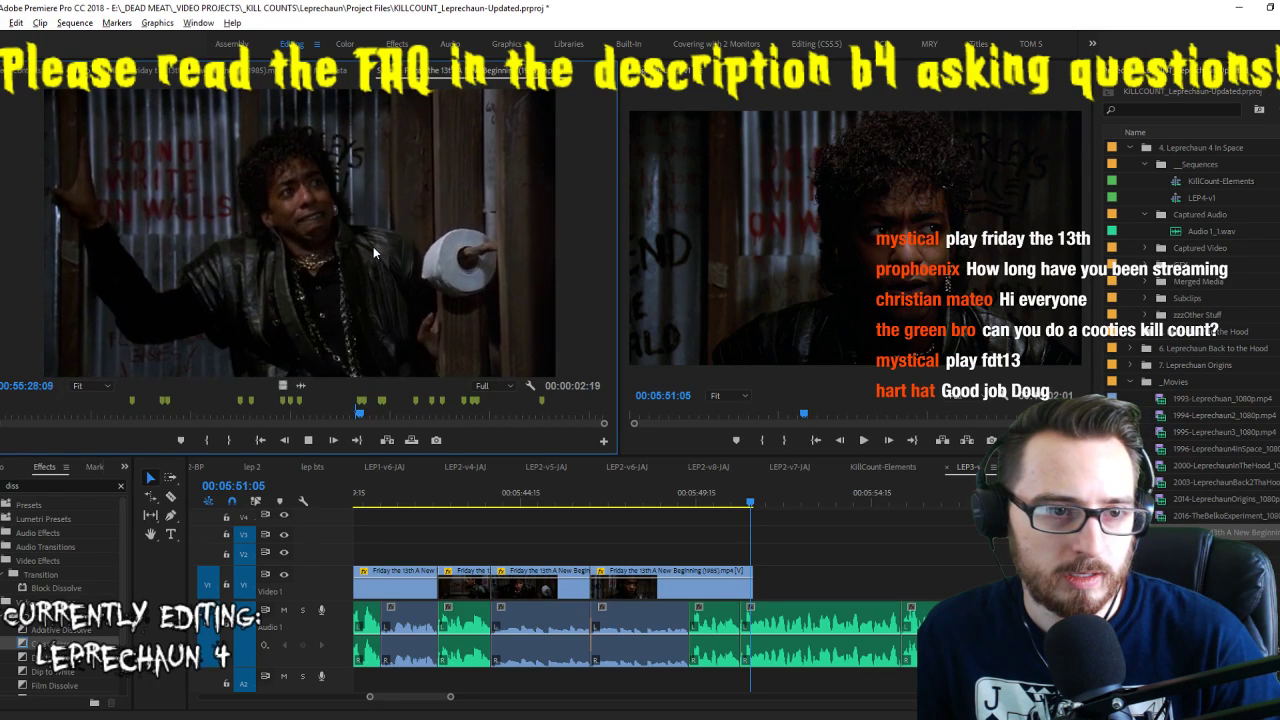
key("space")
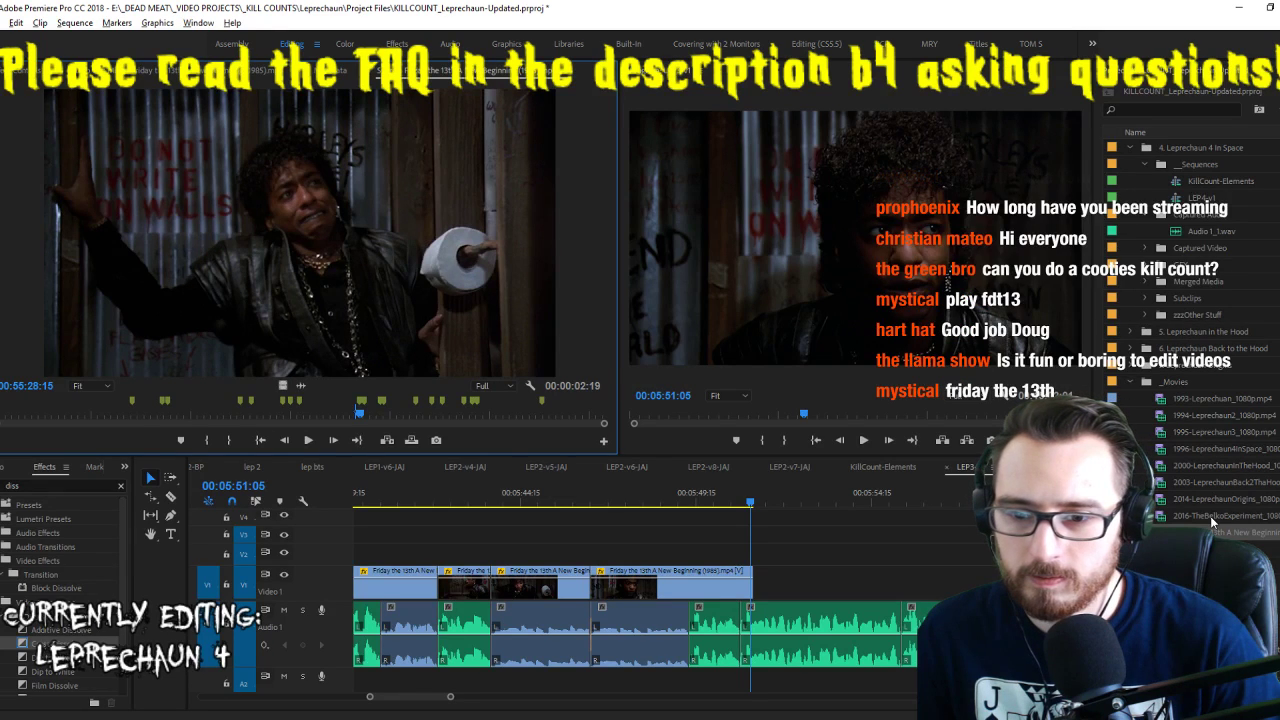
double_click(1224, 446)
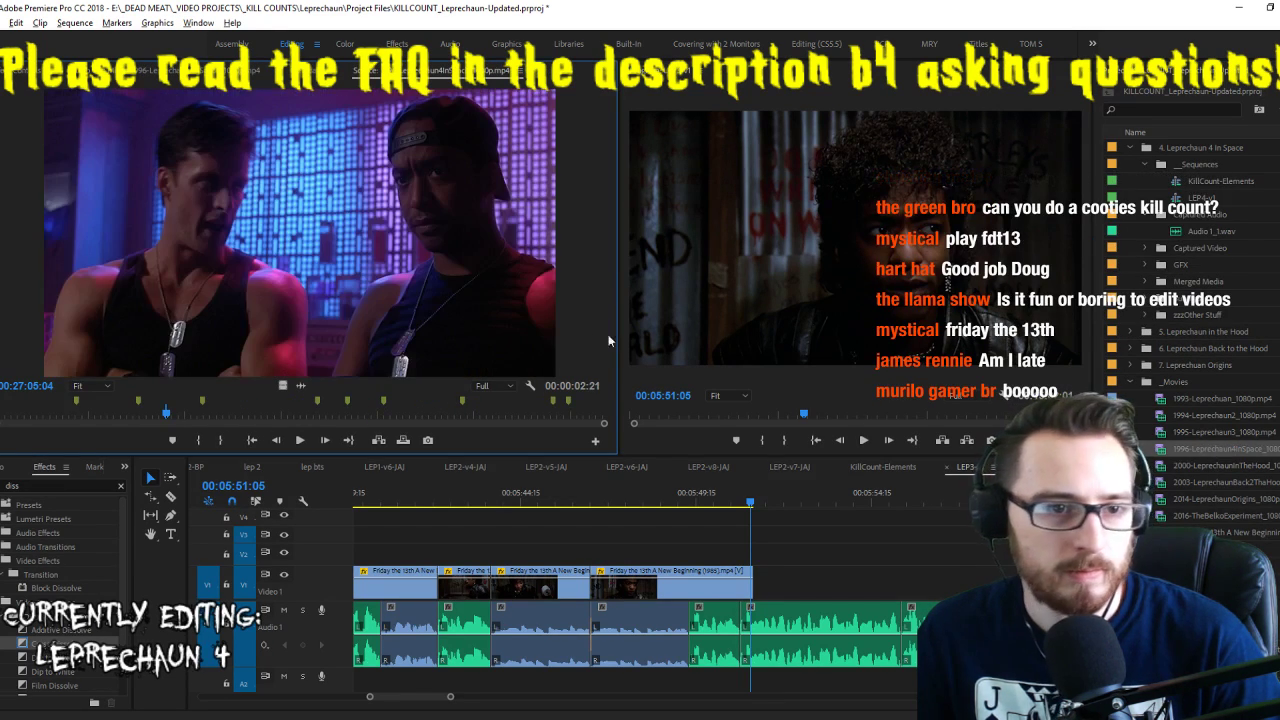
left_click(712, 492)
key("space")
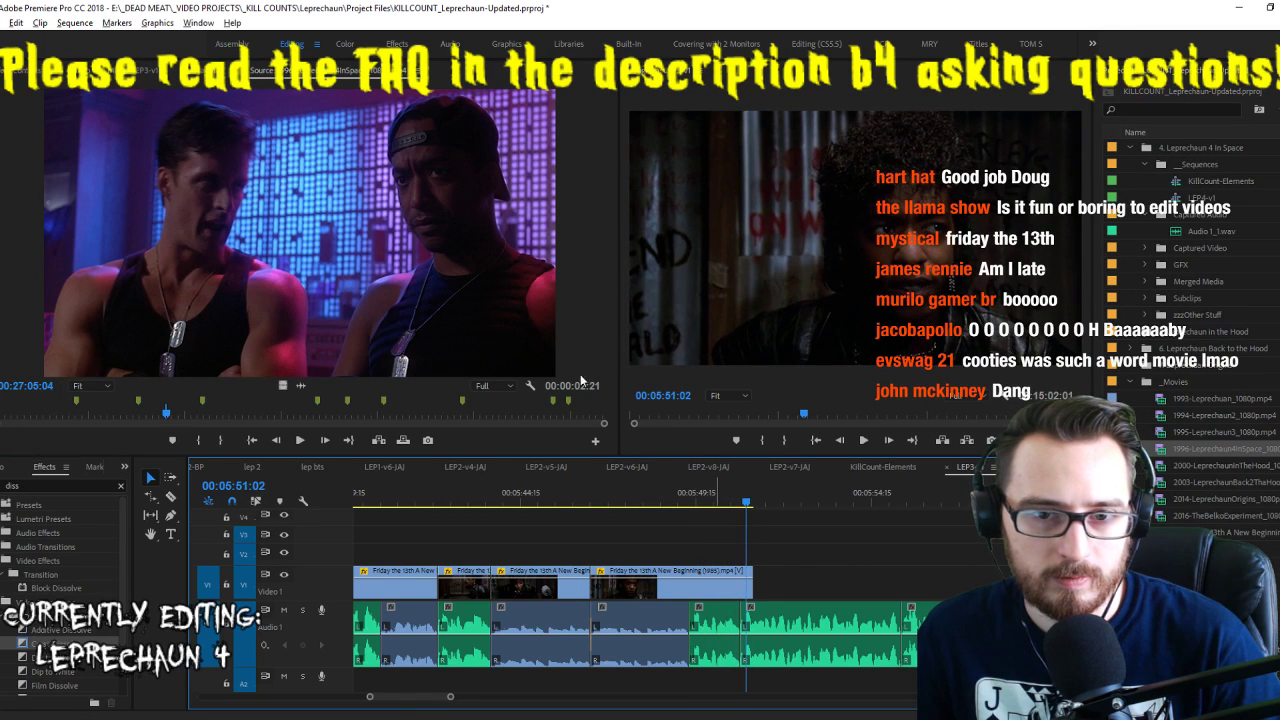
Mark a 00:00:01:16 excerpt of the two soldiers in tank tops turning to each other, ending at 00:27:18:04
left_click(329, 213)
key("space")
key("l")
key("l")
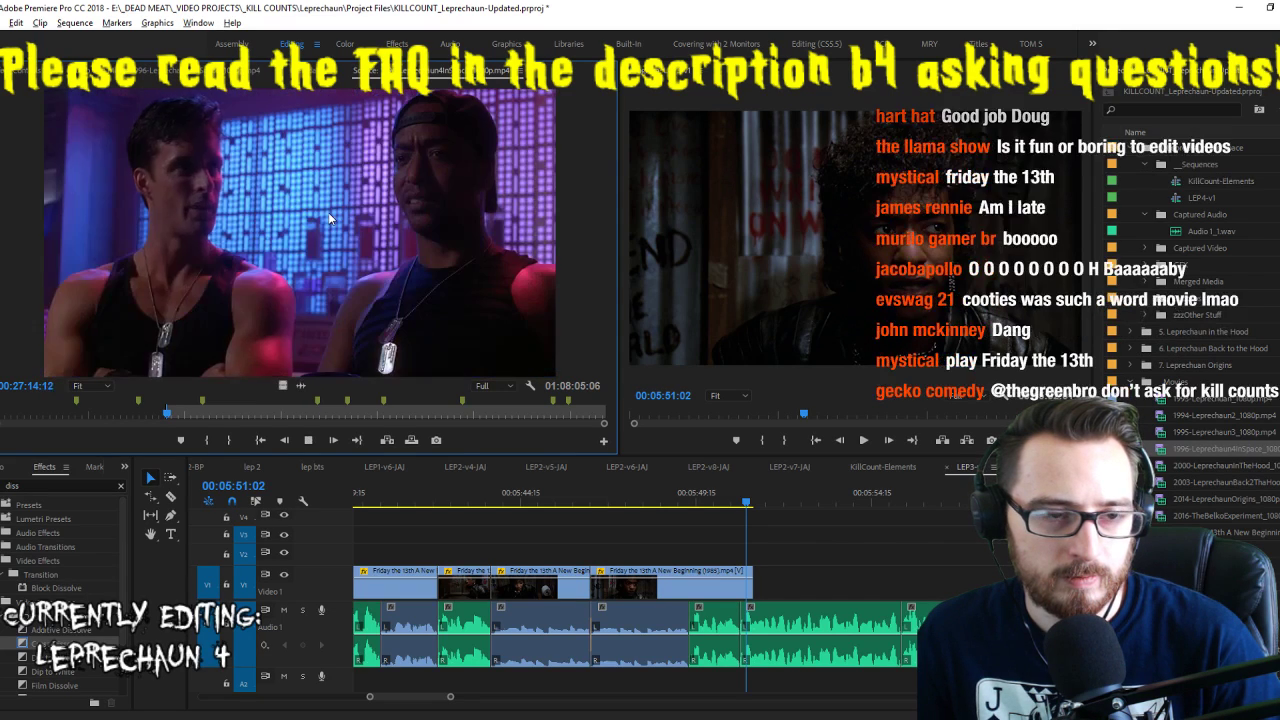
key("space")
key("j")
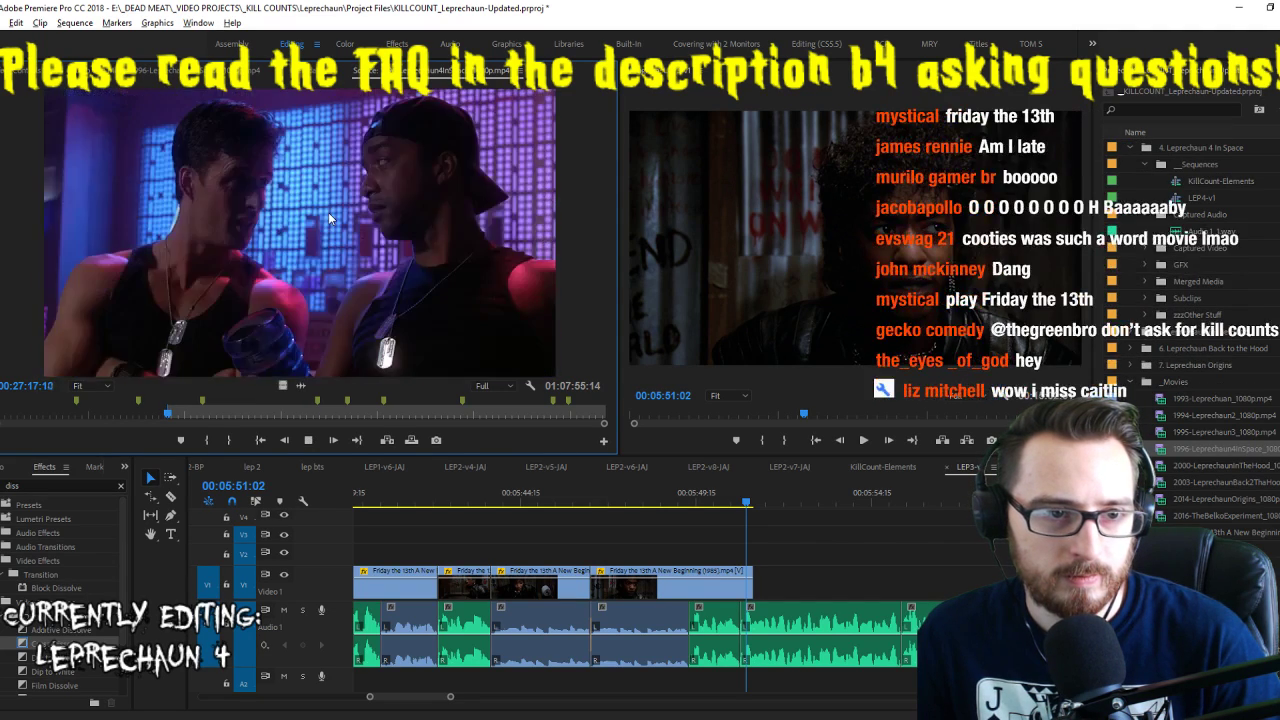
key("space")
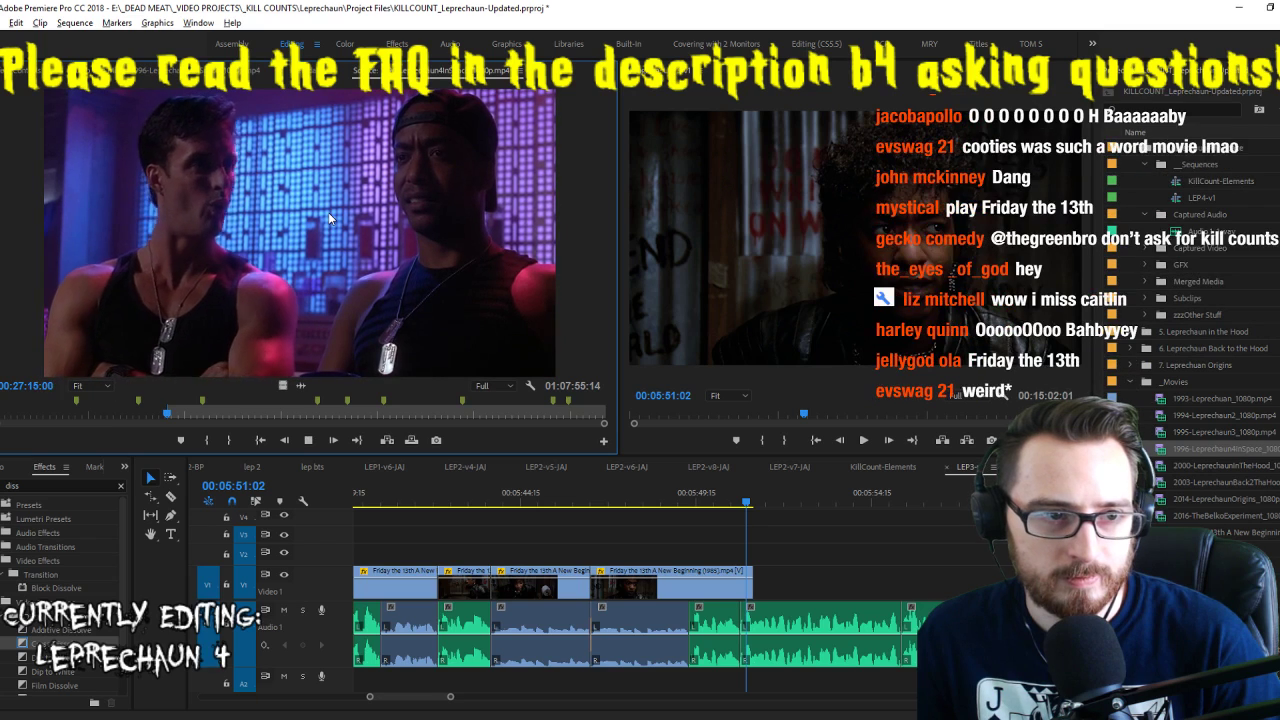
key("i")
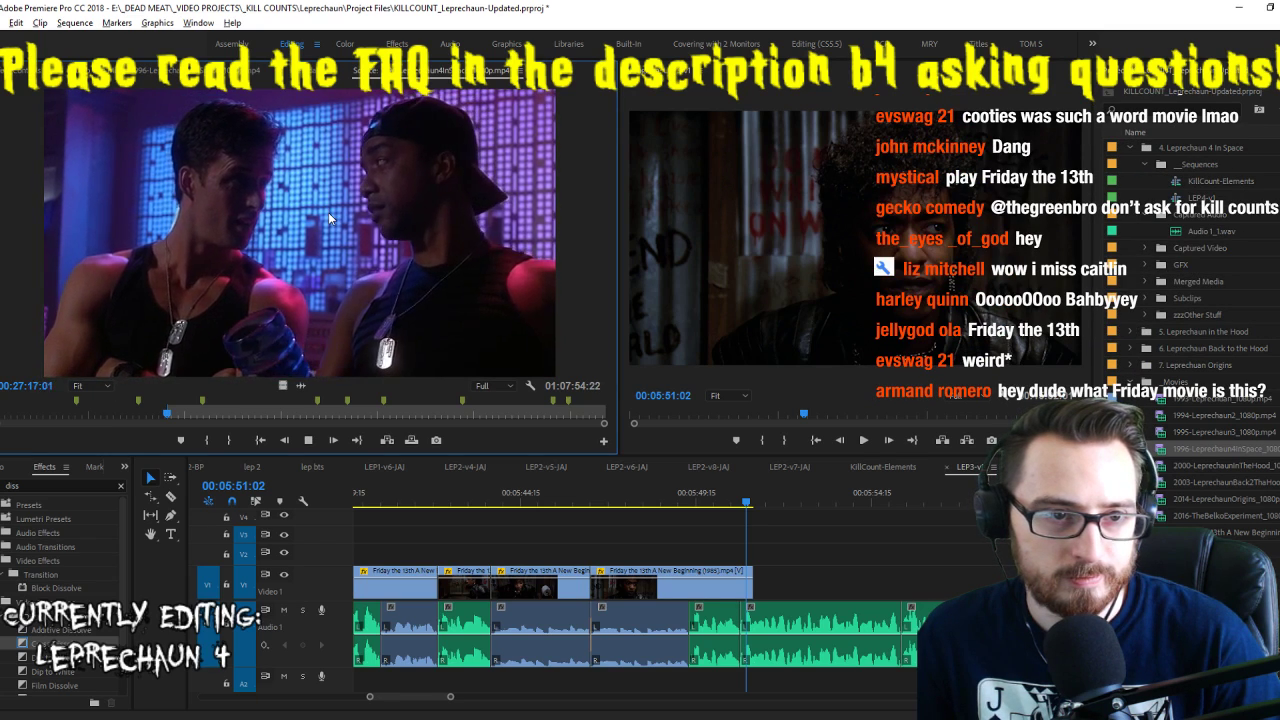
key("space")
key("o")
Place the two-soldiers excerpt on V1 at 00:05:51:05, after the last Friday the 13th clip
key(".")
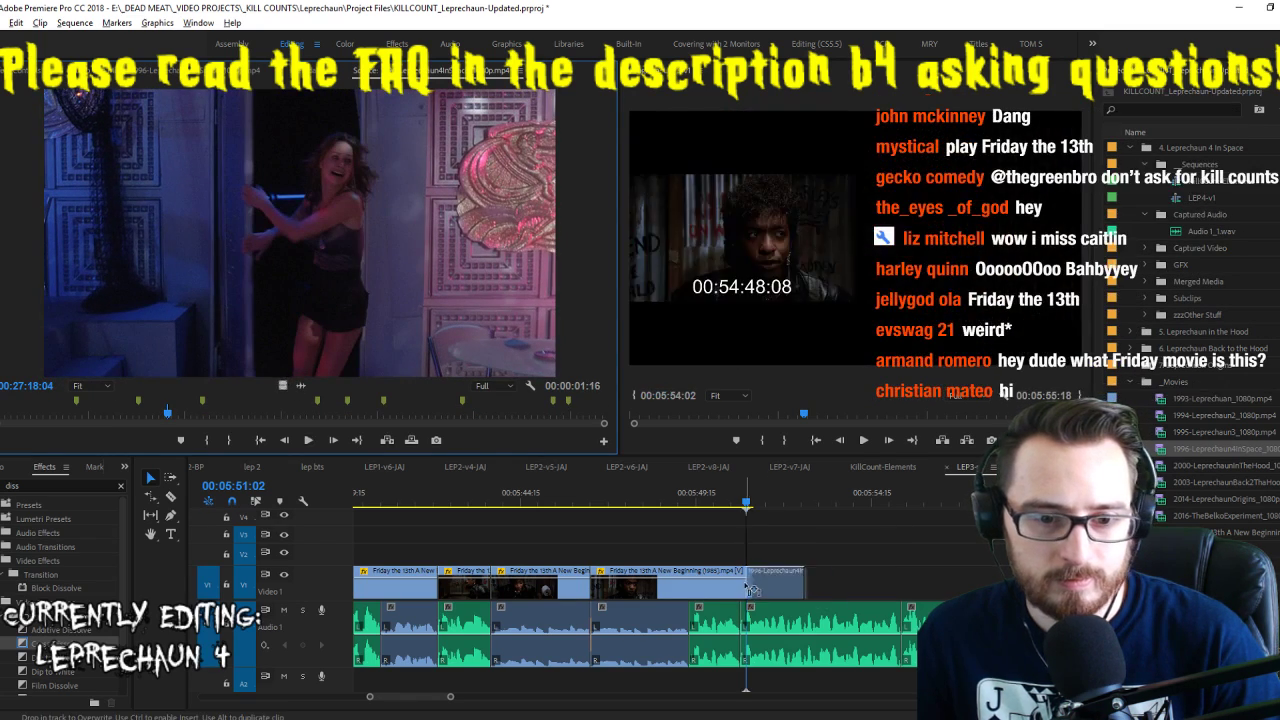
key("space")
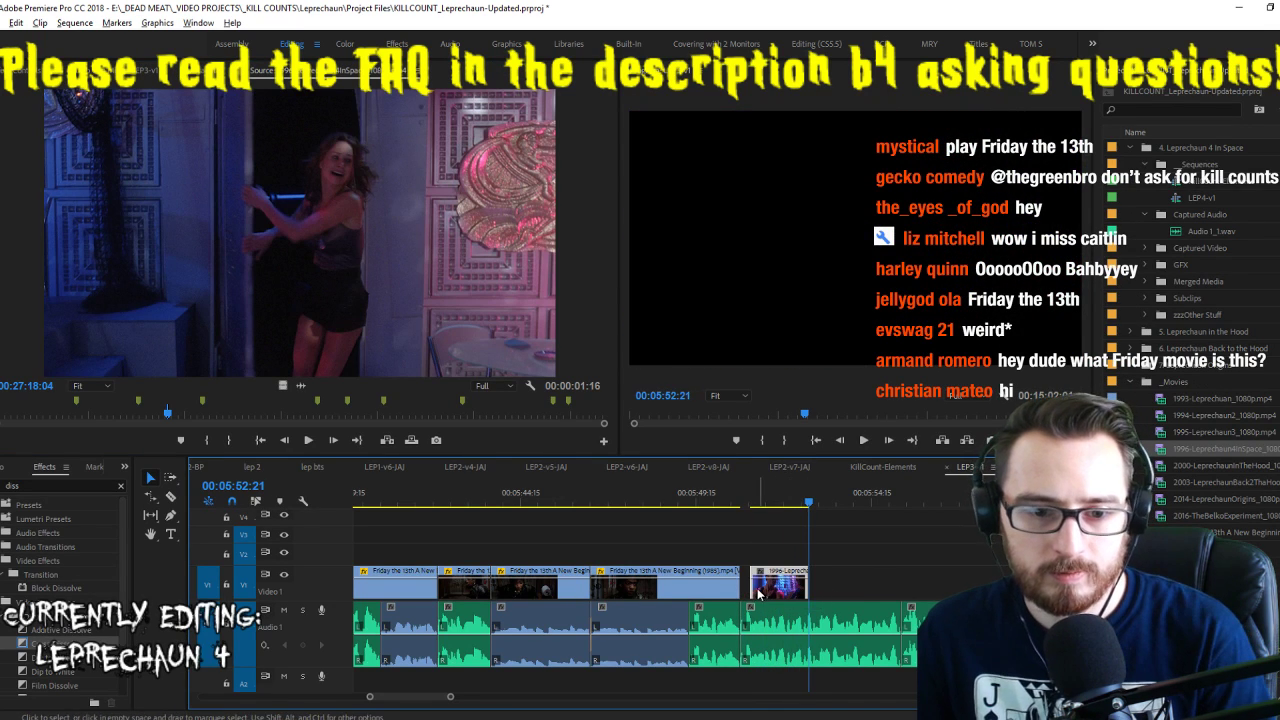
left_click_drag(758, 594, 770, 604)
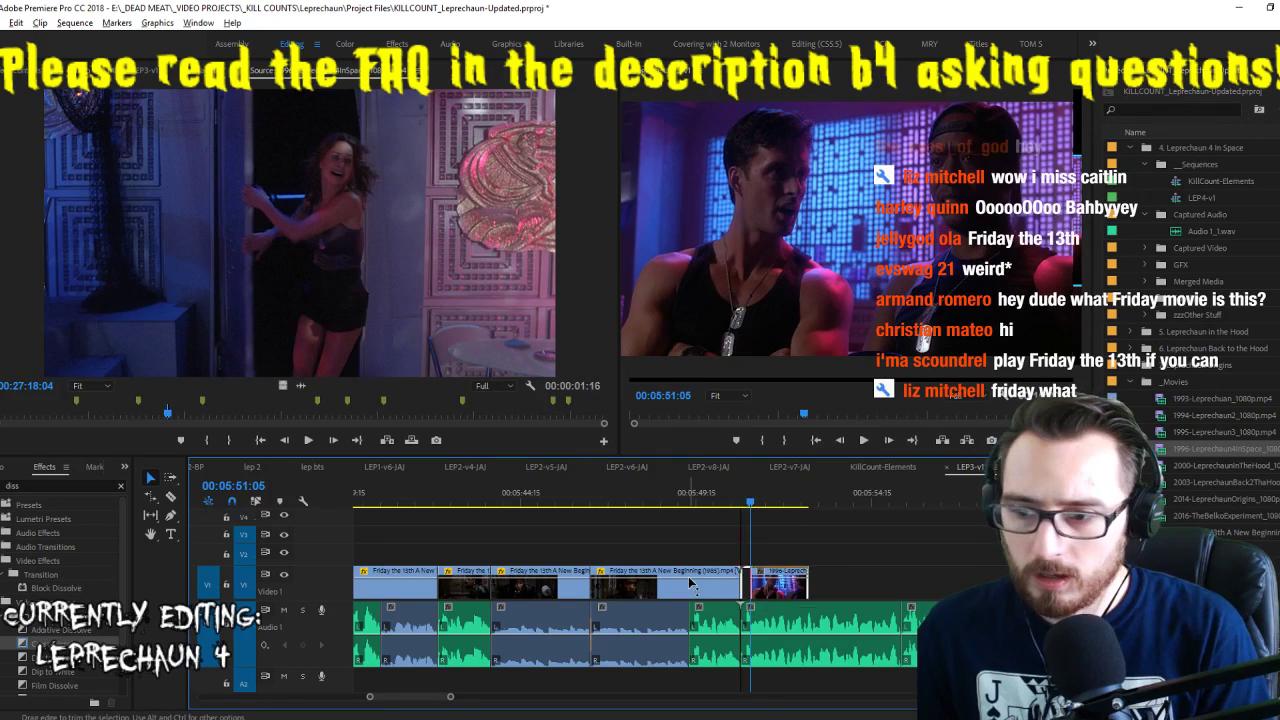
Extend the two-soldiers clip's start back to the last Friday the 13th clip and play it through to its end
left_click_drag(689, 578, 689, 568)
key("Up")
key("space")
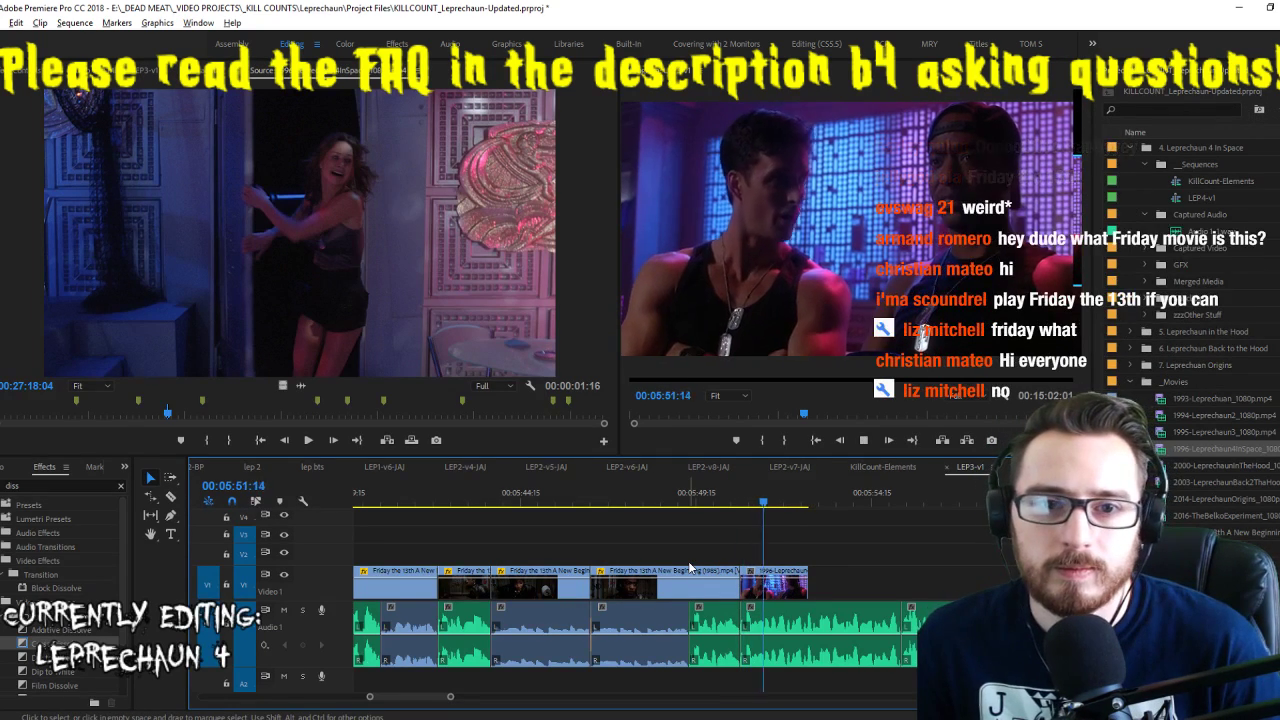
key("space")
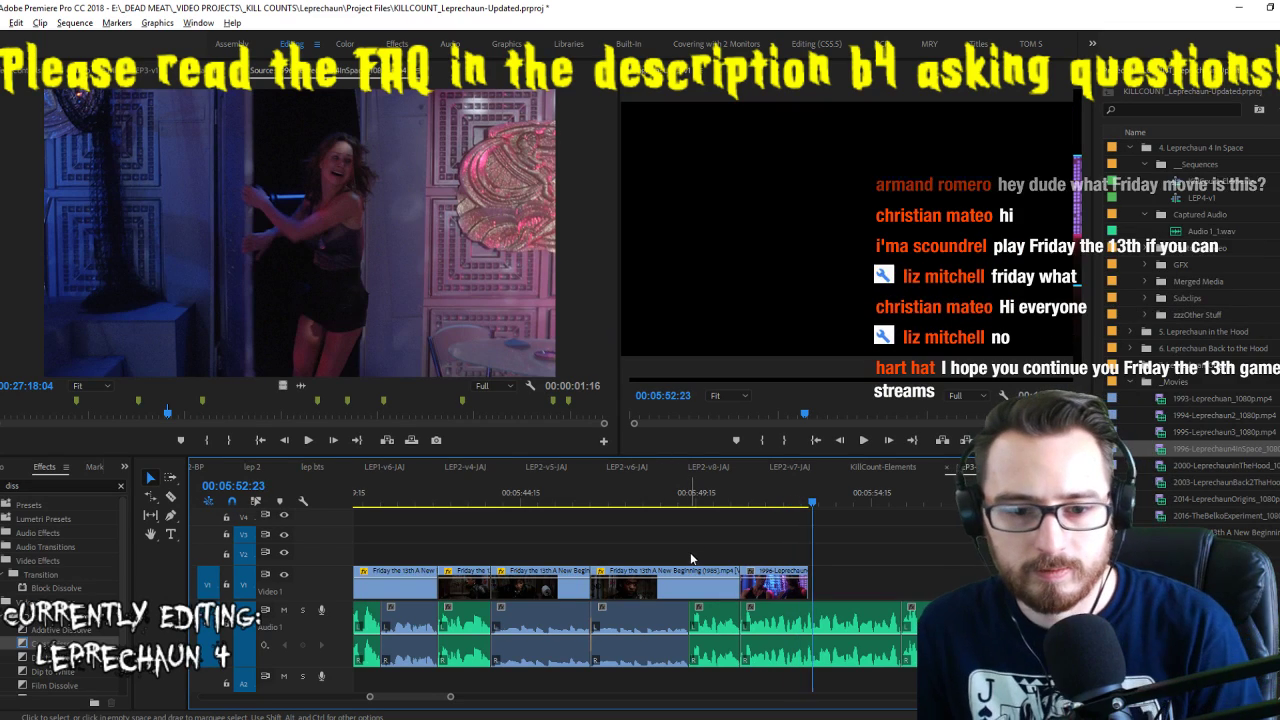
Mark a 00:00:01:01 excerpt of the screaming woman around 00:27:21:07 in the Leprechaun 4 source and play the narration to 00:05:54:10
key("Left")
left_click(410, 305)
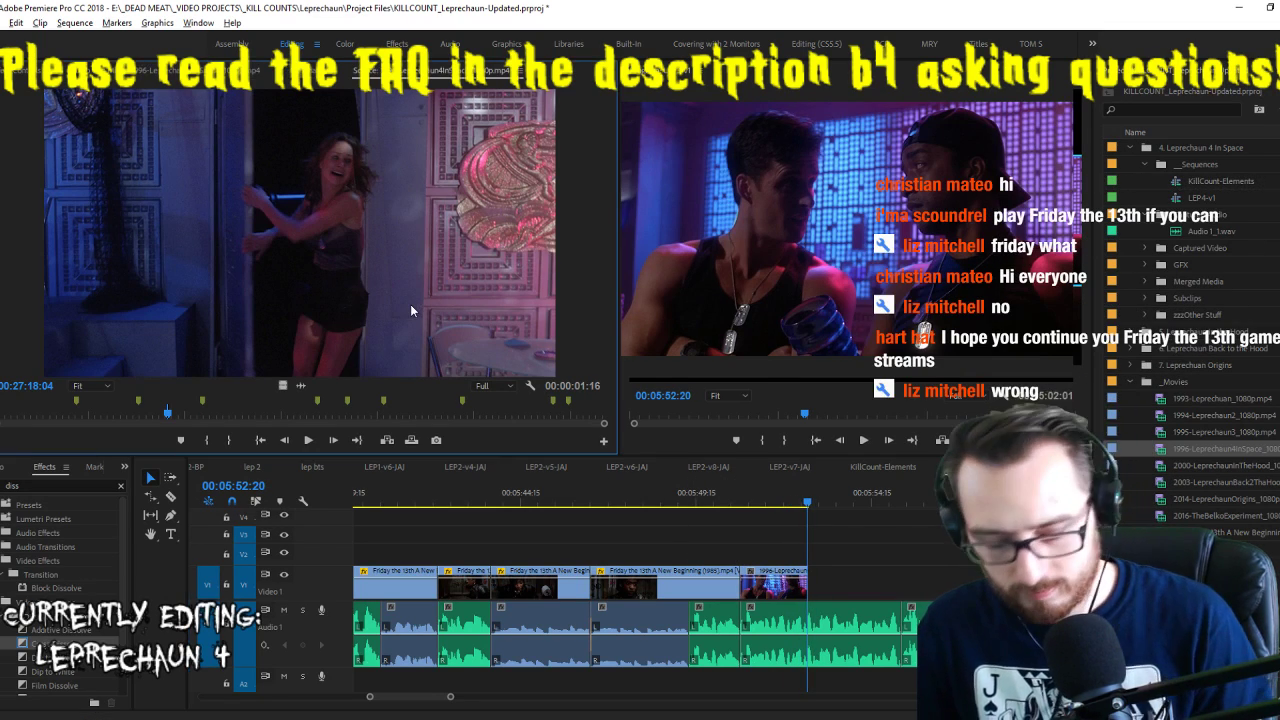
key("space")
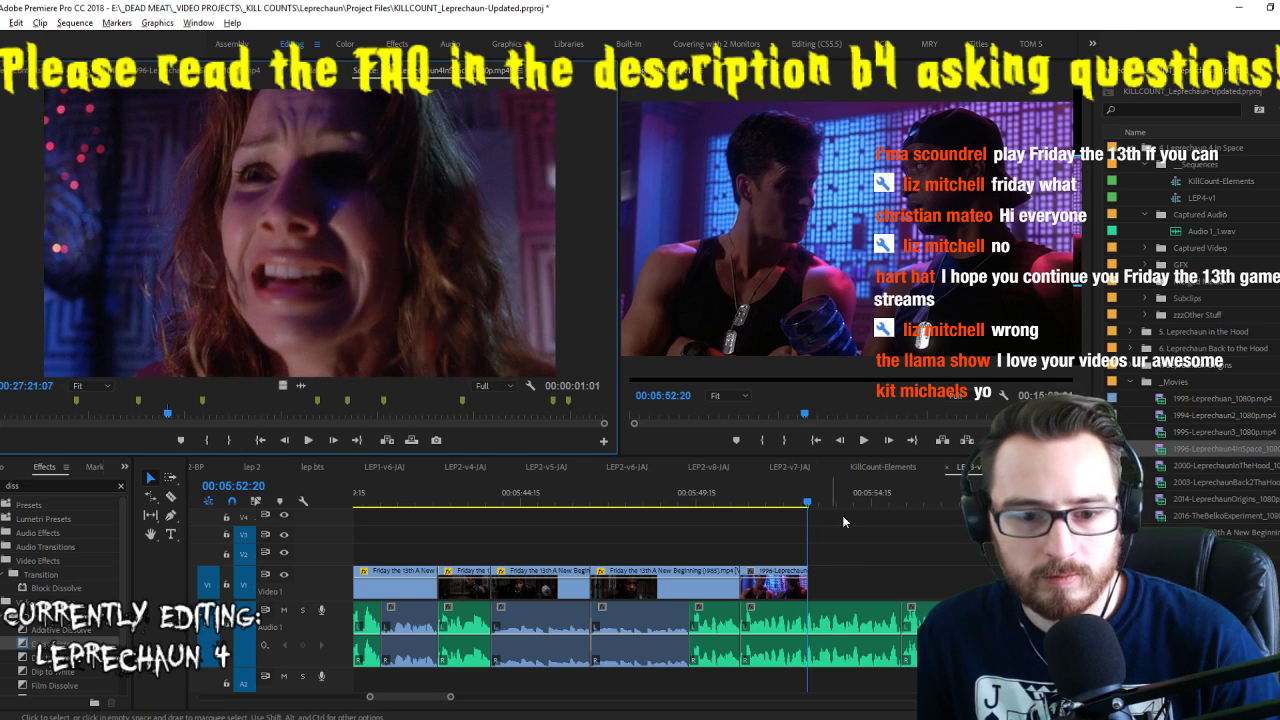
left_click(913, 565)
key("space")
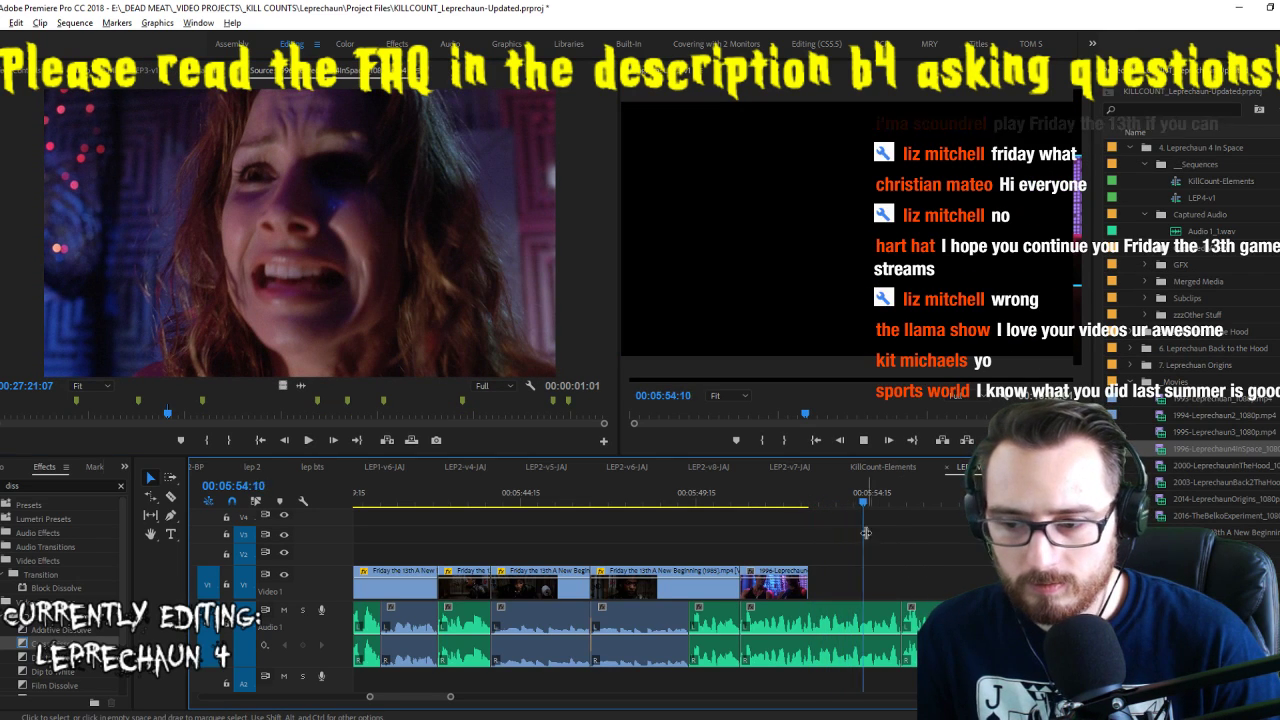
key("space")
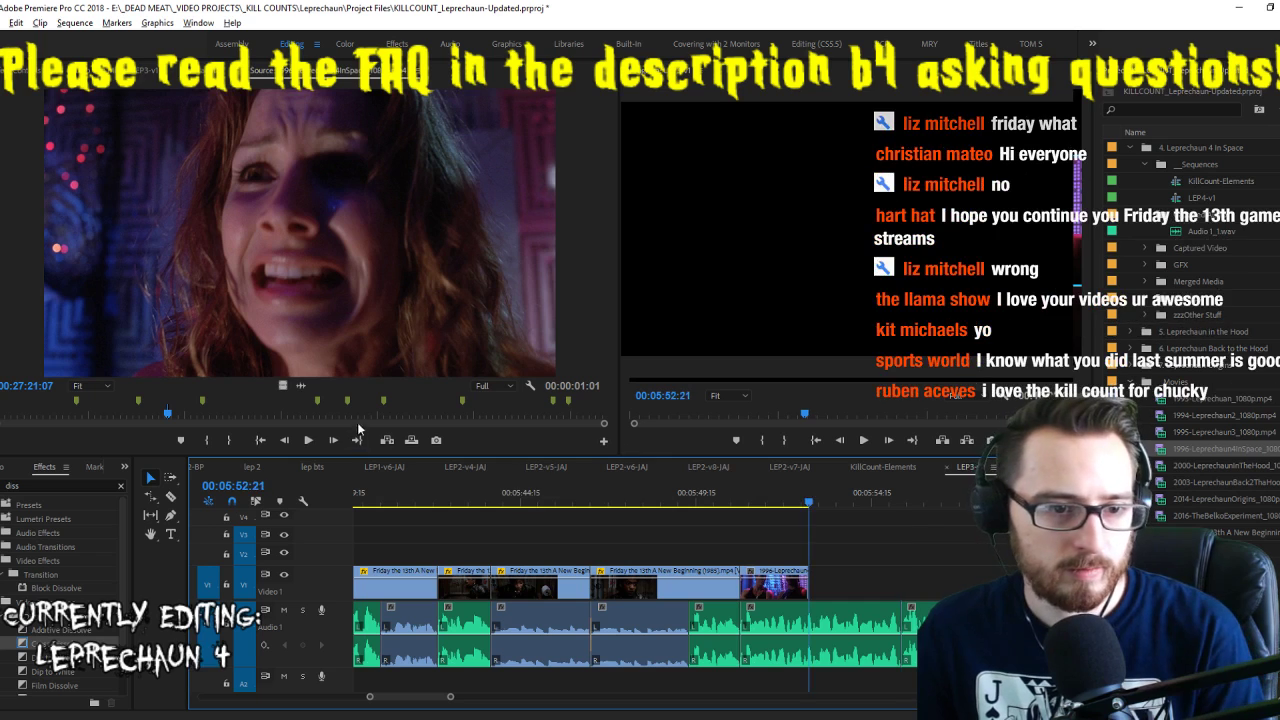
Place the screaming-woman excerpt on V1 at 00:05:55:12 and extend its start back to the end of the two-soldiers clip
left_click(386, 440)
left_click_drag(897, 590, 664, 553)
key("Up")
key("Up")
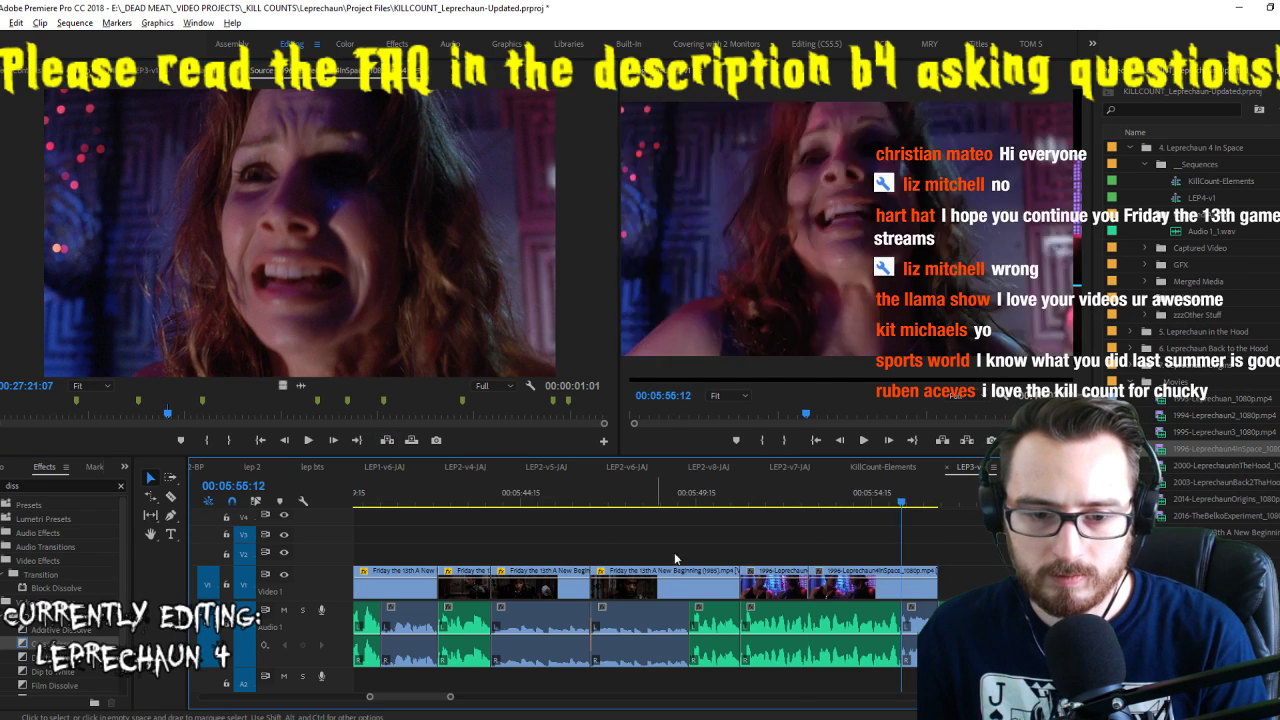
key("space")
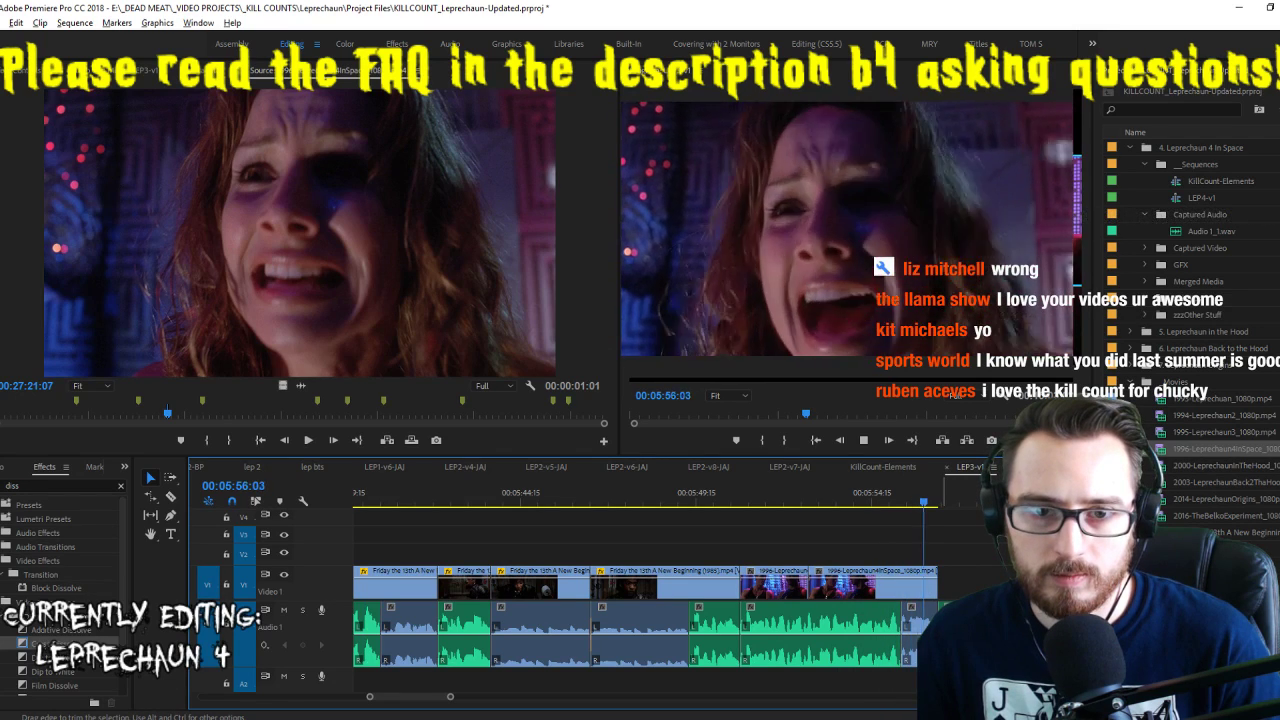
Delete the two-soldiers clip and extend the screaming-woman clip's start back to the last Friday the 13th clip on V1
left_click(775, 497)
key("space")
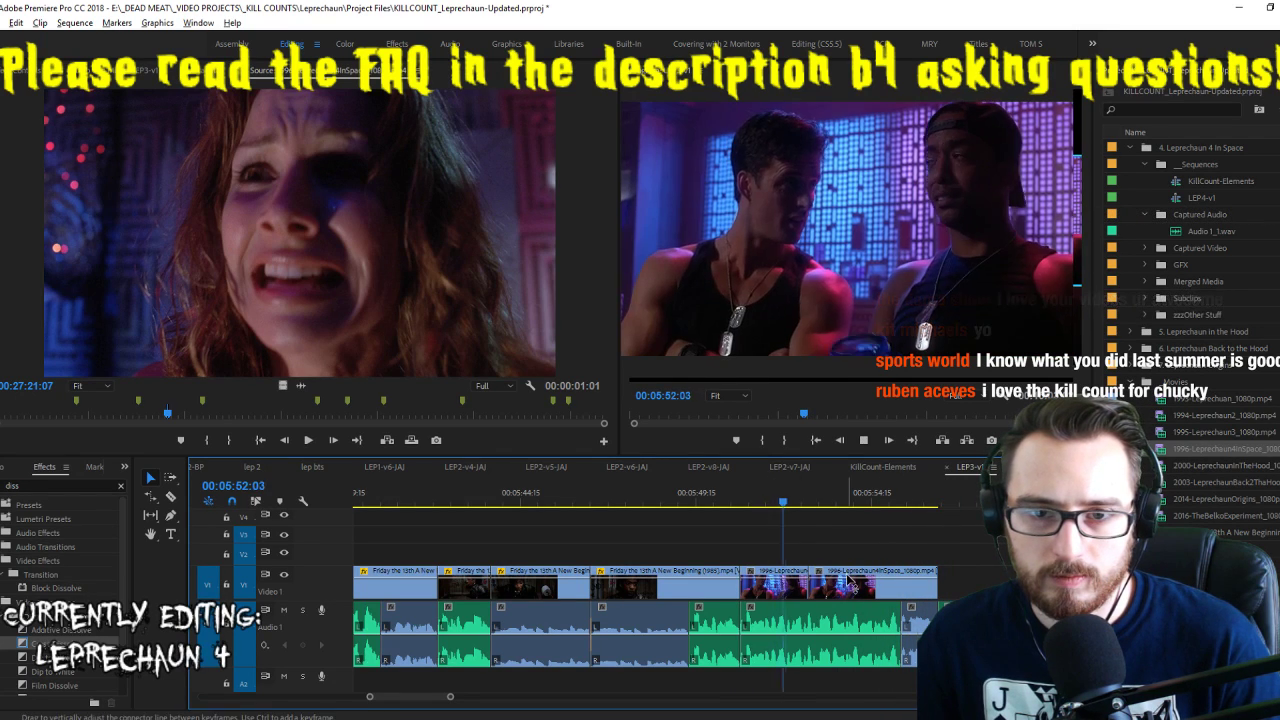
key("Delete")
left_click_drag(809, 590, 588, 553)
key("space")
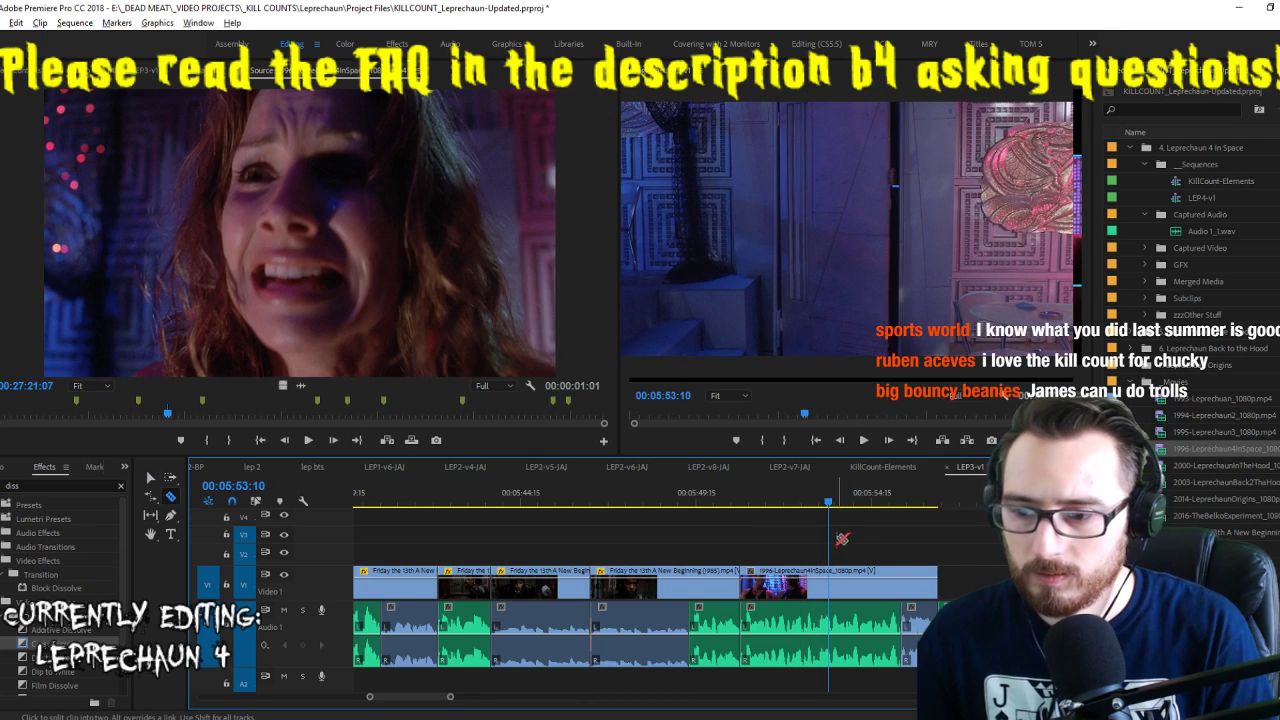
Split the extended Leprechaun 4 clip at 00:05:53:01, at the shot of the doorway, and play through the narration after it
key("Left")
key("Left")
key("Left")
key("Left")
key("Left")
key("Left")
key("Left")
key("Left")
key("Left")
key("Left")
key("Right")
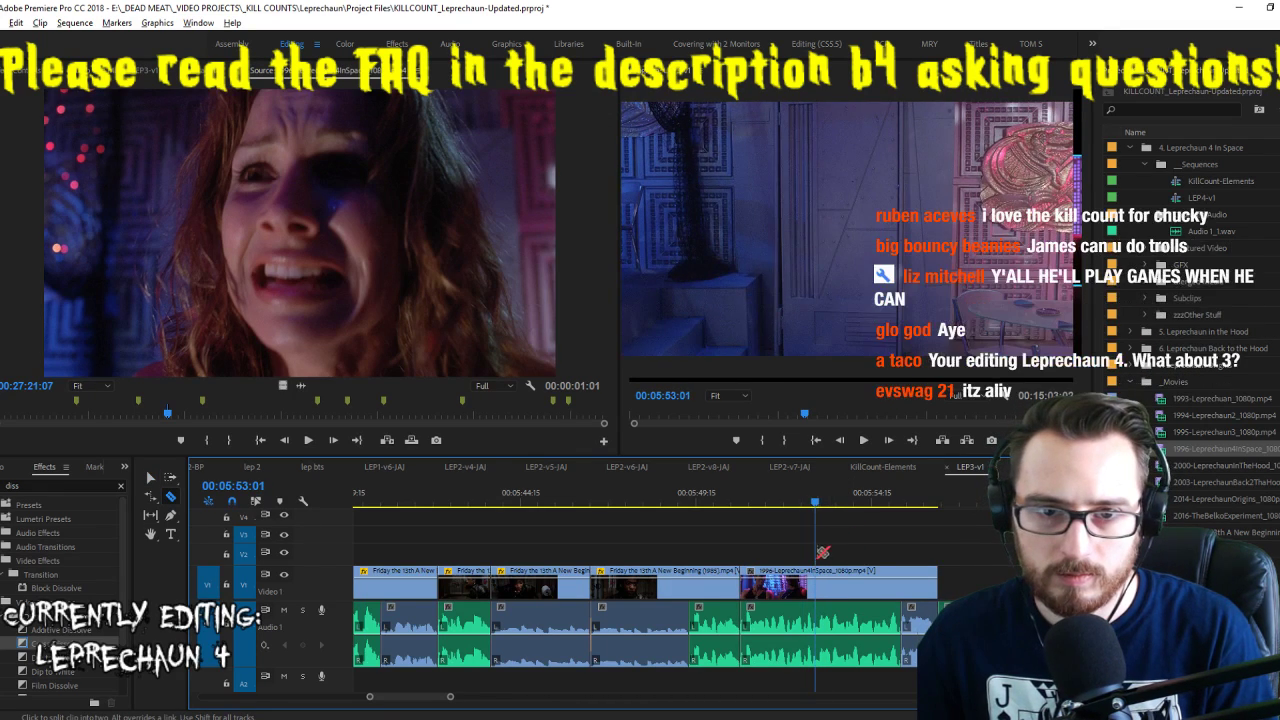
key("space")
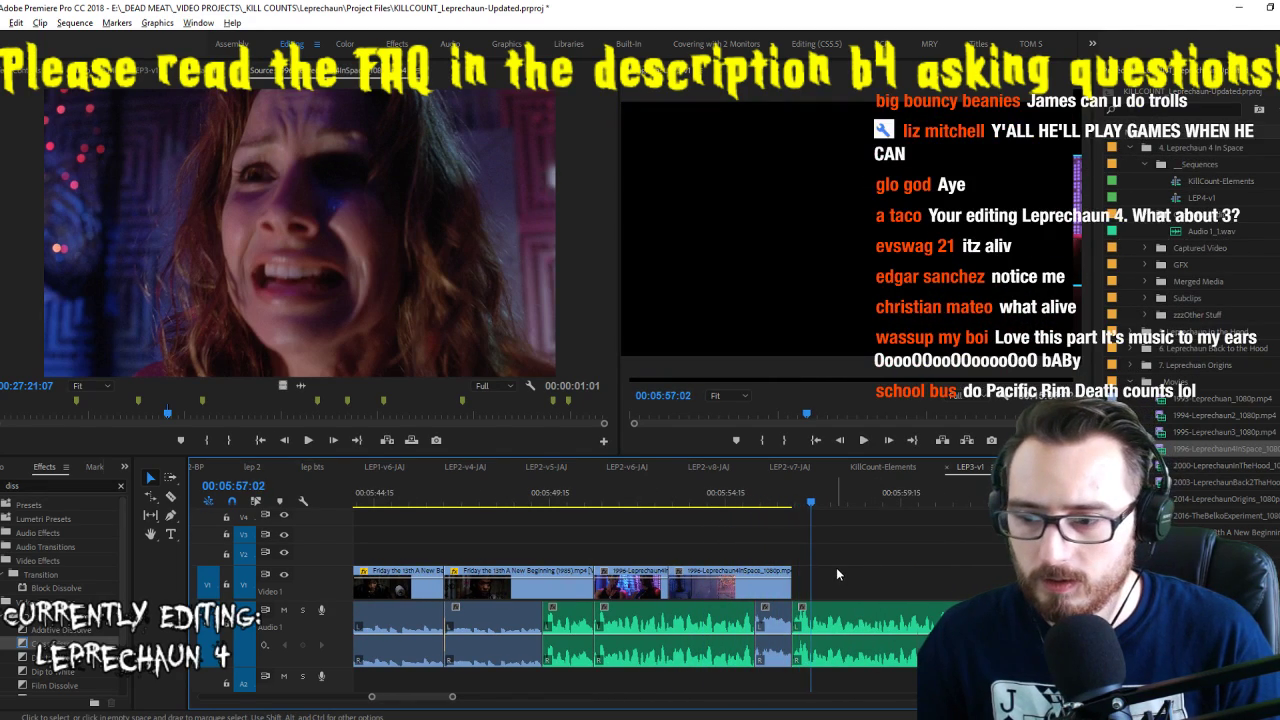
Save the project and return to the end of the last V1 clip at 00:05:56:13
key("ctrl+s")
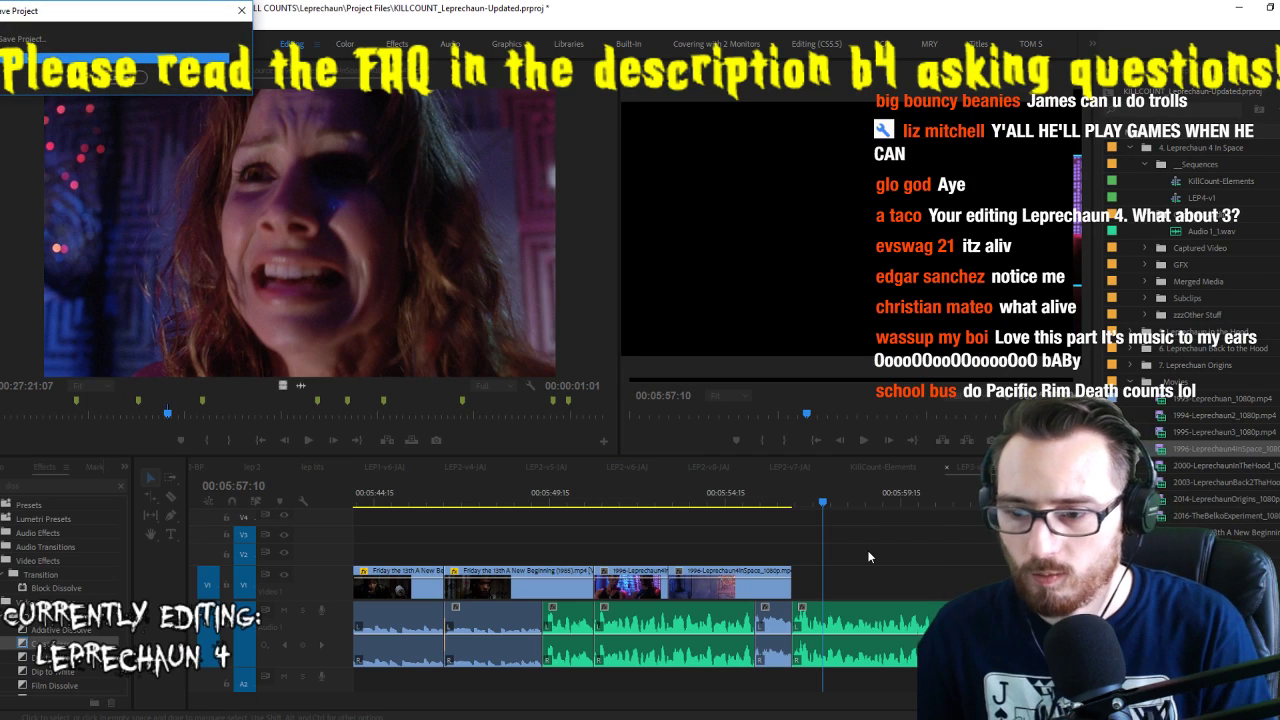
key("Up")
key("space")
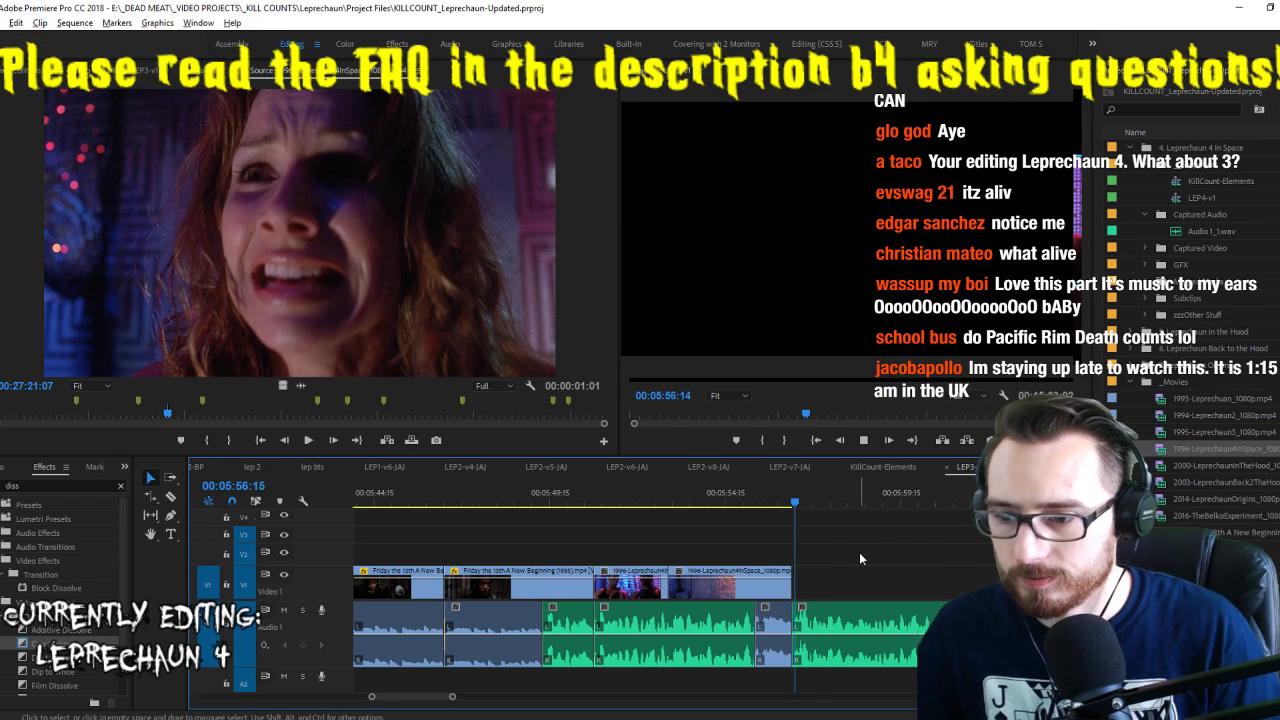
key("space")
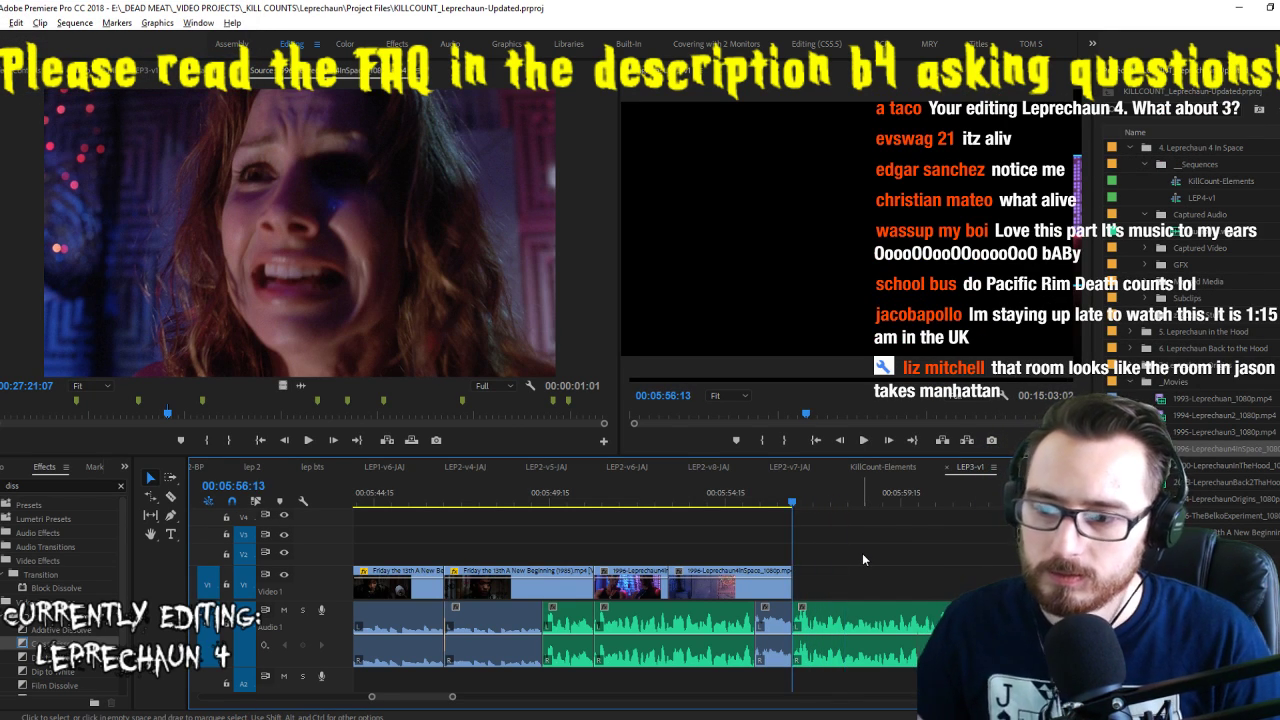
Review the Leprechaun 4 source up to 00:27:48:01 and play the uncovered narration on to 00:06:27:01
left_click(269, 252)
key("space")
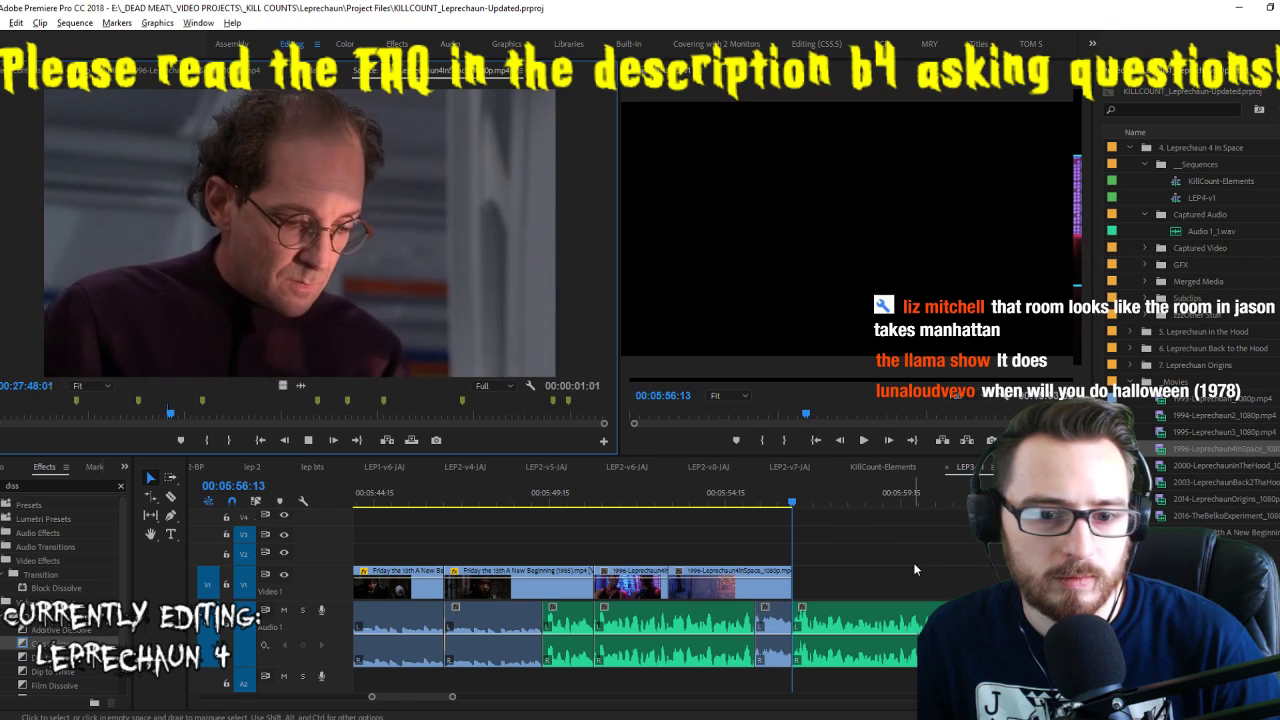
scroll(910, 558, "down", 5)
key("l")
key("l")
key("l")
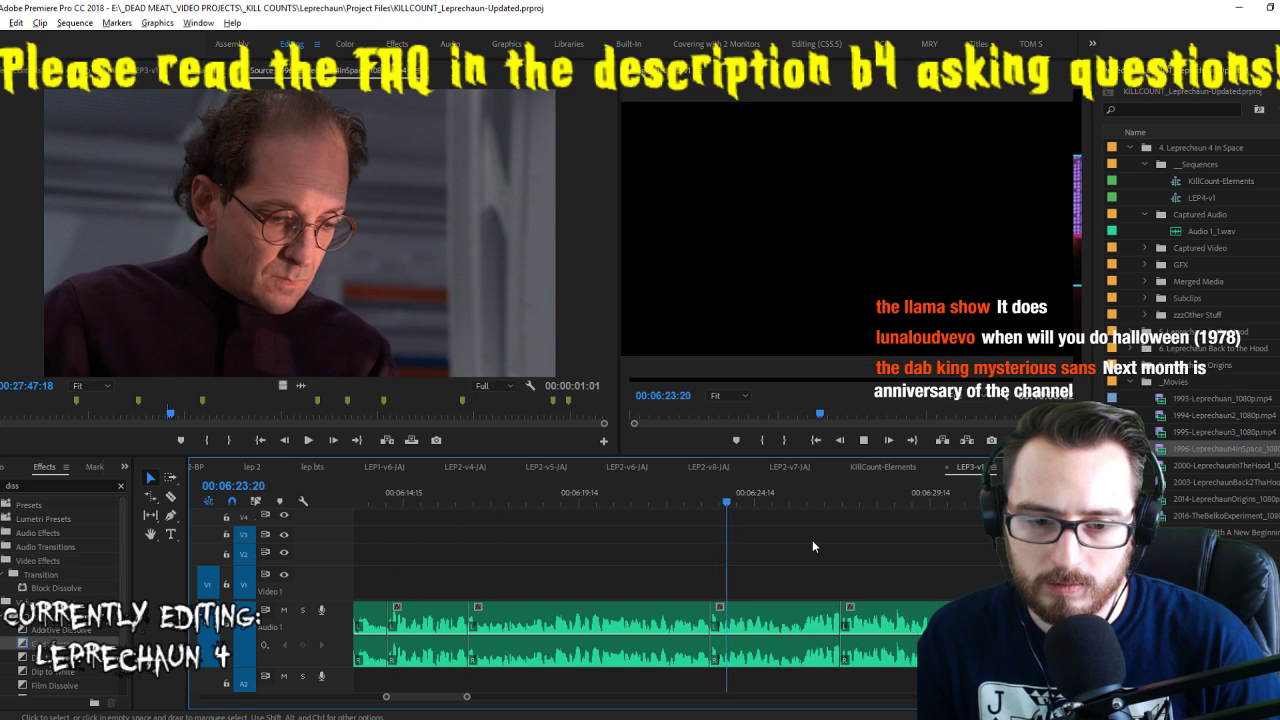
key("k")
Place a 21-frame excerpt of the doctor leaning over the woman, near 00:27:32:07, on V1 at 00:06:27:01 and extend its end to about 00:06:30:08
left_click(303, 316)
key("space")
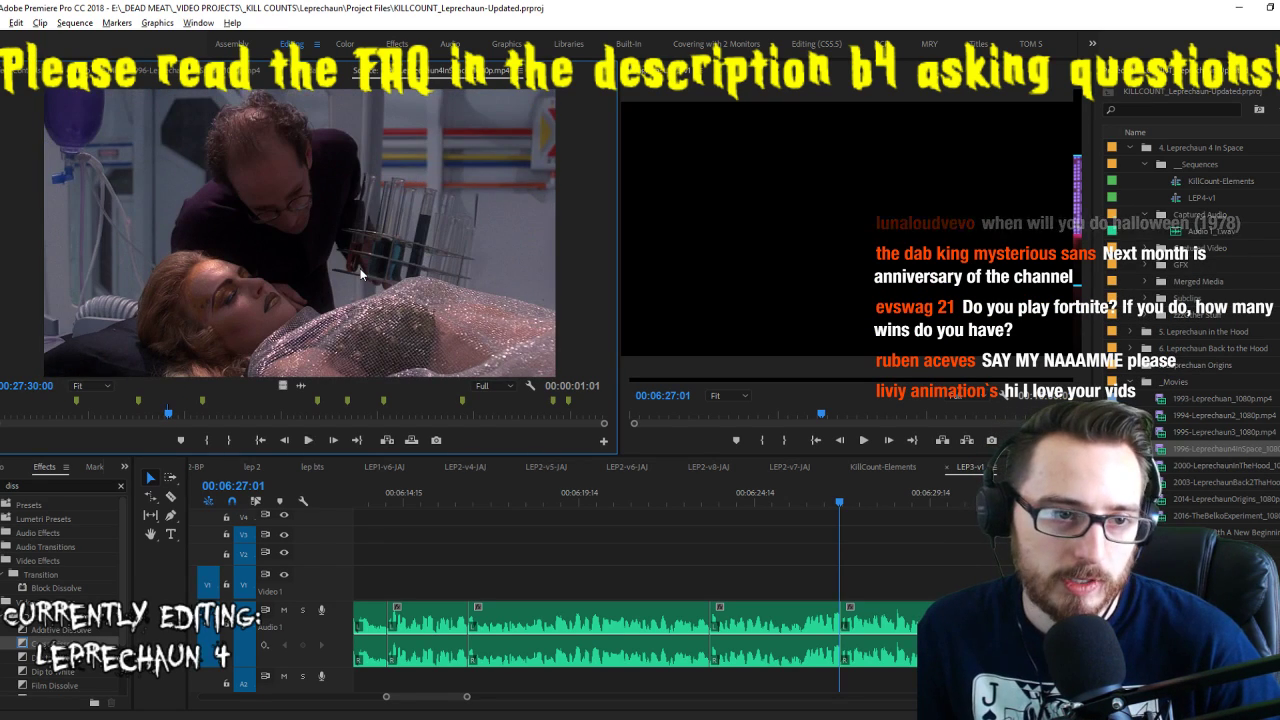
key("space")
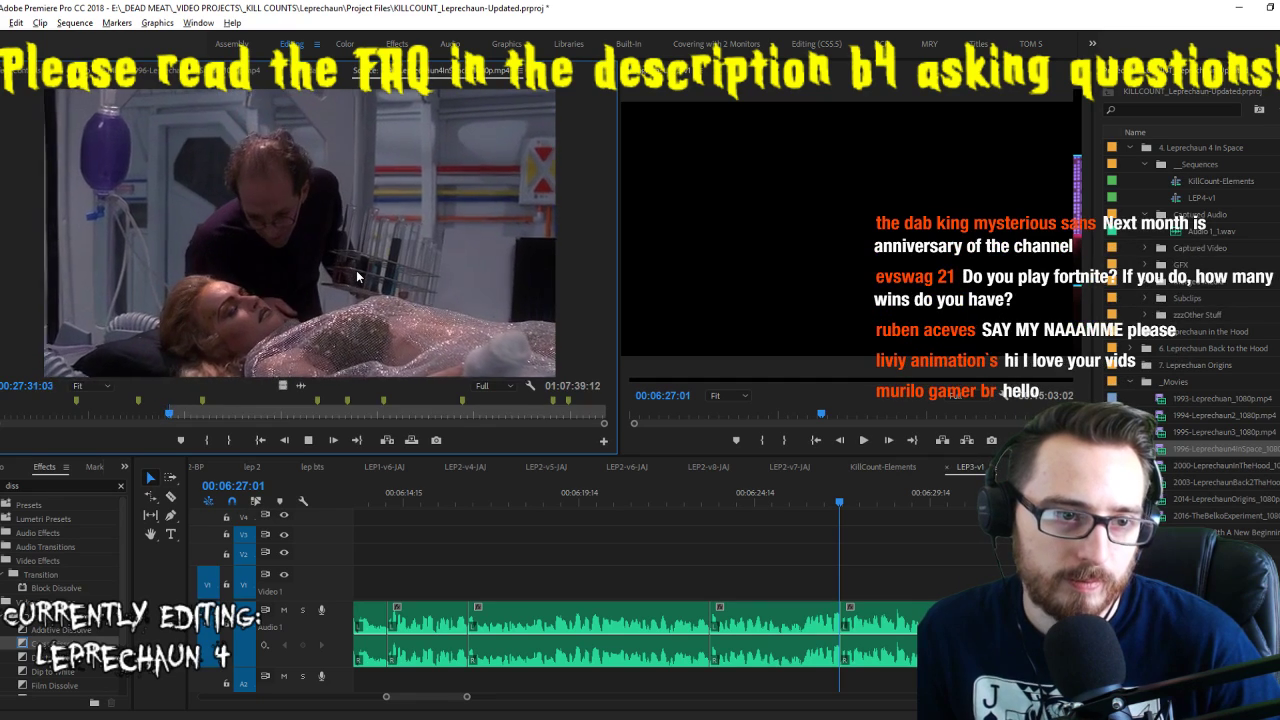
key("space")
key("o")
left_click_drag(283, 385, 963, 585)
key("space")
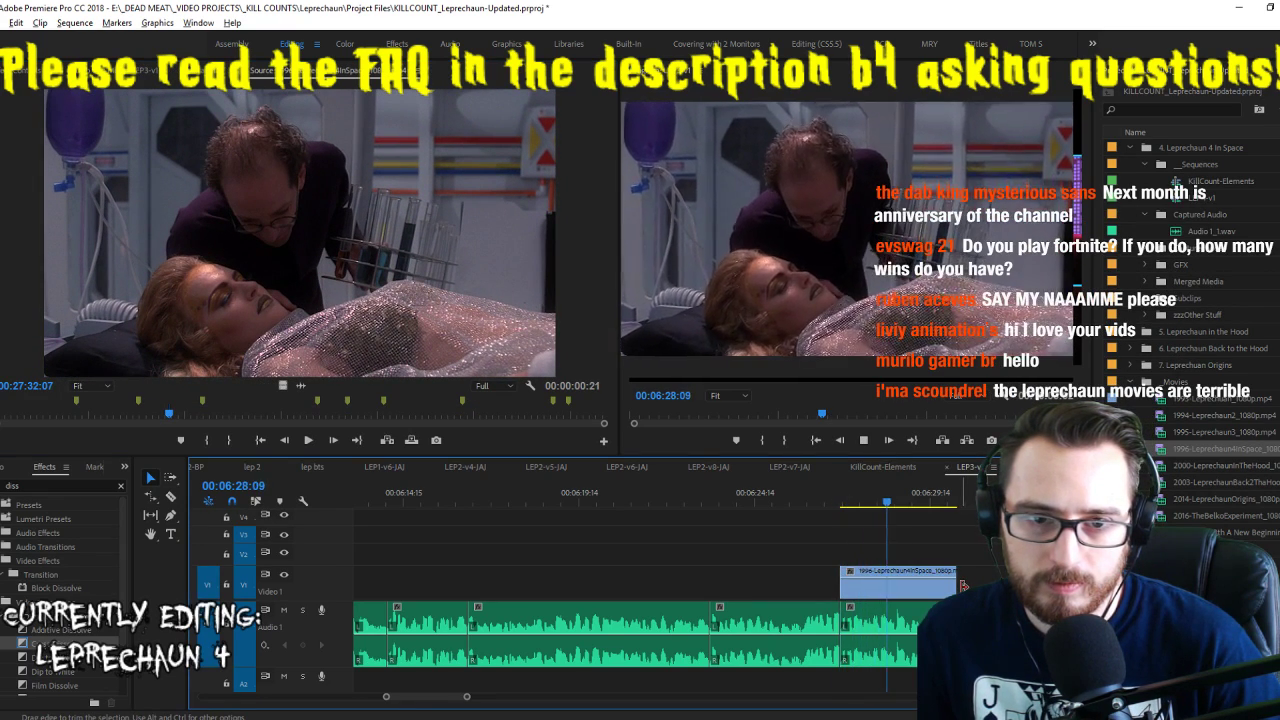
Mark a 00:00:01:06 excerpt of the doctor kissing the woman's foot, ending at 00:27:50:17
left_click(250, 253)
key("l")
key("l")
key("l")
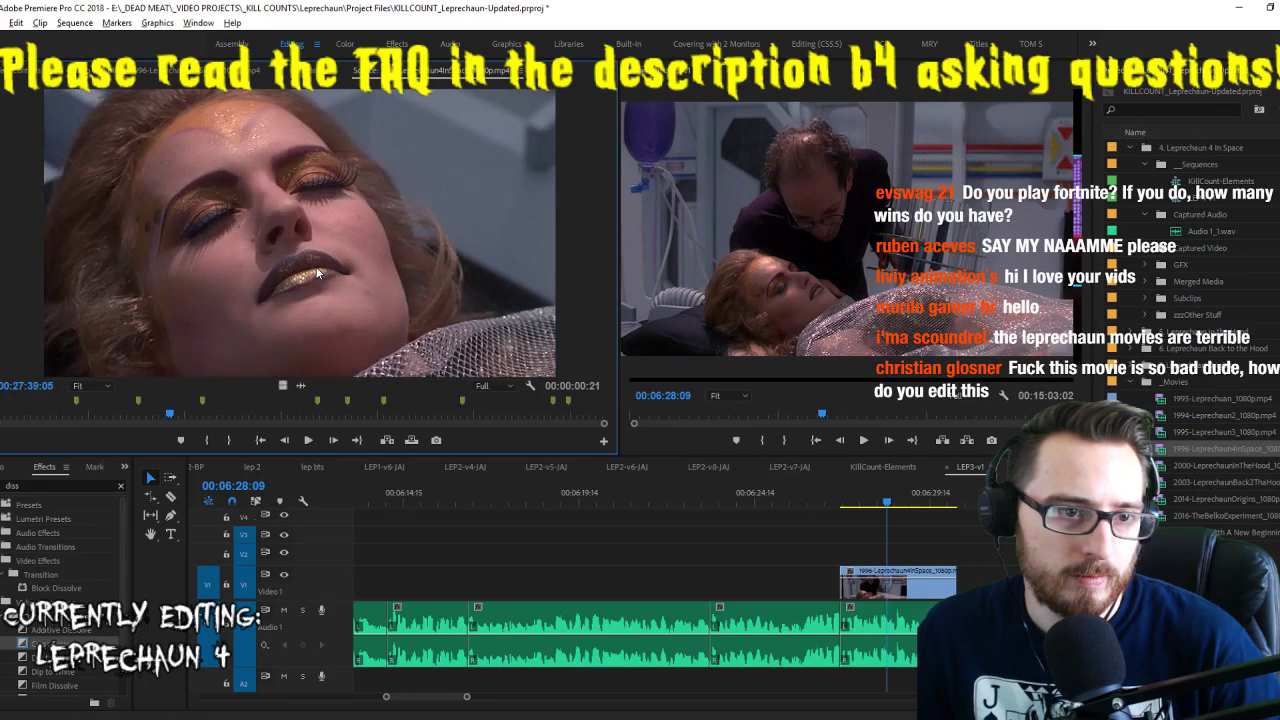
key("l")
key("l")
key("l")
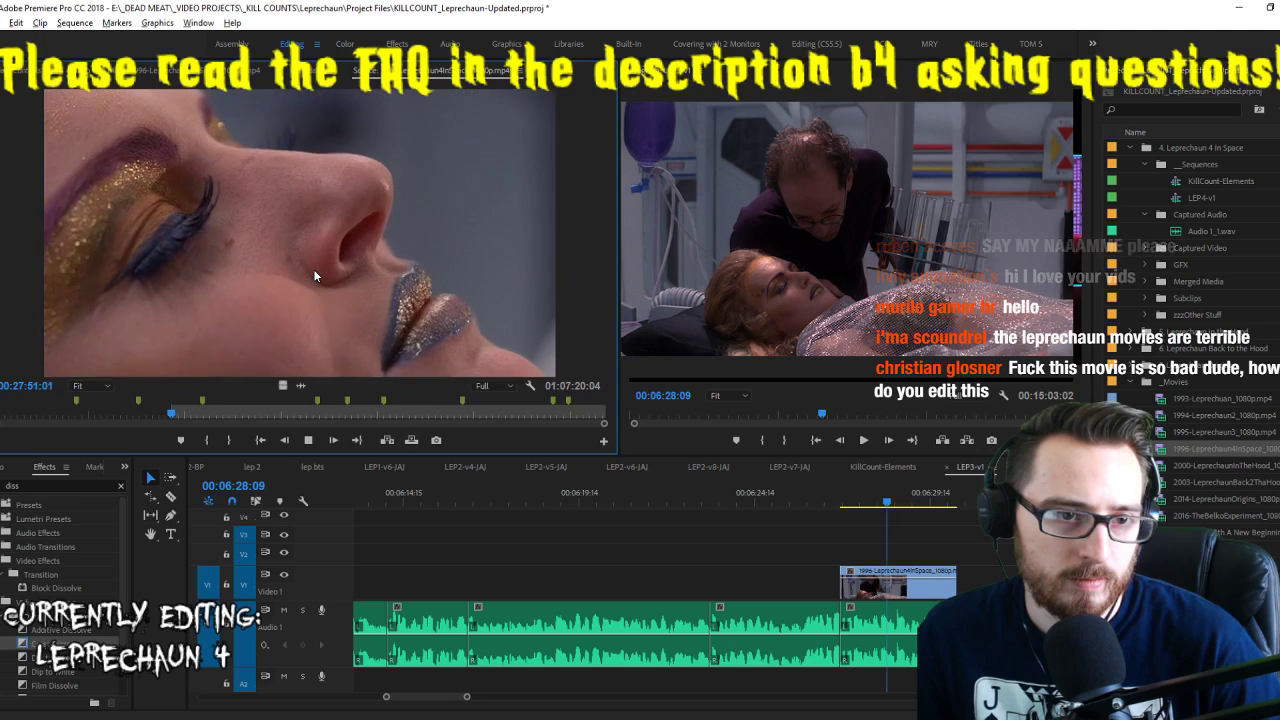
key("j")
key("k")
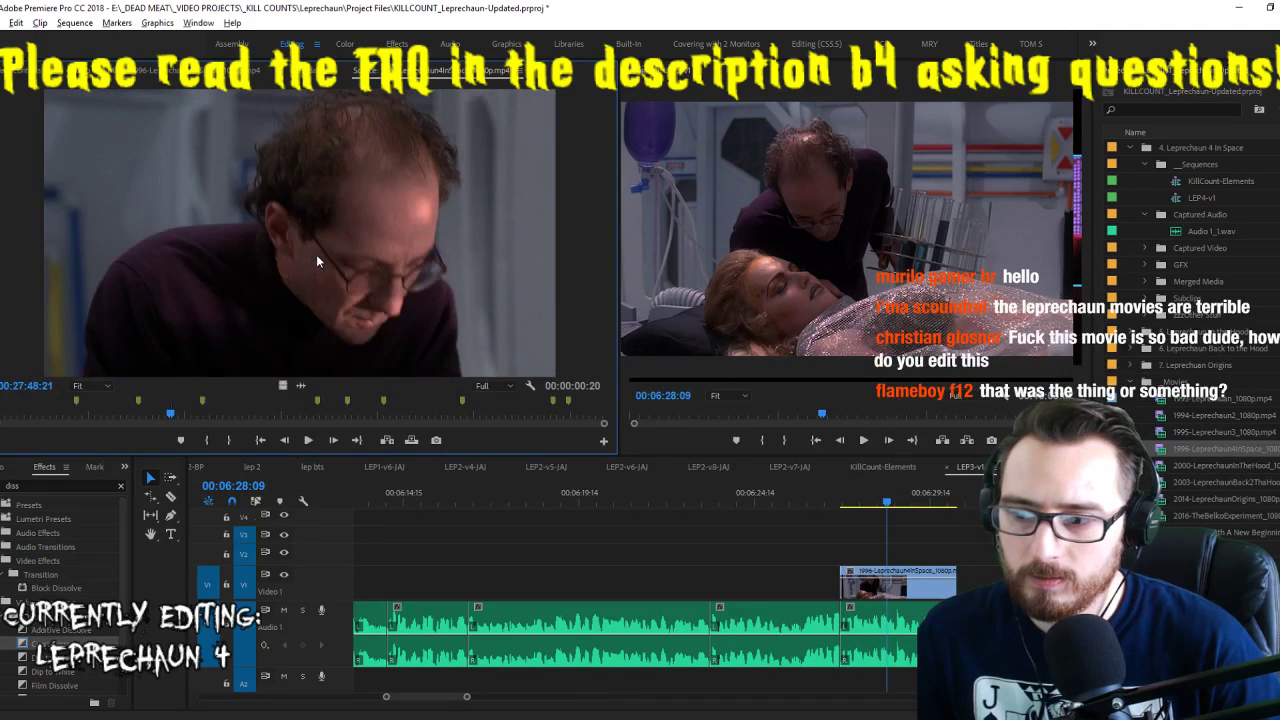
key("l")
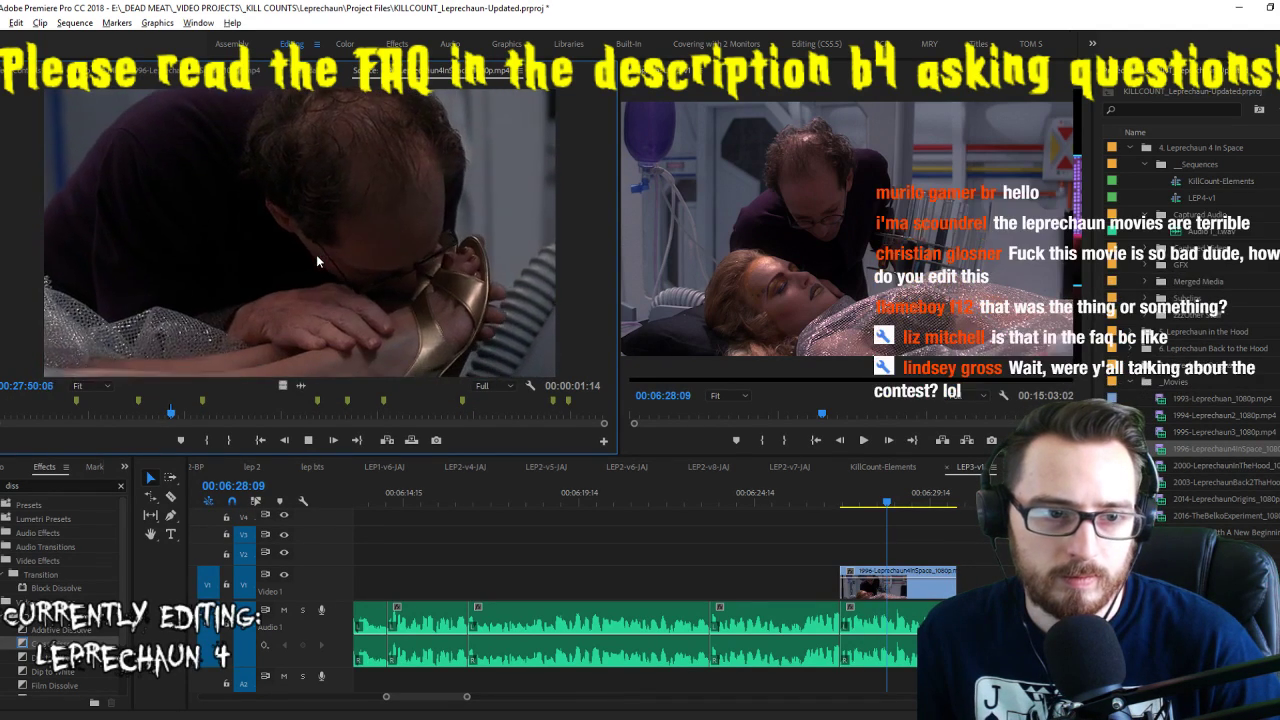
key("k")
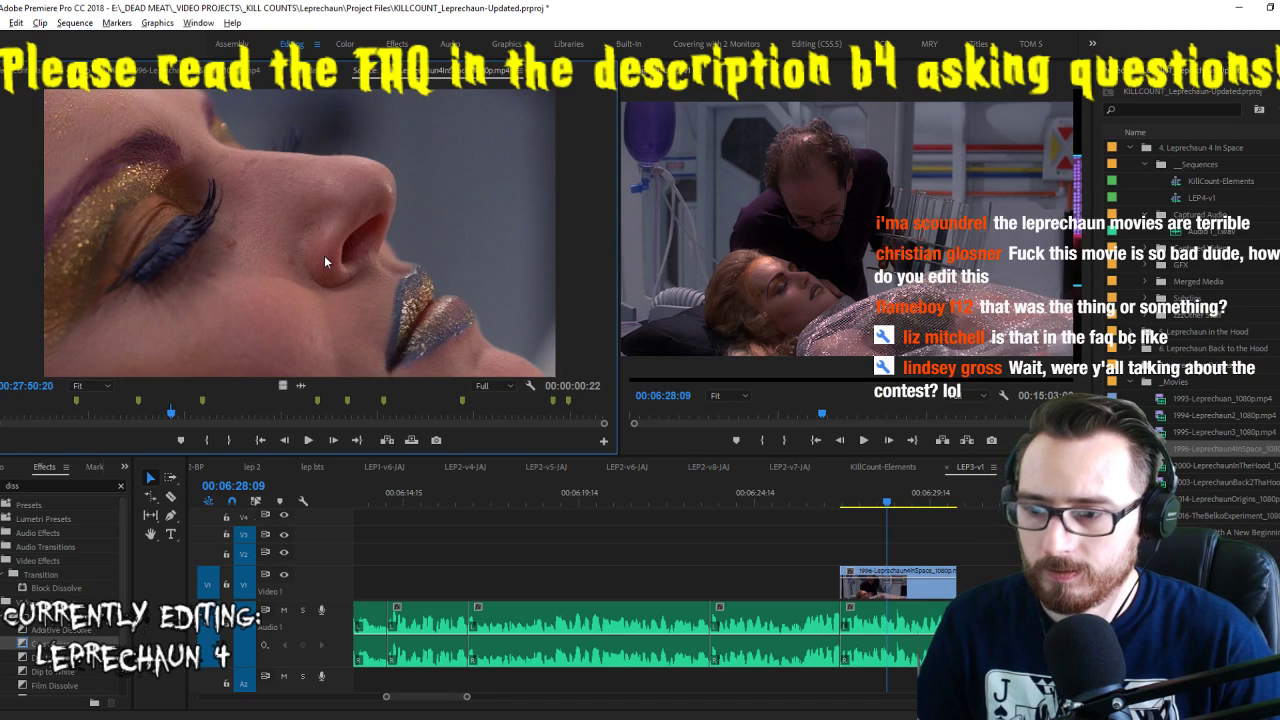
key("Left")
key("Left")
key("Left")
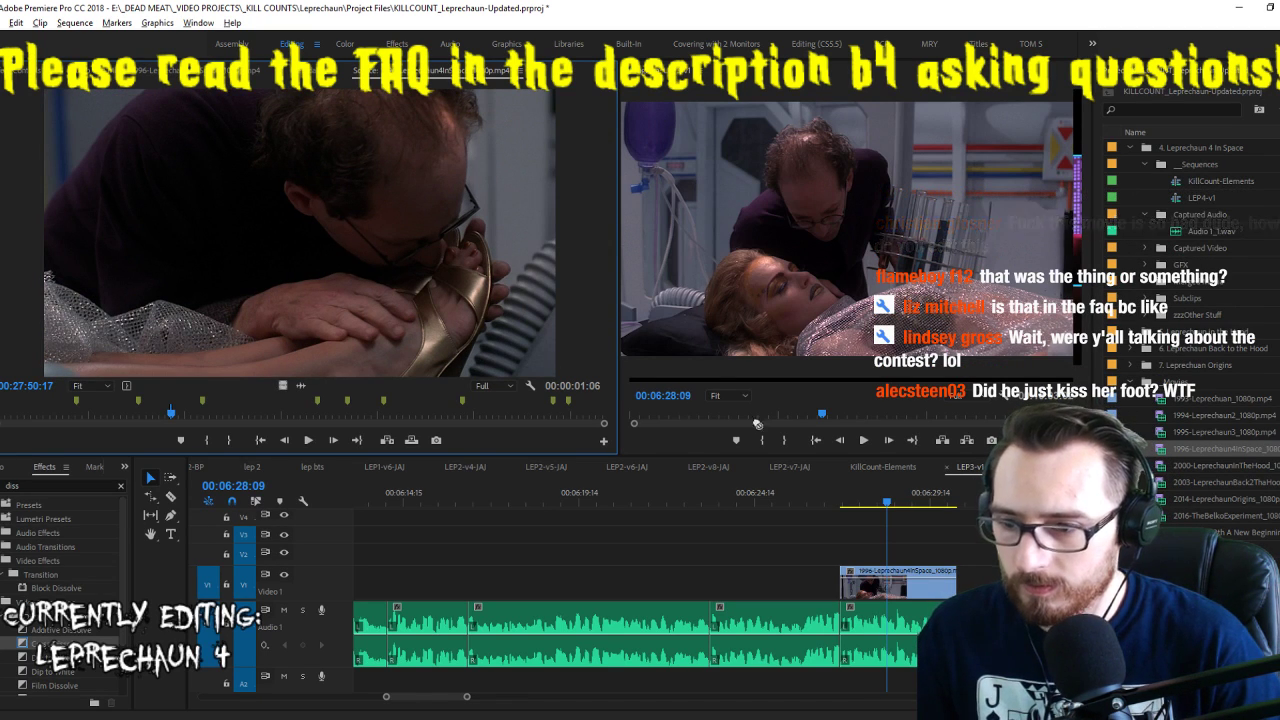
Place the foot-kiss excerpt on V1 at 00:06:28:09 over the doctor clip and play the sequence to 00:06:29:08
left_click(898, 518)
left_click_drag(898, 518, 900, 520)
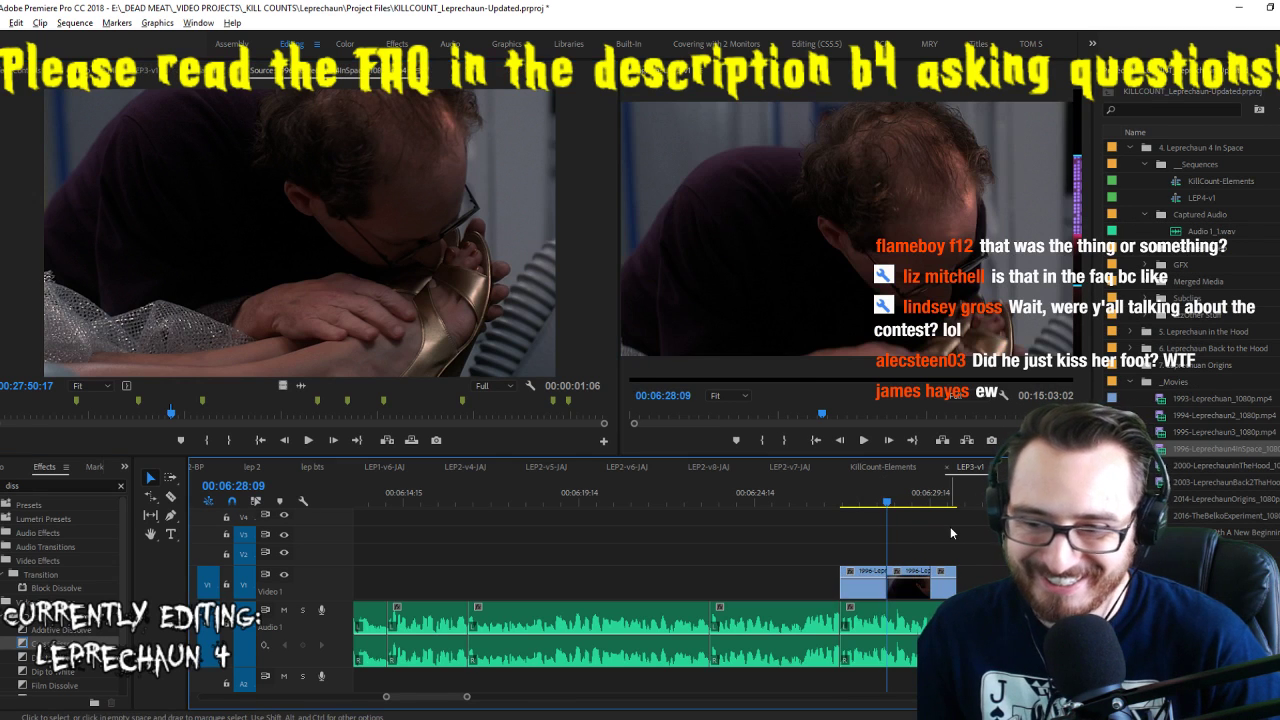
key("space")
key("space")
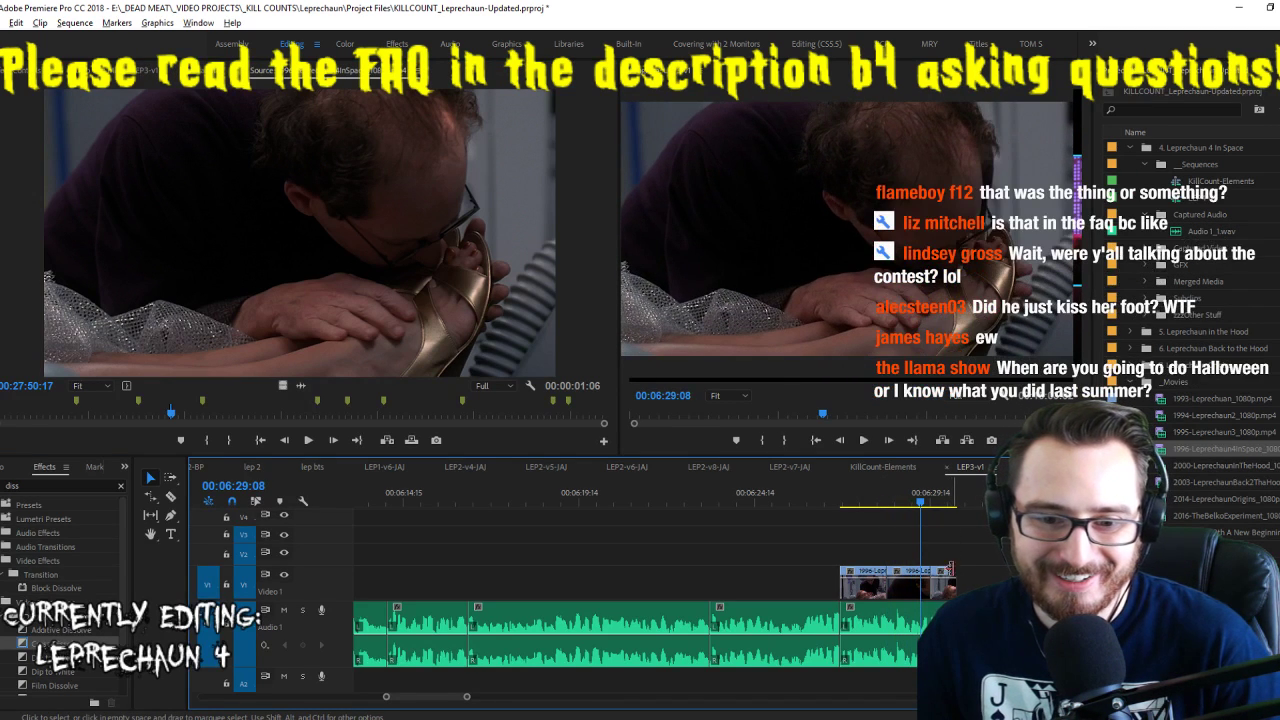
Remove the leftover doctor footage and shift the foot-kiss clip to 00:06:29:08, extending its start back to the preceding clip
left_click_drag(942, 592, 924, 590)
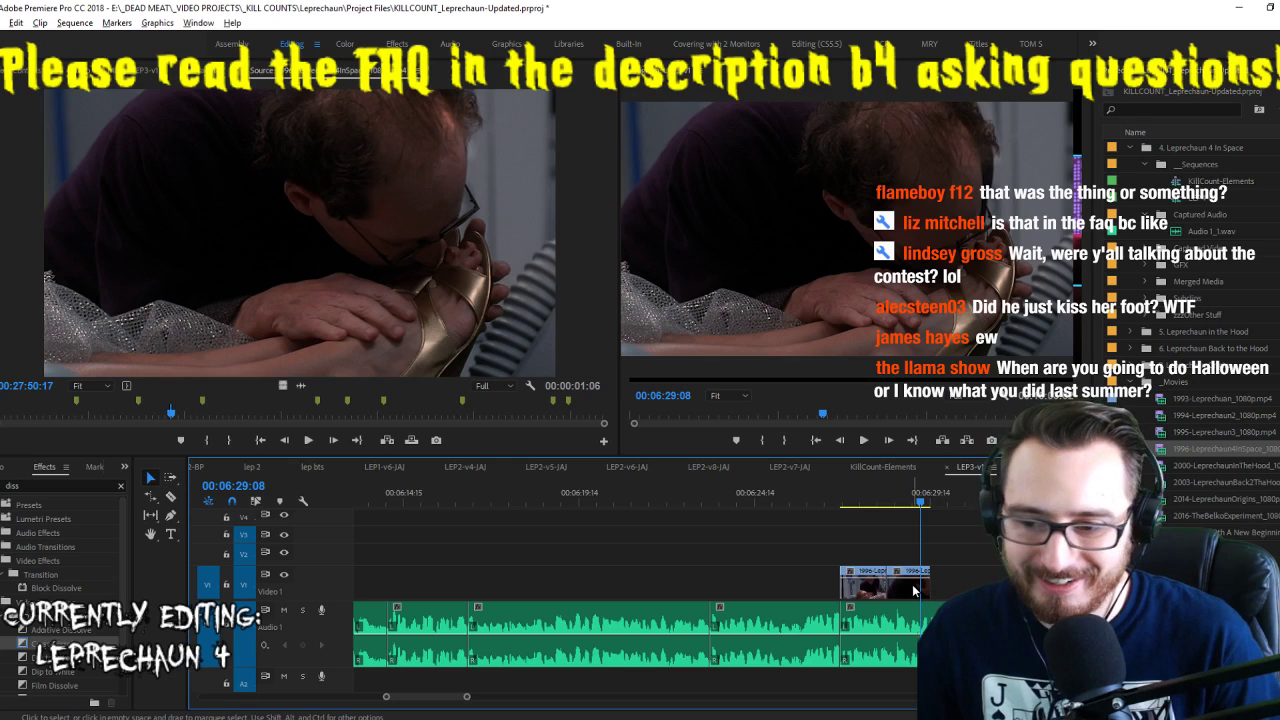
key("space")
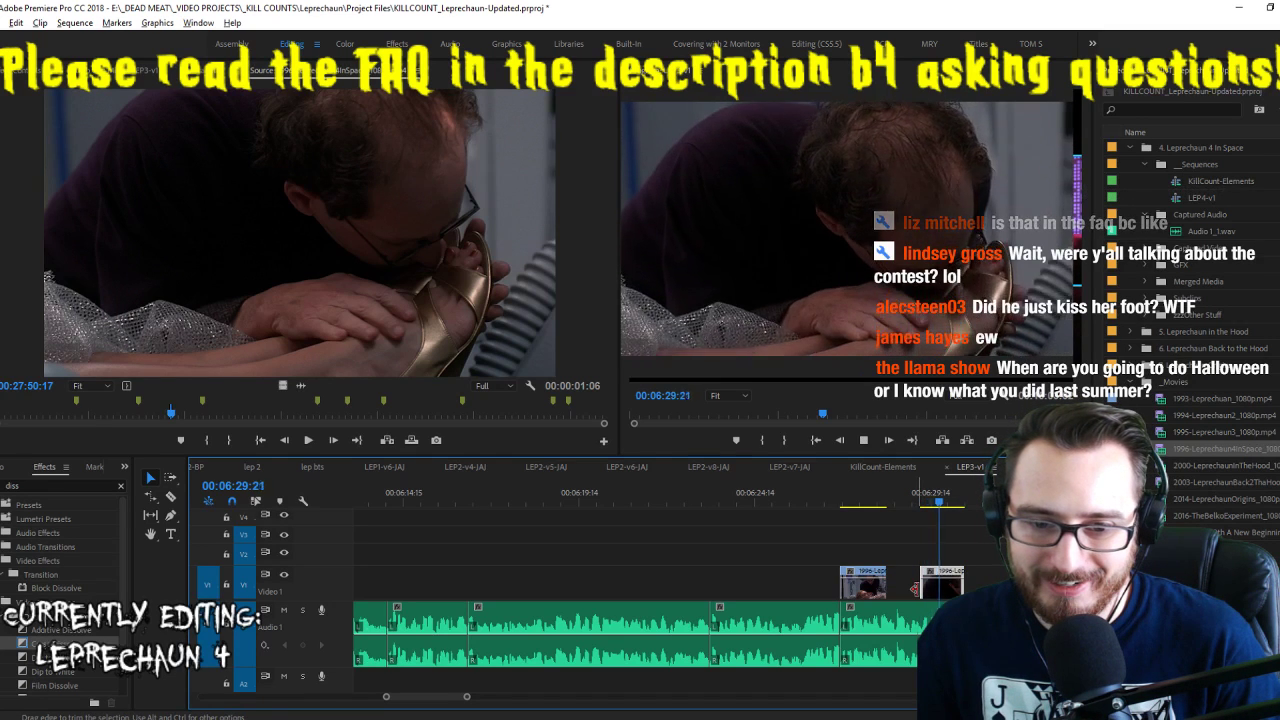
left_click_drag(903, 594, 900, 590)
key("space")
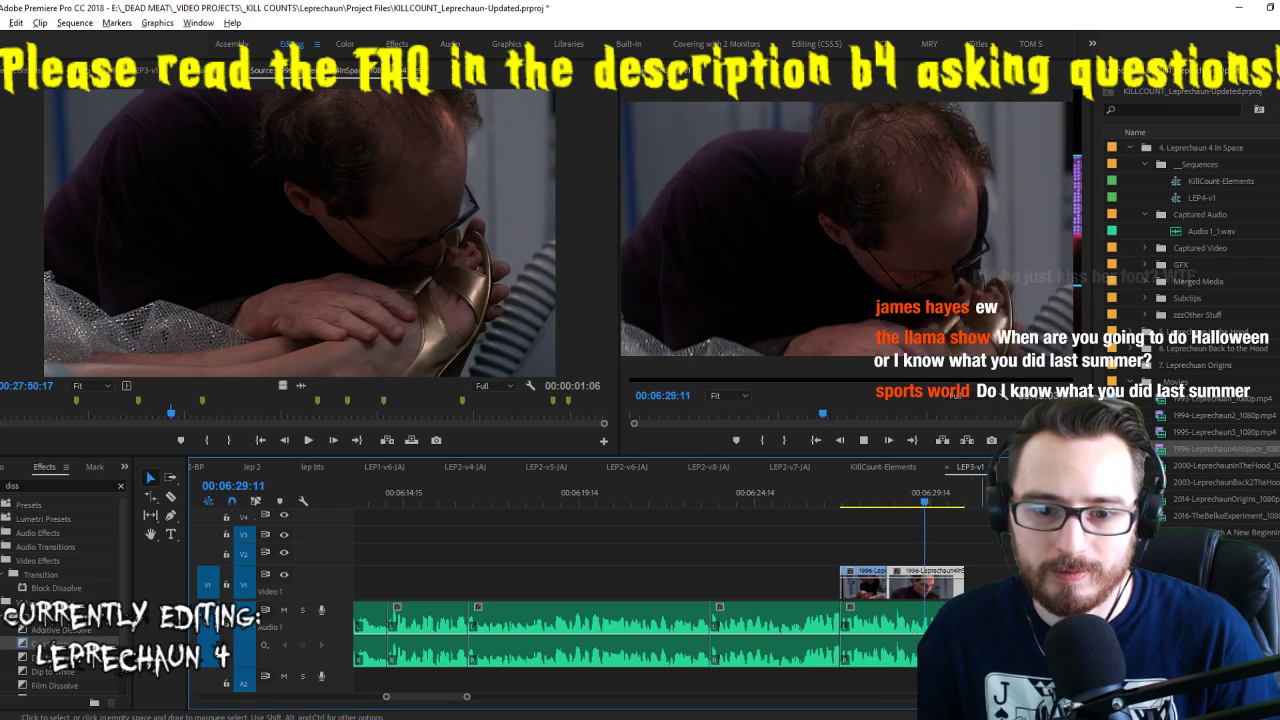
Extend the foot-kiss clip's end and split it at about 00:06:30:15, near the change to the woman's face, then play it back
key("space")
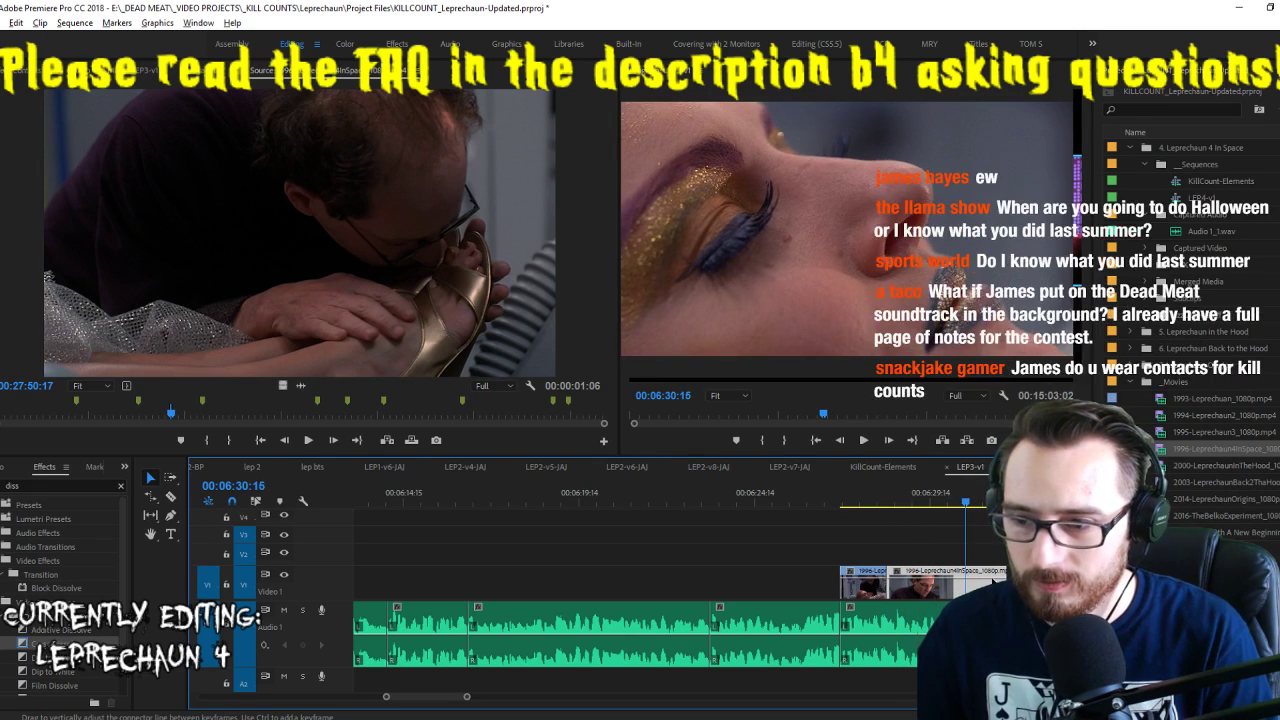
key("Left")
key("Left")
key("Left")
key("Left")
key("c")
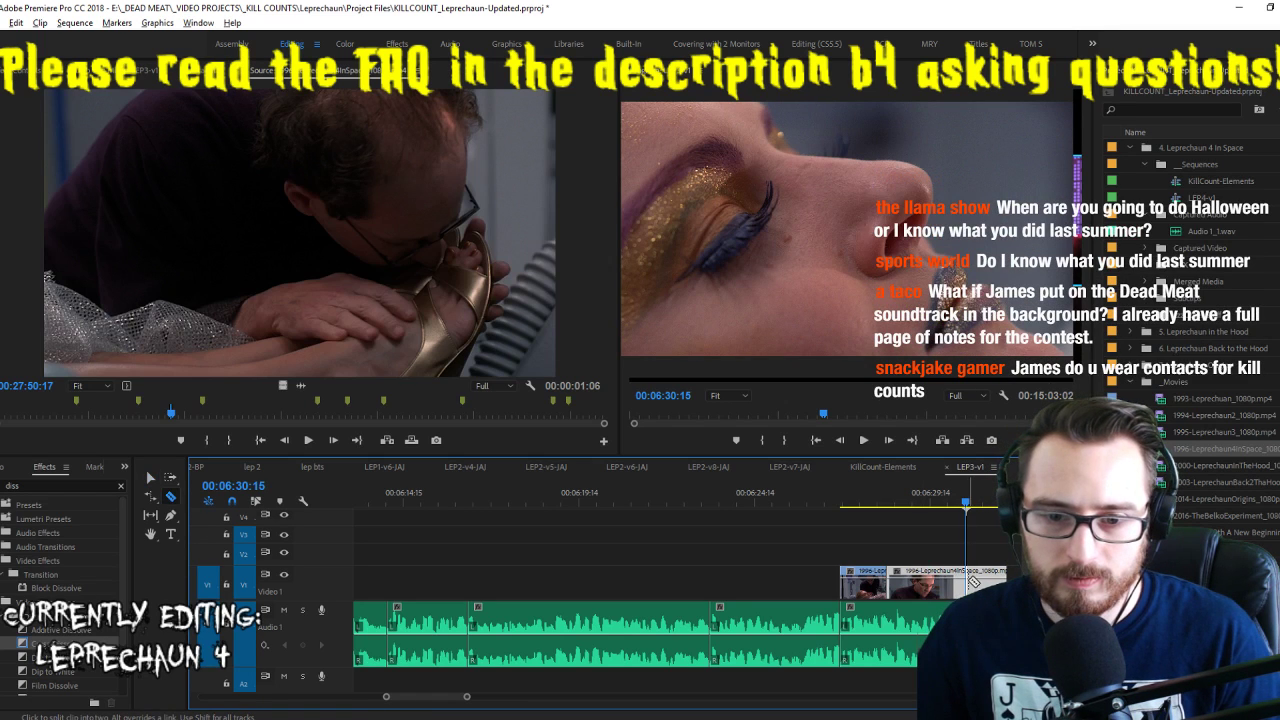
left_click(967, 582)
key("v")
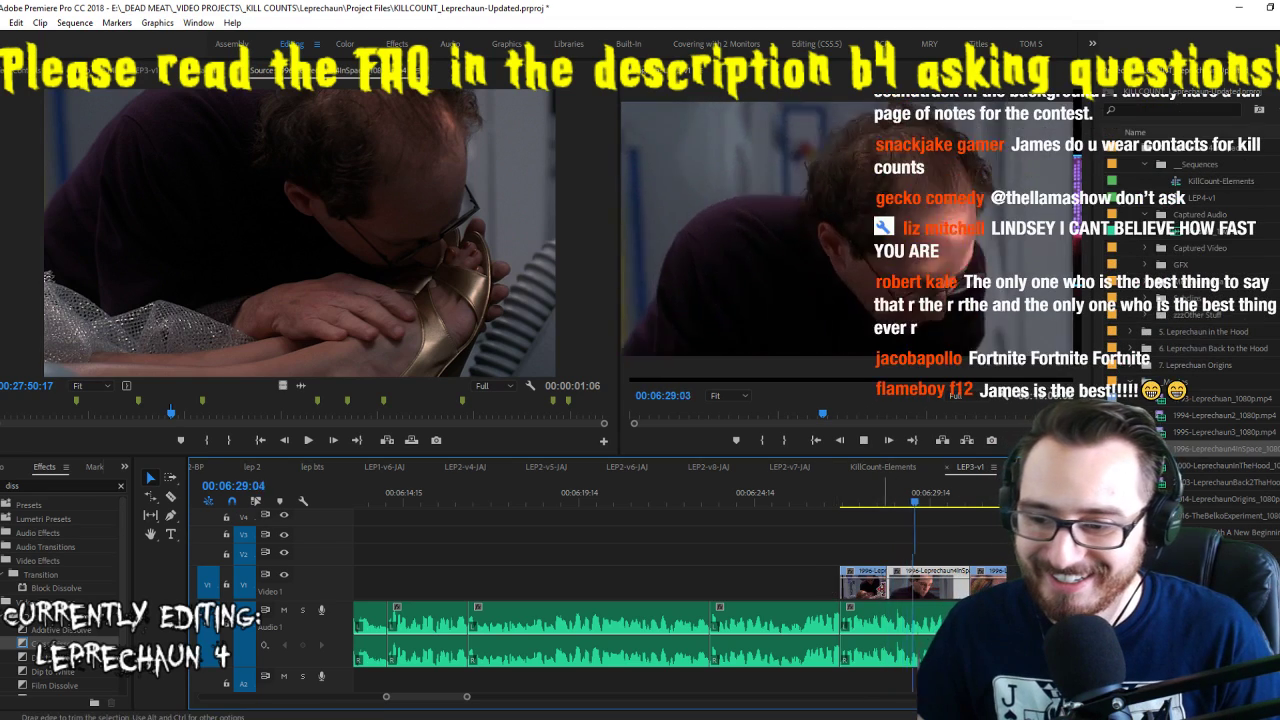
key("shift+Left")
key("space")
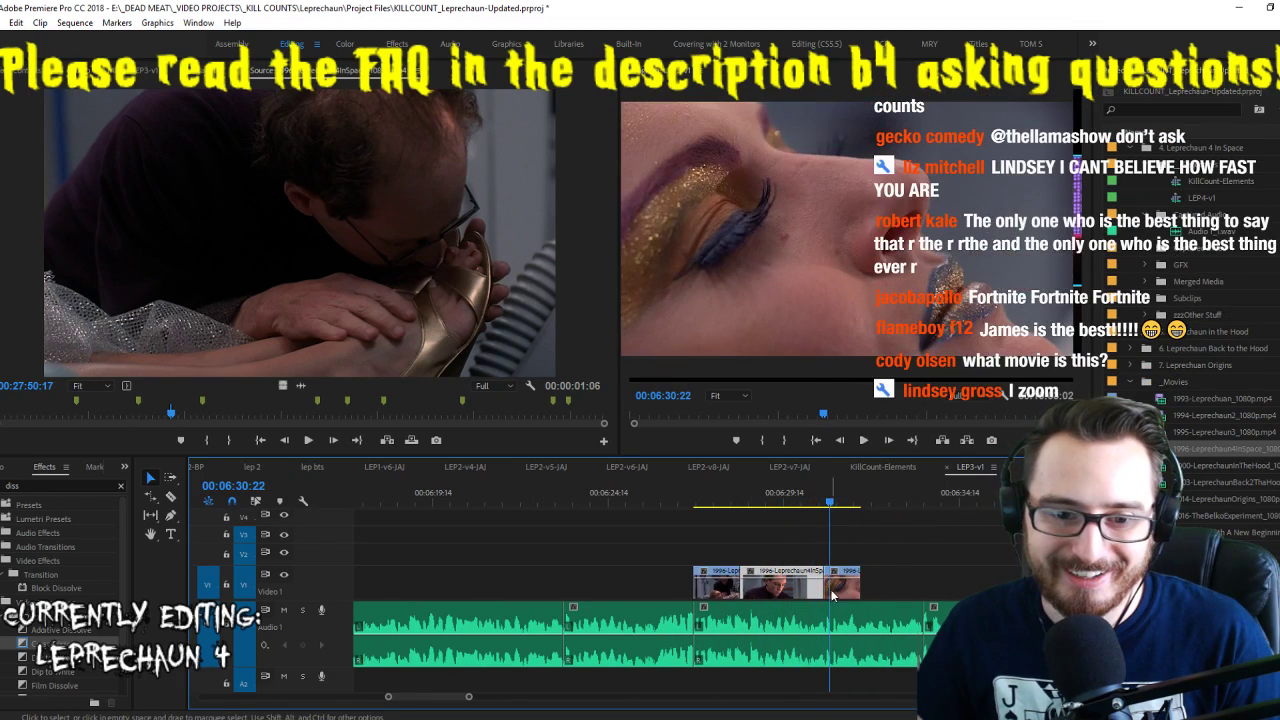
Trim off the V1 footage of the woman's face after 00:06:30:18 and save the project
key("Up")
key("w")
key("ctrl+s")
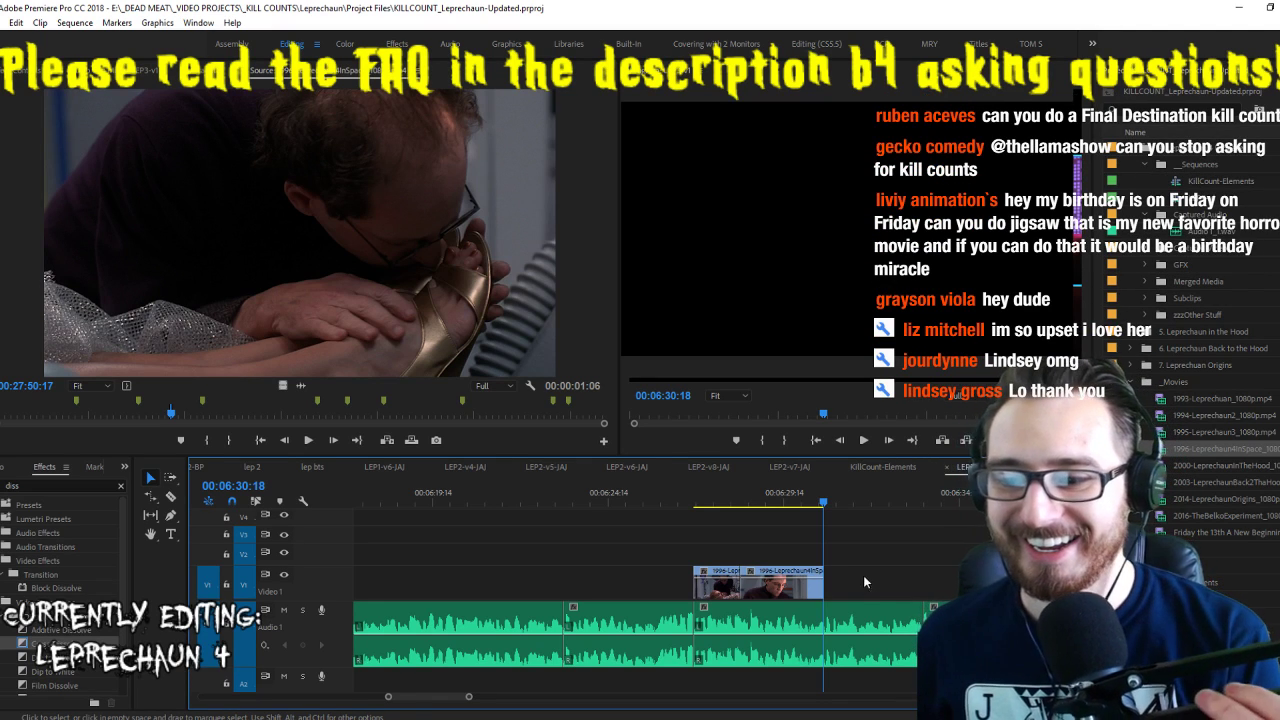
Mark a 00:00:01:16 excerpt of the doctor touching the woman's torso and place it on V1 from 00:06:30:18, running to 00:06:33:14
left_click(325, 199)
key("space")
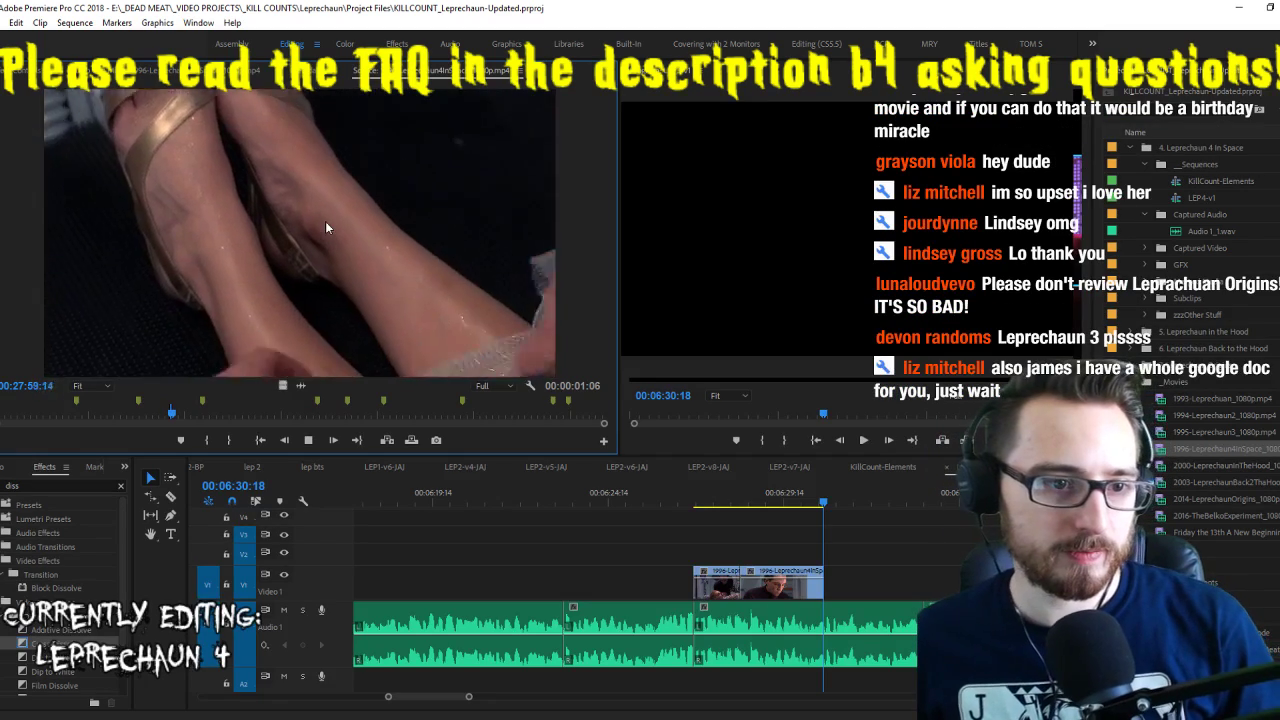
key("l")
key("l")
key("l")
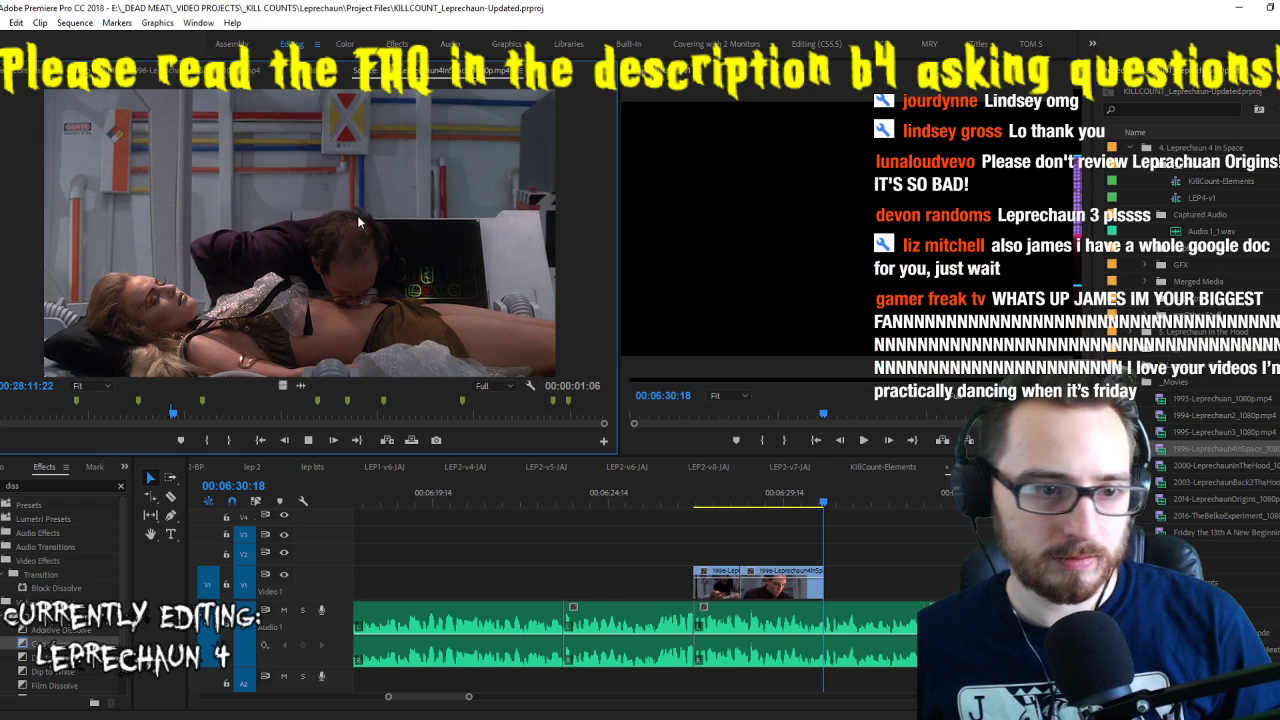
key("j")
key("j")
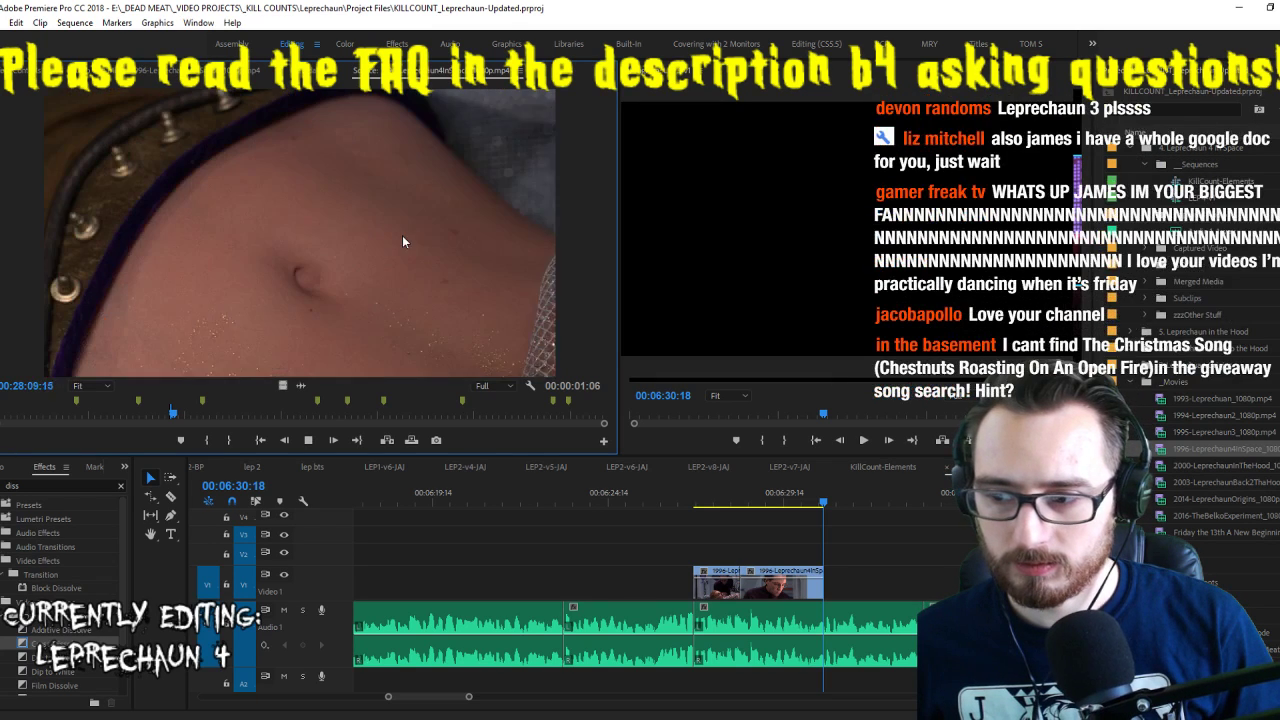
key("k")
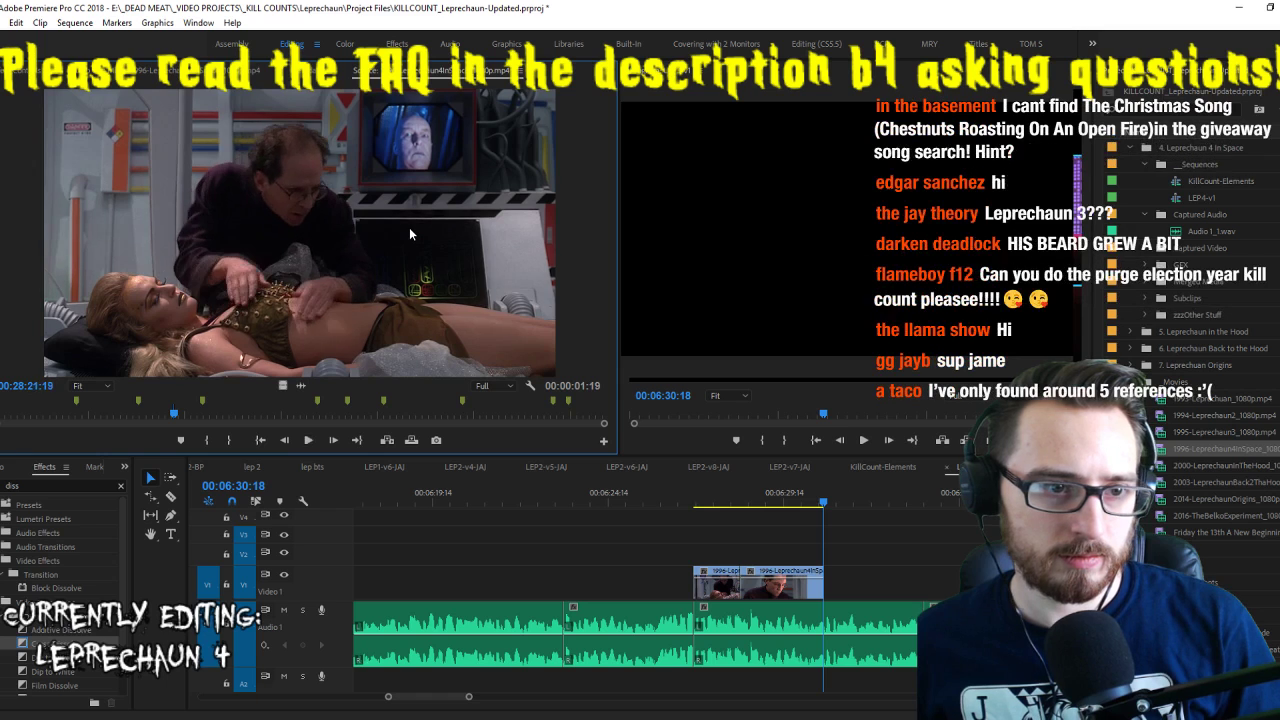
key("space")
key("space")
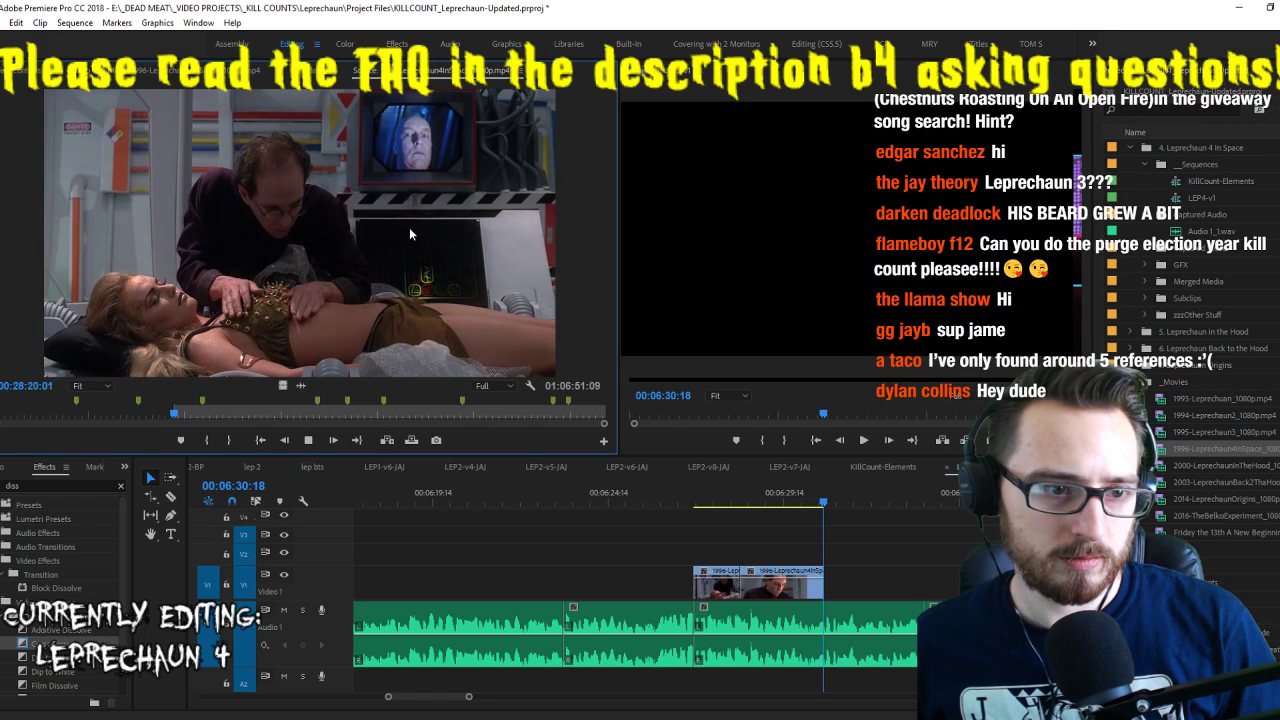
key("o")
left_click_drag(283, 385, 935, 596)
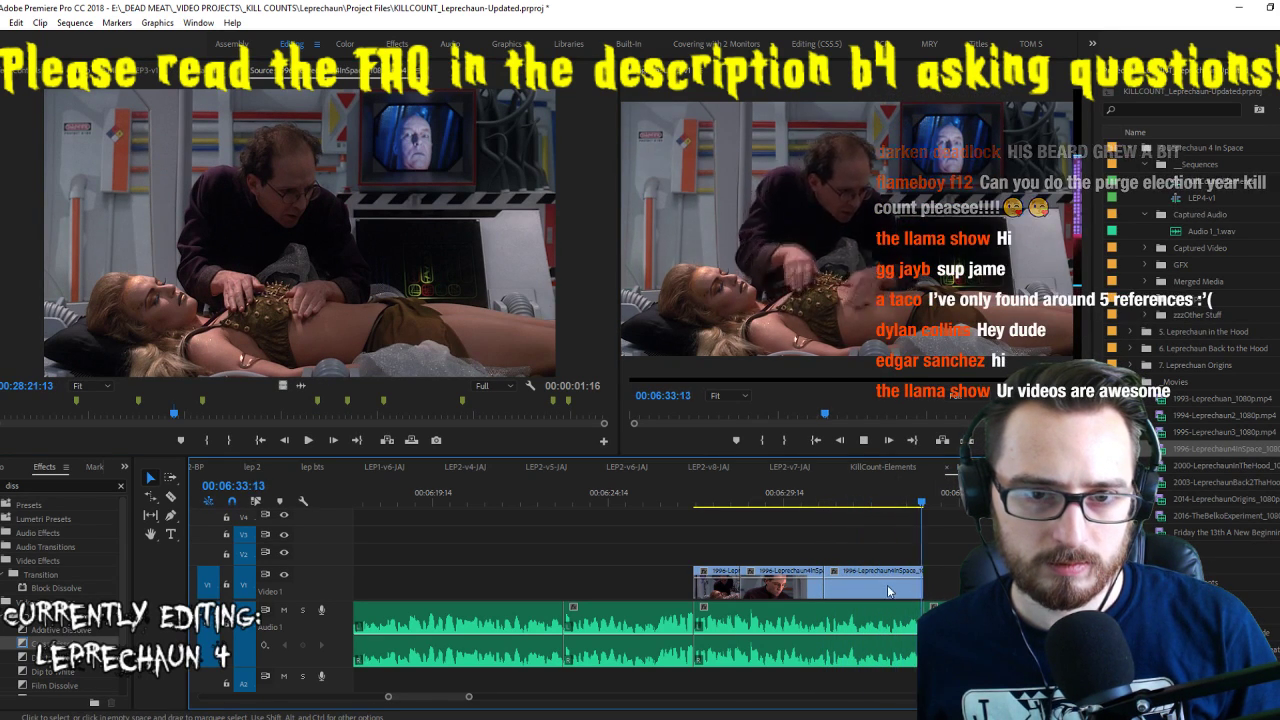
Mark a 00:00:01:01 excerpt of the woman's legs and place it on V2 at 00:06:30:18, above the torso clip
left_click(371, 282)
key("space")
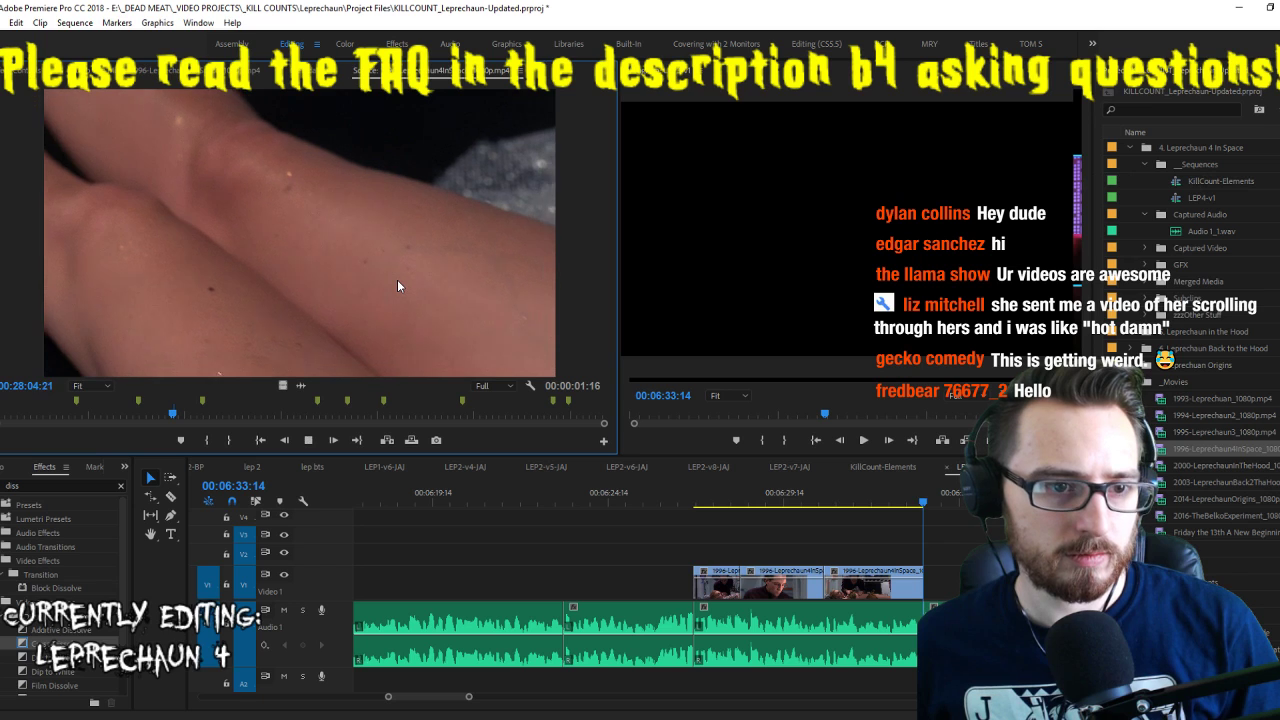
key("j")
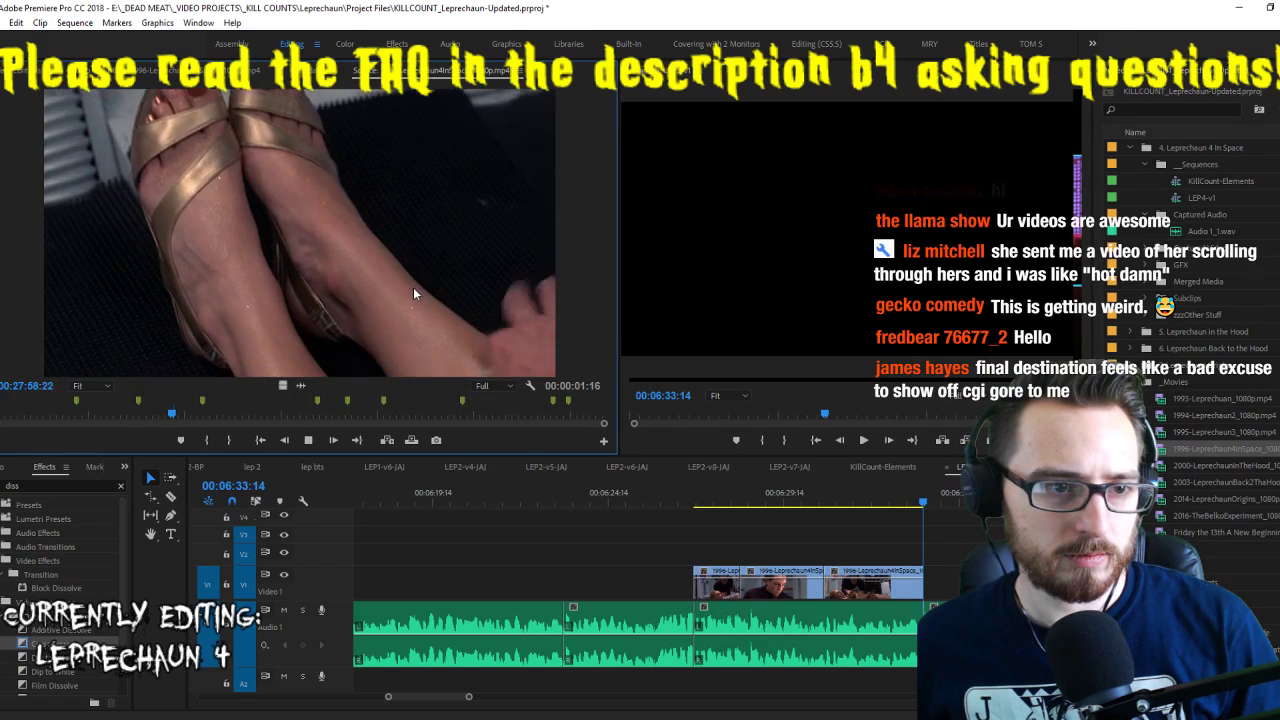
key("l")
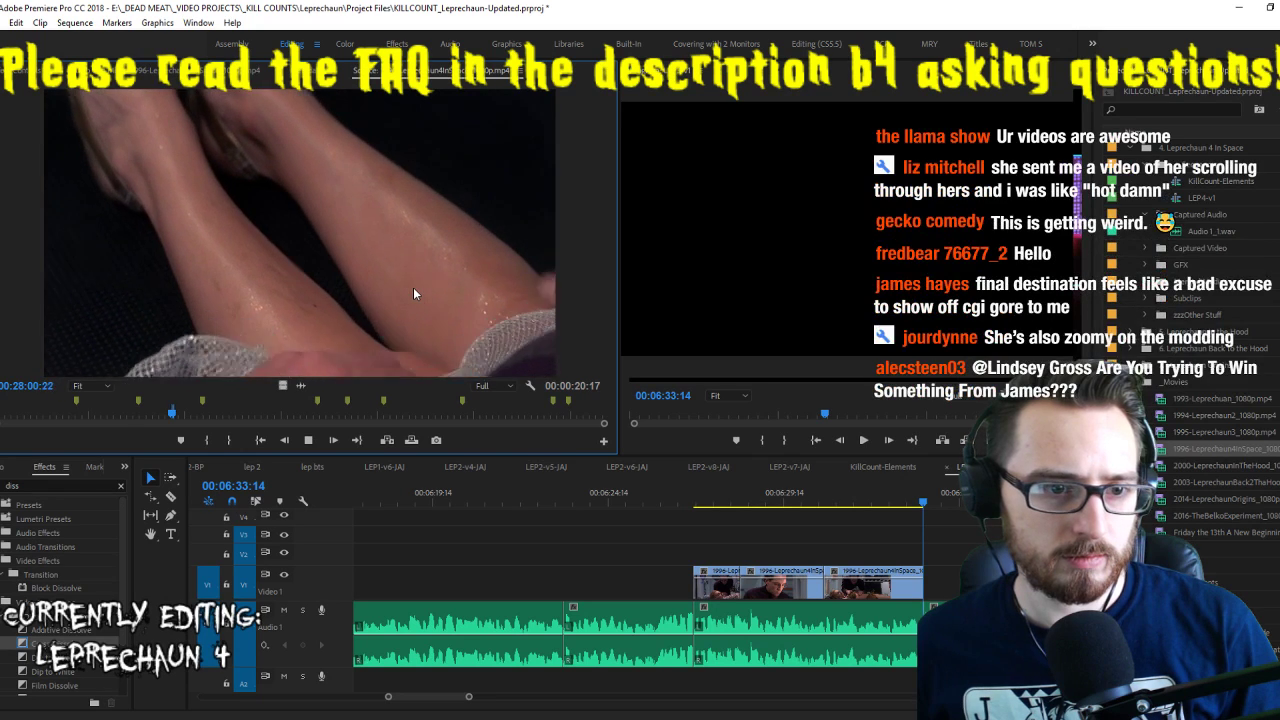
key("k")
left_click_drag(872, 524, 860, 556)
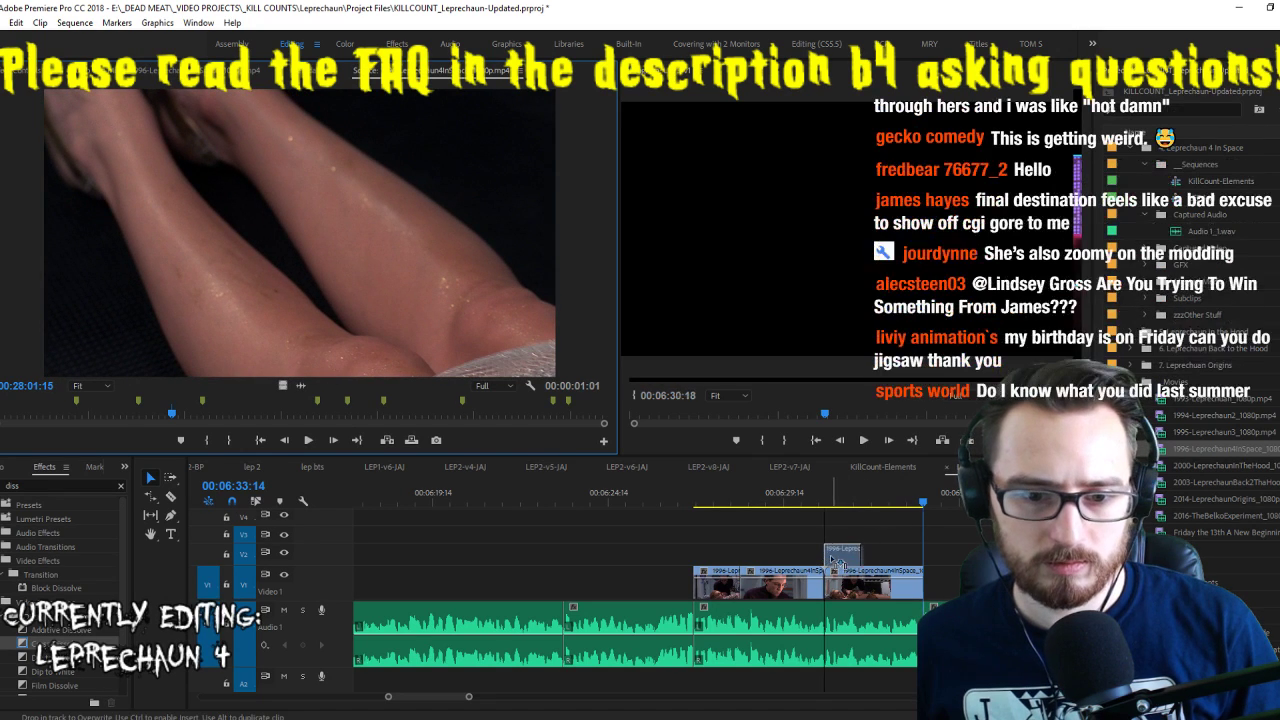
Extend the legs clip's end on V2 and move the torso clip up to V2 at 00:06:31:23, overlapping the extension
key("Up")
key("shift+k")
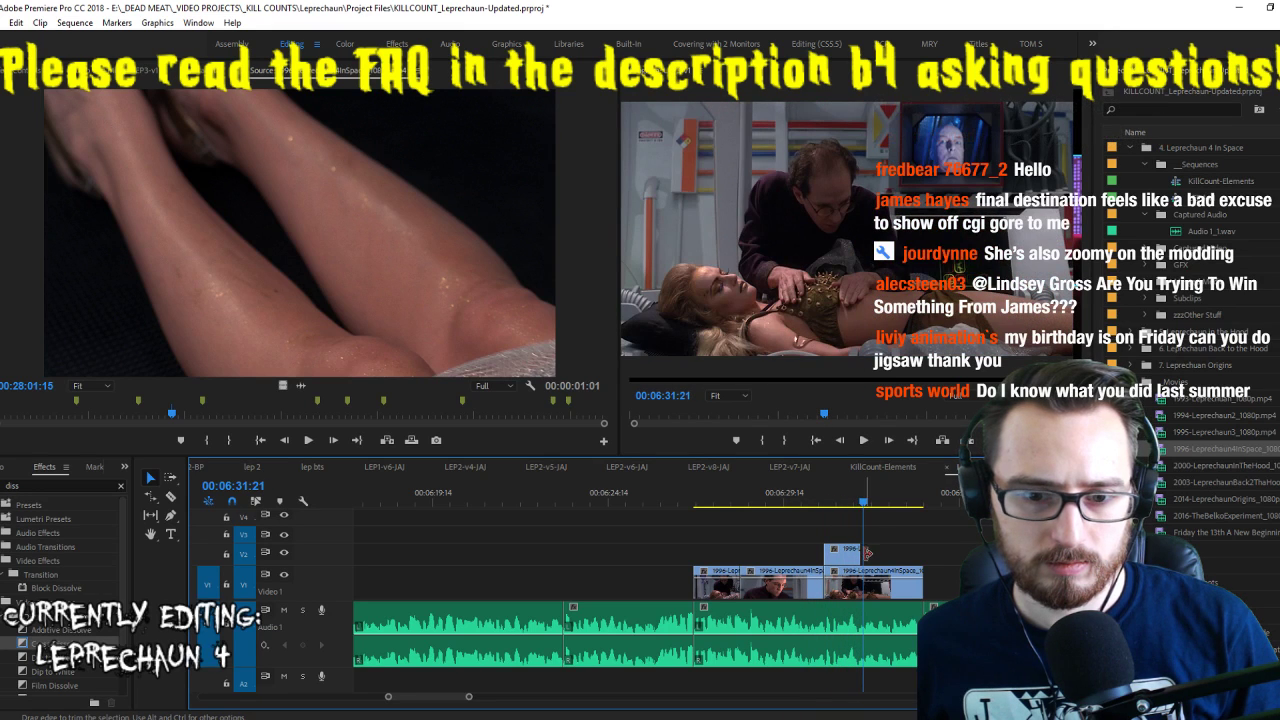
left_click_drag(867, 553, 910, 553)
left_click(867, 502)
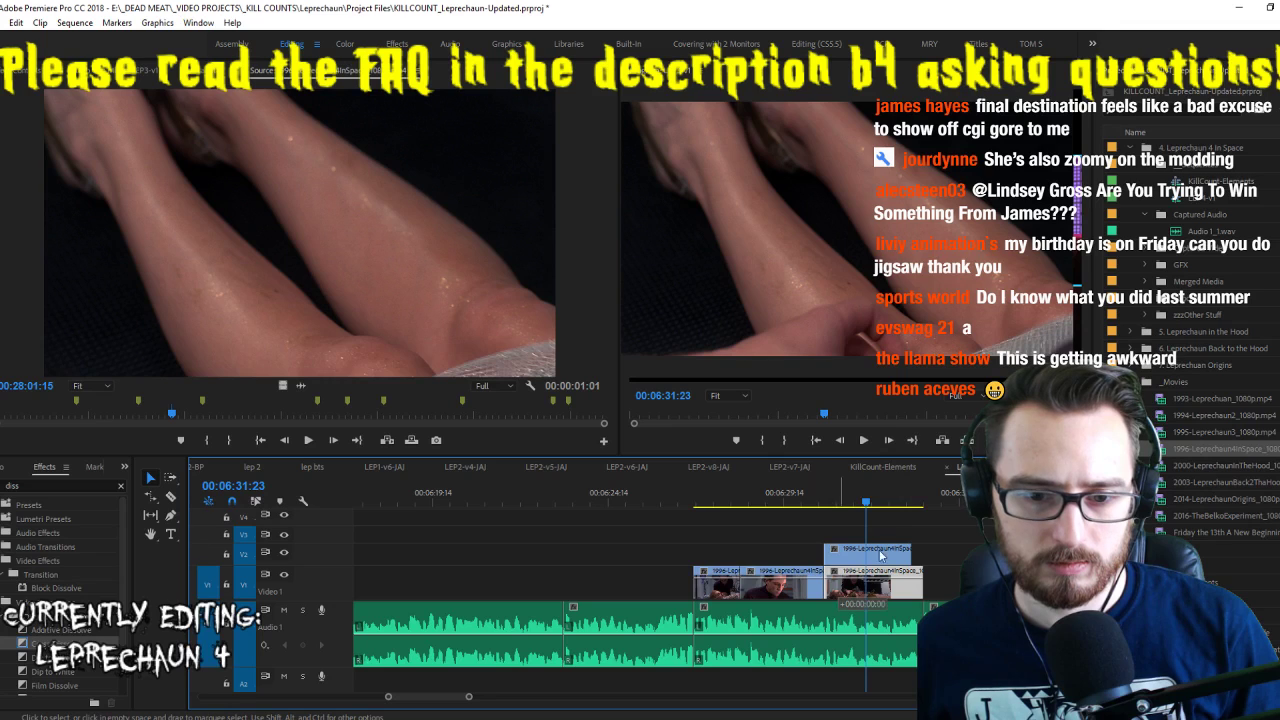
left_click_drag(880, 556, 873, 553)
key("space")
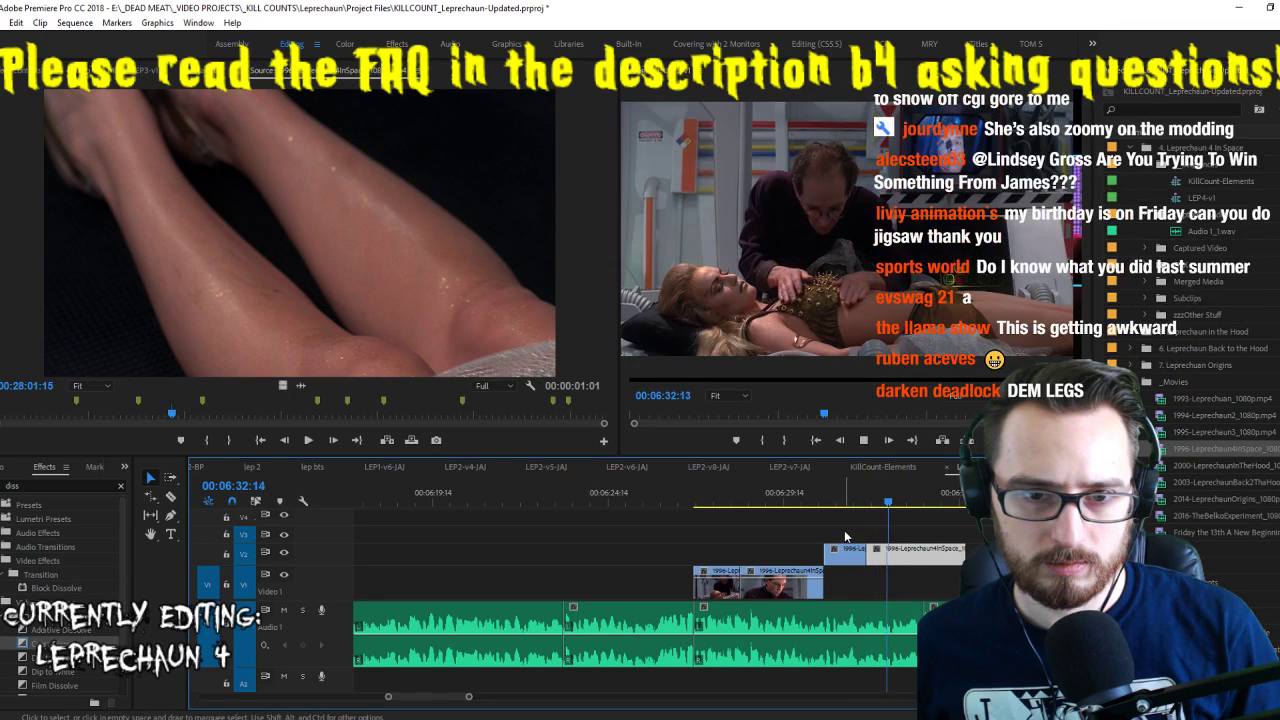
Play the torso clip on V2 to about 00:06:33:05 and slip its footage without moving the clip
key("space")
key("y")
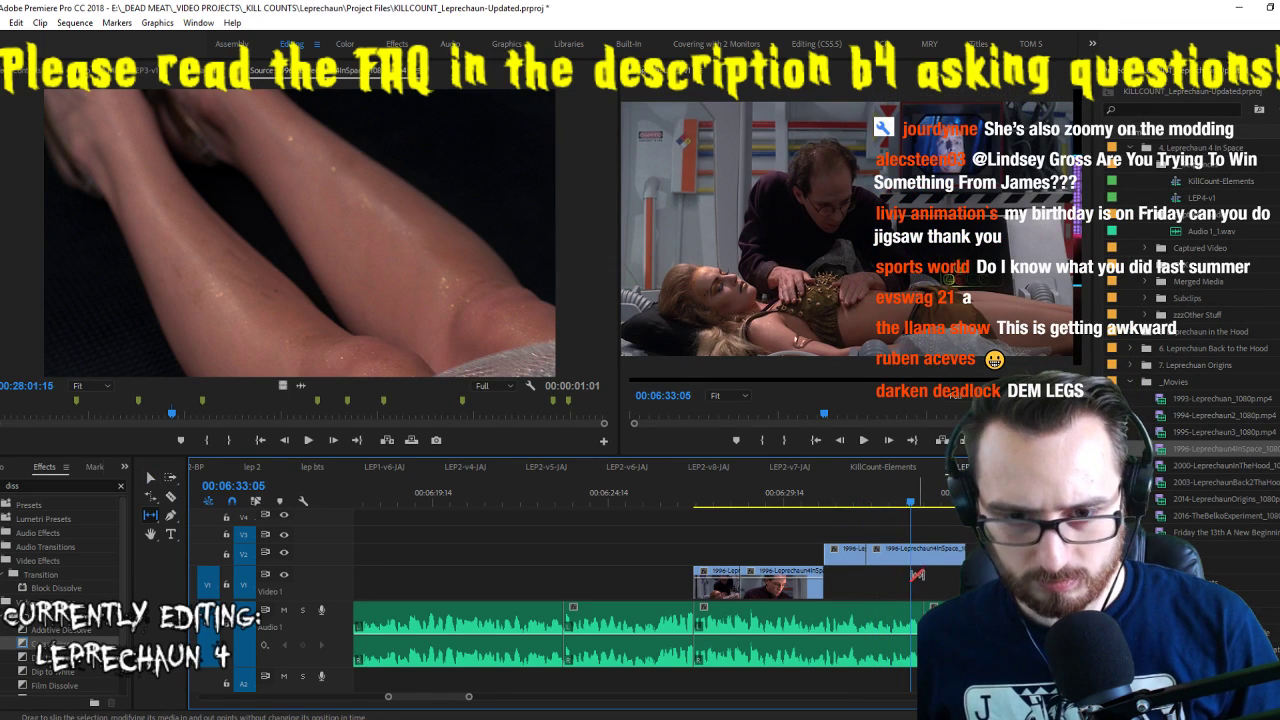
left_click_drag(906, 564, 952, 548)
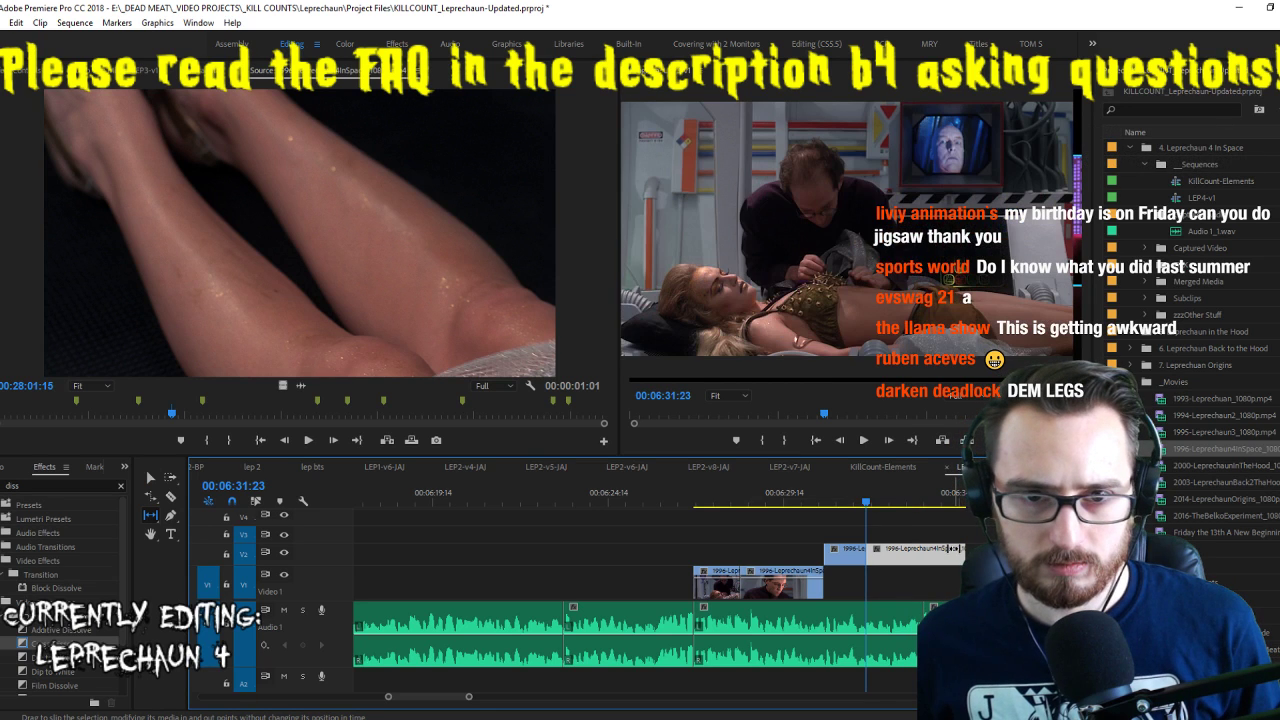
key("v")
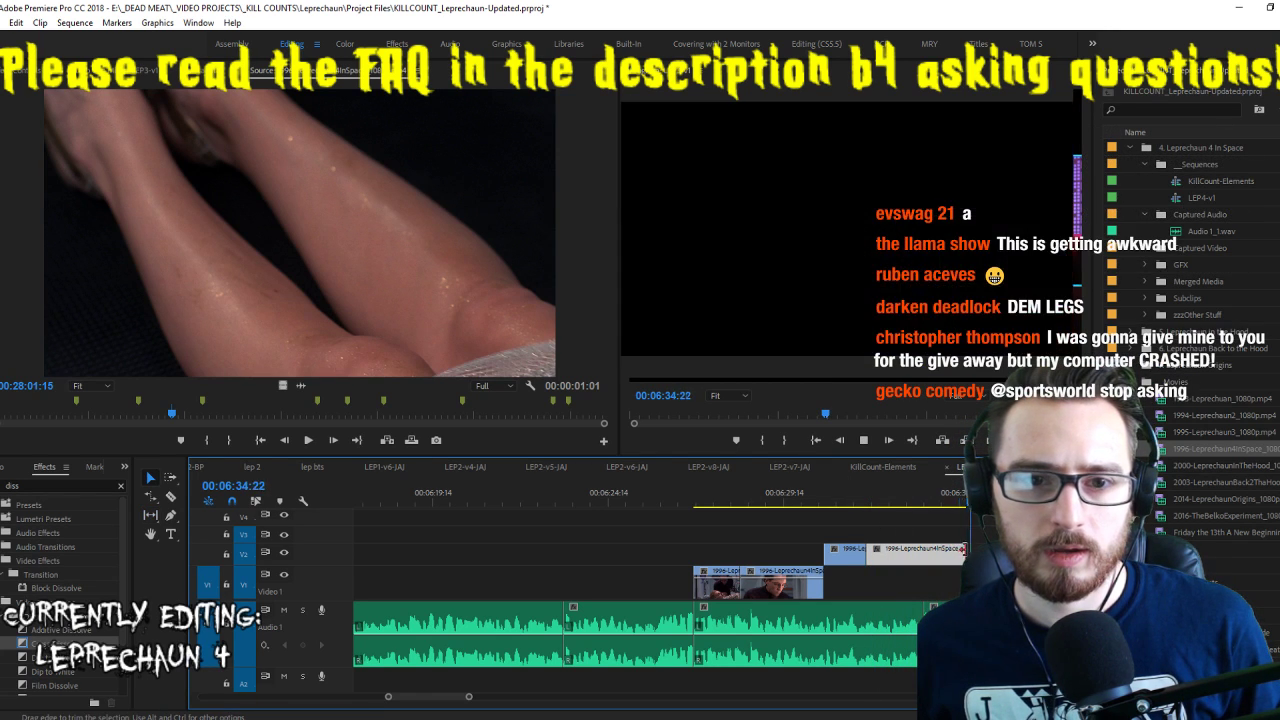
Move the legs and torso clips down to V1, play past their end to 00:06:35:13, and save the project
left_click_drag(898, 553, 898, 554)
left_click_drag(898, 555, 896, 583)
key("space")
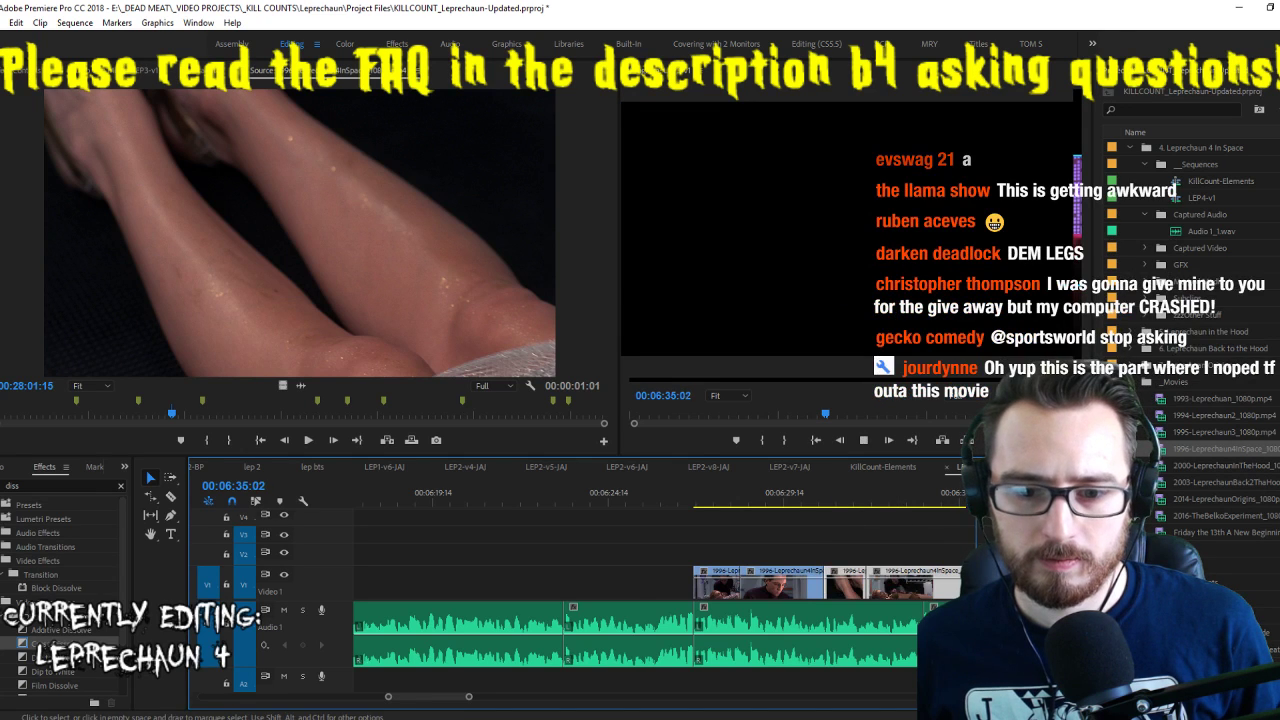
left_click(780, 550)
key("space")
scroll(695, 557, "left", 2)
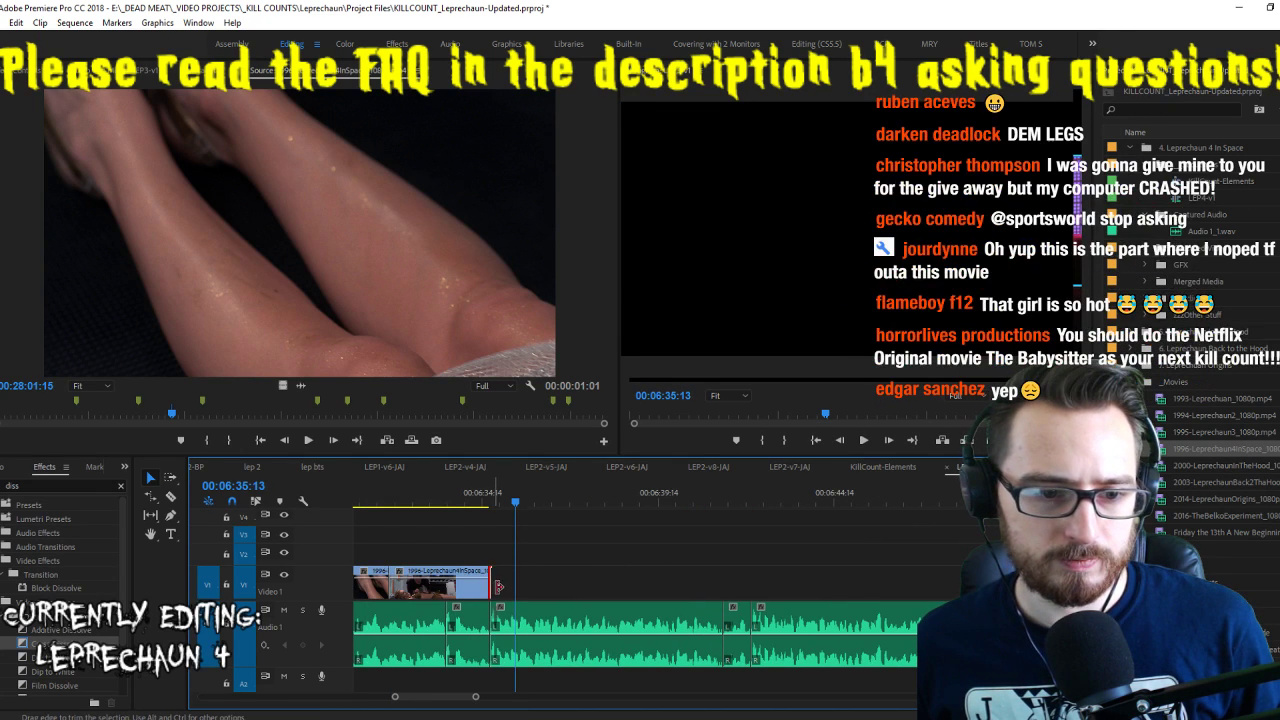
left_click_drag(478, 503, 496, 503)
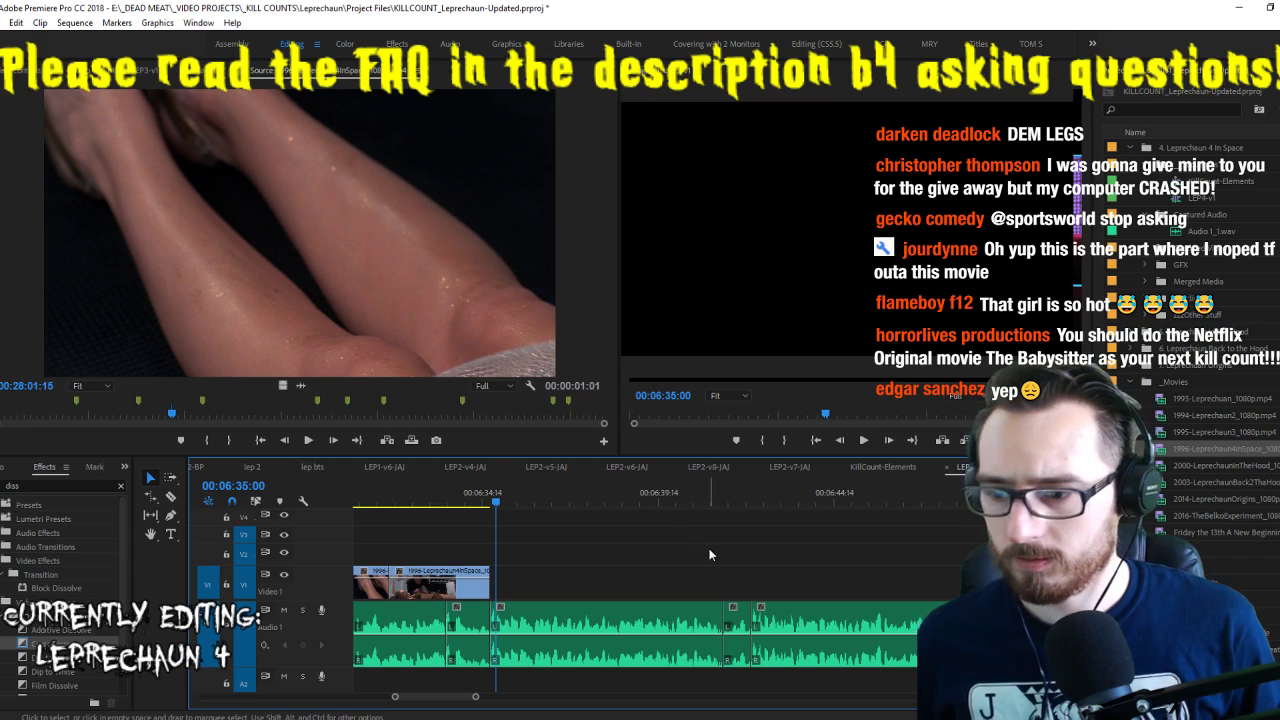
key("ctrl+s")
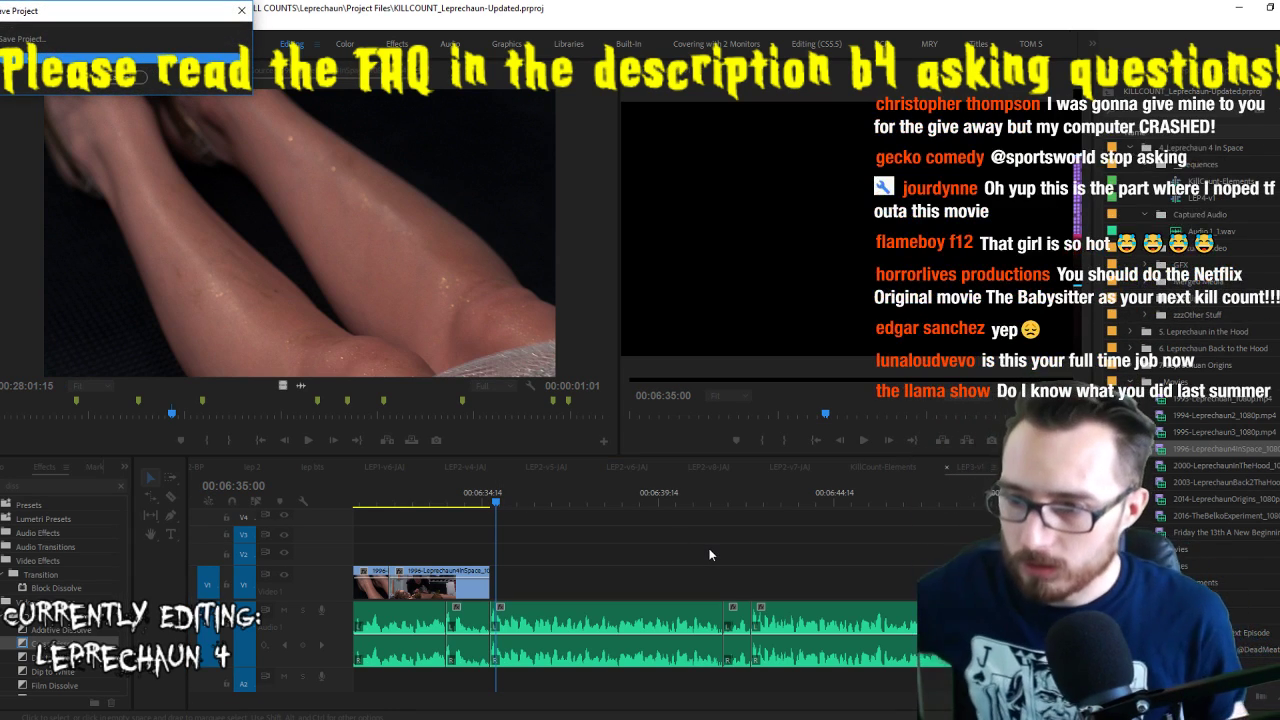
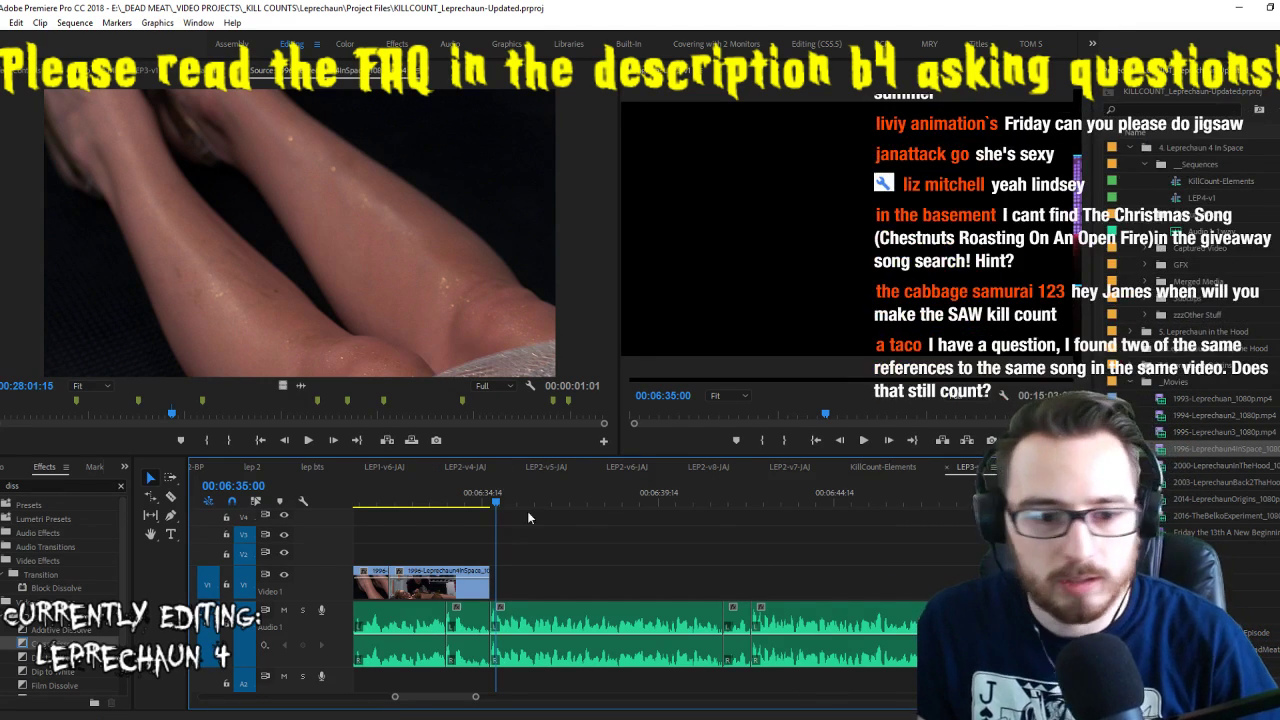
Listen to the narration after 00:06:35:00, mark a 00:00:00:21 excerpt of the bandaged hand, and place it on V1 at 00:06:34:20
key("space")
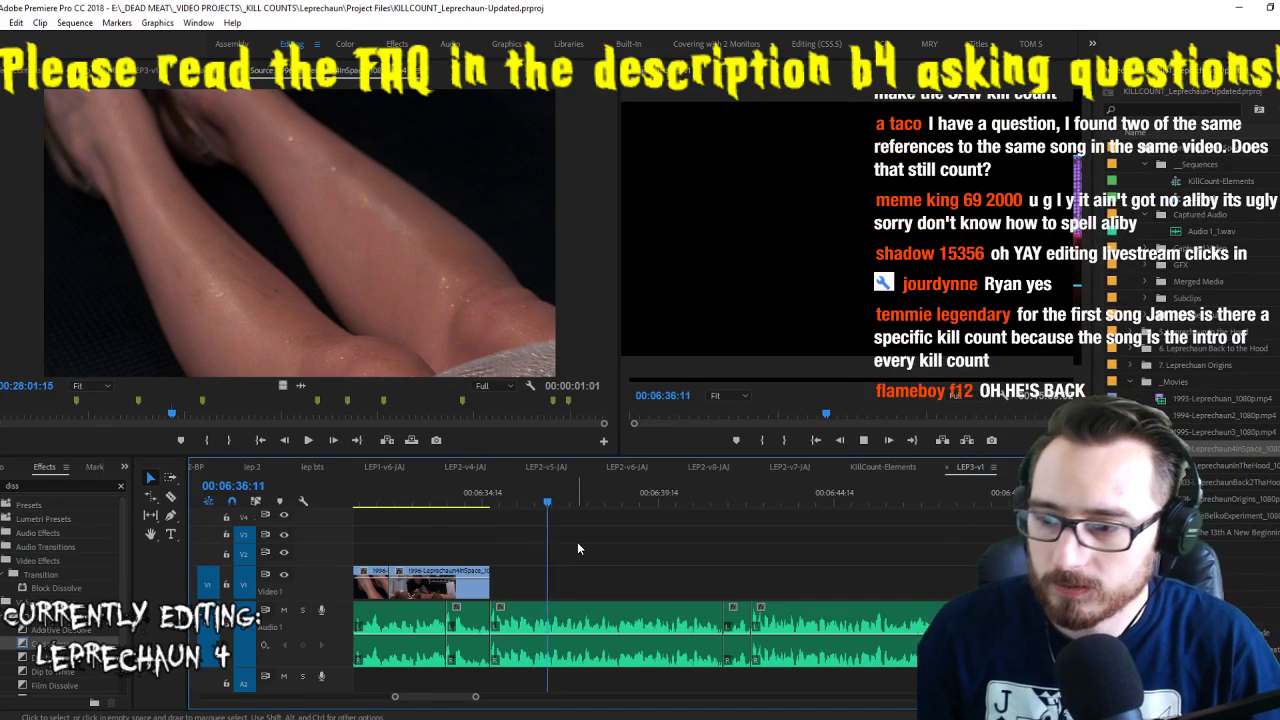
key("Up")
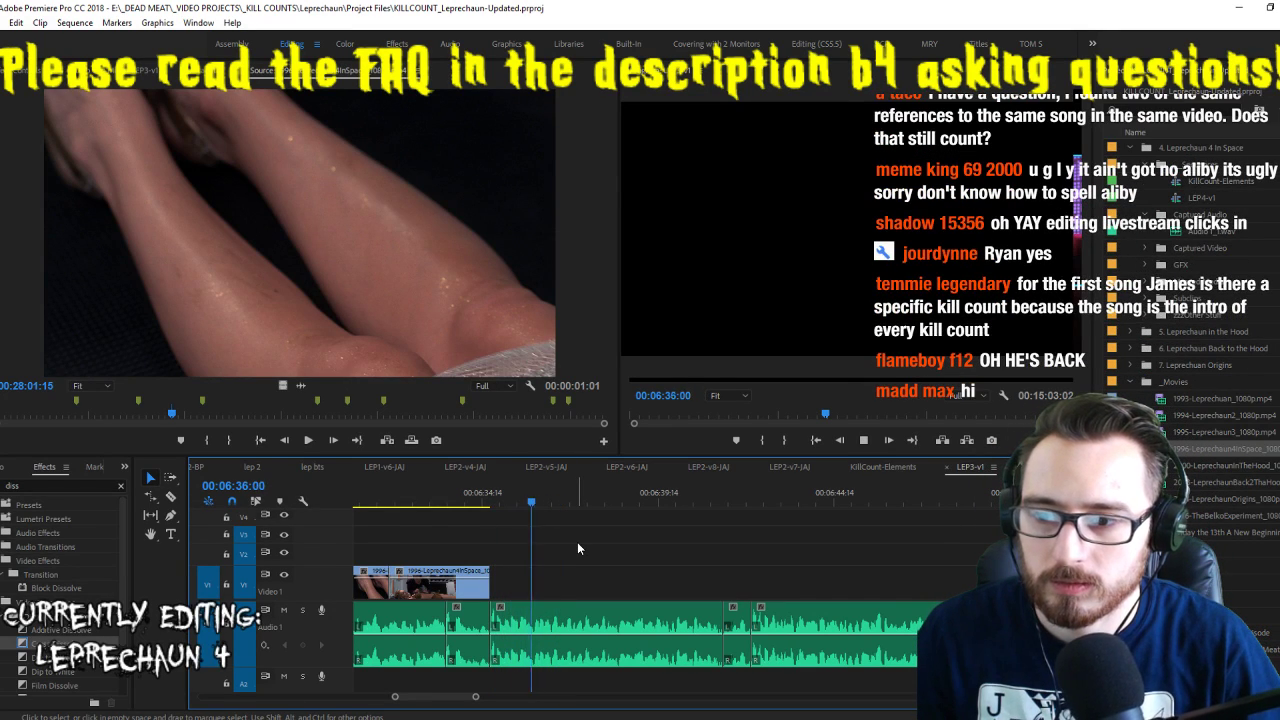
key("space")
key("Up")
left_click(285, 301)
key("space")
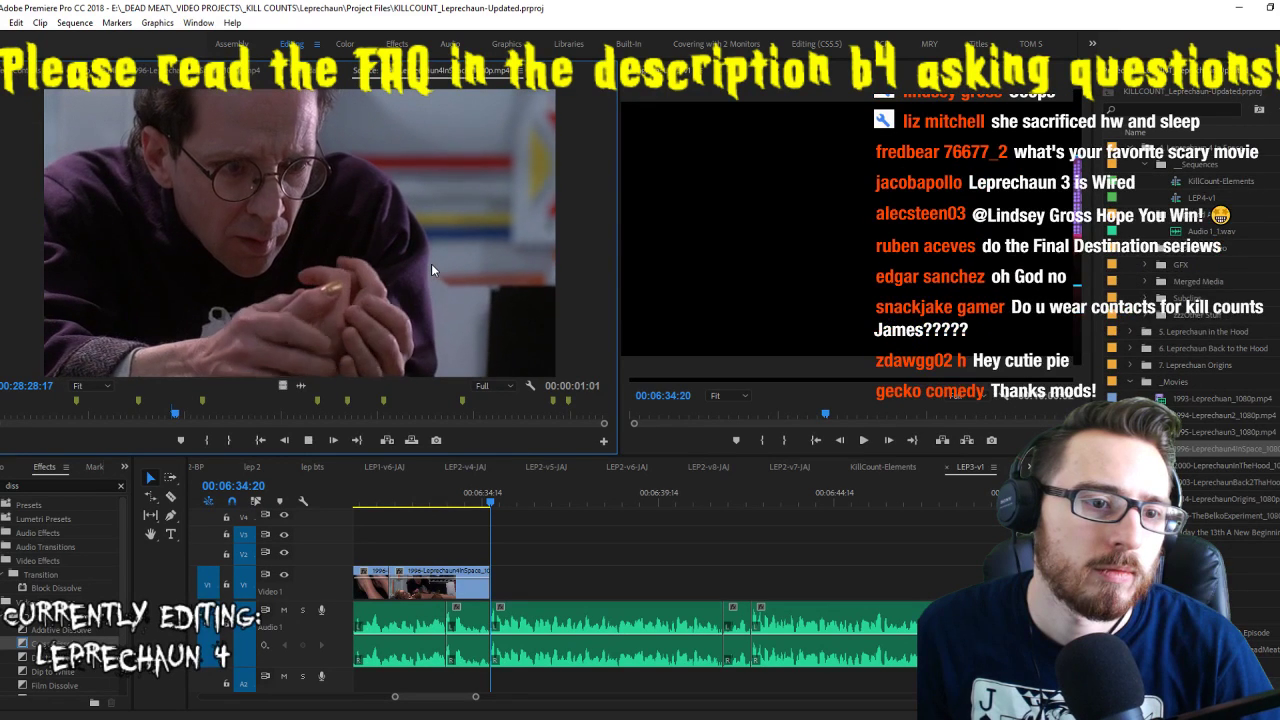
key("j")
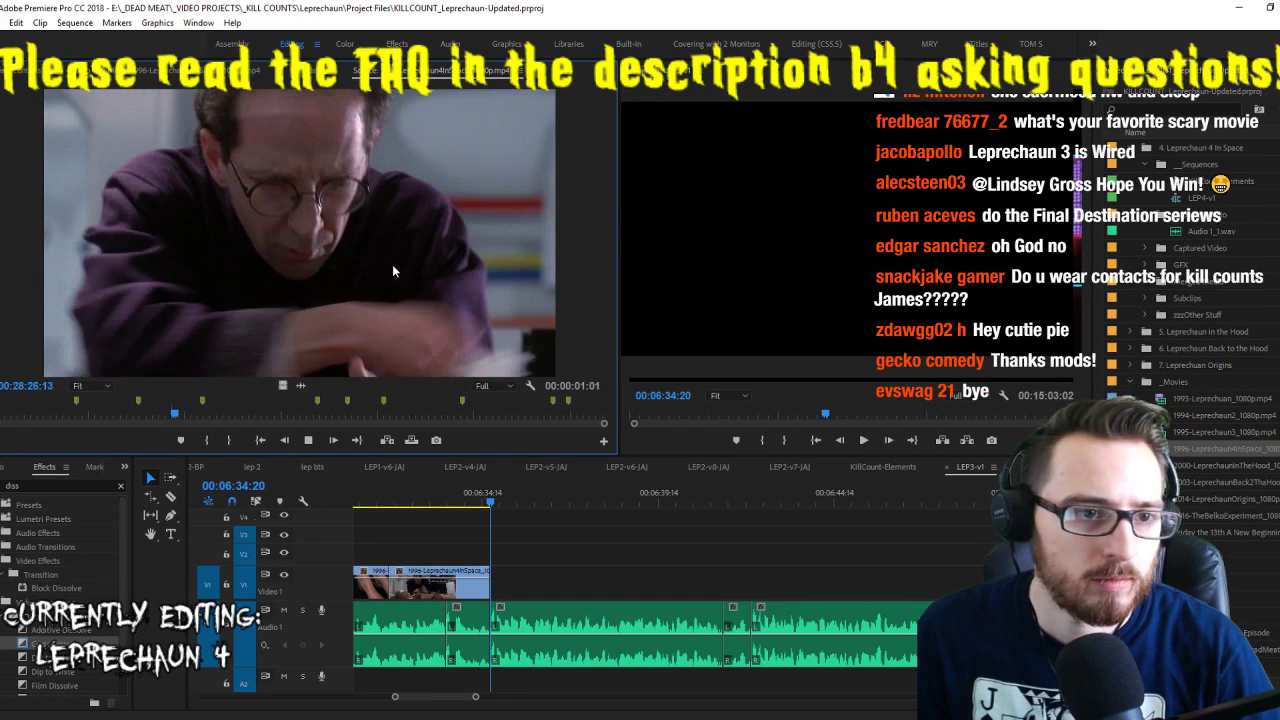
key("l")
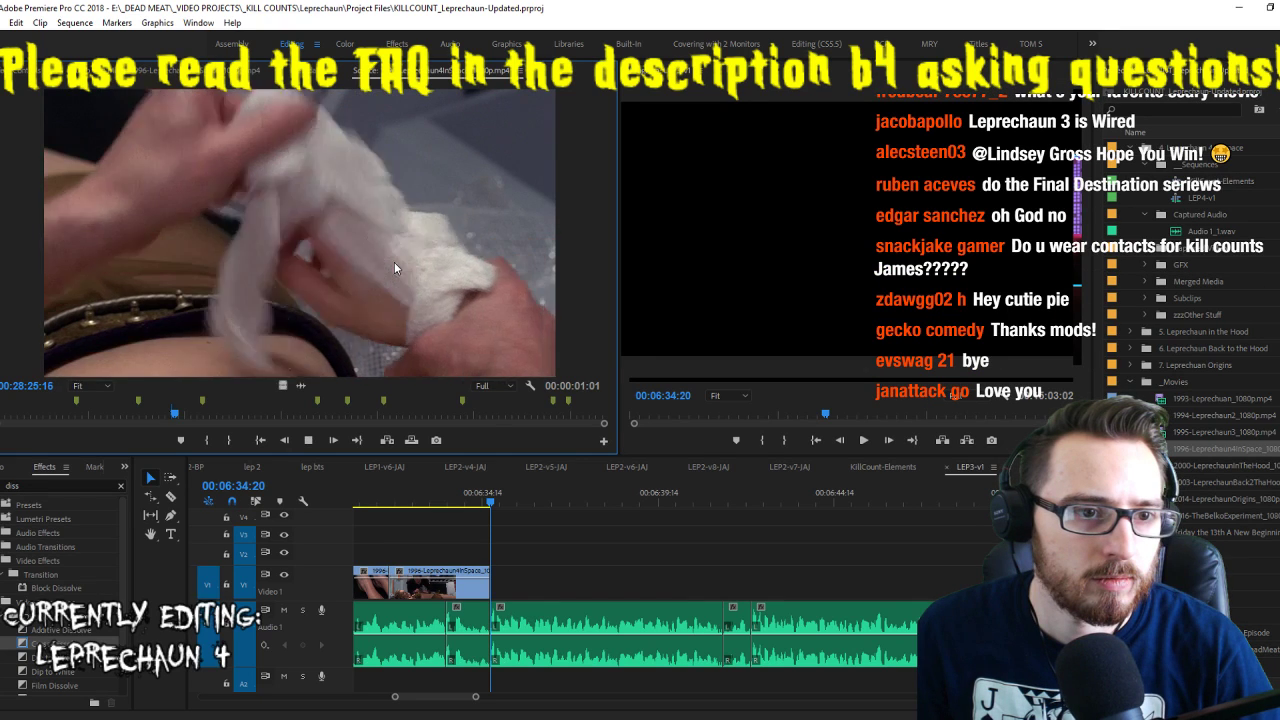
key("o")
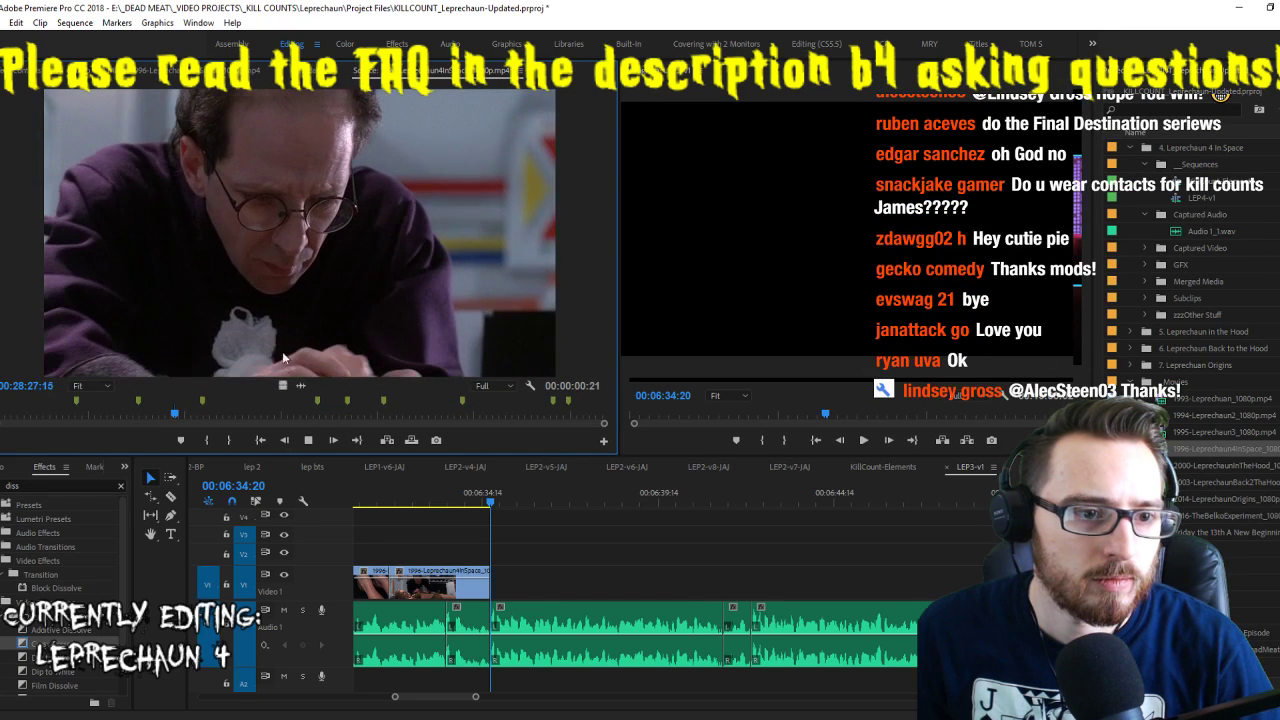
left_click_drag(505, 578, 500, 578)
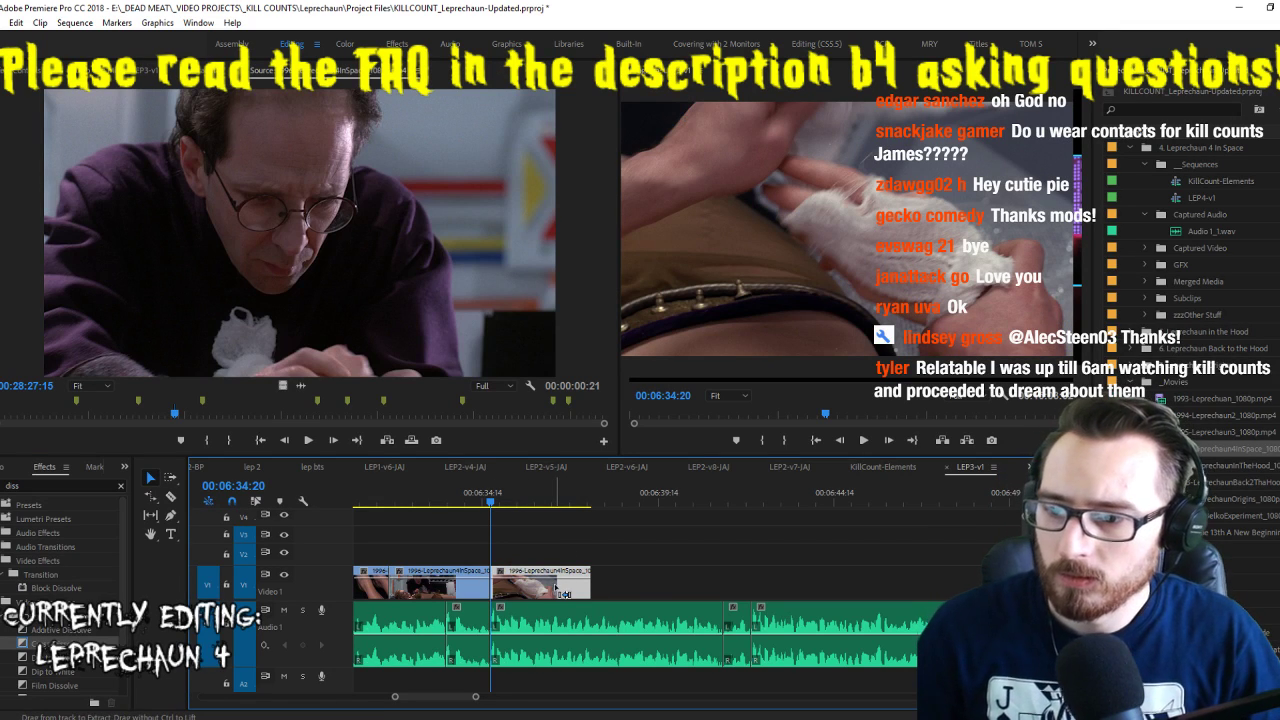
Split the bandaged-hand clip at 00:06:36:01 and extend the second part, with the doctor's face, to about 00:06:39:18
key("space")
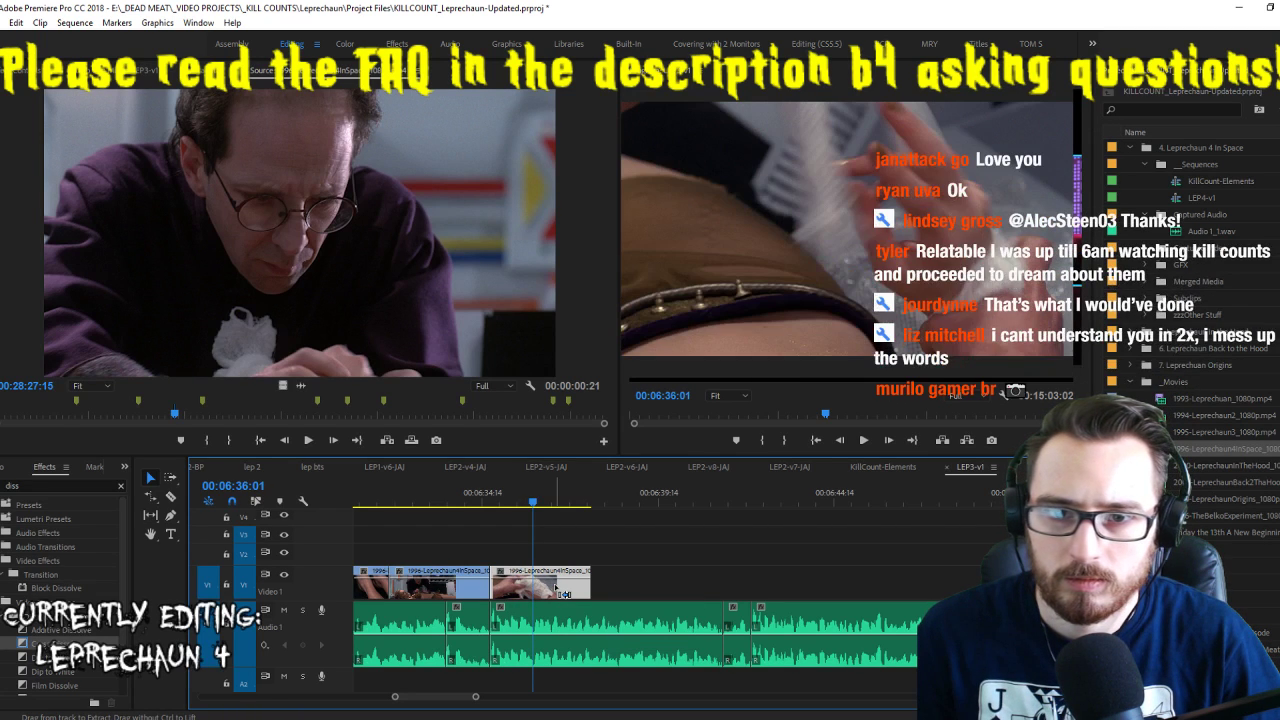
key("c")
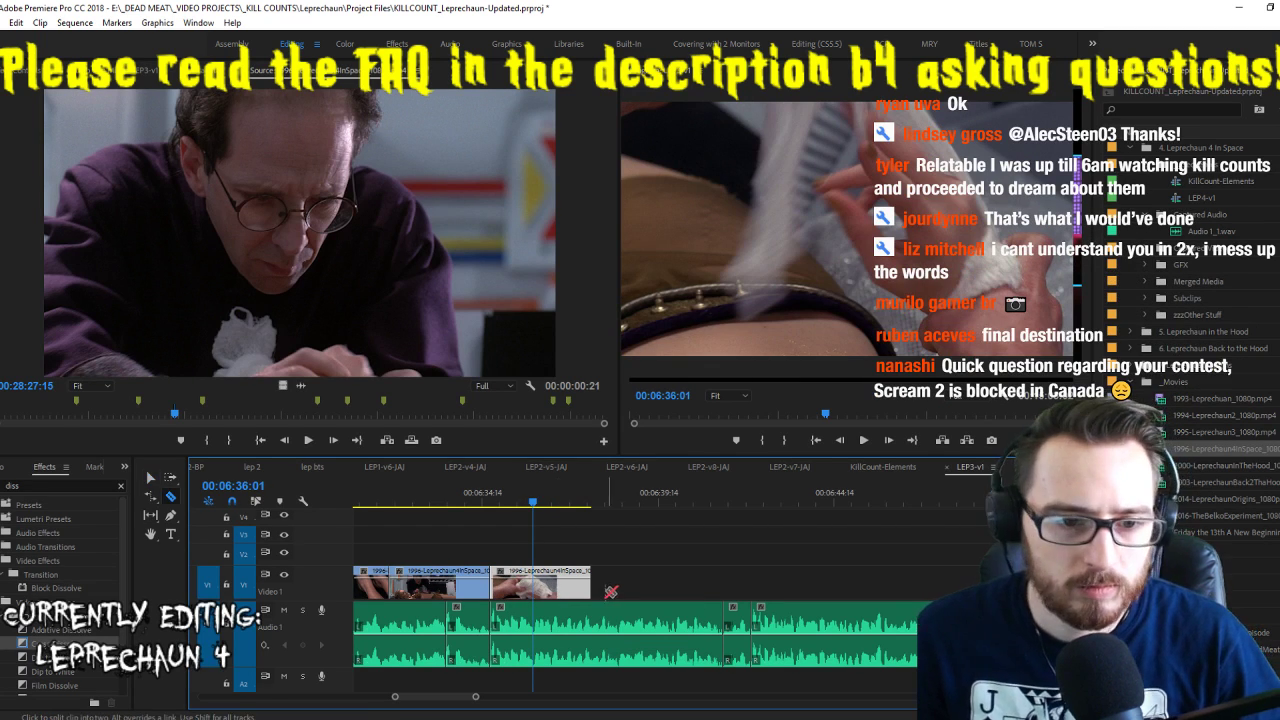
key("space")
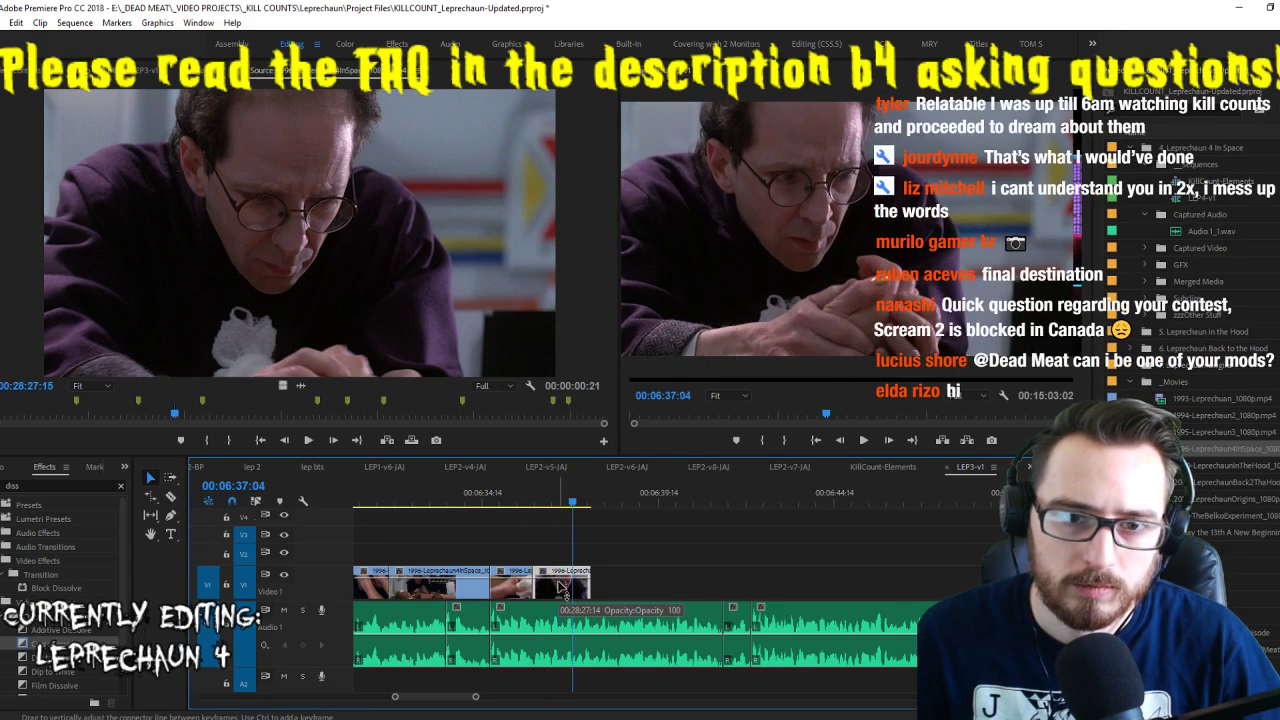
key("j")
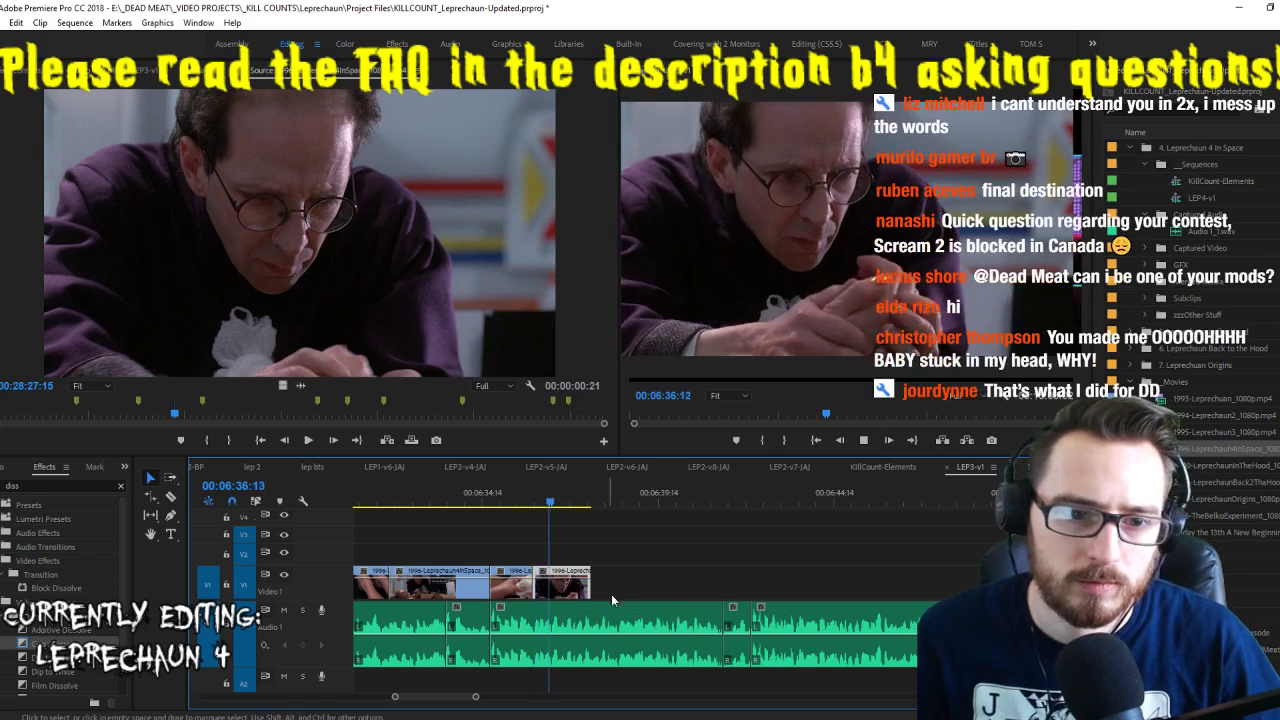
left_click_drag(596, 583, 656, 577)
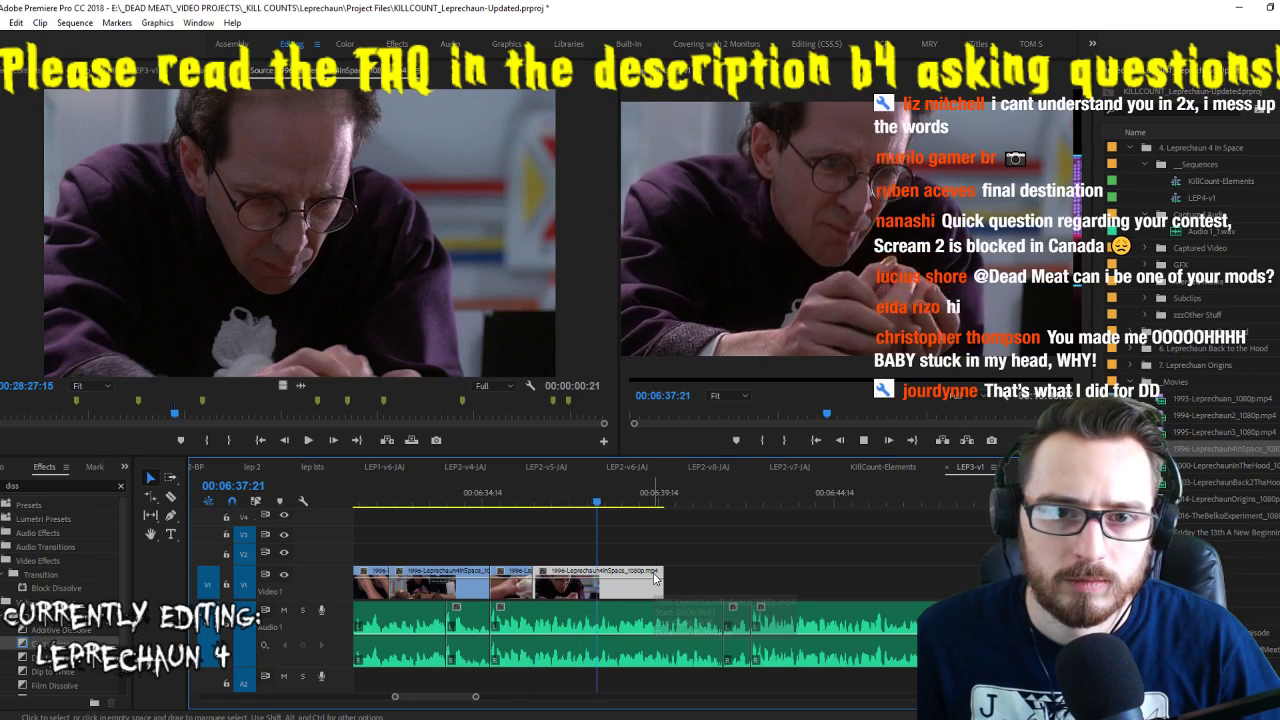
key("k")
scroll(549, 573, "up", 3)
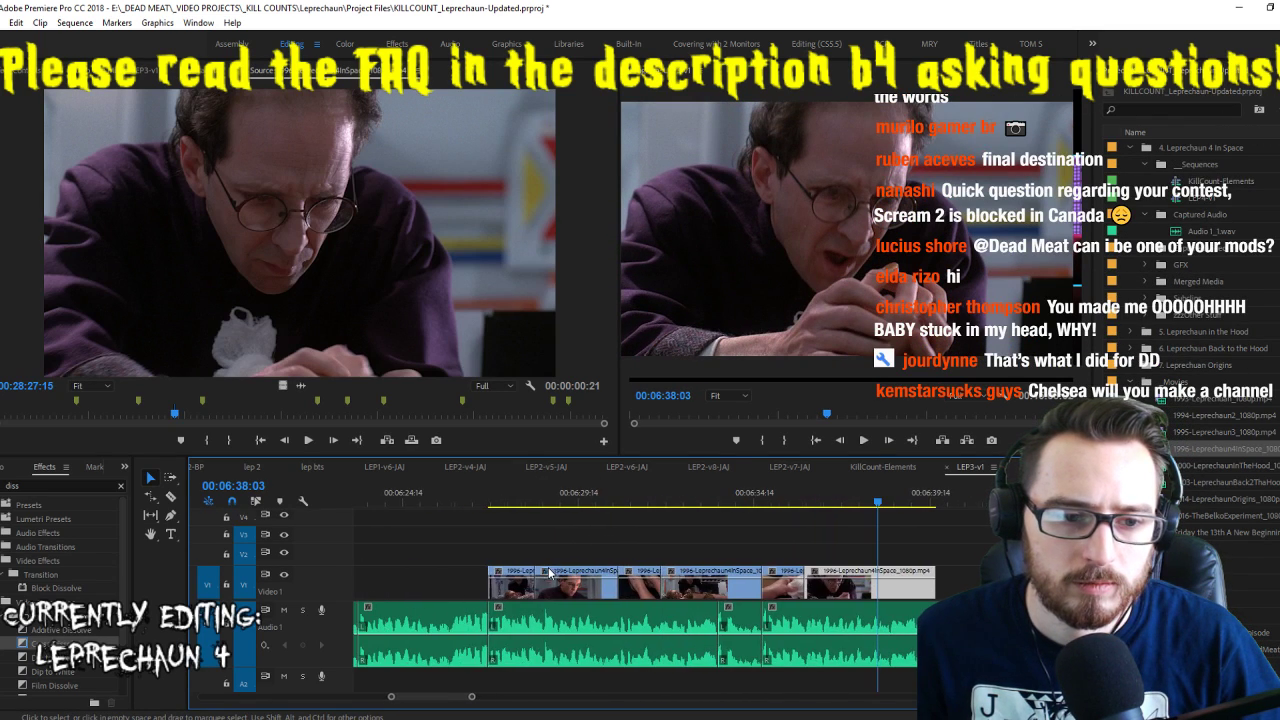
Mark an excerpt starting on the bald man's monitor shot, place it on V1 at 00:06:37:23, and extend it to about 00:06:41:18
left_click(596, 494)
key("space")
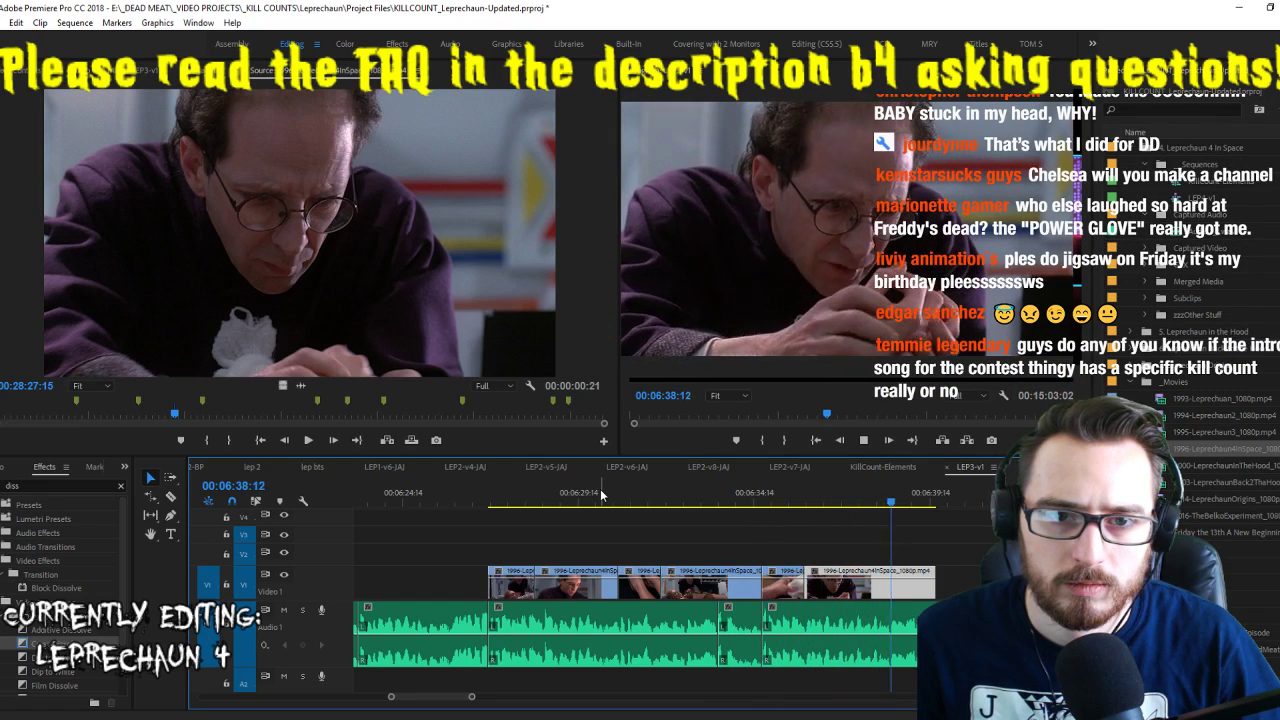
left_click(848, 500)
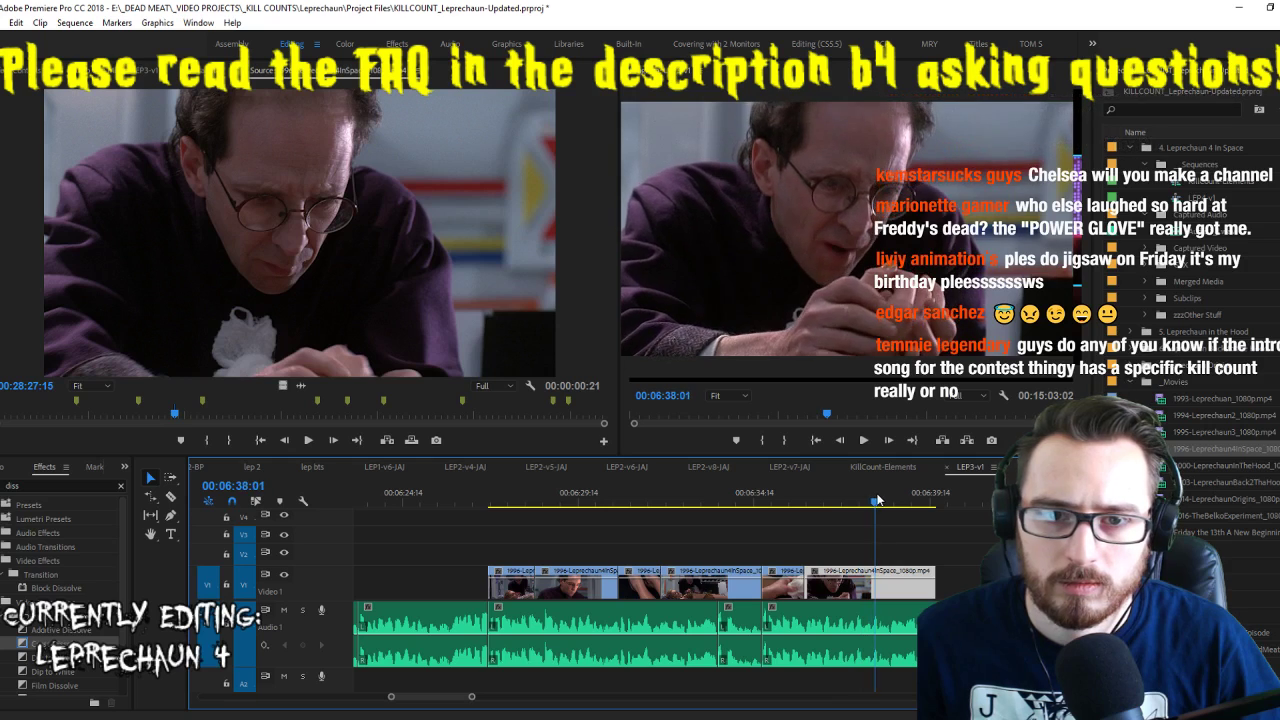
left_click_drag(848, 505, 872, 512)
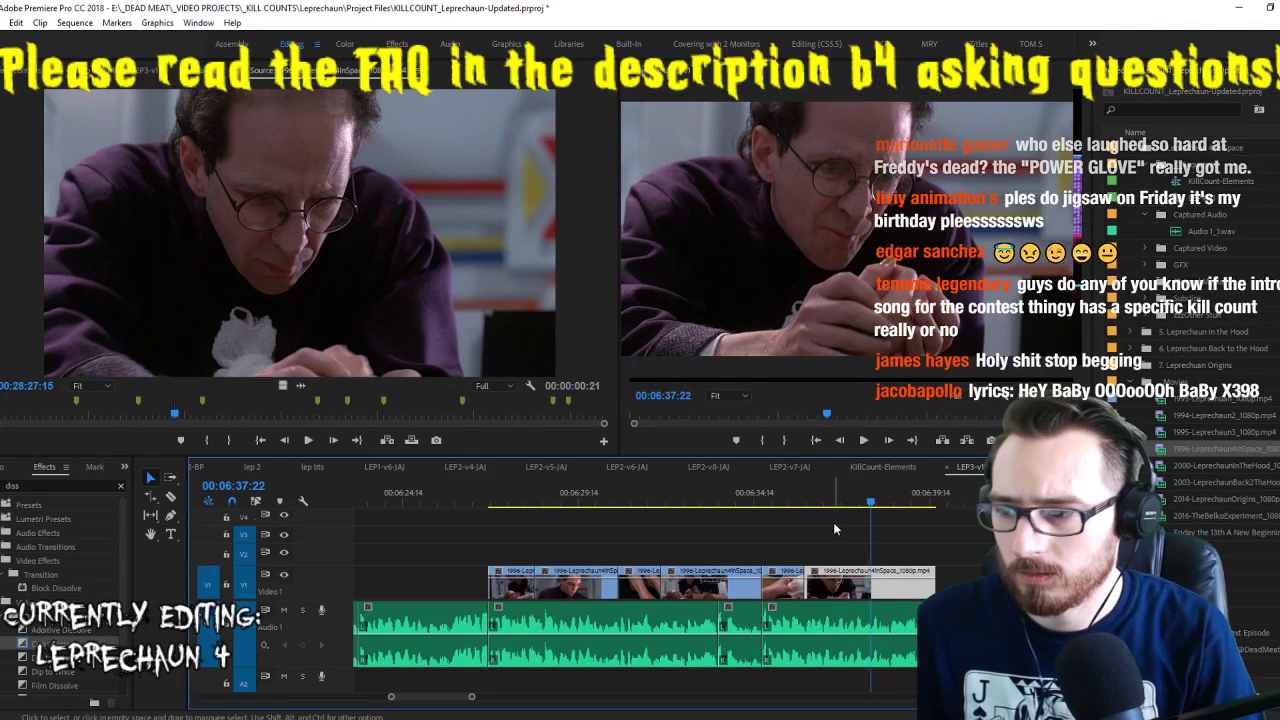
left_click(266, 247)
key("space")
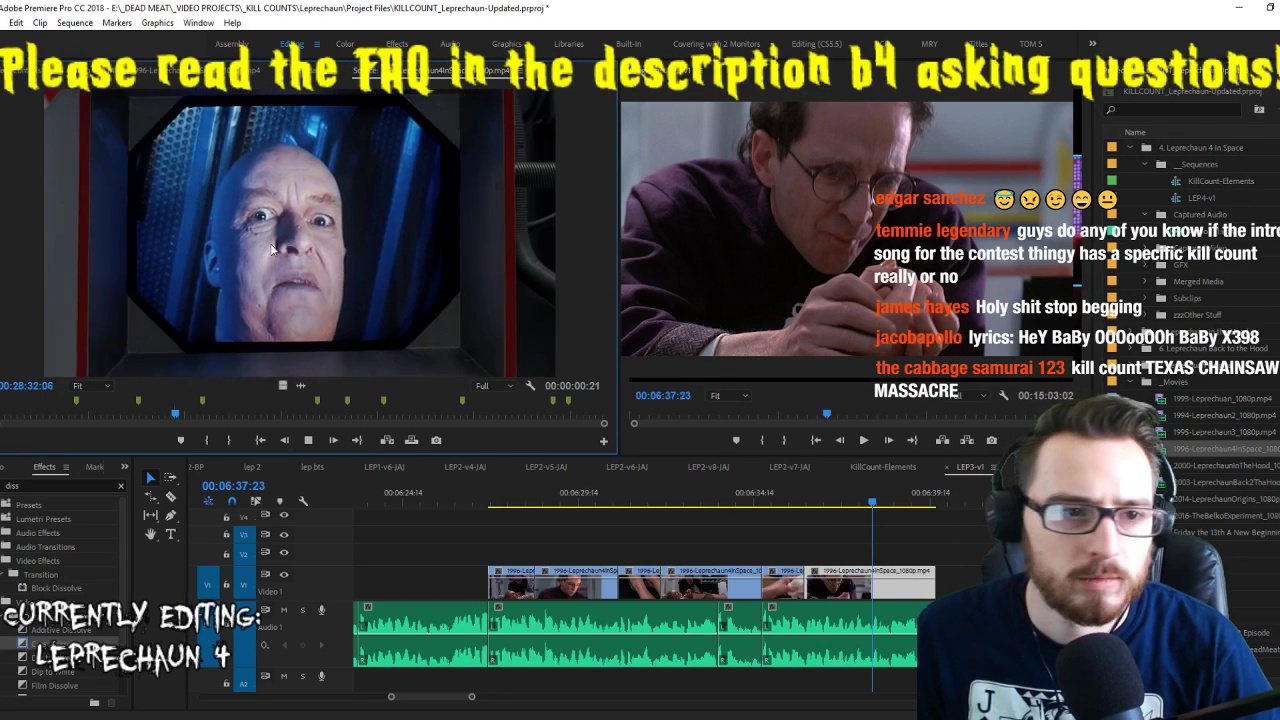
key("j")
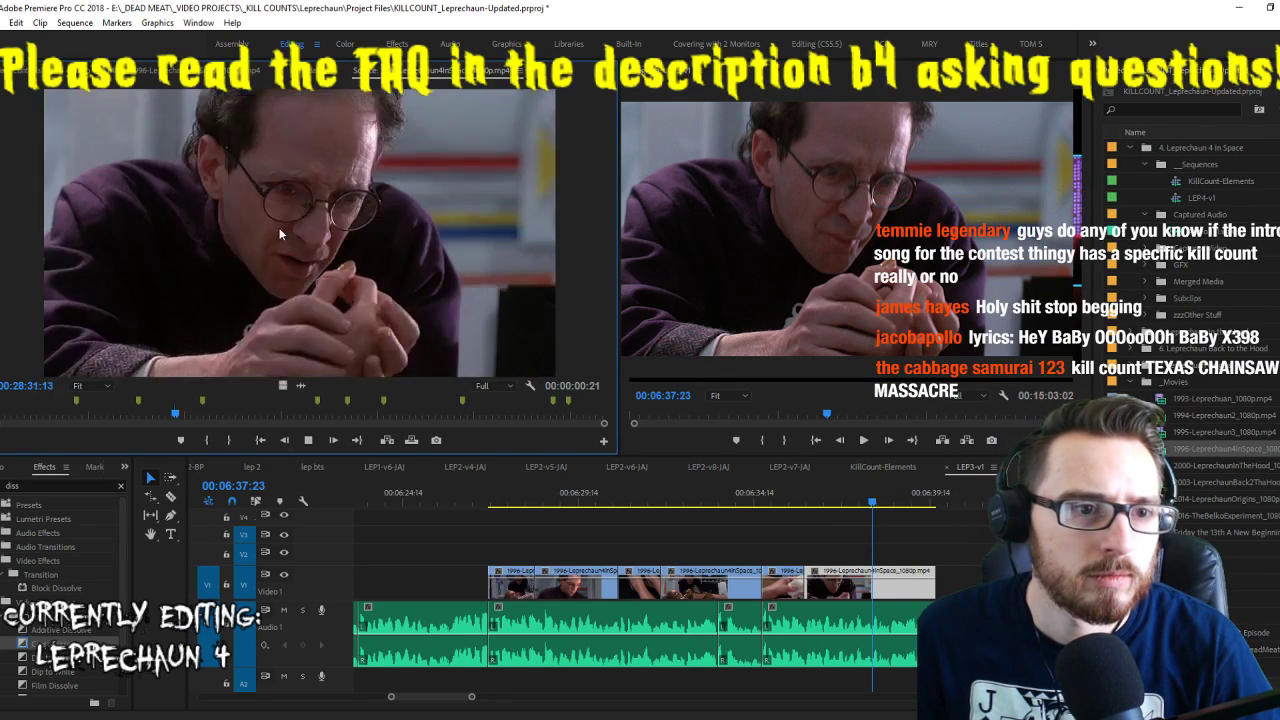
key("l")
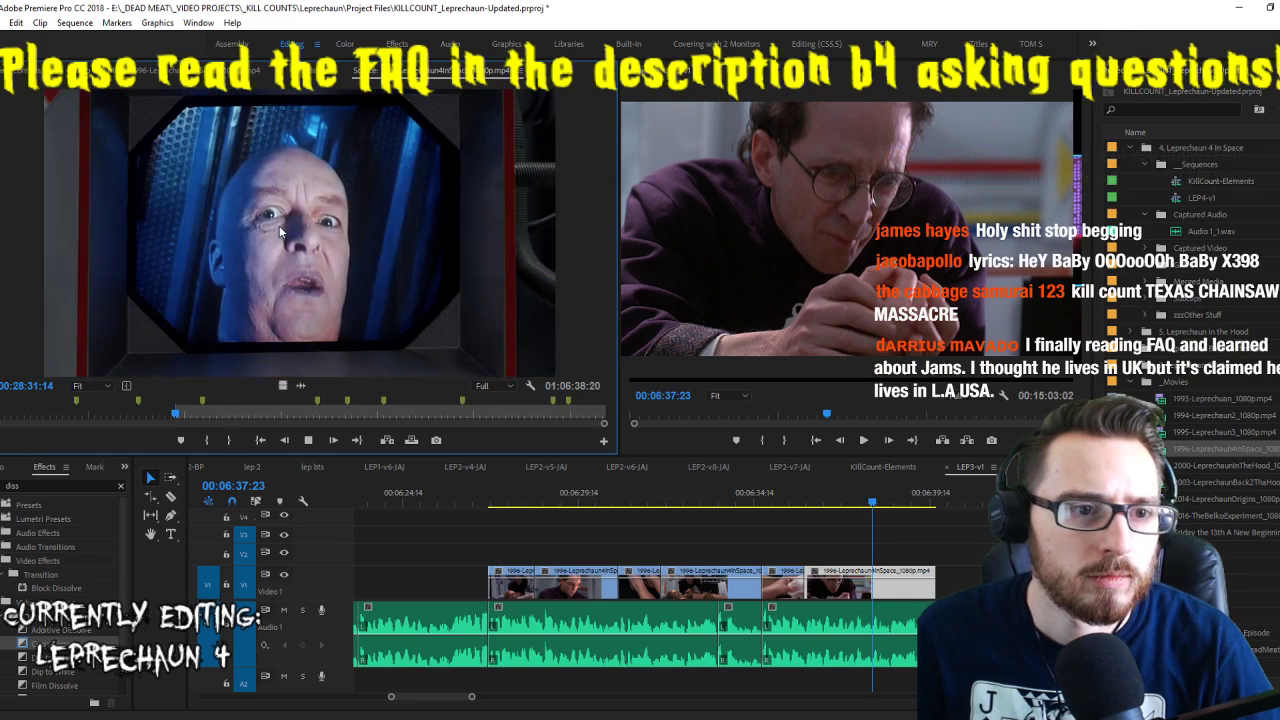
key("k")
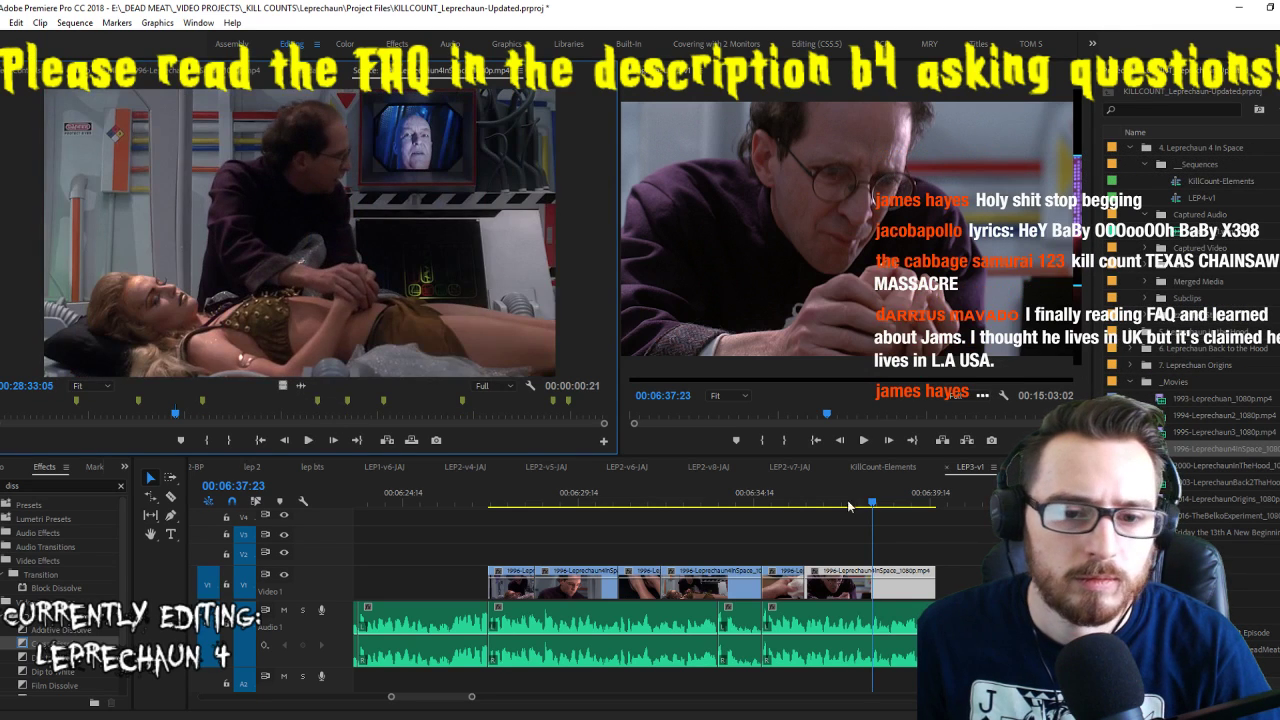
left_click_drag(290, 273, 981, 565)
key("space")
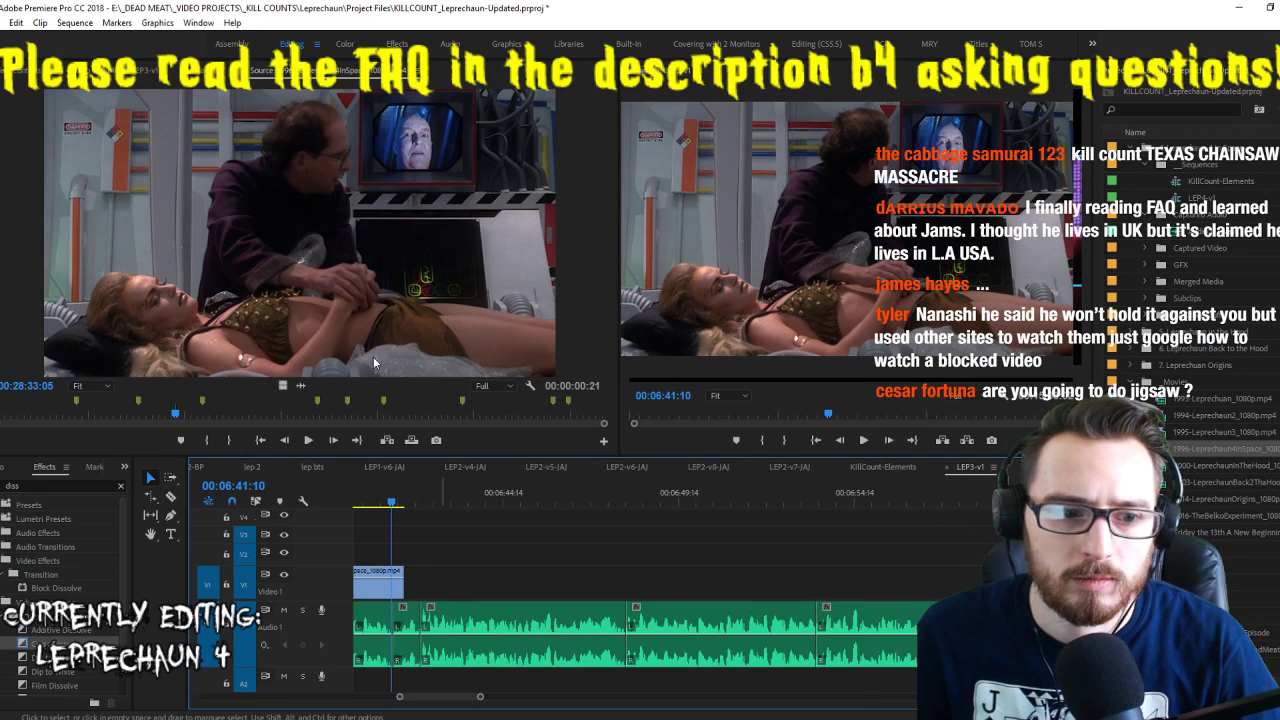
Find the bald man's close-up in the source footage, mark a 00:00:02:06 excerpt, and place it on V1 at about 00:06:41:10
left_click(360, 254)
key("space")
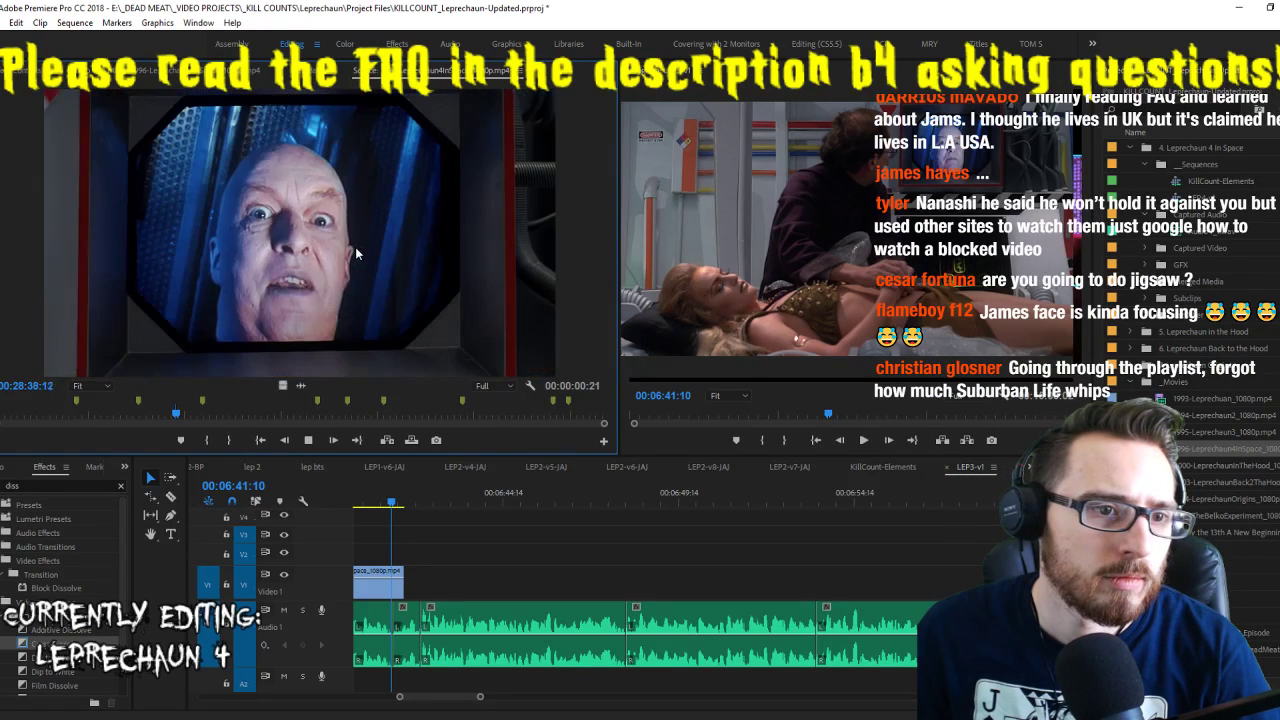
key("ctrl+shift+x")
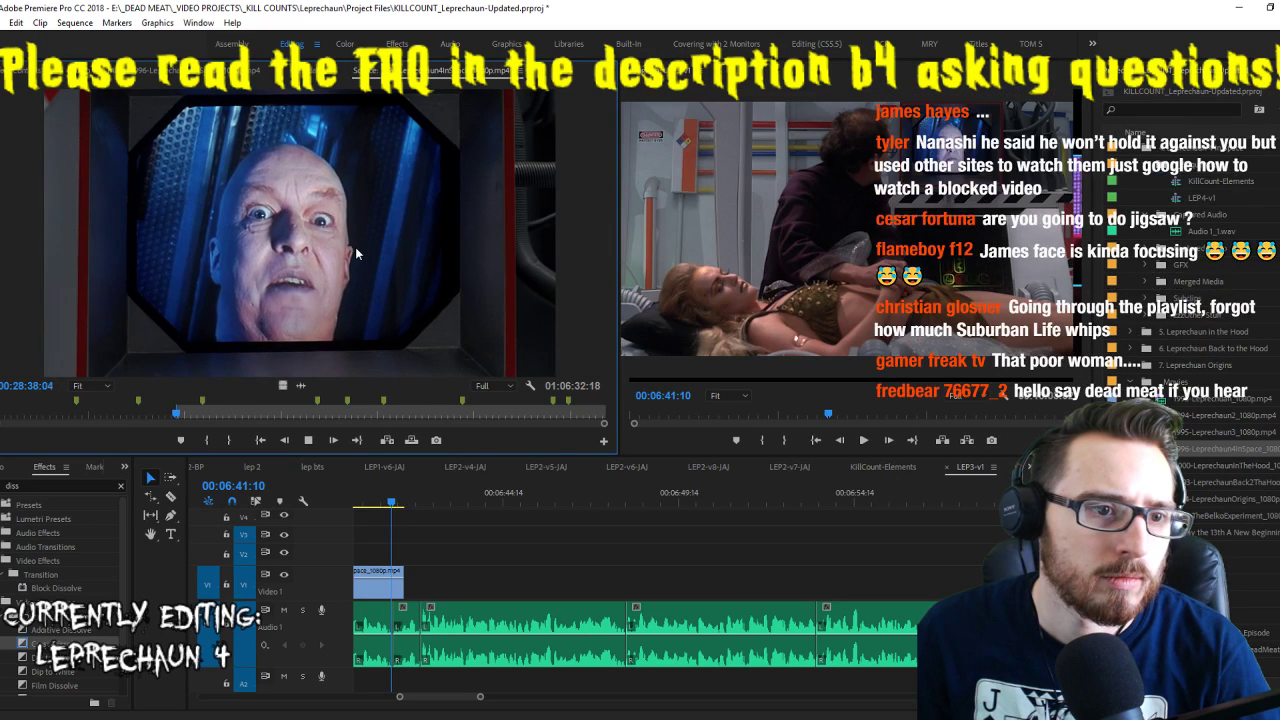
key("i")
key("o")
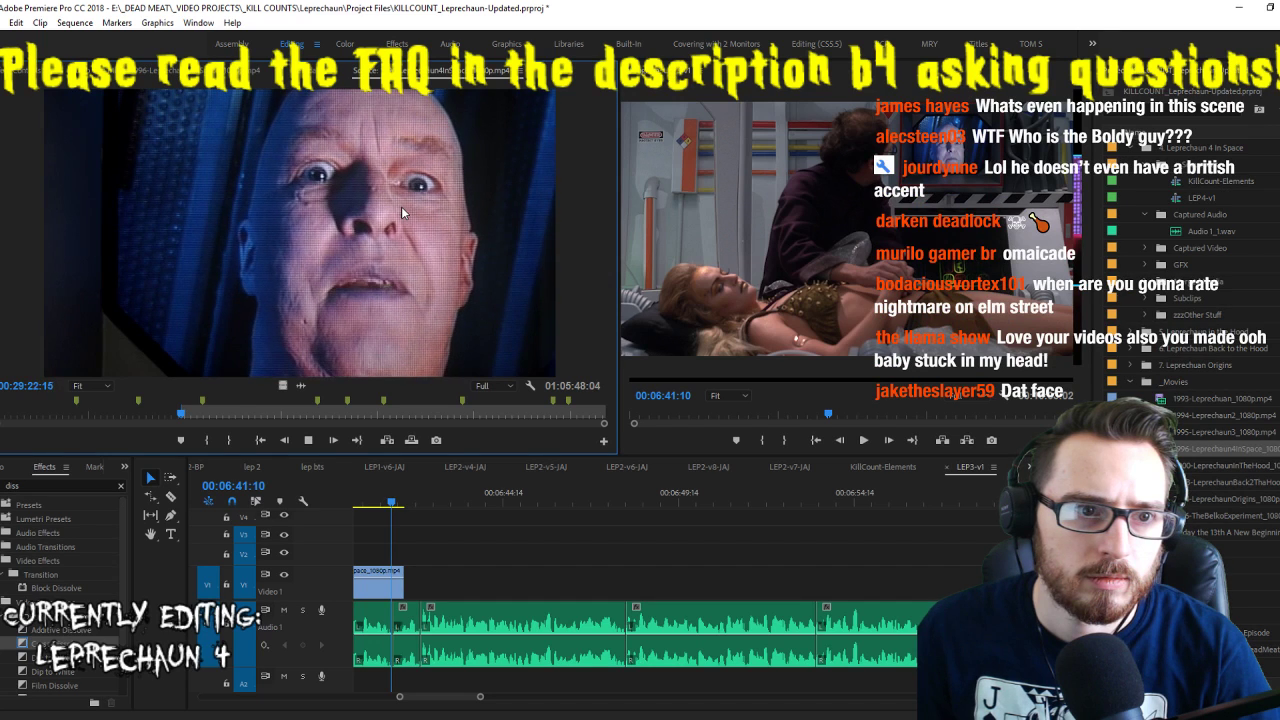
key("o")
key("j")
key("j")
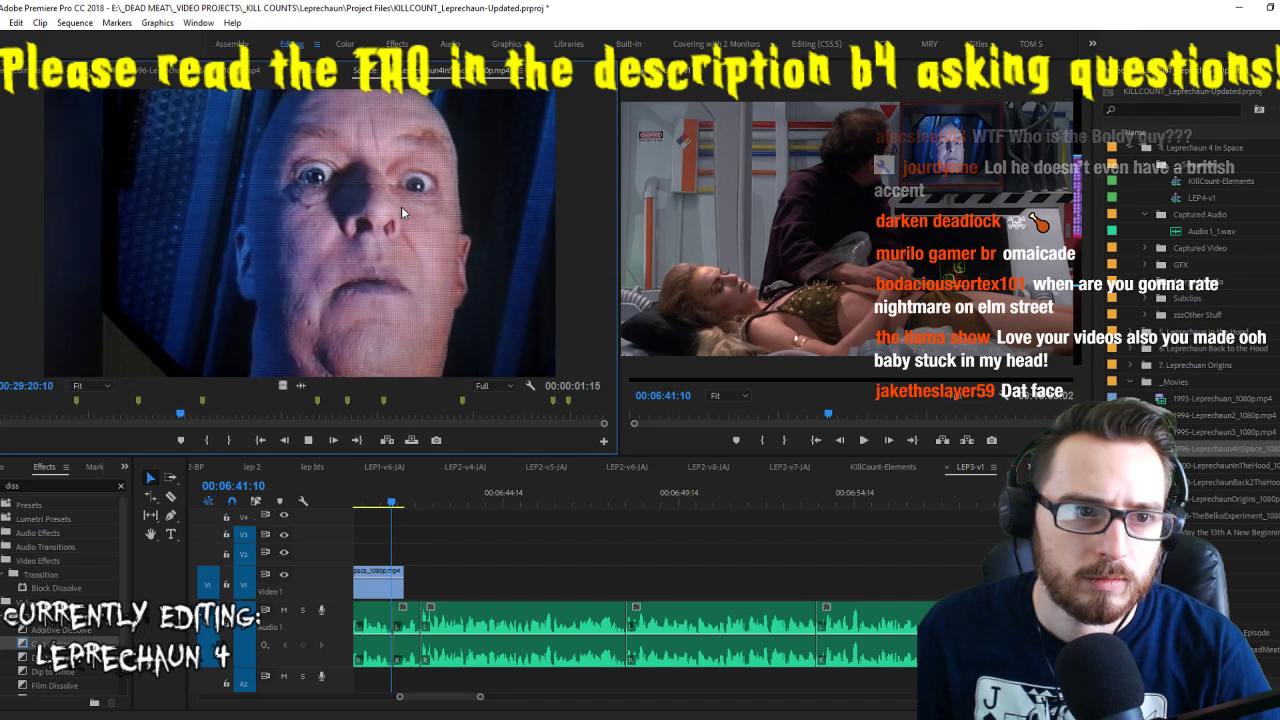
key("l")
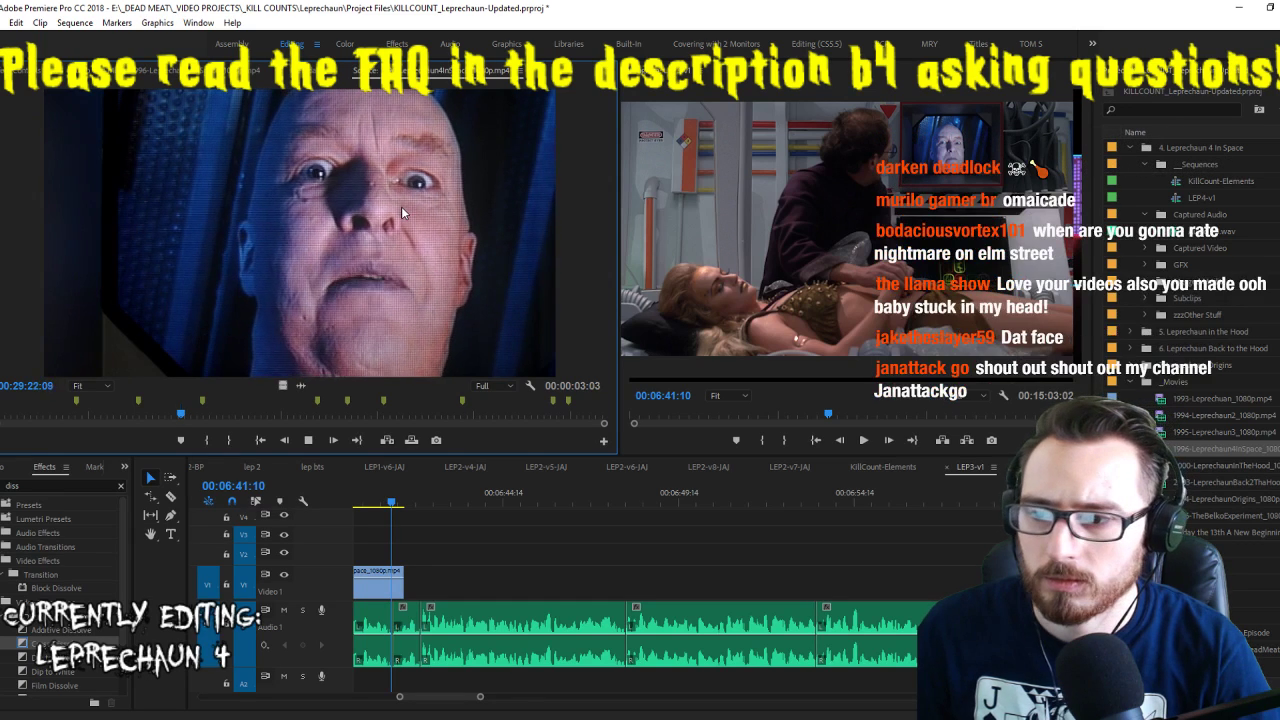
left_click_drag(401, 206, 405, 585)
key("space")
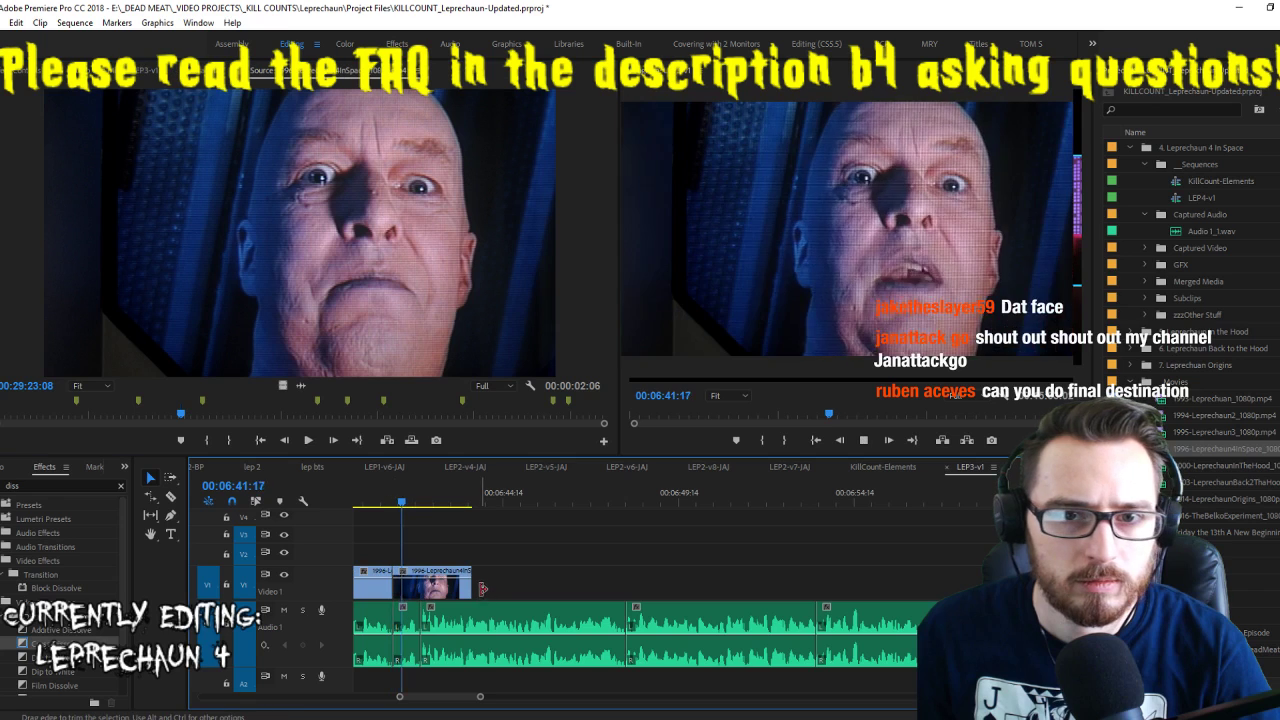
Replay the transition into the close-up and ripple-trim the end of the preceding clip and its narration to 00:06:41:08
key("space")
scroll(428, 582, "up", 2)
key("space")
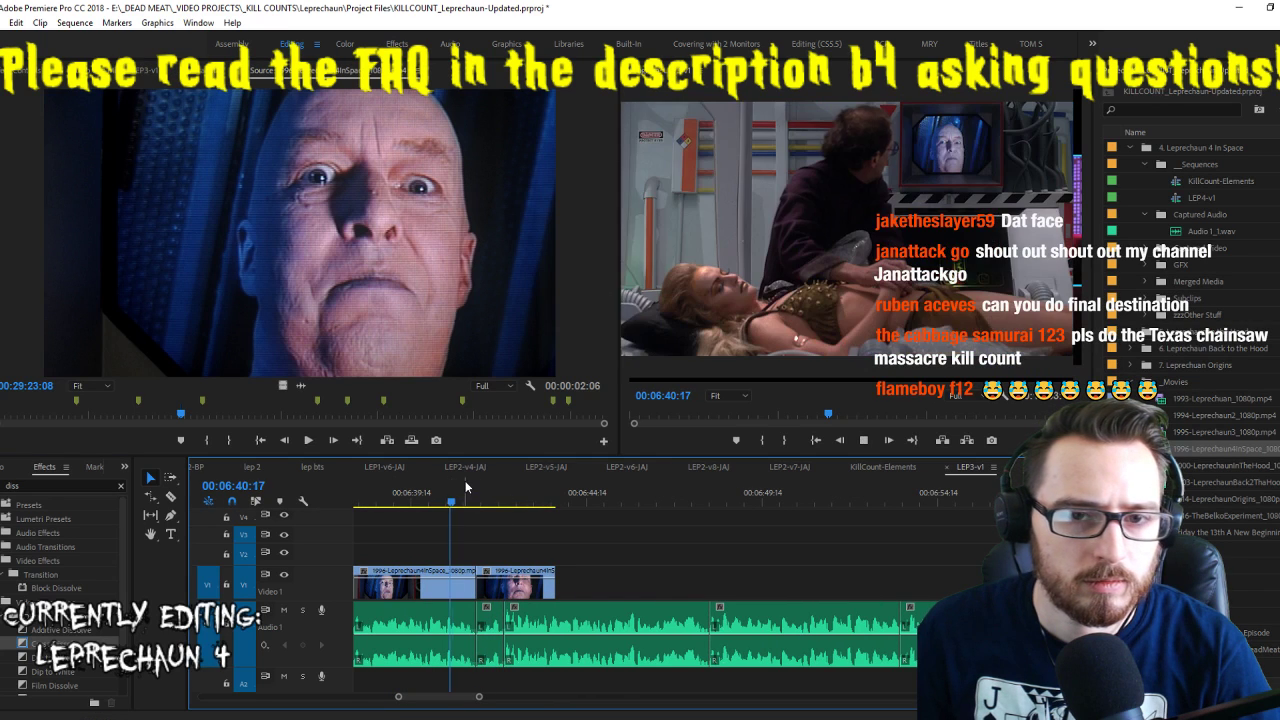
key("Up")
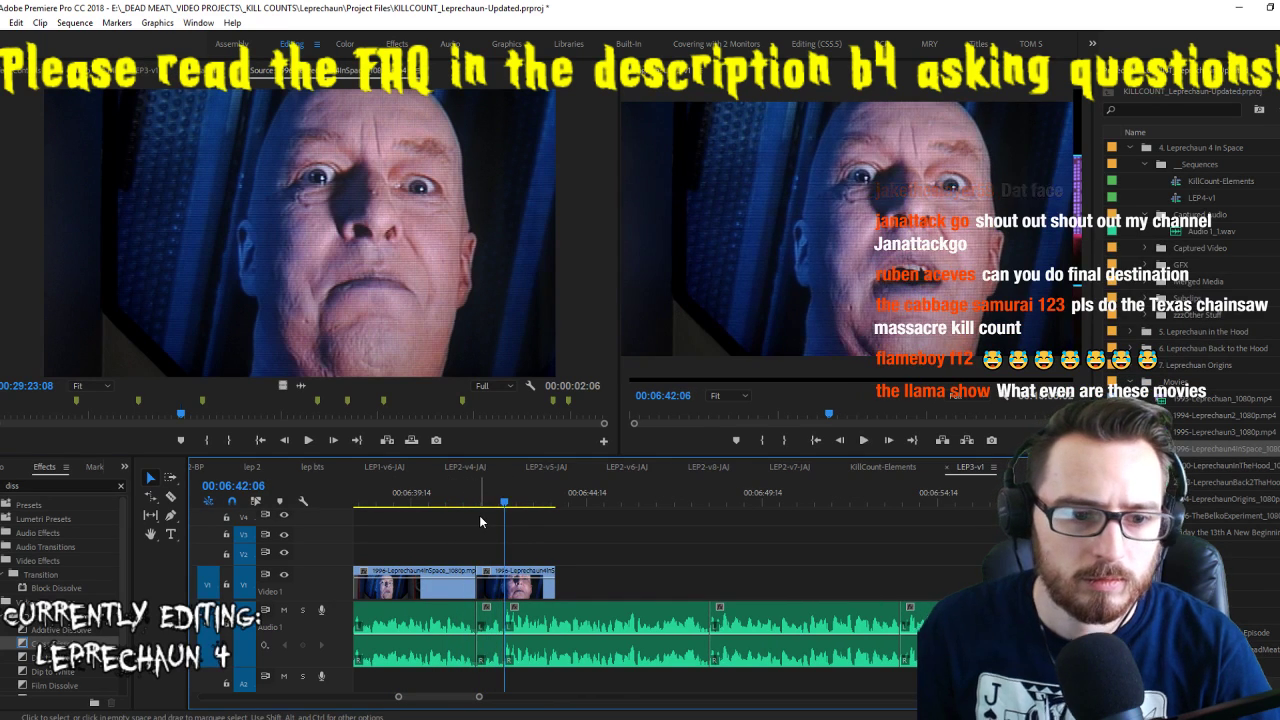
key("w")
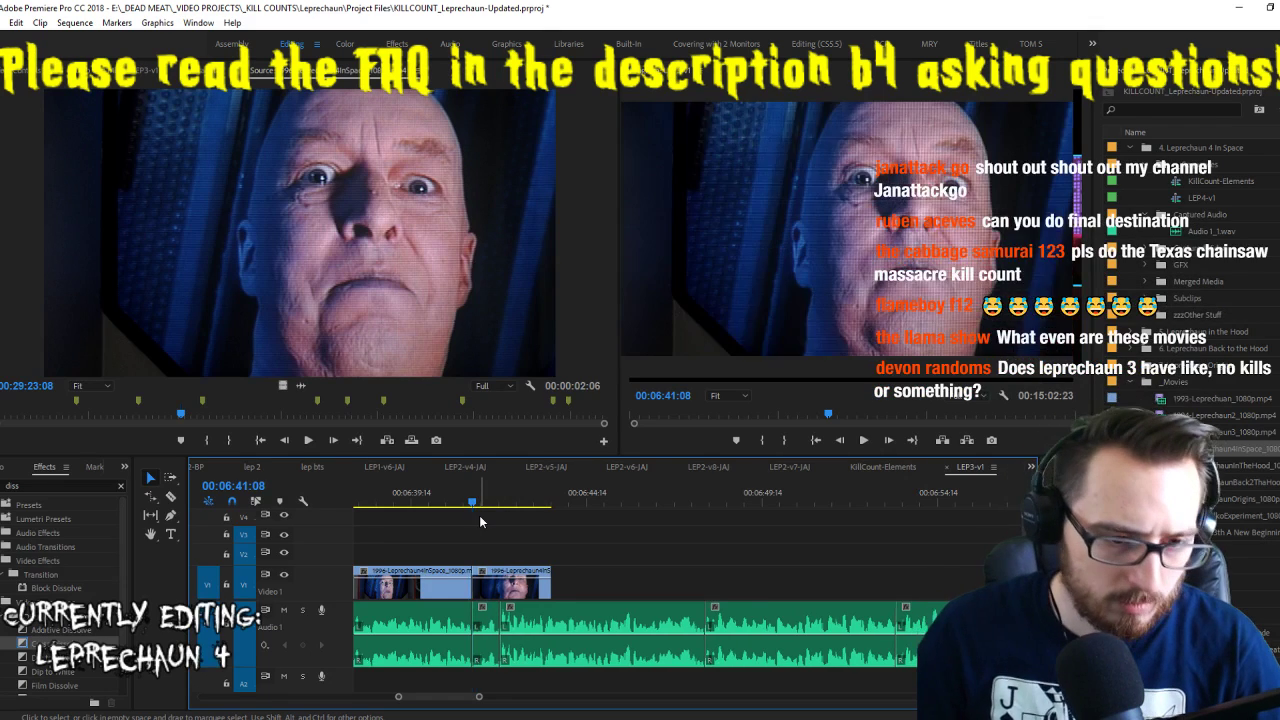
Replay the close-up to find the end of the narration line, split the clip at 00:06:42:03, and delete the part after it
key("space")
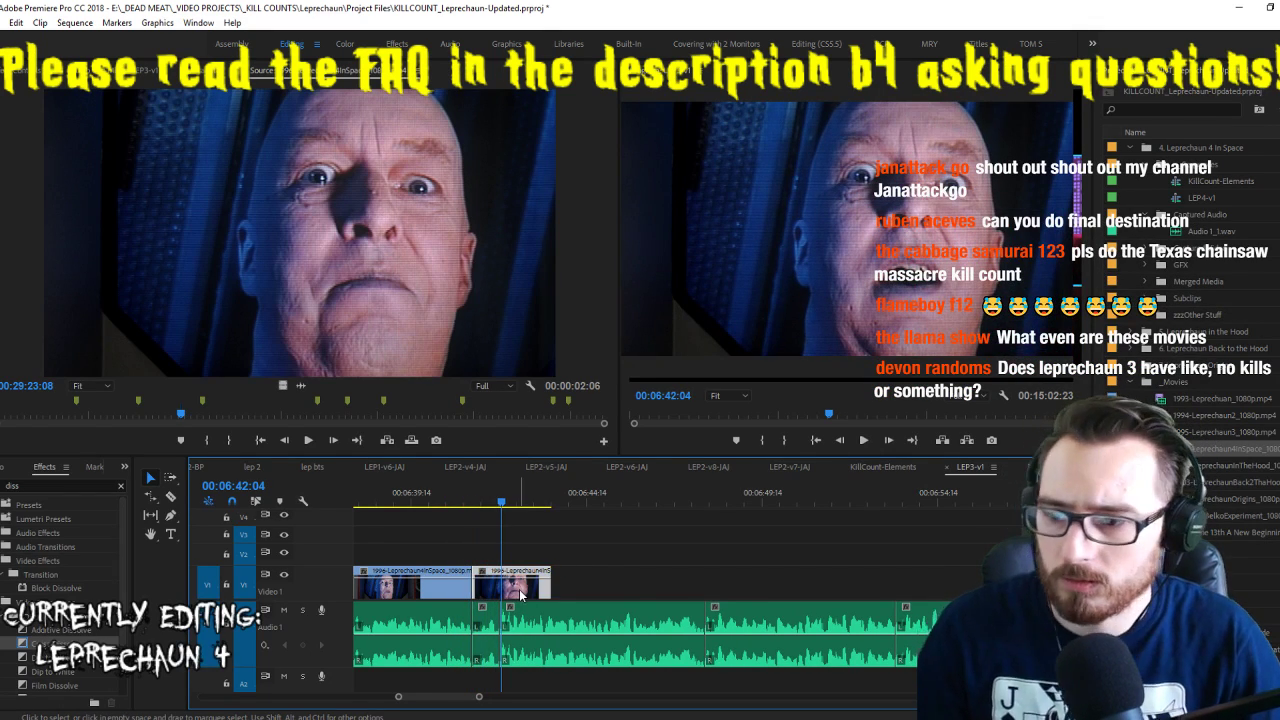
key("Up")
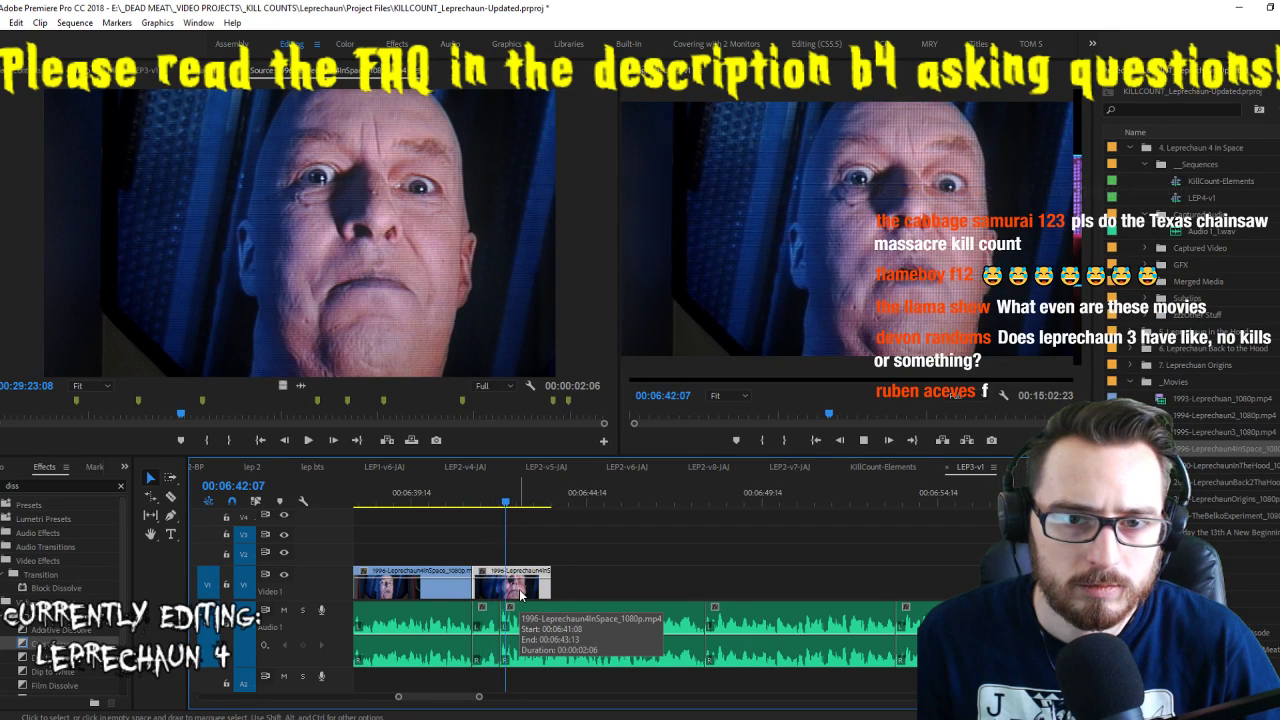
key("Left")
key("Left")
key("Left")
key("Left")
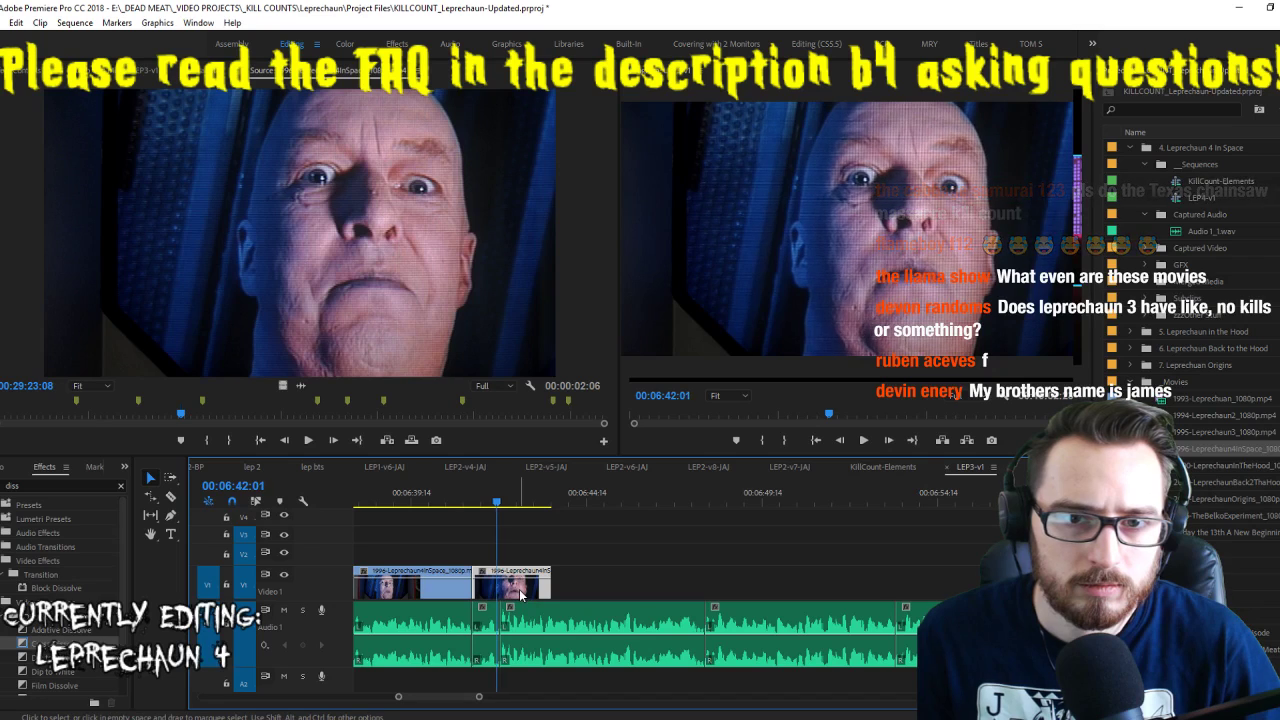
key("Up")
key("space")
key("Left")
key("Left")
key("Left")
key("Left")
key("Left")
key("Left")
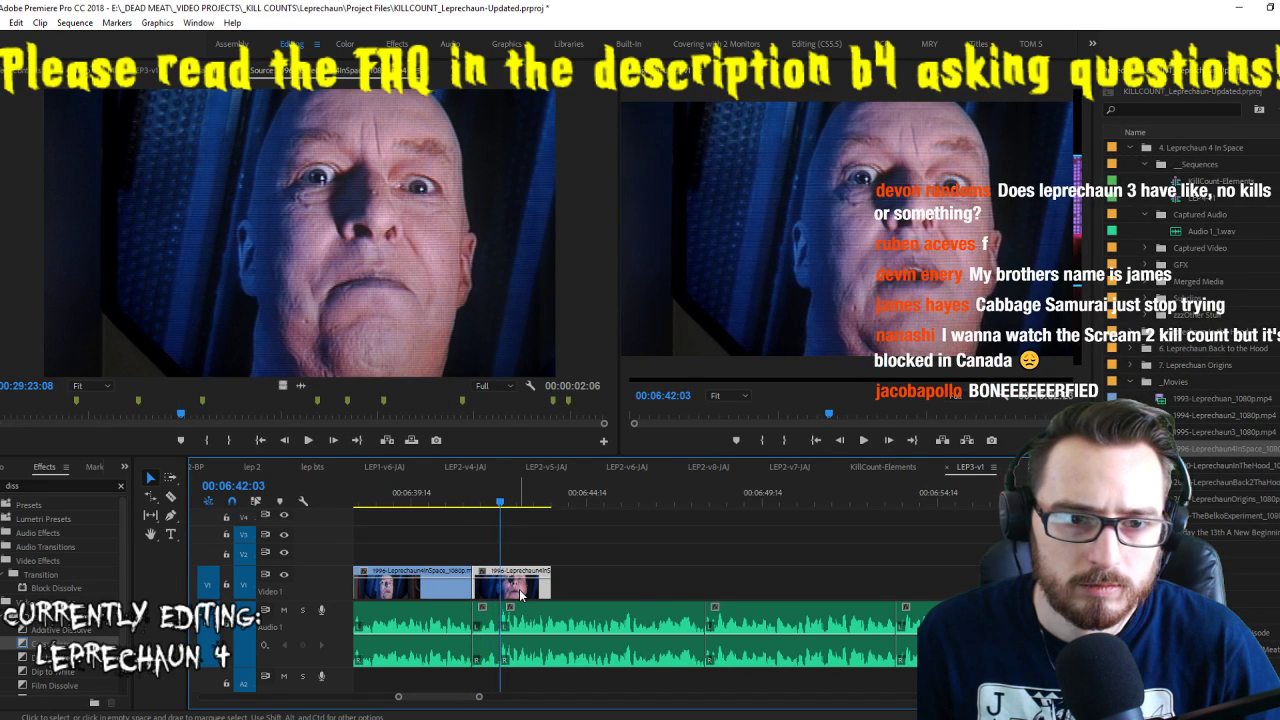
key("Up")
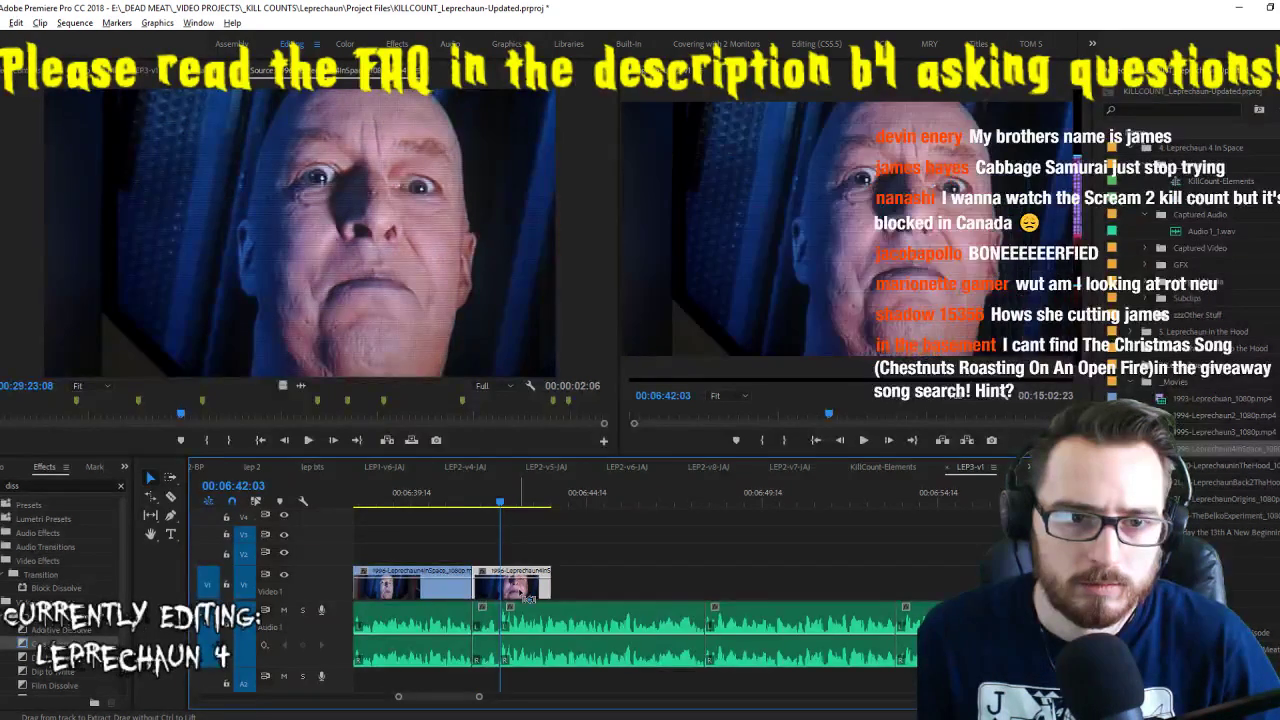
key("Up")
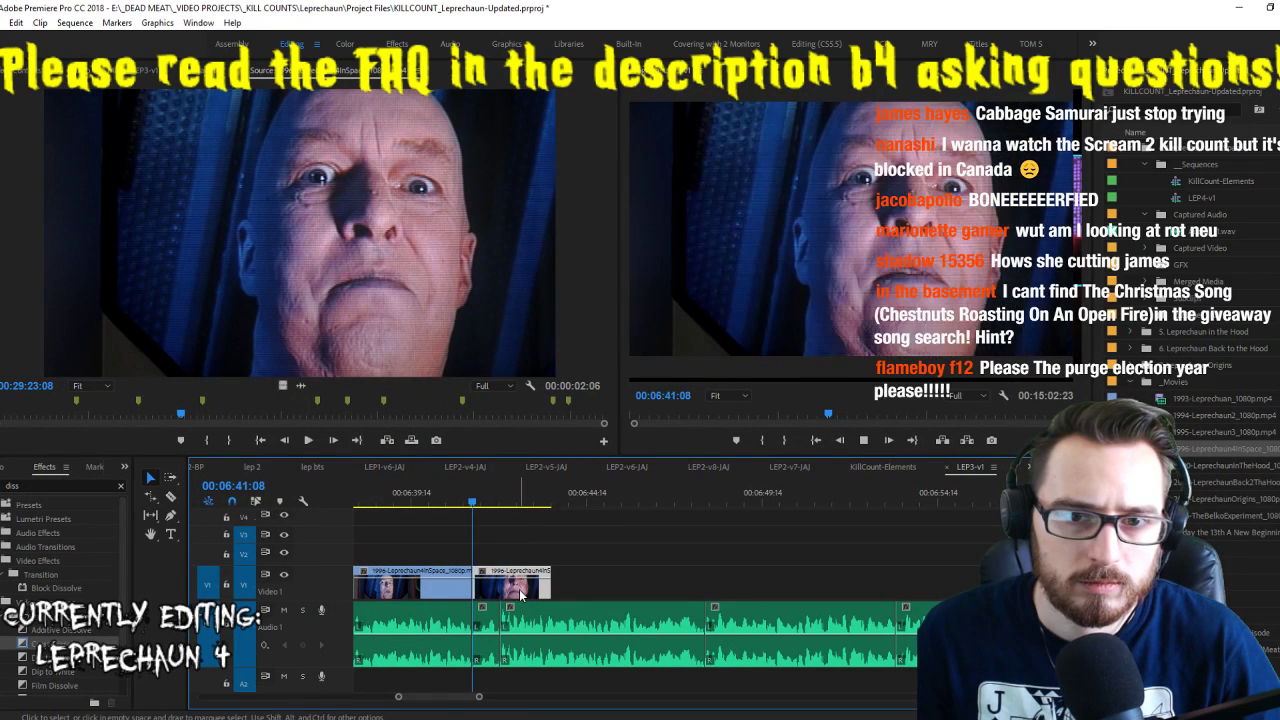
key("Up")
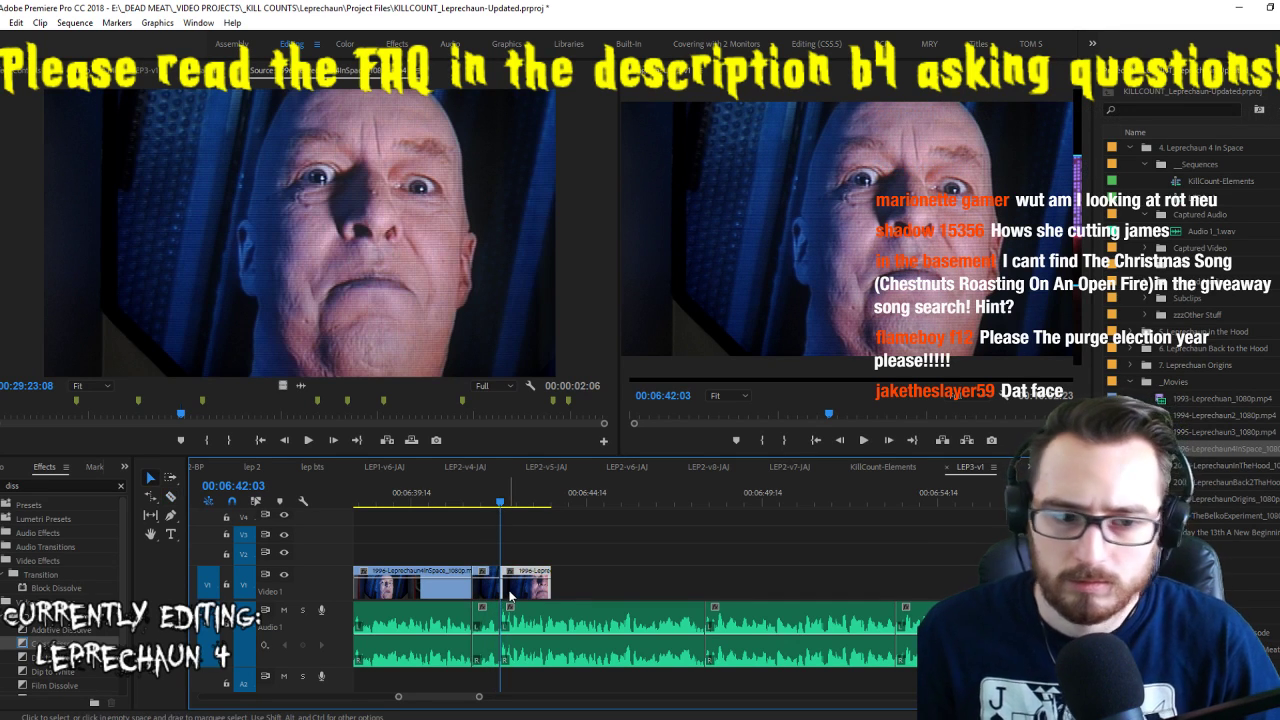
left_click(510, 597)
key("Delete")
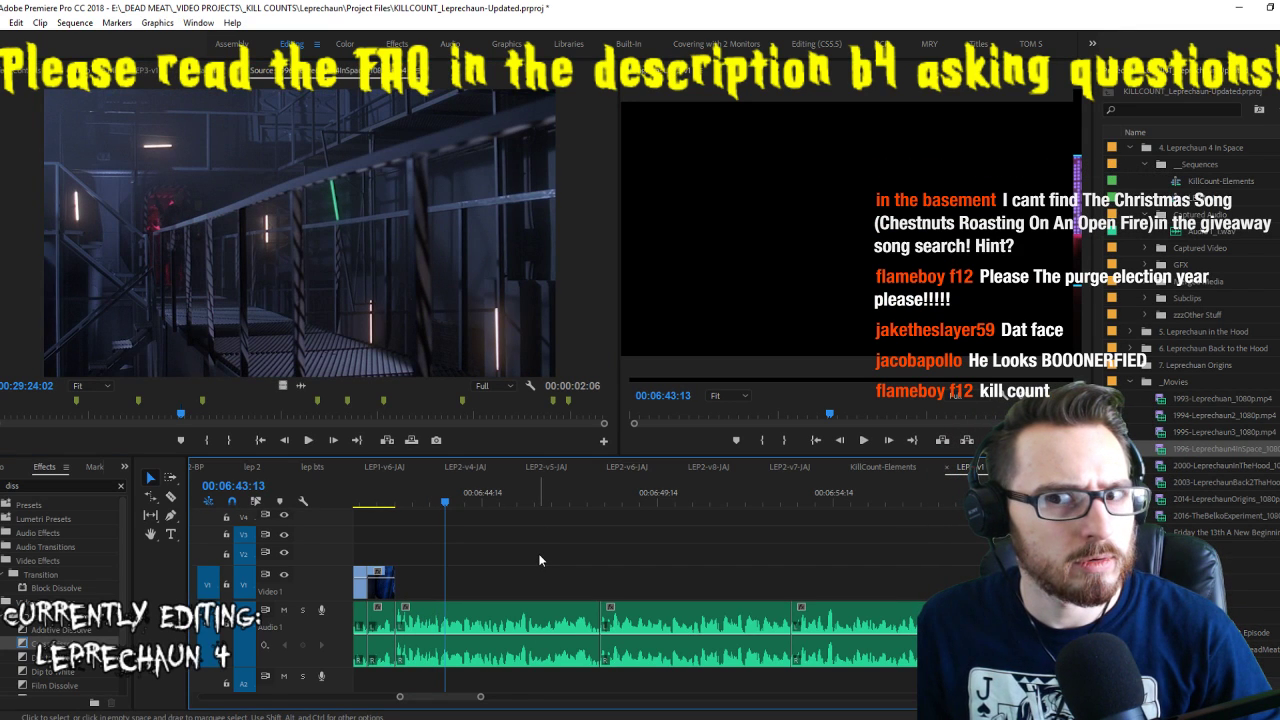
Return to the uncovered narration at 00:05:56:13 and fill its start on V1 with a 00:00:05:03 excerpt of the soldiers on the metal walkway
key("Up")
key("Up")
key("Up")
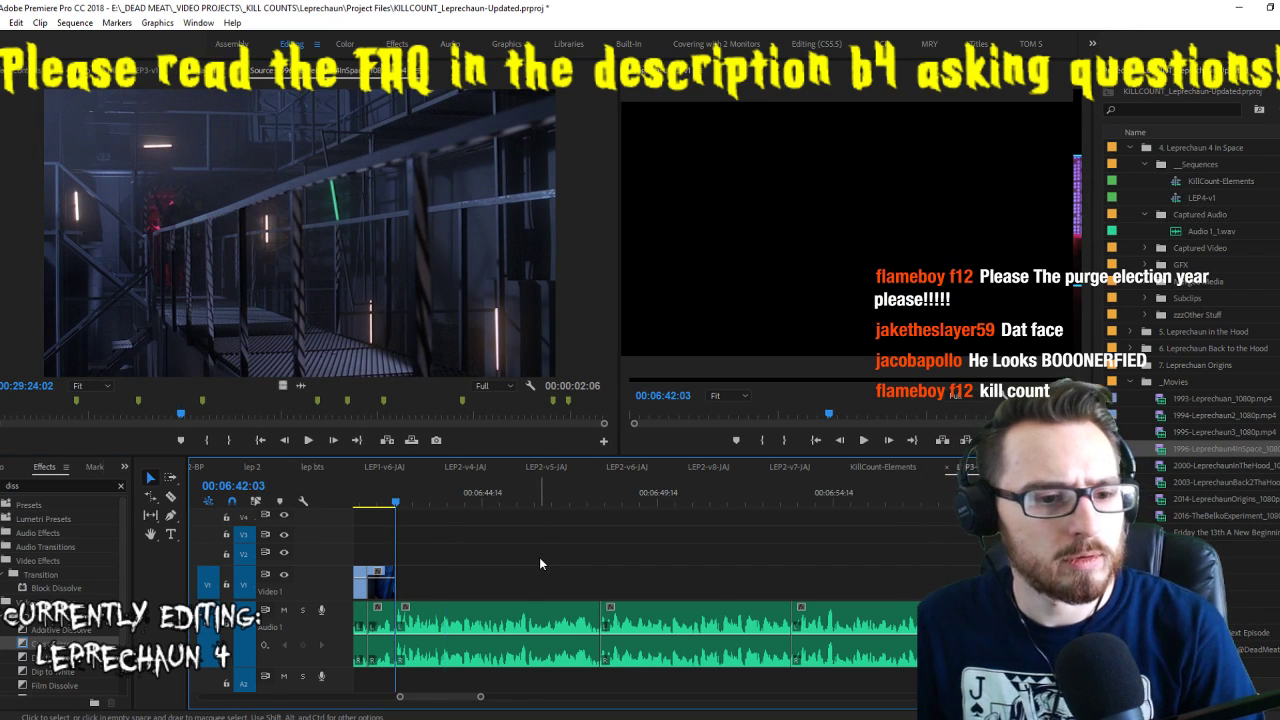
key("Up")
key("Up")
key("Up")
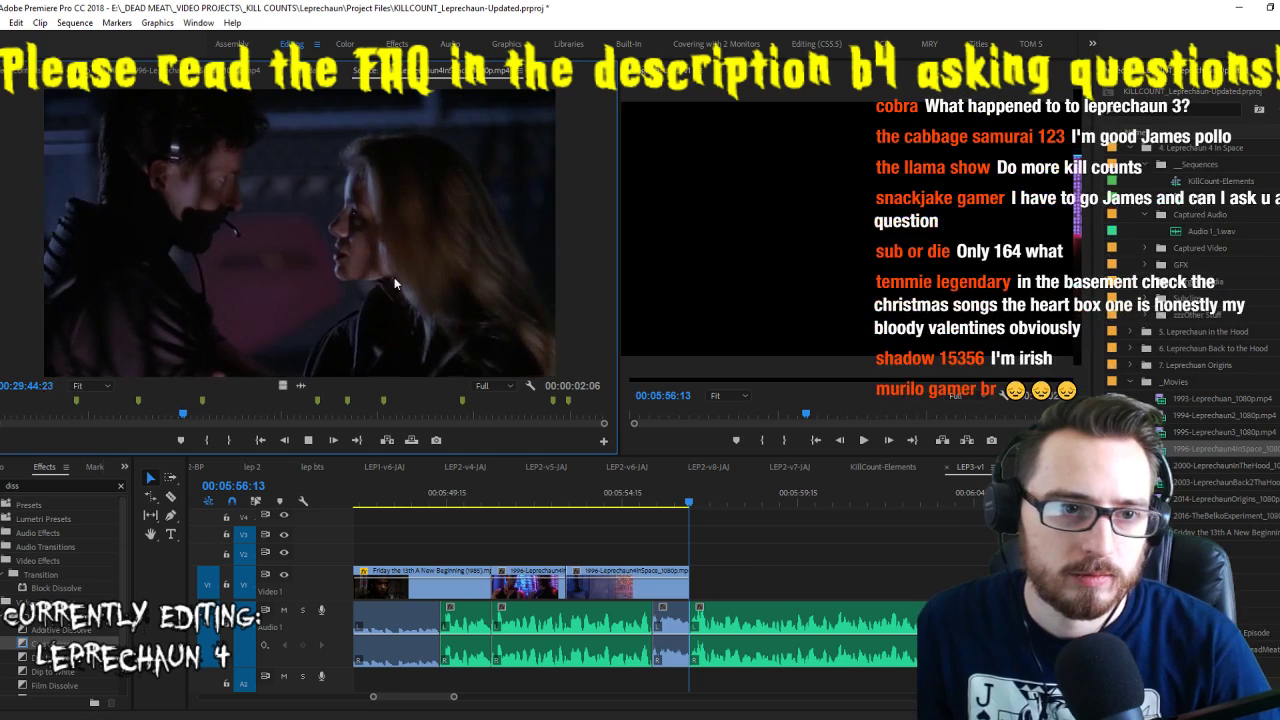
scroll(771, 556, "down", 3)
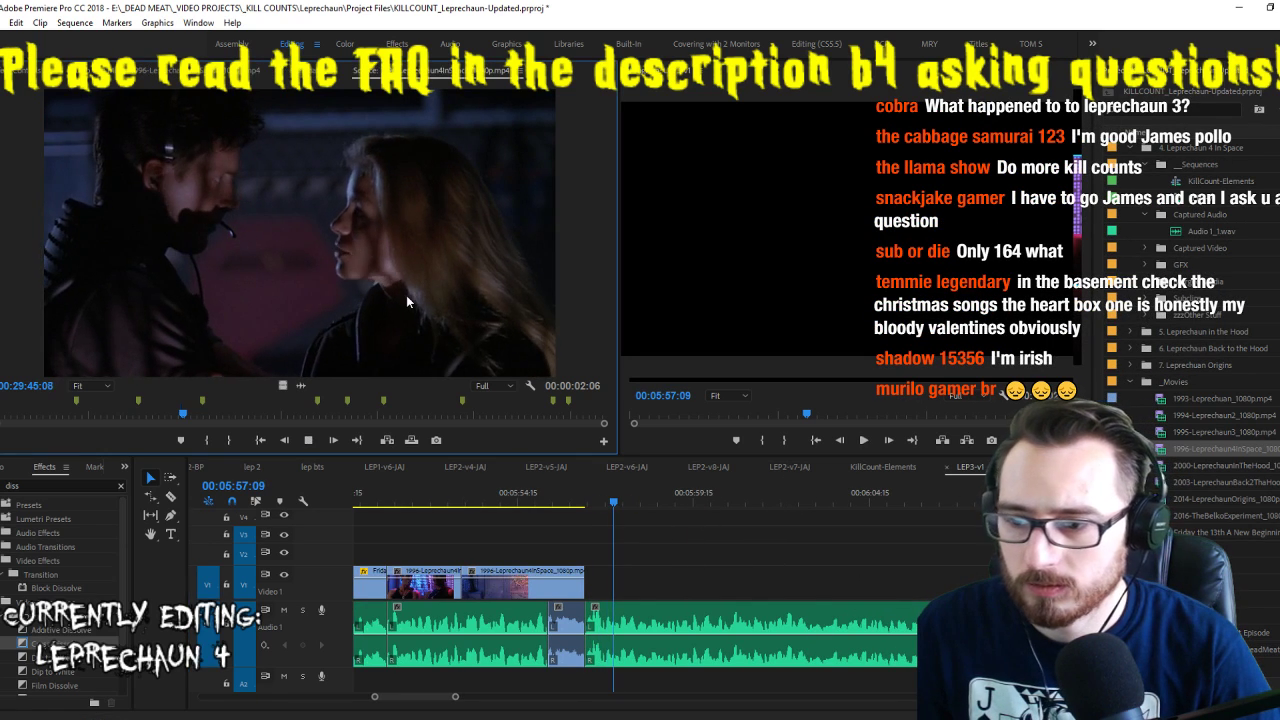
key("j")
key("j")
key("j")
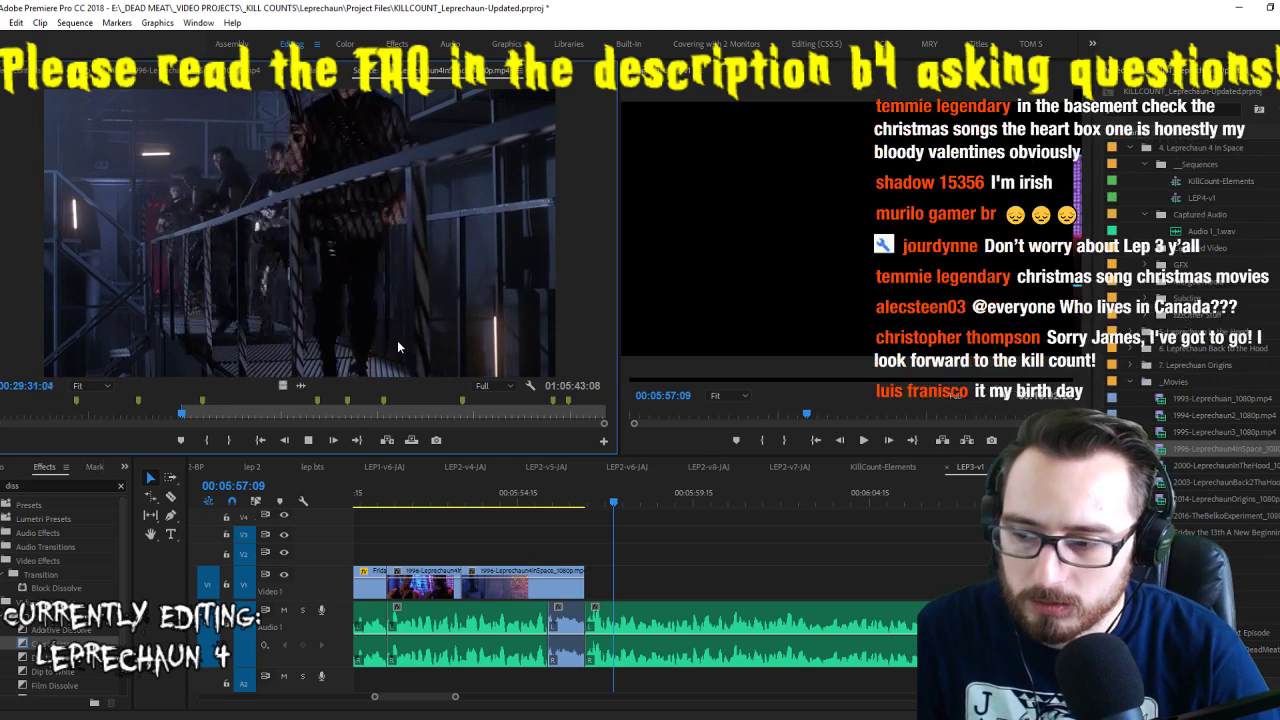
key("o")
key("space")
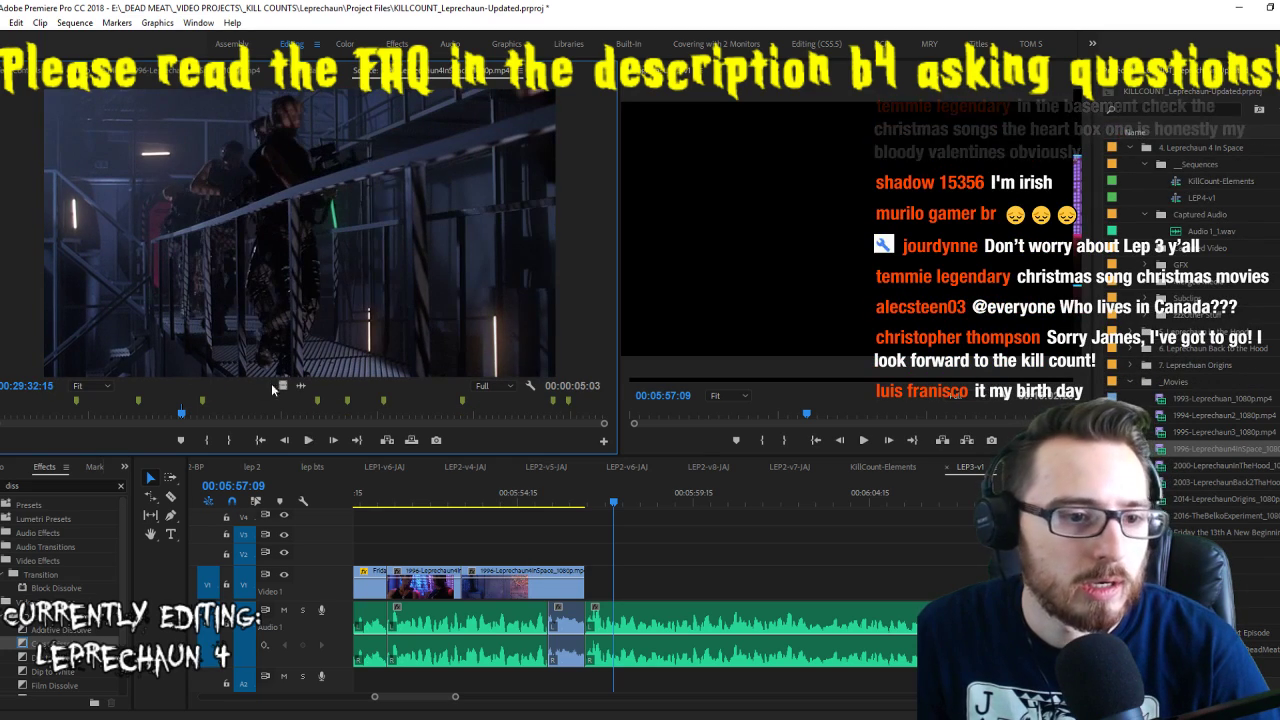
left_click_drag(282, 385, 588, 596)
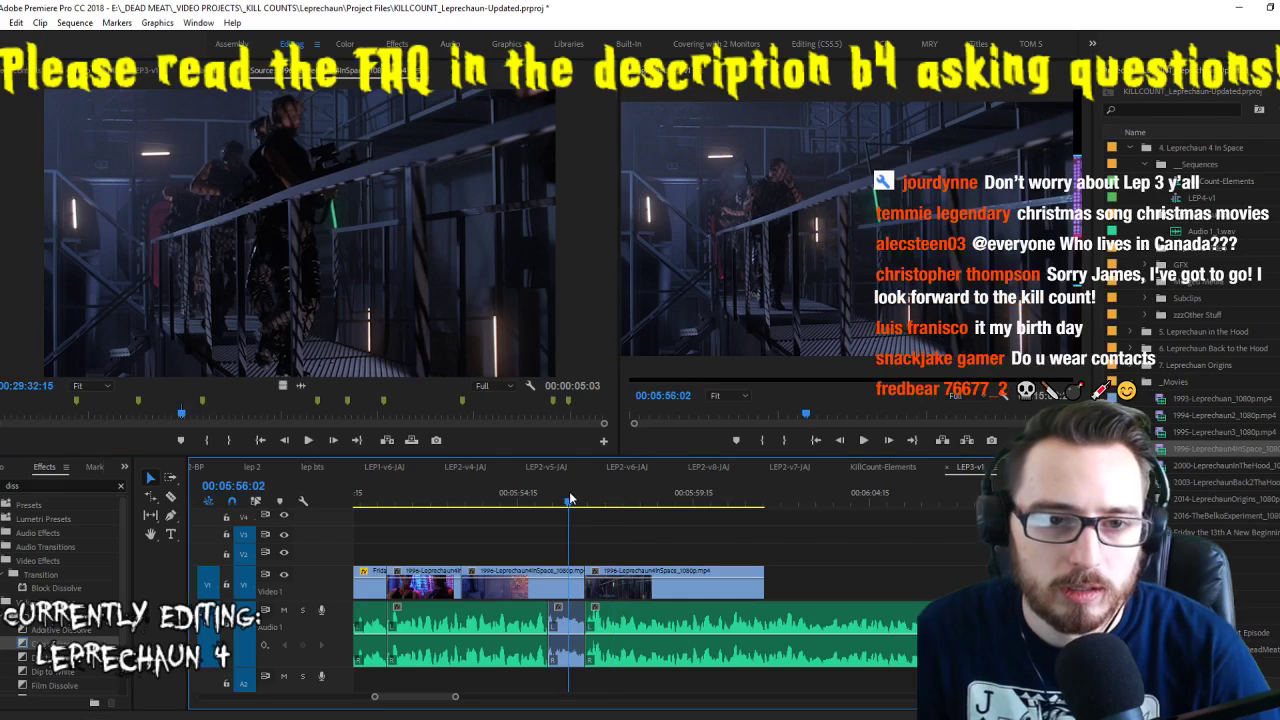
Play the walkway clip against the narration up to 00:06:06:19 and extend its end to about 00:06:04:07
key("space")
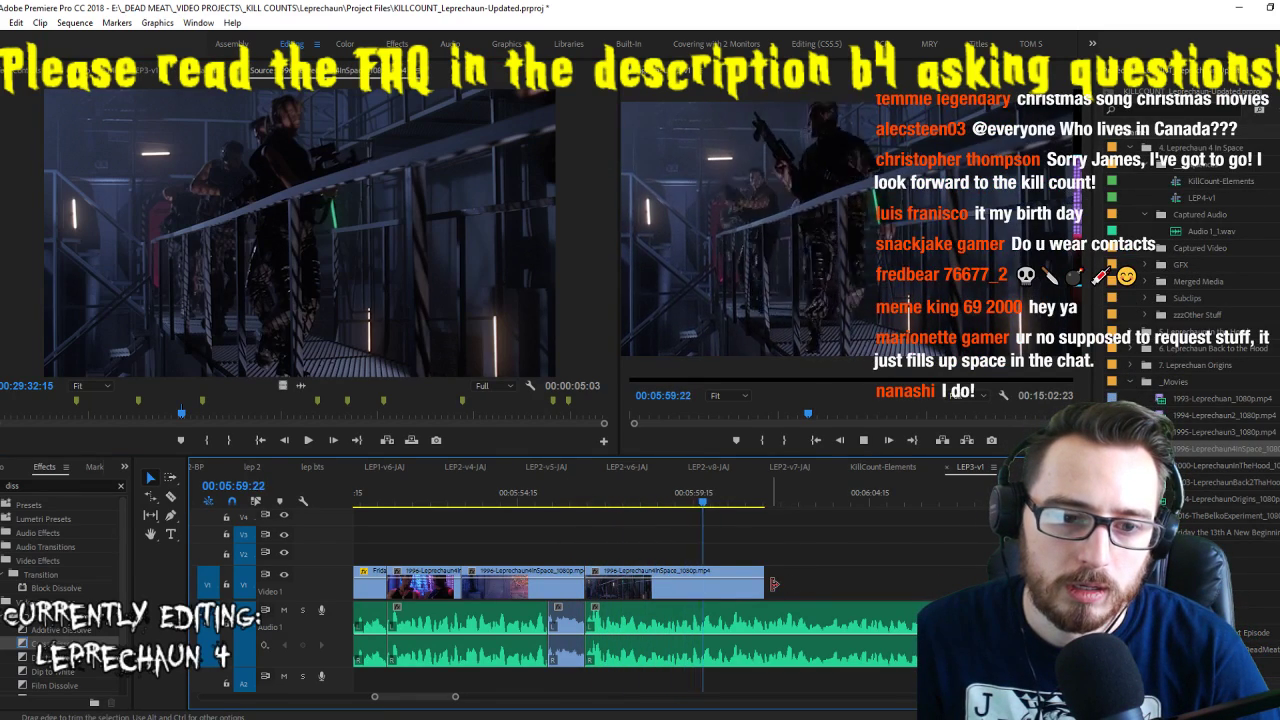
left_click_drag(765, 583, 866, 590)
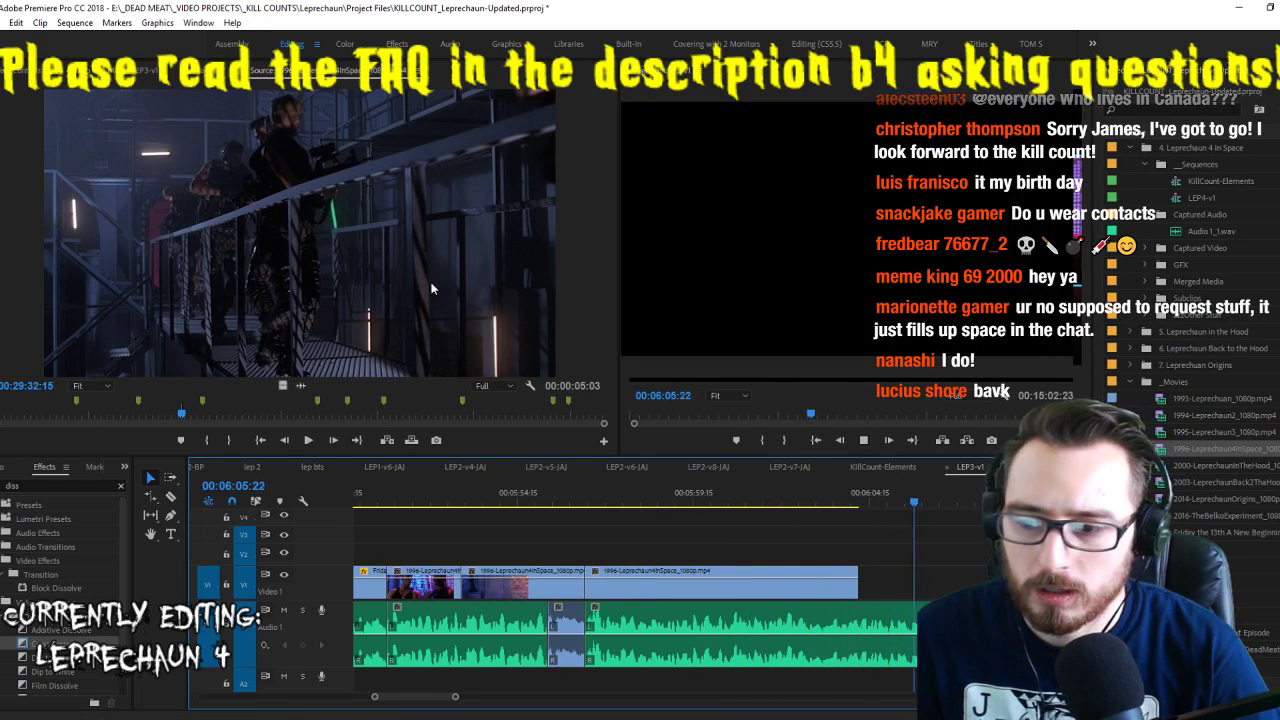
key("space")
Mark a 00:00:05:23 source excerpt of the soldier and the woman face to face and insert it with its audio at 00:06:06:21
left_click(347, 217)
key("space")
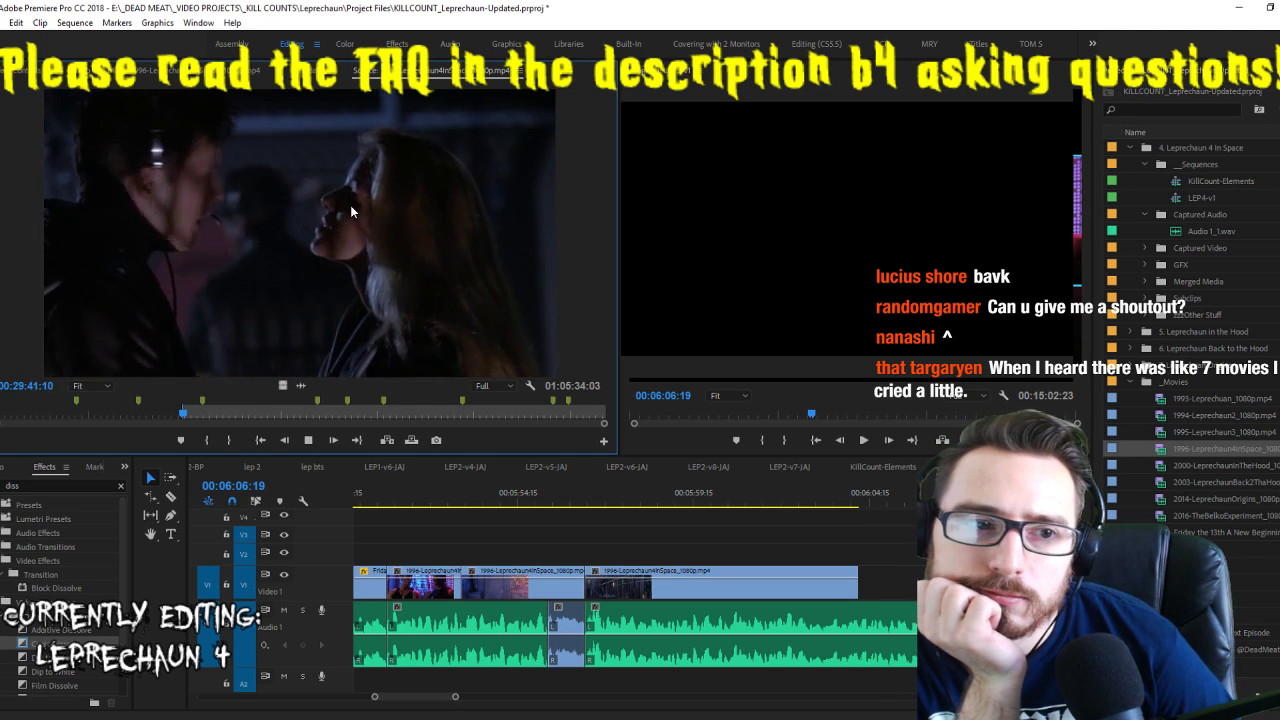
key("space")
key("space")
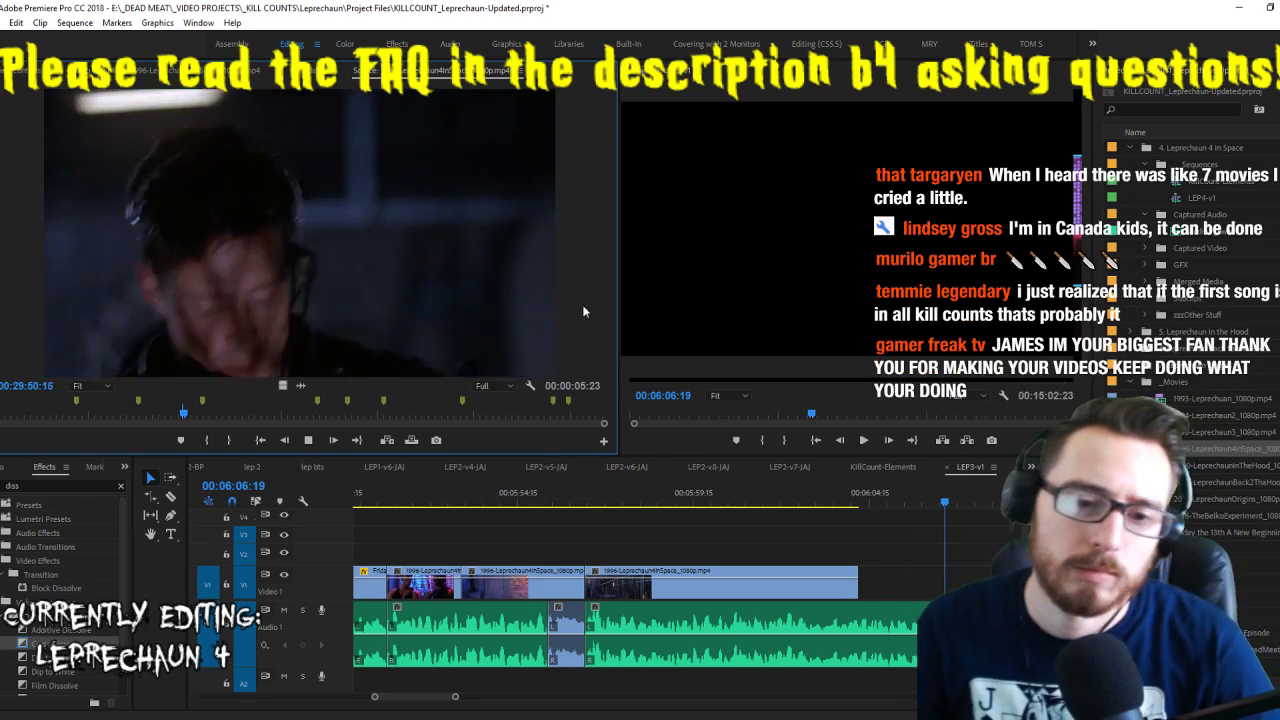
left_click(888, 540)
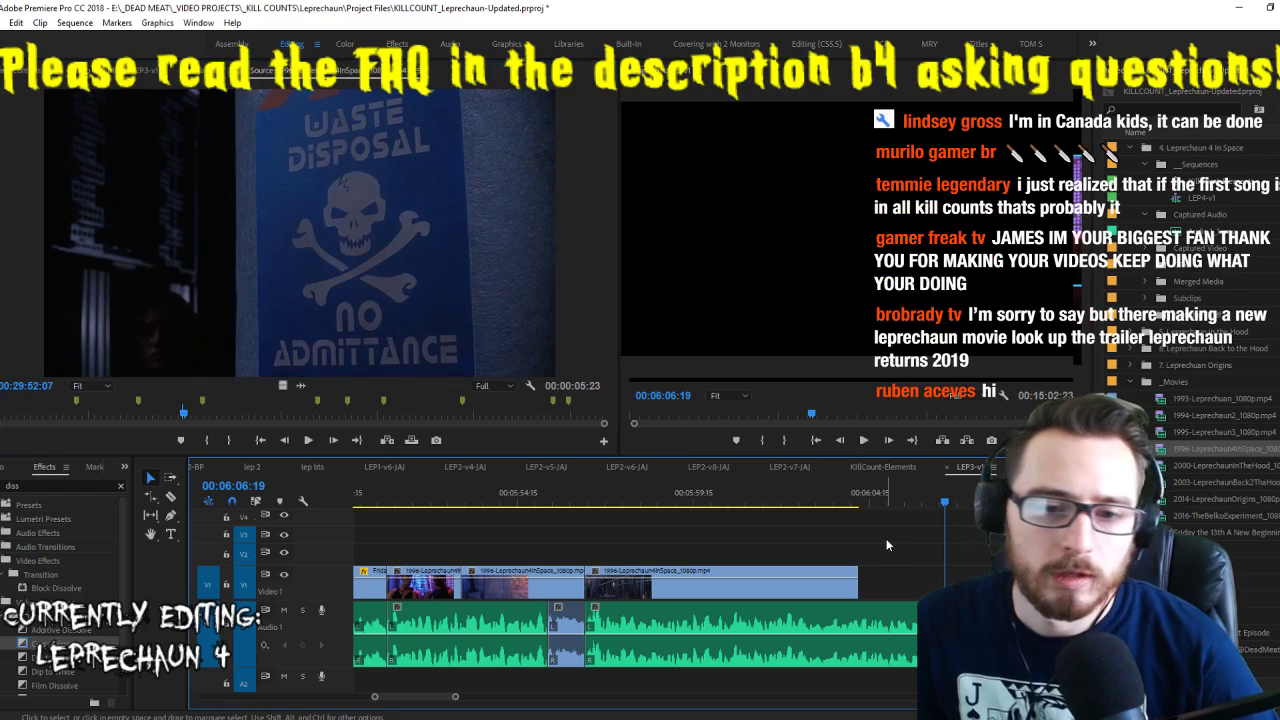
key("space")
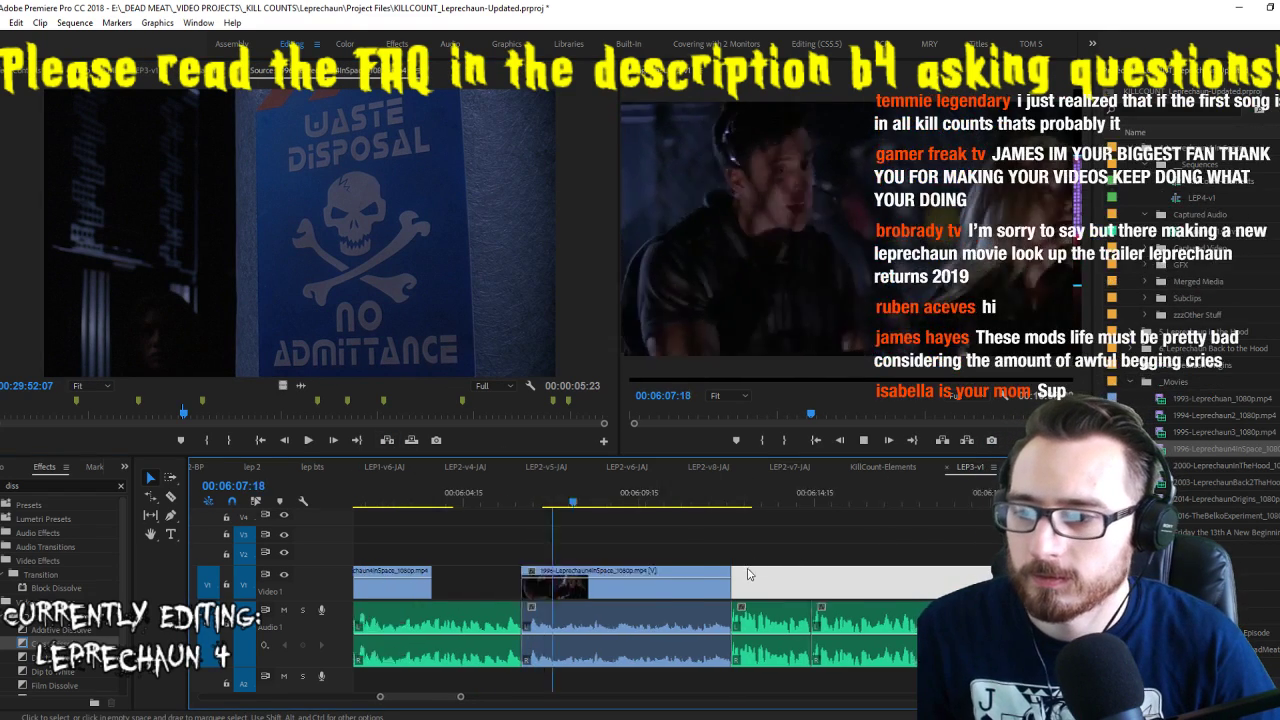
Replay the opening of the inserted face-to-face clip and ripple-trim 11 frames off its start, up to 00:06:07:08
key("space")
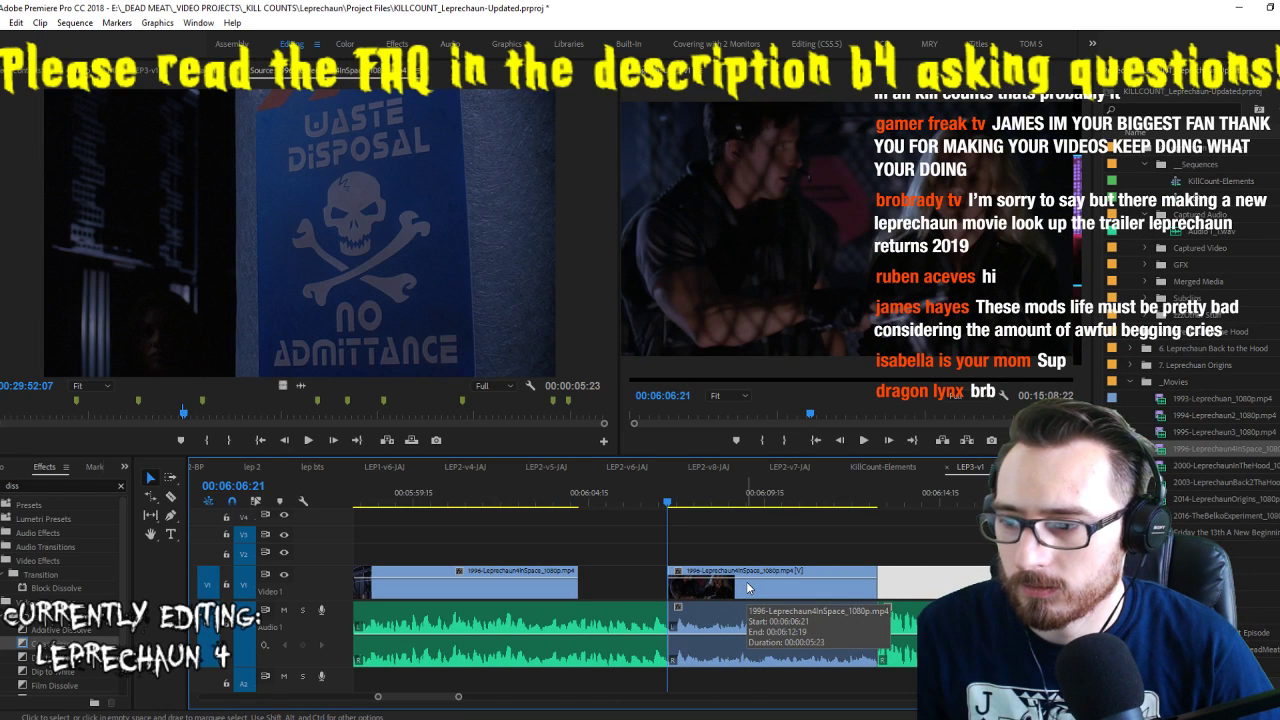
key("space")
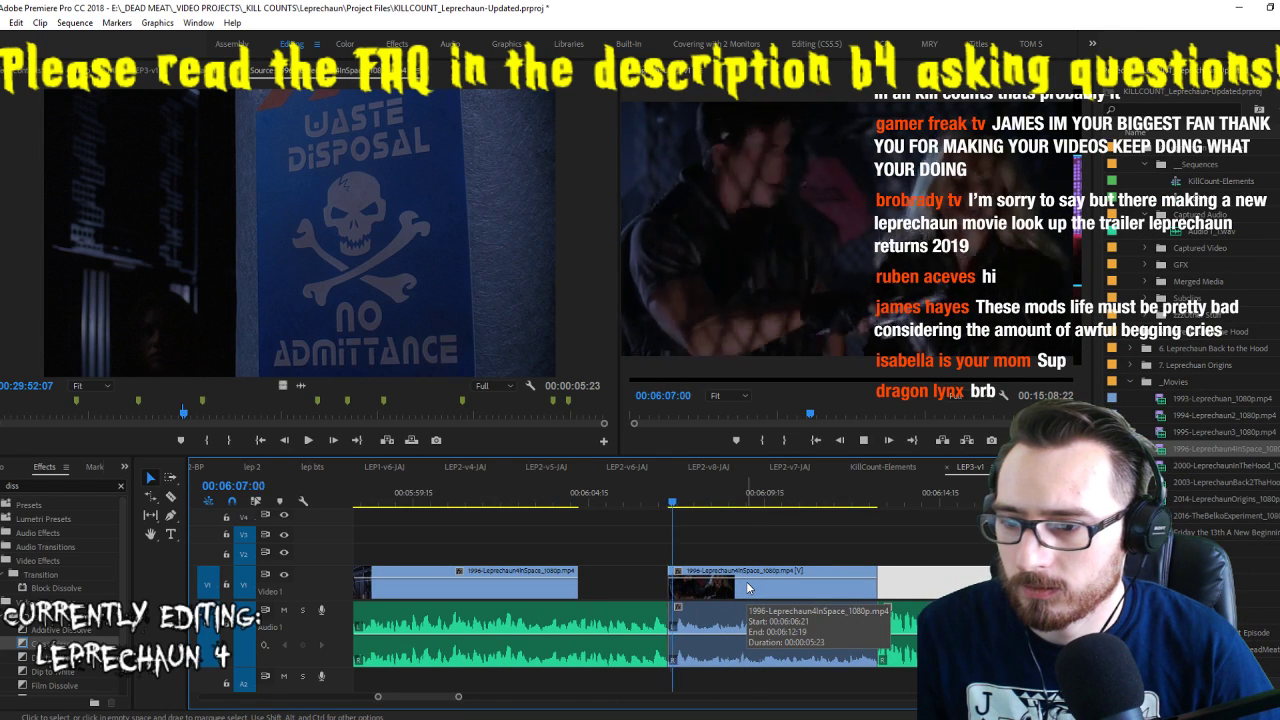
key("space")
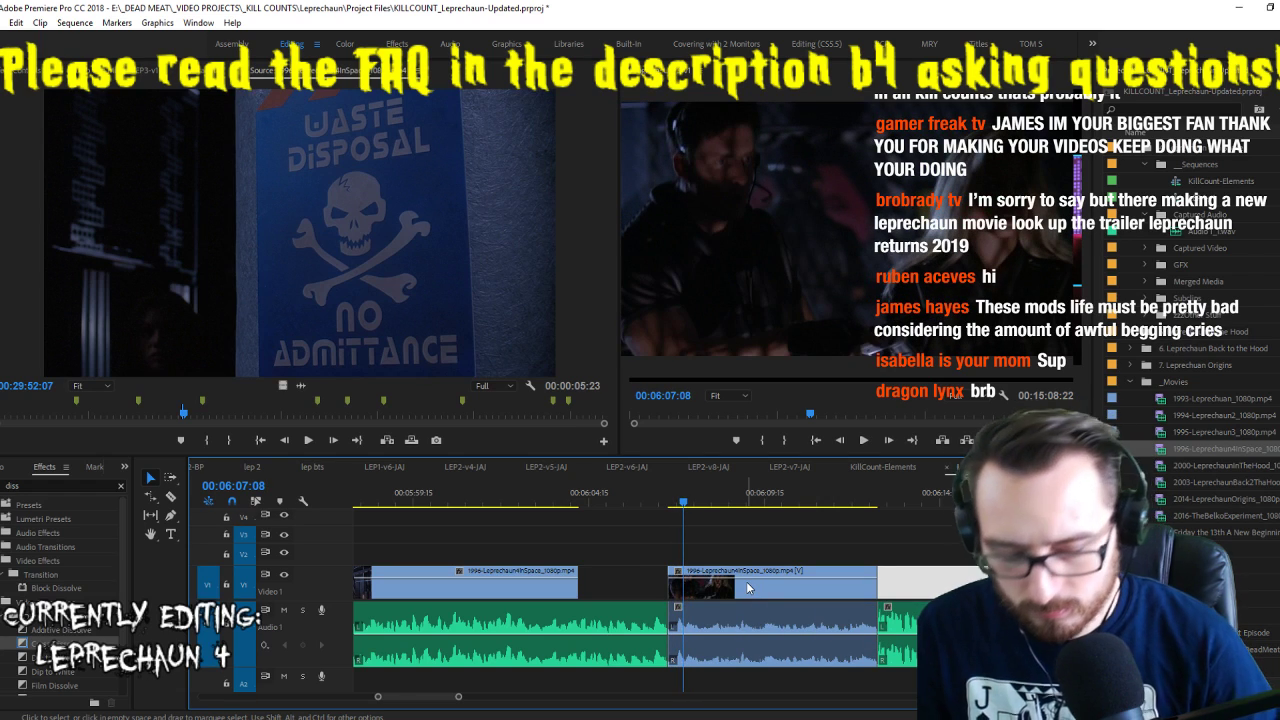
key("ctrl+z")
key("space")
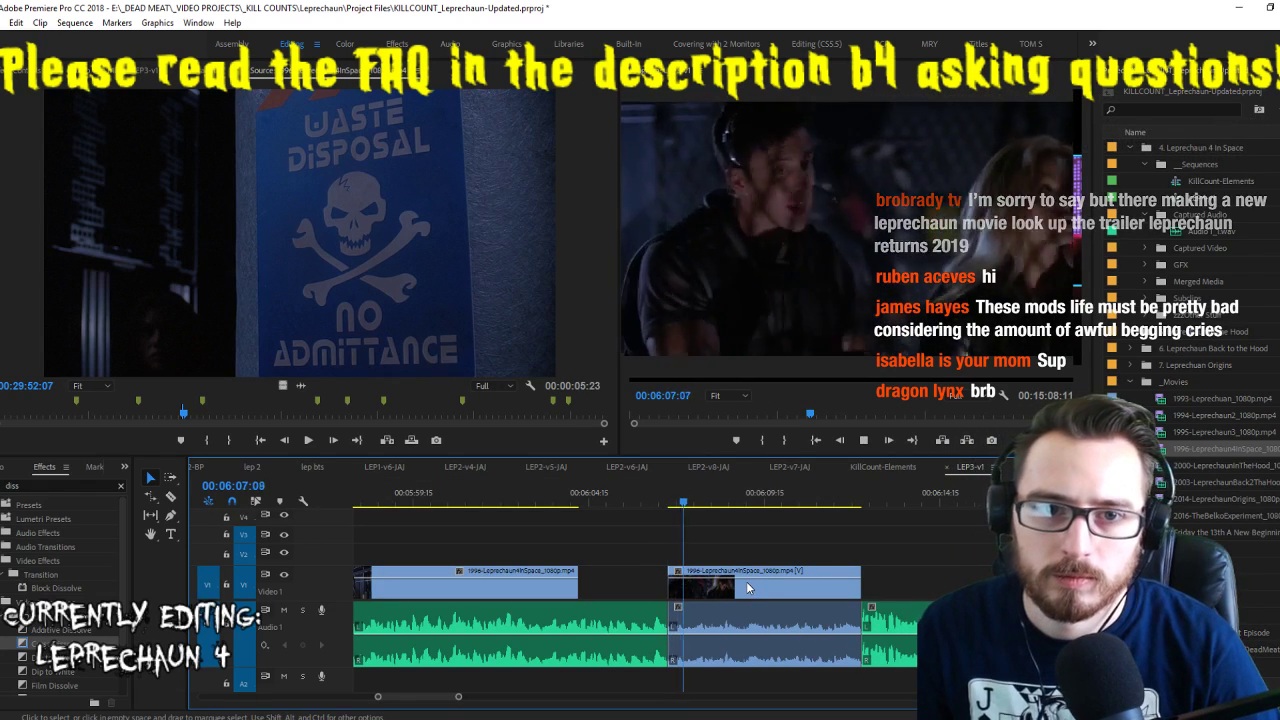
Shorten the walkway clip to about 00:06:03:03, extend the face-to-face picture back to meet it, and play on to 00:06:13:19
scroll(555, 590, "up", 3)
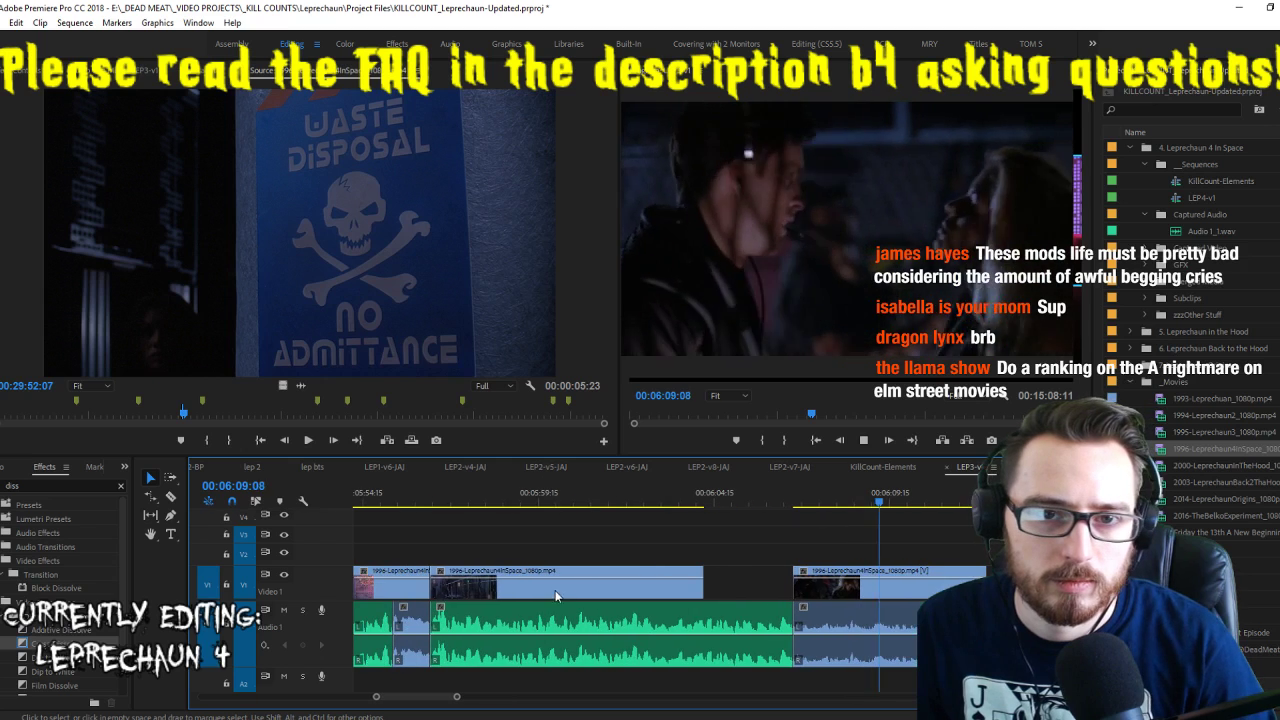
left_click(552, 497)
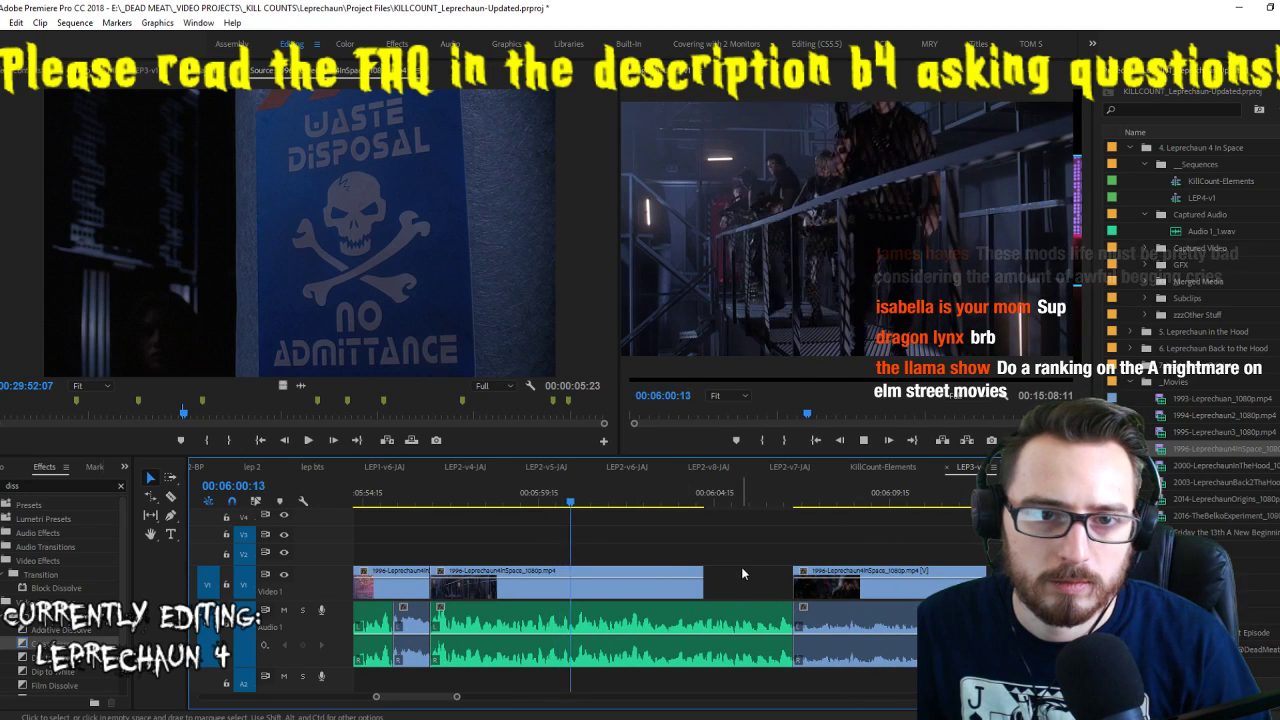
left_click_drag(681, 580, 554, 580)
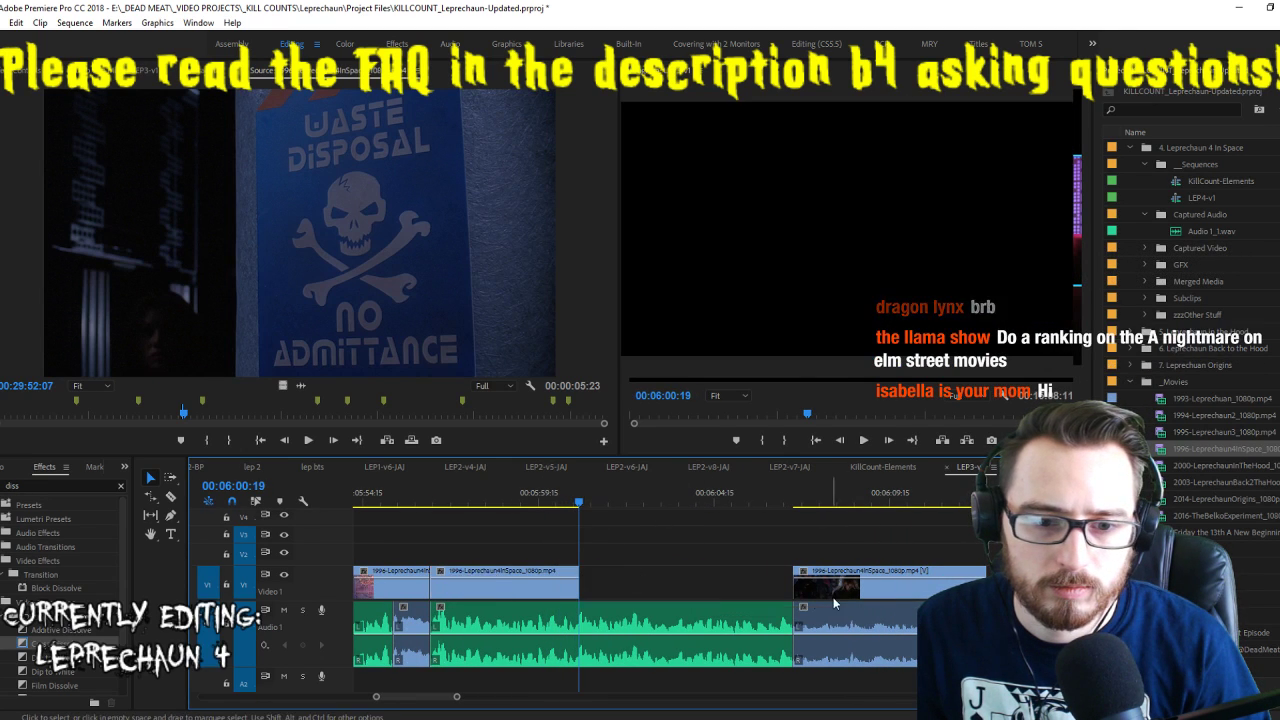
left_click_drag(795, 587, 660, 590)
key("space")
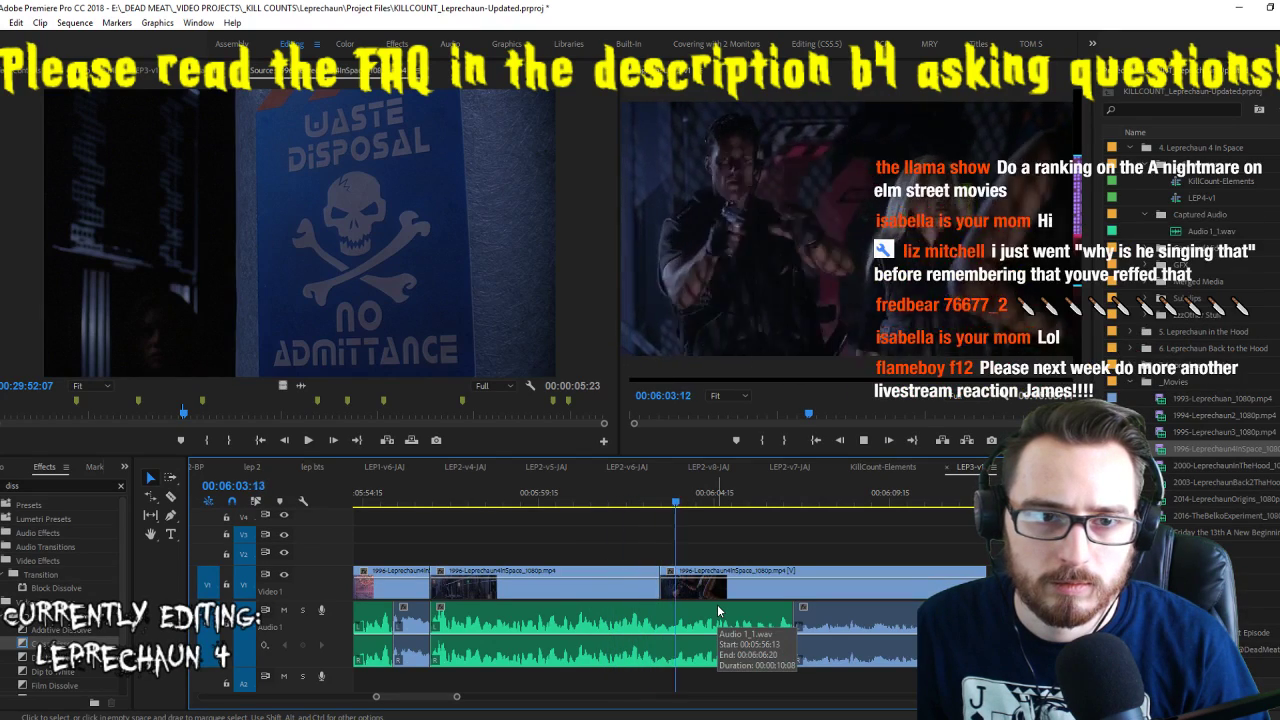
left_click(638, 595)
key("shift+Delete")
key("Up")
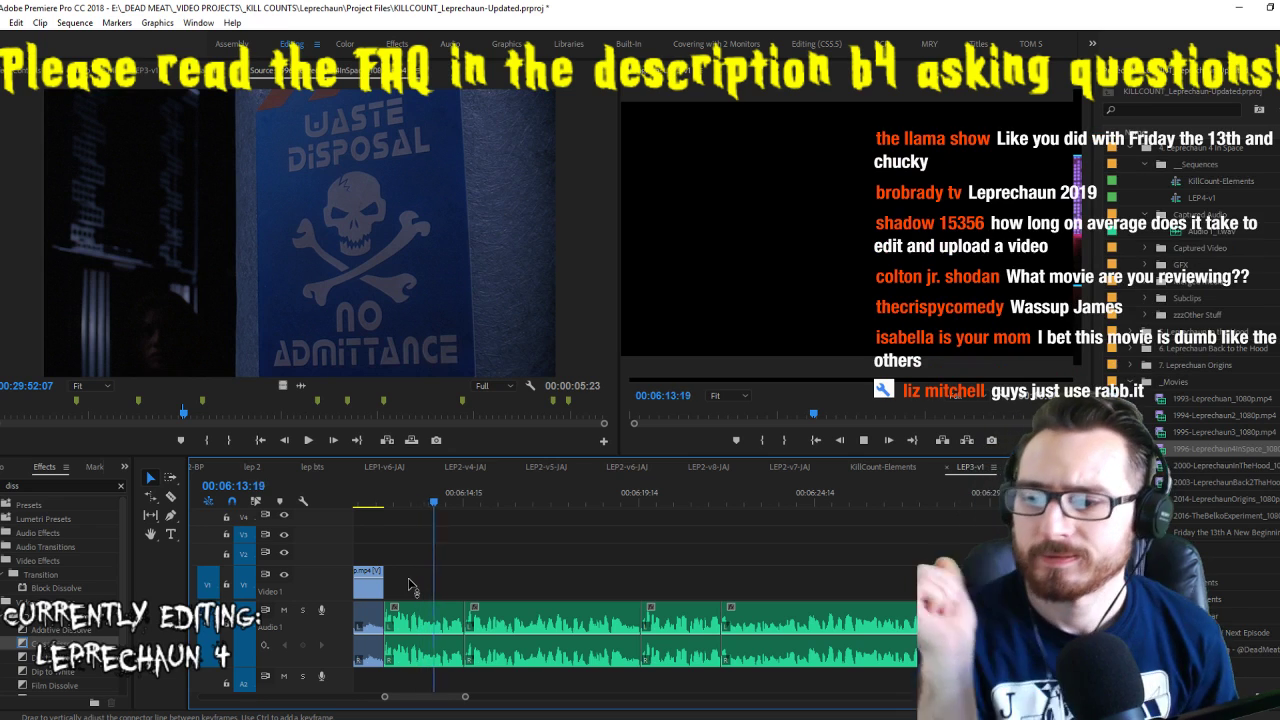
Place a 00:00:01:11 excerpt of the woman beside the waste disposal sign on V1 at 00:06:14:16 and extend its end to about 00:06:18:14
left_click(413, 308)
key("space")
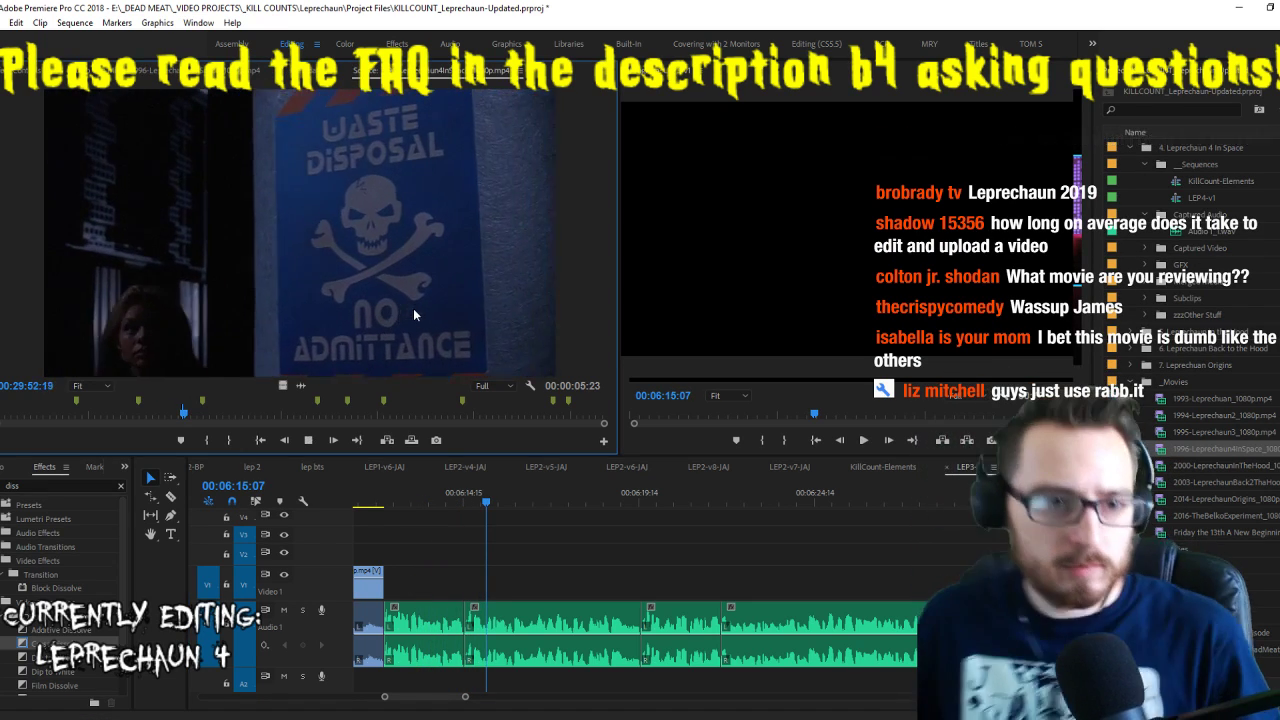
key("i")
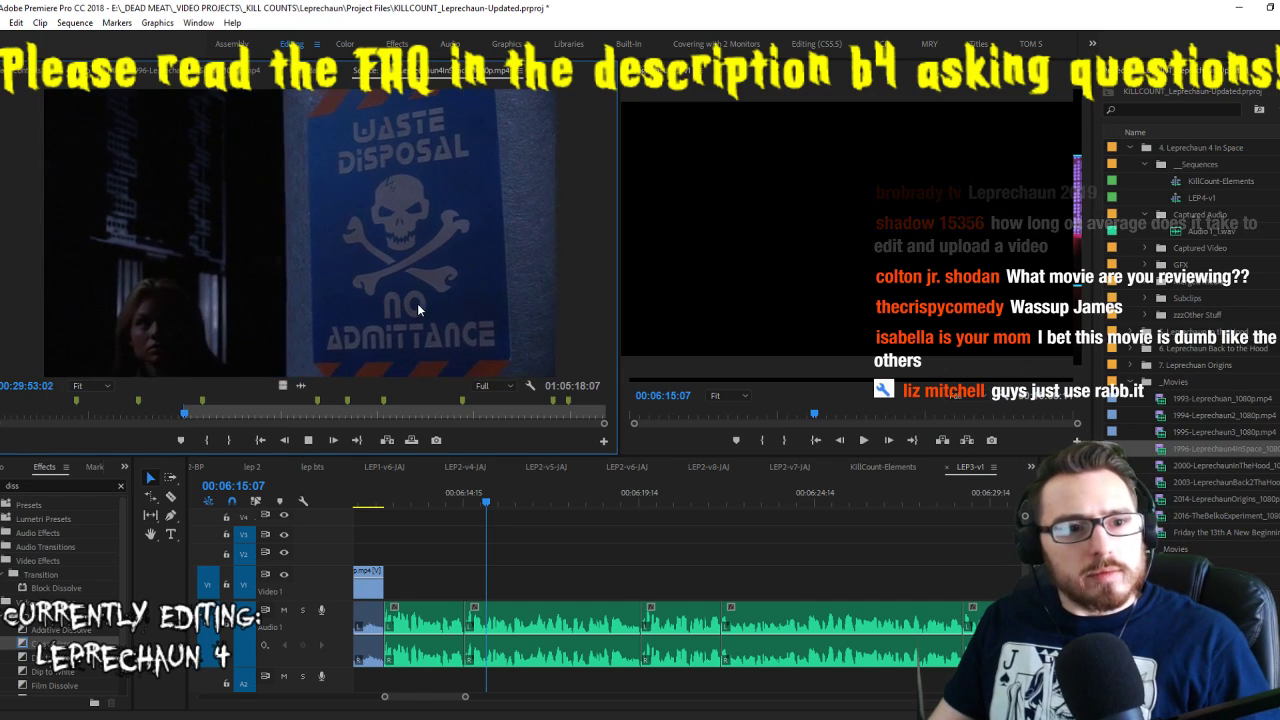
key("o")
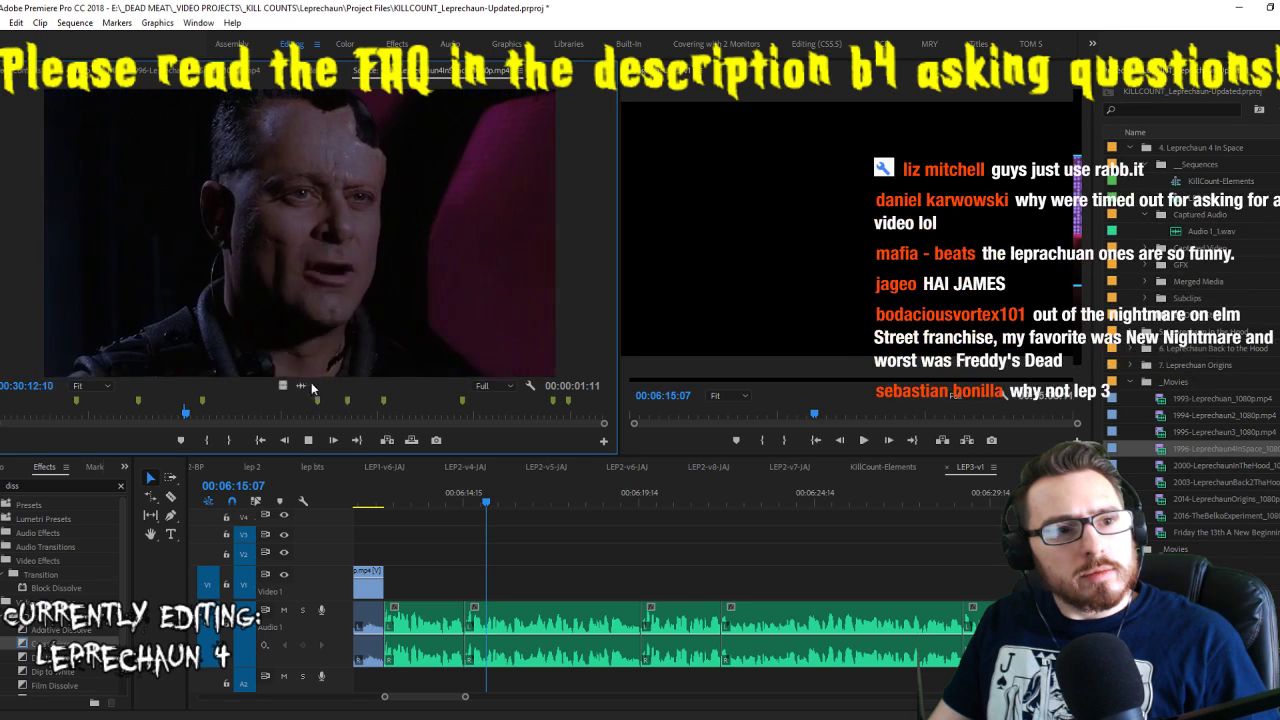
key("space")
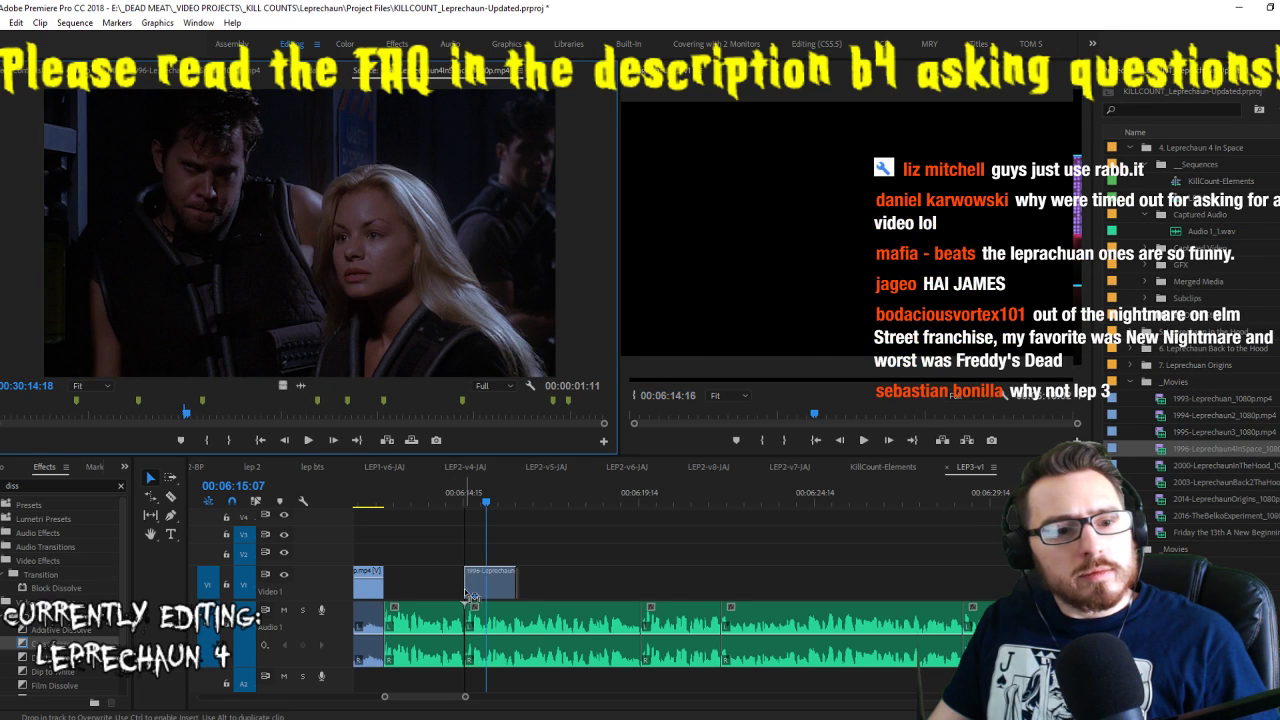
left_click_drag(474, 597, 474, 597)
key("space")
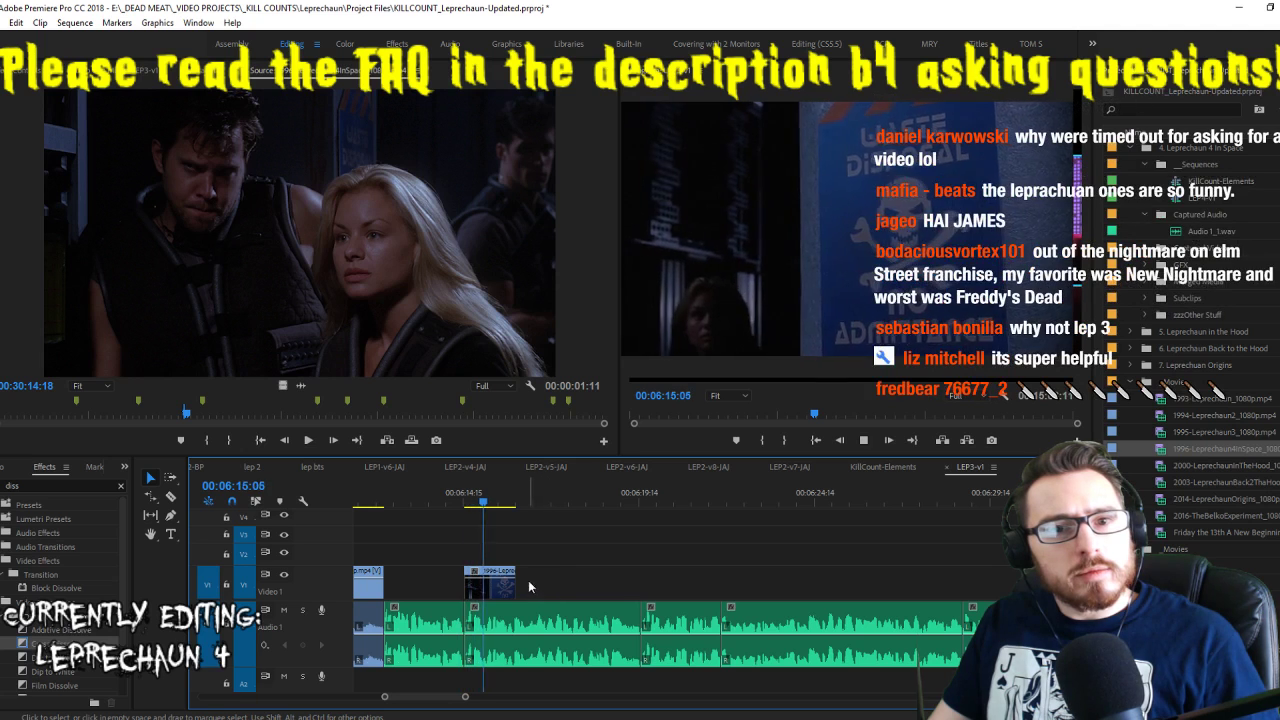
left_click_drag(607, 588, 602, 588)
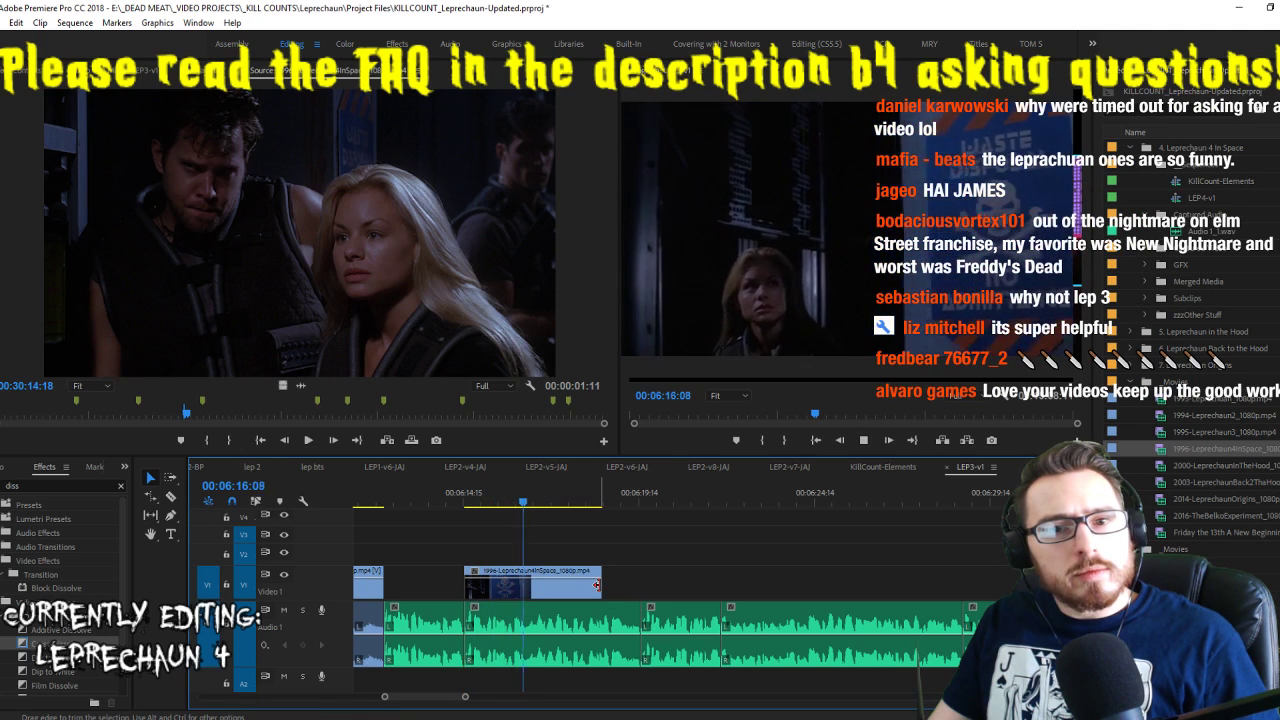
Replay the waste disposal clip and overwrite V1 from 00:06:16:16 with a 00:00:03:02 excerpt of the man in close-up
key("Up")
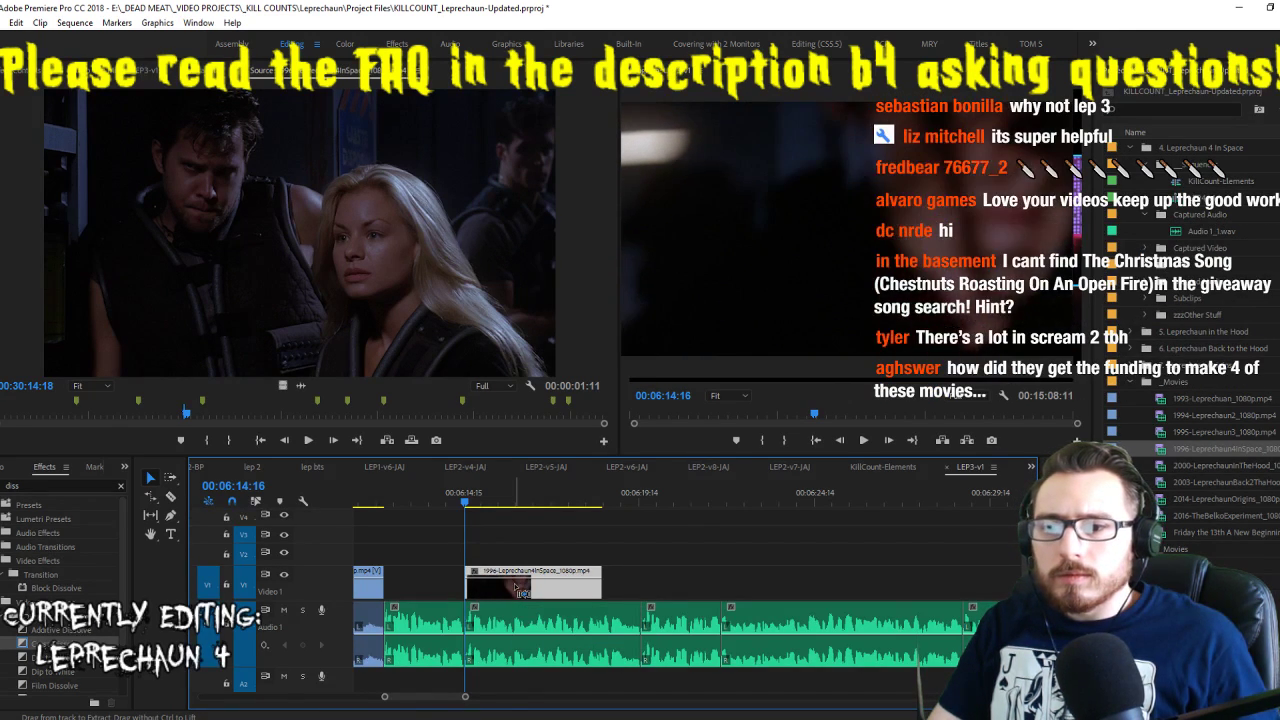
key("space")
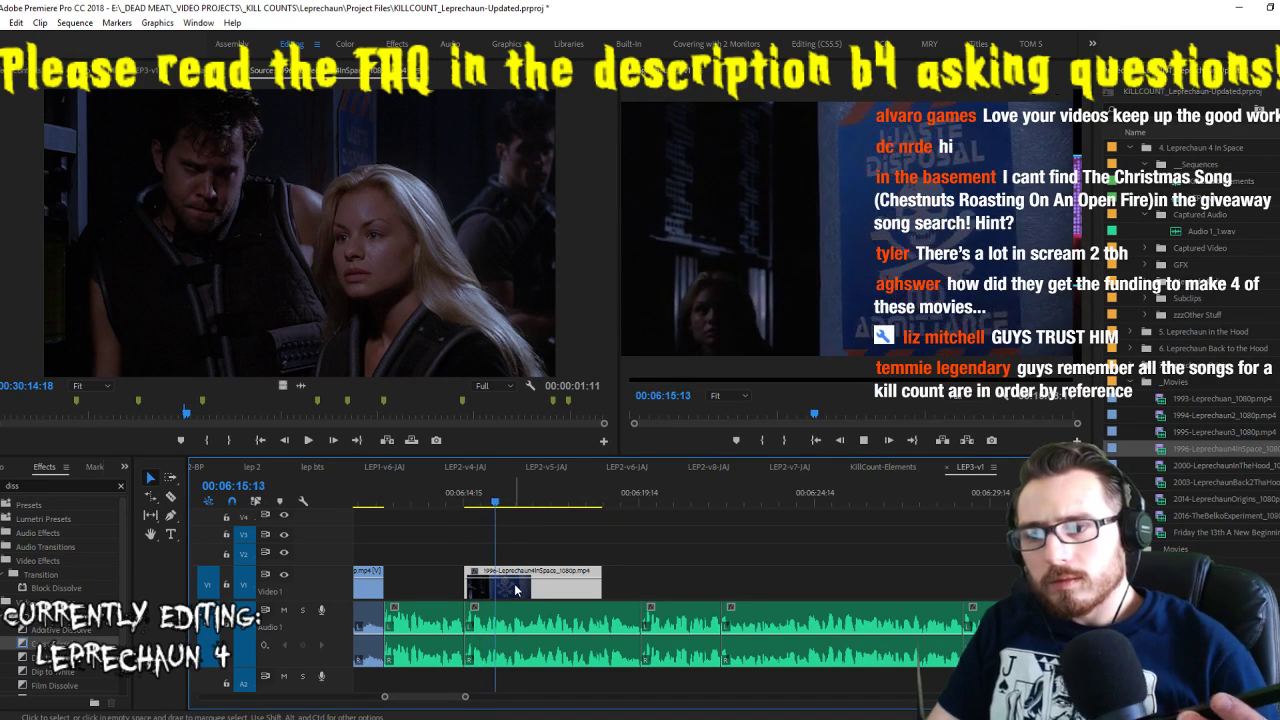
key("Up")
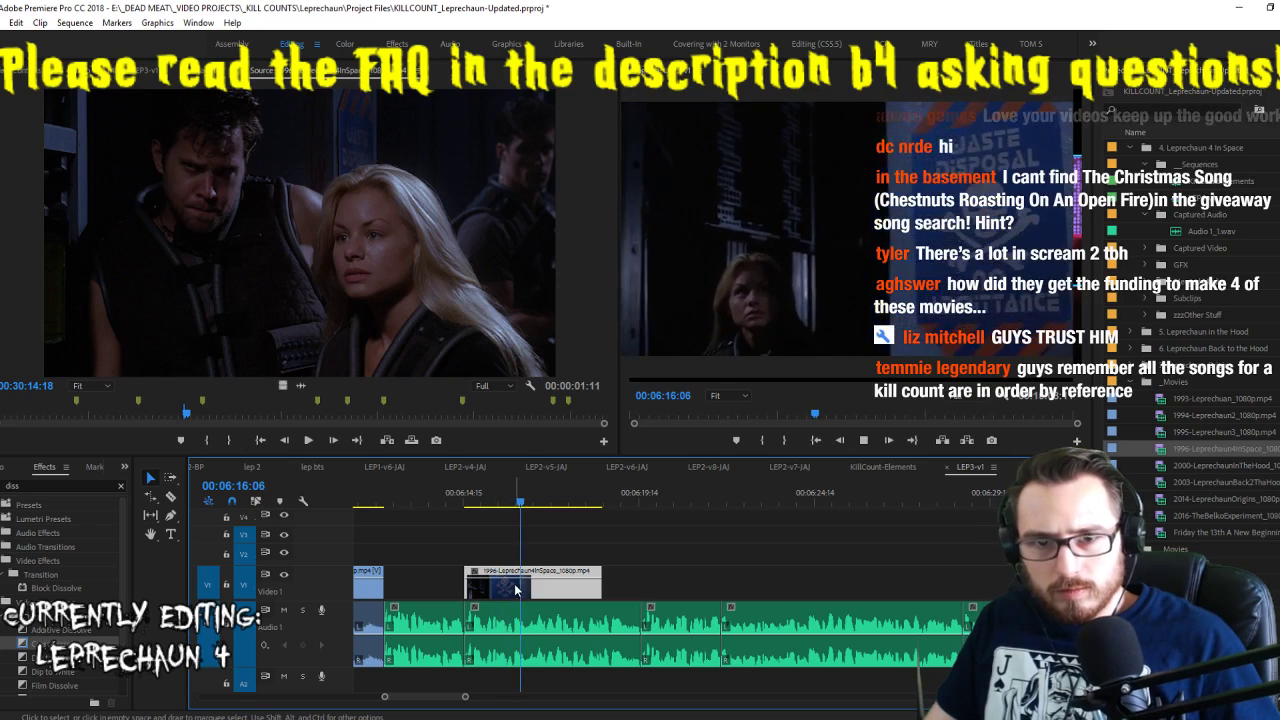
left_click(349, 289)
key("space")
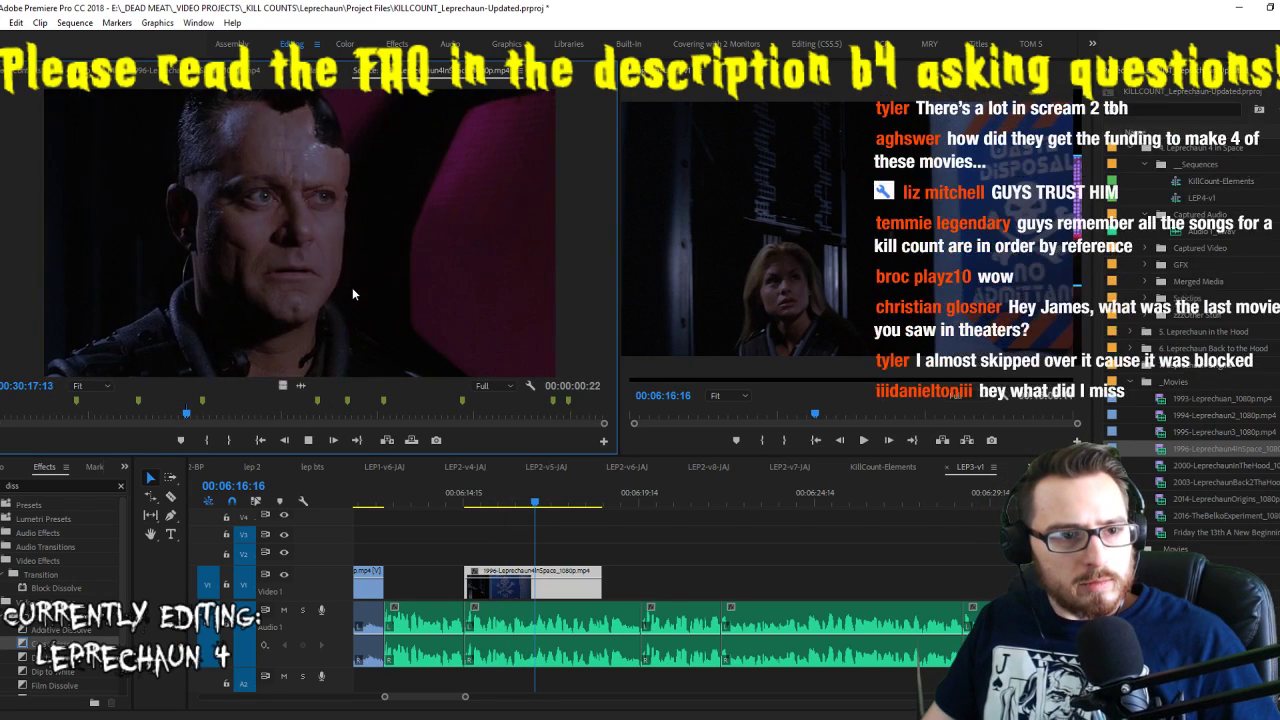
key("space")
key("o")
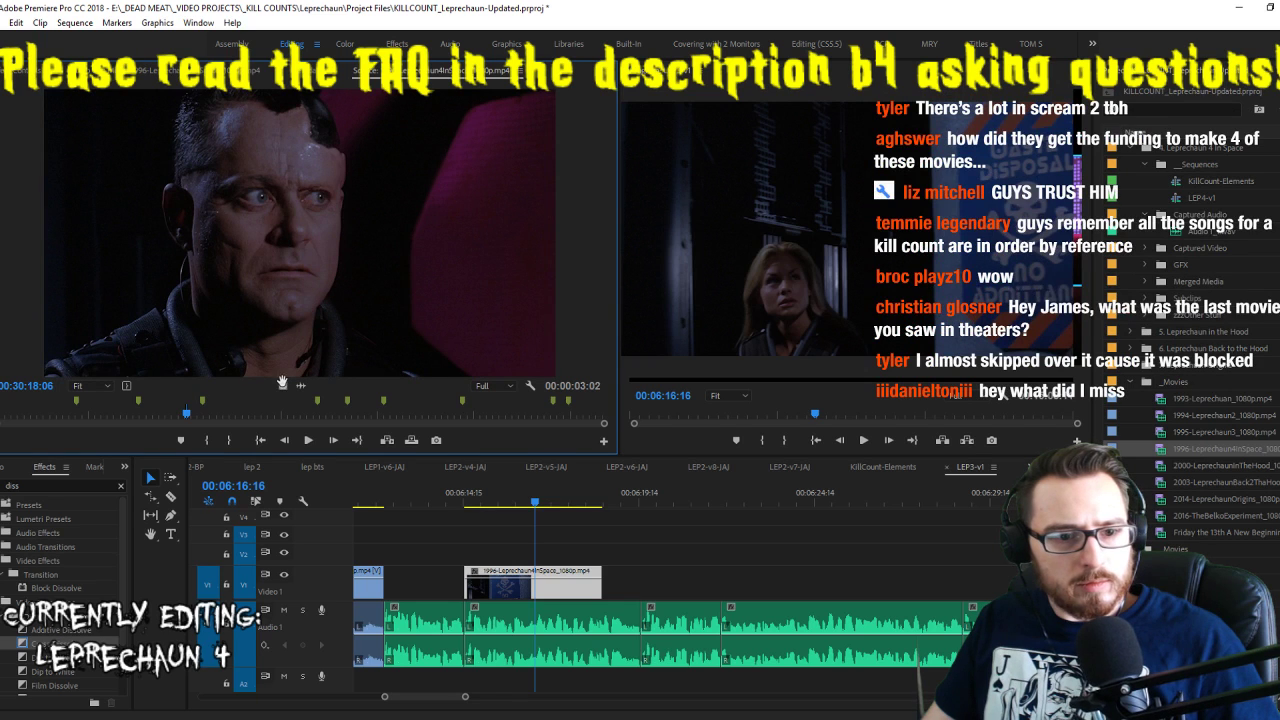
left_click_drag(282, 382, 609, 617)
left_click_drag(545, 590, 546, 590)
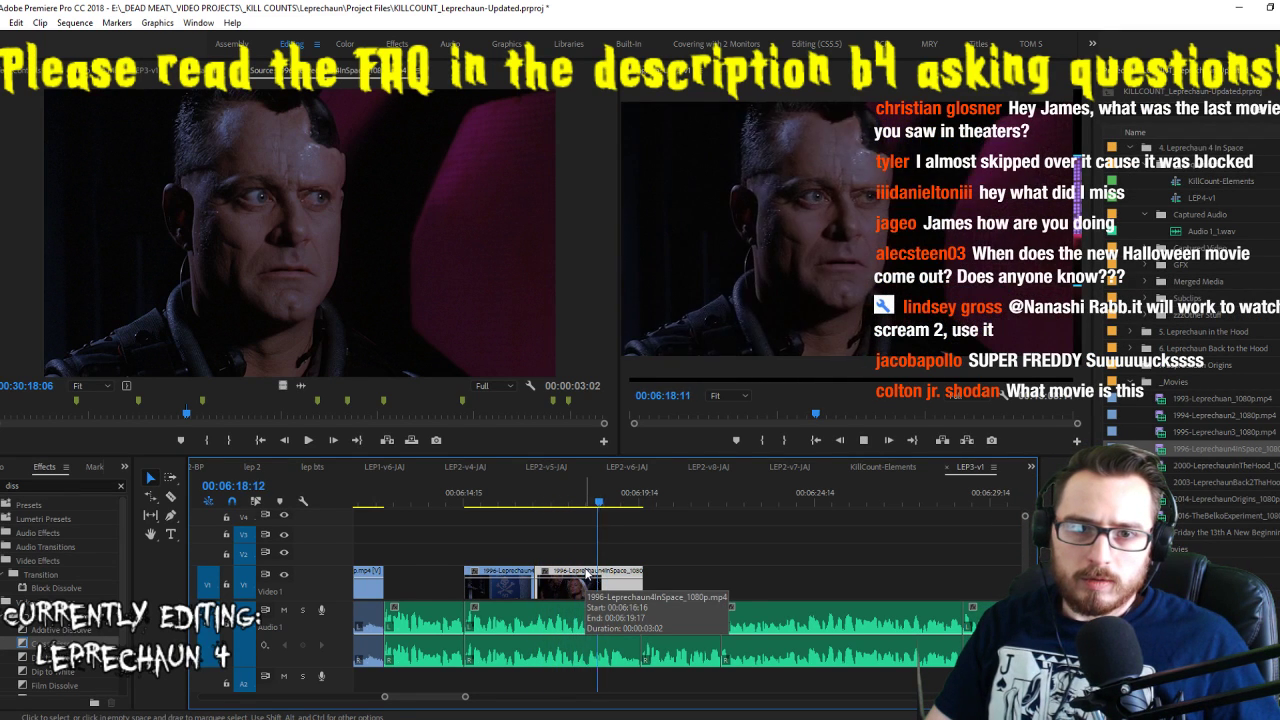
Slip the new excerpt to open on the woman and soldier, split it at 00:06:18:02 for the man's close-up, and play to 00:06:19:14
key("Up")
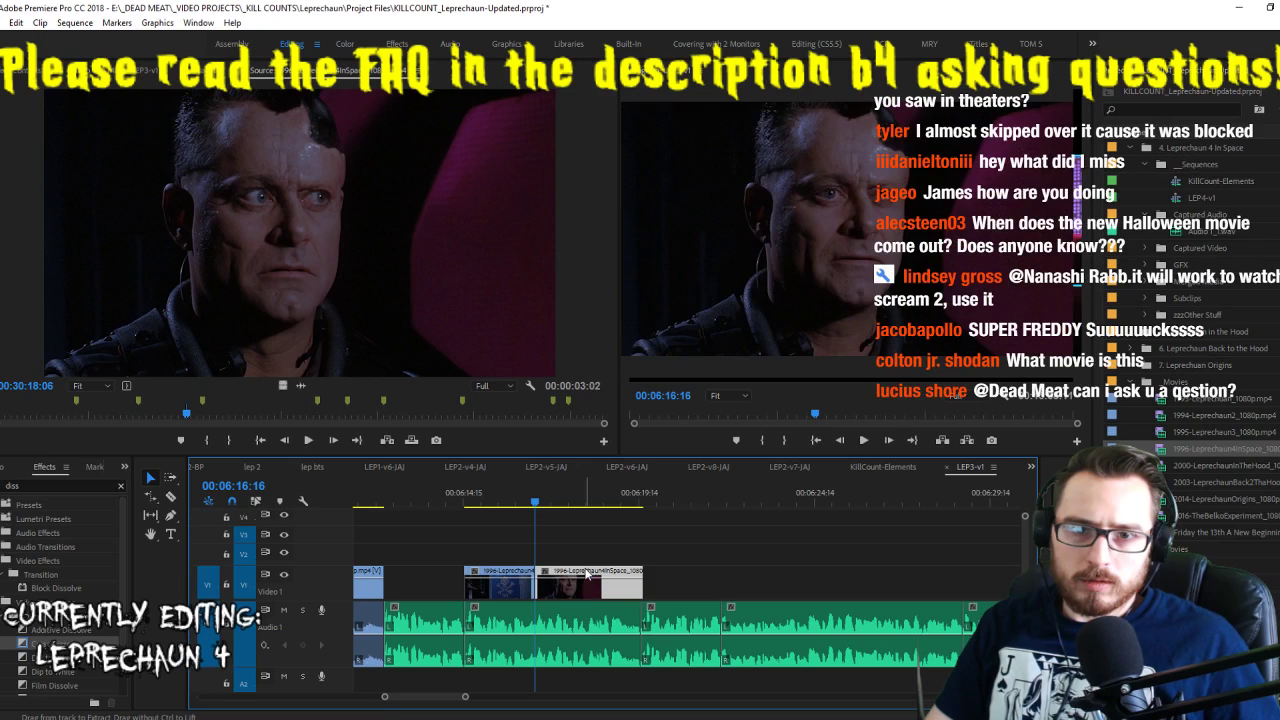
key("space")
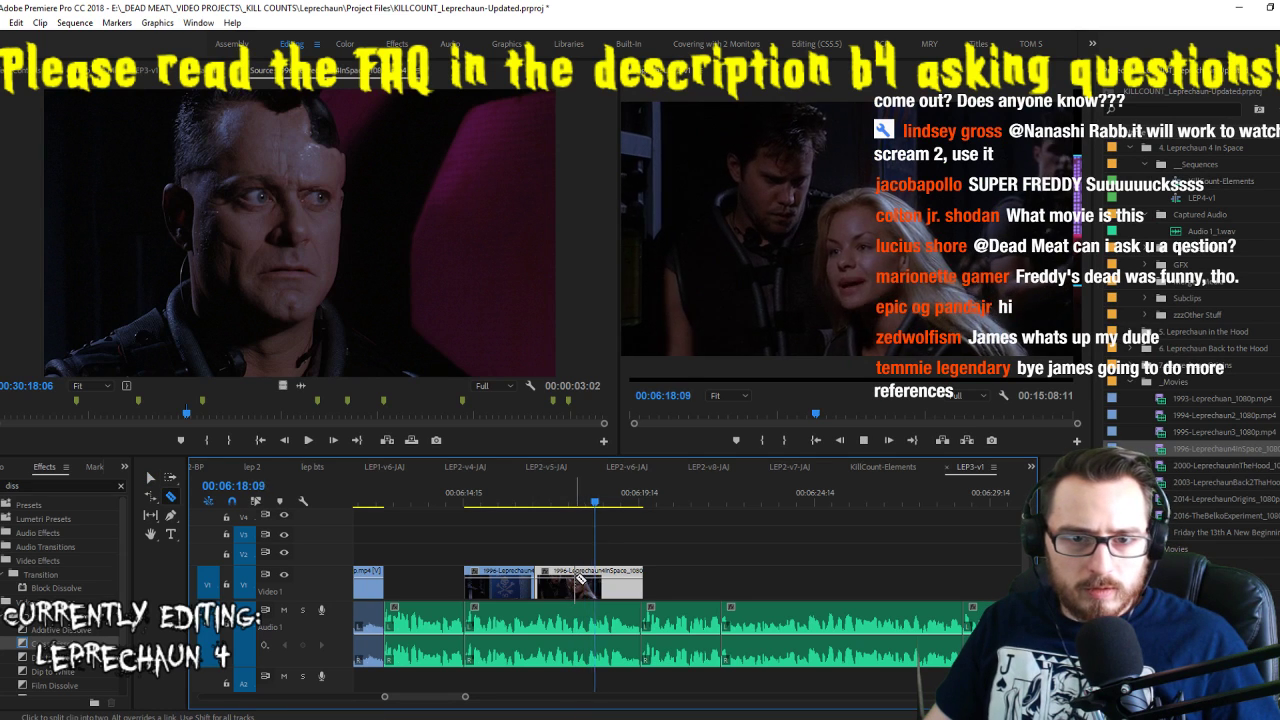
left_click(584, 503)
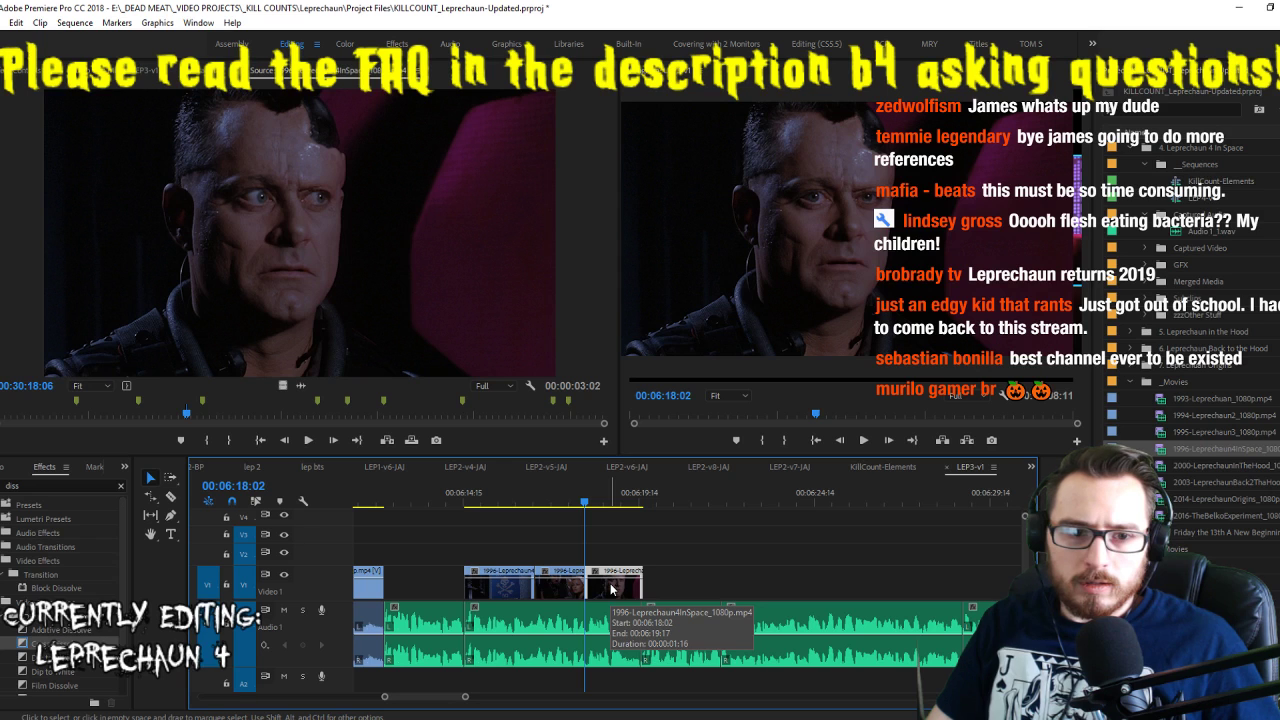
left_click(611, 589)
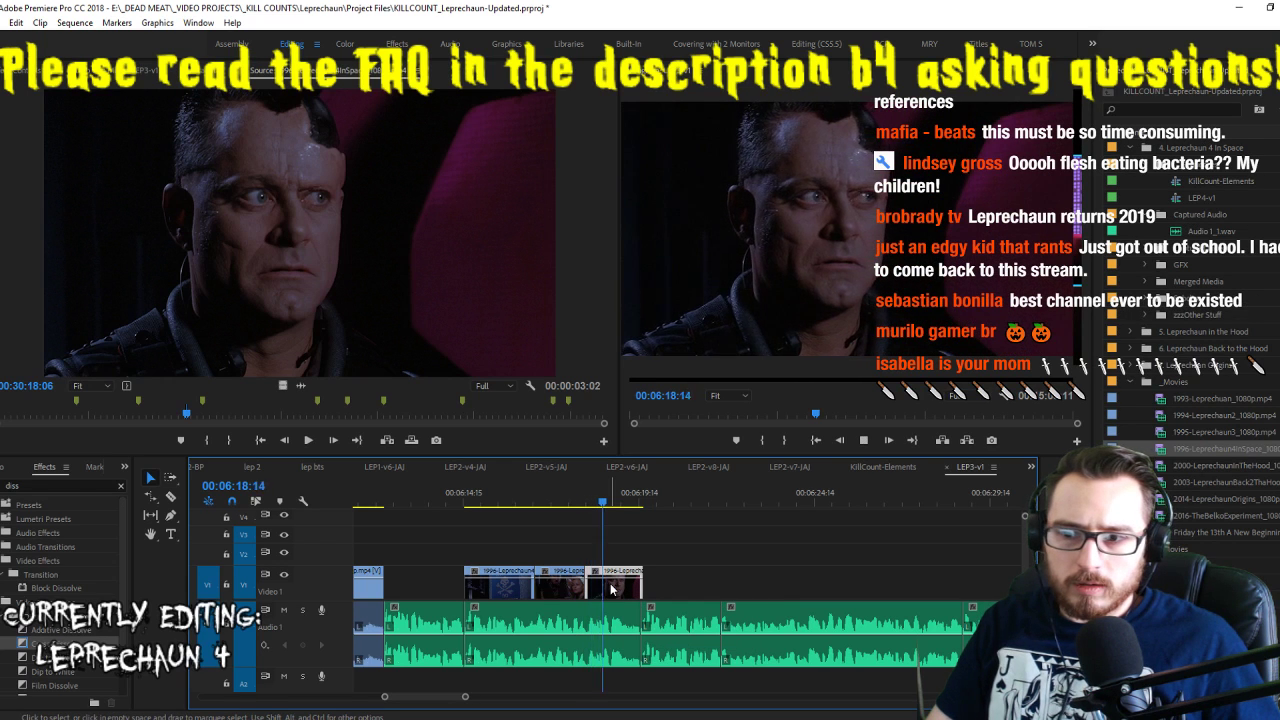
key("Right")
key("Right")
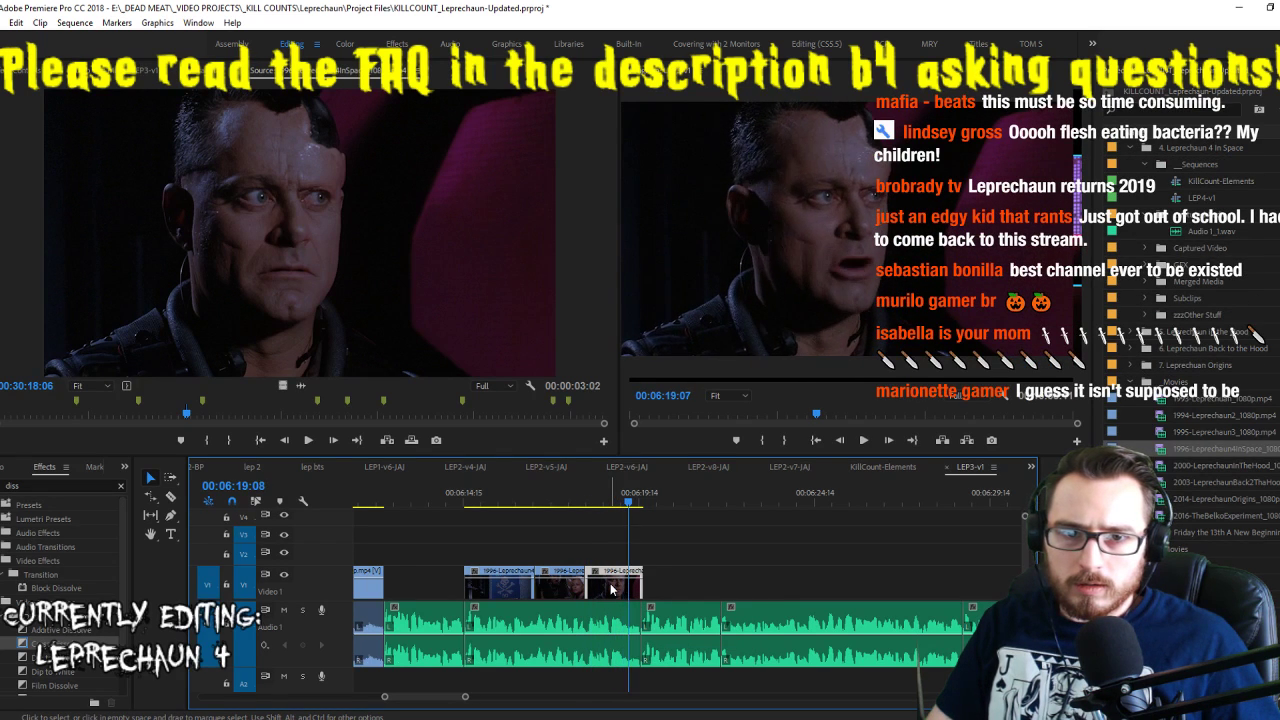
key("Right")
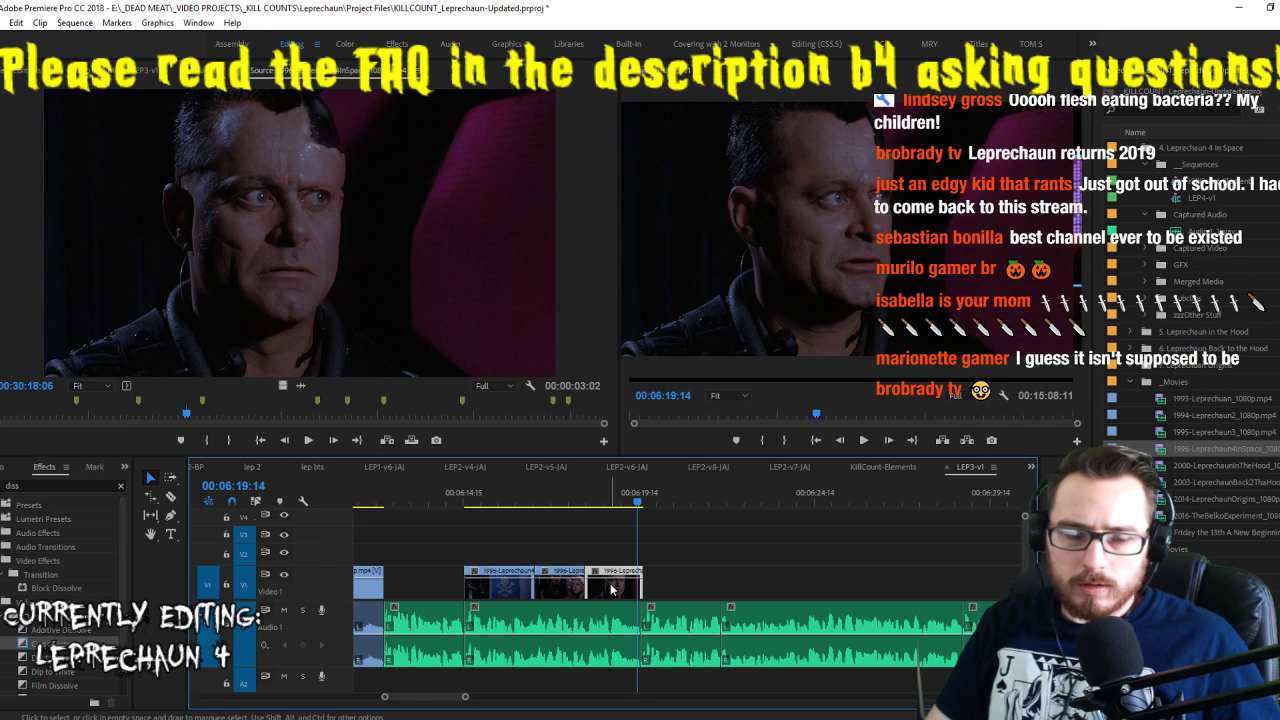
Ripple-trim eight frames off the narration's end near 00:06:19:18, set the close-up clip's end to about 00:06:23:02, and replay it
left_click_drag(856, 585, 853, 585)
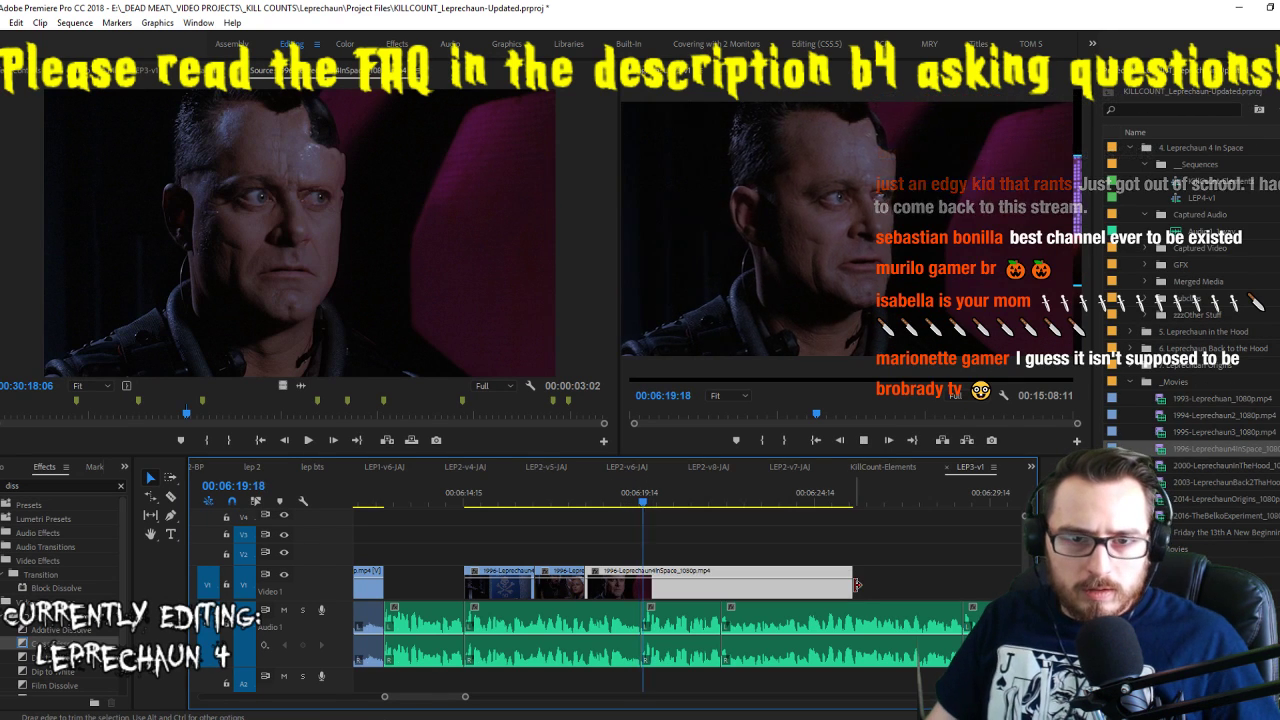
key("space")
left_click(614, 497)
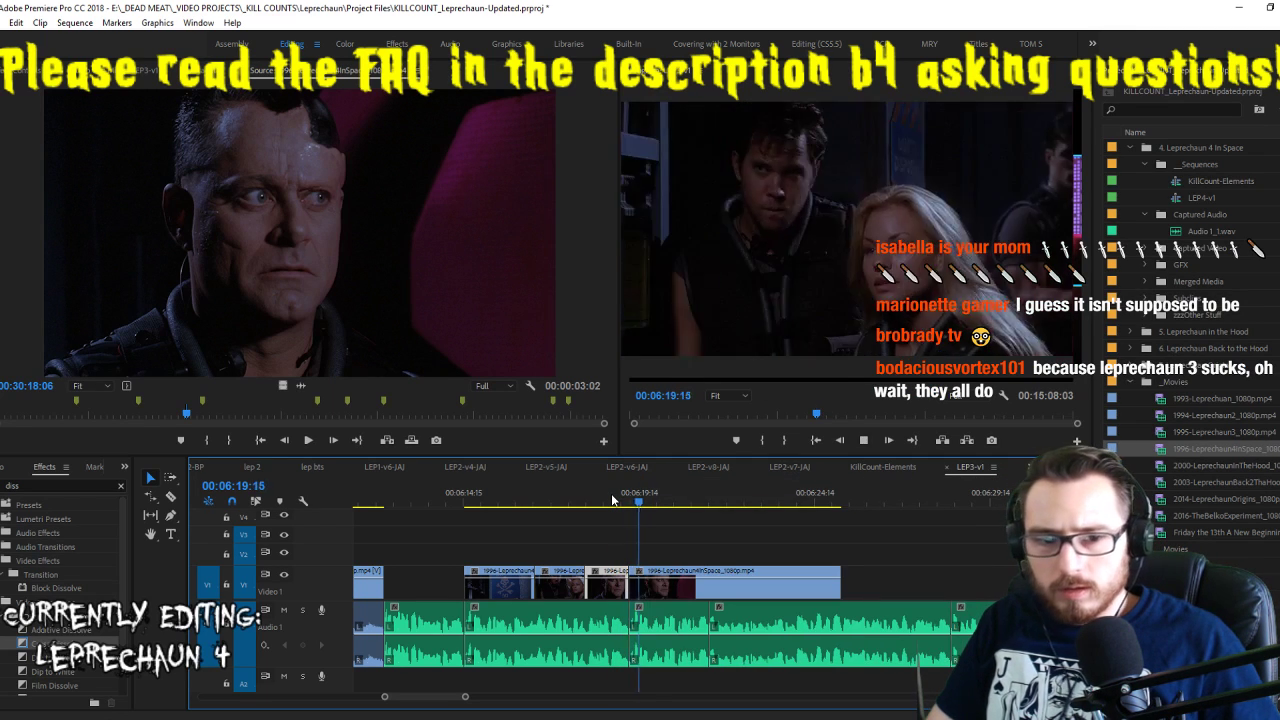
key("Up")
left_click_drag(840, 585, 761, 586)
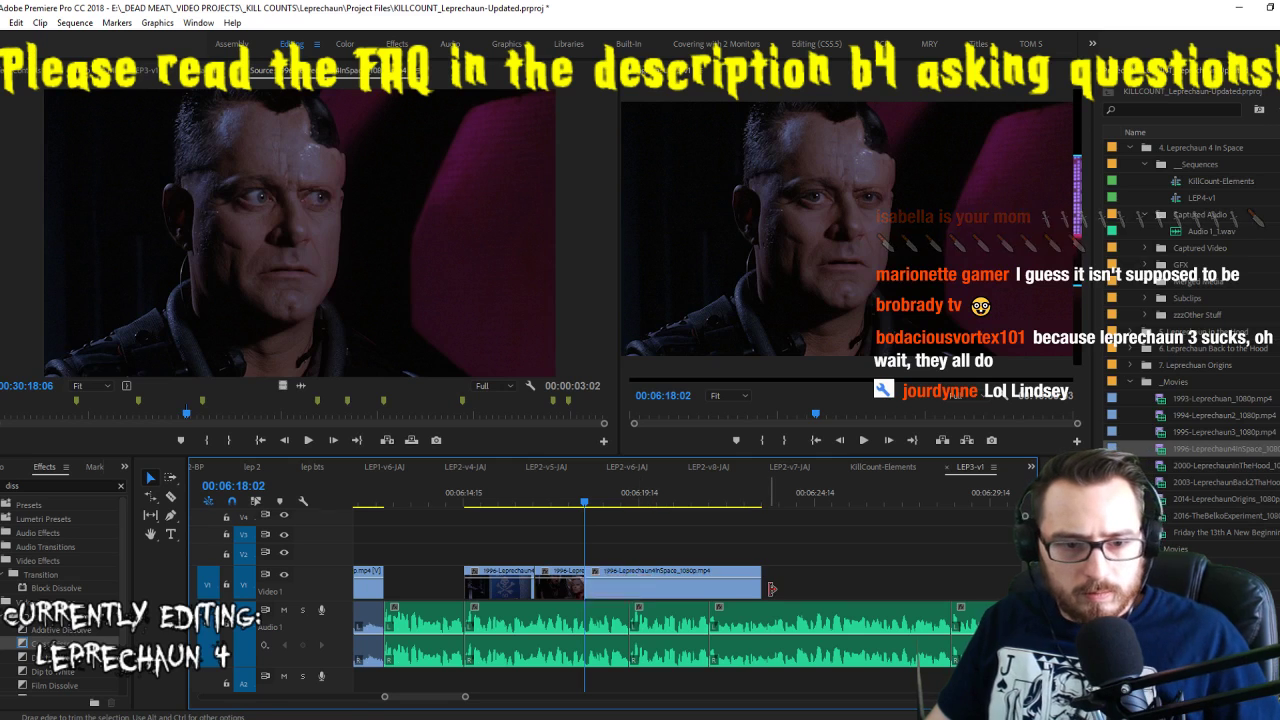
key("space")
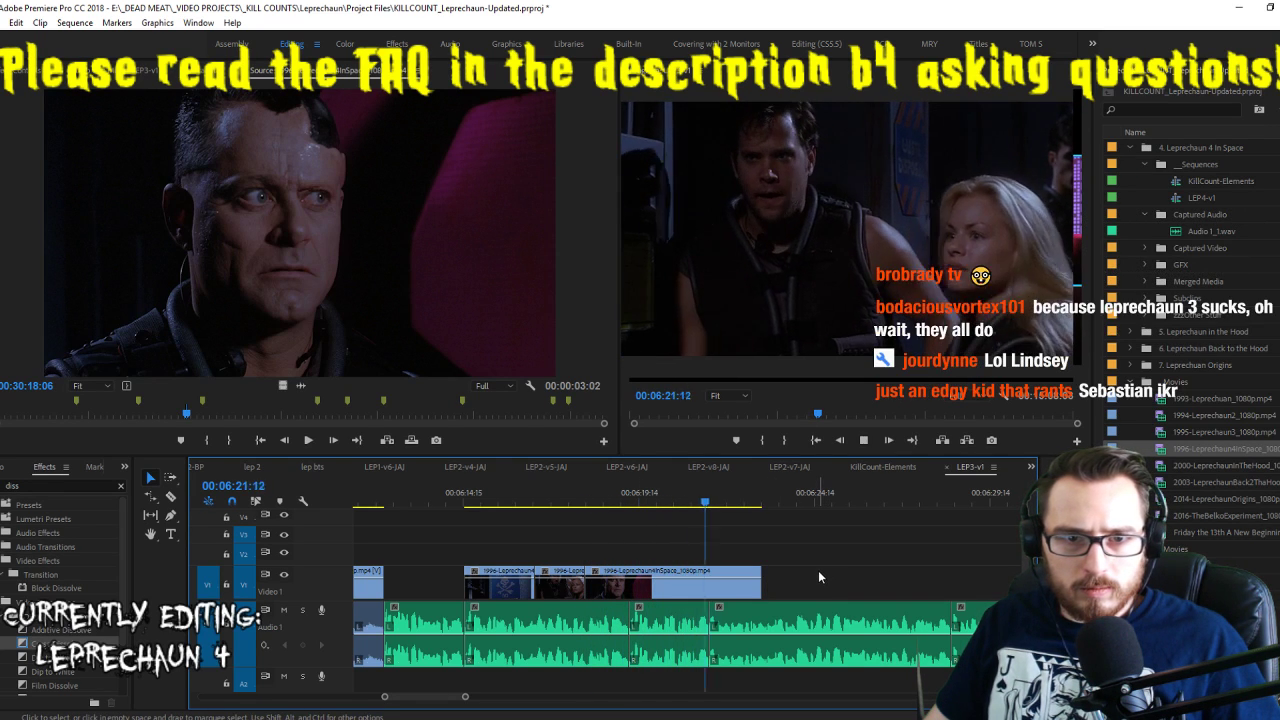
Mark a 00:00:00:20 excerpt ending at 00:30:31:00 that opens on the man facing the blonde woman, and overwrite V1 with it from 00:06:21:14
key("space")
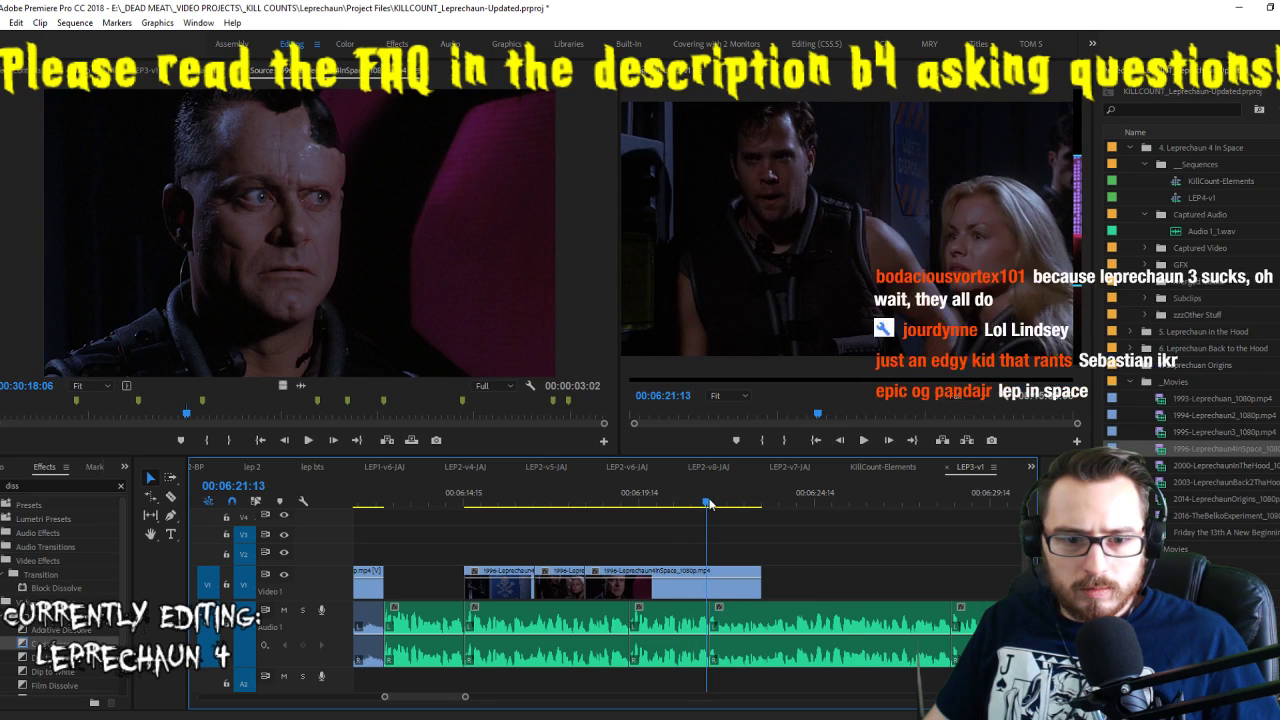
key("Left")
key("Left")
key("Left")
key("Left")
left_click(407, 258)
key("space")
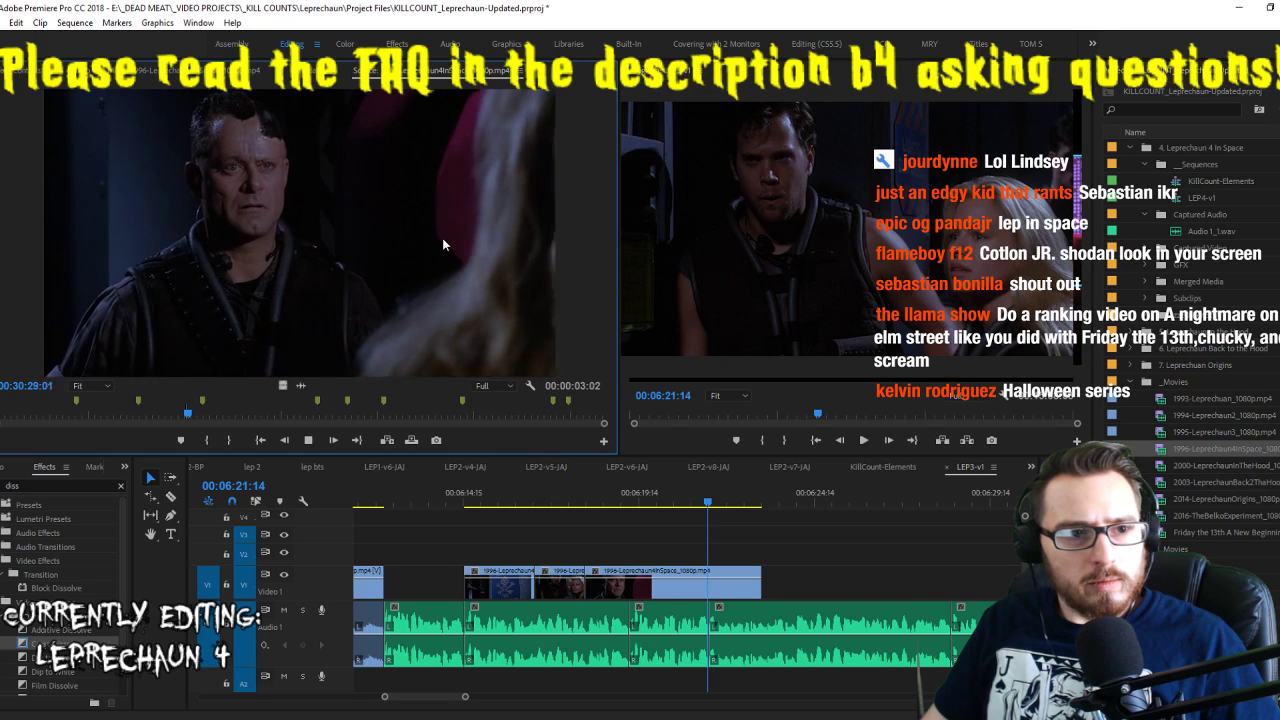
key("i")
key("space")
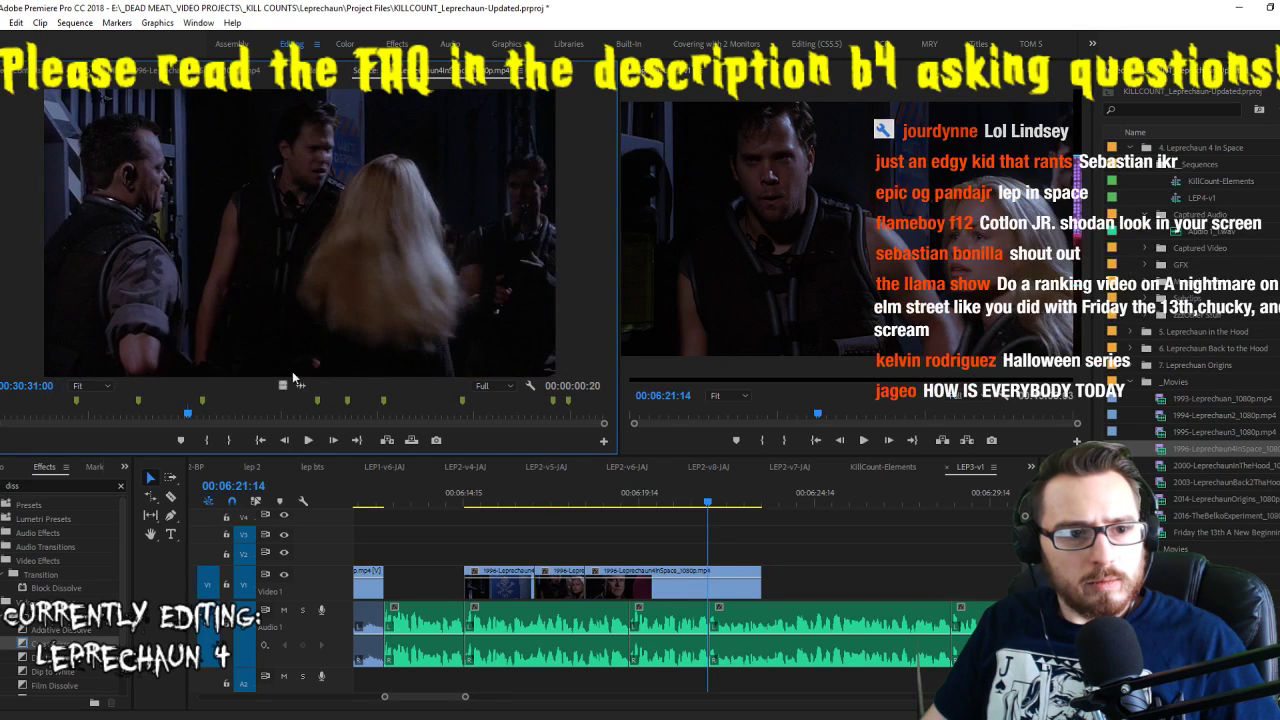
key(".")
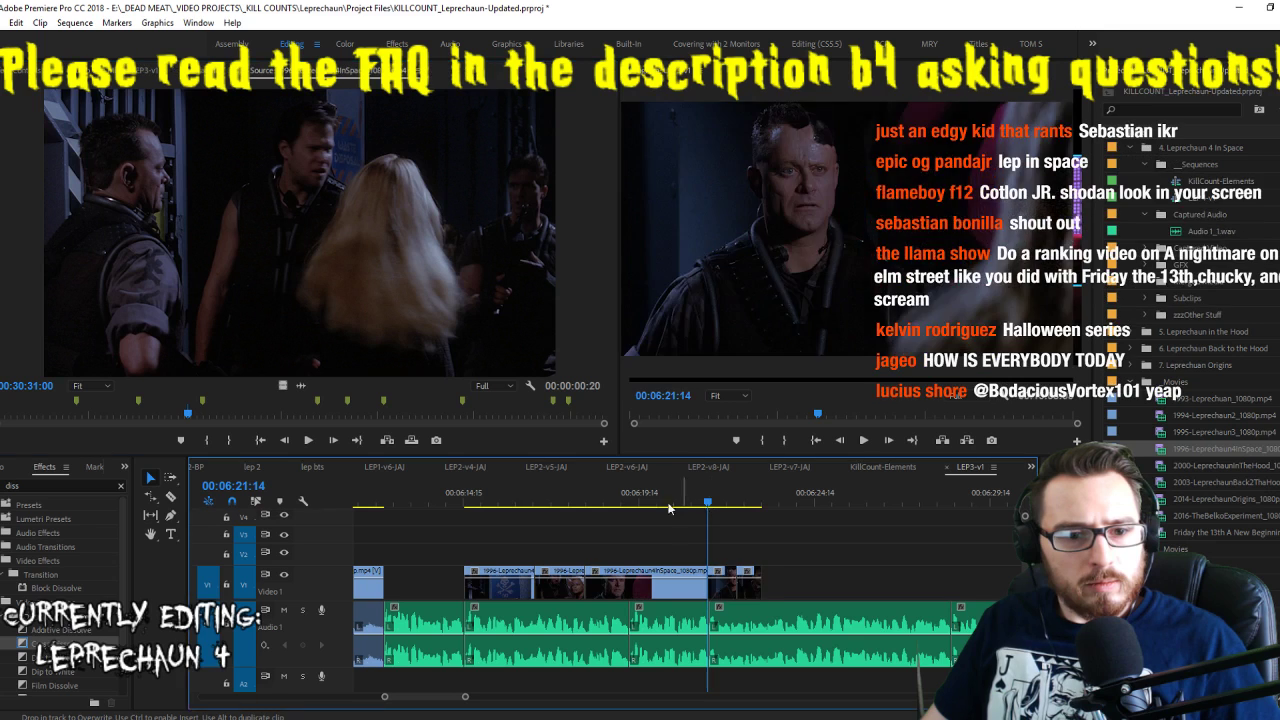
key("shift+k")
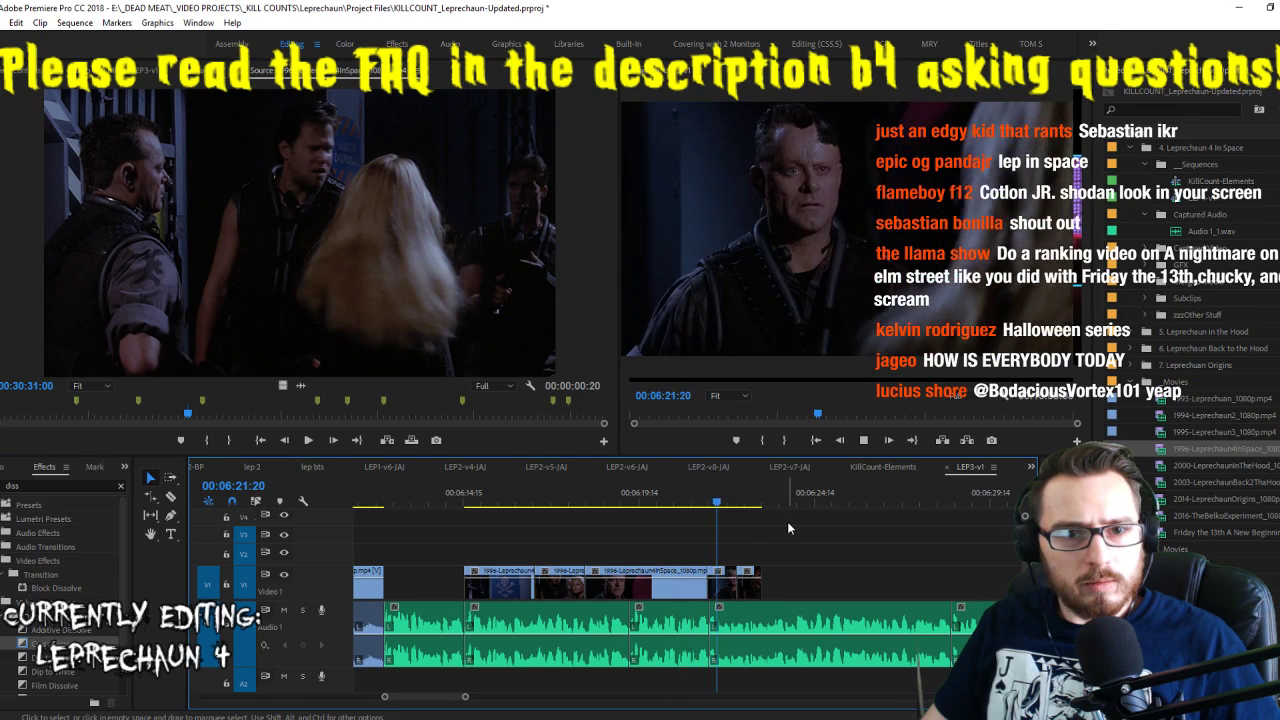
Mark a 00:00:02:16 excerpt of the group confrontation and place it on V1 at about 00:06:22:08
left_click(360, 286)
key("space")
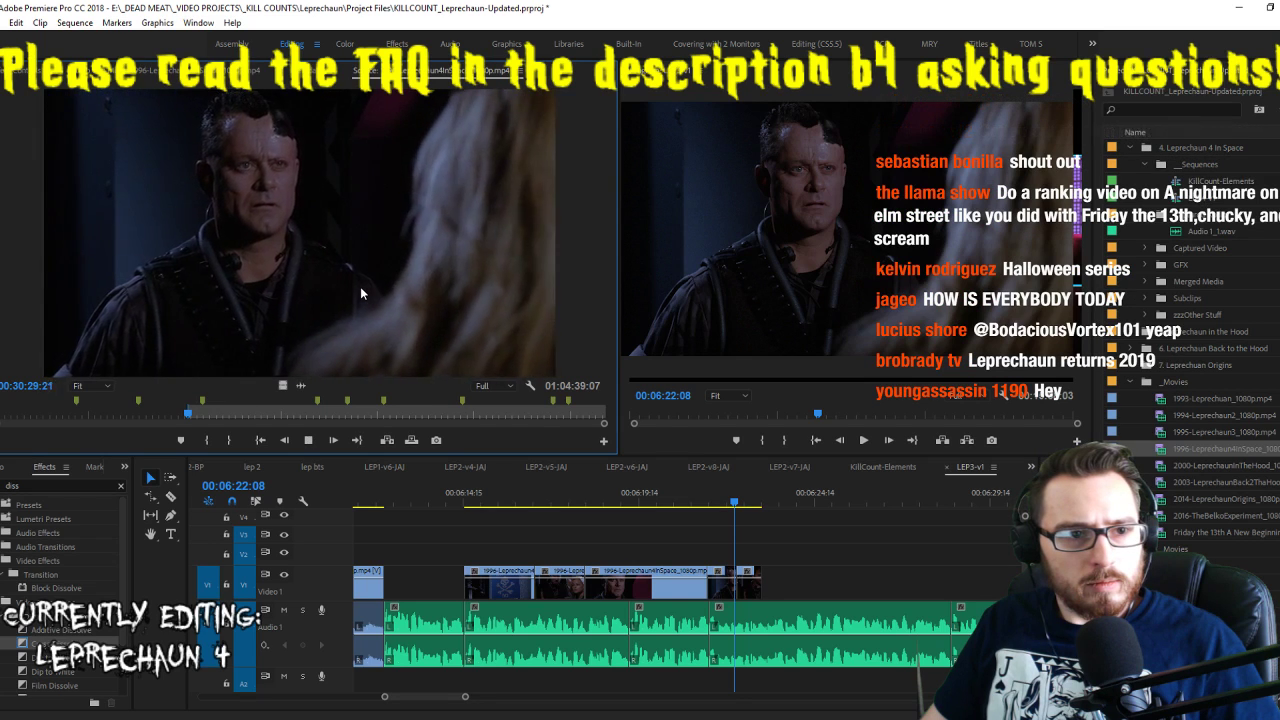
key("i")
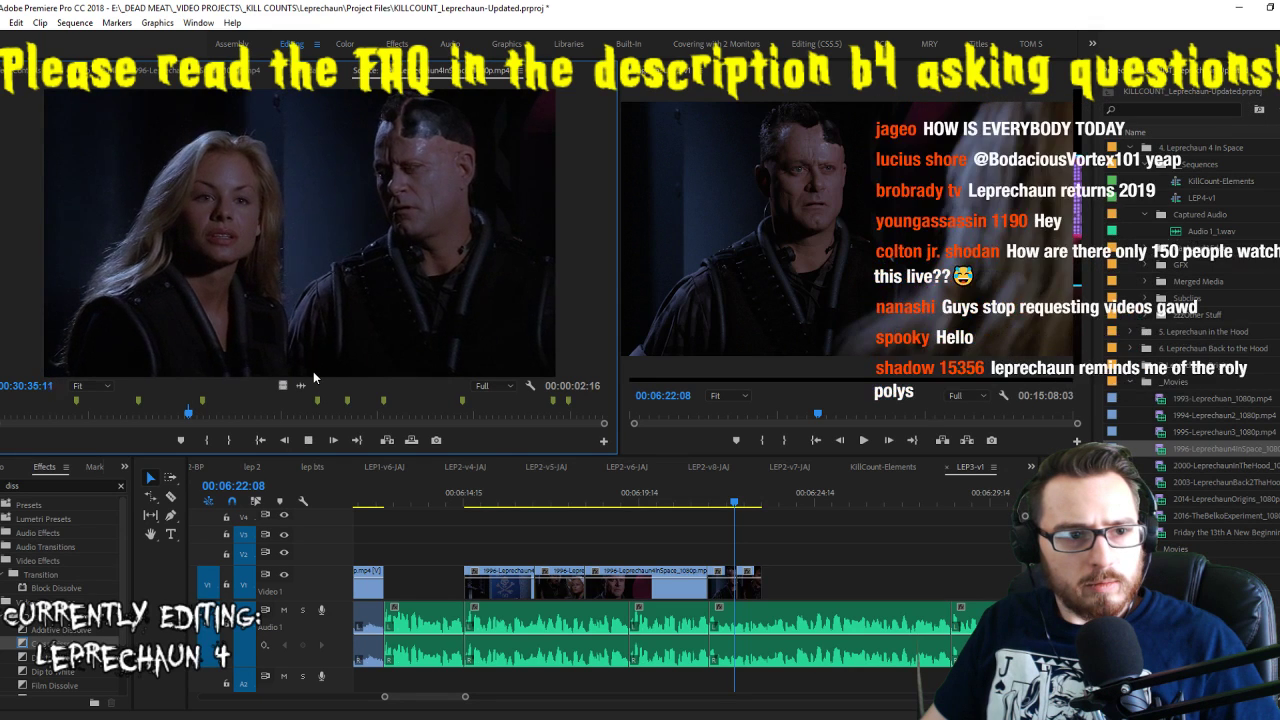
key("space")
left_click_drag(282, 382, 740, 588)
key("space")
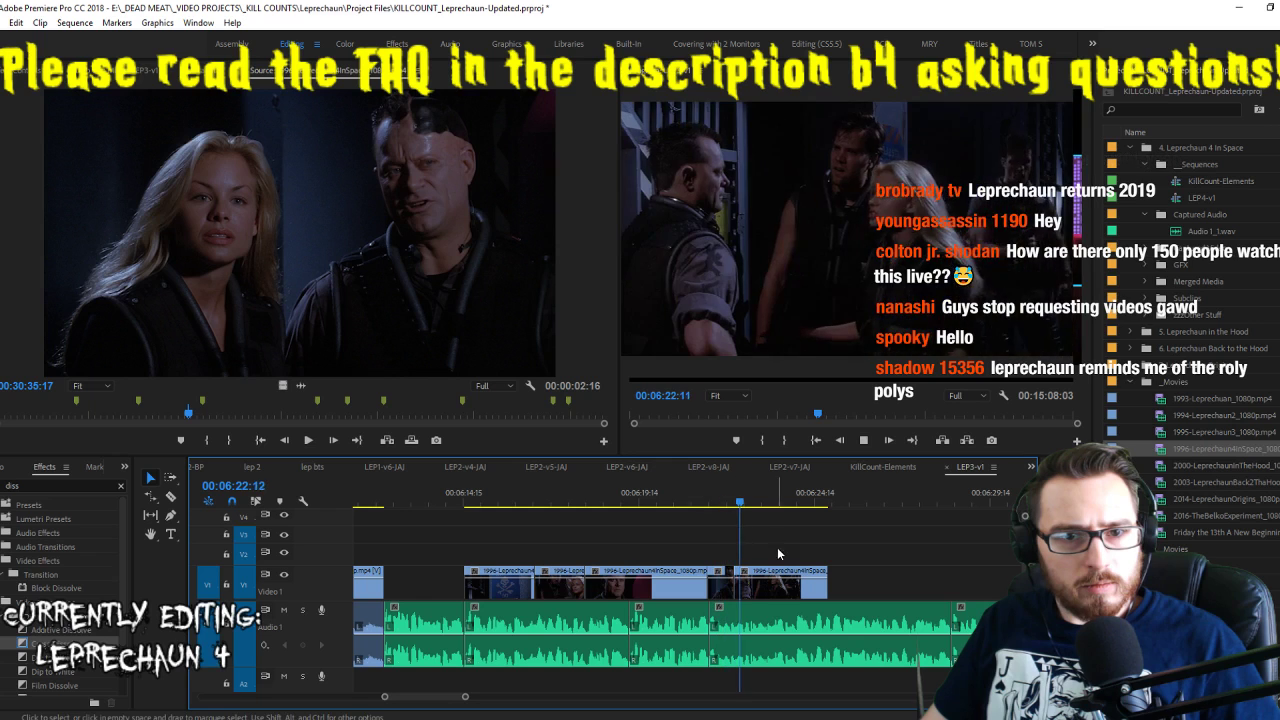
Remove the short clip of the man, shift the group clip back to 00:06:21:14, and replay from 00:06:20:10
left_click(760, 588)
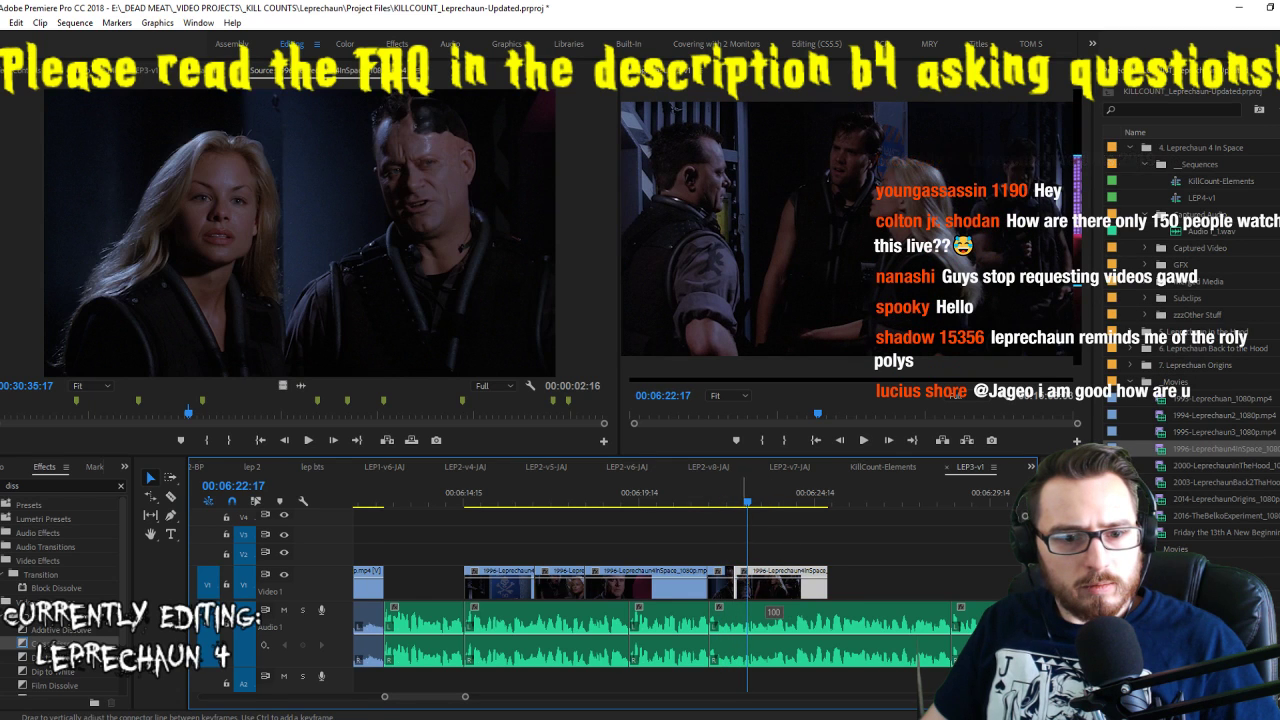
left_click(705, 467)
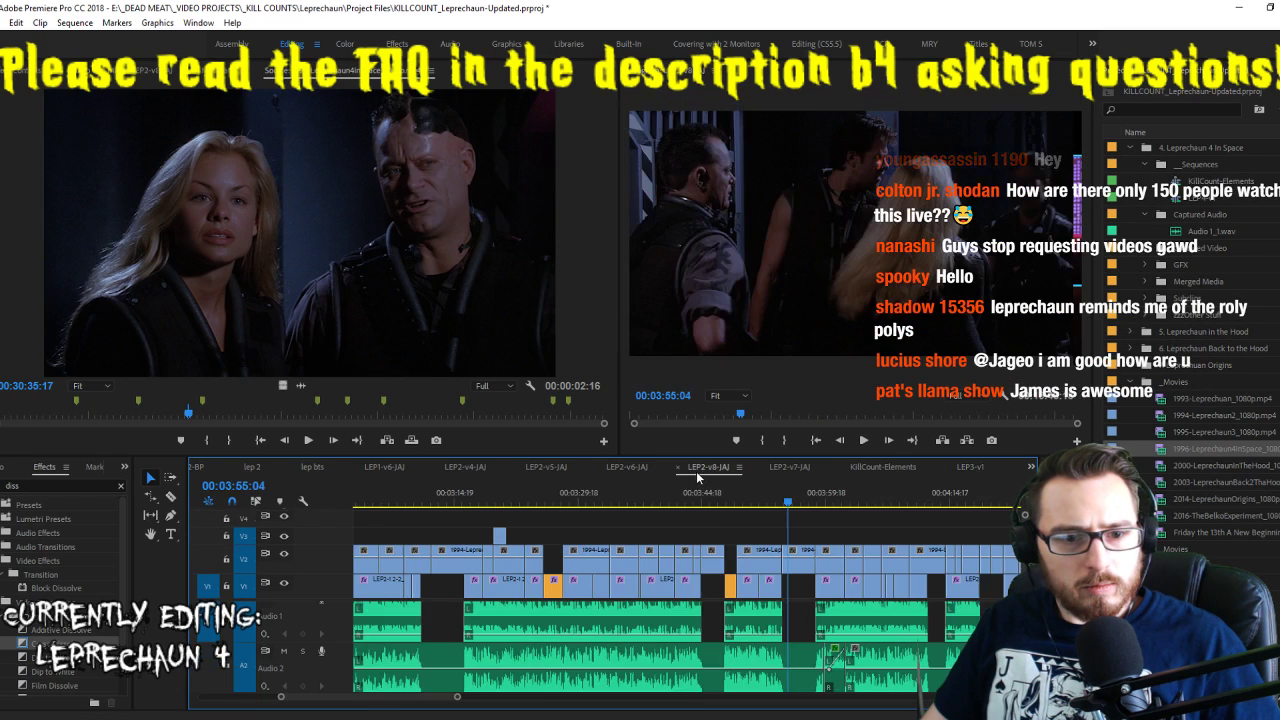
left_click(969, 467)
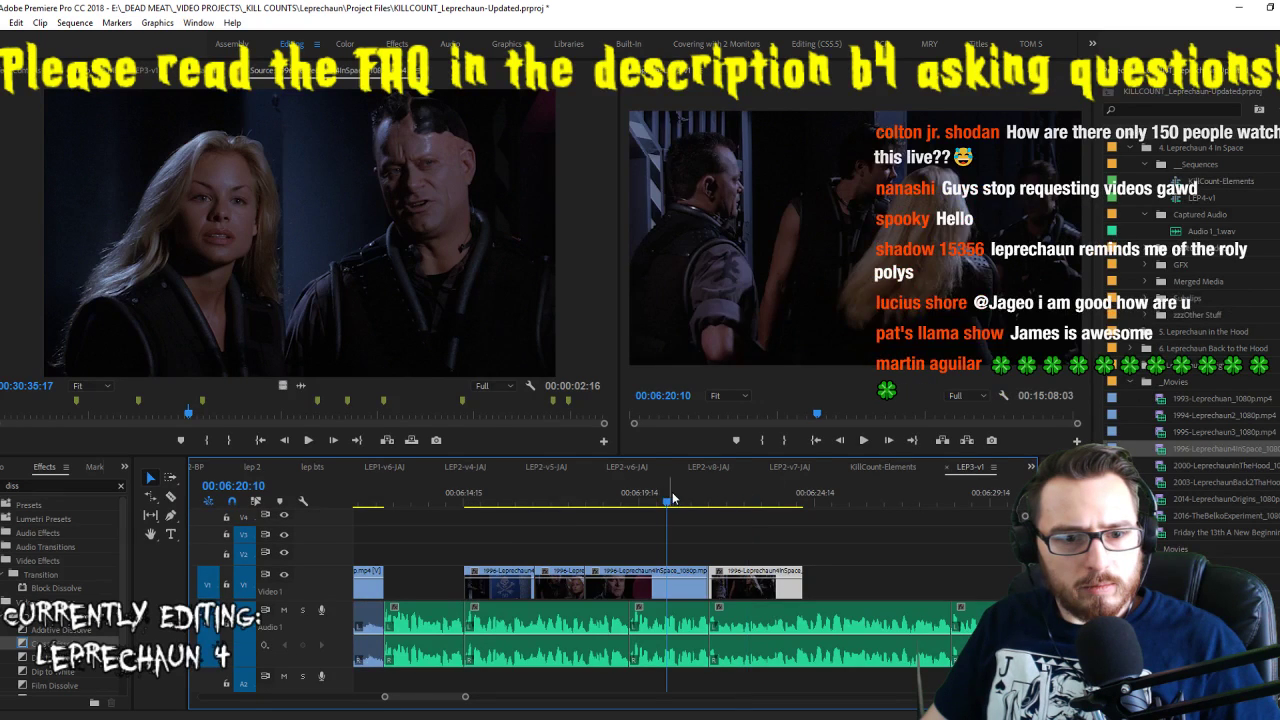
key("space")
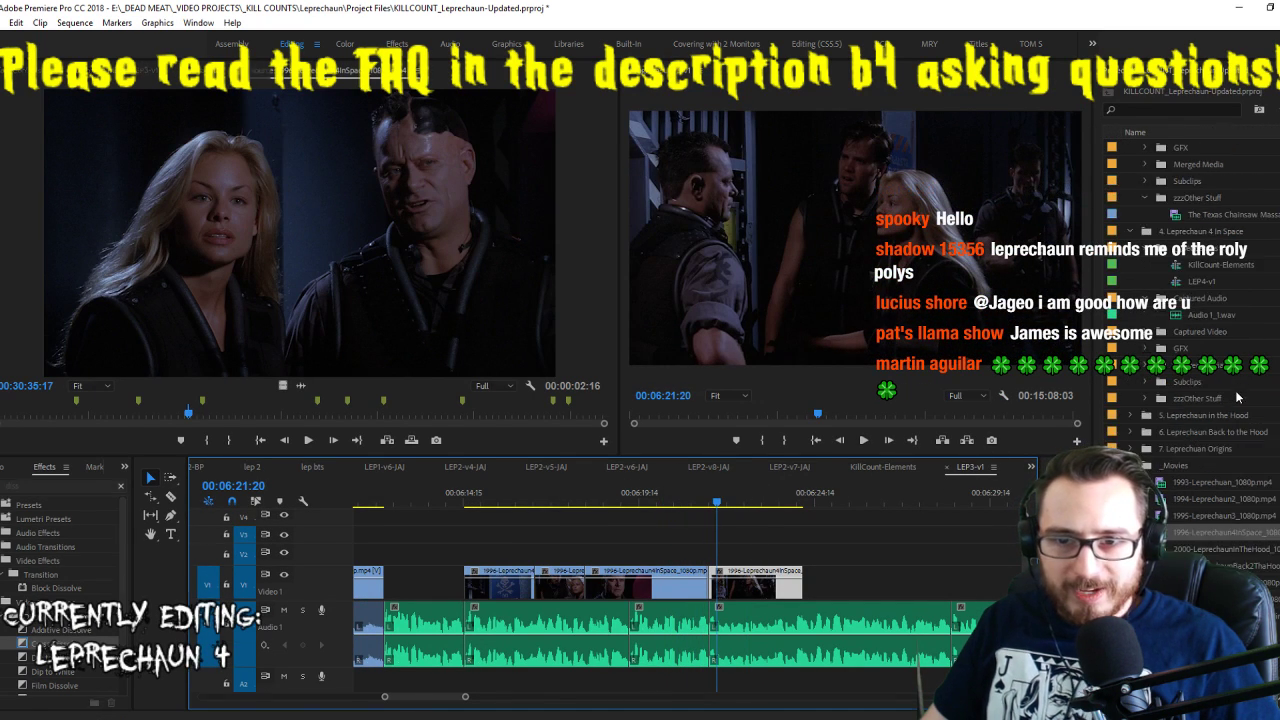
Save the project and compare the LEP4-v1 sequence with LEP3-v1 by opening each one
scroll(1208, 295, "up", 2)
key("ctrl+s")
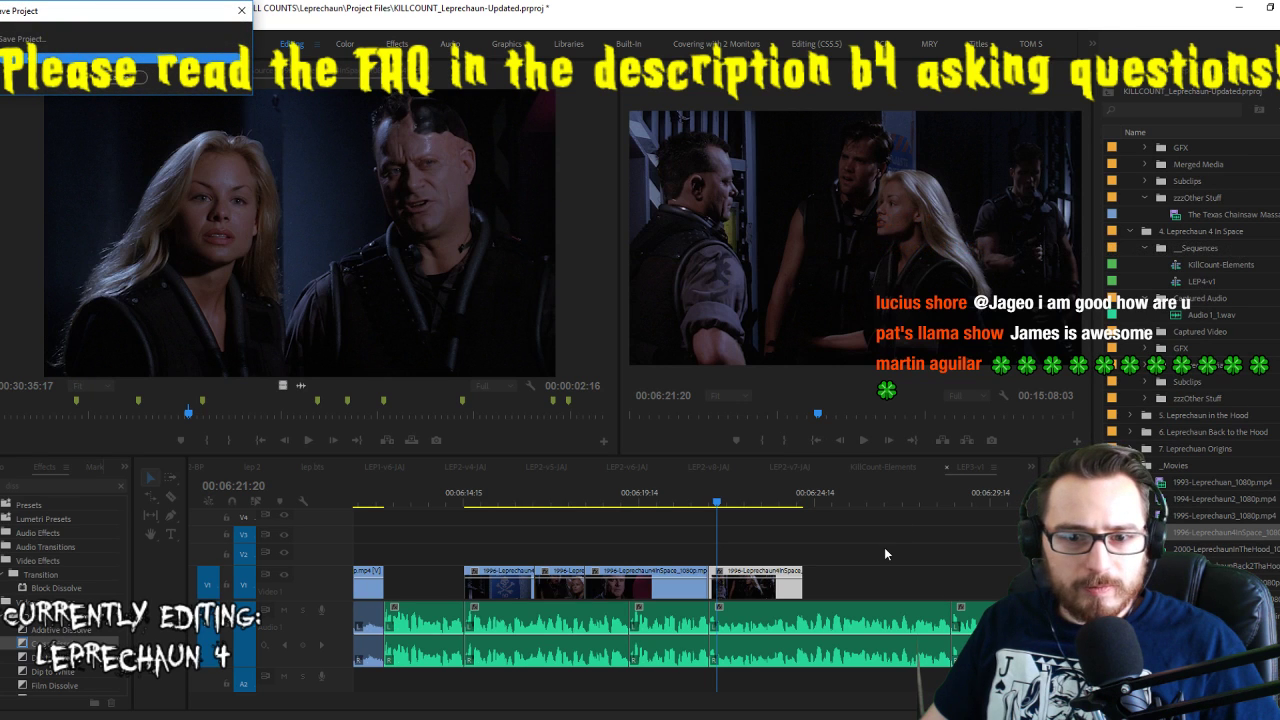
double_click(1198, 282)
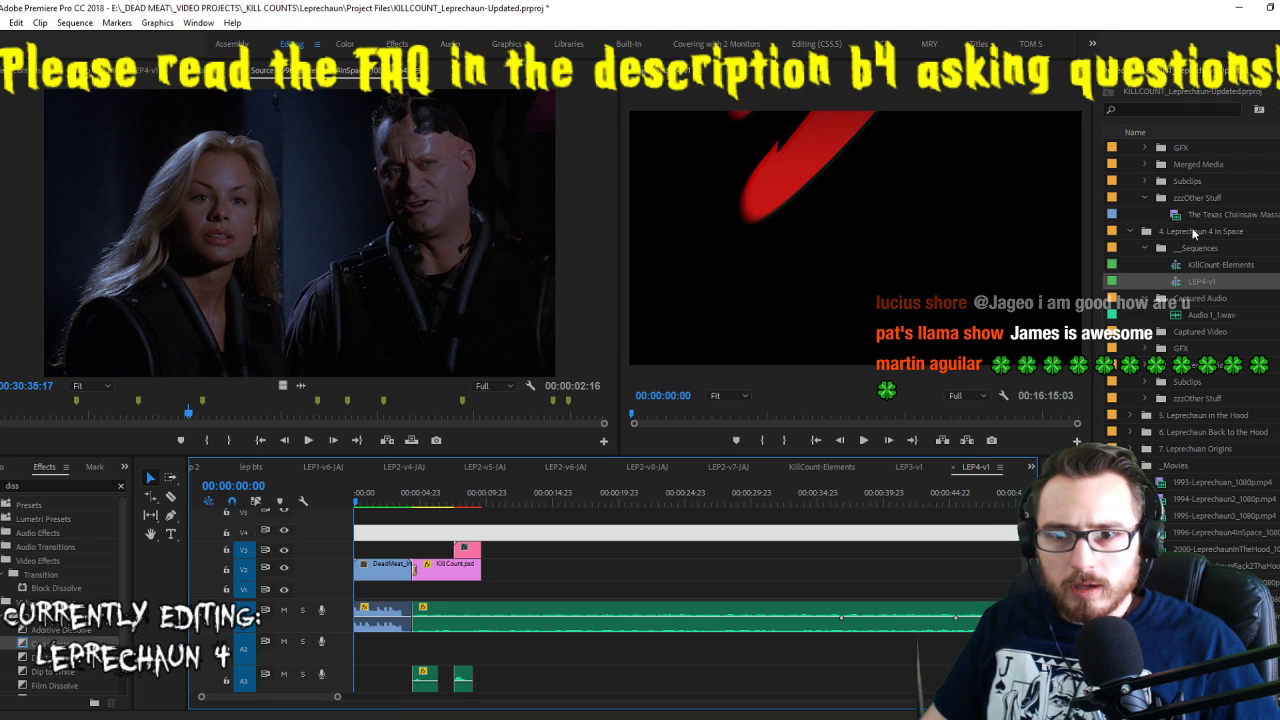
scroll(1210, 250, "up", 3)
double_click(1199, 215)
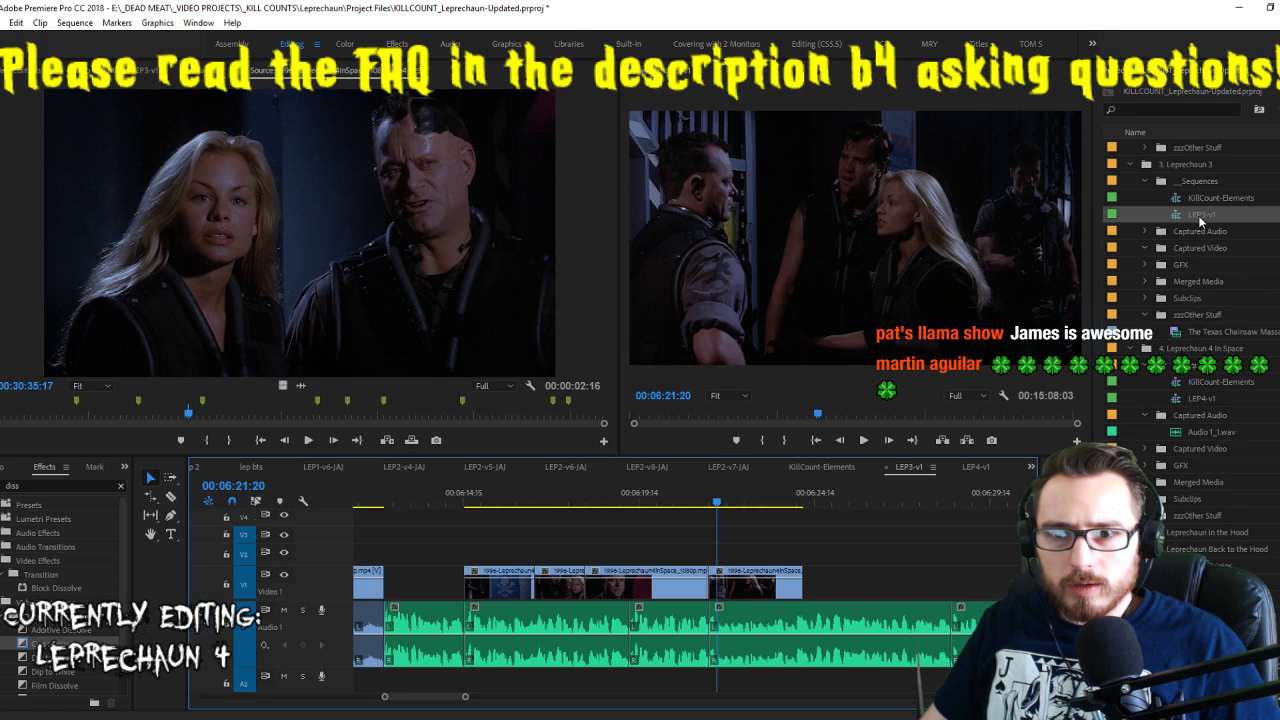
Rename the LEP3-v1 sequence as LEP4-v1 and move it into the __Sequences bin of 4. Leprechaun 4 In Space
left_click(1202, 218)
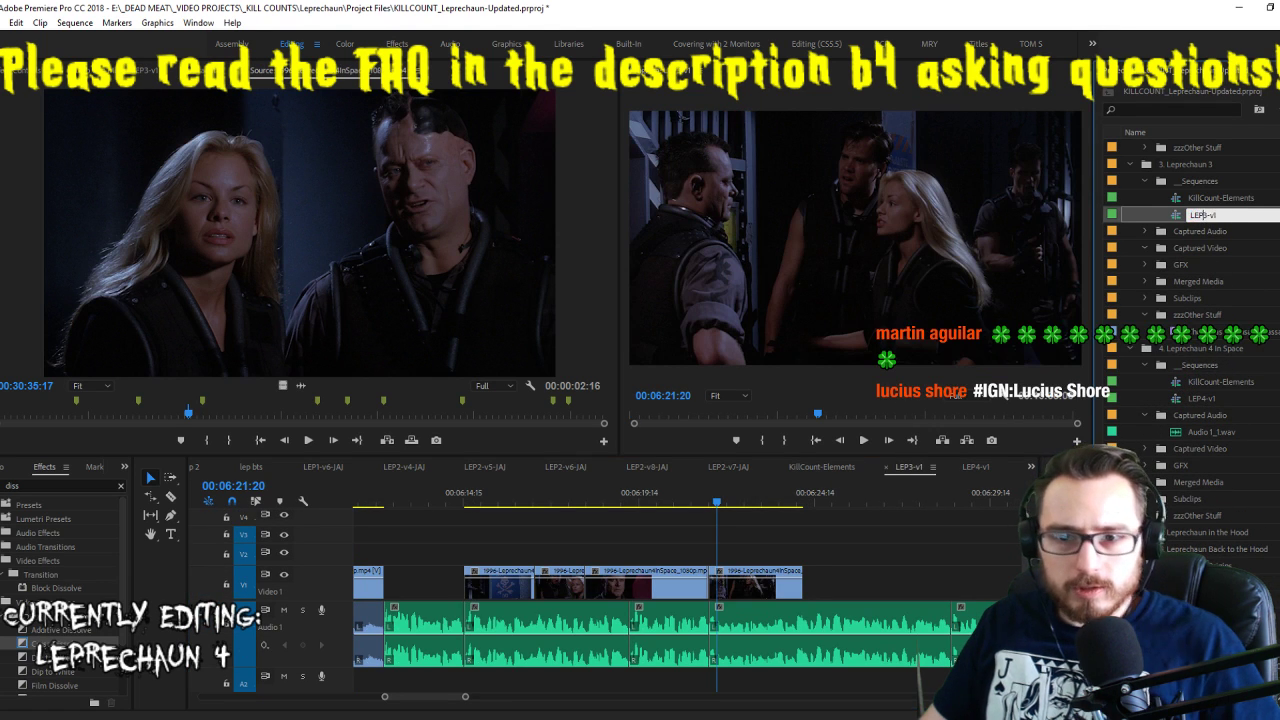
type("LEP4-v1")
key("Tab")
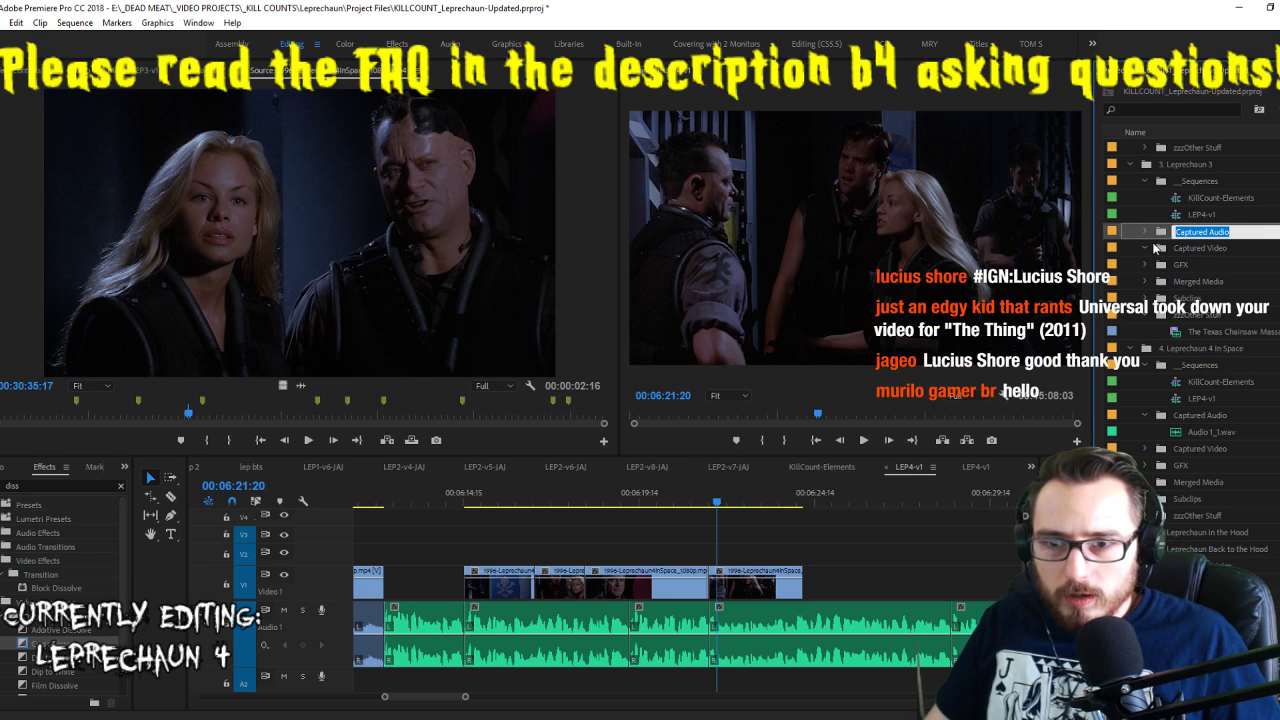
left_click_drag(1205, 370, 1205, 368)
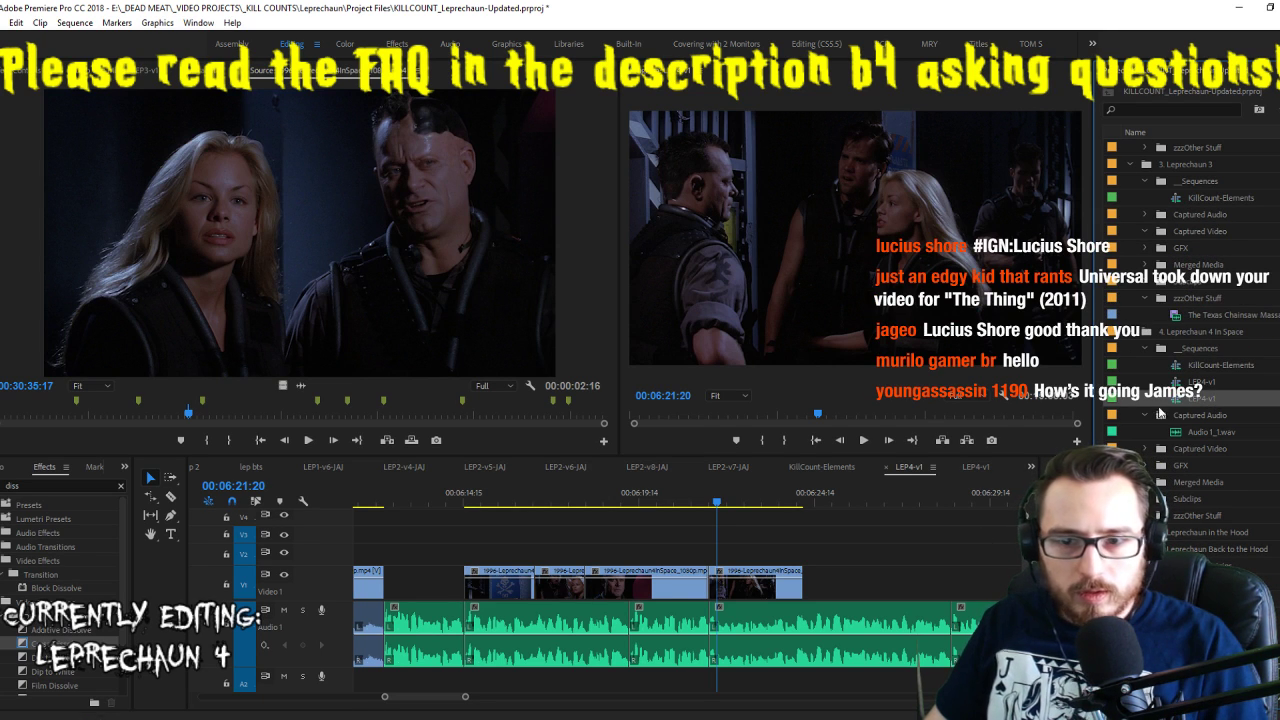
Open both LEP4-v1 sequences to tell them apart, and delete the old duplicate while keeping the one being edited
double_click(1183, 397)
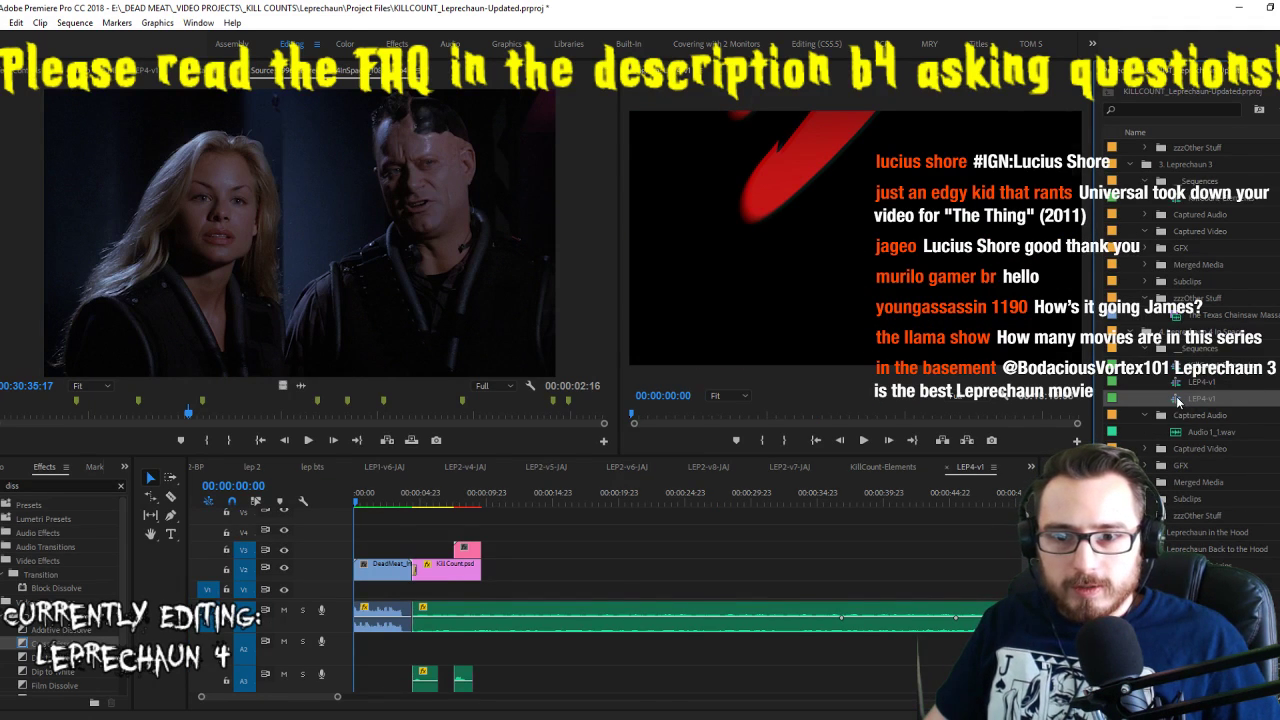
double_click(1177, 396)
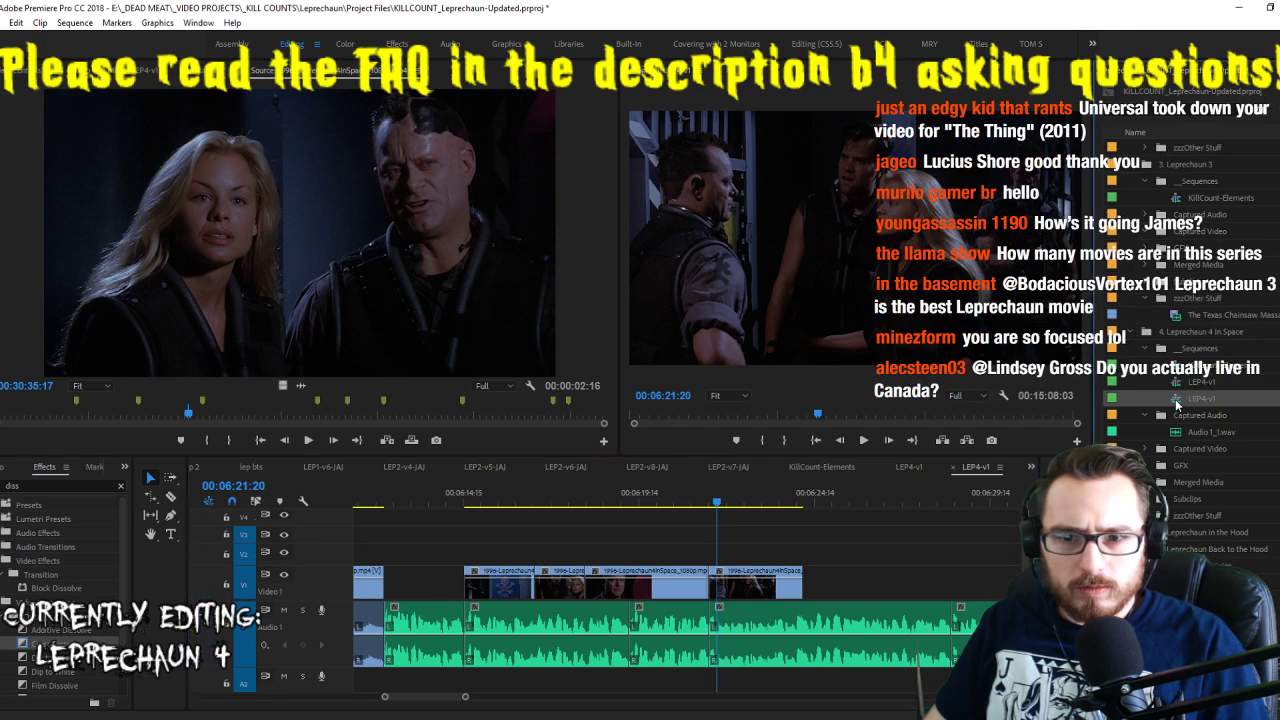
left_click(1177, 385)
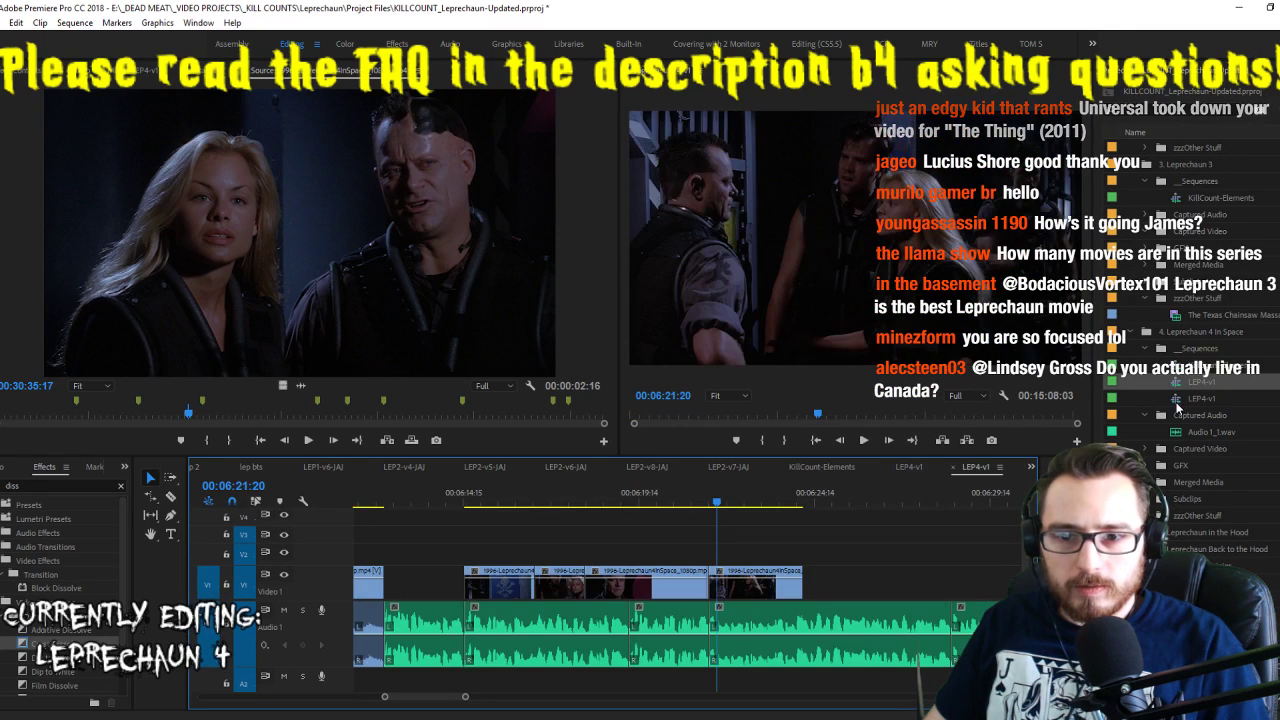
double_click(1177, 400)
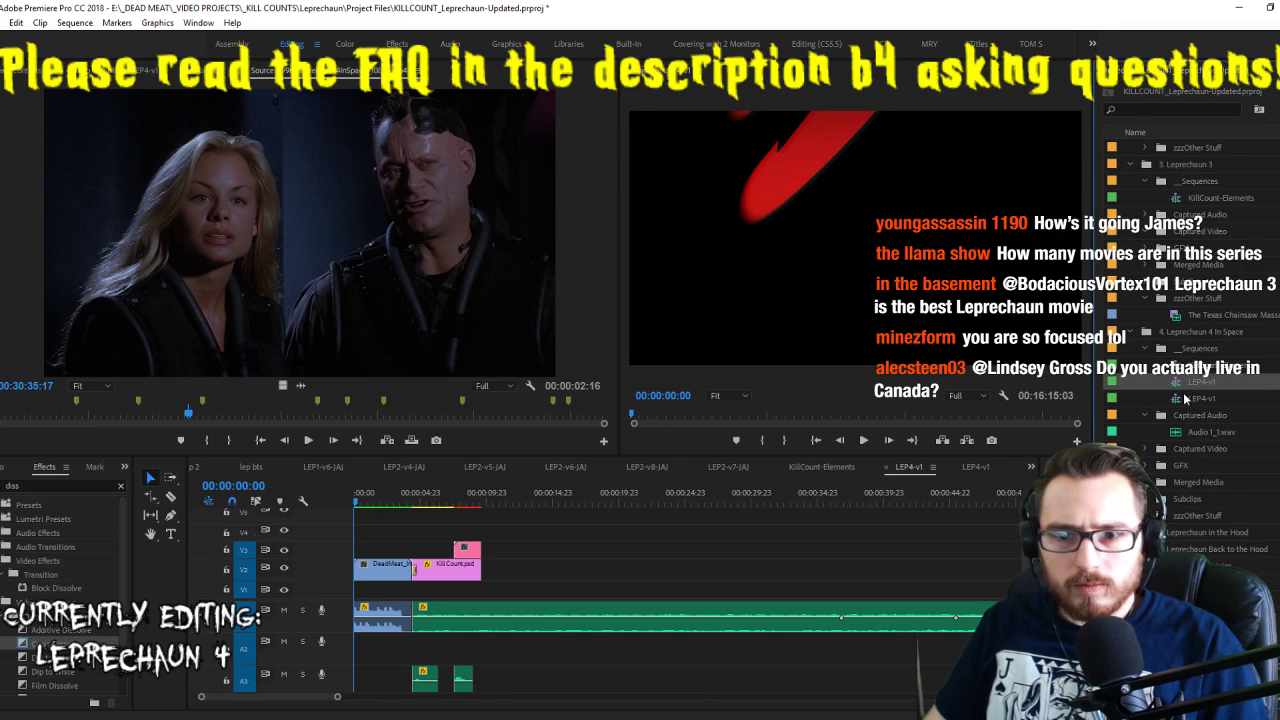
double_click(1187, 385)
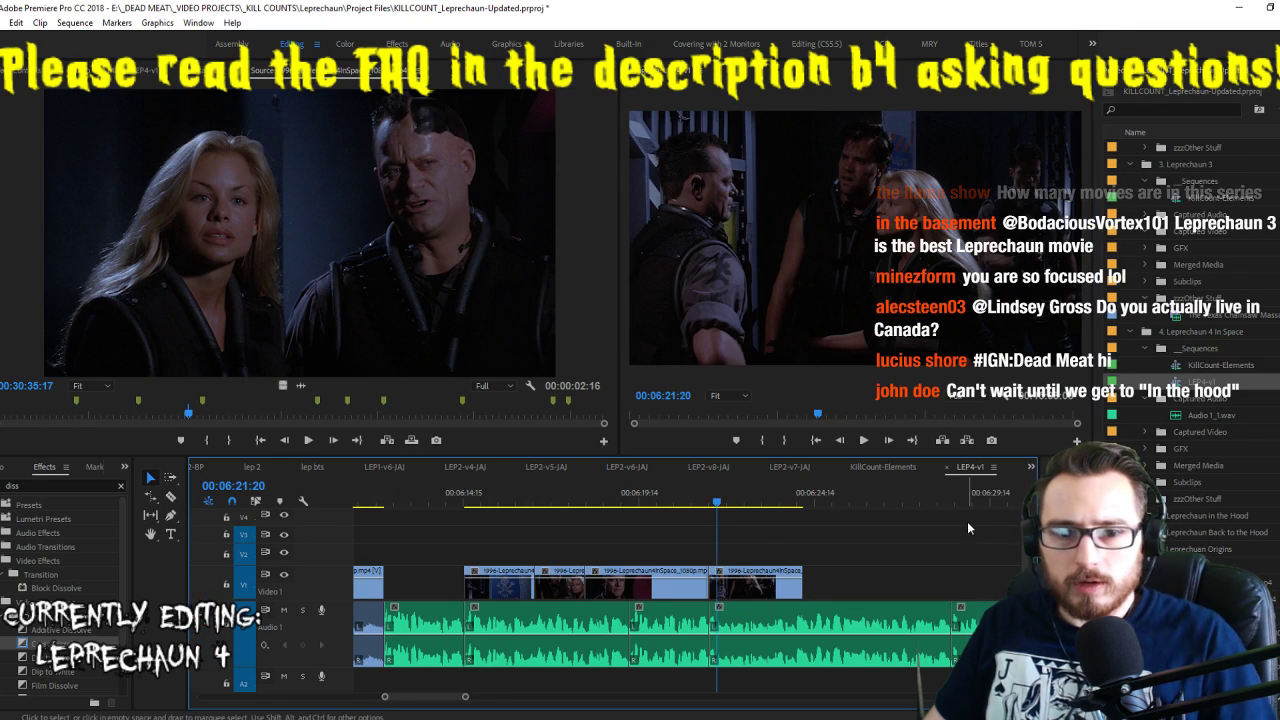
Mark a 00:00:02:07 excerpt of the blonde woman beside the man from 00:30:33:04 and overwrite V1 with it from 00:06:21:14
key("space")
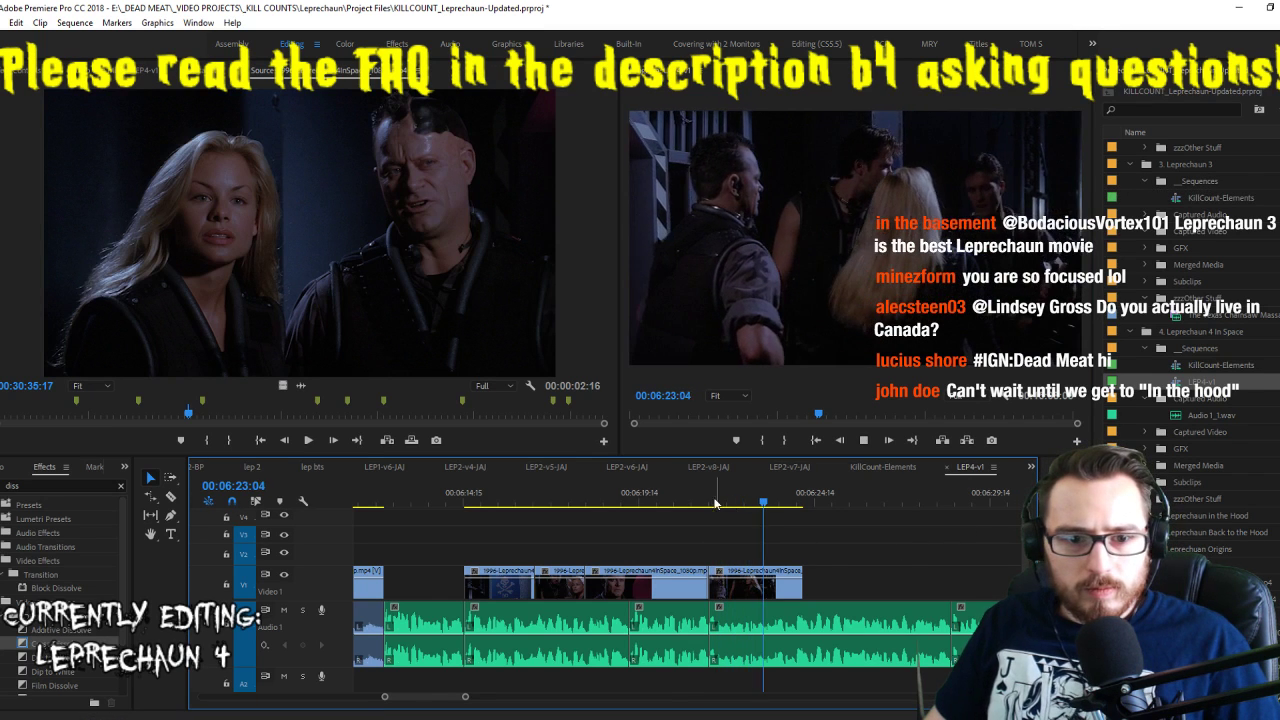
left_click(672, 503)
key("space")
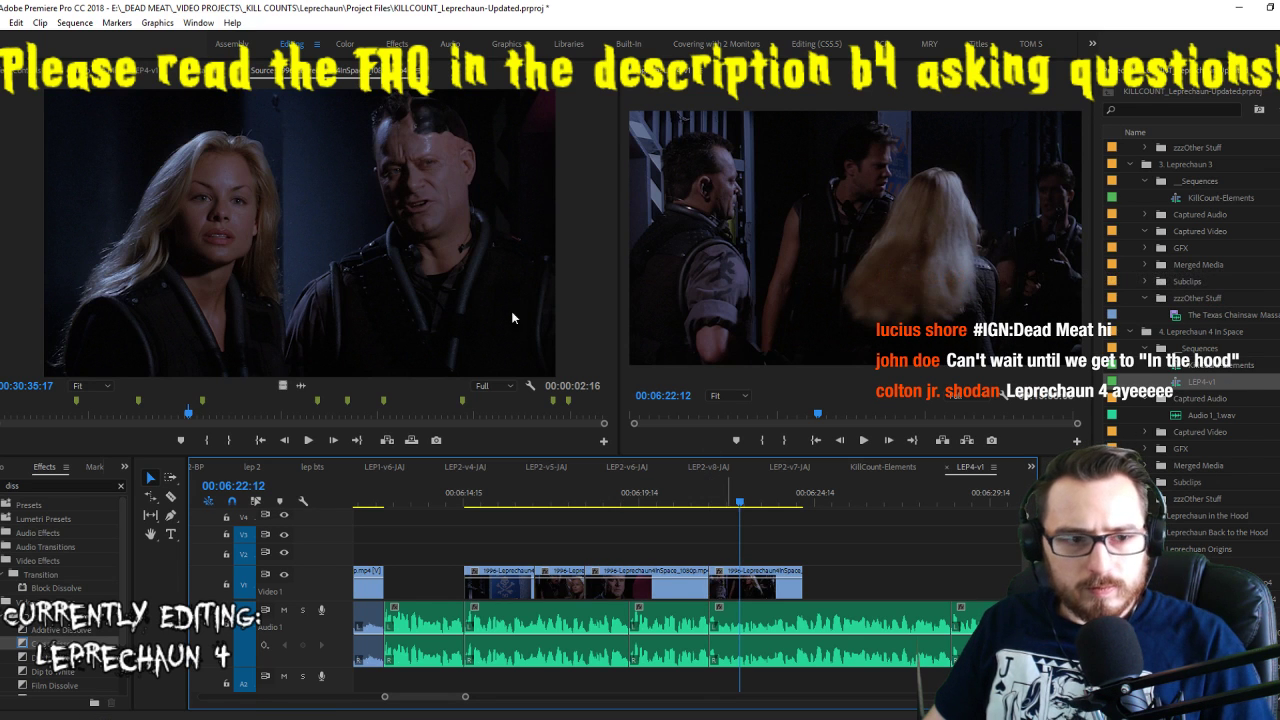
left_click(330, 235)
key("j")
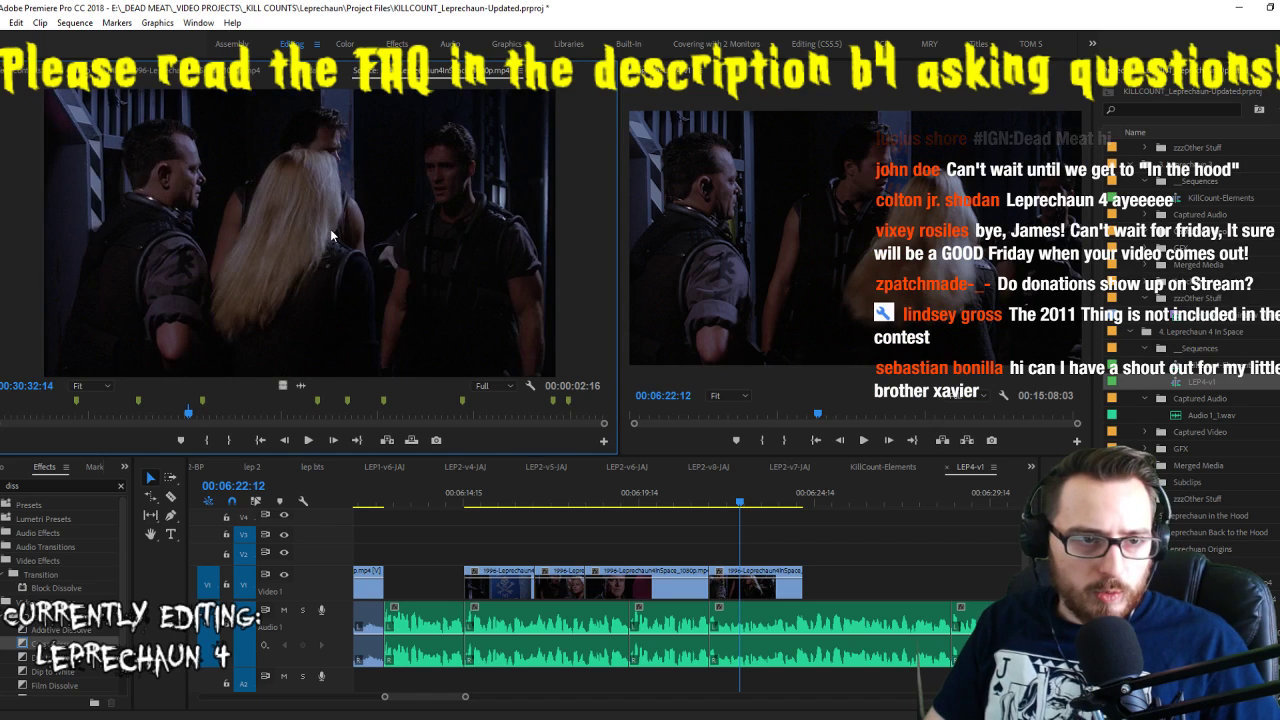
key("l")
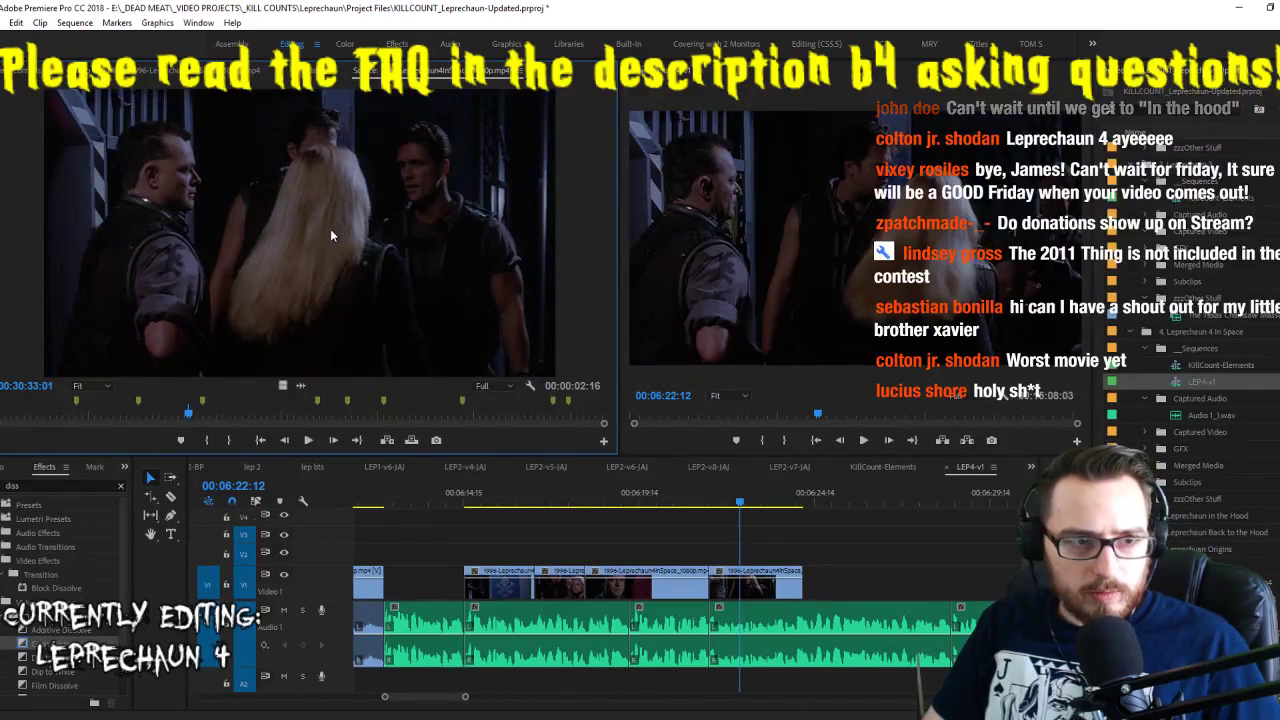
key("ctrl+shift+x")
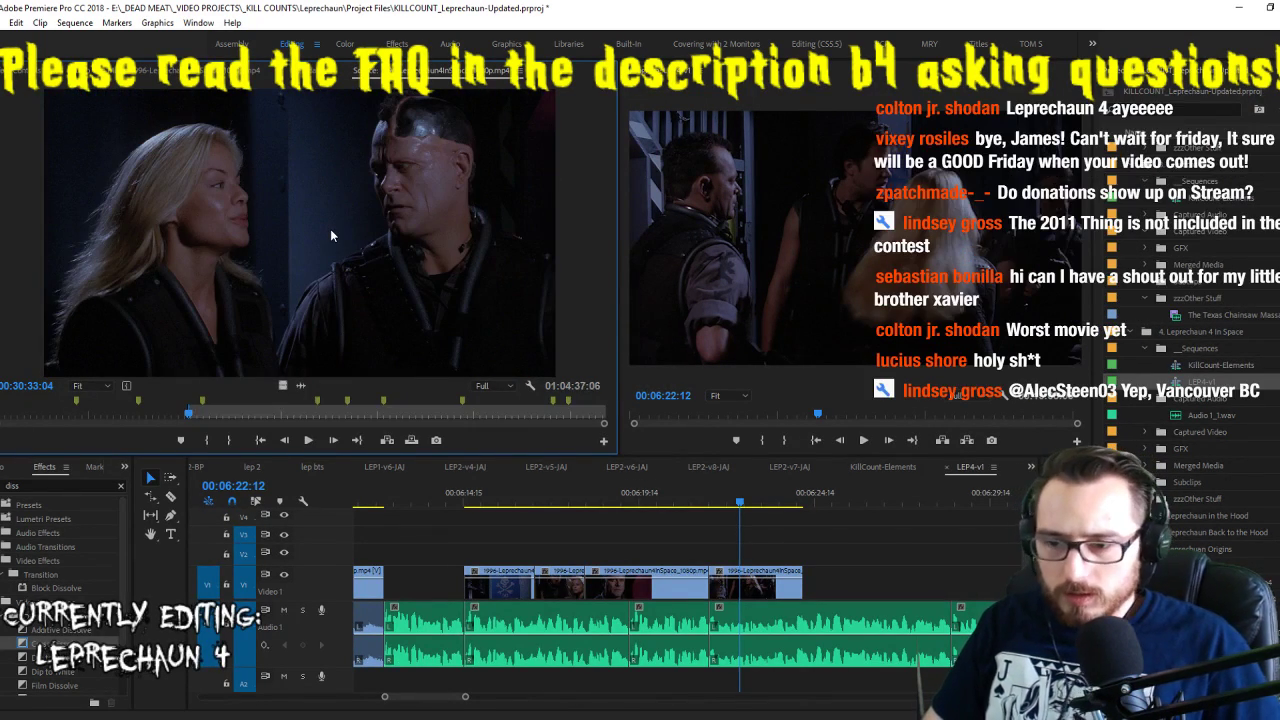
key("l")
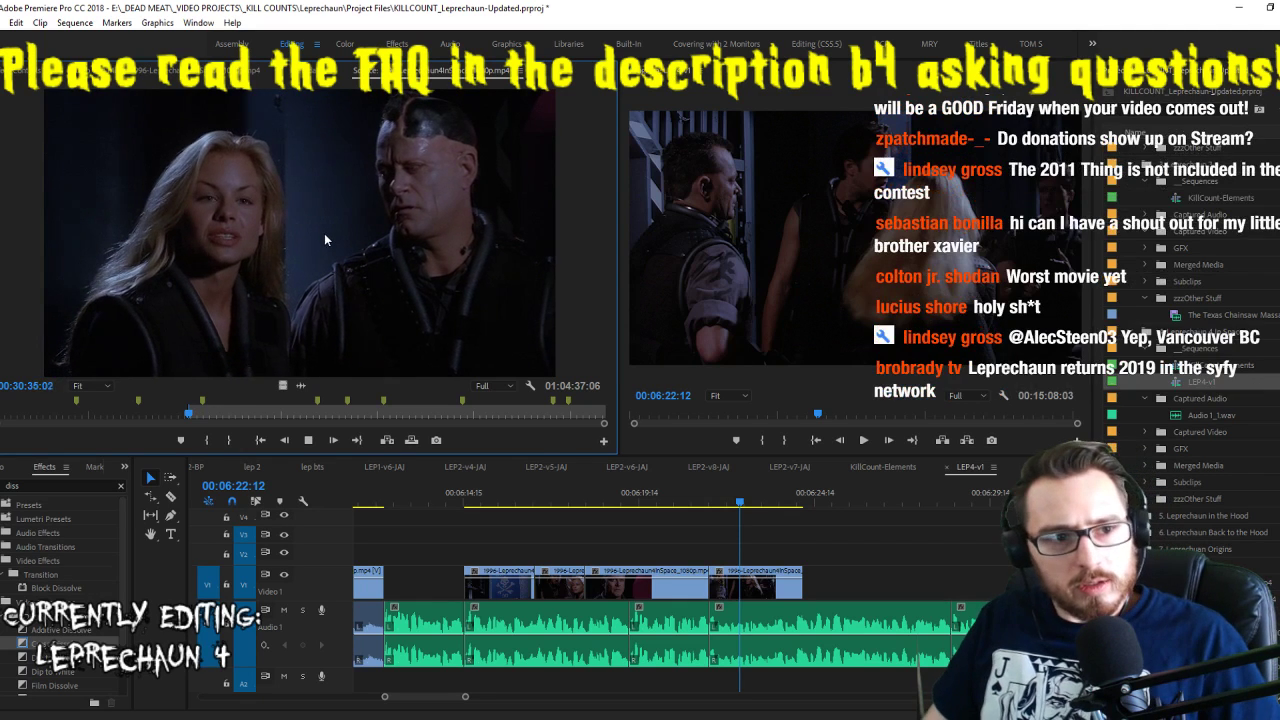
key("k")
key("o")
left_click_drag(283, 384, 712, 582)
Replay the new excerpt, extend its end beyond 00:06:29:14 in place of the leftover clip, and split it at 00:06:24:11
left_click(692, 497)
key("space")
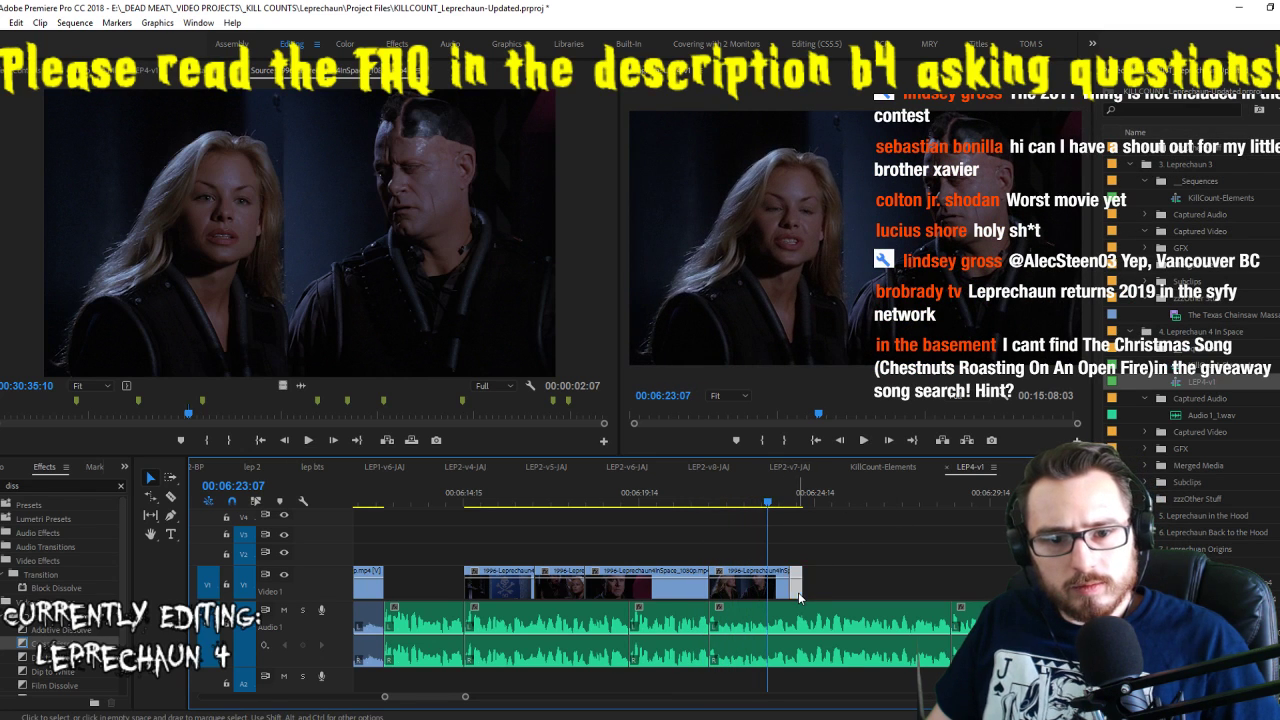
left_click_drag(799, 597, 970, 592)
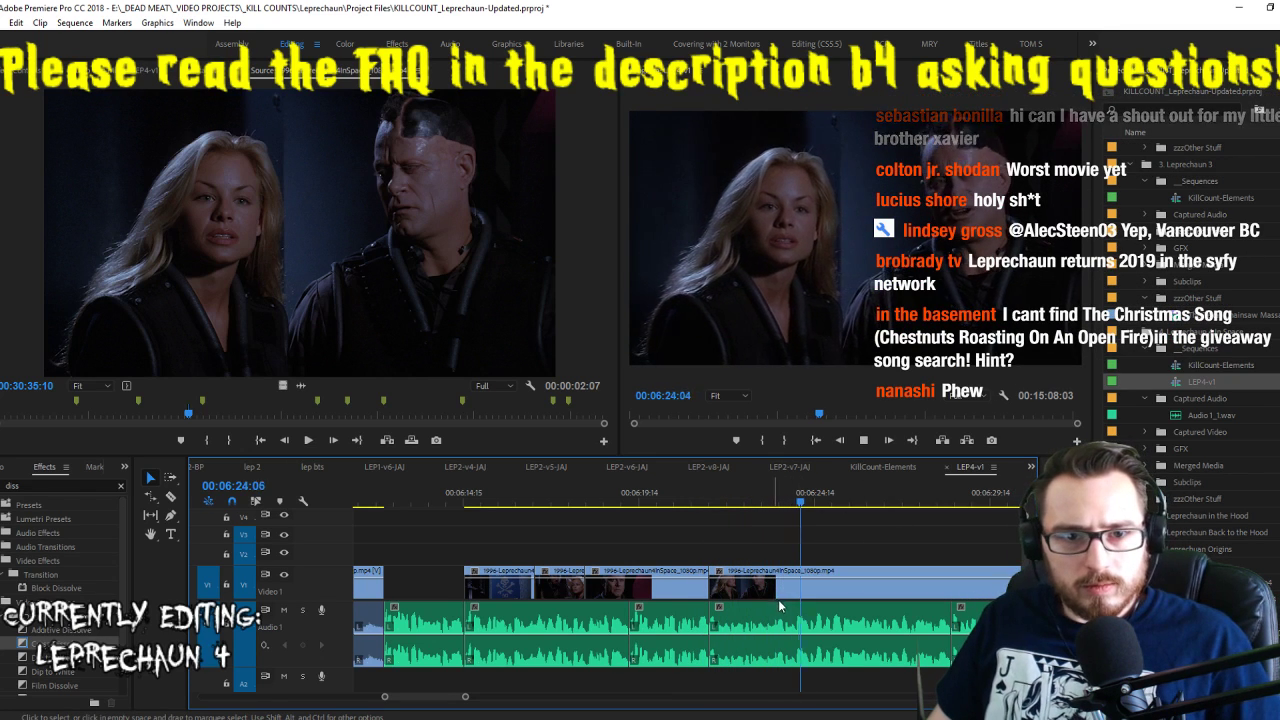
left_click(788, 501)
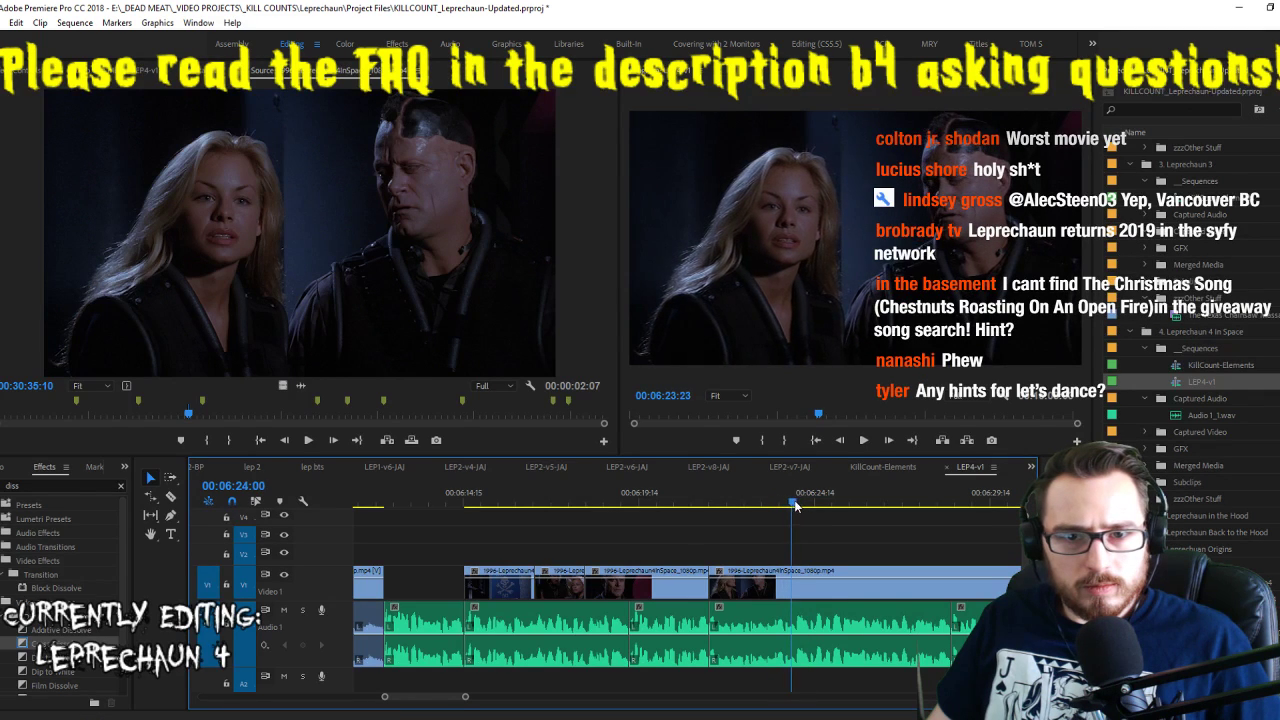
left_click_drag(795, 503, 804, 511)
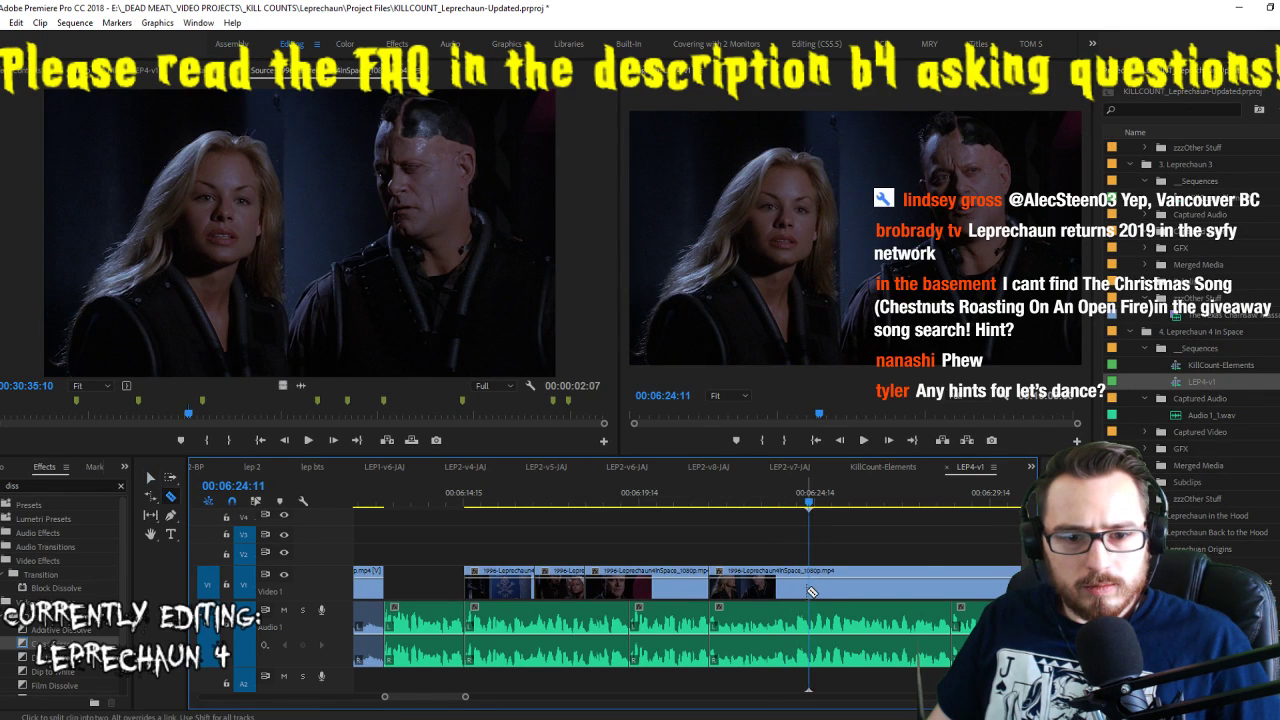
Mark a 00:00:03:18 excerpt of the source film running from the blonde woman's shots to the two crewmen, ending at 00:30:43:06
left_click(337, 316)
key("space")
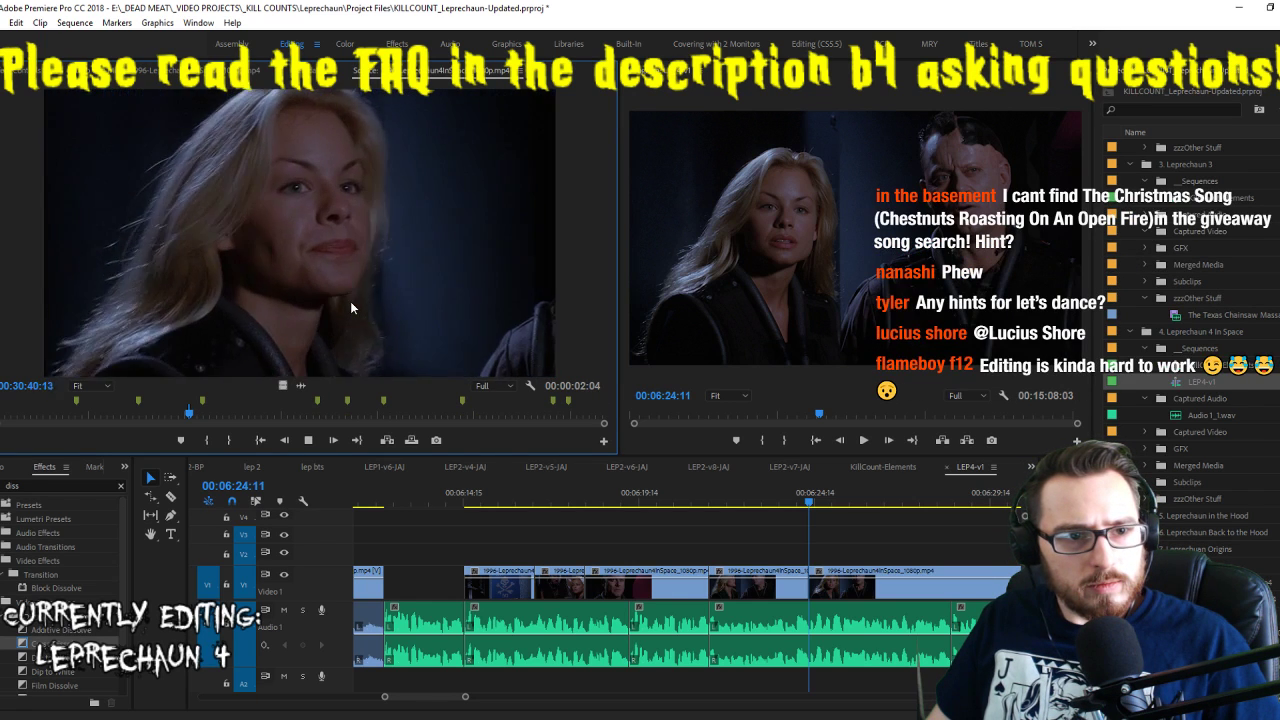
key("j")
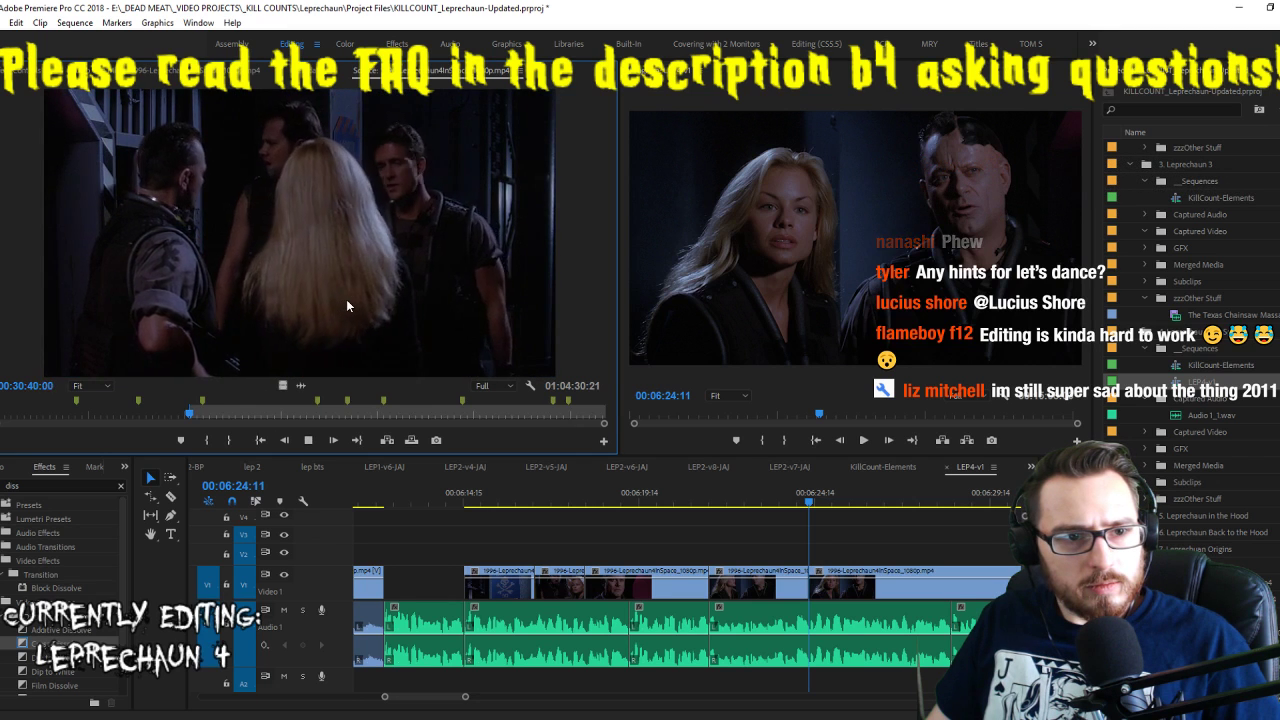
key("o")
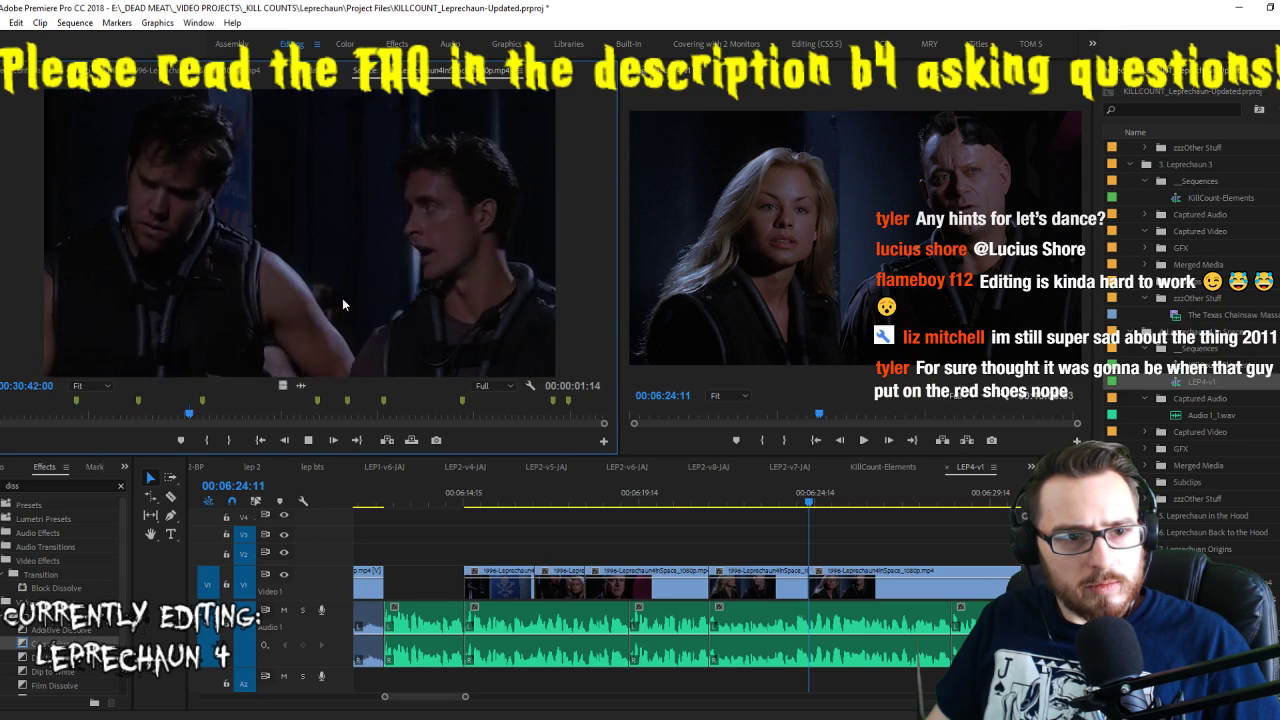
key("k")
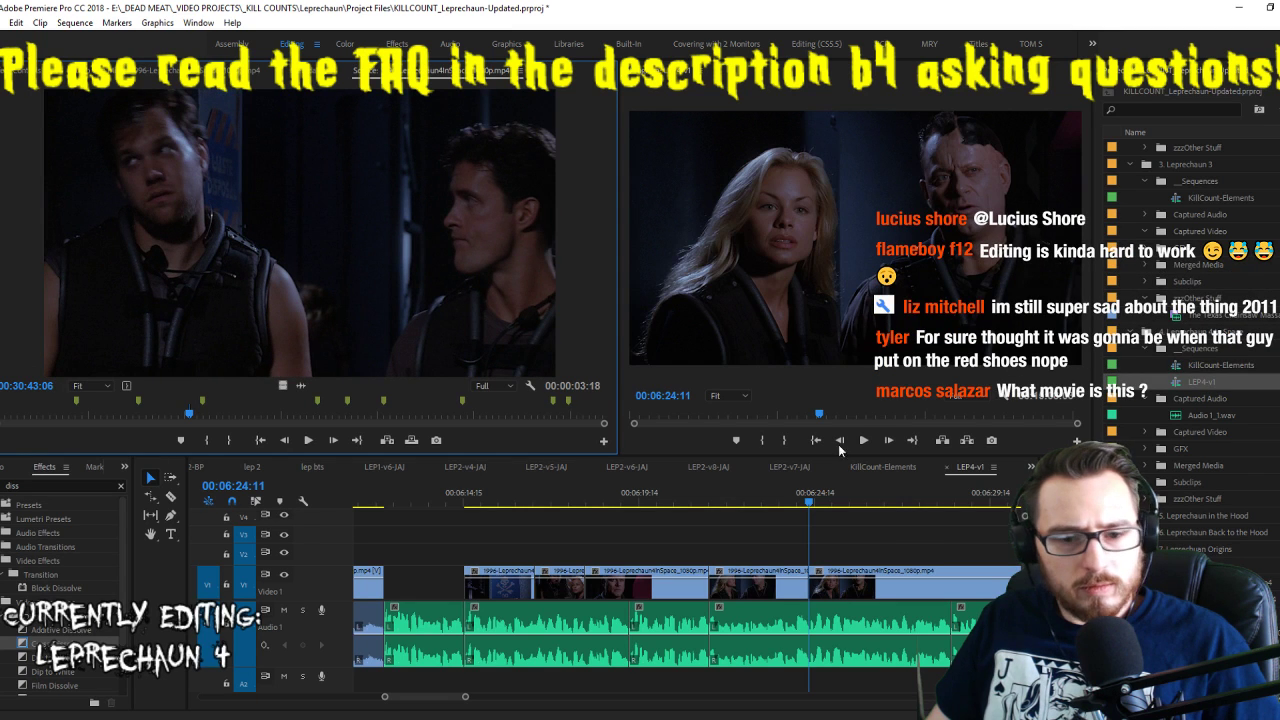
Play the sequence on from 00:06:24:11 and insert the marked excerpt with its audio at 00:06:28:12
key("space")
scroll(831, 524, "down", 3)
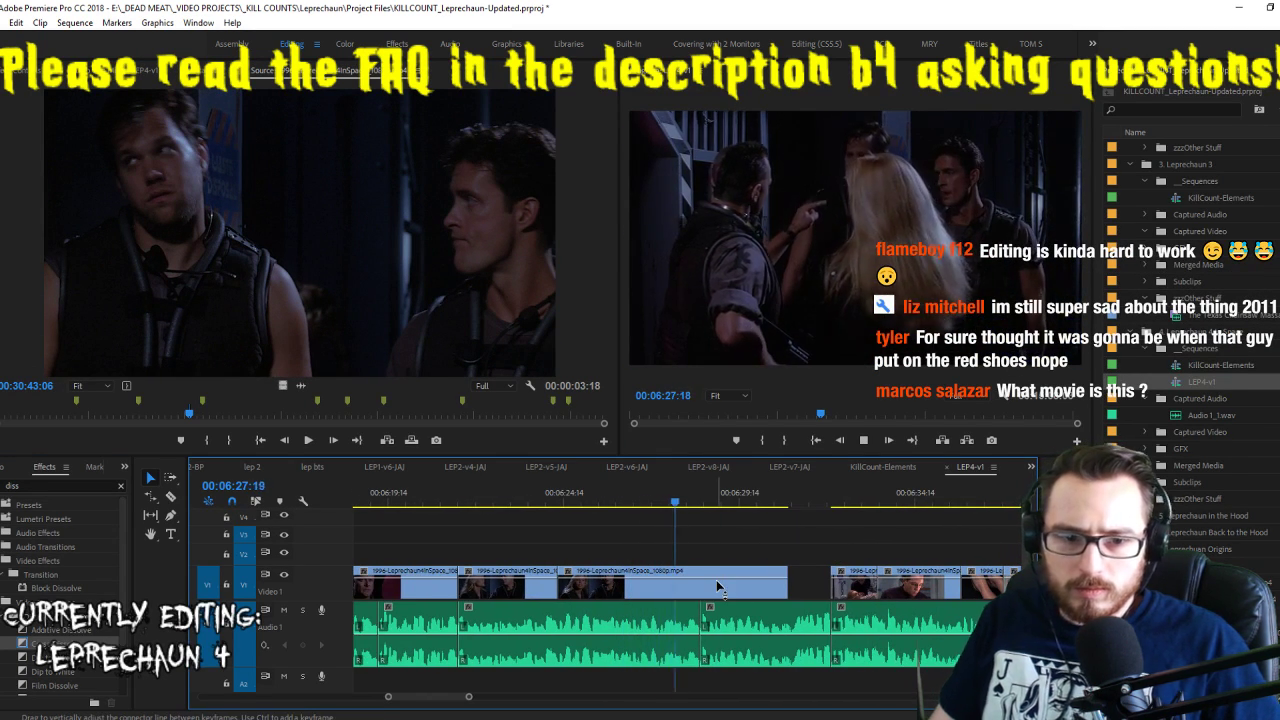
key("space")
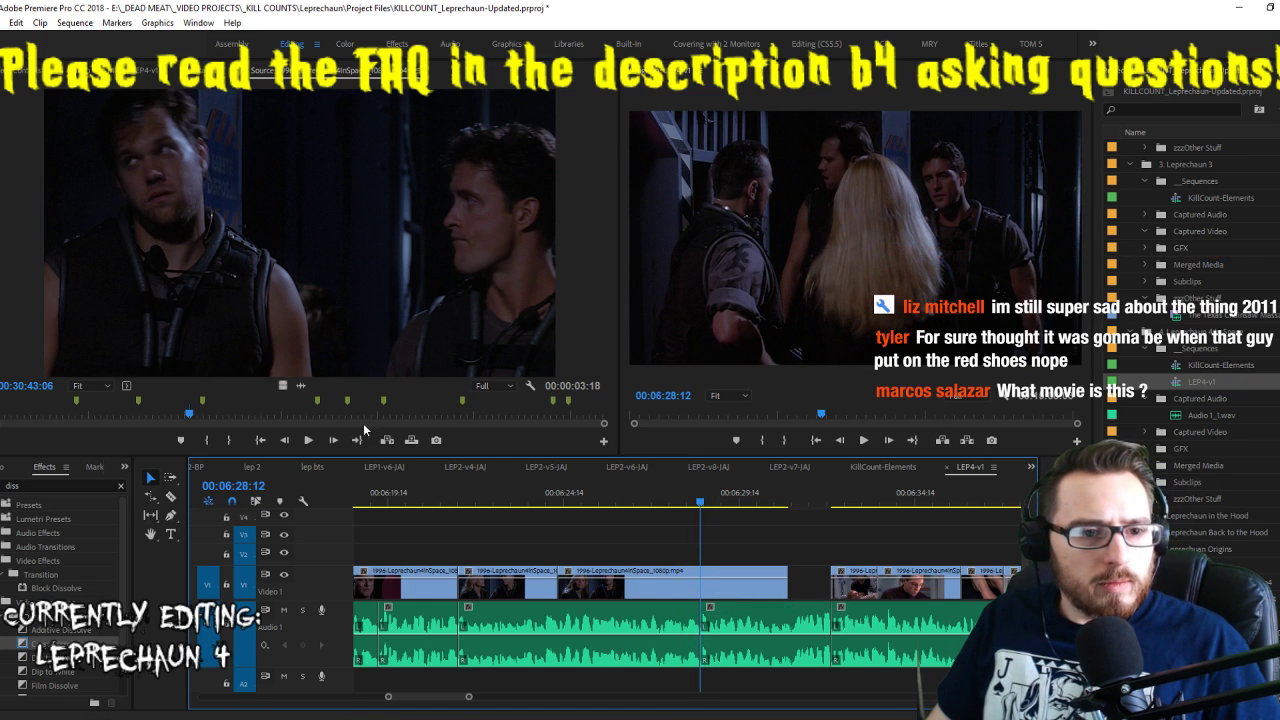
left_click(387, 440)
left_click(770, 598)
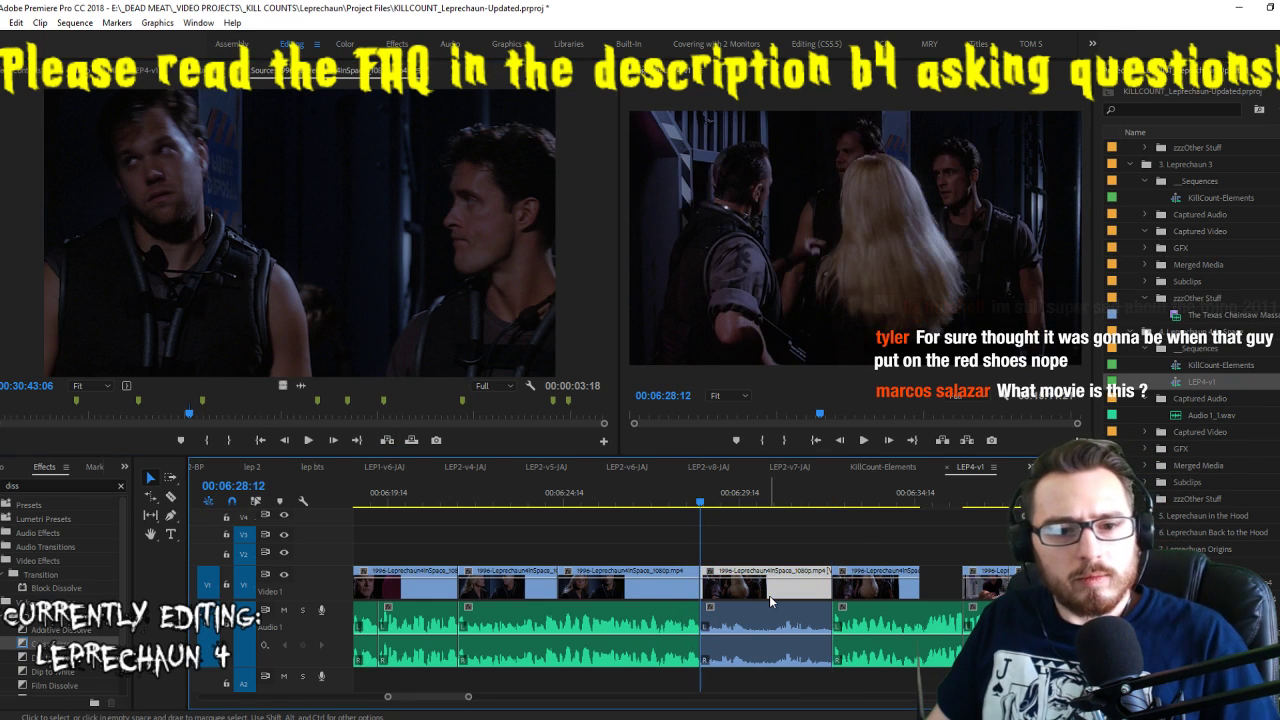
Extract the middle portion of the inserted excerpt up to 00:06:30:13, closing the gap, and replay the resulting cut
key("space")
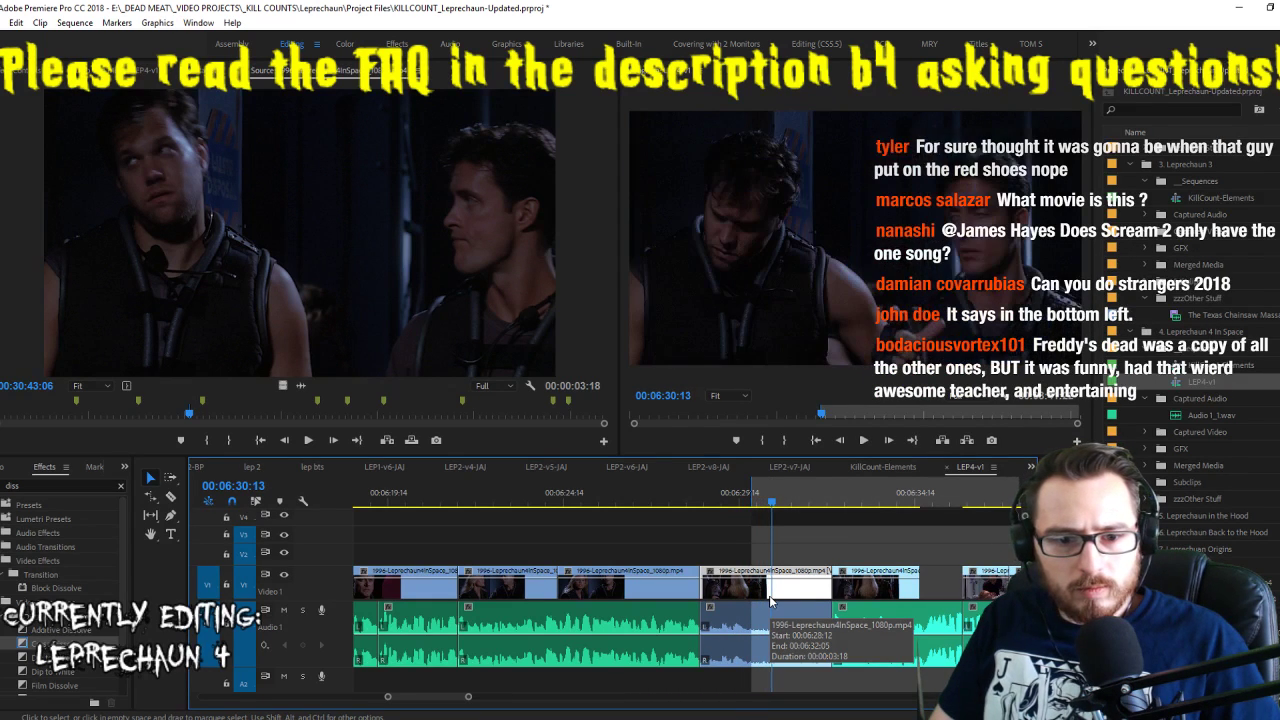
key("o")
key("apostrophe")
key("space")
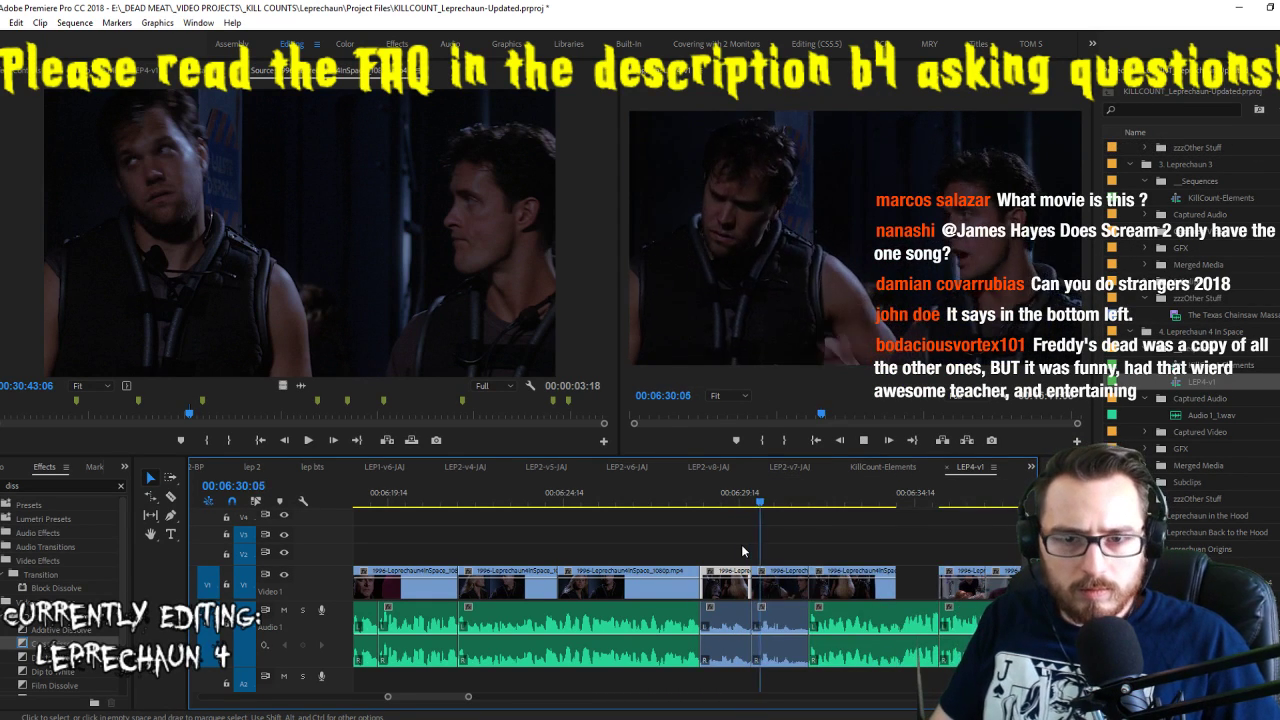
key("Up")
key("Up")
key("space")
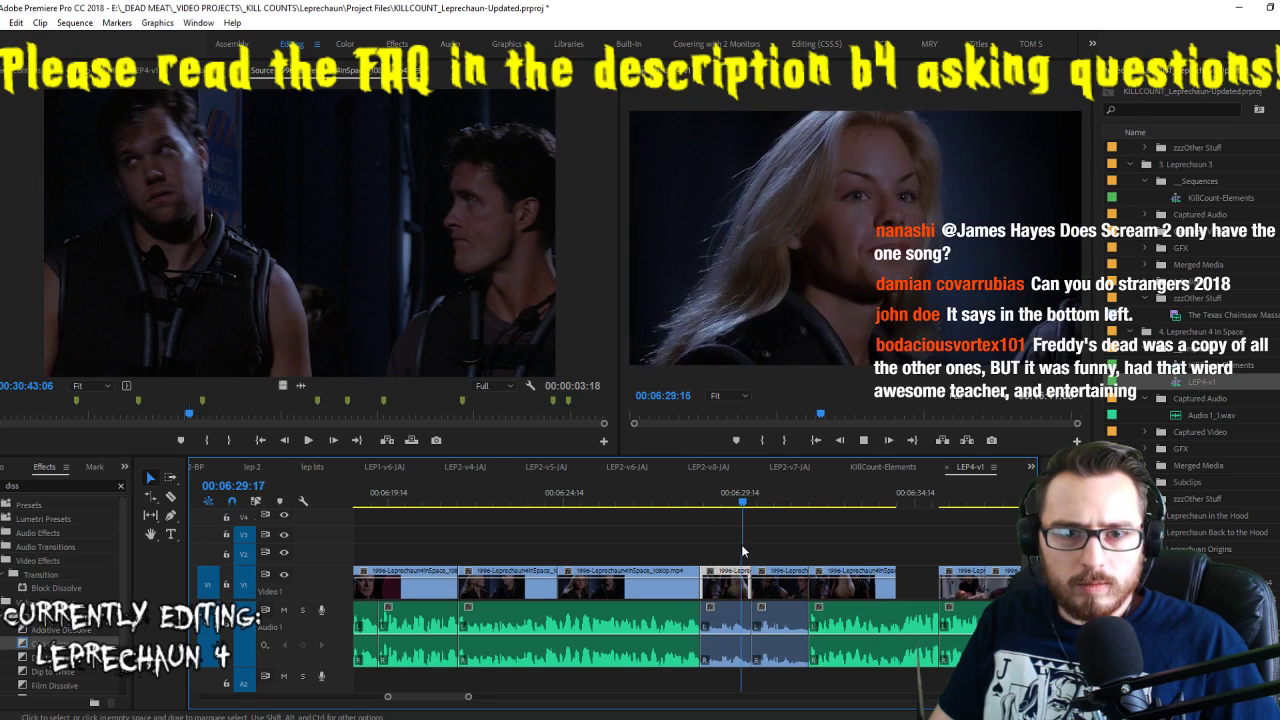
Roll the video cut between the excerpt's two pieces to 00:06:30:10 and replay it
key("space")
key("n")
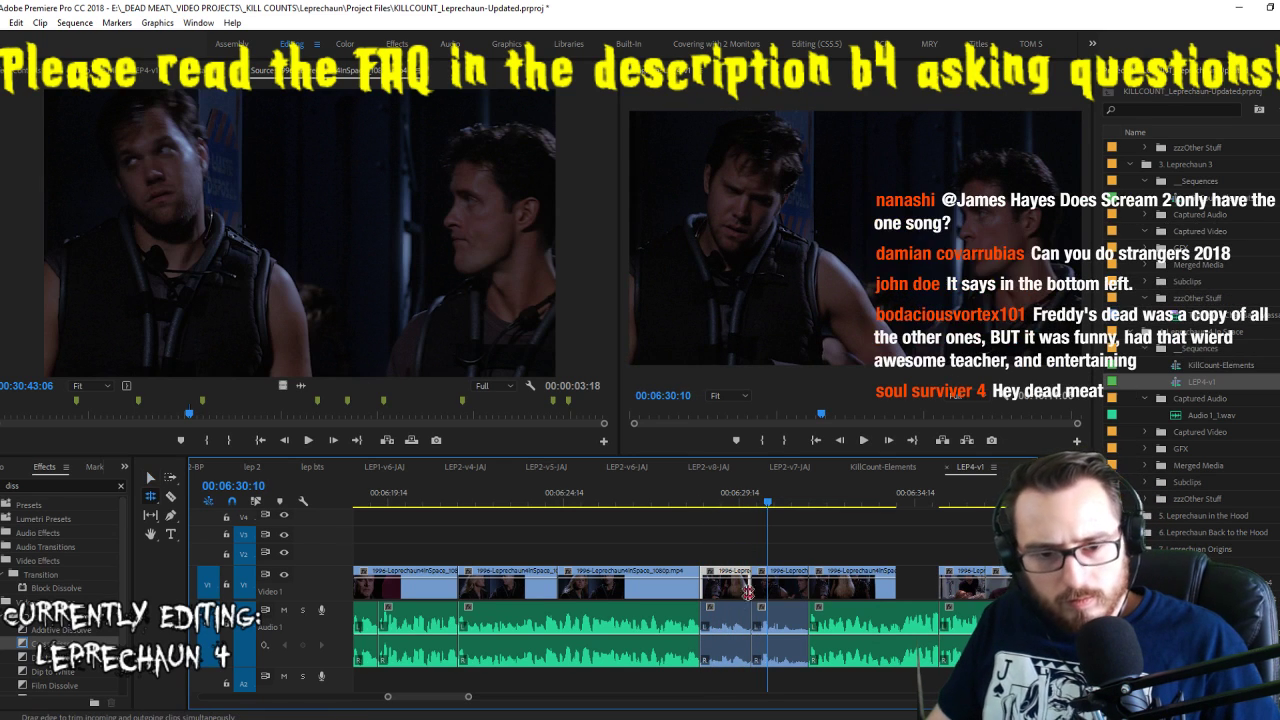
key("space")
key("space")
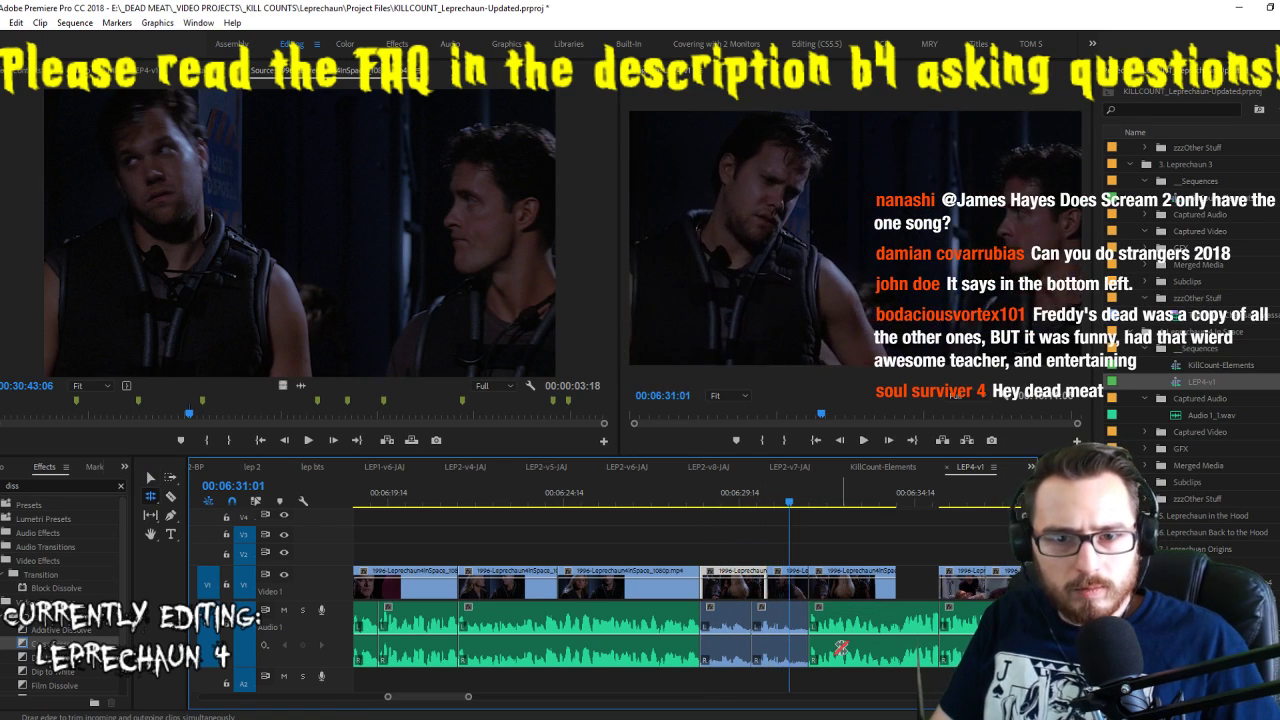
Ripple-trim the excerpt's second piece to end at about 00:06:31:03, delete the leftover video clip after it, and save the project
key("w")
key("shift+k")
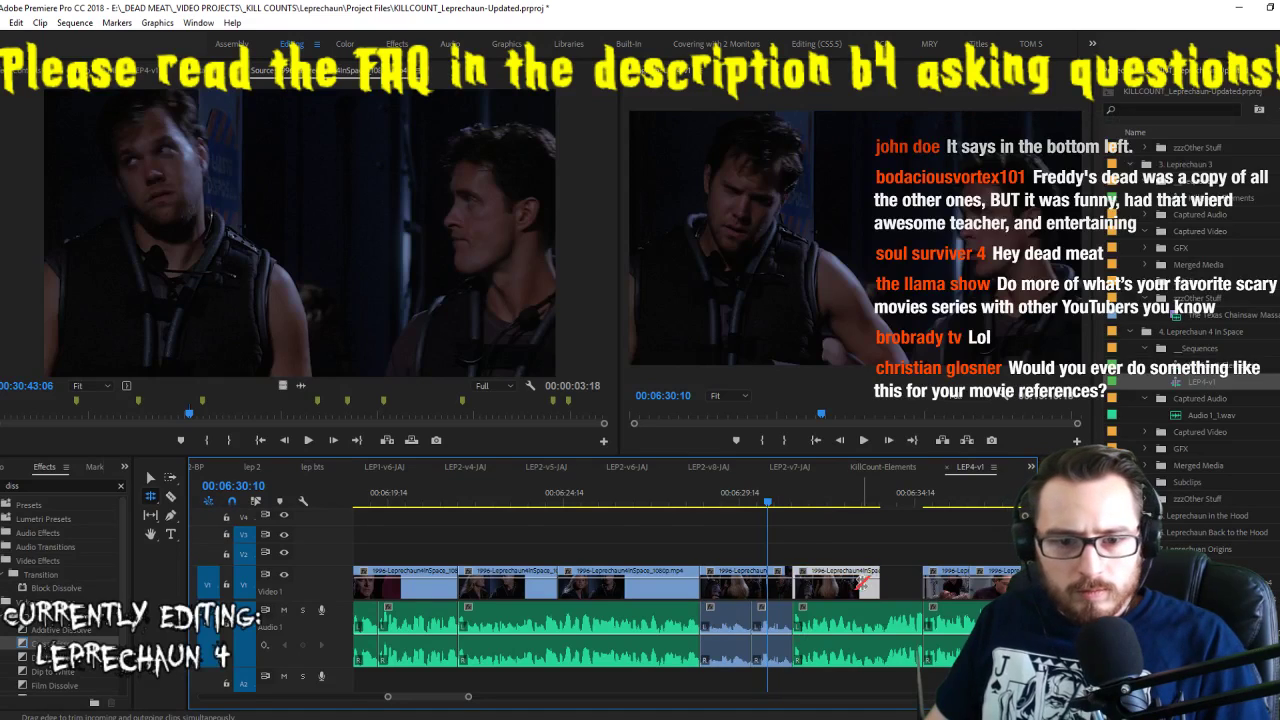
key("Delete")
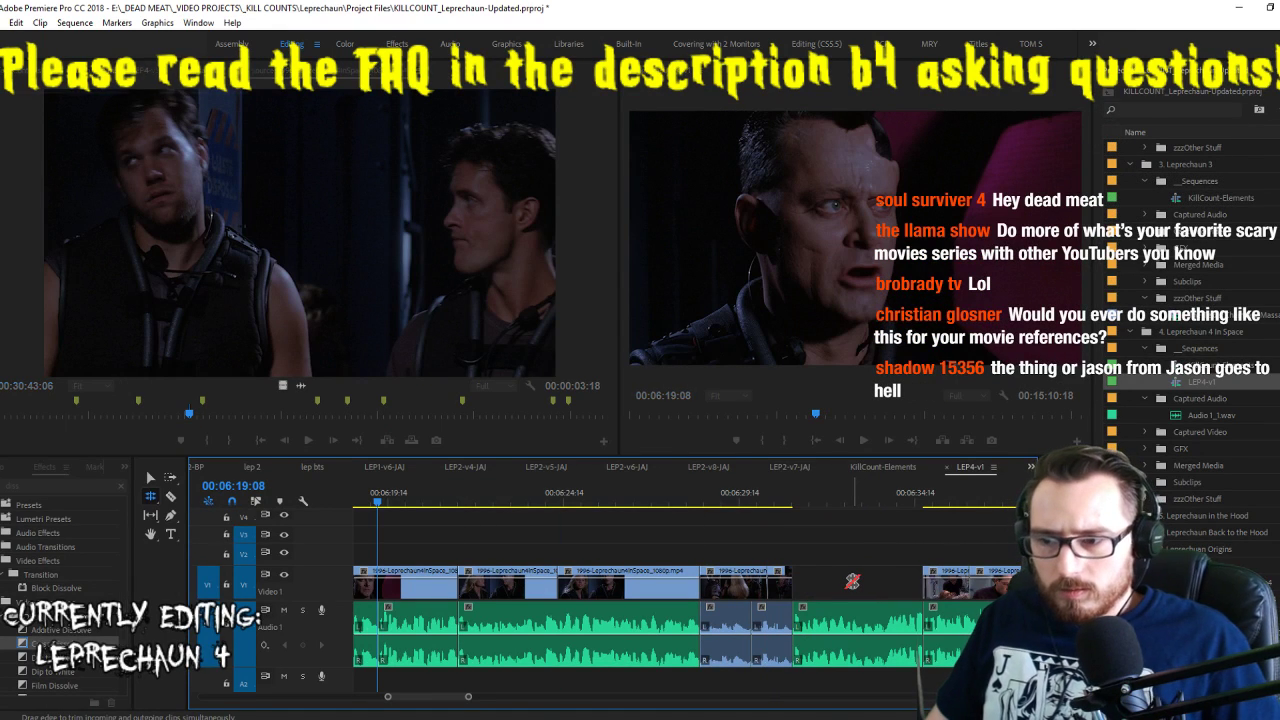
key("ctrl+s")
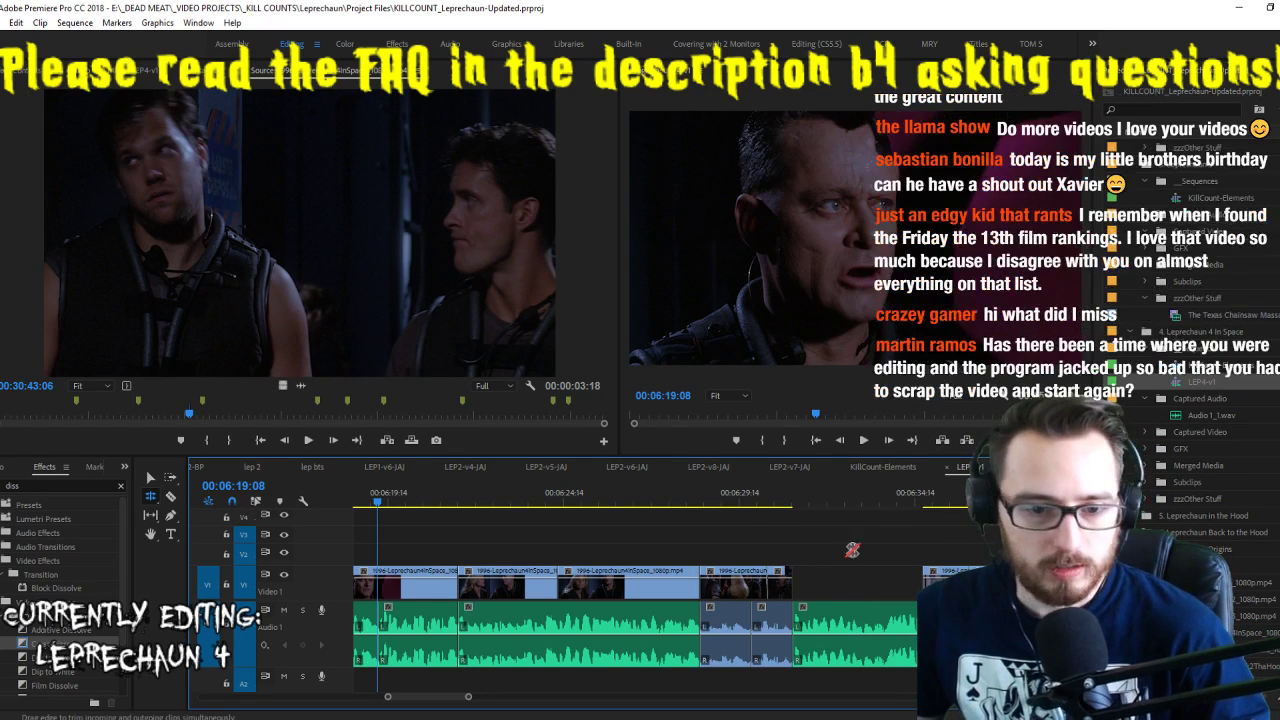
Move the clip of the blonde woman and the man to V2 from 00:06:22:22, leaving a 00:00:02:06 film clip on V1 from 00:06:21:15
left_click(653, 492)
key("space")
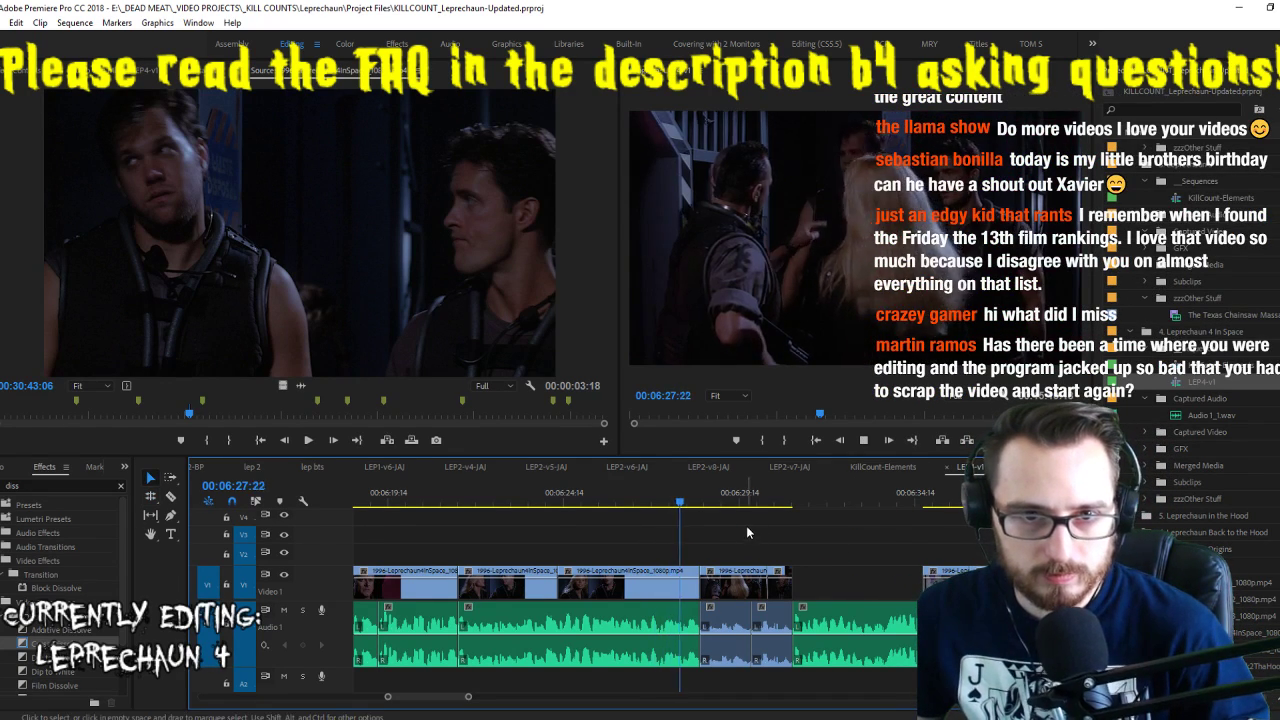
scroll(447, 536, "up", 2)
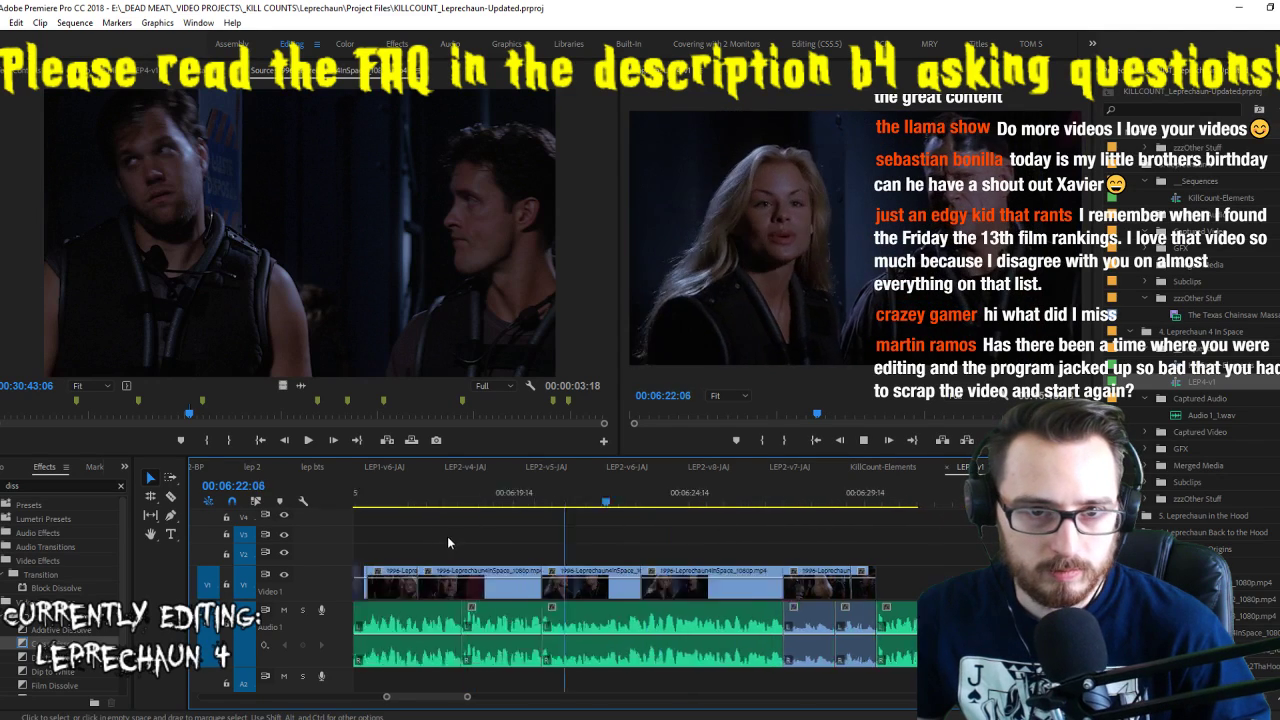
left_click(582, 498)
left_click(636, 497)
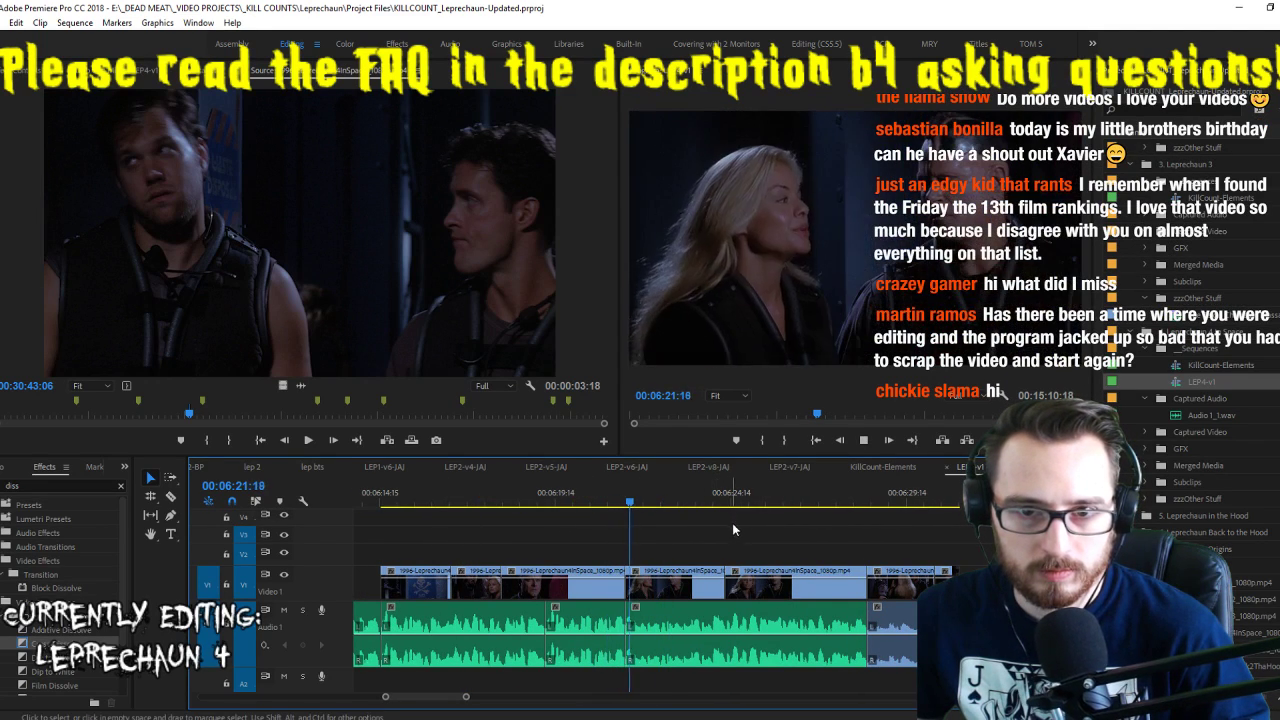
key("space")
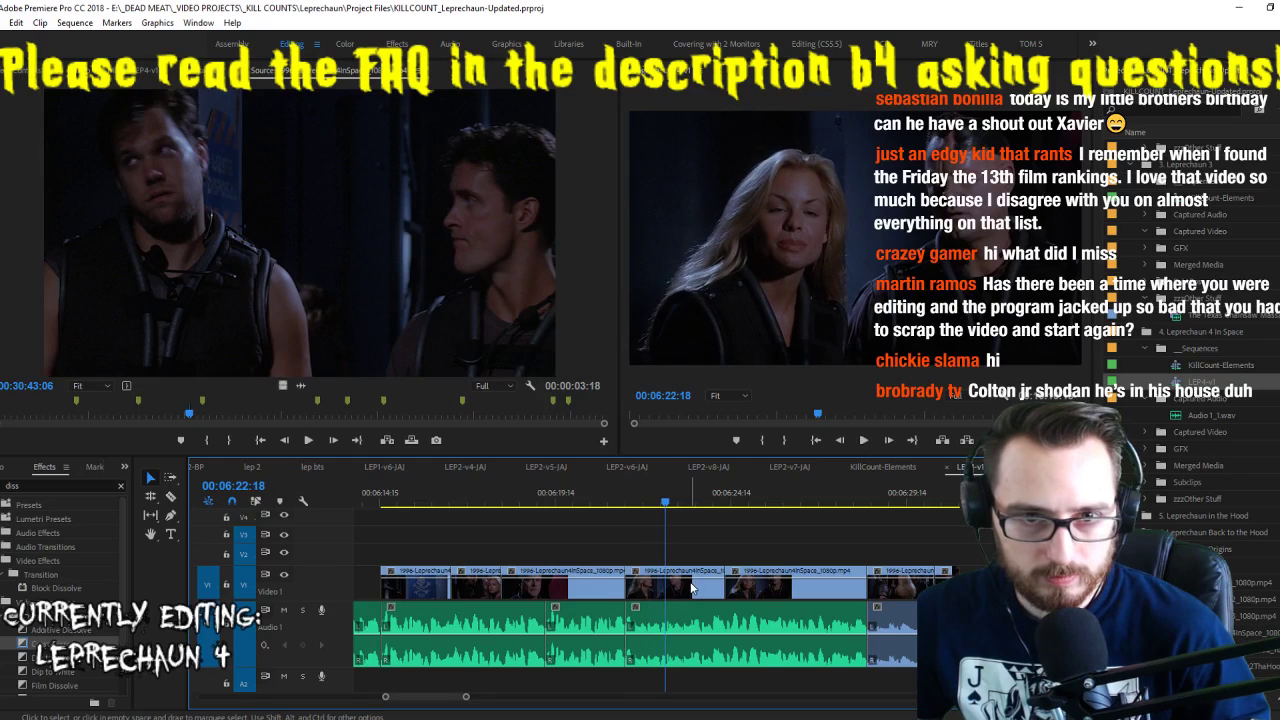
mouse_move(693, 585)
left_mouse_down()
mouse_move(752, 565)
mouse_move(727, 561)
mouse_move(704, 585)
left_mouse_up()
key("Up")
key("c")
left_click(631, 589)
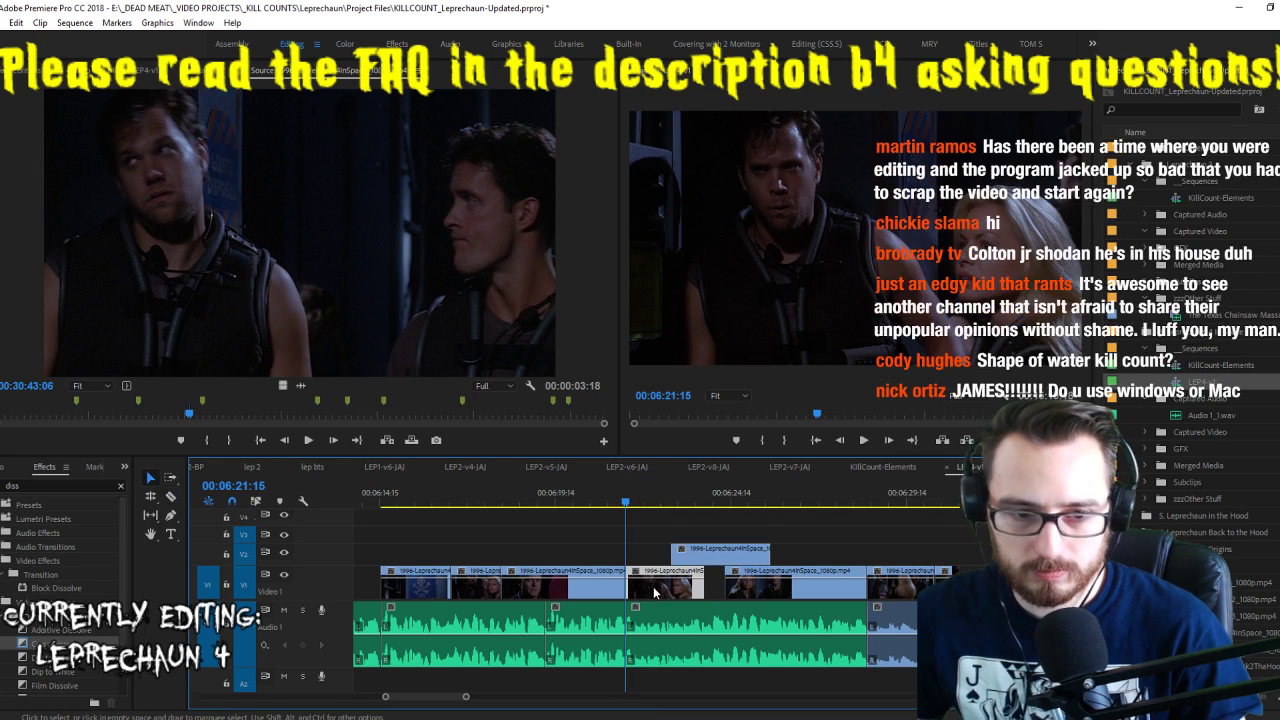
Slip the footage inside the V1 clip starting at 00:06:21:15 and replay it against the narration
key("v")
key("space")
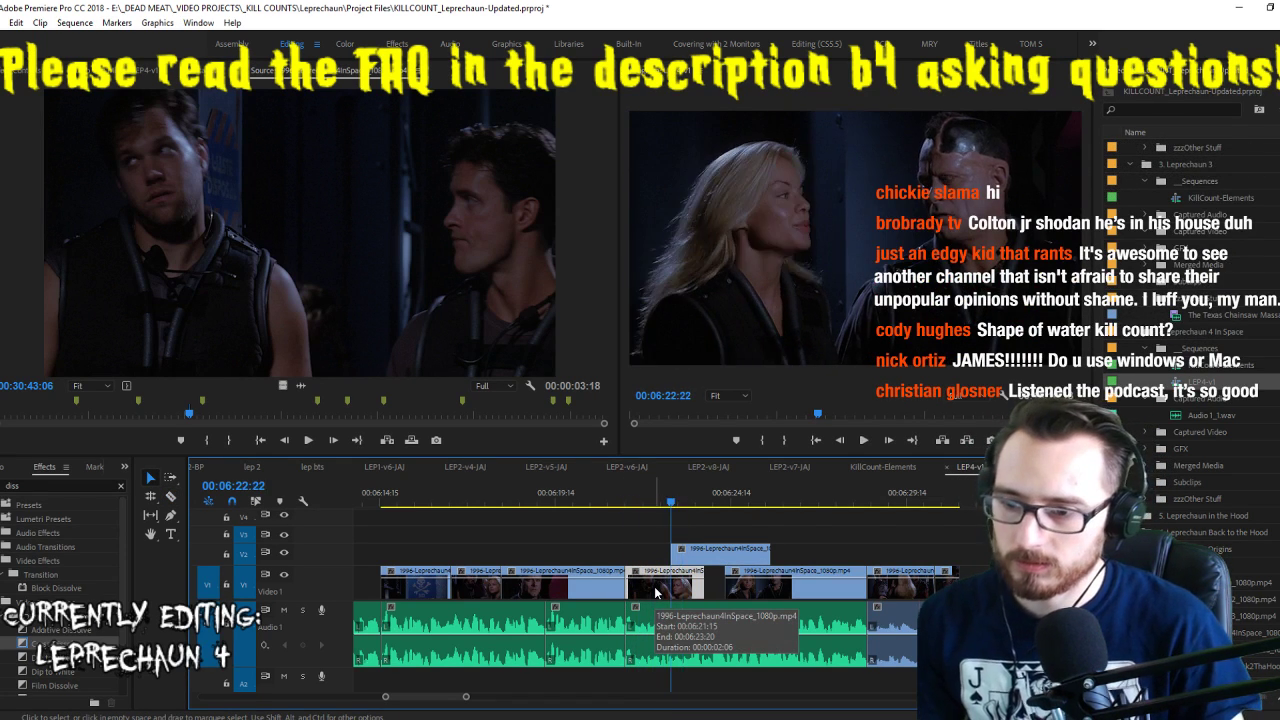
key("Up")
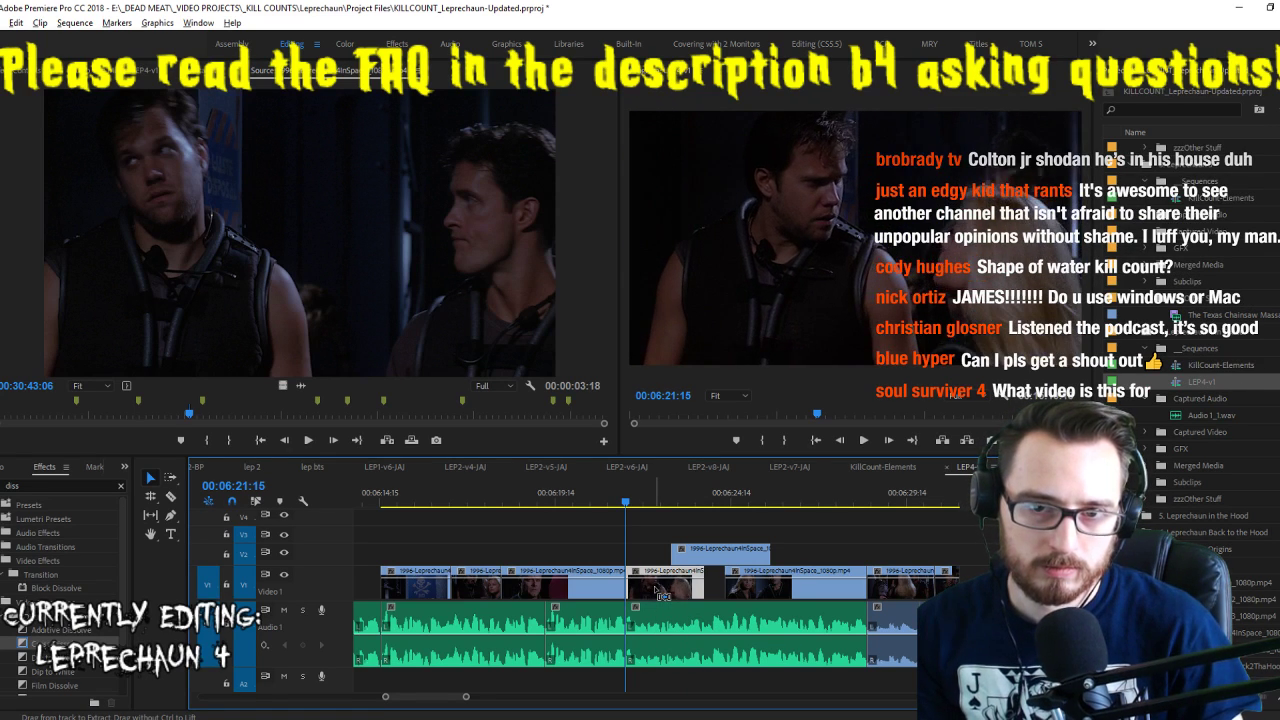
left_click(661, 594)
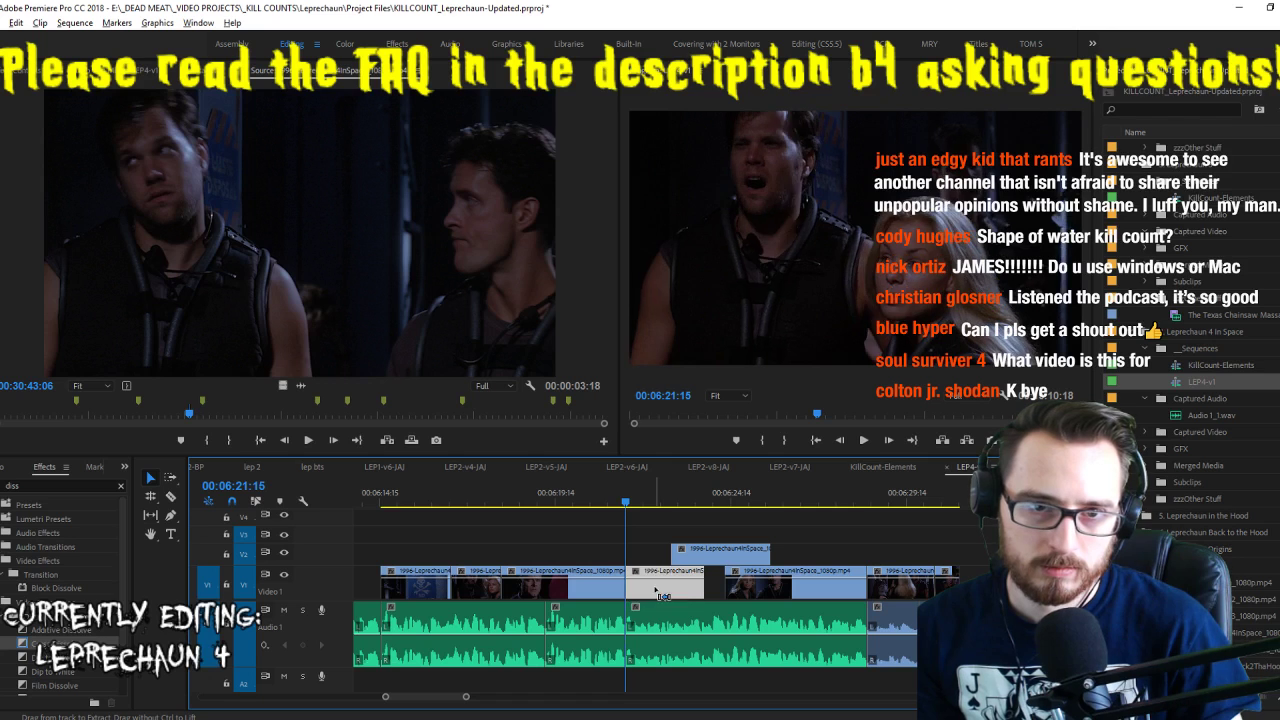
key("space")
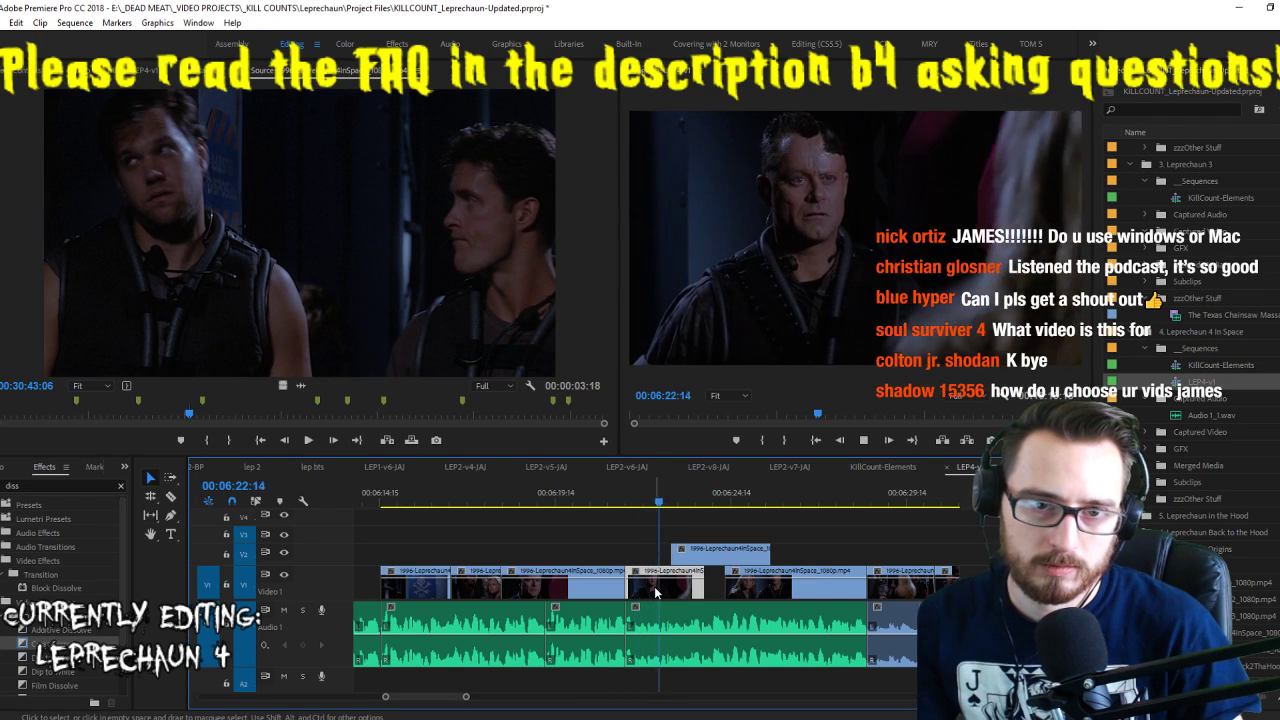
Shift the V2 clip to start at 00:06:23:08 and adjust its end to 00:06:26:05
left_click_drag(708, 560, 723, 560)
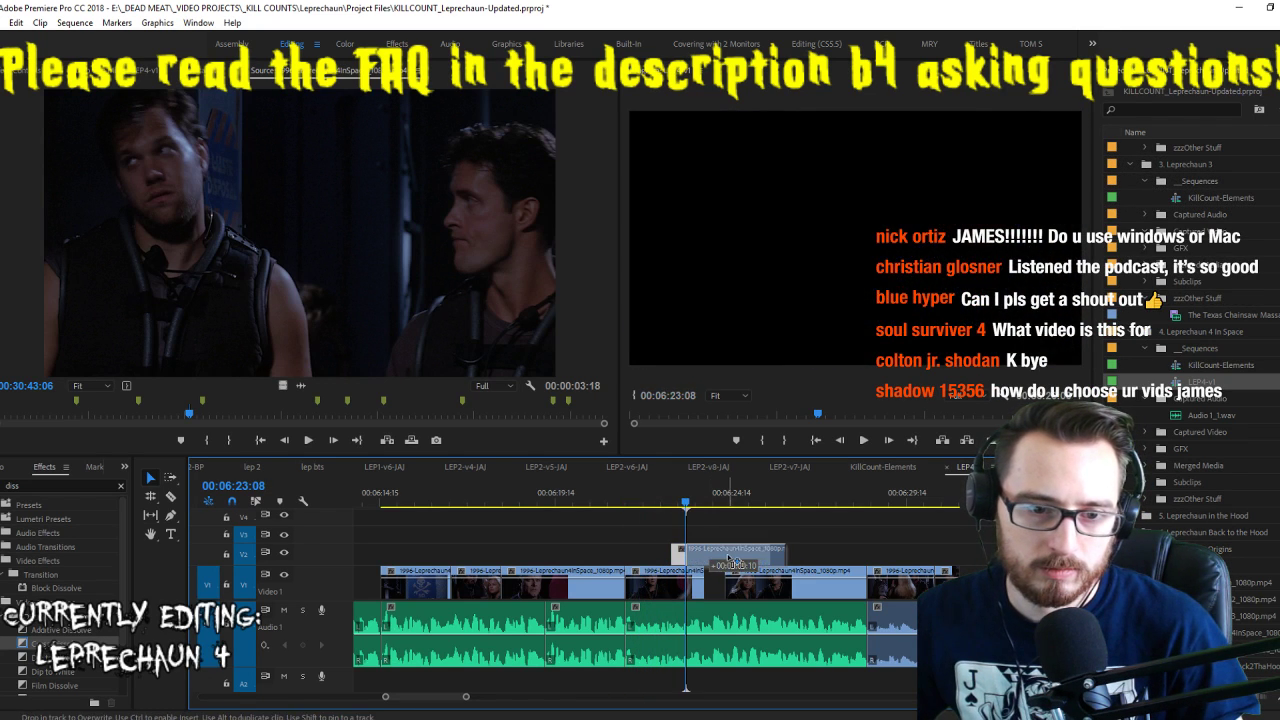
left_click(663, 492)
key("space")
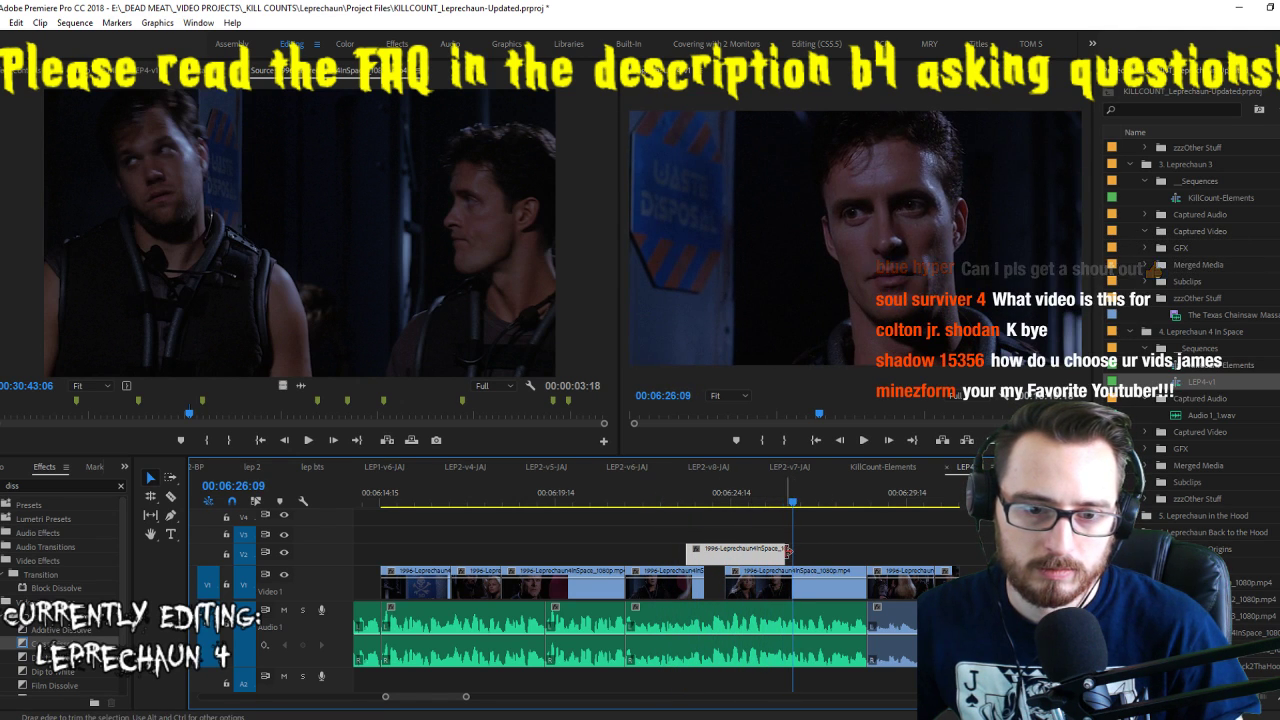
left_click(771, 498)
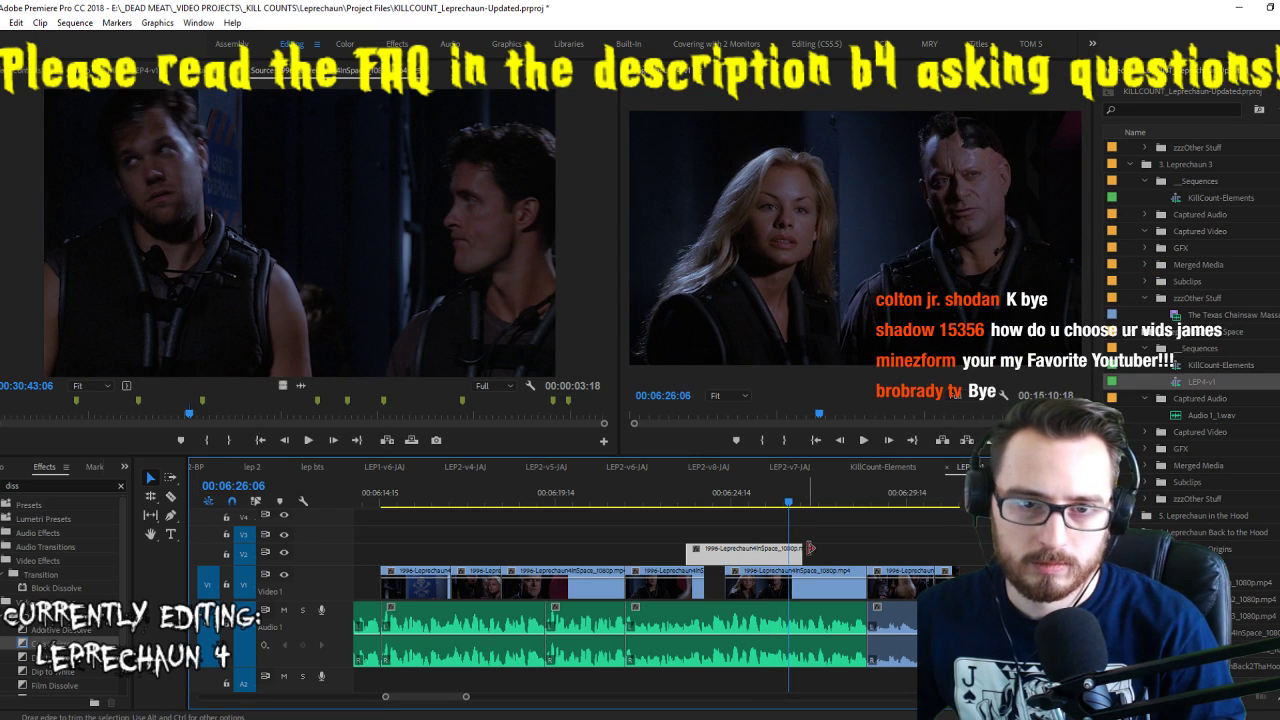
left_click_drag(799, 543, 786, 545)
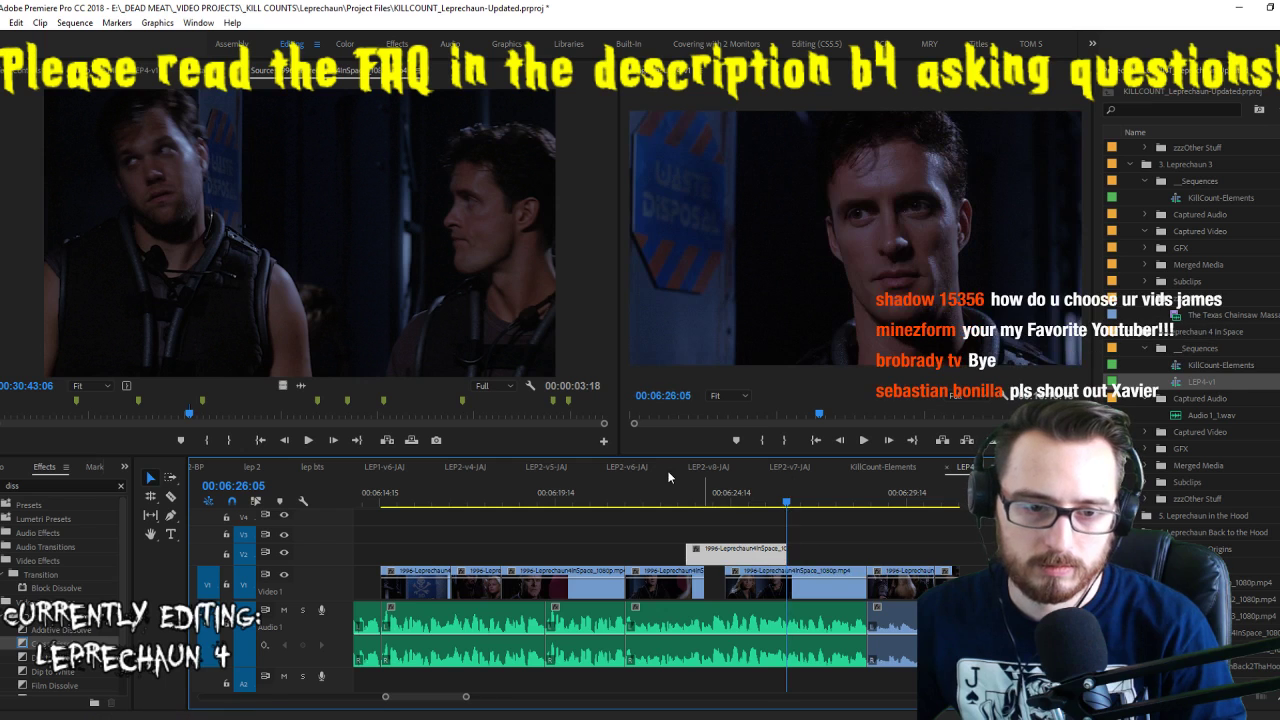
Replay the transition into the V2 clip and move that clip aside to about 00:06:27:02 on V2
left_click(642, 498)
key("space")
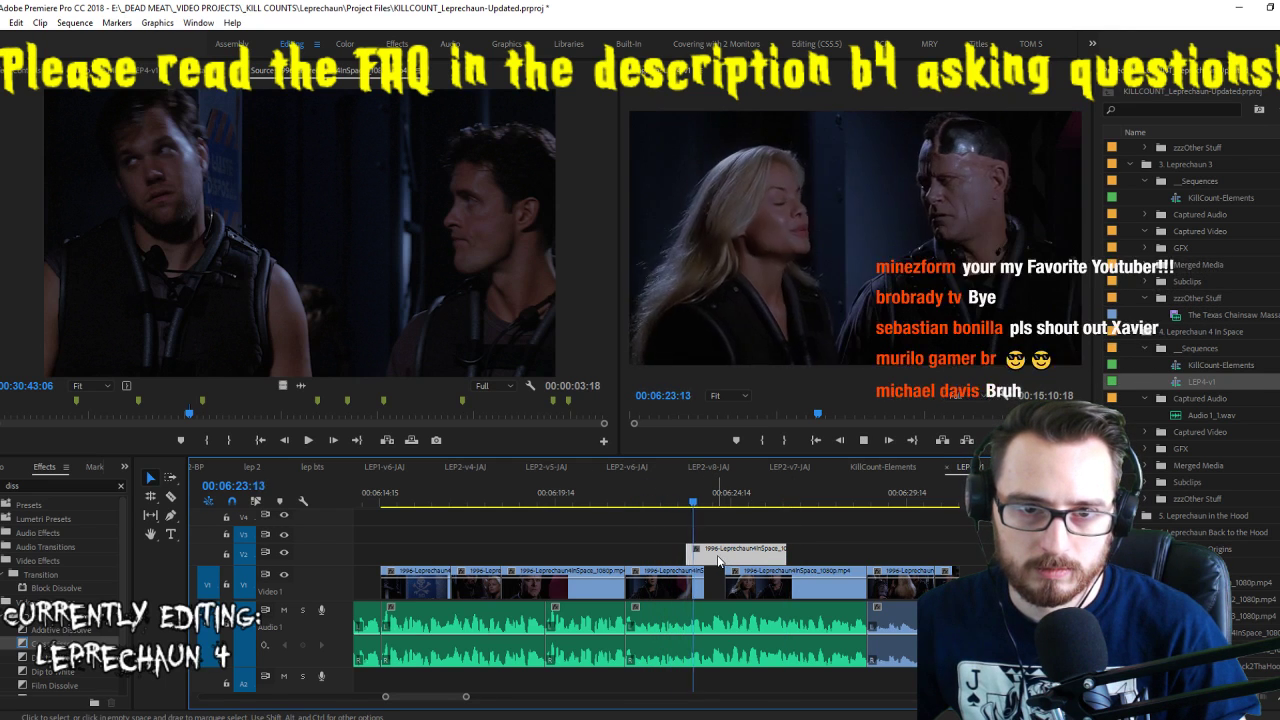
left_click(627, 467)
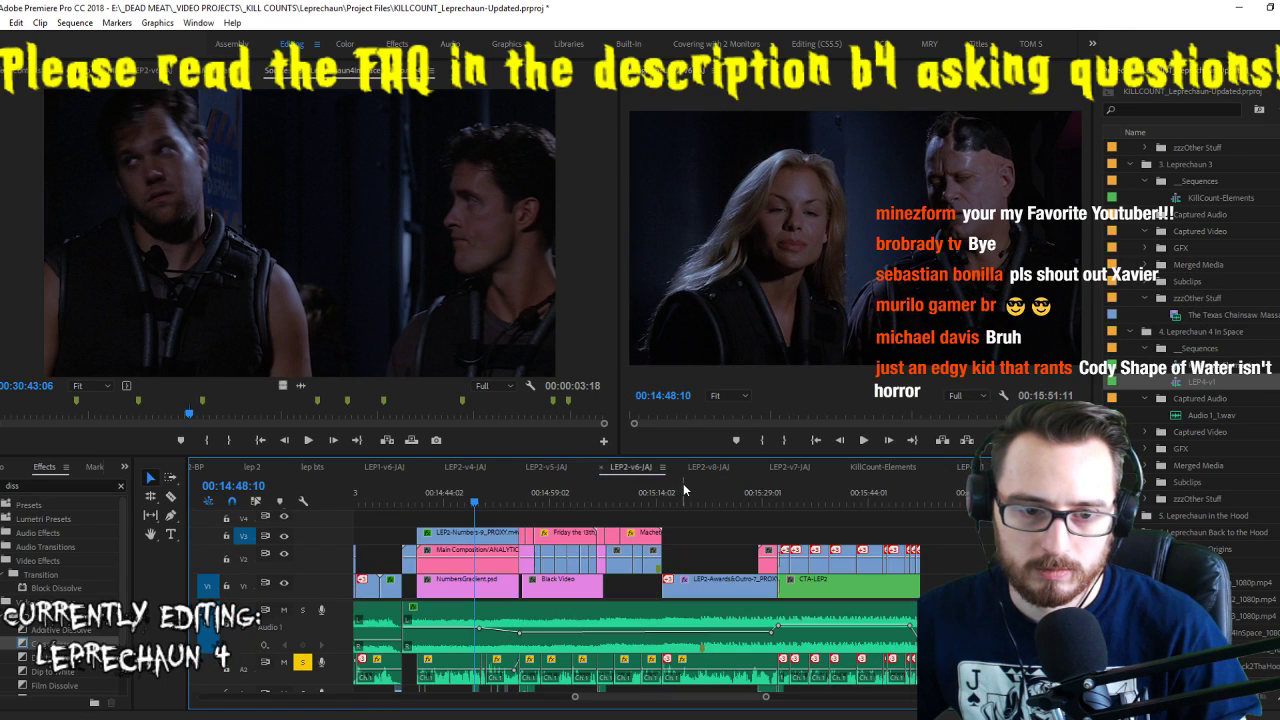
left_click(967, 467)
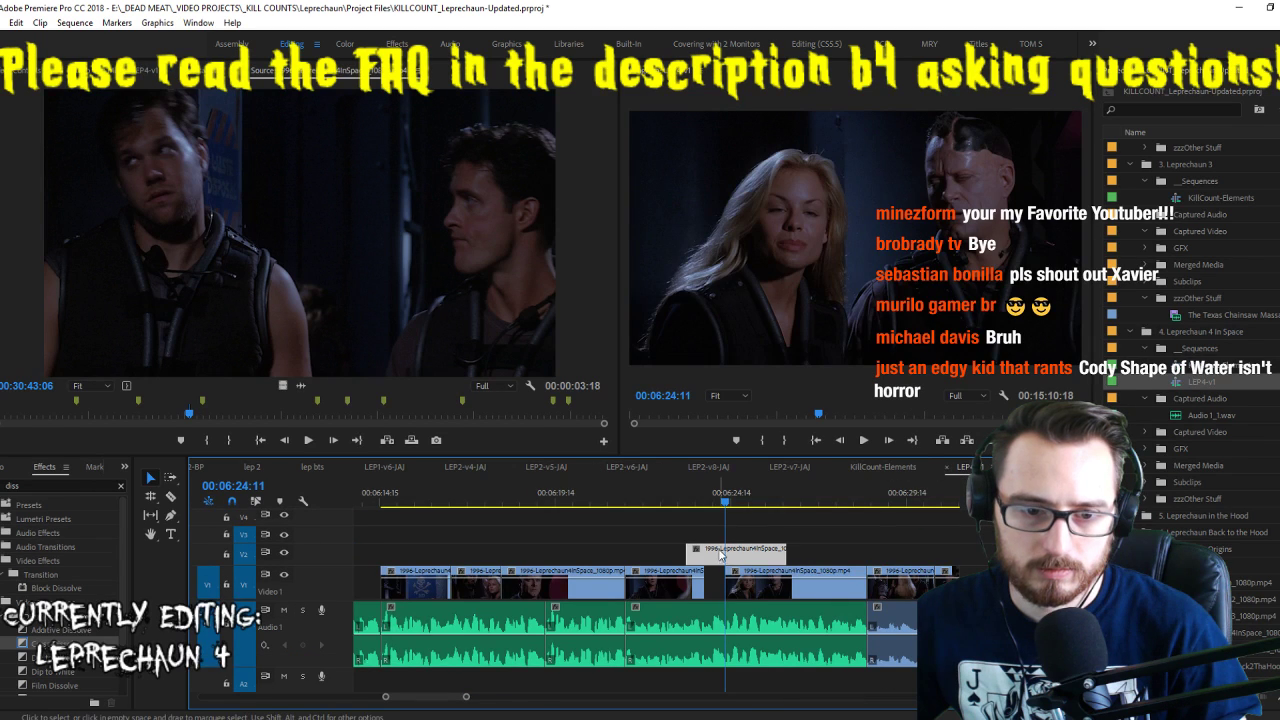
Split the V1 clip at 00:06:23:04, extend its second piece to the clip starting at 00:06:24:11, and replay the cut
left_click(680, 502)
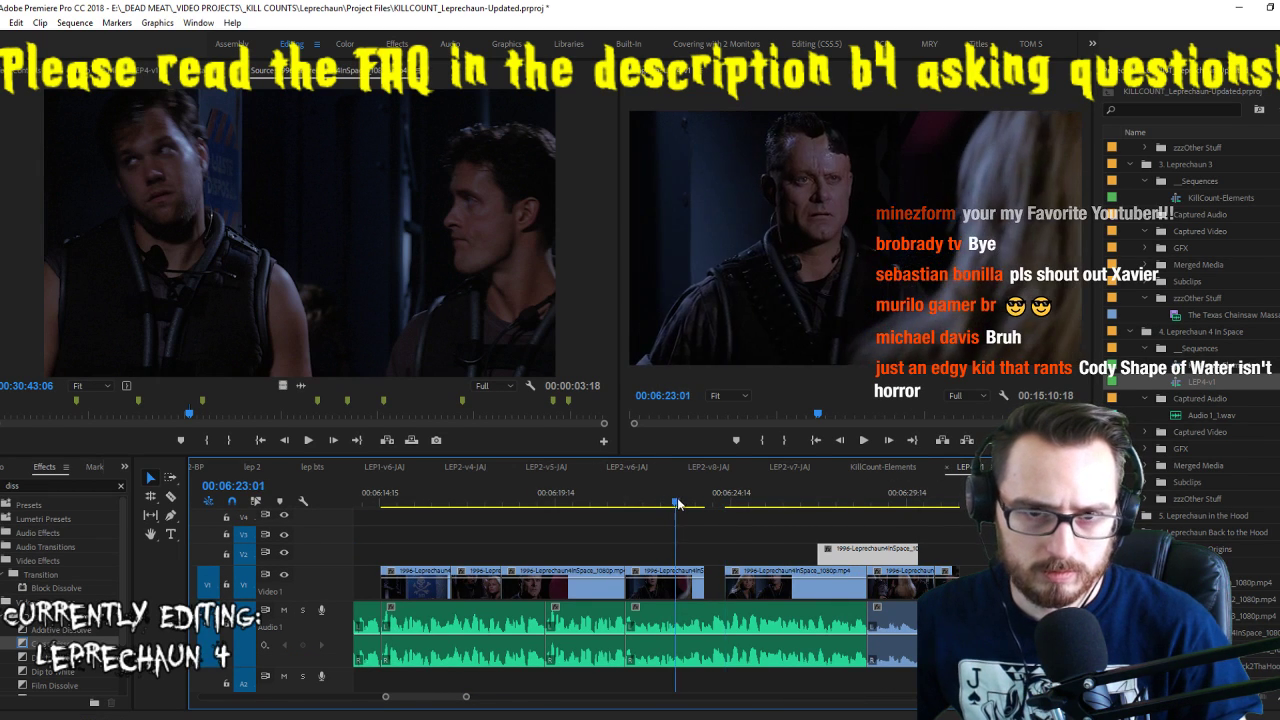
left_click(685, 592)
key("v")
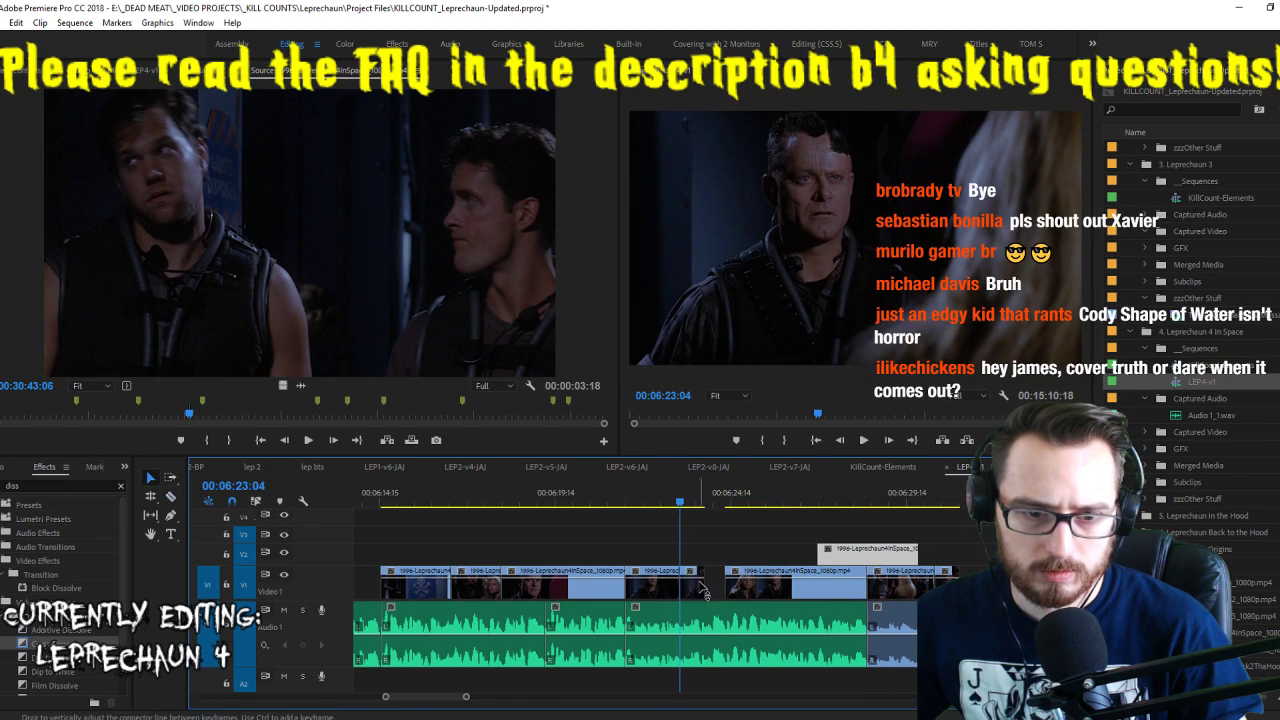
key("space")
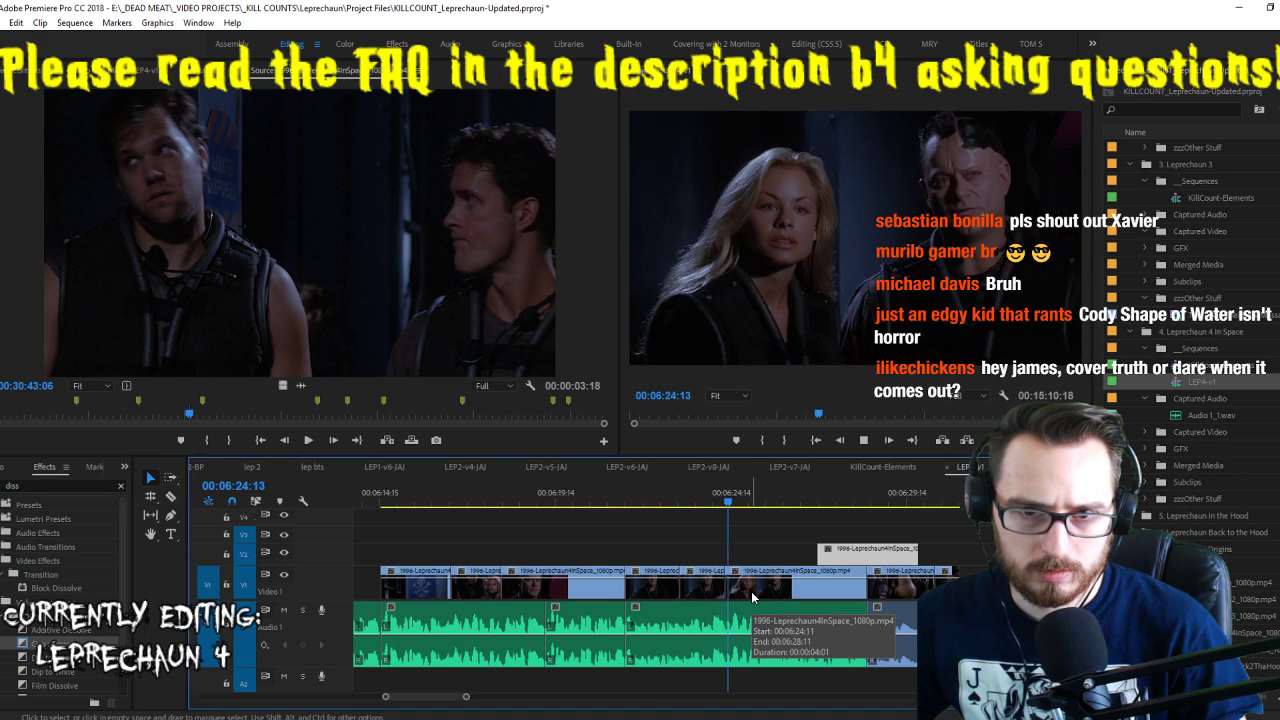
left_click(751, 591)
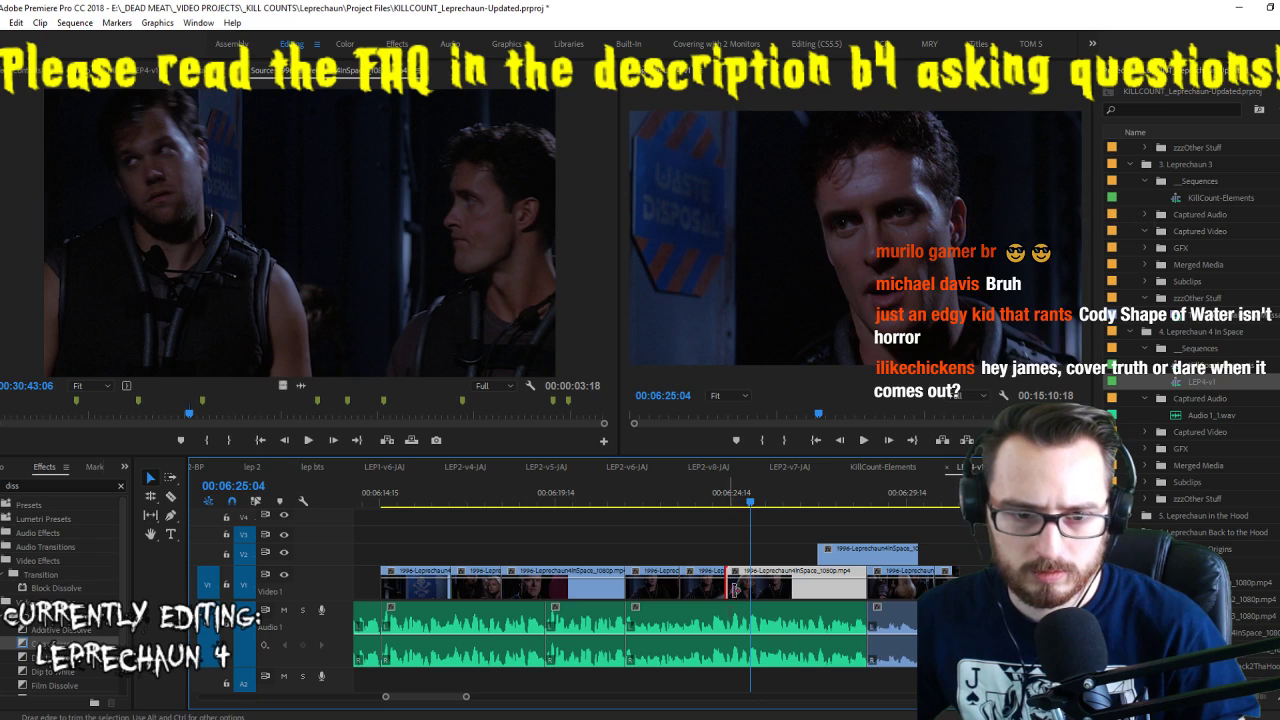
Trim the man's close-up on V1 to run from 00:06:26:01 to 00:06:27:22 and extend the preceding group shot up to it
key("Delete")
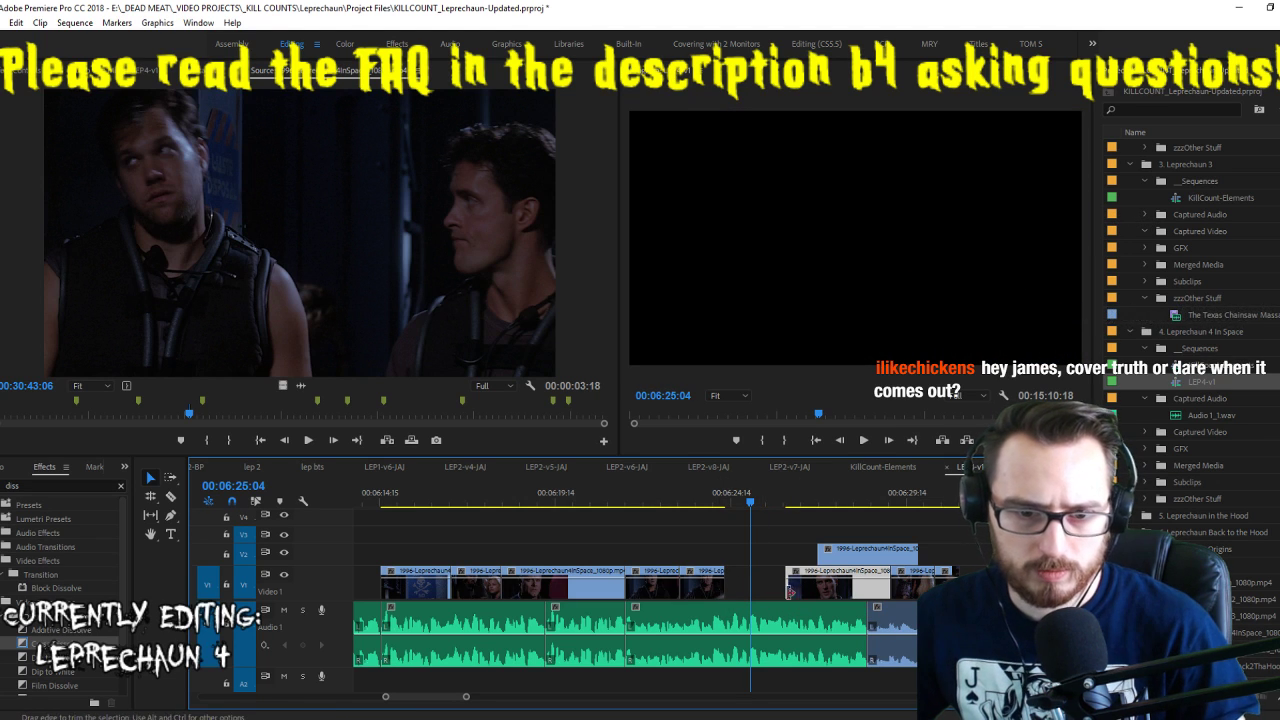
left_click_drag(853, 590, 797, 588)
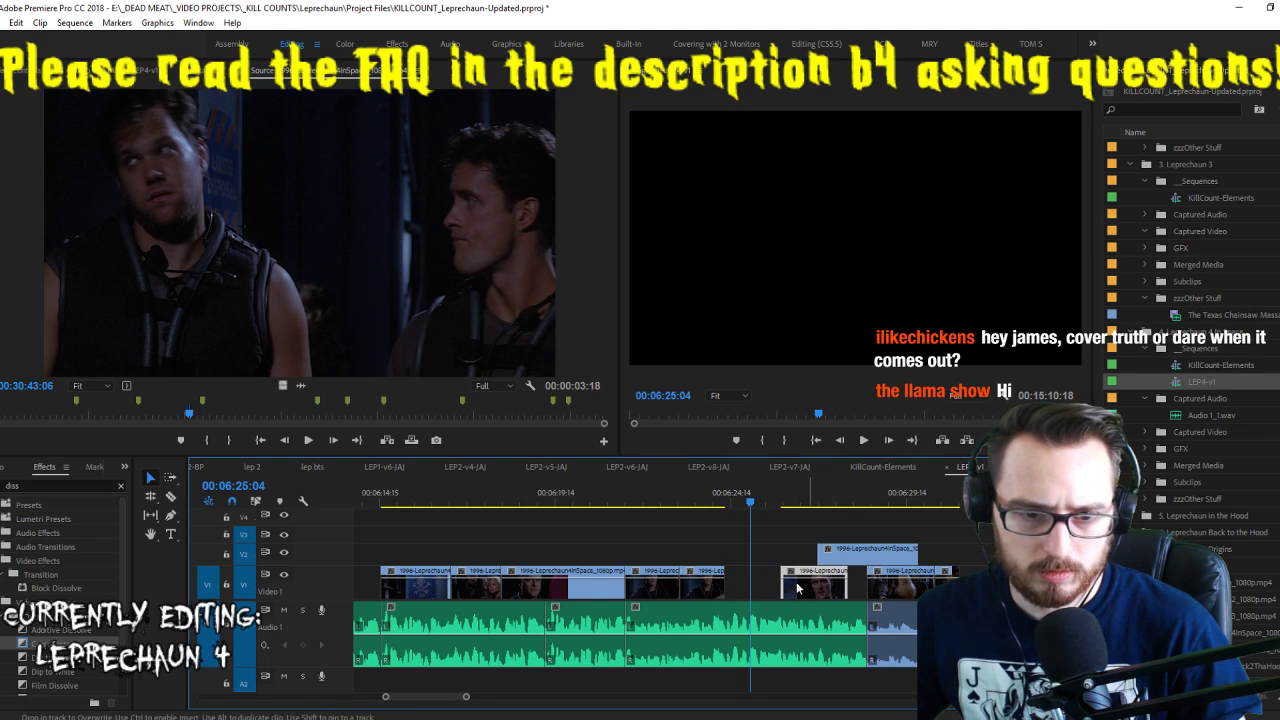
left_click_drag(729, 510, 732, 510)
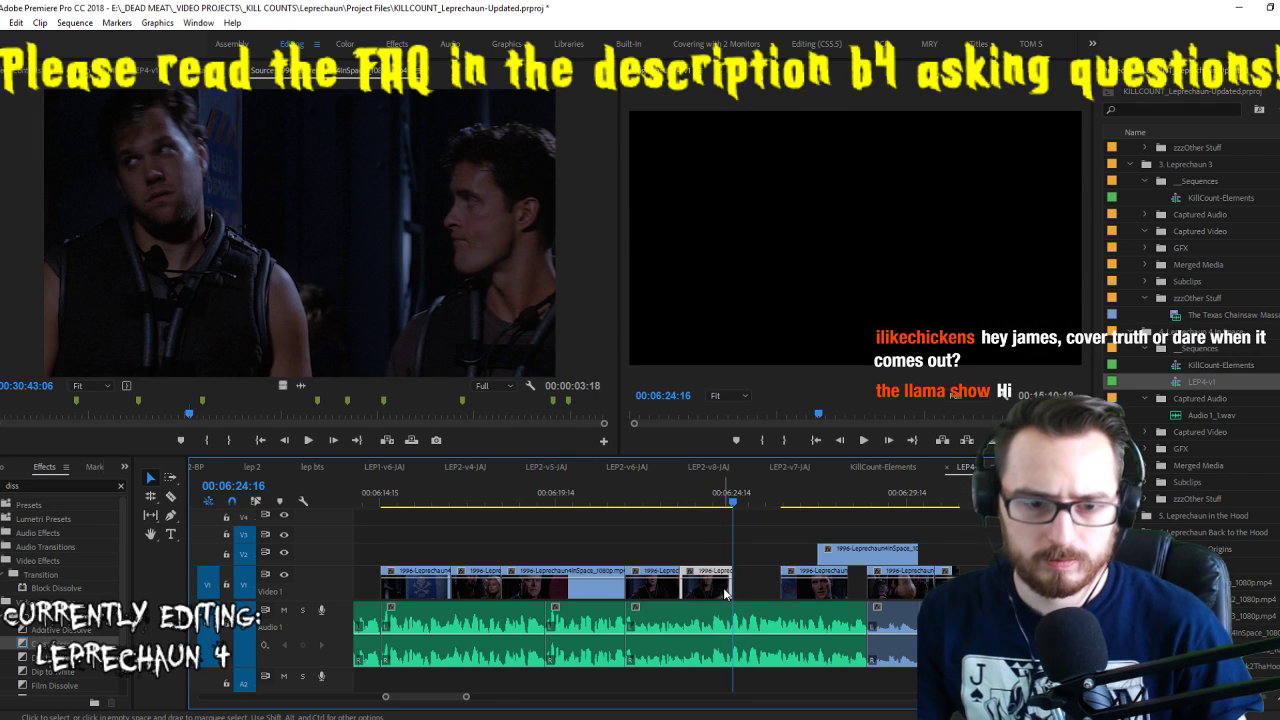
key("Left")
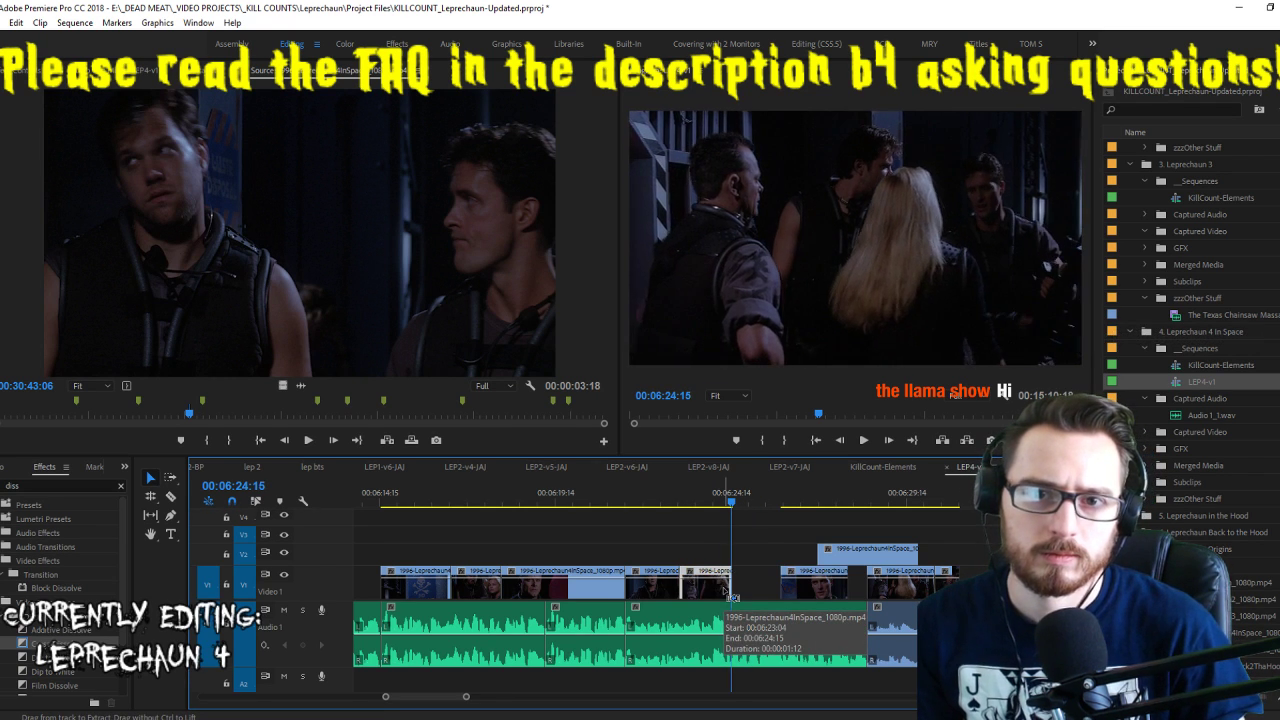
key("j")
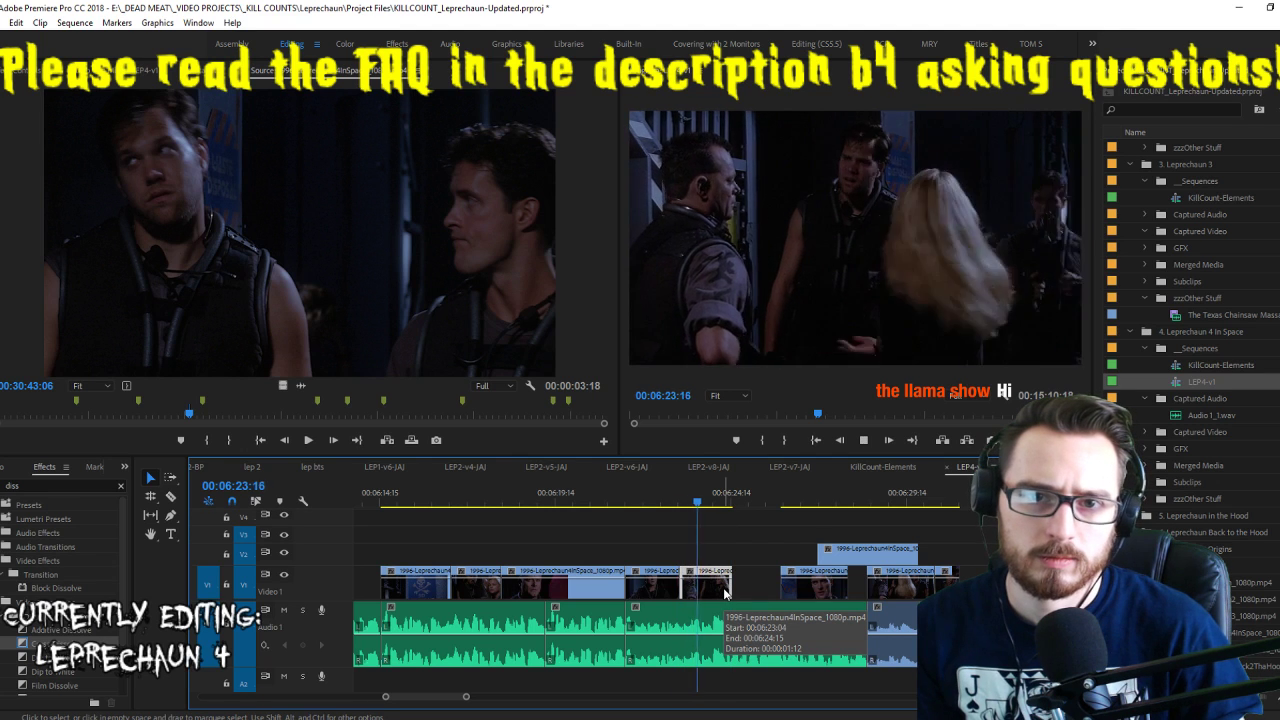
key("space")
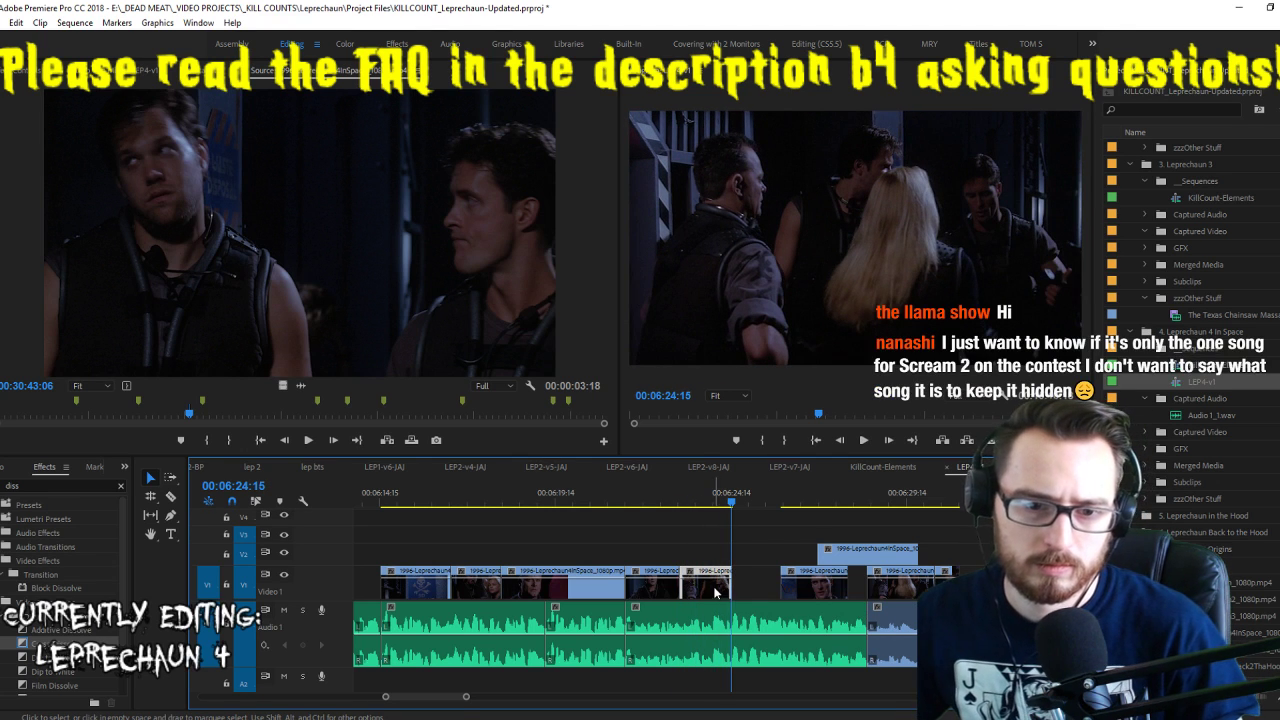
left_click(758, 592)
key("space")
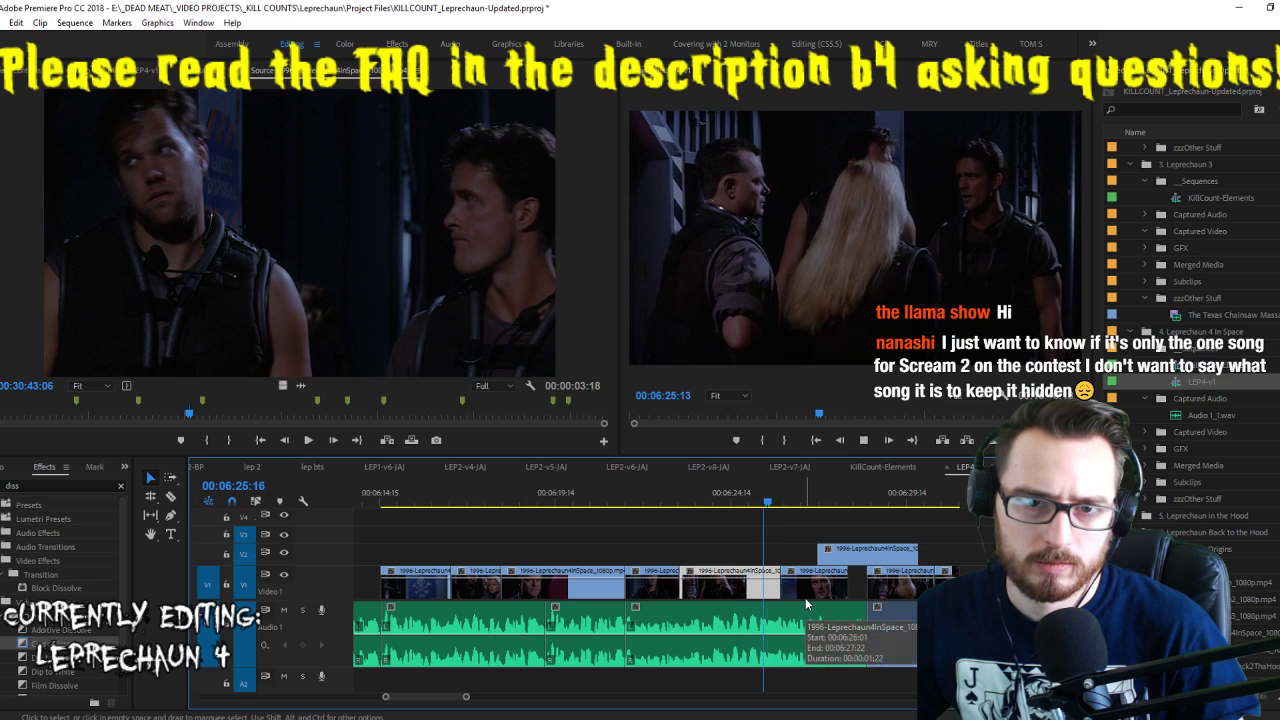
Shift the V2 clip of the blonde woman to start at 00:06:25:14 and play it against the narration
key("space")
left_click_drag(754, 503, 765, 505)
left_click_drag(851, 563, 799, 556)
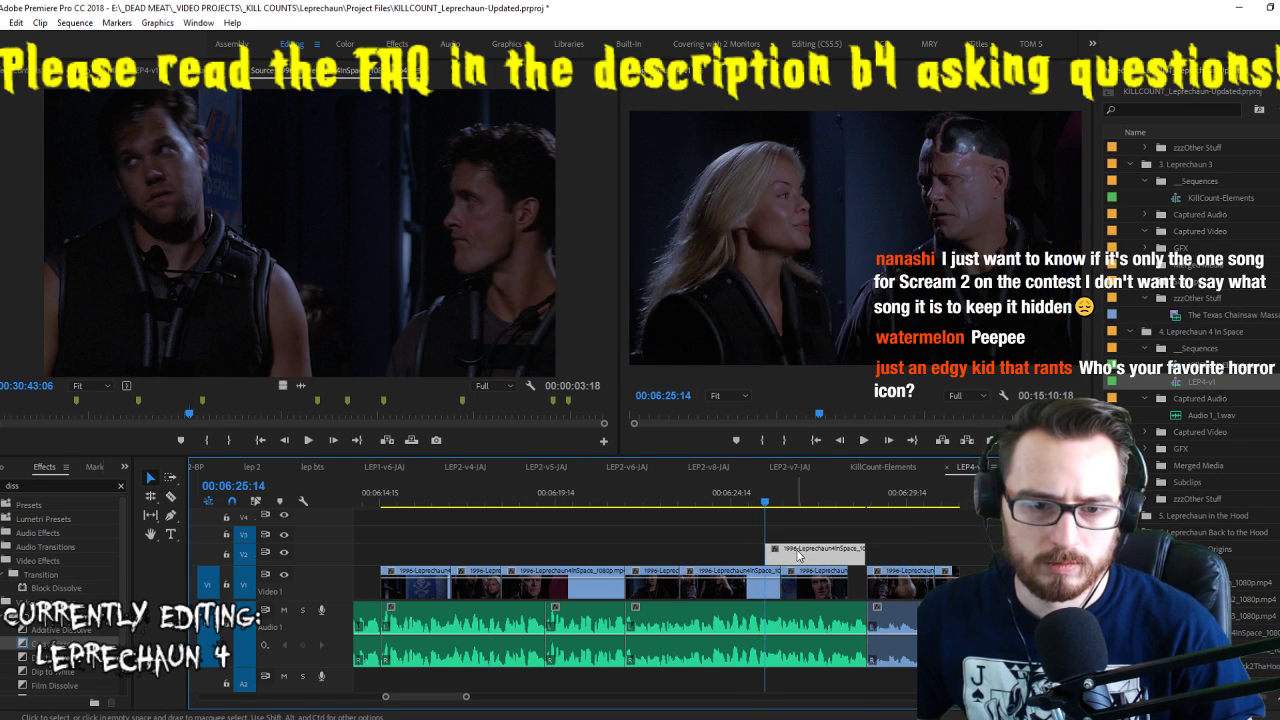
key("space")
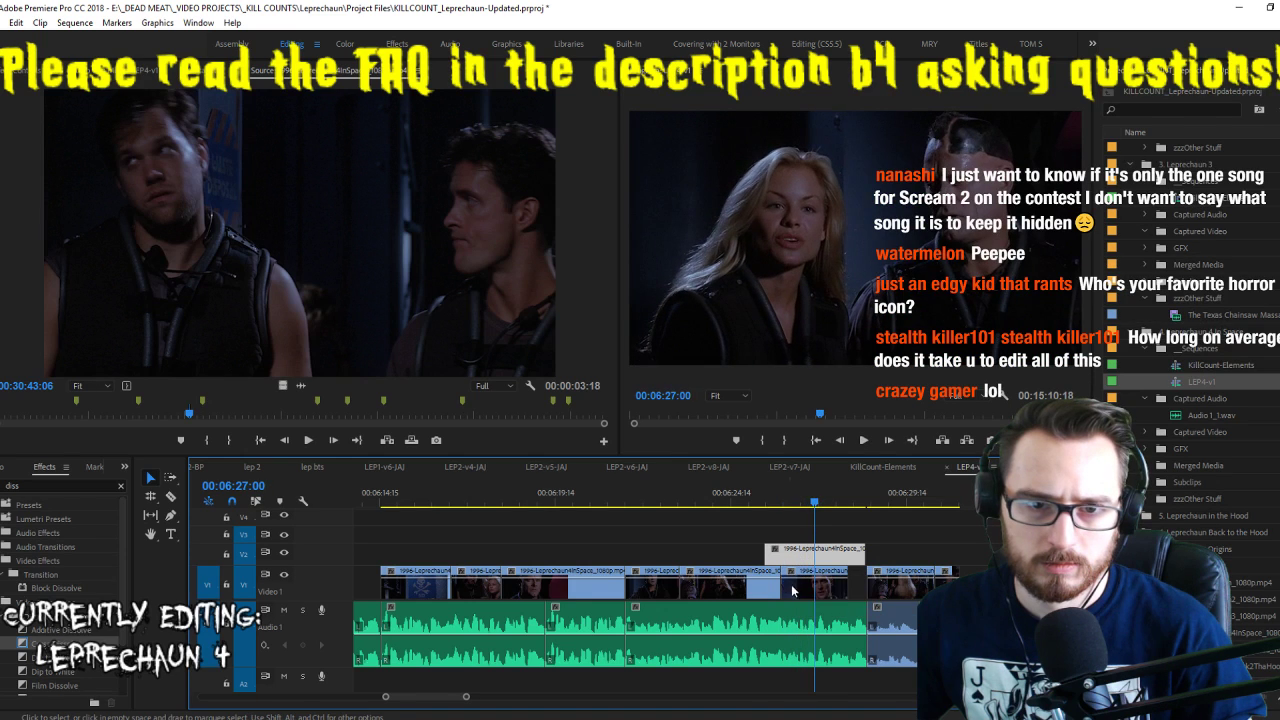
Place the man's close-up on V2 at 00:06:27:00, trim its end to 00:06:28:12, and lower both V2 clips onto V1
left_click_drag(803, 597, 841, 562)
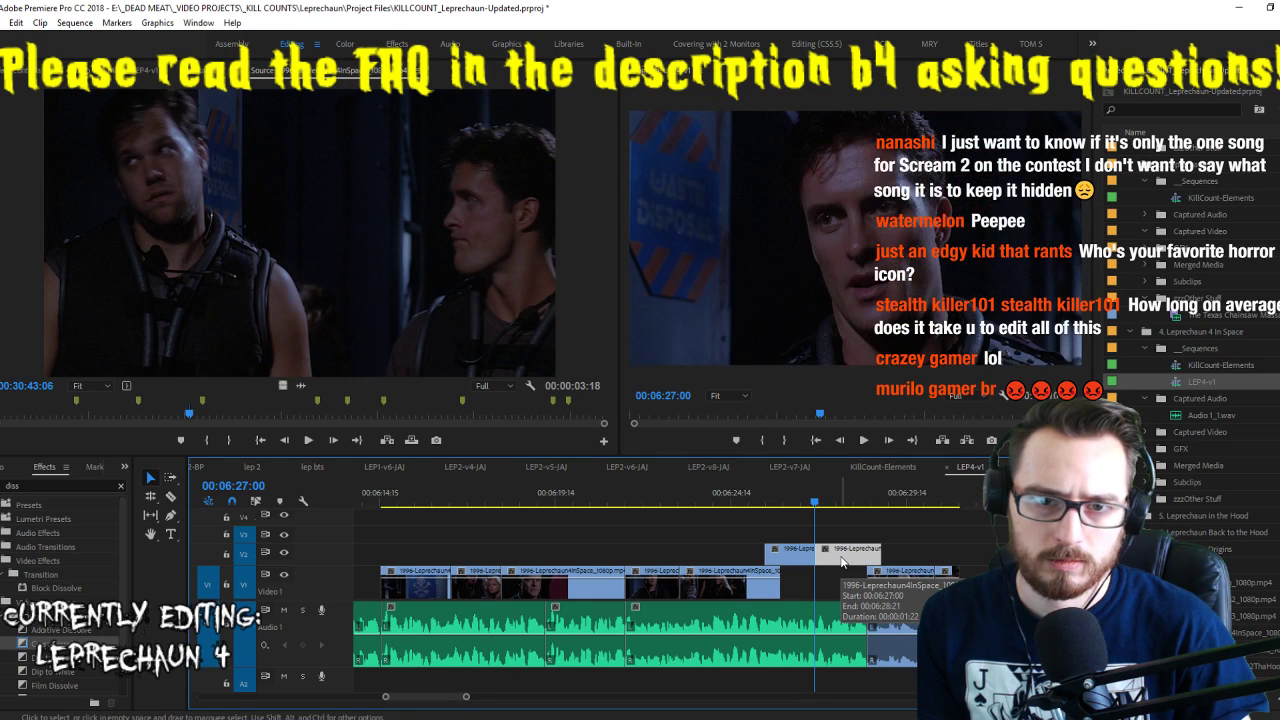
key("Down")
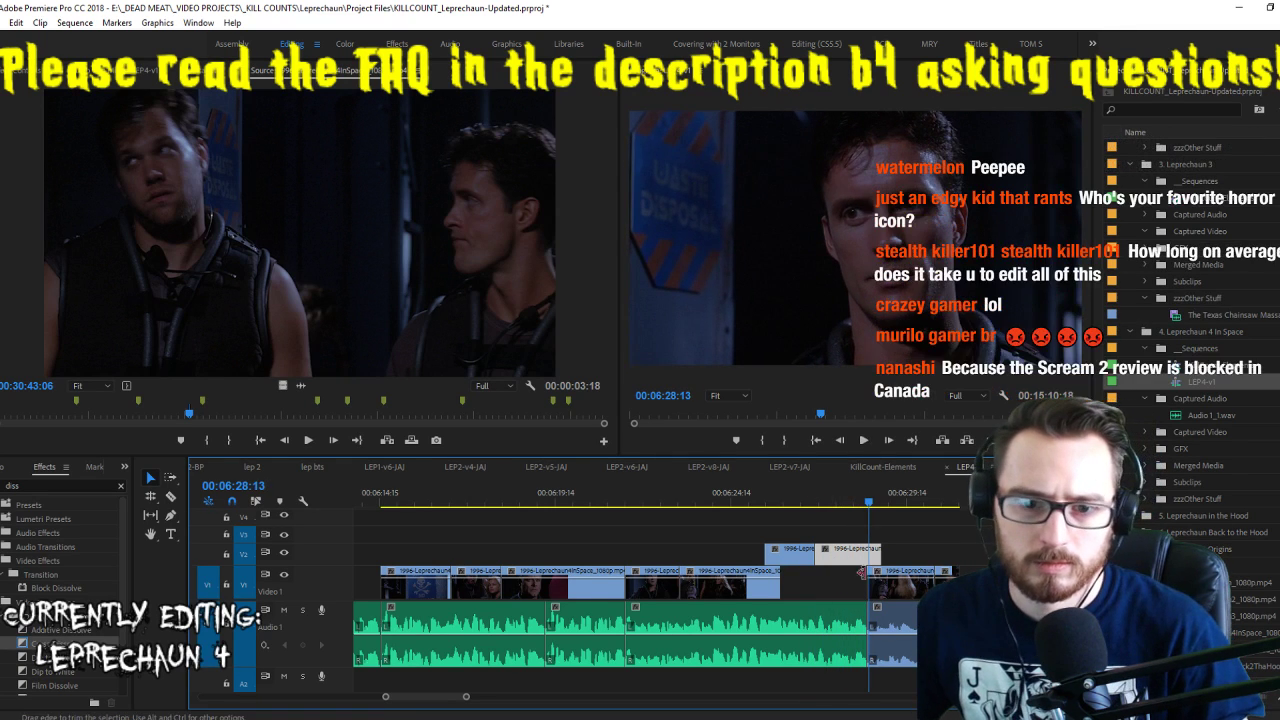
left_click_drag(890, 553, 798, 556)
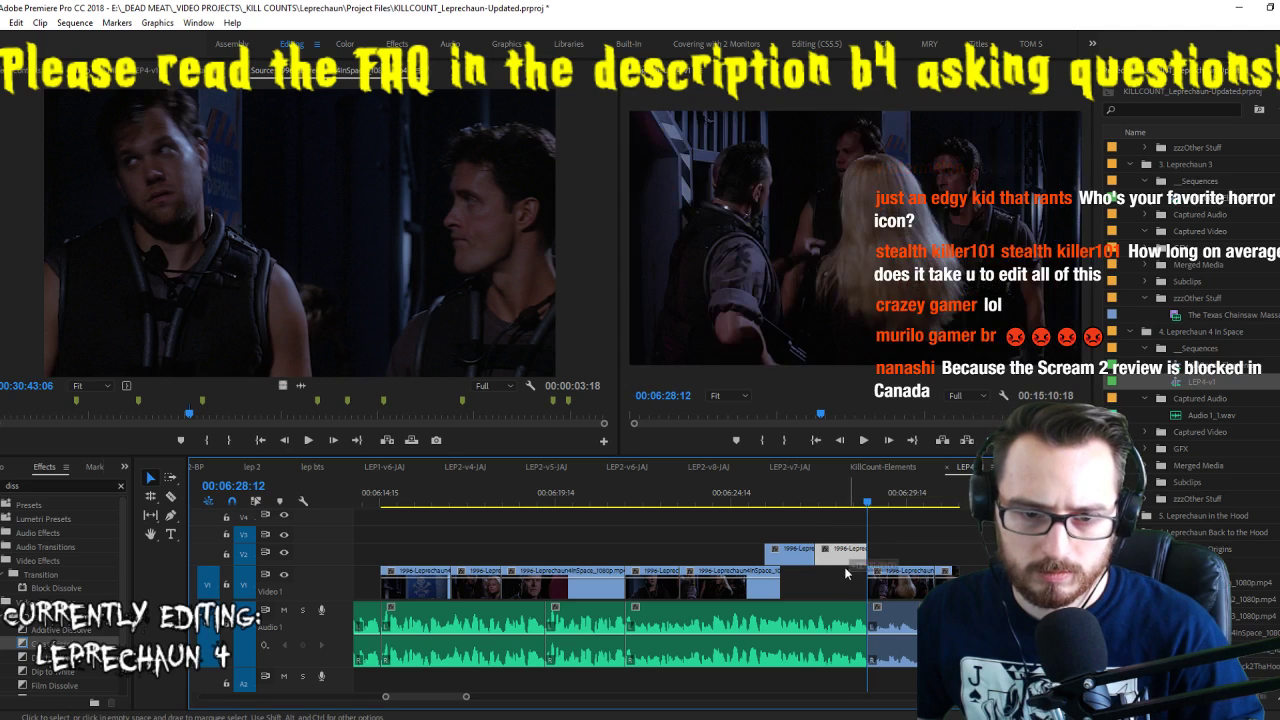
Replay the V1 clip starting at 00:06:25:14 and its cut to the man's close-up to judge the timing
key("Up")
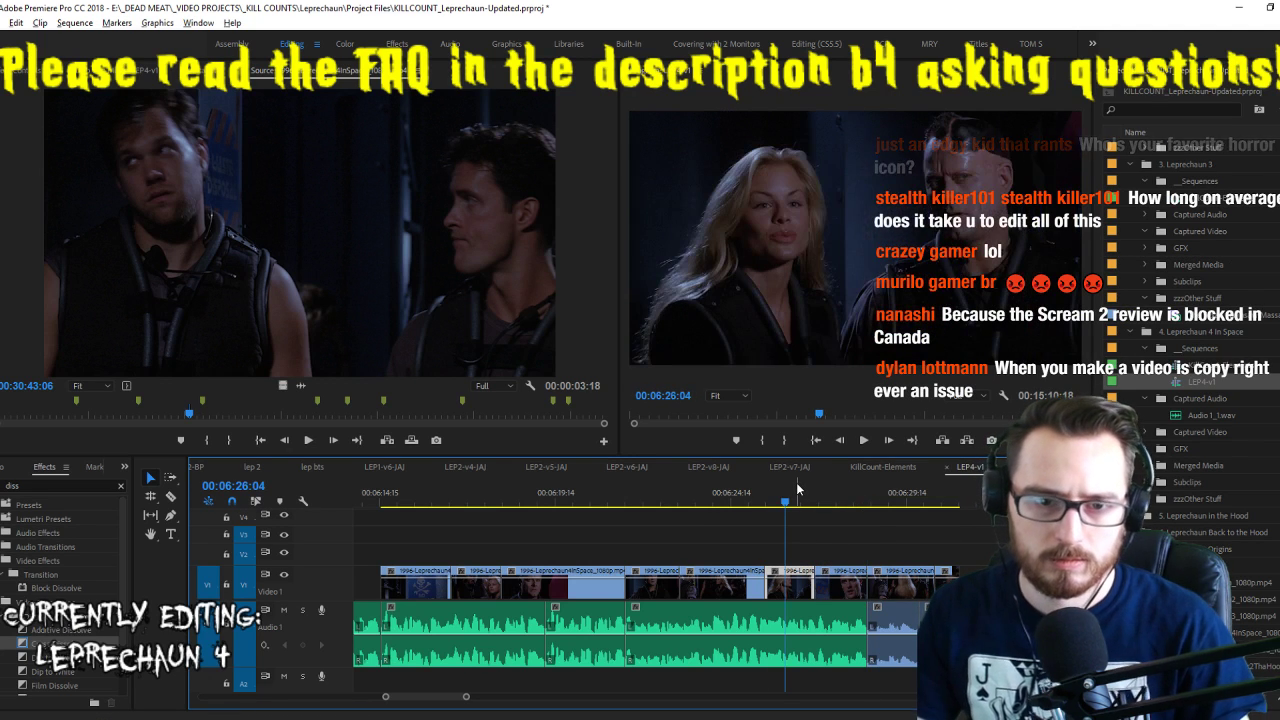
key("Up")
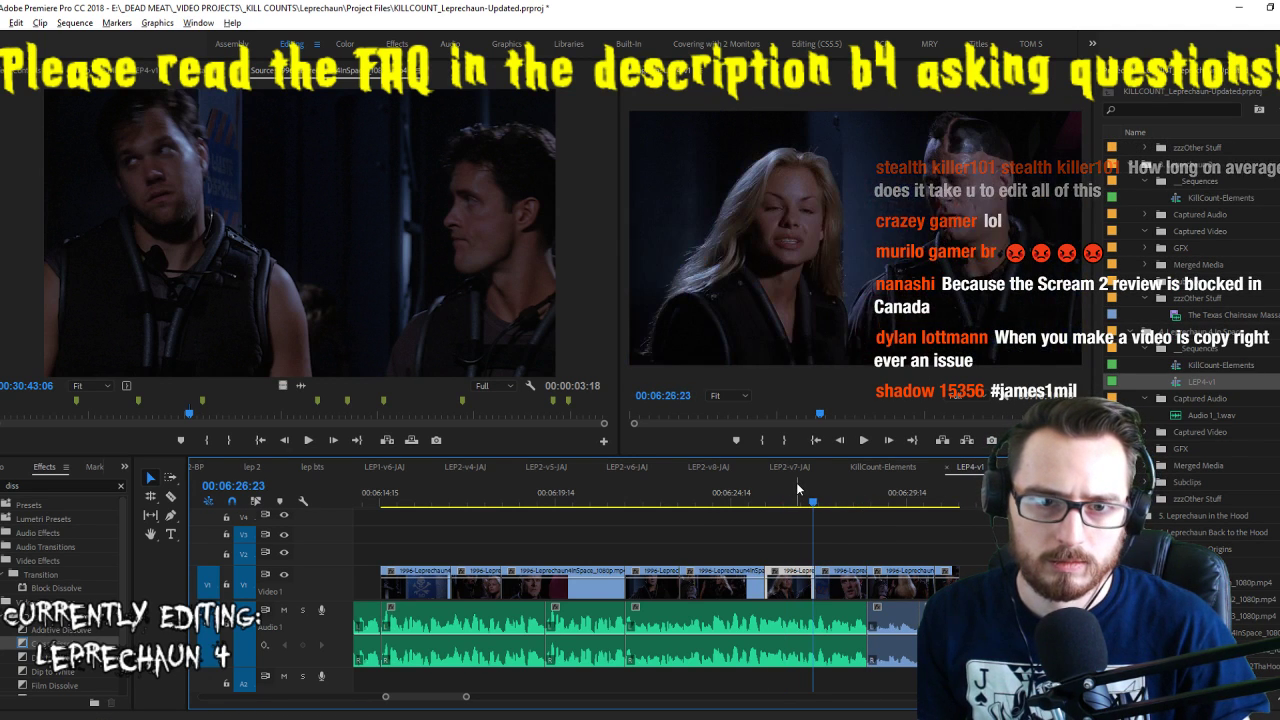
key("space")
key("space")
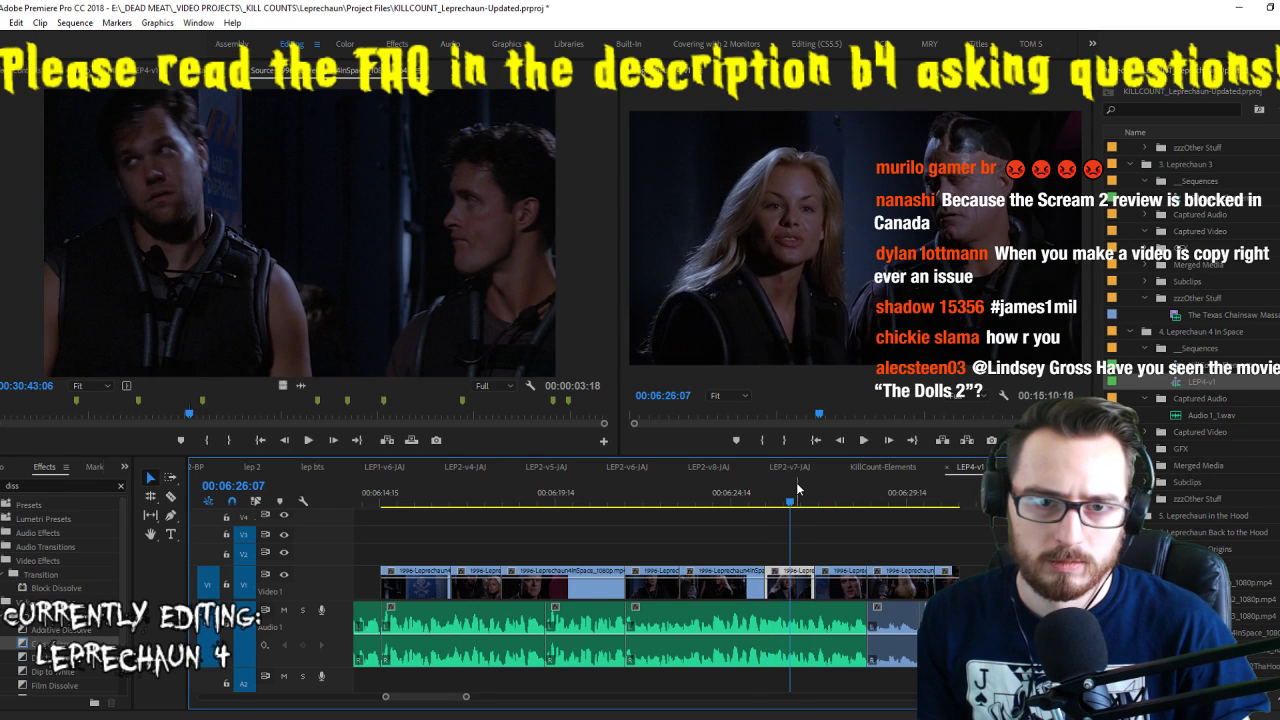
key("Up")
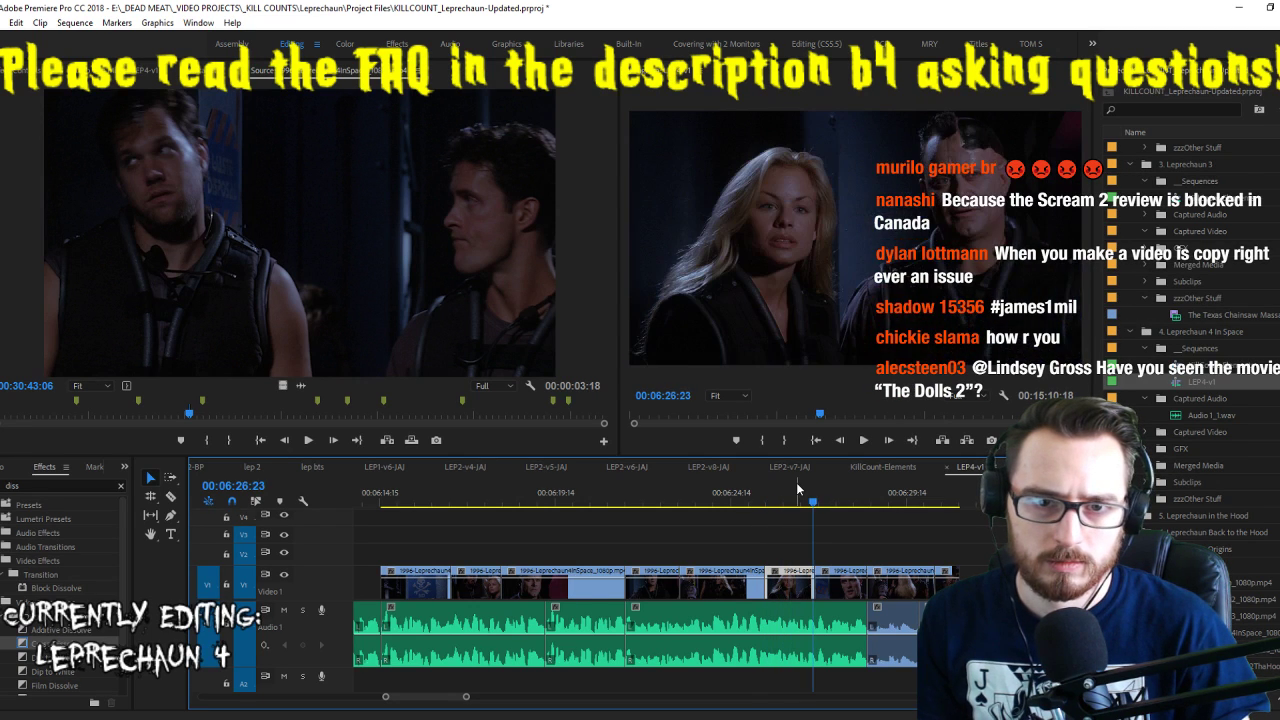
key("space")
key("space")
key("Up")
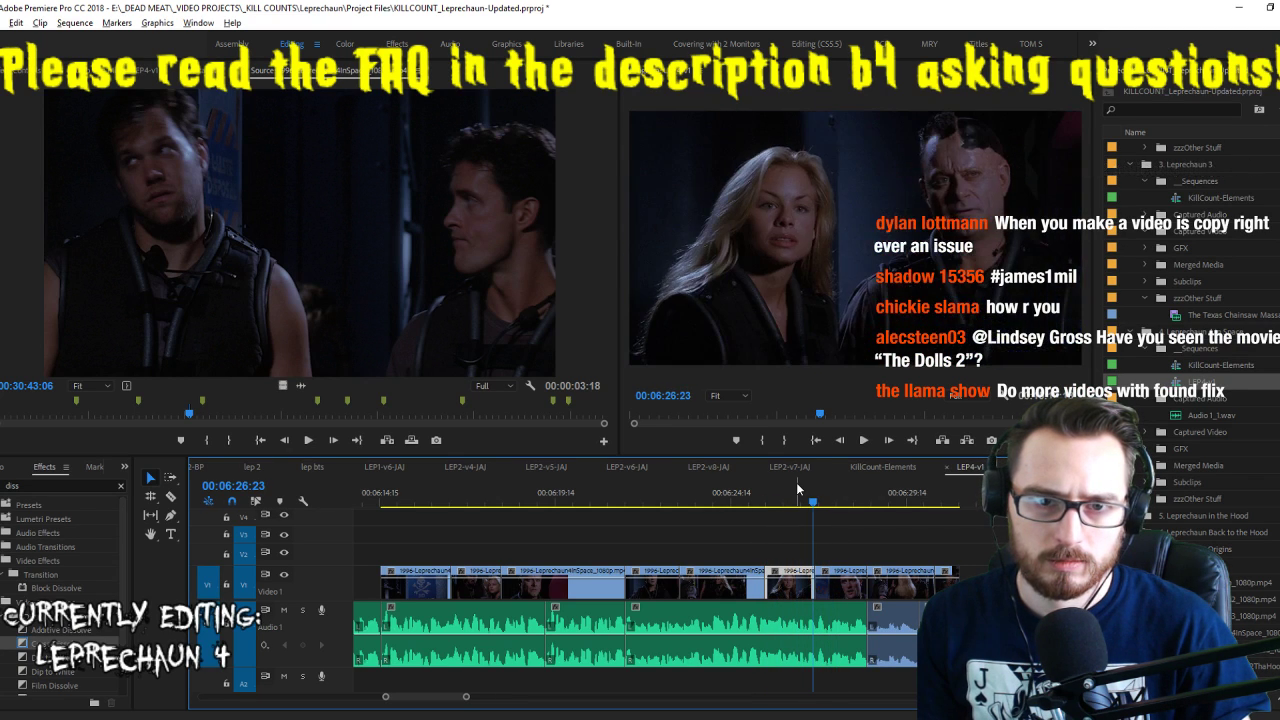
Slip the footage inside the V1 clip starting at 00:06:25:14 by five frames and replay the passage through the following clips
key("ctrl+alt+Left")
key("ctrl+alt+Left")
key("ctrl+alt+Left")
key("ctrl+alt+Left")
key("ctrl+alt+Left")
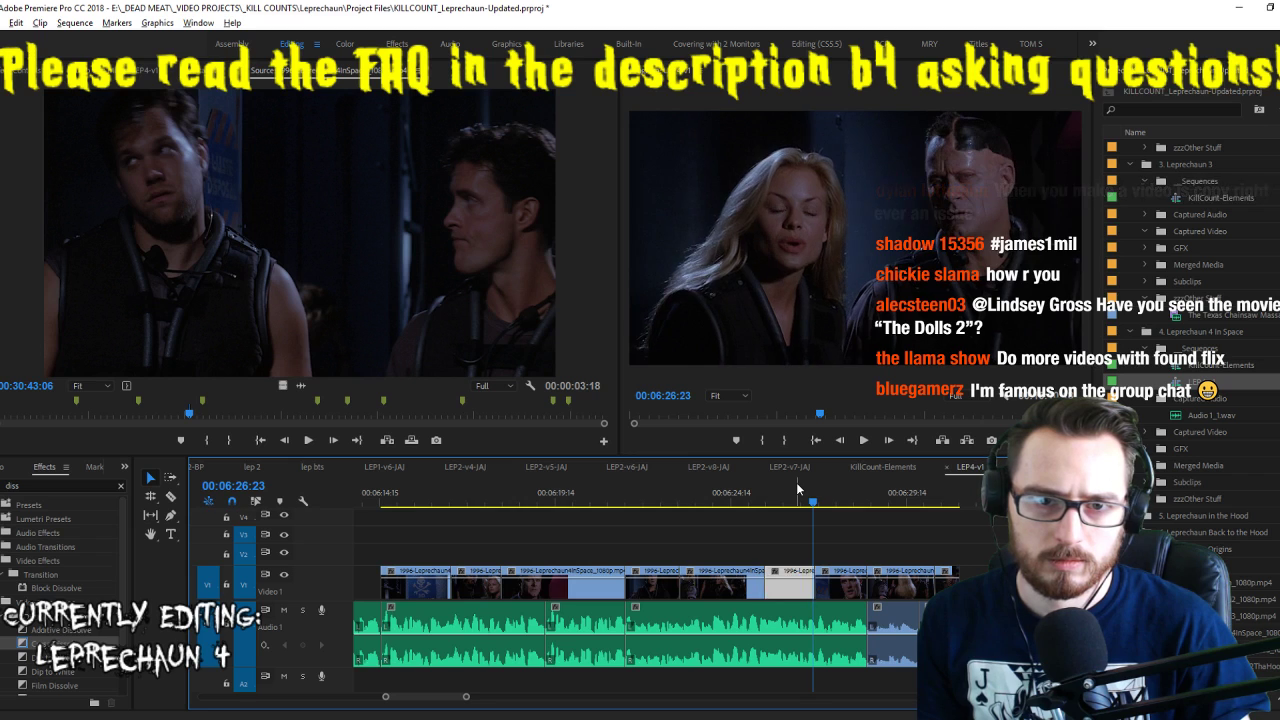
key("Up")
key("space")
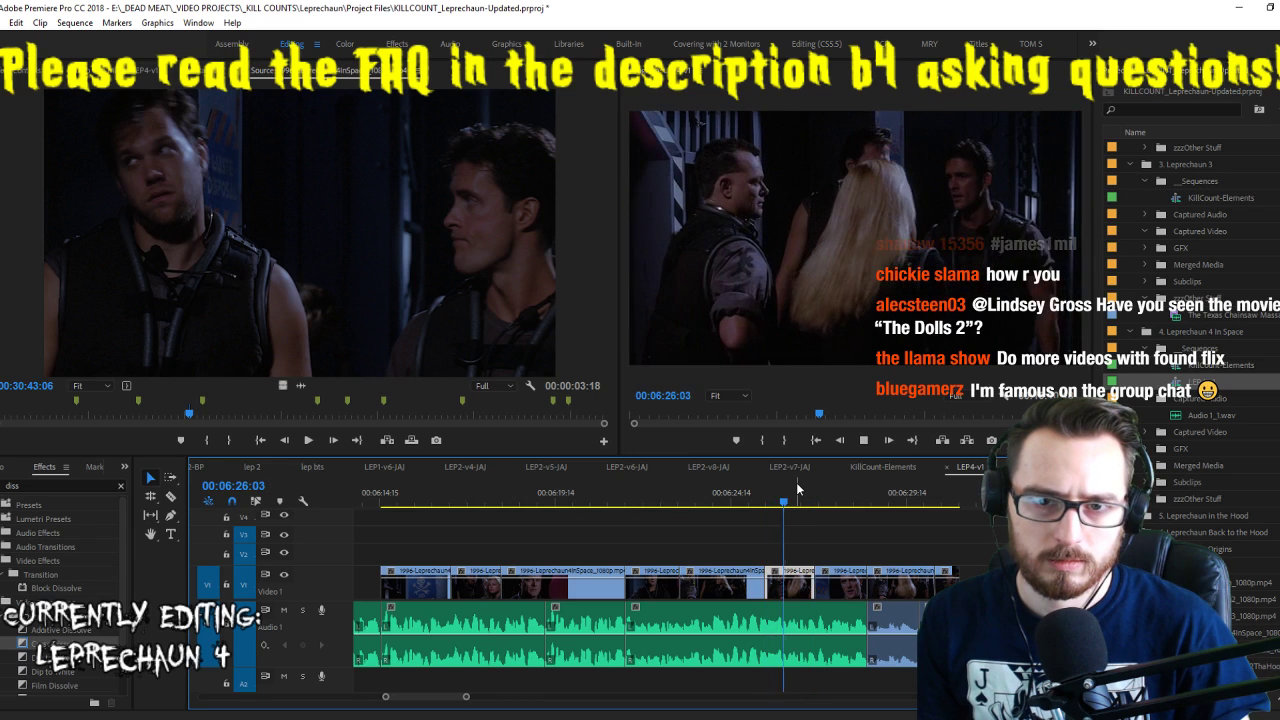
key("space")
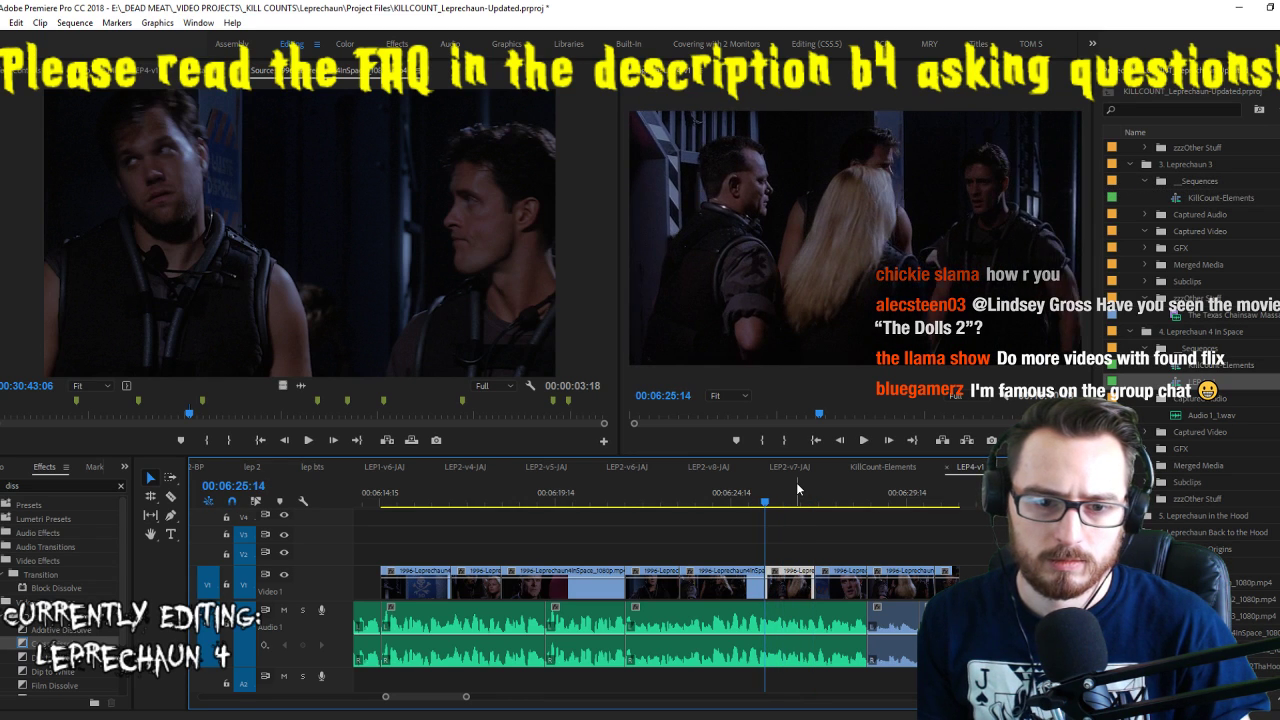
key("space")
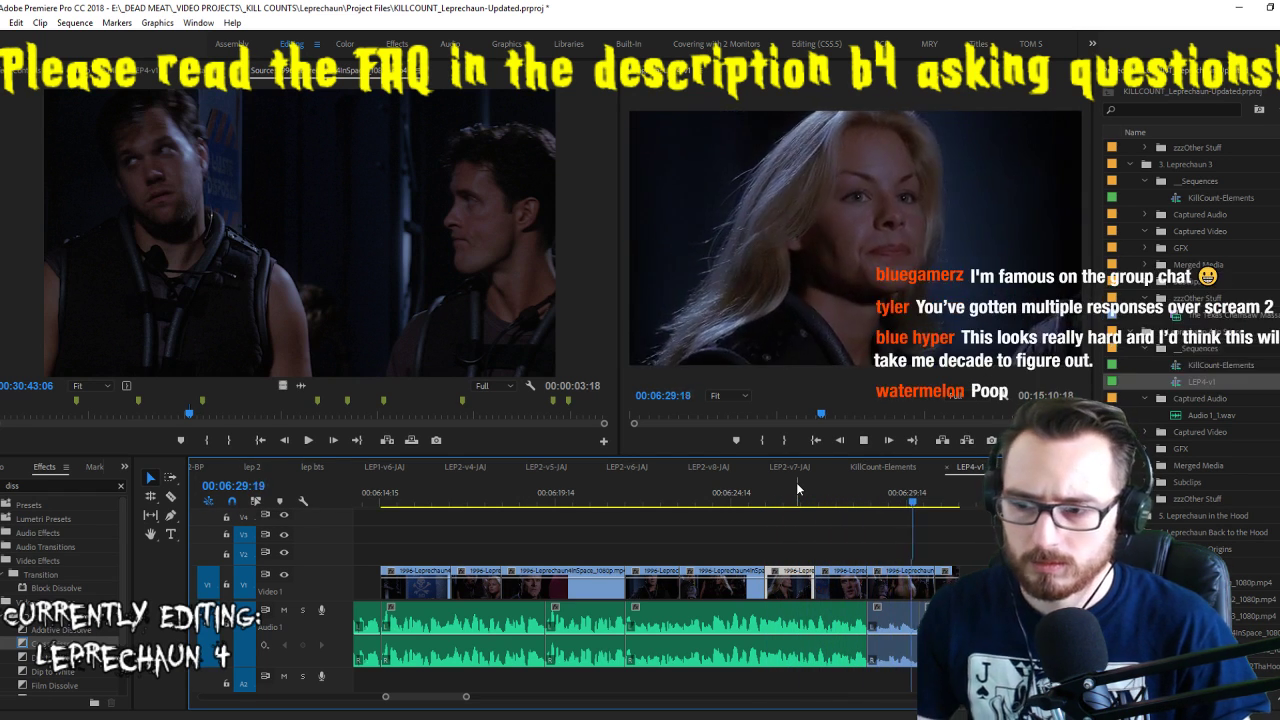
Ripple-extend the start of the film clip with audio at 00:06:28:12 by four frames and replay it
key("space")
scroll(858, 550, "down", 3)
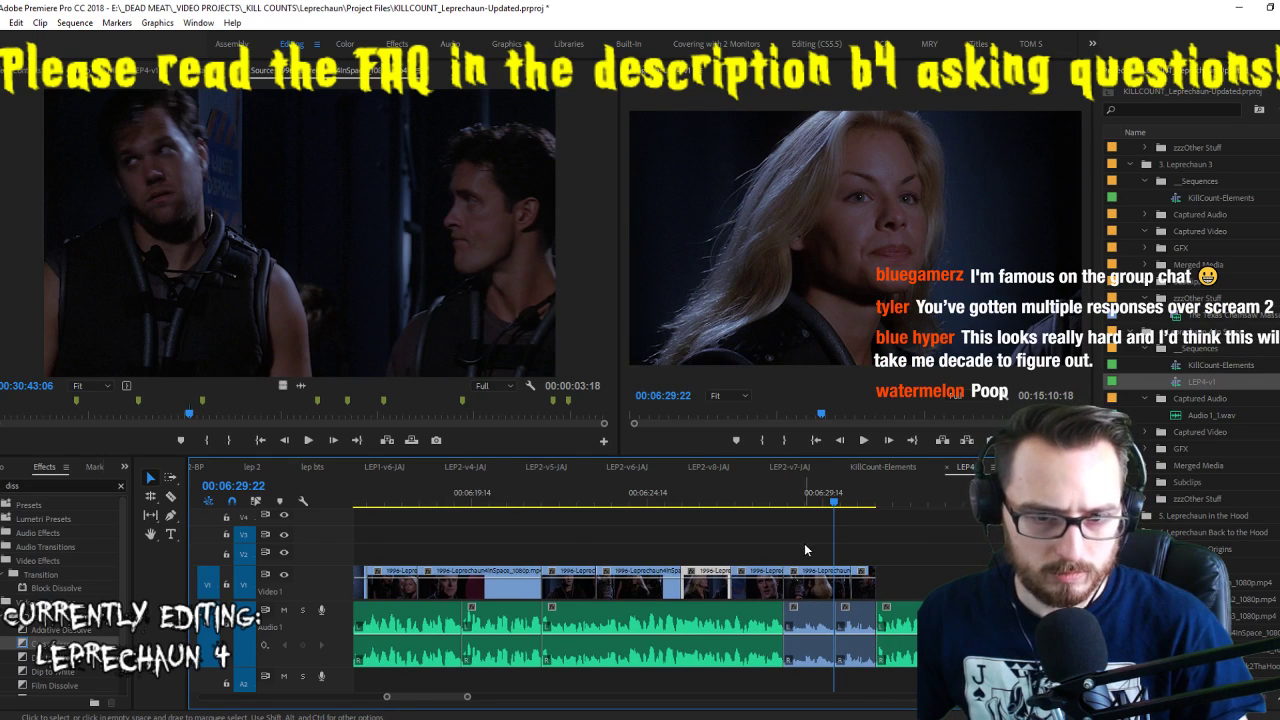
left_click(803, 658)
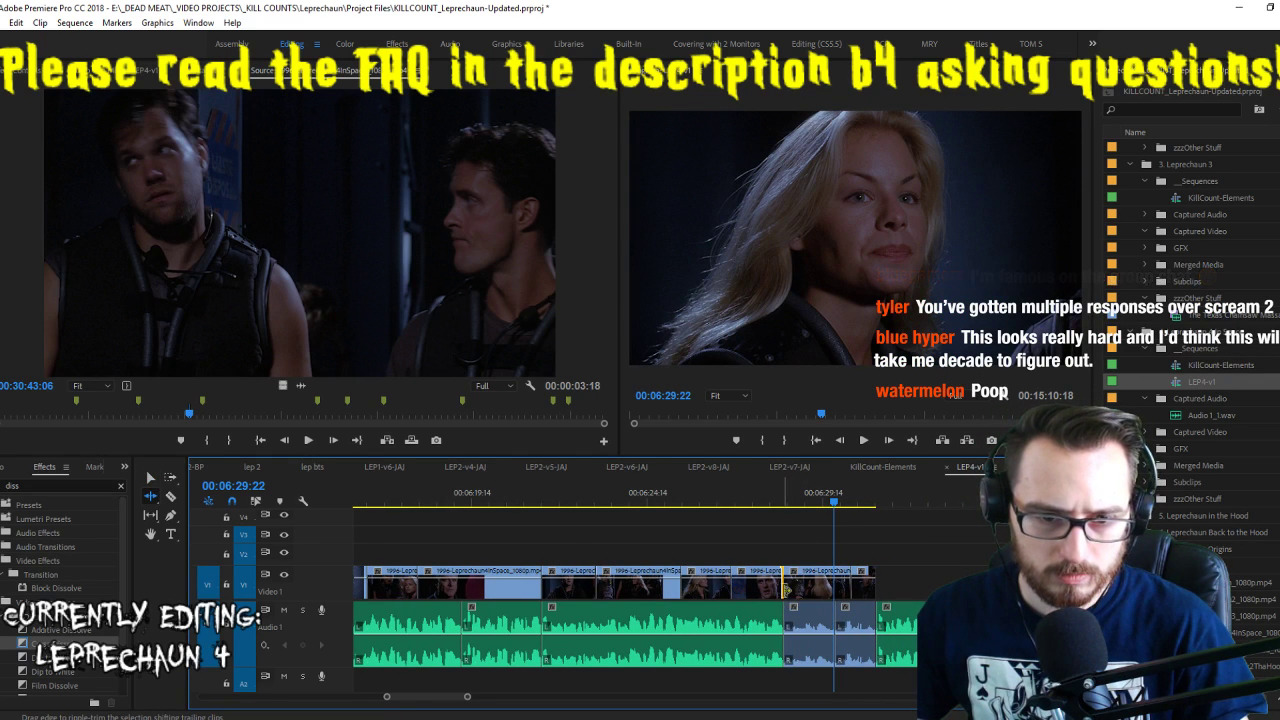
key("v")
left_click(812, 650)
left_click_drag(790, 581, 784, 580)
left_click(766, 500)
key("space")
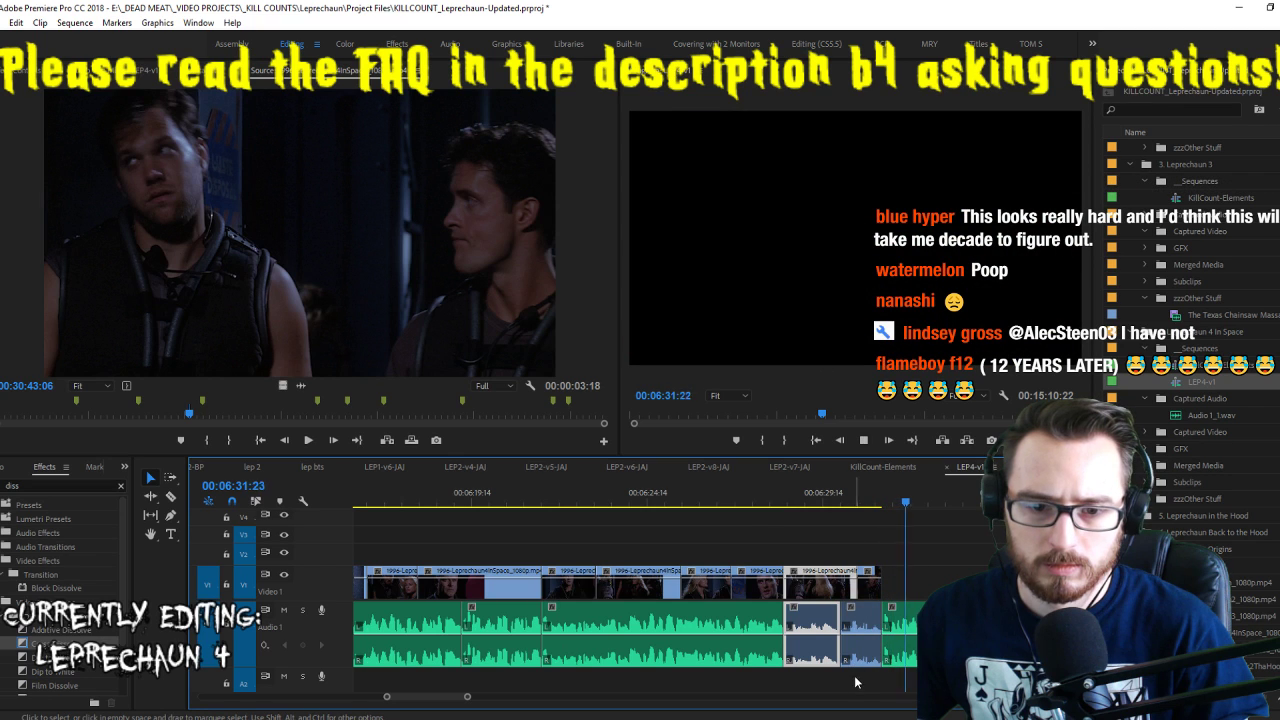
Move the two film audio clips starting at 00:06:28:12 down to A2 and save the project
key("space")
key("alt+Down")
key("ctrl+s")
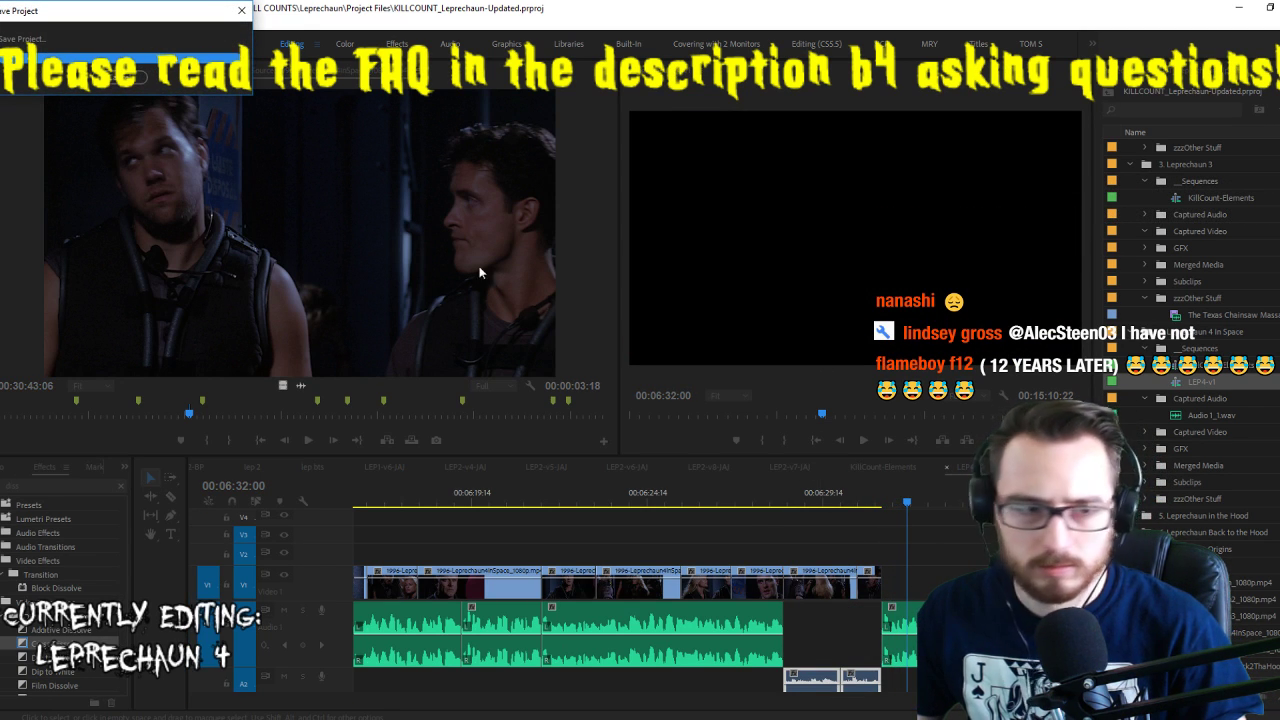
Mark a 22-frame source excerpt of the blonde woman ending at 00:30:46:03, fill the V1 gap with it, and play it
left_click(447, 257)
key("space")
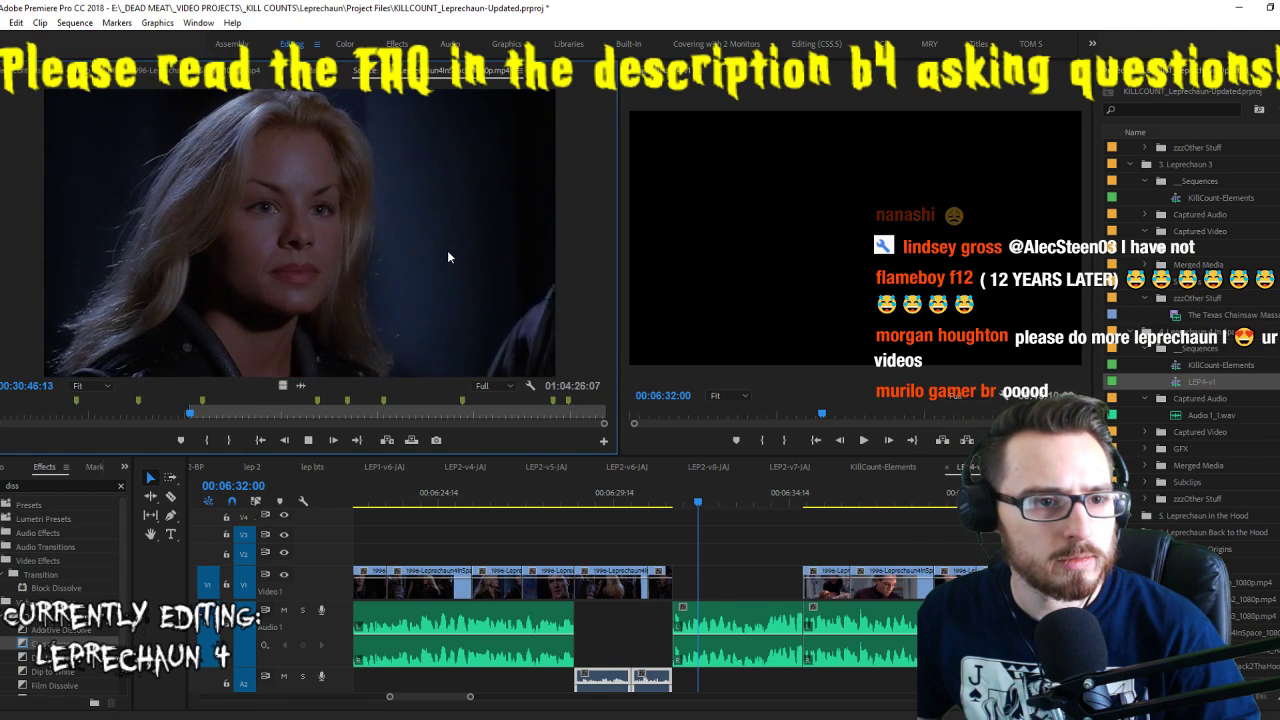
key("j")
key("j")
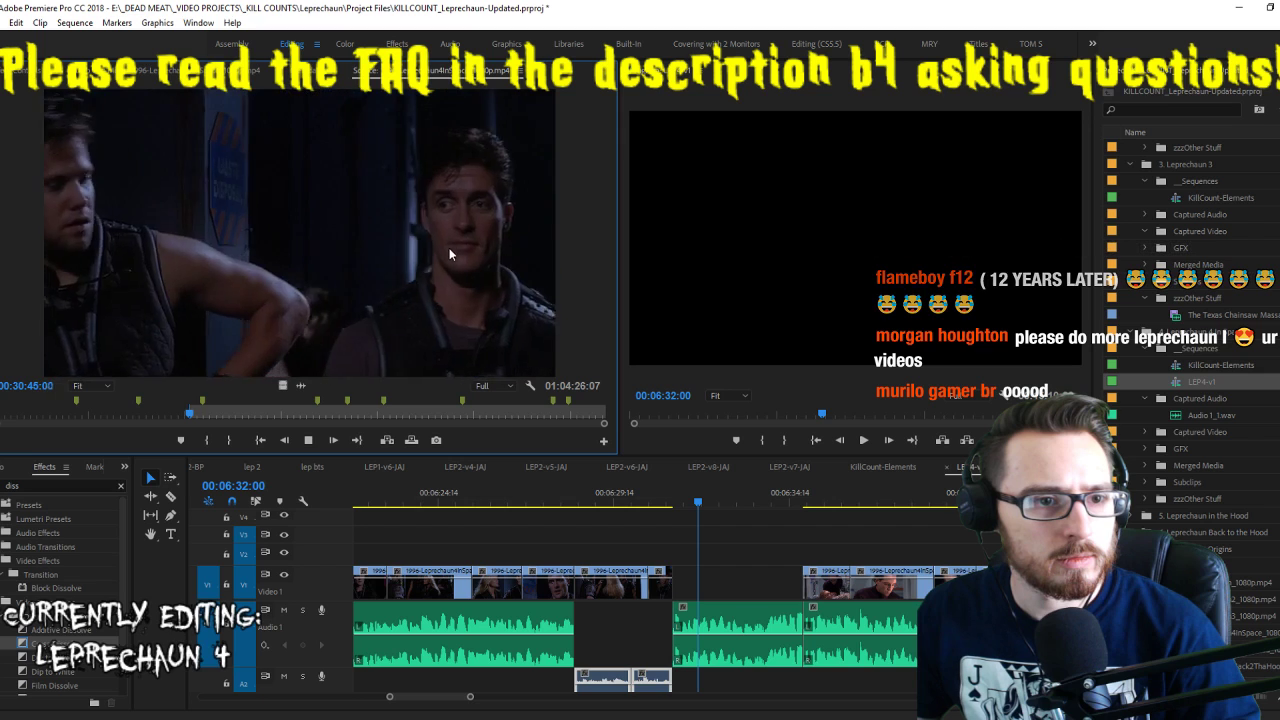
key("l")
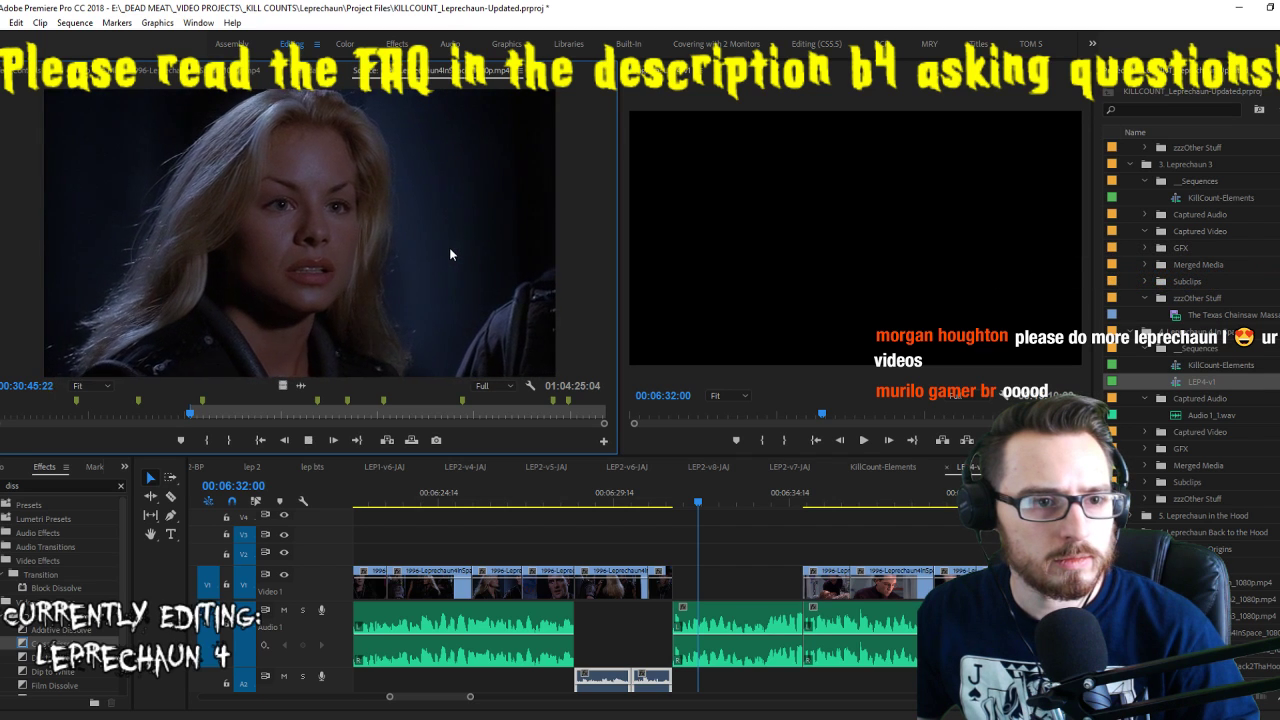
key("k")
key("o")
left_click_drag(283, 385, 686, 580)
key("space")
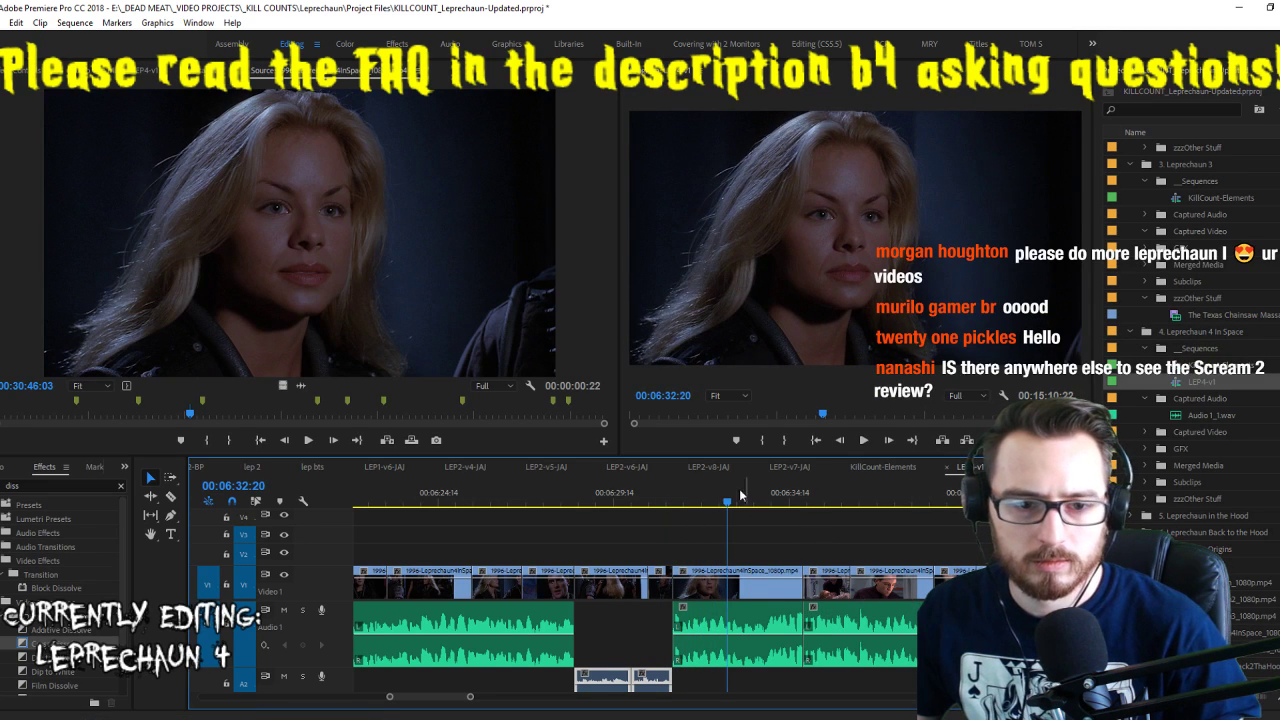
Mark the man's 1:14 close-up in the source footage and lay it onto V1 from 00:06:32:18 up to the next clip
left_click_drag(739, 490, 728, 516)
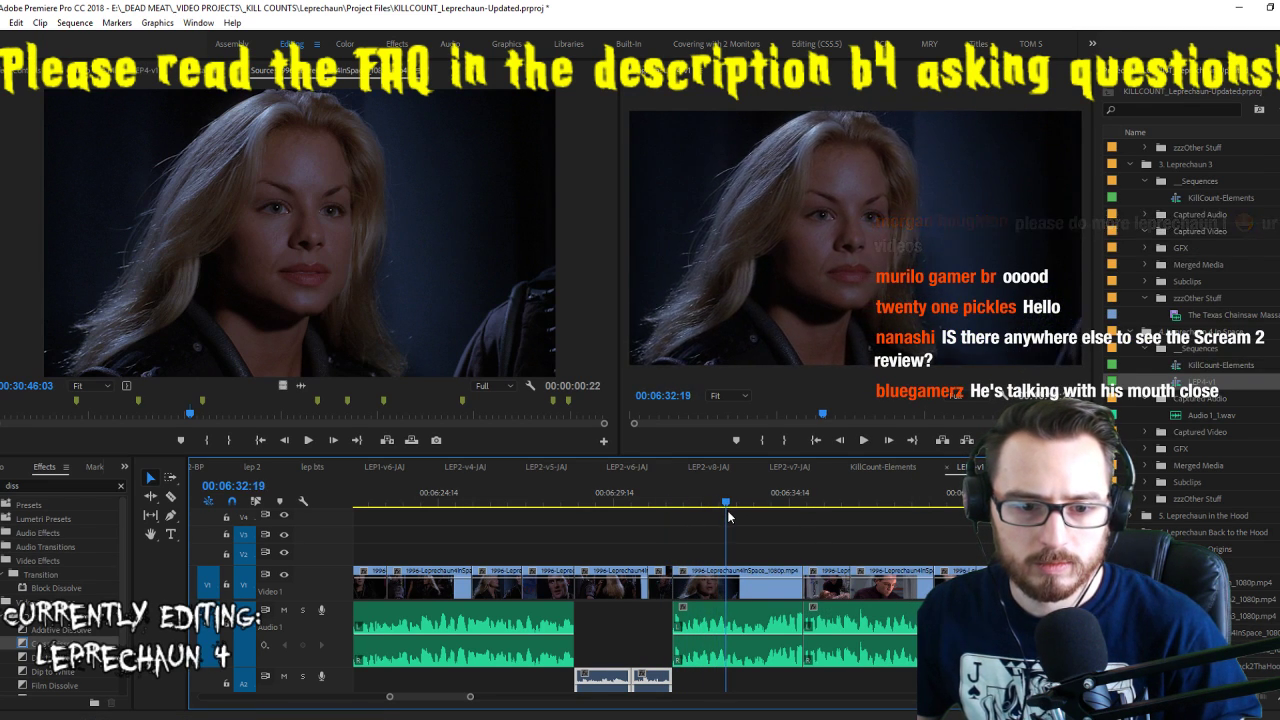
left_click(374, 281)
key("space")
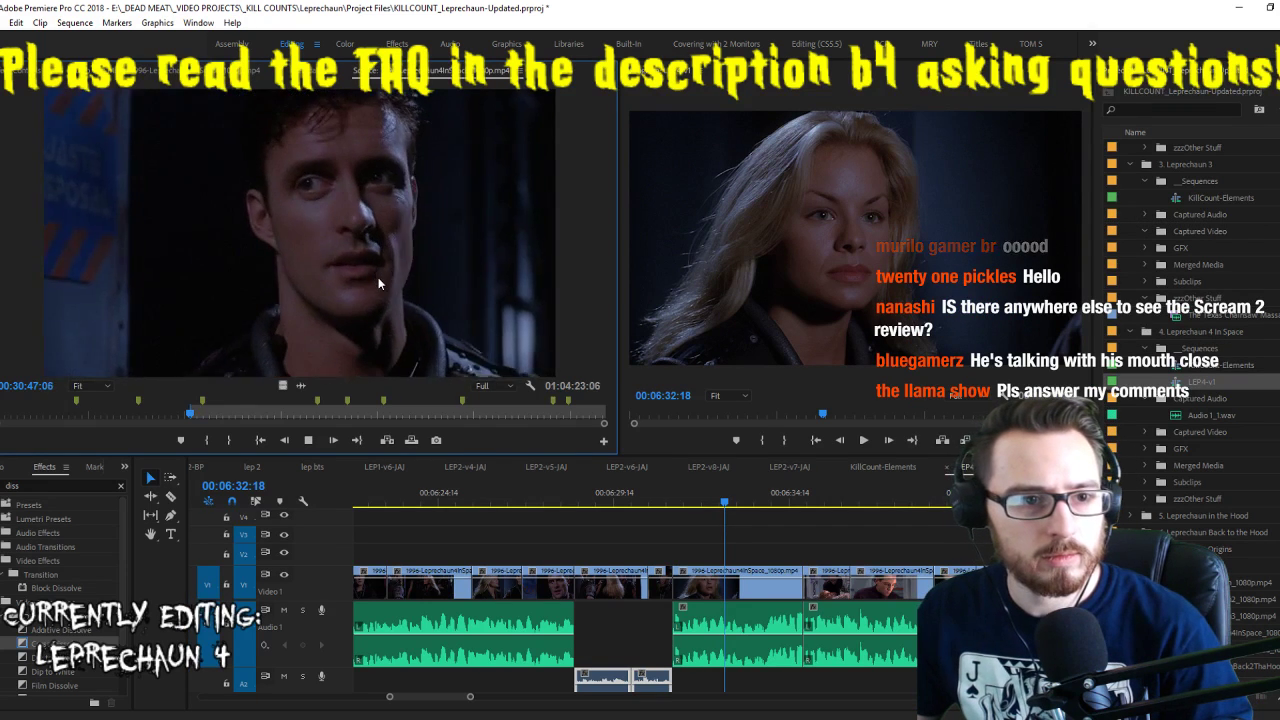
key("i")
key("o")
key("space")
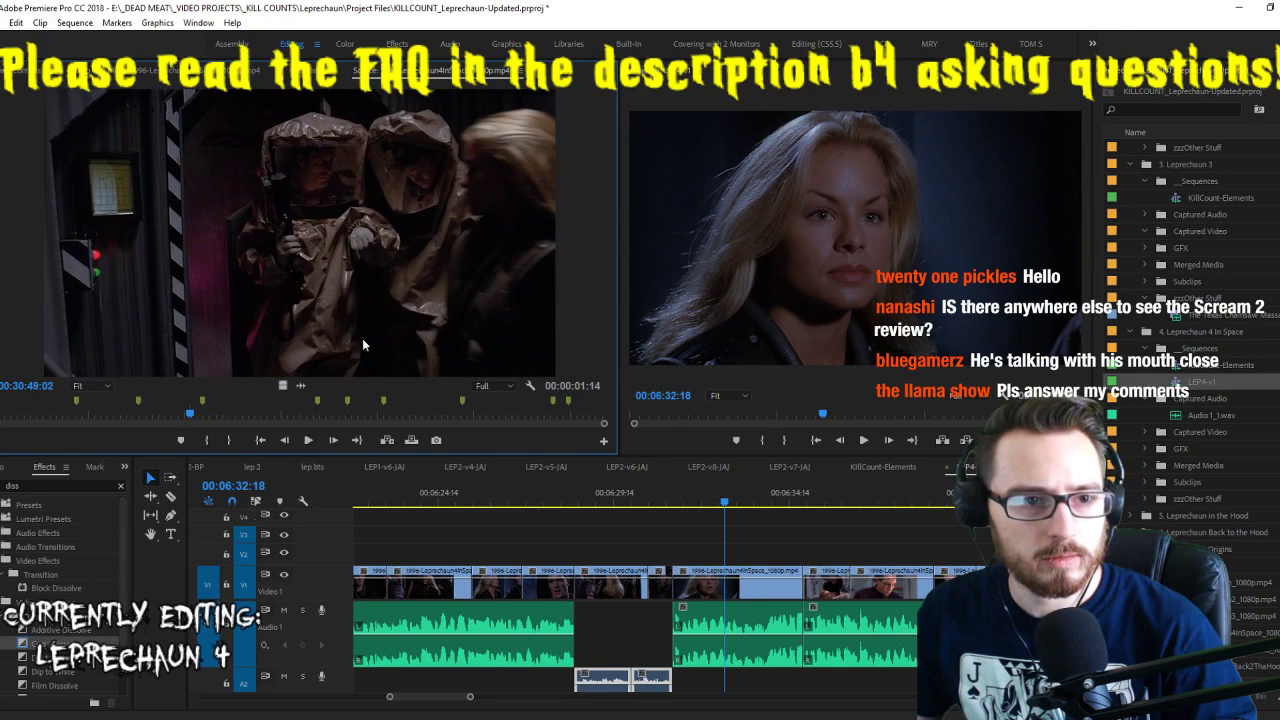
left_click_drag(284, 384, 756, 560)
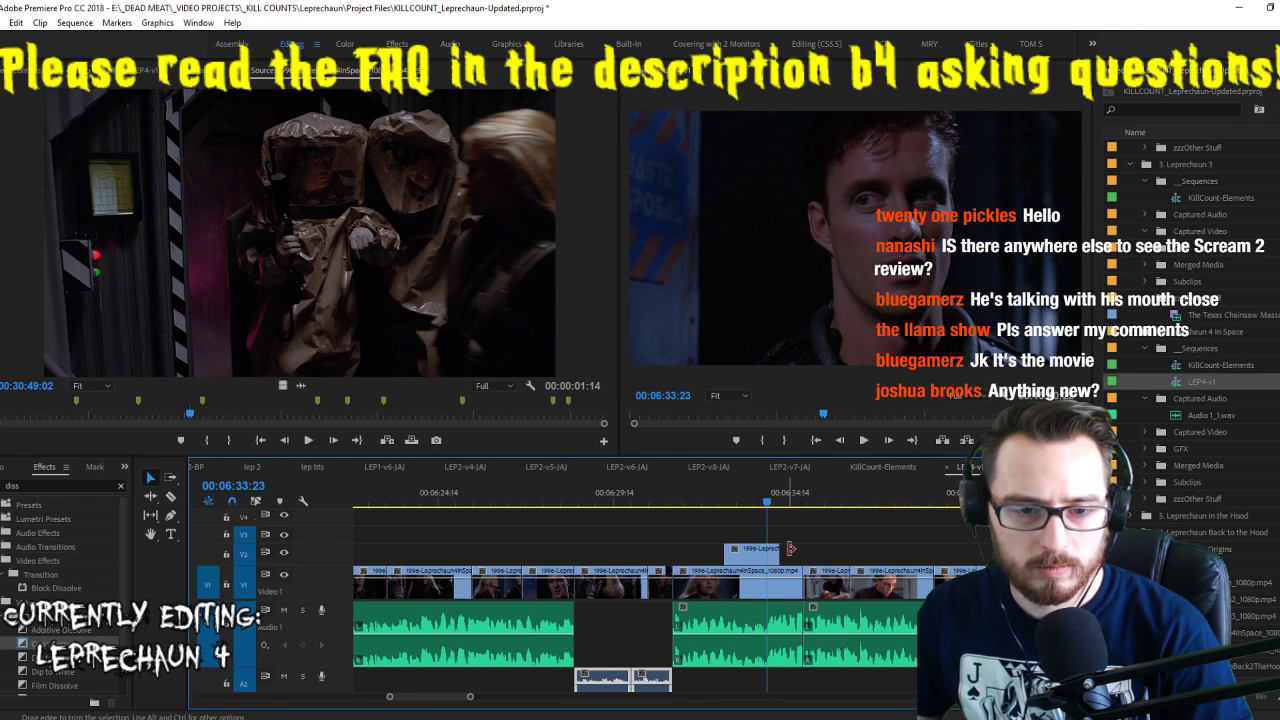
left_click_drag(787, 548, 750, 582)
Play the sequence from the new close-up through to about 00:06:43:03 to review the cuts against the narration
key("space")
key("shift+k")
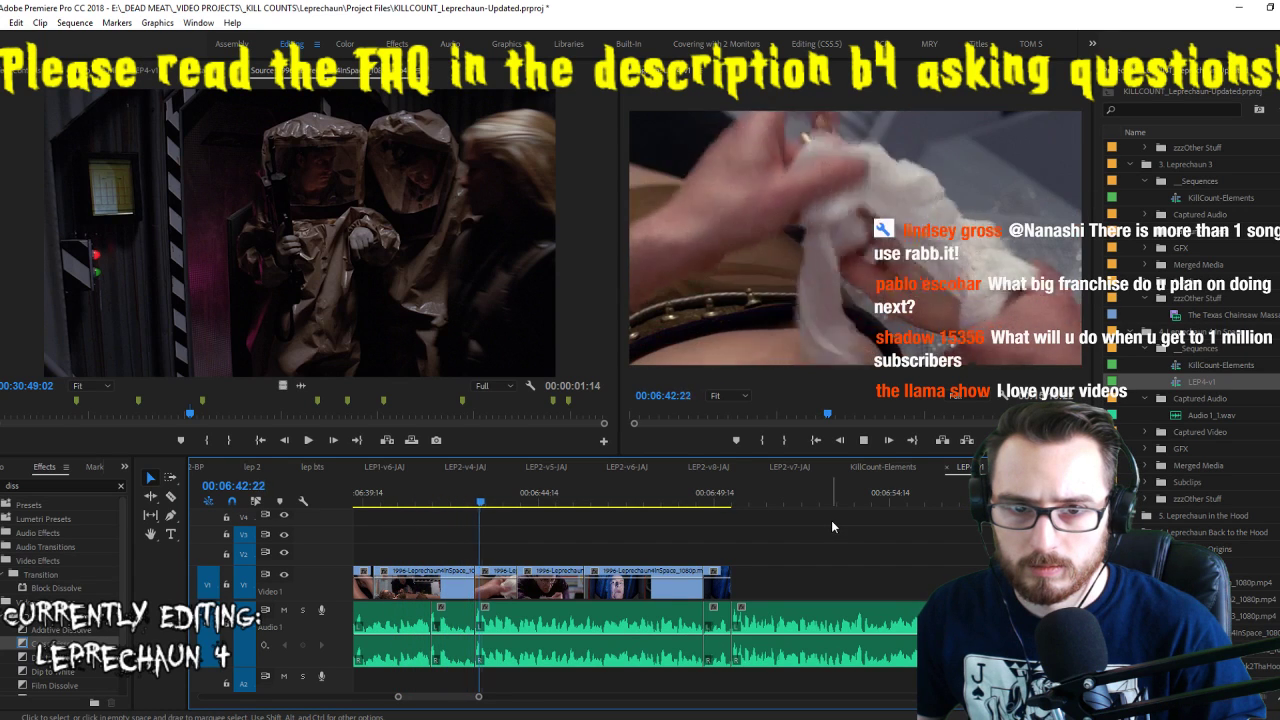
key("space")
scroll(873, 591, "up", 4)
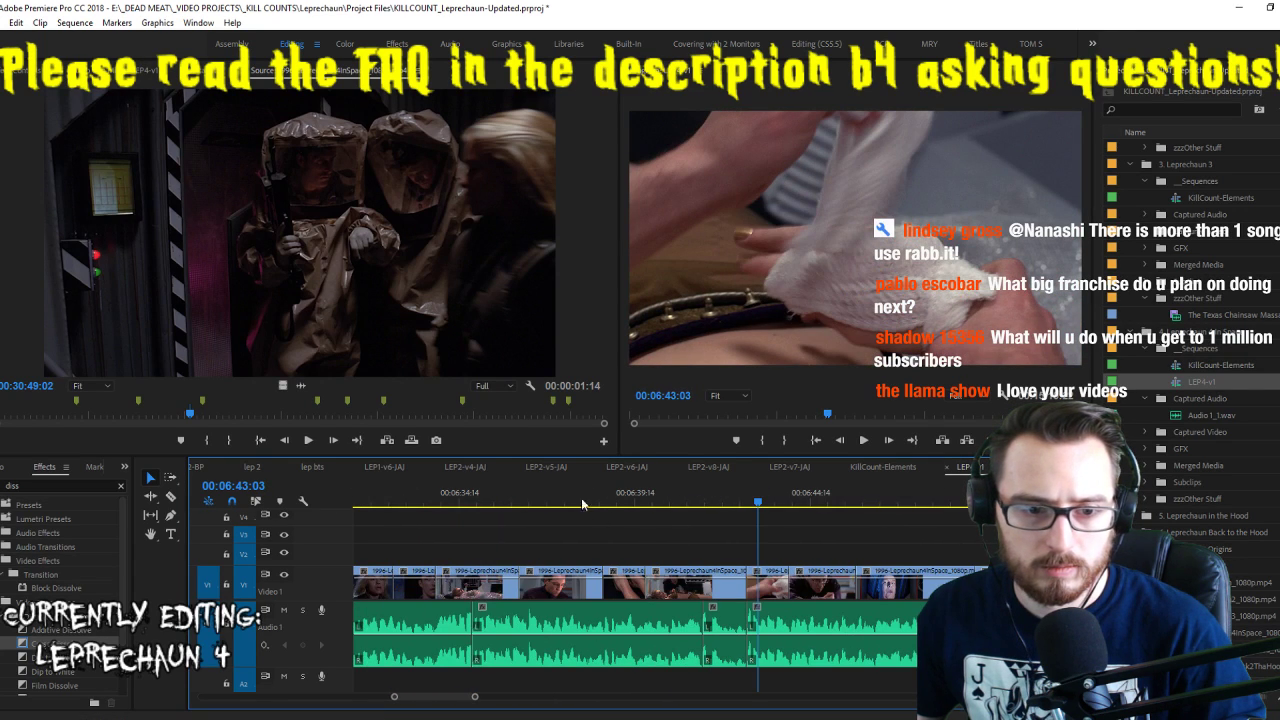
Find the narration break at 00:06:41:13 and shift the operating-table clip from V1 by 1:15 onto V2 there
left_click(646, 503)
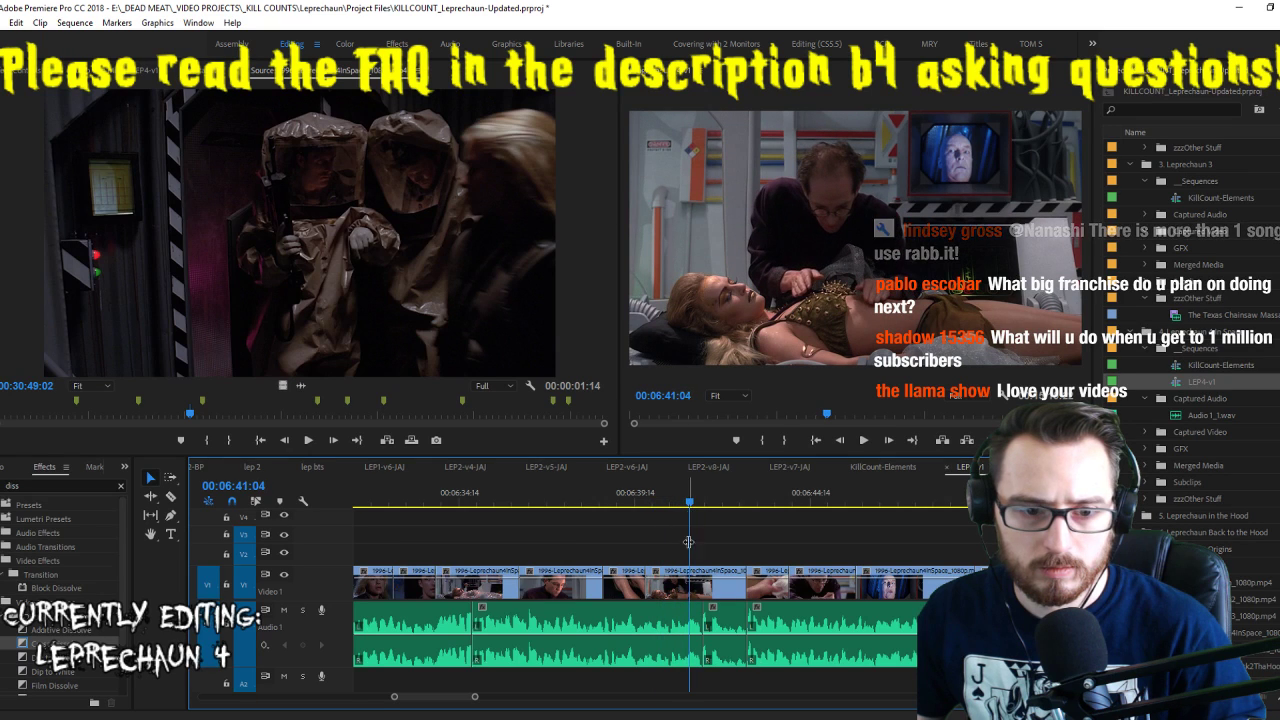
key("space")
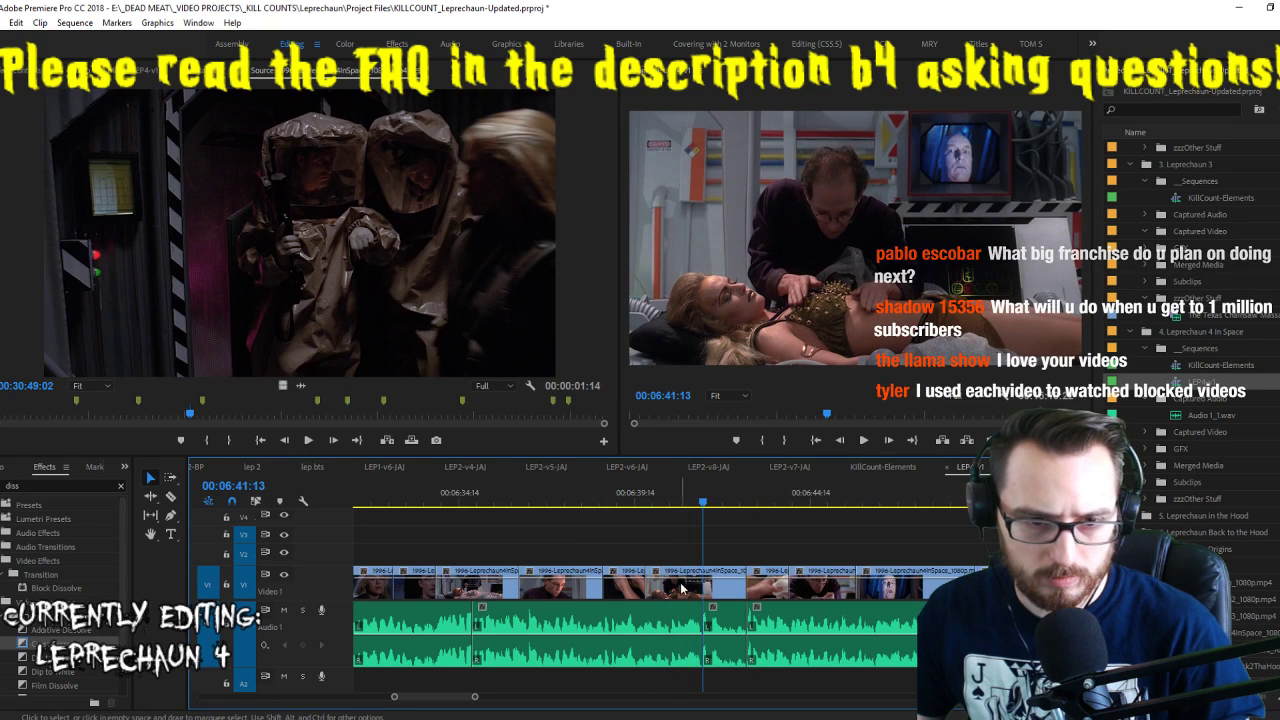
key("ctrl+v")
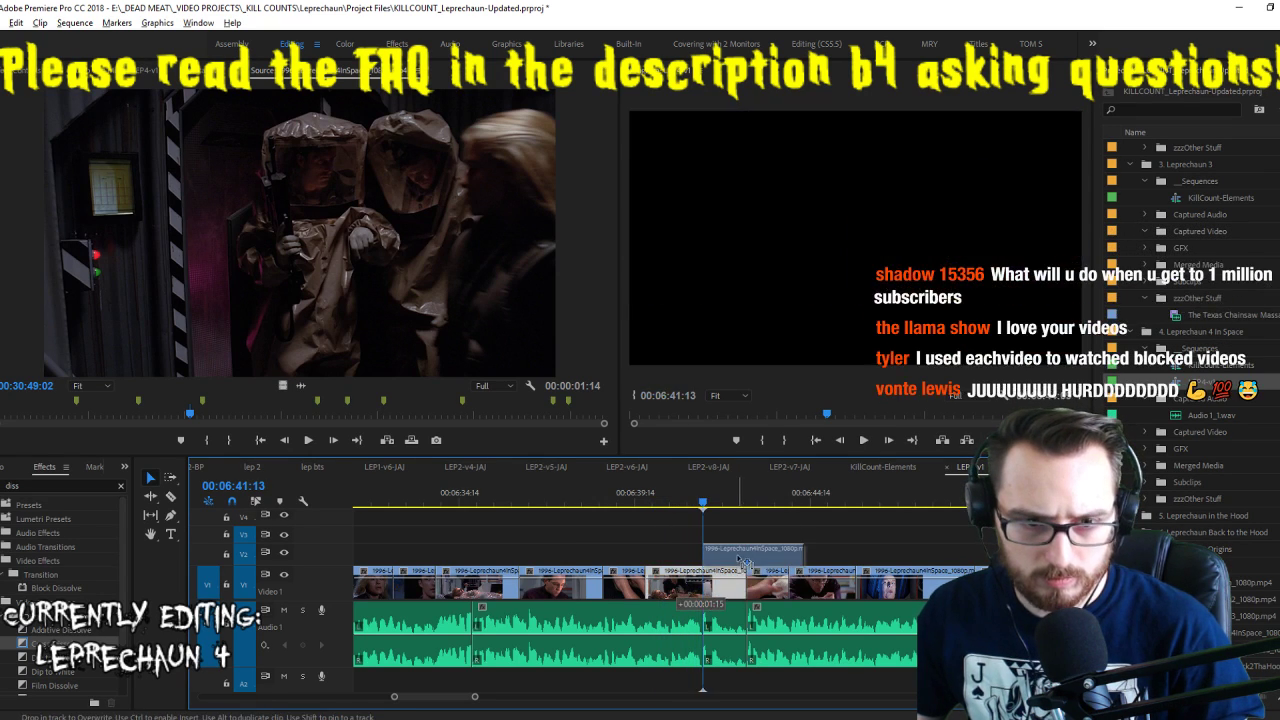
Slip the footage inside the operating-table clip on V1 by 00:00:03:14 and play back the change
key("y")
left_click_drag(678, 592, 710, 590)
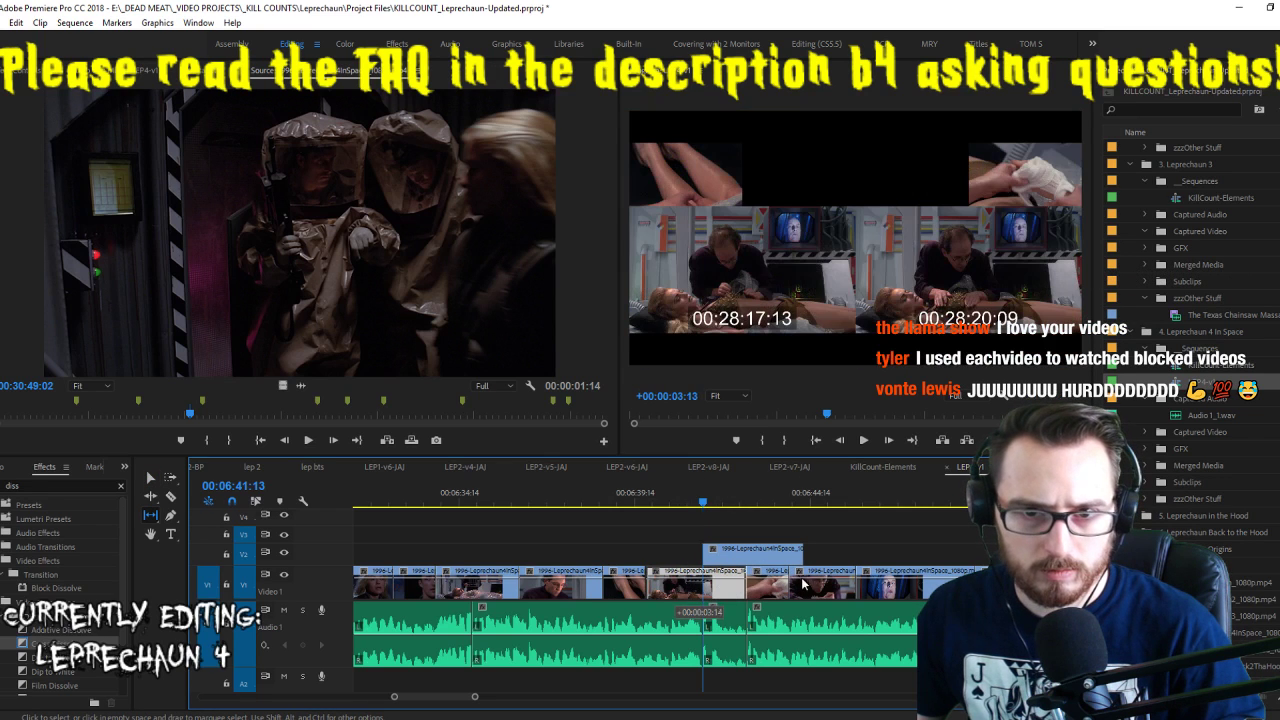
left_click_drag(802, 585, 688, 583)
key("Up")
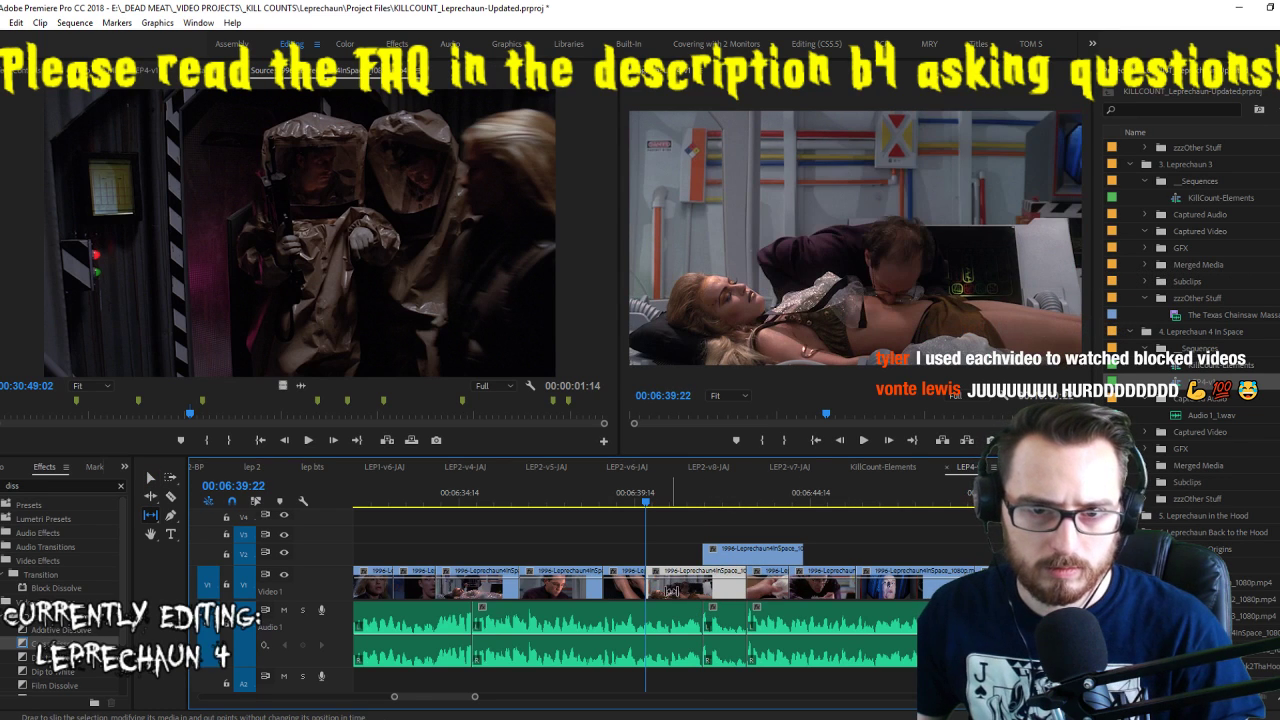
key("space")
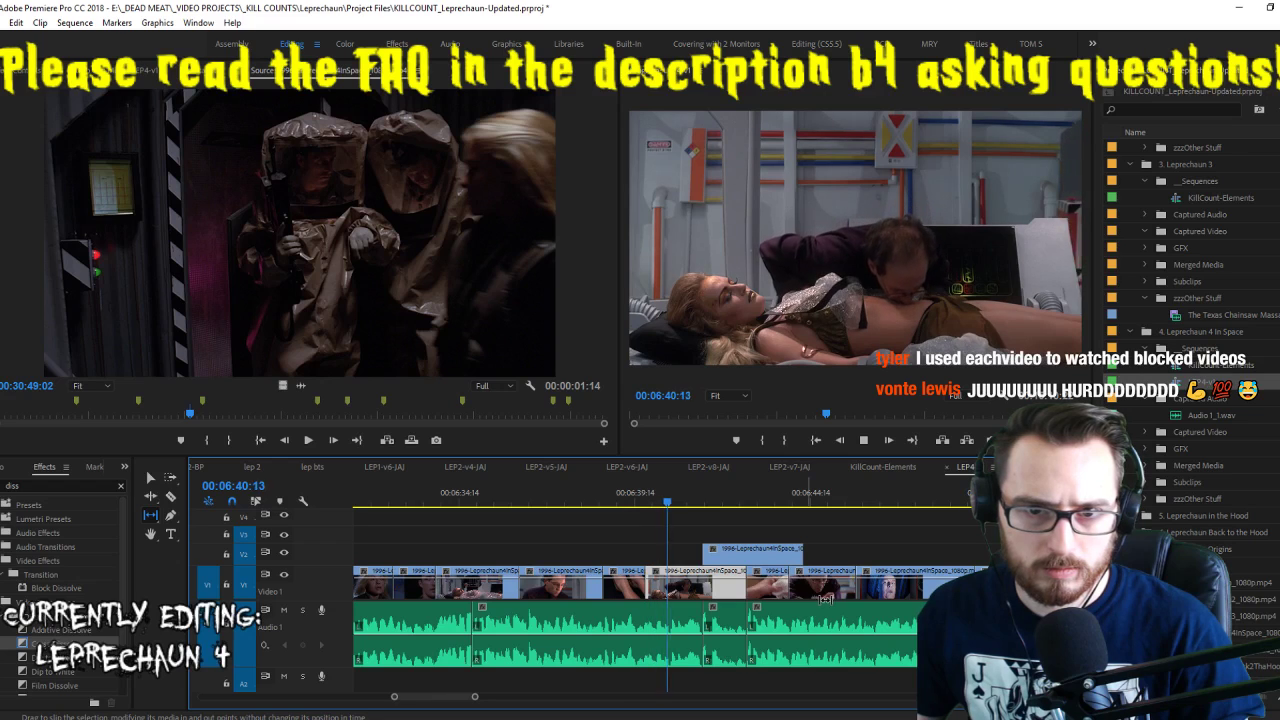
key("v")
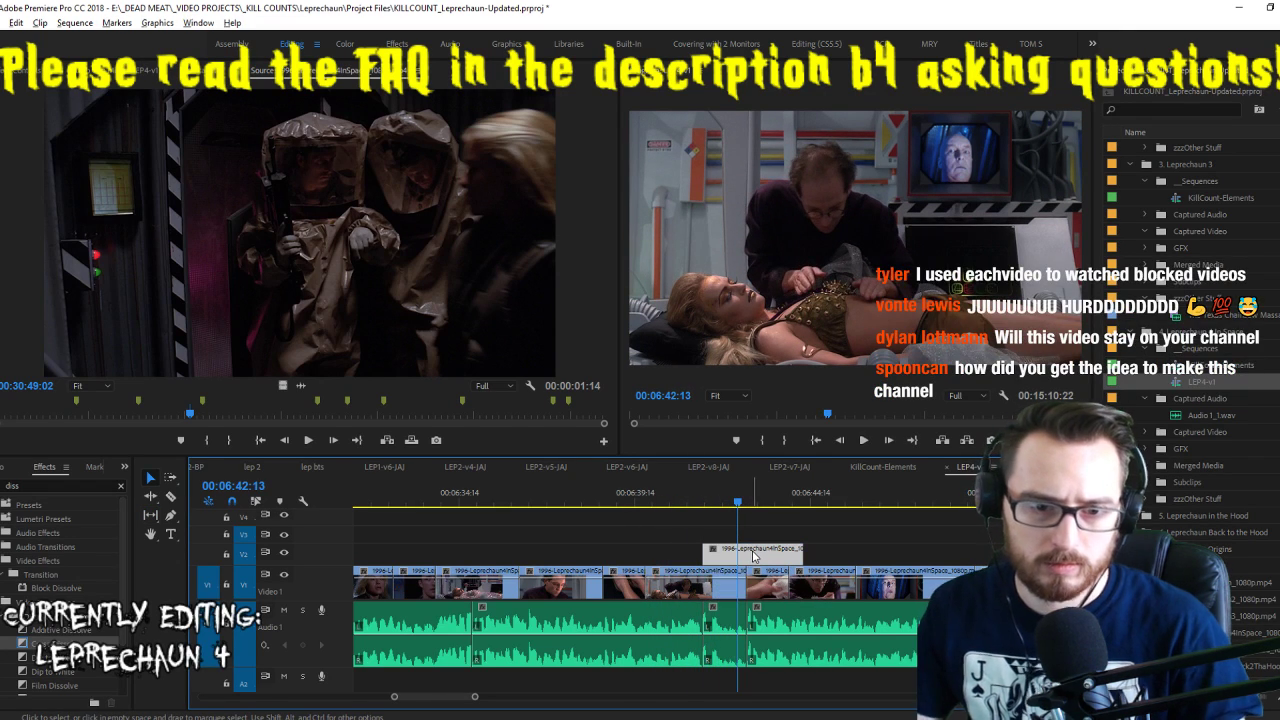
Split the V2 clip at 00:06:42:19, moving its first part down onto V1, and save the project
key("Up")
key("space")
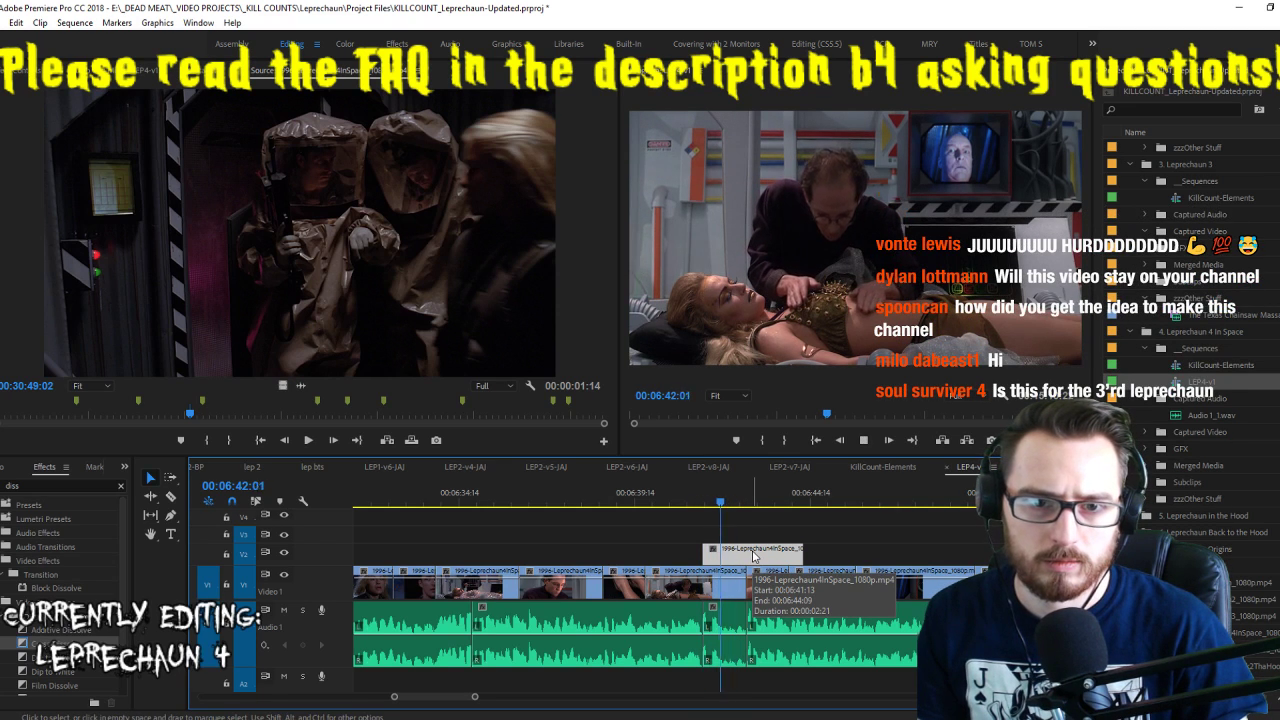
key("space")
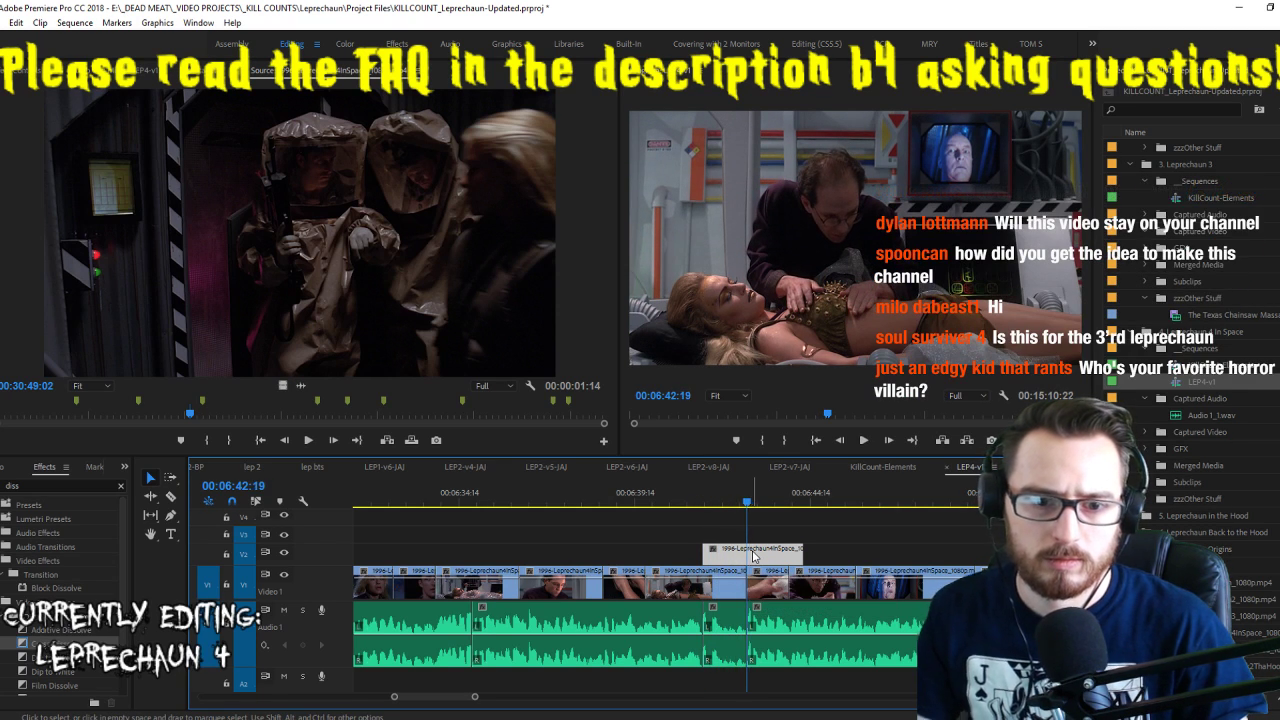
left_click(752, 551)
key("v")
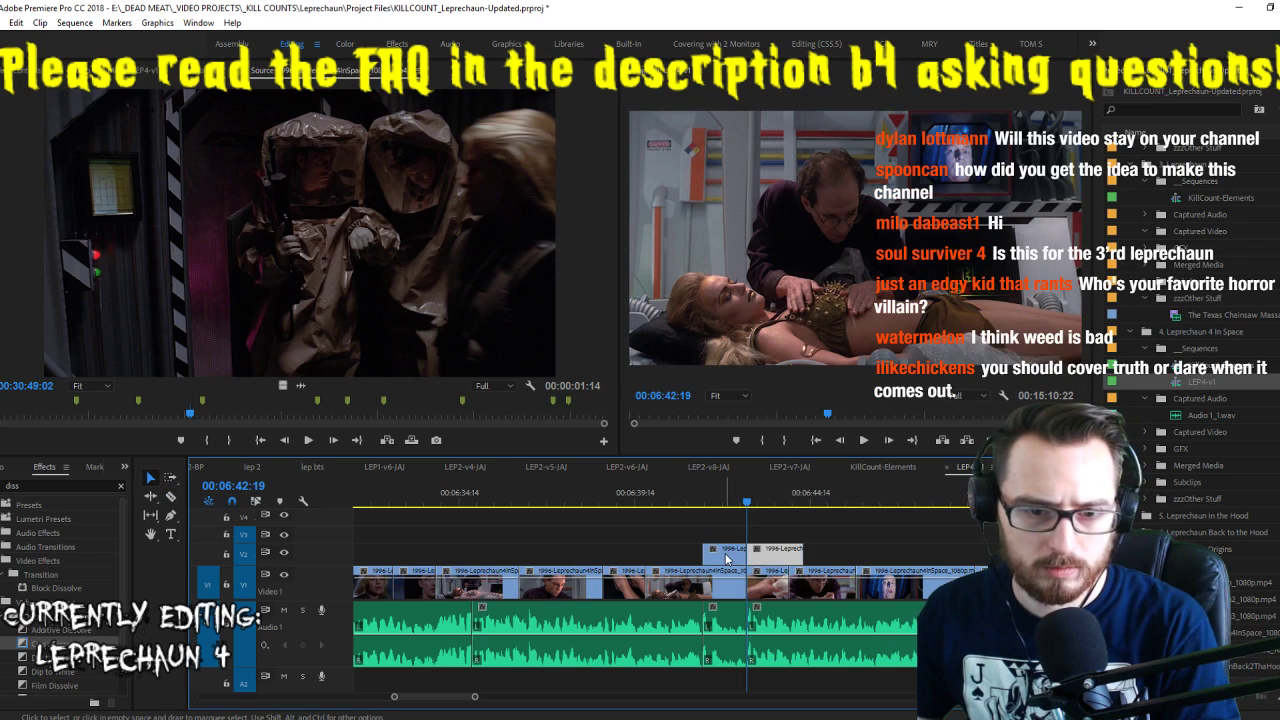
left_click_drag(727, 558, 733, 591)
key("shift+k")
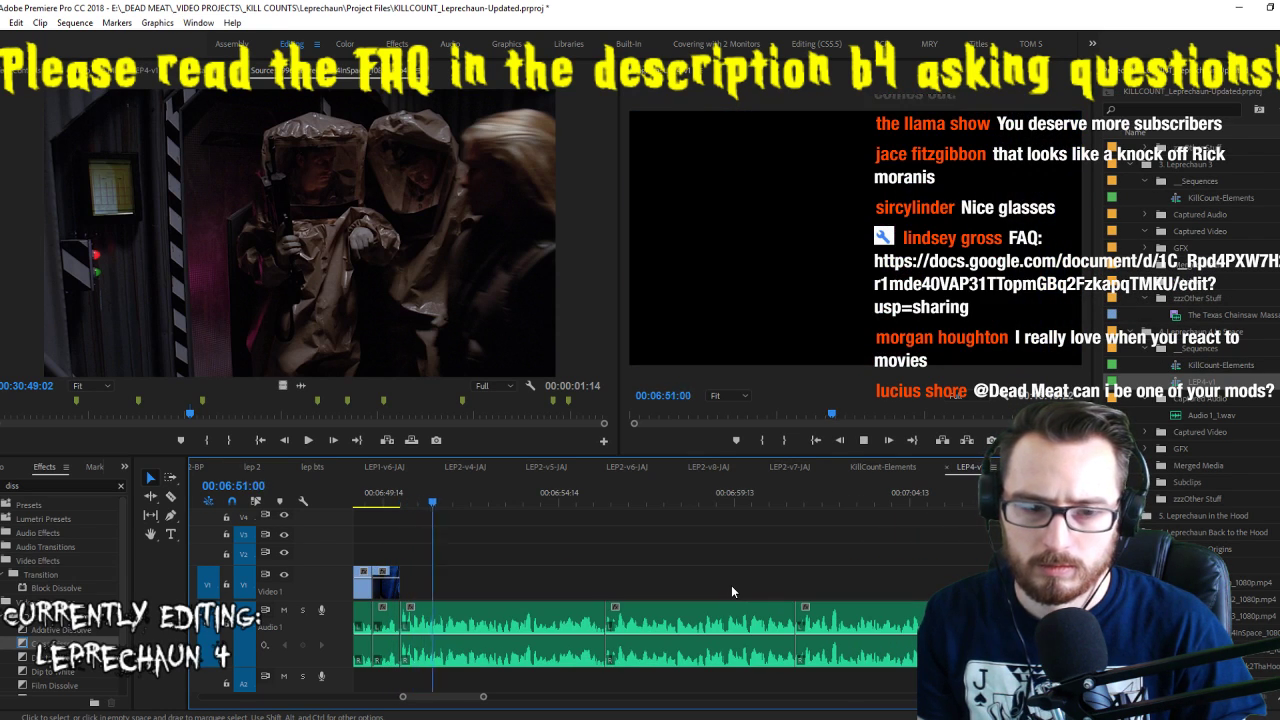
key("ctrl+s")
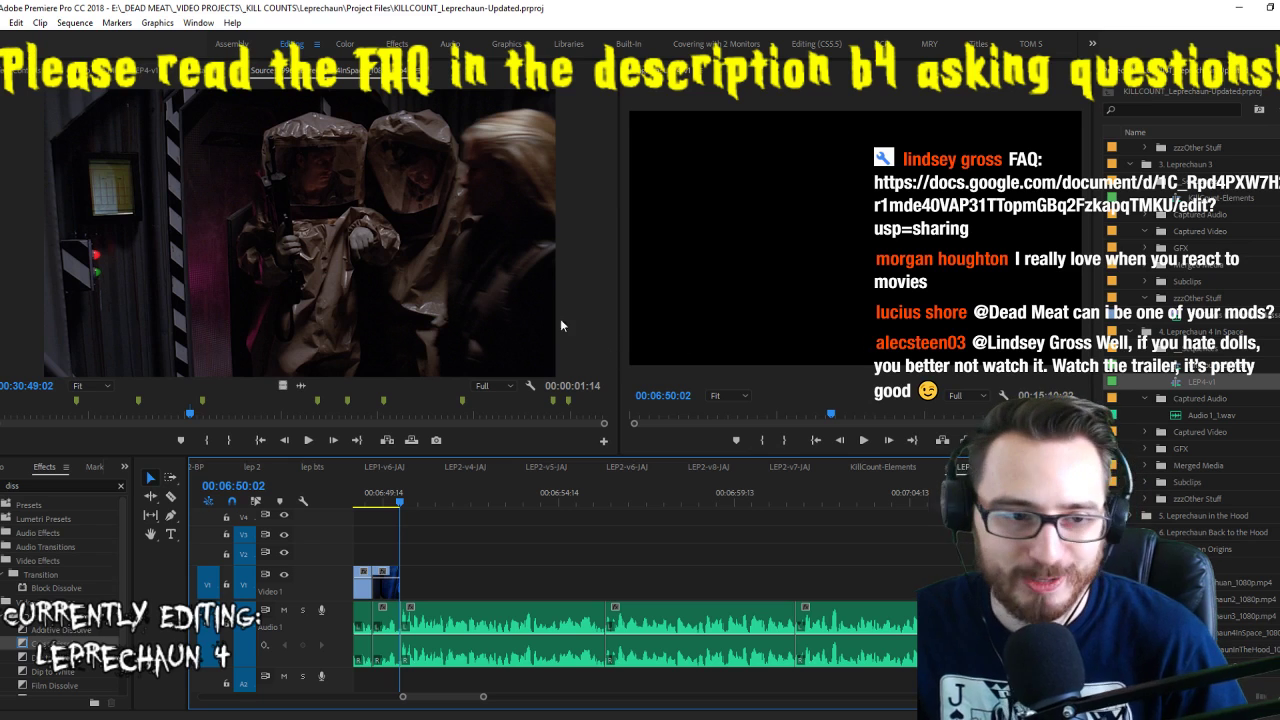
Place a 00:00:01:13 source section of the blonde woman facing the hazmat suit on V1 at 00:06:50:02 and extend its end
left_click(433, 284)
key("space")
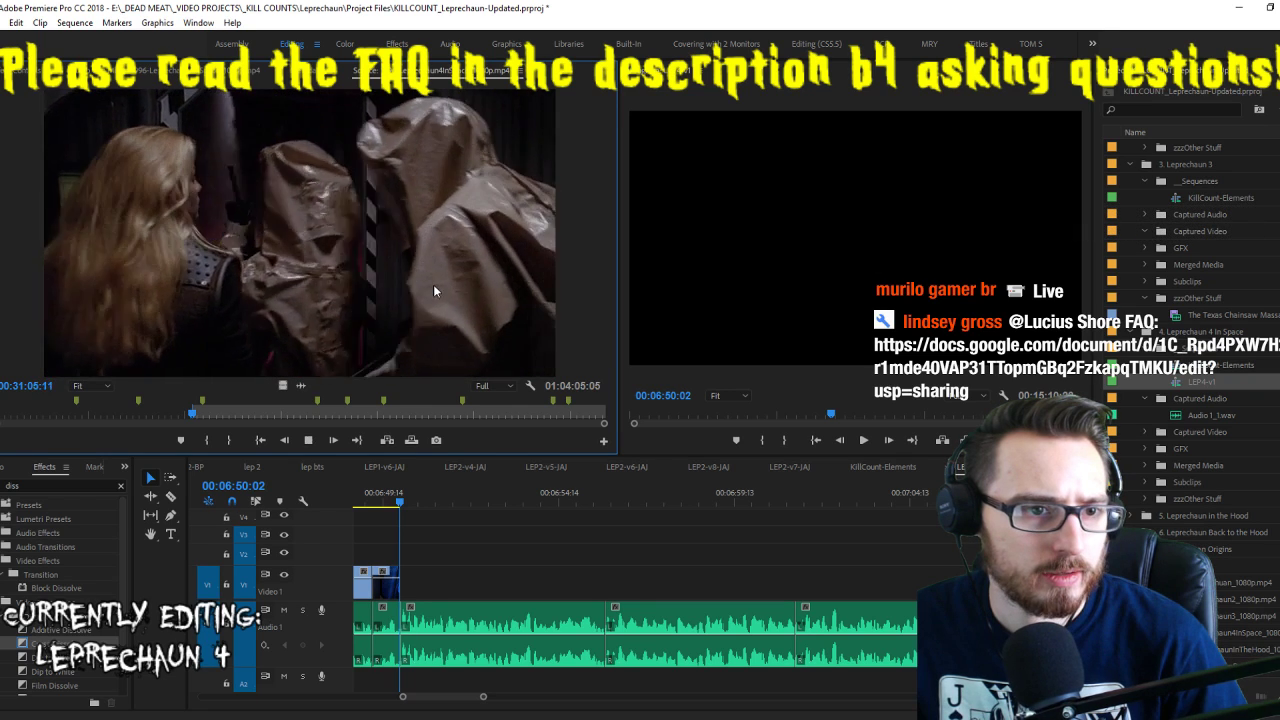
key("i")
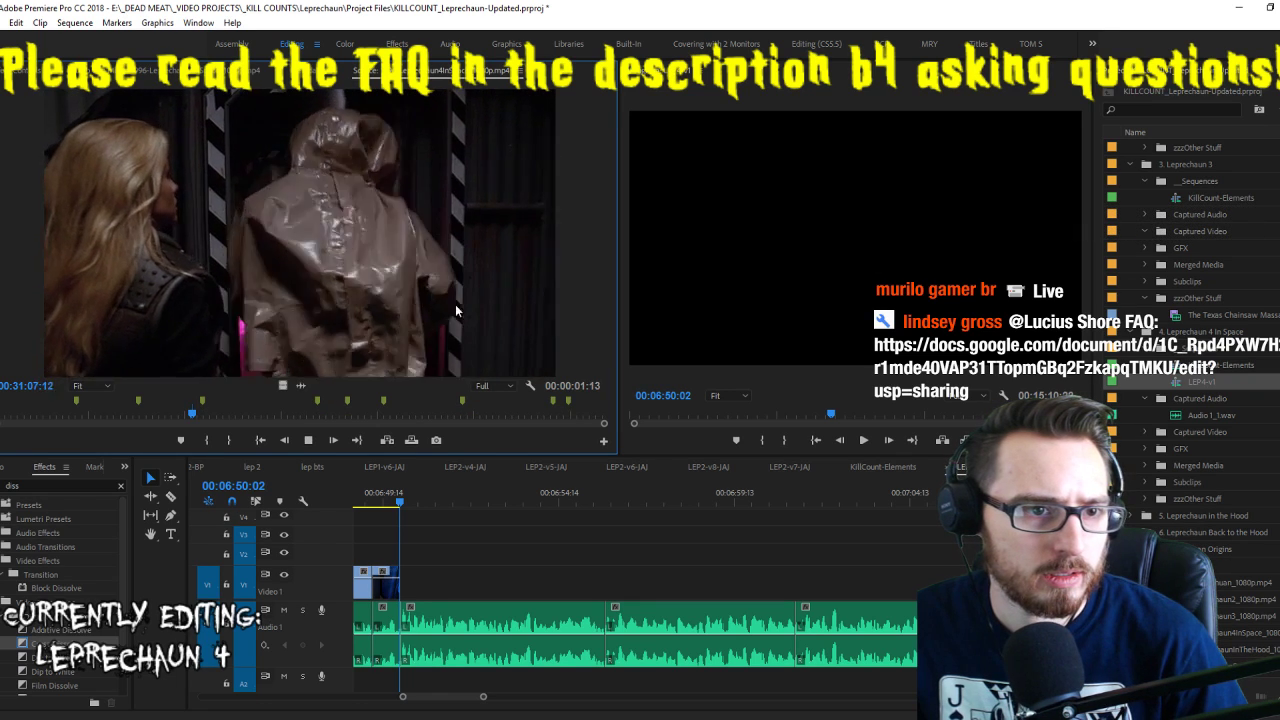
key("o")
key("space")
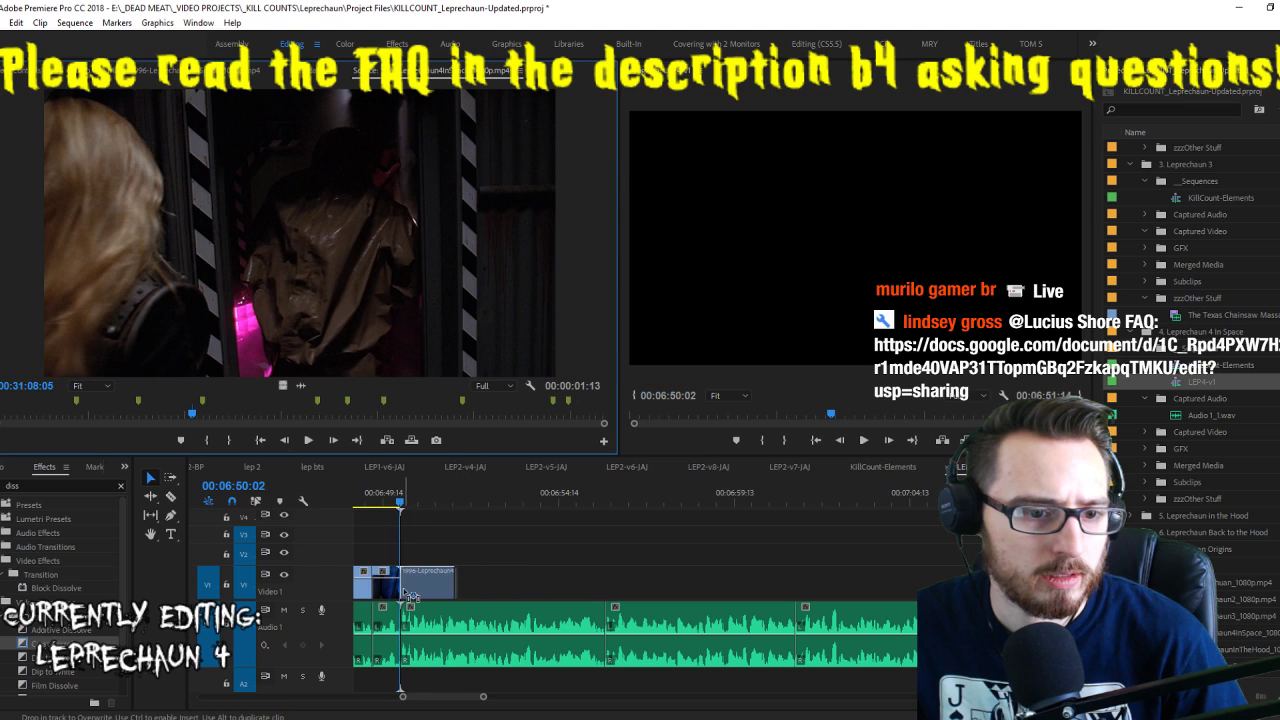
left_click_drag(411, 595, 411, 595)
key("space")
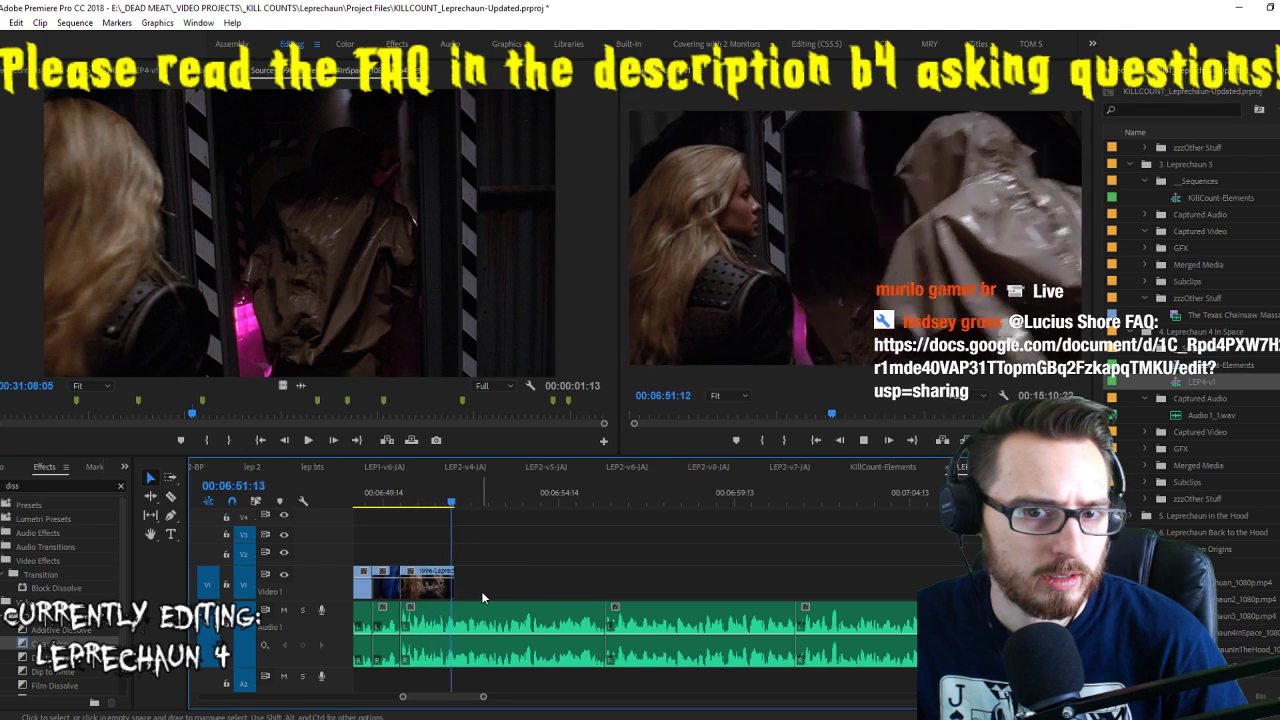
left_click(456, 499)
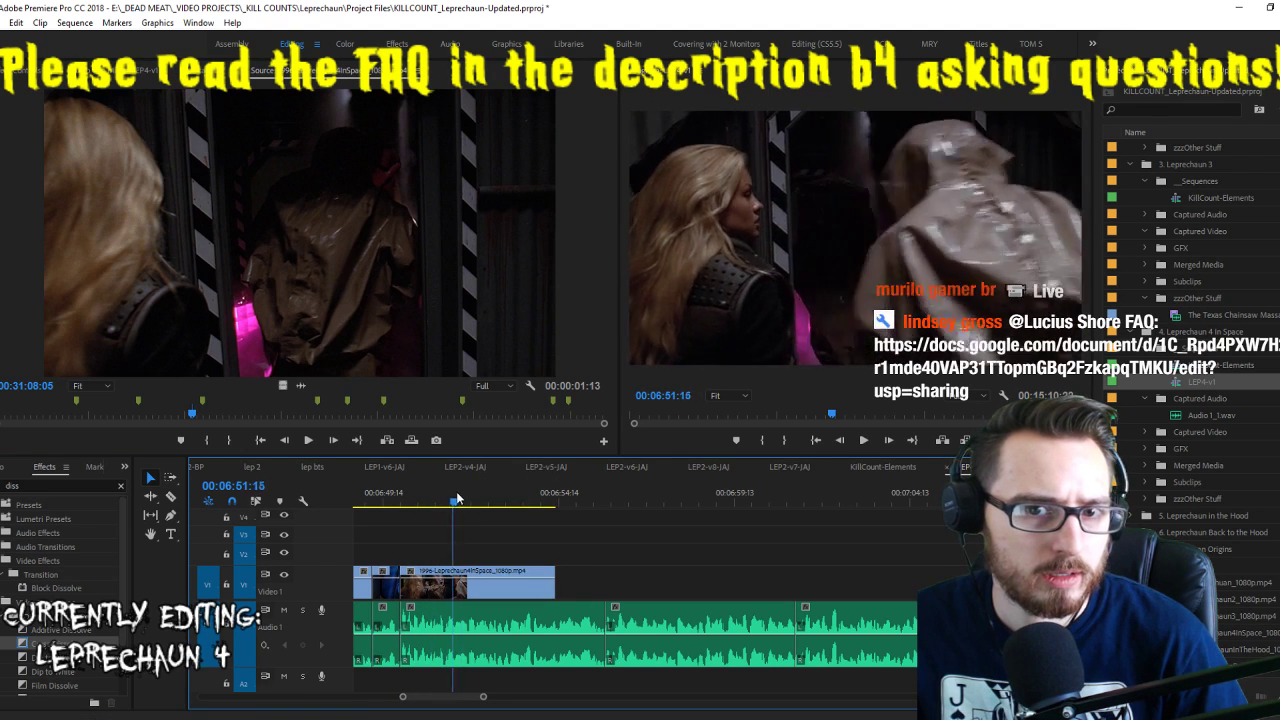
Mark a 00:00:02:21 source section ending at 00:31:31:07 and overwrite it onto V1 at 00:06:52:01
left_click_drag(456, 499, 471, 504)
left_click(276, 266)
key("l")
key("l")
key("l")
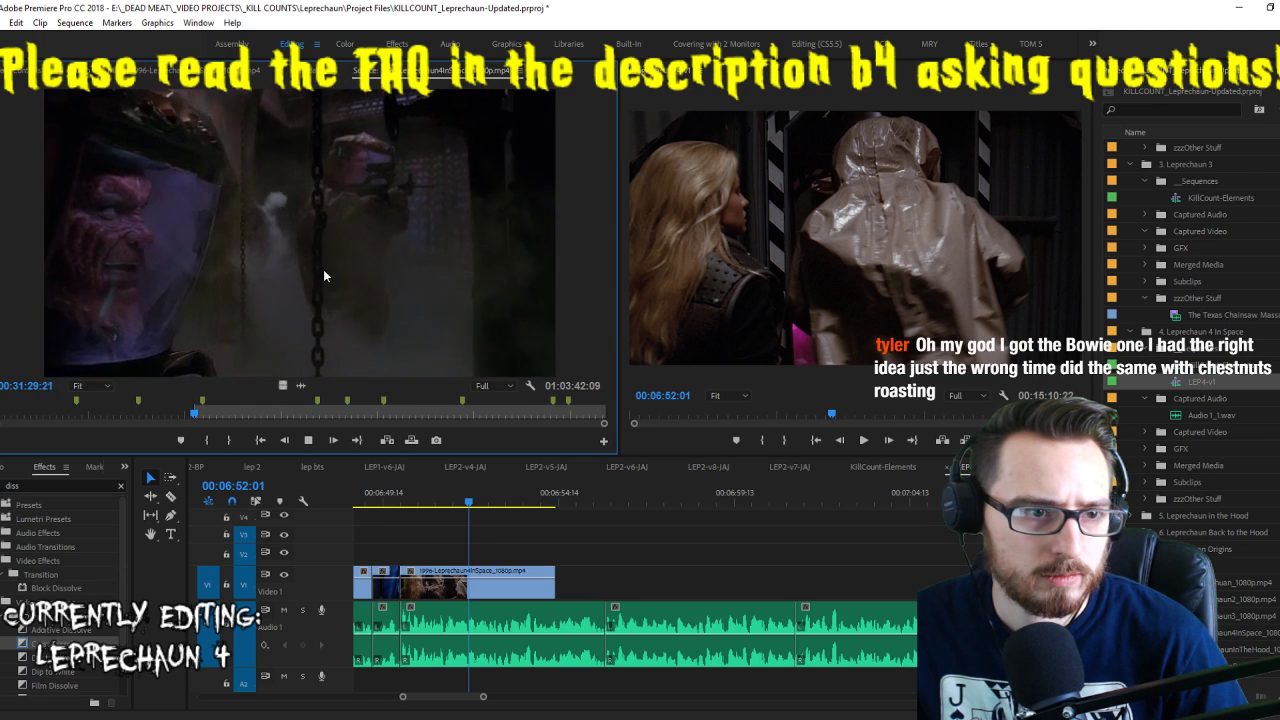
key("space")
key("o")
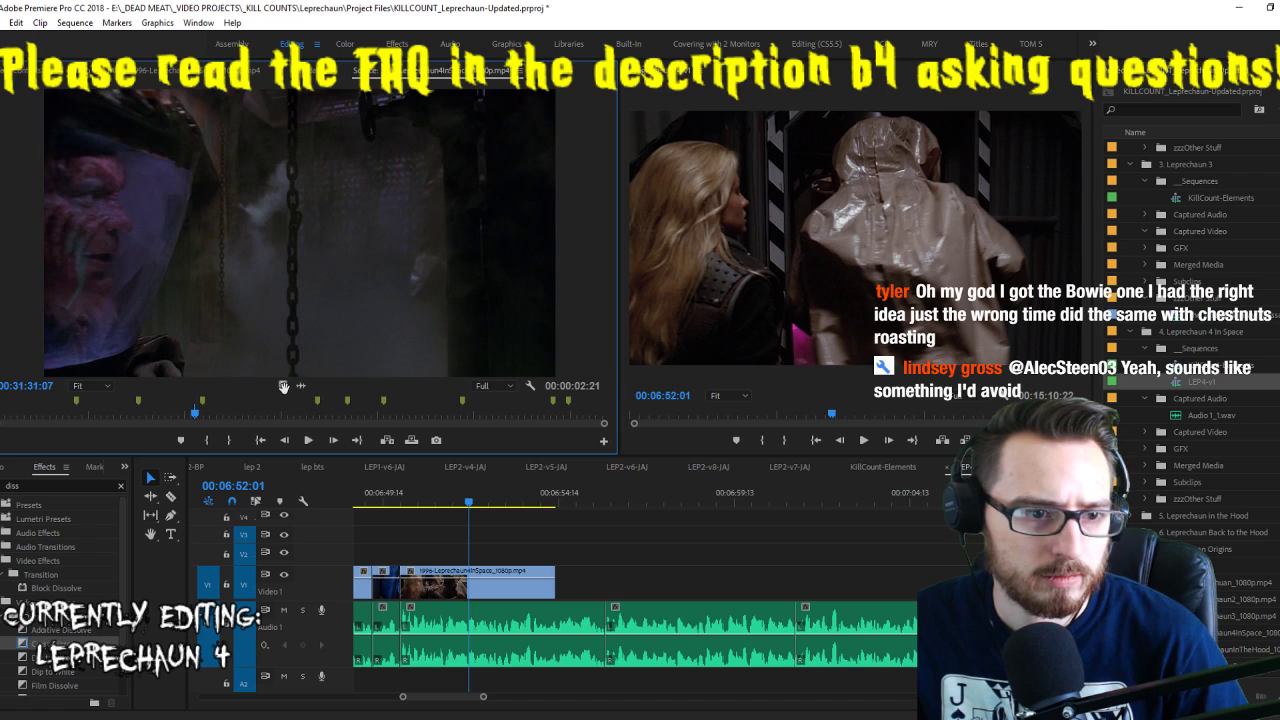
left_click_drag(284, 387, 470, 584)
left_click(447, 490)
key("space")
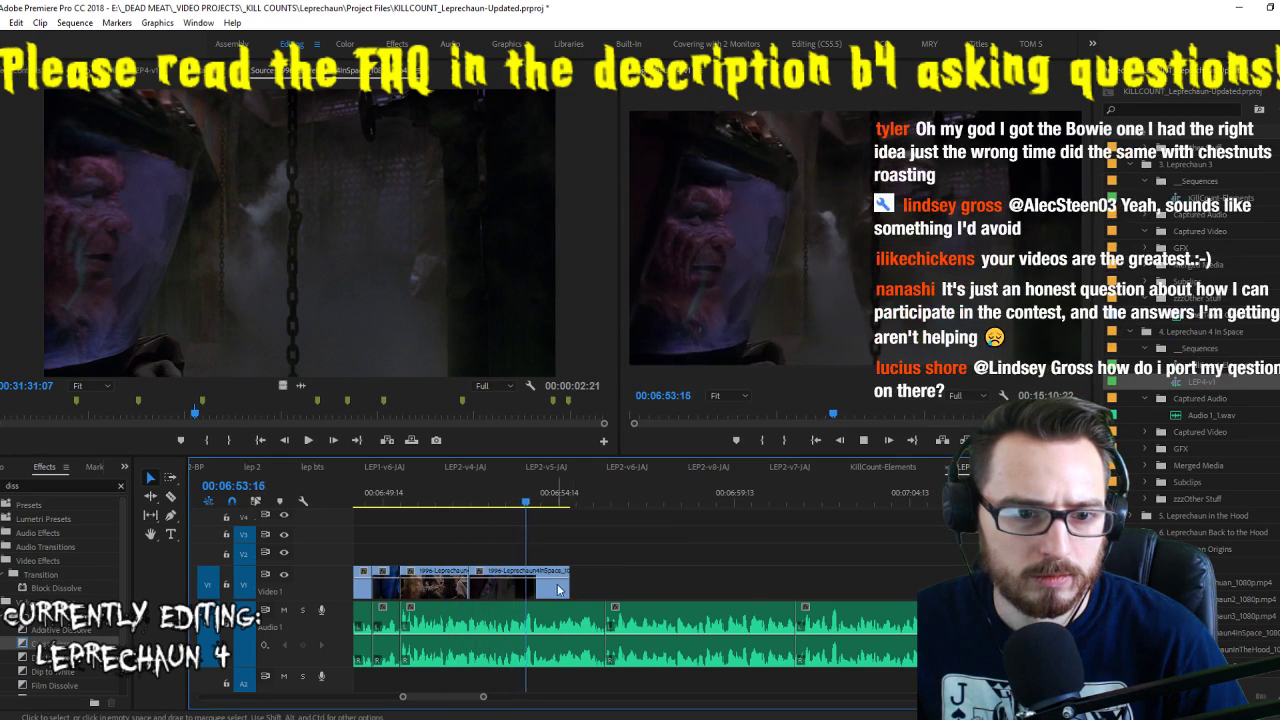
Fill V1 from 00:06:52:01 to the next audio cut with the last clip, shifting its footage 15 frames later, and save
left_click_drag(567, 567, 604, 583)
left_click_drag(557, 493, 586, 514)
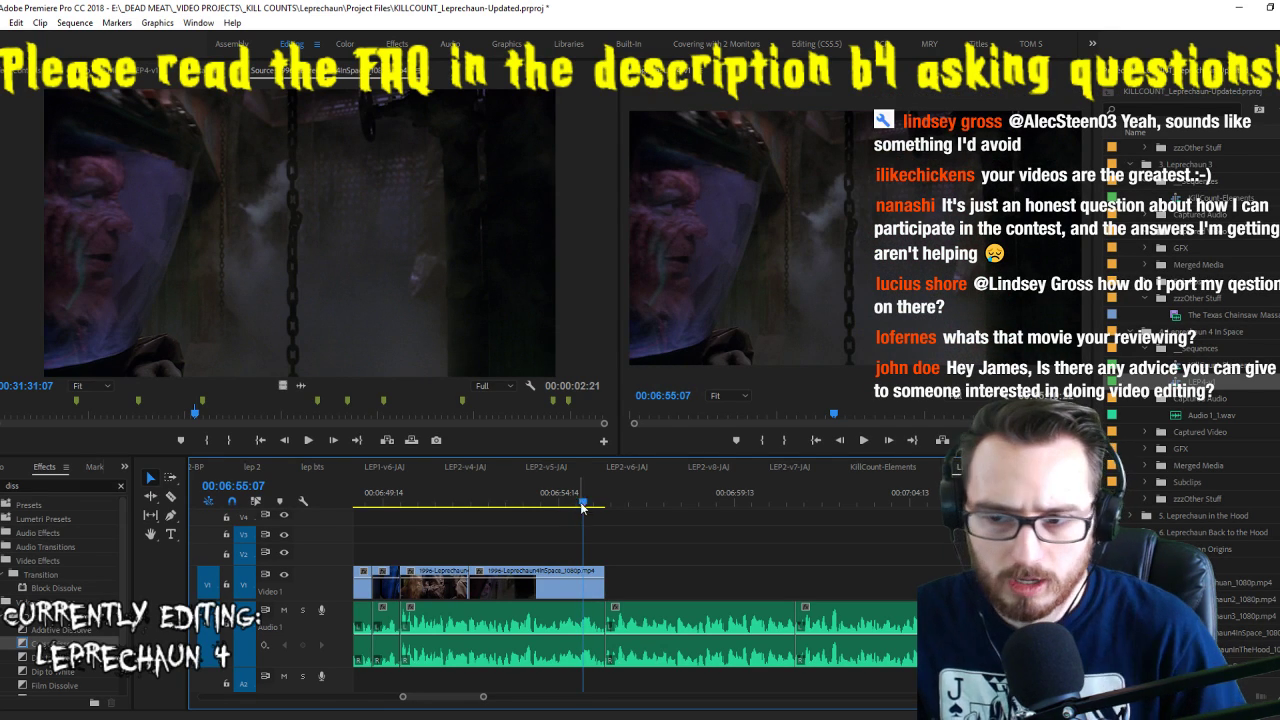
key("c")
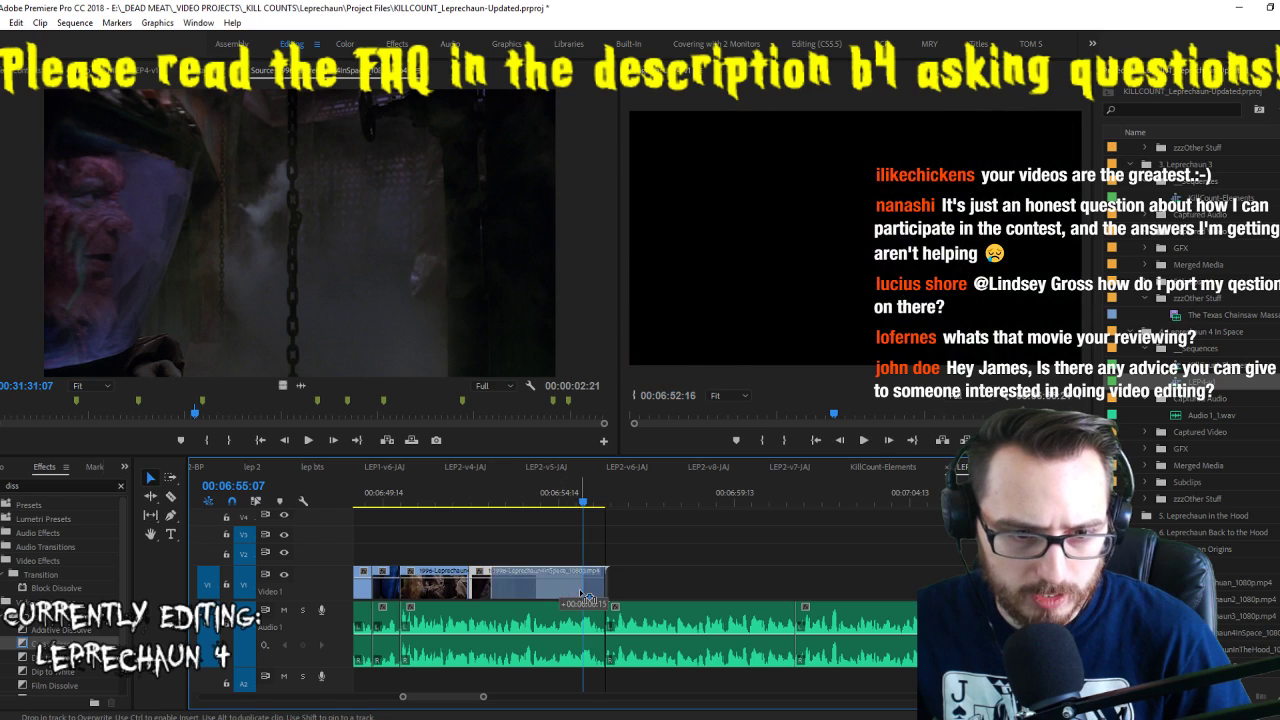
key("Up")
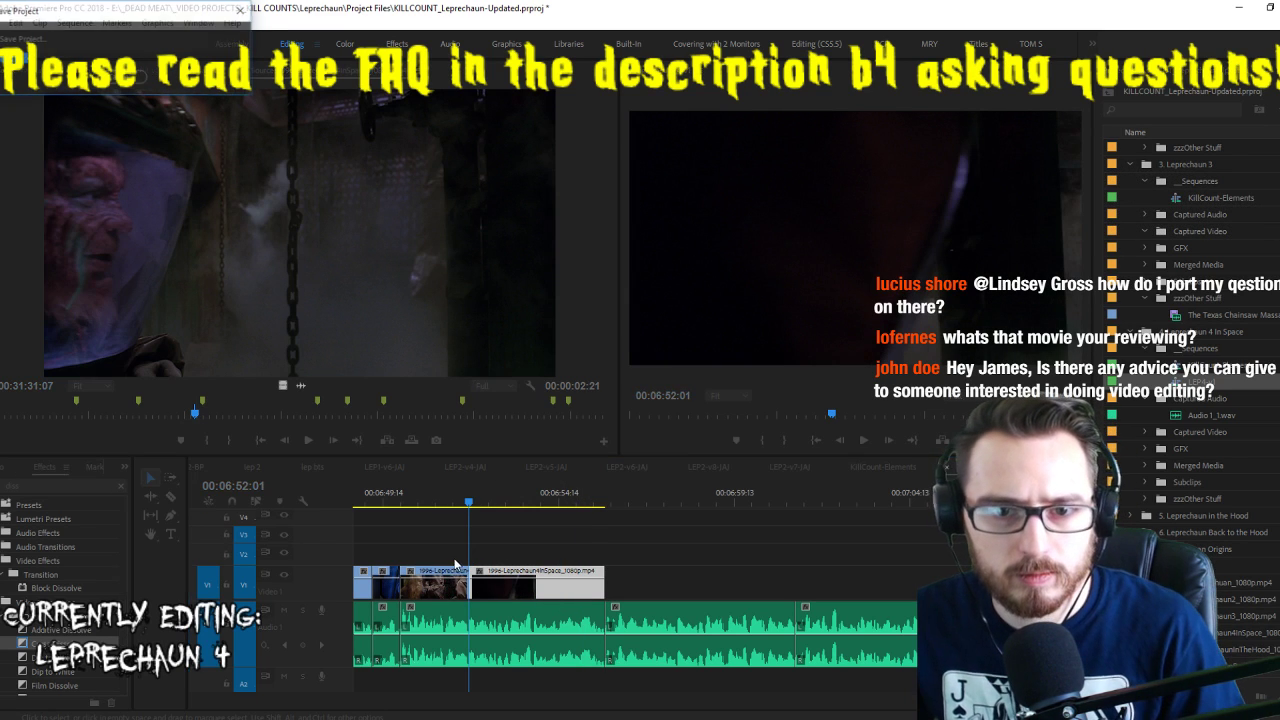
left_click(550, 546)
key("space")
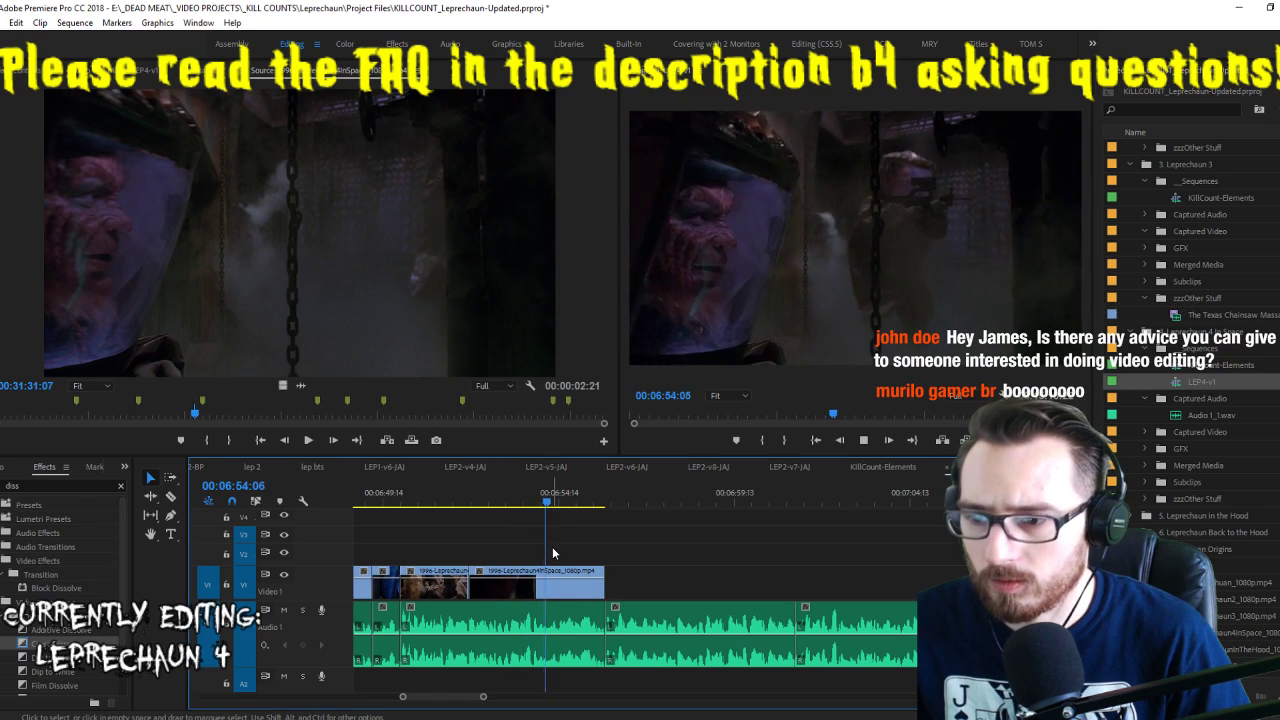
key("ctrl+s")
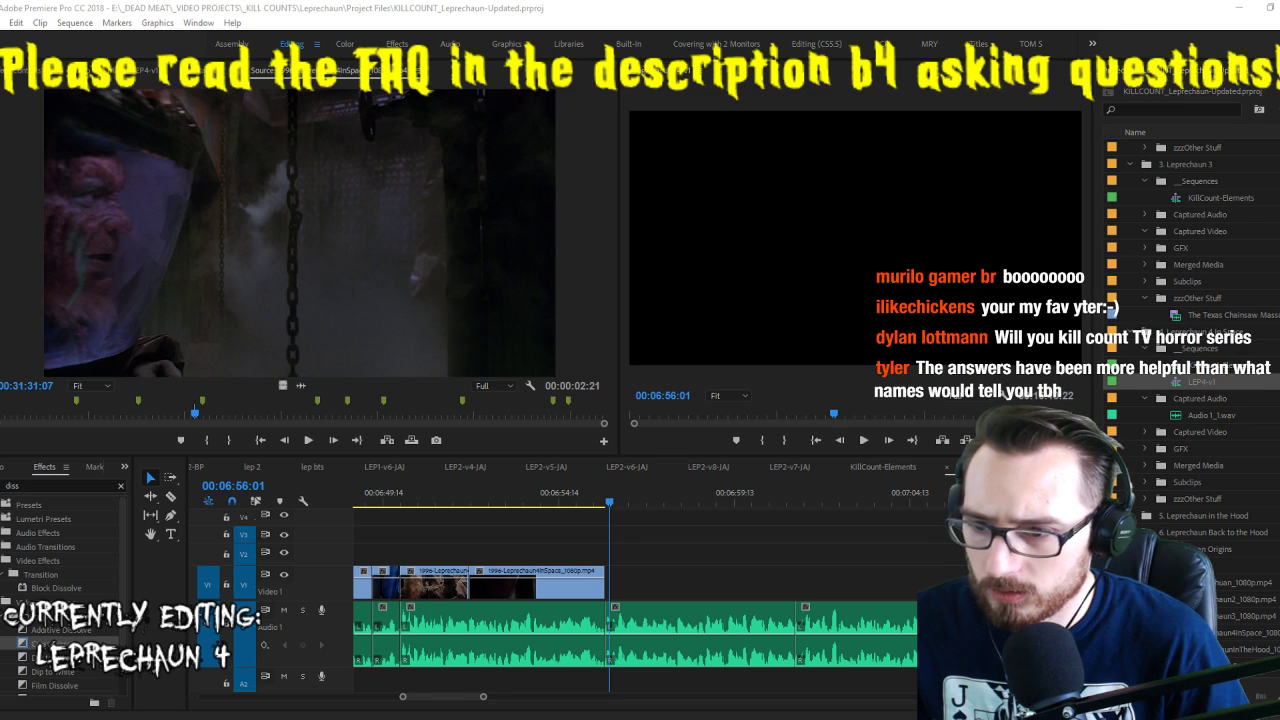
Play on through the source footage and park its playhead at 00:31:39:06, just before the knife blade appears
left_click(552, 500)
key("space")
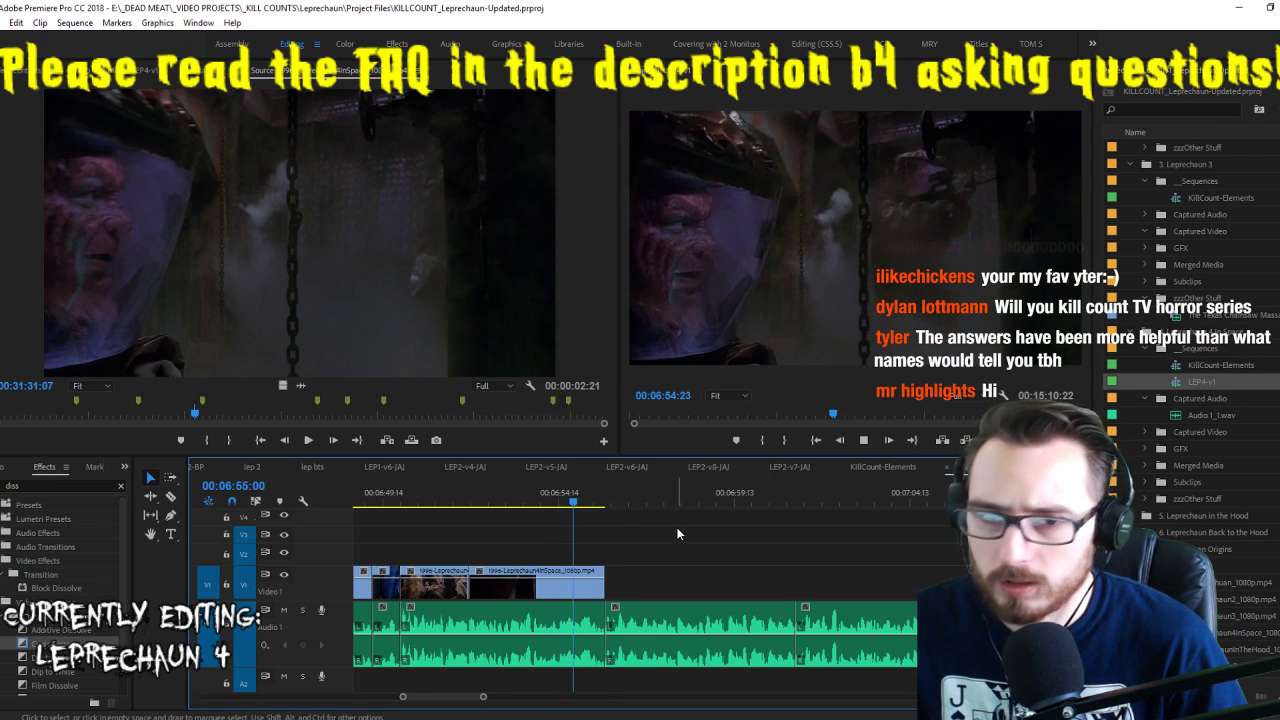
left_click(238, 292)
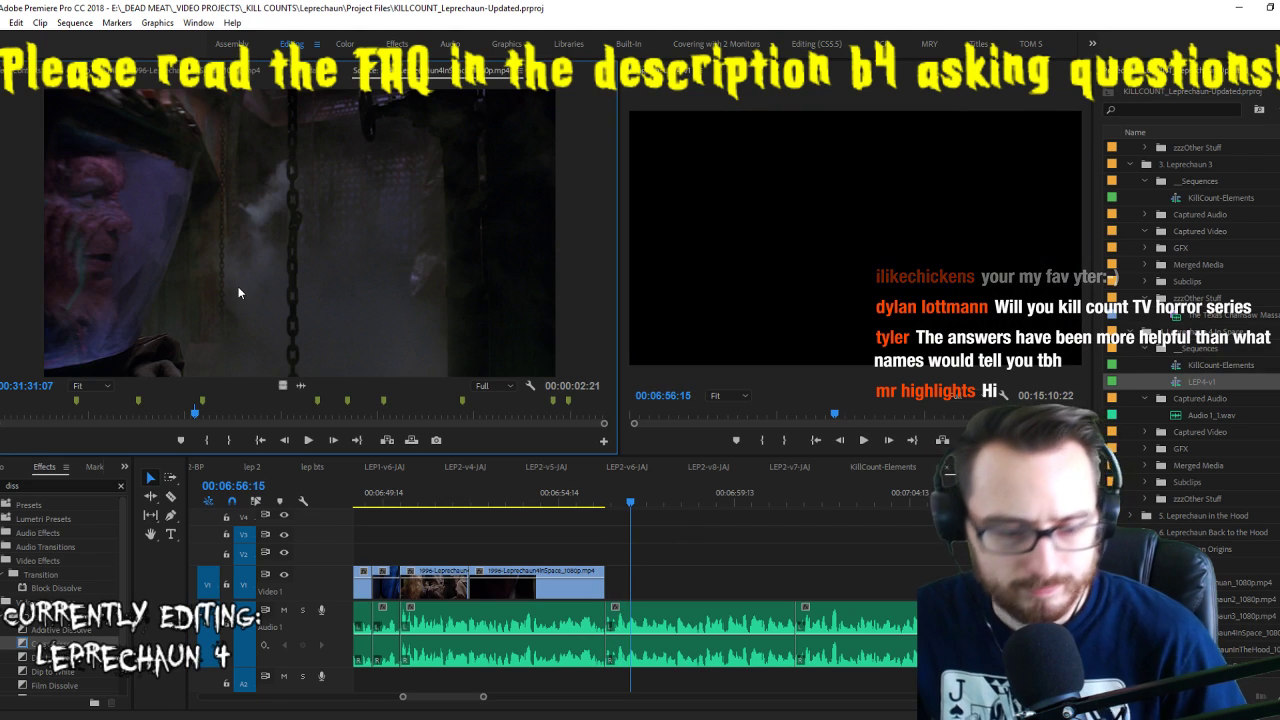
key("space")
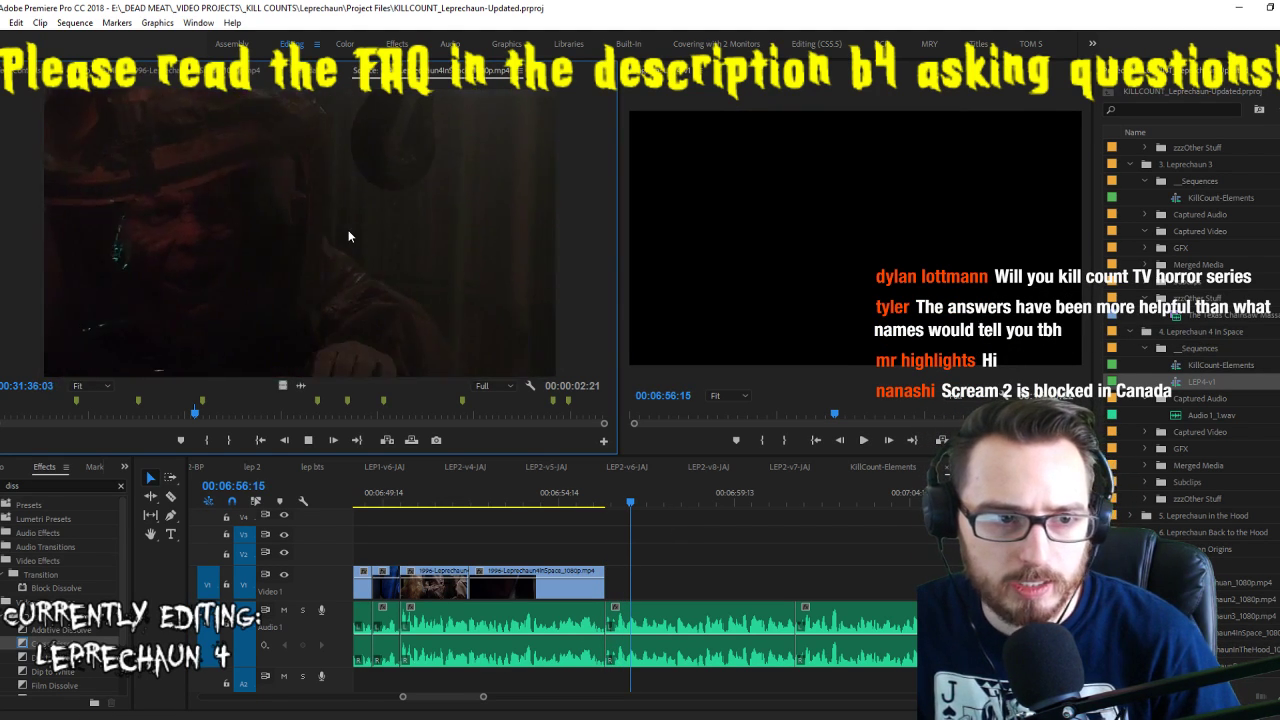
key("space")
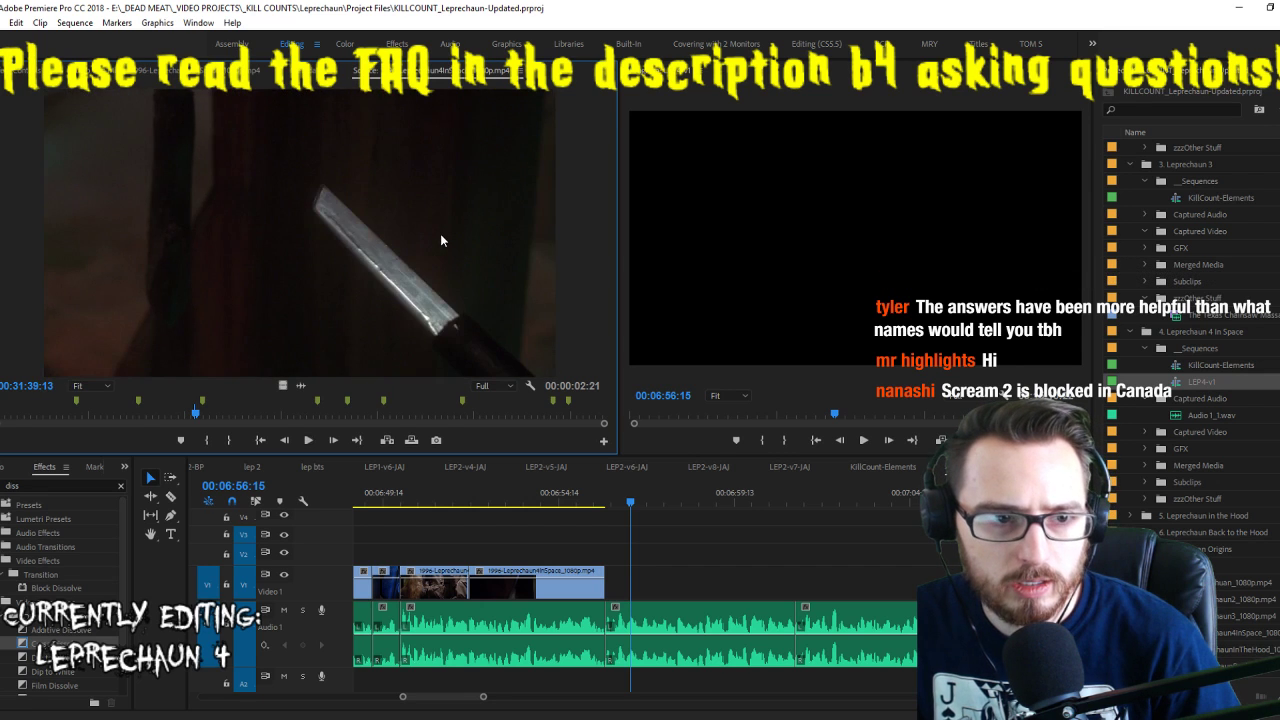
key("j")
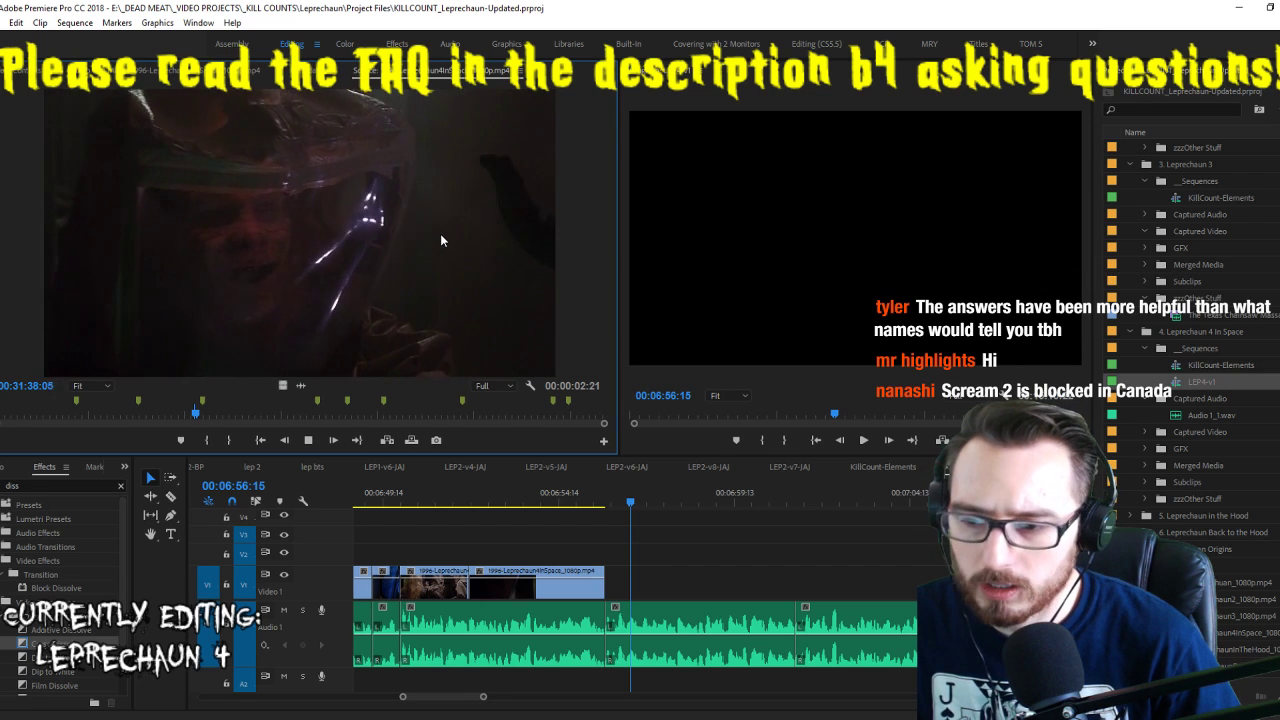
key("space")
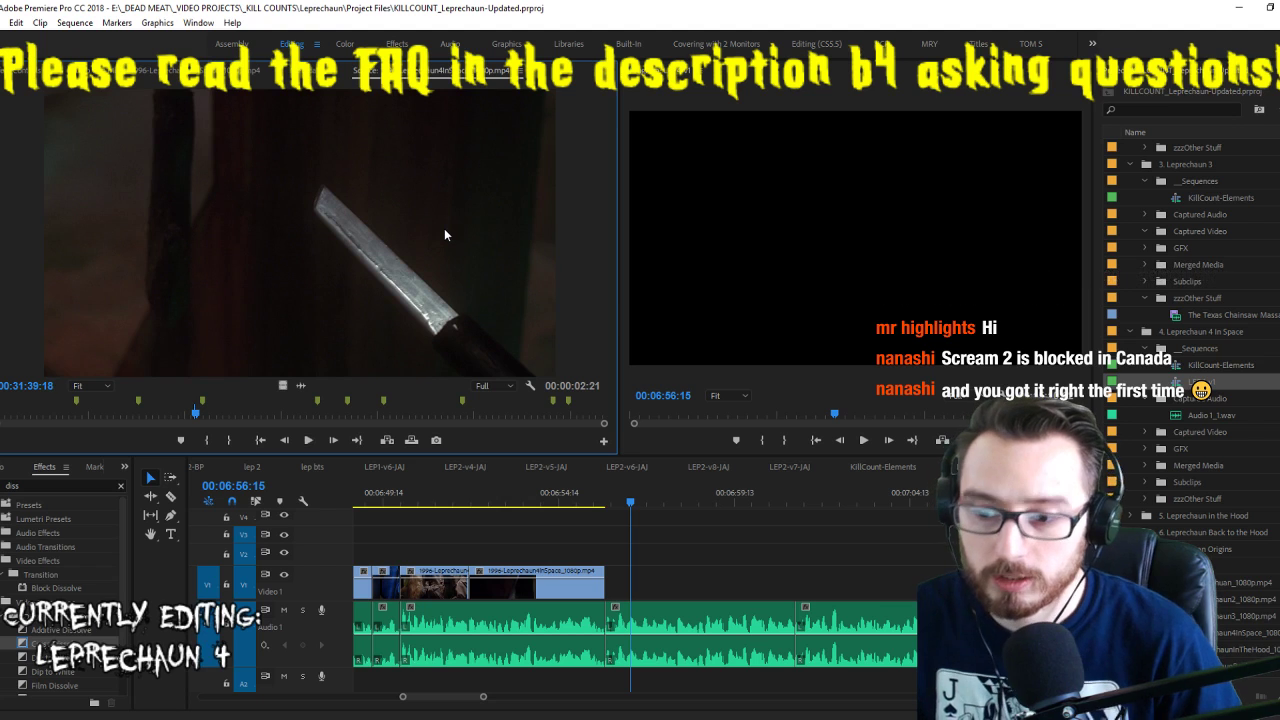
key("shift+Left")
key("shift+Left")
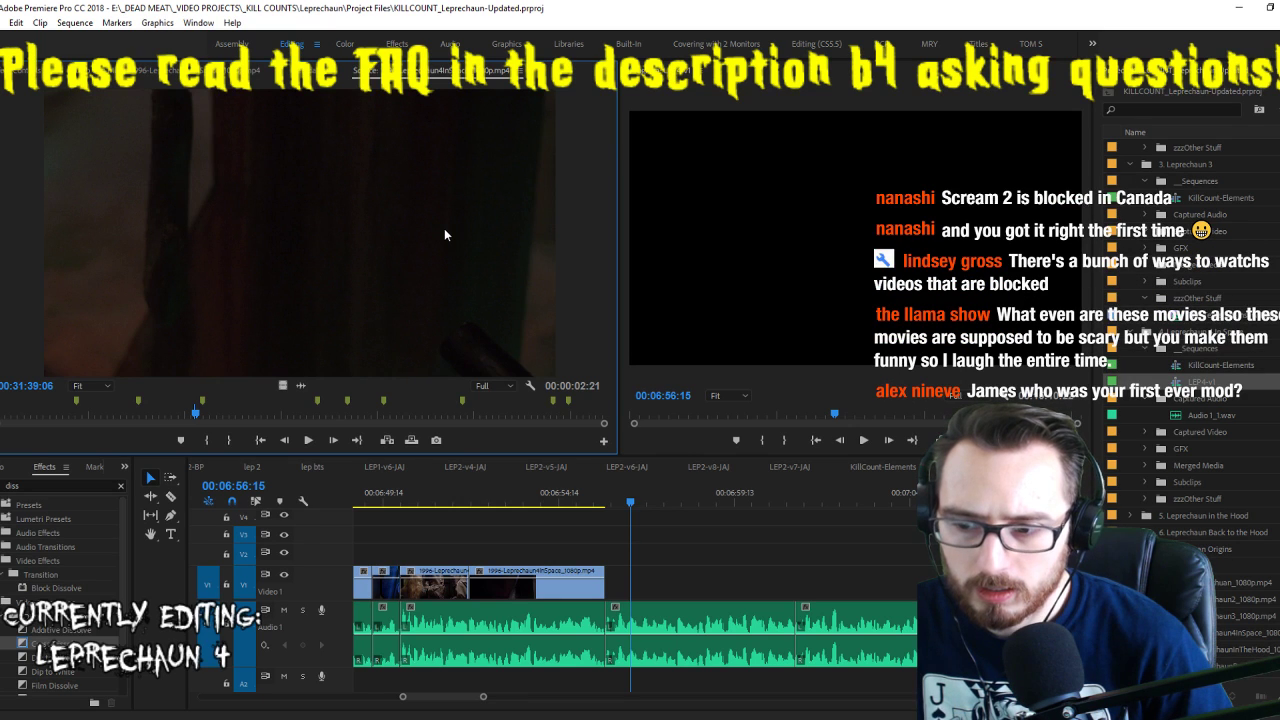
Mark the knife shot from 00:31:39:06 to 00:31:40:09 and place it on V1 directly after the last clip
key("ctrl+shift+x")
key("space")
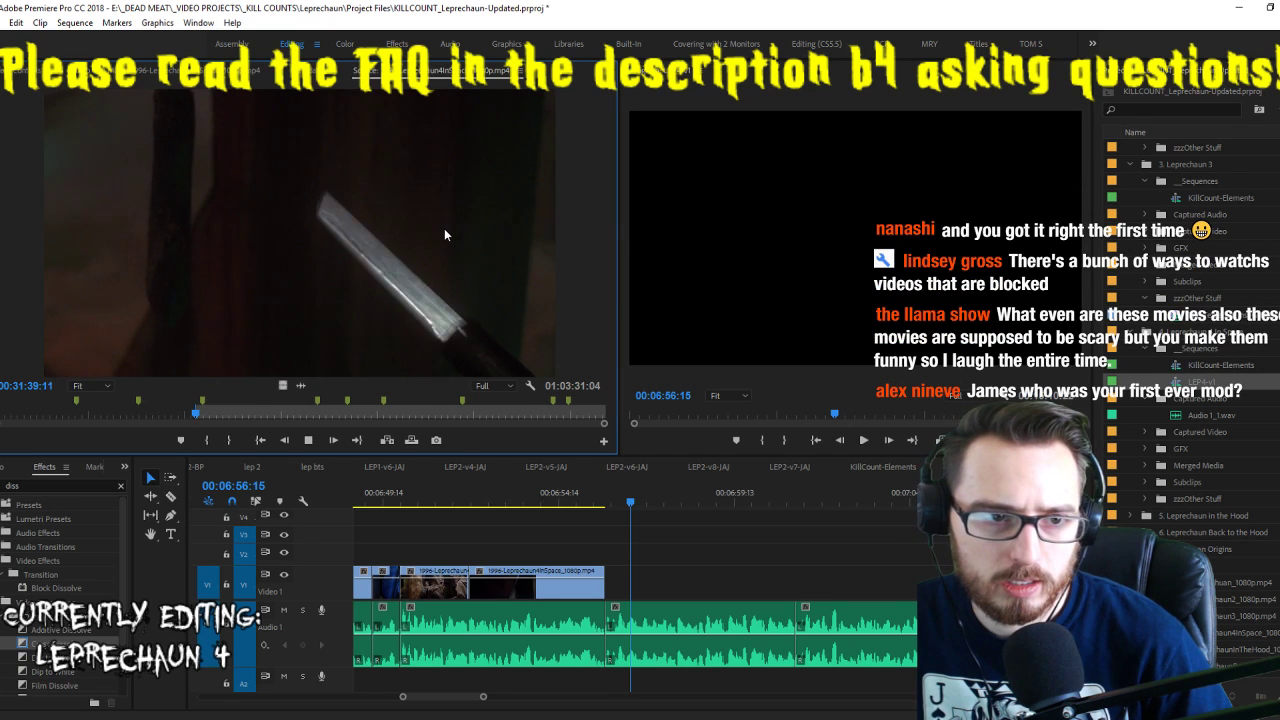
key("space")
key("o")
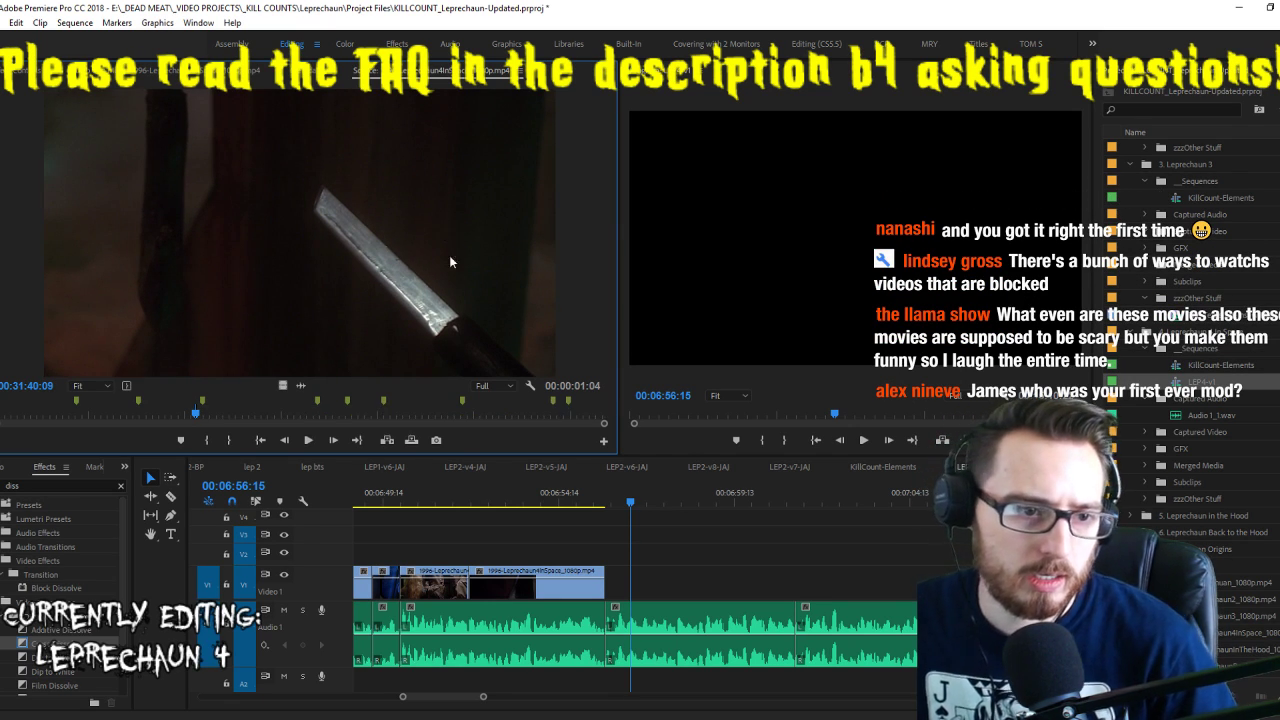
left_click_drag(616, 580, 616, 580)
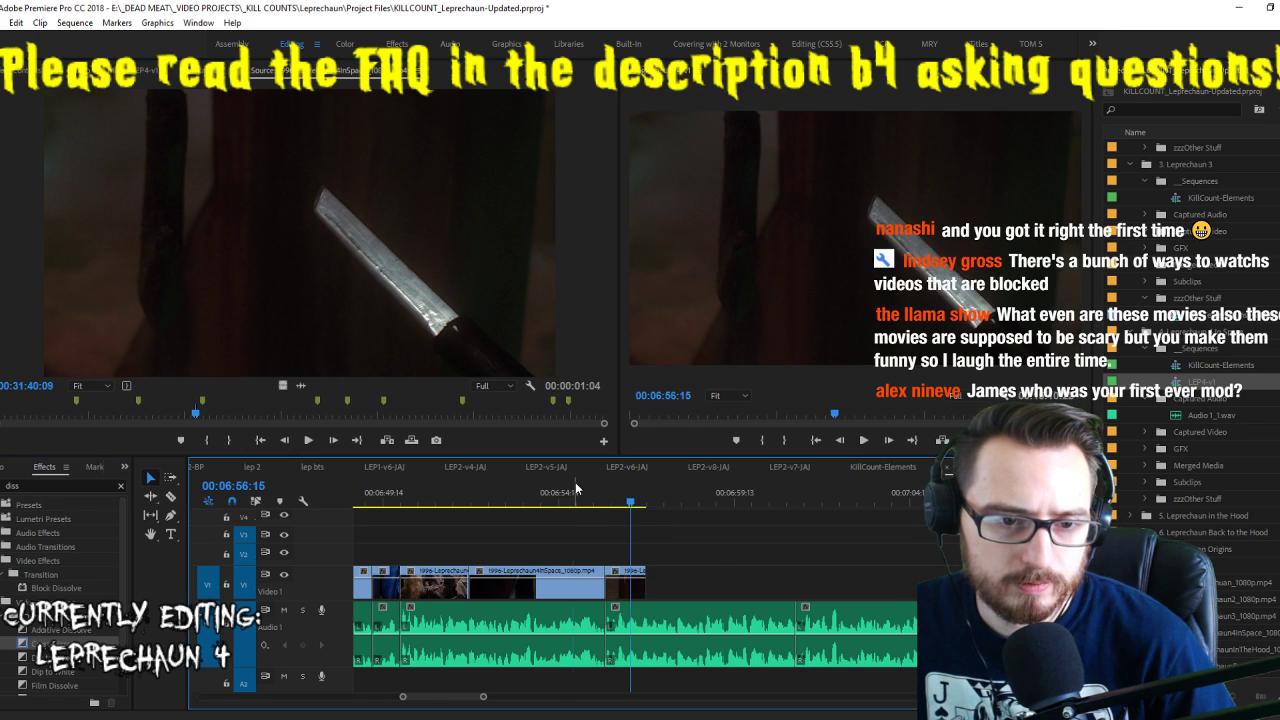
Review the V1 edit from about 00:06:53:00 and park the sequence playhead at 00:06:54:13
key("Up")
key("space")
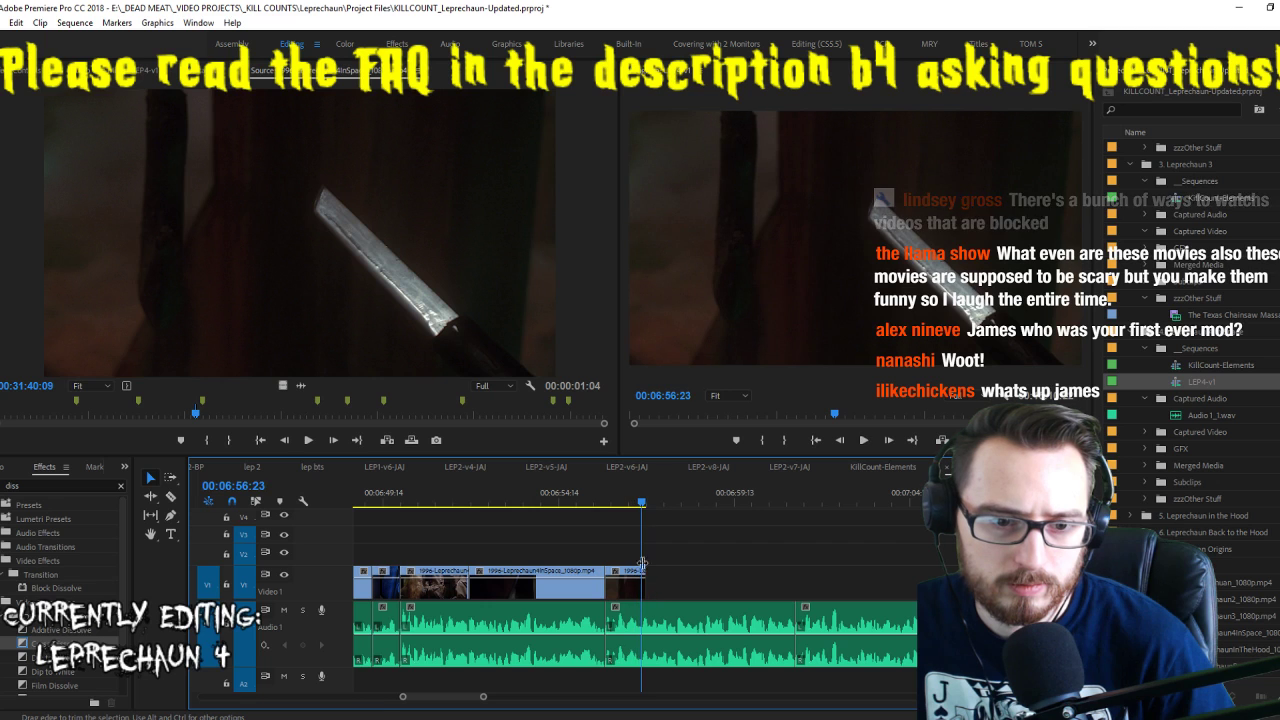
left_click(550, 490)
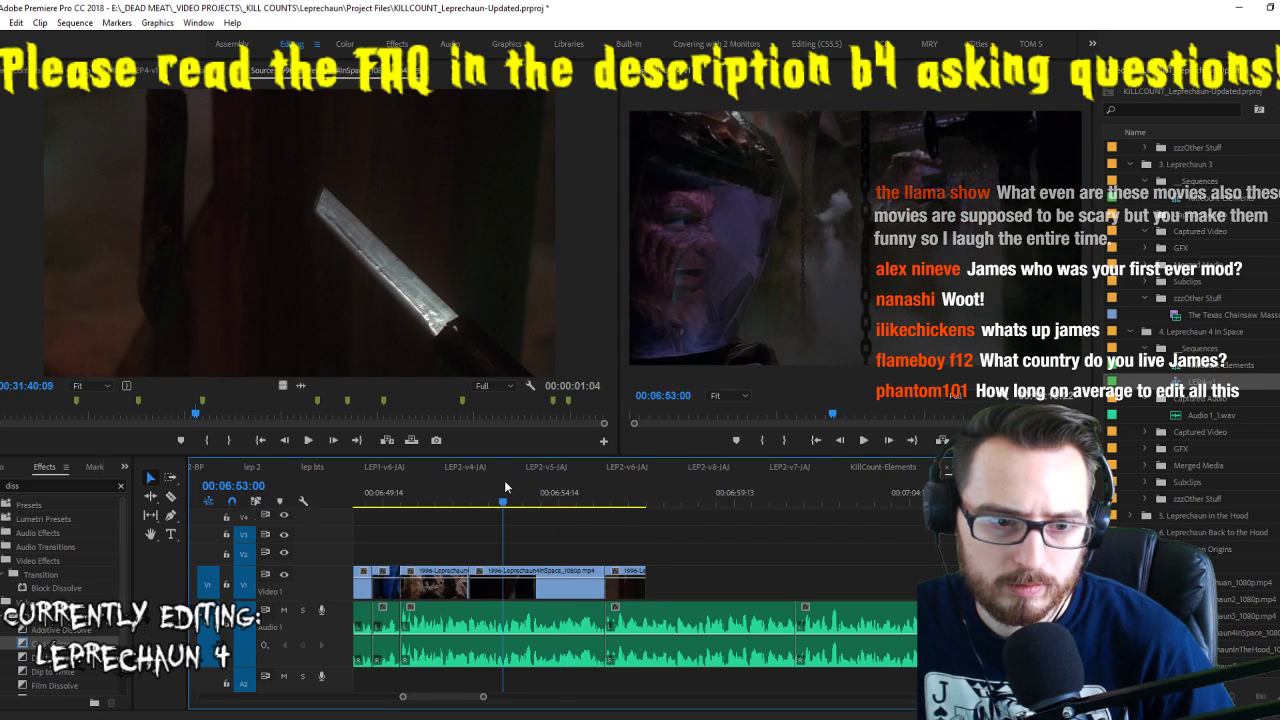
left_click(504, 490)
key("space")
left_click(543, 590)
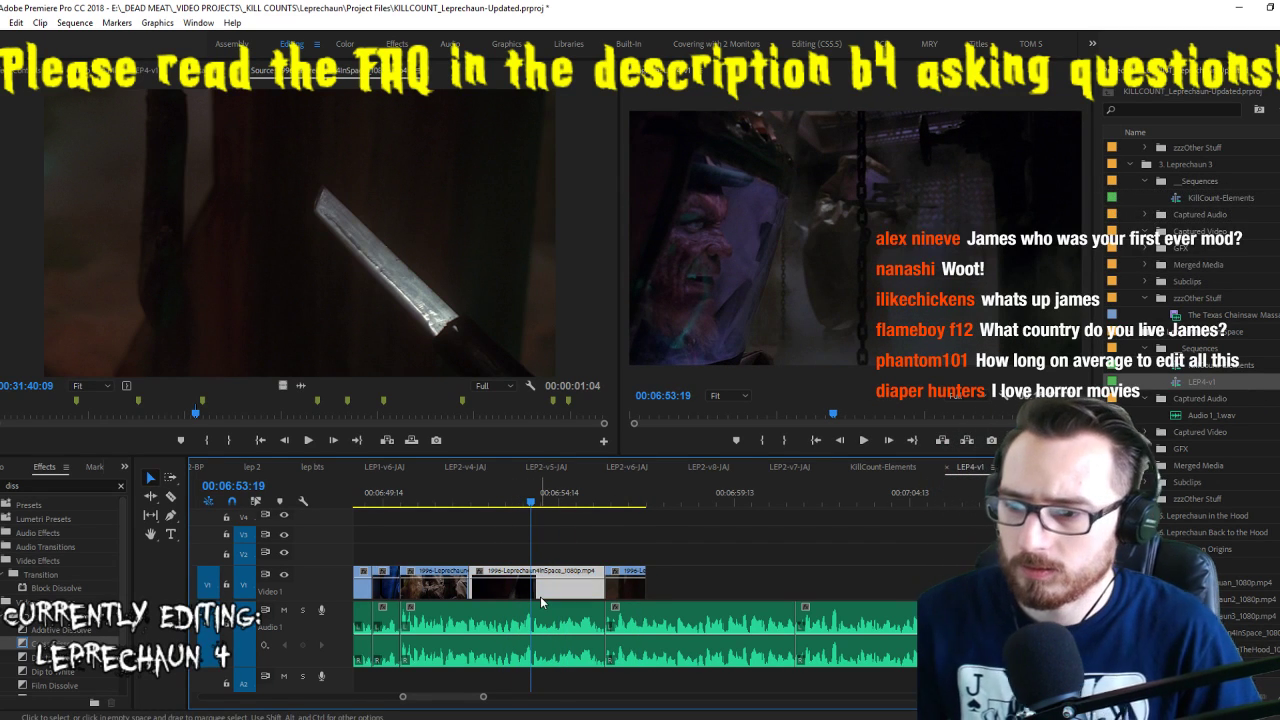
key("j")
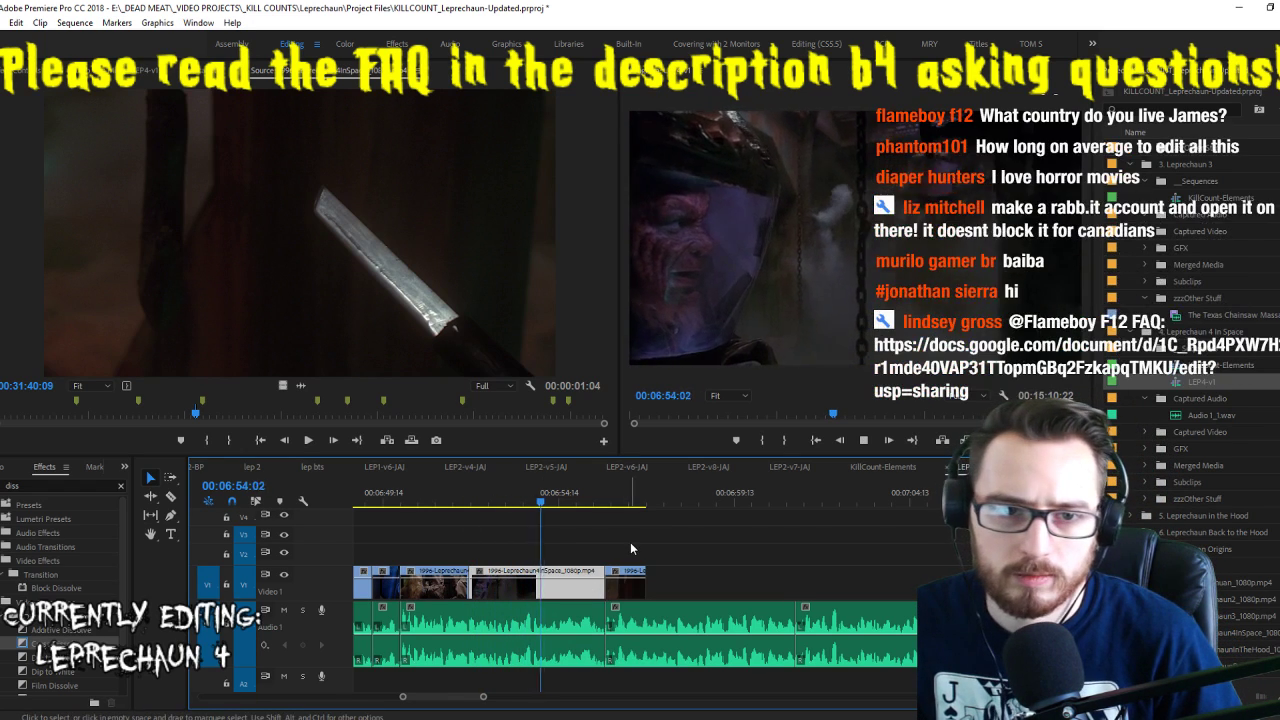
Mark a 00:00:01:03 source section ending at 00:31:37:06, lay it on V2 at 00:06:54:13, and extend it to the V1 cut below
left_click(377, 314)
key("j")
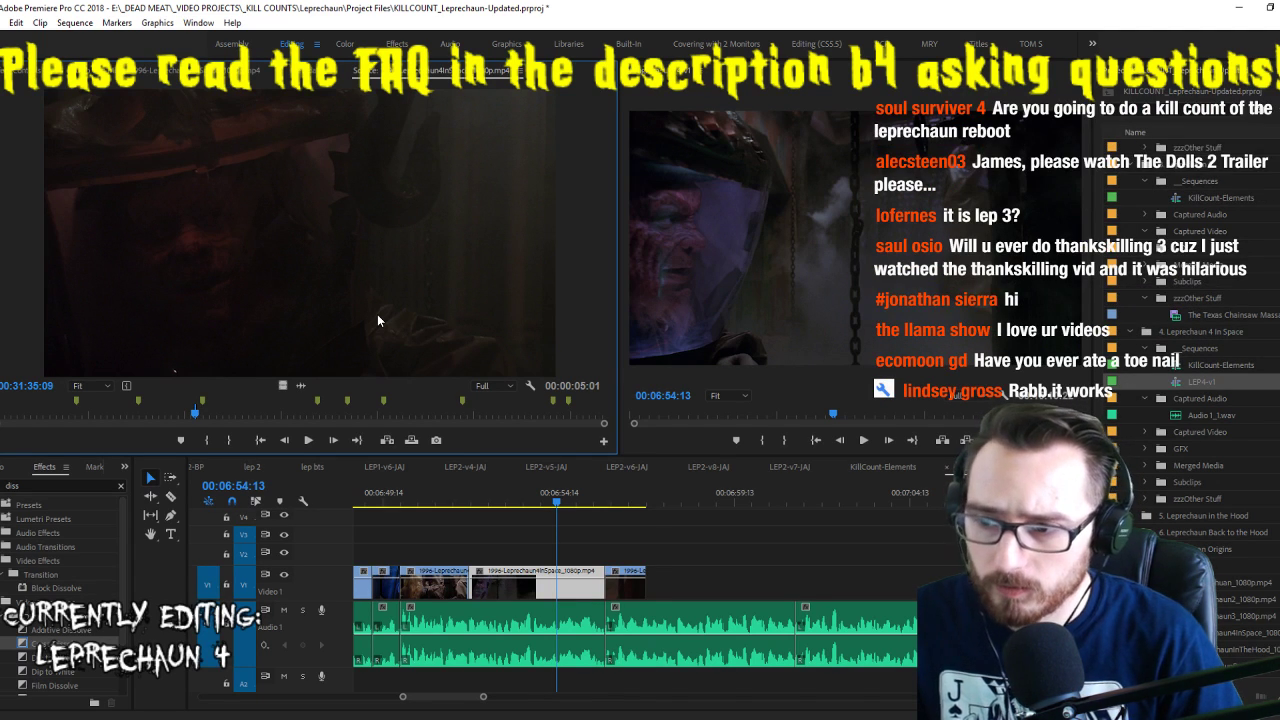
key("space")
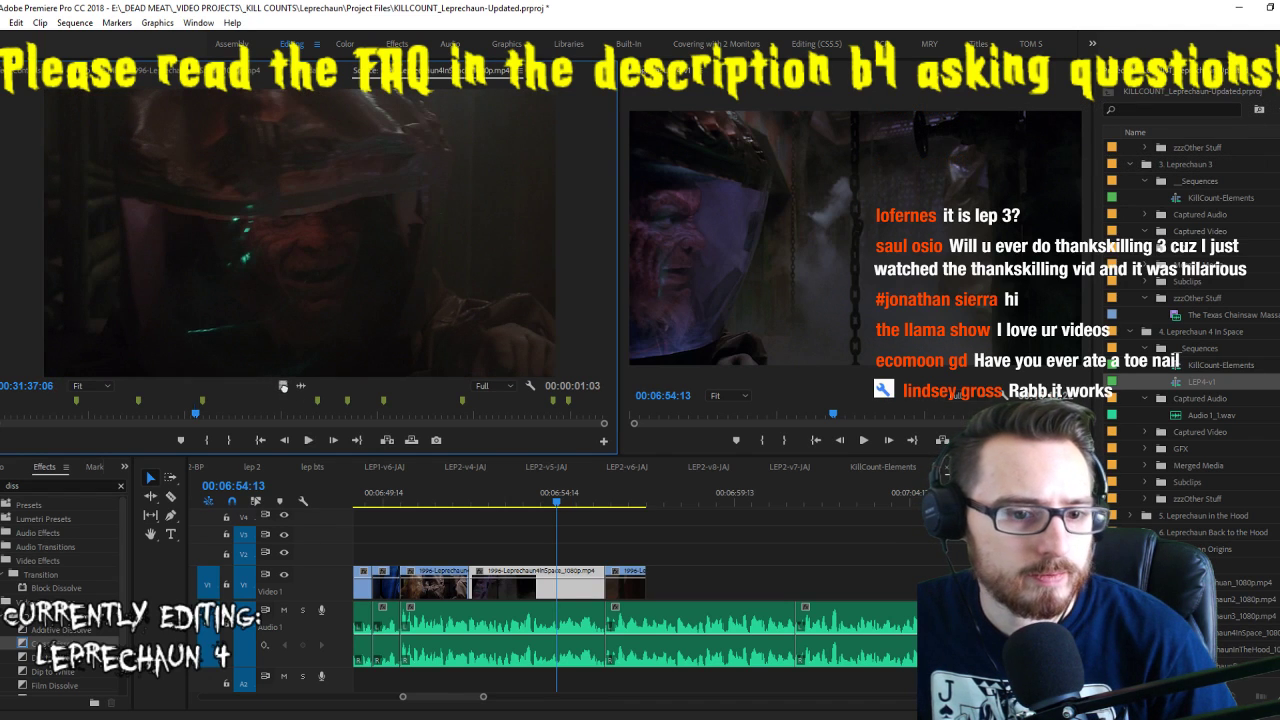
left_click_drag(283, 385, 577, 558)
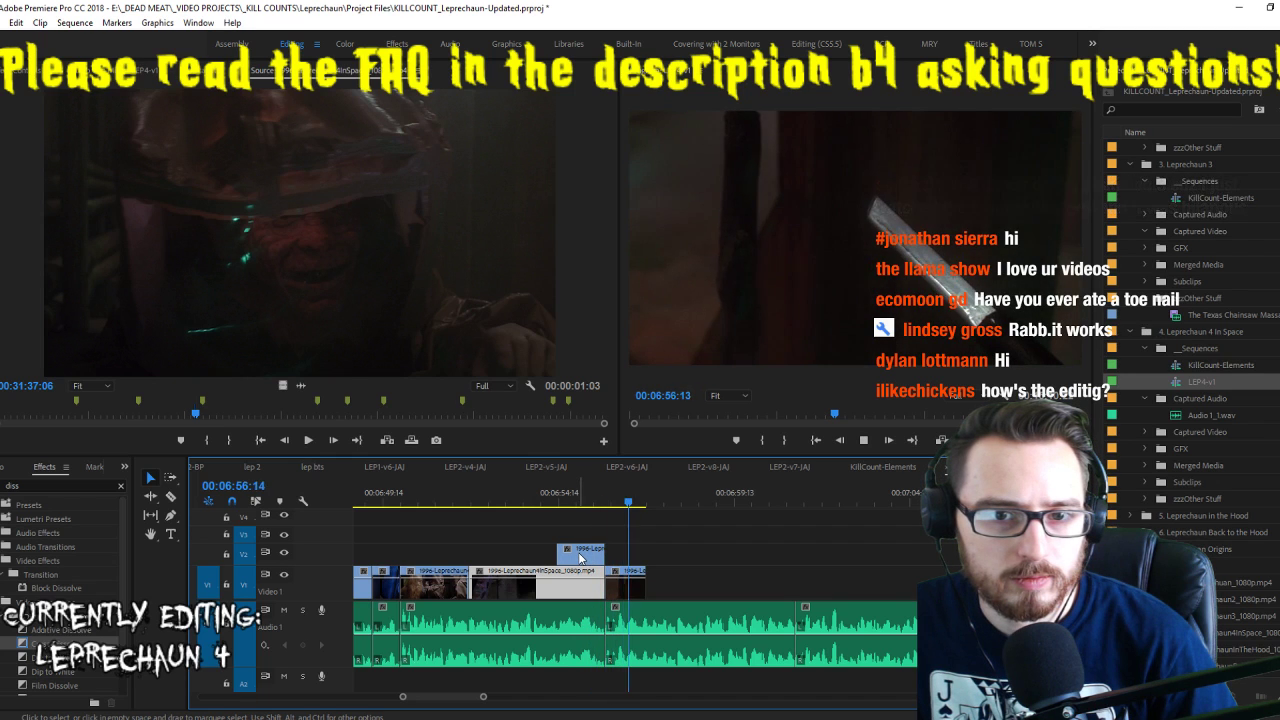
Mark a 00:00:03:02 source section ending at 00:32:47:16 and place it on V1 directly after the knife shot
left_click(430, 362)
key("space")
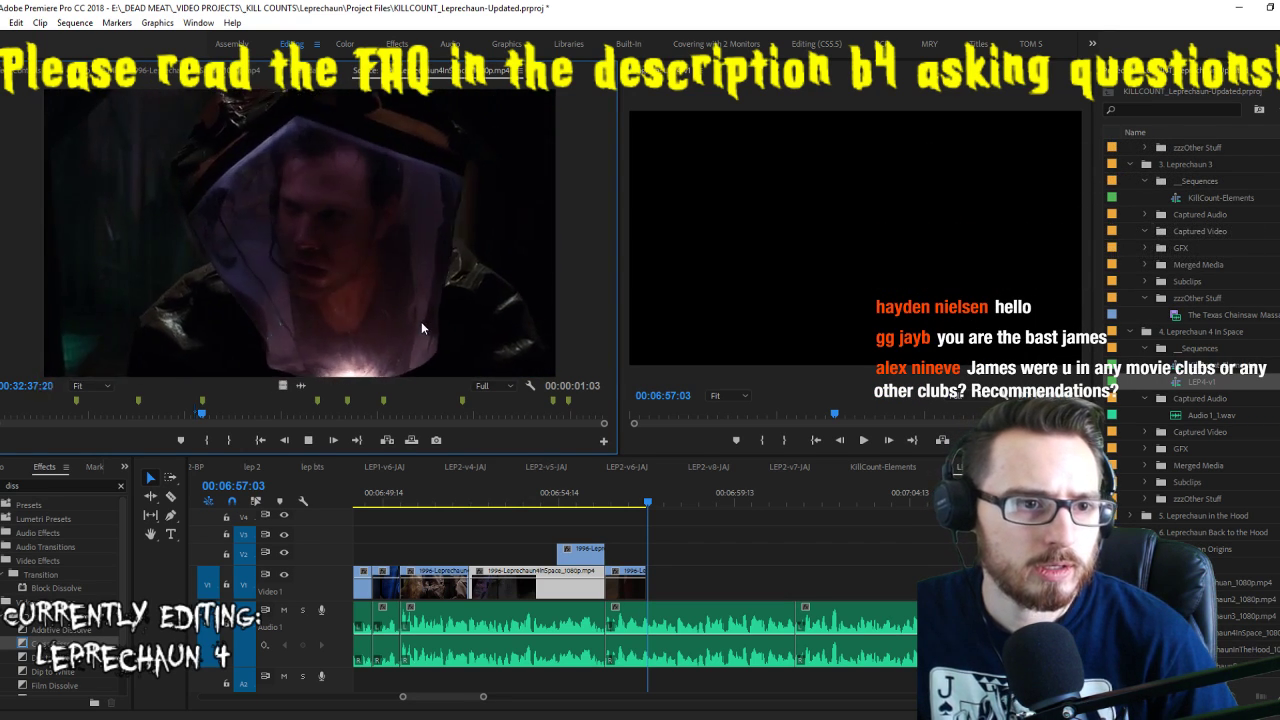
key("space")
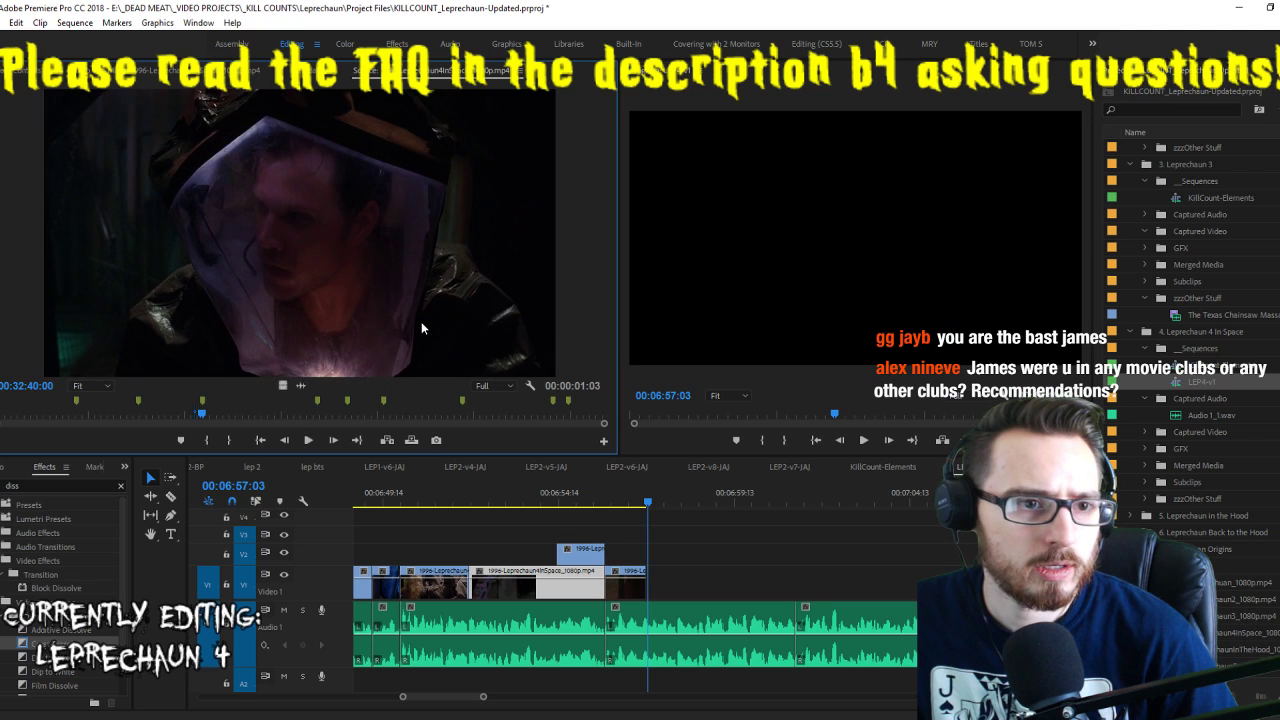
key("space")
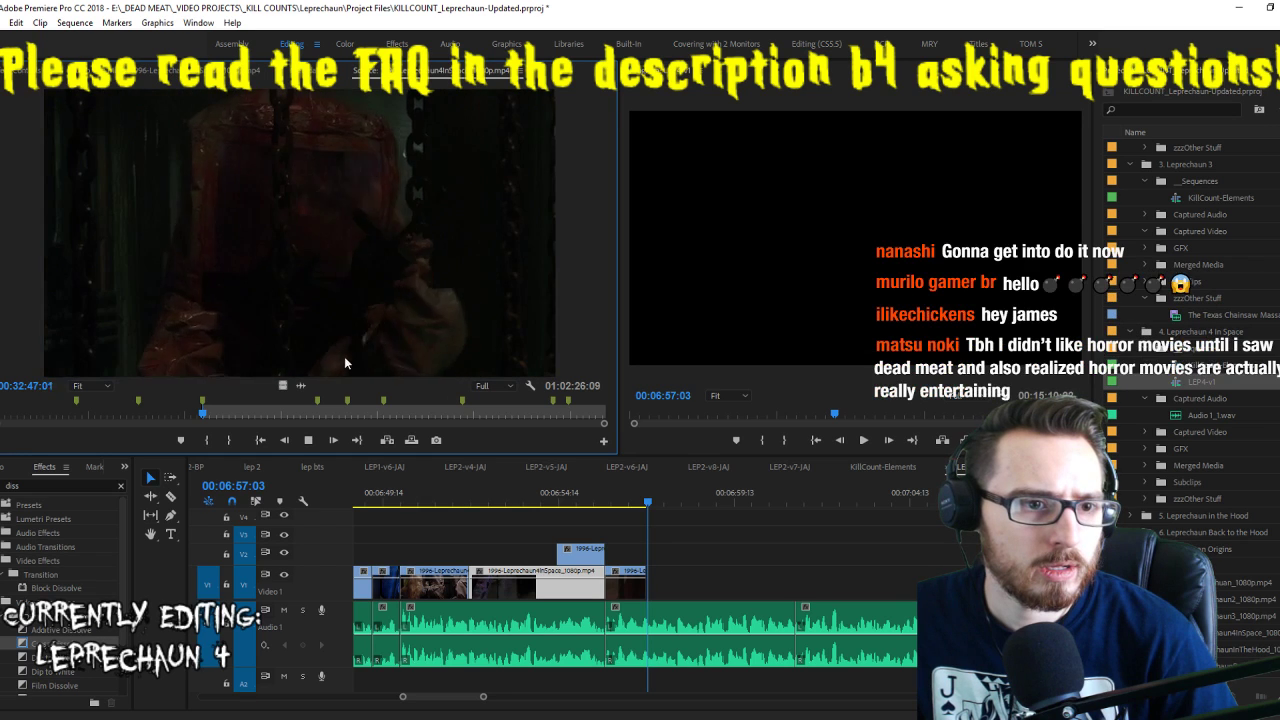
key("o")
key("space")
left_click_drag(637, 583, 655, 583)
key("space")
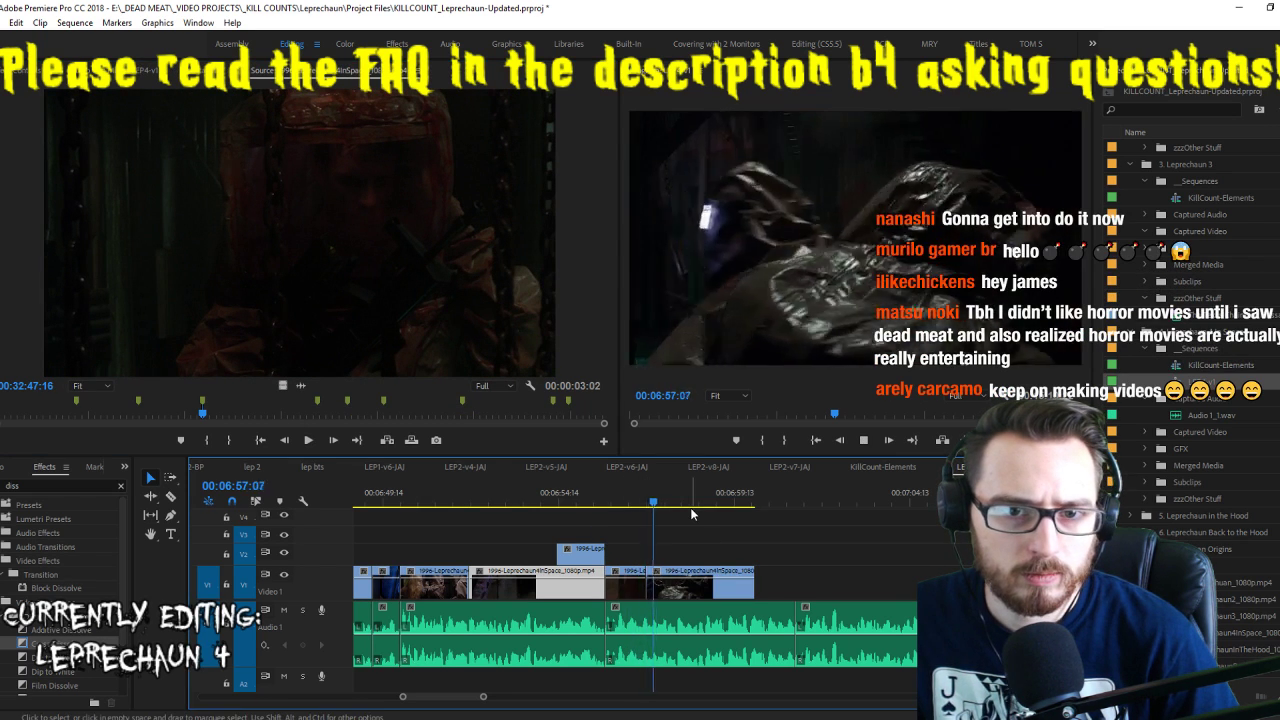
Move the last V1 clip earlier to start at 00:06:56:18 and extend its end past the next narration cut
left_click_drag(622, 502, 631, 505)
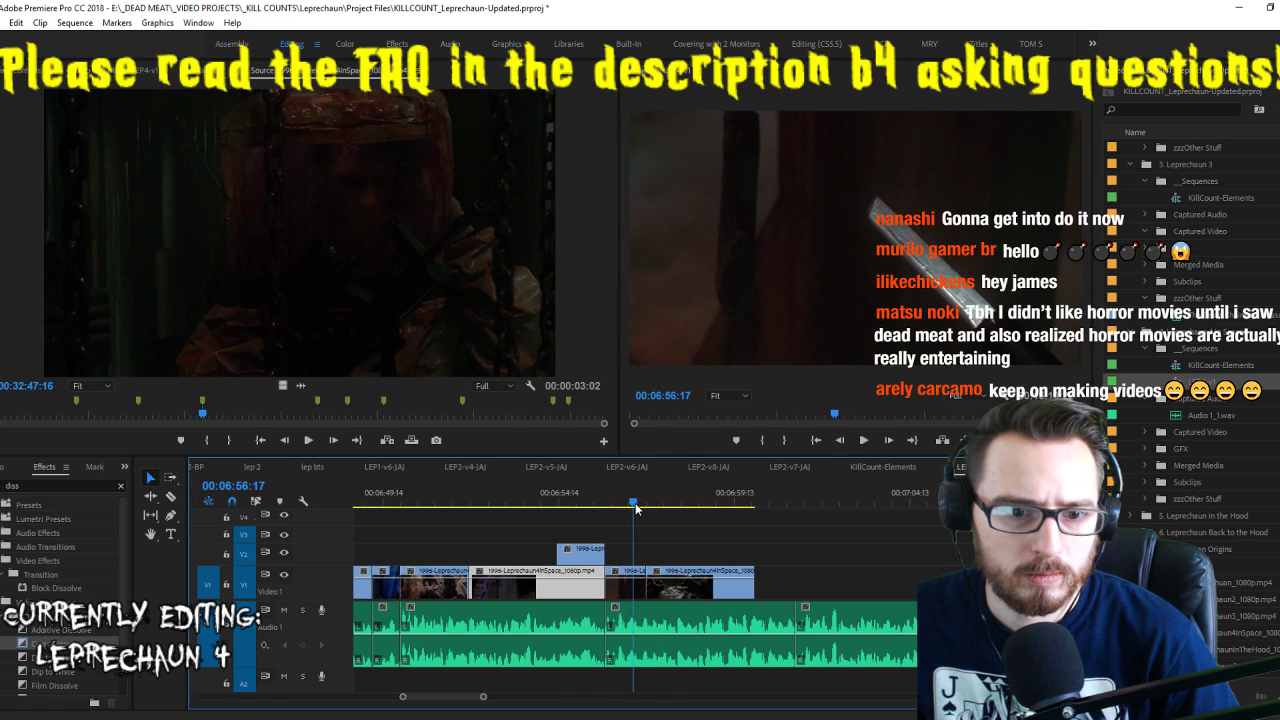
left_click_drag(667, 593, 657, 591)
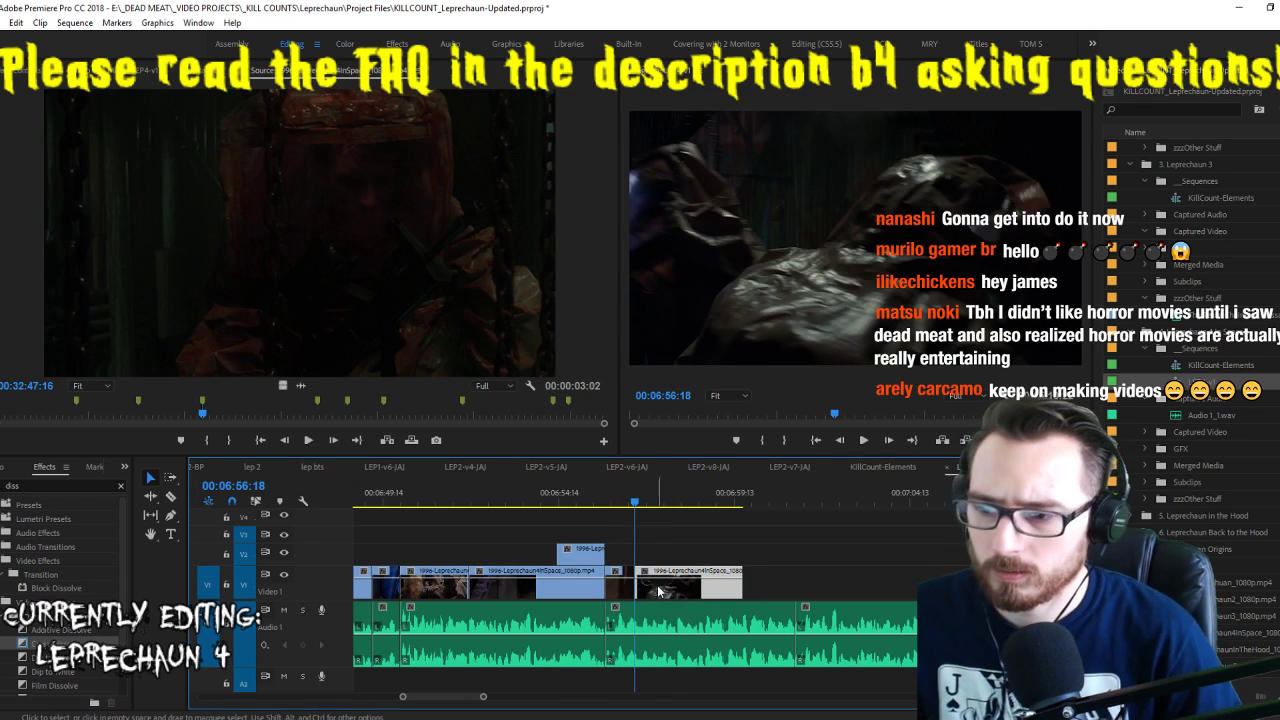
key("space")
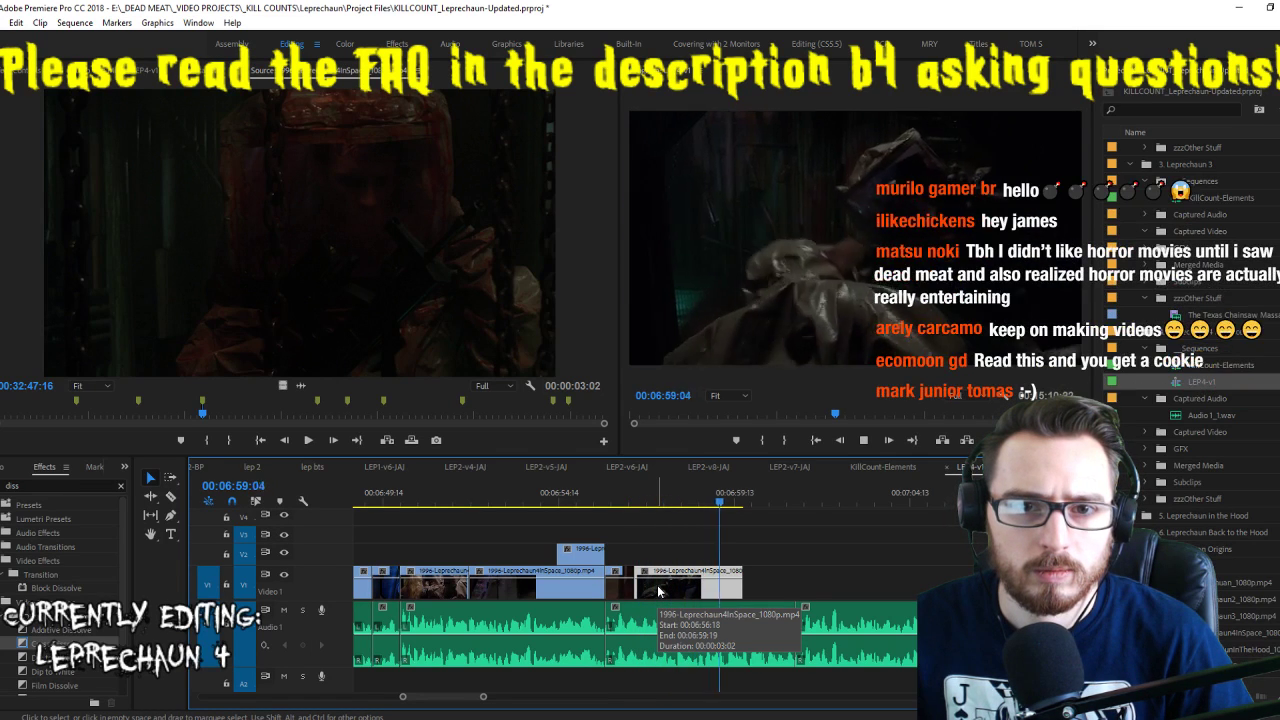
key("space")
left_click_drag(742, 580, 815, 580)
Mark a 00:00:05:04 source section ending at 00:33:05:00, overwrite it onto V1 at 00:07:00:00, and extend its end to 00:07:07:01
left_click(740, 497)
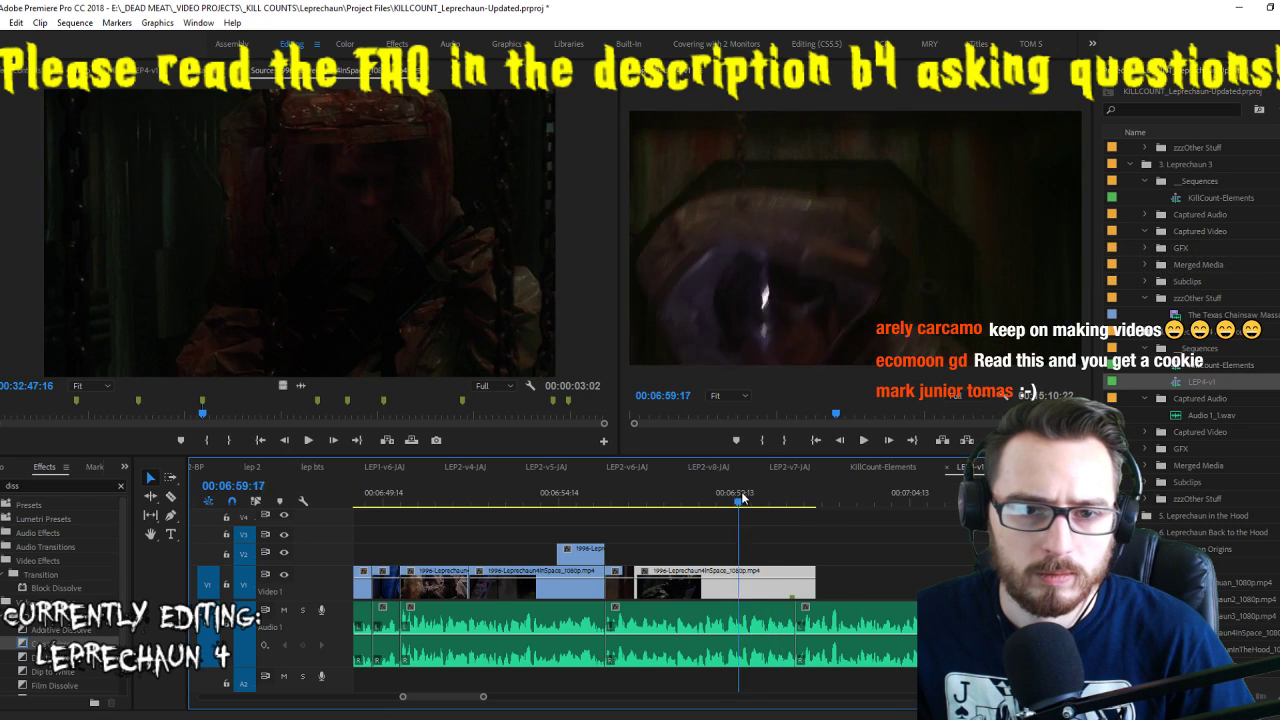
left_click_drag(740, 497, 751, 502)
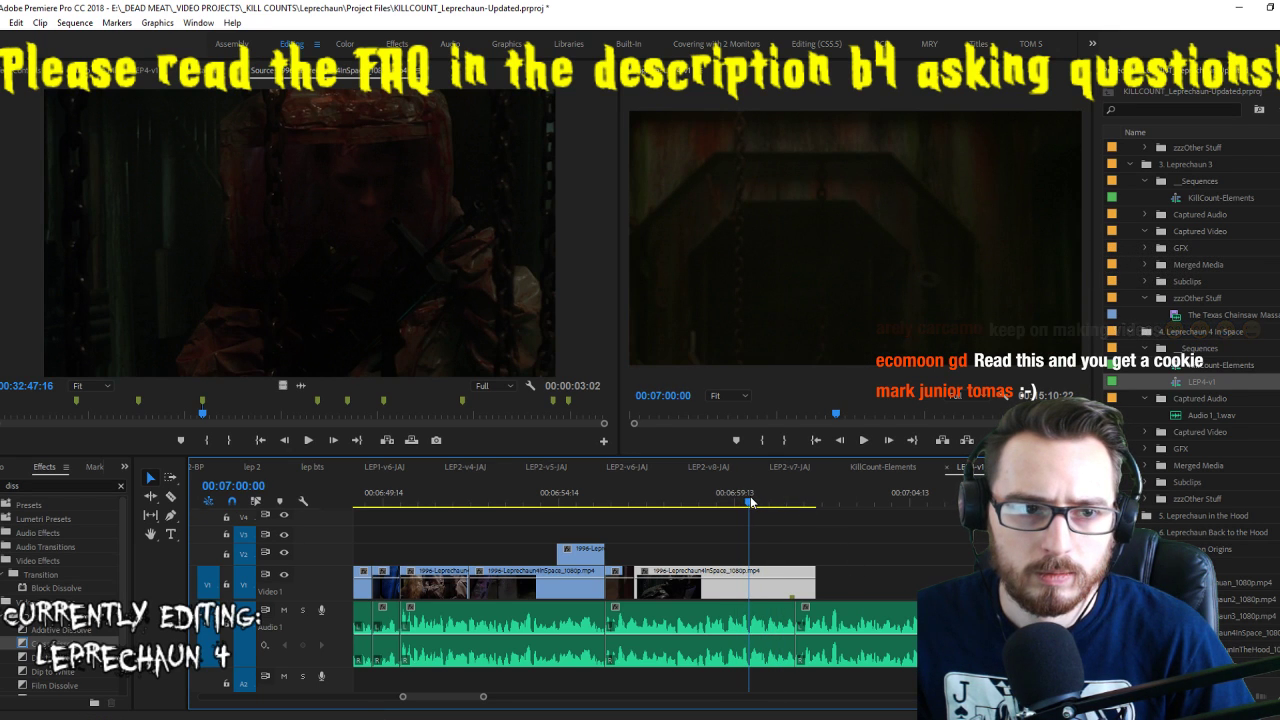
left_click(347, 229)
key("space")
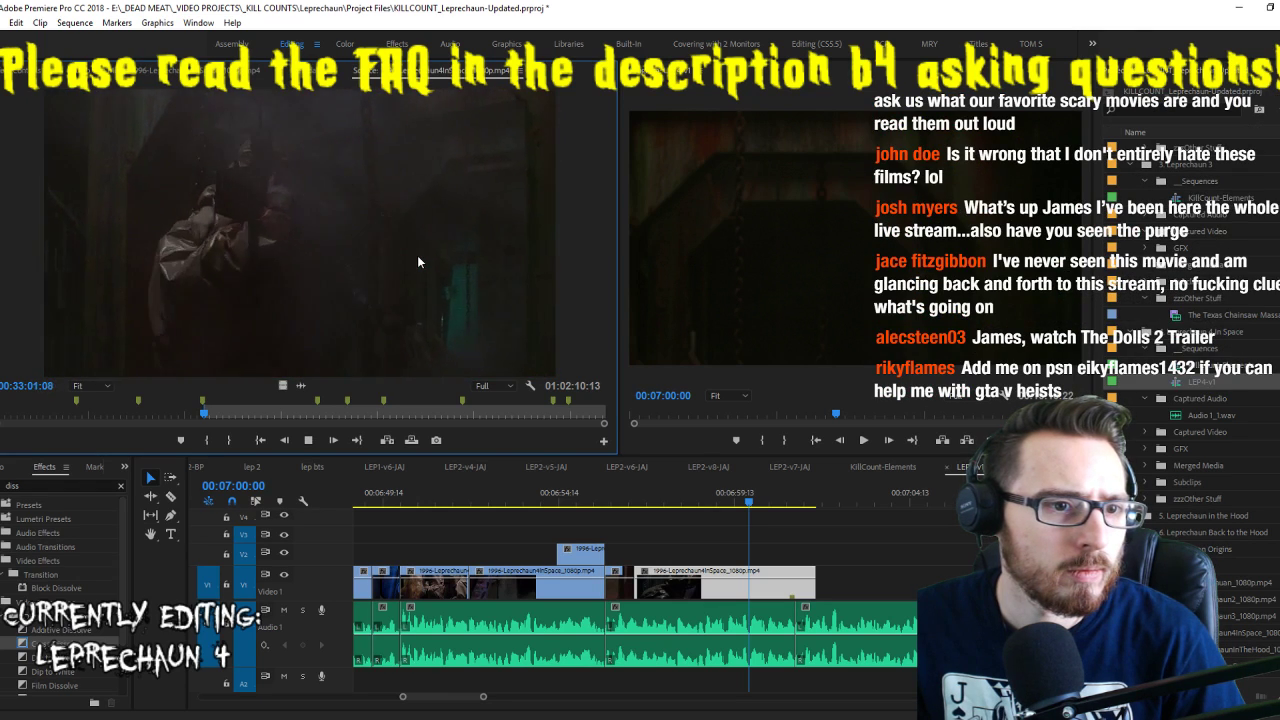
key("i")
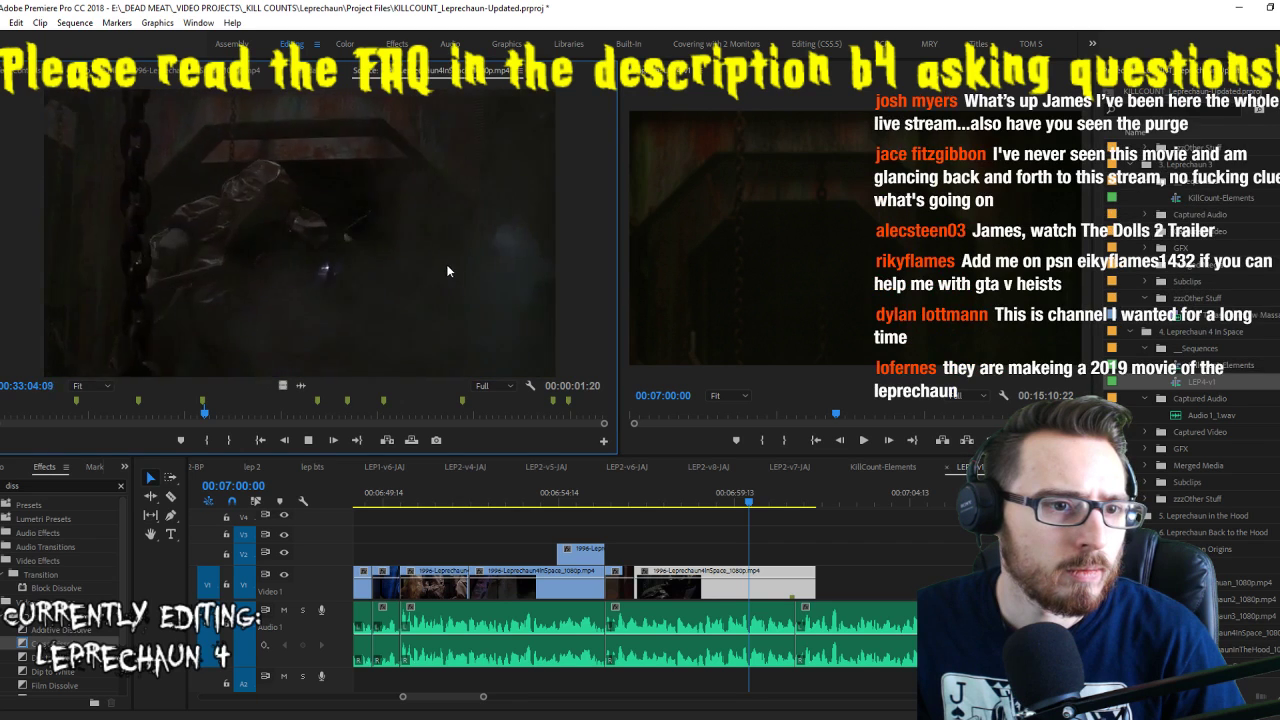
key("o")
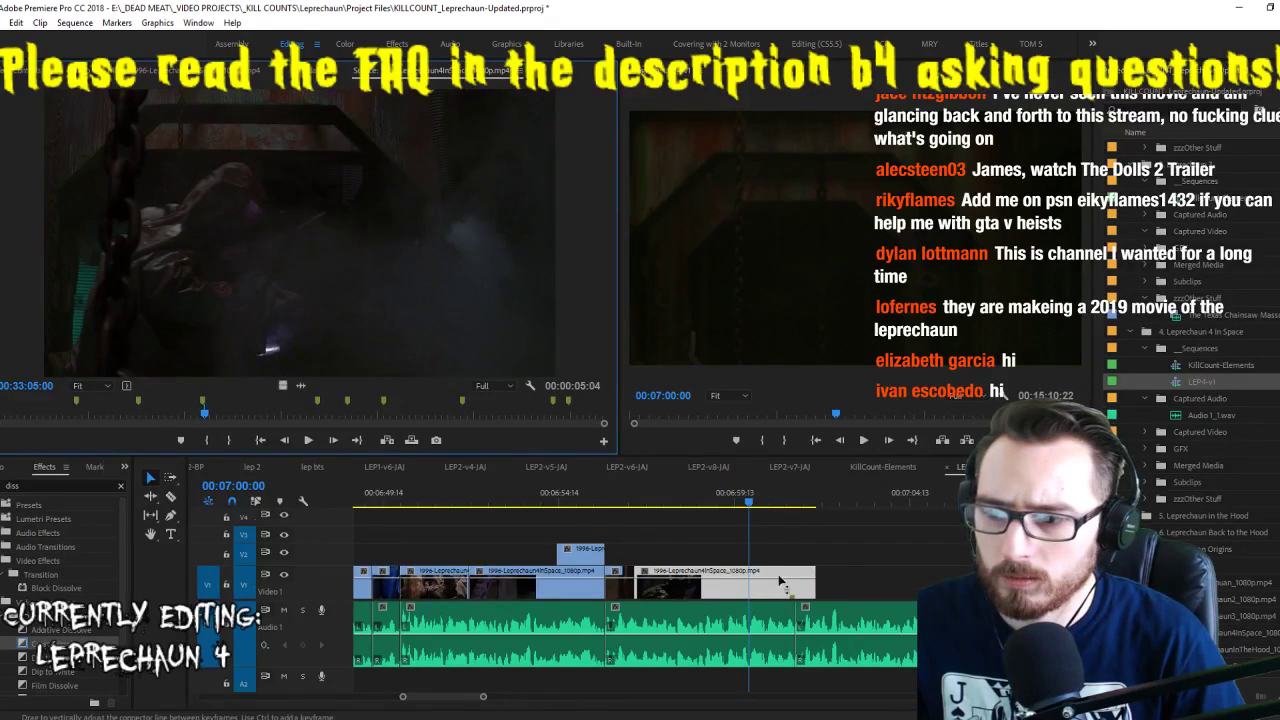
key(".")
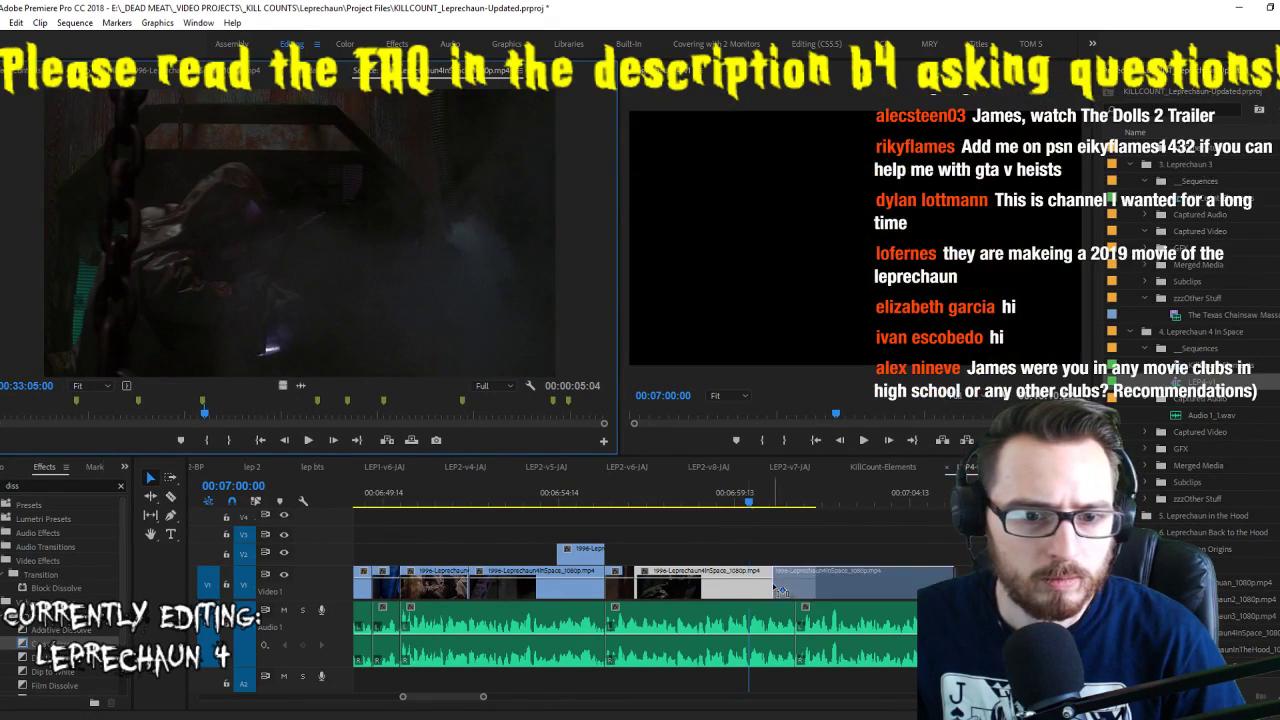
key("space")
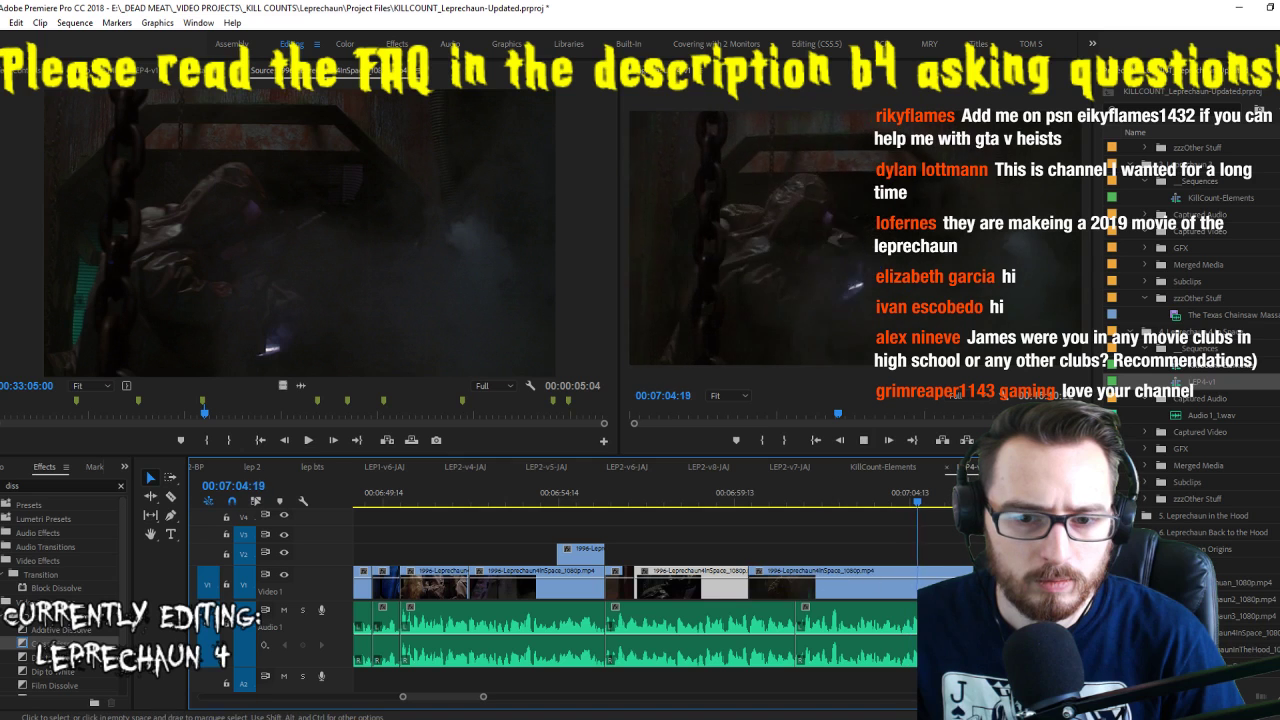
Play on through the source footage and mark a 00:00:02:18 section ending on the skeleton shot at 00:33:31:04
left_click(875, 505)
left_click_drag(875, 505, 903, 518)
left_click(431, 246)
key("space")
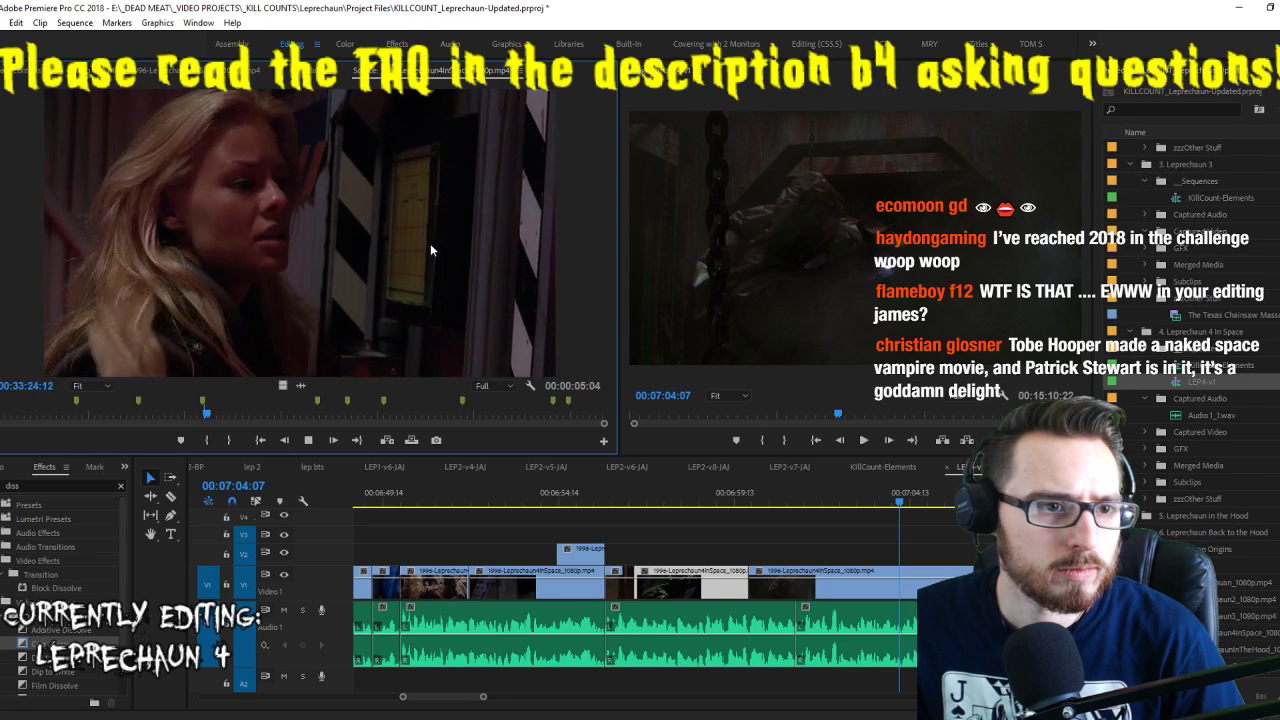
key("i")
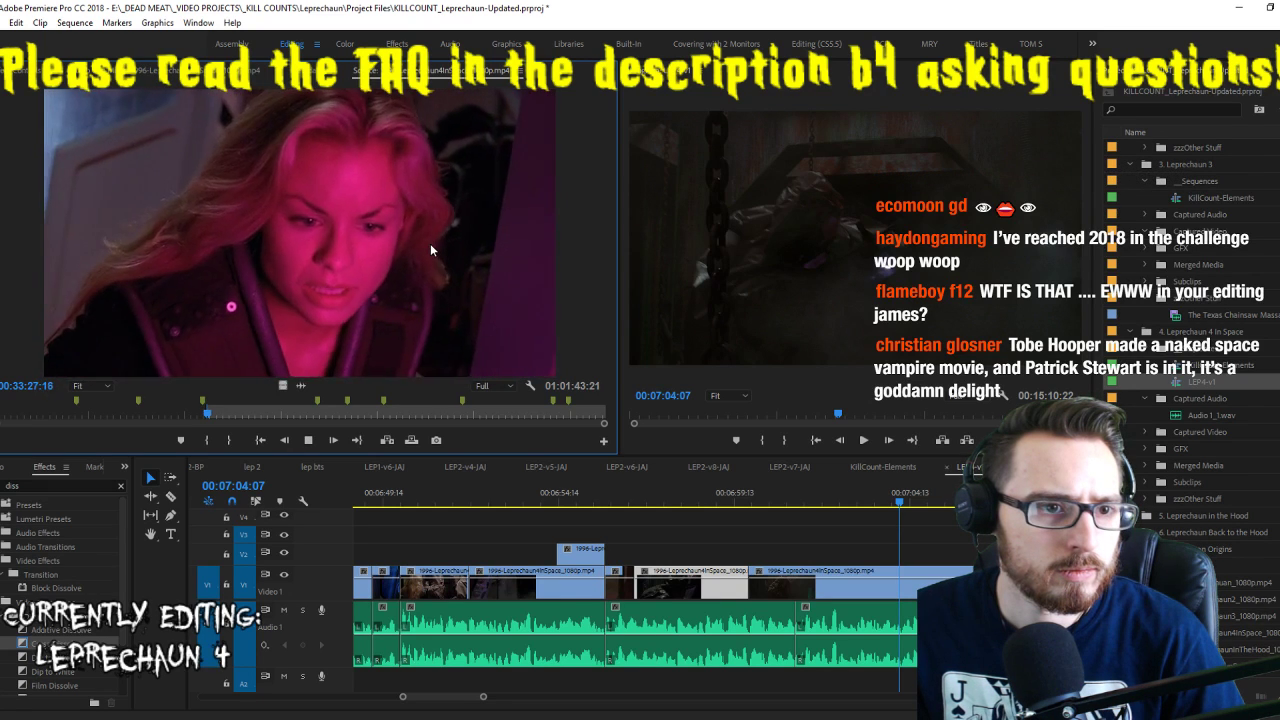
key("i")
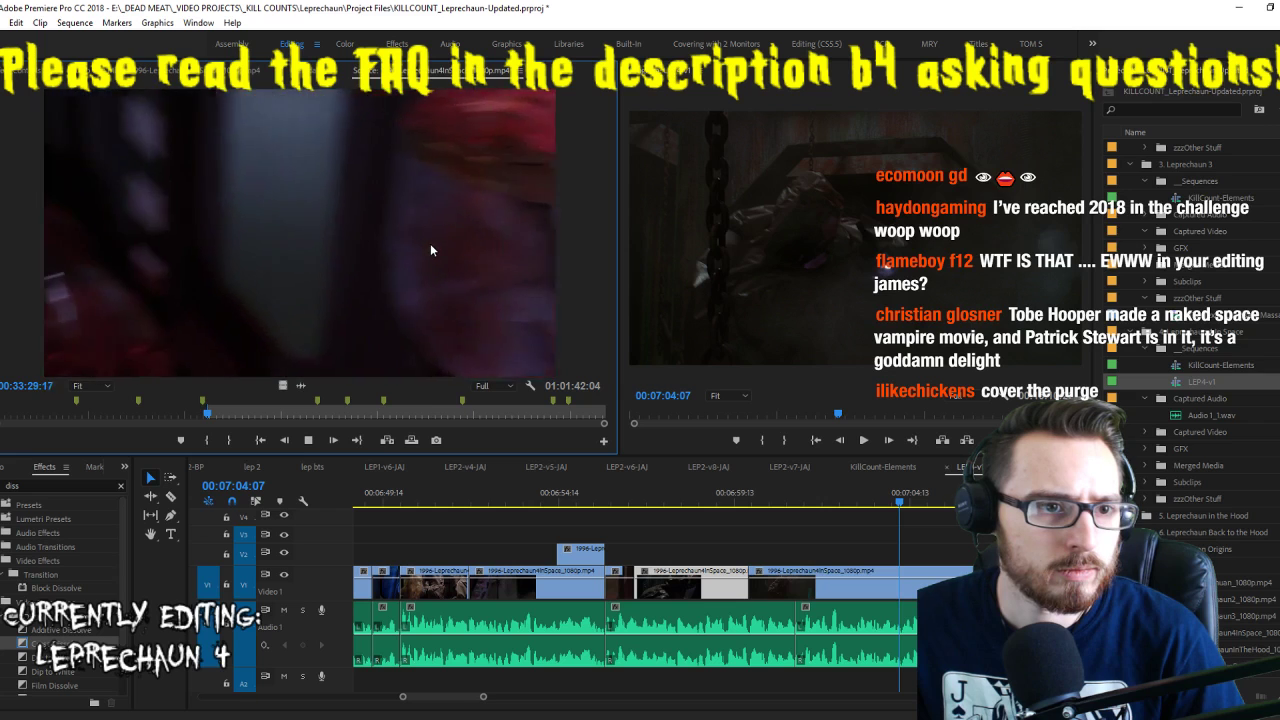
key("o")
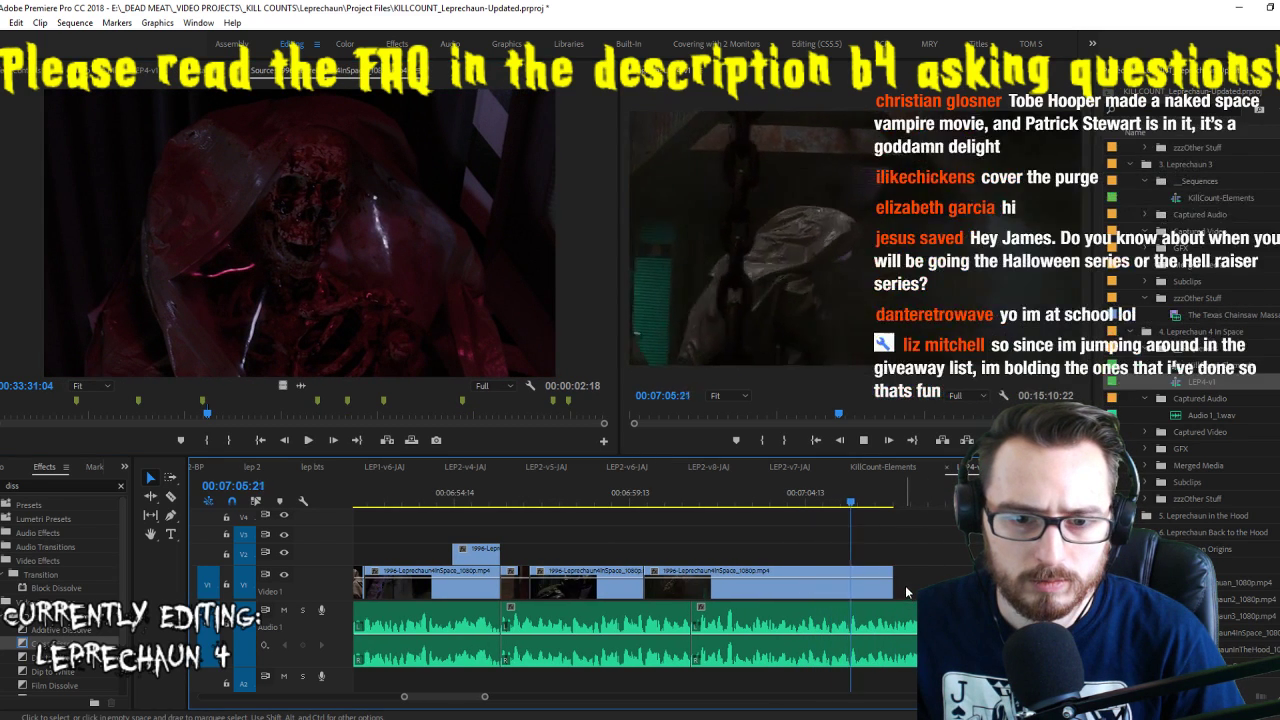
Slip the last V1 clip's footage slightly earlier and overwrite the marked source section onto V1 at 00:07:06:14
key("space")
left_click(857, 507)
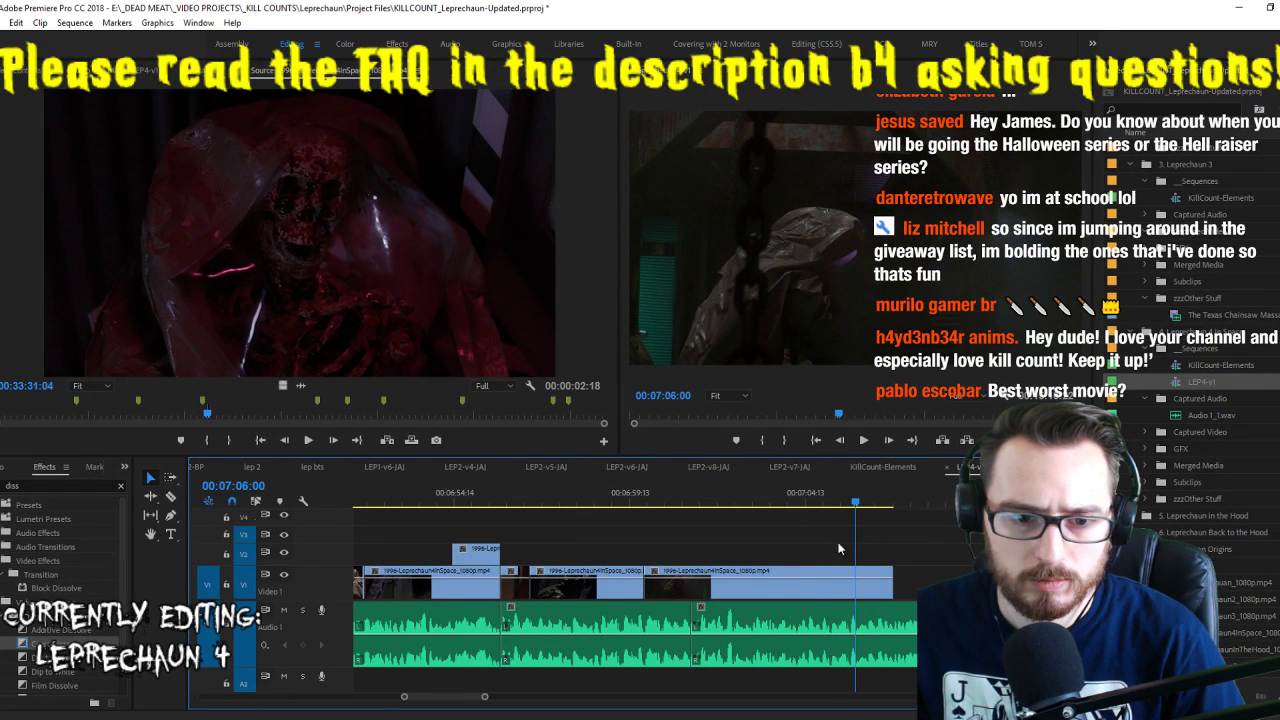
left_click(797, 588)
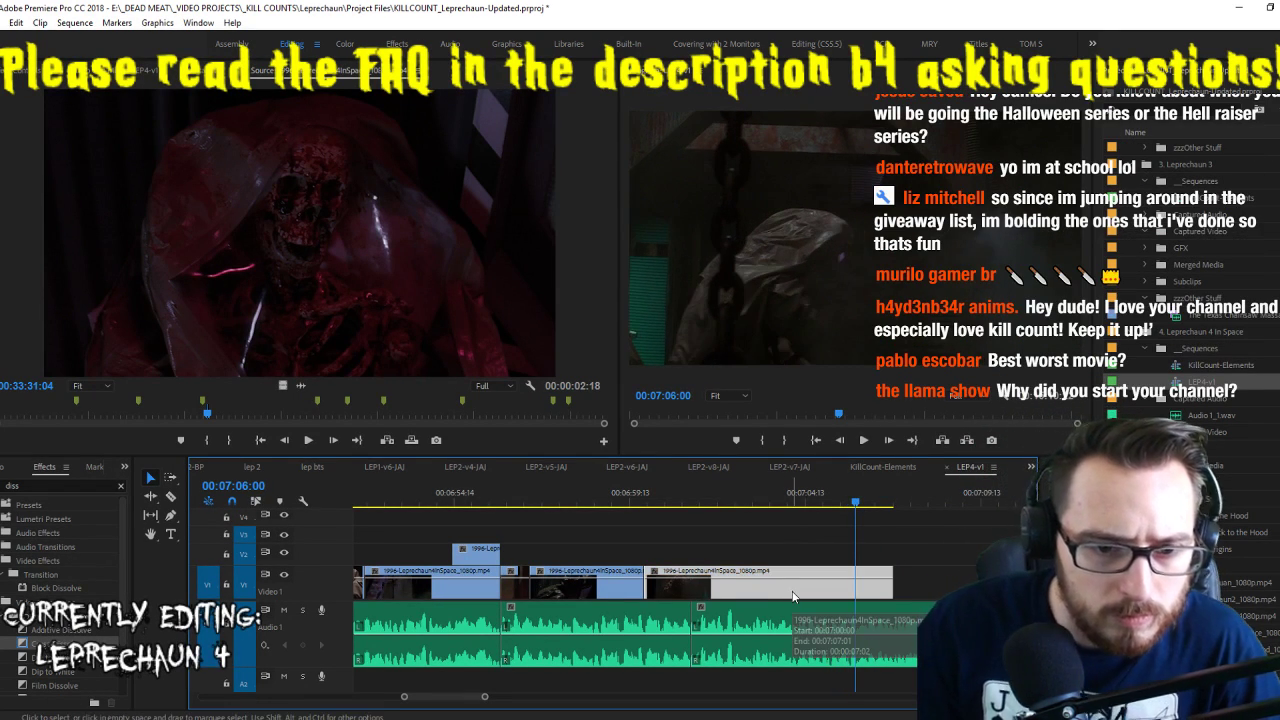
key("space")
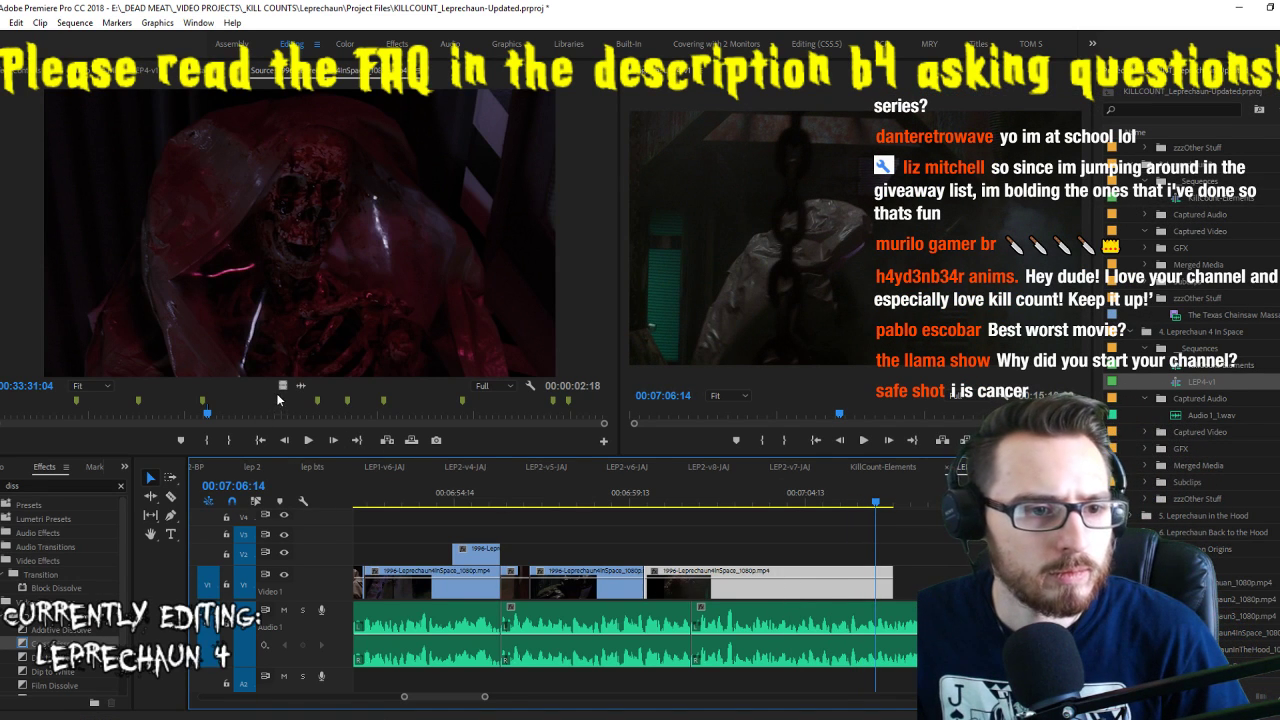
left_click_drag(282, 386, 898, 601)
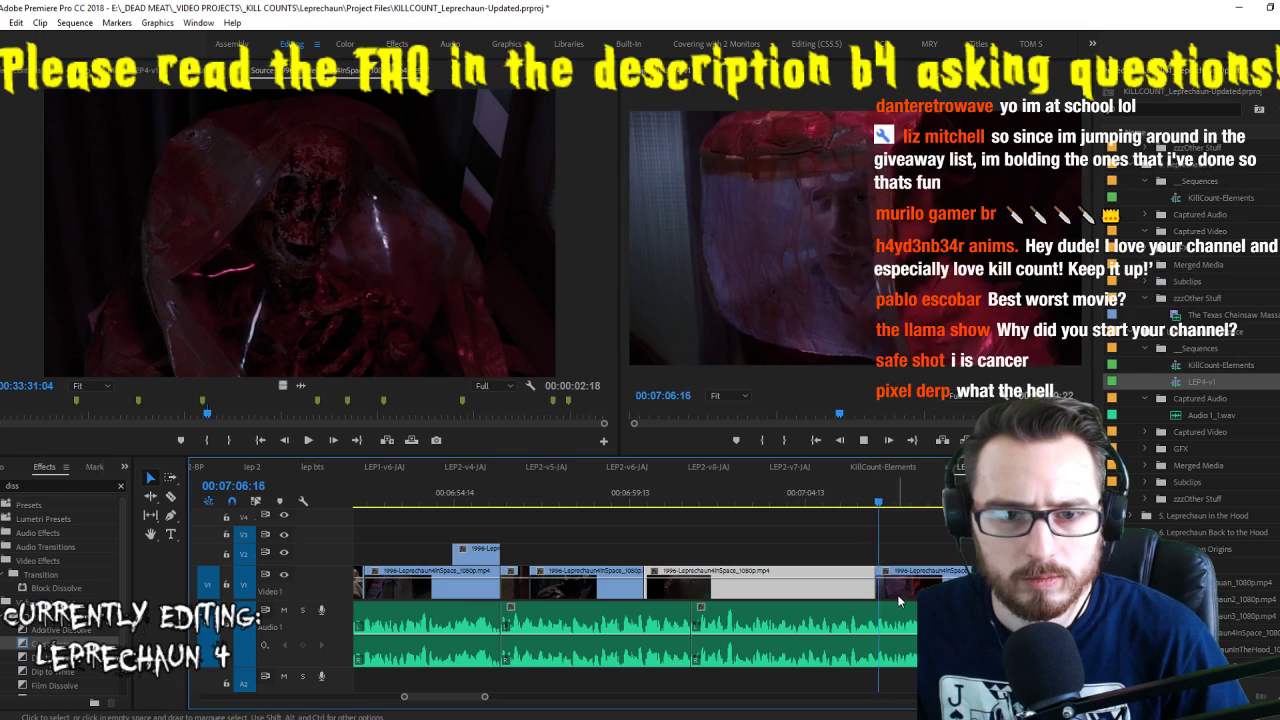
Move the newly placed V1 clip earlier to start at 00:07:06:10 and extend its end to 00:07:10:22
key("space")
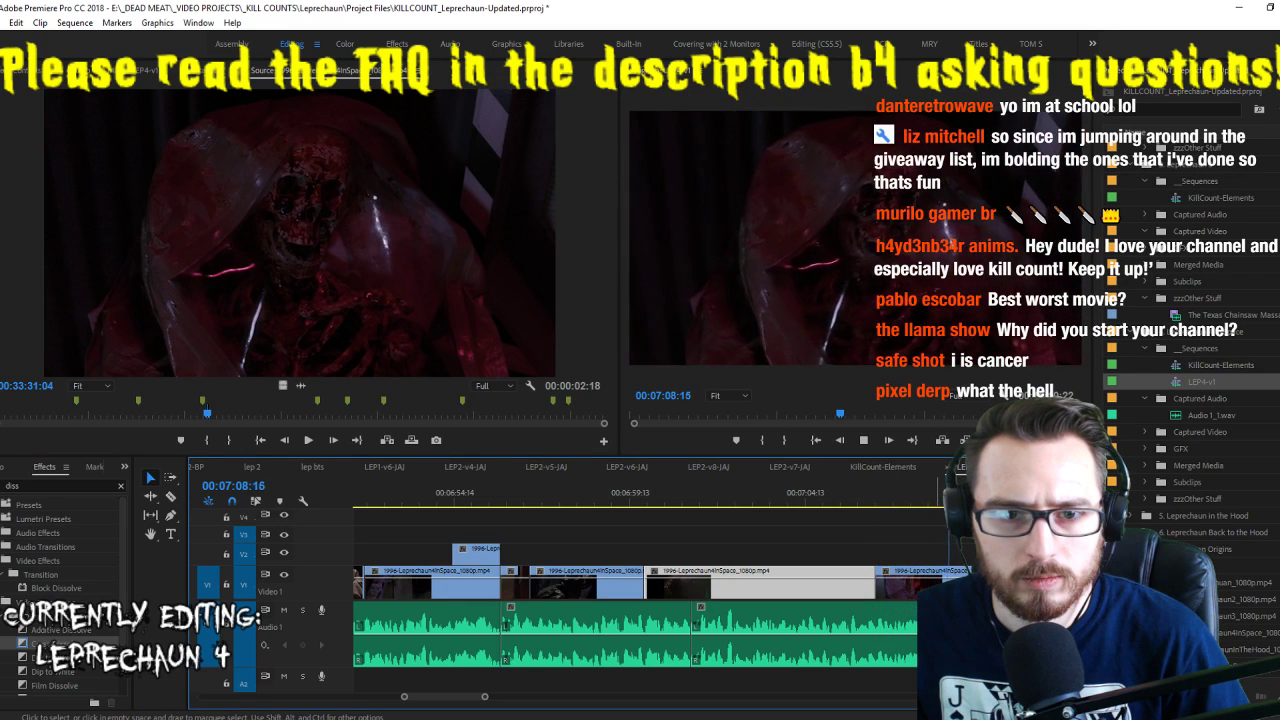
left_click(871, 505)
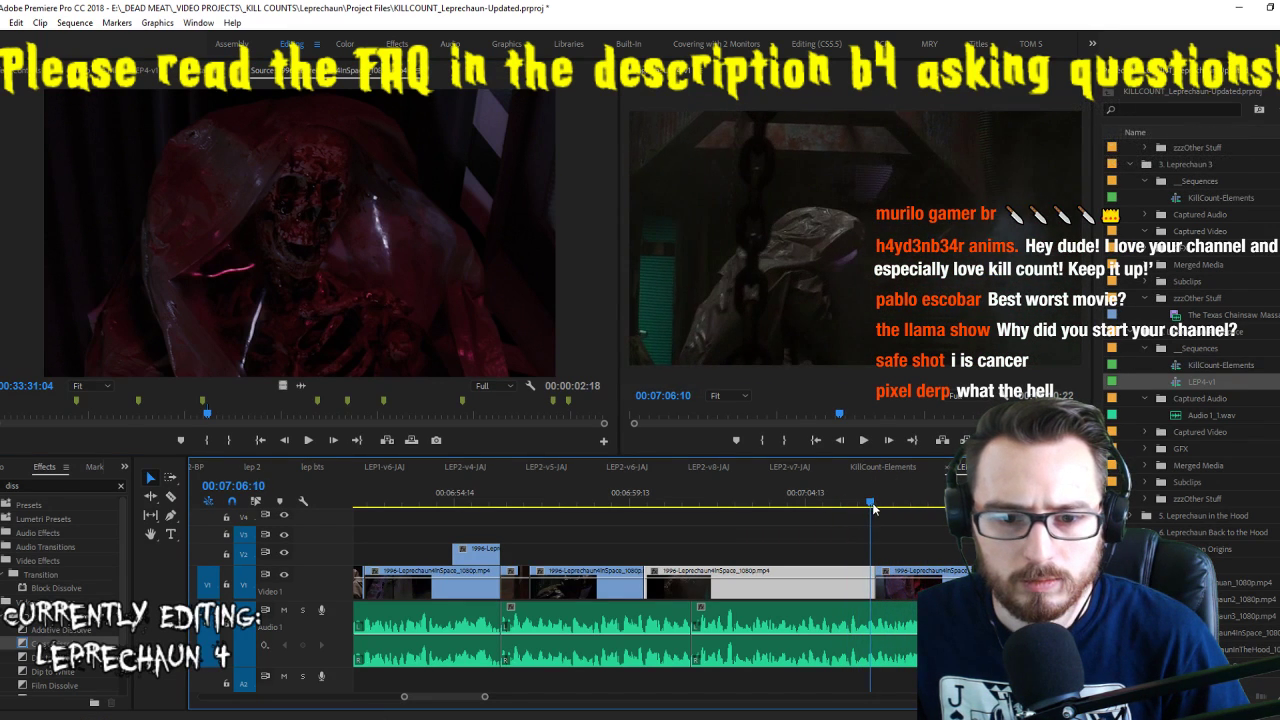
left_click(898, 578)
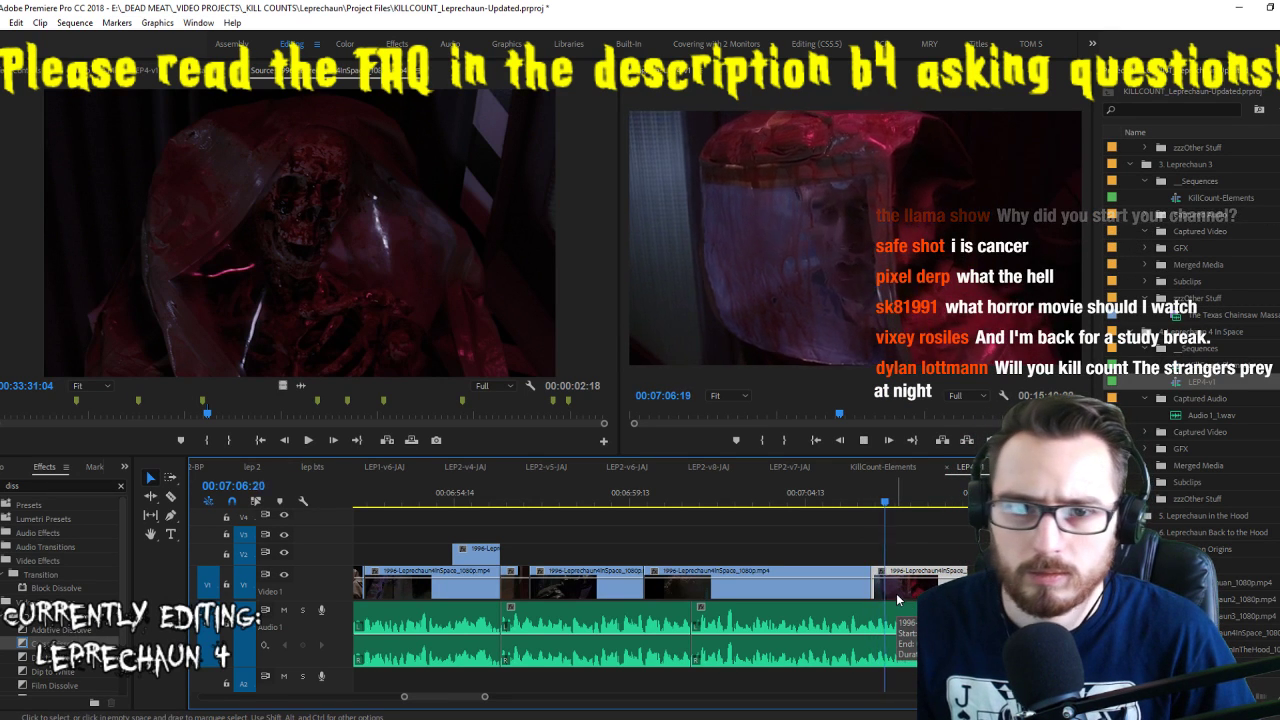
key("Left")
key("Left")
key("Left")
key("Left")
key("Left")
key("Left")
key("Left")
key("Left")
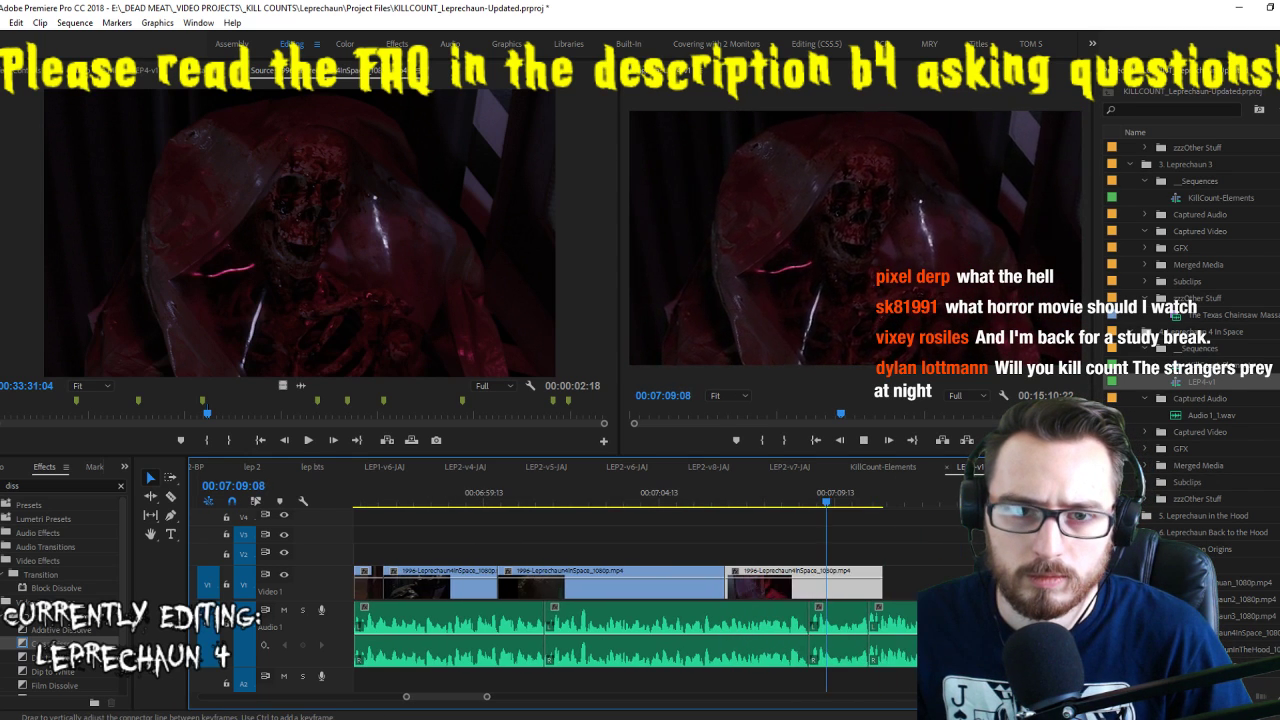
Cut the last V1 clip at the narration cut at 00:07:08:20
left_click(840, 577)
key("c")
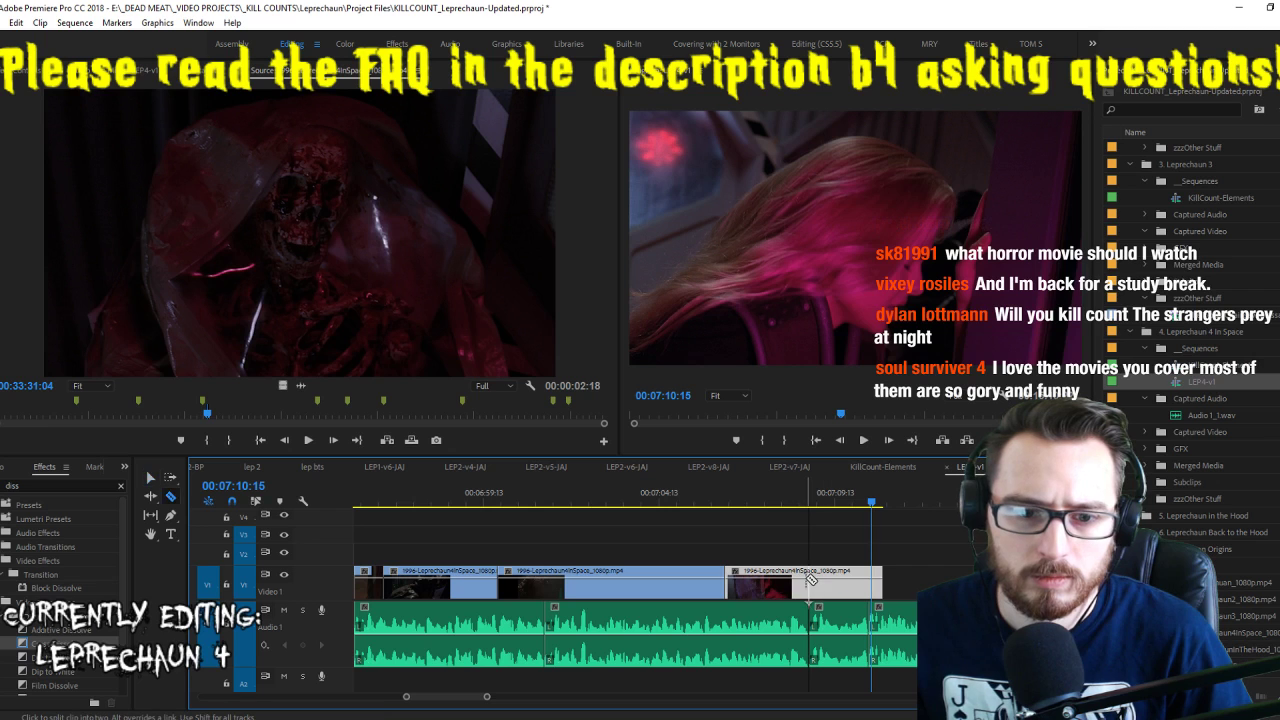
key("v")
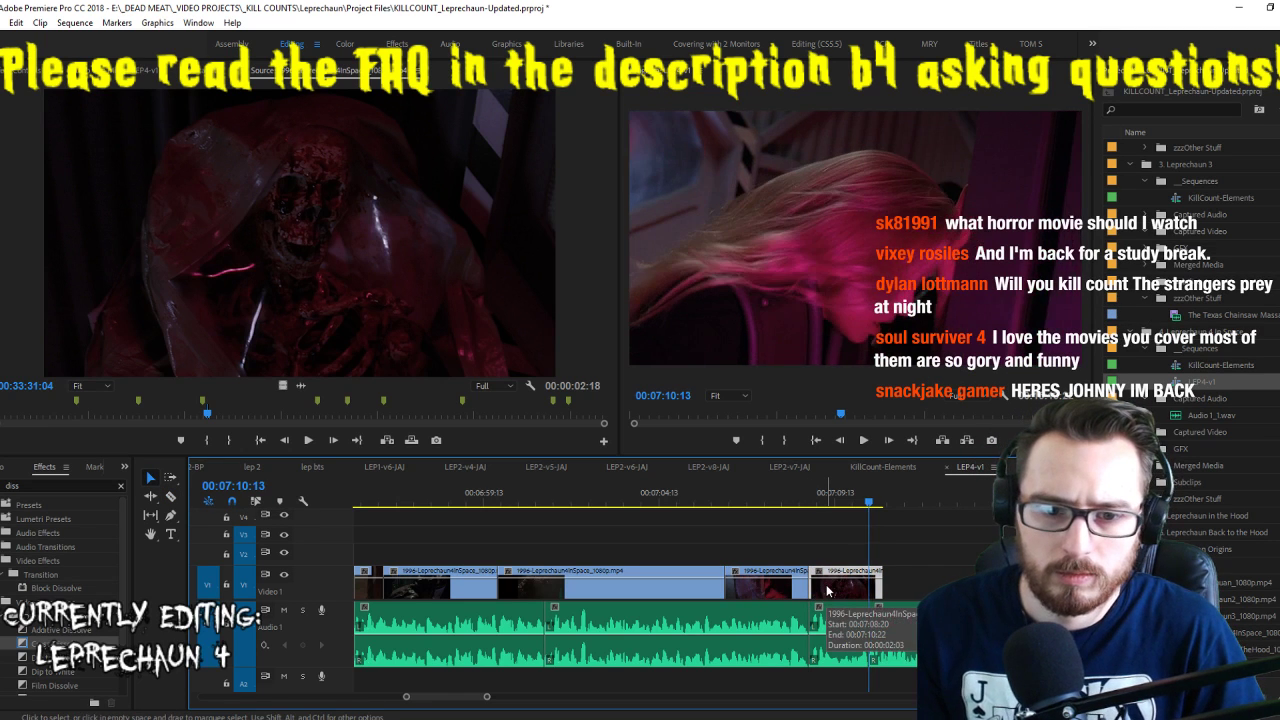
Replay the last V1 clip, cut it at the narration cut at 00:07:10:13 and delete the remainder
key("Up")
key("space")
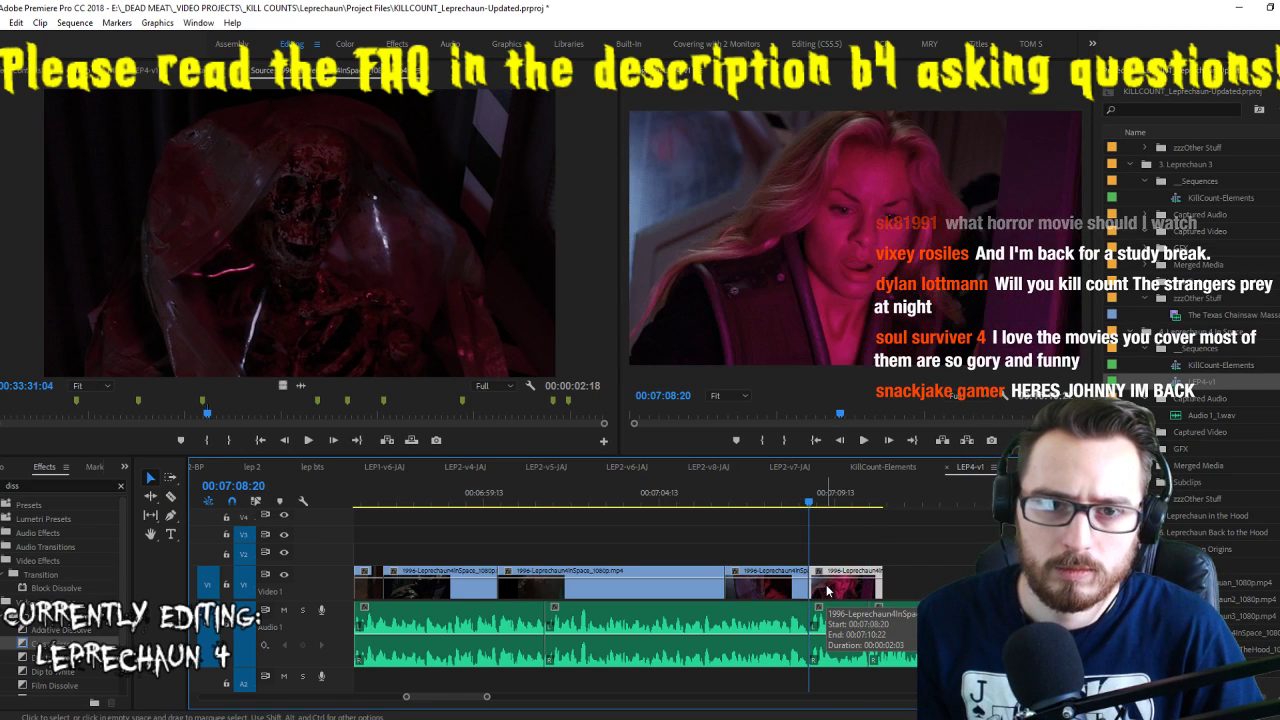
key("space")
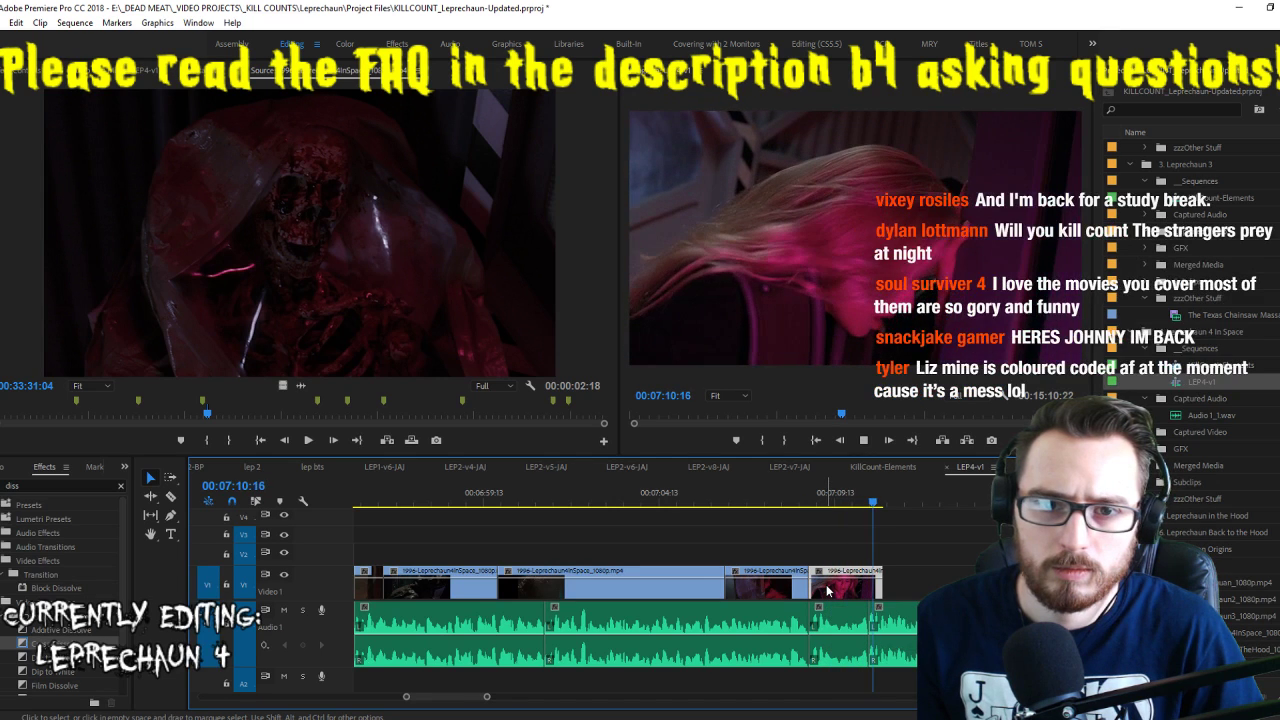
key("c")
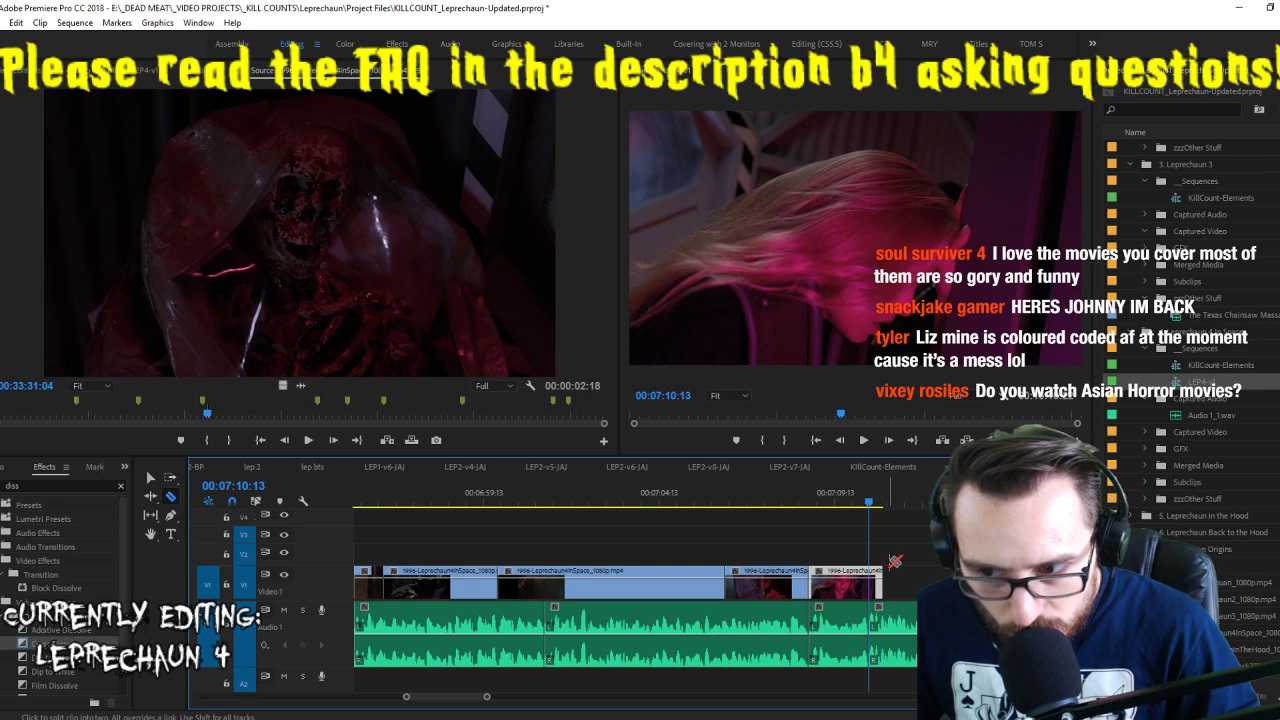
key("v")
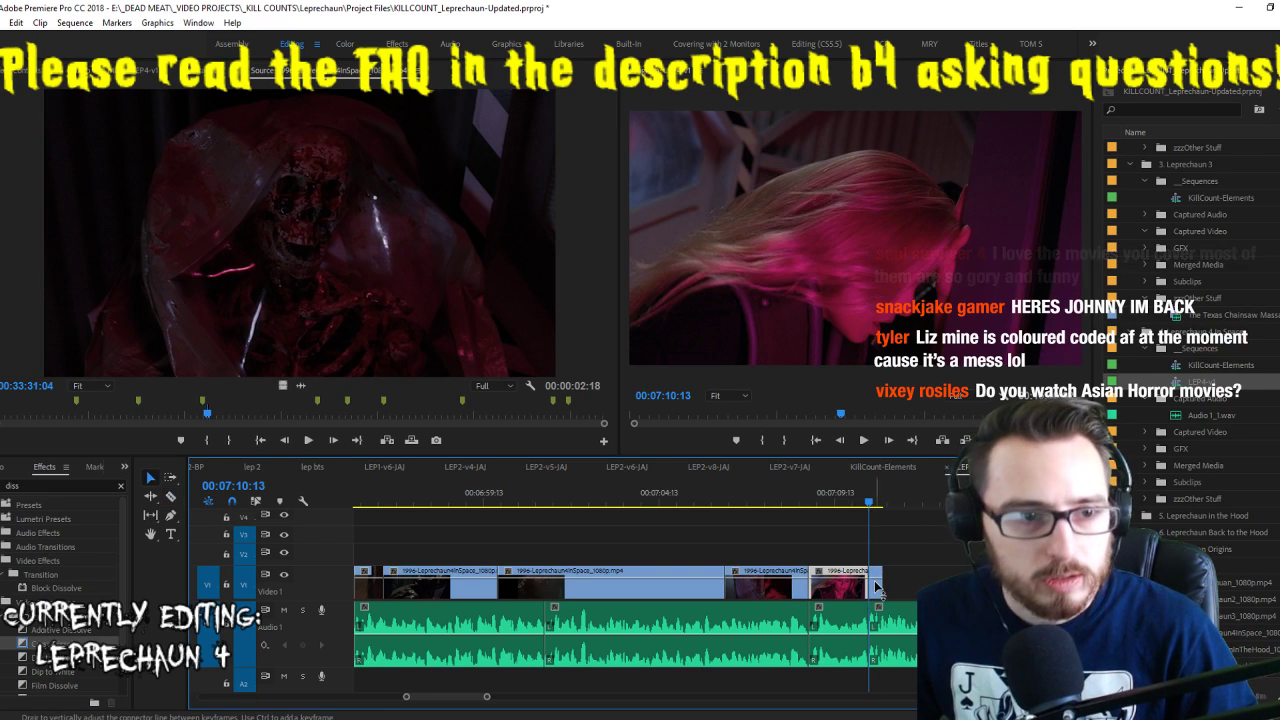
key("Delete")
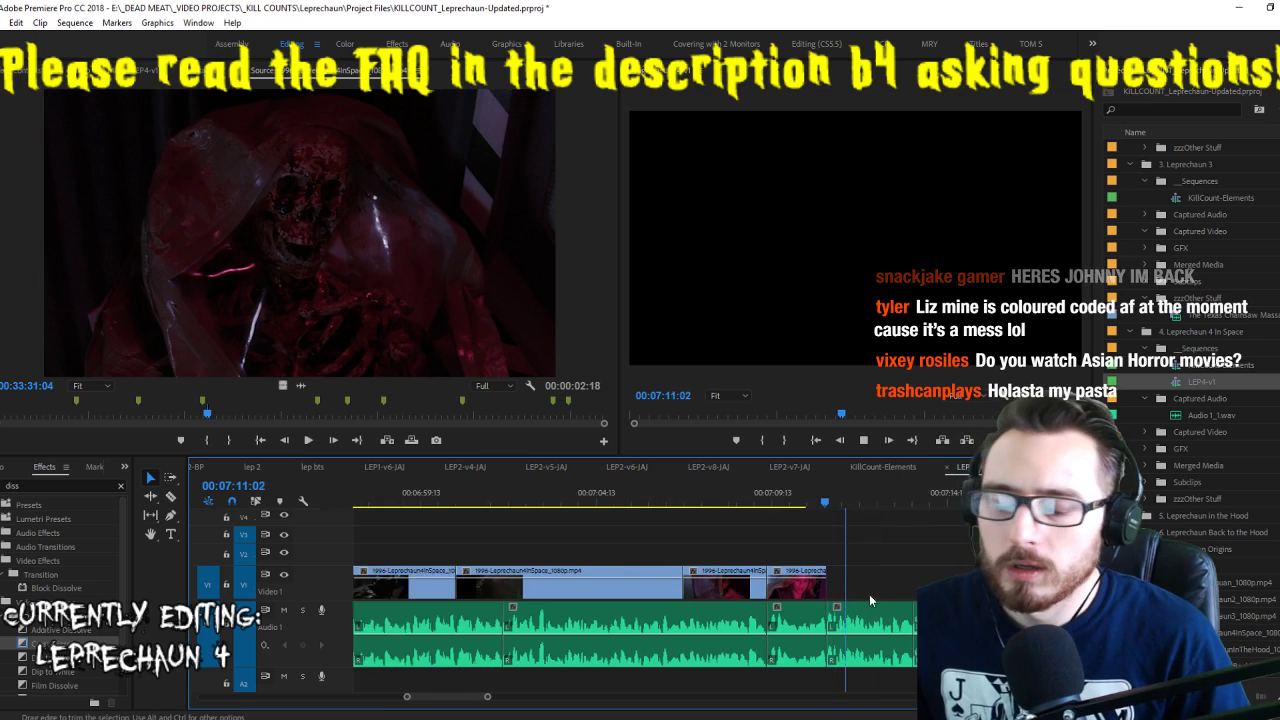
Play the source footage on to 00:33:39:10, where the crew enters the room, and save the project
scroll(885, 580, "down", 2)
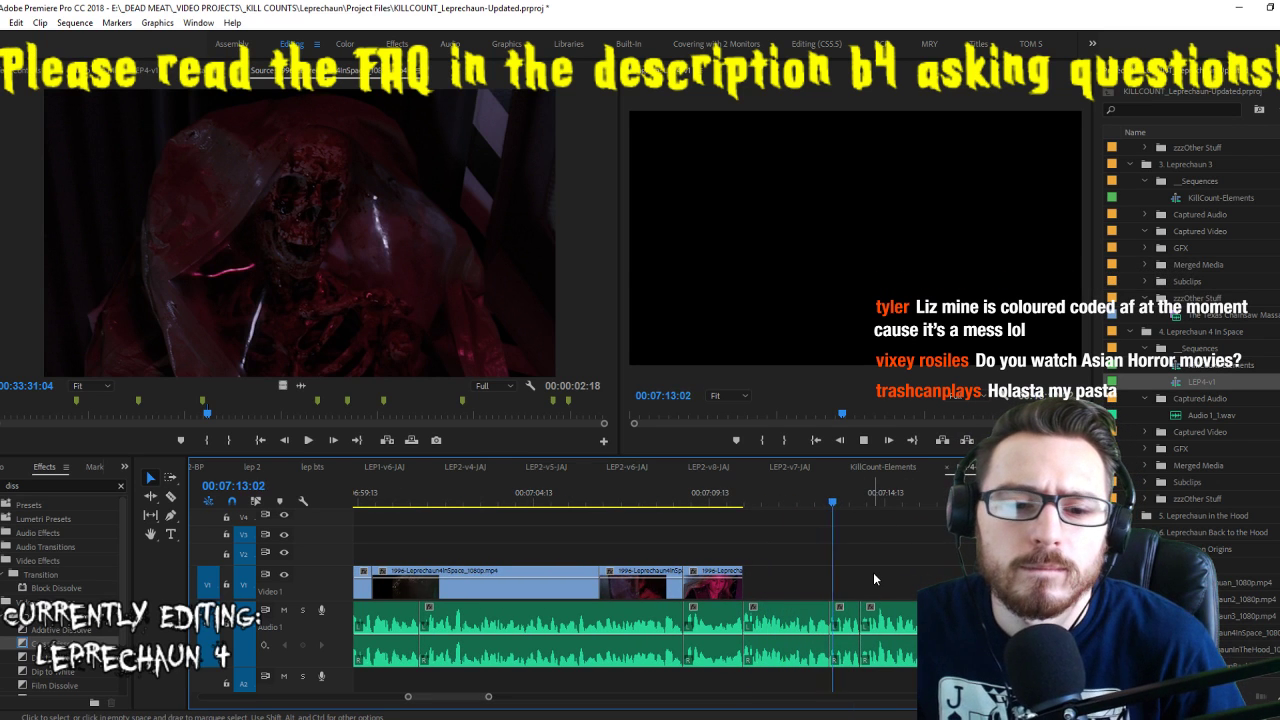
left_click(405, 300)
key("space")
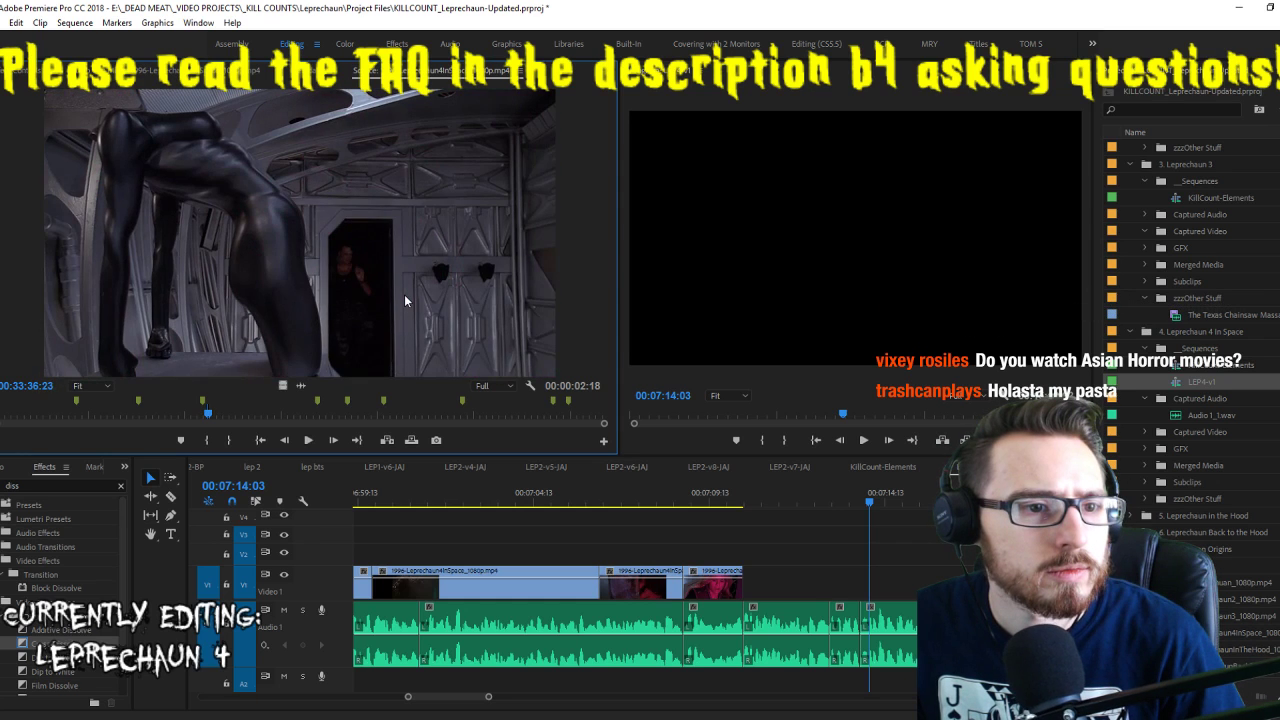
key("space")
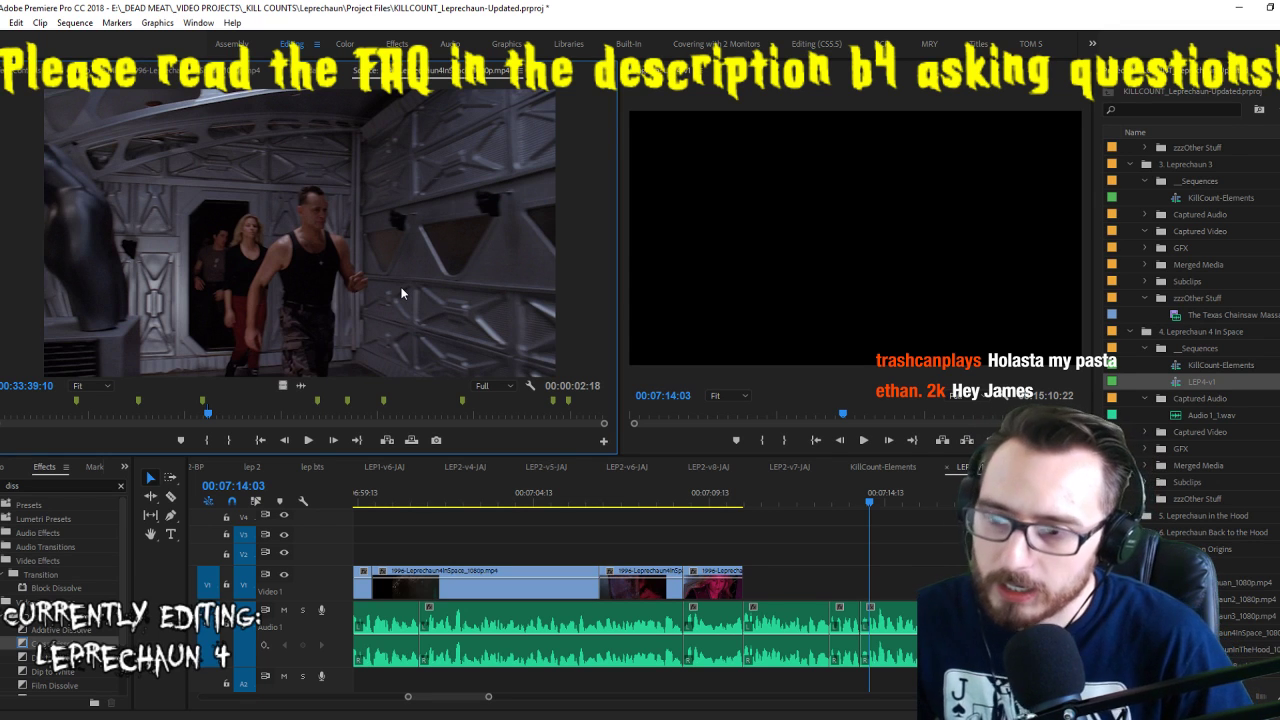
key("ctrl+s")
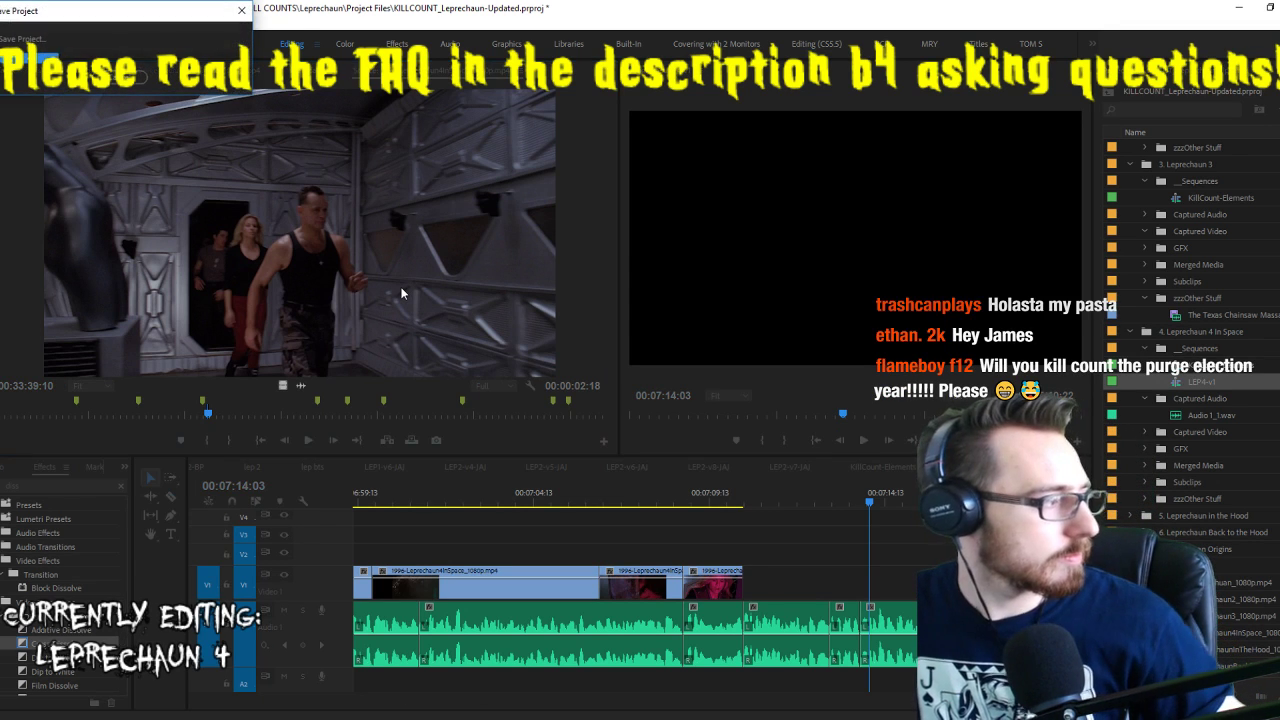
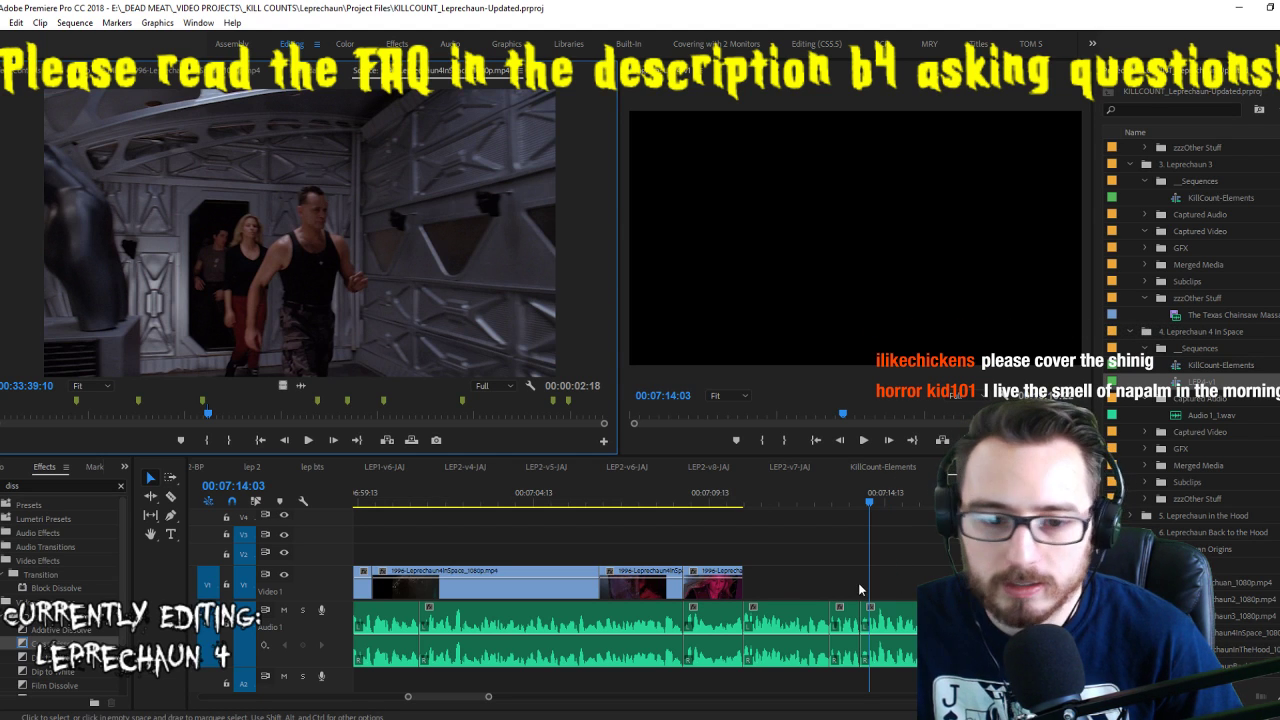
Replay the narration from 00:07:10:00, then play the source on to 00:33:48:03 and mark a 00:00:07:08 section of it
left_click(726, 494)
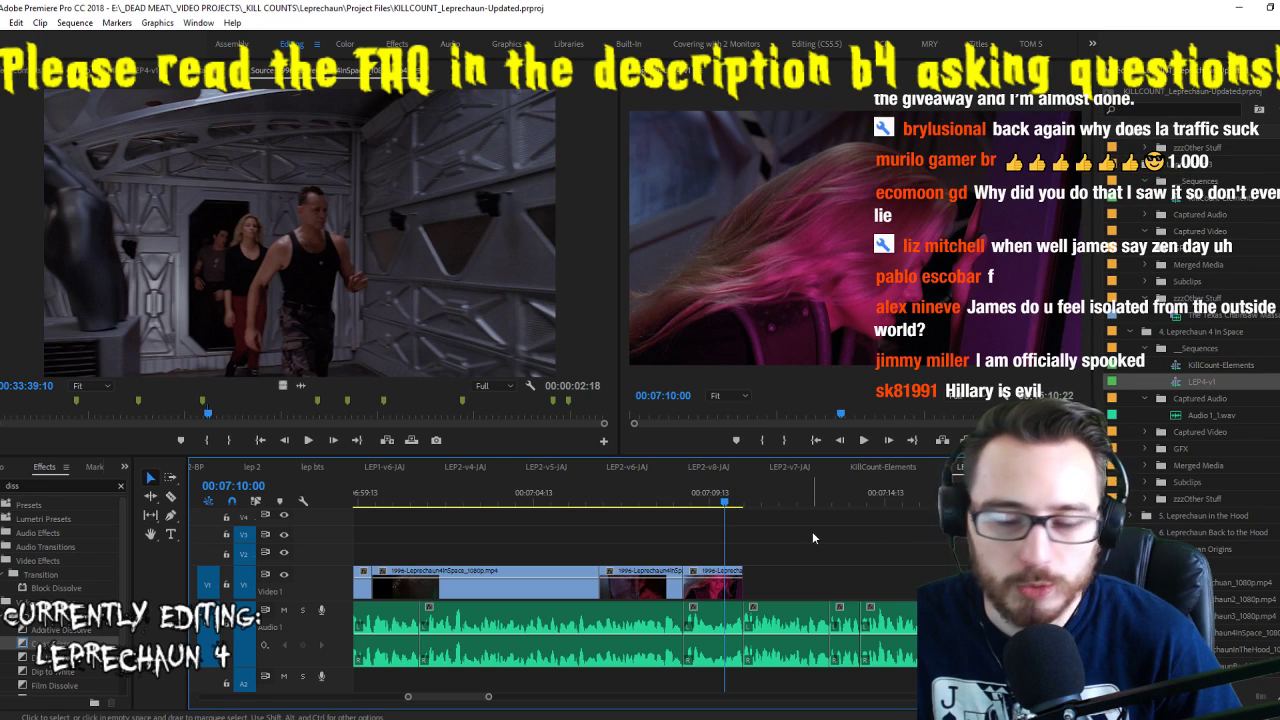
key("space")
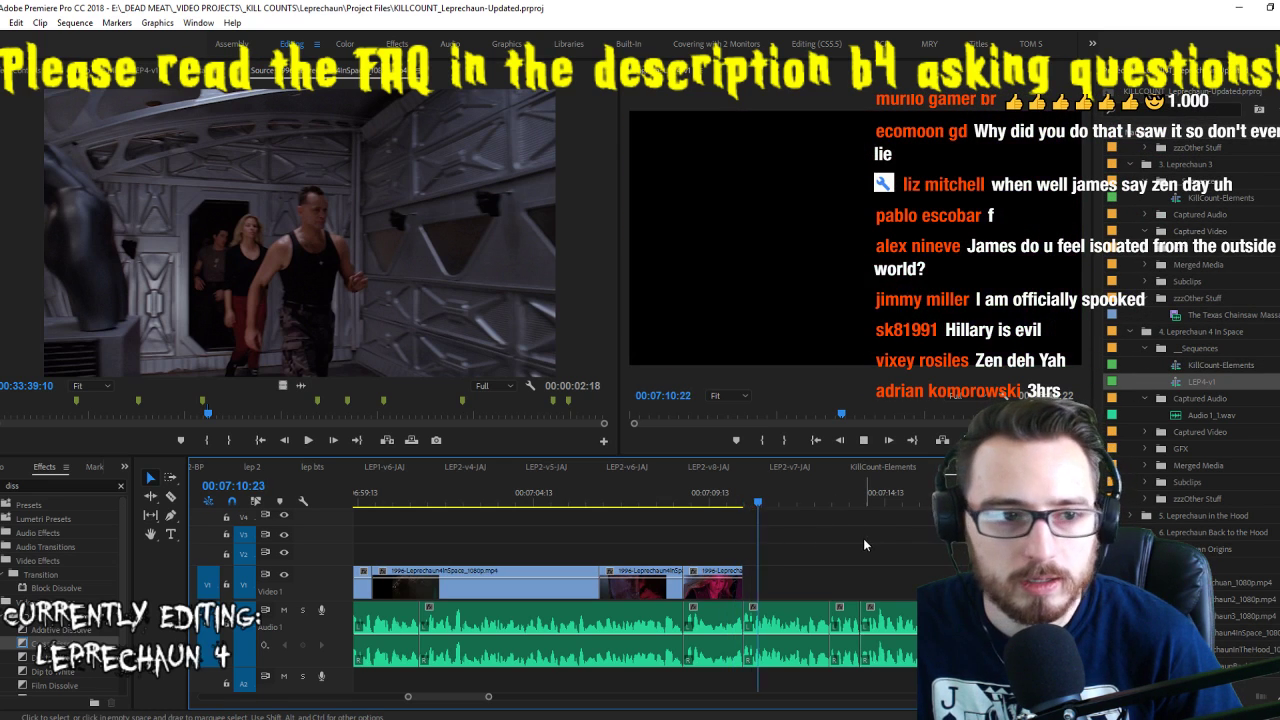
left_click(456, 261)
key("space")
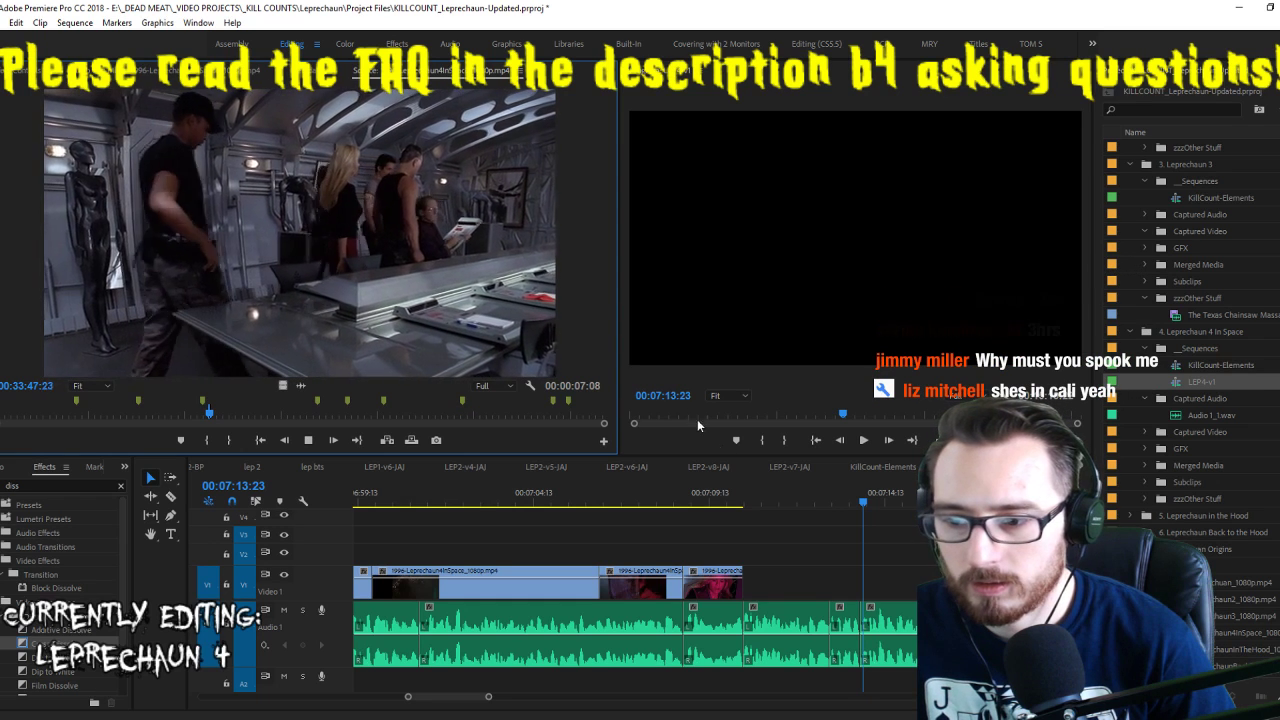
key("space")
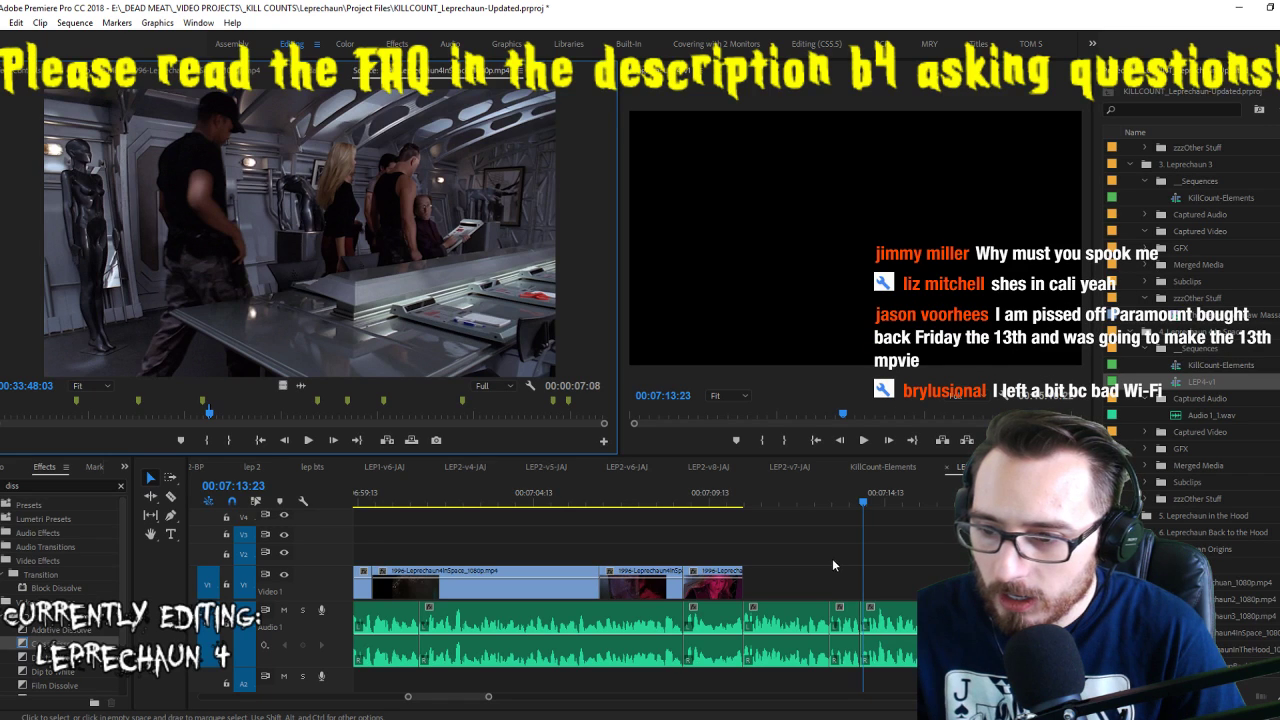
Insert the marked source section with its audio into the sequence at the narration cut near 00:07:16
left_click(901, 570)
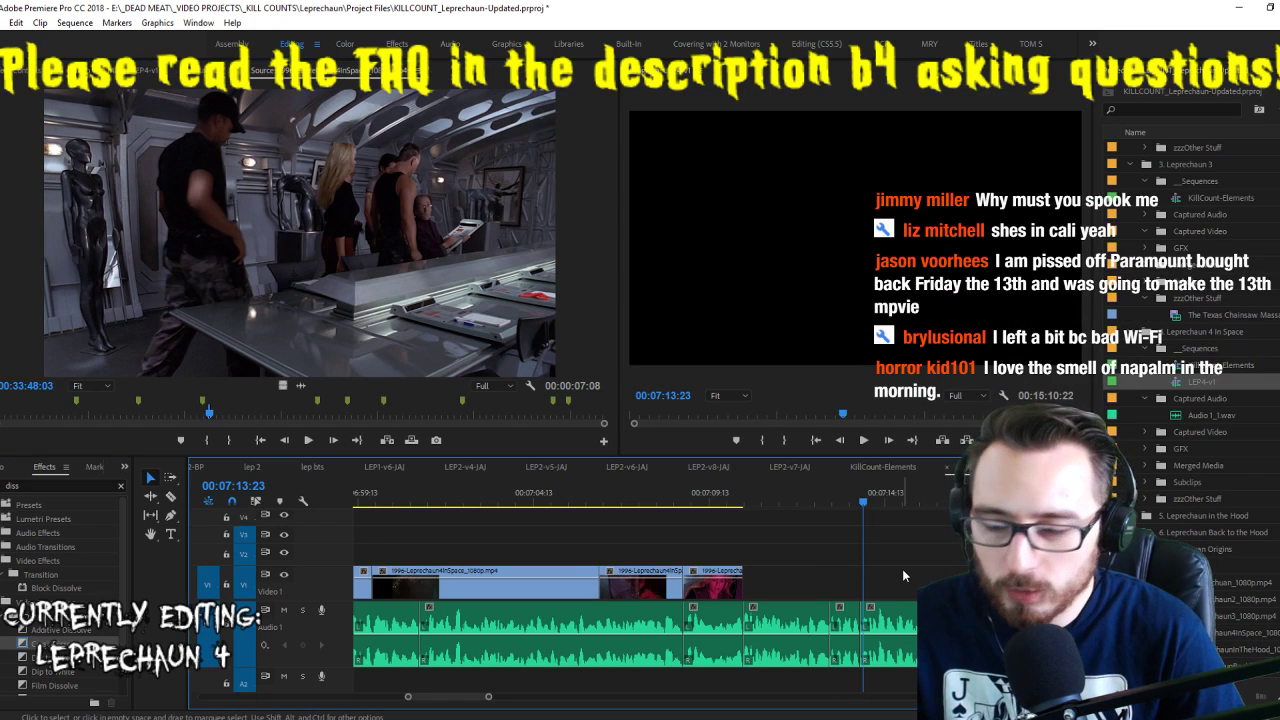
key("space")
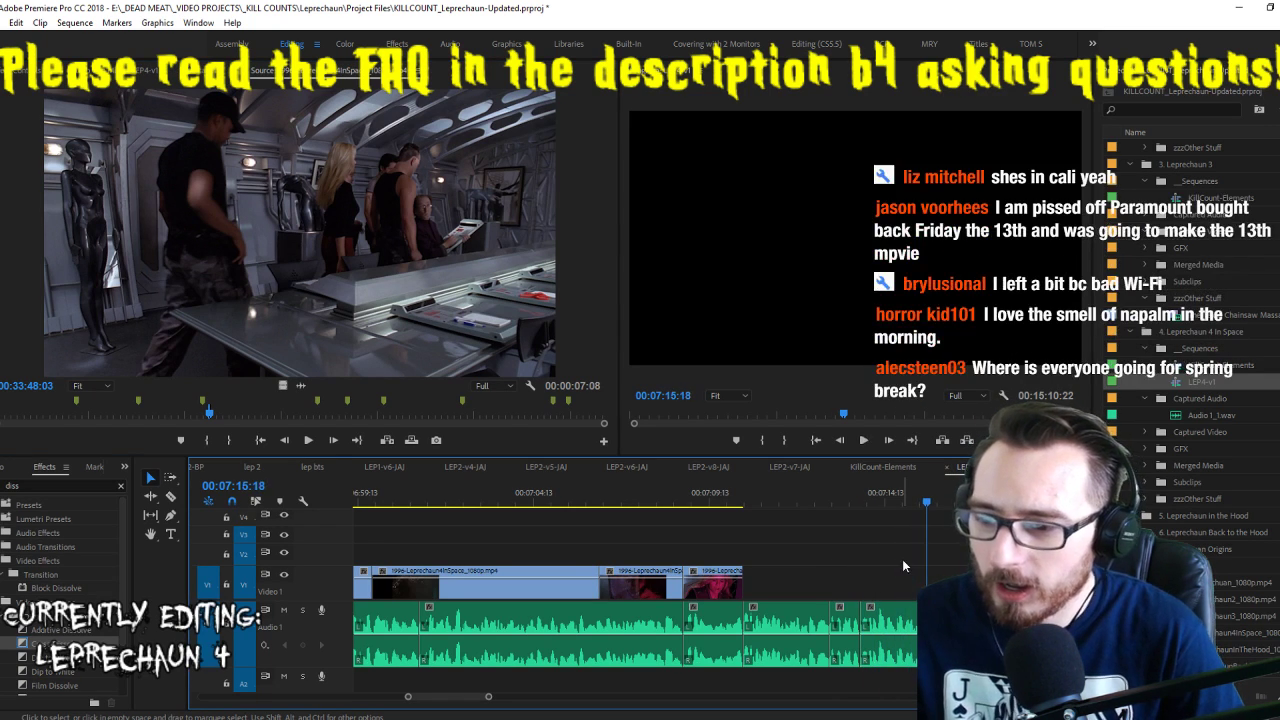
key("space")
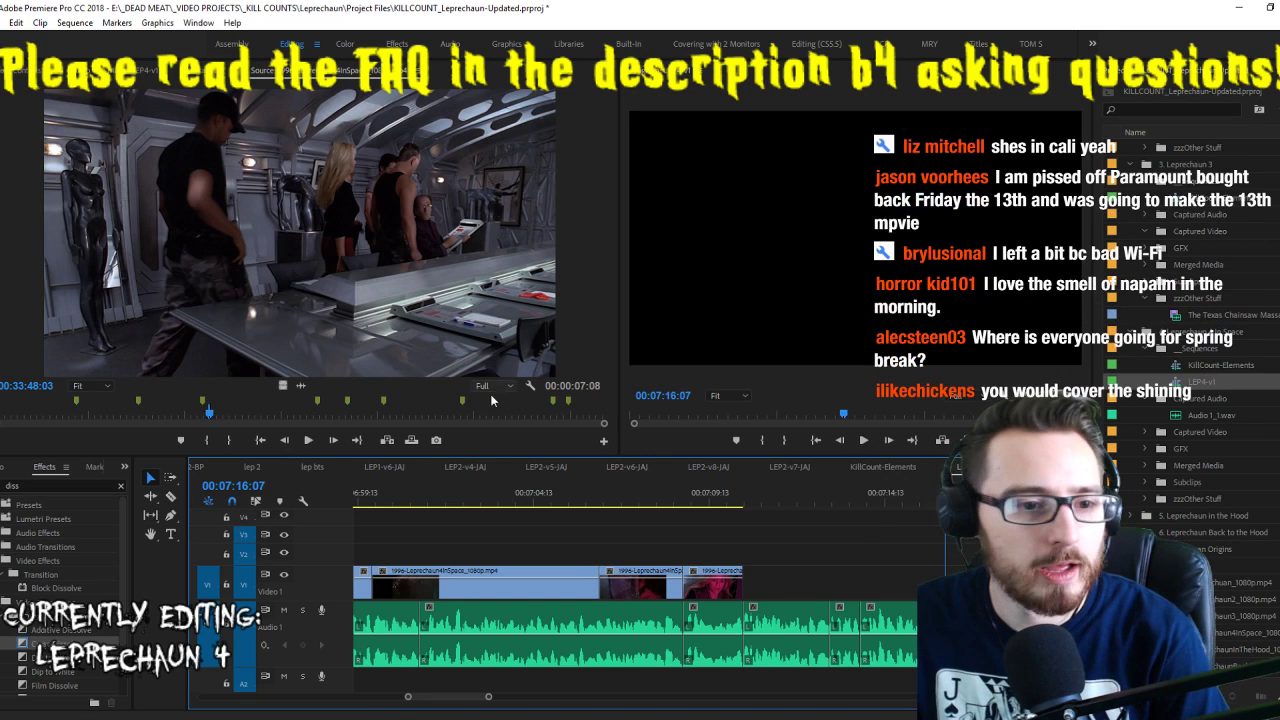
key(".")
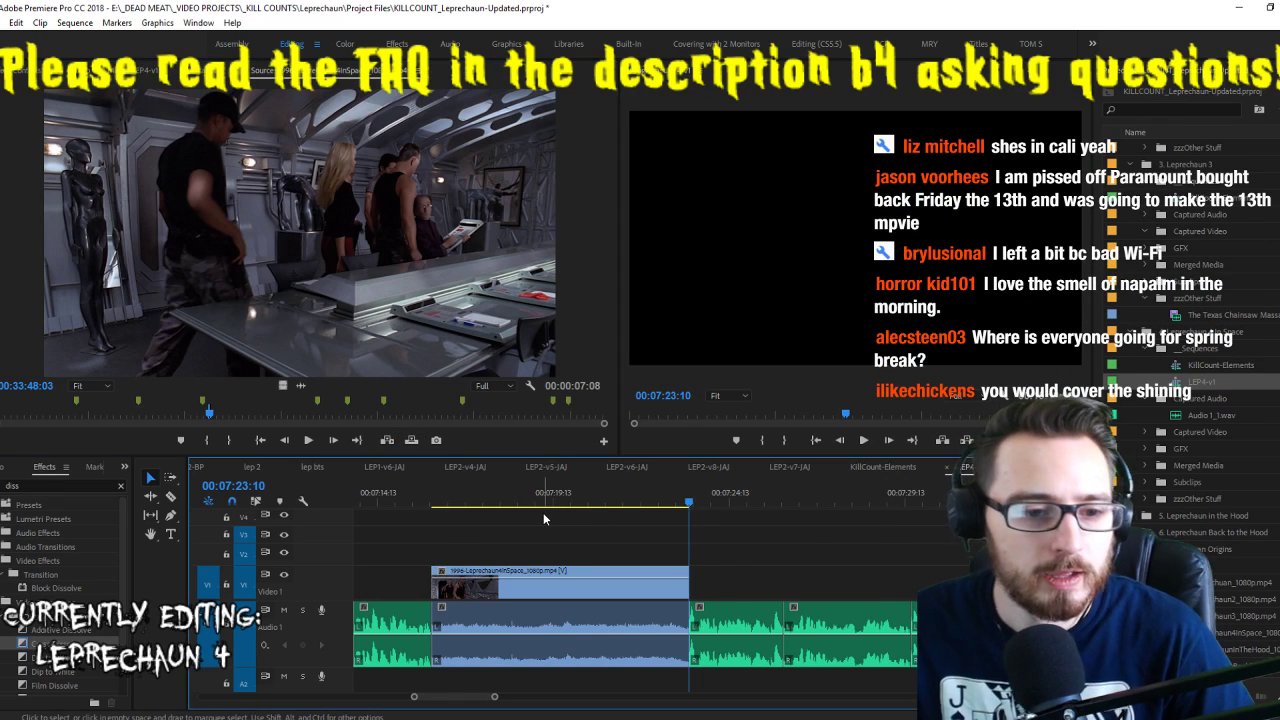
Ripple-extend the start of the inserted clip so it ends at 00:07:24:03, and play the narration that follows it
key("Up")
key("space")
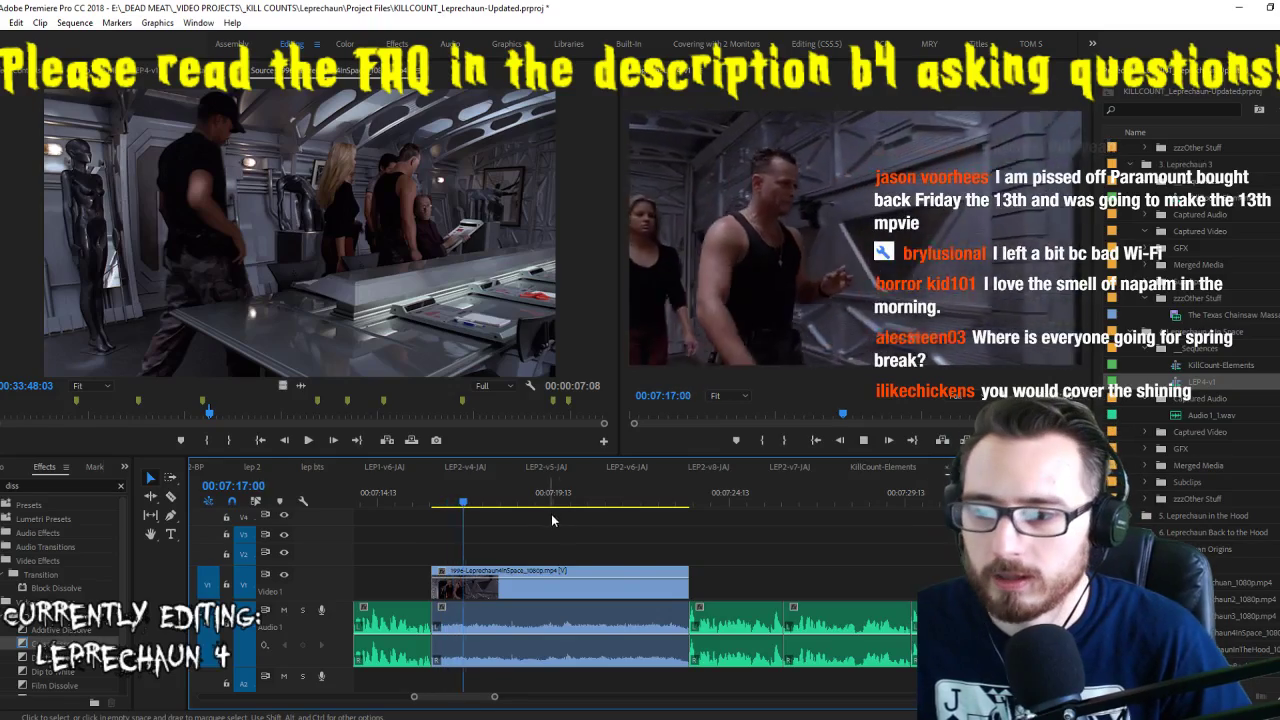
scroll(740, 576, "up", 3)
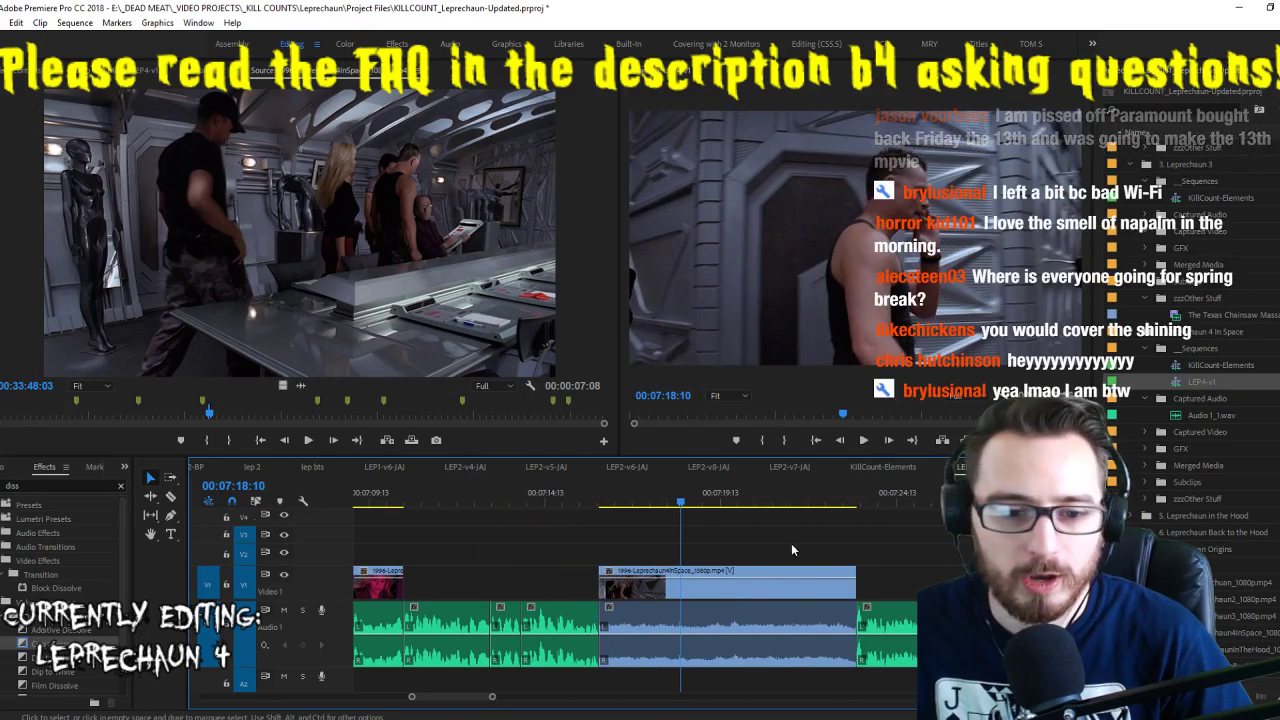
left_click(775, 588)
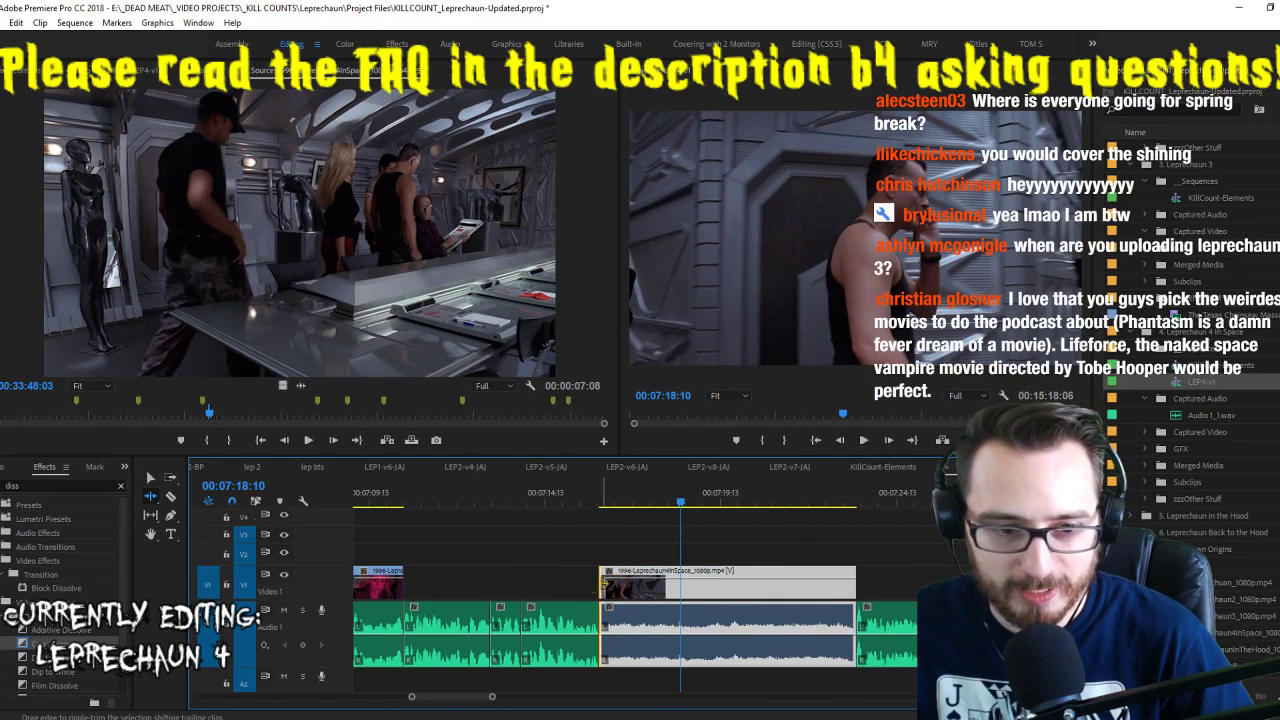
left_click_drag(607, 580, 575, 586)
key("Up")
key("space")
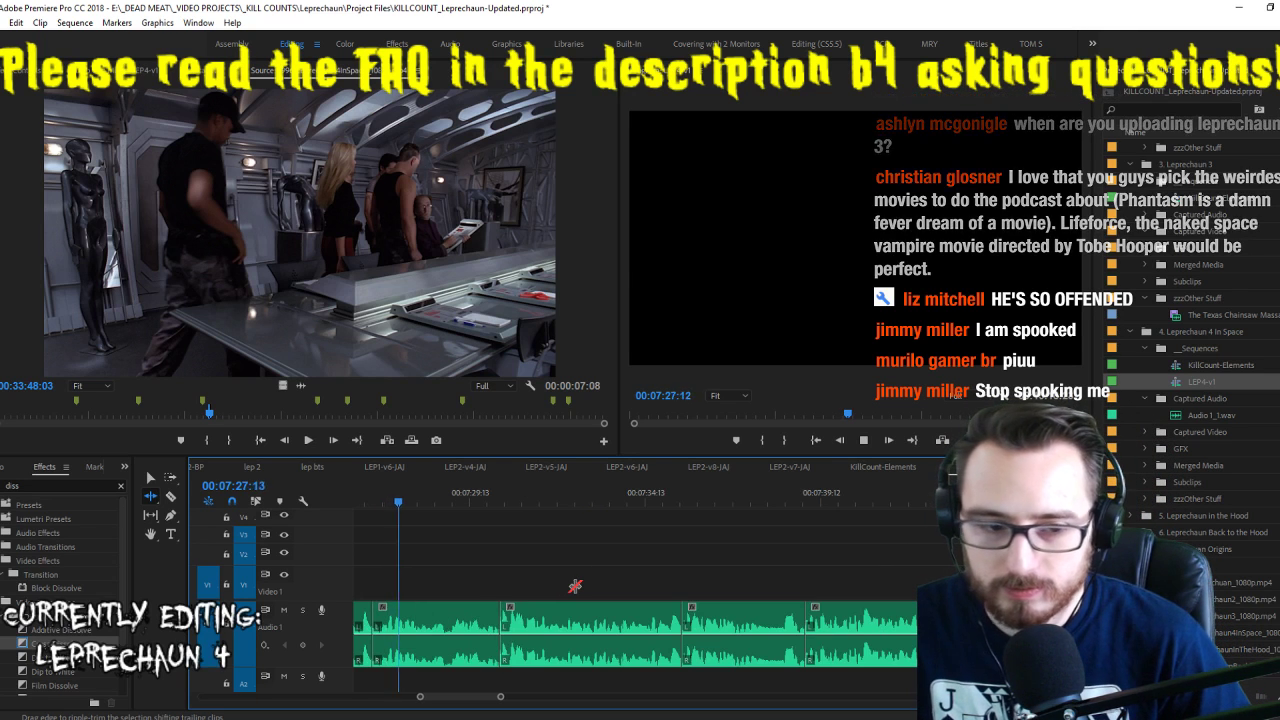
key("space")
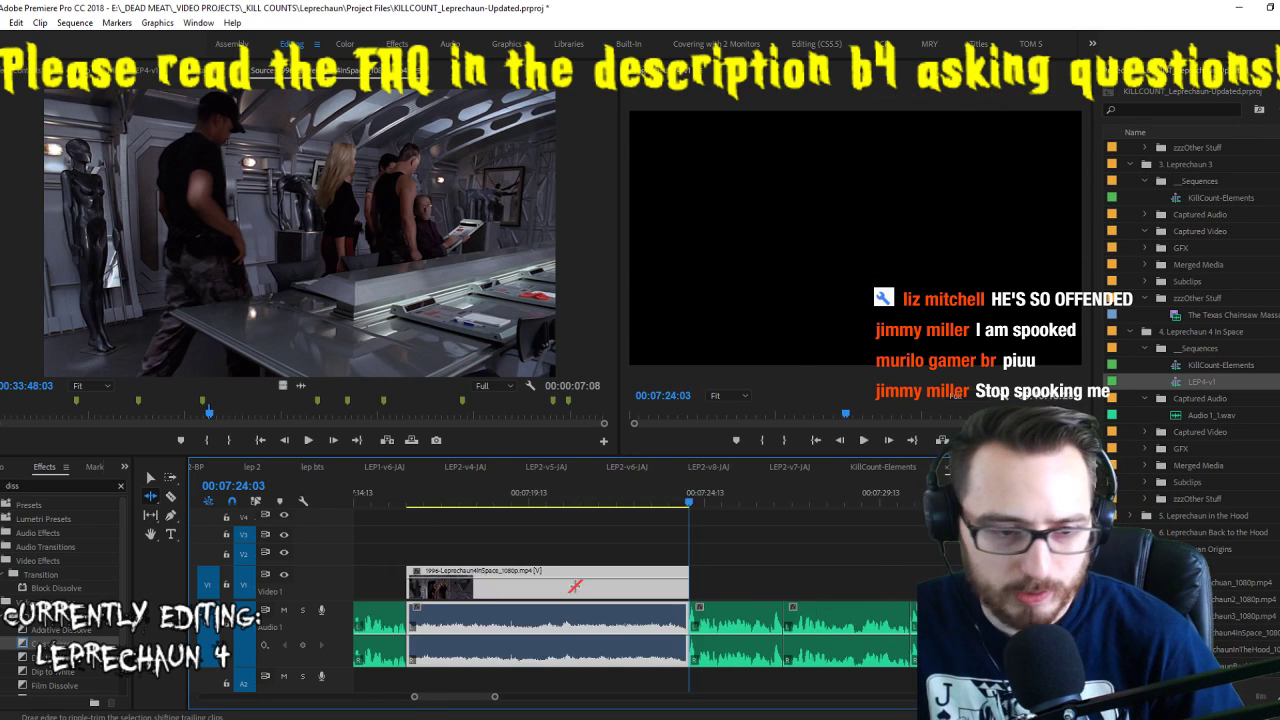
Extract the sequence section from 00:07:10:13 to 00:07:30:10, including its narration and the inserted clip, and save the project
key("Up")
key("i")
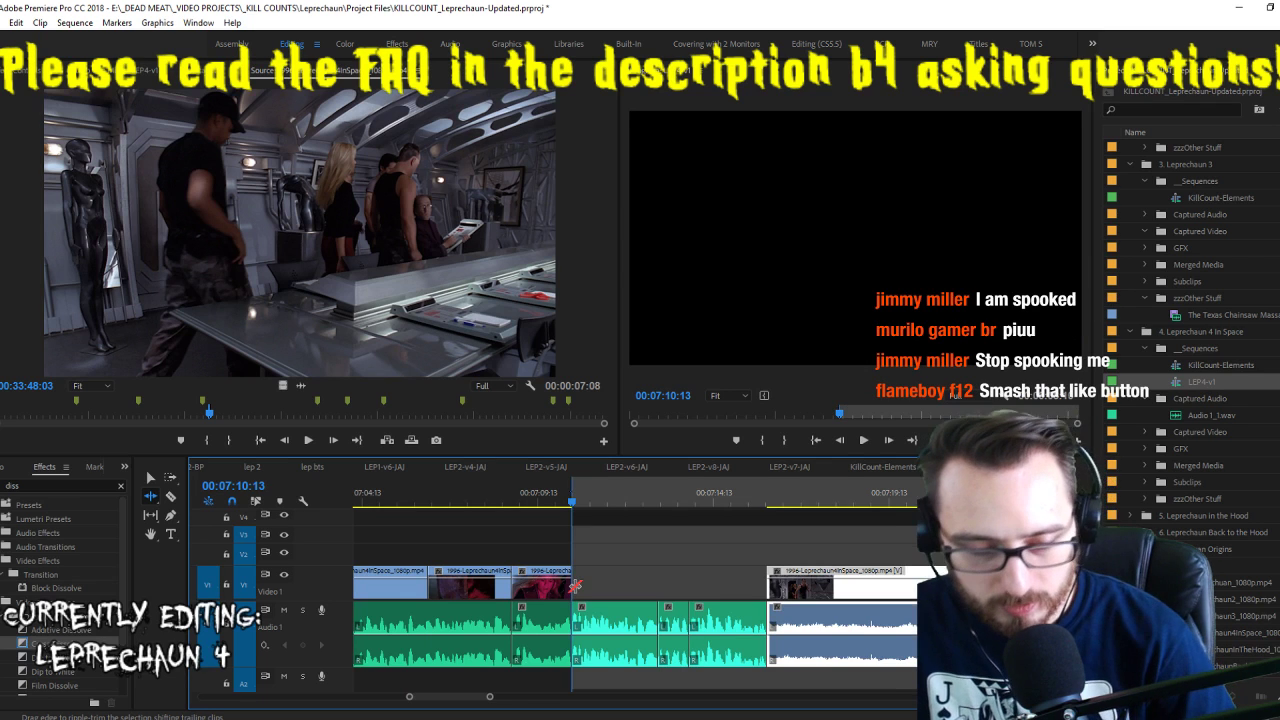
key("Down")
key("Down")
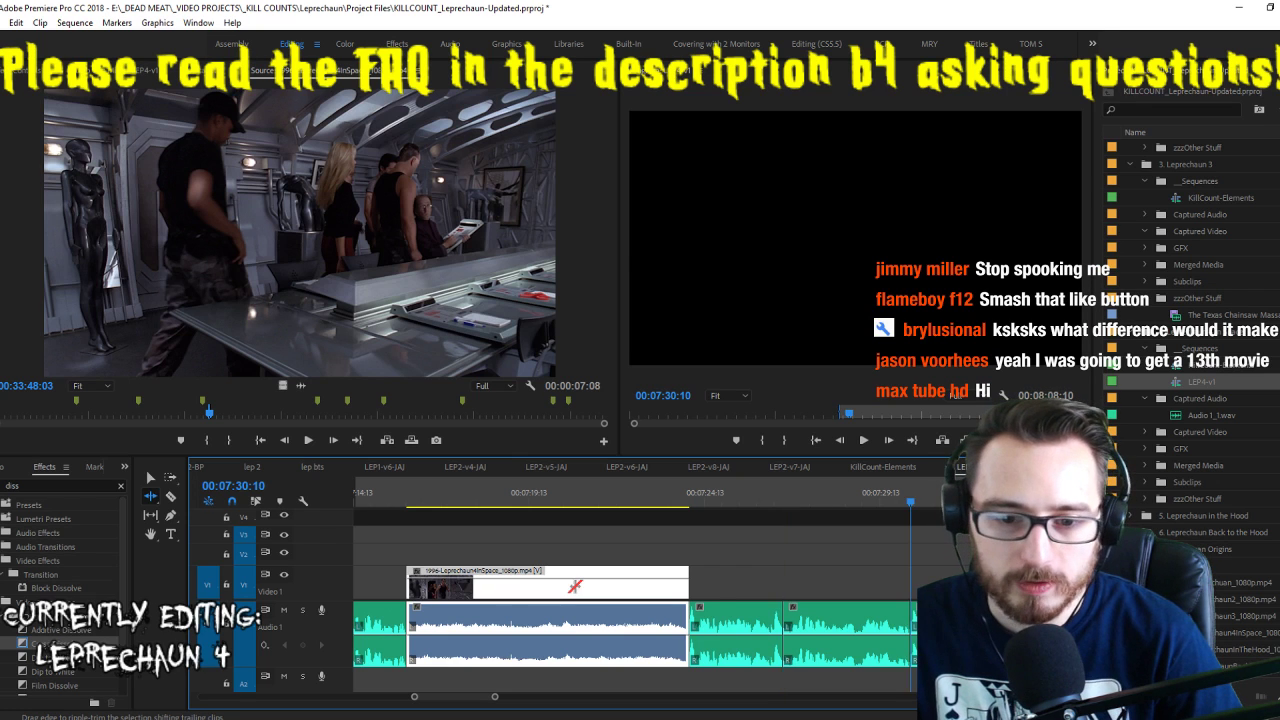
key("Down")
key("Up")
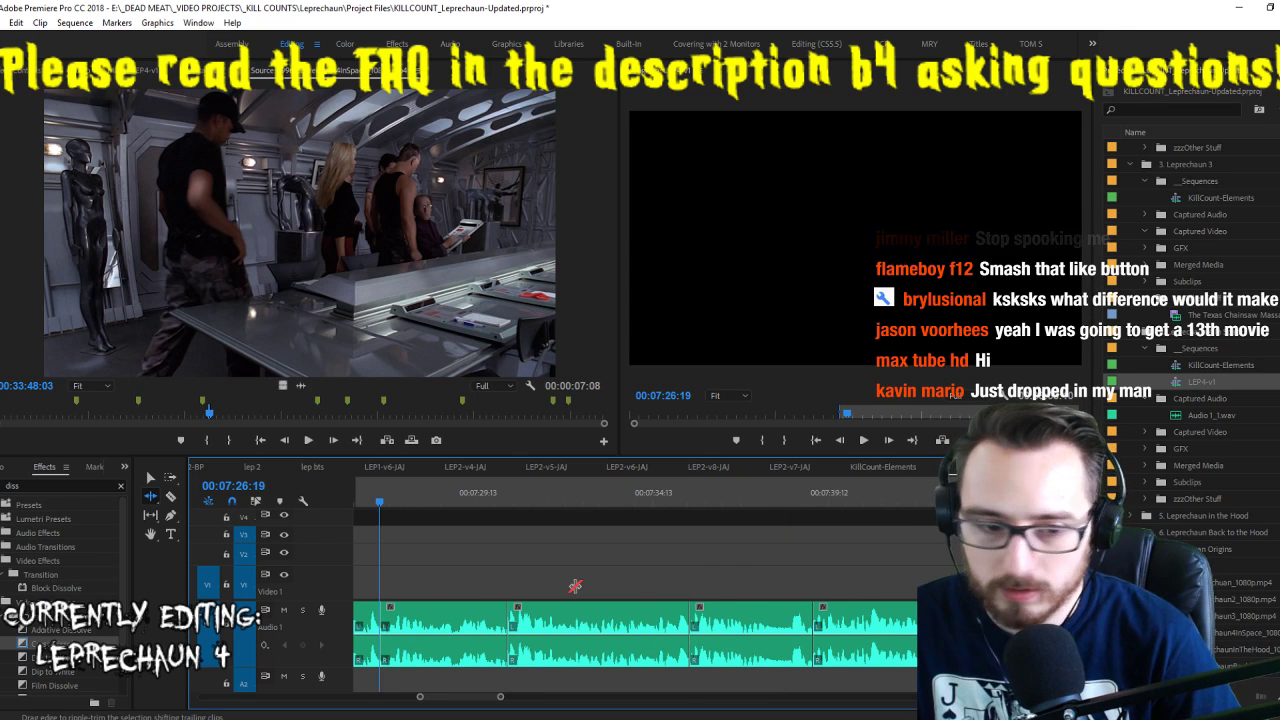
key("space")
scroll(575, 587, "up", 5)
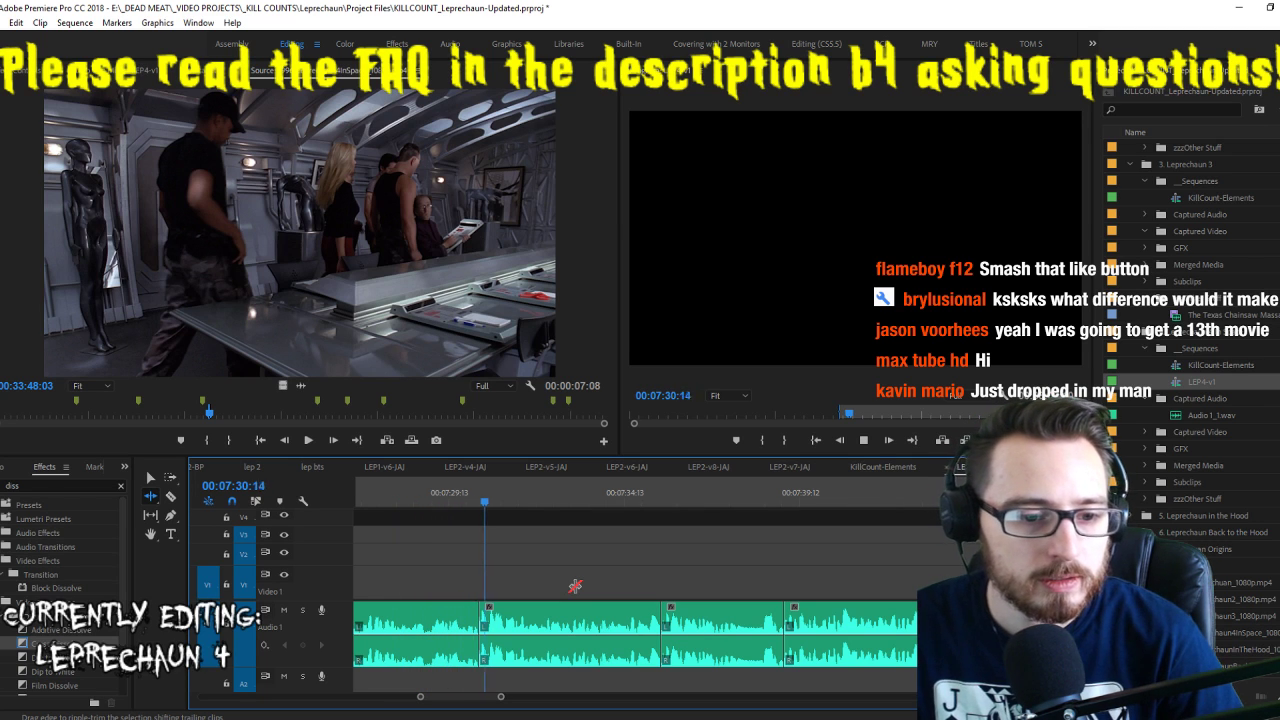
key("Up")
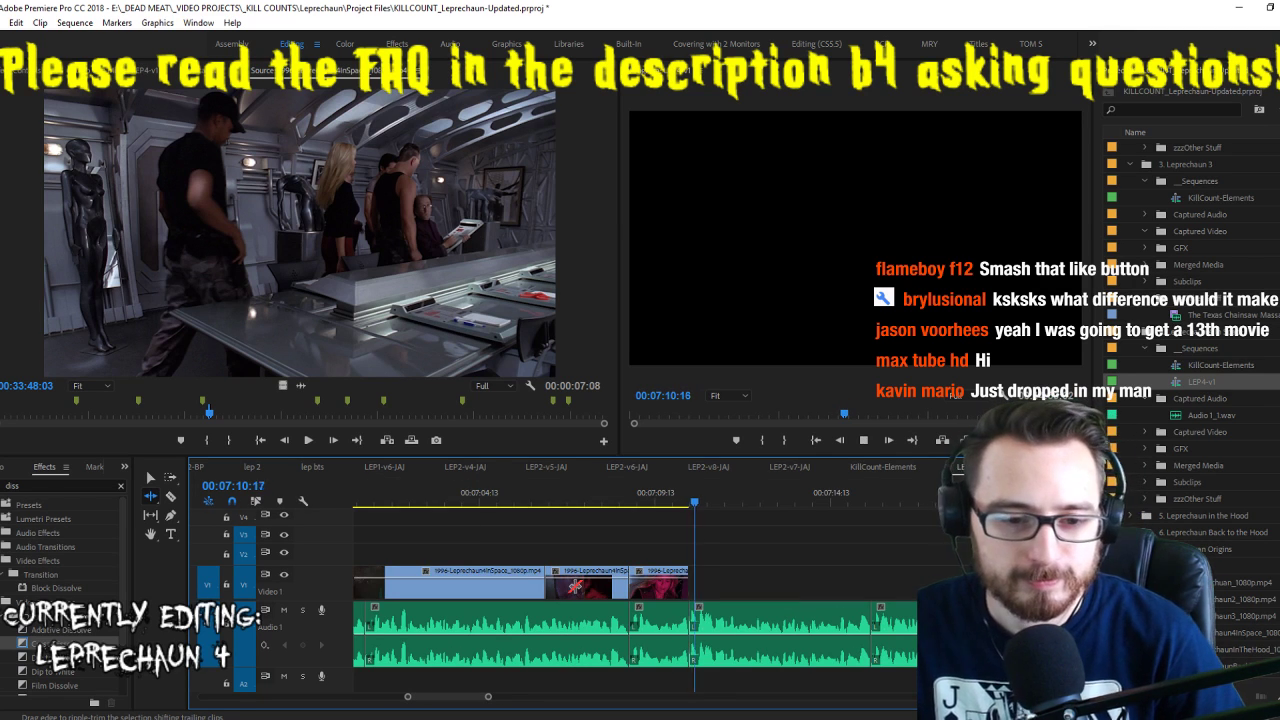
key("ctrl+s")
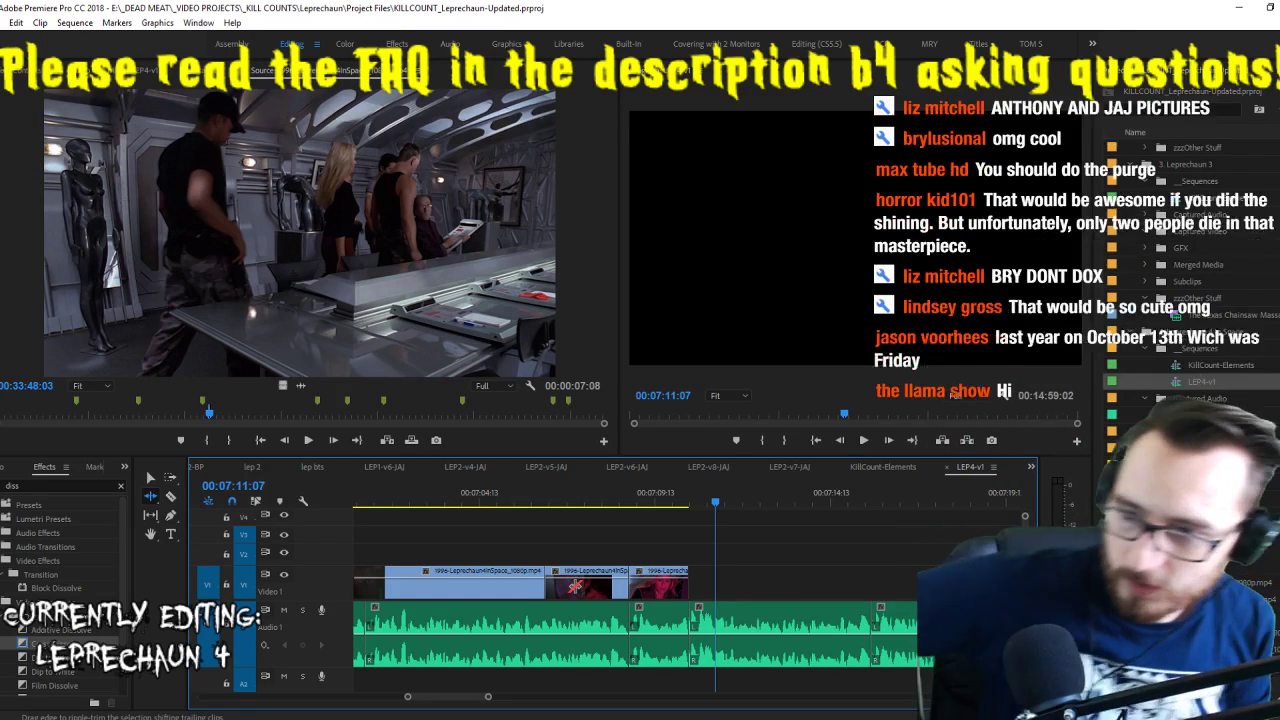
key("ctrl+s")
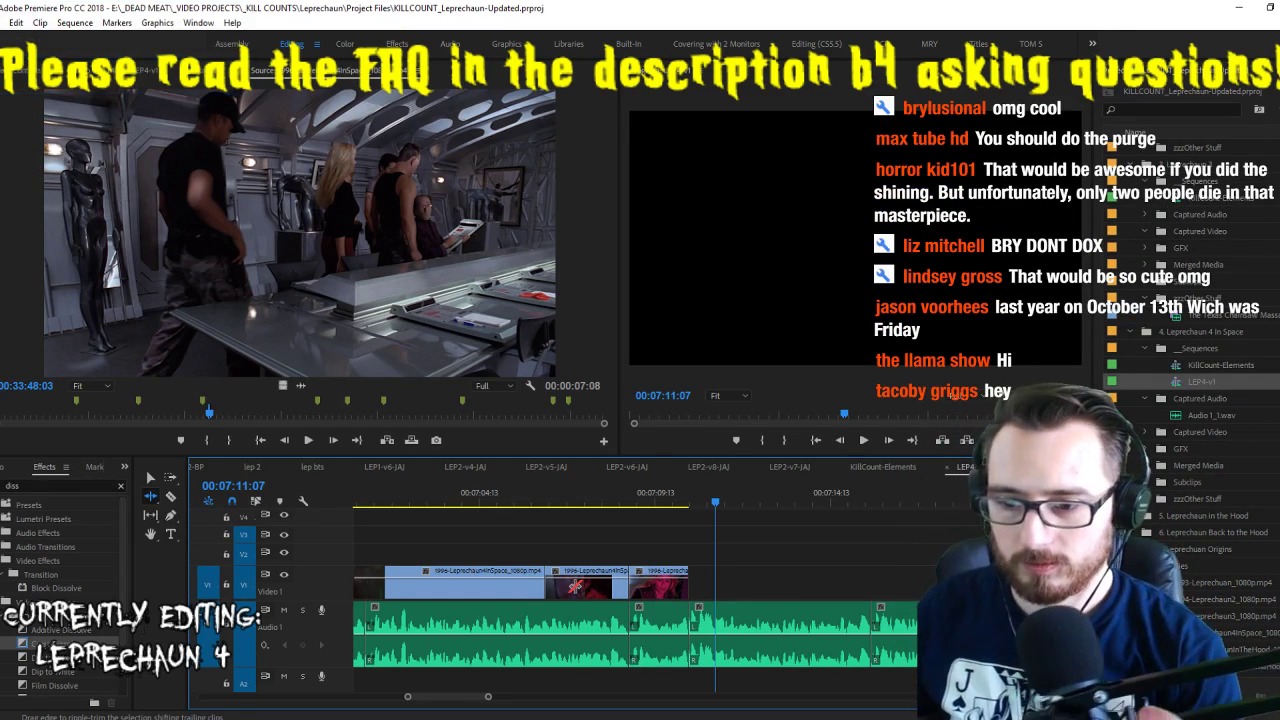
Replay the narration across the join at the end of the last V1 clip
left_click(637, 500)
key("space")
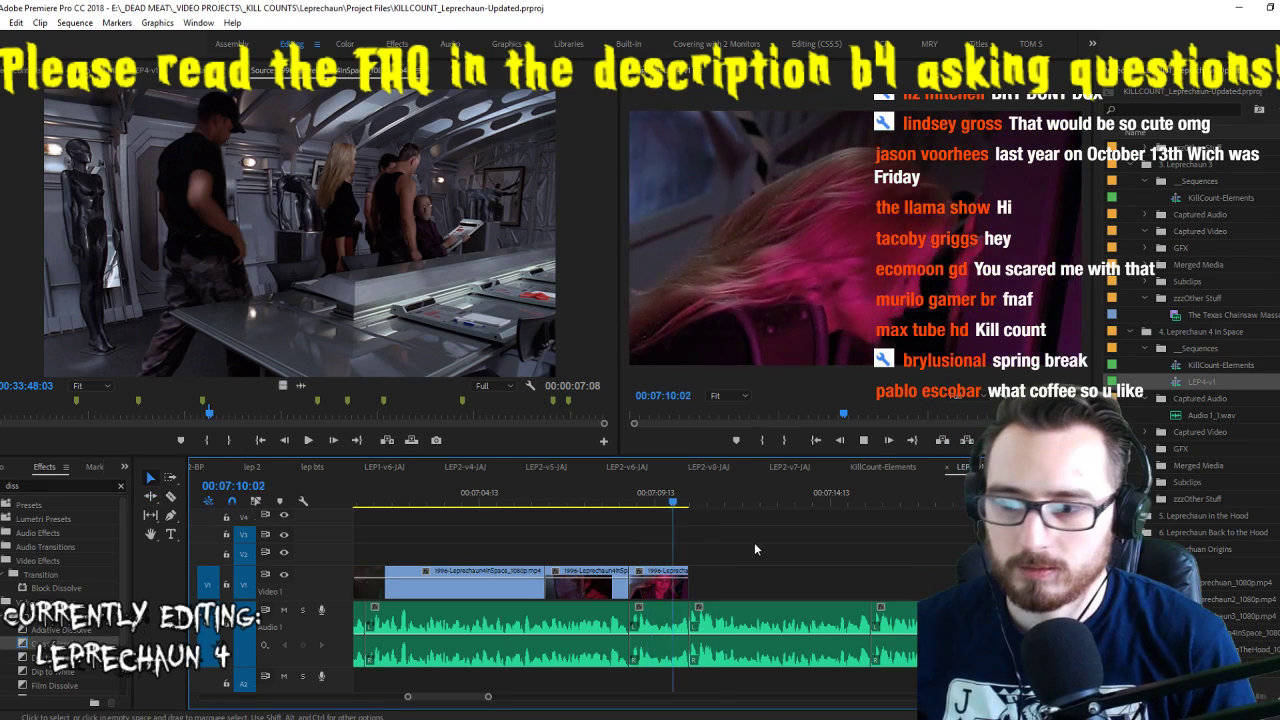
key("space")
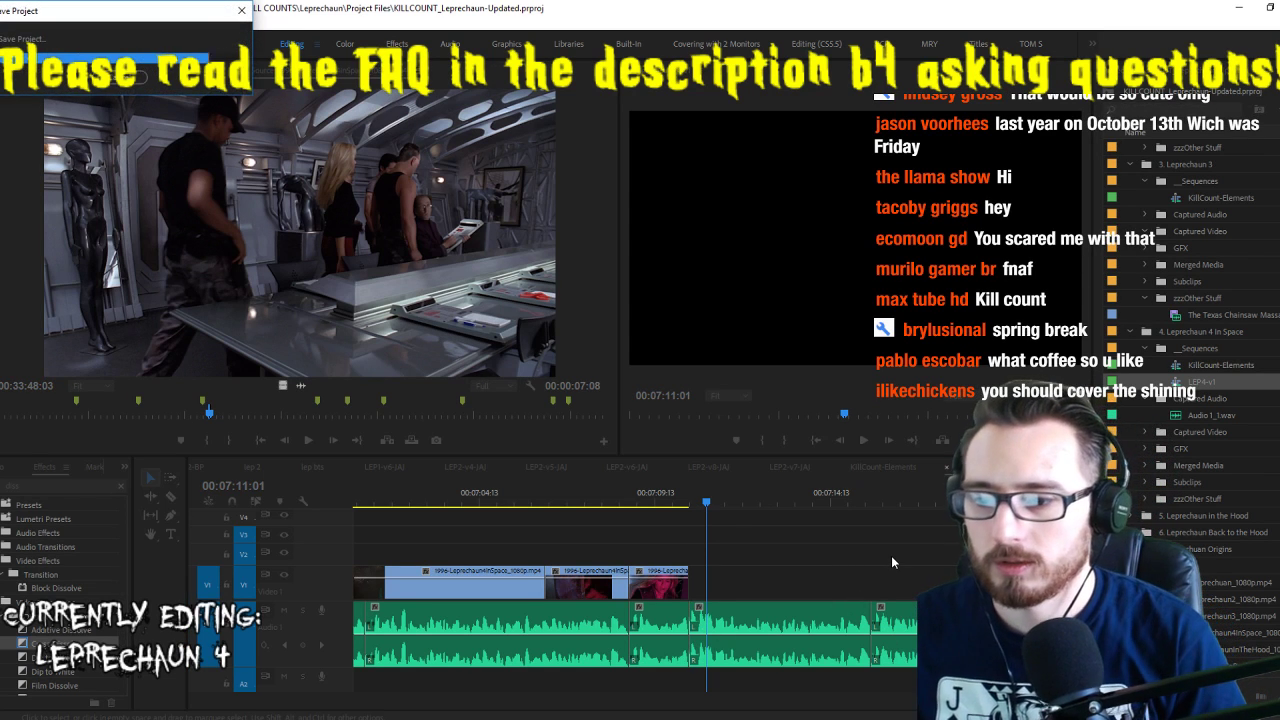
key("Right")
key("Right")
key("Right")
key("Right")
key("Right")
key("Right")
key("Right")
key("Right")
key("Right")
key("Right")
key("Right")
key("Right")
key("Right")
key("Right")
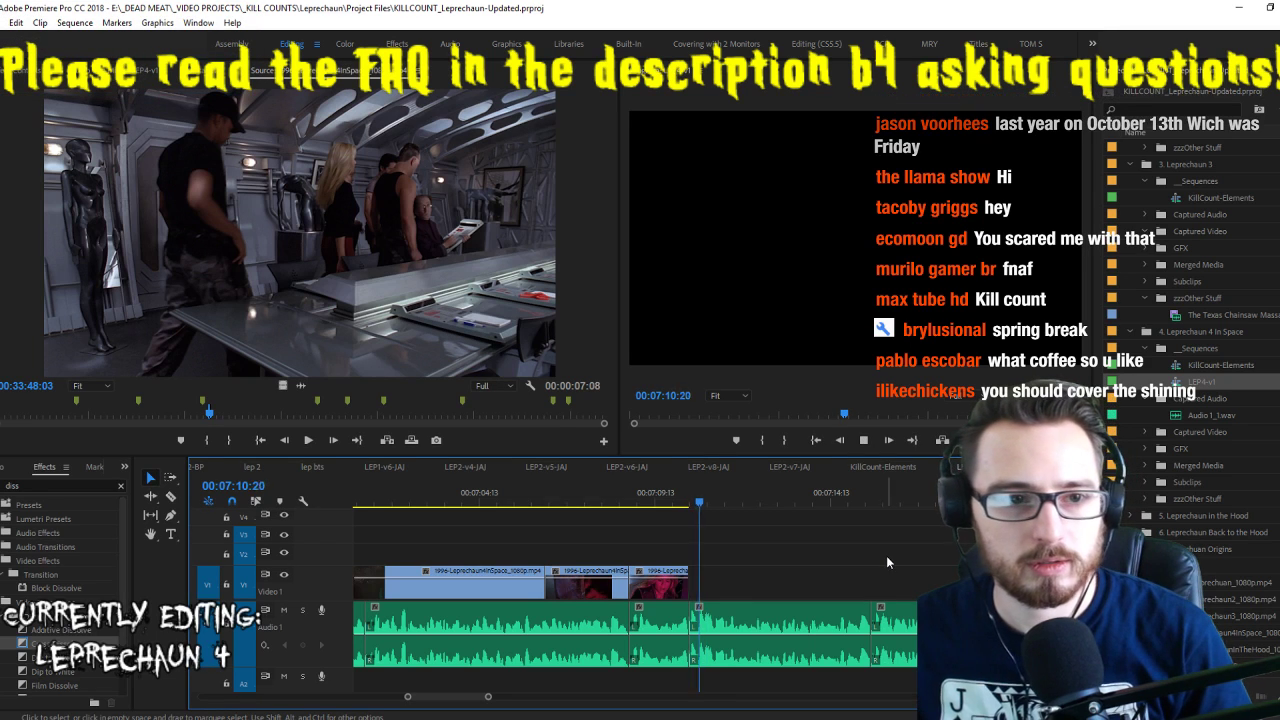
Mark the source section of the man in the black tank top yelling, 2:11 long and ending at 00:33:56:19
left_click(394, 263)
key("l")
key("l")
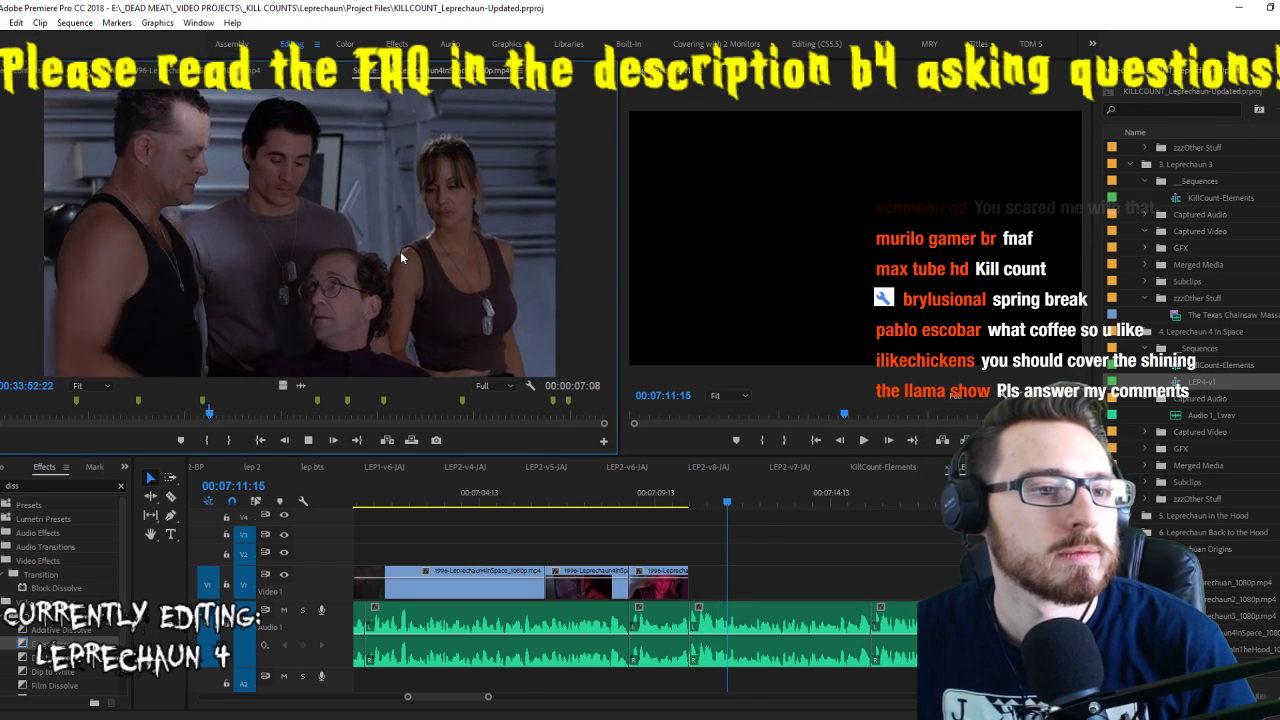
key("j")
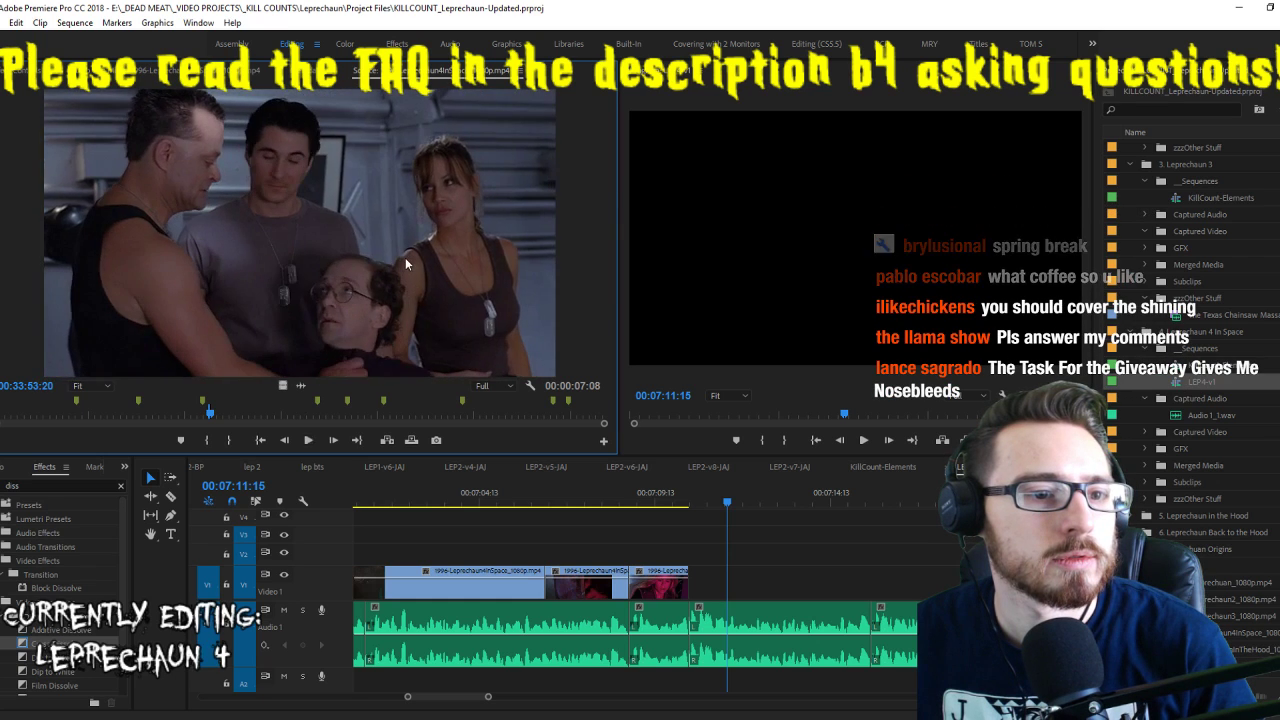
key("i")
key("l")
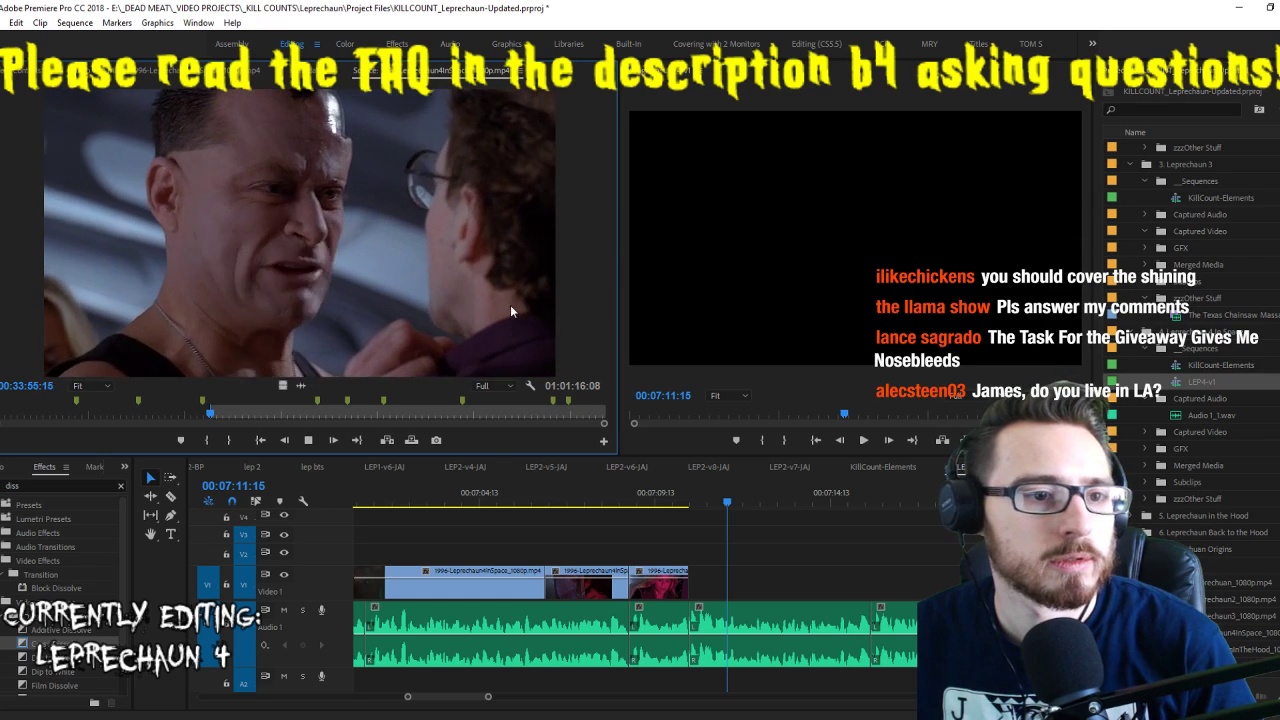
key("o")
key("k")
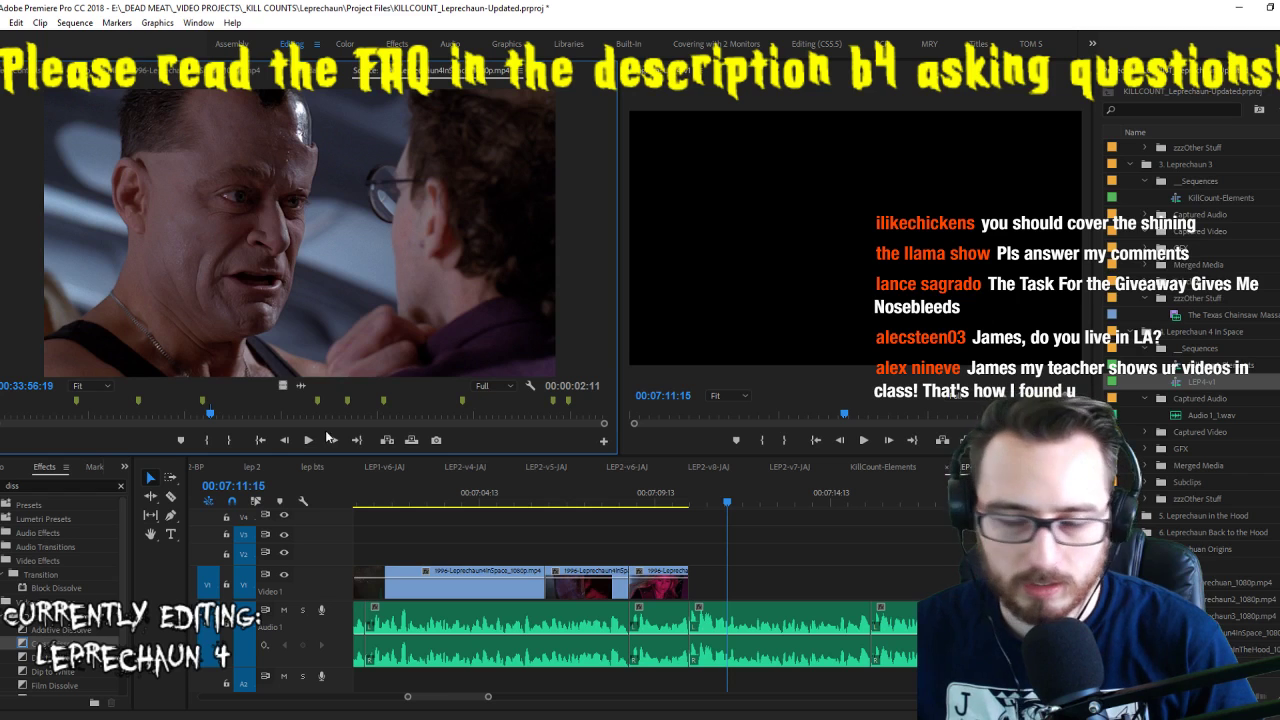
Lay the marked yelling shot video-only on V1 at 00:07:10:13 and play the narration over it
key(".")
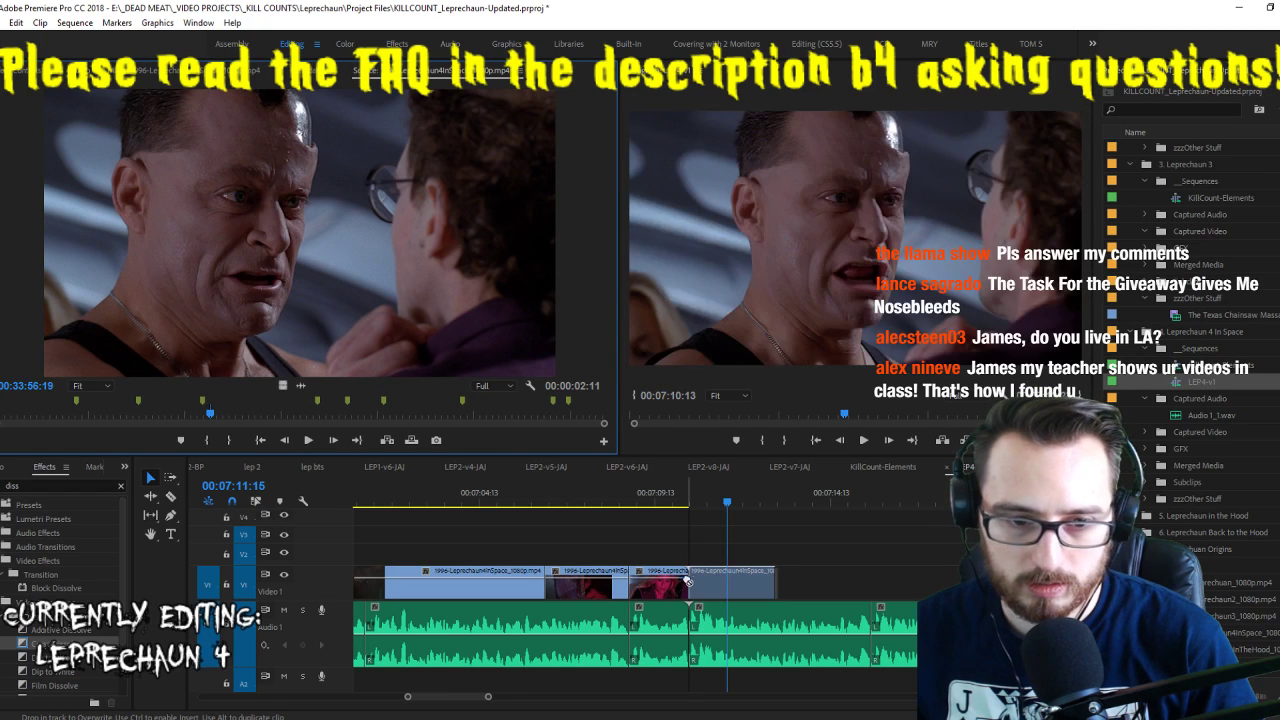
key("space")
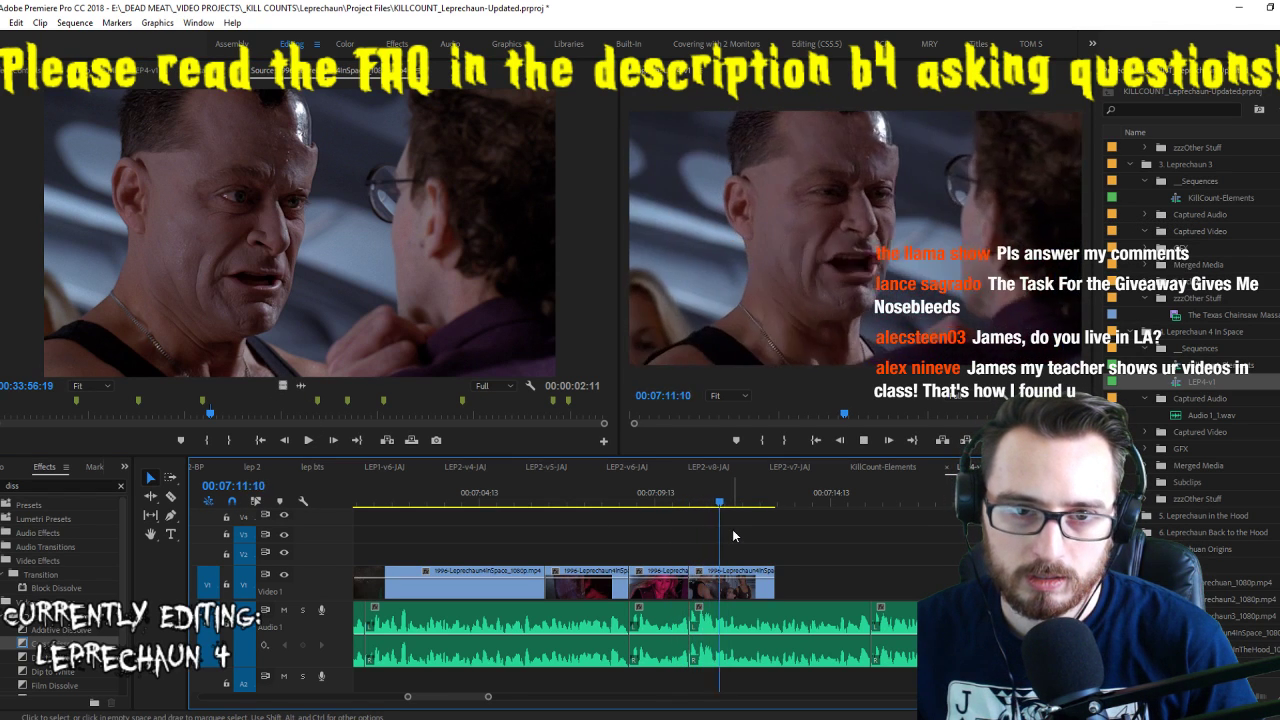
key("space")
left_click(752, 501)
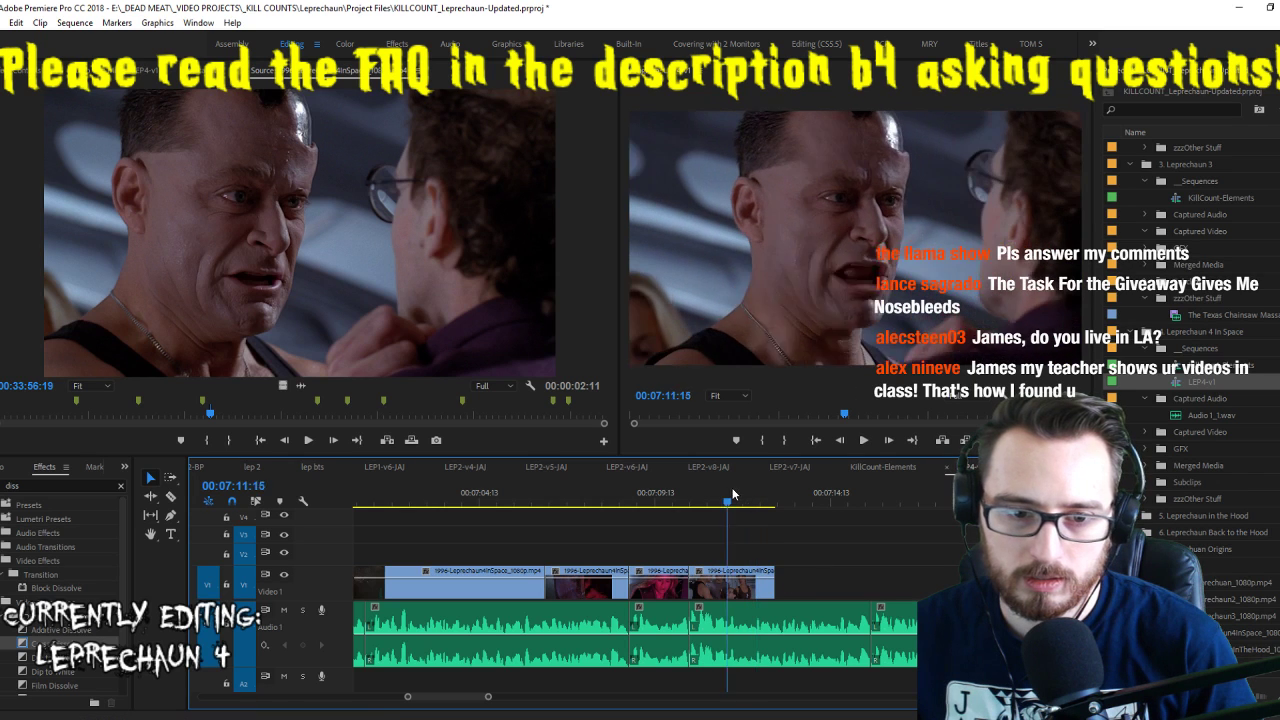
Mark the source shot of the bald man's face on the monitor, 1:07 long and ending at about 00:34:15:19
left_click(409, 288)
key("space")
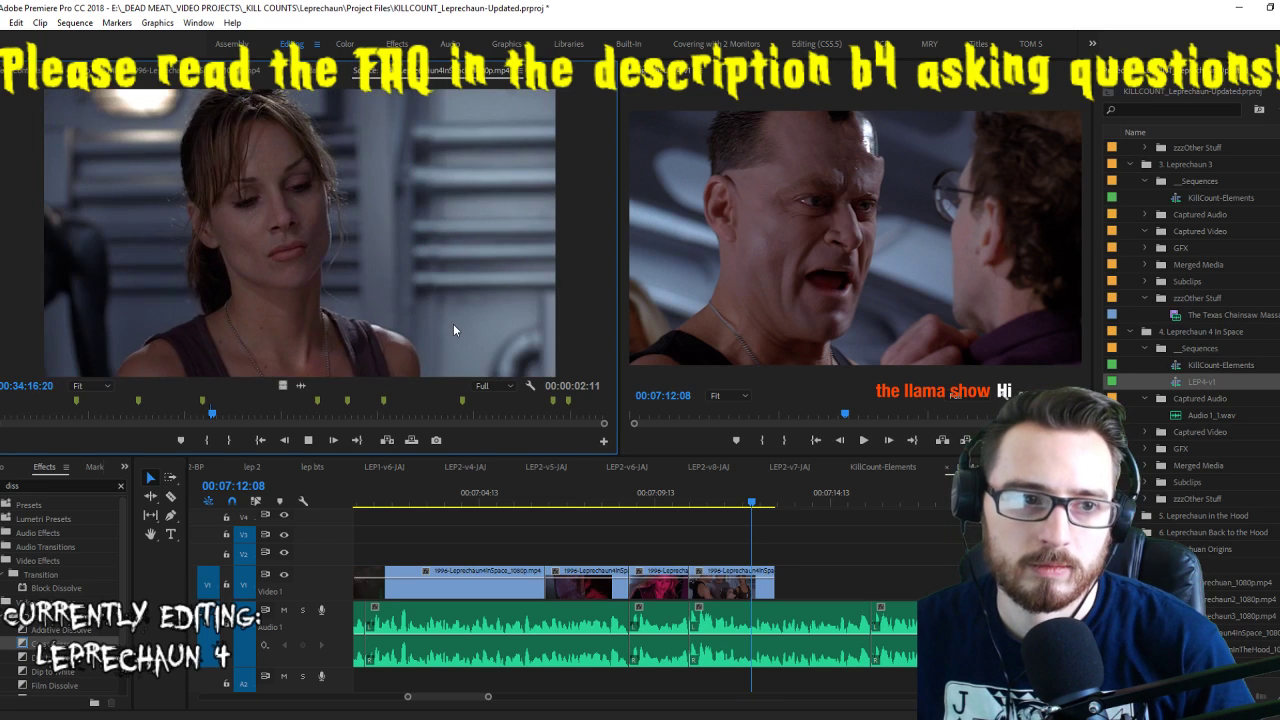
key("j")
key("j")
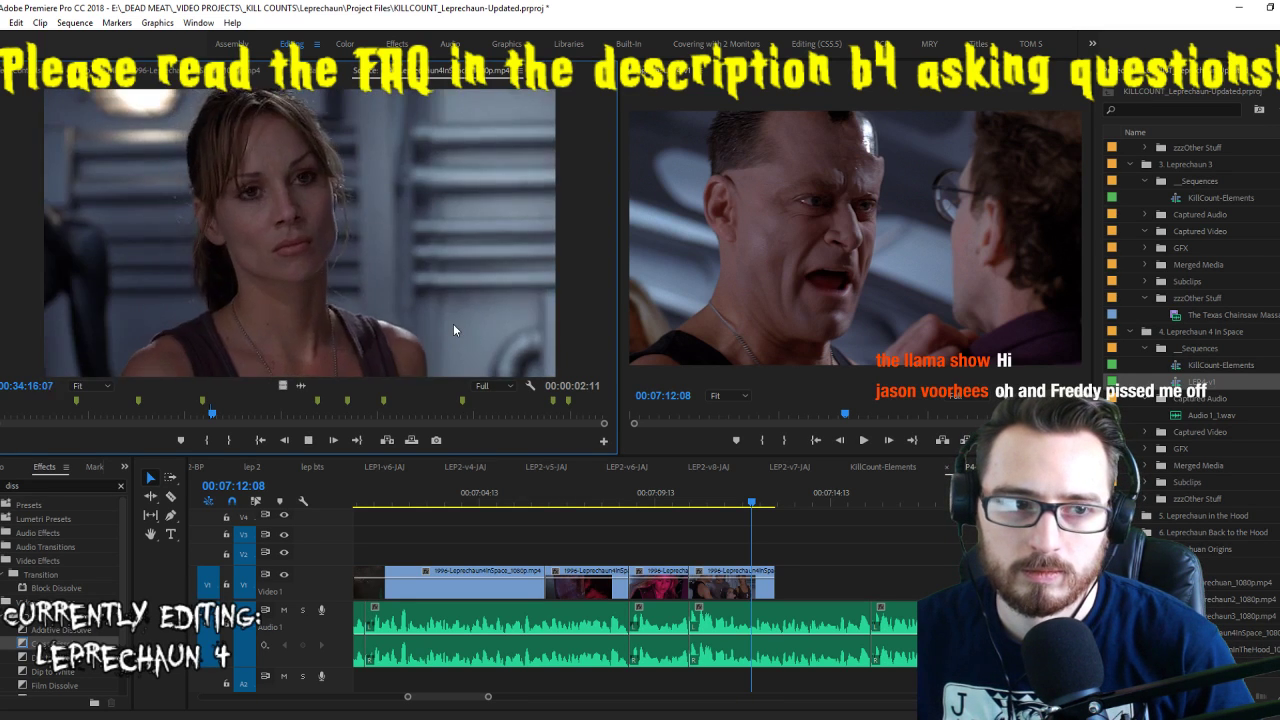
key("i")
key("l")
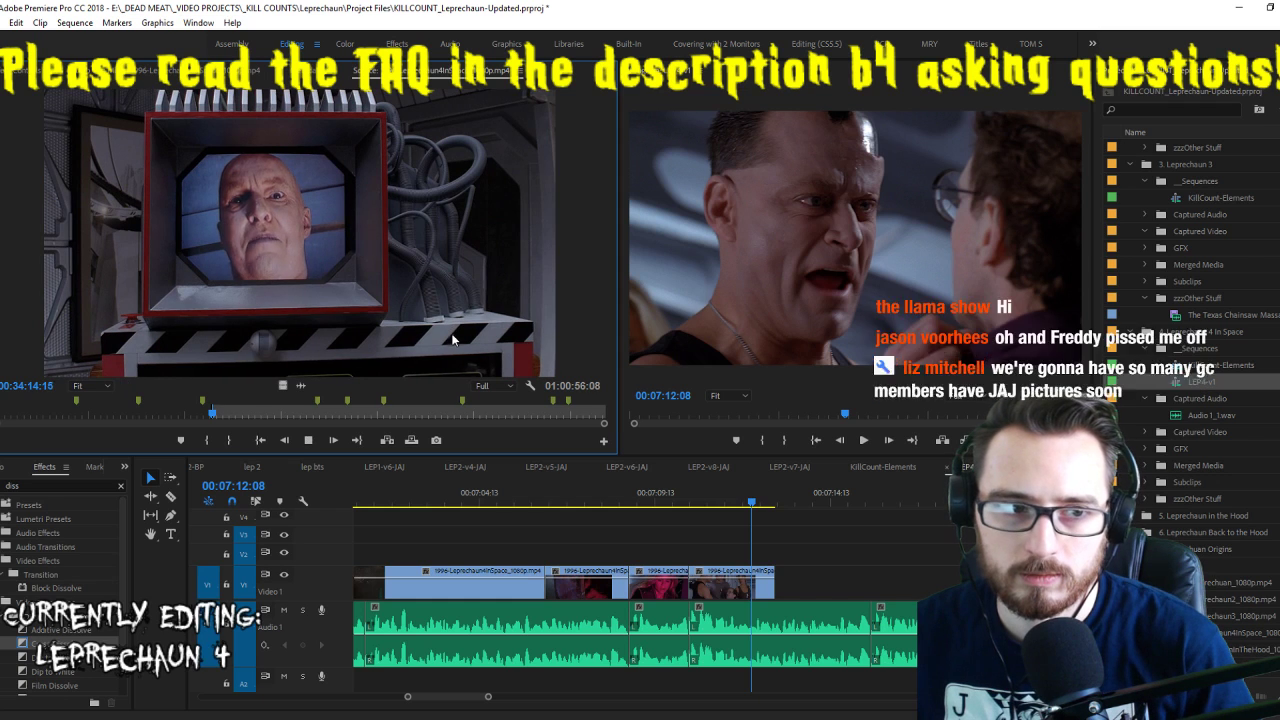
key("o")
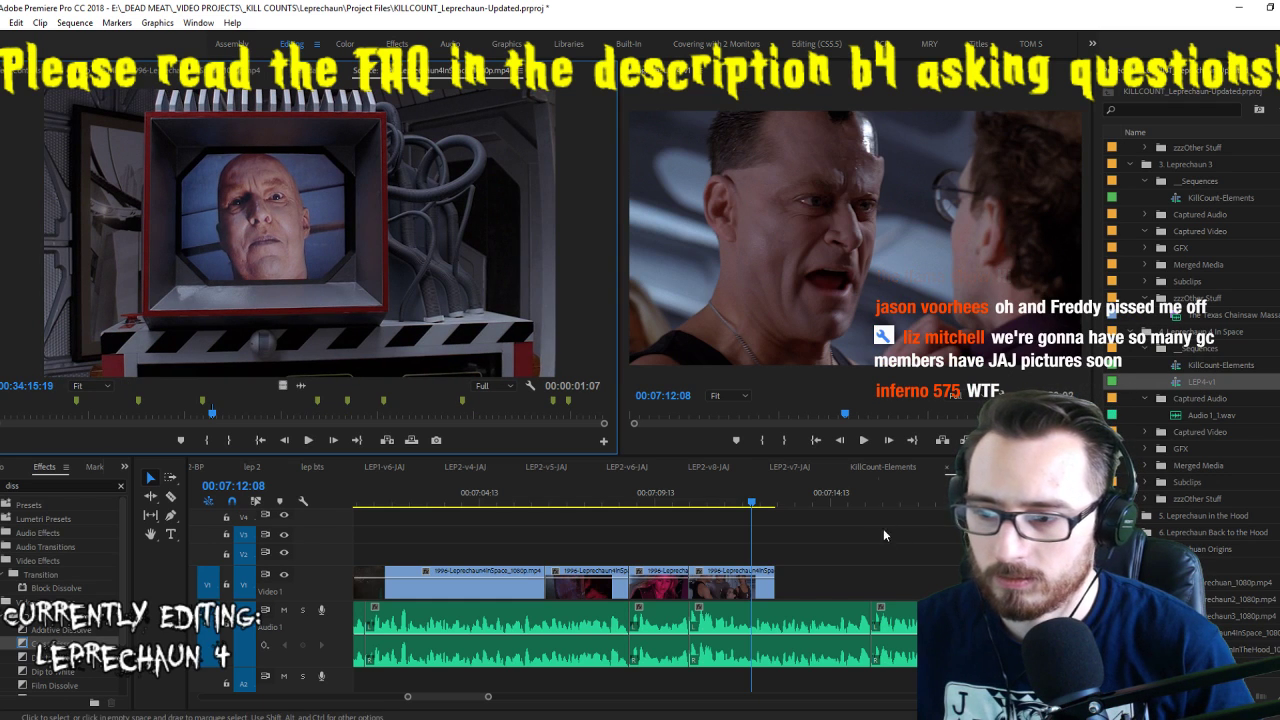
Overwrite the end of the yelling clip on V1 with the marked monitor shot, video-only, starting at 00:07:11:17
left_click(729, 503)
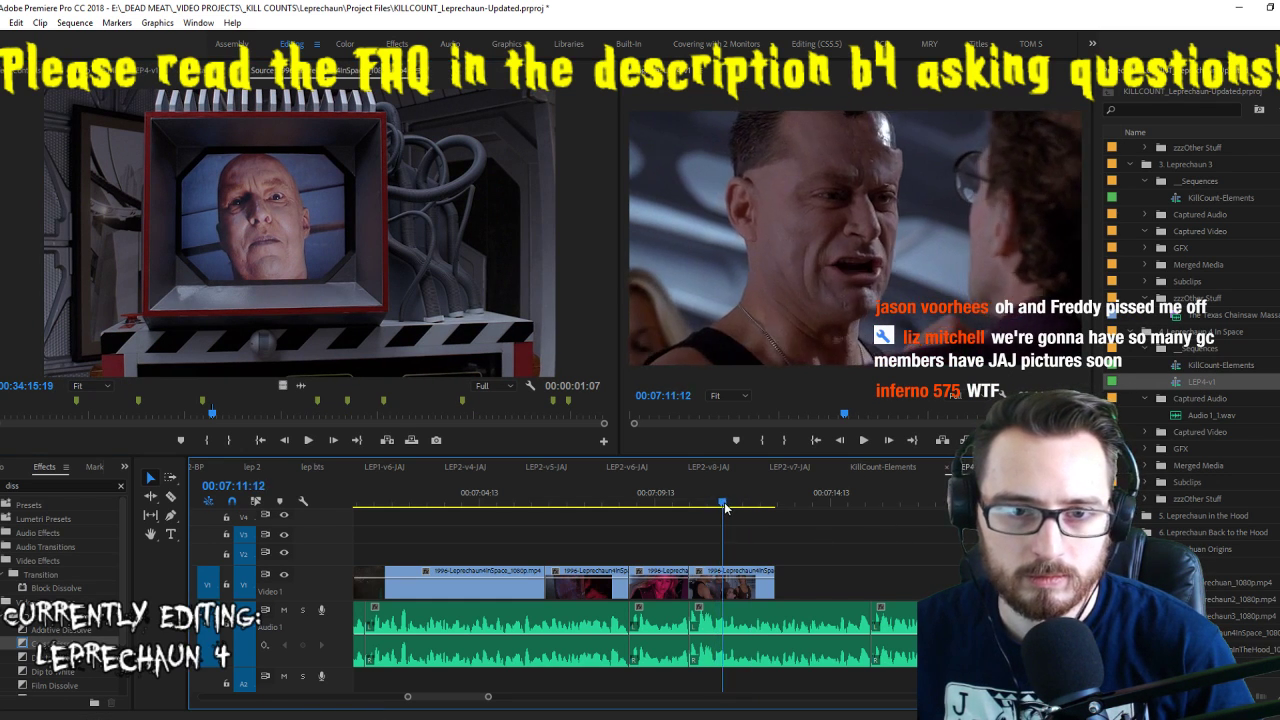
mouse_move(729, 506)
left_mouse_down()
mouse_move(689, 506)
mouse_move(732, 522)
left_mouse_up()
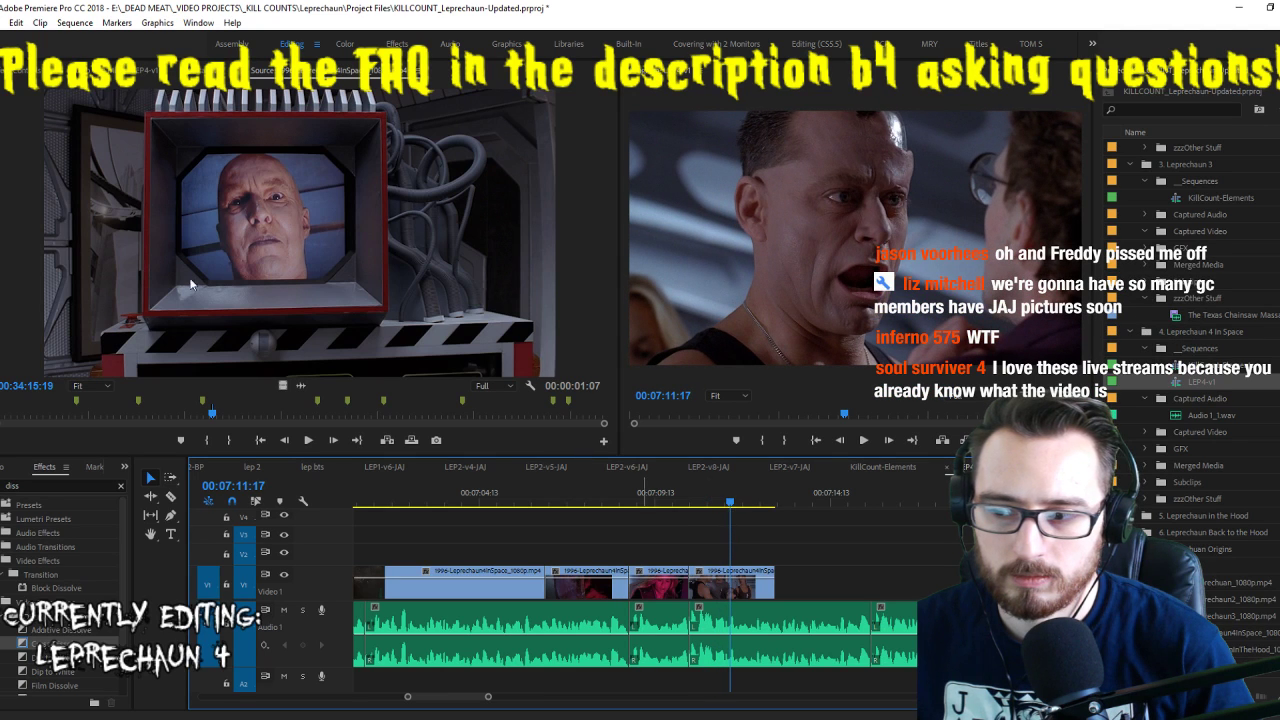
left_click_drag(296, 386, 740, 600)
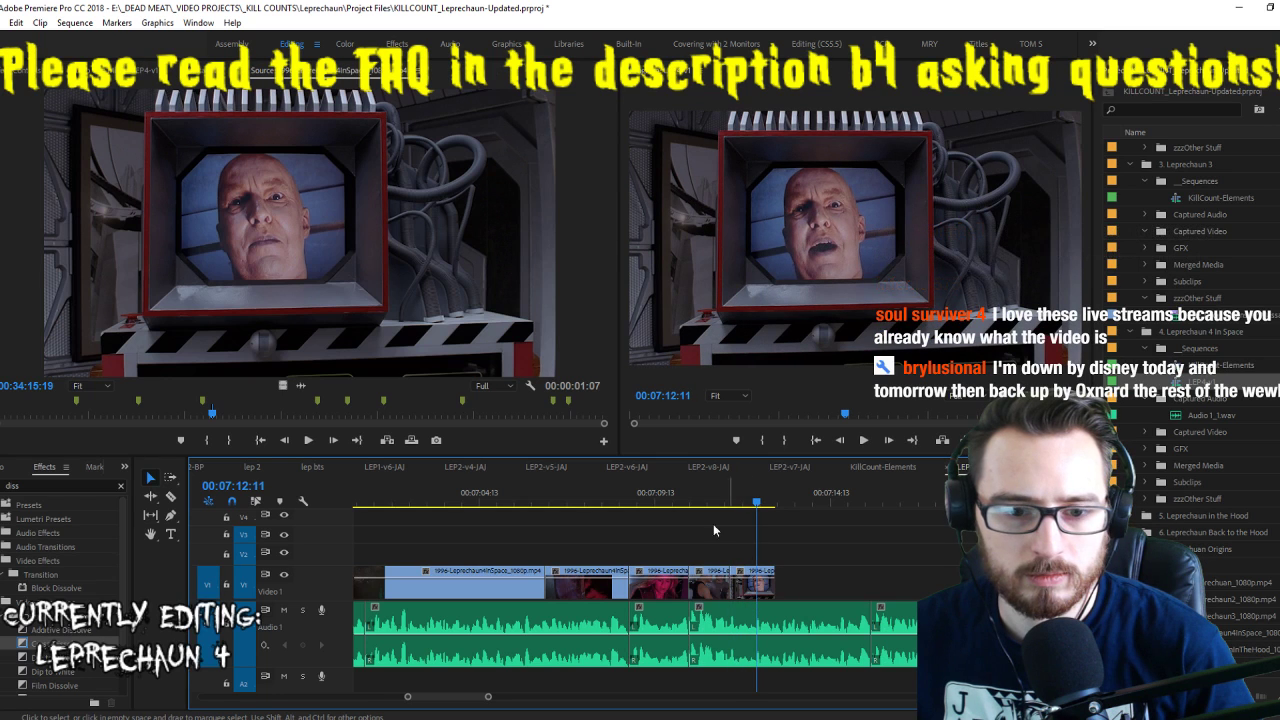
Mark the source group shot of the crew standing behind the console, 1:19 long and ending at about 00:34:38:18
left_click(323, 266)
key("space")
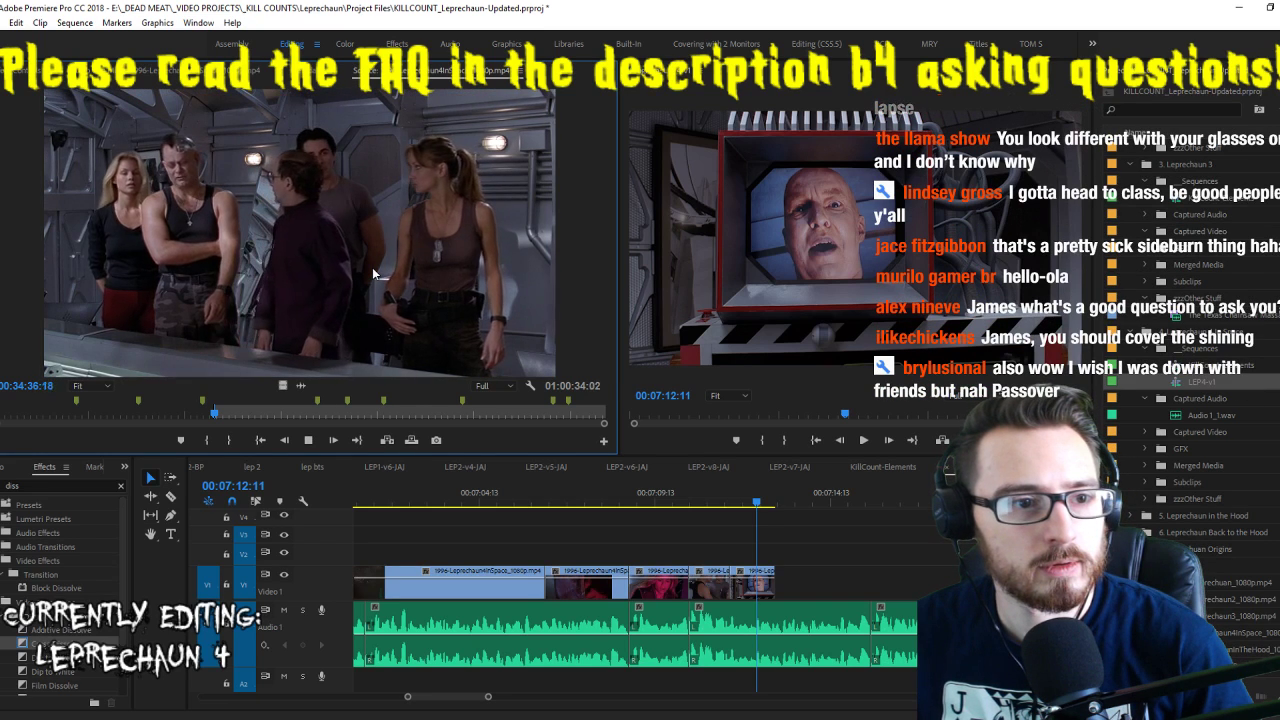
key("space")
key("o")
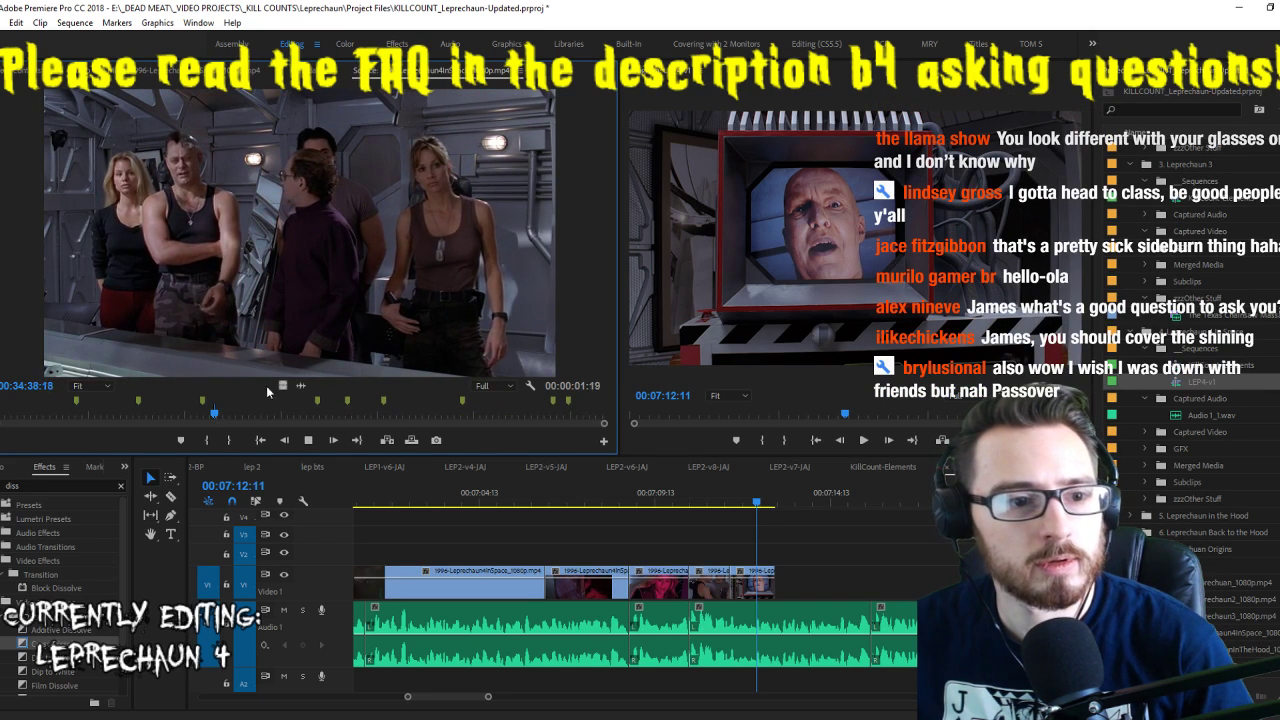
Lay the group shot video-only on V1 at 00:07:12:11 and extend its end to the narration cut at 00:07:15:16
left_click_drag(283, 385, 766, 582)
key("space")
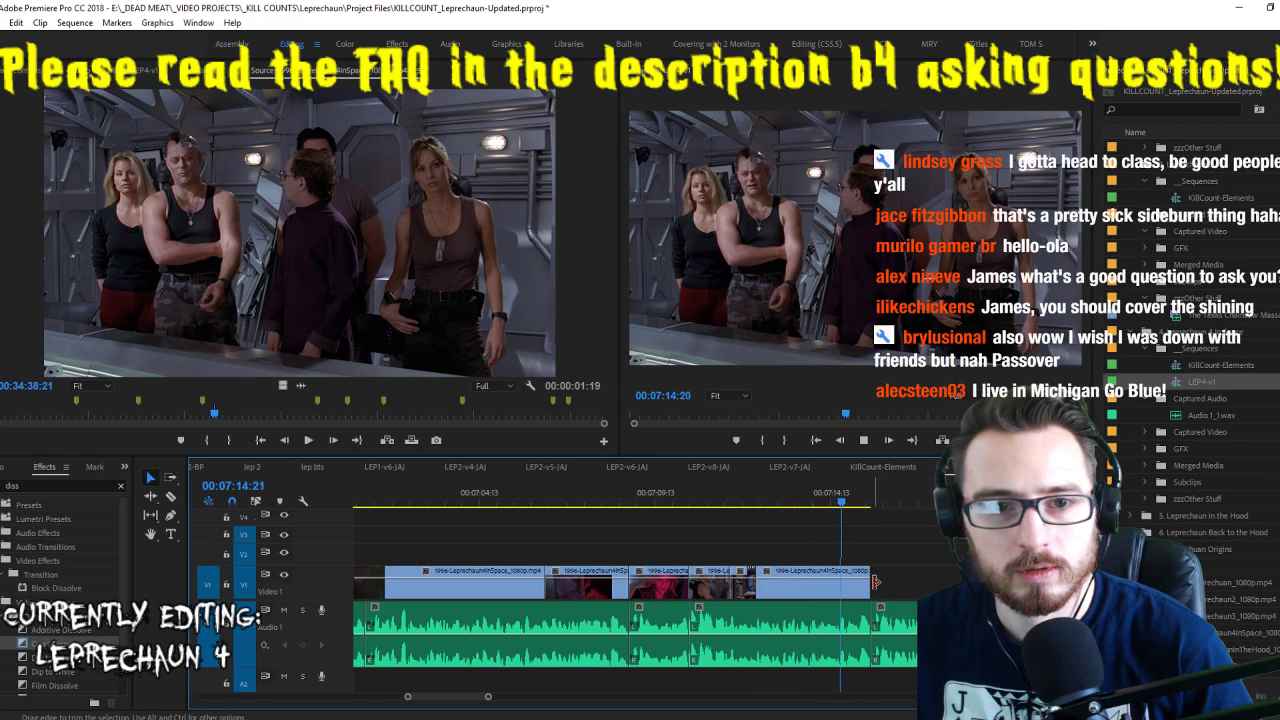
key("space")
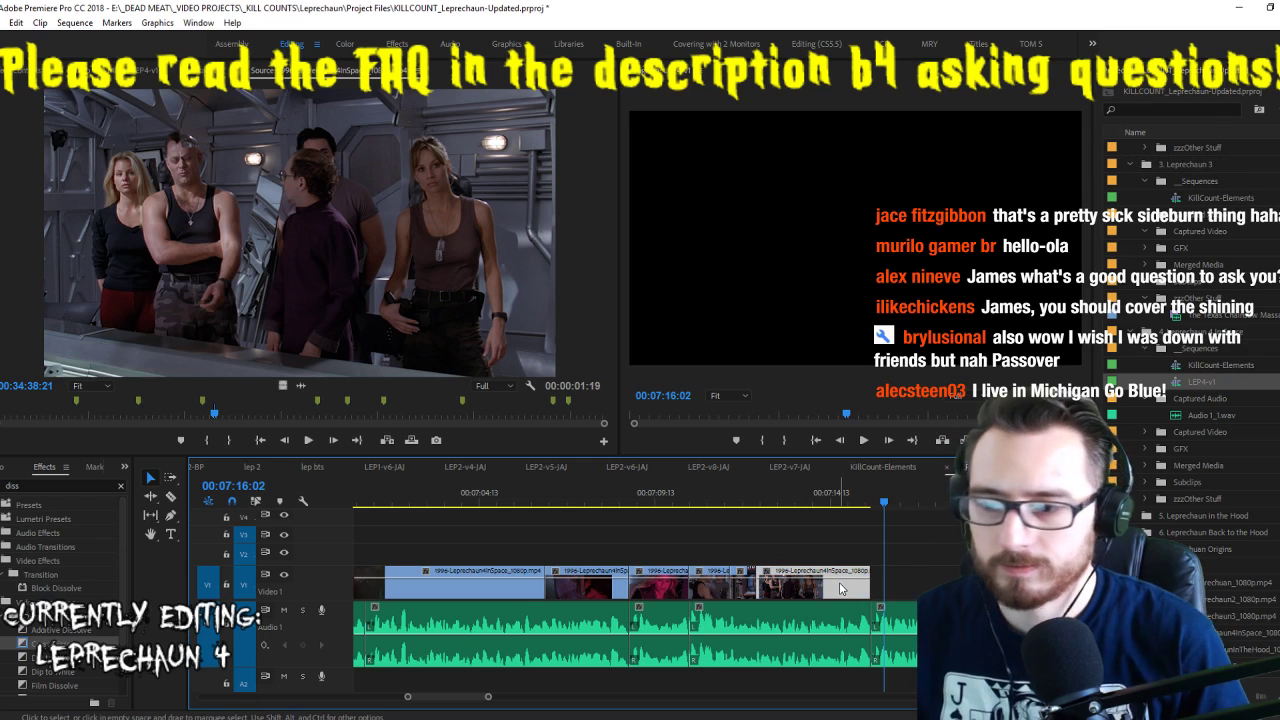
Replay the end of the extended group shot repeatedly to check it against the narration up to the cut
key("Up")
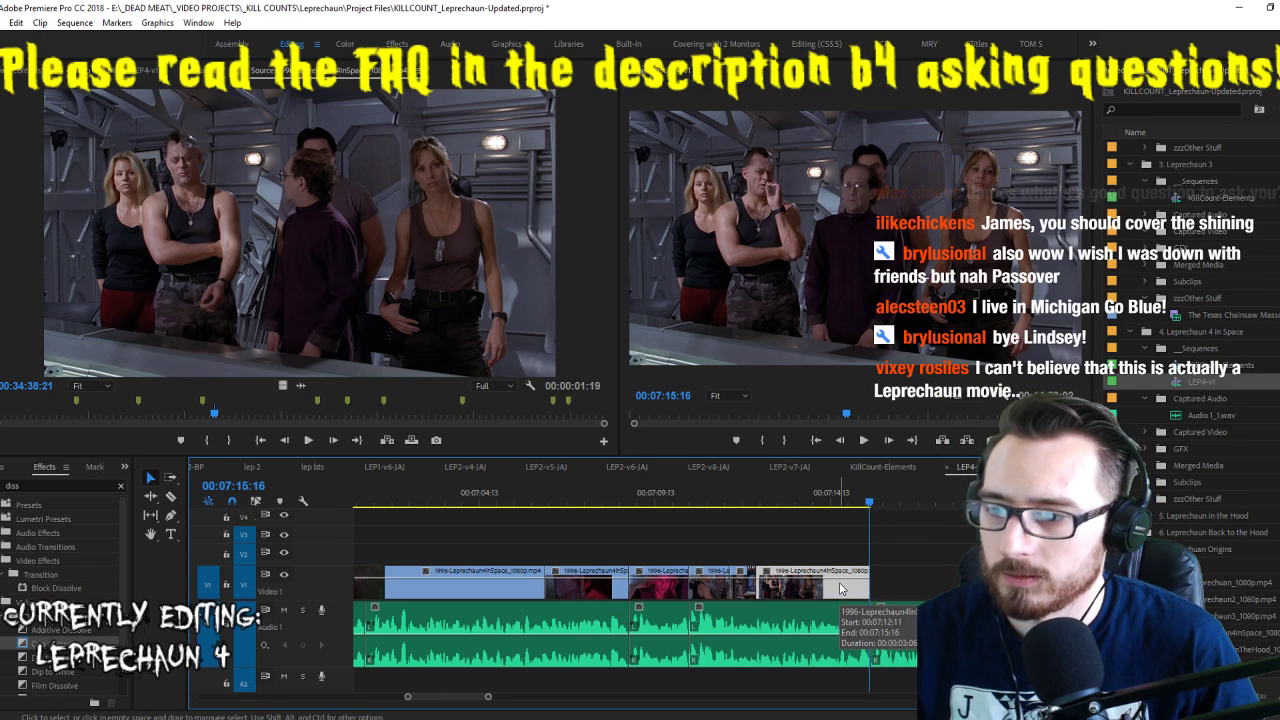
key("space")
key("Up")
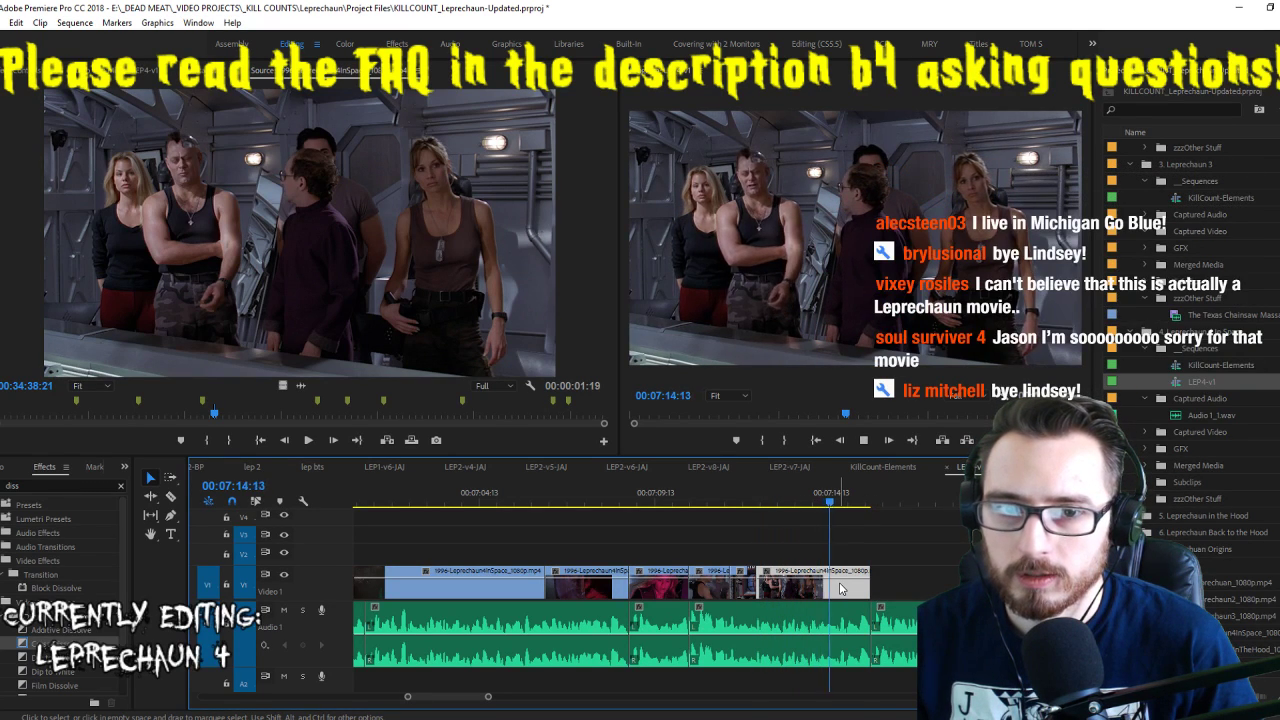
key("space")
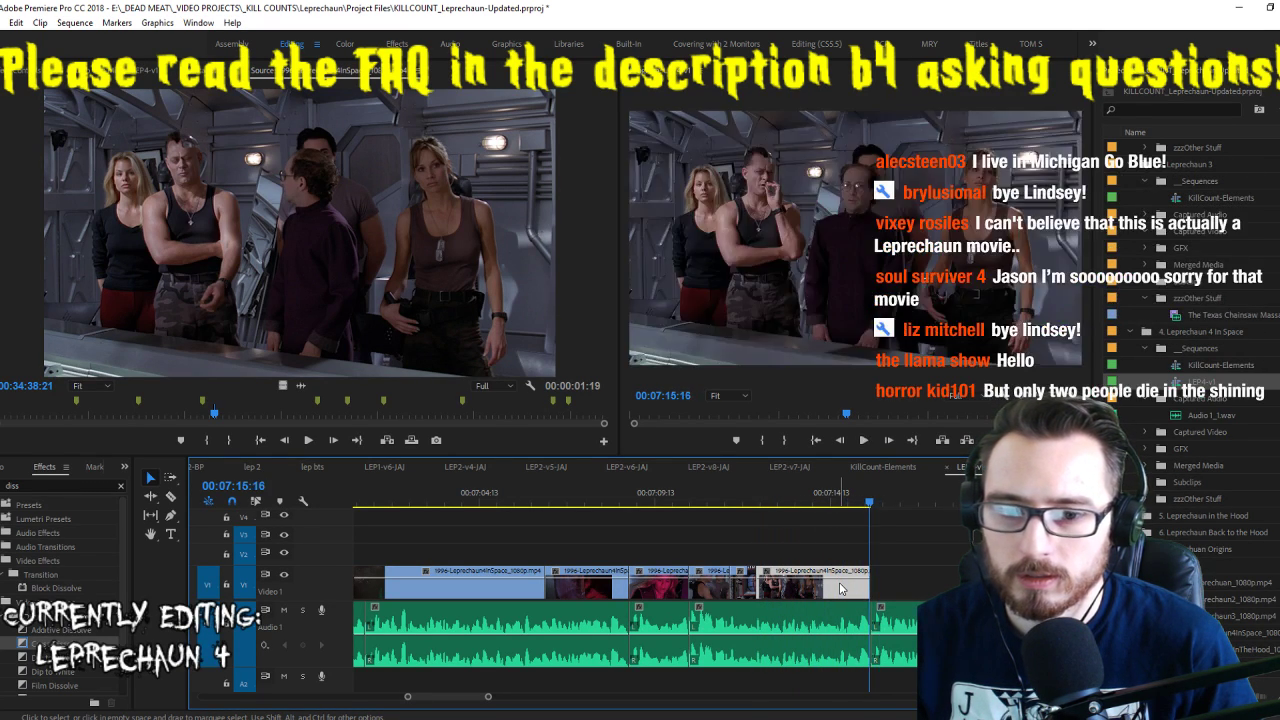
key("Up")
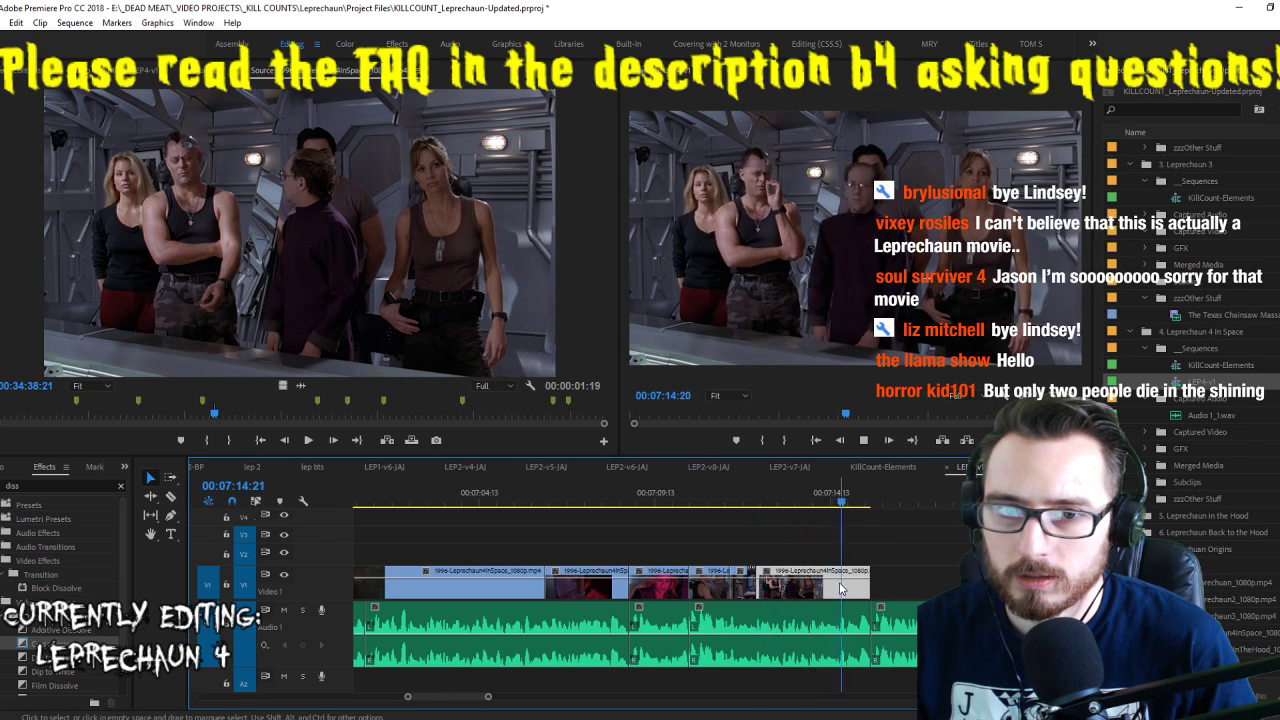
key("space")
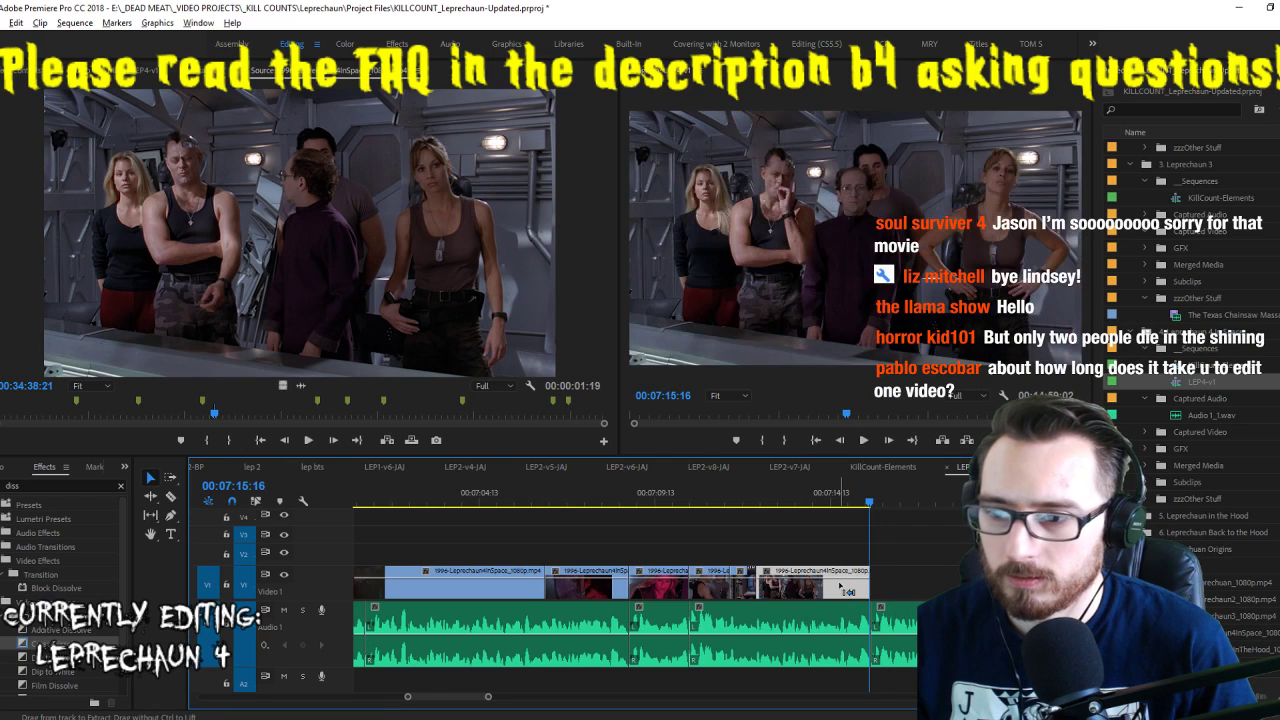
key("Up")
key("space")
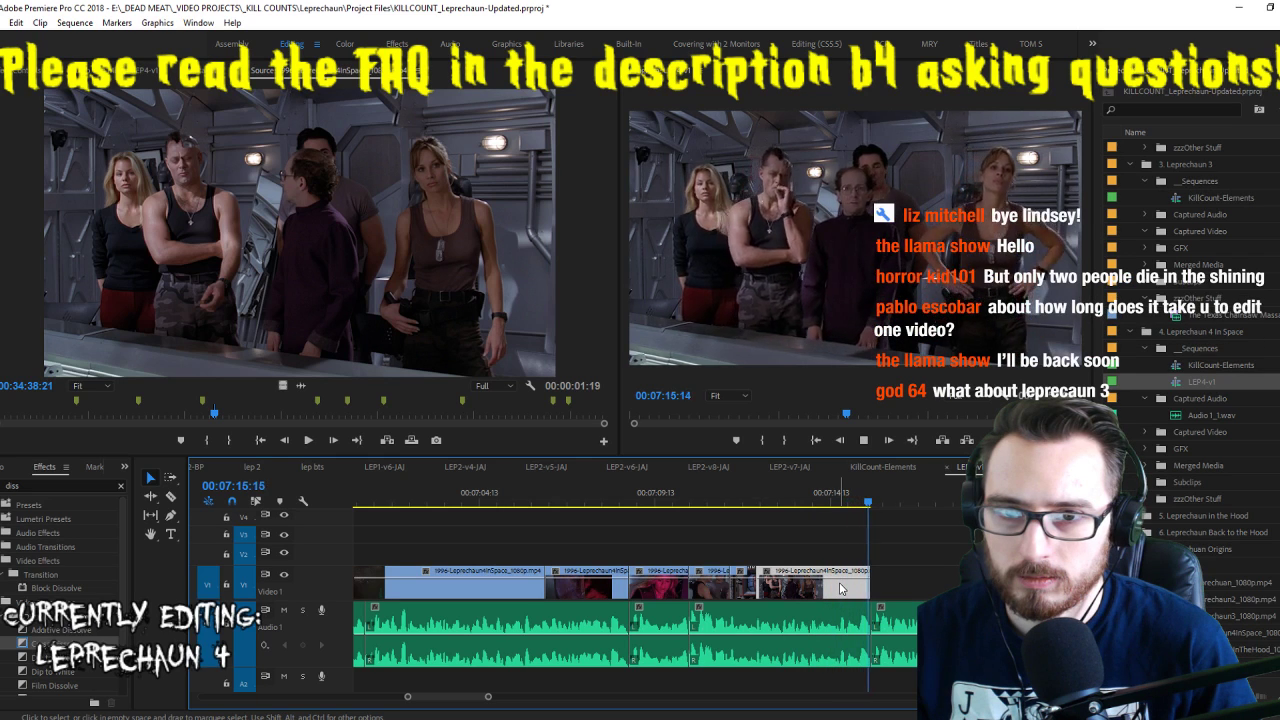
key("space")
key("Up")
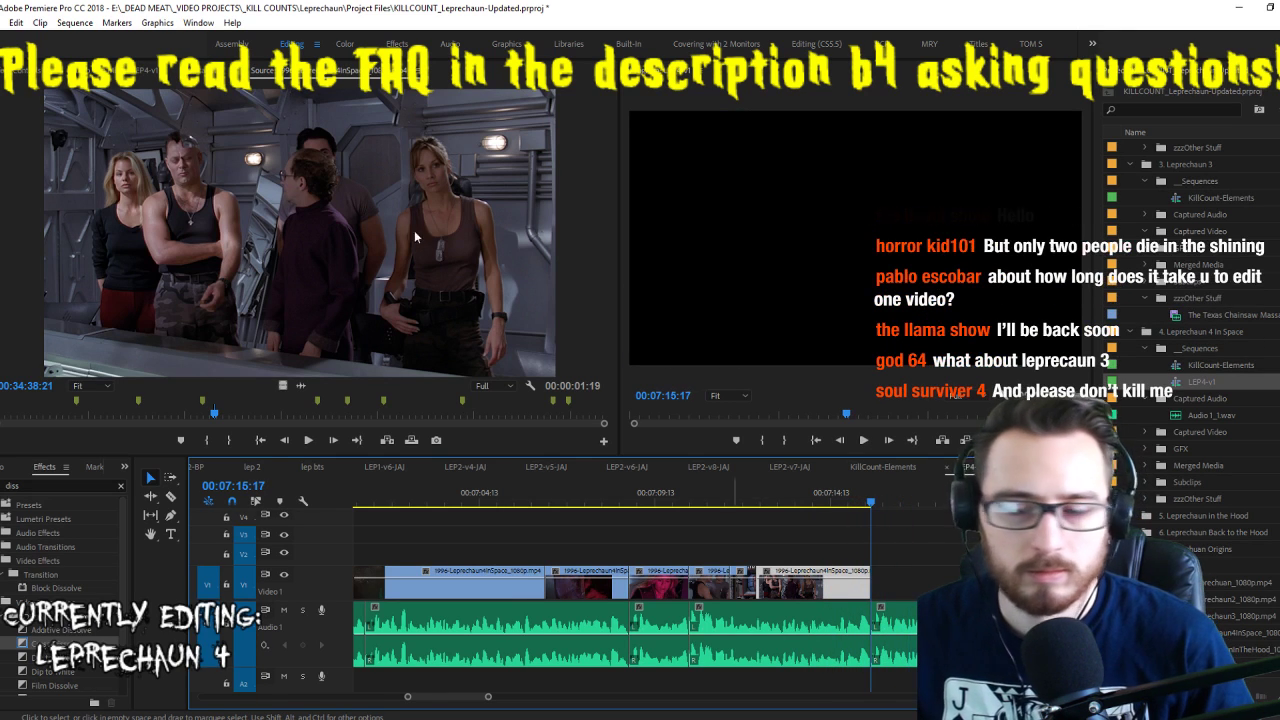
Play the source on to the monitor close-up at 00:34:40:21 and replay the narration across the last V1 clip's end
left_click(297, 204)
key("space")
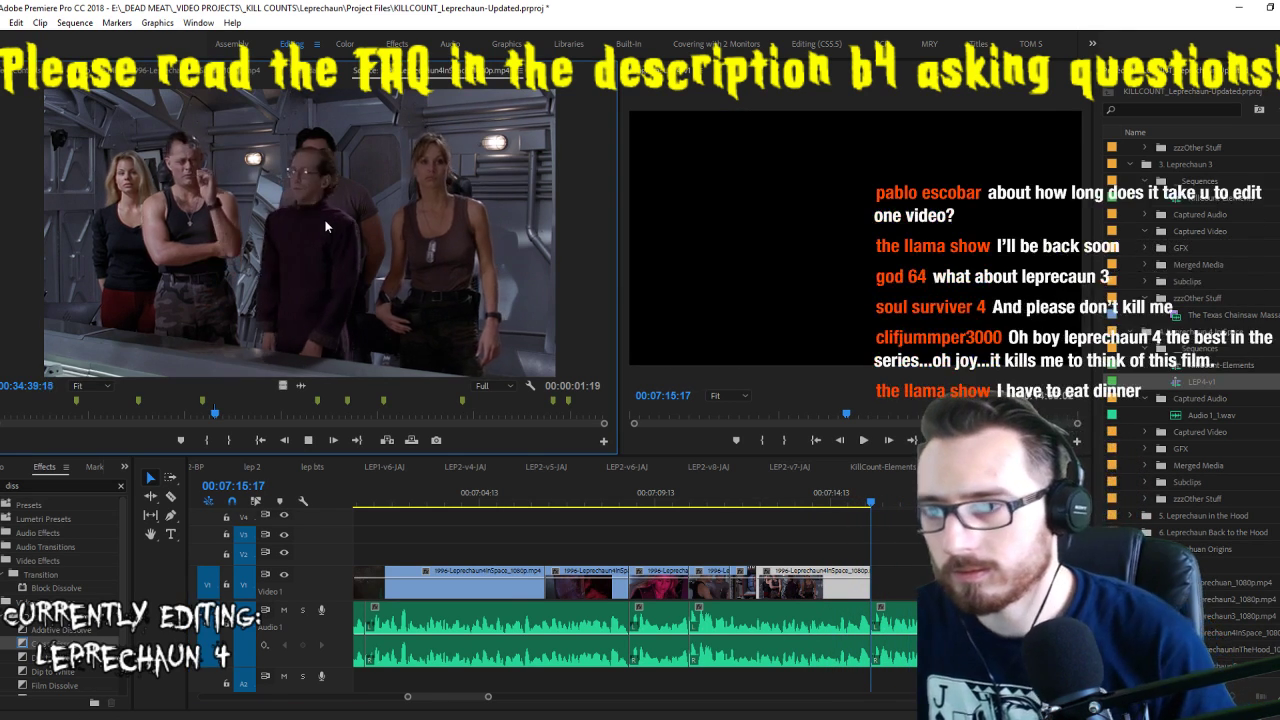
key("space")
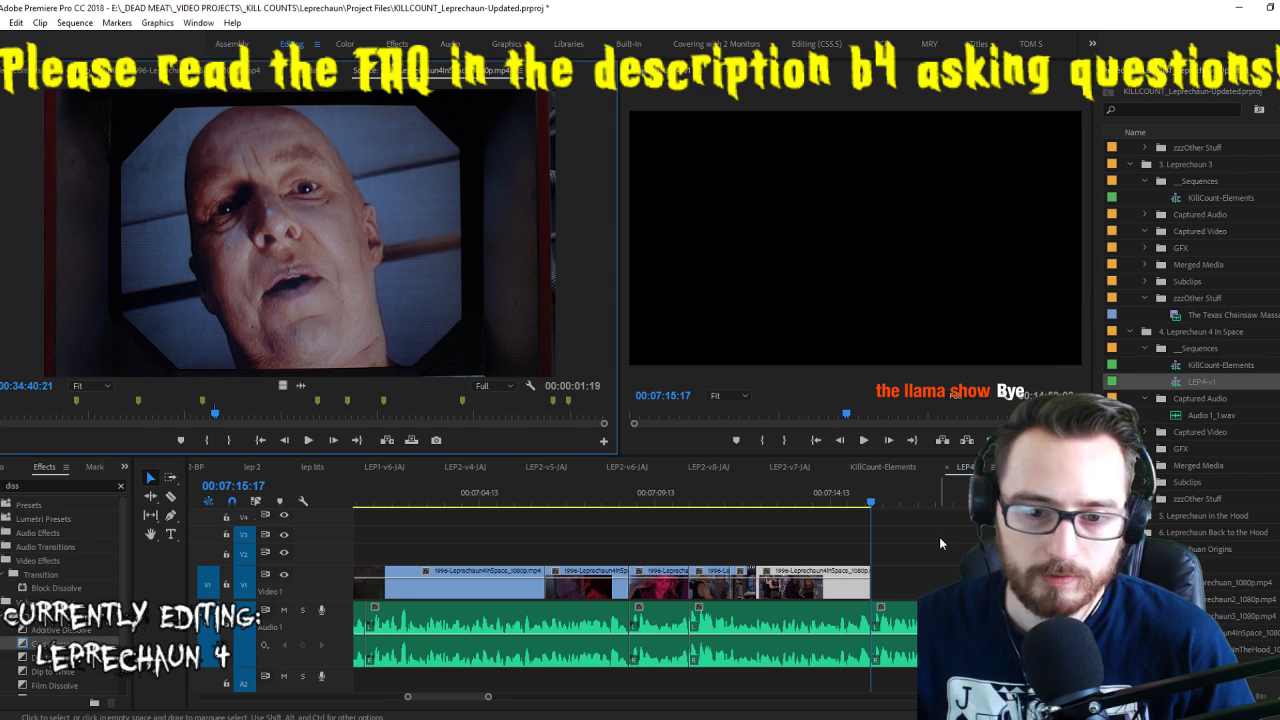
scroll(941, 536, "right", 3)
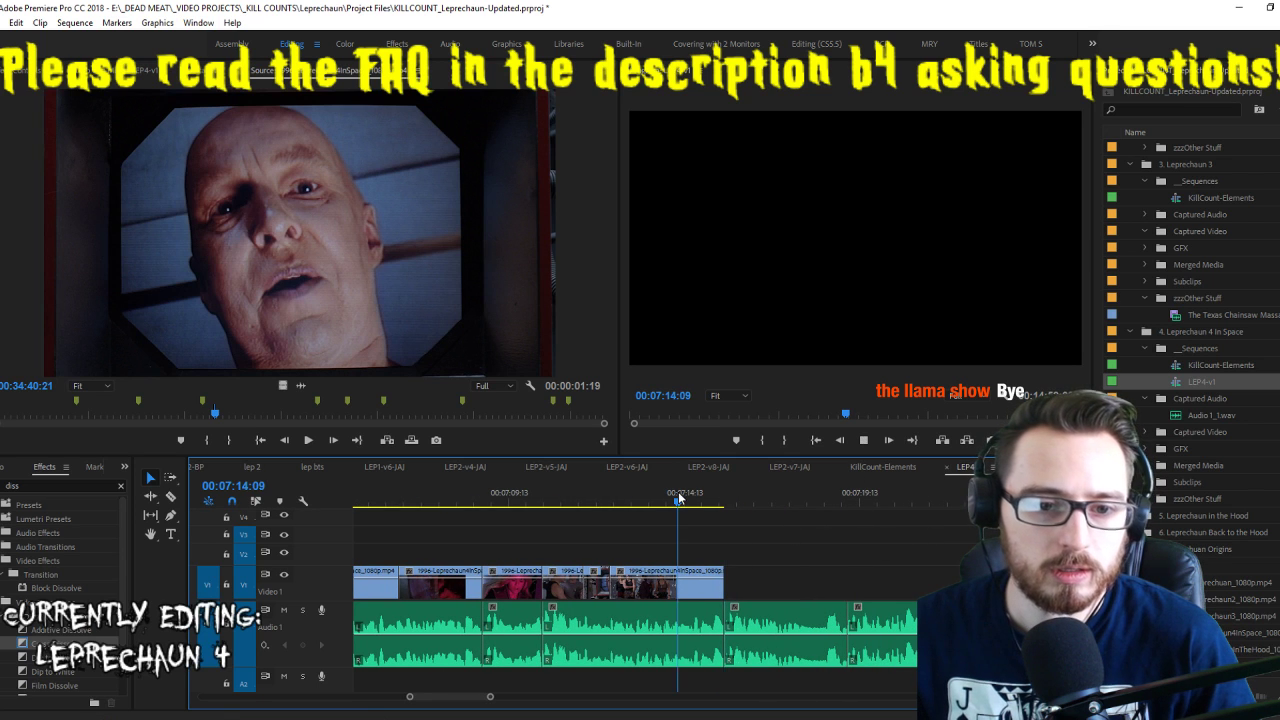
key("space")
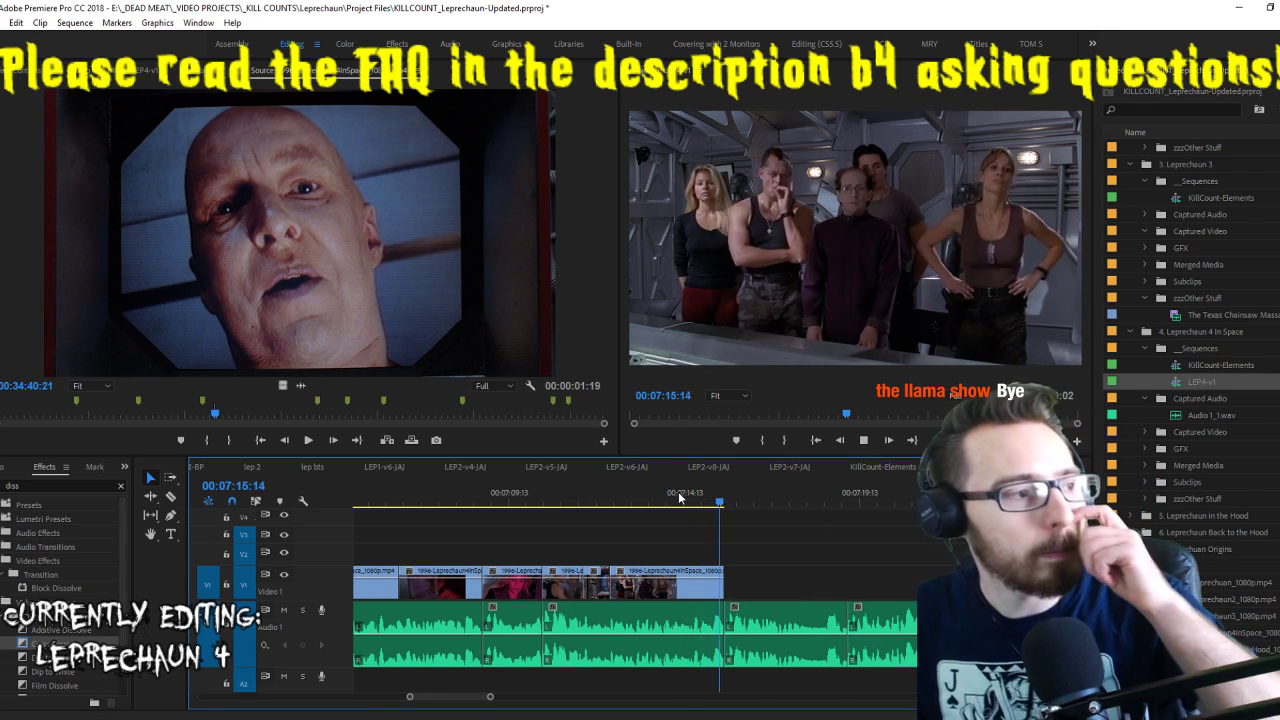
key("space")
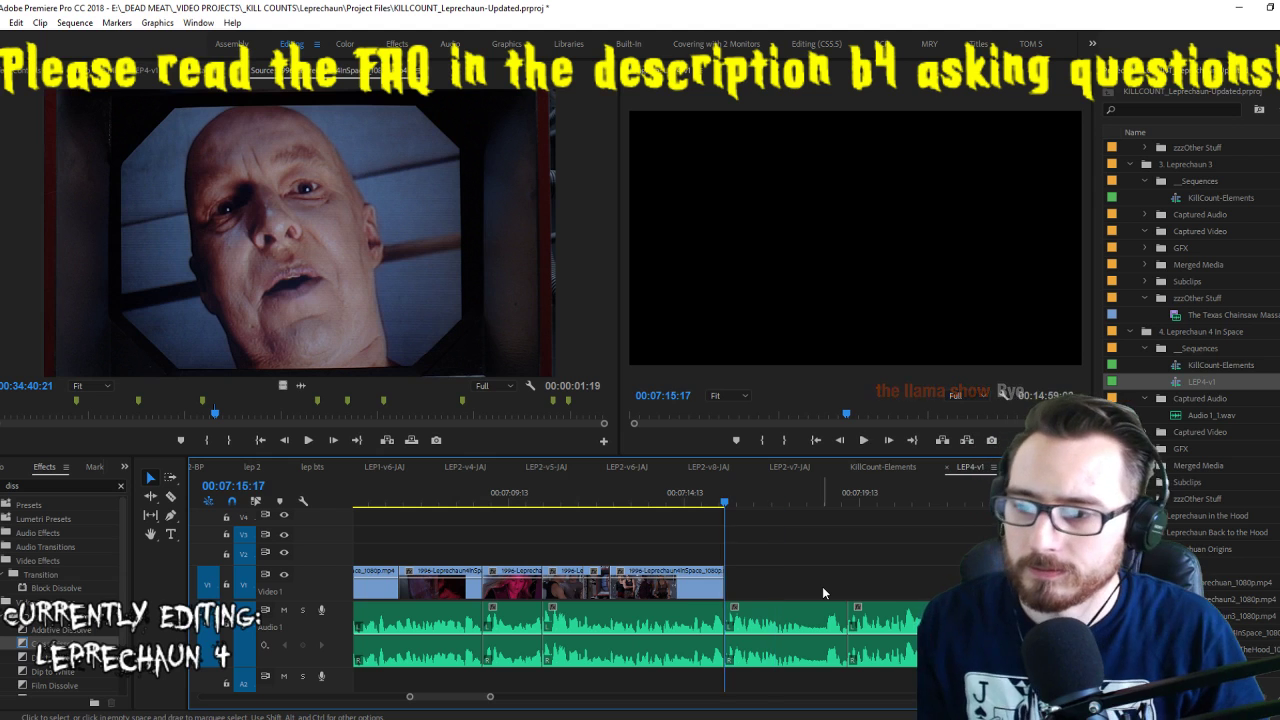
key("space")
Mark a 1:18 source section starting on the bald man's monitor close-up and lay it video-only on V1 at 00:07:15:17
left_click(330, 278)
key("space")
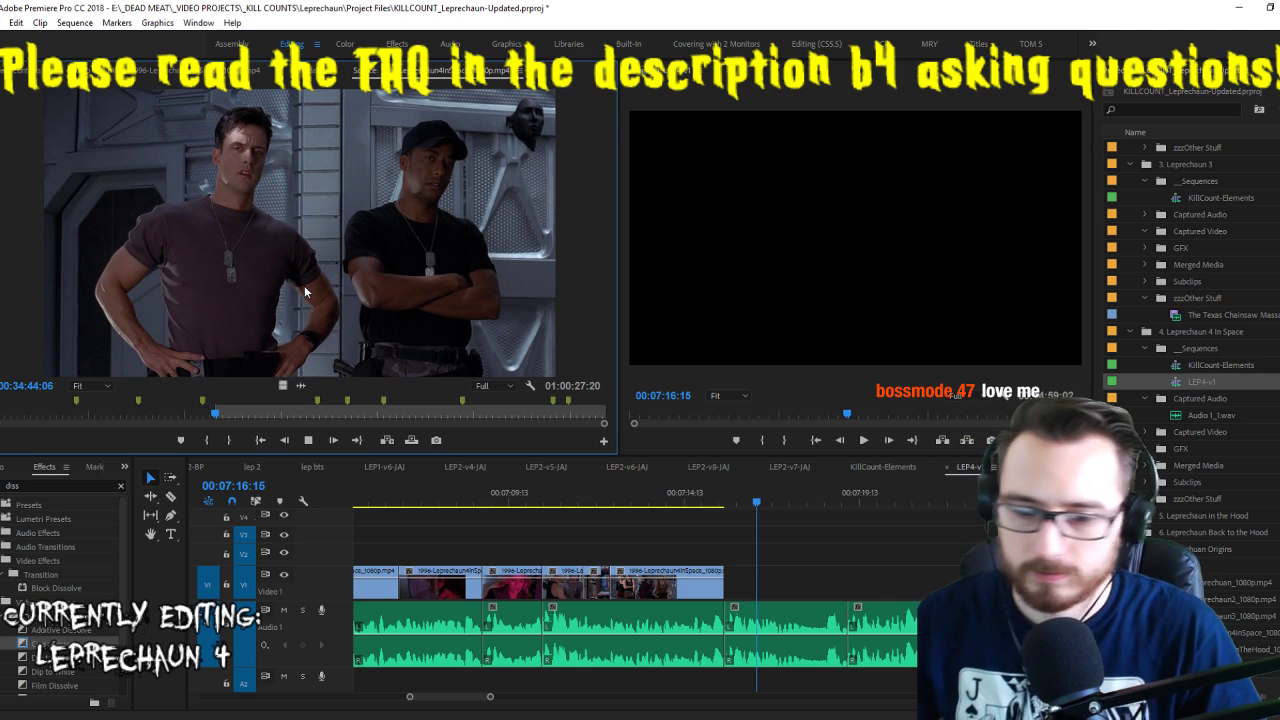
key("j")
key("j")
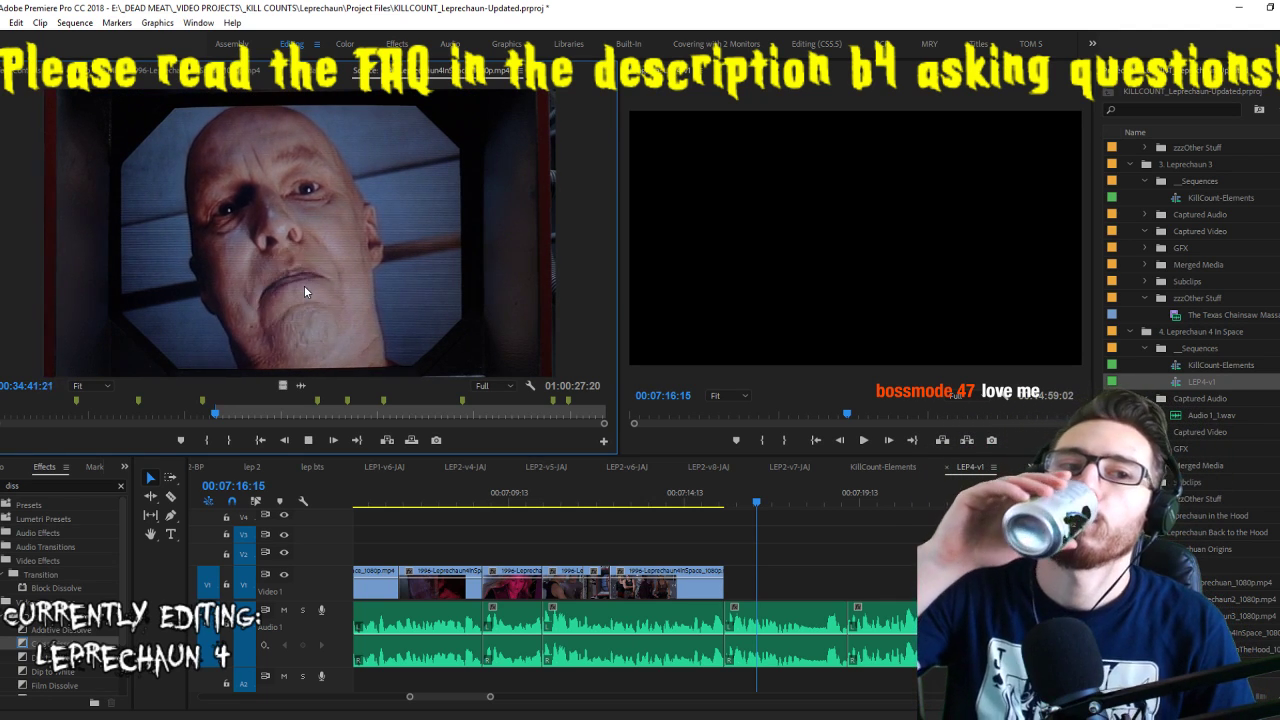
key("i")
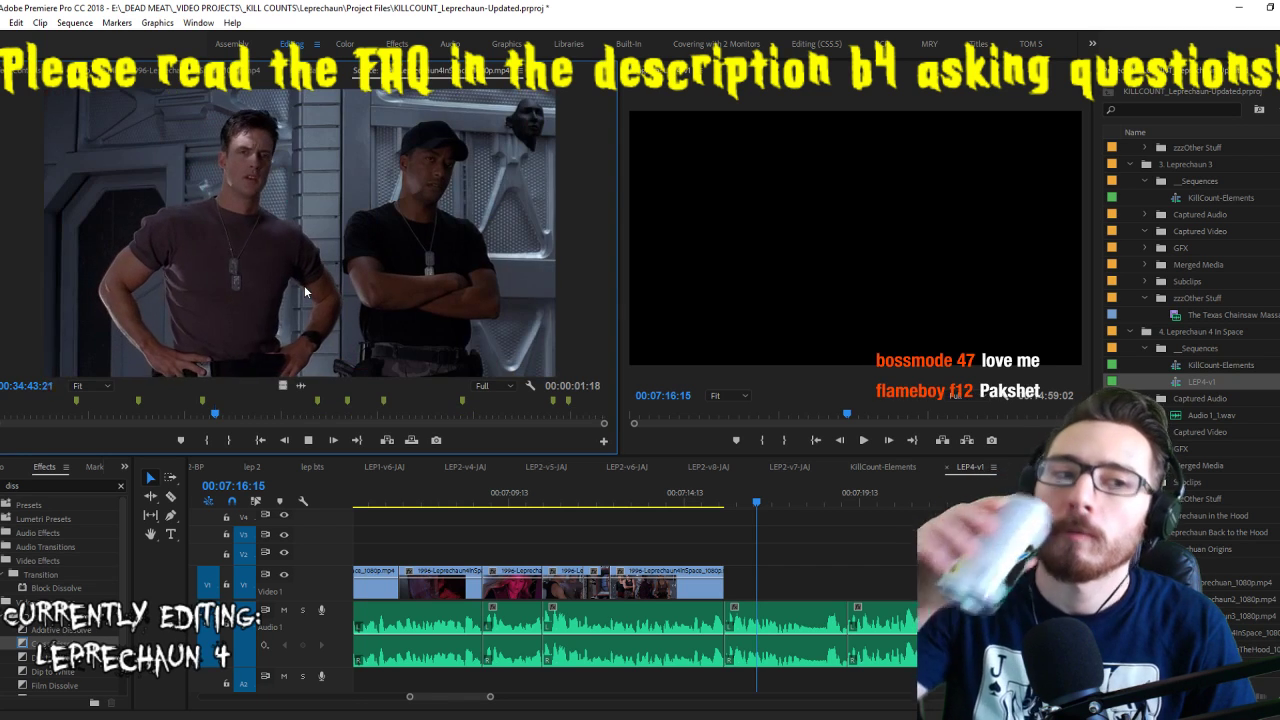
key("k")
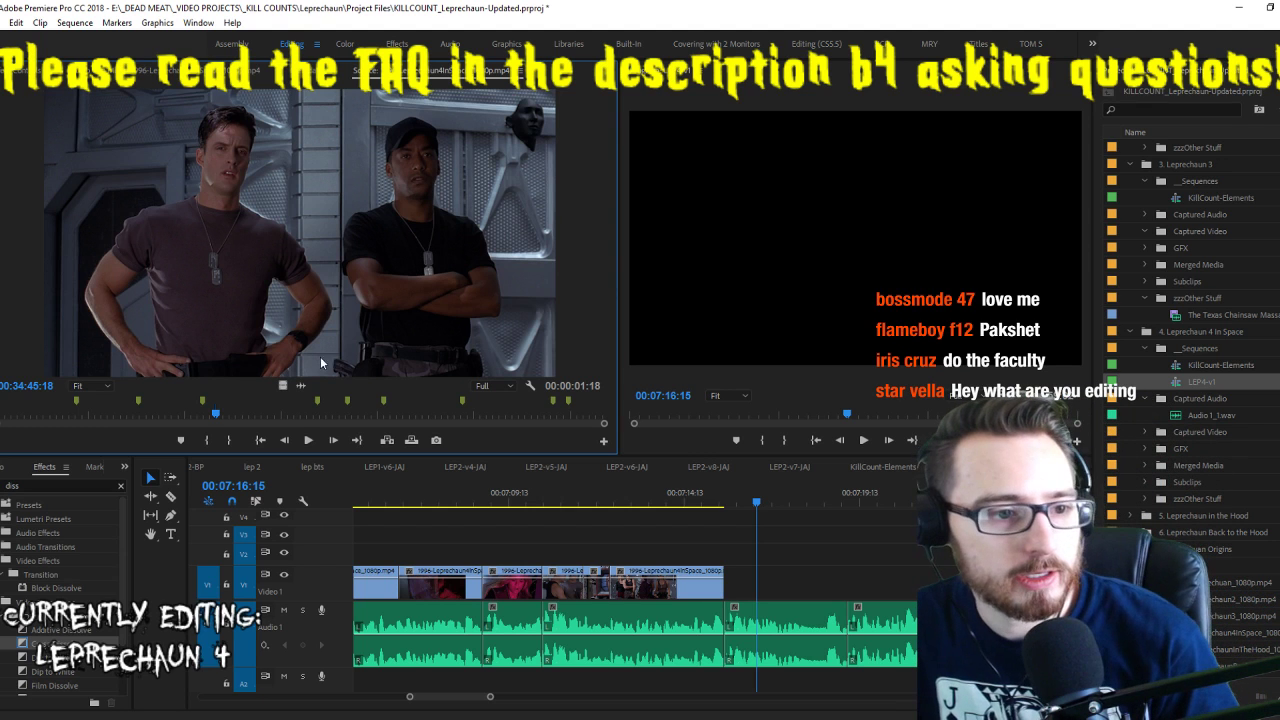
left_click_drag(280, 384, 736, 590)
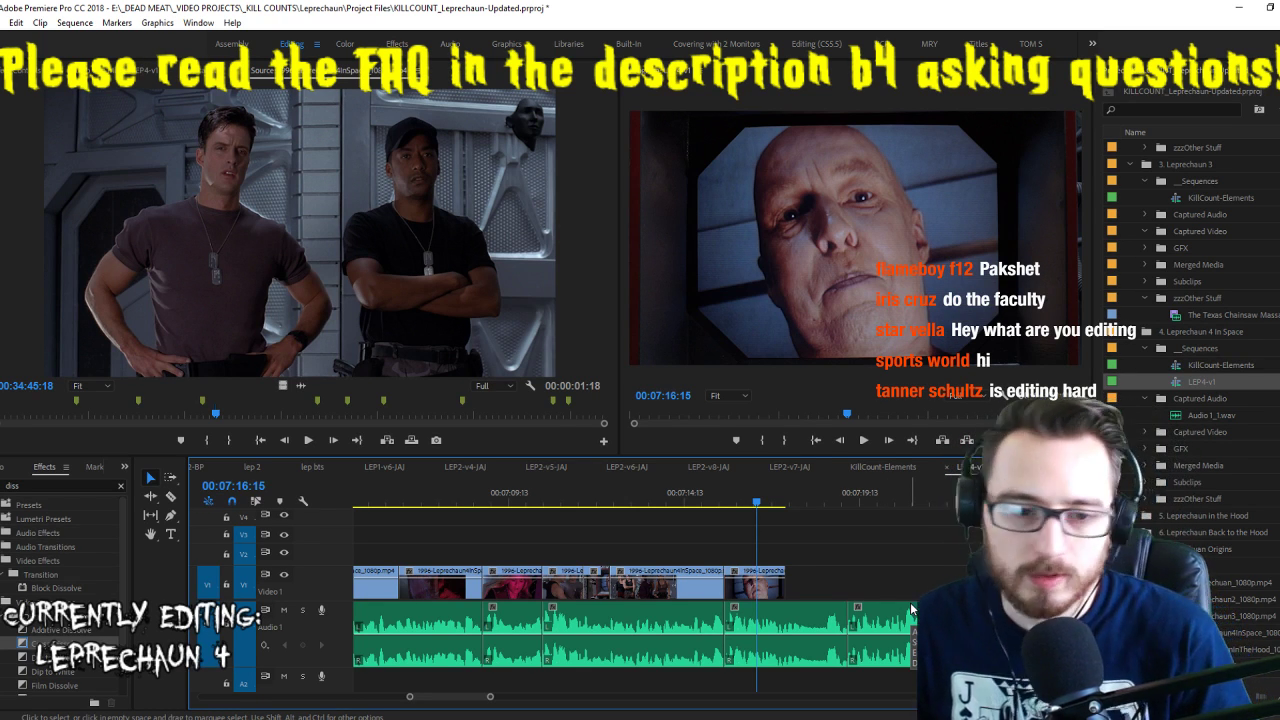
Extend the last V1 clip's end past the narration cut at 00:07:19:05 and replay the narration under it
key("space")
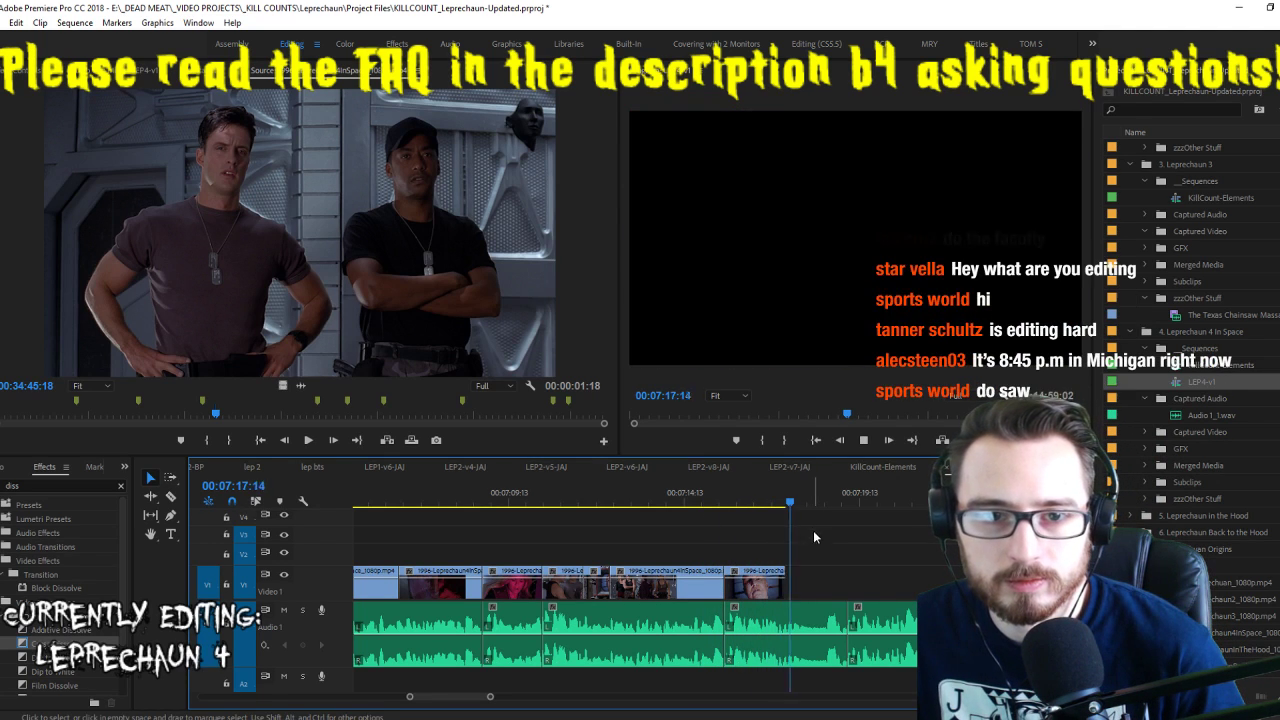
key("space")
left_click_drag(875, 589, 867, 588)
key("space")
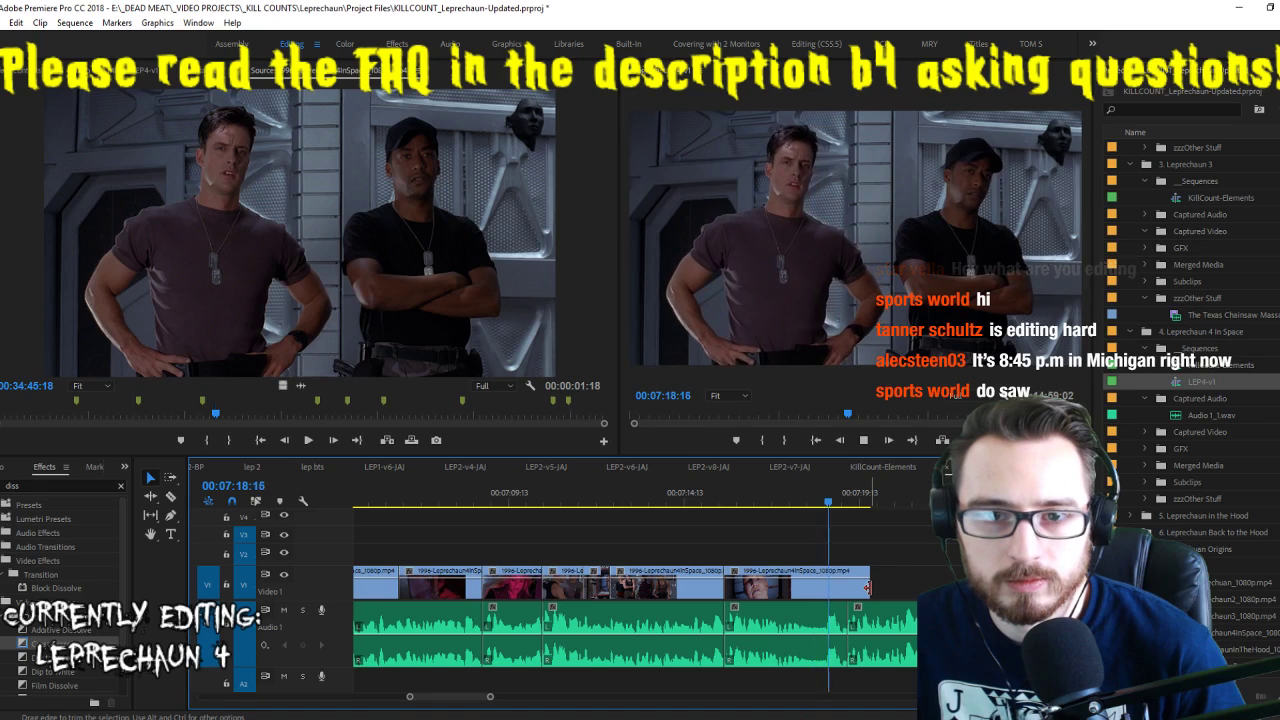
Mark a 3:08 source section of the bald man's monitor close-up and lay it video-only on V1 from 00:07:15:17 up to the narration cut
left_click(479, 323)
key("space")
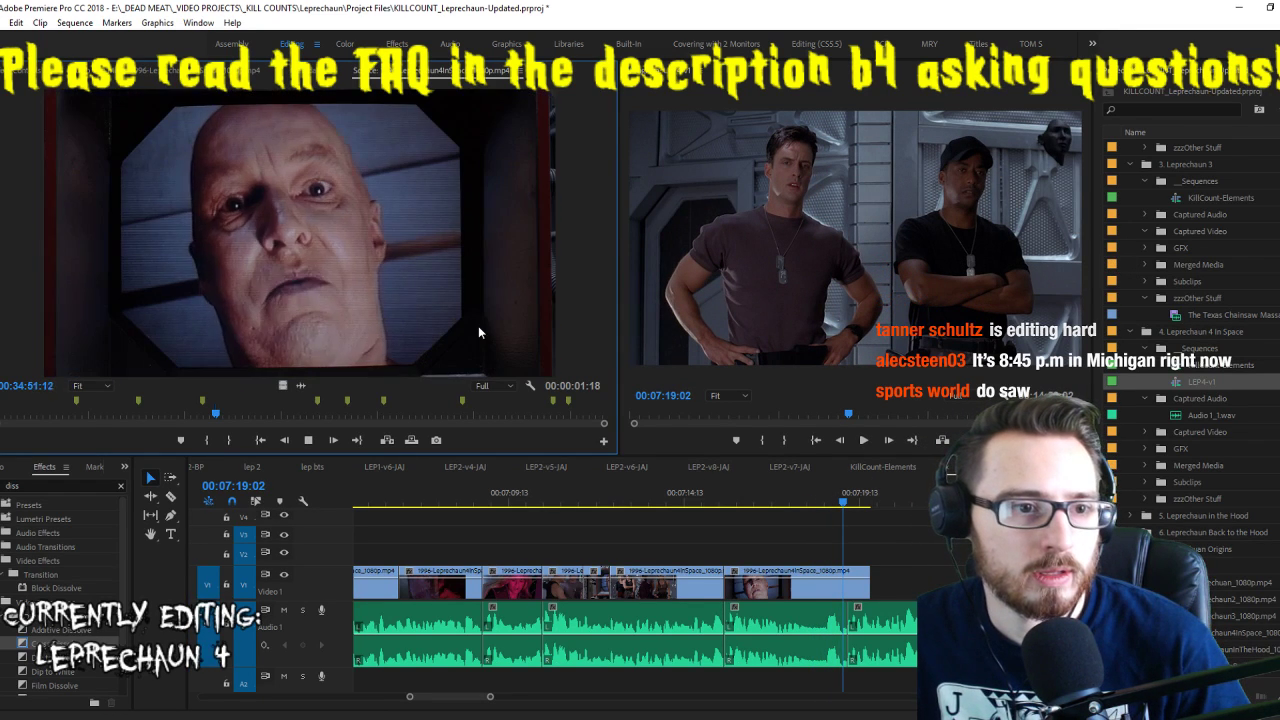
key("space")
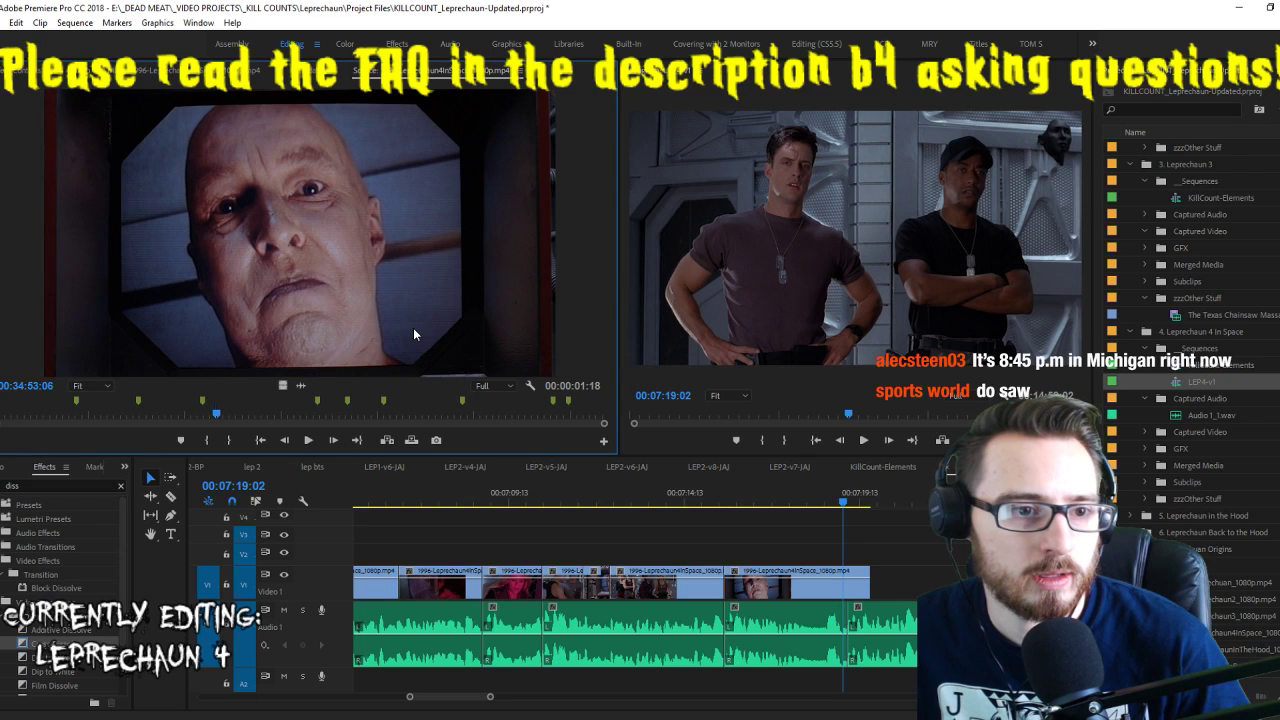
key("space")
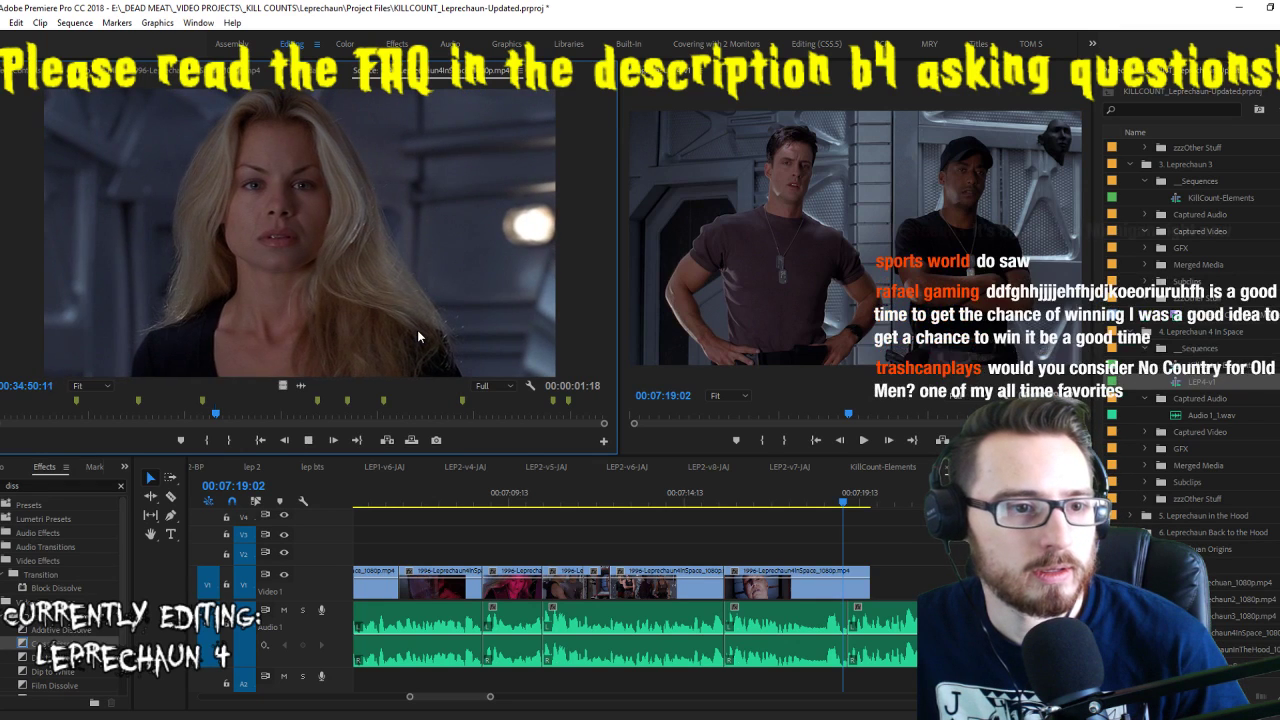
key("l")
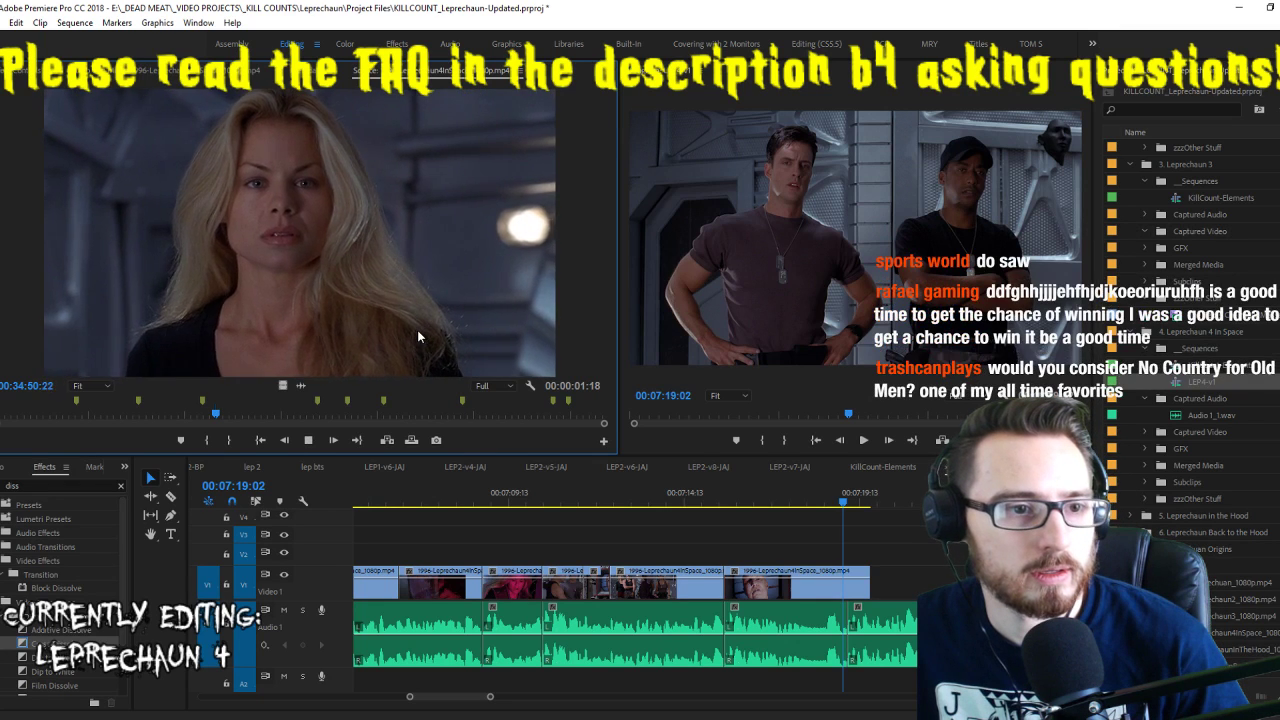
key("i")
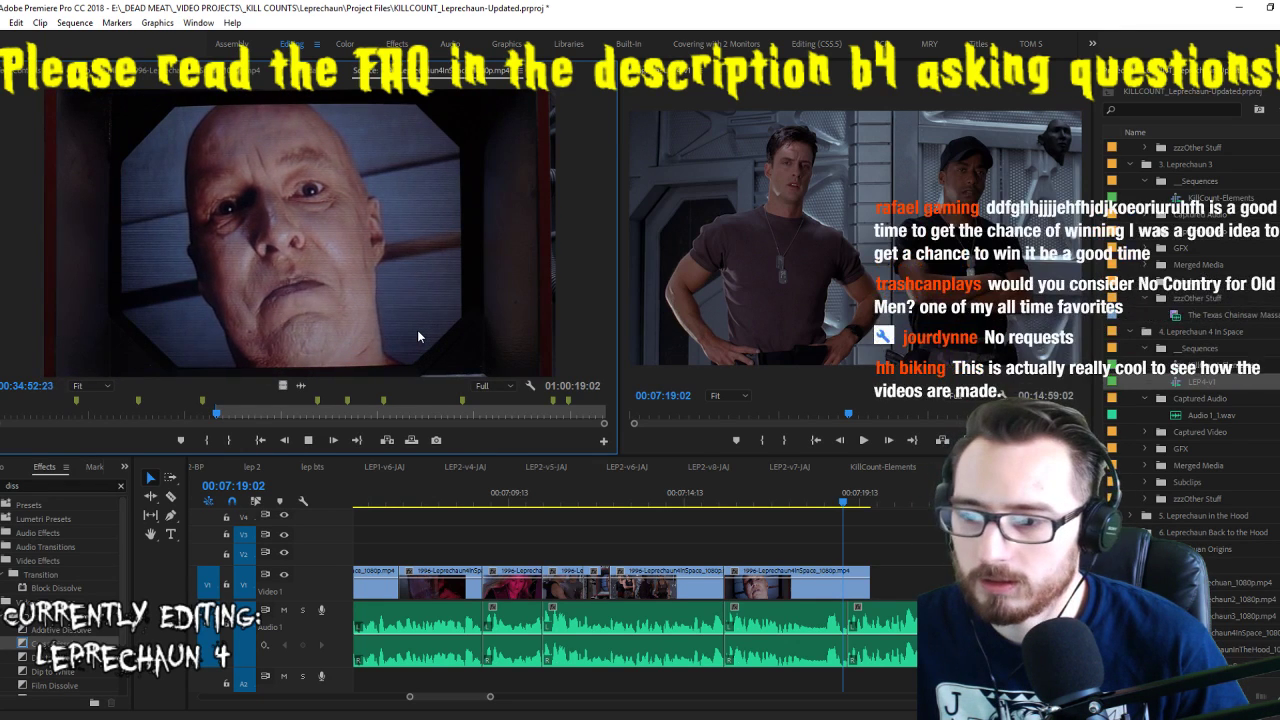
key("o")
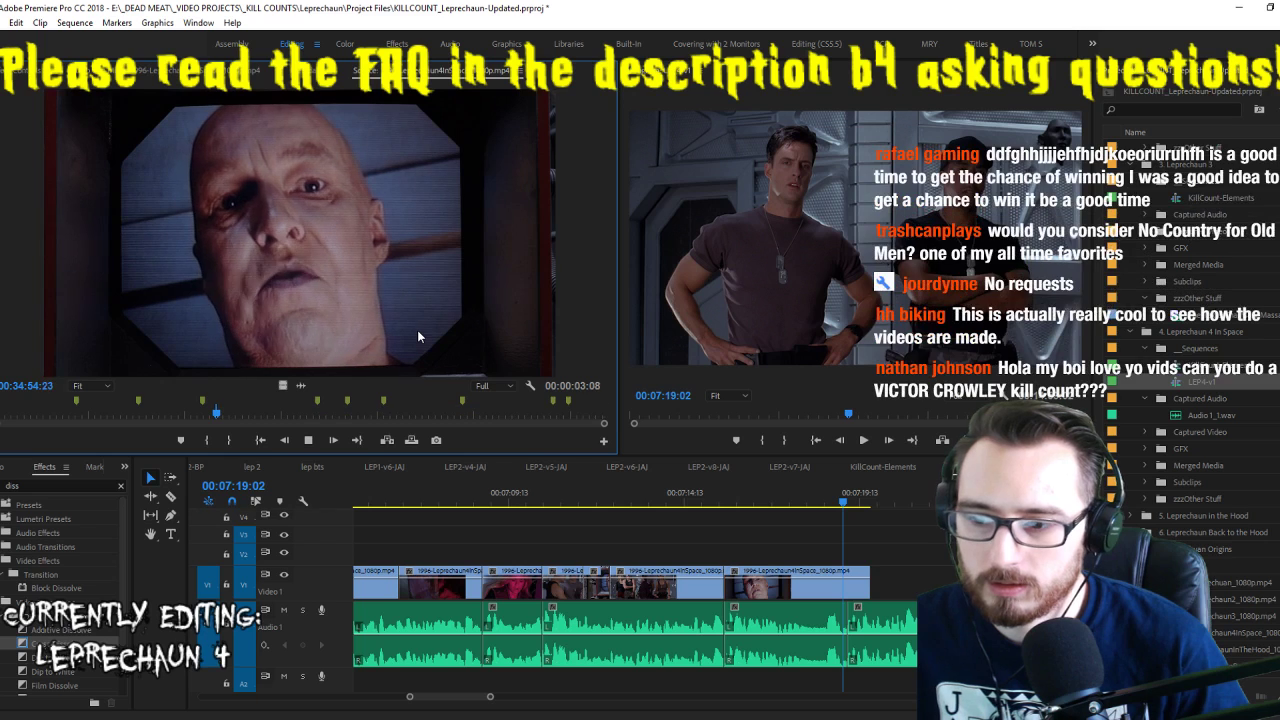
left_click_drag(285, 384, 735, 597)
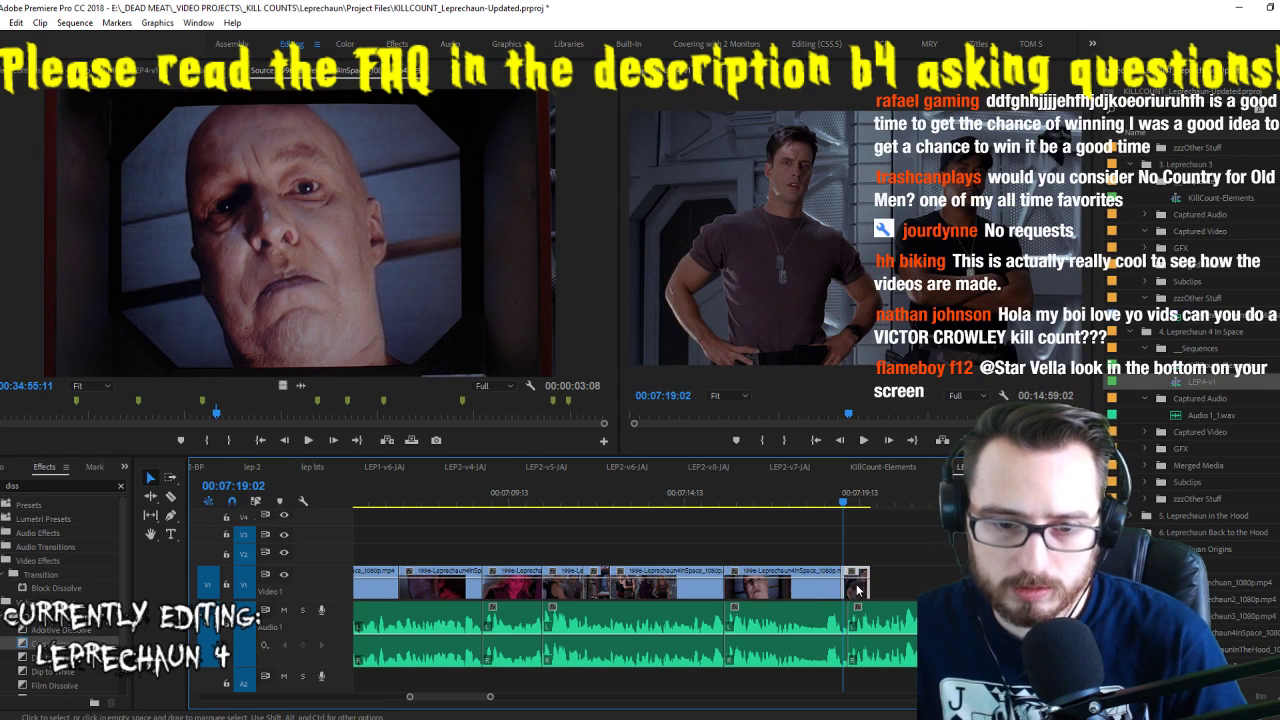
left_click(730, 492)
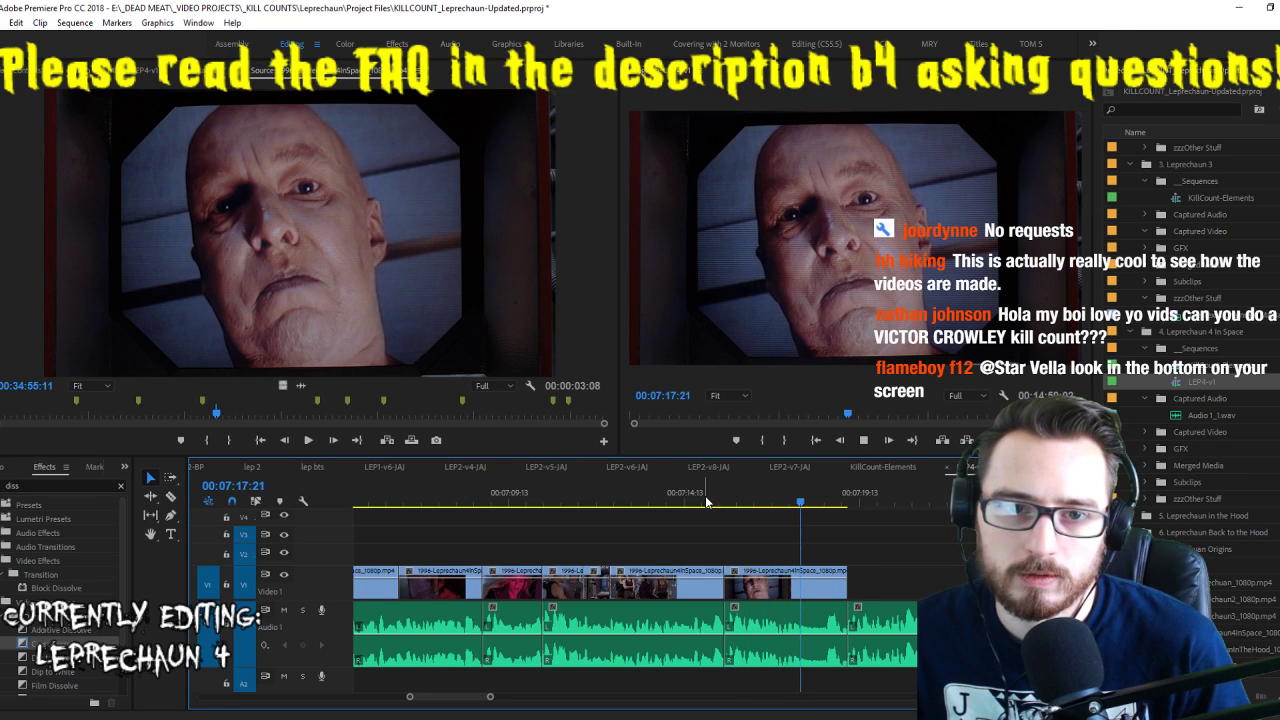
Play the source on to the crew group shot at 00:35:31:18 and replay the end of the new monitor clip
left_click(337, 268)
key("space")
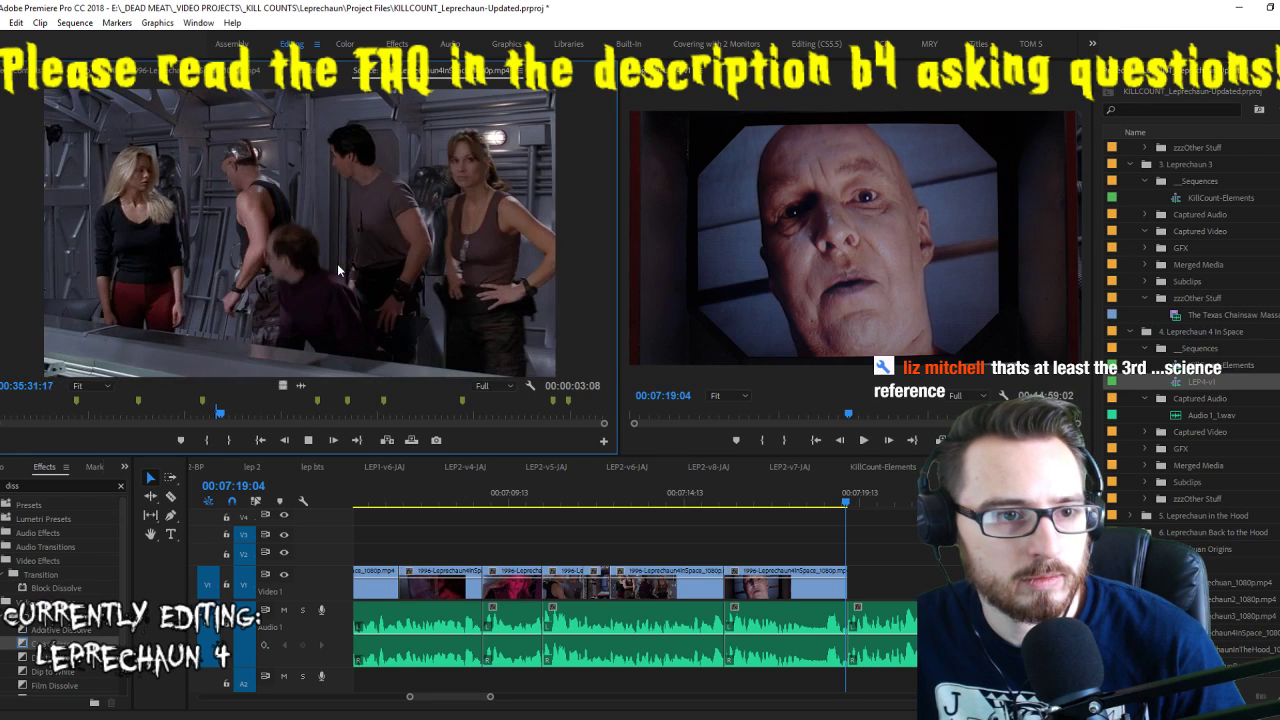
left_click(768, 497)
key("space")
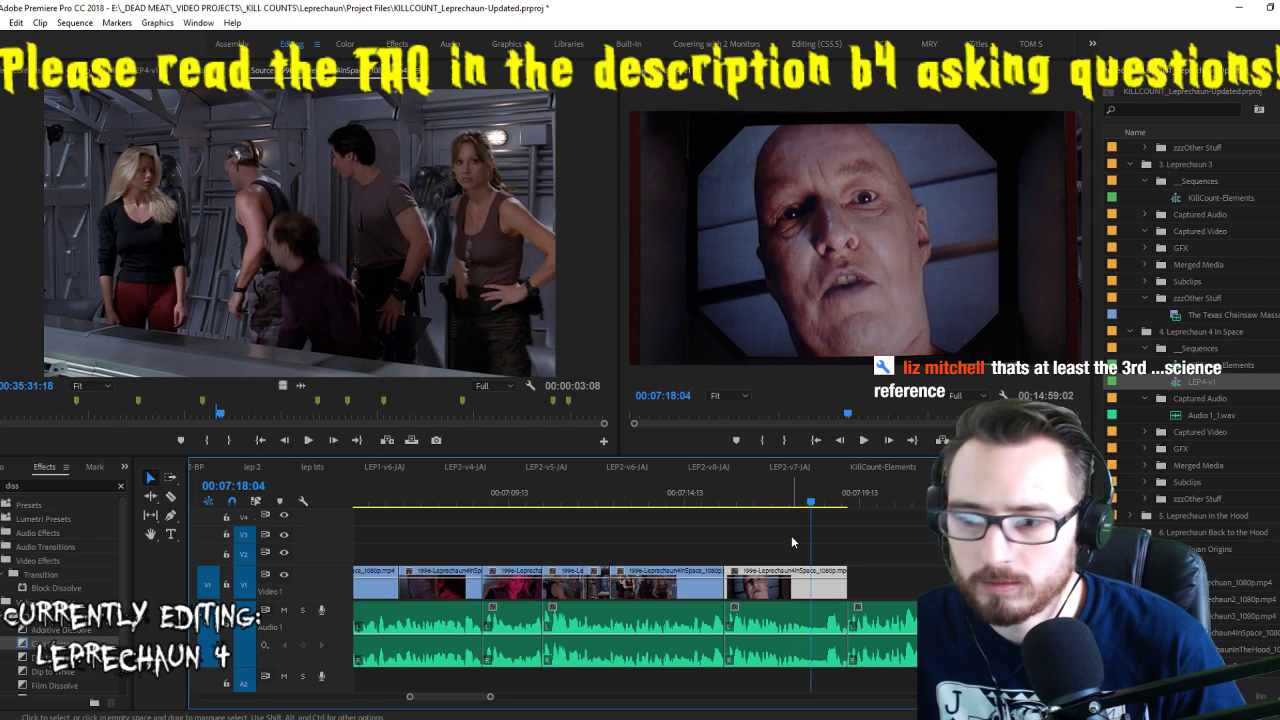
Slip the V1 clip at 00:07:15:17 so it opens on the blonde woman's close-up, and replay it through the narration cut
left_click(786, 597)
key("Up")
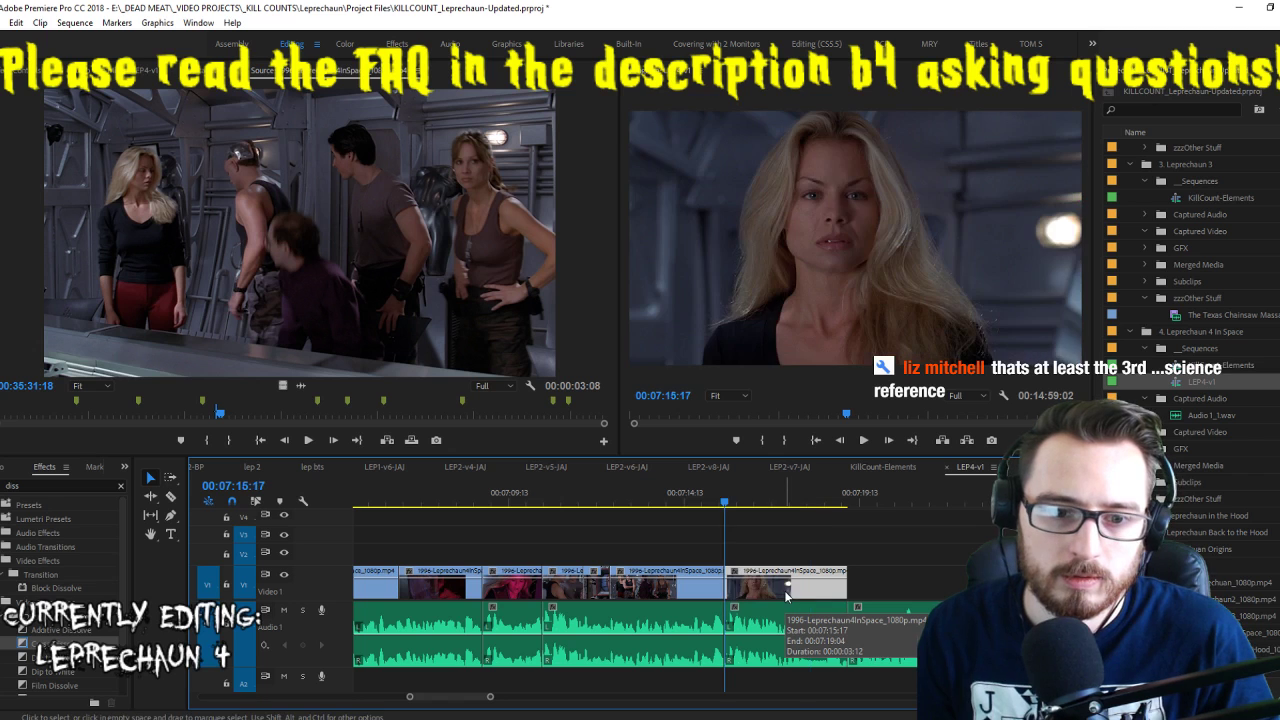
key("space")
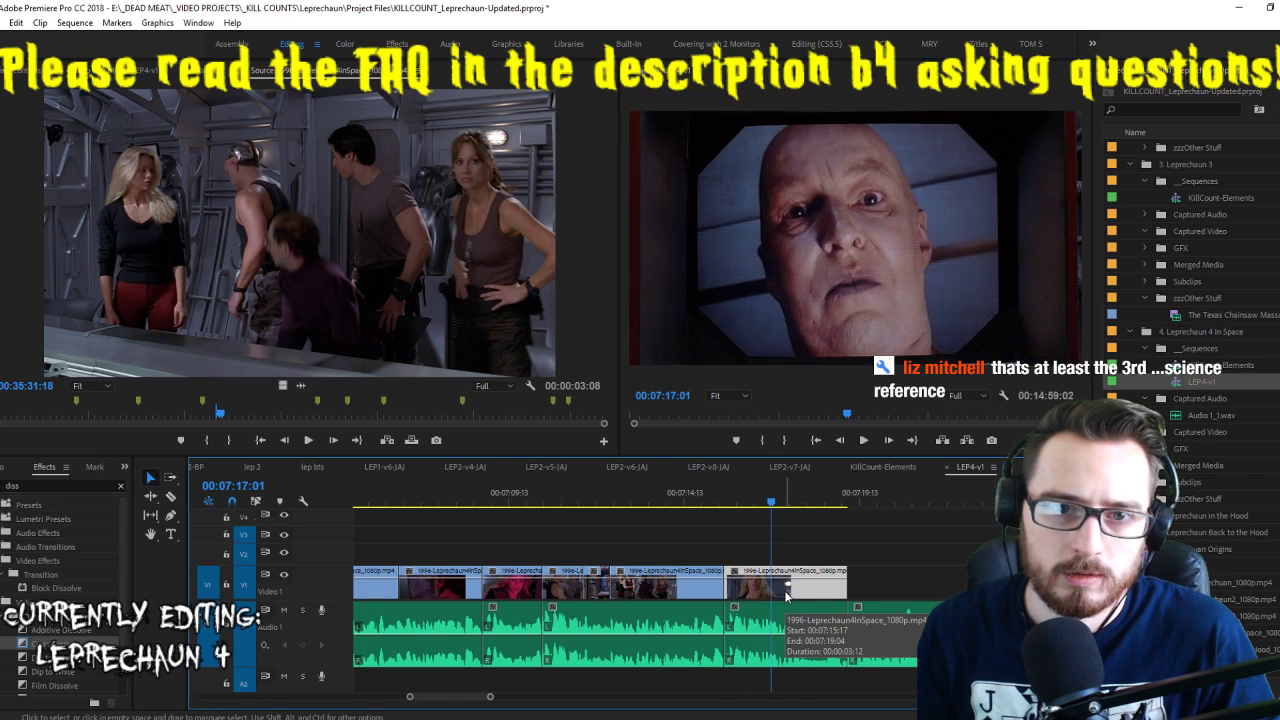
key("space")
key("space")
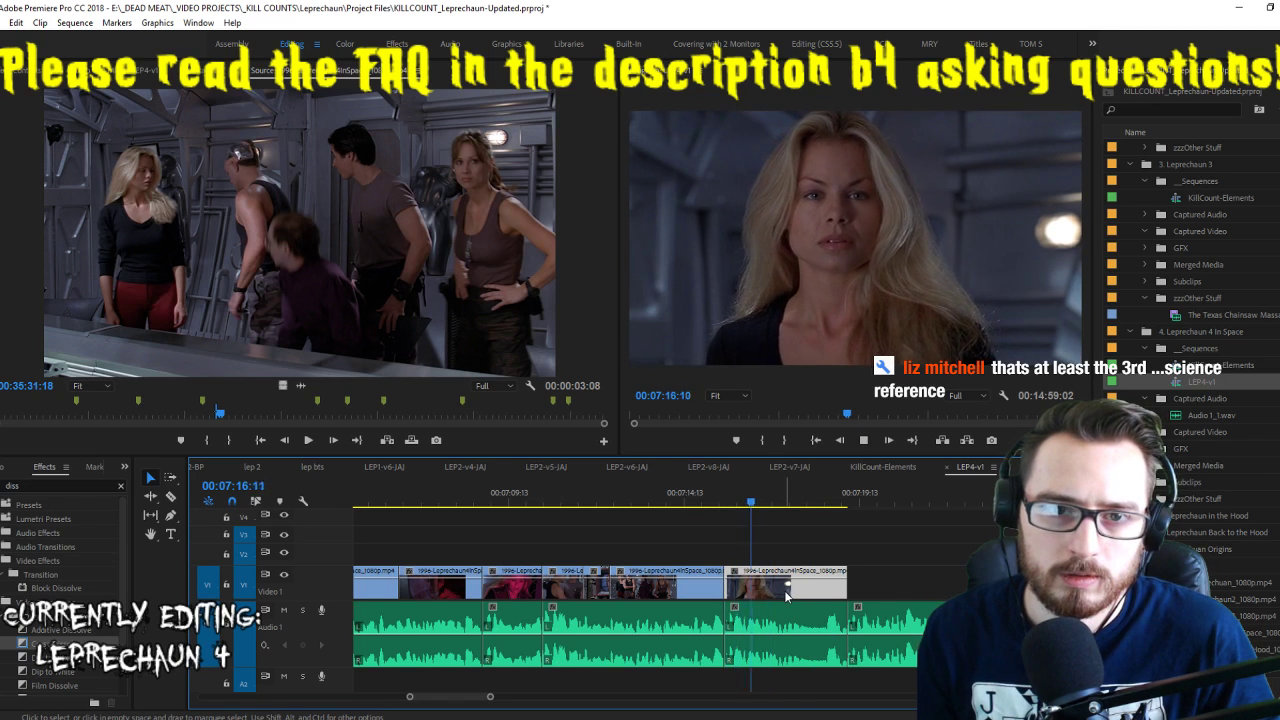
key("space")
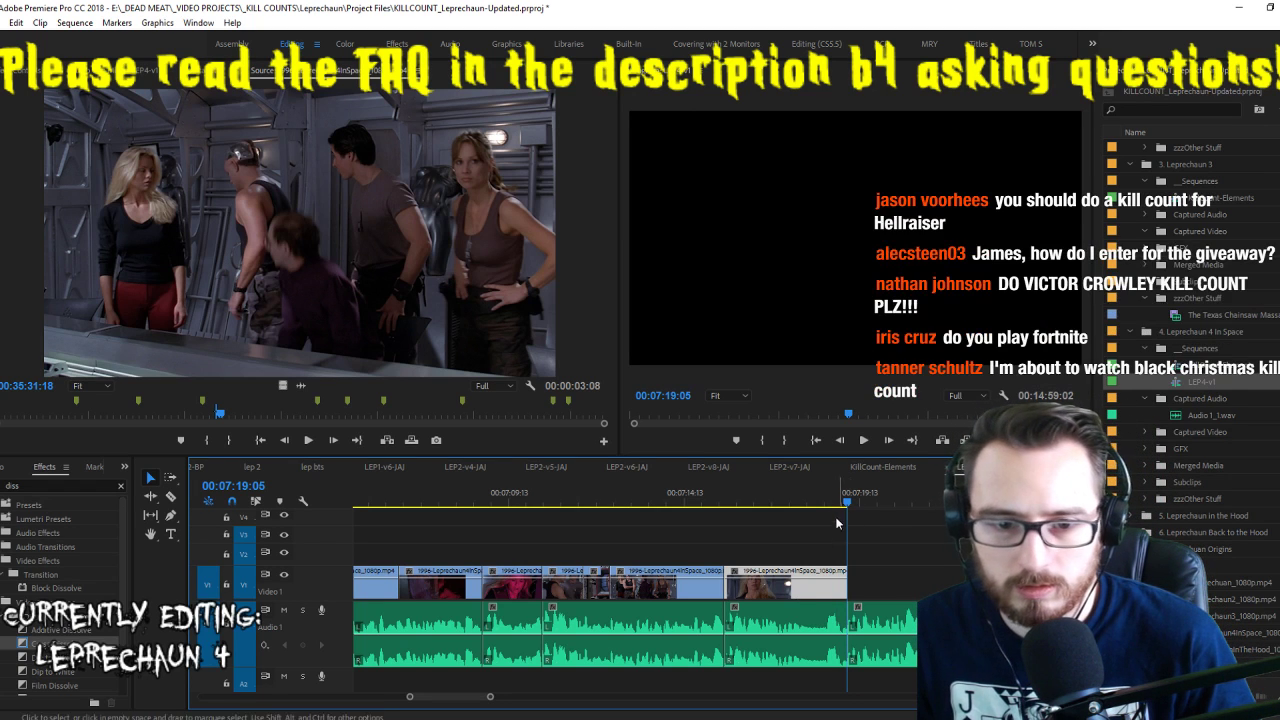
Save the project and play the source on from the group shot to the empty conference room at 00:35:38:18
left_click(814, 497)
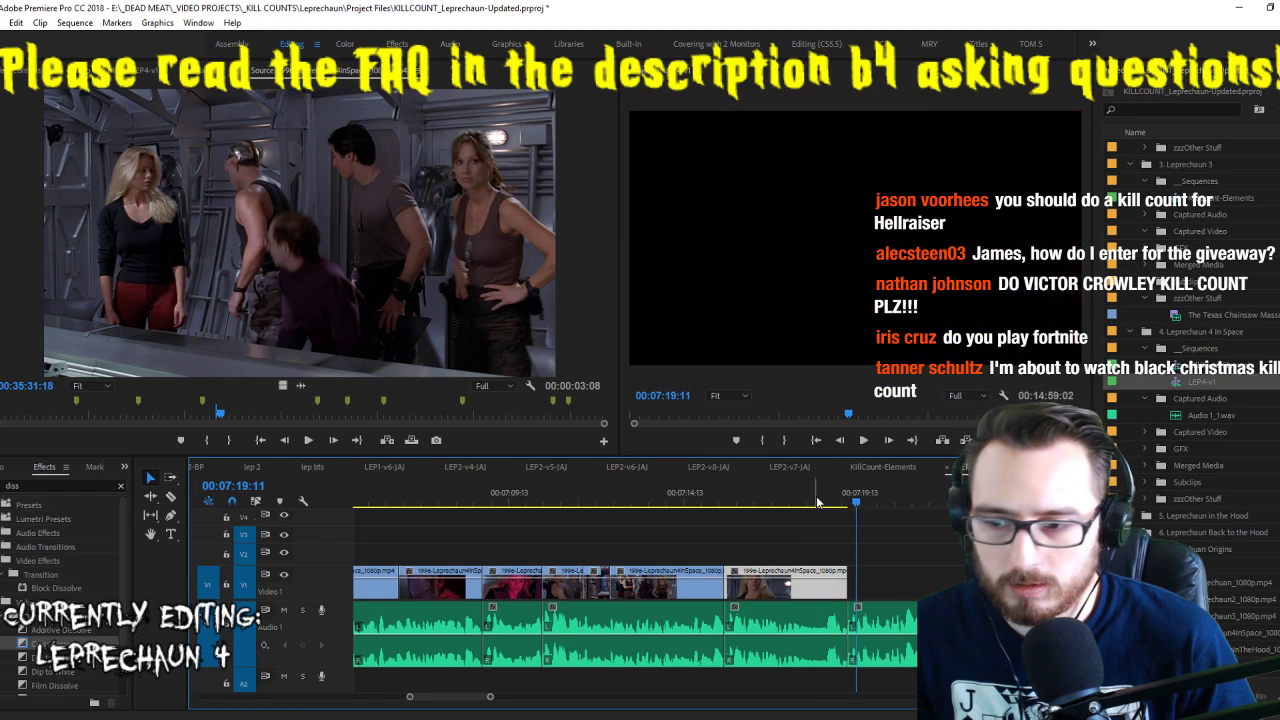
key("ctrl+s")
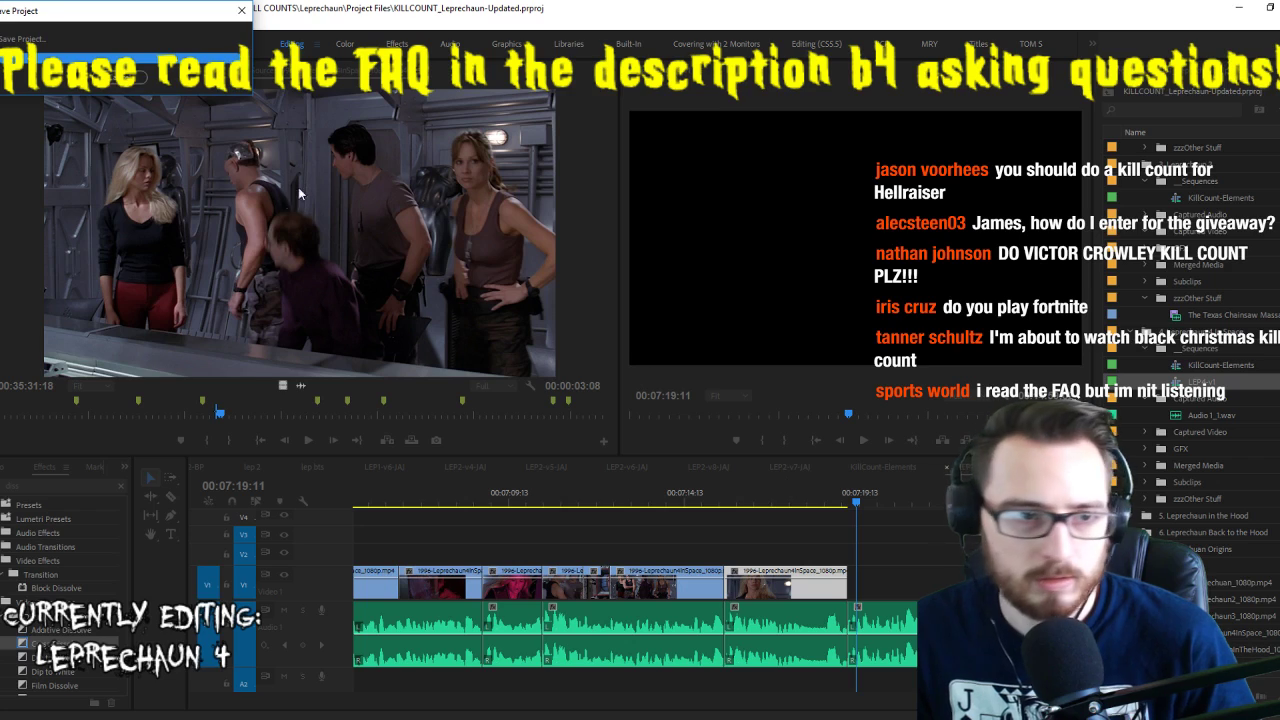
left_click(351, 259)
key("space")
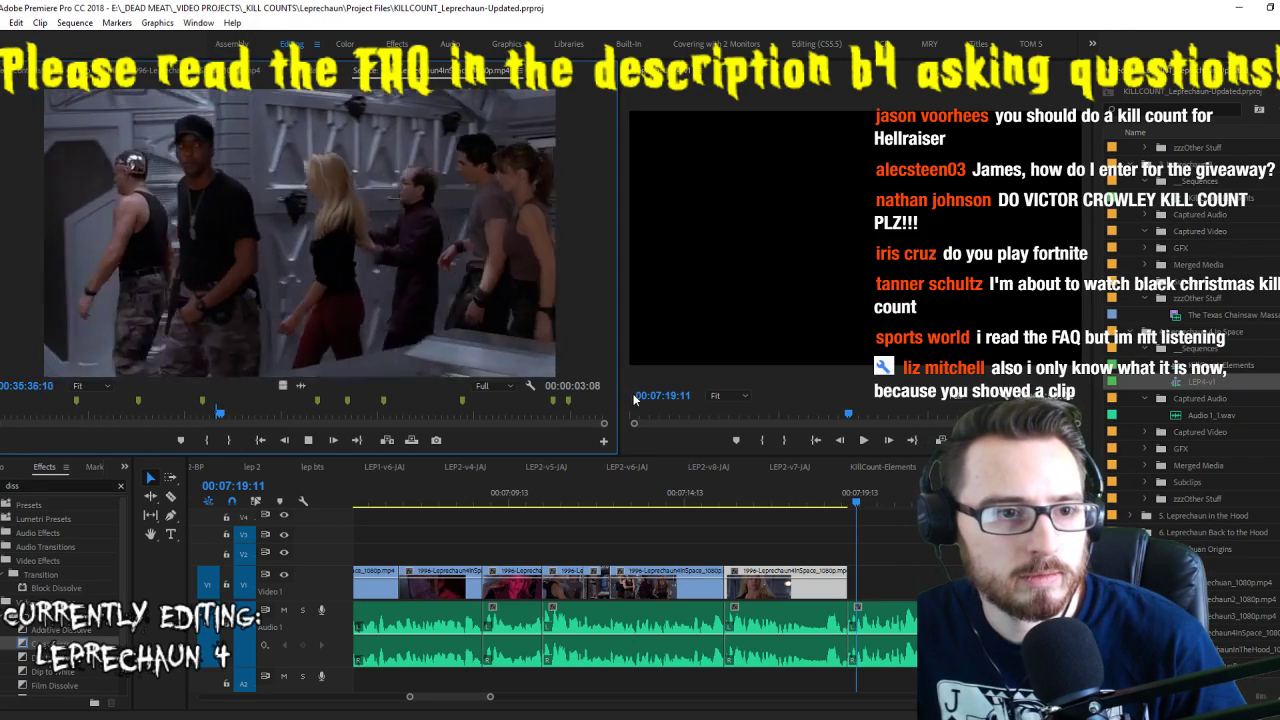
Split the last V1 clip where the blonde woman's shot changes to the monitor close-up, at about 00:07:16:16
left_click(779, 498)
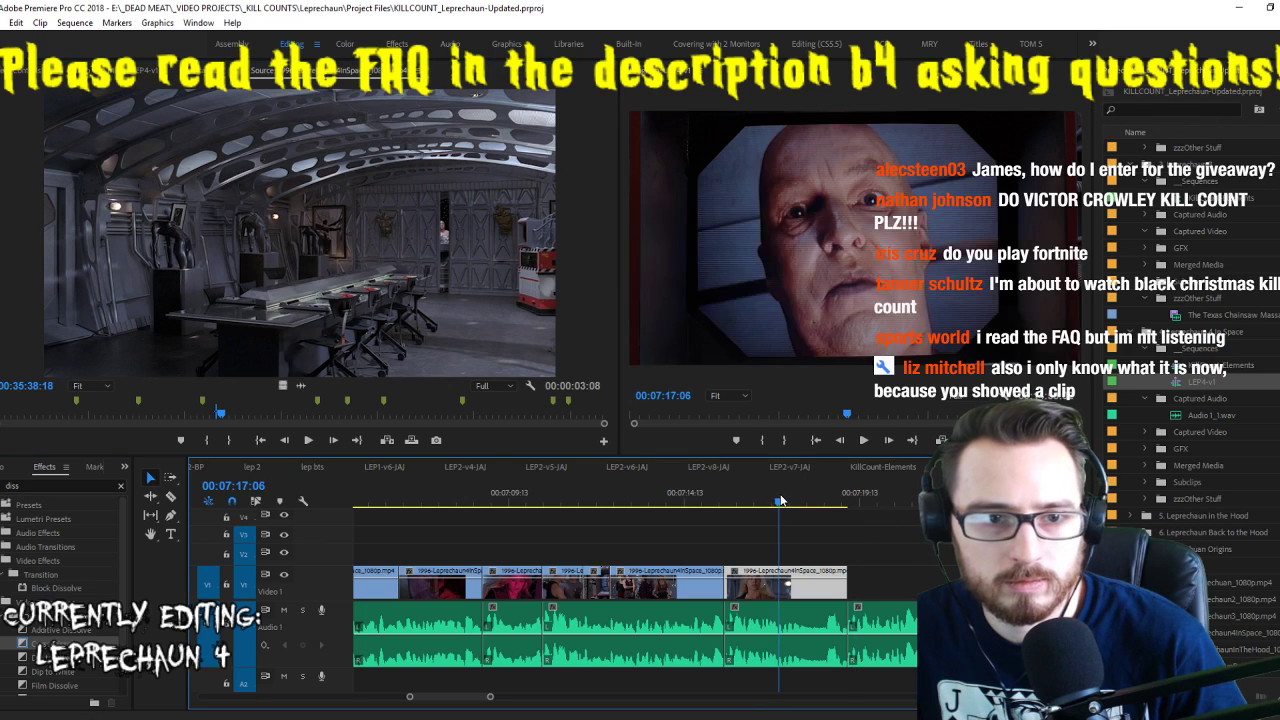
left_click_drag(778, 499, 759, 502)
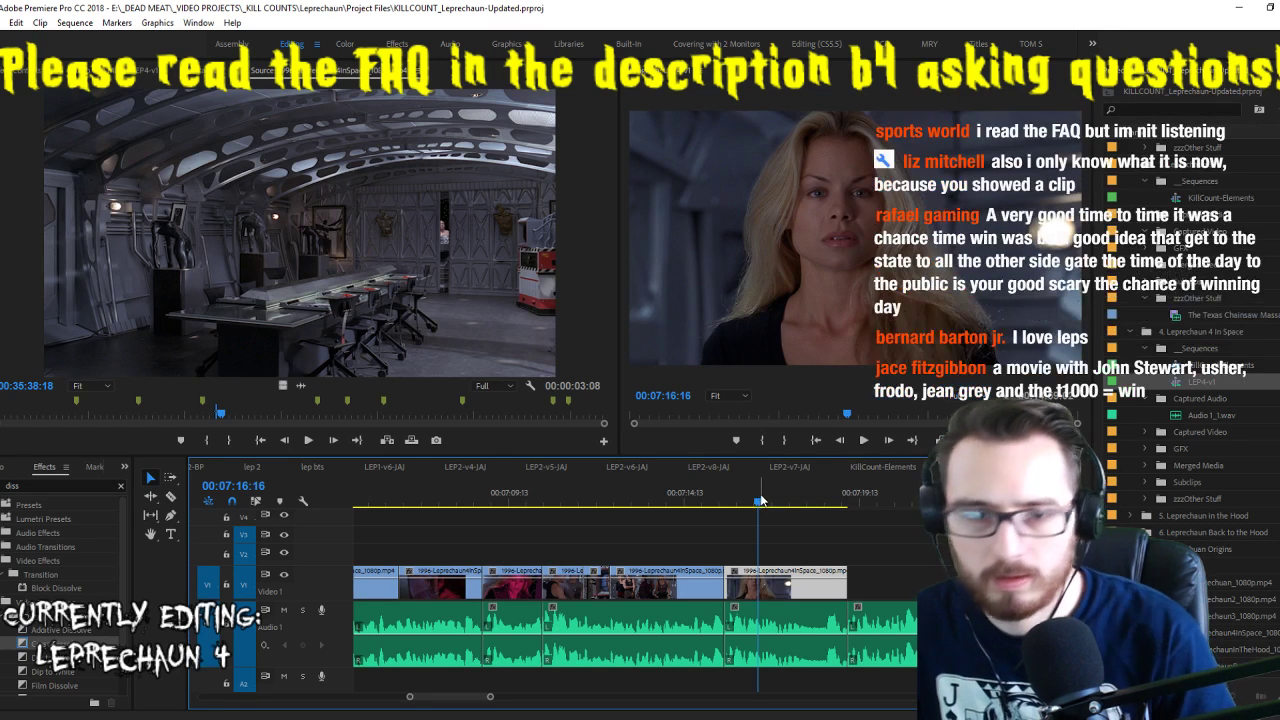
left_click_drag(759, 502, 761, 501)
key("v")
Replay the split monitor close-up up to the narration cut and save the project
key("space")
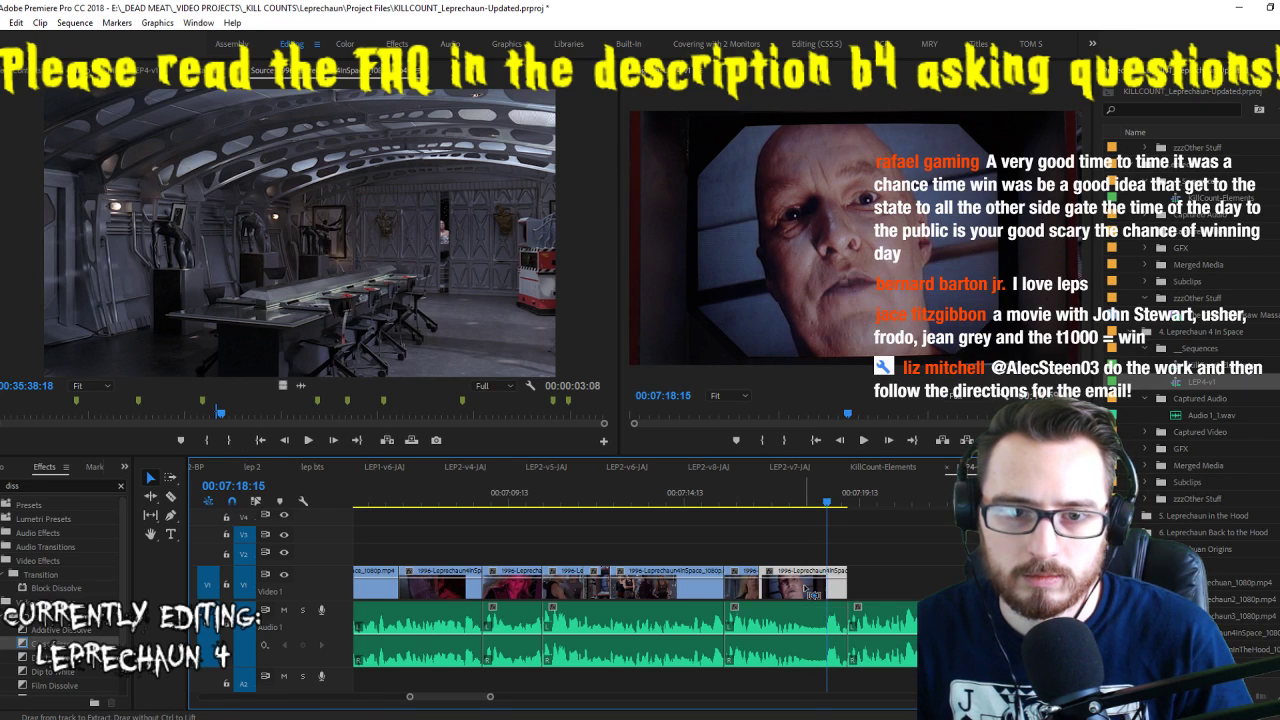
key("space")
key("space")
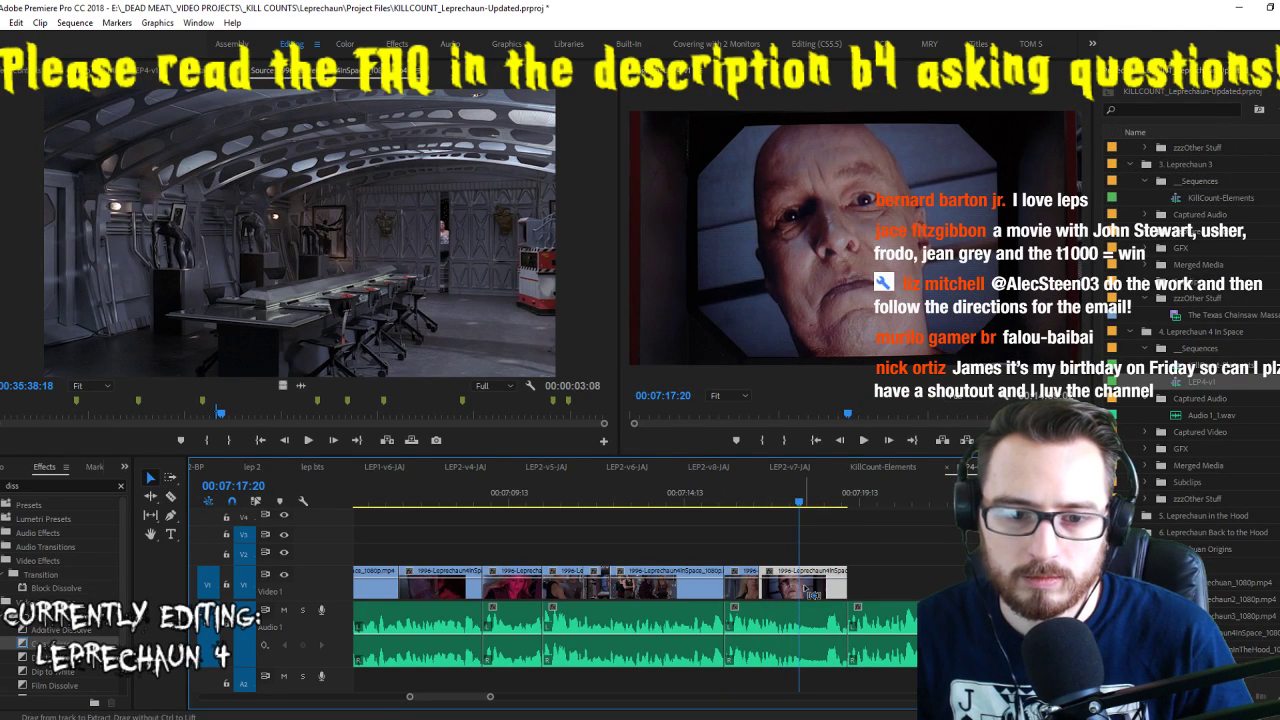
key("space")
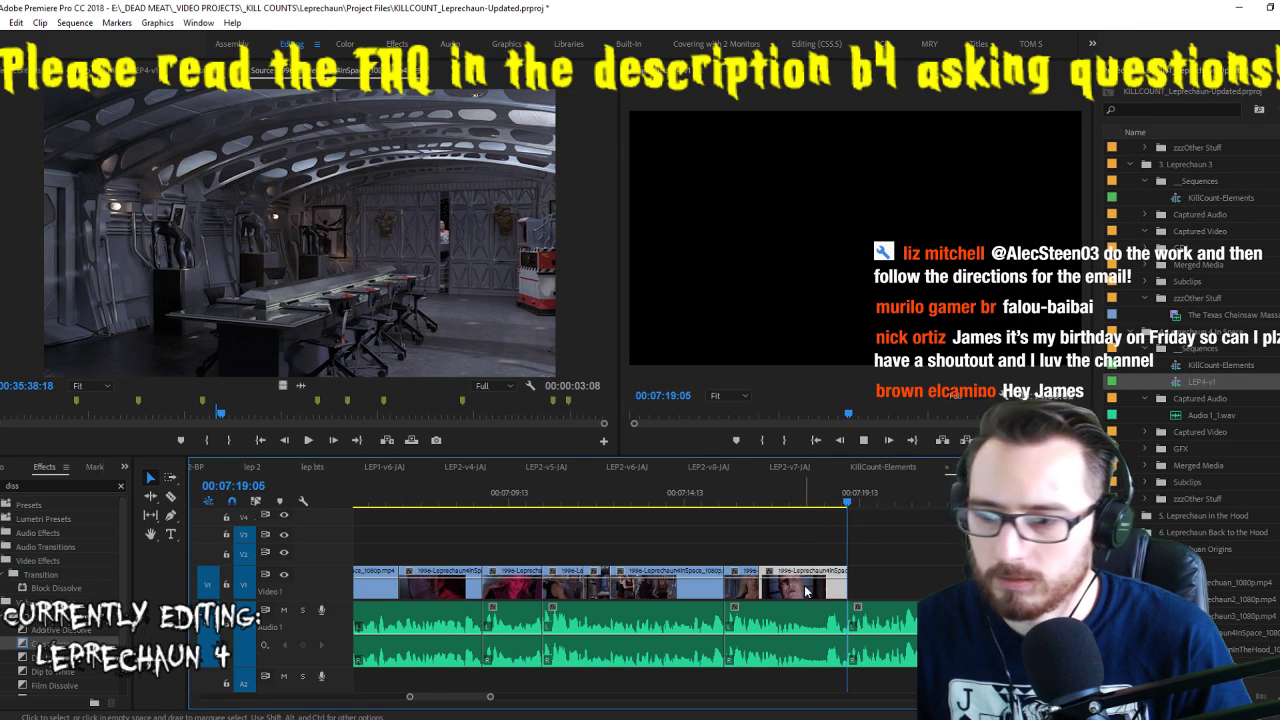
key("ctrl+s")
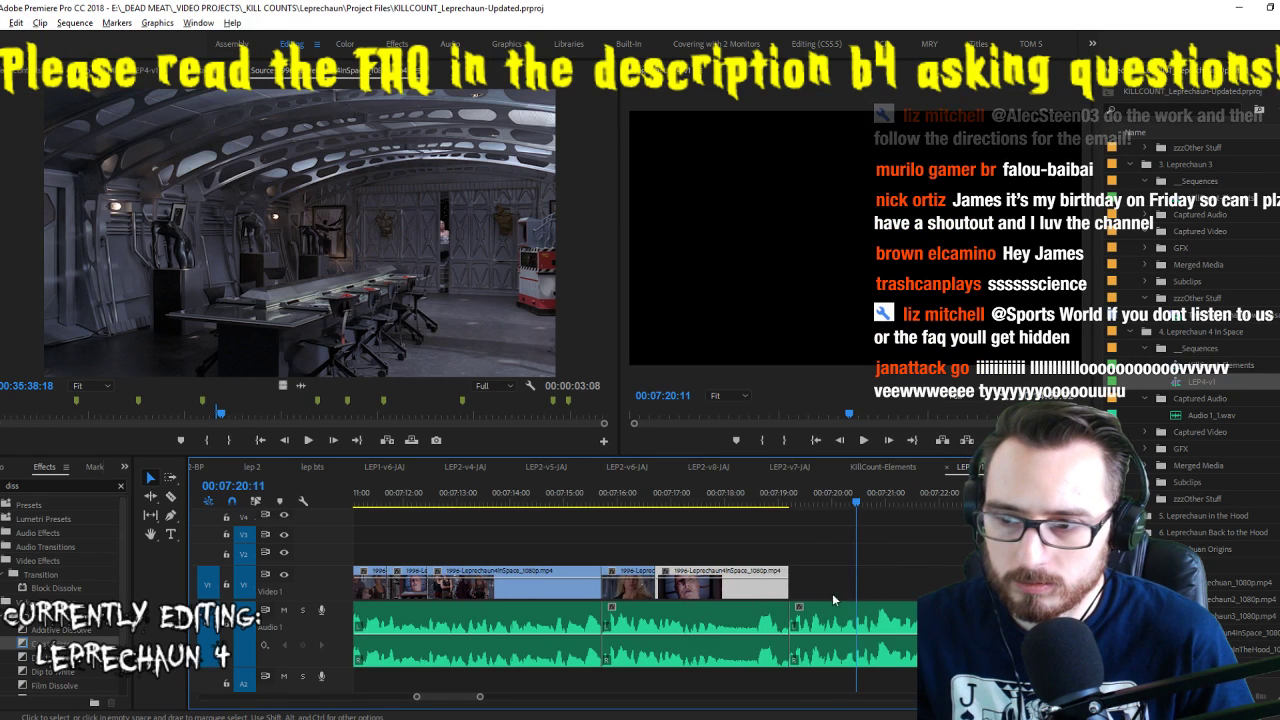
Mark a 2:23 source section of the crew group shot following the monitor close-up and lay it video-only on V1 at 00:07:19:05
key("Up")
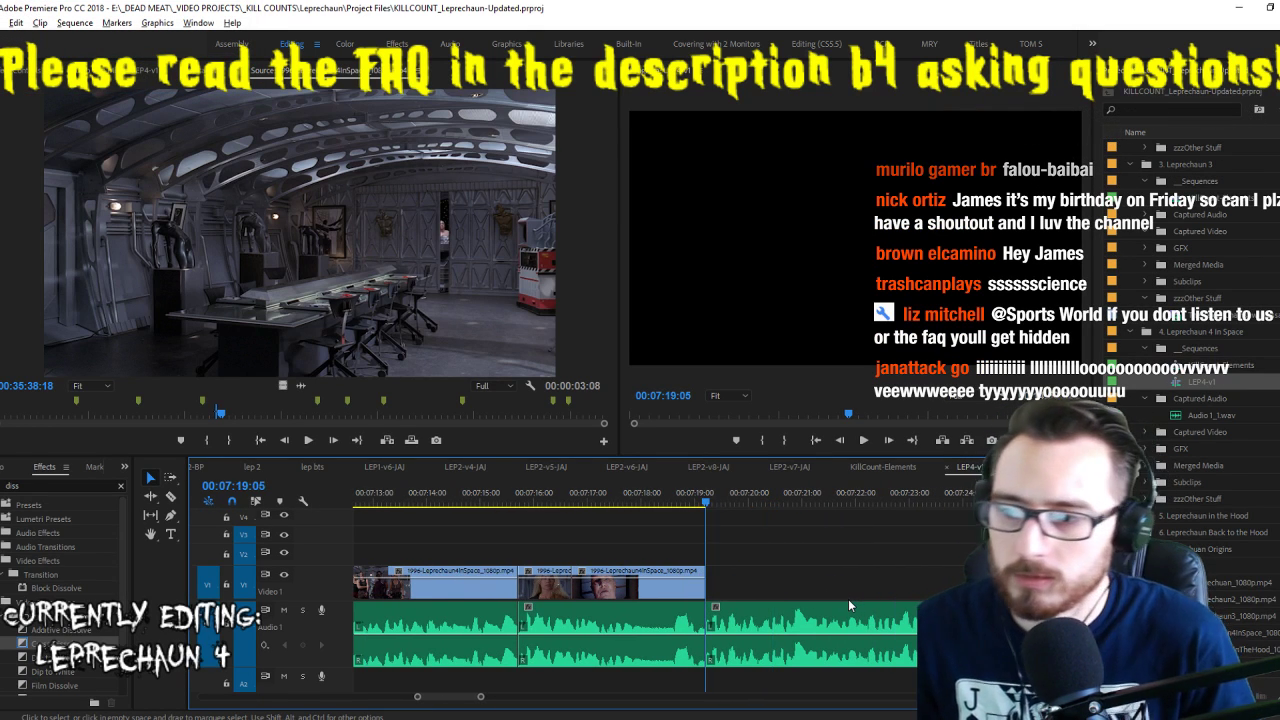
left_click(475, 237)
key("Up")
key("j")
key("j")
key("j")
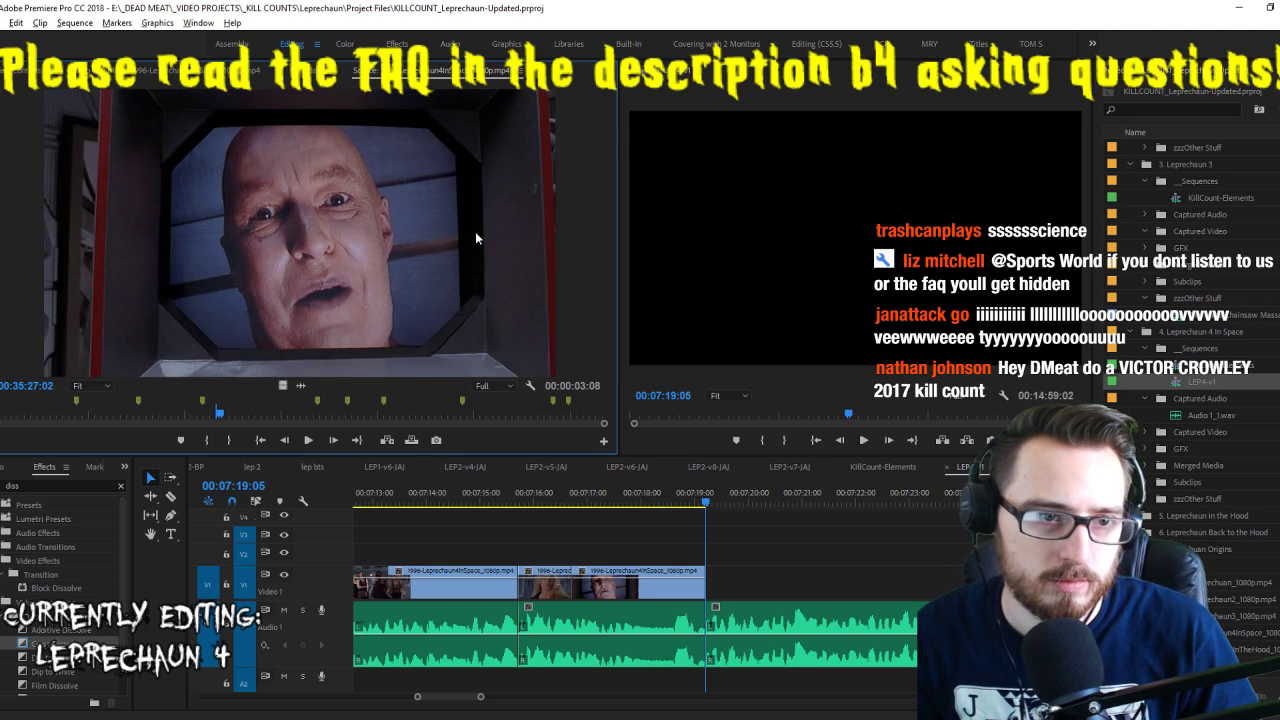
key("l")
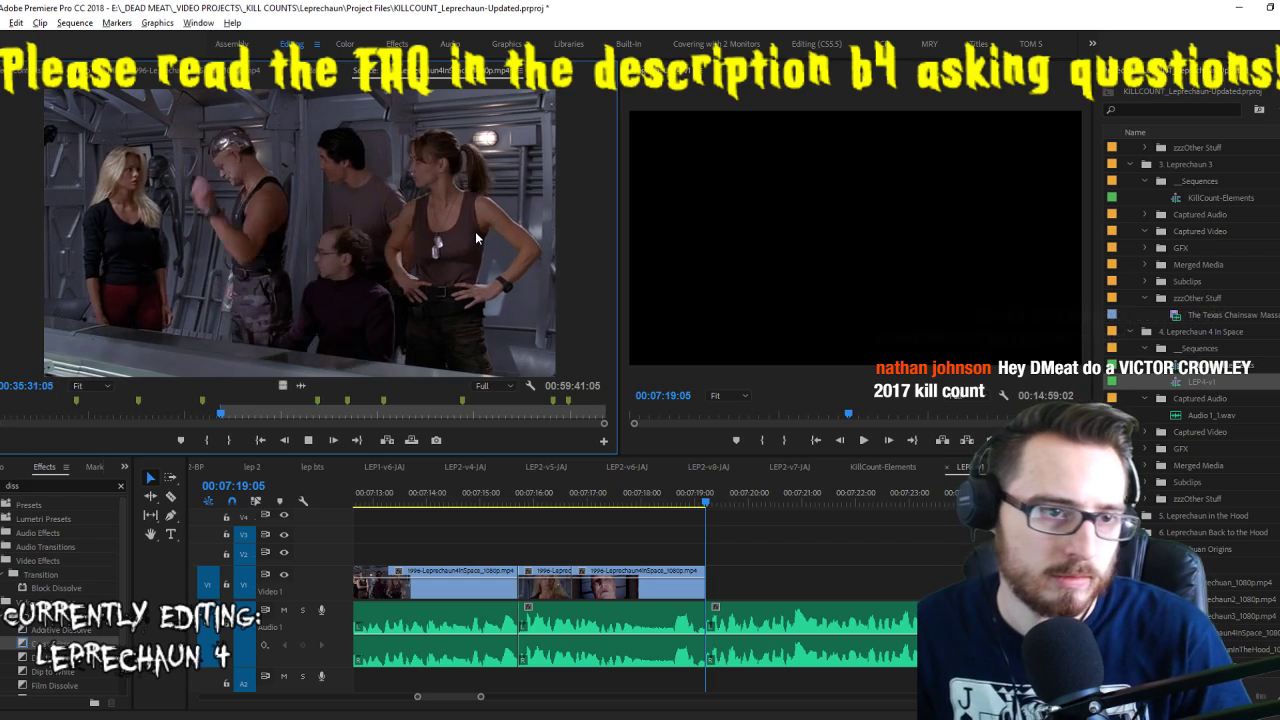
key("o")
key("k")
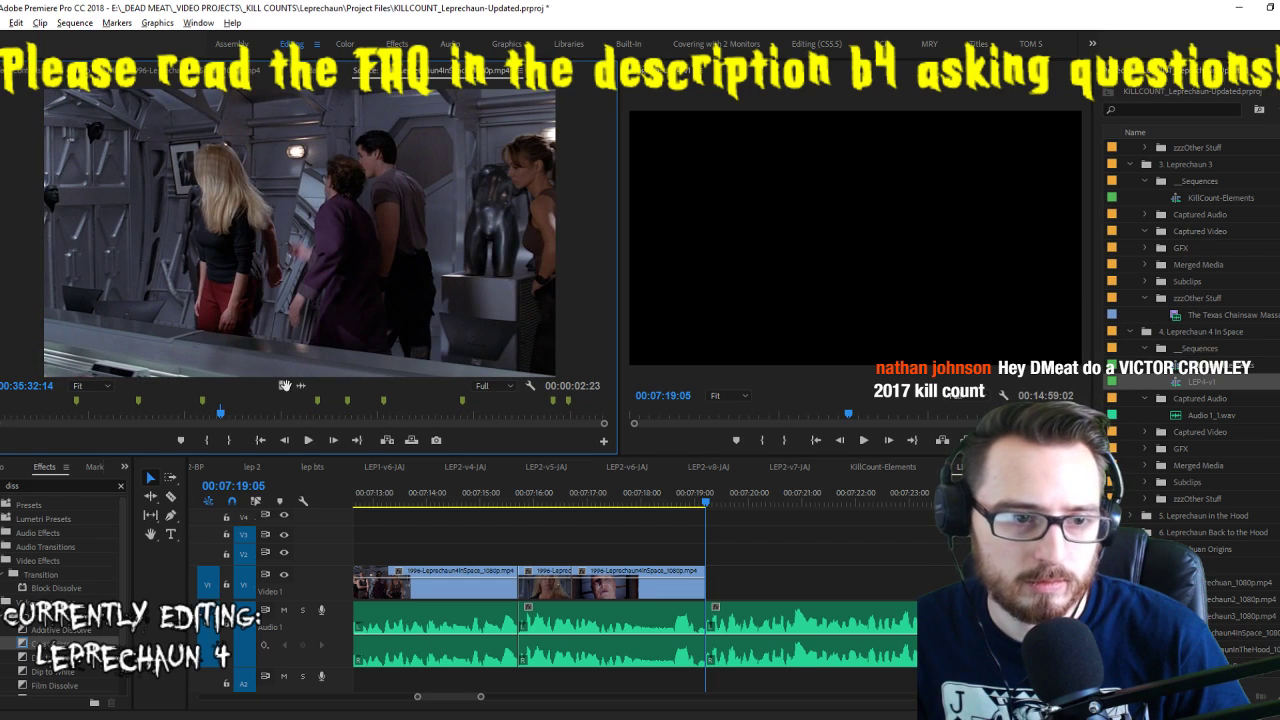
left_click_drag(285, 385, 745, 580)
Slip the group shot clip at 00:07:19:05 to slightly later footage and replay it against the narration
key("space")
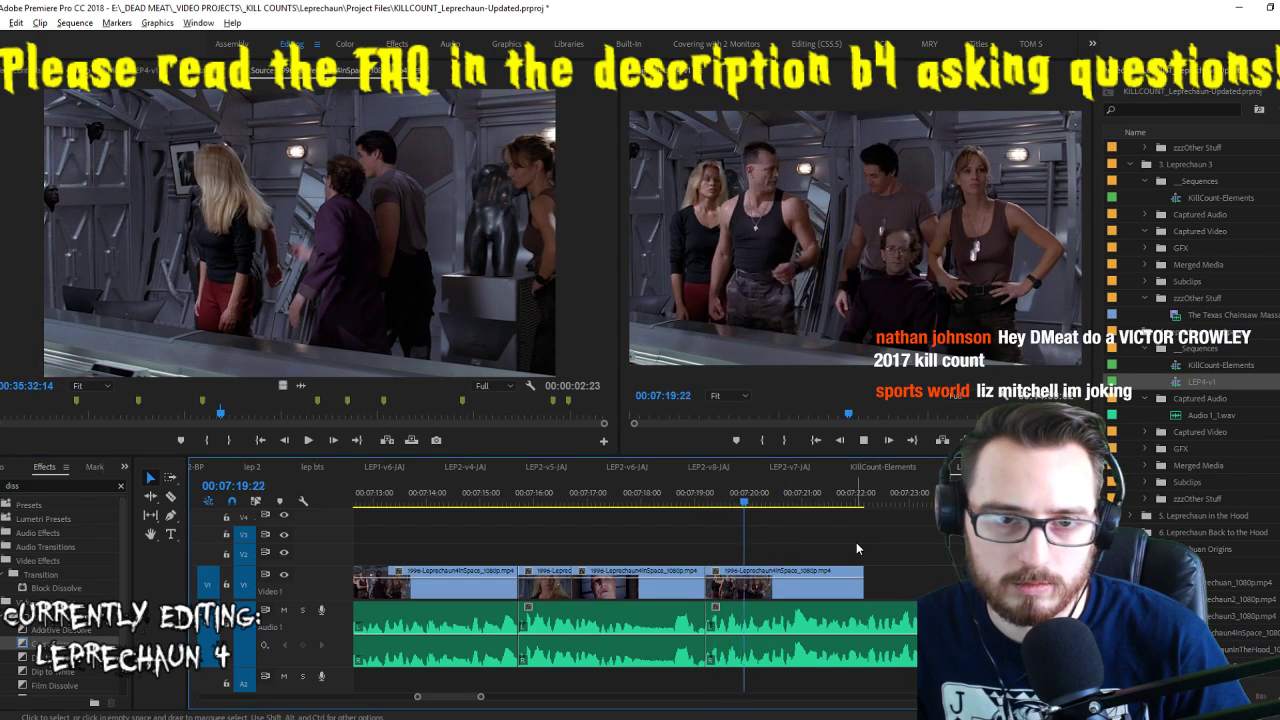
key("space")
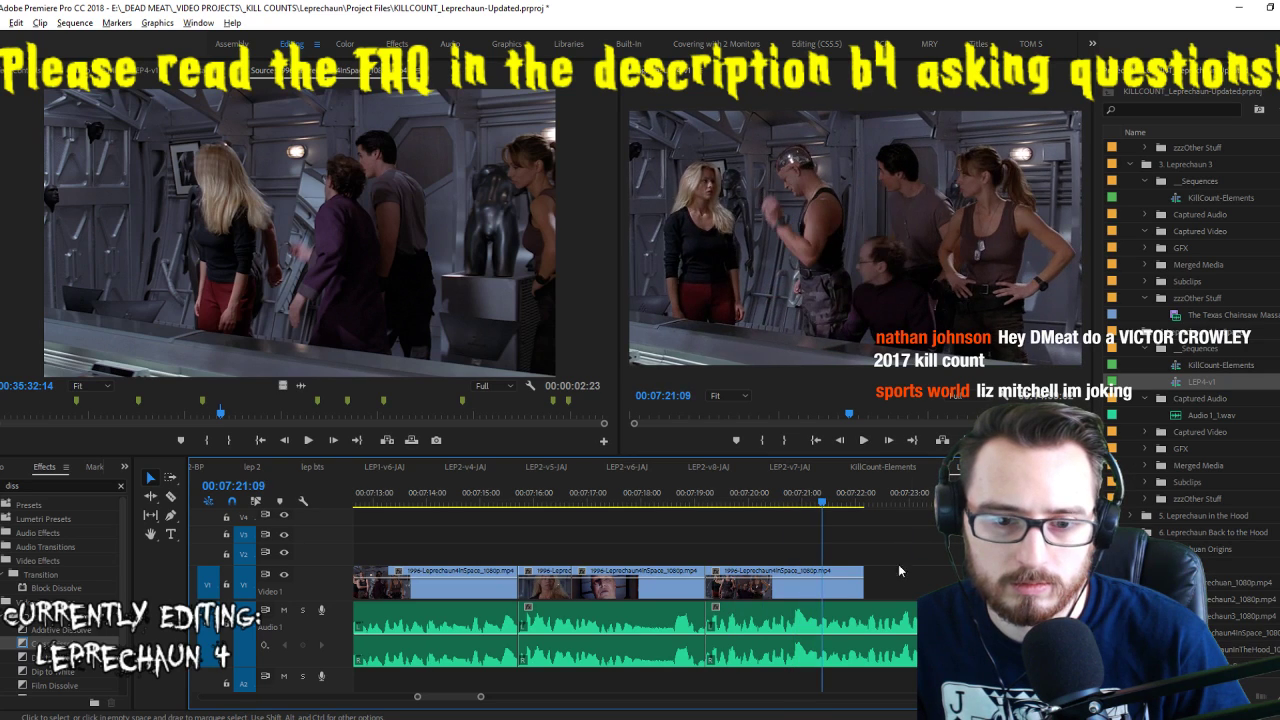
key("space")
left_click(831, 594)
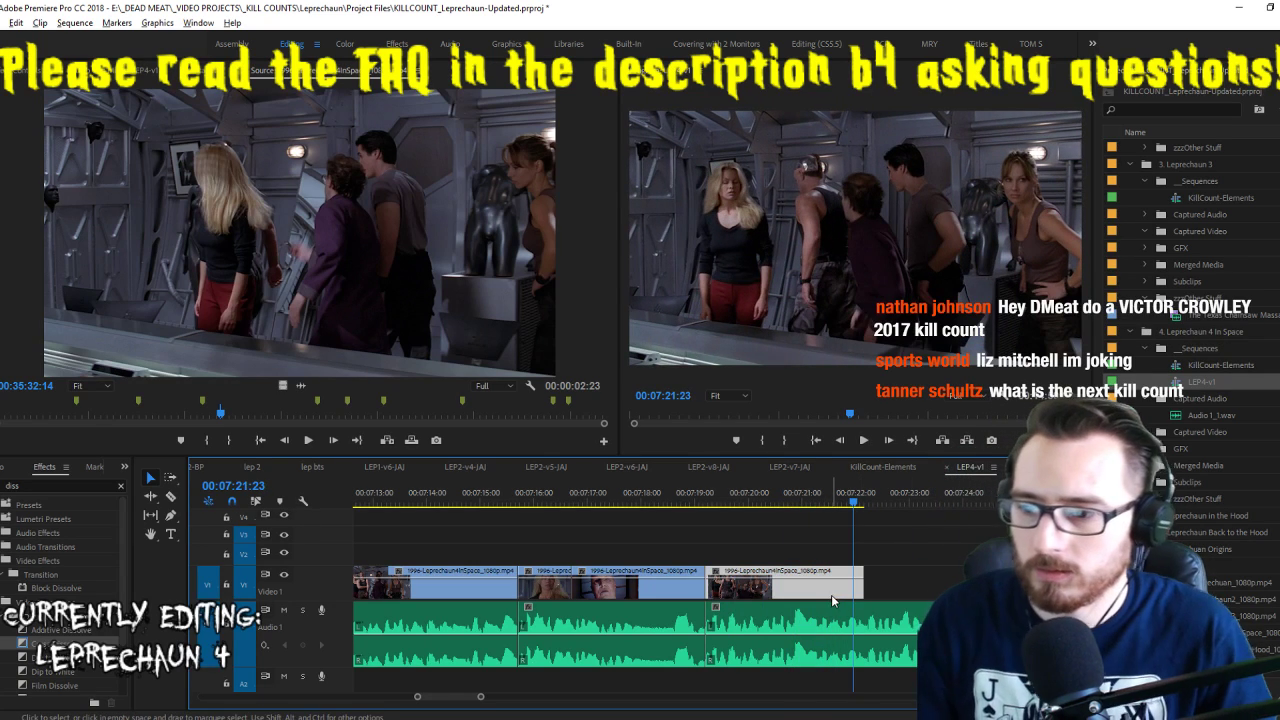
key("Up")
key("space")
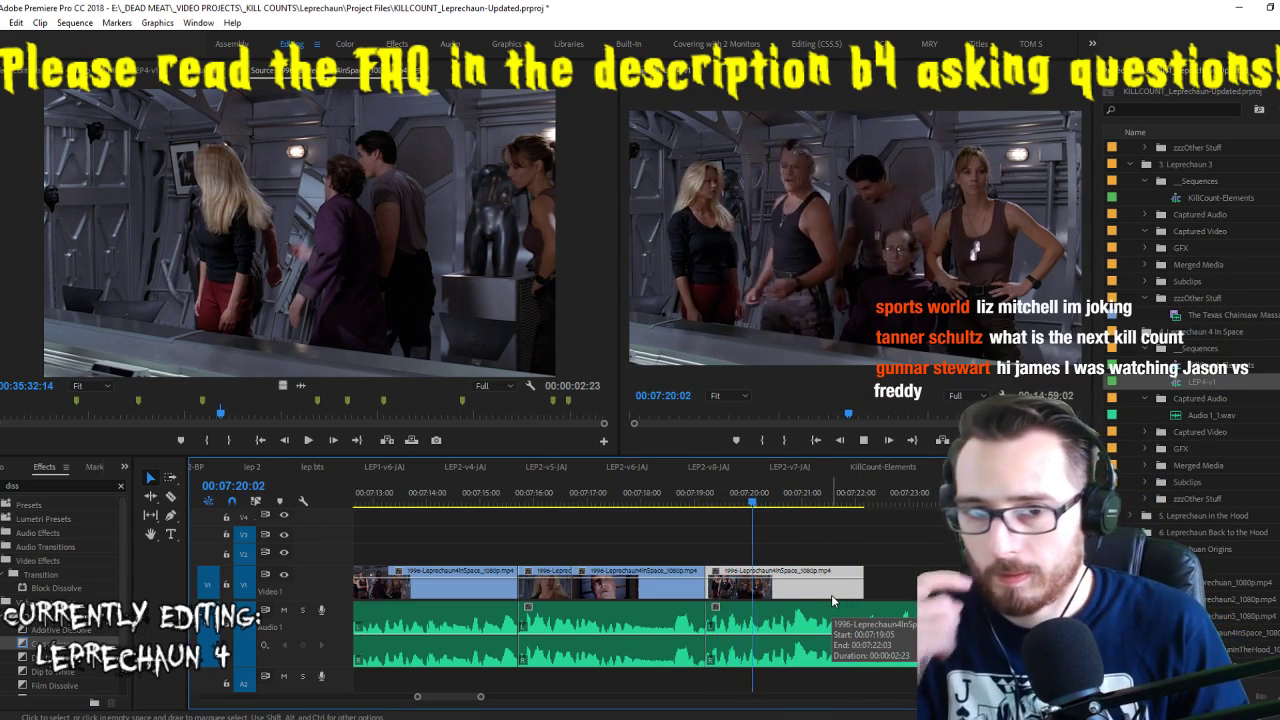
key("space")
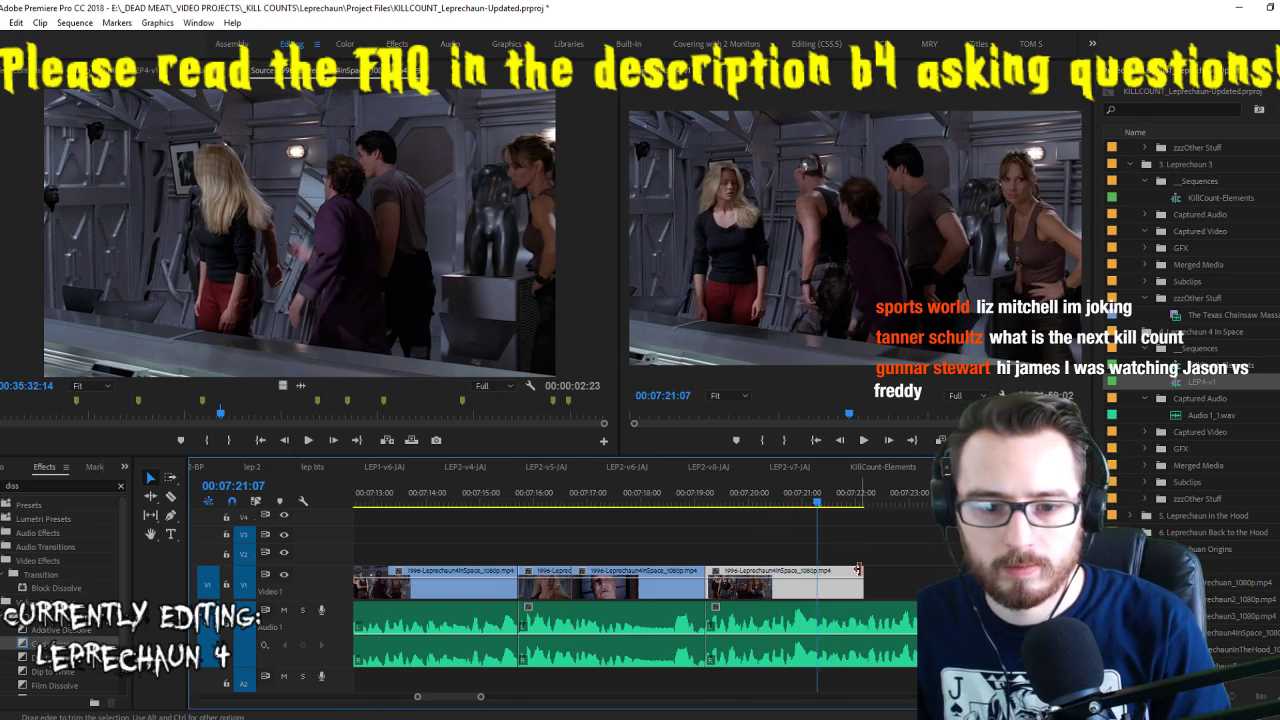
Mark a 2:04 source section of the bald man's monitor close-up, lay it video-only on V1 at 00:07:21:08 and replay it against the narration
left_click(422, 273)
key("space")
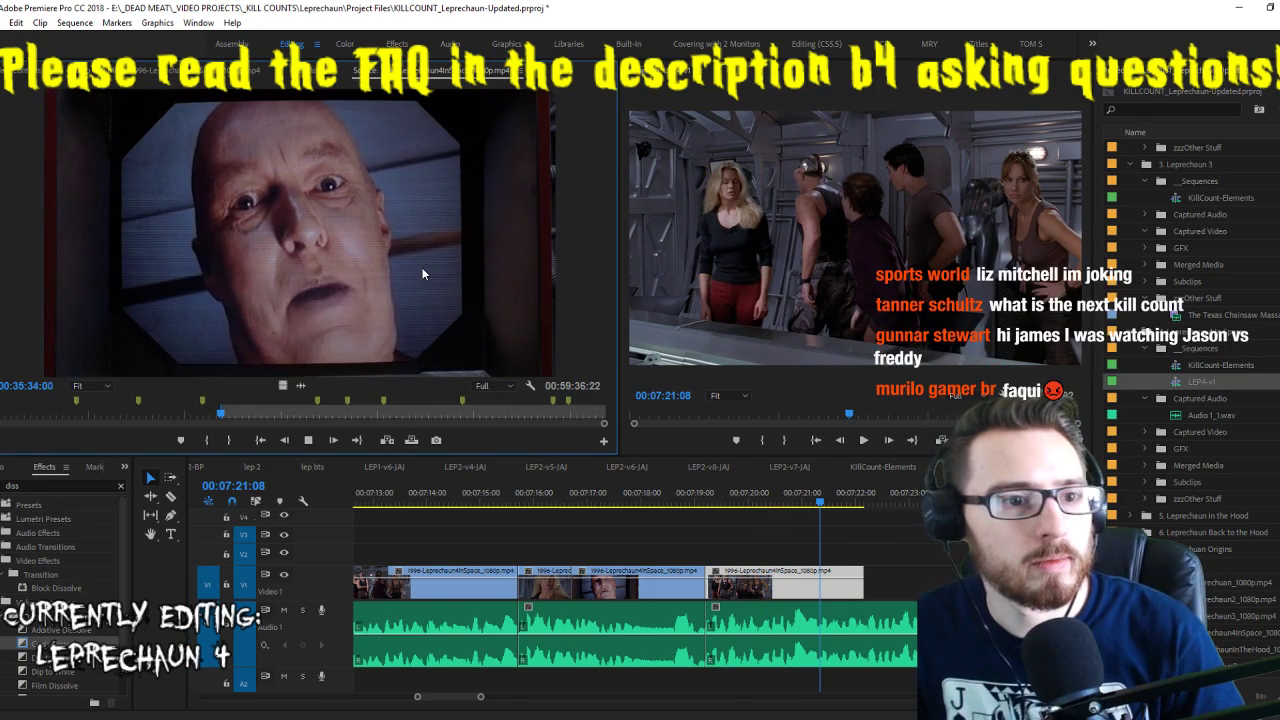
key("o")
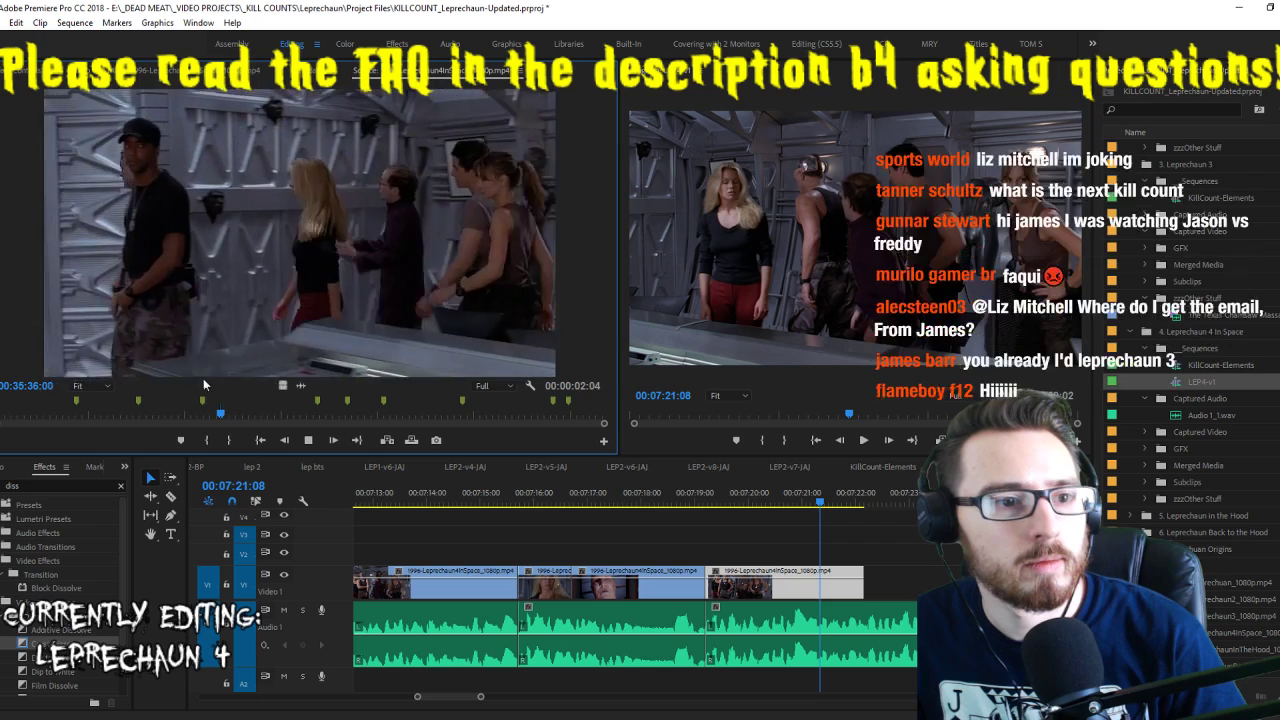
left_click_drag(283, 385, 828, 596)
key("space")
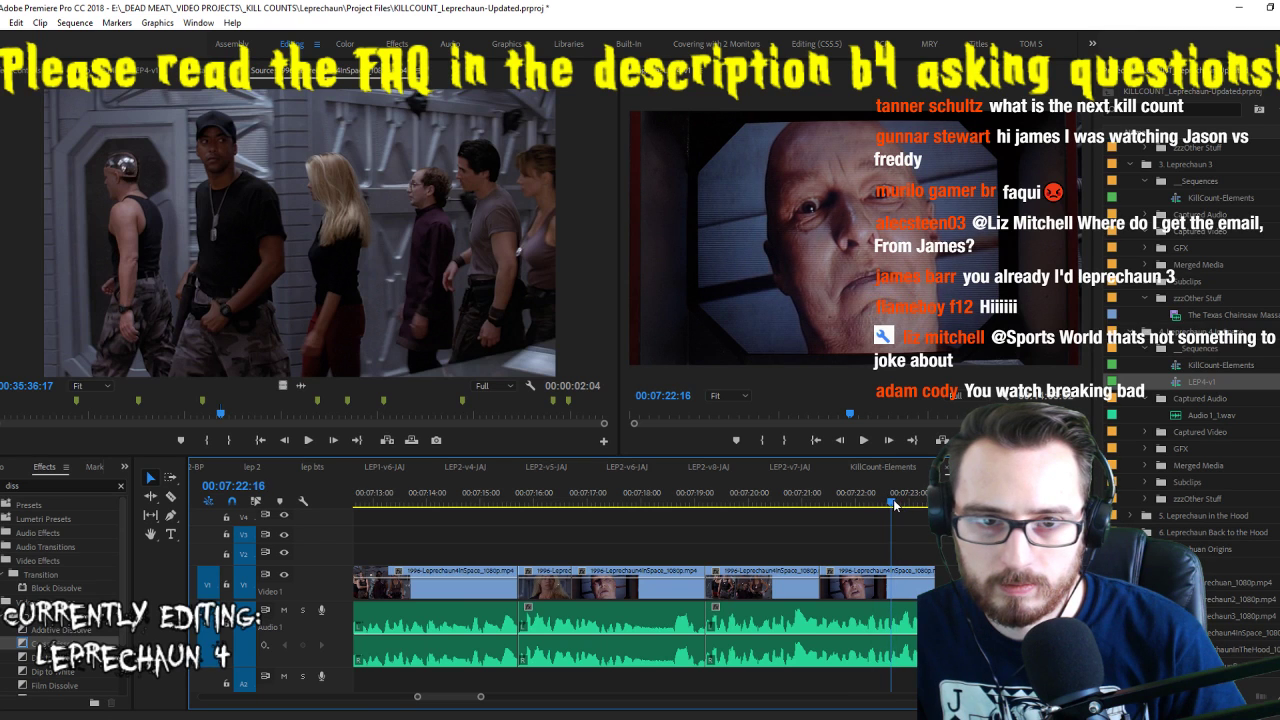
left_click(884, 598)
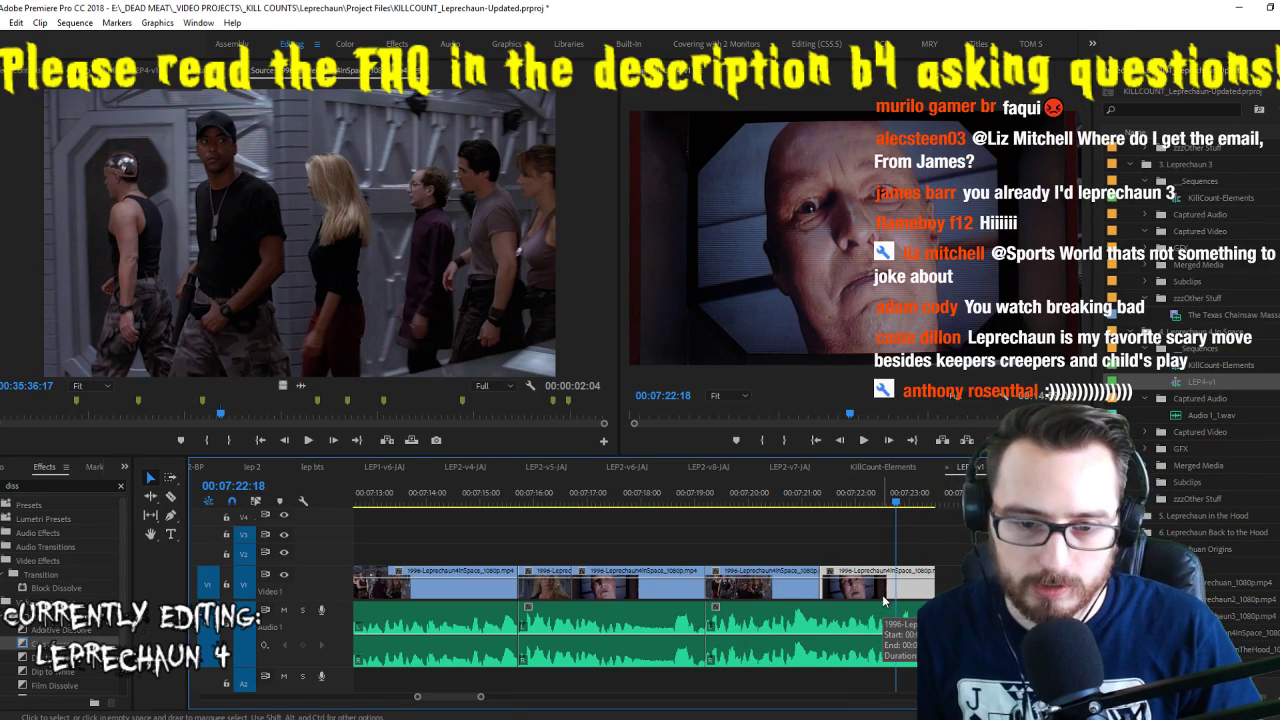
Mark a 1:06 source section of the crew walking through the room, place it on V1 at 00:07:22:18 and replay to the narration cut
left_click(318, 160)
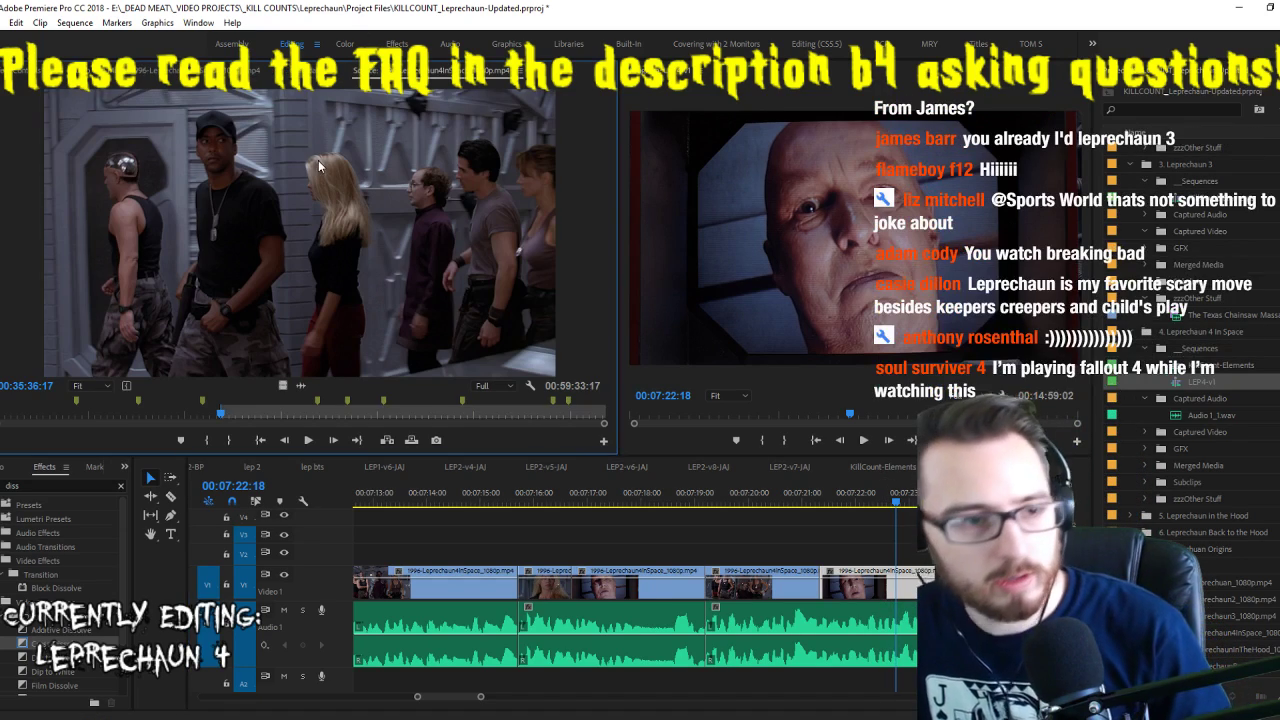
key("space")
key("i")
key("o")
key("space")
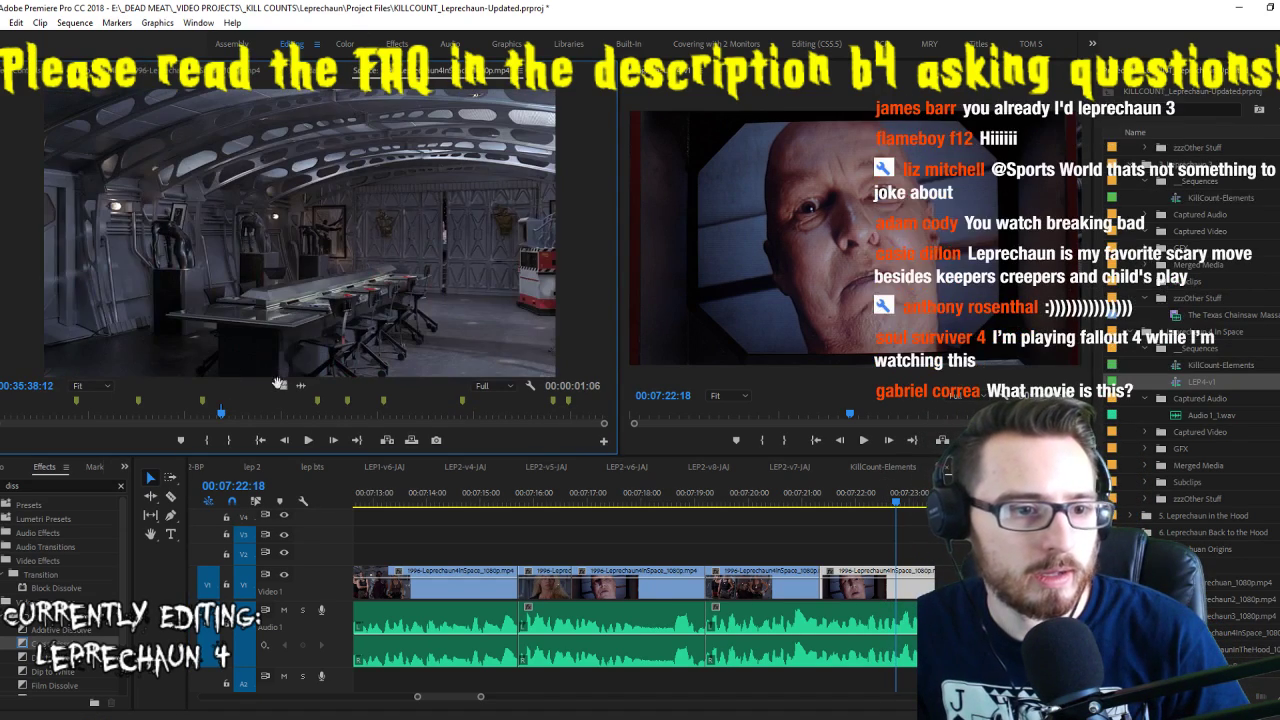
key(".")
key("space")
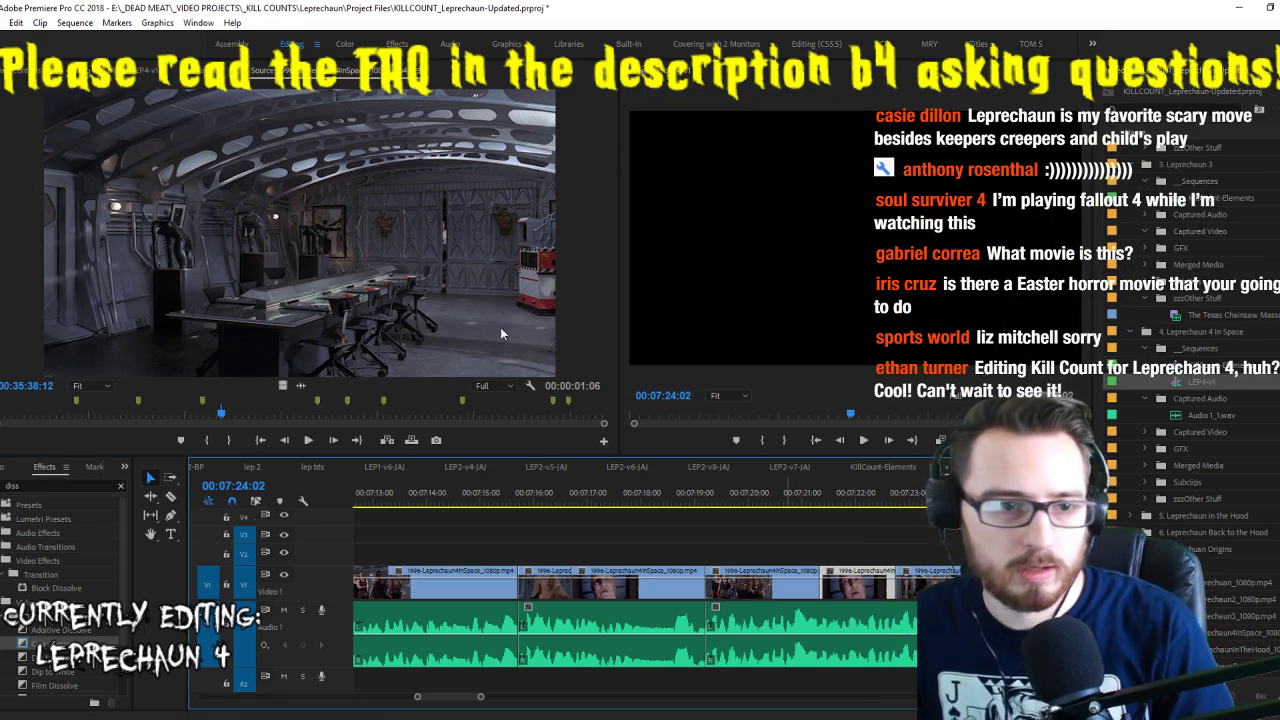
Mark a 3:21 source section of the crew shot and insert it with its audio at the narration cut at 00:07:24:02
left_click(486, 317)
key("space")
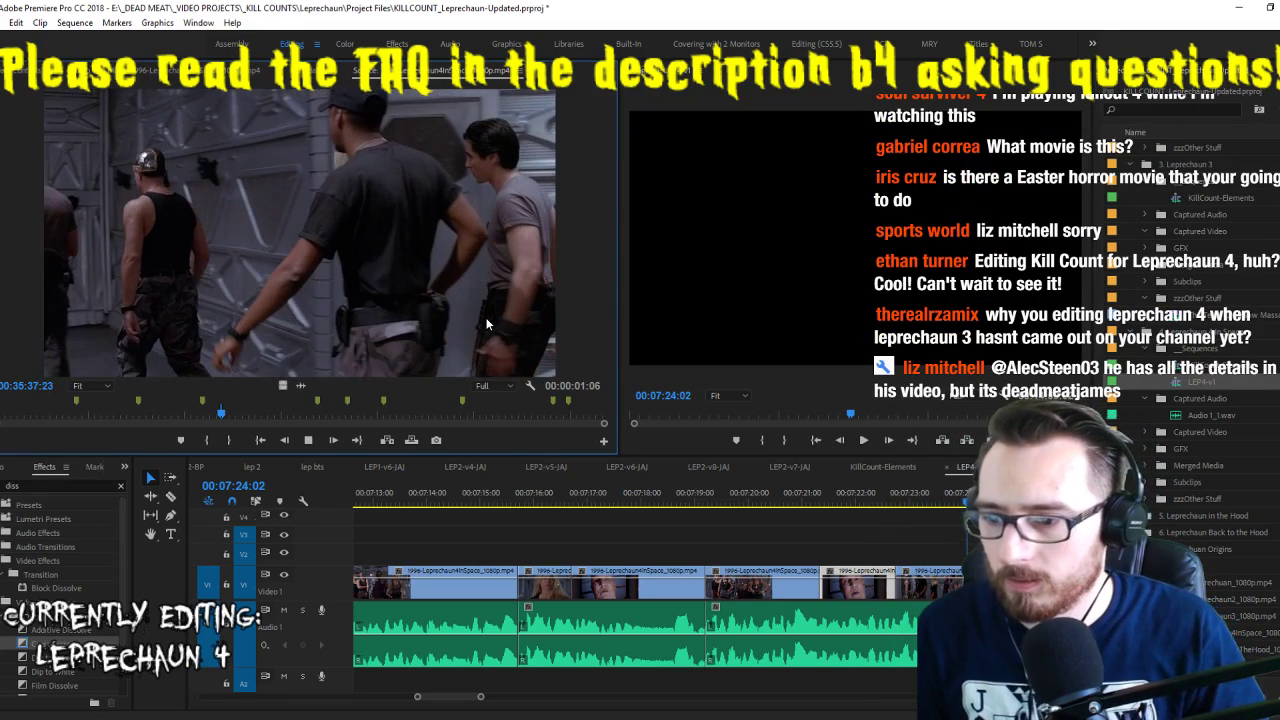
key("space")
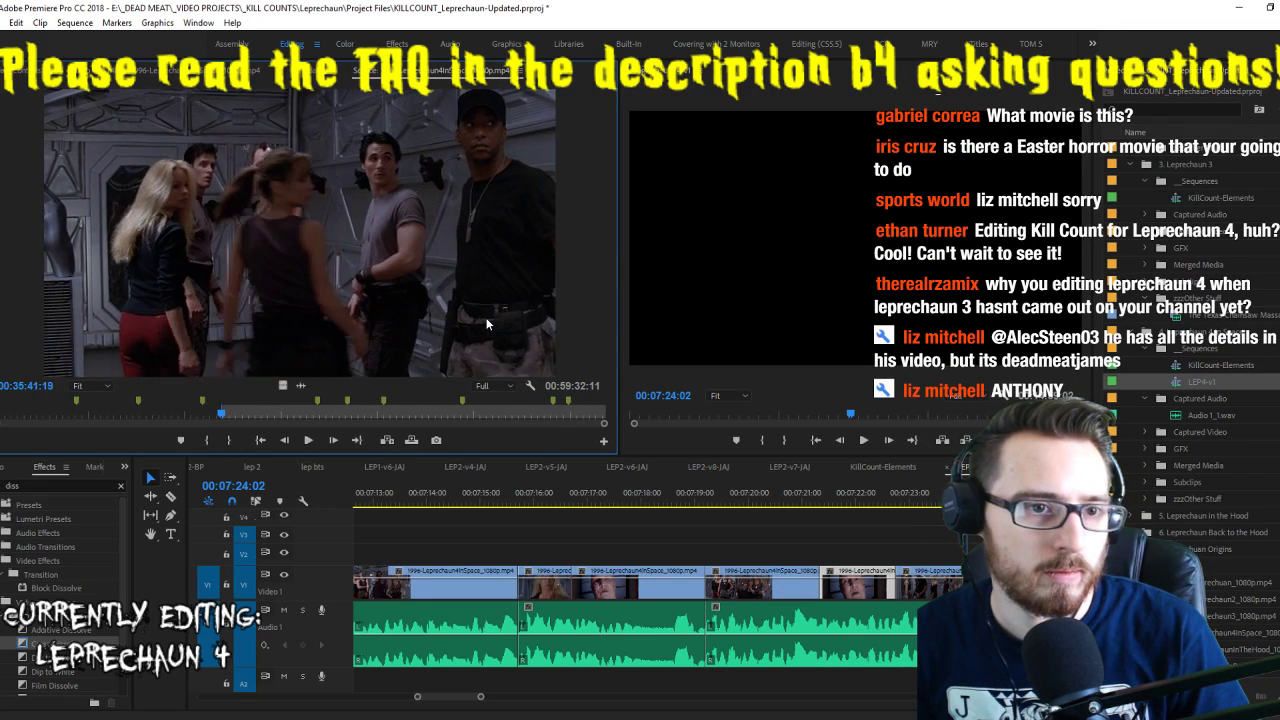
key("space")
key("o")
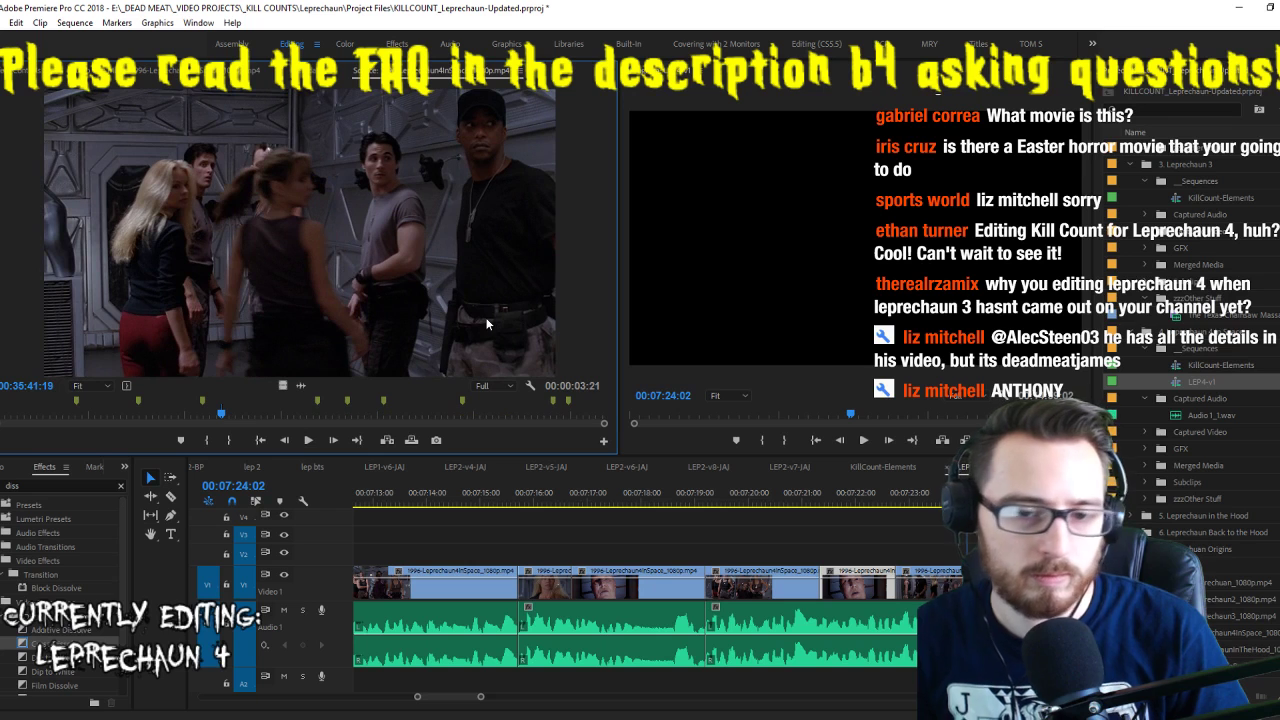
left_click(386, 441)
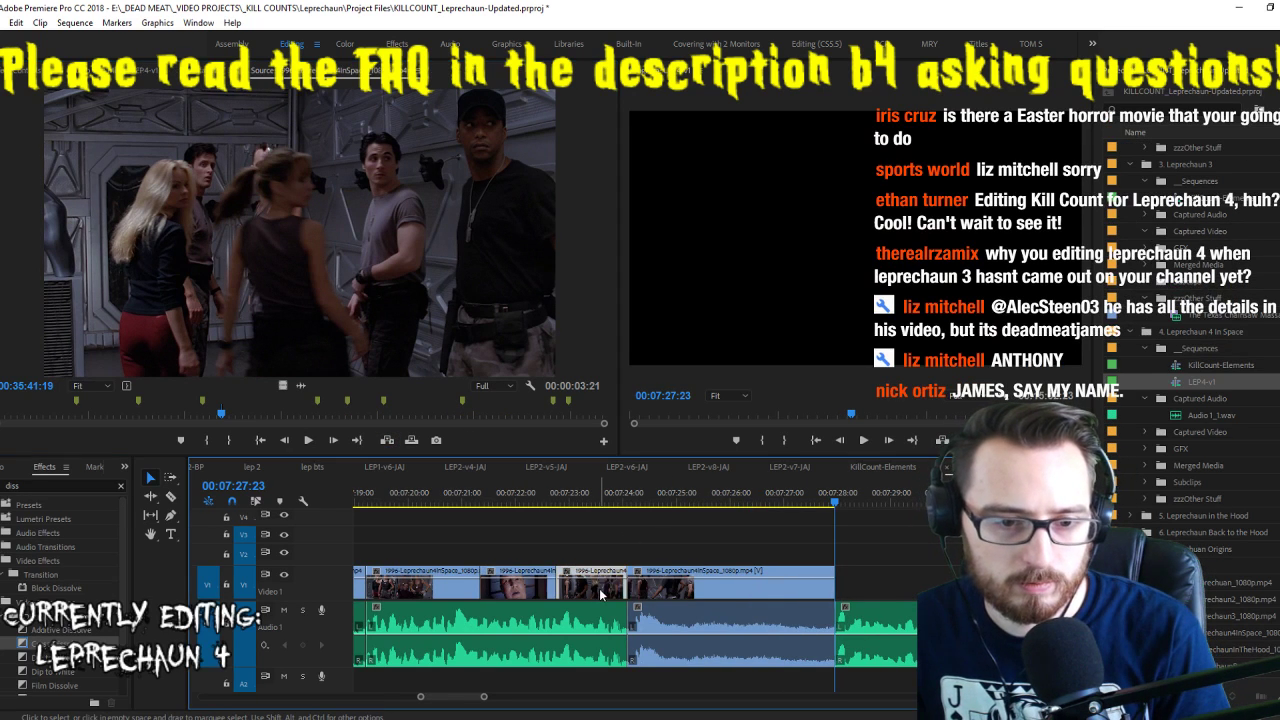
Ripple-trim the end of the inserted crew clip to 00:07:27:22 and replay into the following narration
key("space")
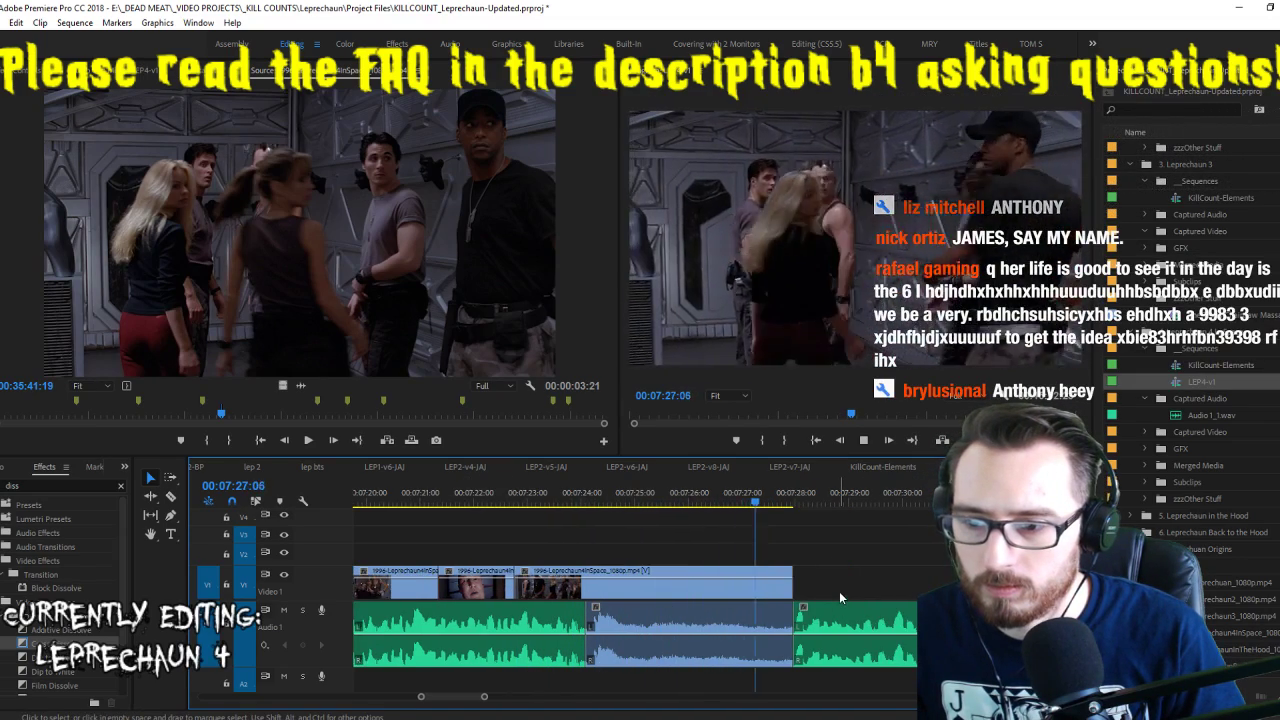
key("space")
key("shift+Left")
key("shift+Left")
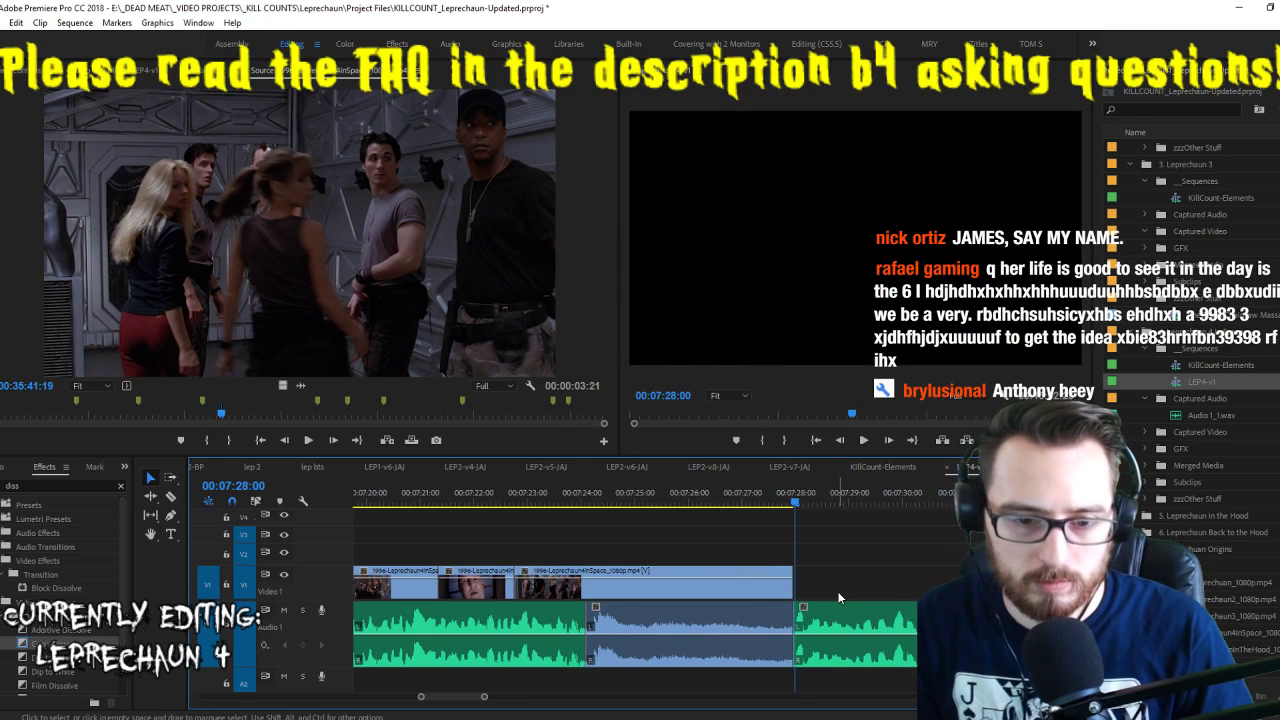
key("shift+Right")
key("shift+Right")
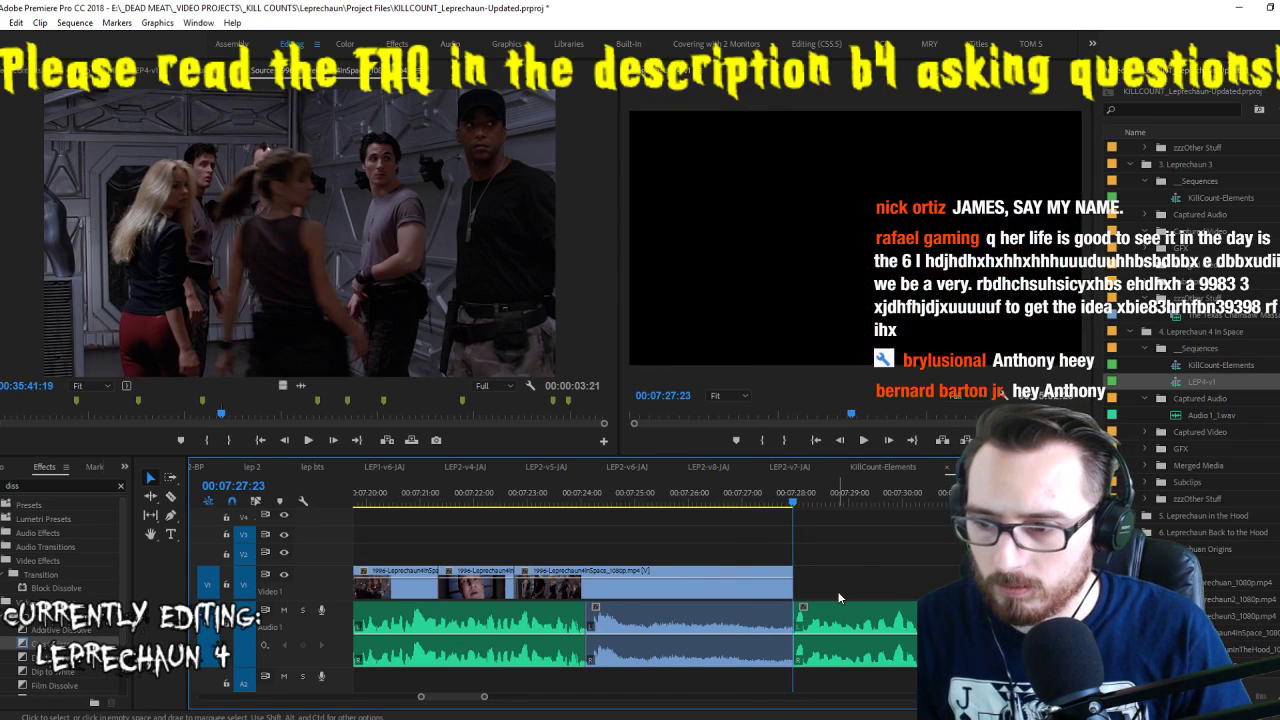
key("Right")
key("w")
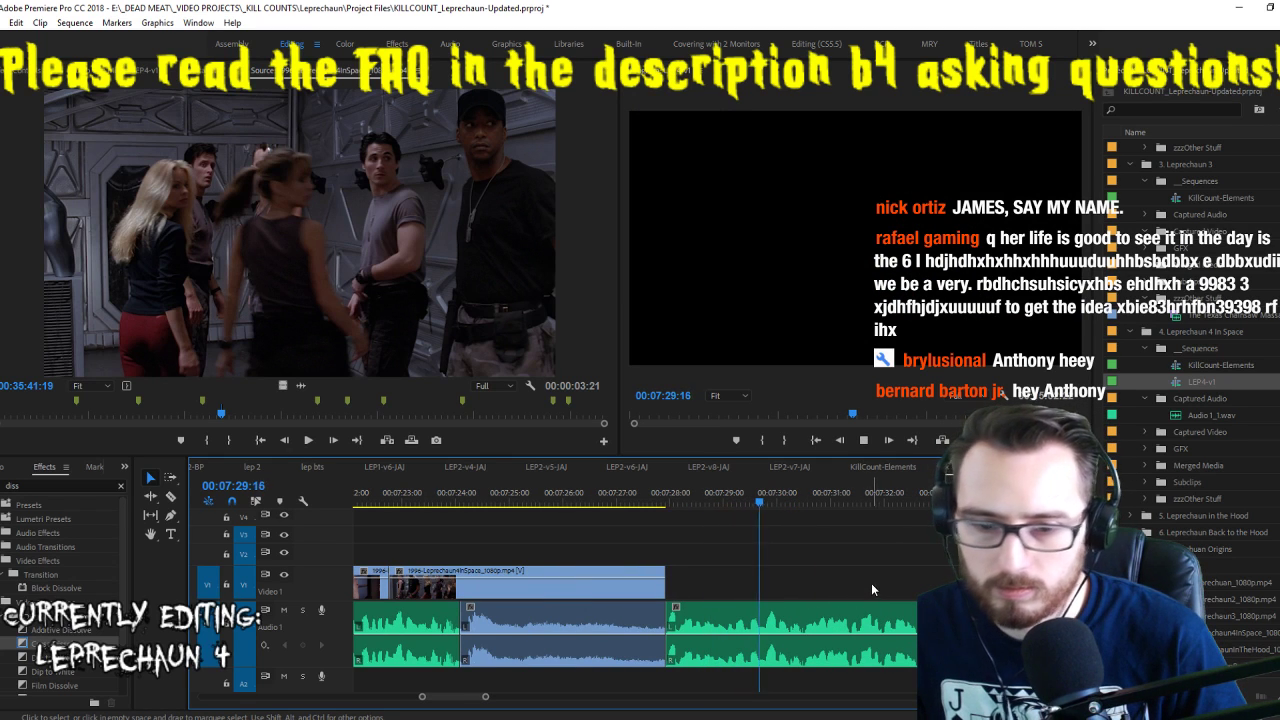
key("space")
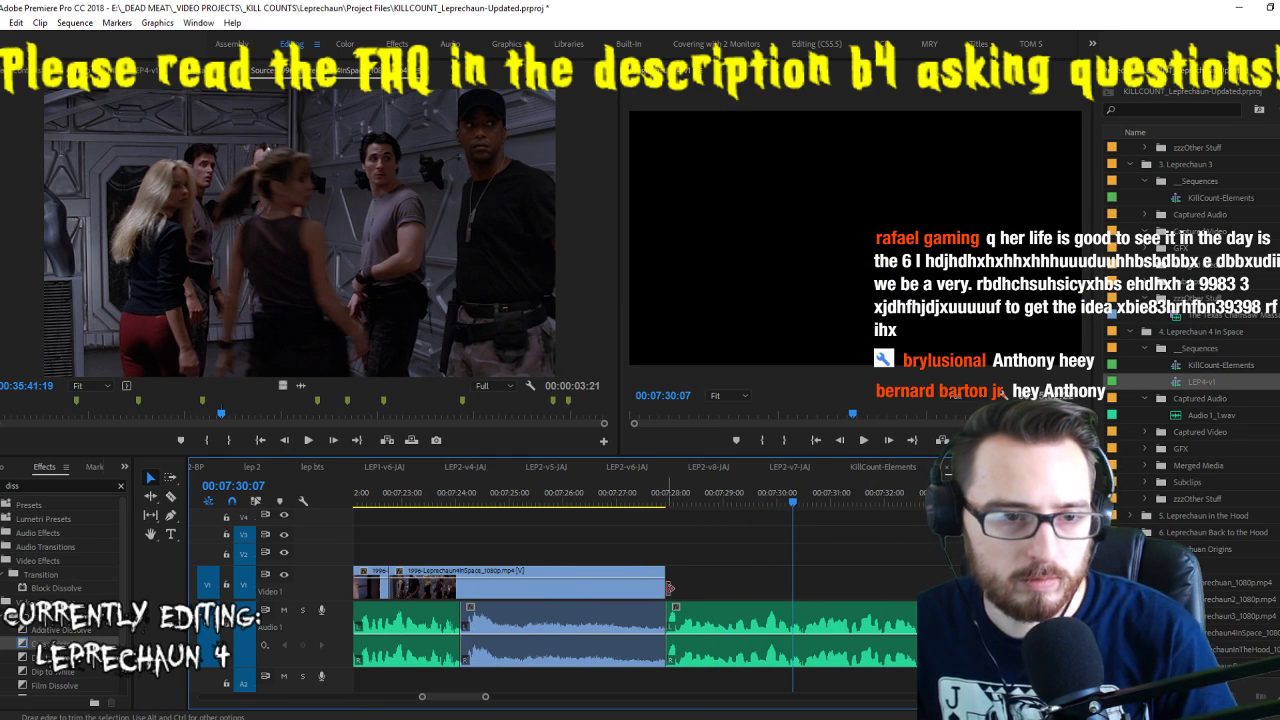
Mark a 3:00 source section starting on the half-robot doctor's wide shot and lay it video-only on V1 at 00:07:27:22
key("Up")
left_click(375, 269)
key("space")
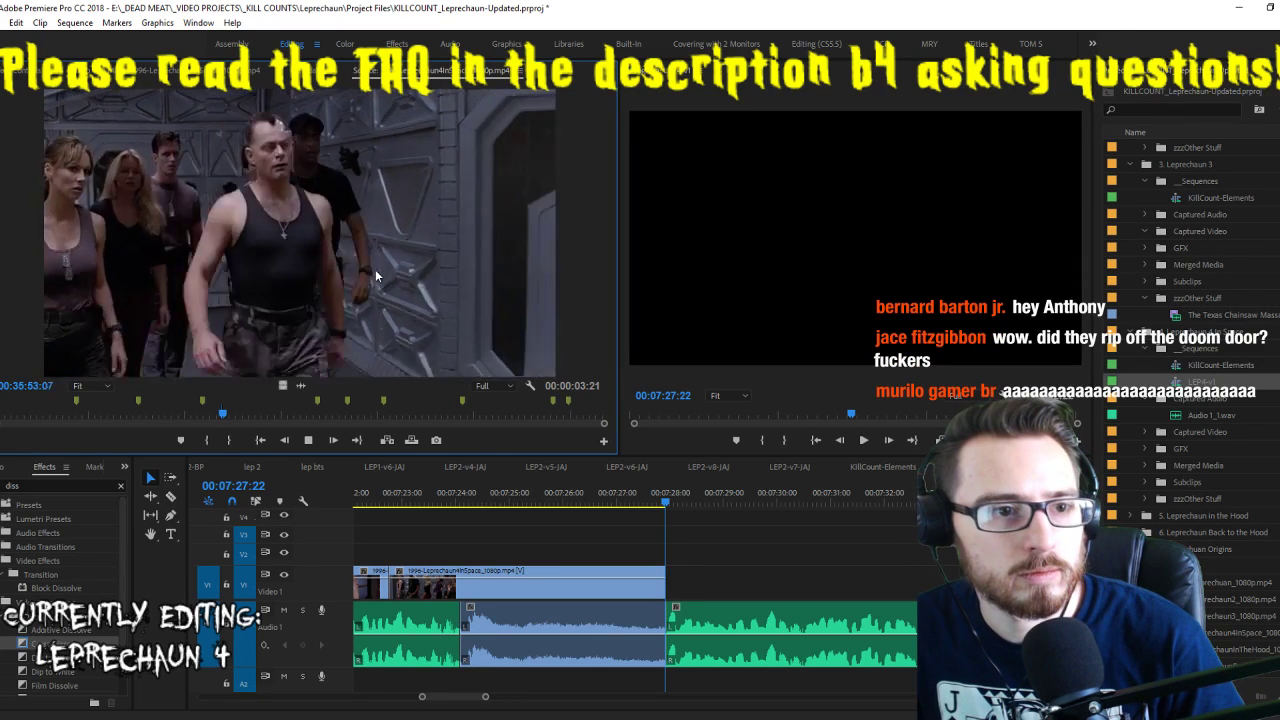
key("i")
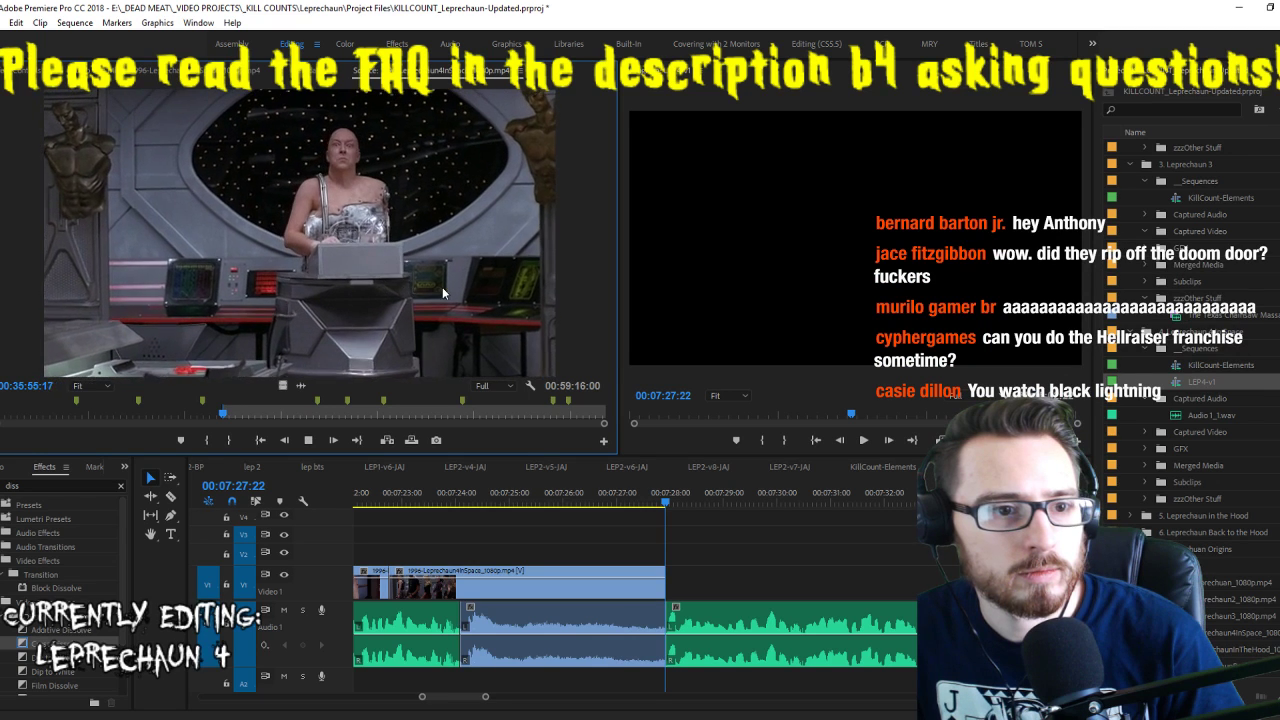
key("o")
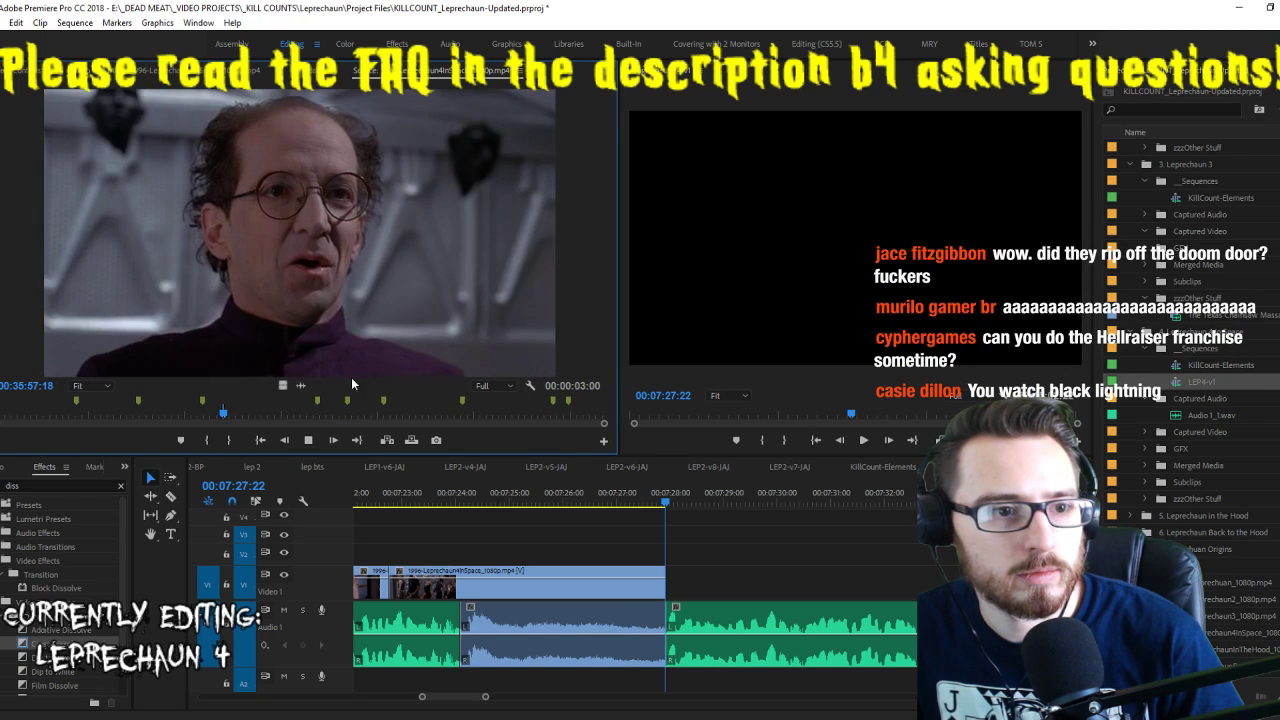
key(".")
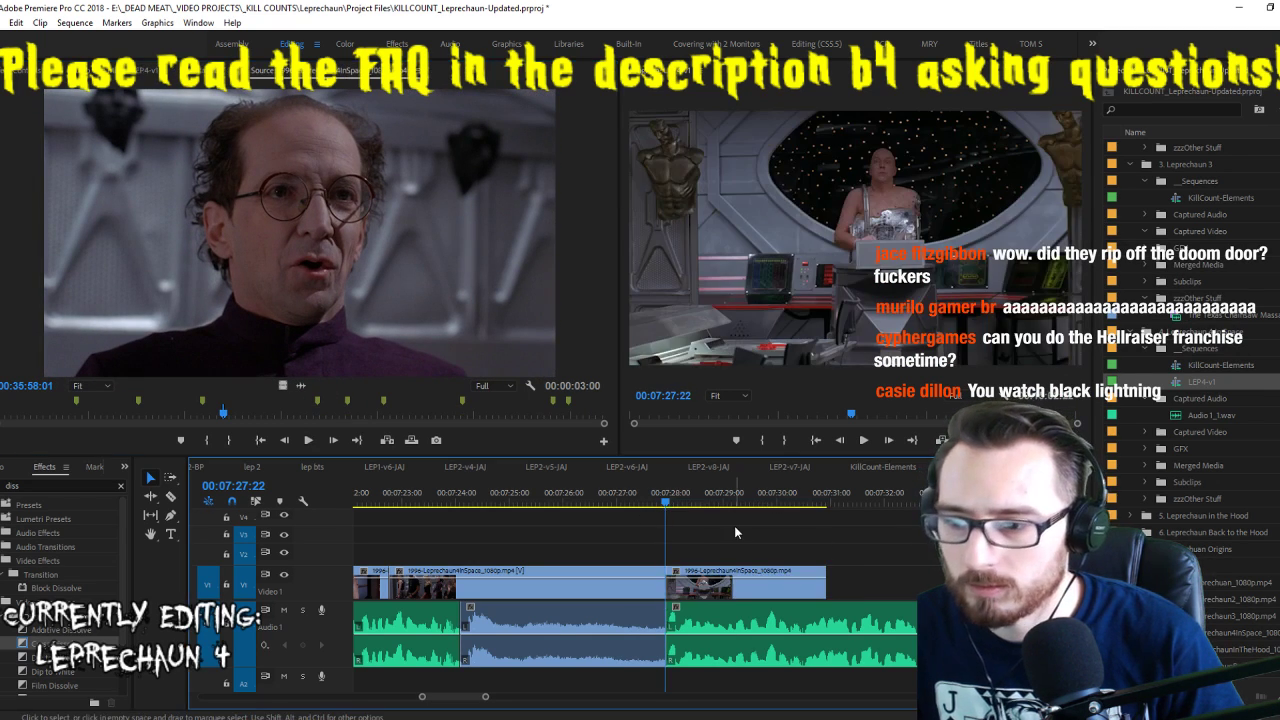
Replay the doctor clip at 00:07:27:22, slip it to earlier footage so it ends on the wide shot, and save the project
key("space")
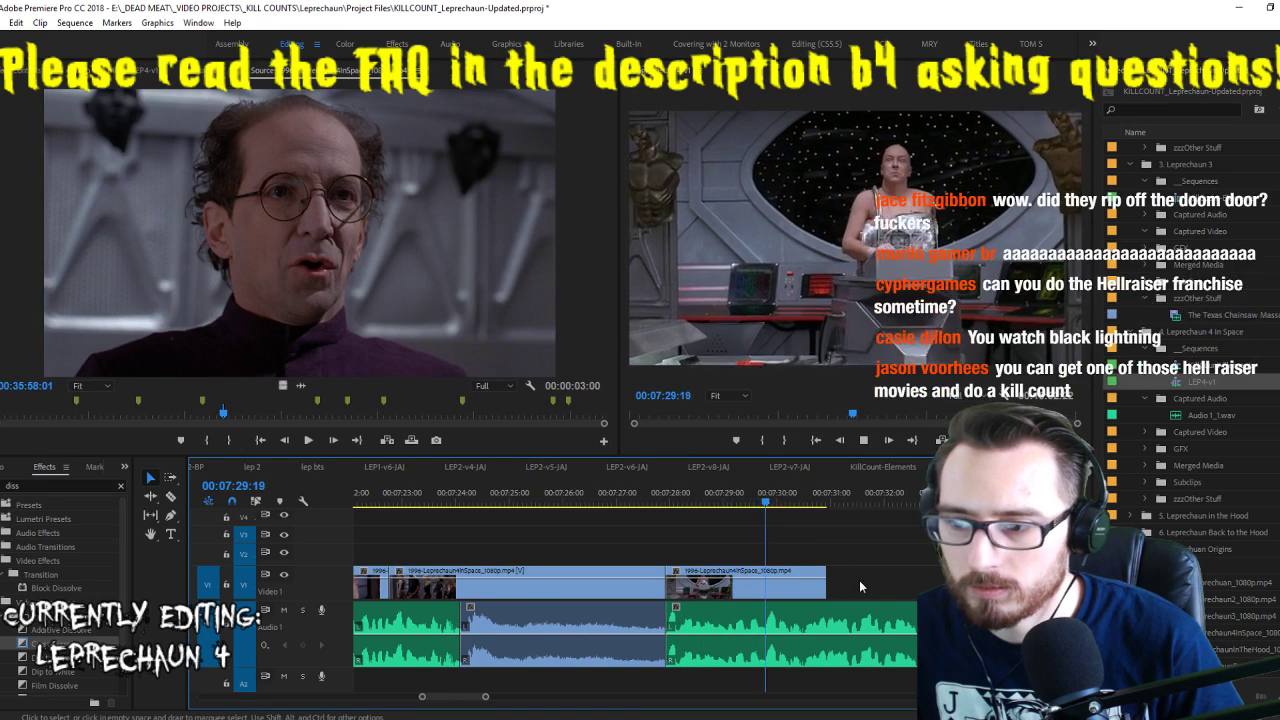
left_click(806, 590)
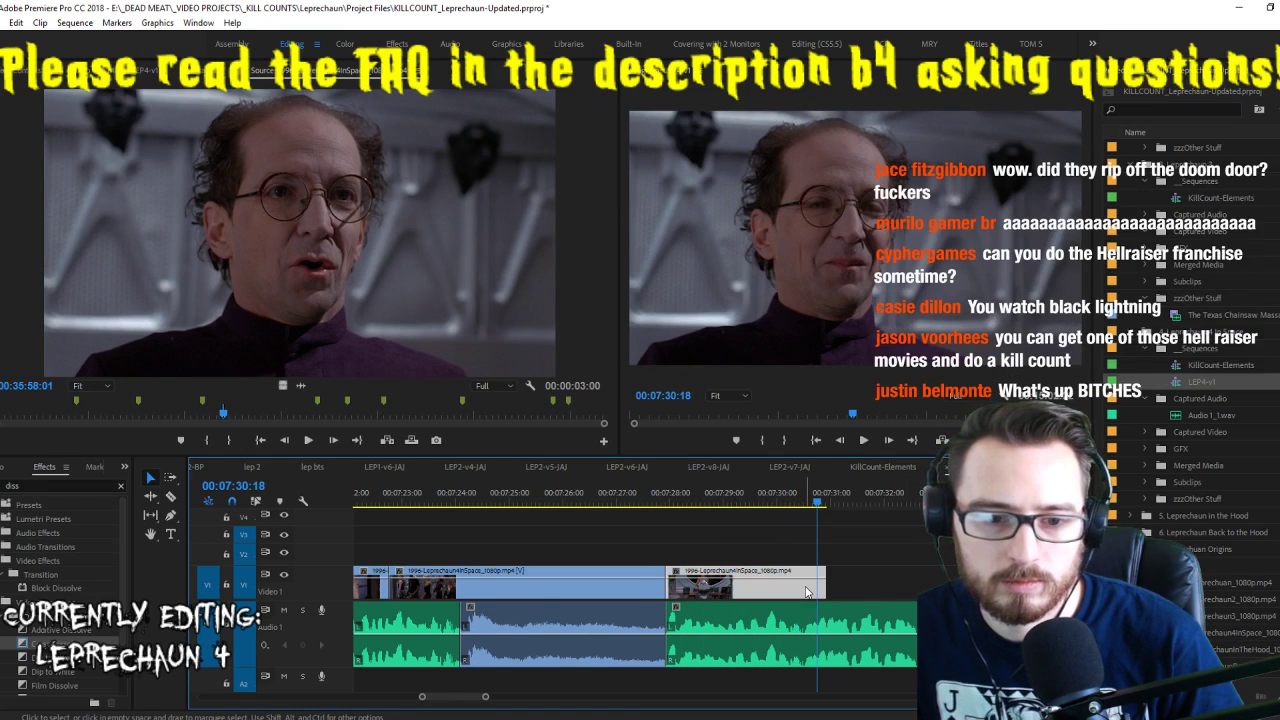
key("super+d")
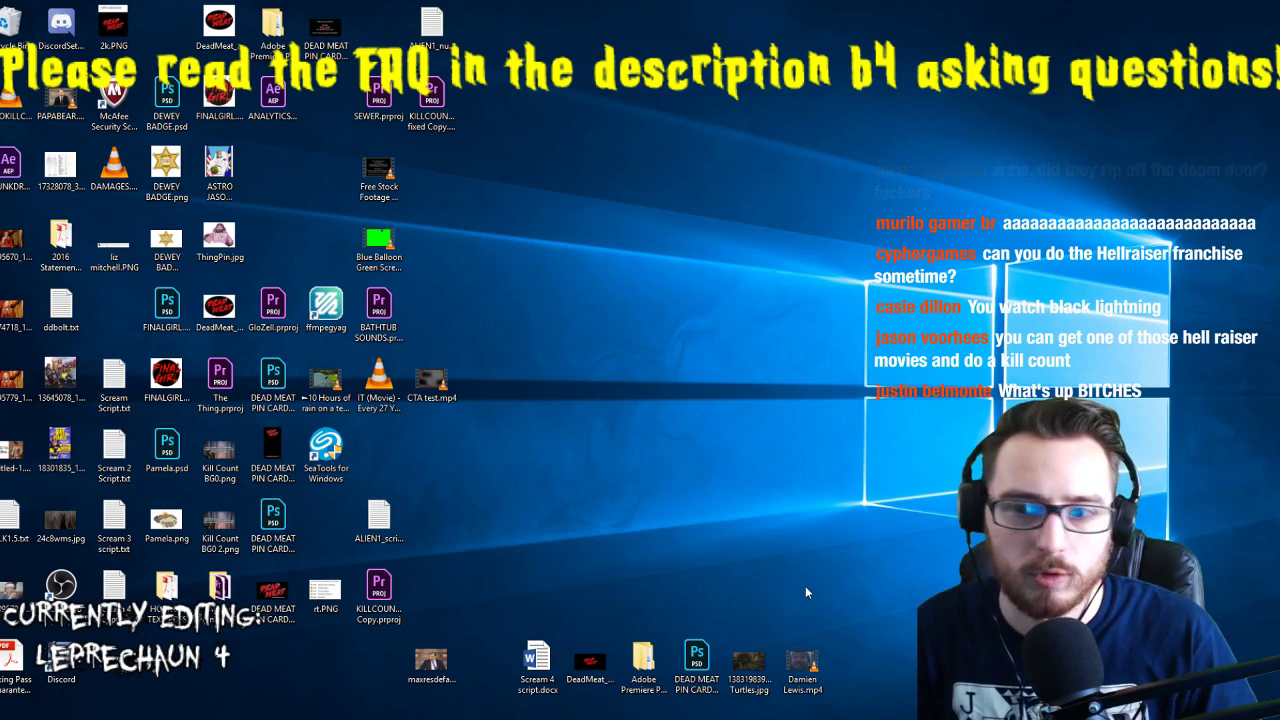
key("super+d")
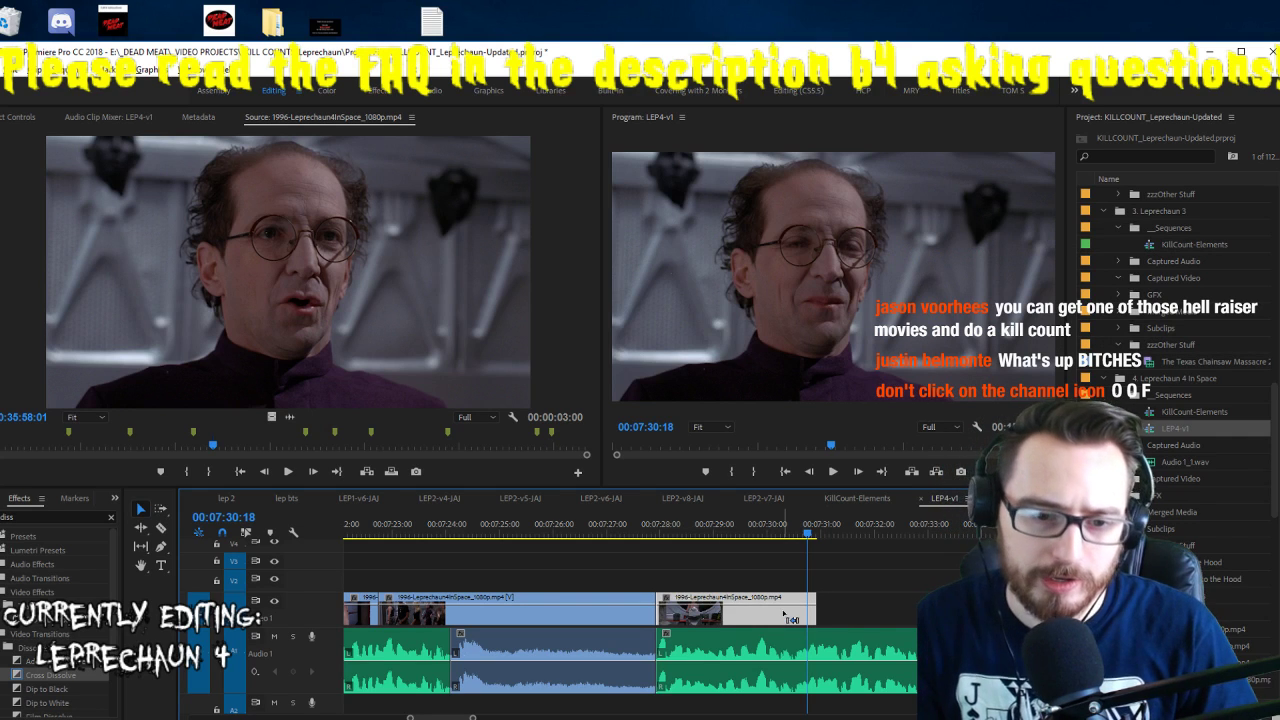
key("ctrl+s")
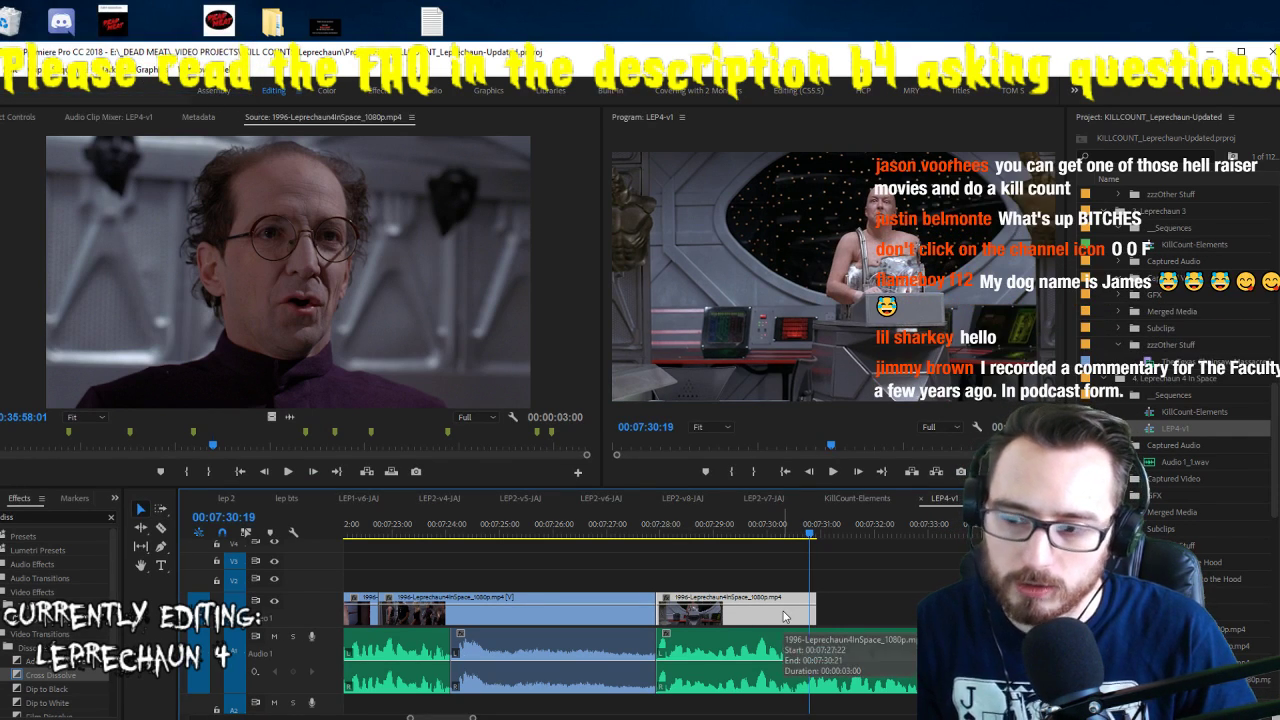
Trim the end of the doctor's wide shot clip on V1 to 00:07:30:19 and save the project
left_click(815, 618)
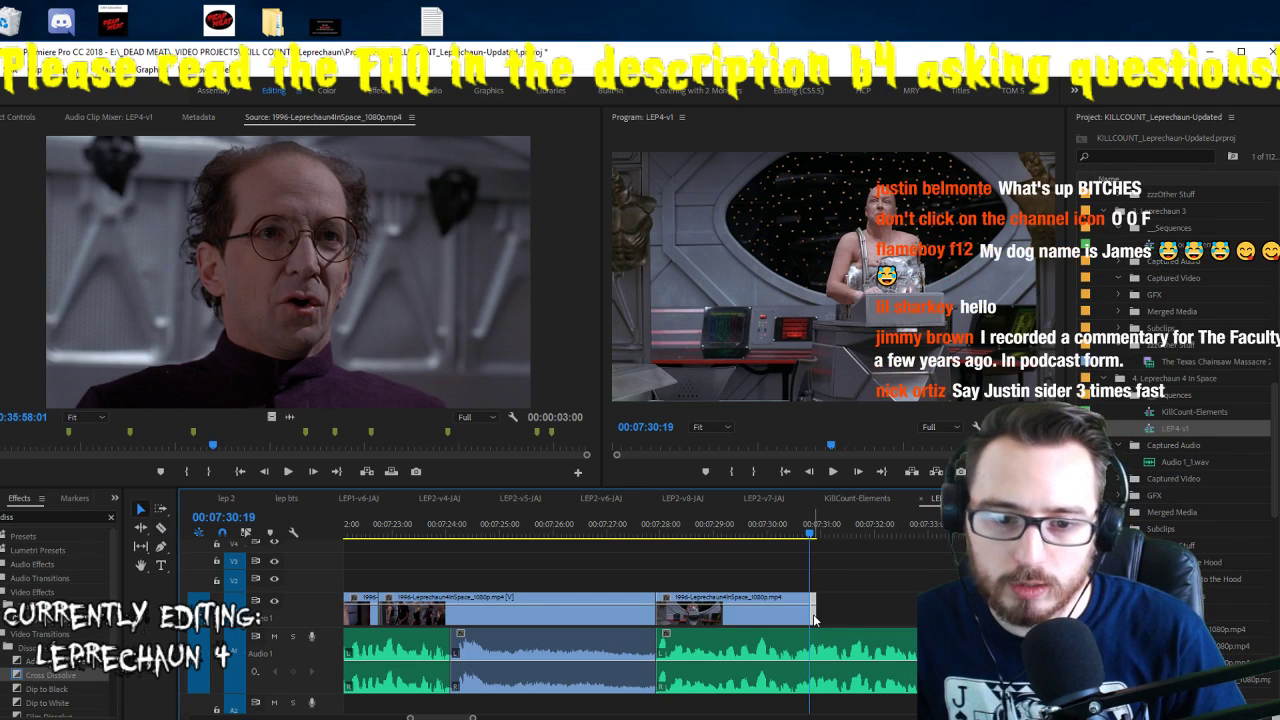
left_click_drag(815, 618, 815, 612)
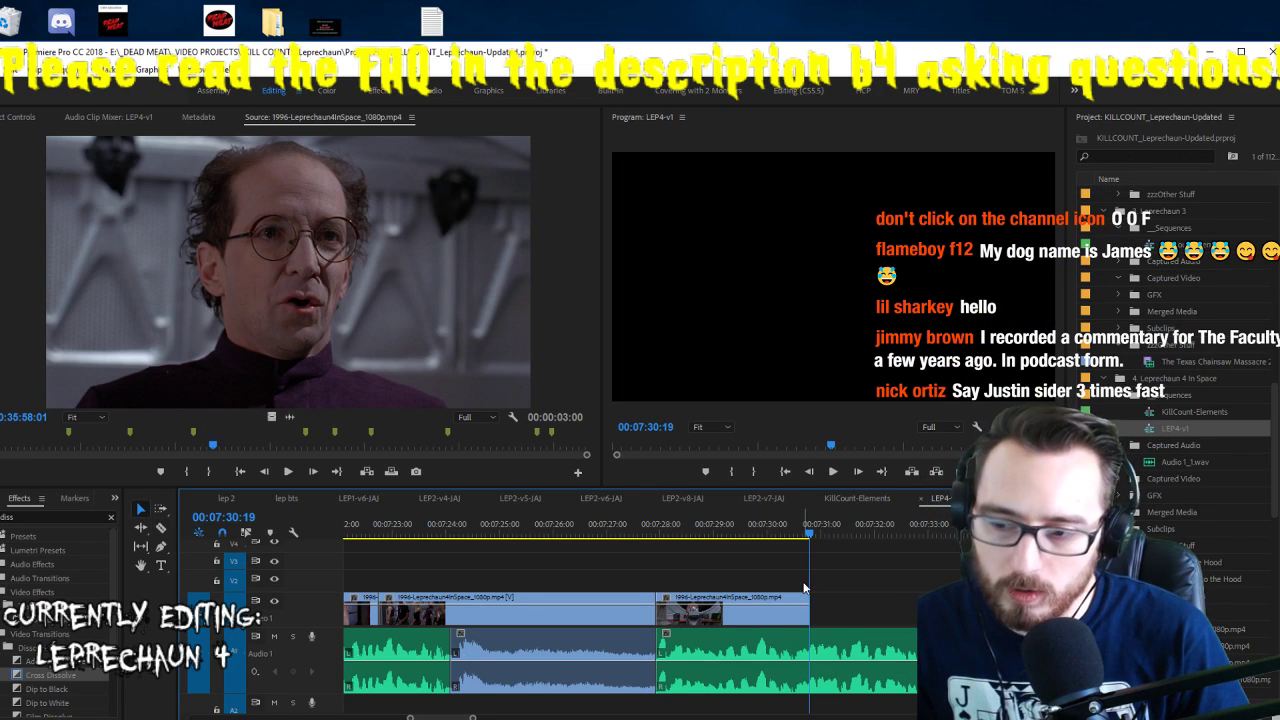
key("ctrl+s")
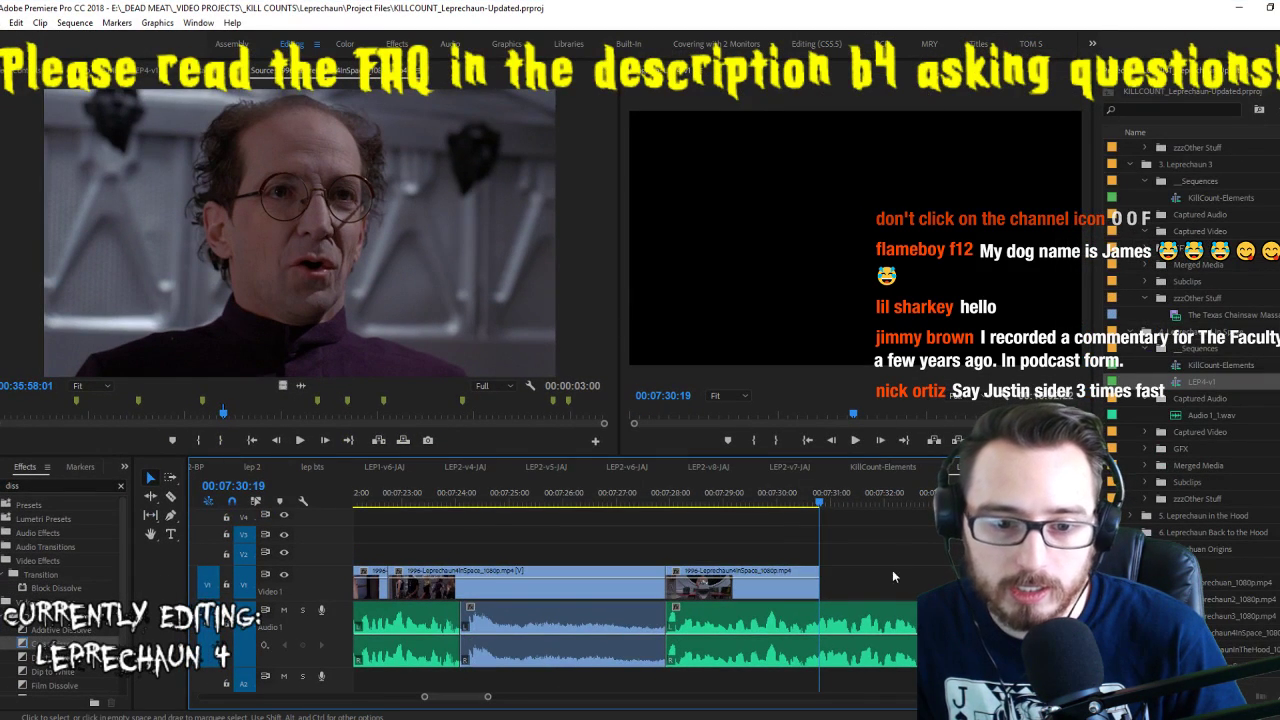
Play the narration after 00:07:30:19 and set a source In point at the start of the crew's reaction shot following the doctor
scroll(891, 555, "down", 3)
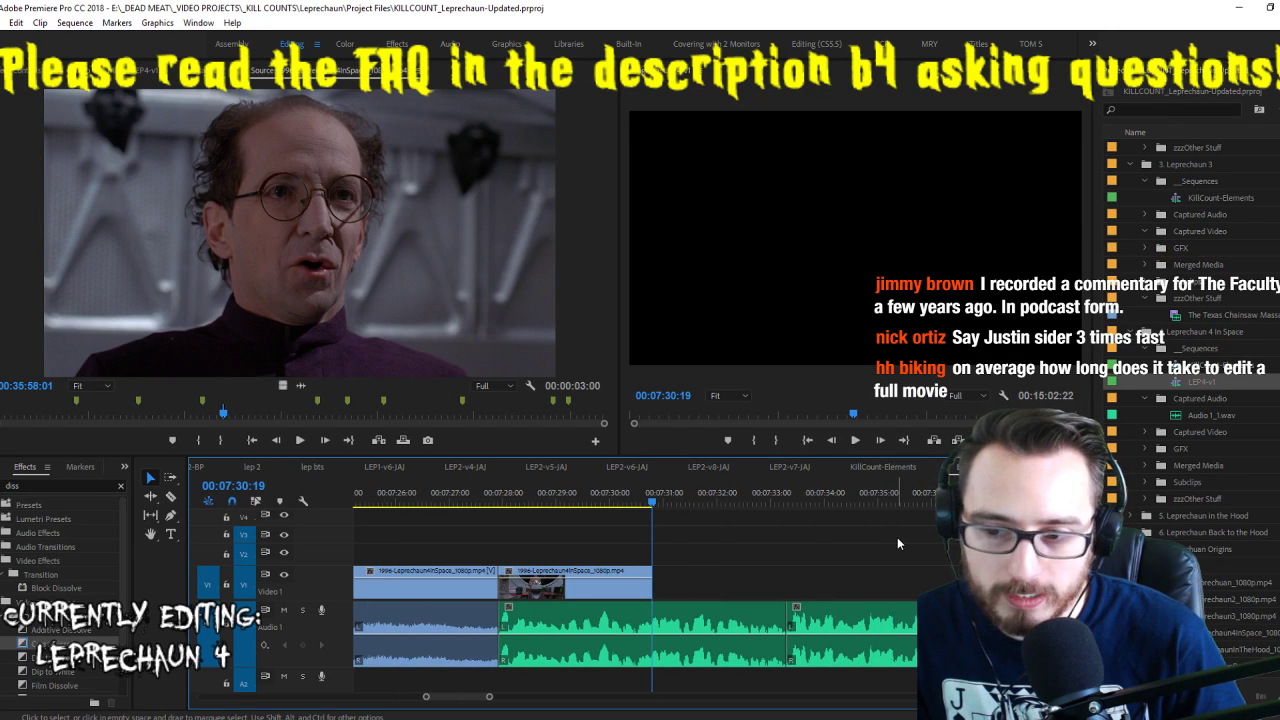
key("space")
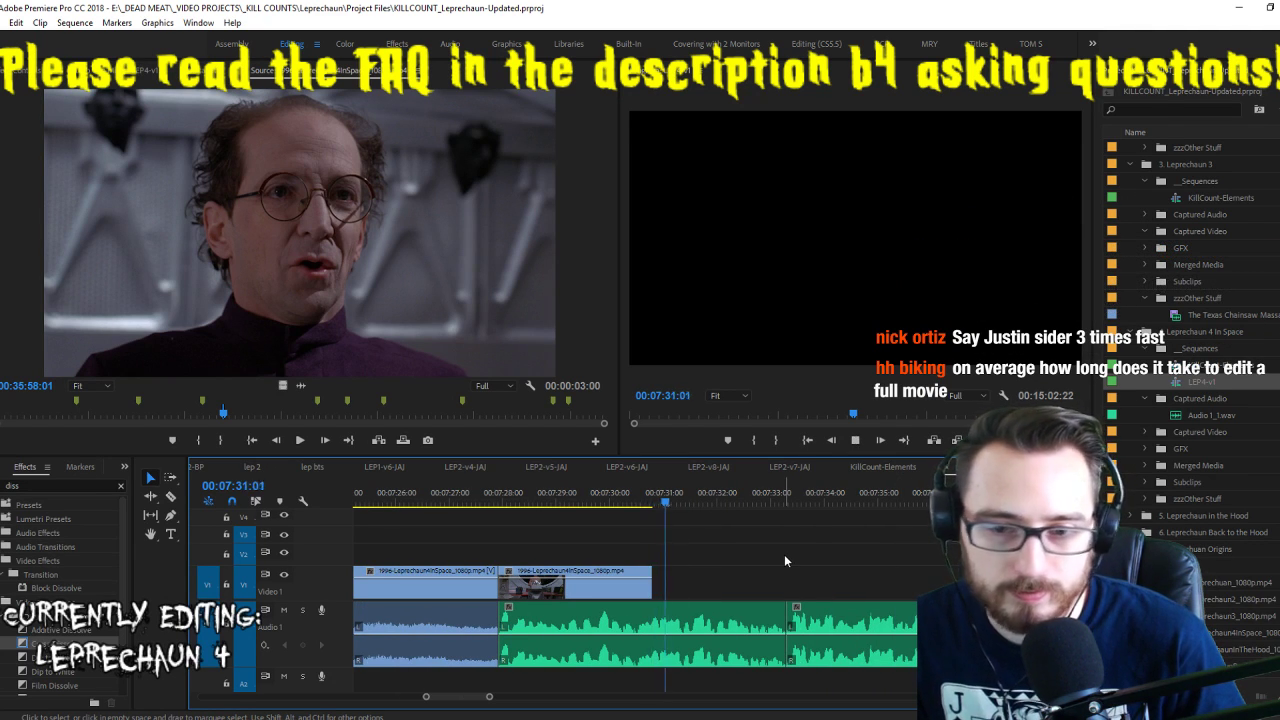
key("space")
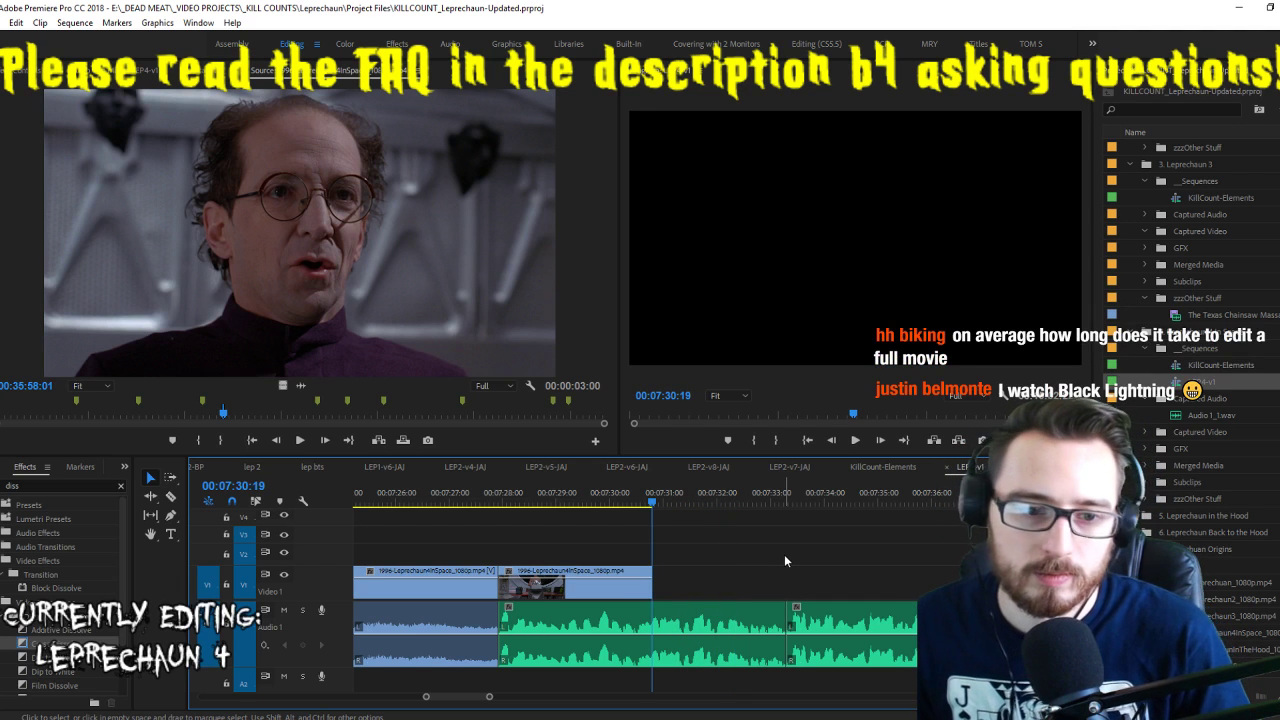
key("space")
key("space")
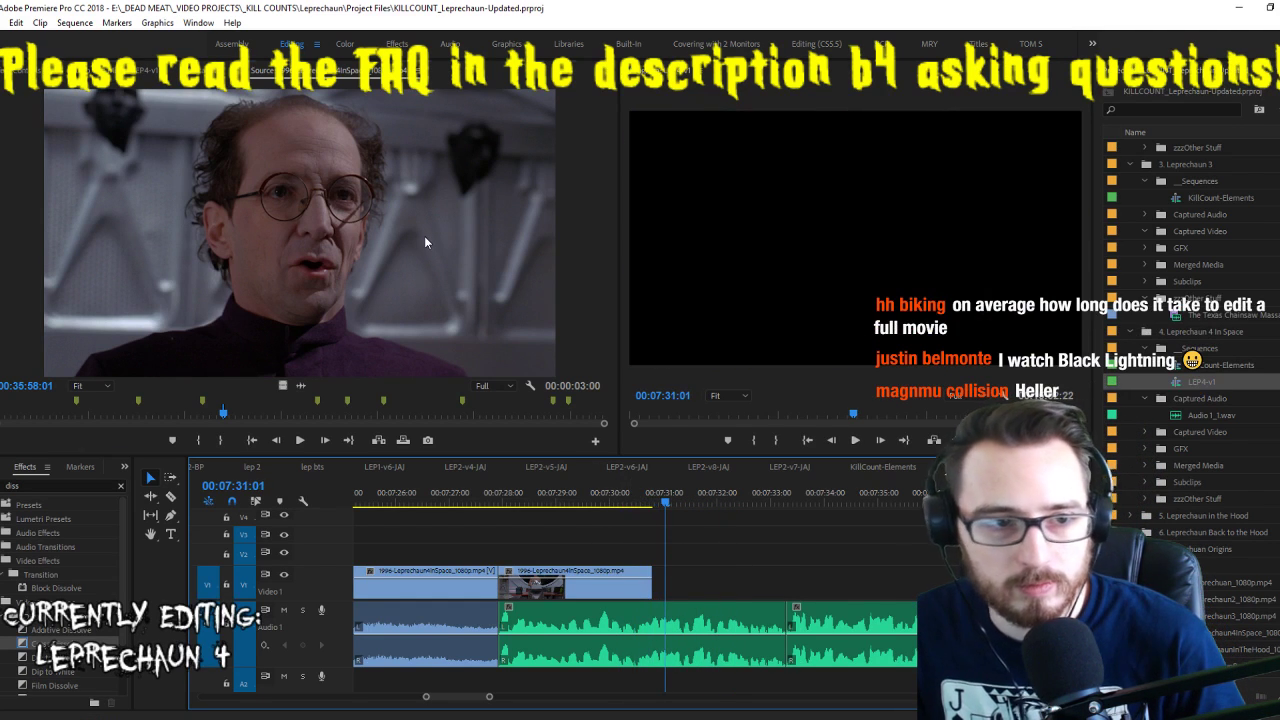
left_click(428, 242)
key("space")
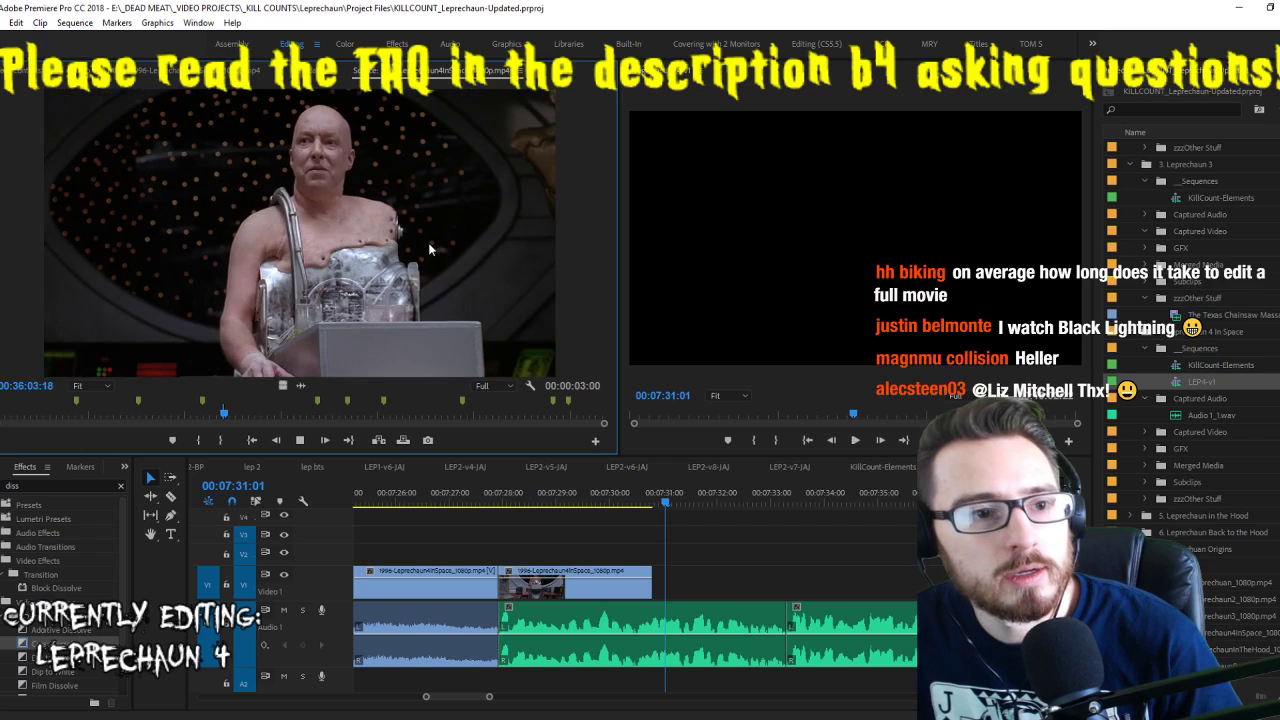
key("i")
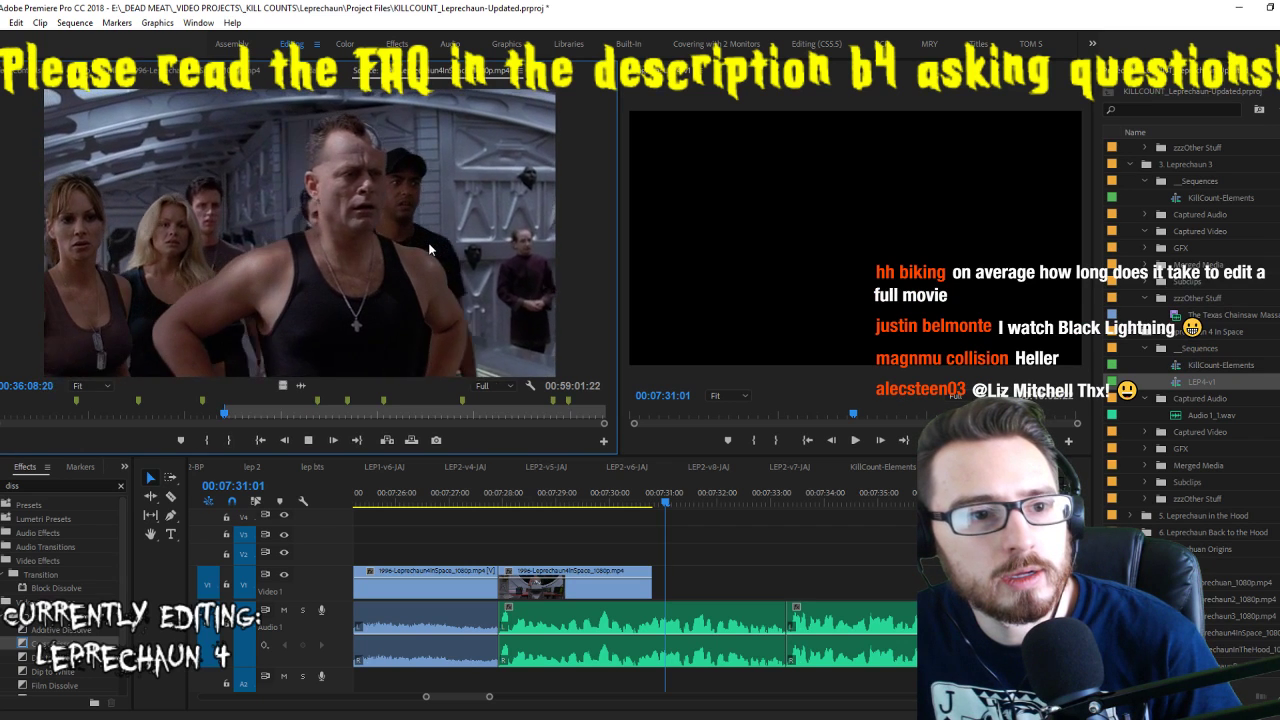
key("j")
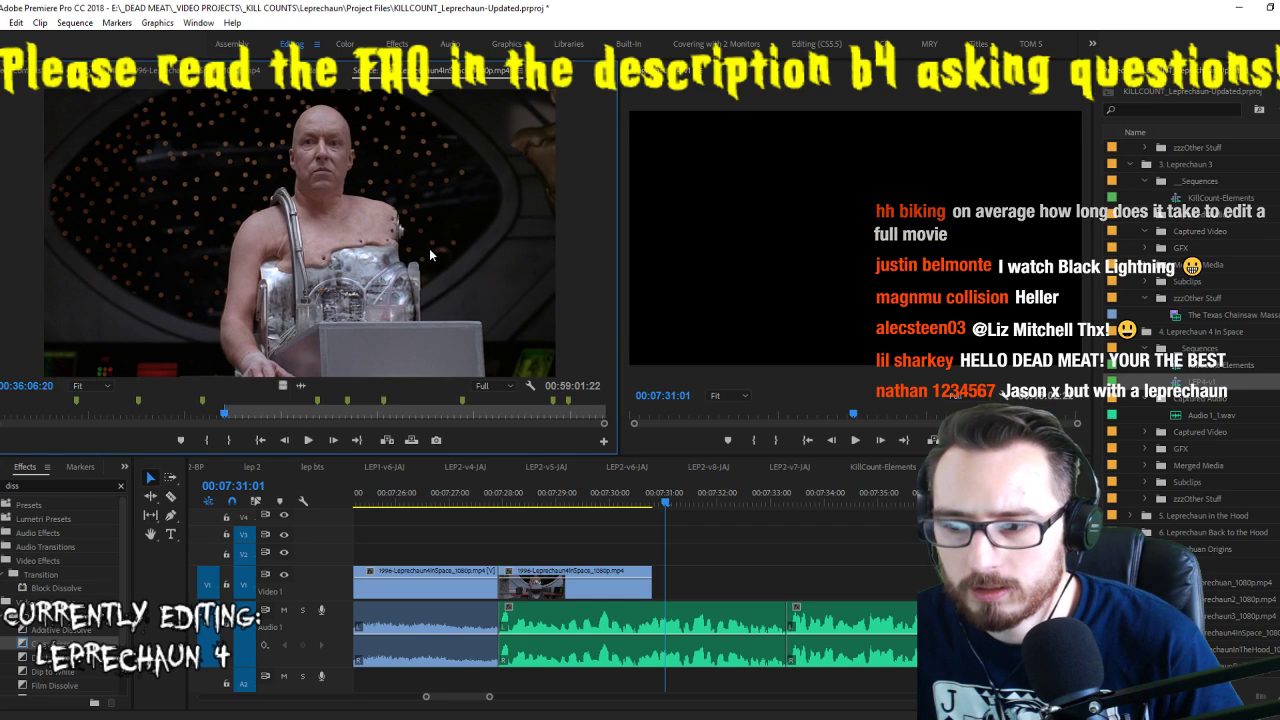
key("l")
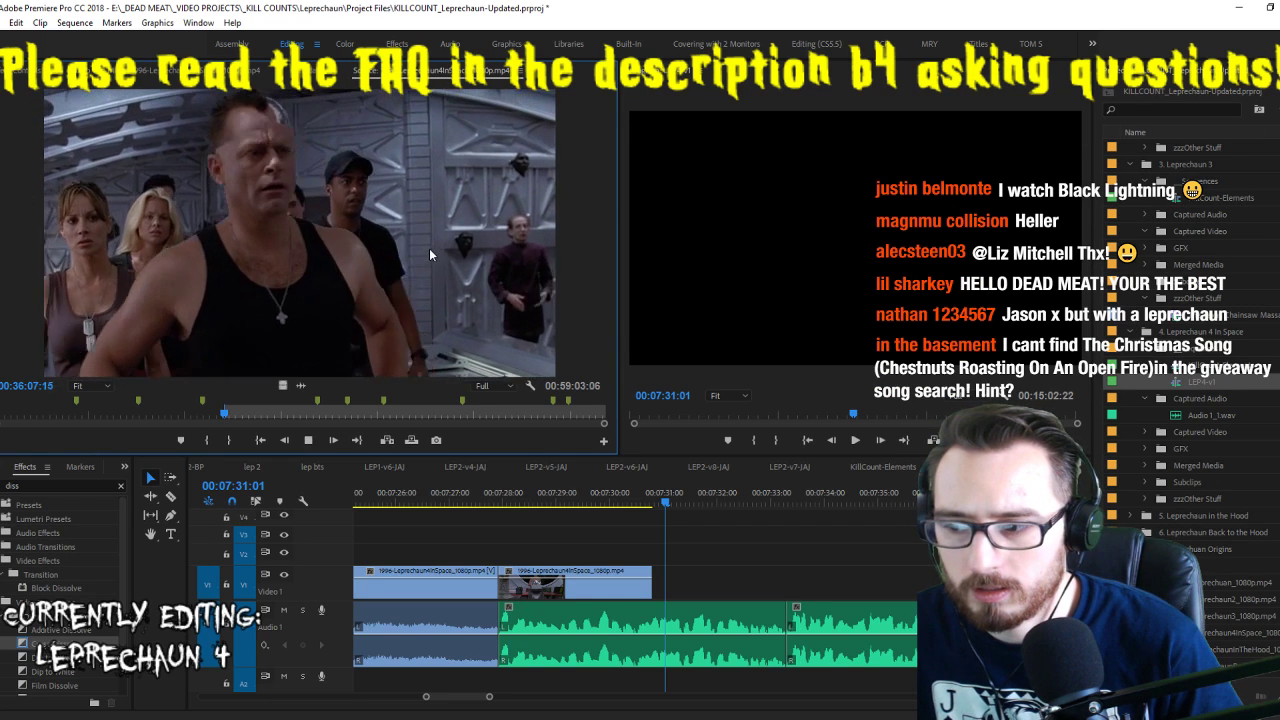
End the source section after 2:09, before the doctor's shot returns, and lay it video-only on V1 at 00:07:30:19
key("k")
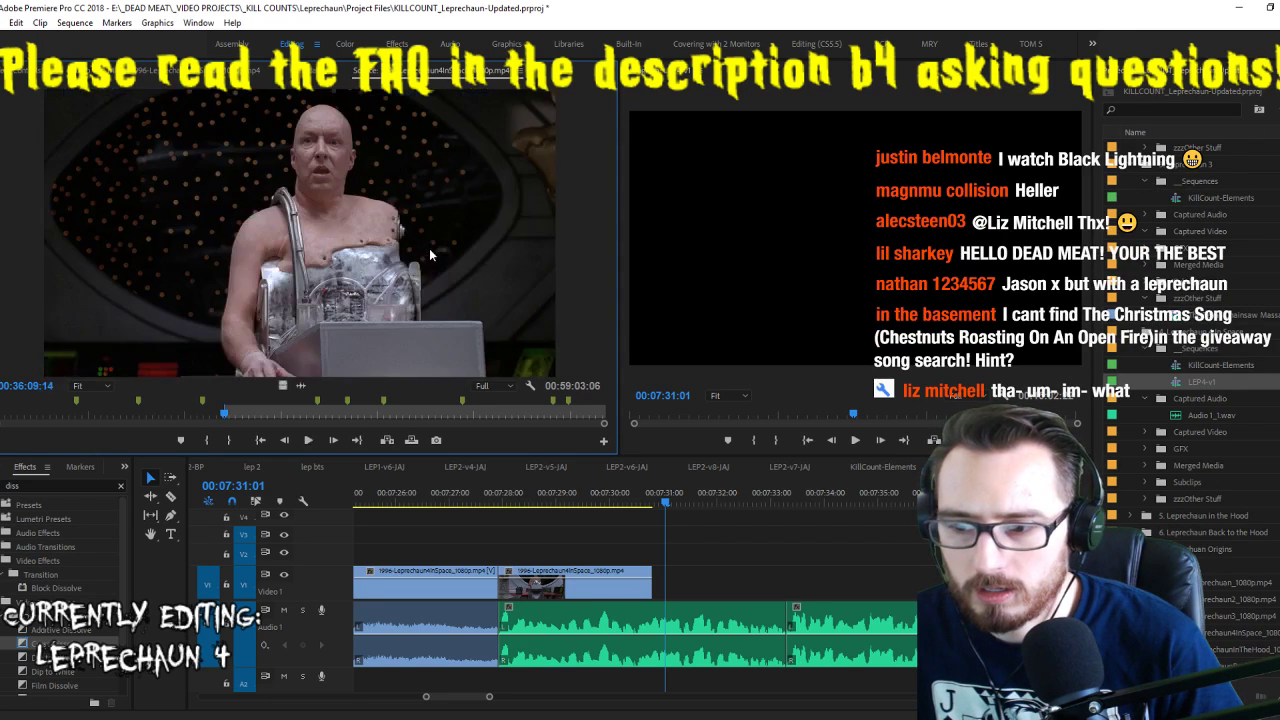
key("Left")
key("Left")
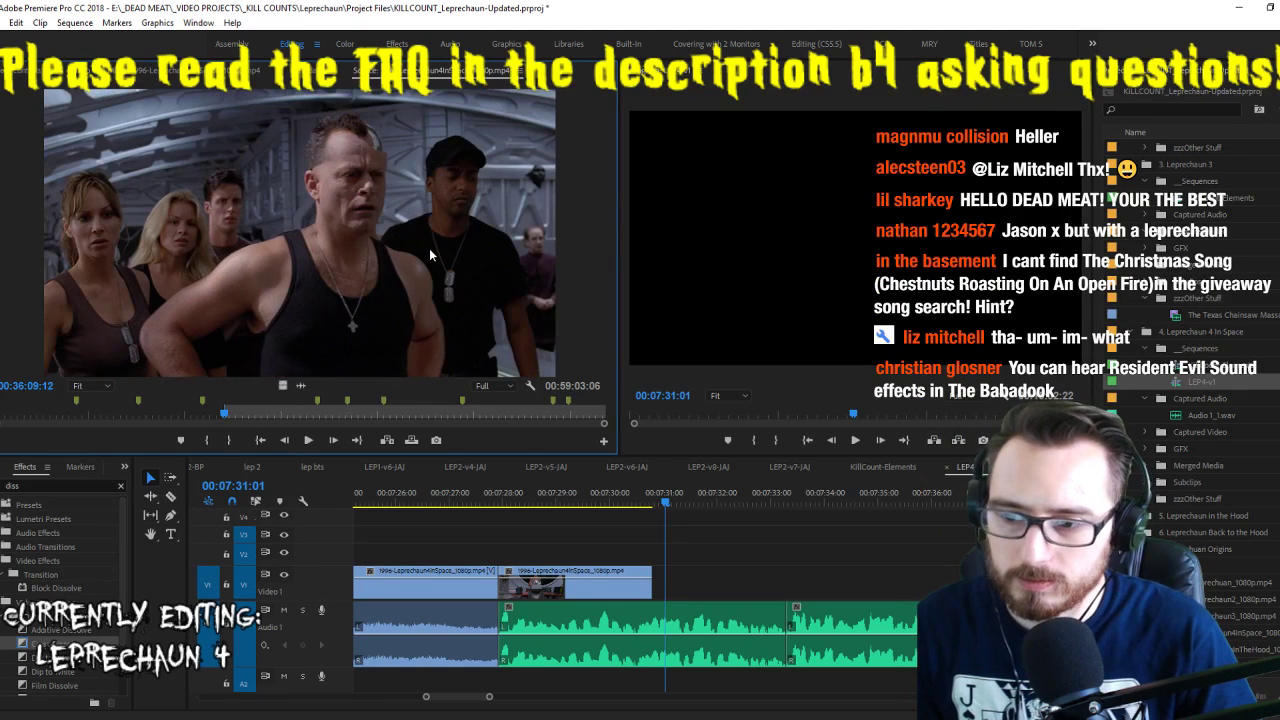
key("i")
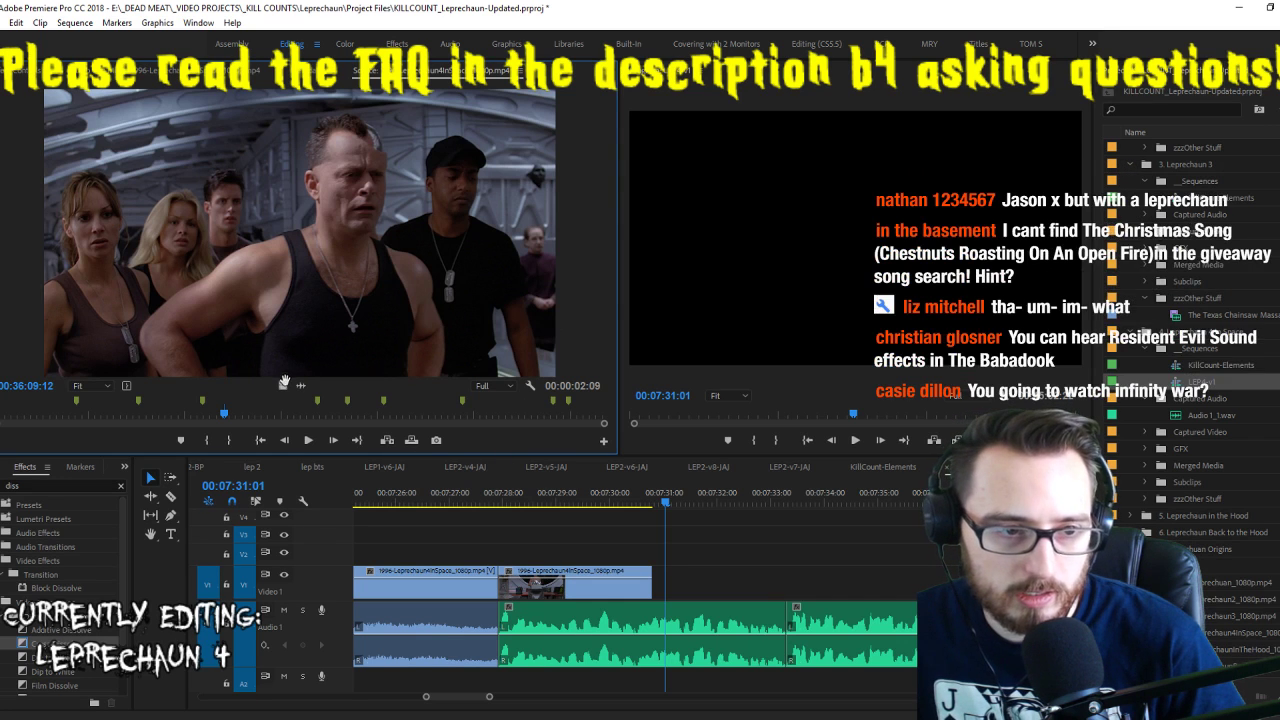
left_click_drag(680, 596, 643, 593)
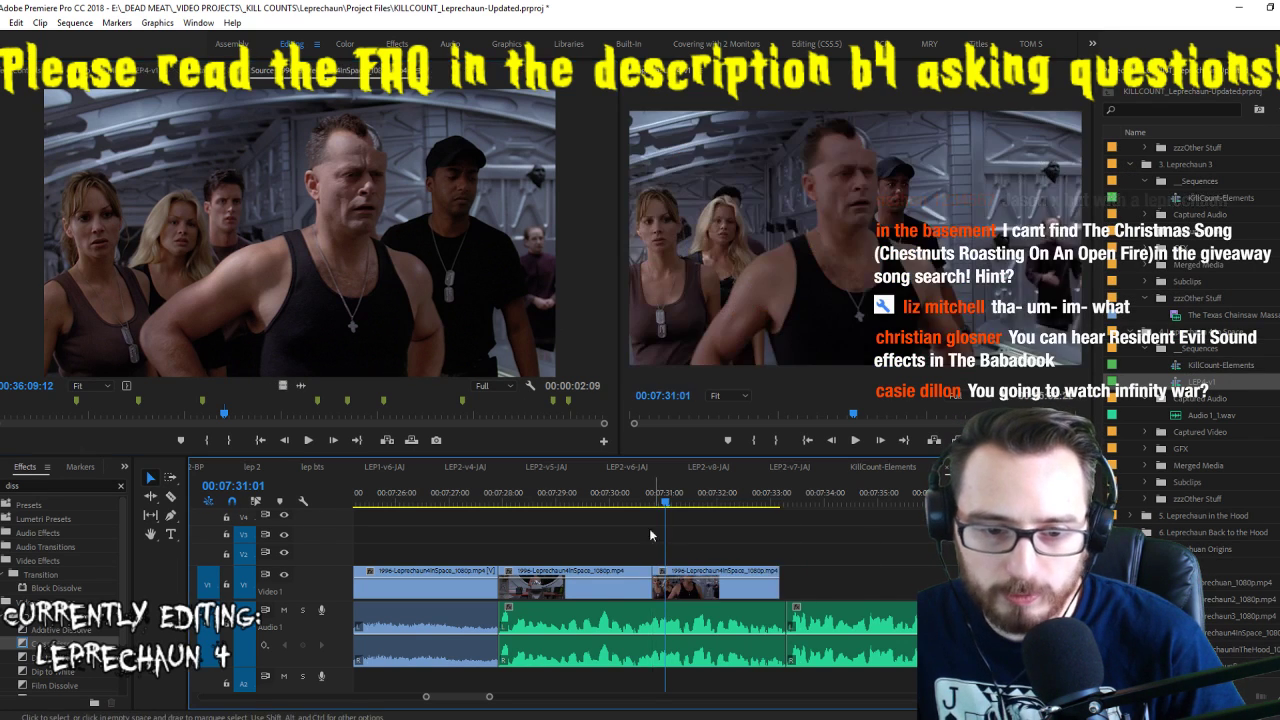
key("space")
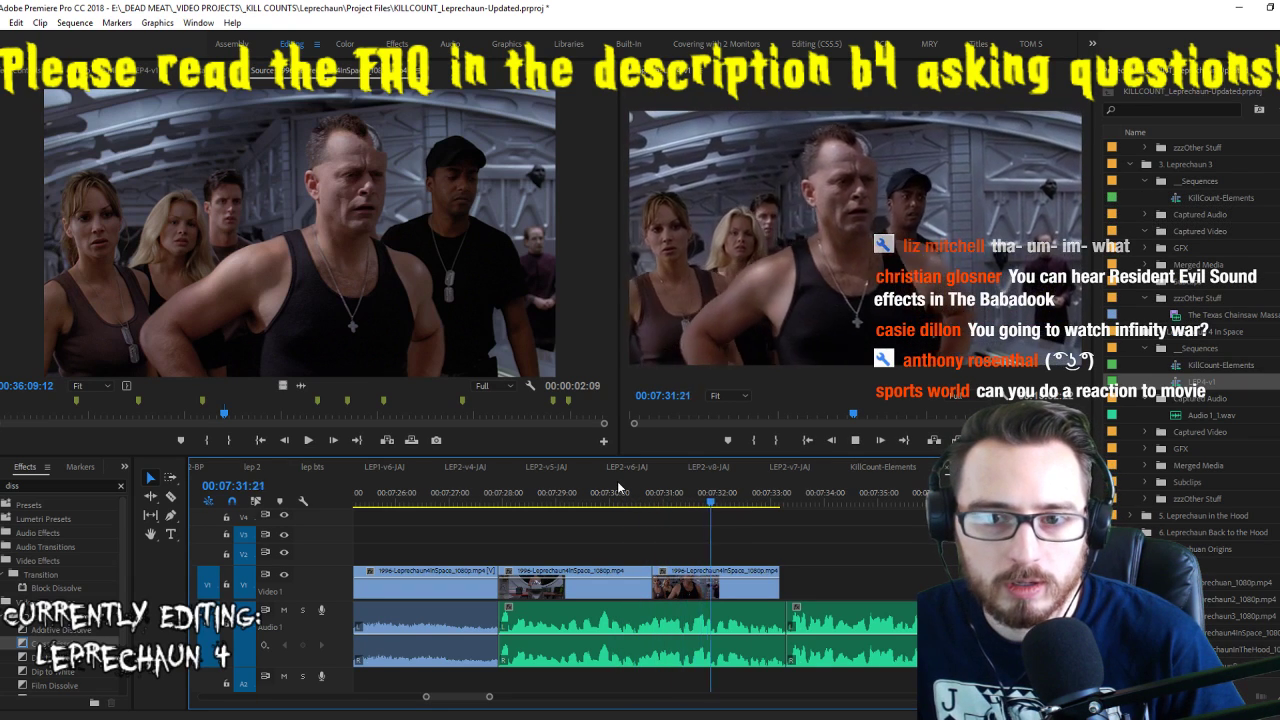
Mark a 1:06 source section of the crew facing the half-robot doctor's back, overwrite it video-only on V1 at 00:07:32:01, and replay the join
left_click(440, 250)
key("space")
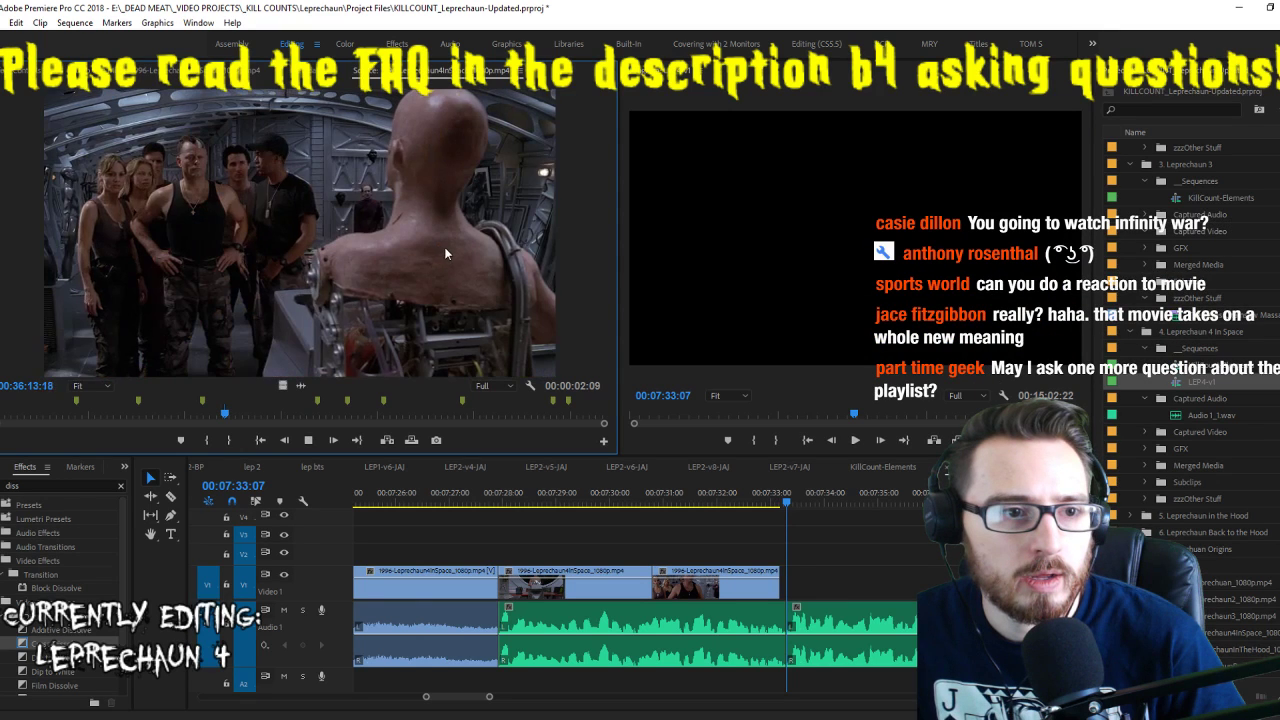
key("i")
key("o")
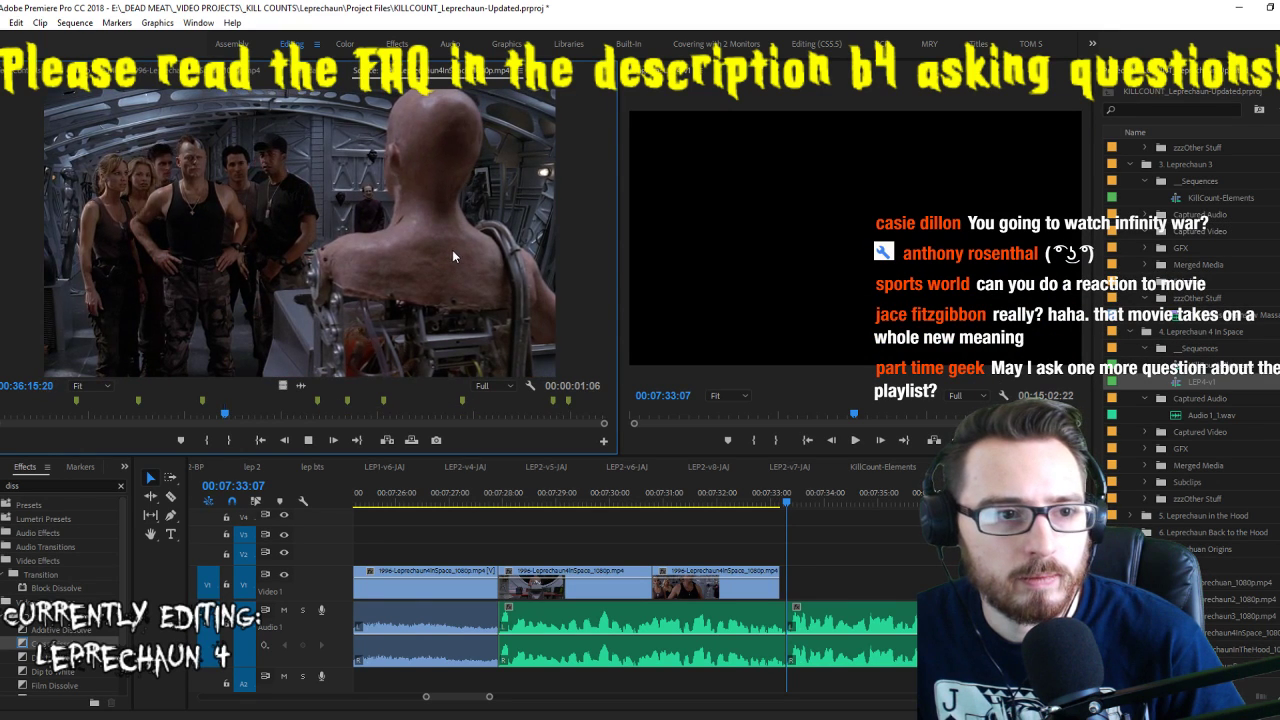
key("space")
left_click_drag(697, 566, 722, 575)
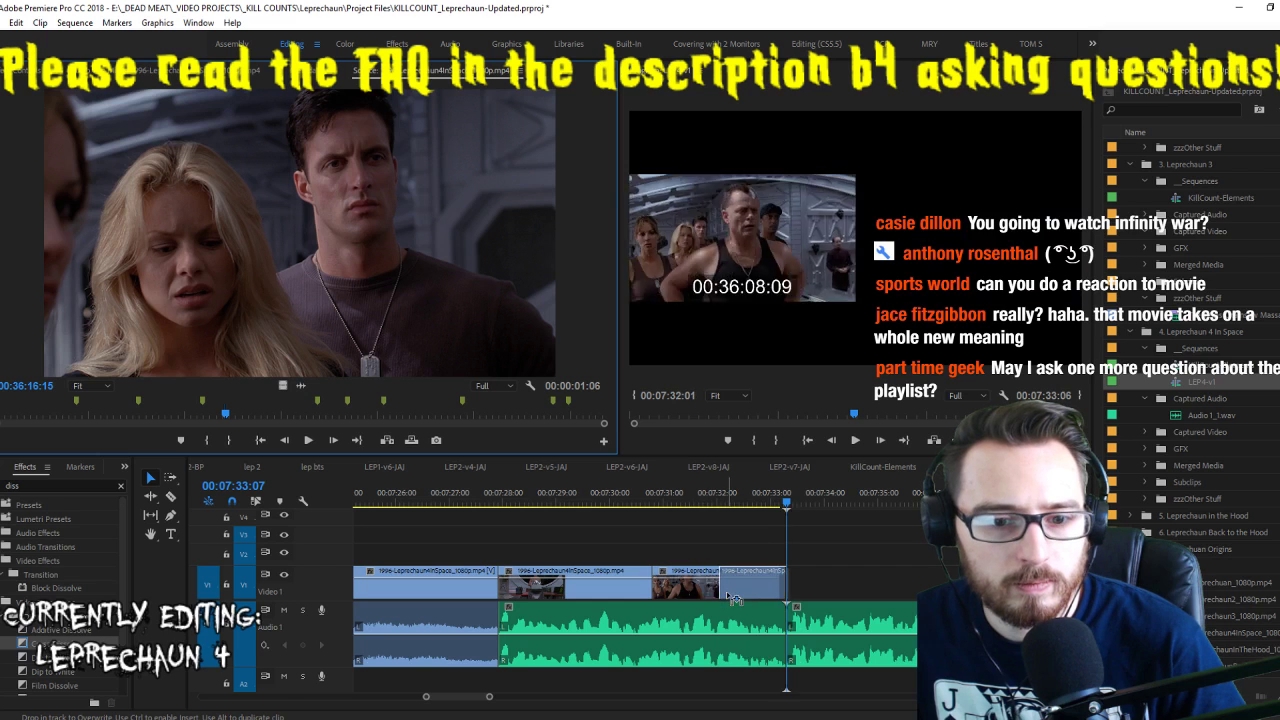
left_click(697, 500)
key("space")
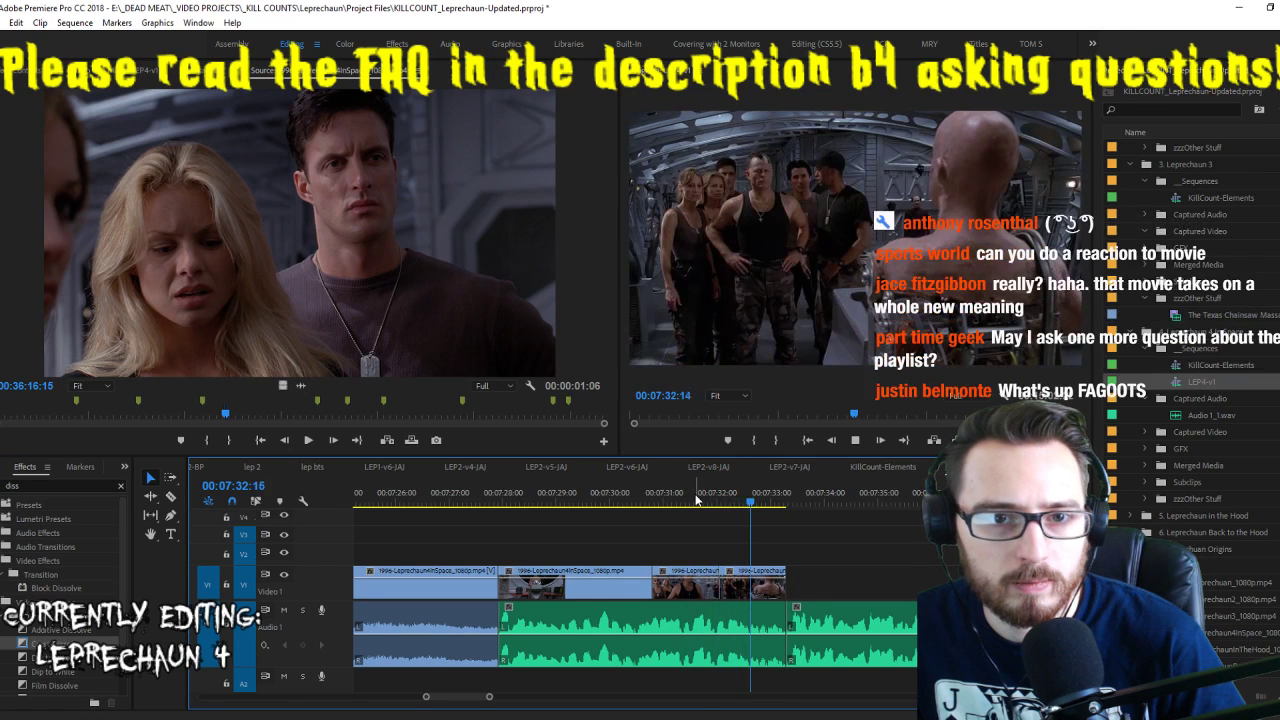
Mark a 7:18 source section of the half-robot doctor up to his hand-over-face gesture and insert it with audio at 00:07:33:07
left_click(361, 275)
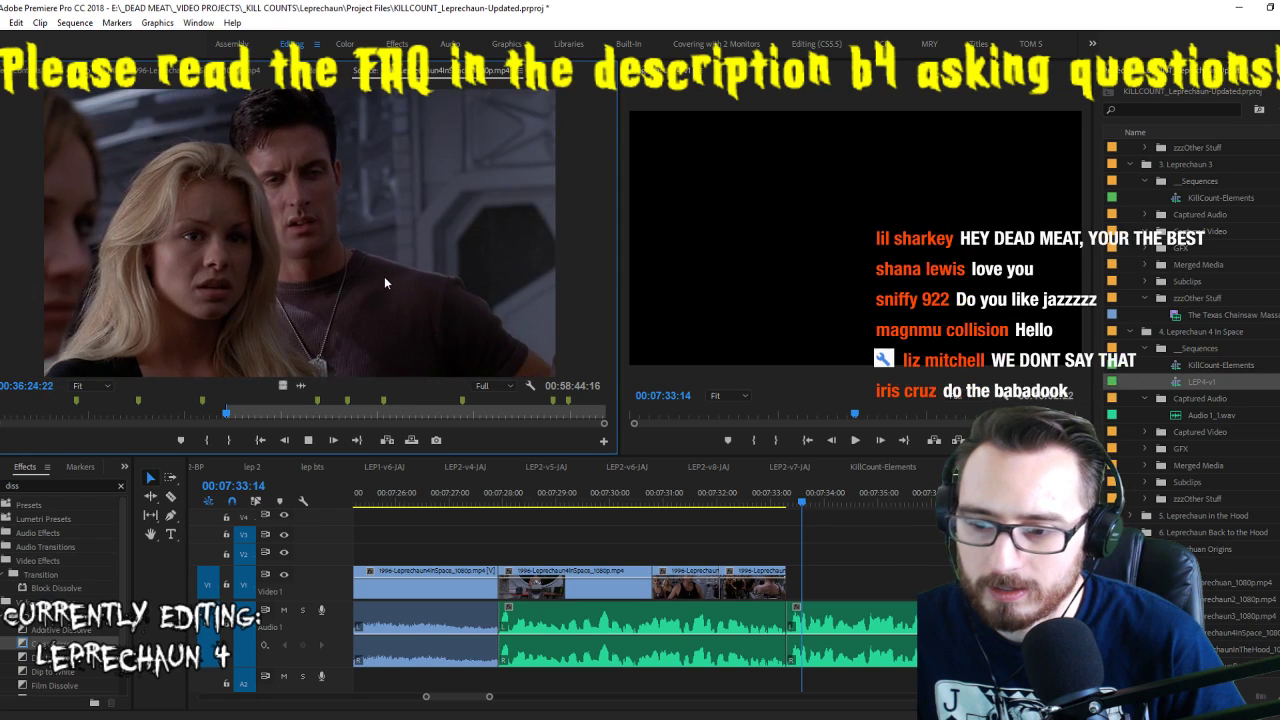
key("space")
key("space")
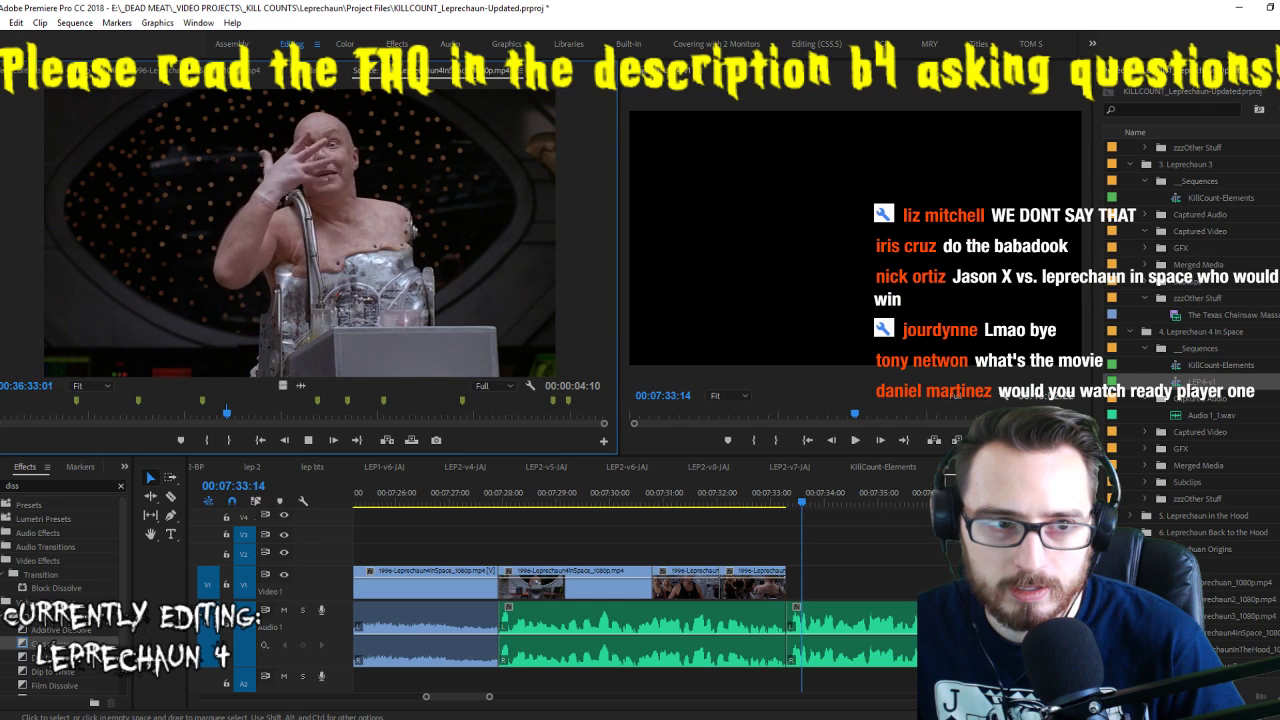
key("space")
key("space")
key("space")
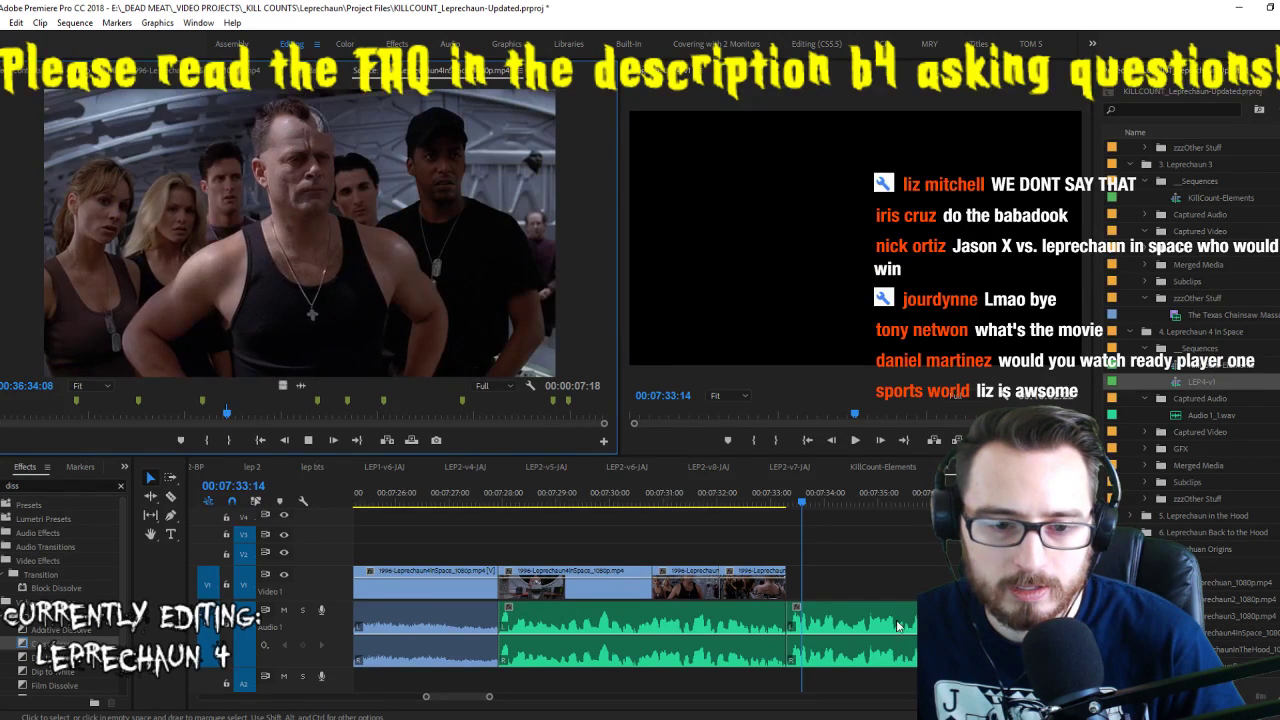
key("Up")
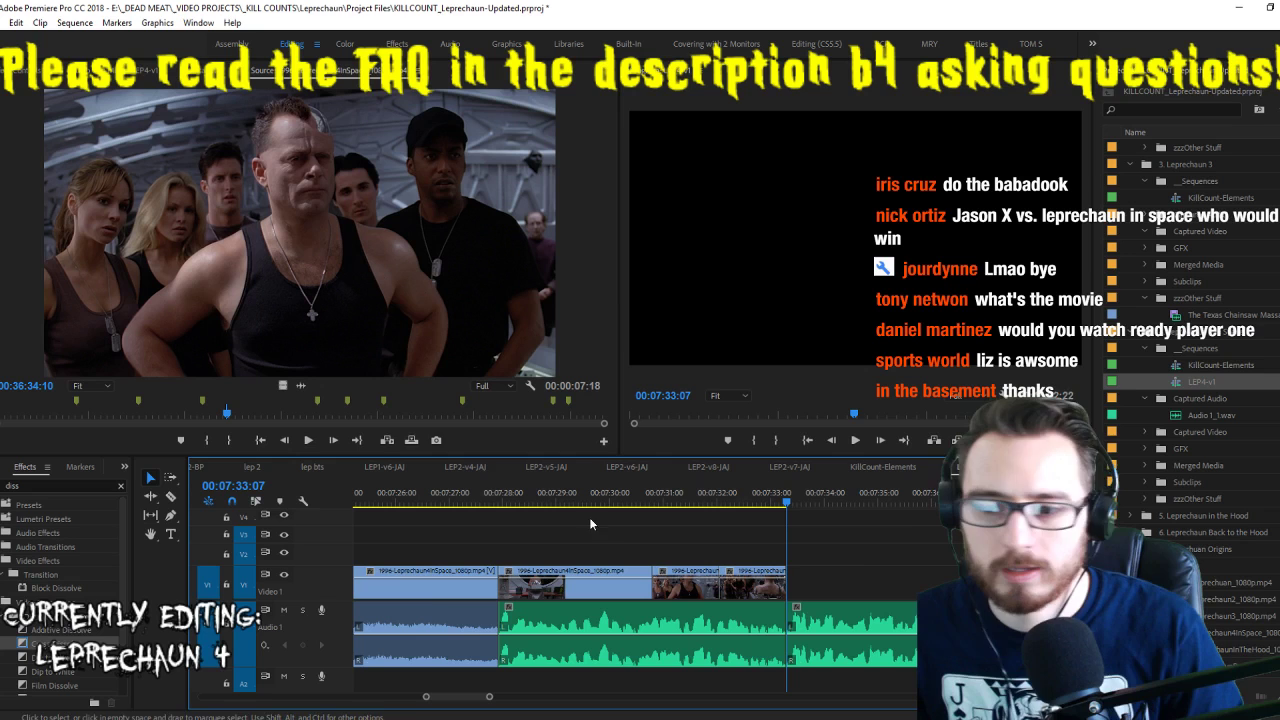
left_click(394, 441)
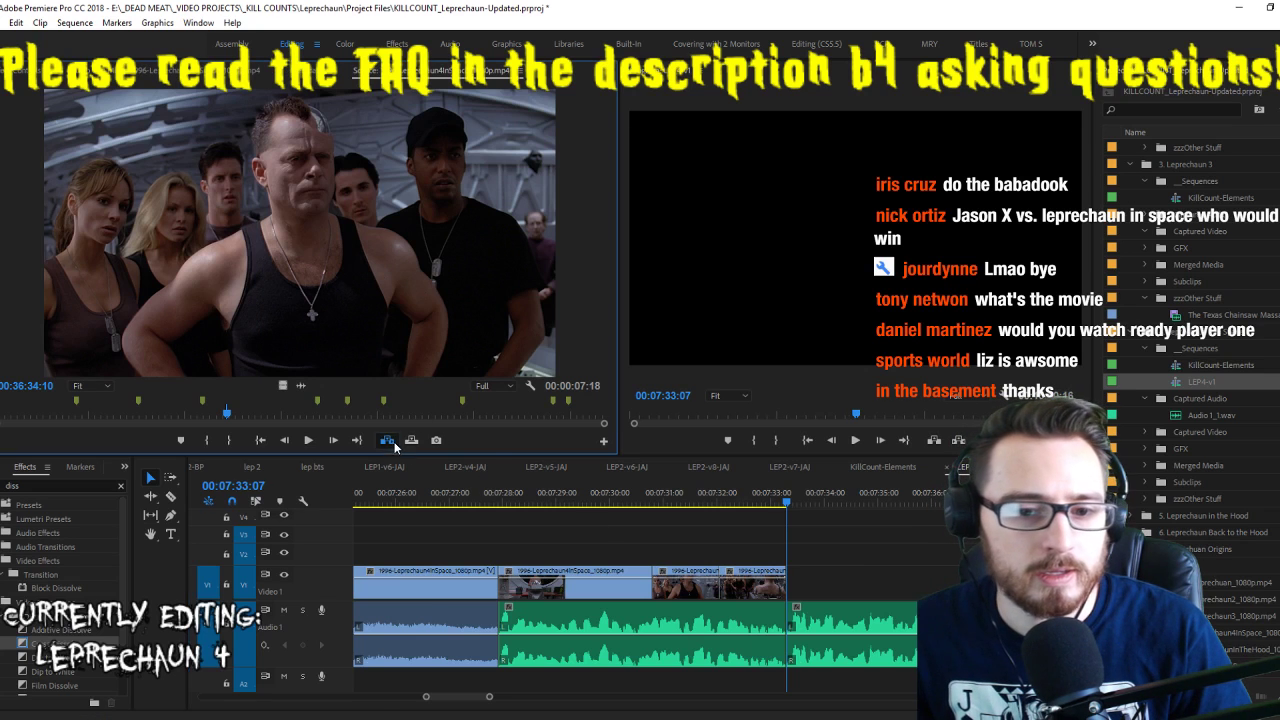
Replay the inserted doctor clip and extract a section of about 20 frames starting at about 00:07:37:17
left_click(410, 502)
key("space")
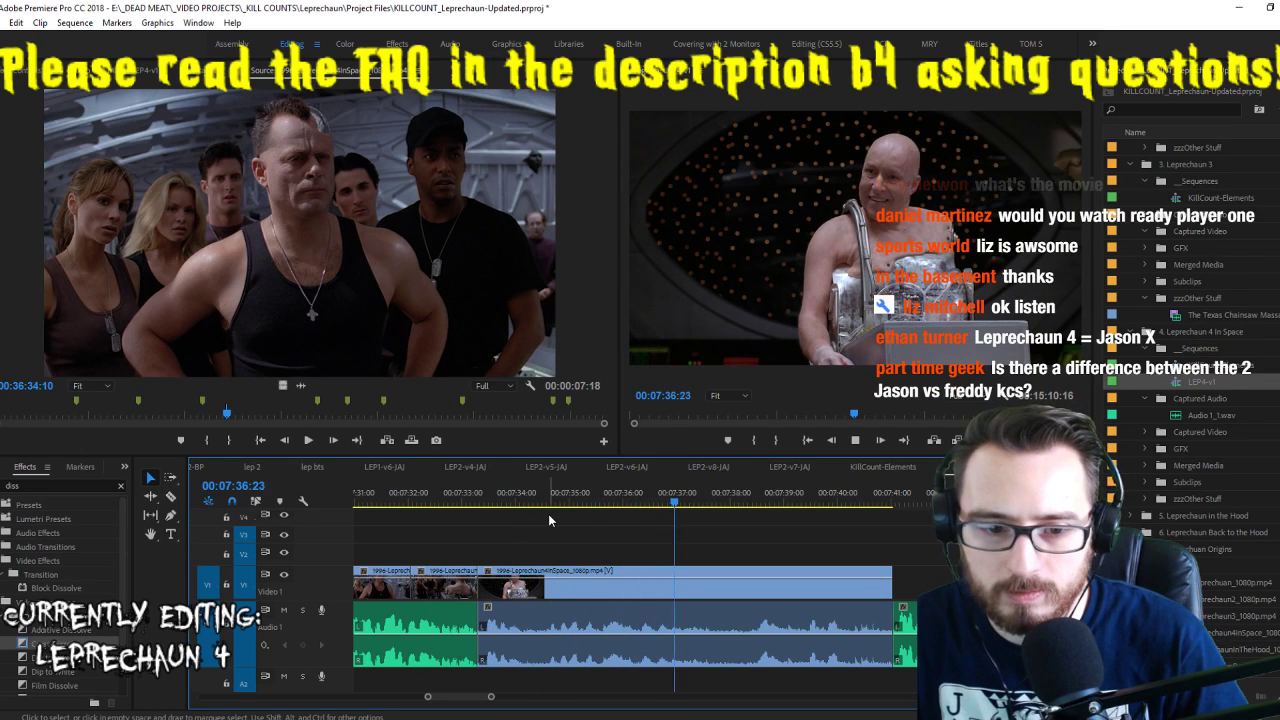
key("i")
key("space")
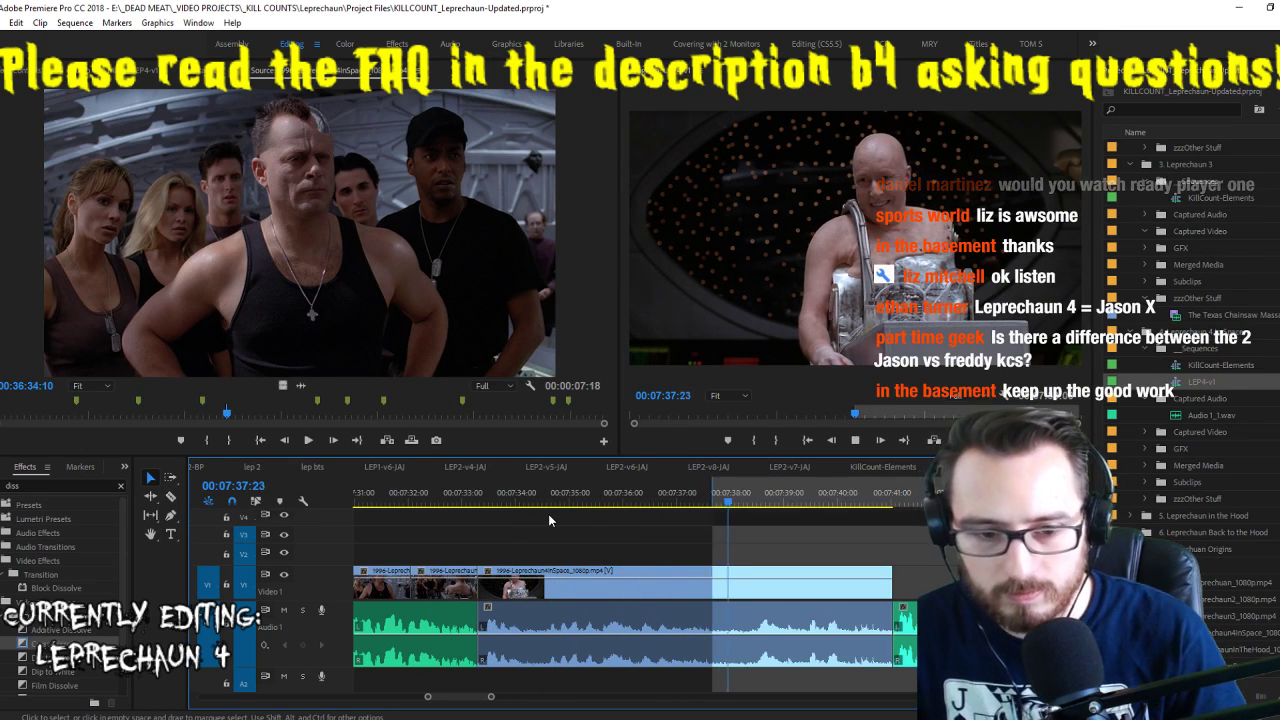
key("o")
key("apostrophe")
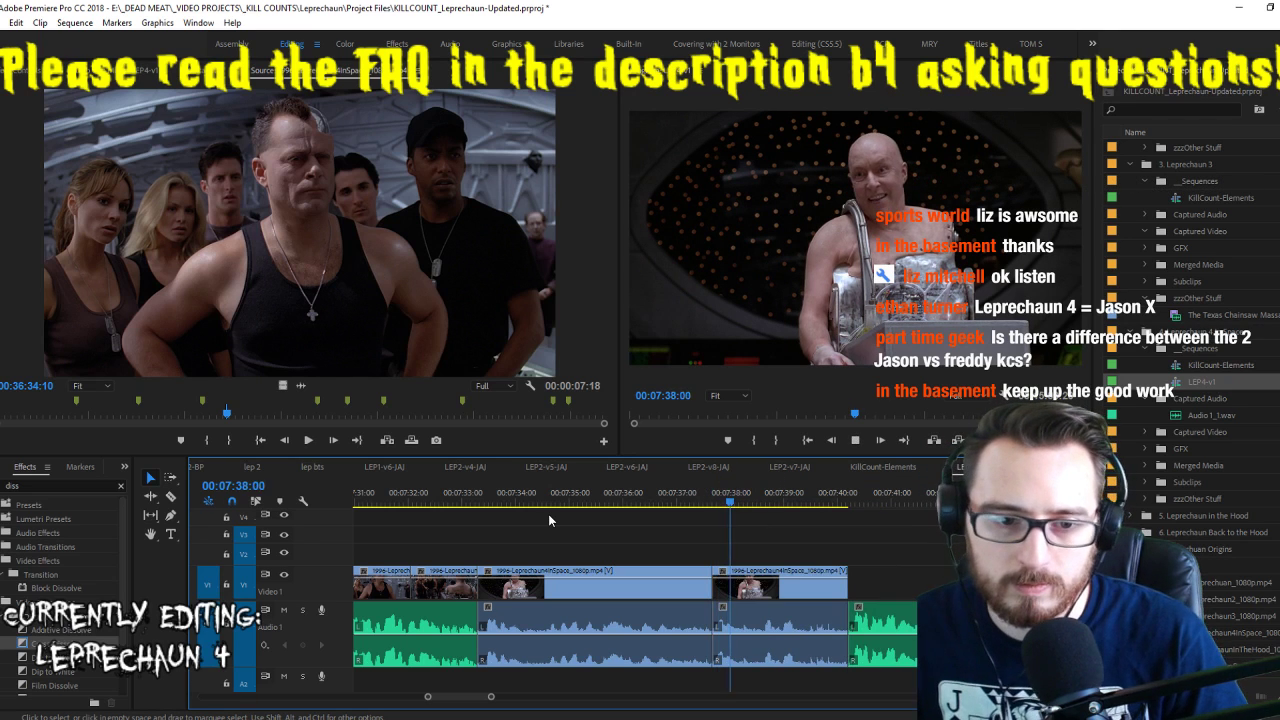
Extract the section of the doctor clip from about 00:07:36:05 to the new cut and replay the join
key("j")
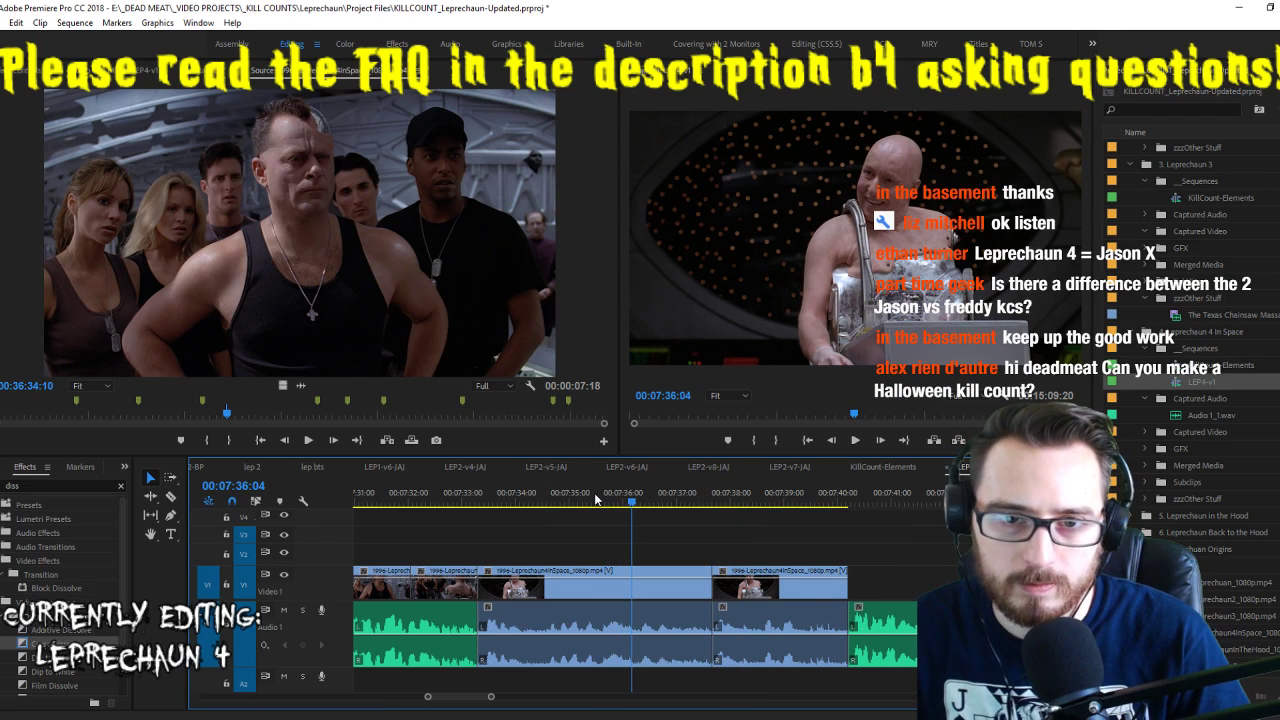
key("i")
key("apostrophe")
key("Up")
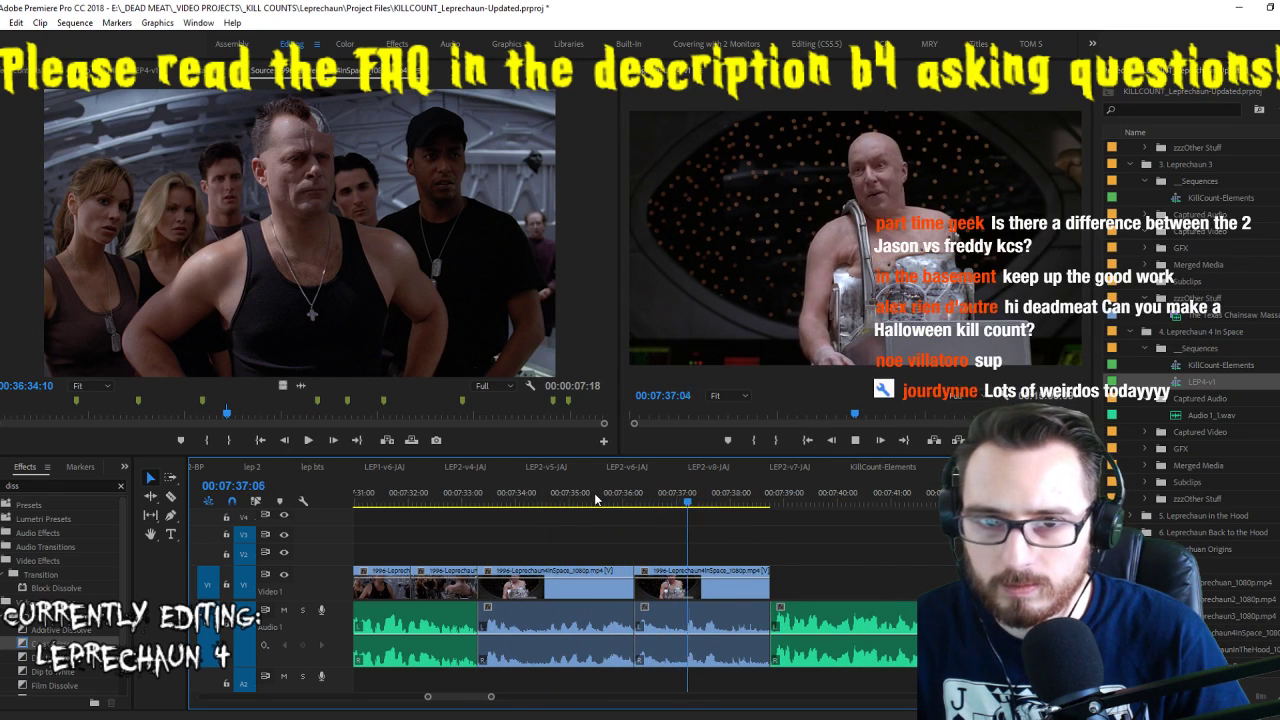
Ripple-trim the end of the doctor's hand-over-face clip to about 00:07:38:15 and play into the following narration
key("space")
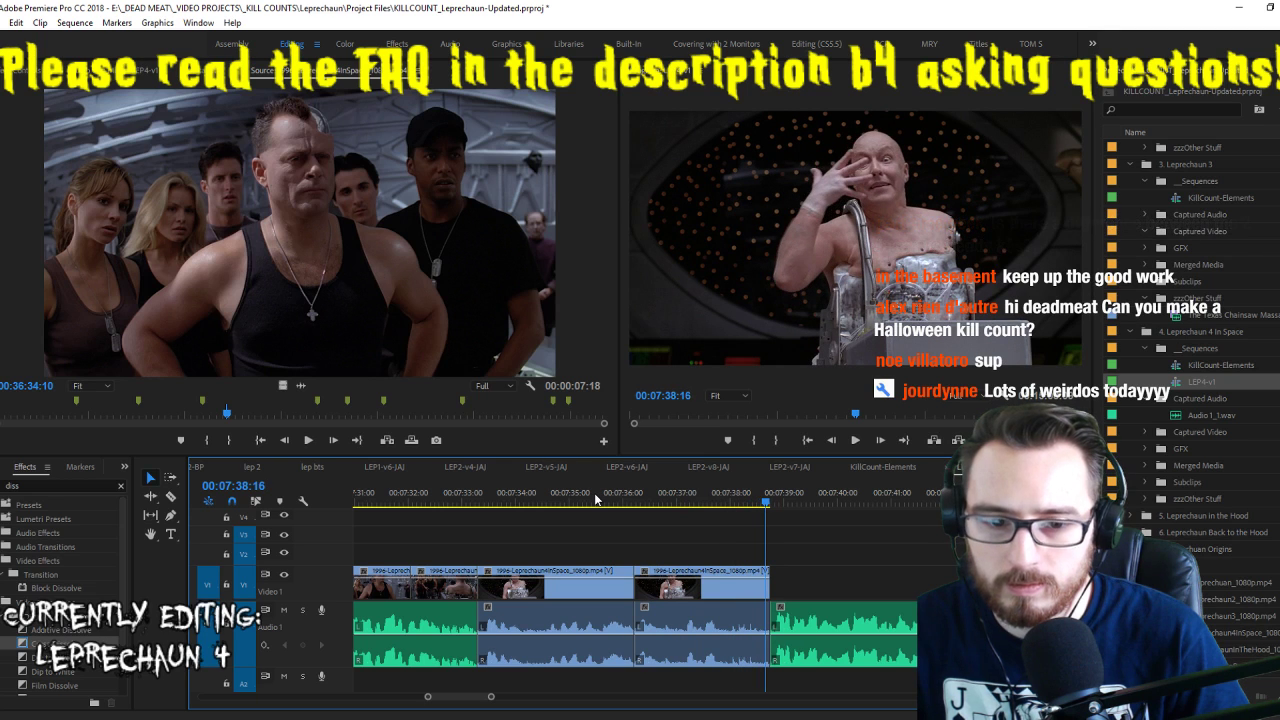
key("w")
key("space")
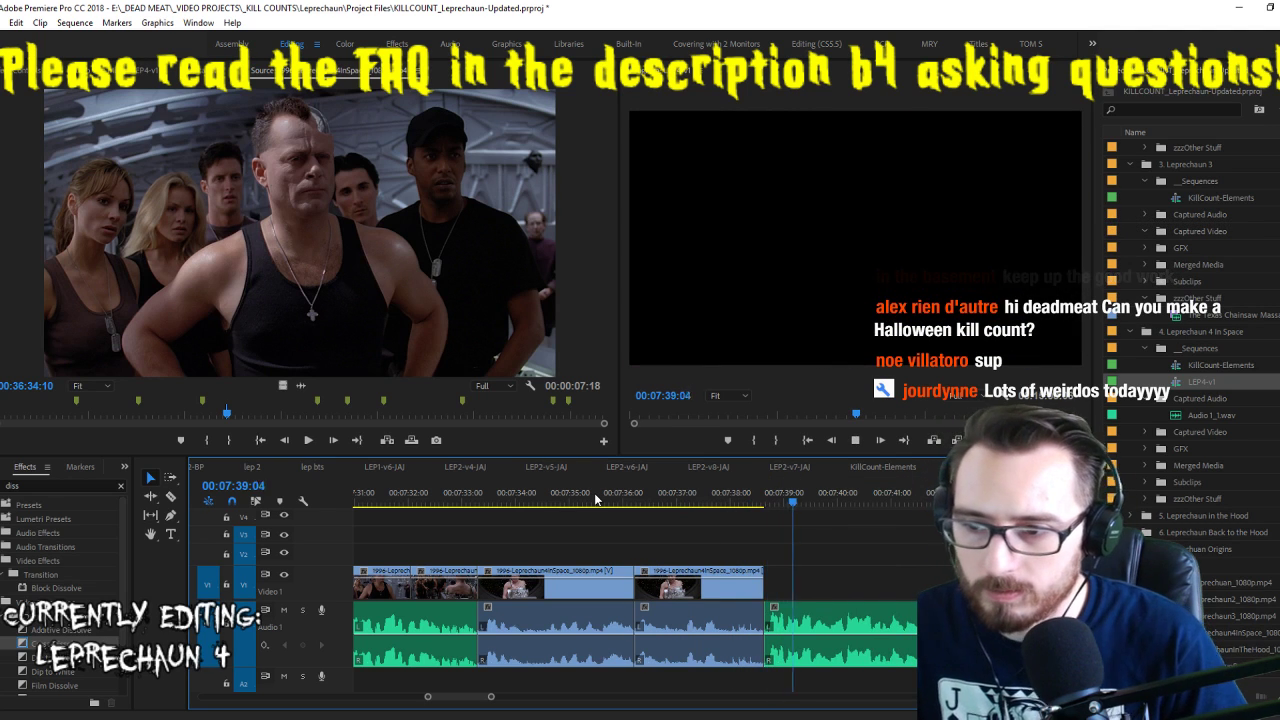
Mark a source section of the commander with hands on hips from about 36:34, lay only its video at 00:07:38:15 and play it
left_click(298, 260)
key("space")
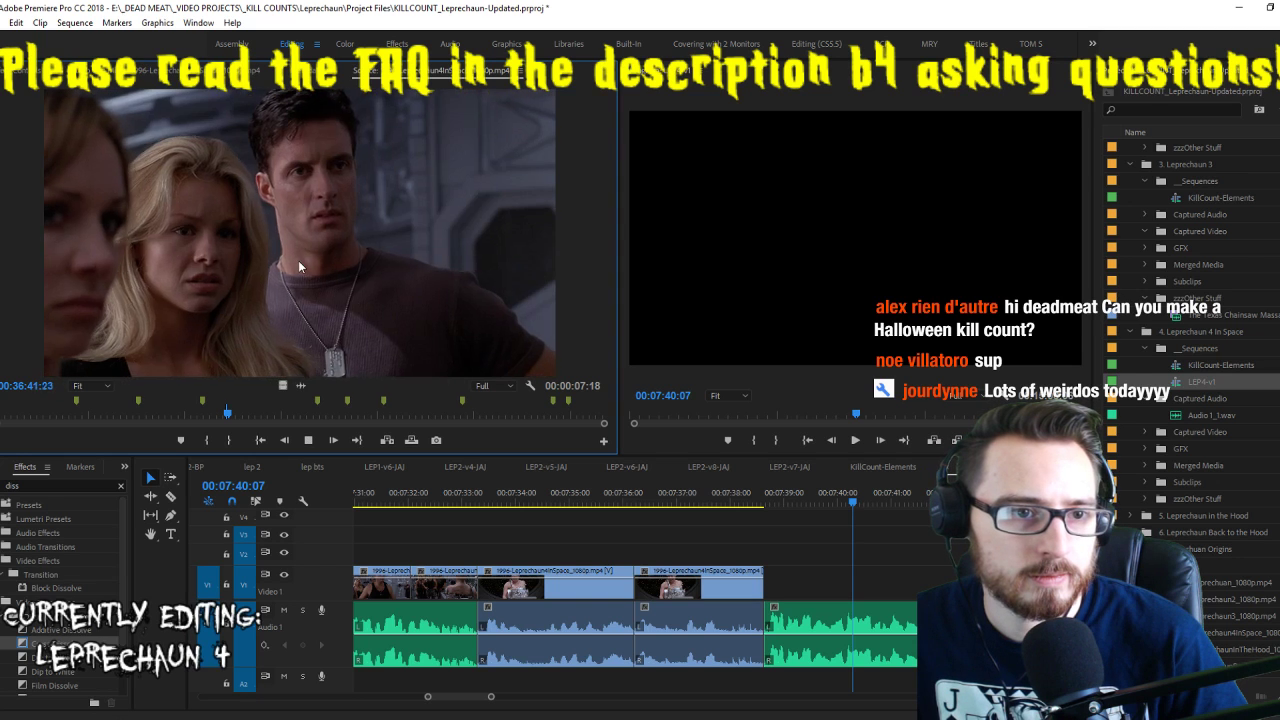
key("j")
key("j")
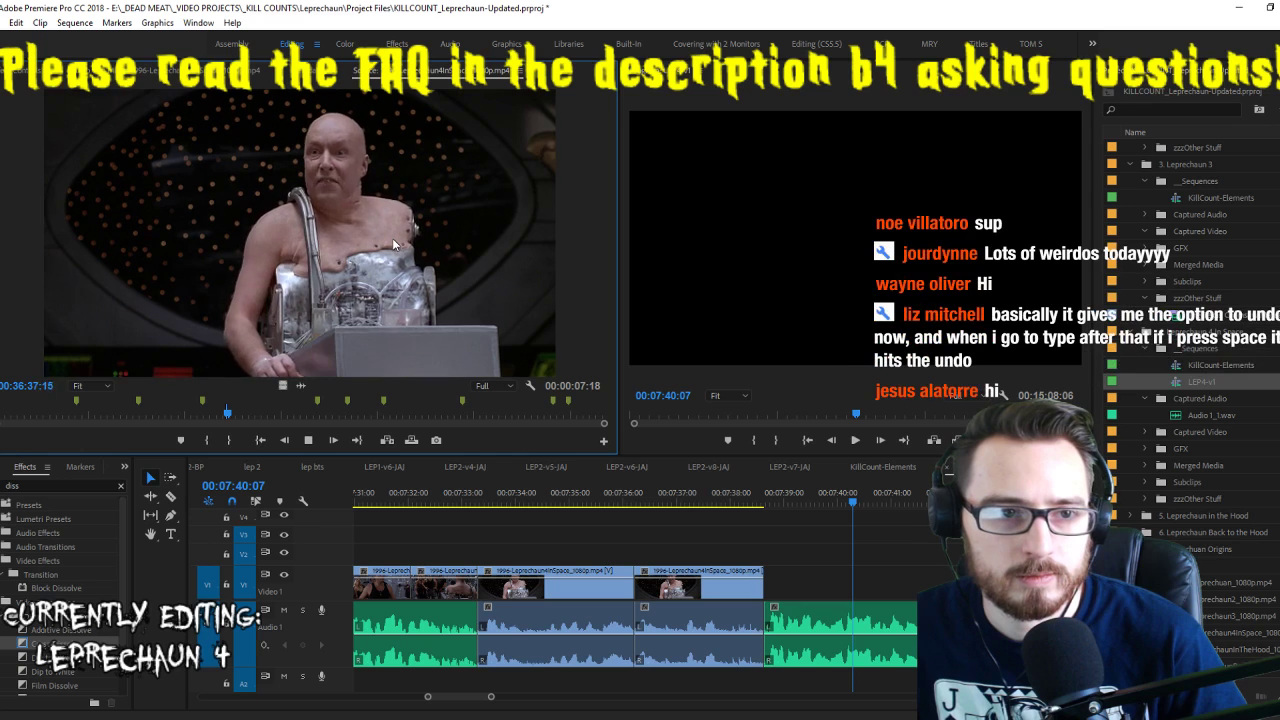
key("k")
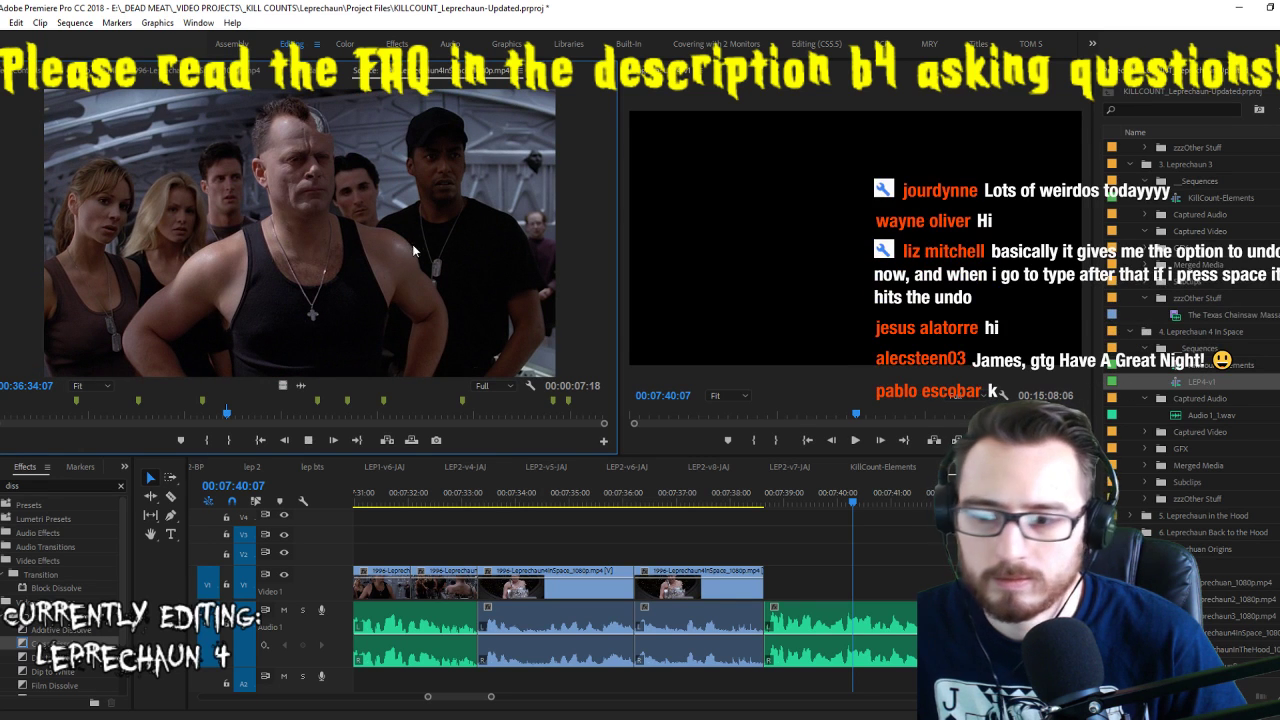
key("j")
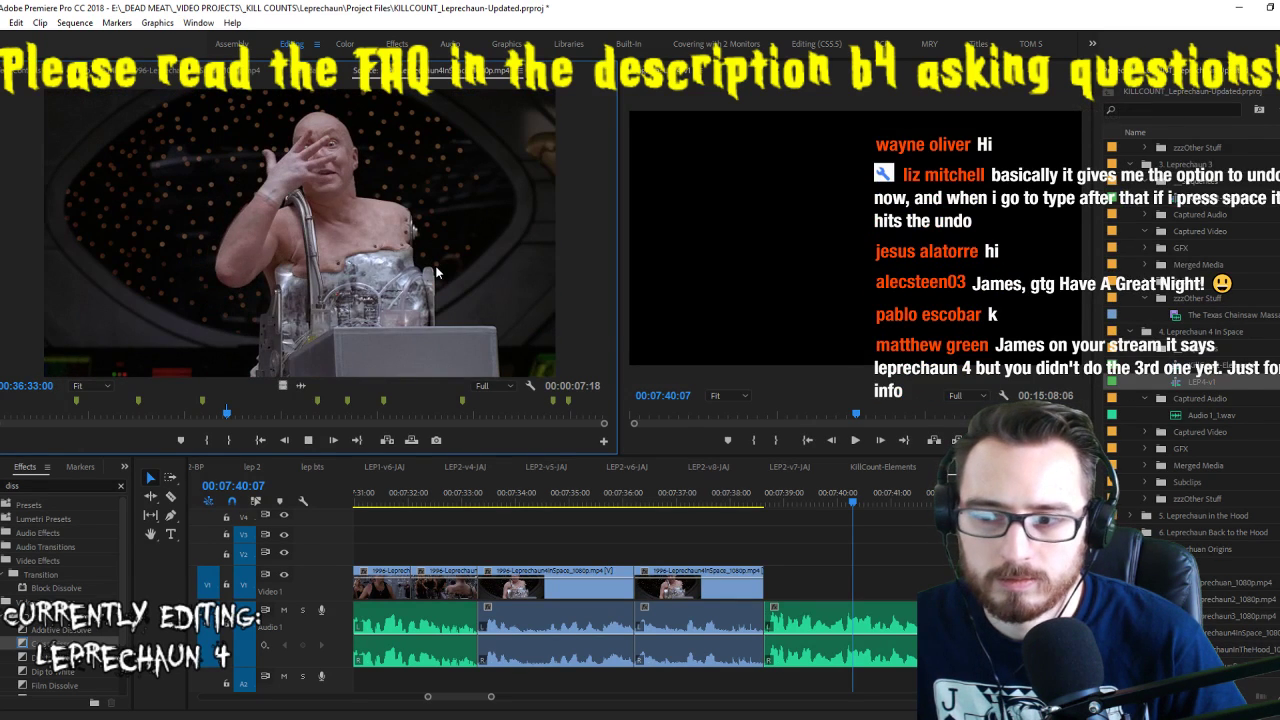
key("i")
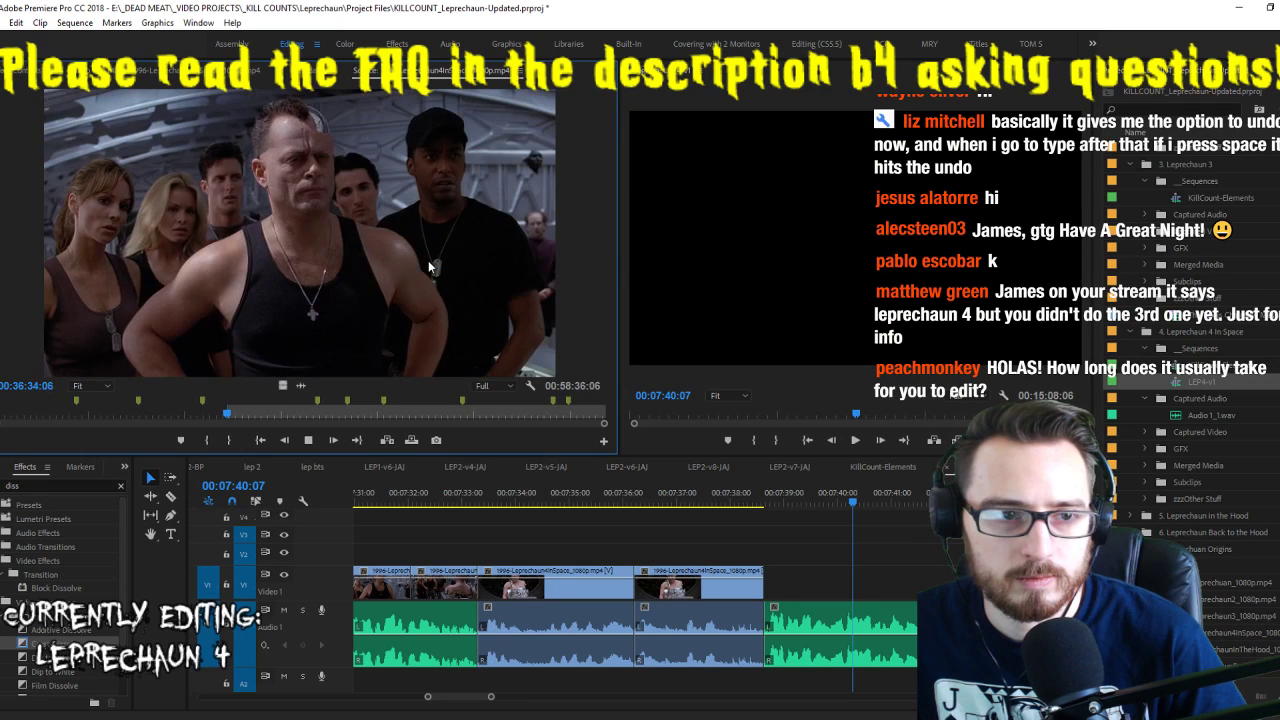
key("o")
key("k")
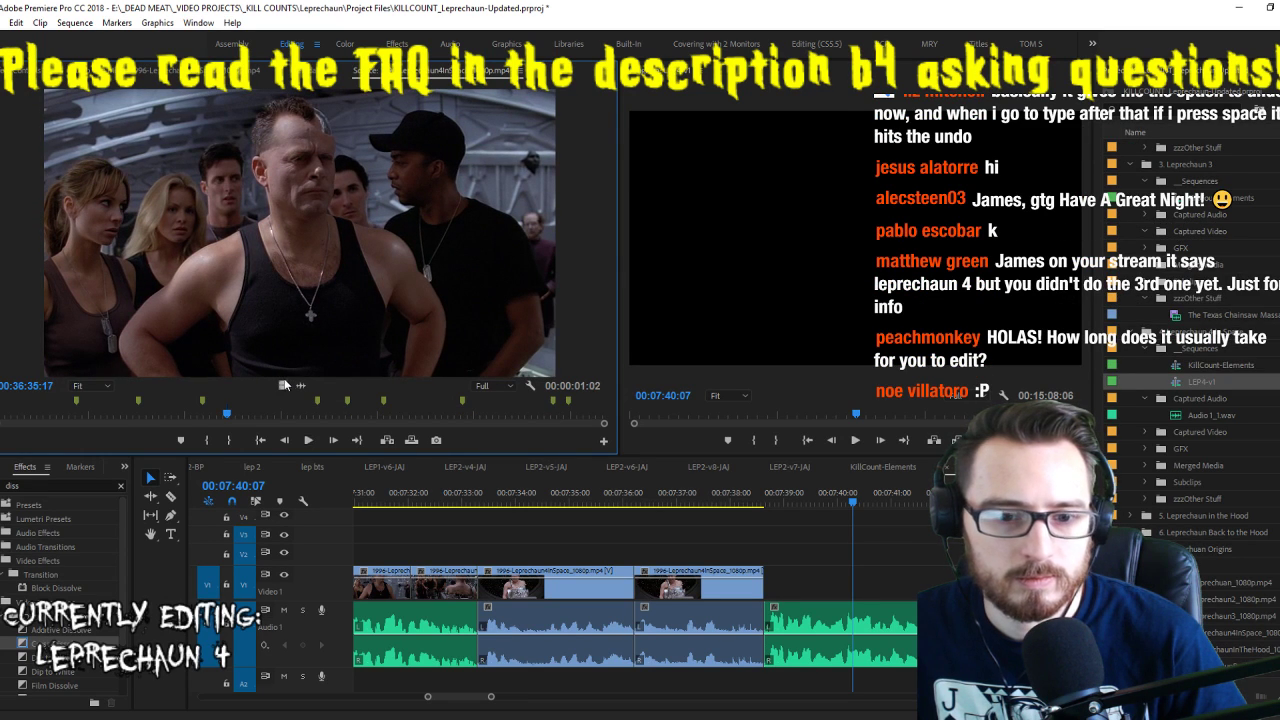
left_click_drag(285, 385, 955, 584)
key("space")
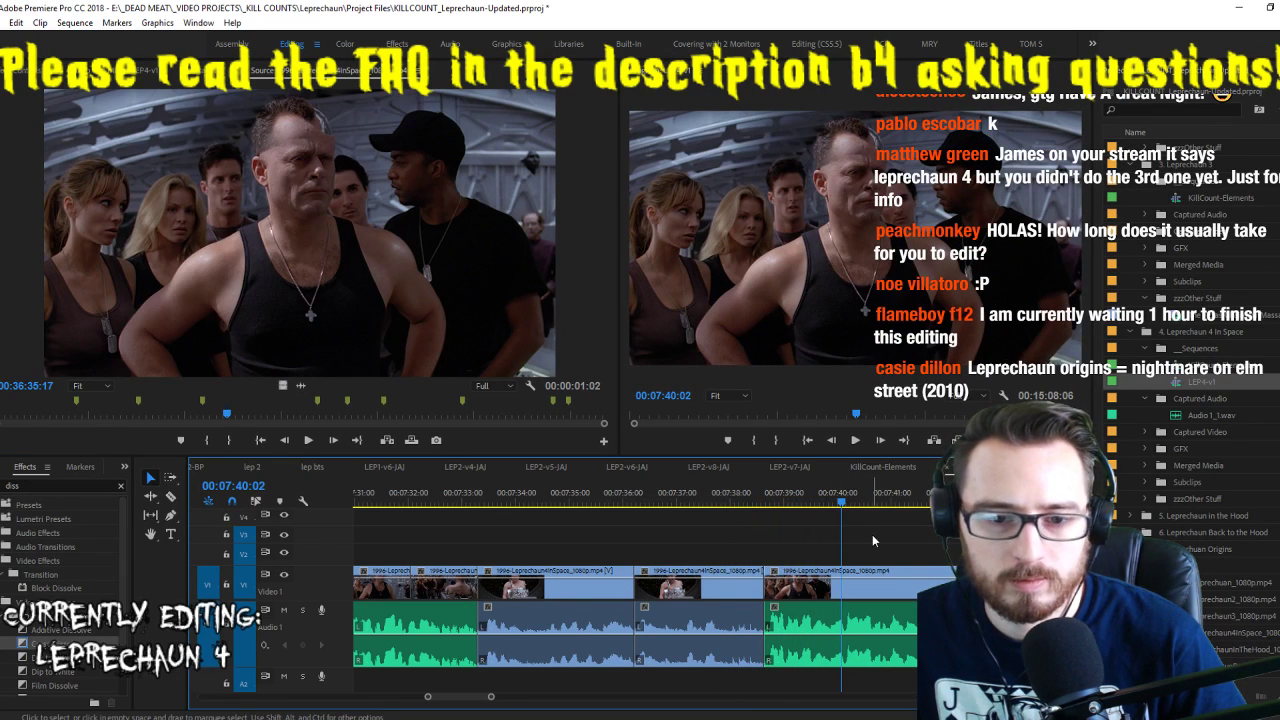
Mark a 2:21 source section of the half-robot doctor from about 36:39, lay only its video at 00:07:40:03 and play it
left_click(440, 280)
key("space")
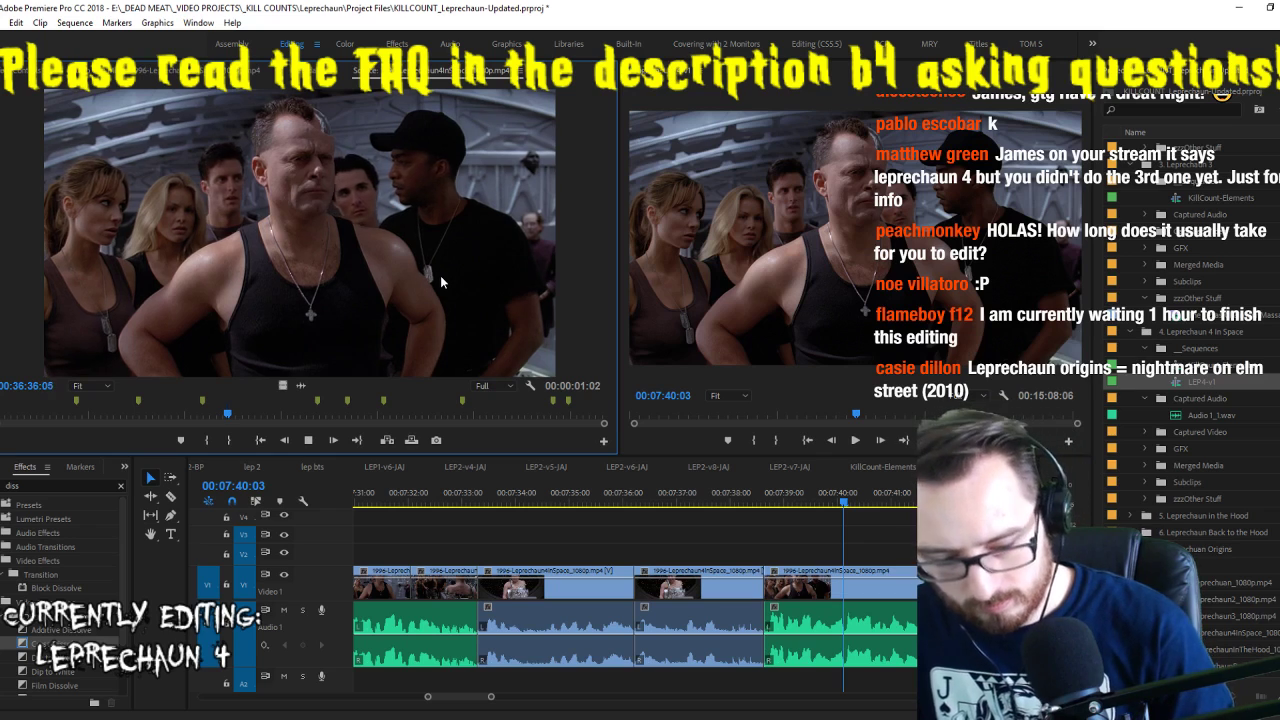
key("i")
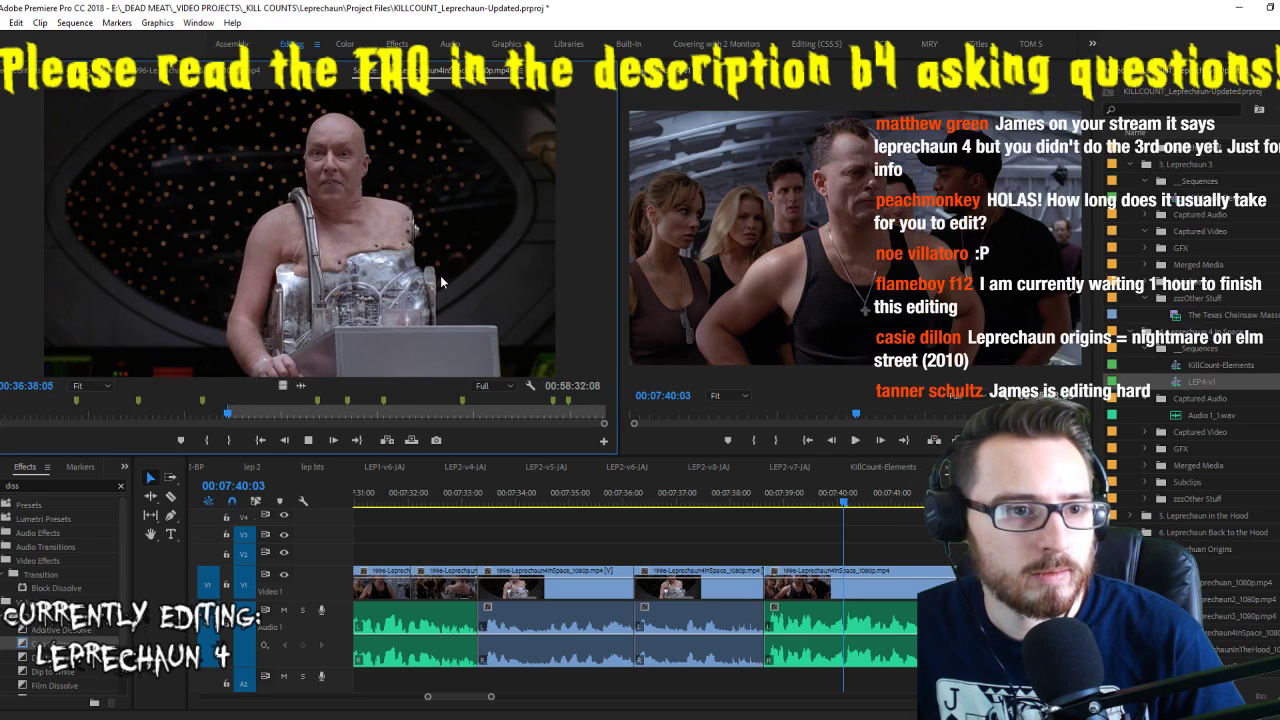
key("i")
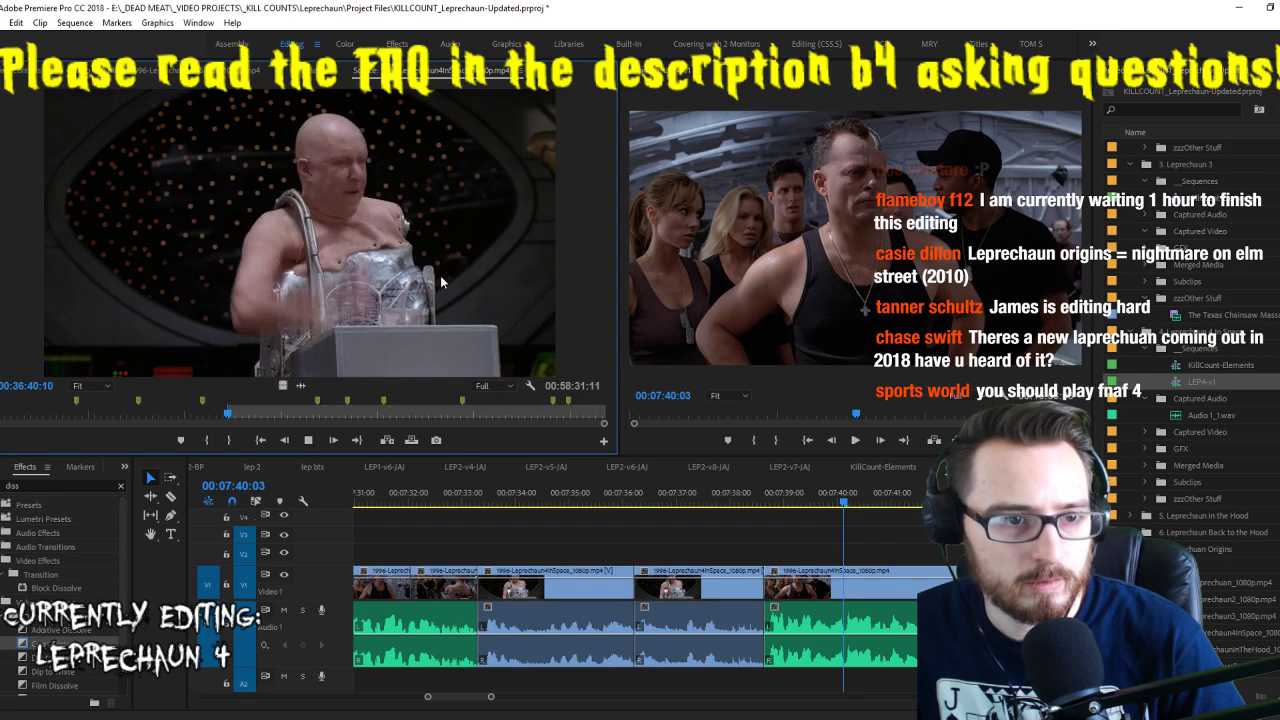
key("o")
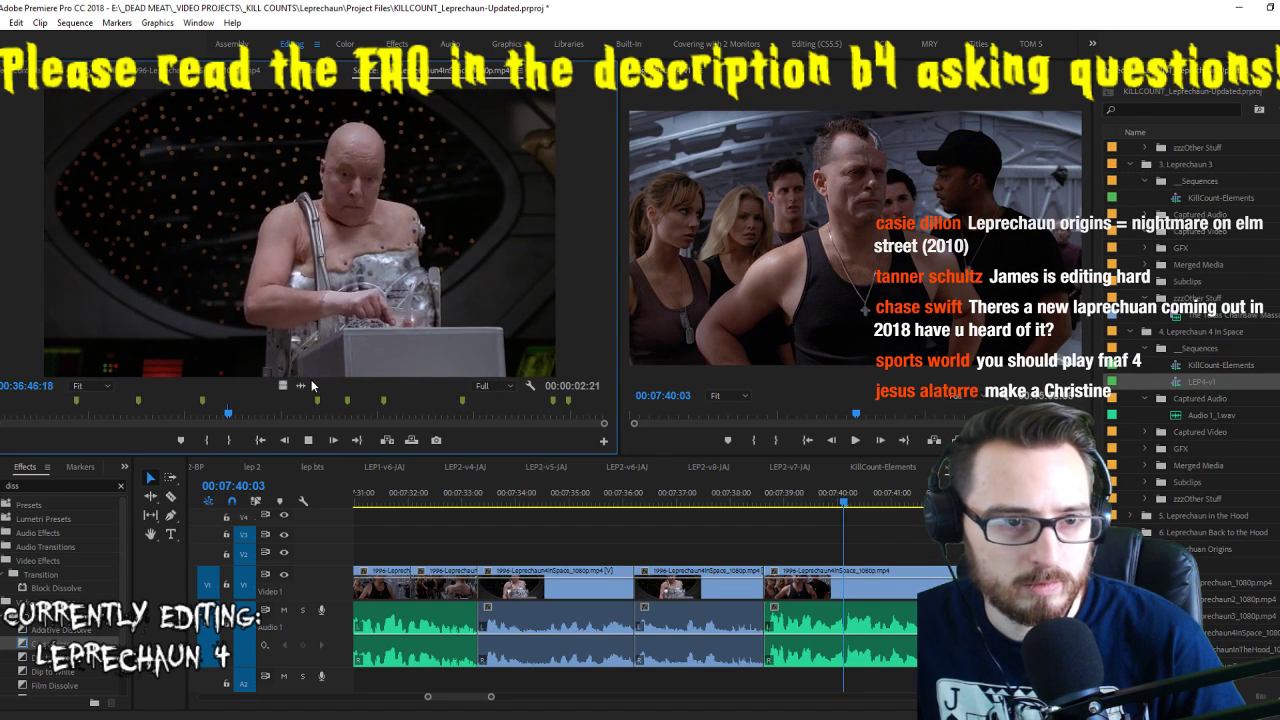
key("space")
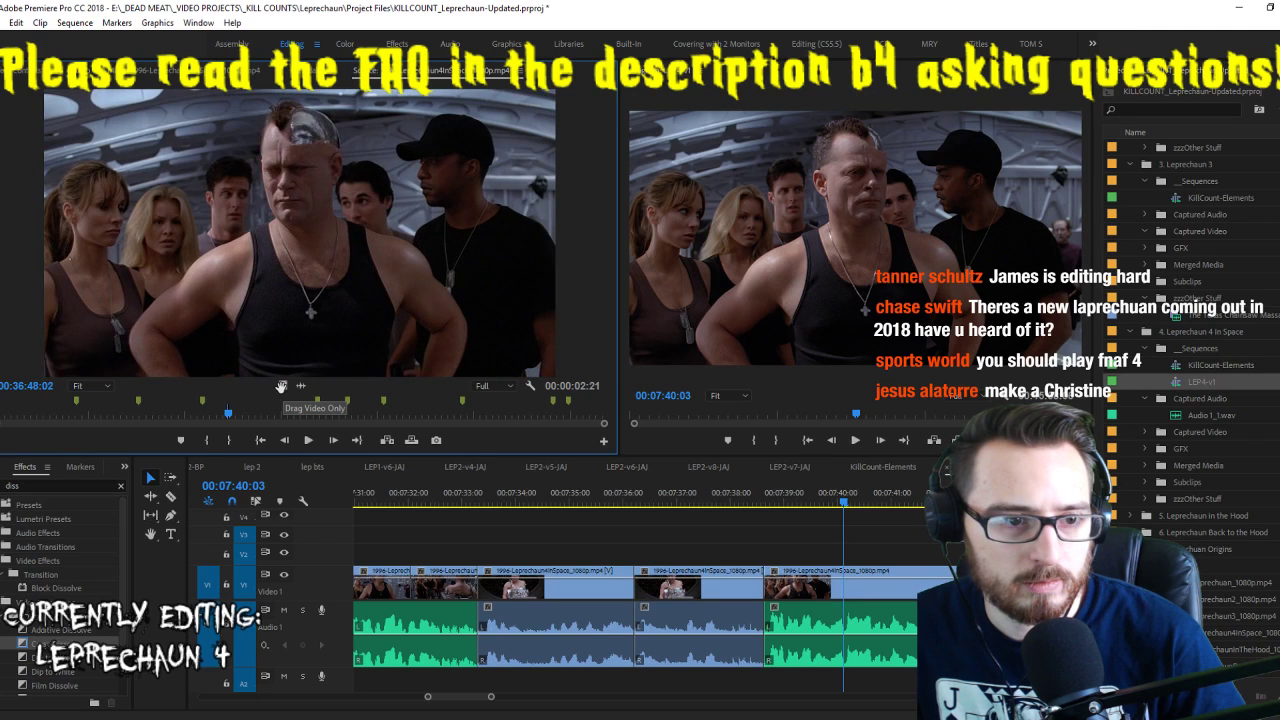
left_click_drag(281, 386, 855, 591)
key("space")
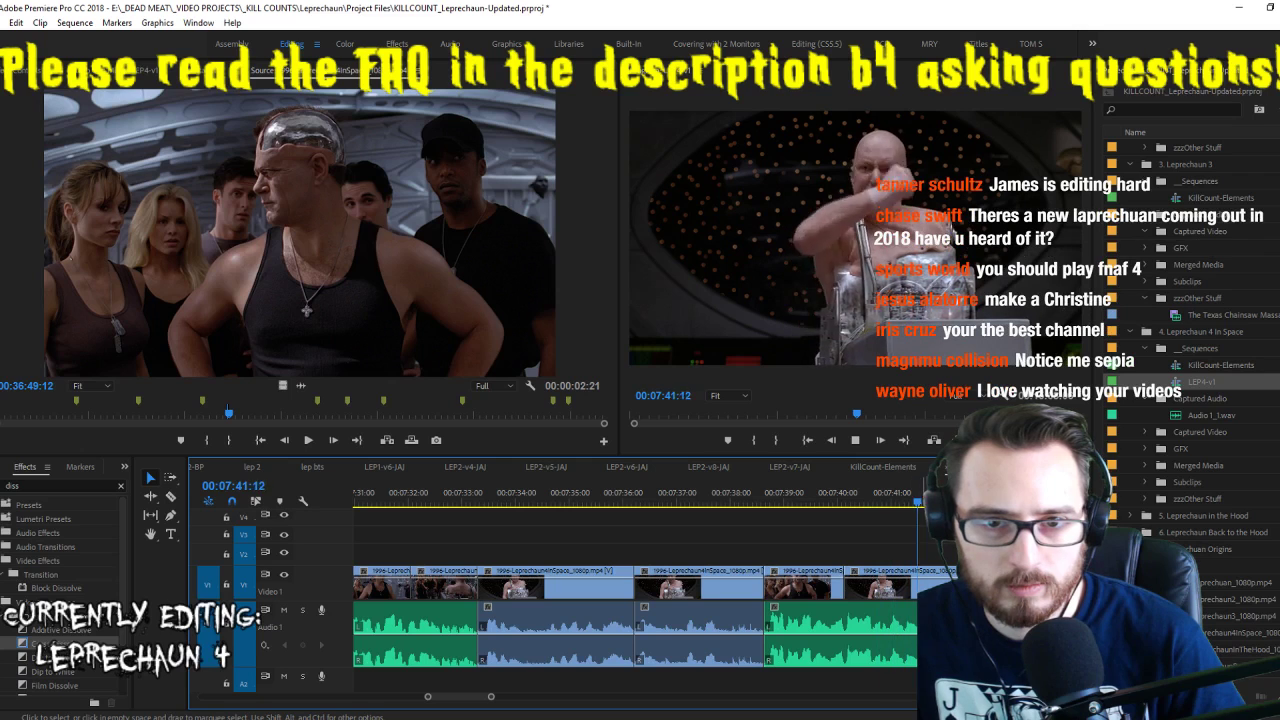
Trim the end of the doctor clip to the narration cut at 00:07:42:01, play on and save the project
key("space")
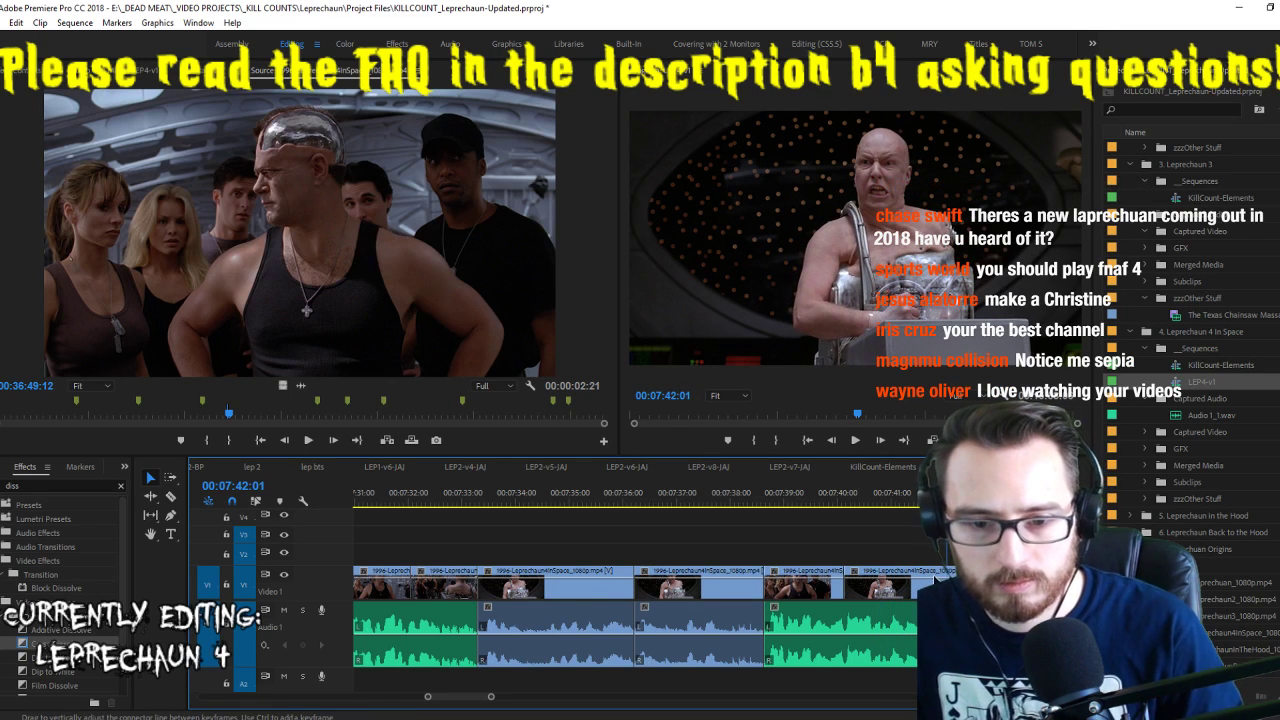
key("space")
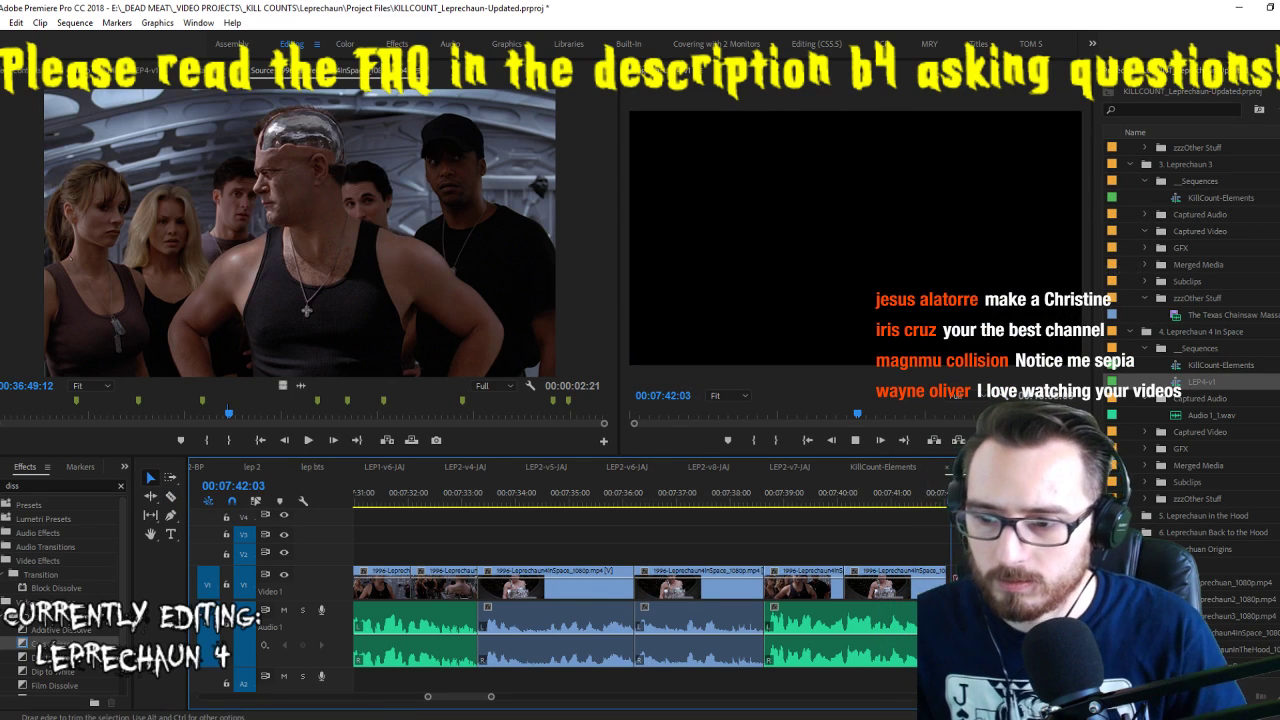
key("ctrl+s")
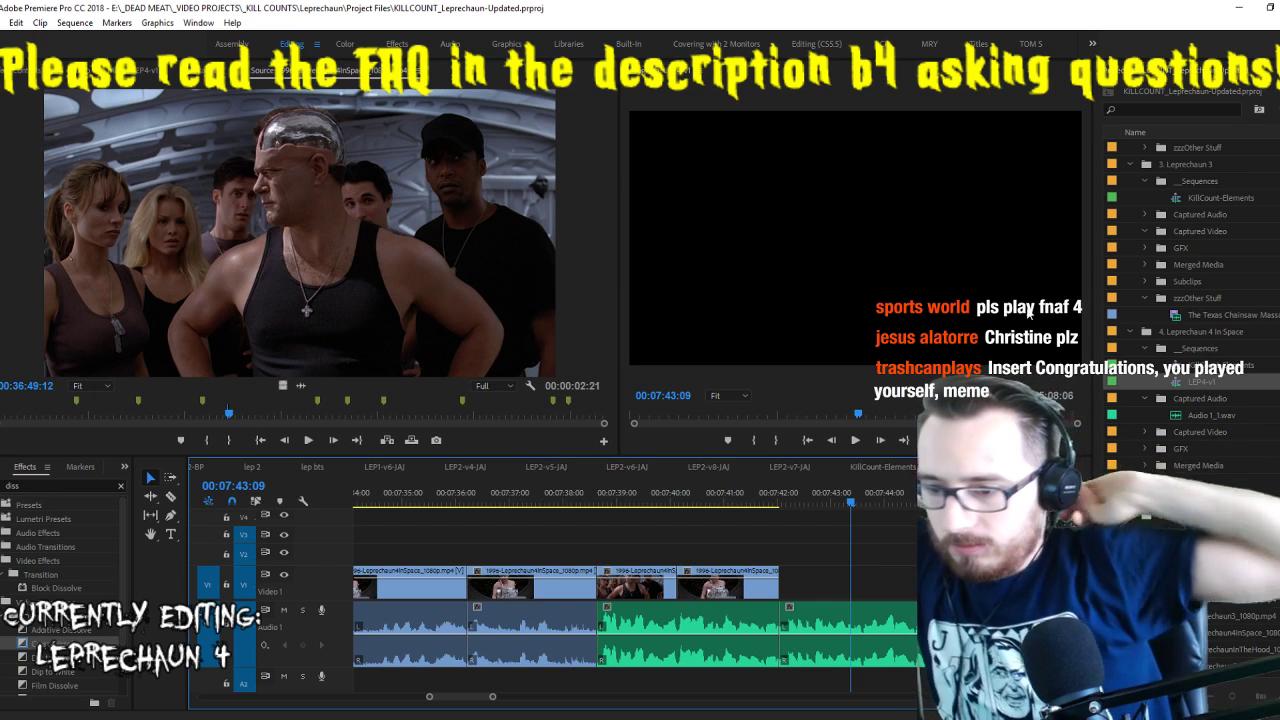
Mark a 1:12 source section of the metal-headed commander from about 36:48, lay only its video at 00:07:42:01 and play it
left_click(700, 492)
key("space")
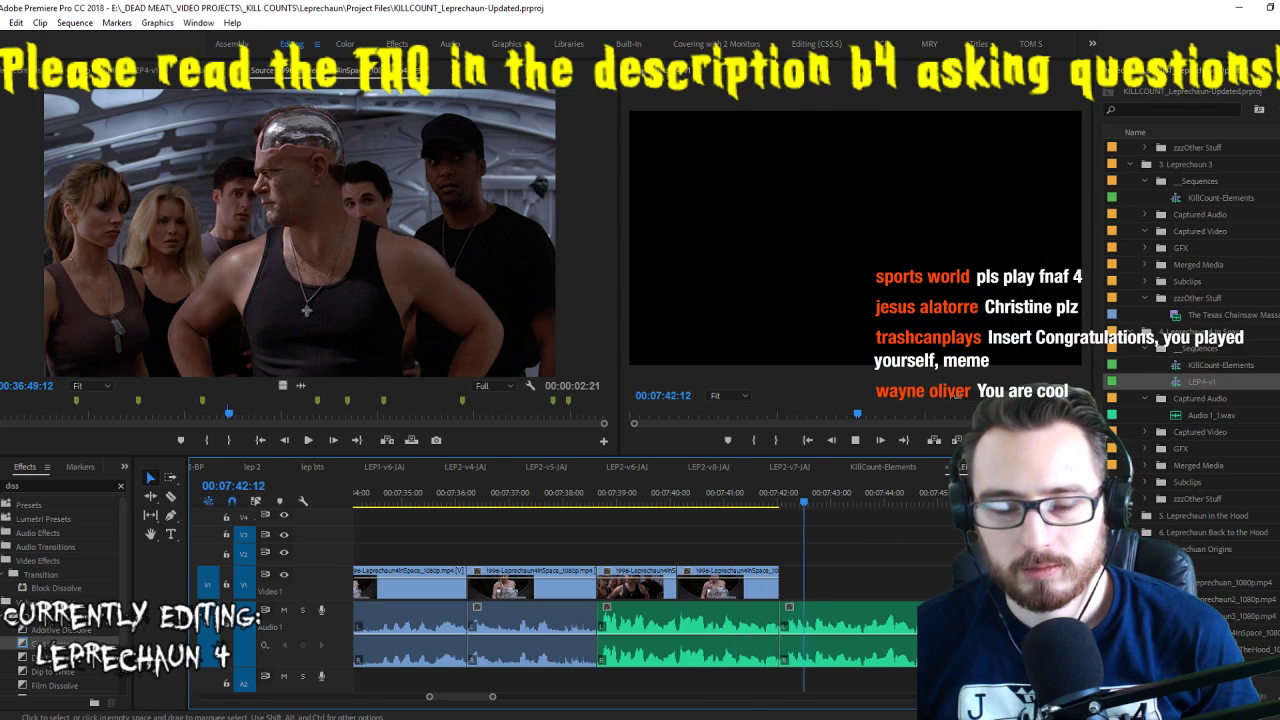
left_click(341, 272)
key("space")
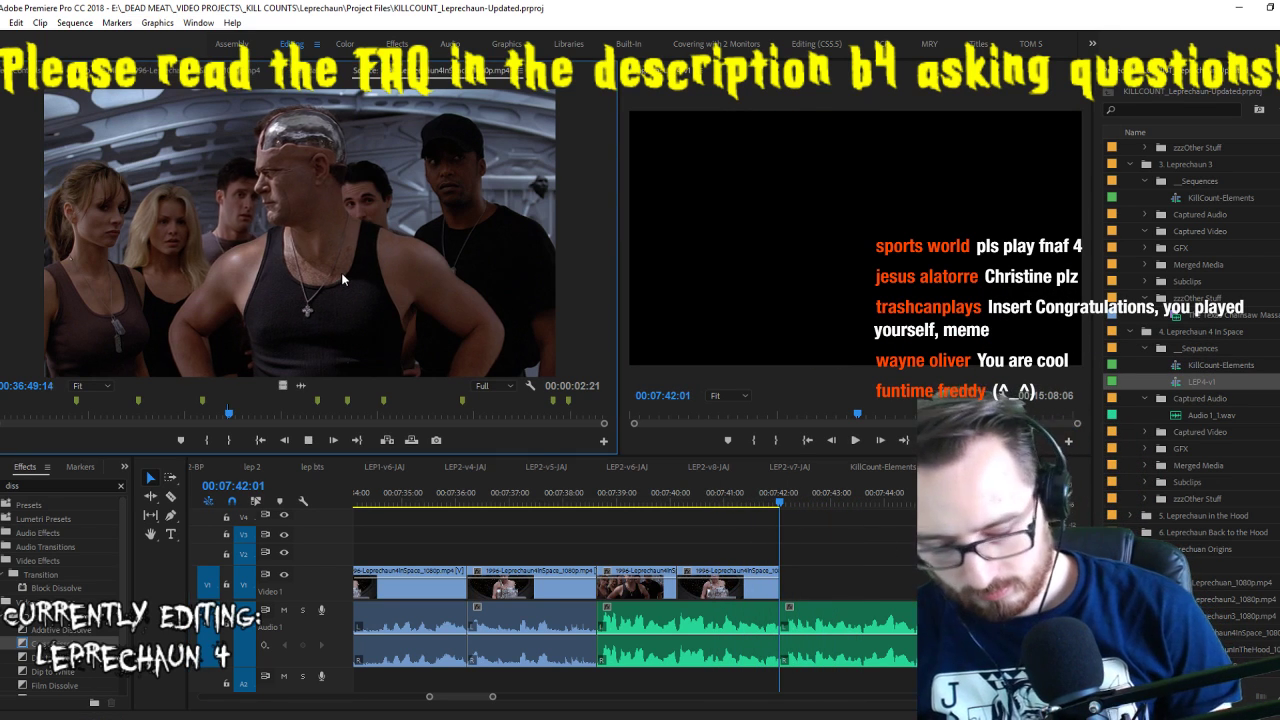
key("space")
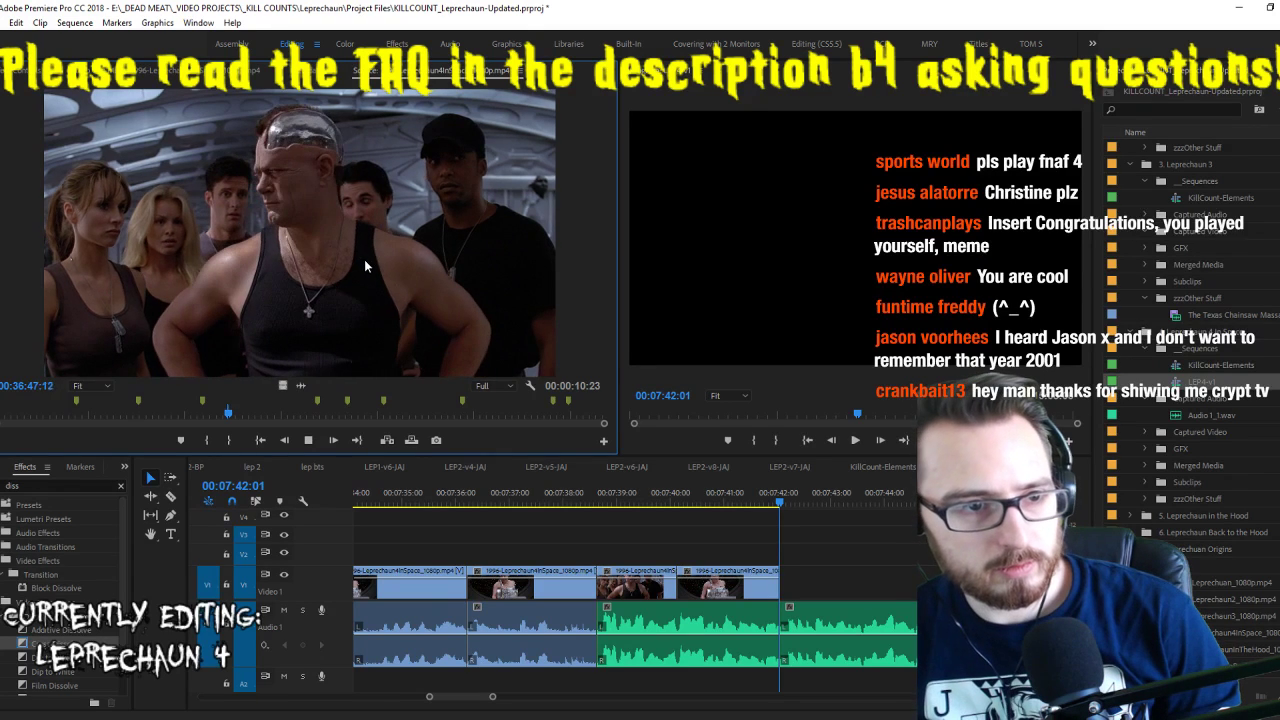
key("space")
key("space")
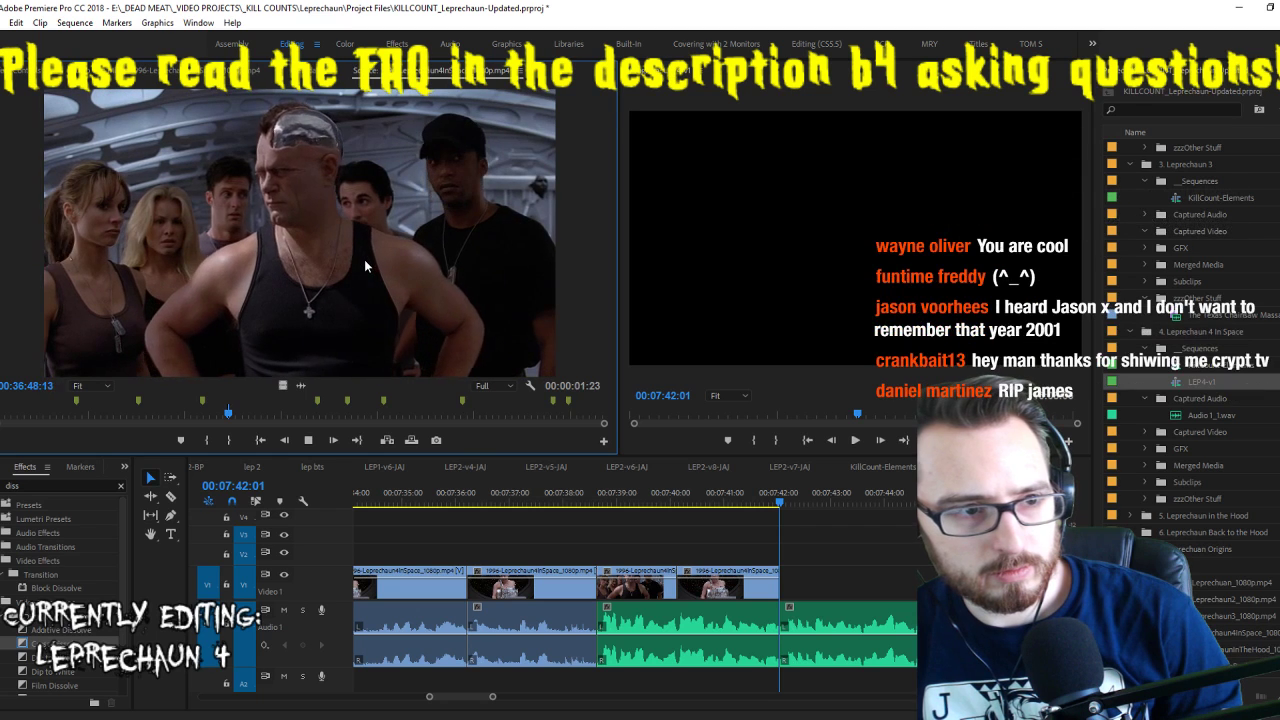
left_click_drag(291, 390, 790, 604)
key("space")
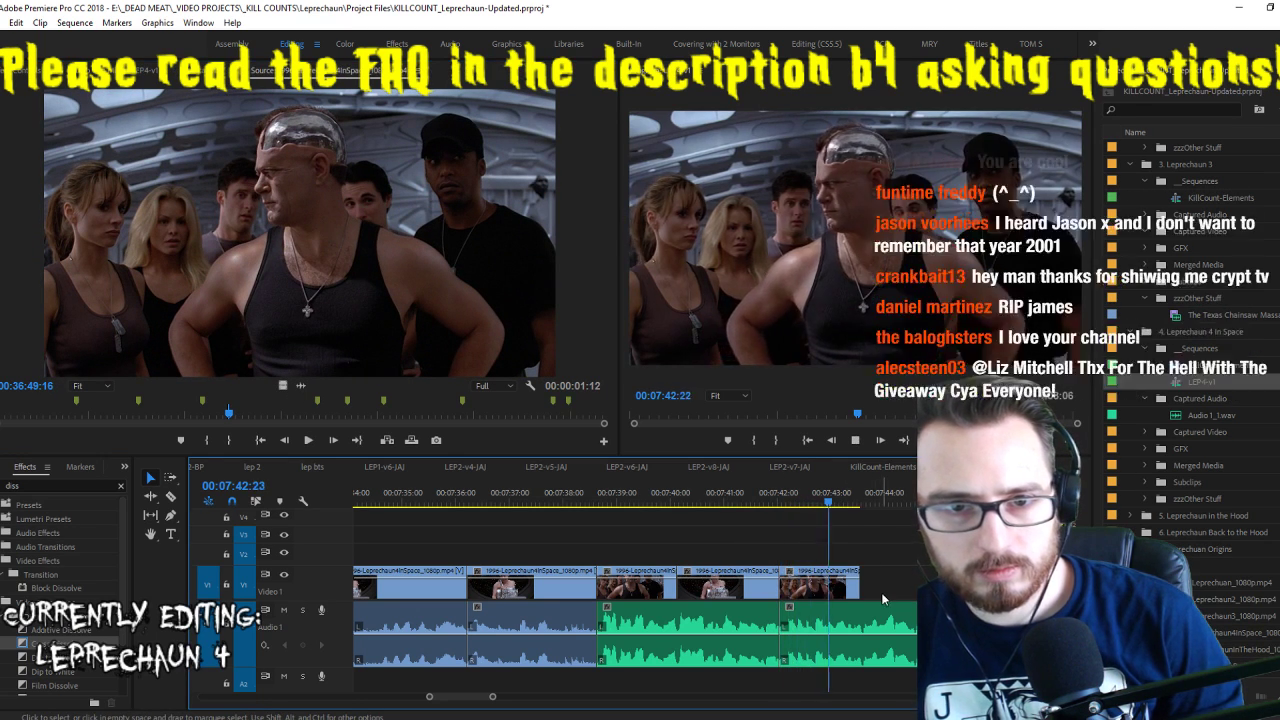
key("space")
Mark a 3:04 source section of the doctor raising his finger from about 37:21, lay only its video at 00:07:43:12 and replay it
left_click(553, 245)
key("space")
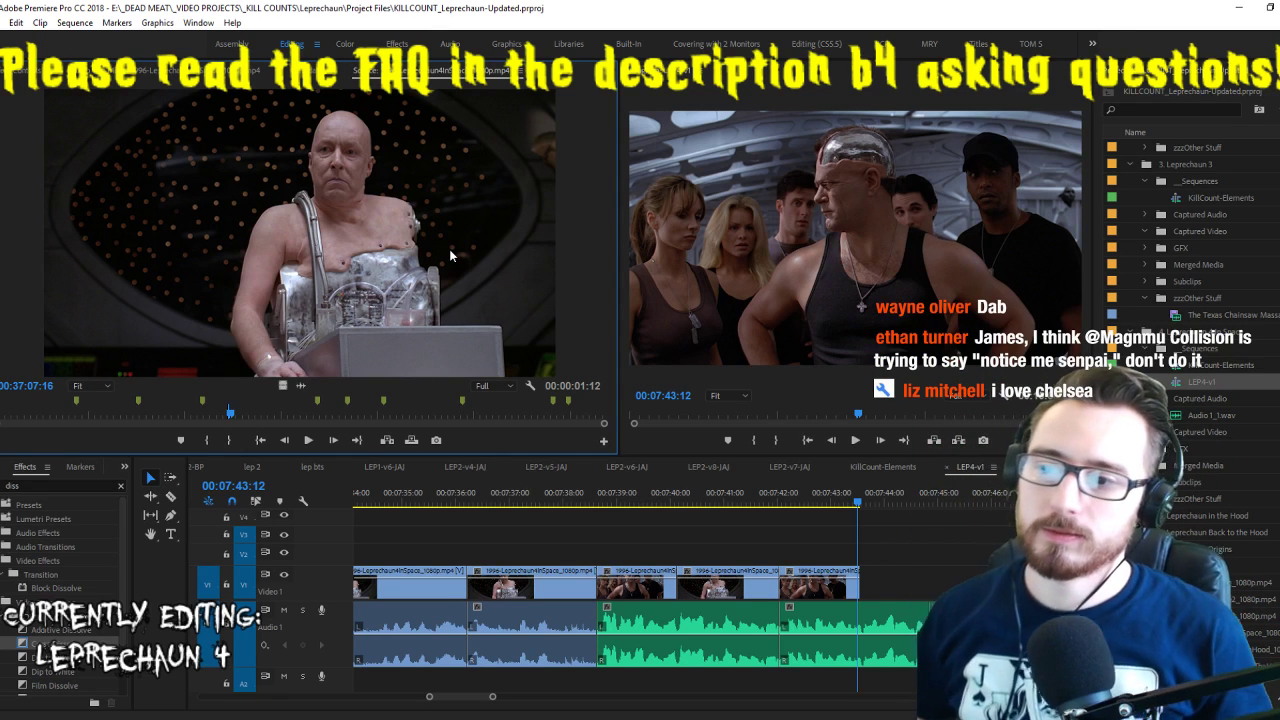
key("space")
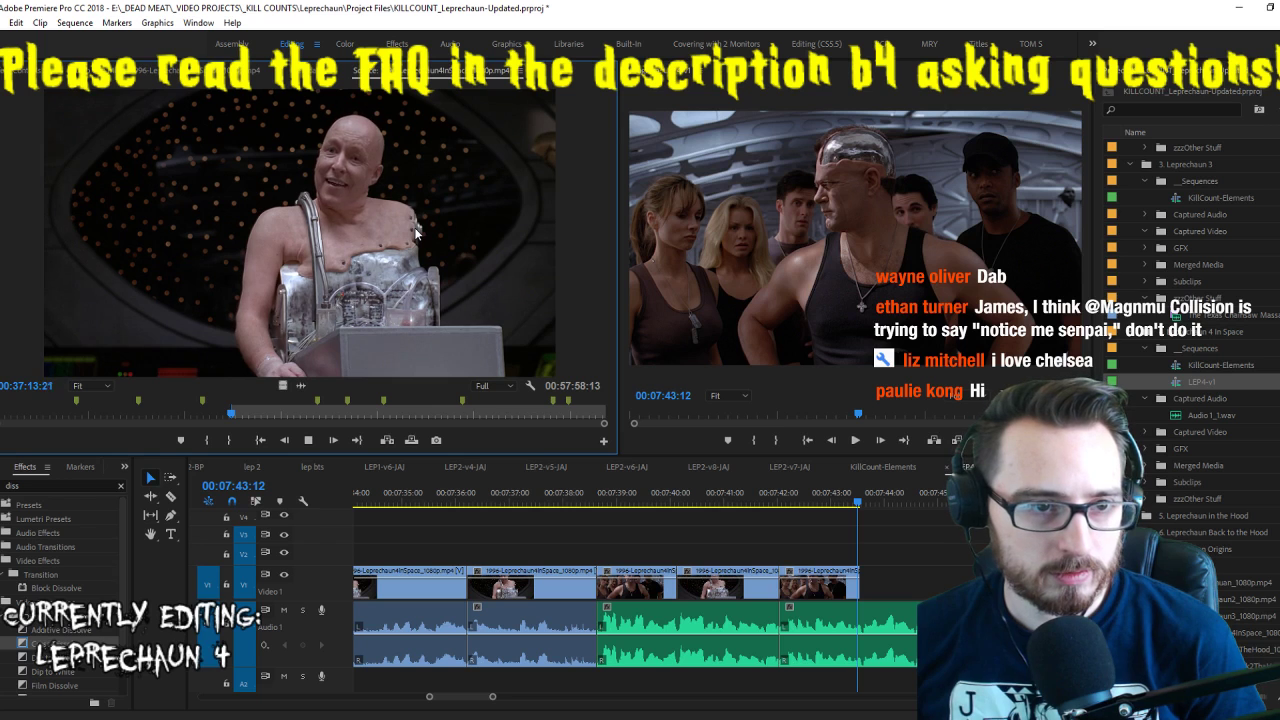
right_click(418, 232)
left_click(324, 251)
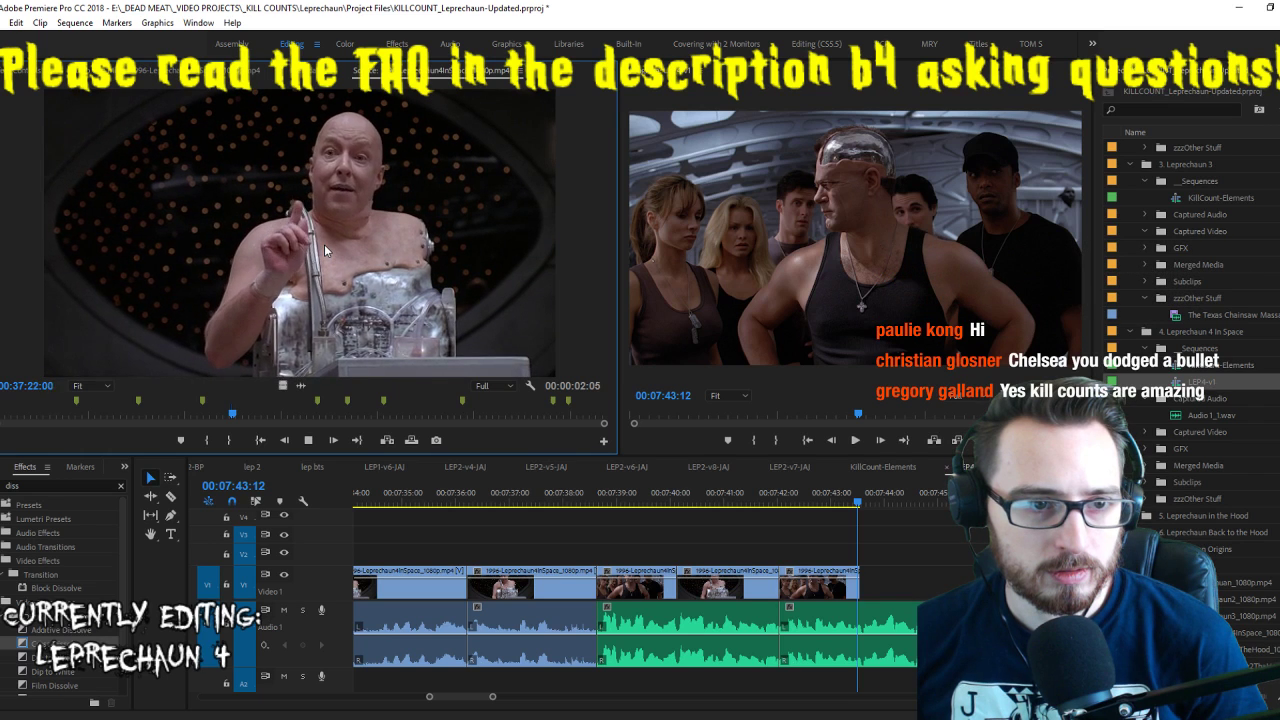
key("ctrl+shift+x")
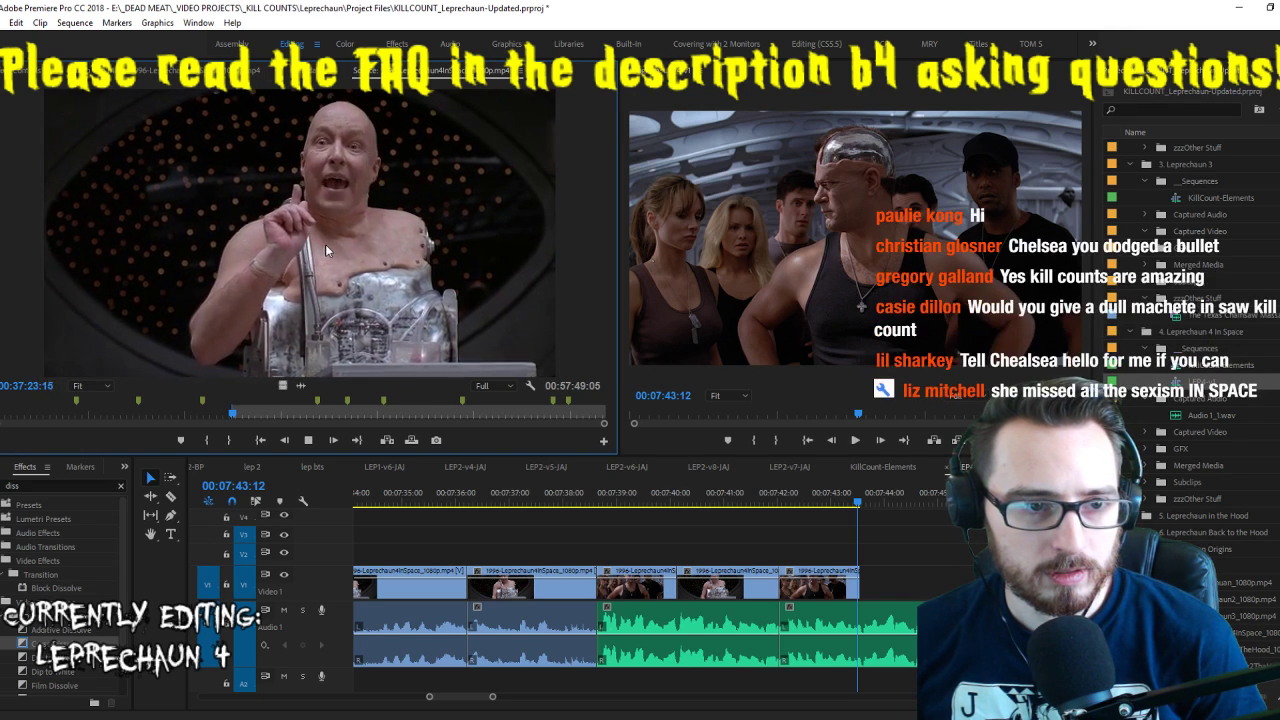
key("i")
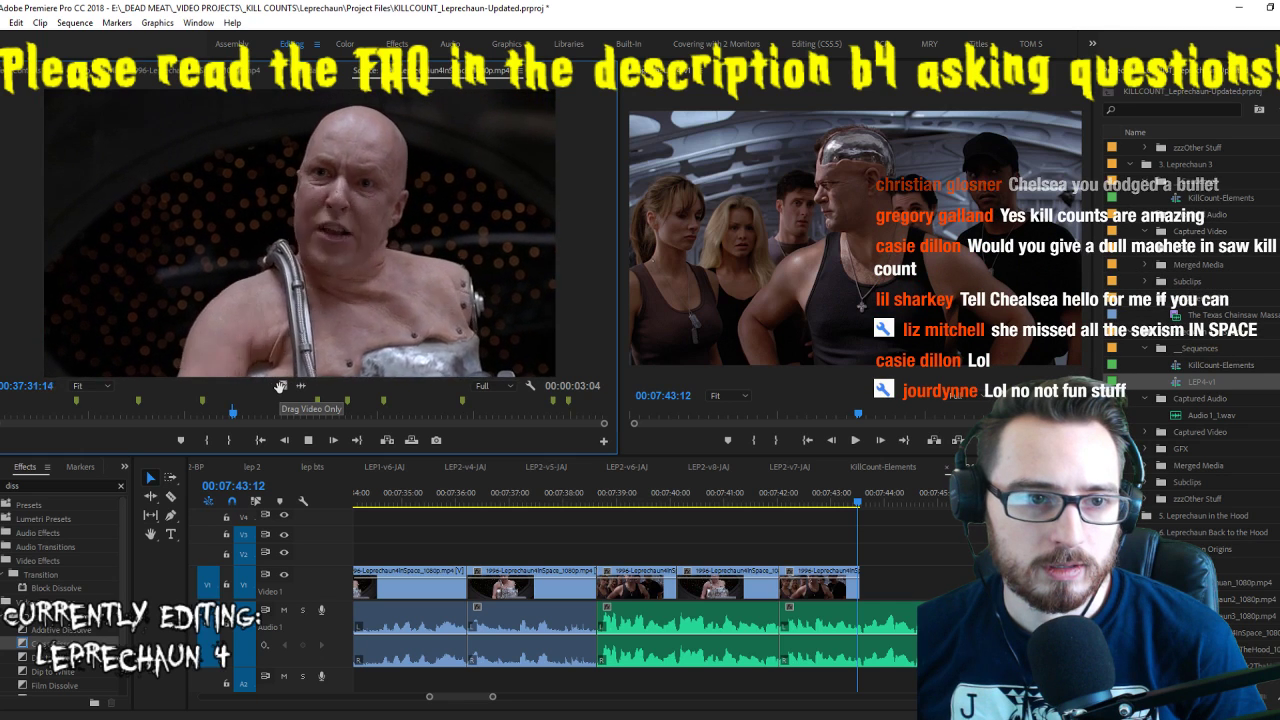
left_click_drag(281, 386, 870, 585)
left_click(836, 500)
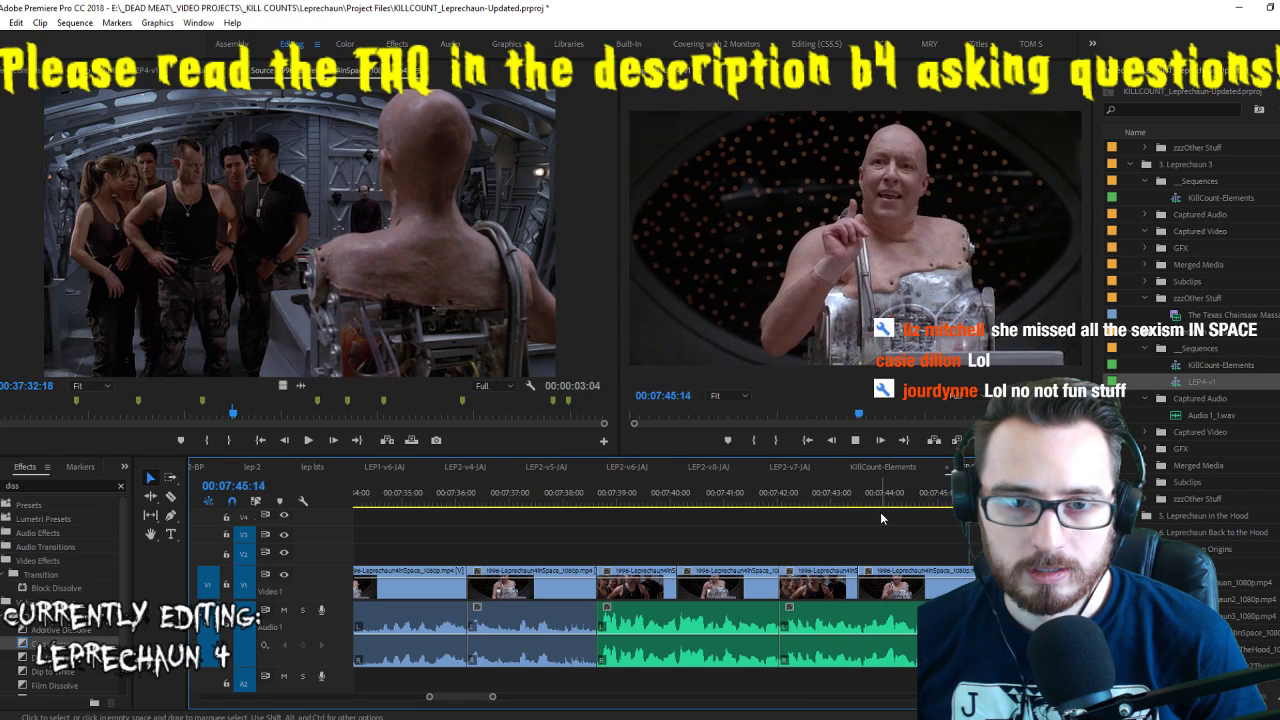
key("space")
Replay the doctor clip to the narration cut at 00:07:44:20, match that frame in the source and play to his finger wave
left_click(532, 569)
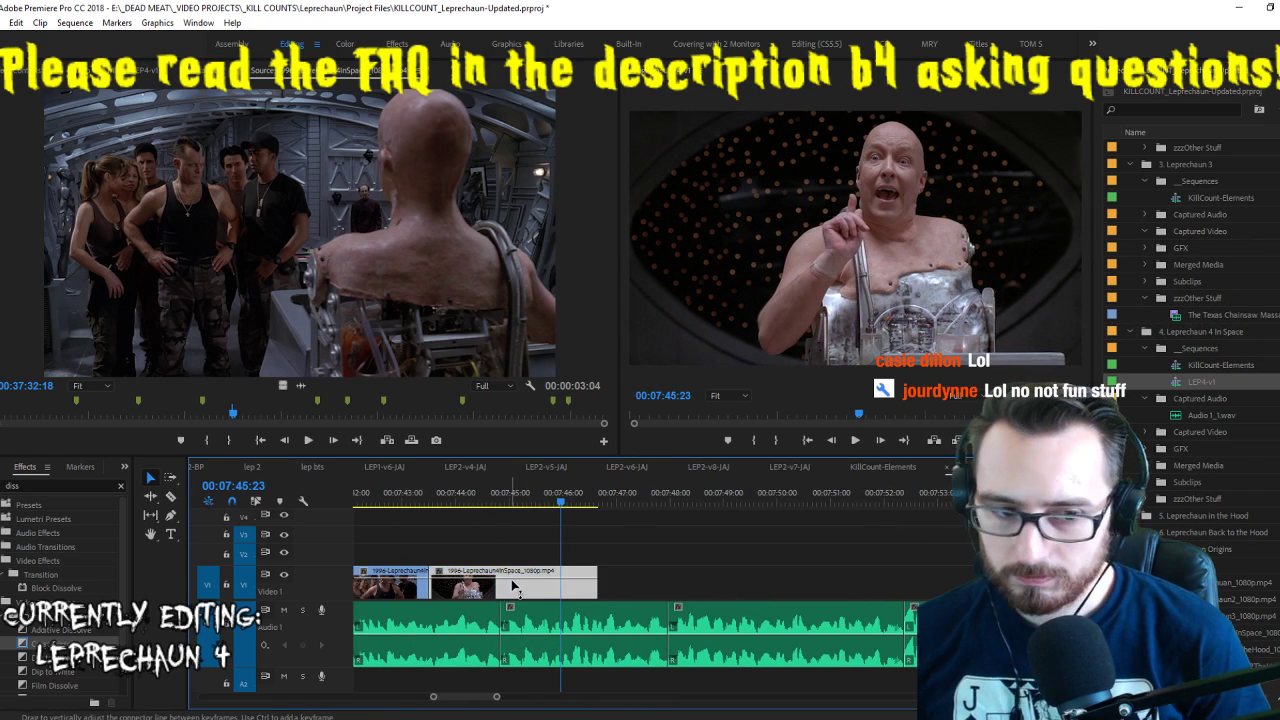
key("Up")
key("space")
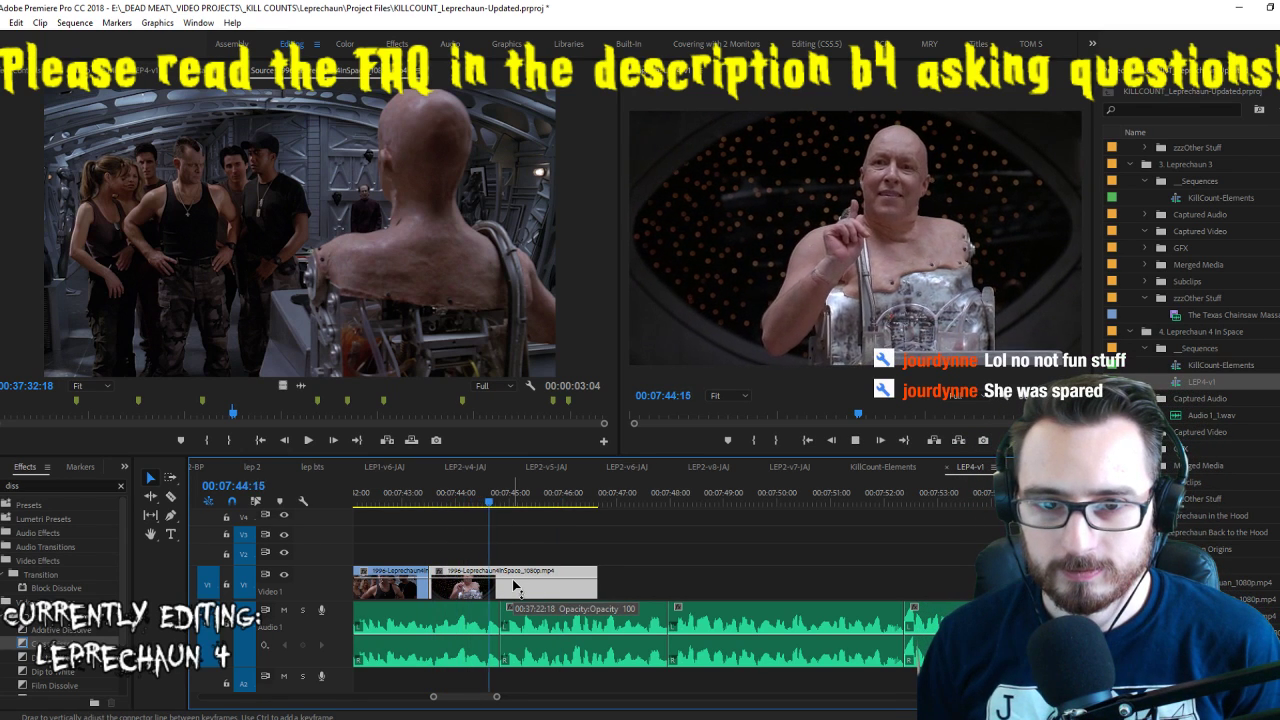
key("space")
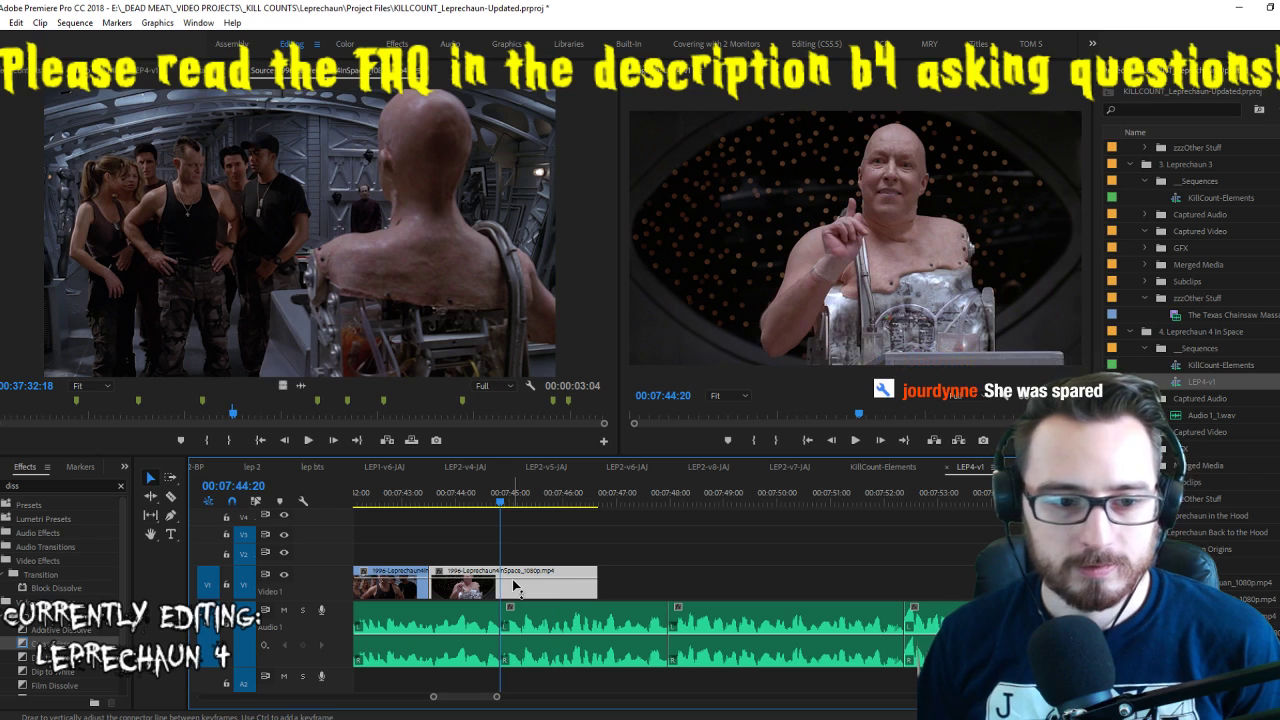
key("f")
key("space")
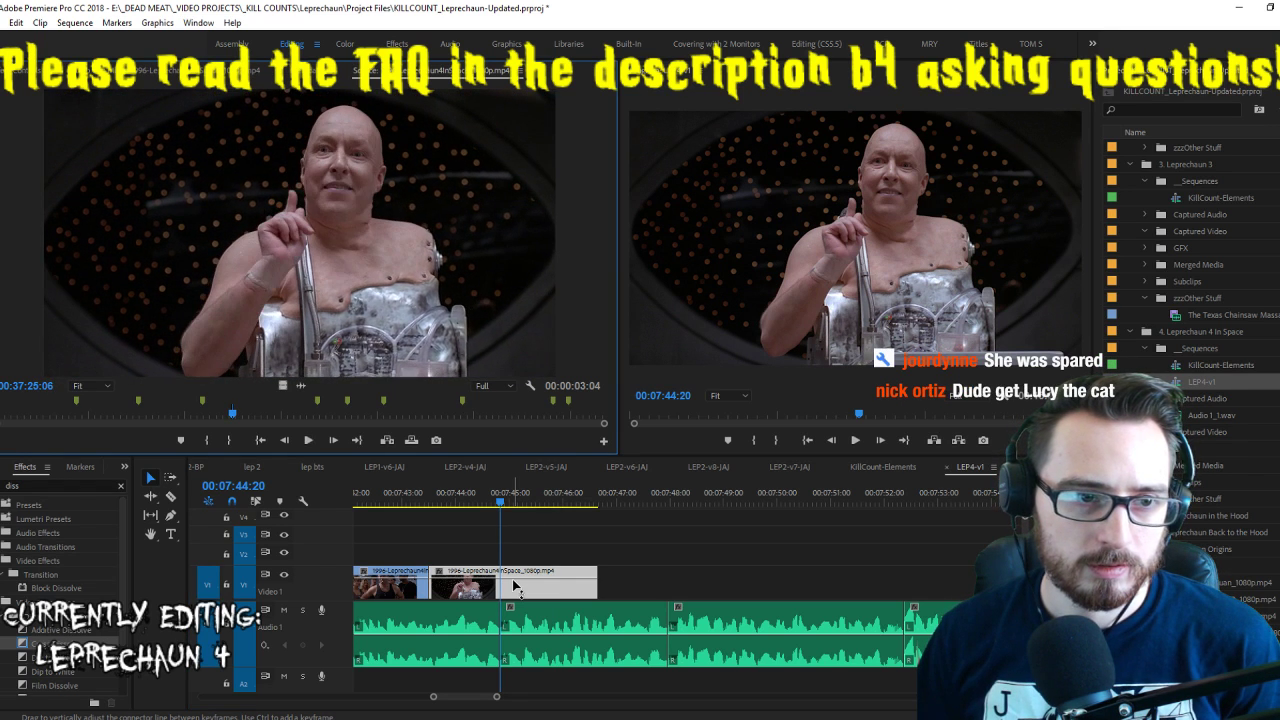
key("space")
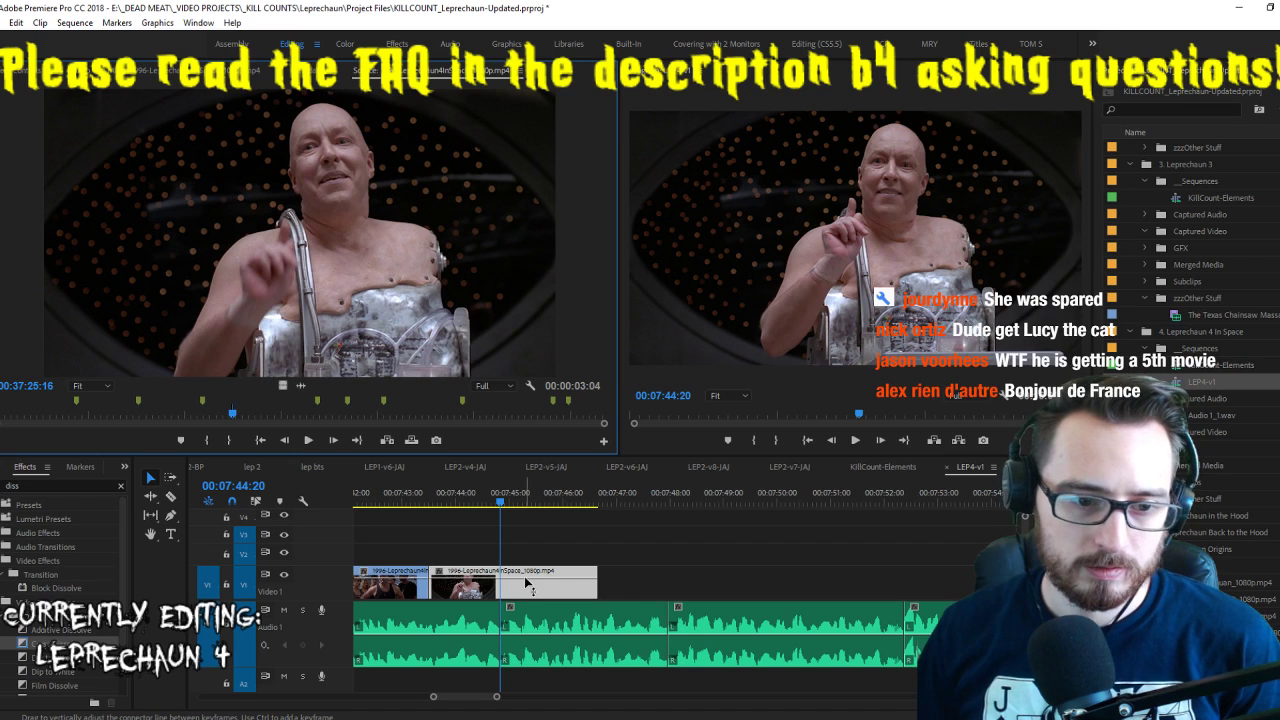
Slip the doctor clip's footage so his finger wave falls at 00:07:44:20 and replay it against the narration
left_click(527, 583)
key("j")
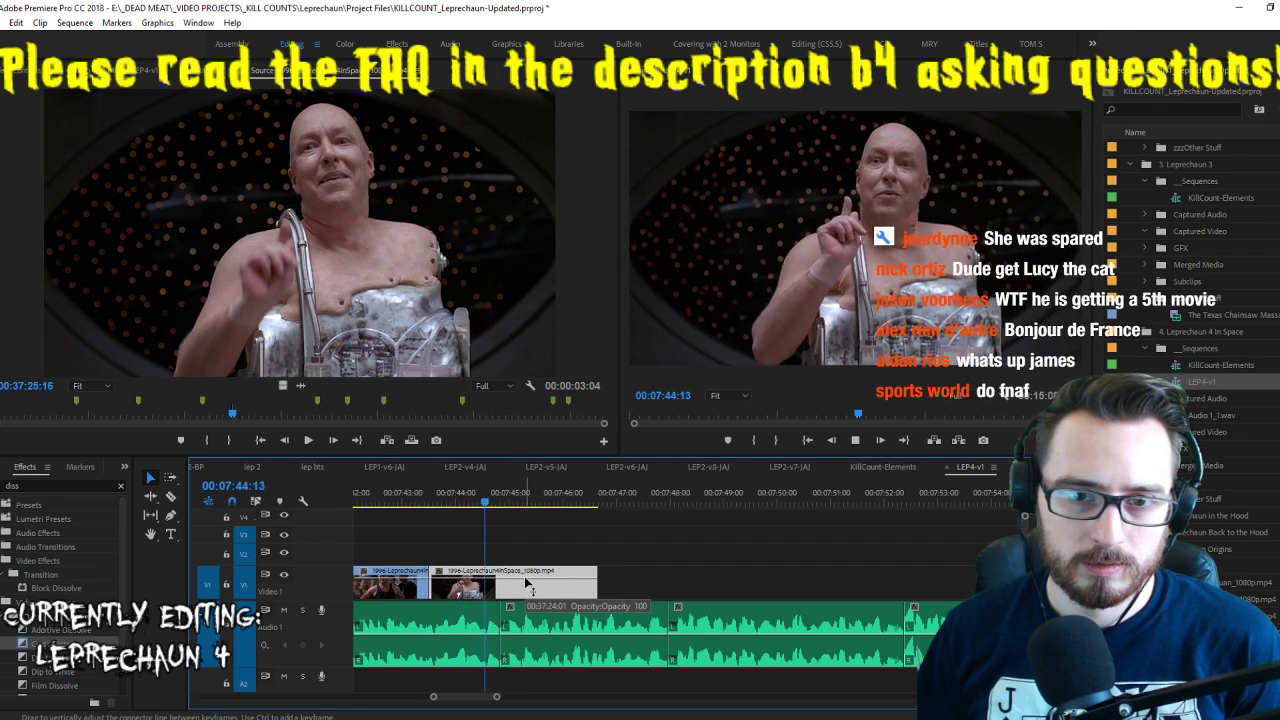
key("space")
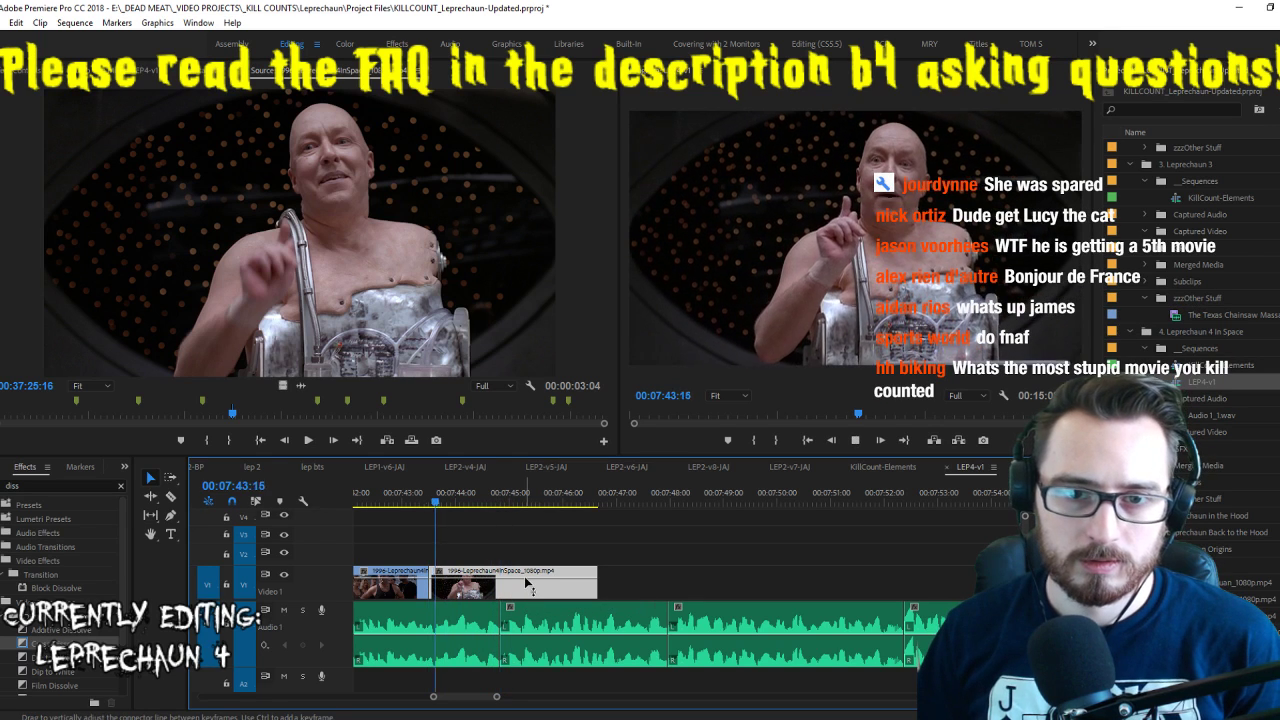
key("j")
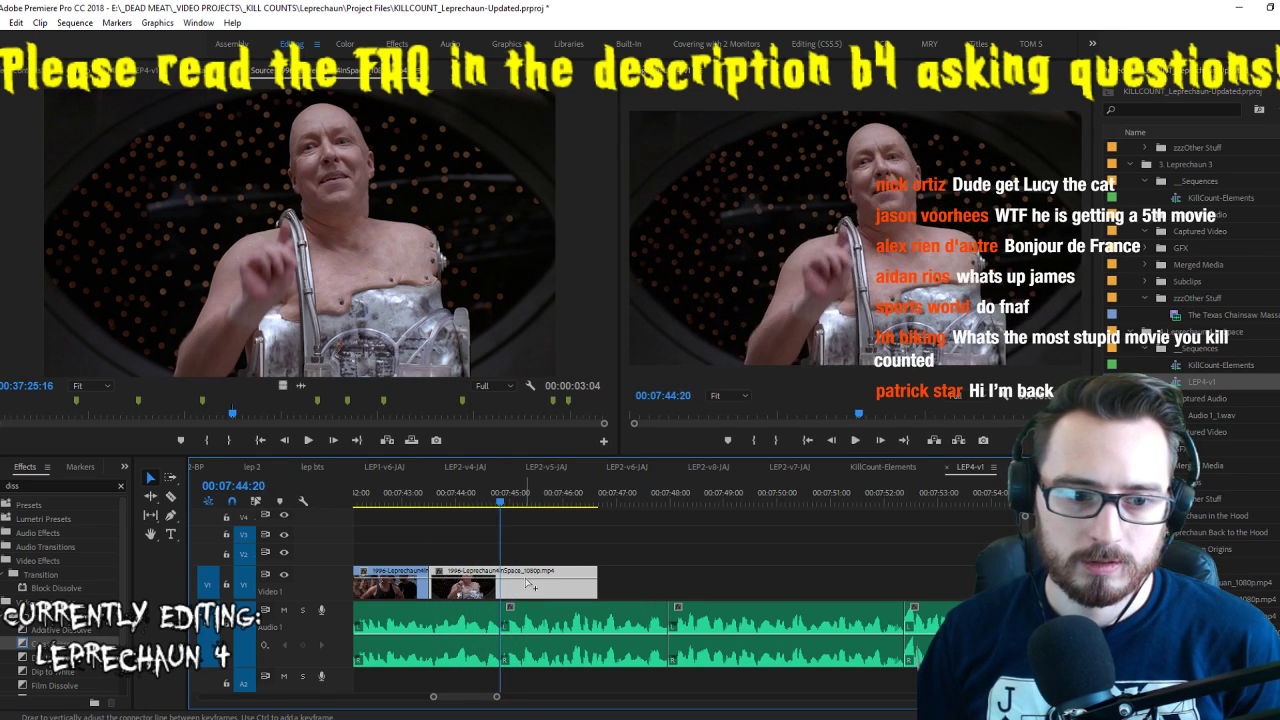
Mark a 0:20 source section of the soldier and two women from about 37:50, lay its video from 00:07:46:16 to the narration cut and replay it
key("l")
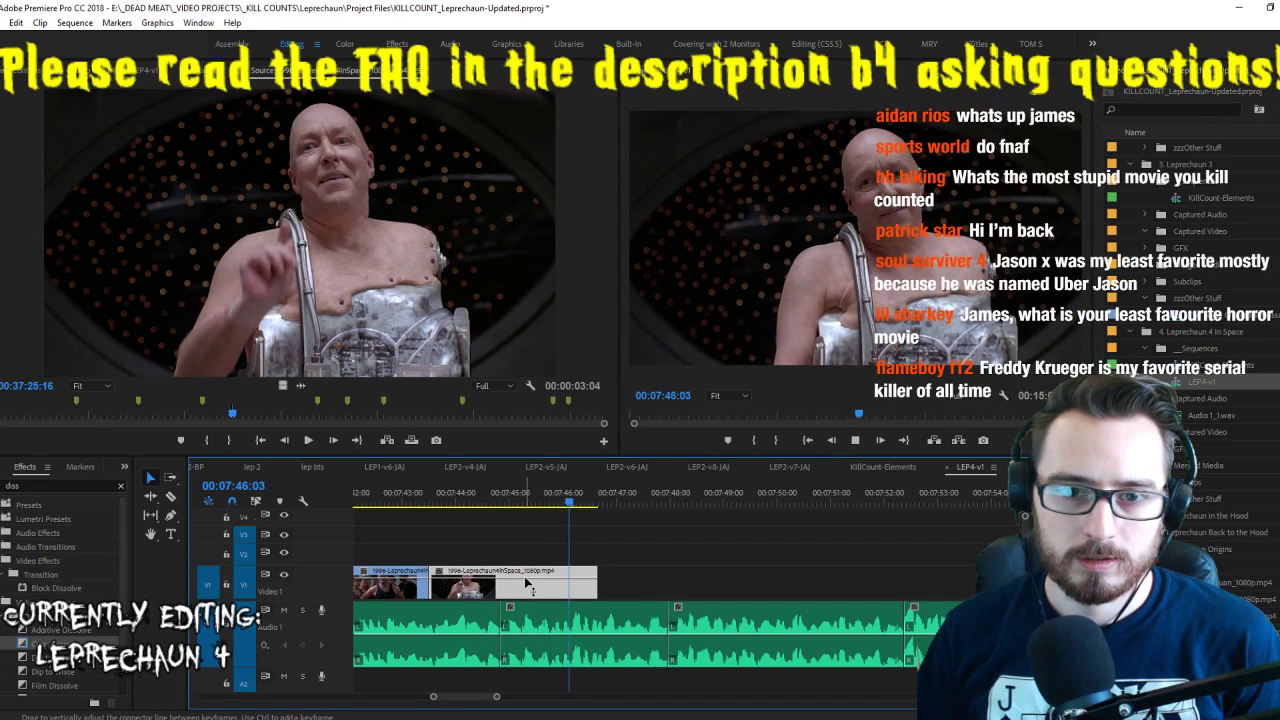
left_click(374, 206)
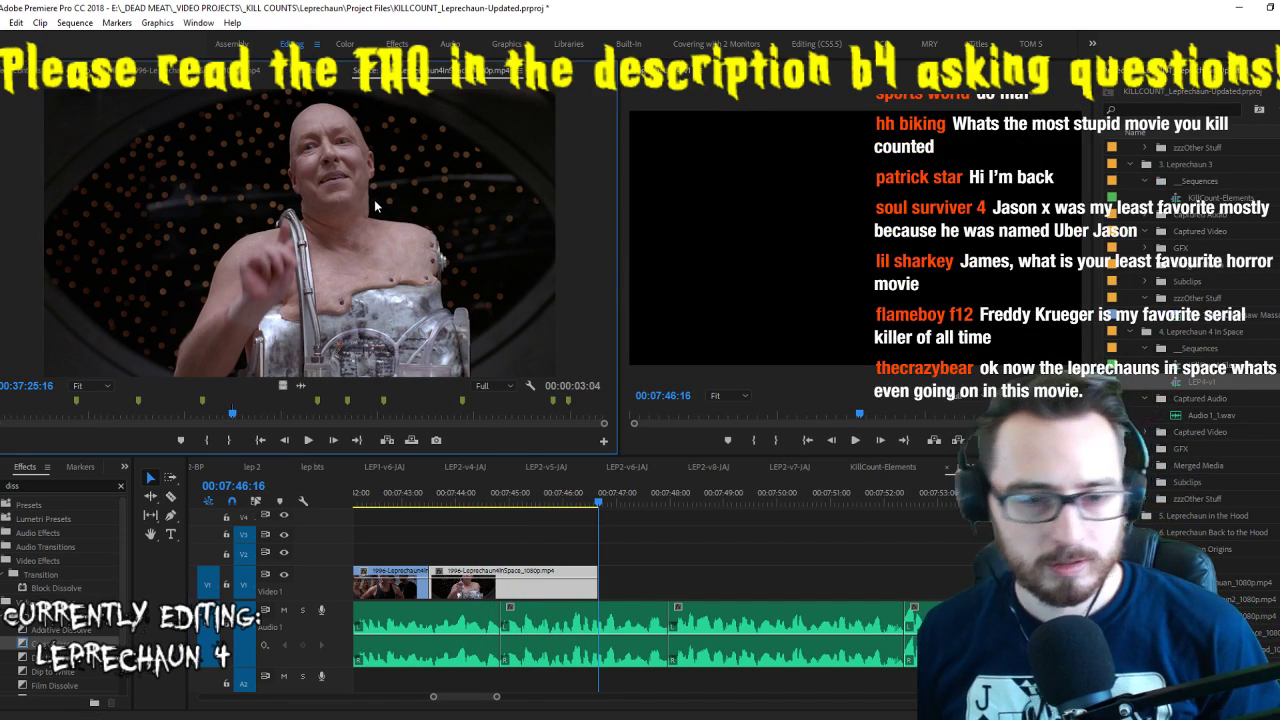
key("space")
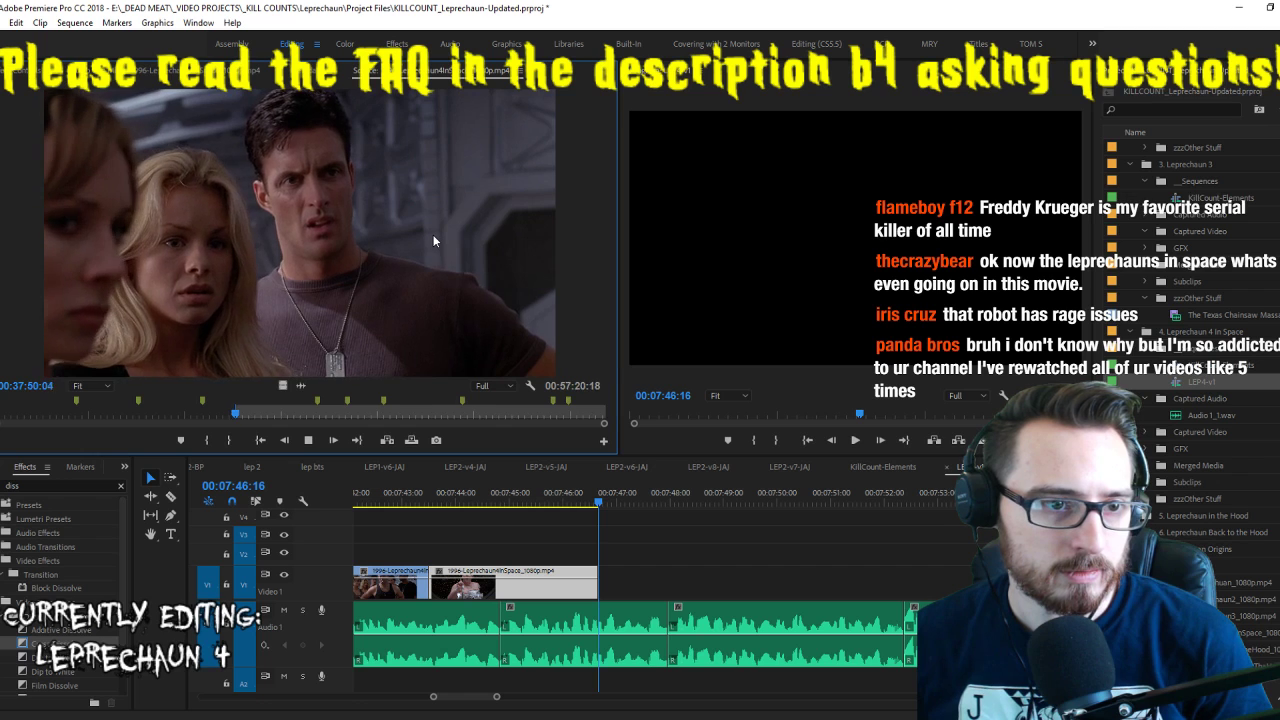
left_click_drag(420, 263, 636, 594)
key("space")
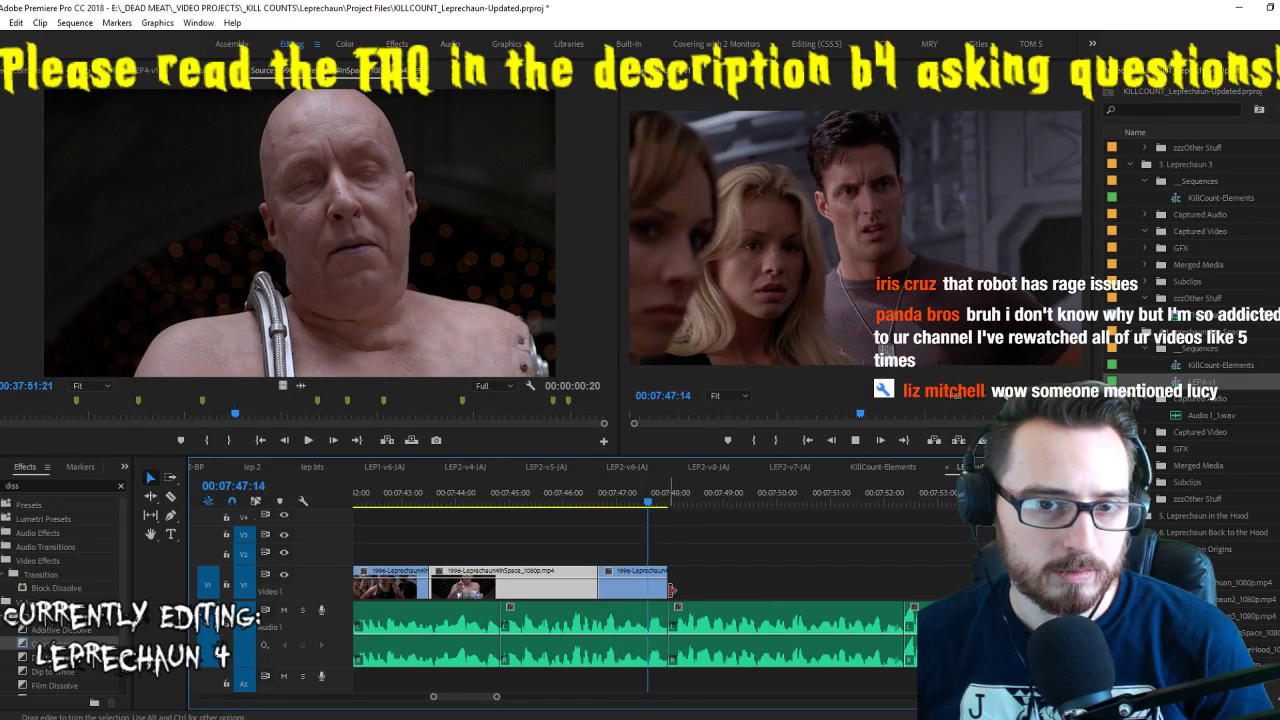
left_click(575, 492)
key("space")
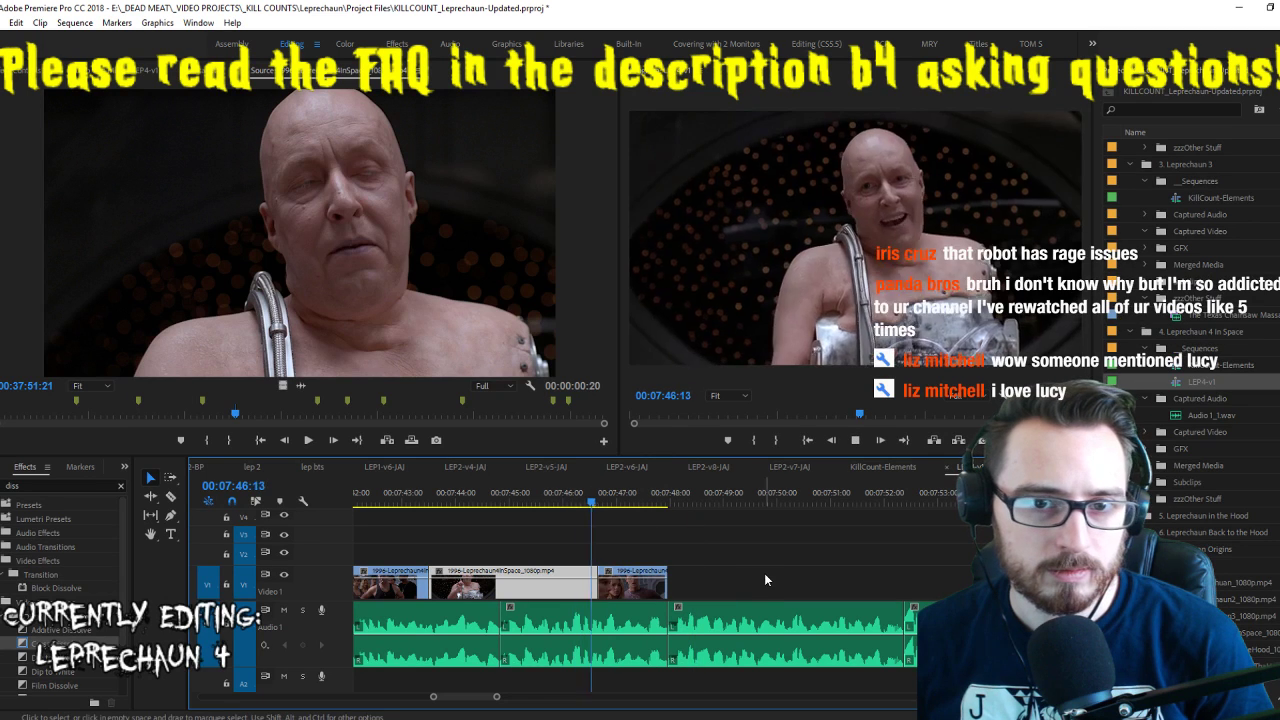
Play on through the source and narration, ripple-trim the narration from the cut at 00:07:47:23 to about 00:07:50:00 and save the project
left_click(413, 270)
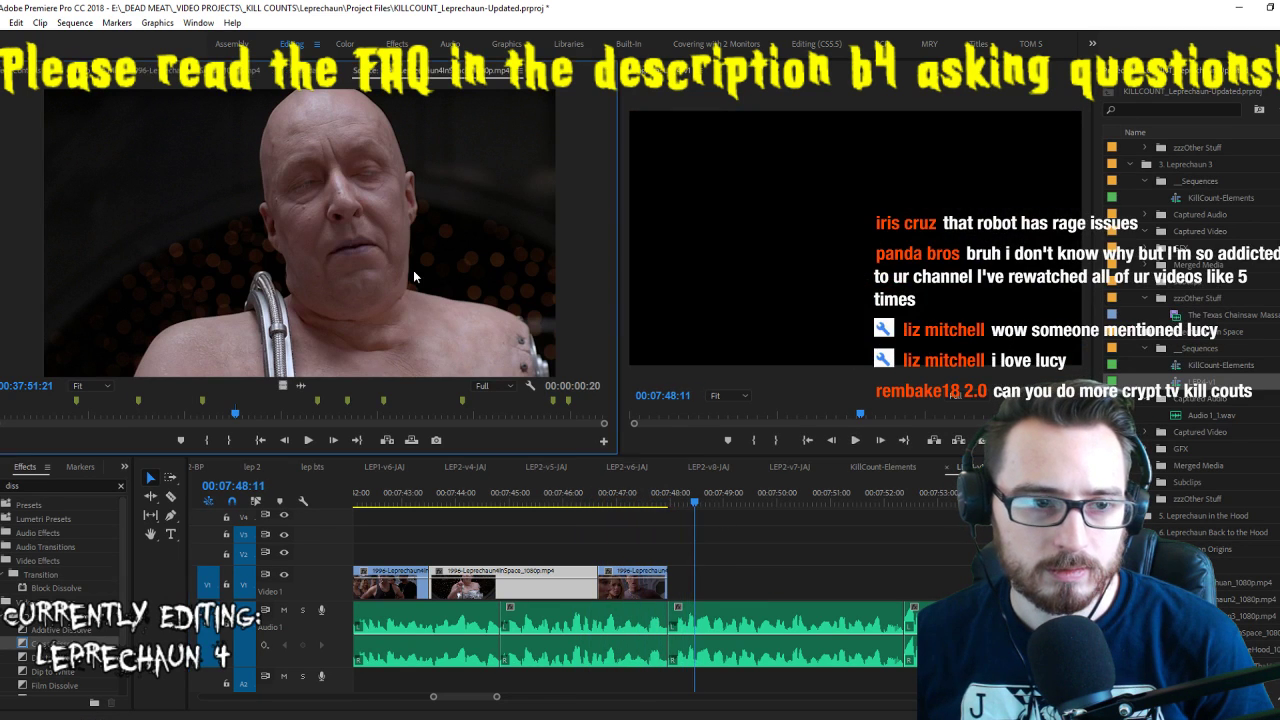
key("space")
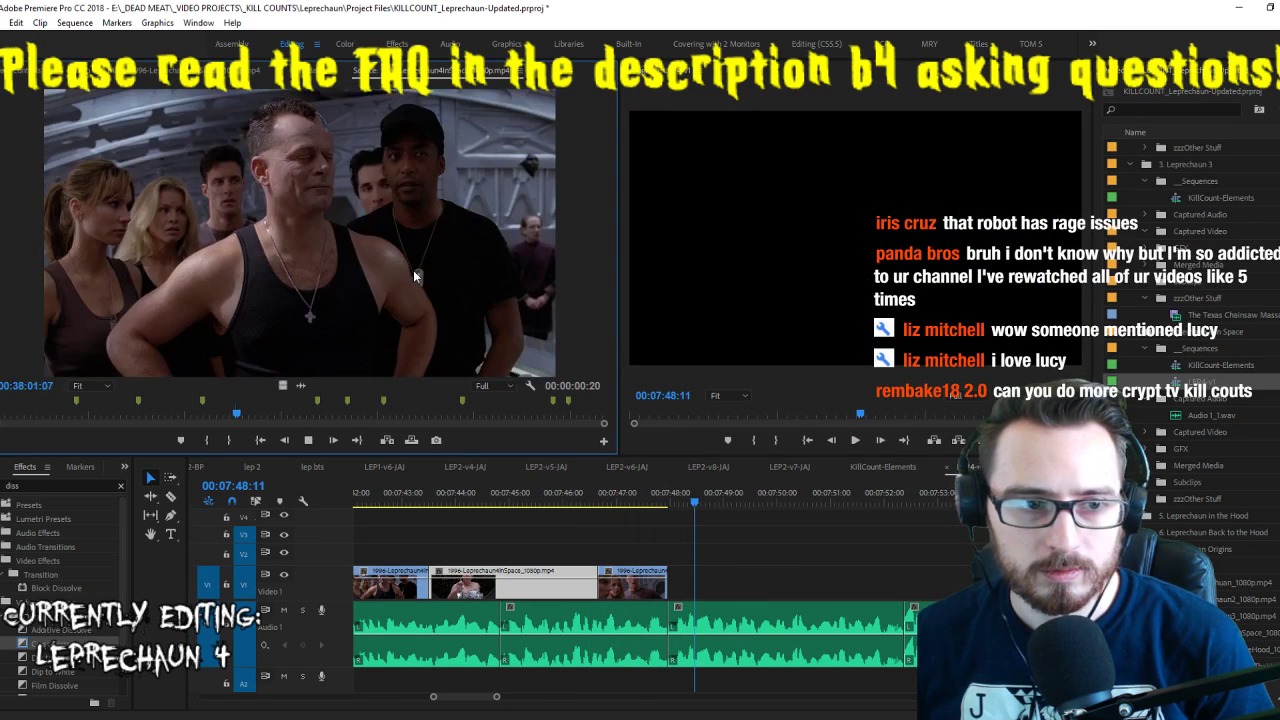
left_click(806, 560)
key("space")
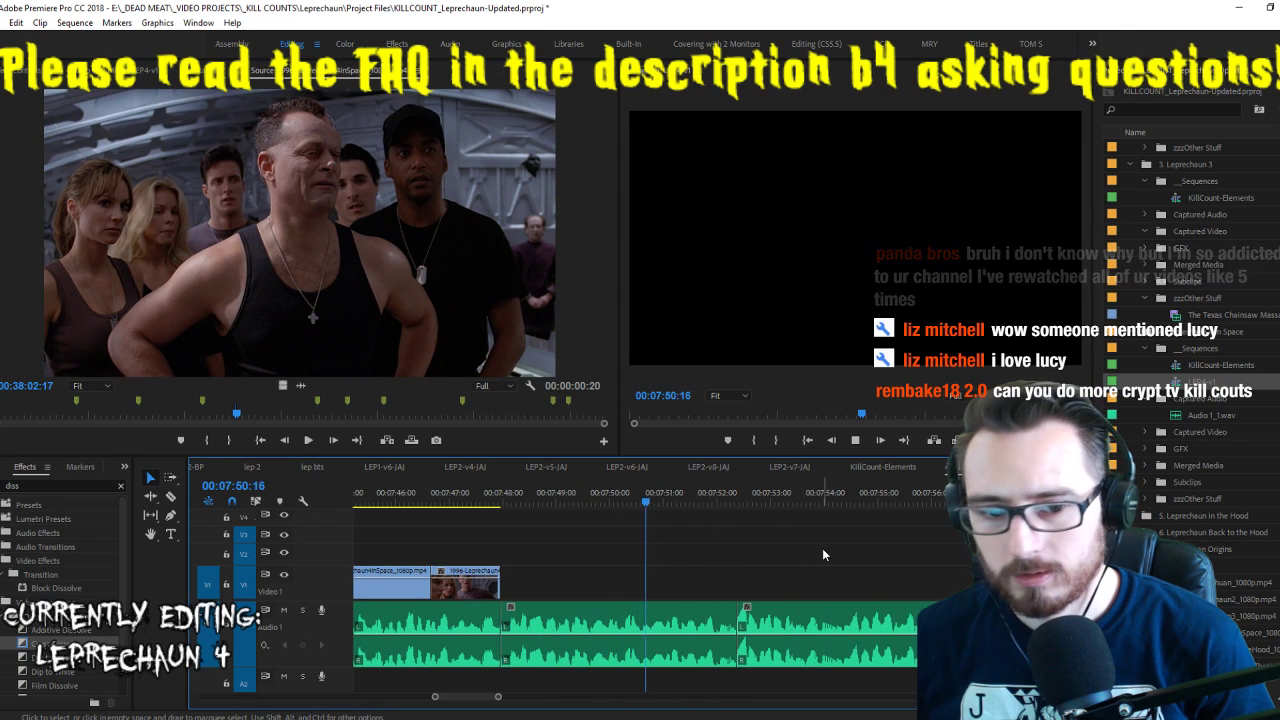
left_click(613, 508)
key("q")
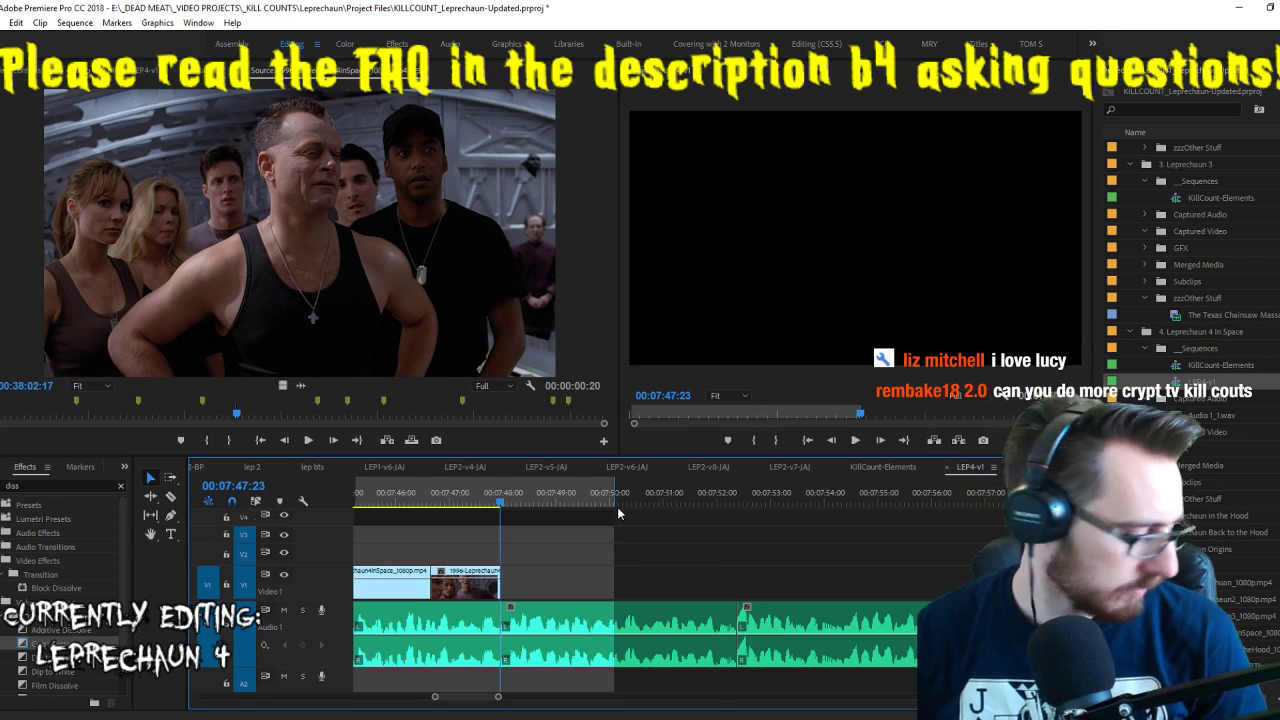
key("ctrl+s")
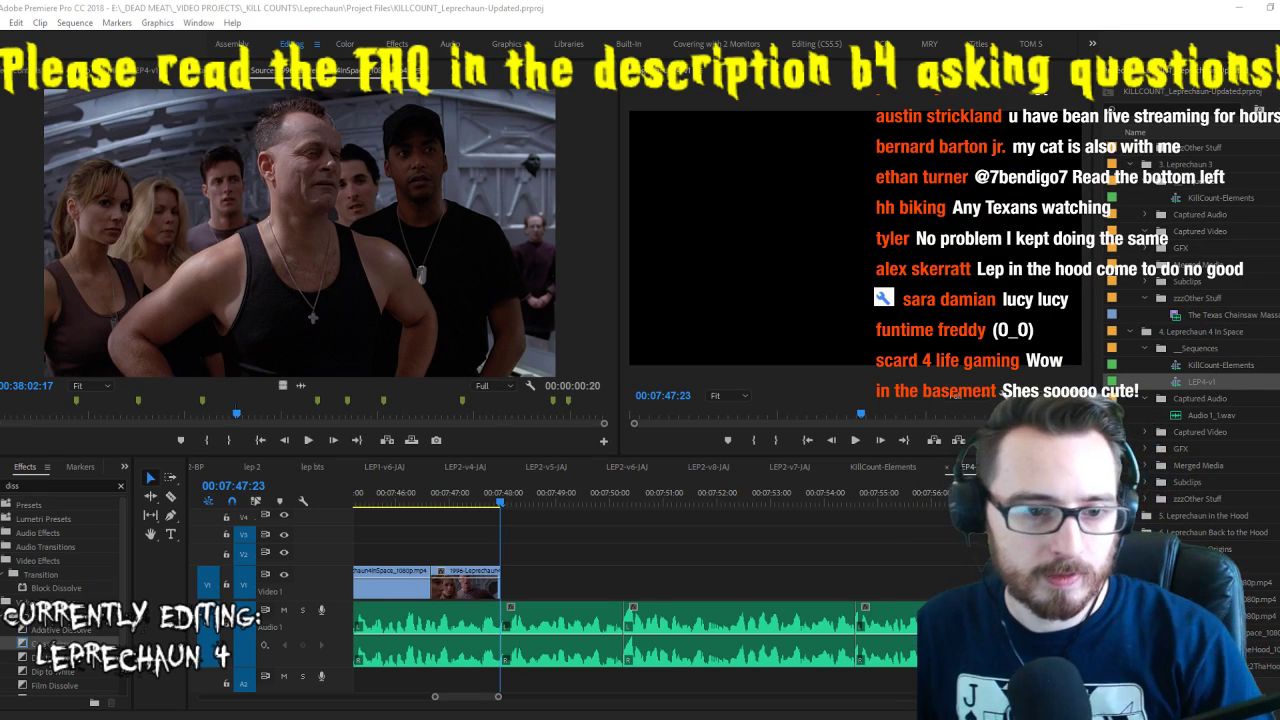
Save the project again and replay the sequence from 00:07:46:13 across the tightened narration cut
key("backslash")
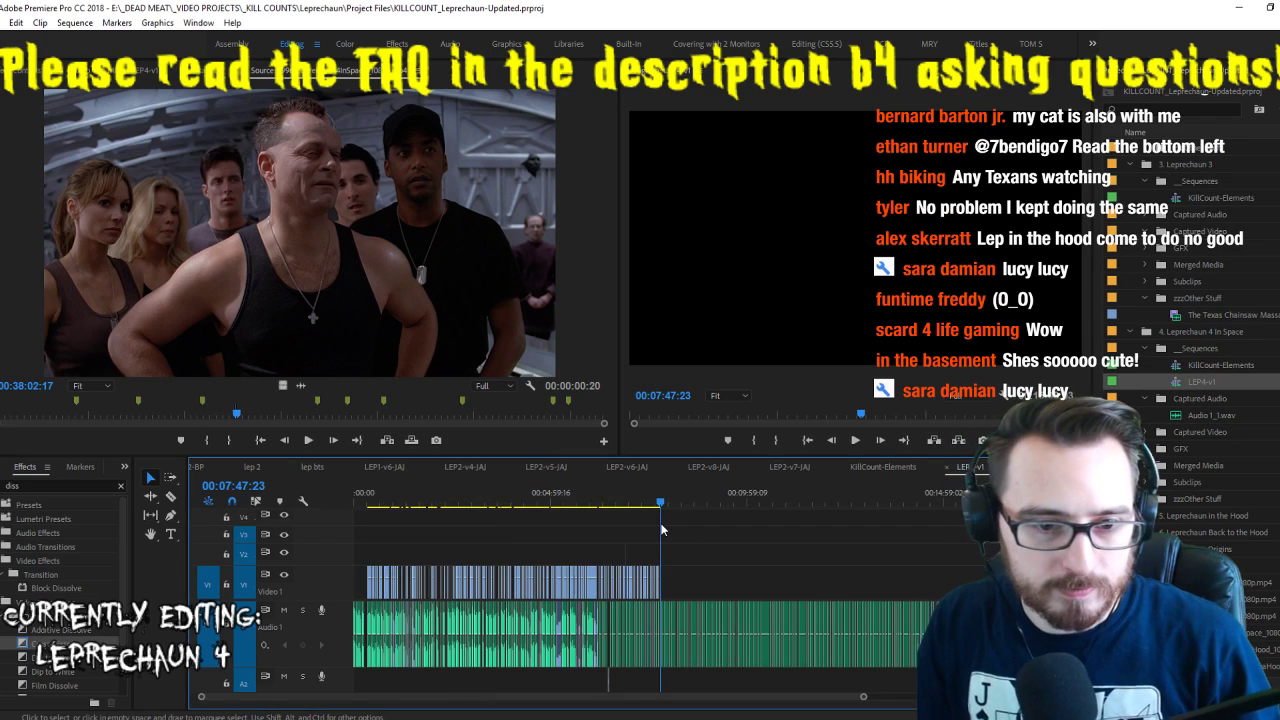
key("ctrl+s")
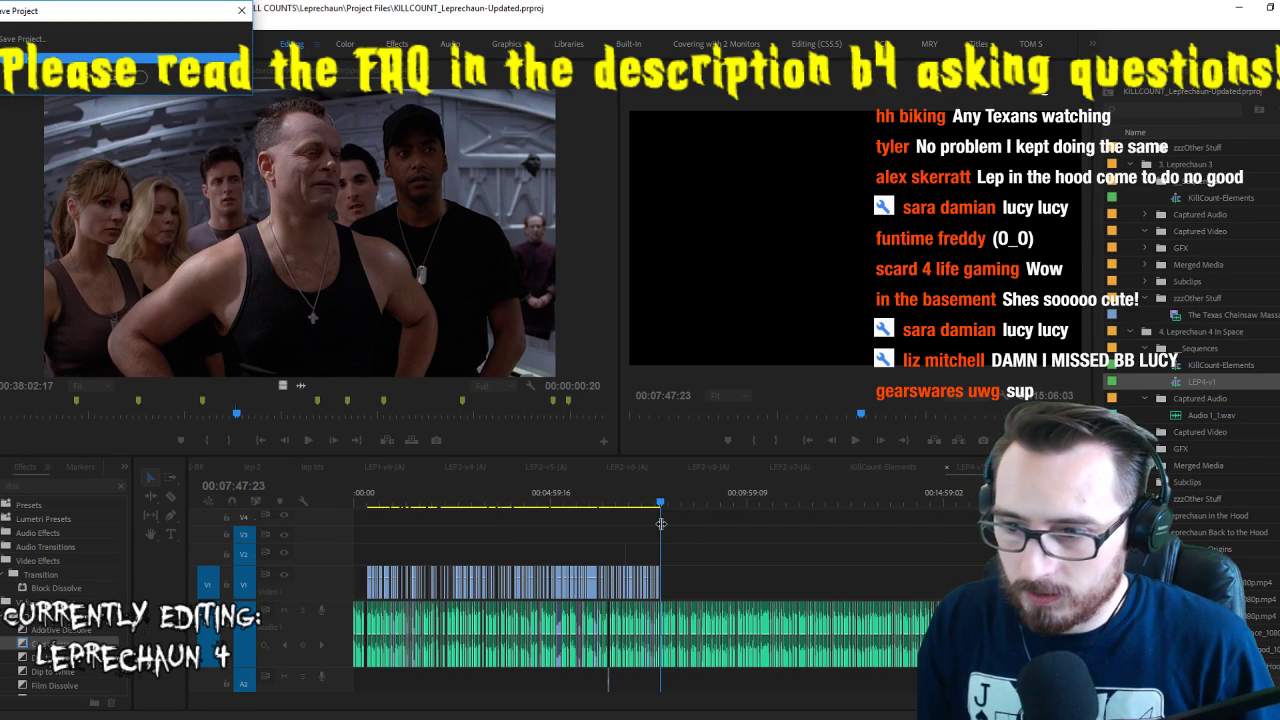
key("backslash")
key("space")
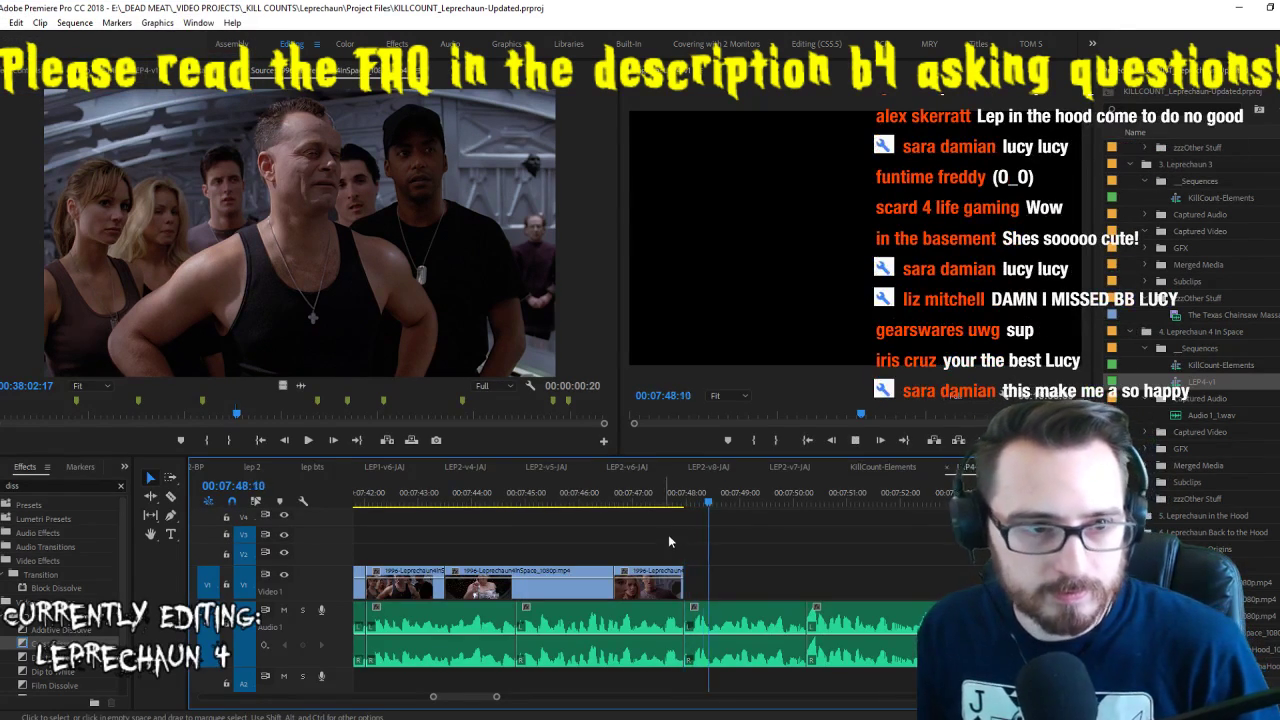
left_click(608, 493)
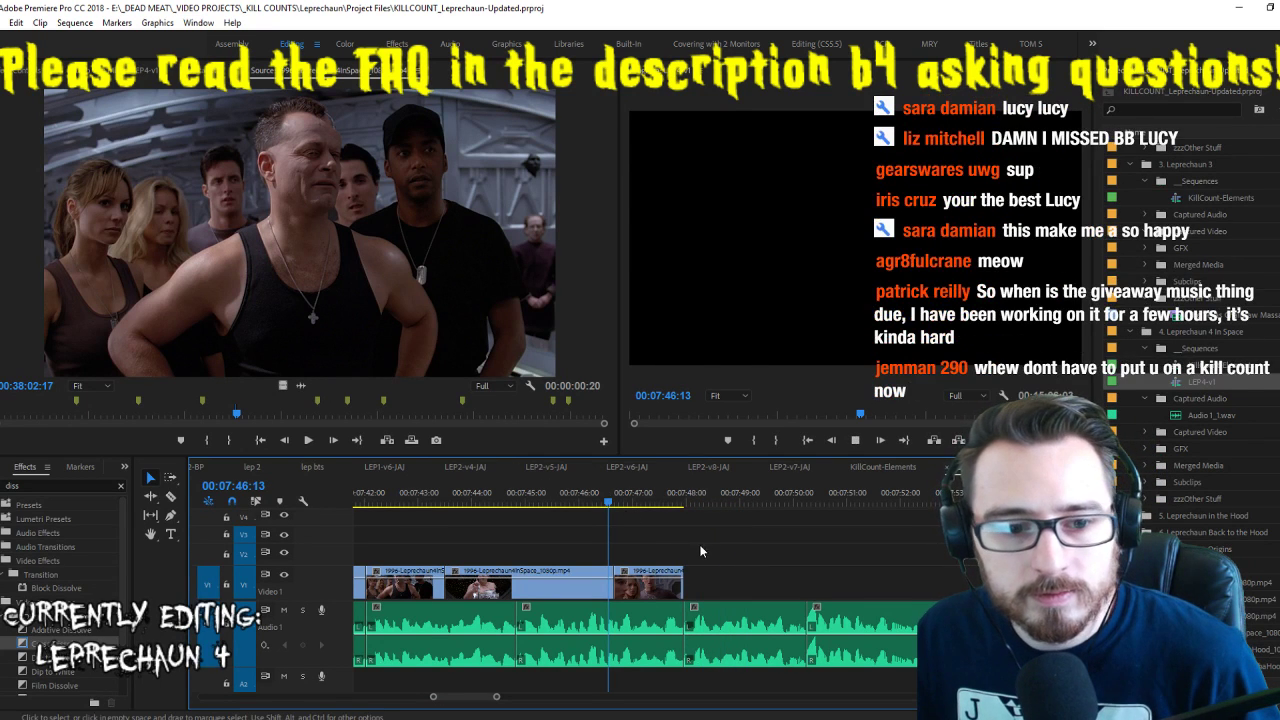
key("space")
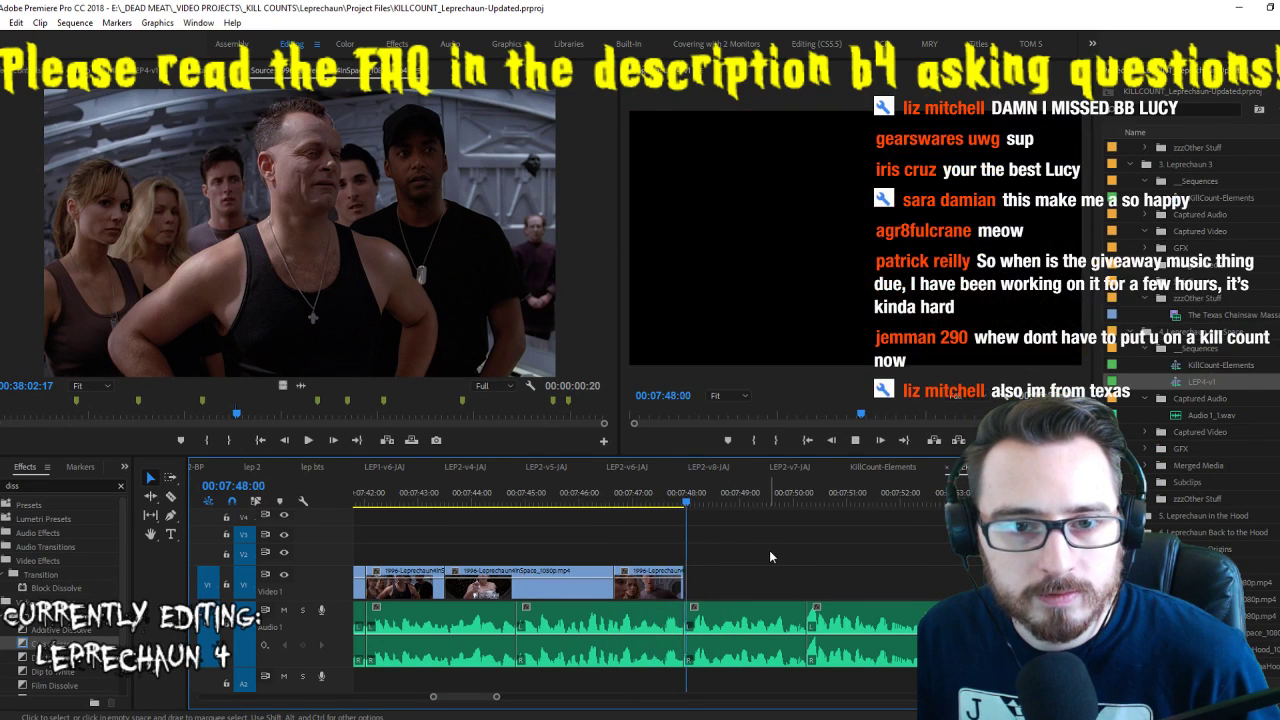
Mark a 1:21 source section of the armed soldiers on the metal stairs from about 39:21 and lay only its video at 00:07:47:23
left_click(388, 314)
key("space")
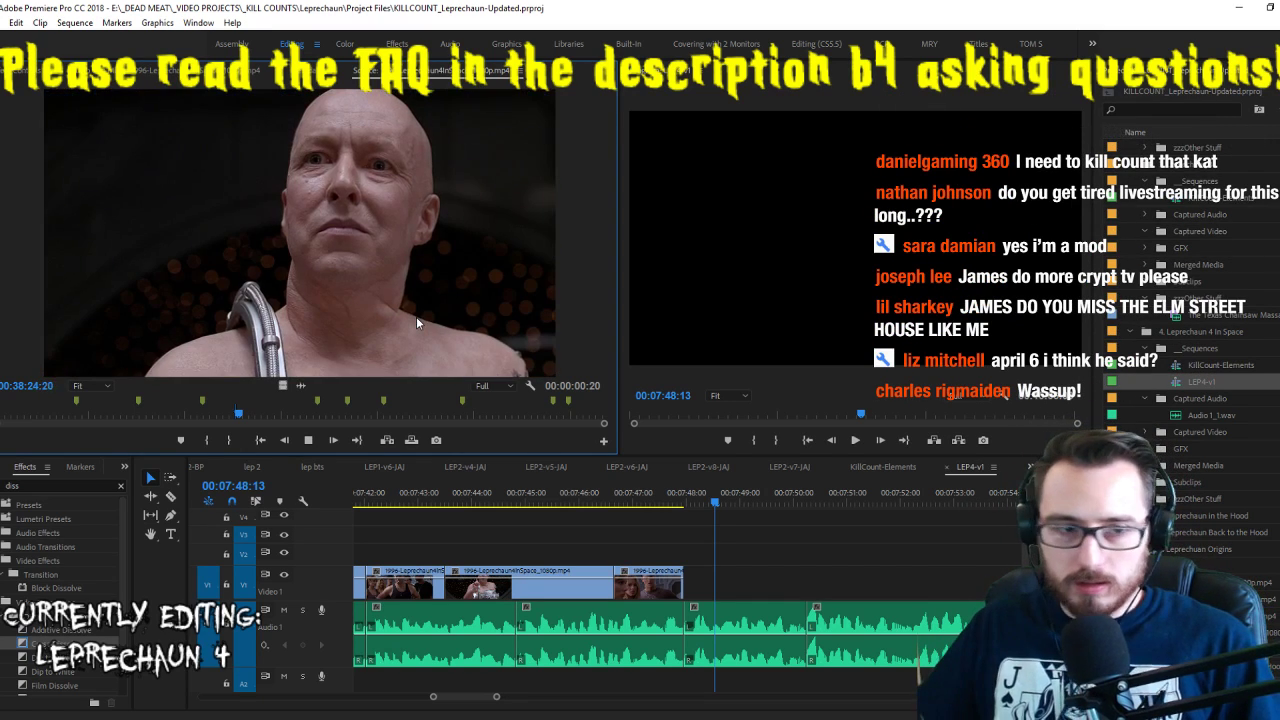
key("i")
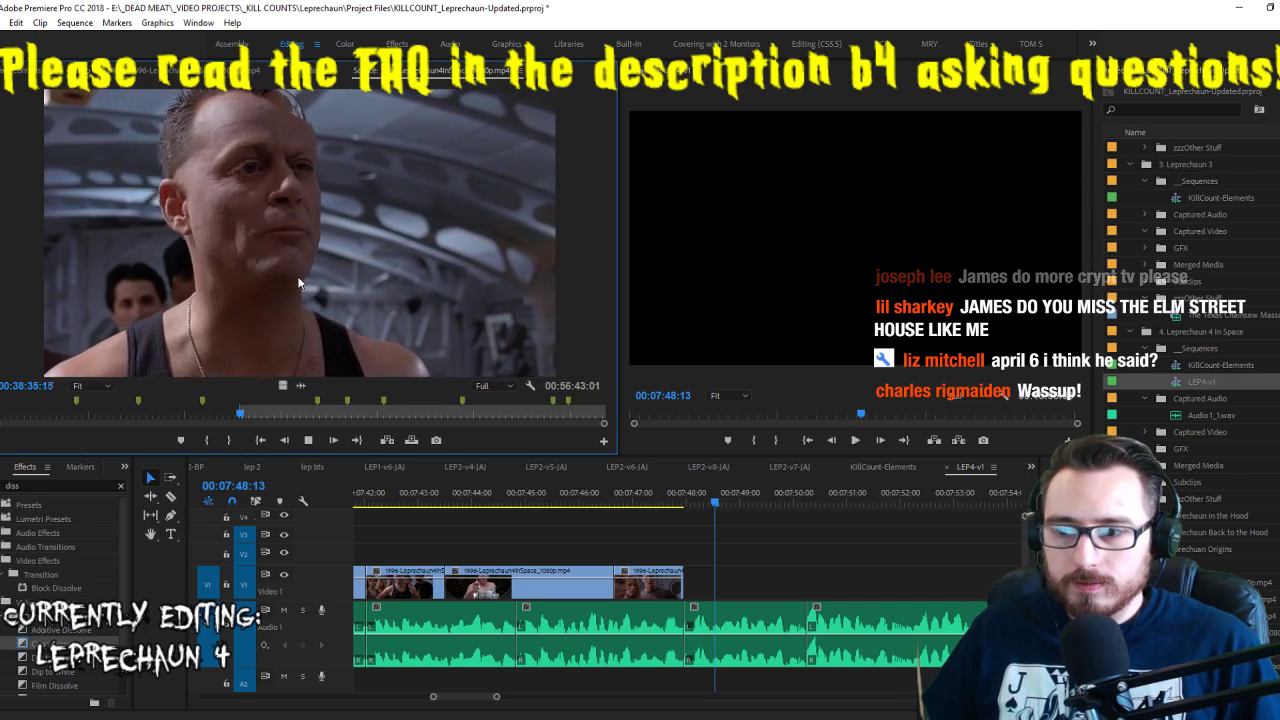
key("i")
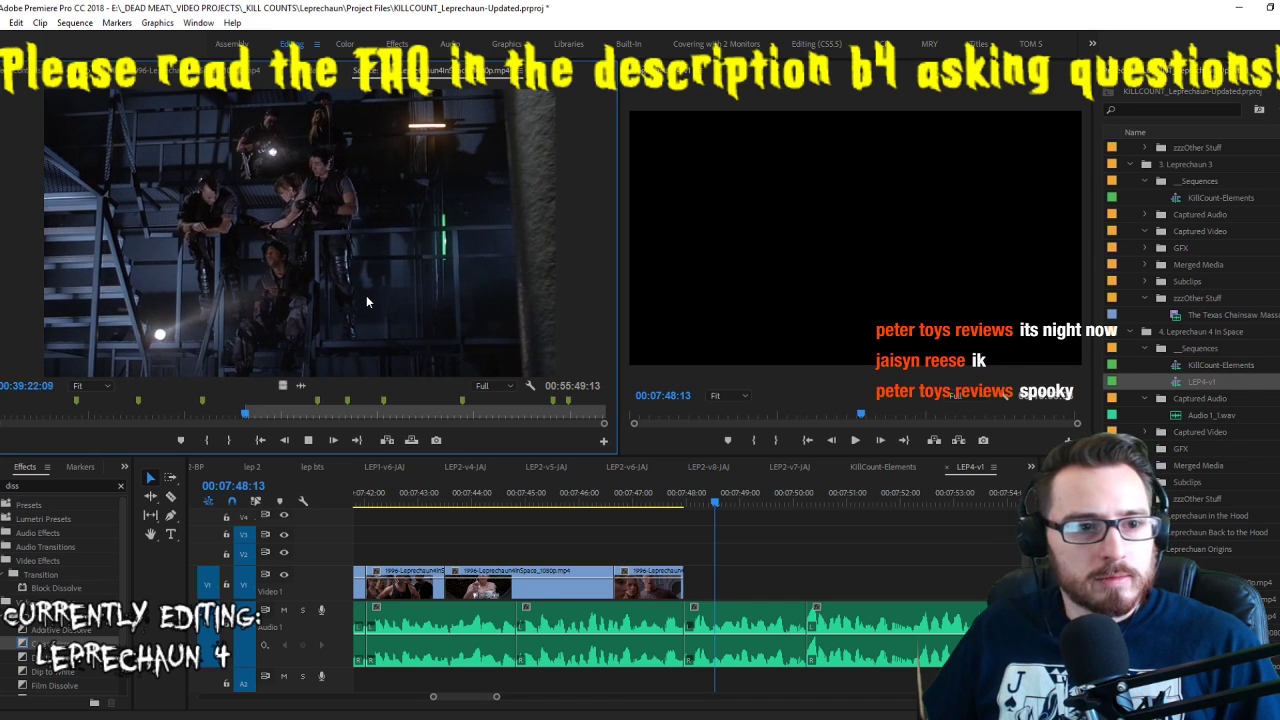
key("o")
key("space")
left_click_drag(728, 598, 698, 592)
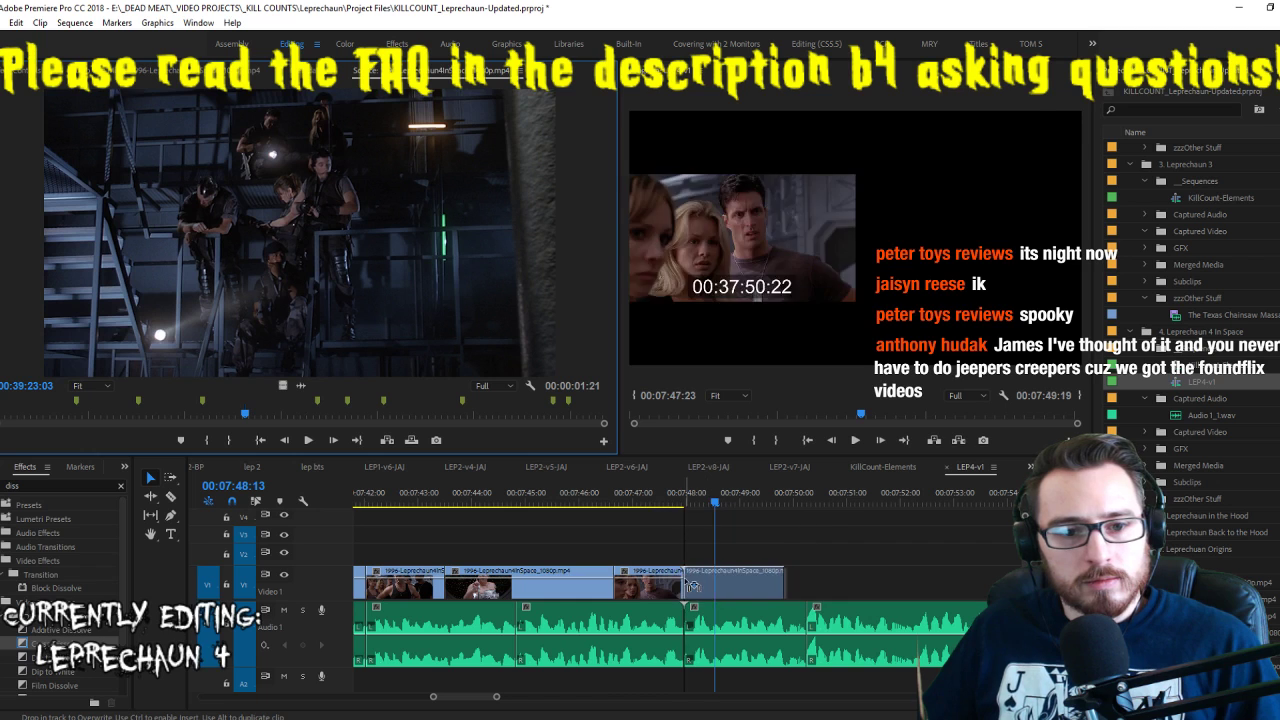
Replay the stairs clip against the narration and extend its end to the next narration cut
left_click(639, 495)
key("space")
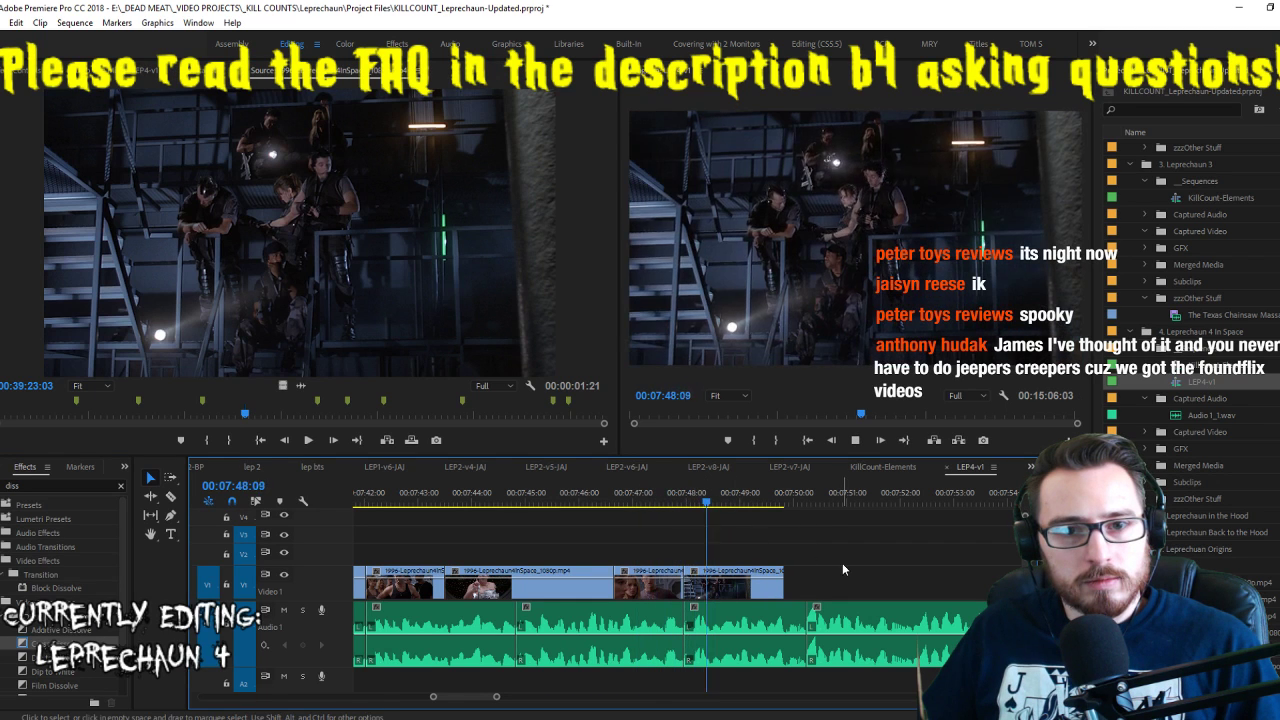
key("space")
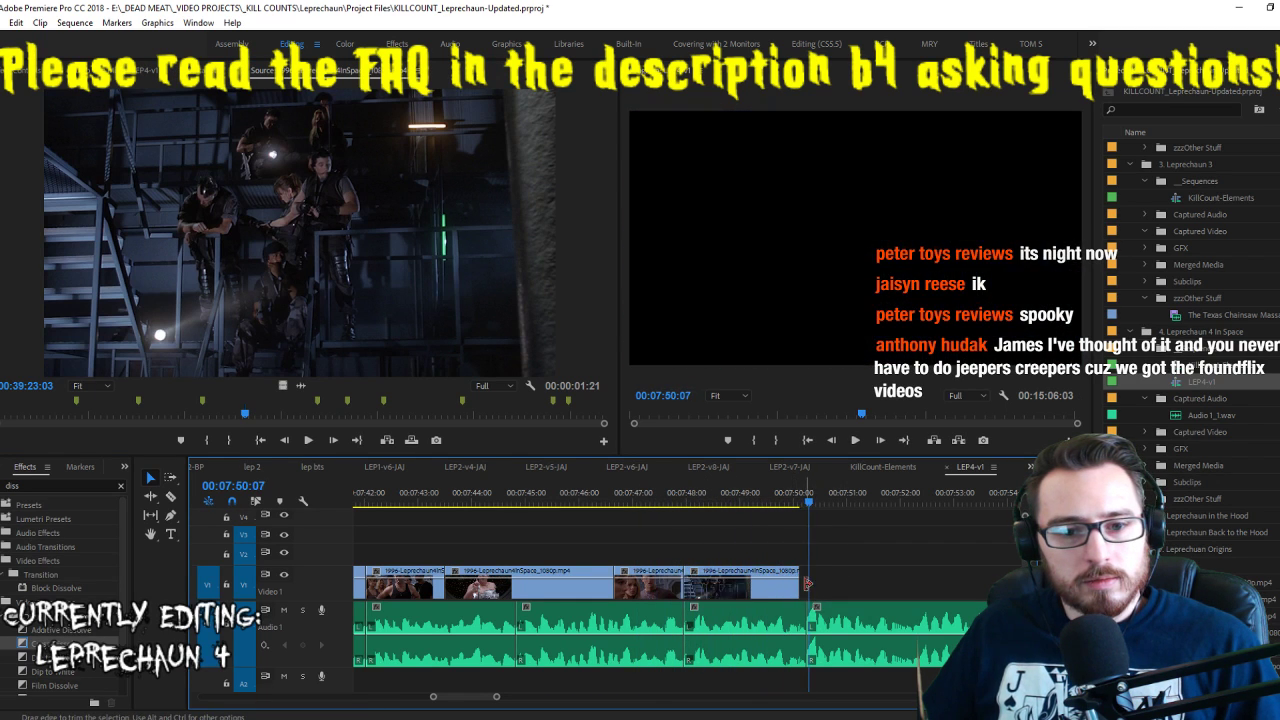
Mark a 1:05 source section of the leprechaun peeking from behind cover, starting at about 39:29
left_click(390, 237)
key("space")
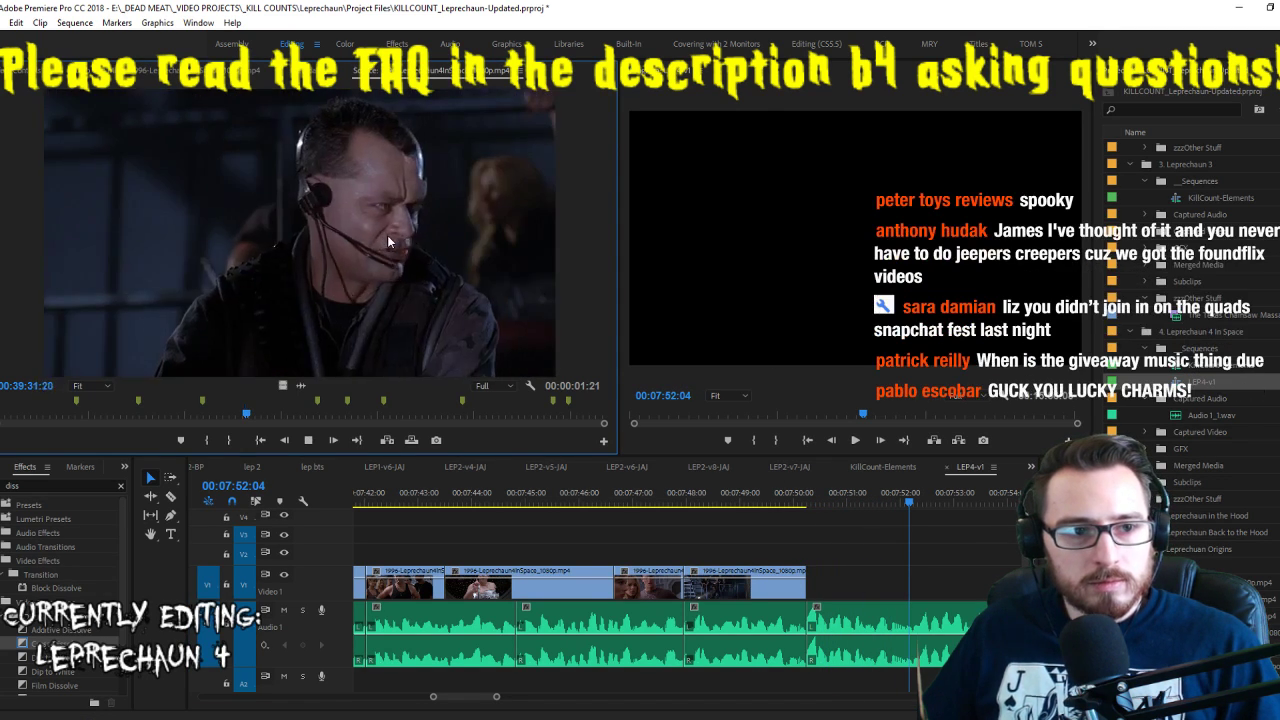
key("j")
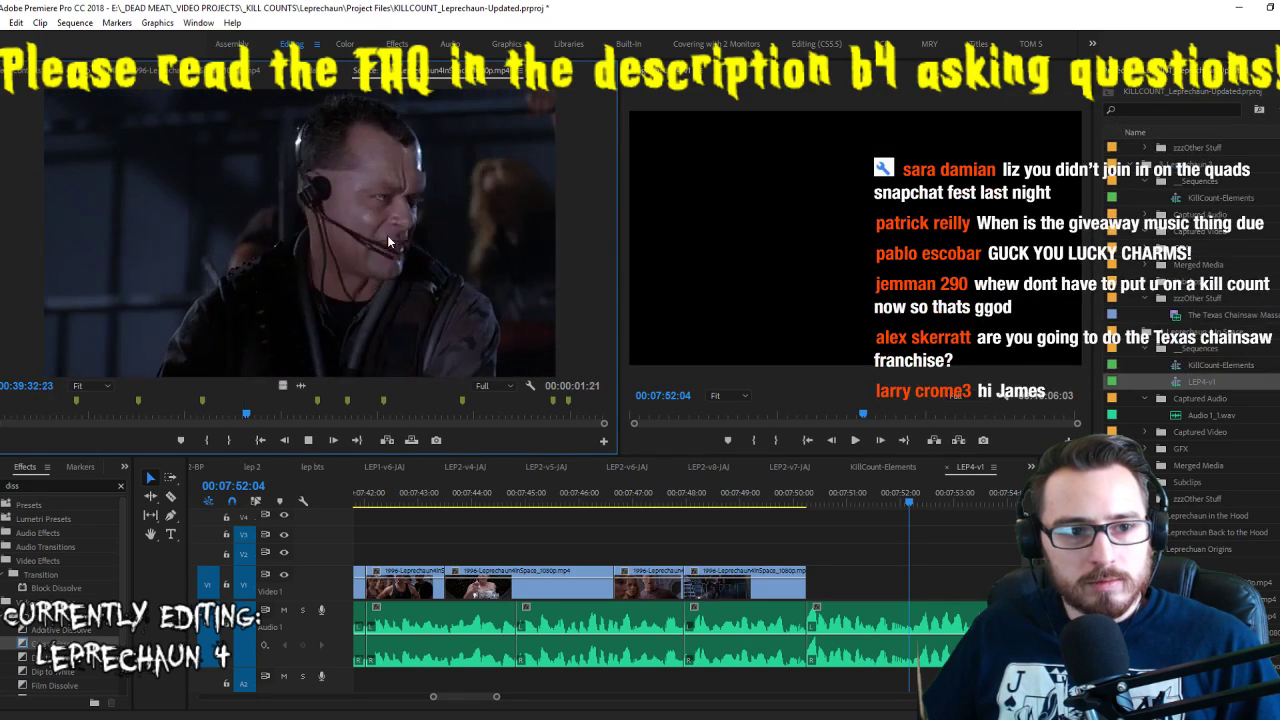
key("k")
key("l")
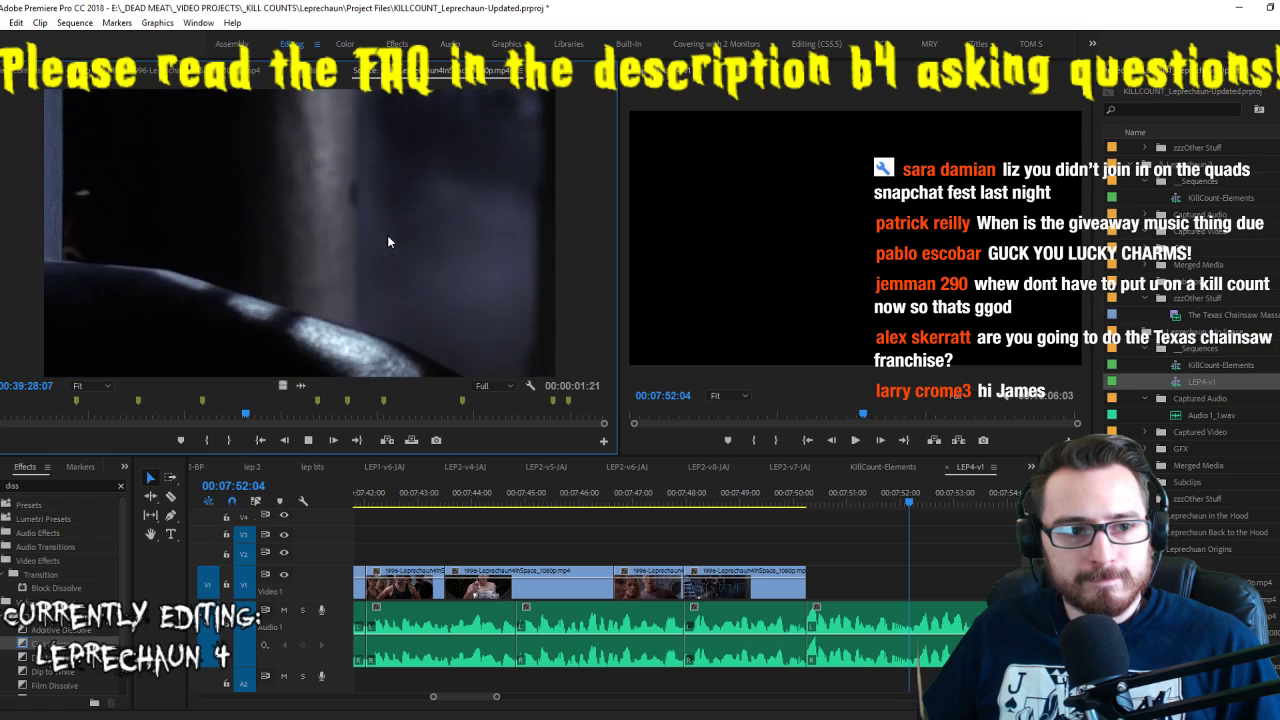
key("ctrl+shift+x")
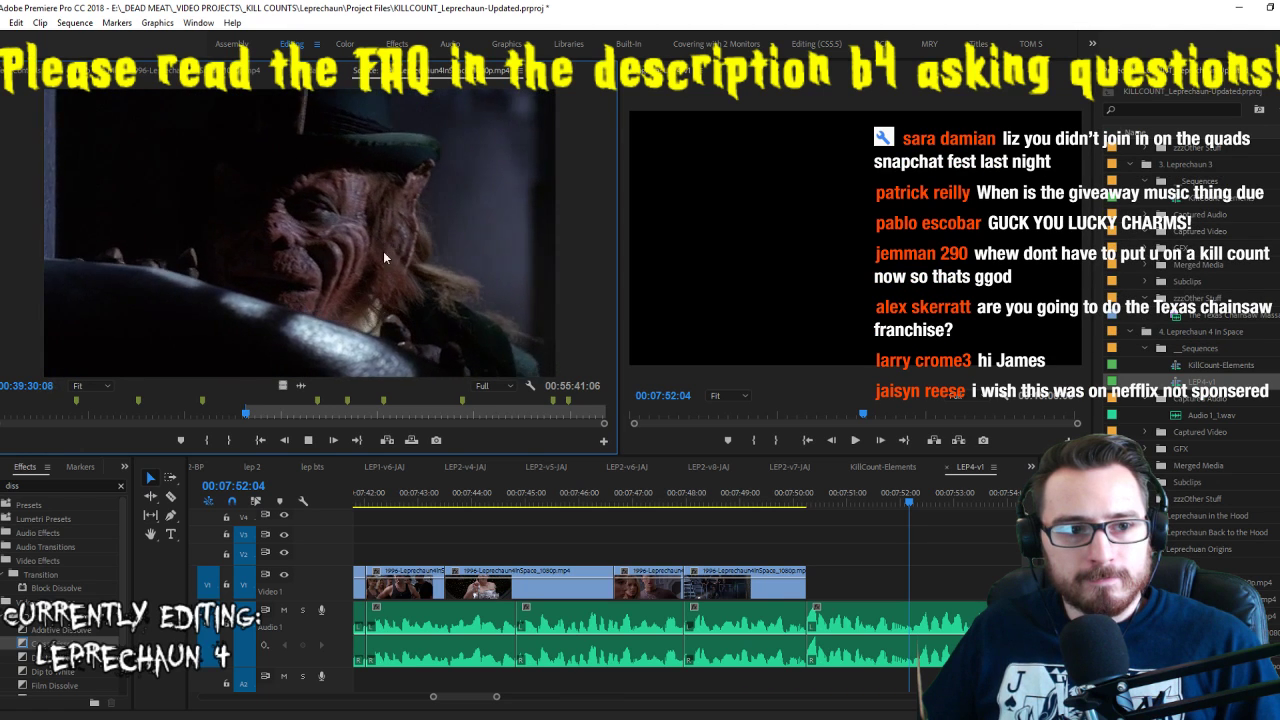
key("k")
key("o")
Lay only the leprechaun section's video right after the stairs clip and replay it to 00:07:52:01
left_click_drag(805, 588, 812, 588)
key("Up")
key("space")
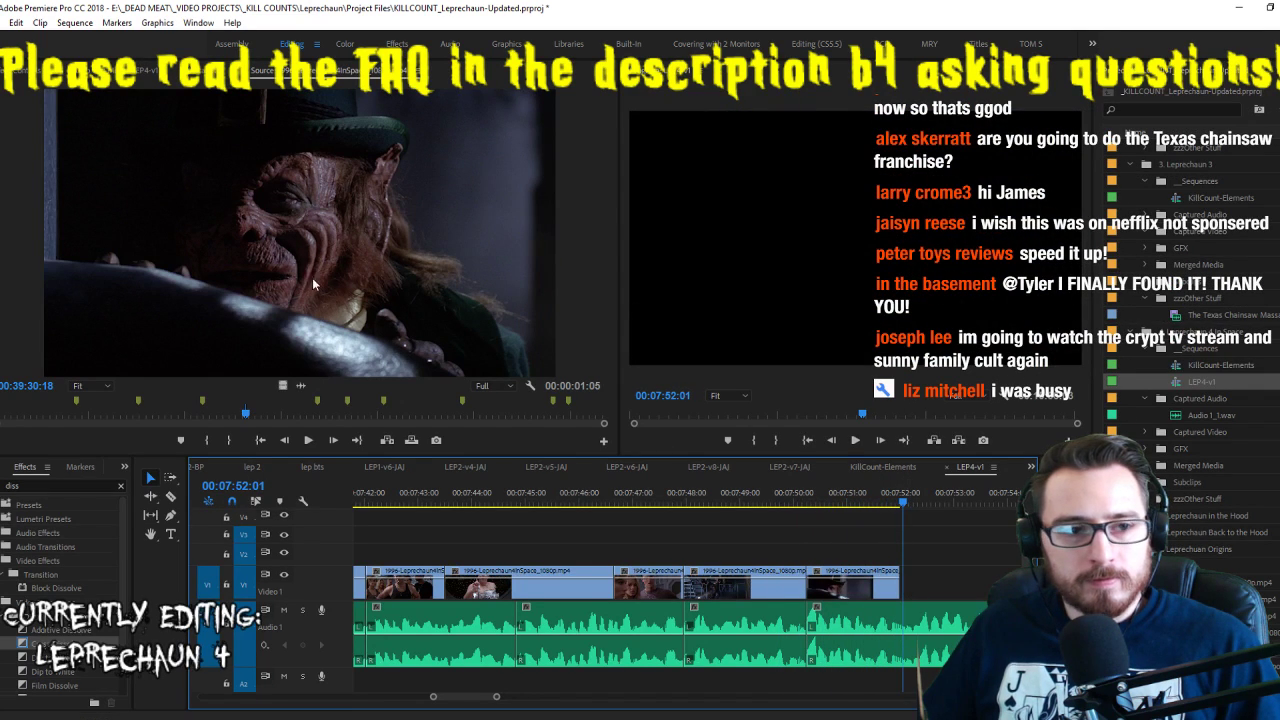
Search the source movie between about 39:27 and 40:37 for footage matching the next narration line
left_click(363, 278)
key("j")
key("j")
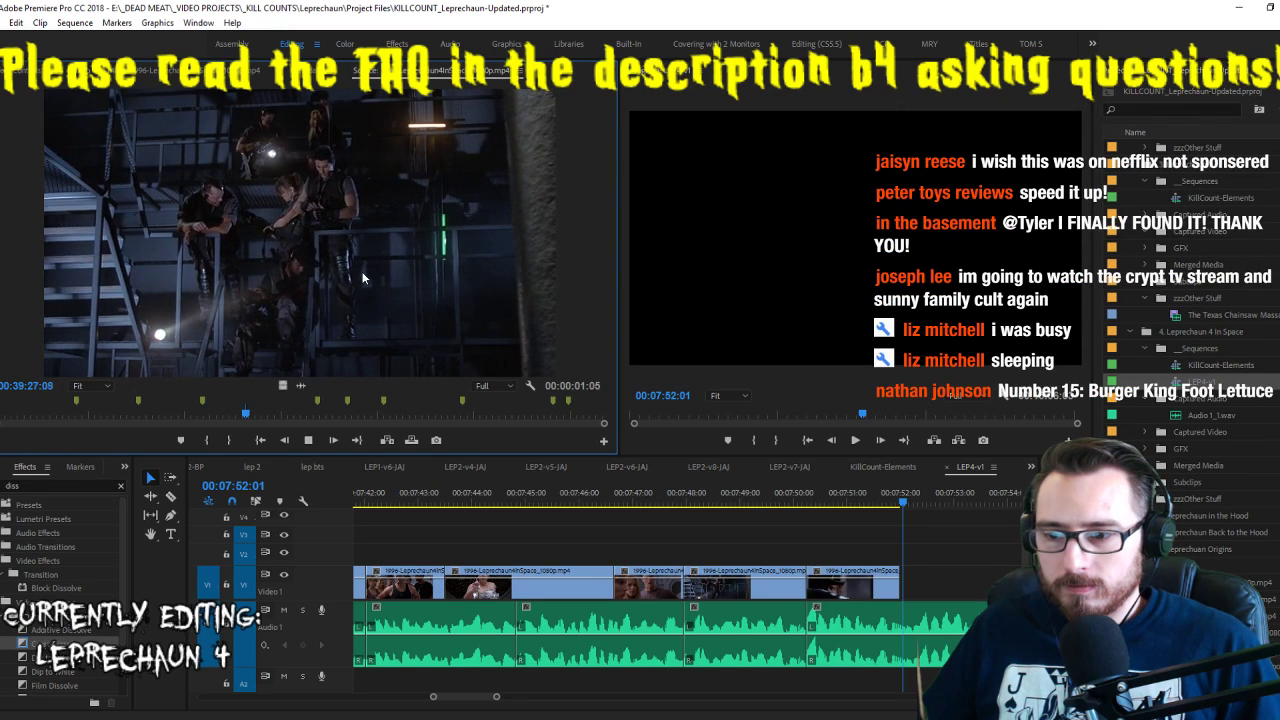
key("l")
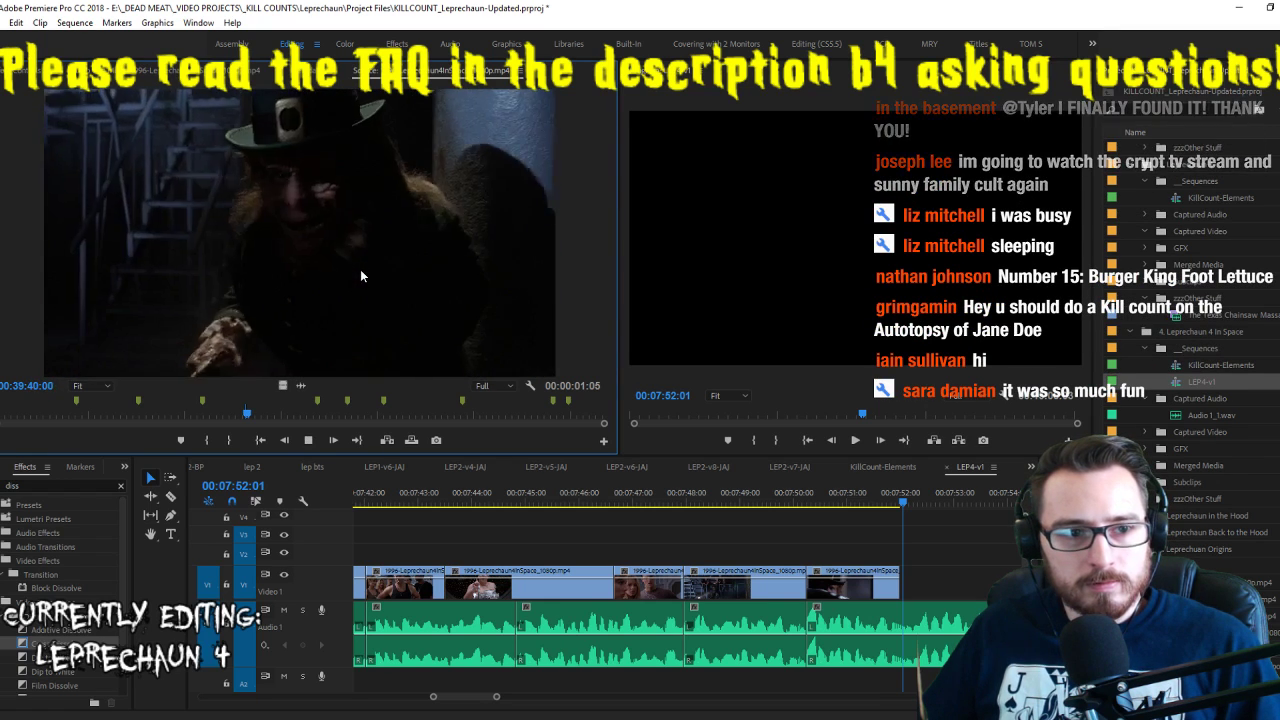
key("k")
key("l")
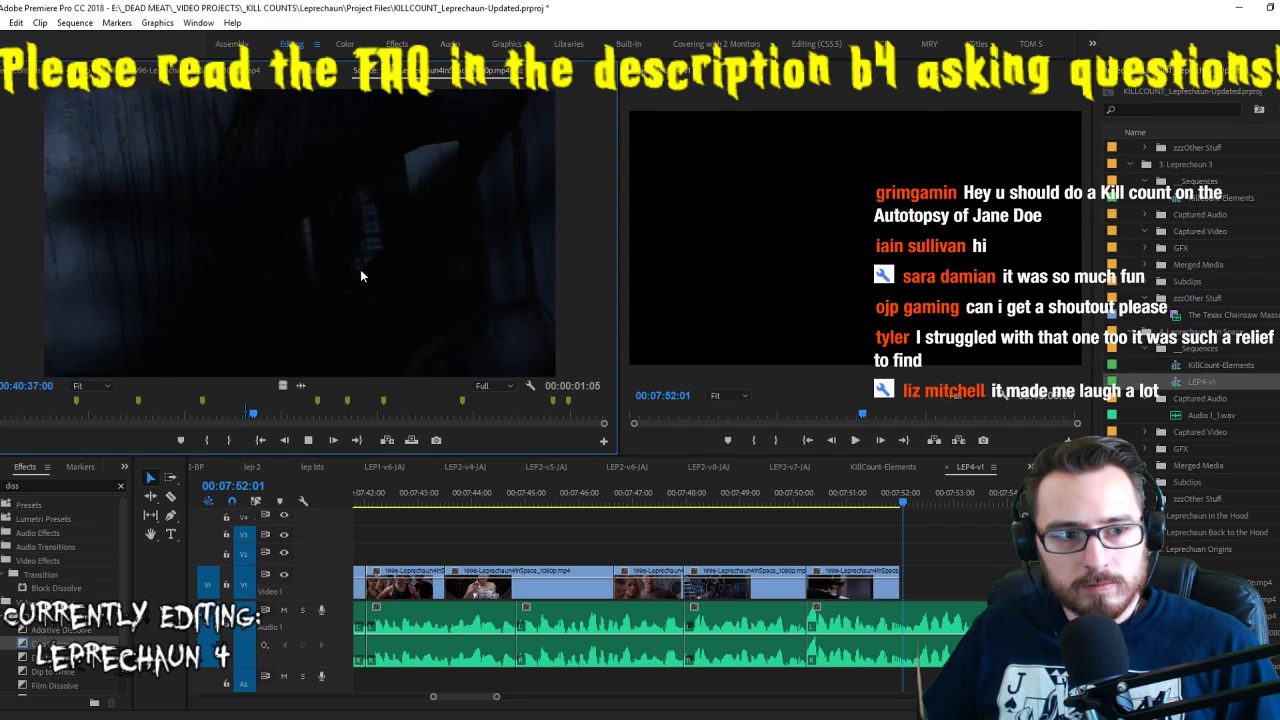
key("j")
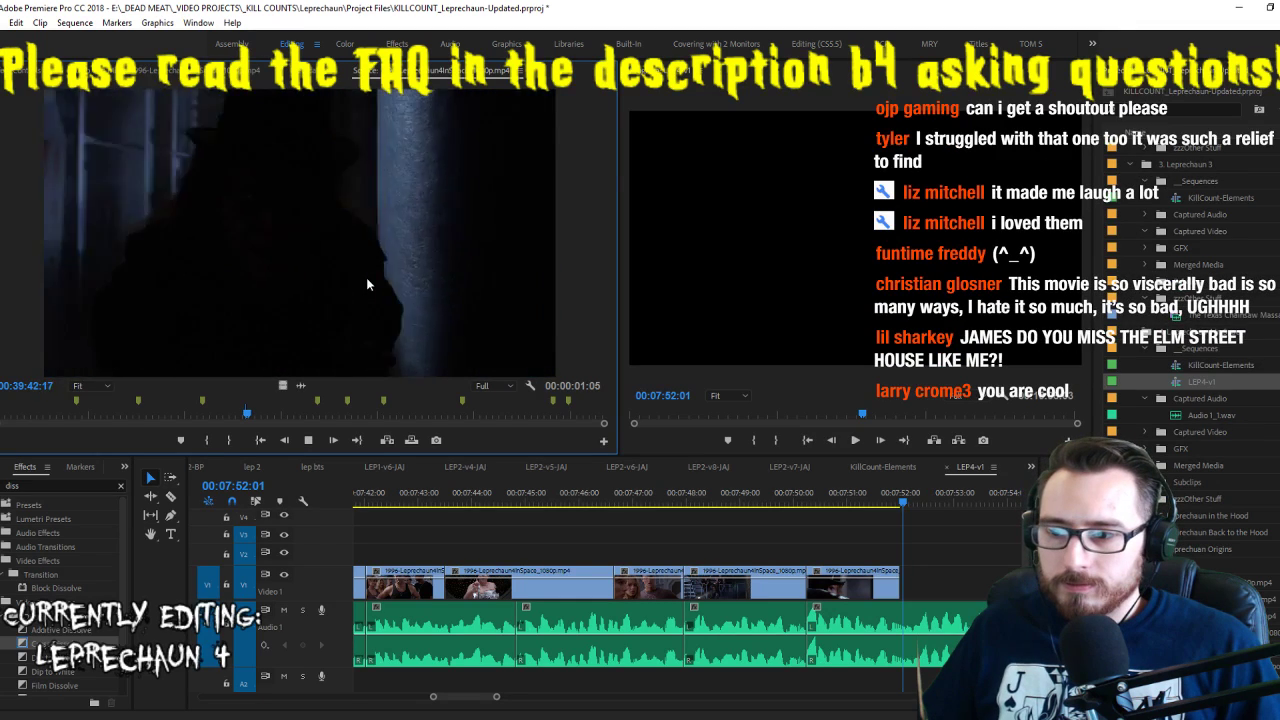
key("k")
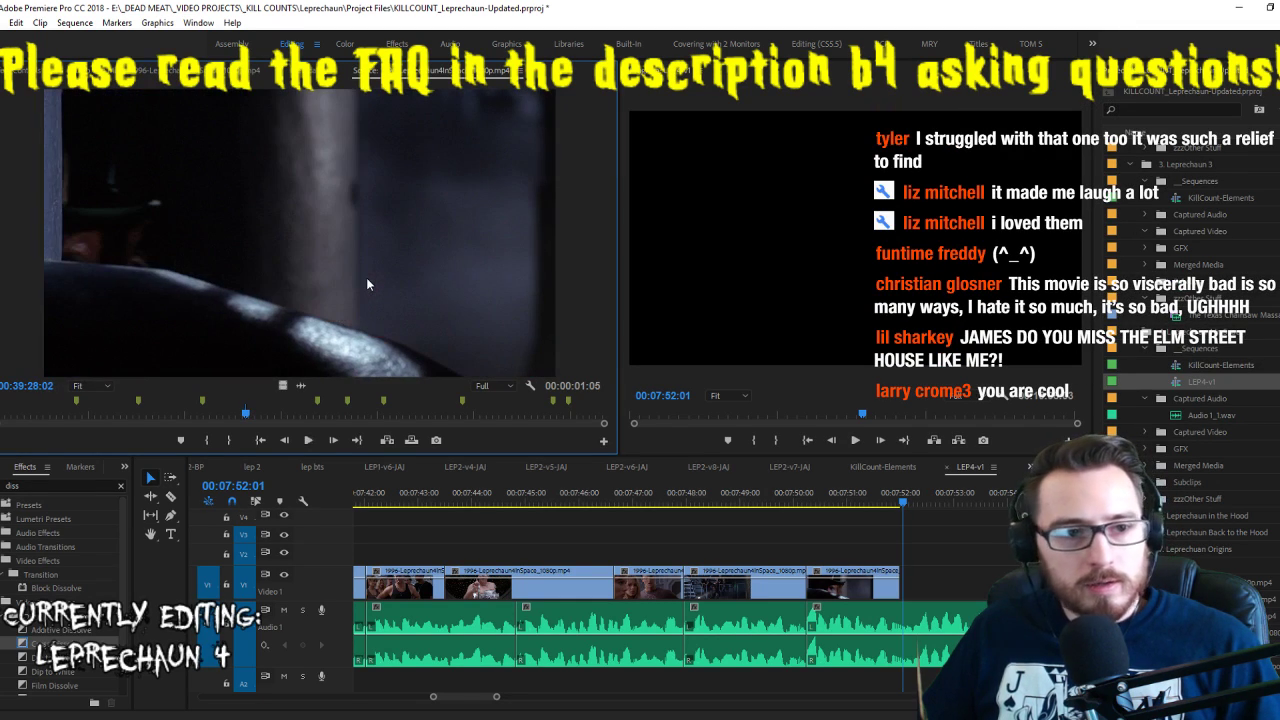
Mark a source section start at 39:35:16, where the armed group stands on the metal stairs, and save the project
key("l")
key("l")
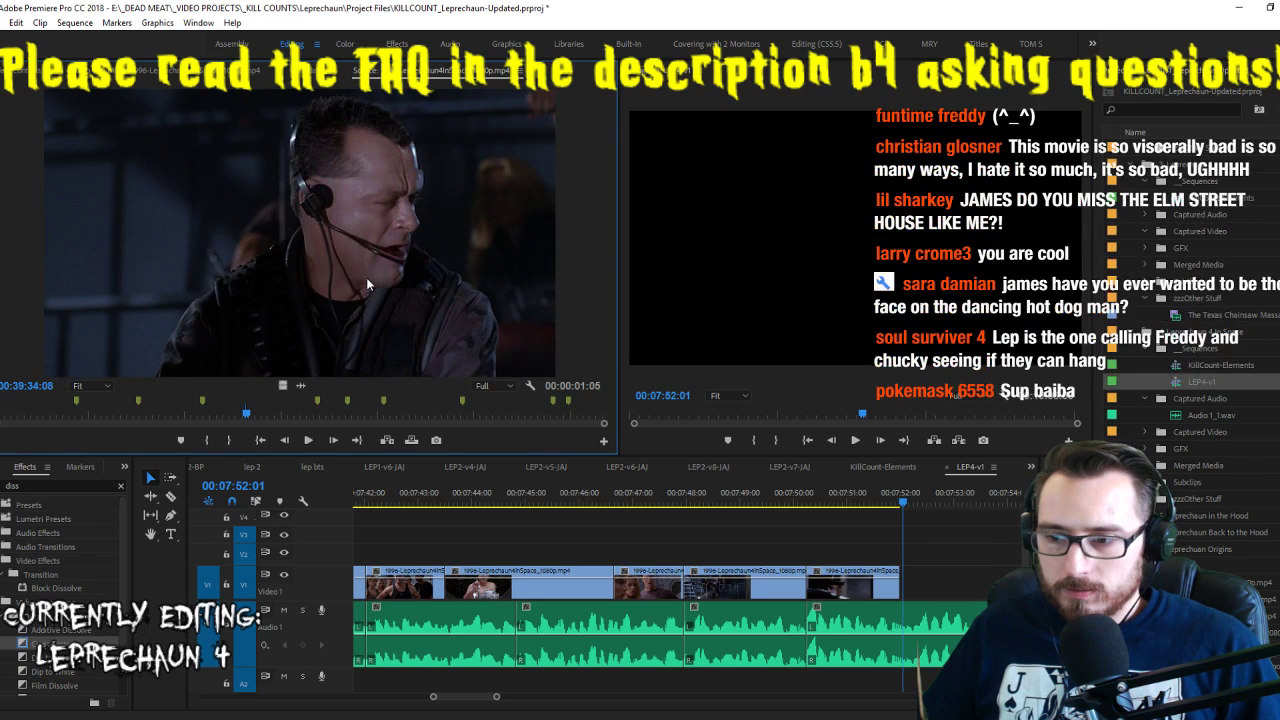
key("l")
key("k")
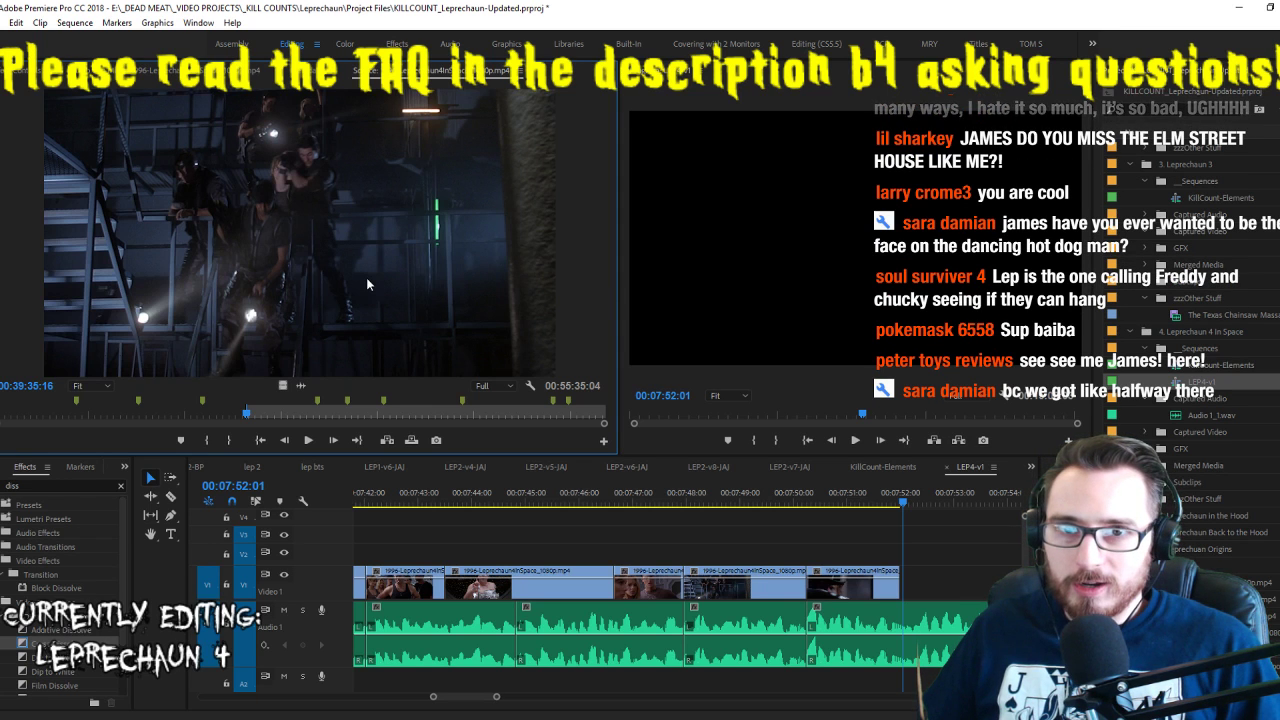
key("ctrl+s")
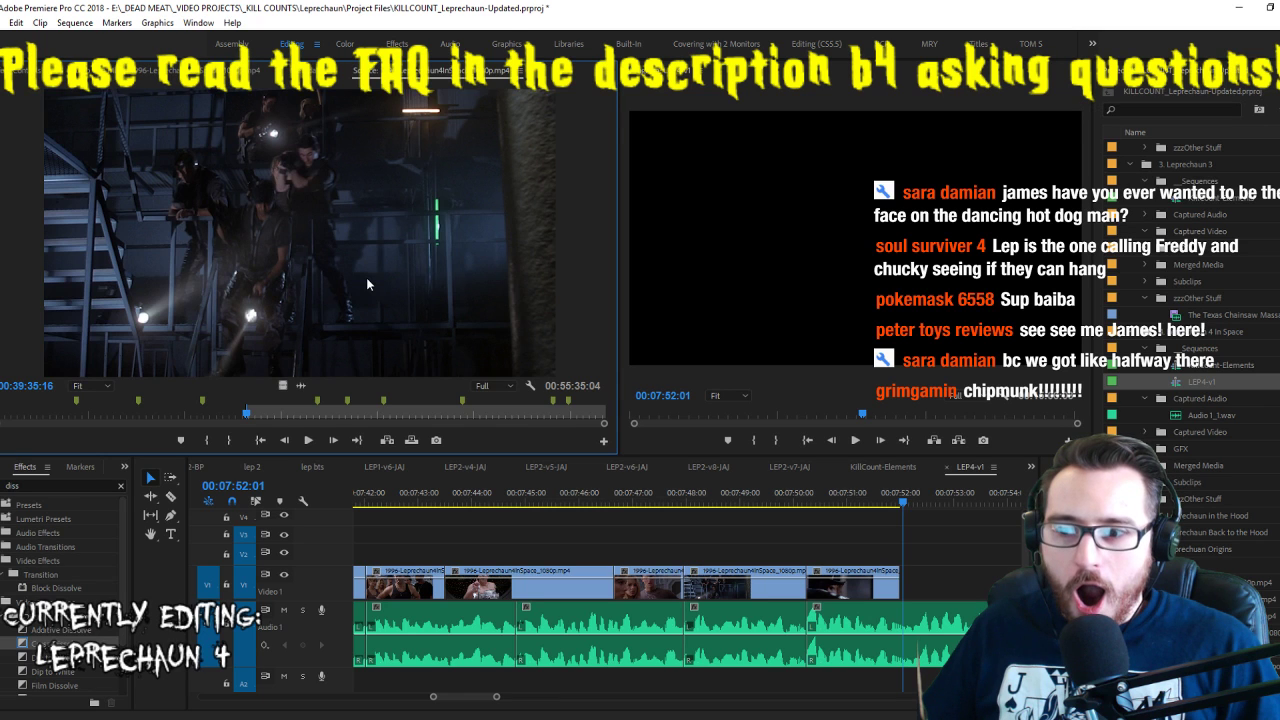
End the source section at a length of 3:13 and lay only its video in the sequence at 00:07:52:01
right_click(367, 284)
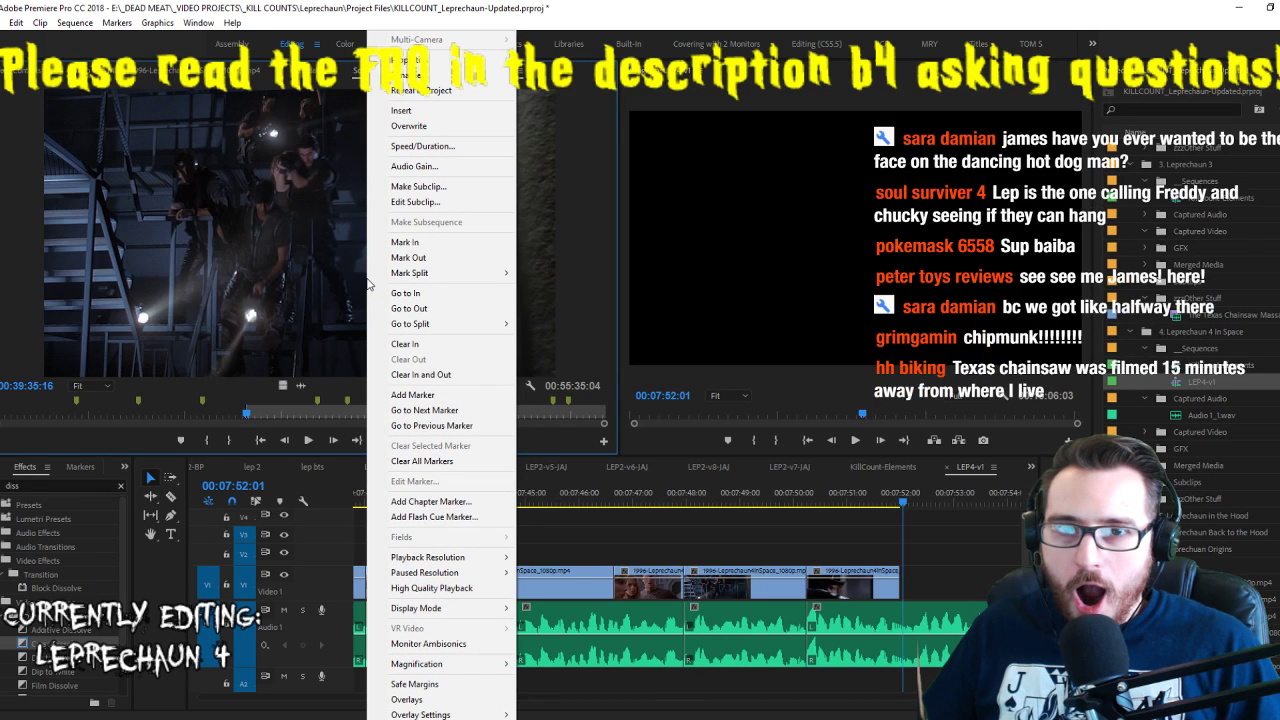
left_click(259, 256)
key("space")
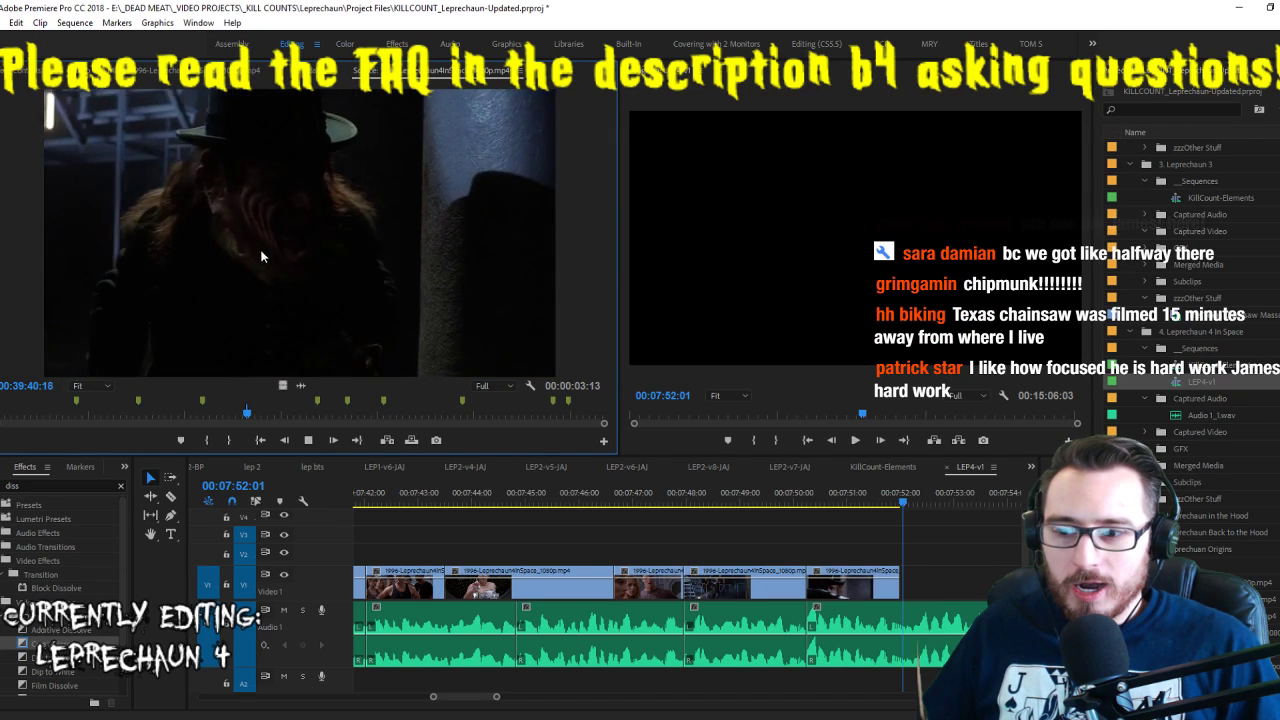
key("space")
key("period")
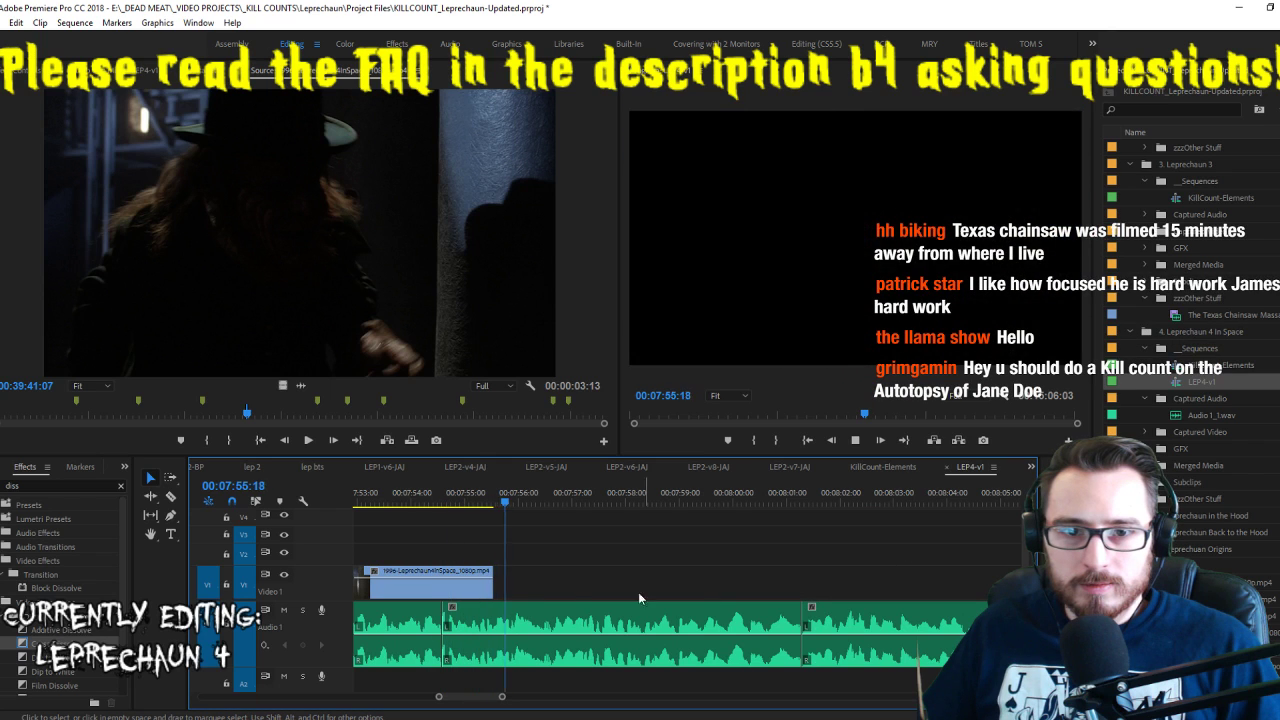
Extend the end of the newly laid clip over the narration to the cut at about 00:08:01:07
left_click_drag(491, 605, 743, 588)
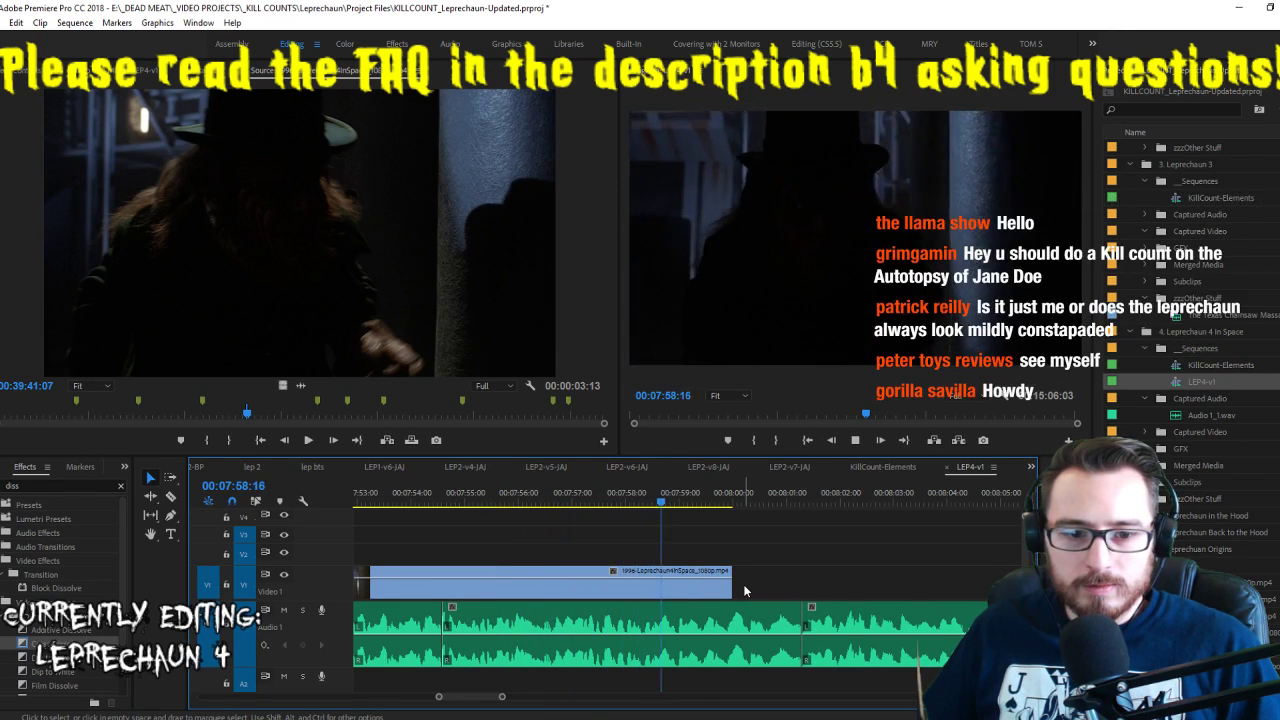
left_click(731, 588)
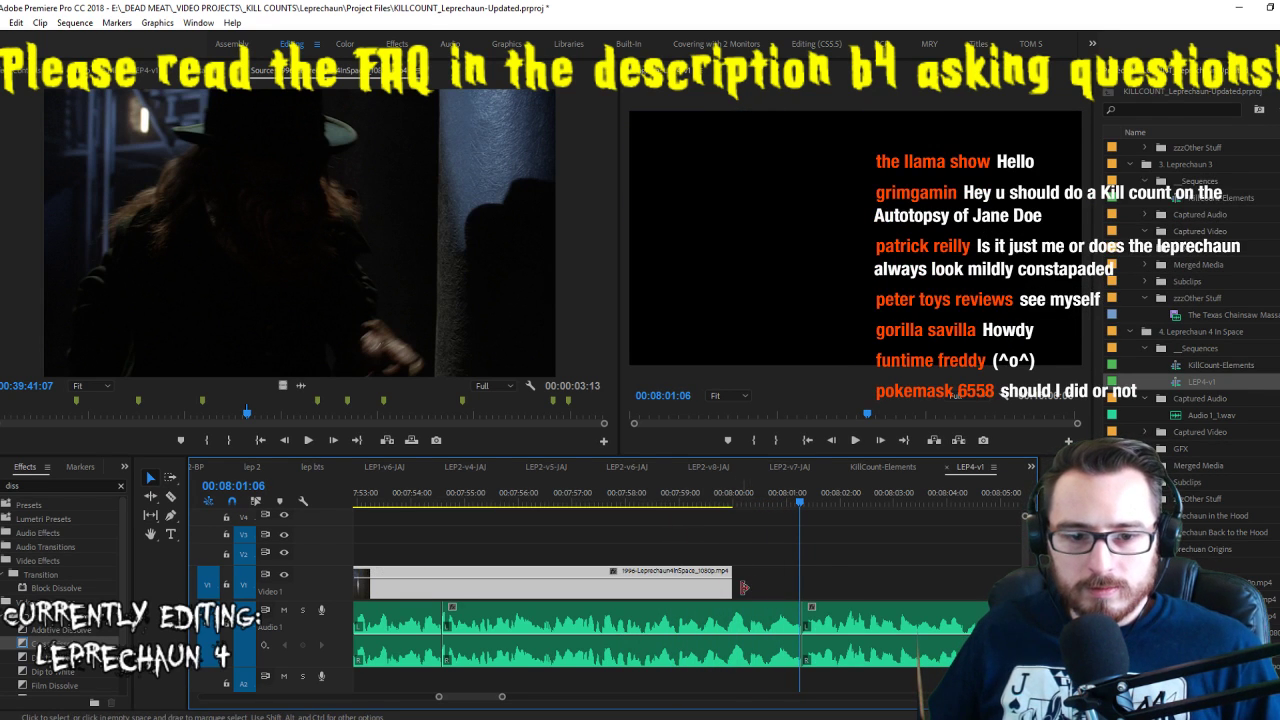
left_click_drag(731, 586, 797, 585)
Mark a 5:12 source section of the leprechaun talking, ending at about 40:15, and insert it with its audio at 00:08:01:07
left_click(355, 232)
key("space")
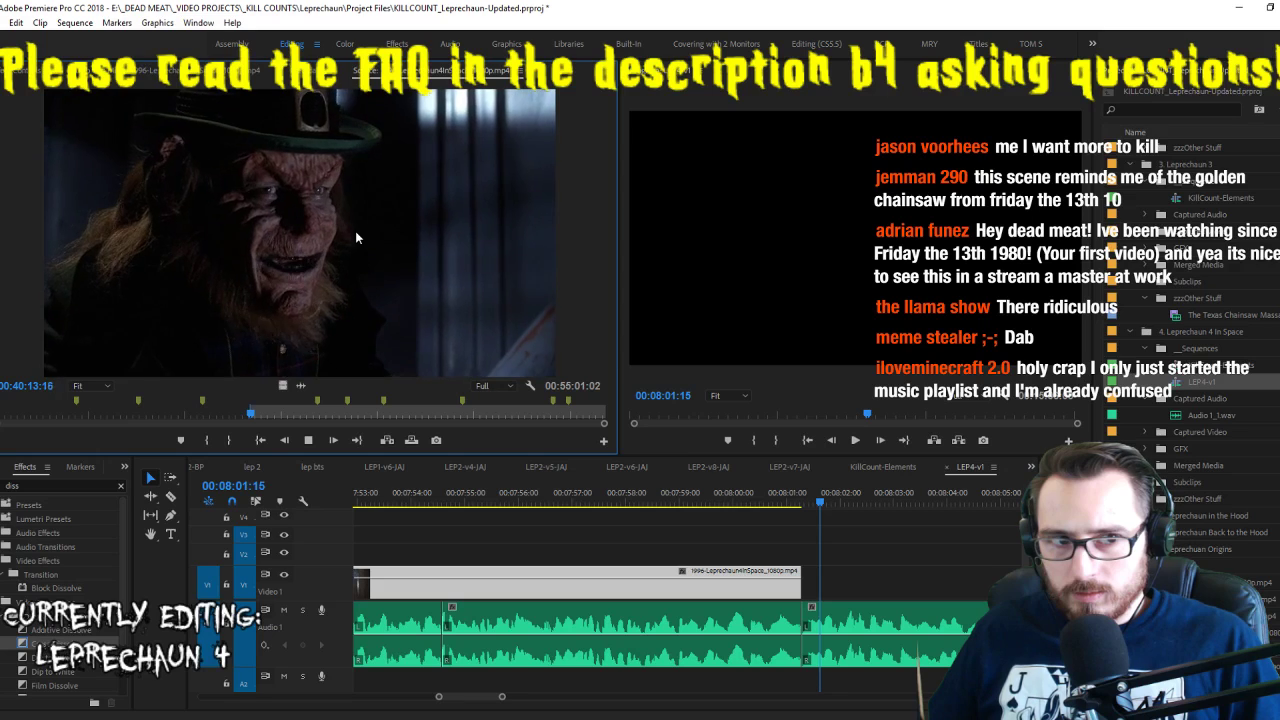
key("o")
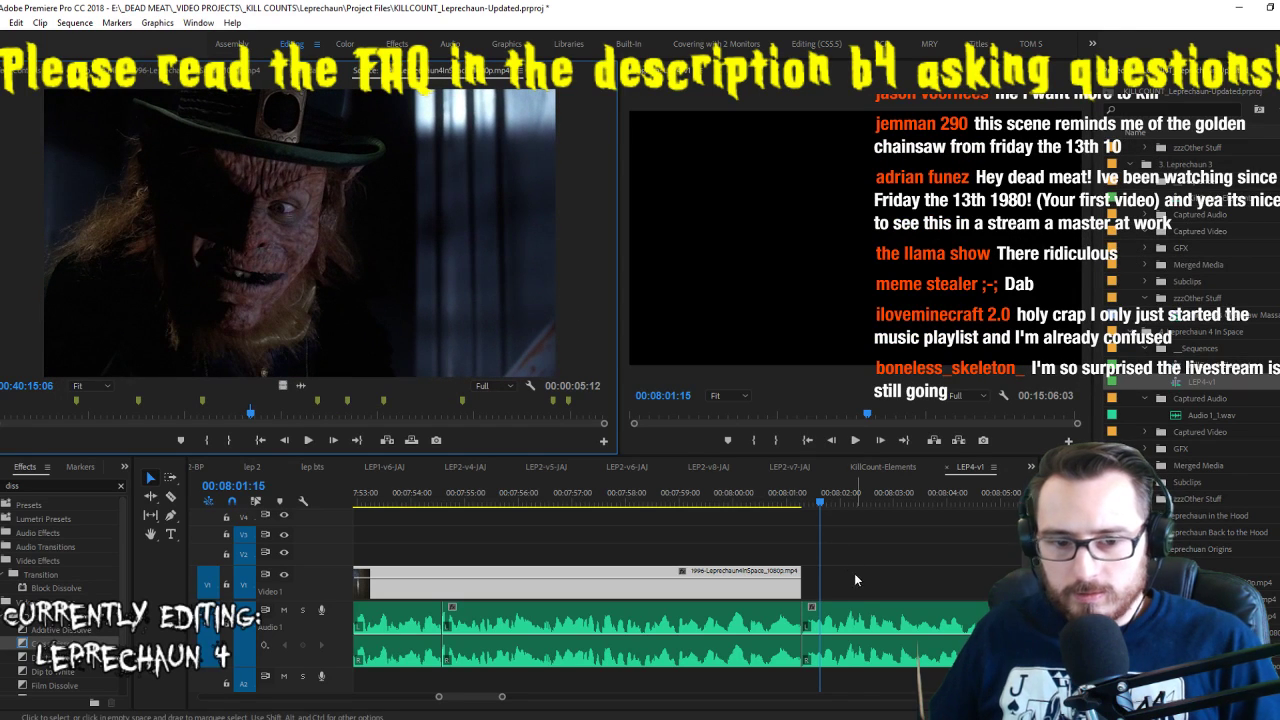
left_click(387, 440)
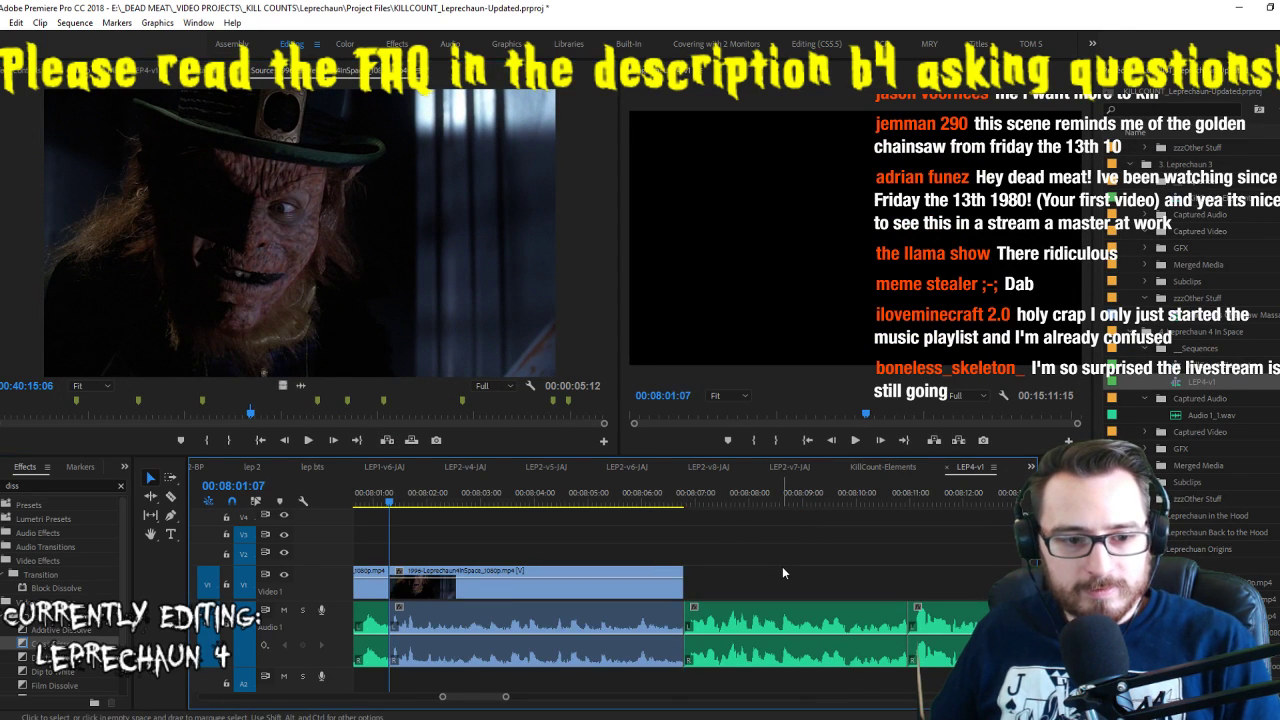
Replay the inserted leprechaun excerpt and ripple-trim its opening up to about 00:08:02:12
key("space")
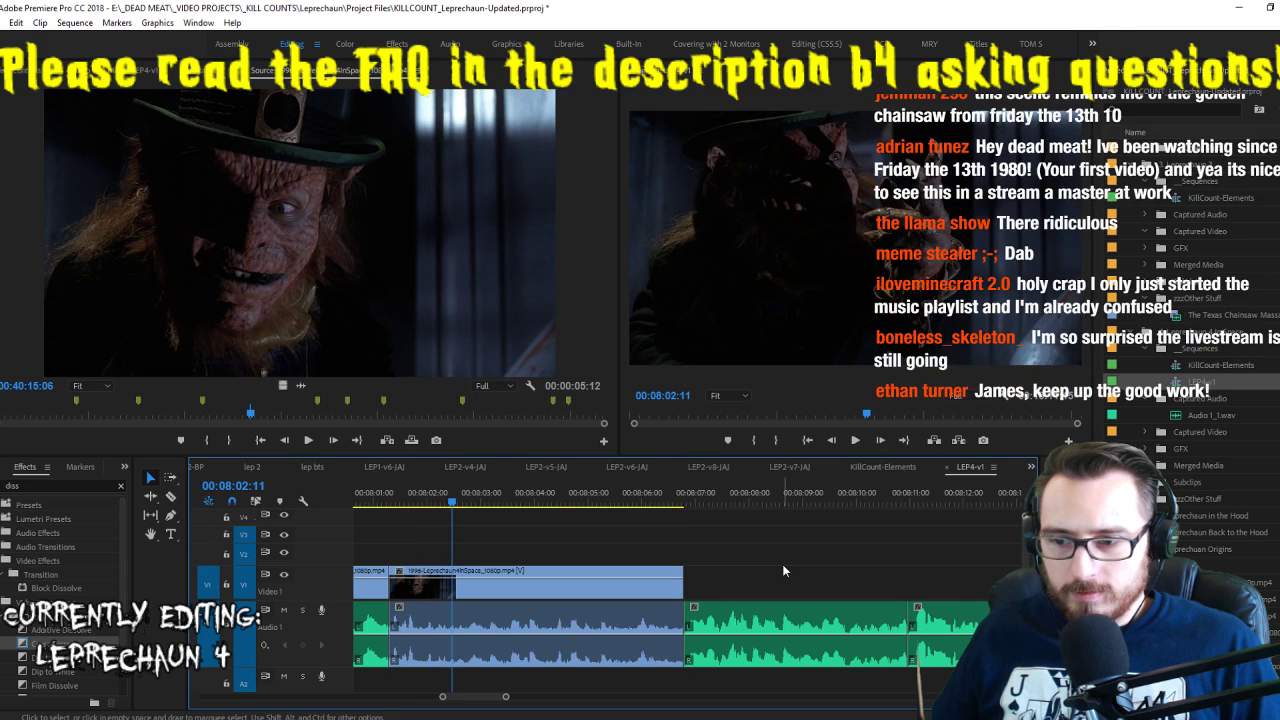
key("space")
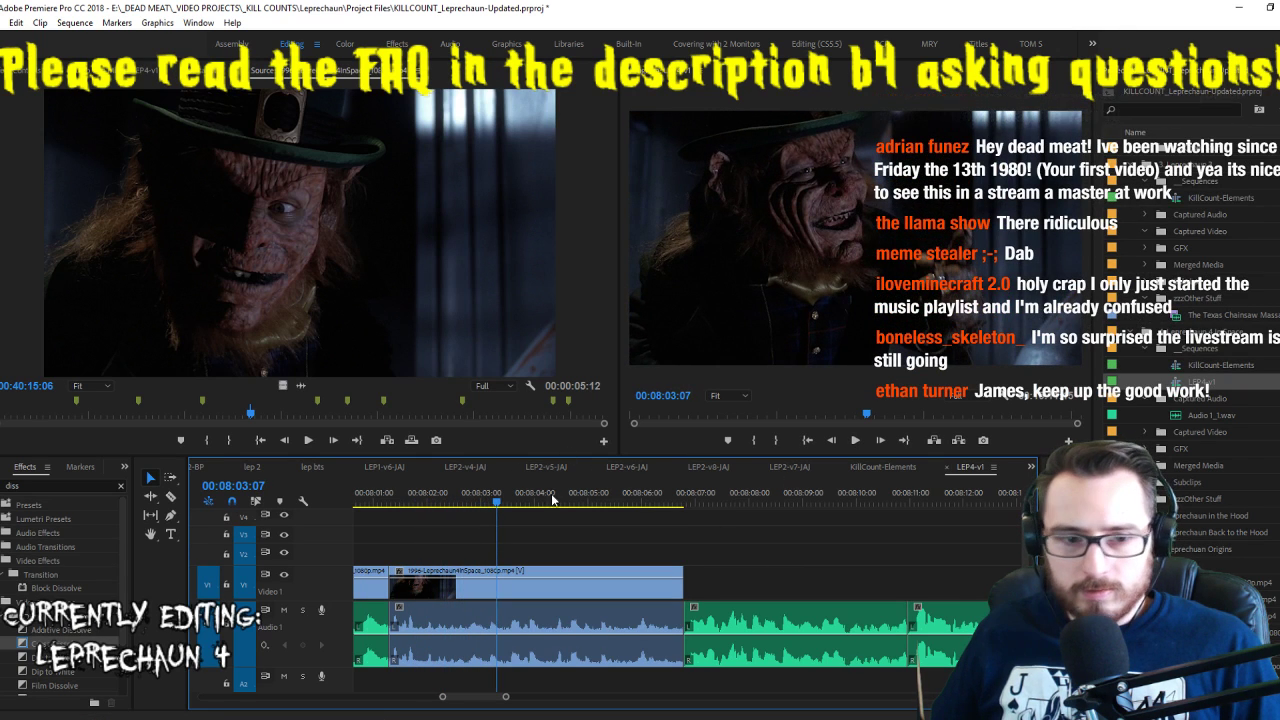
left_click(453, 503)
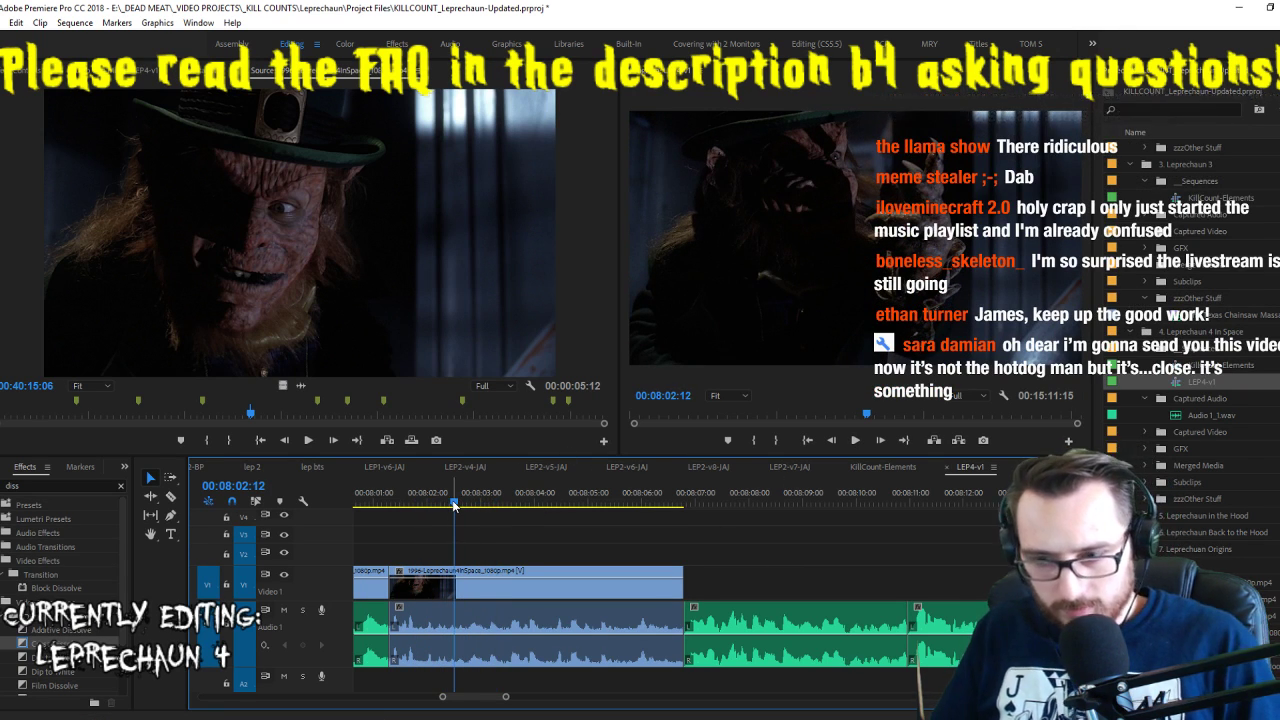
key("ctrl+z")
key("space")
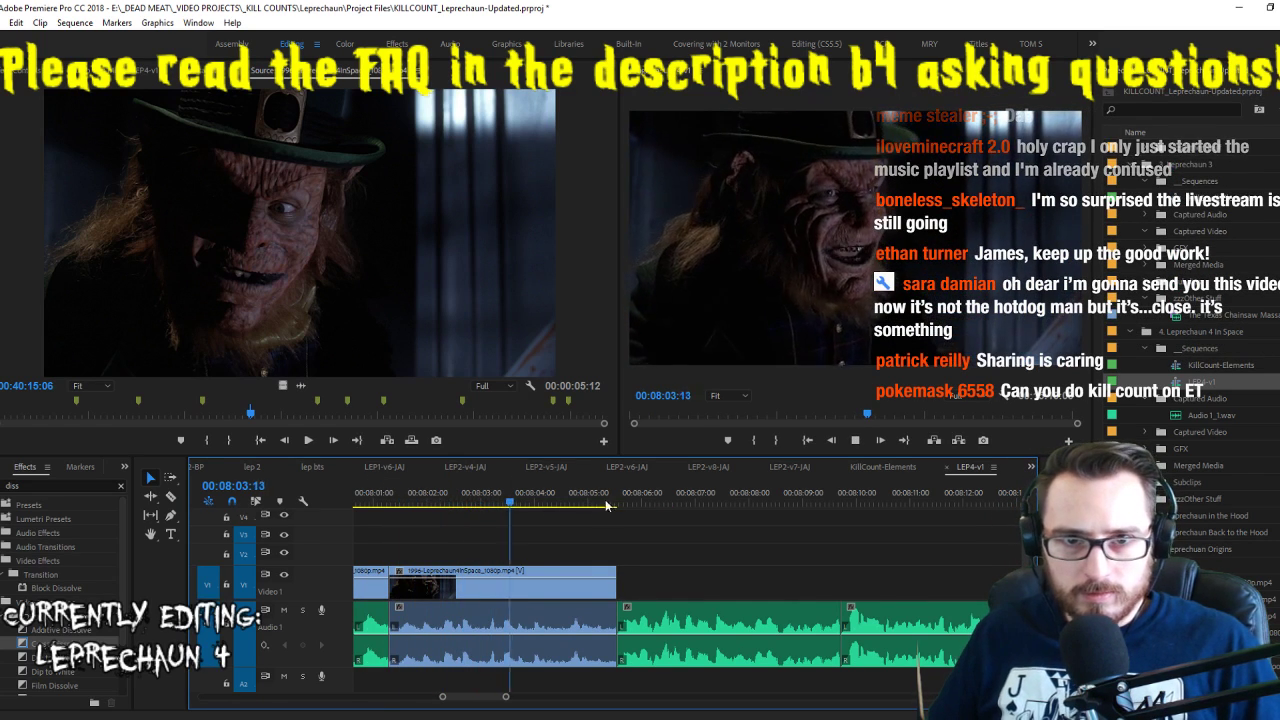
Ripple-trim the leprechaun excerpt's end to 00:08:05:09 and extend only its video over the following narration
scroll(700, 560, "up", 2)
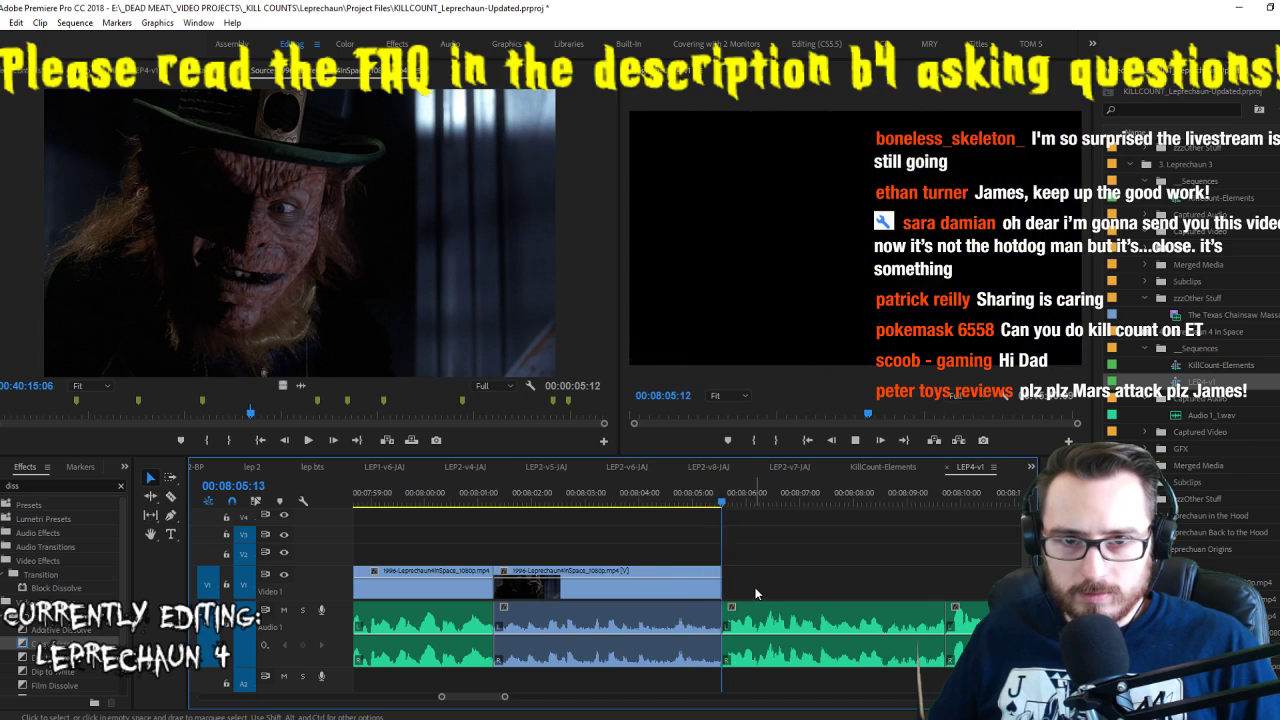
left_click(709, 506)
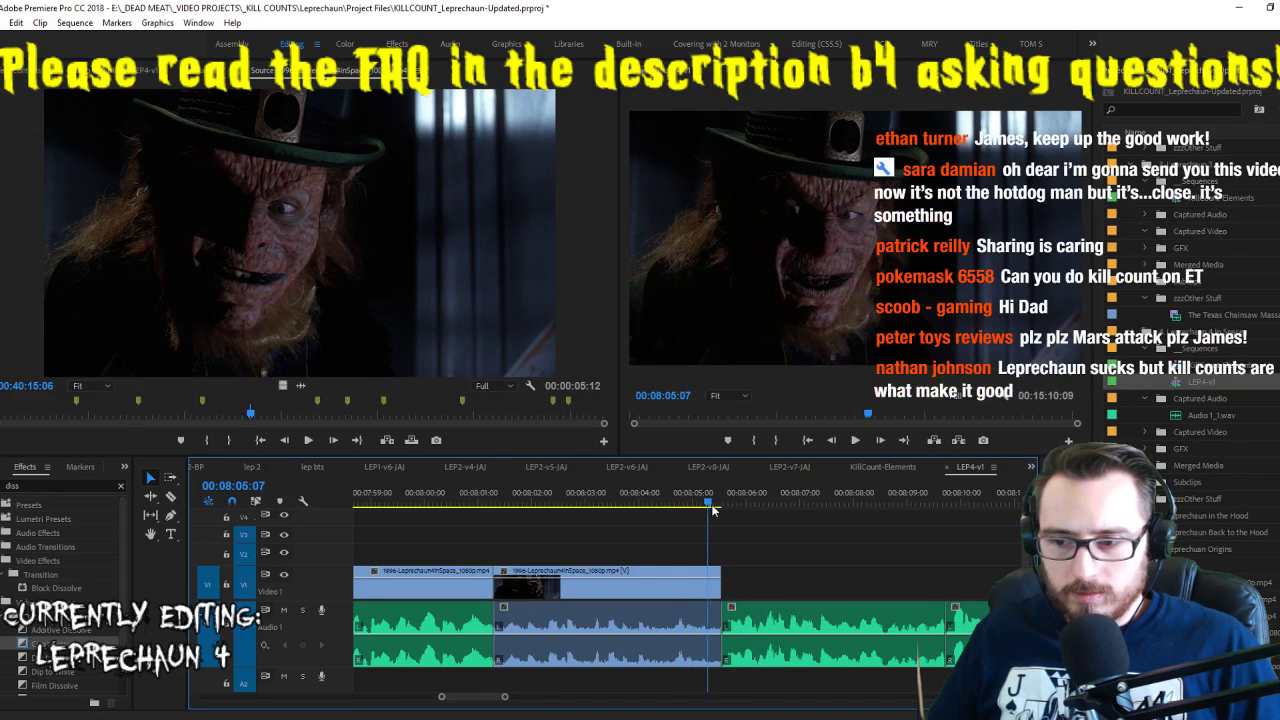
key("w")
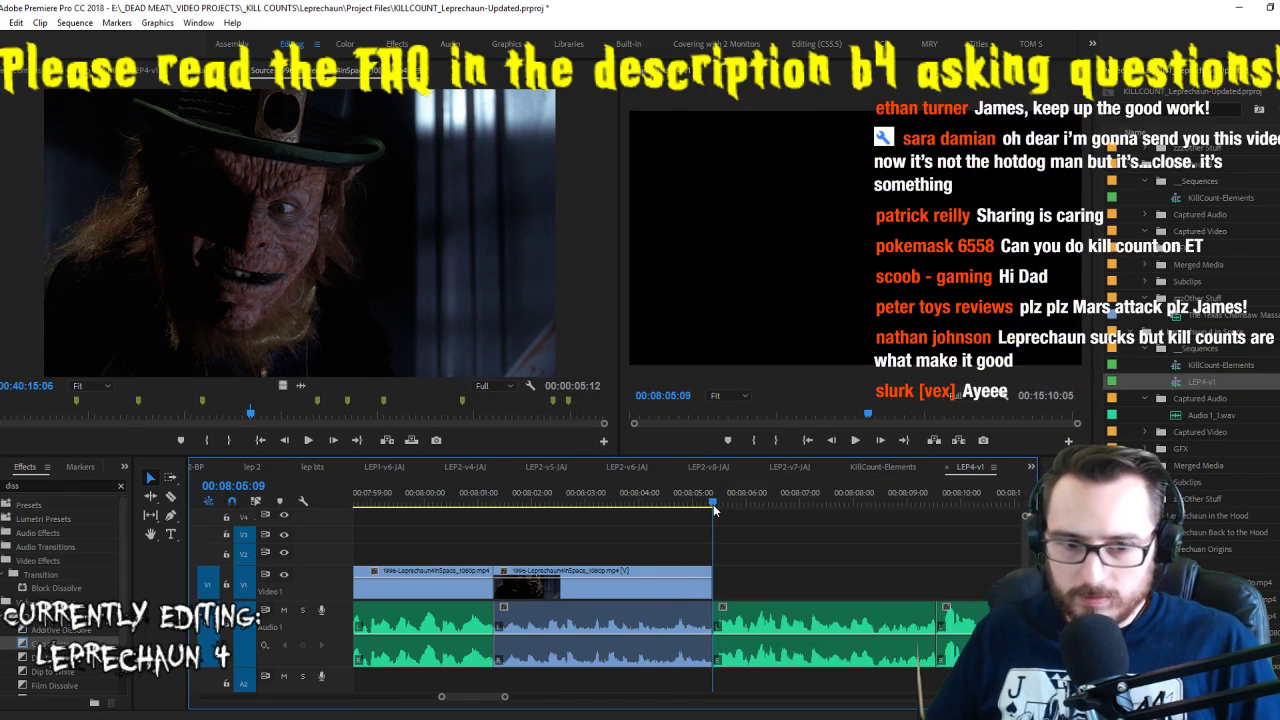
key("period")
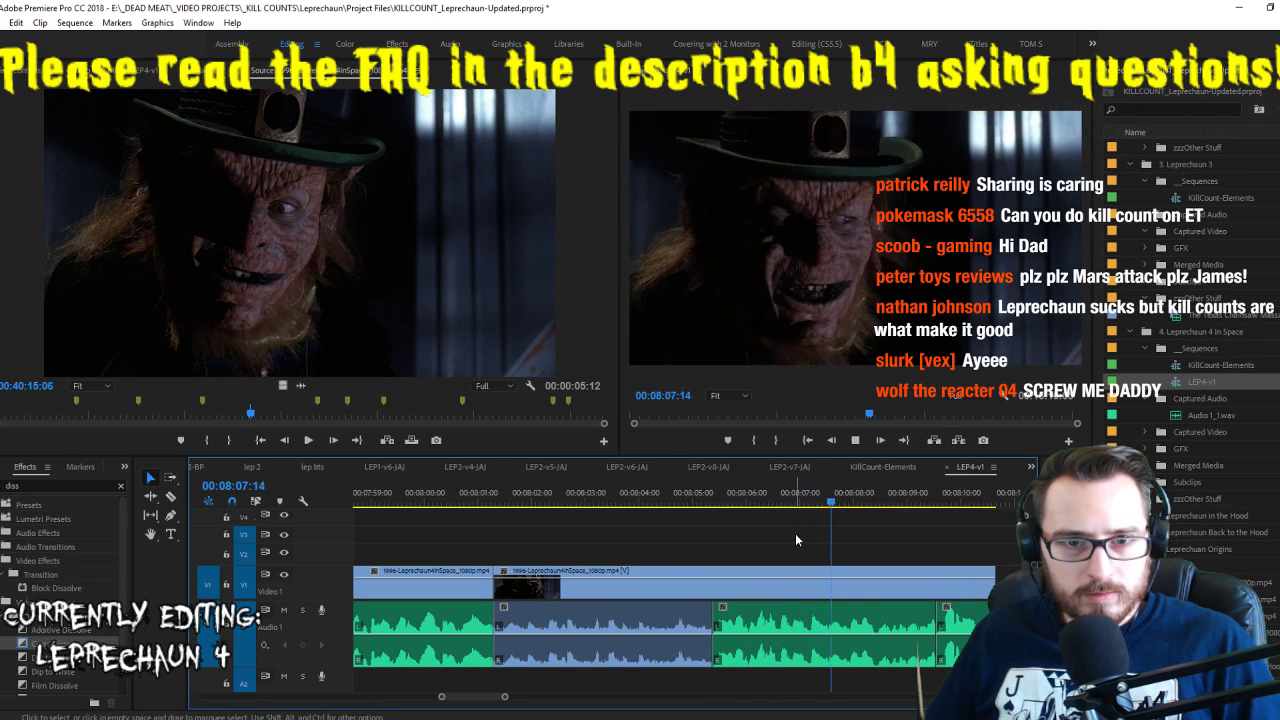
Mark a 1:20 source section of the grinning leprechaun close-up, ending at about 40:24
left_click(254, 246)
key("space")
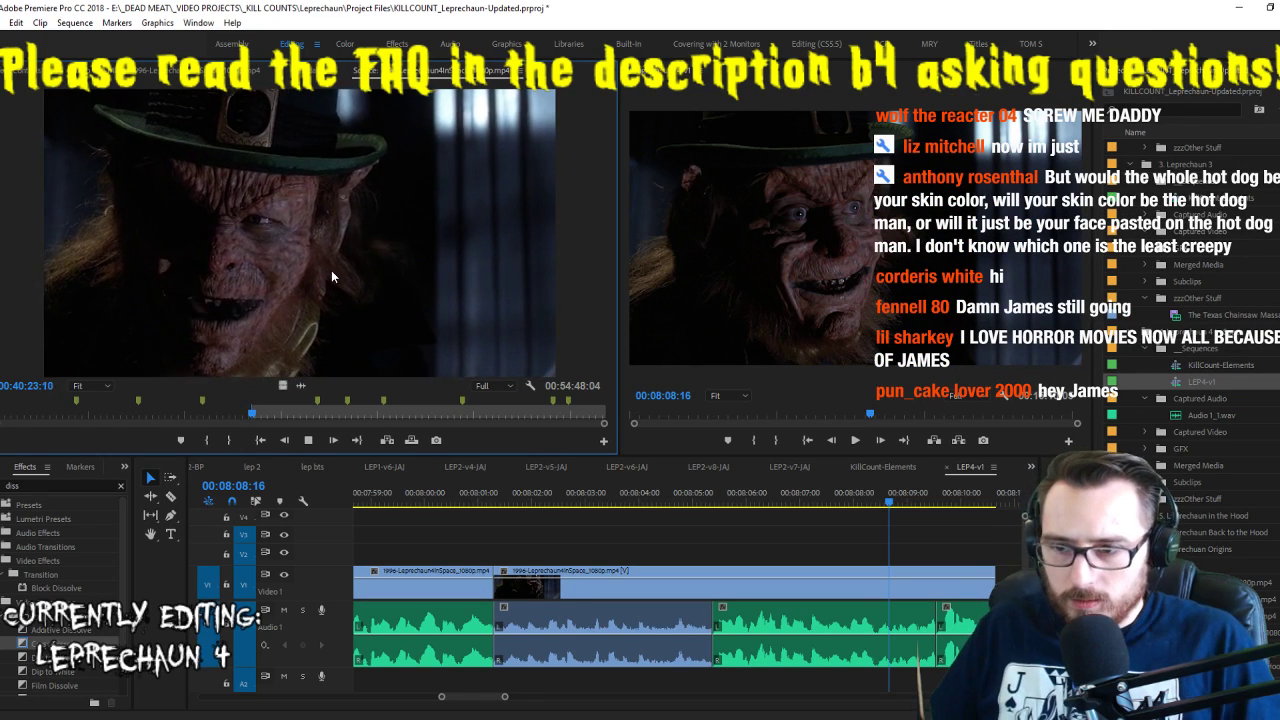
key("o")
key("space")
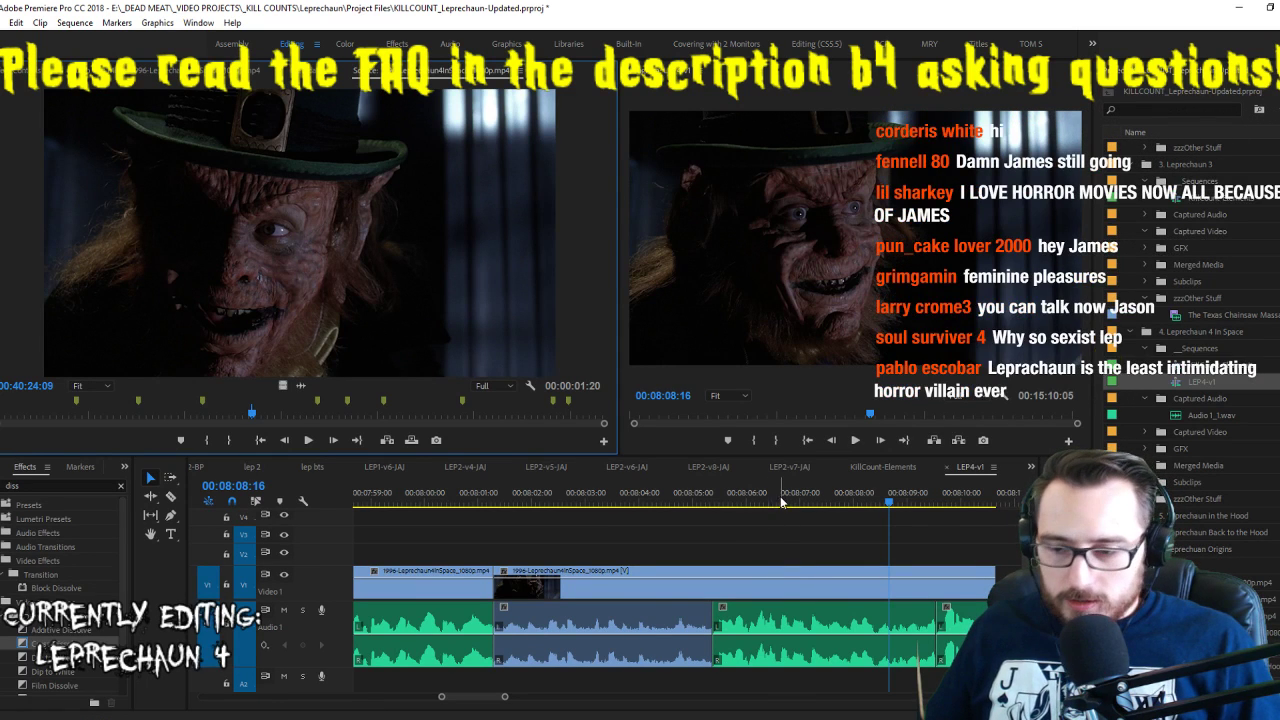
Lay only the close-up's video at 00:08:06:04, extend its start back to the excerpt's audio end, and replay it
left_click_drag(782, 502, 756, 508)
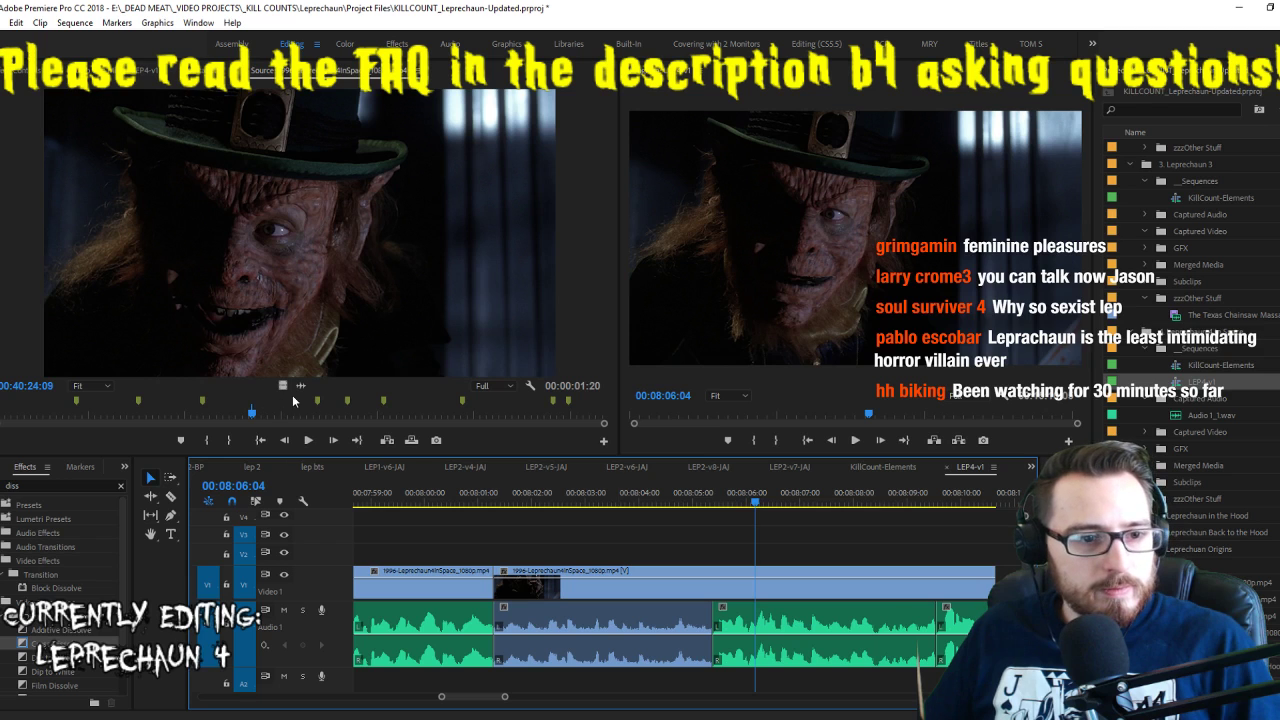
left_click_drag(282, 385, 712, 585)
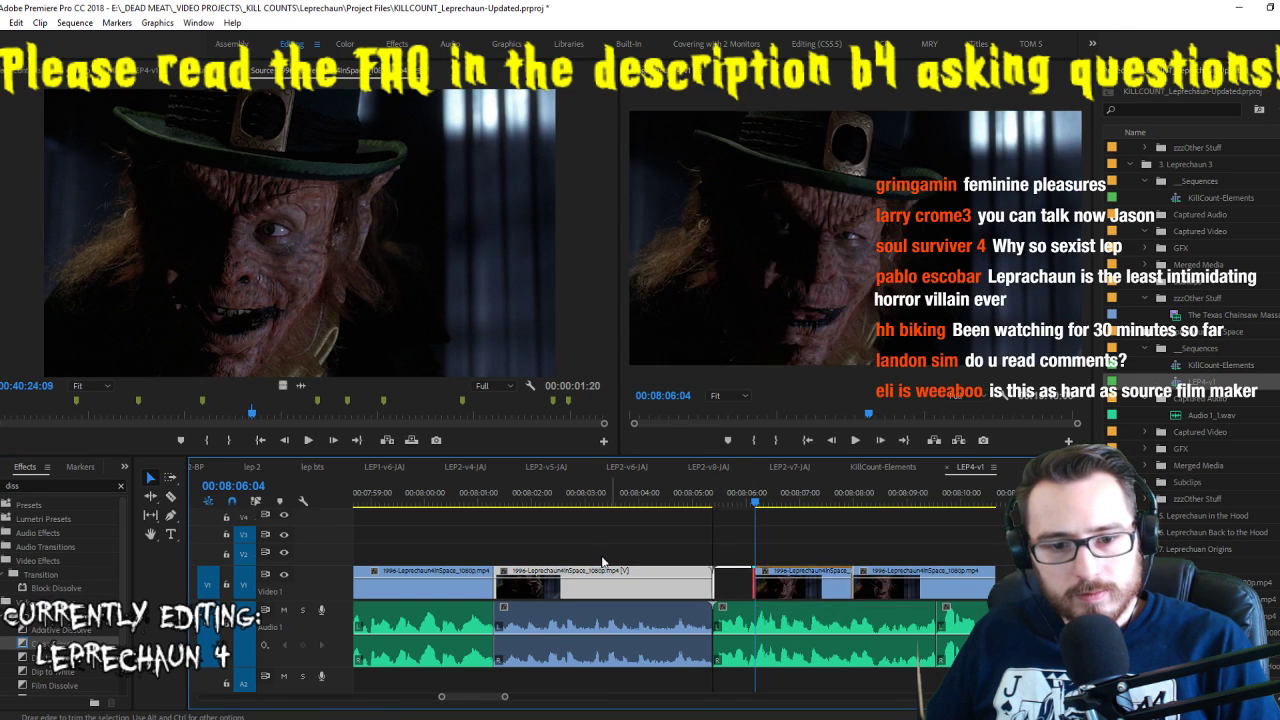
key("space")
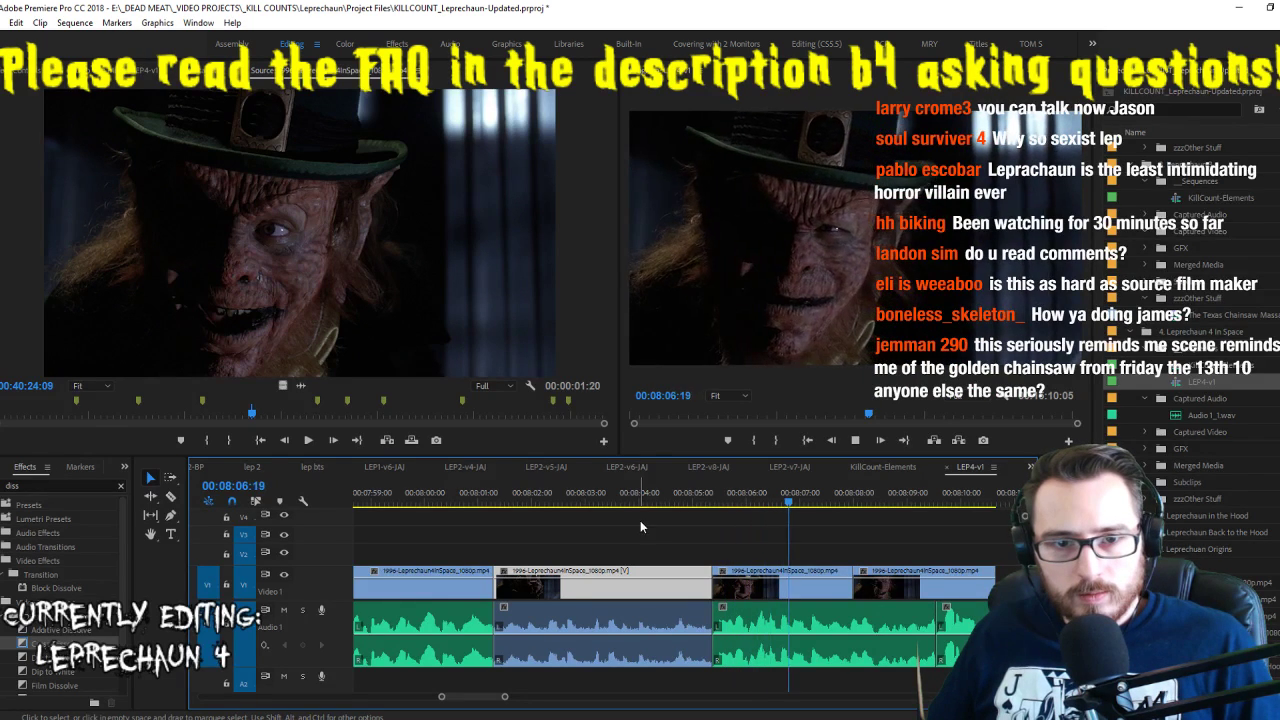
key("space")
Remove the leftover video piece after the close-up and extend the close-up's end to the narration cut at about 00:08:09:13
left_click(856, 584)
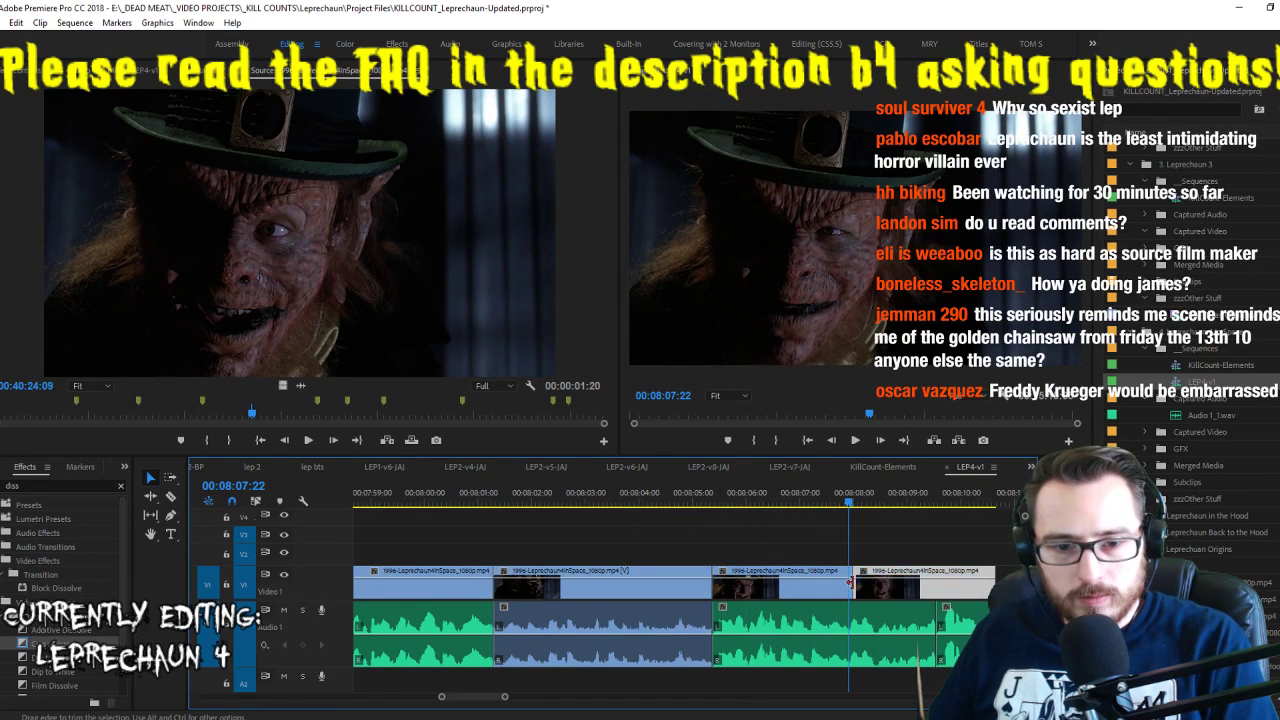
left_click_drag(850, 583, 938, 583)
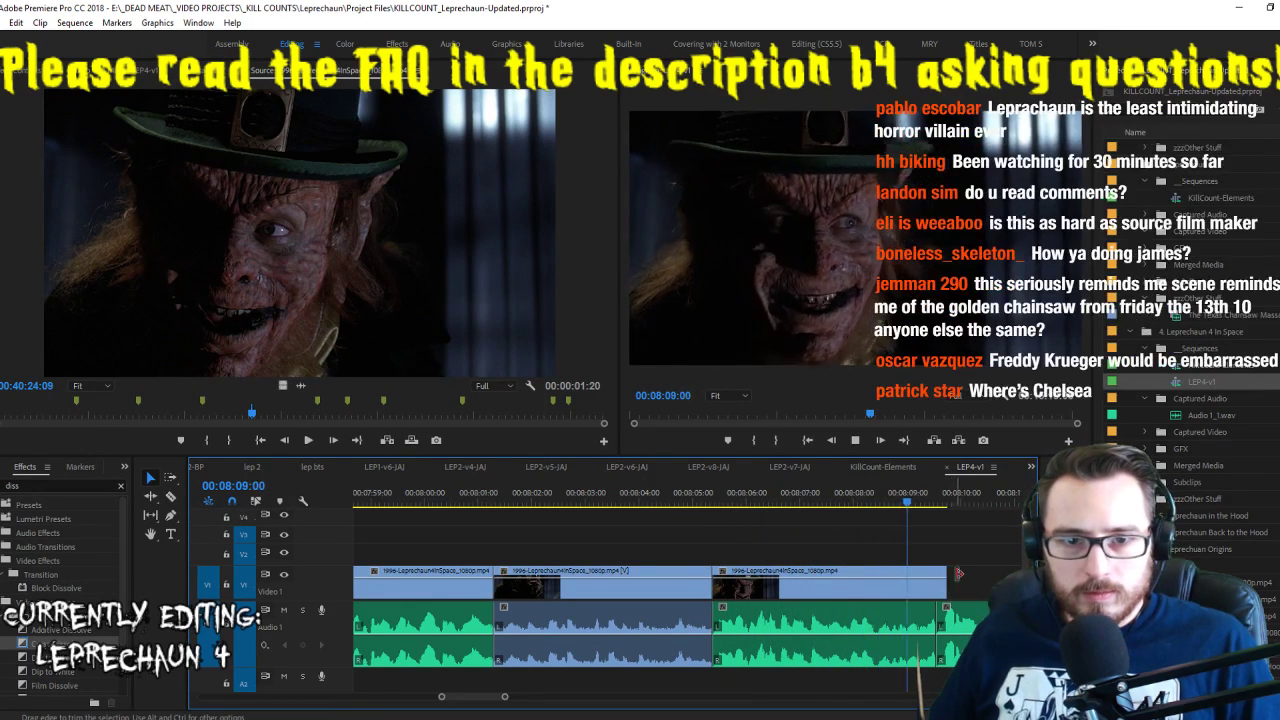
left_click_drag(946, 583, 941, 583)
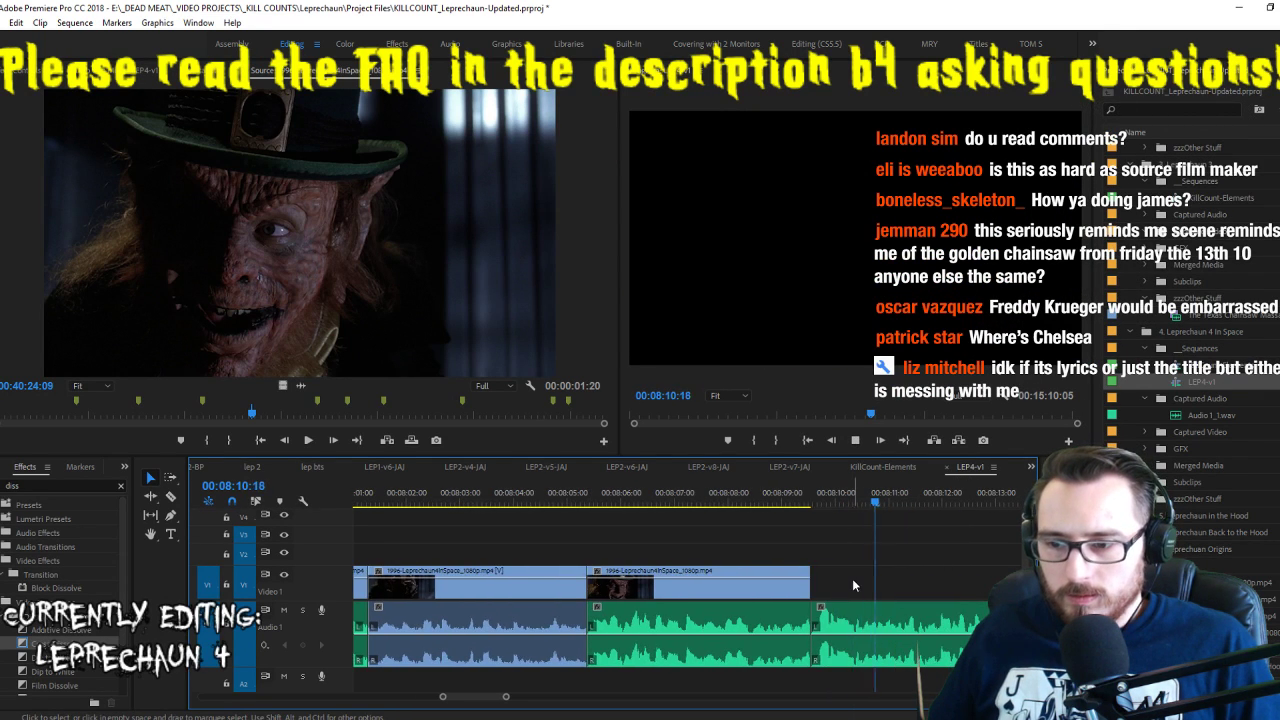
key("Up")
Mark a 1:22 source section of the men searching the dark area with a flashlight, starting at about 40:45
left_click(488, 296)
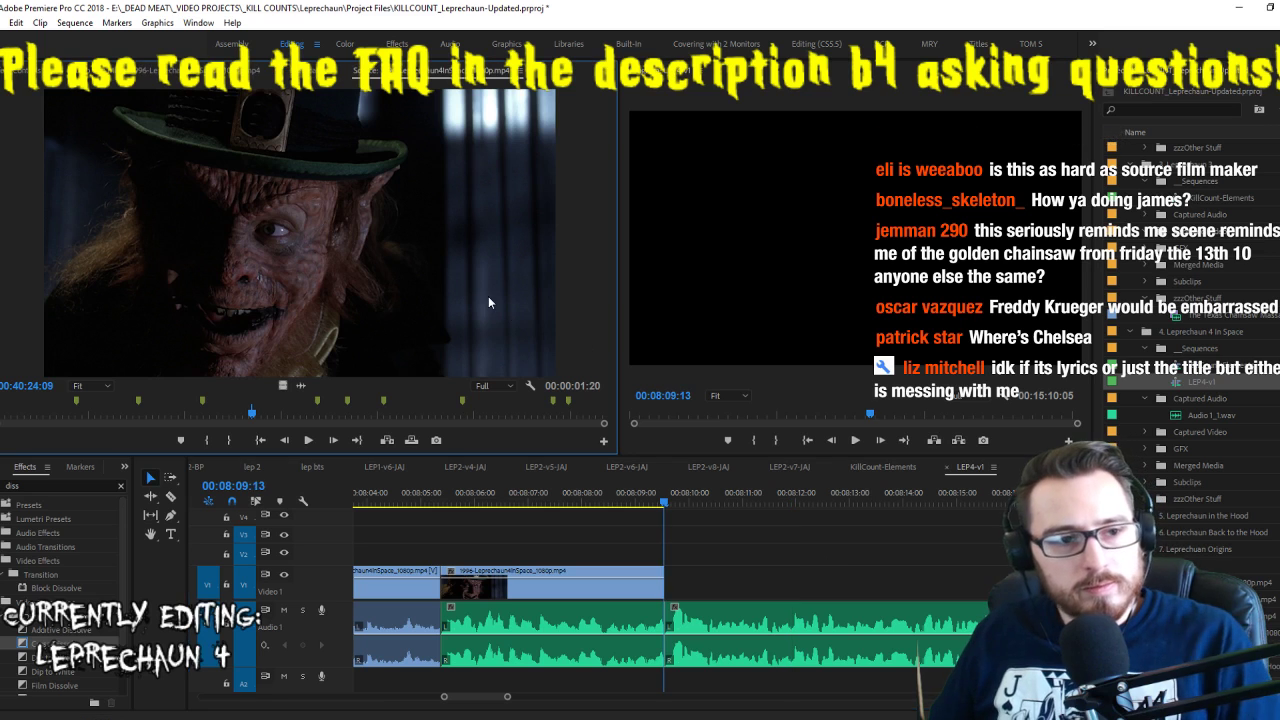
key("space")
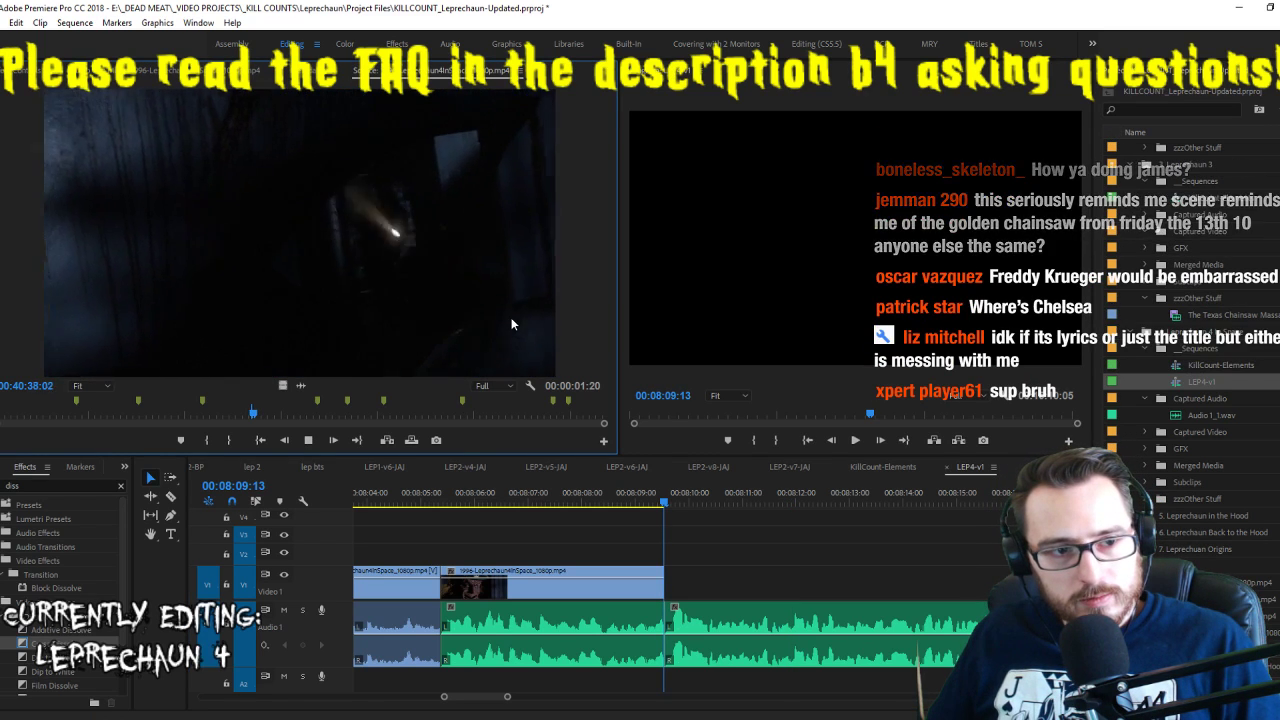
key("i")
key("o")
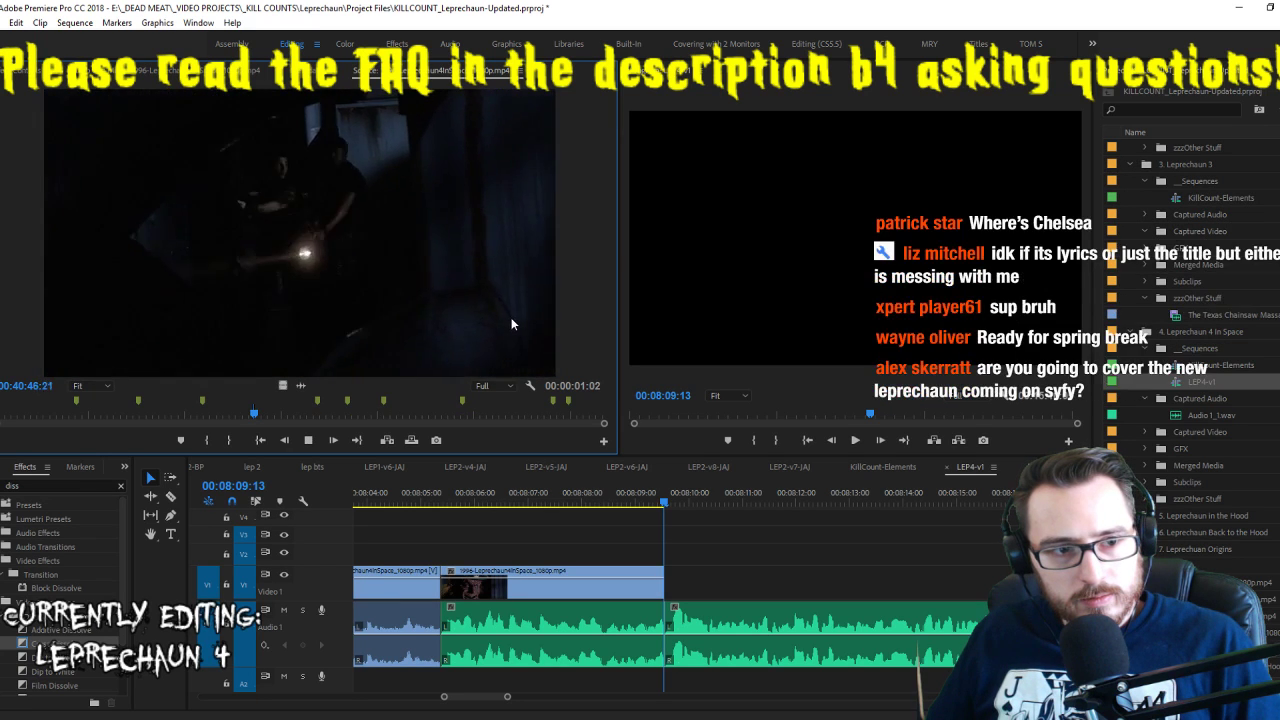
key("j")
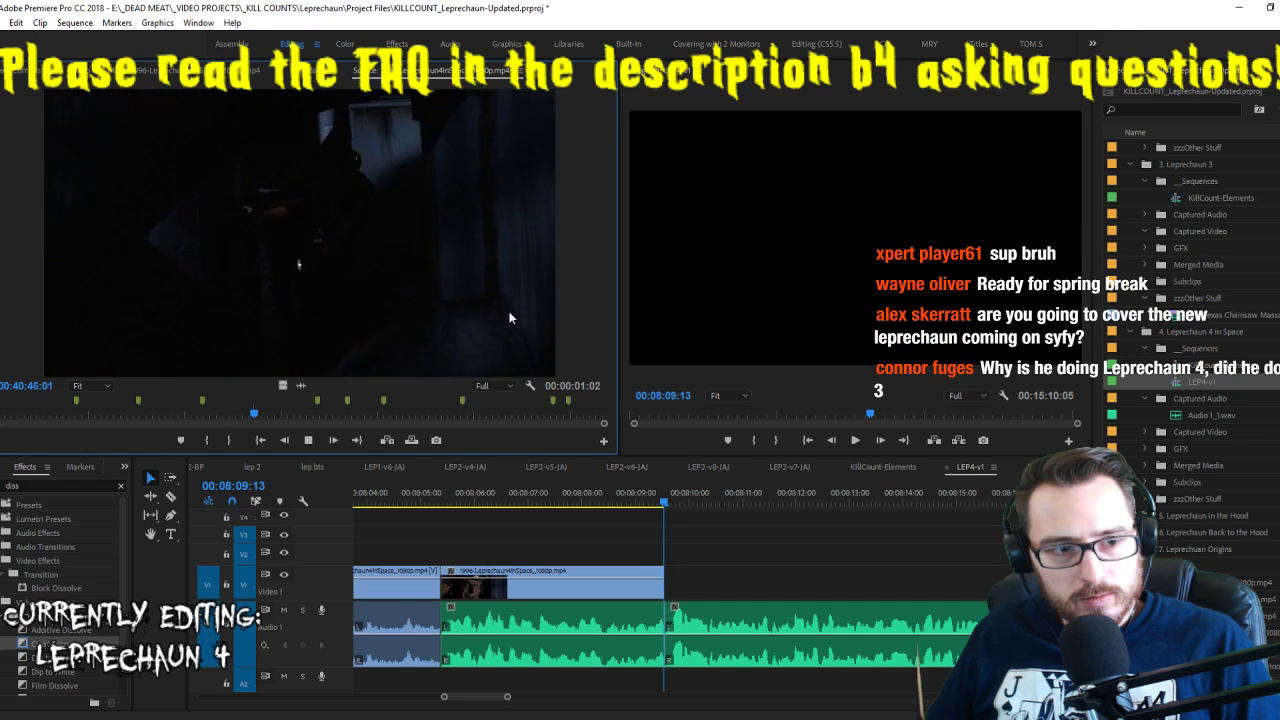
key("l")
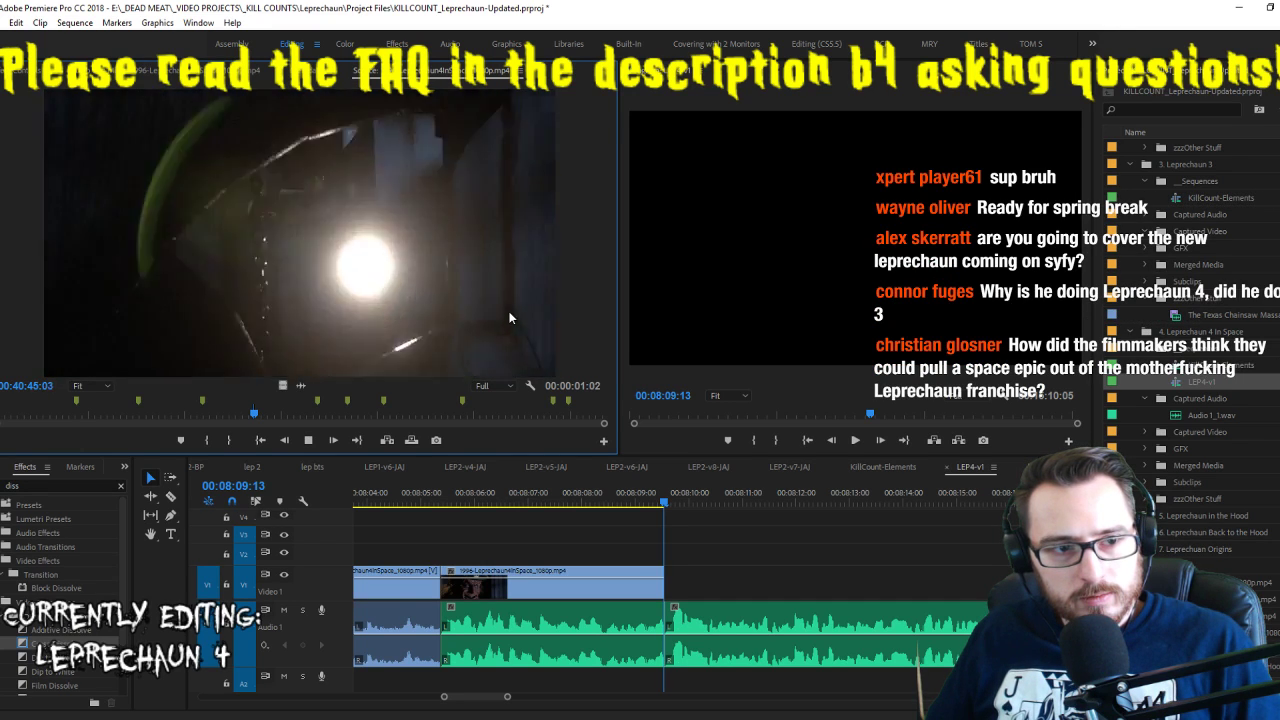
key("i")
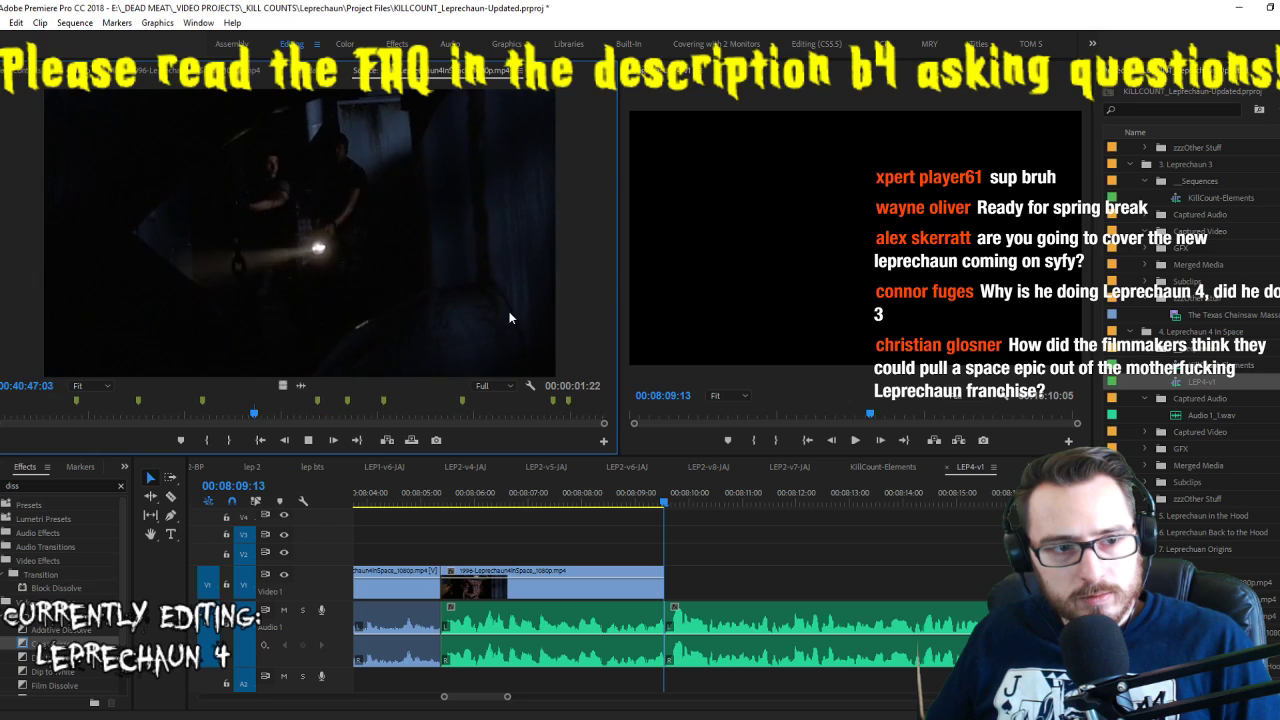
key("o")
Lay only the flashlight search's video at 00:08:09:13 and extend its end to the narration point at 00:08:11:21
left_click_drag(509, 318, 670, 585)
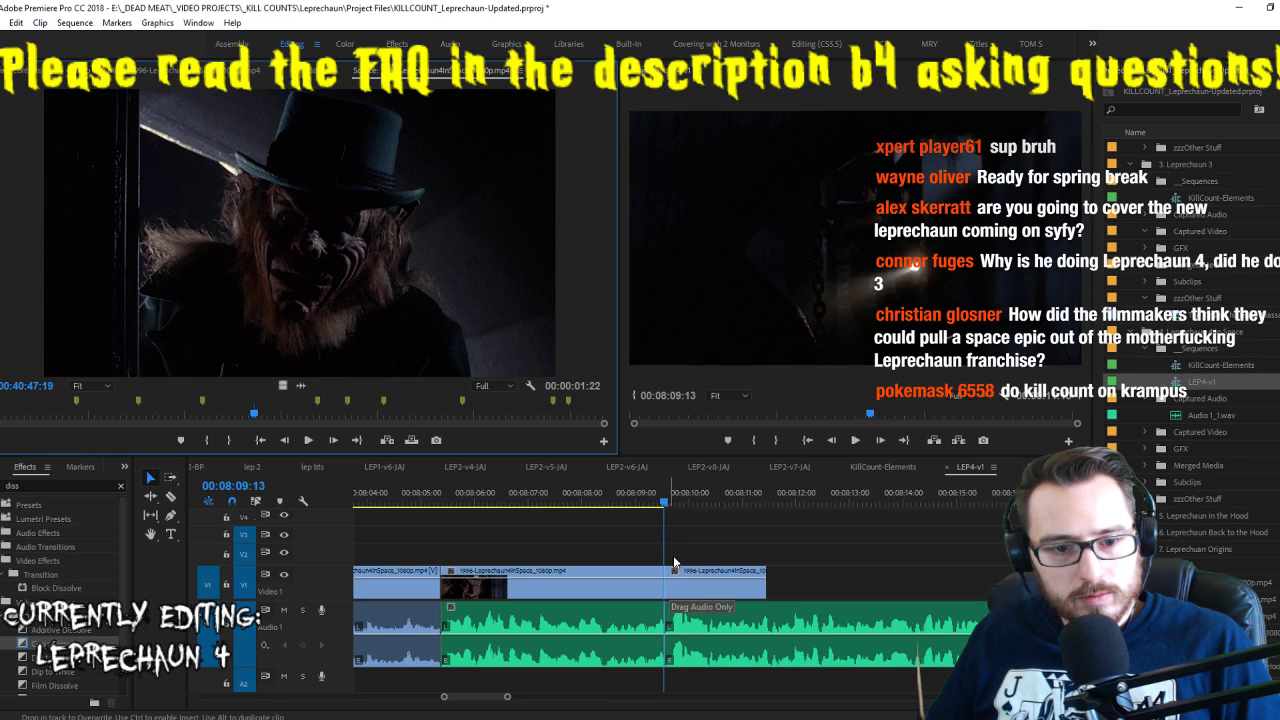
key("space")
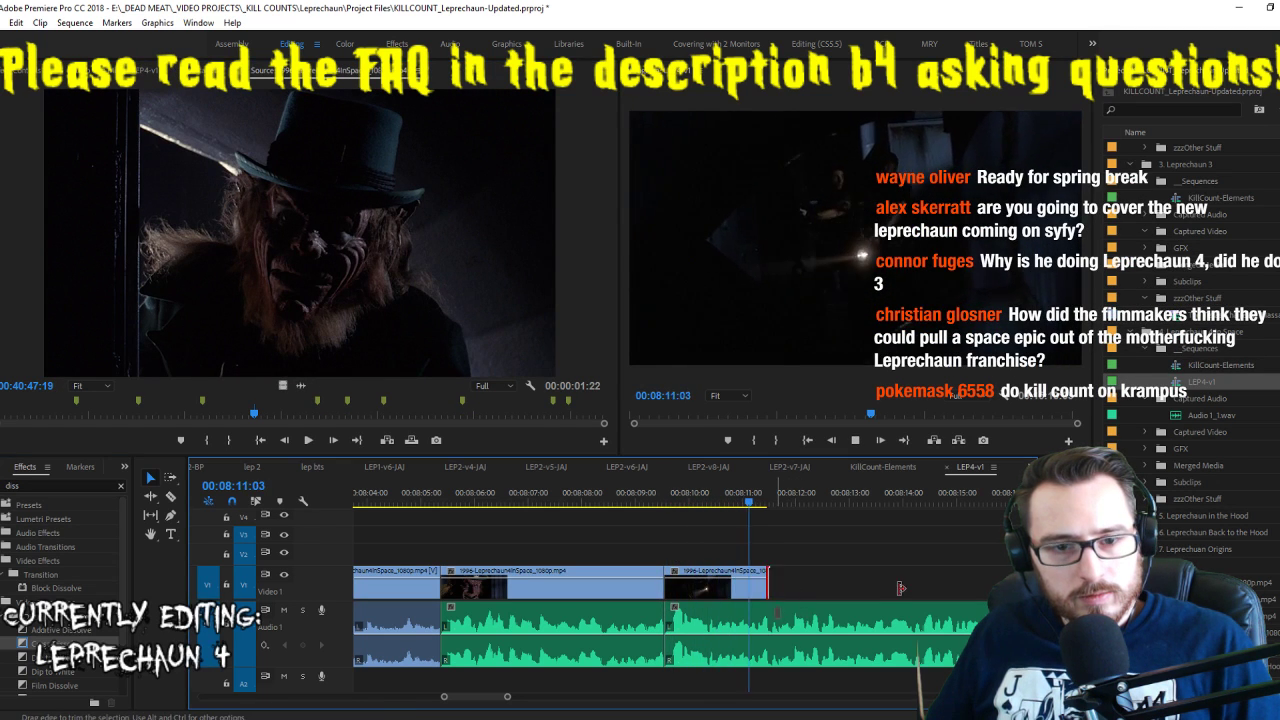
mouse_move(766, 585)
left_mouse_down()
mouse_move(893, 585)
mouse_move(789, 585)
left_mouse_up()
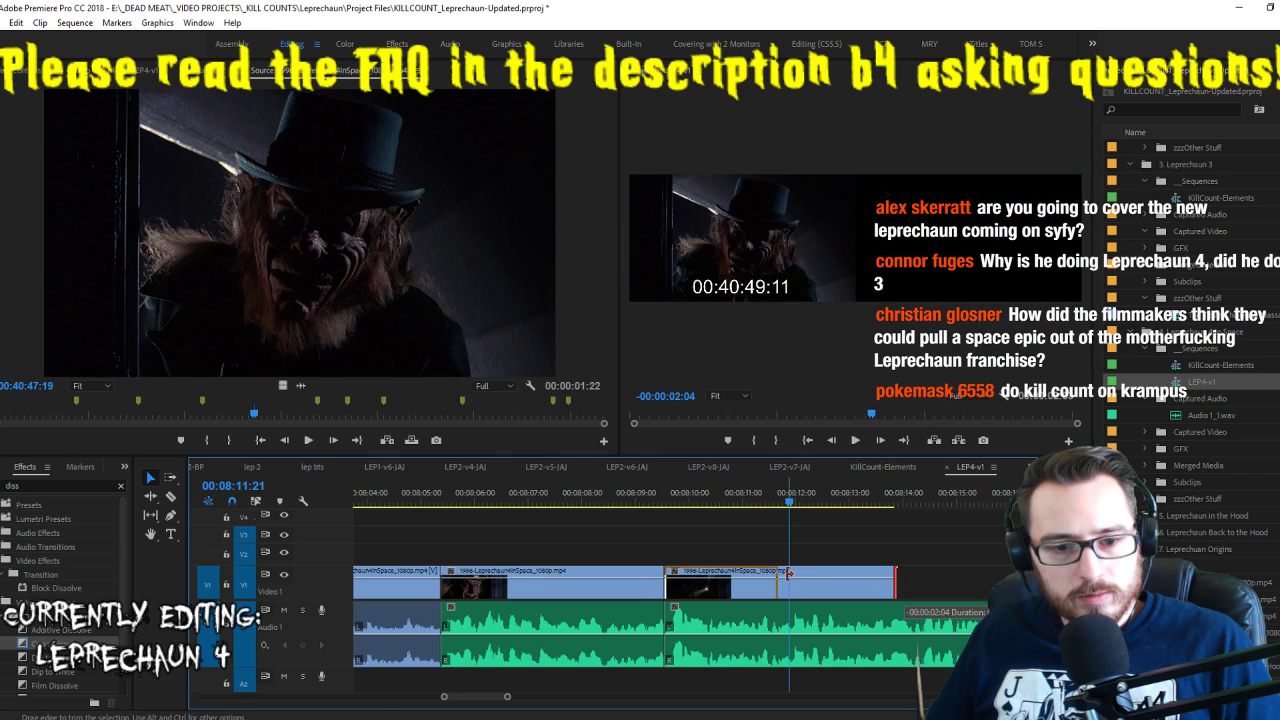
Mark a 1:17 source section of the scientist beside the bald cyborg in the lab, starting at about 42:09
left_click(380, 318)
key("space")
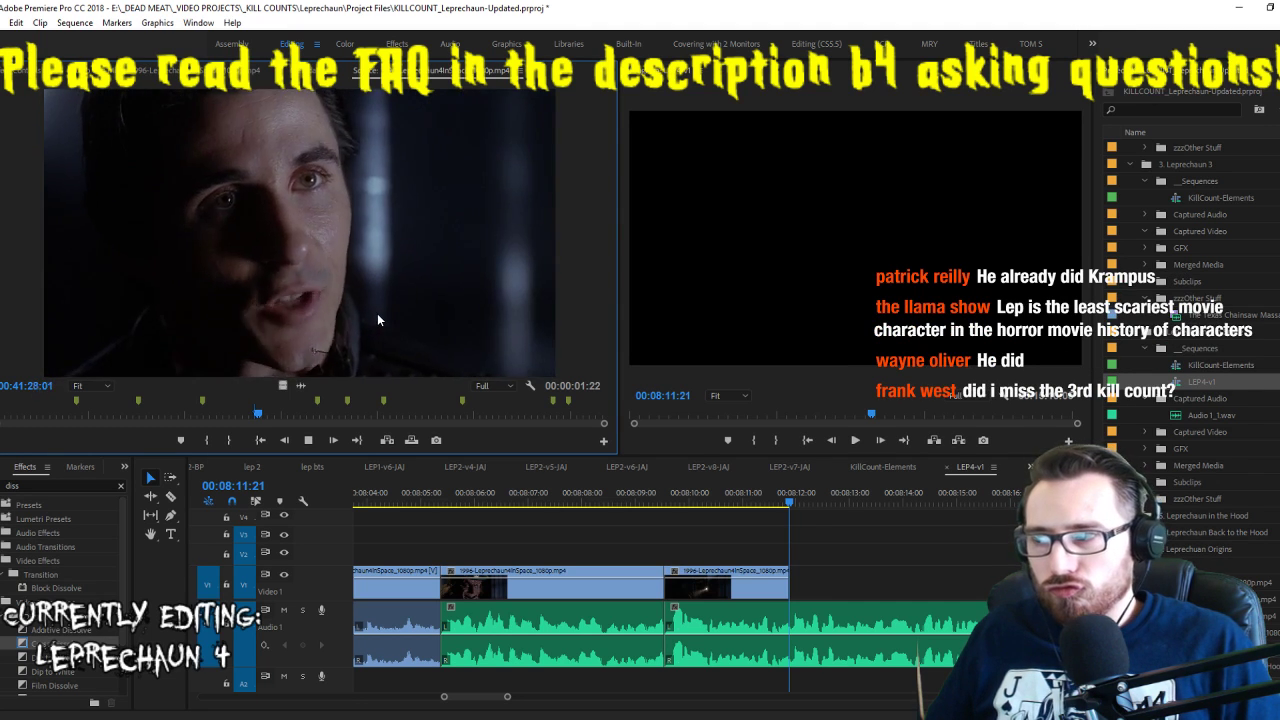
key("k")
key("l")
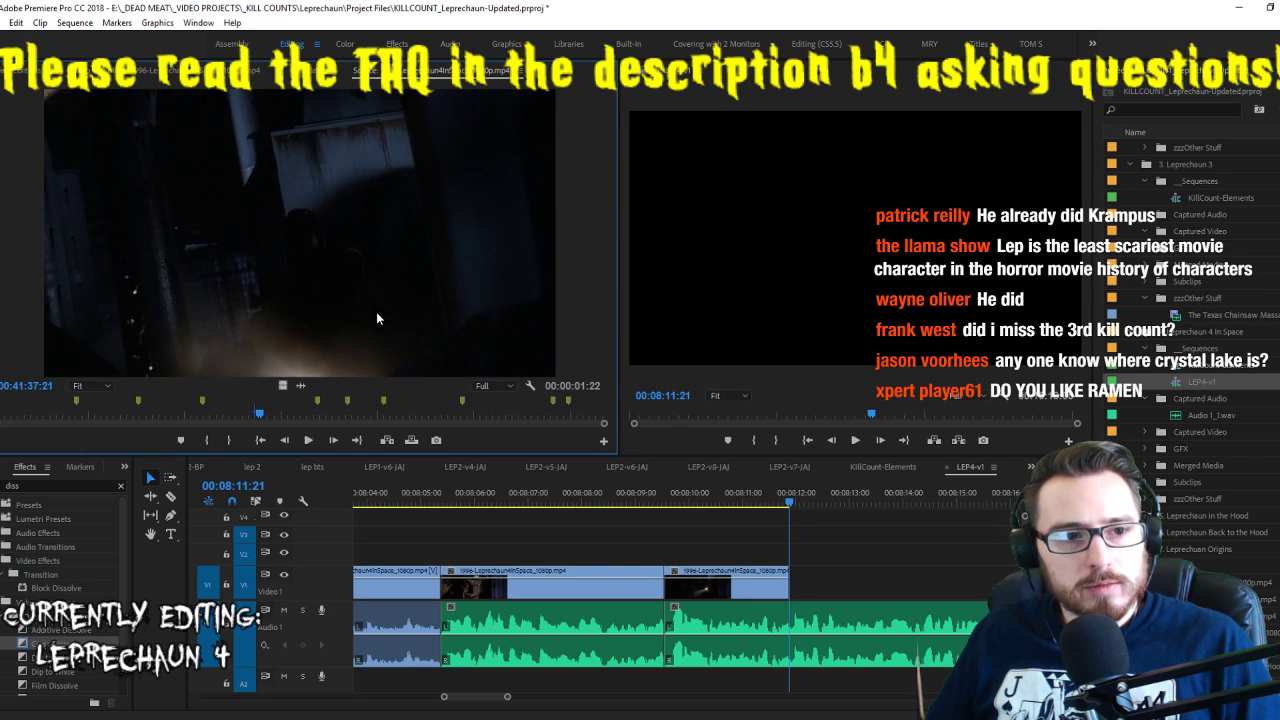
key("k")
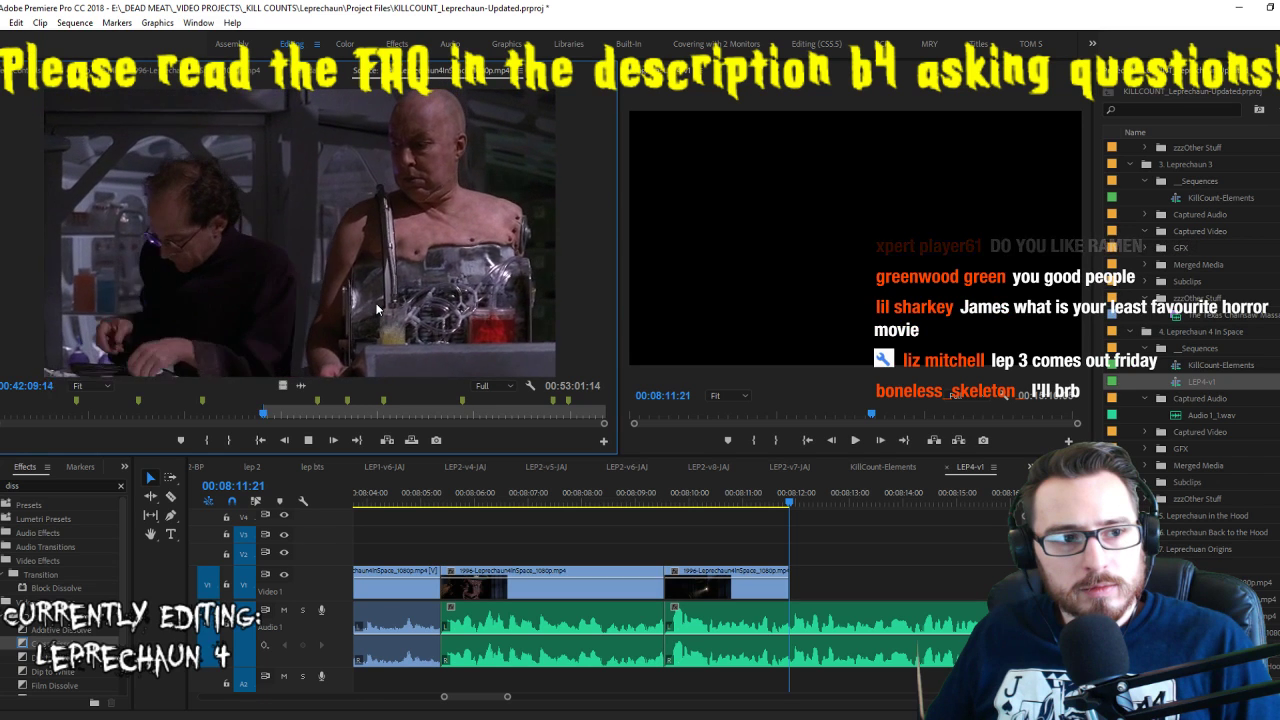
key("i")
key("o")
key("space")
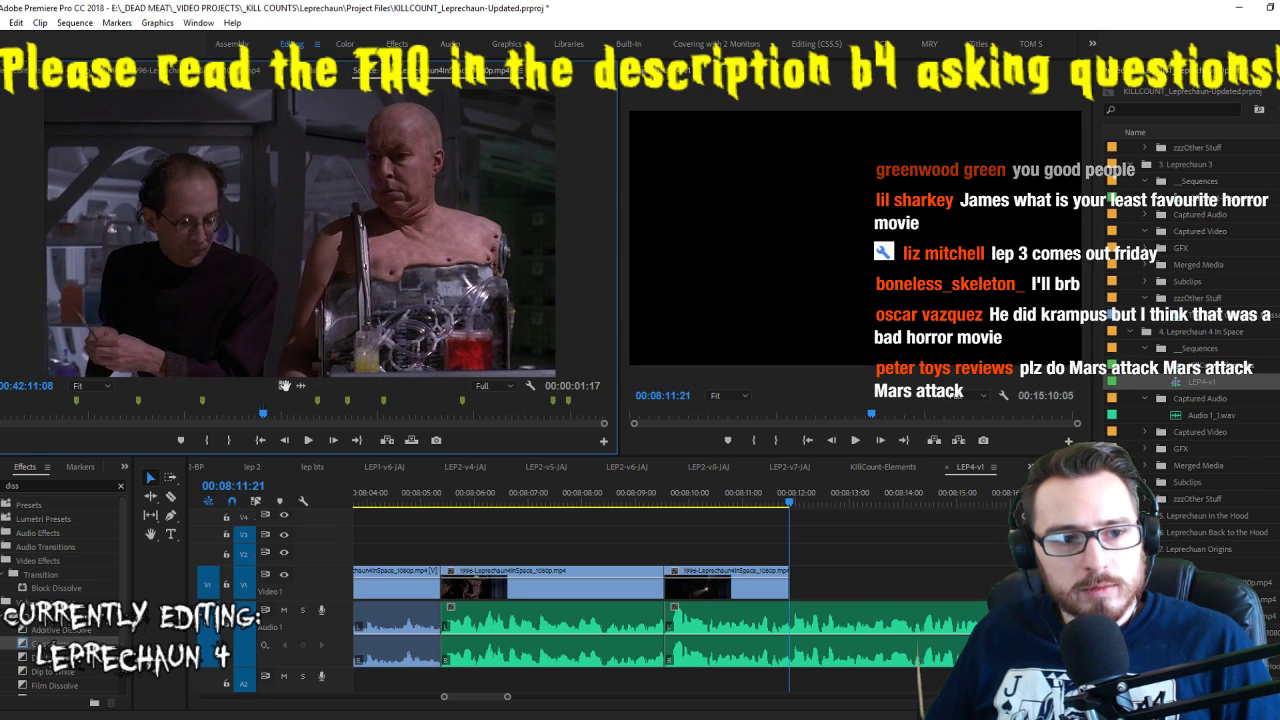
Lay only the lab shot's video at 00:08:11:21, extend its end to about 00:08:15:00, and park the playhead at 00:08:14:04
left_click_drag(284, 385, 815, 585)
key("space")
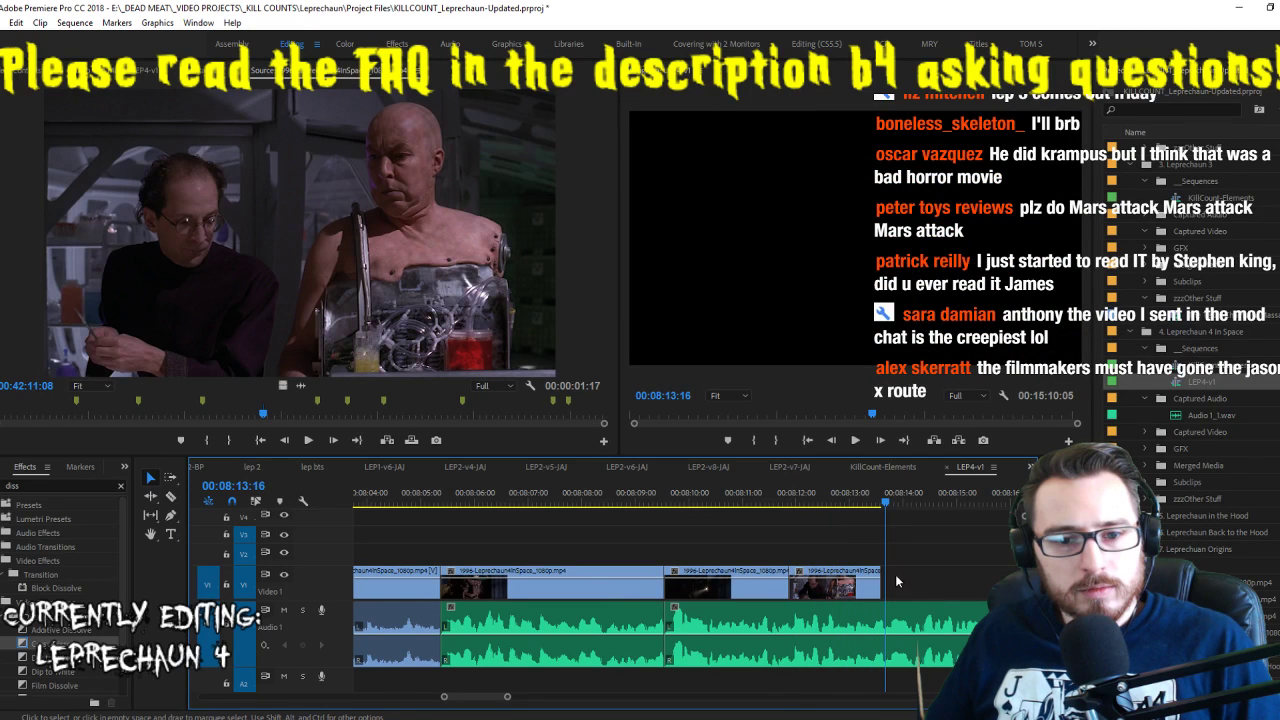
left_click_drag(872, 588, 965, 588)
key("space")
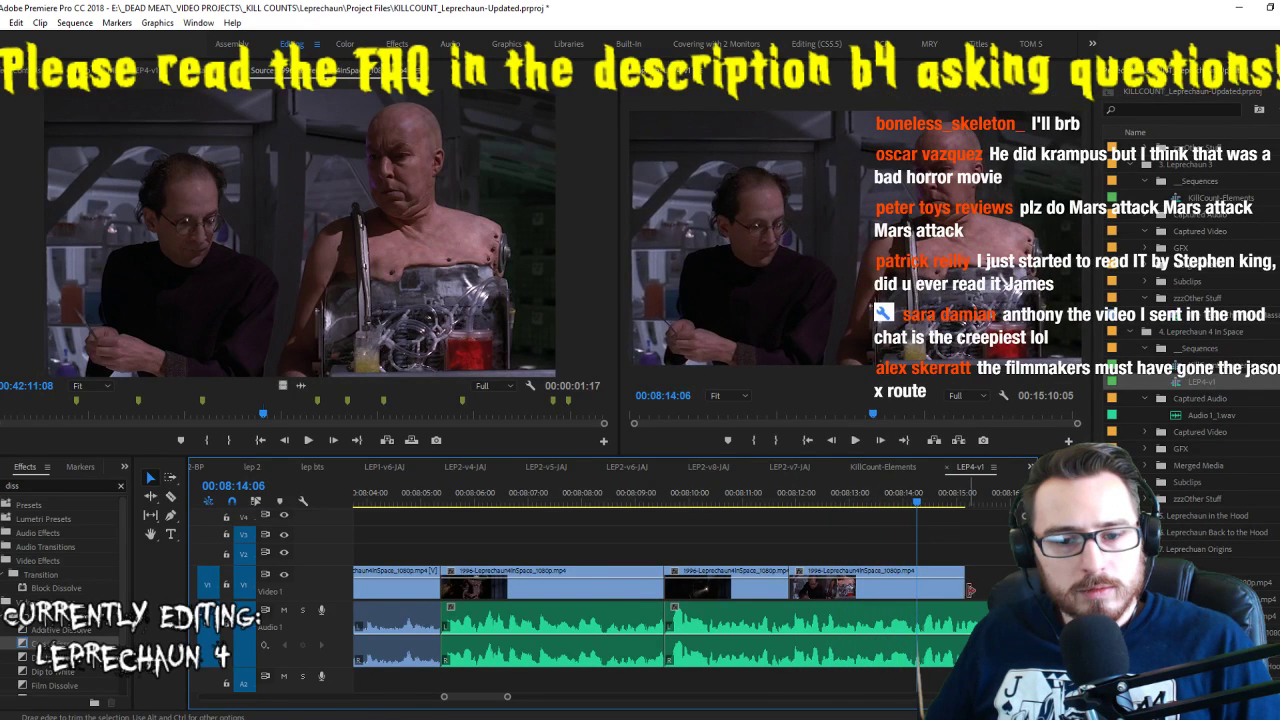
left_click(913, 498)
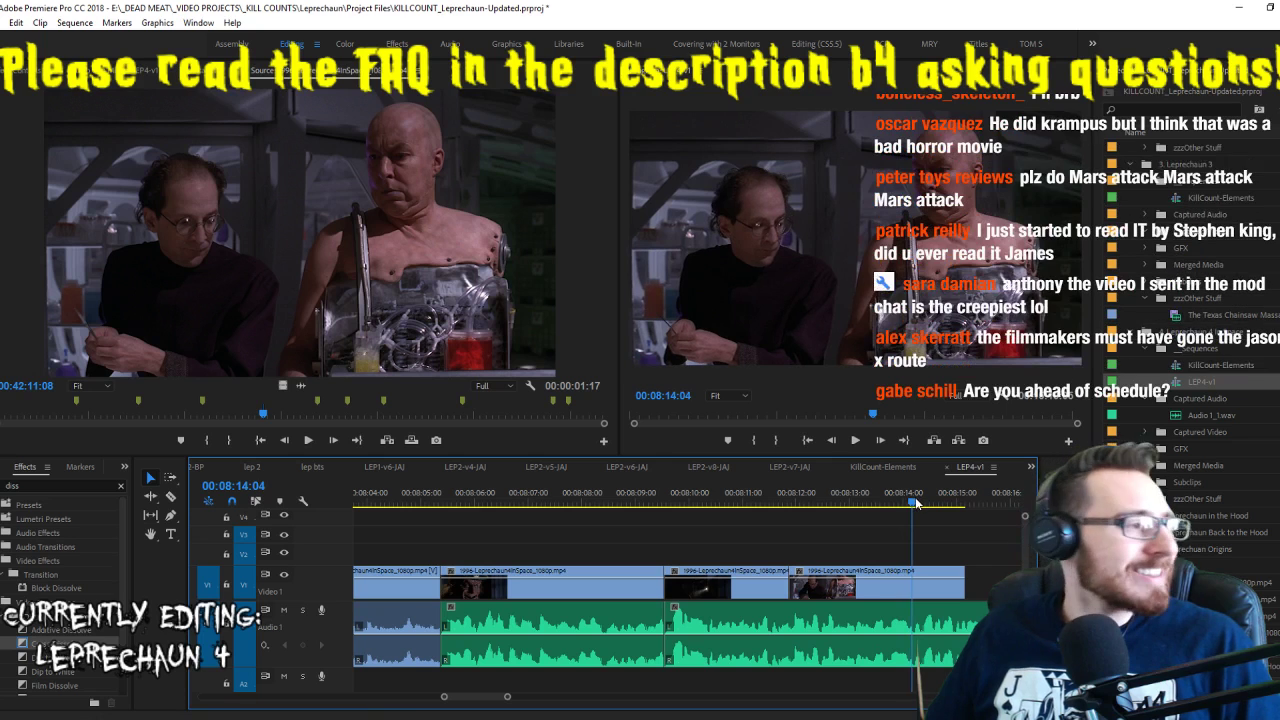
Mark a 1:09 source section of the blue liquid dripping onto the specimen, ending at about 42:35
left_click(387, 281)
key("space")
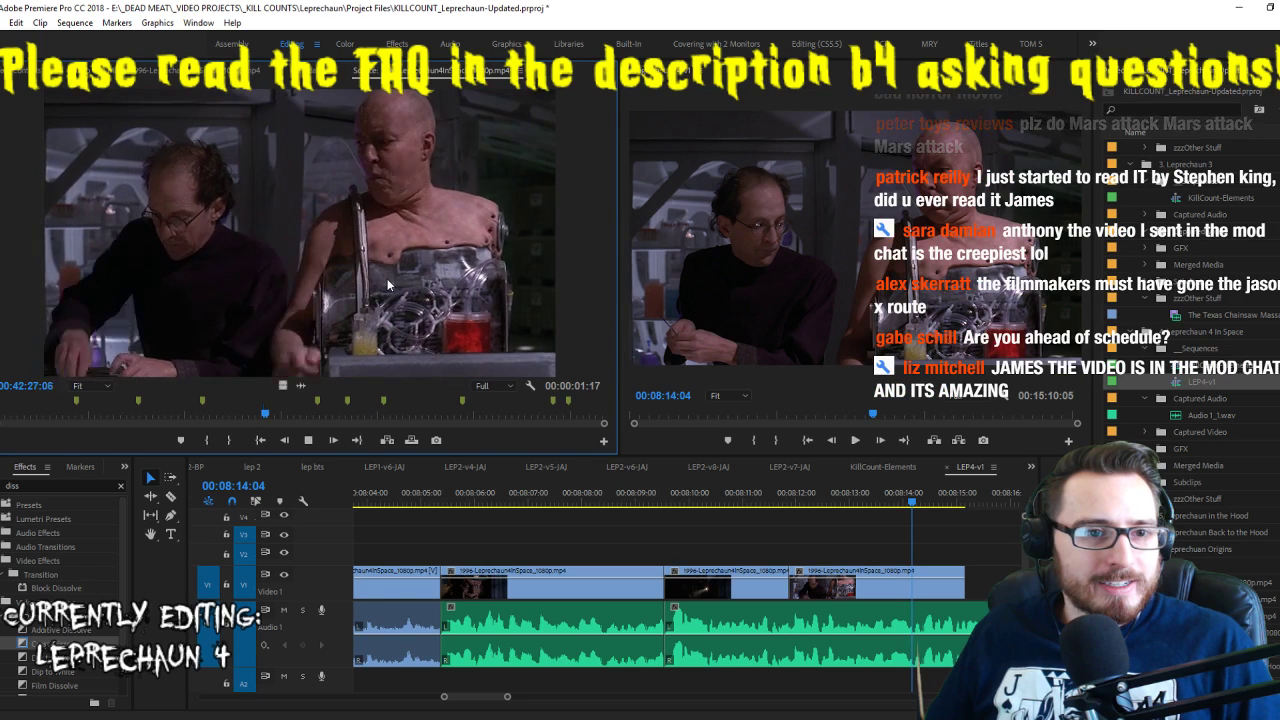
key("space")
key("space")
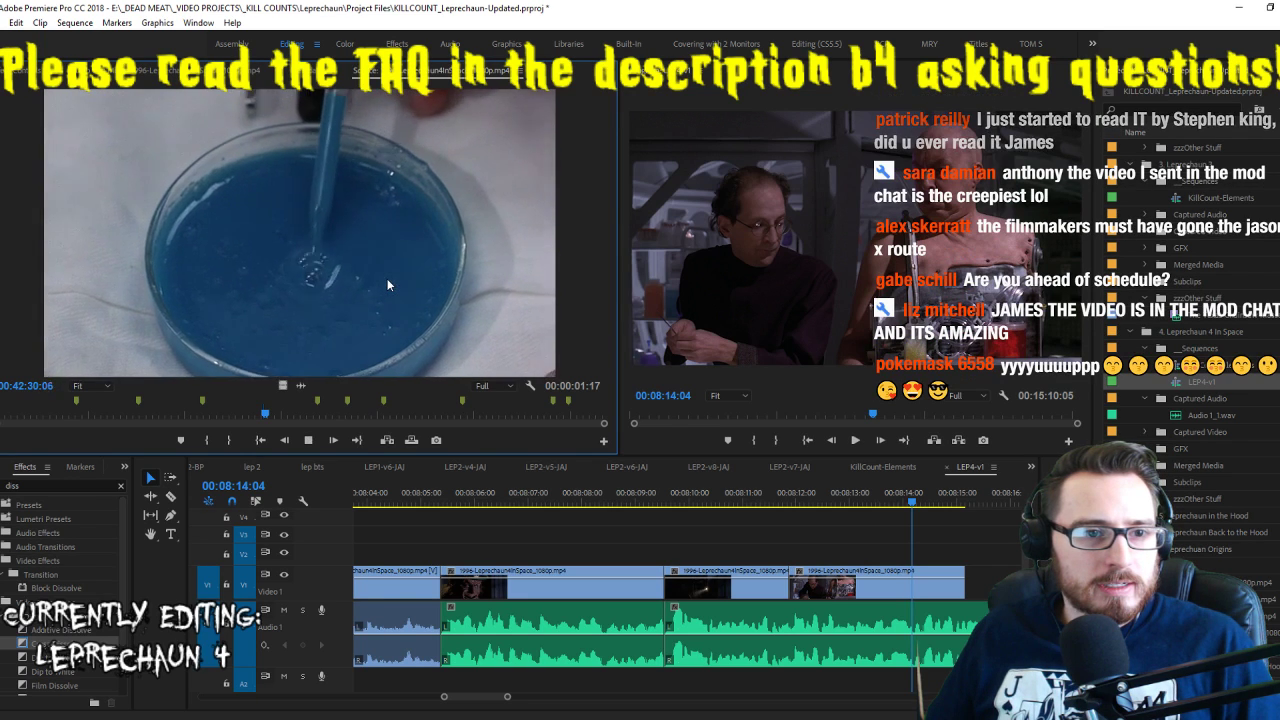
key("i")
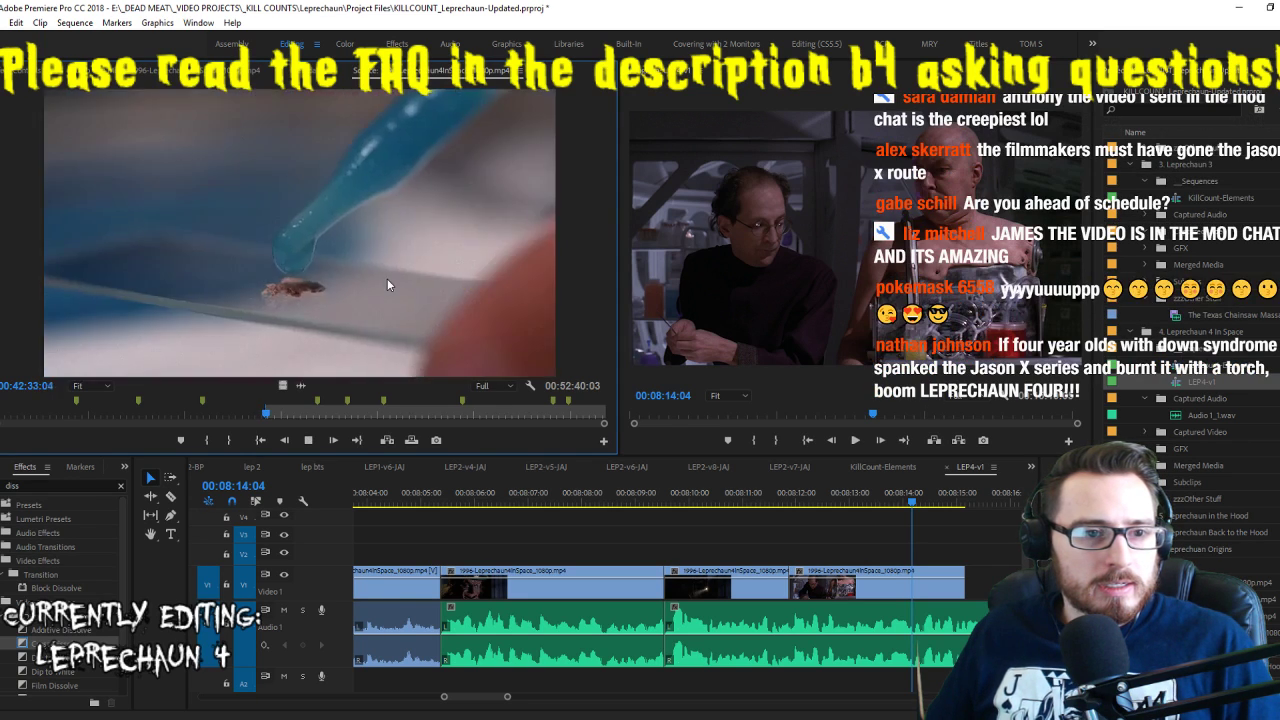
key("i")
key("o")
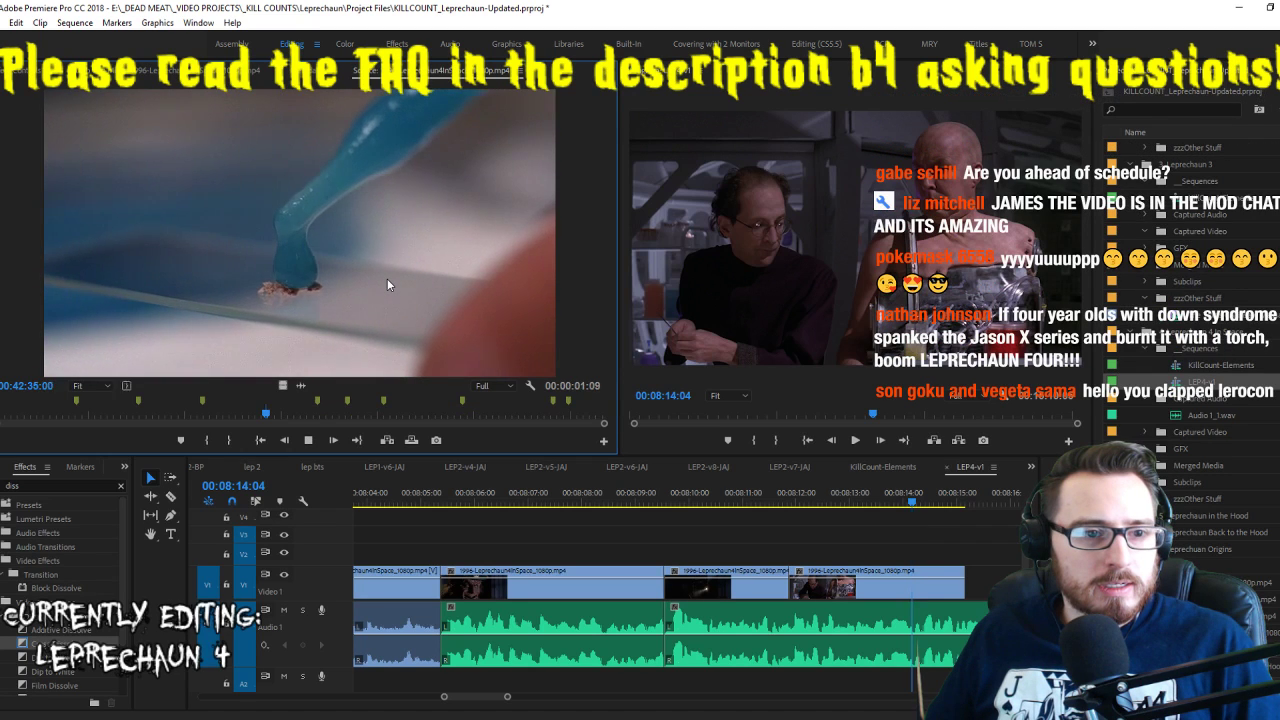
key("space")
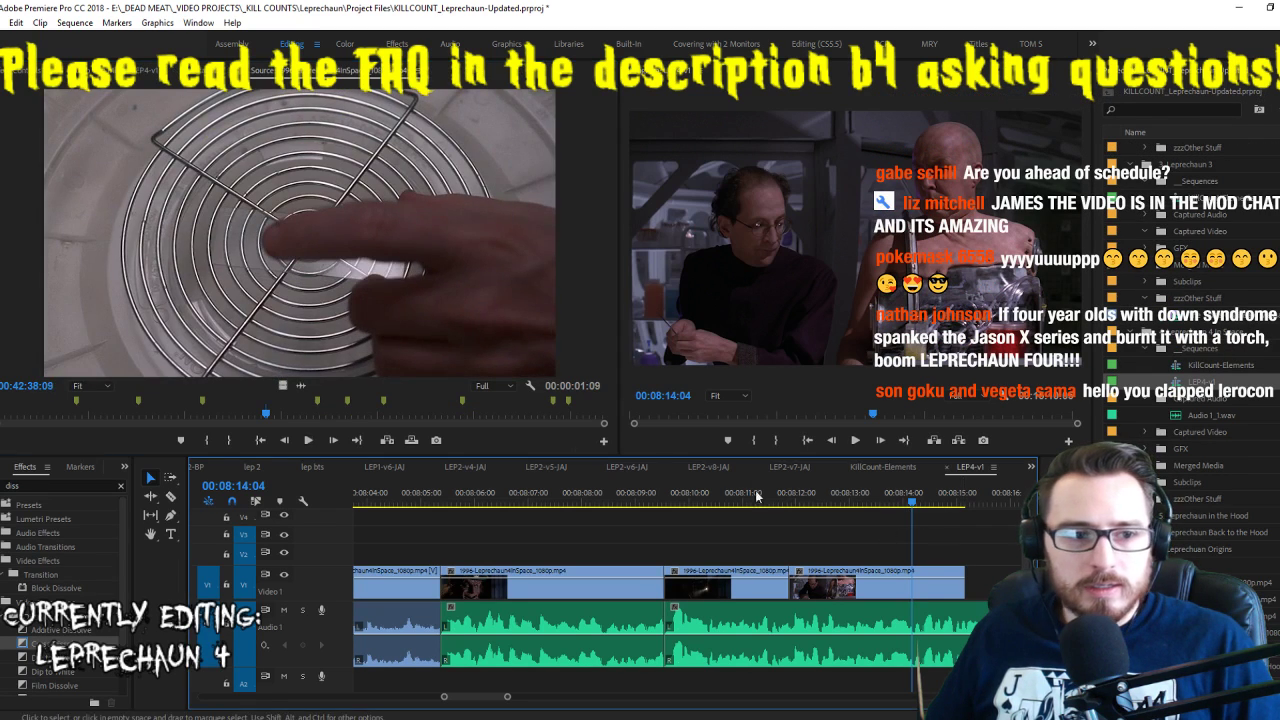
Overwrite the blue-drip video at 00:08:14:04, then ripple-trim the lab shot's end back to 00:08:13:01
key(".")
key("space")
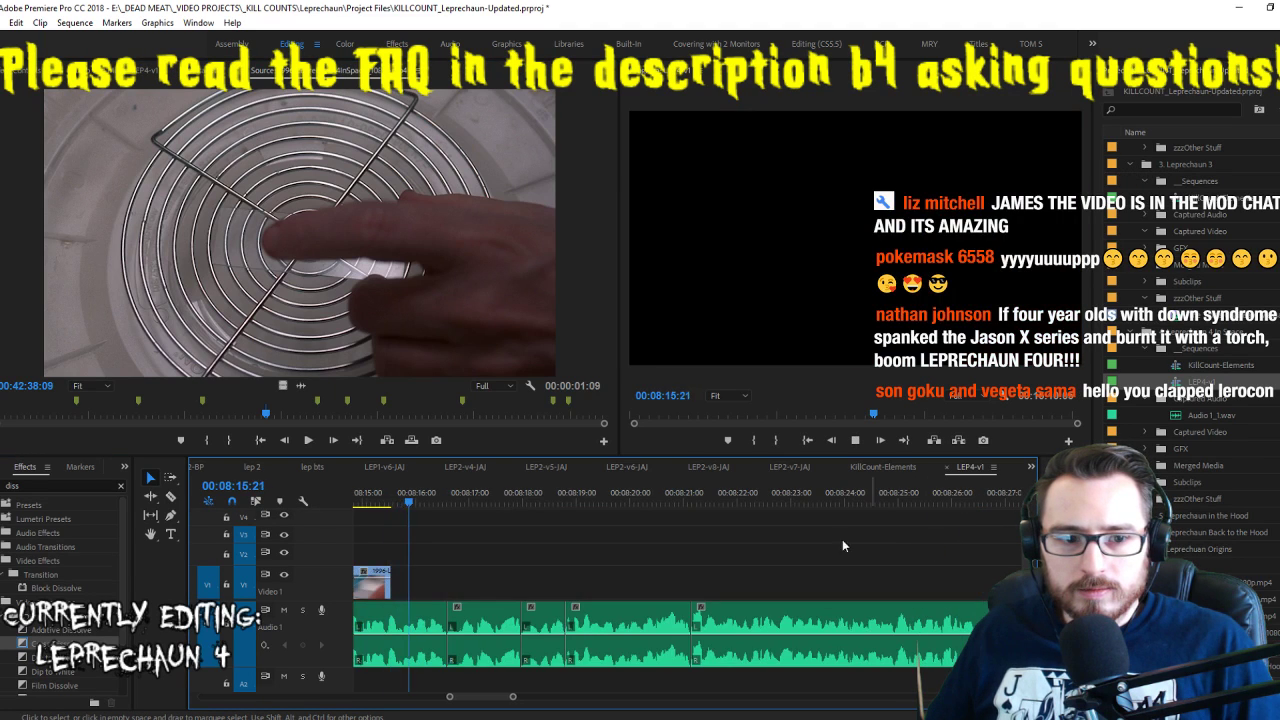
key("space")
scroll(484, 575, "up", 5)
left_click_drag(466, 497, 487, 500)
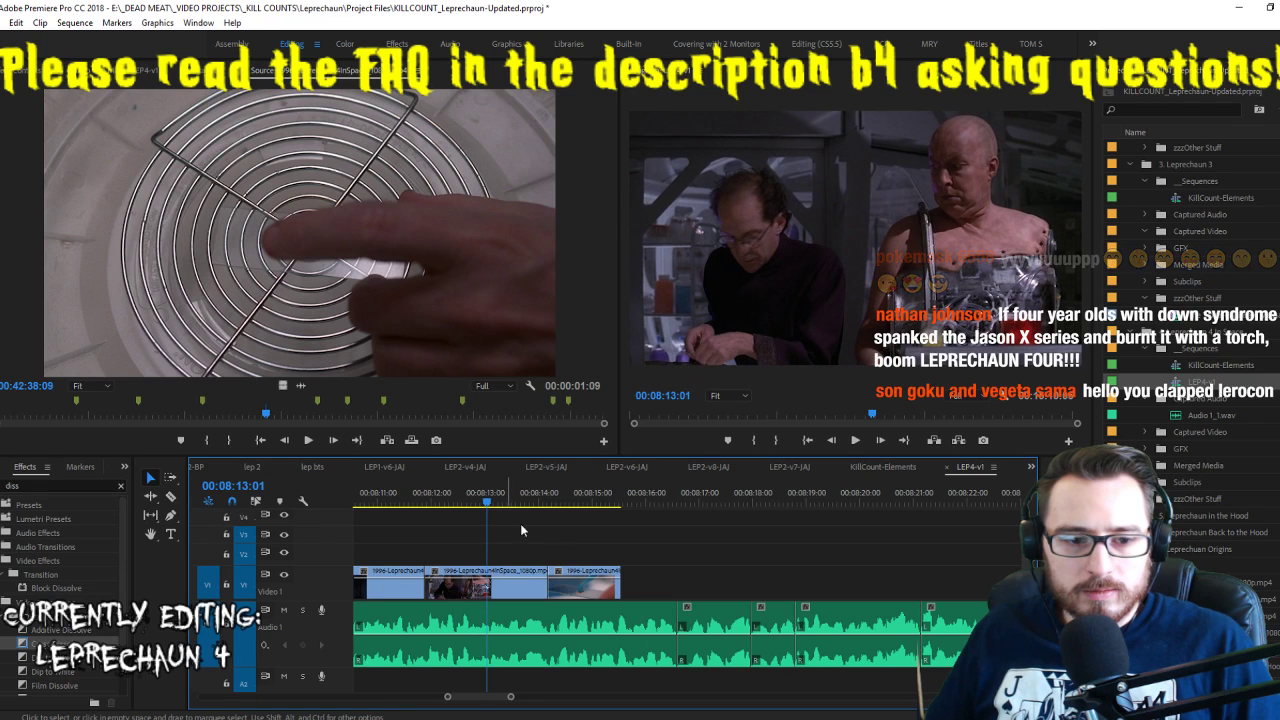
left_click_drag(548, 584, 480, 583)
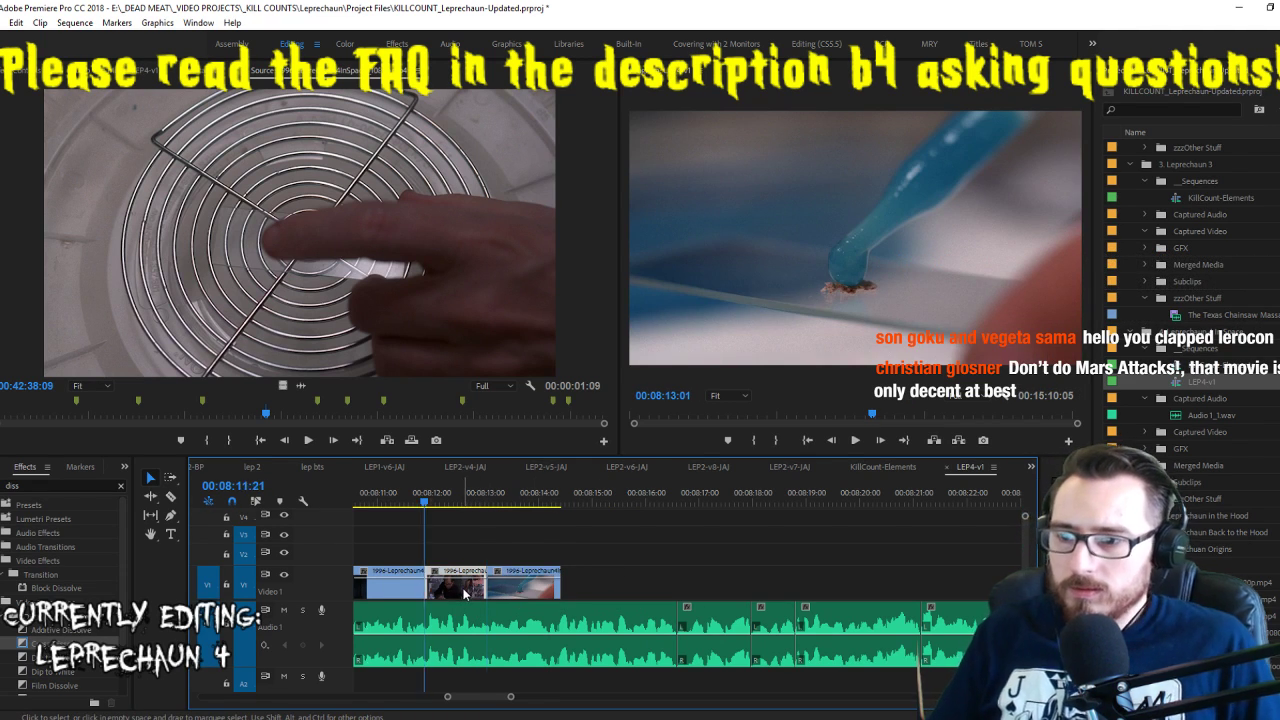
Replay the flashlight, lab and blue-drip shots over the narration and save the project
key("Up")
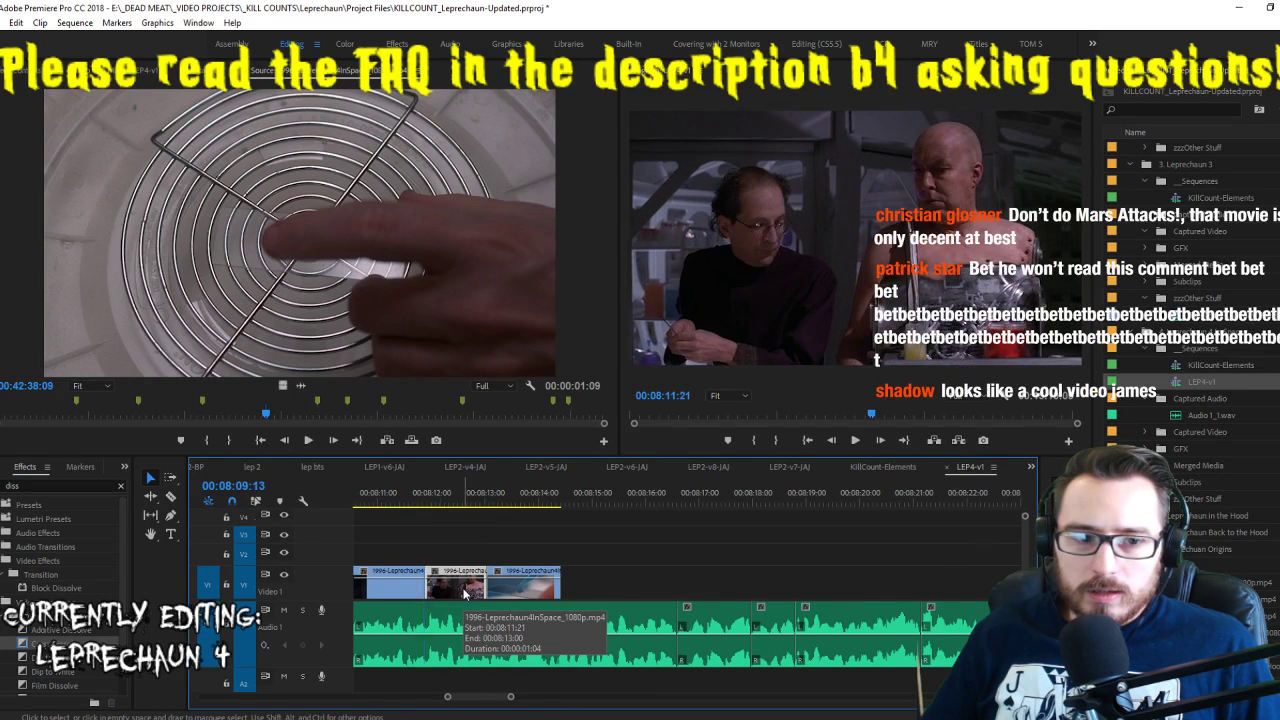
key("space")
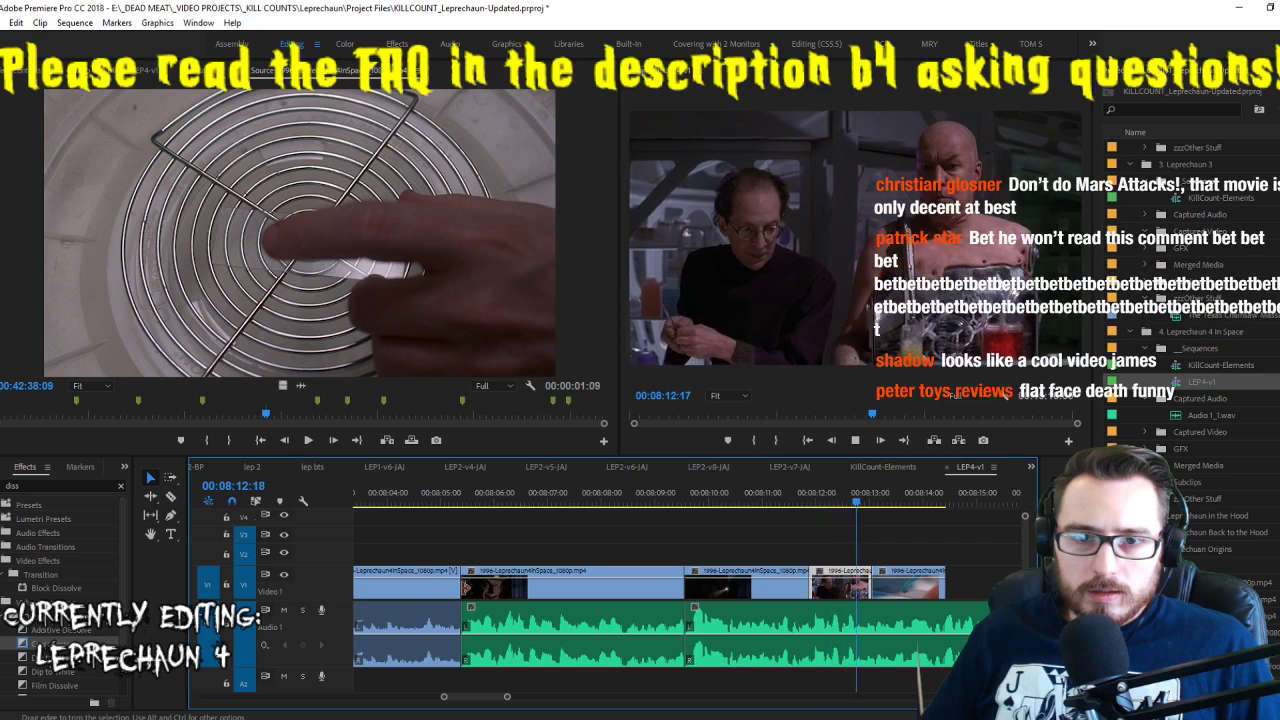
key("space")
key("j")
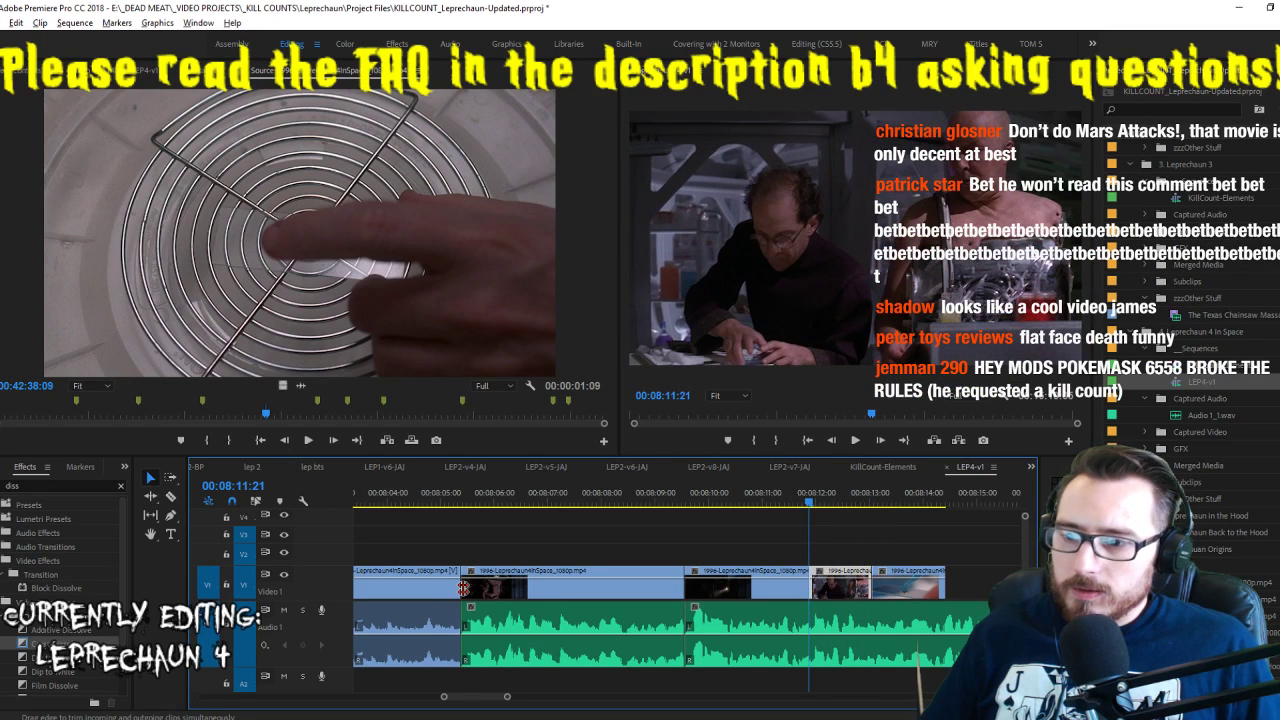
key("space")
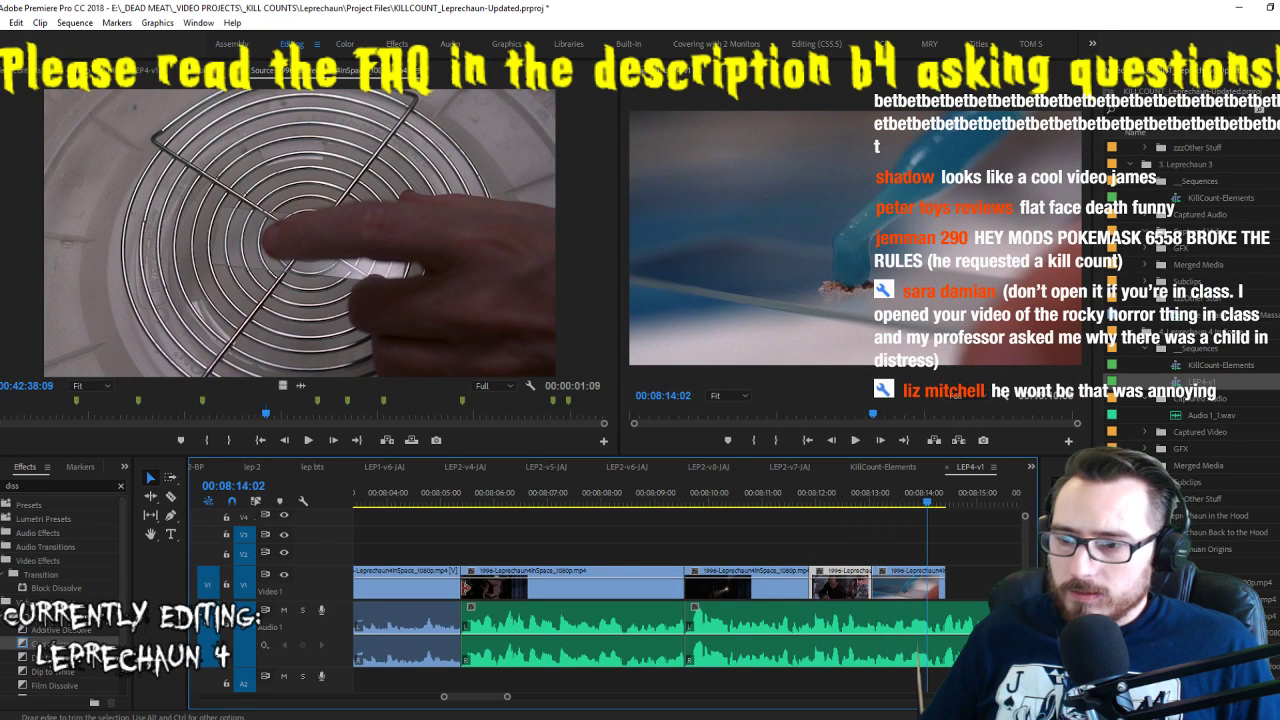
key("ctrl+s")
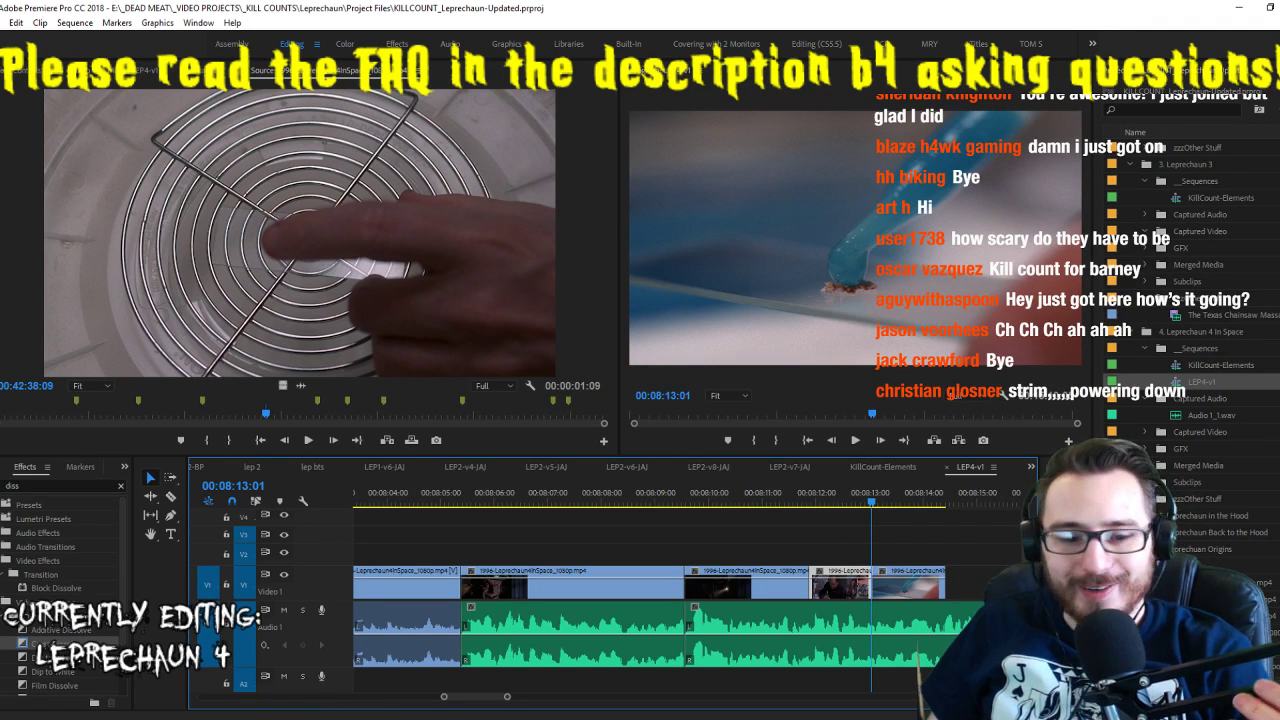
mouse_move(830, 718)
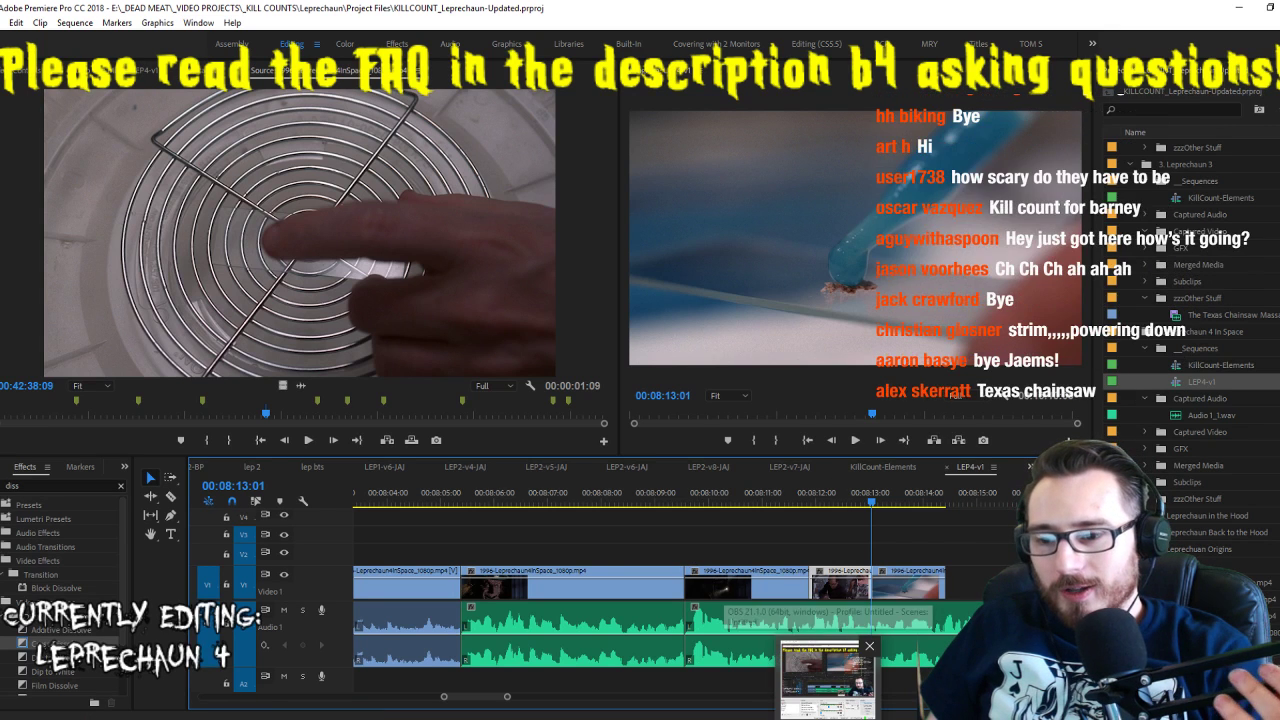